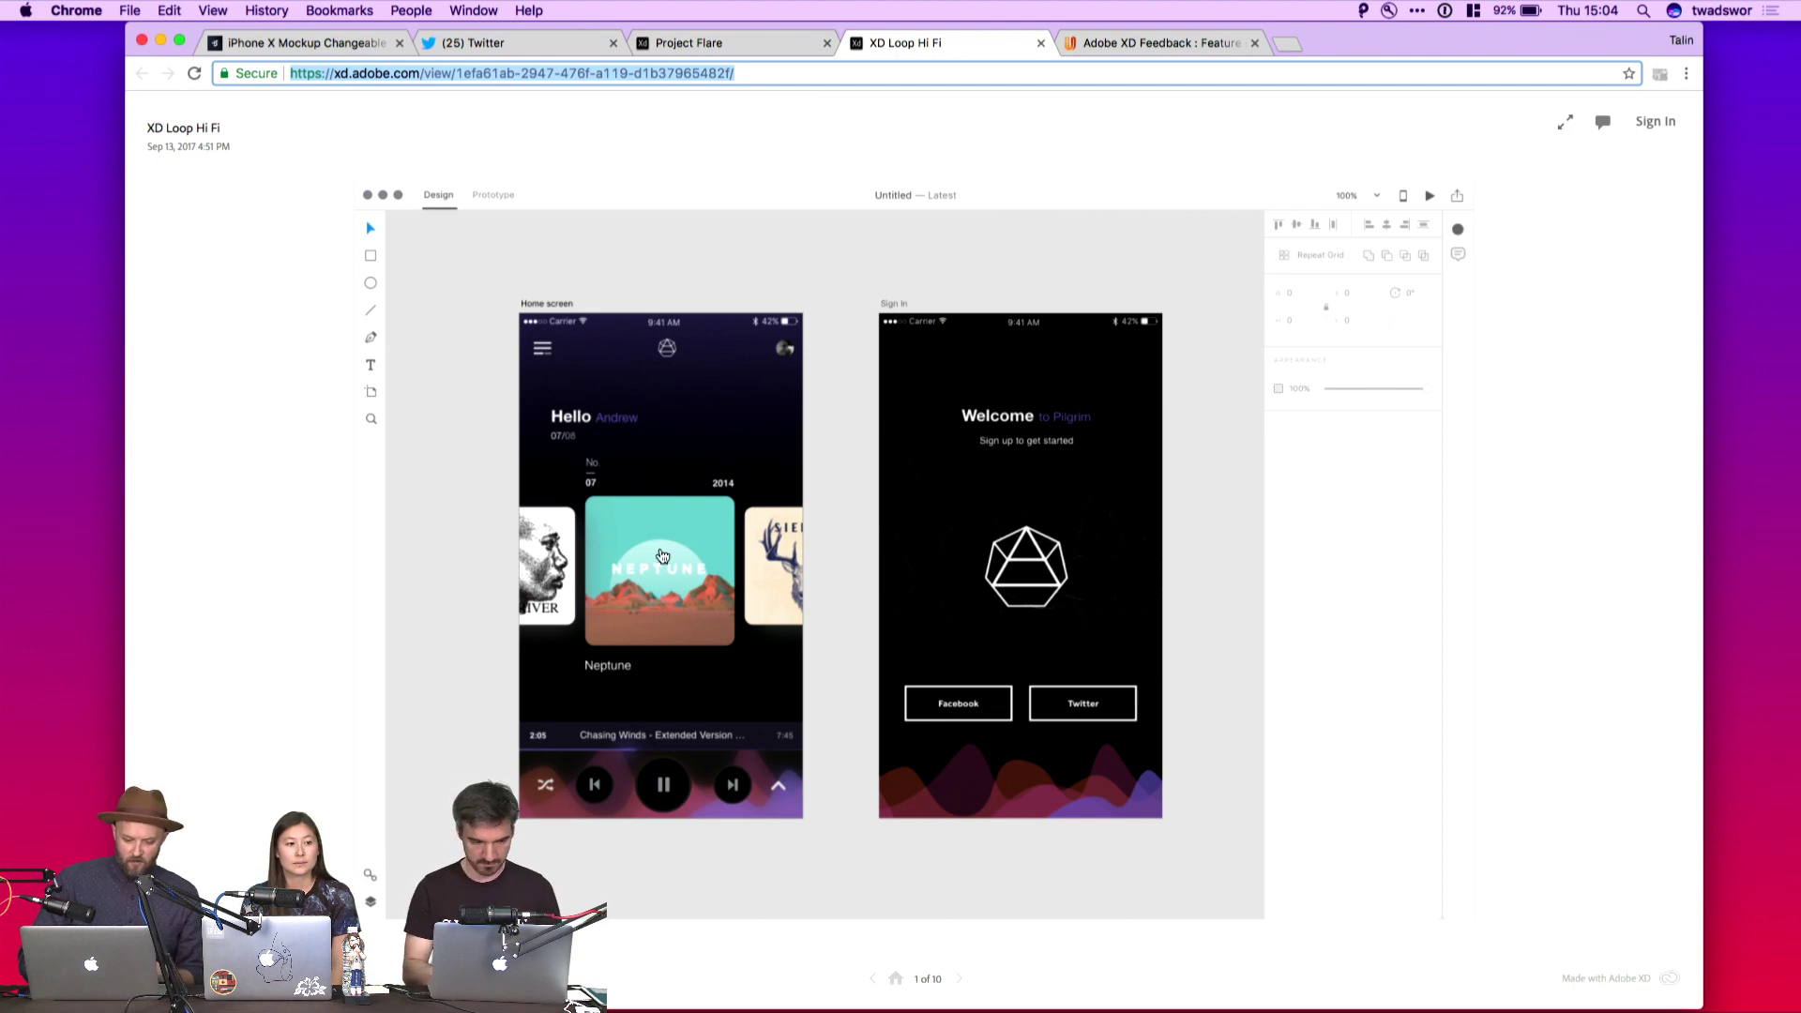
Try out the XD Loop prototype's commenting flow: select the Neptune cover, add the first comment and move on from it
{"action": "left_click", "coordinate": [662, 556]}
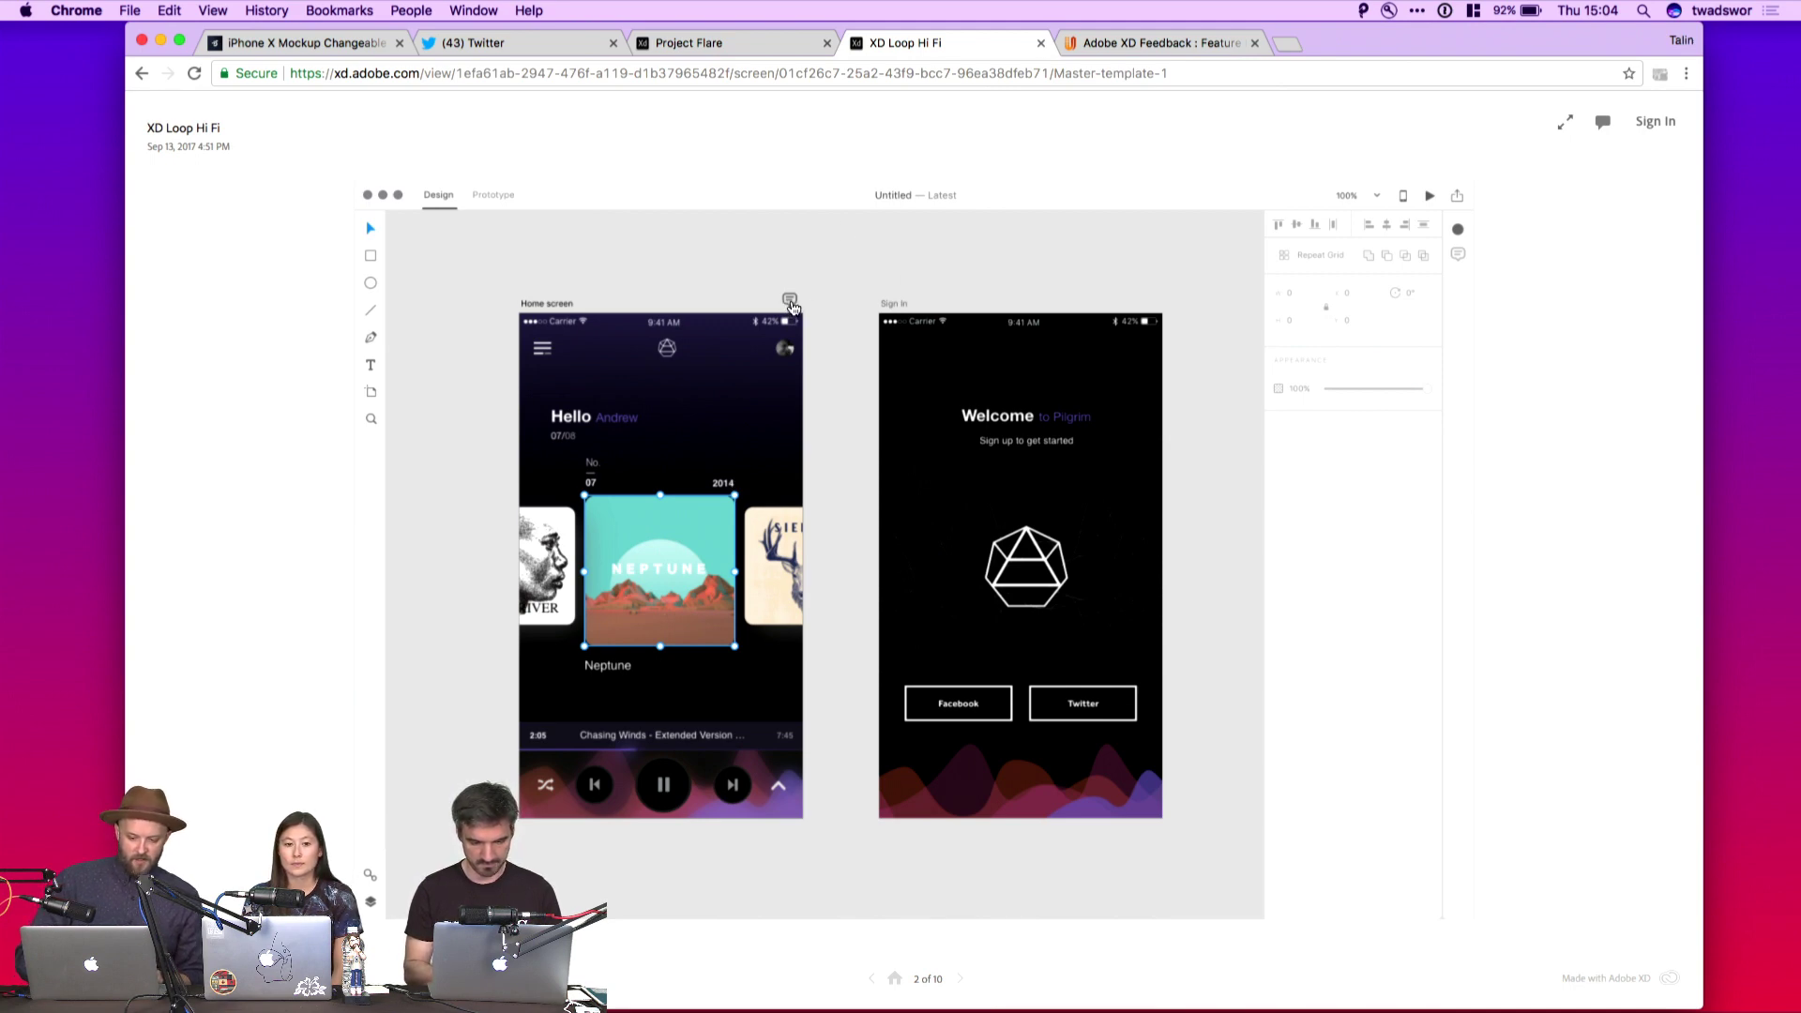
{"action": "left_click", "coordinate": [791, 303]}
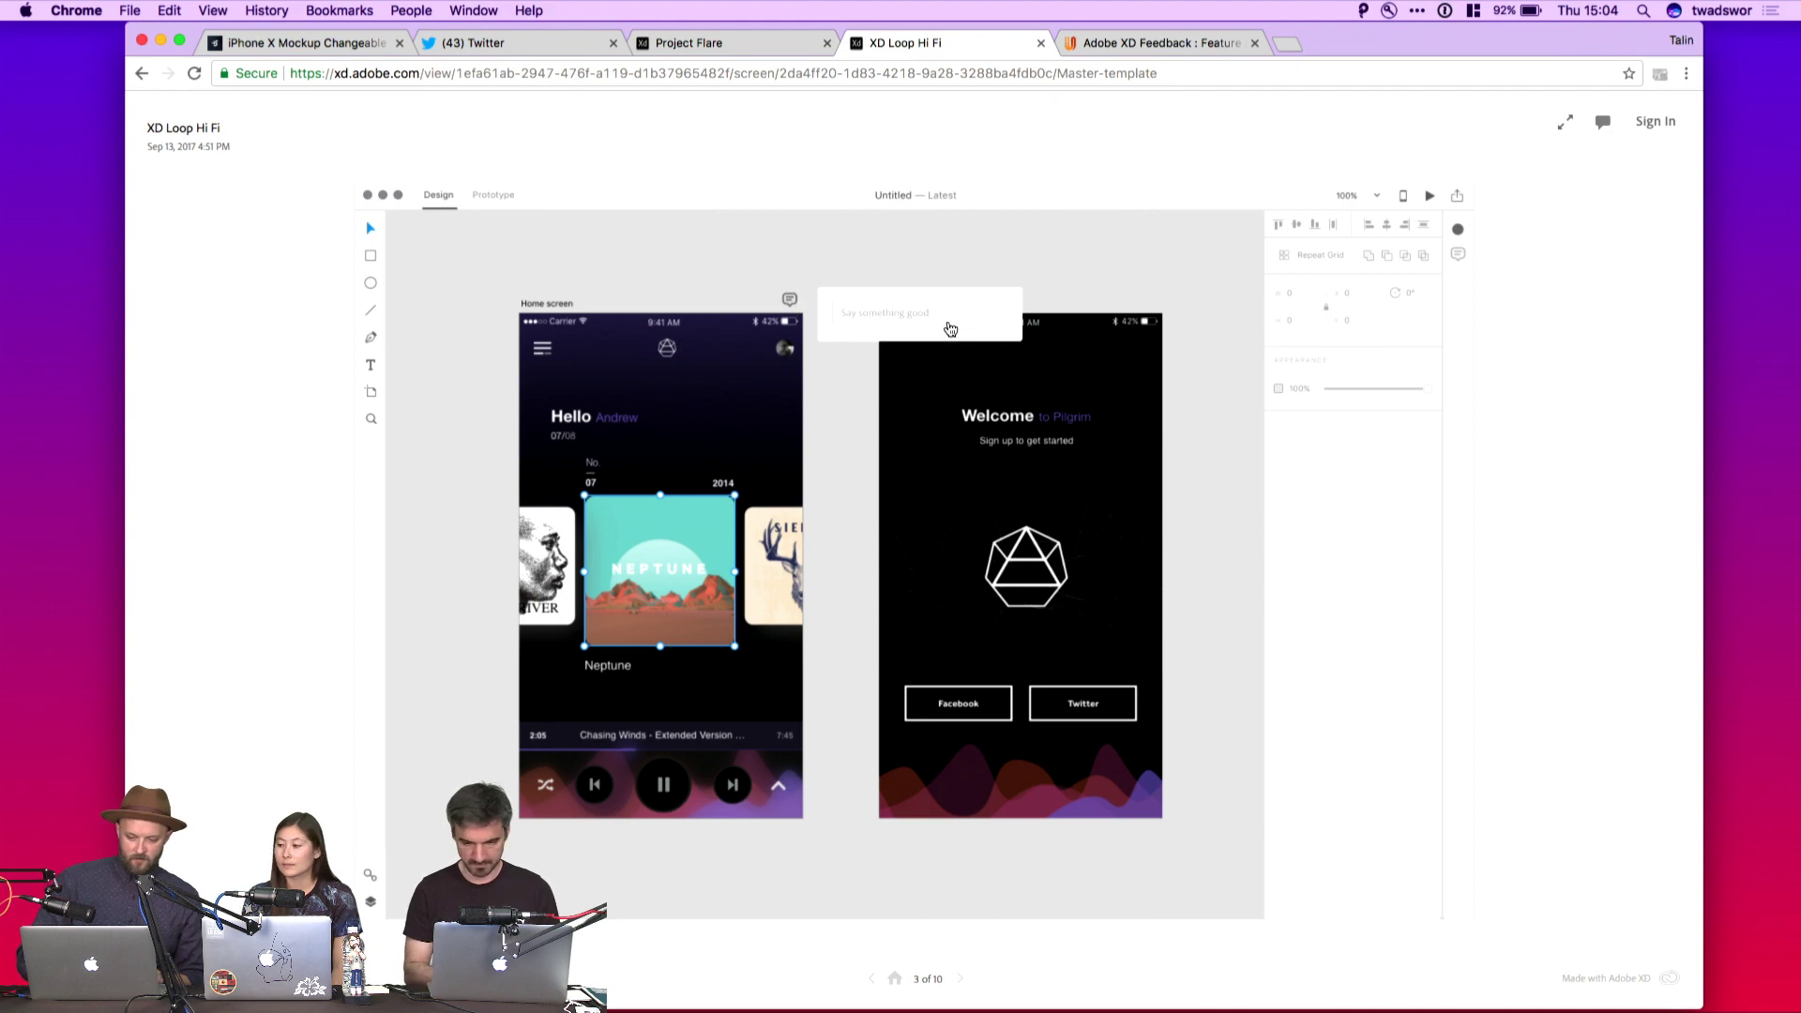
{"action": "left_click", "coordinate": [950, 328]}
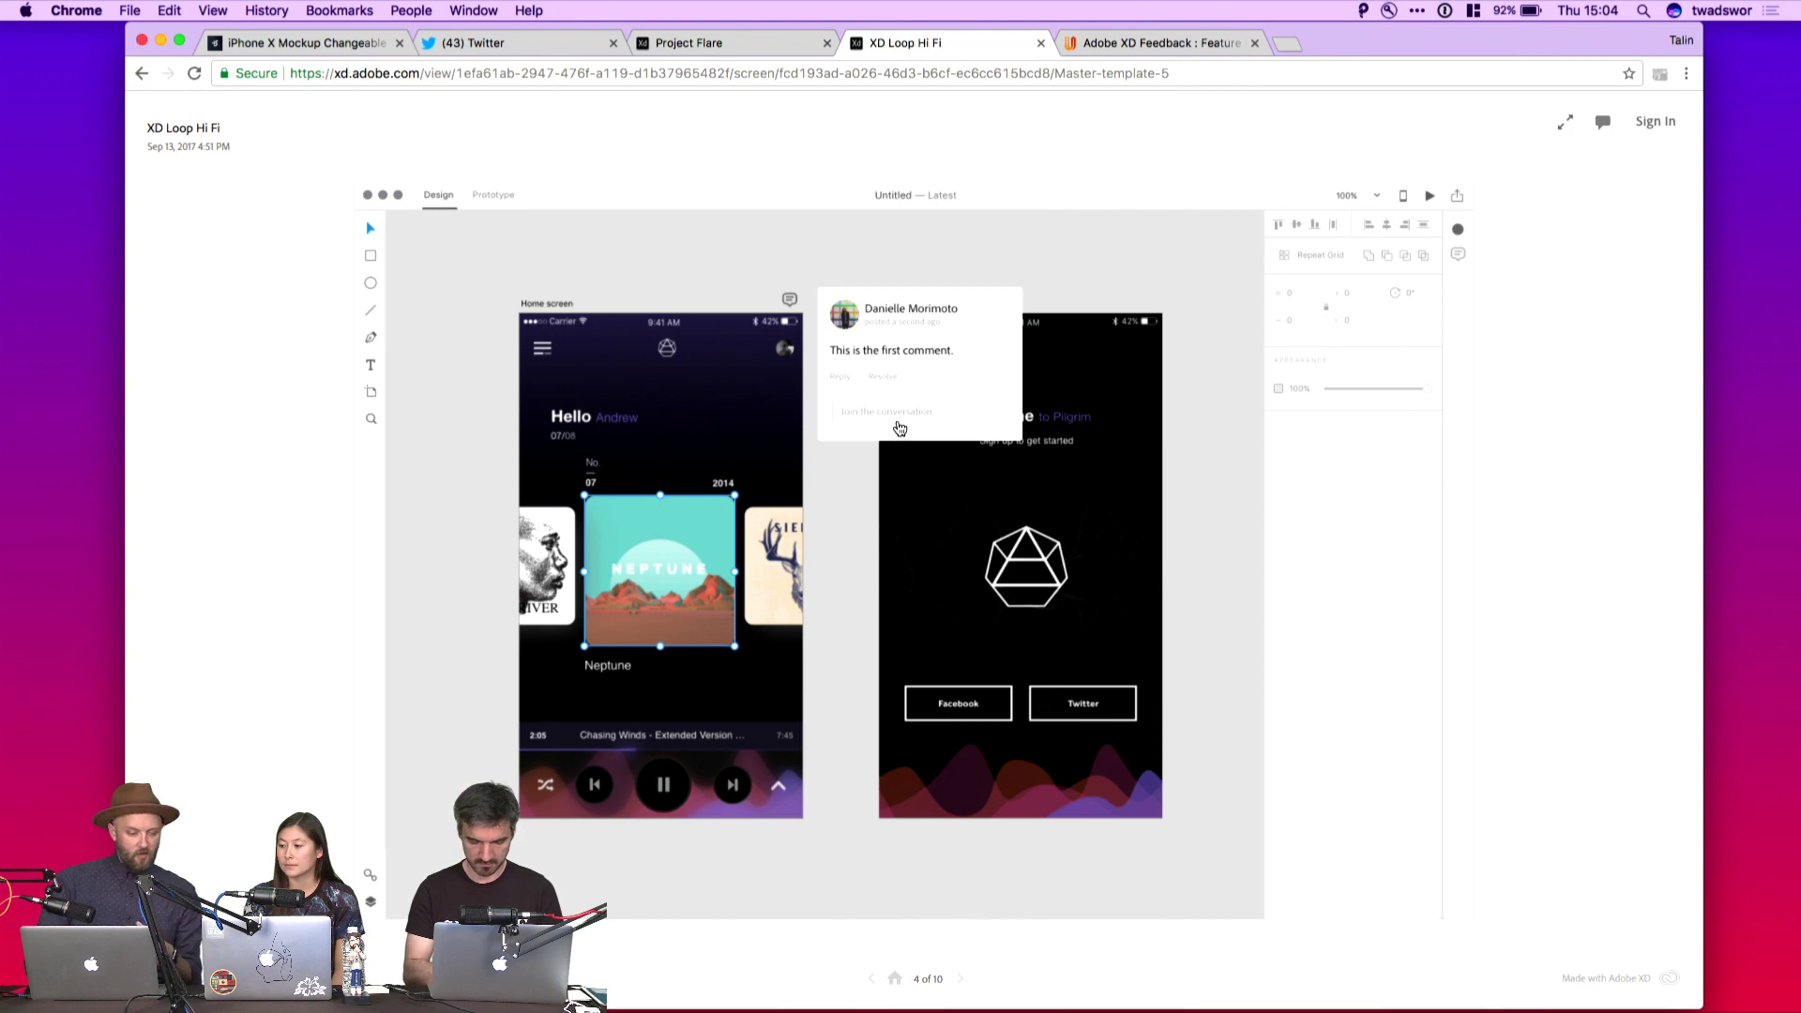
{"action": "key", "text": "Right"}
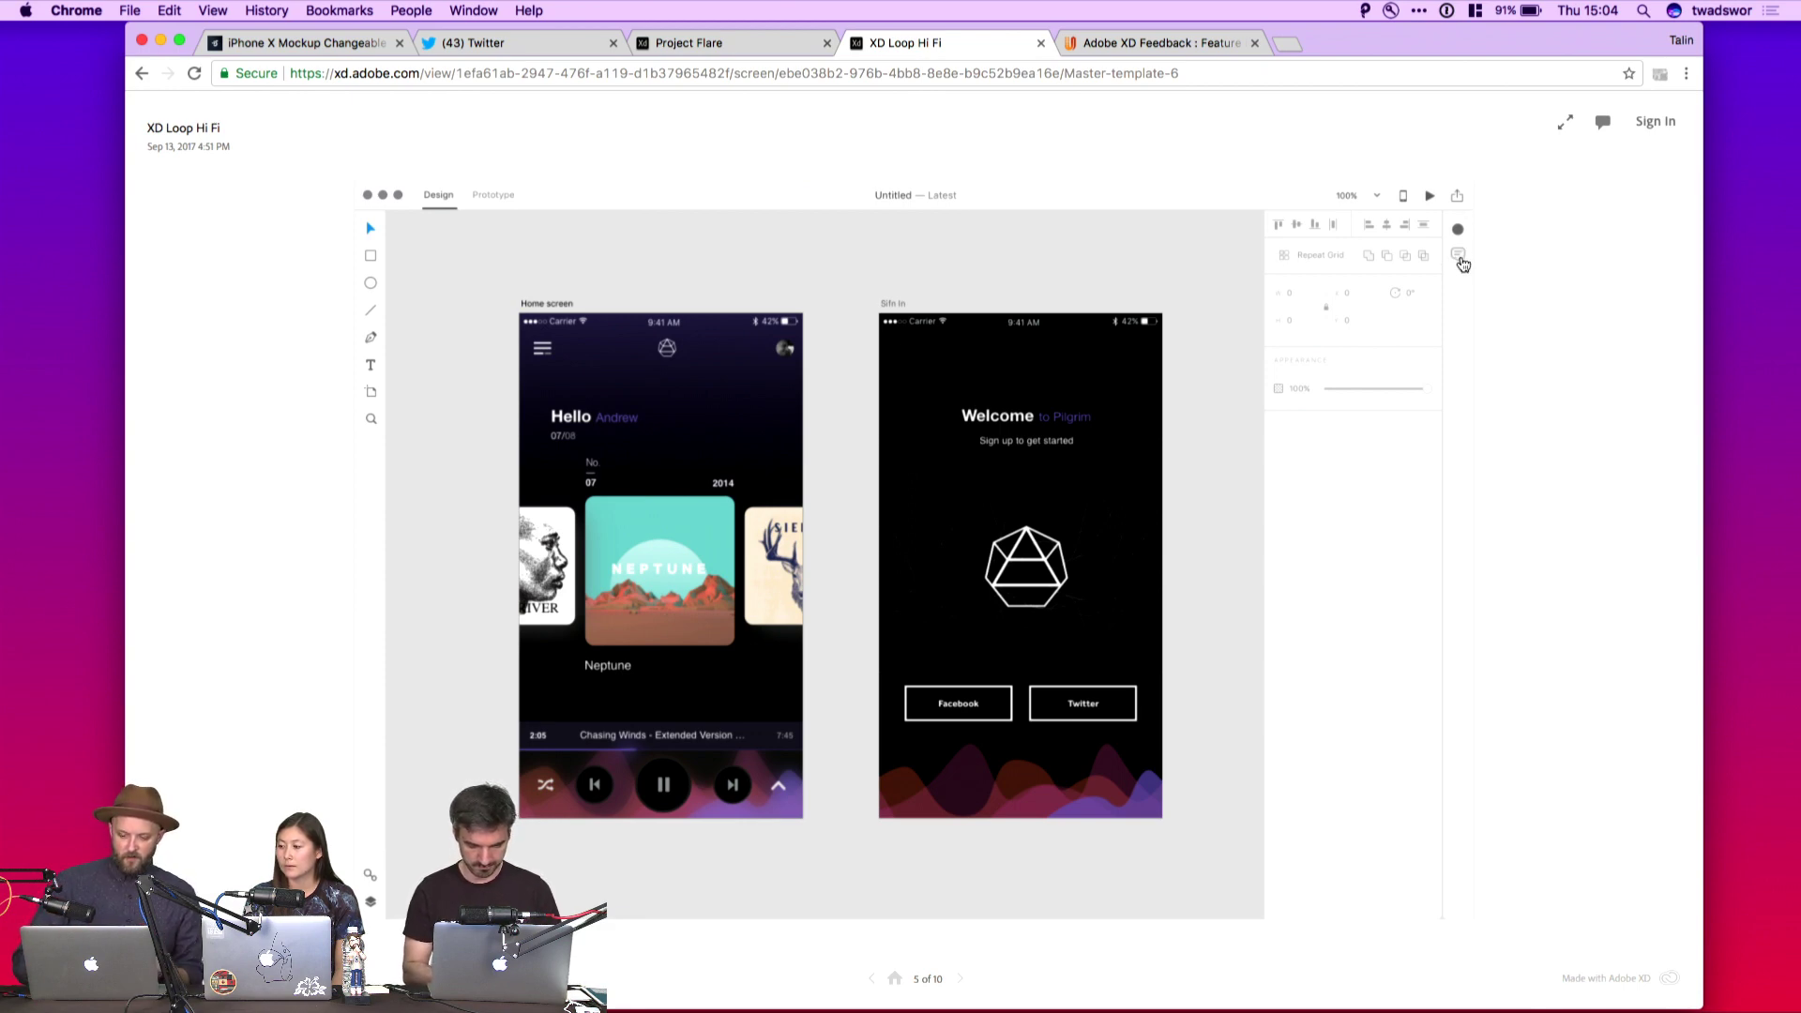
Show the mockup's comment list, step through its Sign in filtering and zoomed-out view, and follow a Ticket comment to its artboard
{"action": "left_click", "coordinate": [1460, 257]}
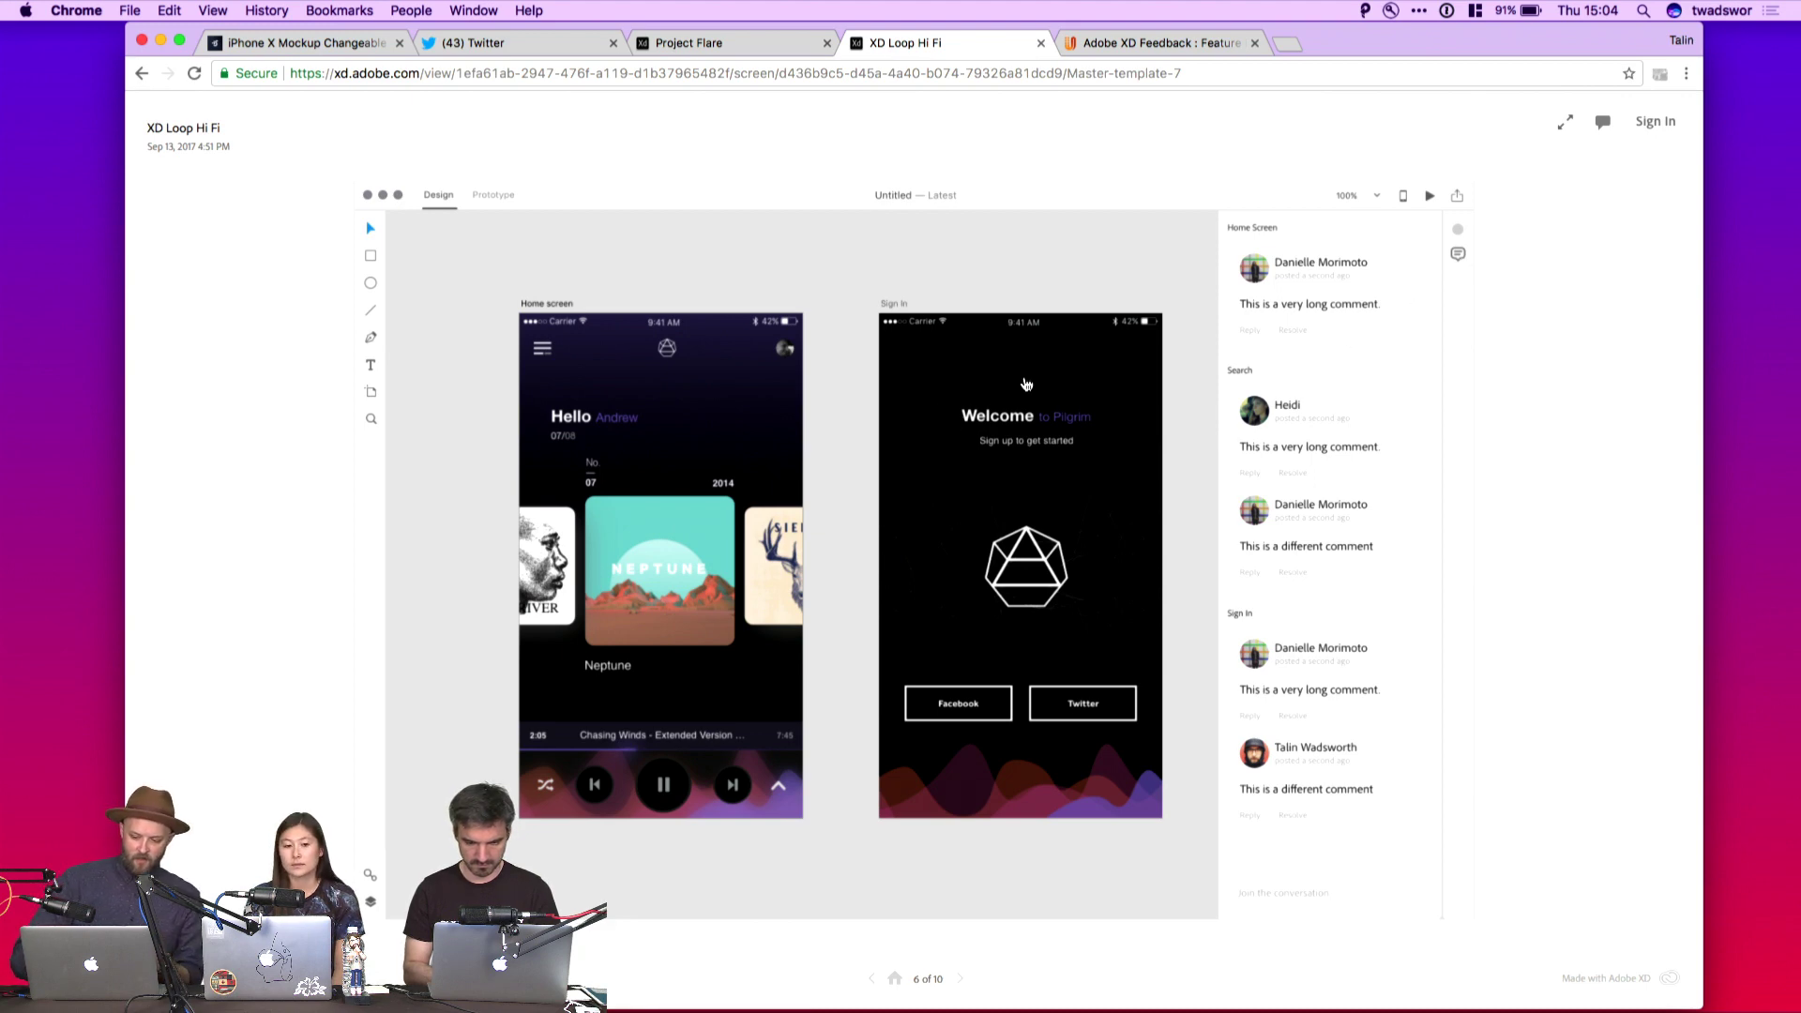
{"action": "left_click", "coordinate": [1013, 375]}
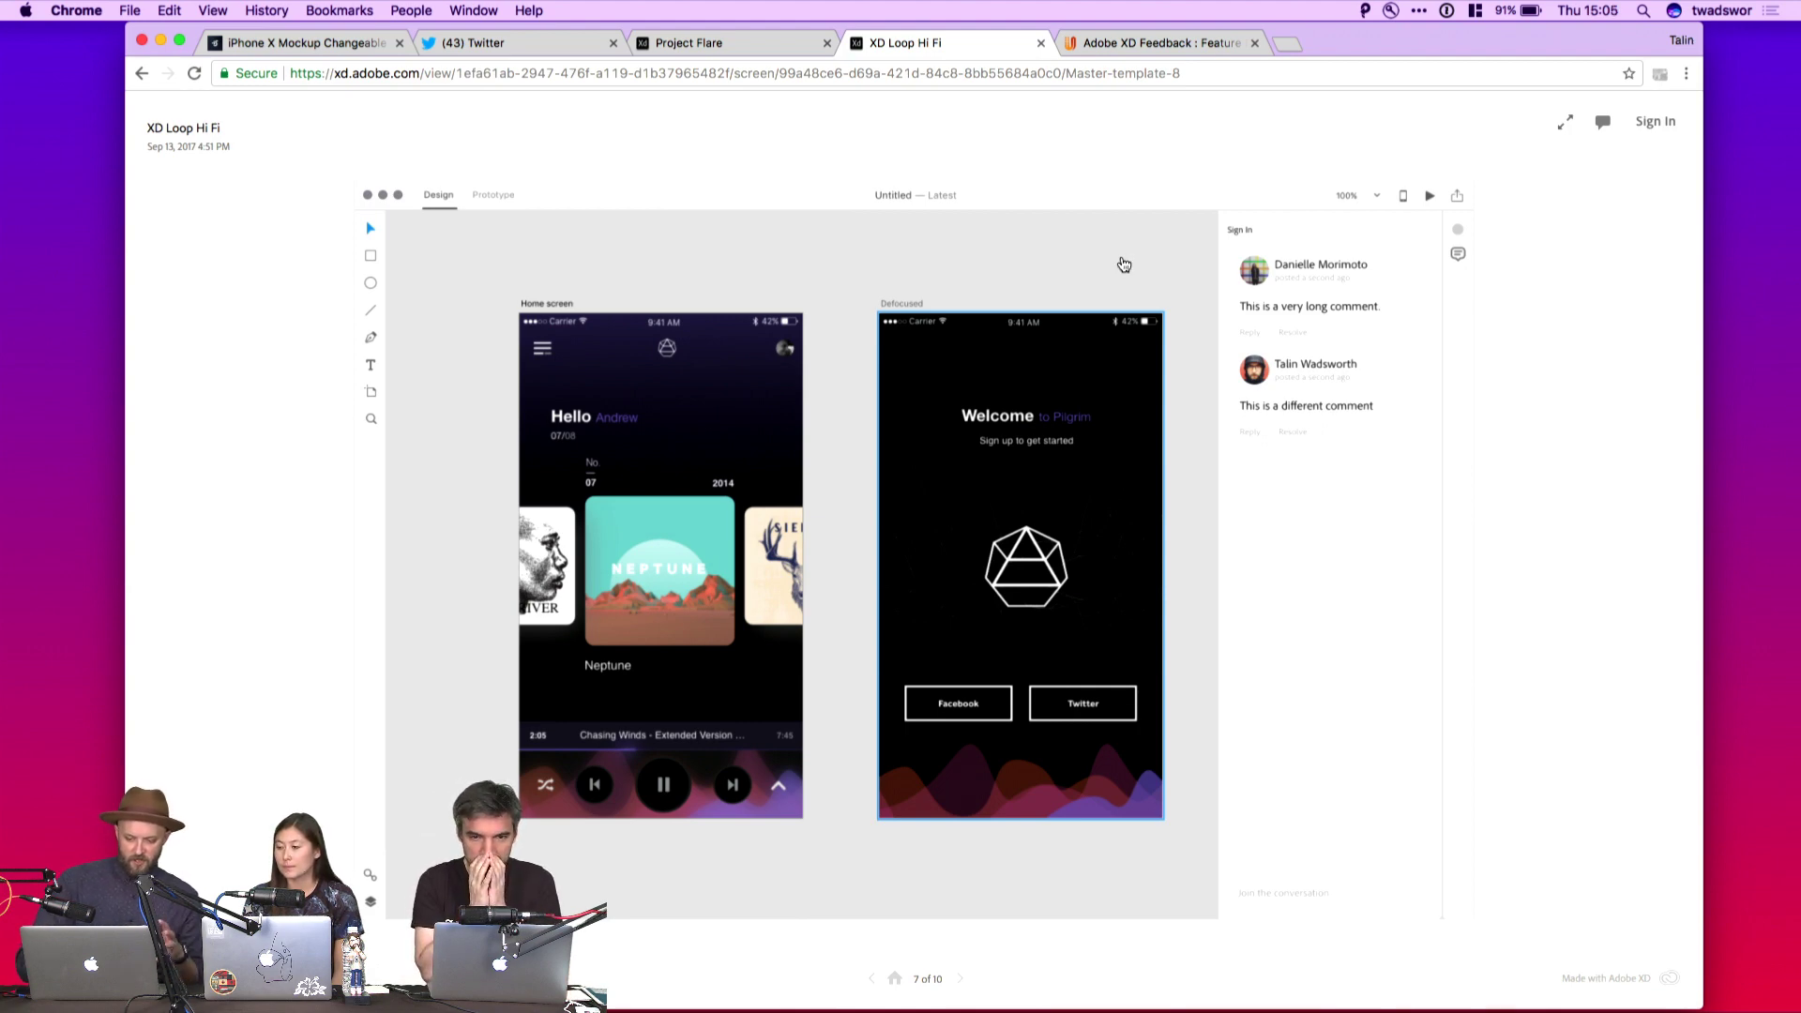
{"action": "key", "text": "Right"}
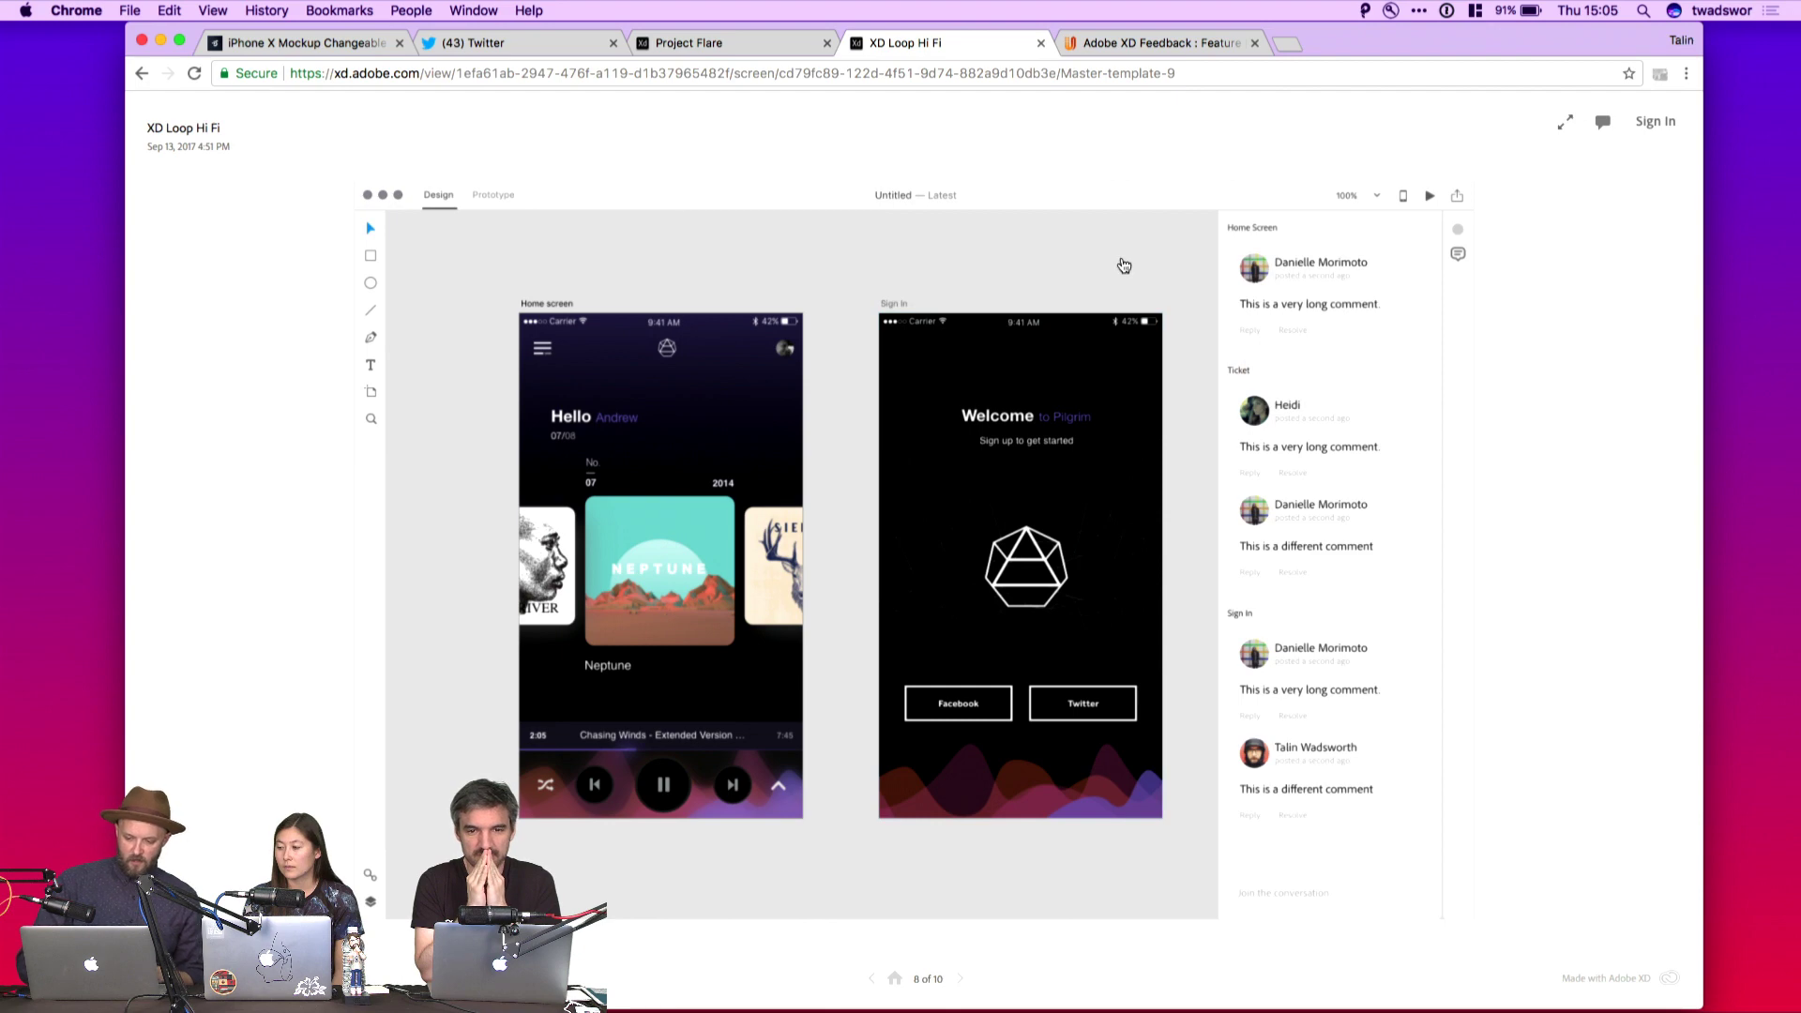
{"action": "key", "text": "Right"}
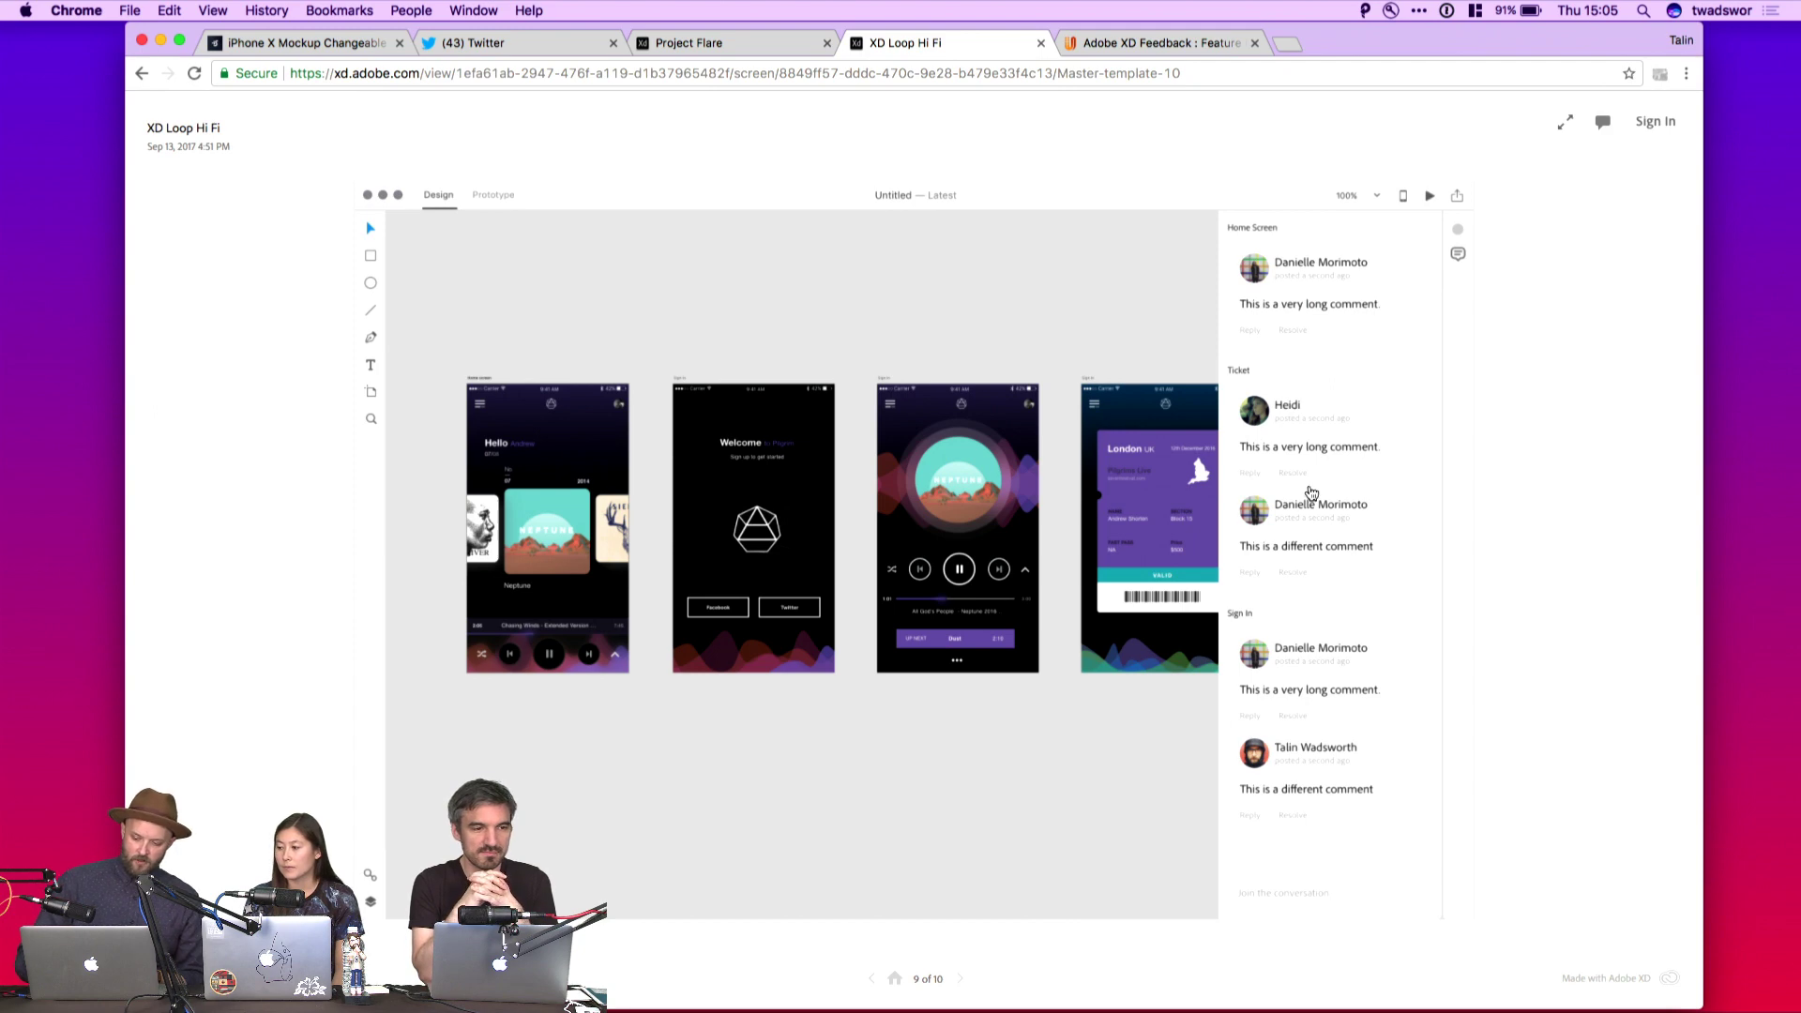
{"action": "left_click", "coordinate": [1314, 477]}
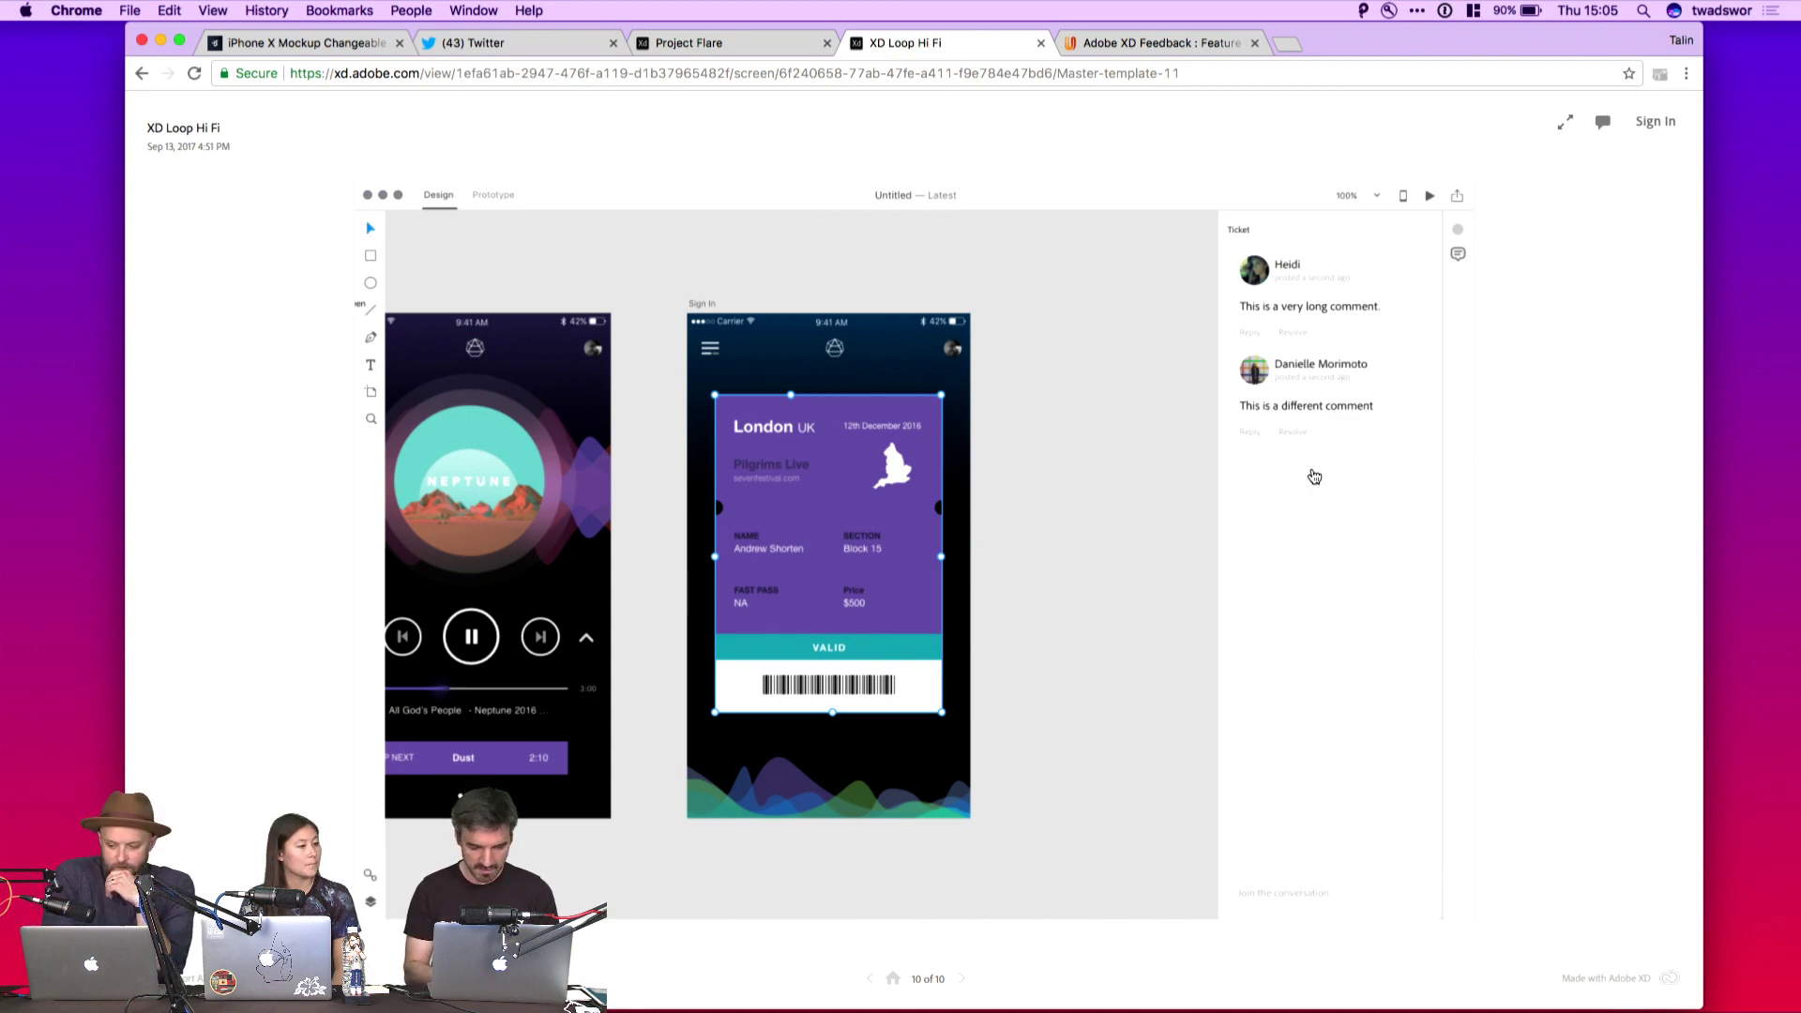
Show the reviewers' comments on the shared prototype and check them on the last screen and the first few screens
{"action": "left_click", "coordinate": [1602, 121]}
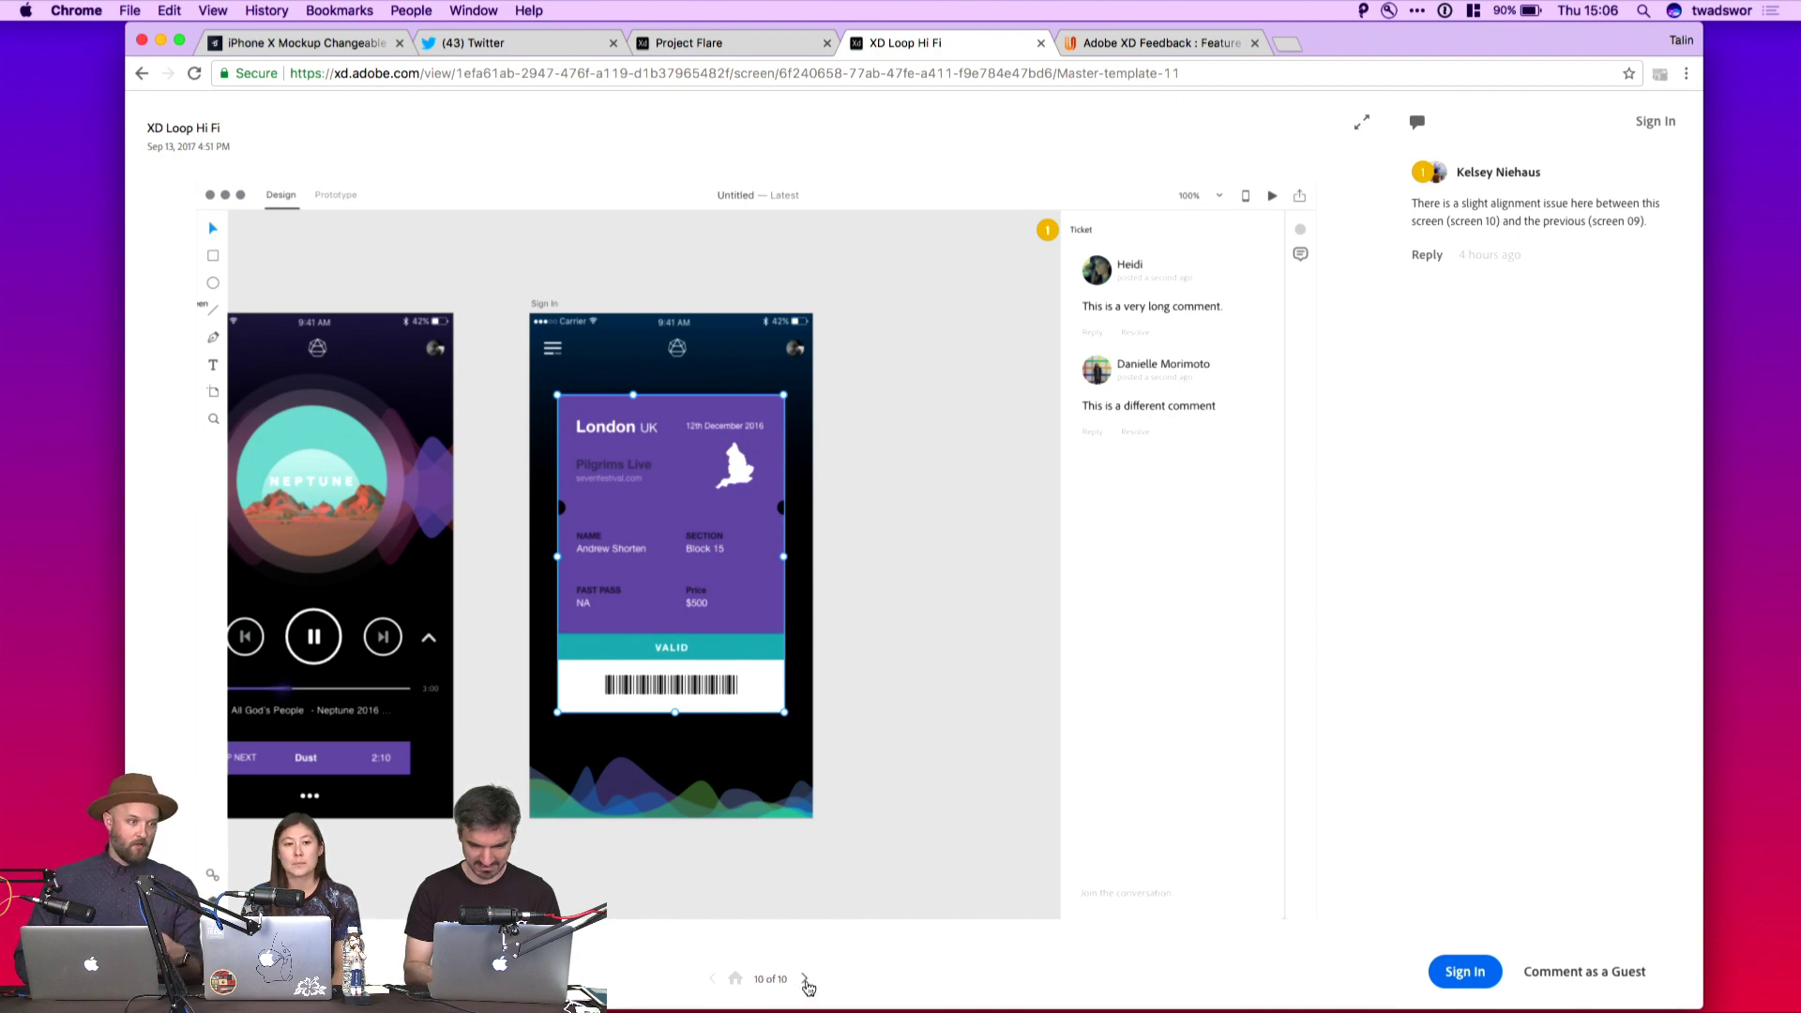
{"action": "left_click", "coordinate": [805, 981]}
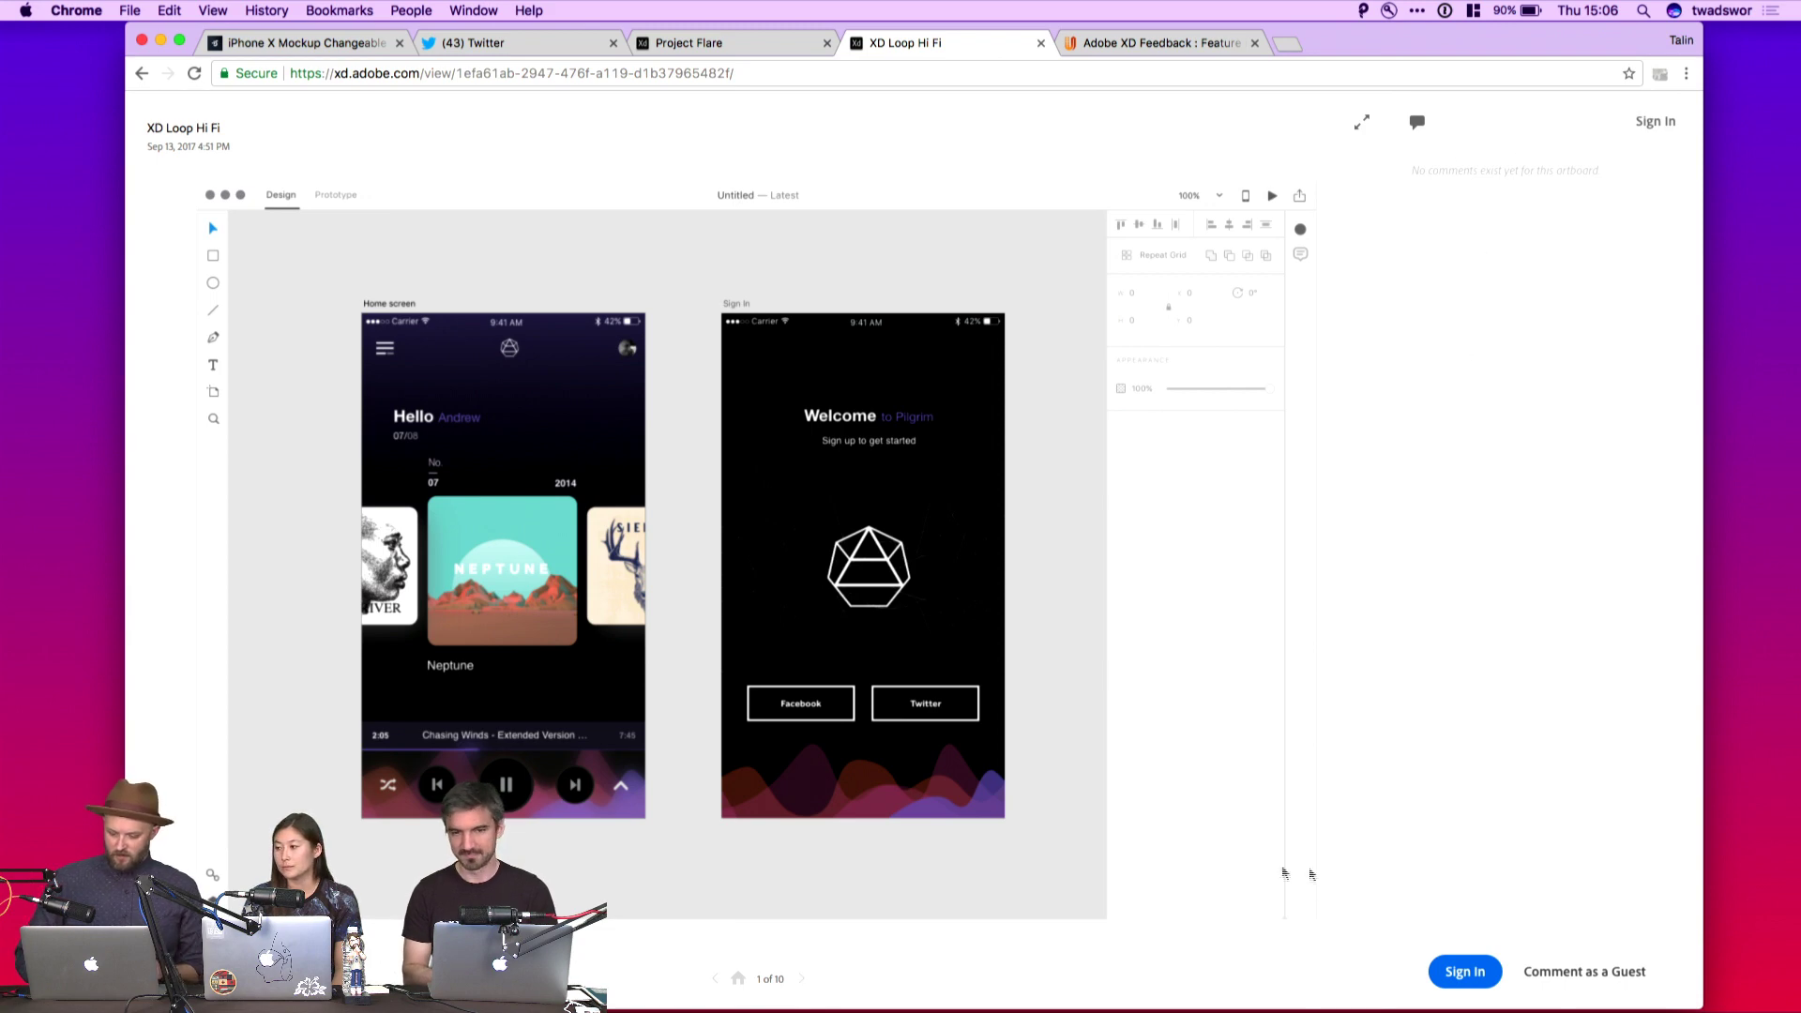
{"action": "left_click", "coordinate": [802, 980]}
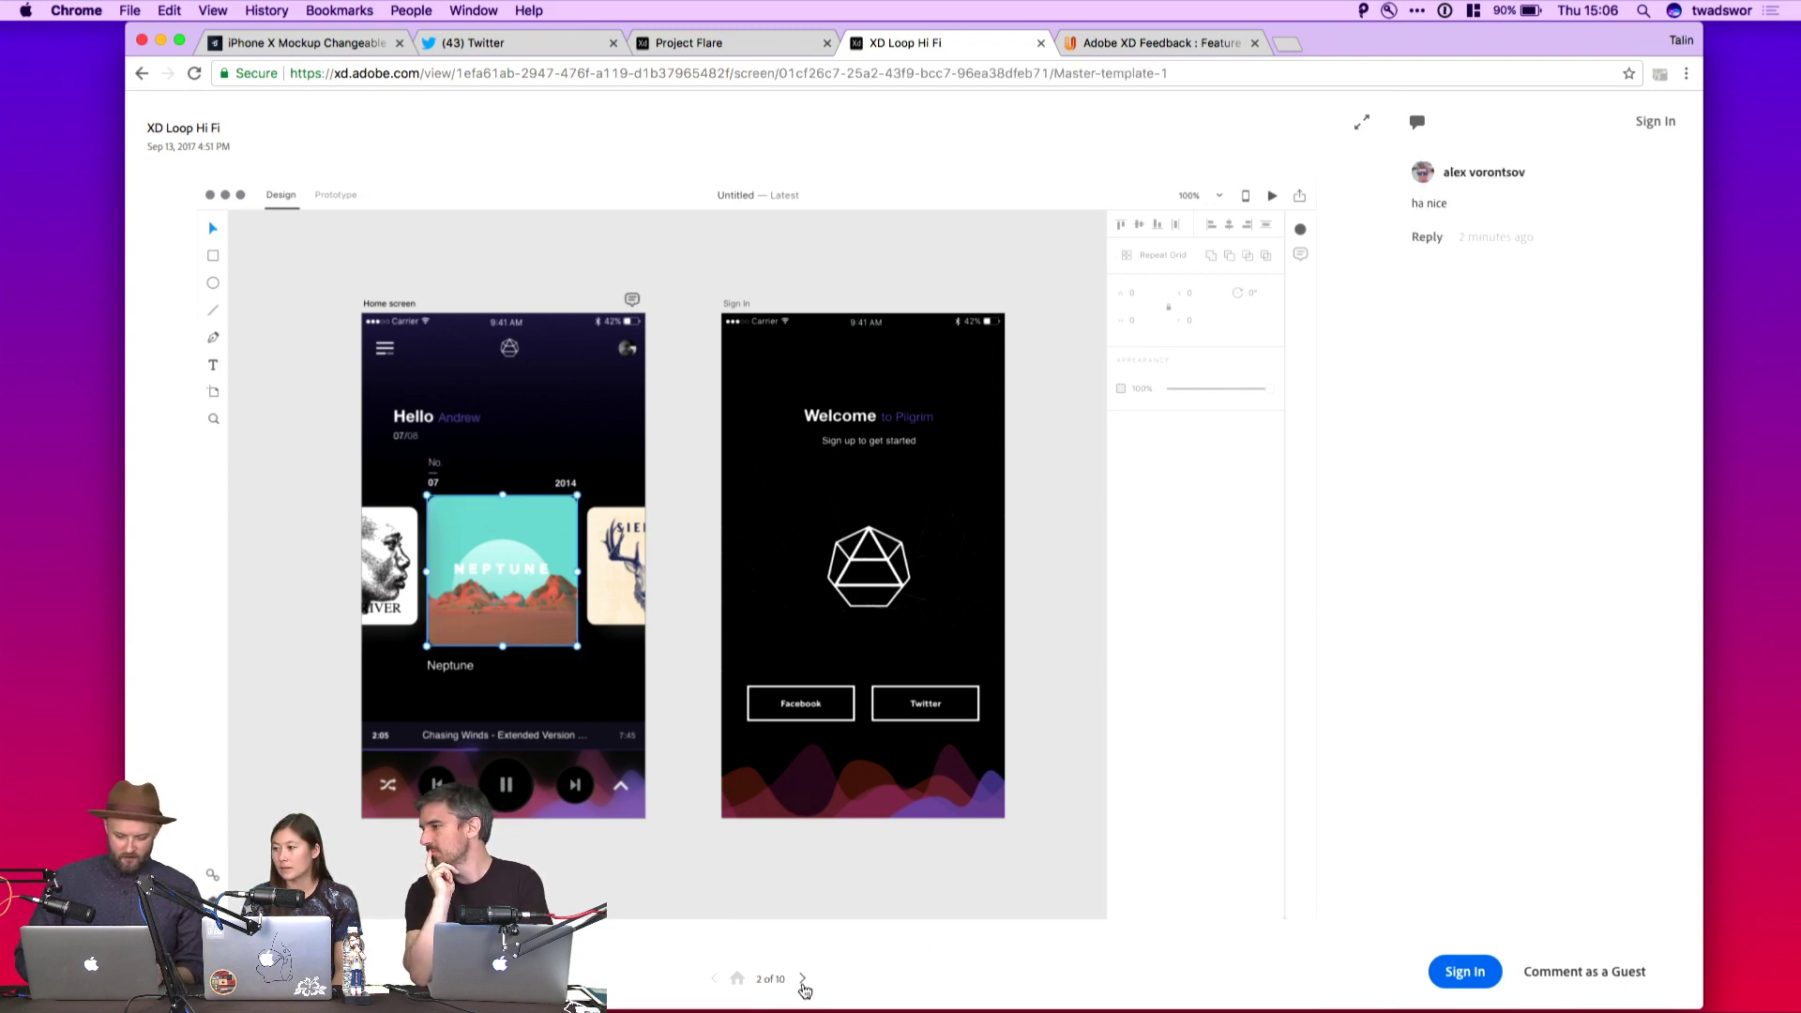
{"action": "left_click", "coordinate": [802, 980]}
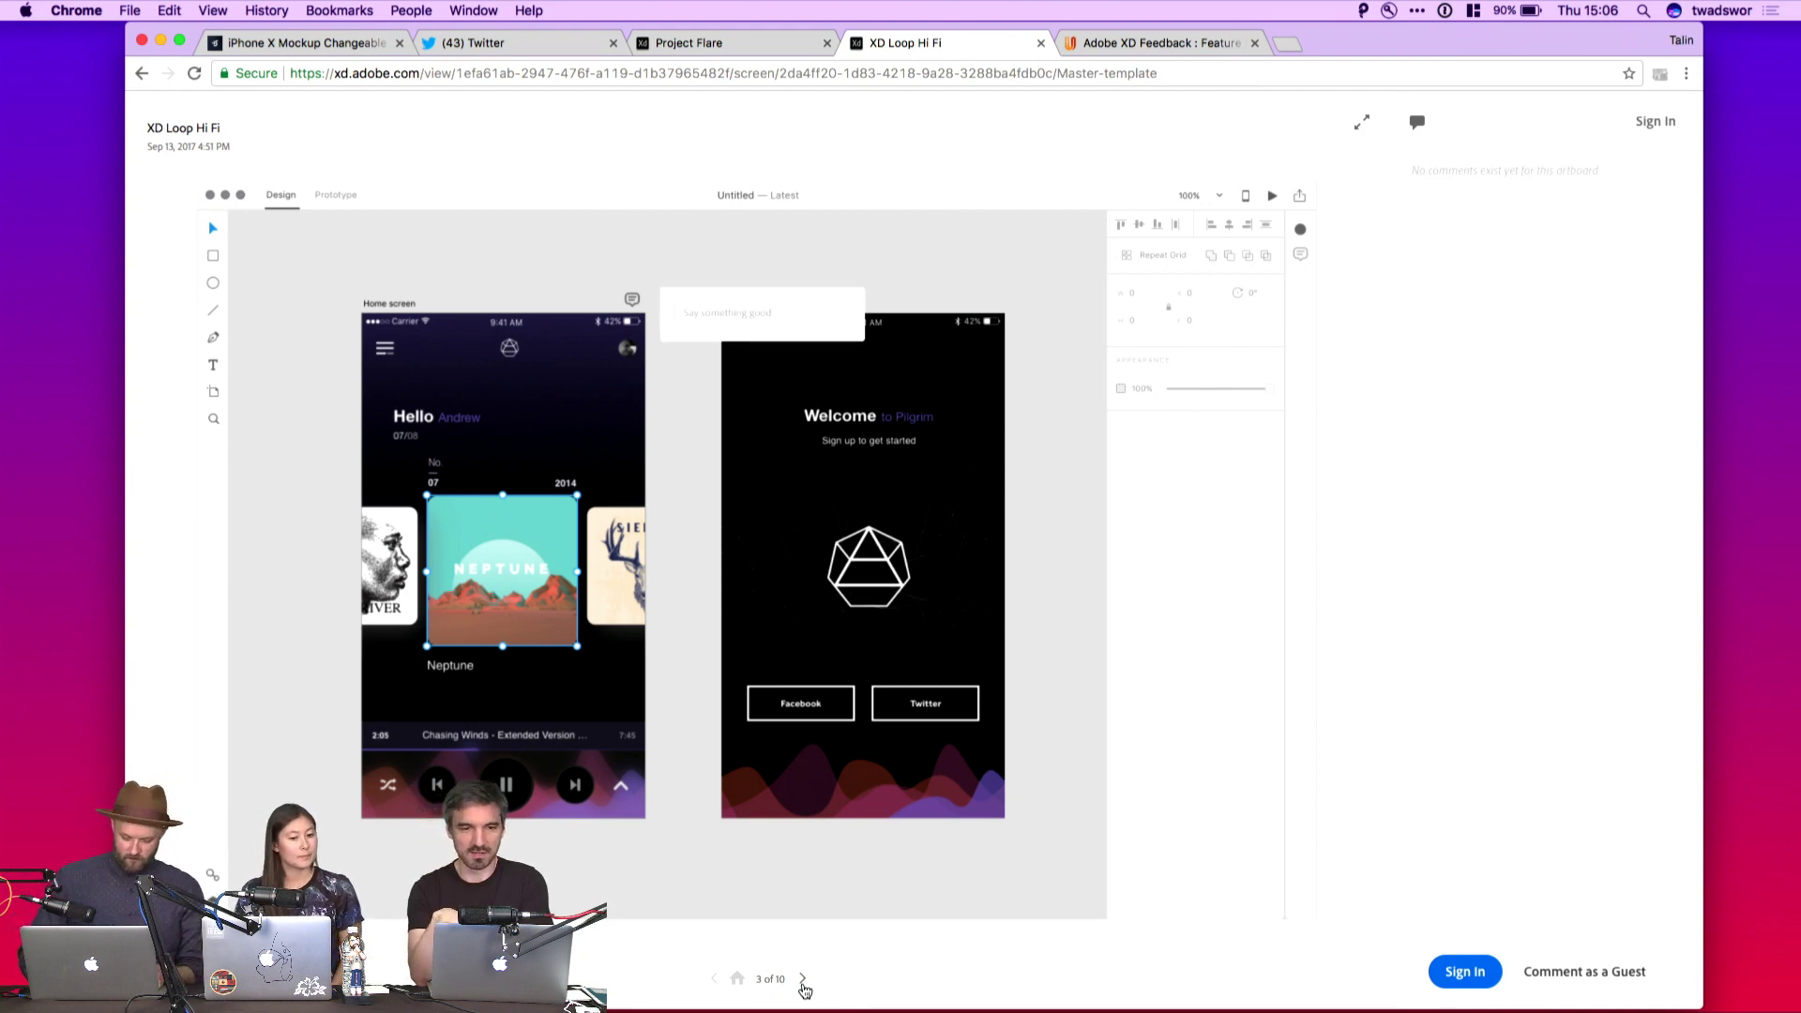
{"action": "left_click", "coordinate": [803, 980]}
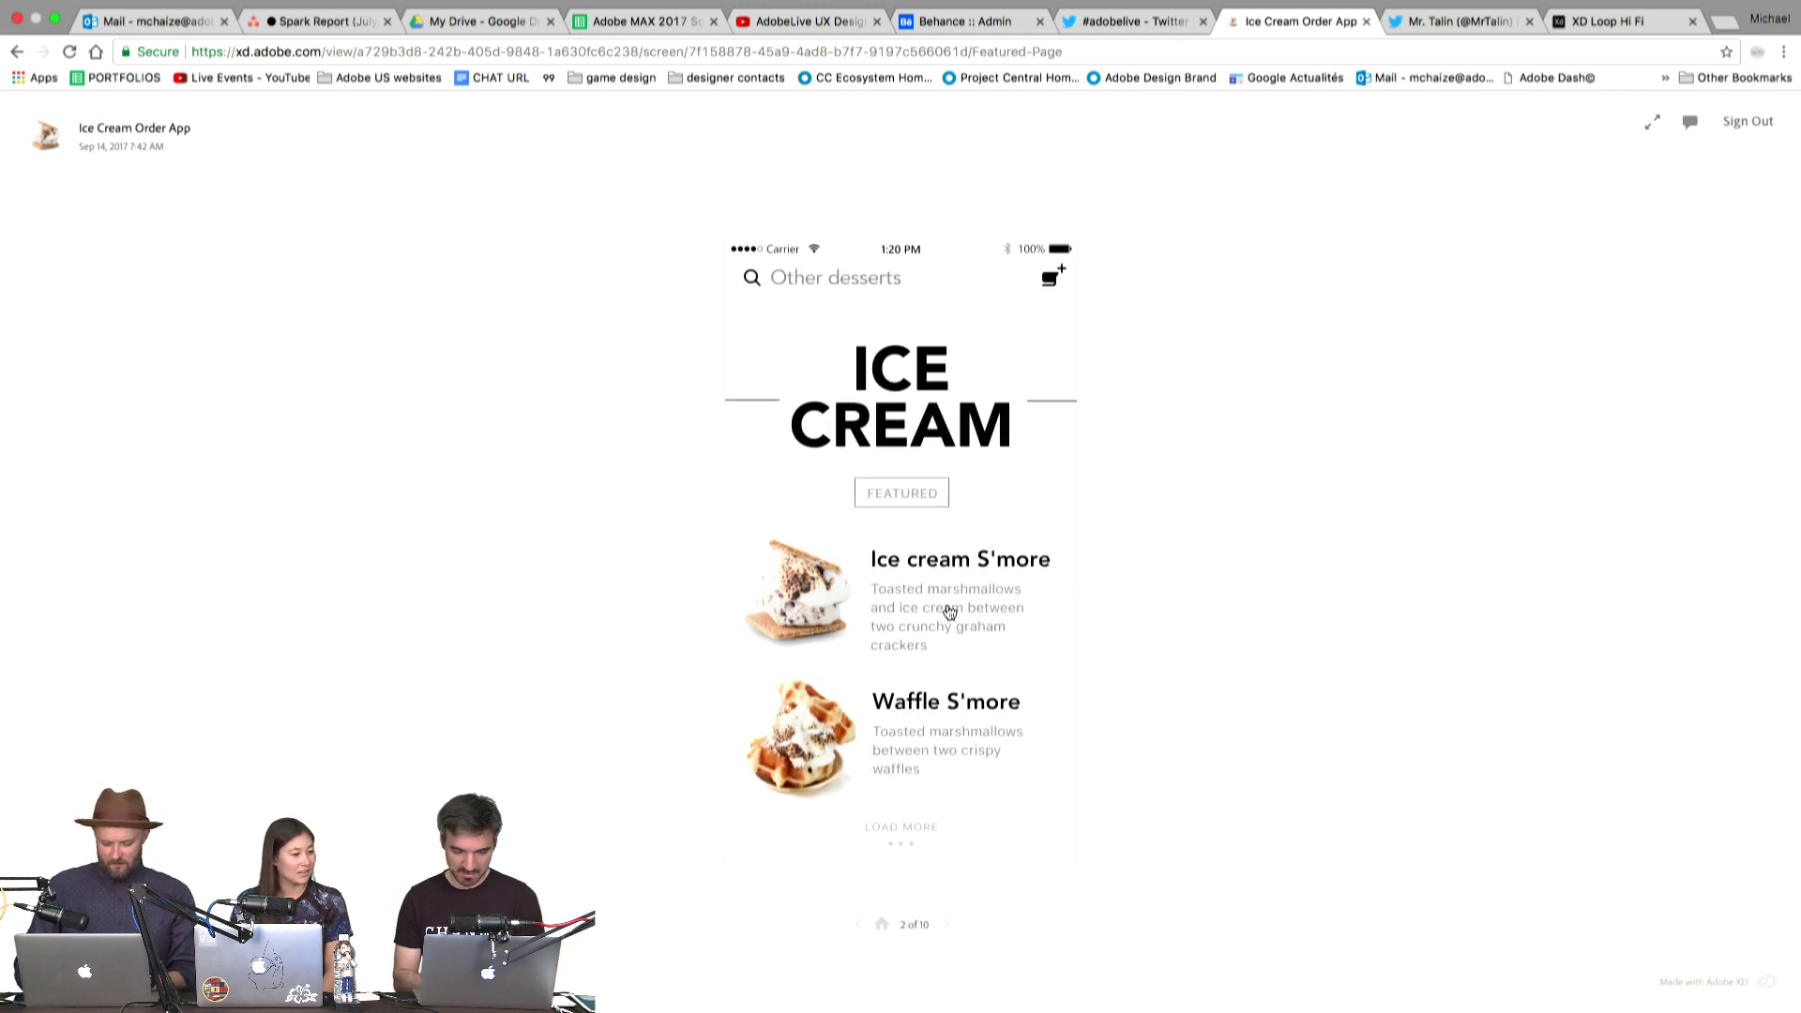
Preview the strawberry and mint flavors of the Ice cream S'more and add the strawberry one to the cart
{"action": "left_click", "coordinate": [1041, 576]}
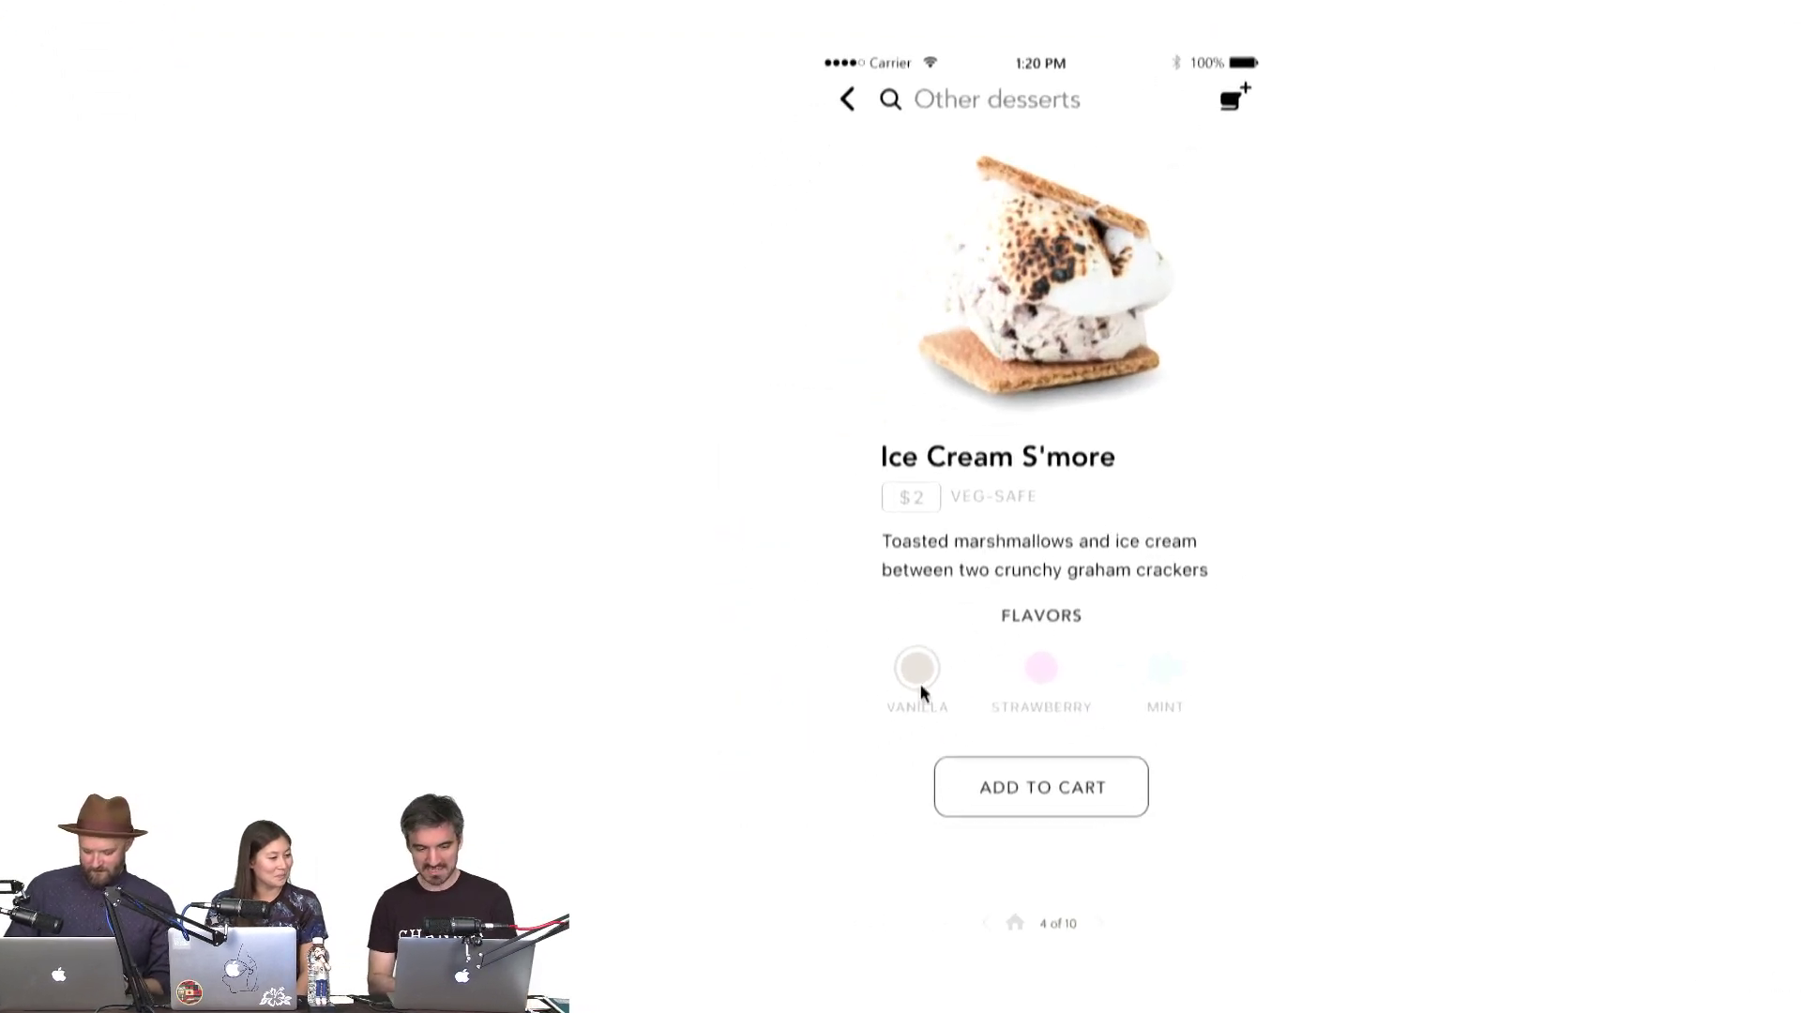
{"action": "left_click", "coordinate": [1037, 670]}
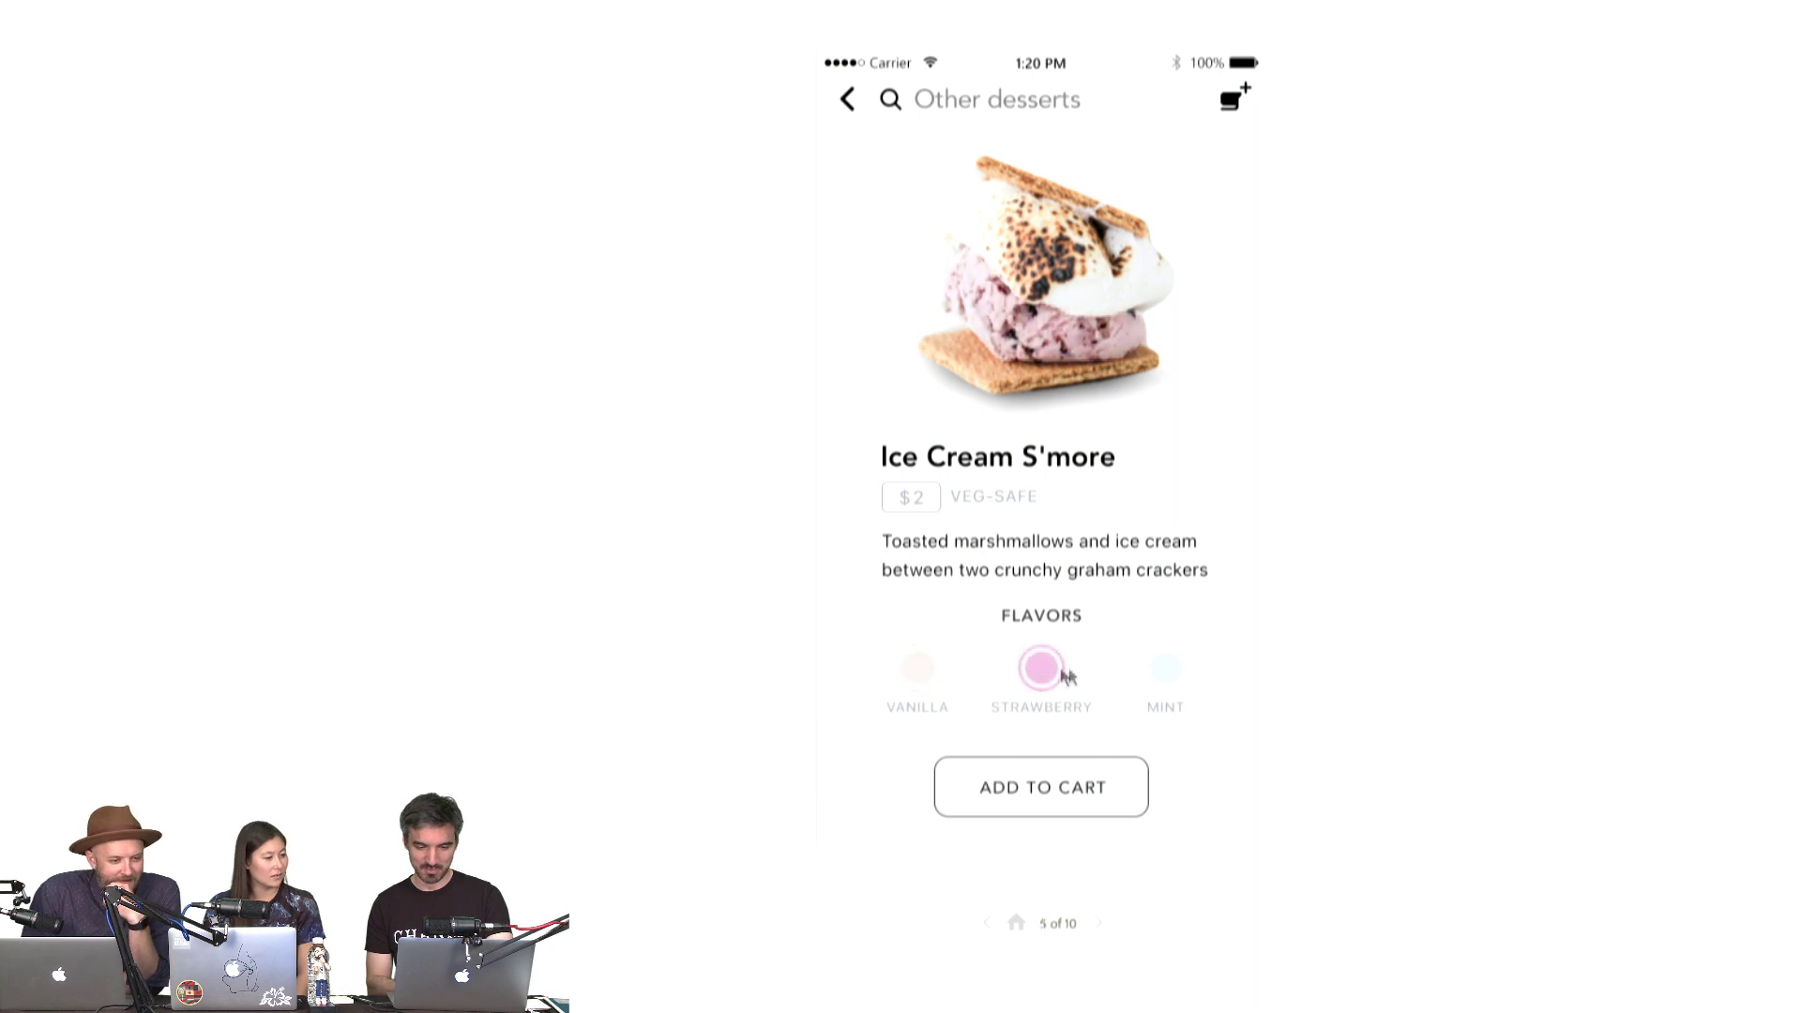
{"action": "left_click", "coordinate": [1178, 673]}
{"action": "left_click", "coordinate": [1045, 673]}
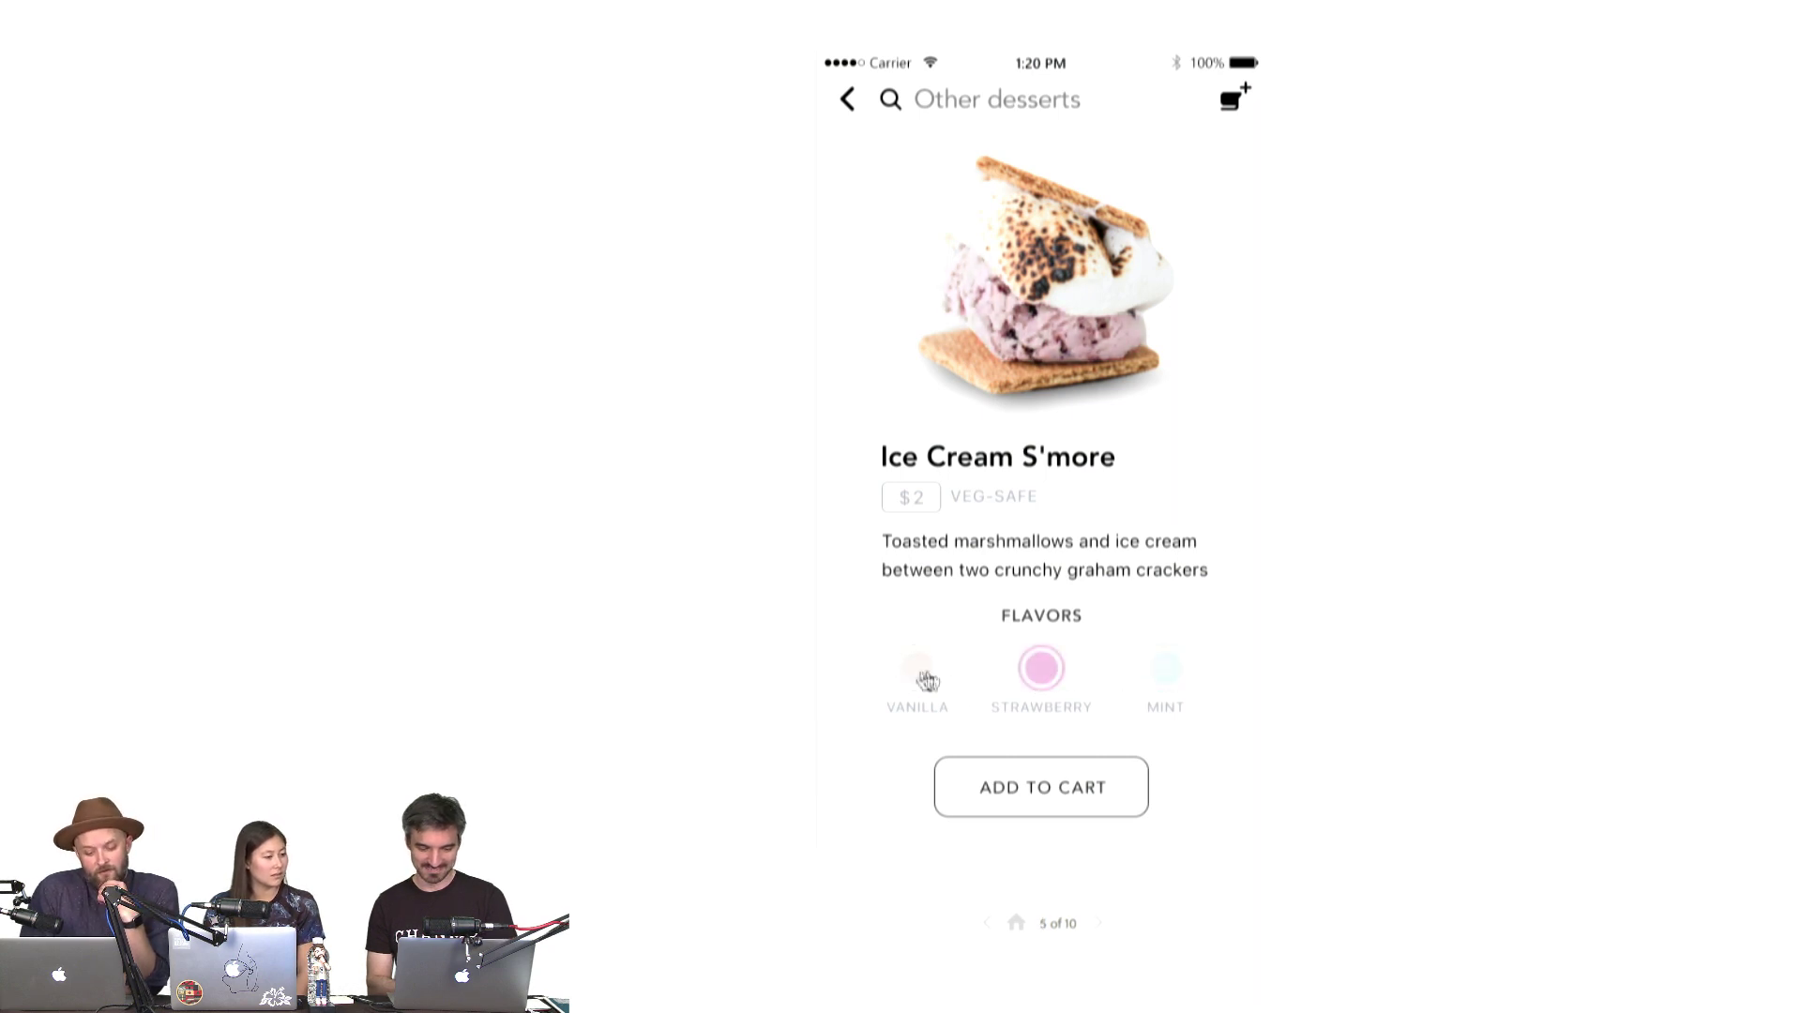
{"action": "left_click", "coordinate": [1058, 771]}
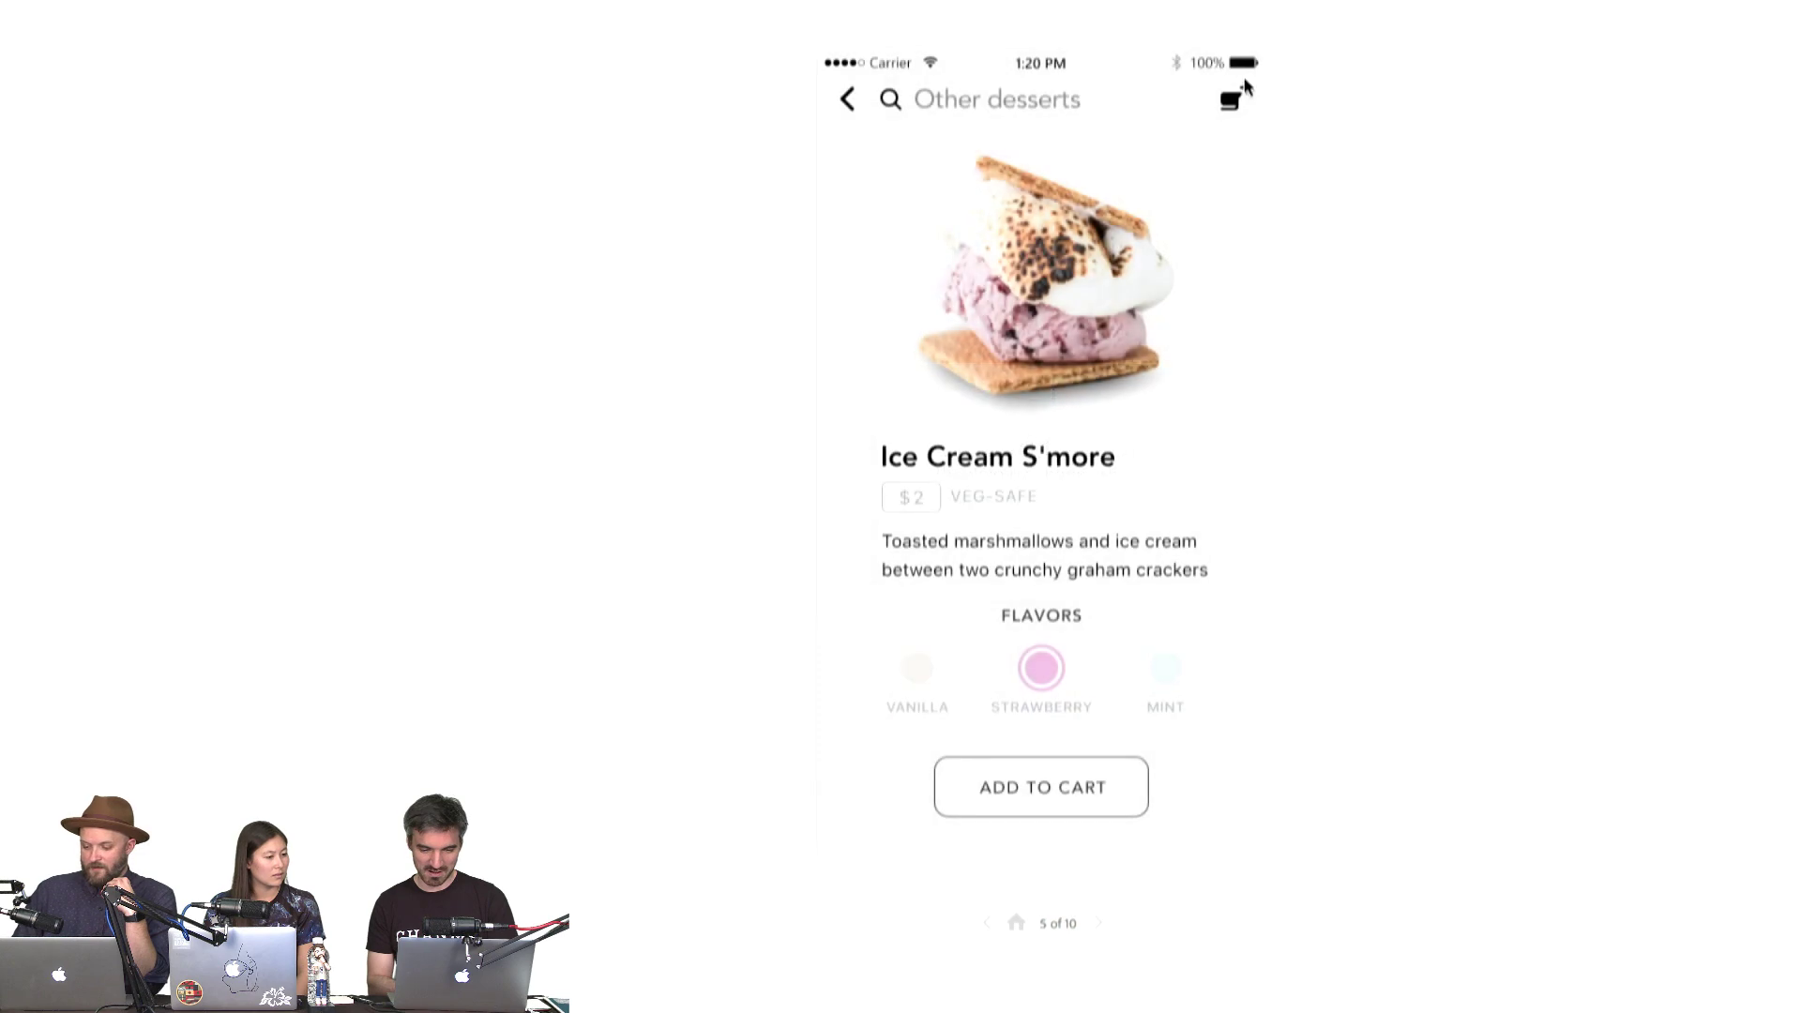
View the Waffle S'more, add it to the cart and return to the featured desserts
{"action": "left_click", "coordinate": [847, 99]}
{"action": "left_click", "coordinate": [1064, 699]}
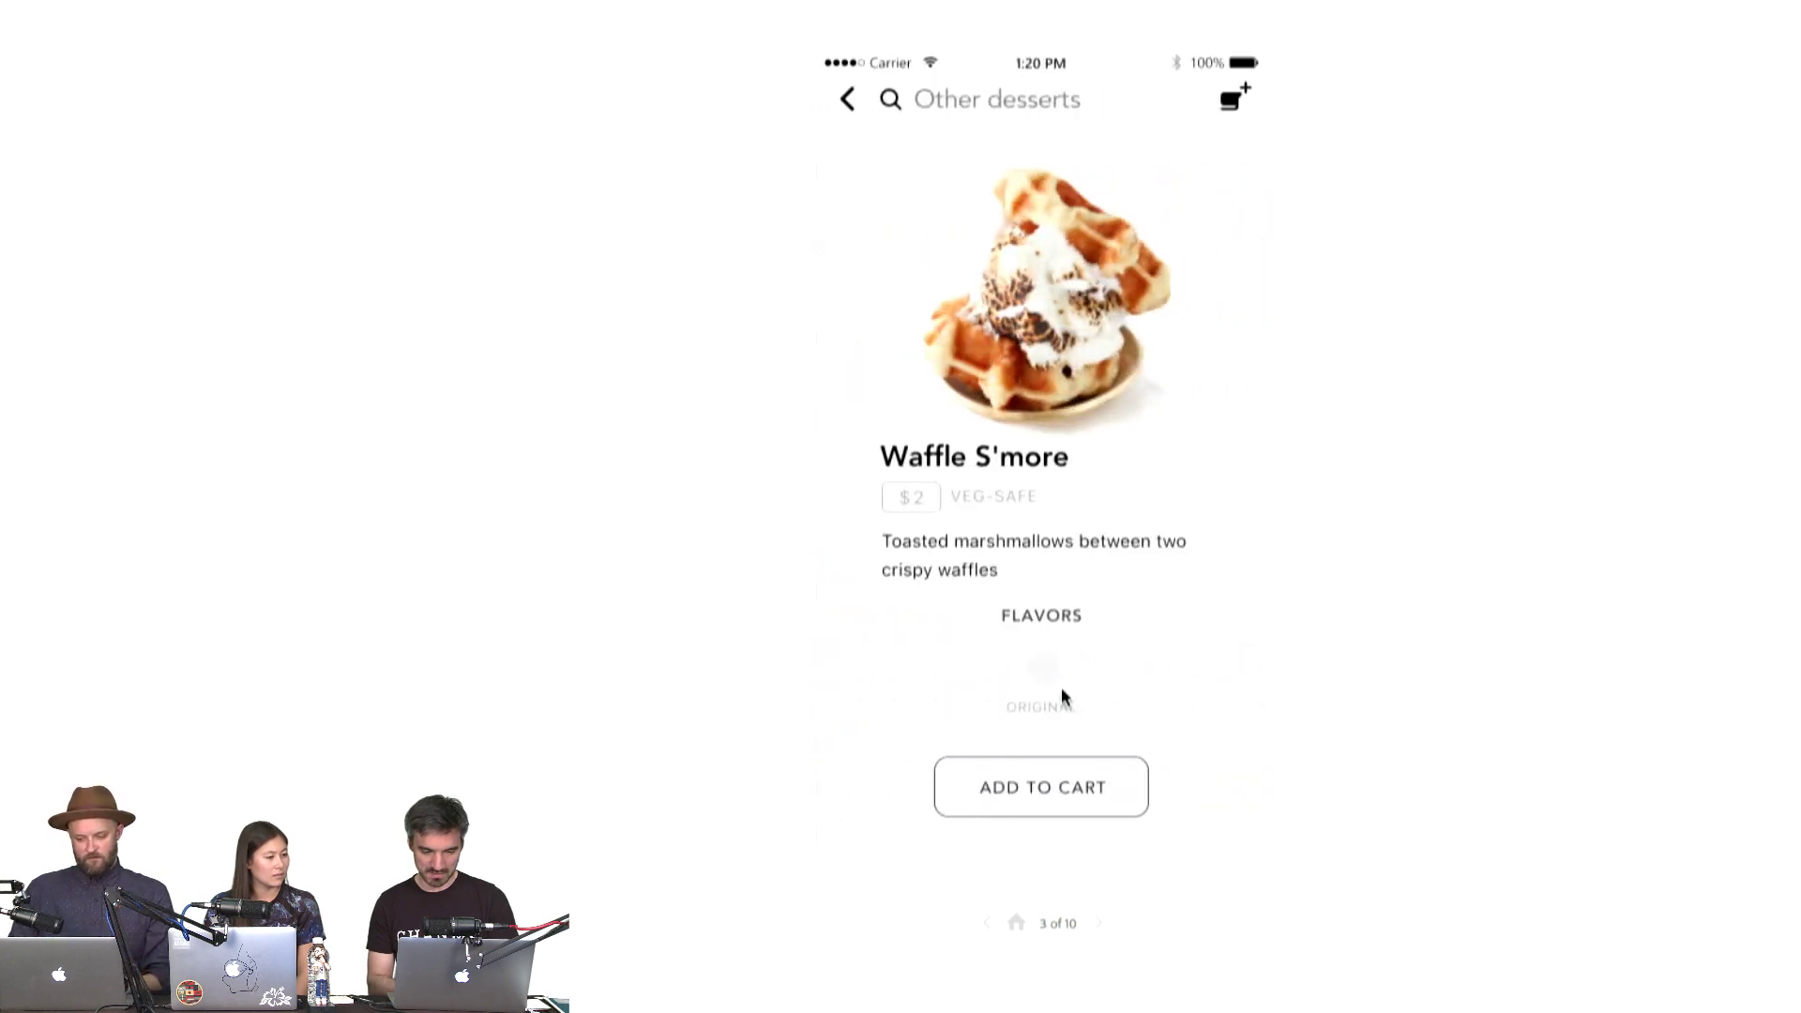
{"action": "left_click", "coordinate": [1086, 808]}
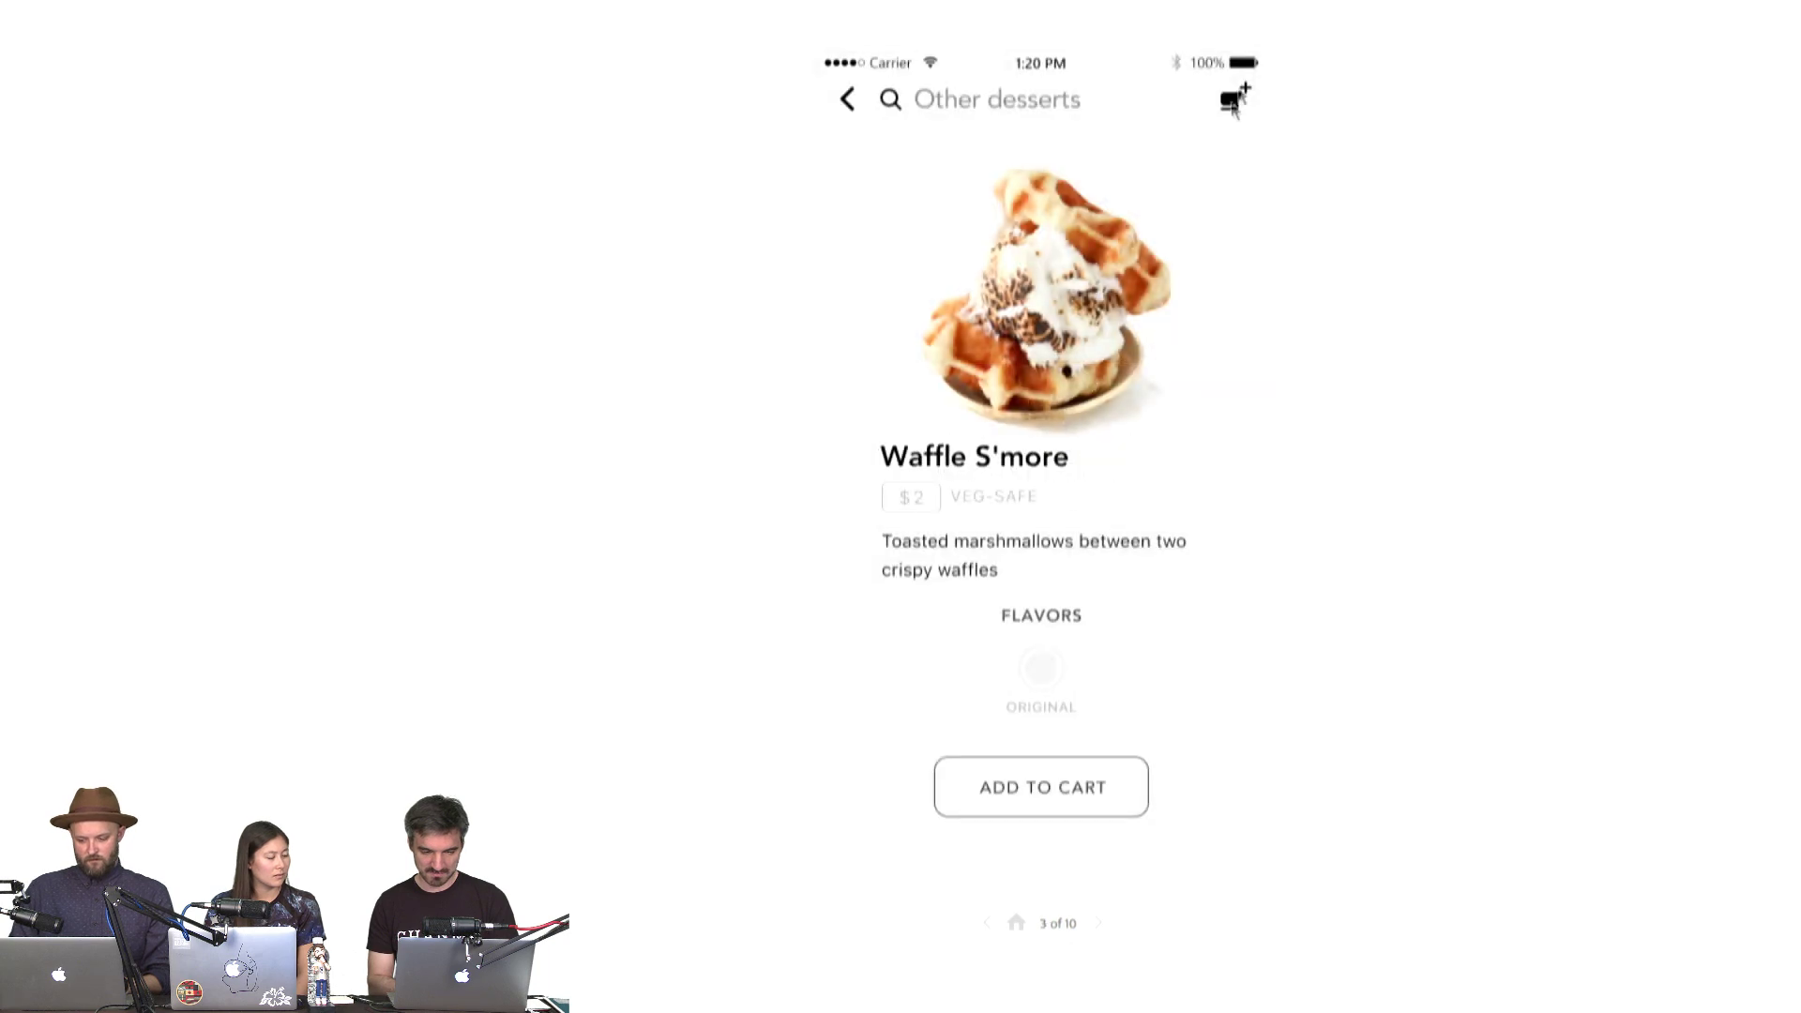
{"action": "left_click", "coordinate": [847, 100]}
{"action": "left_click", "coordinate": [906, 142]}
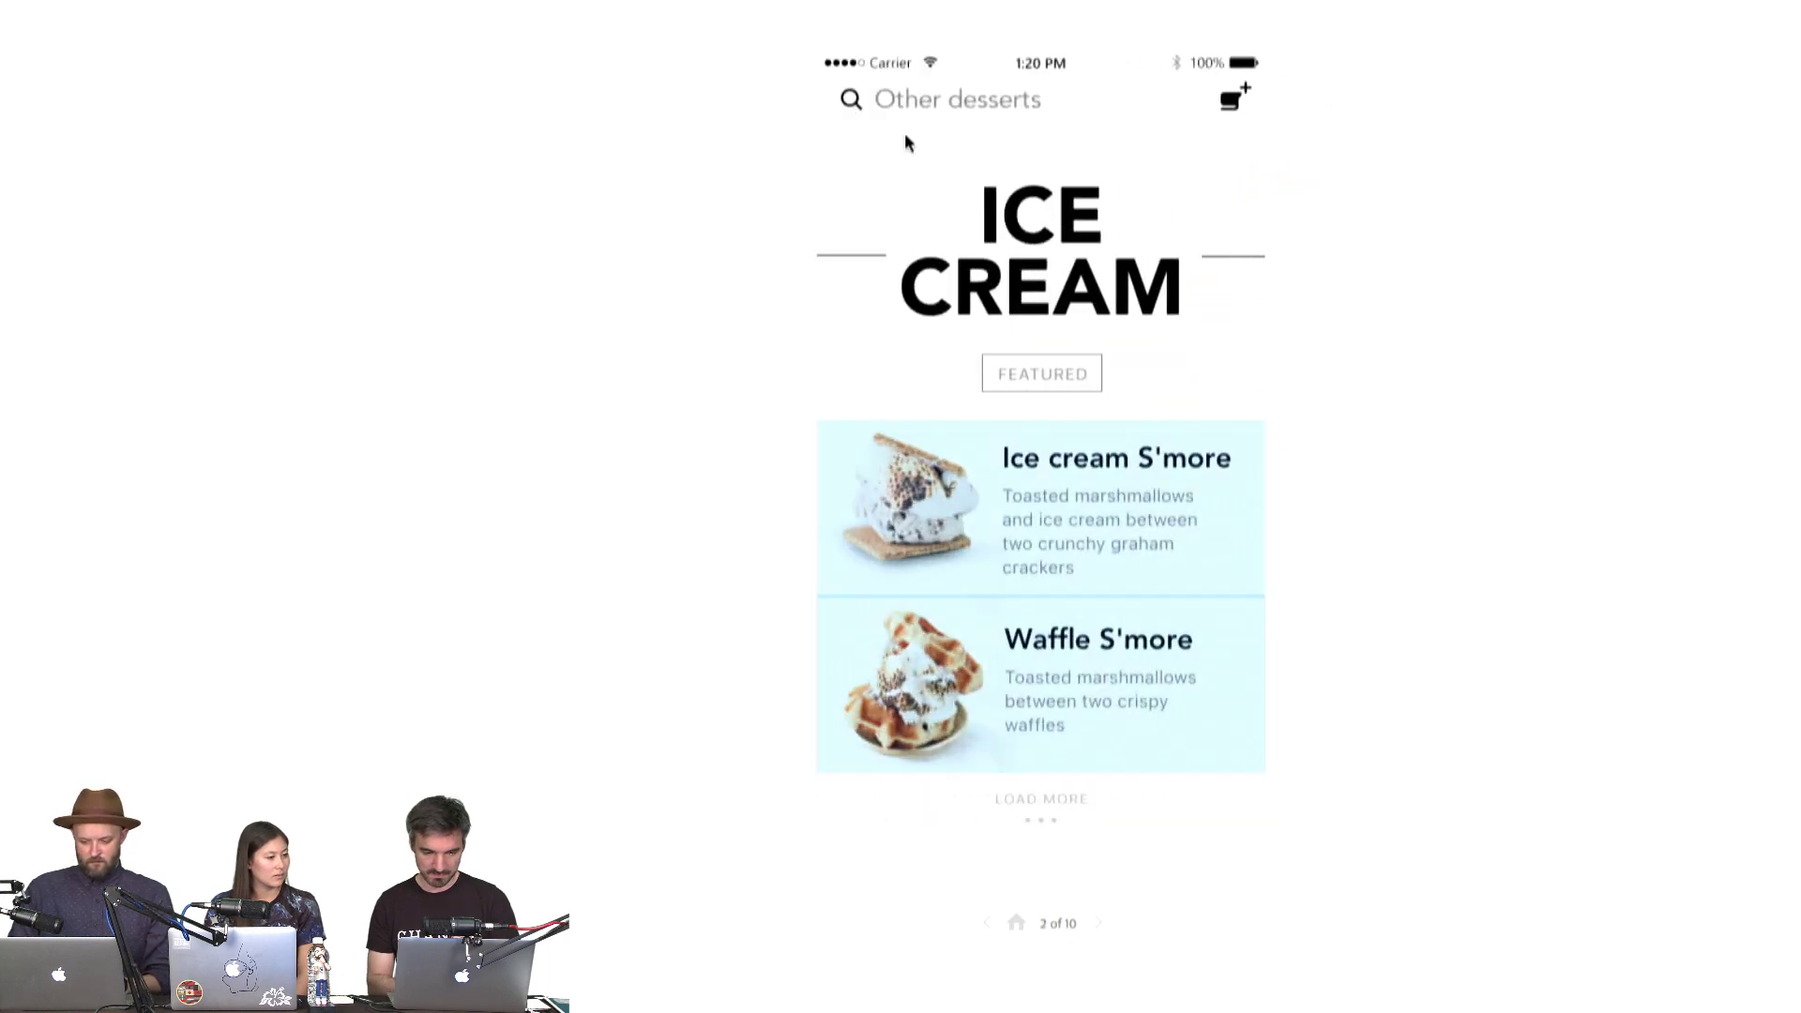
Examine the remaining screens of the Ice Cream Order App up to the last one and return to its first screen
{"action": "left_click", "coordinate": [1097, 927]}
{"action": "left_click", "coordinate": [1097, 926]}
{"action": "left_click", "coordinate": [1098, 927]}
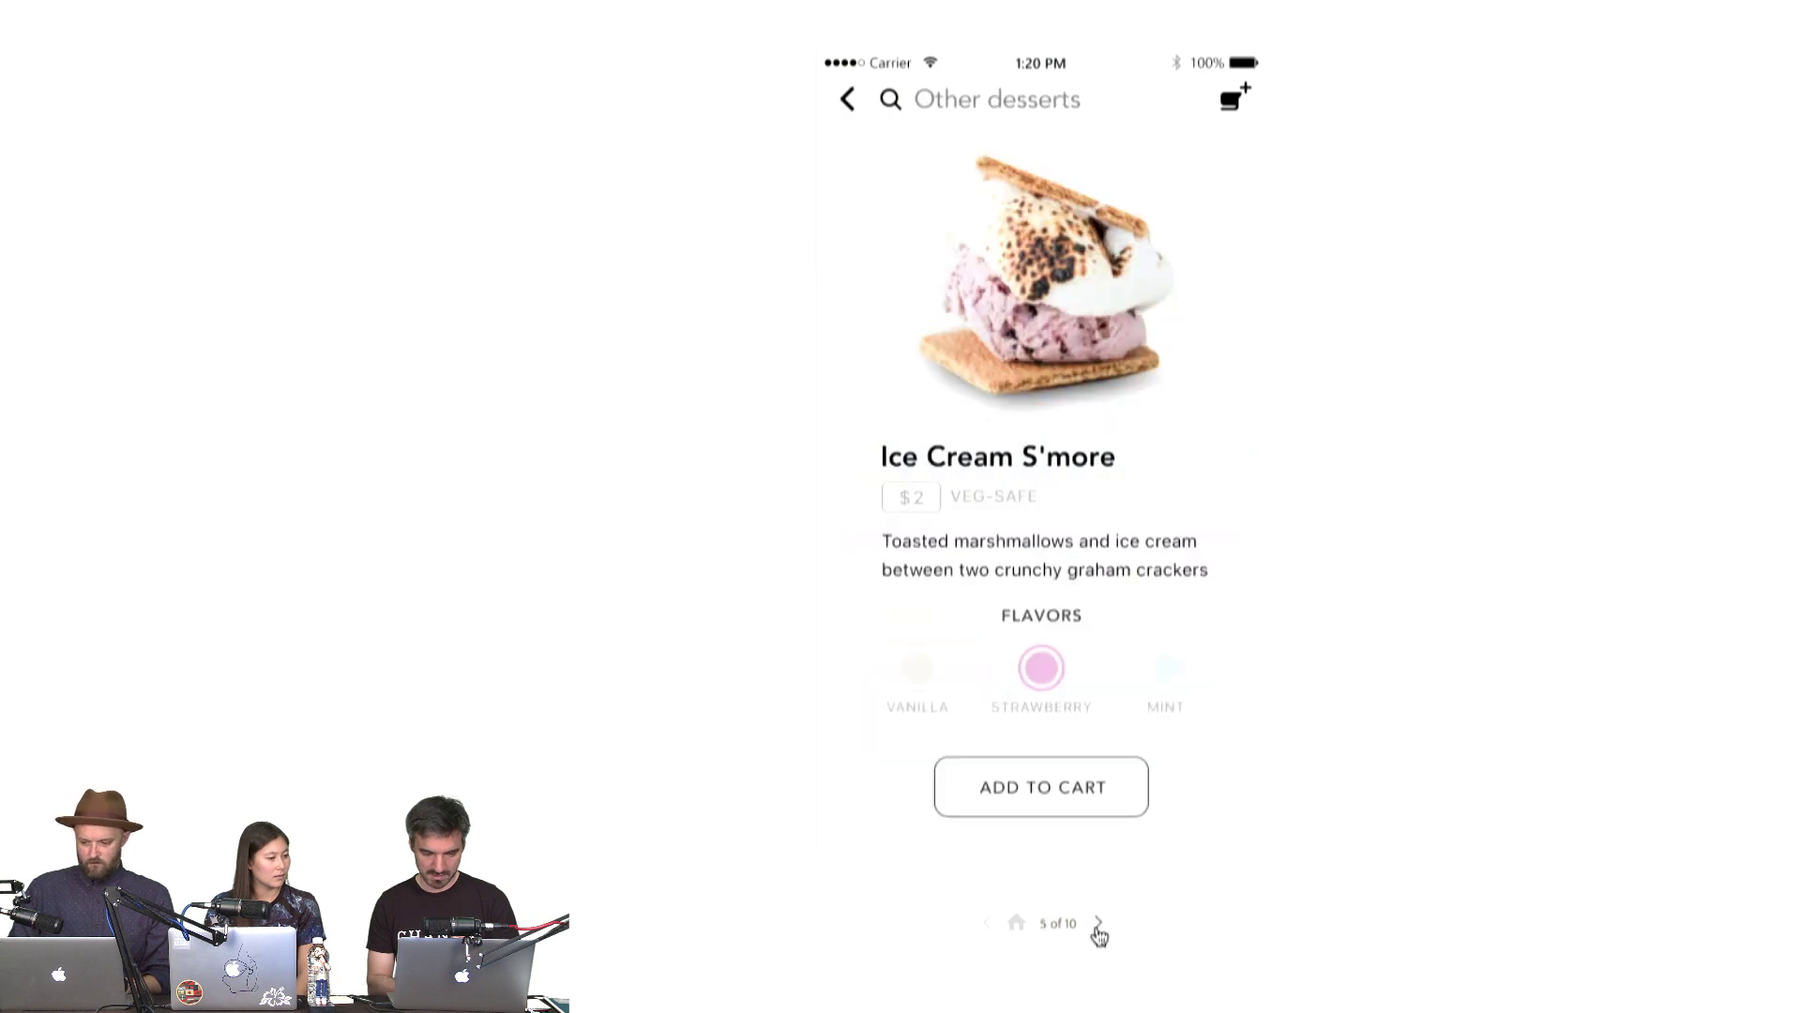
{"action": "left_click", "coordinate": [1097, 927]}
{"action": "left_click", "coordinate": [1097, 926]}
{"action": "left_click", "coordinate": [1097, 927]}
{"action": "left_click", "coordinate": [1098, 926]}
{"action": "left_click", "coordinate": [1097, 926]}
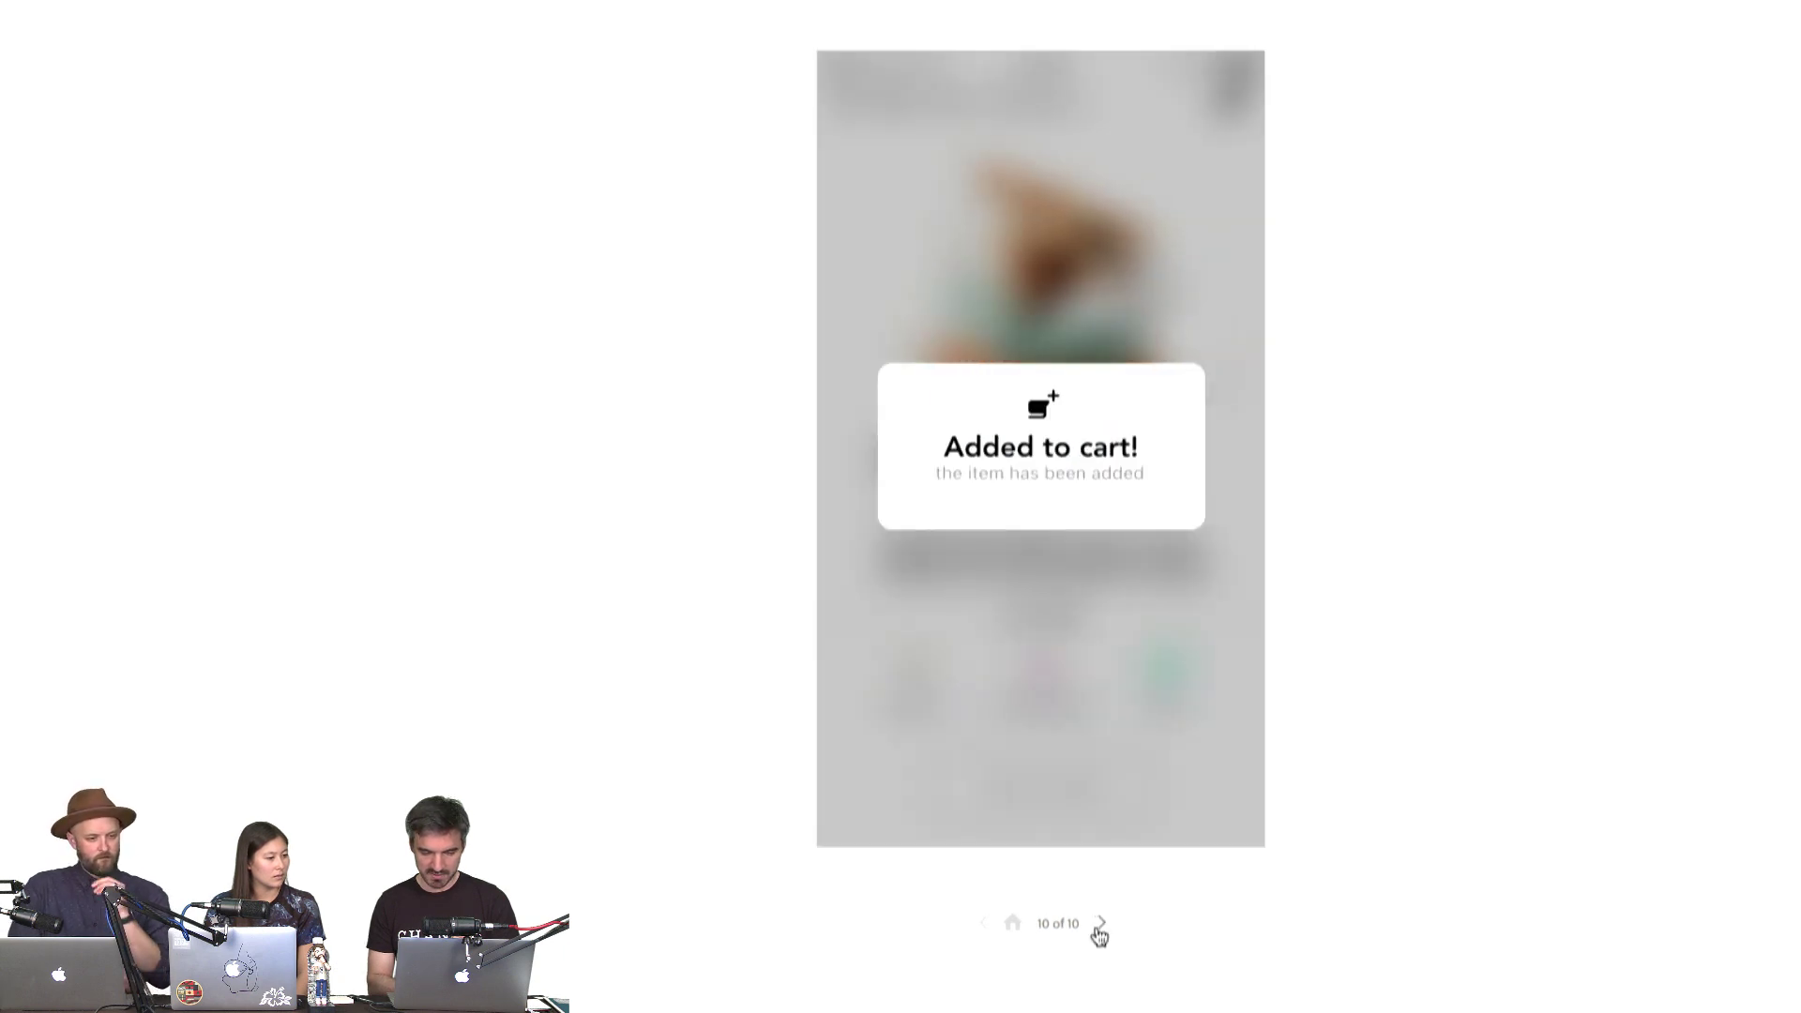
{"action": "left_click", "coordinate": [1013, 924]}
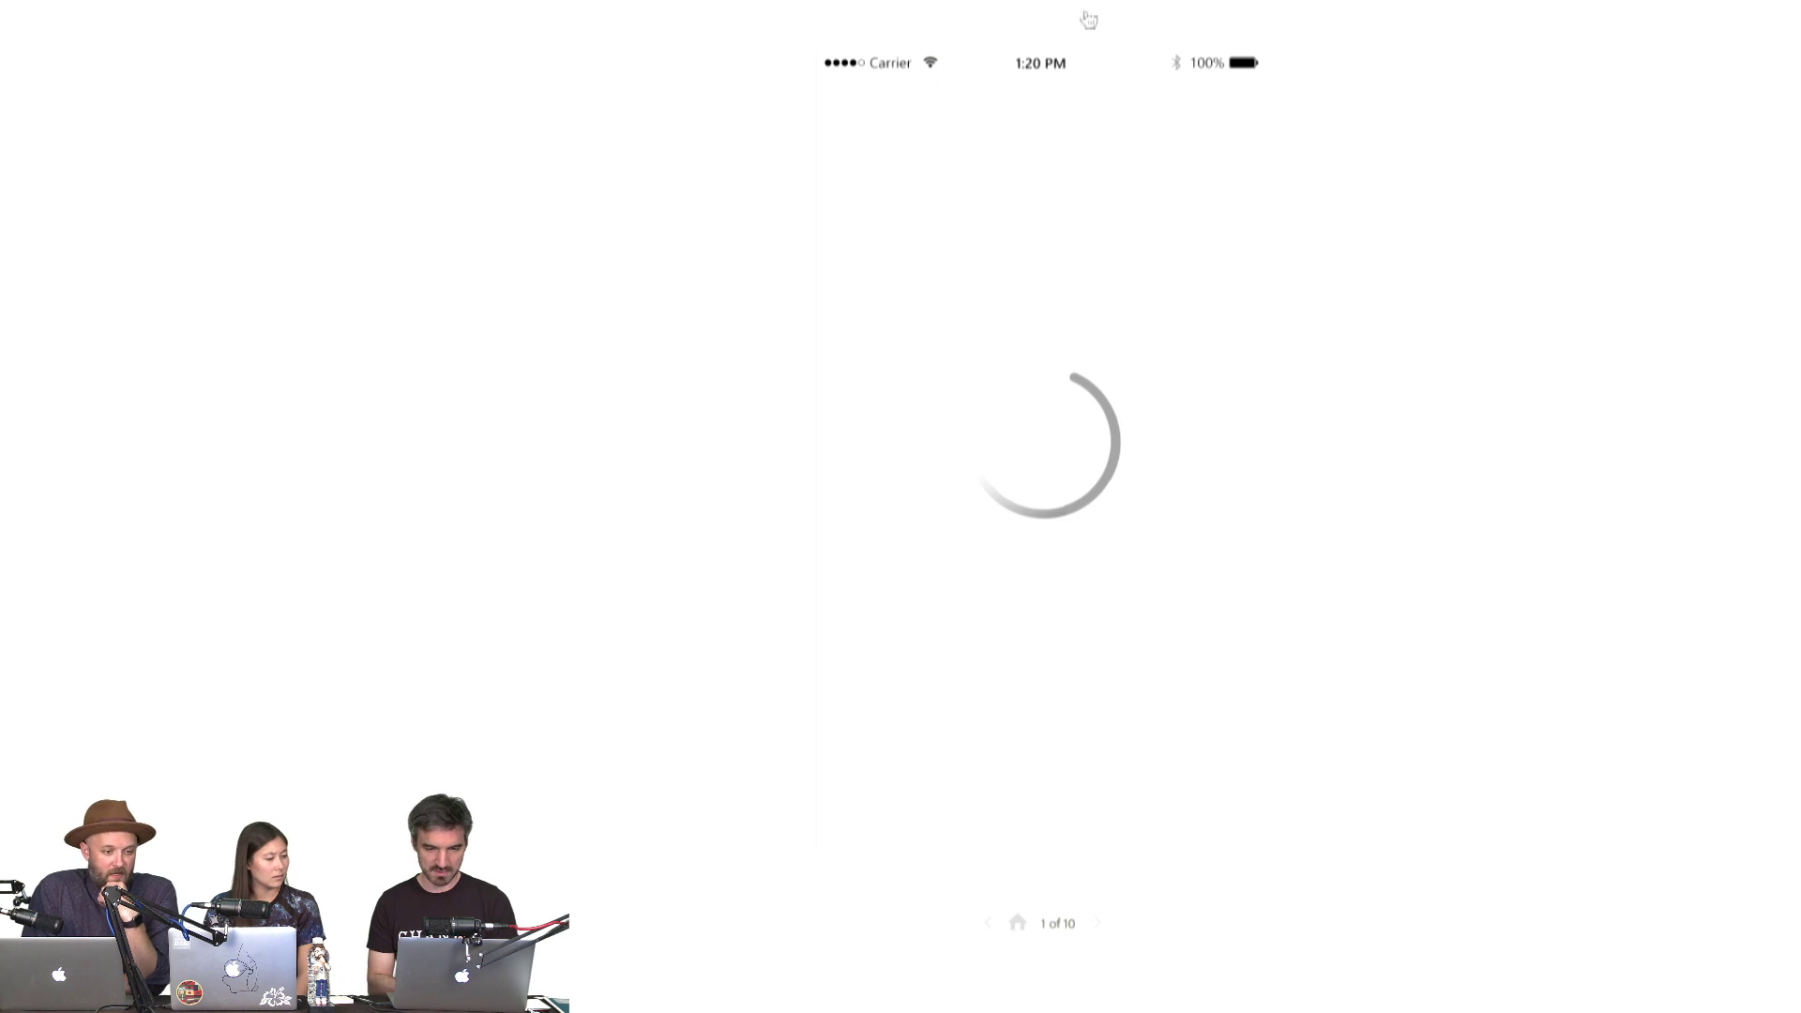
Go back to the #adobelive tweets on Twitter and open the kook coffee app prototype
{"action": "key", "text": "super+bracketleft"}
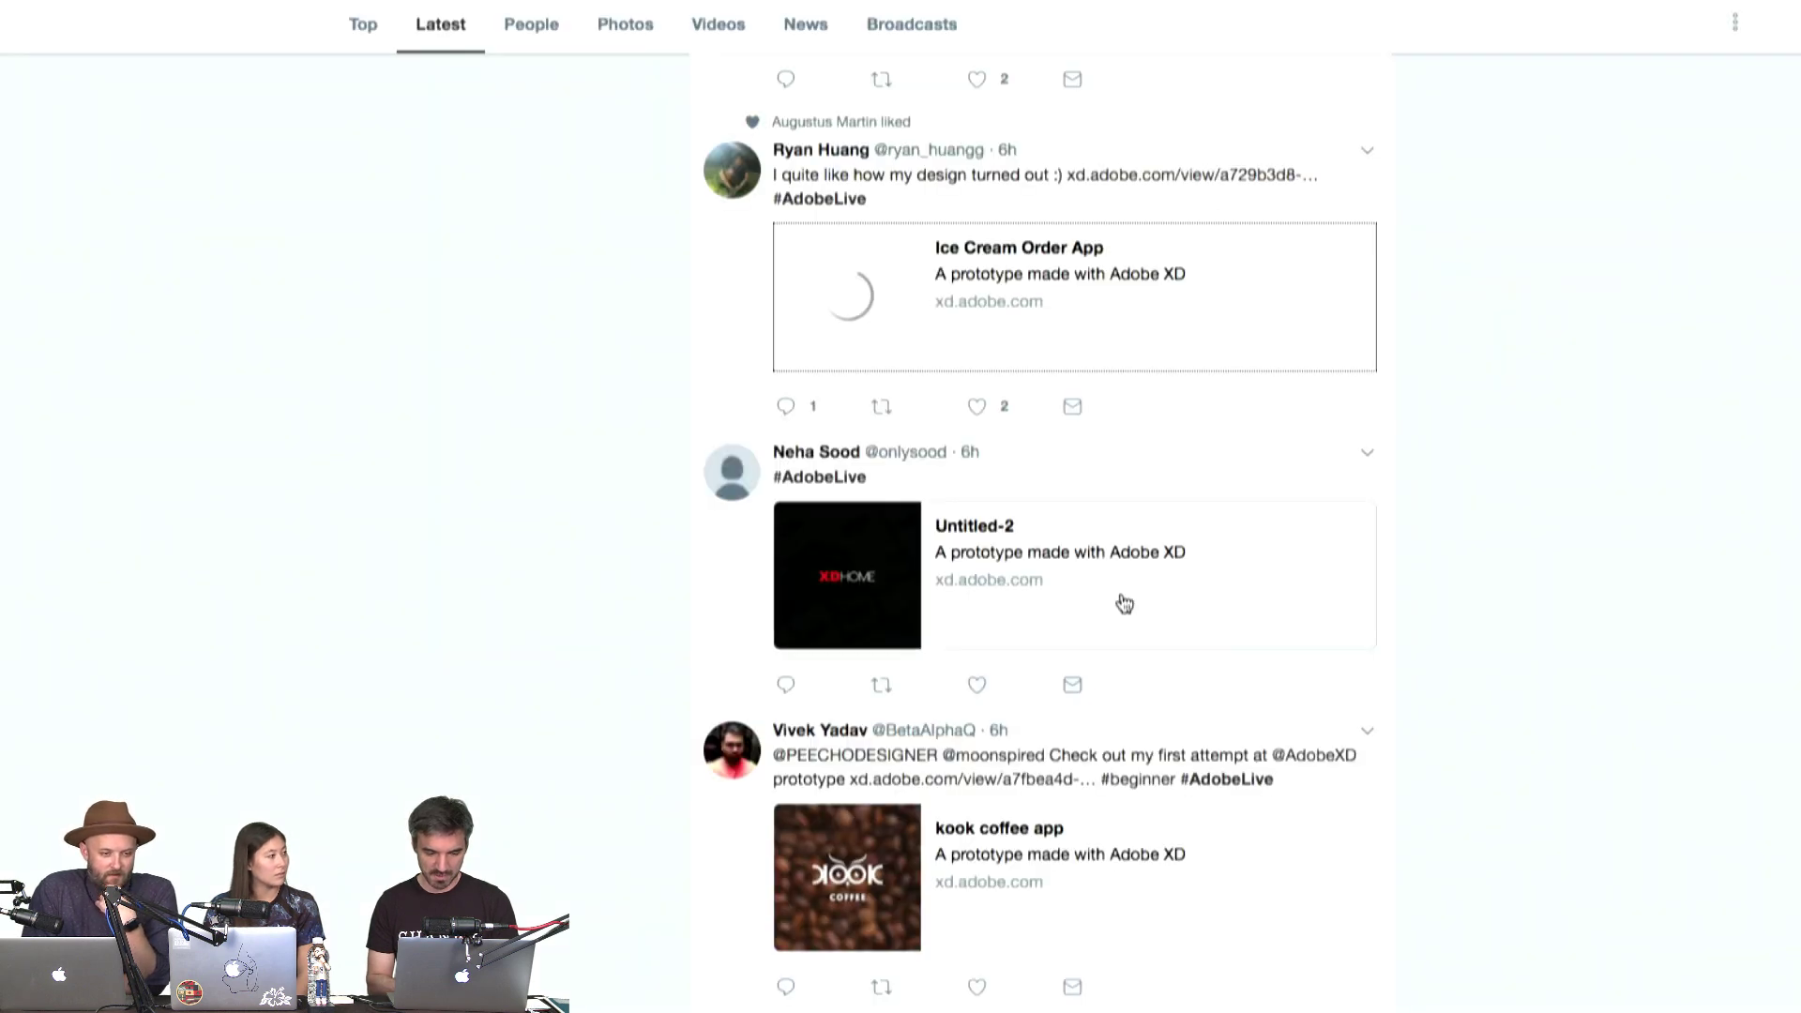
{"action": "scroll", "coordinate": [1124, 603], "scroll_direction": "down", "scroll_amount": 5}
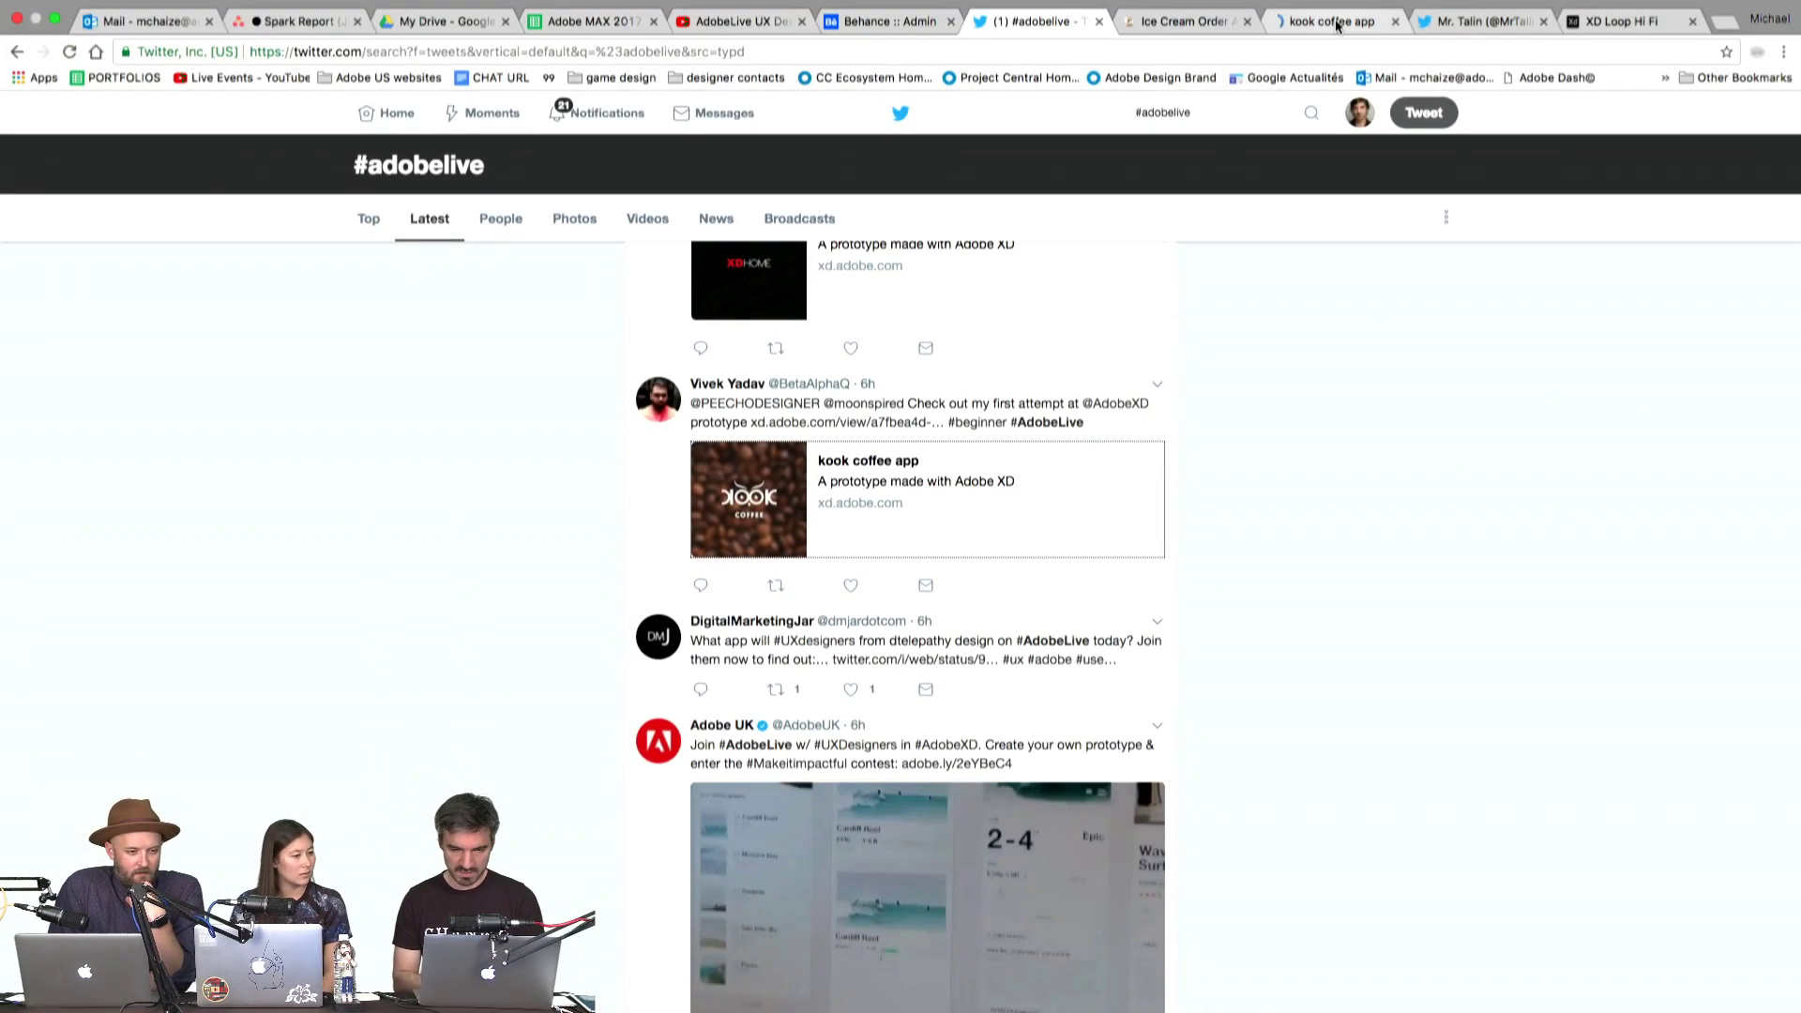
{"action": "left_click", "coordinate": [1337, 25]}
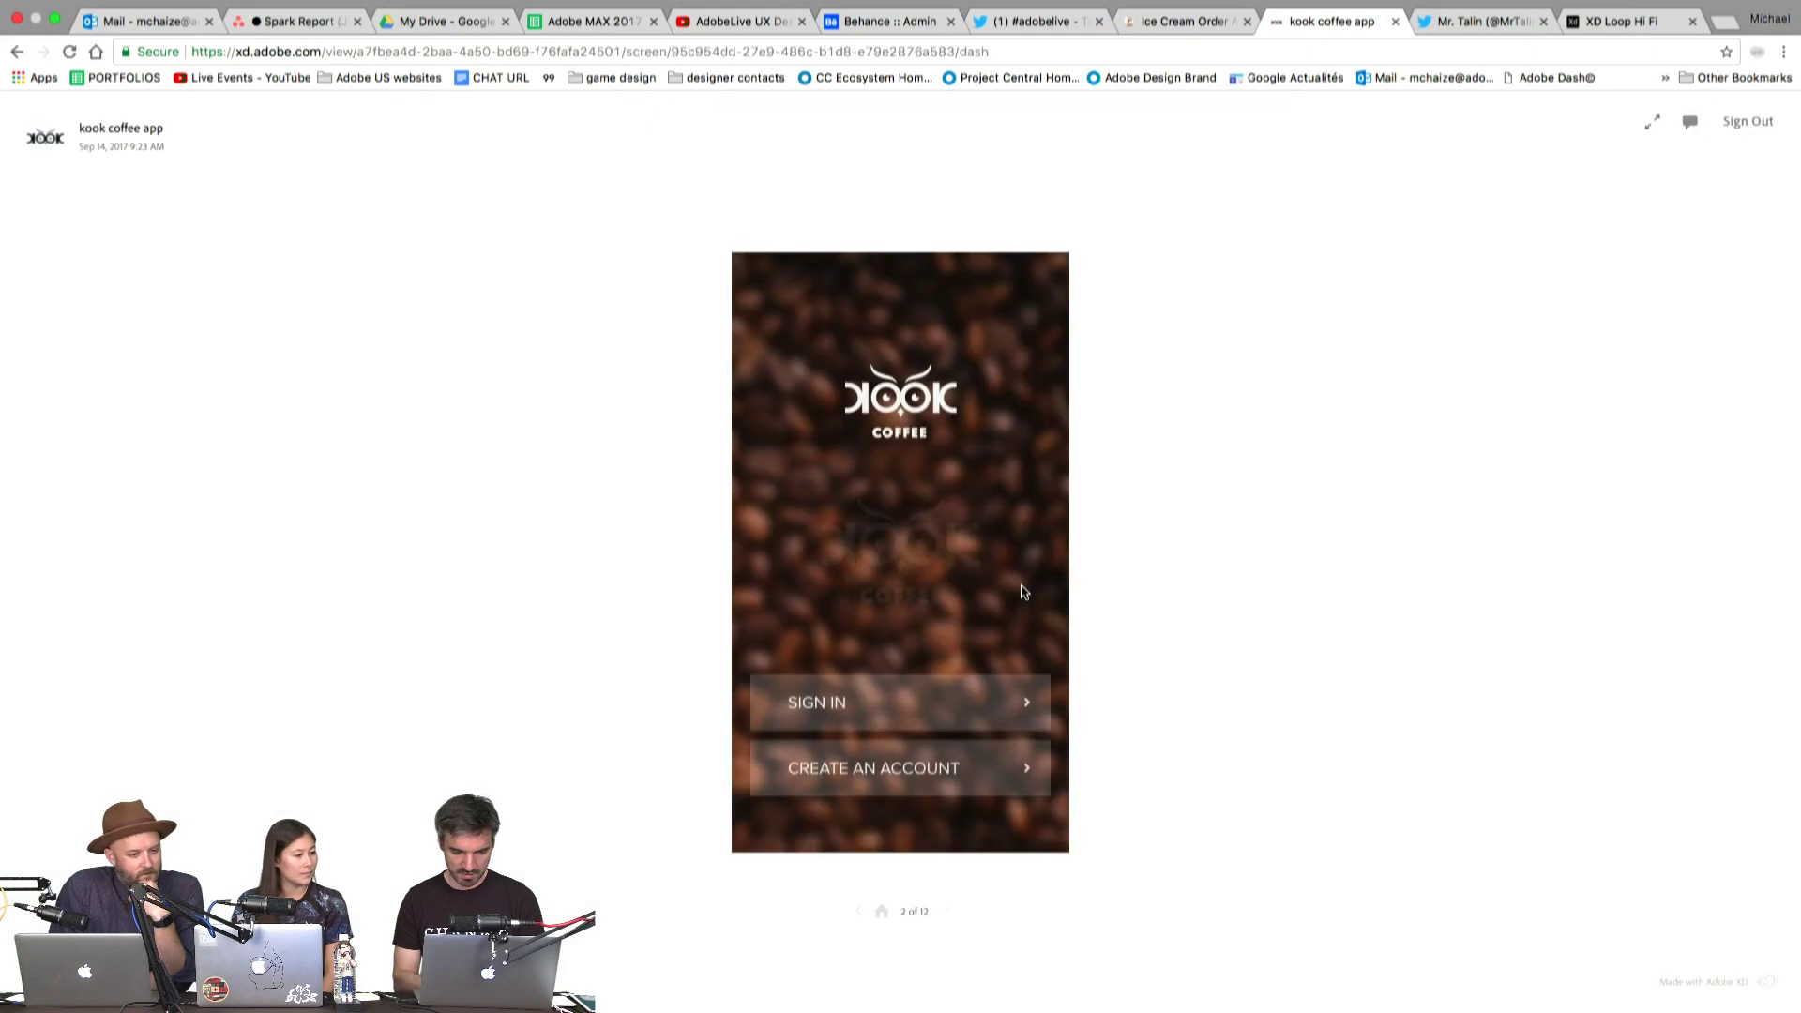
Sign in to the kook coffee prototype using its sample username and password
{"action": "left_click", "coordinate": [1000, 700]}
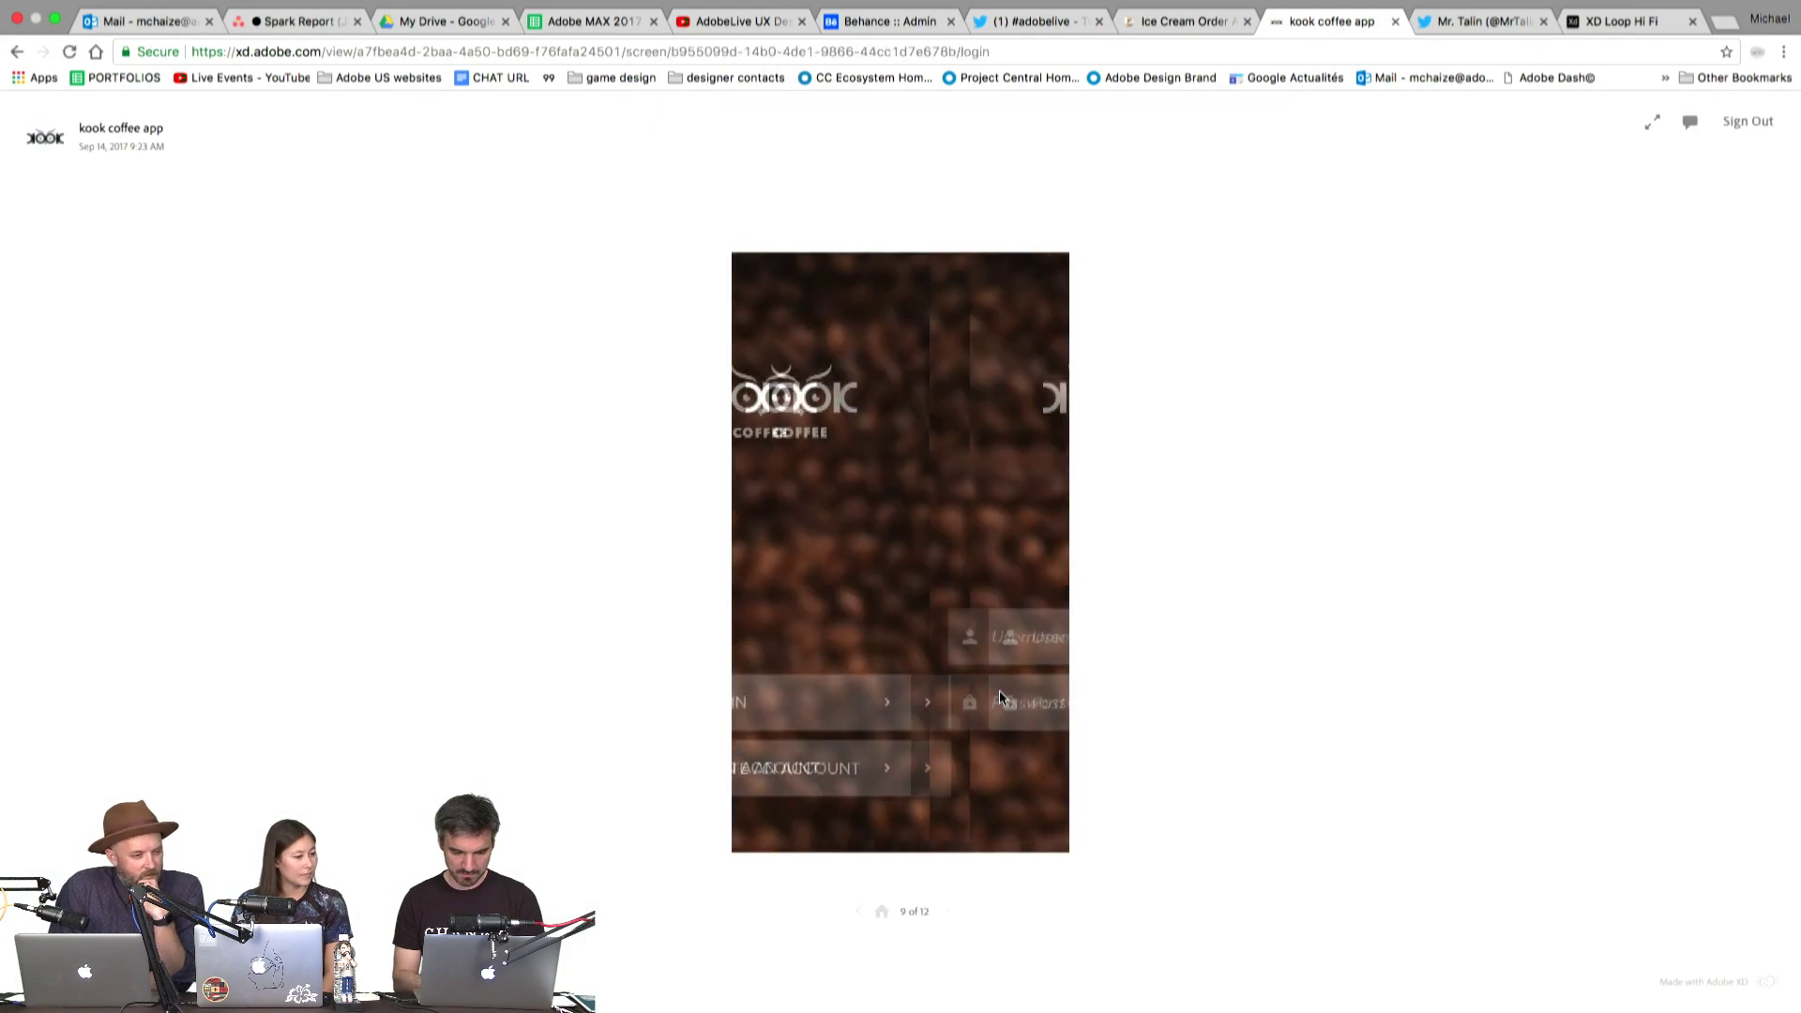
{"action": "left_click", "coordinate": [976, 647]}
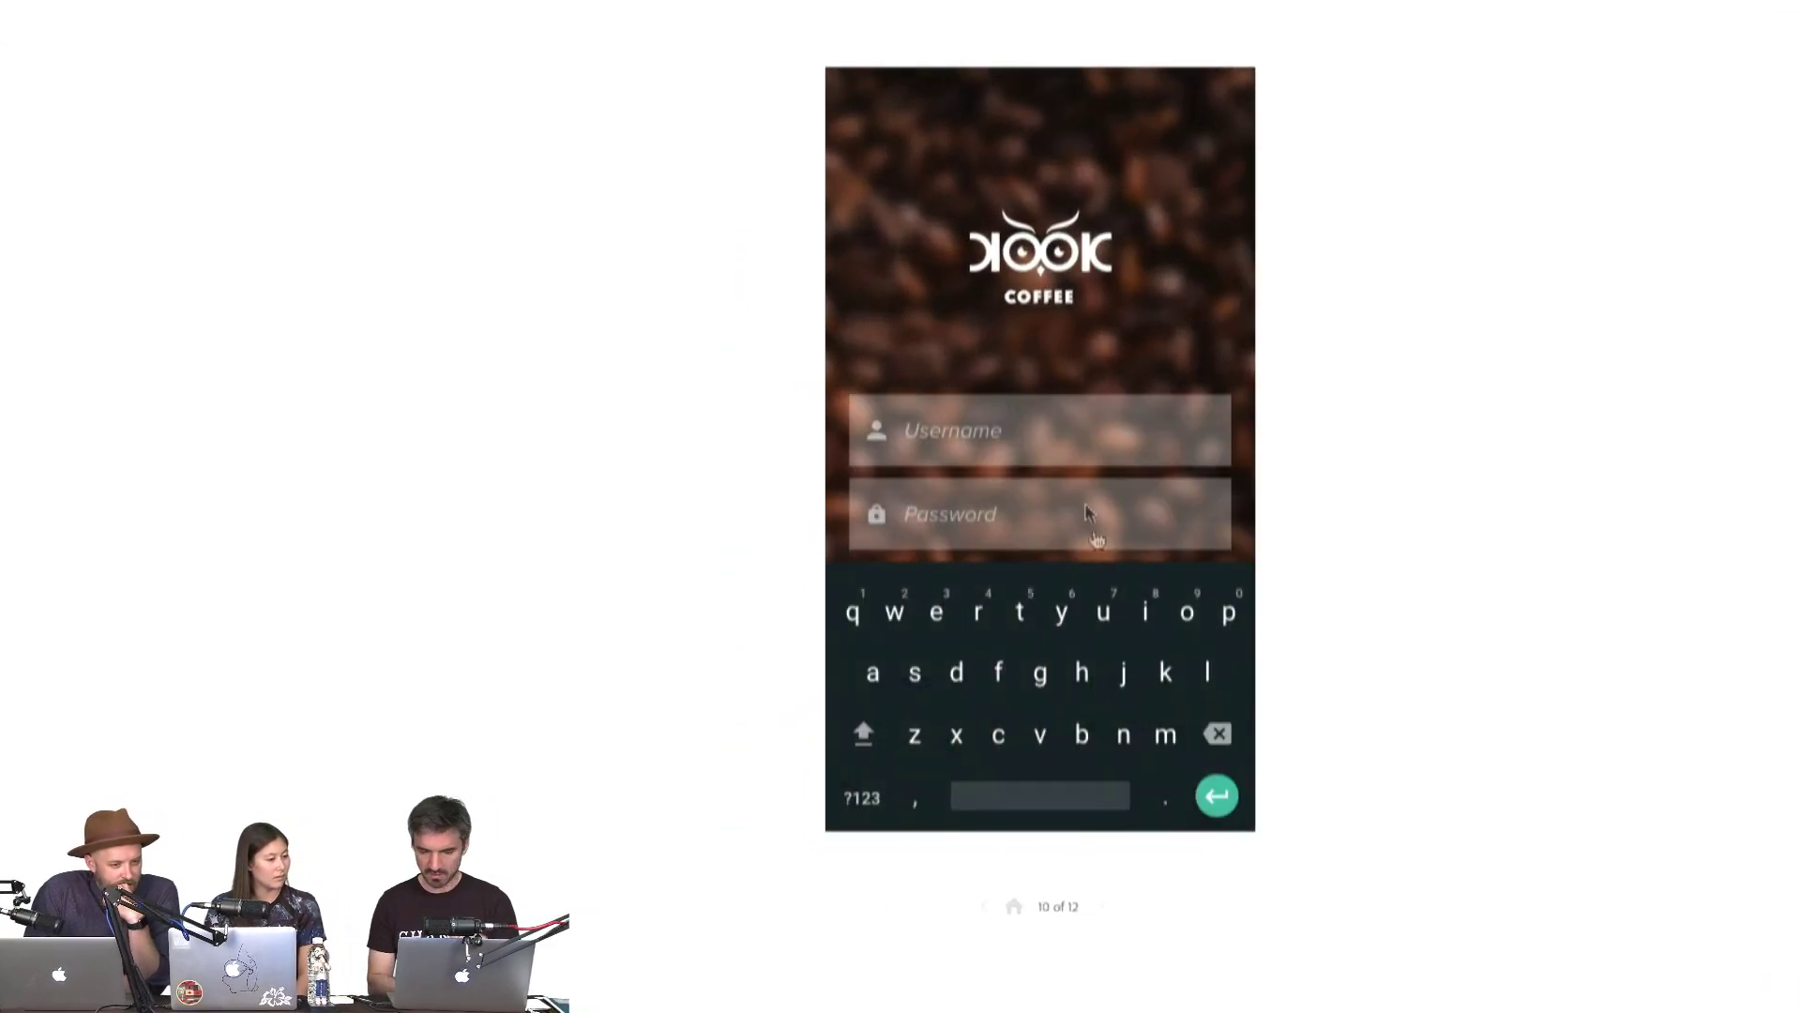
{"action": "left_click", "coordinate": [1065, 431]}
{"action": "left_click", "coordinate": [1100, 735]}
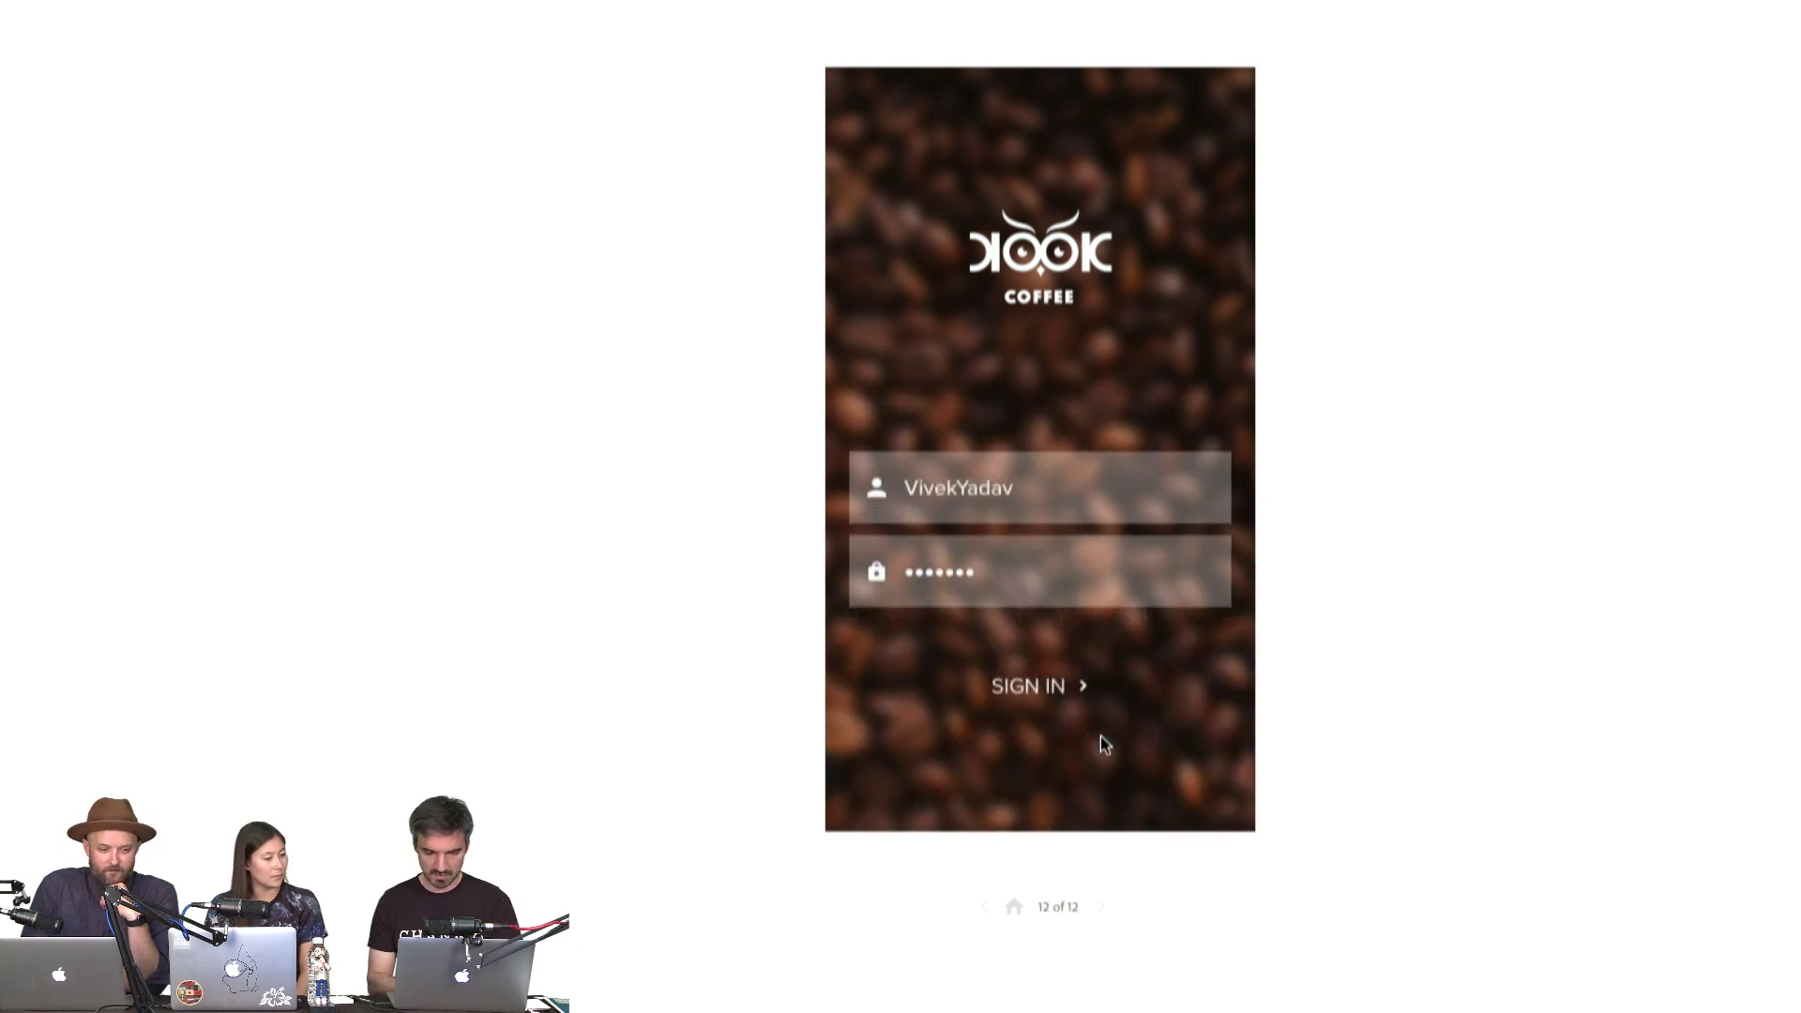
{"action": "left_click", "coordinate": [1076, 683]}
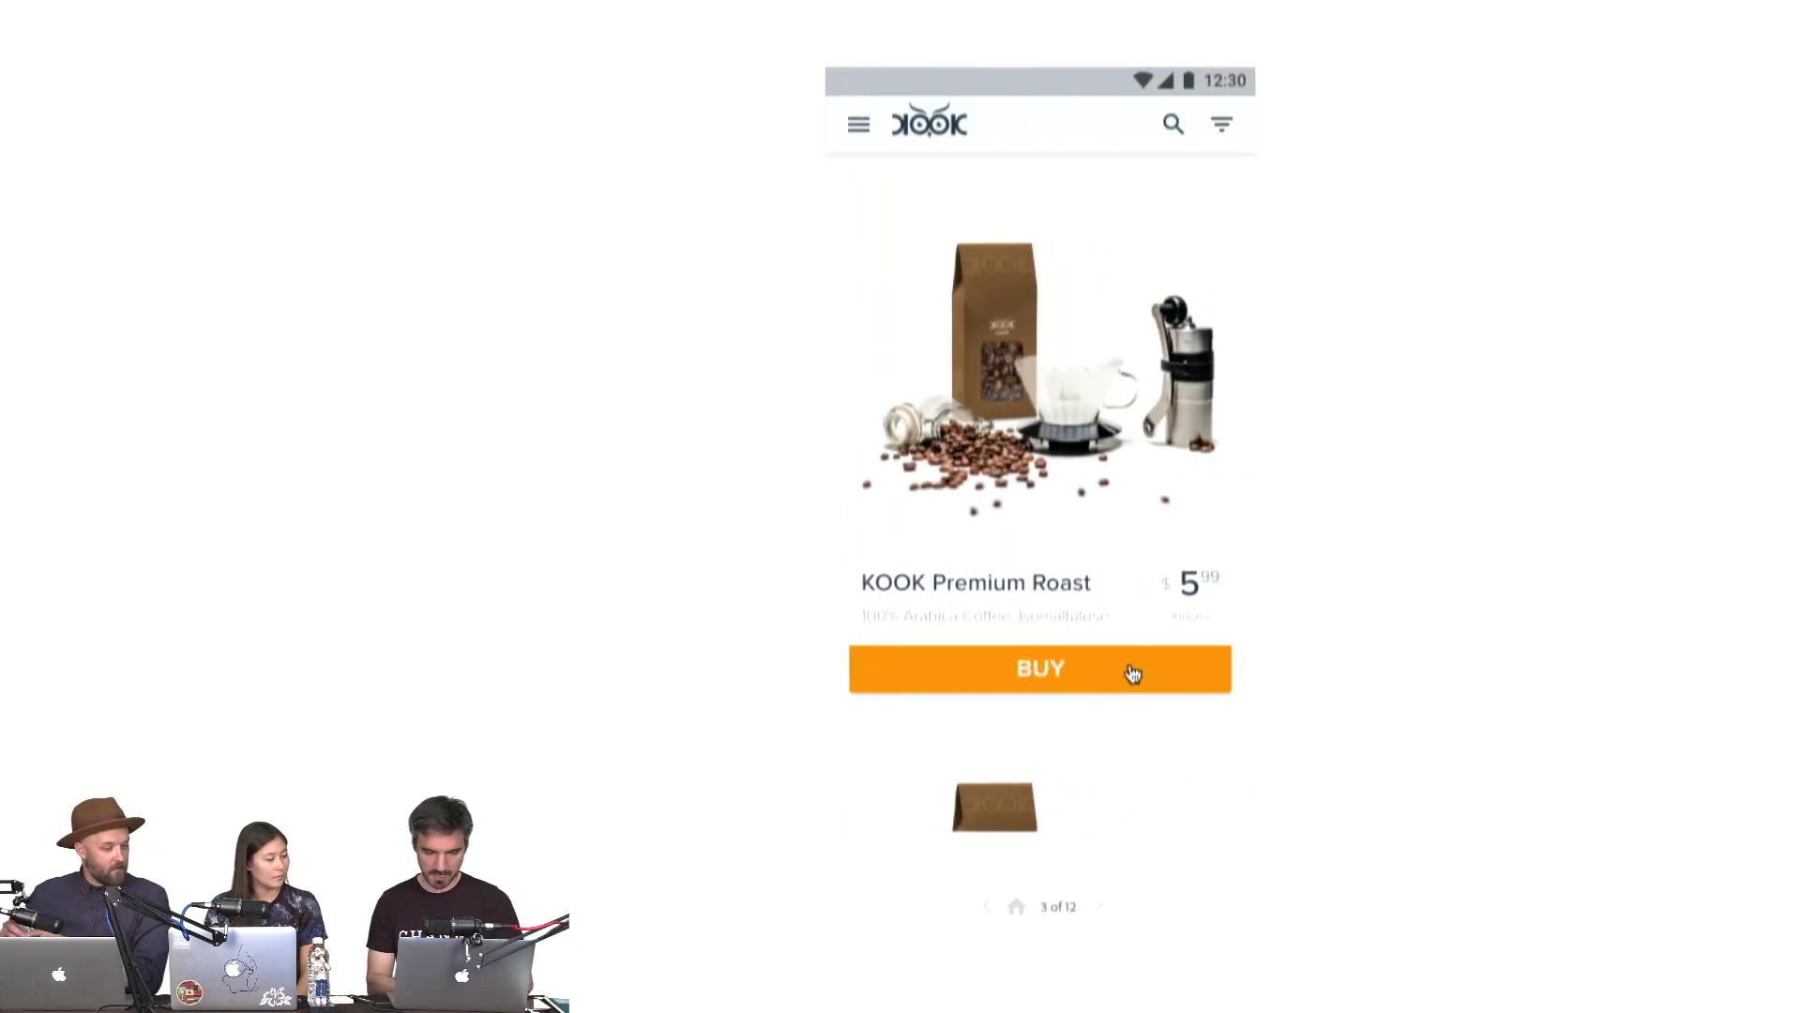
Go back one screen, repeat the prototype's sign-in transition and look through the list of coffee products
{"action": "scroll", "coordinate": [1132, 673], "scroll_direction": "down", "scroll_amount": 2}
{"action": "key", "text": "Left"}
{"action": "left_click", "coordinate": [1070, 703]}
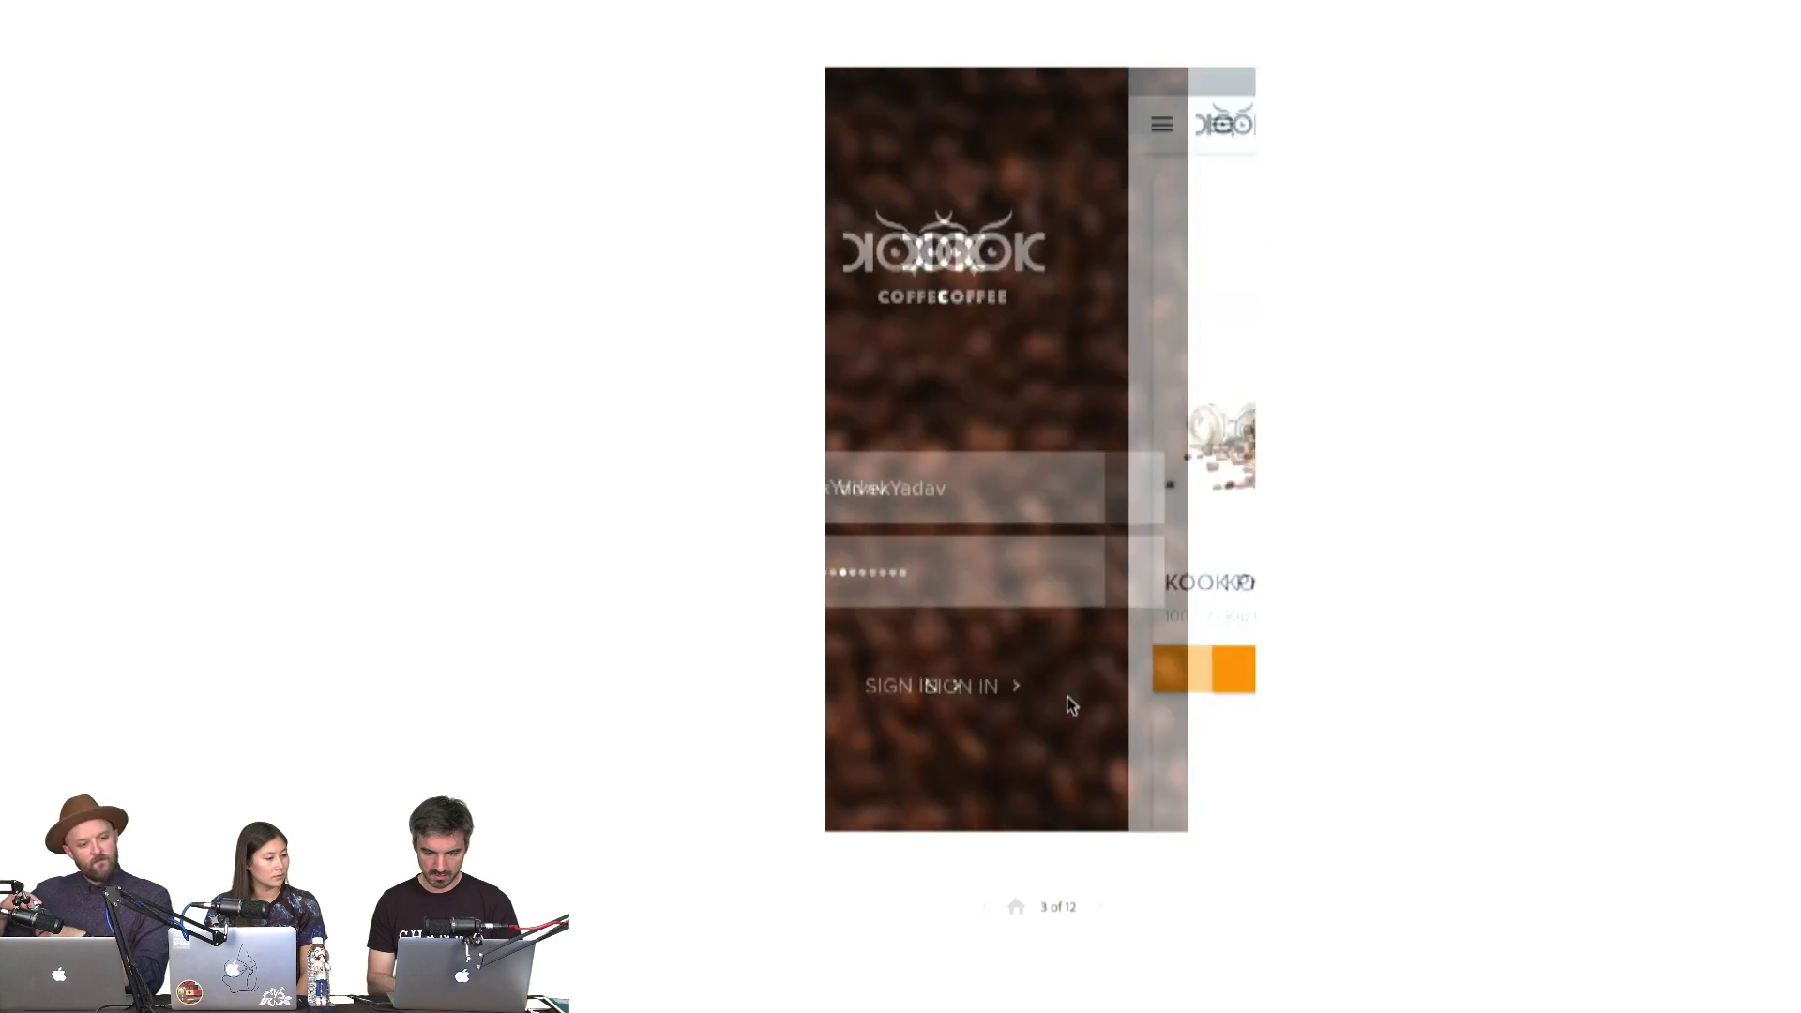
{"action": "scroll", "coordinate": [1071, 623], "scroll_direction": "down", "scroll_amount": 5}
{"action": "scroll", "coordinate": [1071, 623], "scroll_direction": "up", "scroll_amount": 5}
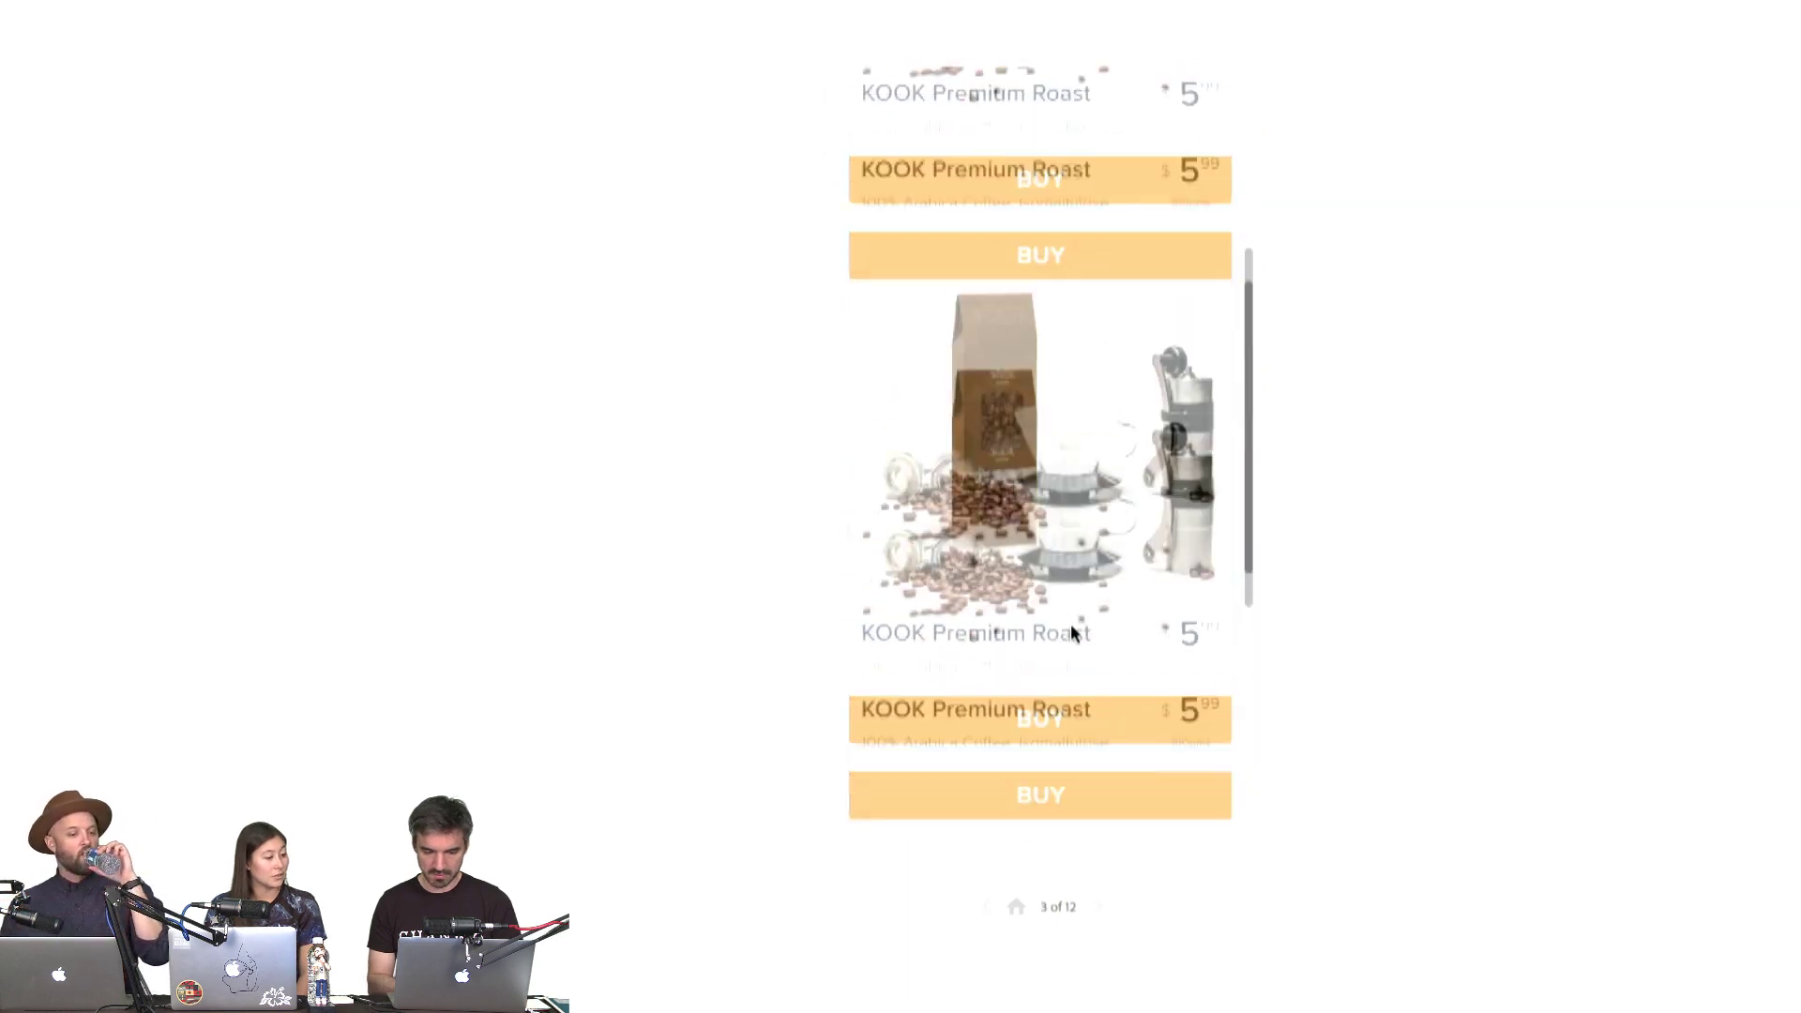
Open the KOOK Premium Roast, add it to the cart and continue through to placing the order
{"action": "left_click", "coordinate": [1041, 415]}
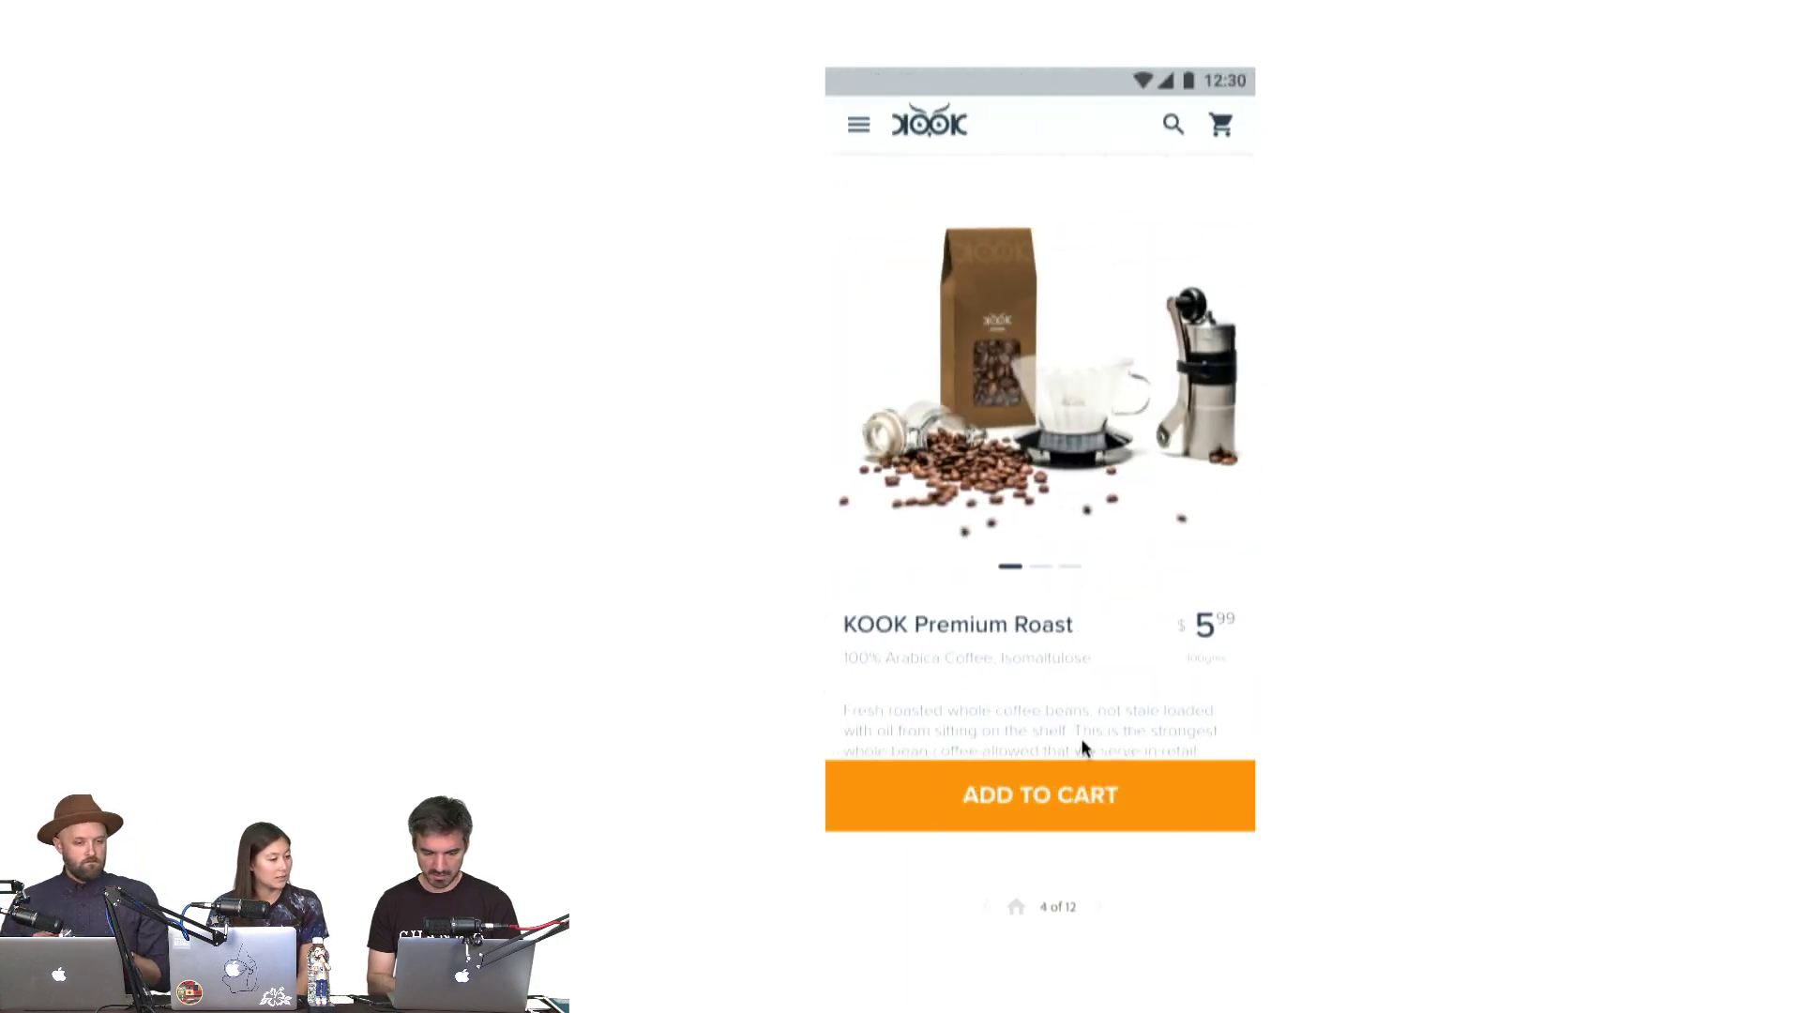
{"action": "left_click", "coordinate": [1084, 799]}
{"action": "left_click", "coordinate": [1087, 812]}
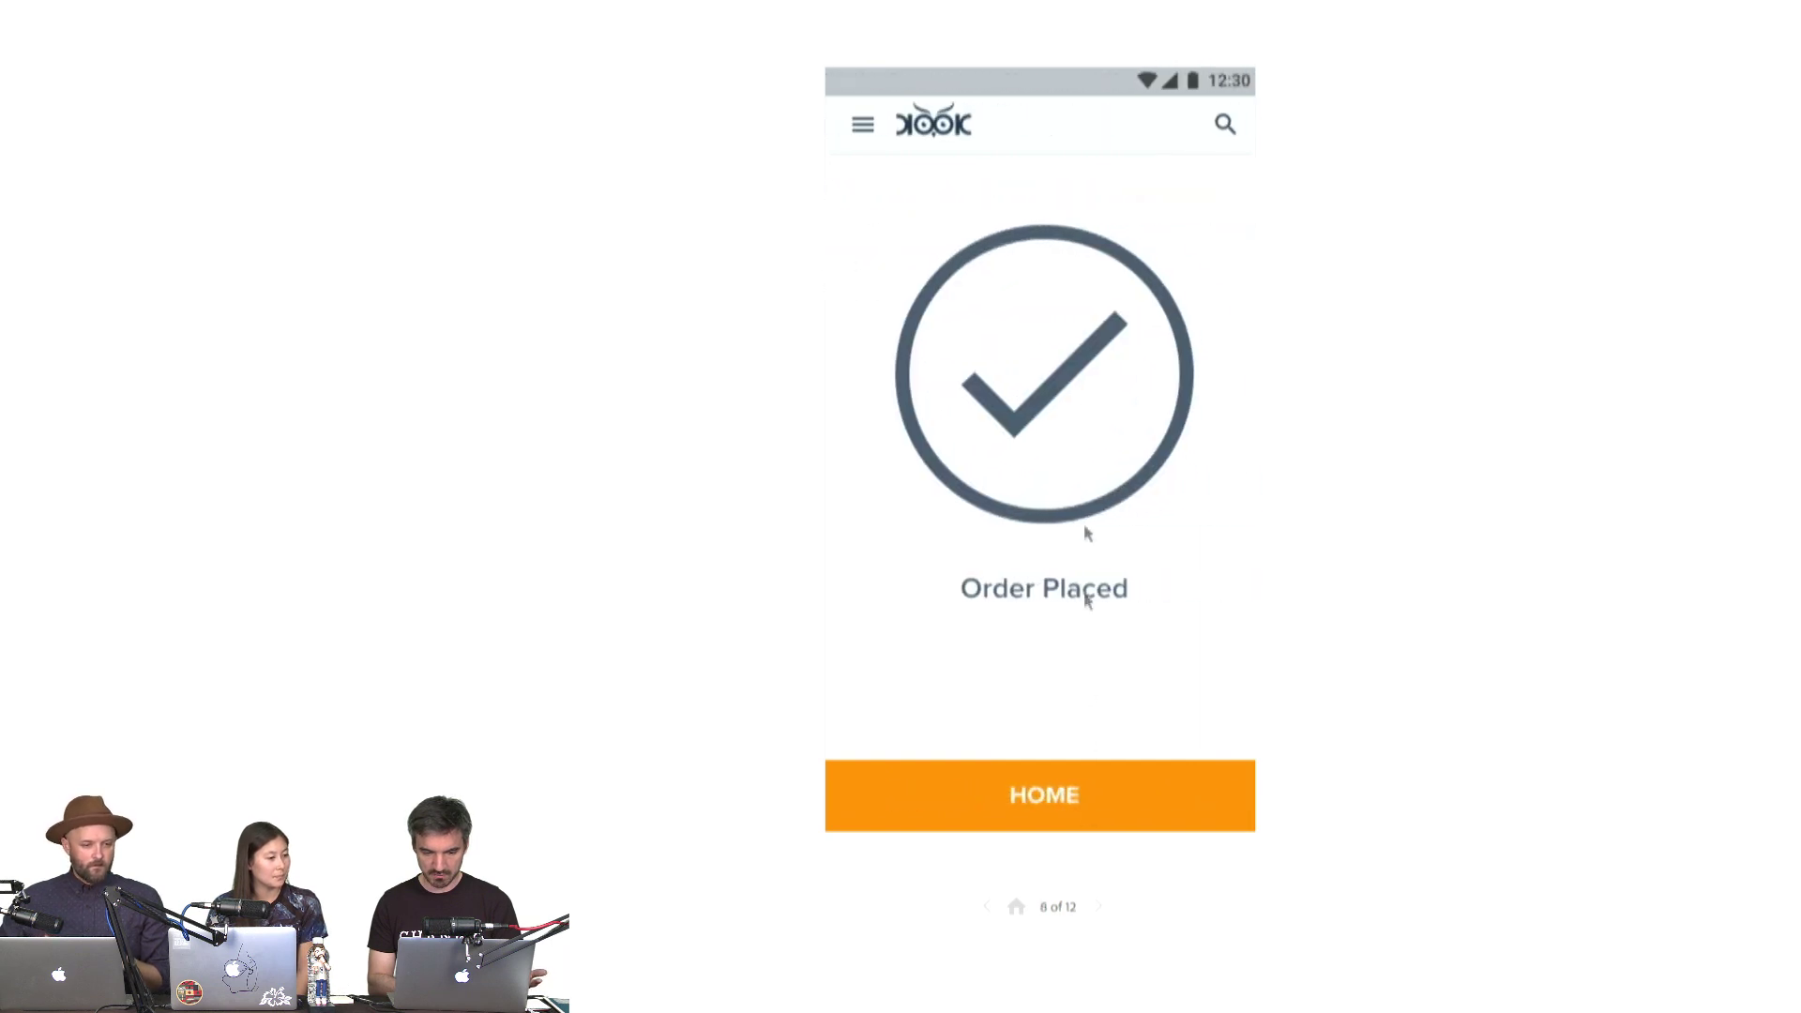
Return to the kook prototype's home screen from the order confirmation
{"action": "left_click", "coordinate": [1057, 795]}
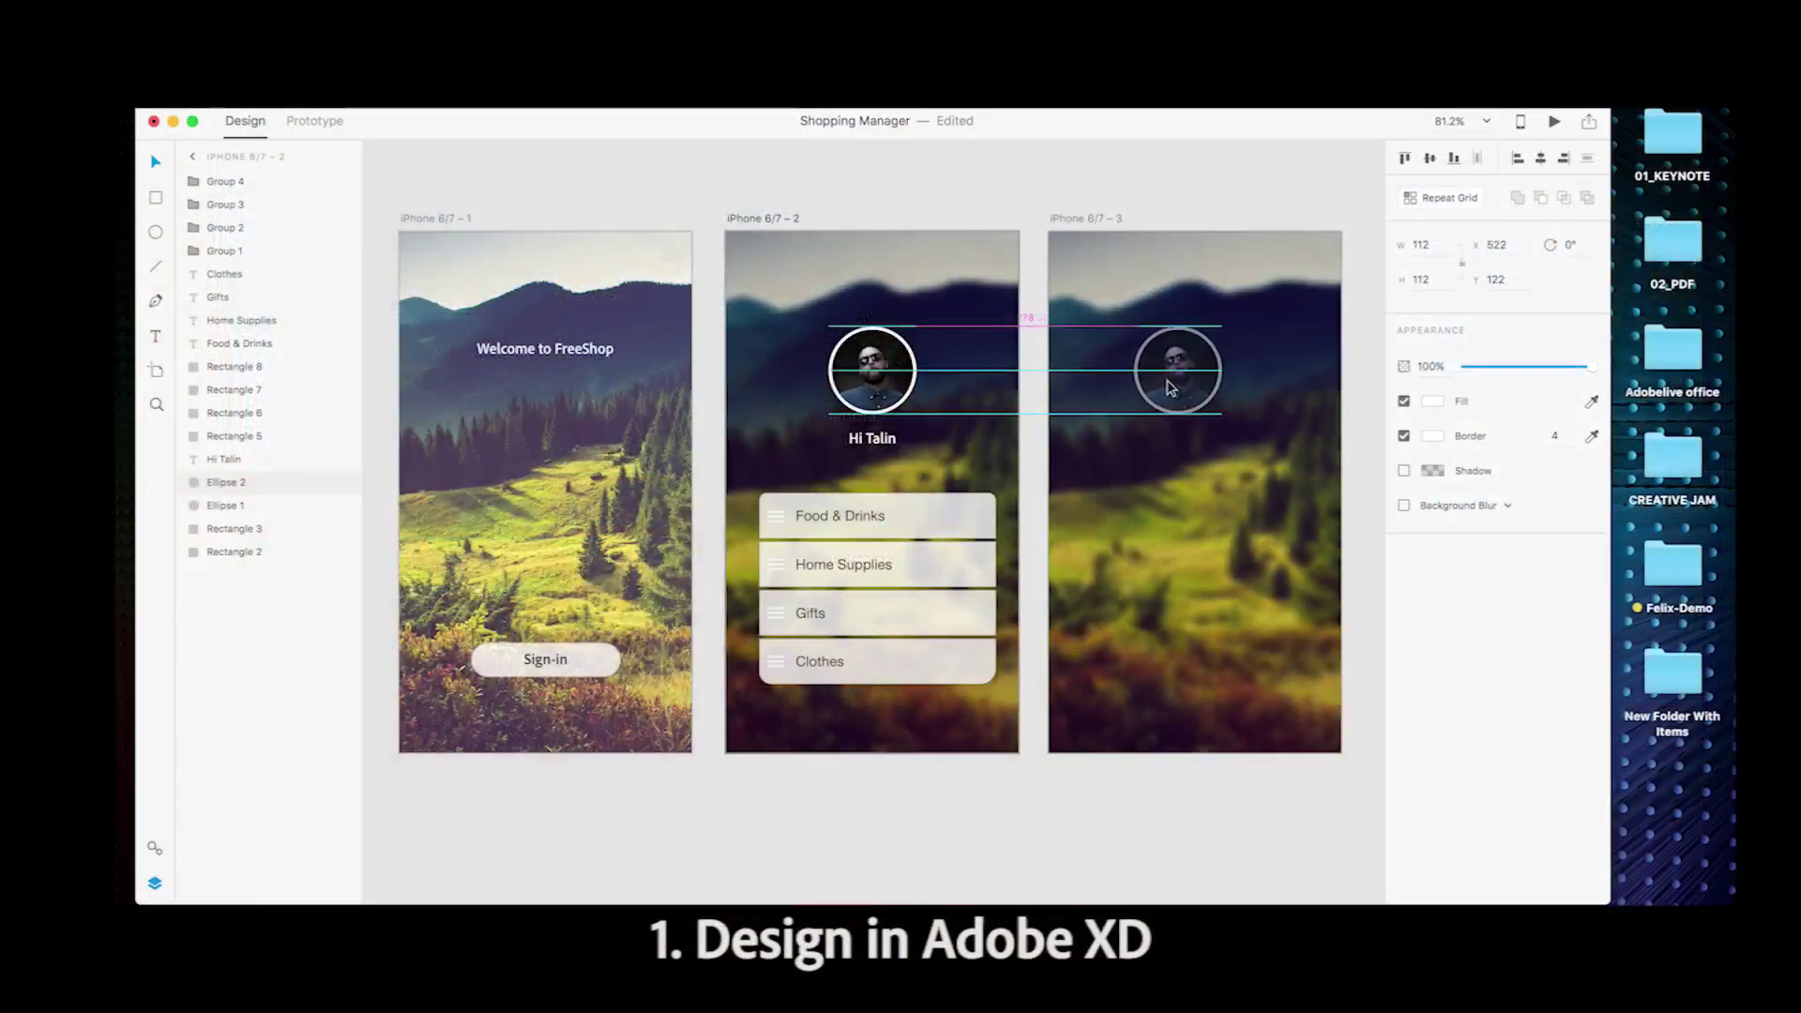
In the Shopping Manager design, shrink the third artboard's profile photo to 78 × 78 and move it to the artboard's upper right corner
{"action": "left_click", "coordinate": [1210, 375]}
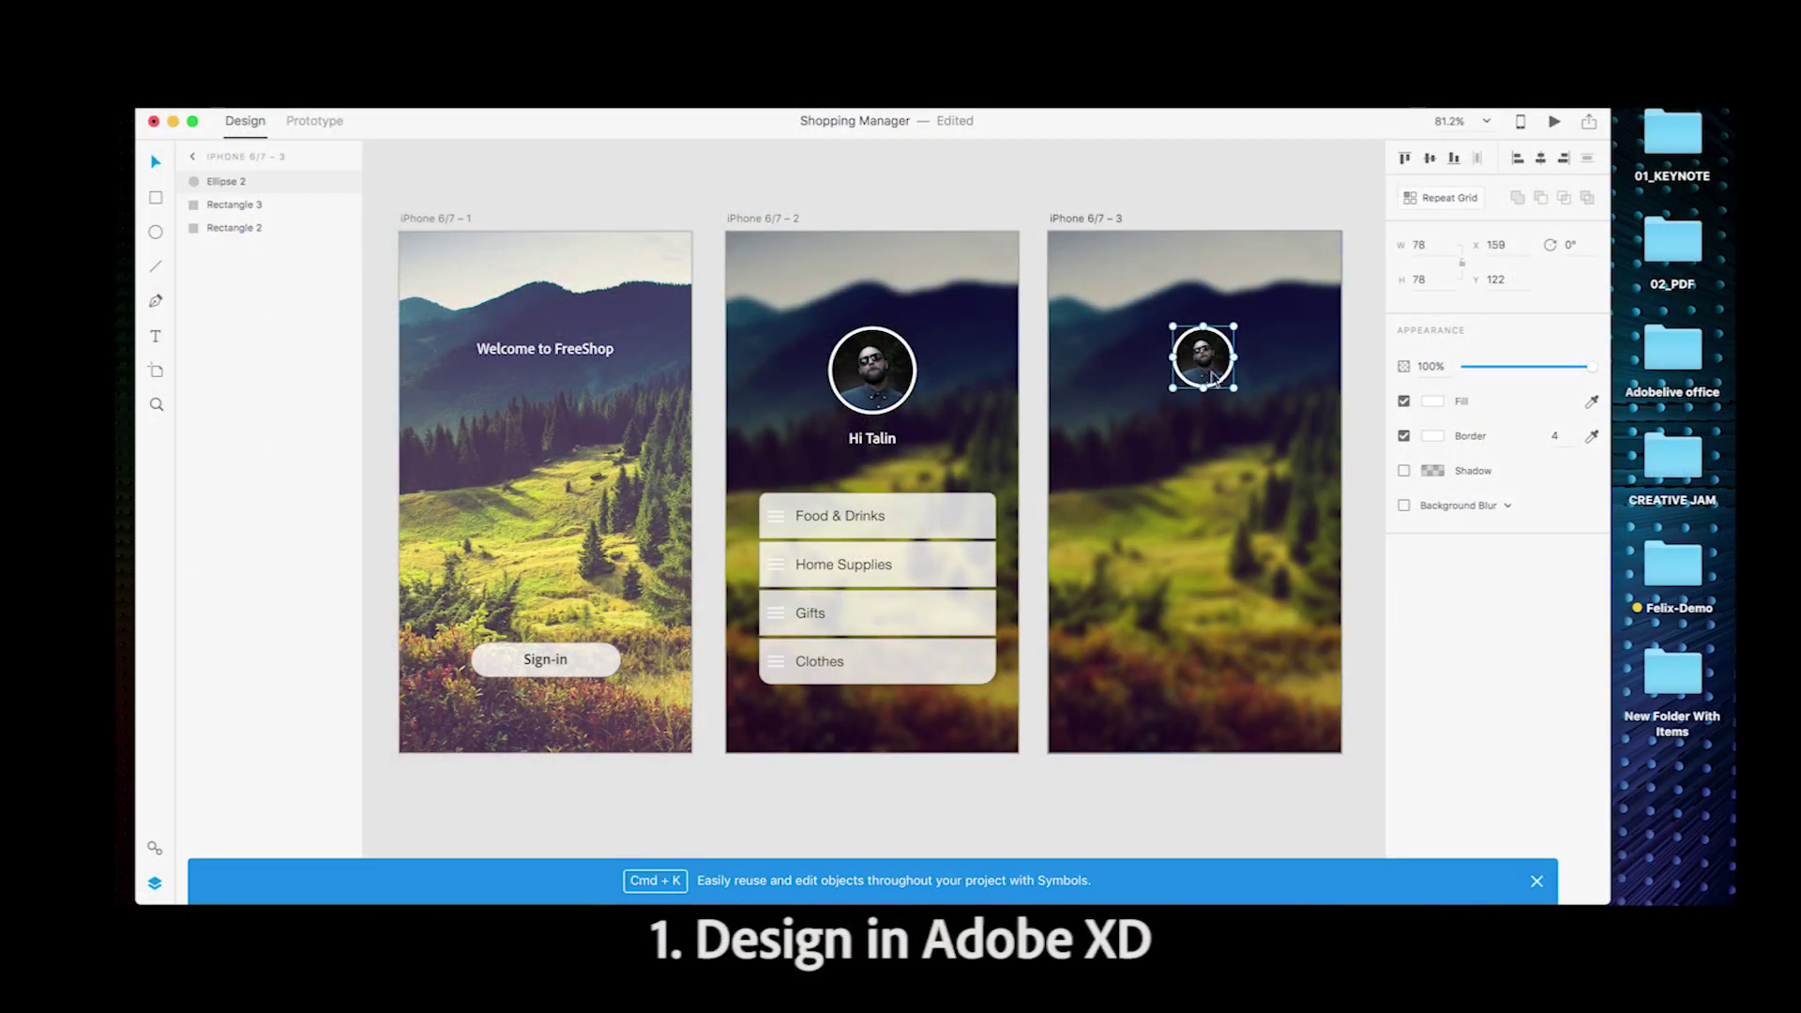
{"action": "left_click_drag", "start_coordinate": [1212, 377], "coordinate": [1305, 294]}
Paste the welcome text onto the third artboard, change it to "Food & Drinks" and set its font size to 32
{"action": "key", "text": "super+v"}
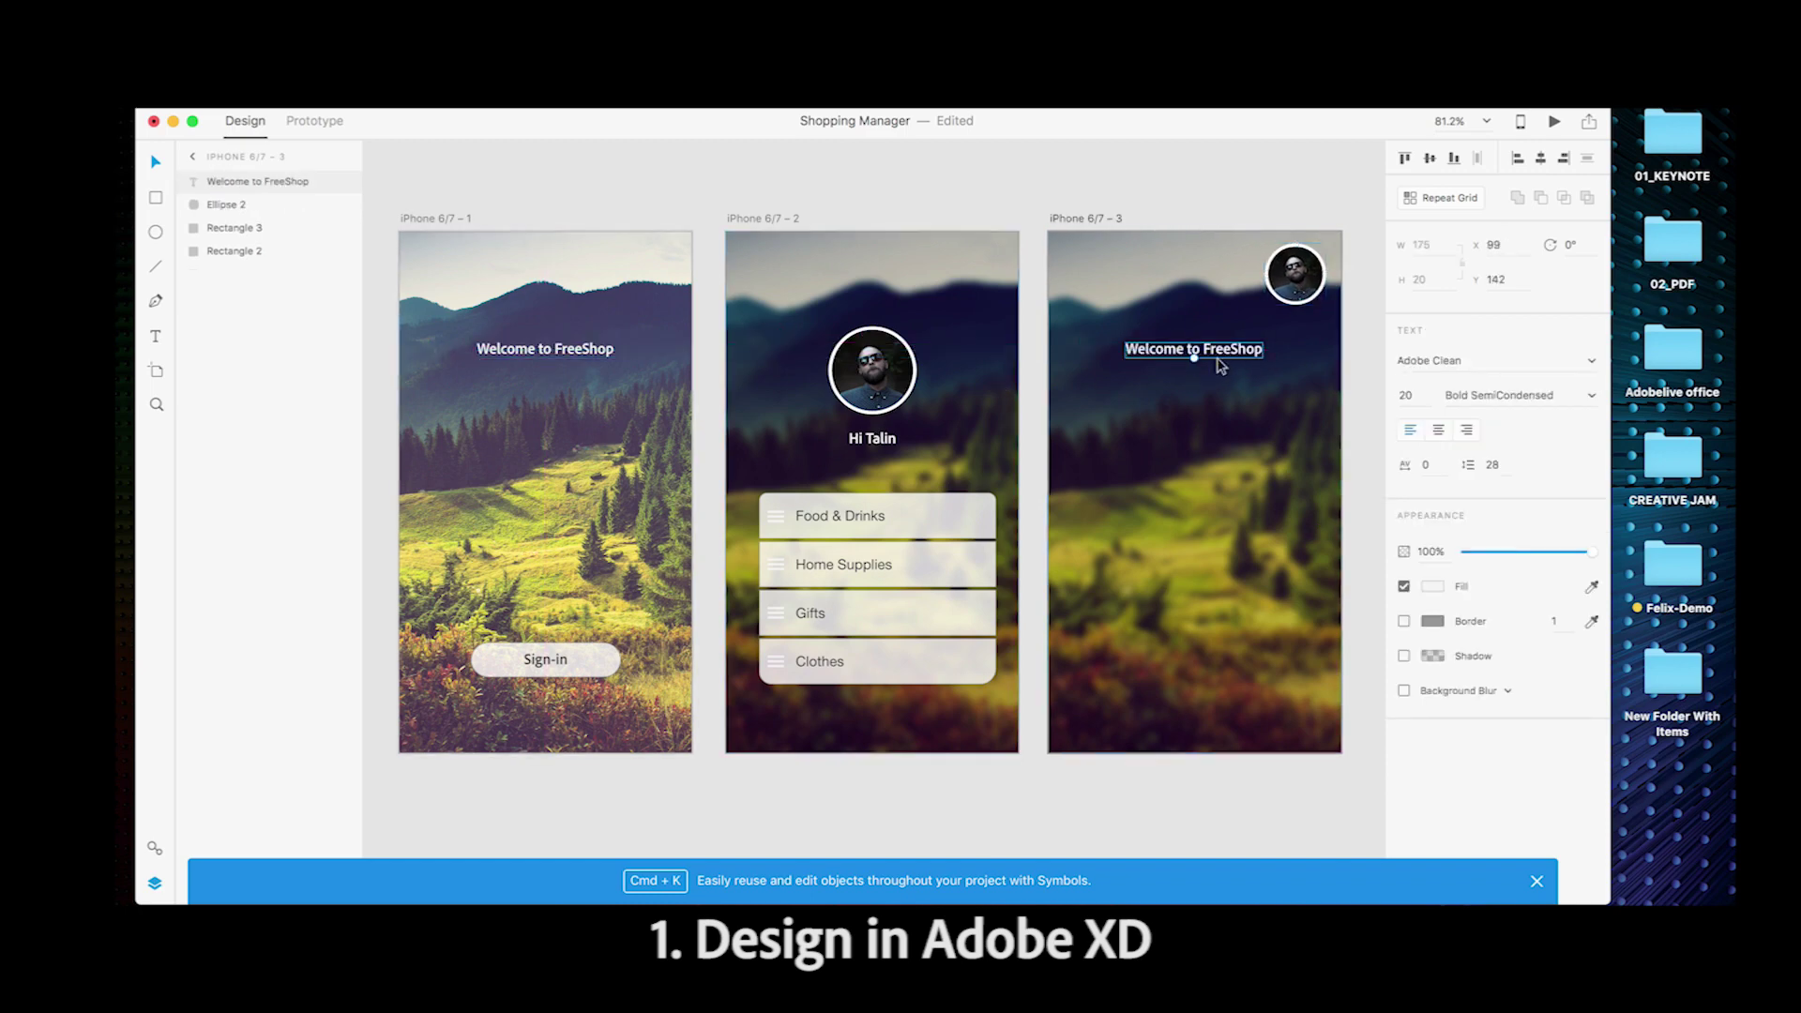
{"action": "double_click", "coordinate": [1219, 361]}
{"action": "type", "text": "Food & Drinks"}
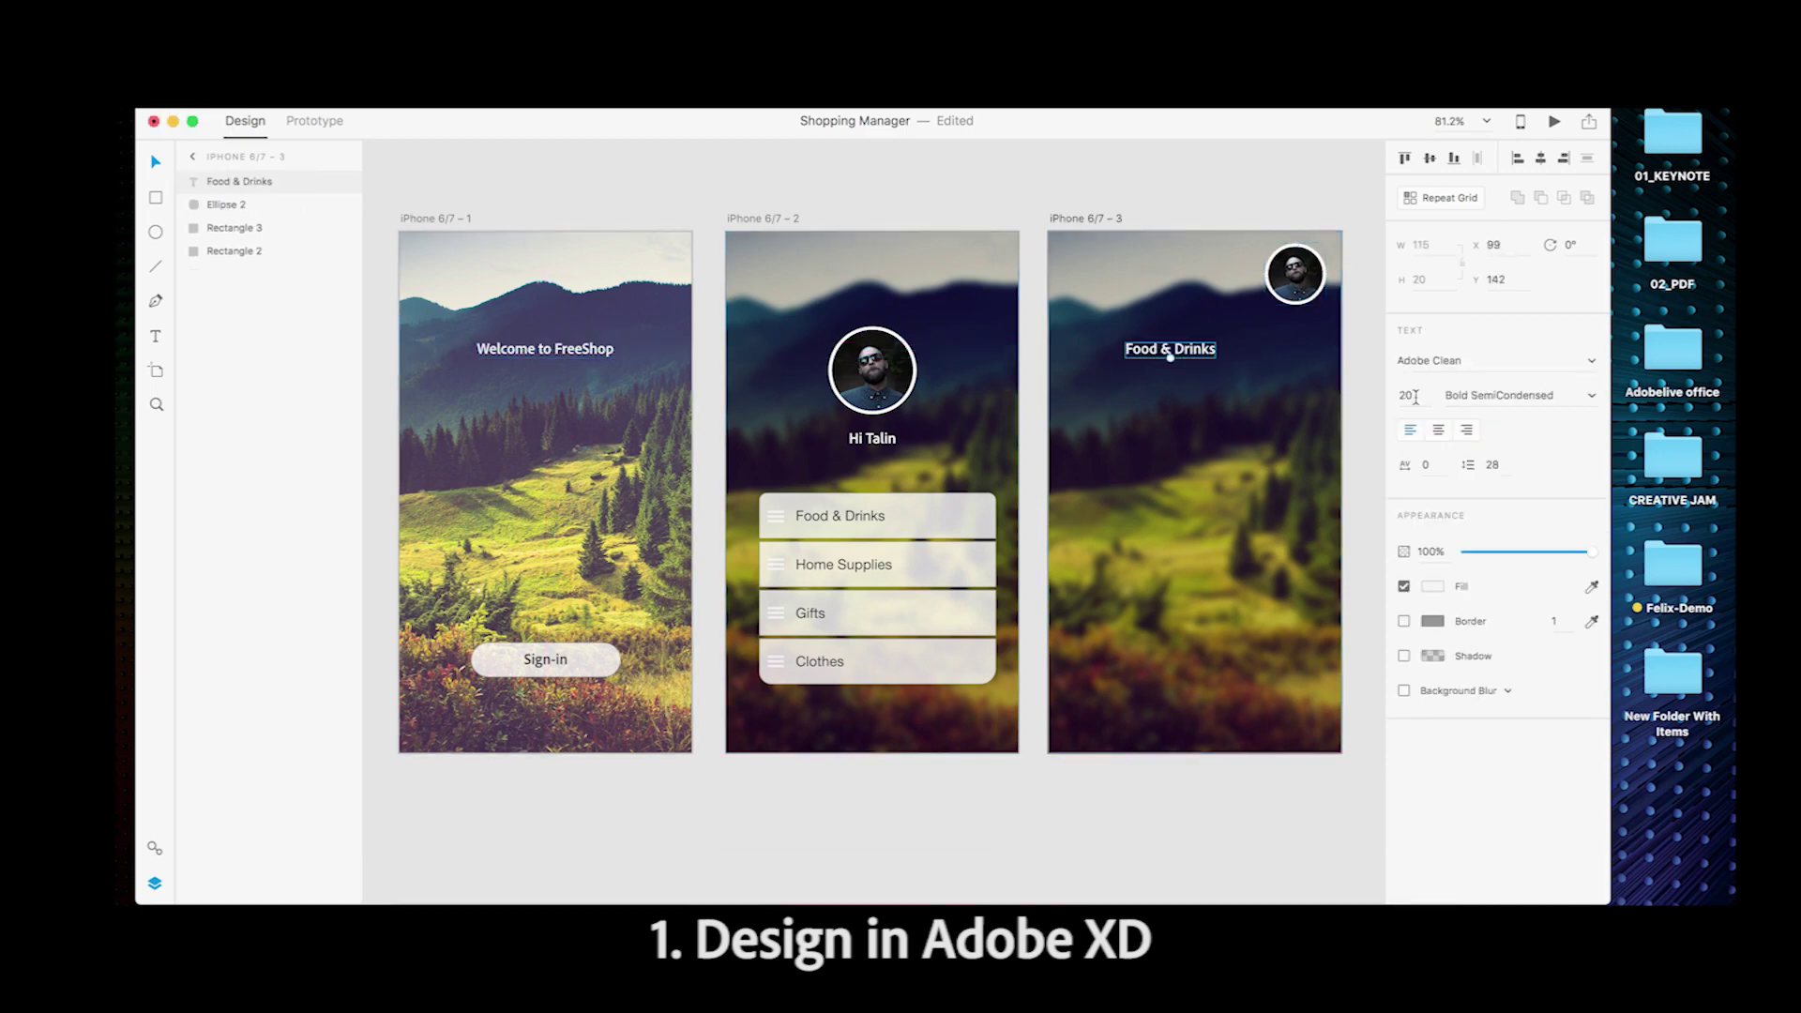
{"action": "double_click", "coordinate": [1410, 394]}
{"action": "type", "text": "32"}
{"action": "key", "text": "Return"}
In Prototype mode, link the Sign-in button to artboard iPhone 6/7 – 2 and its Food & Drinks row to iPhone 6/7 – 3
{"action": "key", "text": "ctrl+Tab"}
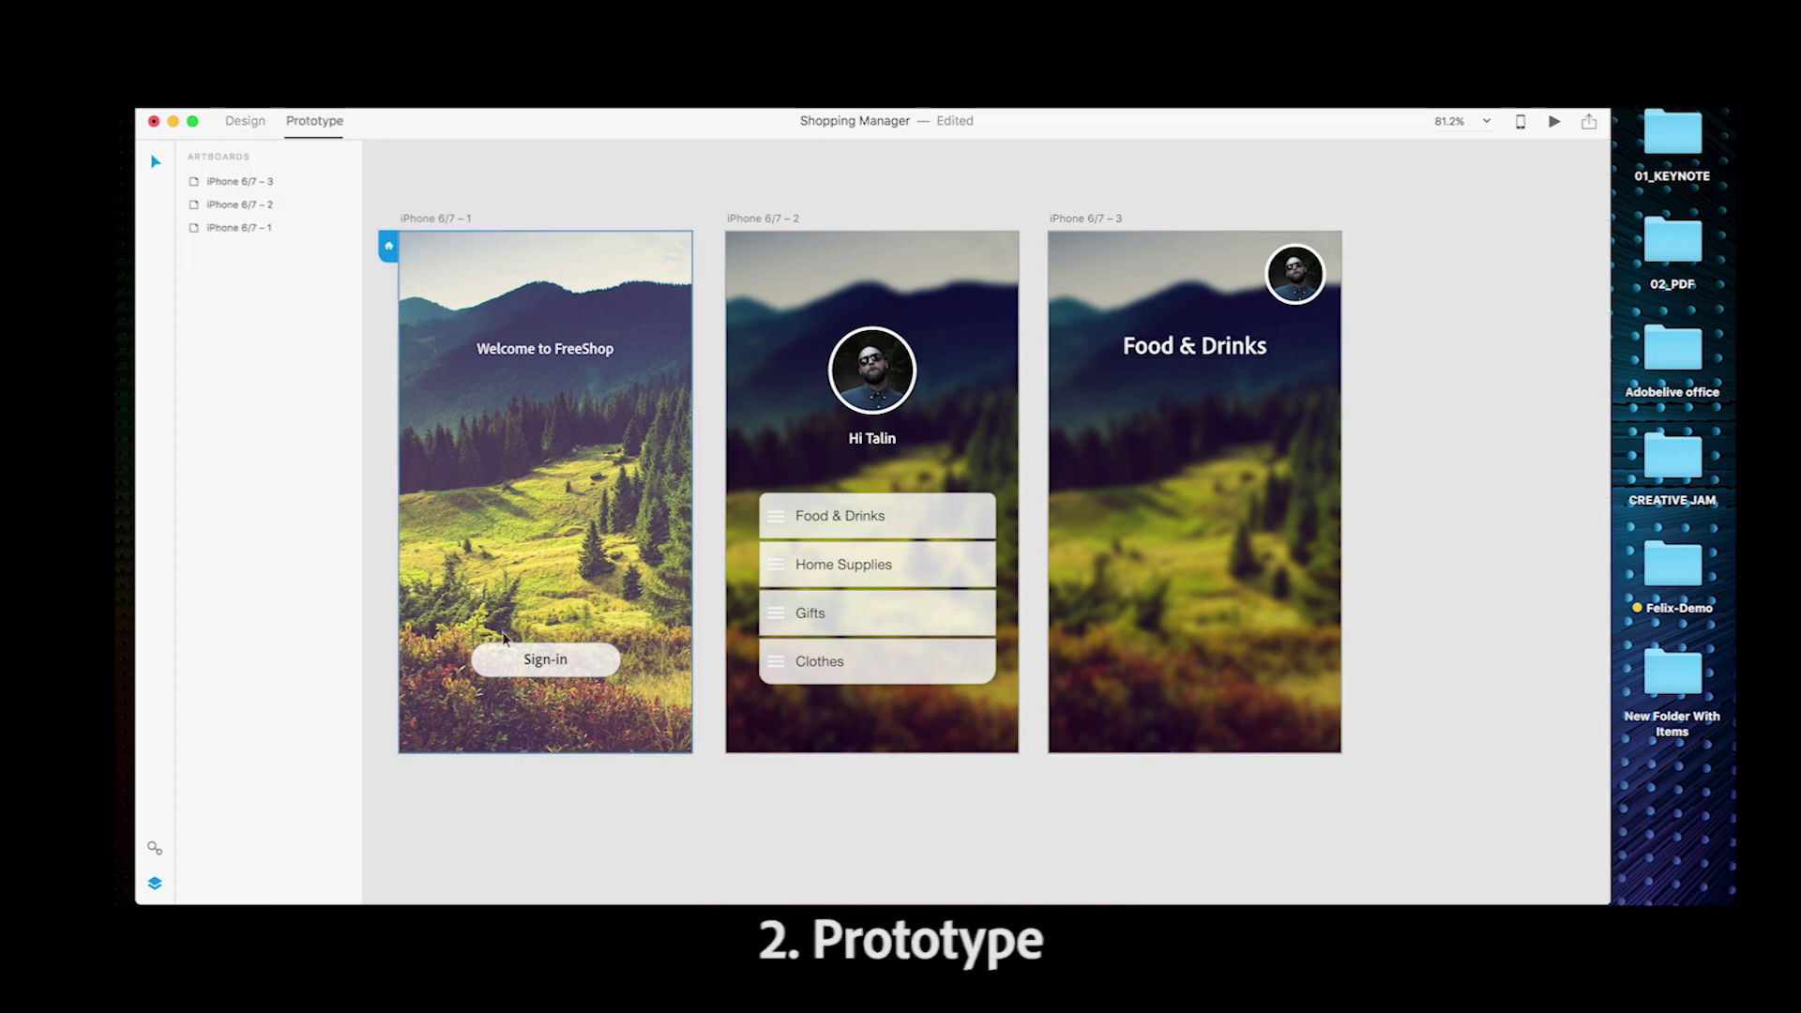
{"action": "left_click", "coordinate": [603, 662]}
{"action": "left_click_drag", "start_coordinate": [628, 659], "coordinate": [759, 418]}
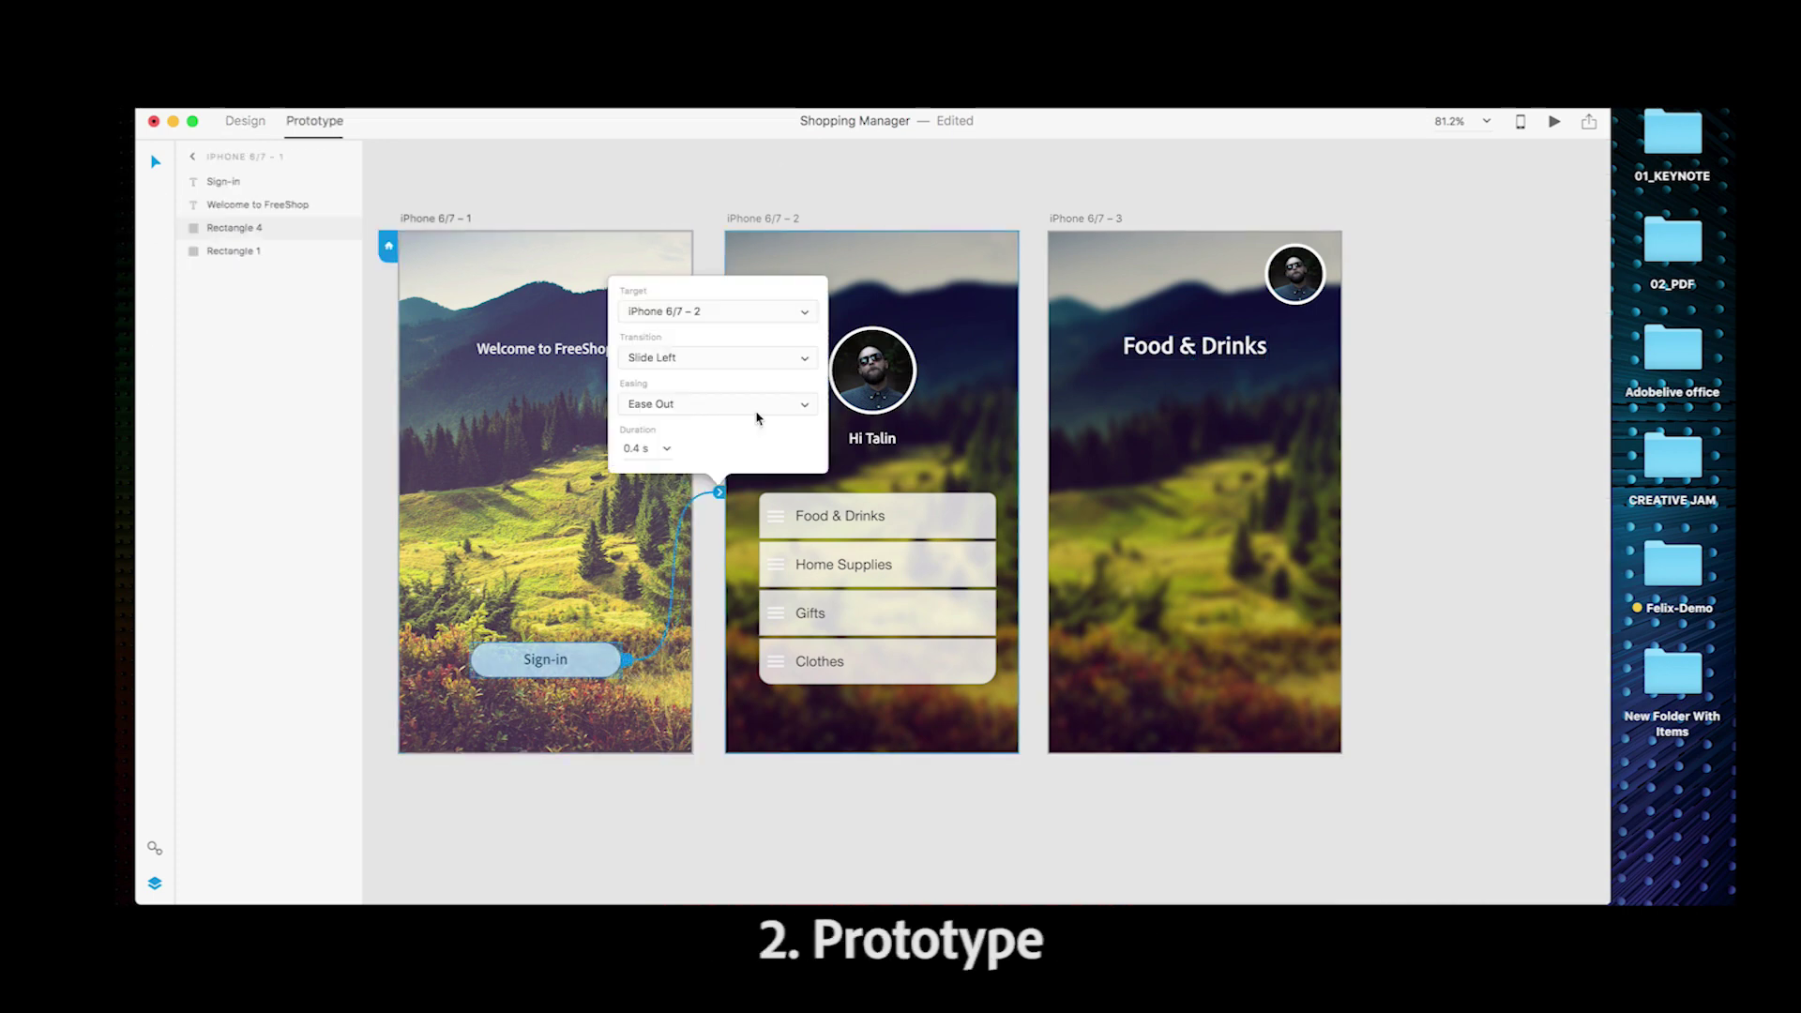
{"action": "left_click", "coordinate": [919, 511]}
{"action": "left_click_drag", "start_coordinate": [1003, 515], "coordinate": [1156, 375]}
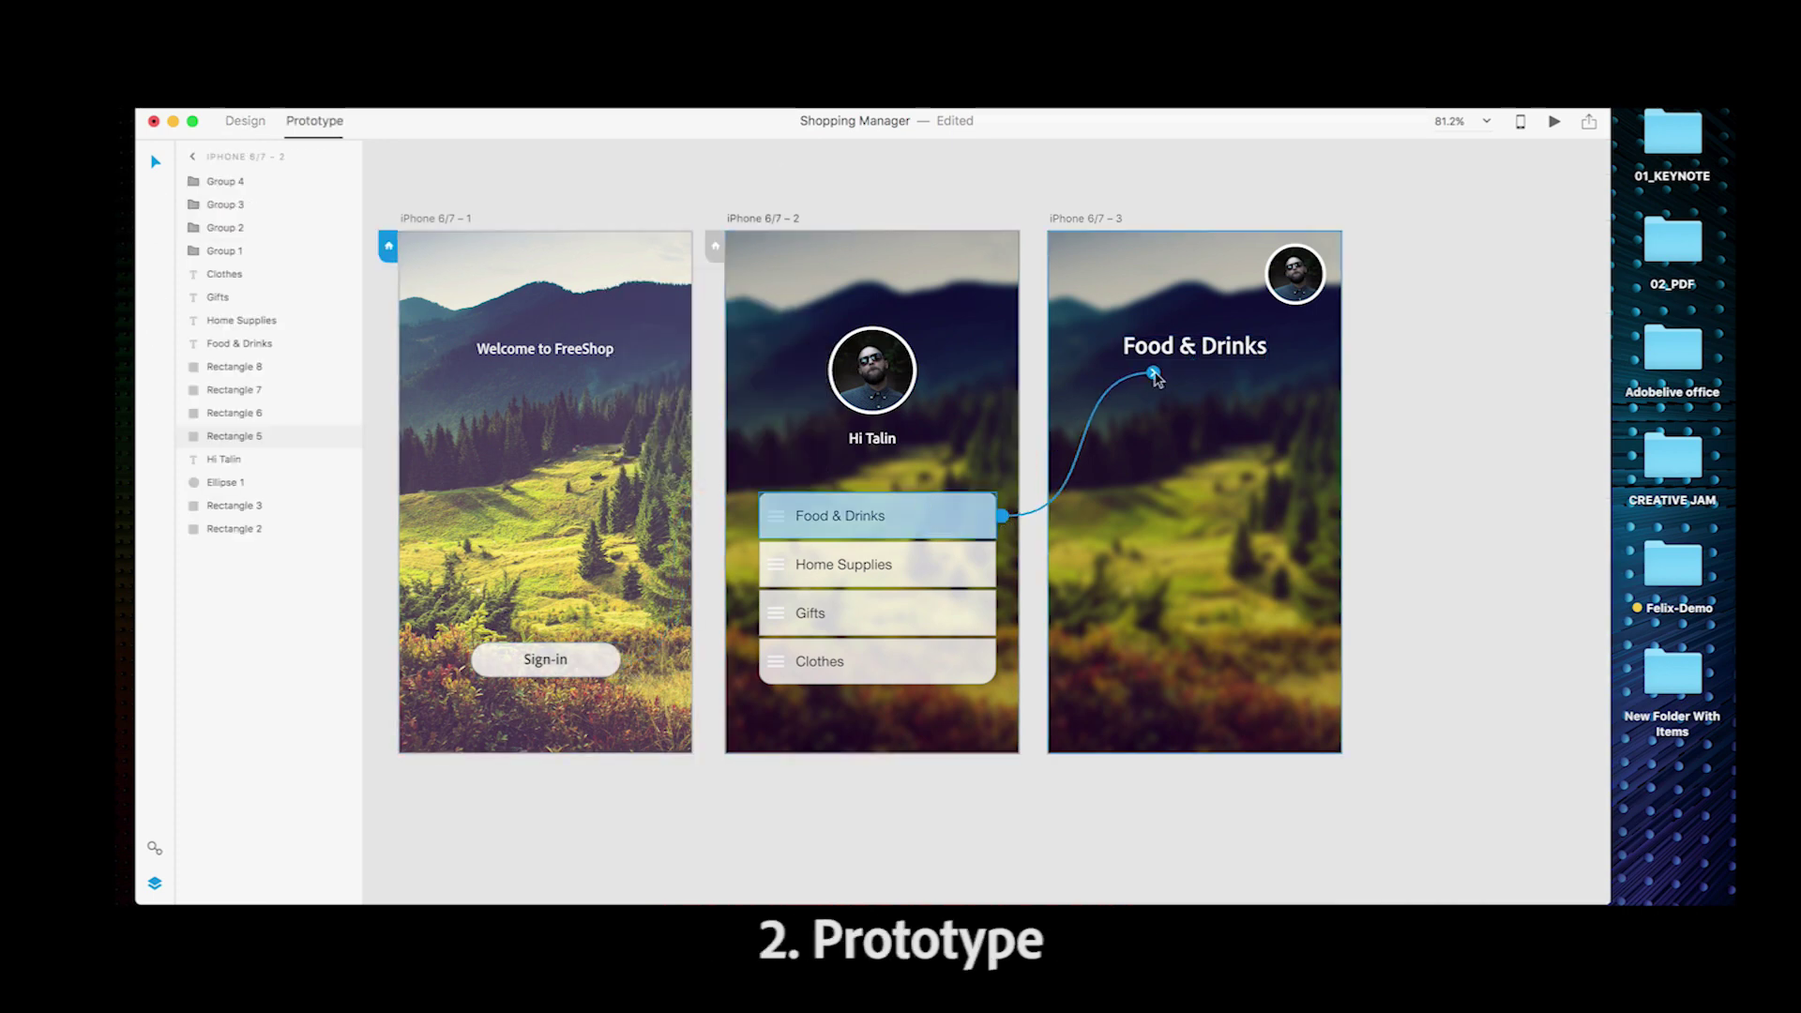
{"action": "left_click", "coordinate": [1478, 392]}
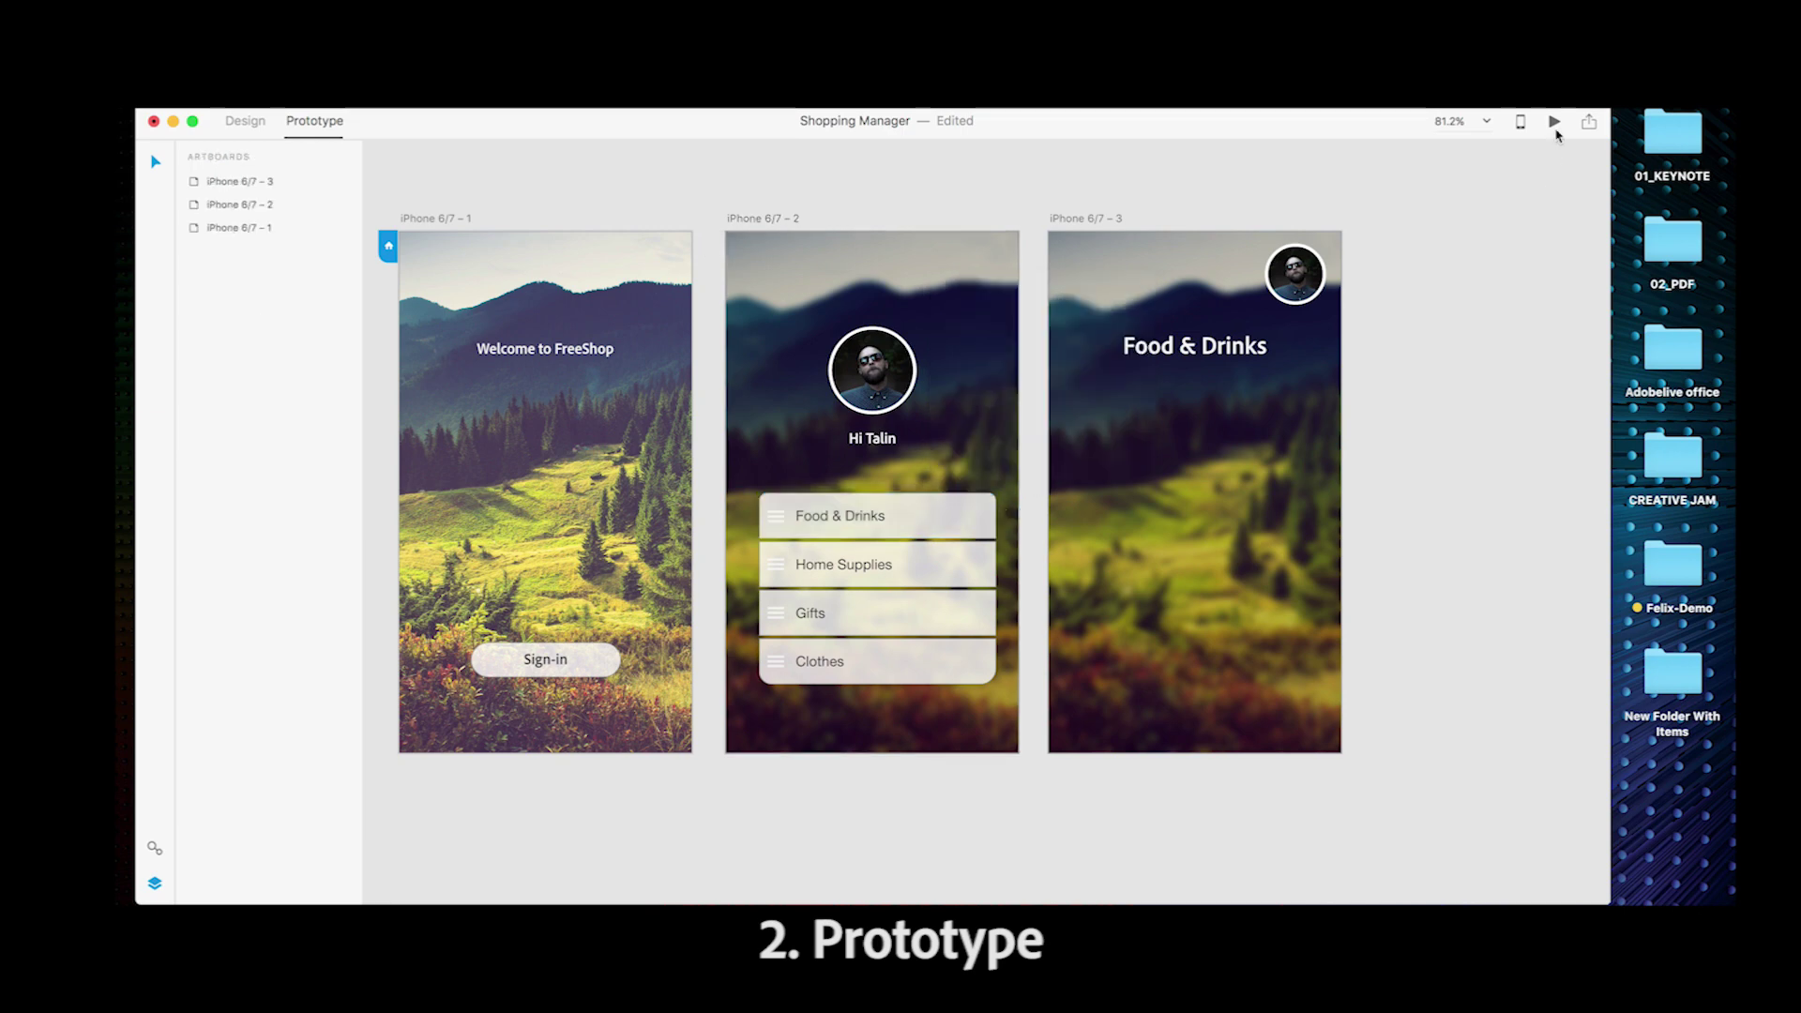
Preview the prototype from Sign-in through to the Food & Drinks screen, then close the preview
{"action": "left_click", "coordinate": [1554, 123]}
{"action": "left_click", "coordinate": [741, 791]}
{"action": "left_click", "coordinate": [776, 619]}
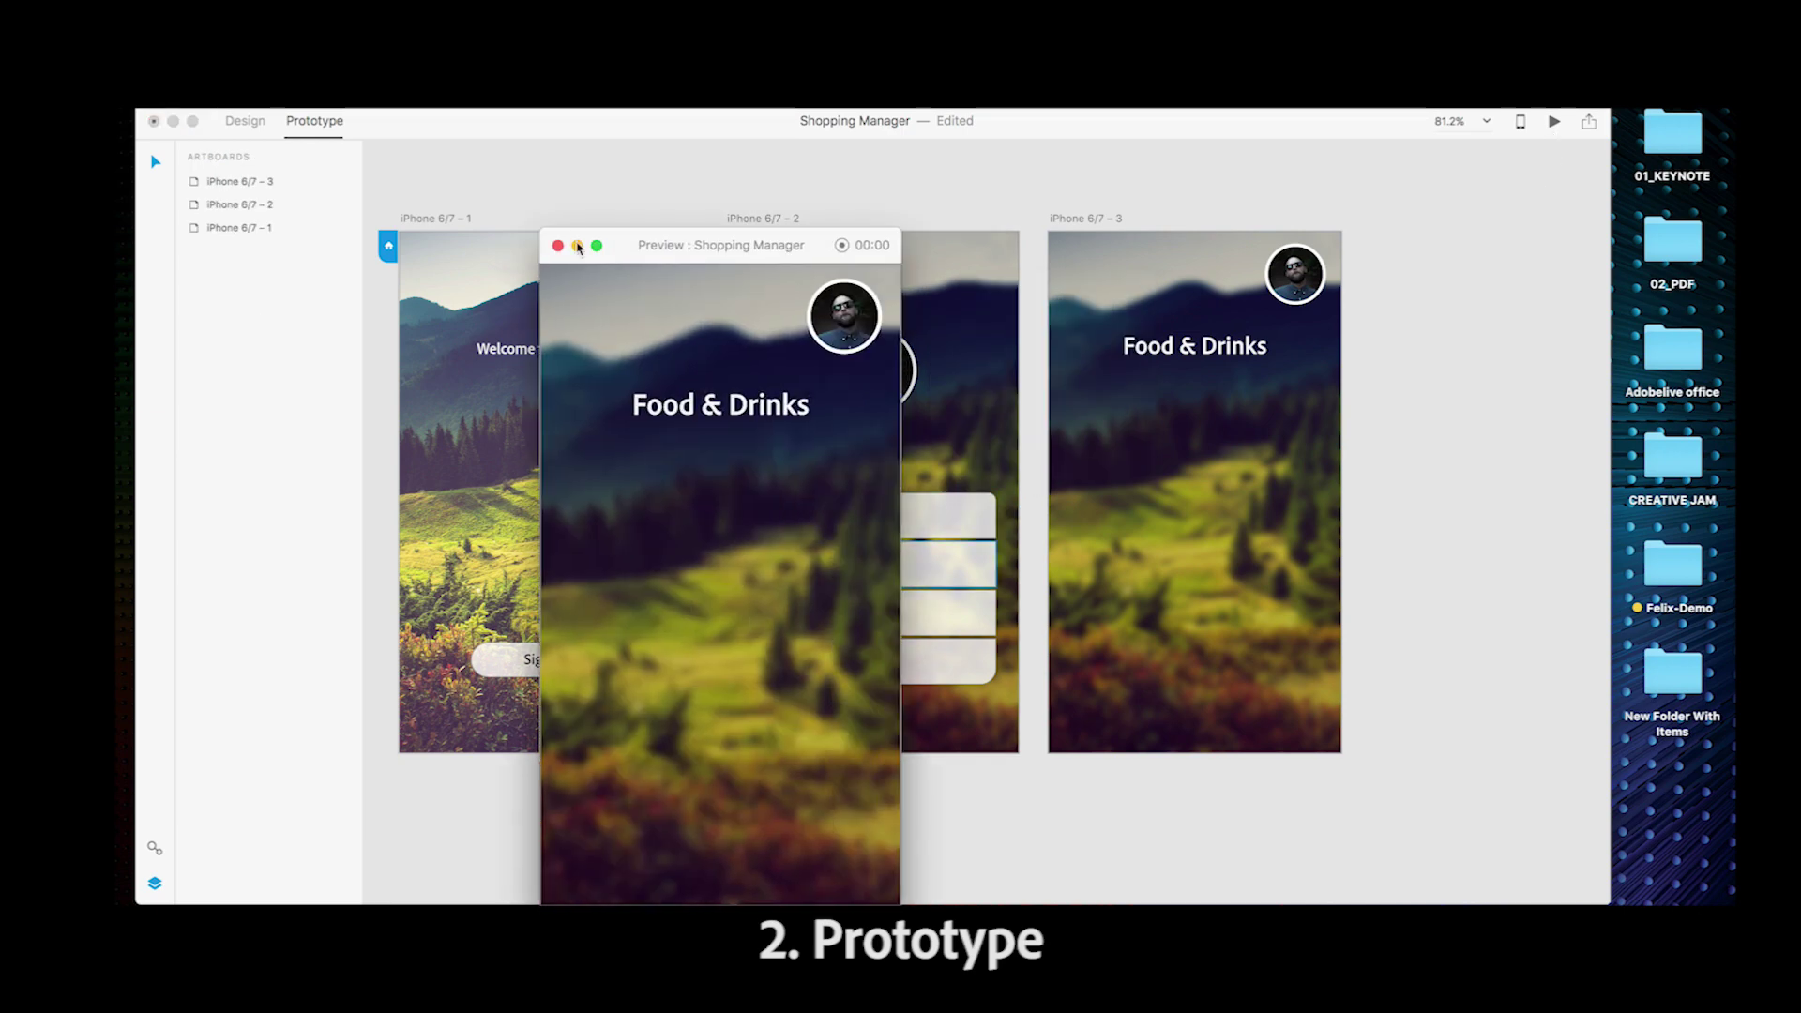
{"action": "left_click", "coordinate": [557, 246]}
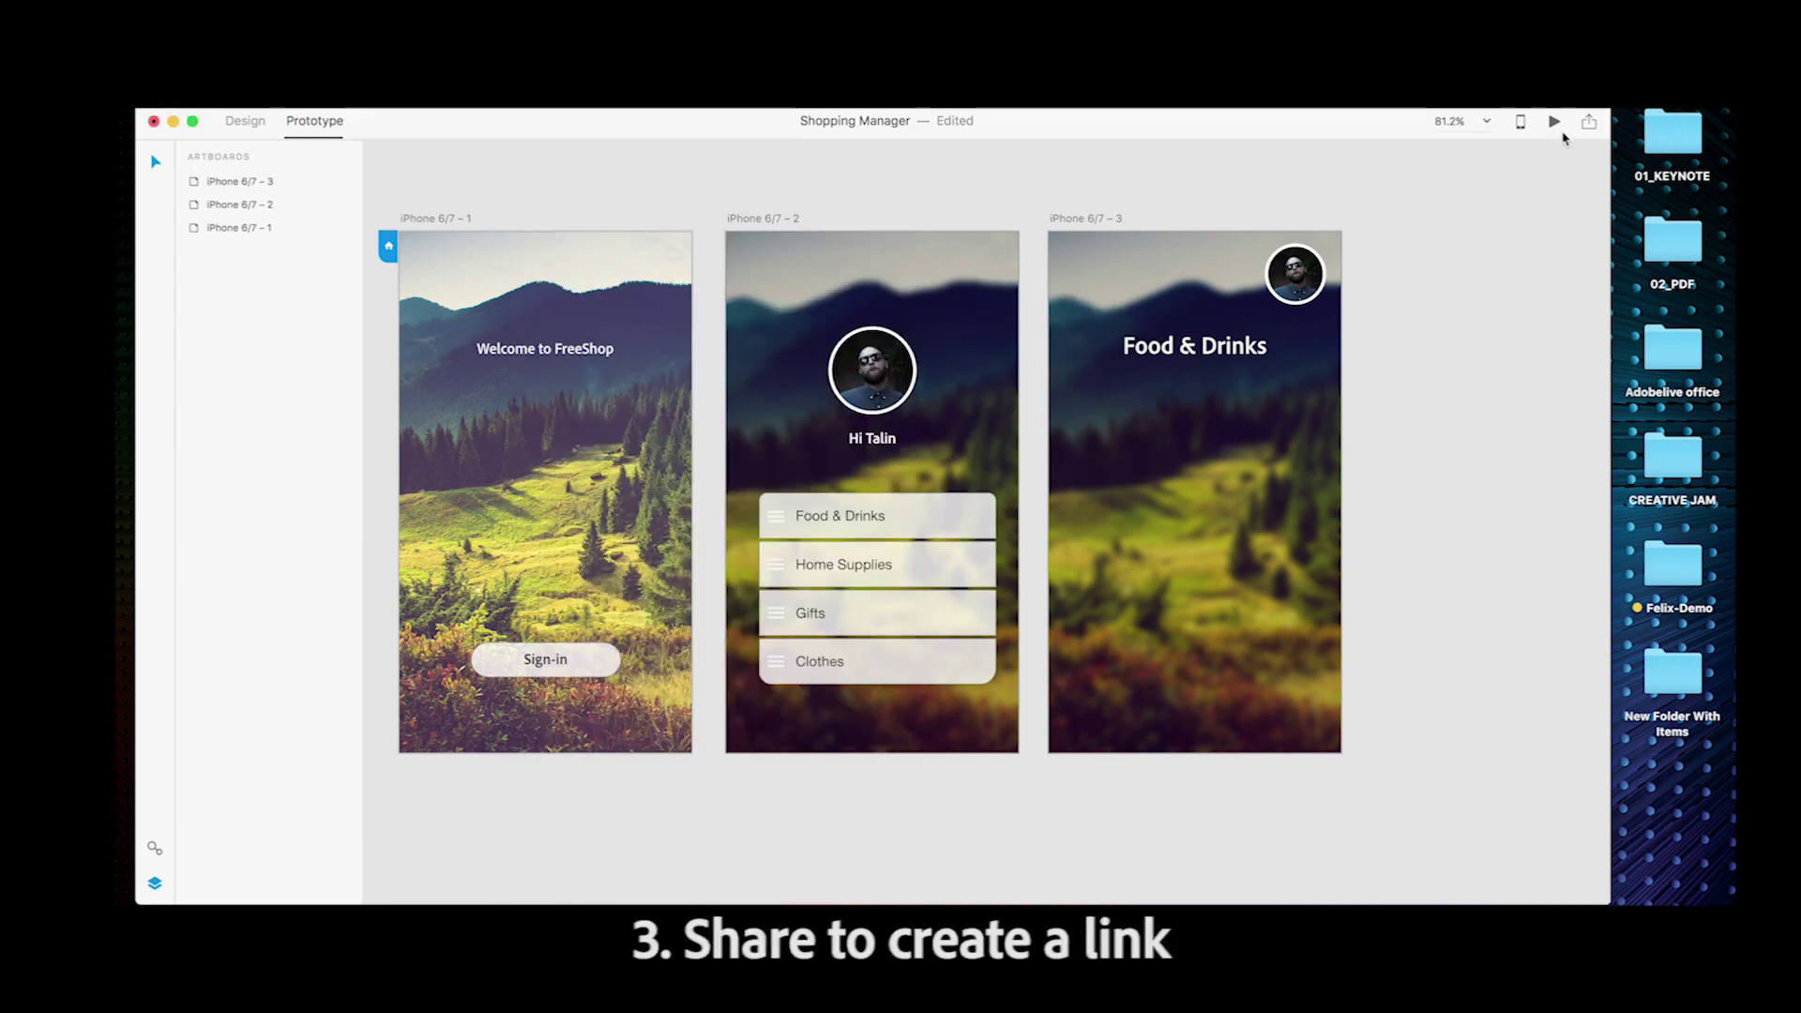
Create an online share link for the Shopping Manager prototype with comments allowed and copy the link
{"action": "left_click", "coordinate": [1589, 123]}
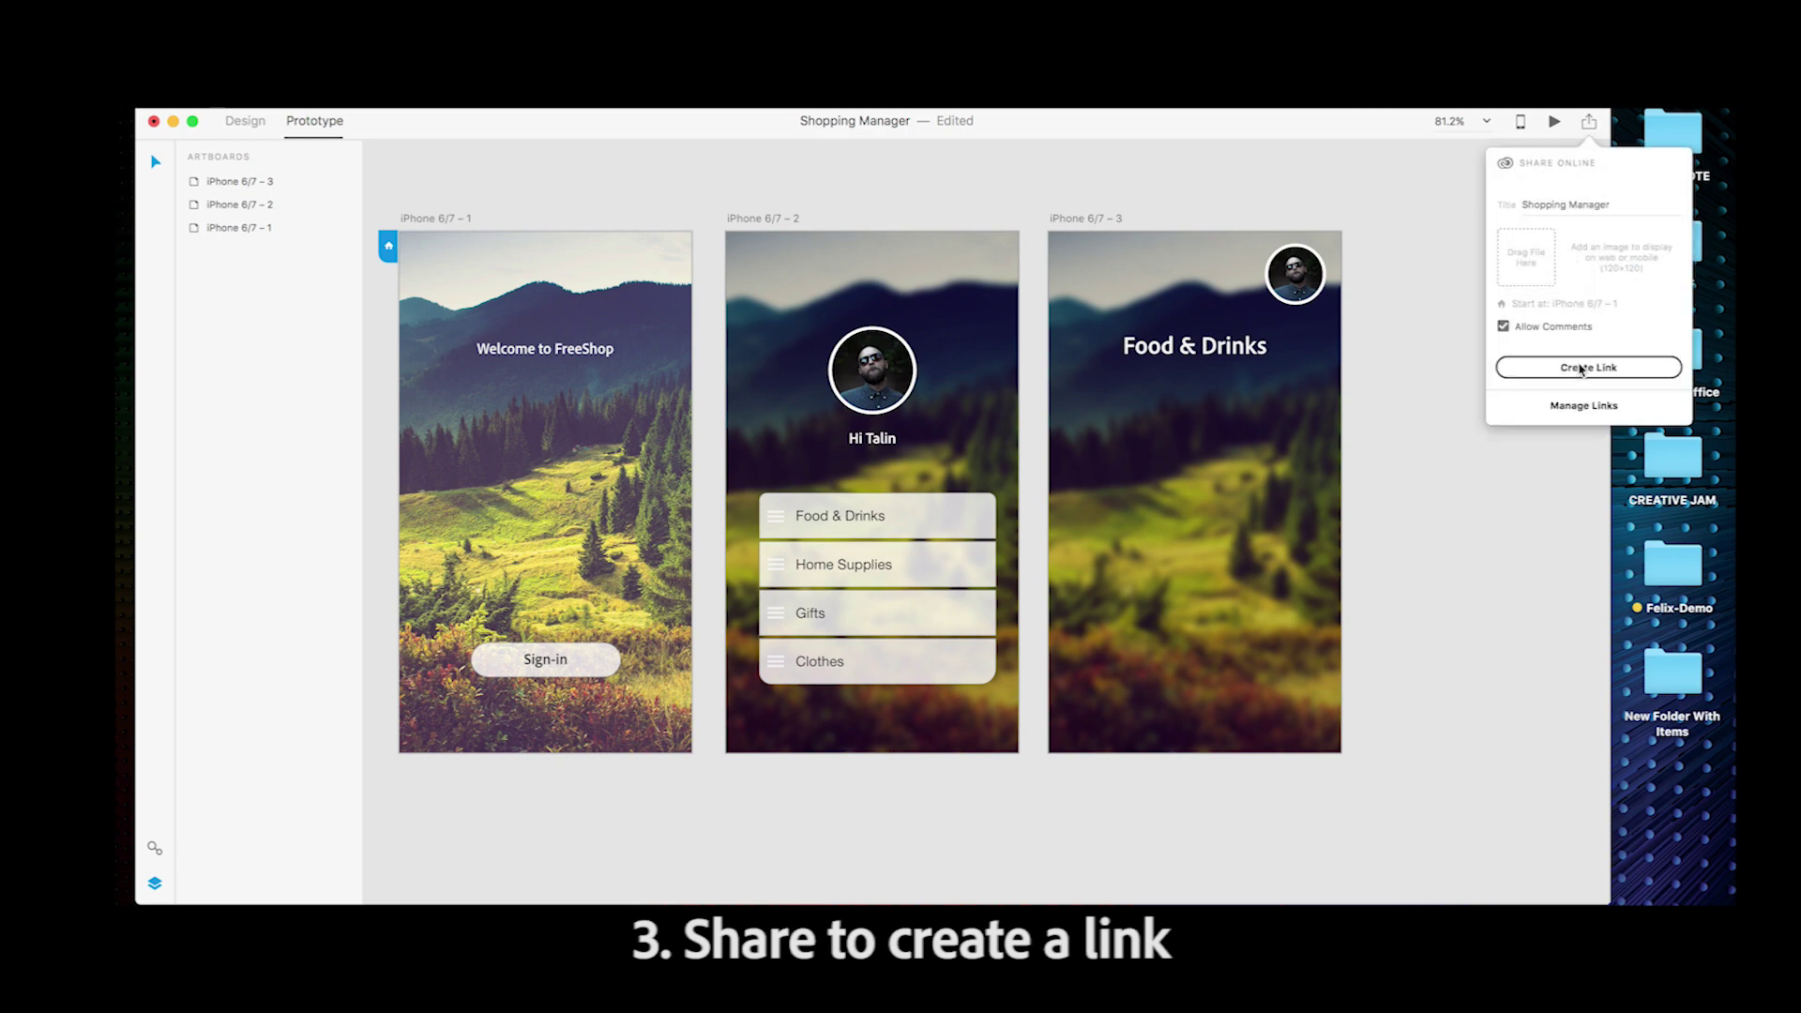
{"action": "left_click", "coordinate": [1582, 368]}
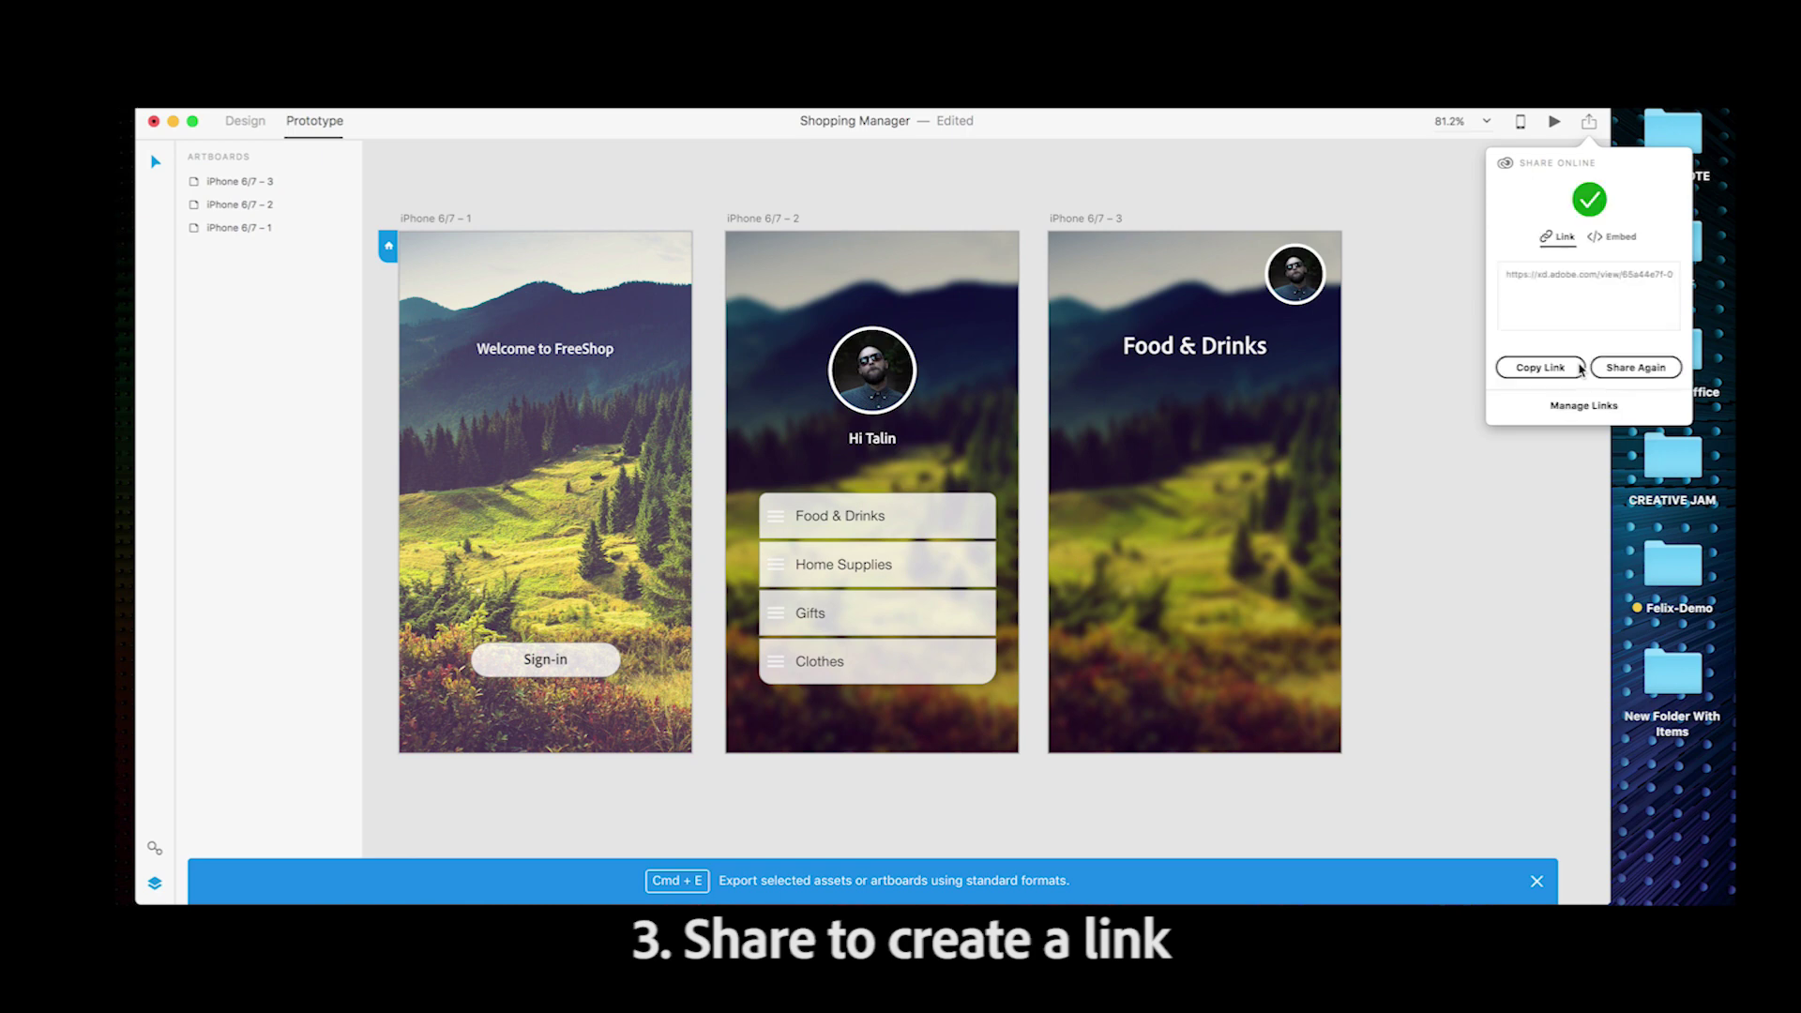
{"action": "left_click", "coordinate": [1566, 372]}
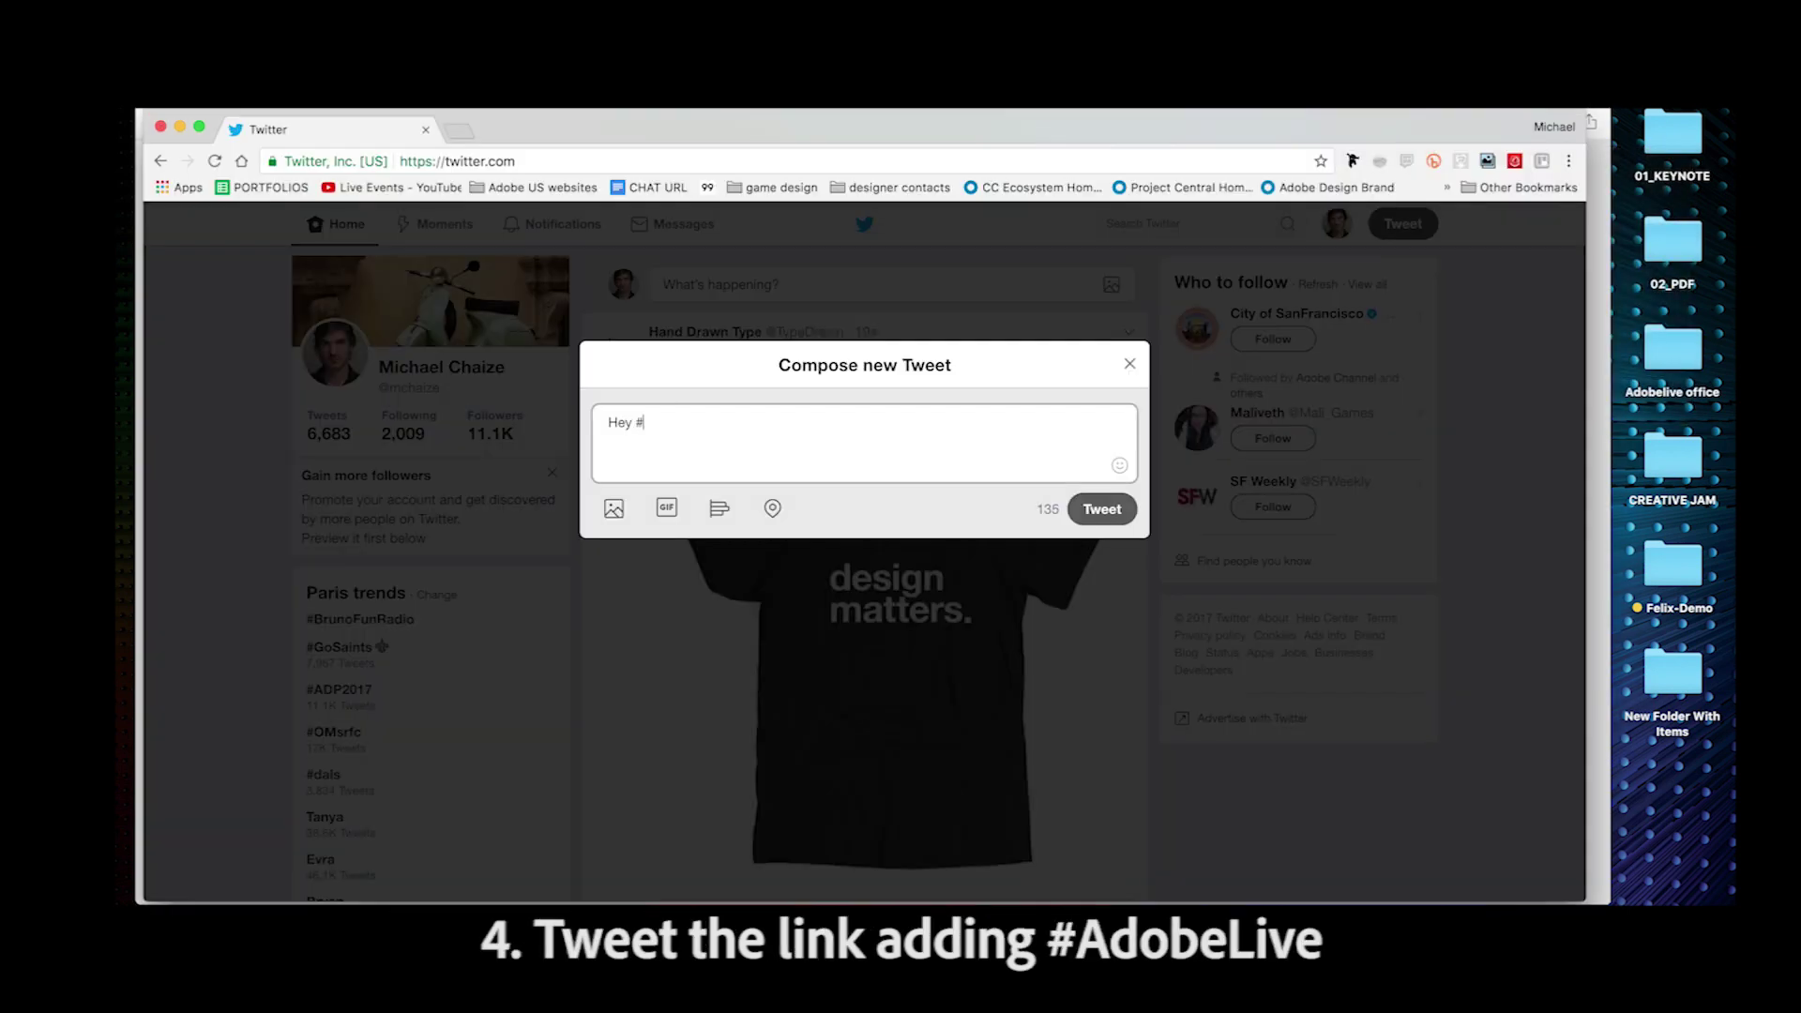
On Twitter, compose the tweet "Hey #AdobeLive check my prototype:" and add the copied prototype link
{"action": "type", "text": "Ado"}
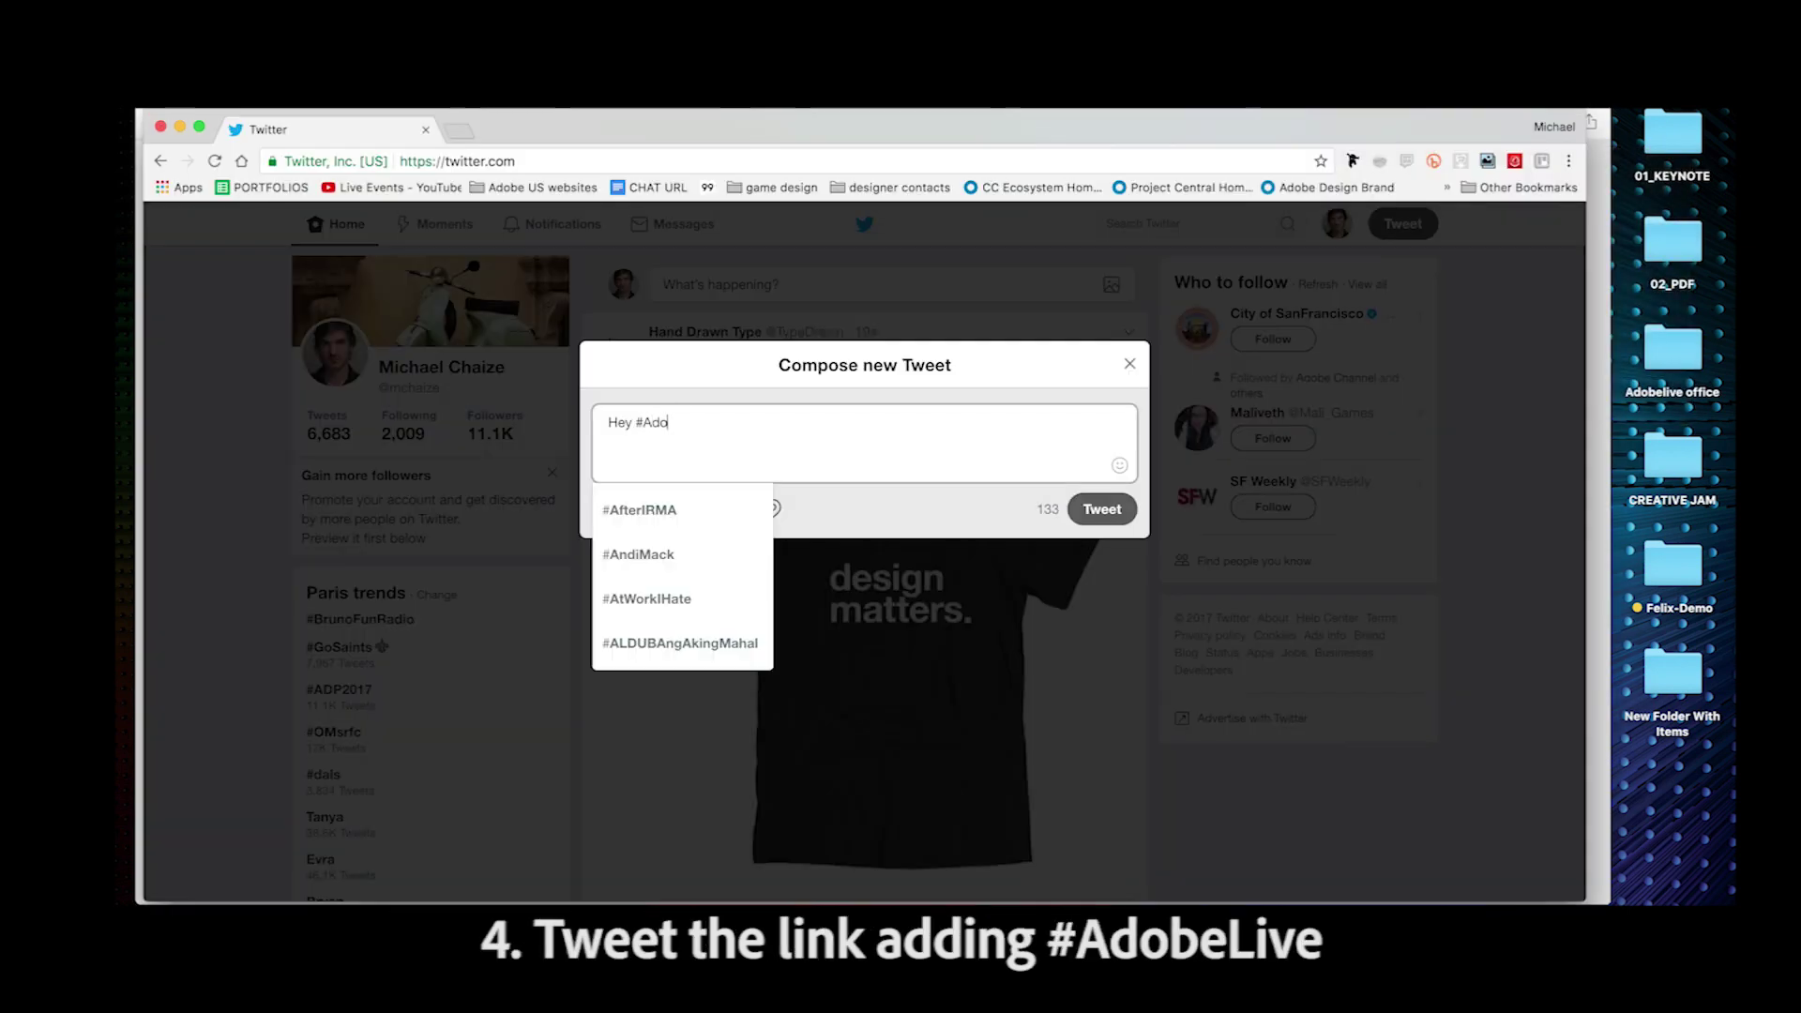
{"action": "type", "text": "beLive dhec"}
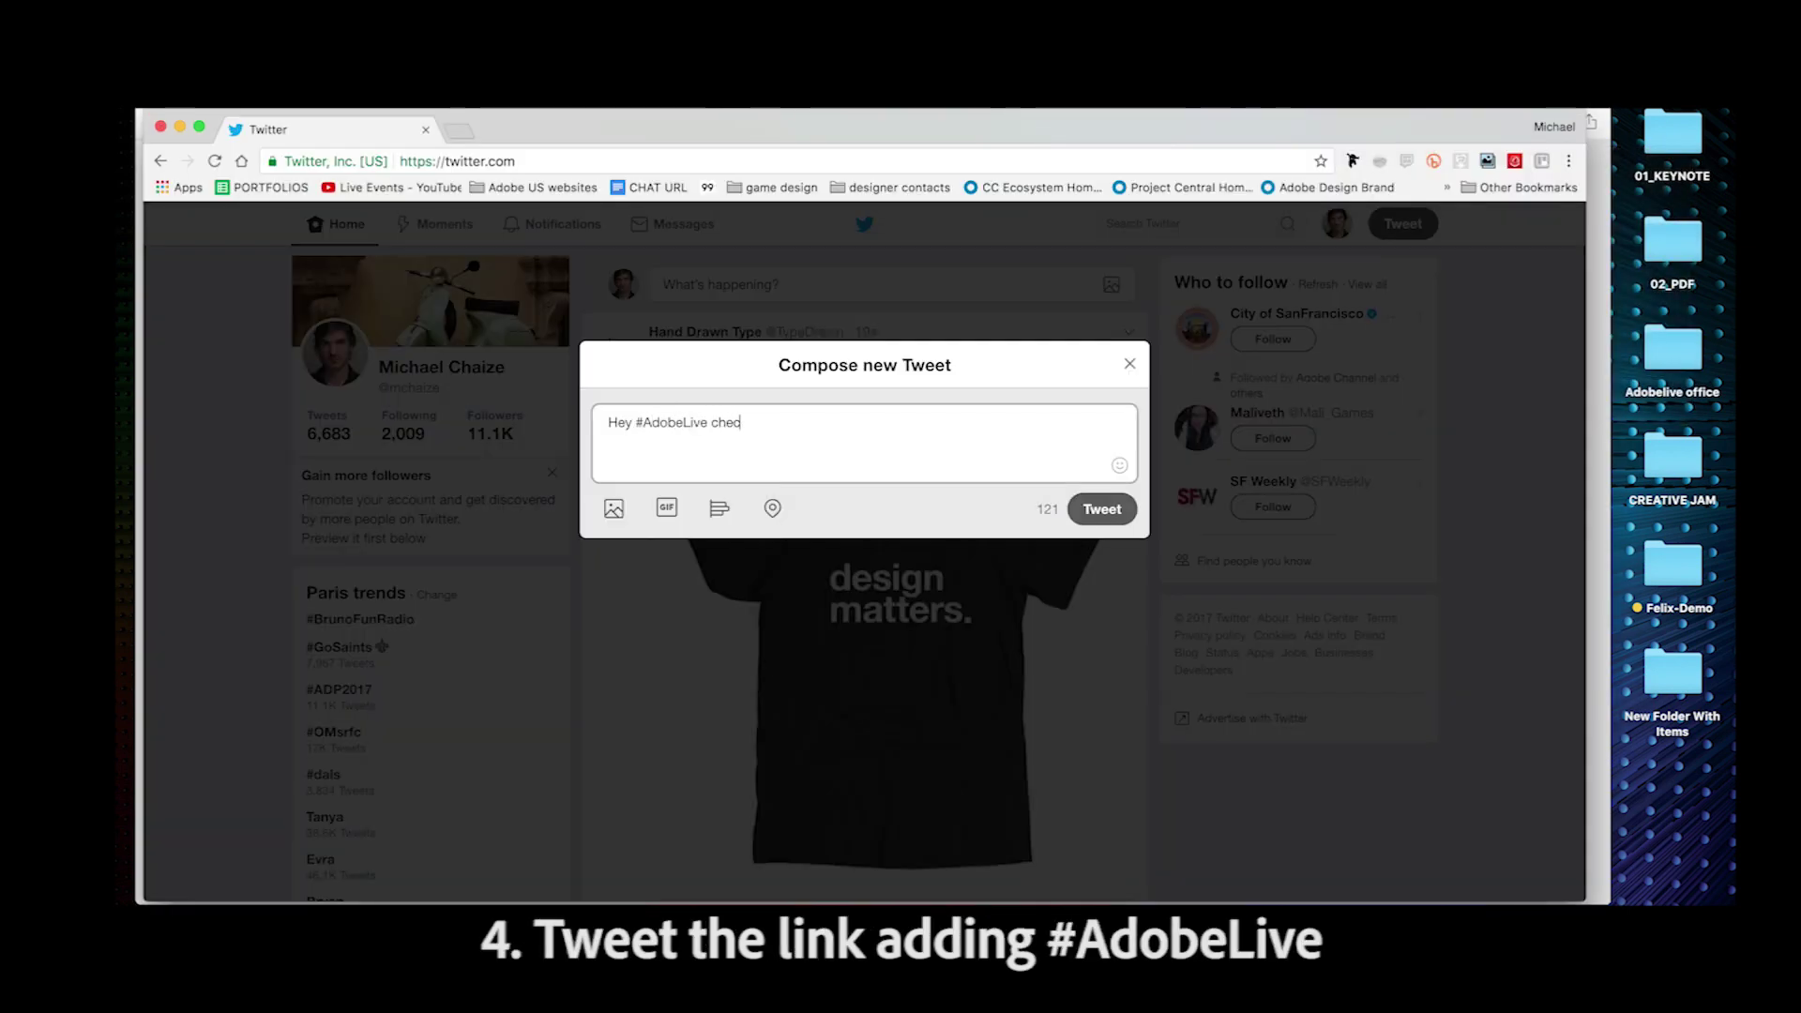
{"action": "type", "text": "k my prototype:"}
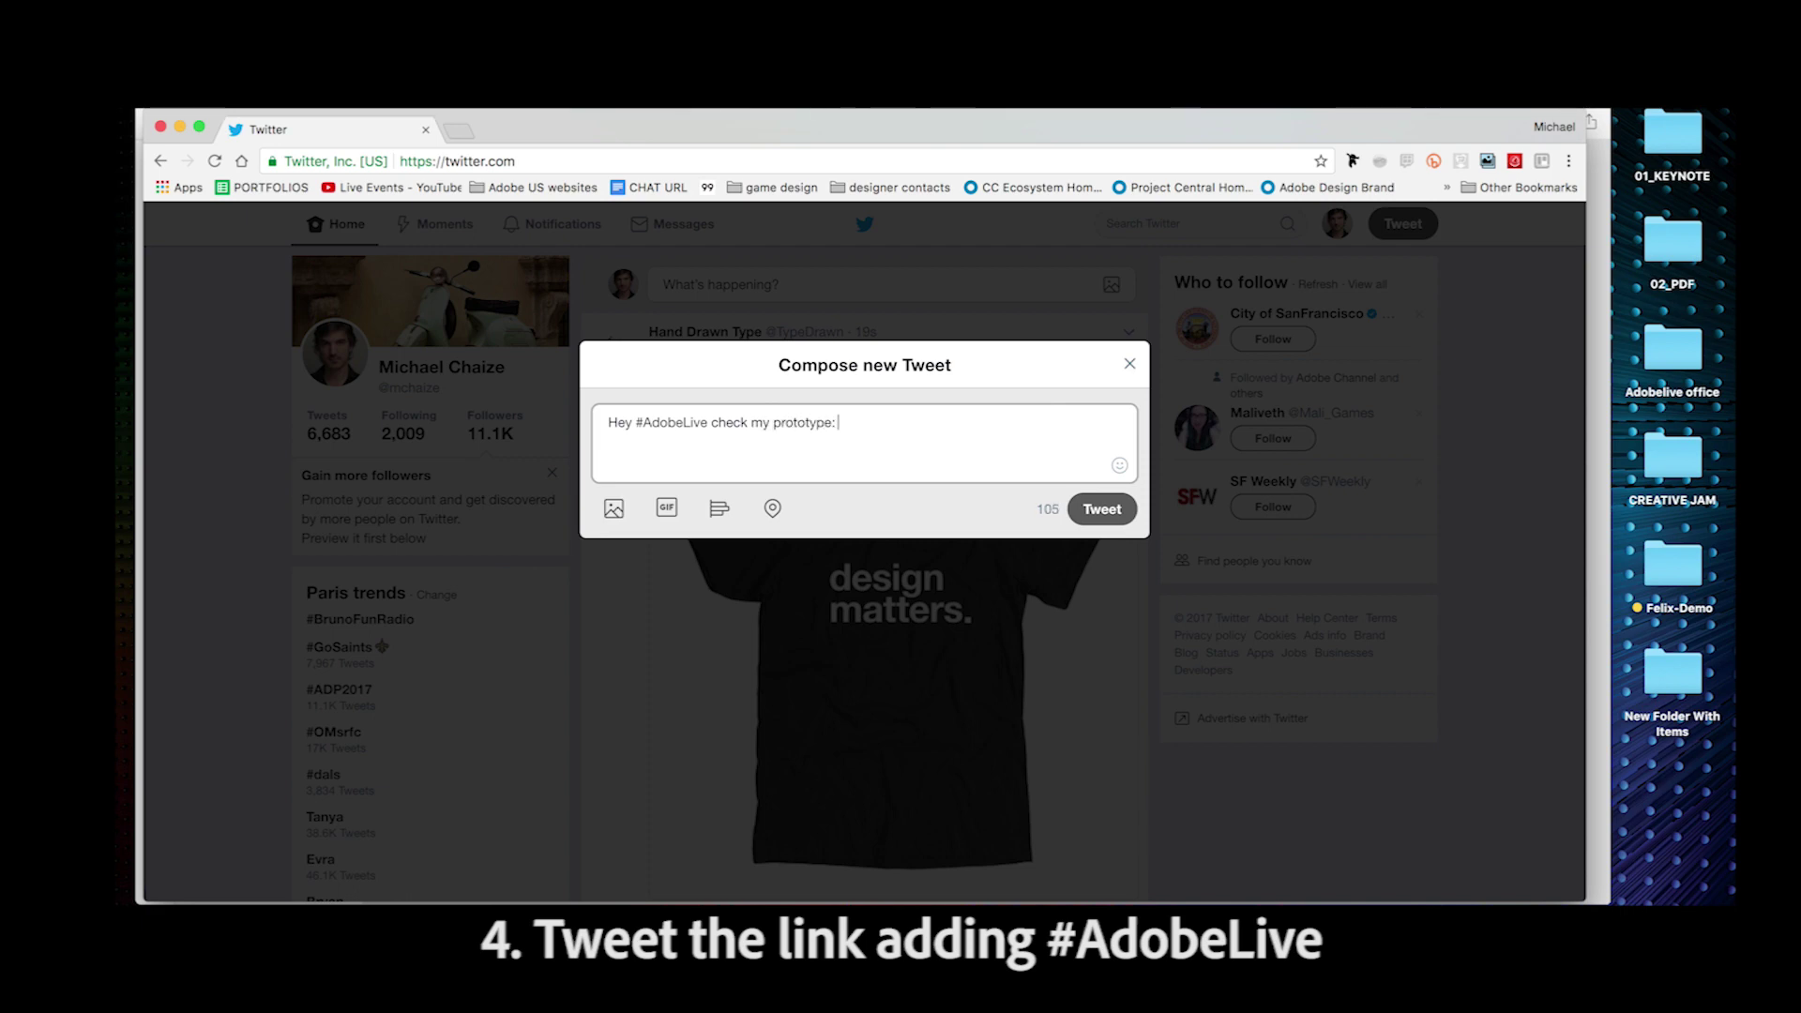
{"action": "key", "text": "super+v"}
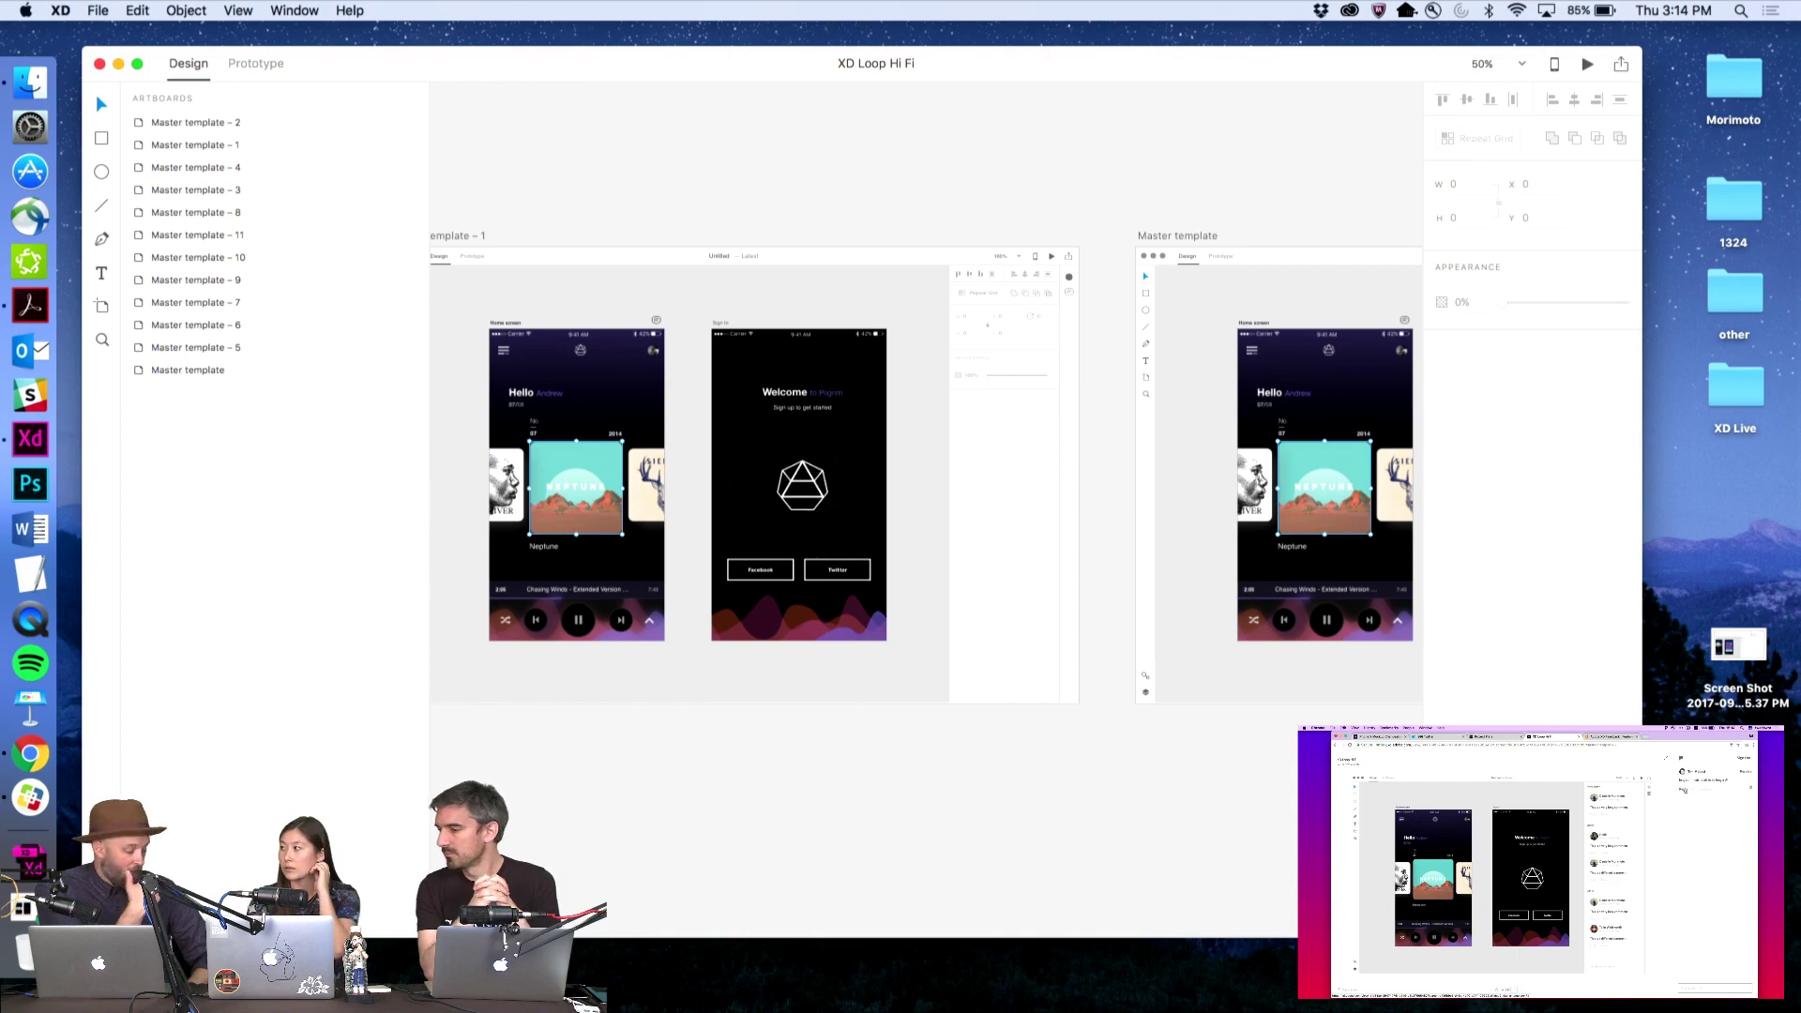
Look through the XD Loop Hi Fi artboards in Adobe XD, comparing the comment panels up to Master template – 10
{"action": "scroll", "coordinate": [926, 464], "scroll_direction": "right", "scroll_amount": 10}
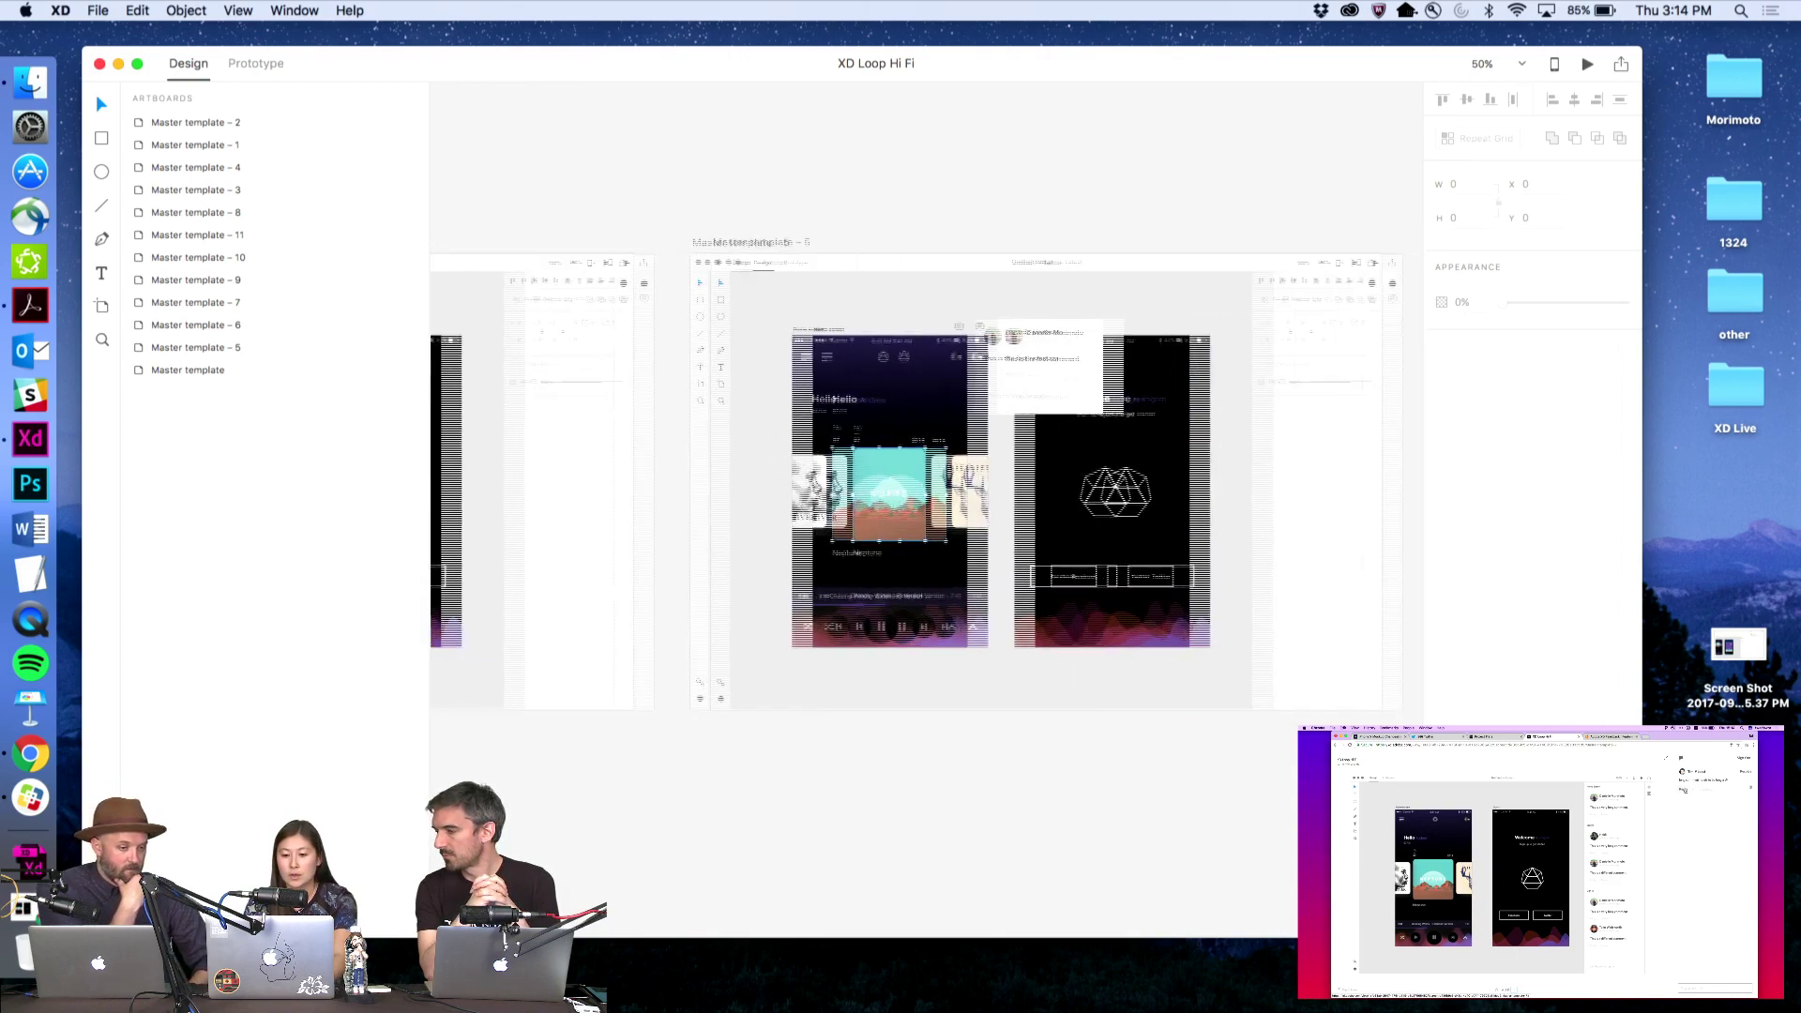
{"action": "scroll", "coordinate": [926, 464], "scroll_direction": "right", "scroll_amount": 10}
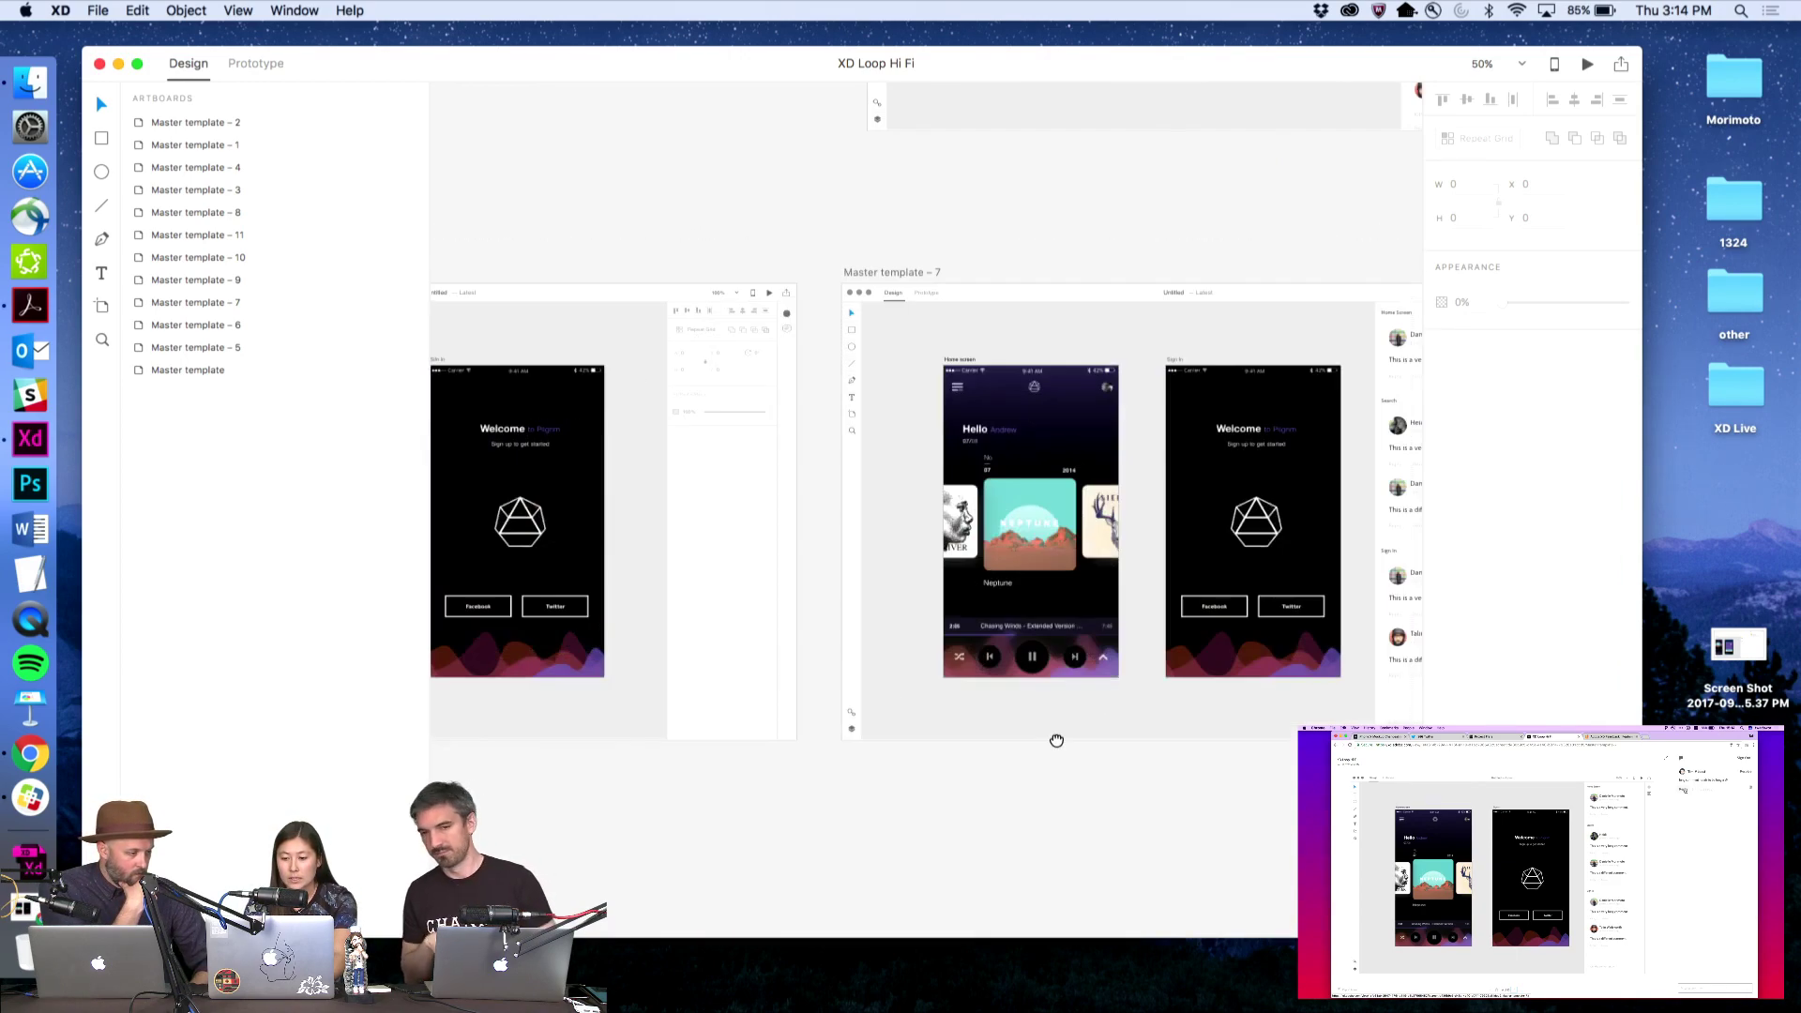
{"action": "left_click_drag", "start_coordinate": [1053, 741], "coordinate": [628, 648]}
{"action": "left_click_drag", "start_coordinate": [1194, 554], "coordinate": [622, 551]}
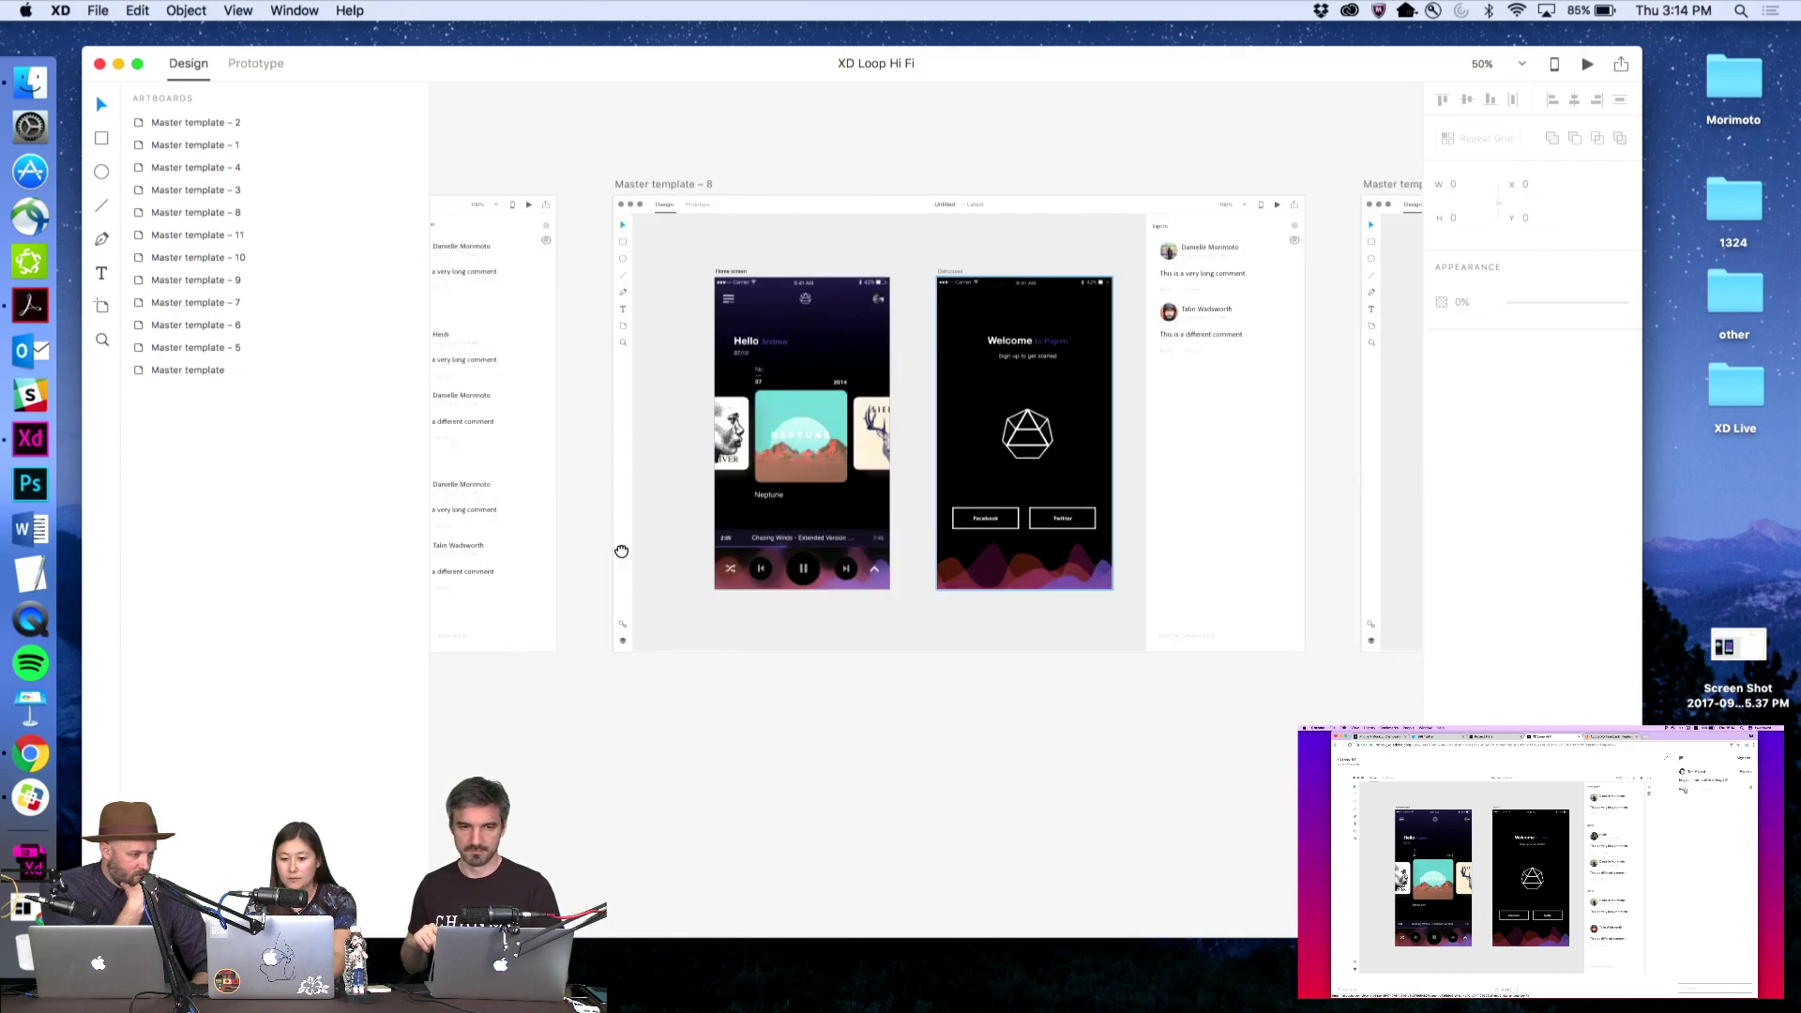
{"action": "left_click_drag", "start_coordinate": [1286, 469], "coordinate": [700, 502]}
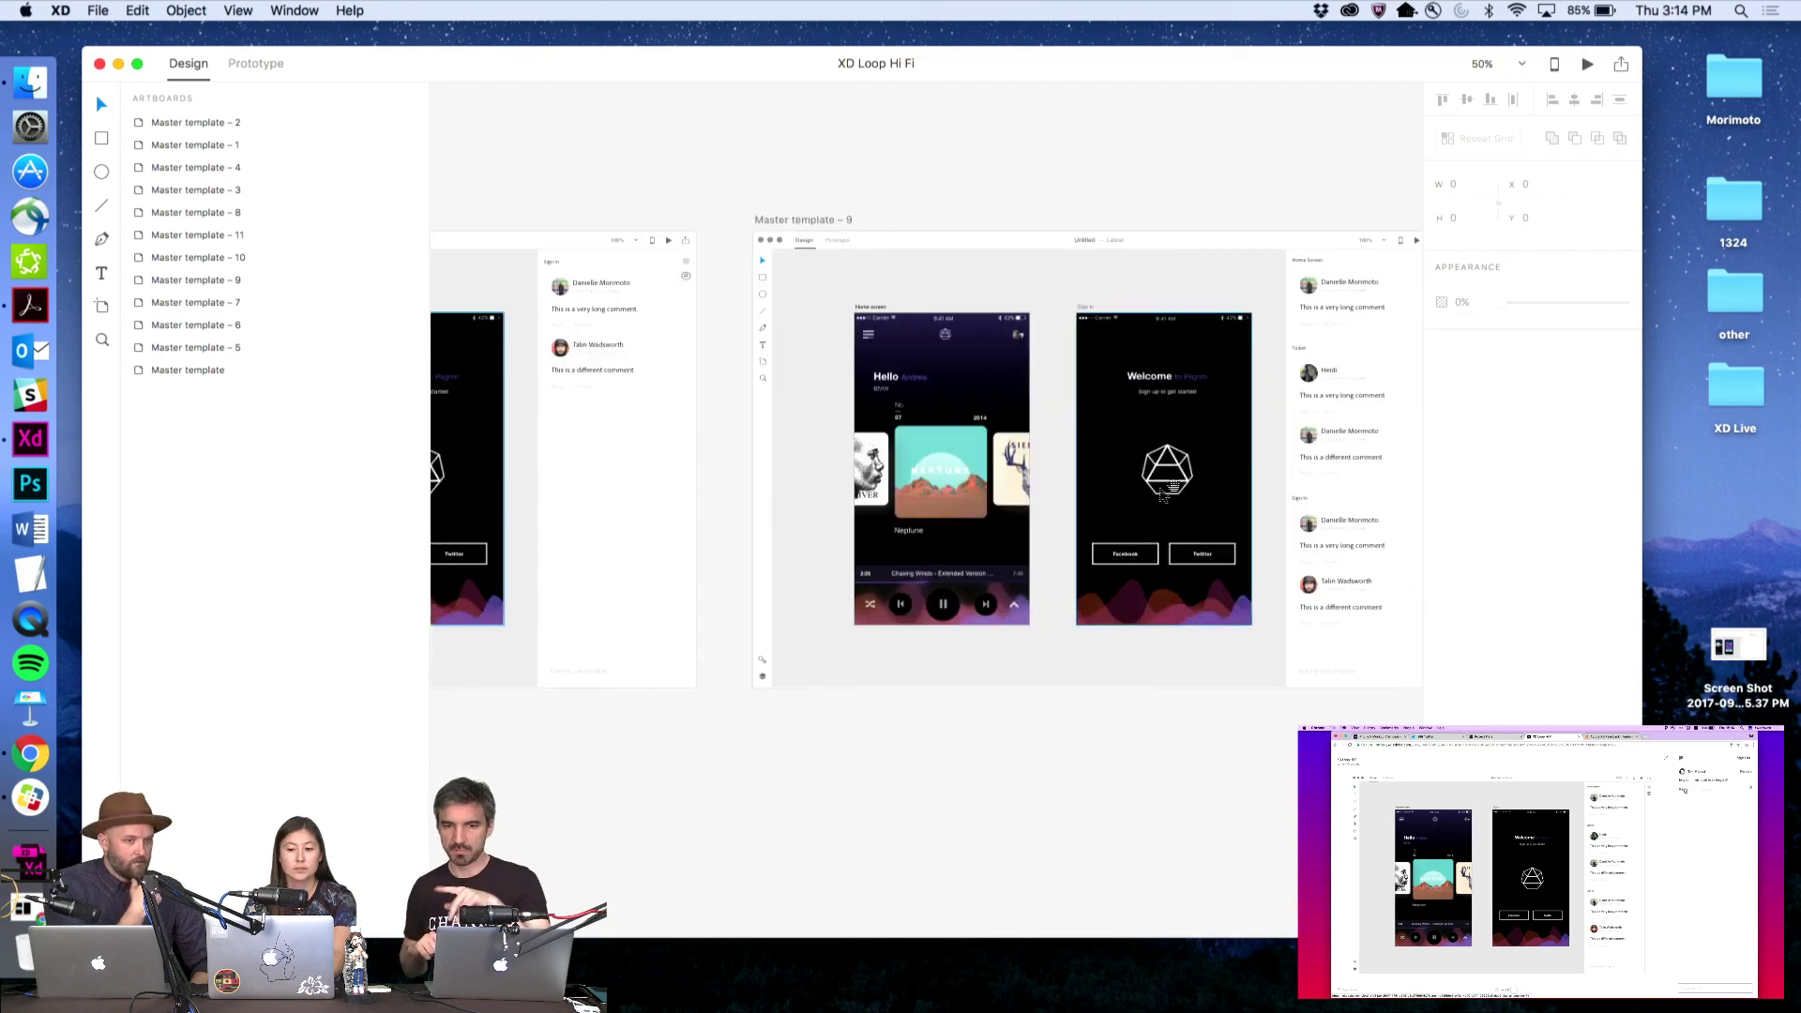
{"action": "left_click_drag", "start_coordinate": [1169, 490], "coordinate": [867, 483]}
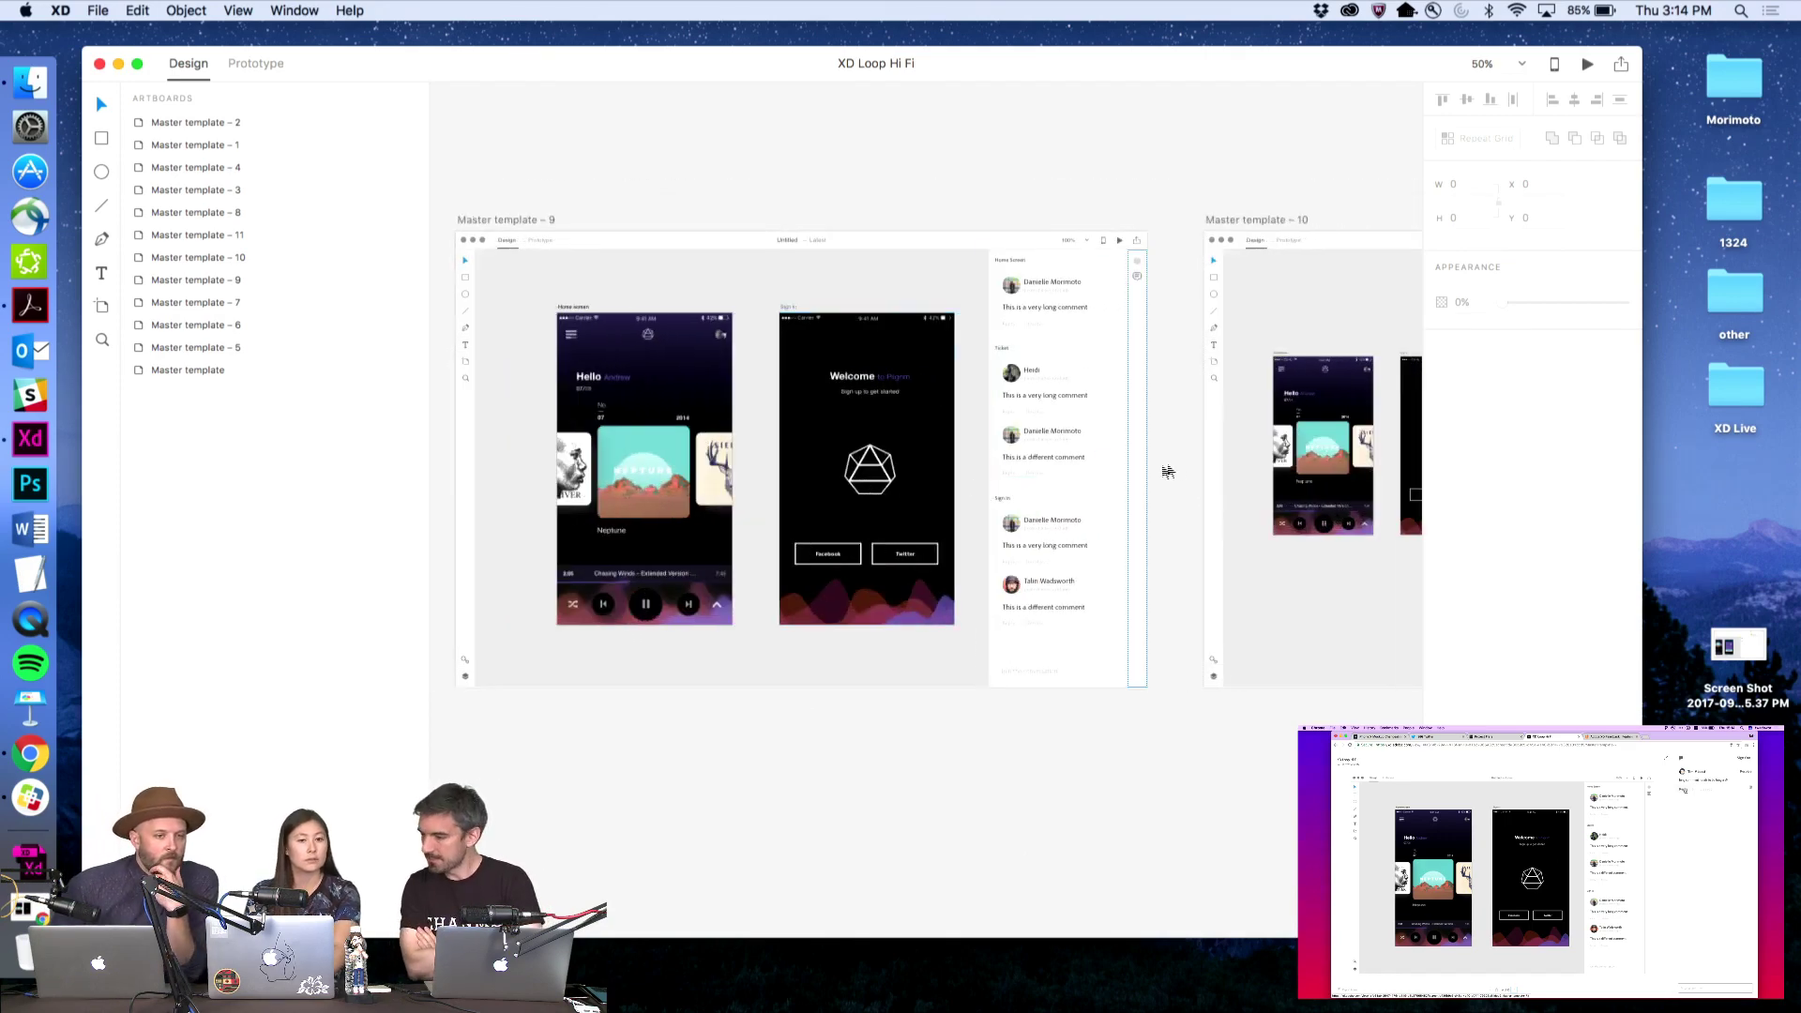
{"action": "left_click_drag", "start_coordinate": [1195, 458], "coordinate": [666, 466]}
{"action": "left_click_drag", "start_coordinate": [1191, 468], "coordinate": [1011, 473]}
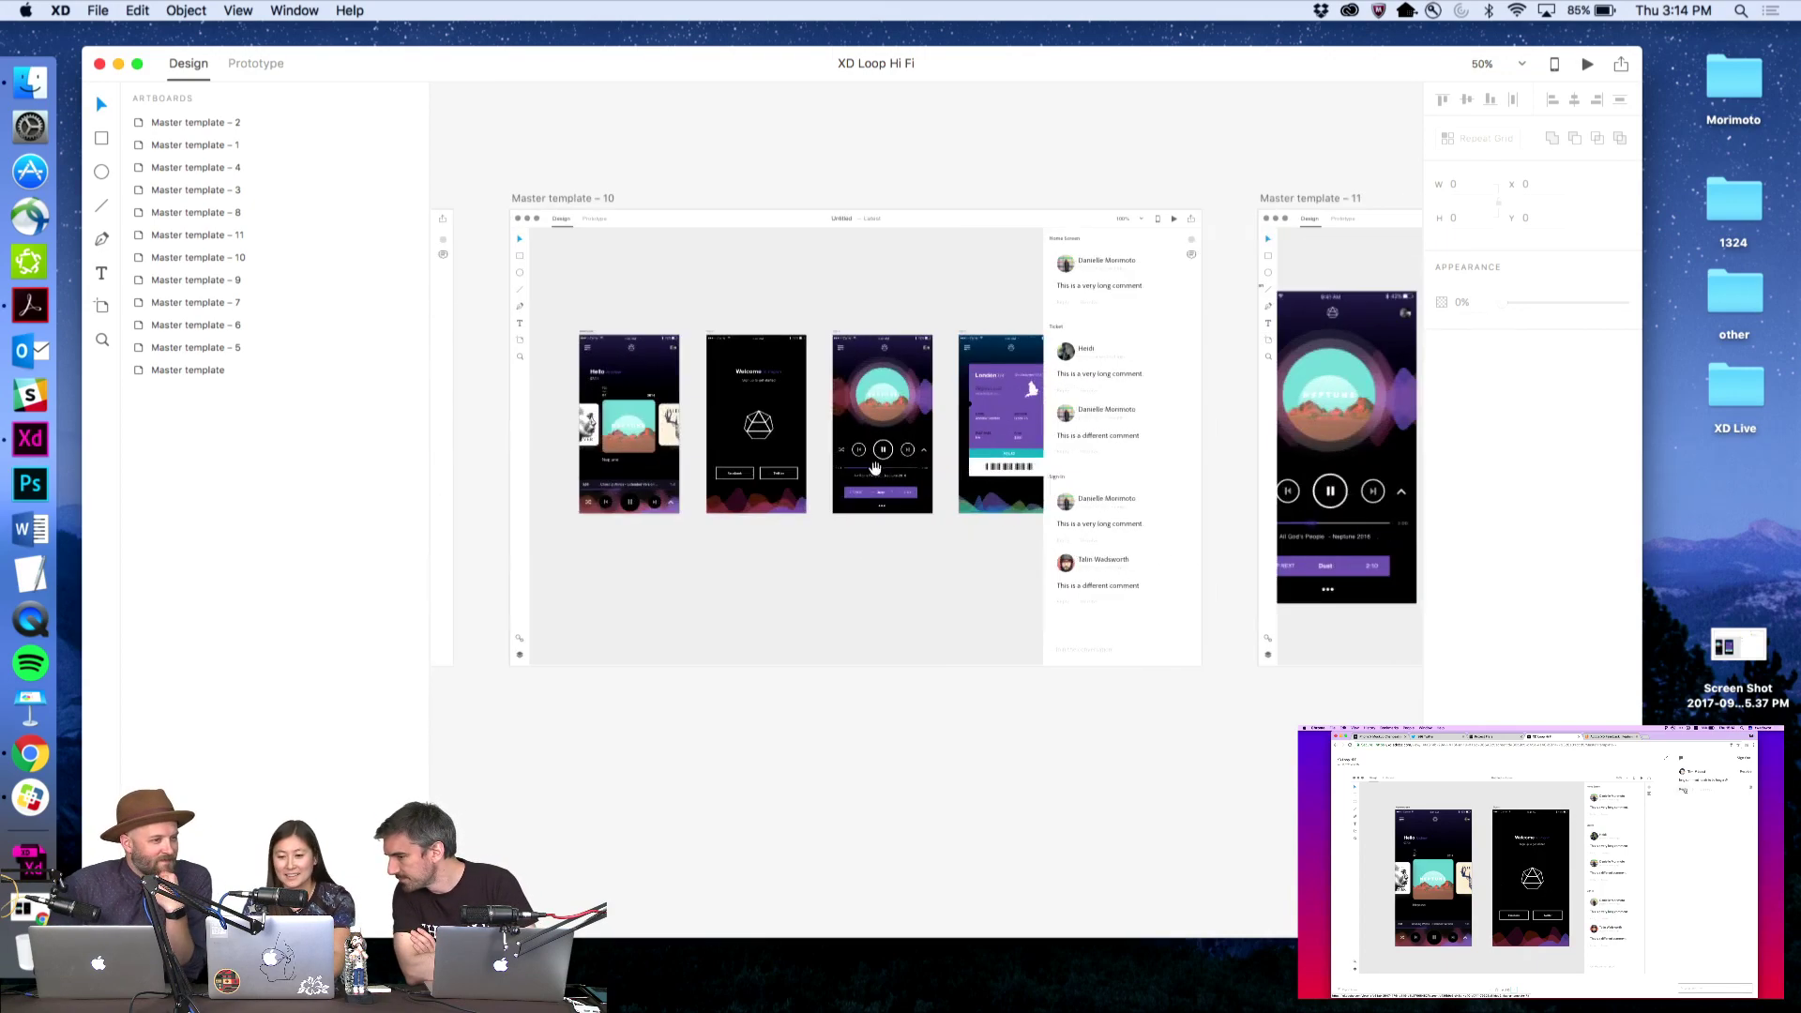
Examine the ticket screen and its comments panel up close on the Master template – 11 artboard
{"action": "key", "text": "z"}
{"action": "left_click", "coordinate": [1175, 475], "text": "alt"}
{"action": "scroll", "coordinate": [1031, 441], "scroll_direction": "right", "scroll_amount": 3}
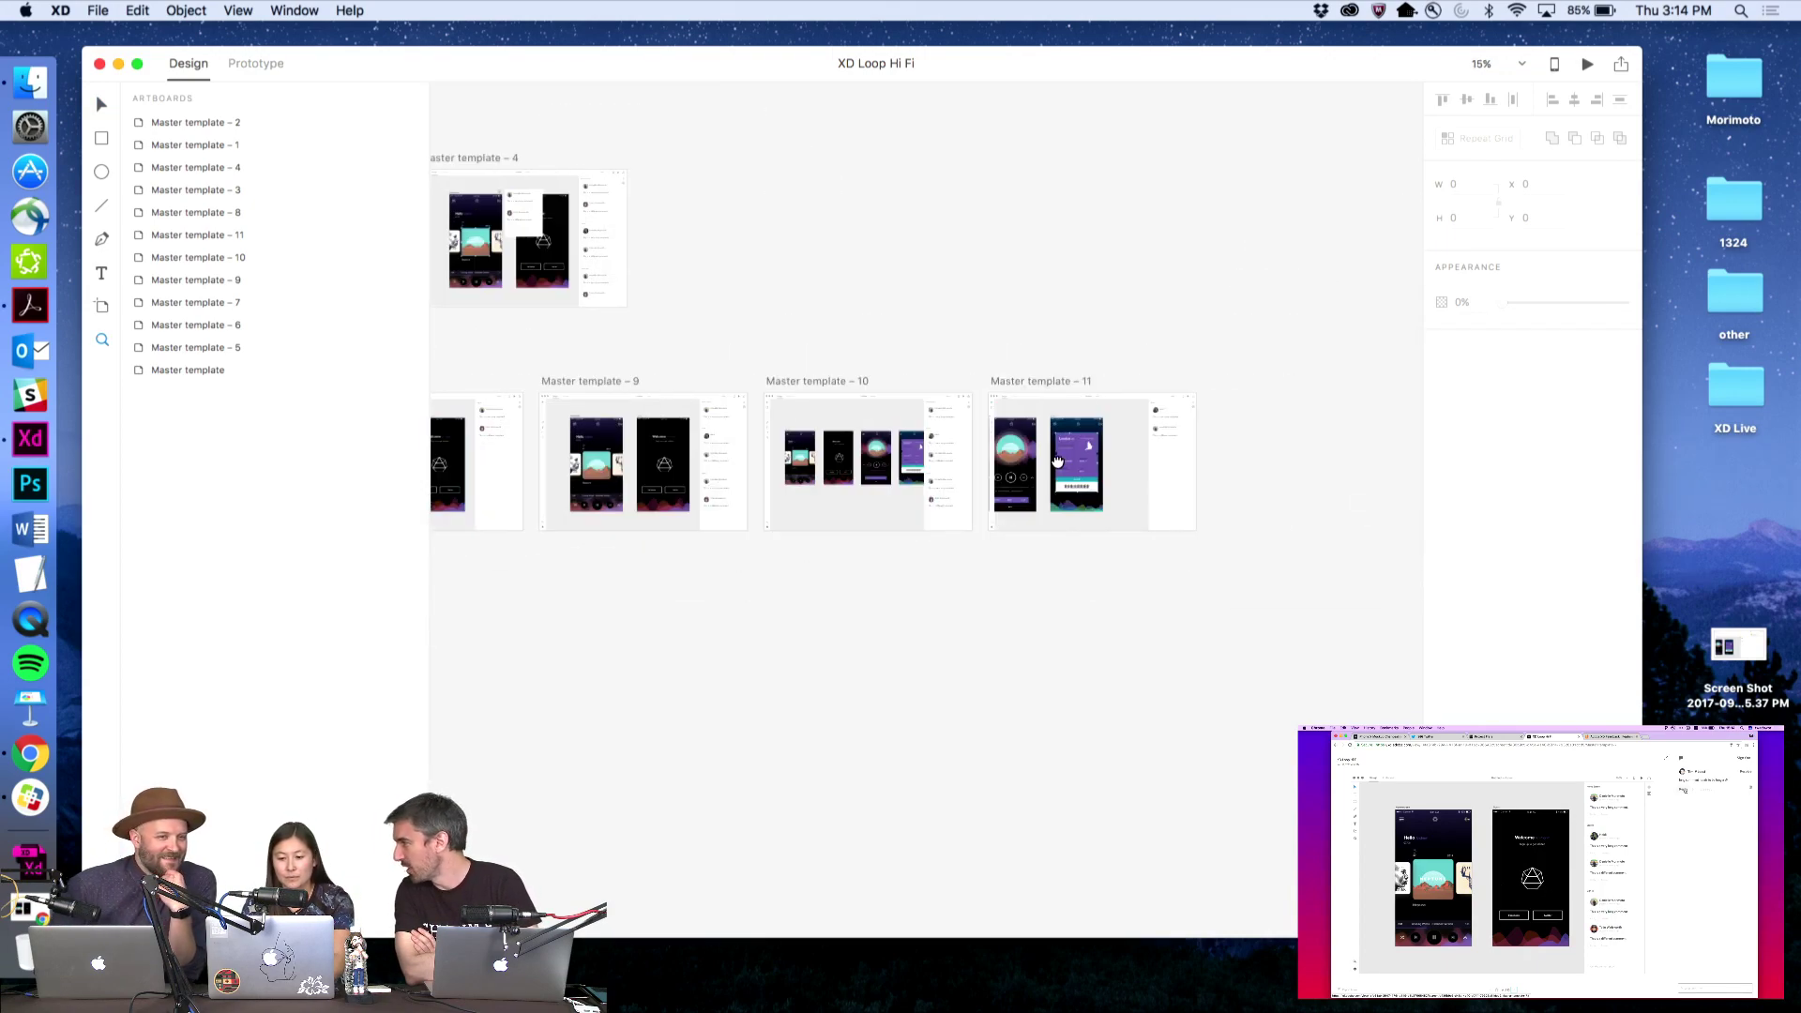
{"action": "left_click_drag", "start_coordinate": [995, 401], "coordinate": [1210, 534]}
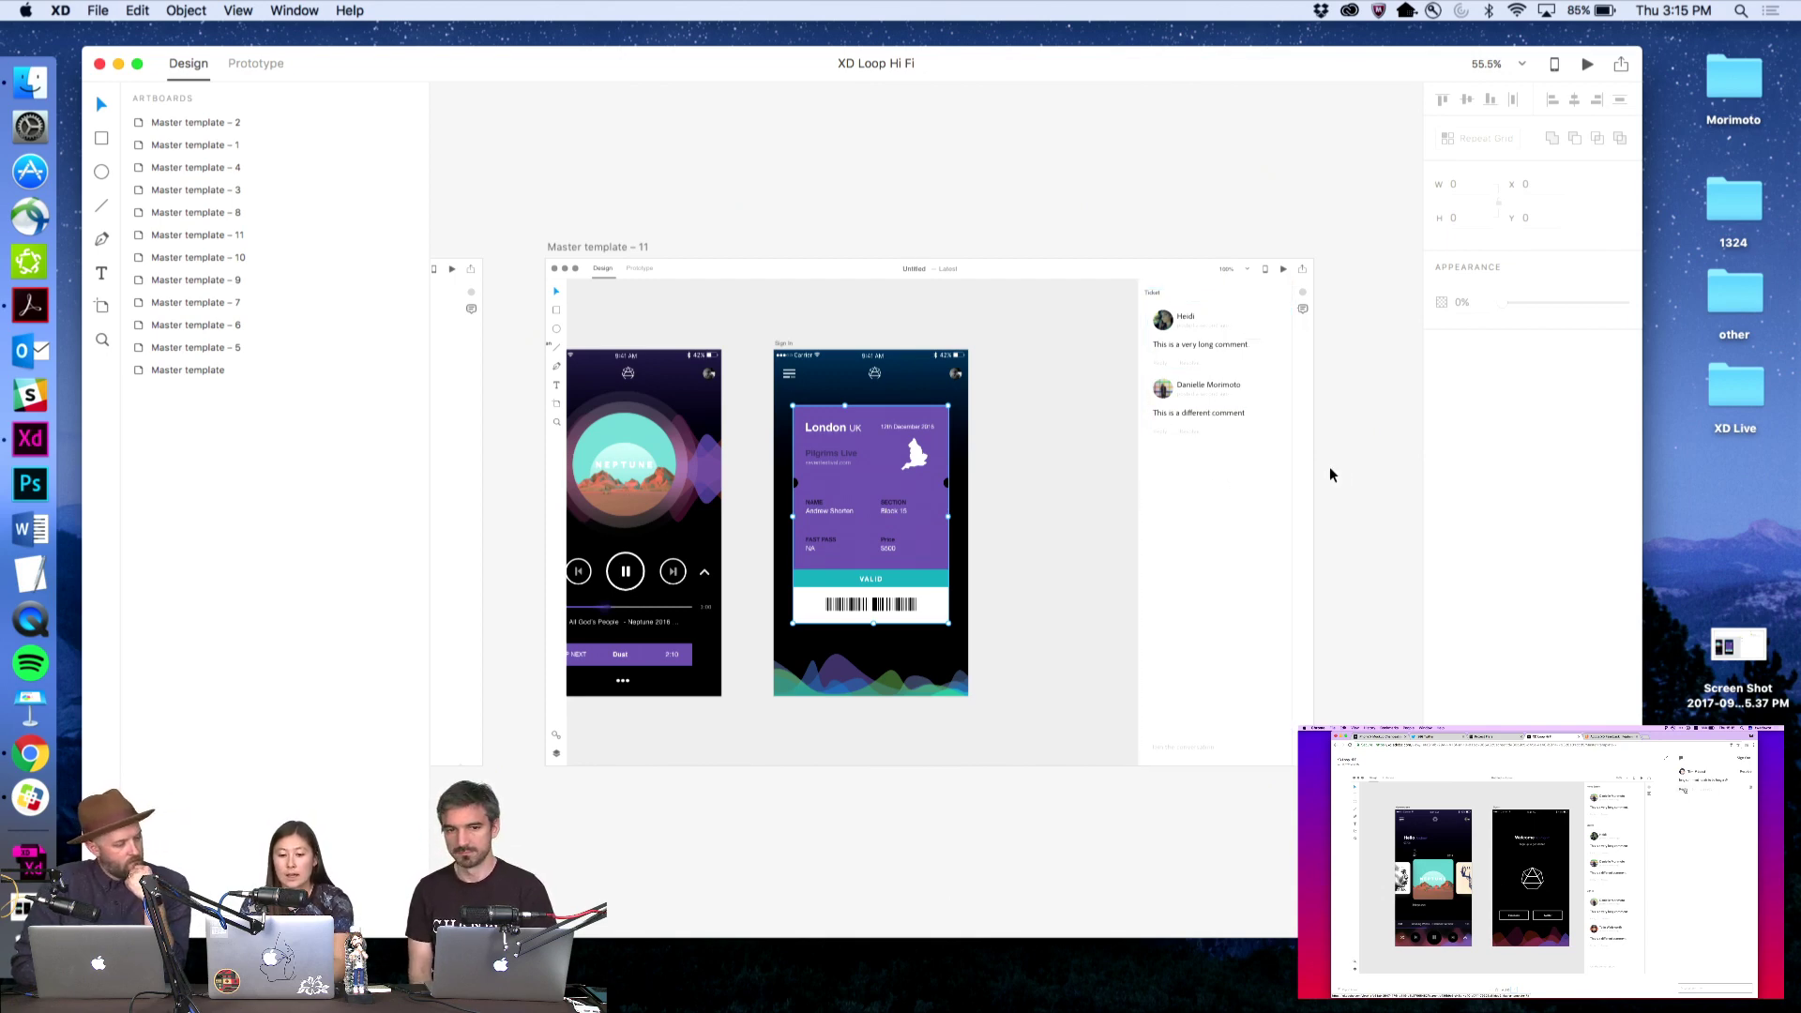
{"action": "key", "text": "z"}
{"action": "left_click_drag", "start_coordinate": [877, 238], "coordinate": [1341, 668]}
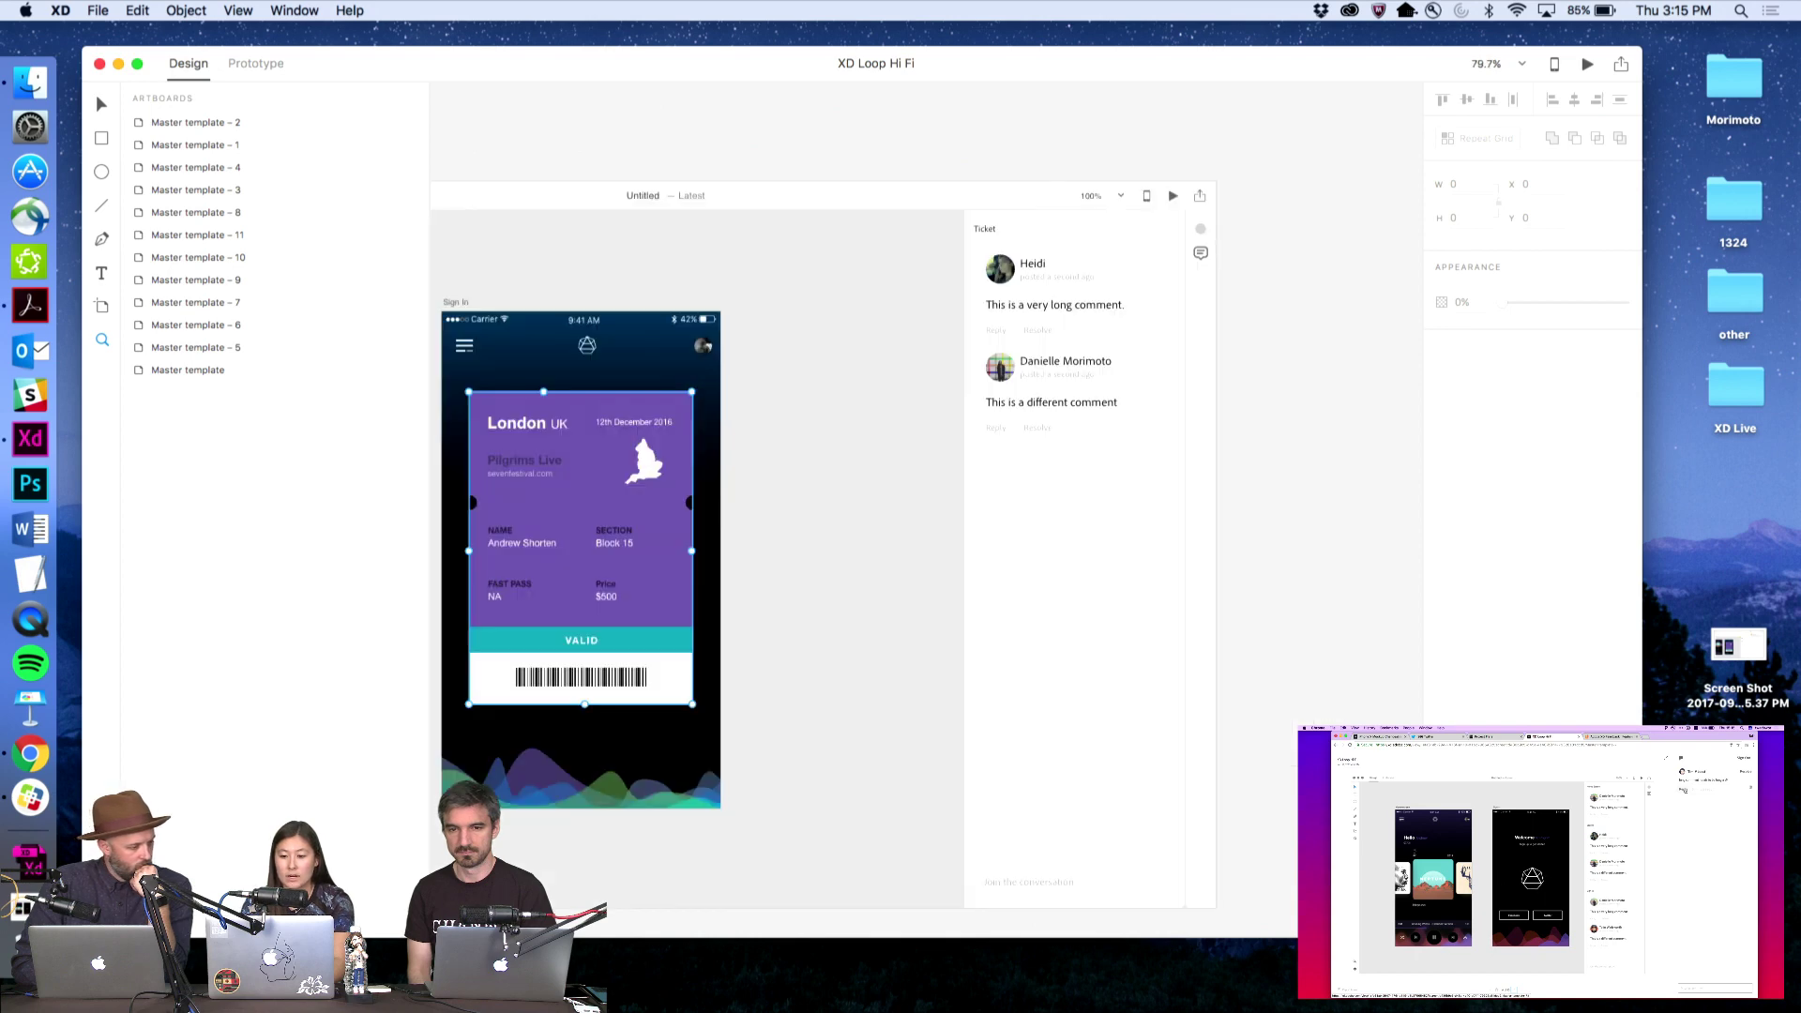
{"action": "left_click_drag", "start_coordinate": [1190, 632], "coordinate": [1371, 640]}
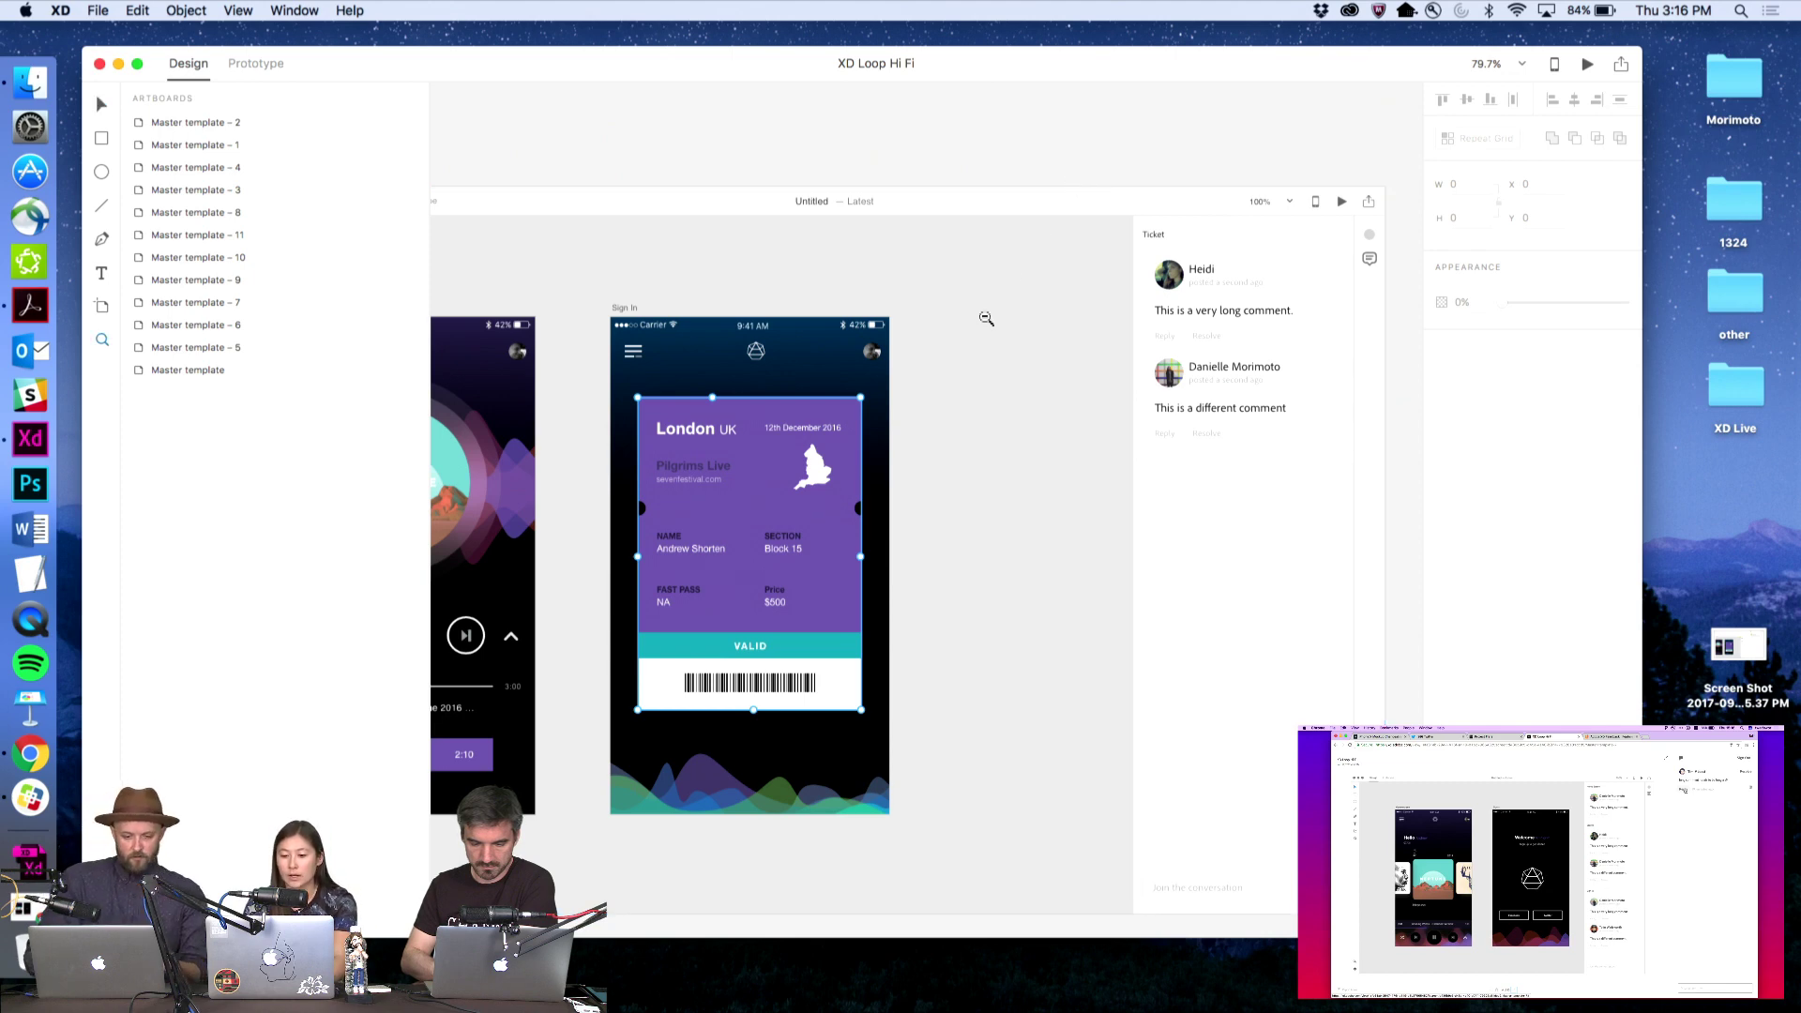
Duplicate the Master template – 11 artboard and place the copy directly to its right
{"action": "key", "text": "z"}
{"action": "left_click", "coordinate": [985, 318], "text": "alt"}
{"action": "scroll", "coordinate": [938, 309], "scroll_direction": "right", "scroll_amount": 3}
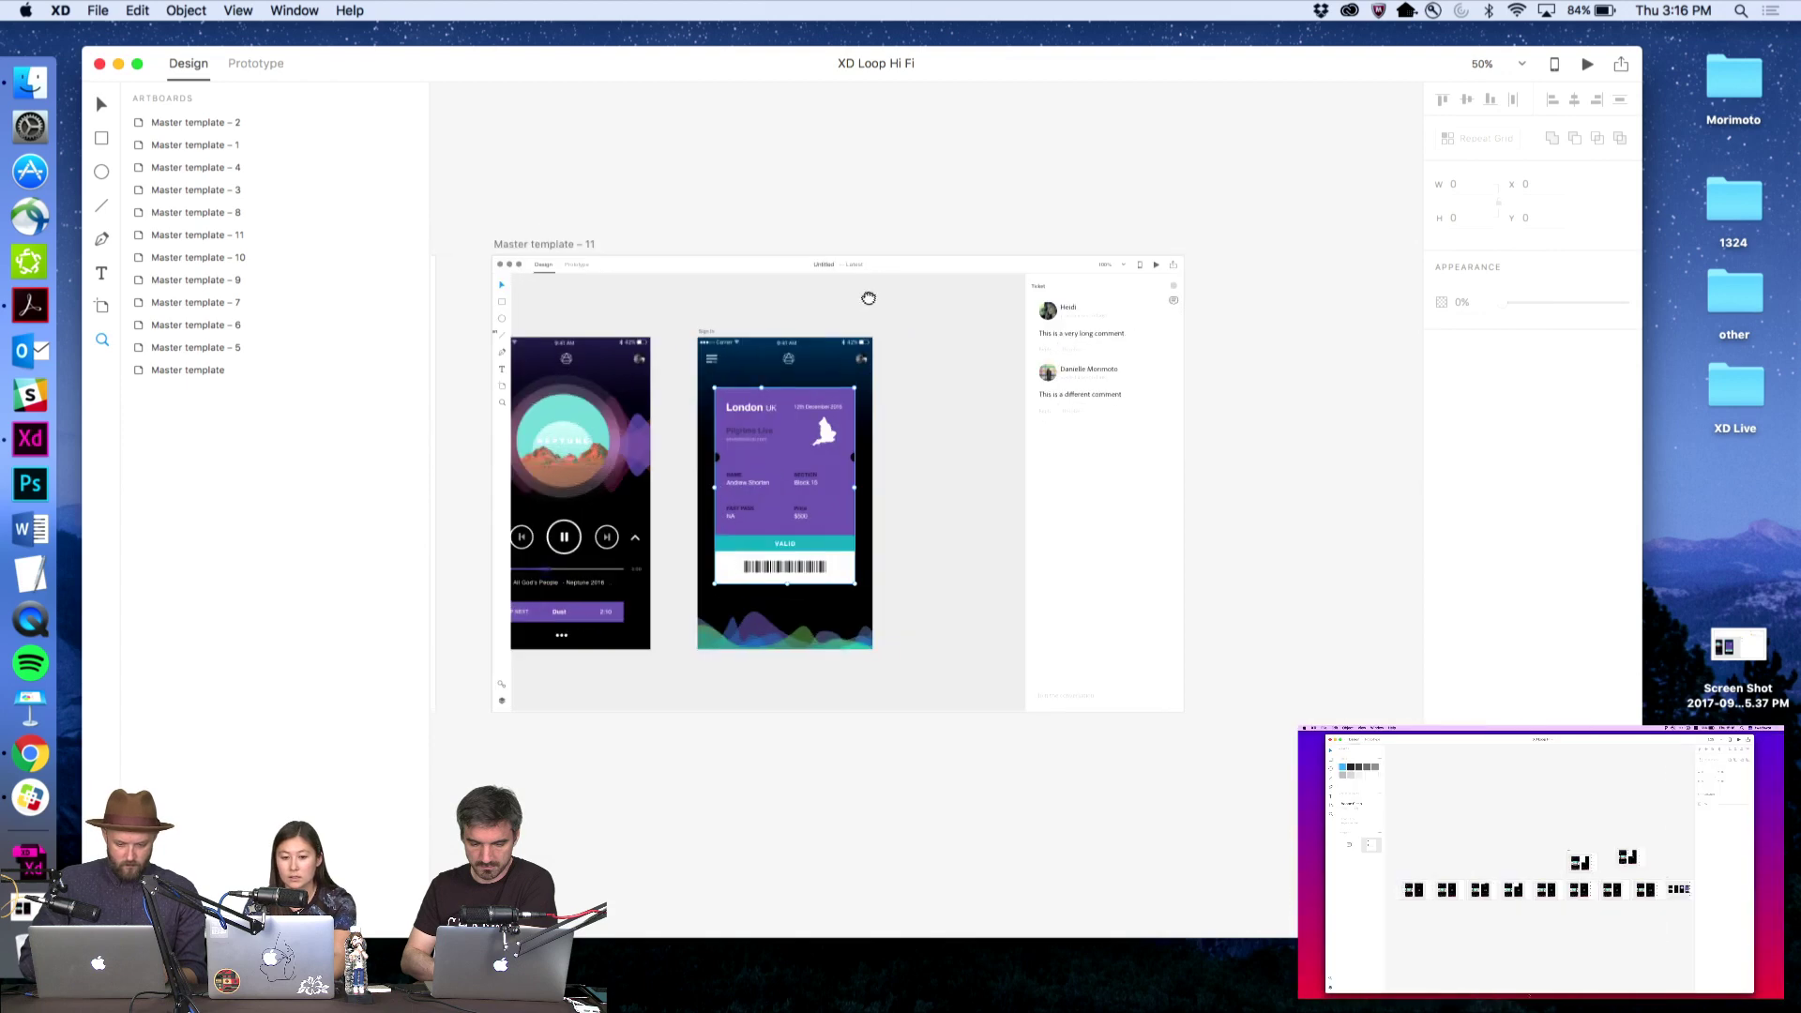
{"action": "key", "text": "v"}
{"action": "left_click", "coordinate": [513, 246]}
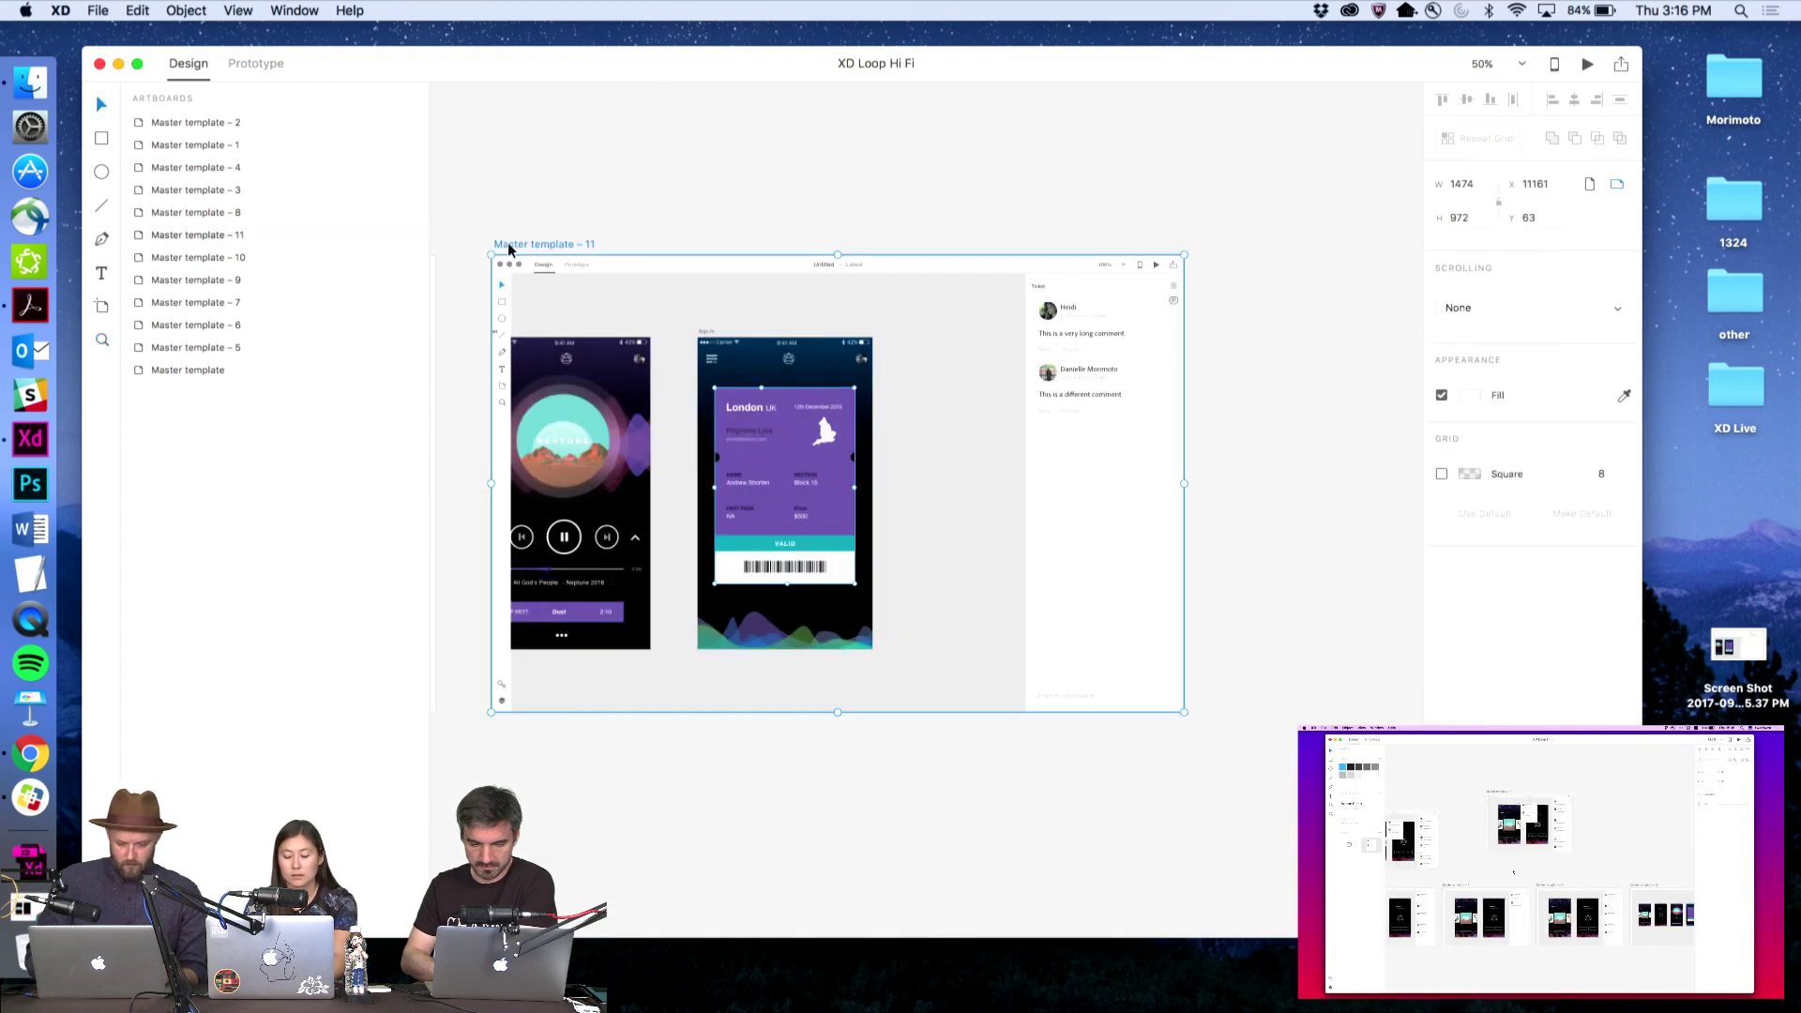
{"action": "left_click_drag", "start_coordinate": [508, 249], "coordinate": [1226, 342]}
{"action": "left_click", "coordinate": [1172, 293]}
{"action": "scroll", "coordinate": [1174, 296], "scroll_direction": "right", "scroll_amount": 5}
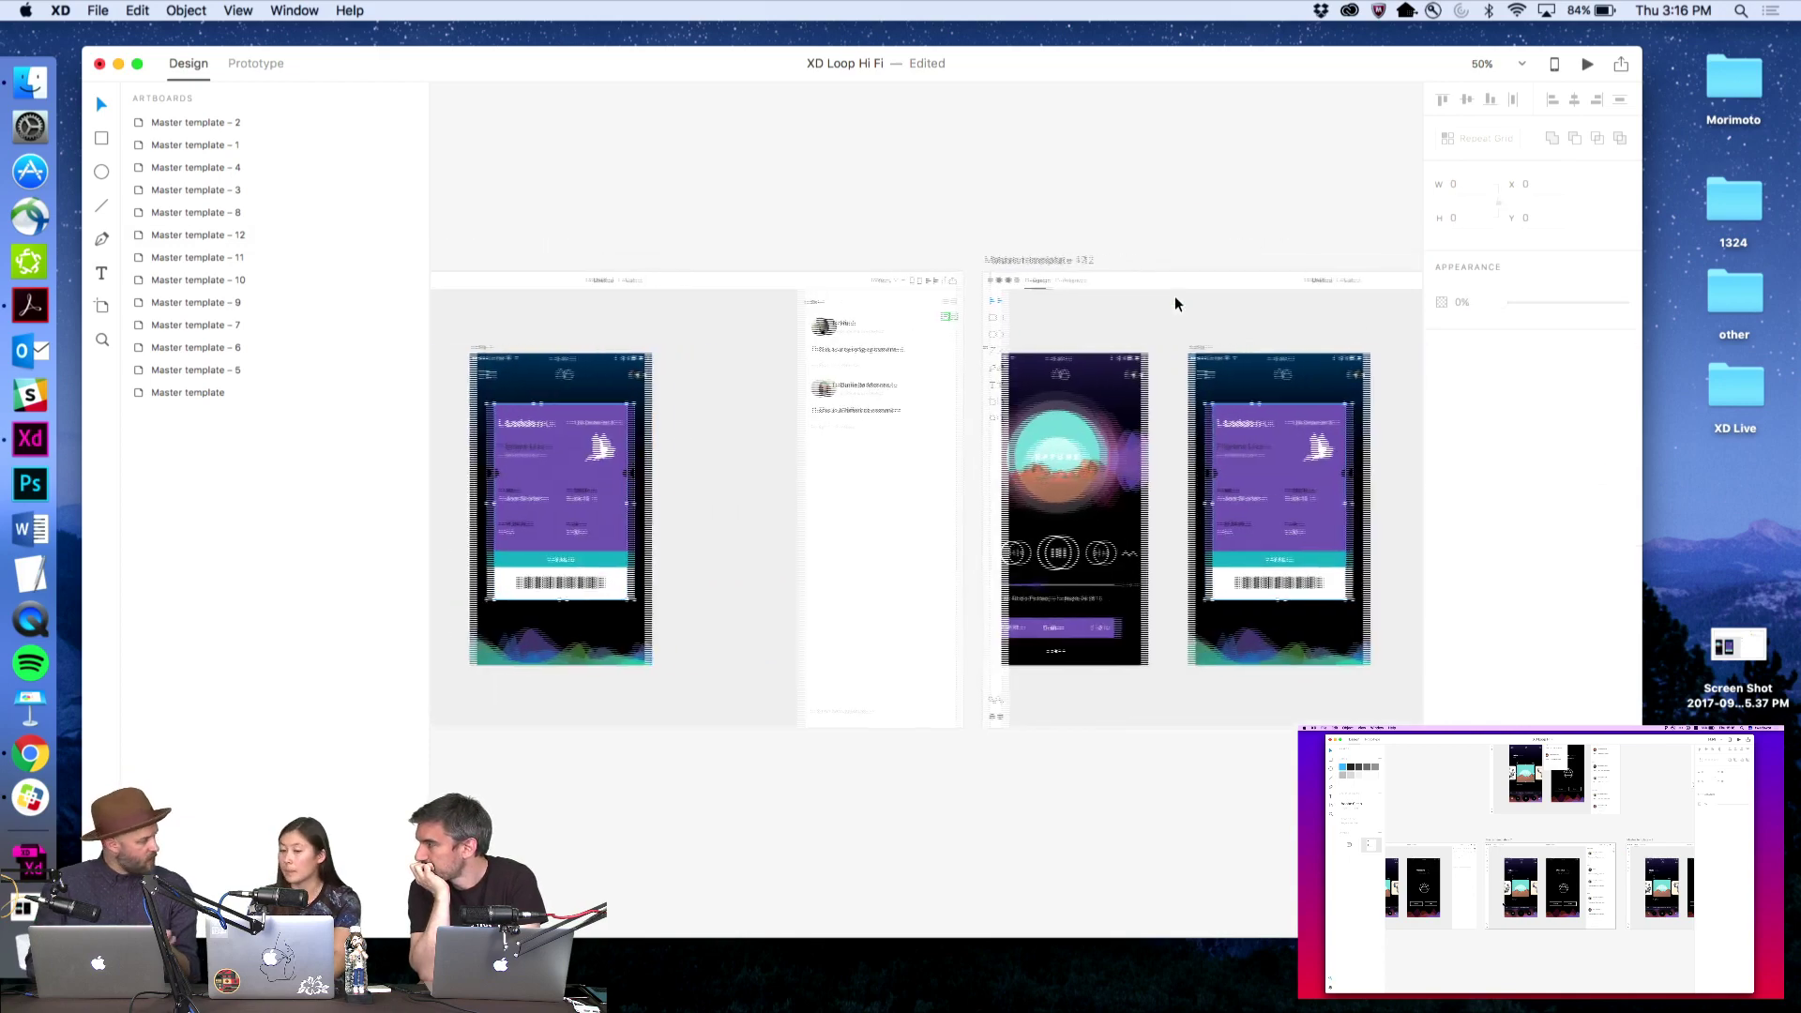
{"action": "scroll", "coordinate": [1174, 303], "scroll_direction": "right", "scroll_amount": 4}
{"action": "key", "text": "z"}
{"action": "left_click", "coordinate": [1098, 349]}
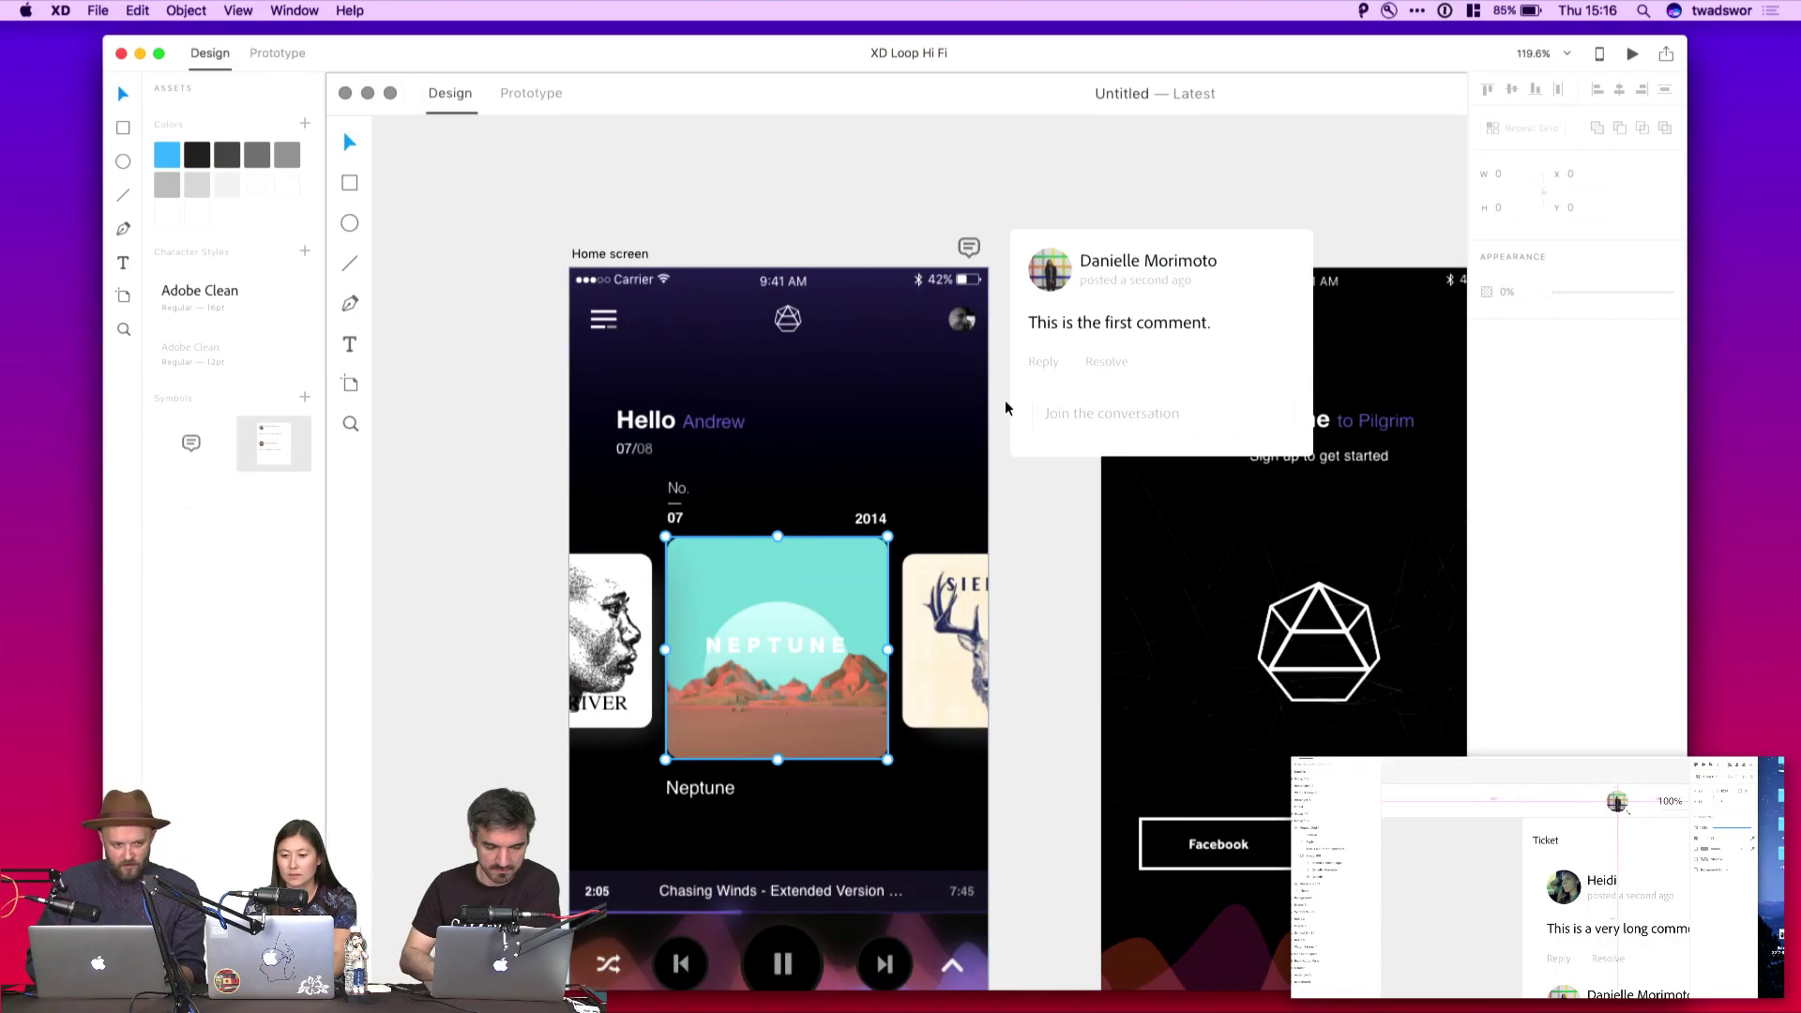
Save the whole first-comment popup, including its reply field, beside the Home screen as a reusable symbol
{"action": "left_click", "coordinate": [1150, 326]}
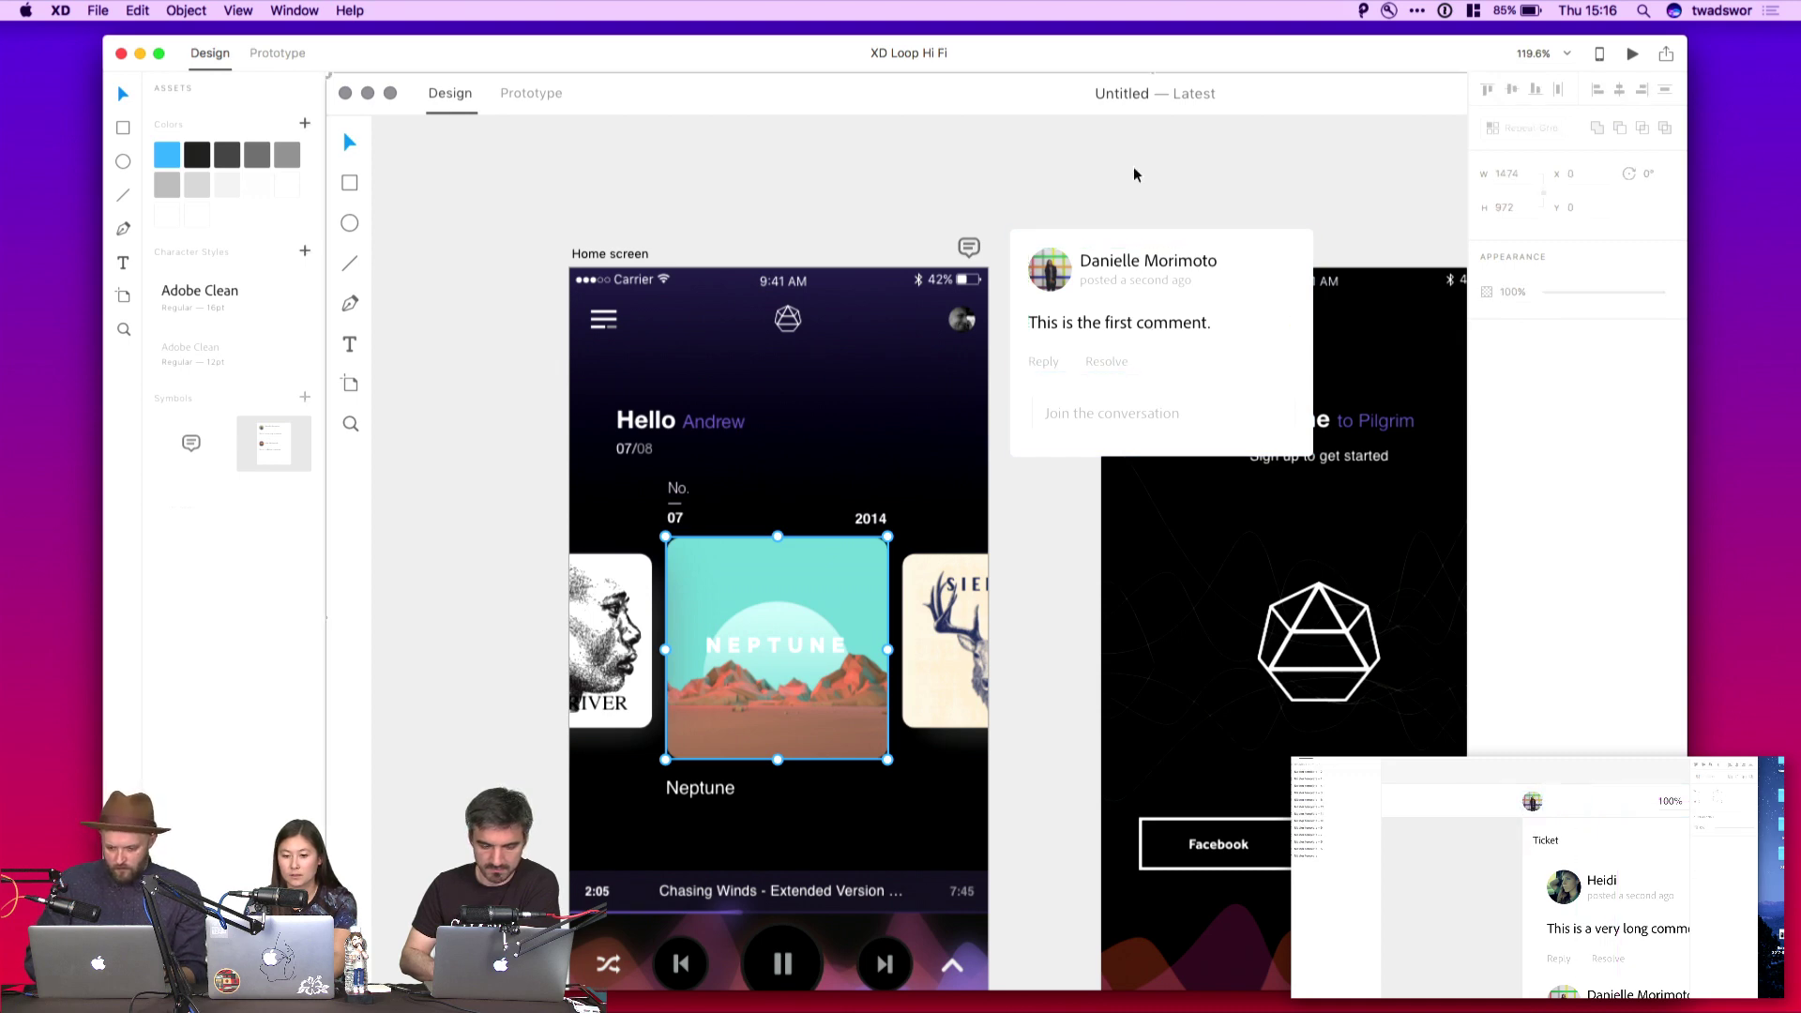
{"action": "left_click", "coordinate": [1111, 246]}
{"action": "left_click", "coordinate": [1110, 414]}
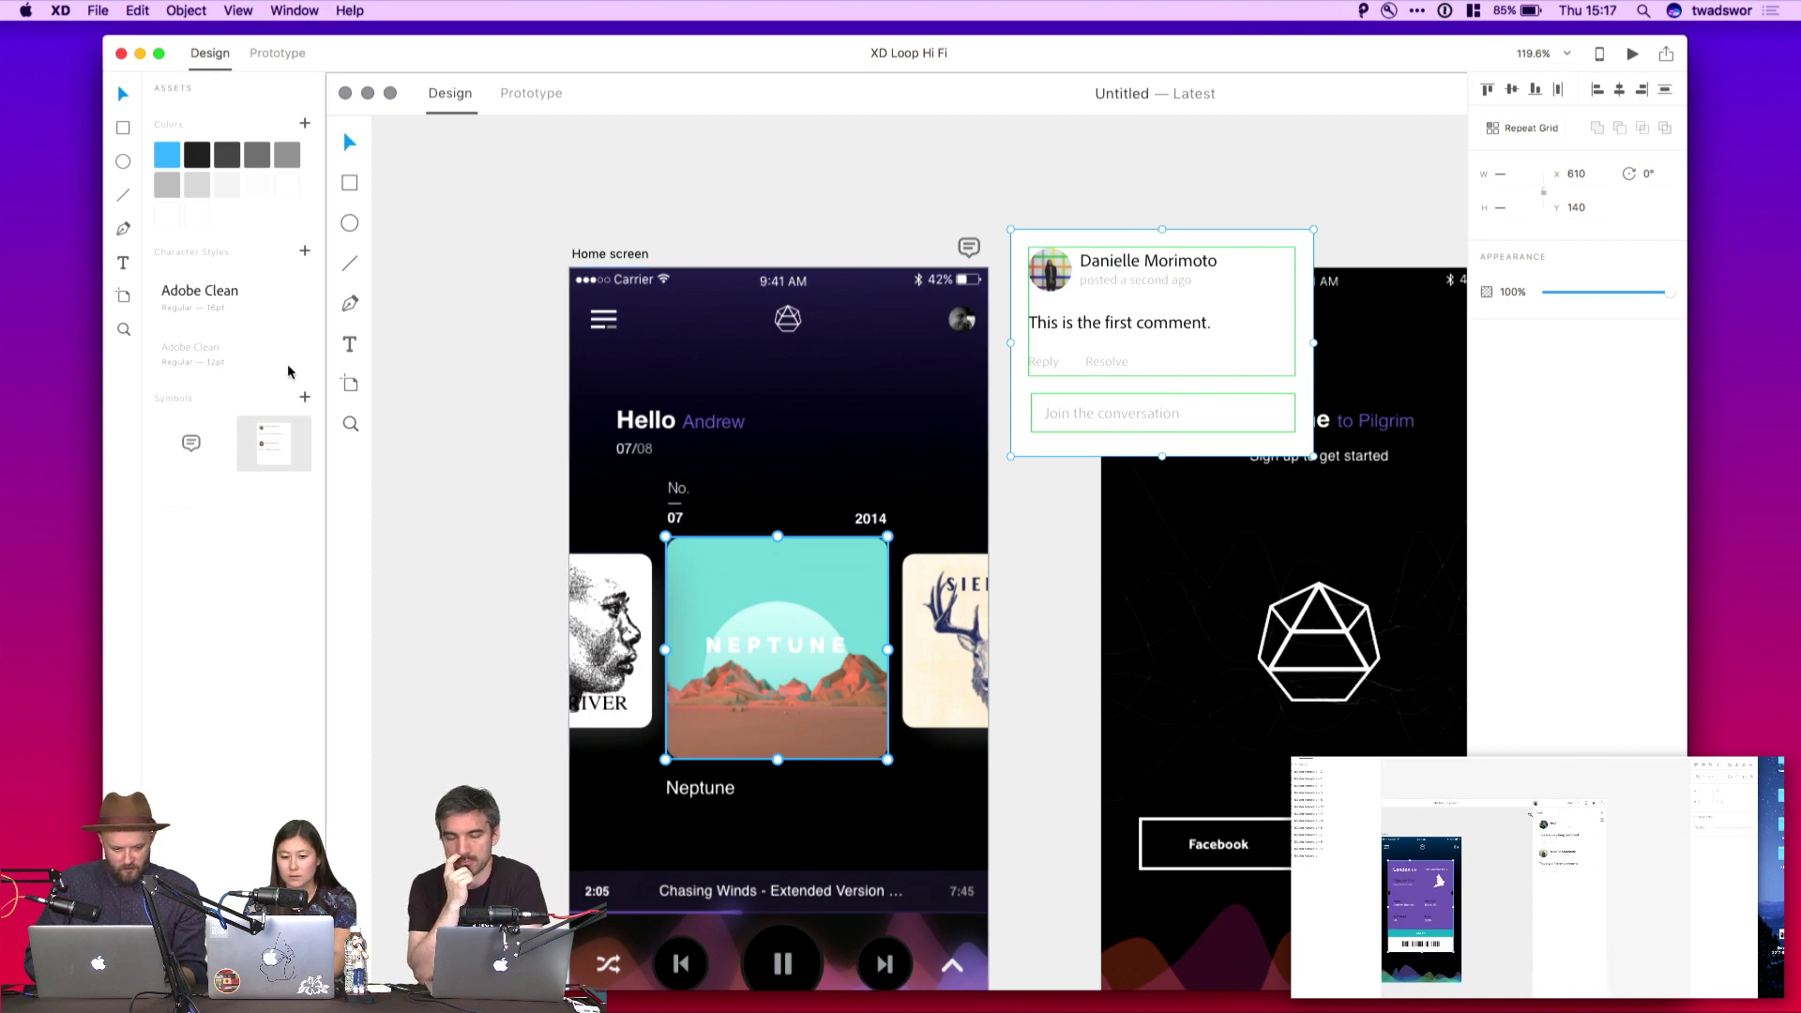
{"action": "left_click", "coordinate": [305, 397]}
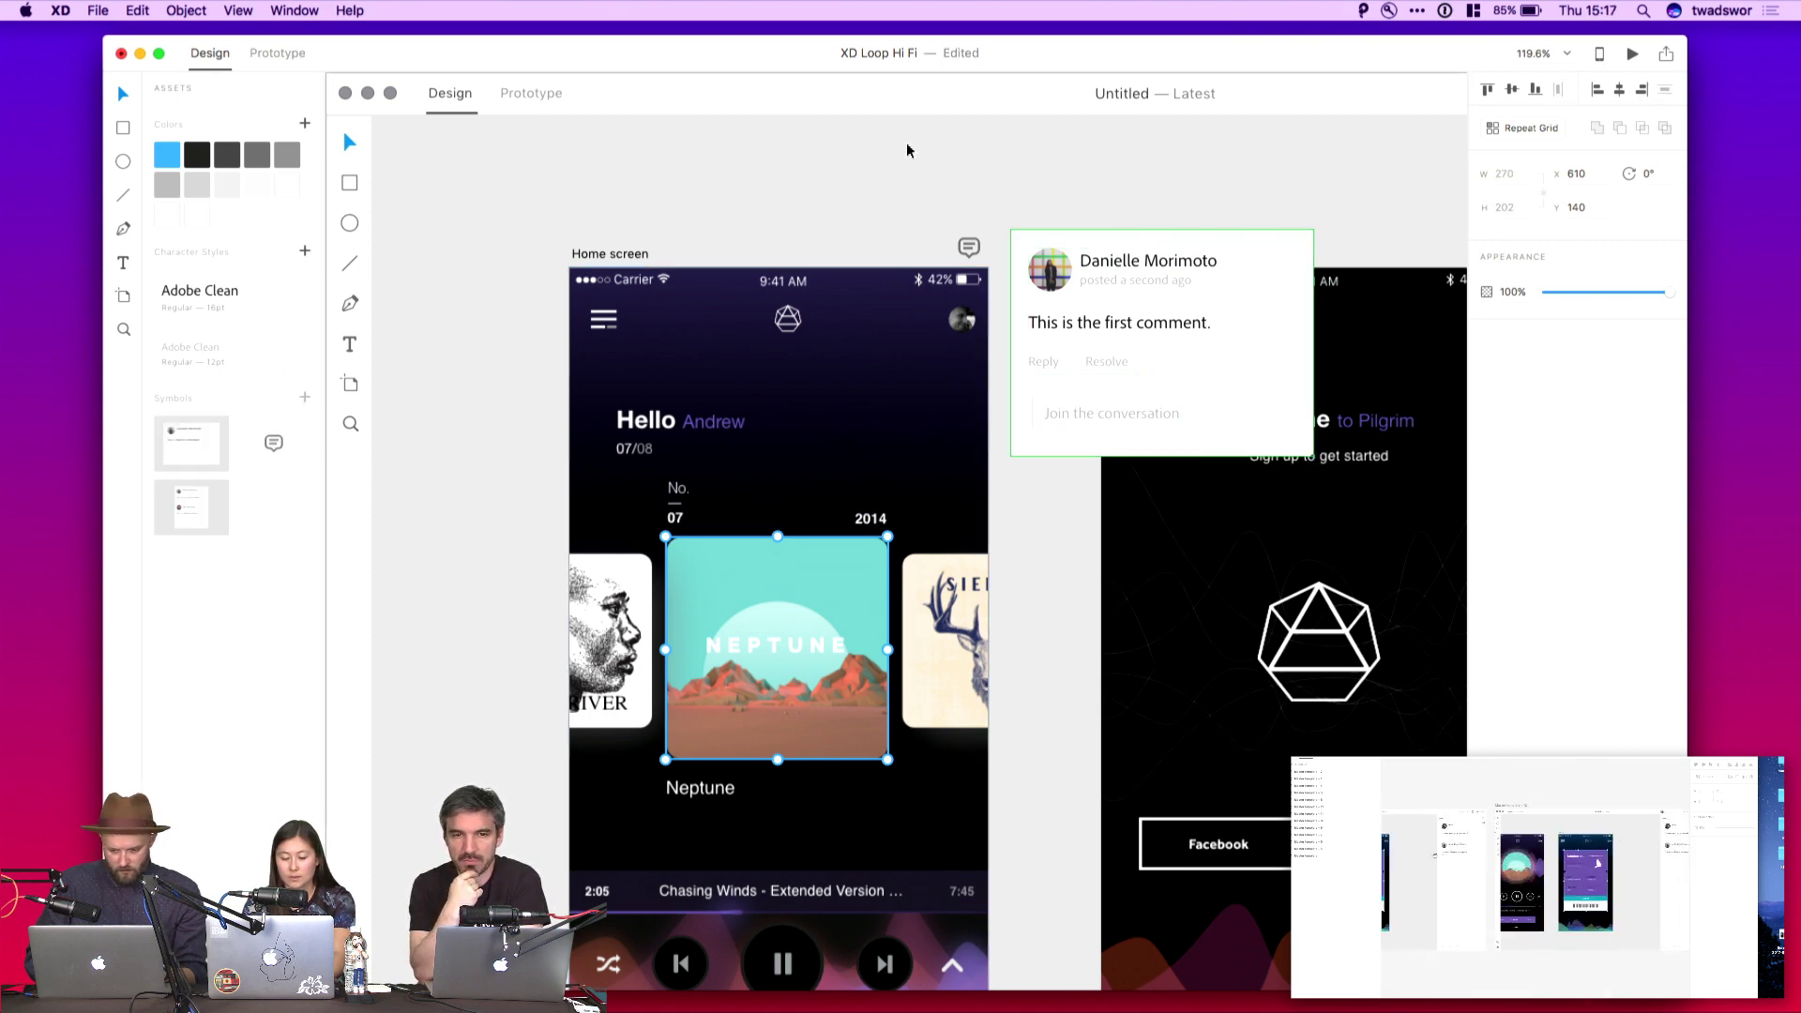
{"action": "left_click", "coordinate": [910, 167]}
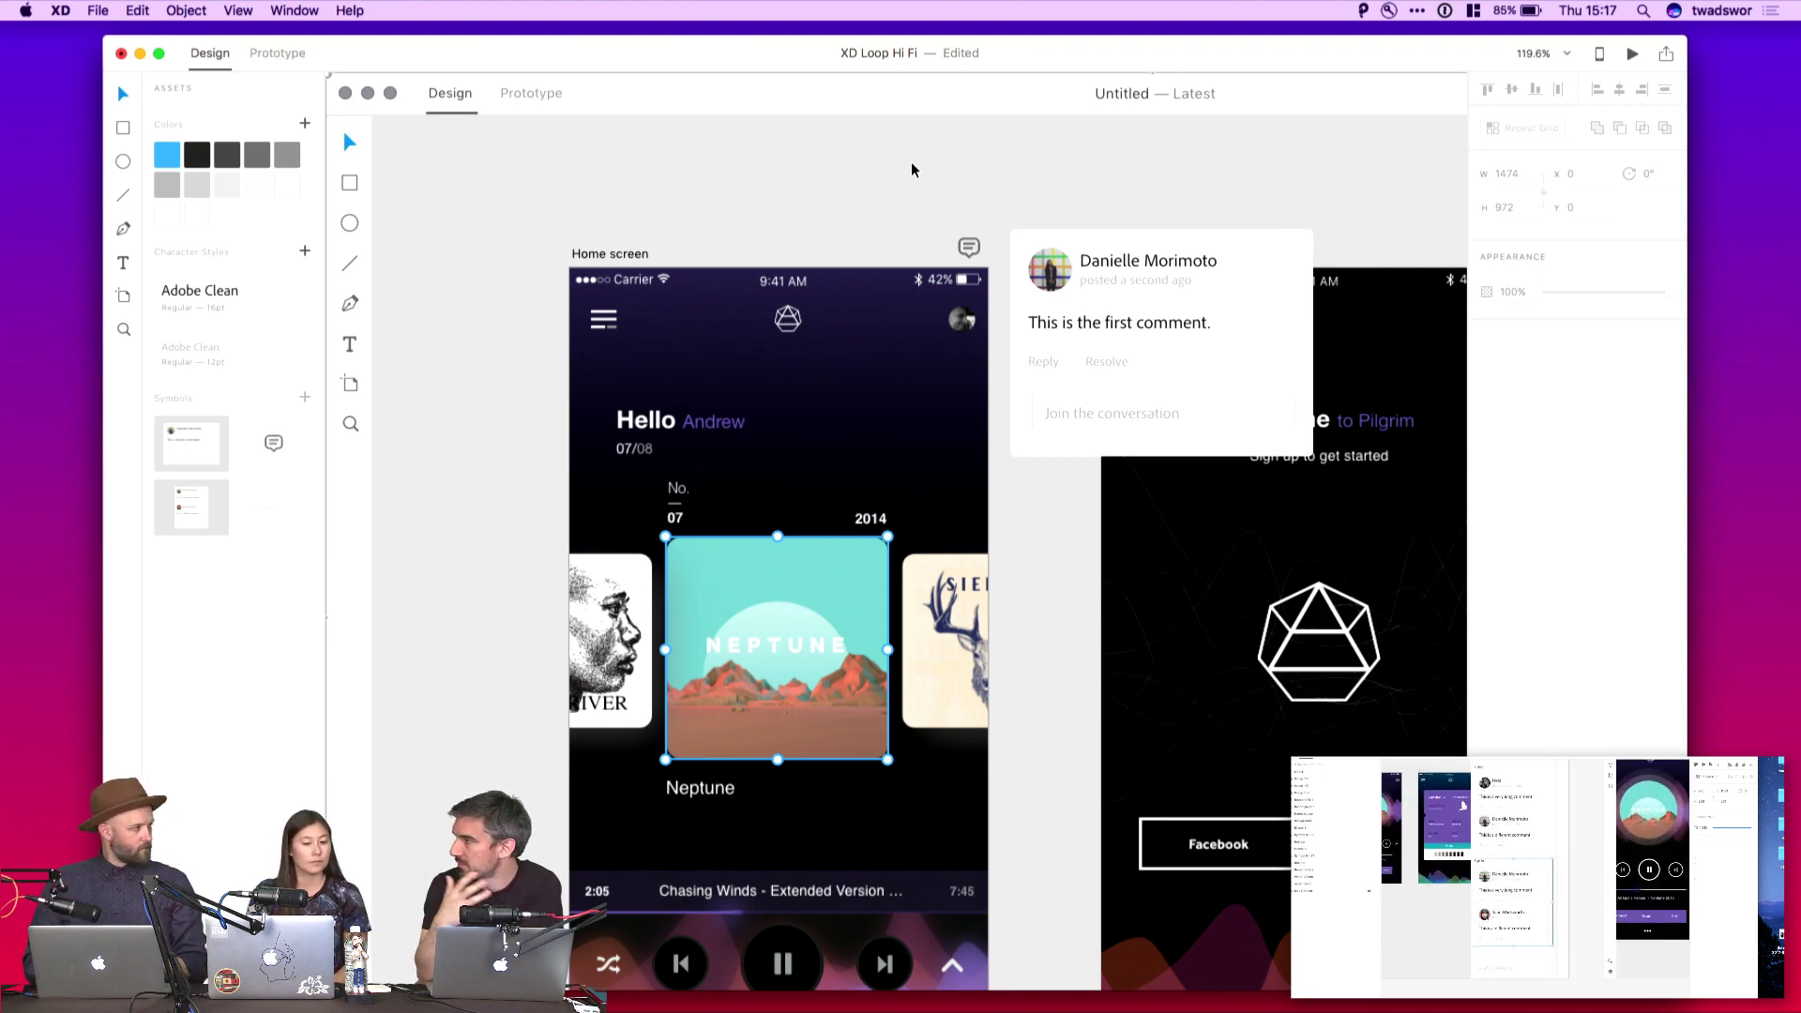
Reword the comment in the popup beside the Home screen to "Maybe this should be a little bigger?"
{"action": "scroll", "coordinate": [1045, 202], "scroll_direction": "right", "scroll_amount": 5}
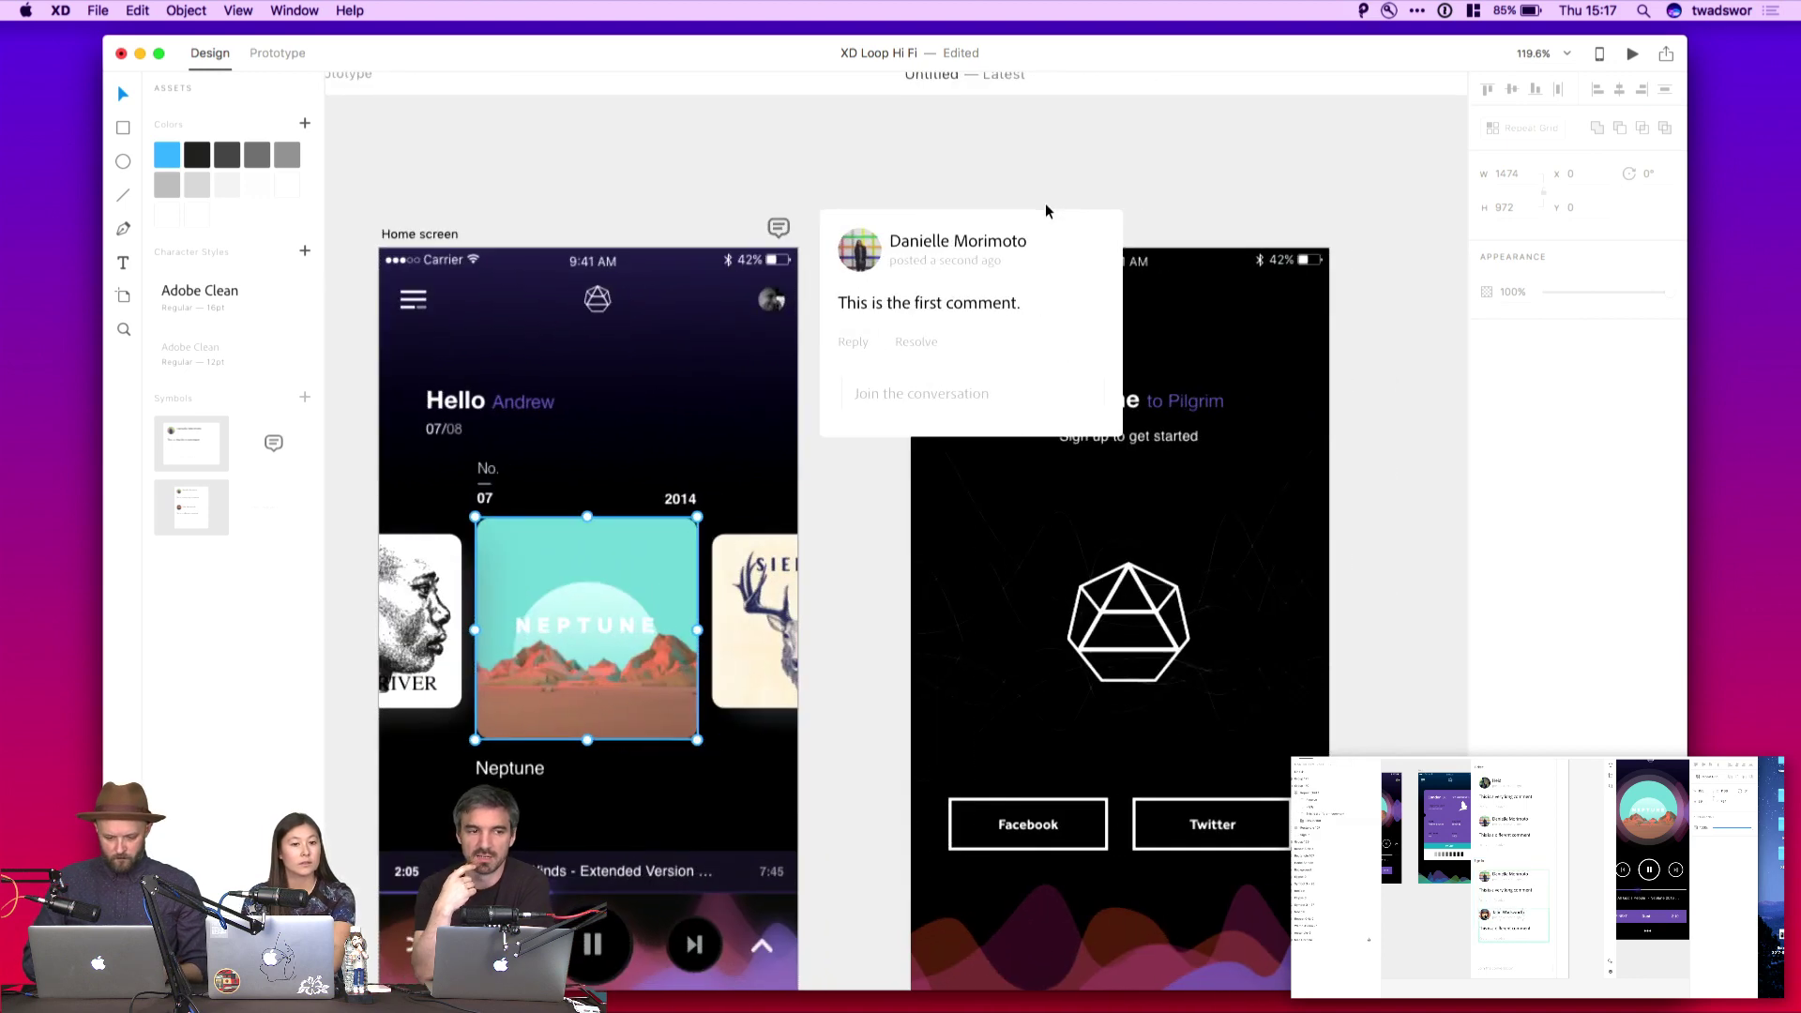
{"action": "left_click", "coordinate": [987, 256]}
{"action": "double_click", "coordinate": [923, 312]}
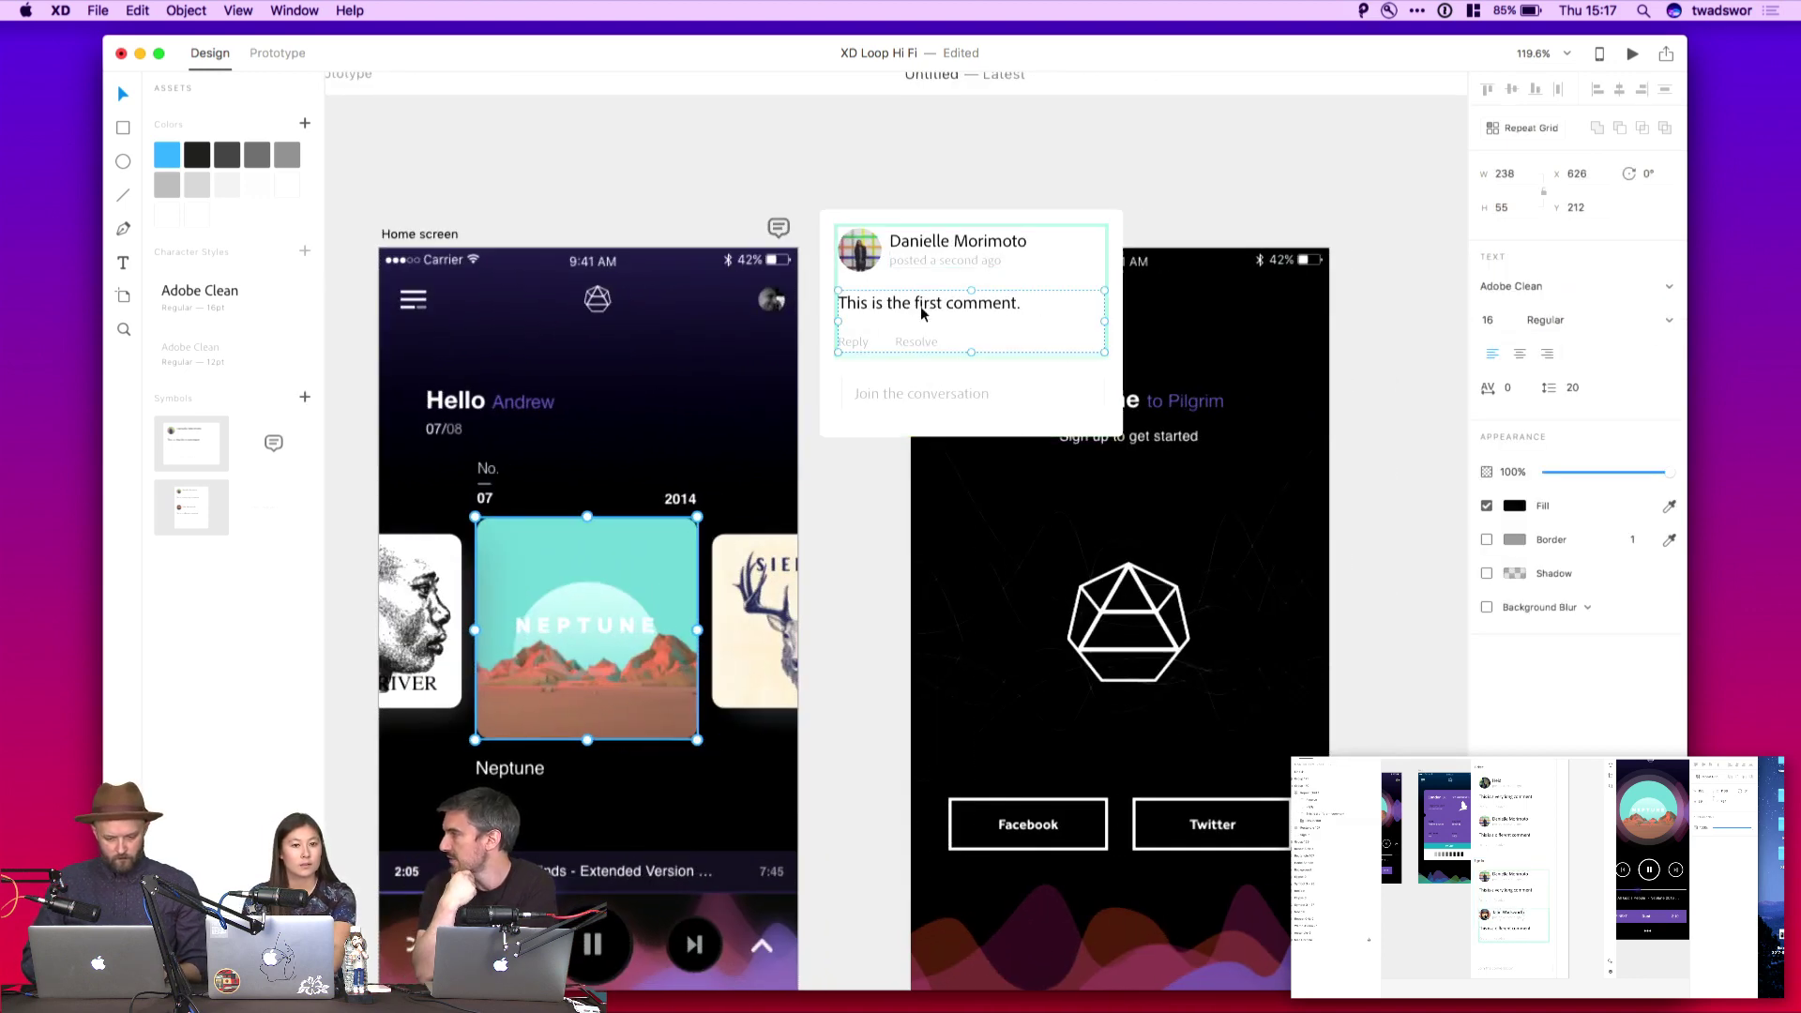
{"action": "double_click", "coordinate": [923, 312]}
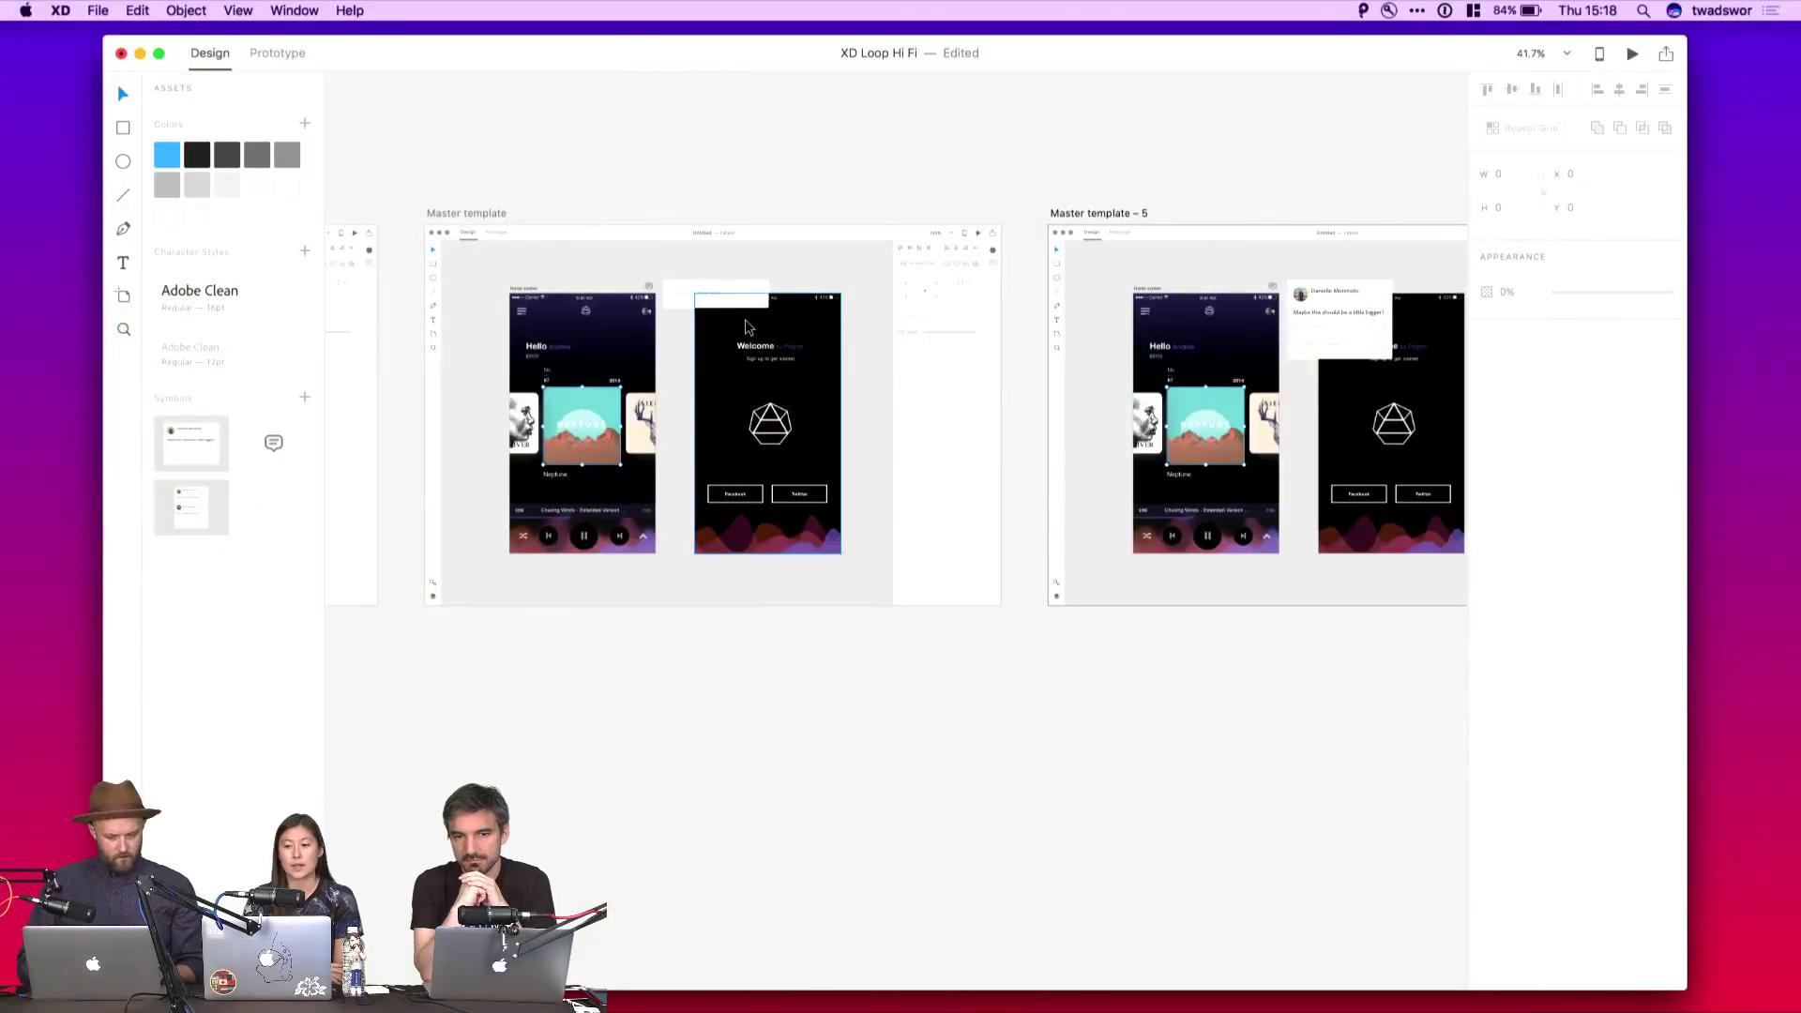
Look through the Master template artboards and examine the grouped comments in the Master template – 7 comments panel up close
{"action": "scroll", "coordinate": [748, 326], "scroll_direction": "up", "scroll_amount": 5}
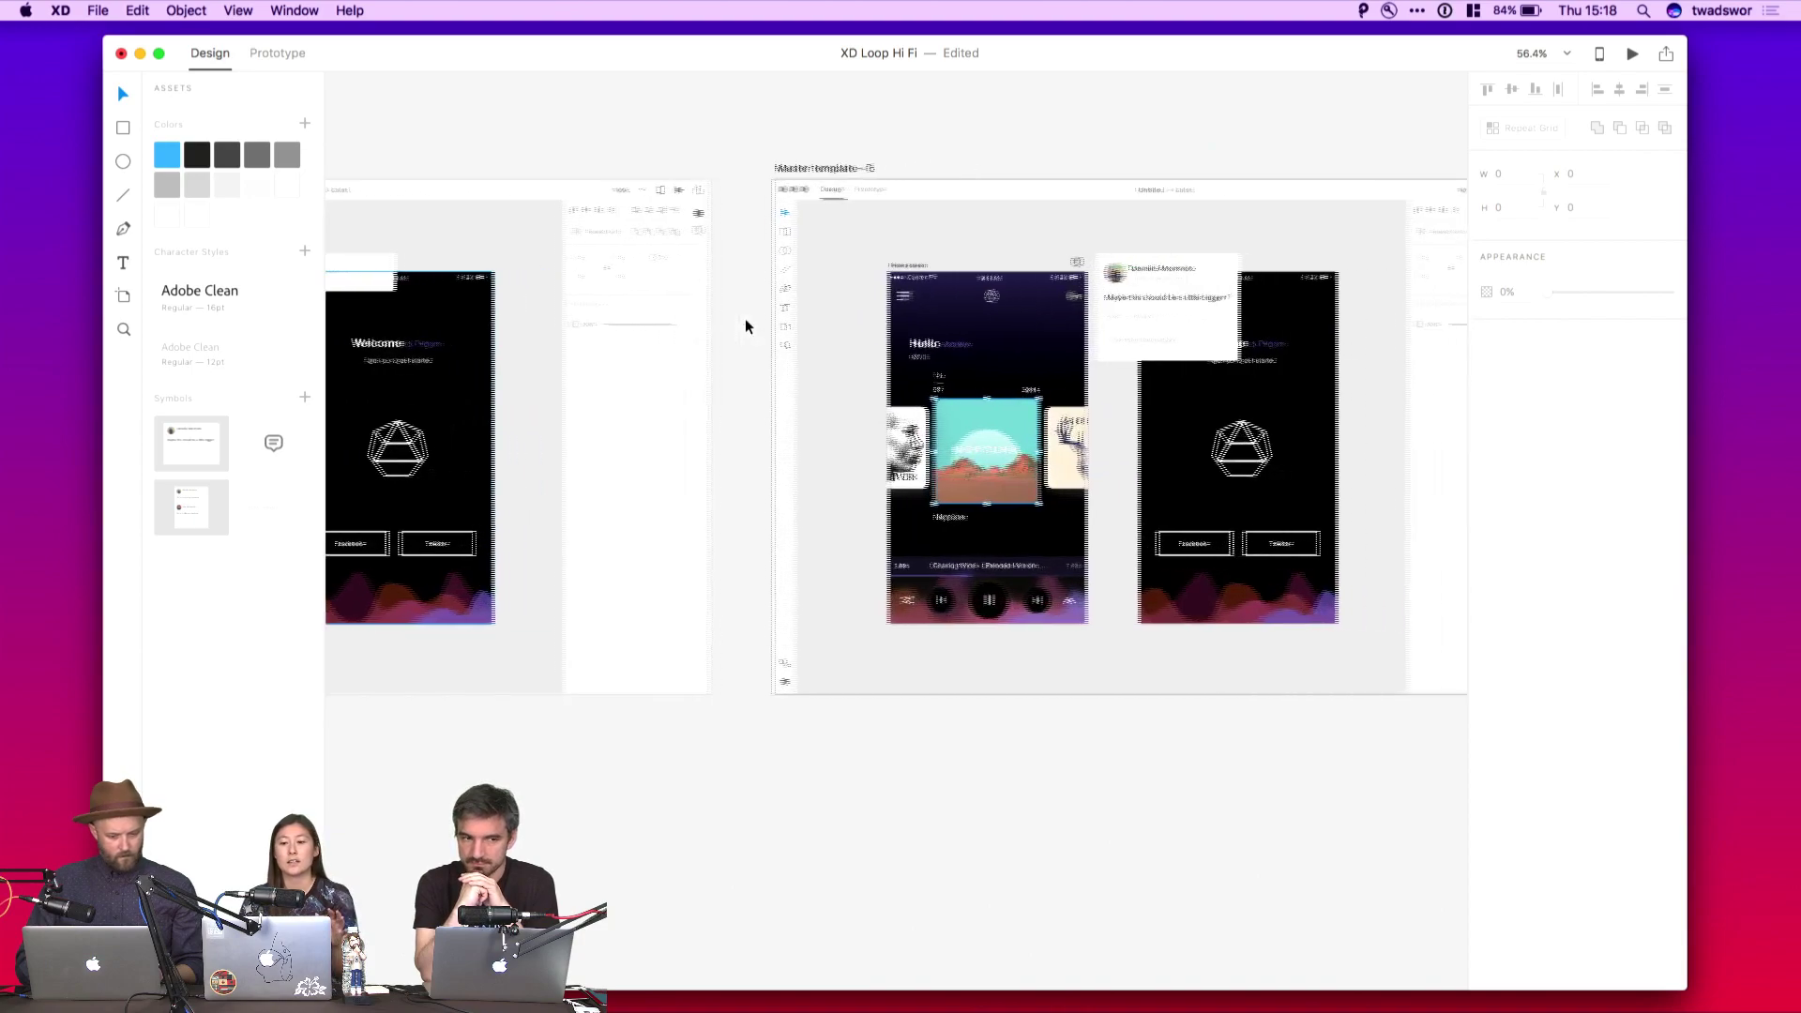
{"action": "scroll", "coordinate": [745, 324], "scroll_direction": "up", "scroll_amount": 5}
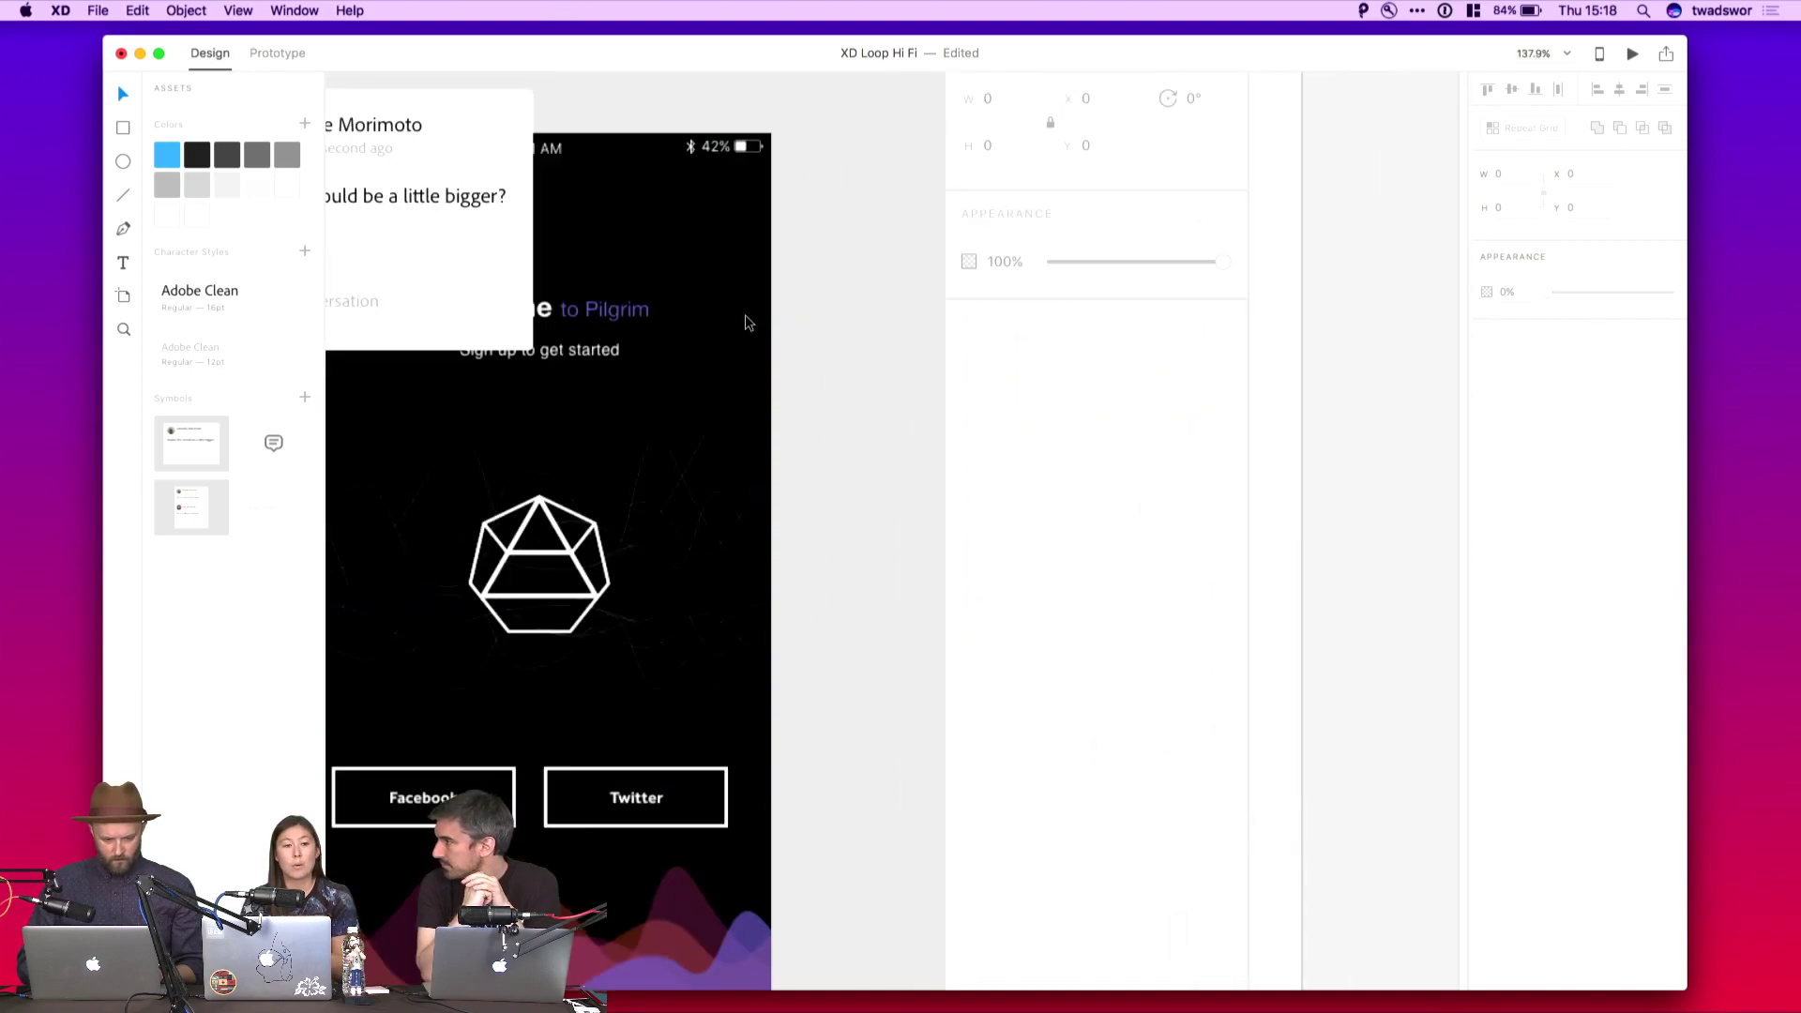
{"action": "scroll", "coordinate": [747, 323], "scroll_direction": "down", "scroll_amount": 5}
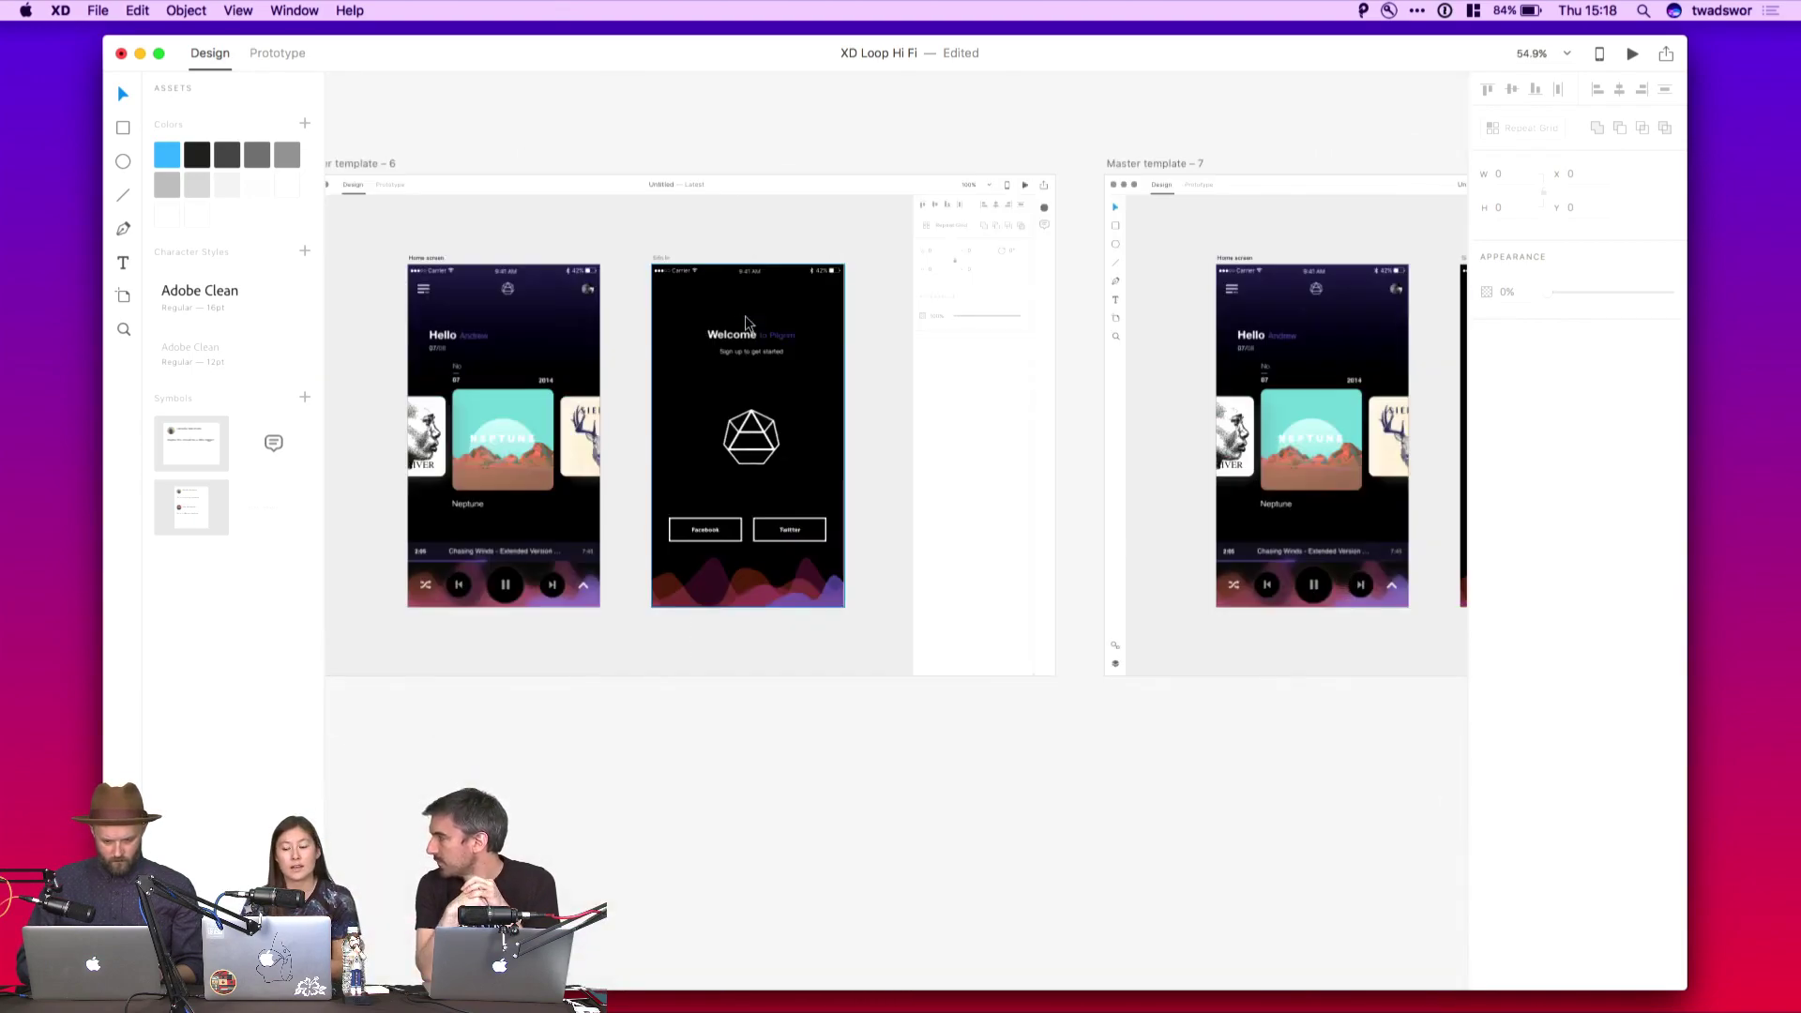
{"action": "scroll", "coordinate": [745, 315], "scroll_direction": "right", "scroll_amount": 10}
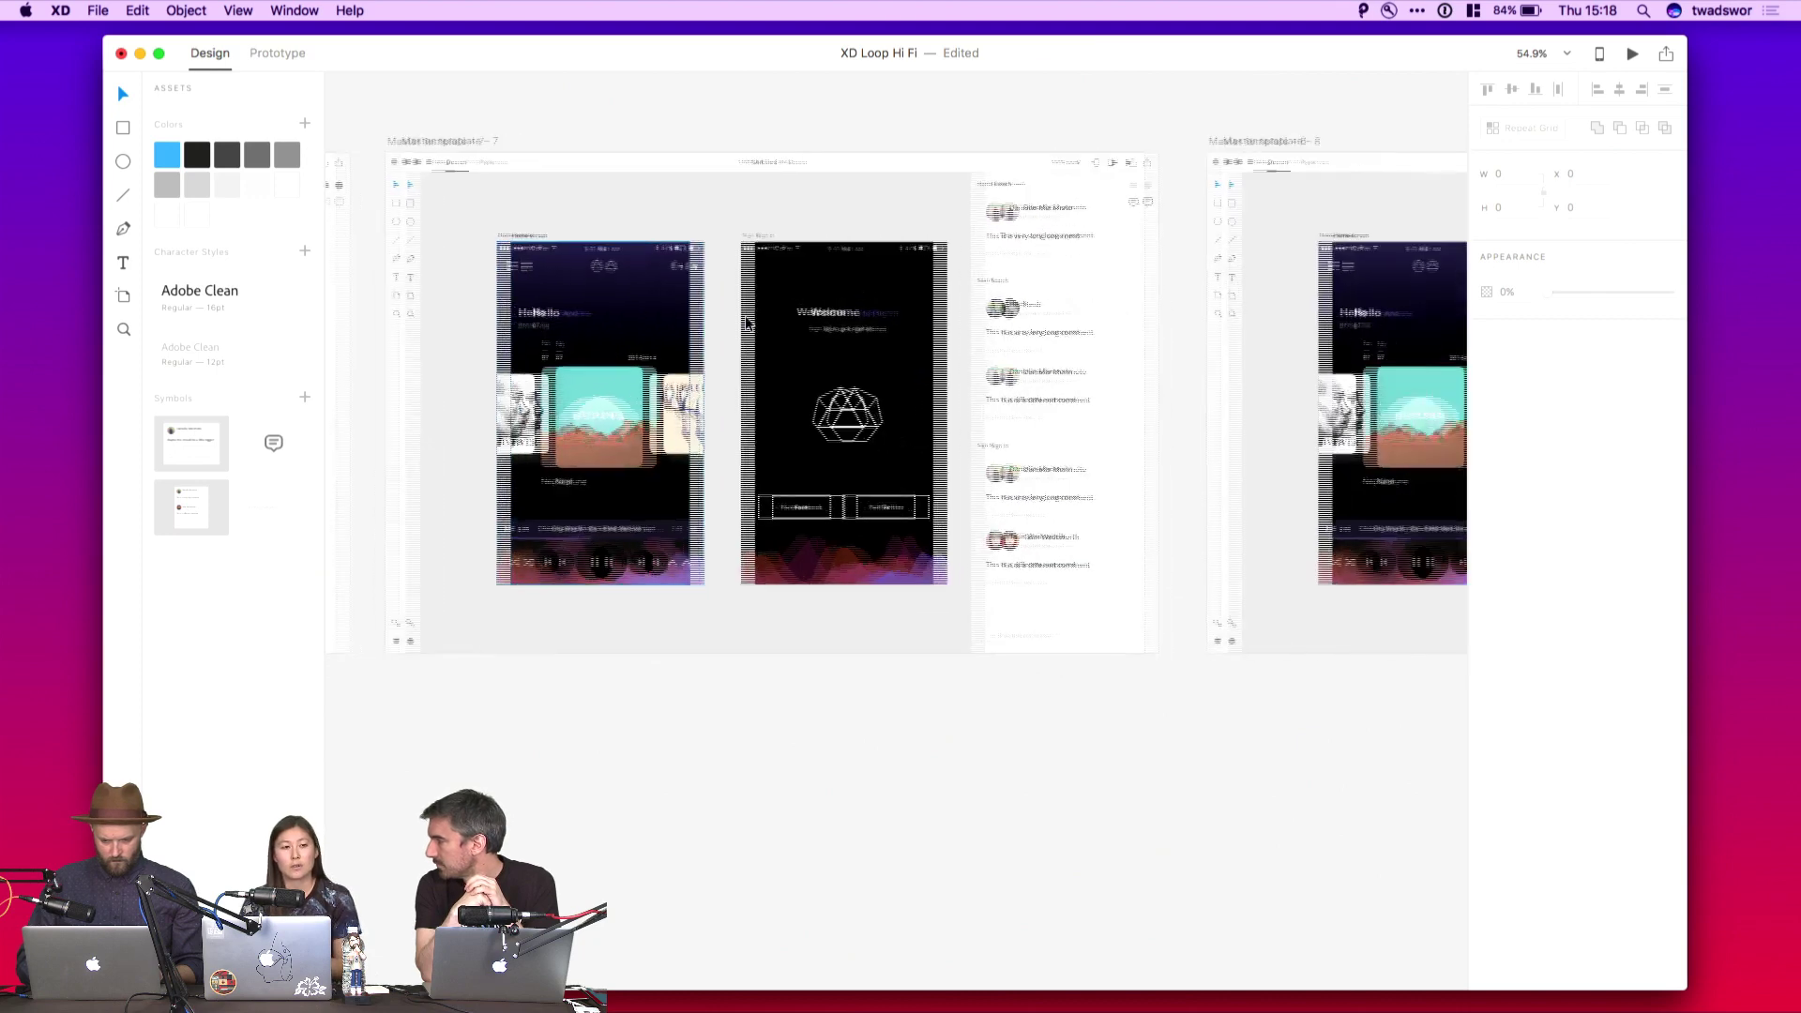
{"action": "left_click", "coordinate": [1017, 334]}
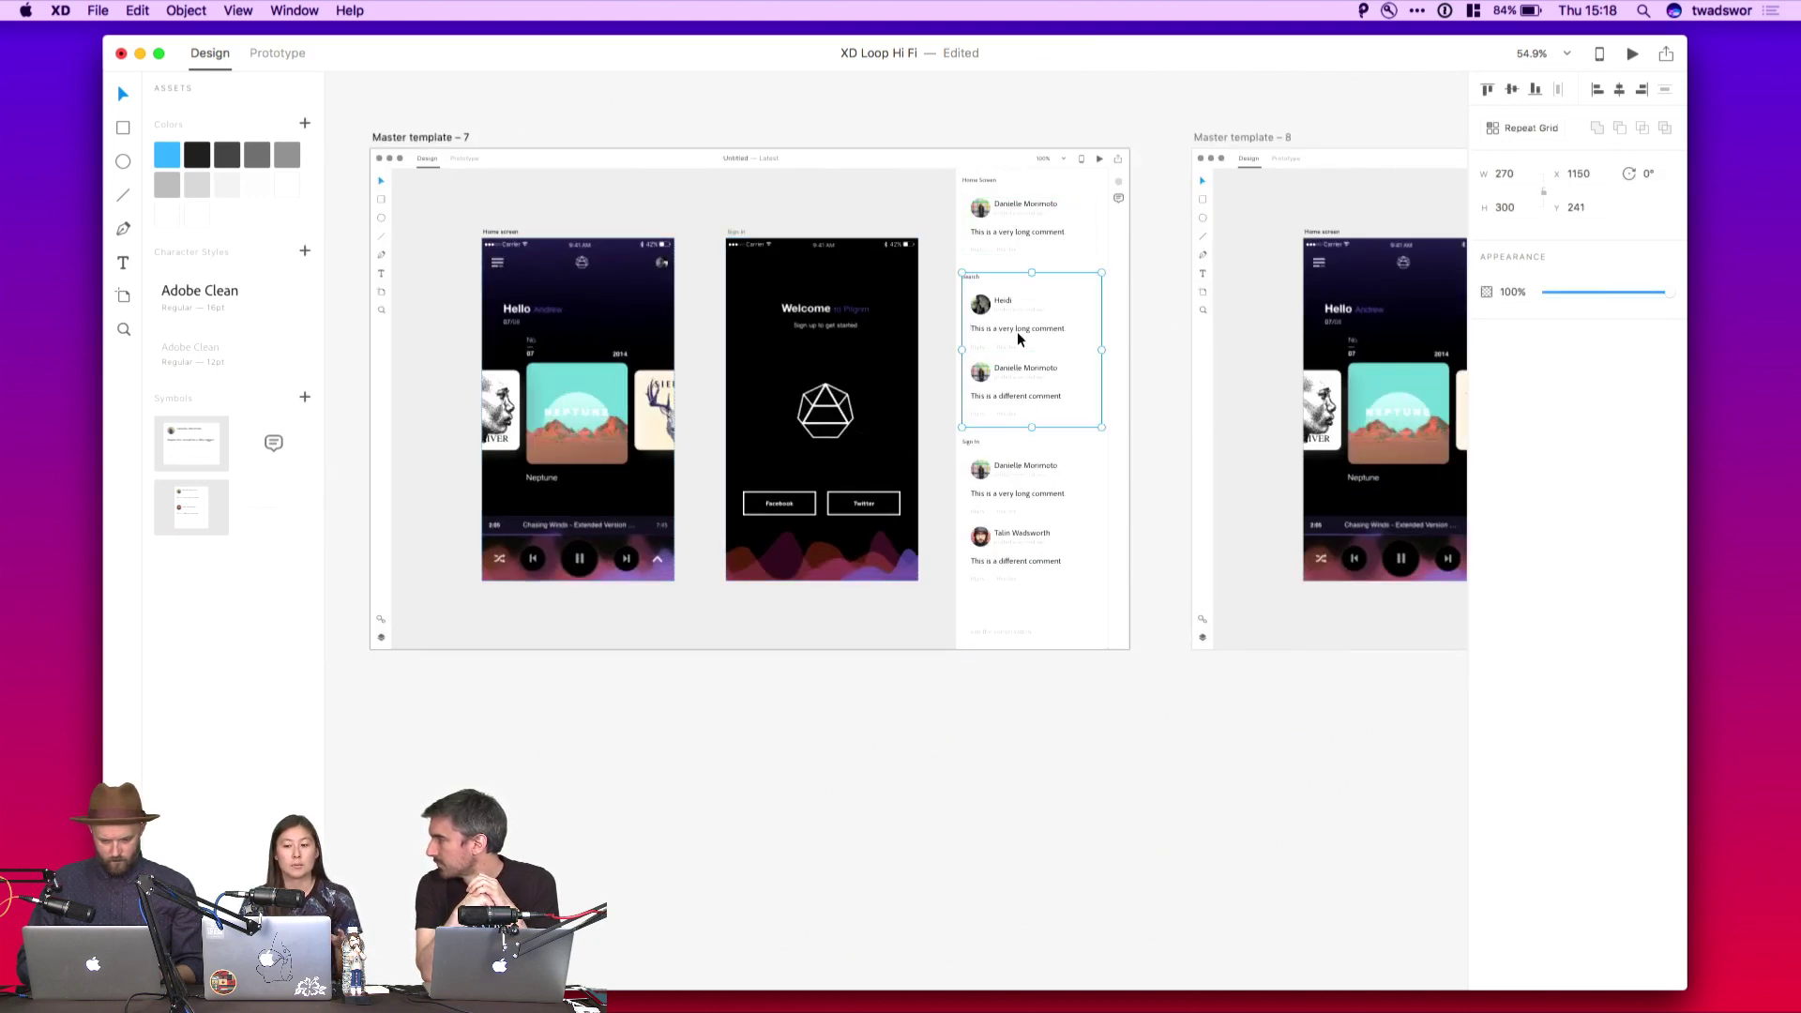
{"action": "left_click", "coordinate": [1122, 492]}
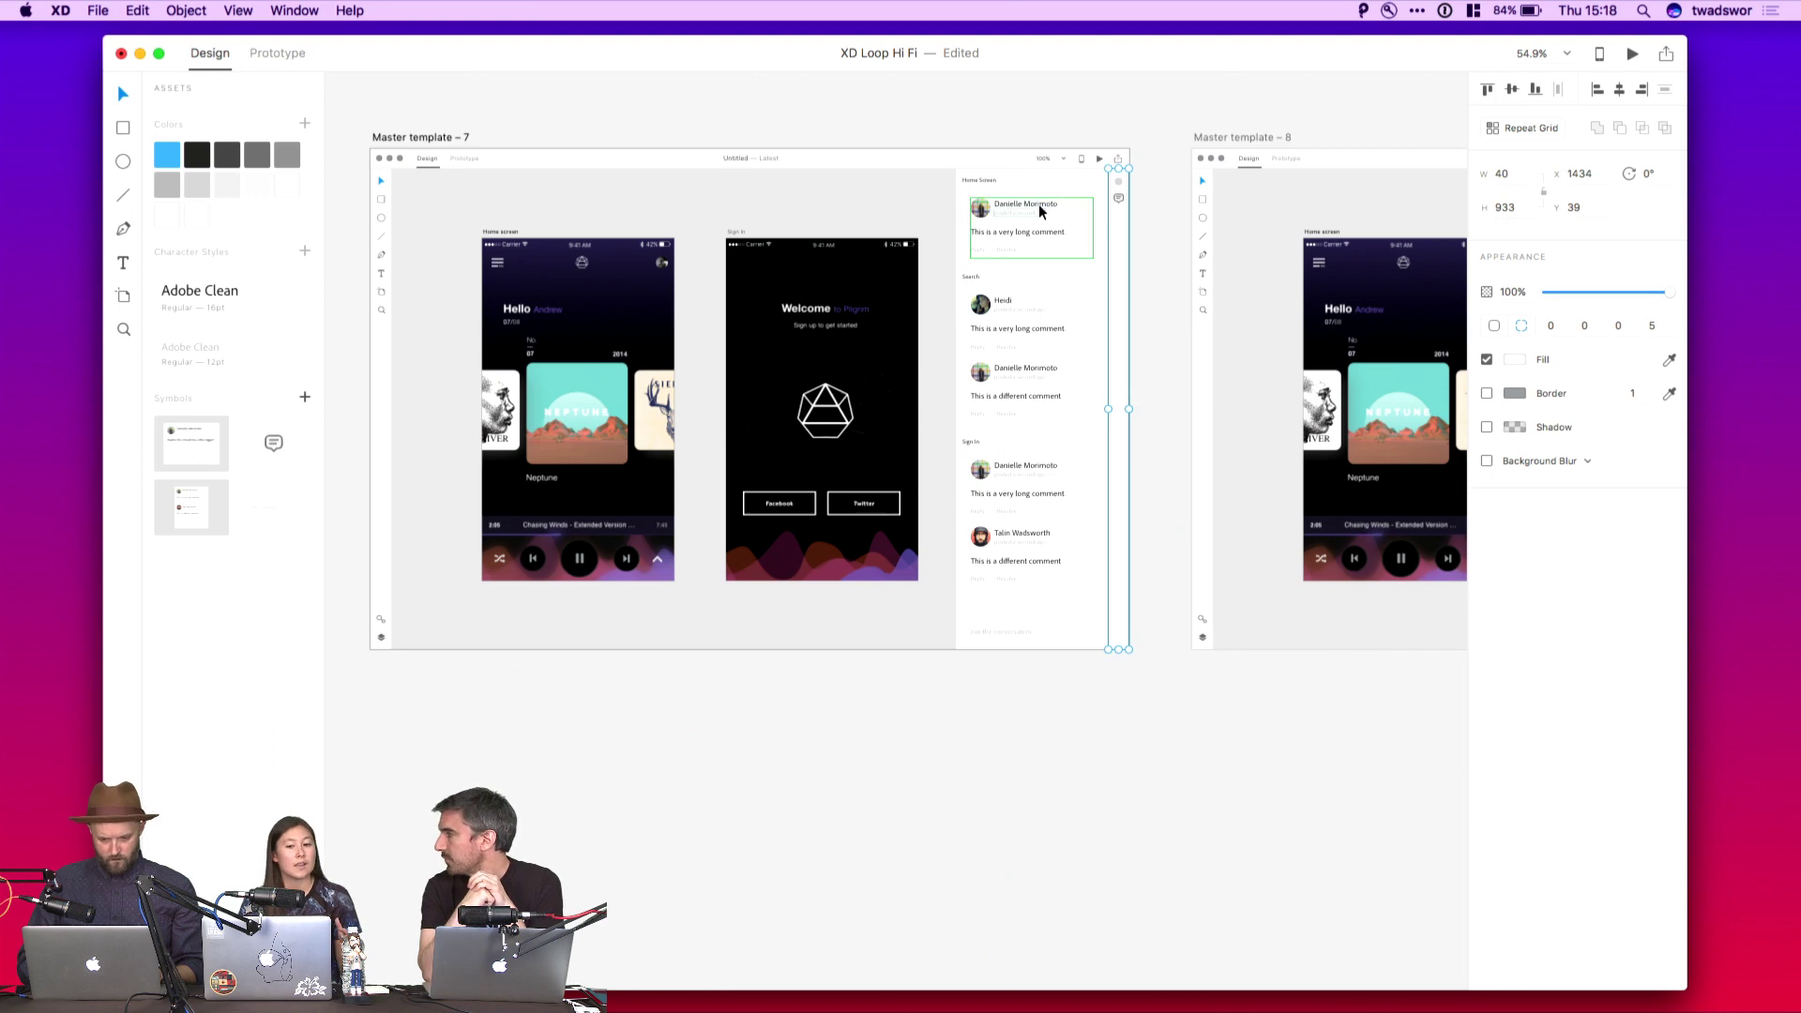
{"action": "scroll", "coordinate": [1038, 204], "scroll_direction": "up", "scroll_amount": 5}
{"action": "scroll", "coordinate": [1038, 205], "scroll_direction": "right", "scroll_amount": 2}
{"action": "left_click", "coordinate": [884, 187]}
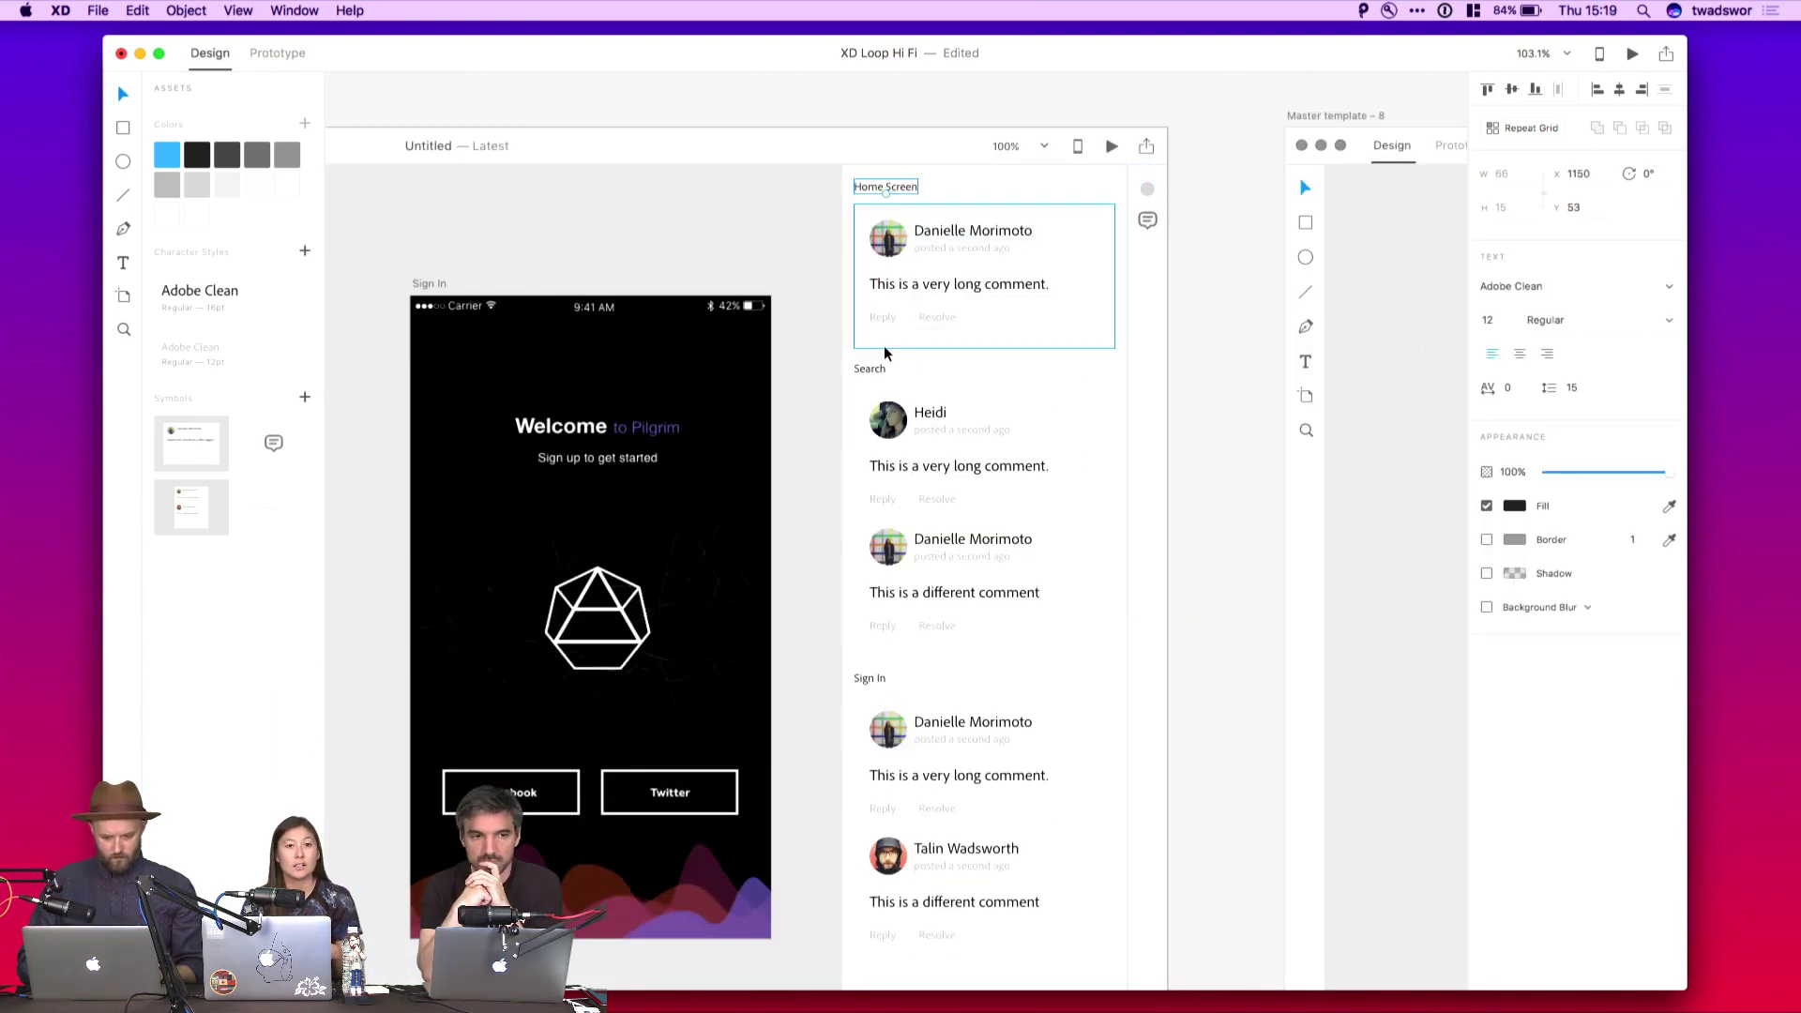
{"action": "scroll", "coordinate": [980, 283], "scroll_direction": "down", "scroll_amount": 5}
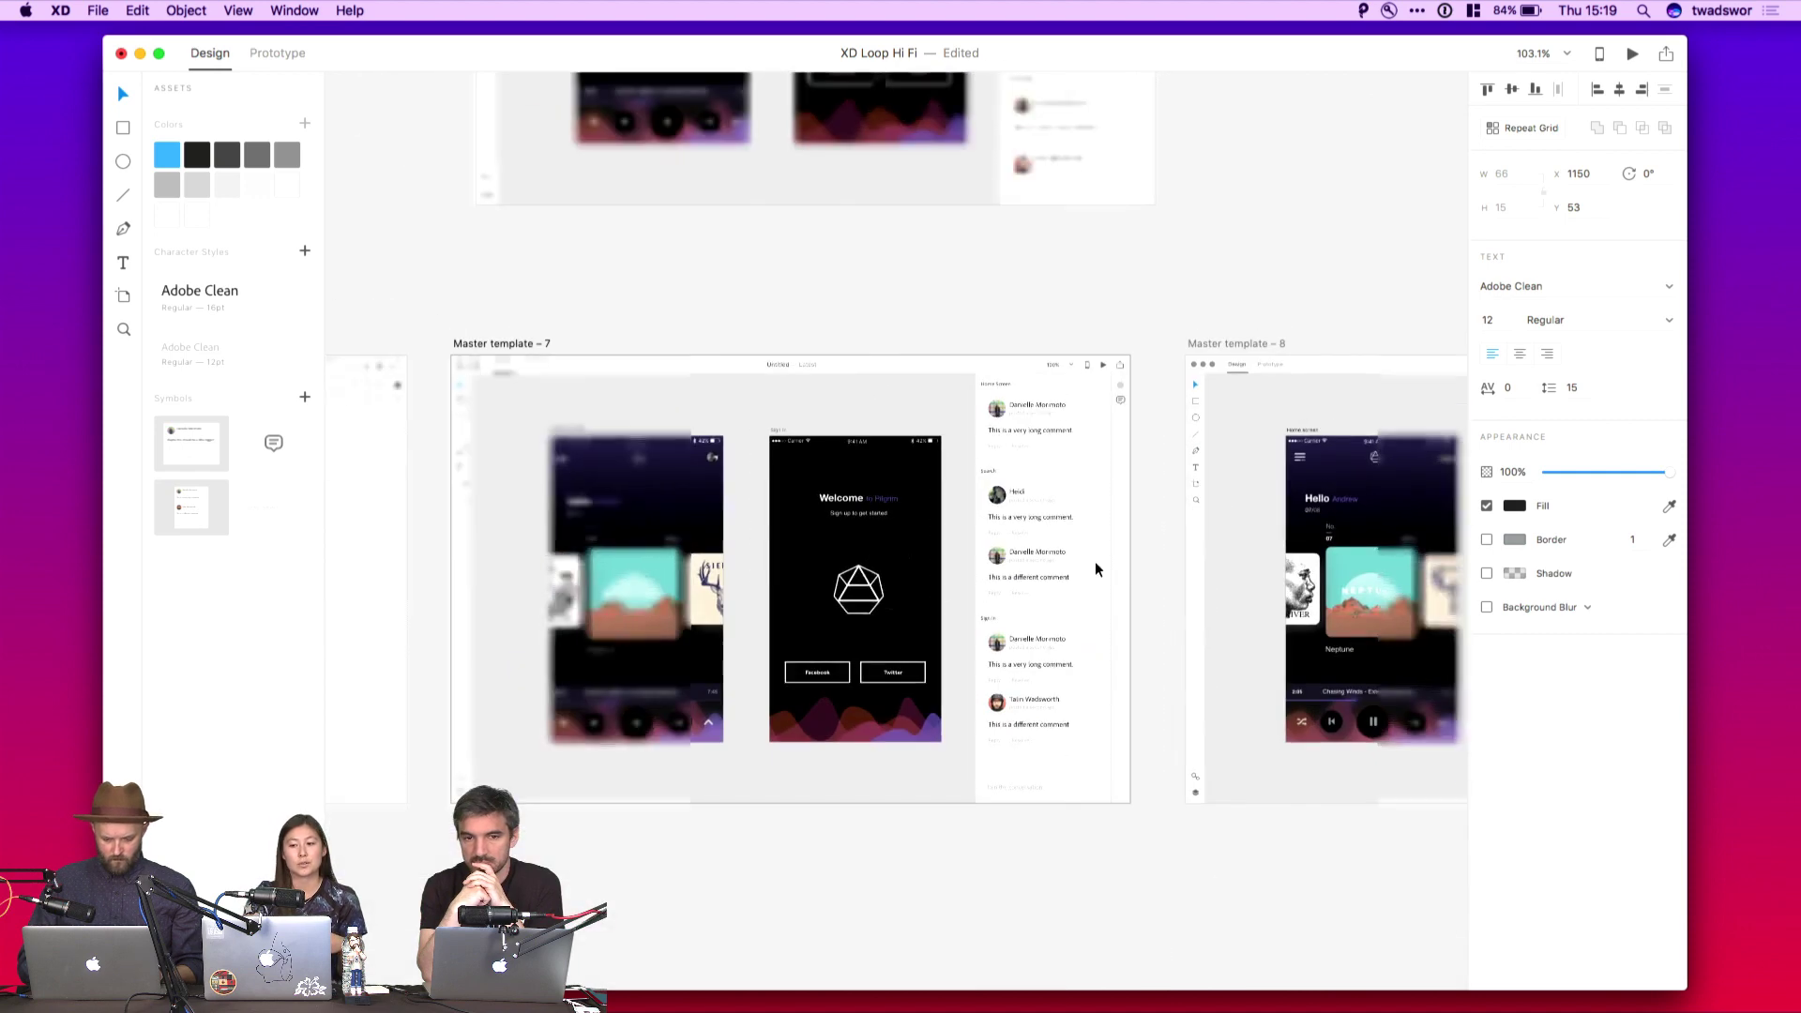
Replace the Home Screen comment in the Master template – 7 comments panel with the saved comment popup symbol
{"action": "left_click_drag", "start_coordinate": [1085, 857], "coordinate": [970, 768]}
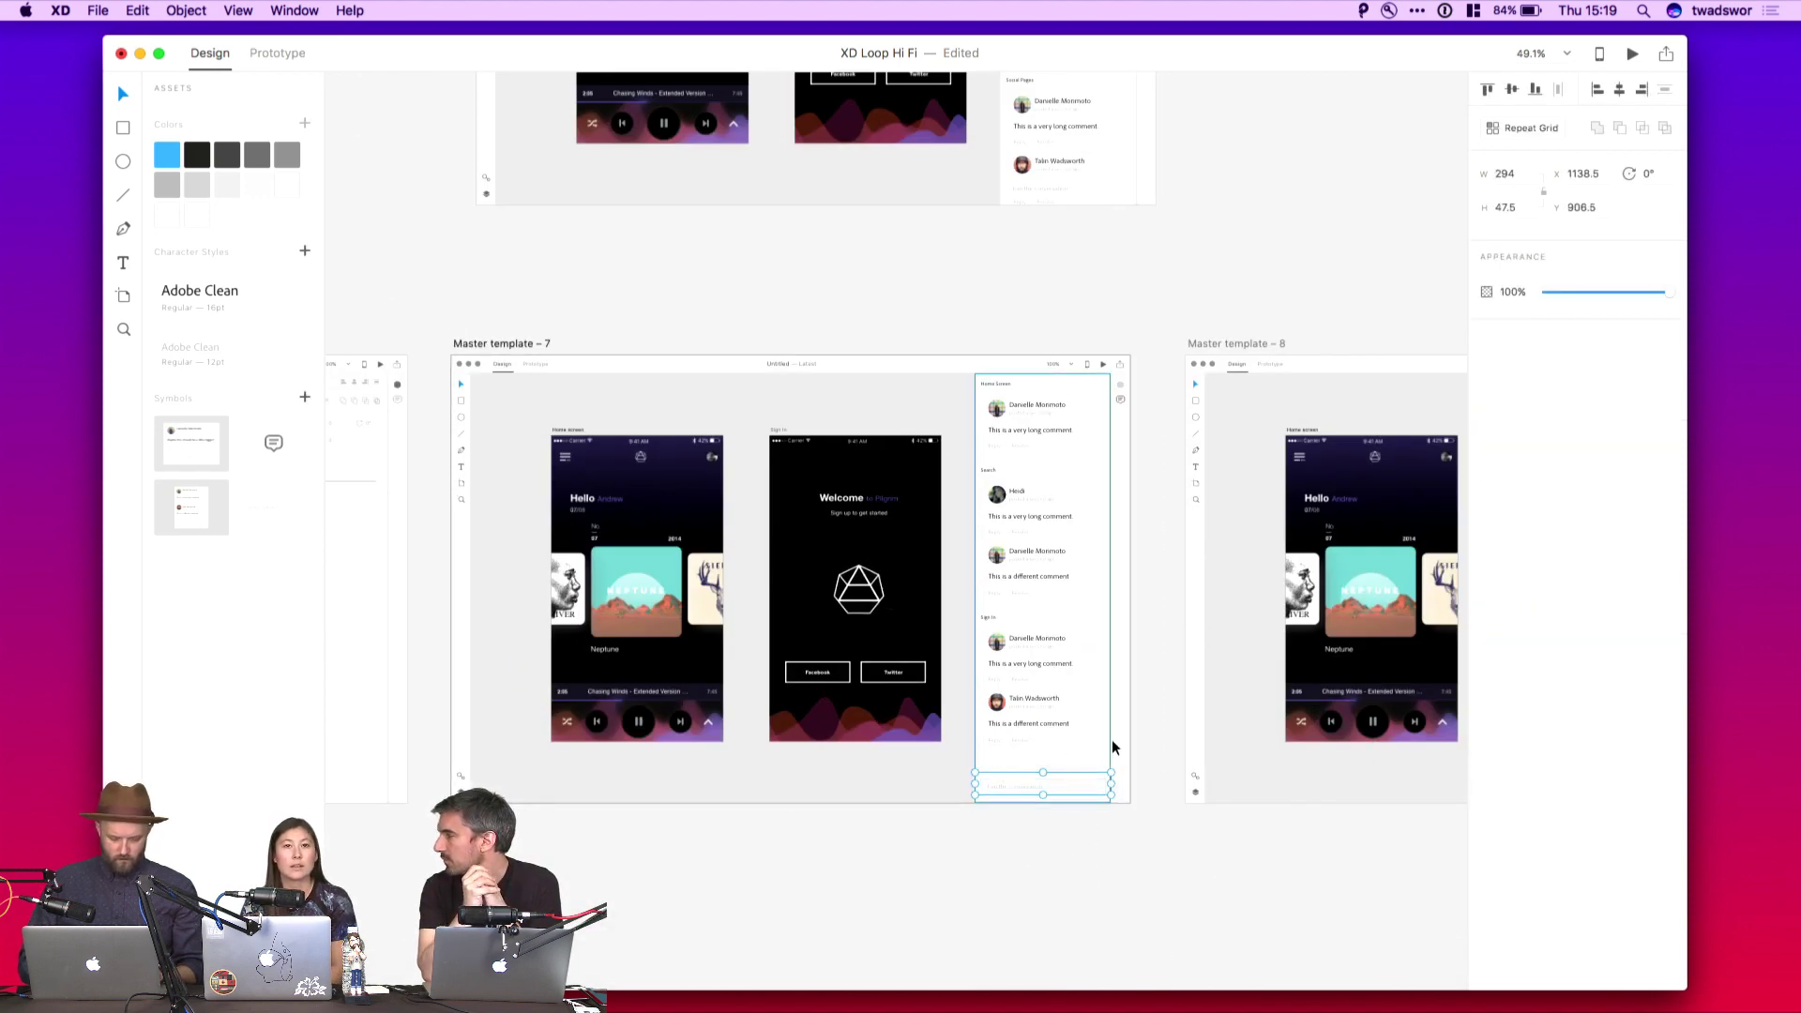
{"action": "scroll", "coordinate": [1114, 740], "scroll_direction": "up", "scroll_amount": 3}
{"action": "left_click", "coordinate": [1079, 717]}
{"action": "left_click", "coordinate": [1037, 466], "text": "shift"}
{"action": "left_click", "coordinate": [1025, 272], "text": "shift"}
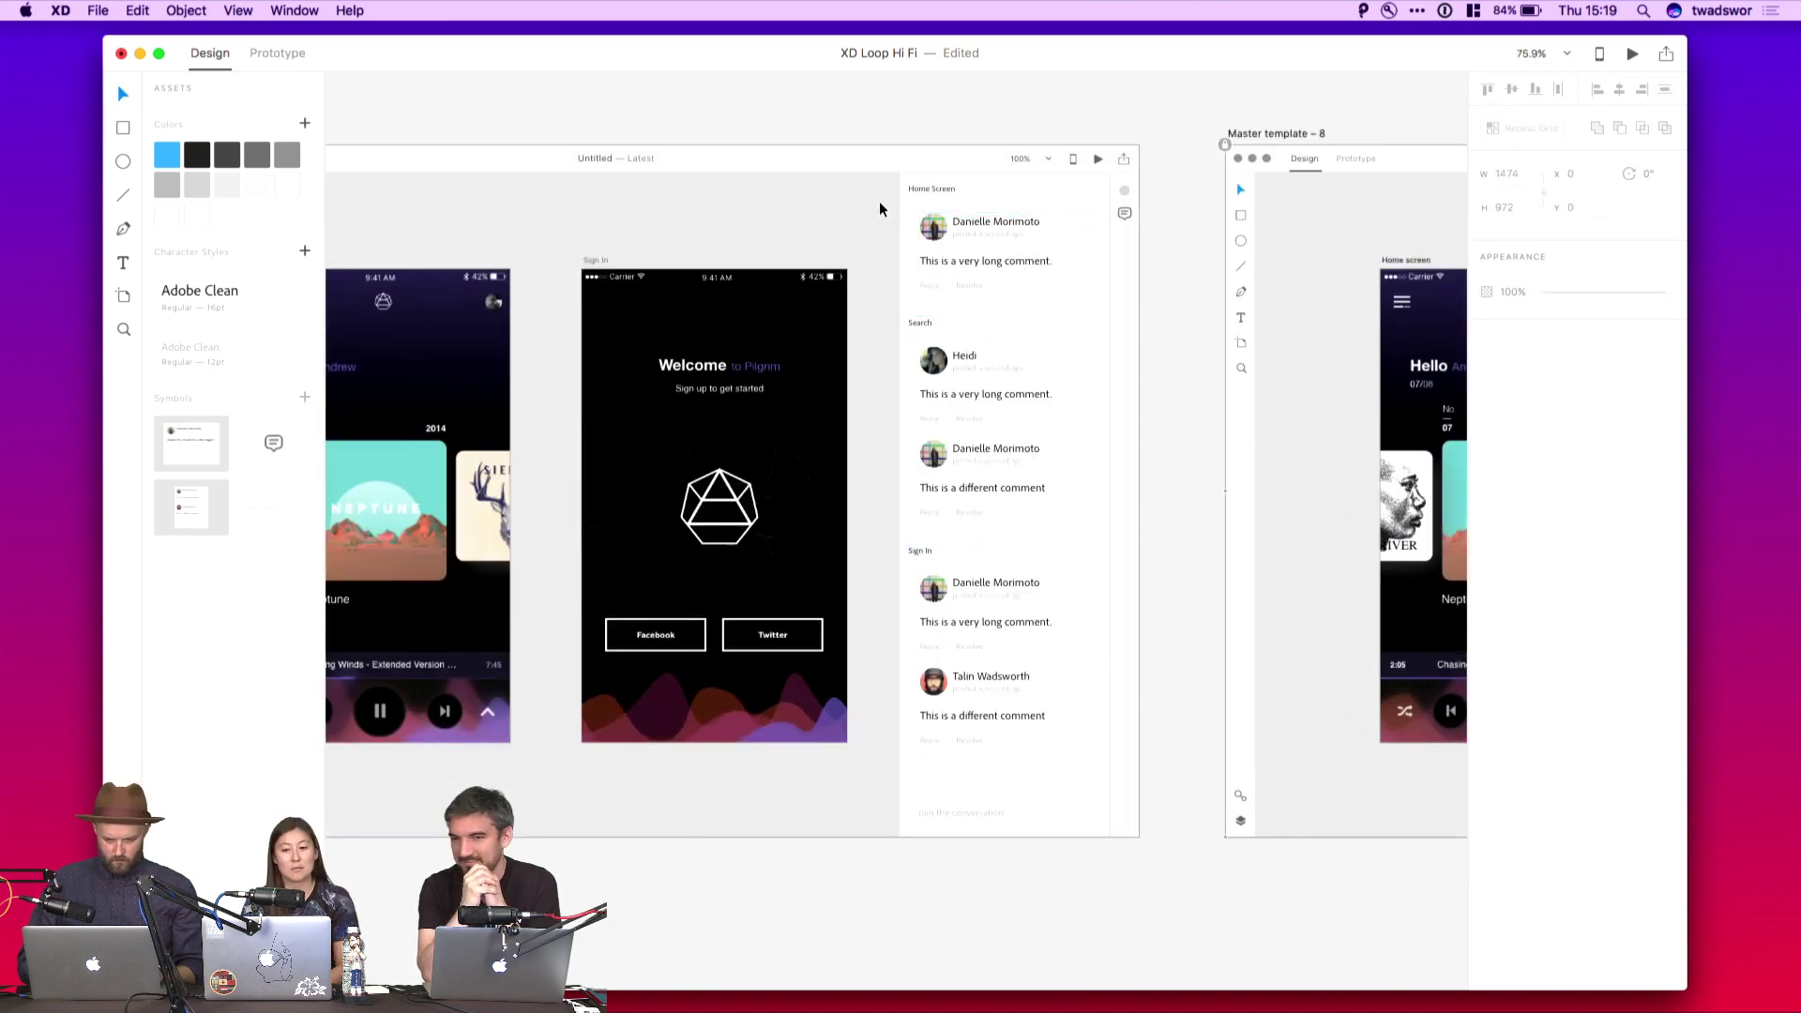
{"action": "left_click", "coordinate": [1014, 278]}
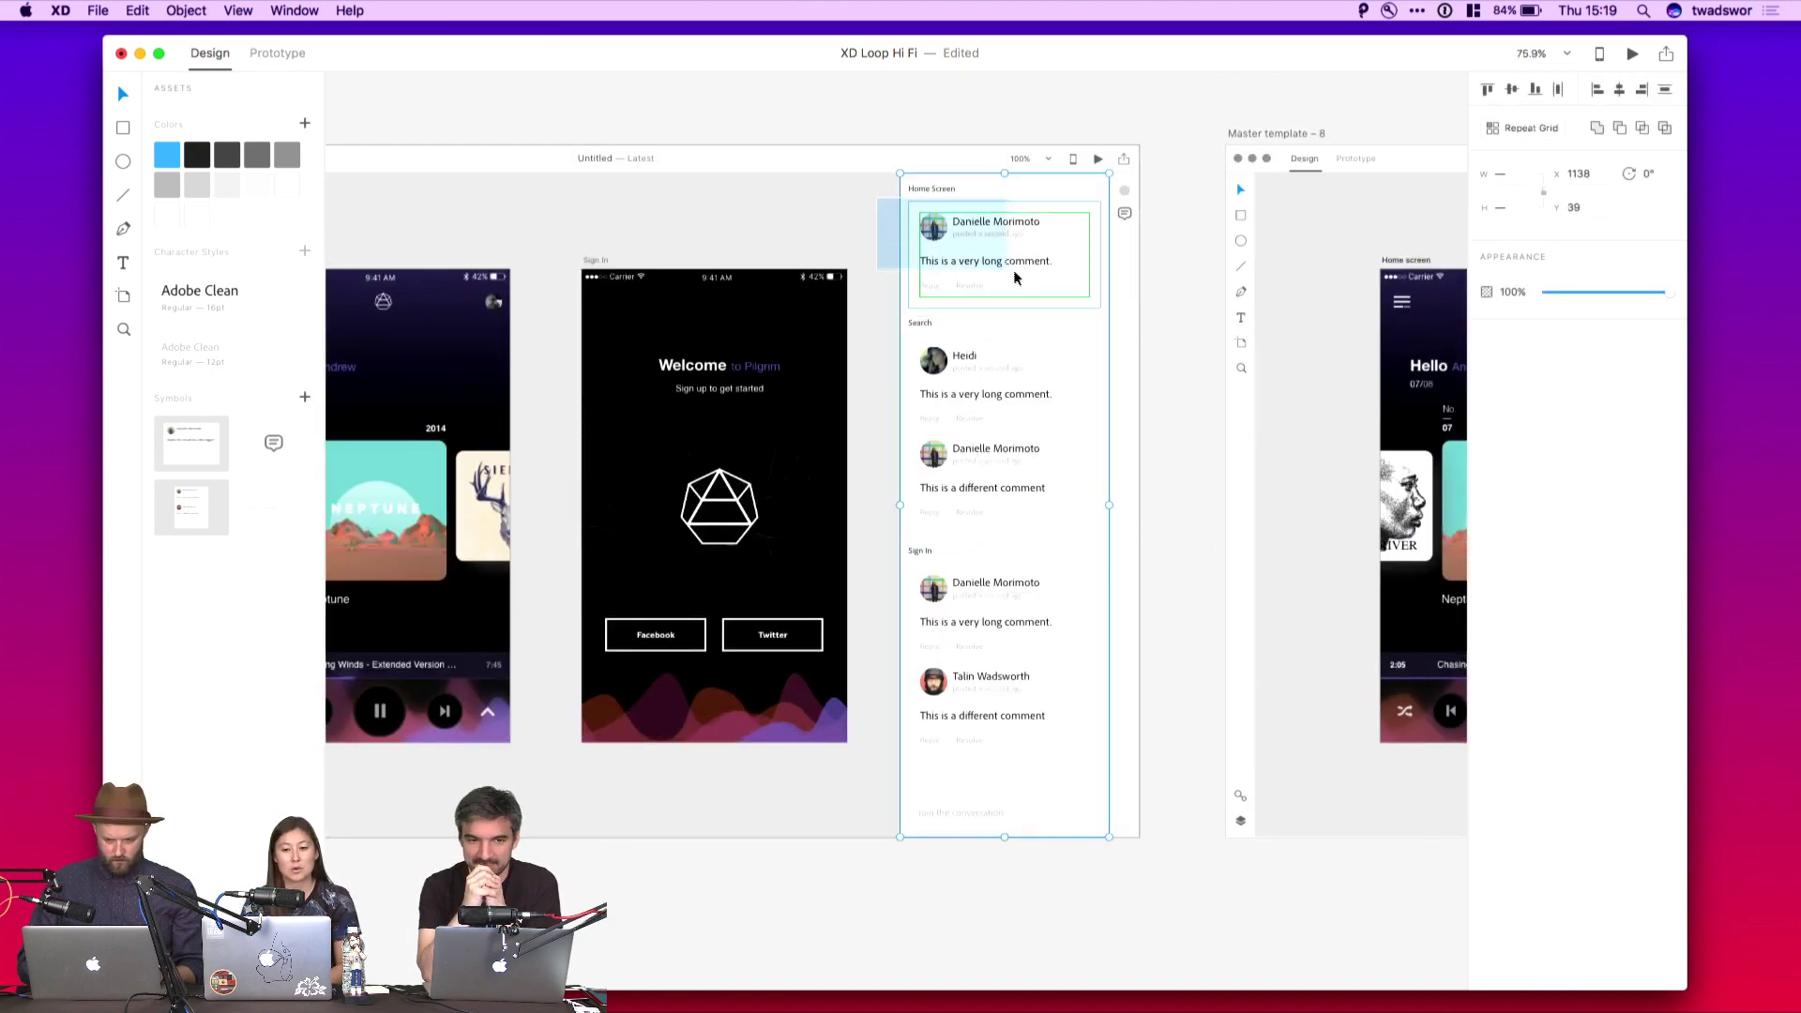
{"action": "double_click", "coordinate": [1012, 200]}
{"action": "key", "text": "Delete"}
{"action": "left_click_drag", "start_coordinate": [176, 452], "coordinate": [953, 298]}
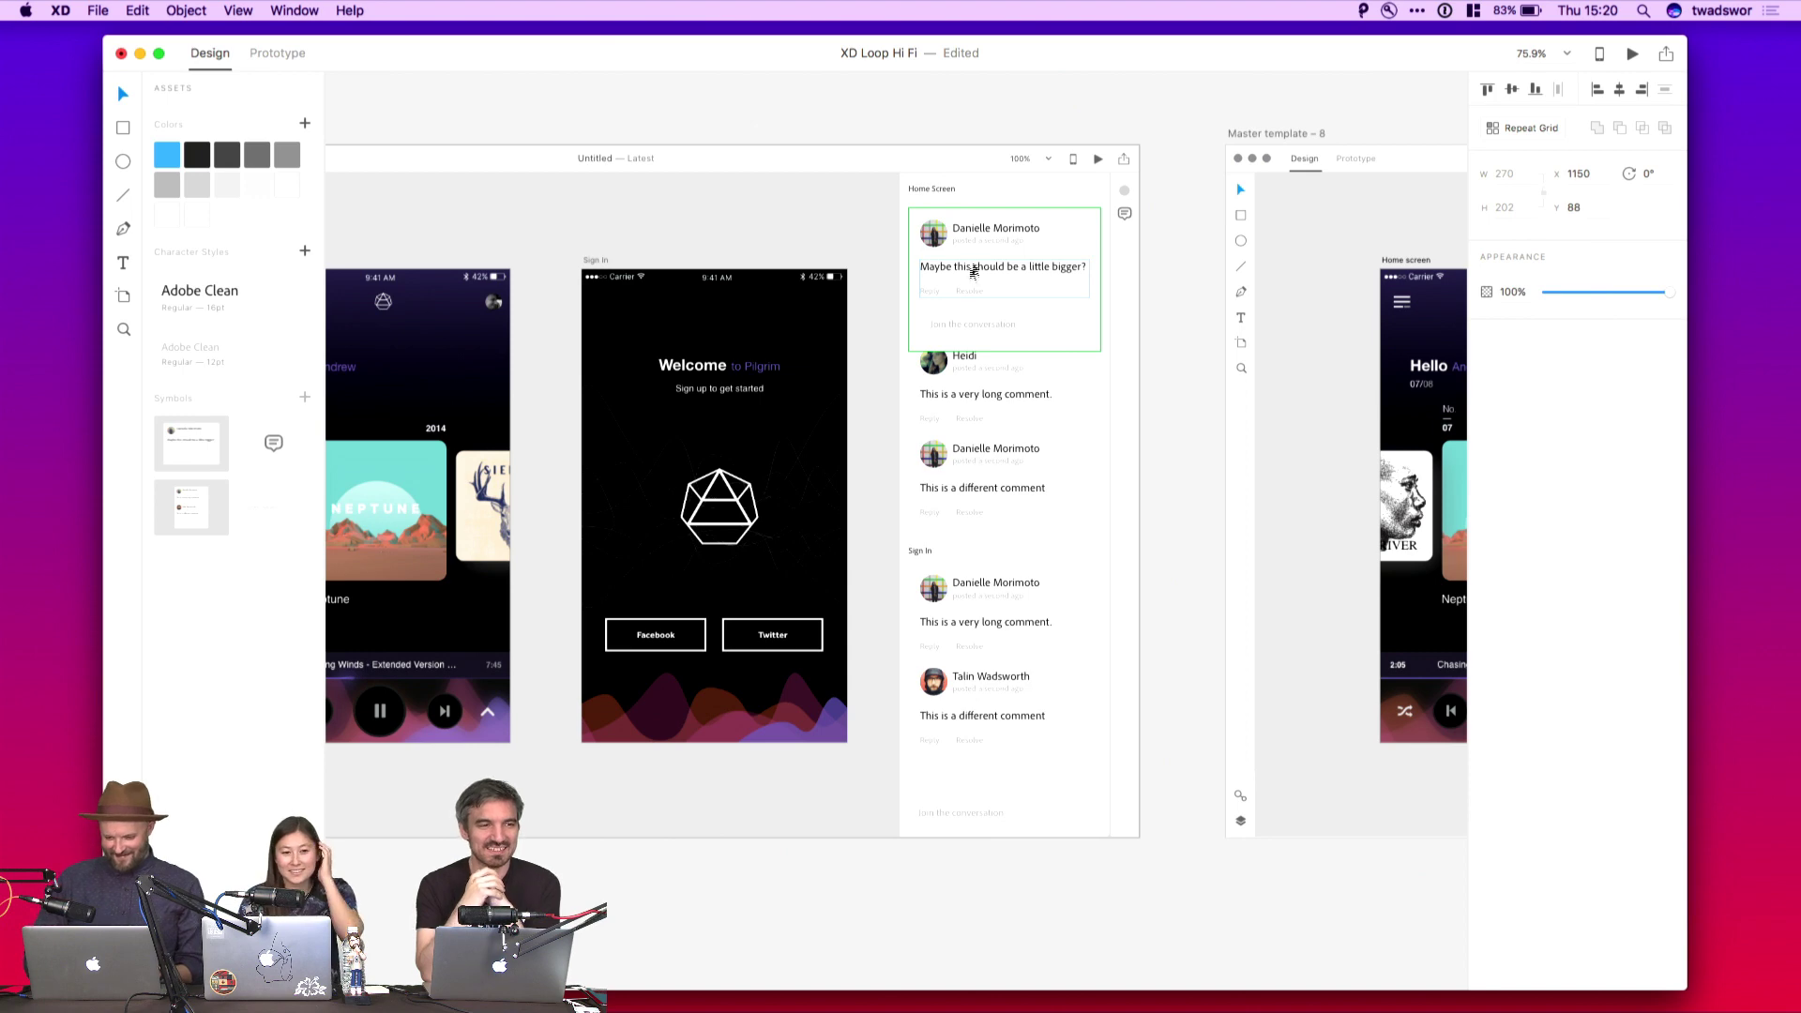
Remove the reply field from the placed Home Screen comment and shorten its white background to a height of about 143
{"action": "left_click", "coordinate": [991, 260]}
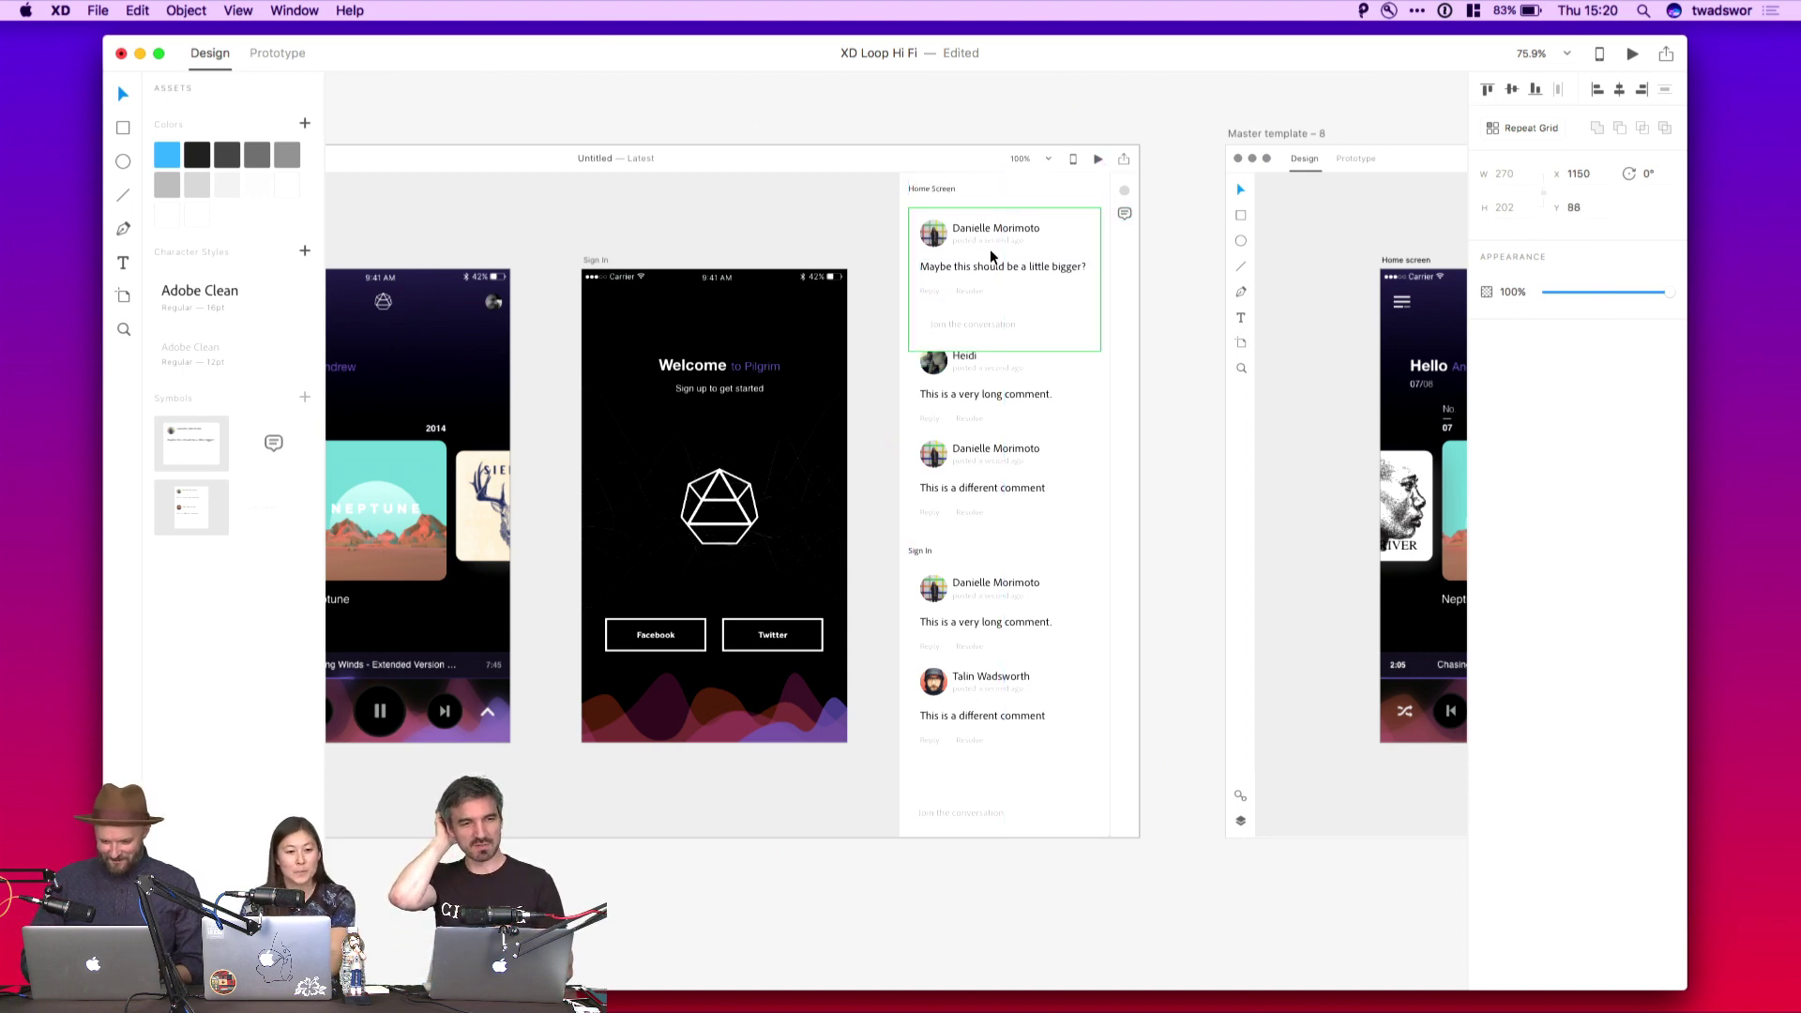
{"action": "left_click", "coordinate": [1185, 262]}
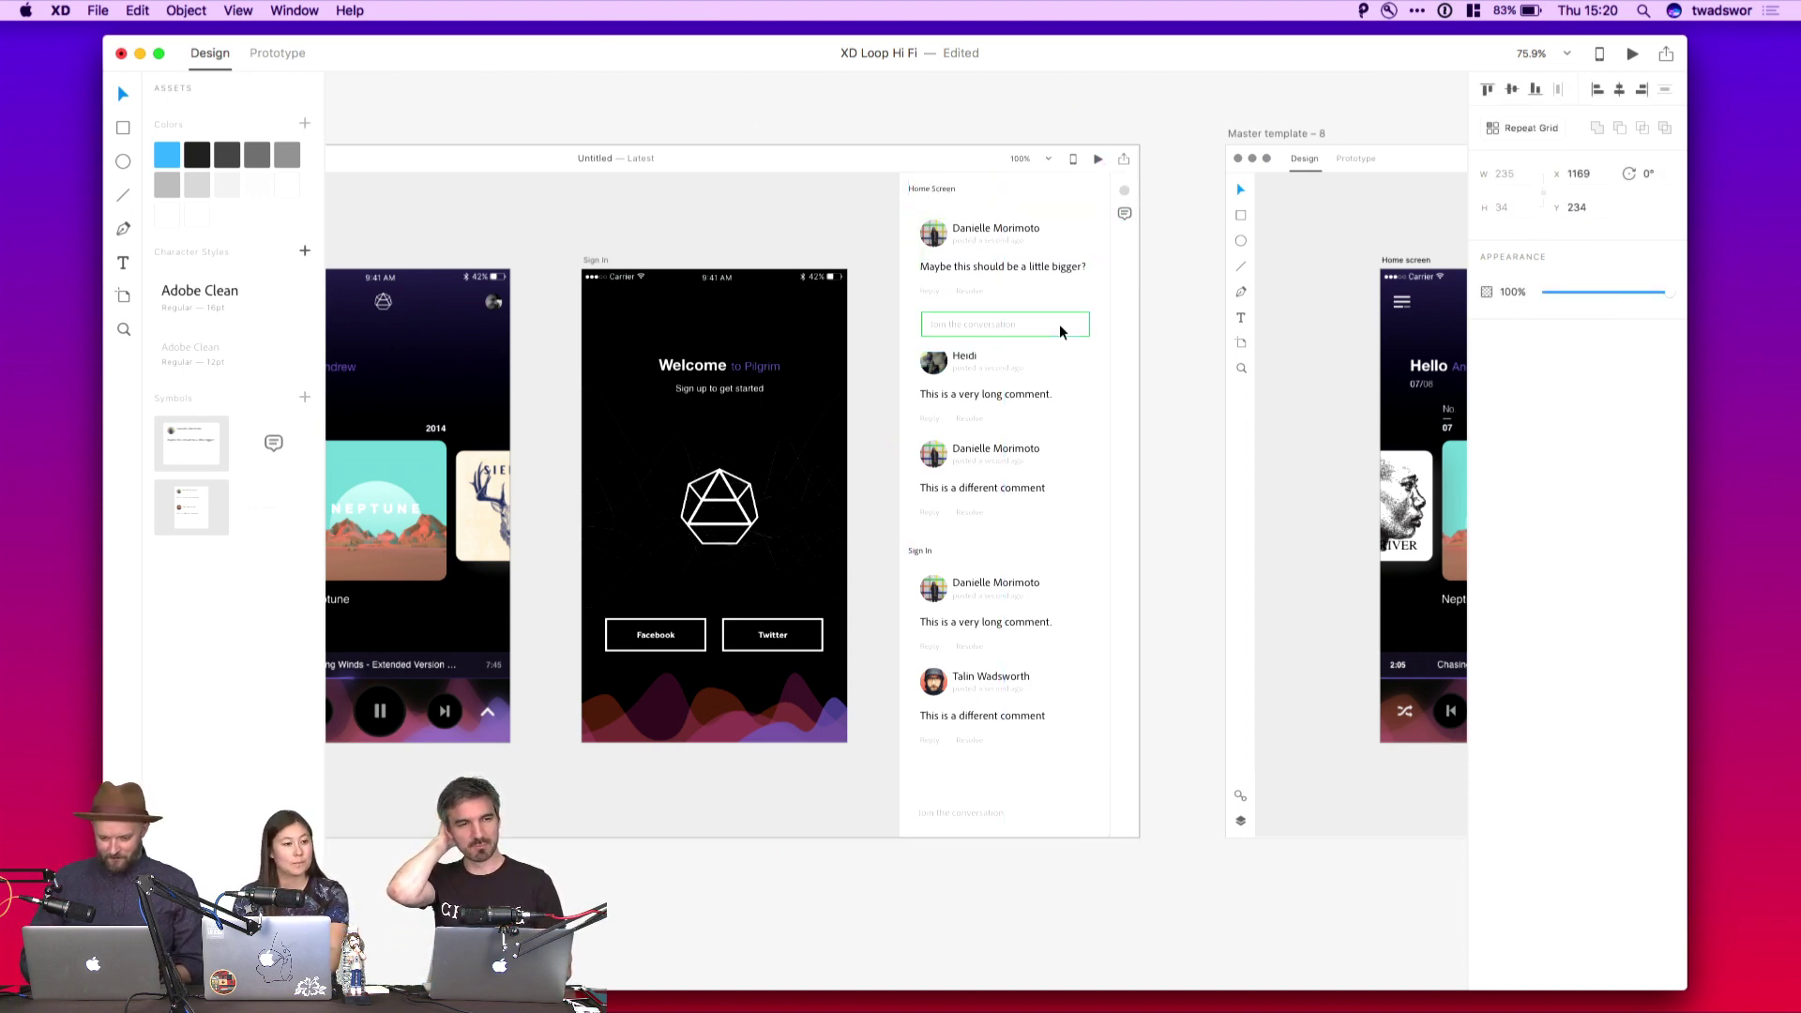
{"action": "left_click", "coordinate": [975, 338]}
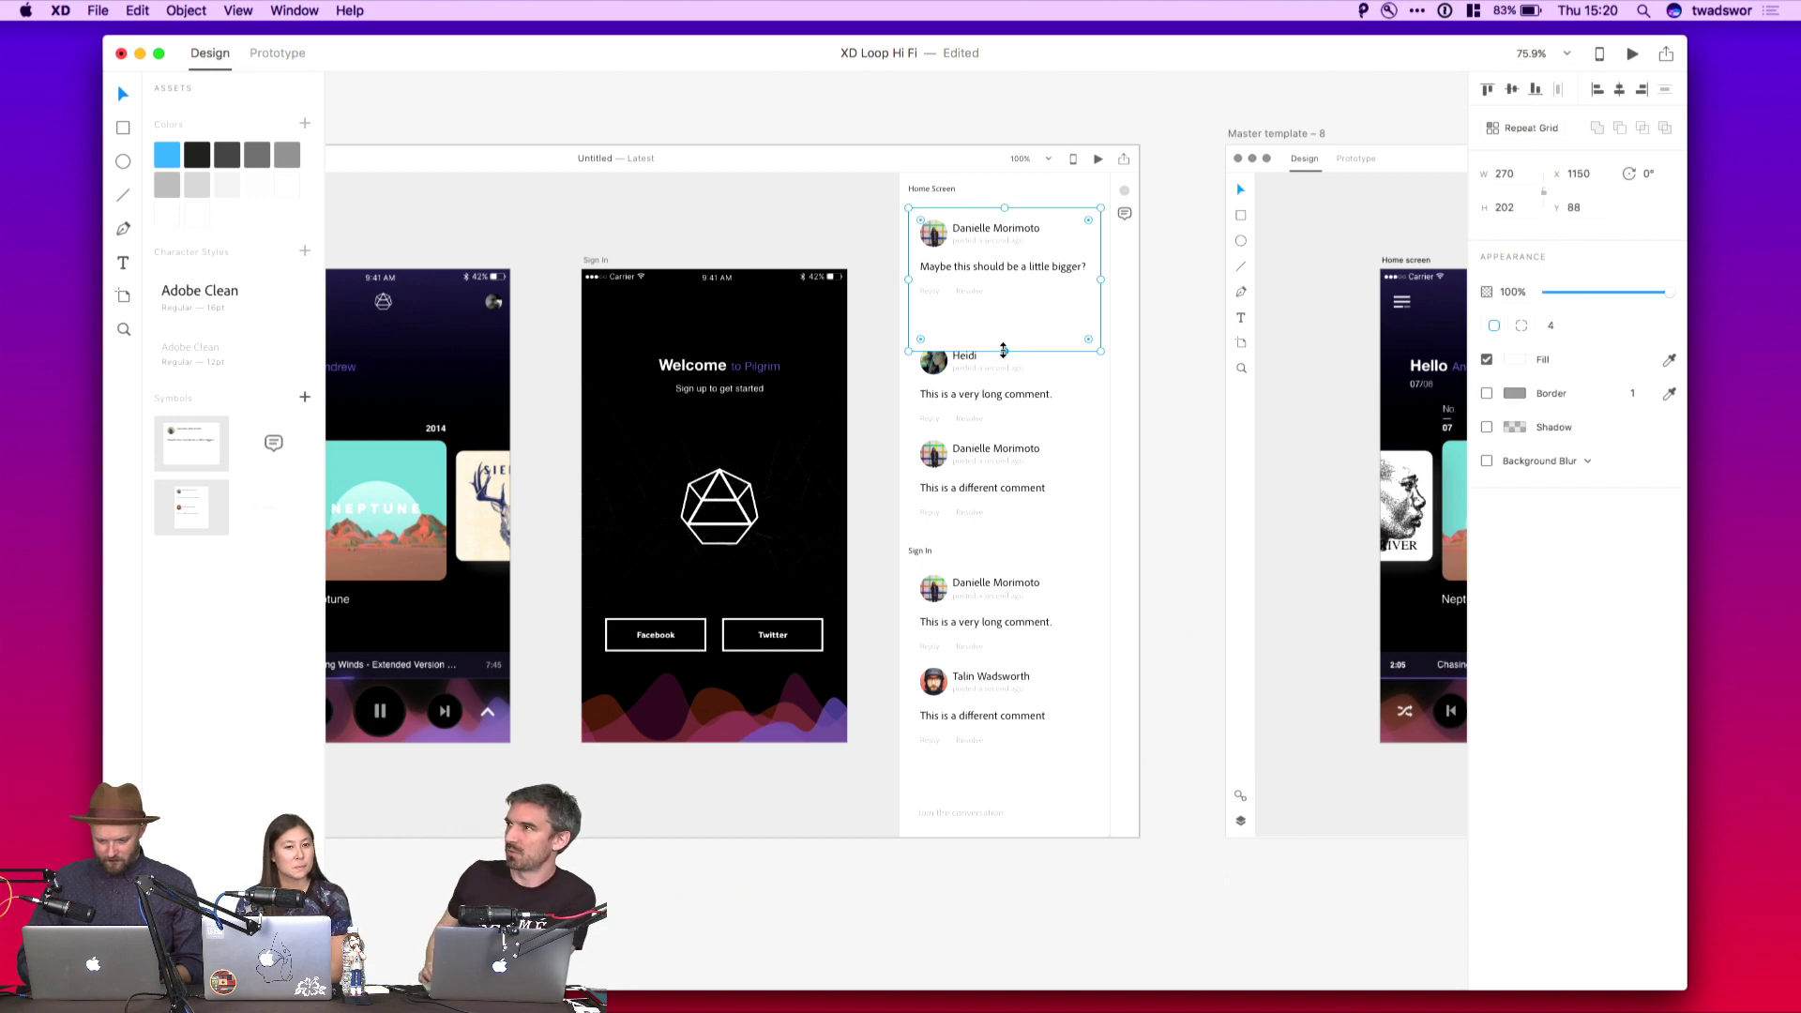
{"action": "left_click_drag", "start_coordinate": [1002, 352], "coordinate": [1003, 309]}
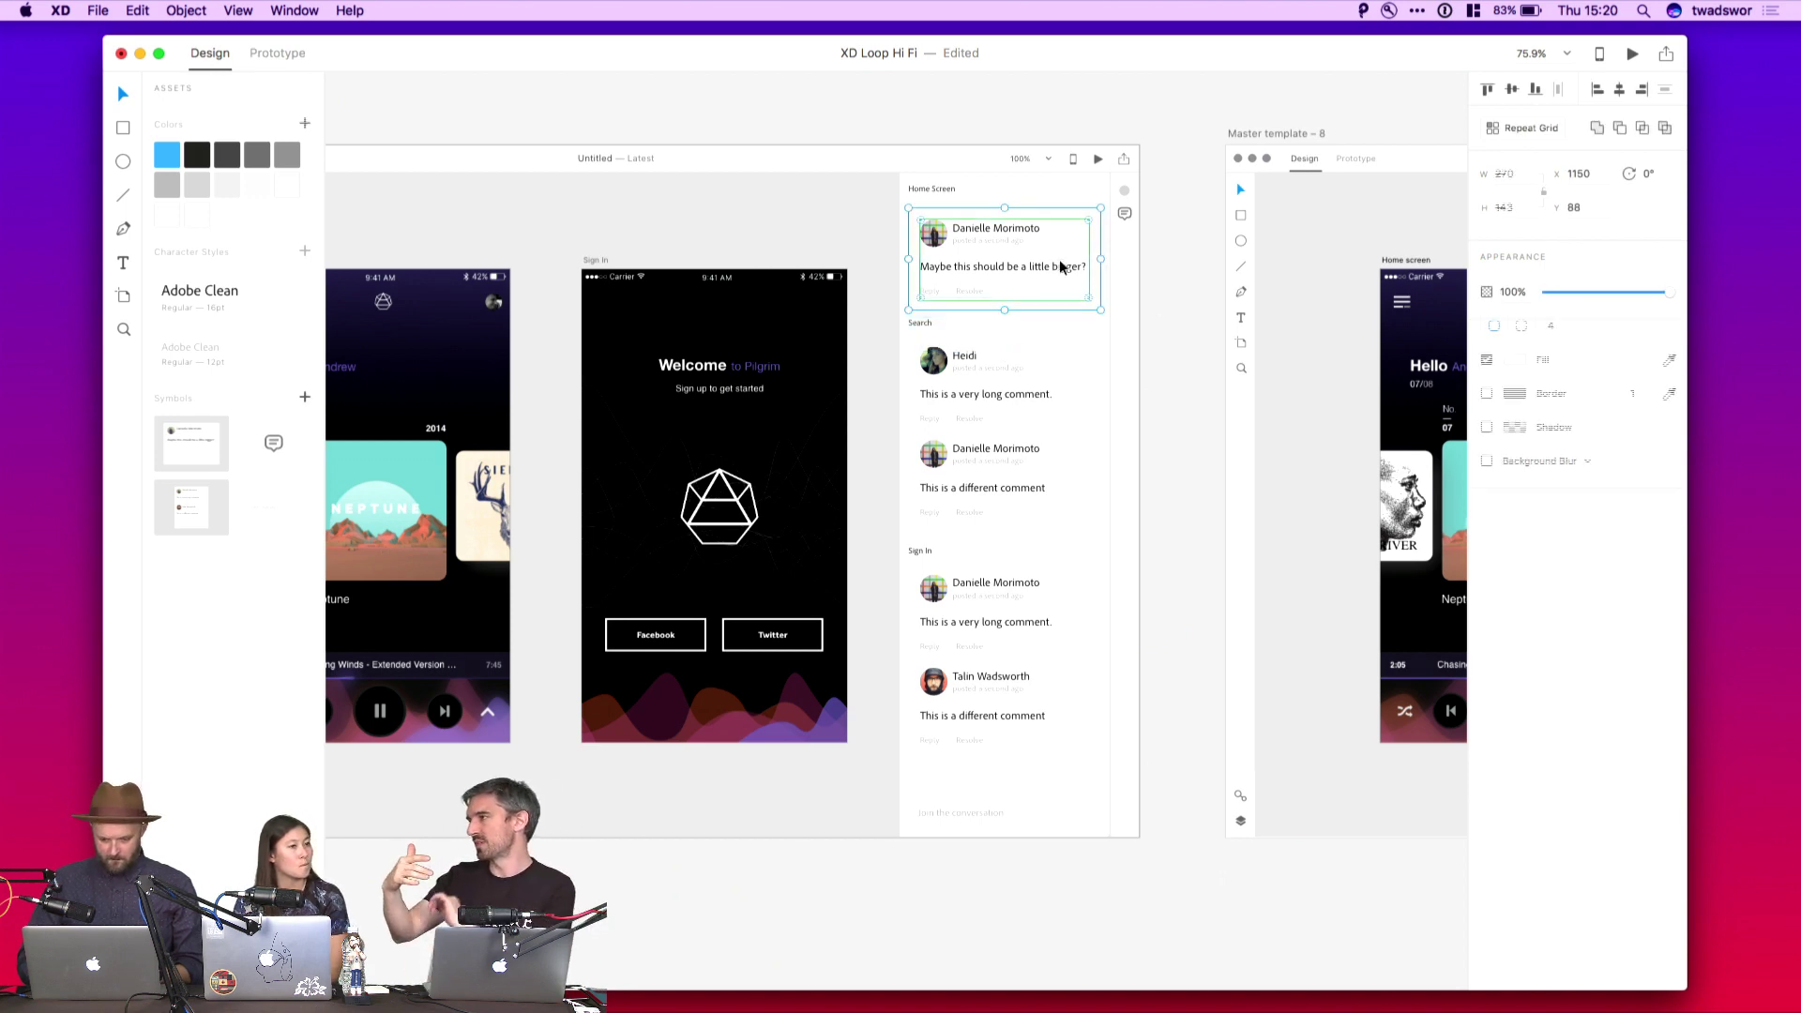
{"action": "left_click", "coordinate": [1186, 279]}
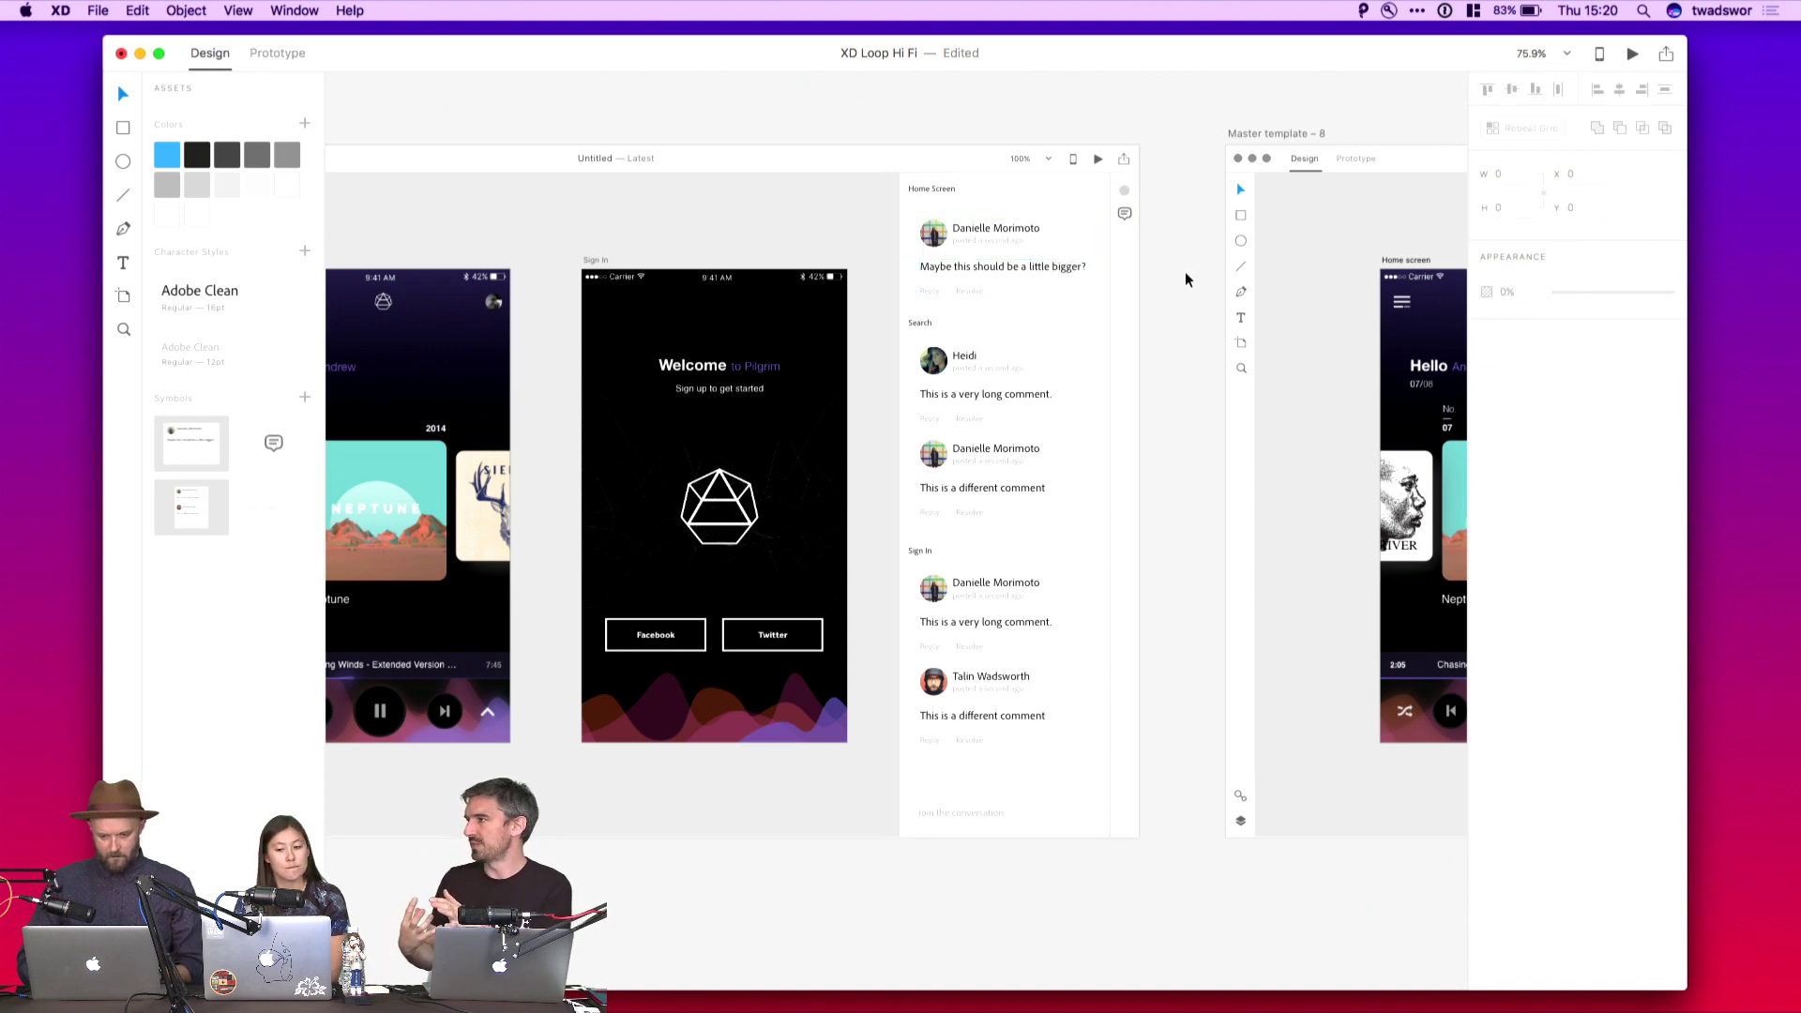
Move the shortened comment up to a Y position of about 78, just beneath the Home Screen label
{"action": "left_click_drag", "start_coordinate": [1066, 259], "coordinate": [1066, 252]}
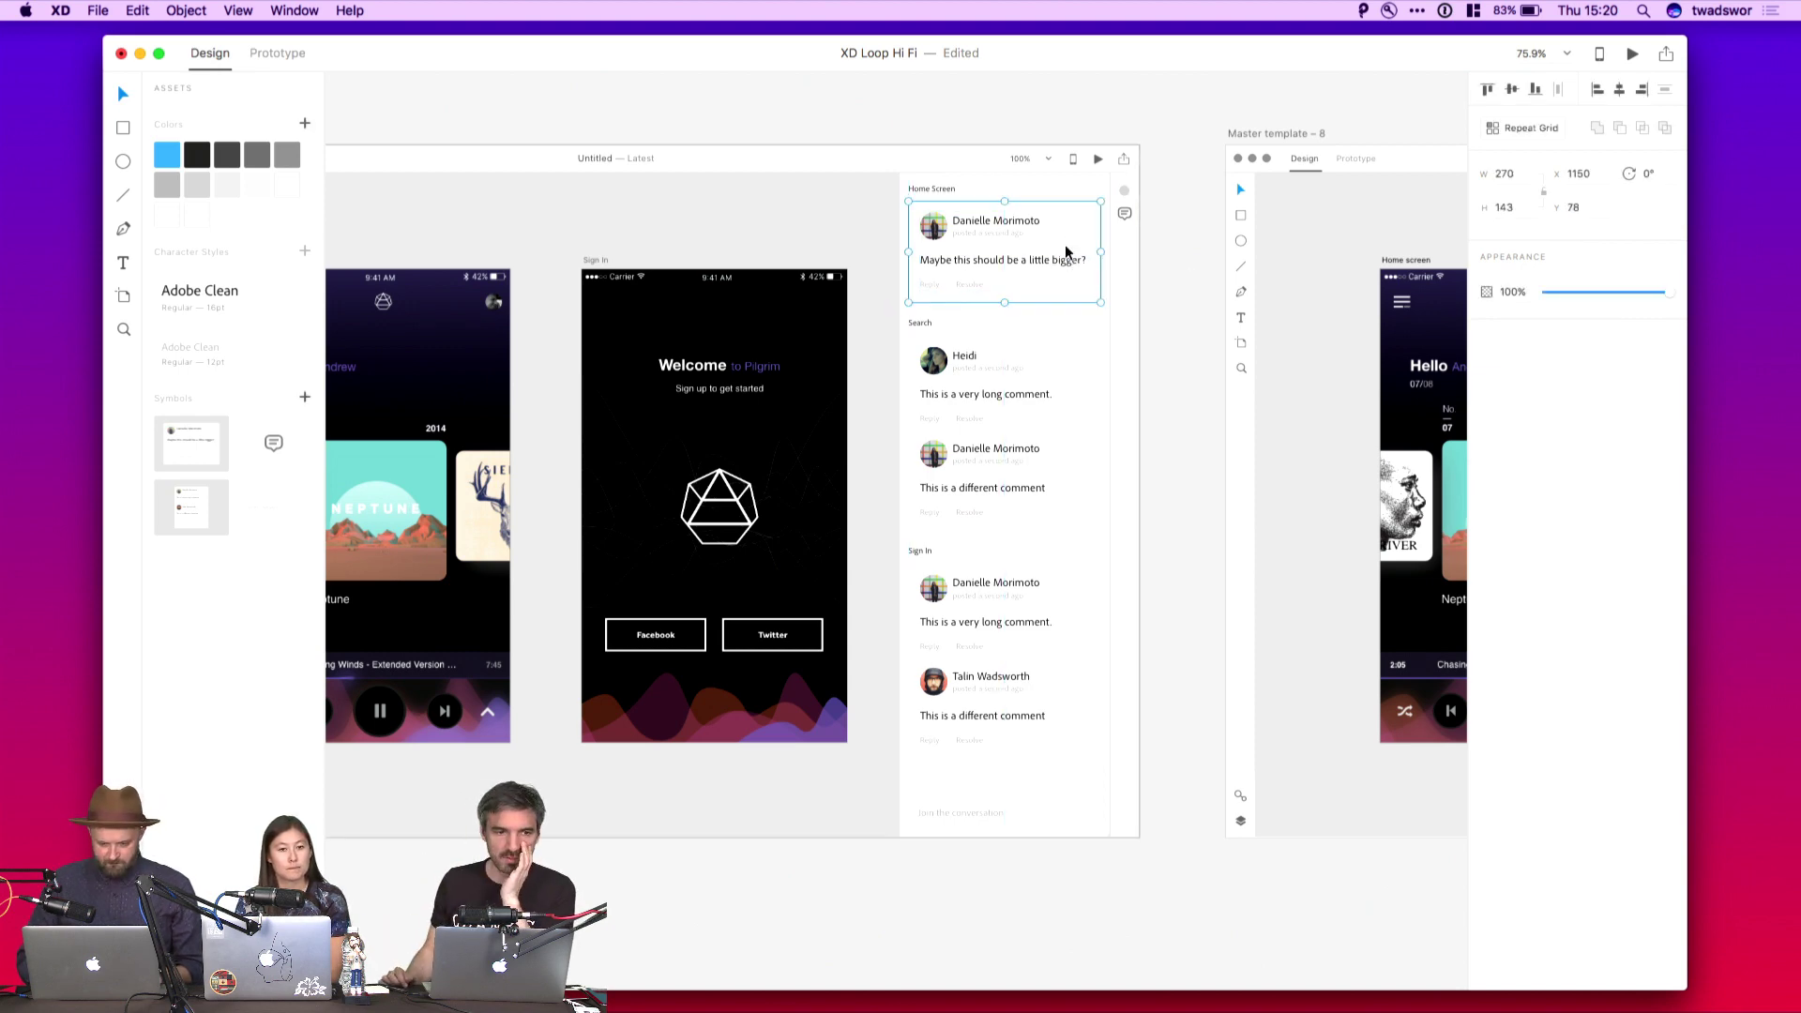
{"action": "left_click_drag", "start_coordinate": [948, 194], "coordinate": [947, 194]}
{"action": "left_click", "coordinate": [1172, 258]}
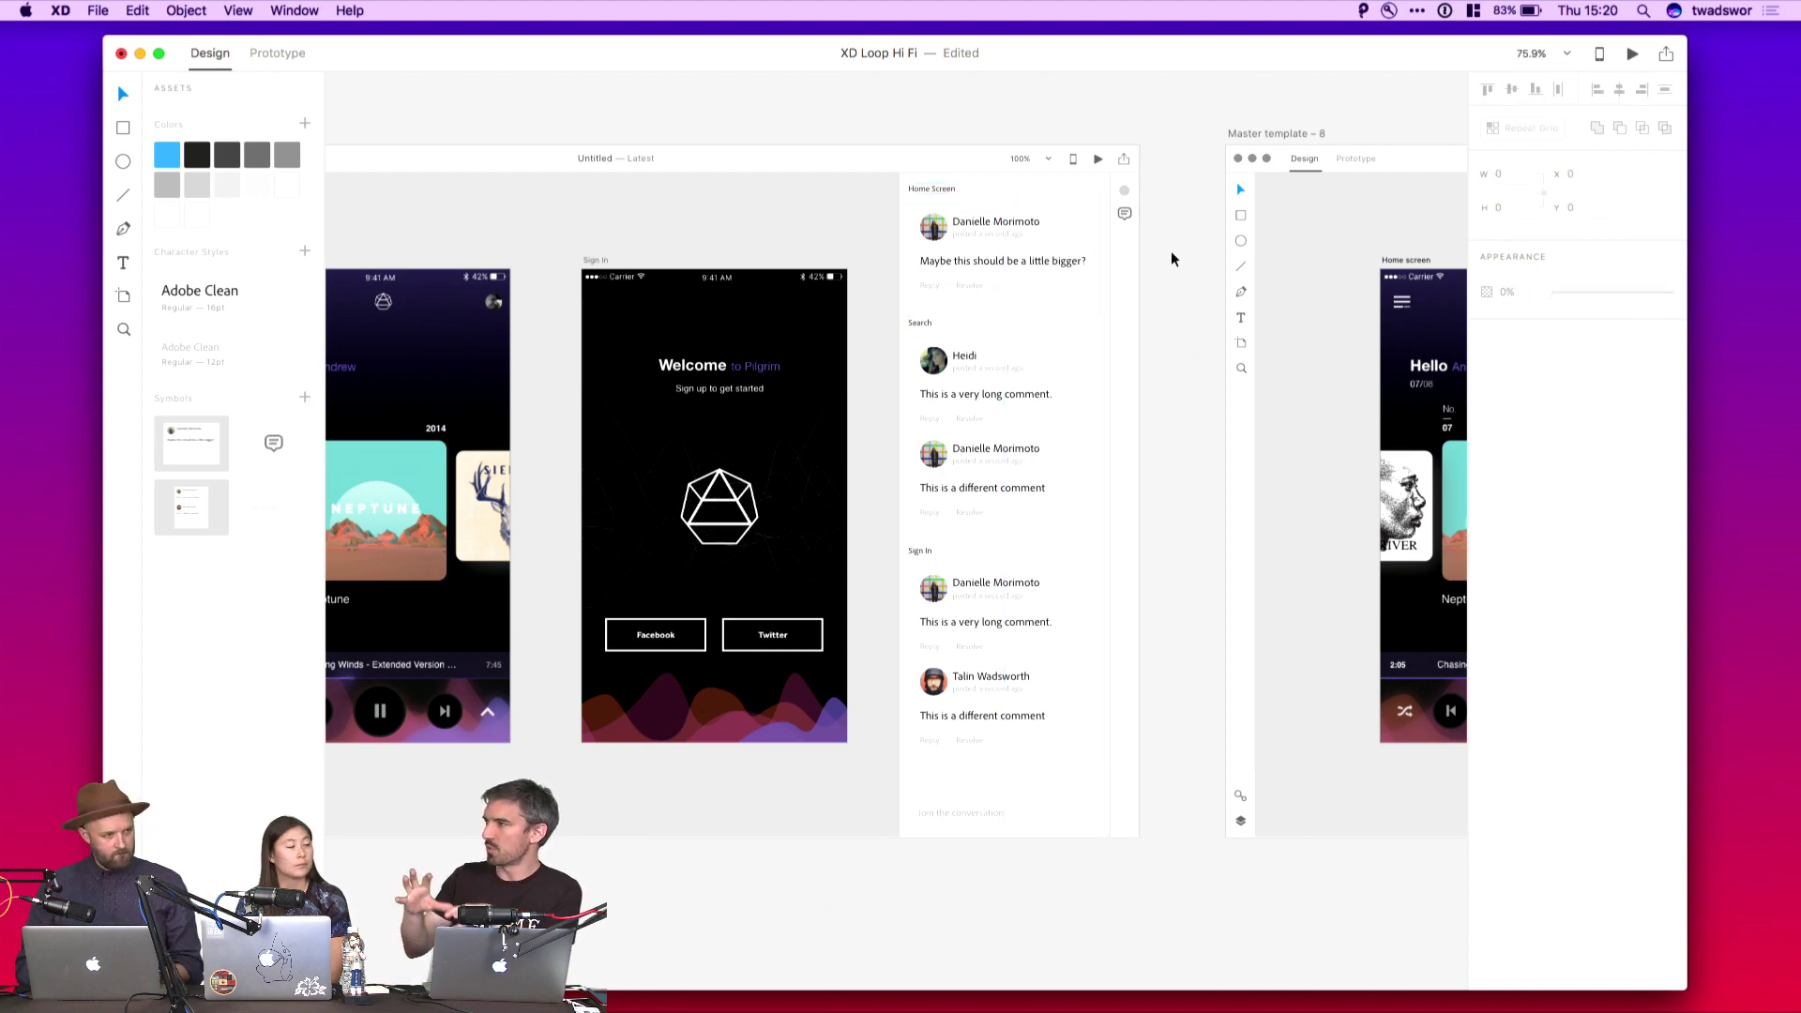
Move the Home Screen, Search and Sign In comment groups down together to make room for a panel heading
{"action": "left_click", "coordinate": [948, 233]}
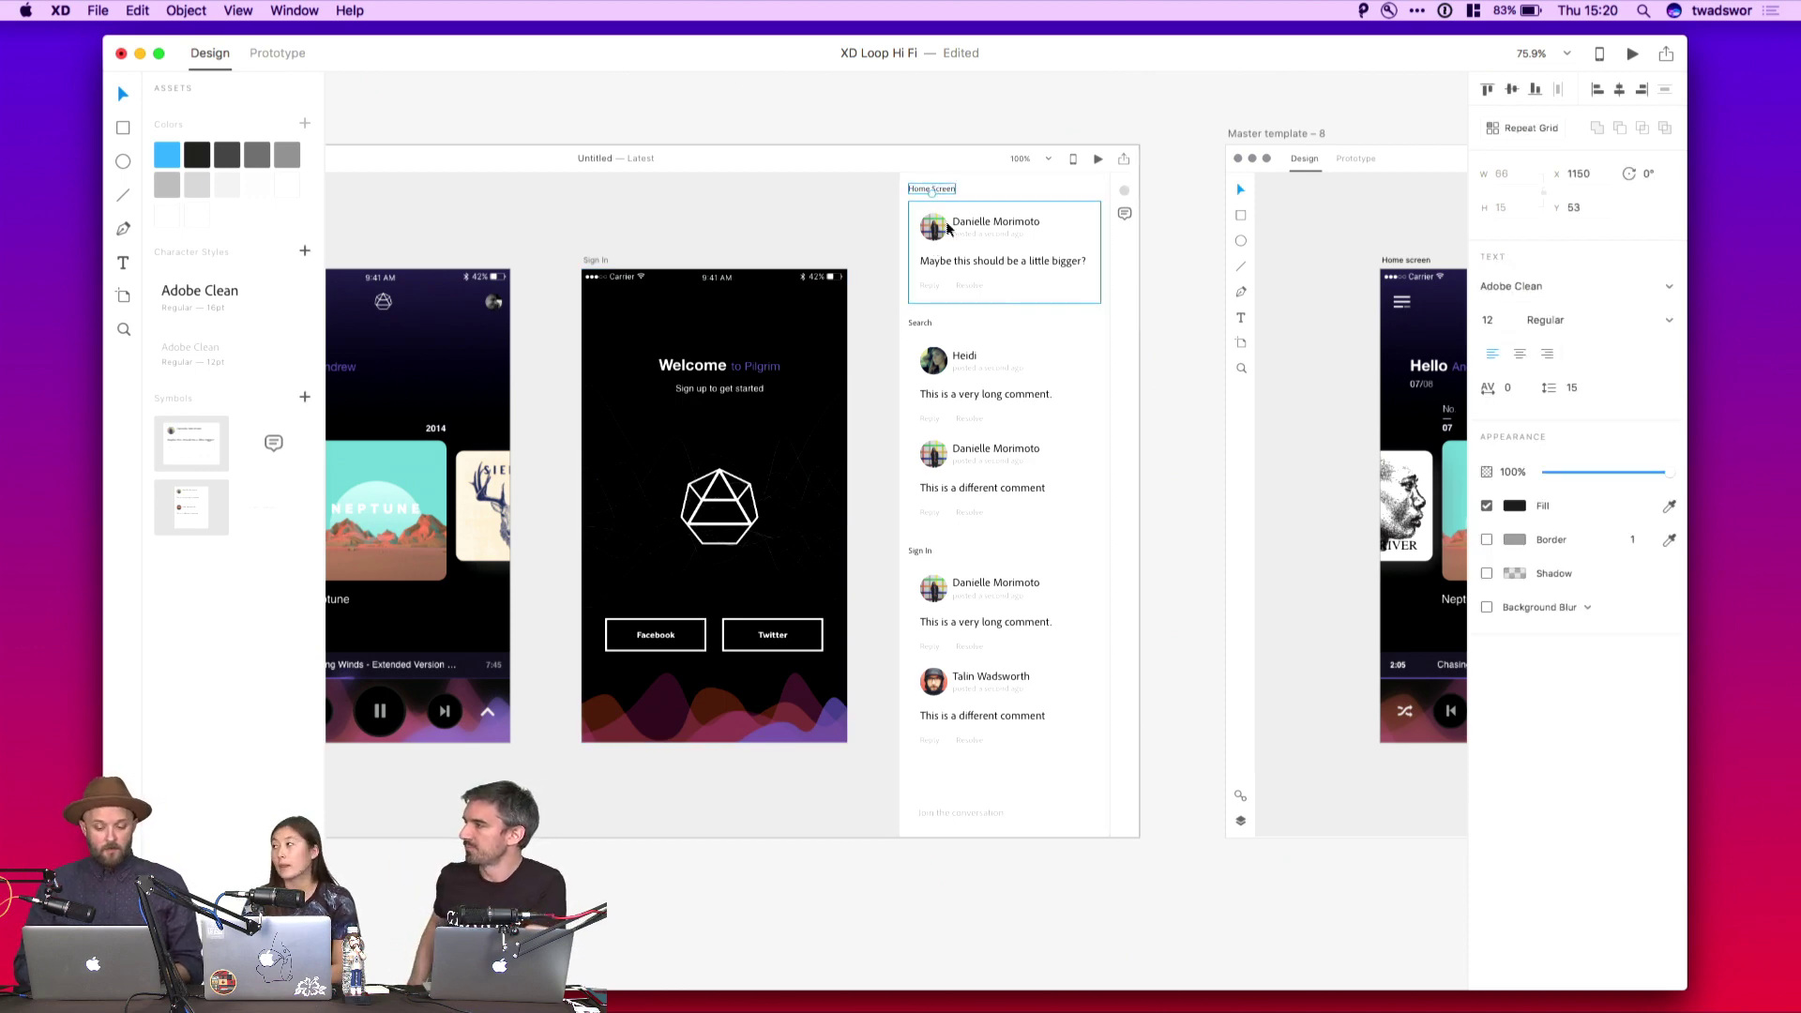
{"action": "left_click", "coordinate": [911, 328]}
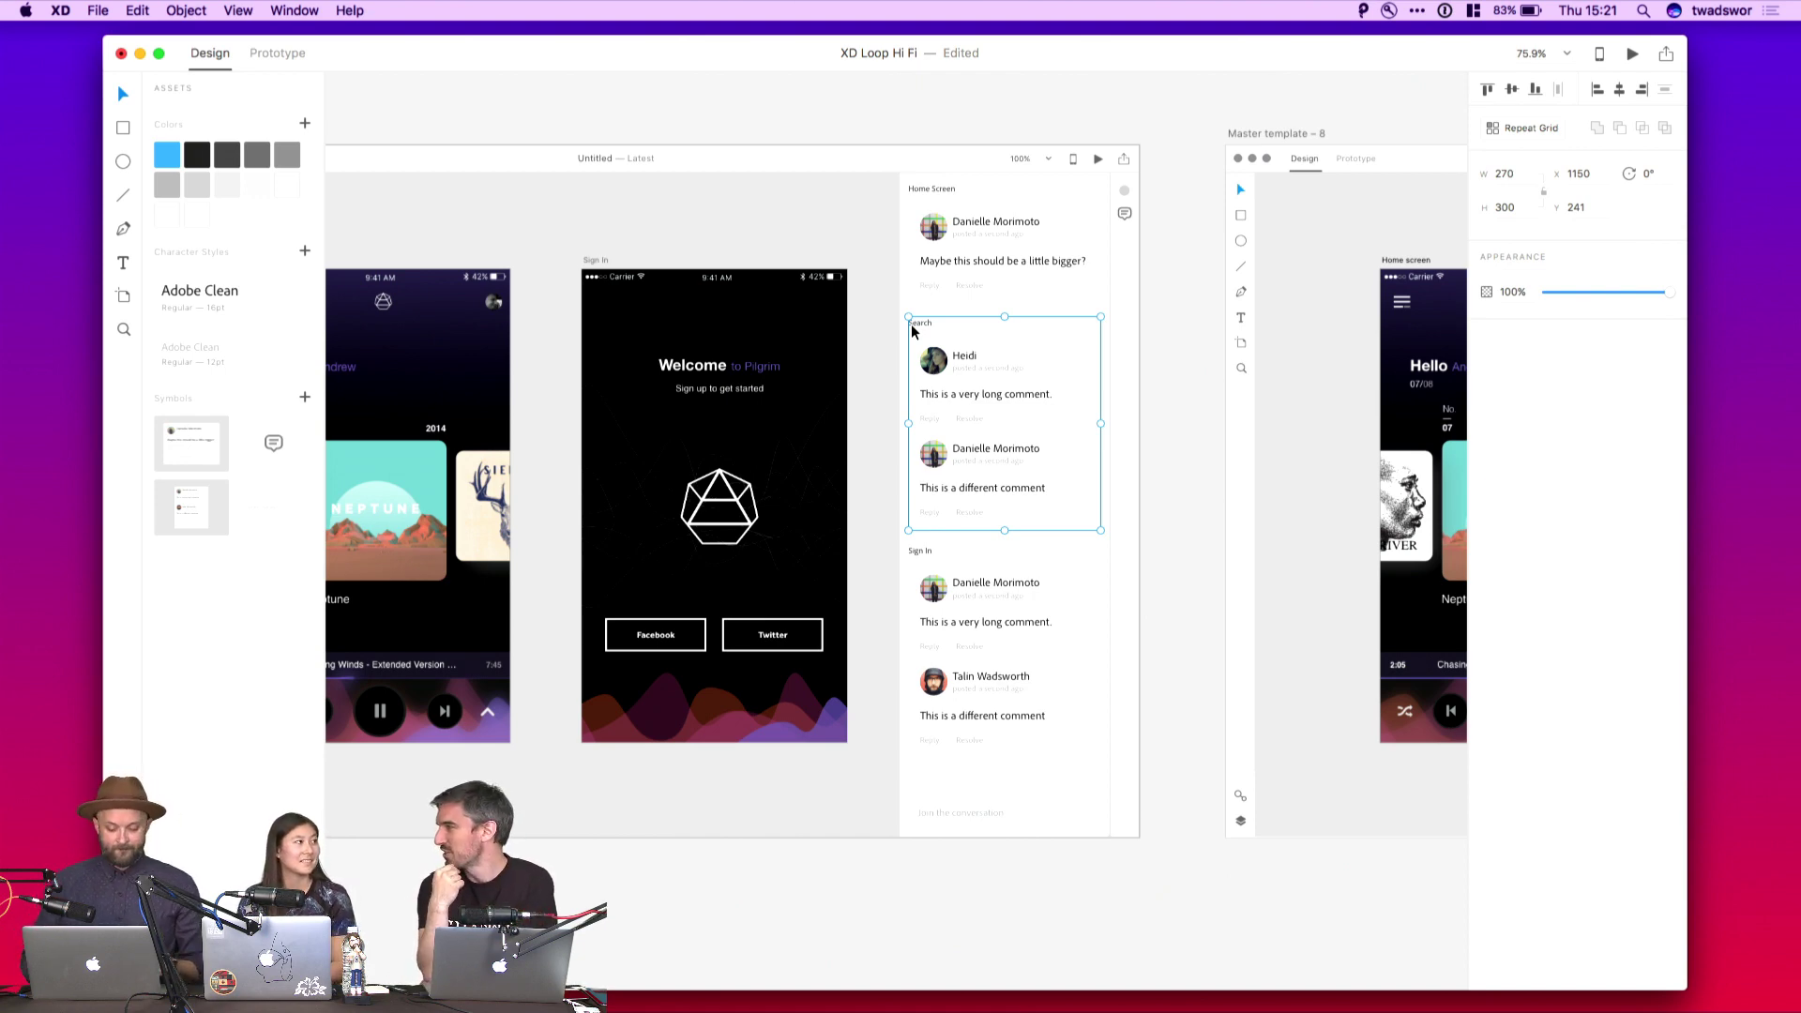
{"action": "left_click_drag", "start_coordinate": [949, 381], "coordinate": [997, 469]}
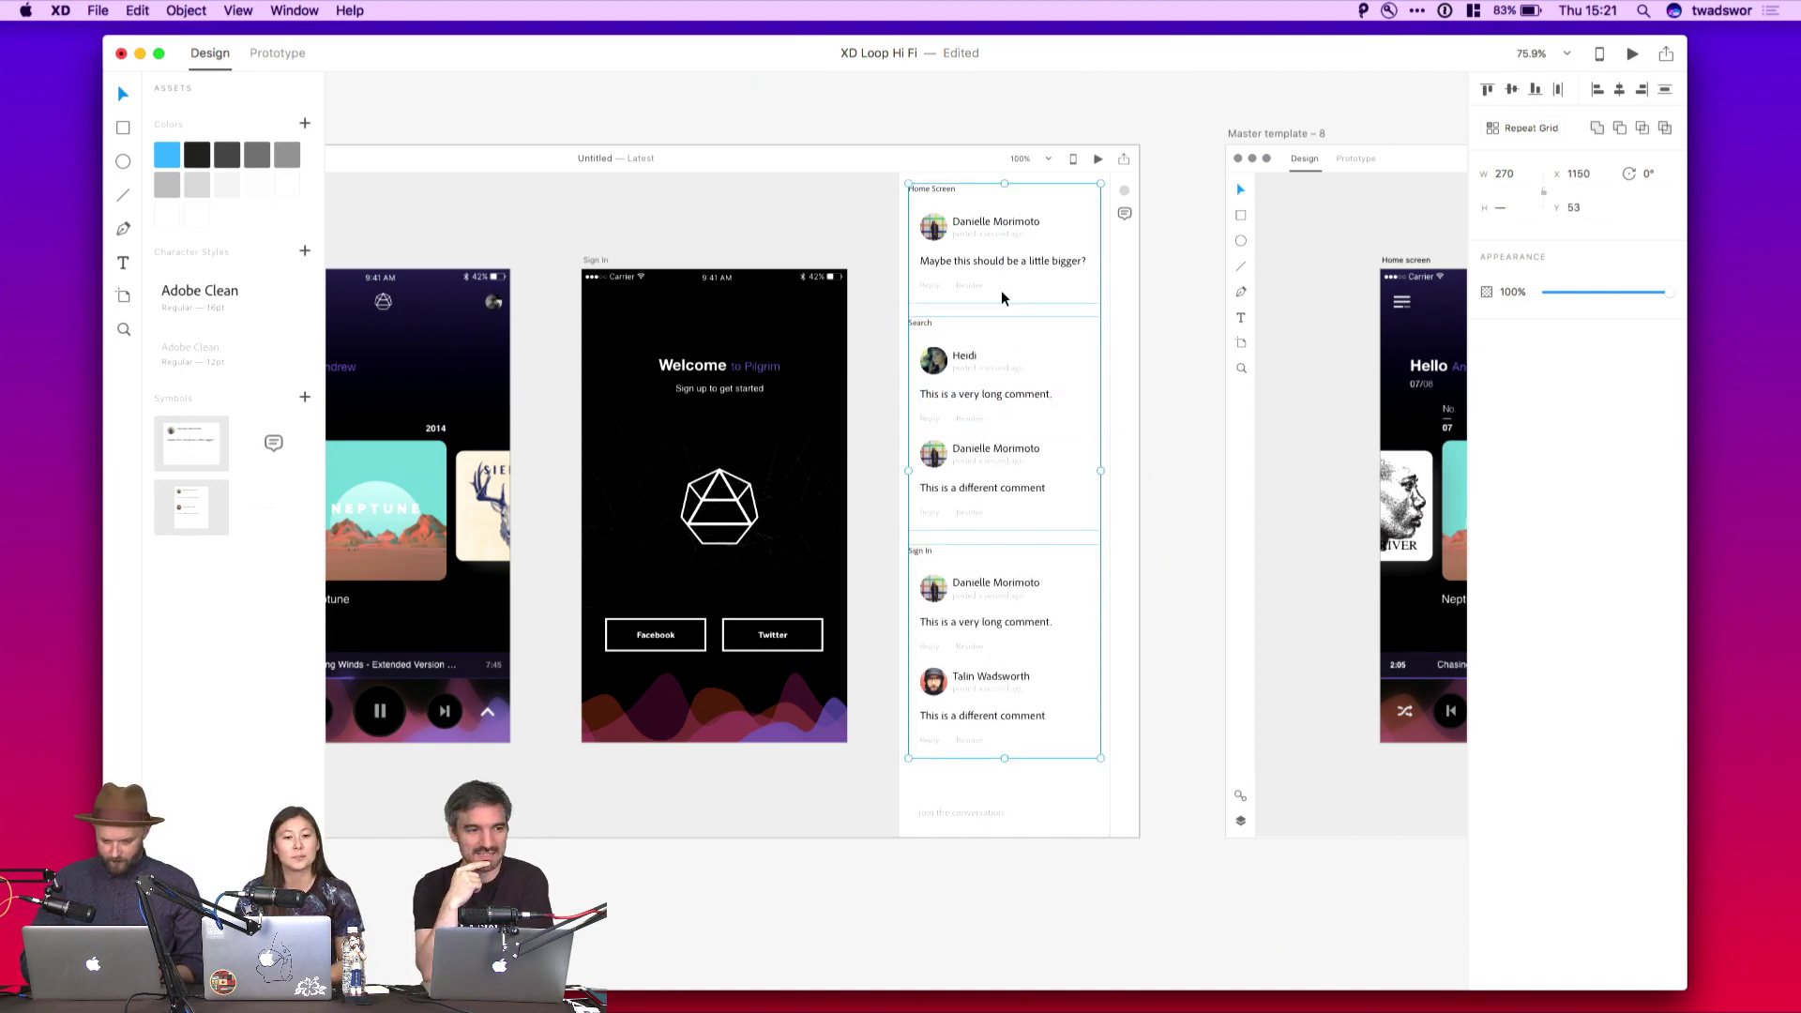
{"action": "left_click_drag", "start_coordinate": [1001, 299], "coordinate": [1002, 284]}
Add the heading text "COMMENTS" above the Home Screen label in the comments panel
{"action": "key", "text": "t"}
{"action": "left_click", "coordinate": [909, 192]}
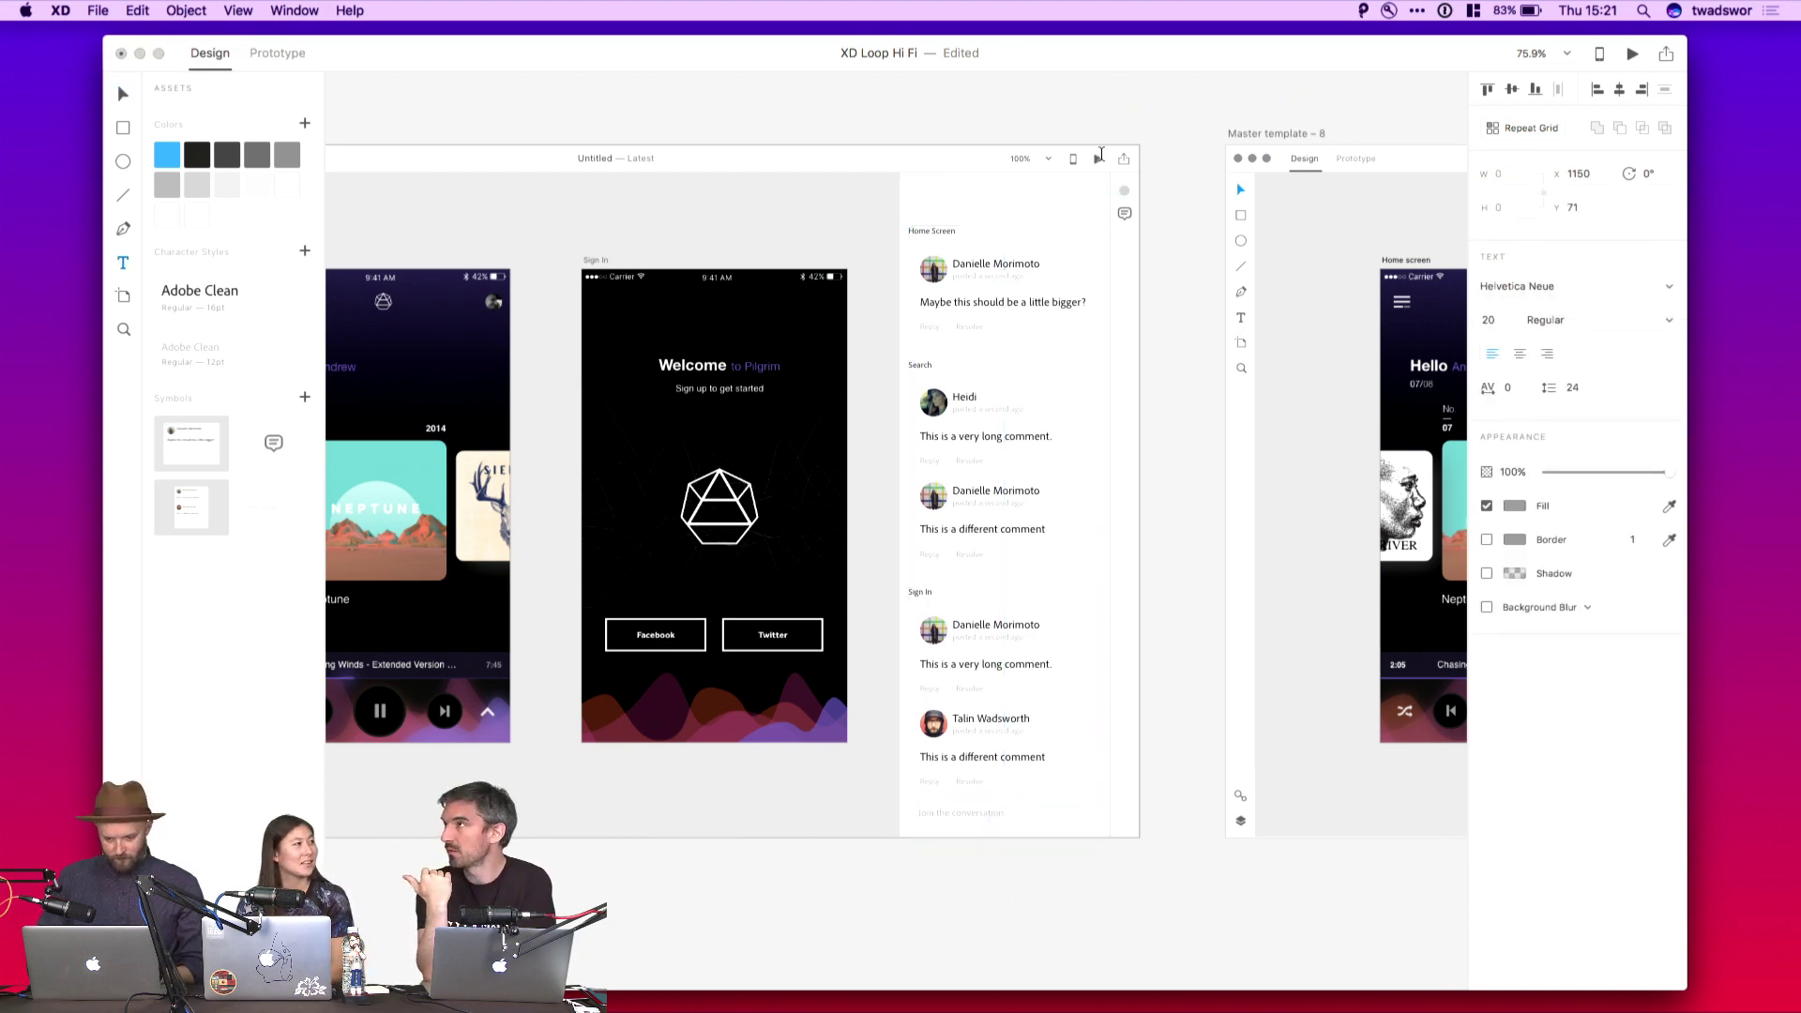
{"action": "type", "text": "COMMENTS"}
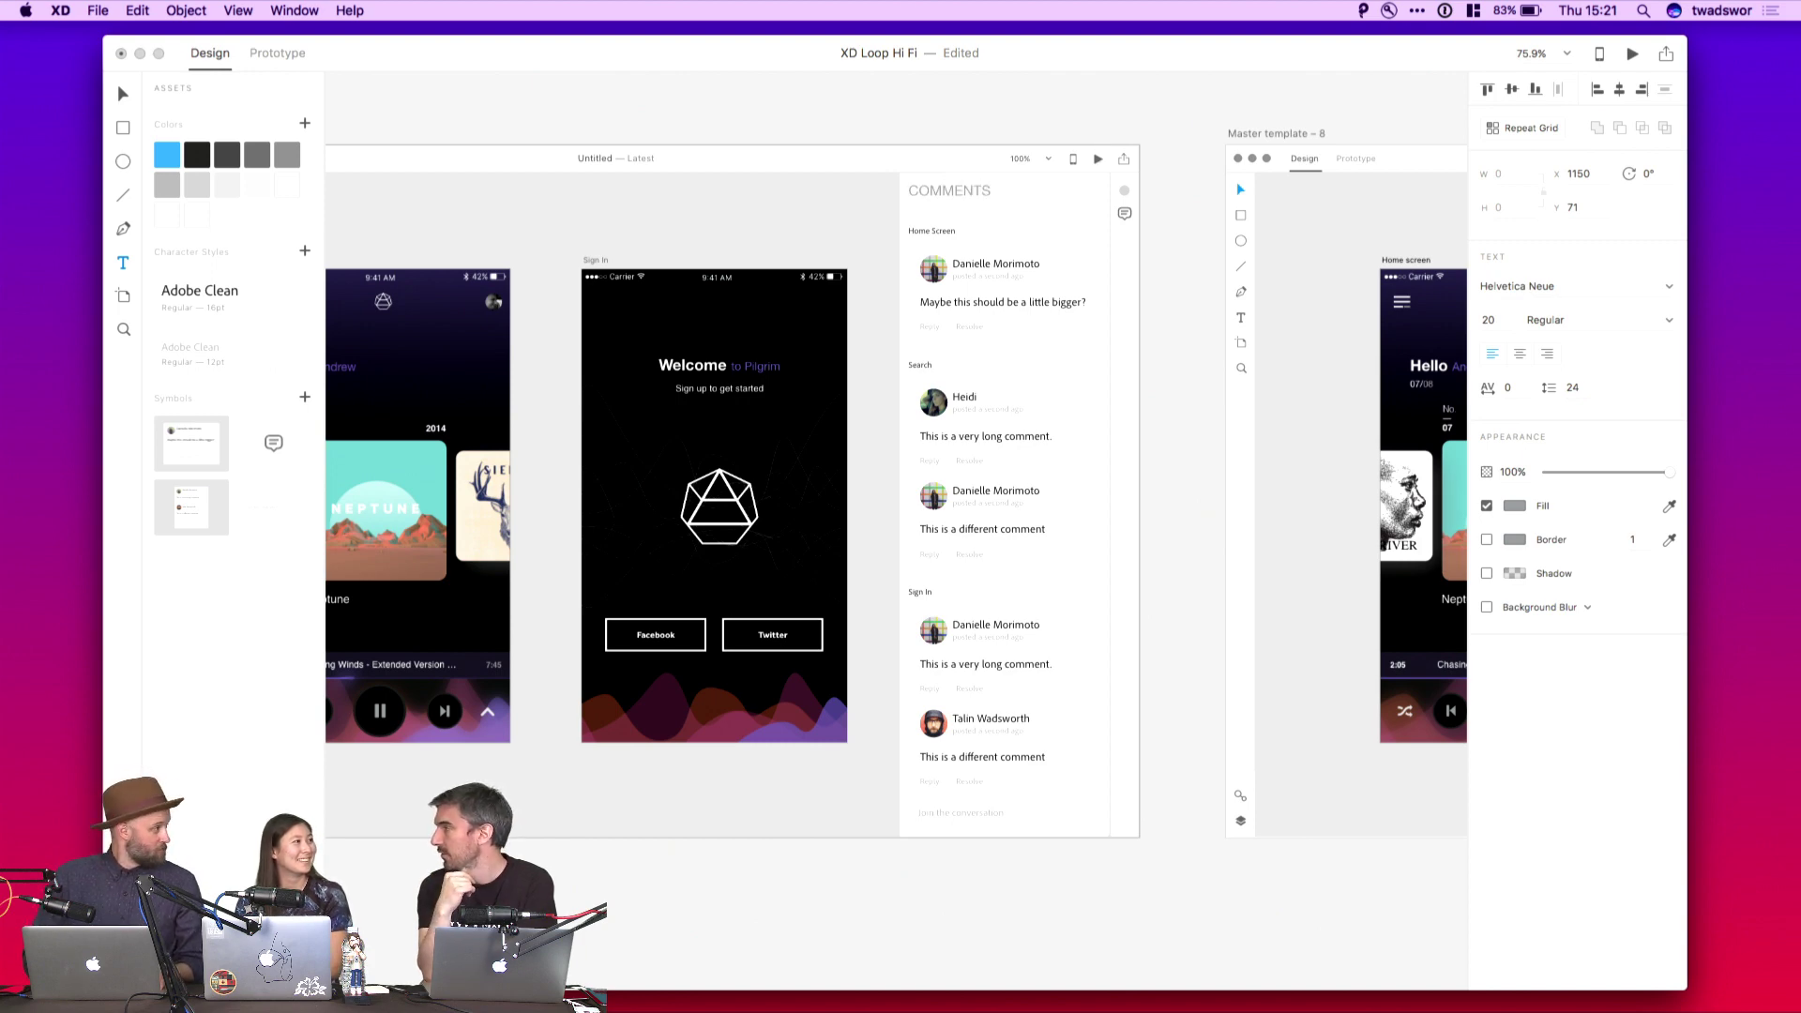
{"action": "key", "text": "Escape"}
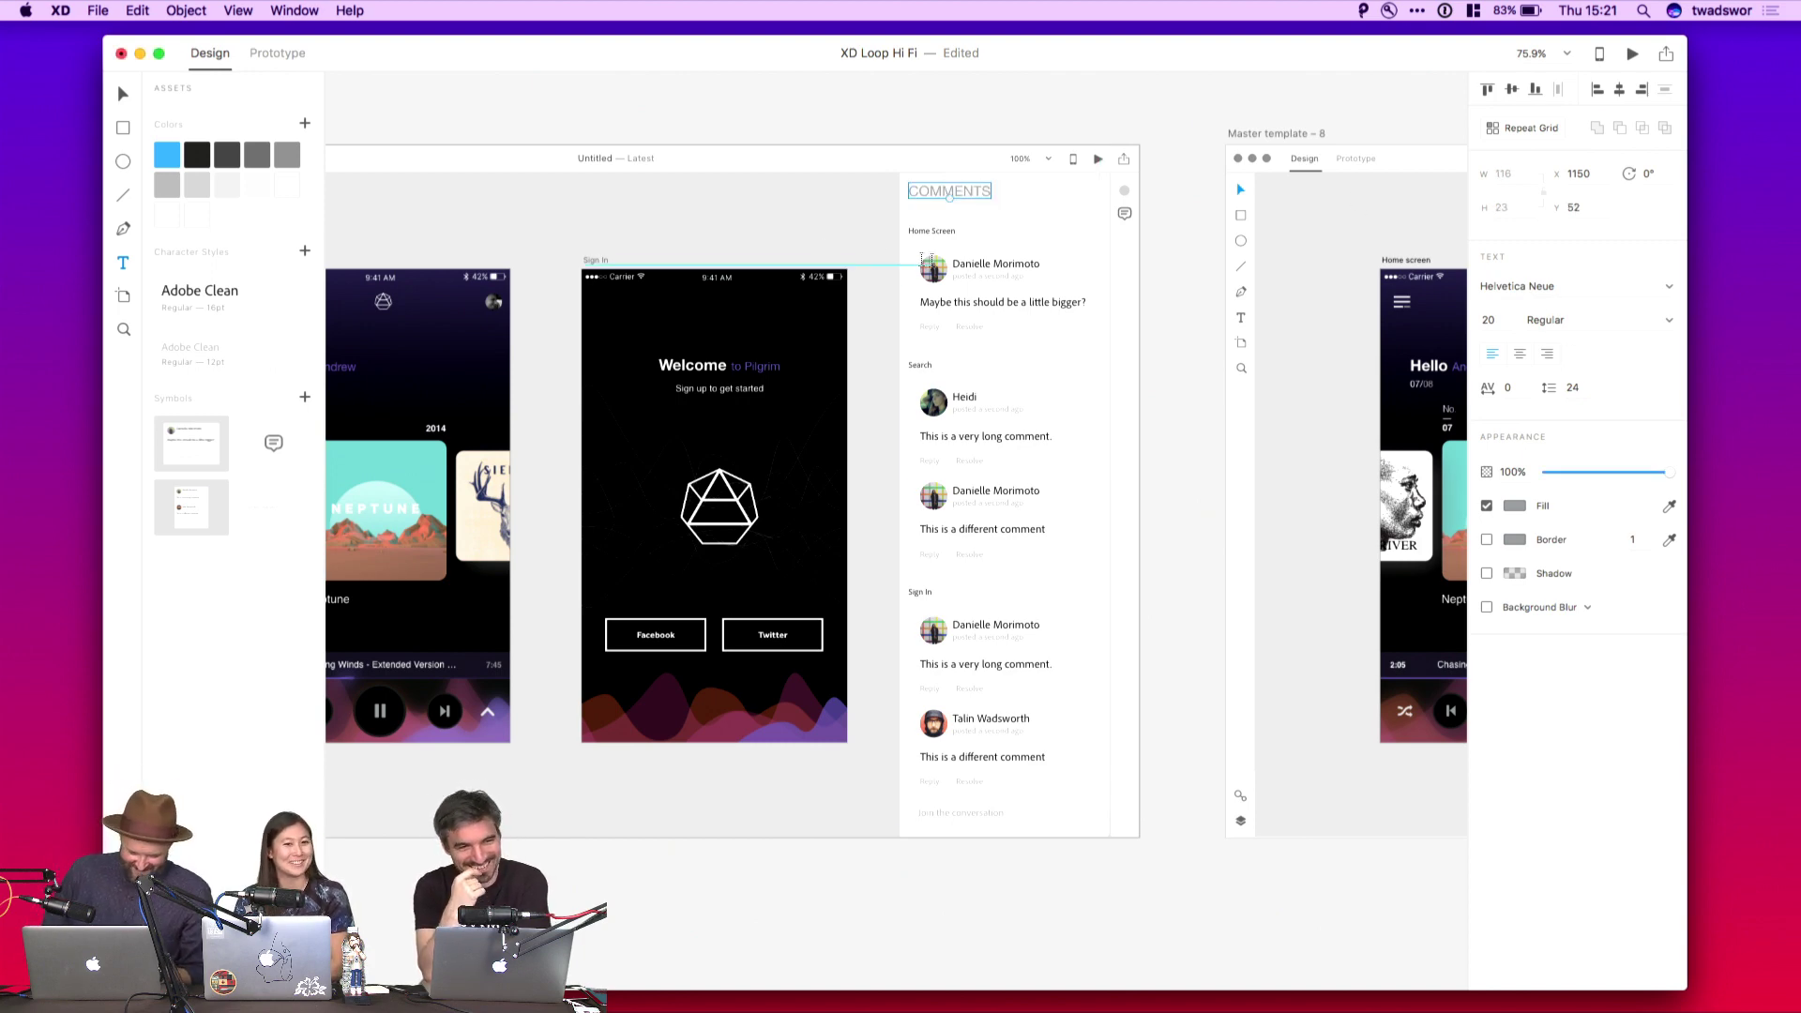
Style the COMMENTS heading with the 12 pt Adobe Clean character style, a character spacing of 80 and the darker grey fill
{"action": "left_click", "coordinate": [237, 317]}
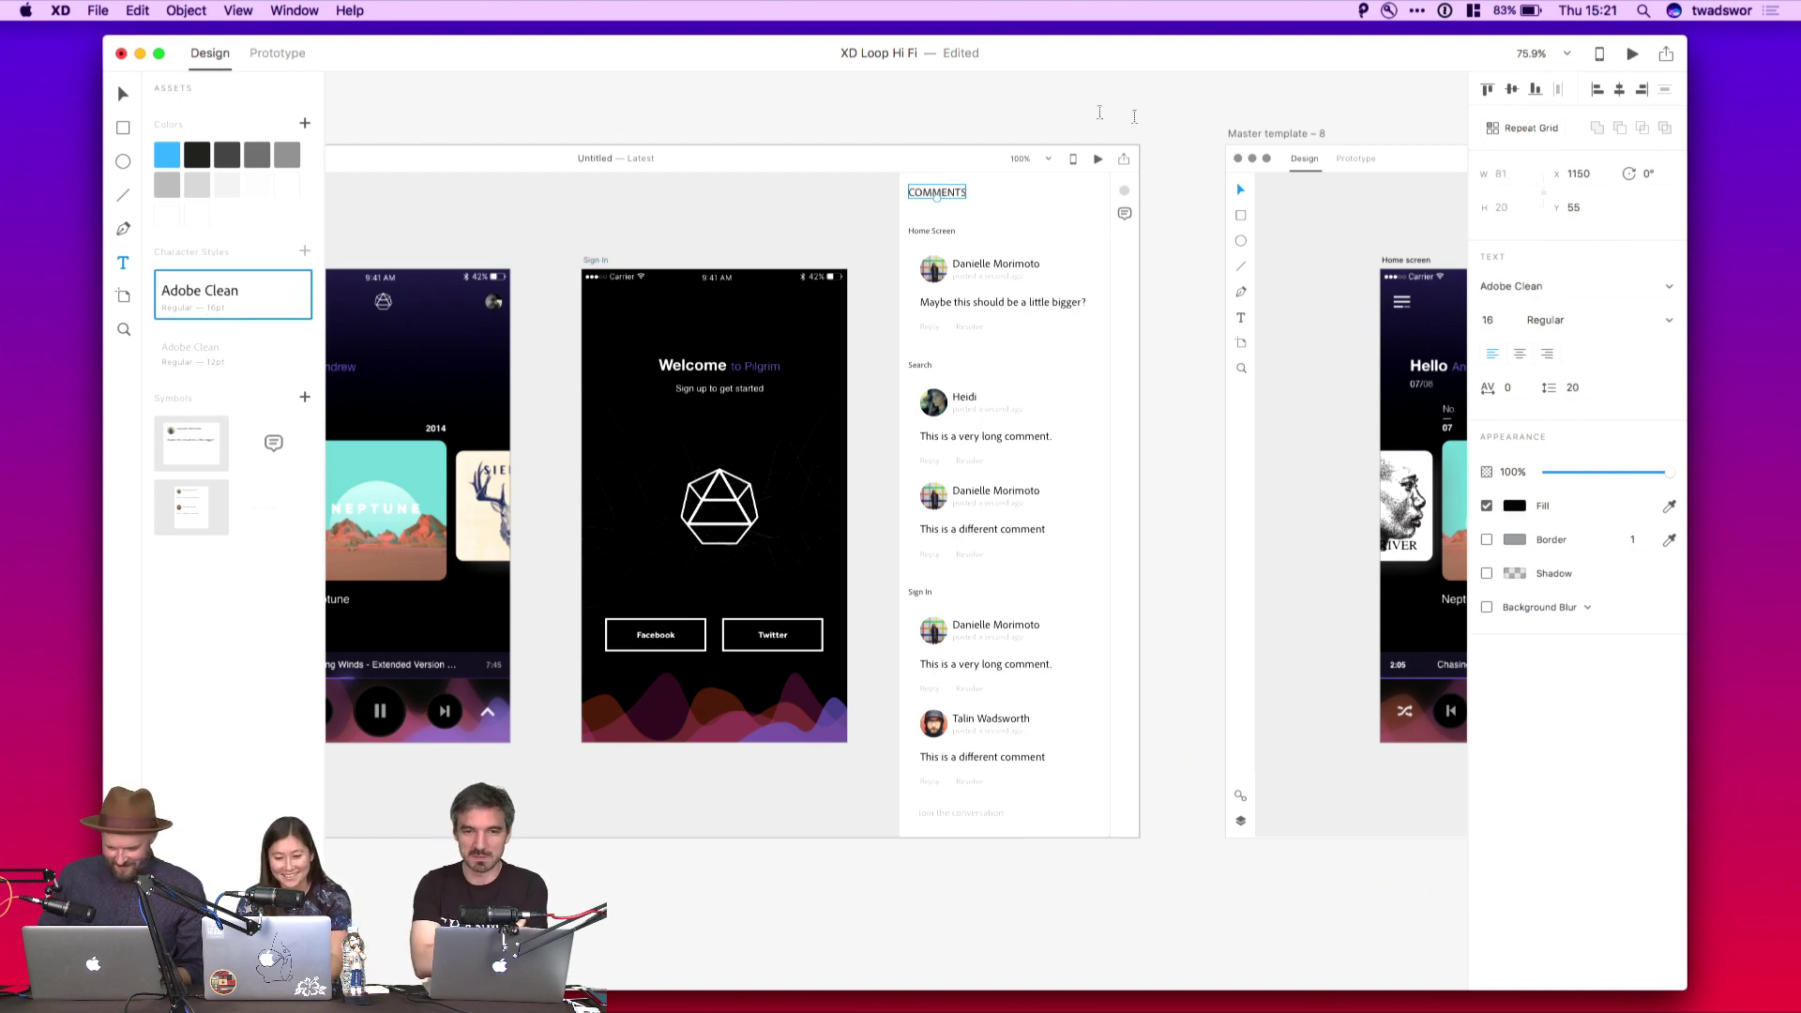
{"action": "left_click", "coordinate": [296, 362]}
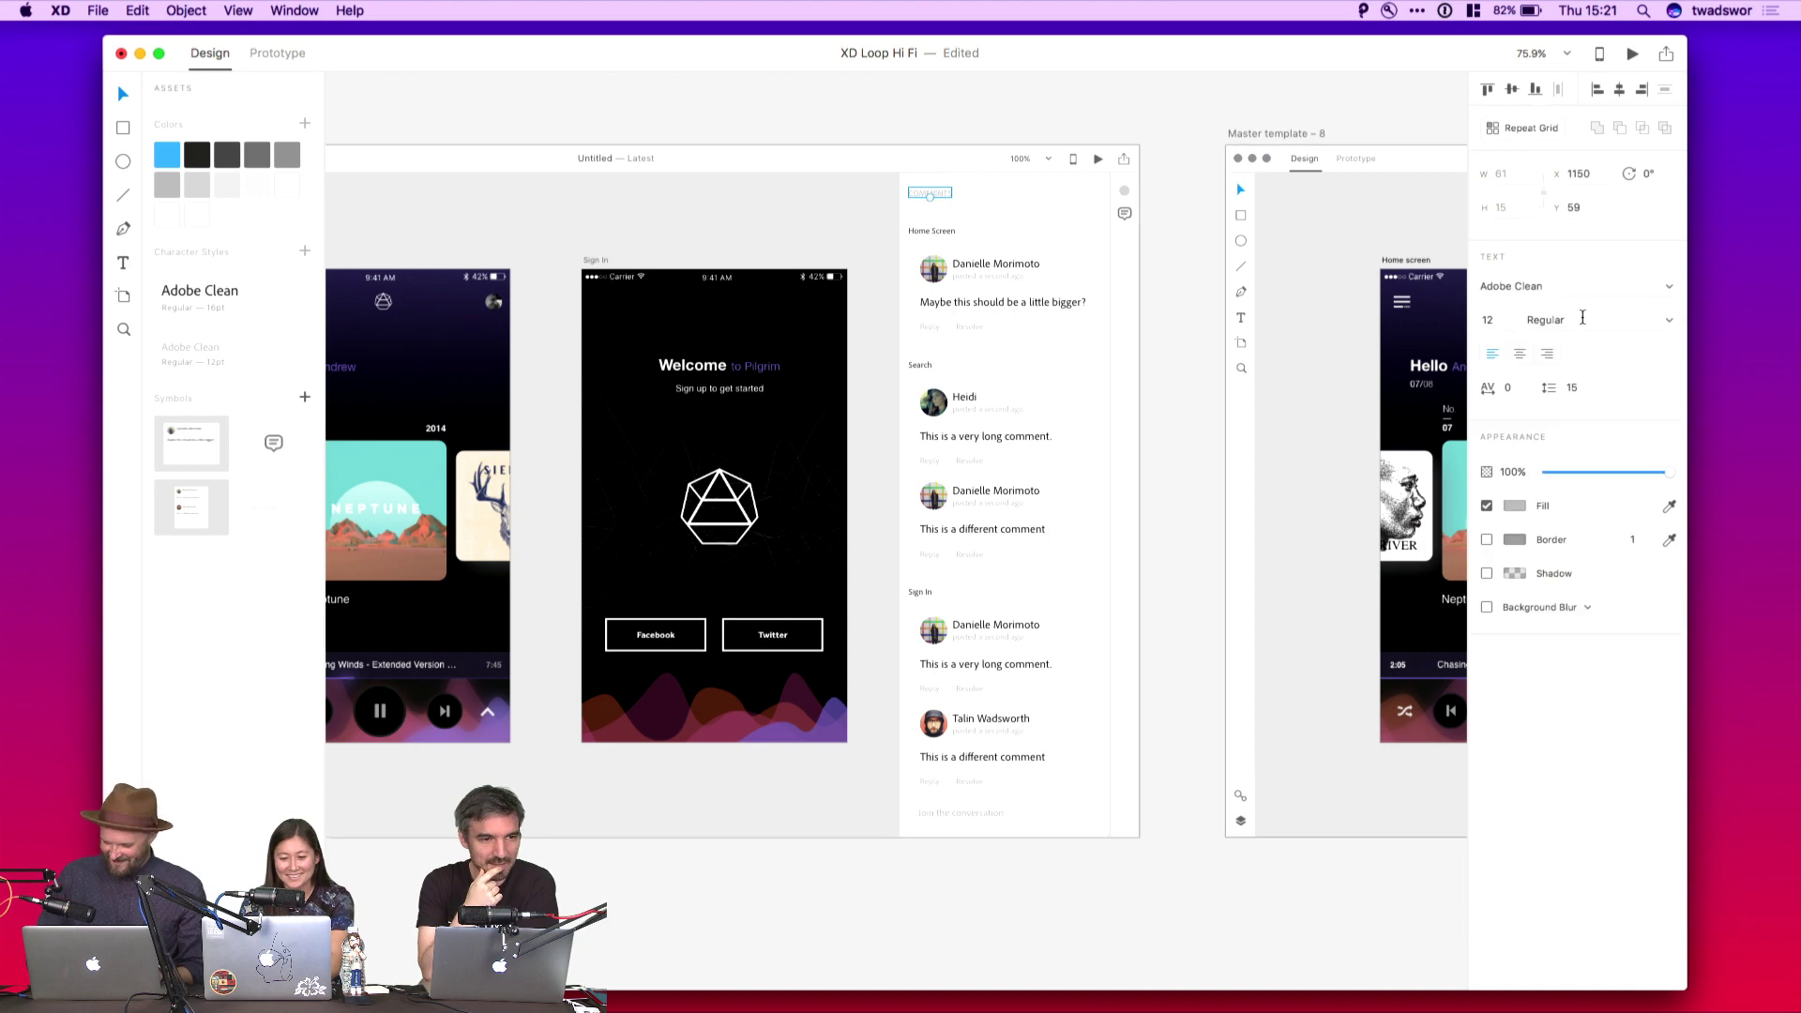
{"action": "left_click", "coordinate": [1520, 395]}
{"action": "type", "text": "20"}
{"action": "key", "text": "Return"}
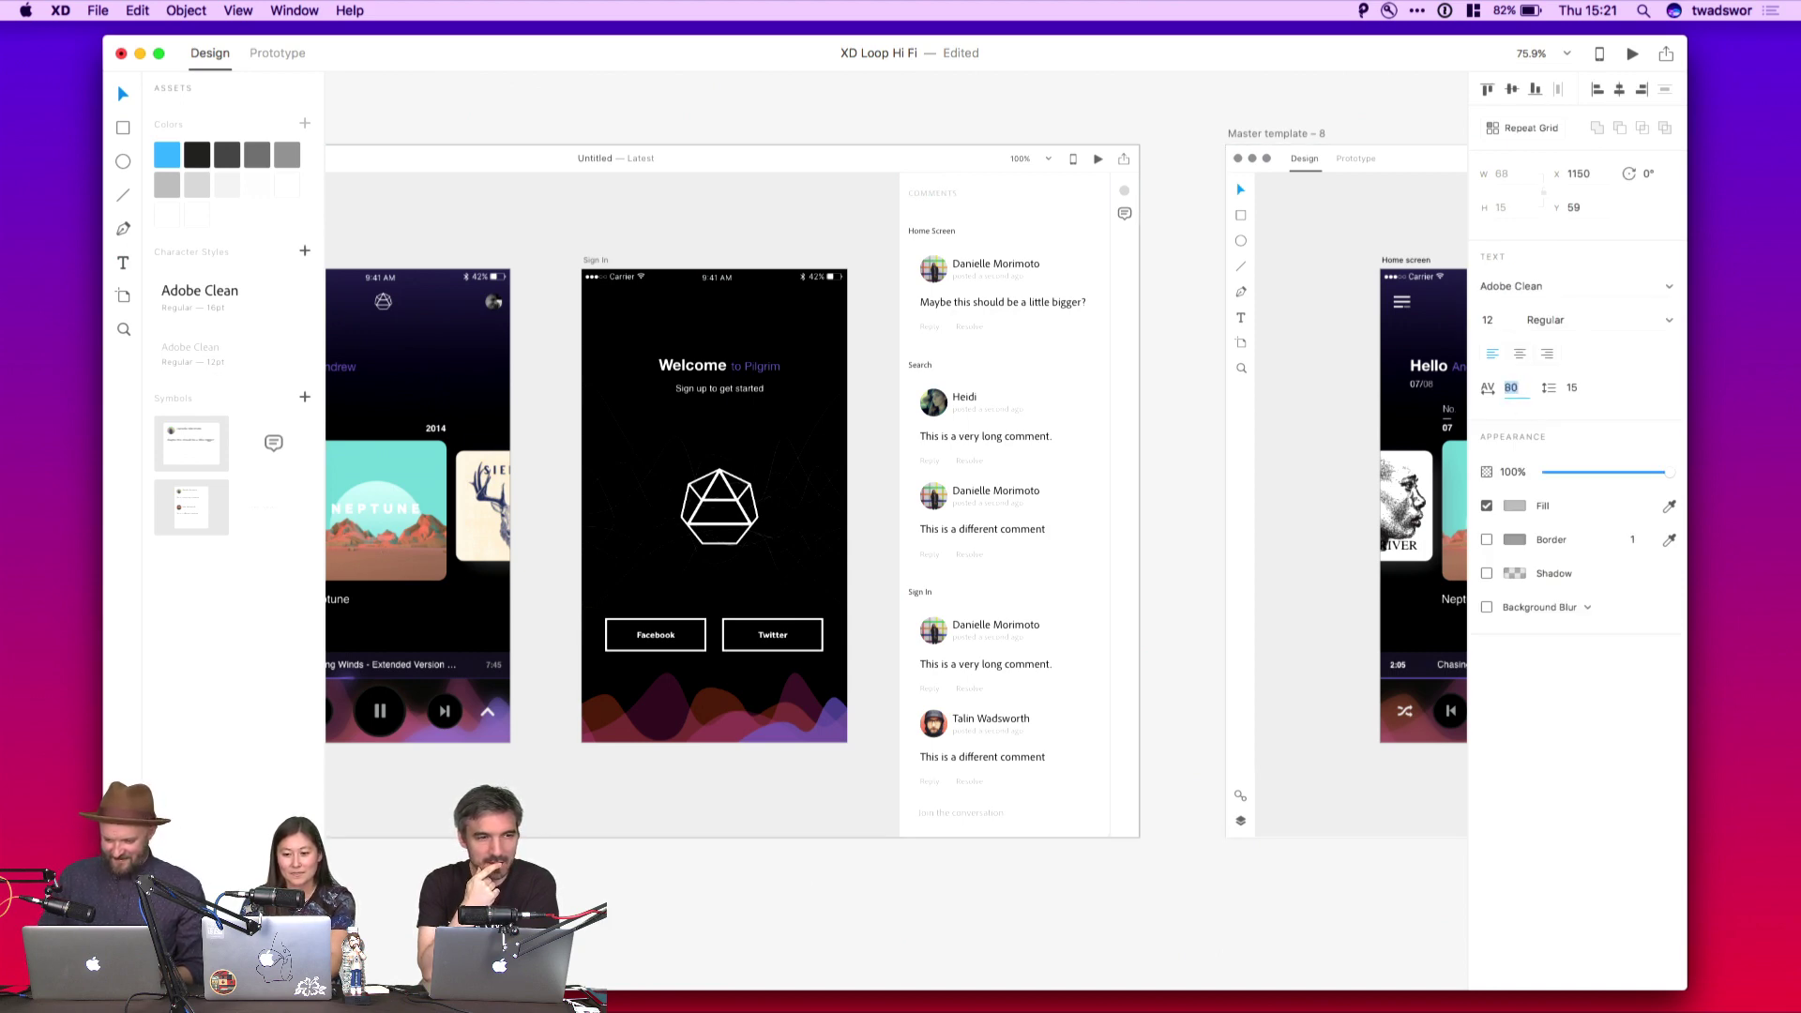
{"action": "left_click", "coordinate": [284, 154]}
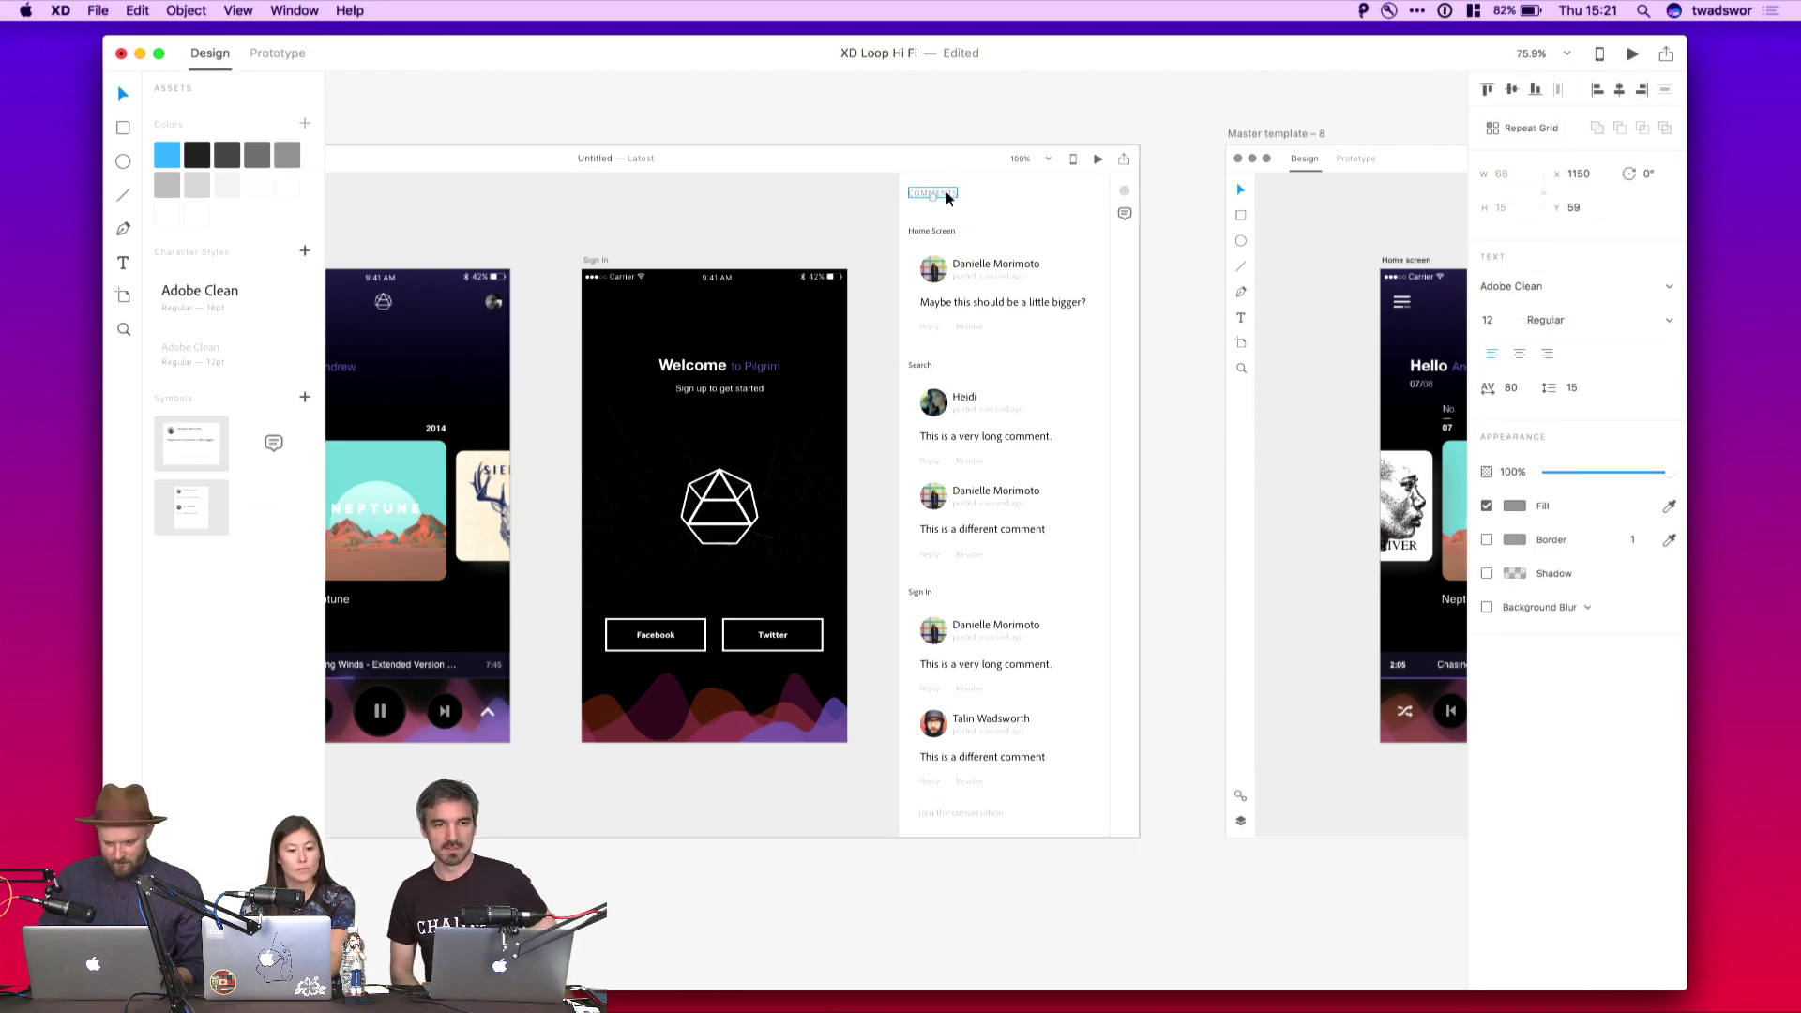
{"action": "left_click_drag", "start_coordinate": [947, 195], "coordinate": [947, 192]}
{"action": "left_click", "coordinate": [974, 138]}
Select the Master template – 11 artboard and look over the comments panel on the artboard preceding it
{"action": "scroll", "coordinate": [977, 112], "scroll_direction": "right", "scroll_amount": 1}
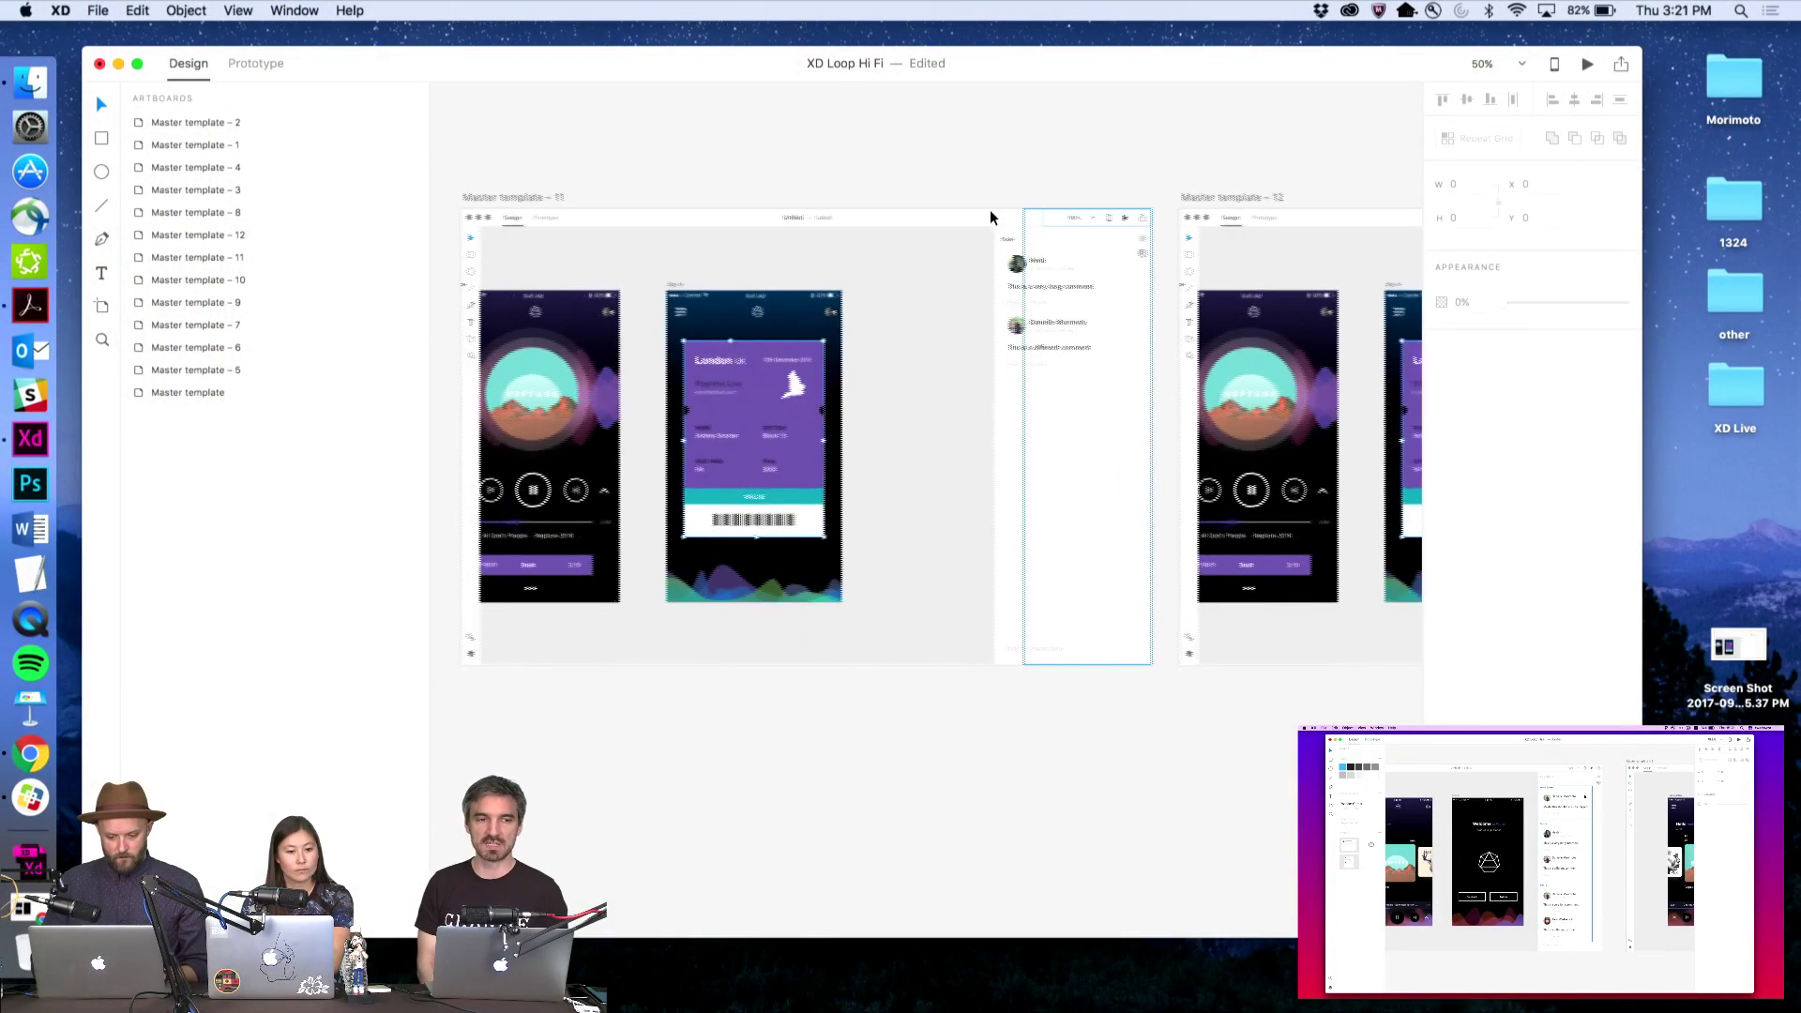
{"action": "scroll", "coordinate": [991, 217], "scroll_direction": "left", "scroll_amount": 2}
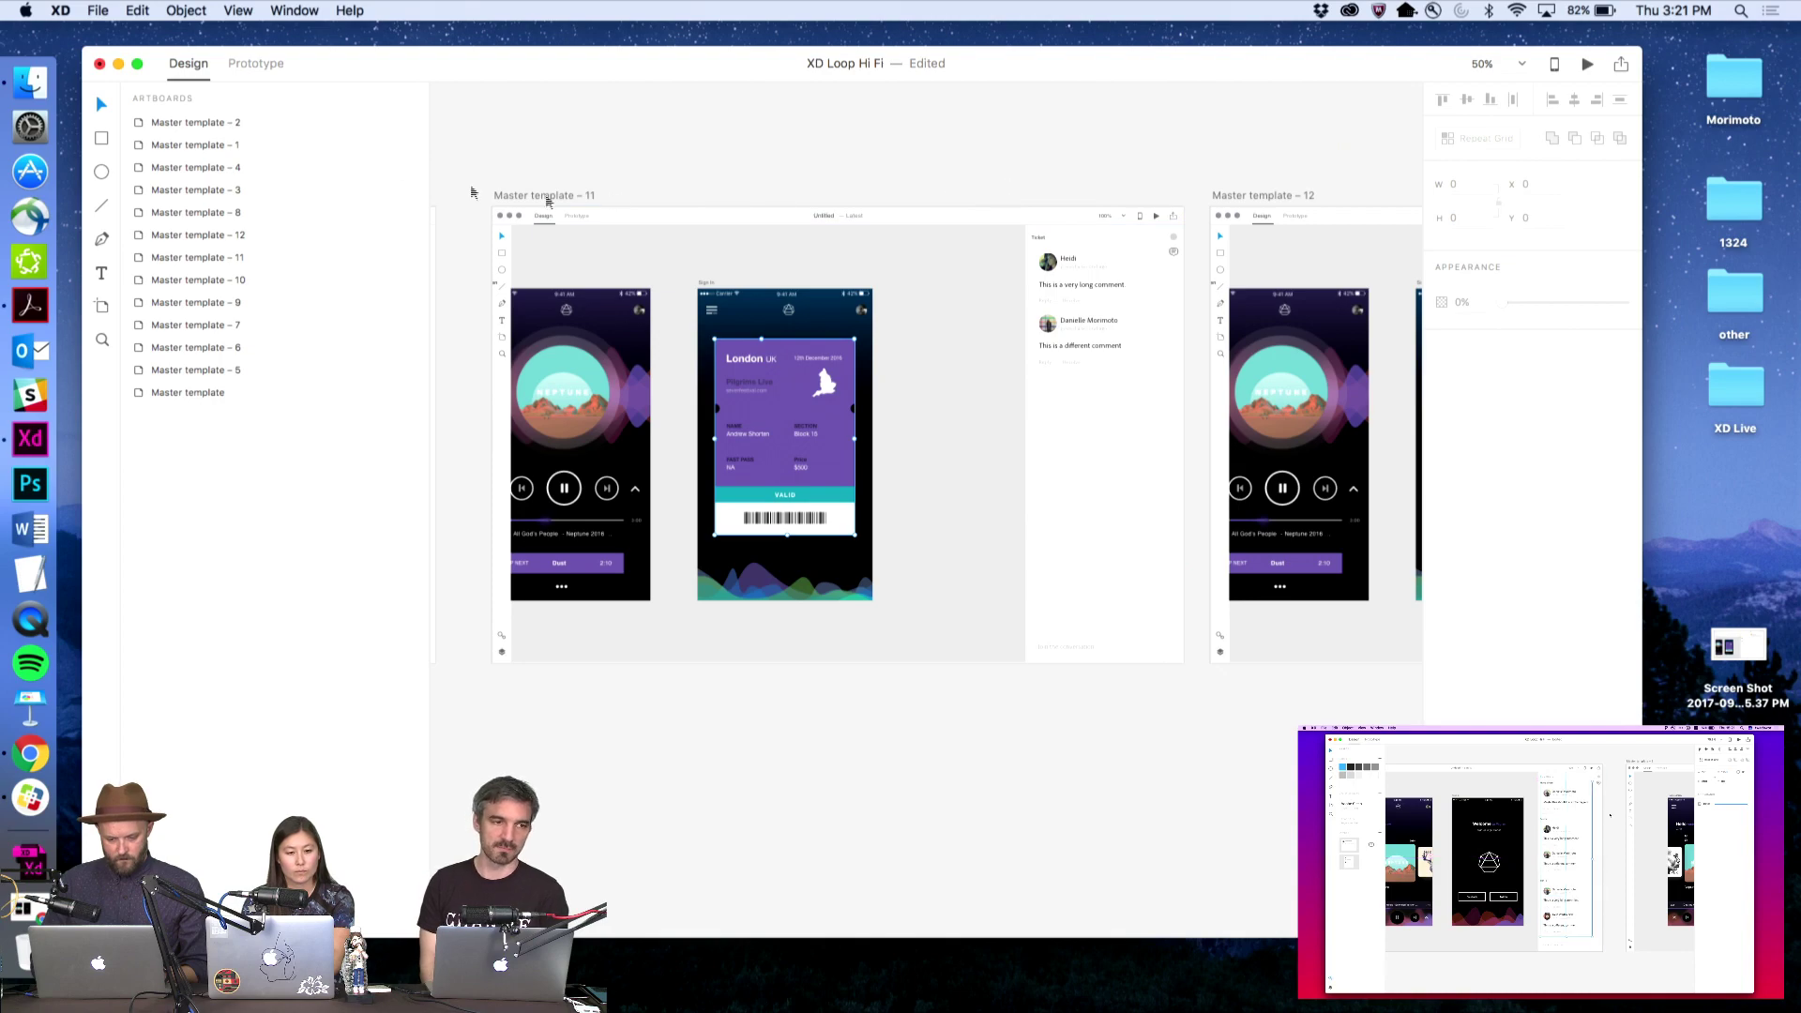
{"action": "left_click", "coordinate": [561, 195]}
{"action": "scroll", "coordinate": [560, 200], "scroll_direction": "left", "scroll_amount": 5}
{"action": "scroll", "coordinate": [559, 200], "scroll_direction": "left", "scroll_amount": 3}
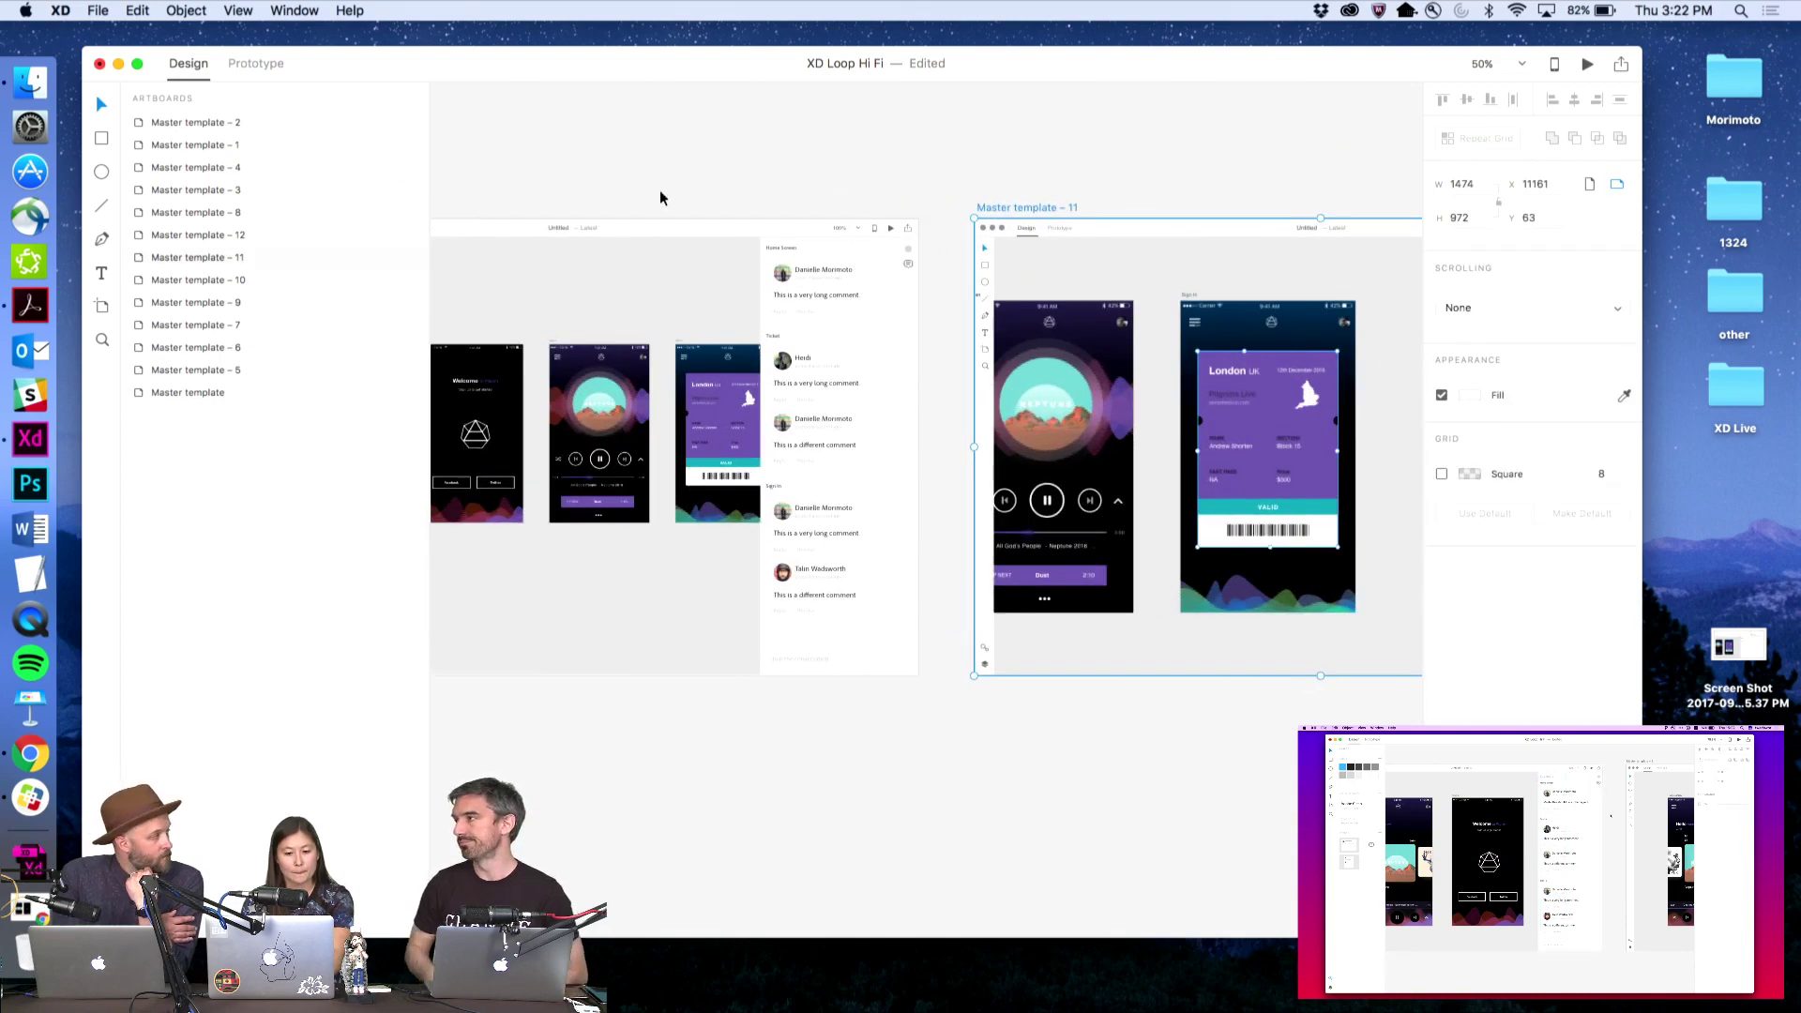
Examine the Master template – 12 artboard and the grouped Ticket comments in its comments panel
{"action": "scroll", "coordinate": [660, 198], "scroll_direction": "right", "scroll_amount": 10}
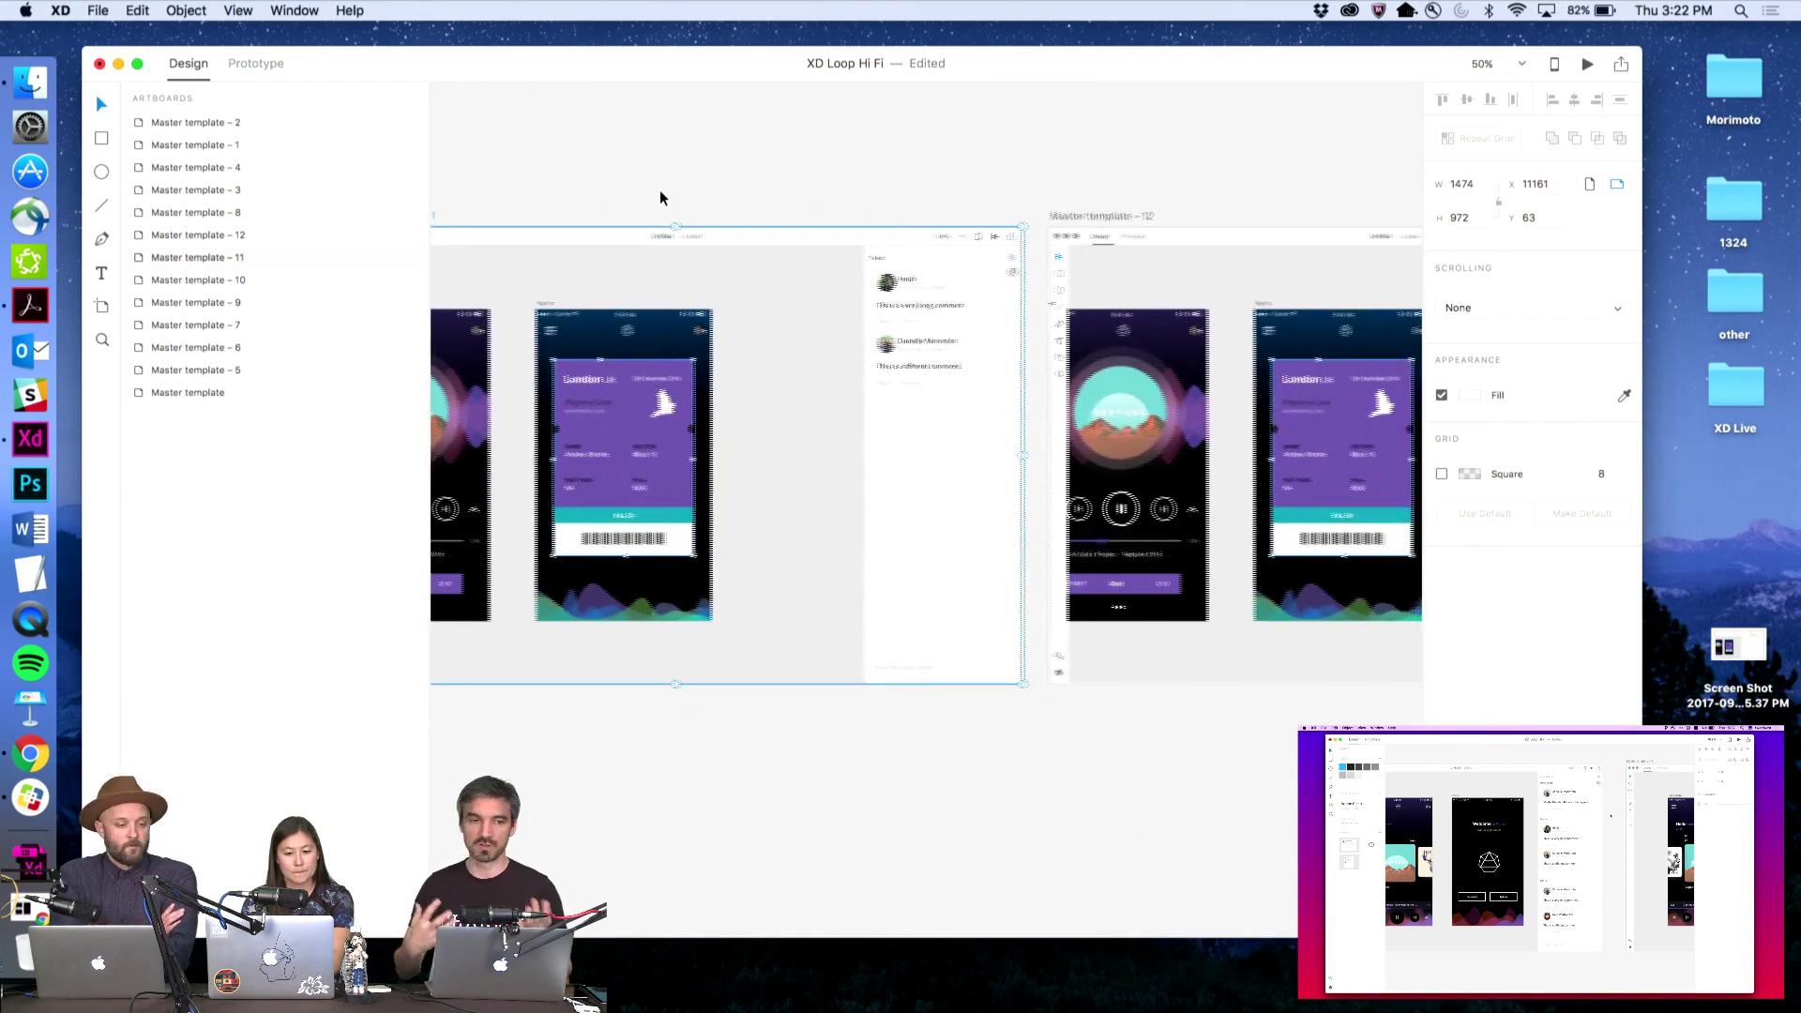
{"action": "scroll", "coordinate": [660, 198], "scroll_direction": "right", "scroll_amount": 5}
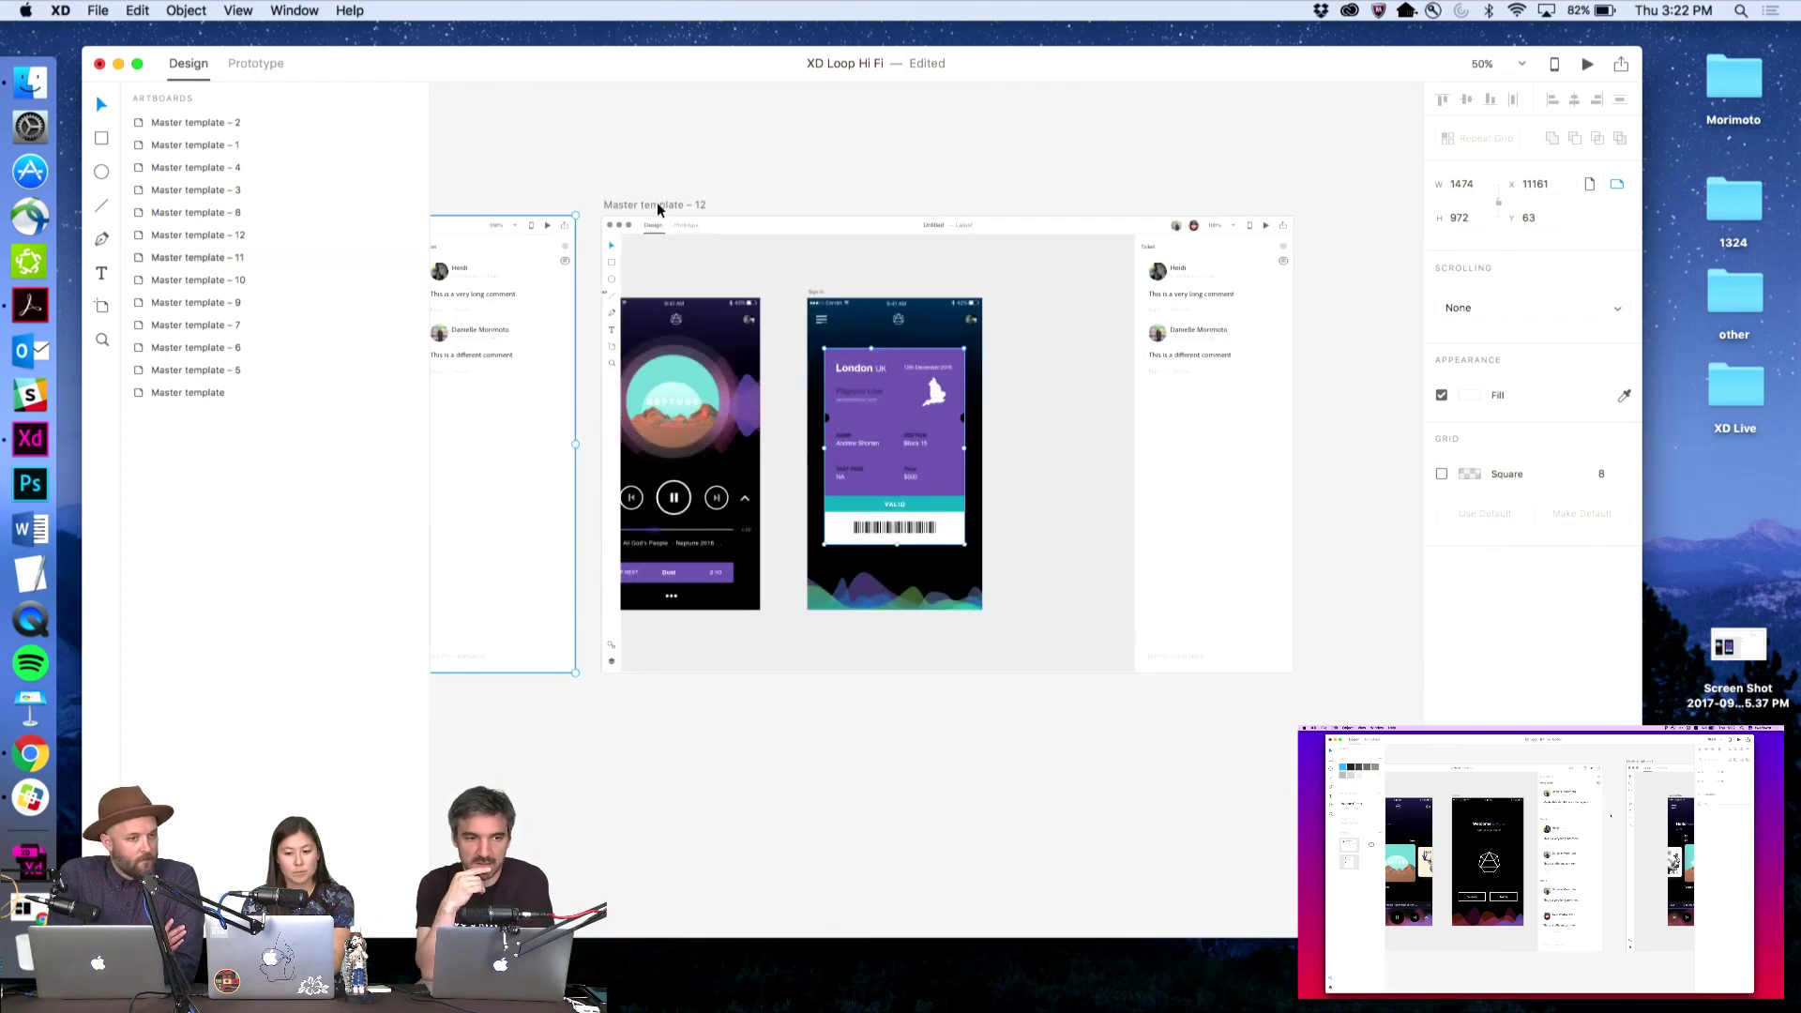
{"action": "left_click", "coordinate": [657, 205]}
{"action": "scroll", "coordinate": [657, 208], "scroll_direction": "right", "scroll_amount": 2}
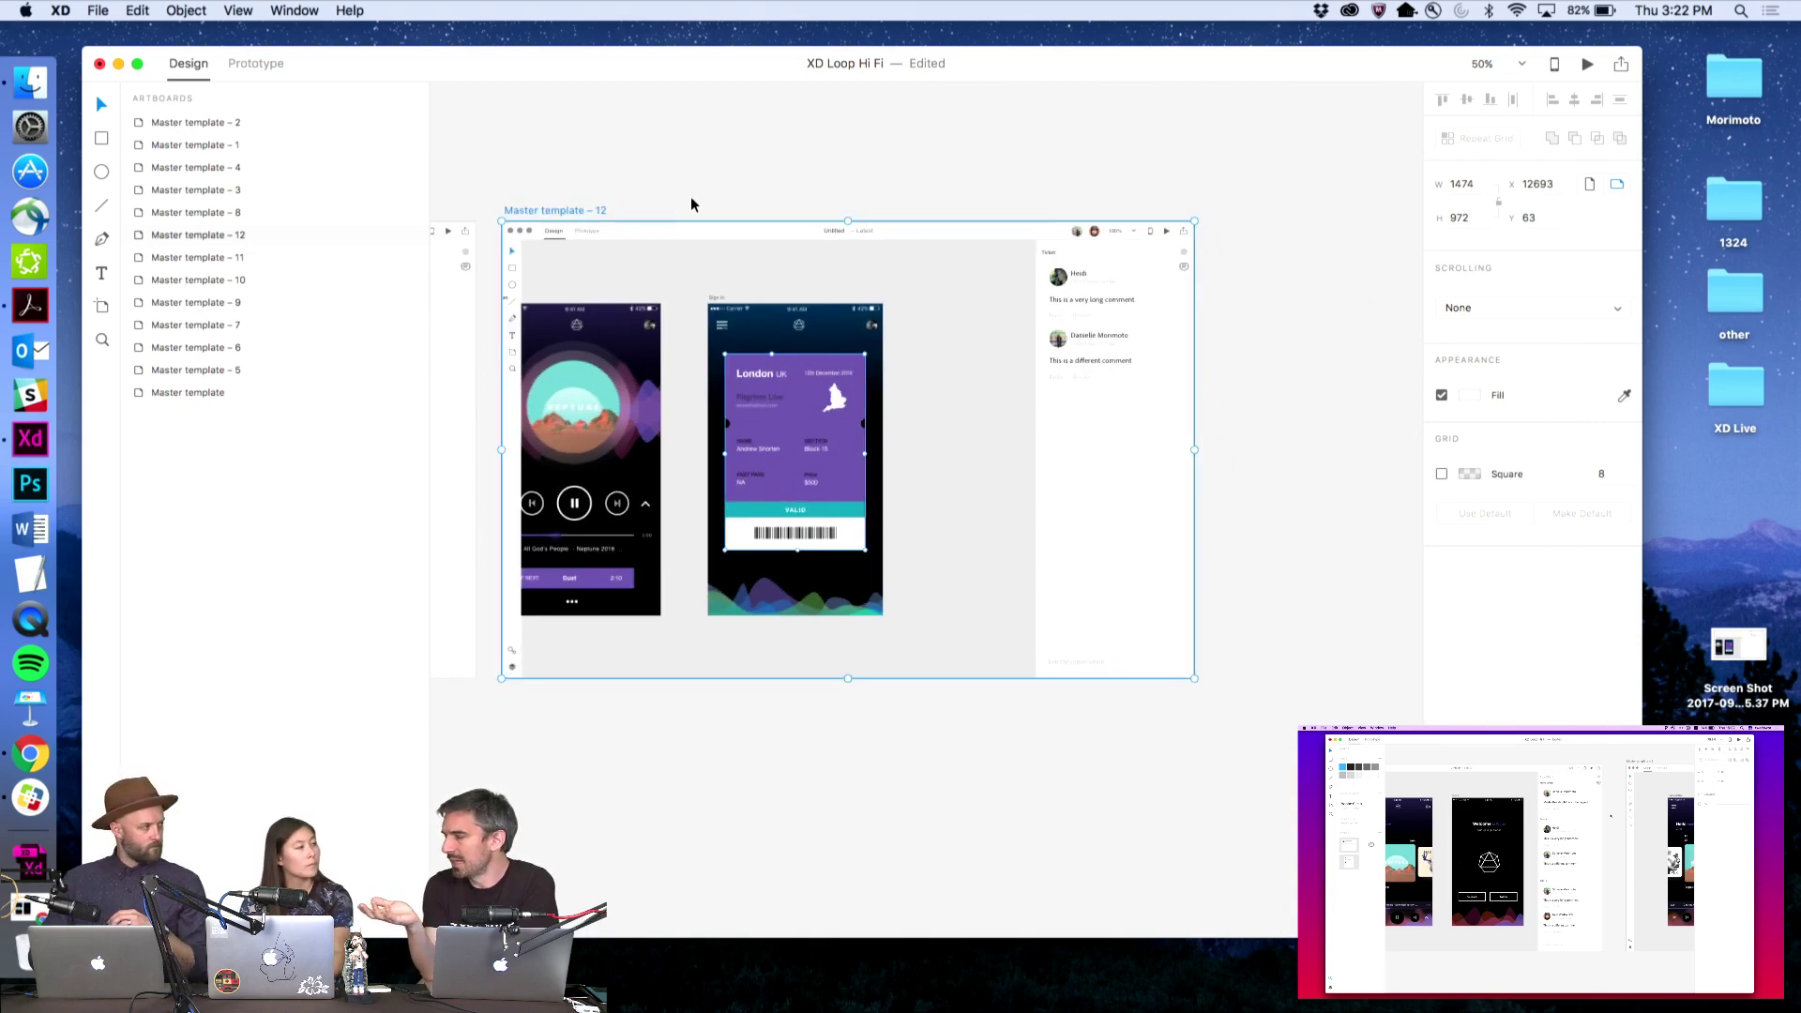
{"action": "left_click", "coordinate": [844, 206]}
{"action": "key", "text": "z"}
{"action": "left_click_drag", "start_coordinate": [492, 206], "coordinate": [1210, 708]}
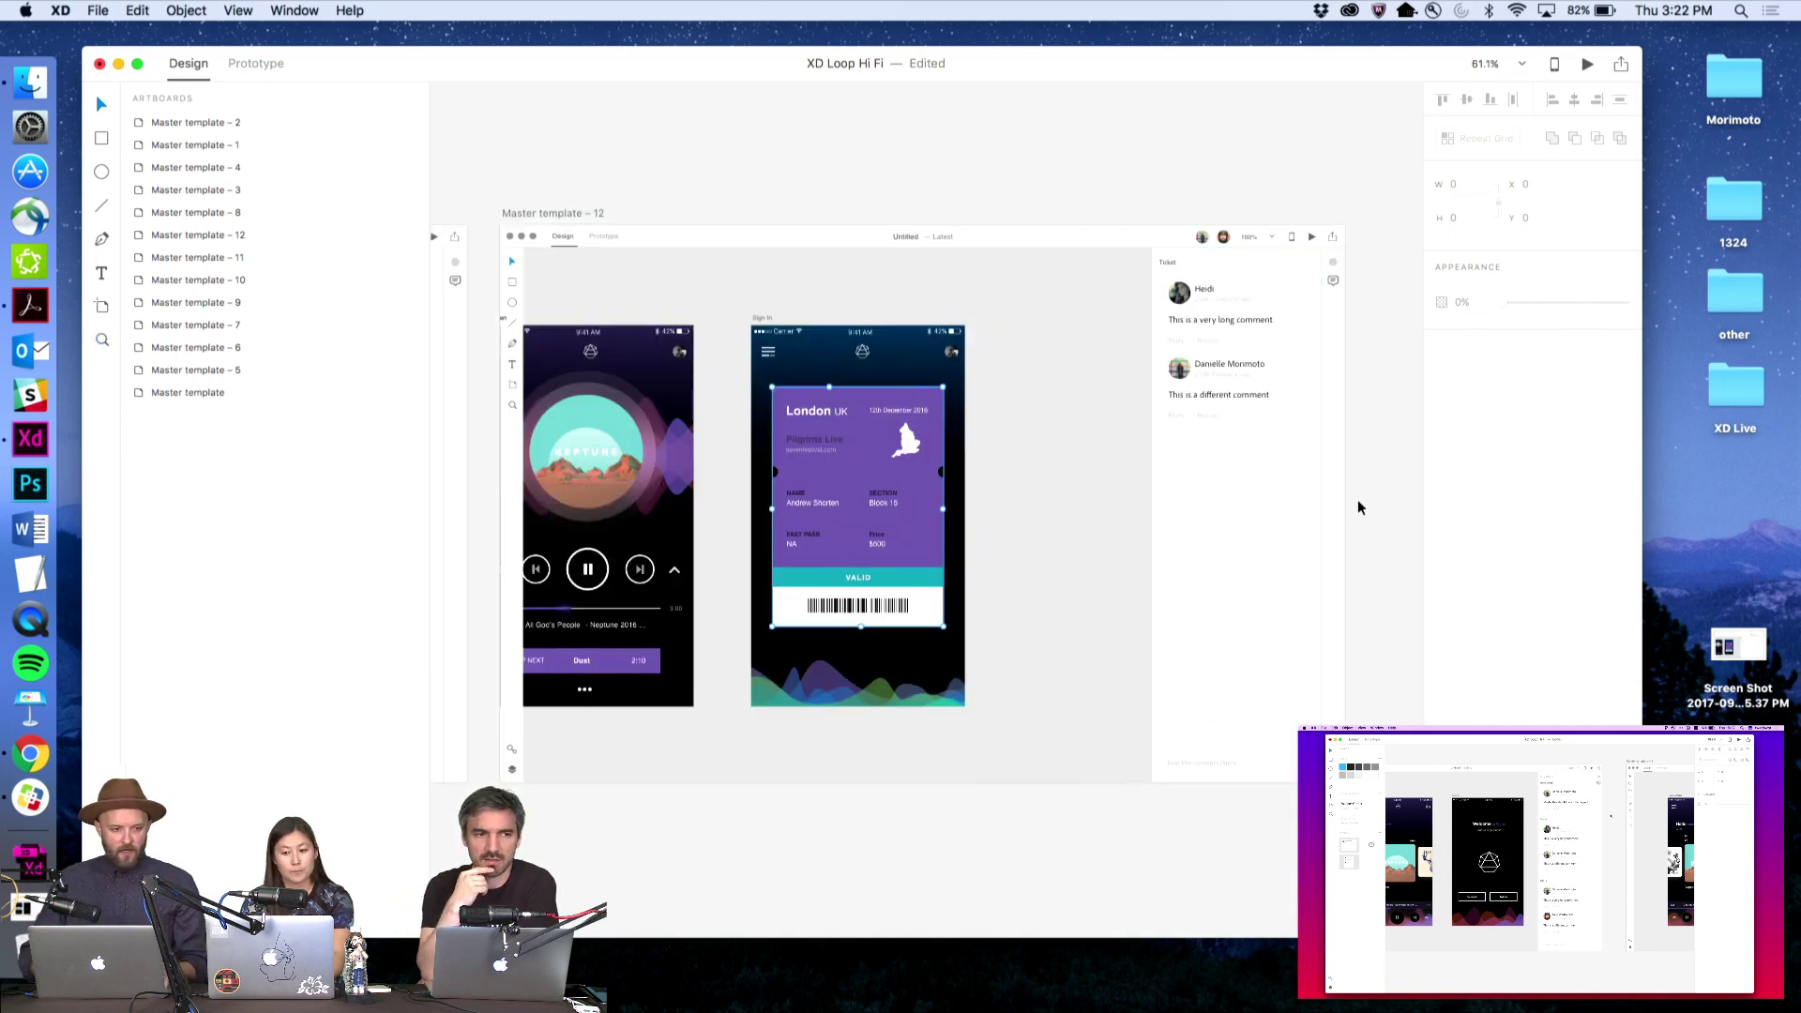
{"action": "scroll", "coordinate": [1350, 454], "scroll_direction": "right", "scroll_amount": 3}
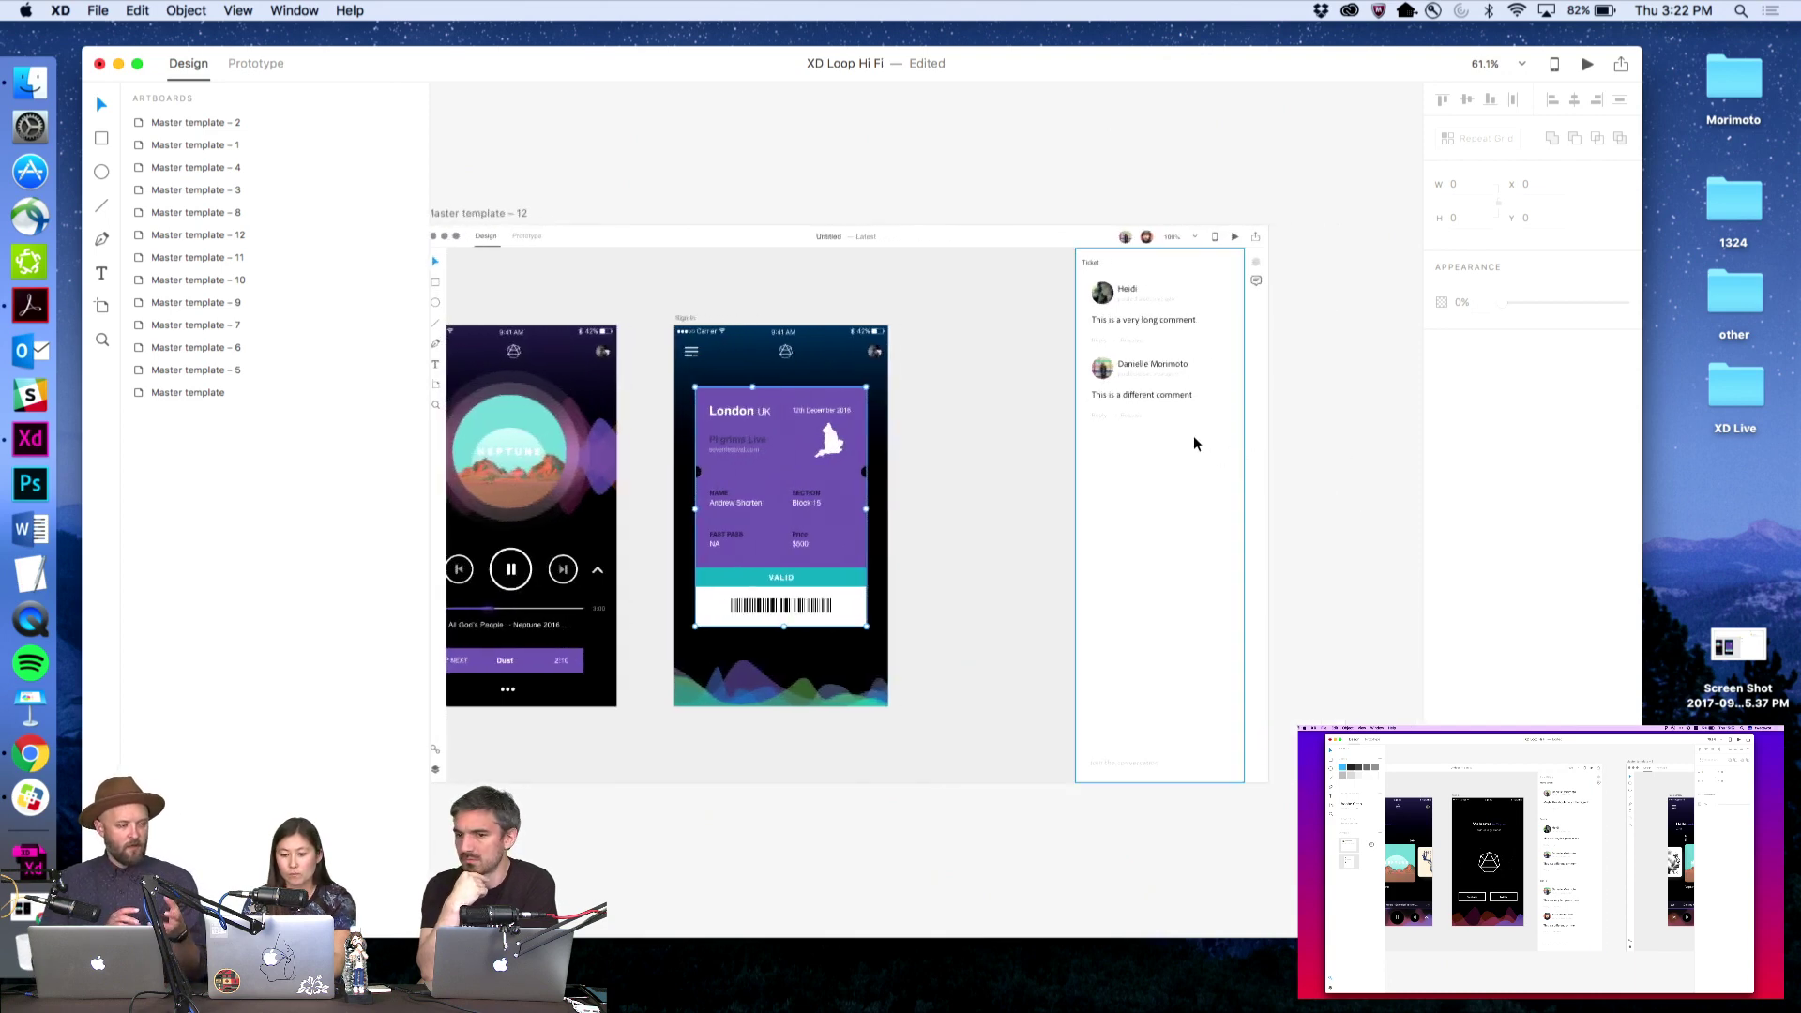
{"action": "left_click", "coordinate": [1223, 381]}
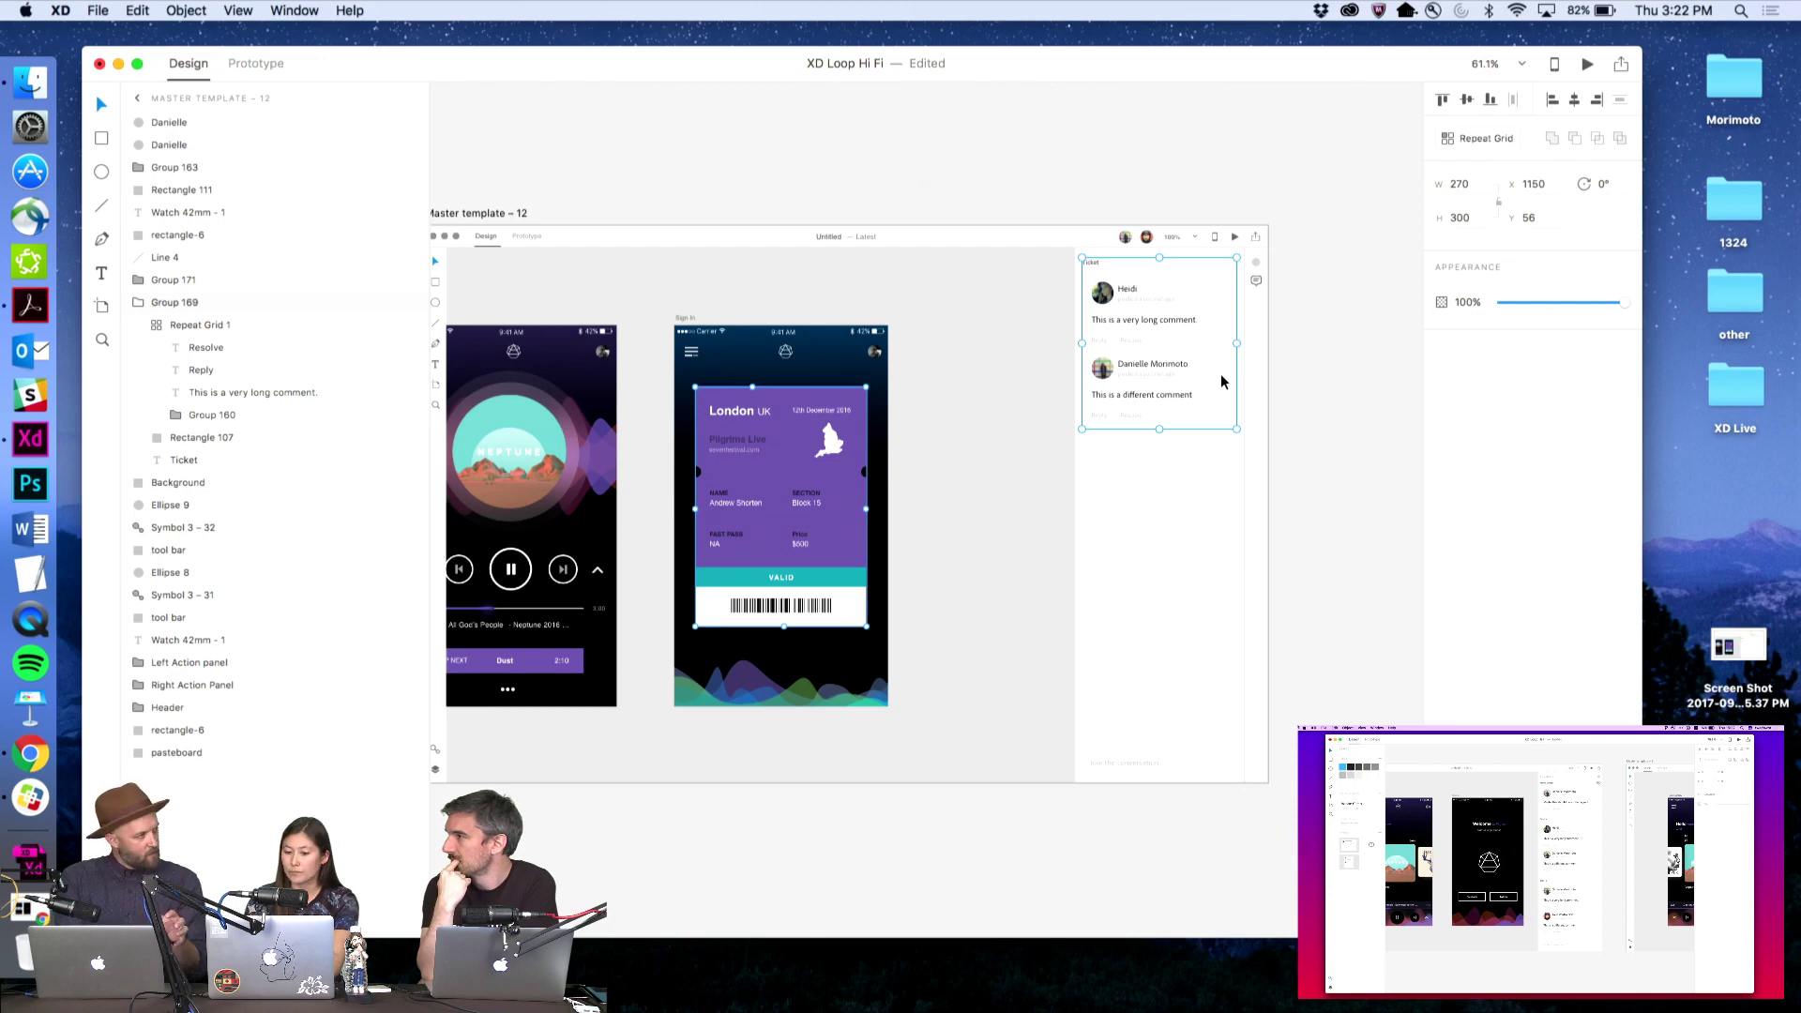
{"action": "left_click", "coordinate": [965, 193]}
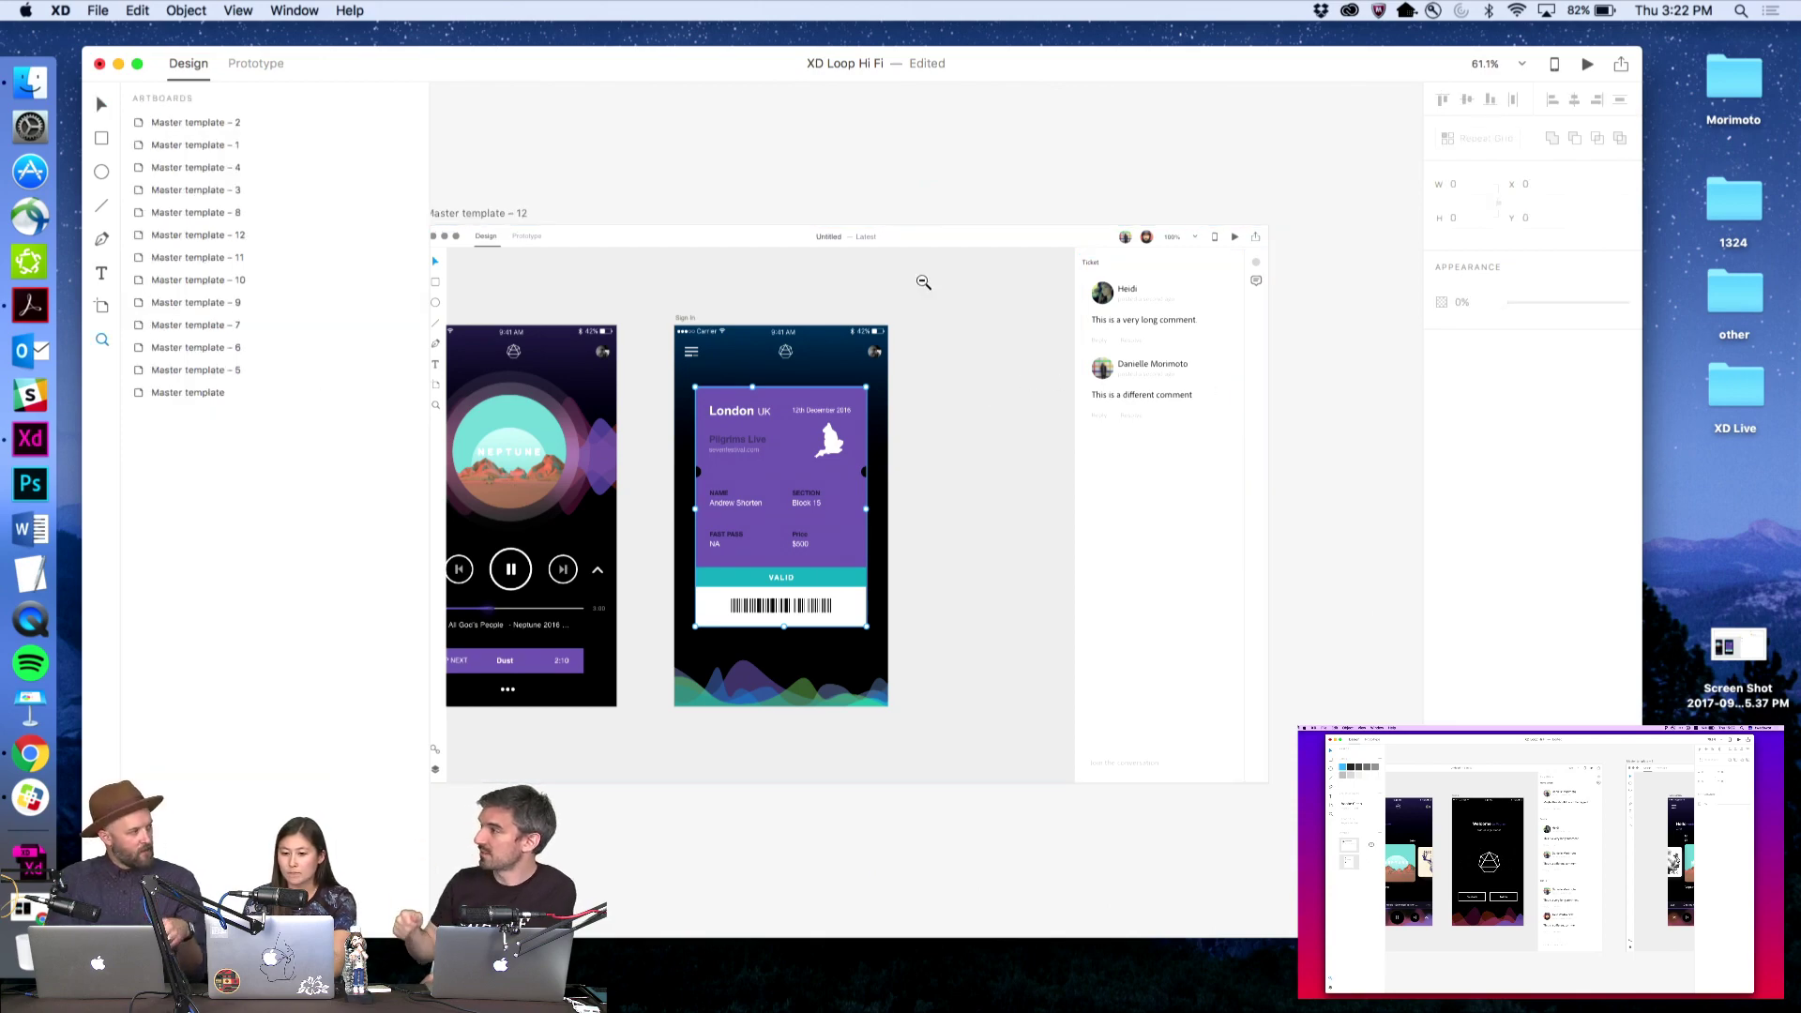
Delete the blue selection outline and its handle group around the London ticket on the Master template – 12 artboard
{"action": "key", "text": "super+minus"}
{"action": "left_click_drag", "start_coordinate": [920, 281], "coordinate": [1006, 310]}
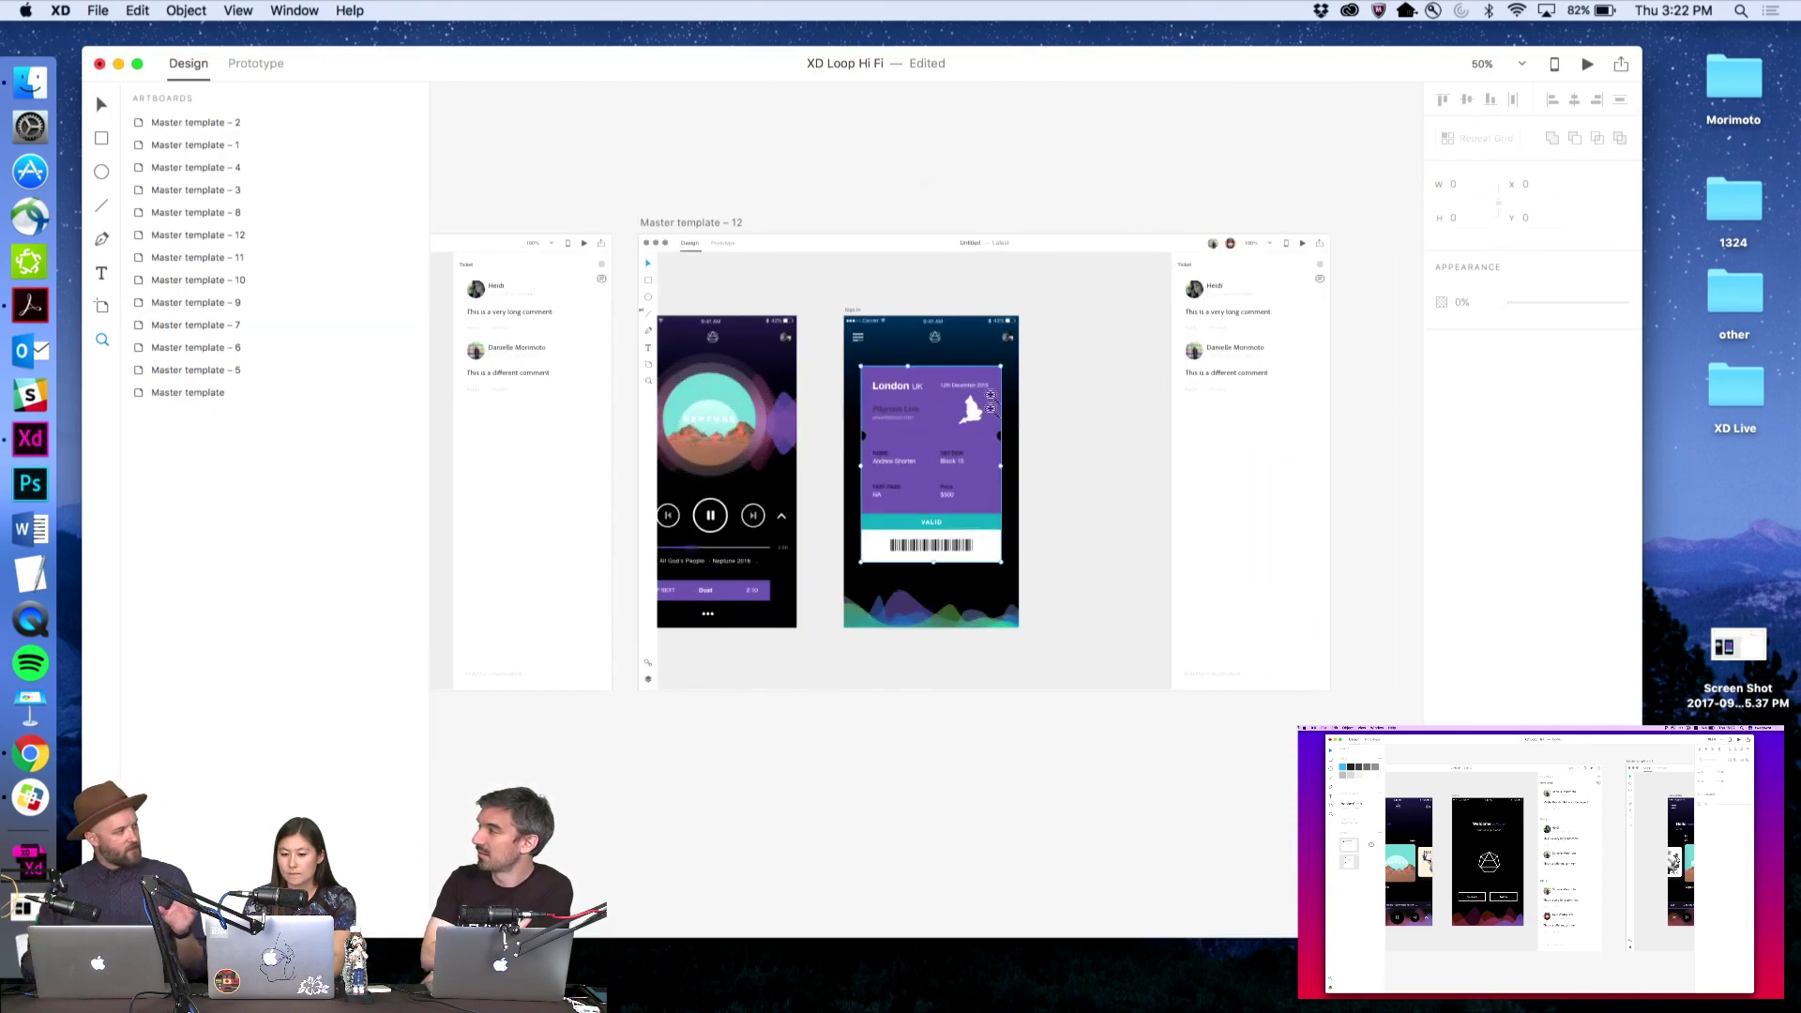
{"action": "left_click", "coordinate": [992, 413]}
{"action": "left_click", "coordinate": [996, 349]}
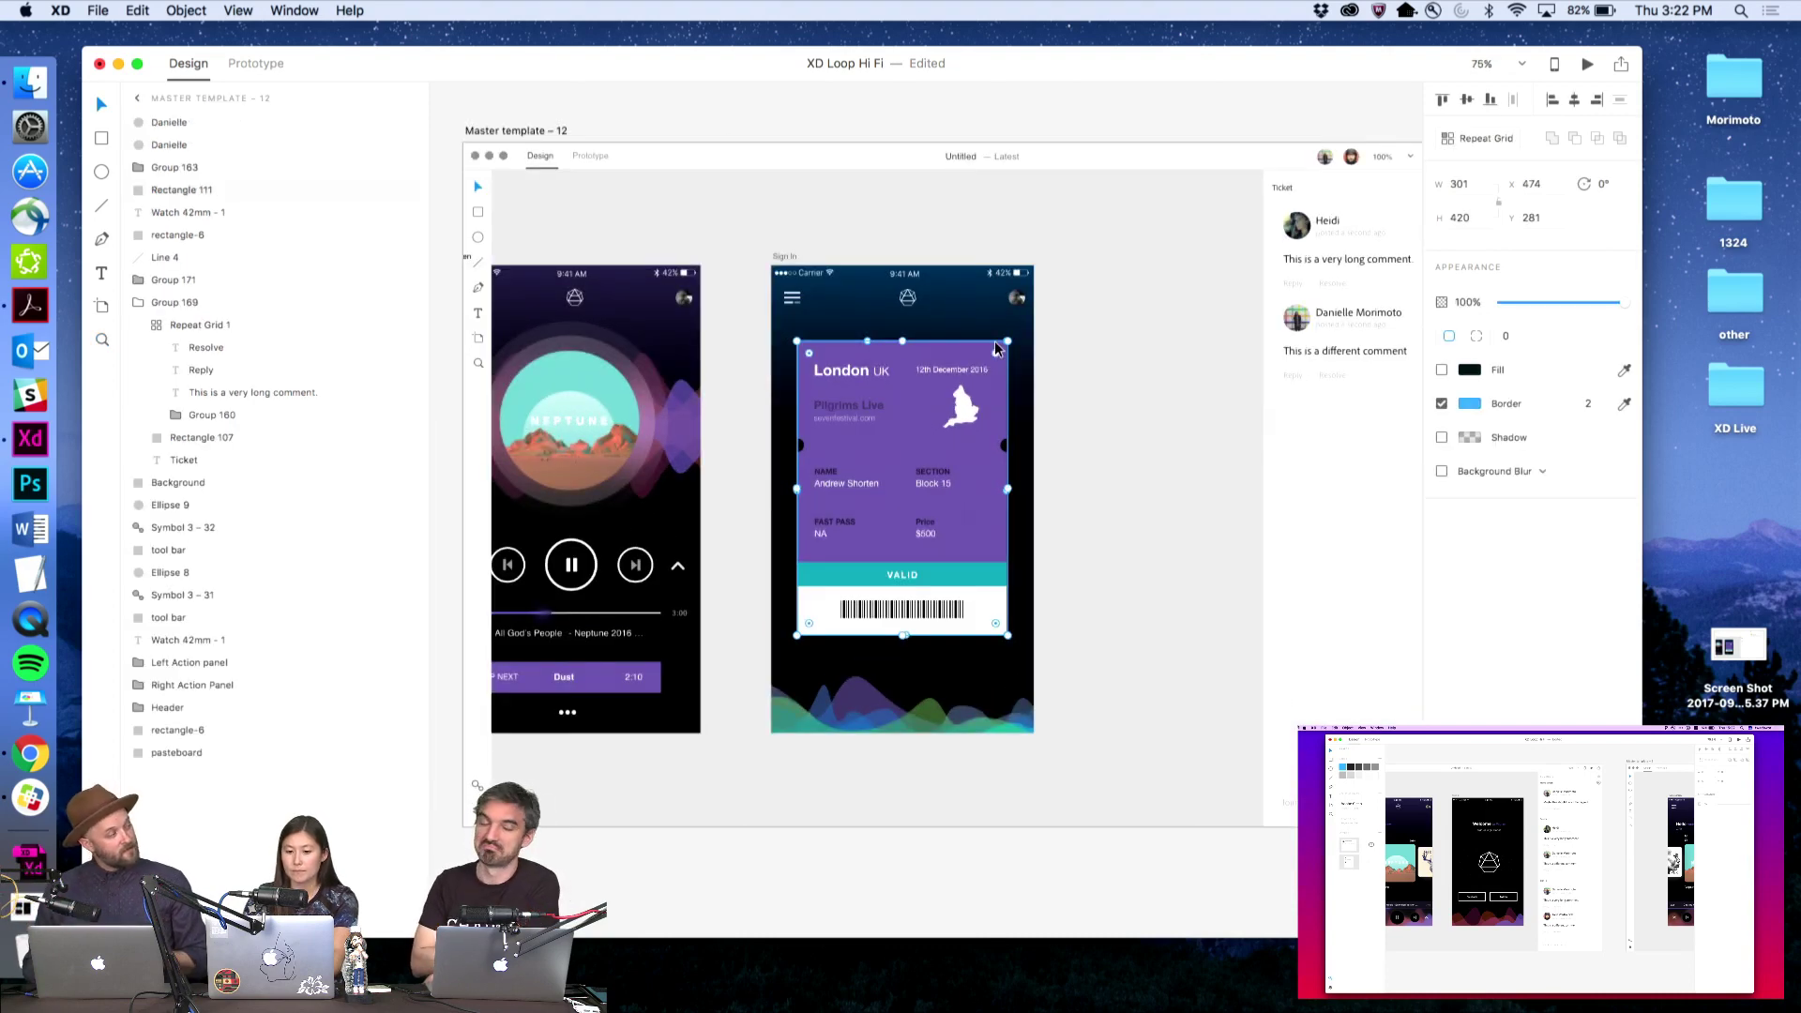
{"action": "key", "text": "Delete"}
{"action": "left_click", "coordinate": [1005, 350]}
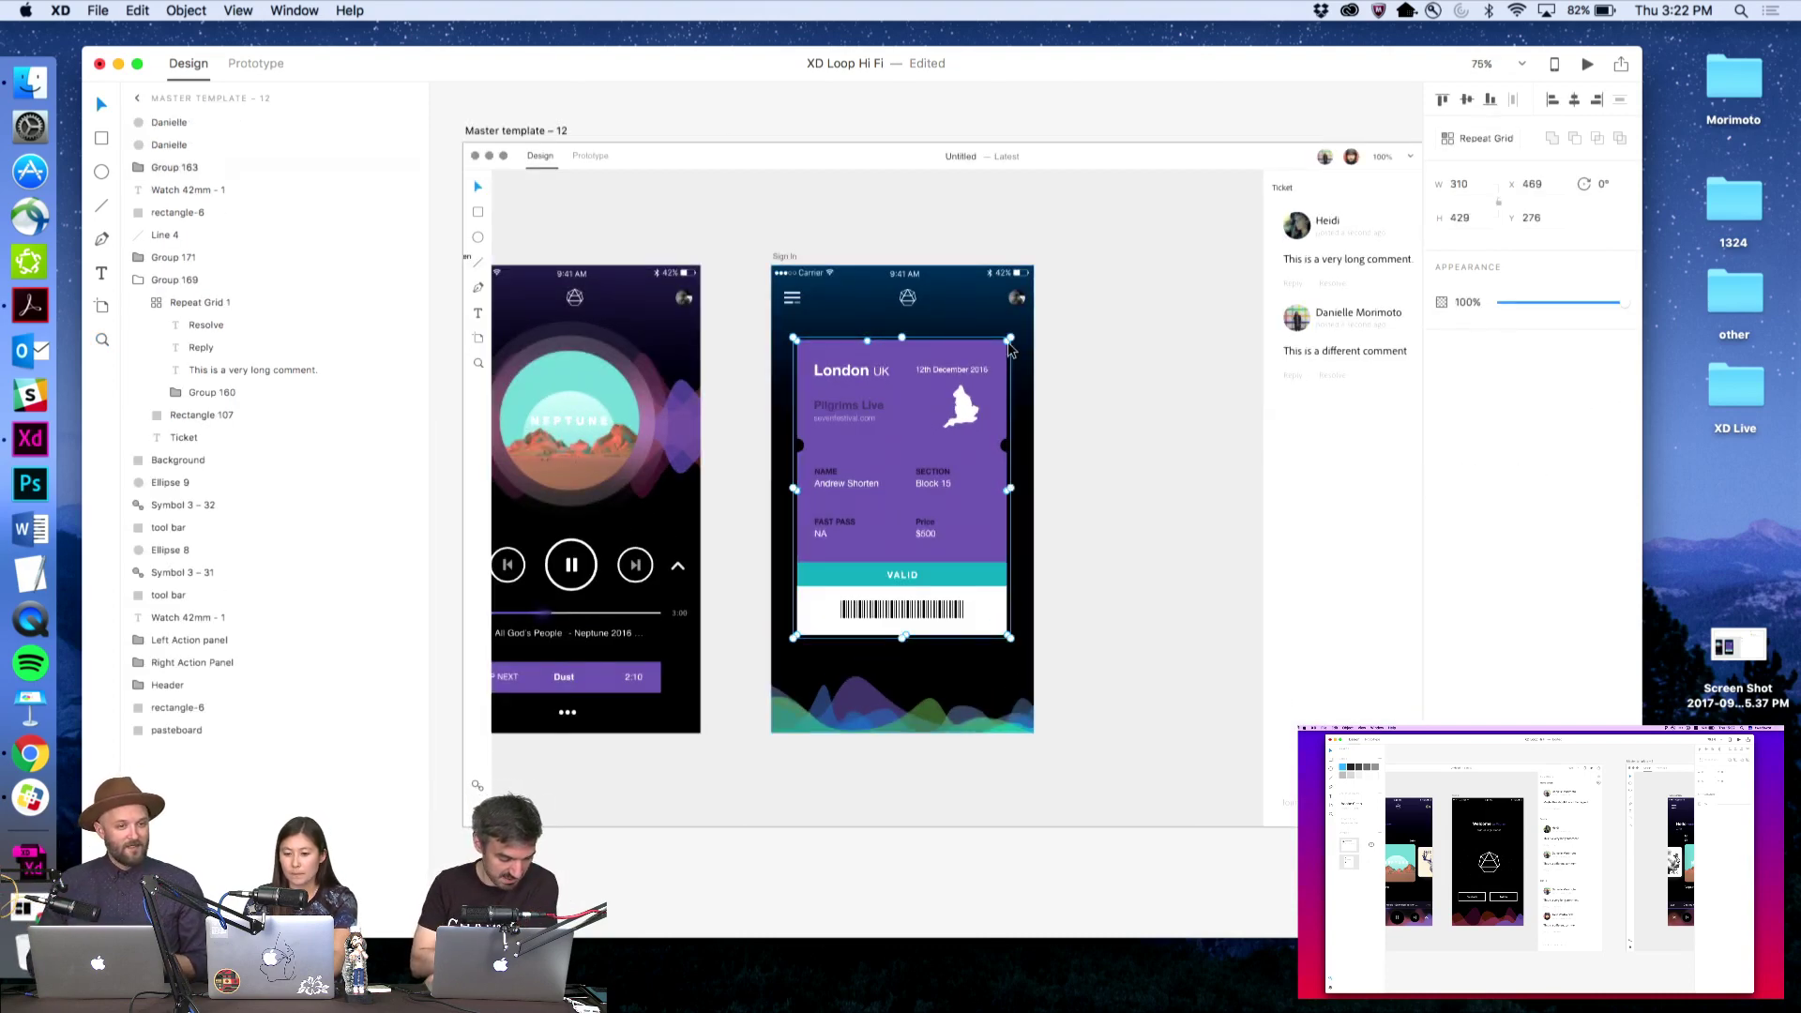
{"action": "key", "text": "Delete"}
{"action": "left_click", "coordinate": [1057, 129]}
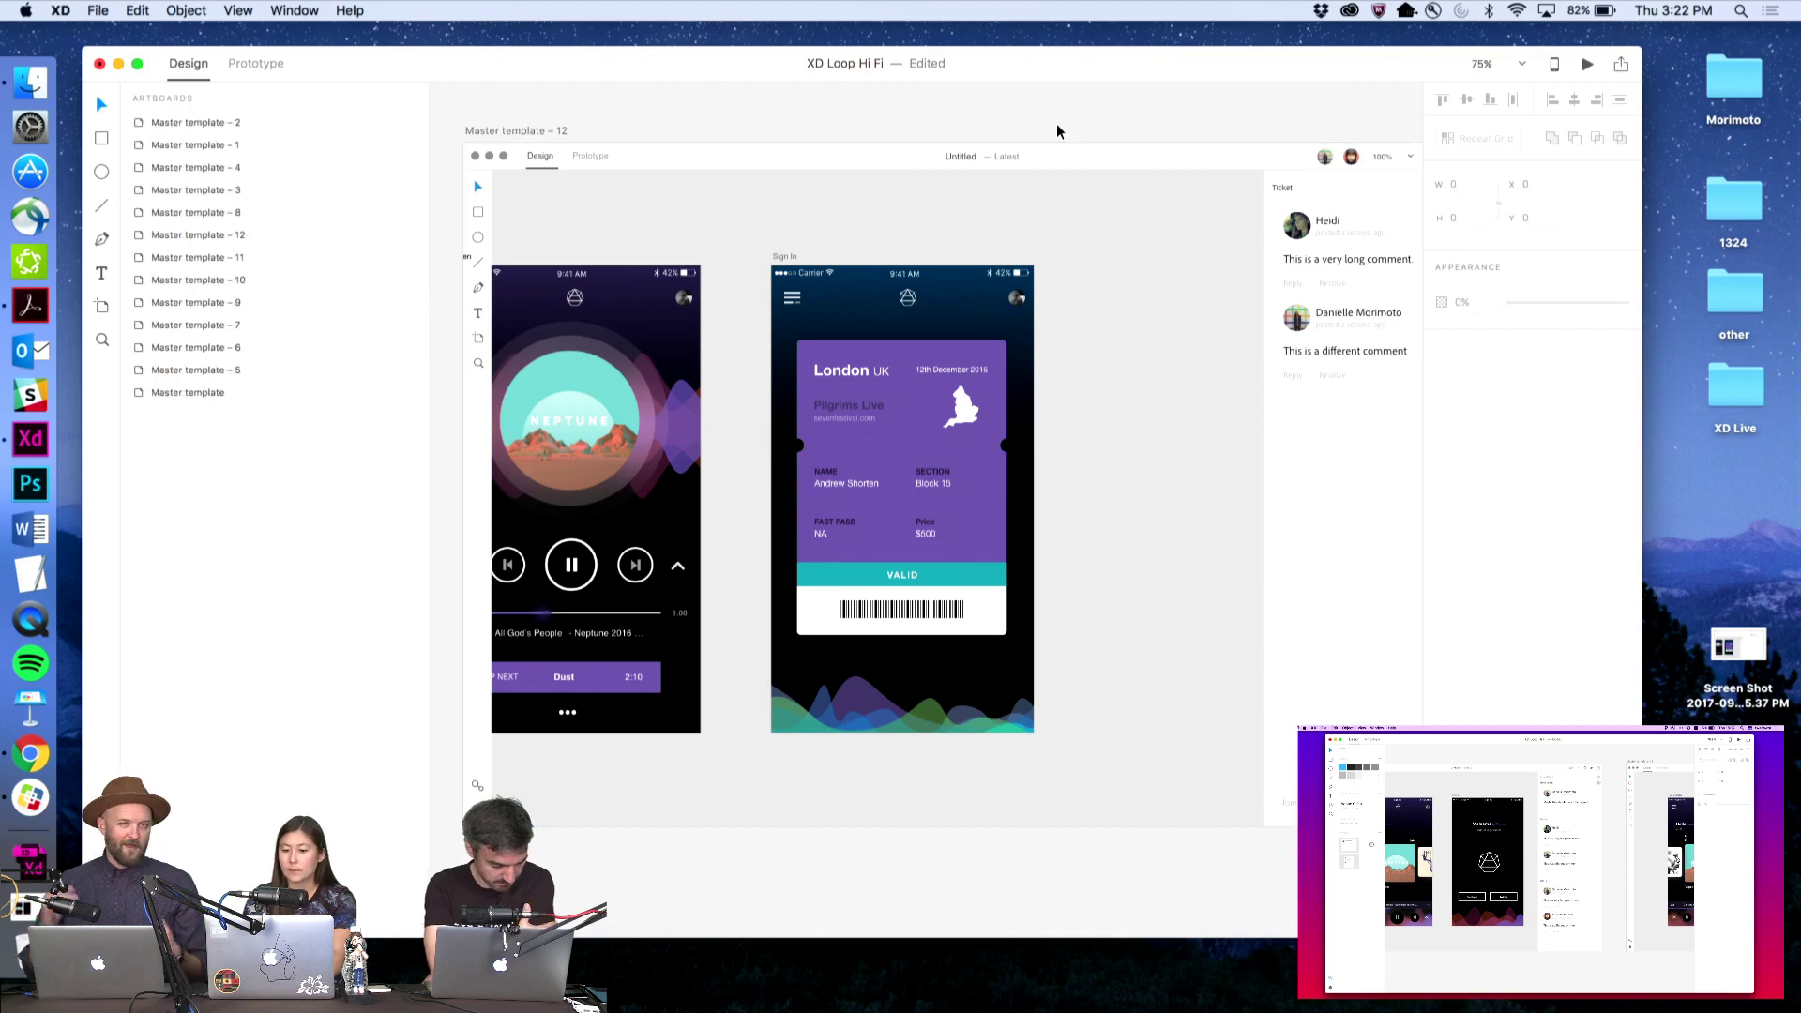
Copy the Home Screen, Ticket and Sign In comment groups from the comments panel on the artboard preceding Master template – 11
{"action": "key", "text": "z"}
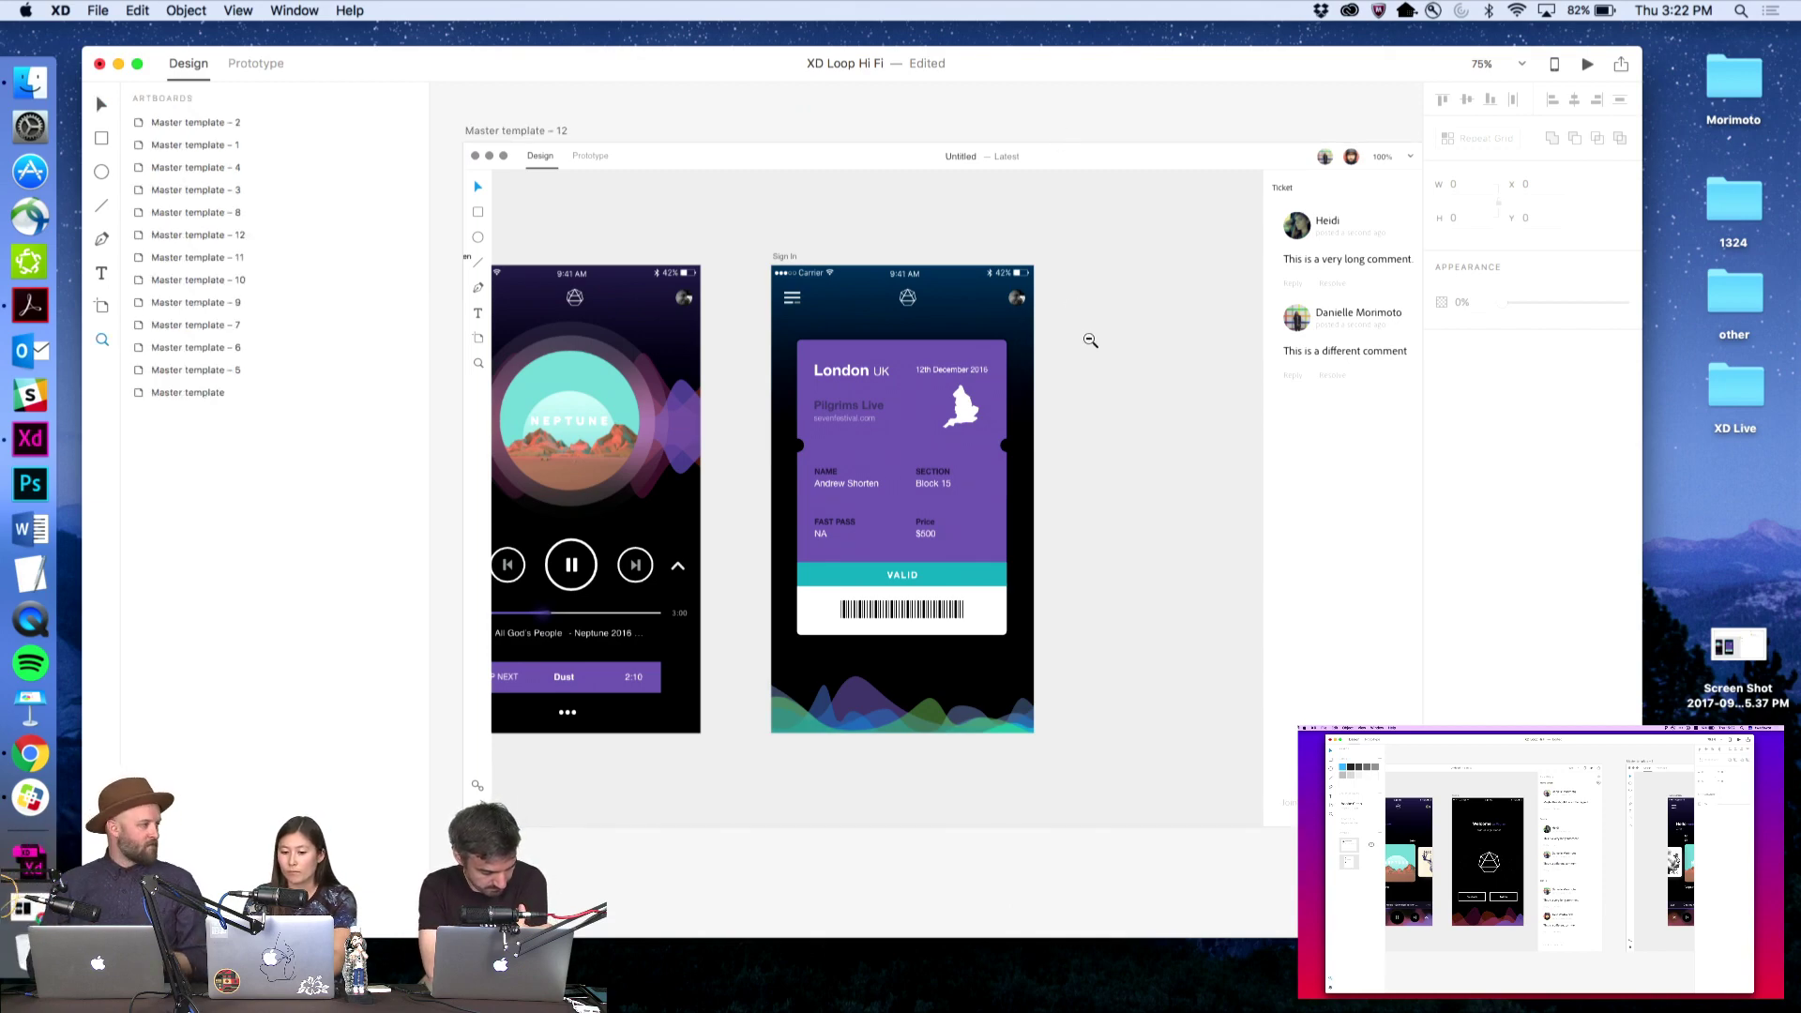
{"action": "left_click", "coordinate": [1090, 339], "text": "alt"}
{"action": "left_click", "coordinate": [1057, 329]}
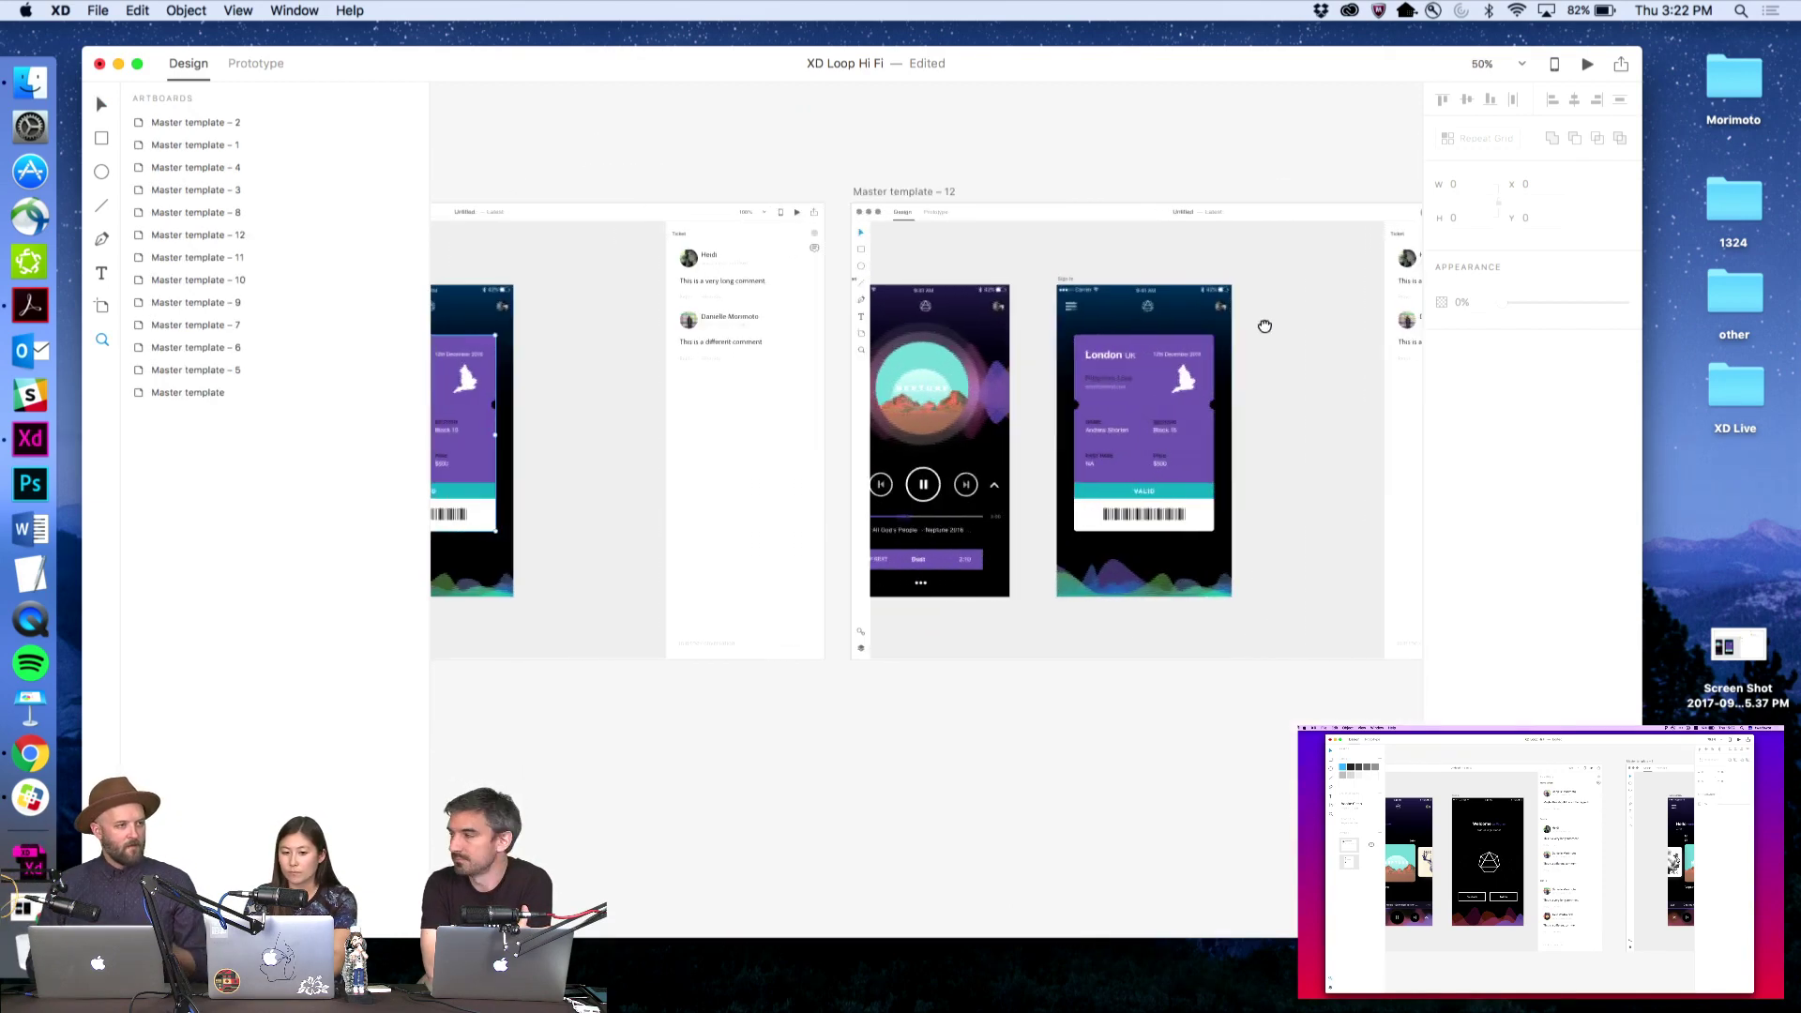
{"action": "left_click_drag", "start_coordinate": [1252, 325], "coordinate": [1084, 324]}
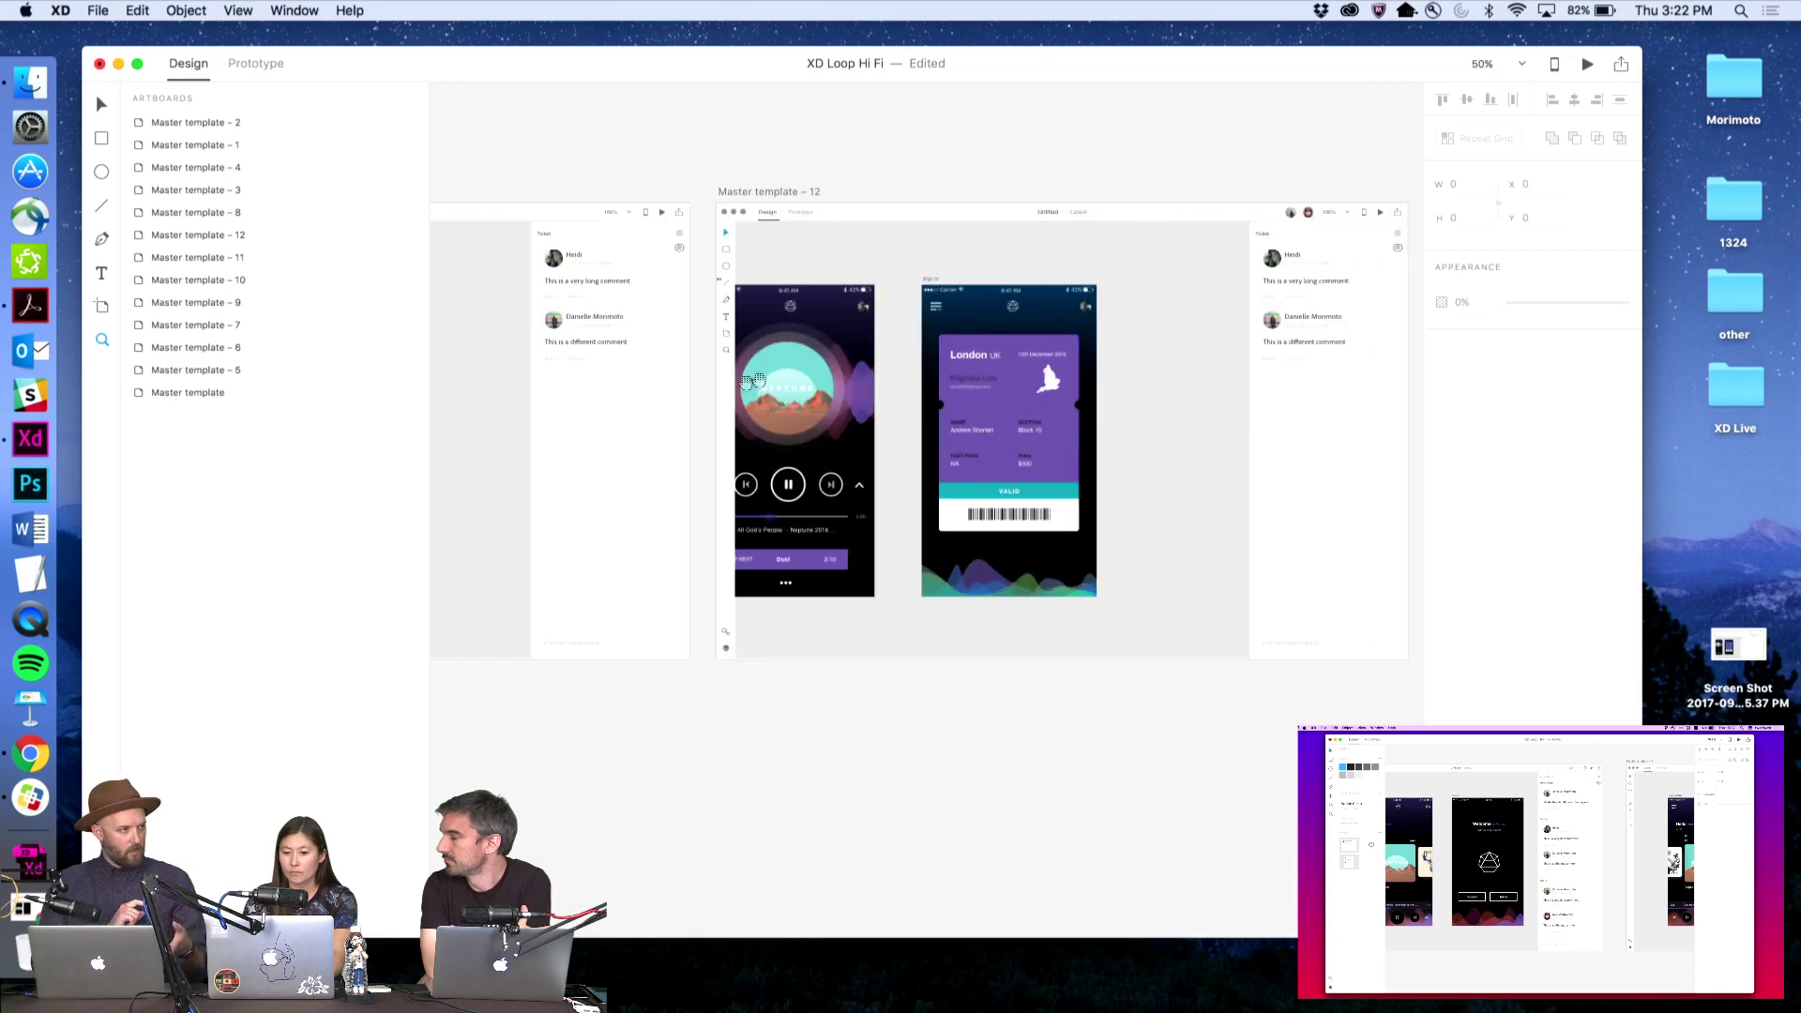
{"action": "left_click_drag", "start_coordinate": [726, 388], "coordinate": [1160, 399]}
{"action": "scroll", "coordinate": [706, 519], "scroll_direction": "left", "scroll_amount": 5}
{"action": "key", "text": "v"}
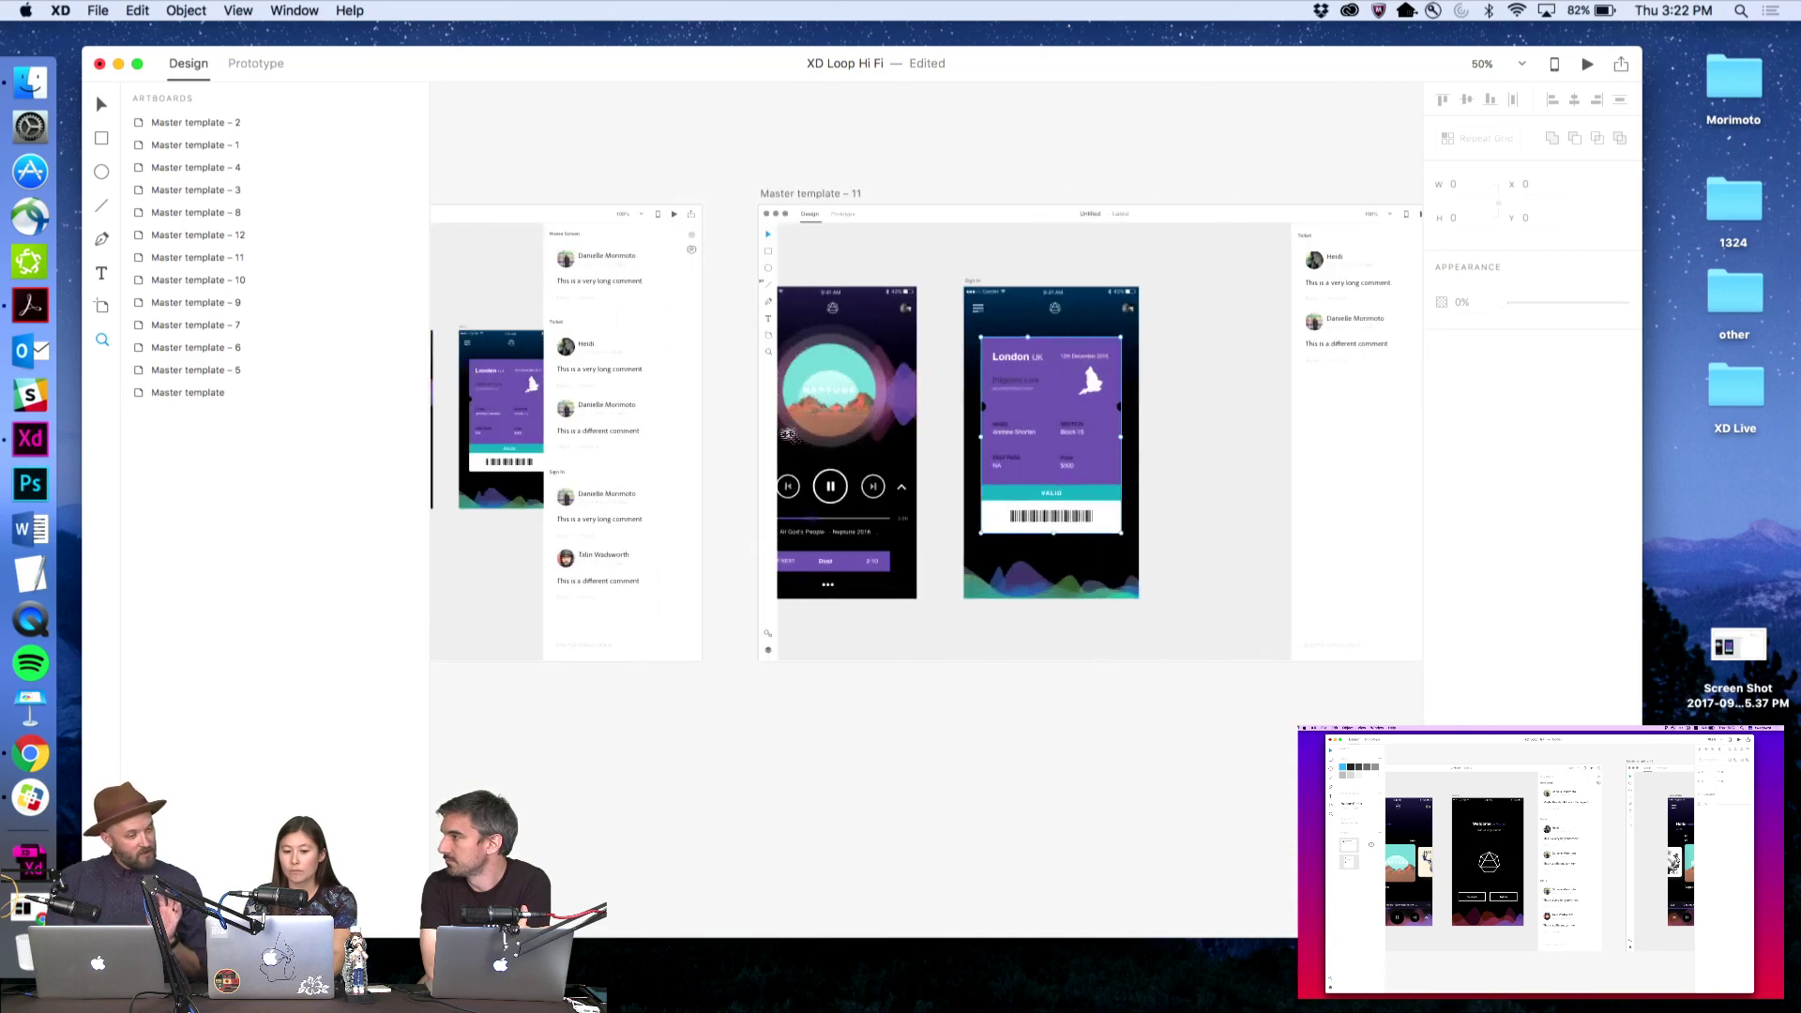
{"action": "left_click", "coordinate": [636, 576]}
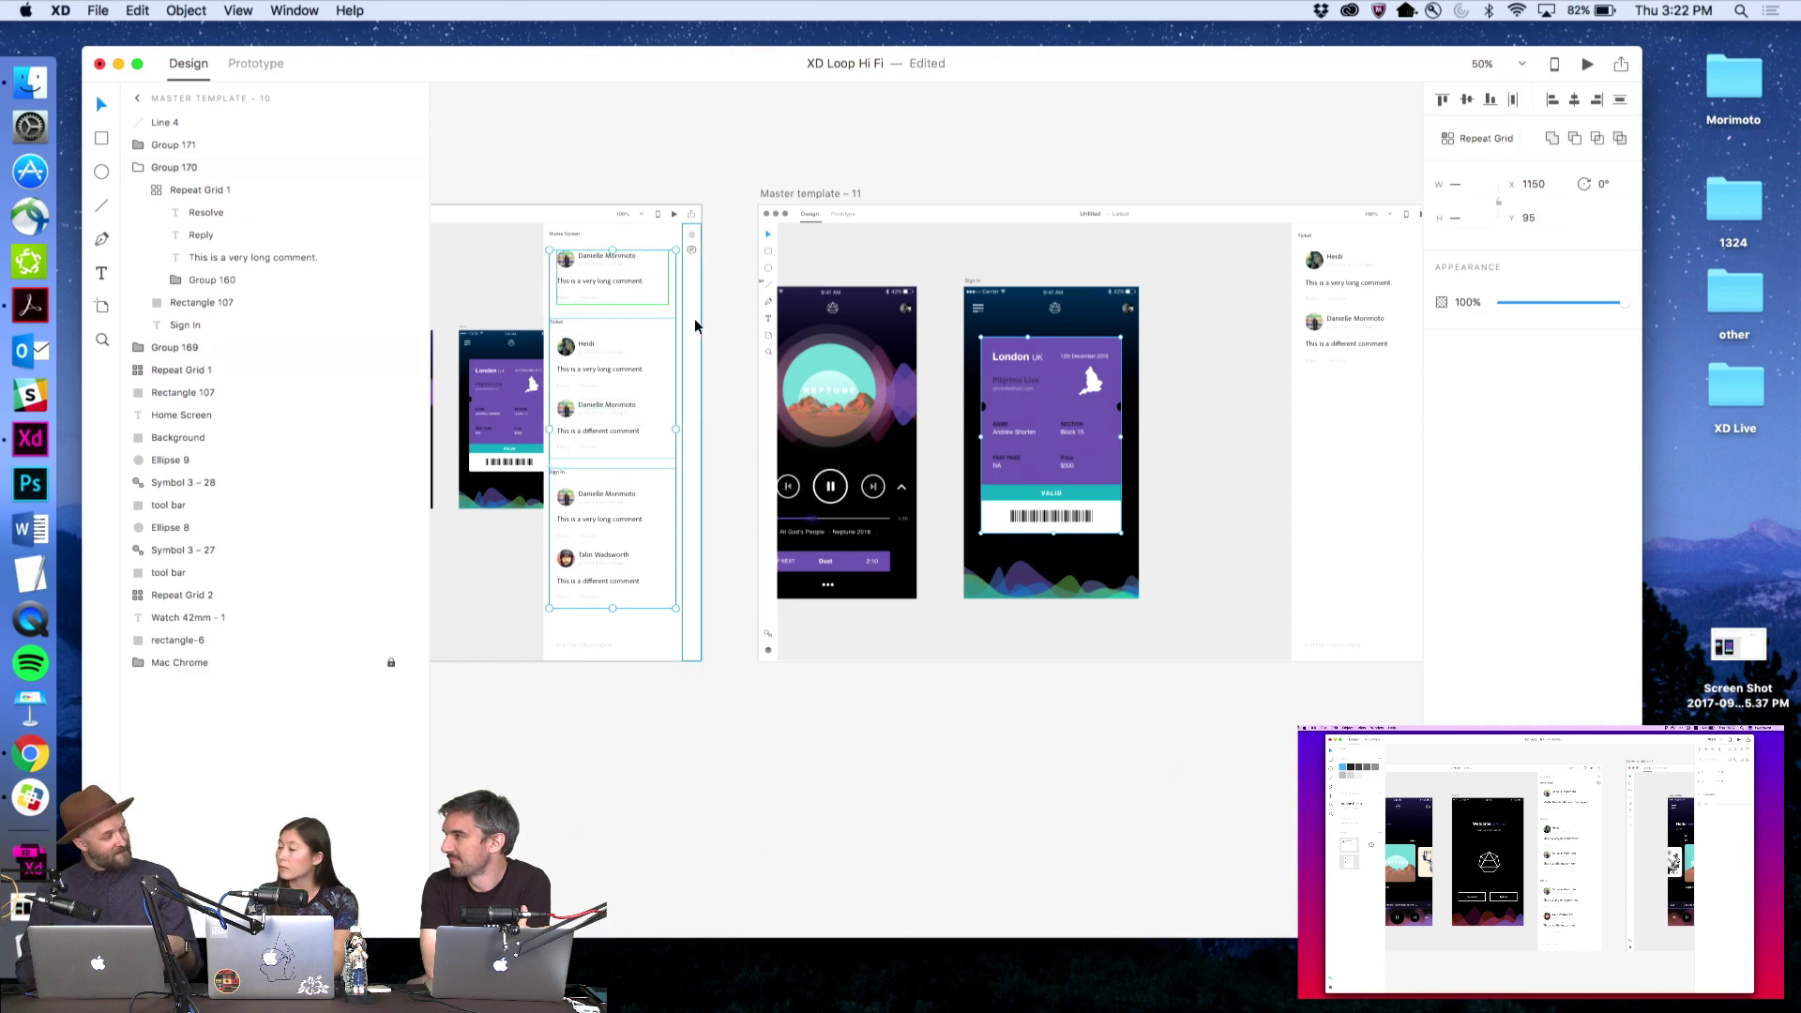
{"action": "left_click", "coordinate": [674, 691]}
{"action": "left_click_drag", "start_coordinate": [672, 683], "coordinate": [556, 236]}
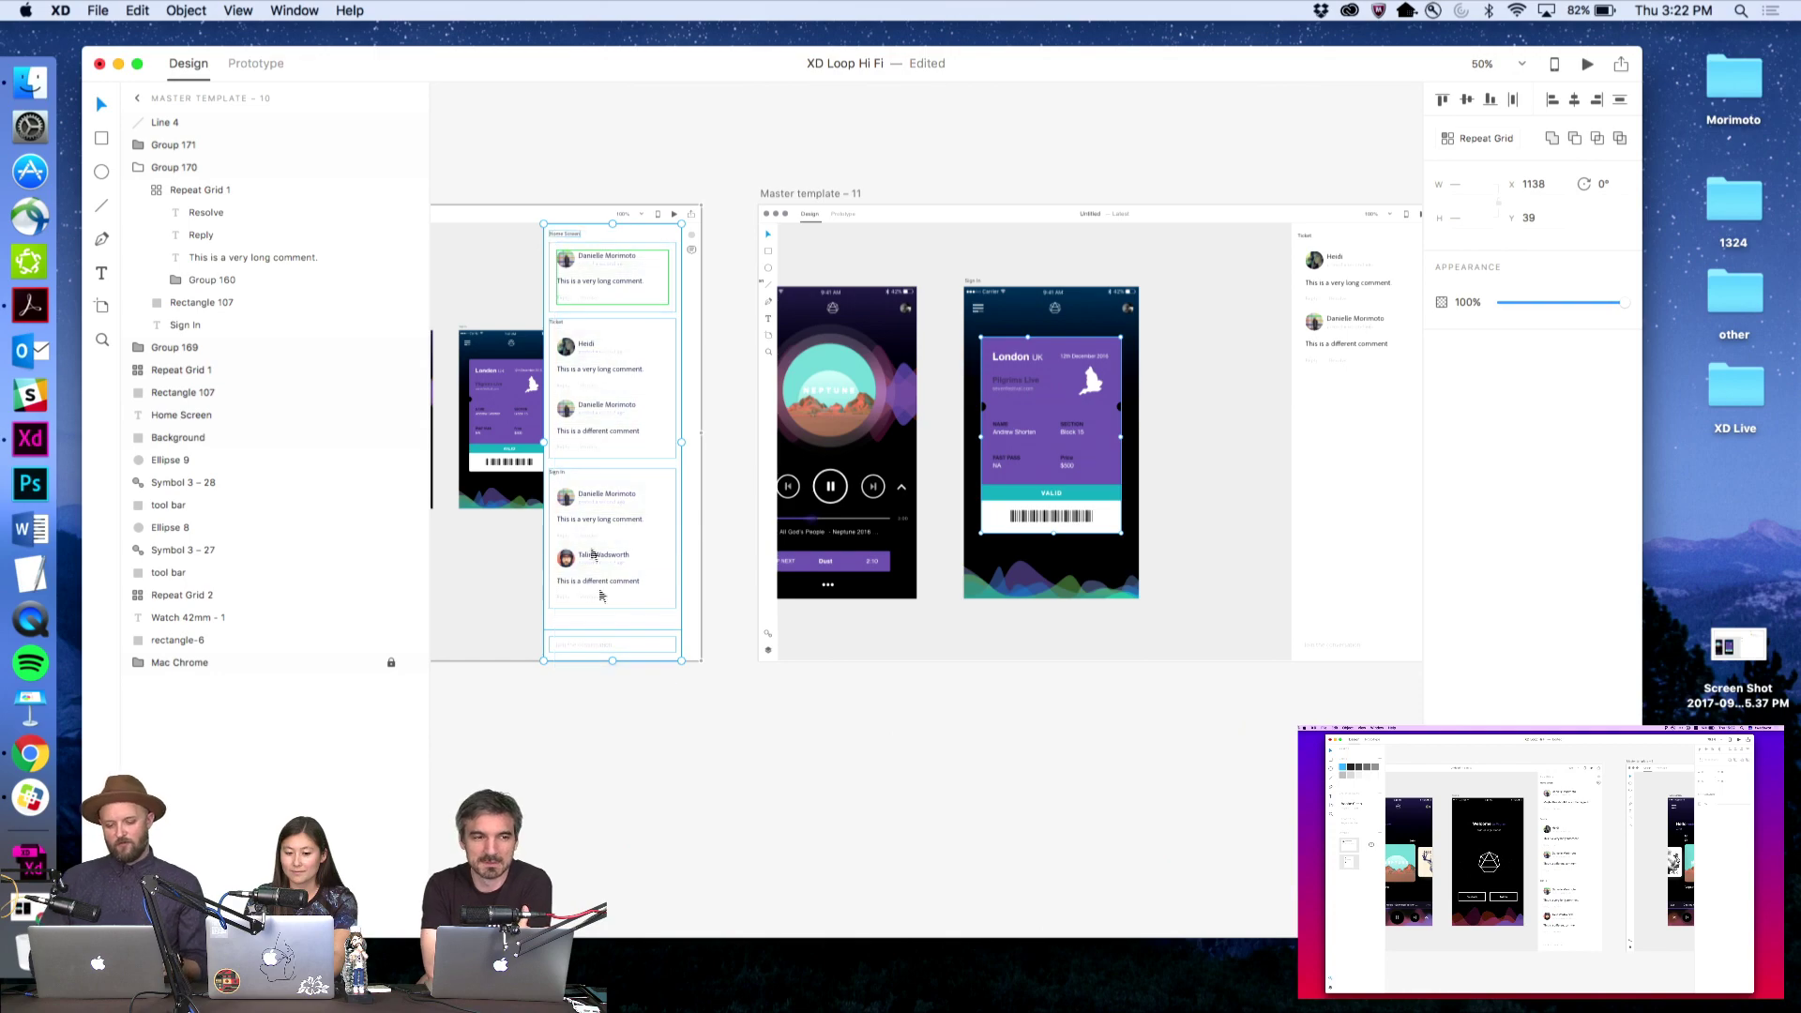
{"action": "left_click_drag", "start_coordinate": [661, 686], "coordinate": [568, 627]}
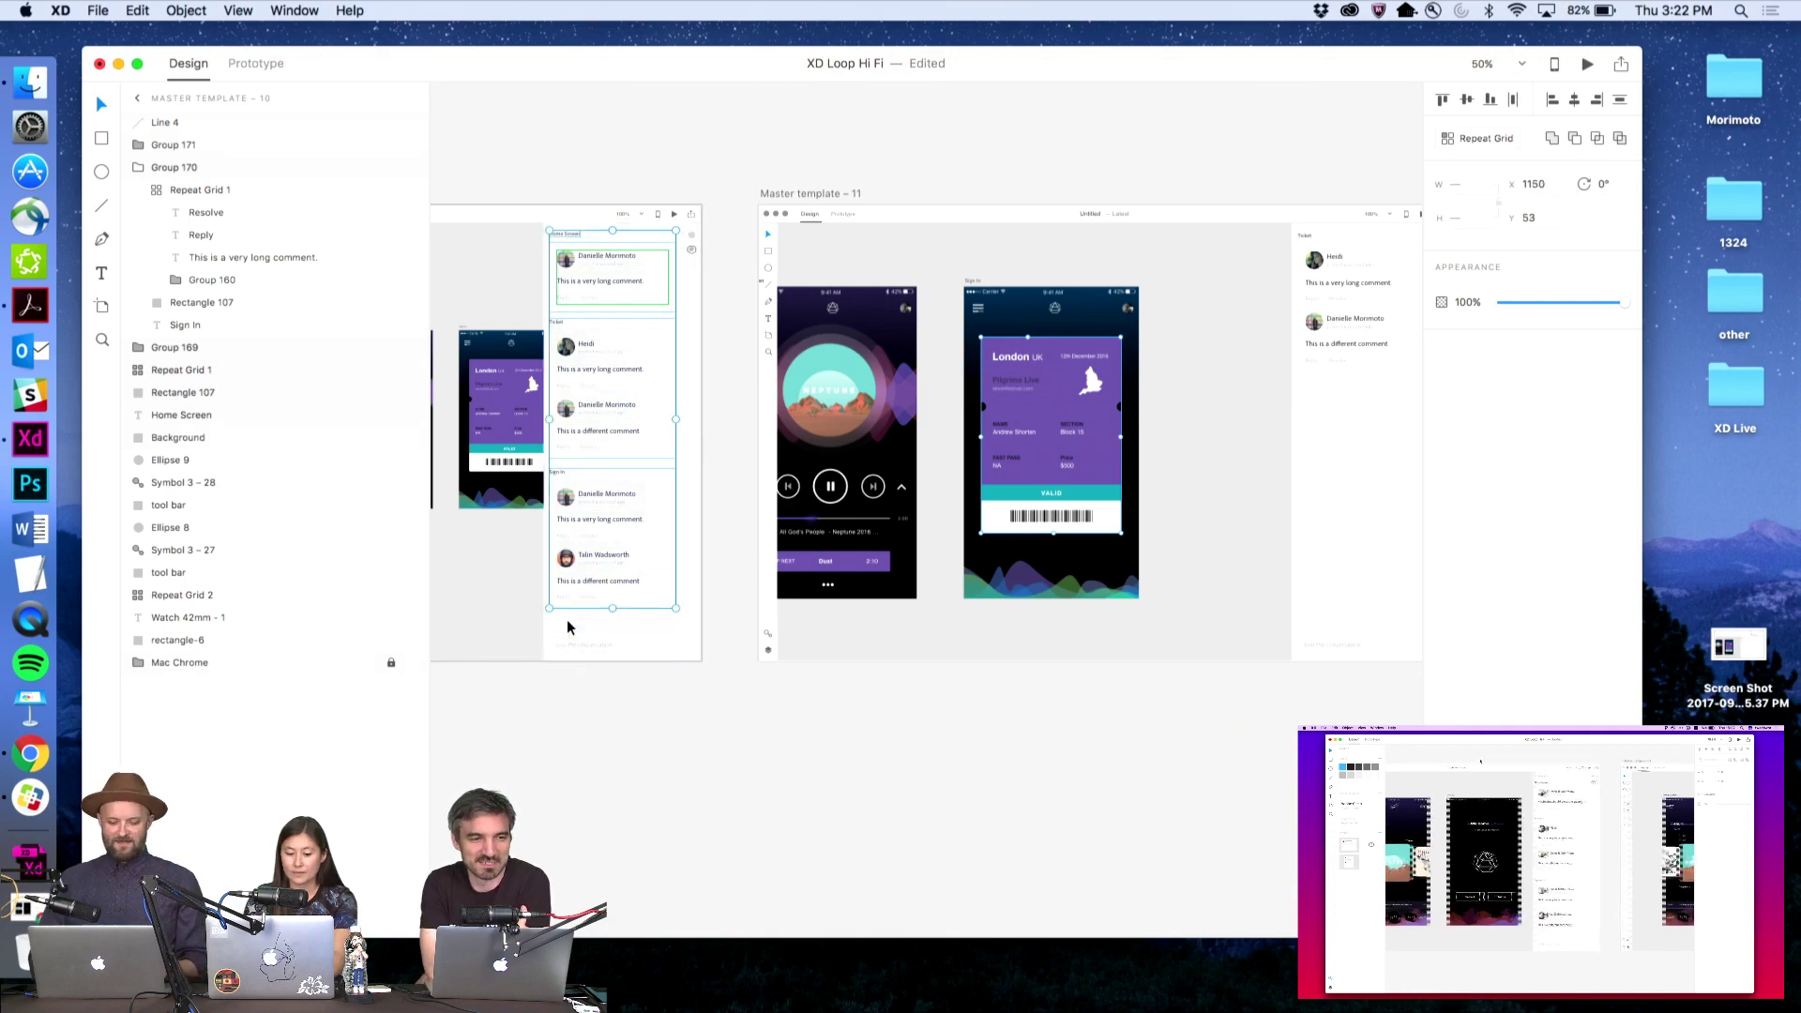
{"action": "left_click", "coordinate": [837, 721]}
{"action": "scroll", "coordinate": [836, 720], "scroll_direction": "right", "scroll_amount": 5}
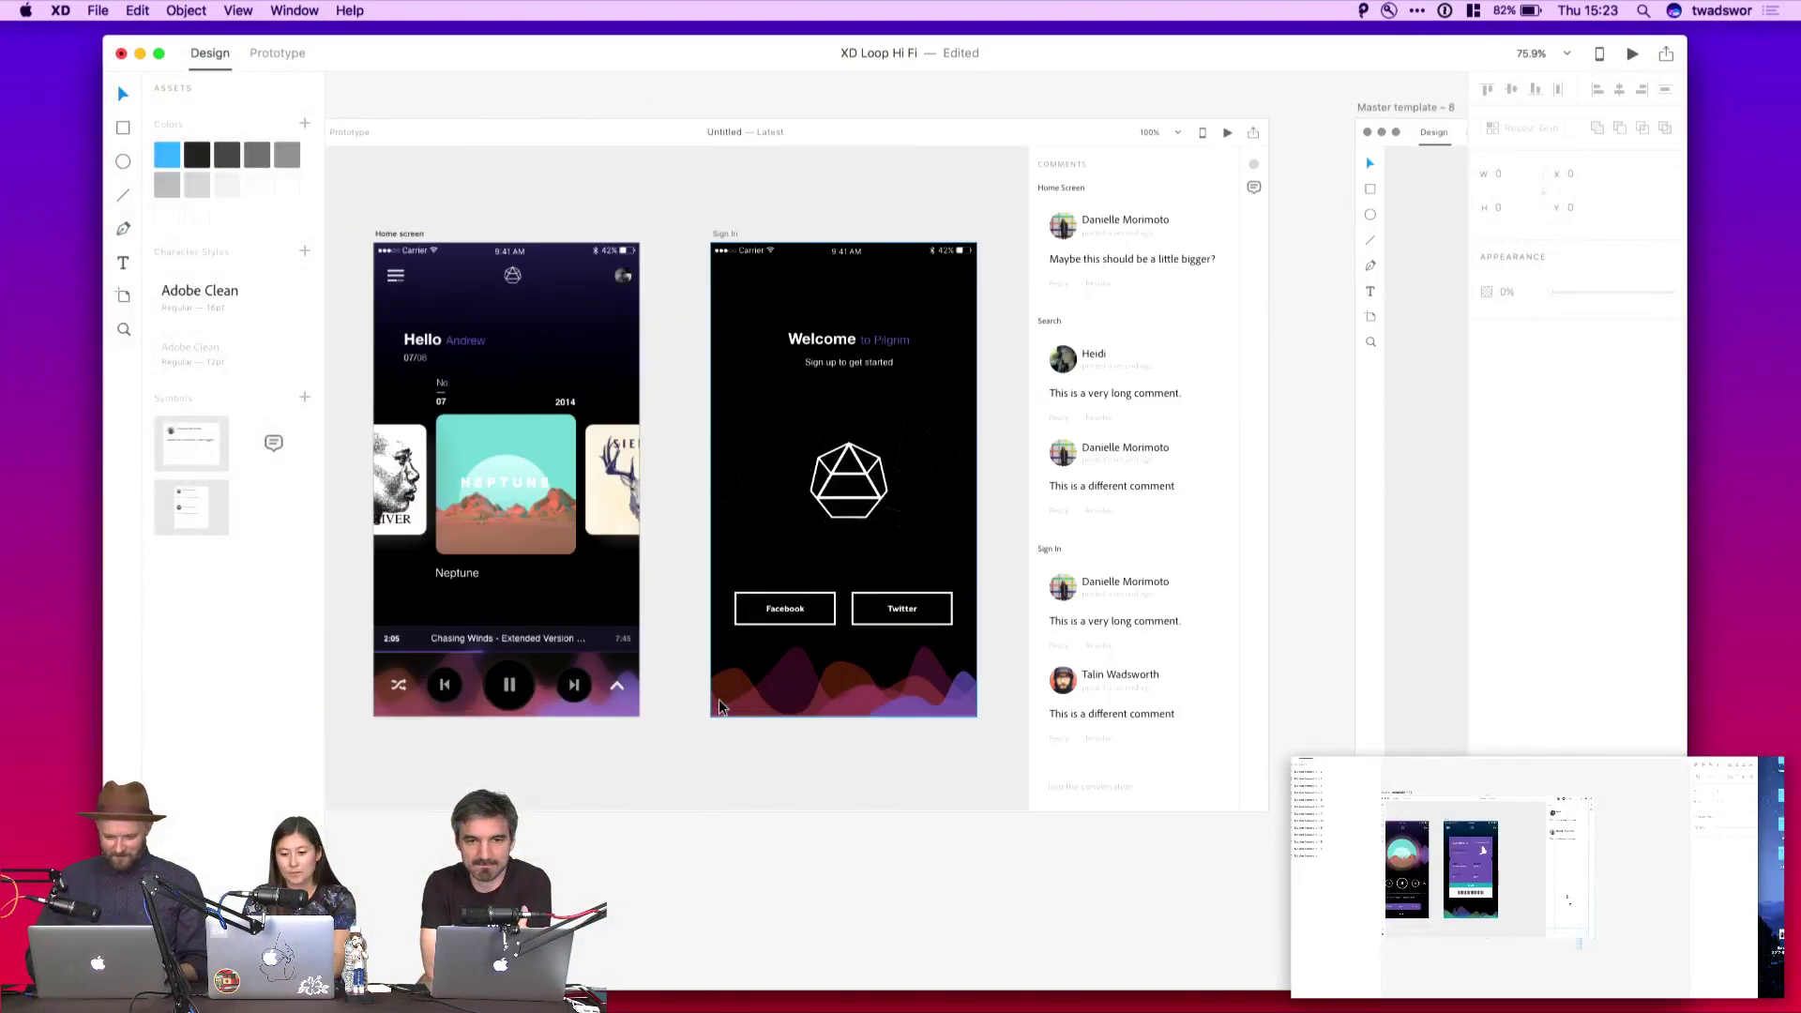
Try to replace the Sign In comments on Master template – 8 with the full set of comments from Master template – 7
{"action": "scroll", "coordinate": [719, 706], "scroll_direction": "down", "scroll_amount": 3}
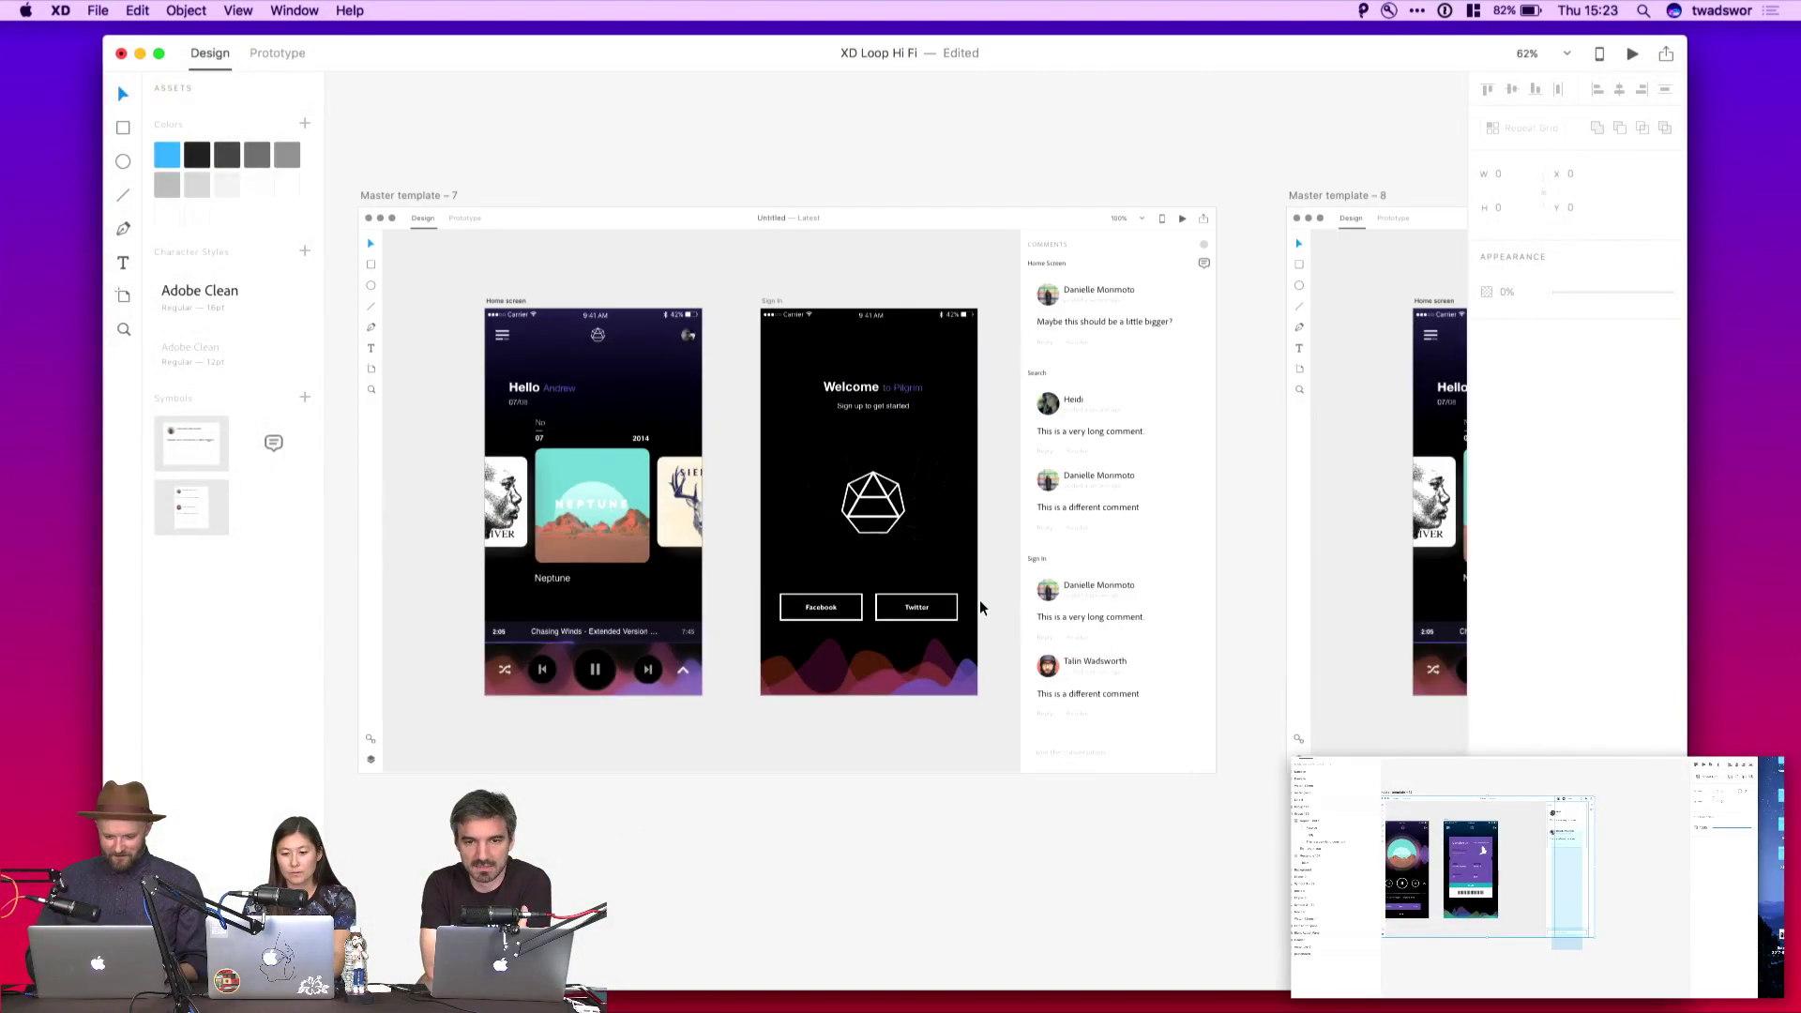
{"action": "left_click", "coordinate": [1059, 245]}
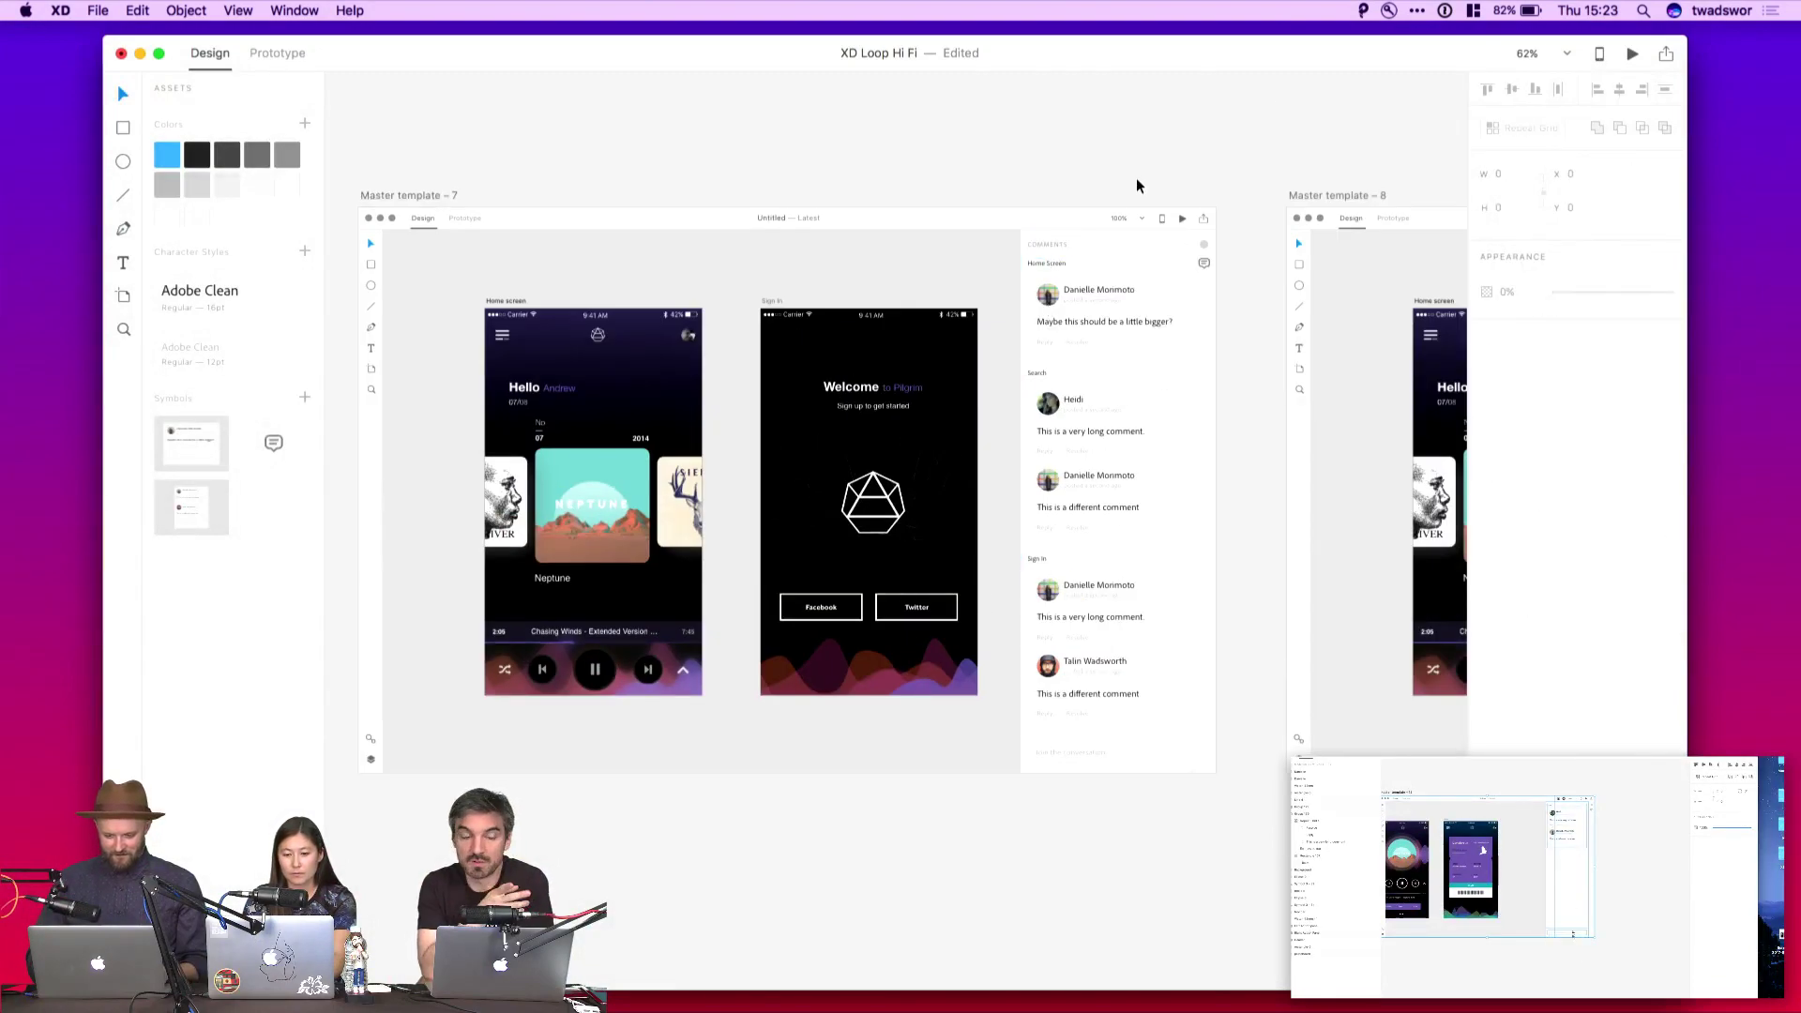
{"action": "left_click", "coordinate": [1092, 318]}
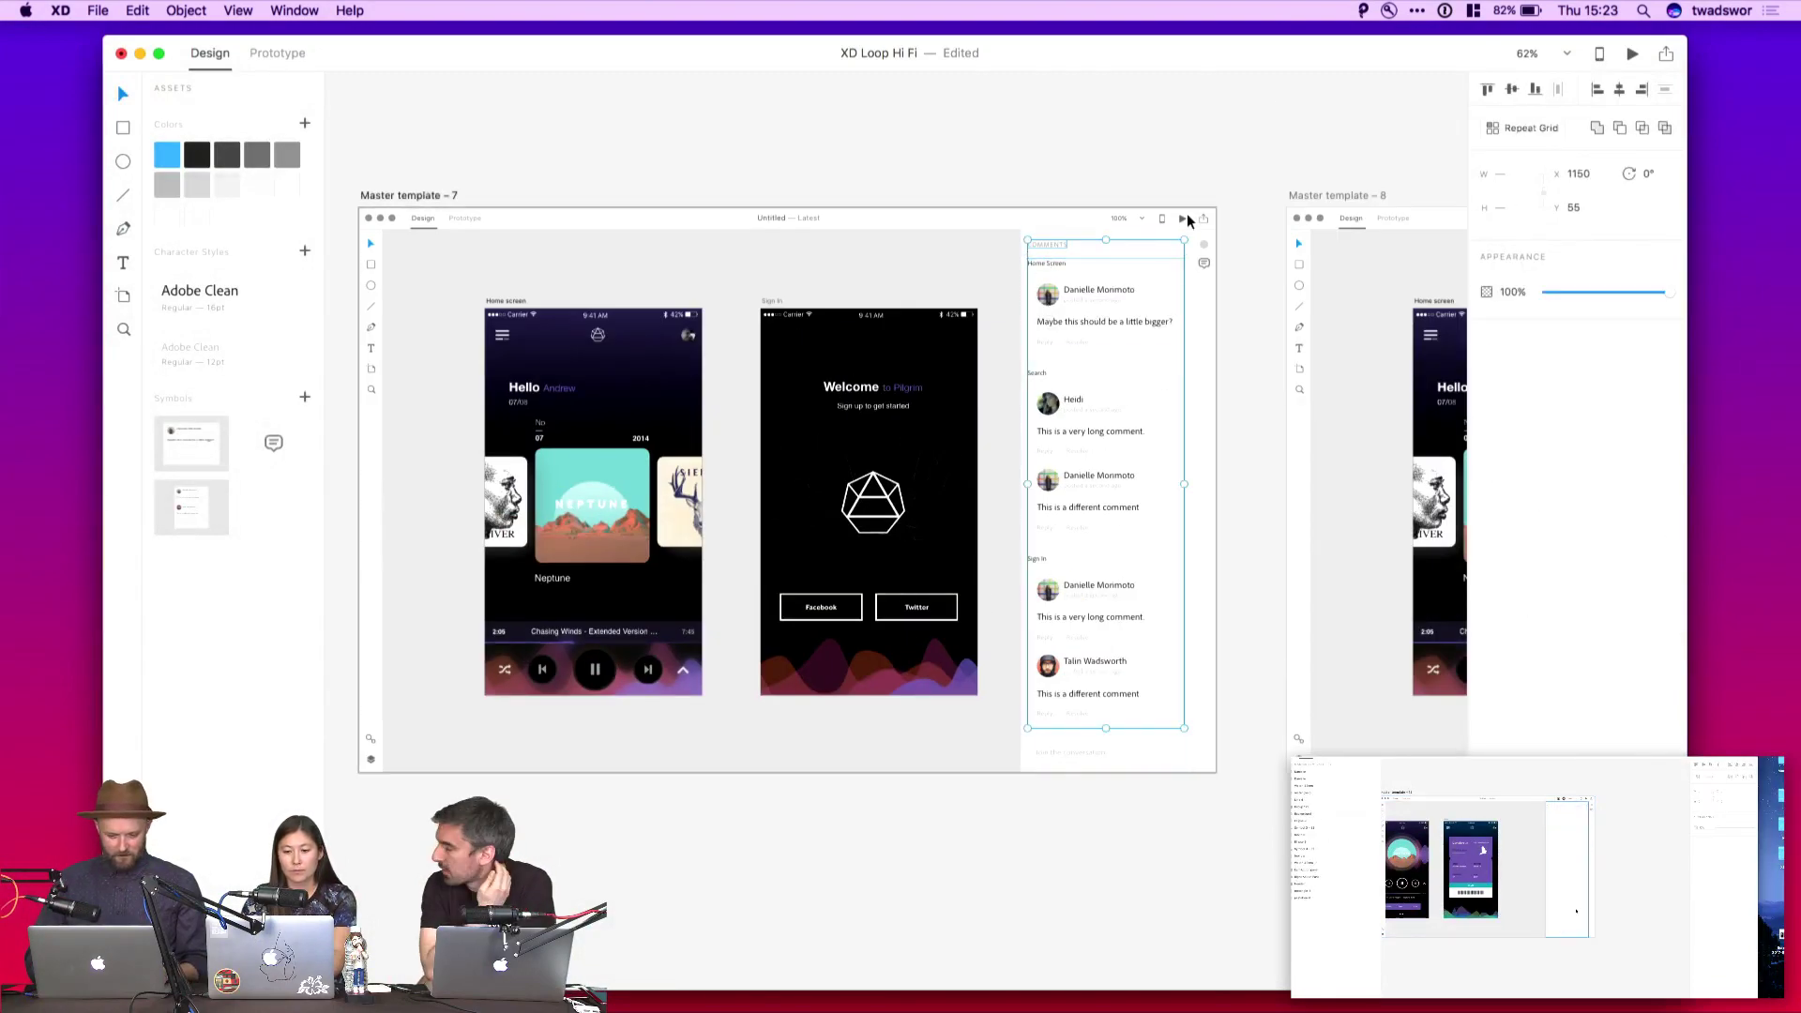
{"action": "scroll", "coordinate": [1185, 212], "scroll_direction": "right", "scroll_amount": 5}
{"action": "scroll", "coordinate": [1186, 212], "scroll_direction": "right", "scroll_amount": 7}
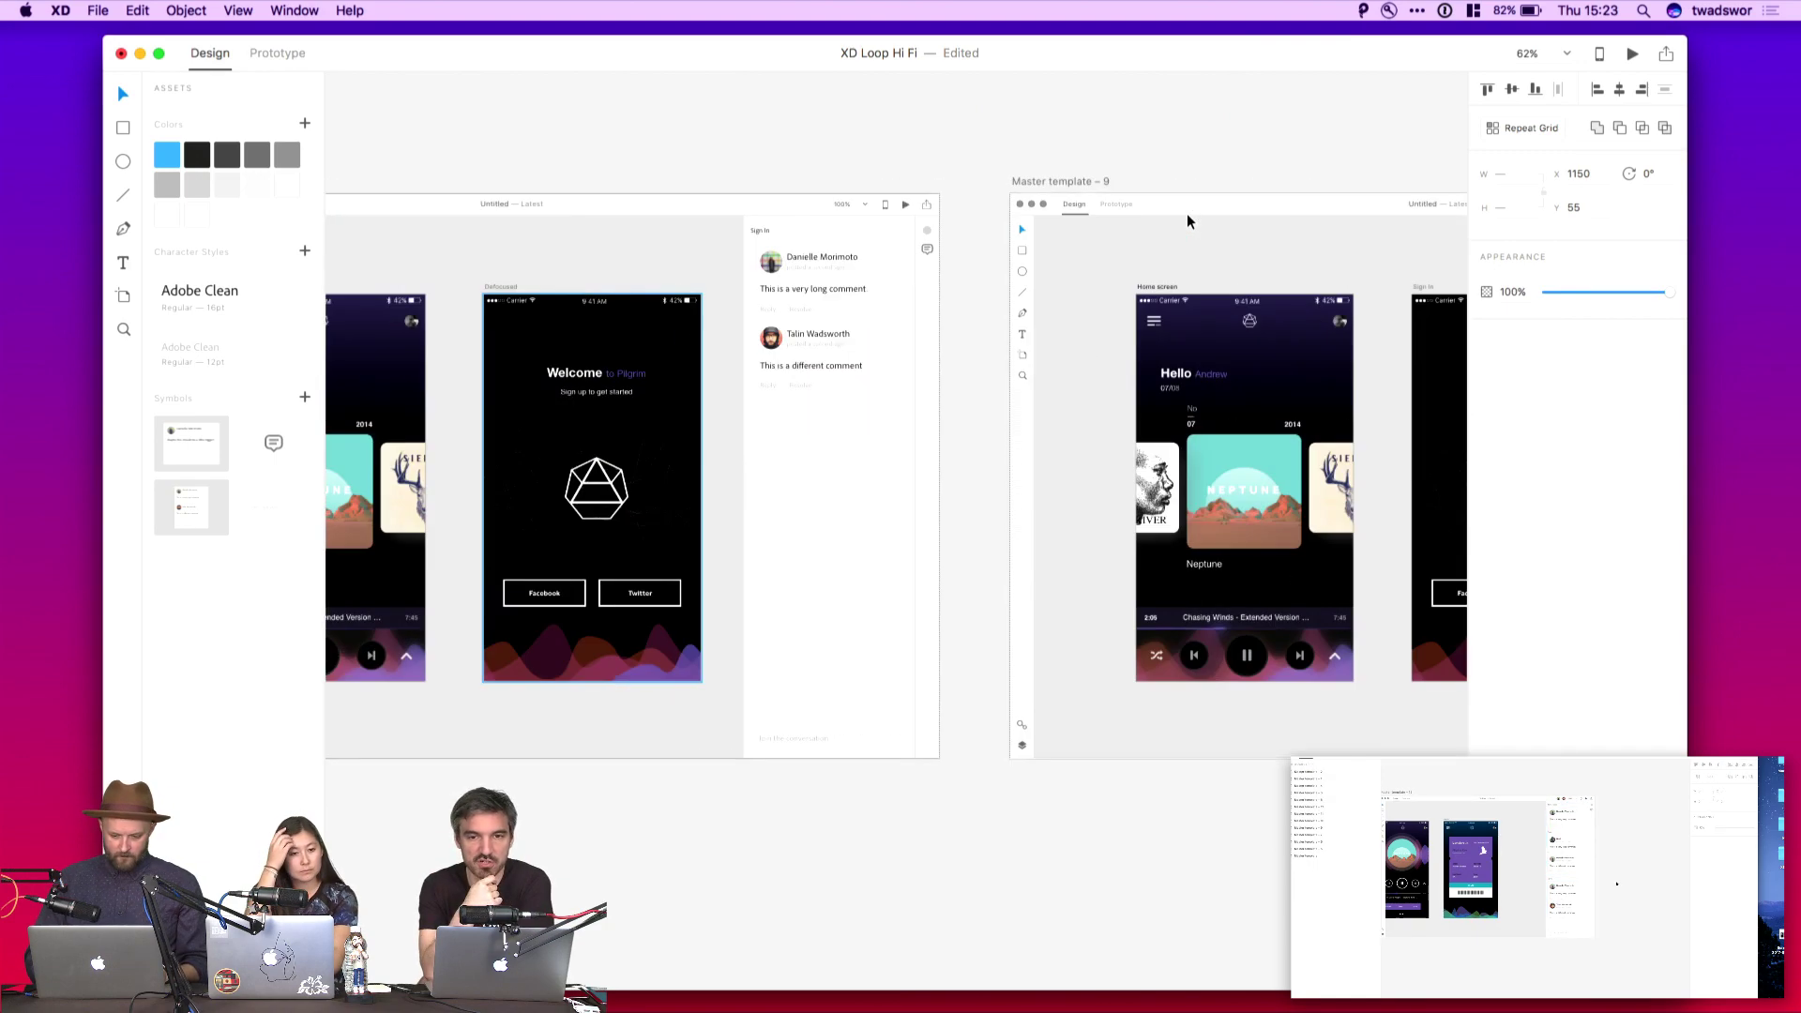
{"action": "left_click", "coordinate": [798, 261]}
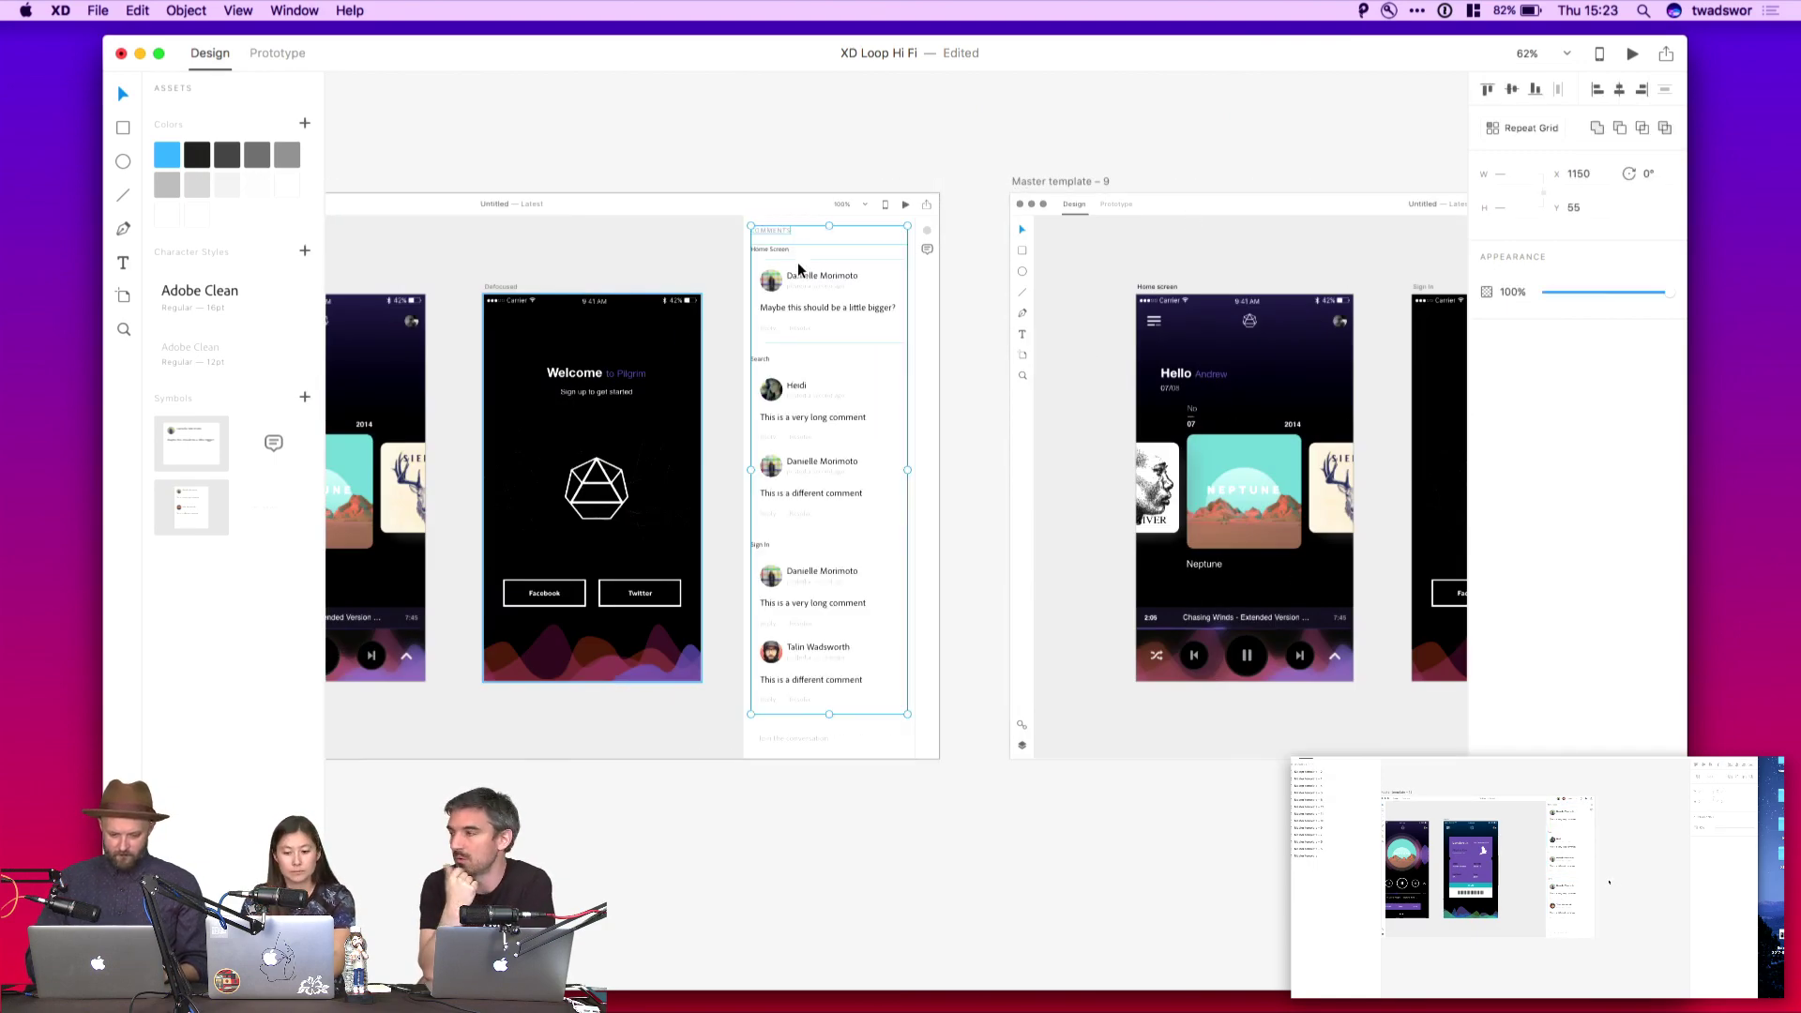
{"action": "left_click", "coordinate": [828, 177]}
{"action": "scroll", "coordinate": [834, 227], "scroll_direction": "left", "scroll_amount": 4}
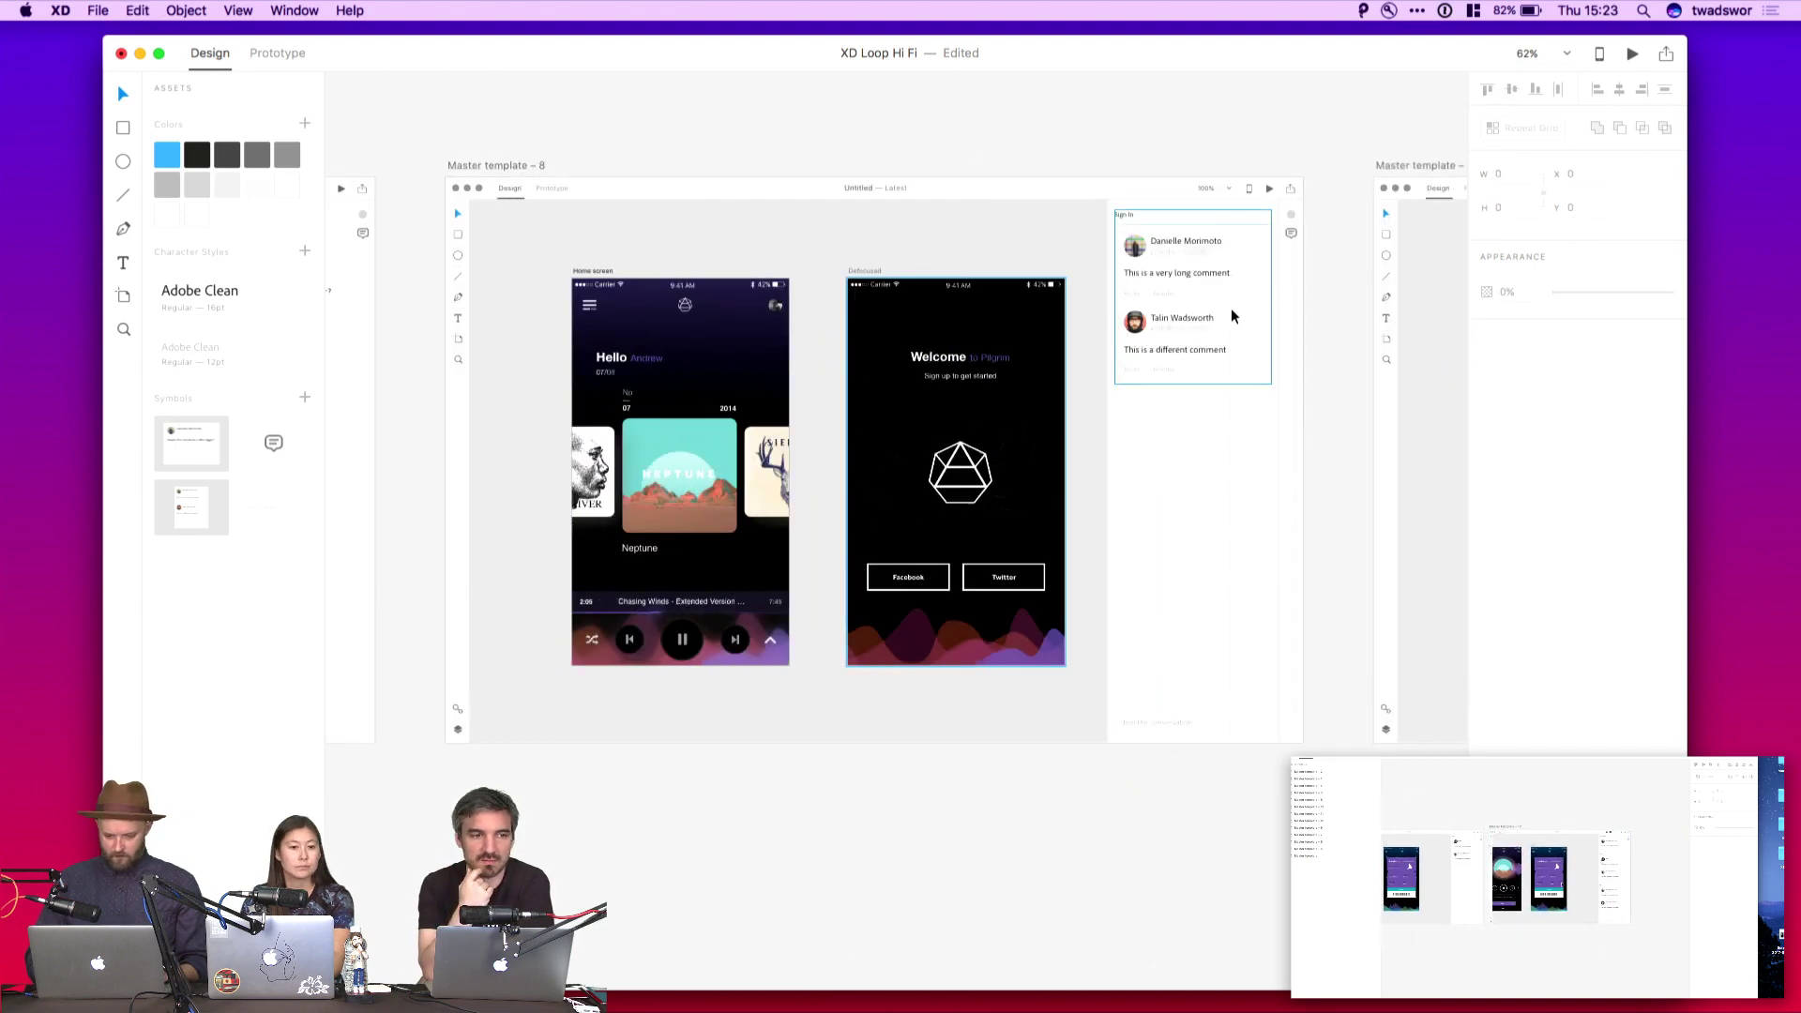
{"action": "left_click", "coordinate": [1232, 314]}
{"action": "left_click", "coordinate": [1252, 142]}
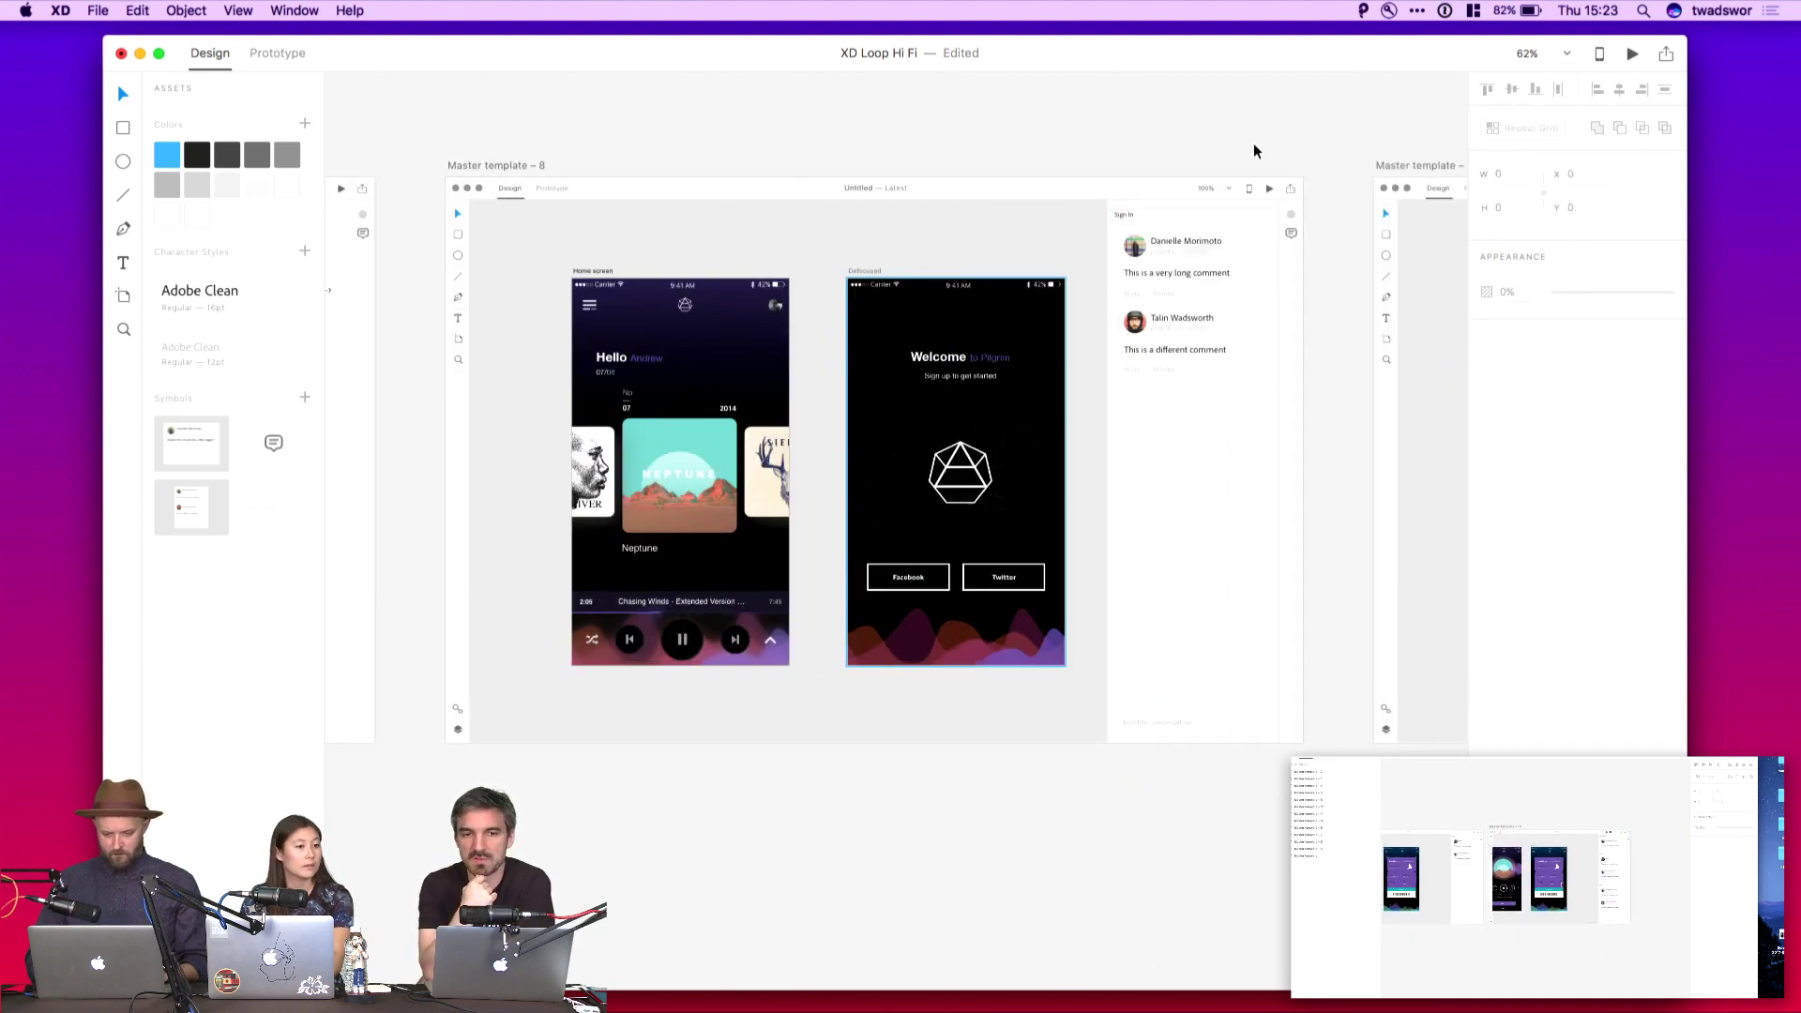
Change the timestamp of the first Search comment on Master template – 7 to "posted 3 hours ago"
{"action": "scroll", "coordinate": [1252, 142], "scroll_direction": "left", "scroll_amount": 8}
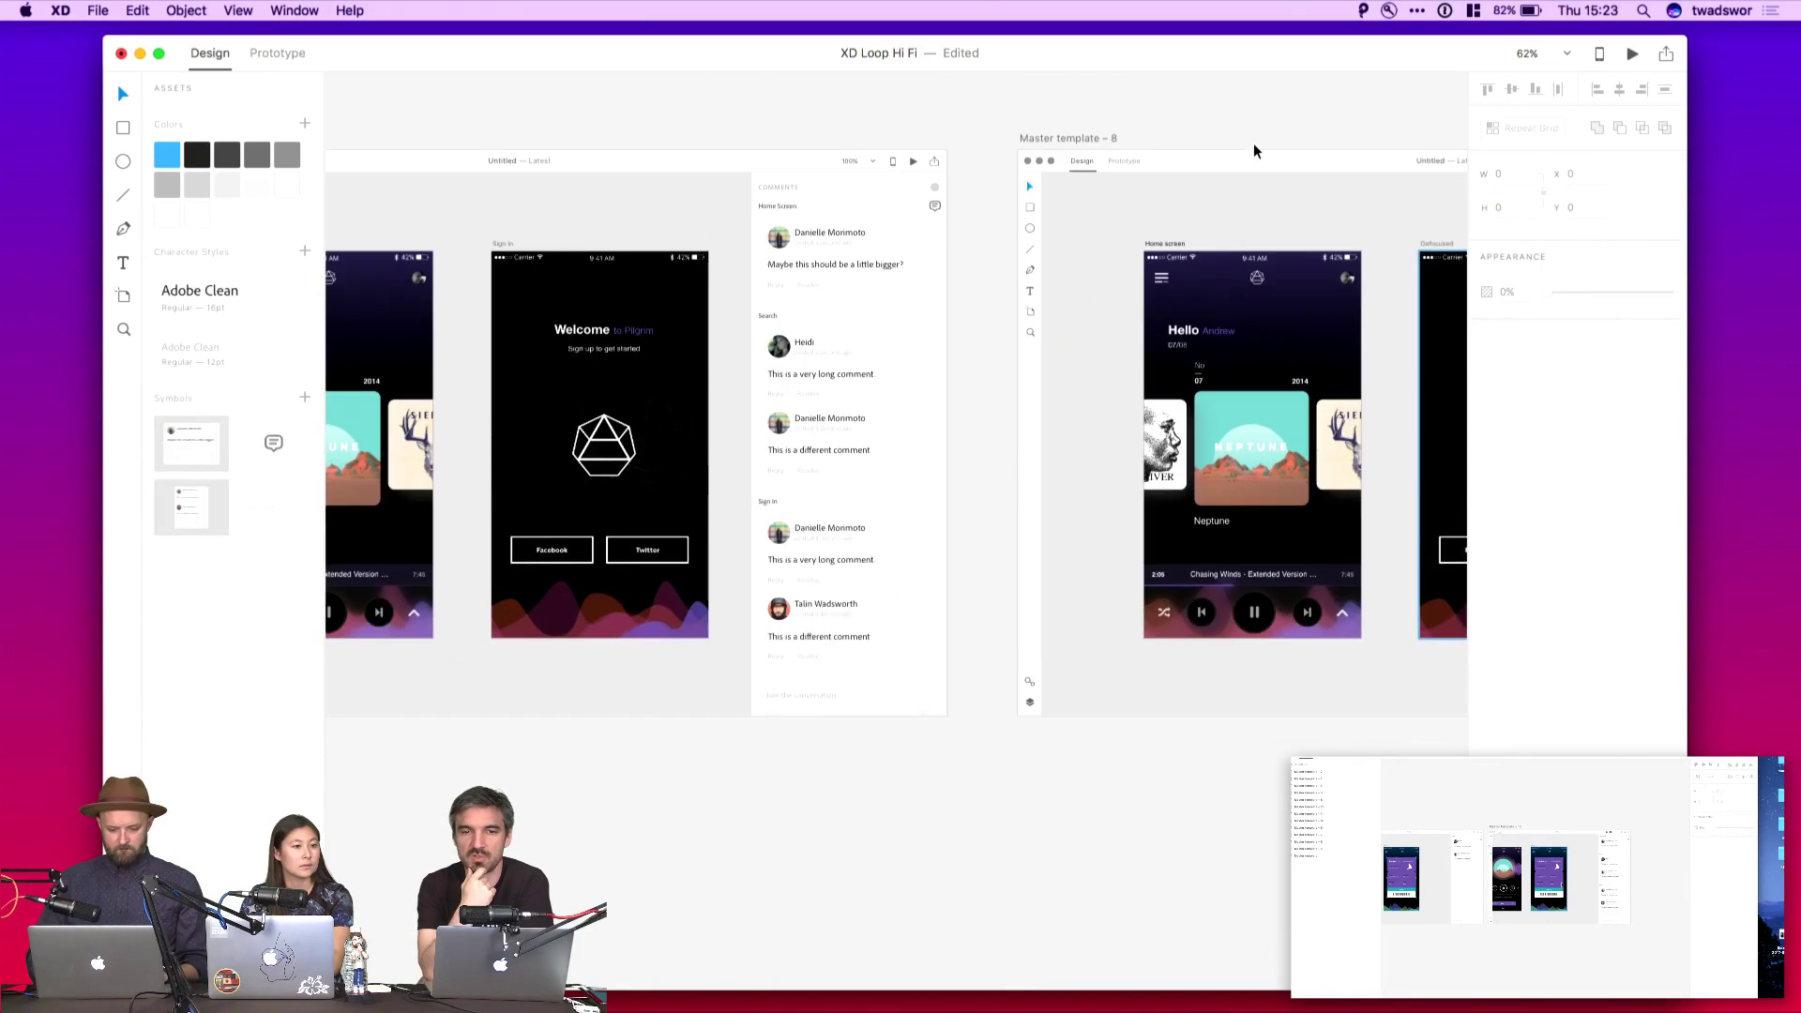
{"action": "scroll", "coordinate": [1020, 339], "scroll_direction": "up", "scroll_amount": 5}
{"action": "scroll", "coordinate": [1021, 340], "scroll_direction": "right", "scroll_amount": 10}
{"action": "scroll", "coordinate": [1020, 341], "scroll_direction": "right", "scroll_amount": 7}
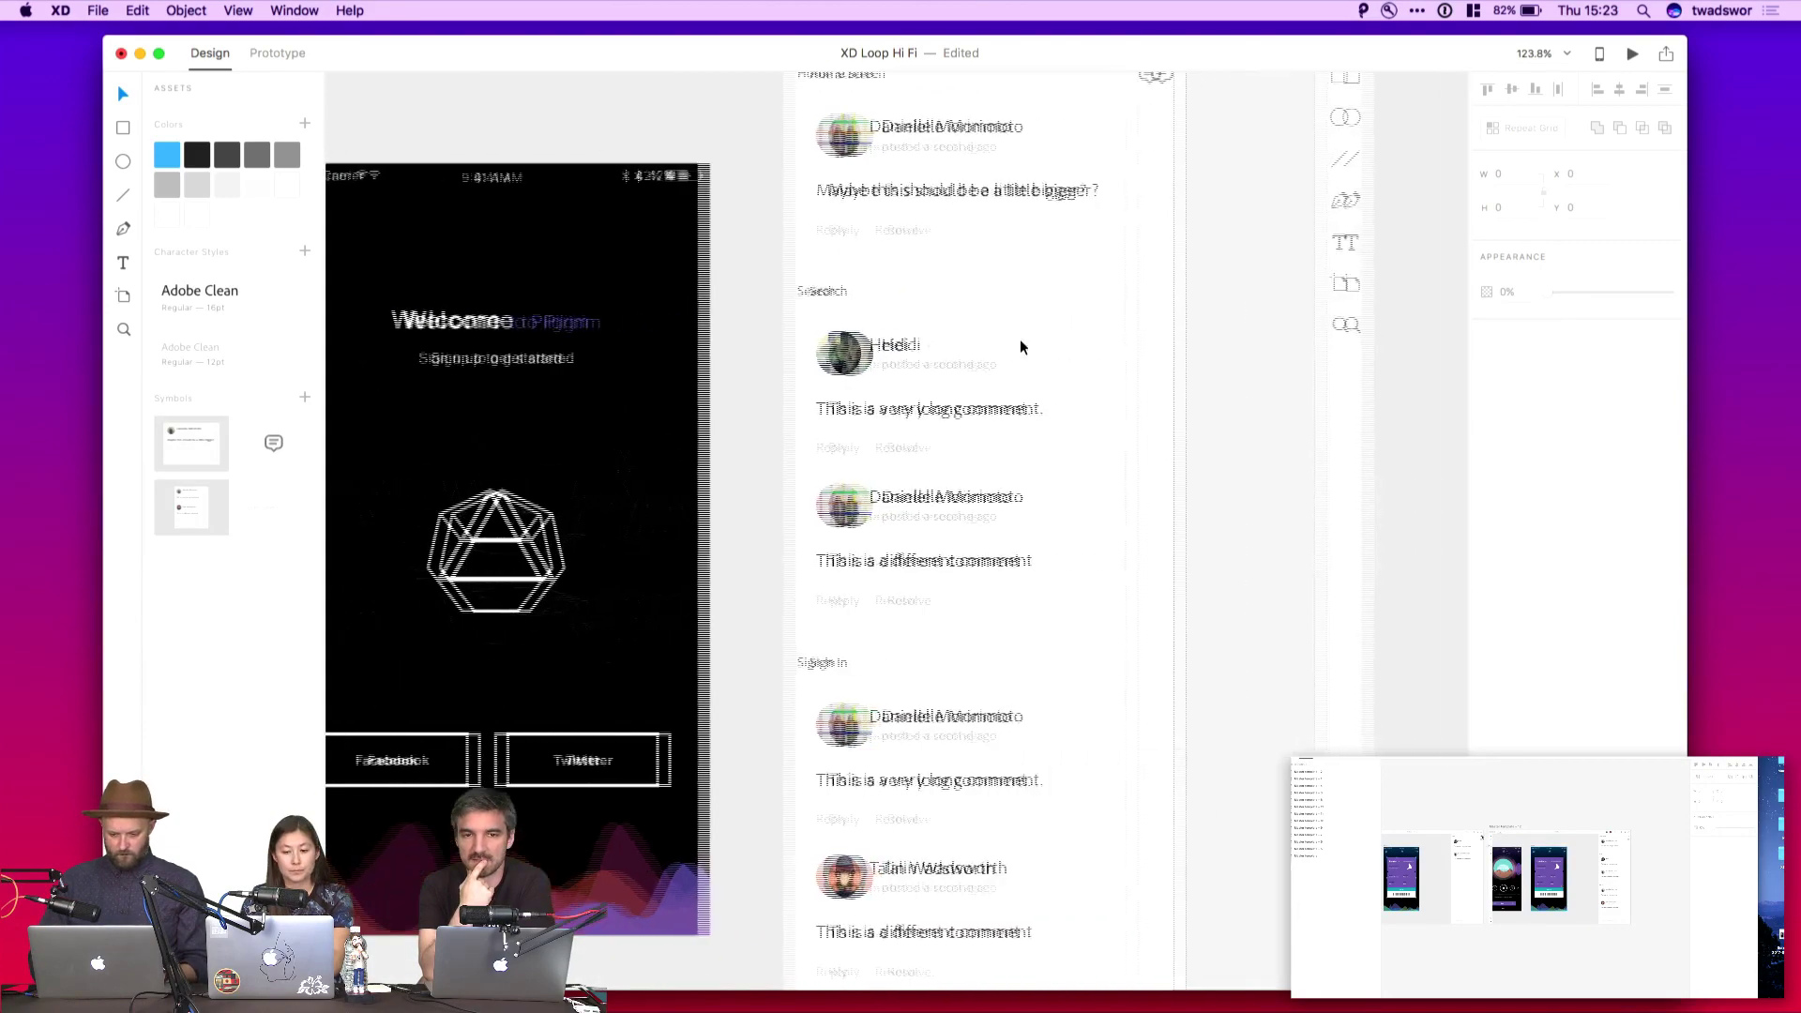
{"action": "scroll", "coordinate": [888, 469], "scroll_direction": "up", "scroll_amount": 2}
{"action": "double_click", "coordinate": [888, 469]}
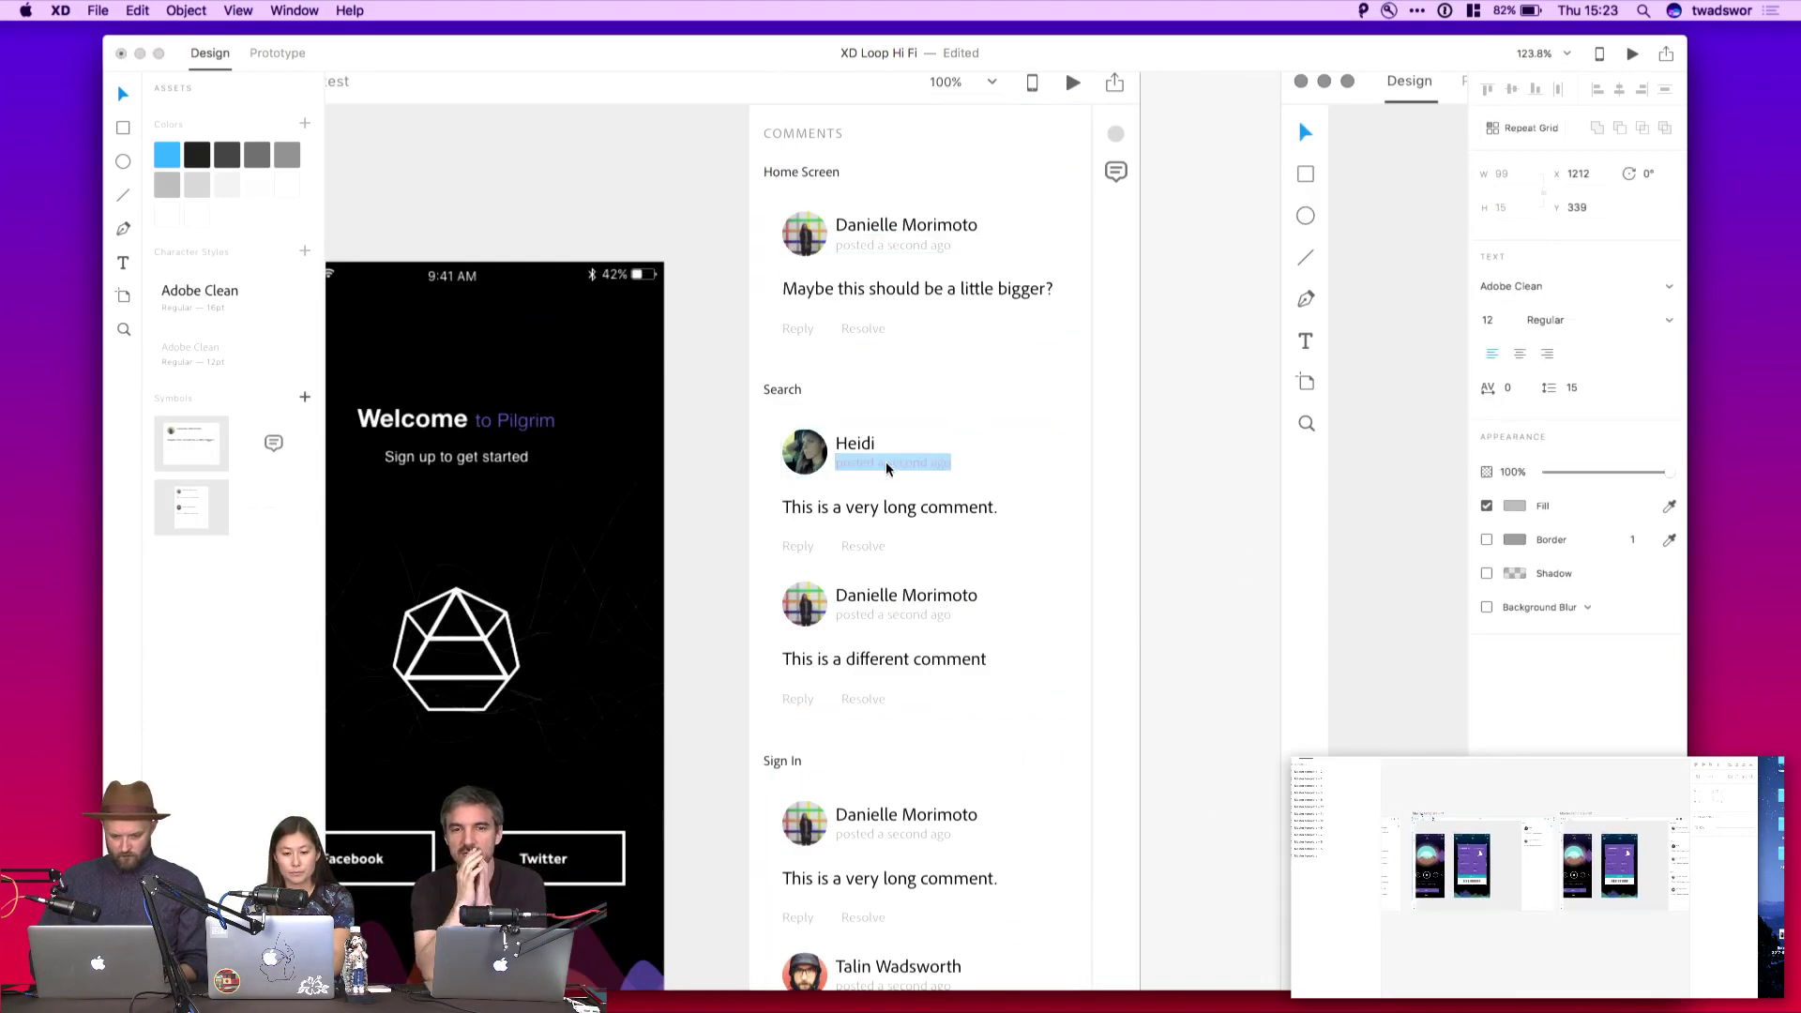
{"action": "type", "text": "PO"}
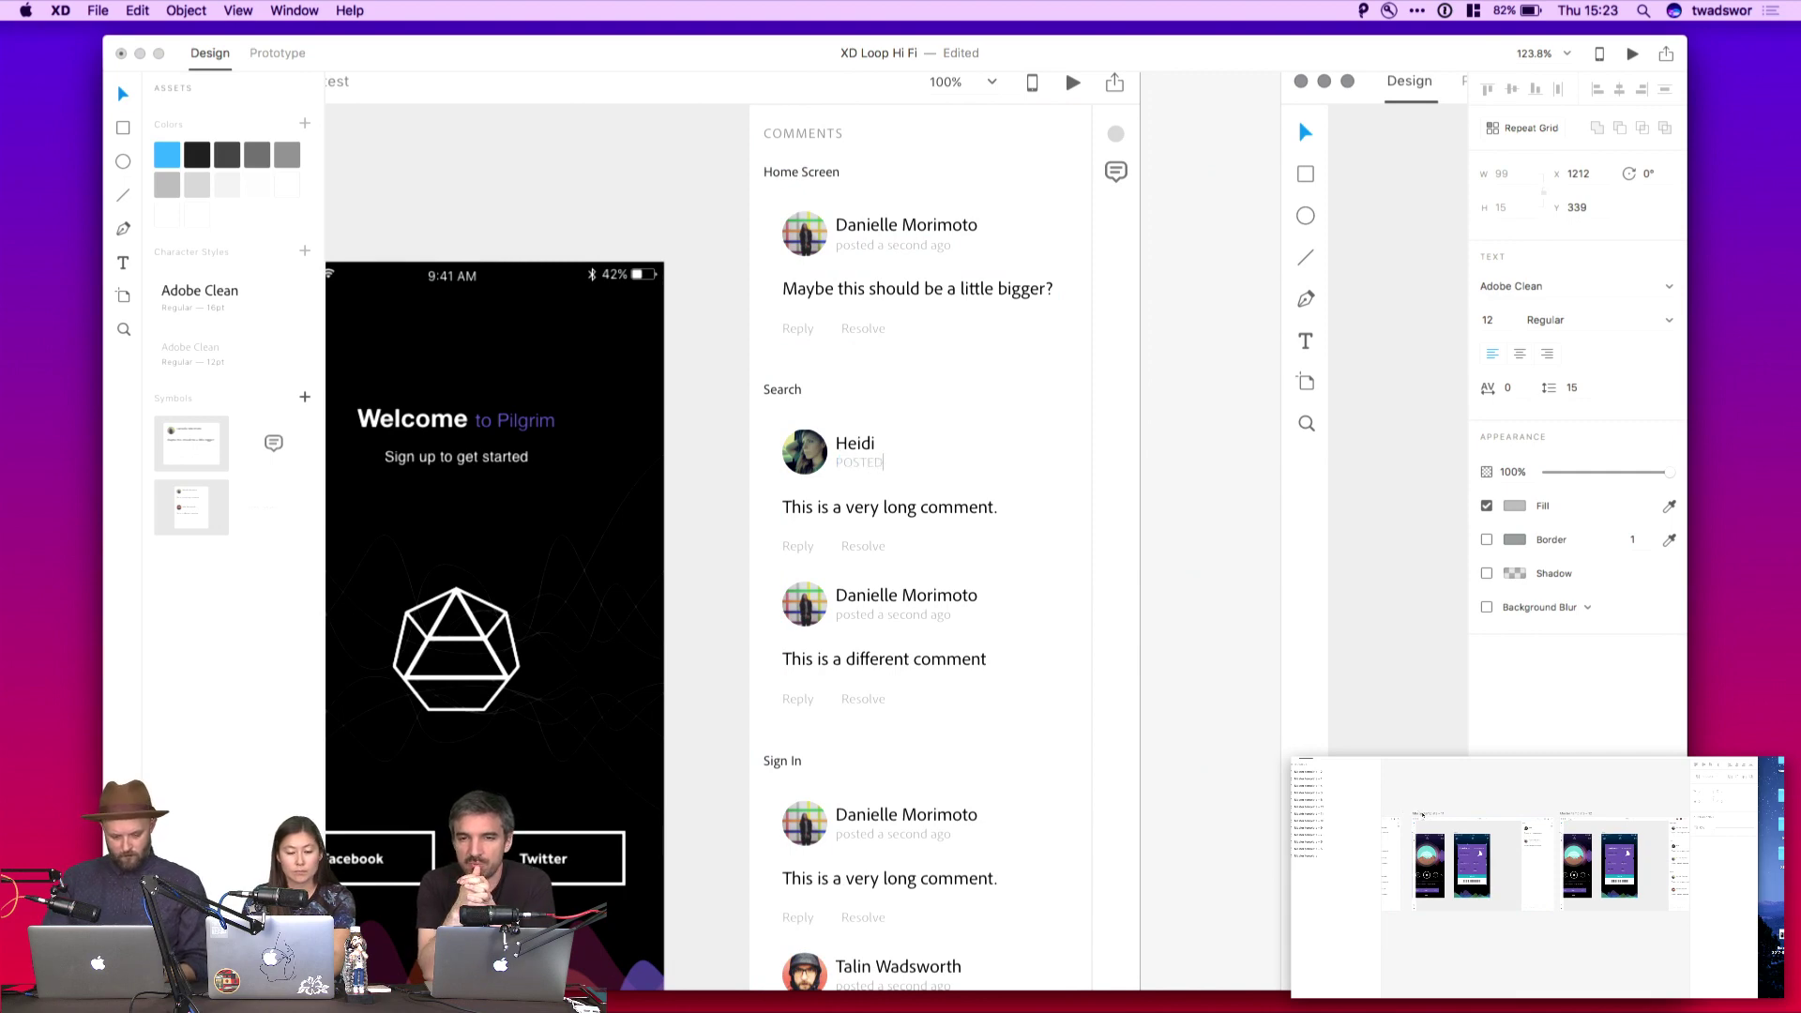
{"action": "type", "text": "sted 3 hours ago"}
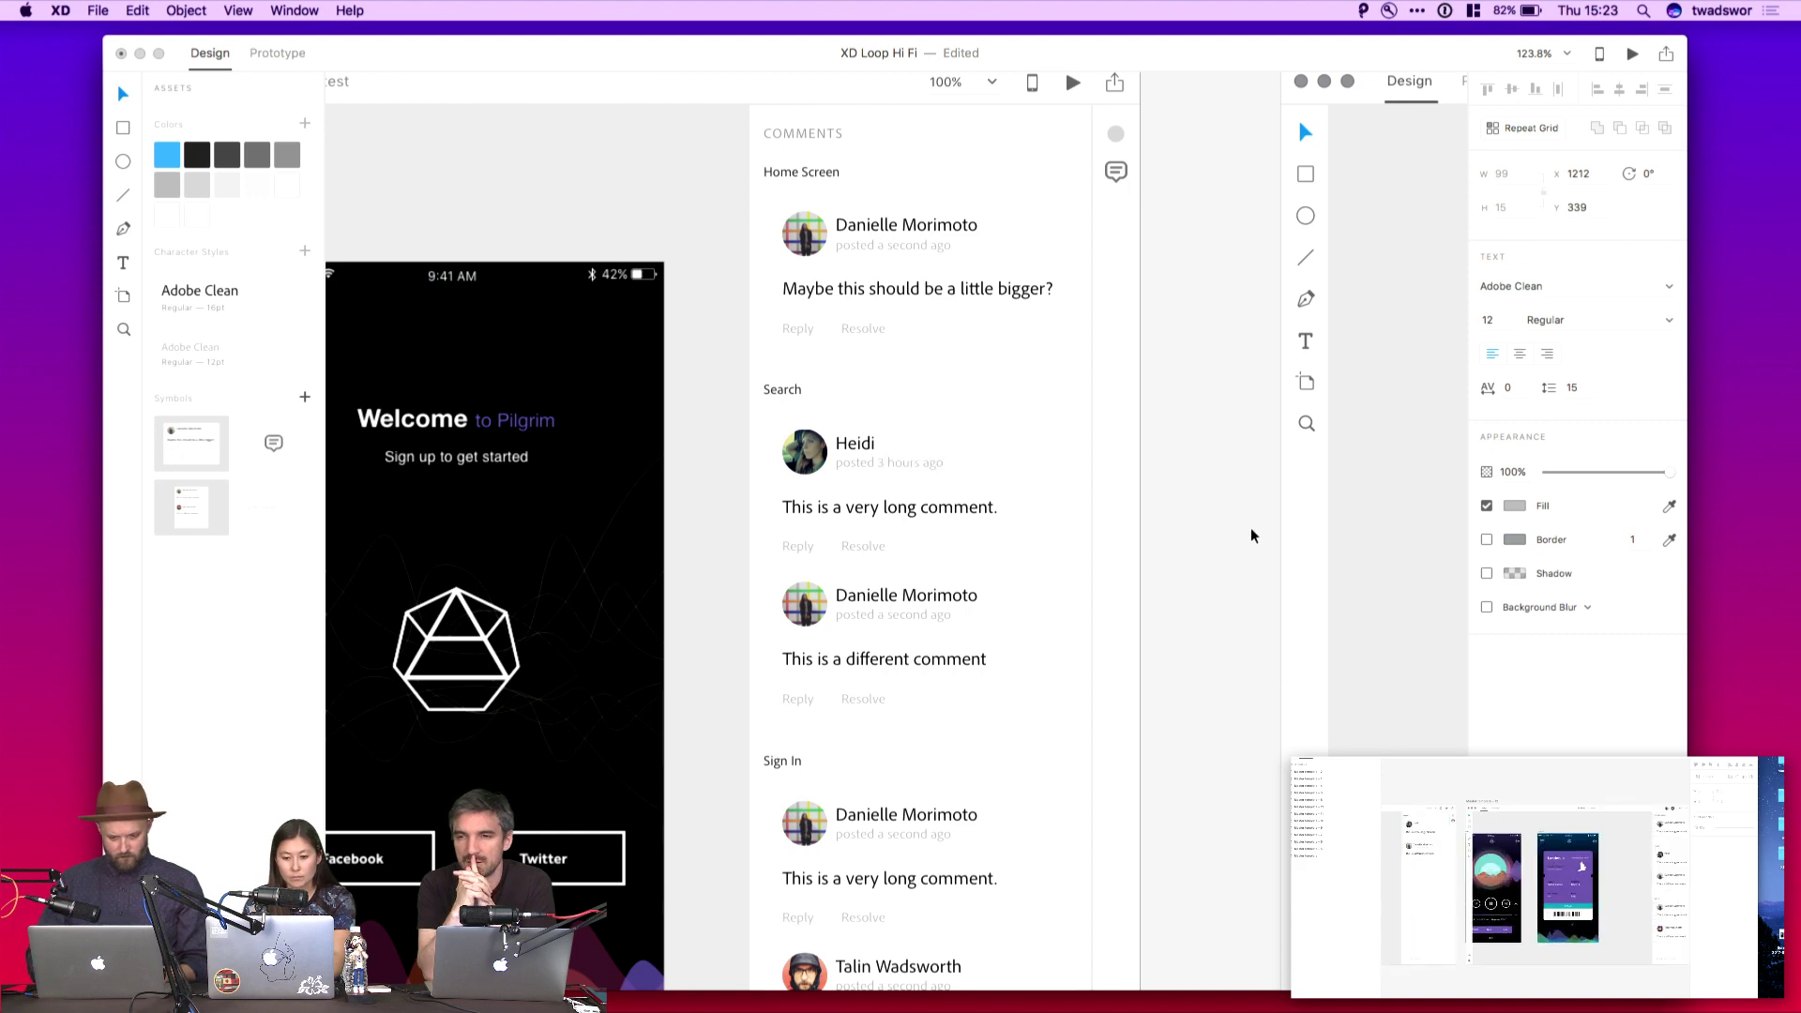
{"action": "left_click", "coordinate": [1160, 525]}
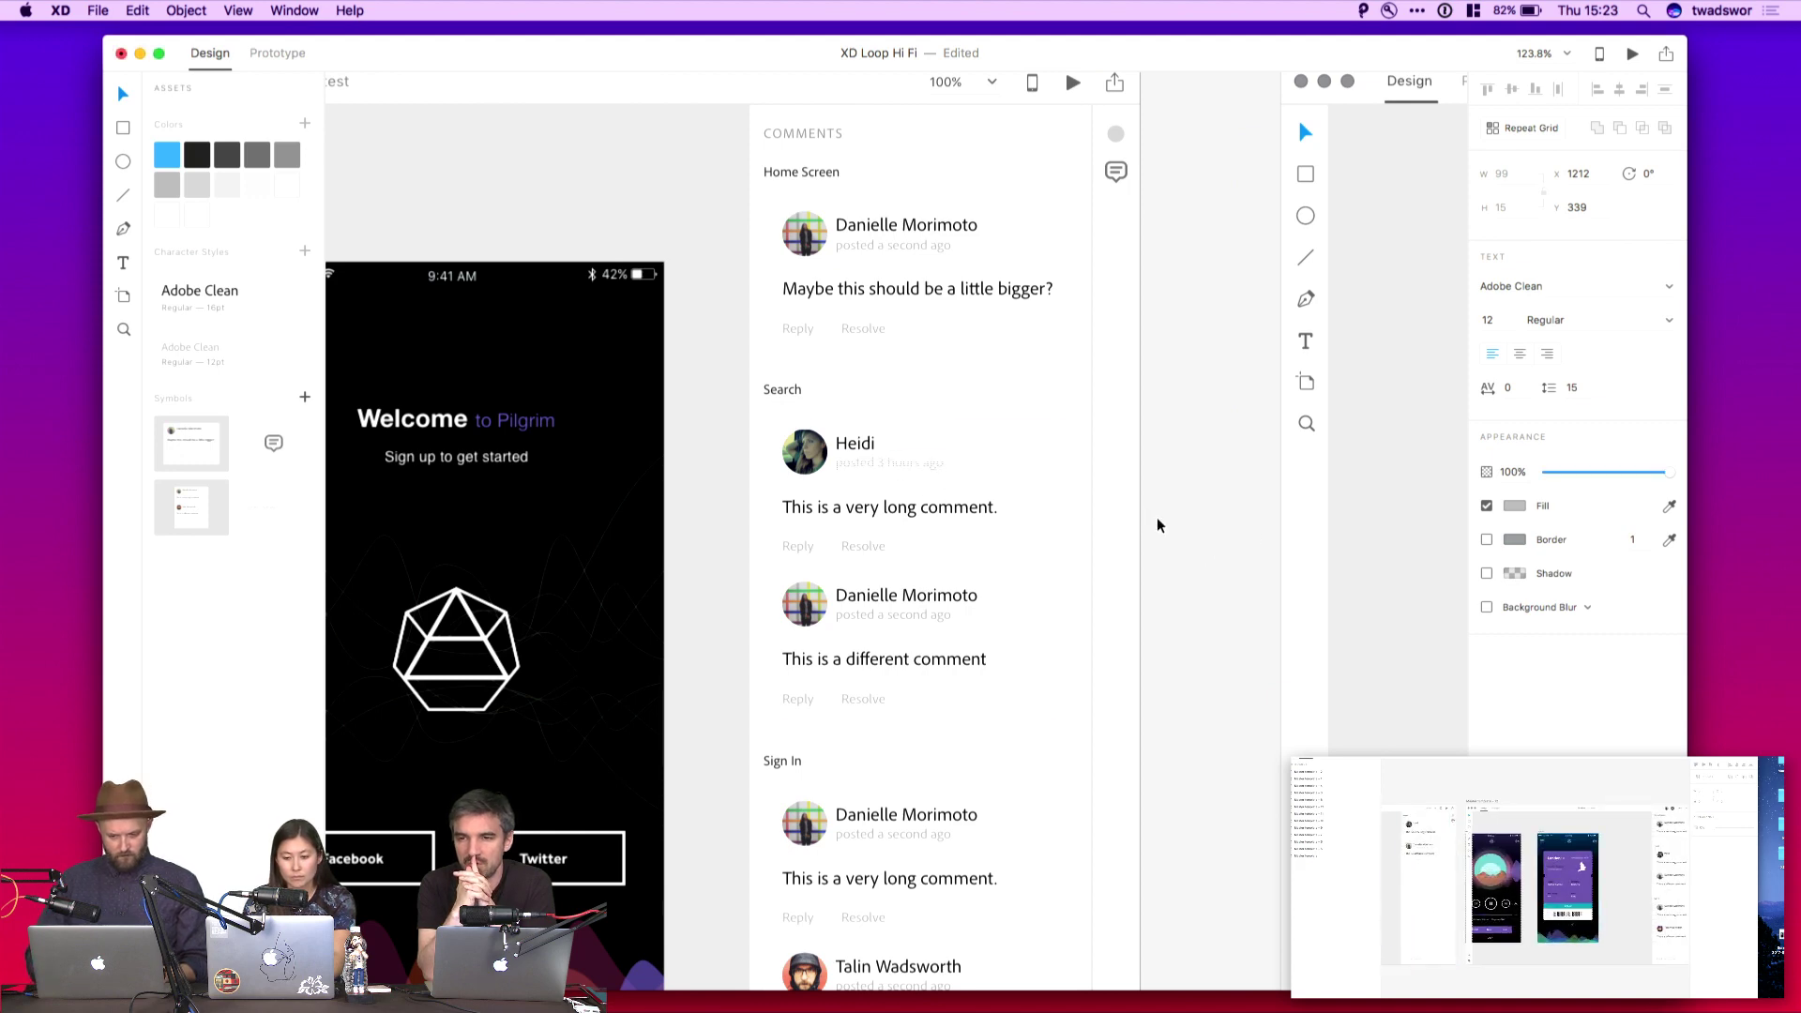
Indent the second Search comment's avatar, name, timestamp and text 20 px to the right on Master template – 7
{"action": "left_click", "coordinate": [1149, 615]}
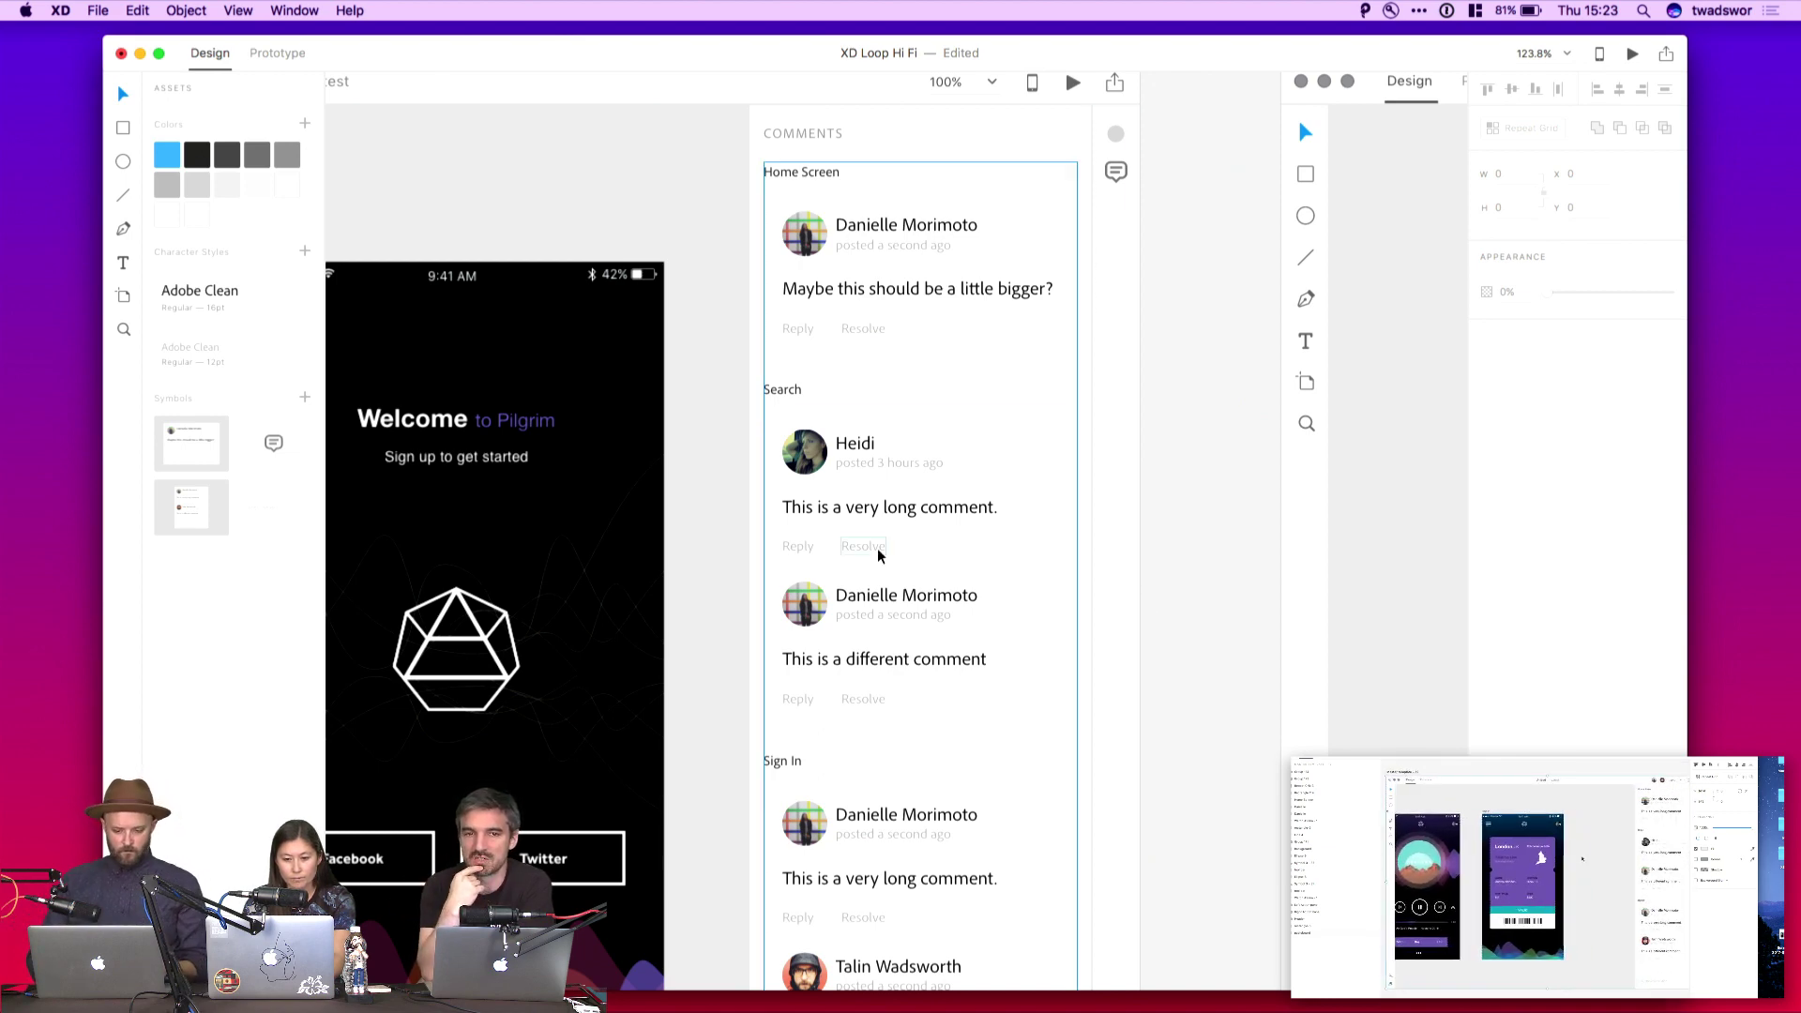
{"action": "double_click", "coordinate": [866, 596]}
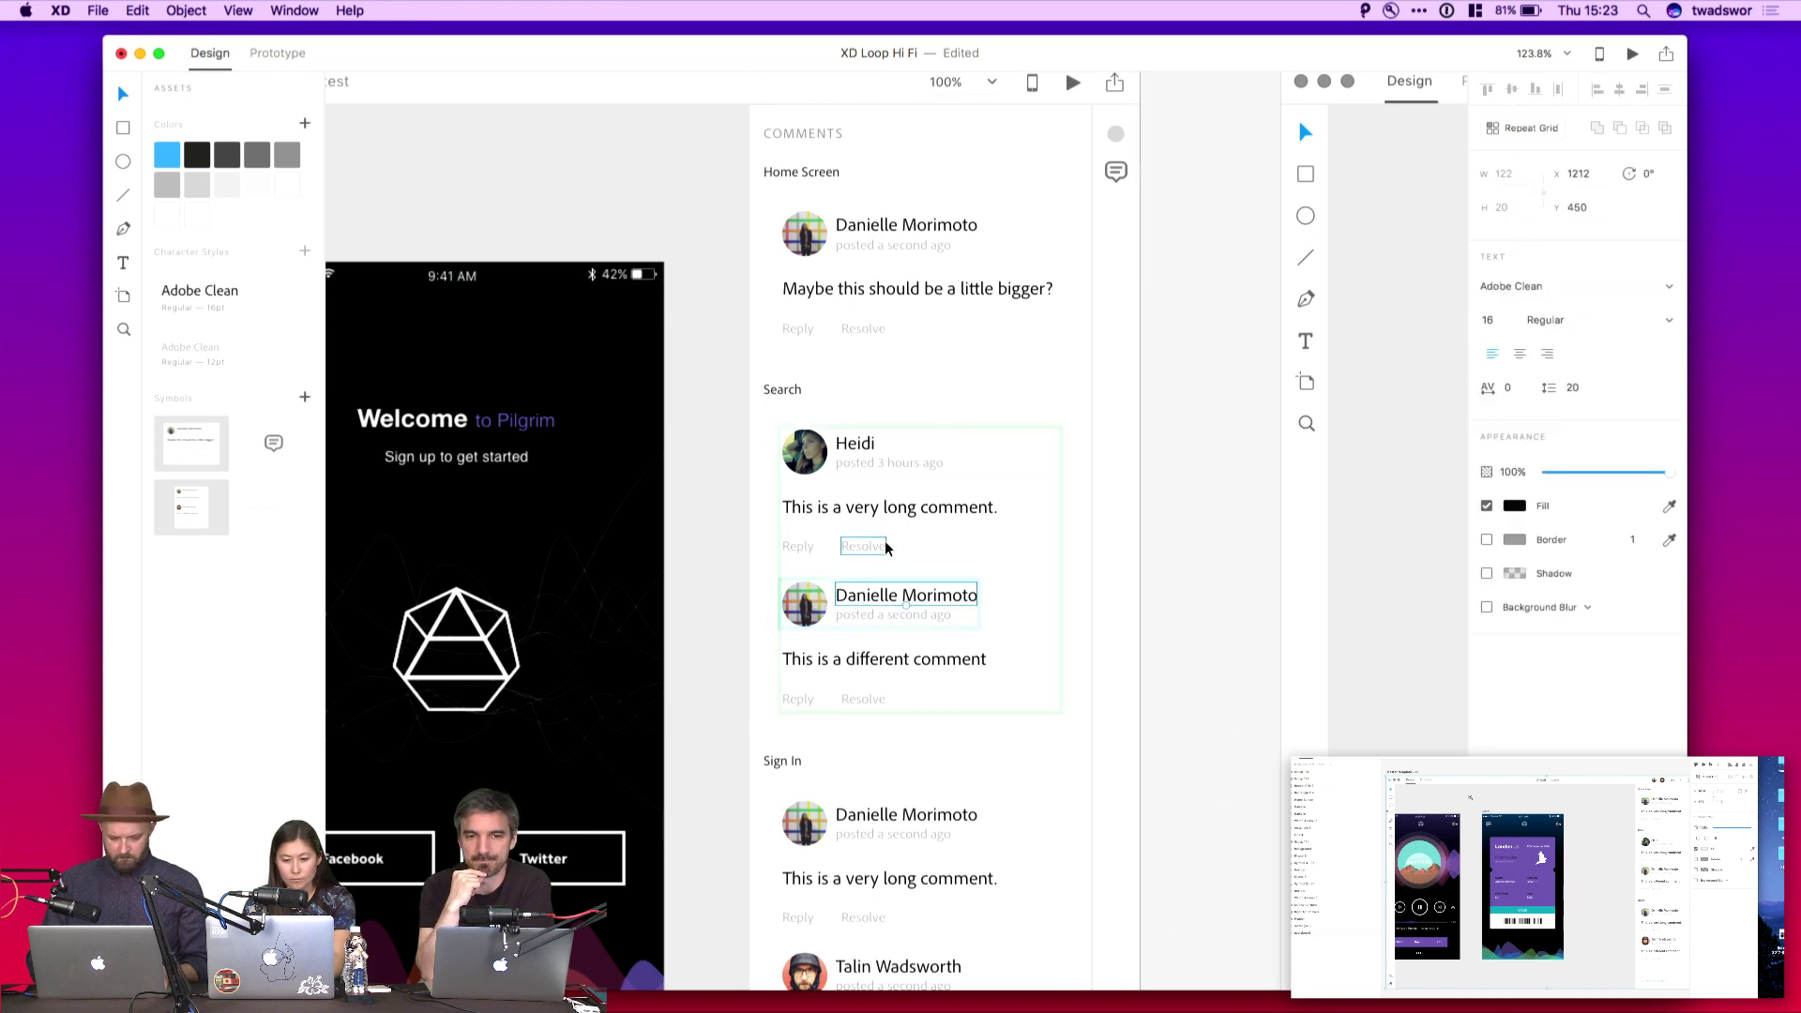
{"action": "left_click", "coordinate": [858, 546]}
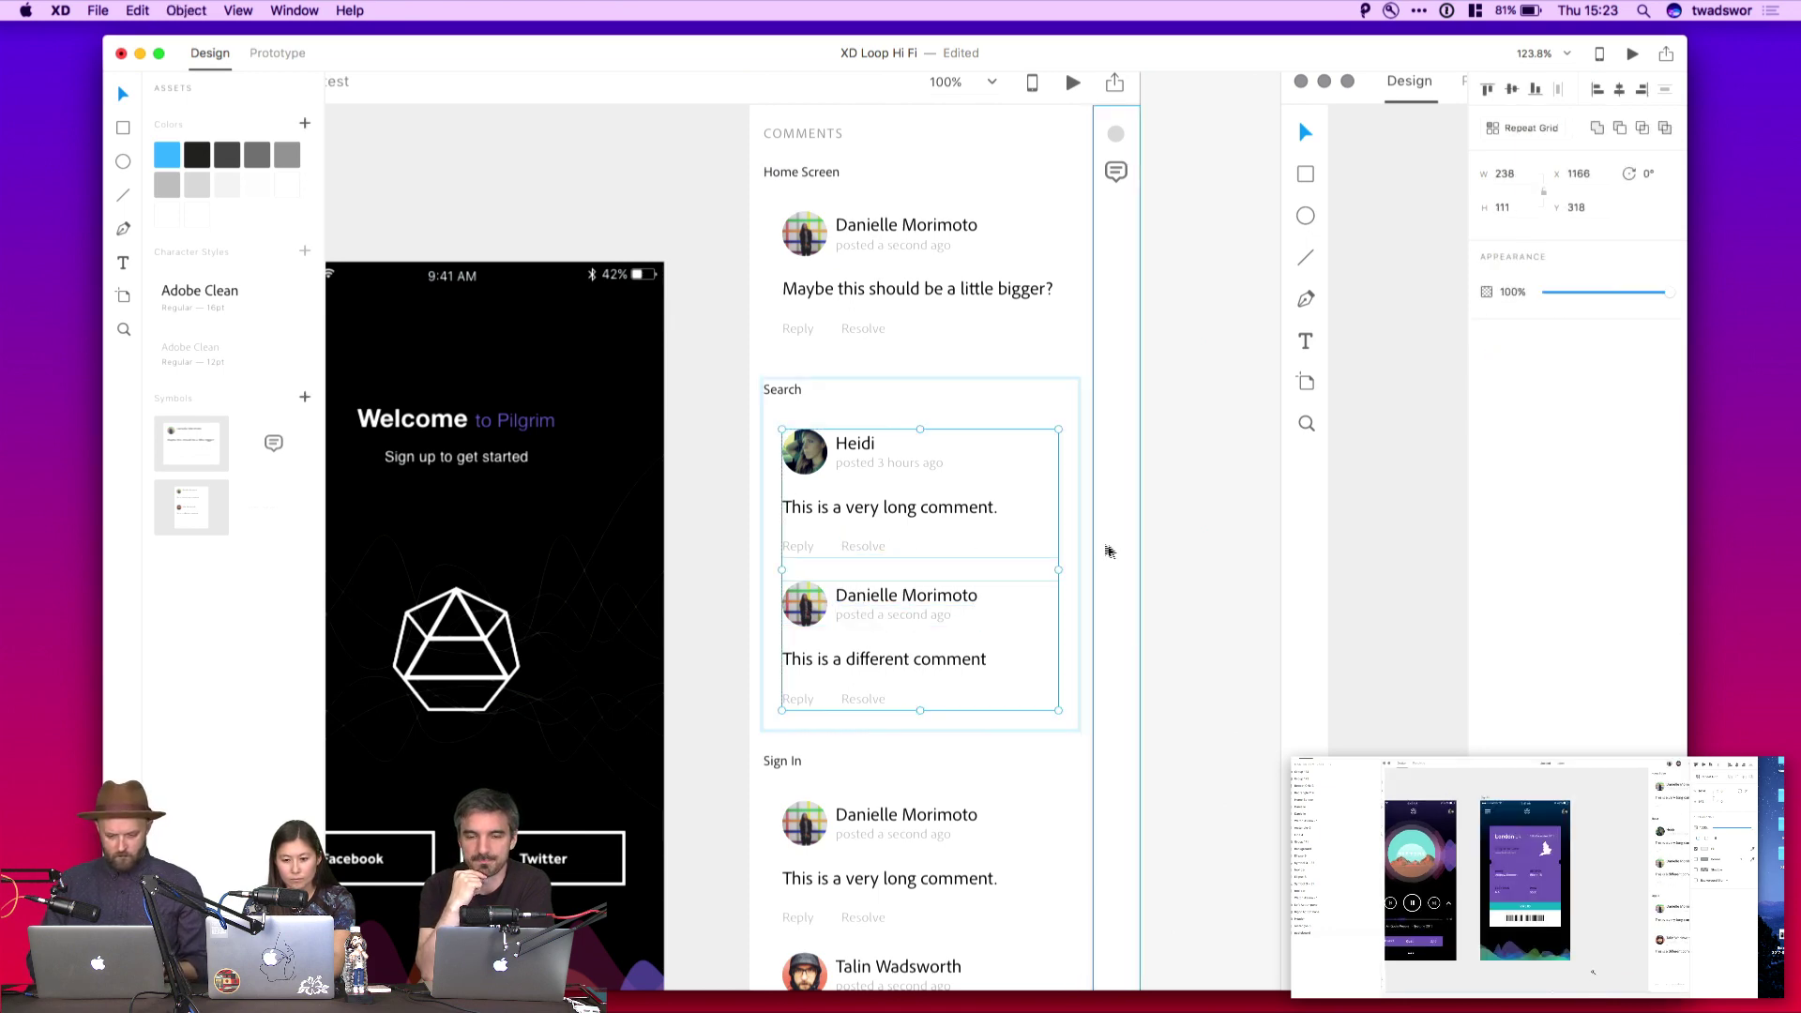
{"action": "left_click", "coordinate": [834, 600]}
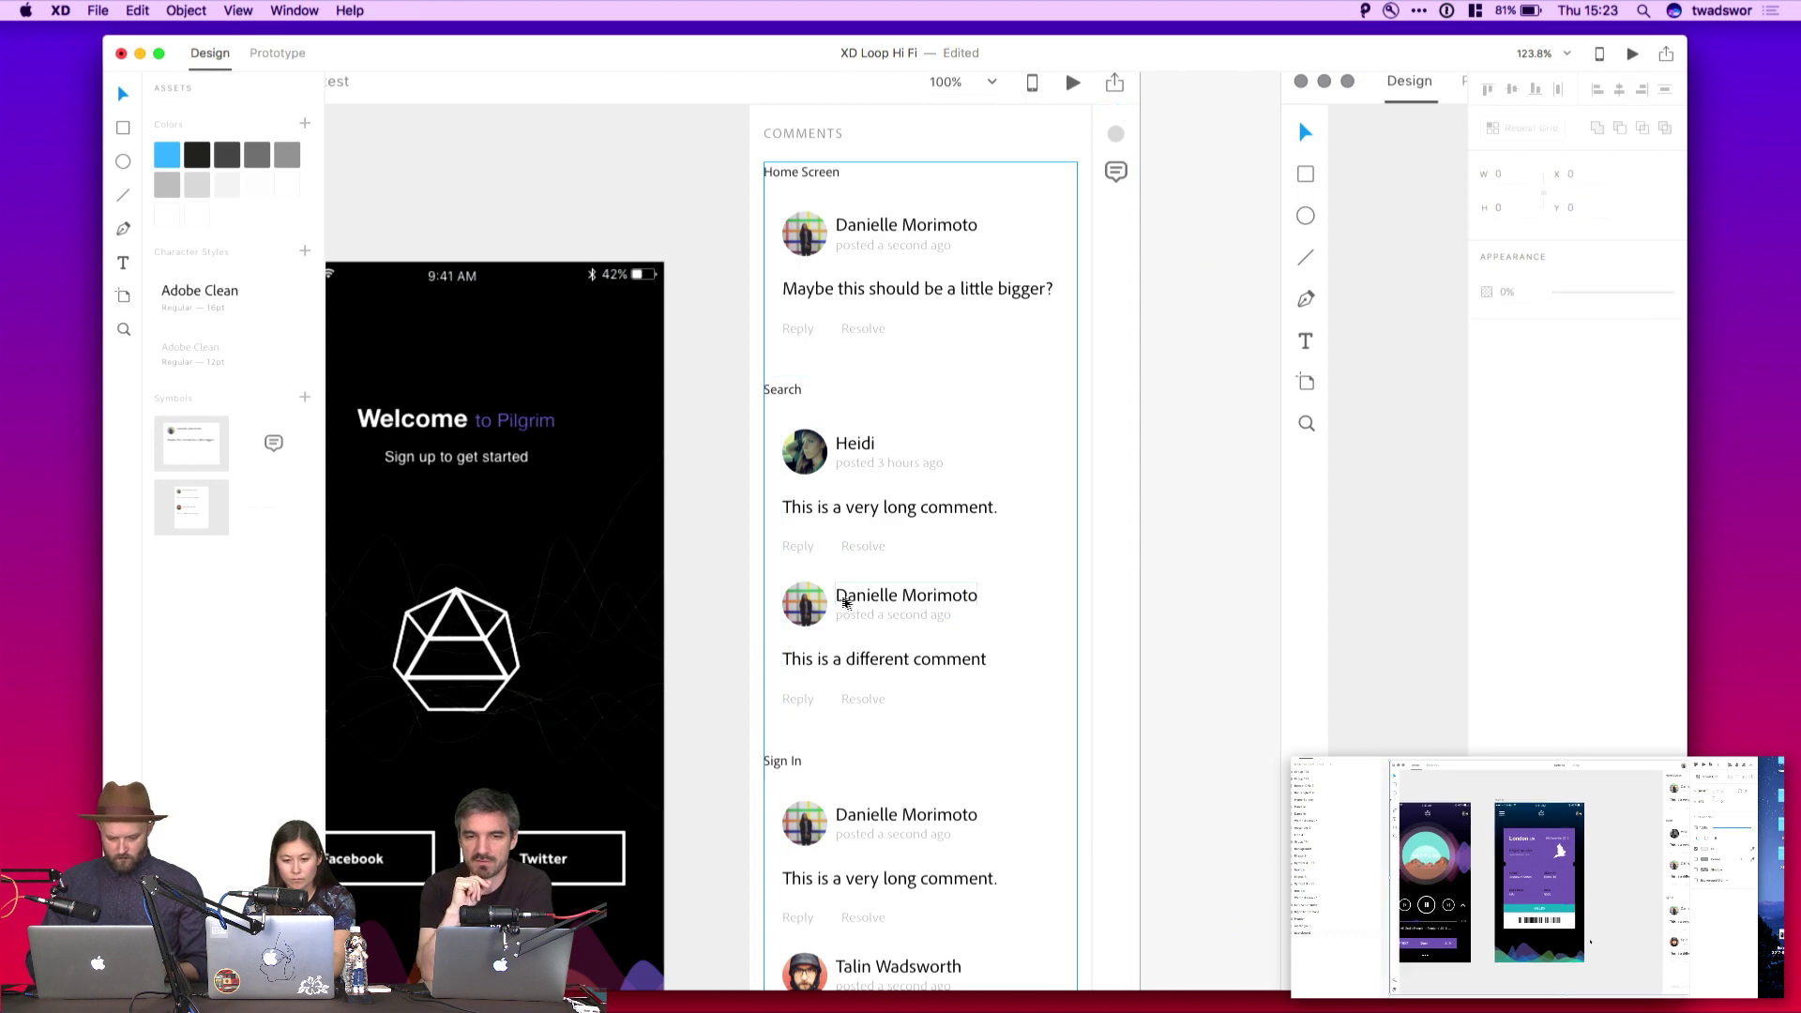
{"action": "double_click", "coordinate": [863, 601]}
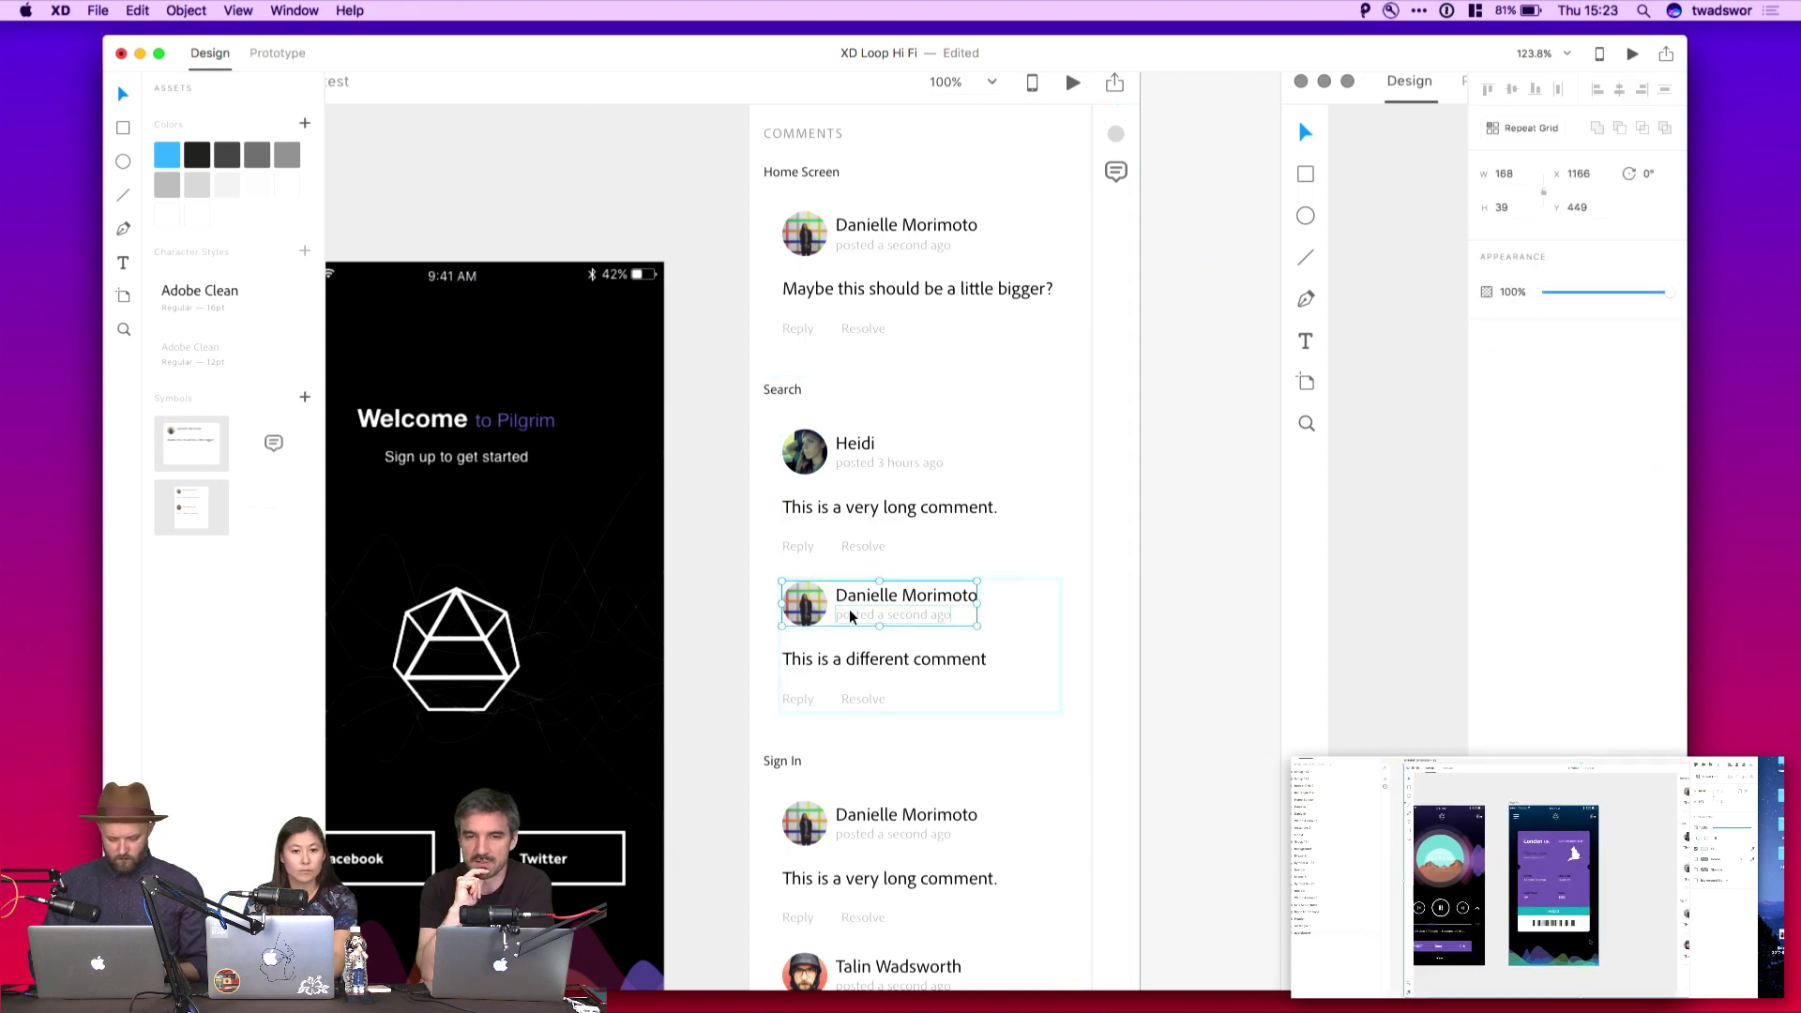
{"action": "key", "text": "shift+Right"}
{"action": "key", "text": "shift+Right"}
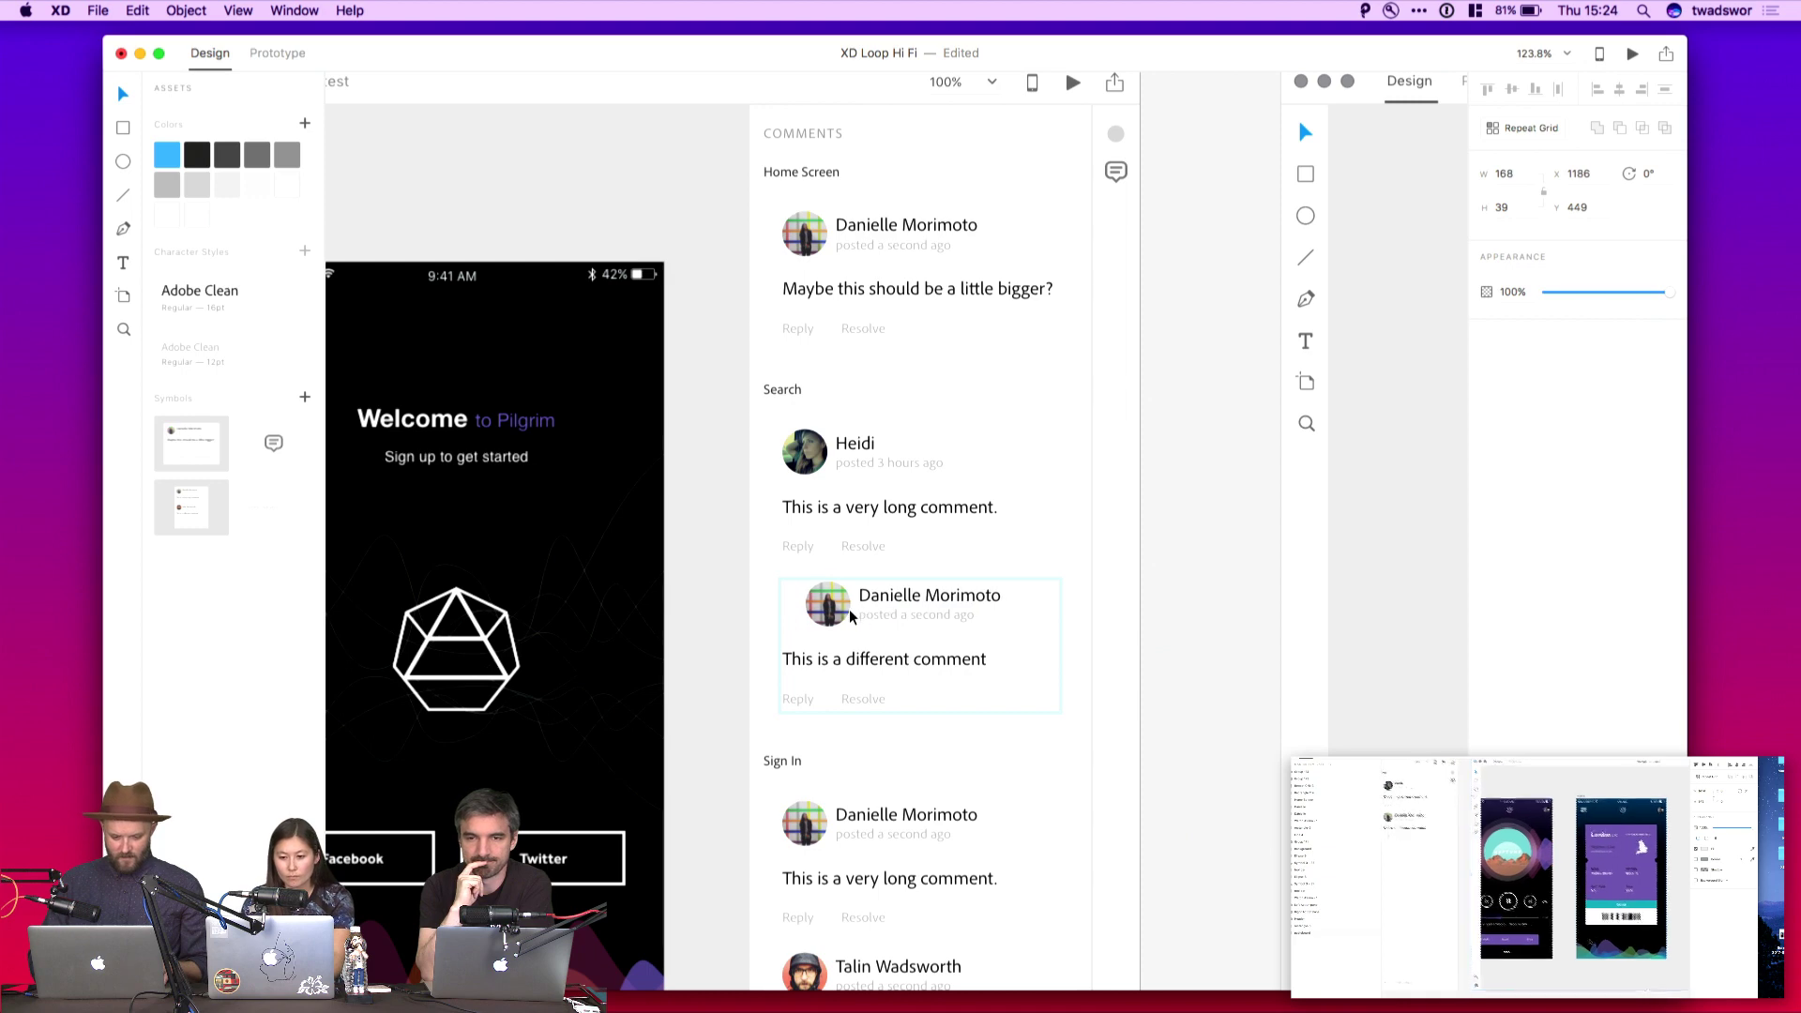
{"action": "left_click", "coordinate": [856, 664]}
{"action": "key", "text": "shift+Right"}
{"action": "key", "text": "shift+Right"}
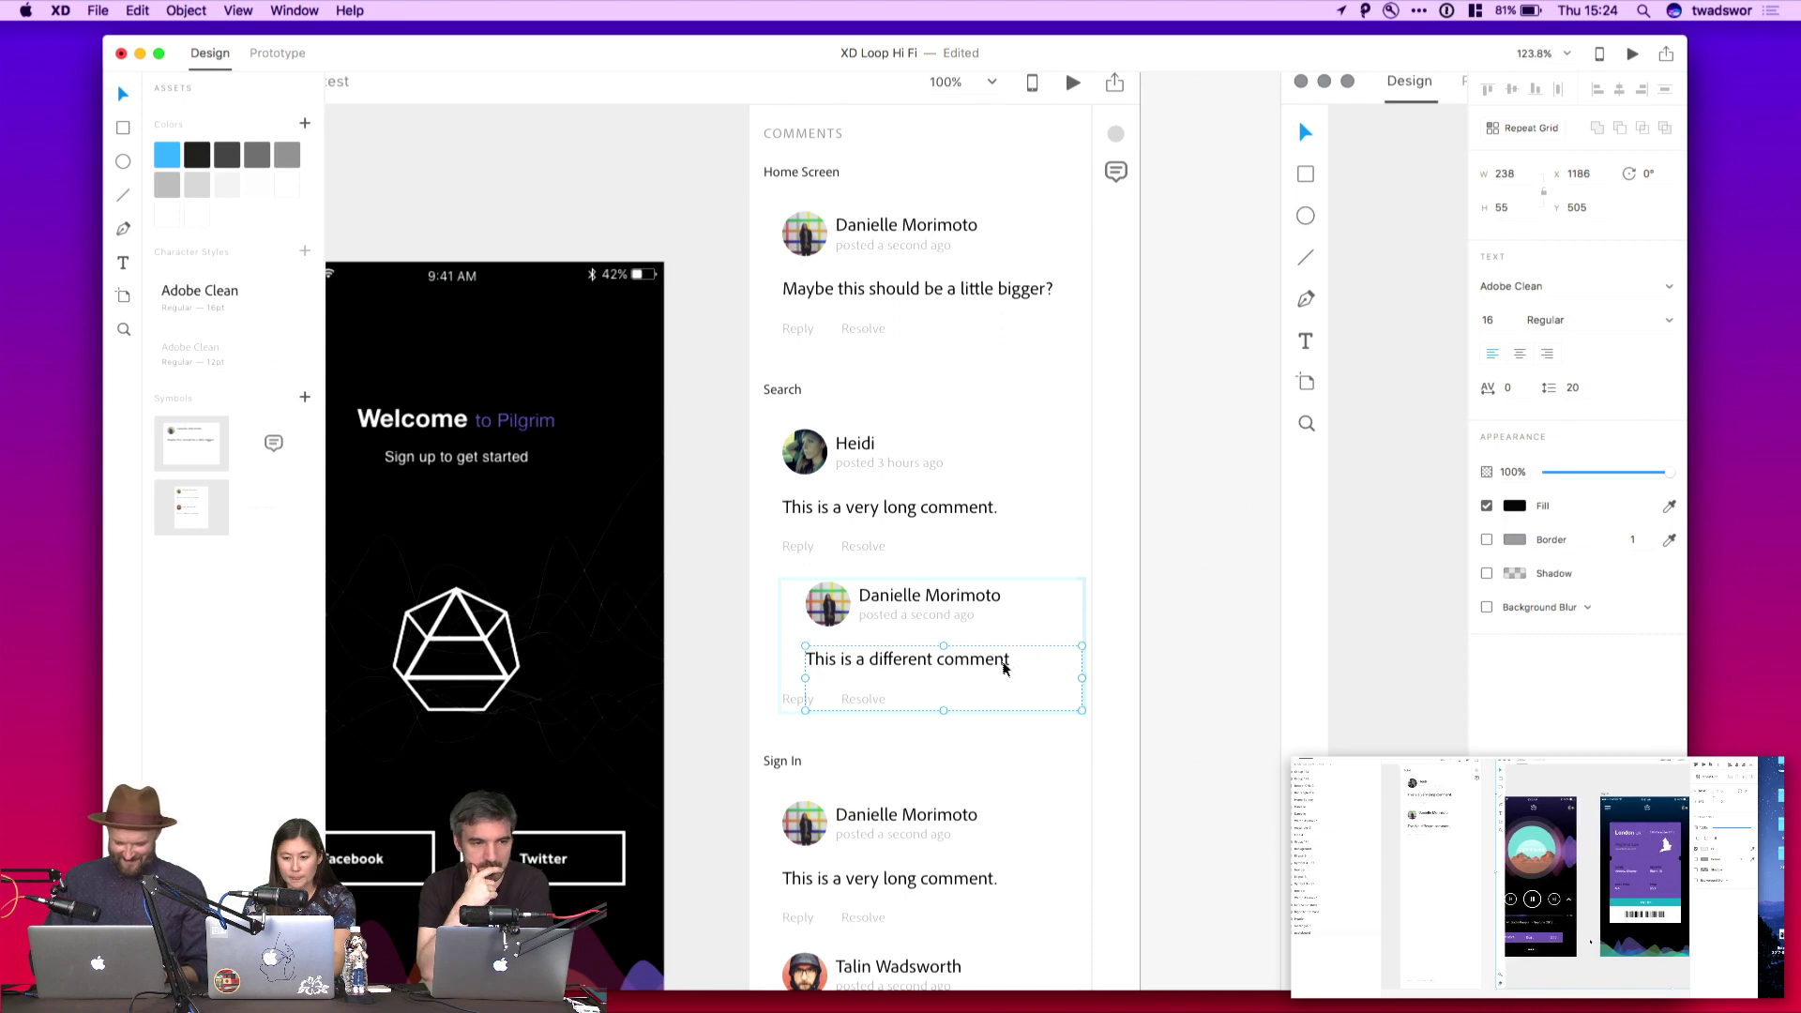
{"action": "left_click", "coordinate": [1214, 647]}
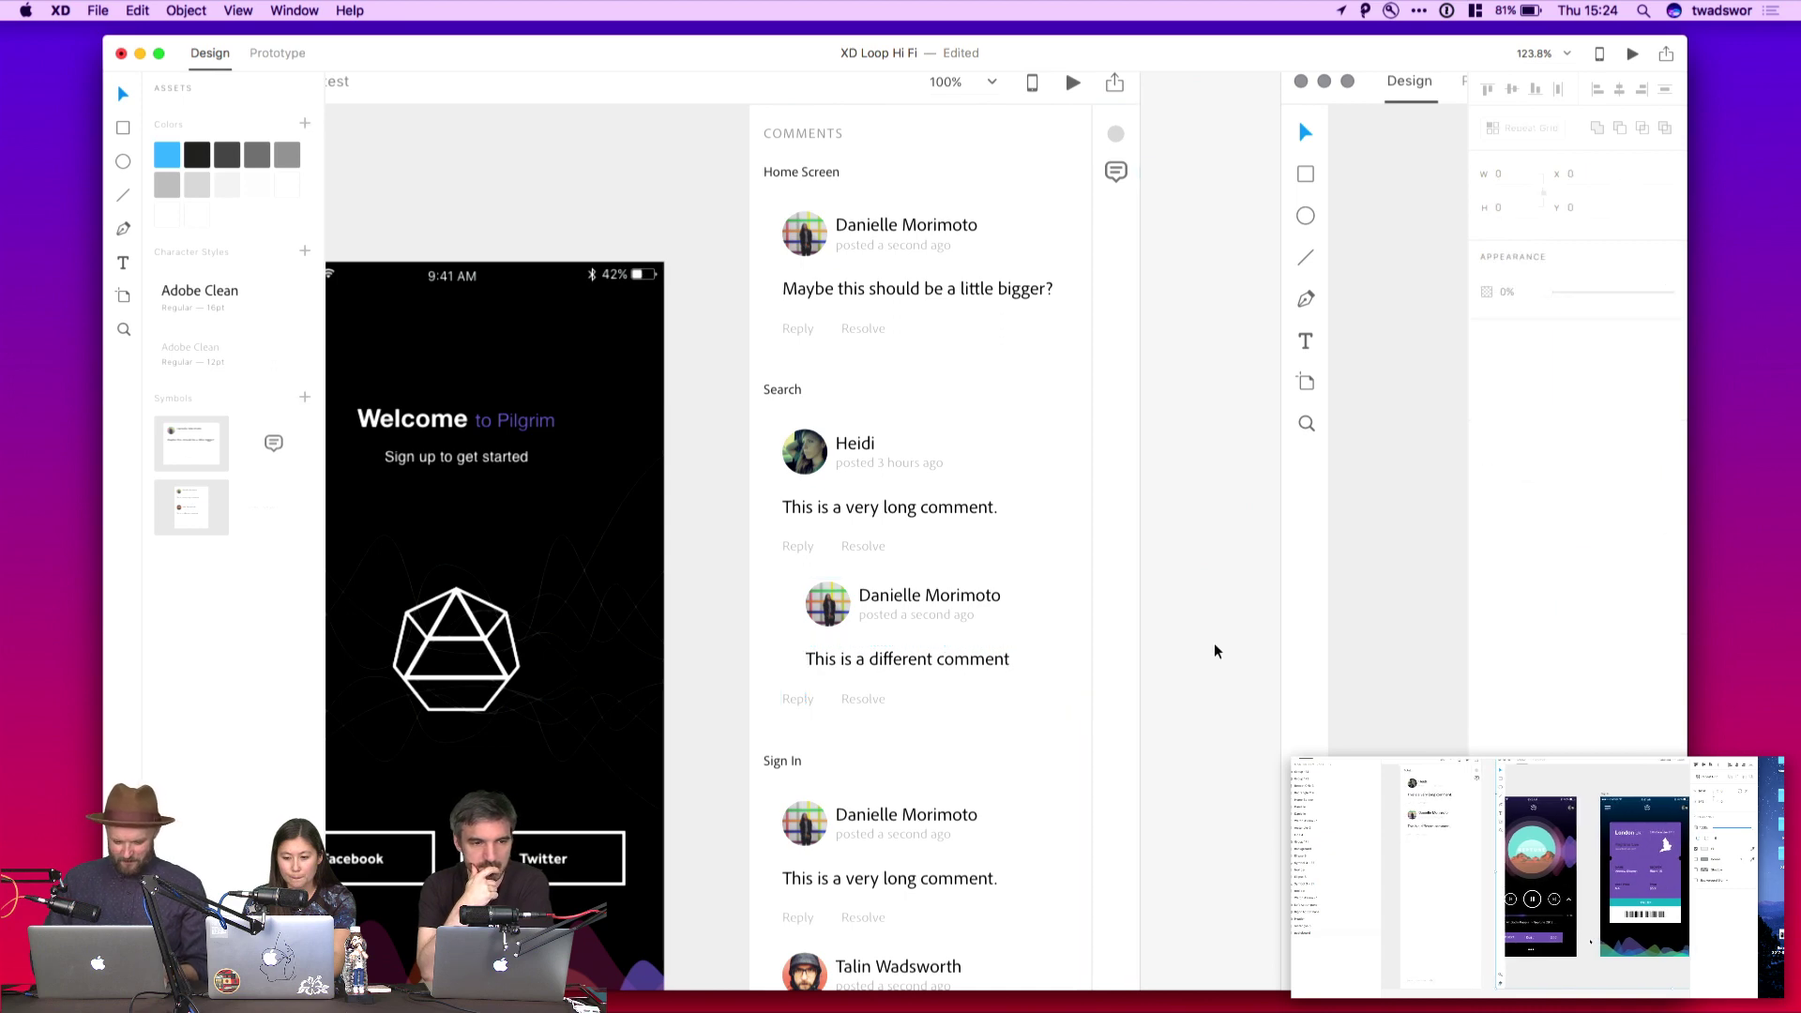
{"action": "left_click", "coordinate": [900, 509]}
{"action": "key", "text": "shift+Left"}
{"action": "key", "text": "shift+Right"}
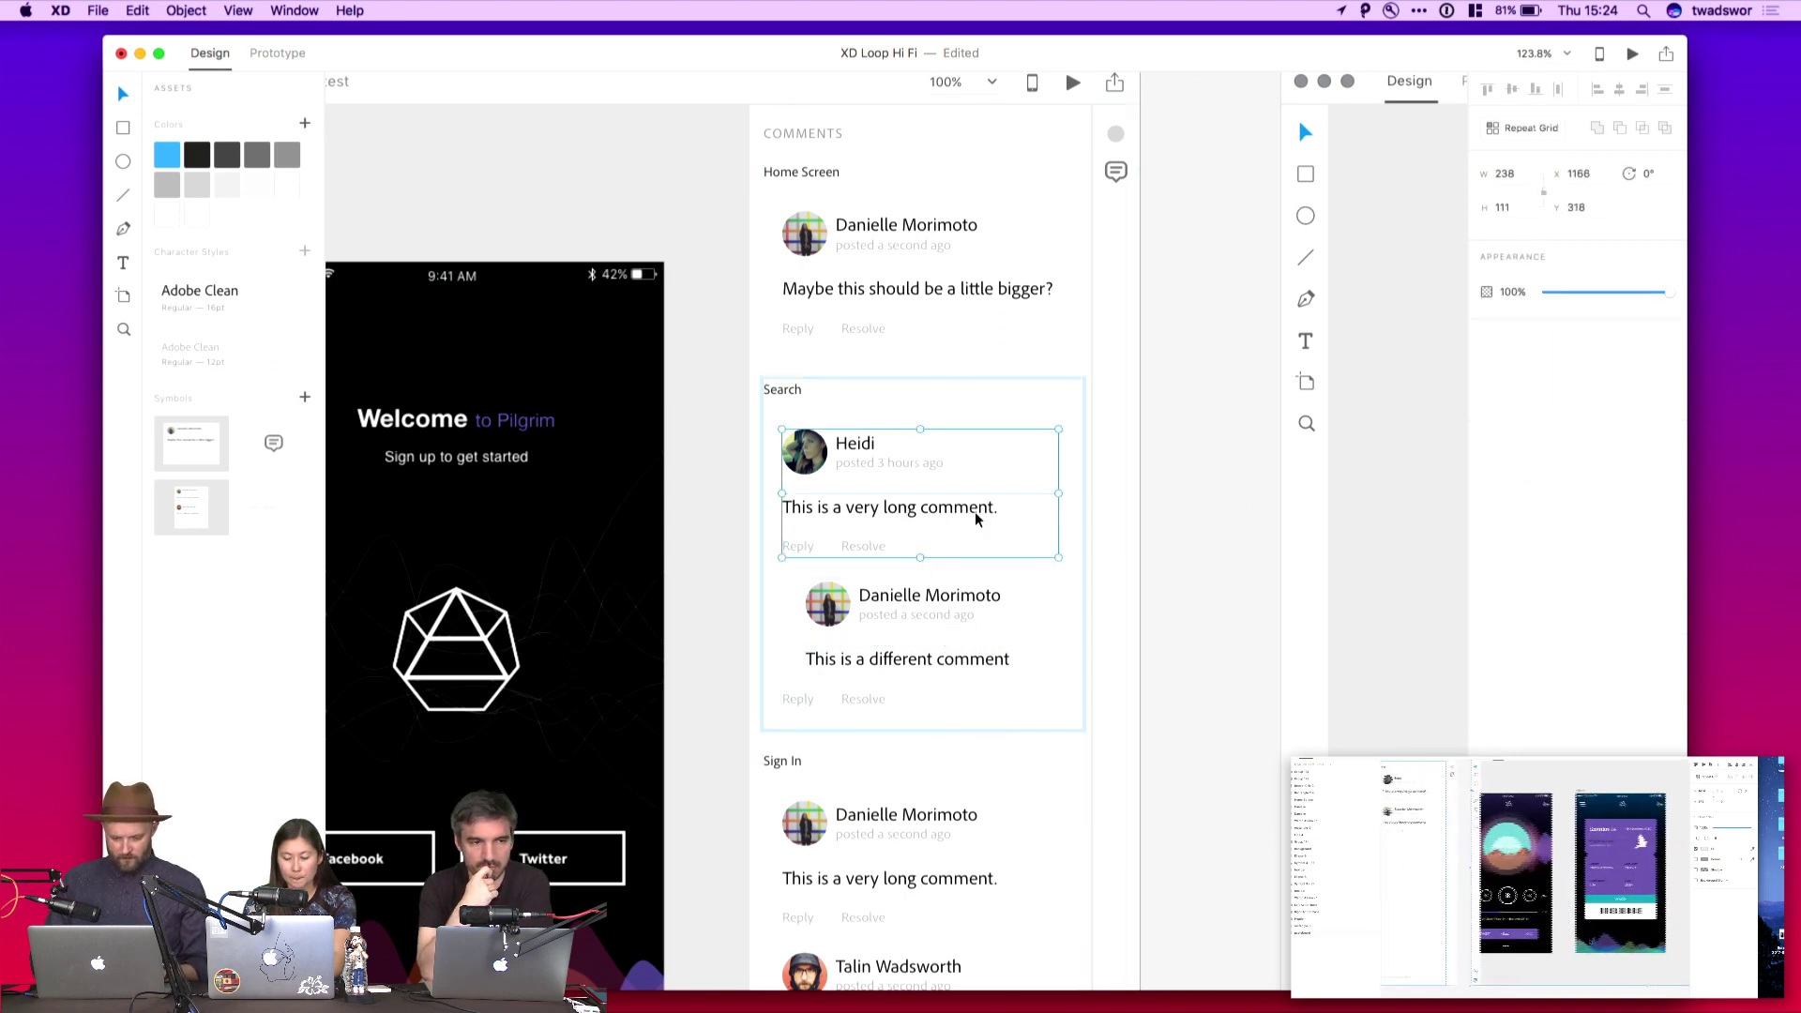
{"action": "left_click", "coordinate": [1180, 506]}
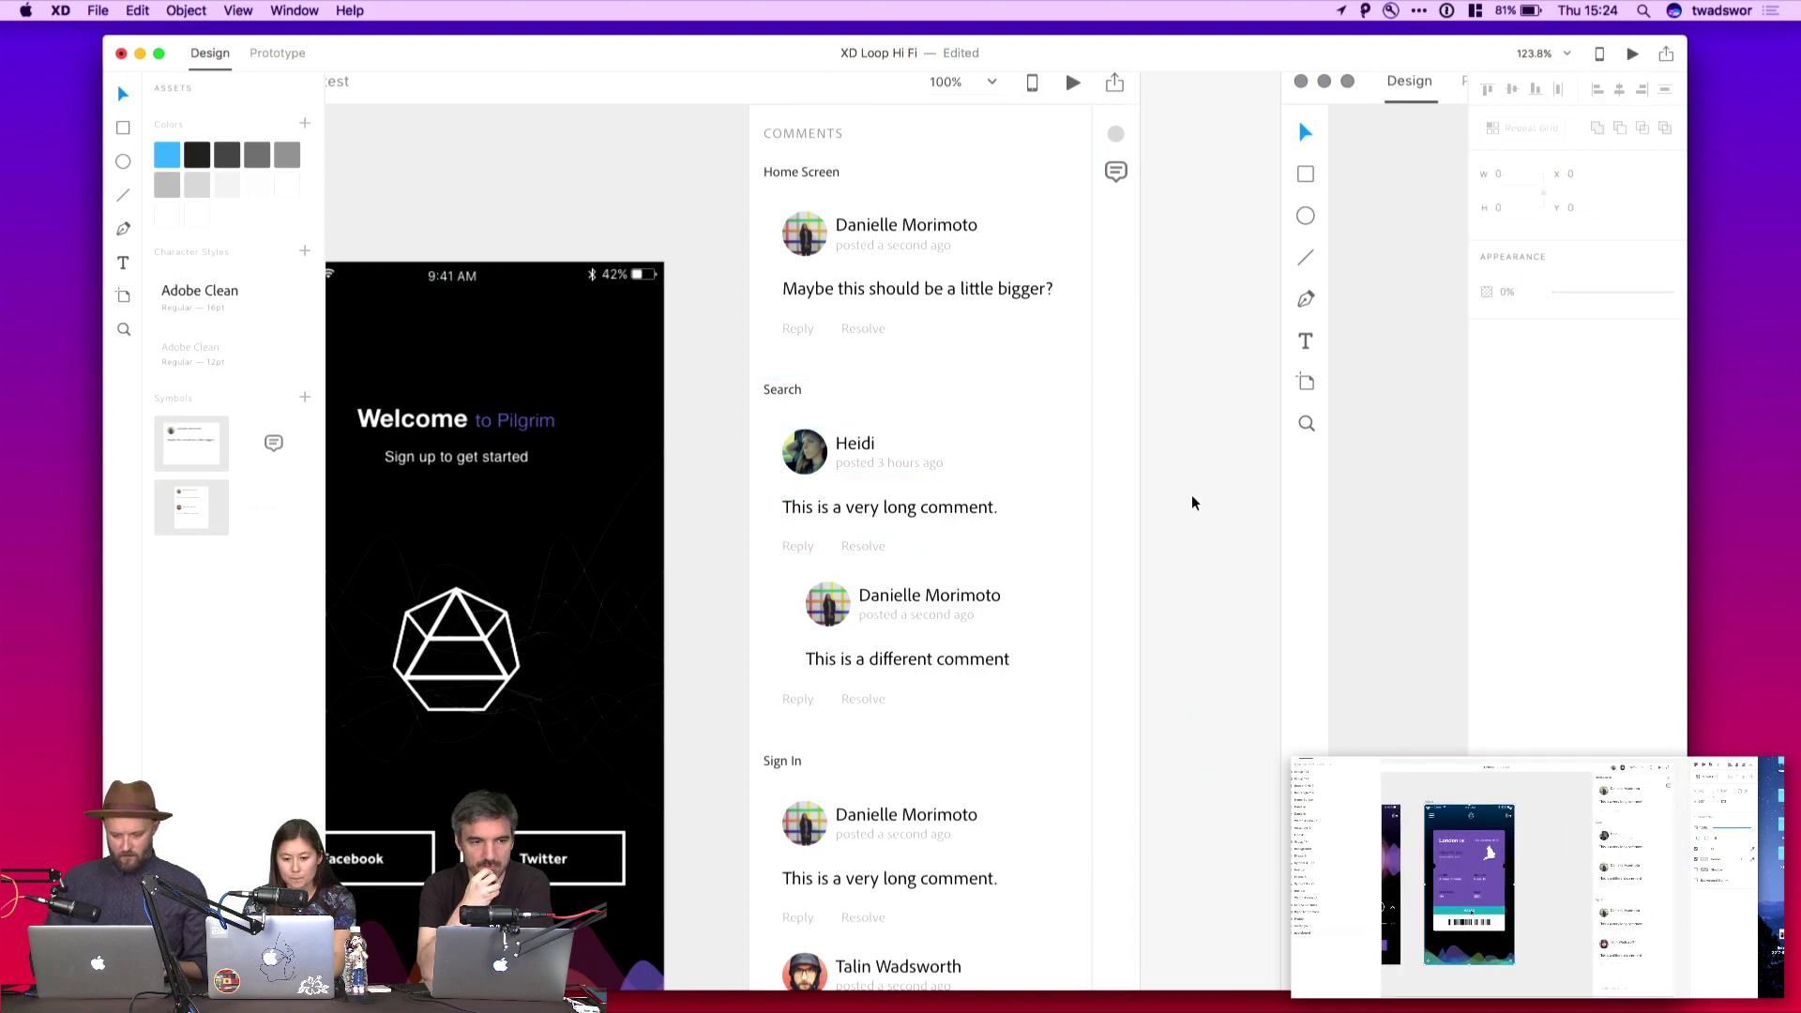
{"action": "left_click", "coordinate": [981, 507]}
{"action": "left_click", "coordinate": [1232, 440]}
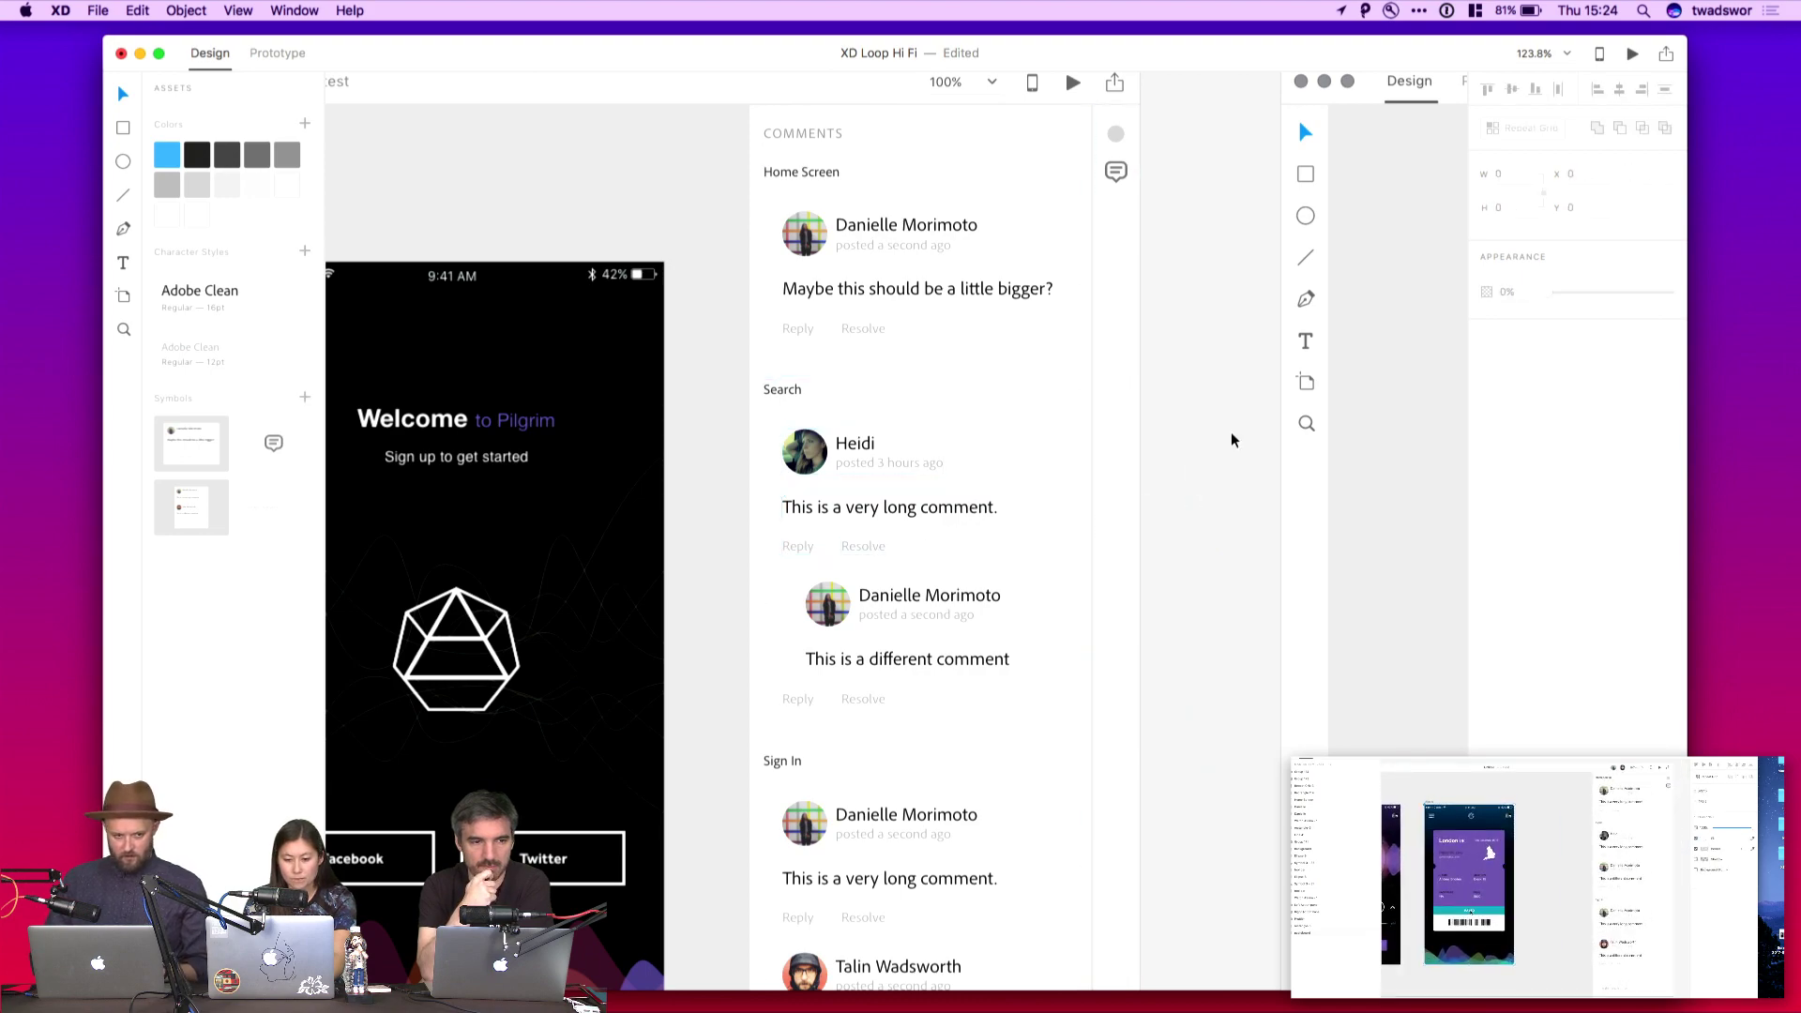
Examine the indented reply and the Search and Sign In comment groups in the comments panel on Master template – 7
{"action": "scroll", "coordinate": [1233, 440], "scroll_direction": "up", "scroll_amount": 5}
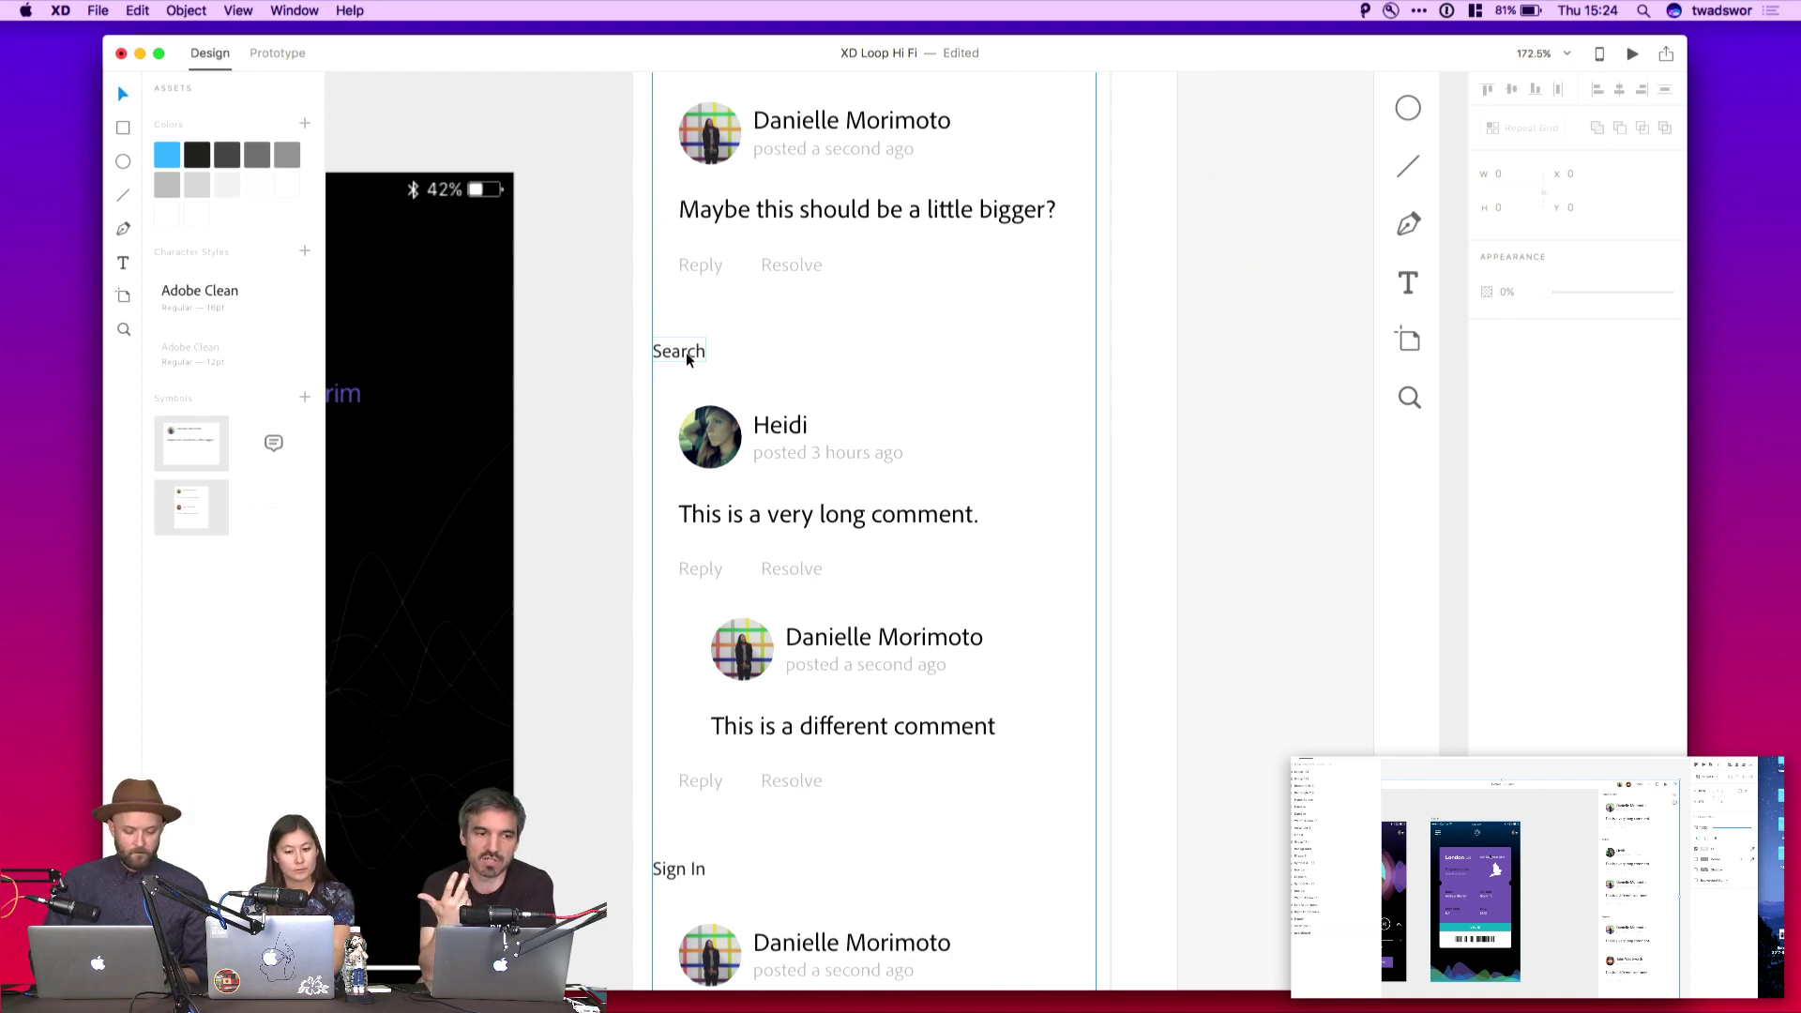
{"action": "scroll", "coordinate": [1053, 370], "scroll_direction": "down", "scroll_amount": 10}
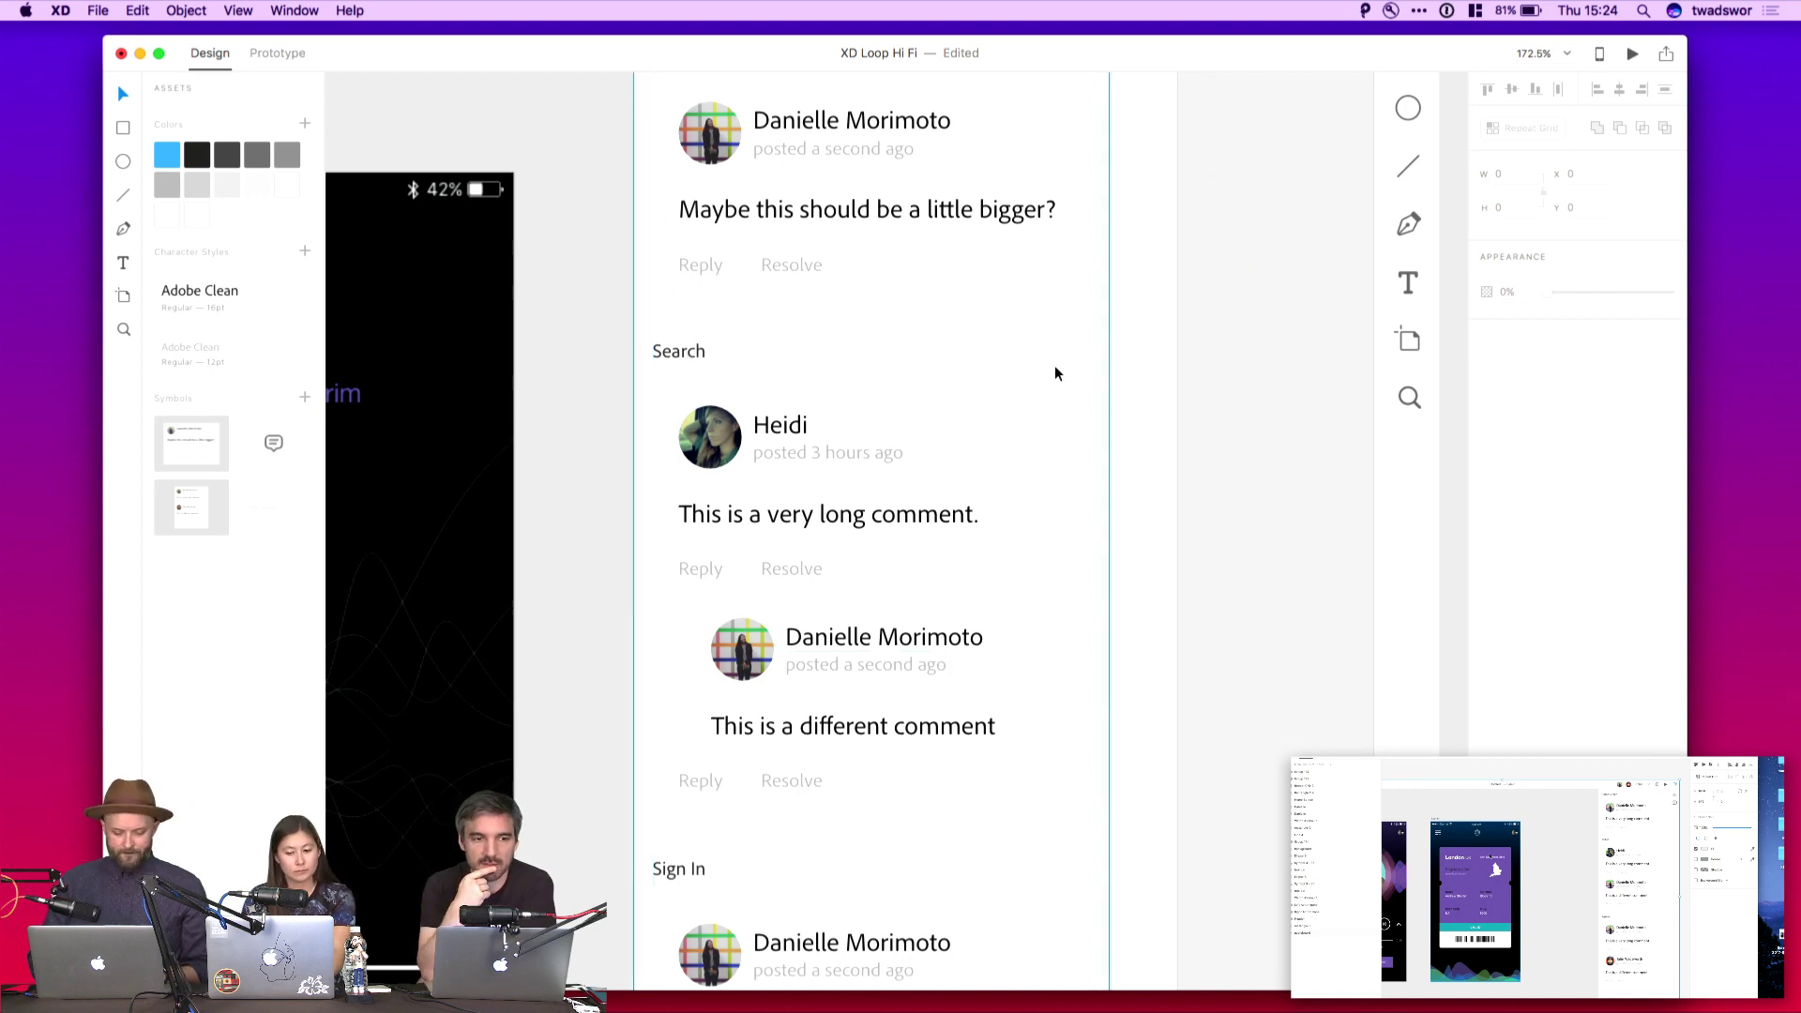
{"action": "left_click", "coordinate": [1032, 457]}
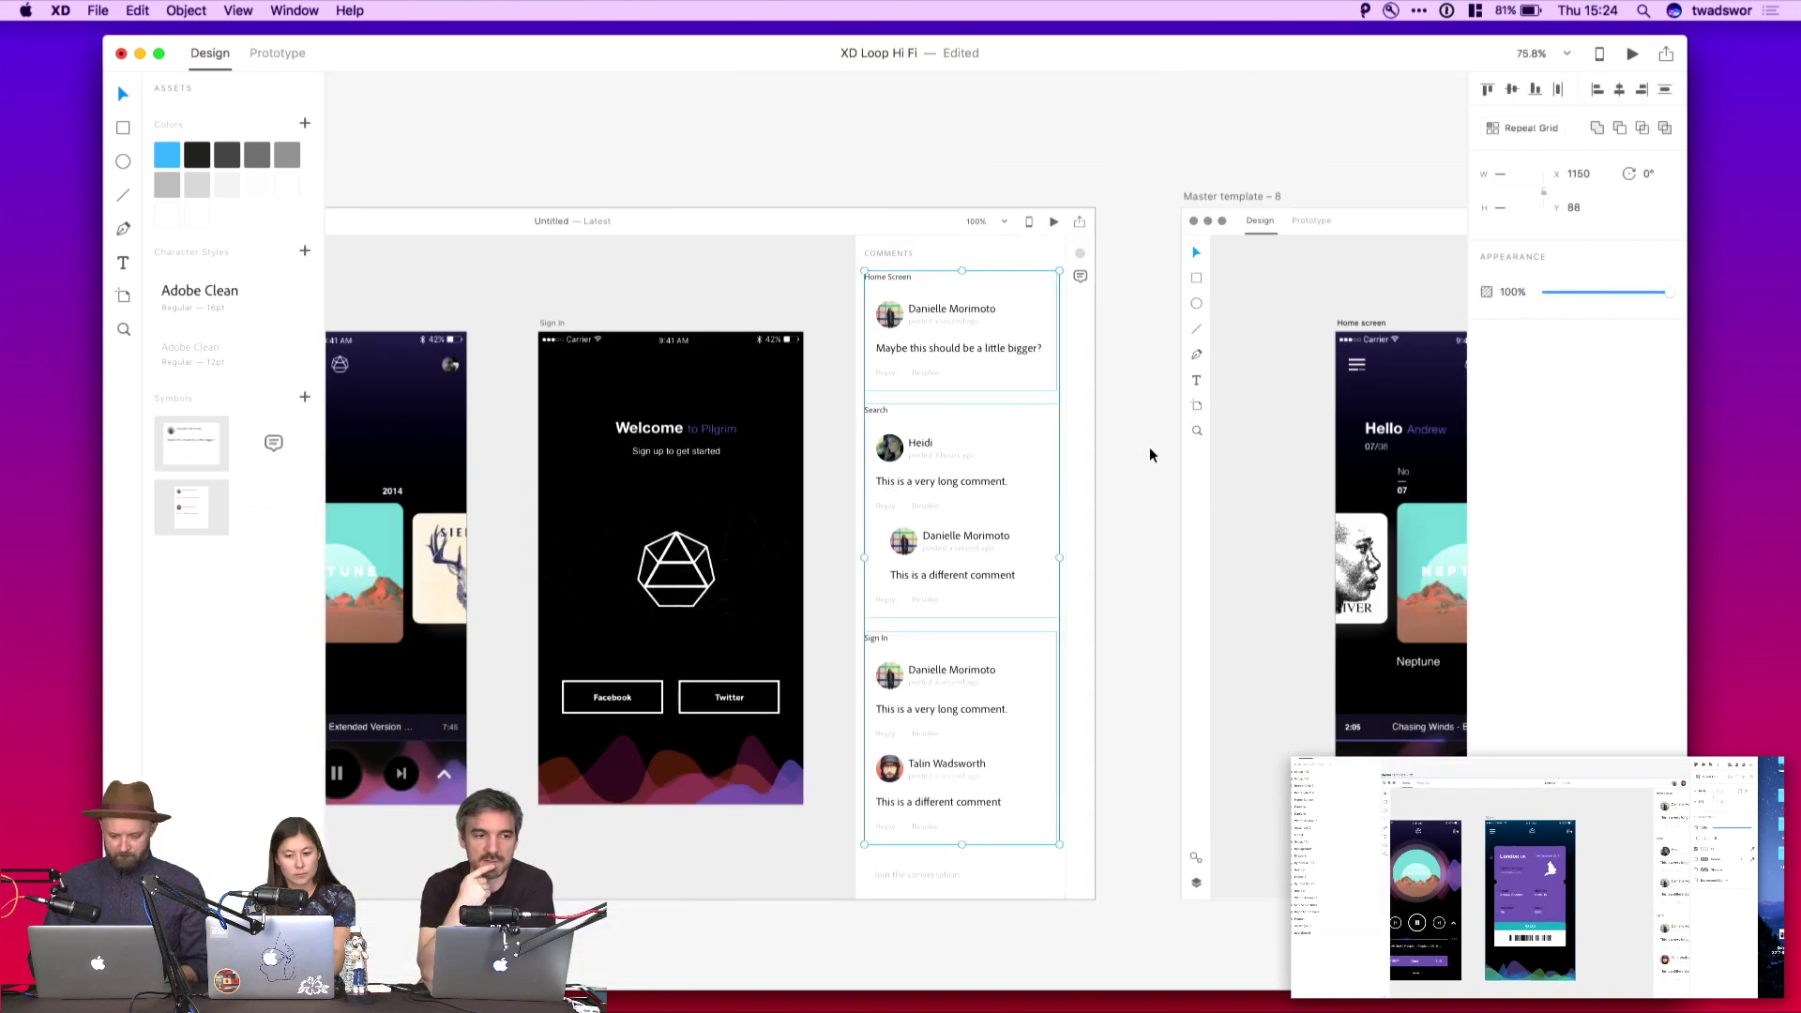
{"action": "double_click", "coordinate": [1030, 470]}
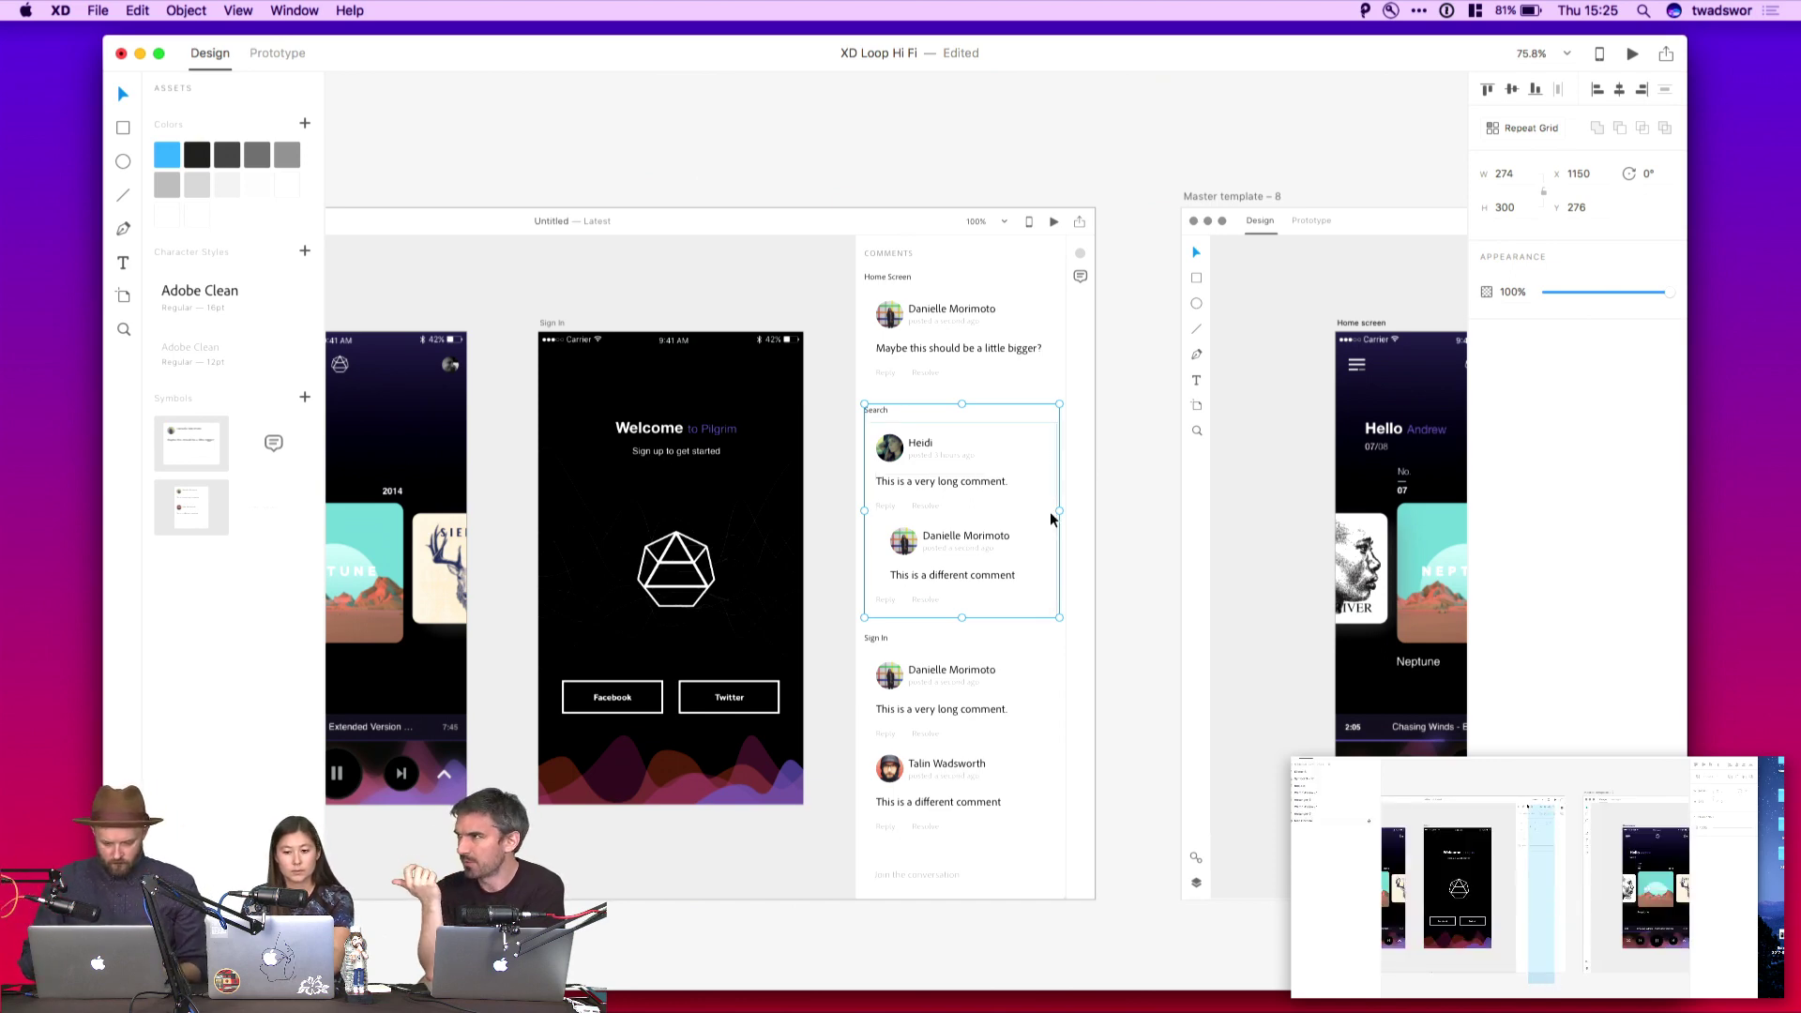
{"action": "left_click", "coordinate": [1099, 490]}
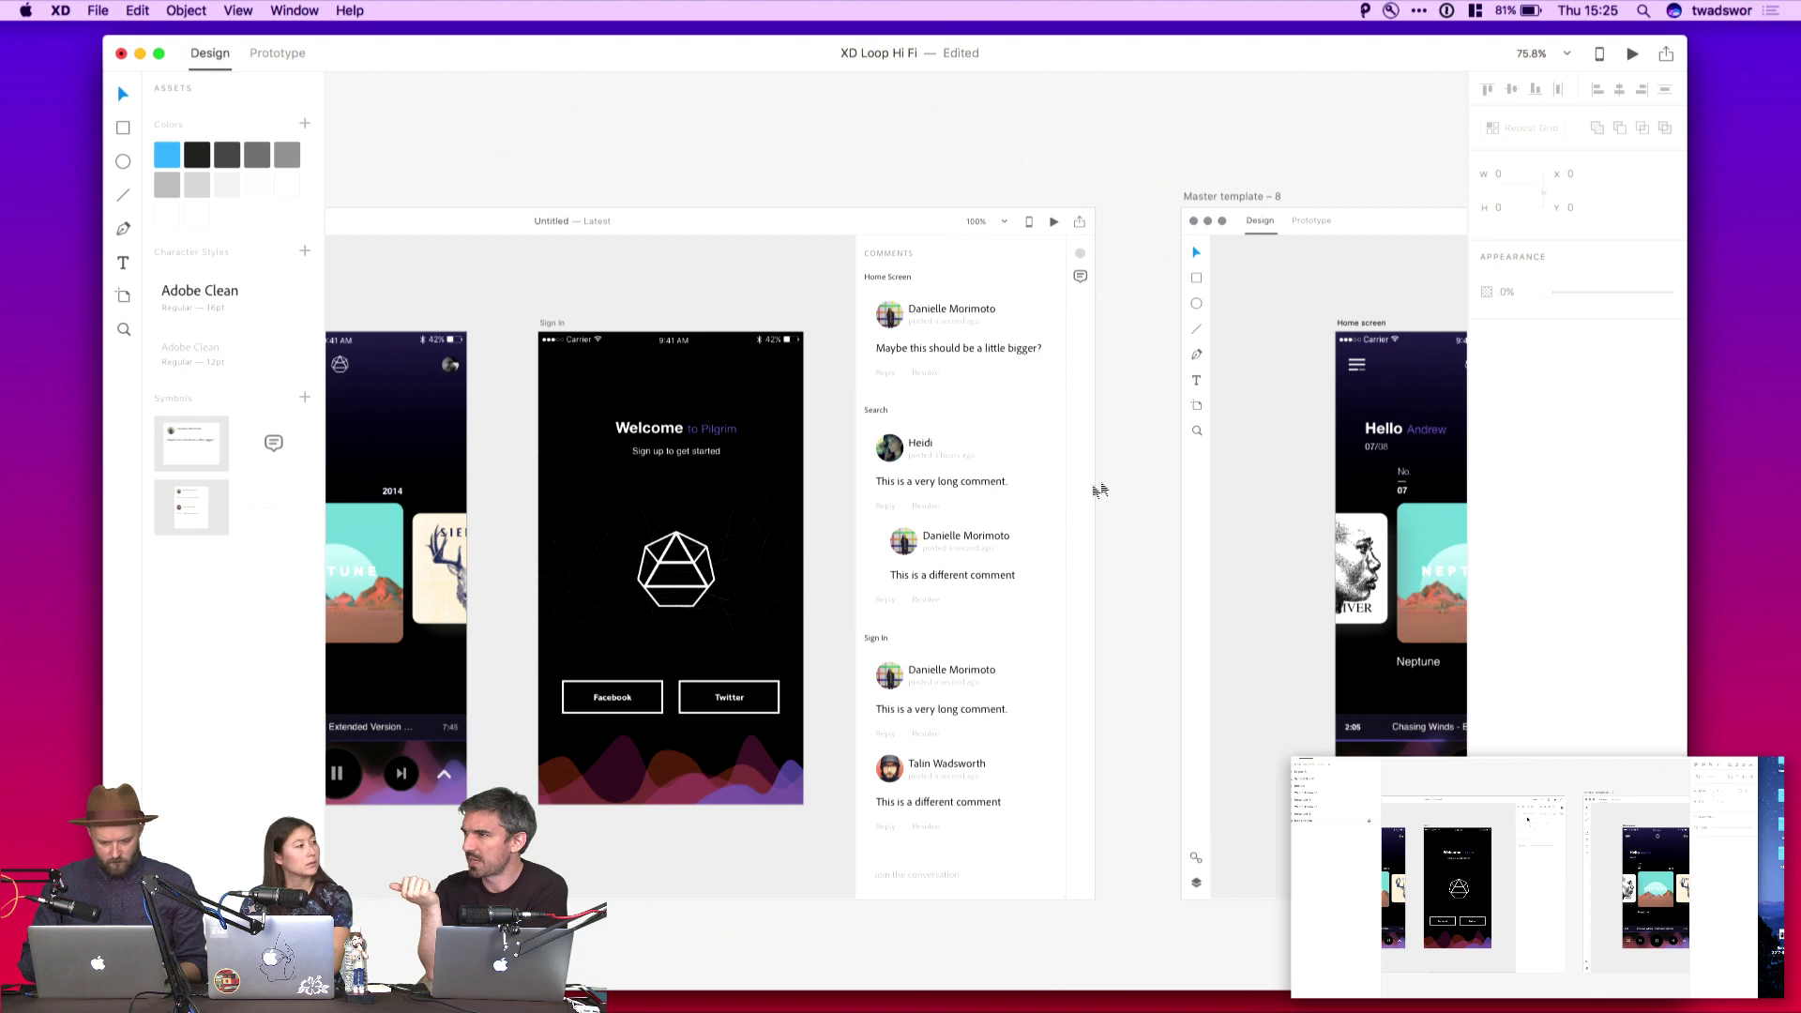
{"action": "left_click", "coordinate": [956, 482]}
{"action": "double_click", "coordinate": [956, 483]}
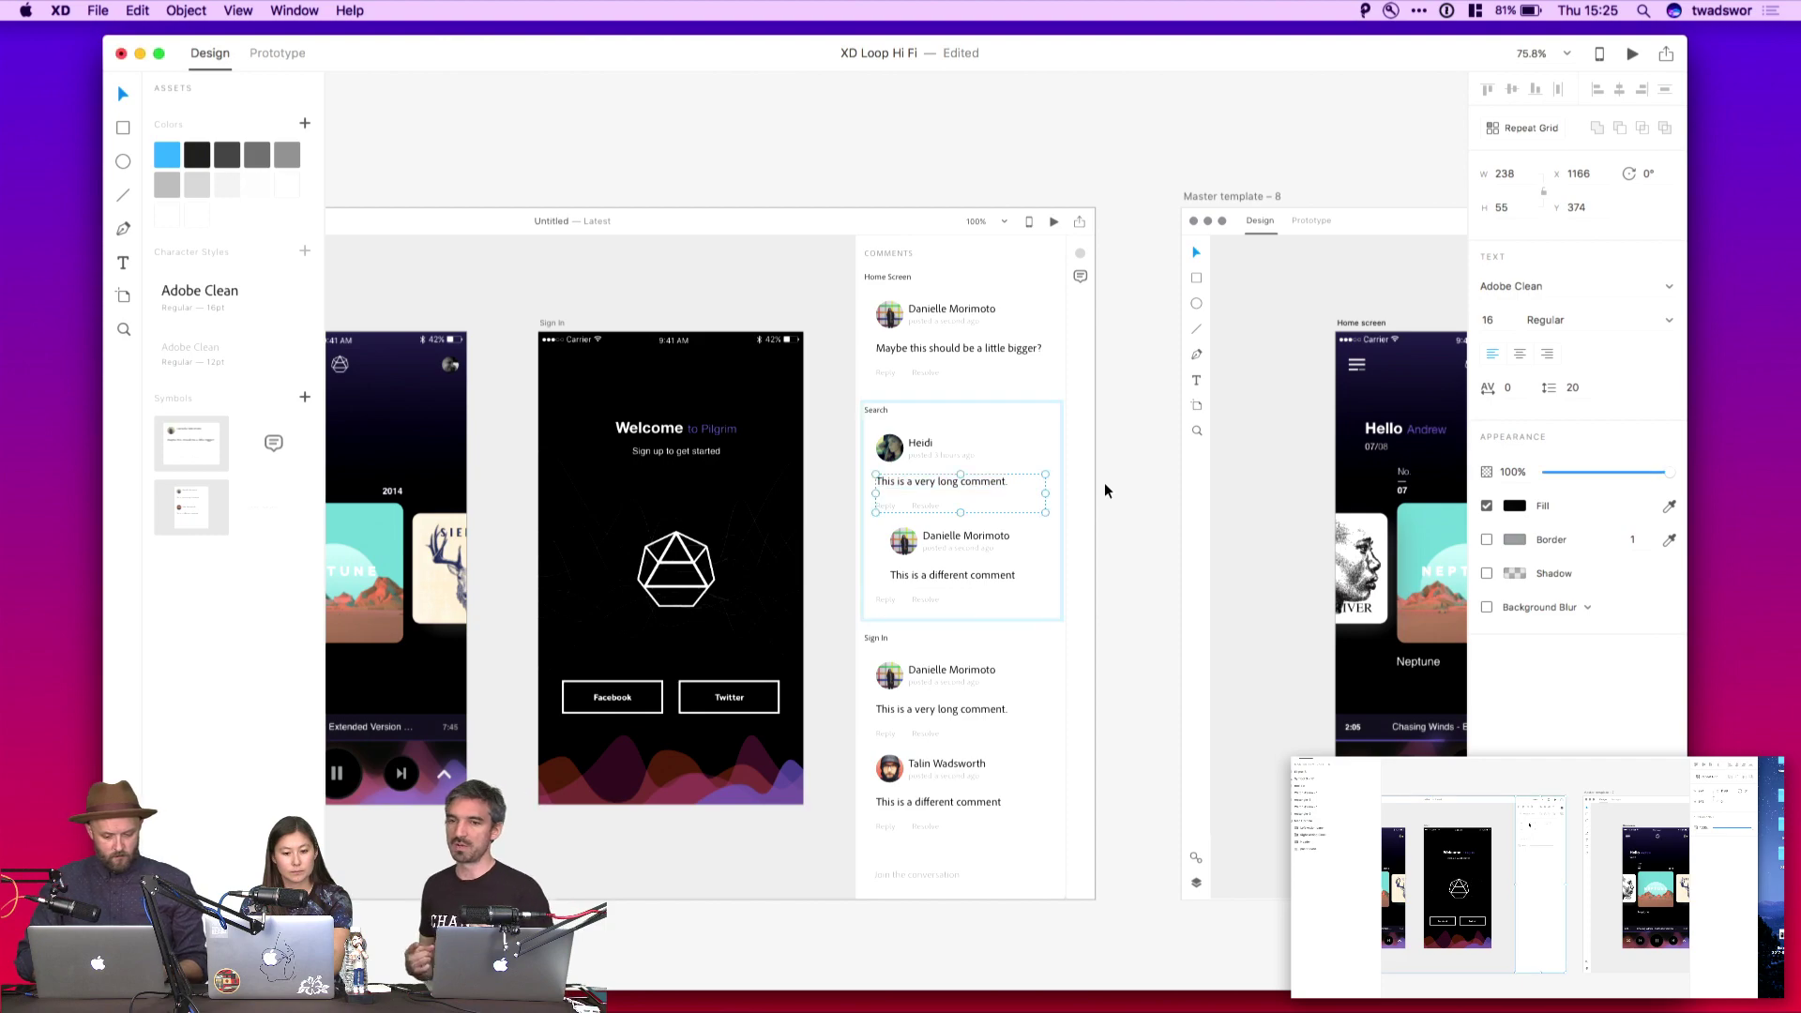
{"action": "key", "text": "Escape"}
{"action": "scroll", "coordinate": [1105, 488], "scroll_direction": "down", "scroll_amount": 3}
{"action": "scroll", "coordinate": [1106, 487], "scroll_direction": "right", "scroll_amount": 5}
{"action": "scroll", "coordinate": [865, 501], "scroll_direction": "down", "scroll_amount": 3}
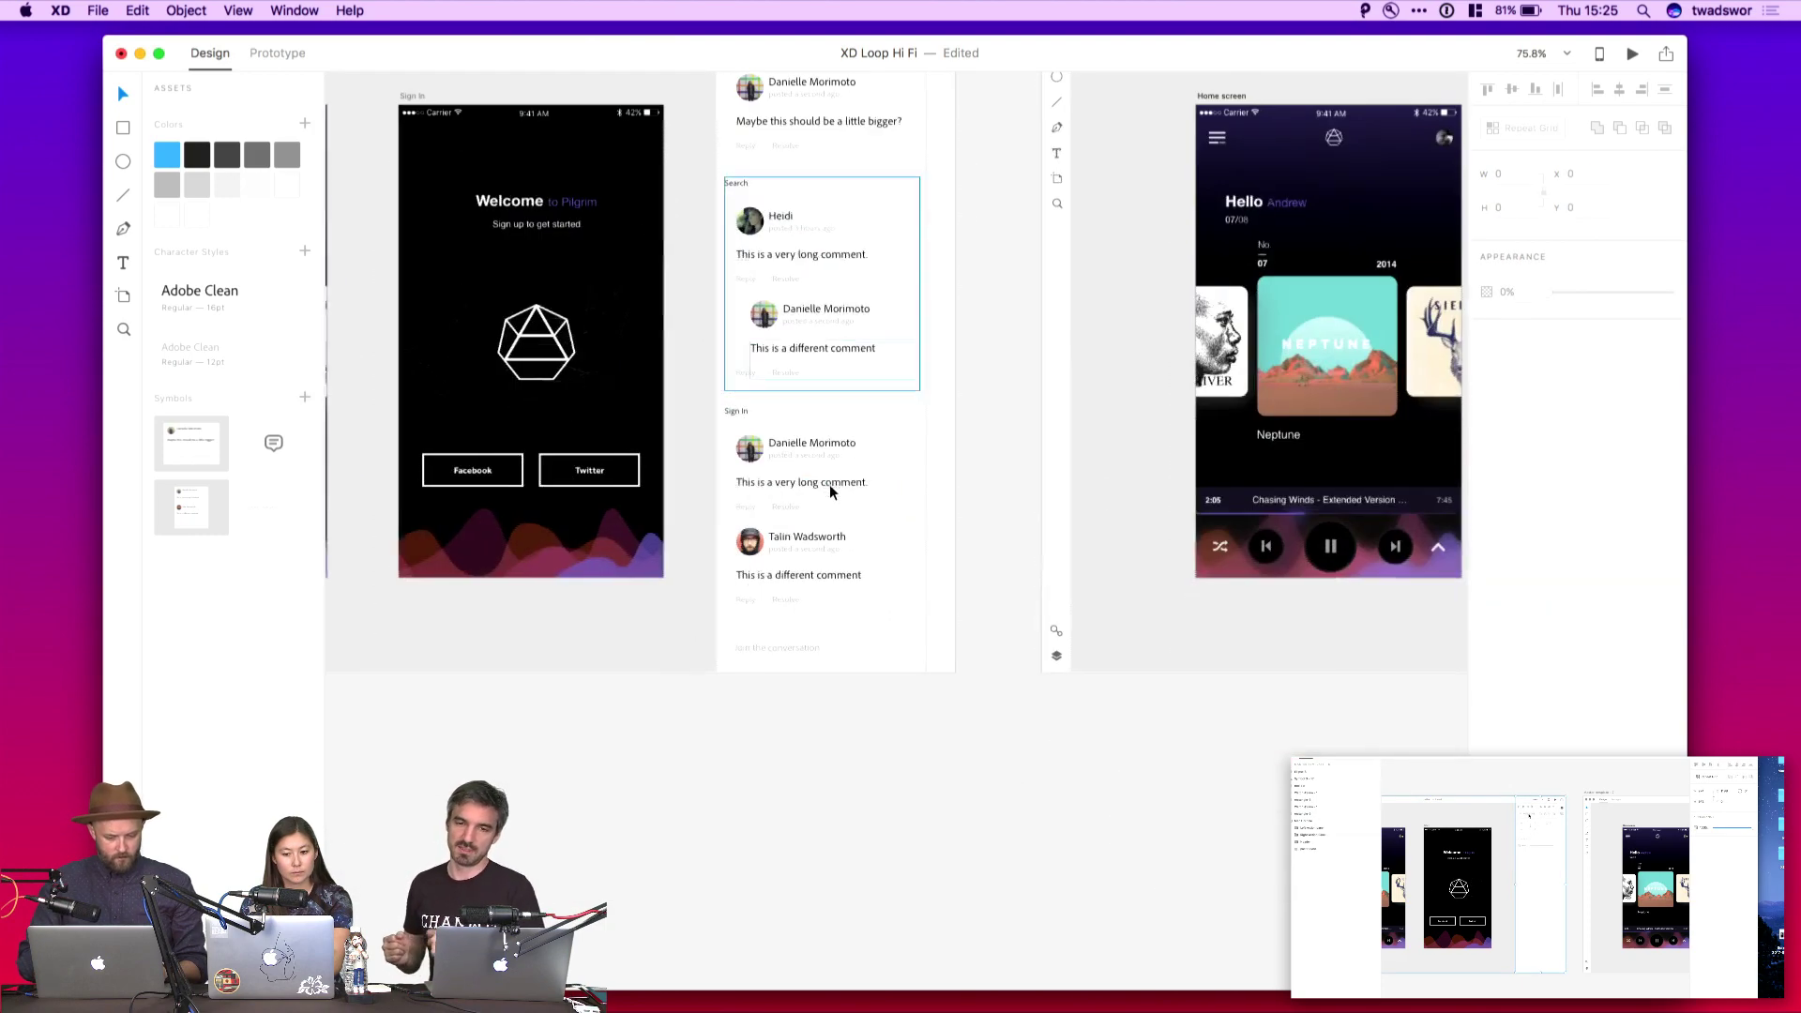
{"action": "scroll", "coordinate": [956, 632], "scroll_direction": "right", "scroll_amount": 3}
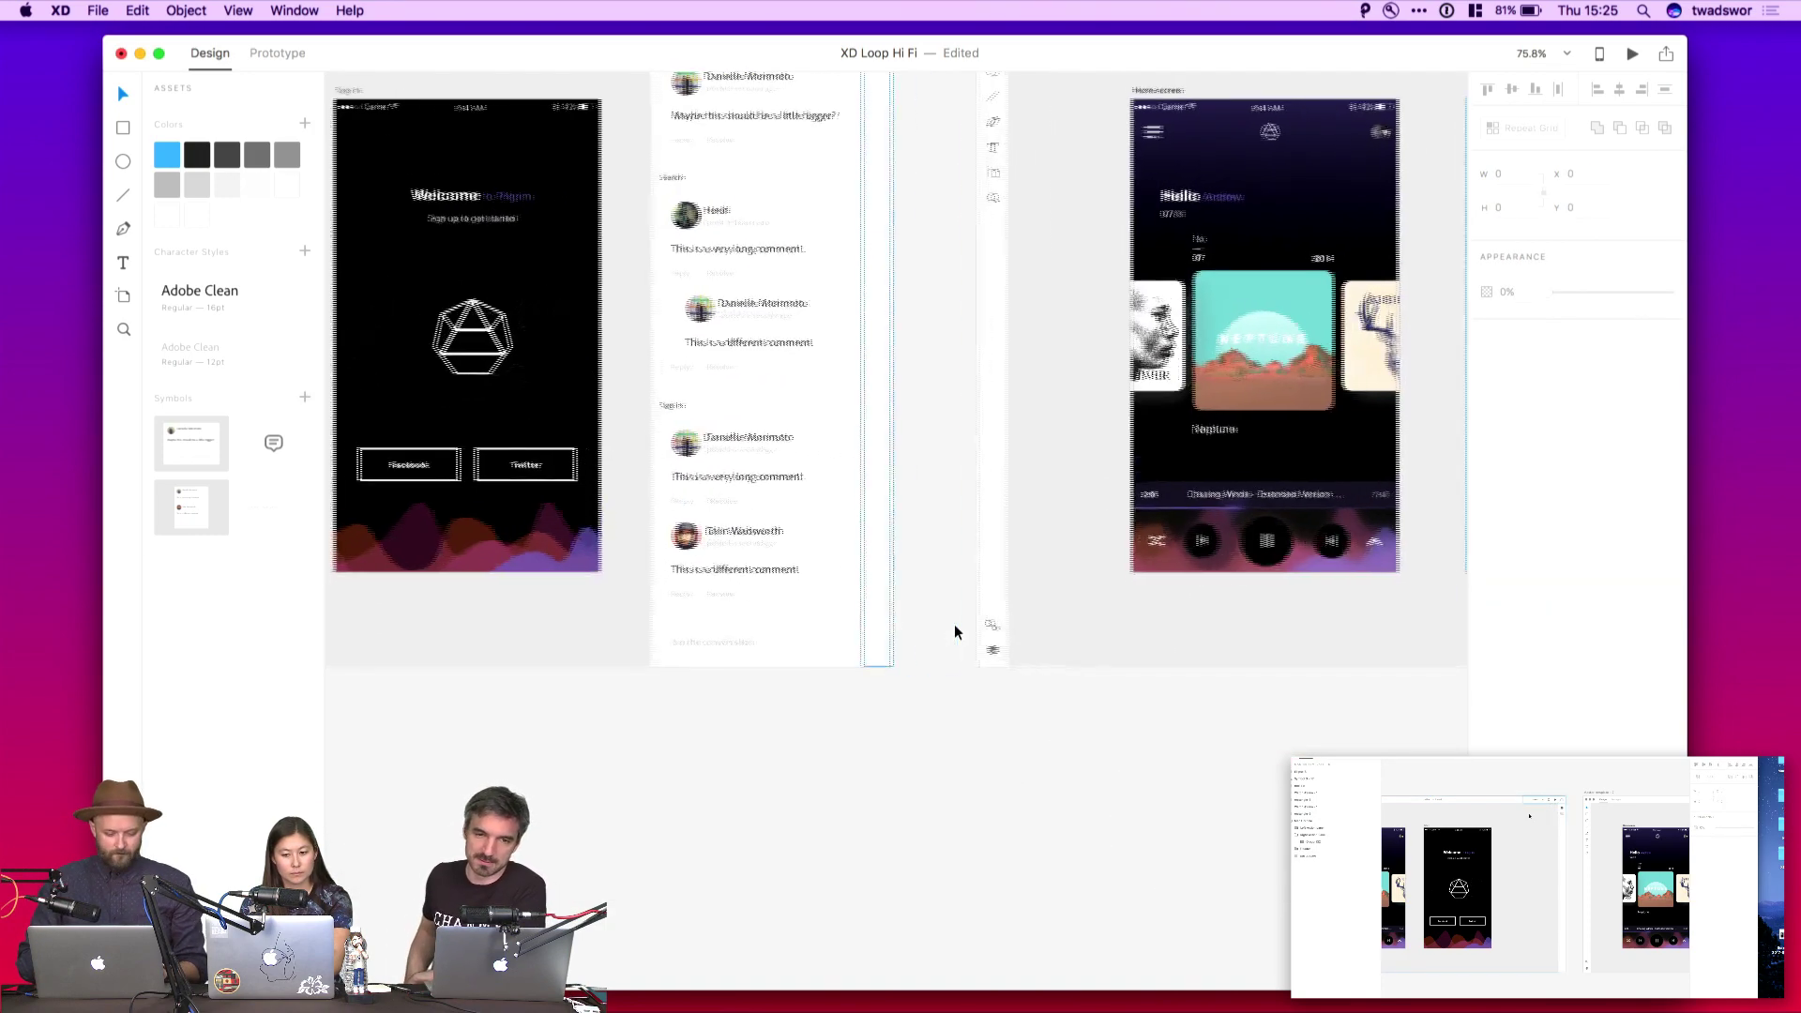
{"action": "scroll", "coordinate": [957, 632], "scroll_direction": "down", "scroll_amount": 3}
{"action": "scroll", "coordinate": [957, 632], "scroll_direction": "left", "scroll_amount": 2}
{"action": "scroll", "coordinate": [957, 631], "scroll_direction": "up", "scroll_amount": 1}
{"action": "left_click", "coordinate": [908, 593]}
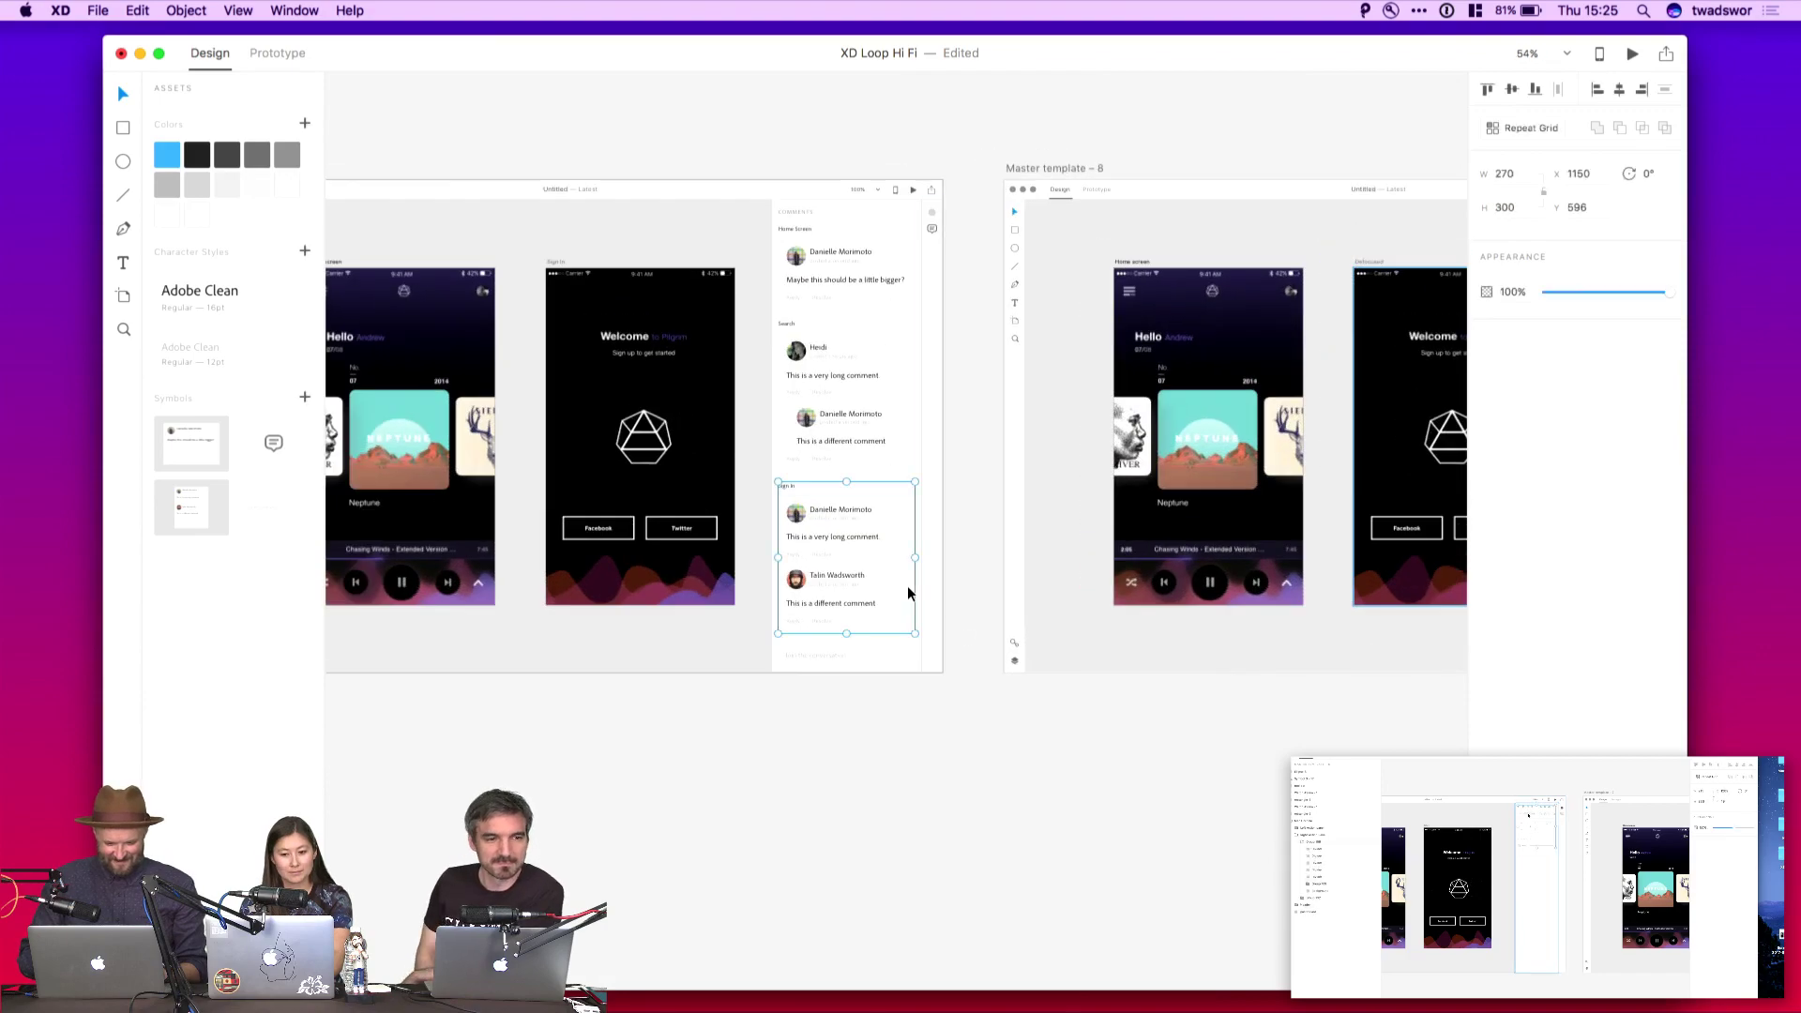
{"action": "left_click", "coordinate": [1018, 546]}
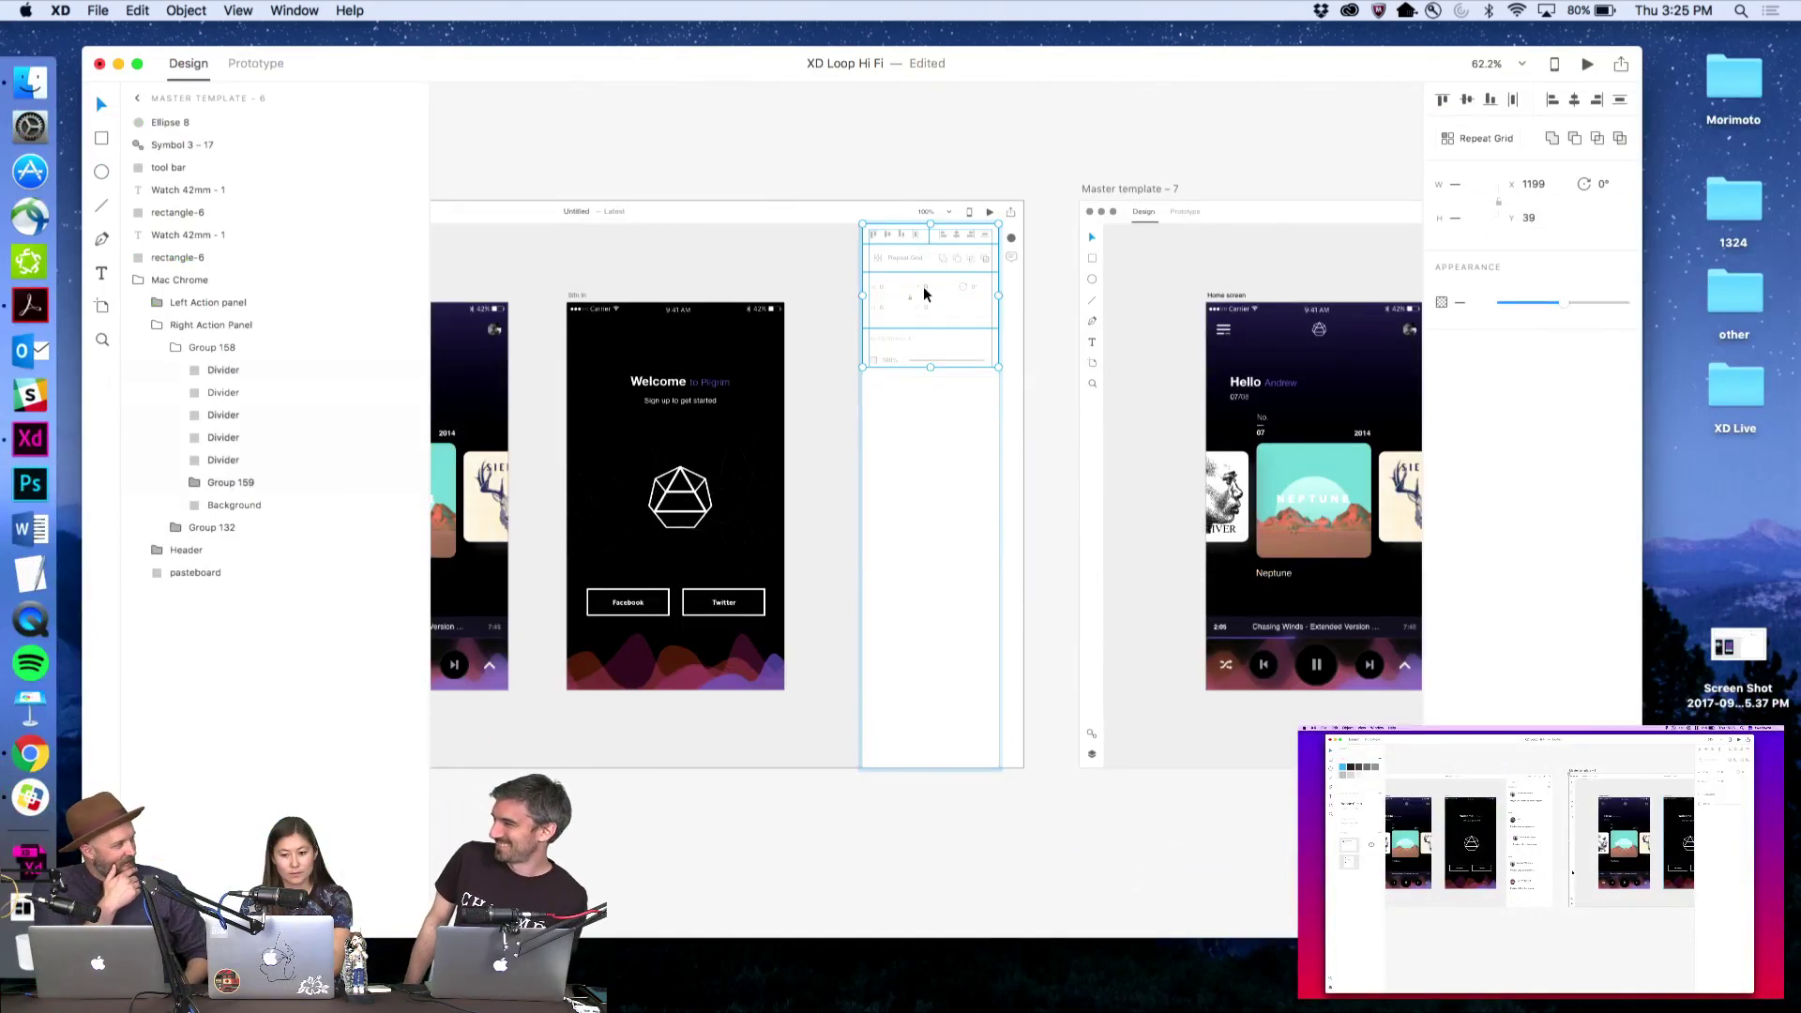
Copy the property inspector's dividers and control group from the side panel on Master template – 6
{"action": "left_click", "coordinate": [924, 294]}
{"action": "left_click", "coordinate": [897, 346]}
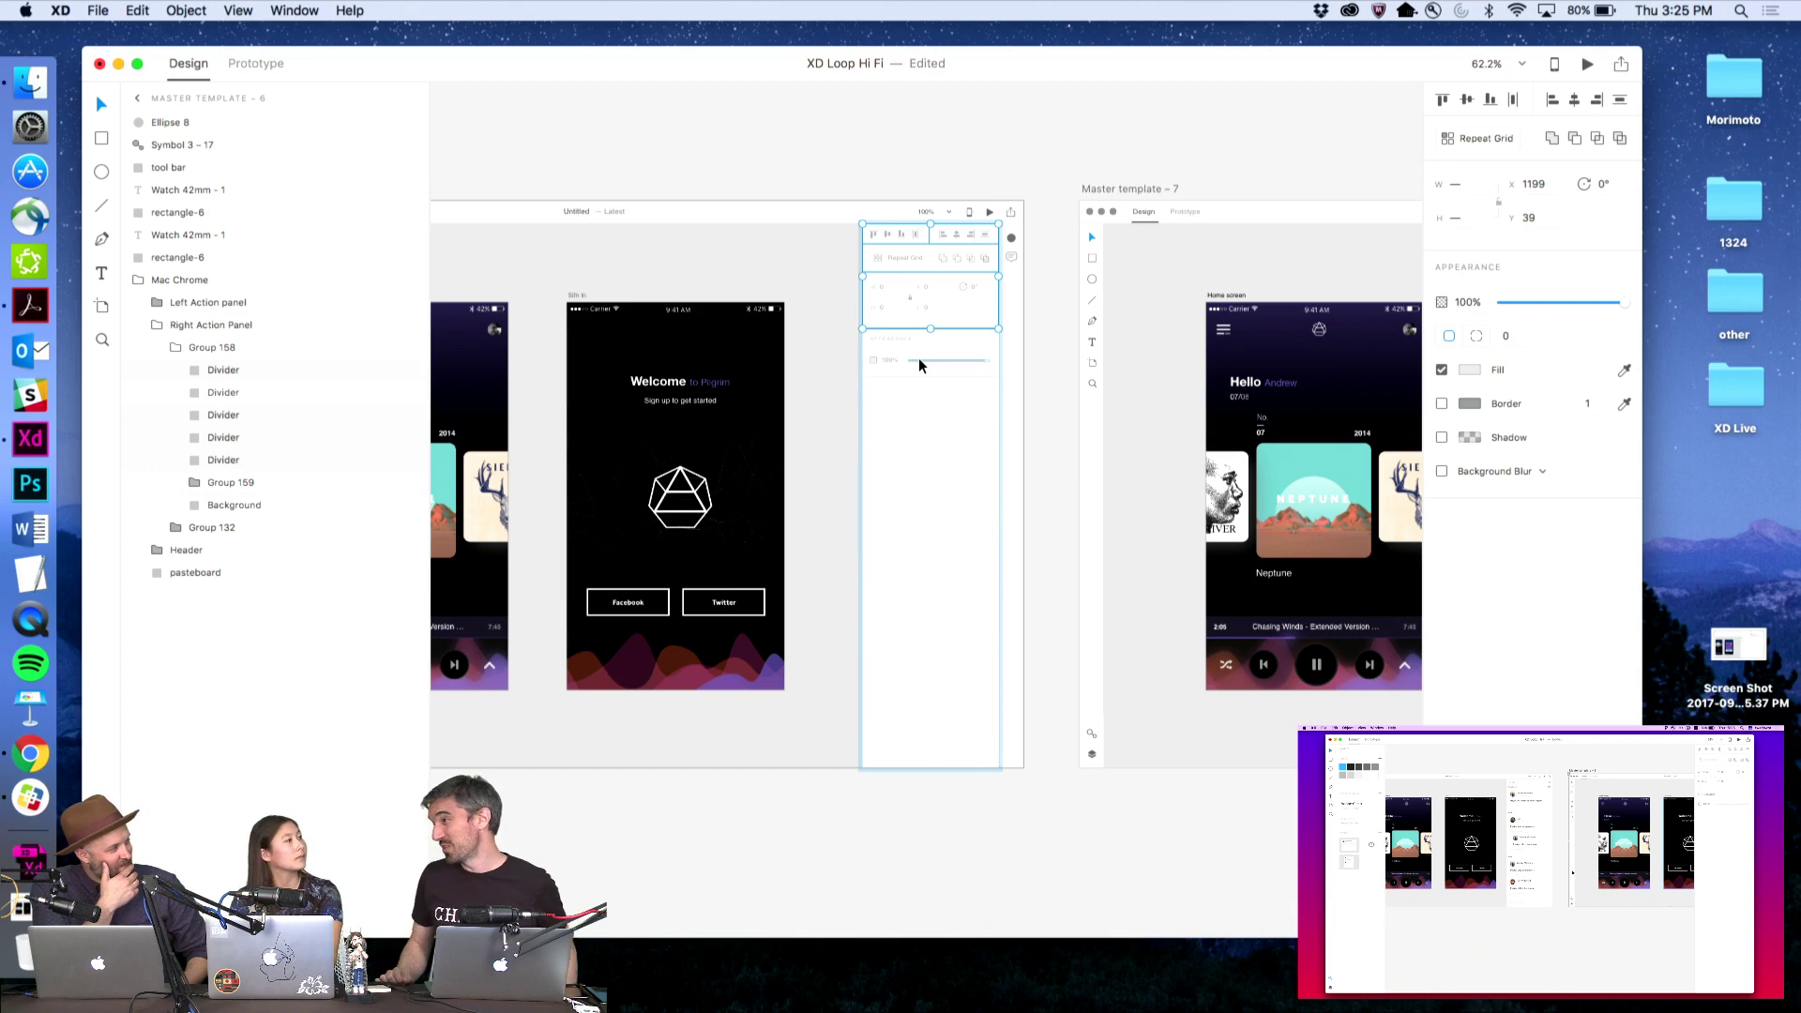
{"action": "left_click", "coordinate": [919, 363], "text": "shift"}
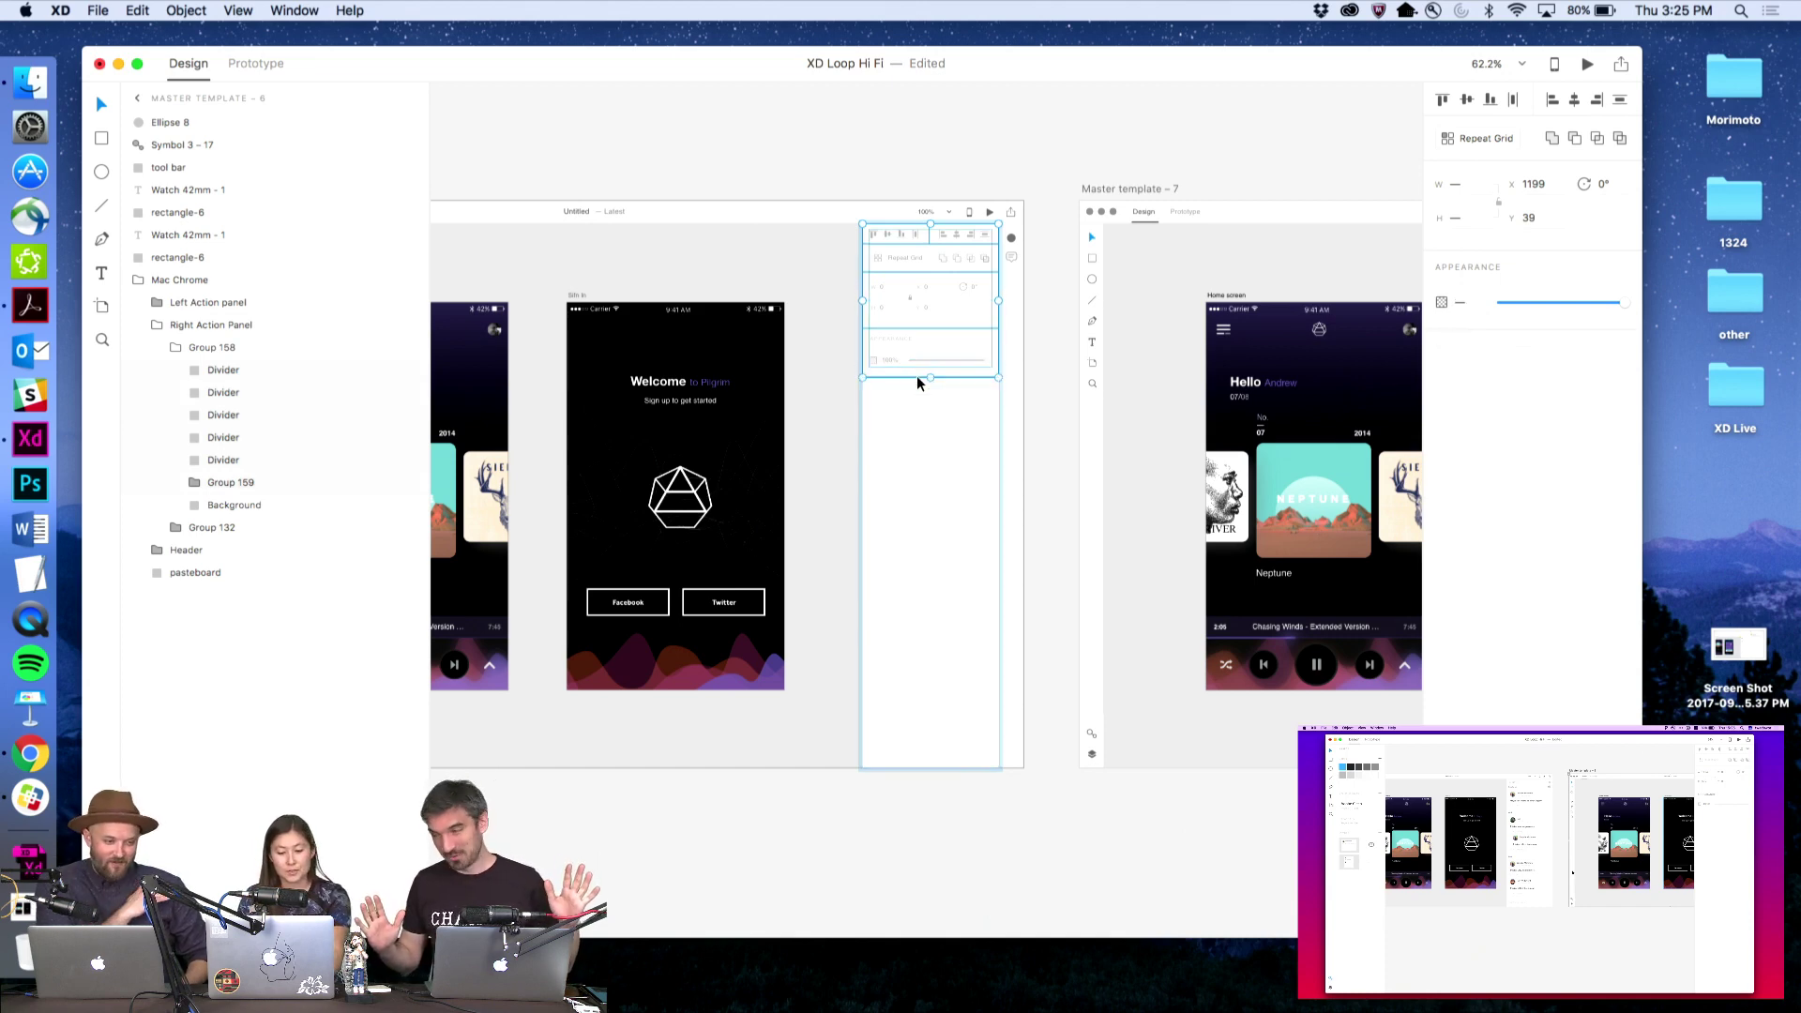
{"action": "left_click", "coordinate": [919, 381]}
{"action": "key", "text": "super+z"}
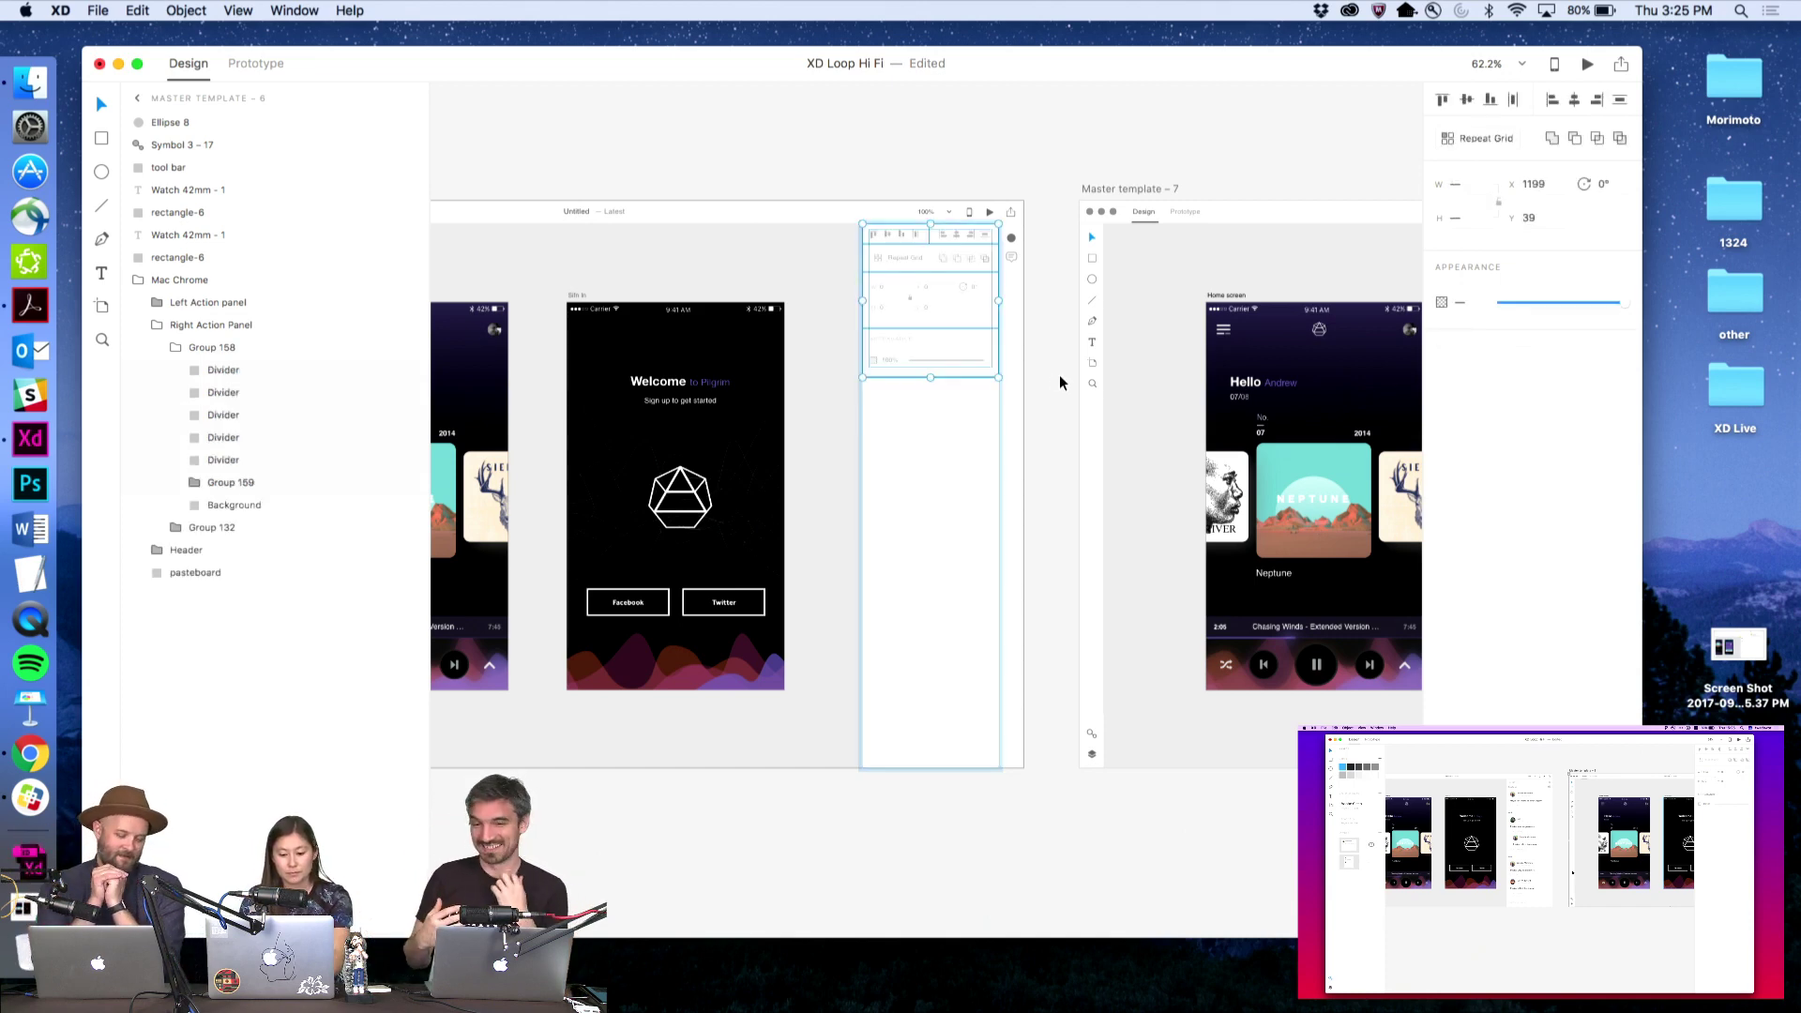
Delete the Home Screen, Ticket and Sign In comments, along with the Home Screen heading, from the comments panel on Master template – 12
{"action": "key", "text": "Escape"}
{"action": "key", "text": "z"}
{"action": "left_click", "coordinate": [1077, 382], "text": "alt"}
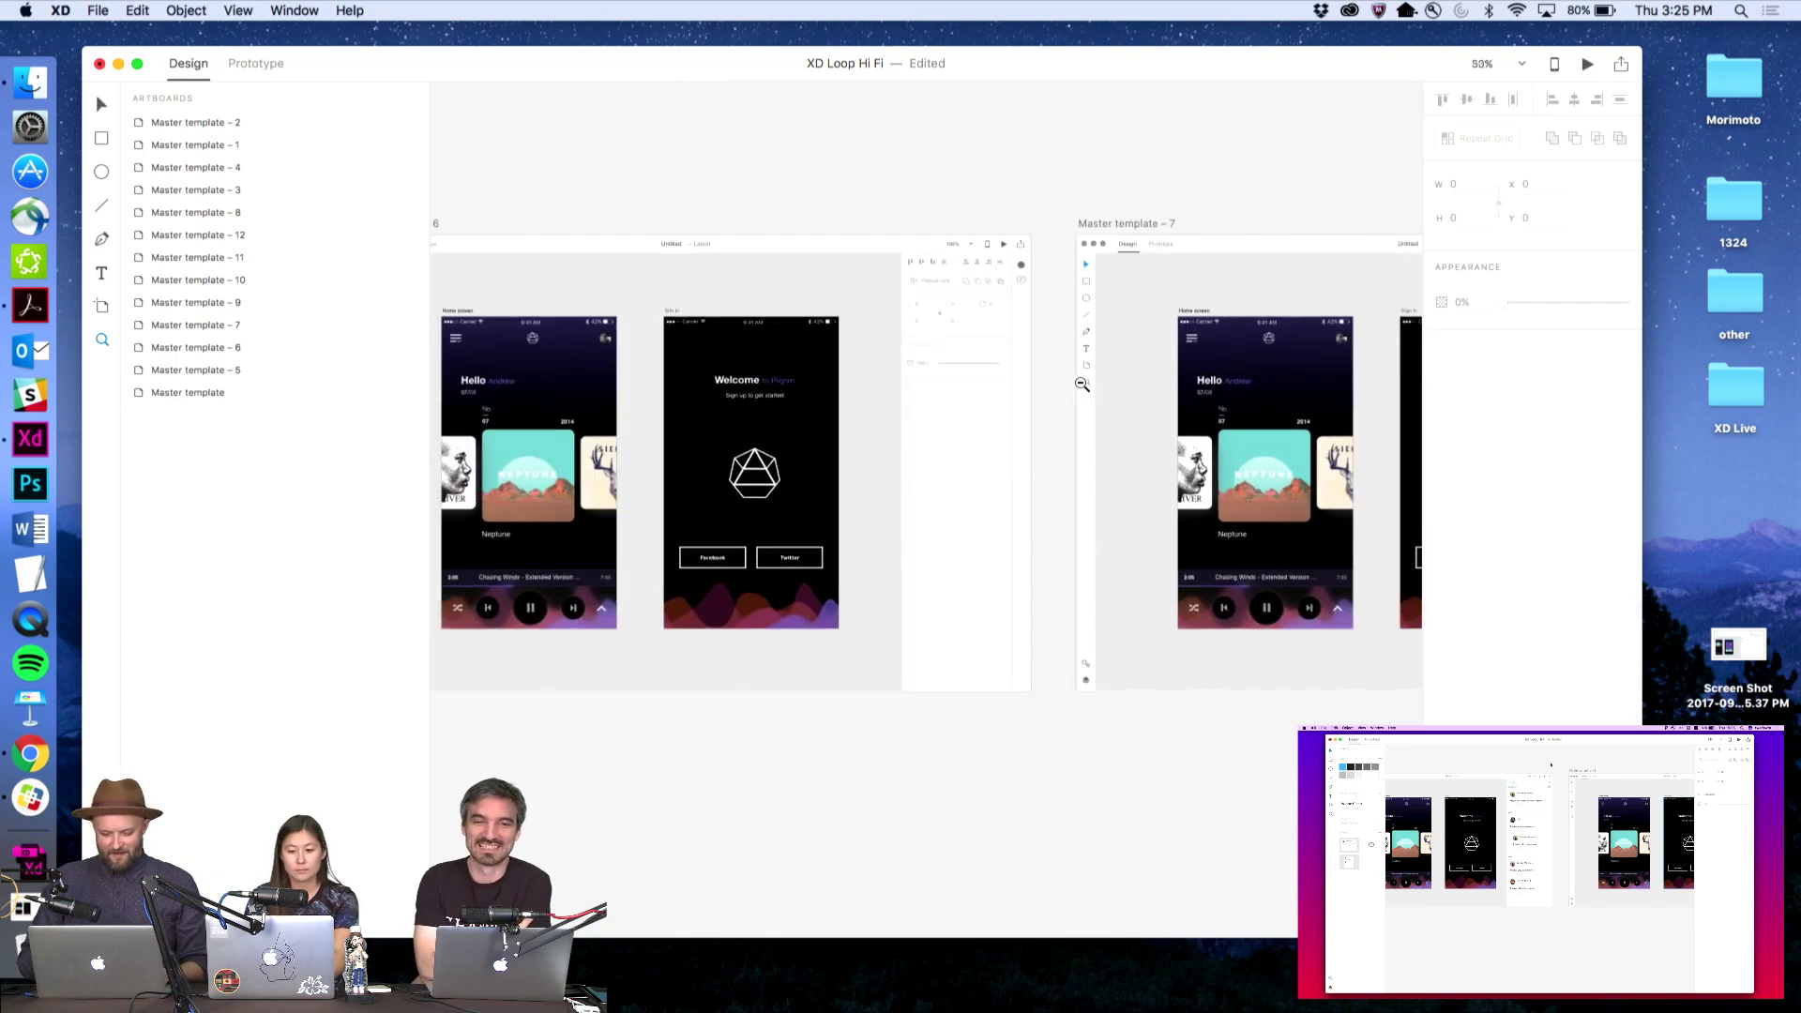
{"action": "left_click", "coordinate": [951, 358], "text": "alt"}
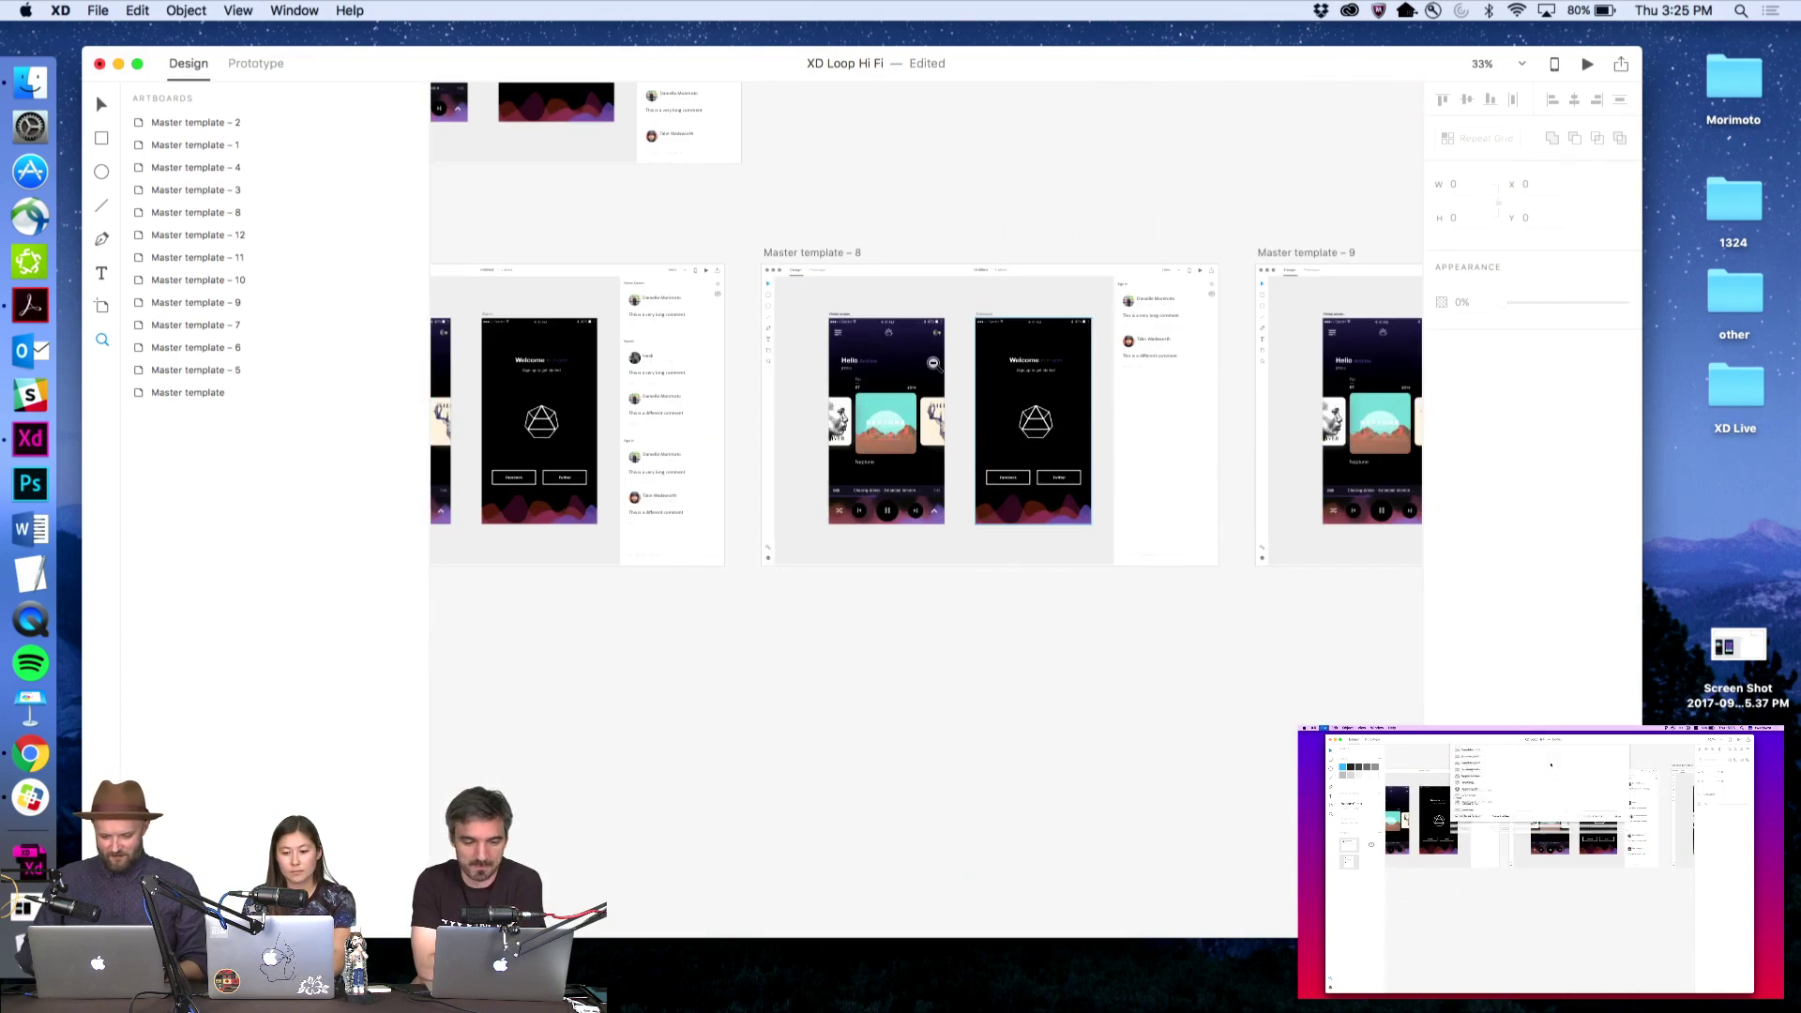
{"action": "scroll", "coordinate": [963, 365], "scroll_direction": "right", "scroll_amount": 10}
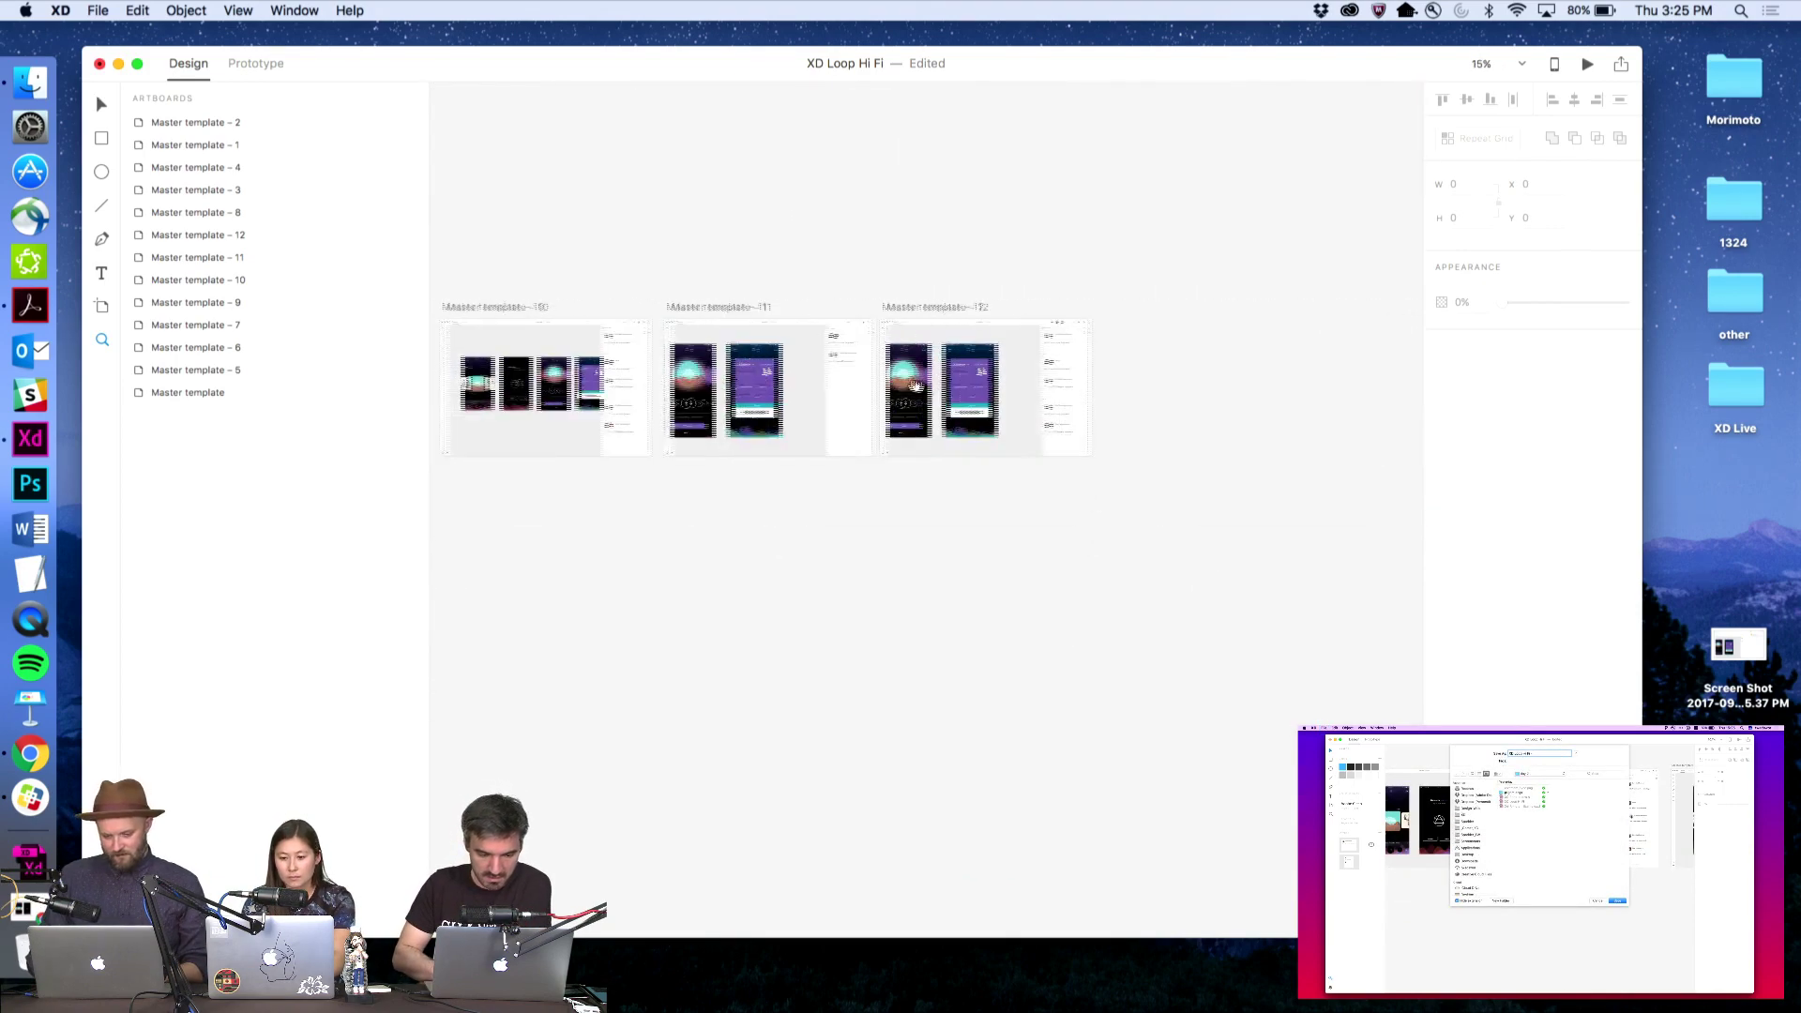
{"action": "left_click_drag", "start_coordinate": [847, 306], "coordinate": [1089, 475]}
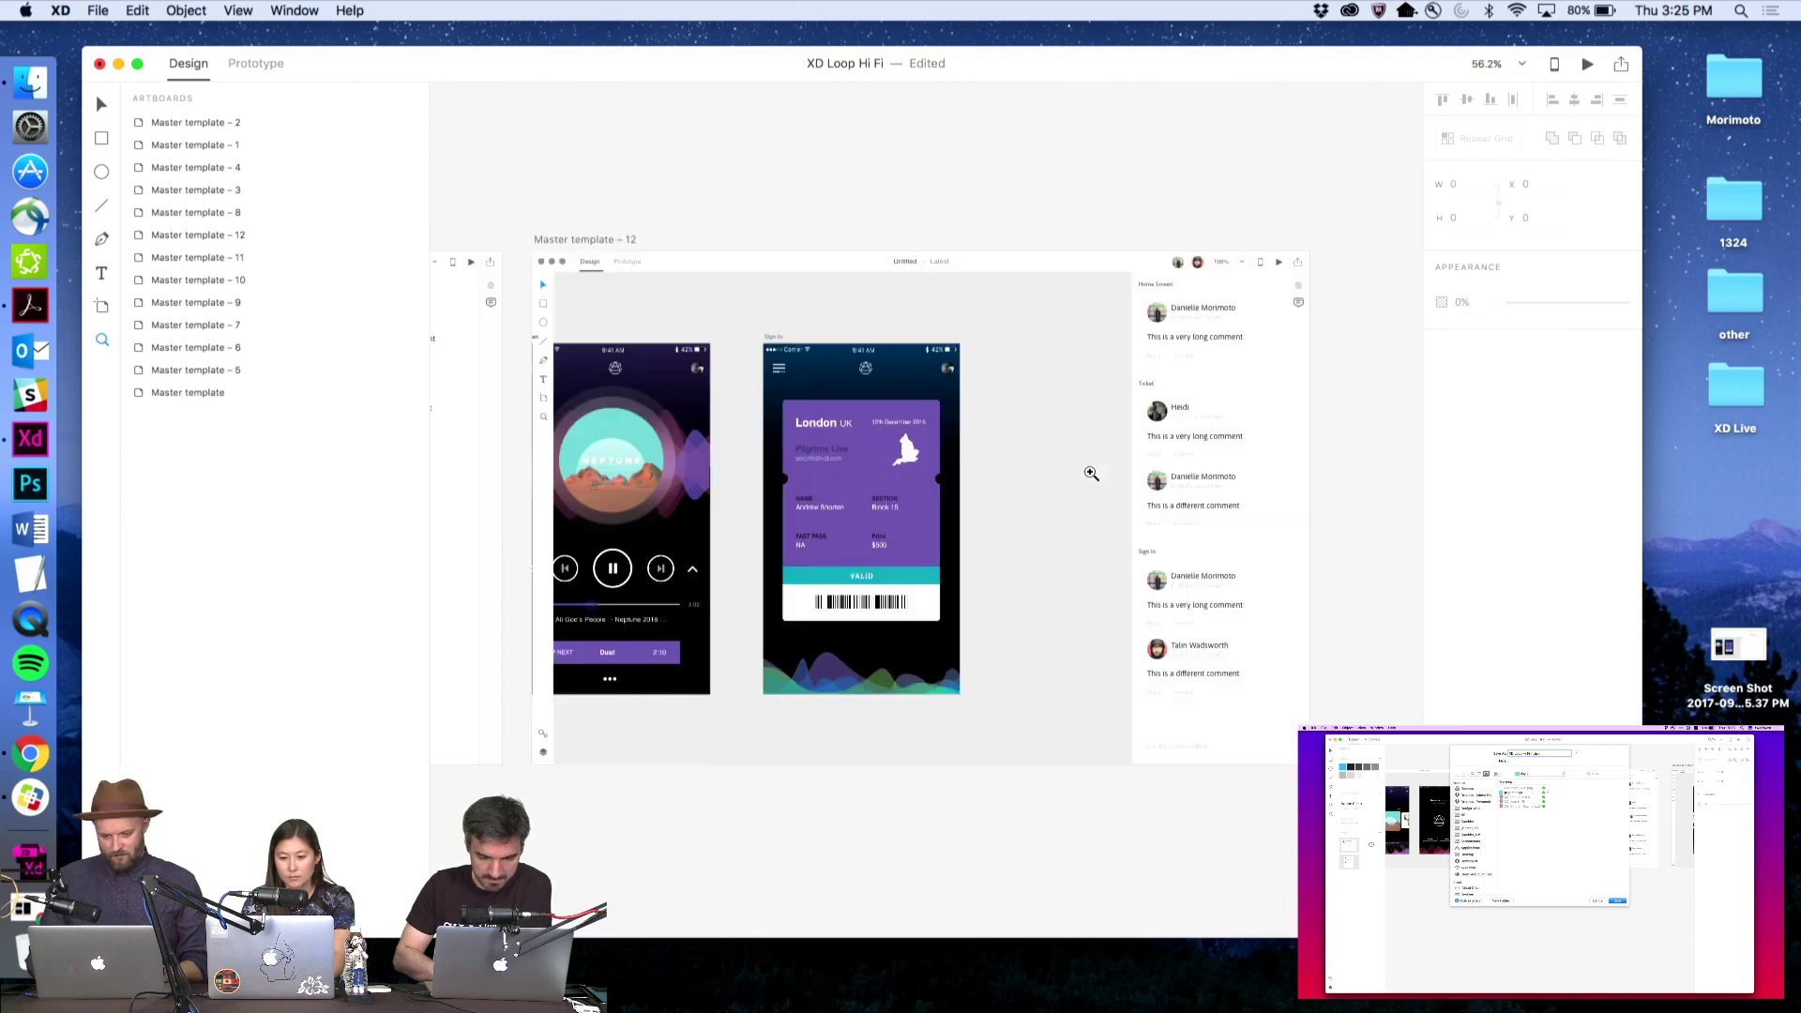
{"action": "key", "text": "v"}
{"action": "left_click", "coordinate": [1231, 688]}
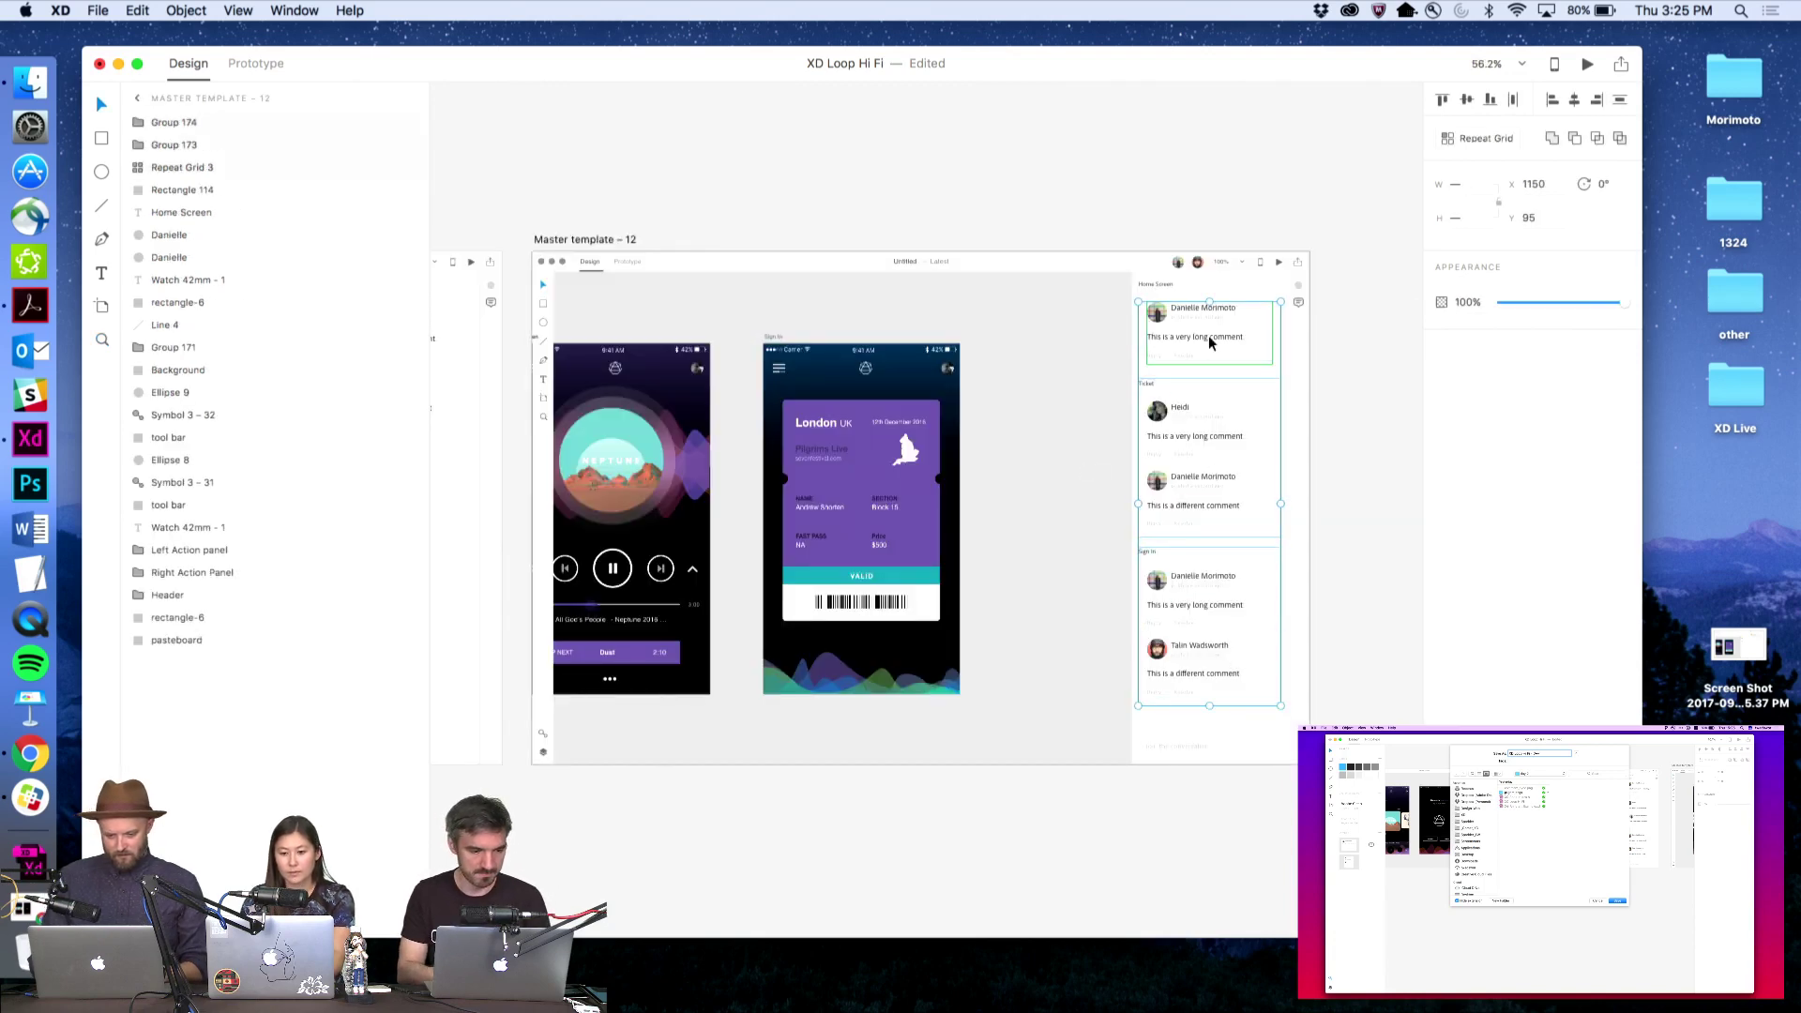
{"action": "key", "text": "super+x"}
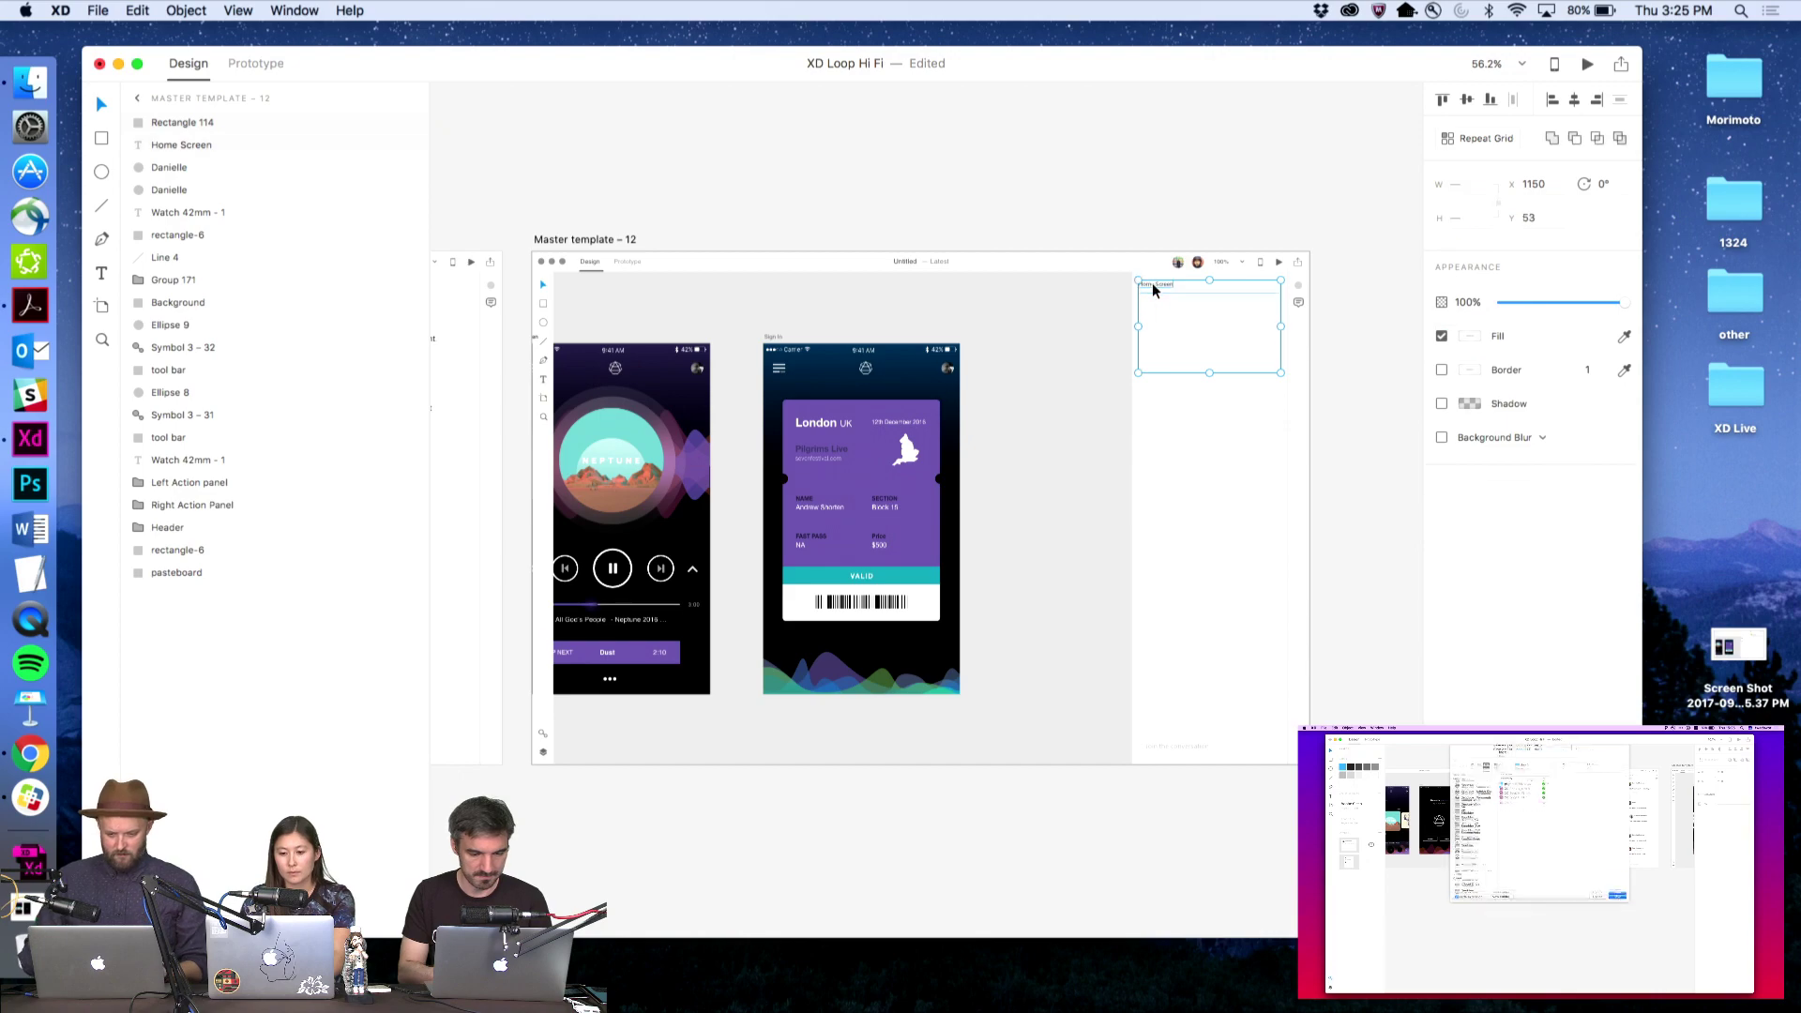
Paste the copied property inspector dividers and controls into the emptied side panel on Master template – 12
{"action": "key", "text": "super+v"}
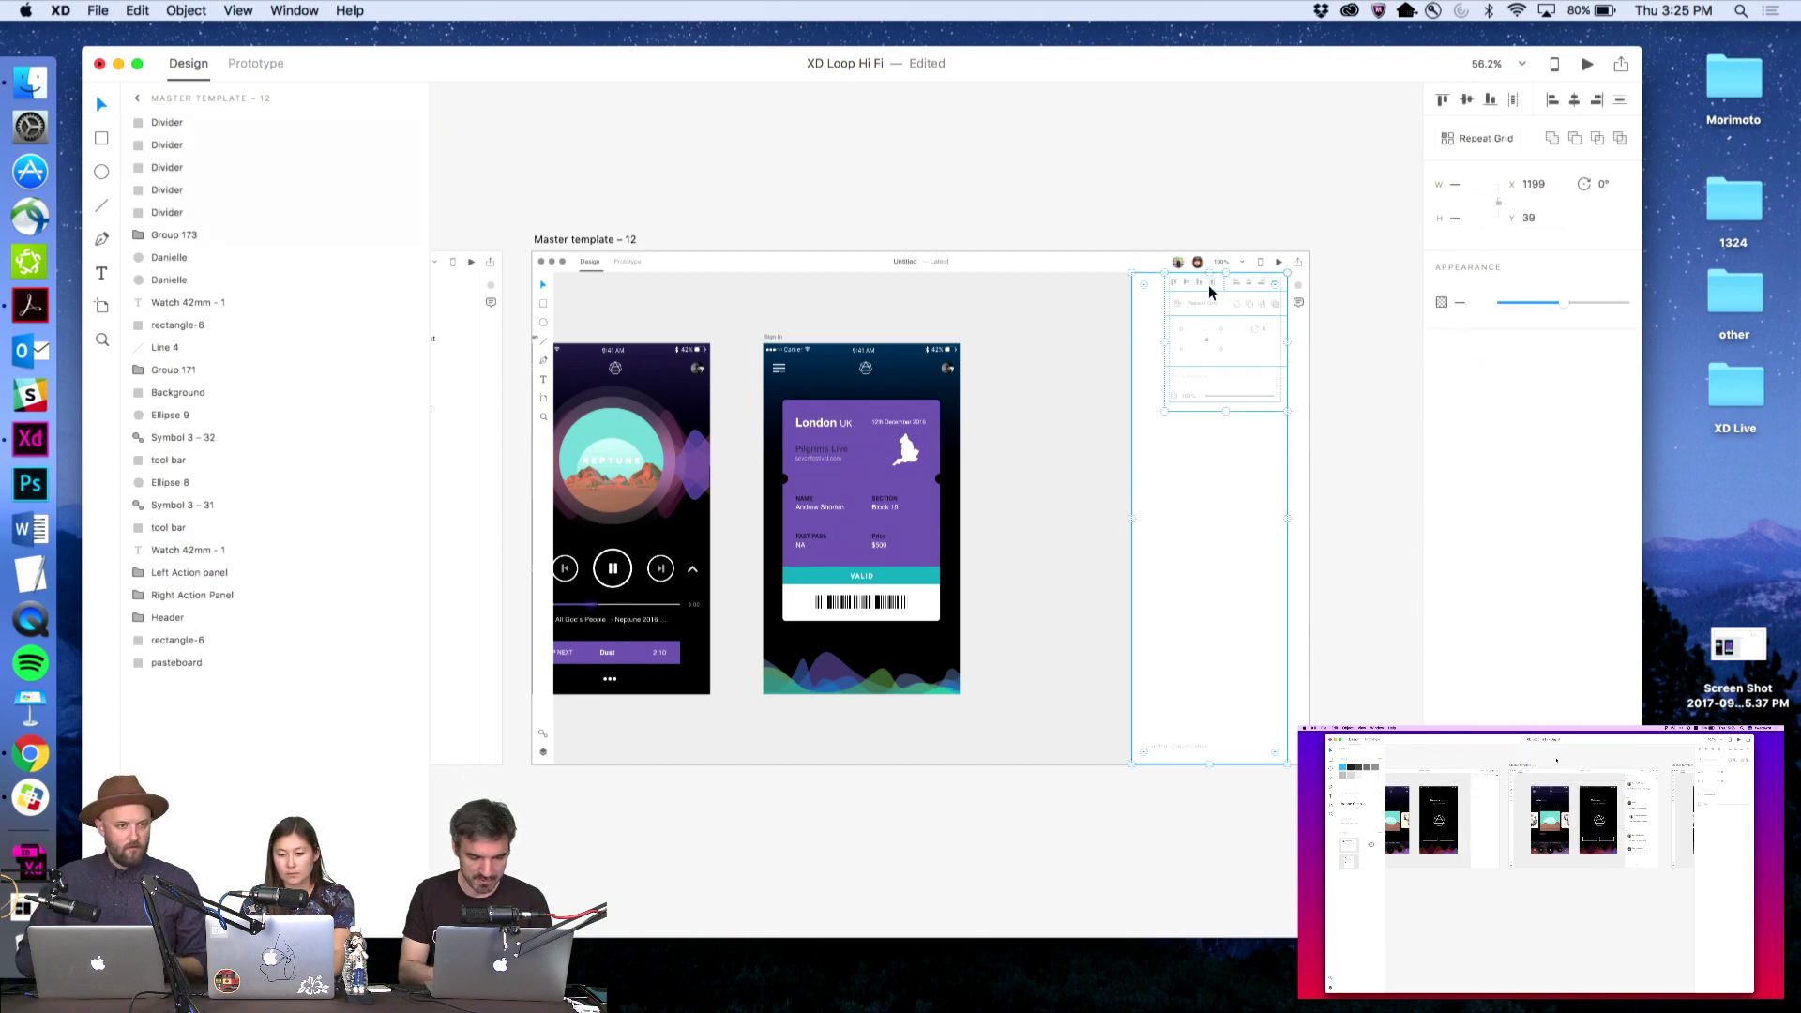
{"action": "left_click_drag", "start_coordinate": [1206, 290], "coordinate": [1212, 292]}
{"action": "key", "text": "z"}
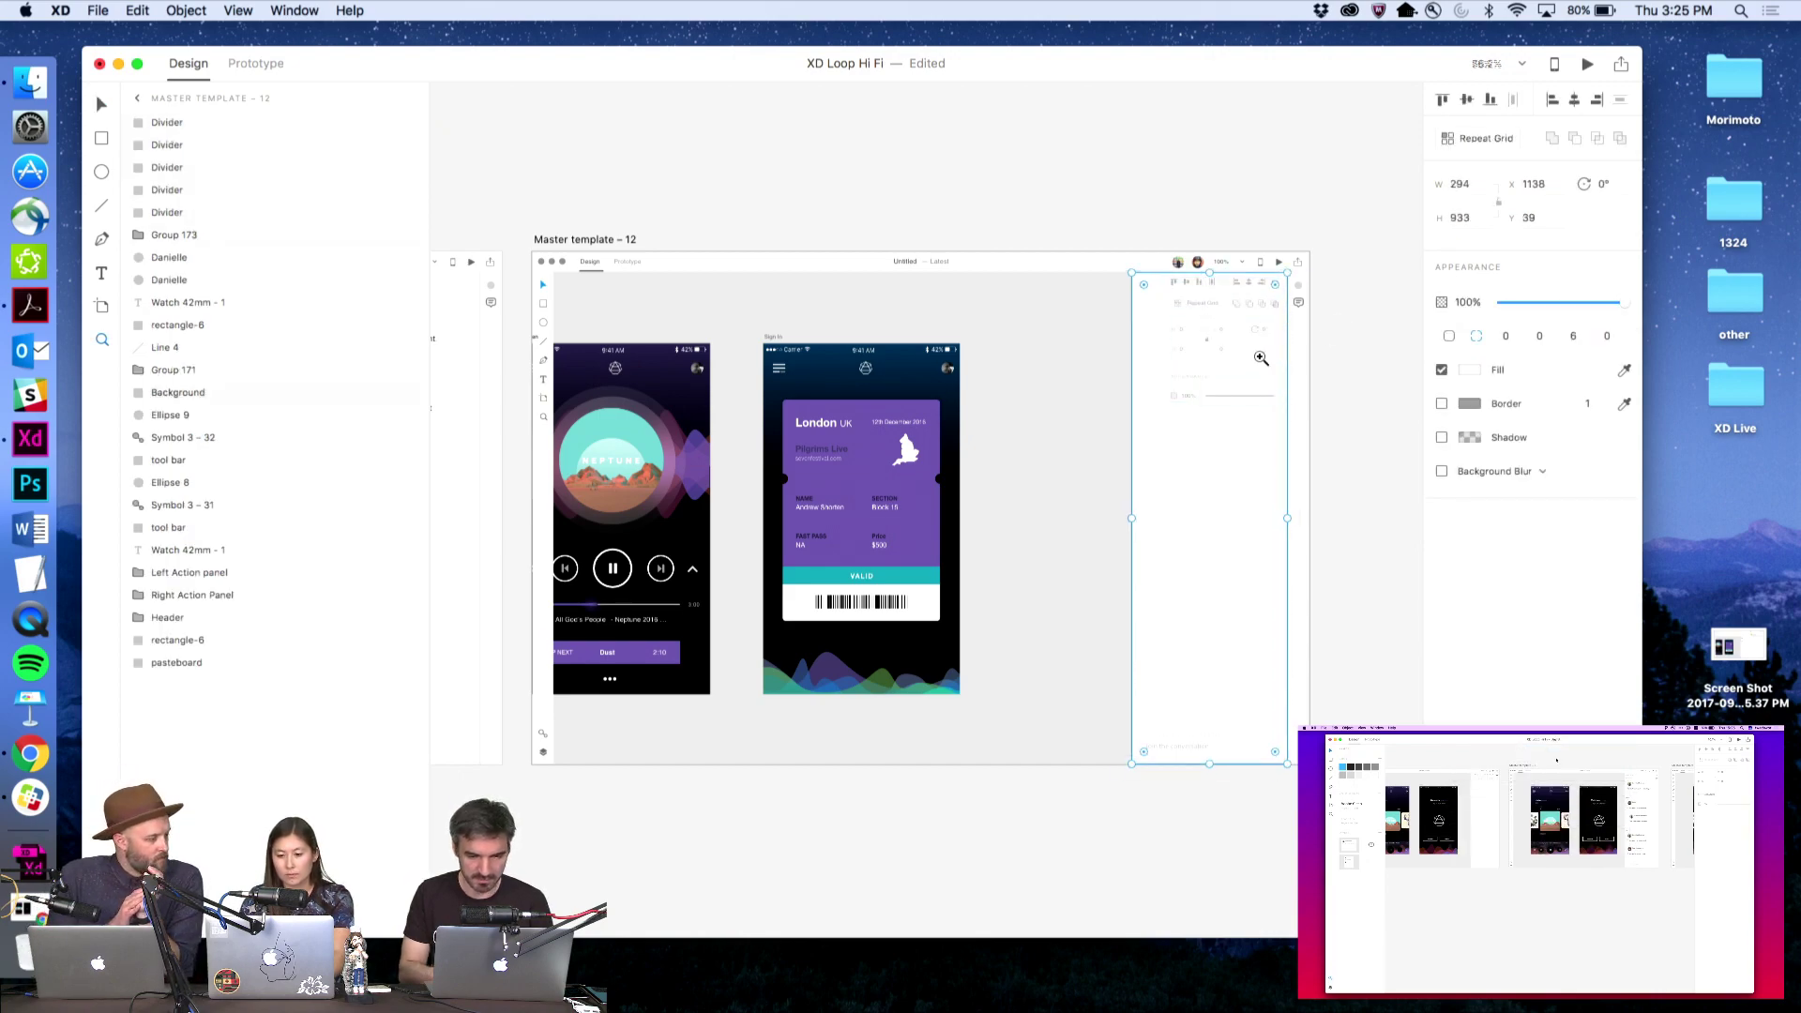
{"action": "left_click", "coordinate": [1259, 357]}
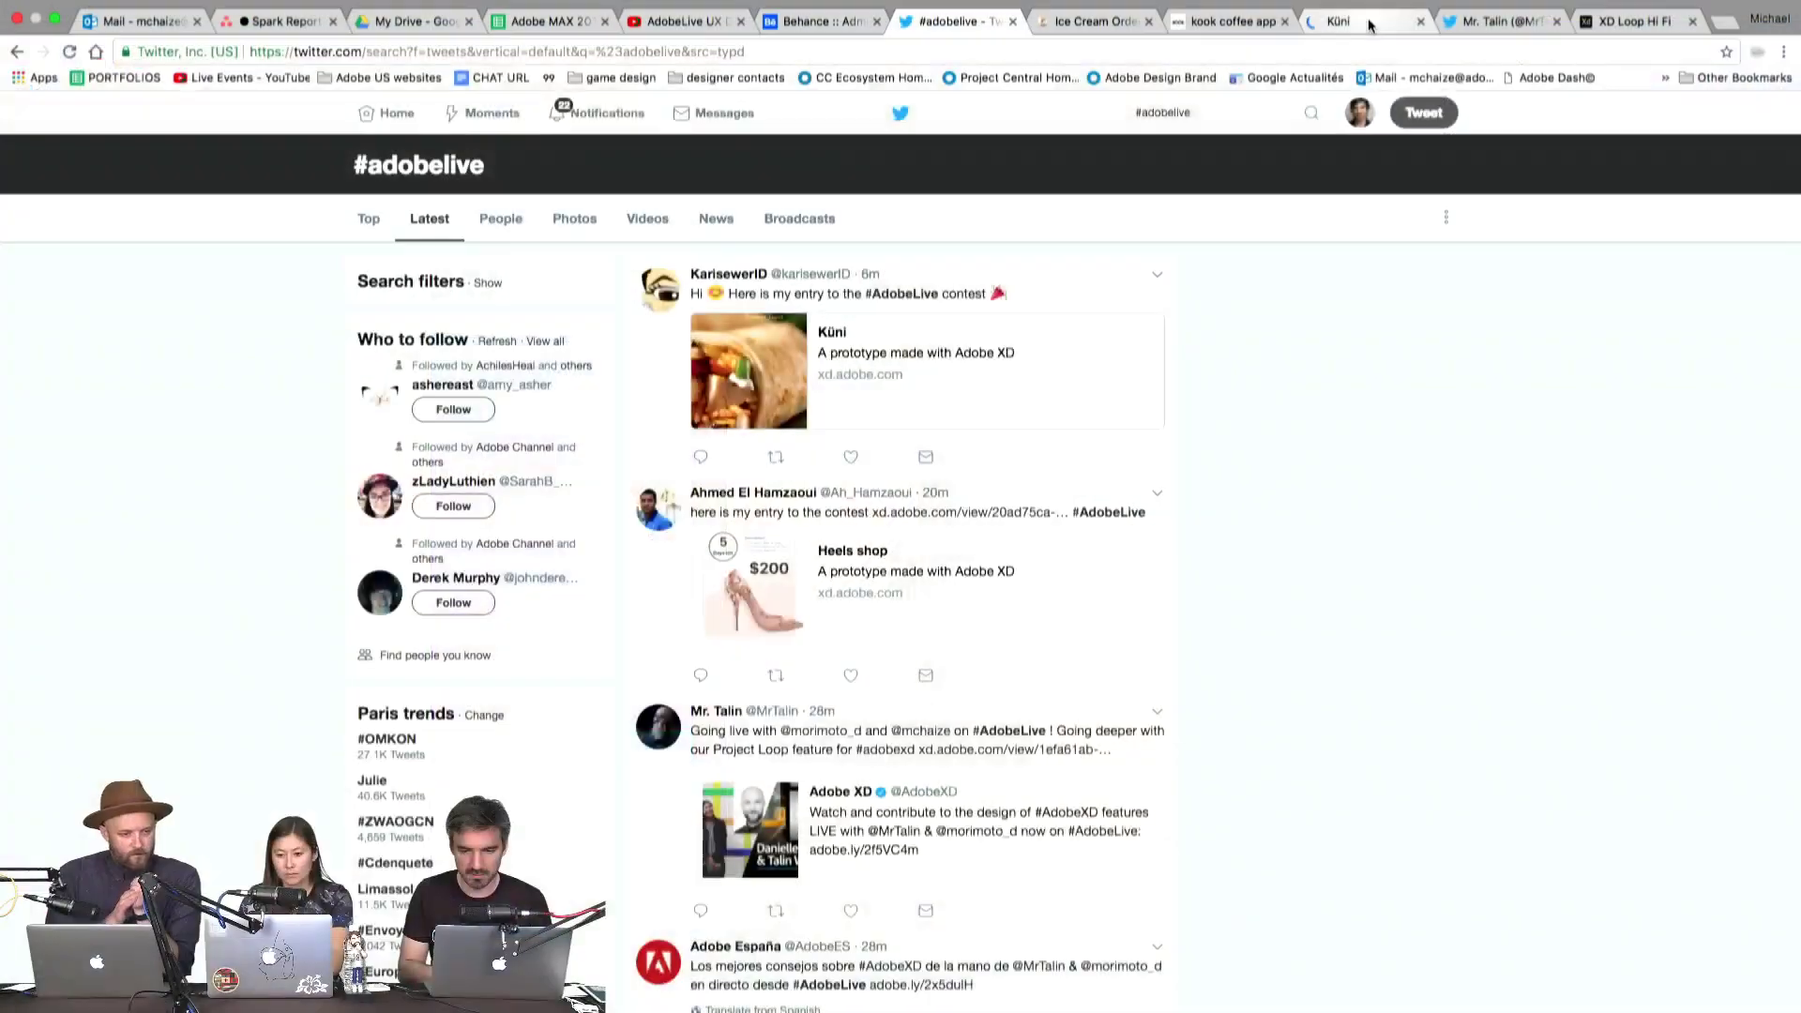
Switch to Chrome to view the Küni prototype and return to the #adobelive Twitter search
{"action": "left_click", "coordinate": [1367, 21]}
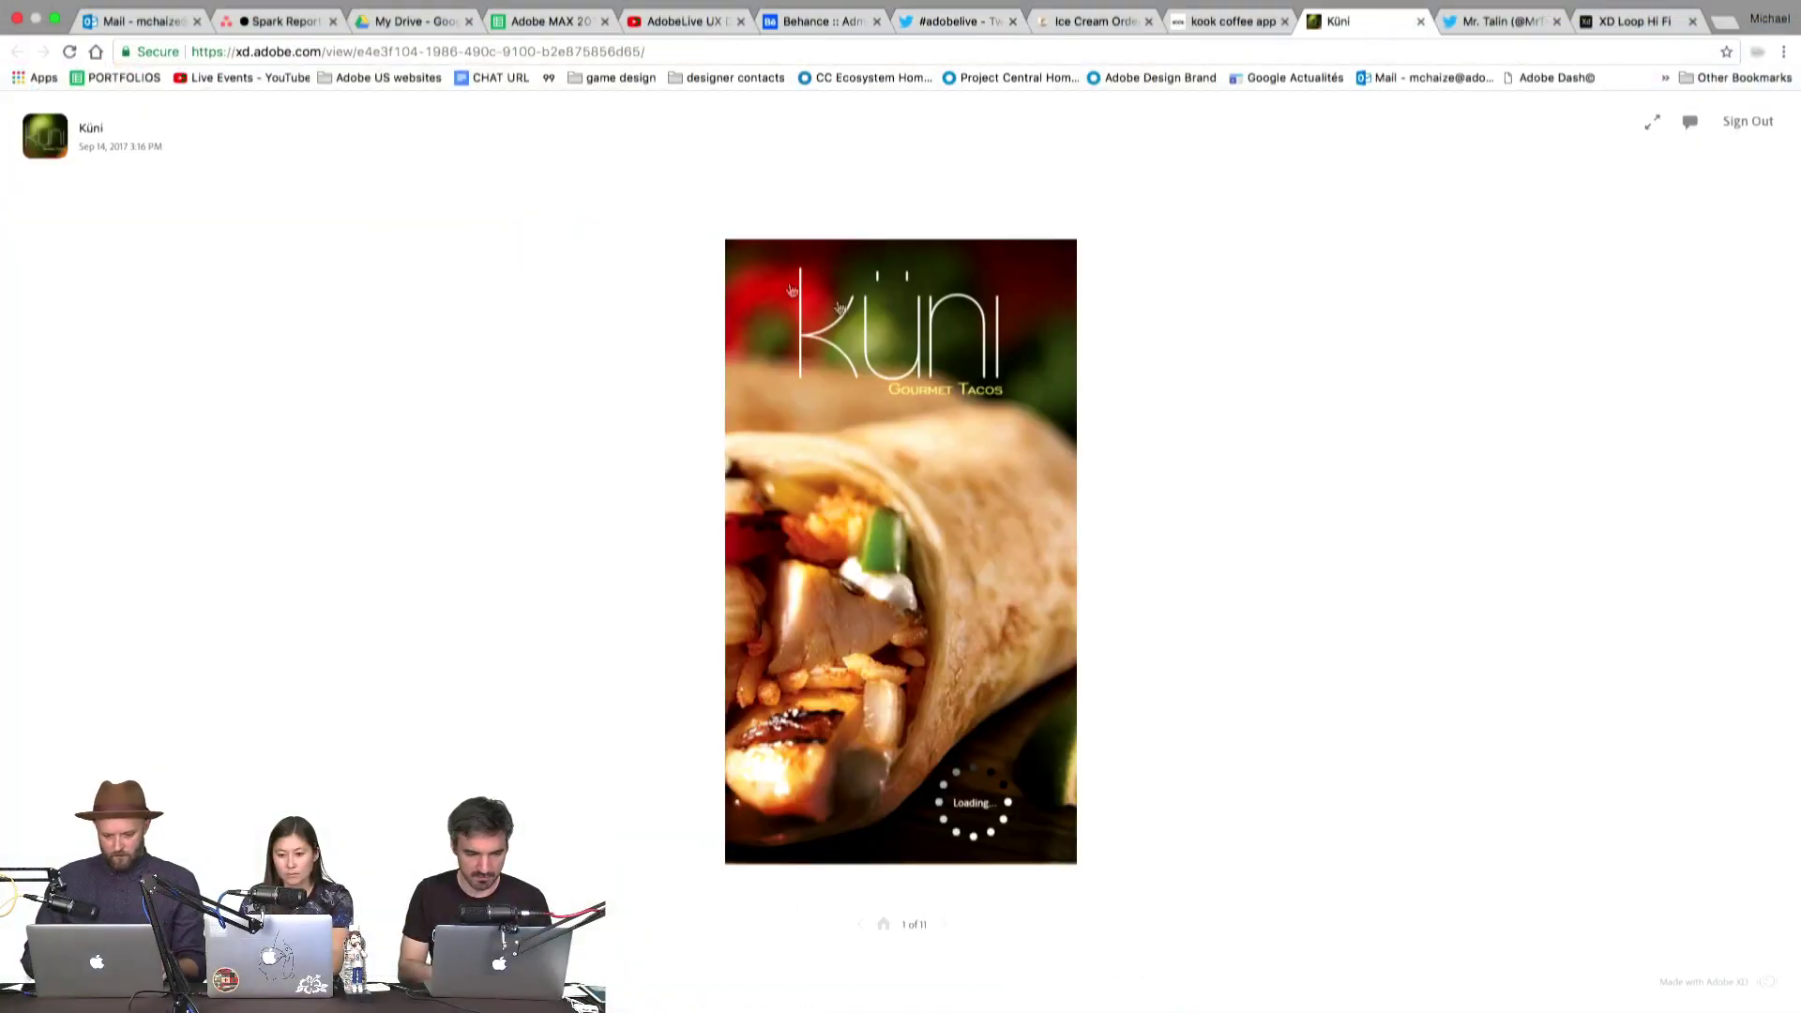
{"action": "left_click", "coordinate": [987, 23]}
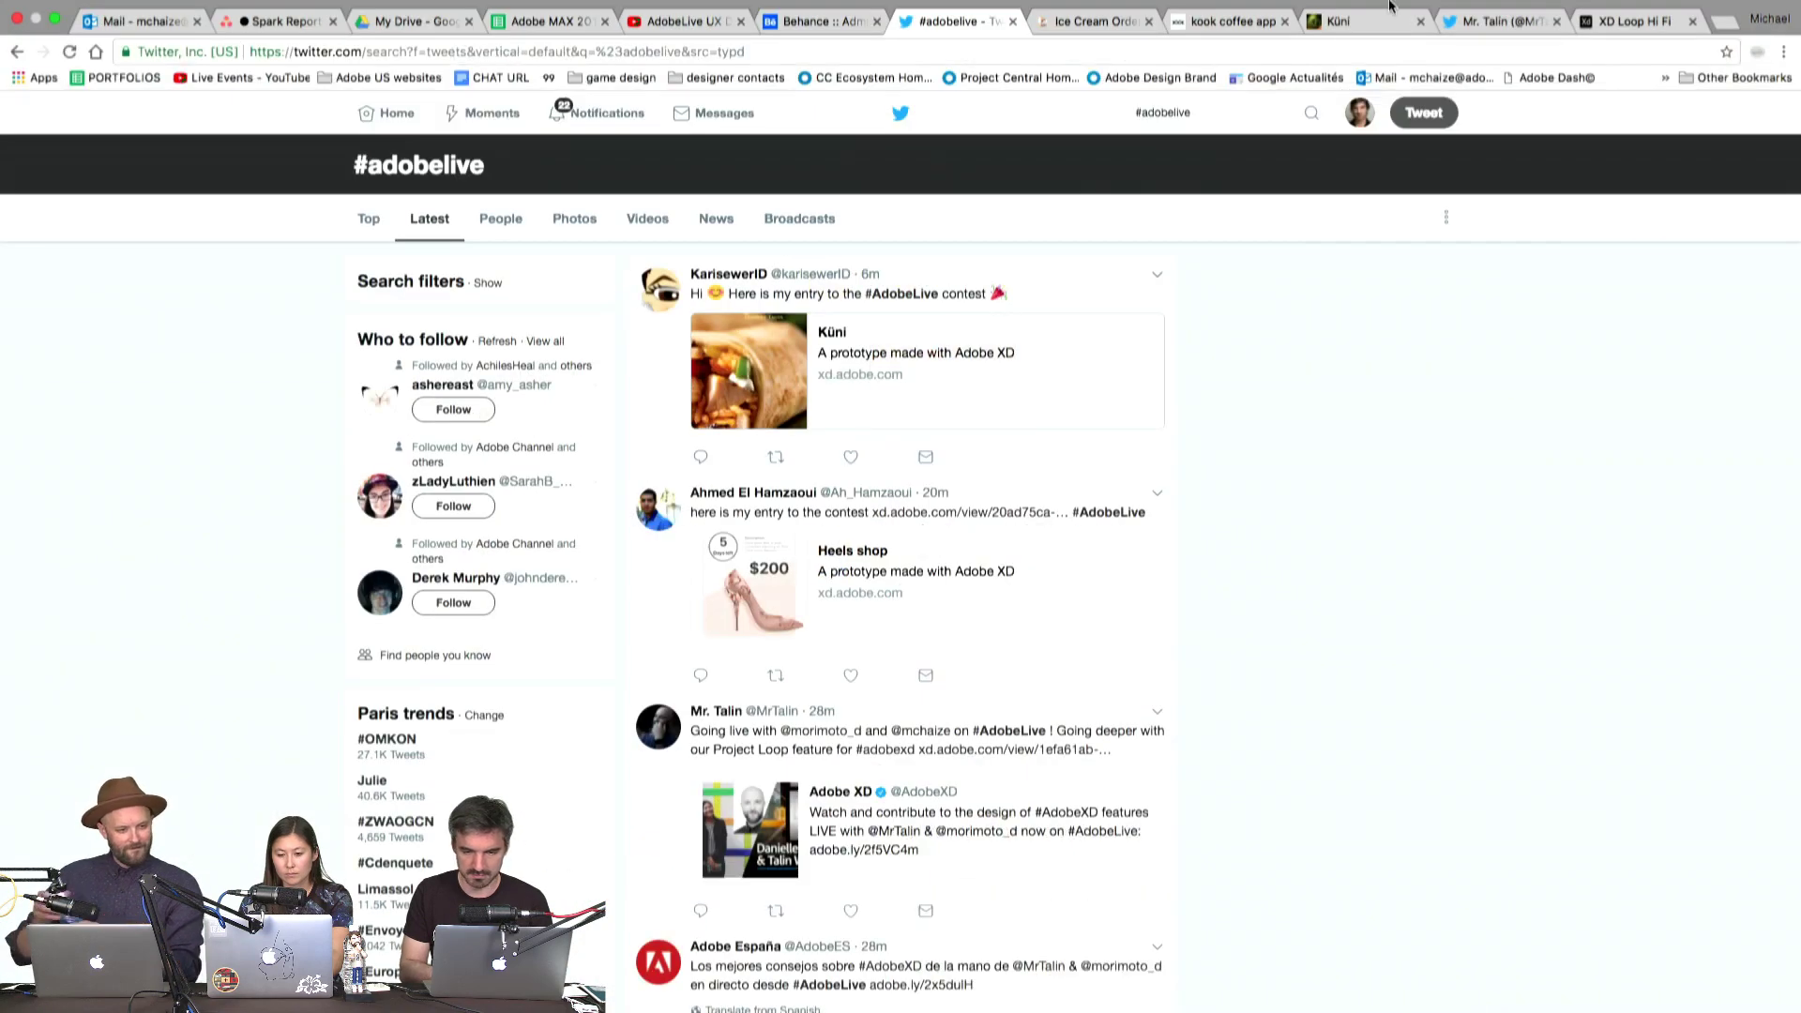
Open the Küni prototype and walk through its ordering flow from login and Combos to My Order, payment and order completion
{"action": "left_click", "coordinate": [1353, 9]}
{"action": "left_click", "coordinate": [1338, 41]}
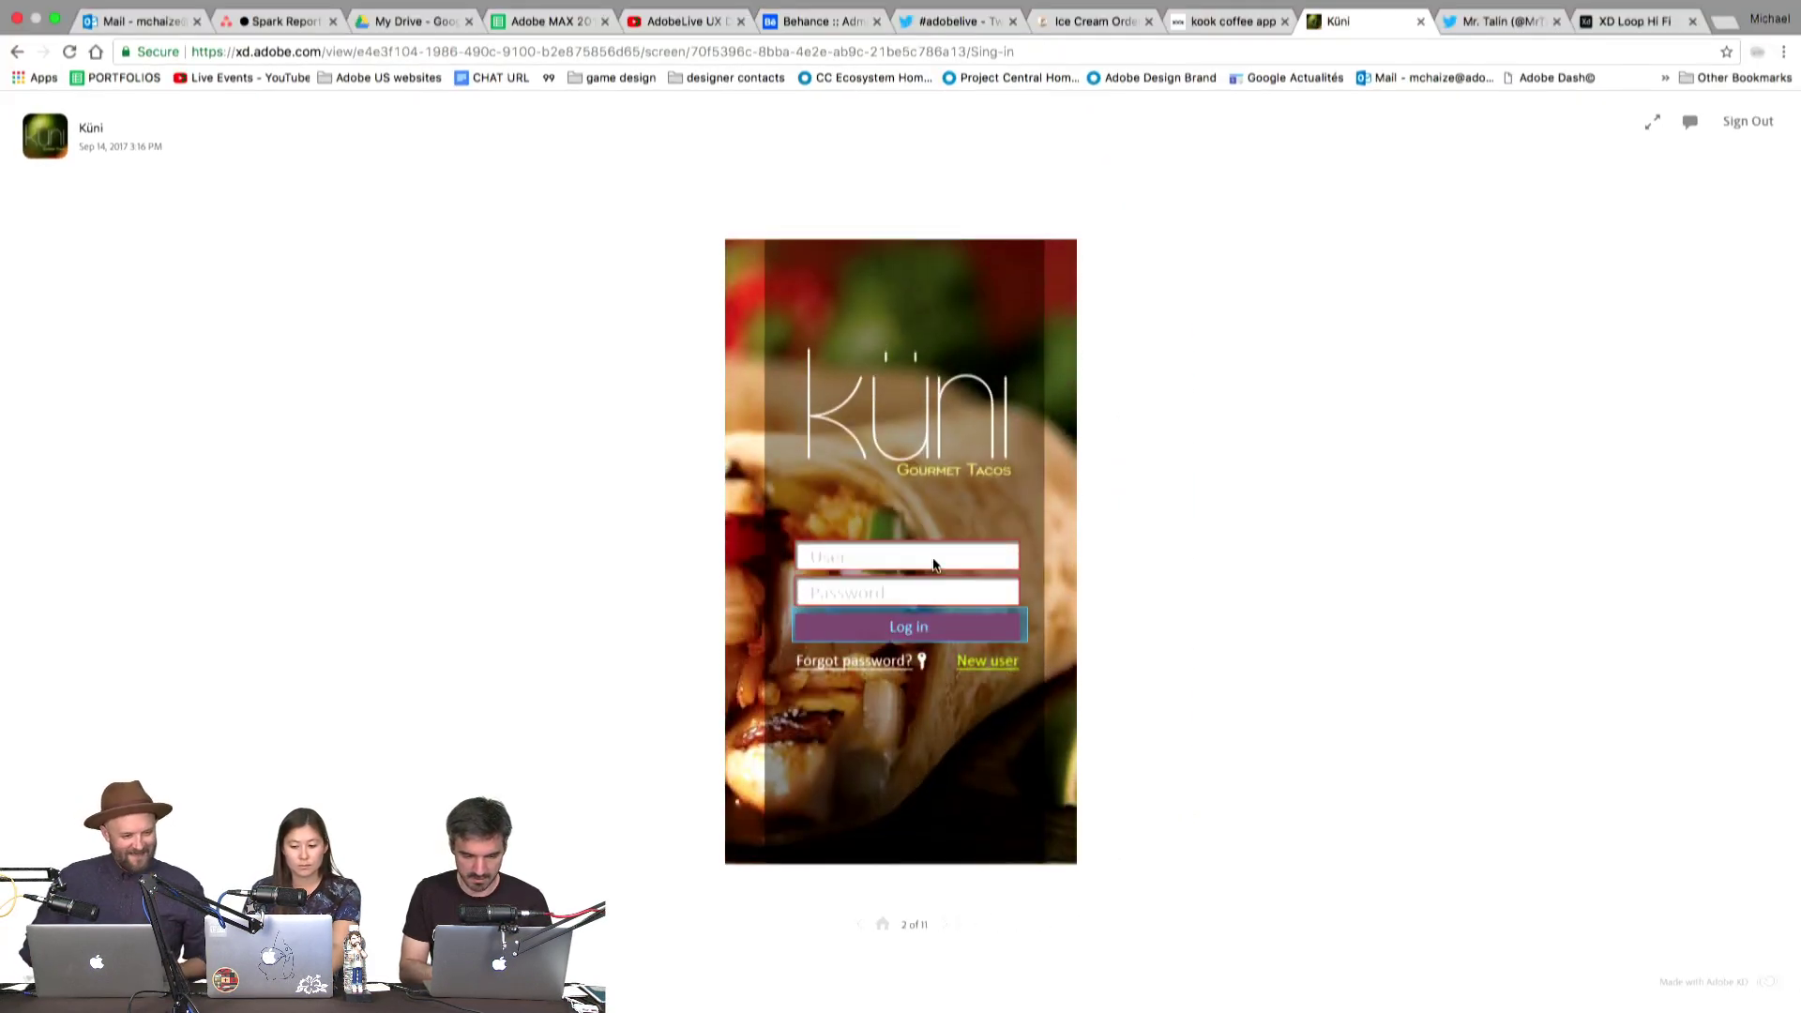
{"action": "left_click", "coordinate": [934, 627]}
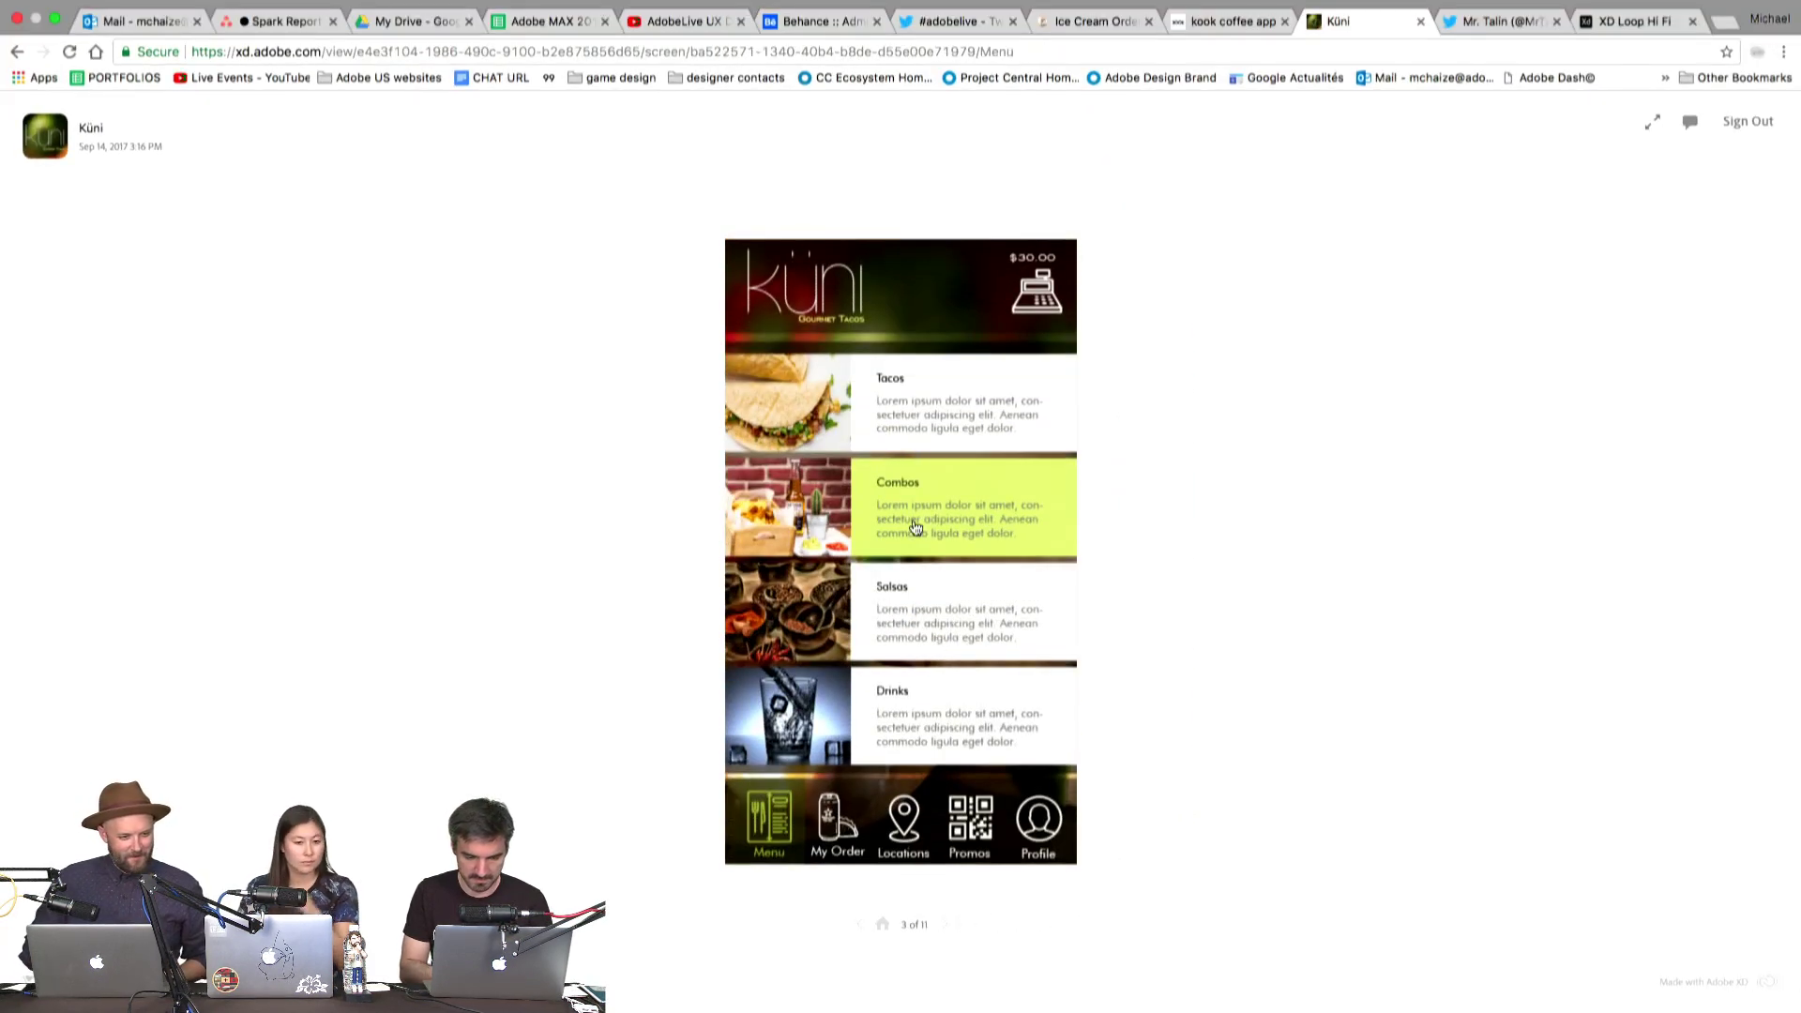
{"action": "left_click", "coordinate": [945, 522]}
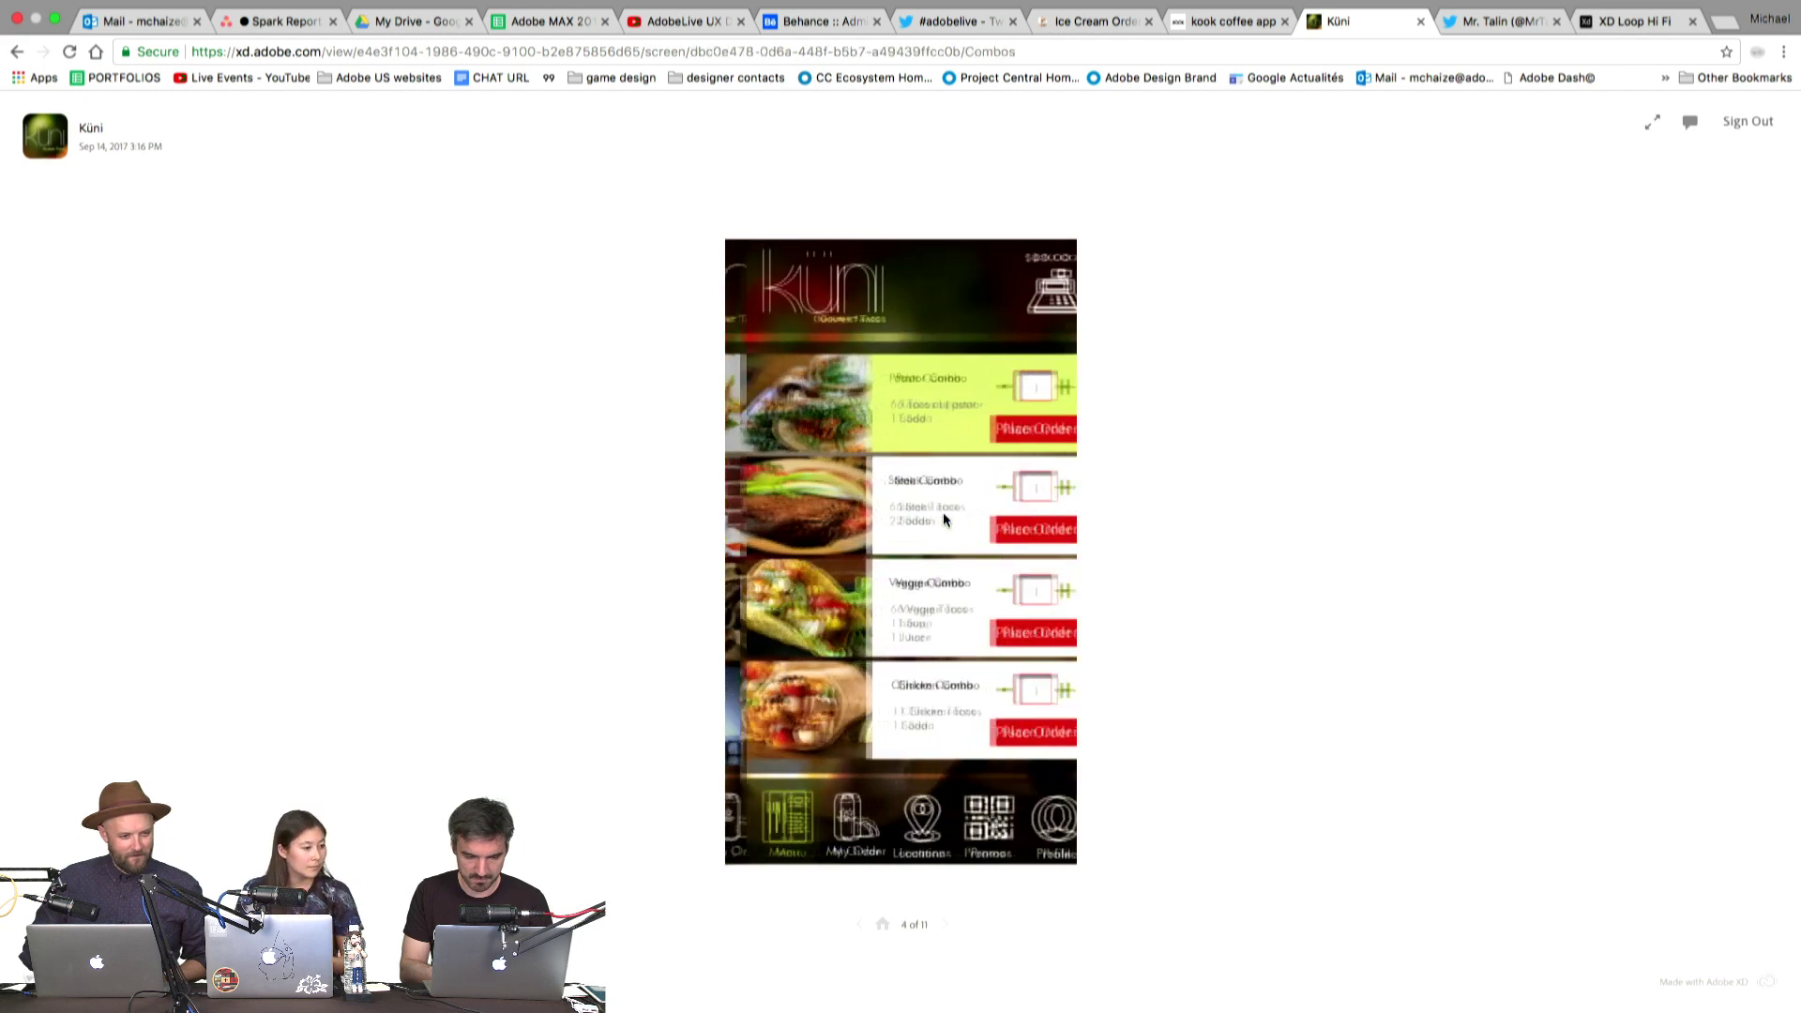
{"action": "left_click", "coordinate": [1049, 389]}
{"action": "left_click", "coordinate": [1051, 432]}
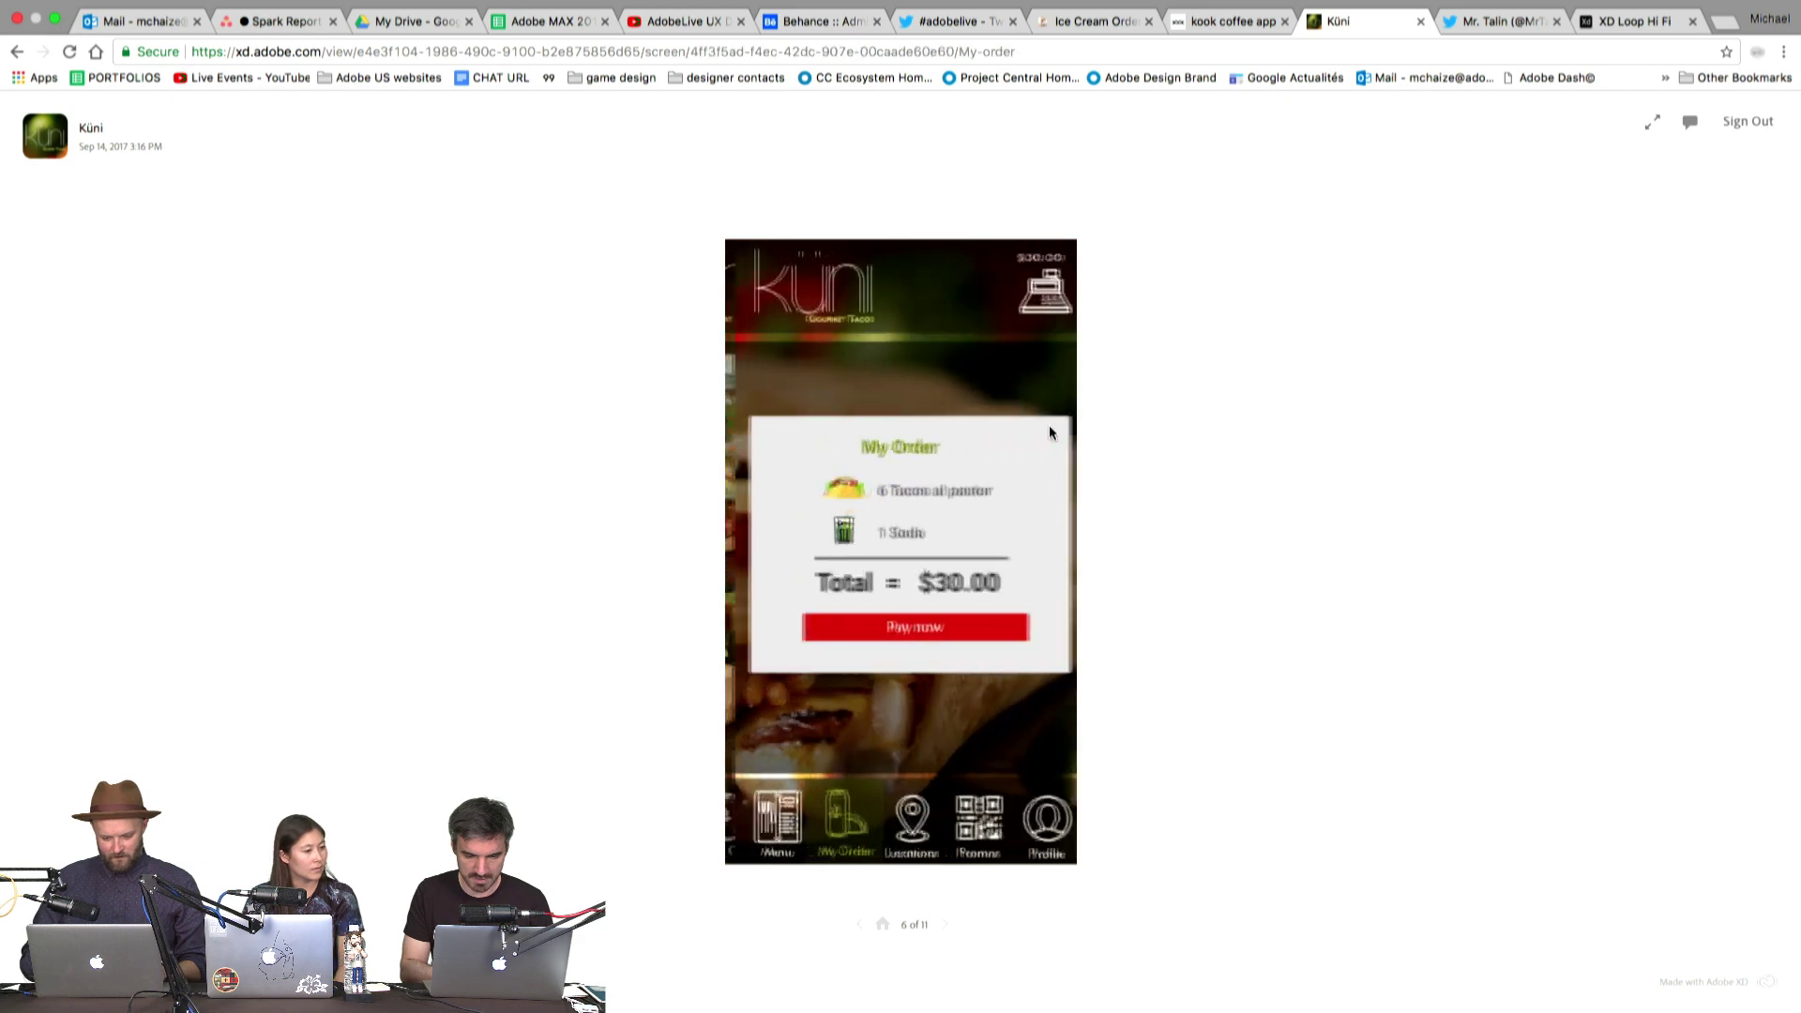
{"action": "left_click", "coordinate": [944, 629]}
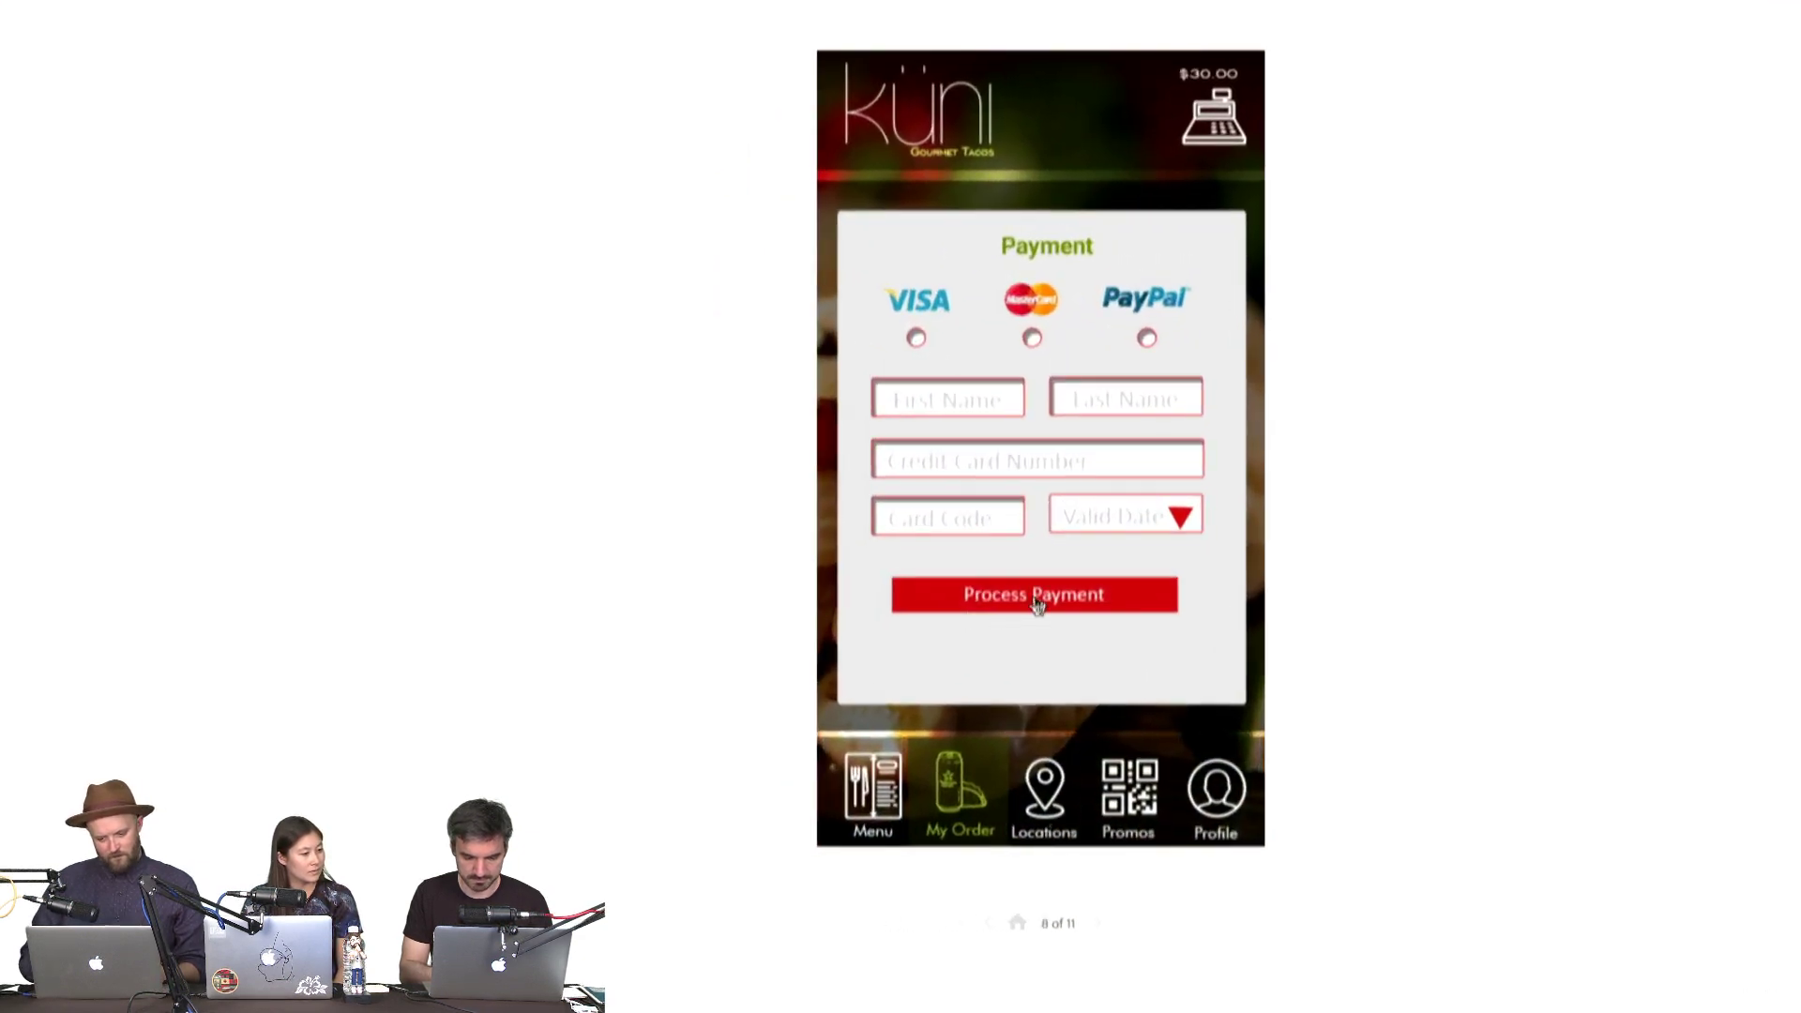
{"action": "left_click", "coordinate": [1038, 600]}
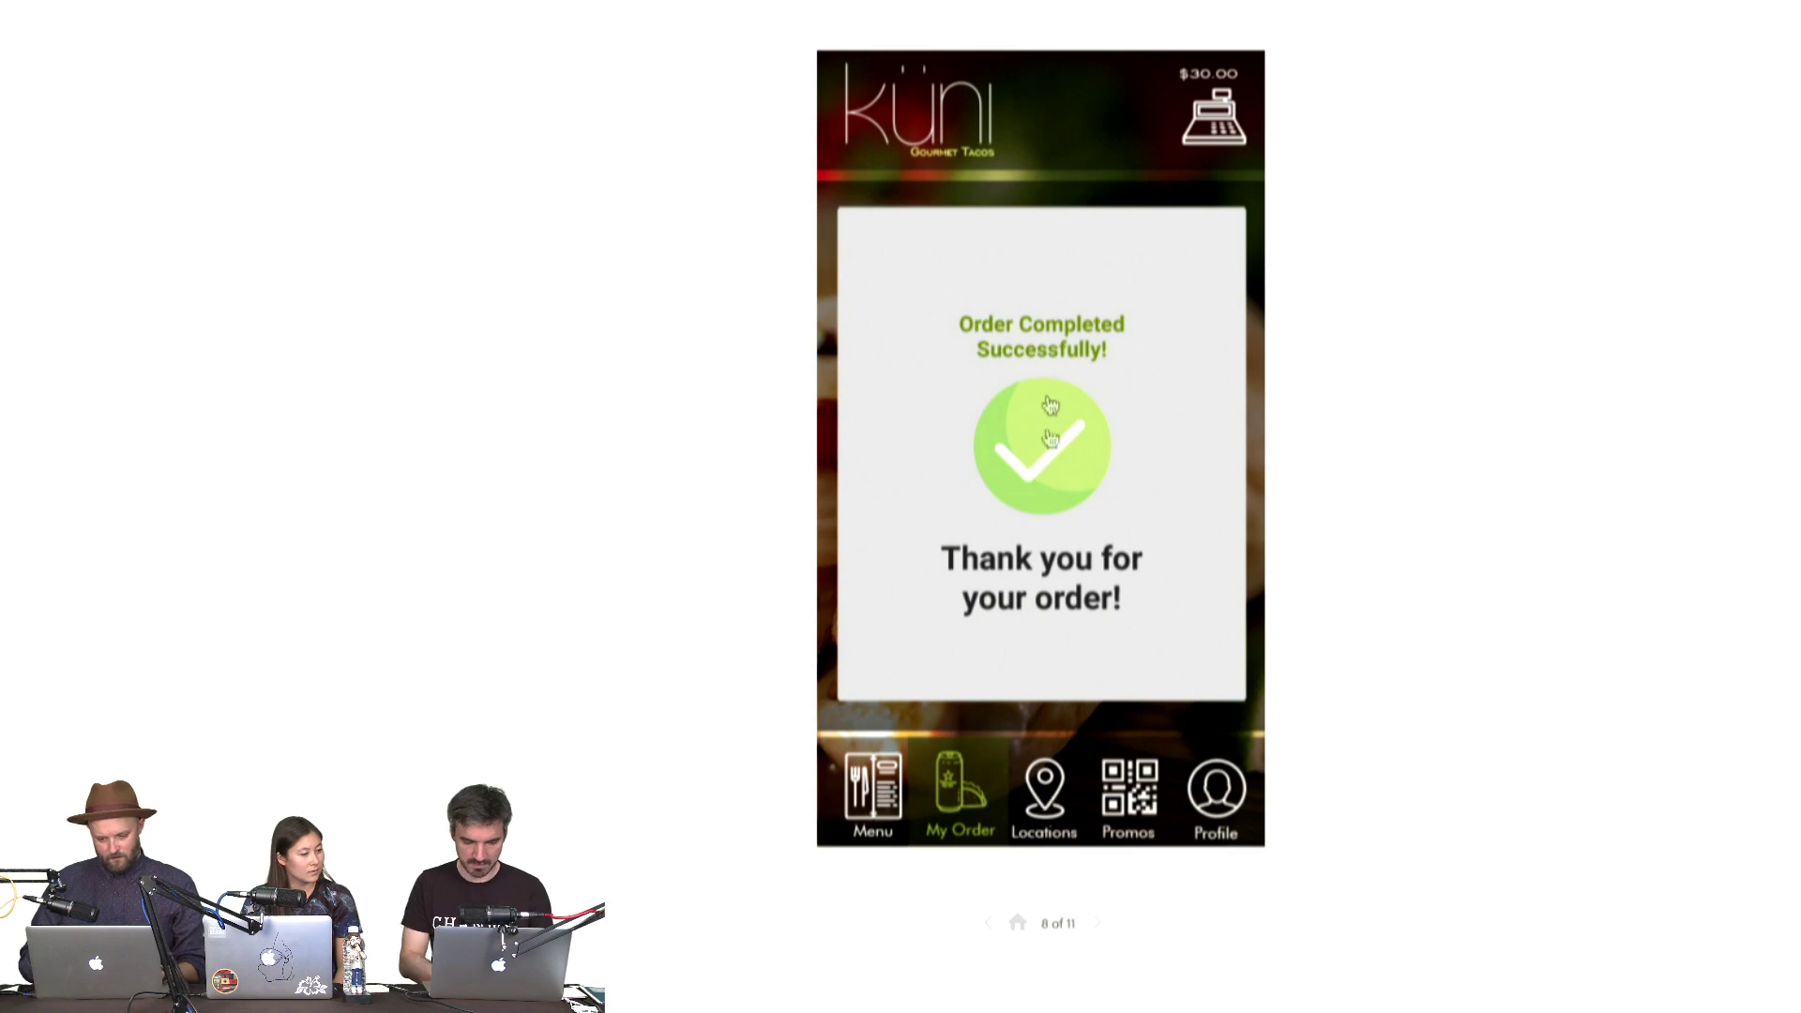
Review the Küni prototype's Locations, Promos, Profile and Menu screens
{"action": "left_click", "coordinate": [1044, 792]}
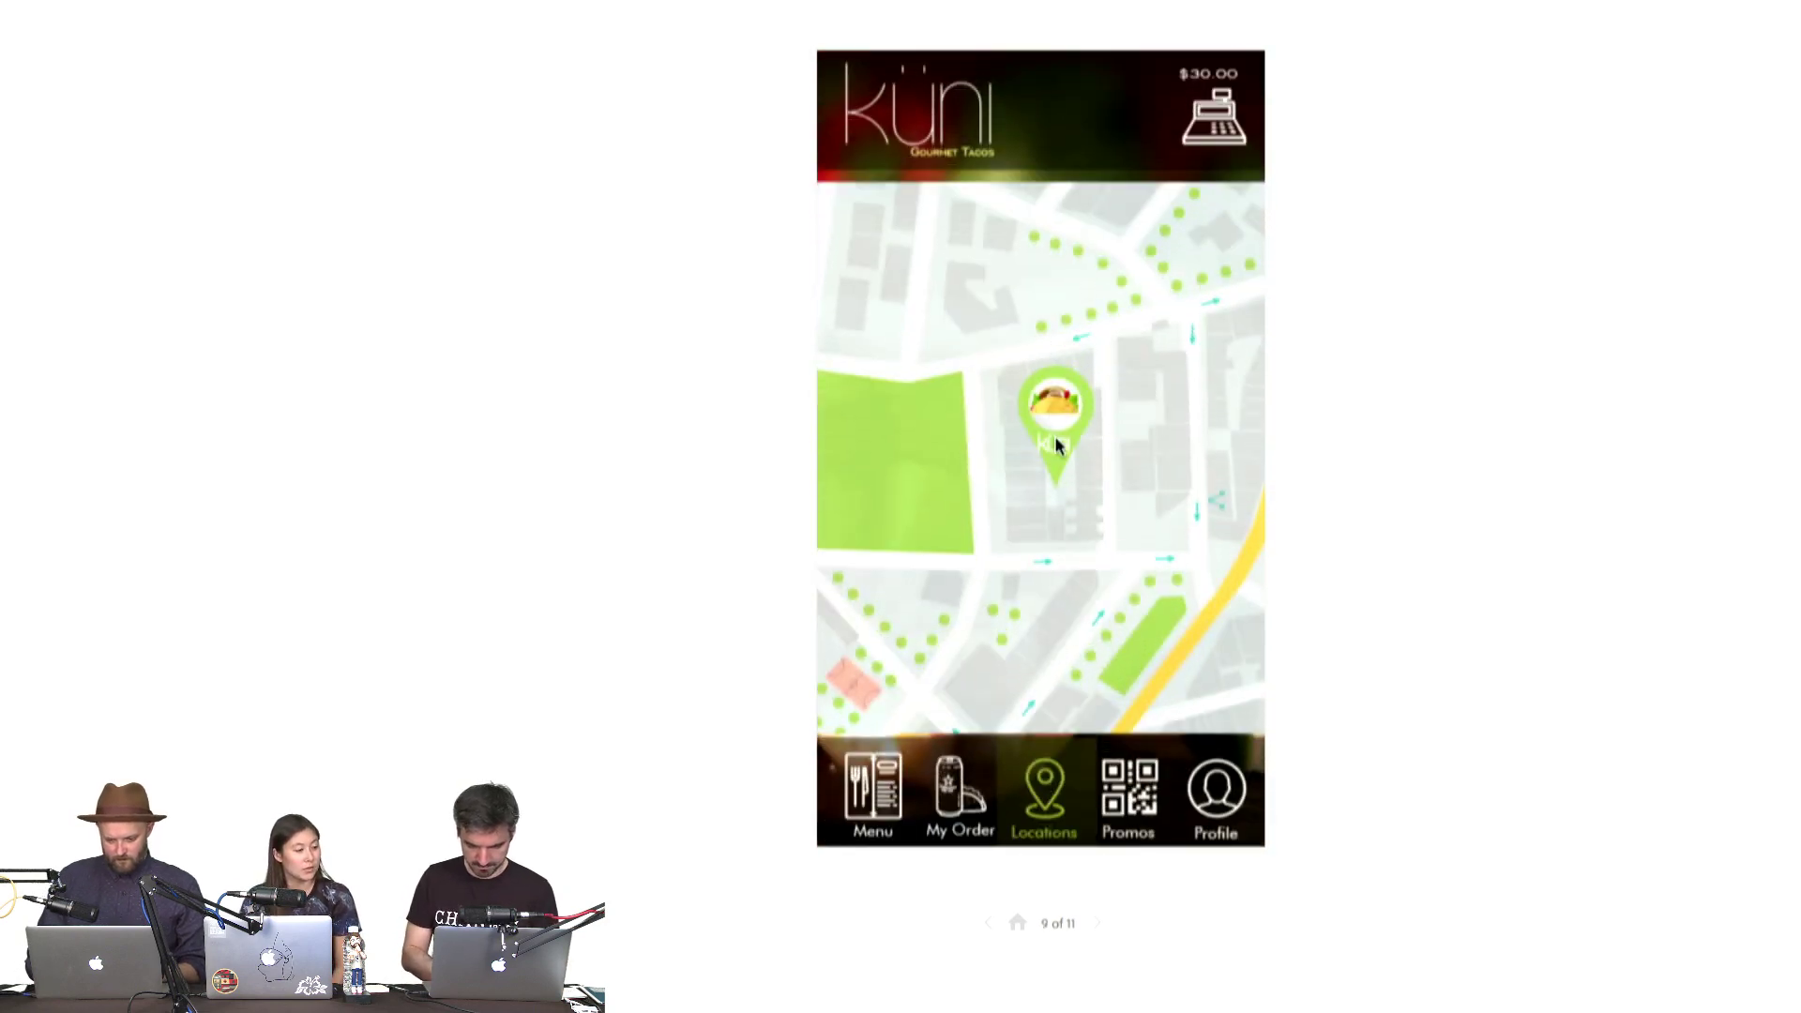
{"action": "left_click", "coordinate": [1102, 800]}
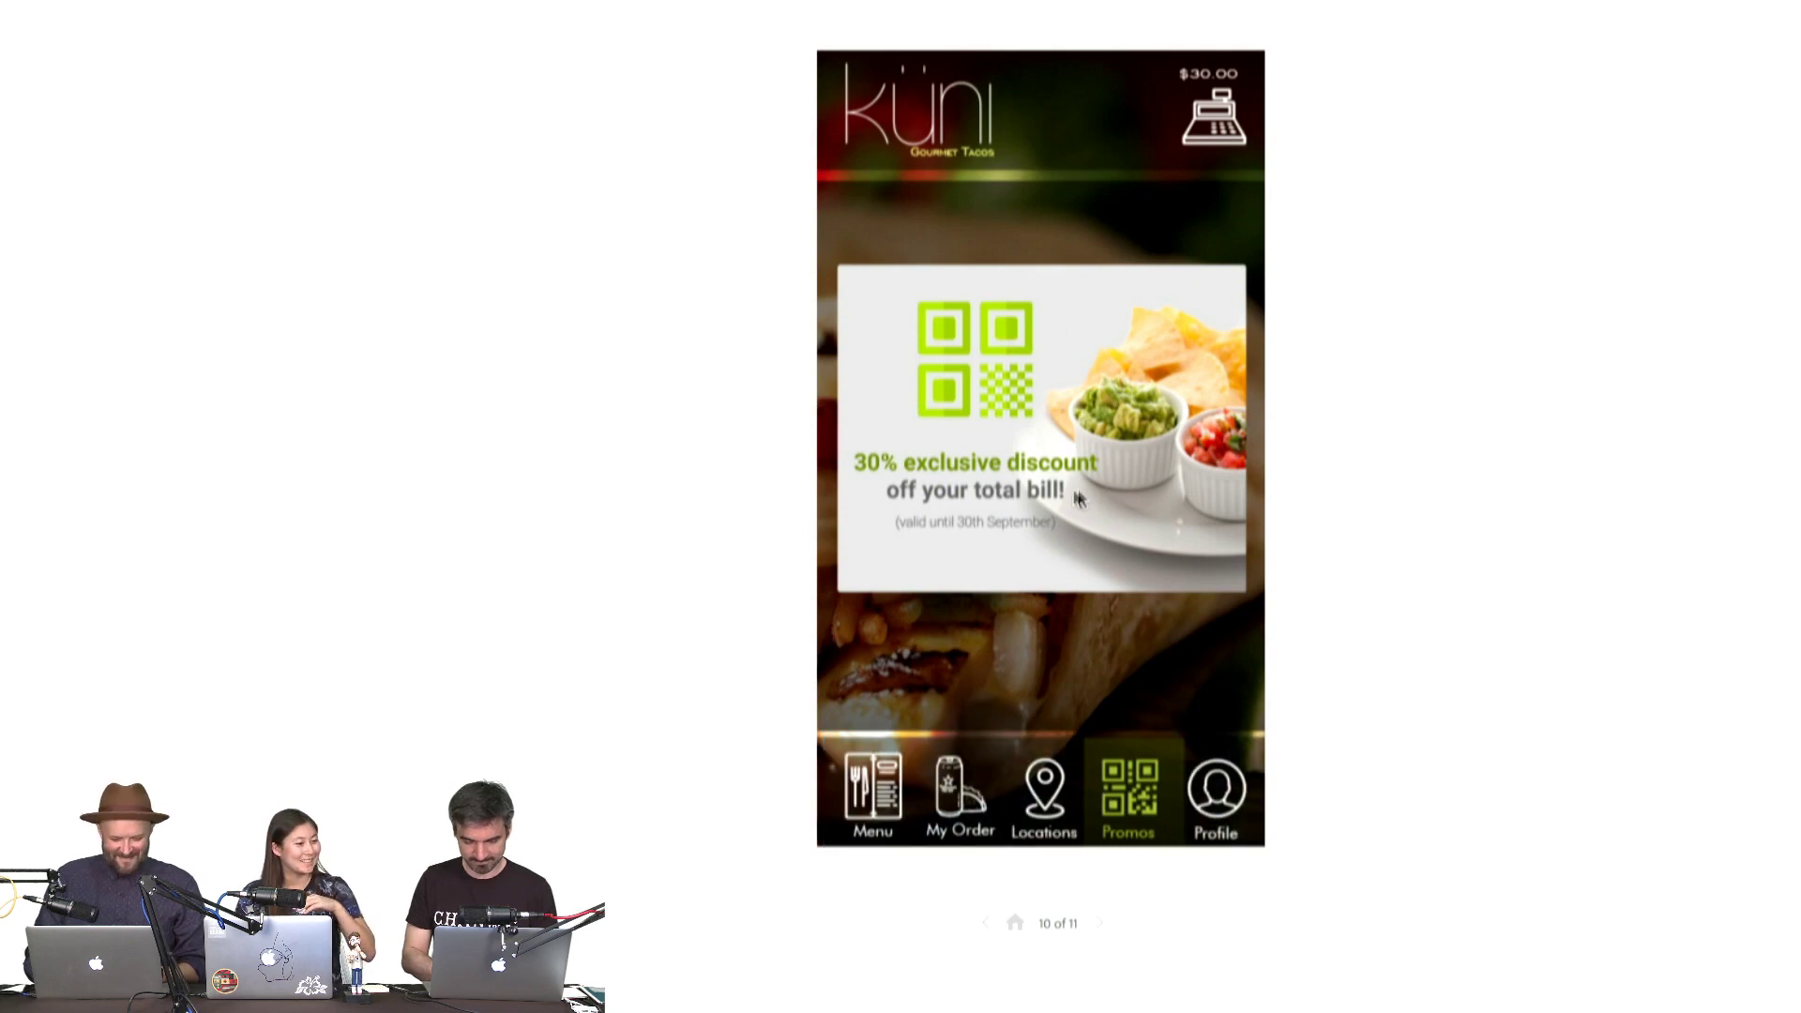
{"action": "left_click", "coordinate": [1219, 802]}
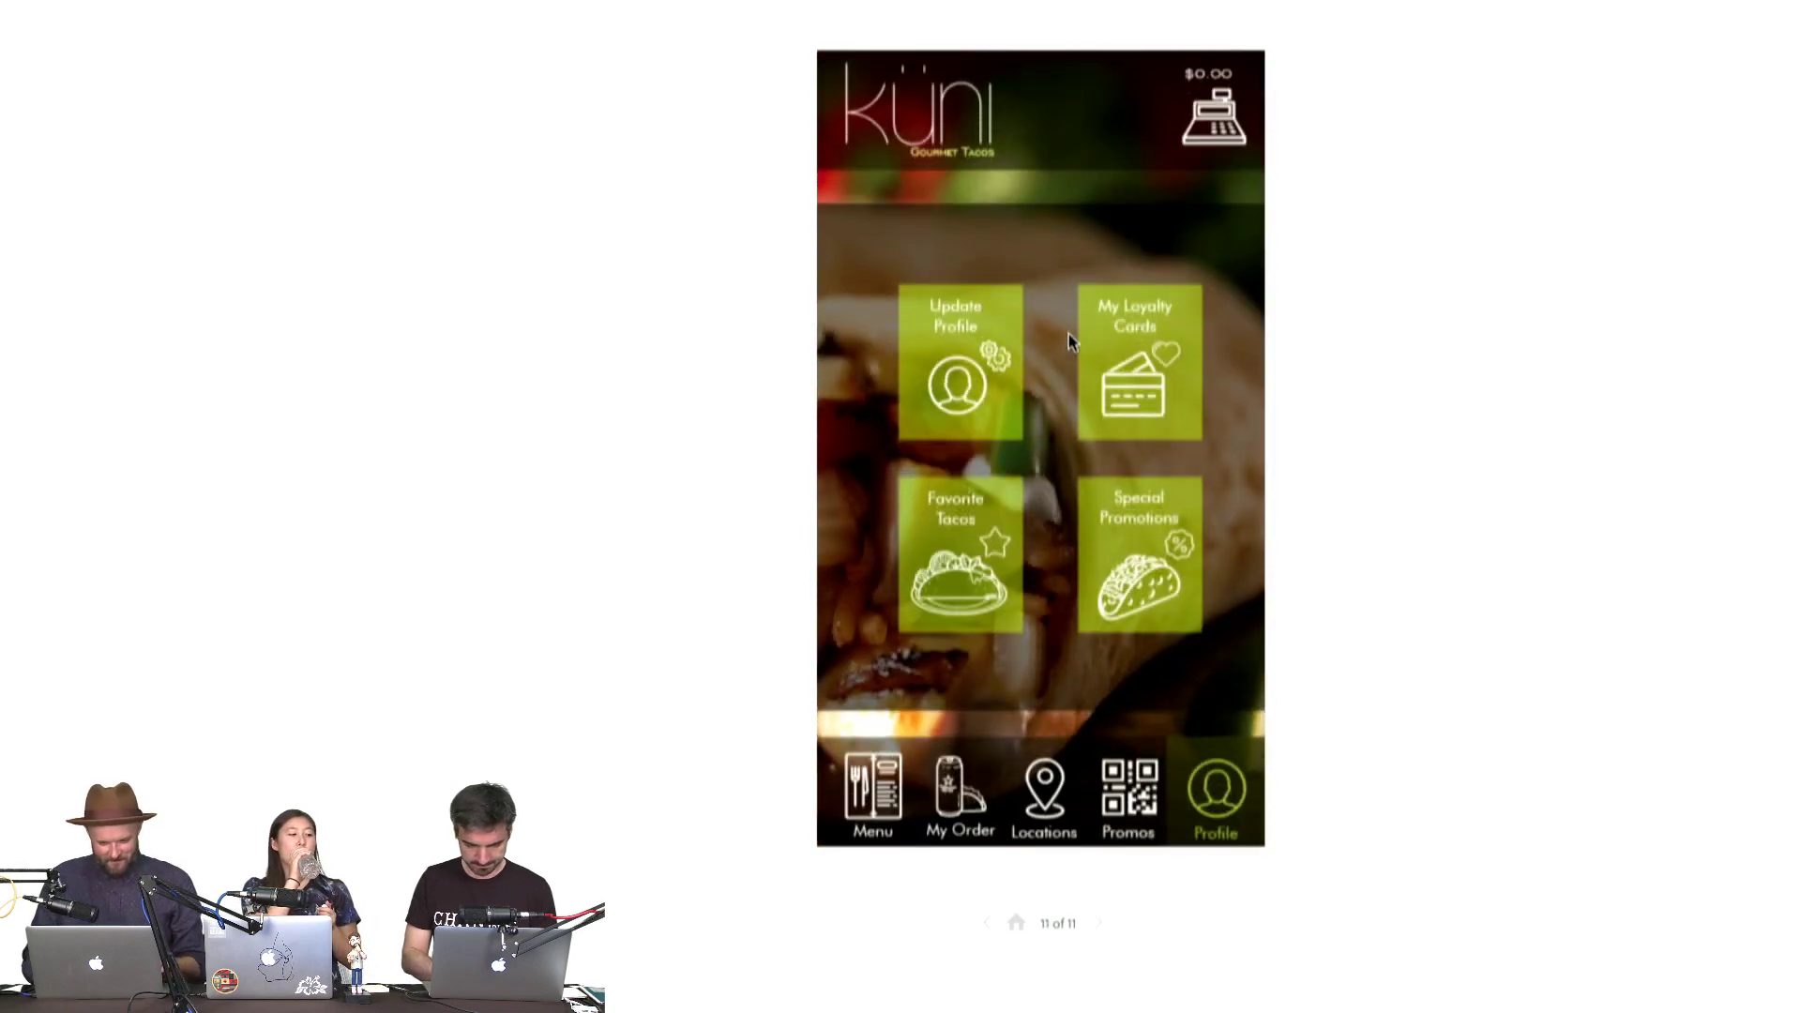
{"action": "left_click", "coordinate": [1067, 334]}
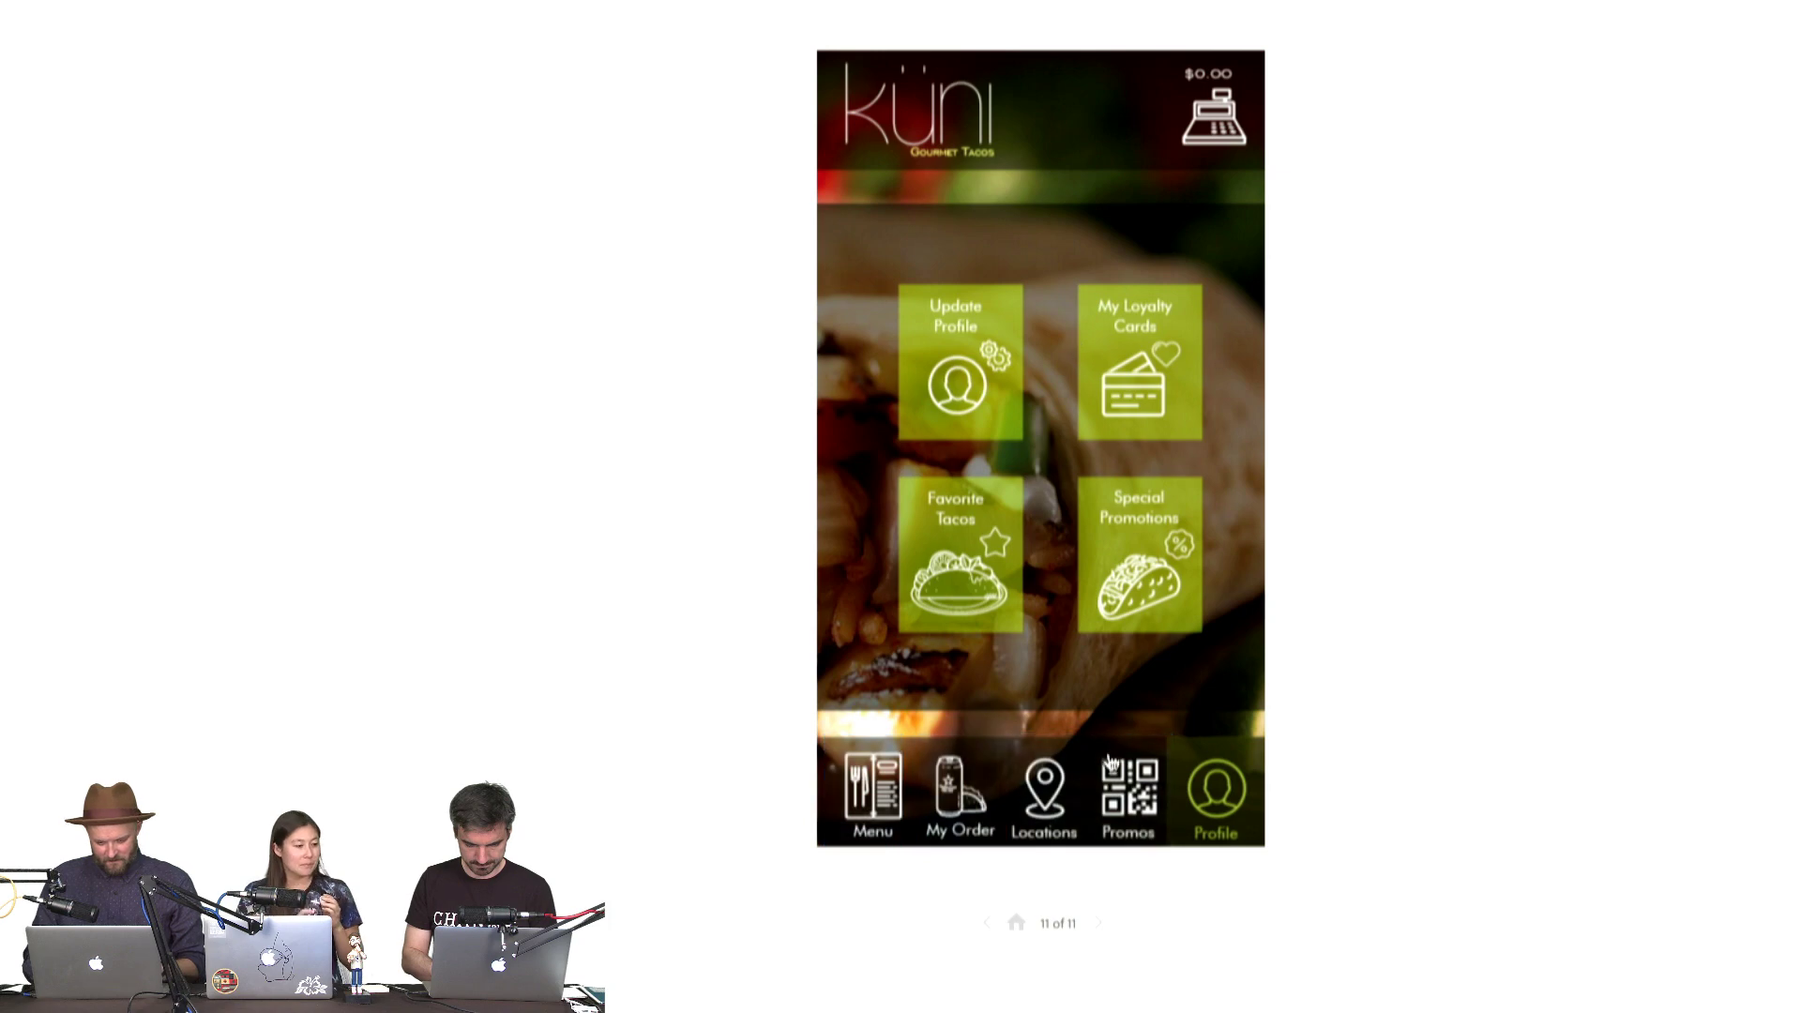
{"action": "left_click", "coordinate": [1122, 805]}
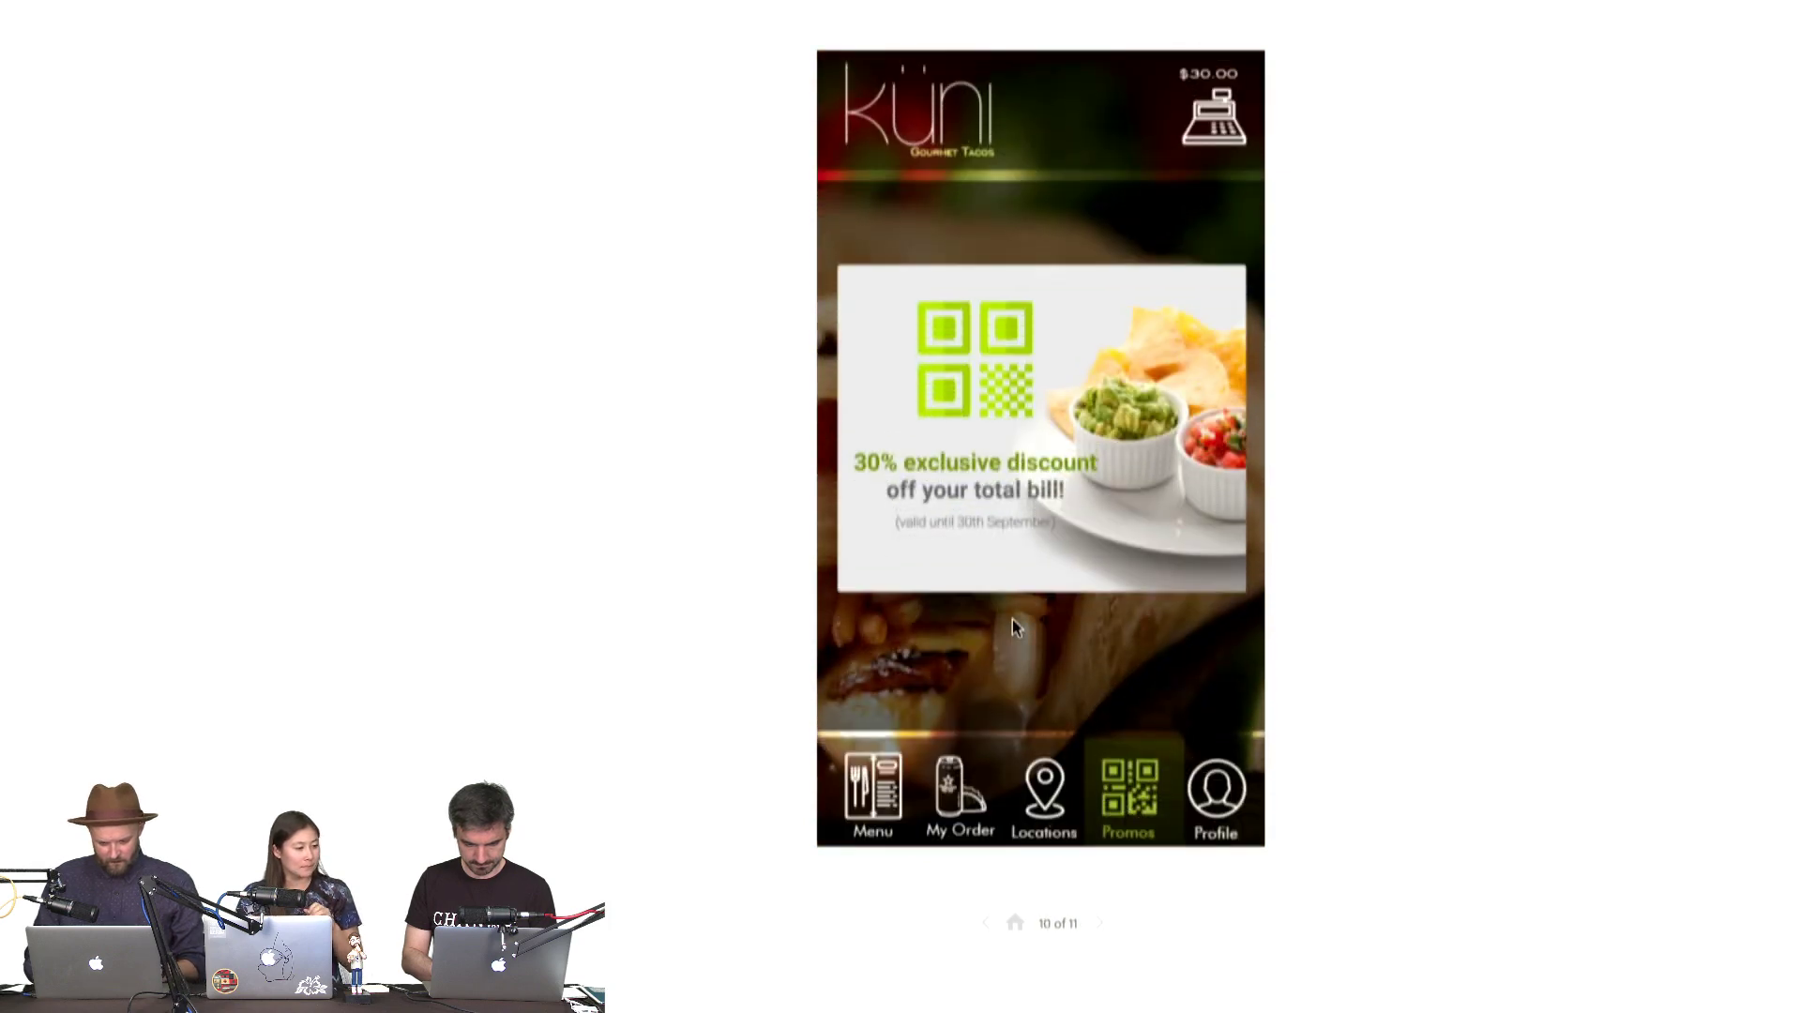
{"action": "left_click", "coordinate": [1236, 796]}
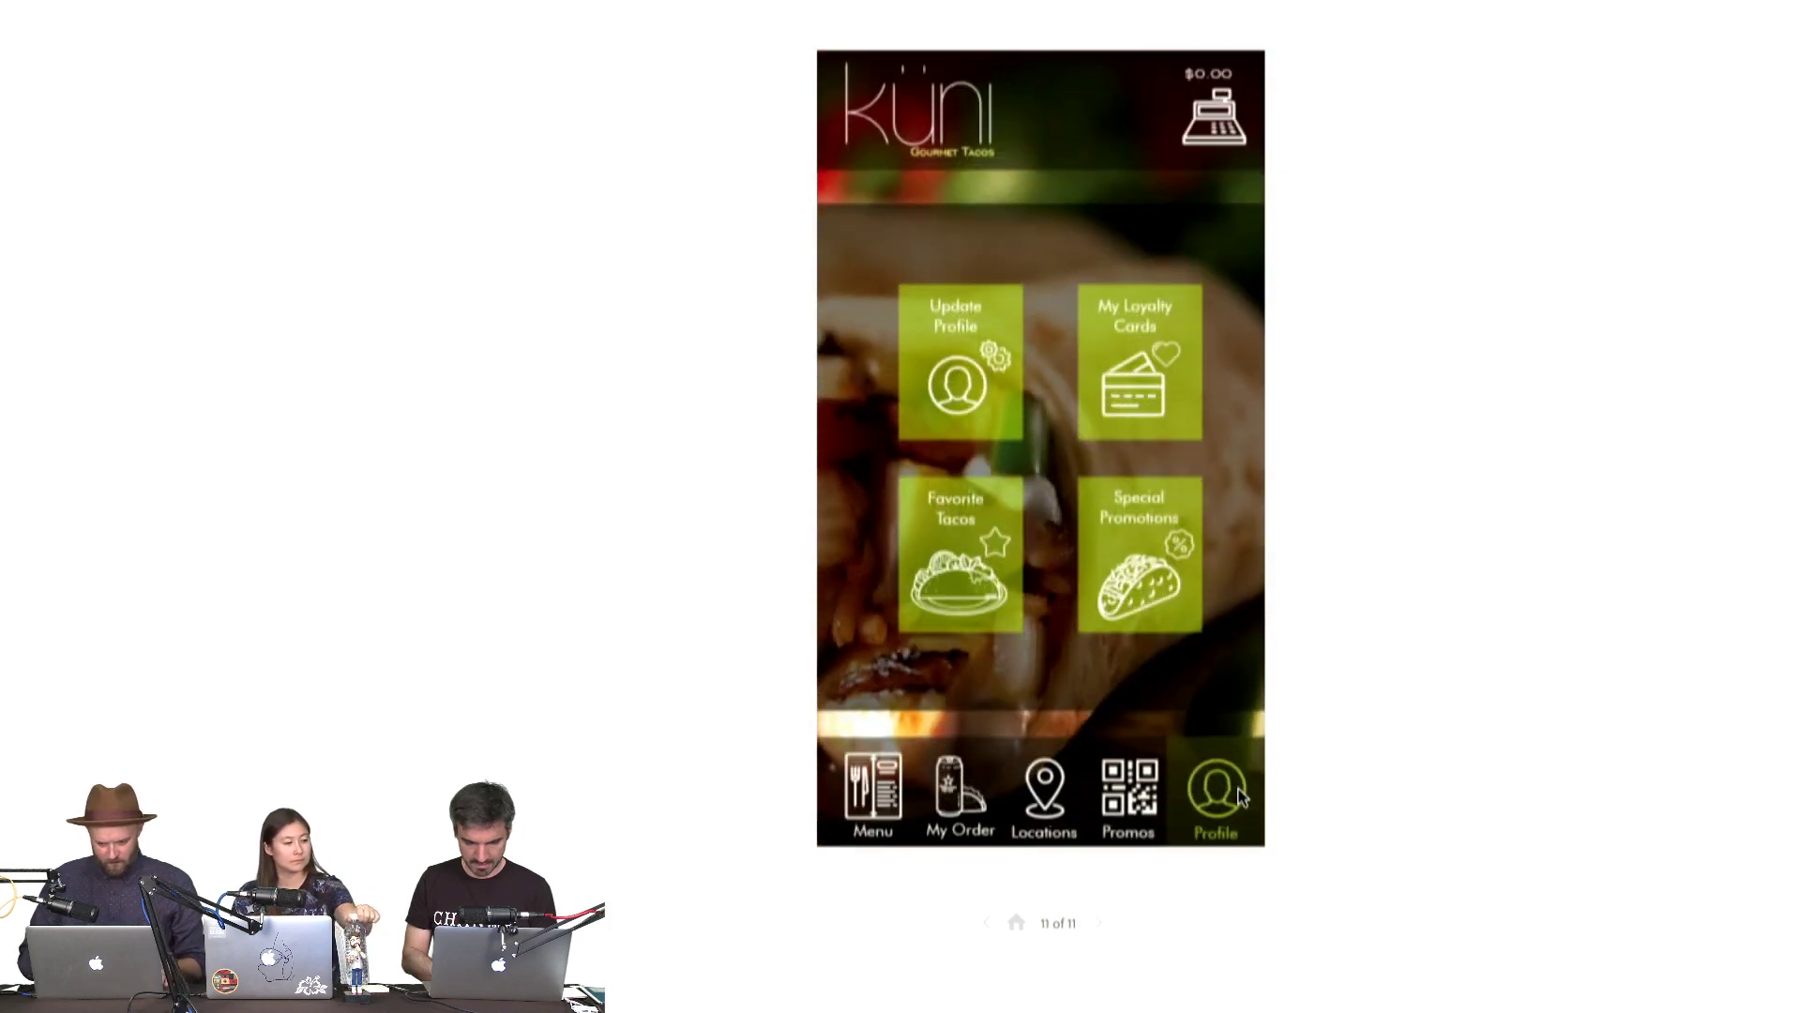
{"action": "left_click", "coordinate": [1072, 503]}
{"action": "left_click", "coordinate": [958, 771]}
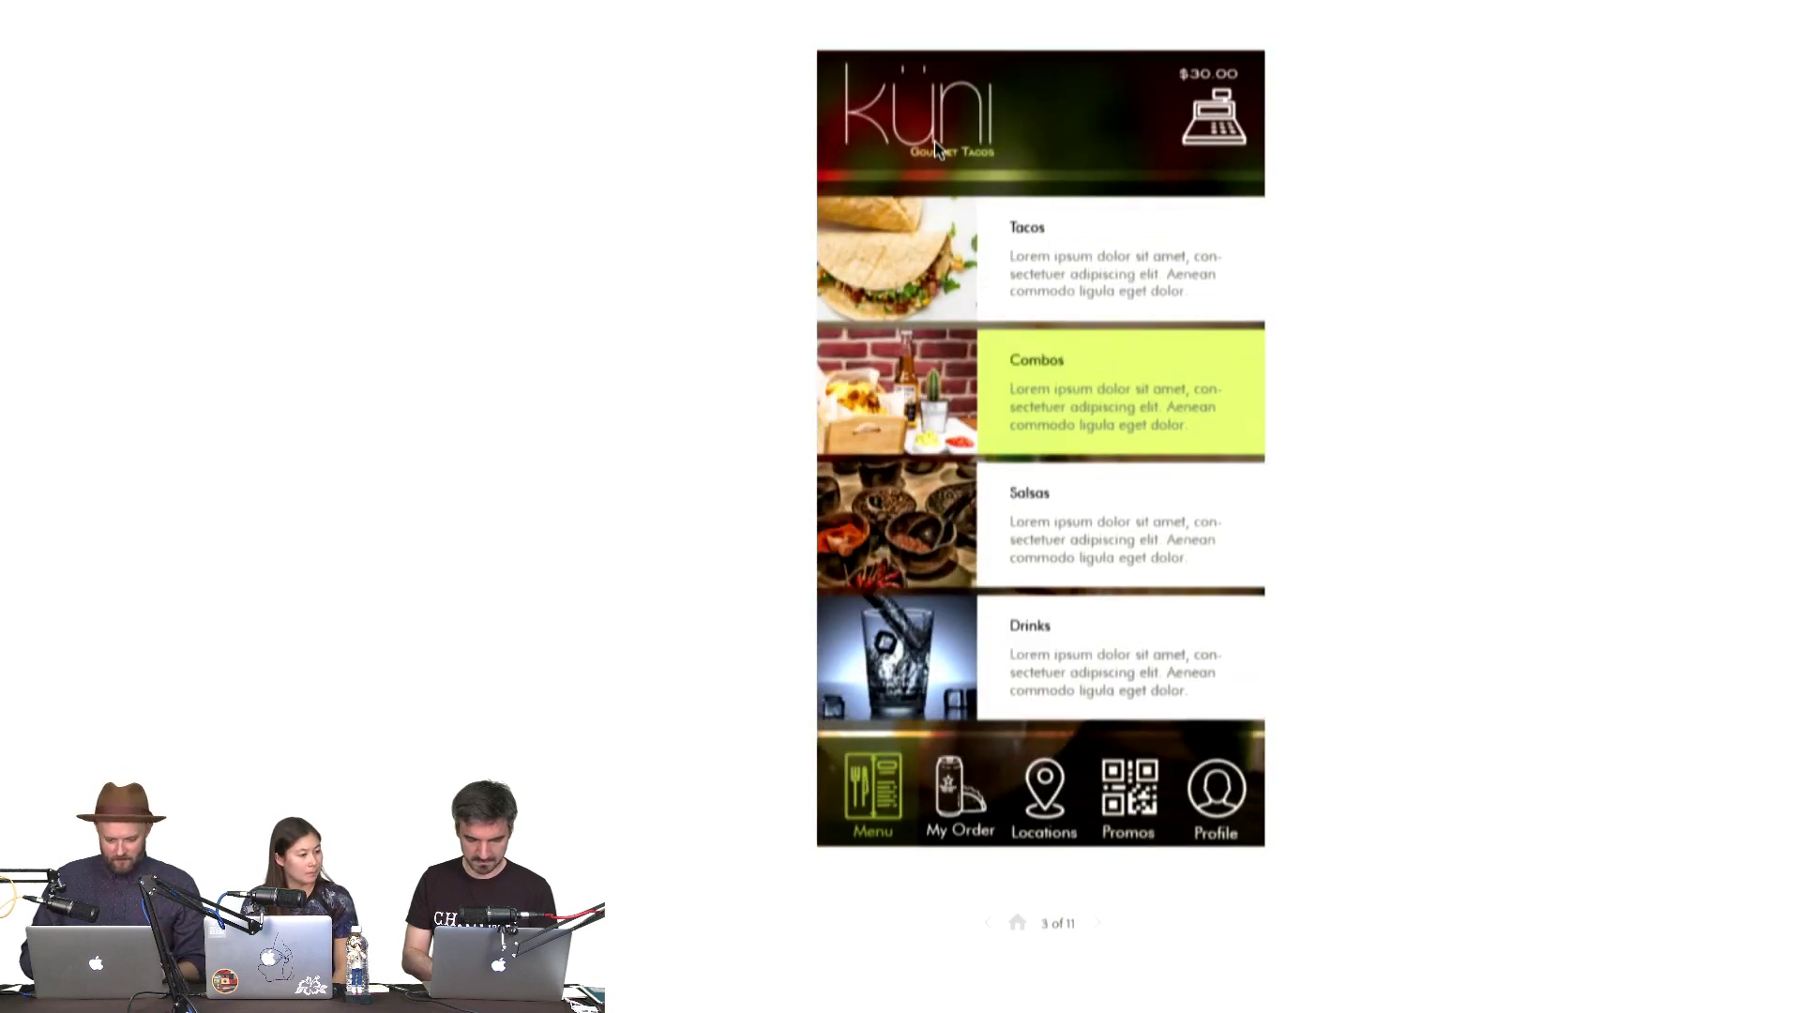
{"action": "left_click", "coordinate": [1159, 122]}
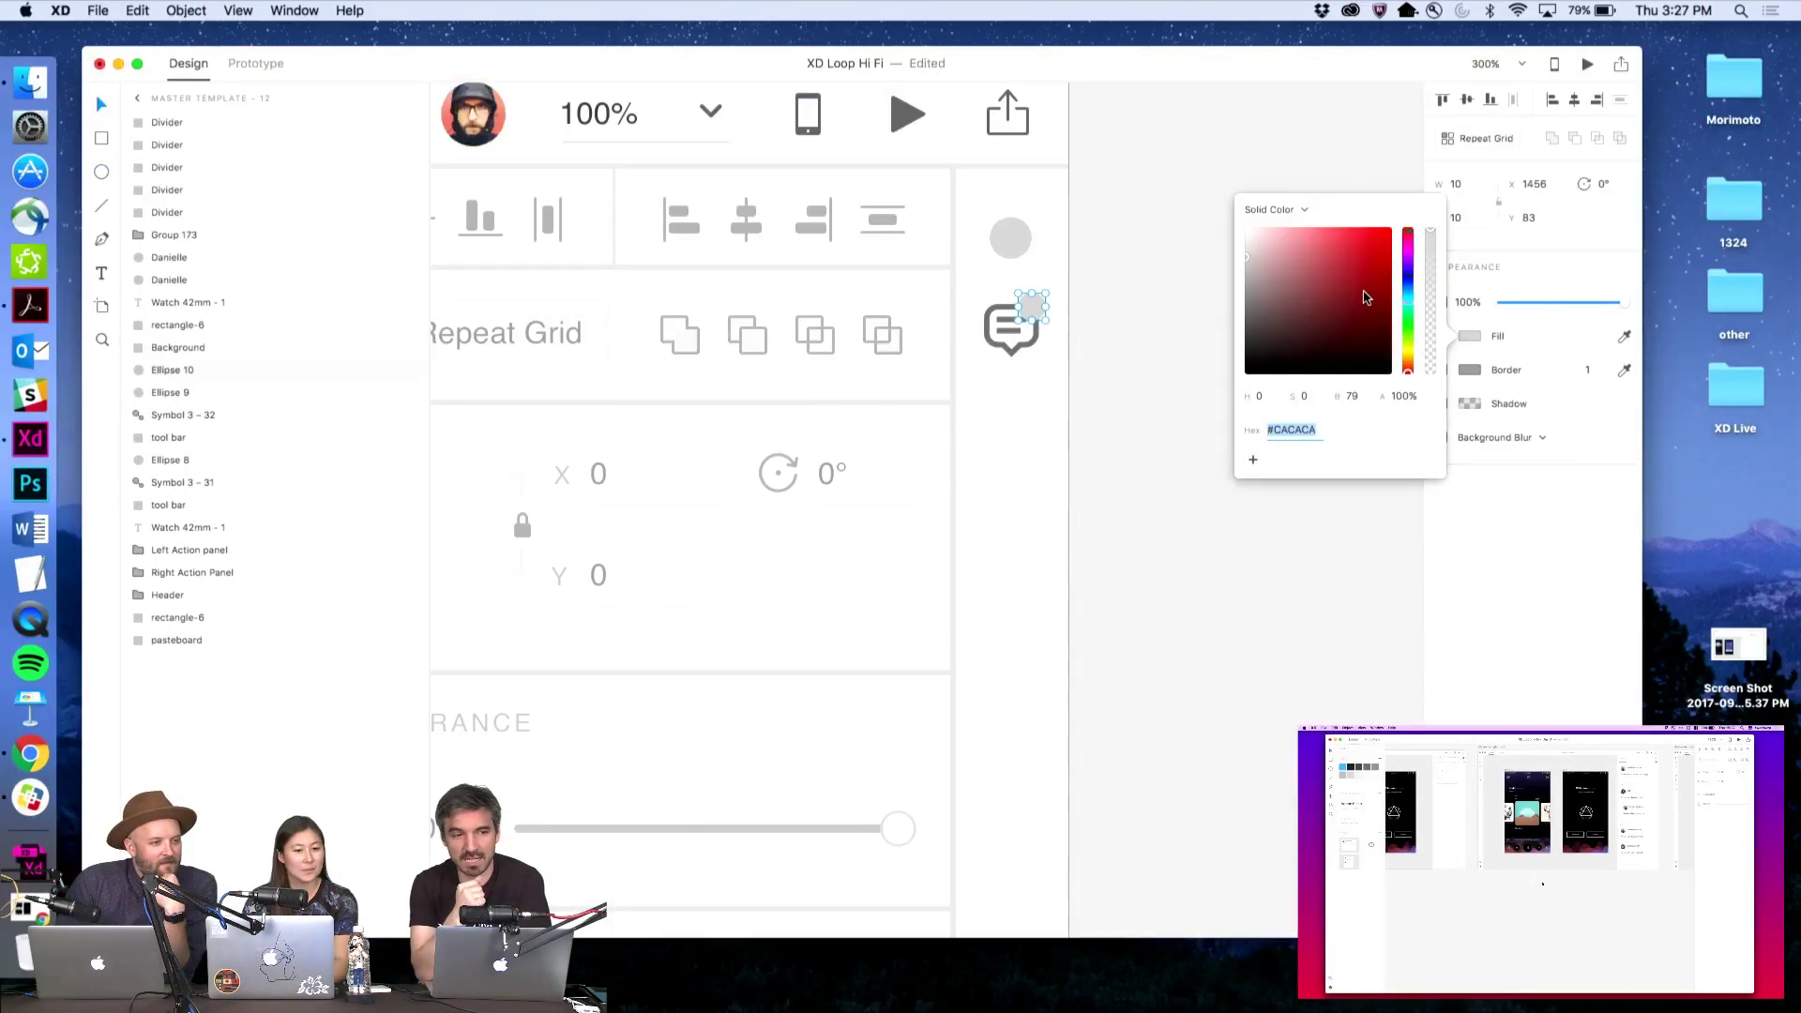
Fill the notification dot on Master template – 12's comment icon with red #FF3939 and shift it to X 1458
{"action": "mouse_move", "coordinate": [1364, 297]}
{"action": "left_mouse_down"}
{"action": "mouse_move", "coordinate": [1336, 281]}
{"action": "mouse_move", "coordinate": [1358, 228]}
{"action": "left_mouse_up"}
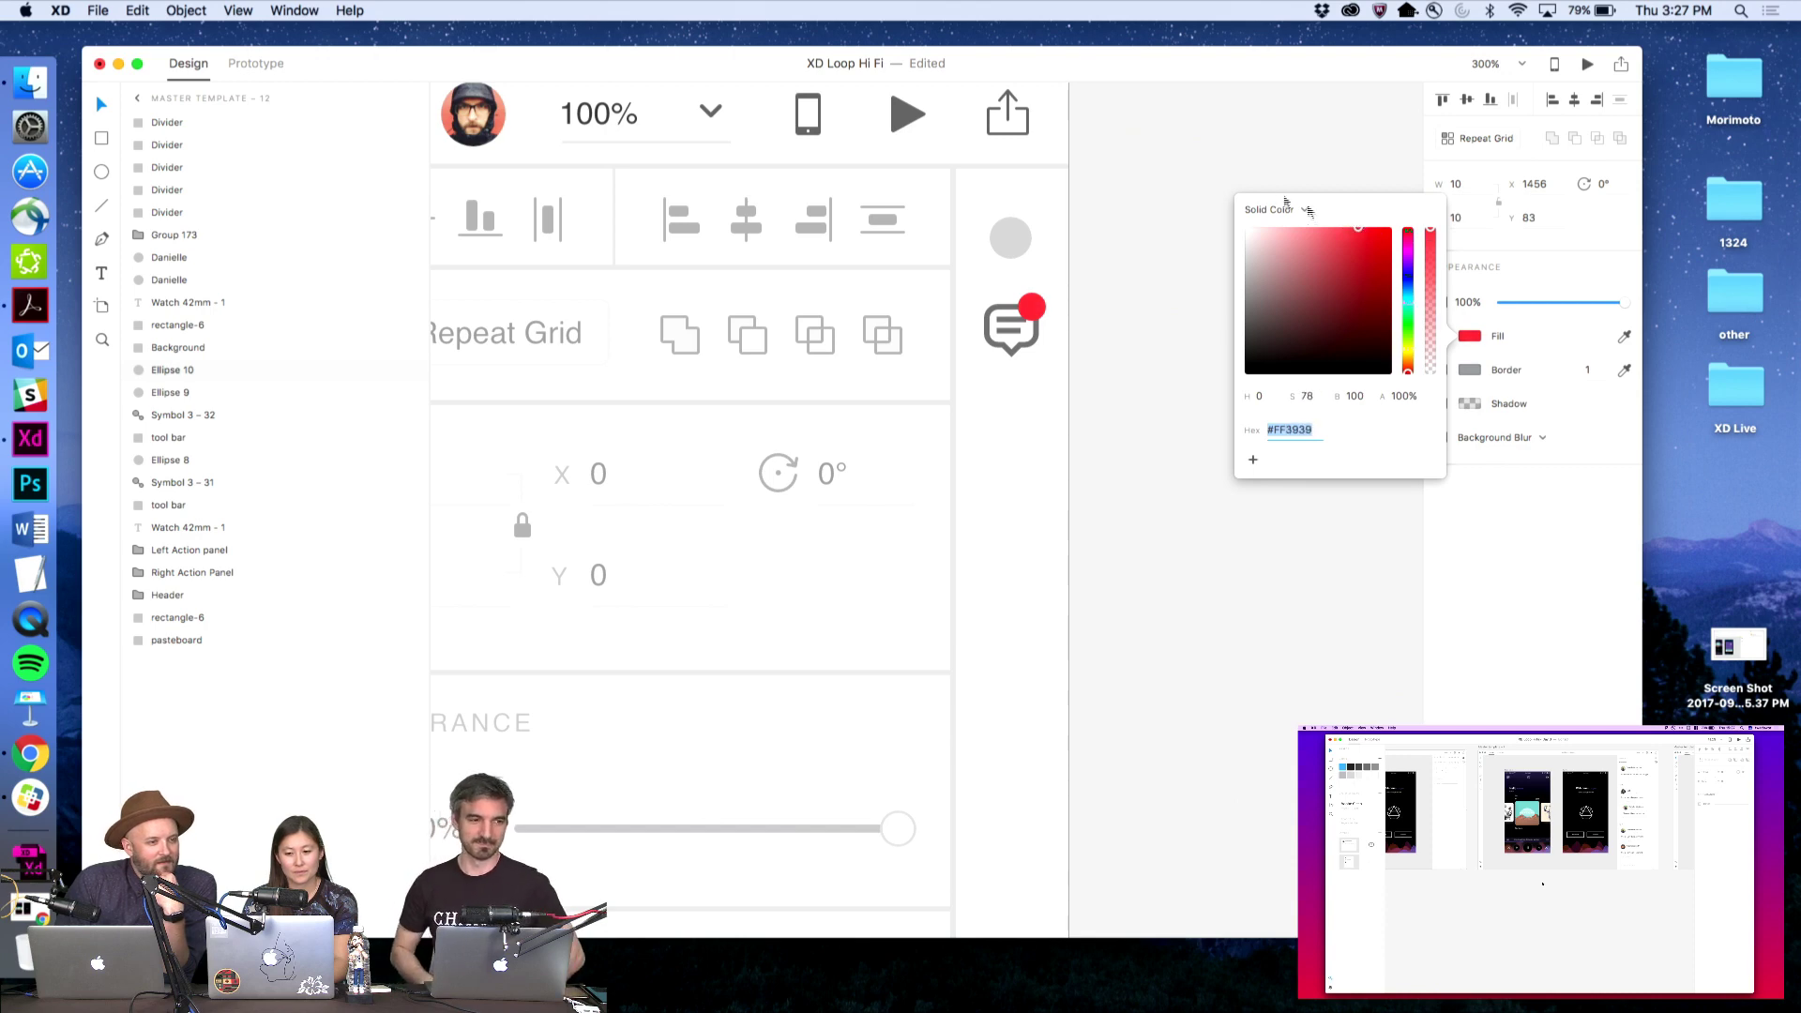
{"action": "left_click", "coordinate": [1347, 160]}
{"action": "key", "text": "z"}
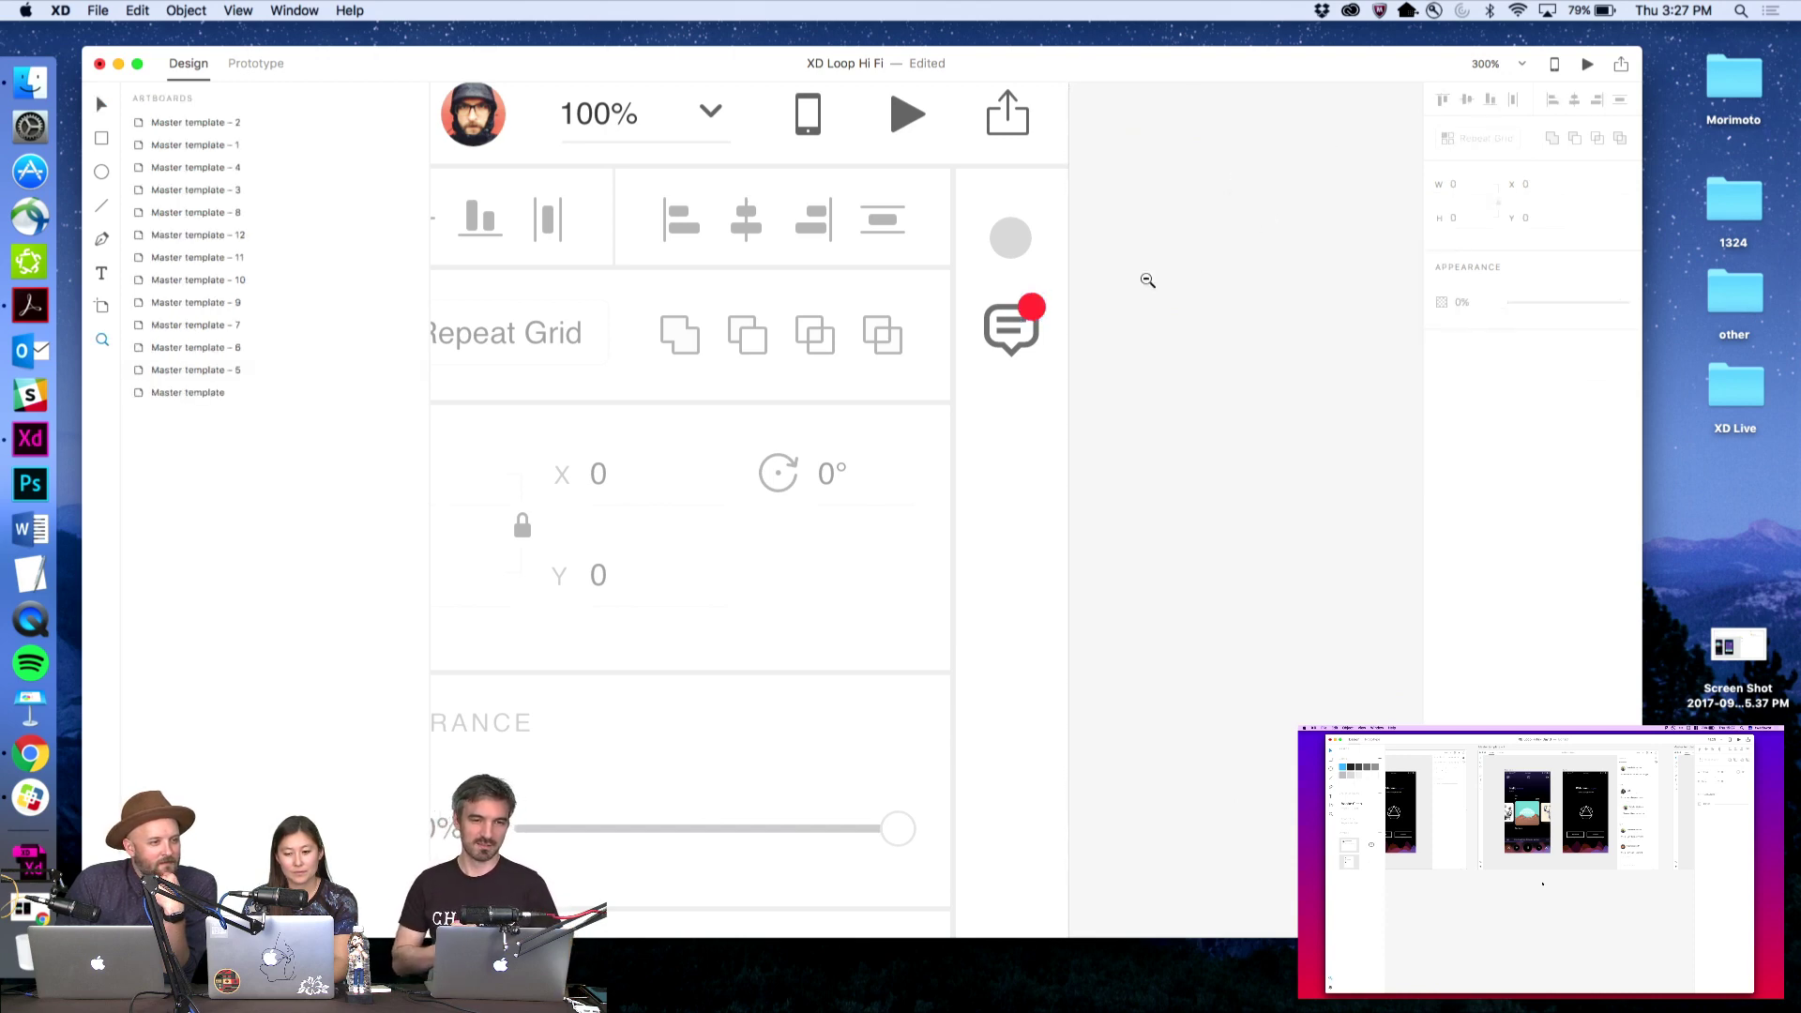
{"action": "key", "text": "v"}
{"action": "left_click", "coordinate": [1035, 310]}
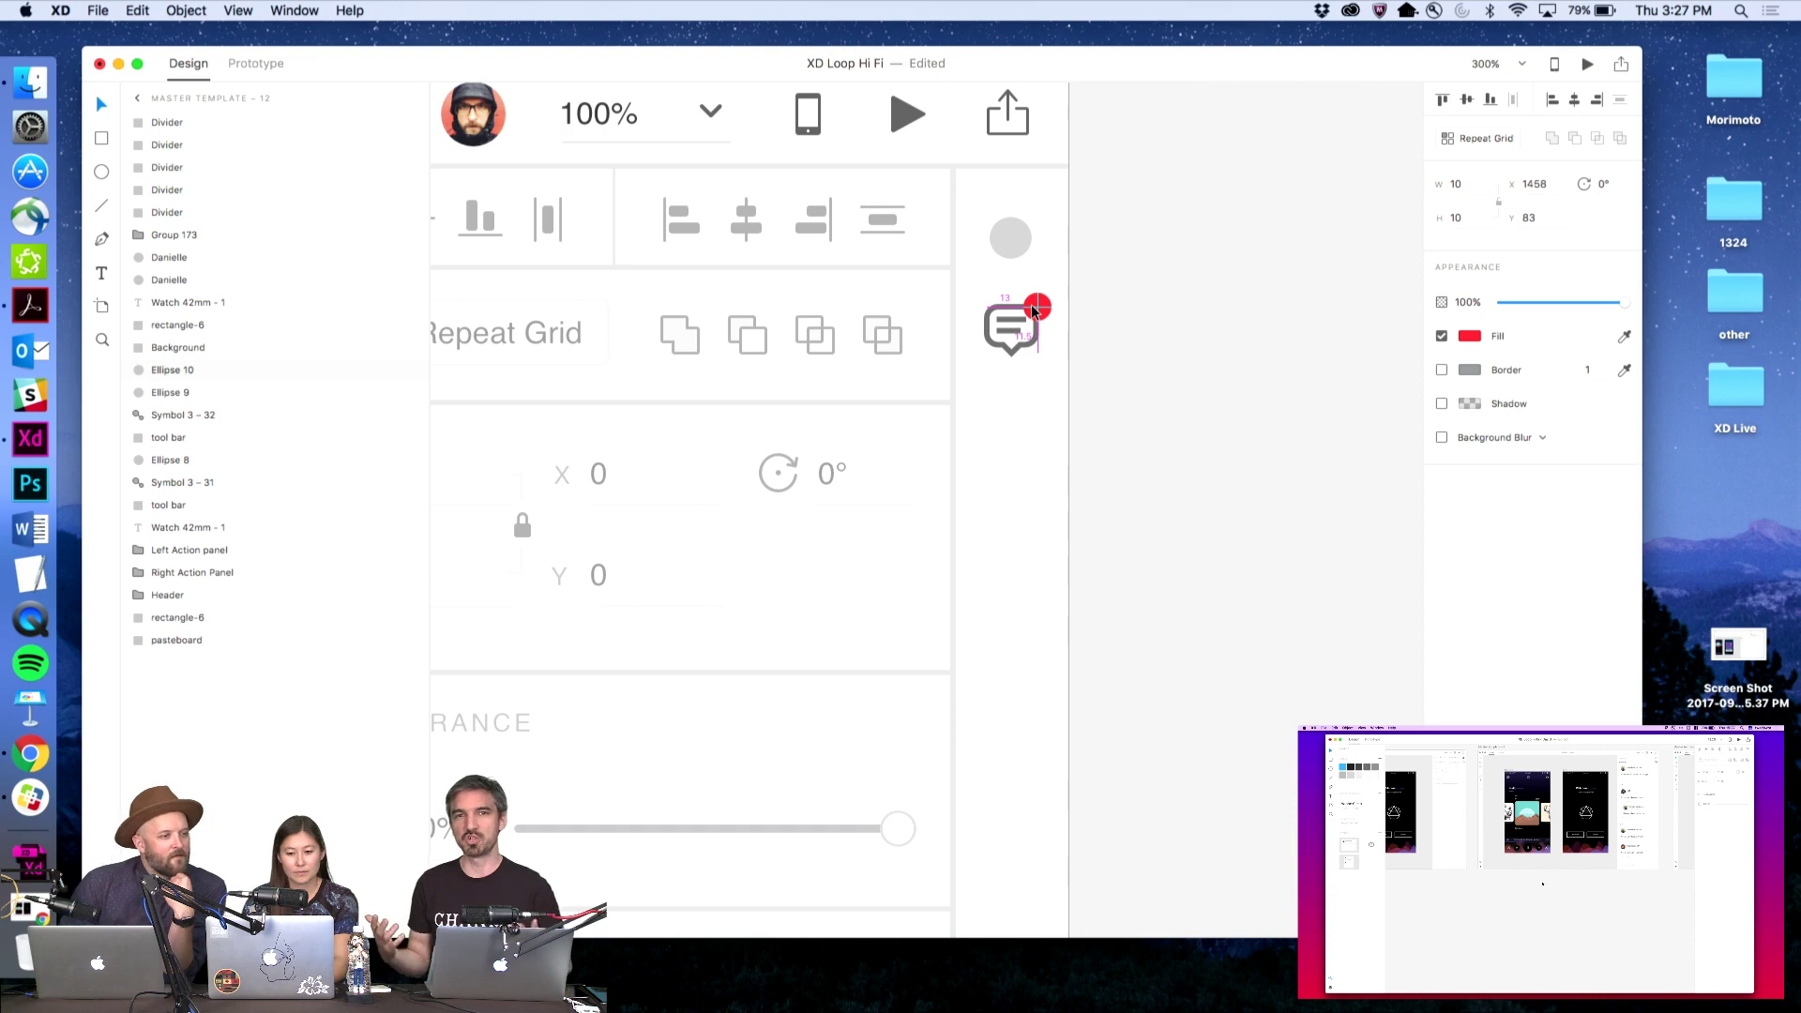
{"action": "left_click", "coordinate": [1078, 321]}
{"action": "key", "text": "z"}
{"action": "left_click", "coordinate": [1157, 367], "text": "alt"}
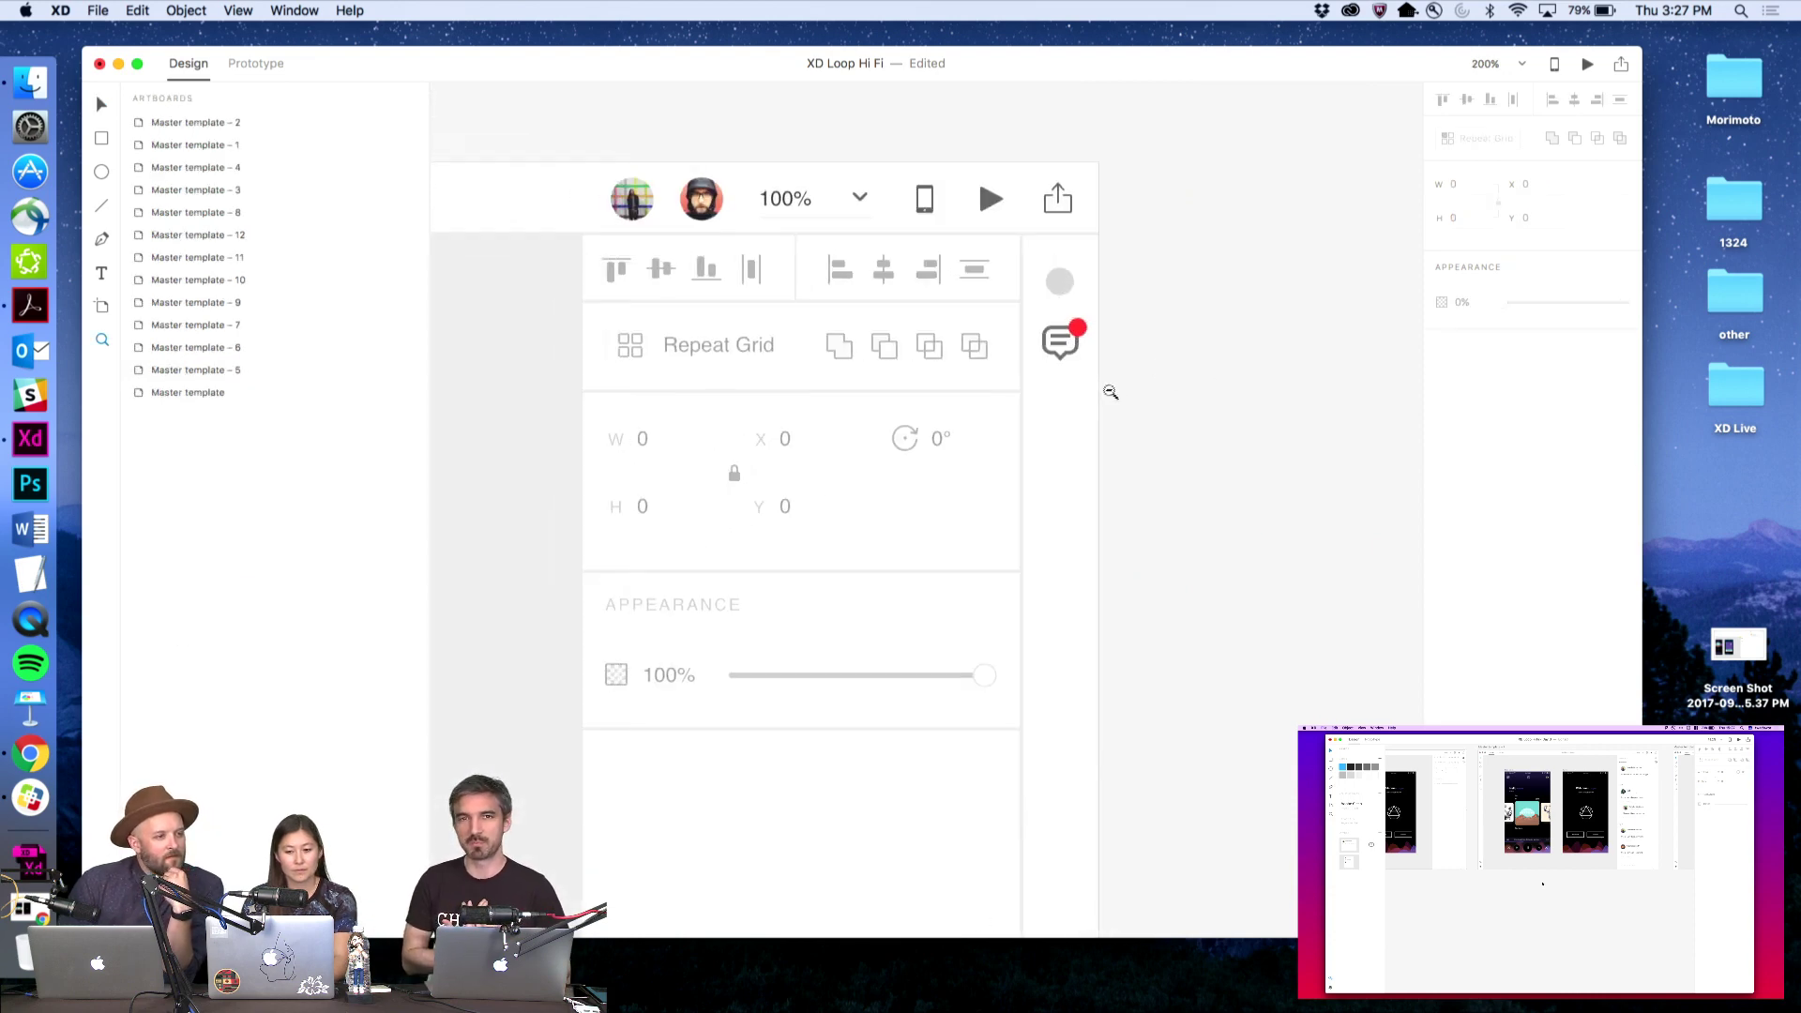
{"action": "left_click", "coordinate": [1111, 392], "text": "alt"}
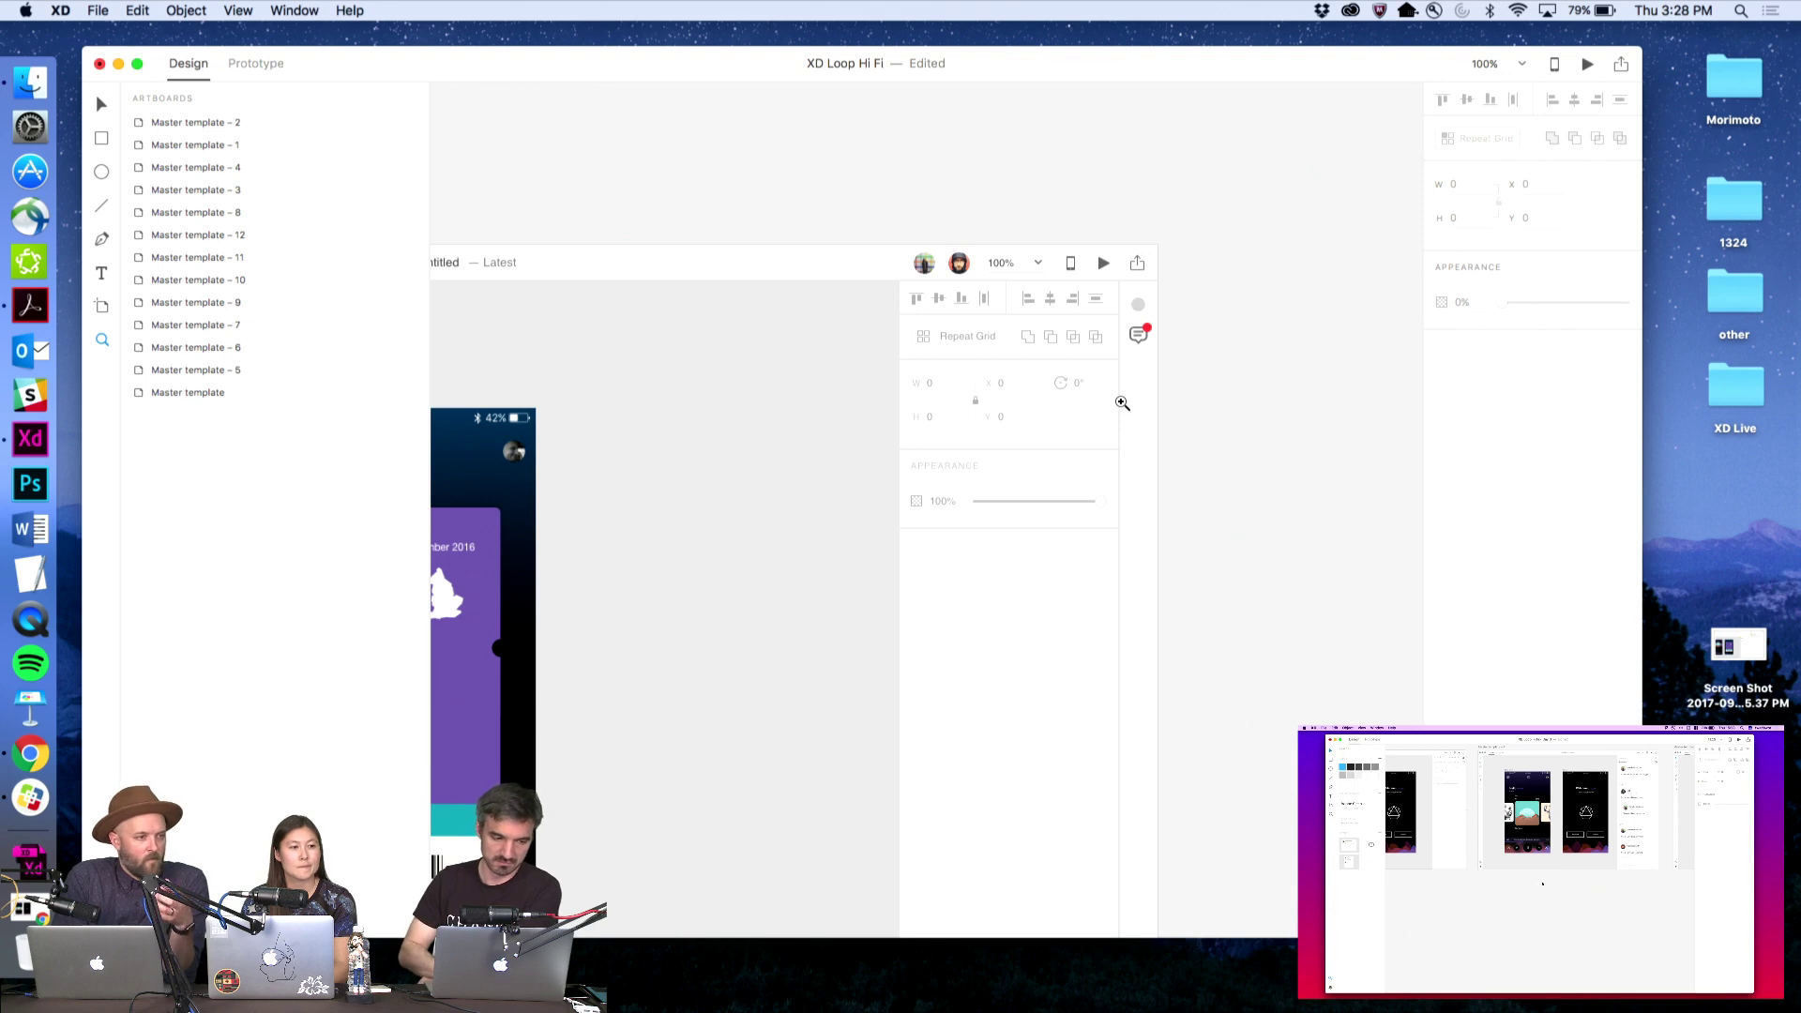
Examine Master template – 10, 11 and 12 side by side, comparing their screens and side panels
{"action": "key", "text": "v"}
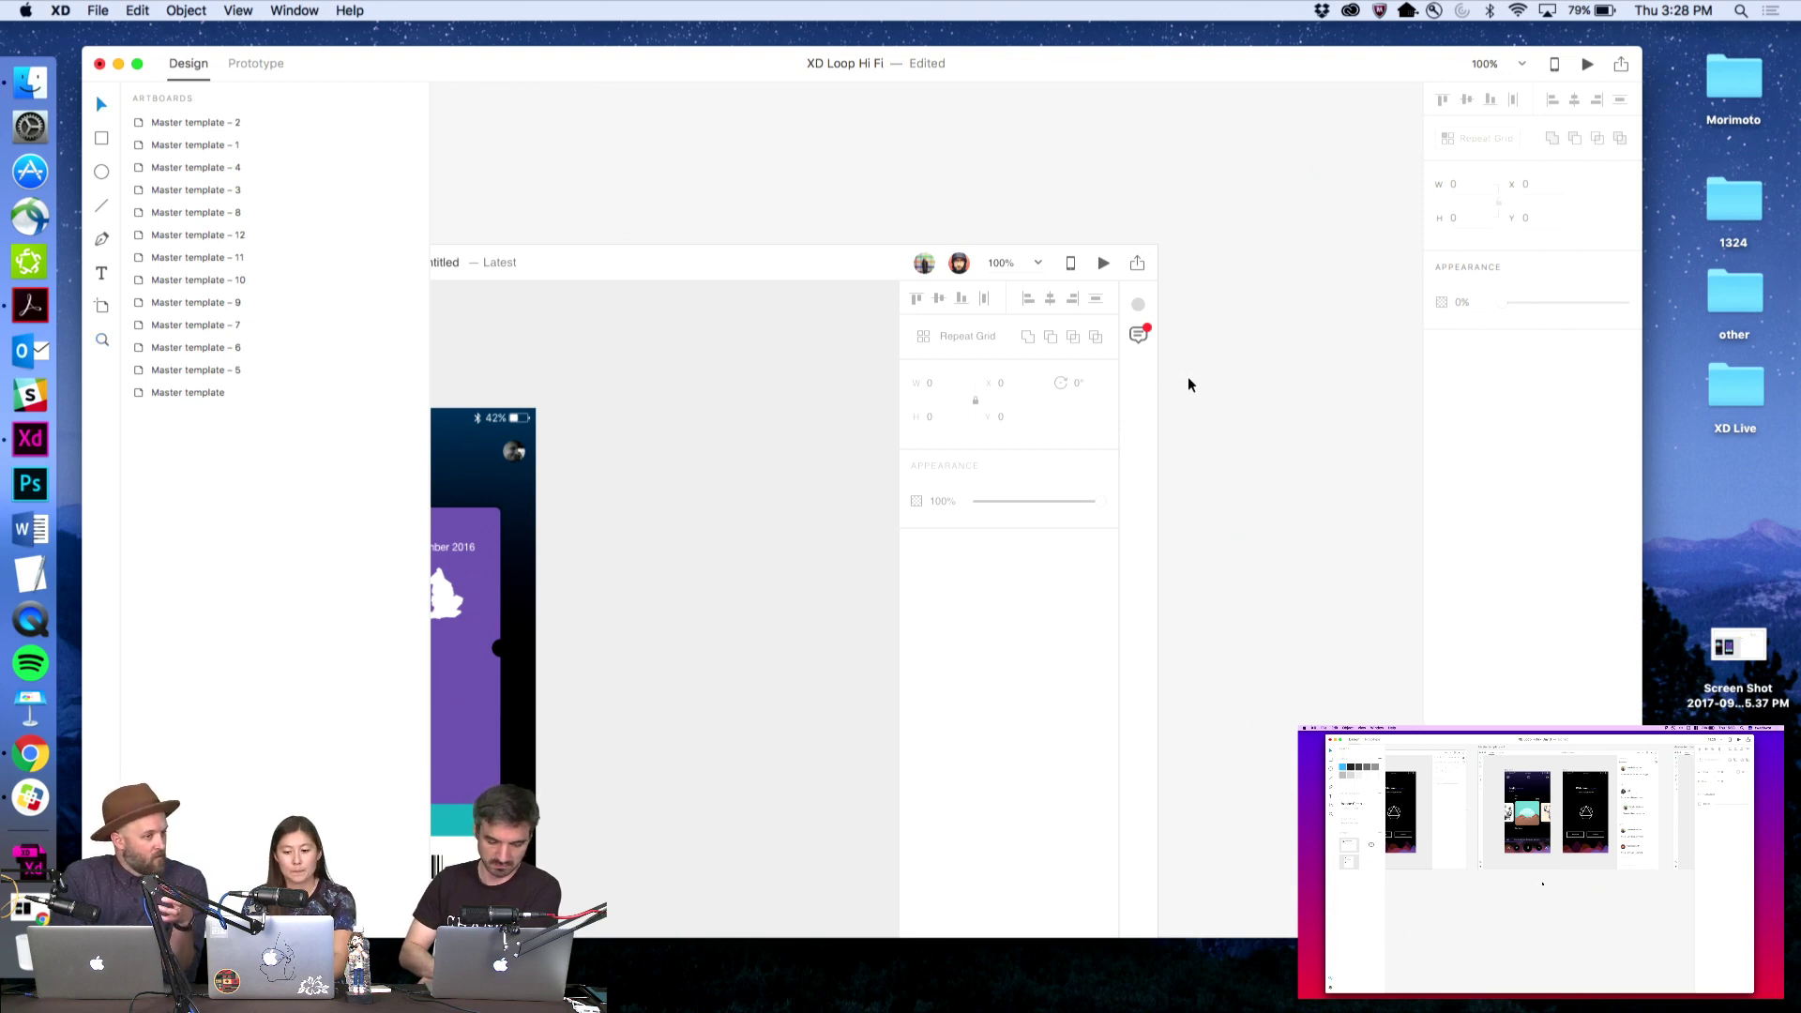
{"action": "key", "text": "z"}
{"action": "left_click", "coordinate": [1077, 434], "text": "alt"}
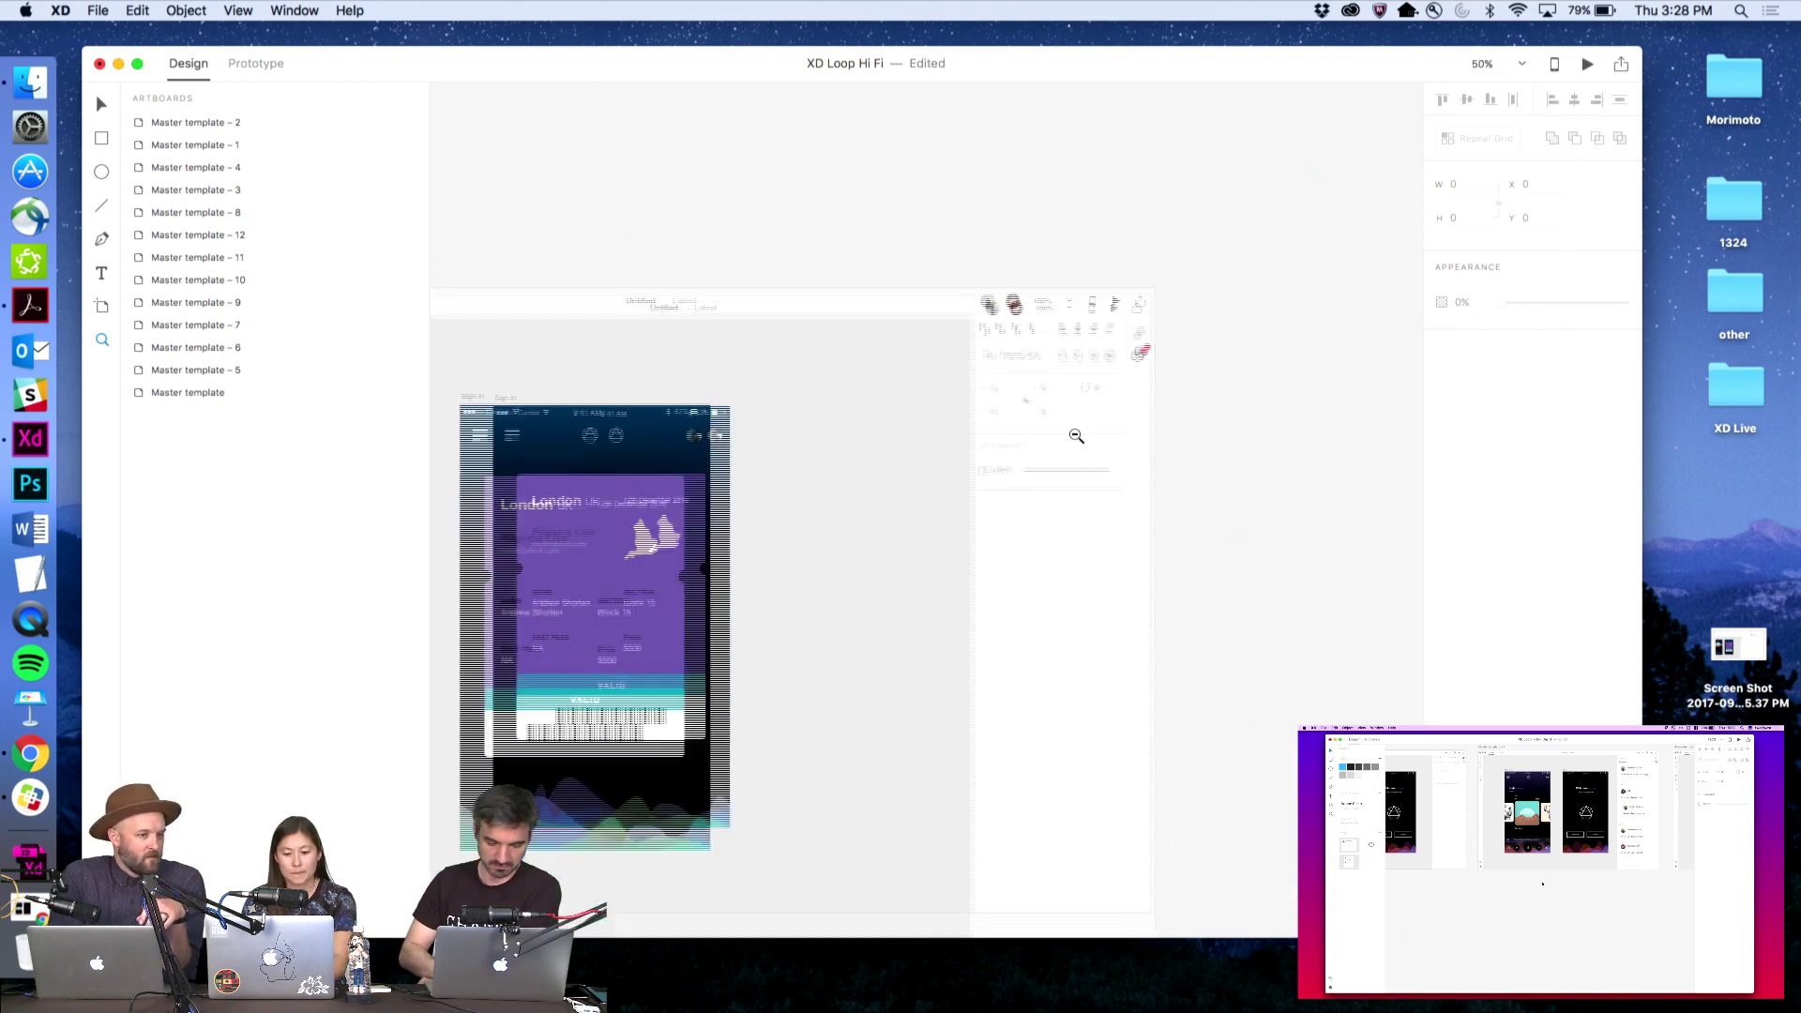
{"action": "scroll", "coordinate": [1076, 436], "scroll_direction": "left", "scroll_amount": 10}
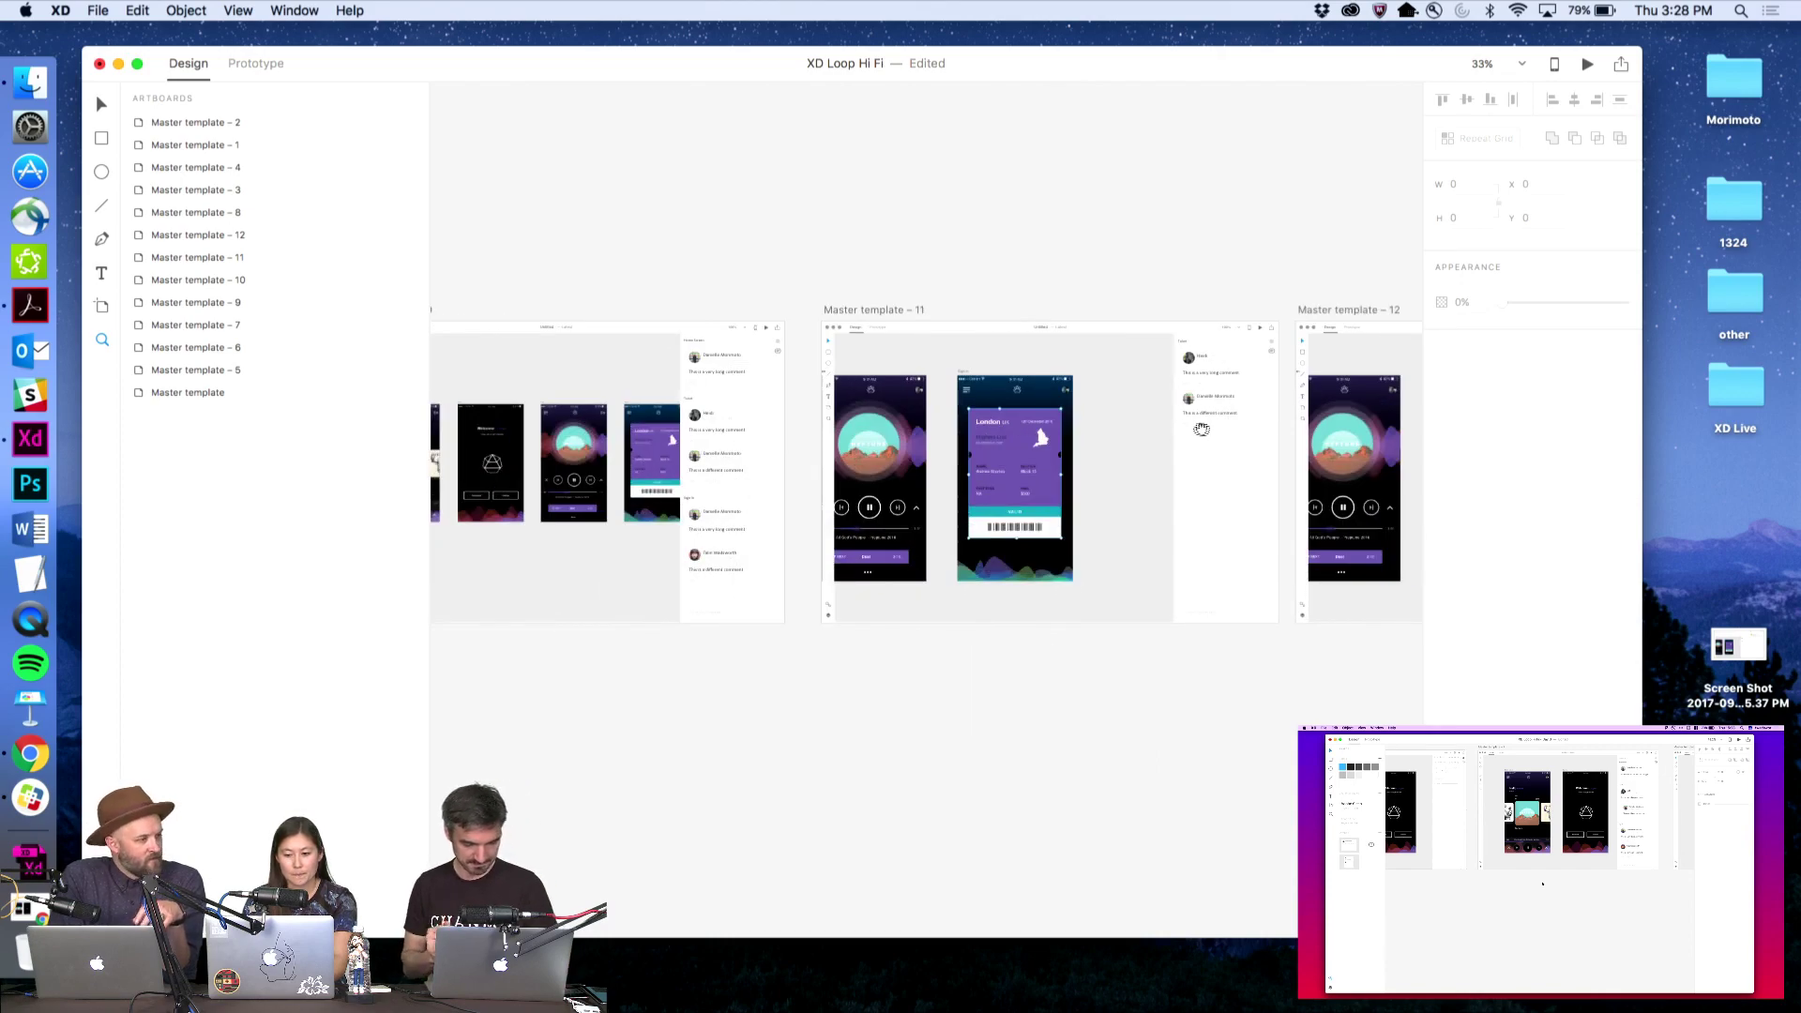
{"action": "left_click_drag", "start_coordinate": [1197, 425], "coordinate": [784, 418]}
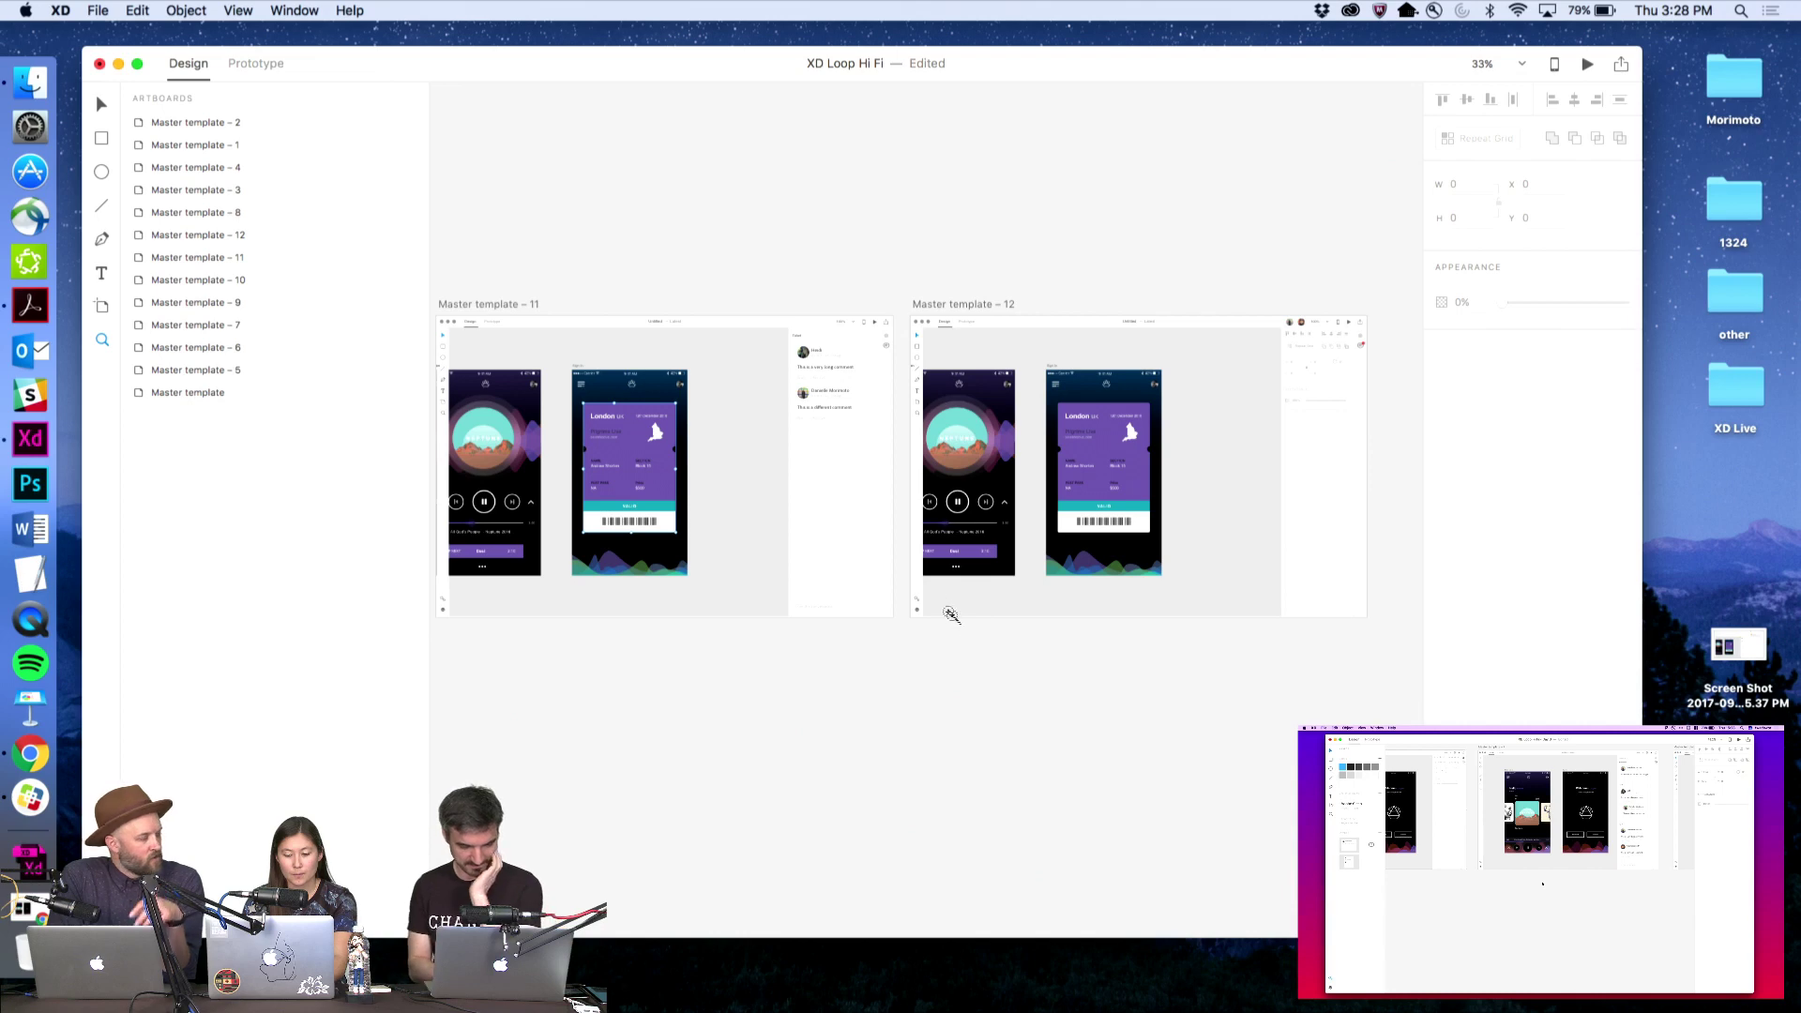
{"action": "key", "text": "v"}
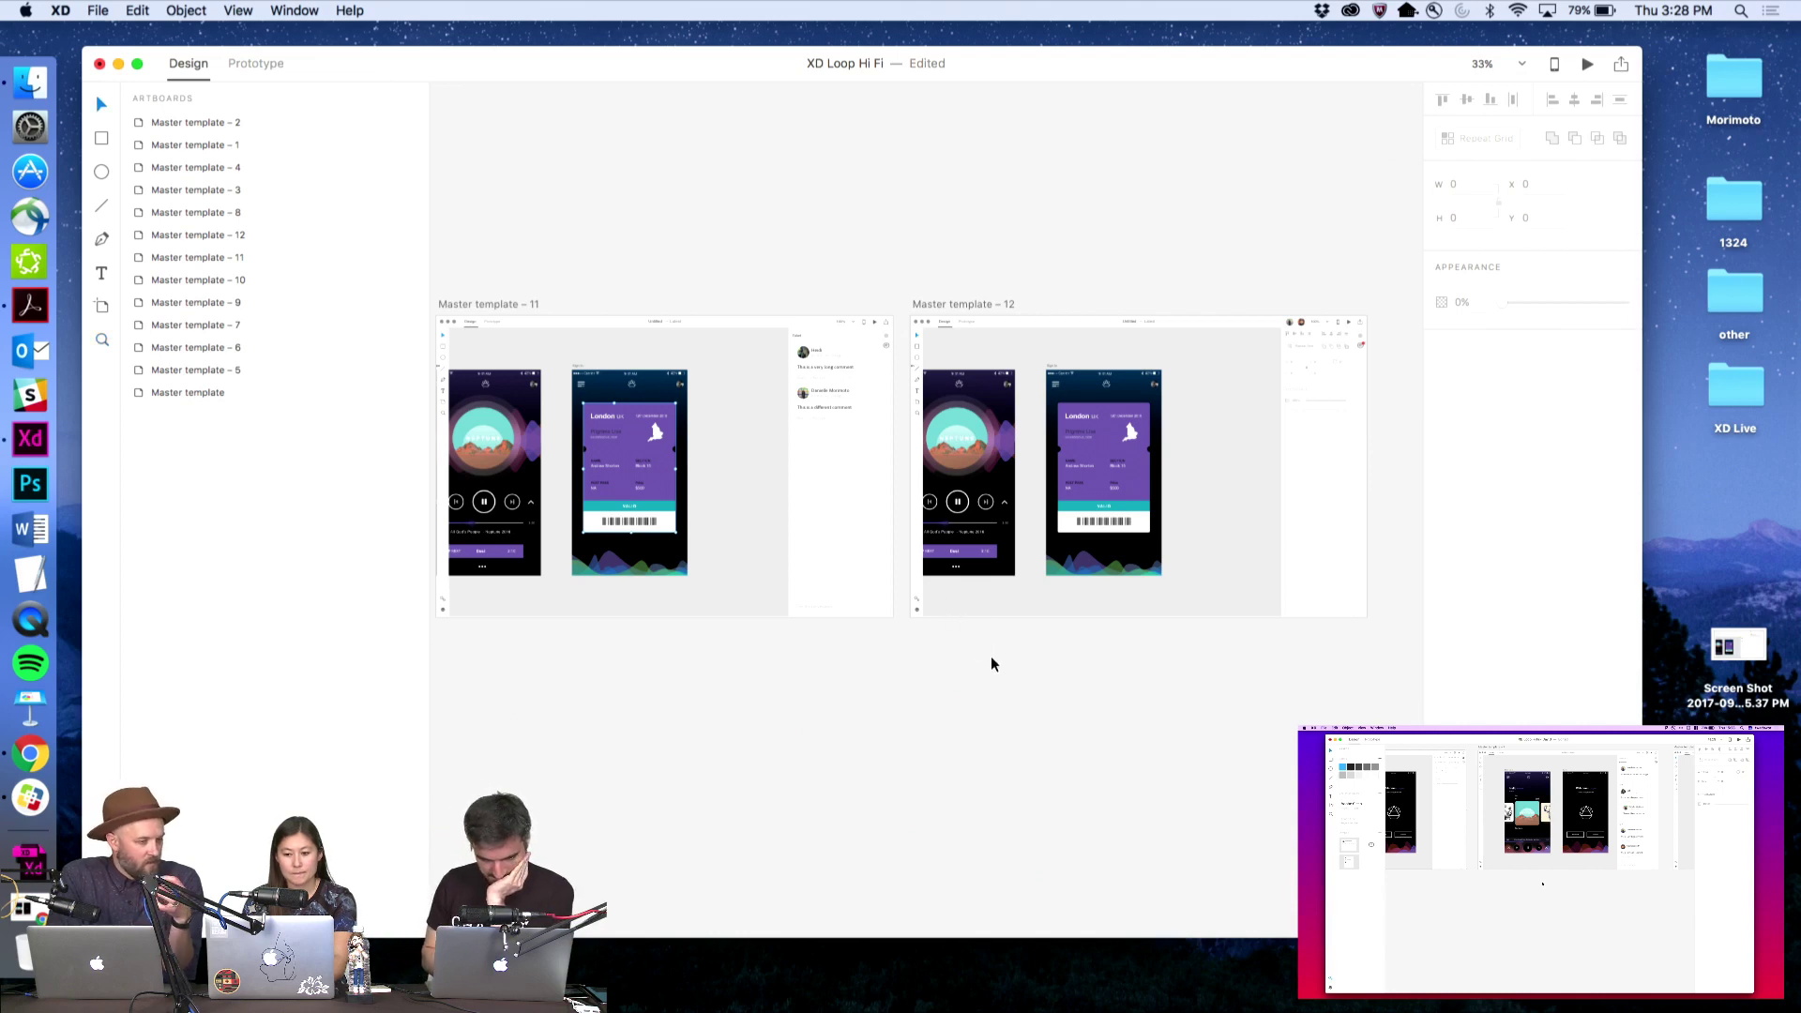
{"action": "key", "text": "z"}
{"action": "scroll", "coordinate": [1001, 627], "scroll_direction": "down", "scroll_amount": 5}
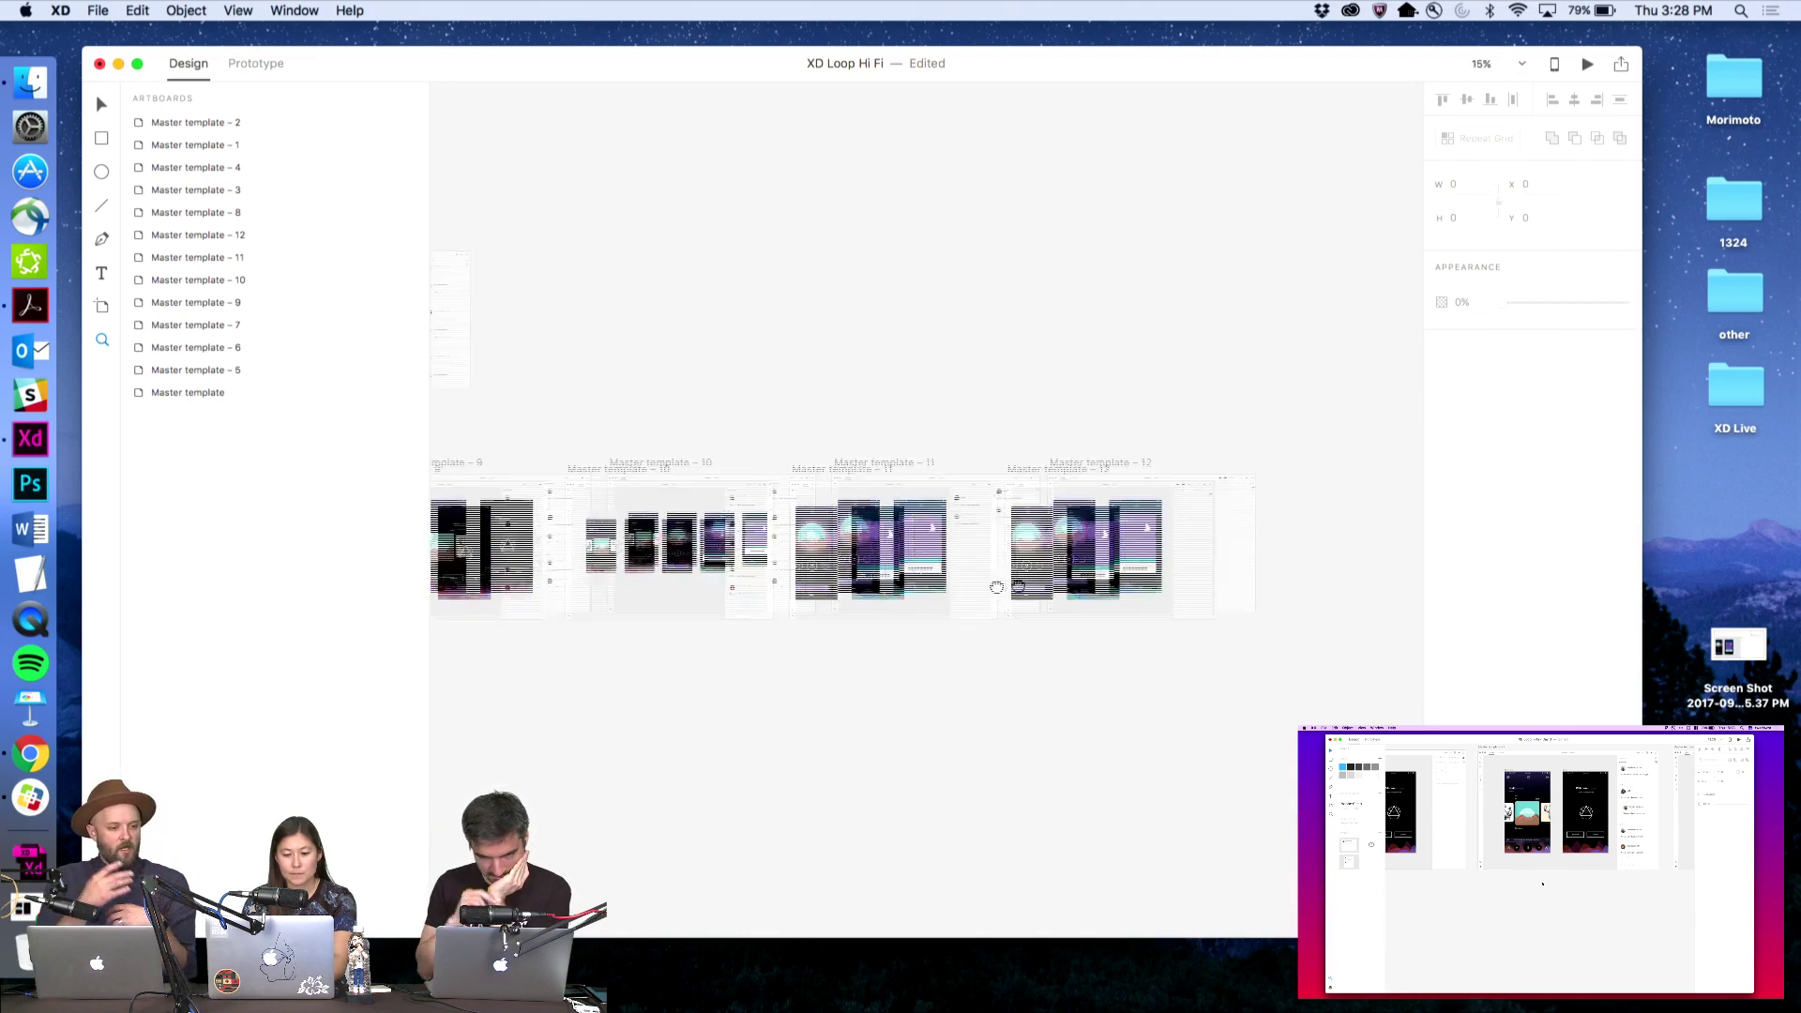
{"action": "scroll", "coordinate": [886, 559], "scroll_direction": "up", "scroll_amount": 5}
{"action": "key", "text": "v"}
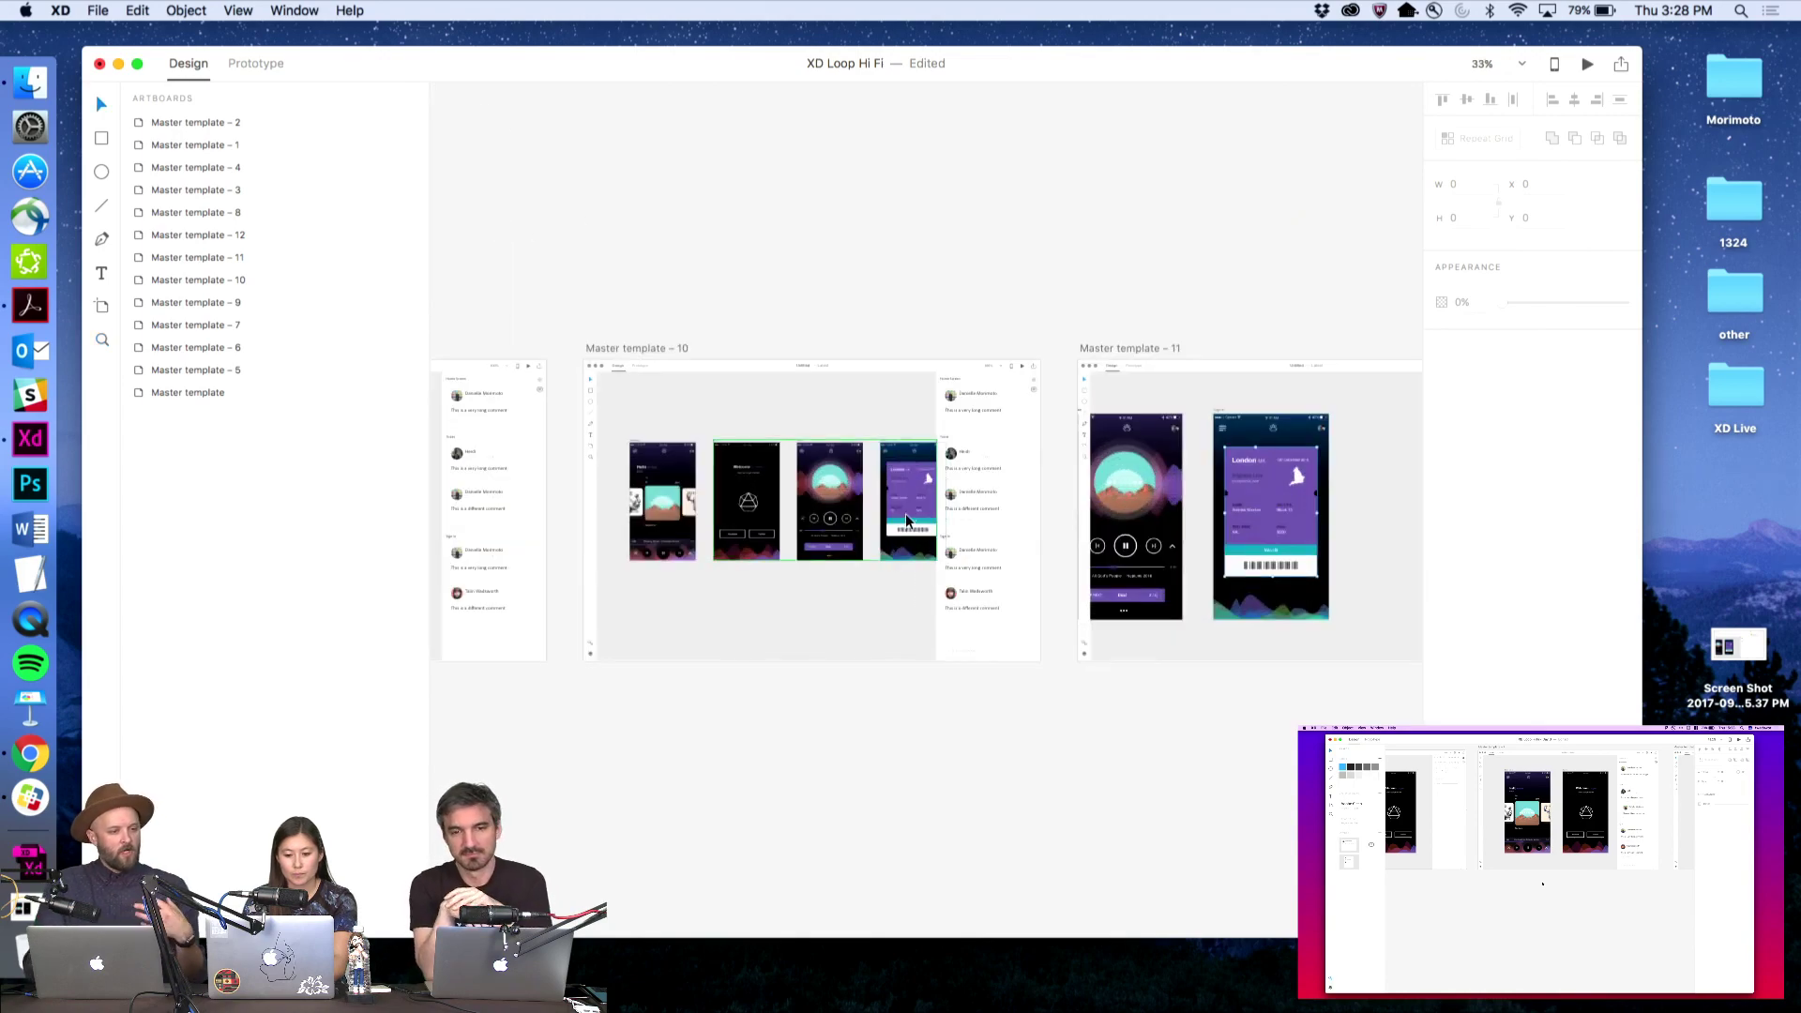
{"action": "left_click", "coordinate": [908, 521]}
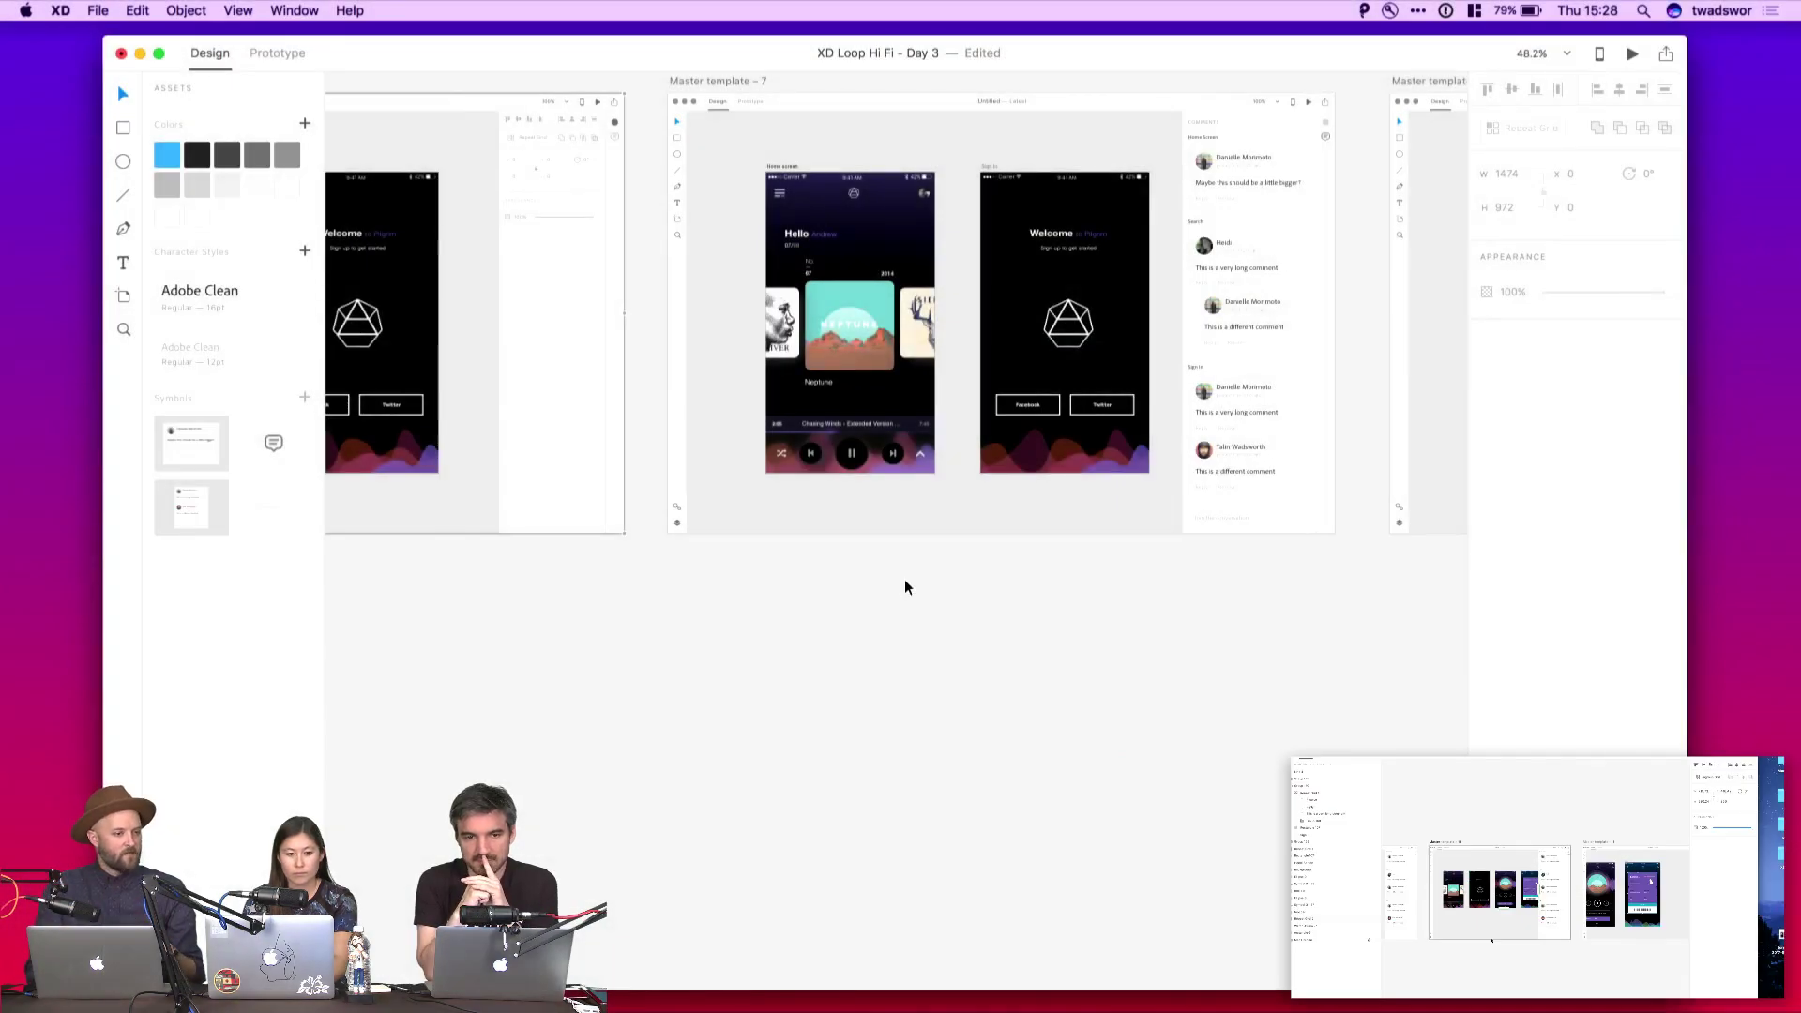
Examine the commenting flow across the Master template – 5, 6, 7 and Master template artboards in XD Loop Hi Fi - Day 3
{"action": "scroll", "coordinate": [905, 587], "scroll_direction": "up", "scroll_amount": 5}
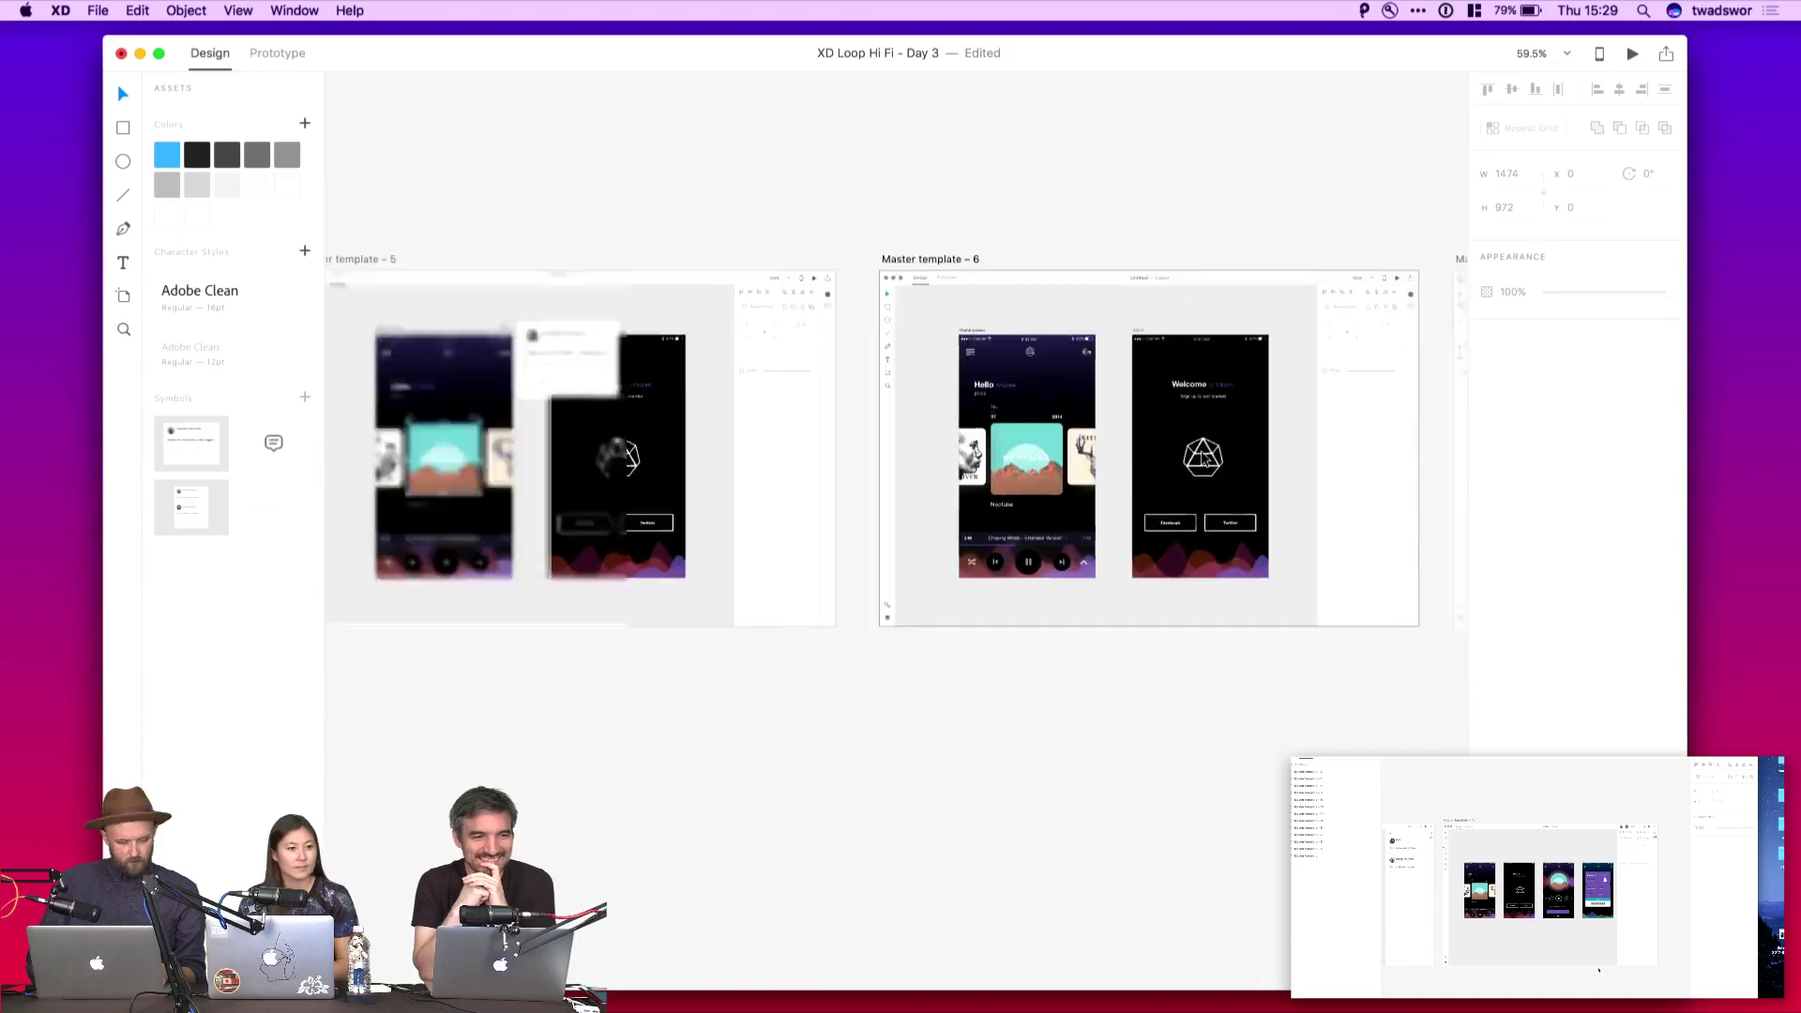
{"action": "scroll", "coordinate": [1225, 343], "scroll_direction": "up", "scroll_amount": 5}
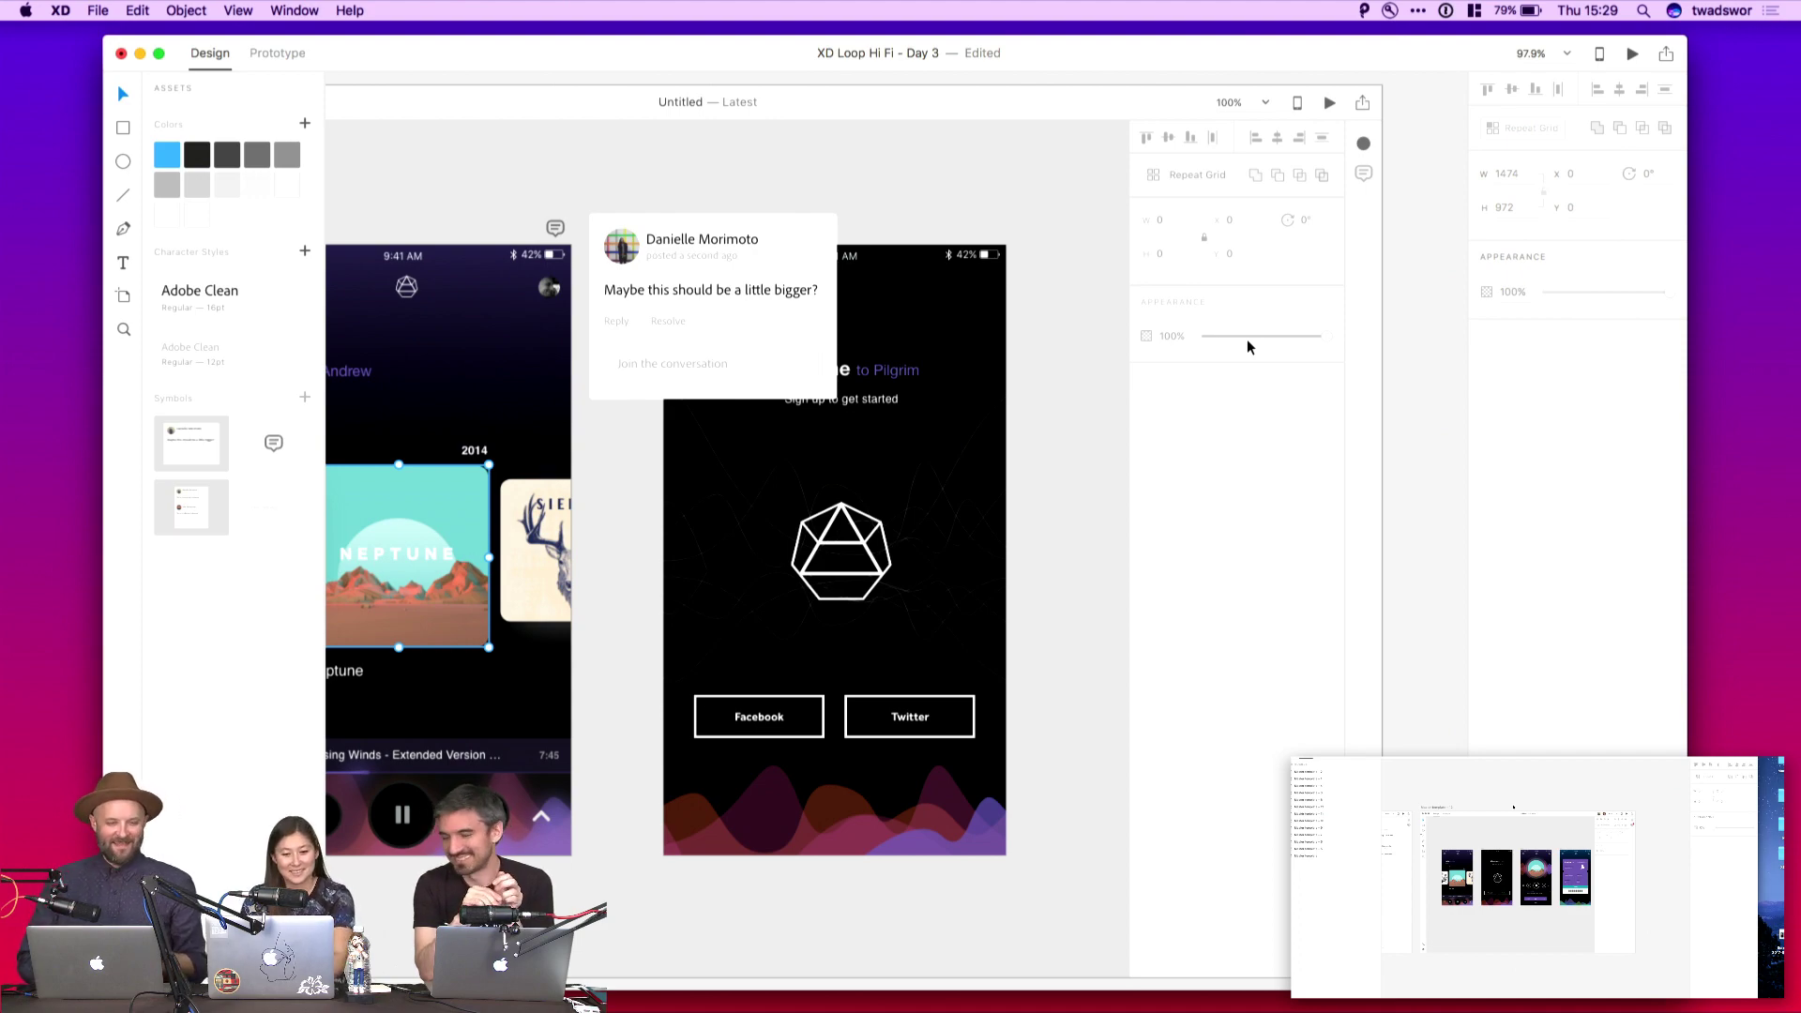
{"action": "key", "text": "ctrl+Right"}
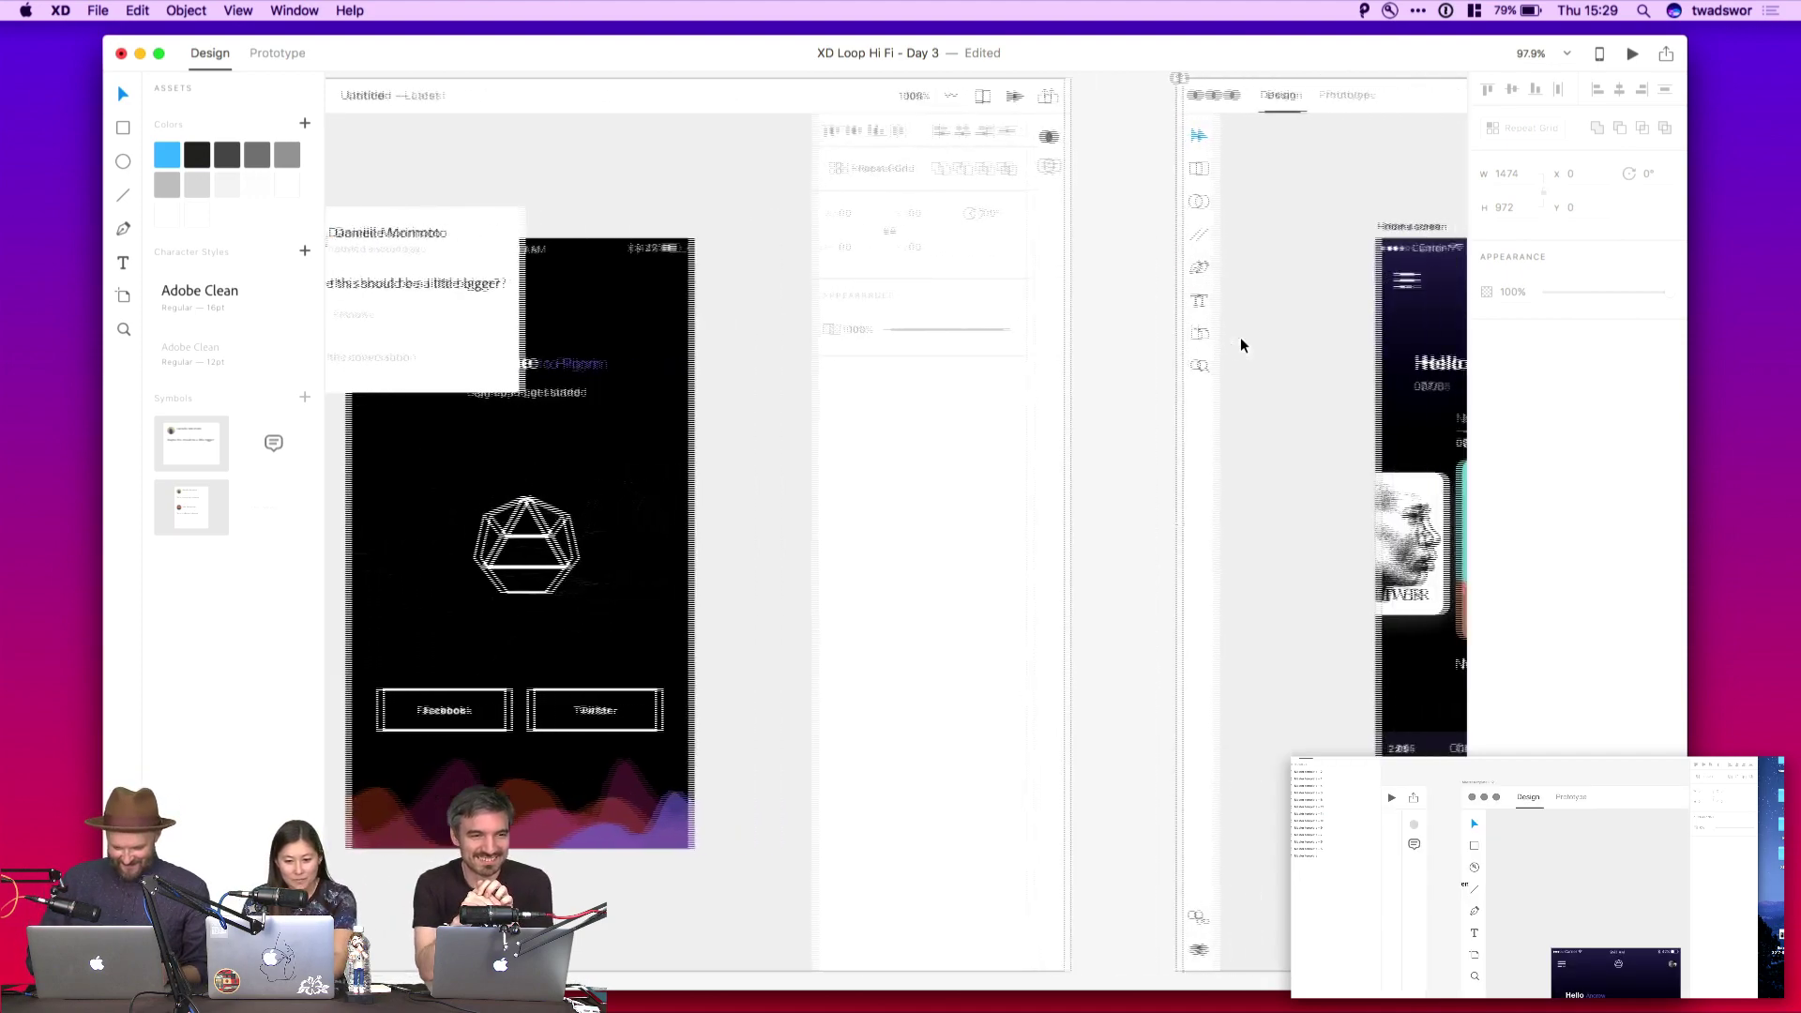
{"action": "scroll", "coordinate": [1239, 336], "scroll_direction": "down", "scroll_amount": 5}
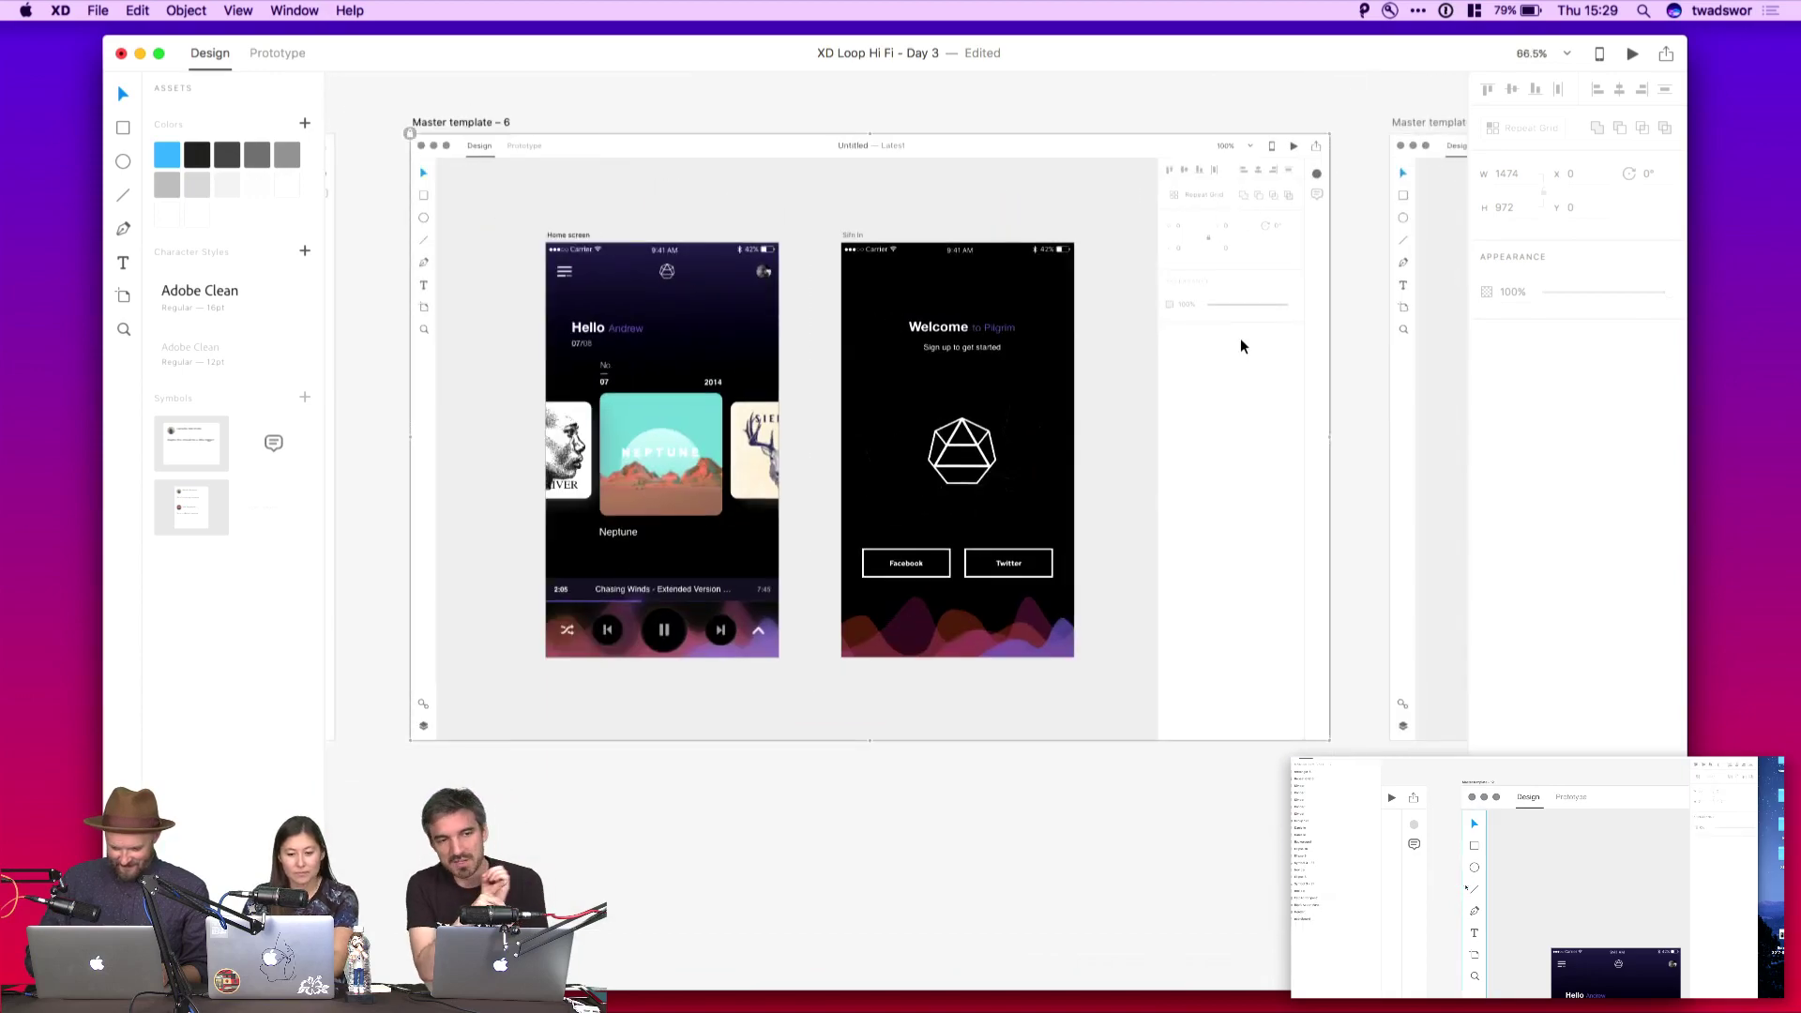
{"action": "scroll", "coordinate": [1240, 345], "scroll_direction": "right", "scroll_amount": 10}
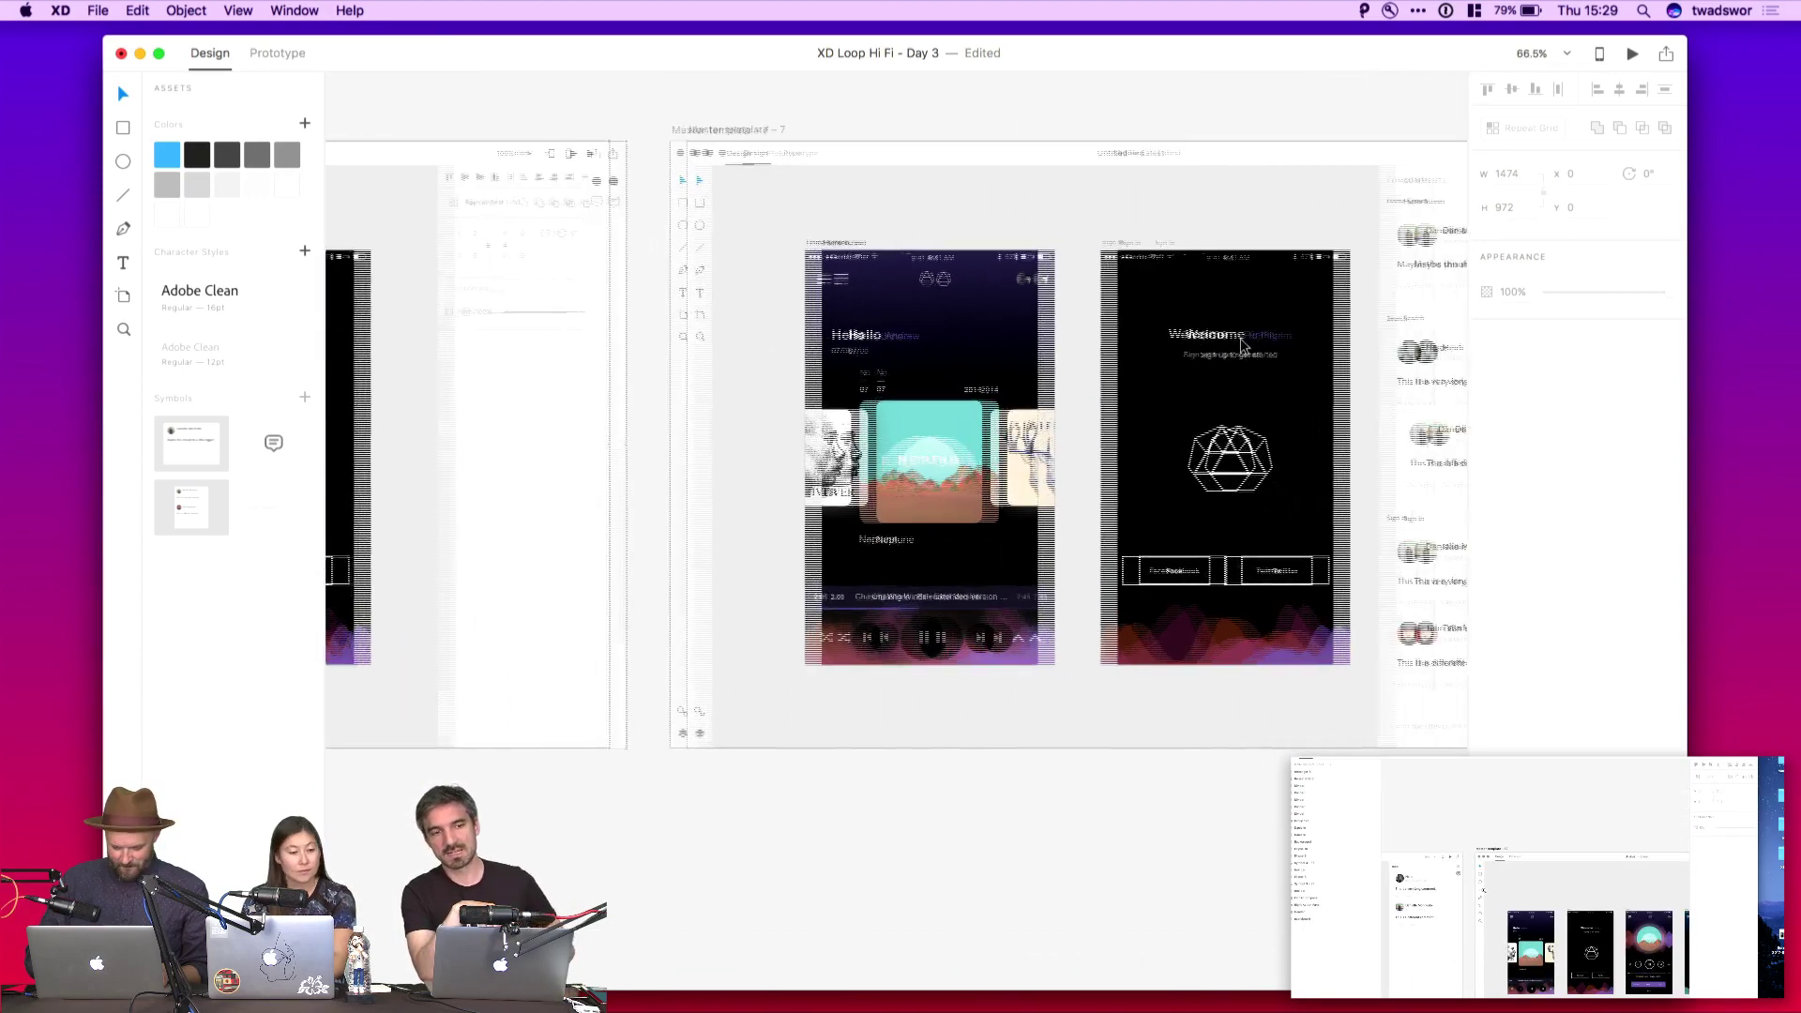
{"action": "scroll", "coordinate": [1239, 338], "scroll_direction": "right", "scroll_amount": 4}
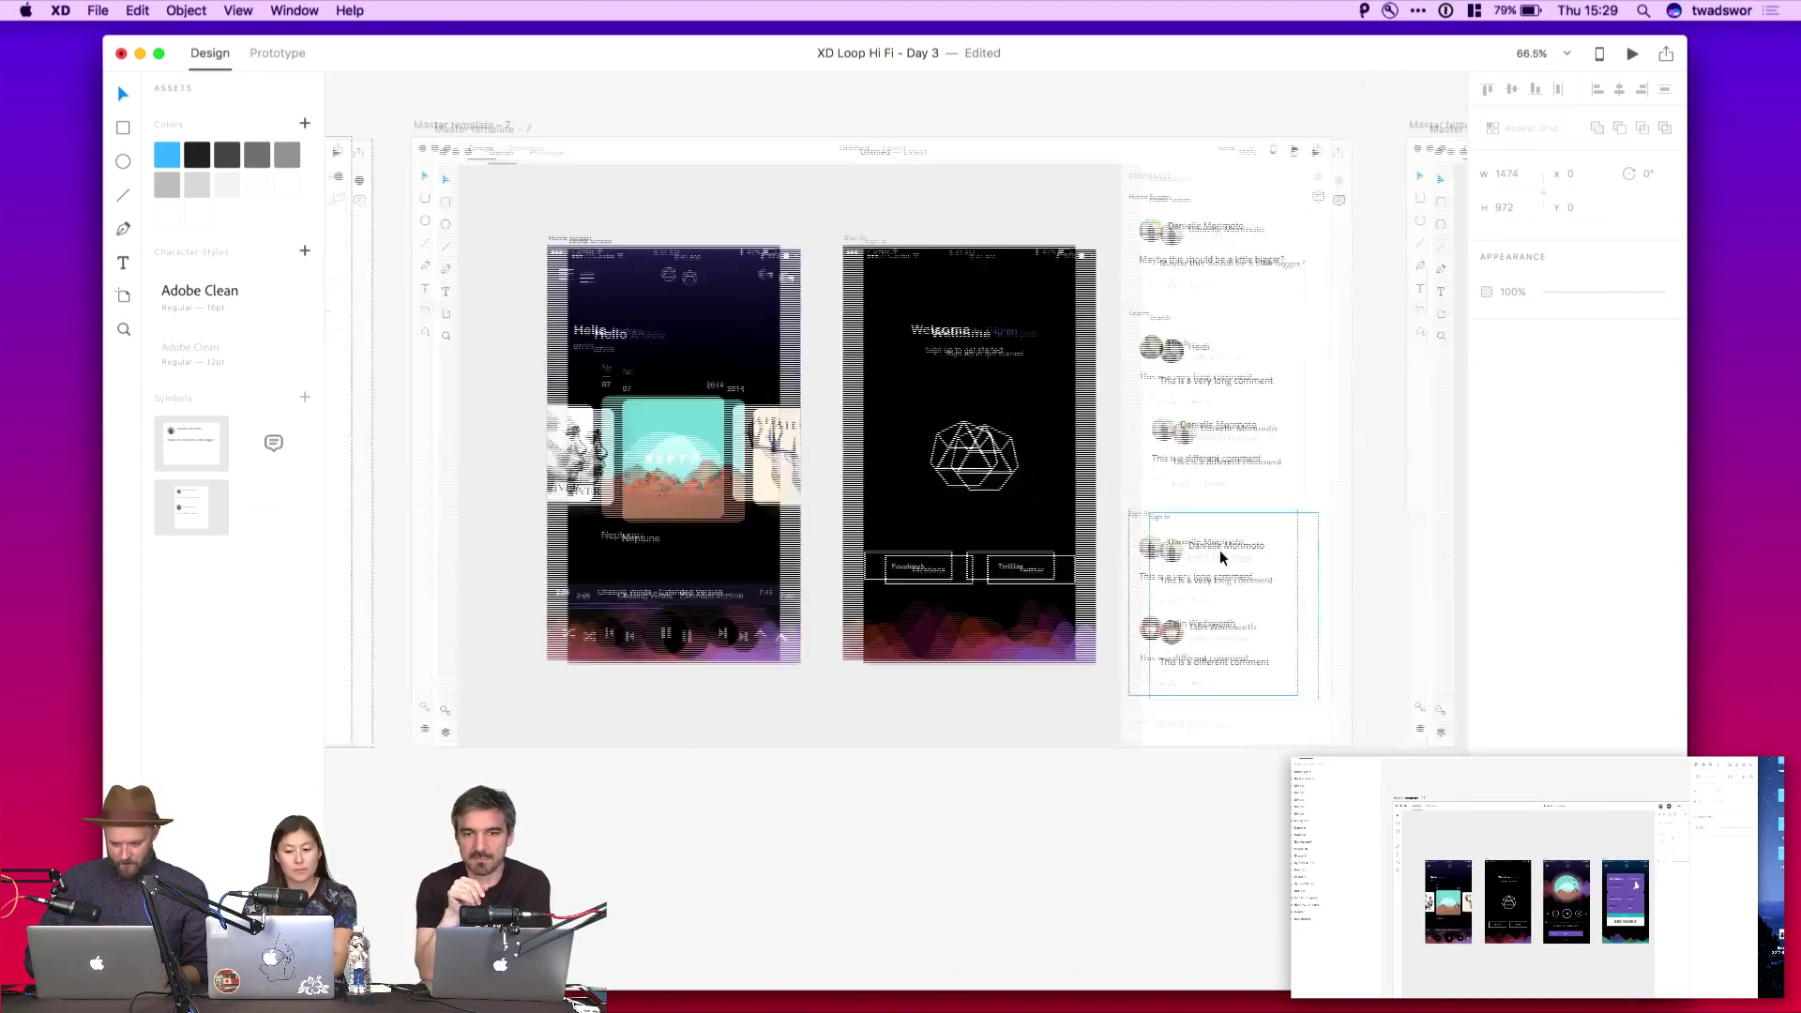
{"action": "scroll", "coordinate": [1219, 550], "scroll_direction": "right", "scroll_amount": 10}
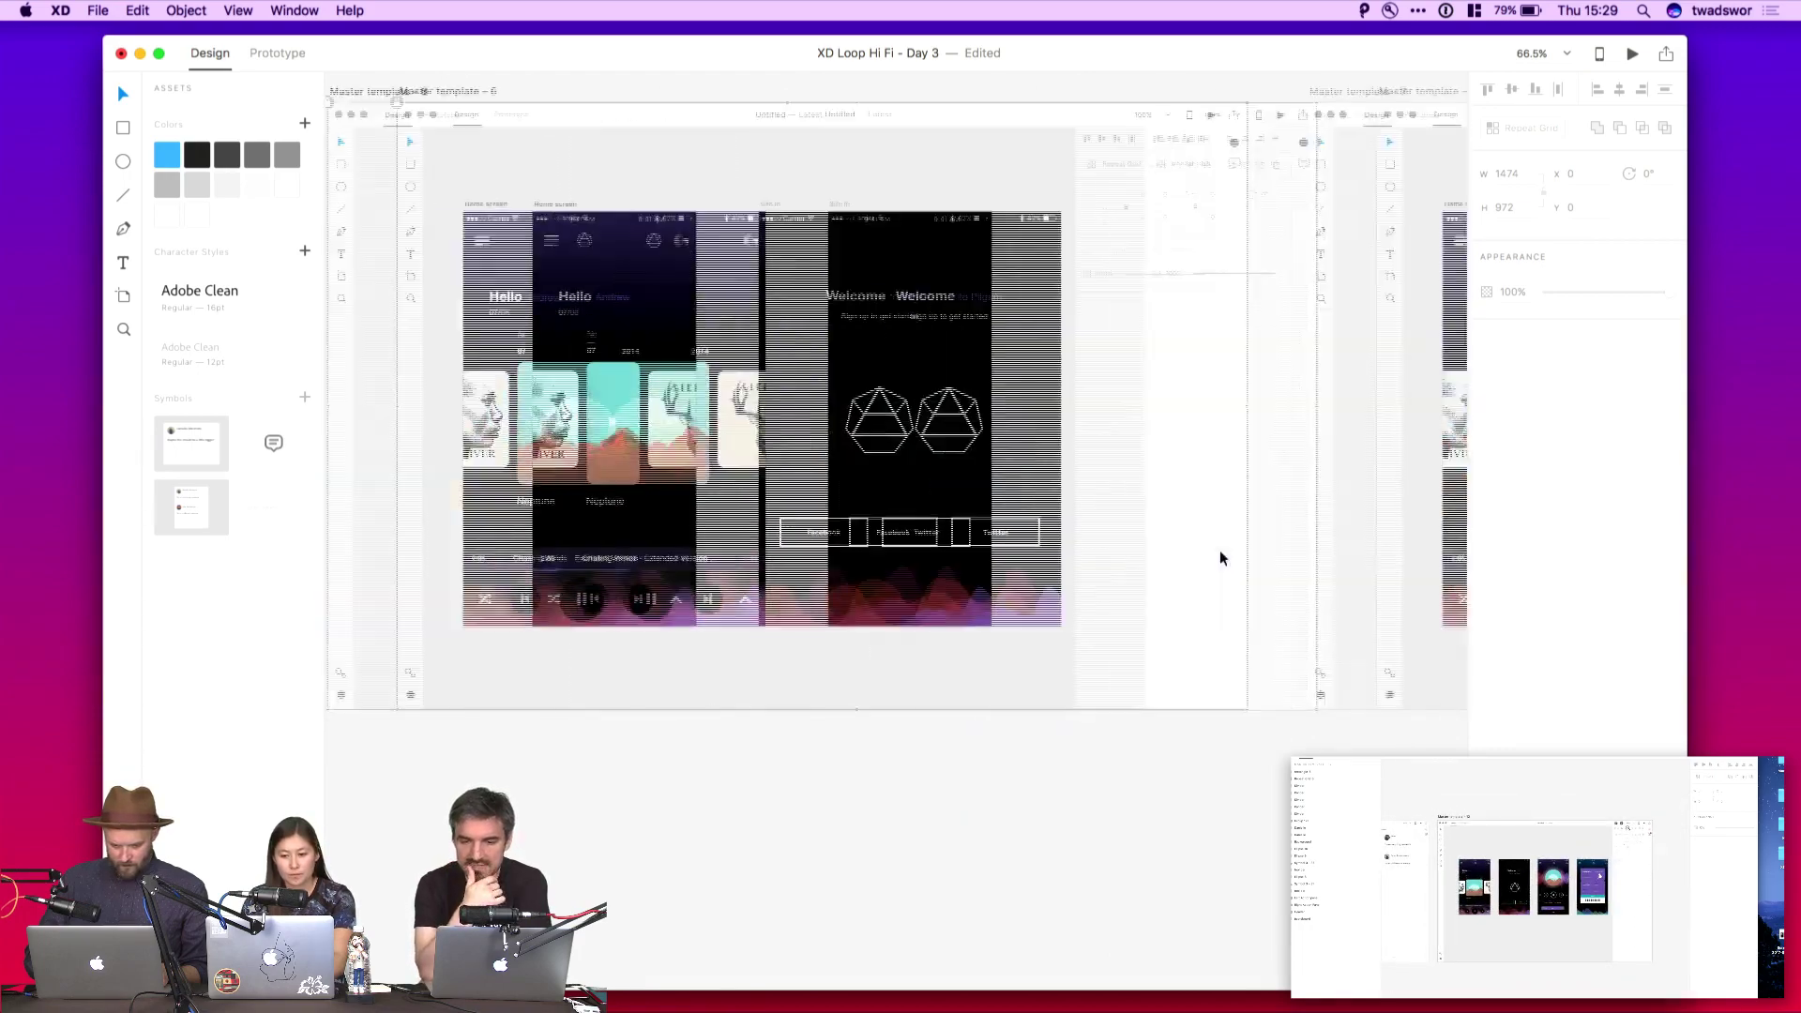
{"action": "scroll", "coordinate": [1219, 550], "scroll_direction": "right", "scroll_amount": 8}
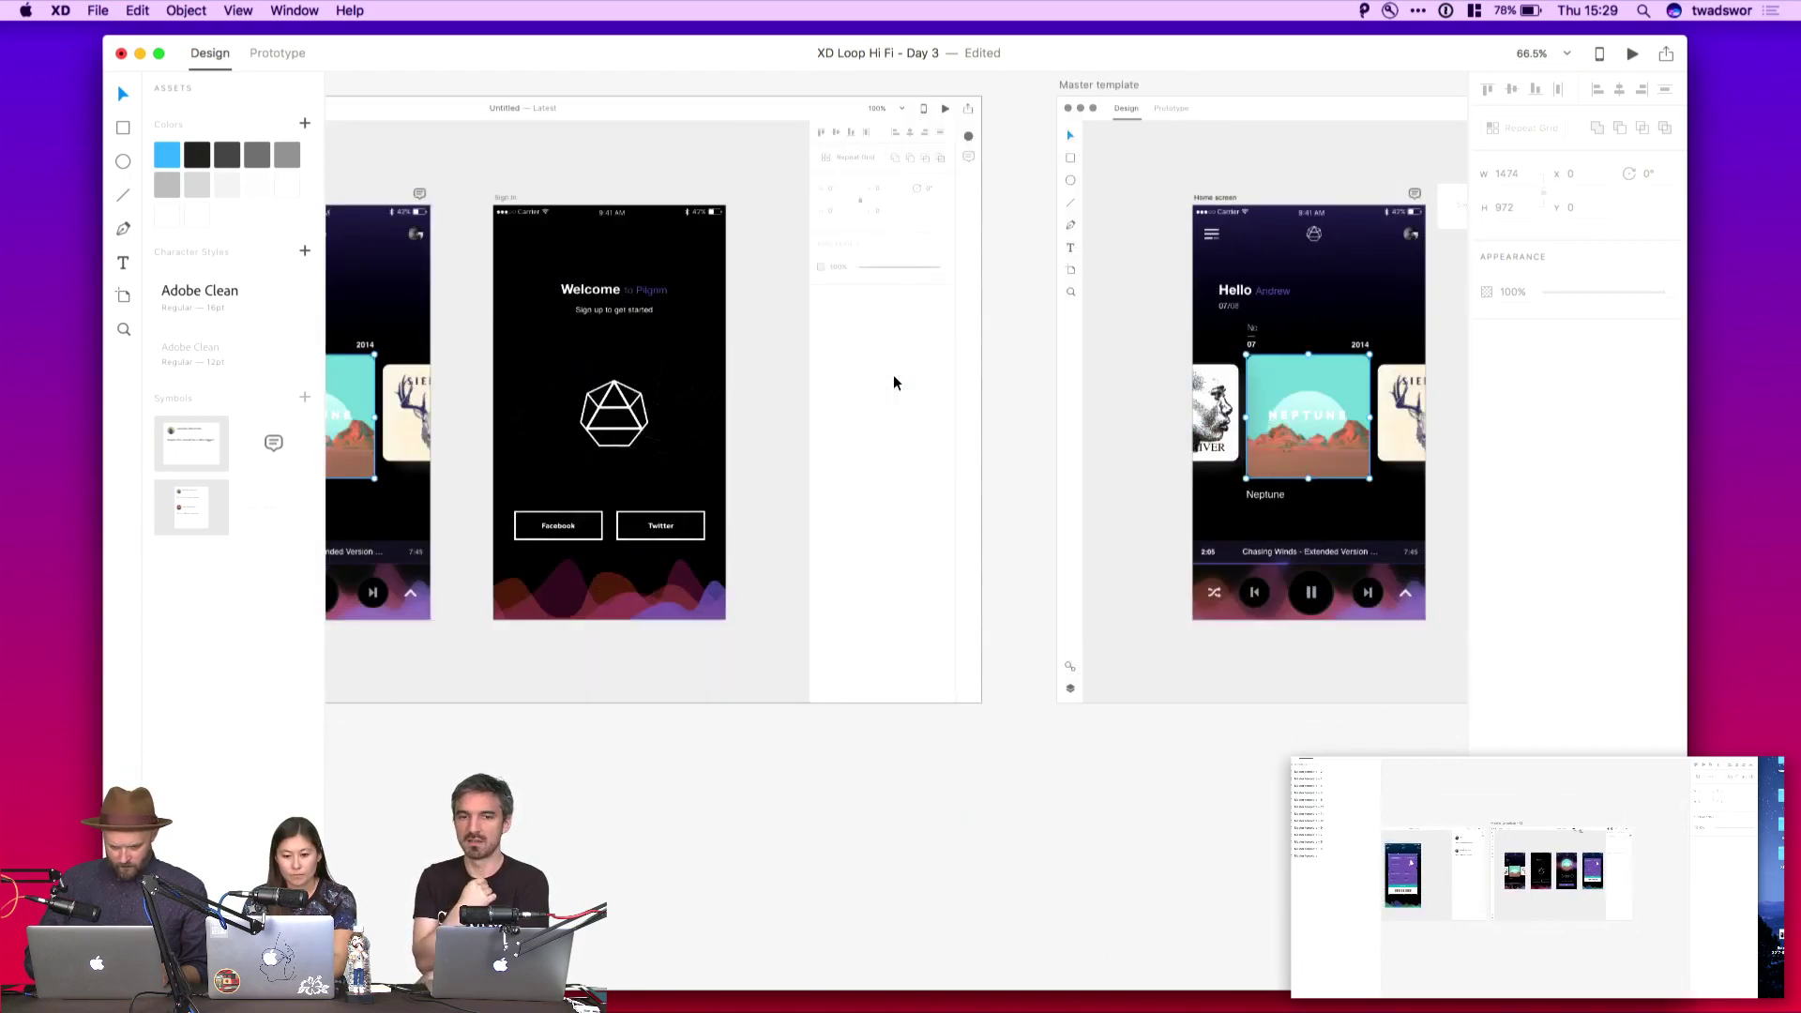
Move the comment icon on Master template – 8 from above the home screen to above the Welcome screen, at X 1047.5
{"action": "scroll", "coordinate": [892, 374], "scroll_direction": "right", "scroll_amount": 10}
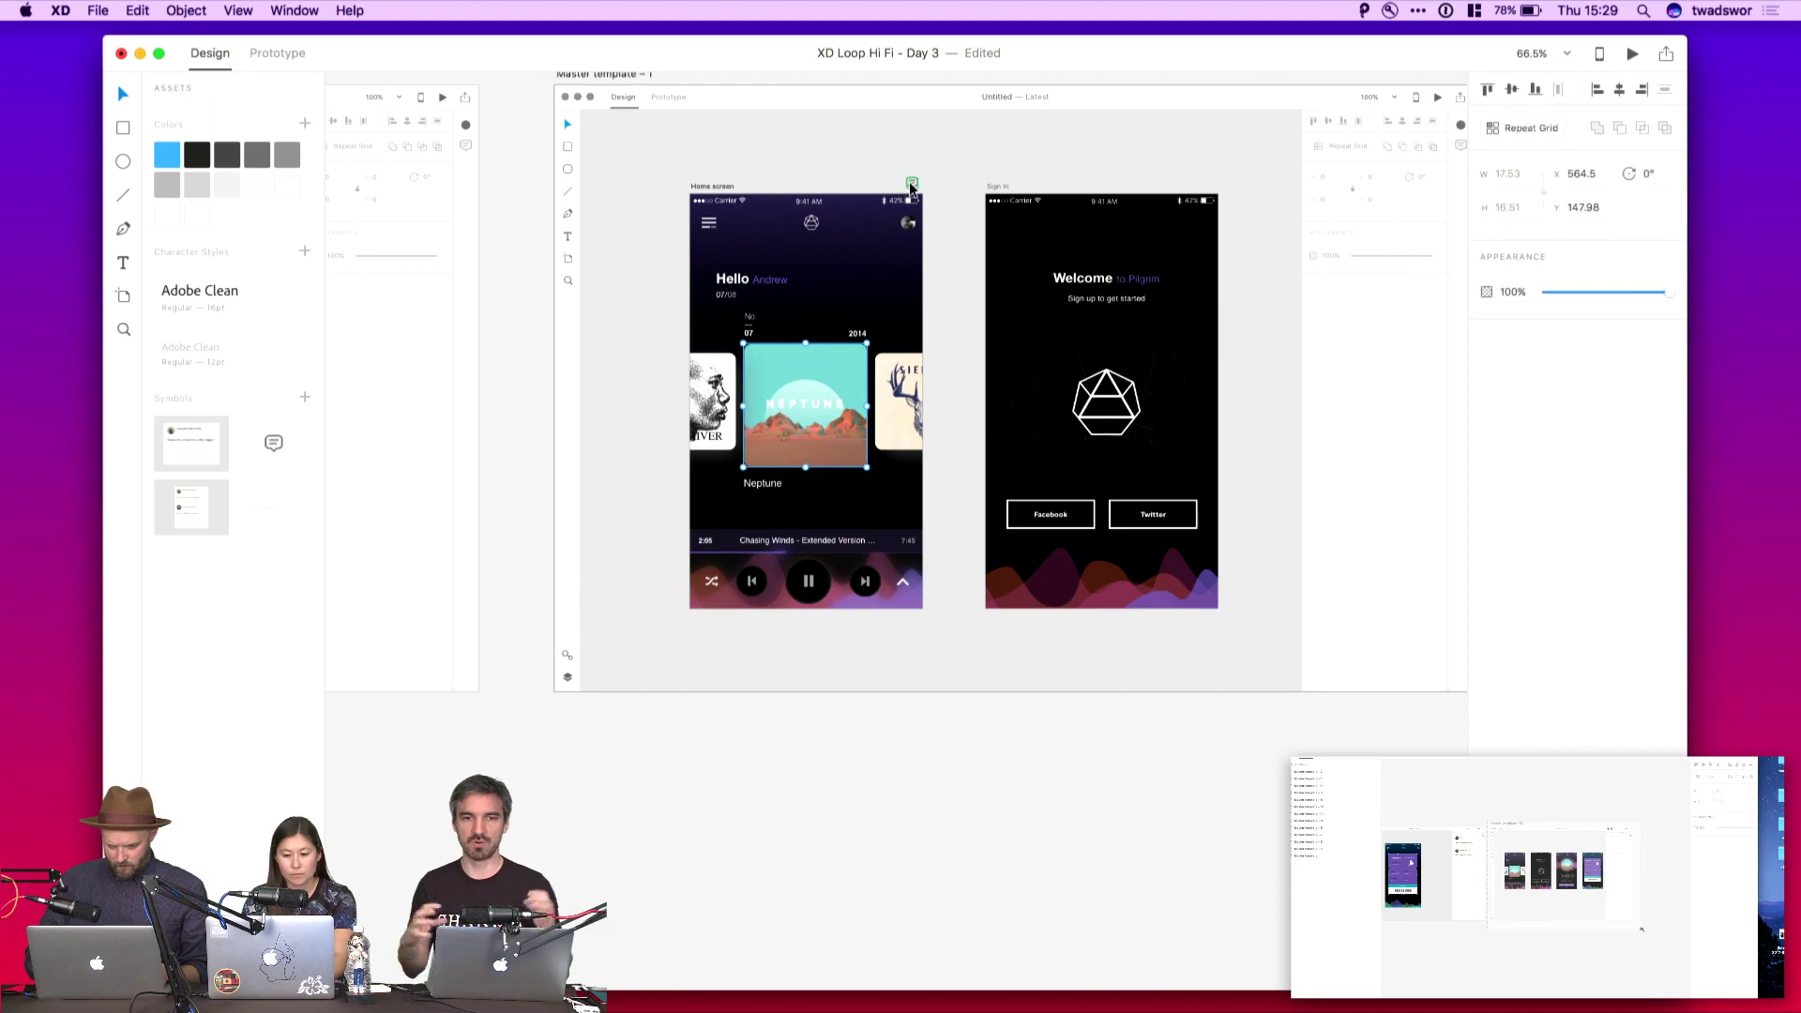
{"action": "scroll", "coordinate": [1050, 217], "scroll_direction": "right", "scroll_amount": 10}
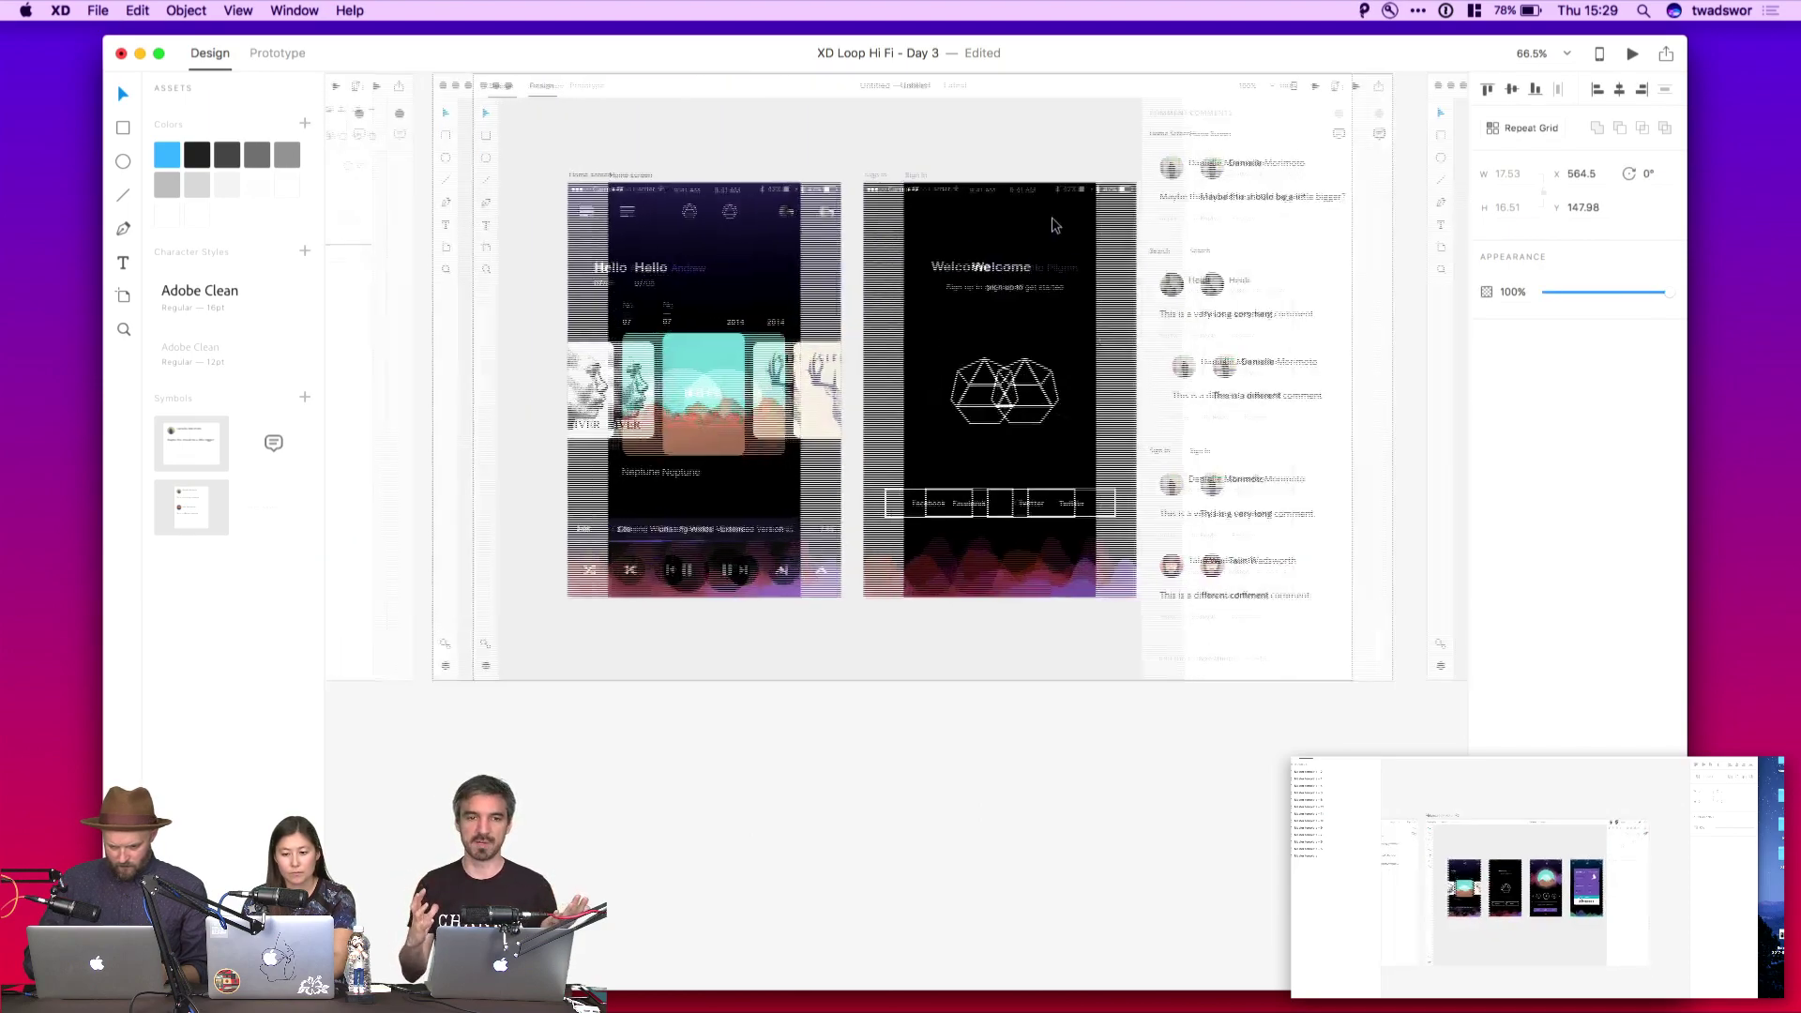
{"action": "scroll", "coordinate": [1069, 133], "scroll_direction": "right", "scroll_amount": 10}
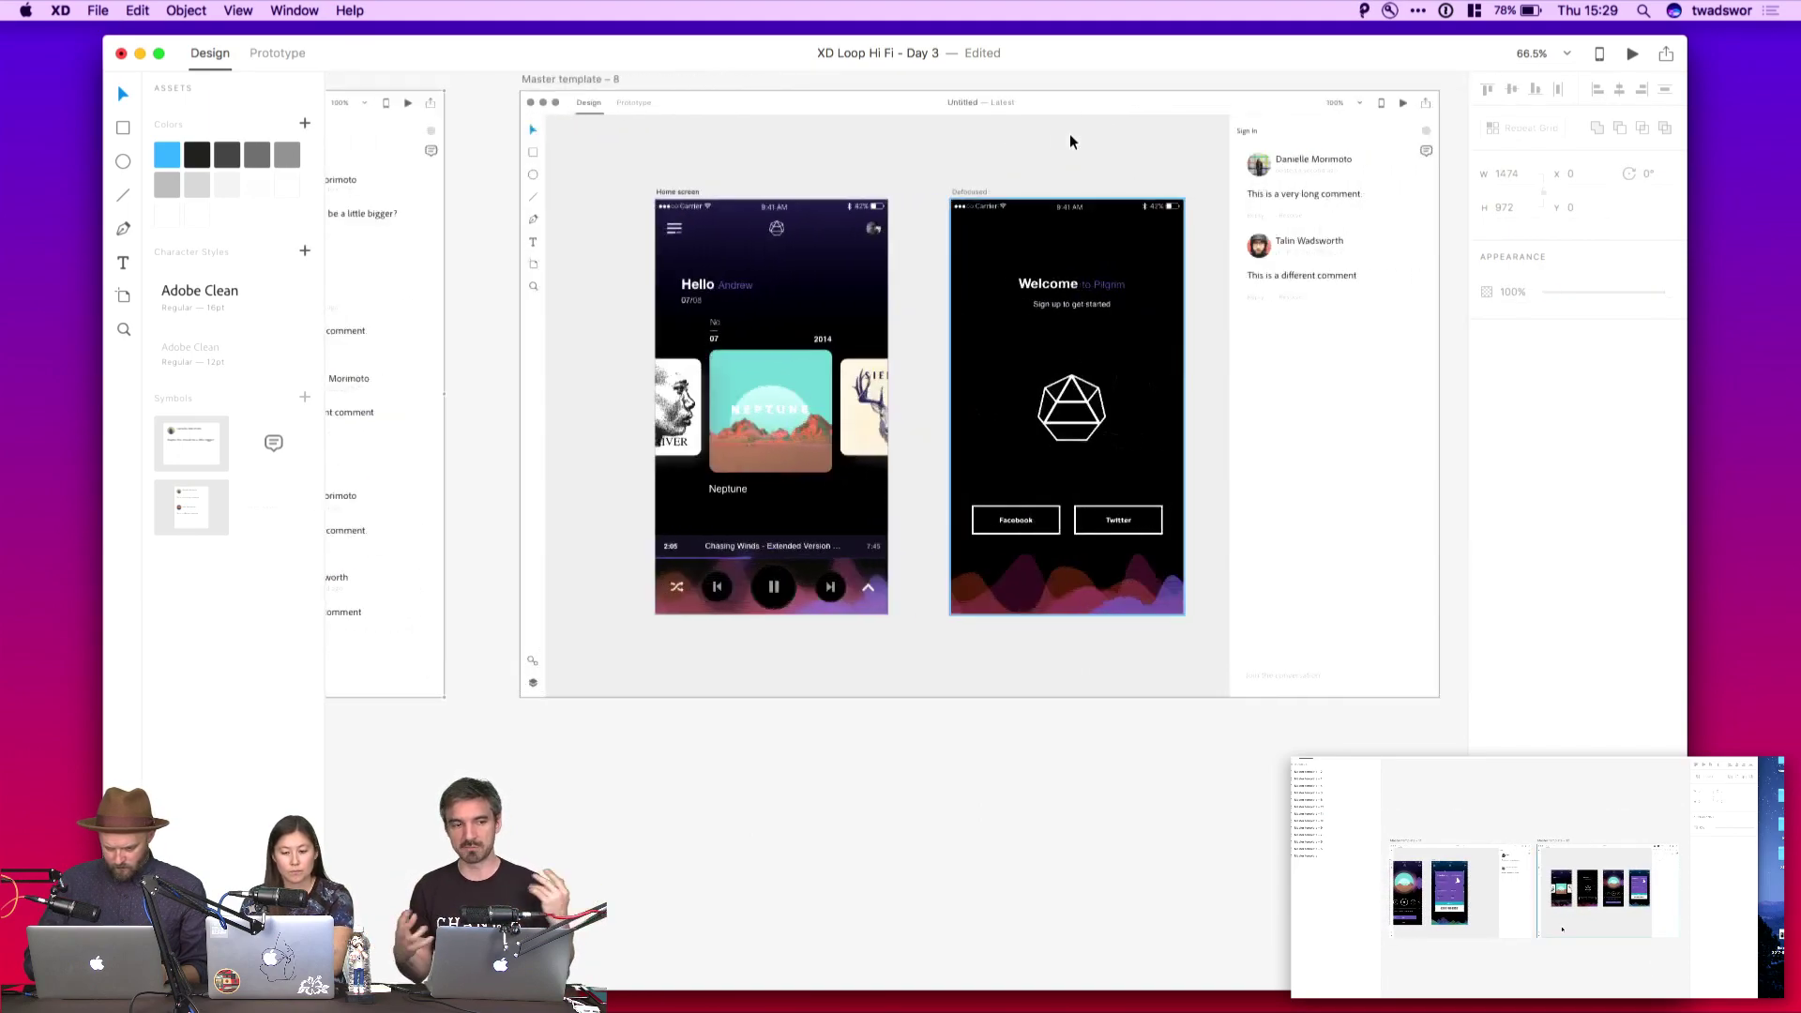
{"action": "scroll", "coordinate": [1069, 140], "scroll_direction": "right", "scroll_amount": 2}
{"action": "left_click", "coordinate": [820, 199]}
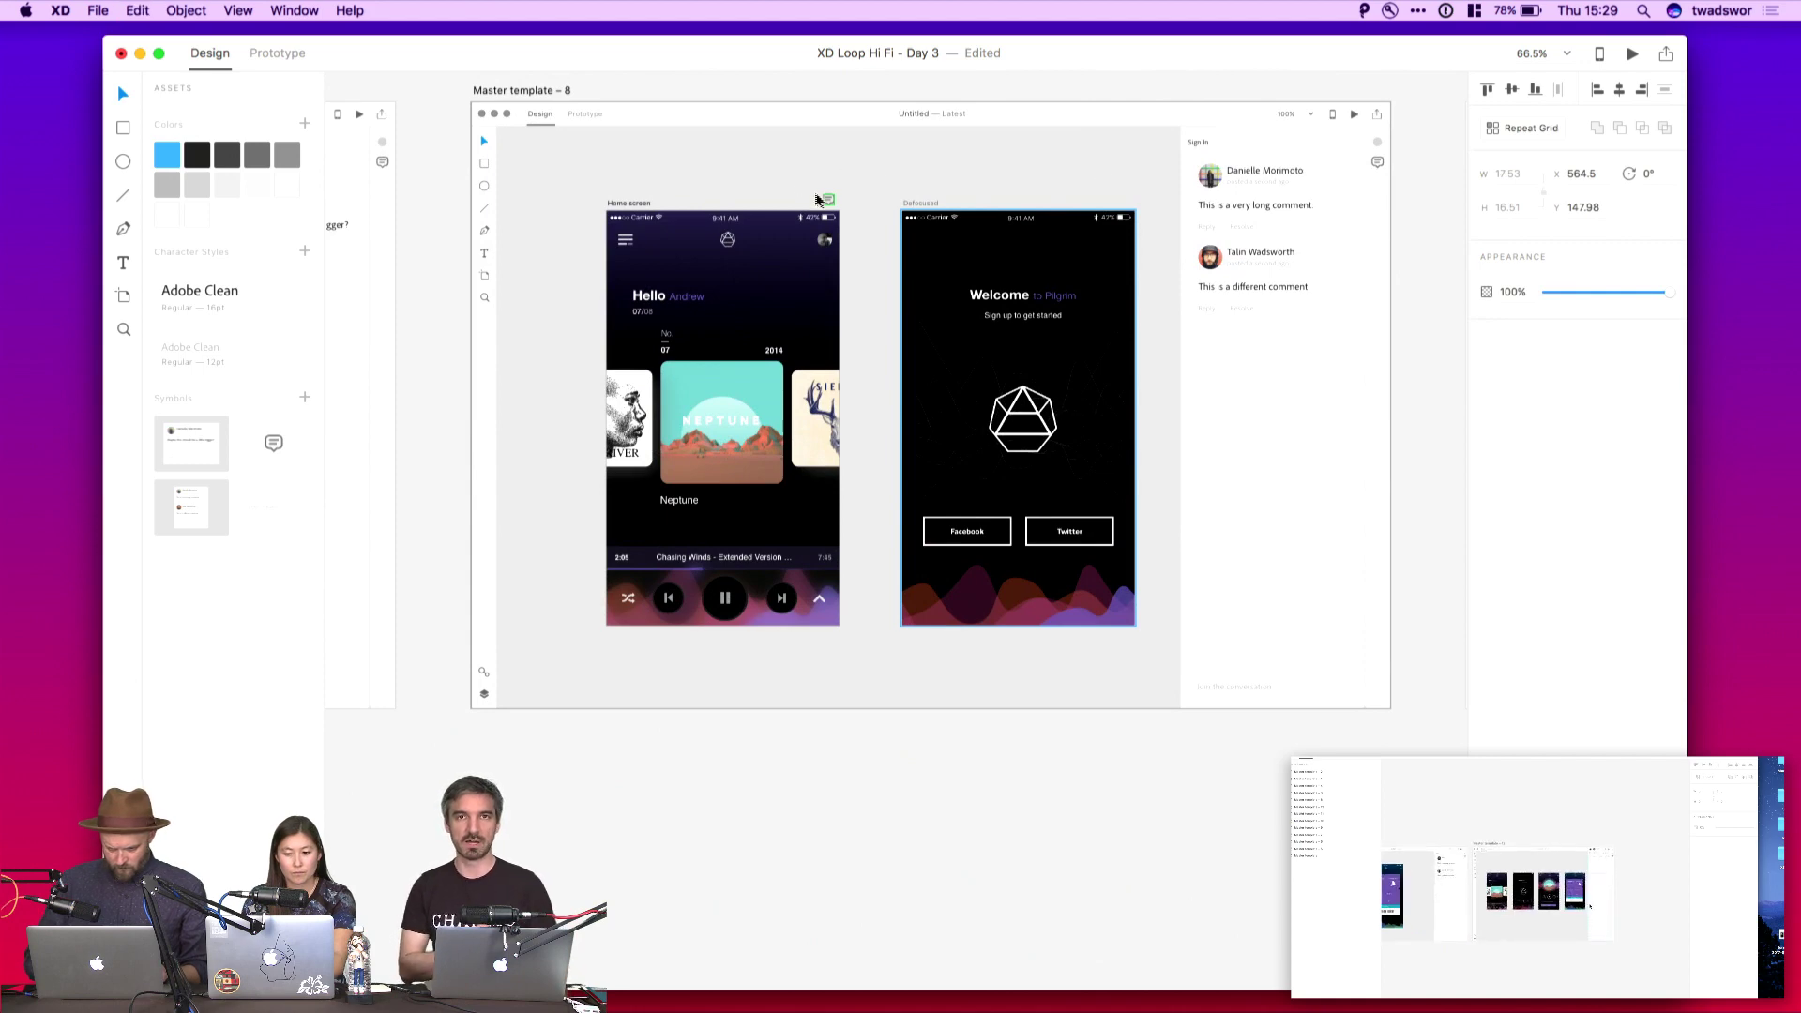
{"action": "left_click_drag", "start_coordinate": [820, 199], "coordinate": [1122, 199]}
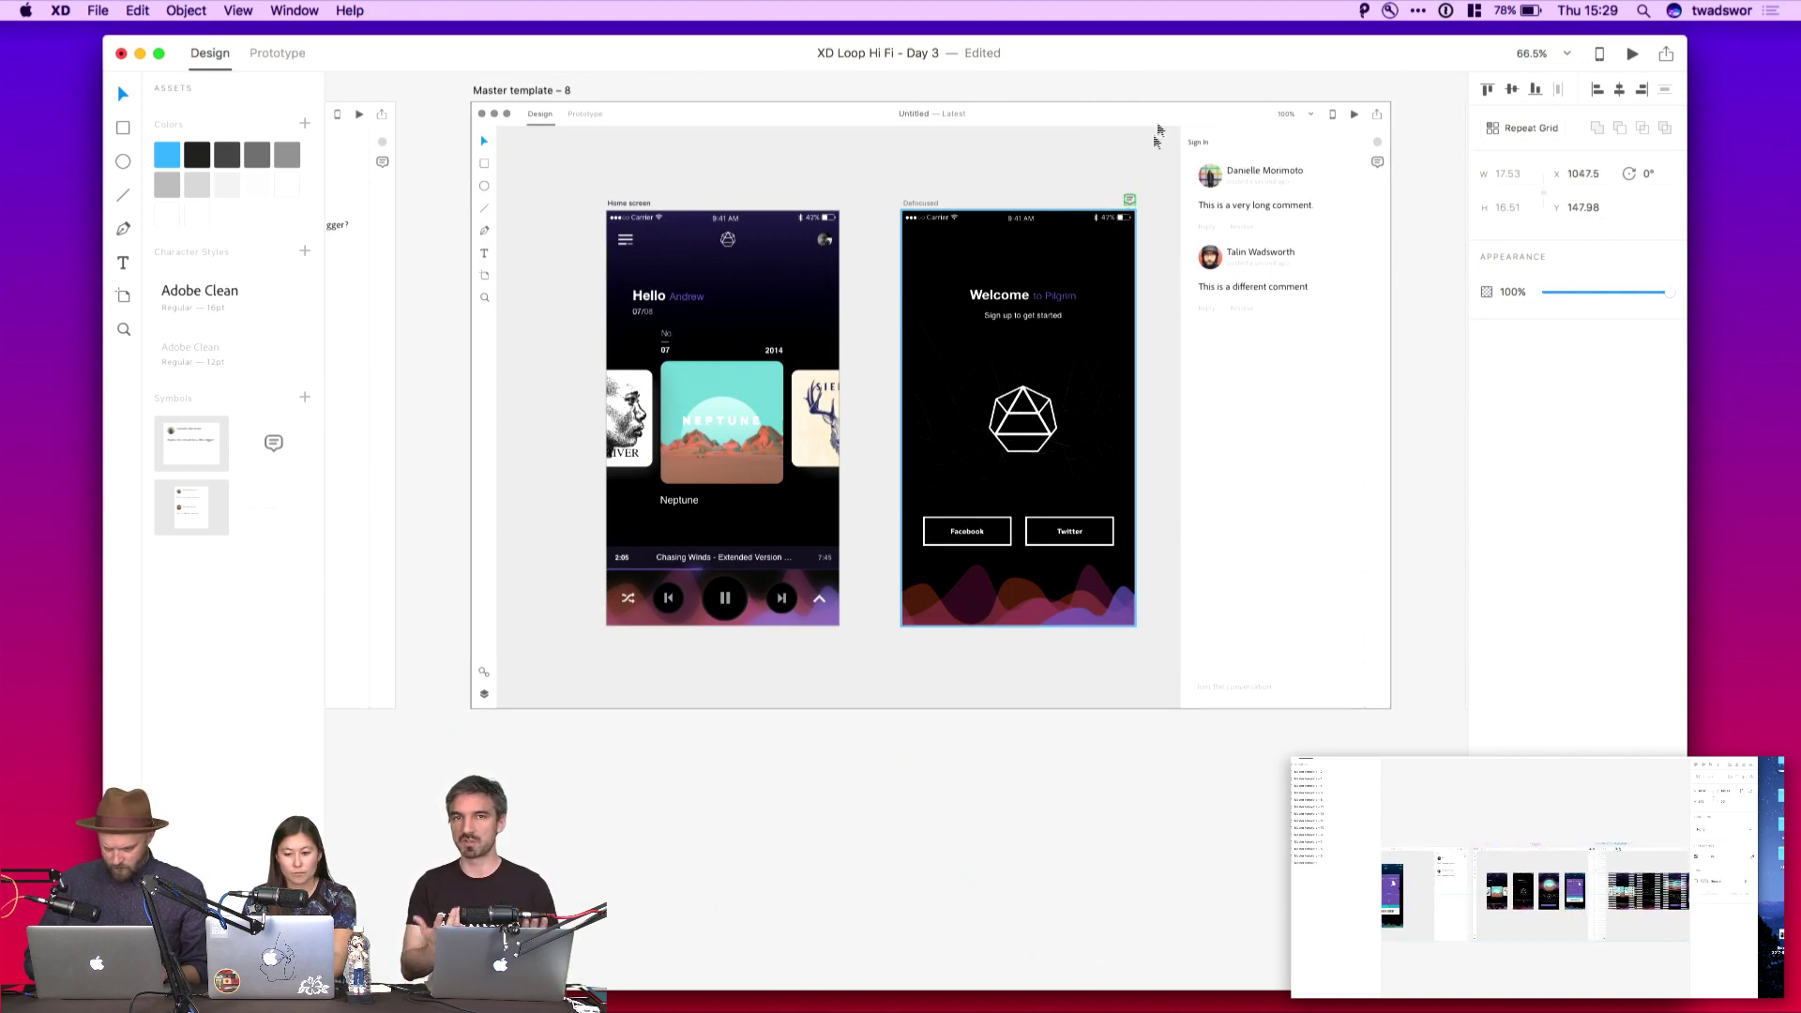
{"action": "left_click", "coordinate": [1176, 88]}
Examine Master template – 9, 10 and 11, comparing their comment panels and the ticket screen's comment icon
{"action": "scroll", "coordinate": [1176, 88], "scroll_direction": "right", "scroll_amount": 10}
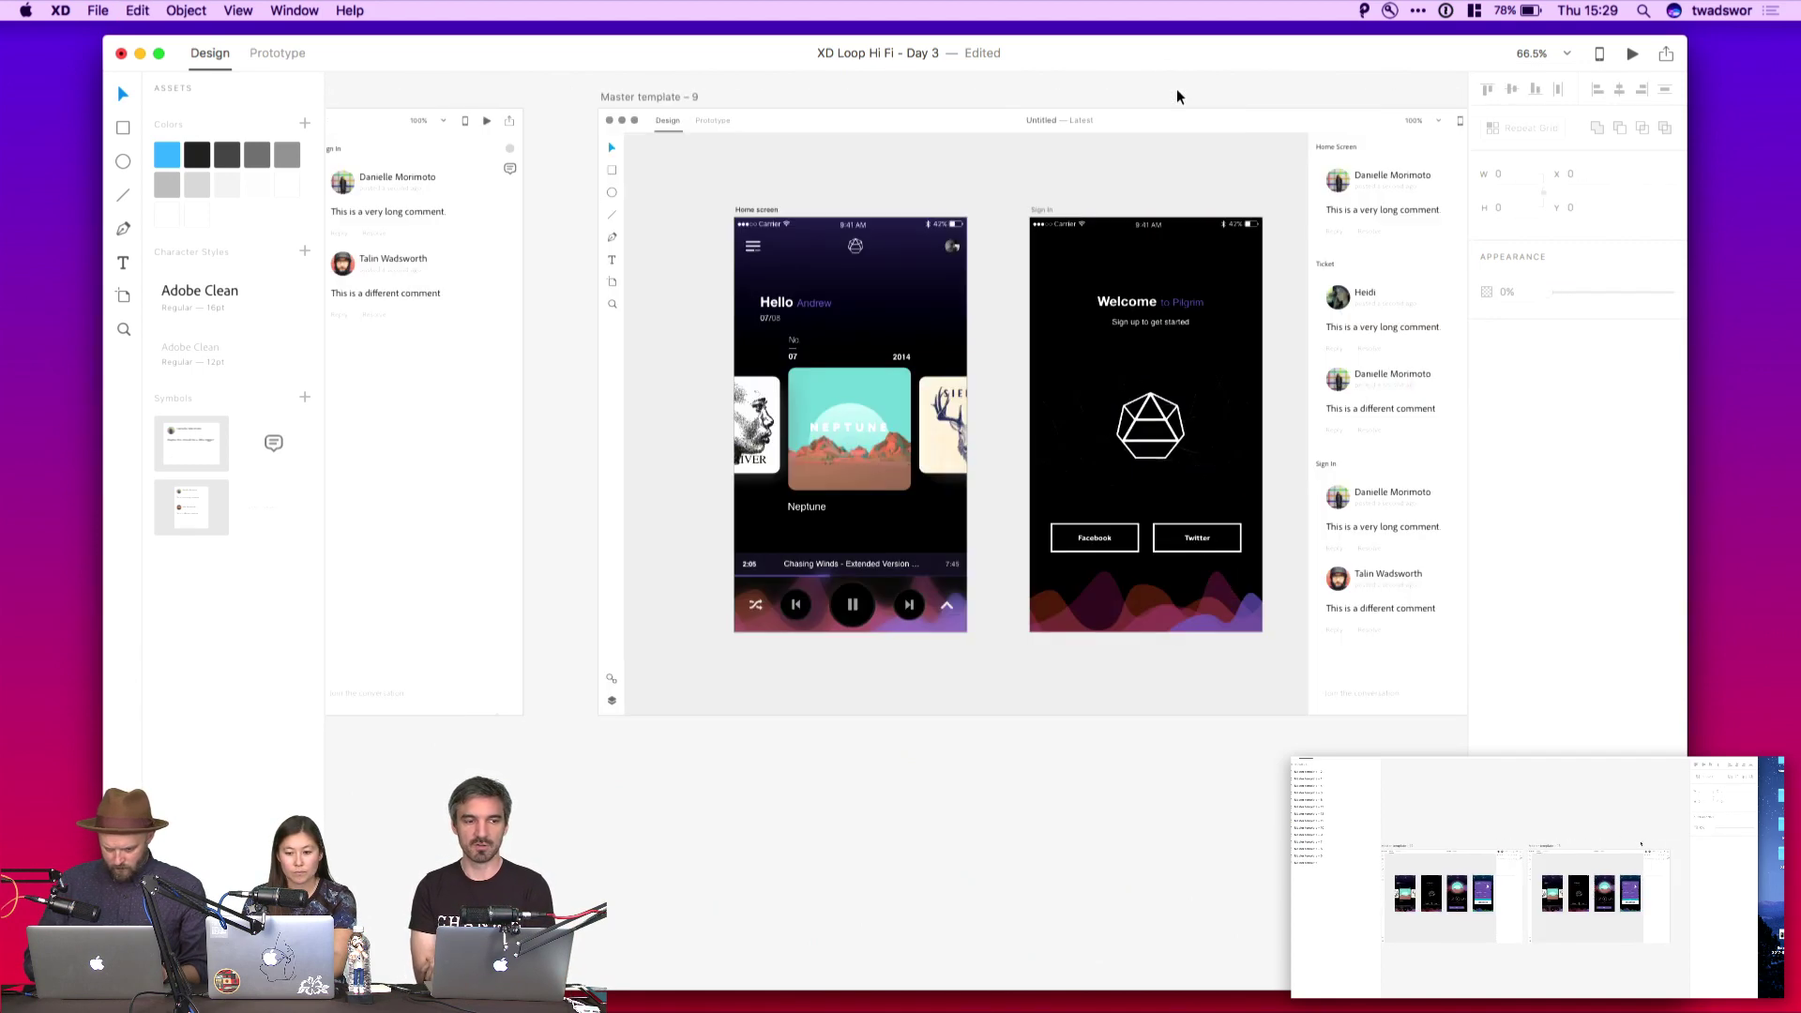
{"action": "scroll", "coordinate": [1176, 88], "scroll_direction": "right", "scroll_amount": 15}
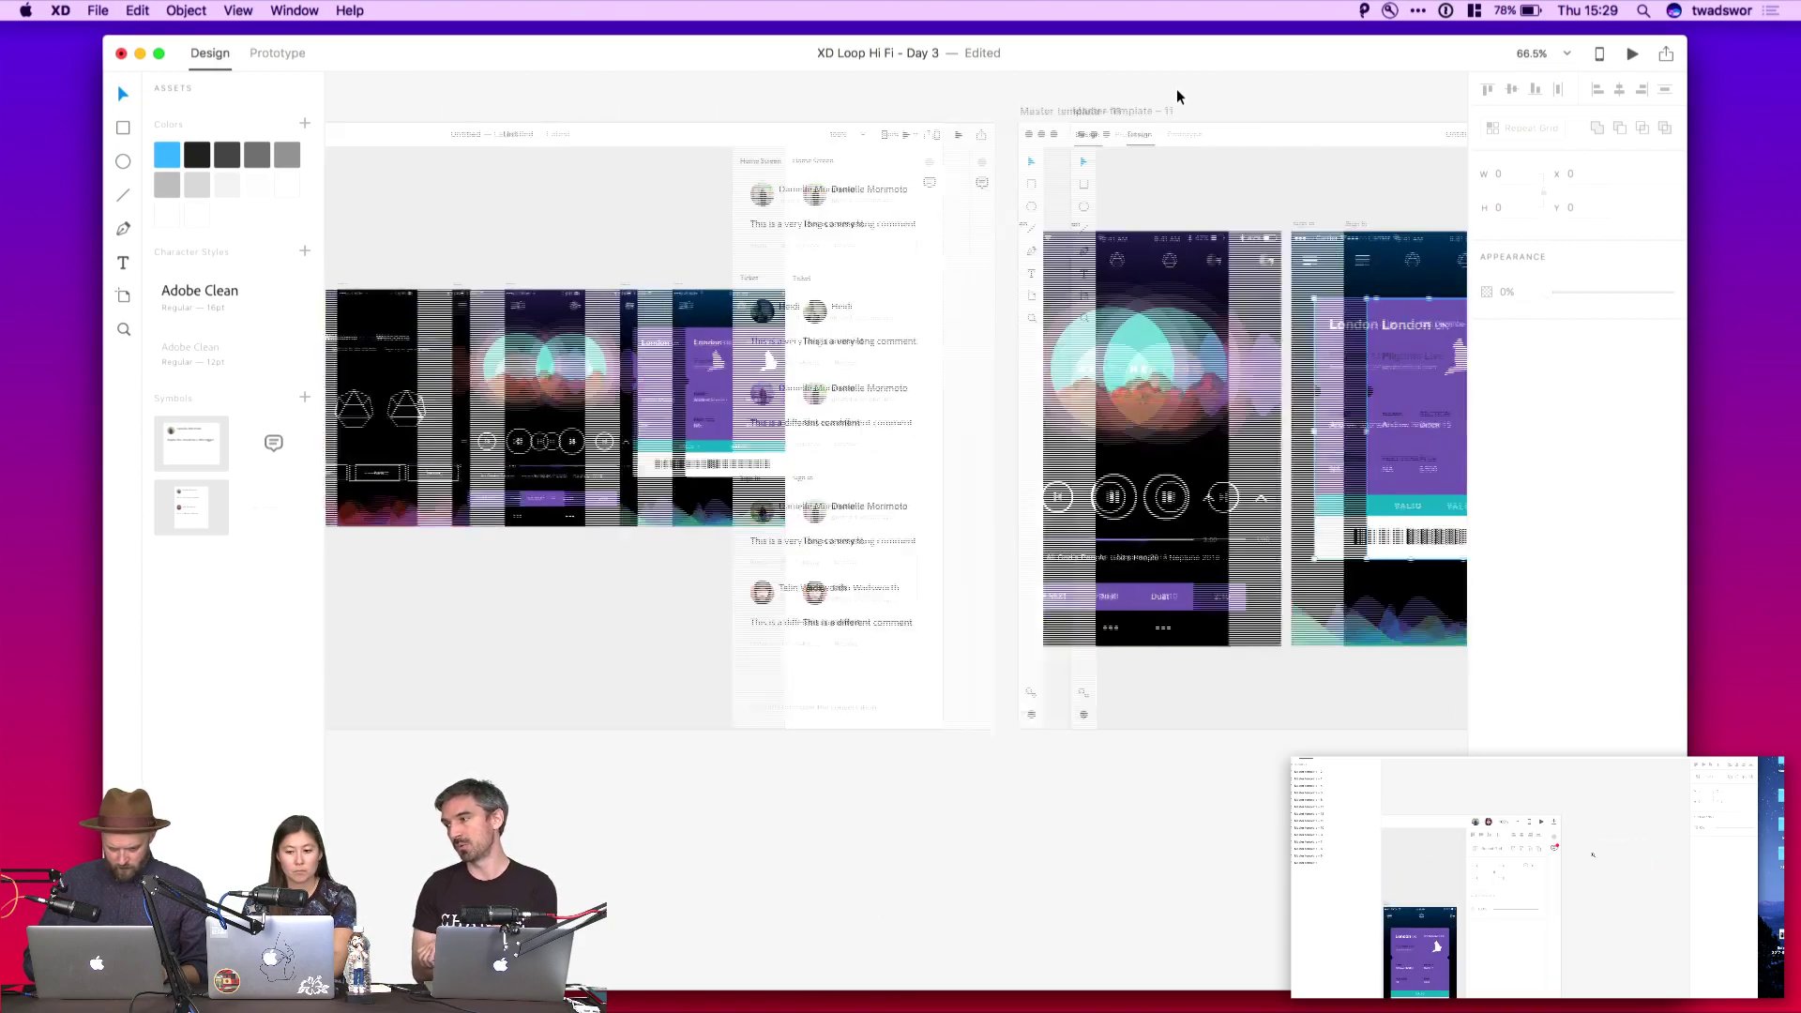
{"action": "scroll", "coordinate": [1176, 88], "scroll_direction": "right", "scroll_amount": 5}
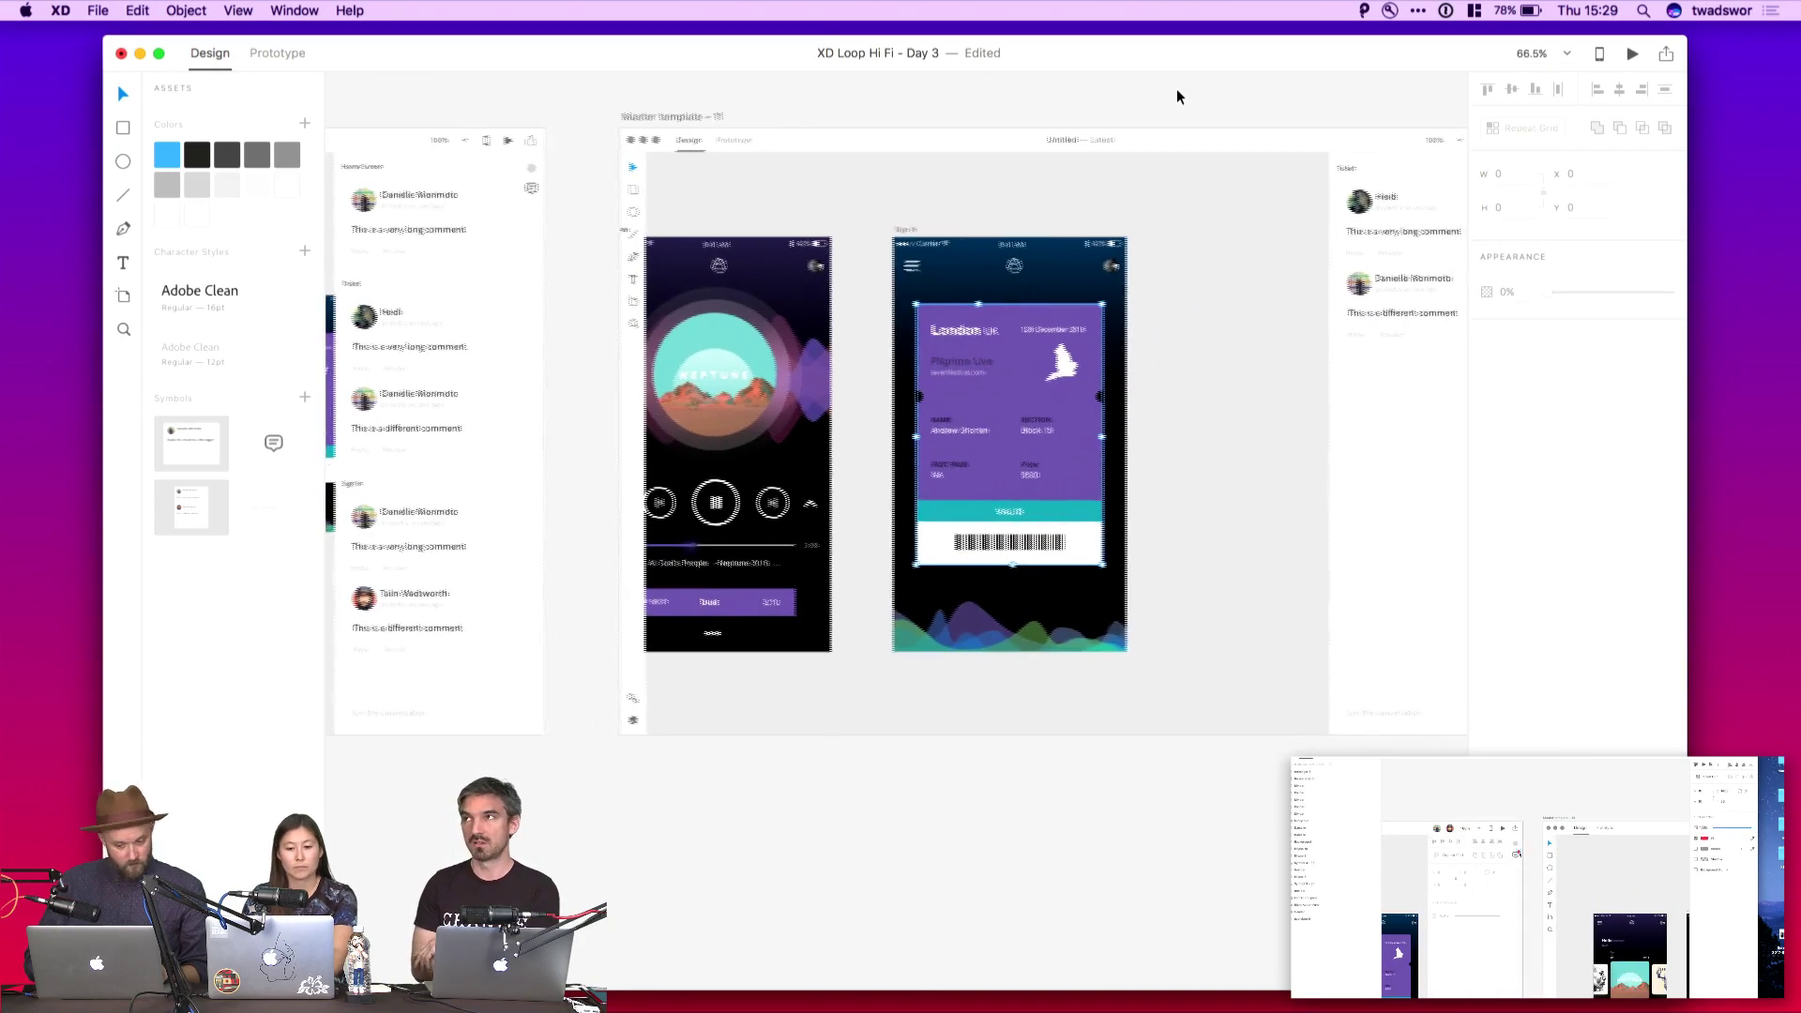
{"action": "scroll", "coordinate": [1116, 178], "scroll_direction": "left", "scroll_amount": 10}
{"action": "scroll", "coordinate": [897, 186], "scroll_direction": "right", "scroll_amount": 8}
{"action": "left_click", "coordinate": [928, 192]}
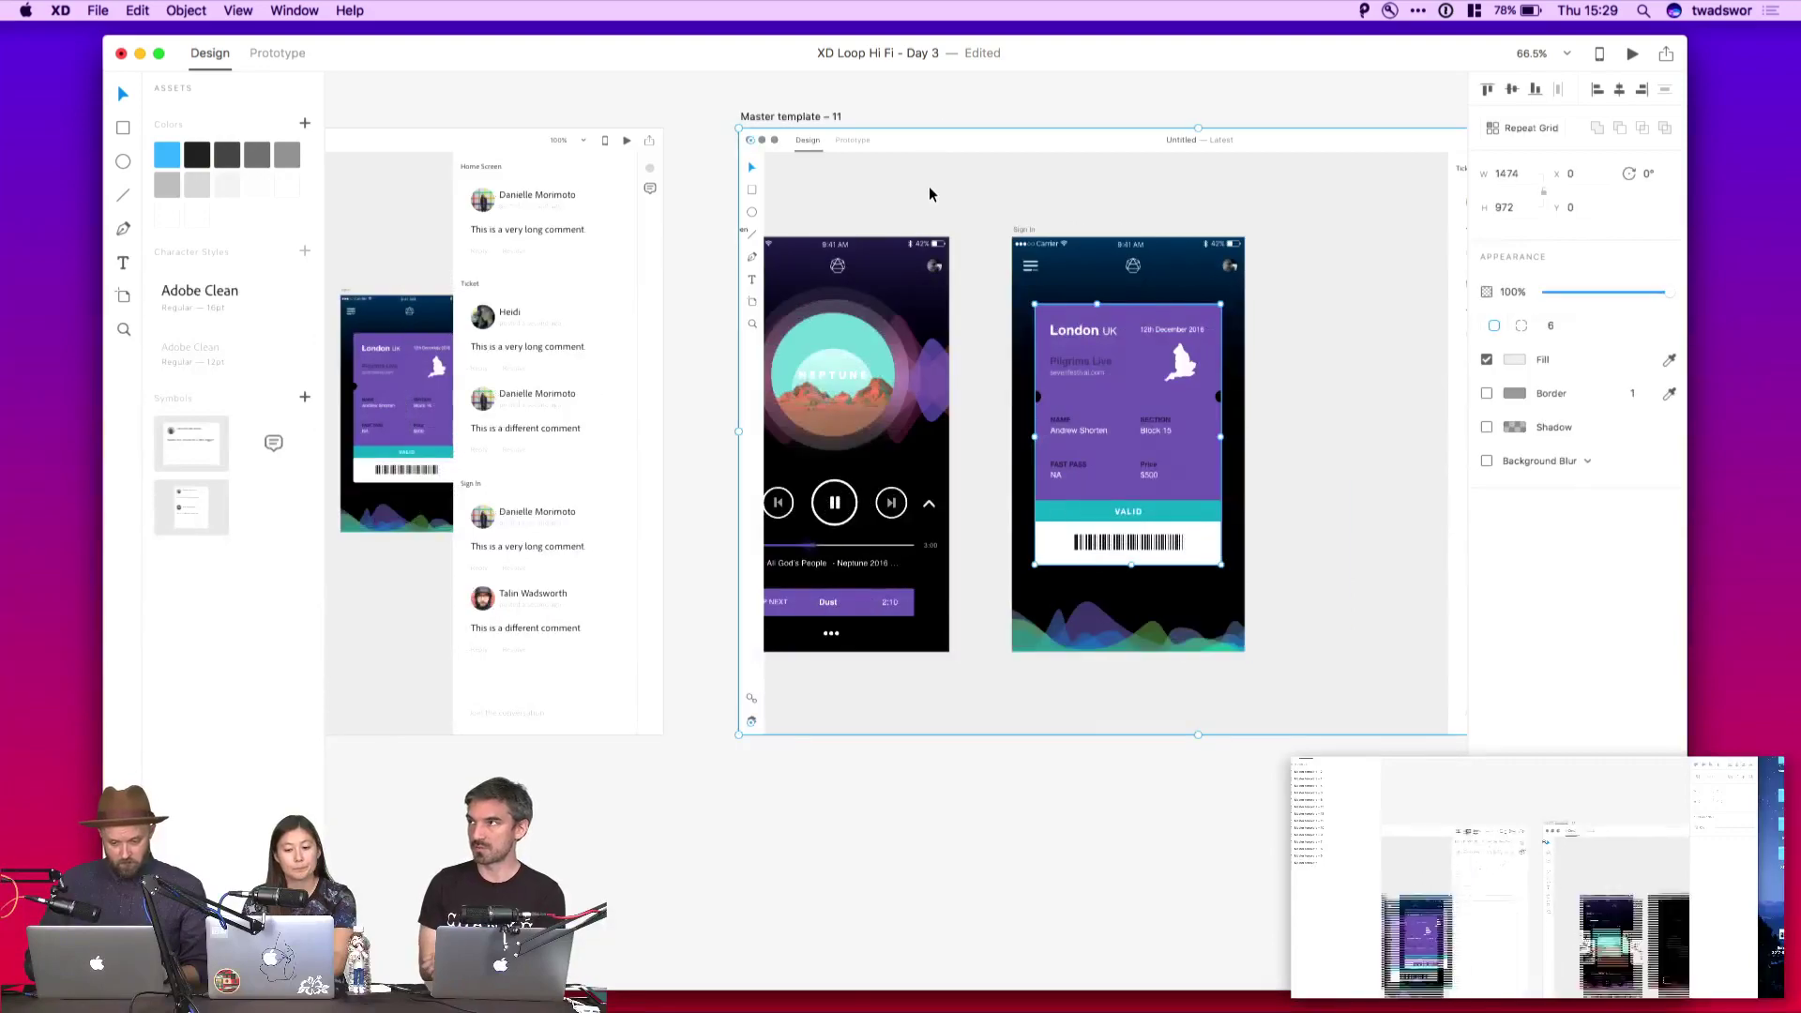
{"action": "left_click", "coordinate": [1093, 231]}
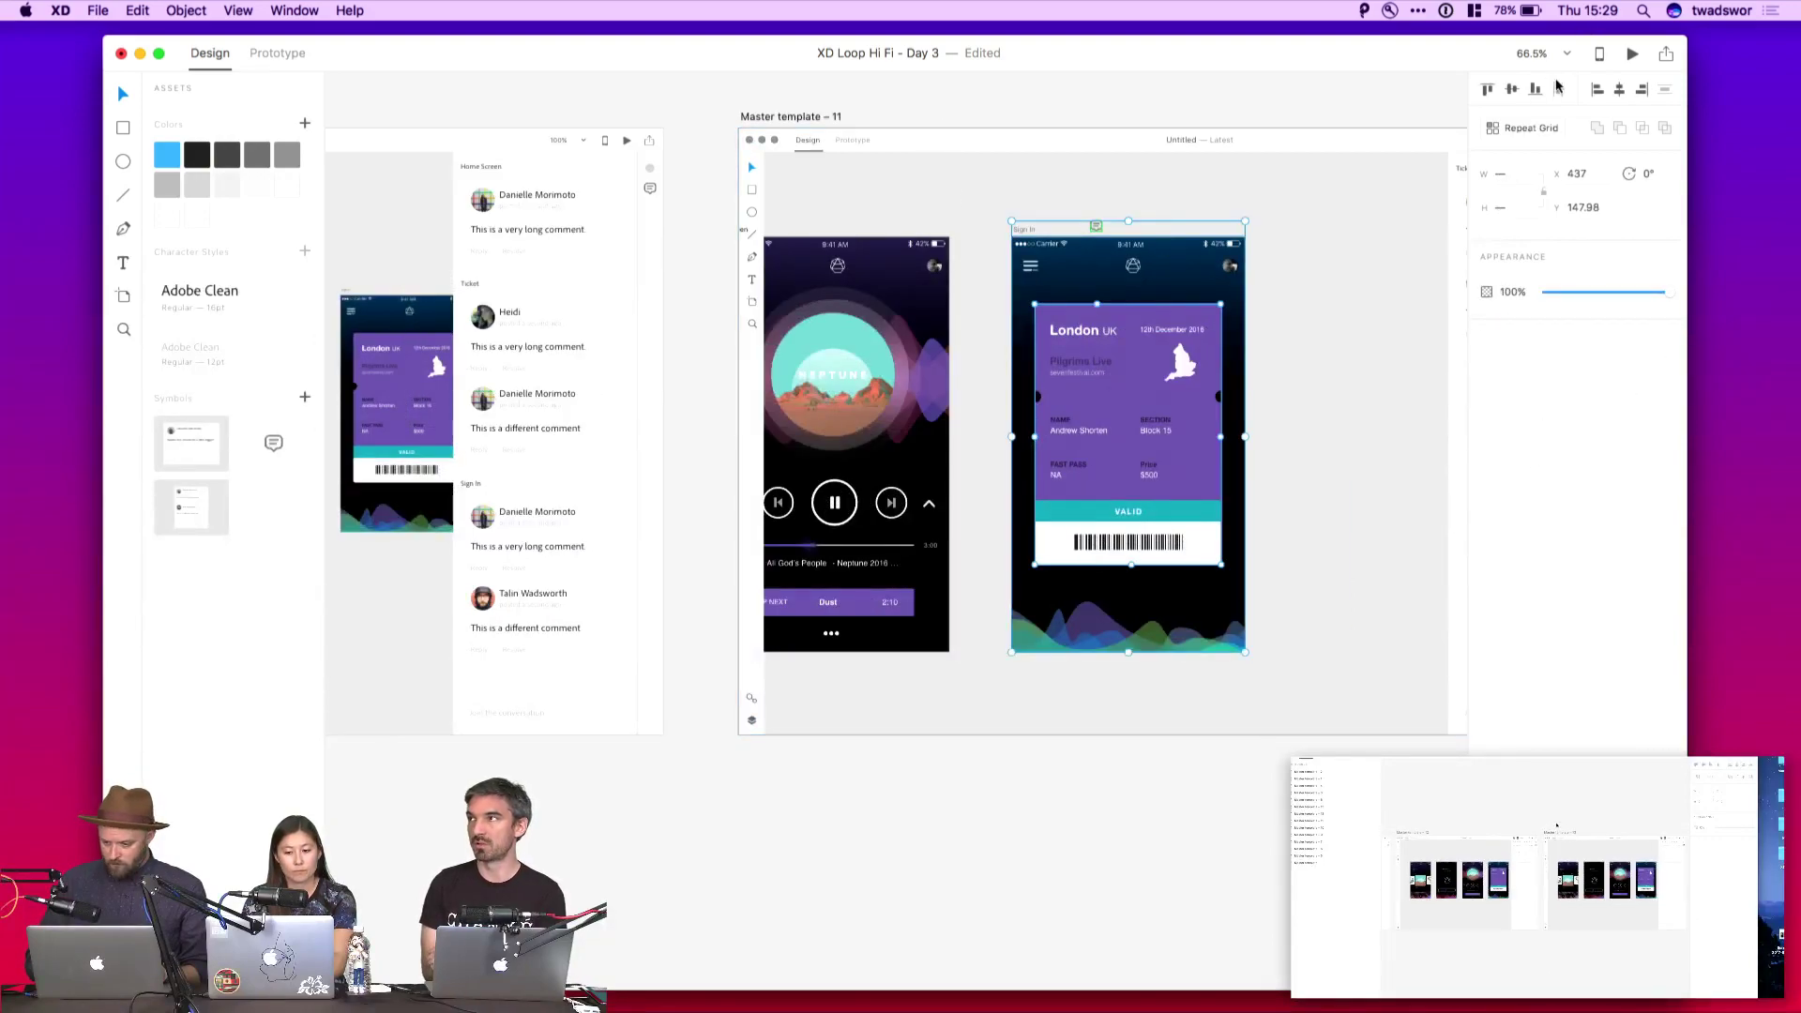
{"action": "left_click", "coordinate": [1326, 114]}
Examine the Master template – 5 to 9 artboards again, comparing the comment popup with the side panels
{"action": "scroll", "coordinate": [1326, 115], "scroll_direction": "left", "scroll_amount": 5}
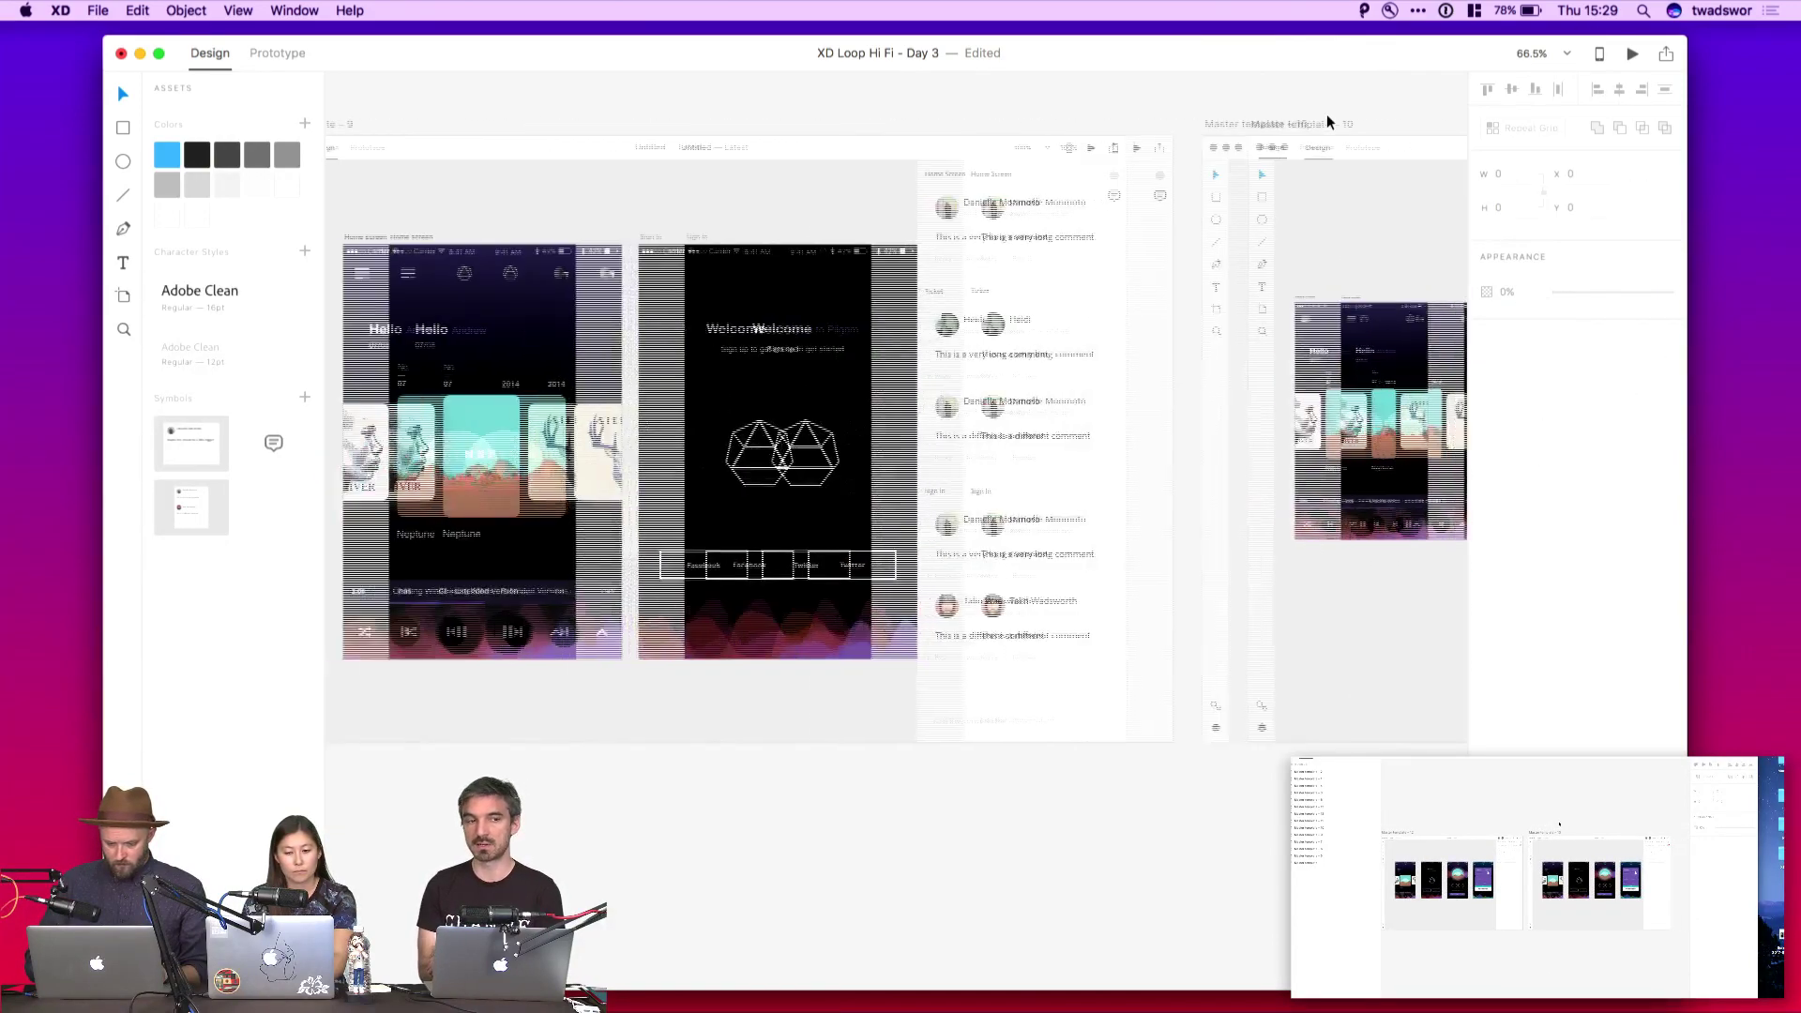
{"action": "scroll", "coordinate": [1326, 115], "scroll_direction": "left", "scroll_amount": 5}
{"action": "scroll", "coordinate": [1326, 115], "scroll_direction": "left", "scroll_amount": 5}
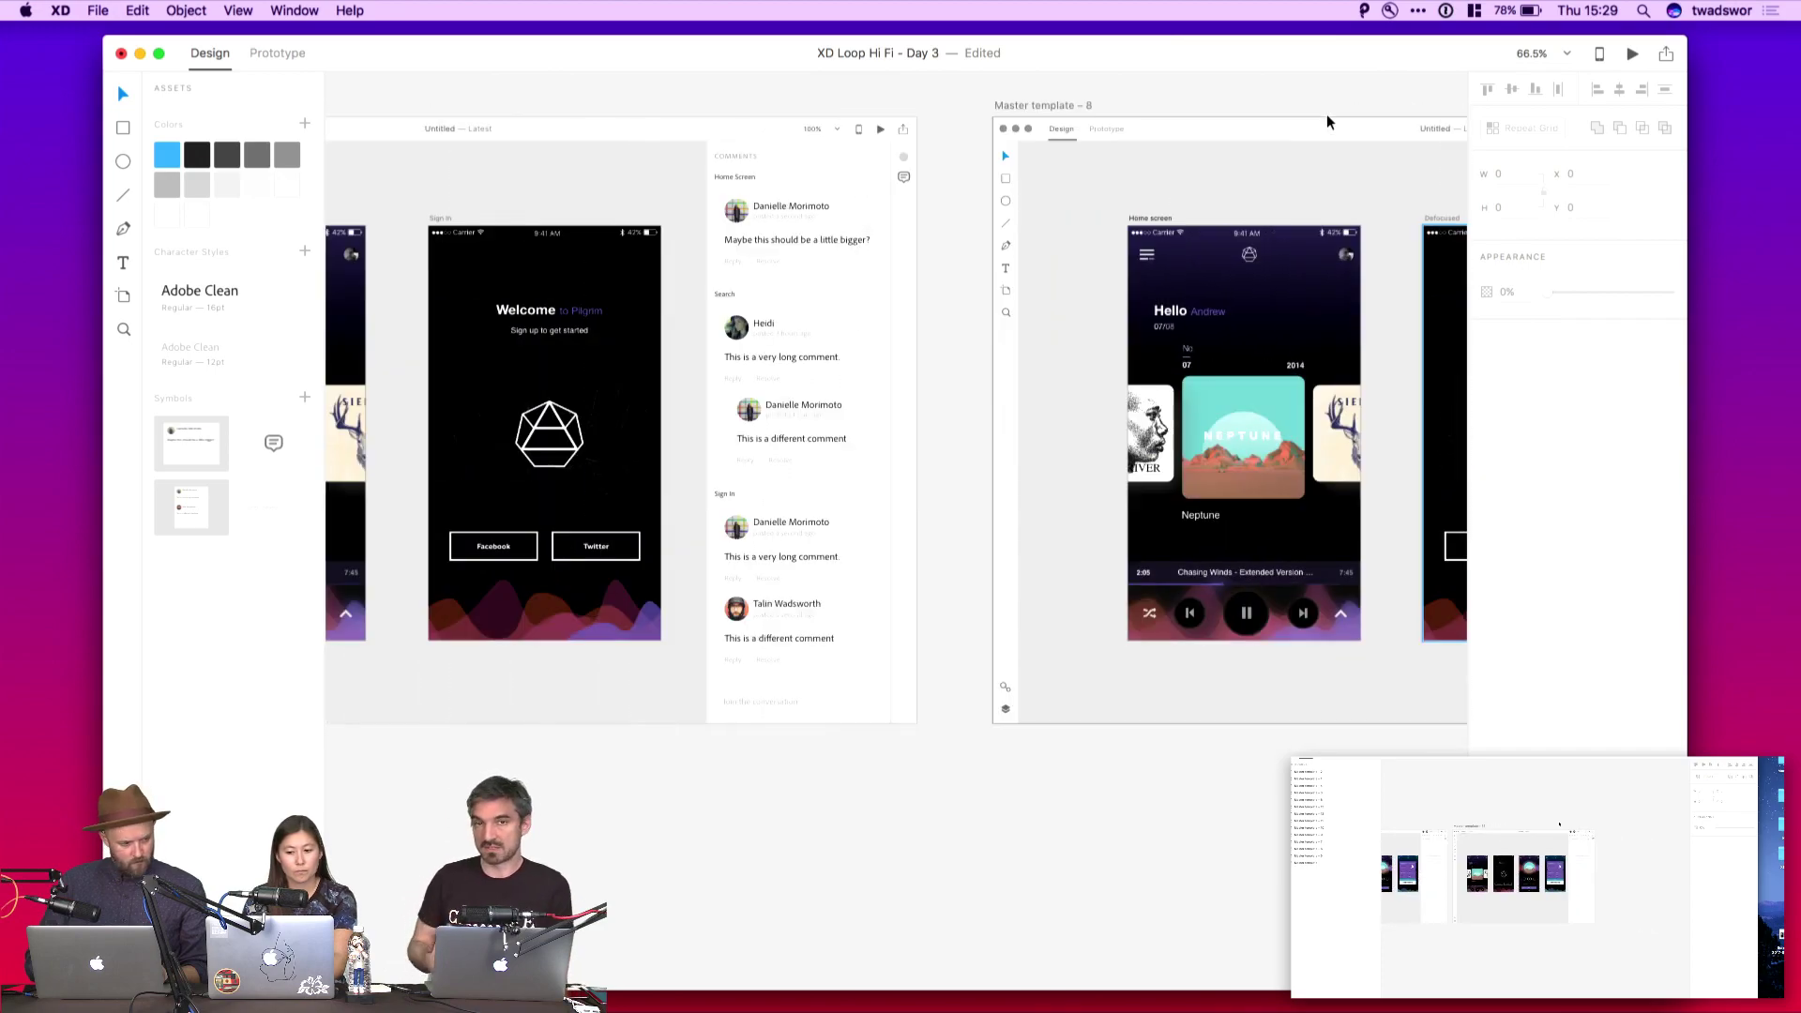
{"action": "scroll", "coordinate": [1326, 115], "scroll_direction": "left", "scroll_amount": 5}
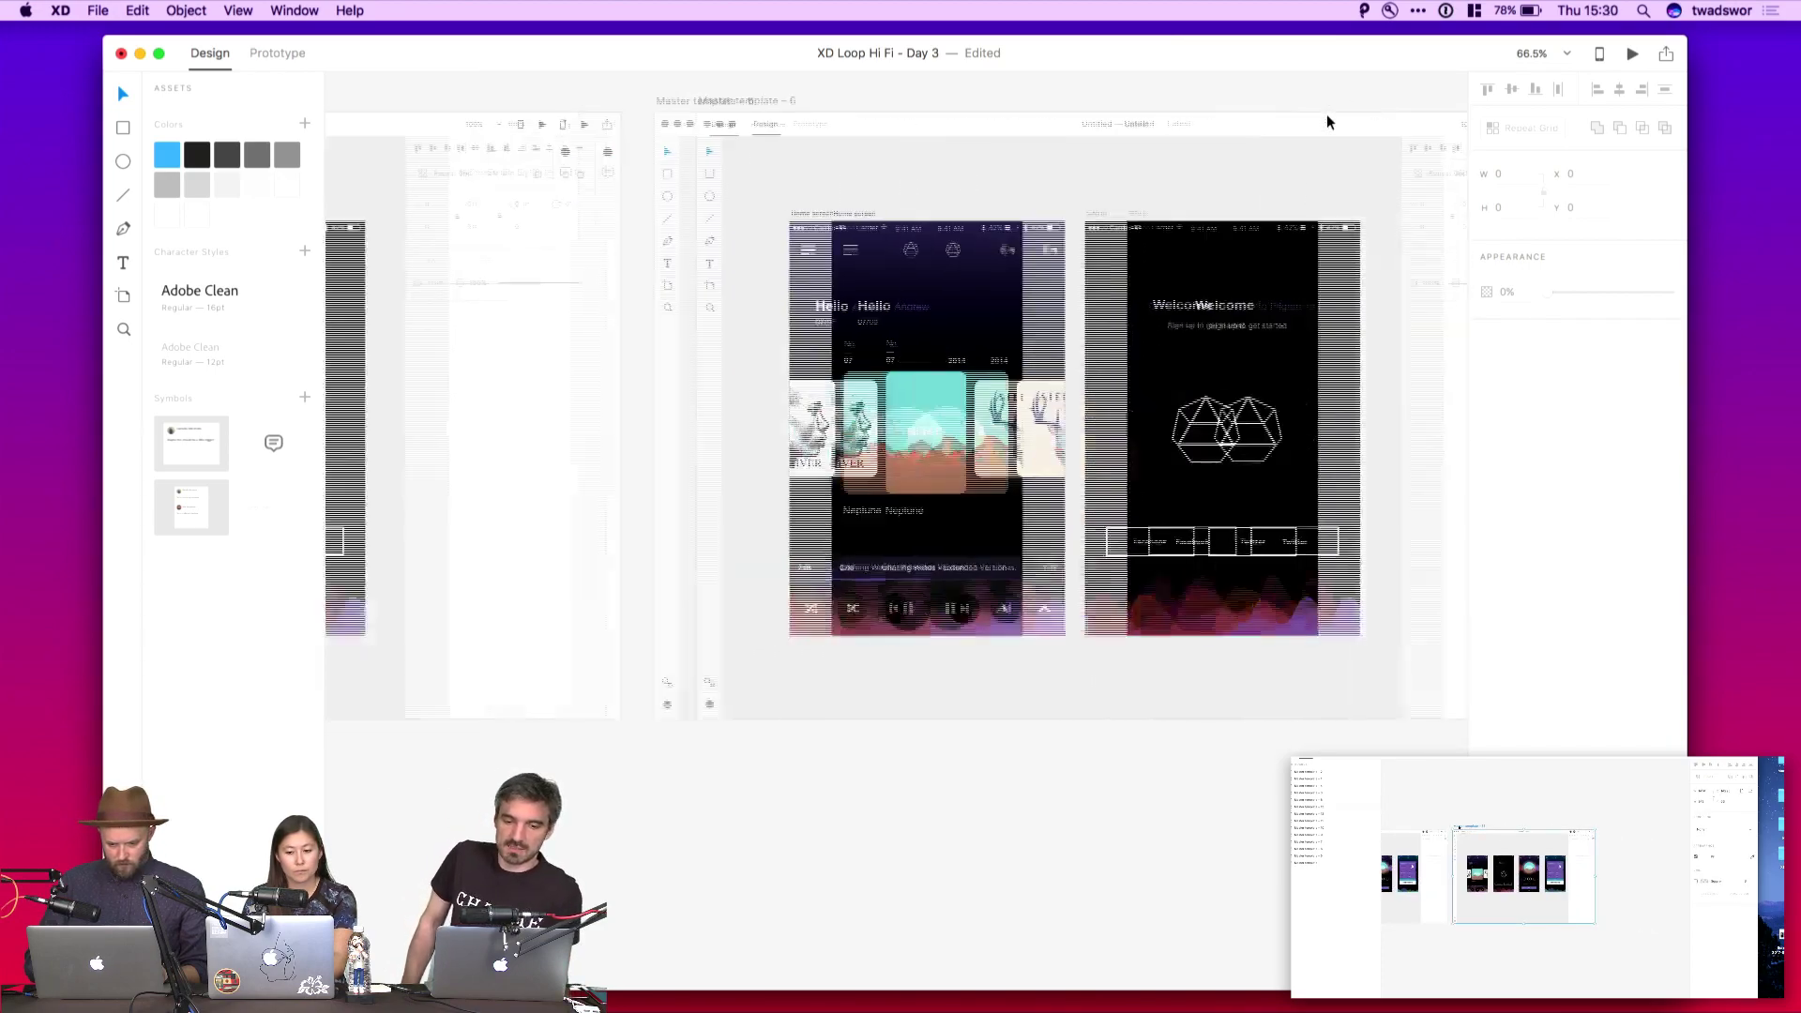
{"action": "scroll", "coordinate": [1326, 114], "scroll_direction": "right", "scroll_amount": 5}
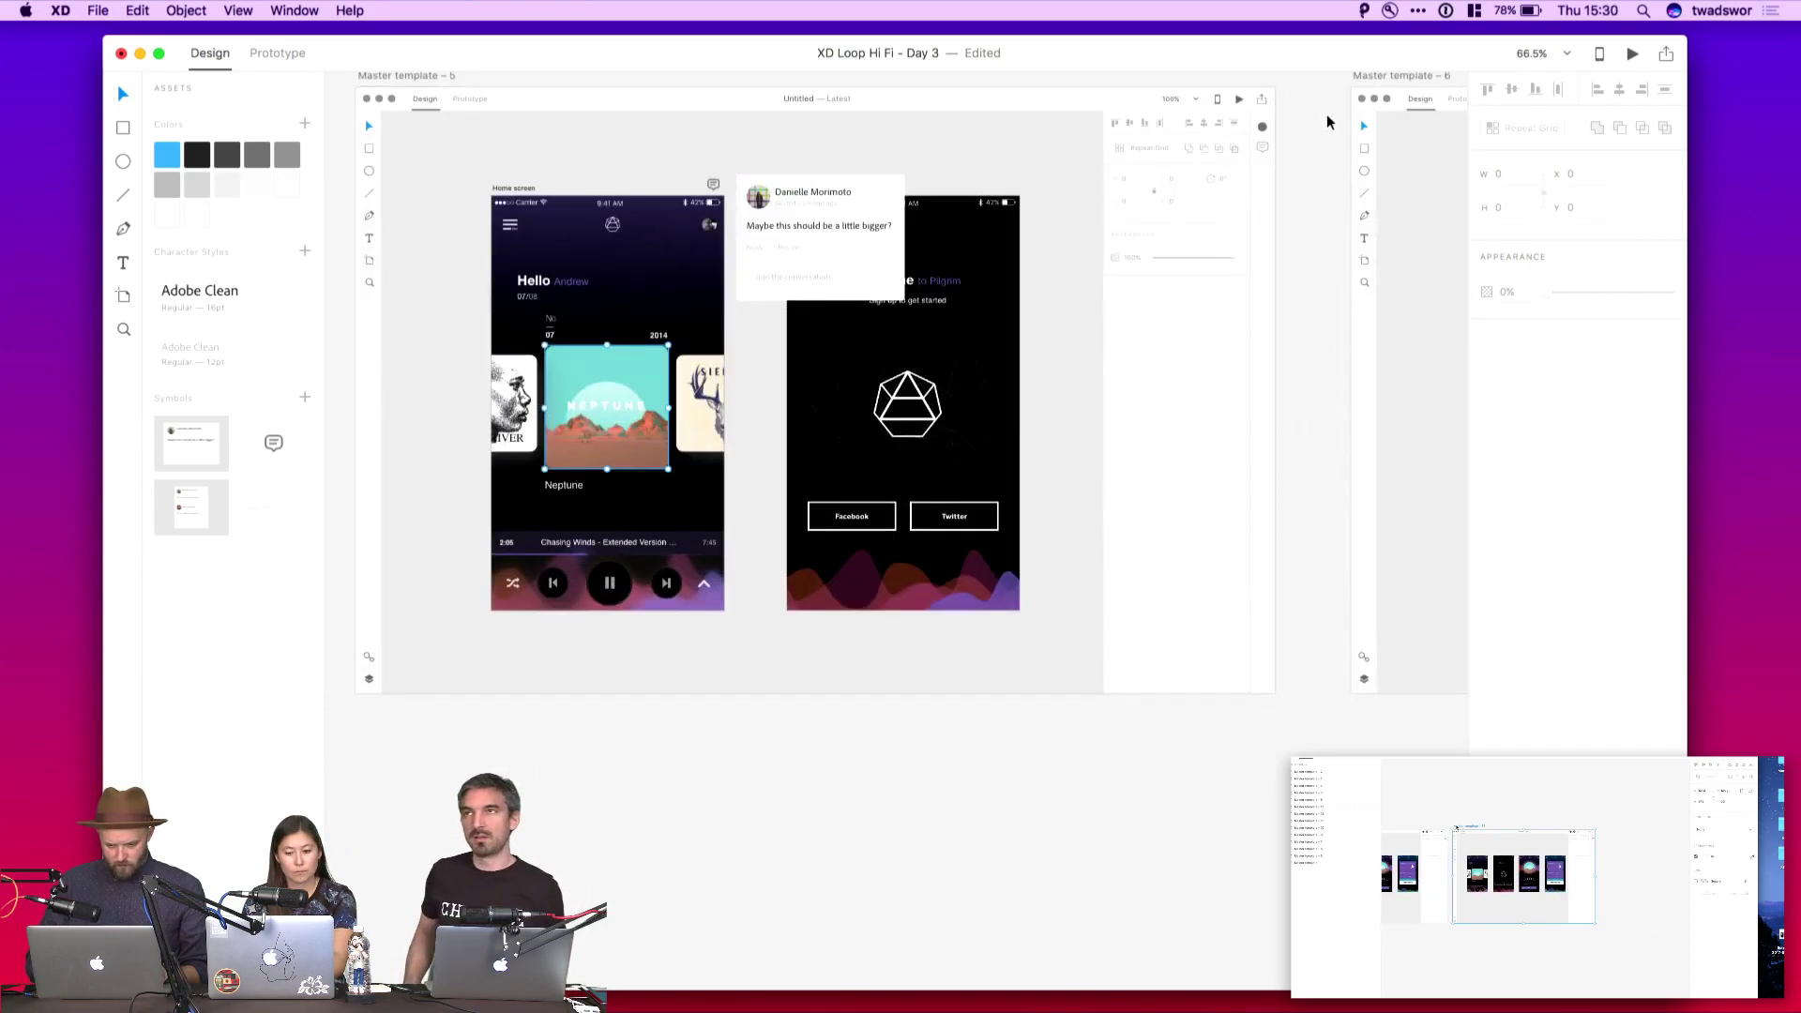
{"action": "scroll", "coordinate": [1306, 300], "scroll_direction": "right", "scroll_amount": 10}
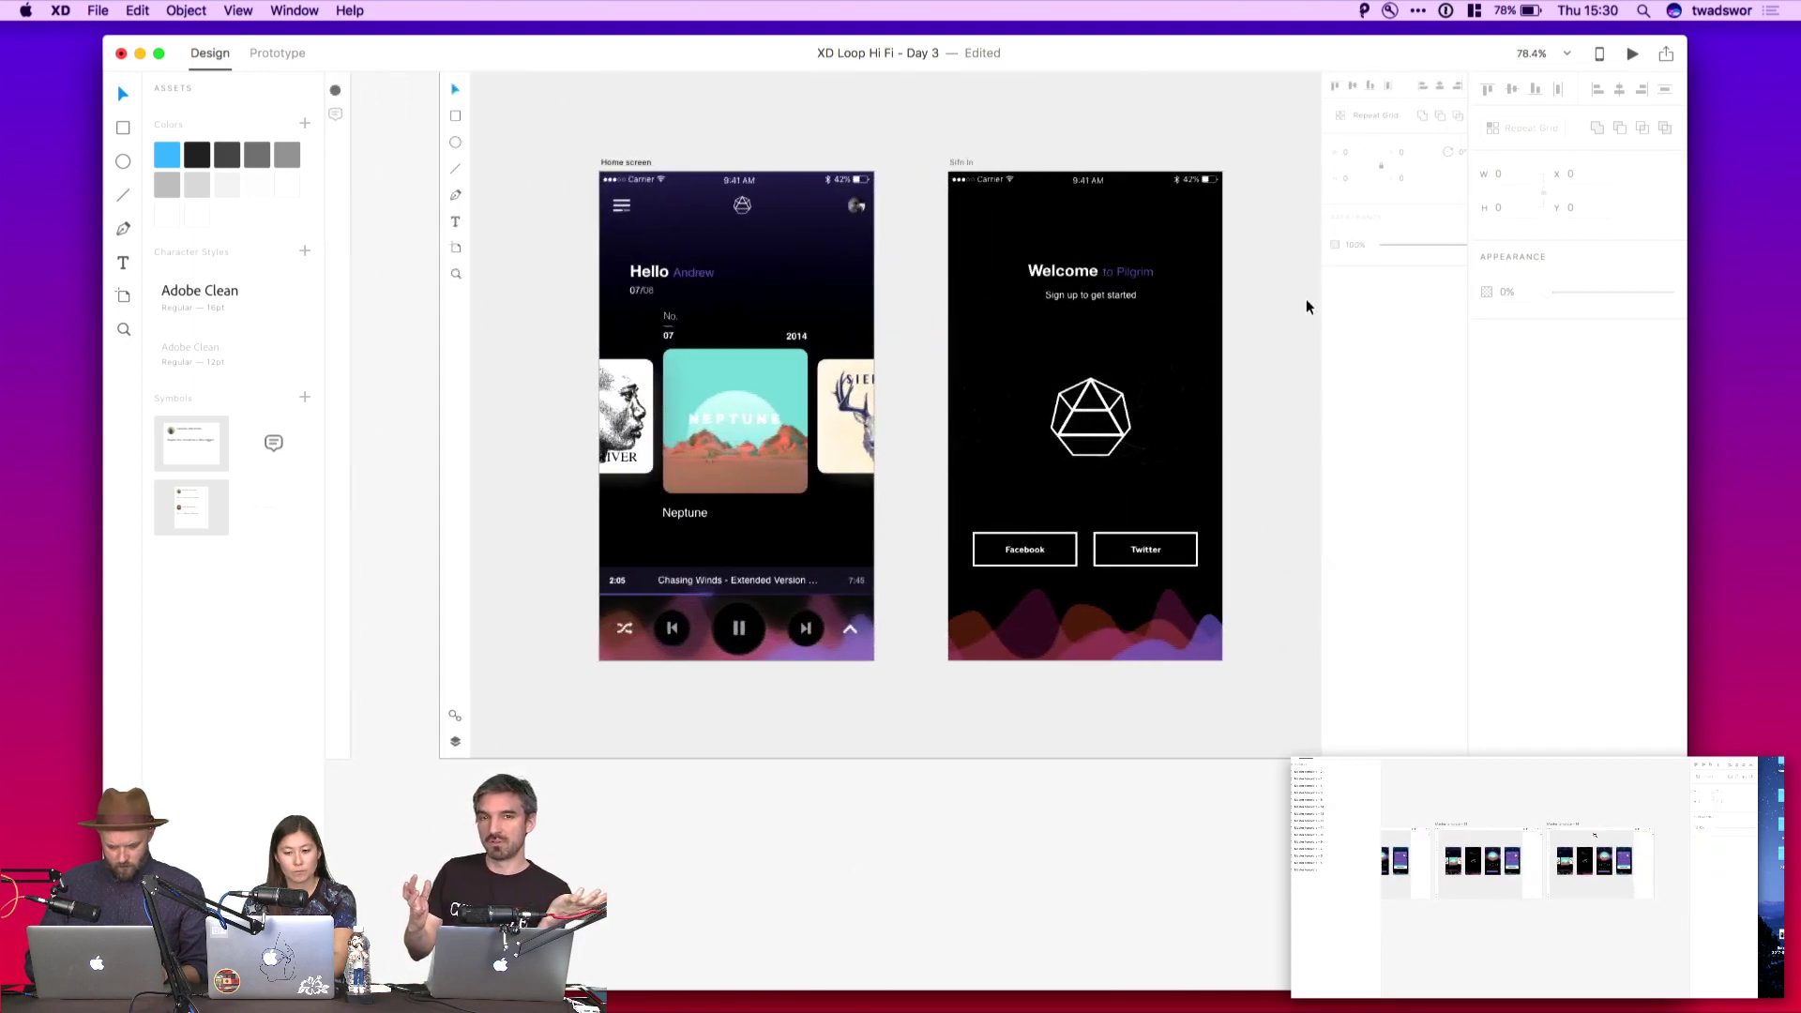
{"action": "scroll", "coordinate": [1310, 309], "scroll_direction": "down", "scroll_amount": 5}
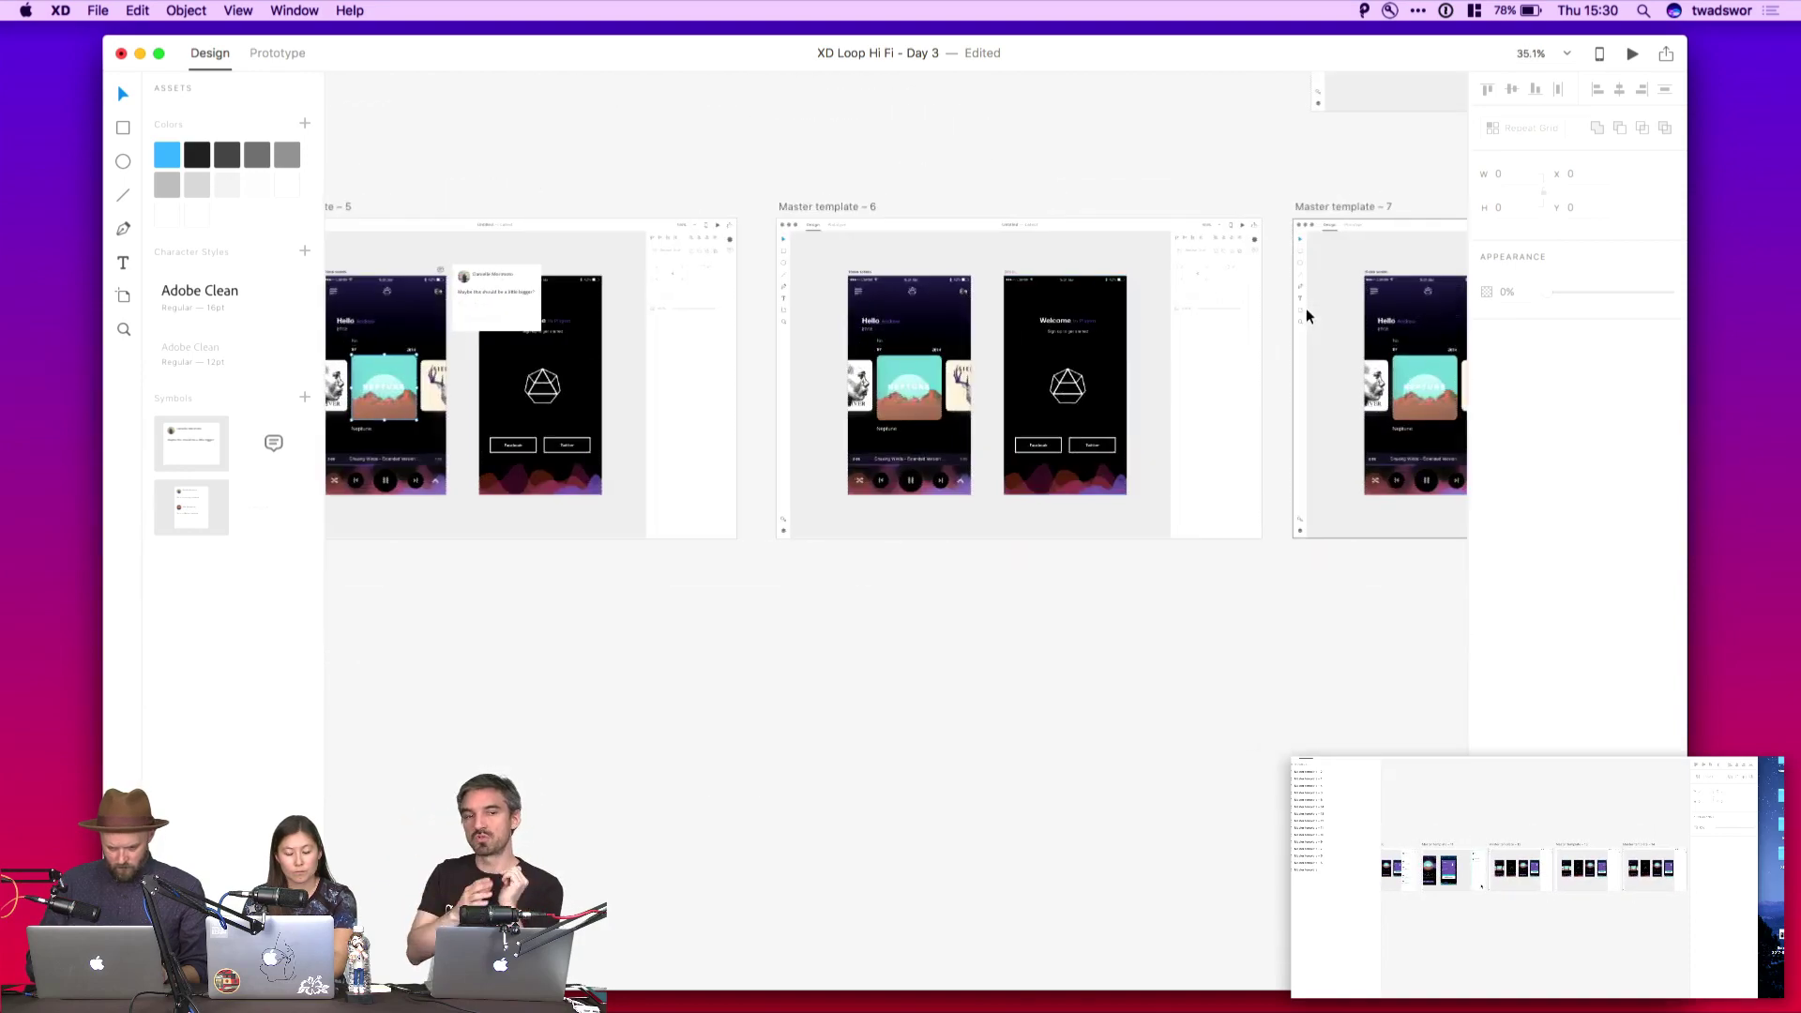
{"action": "scroll", "coordinate": [1309, 315], "scroll_direction": "down", "scroll_amount": 3}
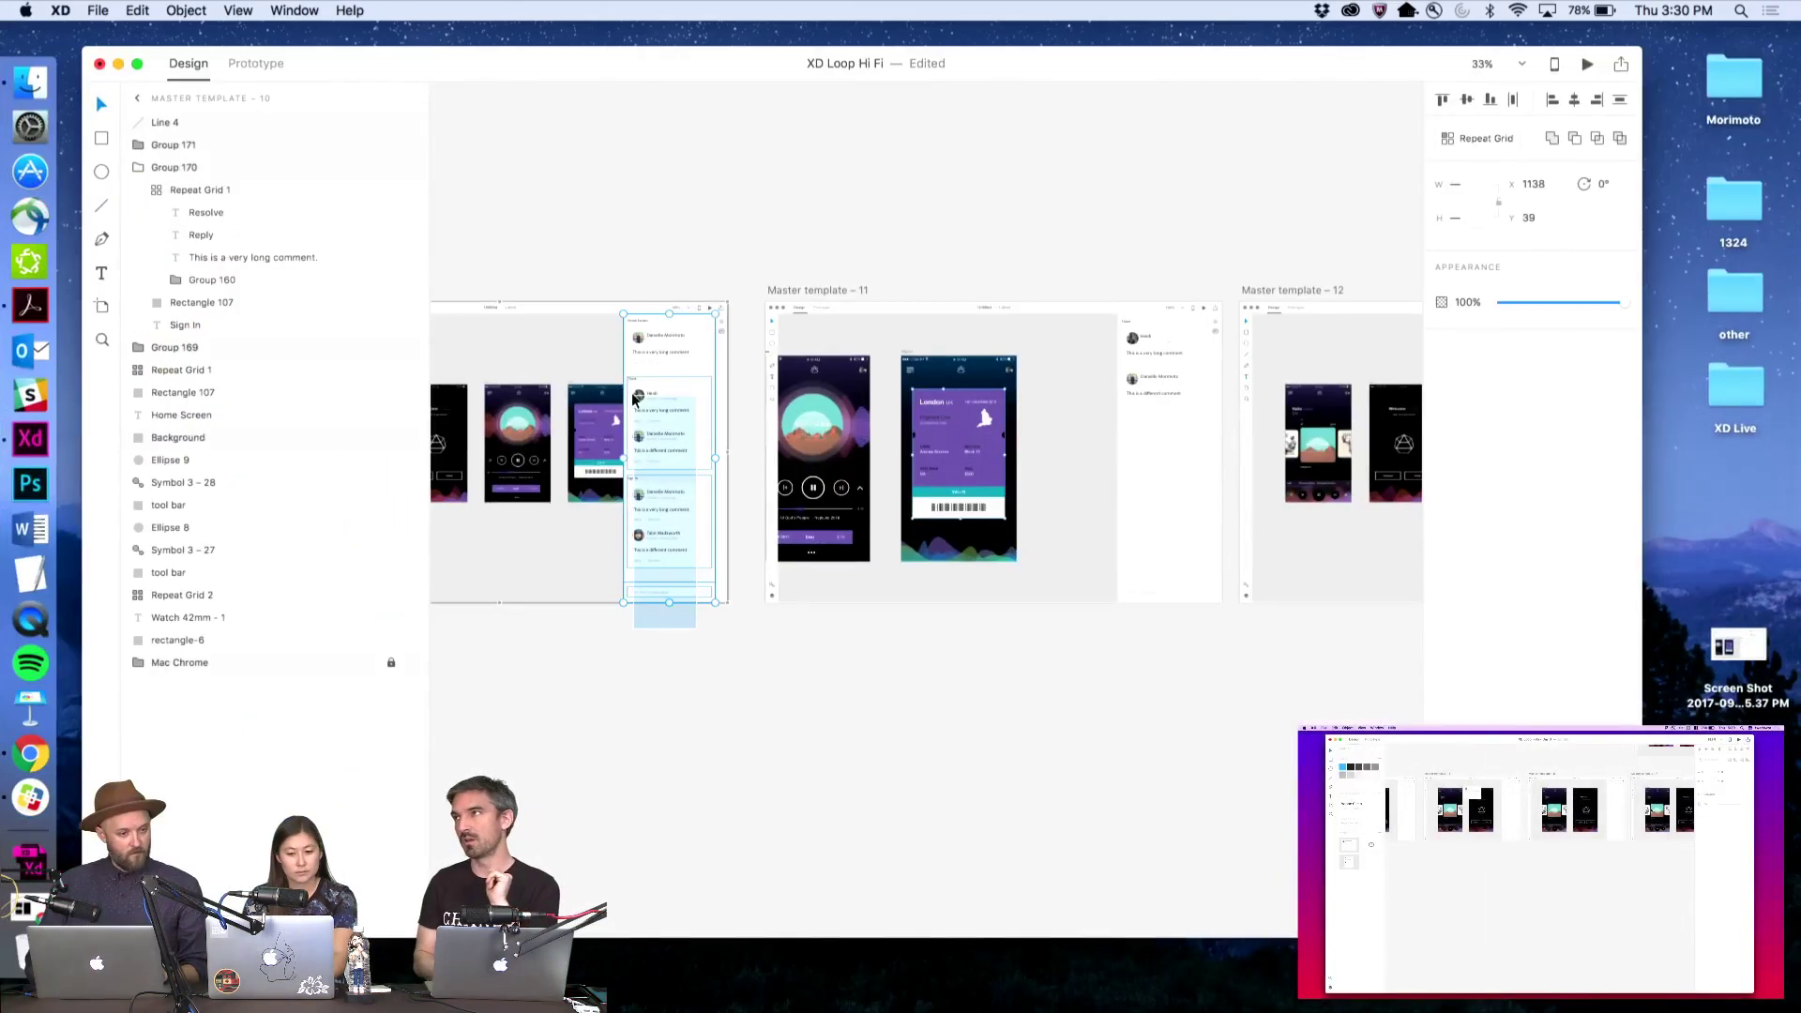
Delete the Background rectangle from the side panel of Master template – 14 in XD Loop Hi Fi
{"action": "left_click_drag", "start_coordinate": [634, 401], "coordinate": [641, 575]}
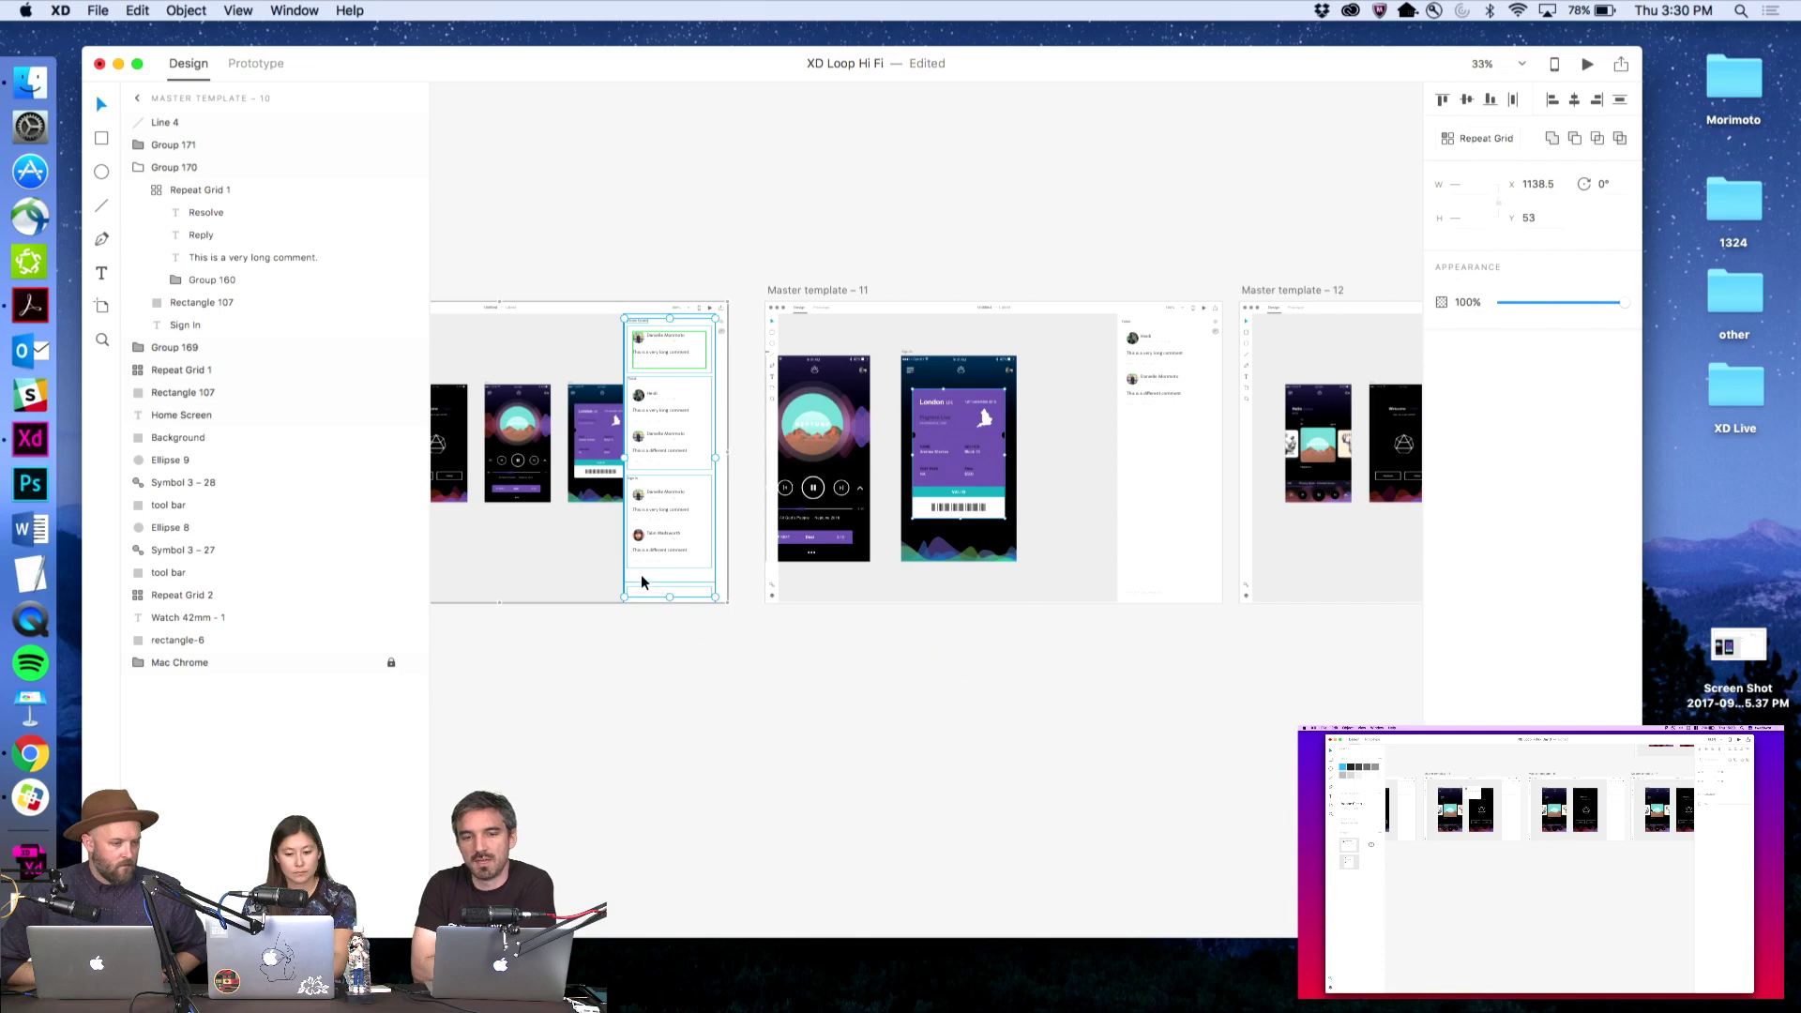
{"action": "key", "text": "super+z"}
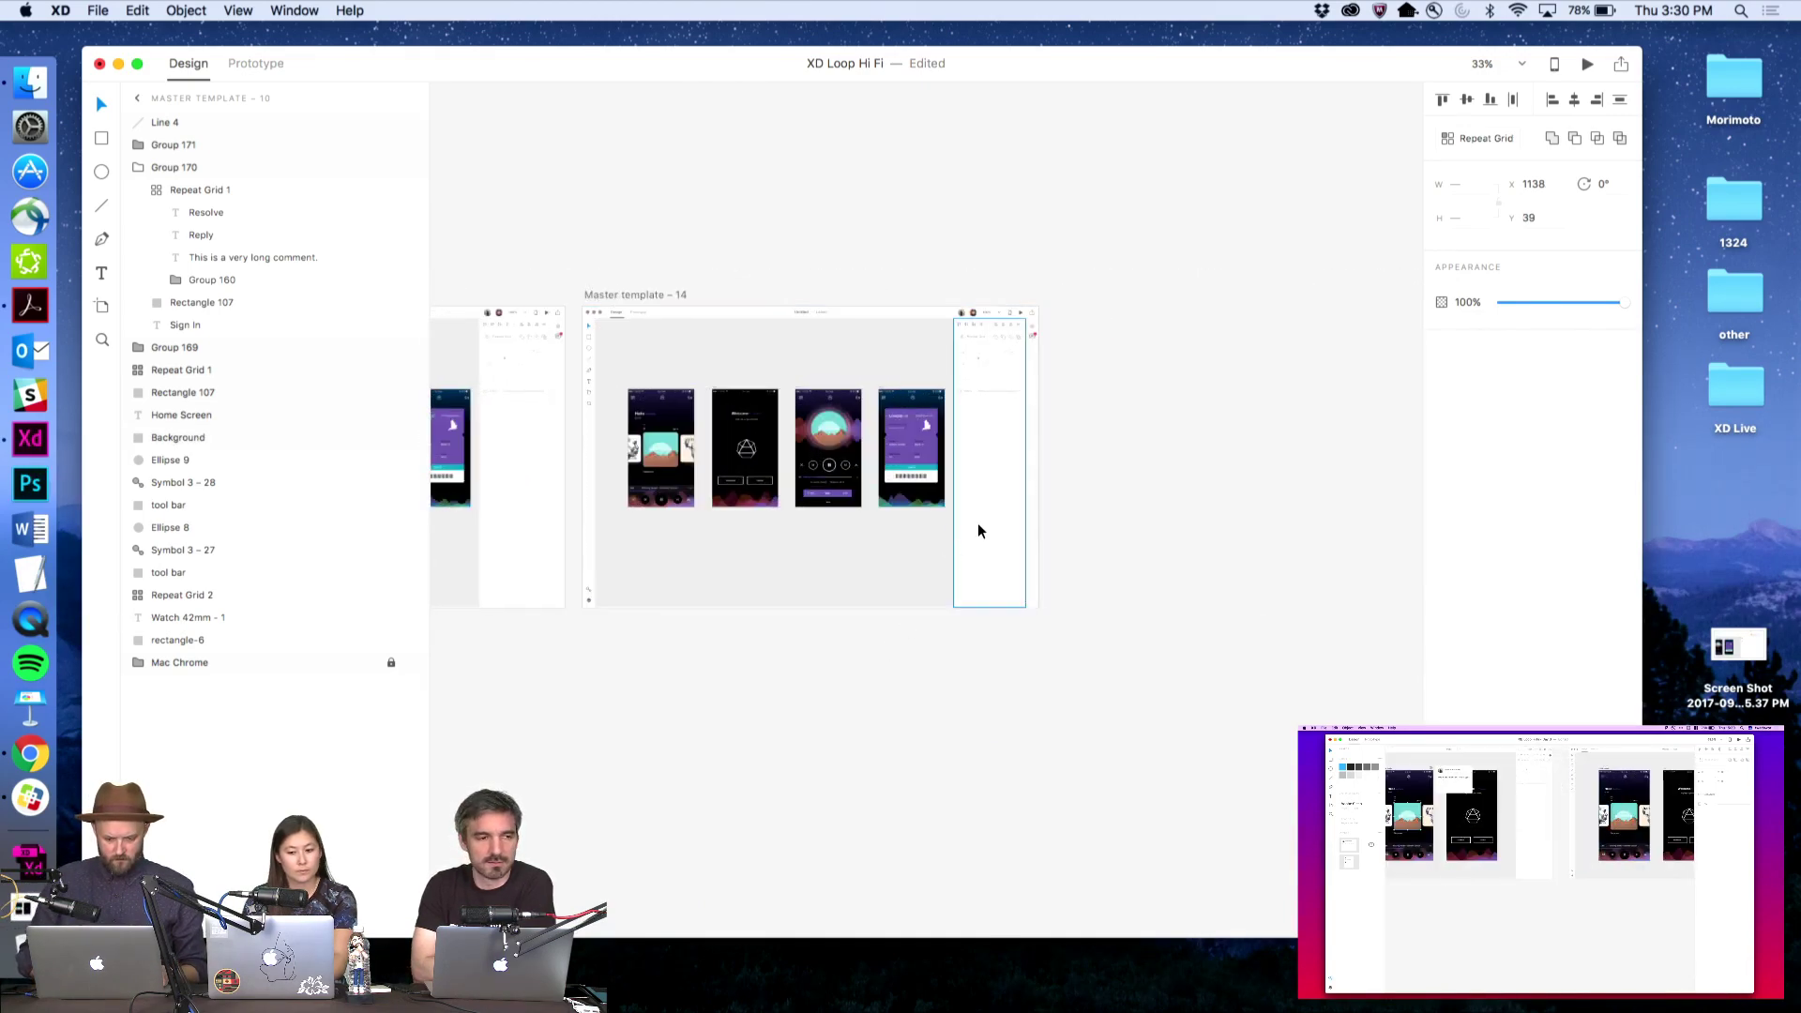
{"action": "left_click", "coordinate": [992, 422]}
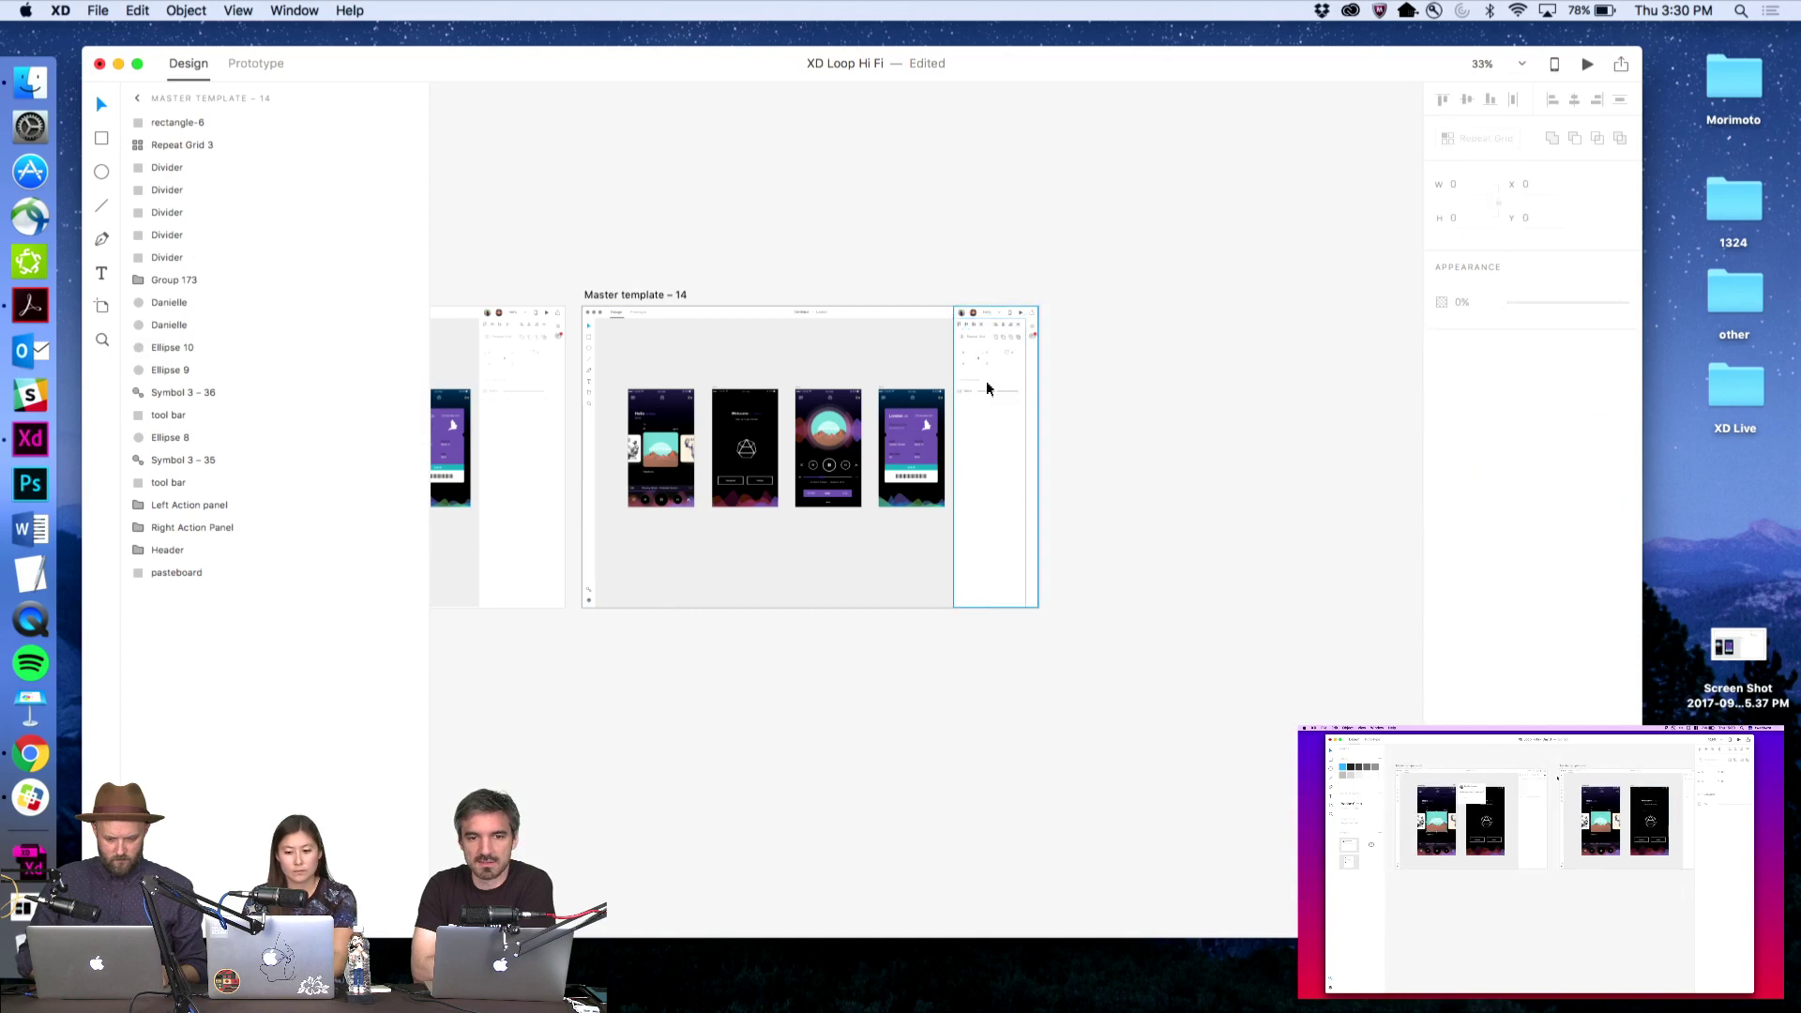
{"action": "left_click", "coordinate": [987, 390]}
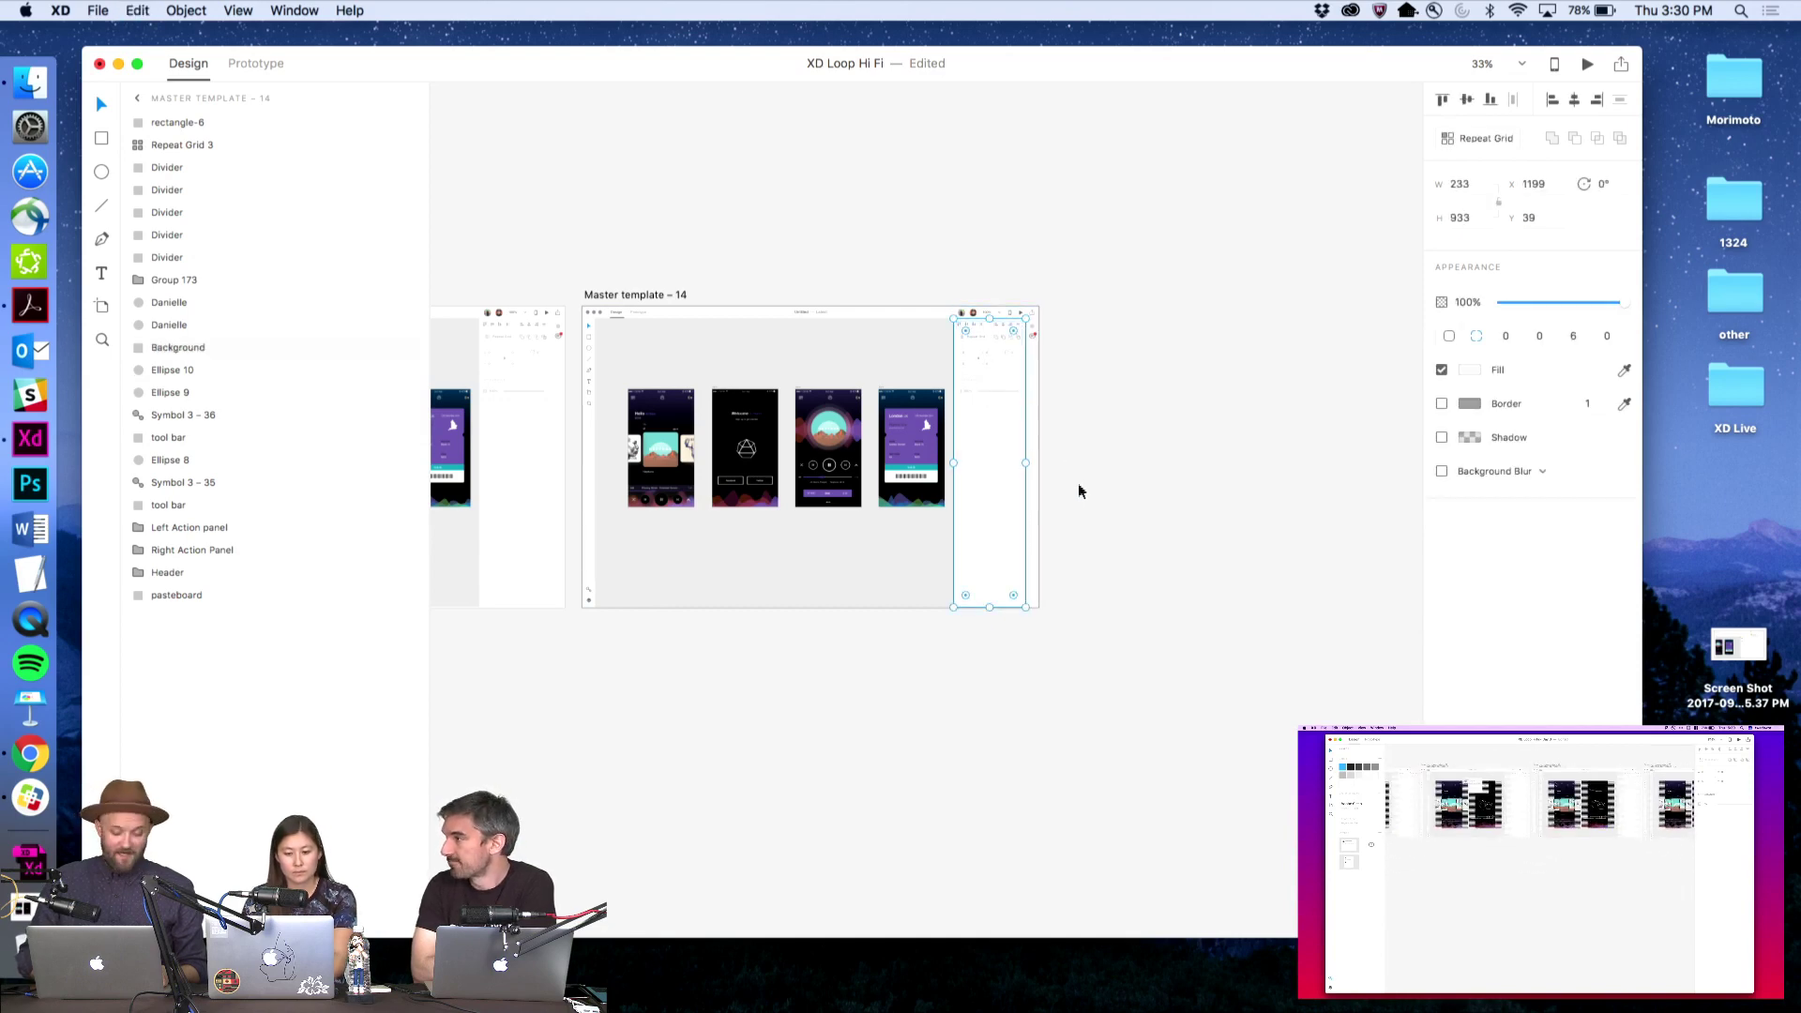
{"action": "key", "text": "Delete"}
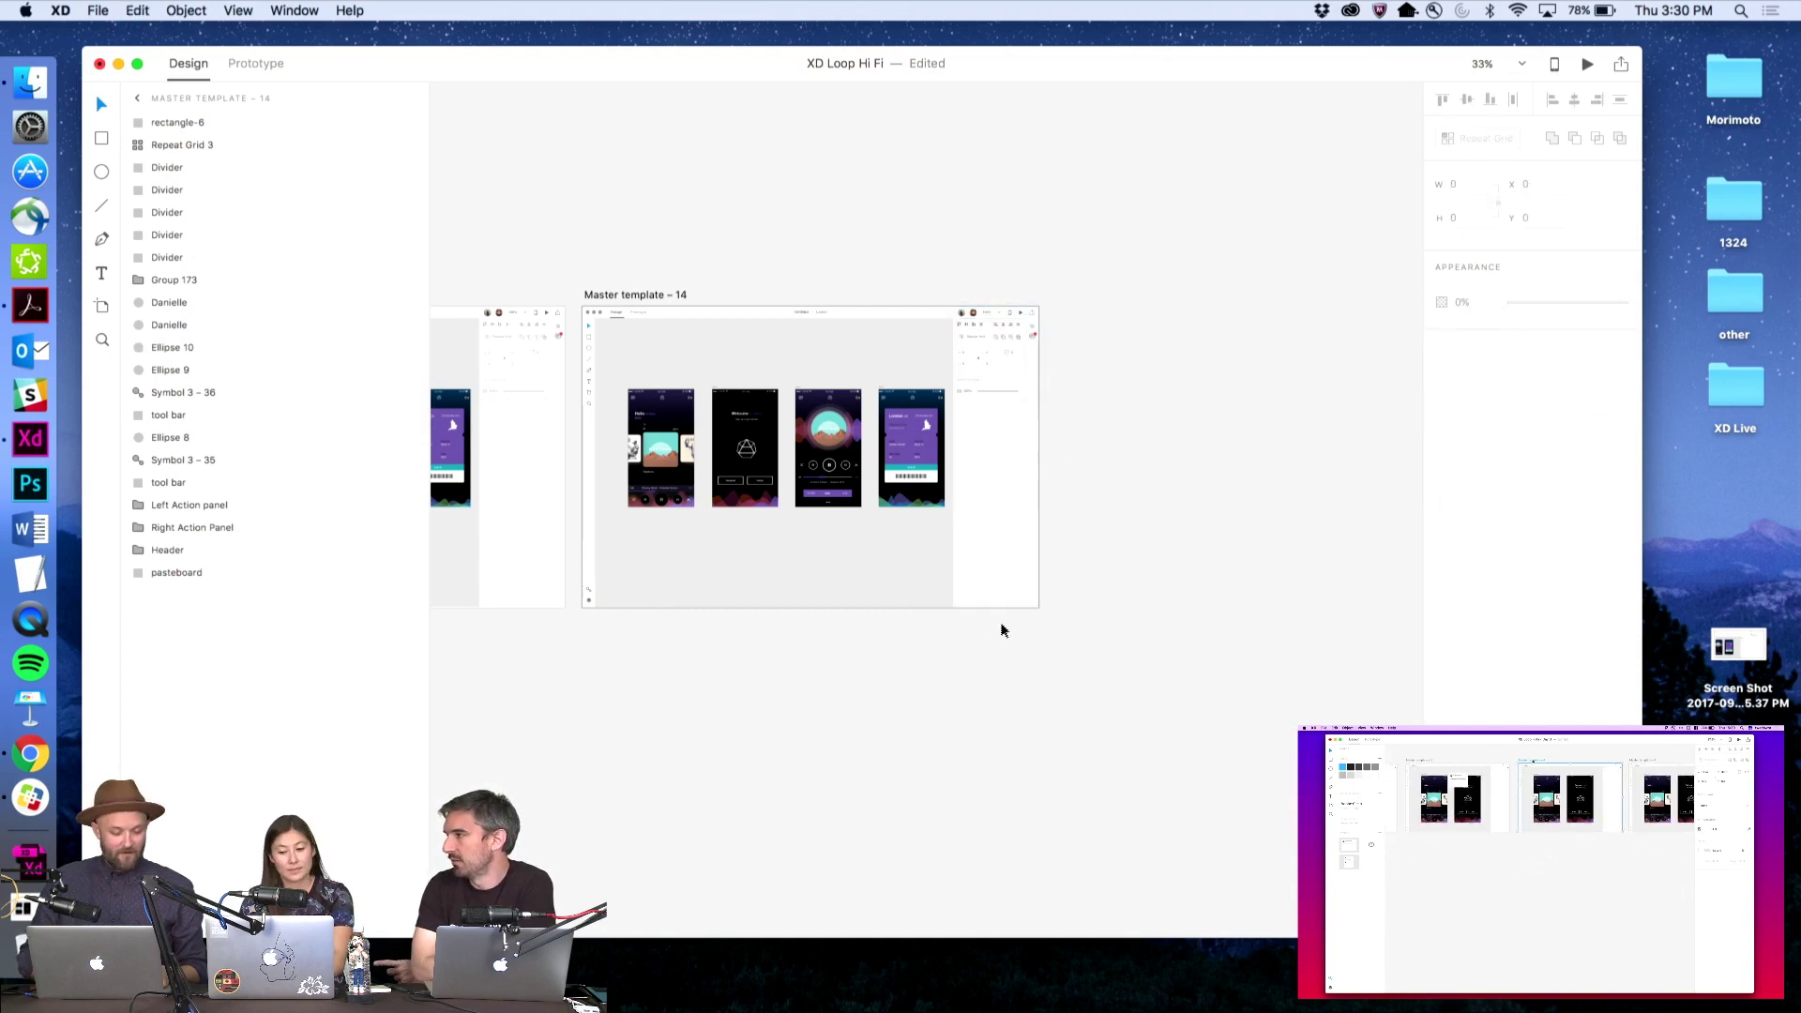
Delete the loose dividers and Group 173 lying over the side panel of Master template – 14, keeping the Right Action Panel
{"action": "left_click_drag", "start_coordinate": [1003, 630], "coordinate": [1087, 655]}
{"action": "left_click", "coordinate": [1146, 549]}
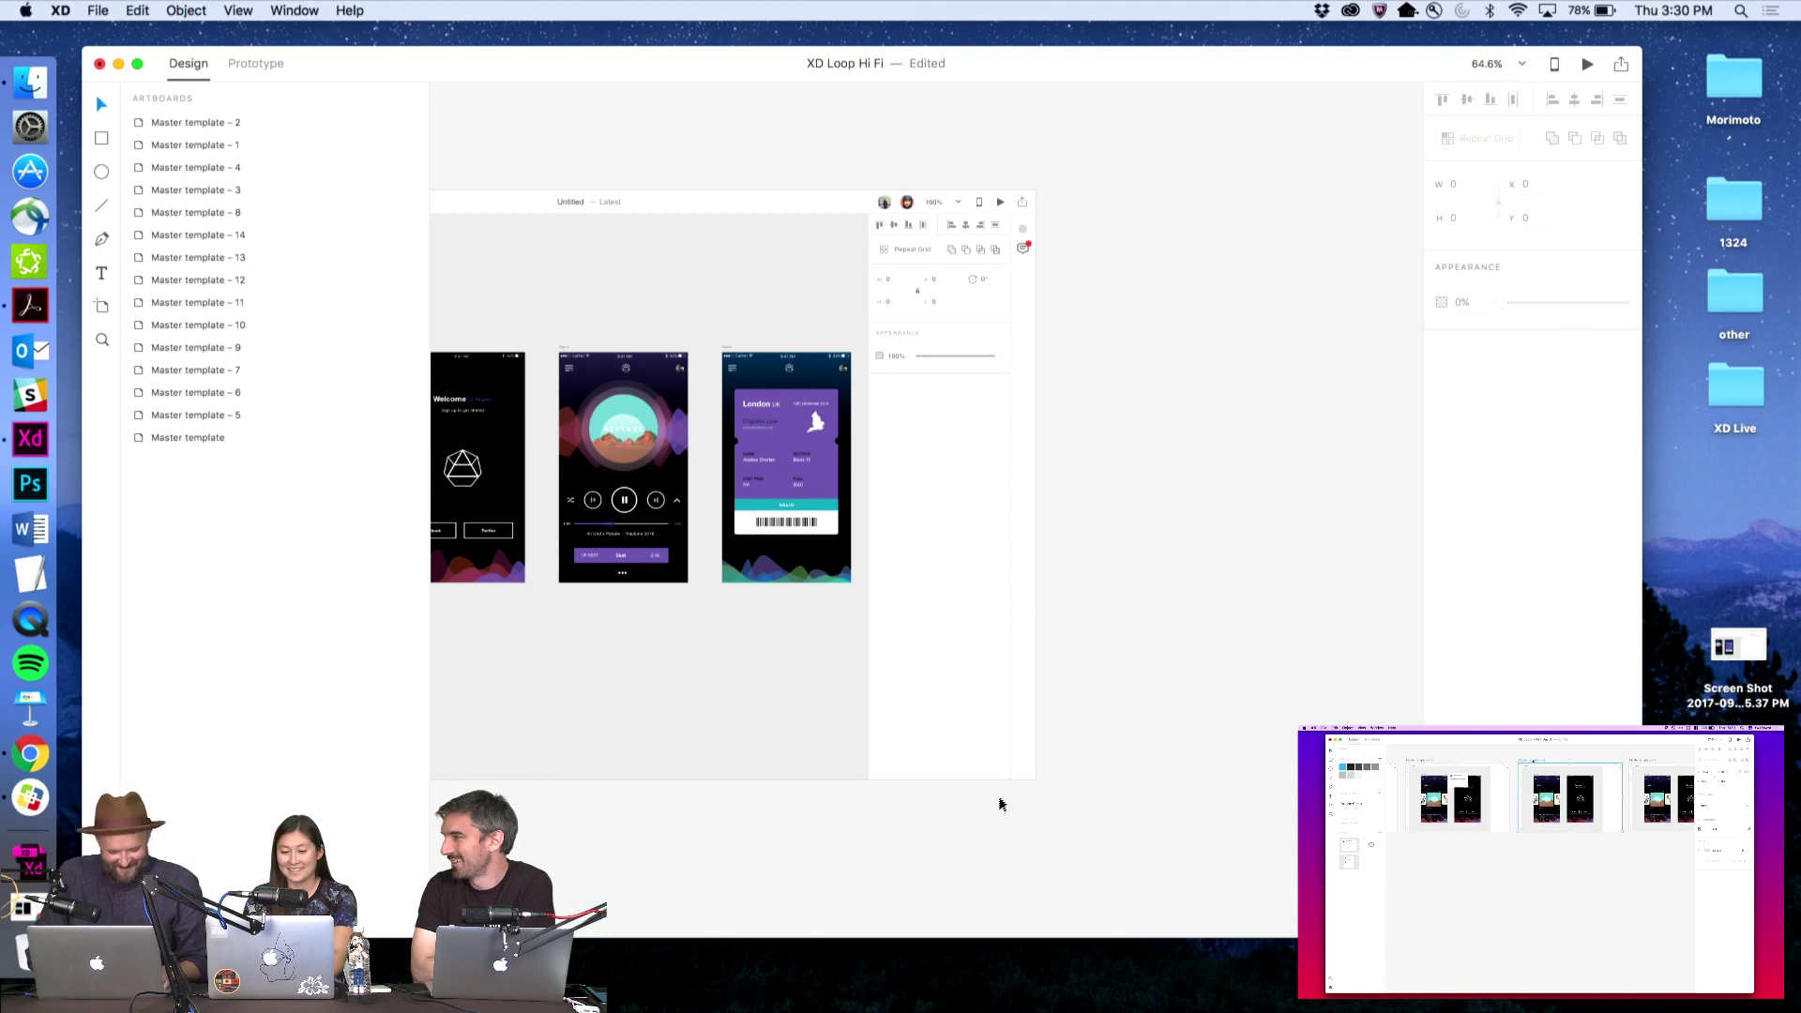
{"action": "left_click_drag", "start_coordinate": [1002, 797], "coordinate": [876, 219]}
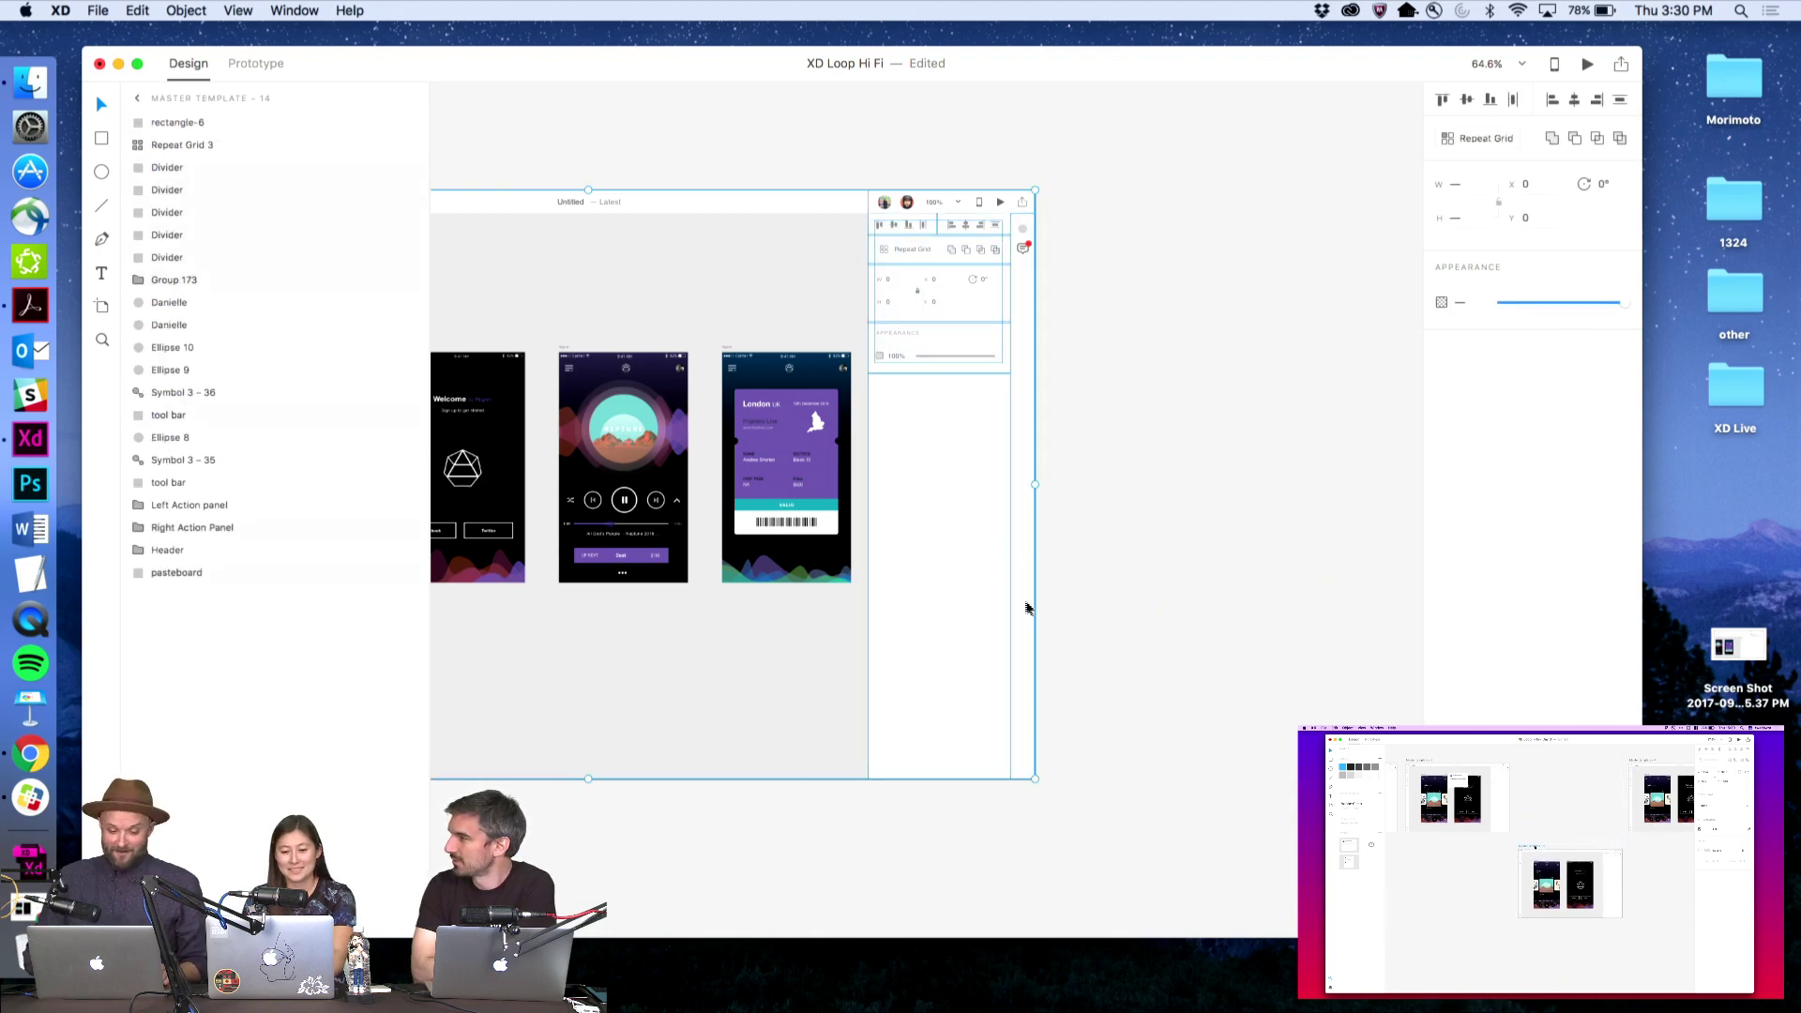
{"action": "left_click", "coordinate": [797, 674], "text": "shift"}
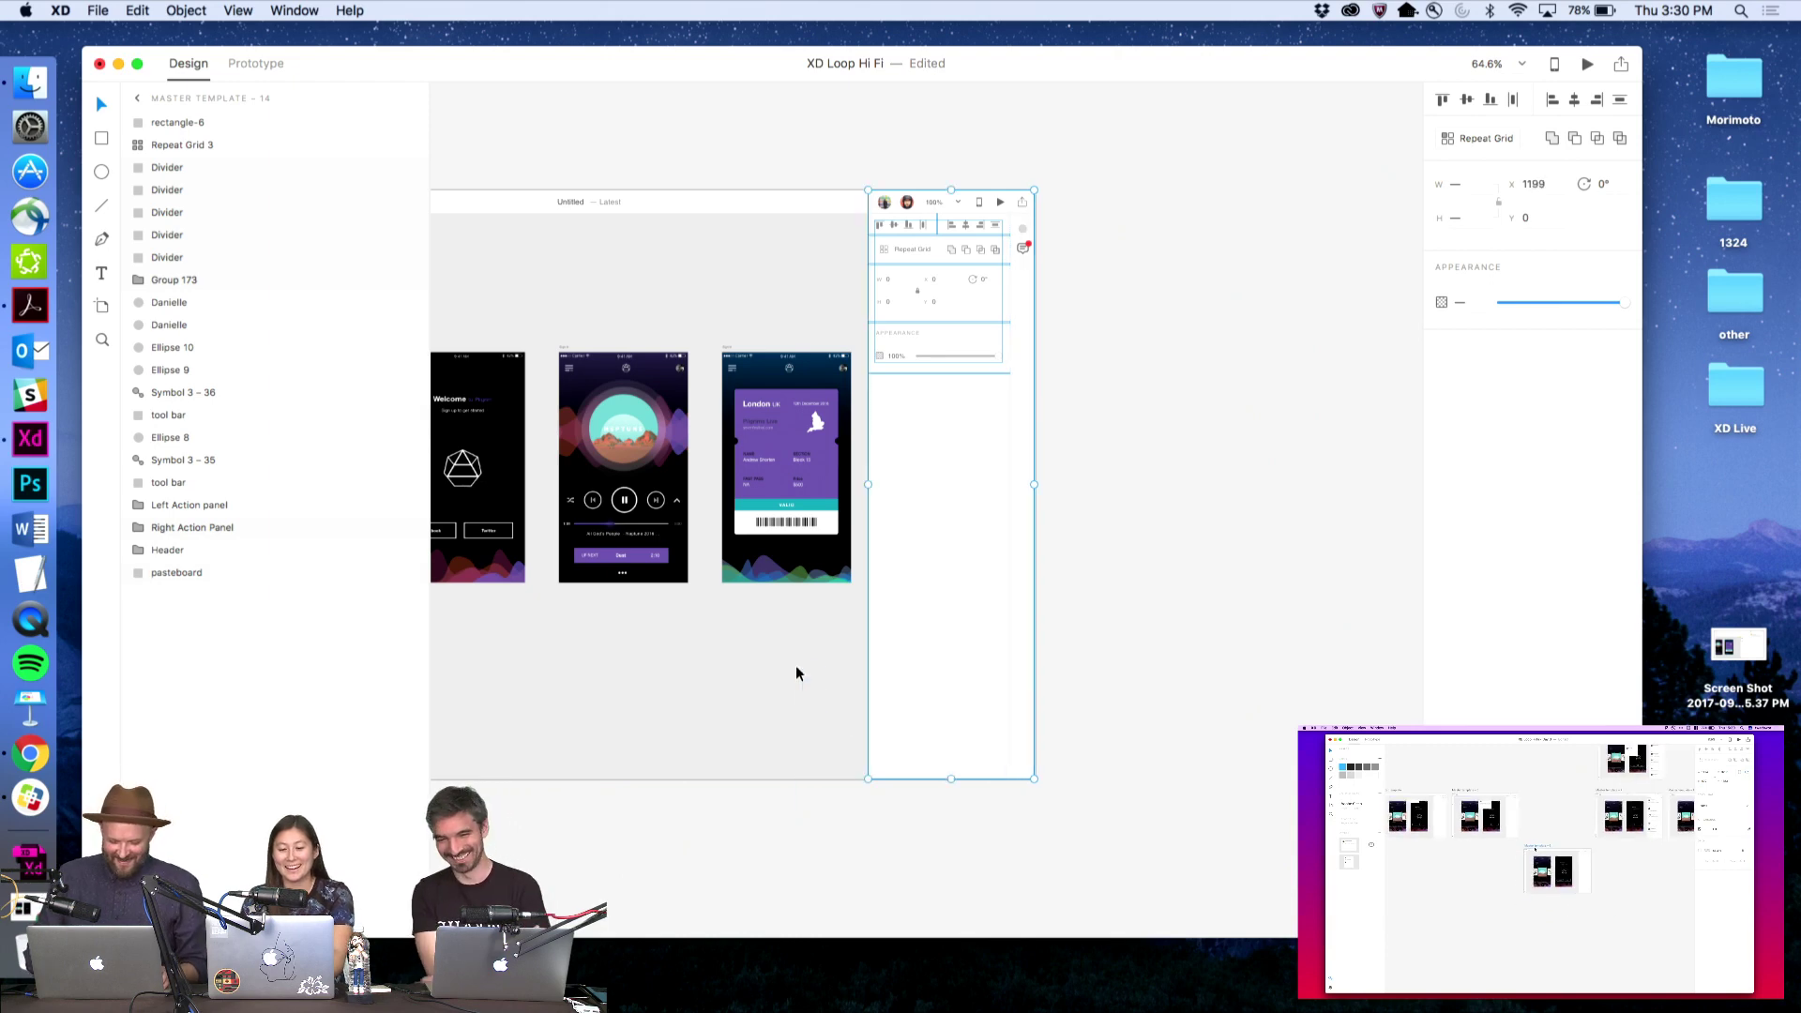
{"action": "key", "text": "Delete"}
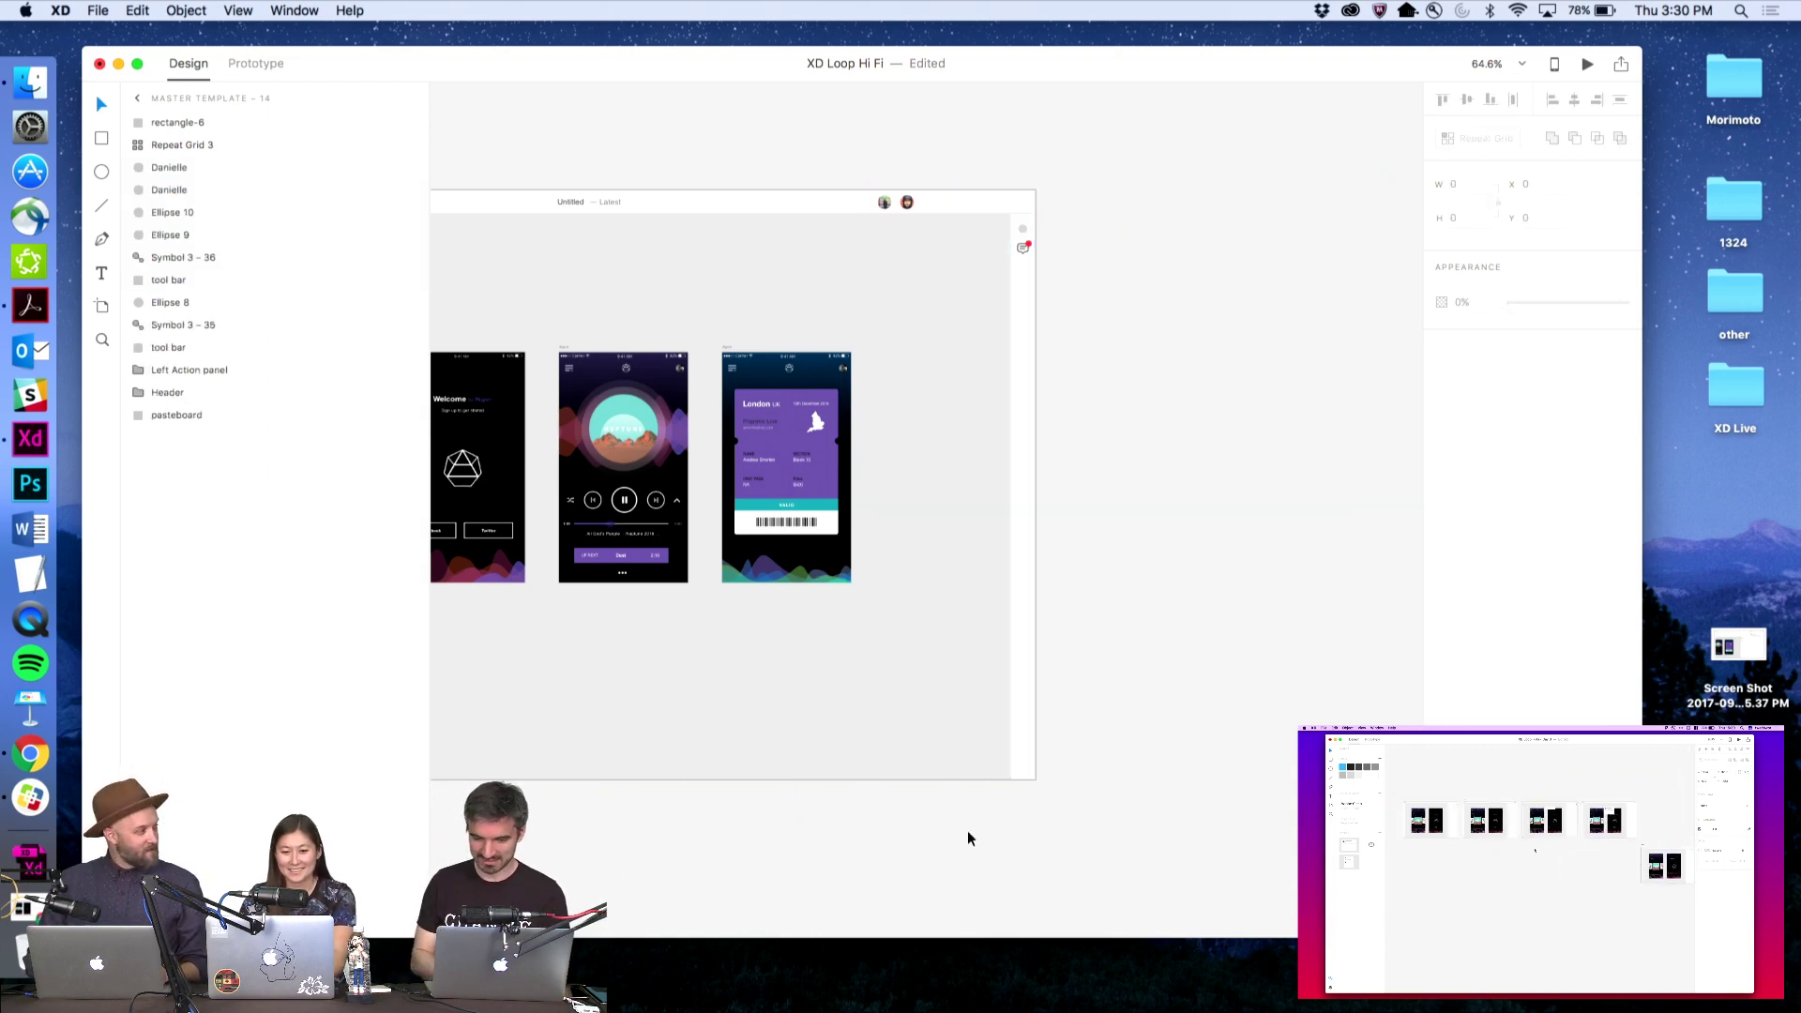
{"action": "key", "text": "super+z"}
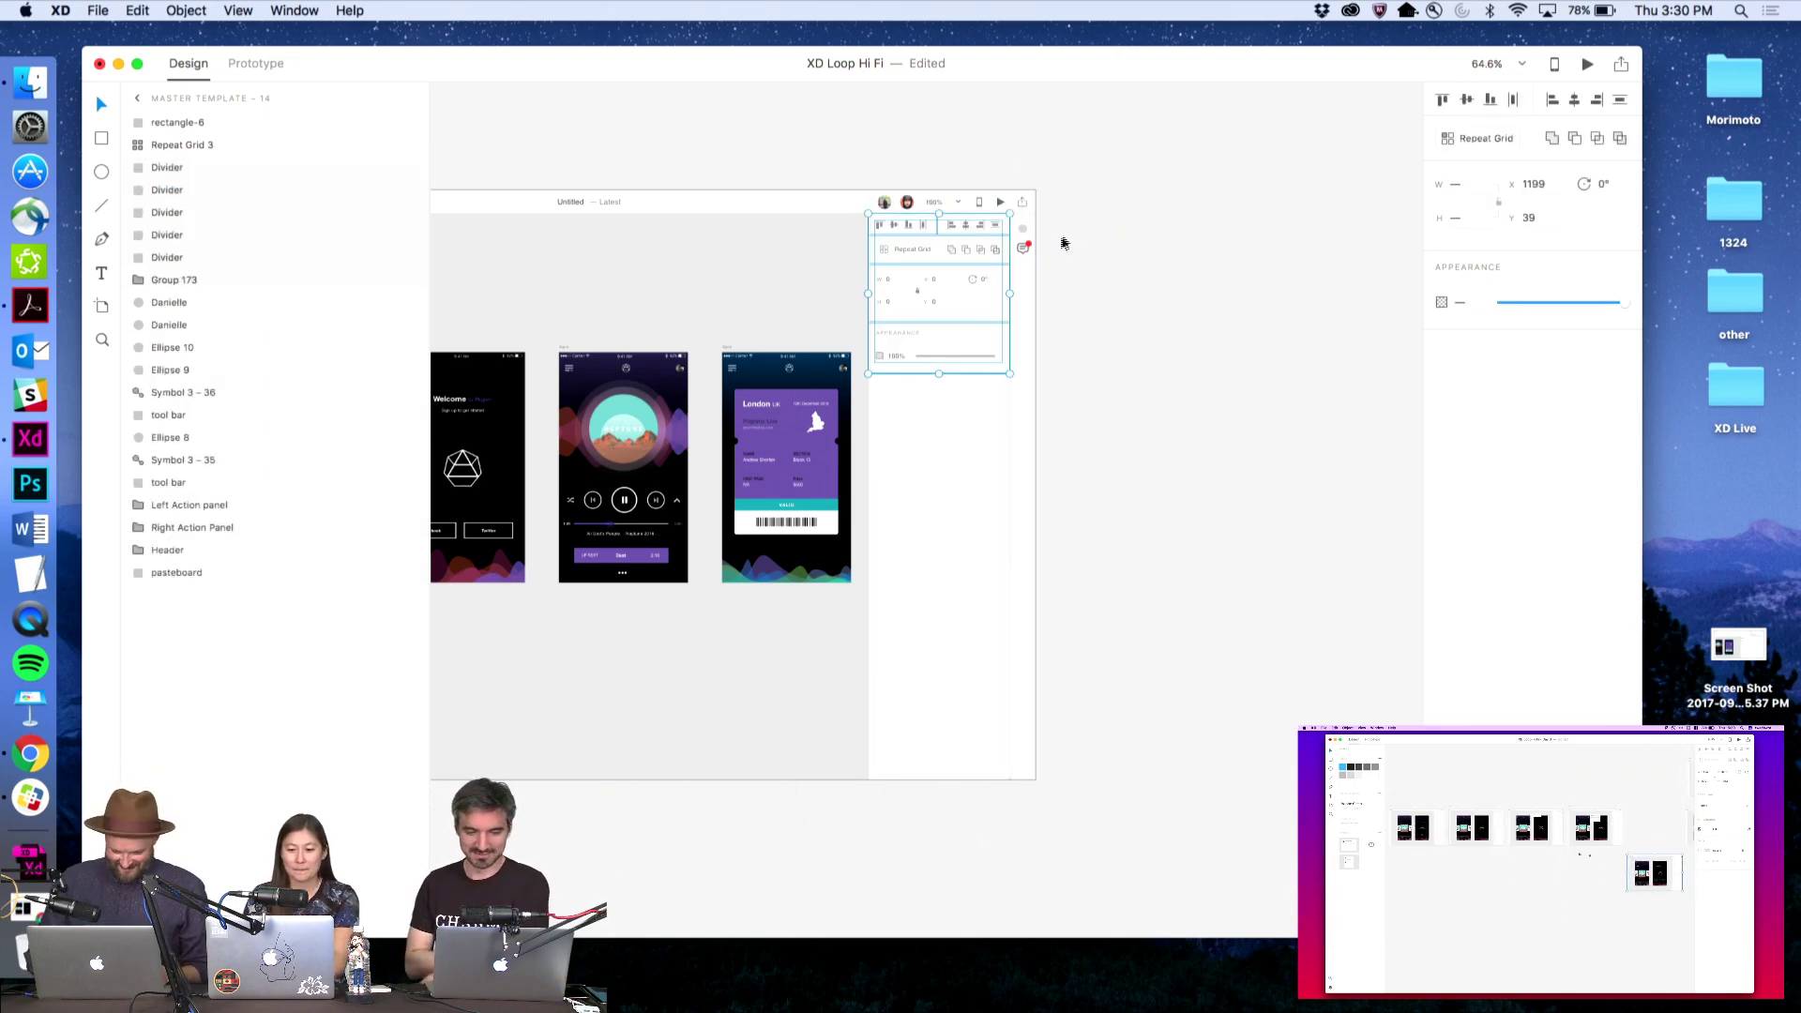
{"action": "key", "text": "Delete"}
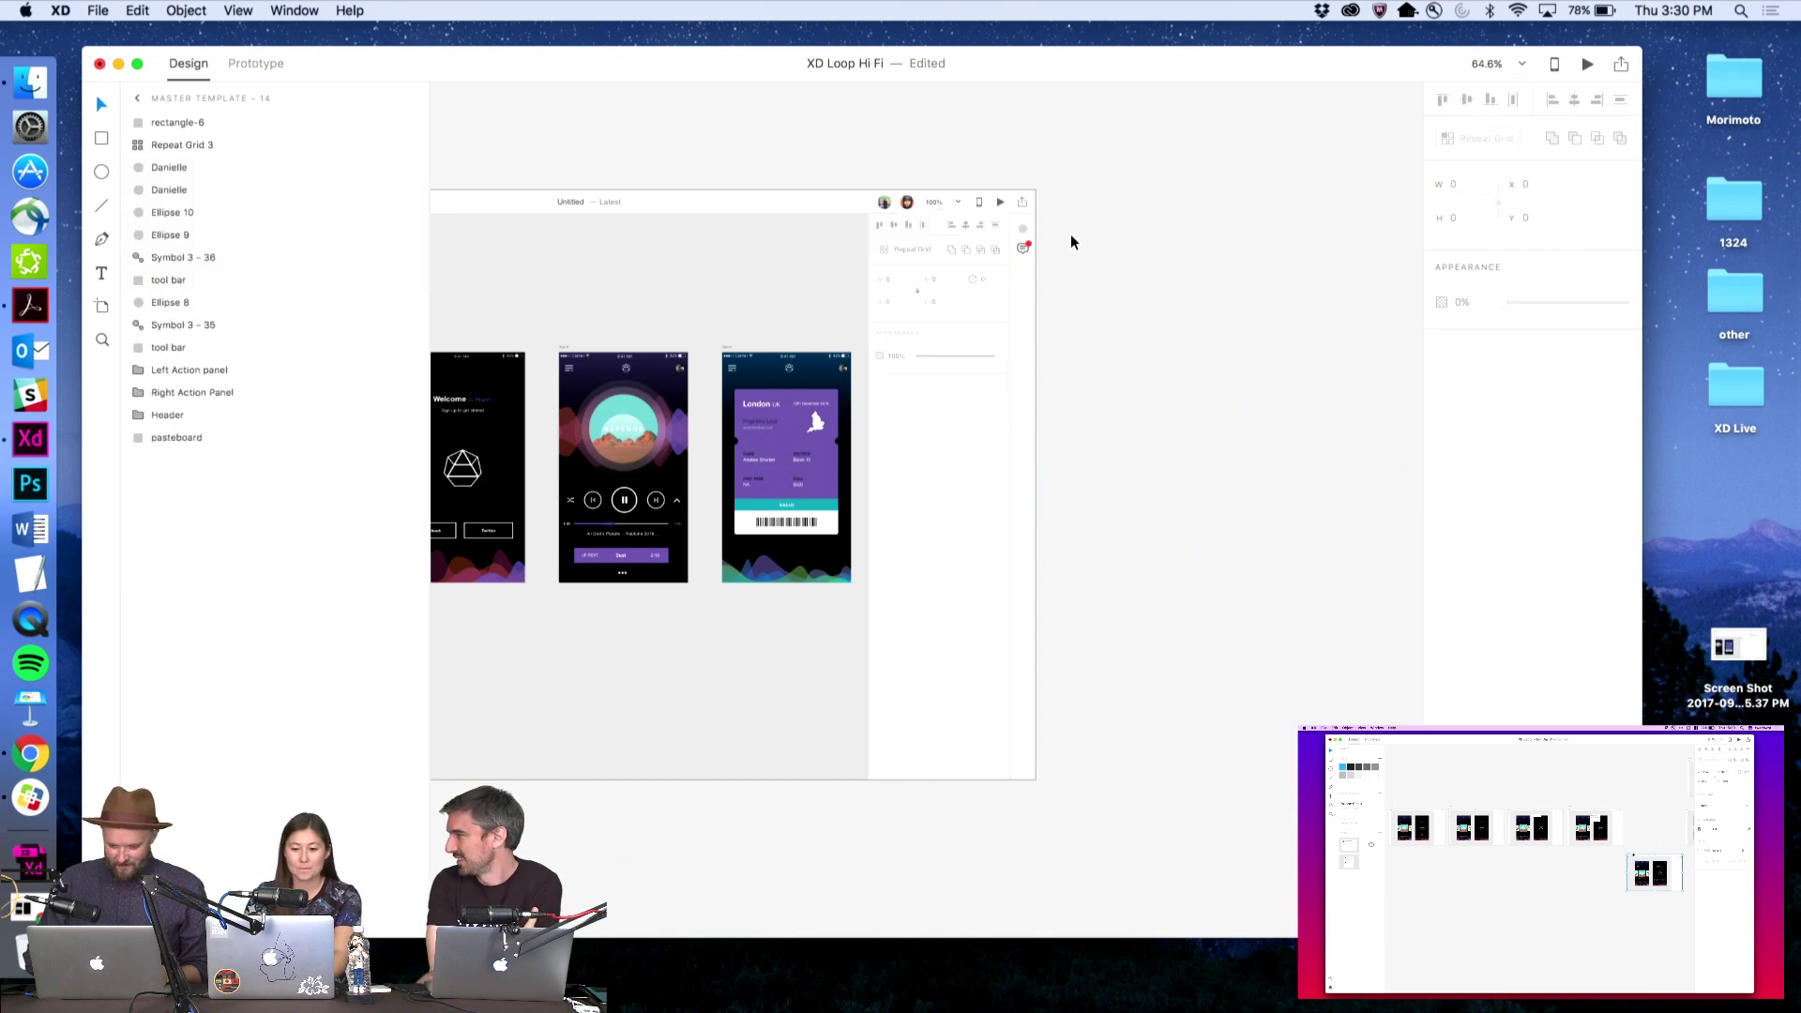
Clear the property controls out of the Right Action Panel on Master template – 14 and select its dividers in Group 158
{"action": "left_click", "coordinate": [966, 247]}
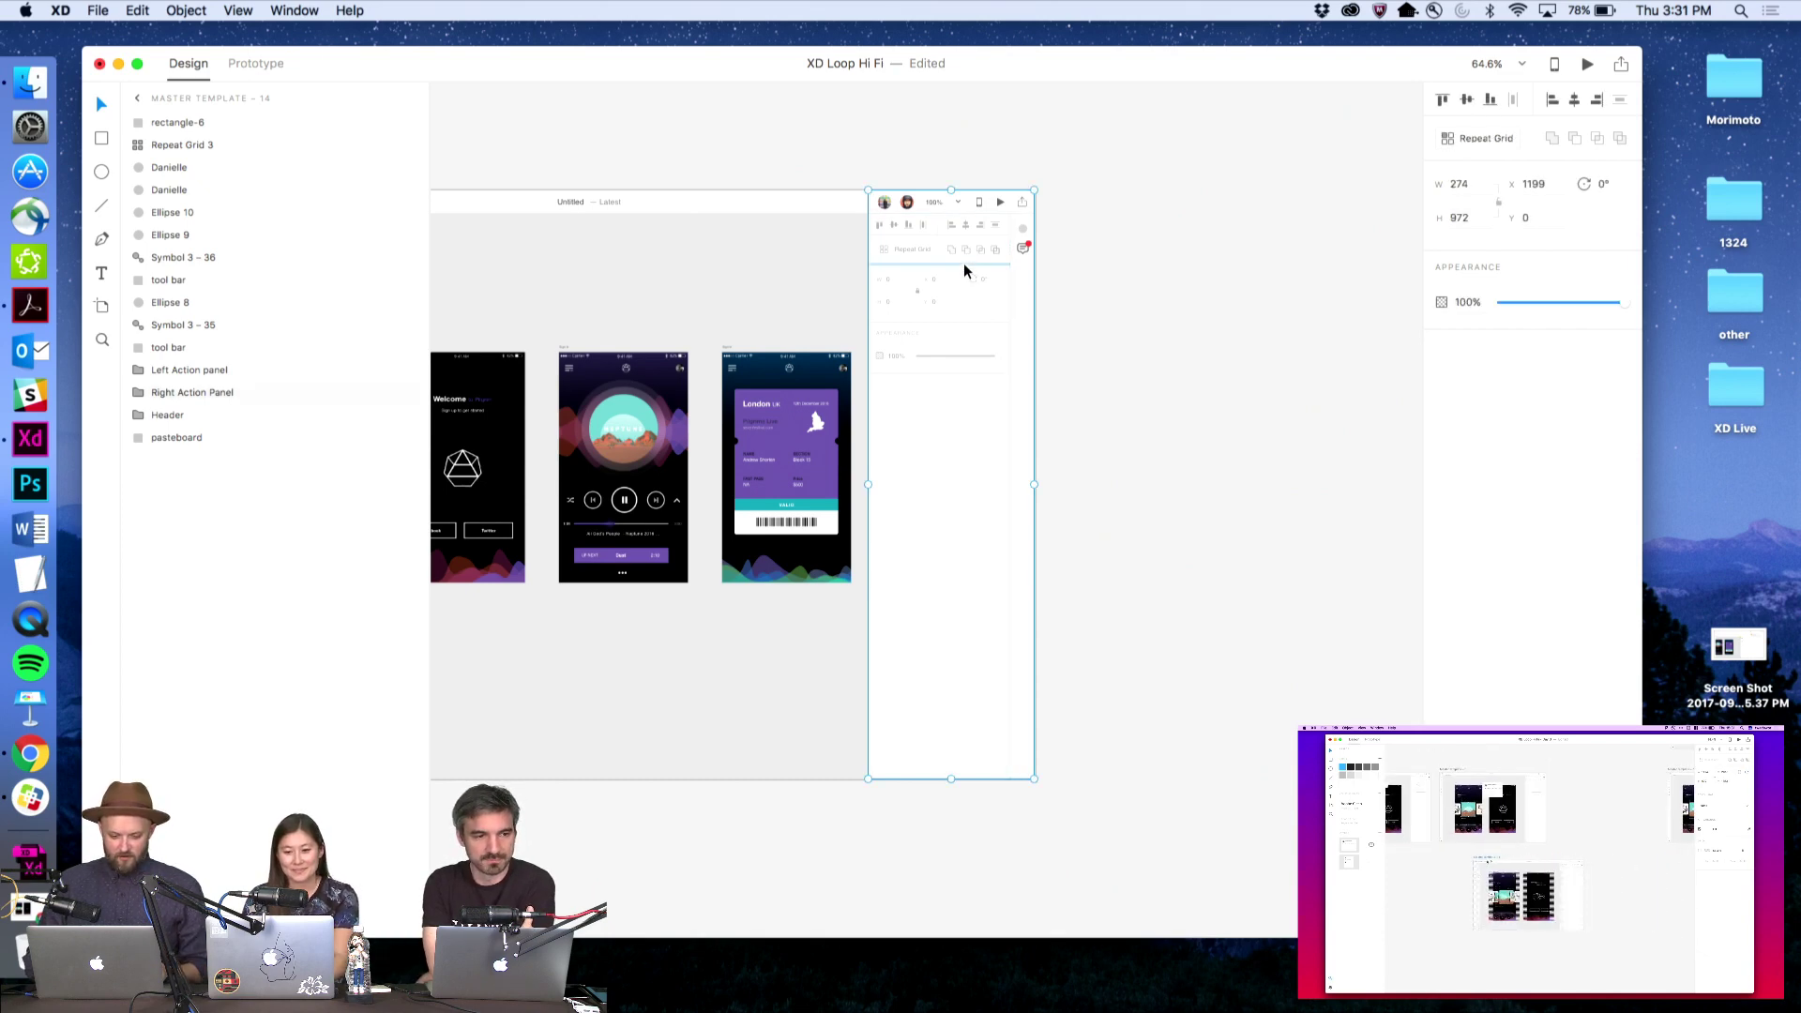
{"action": "double_click", "coordinate": [964, 263]}
{"action": "double_click", "coordinate": [964, 250]}
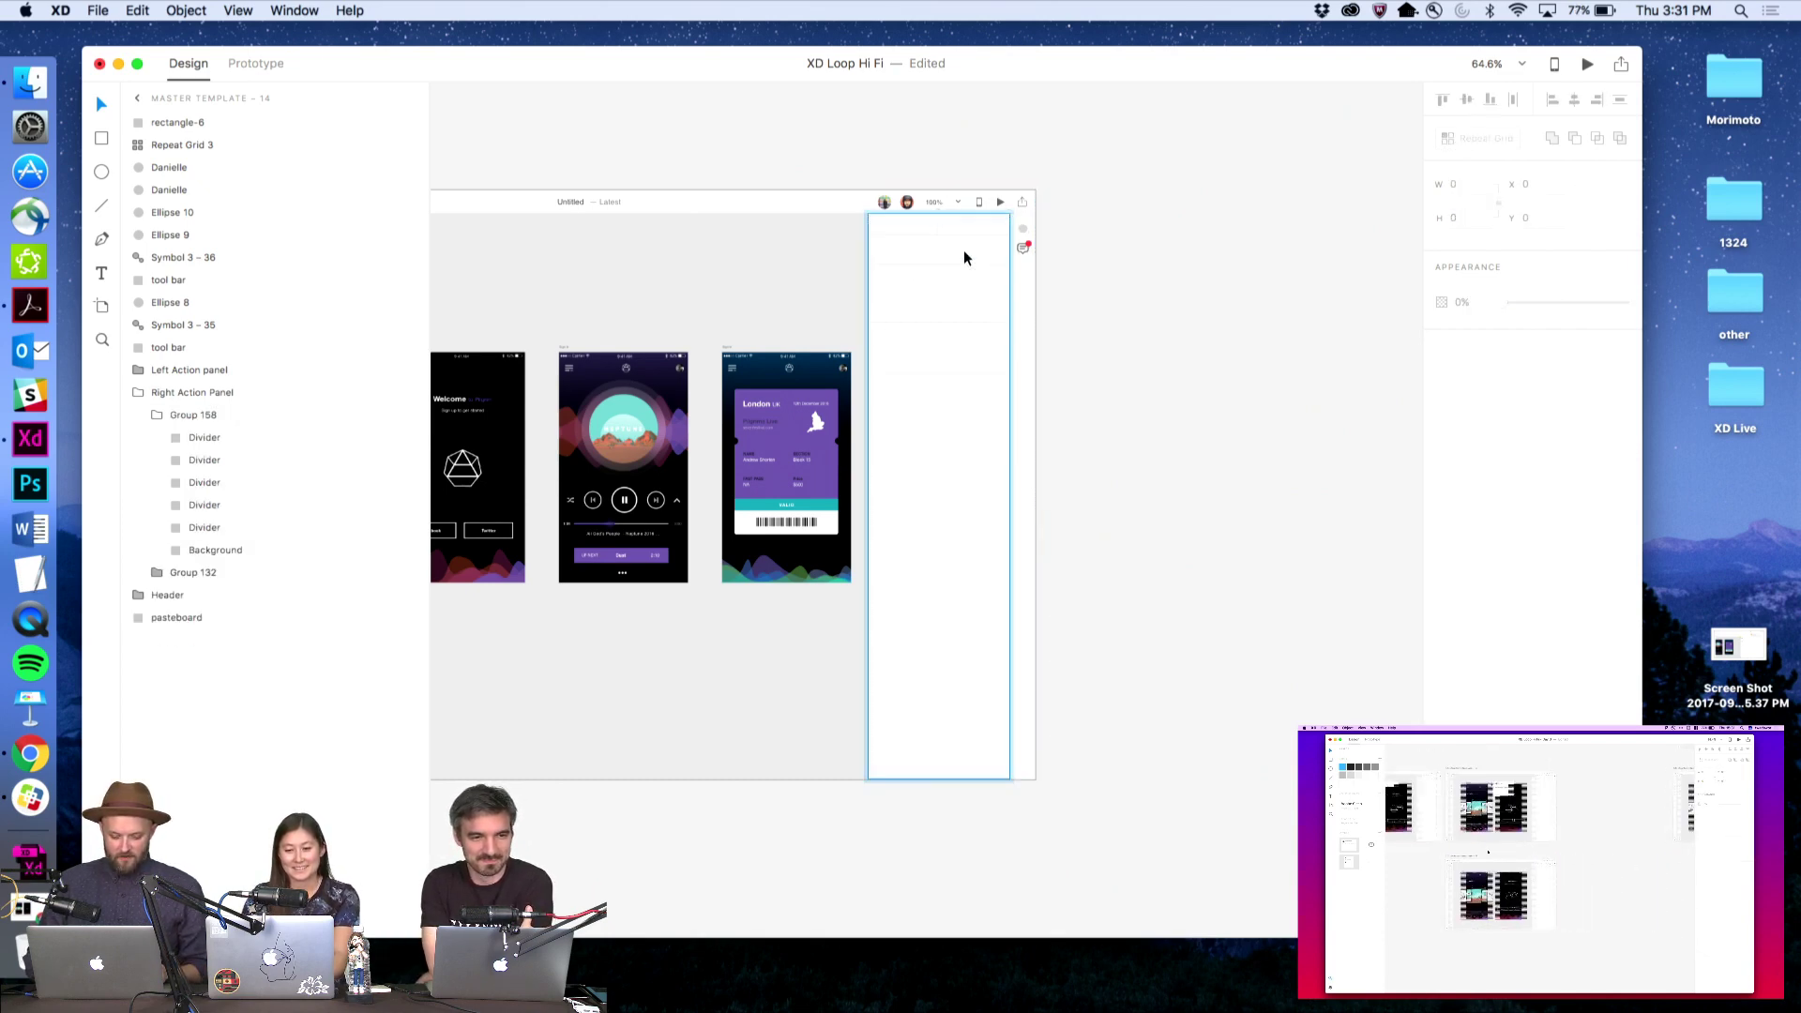
{"action": "left_click", "coordinate": [963, 234]}
{"action": "left_click", "coordinate": [936, 223], "text": "shift"}
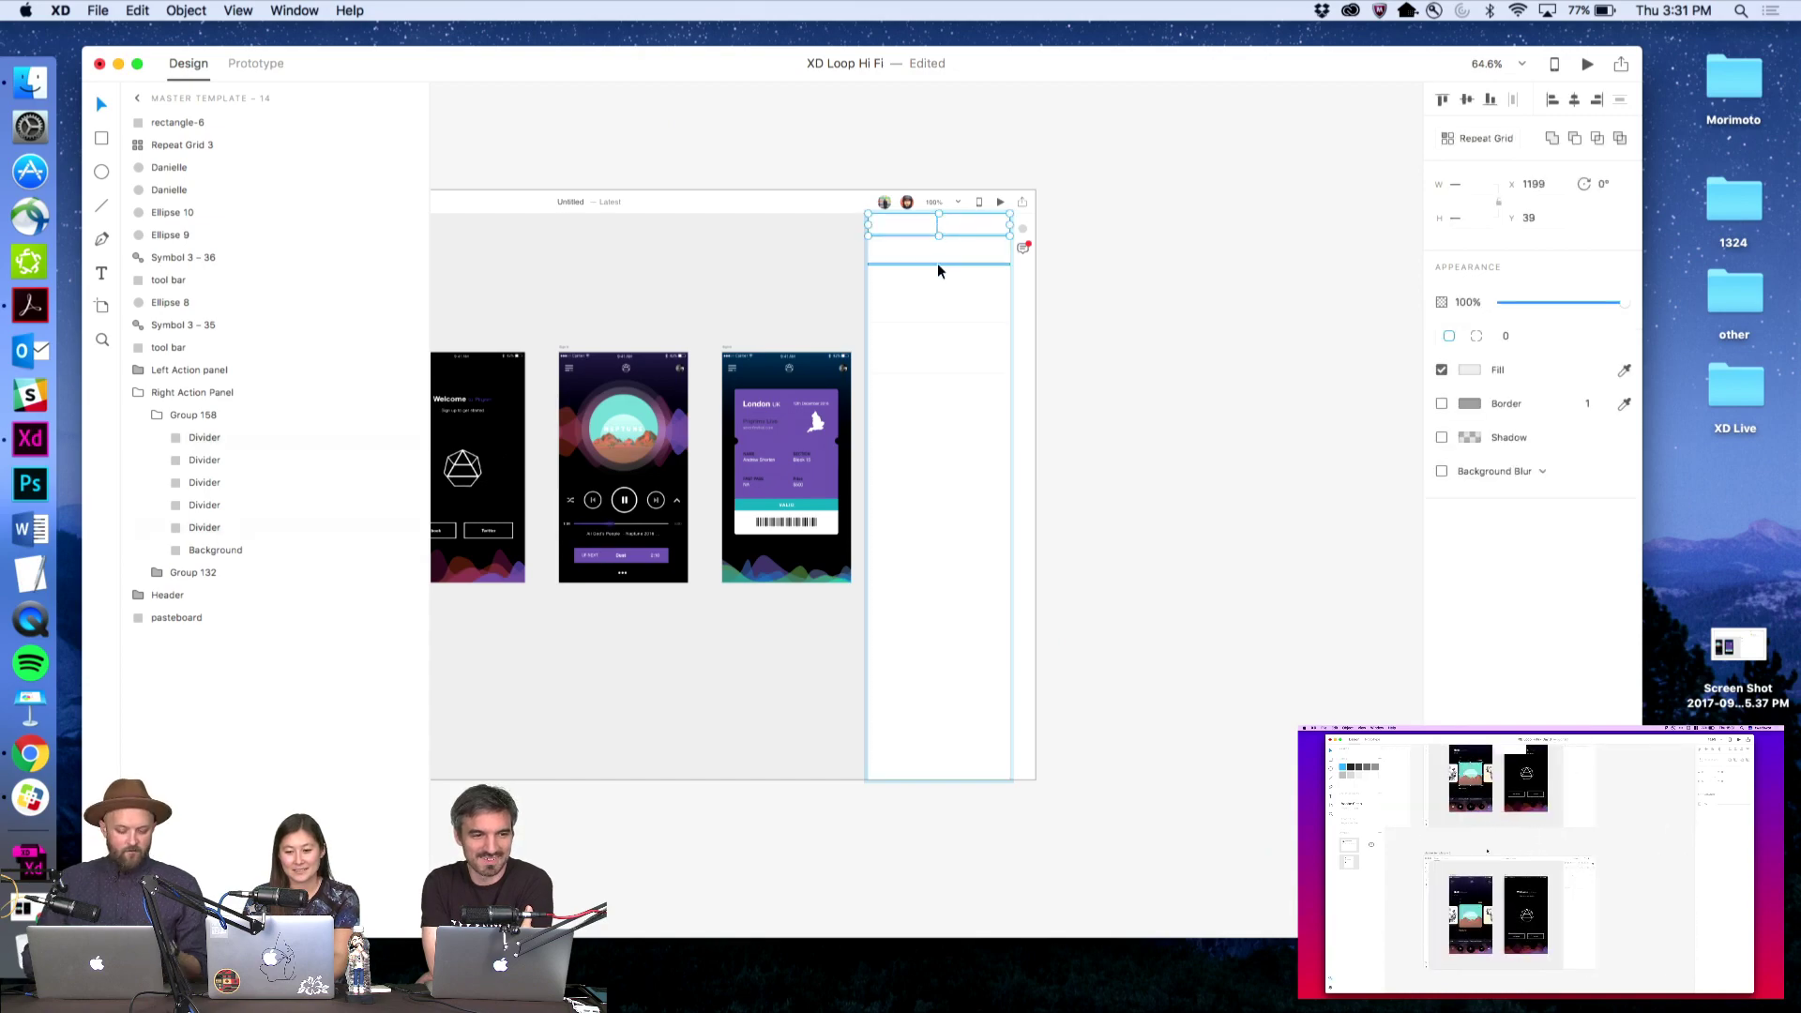
{"action": "left_click", "coordinate": [937, 262], "text": "shift"}
{"action": "left_click", "coordinate": [943, 323], "text": "shift"}
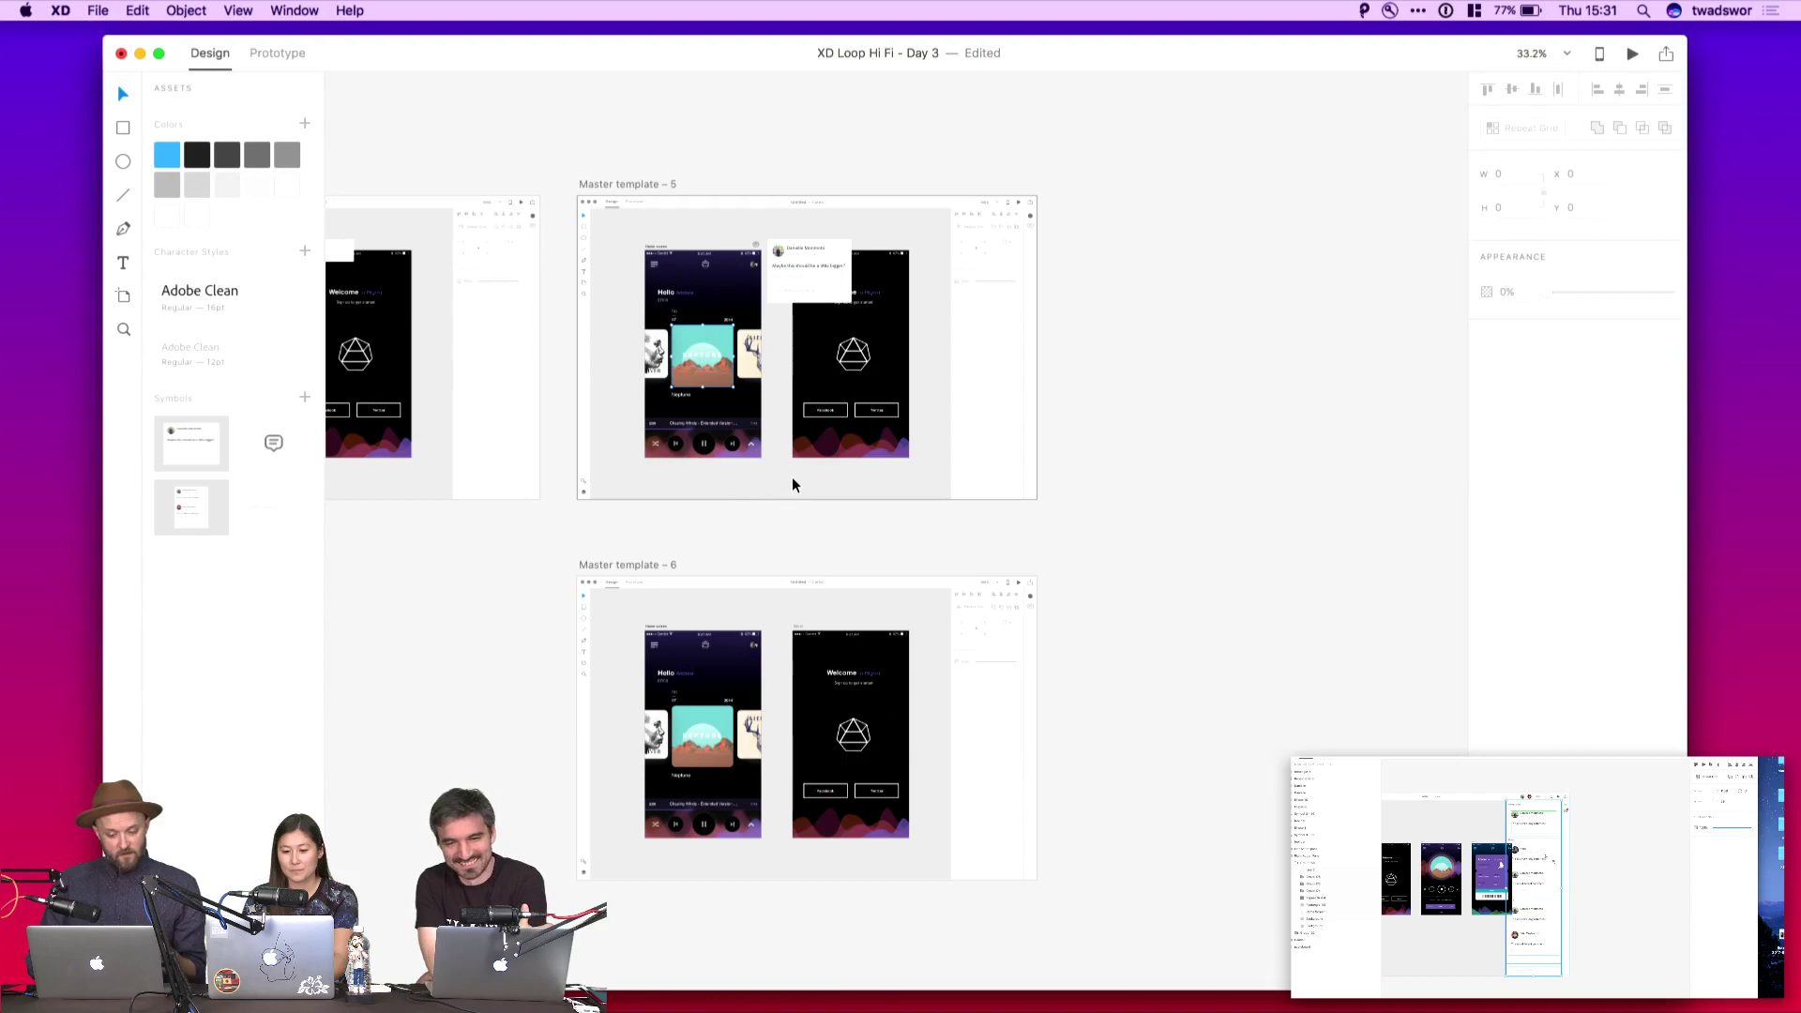
Preview the XD Loop Hi Fi - Day 3 prototype from the artboard preceding Master template
{"action": "scroll", "coordinate": [792, 484], "scroll_direction": "up", "scroll_amount": 5}
{"action": "scroll", "coordinate": [889, 285], "scroll_direction": "left", "scroll_amount": 5}
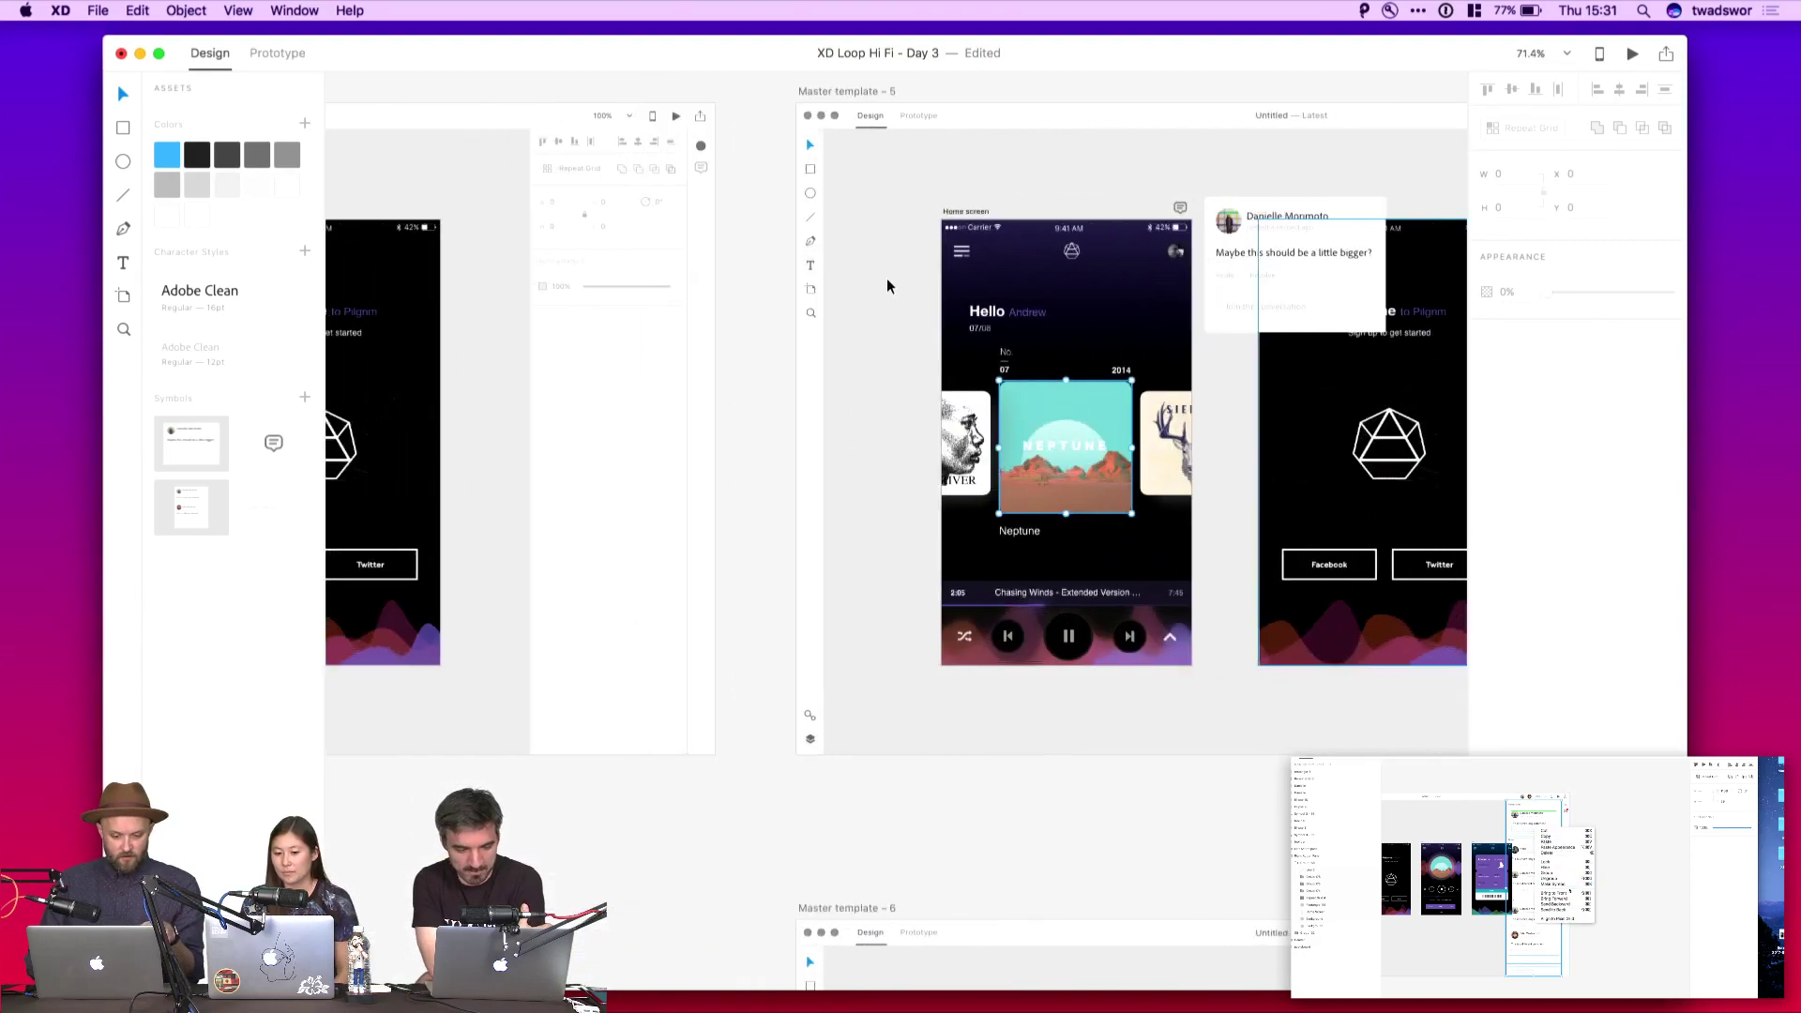
{"action": "scroll", "coordinate": [889, 285], "scroll_direction": "left", "scroll_amount": 5}
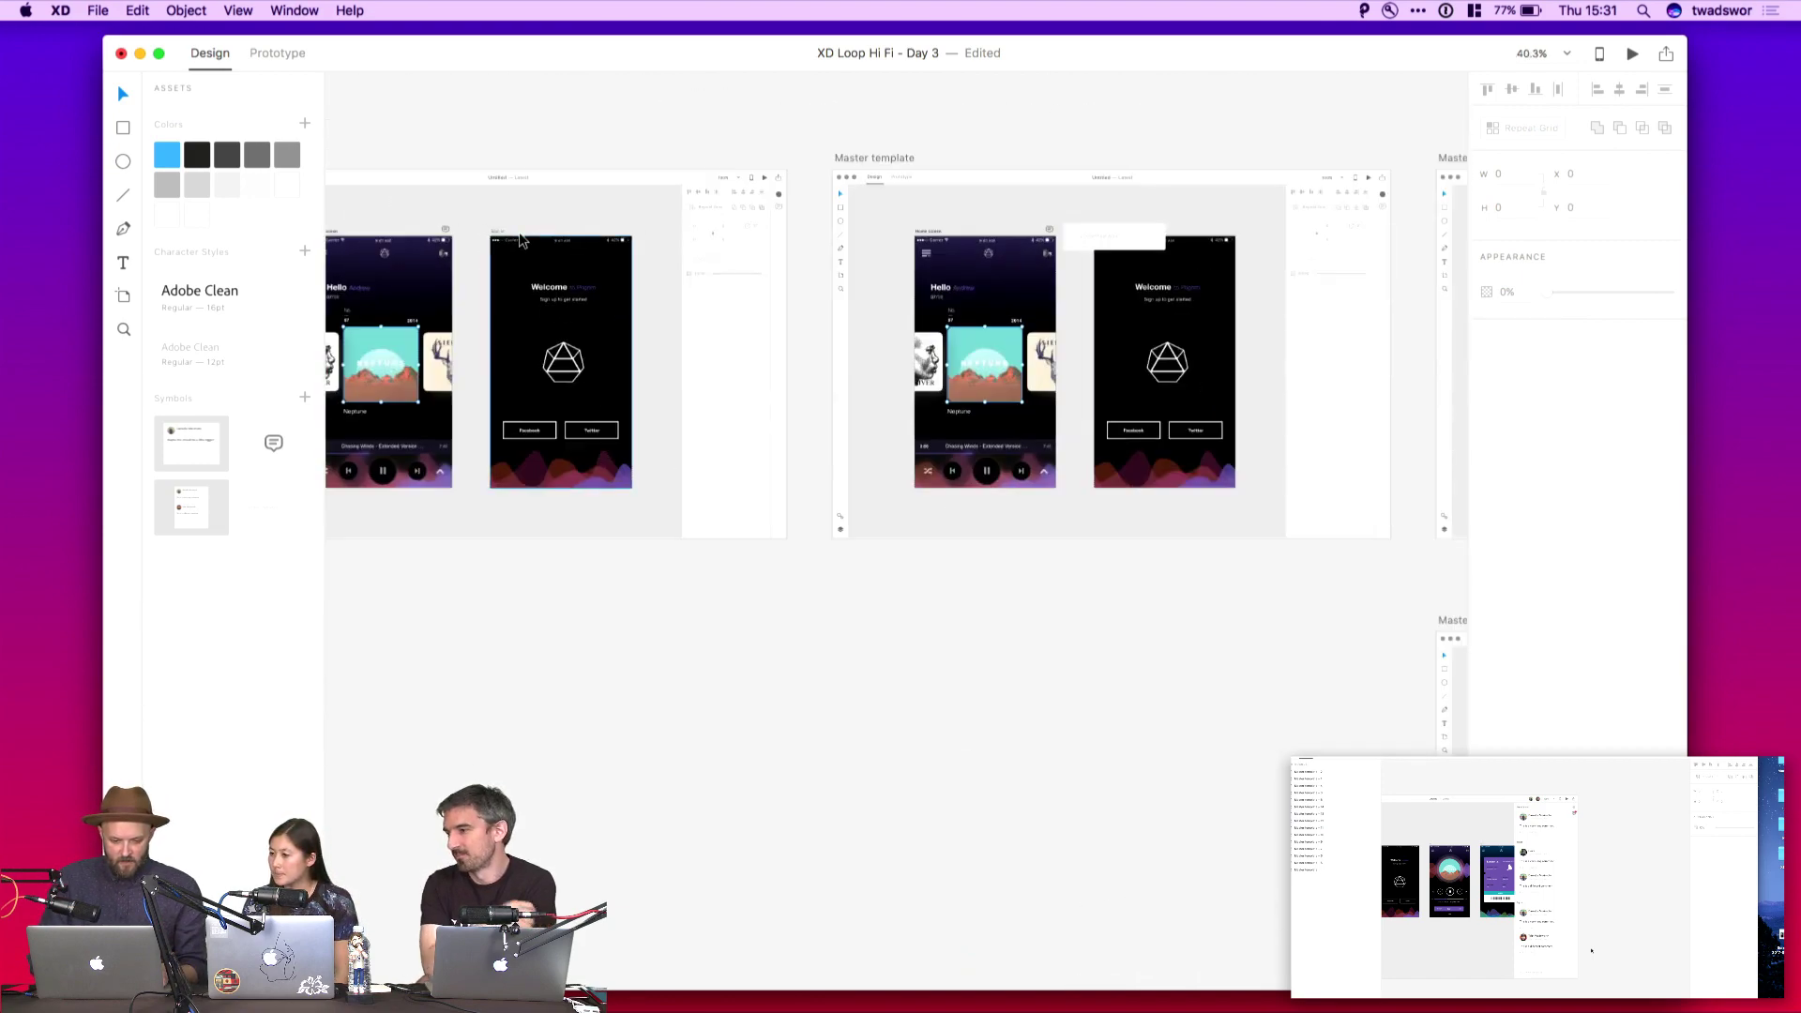
{"action": "left_click", "coordinate": [1632, 54]}
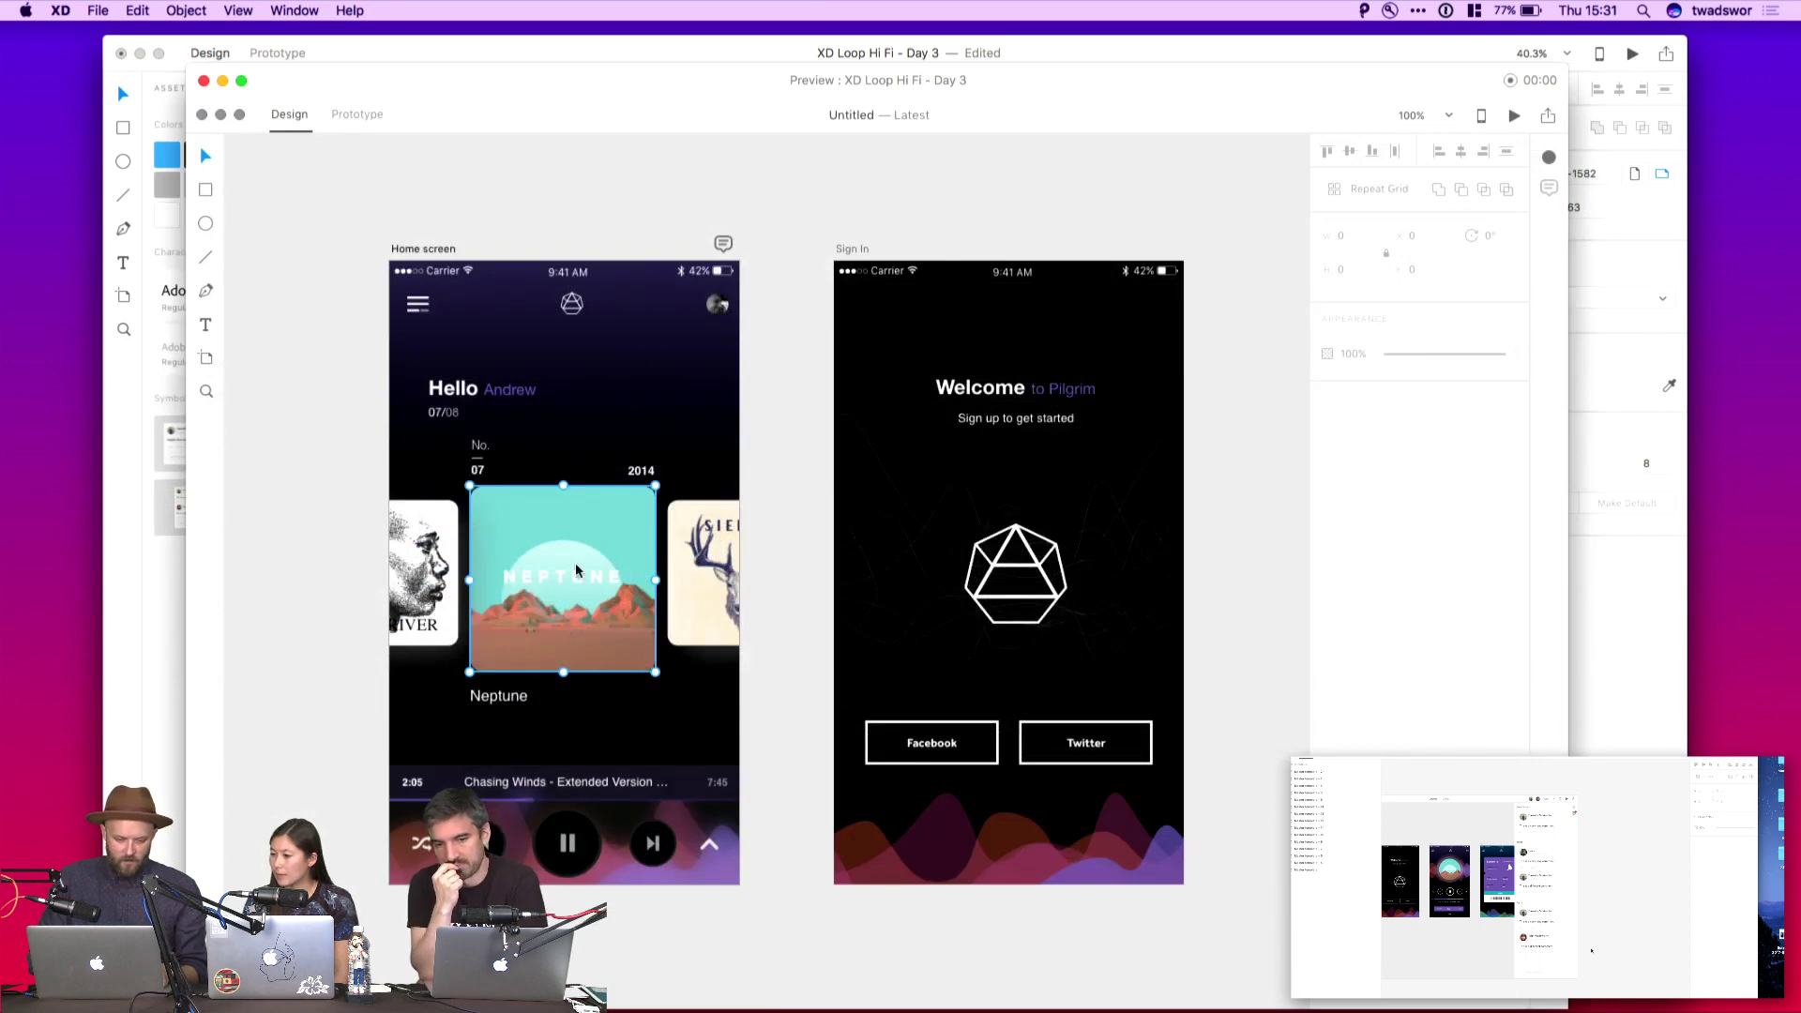
Open the comment on the Home screen in the preview and close the preview window
{"action": "left_click", "coordinate": [725, 246]}
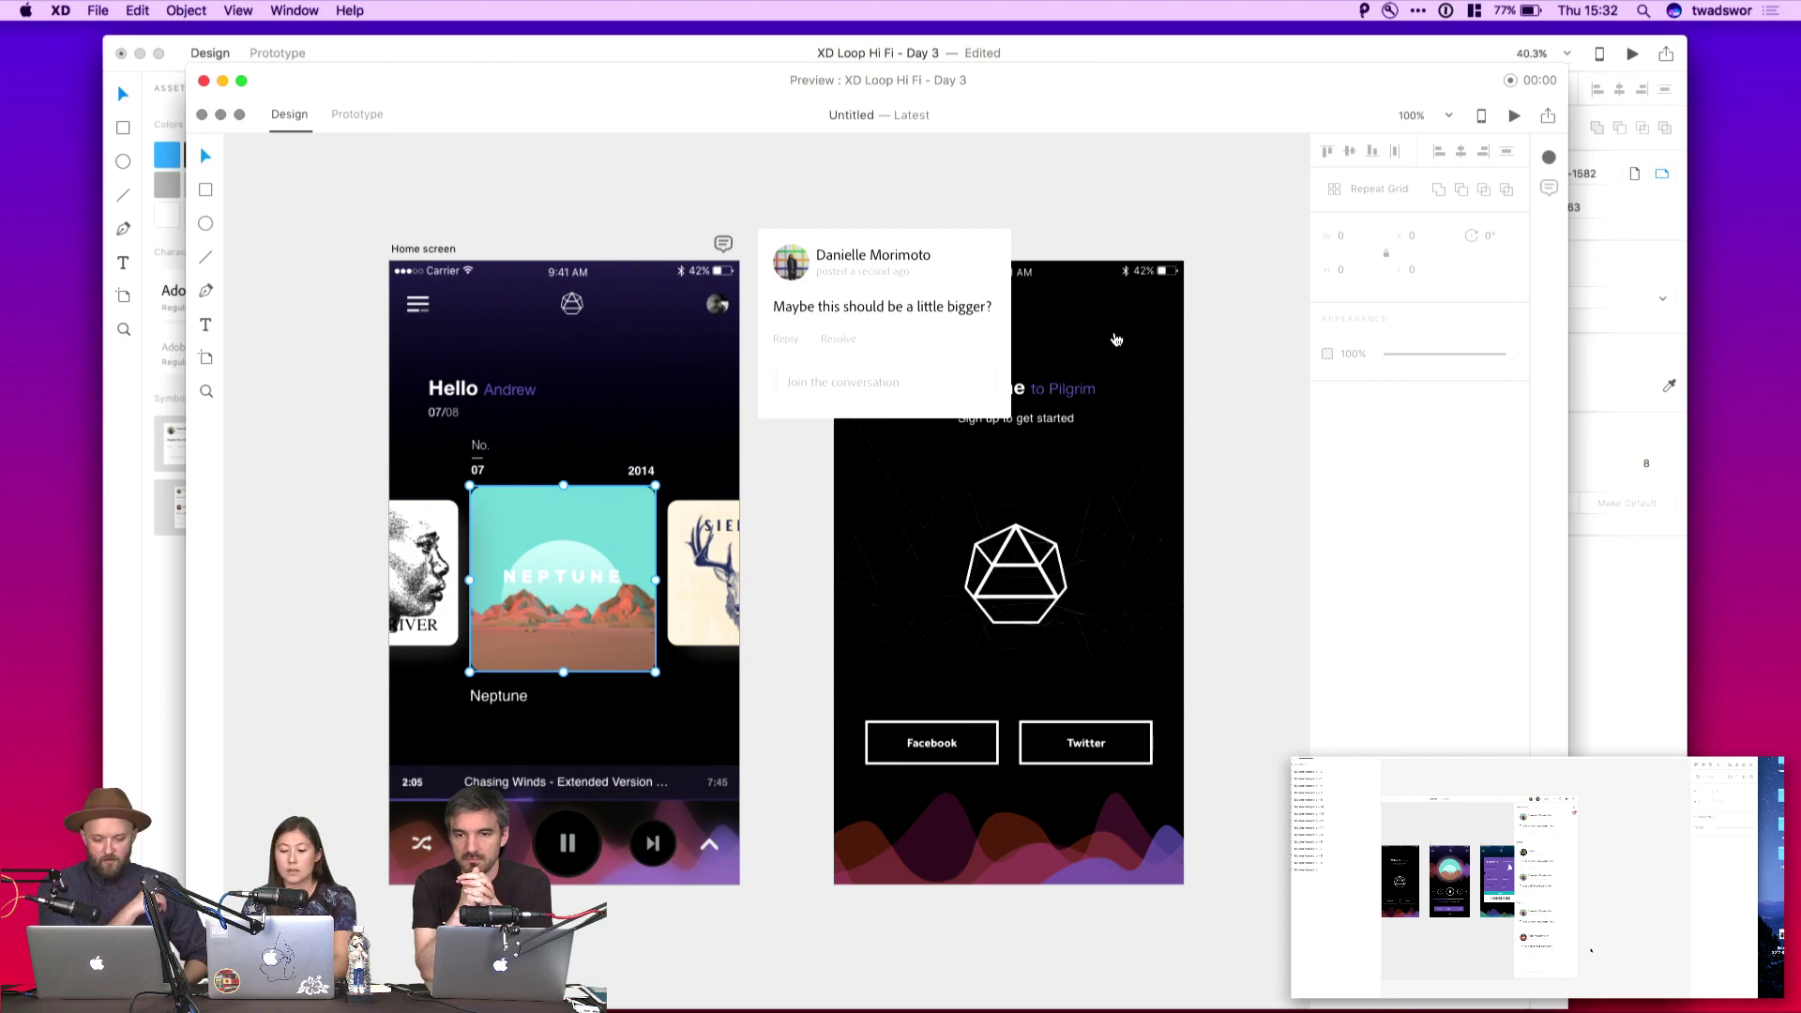
{"action": "key", "text": "super+w"}
{"action": "left_click", "coordinate": [1043, 218]}
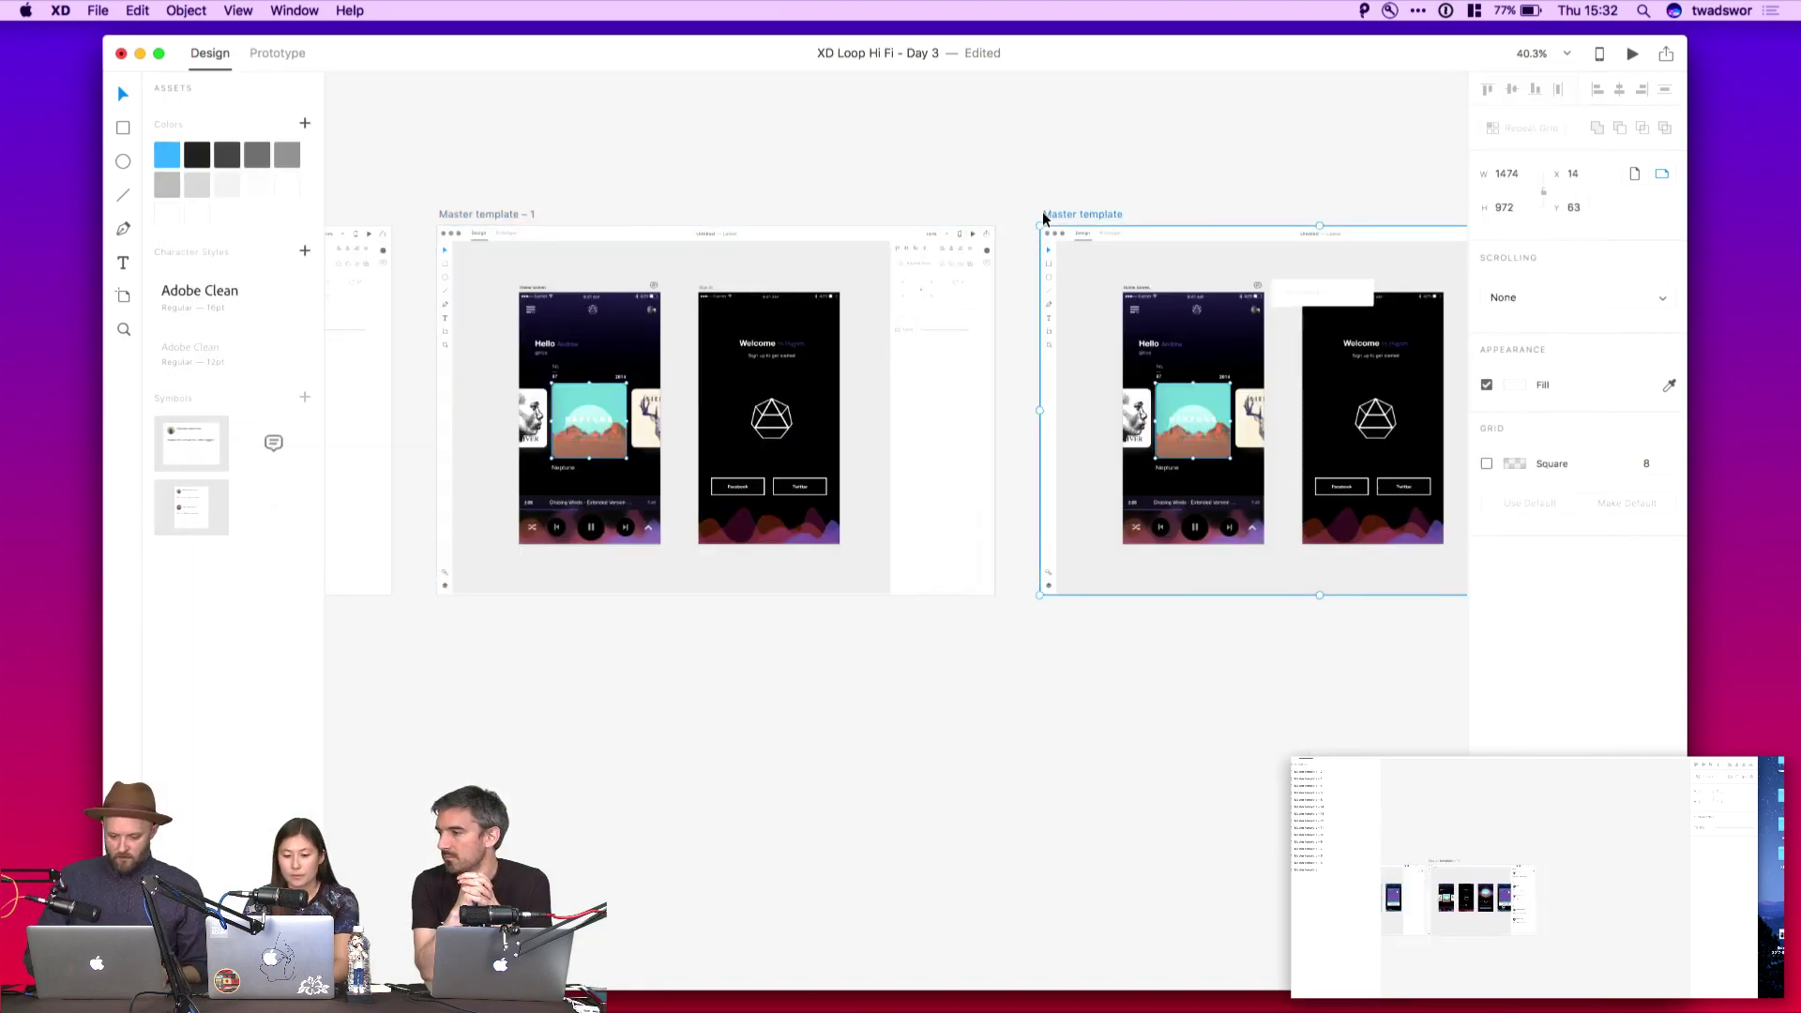
Select the Master template – 2 artboard in XD Loop Hi Fi - Day 3 and switch to Prototype mode
{"action": "scroll", "coordinate": [1042, 219], "scroll_direction": "down", "scroll_amount": 5}
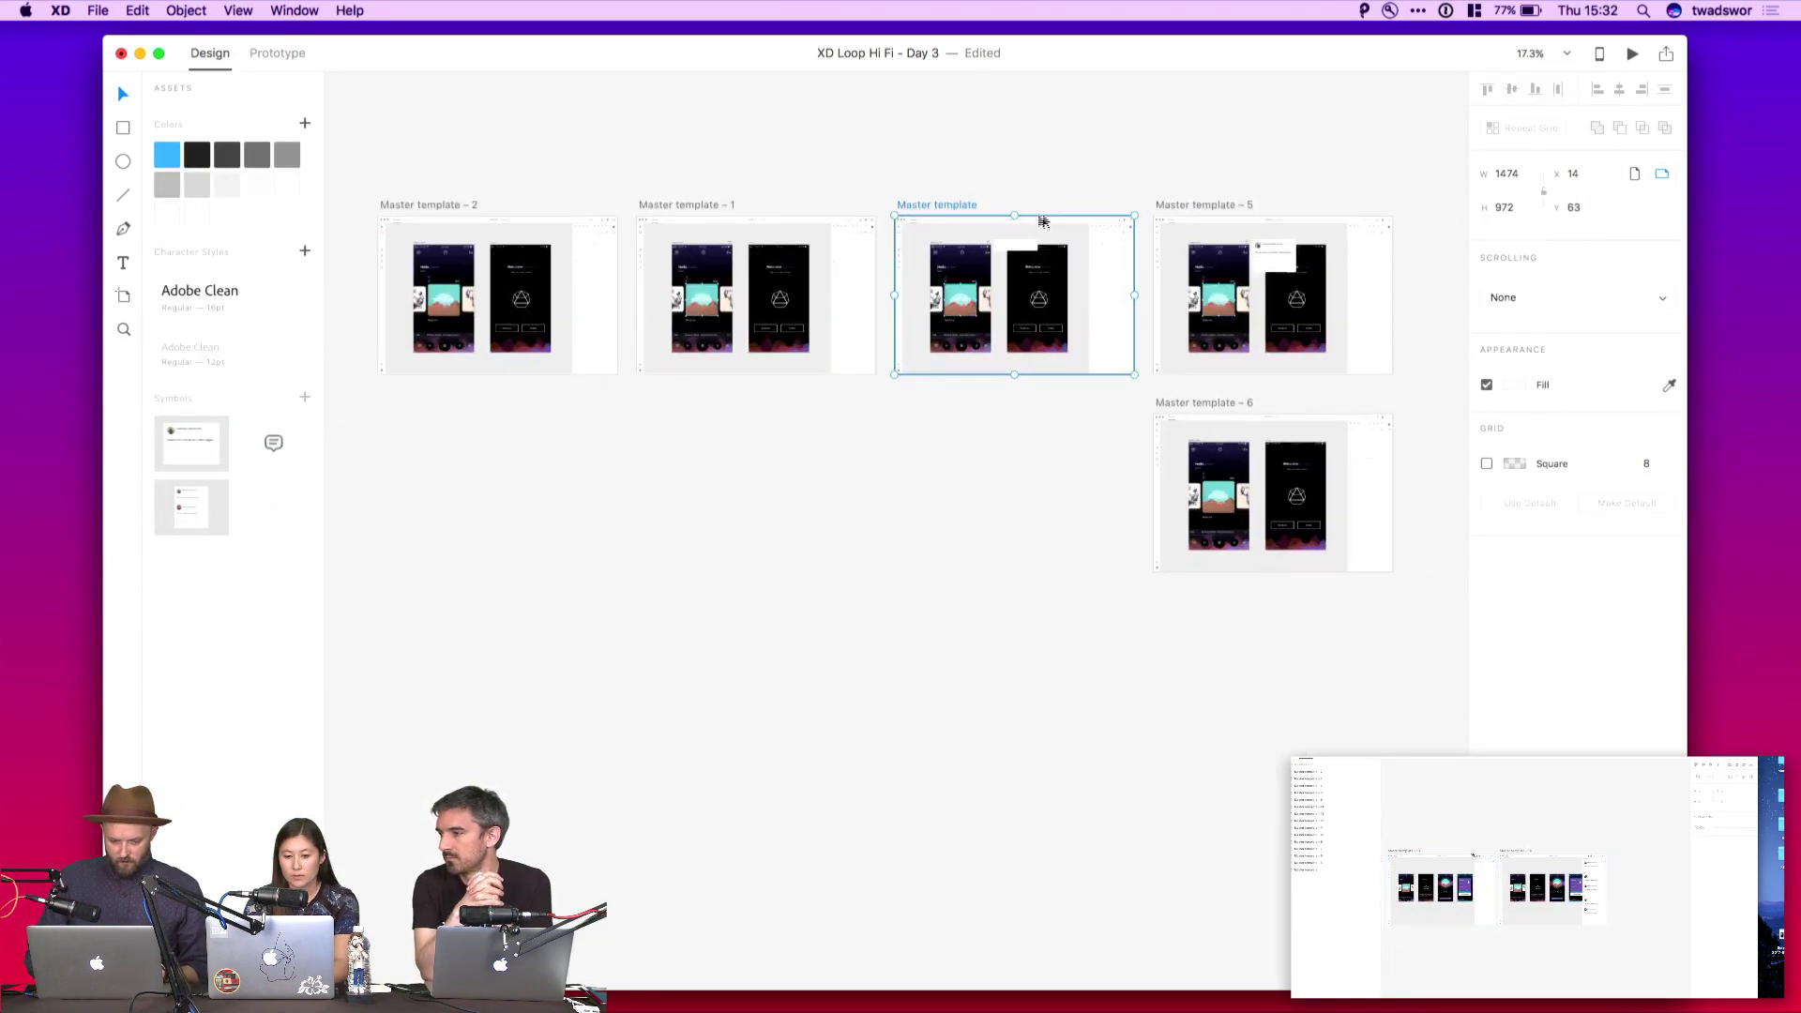
{"action": "left_click", "coordinate": [457, 204]}
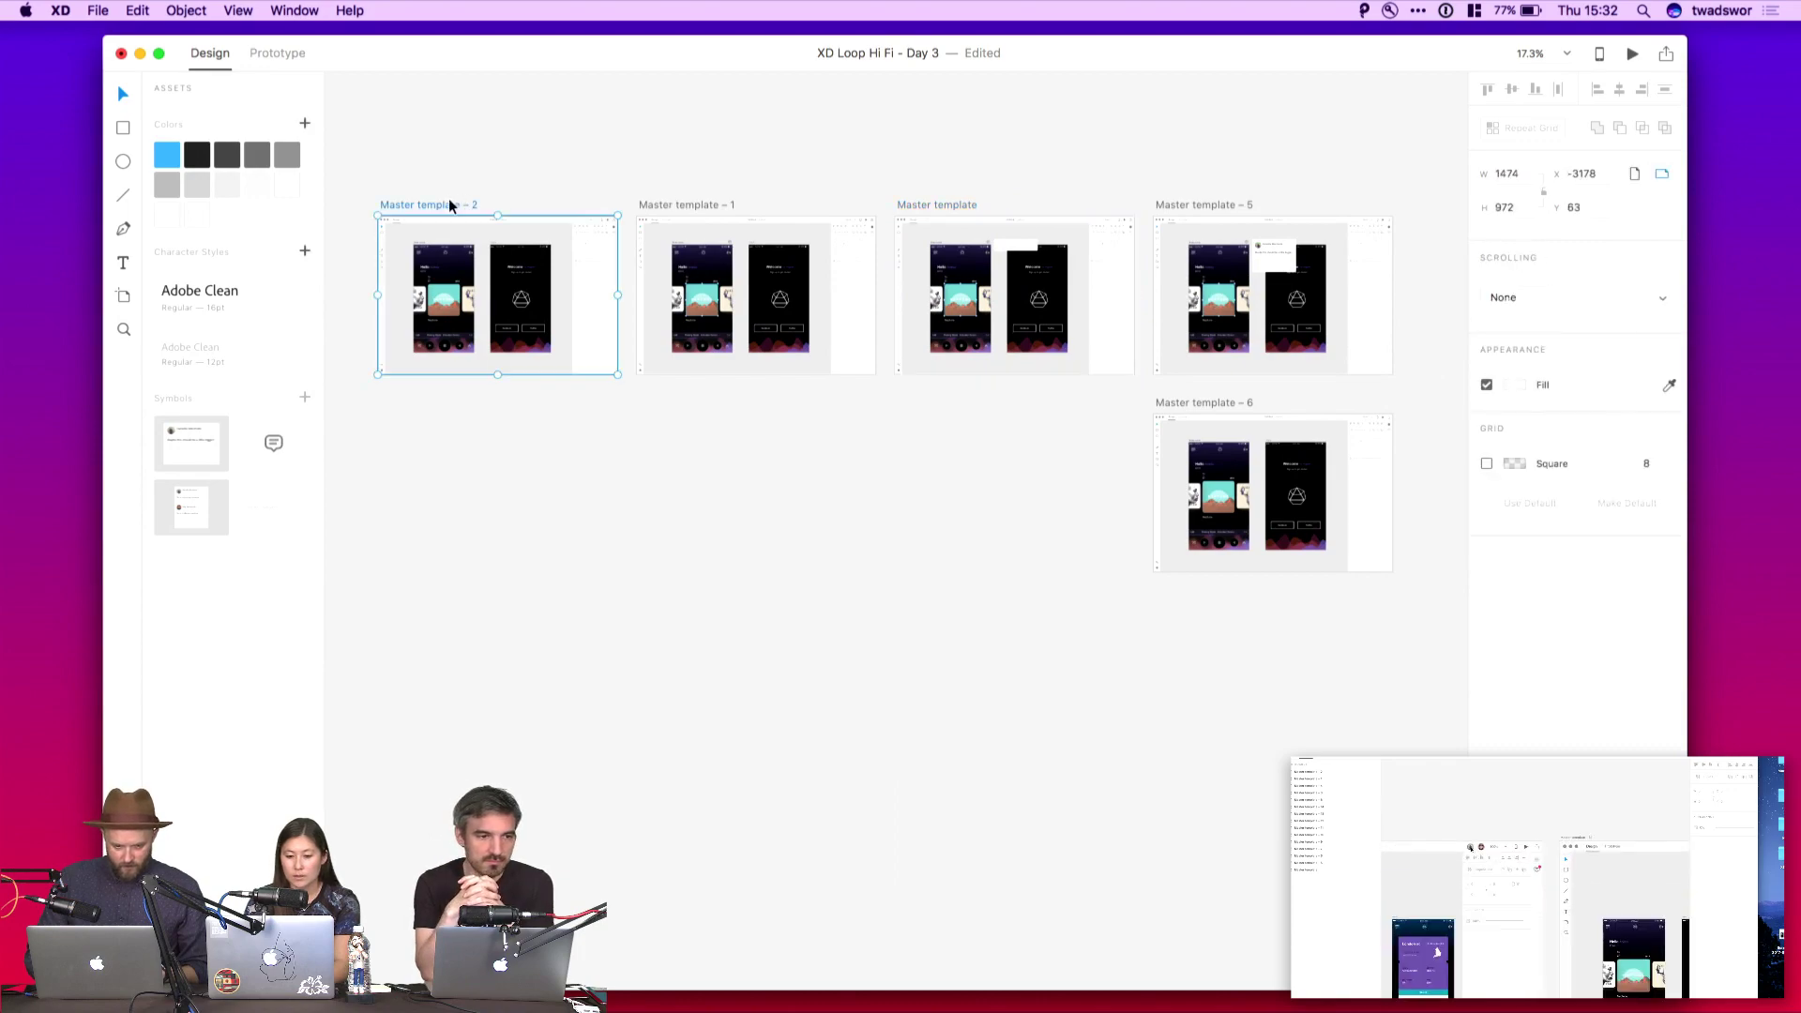
{"action": "left_click", "coordinate": [274, 53]}
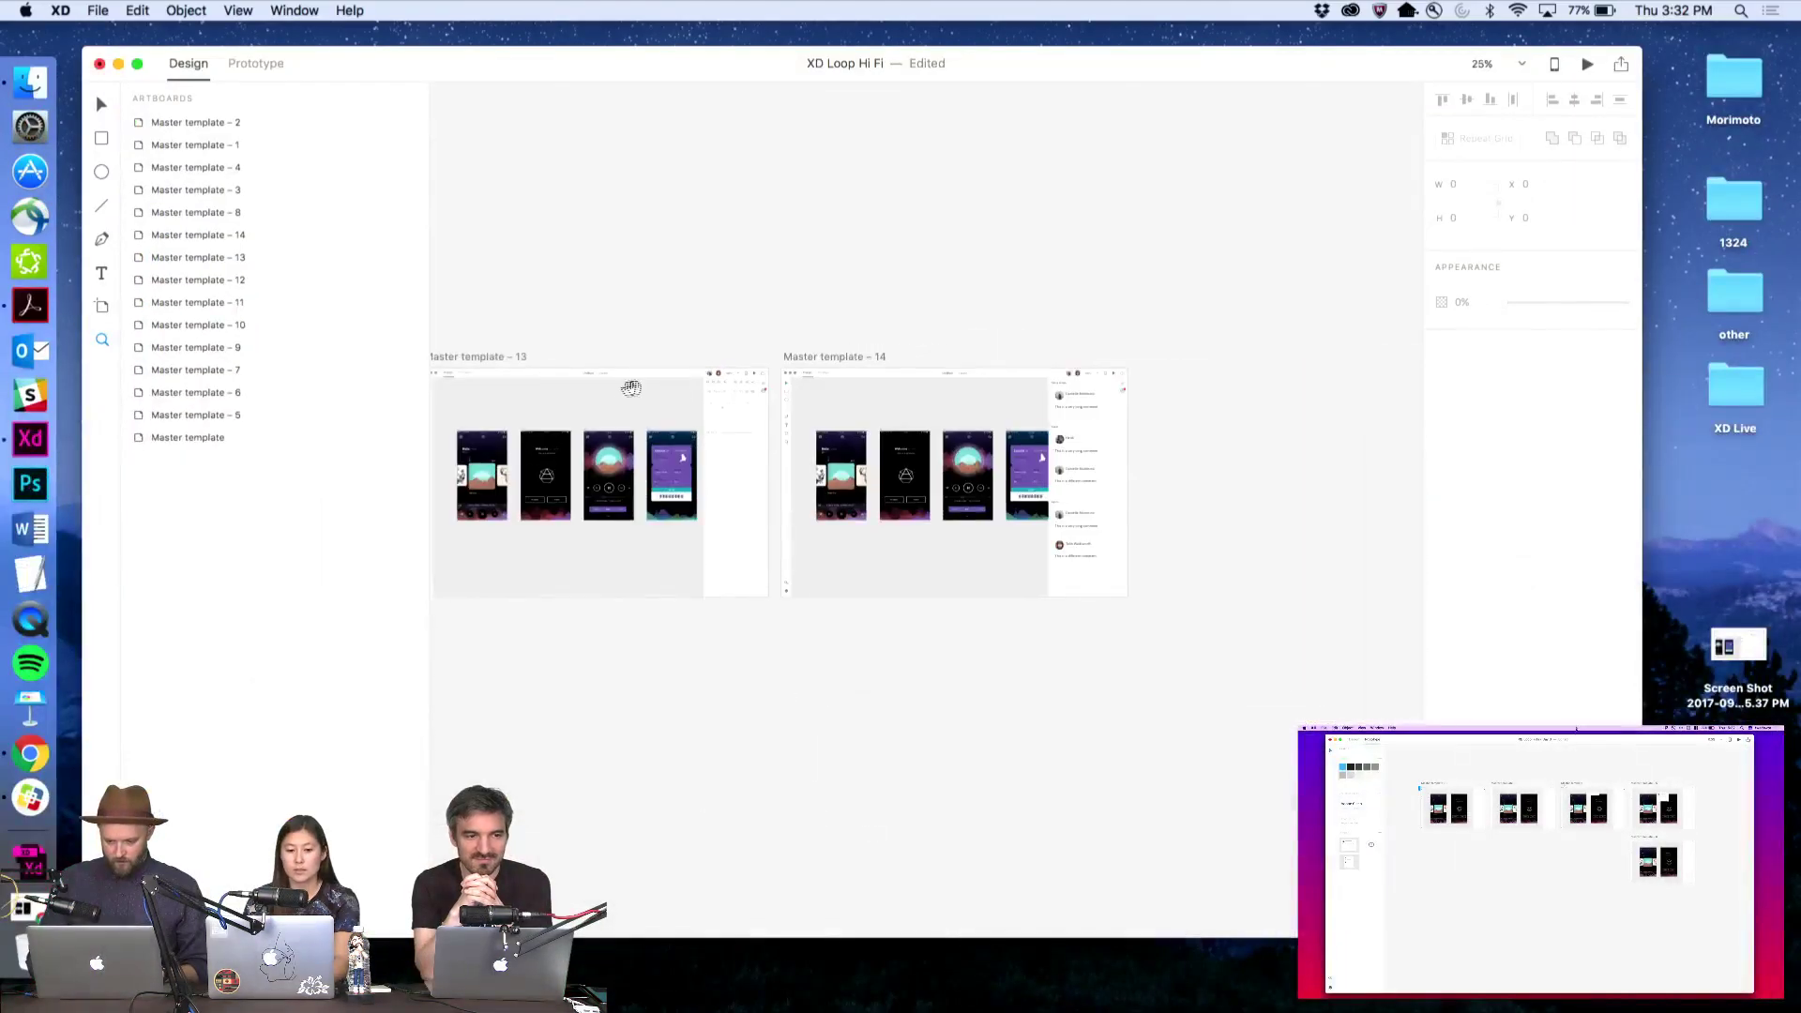
In the XD Loop Hi Fi document, paste the two commenter avatars into the header of Master template – 2, beside the zoom level
{"action": "left_click_drag", "start_coordinate": [631, 387], "coordinate": [1134, 362]}
{"action": "left_click_drag", "start_coordinate": [806, 375], "coordinate": [631, 418]}
{"action": "key", "text": "super+0"}
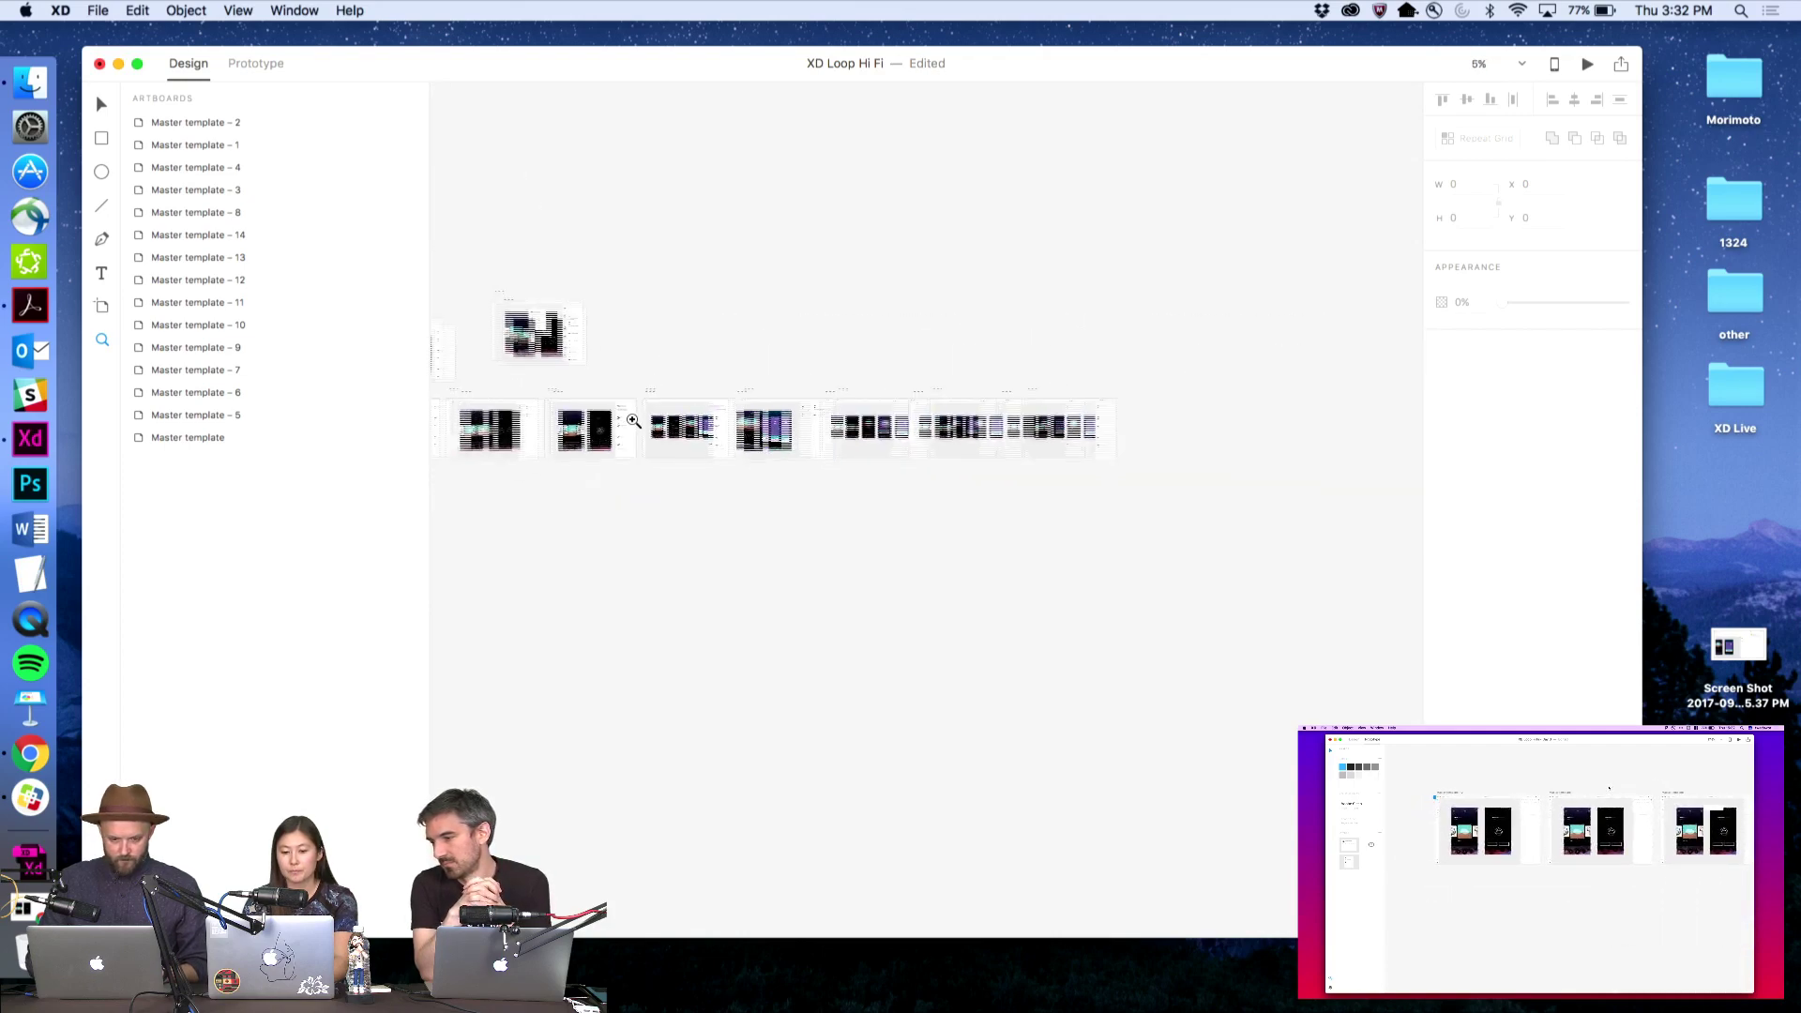
{"action": "scroll", "coordinate": [522, 422], "scroll_direction": "left", "scroll_amount": 3}
{"action": "left_click_drag", "start_coordinate": [516, 398], "coordinate": [614, 452]}
{"action": "key", "text": "v"}
{"action": "left_click", "coordinate": [927, 289]}
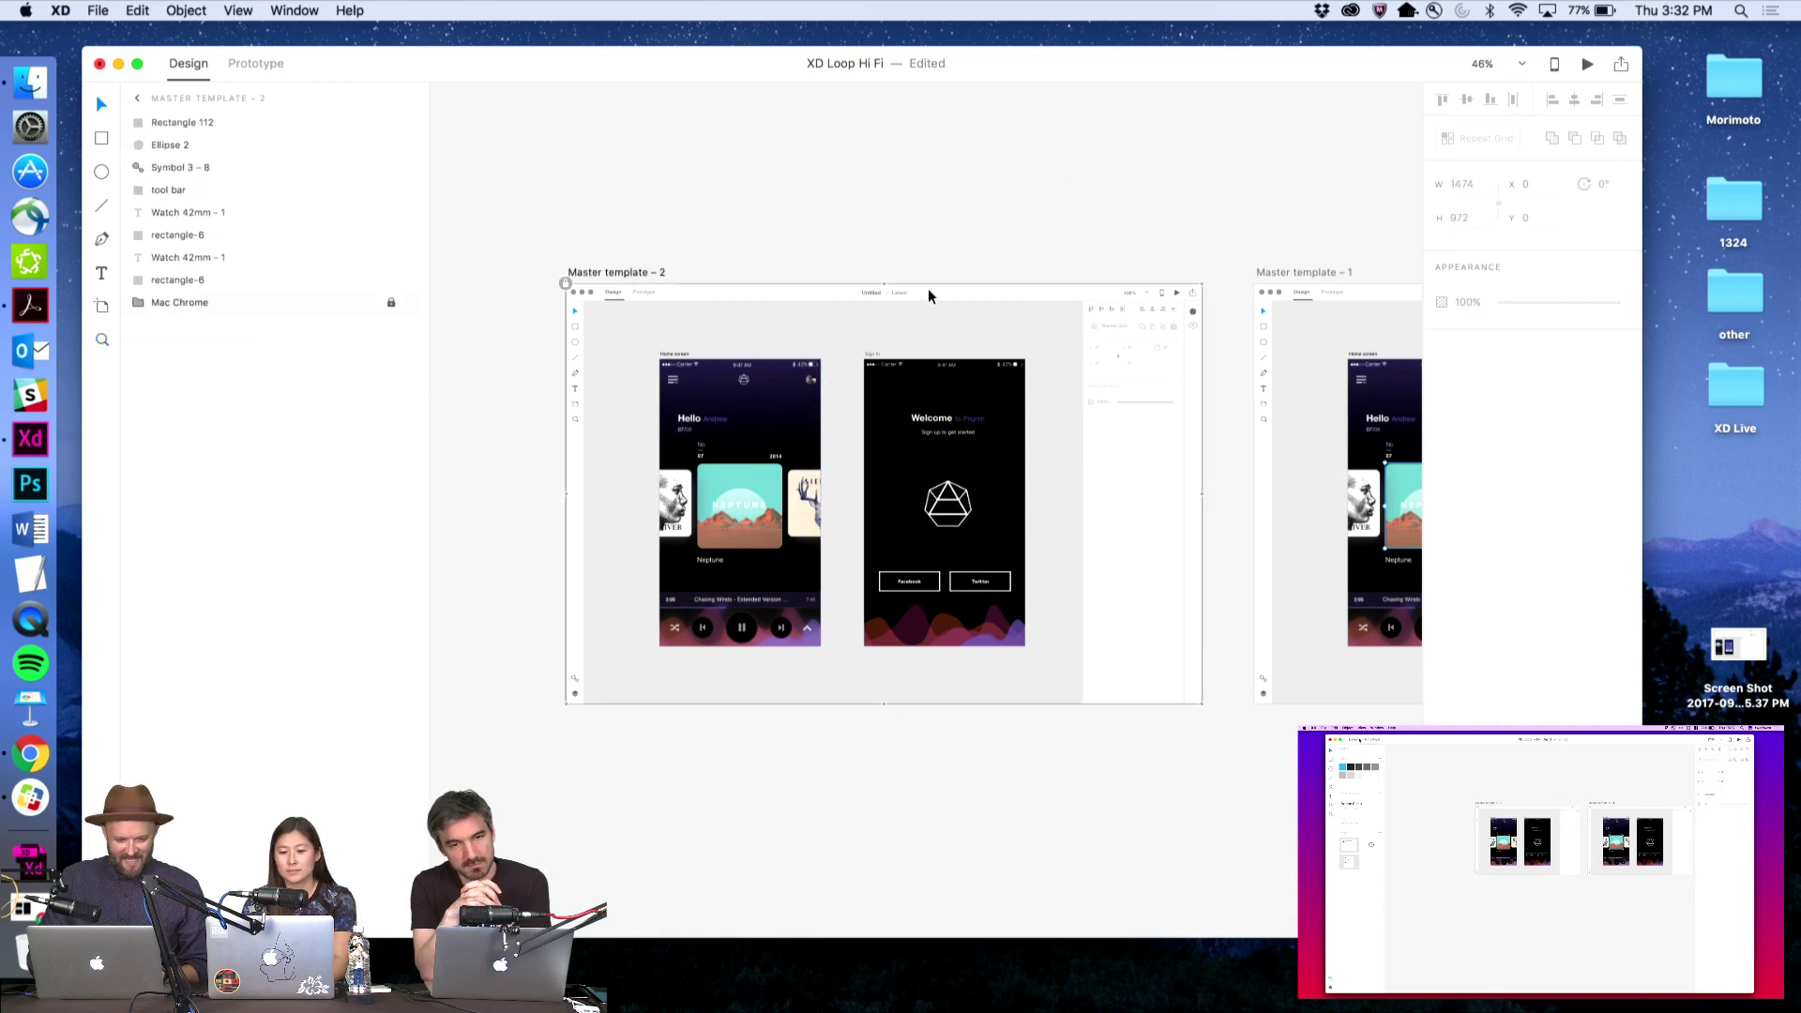
{"action": "left_click", "coordinate": [1104, 307]}
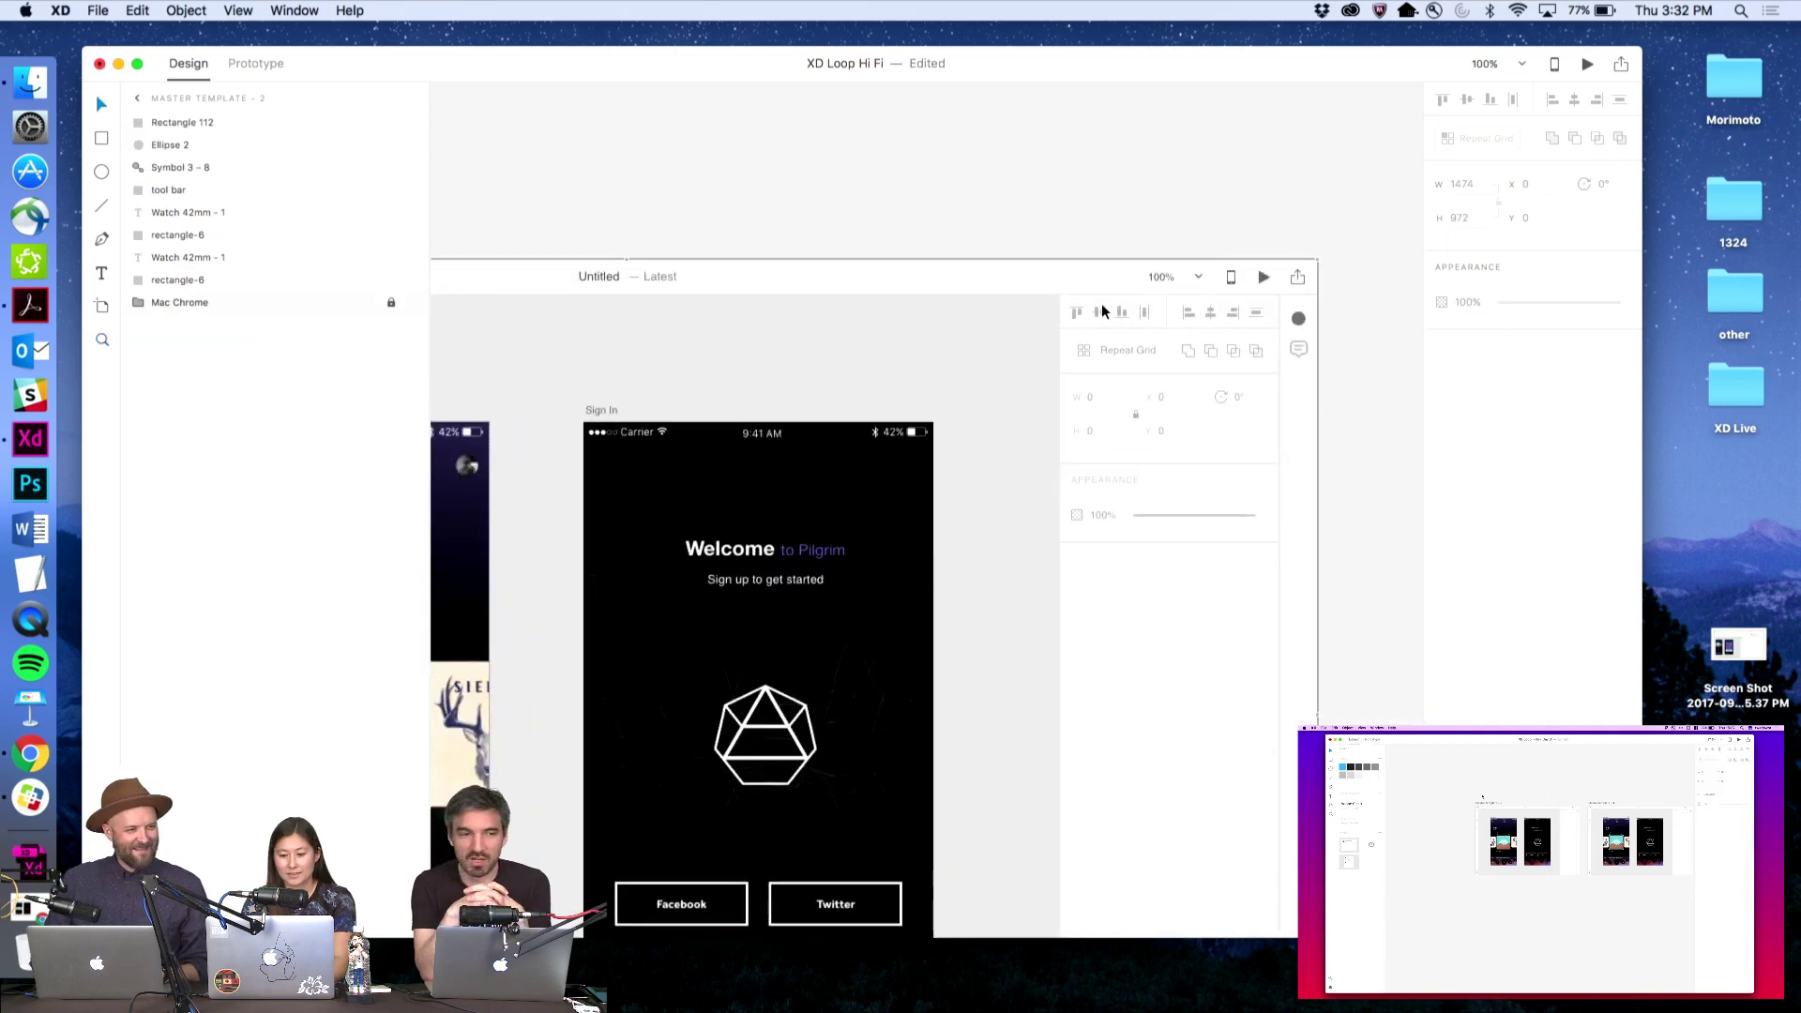
{"action": "key", "text": "super+v"}
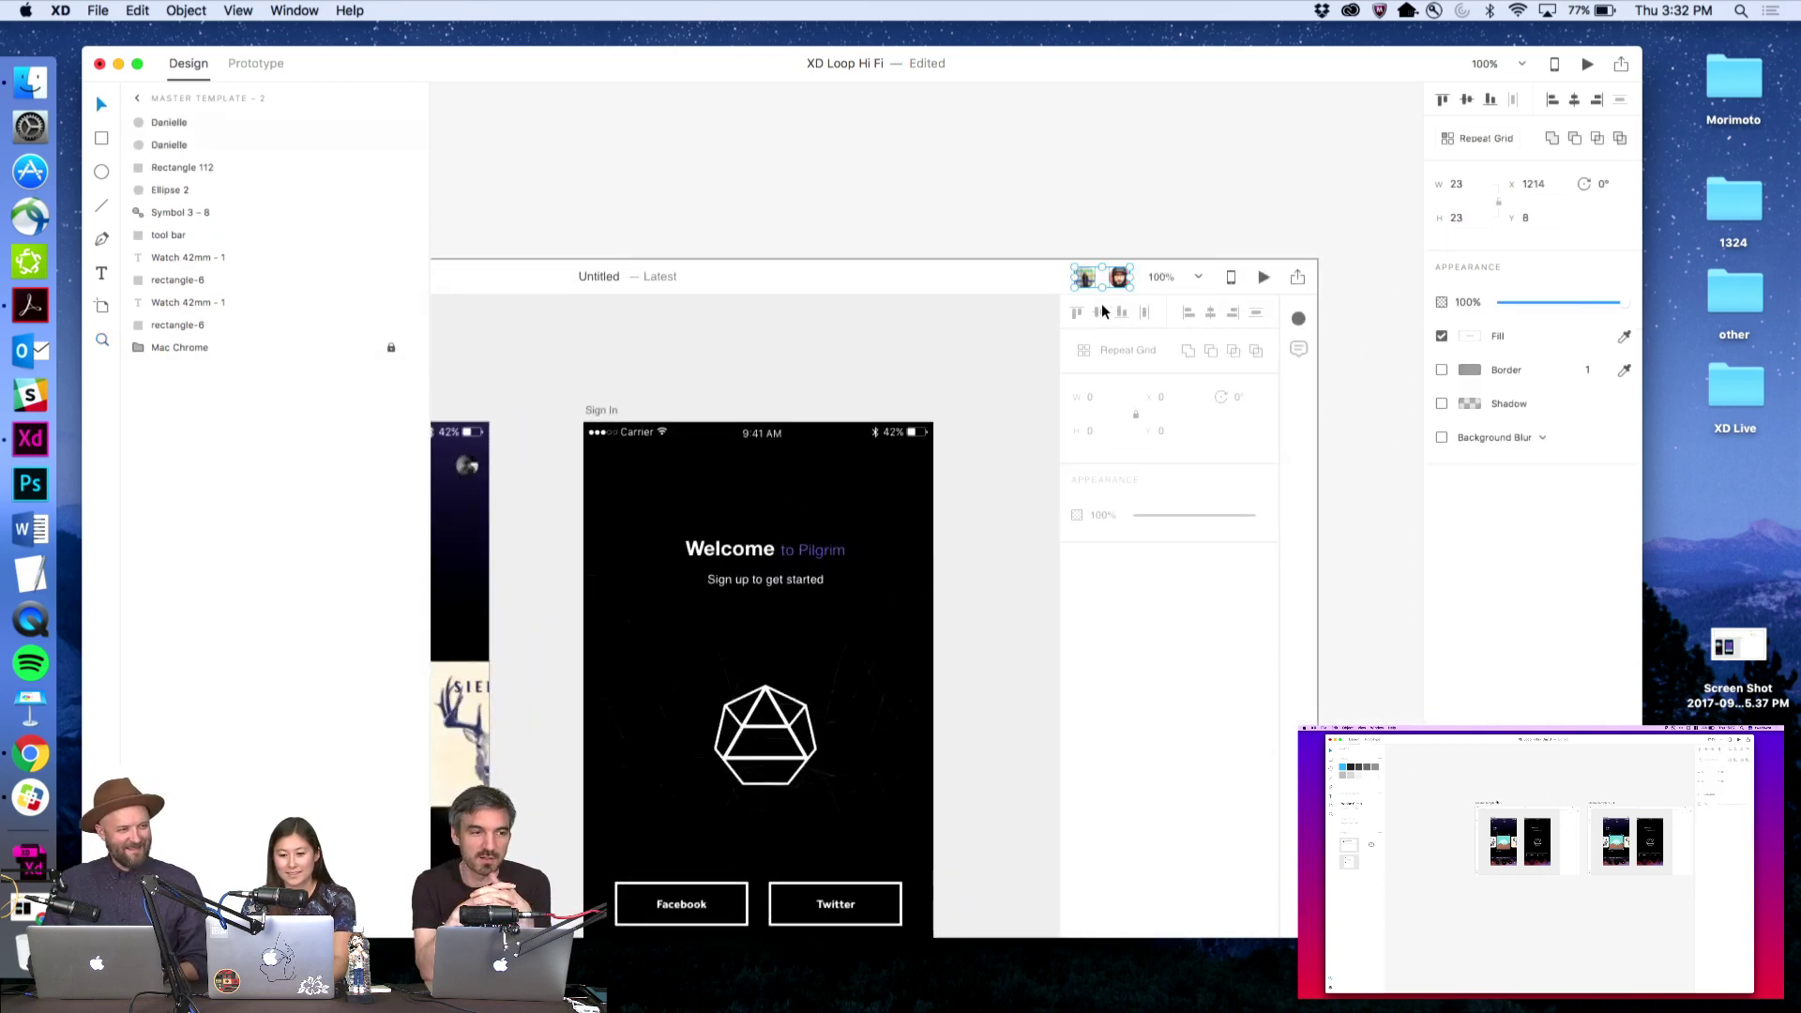
{"action": "left_click", "coordinate": [1083, 198]}
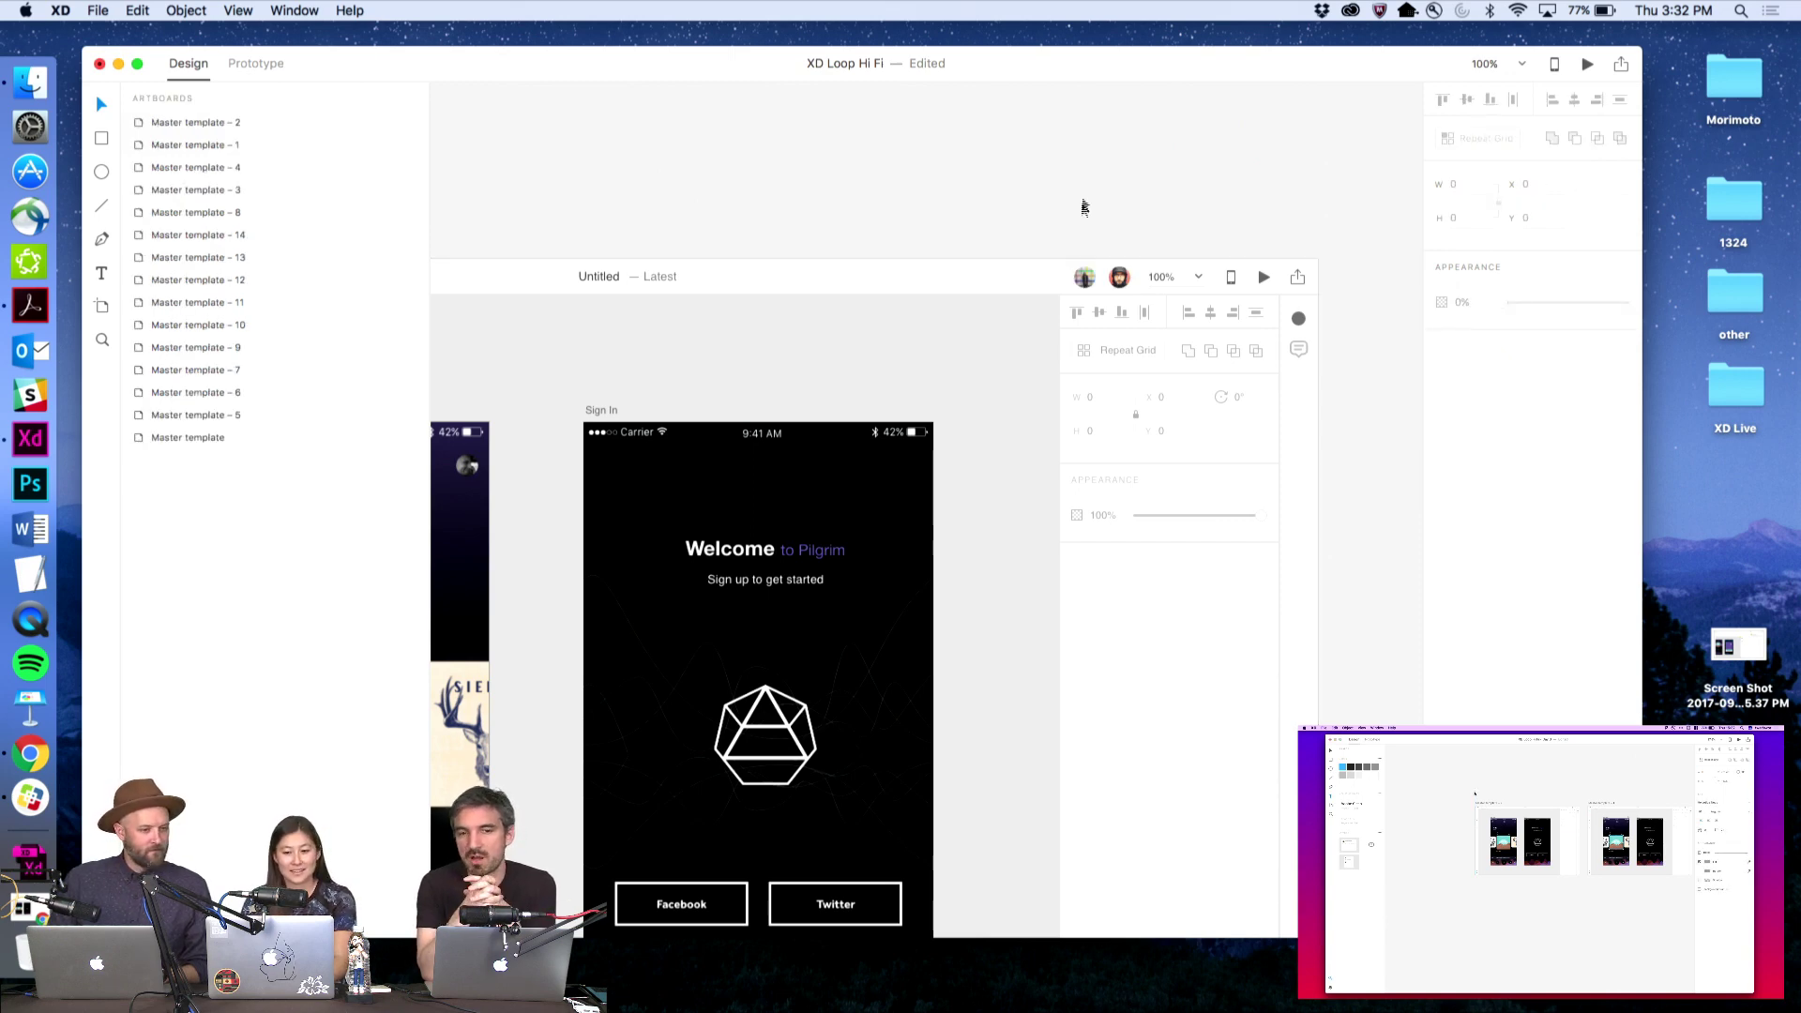
Copy the two avatars from Master template – 2 and paste them into the header of Master template – 1
{"action": "key", "text": "z"}
{"action": "left_click", "coordinate": [1061, 442], "text": "alt"}
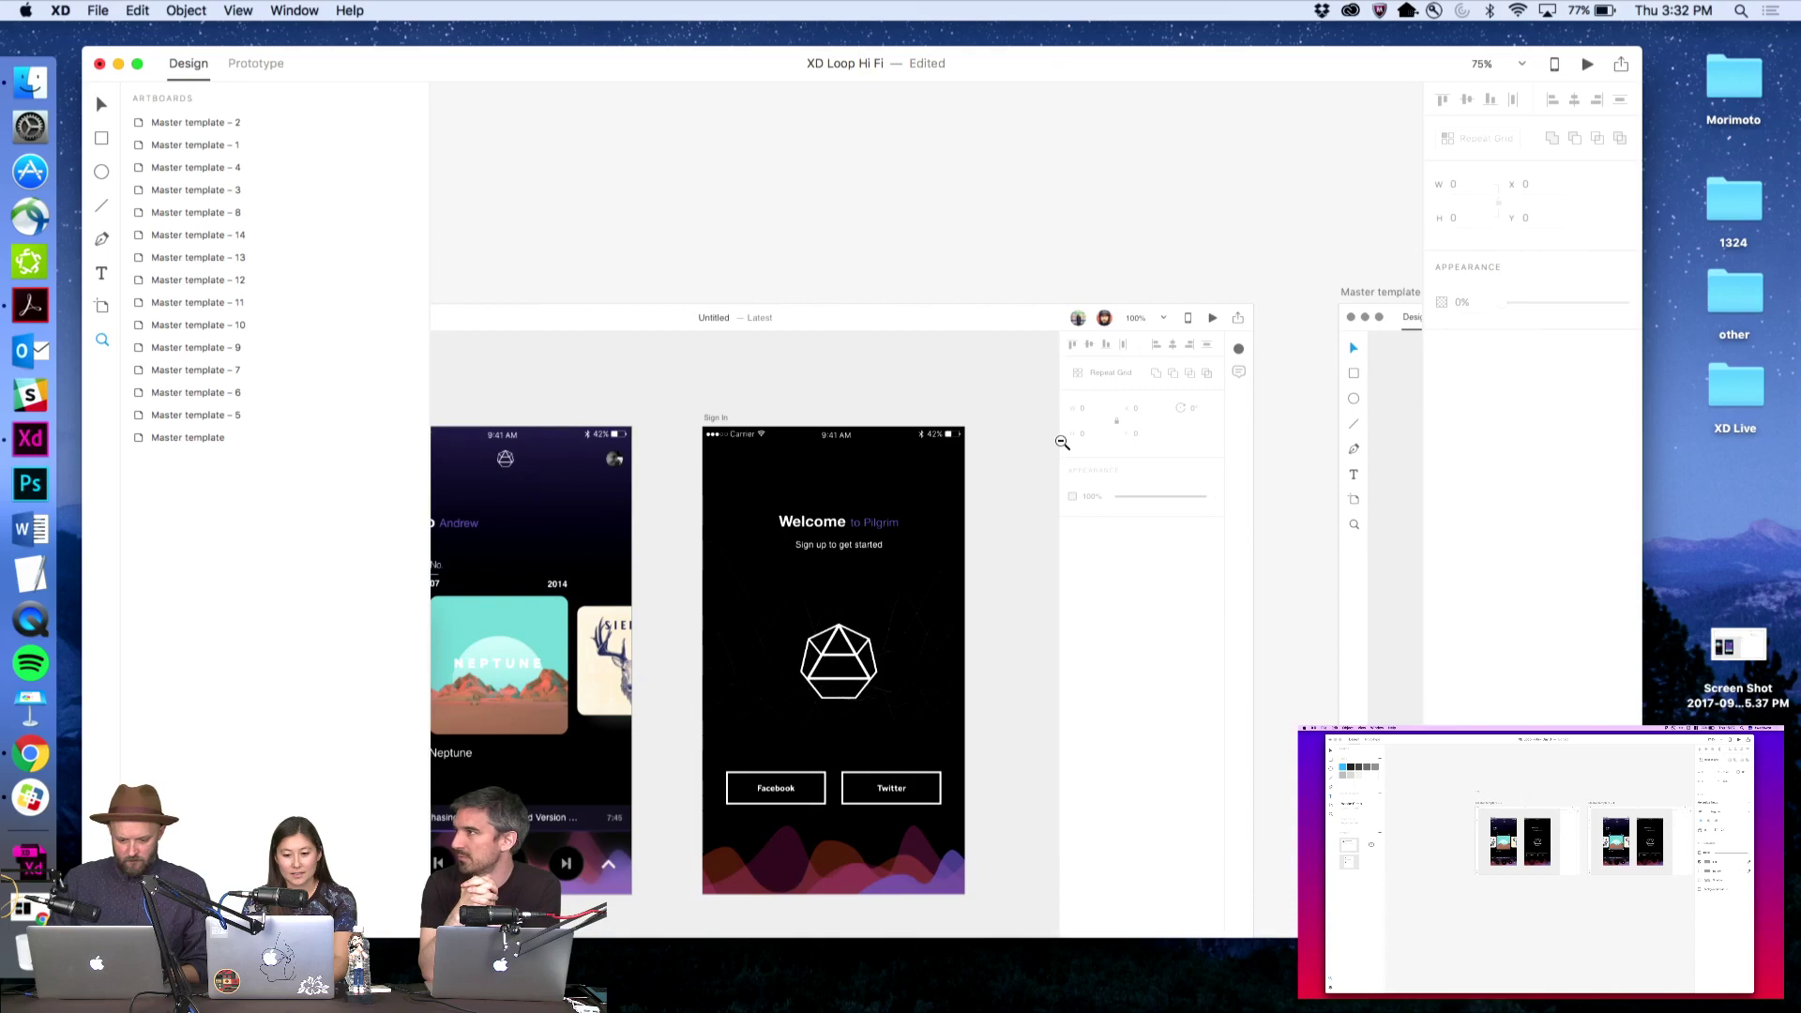
{"action": "key", "text": "v"}
{"action": "left_click", "coordinate": [1080, 319]}
{"action": "left_click_drag", "start_coordinate": [1085, 323], "coordinate": [1082, 323]}
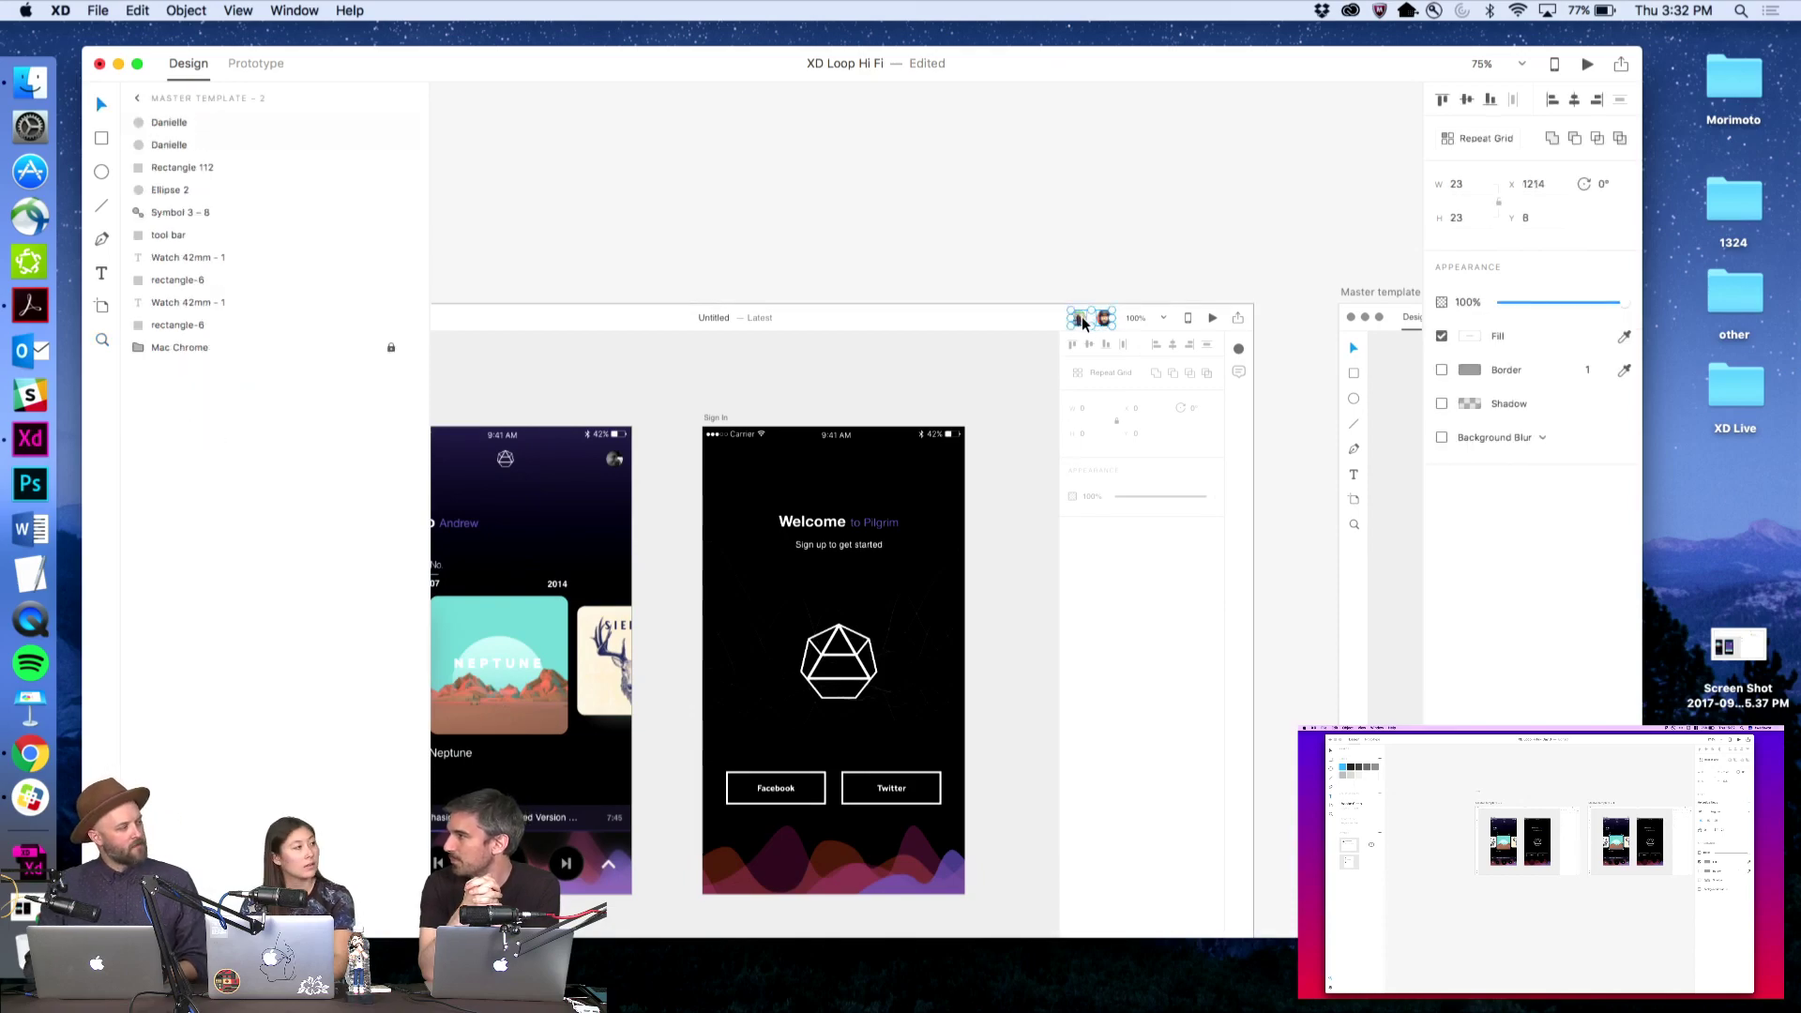
{"action": "left_click", "coordinate": [1146, 234]}
{"action": "scroll", "coordinate": [1146, 237], "scroll_direction": "left", "scroll_amount": 5}
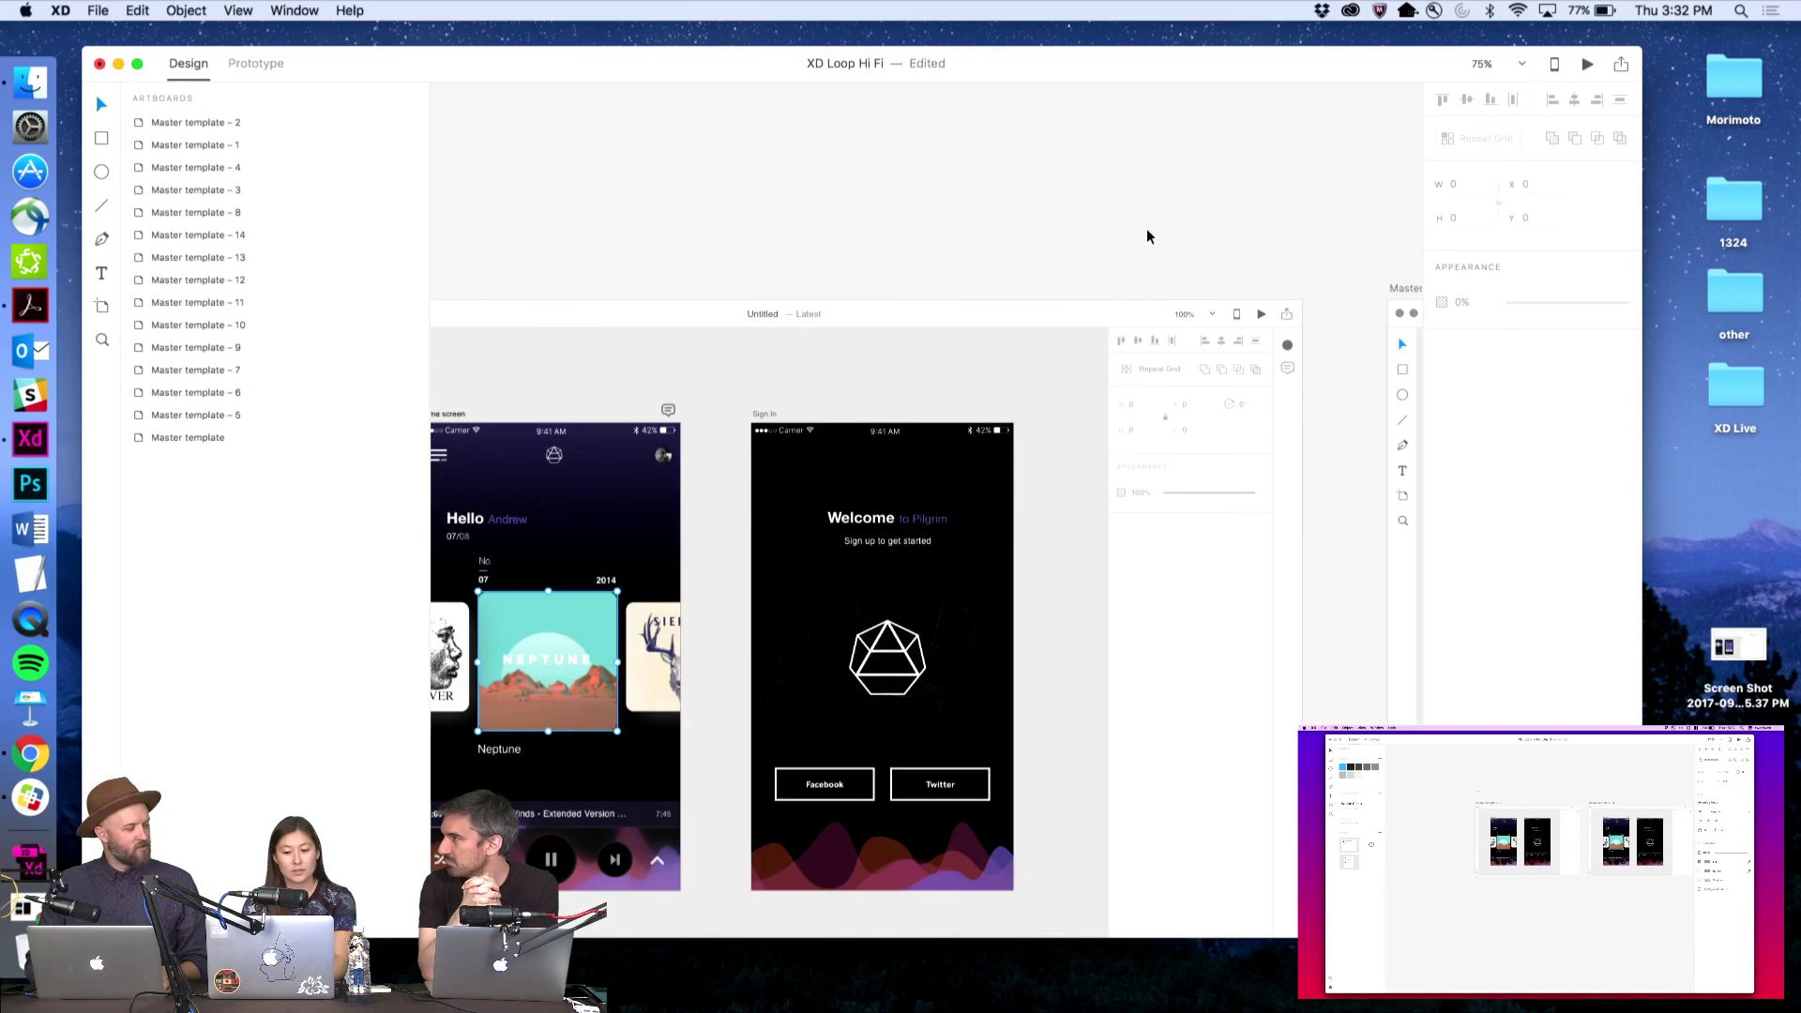
{"action": "left_click", "coordinate": [1154, 292]}
{"action": "left_click", "coordinate": [1147, 246]}
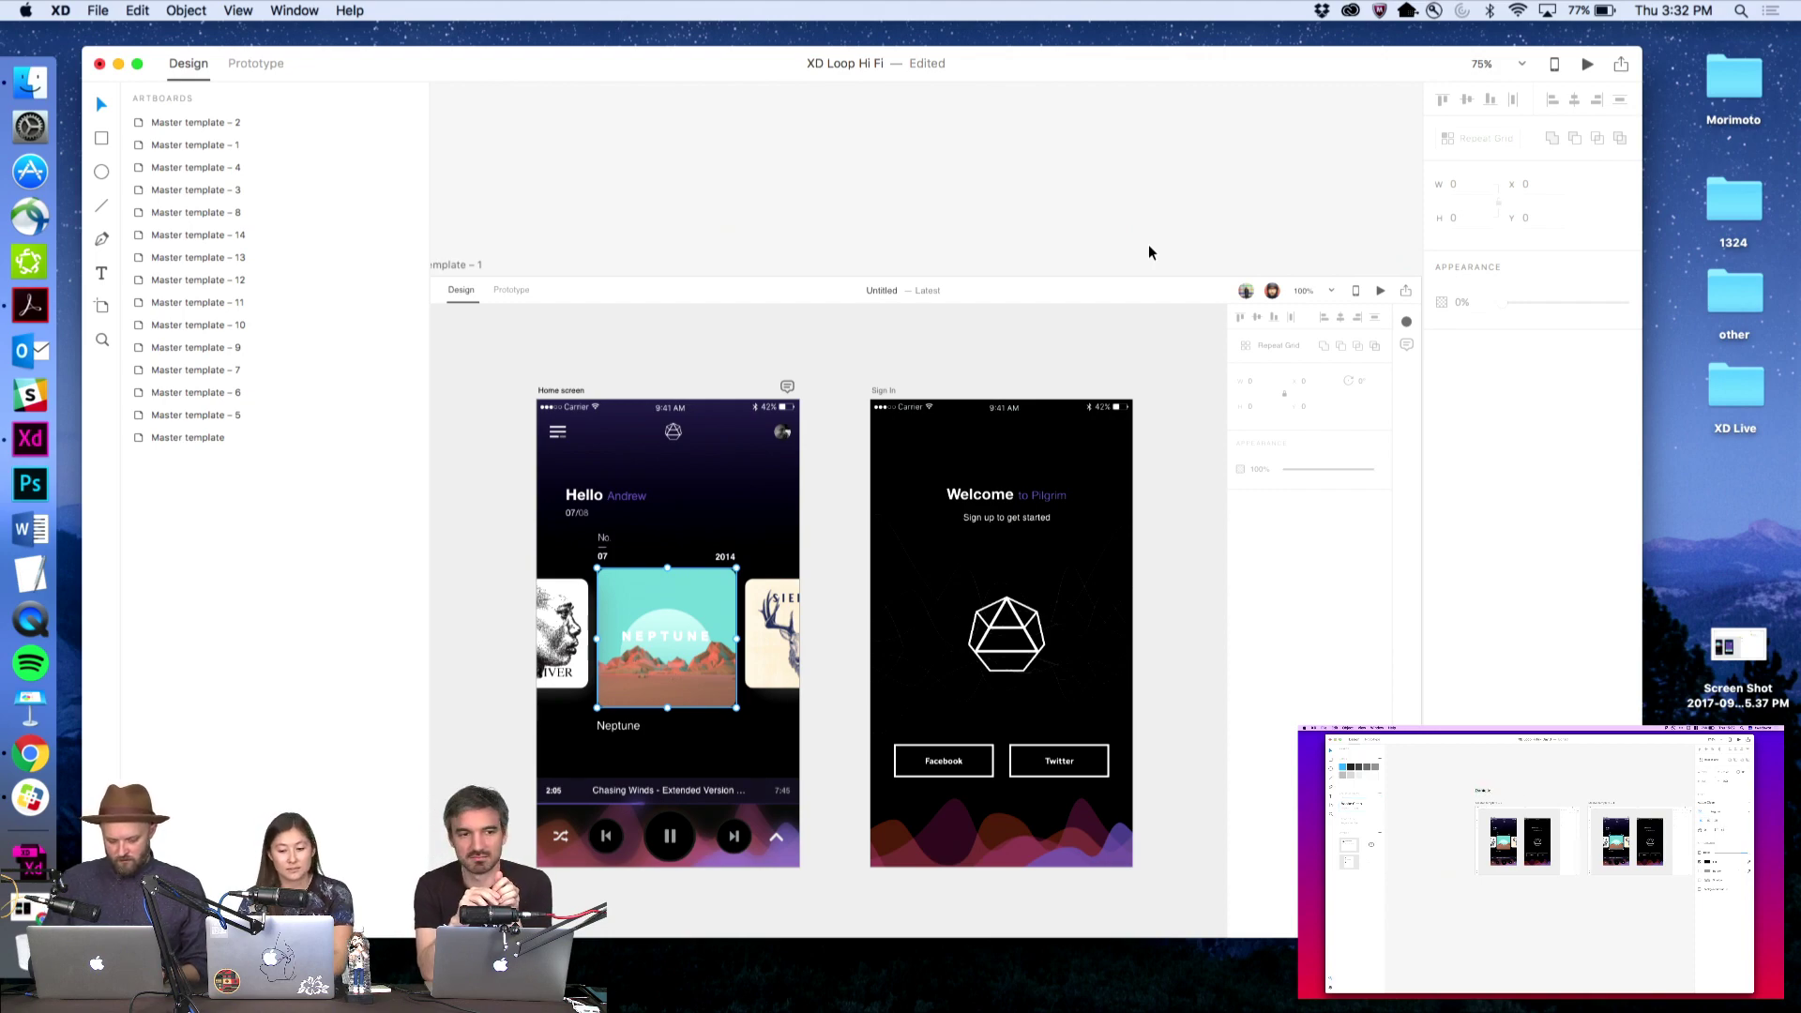
Paste the two commenter avatars into the header of the Master template artboard
{"action": "key", "text": "z"}
{"action": "left_click", "coordinate": [1142, 255], "text": "alt"}
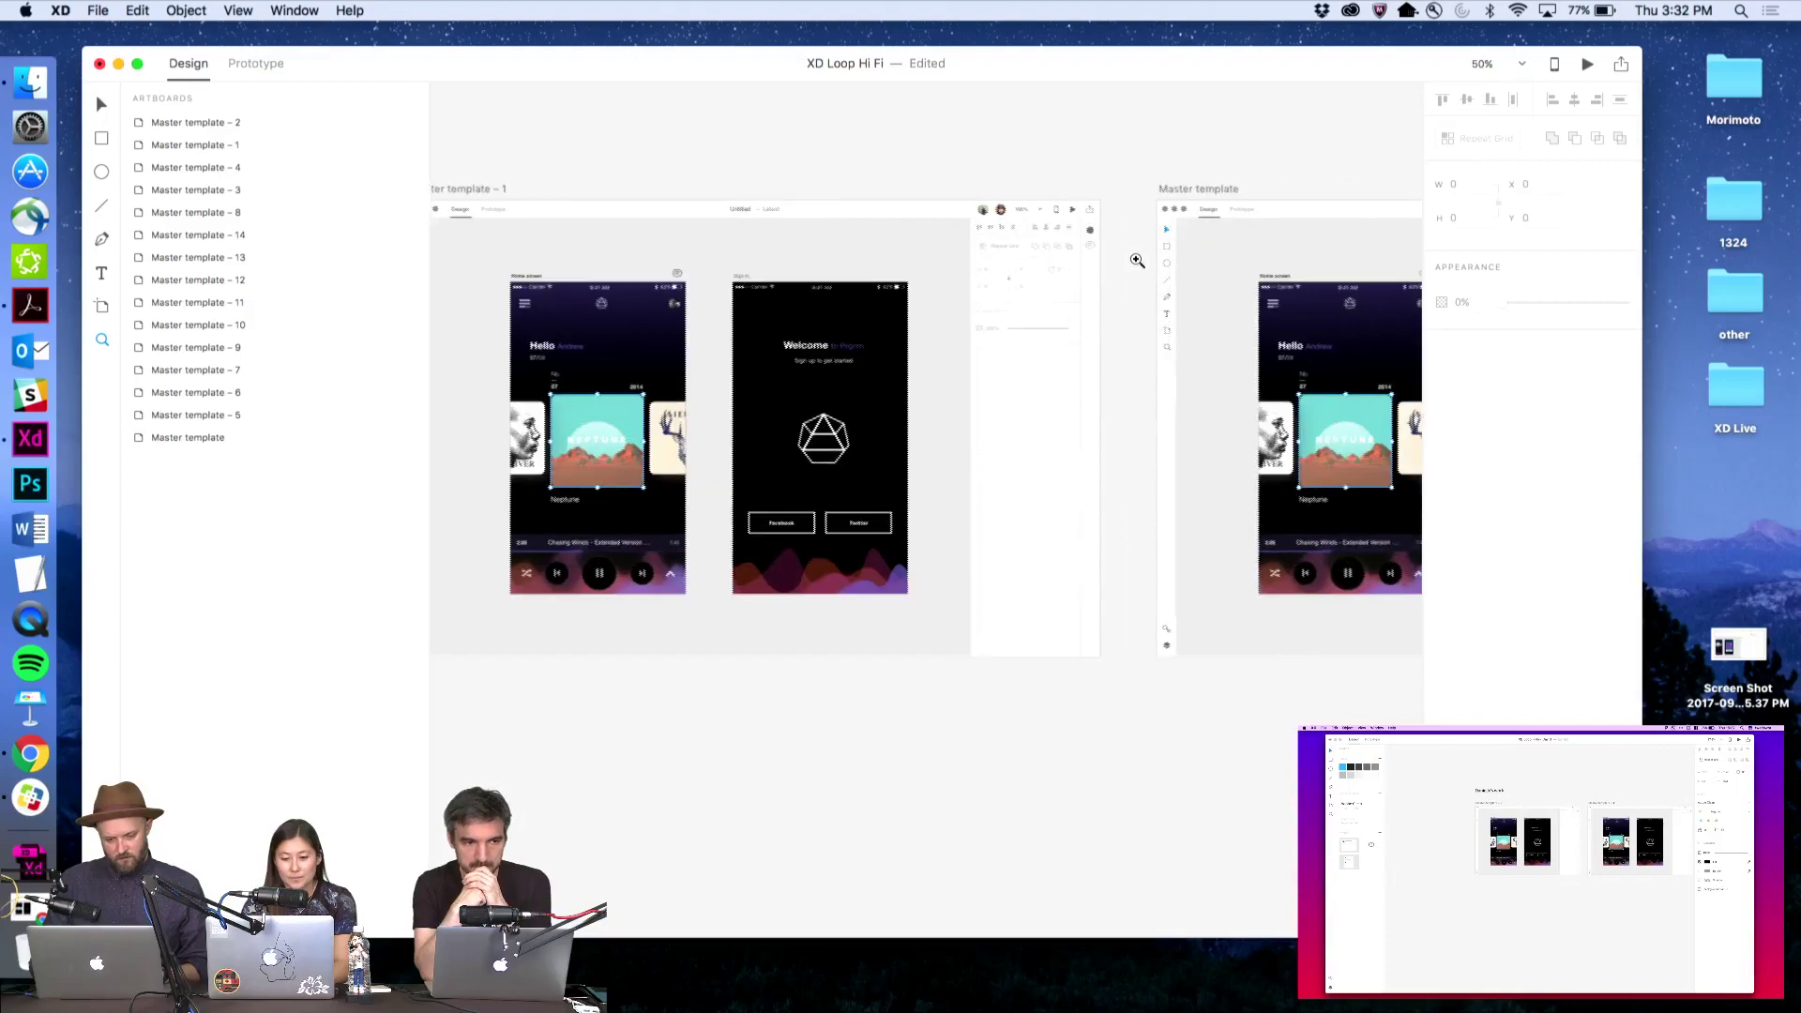
{"action": "key", "text": "v"}
{"action": "scroll", "coordinate": [1134, 260], "scroll_direction": "right", "scroll_amount": 10}
{"action": "left_click", "coordinate": [1134, 260]}
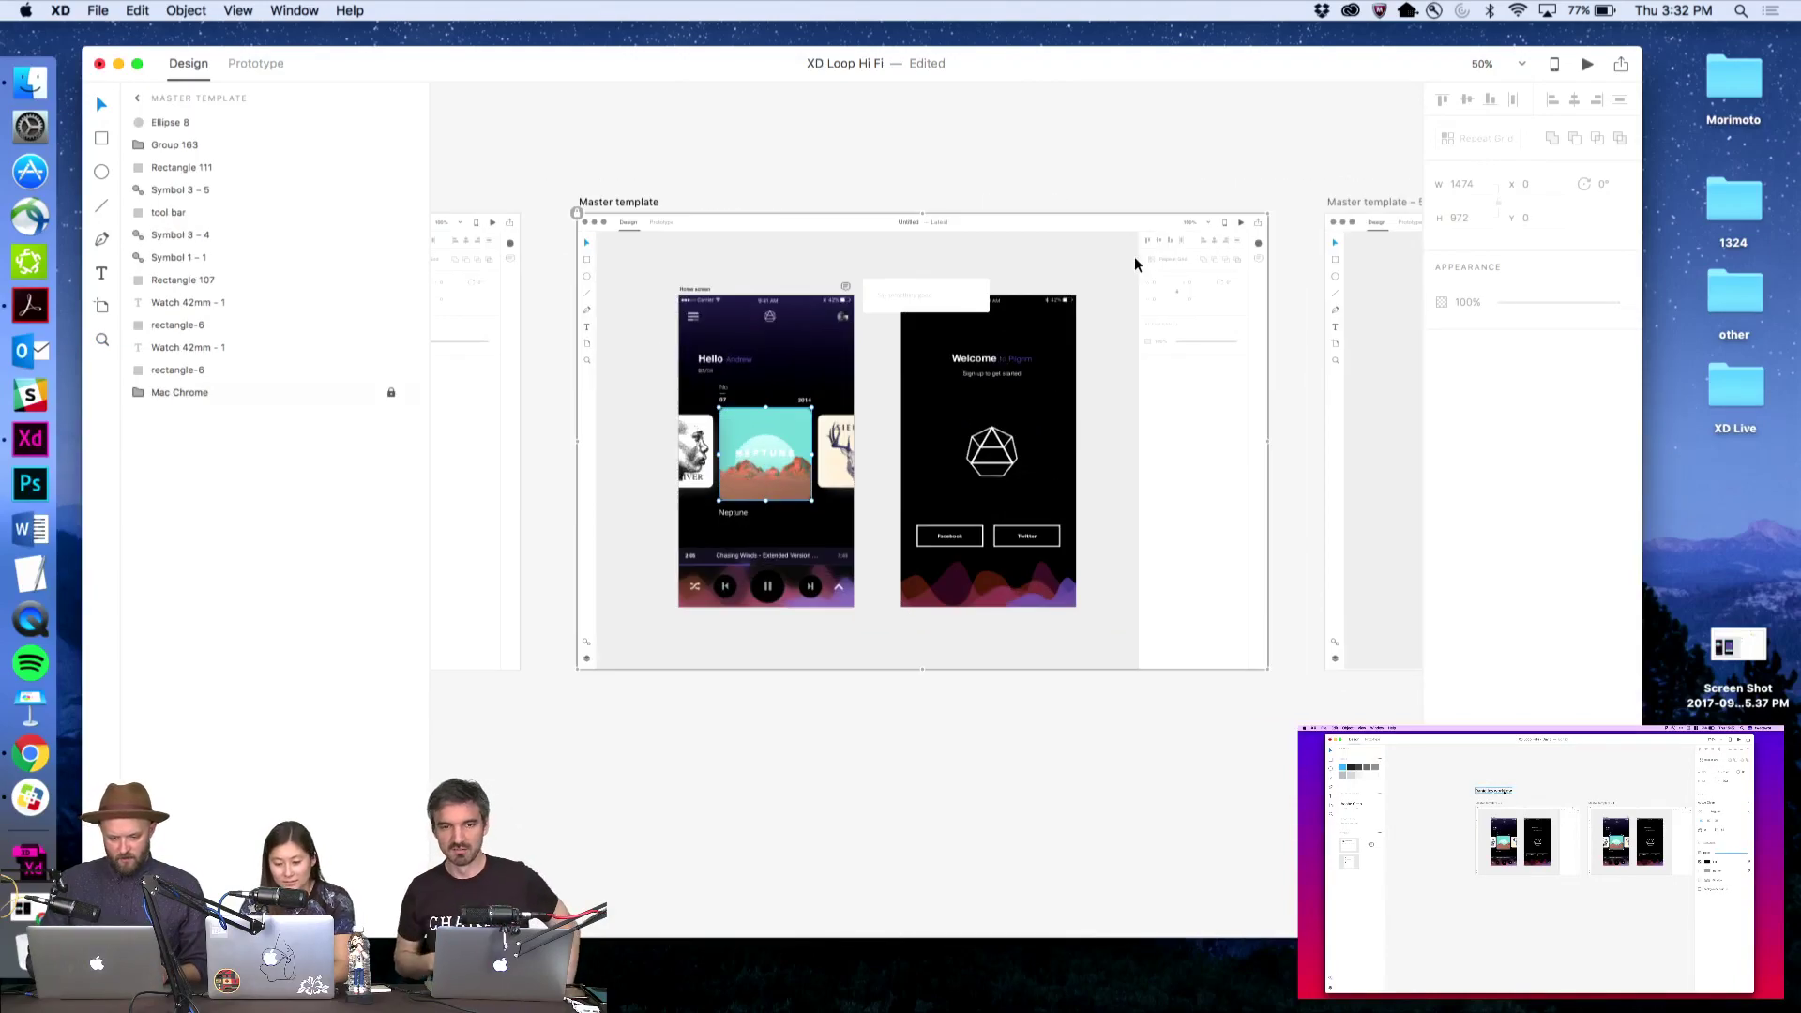
{"action": "scroll", "coordinate": [1133, 256], "scroll_direction": "right", "scroll_amount": 4}
{"action": "left_click", "coordinate": [1080, 171]}
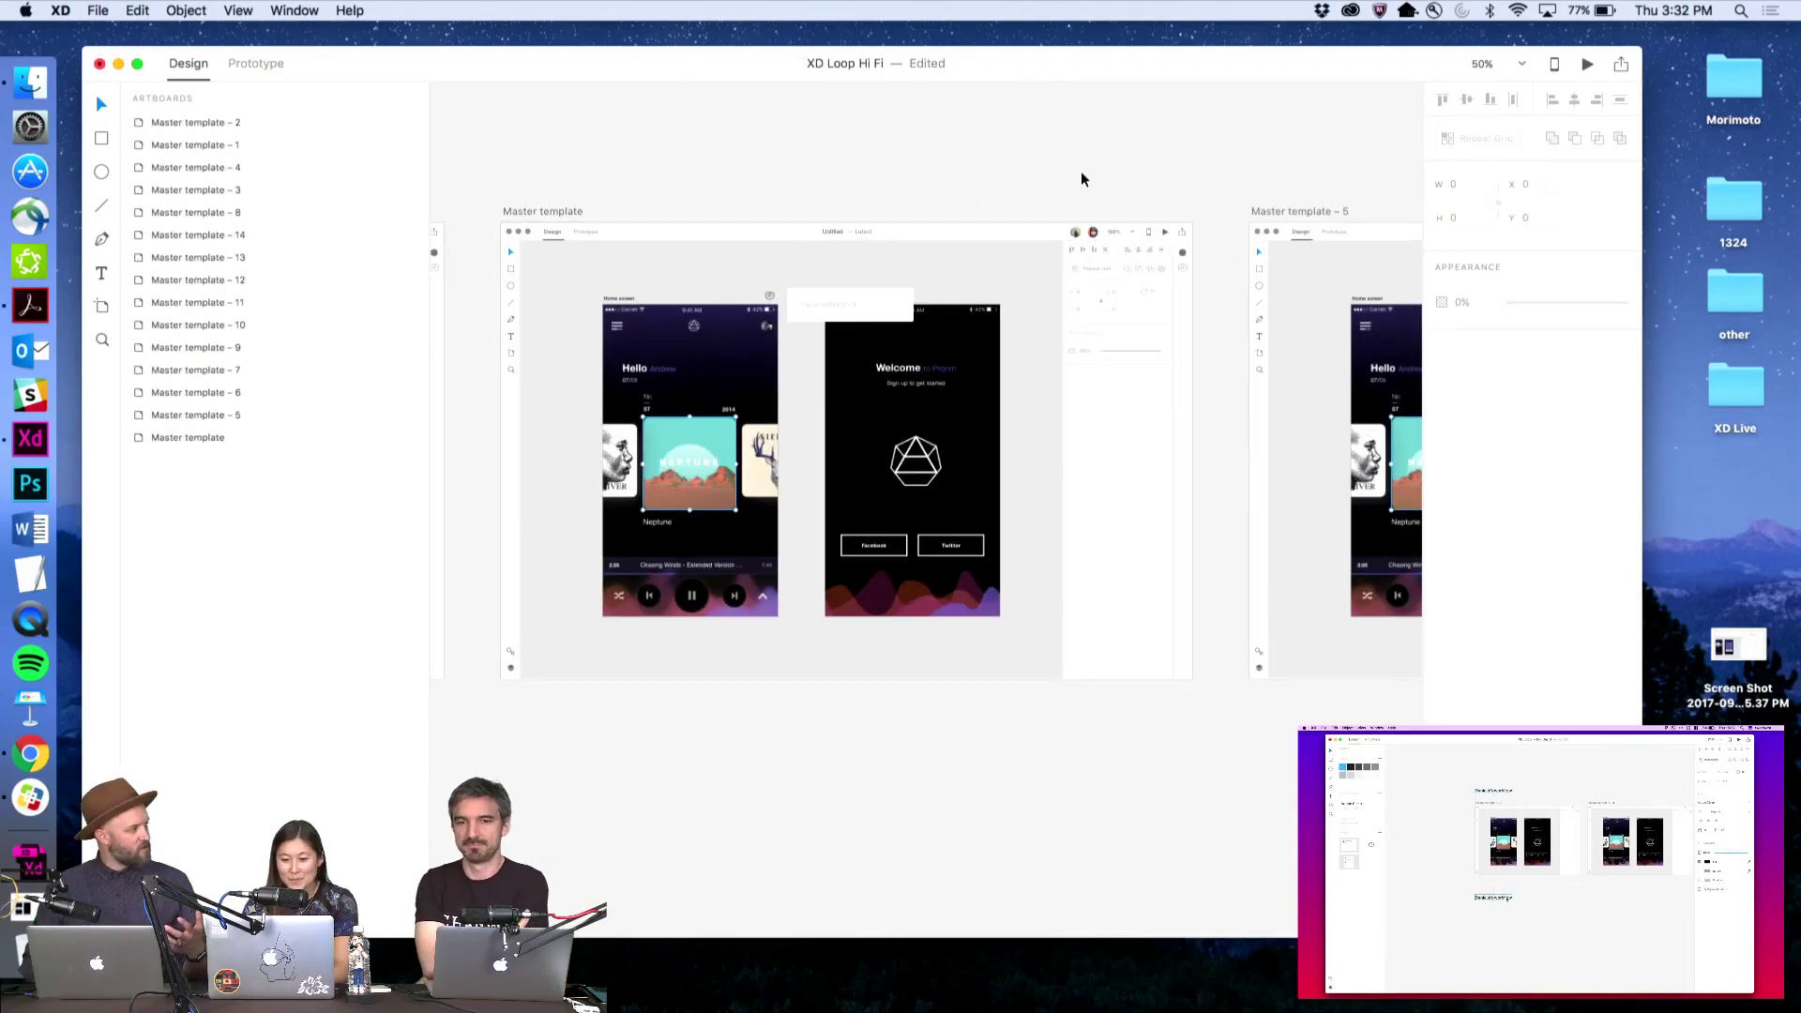
Paste the two commenter avatars into the header of Master template – 5
{"action": "scroll", "coordinate": [1126, 261], "scroll_direction": "right", "scroll_amount": 6}
{"action": "left_click", "coordinate": [1131, 261]}
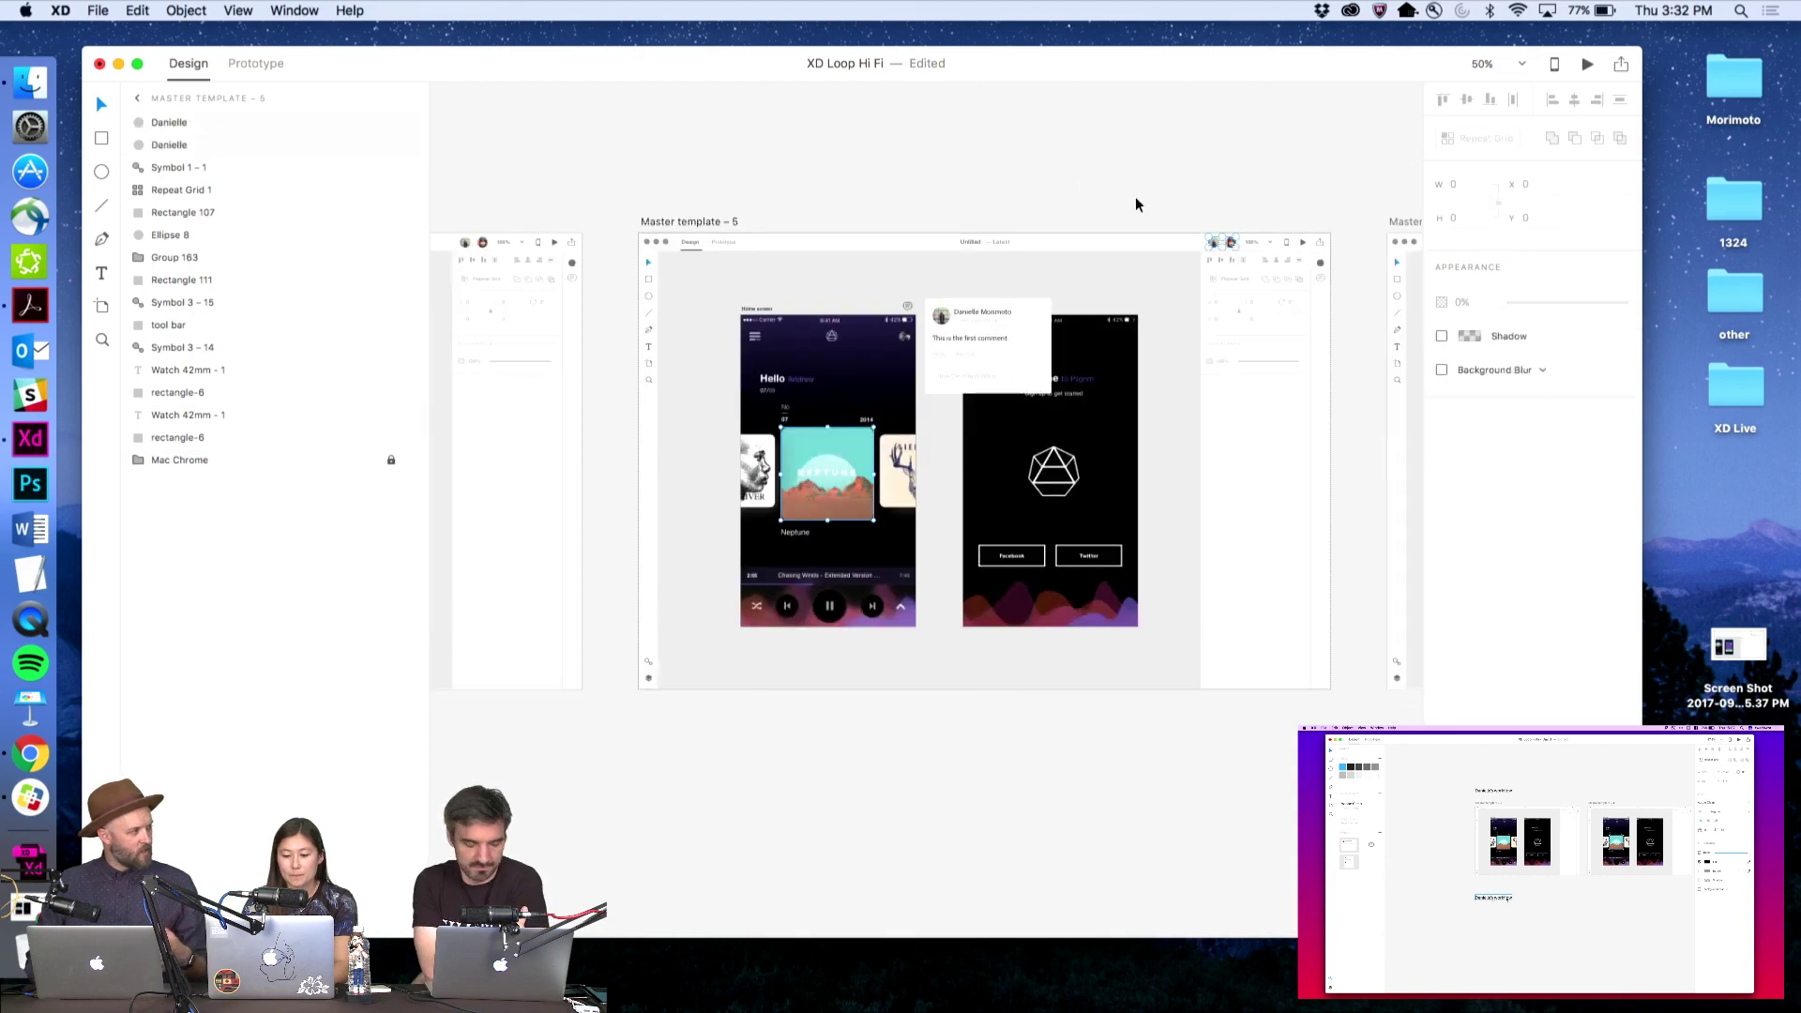
{"action": "left_click", "coordinate": [1134, 204]}
Locate and select the Master template – 6 artboard, following Master template – 5
{"action": "scroll", "coordinate": [1134, 205], "scroll_direction": "right", "scroll_amount": 6}
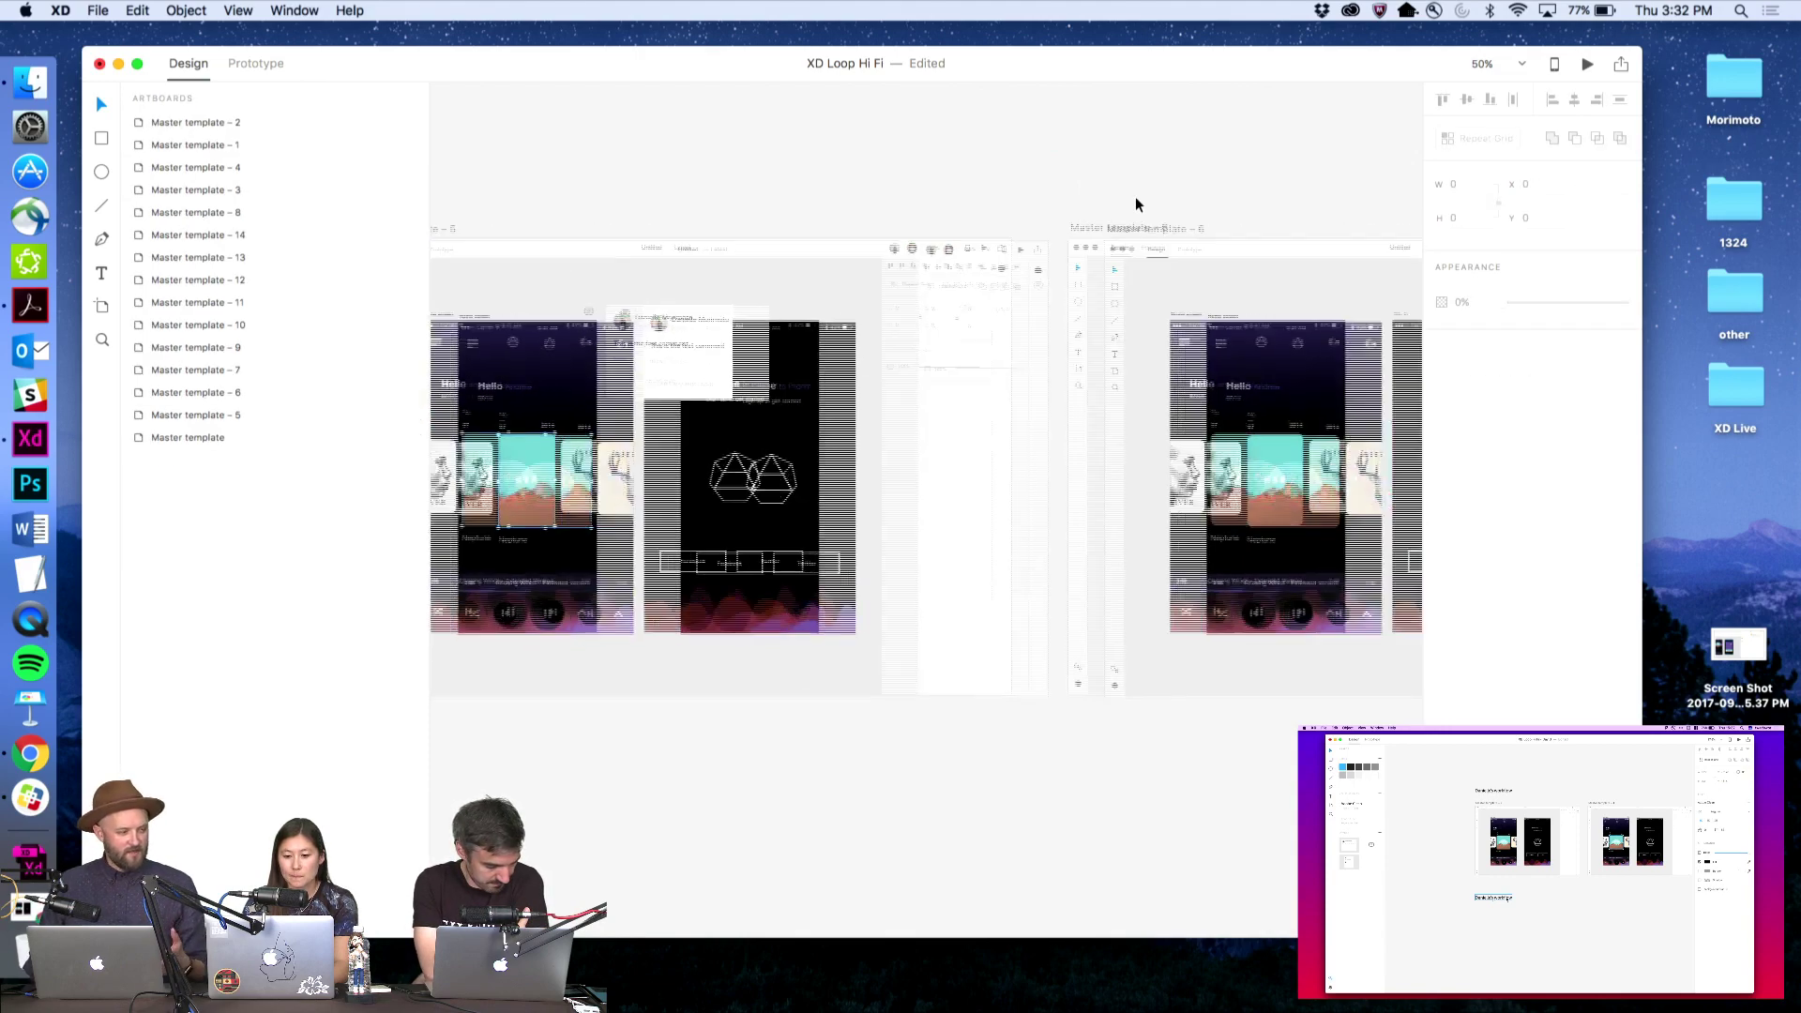
{"action": "key", "text": "z"}
{"action": "left_click", "coordinate": [1084, 211], "text": "alt"}
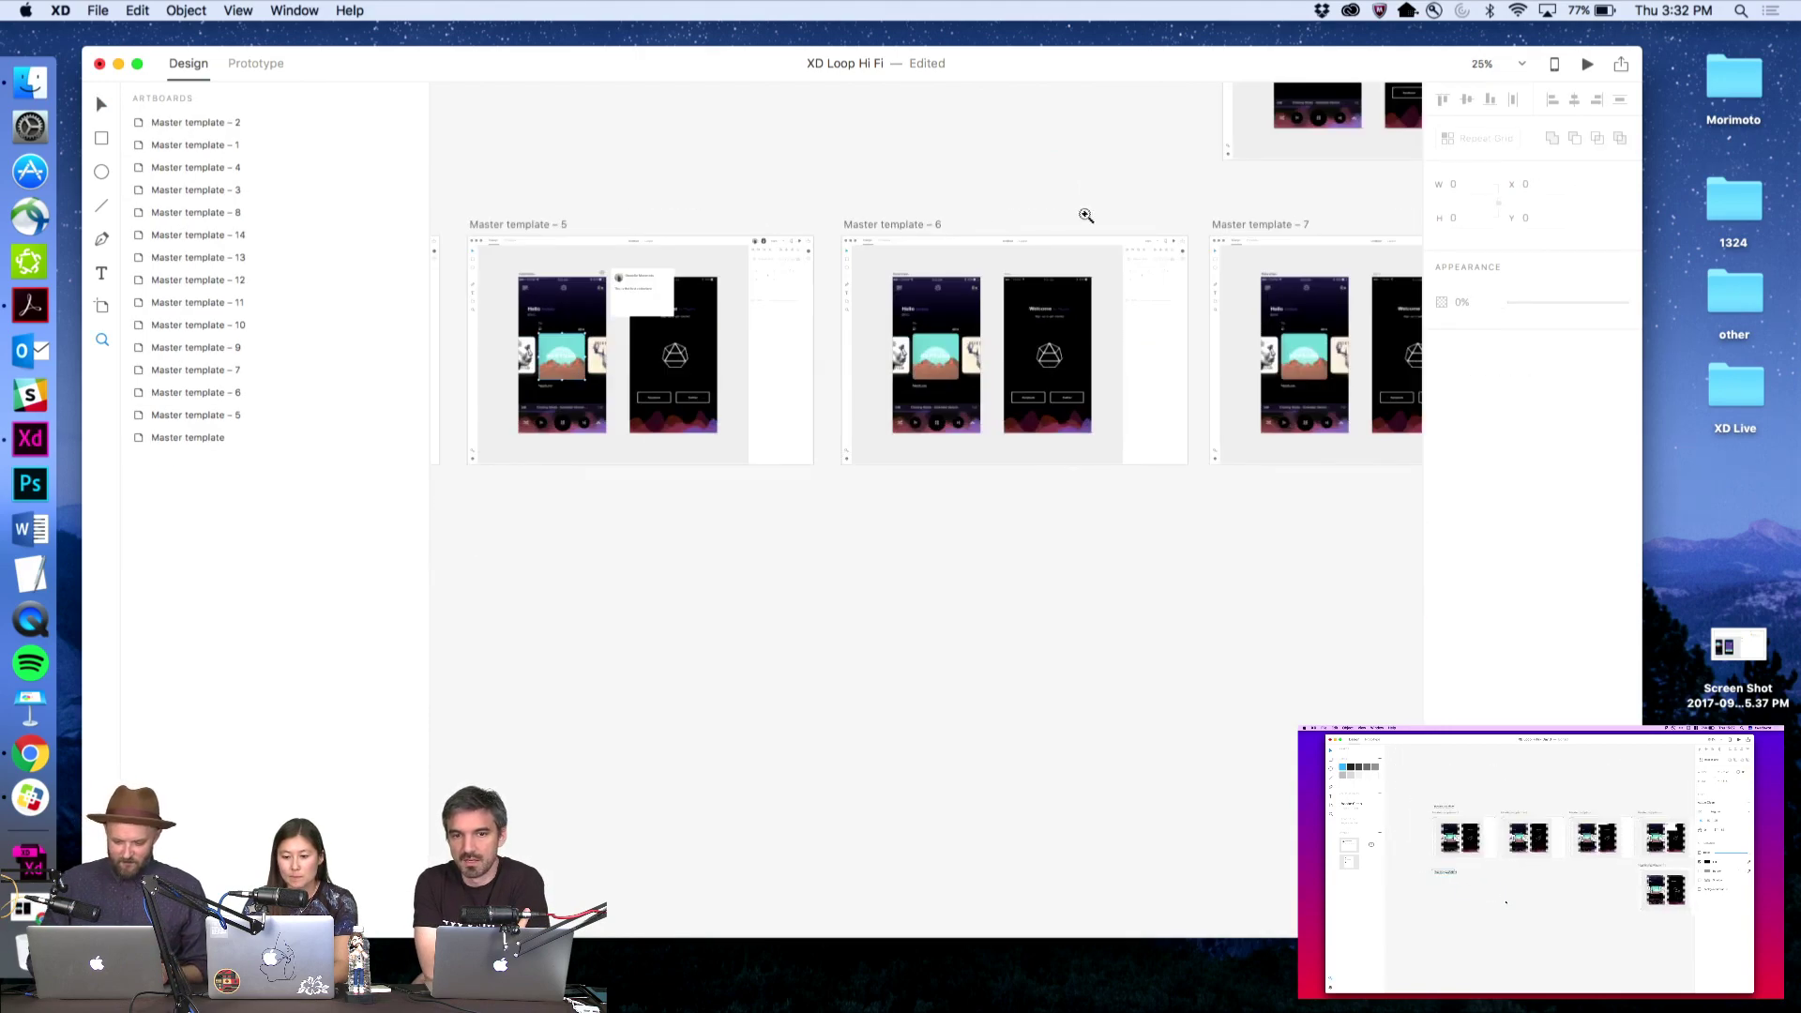
{"action": "scroll", "coordinate": [1046, 217], "scroll_direction": "right", "scroll_amount": 2}
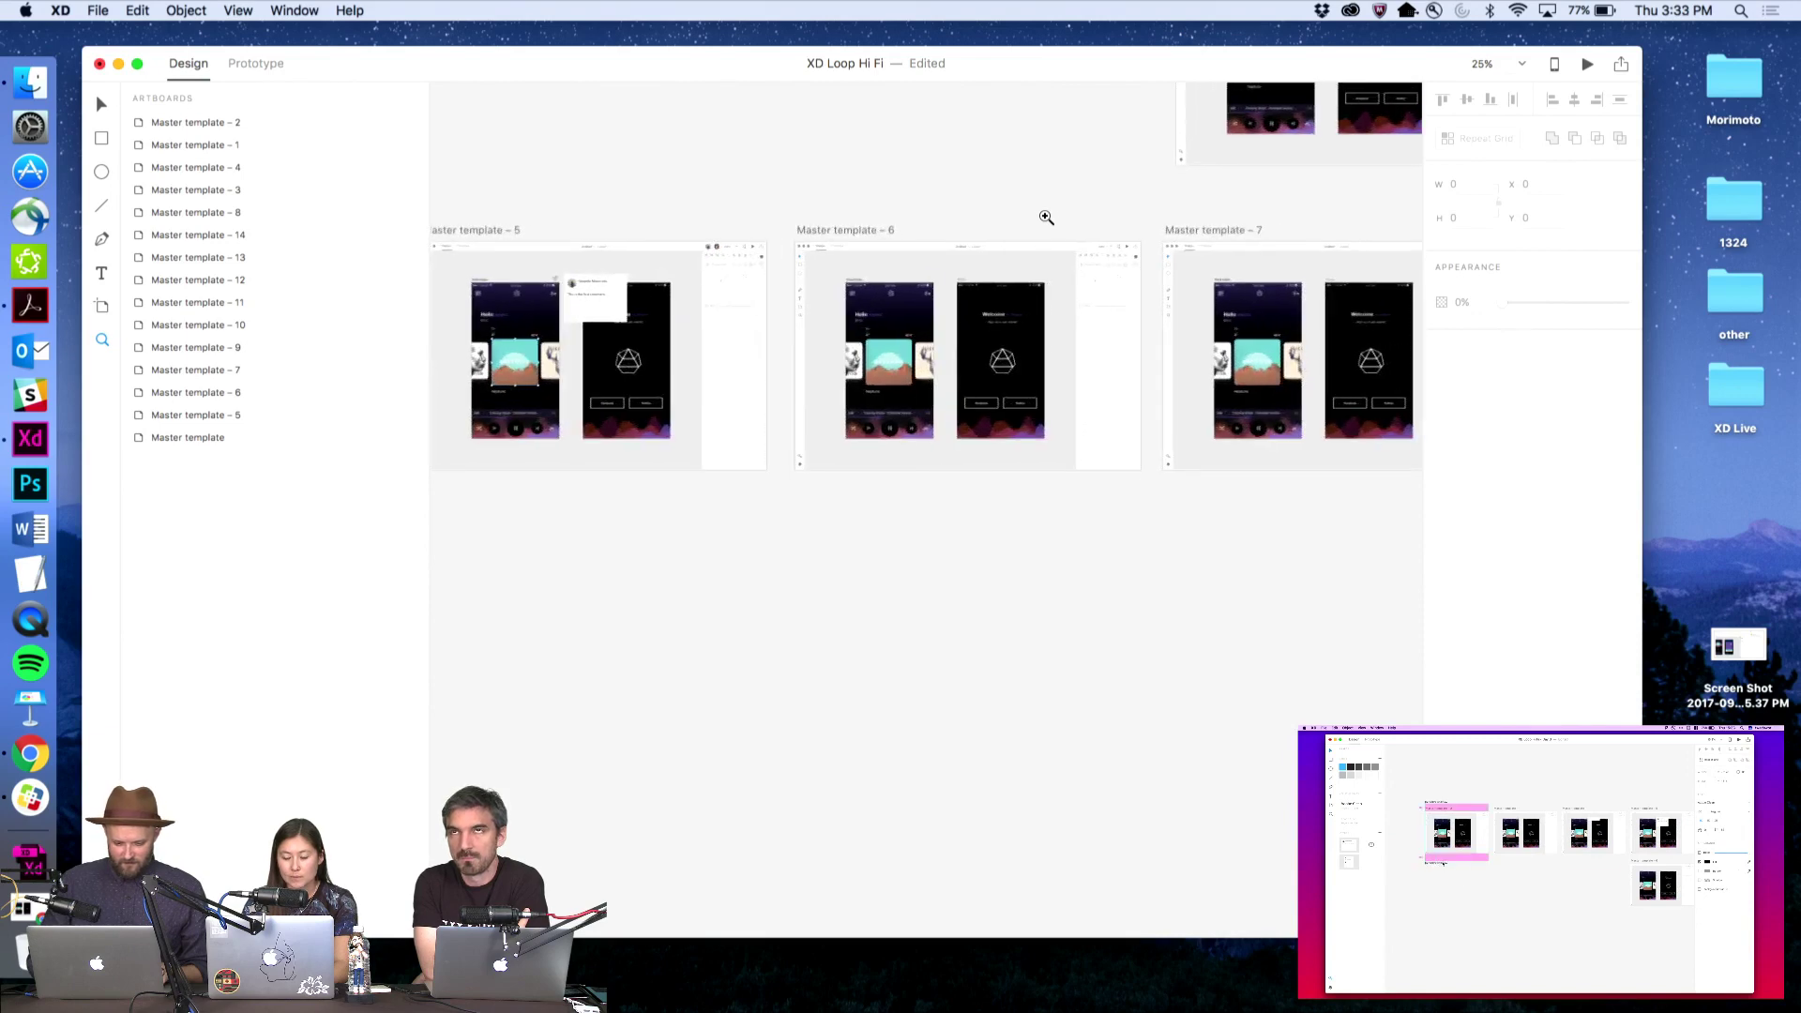
{"action": "key", "text": "v"}
{"action": "left_click", "coordinate": [846, 230]}
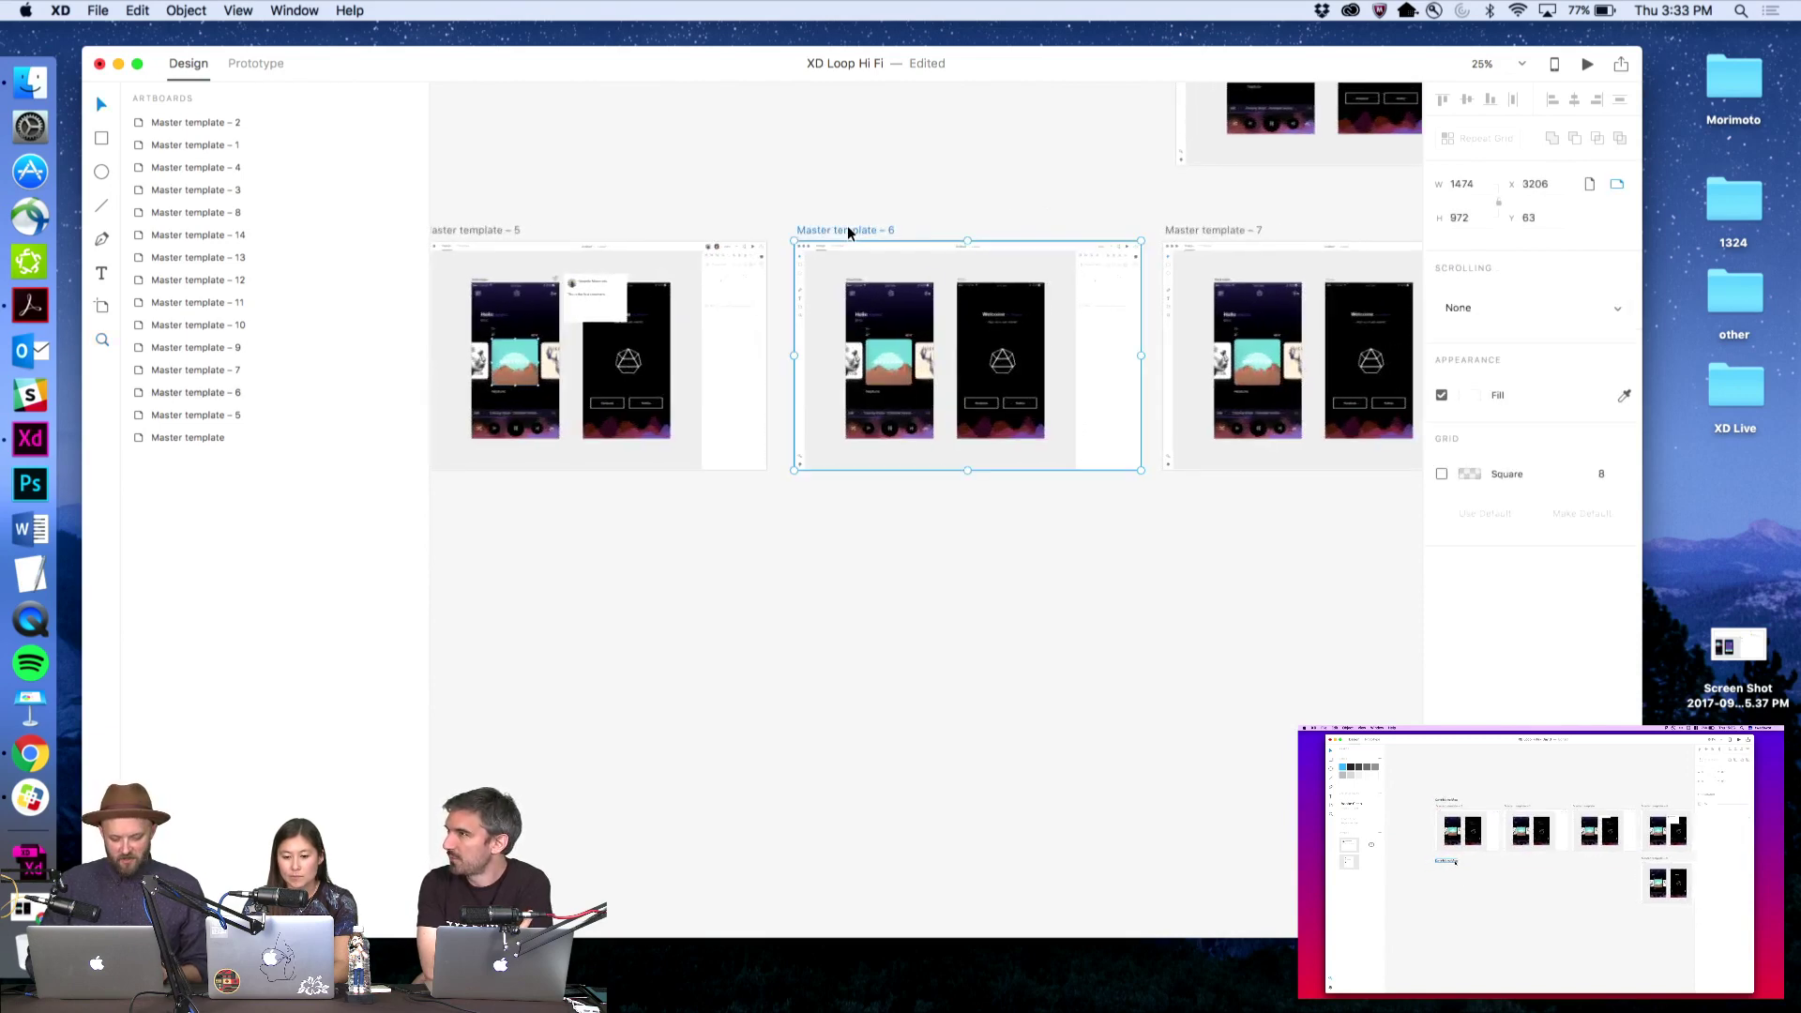
Check the headers of the last artboards in the row, up to Master template – 14, and select Master template – 13
{"action": "key", "text": "z"}
{"action": "left_click", "coordinate": [917, 308], "text": "alt"}
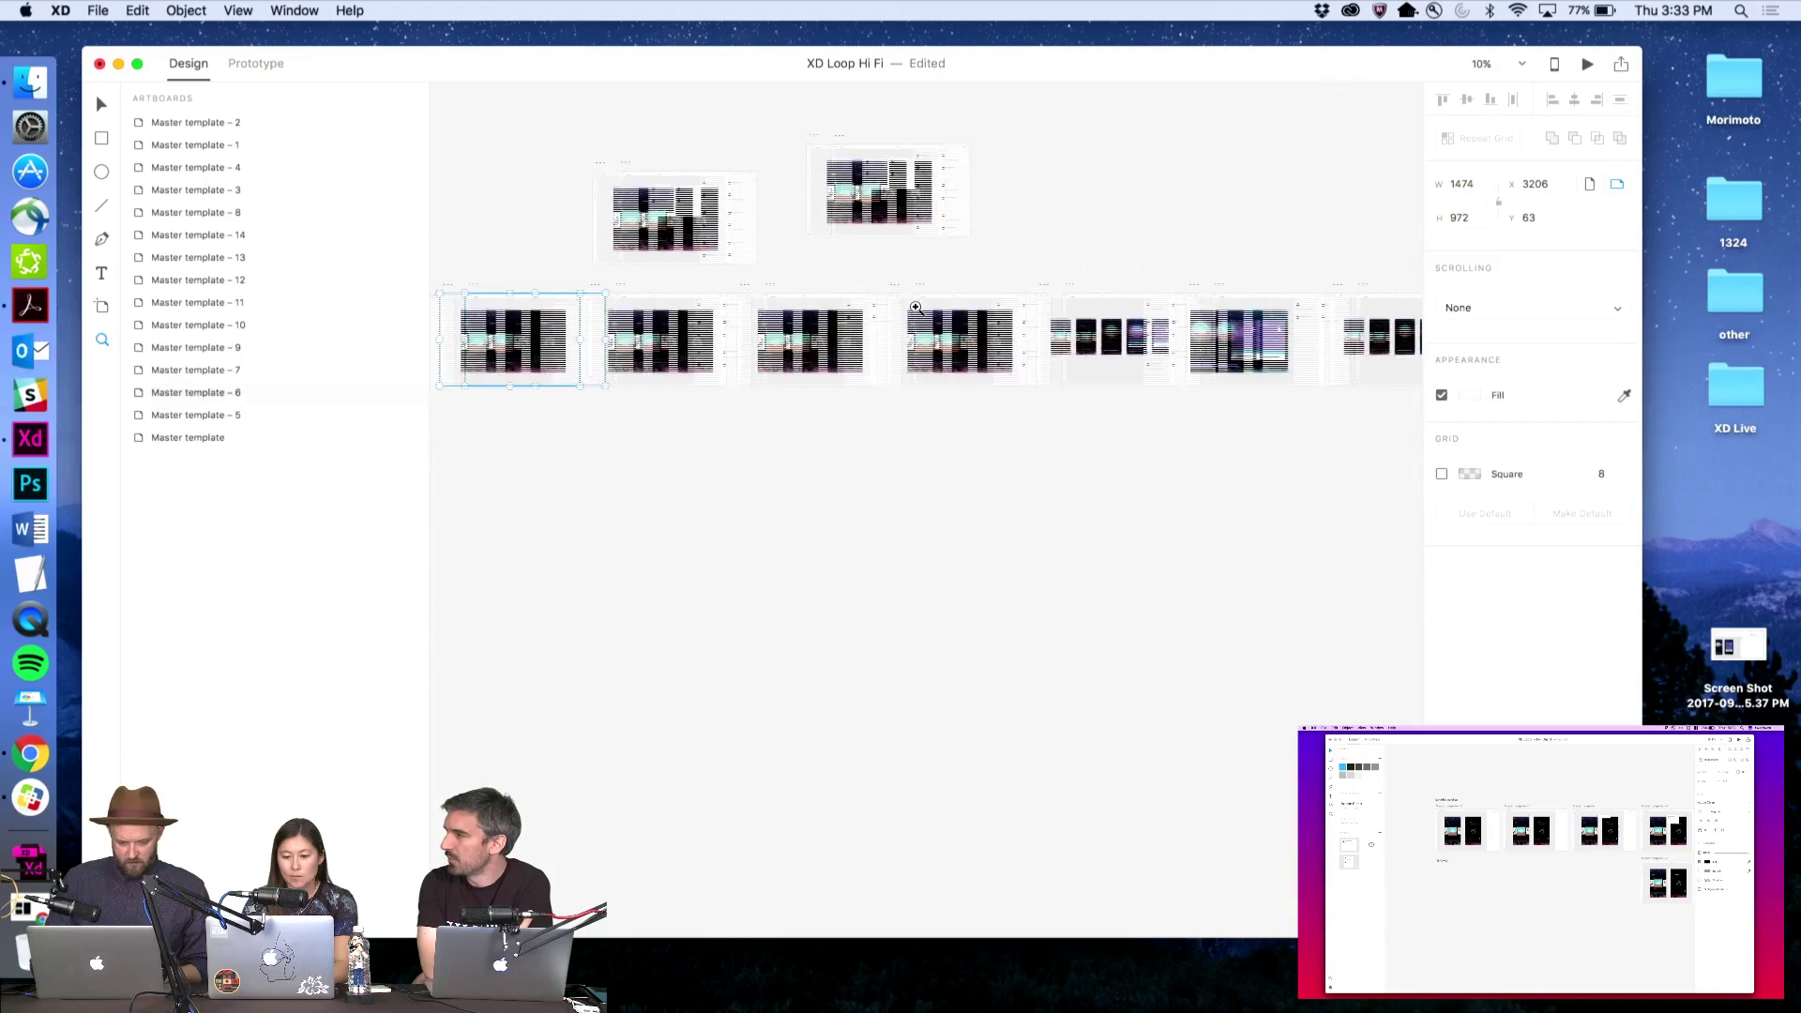
{"action": "left_click", "coordinate": [916, 308]}
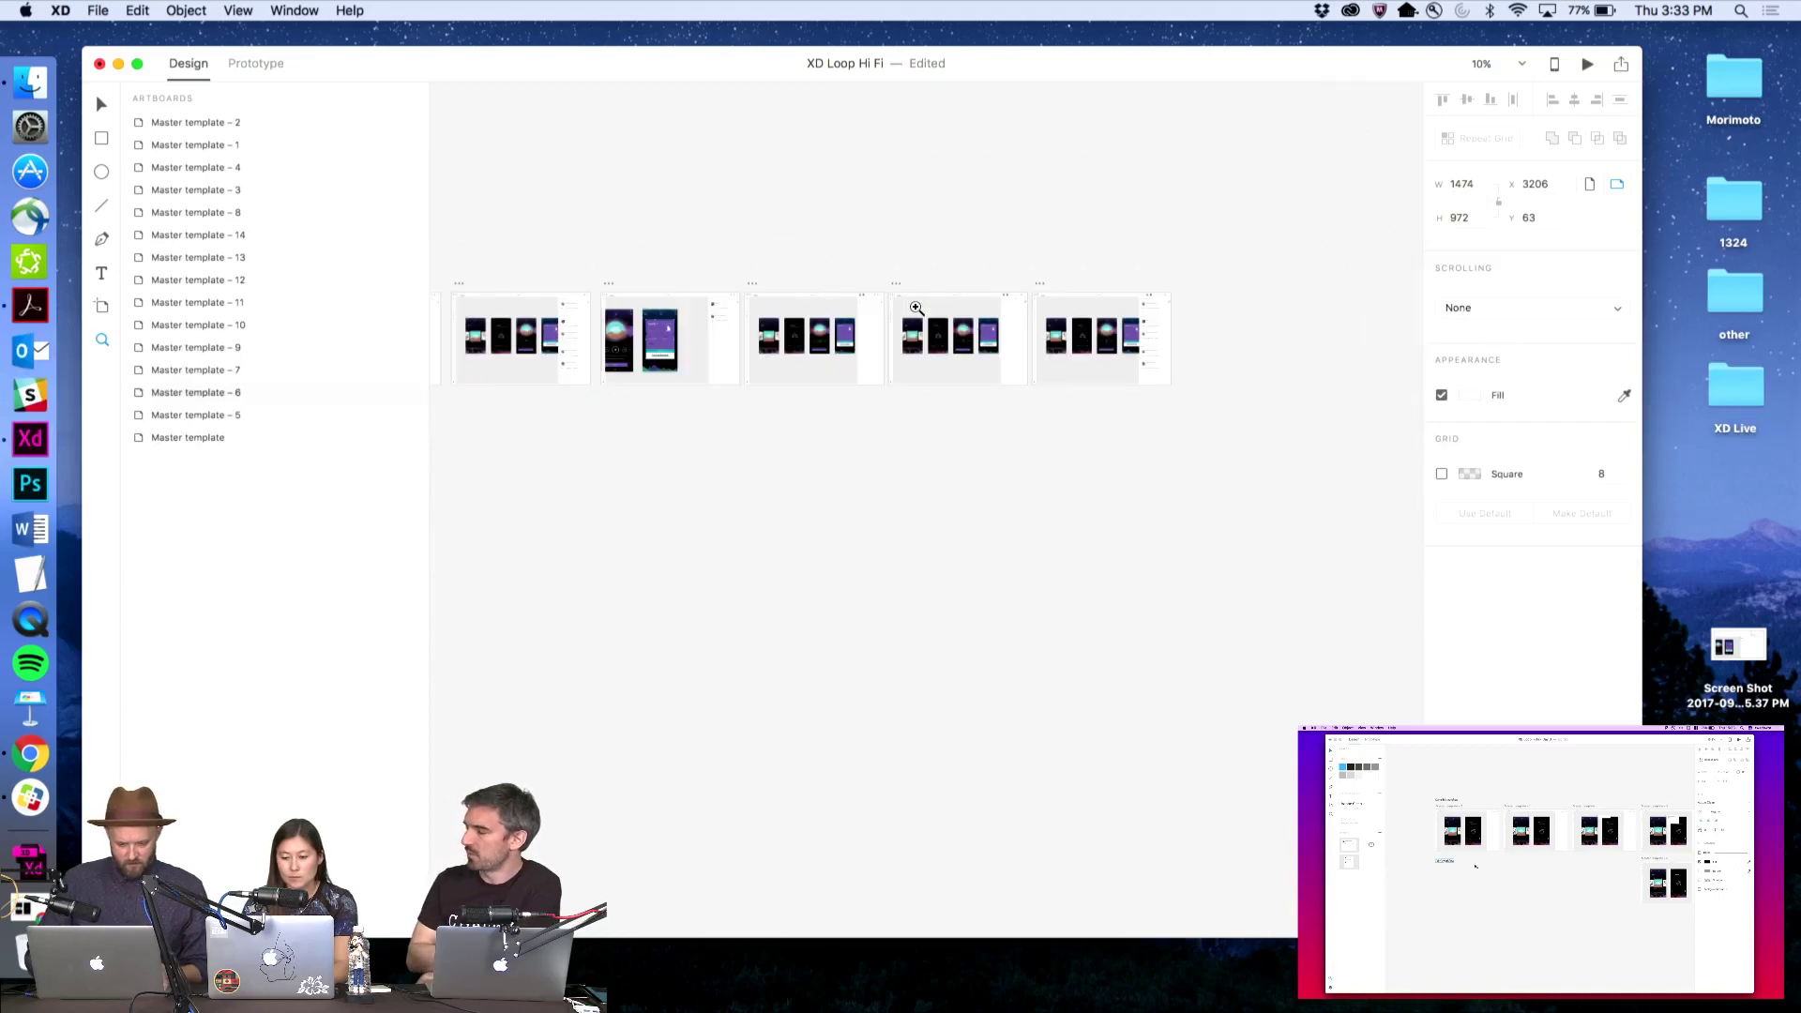
{"action": "left_click", "coordinate": [965, 306]}
{"action": "left_click", "coordinate": [904, 293]}
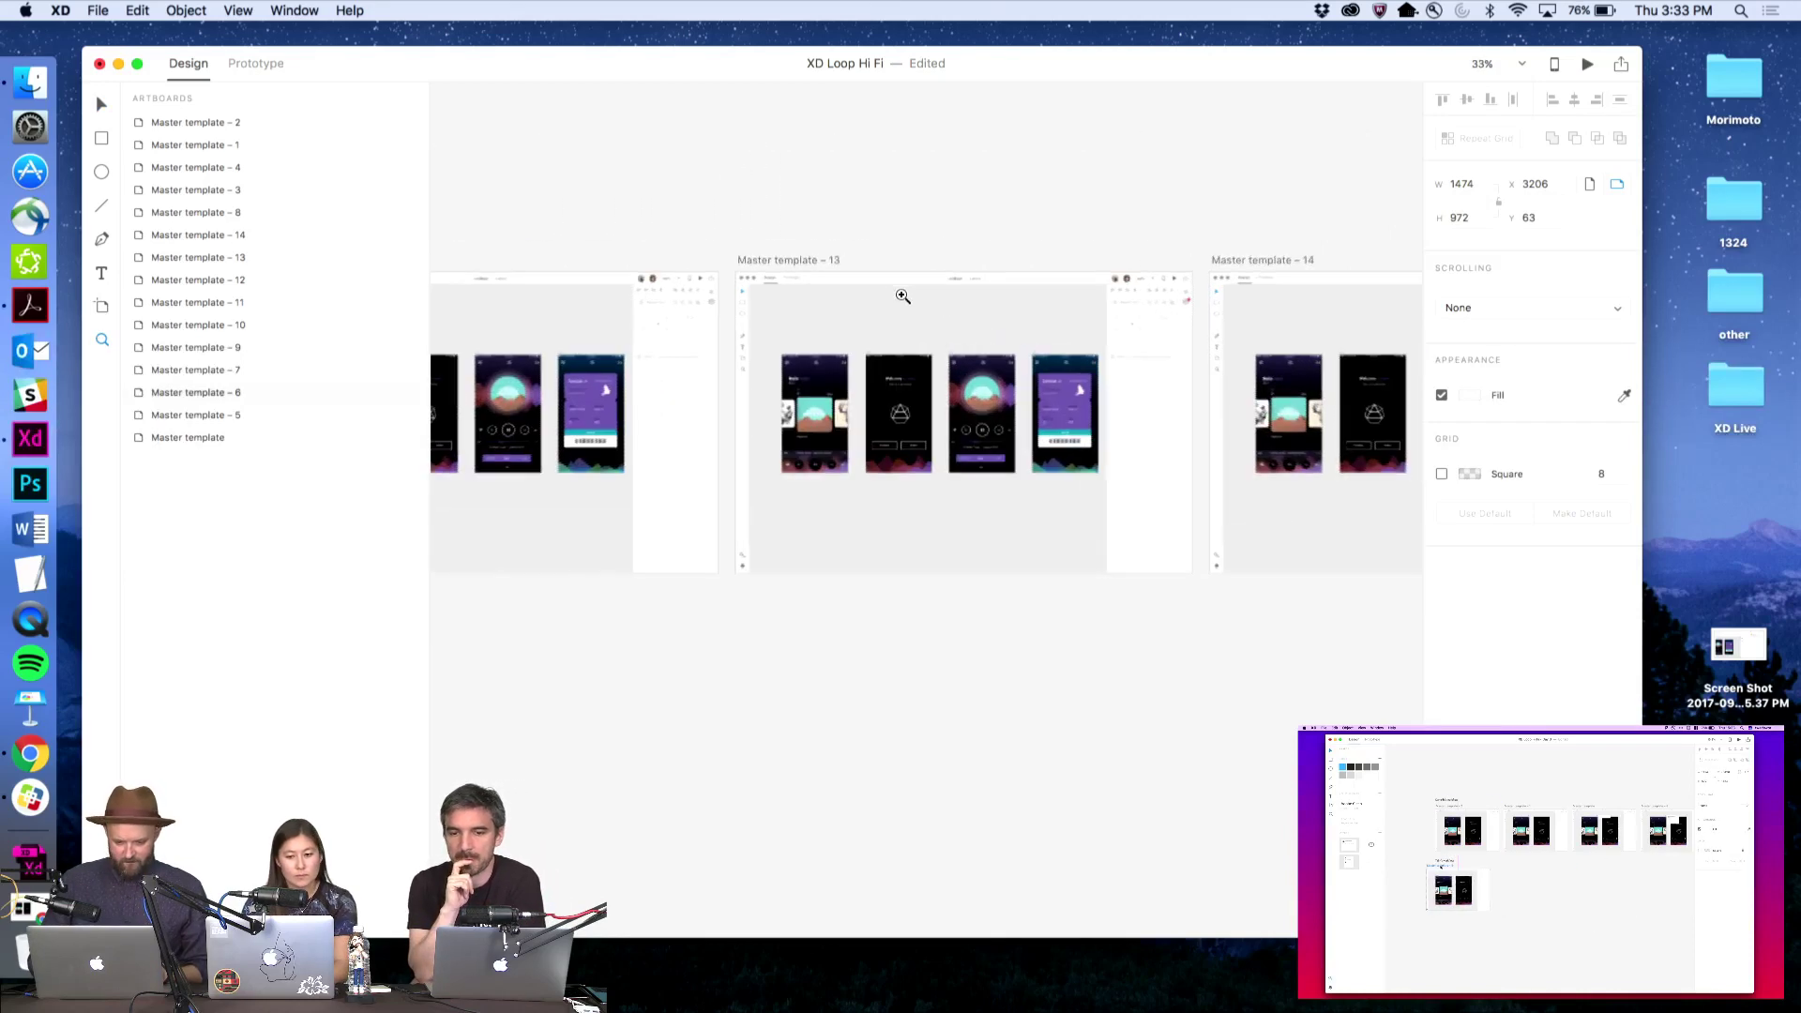
{"action": "key", "text": "v"}
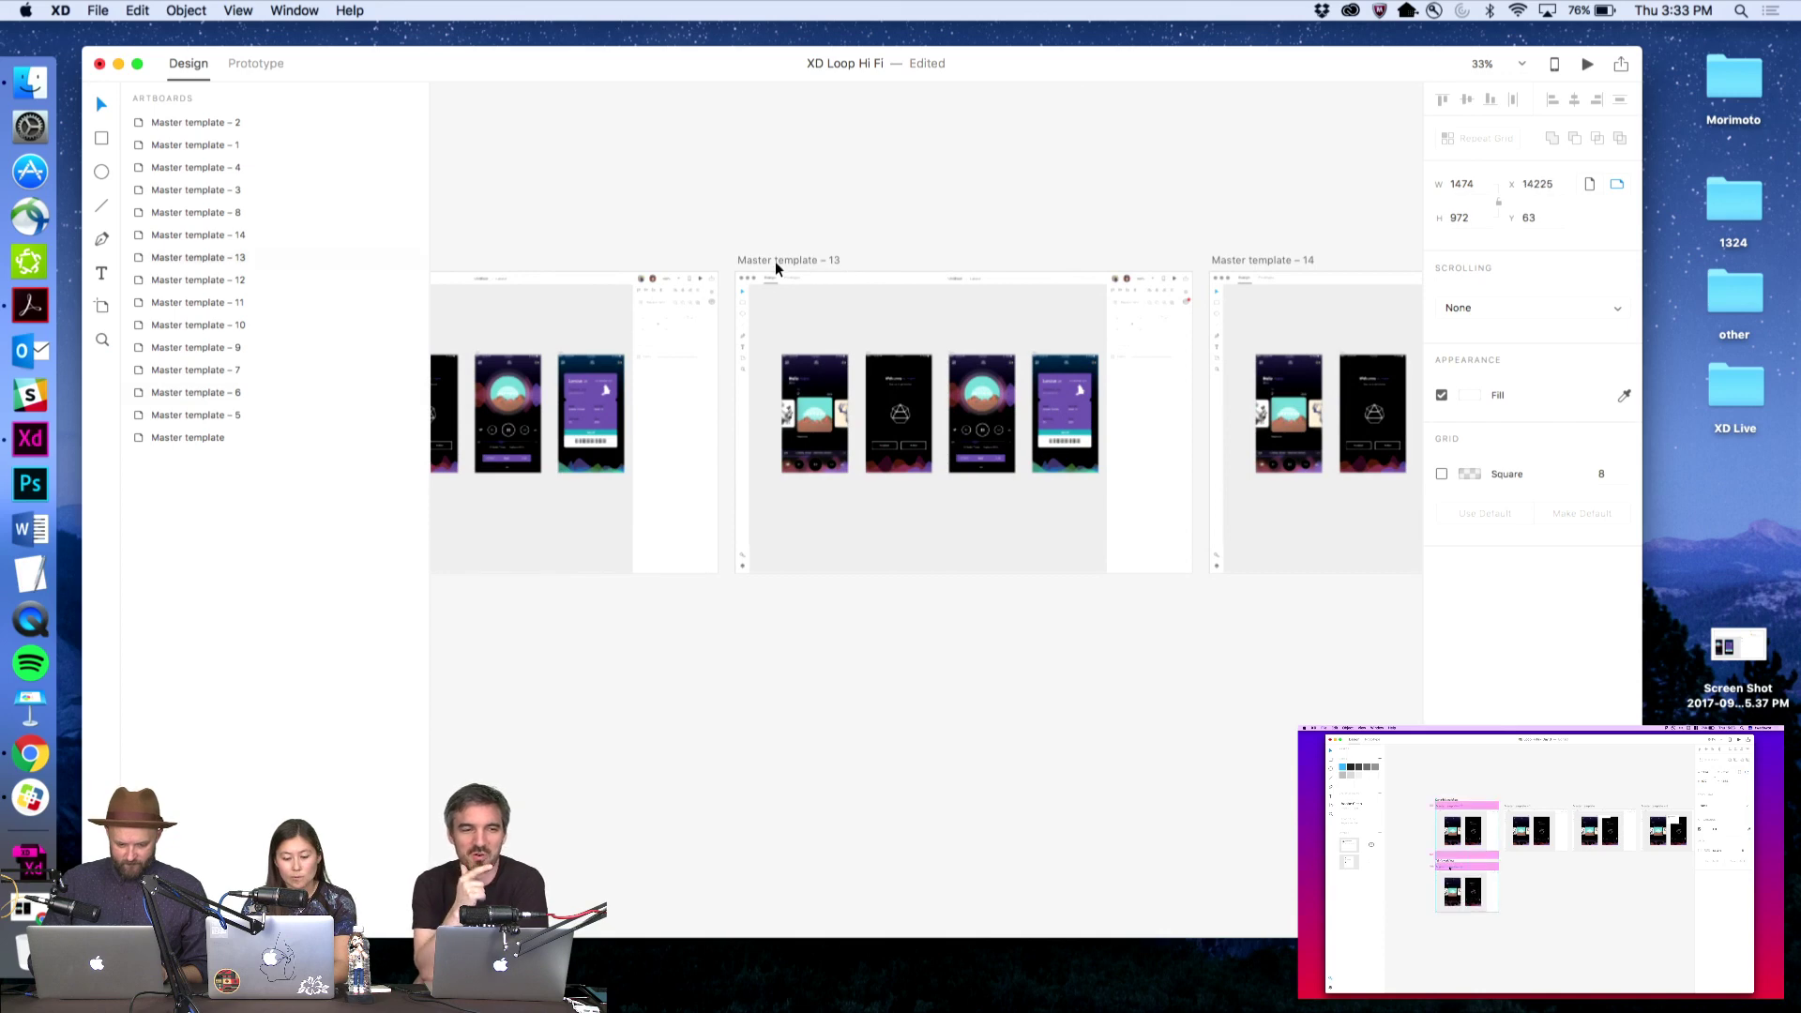
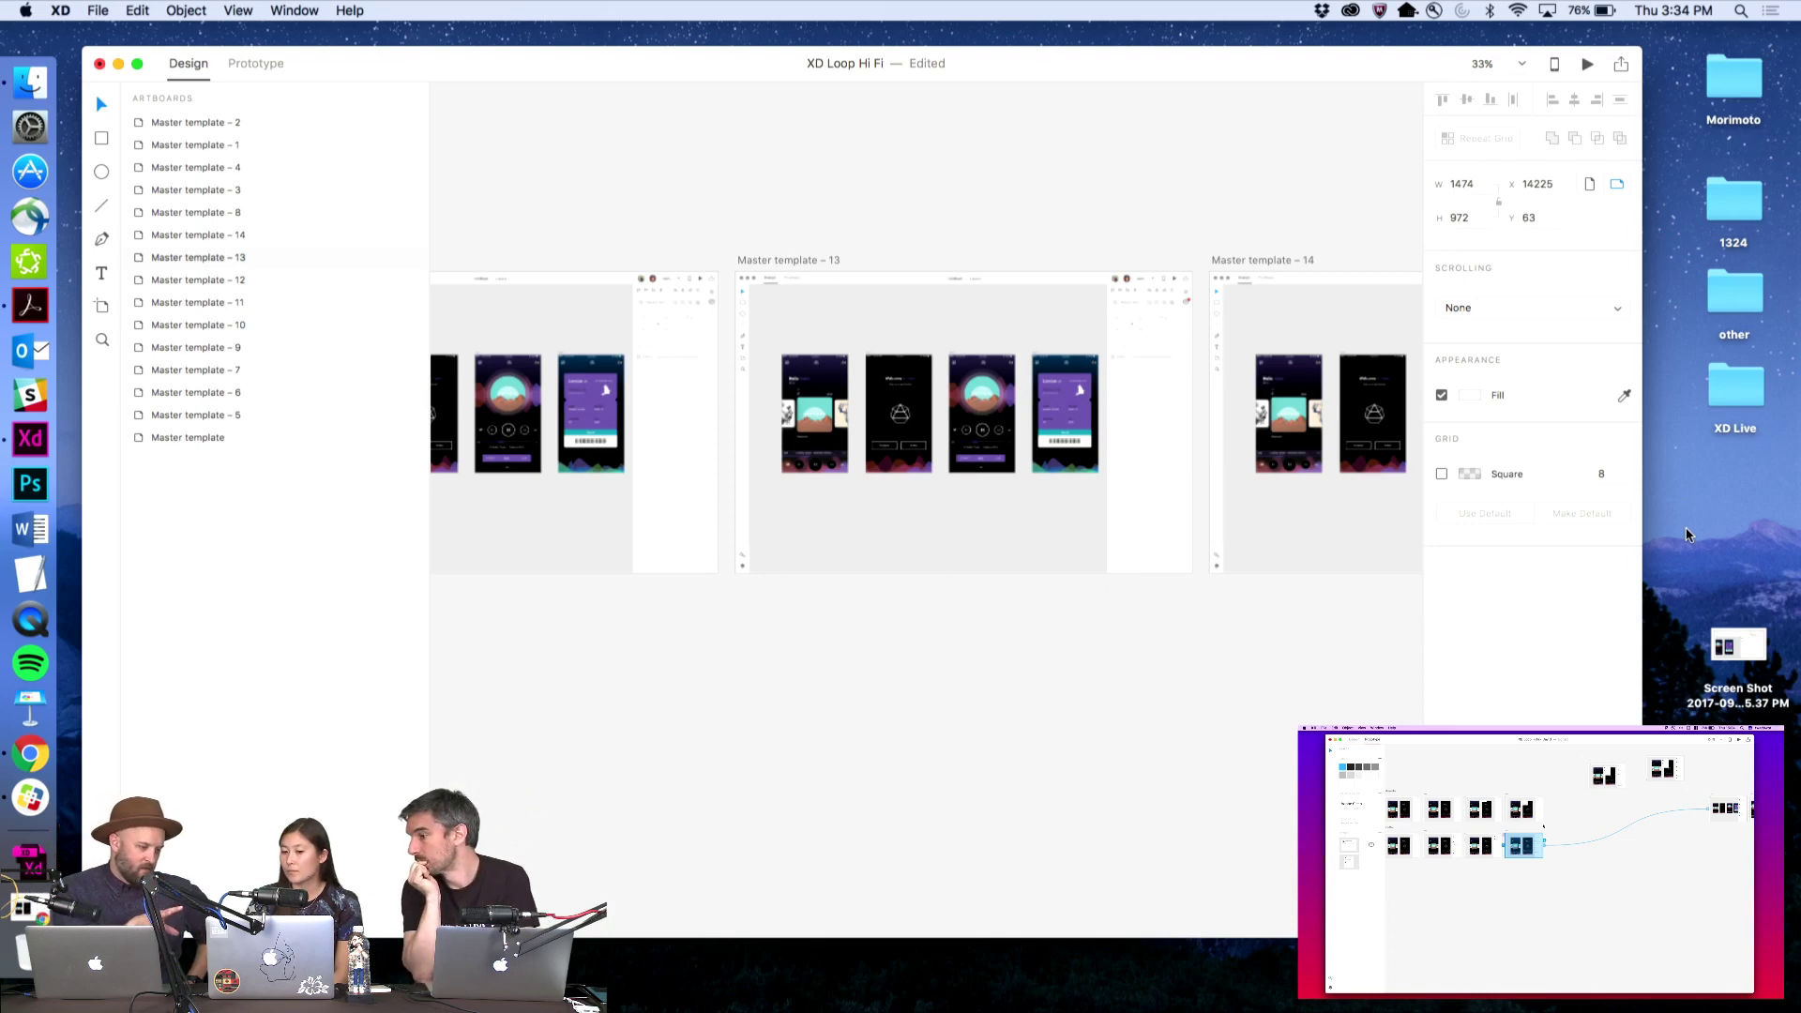
{"action": "left_click", "coordinate": [1676, 582]}
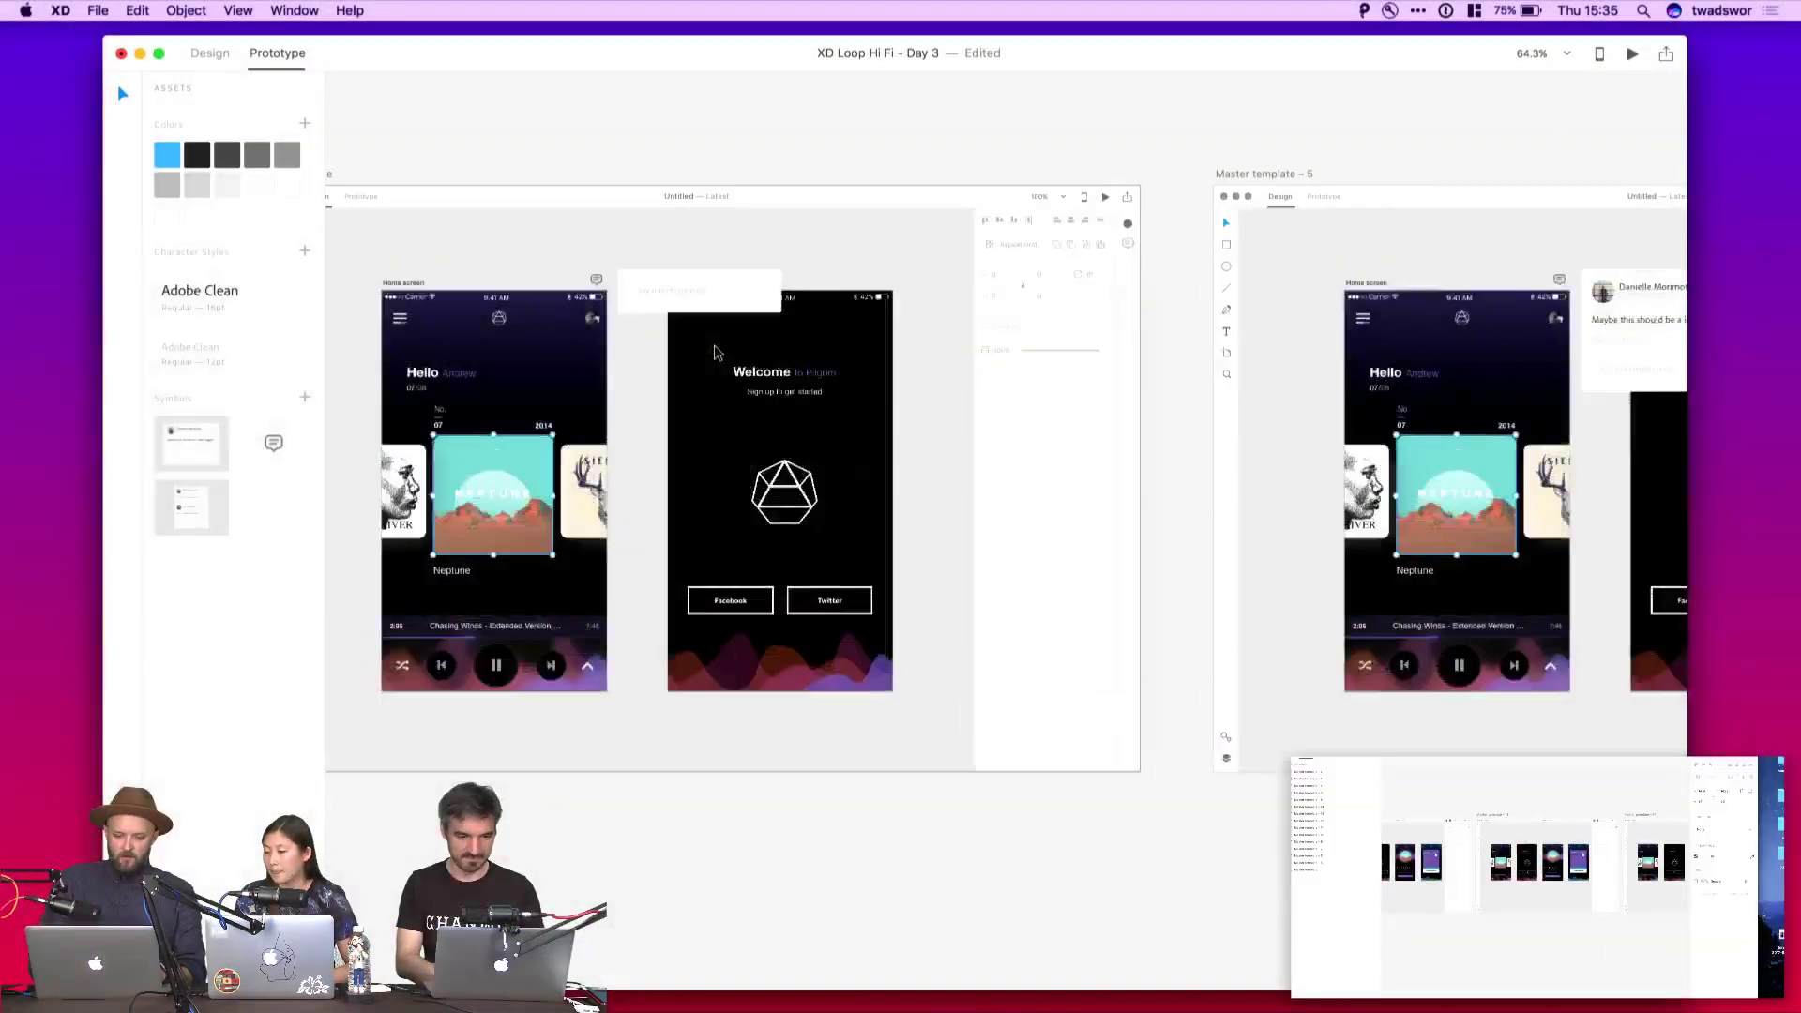
In XD Loop Hi Fi - Day 3, return to Design mode and extend the "Say something good" box on Master template downward to a height of 104
{"action": "scroll", "coordinate": [728, 293], "scroll_direction": "up", "scroll_amount": 3}
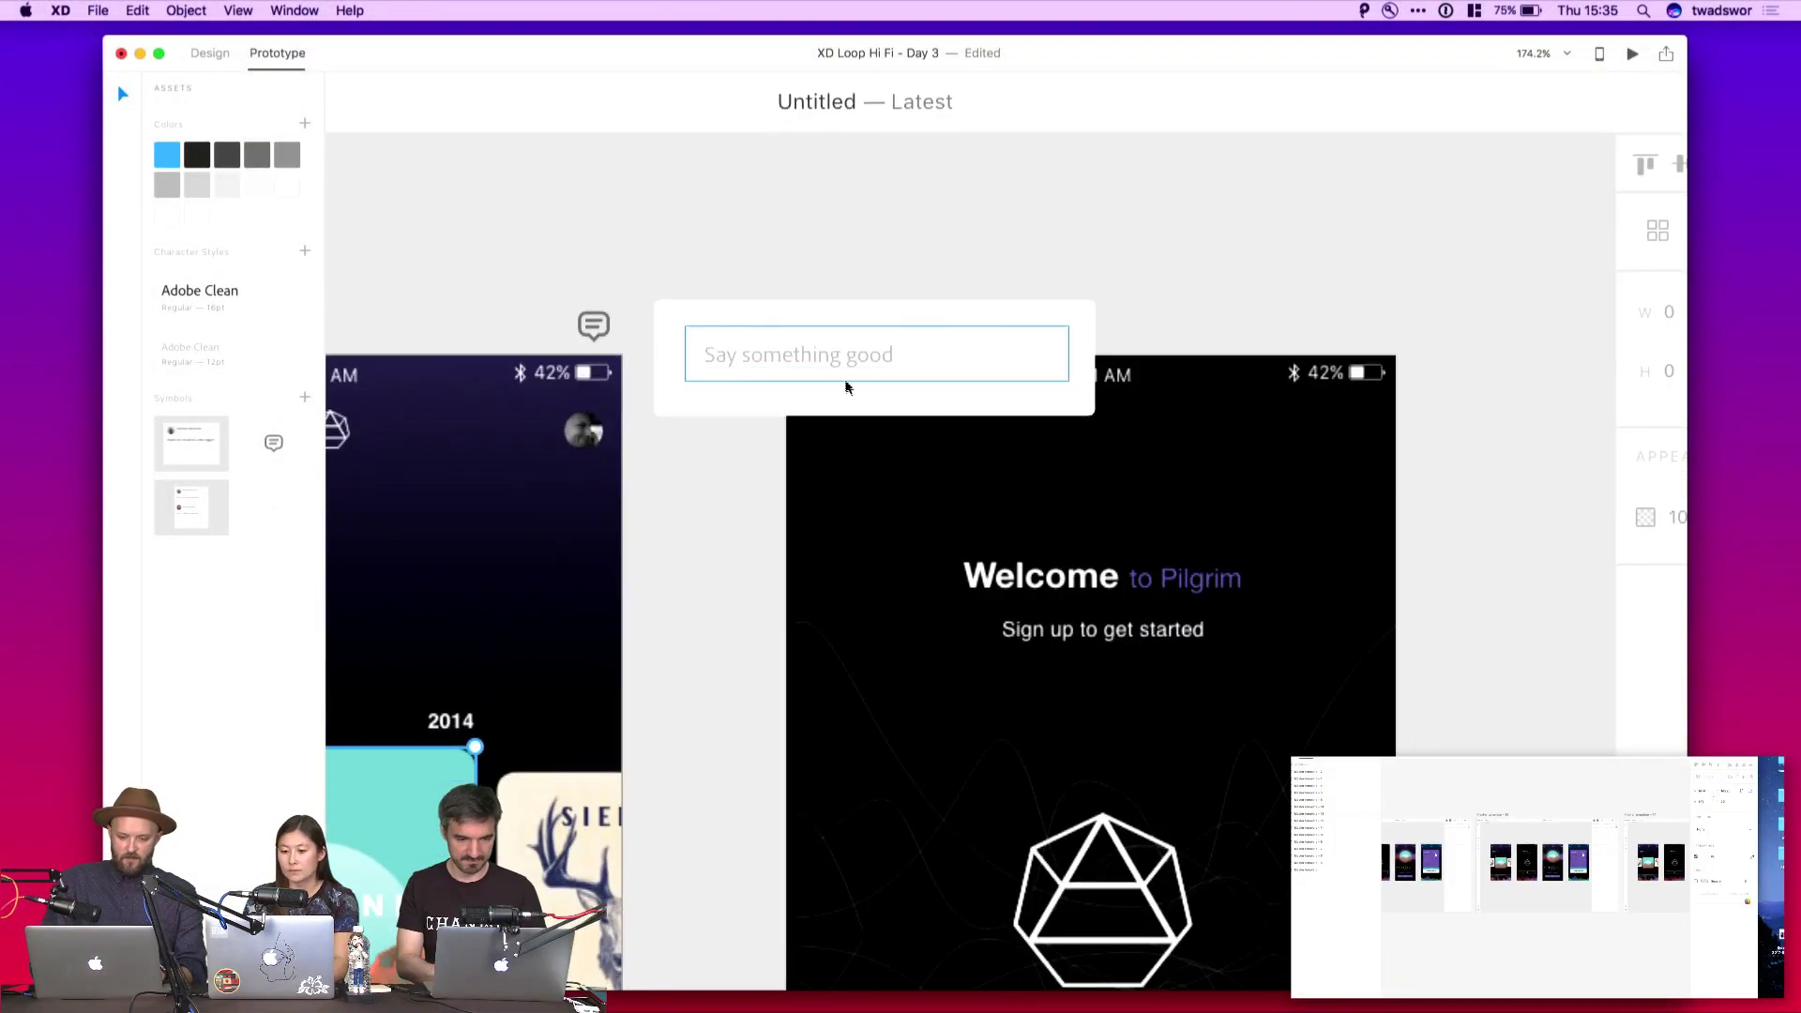
{"action": "left_click", "coordinate": [844, 398]}
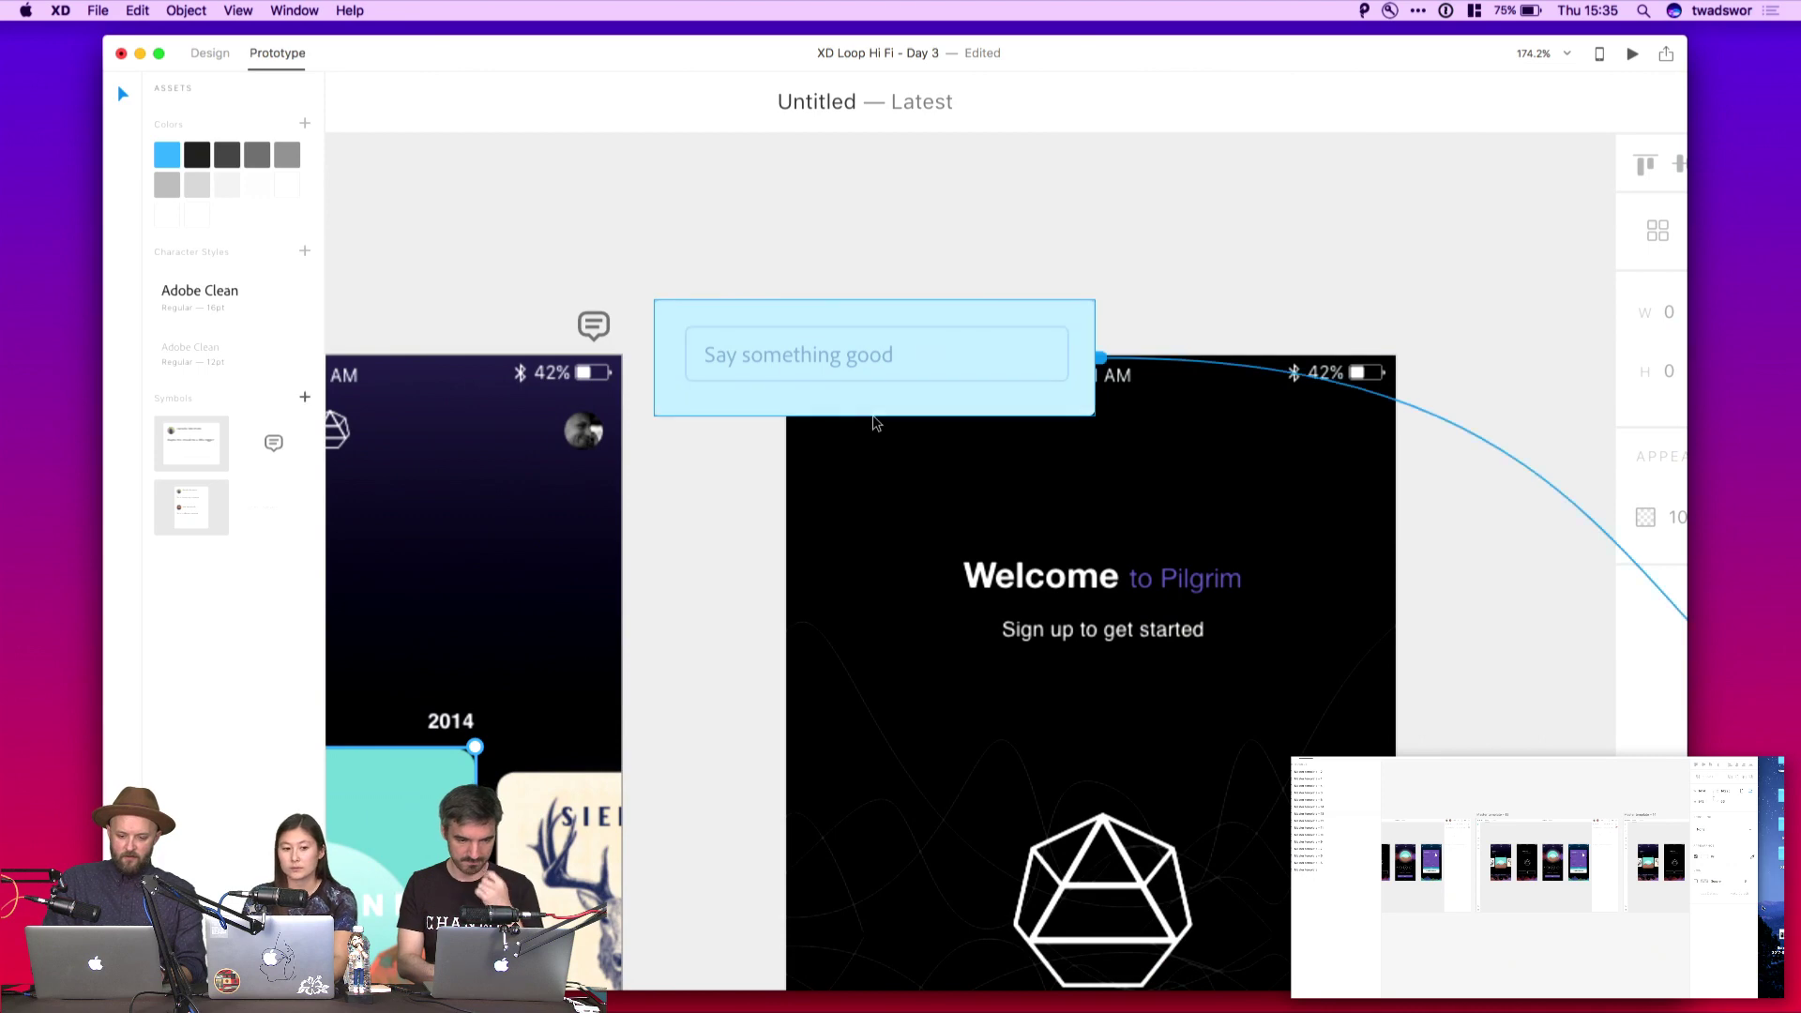
{"action": "key", "text": "Escape"}
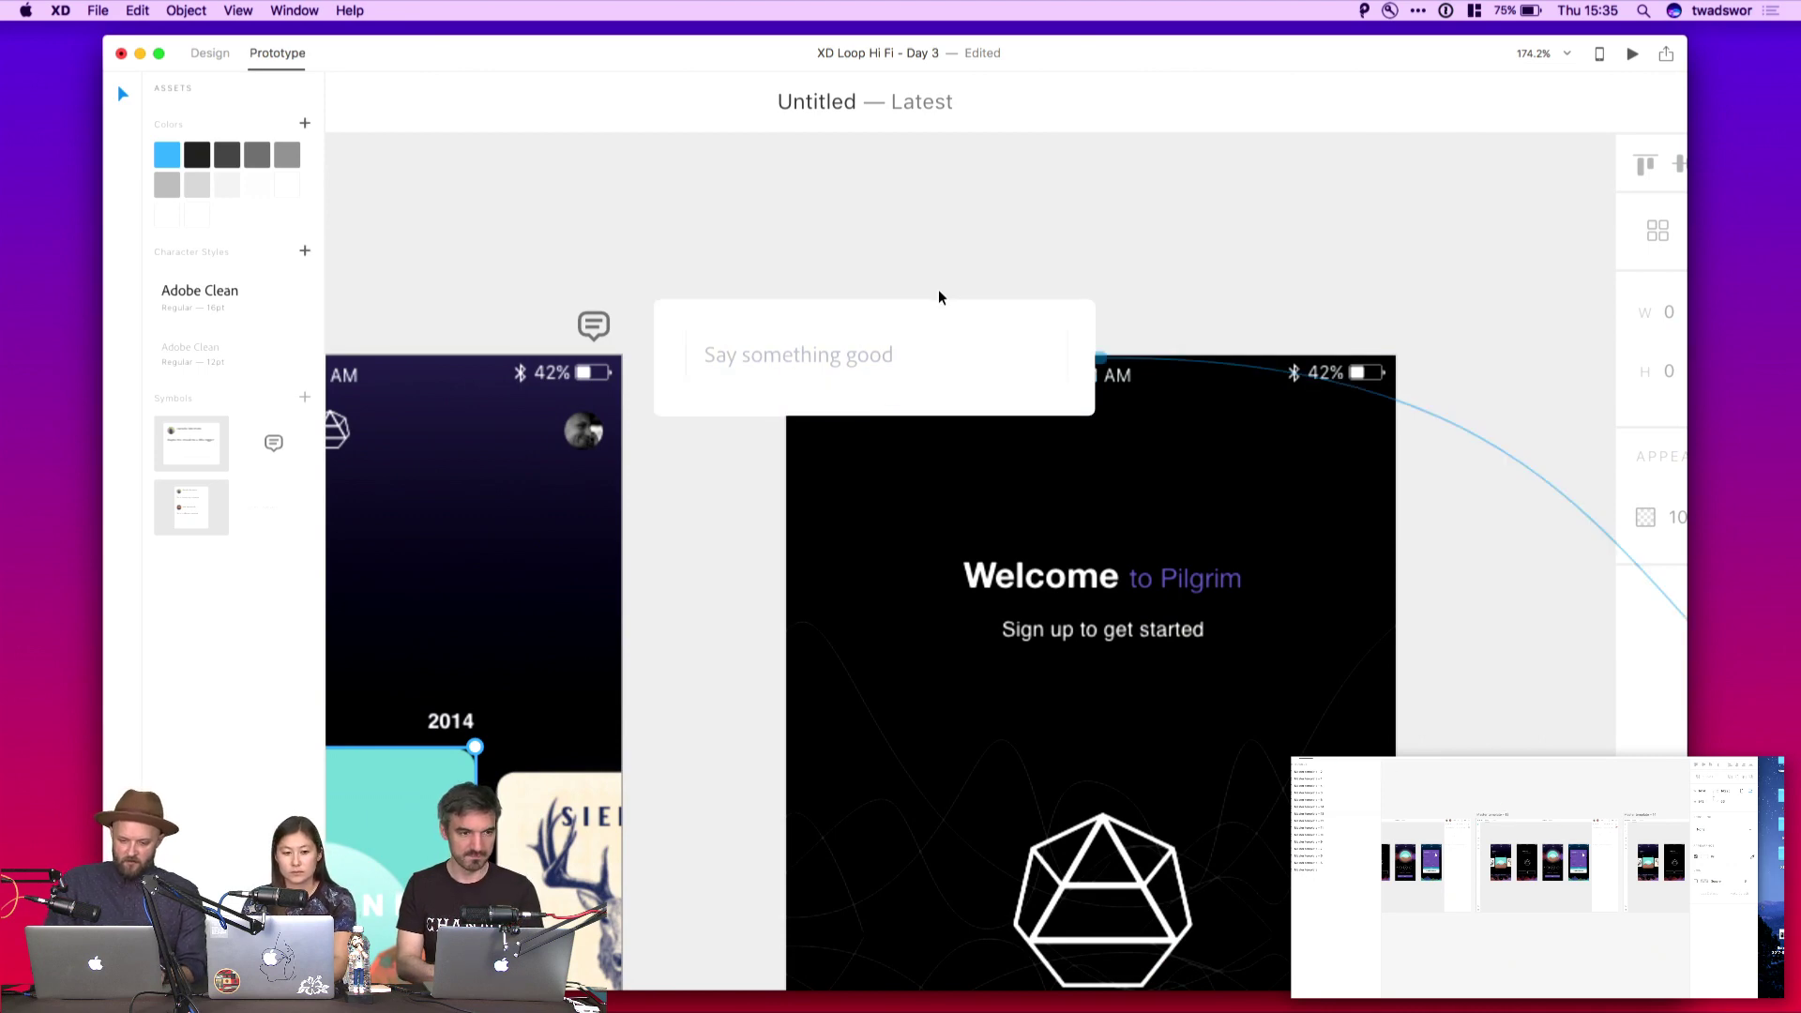
{"action": "left_click", "coordinate": [940, 310]}
{"action": "left_click", "coordinate": [225, 57]}
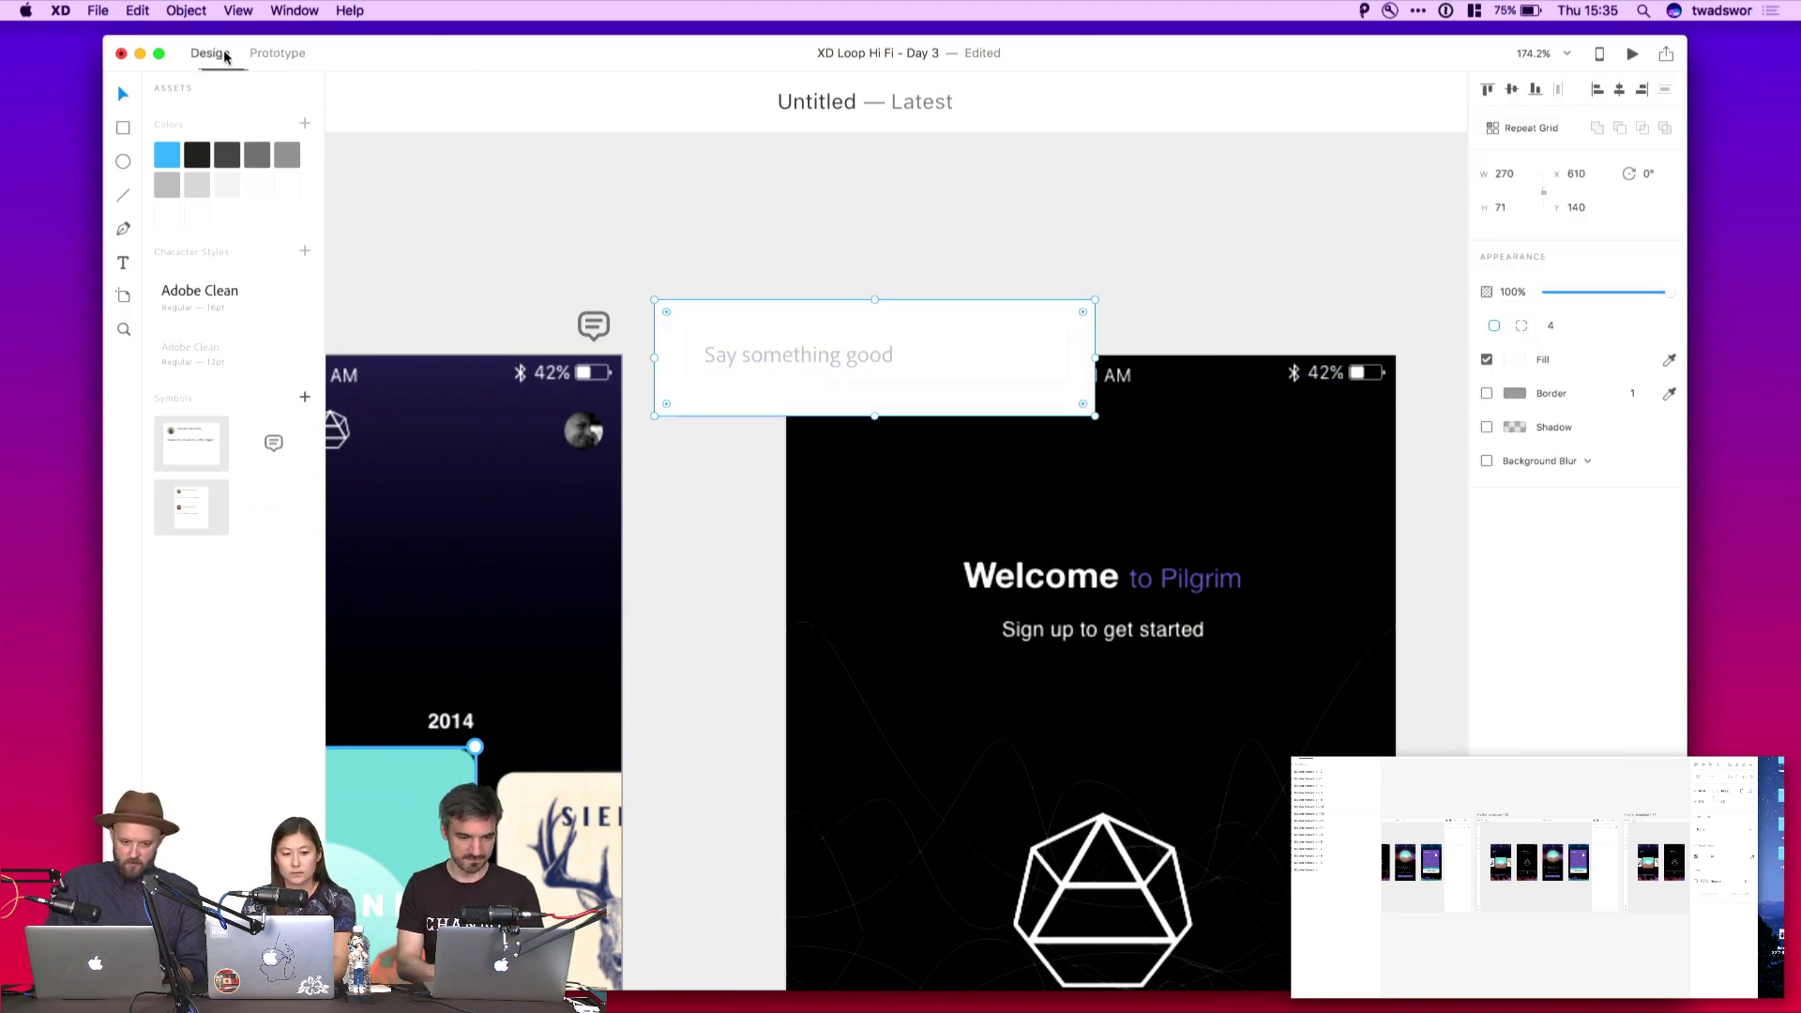
{"action": "left_click_drag", "start_coordinate": [874, 415], "coordinate": [874, 469]}
Draw a 19 × 19 circle below the "Say something good" field and give it a light grey fill without a border
{"action": "key", "text": "e"}
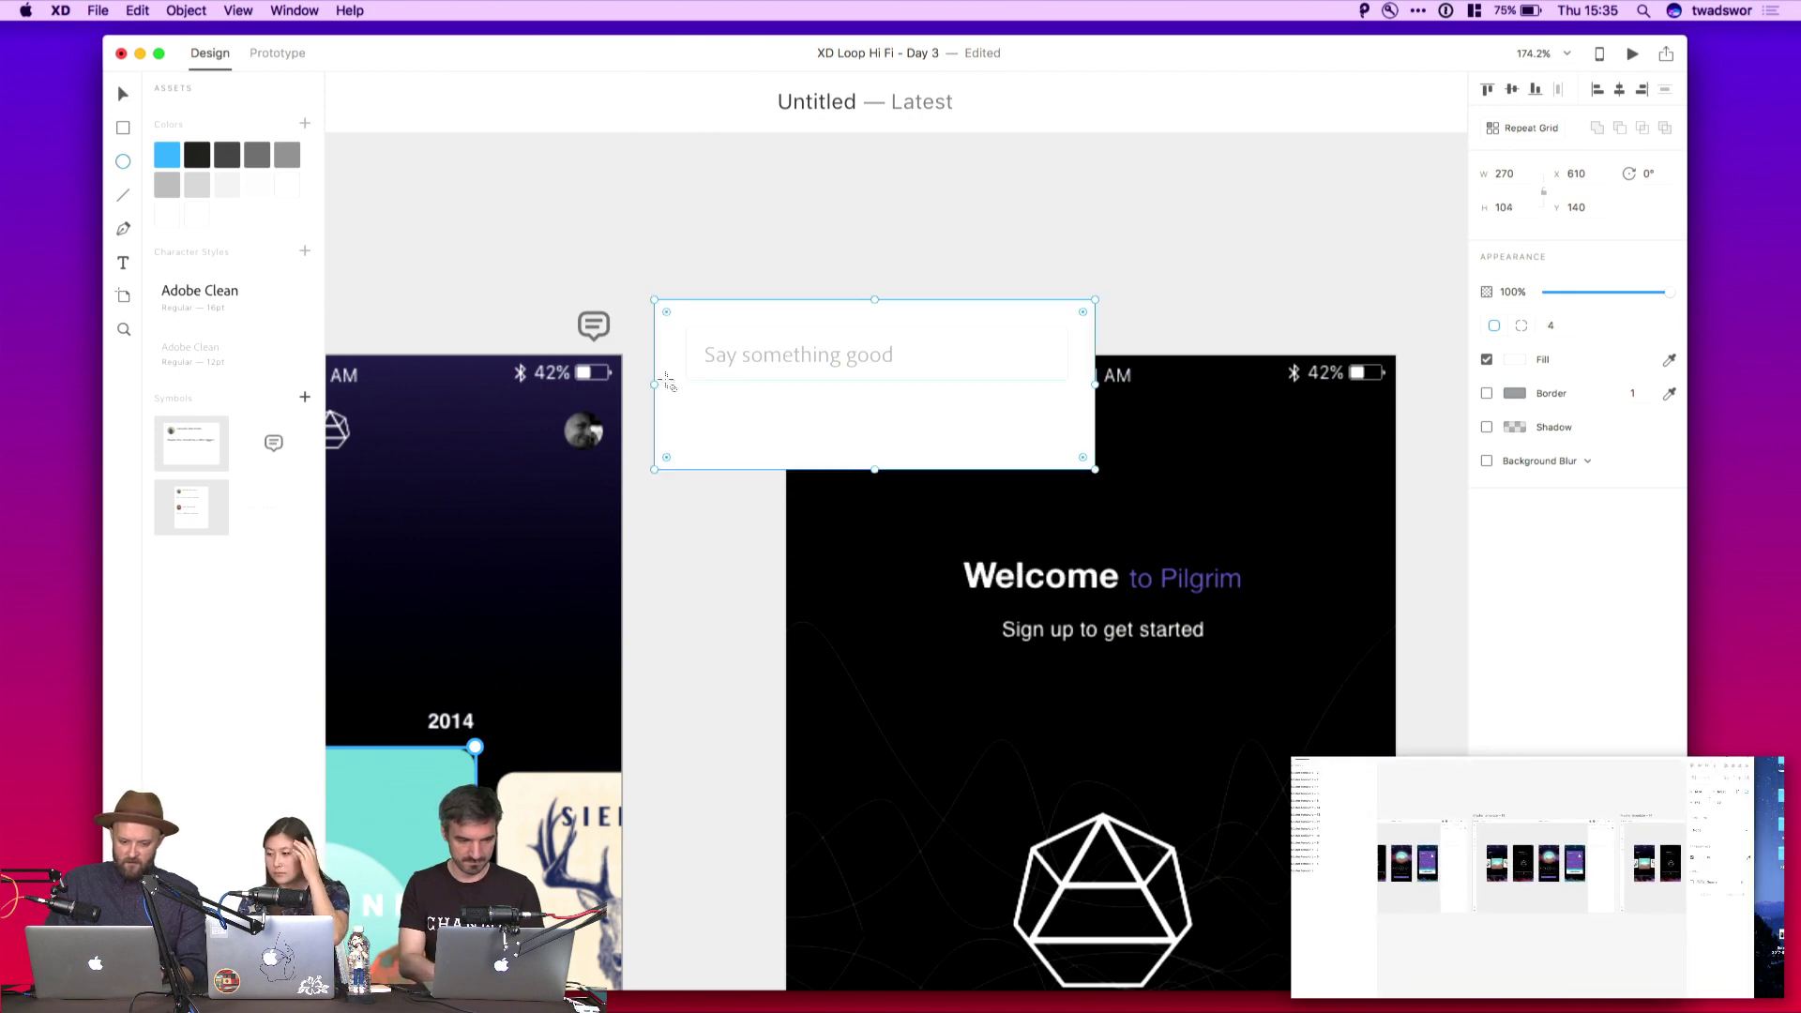
{"action": "left_click_drag", "start_coordinate": [691, 408], "coordinate": [742, 440]}
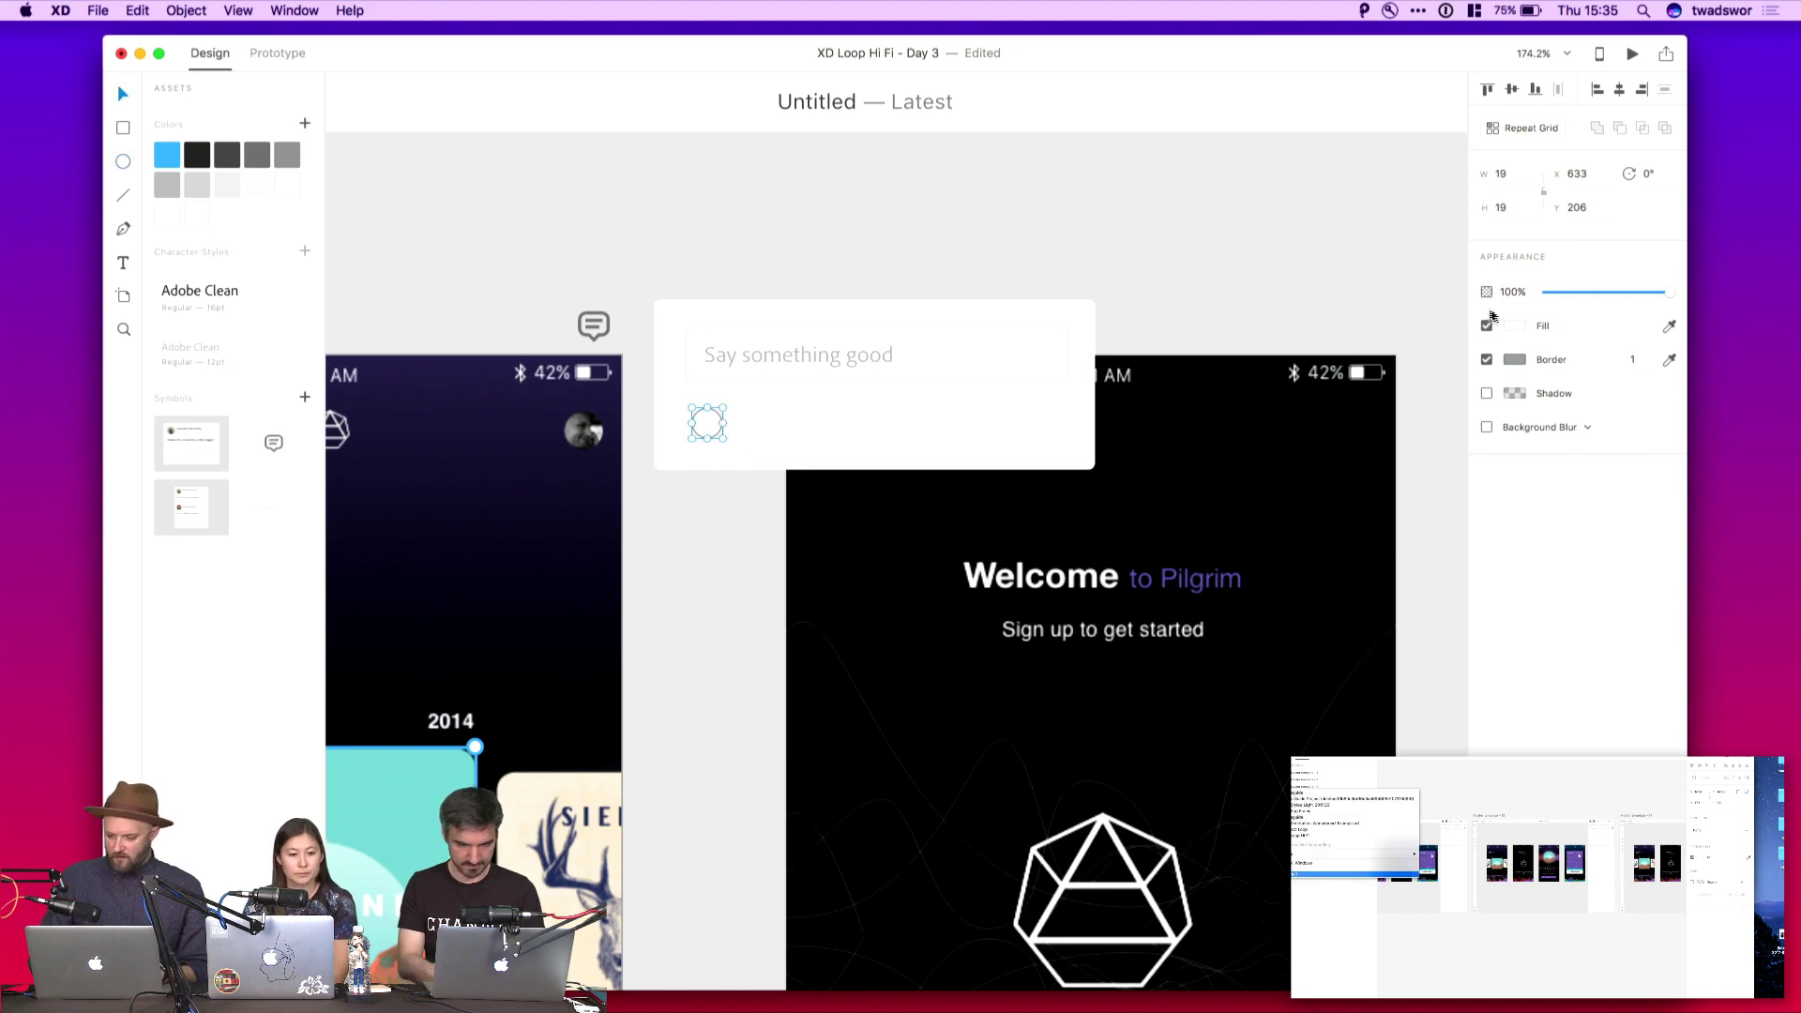
{"action": "left_click", "coordinate": [197, 186]}
{"action": "left_click", "coordinate": [1009, 191]}
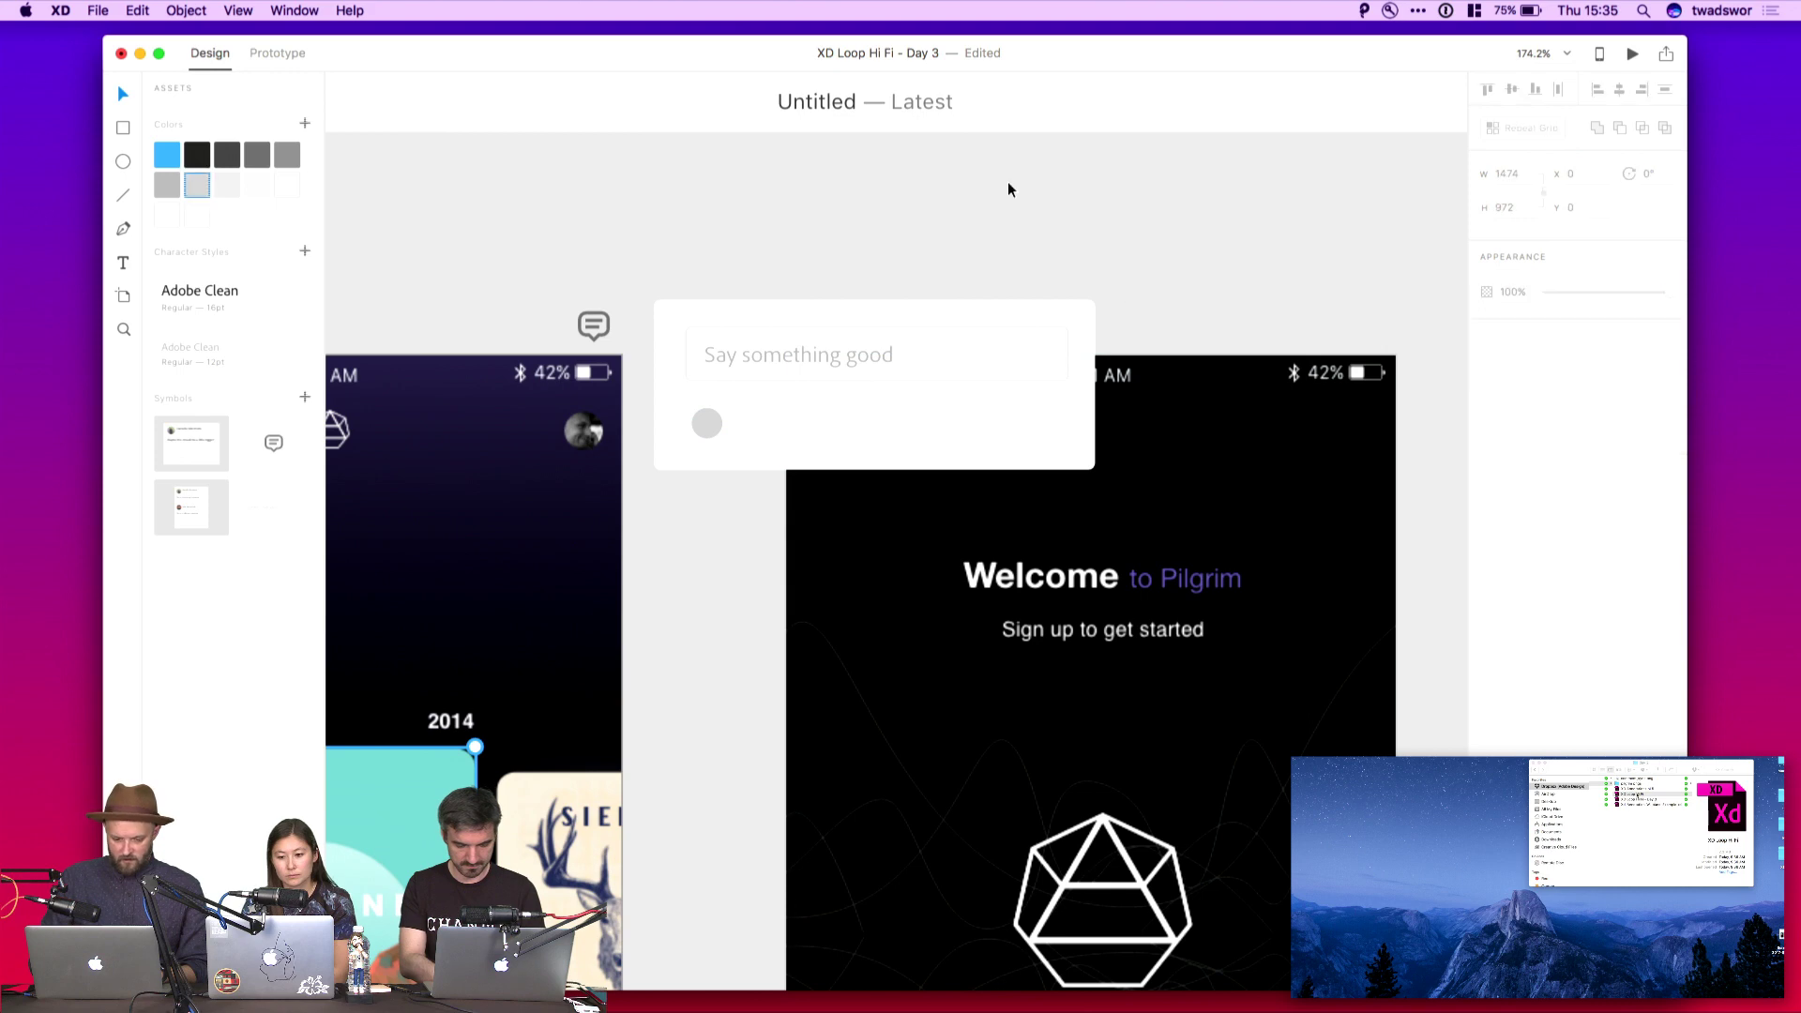
Align the grey circle with the "Say something good" field's left edge and repeat it horizontally as a grid of three circles
{"action": "left_click_drag", "start_coordinate": [708, 422], "coordinate": [710, 429]}
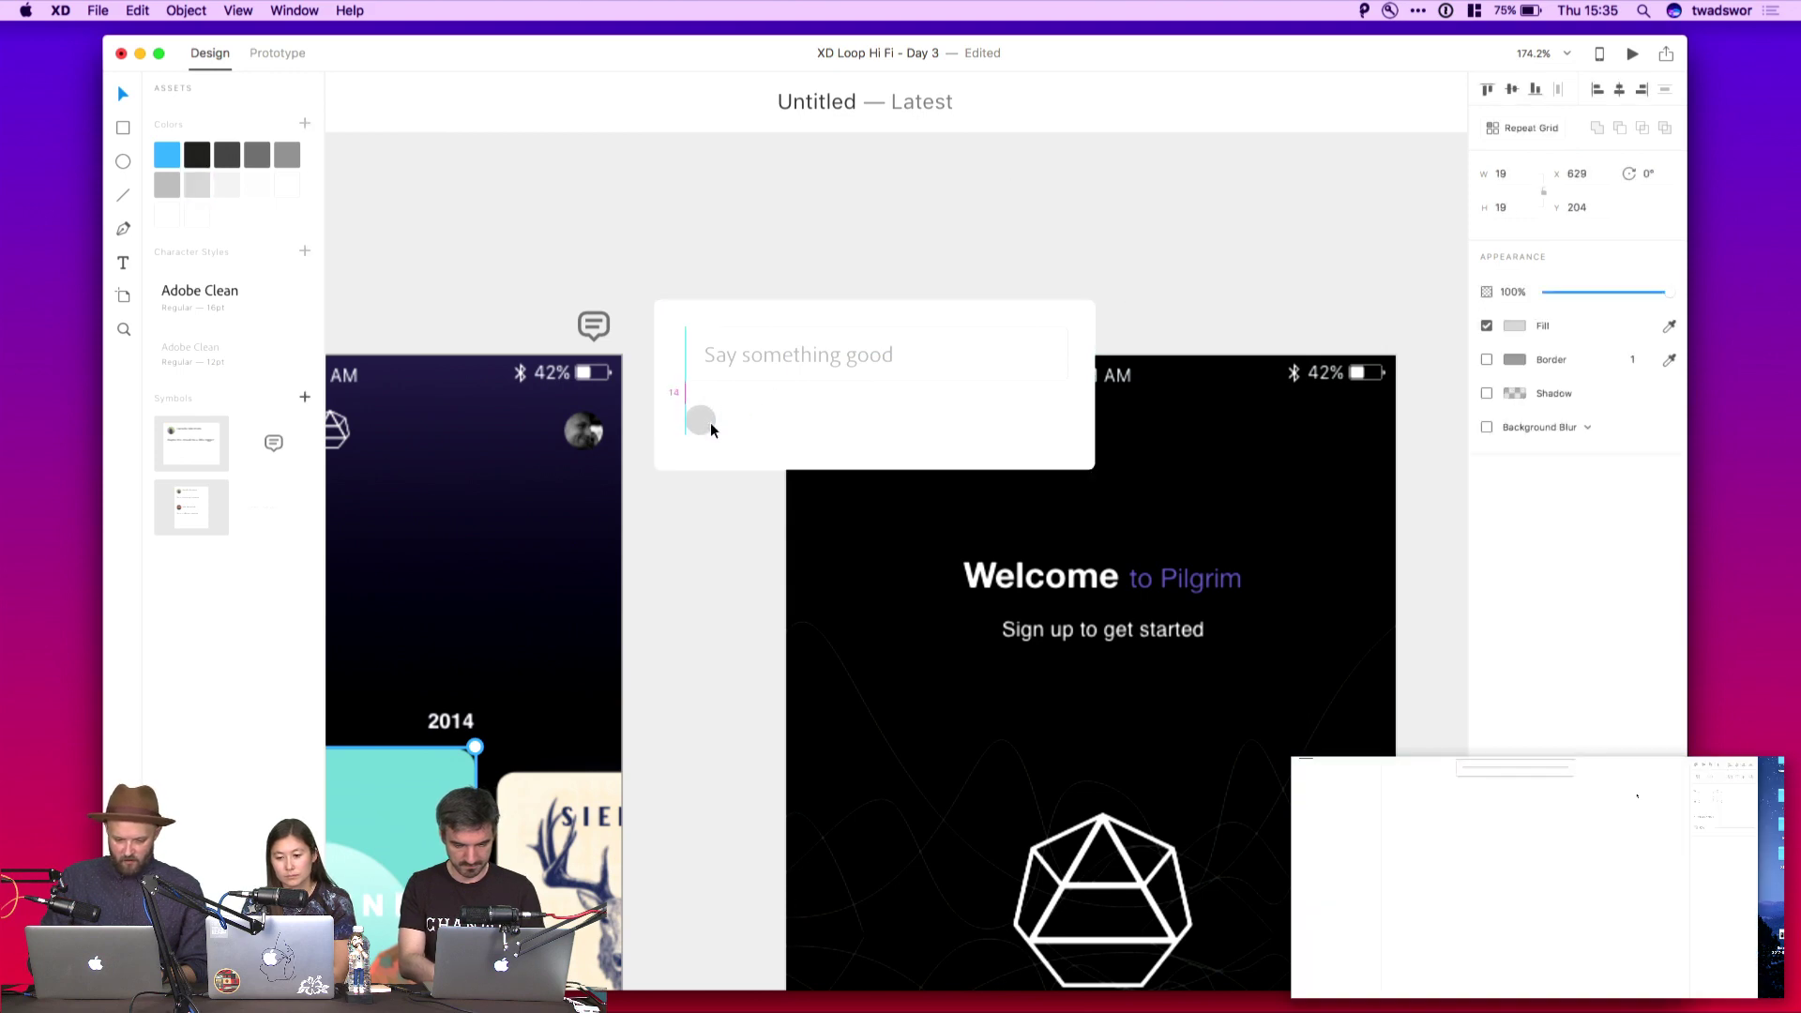
{"action": "left_click", "coordinate": [1521, 127]}
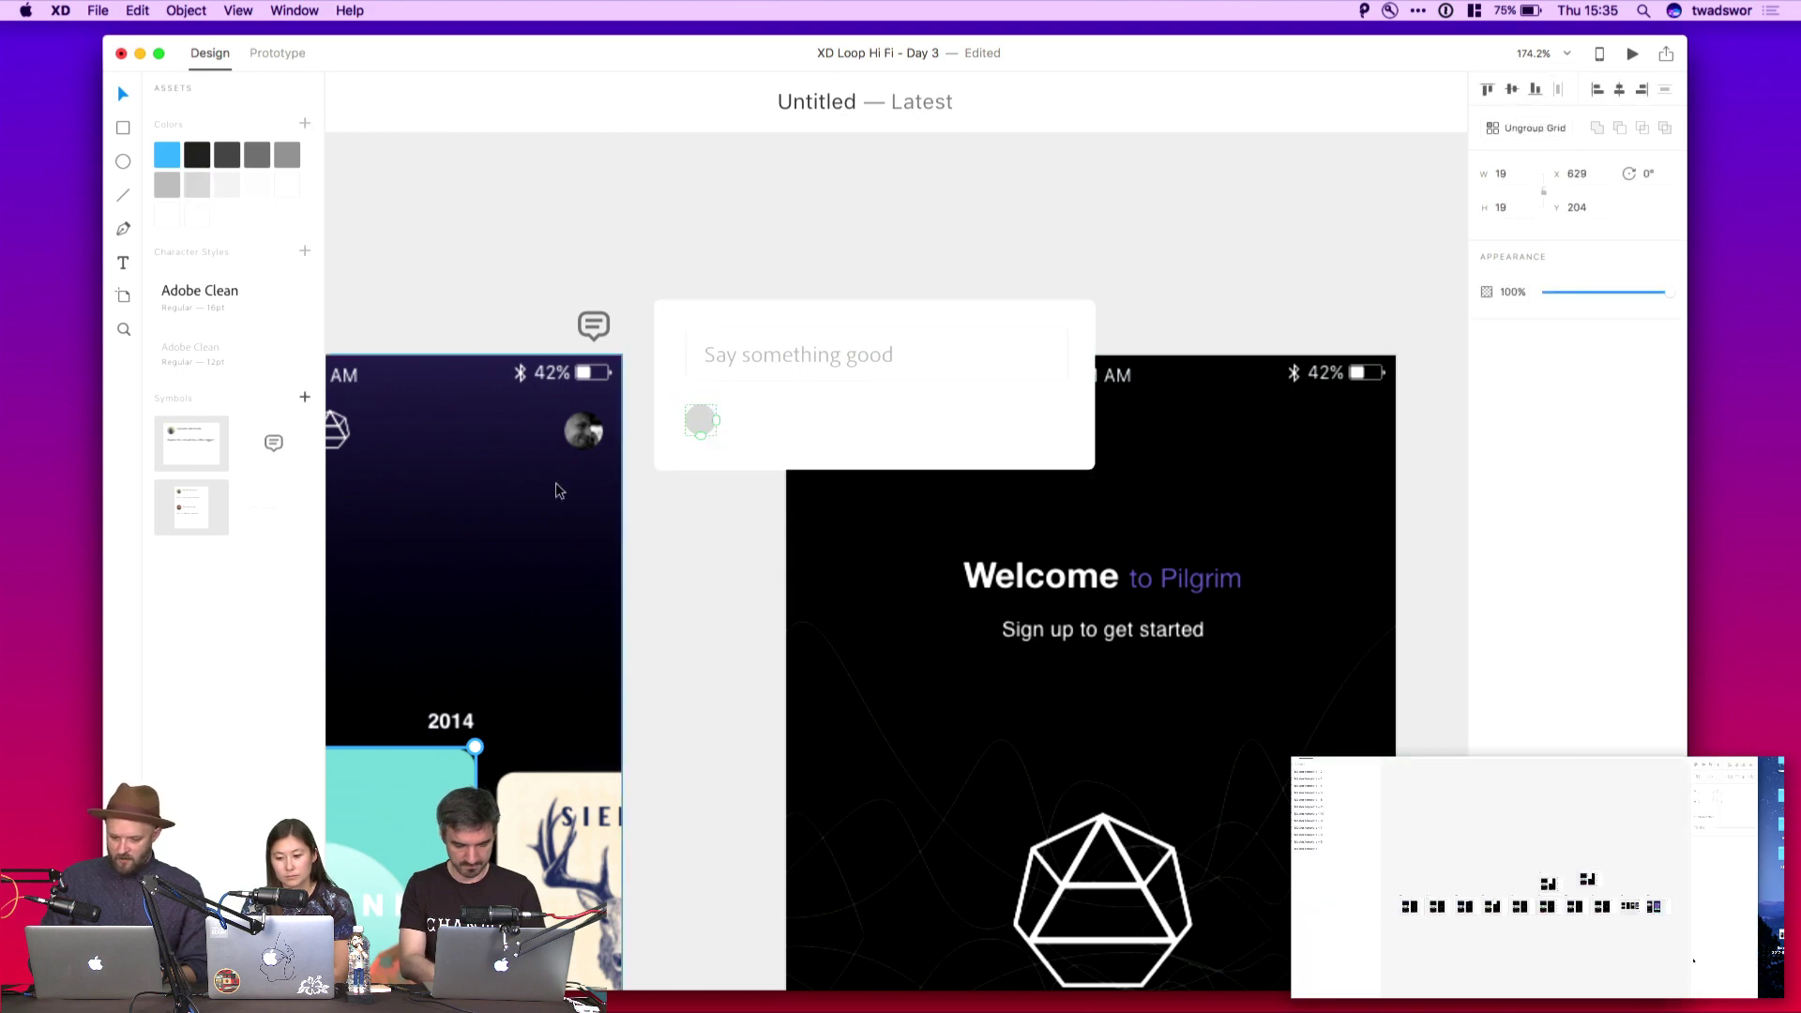
{"action": "left_click_drag", "start_coordinate": [716, 420], "coordinate": [783, 422]}
{"action": "mouse_move", "coordinate": [800, 419]}
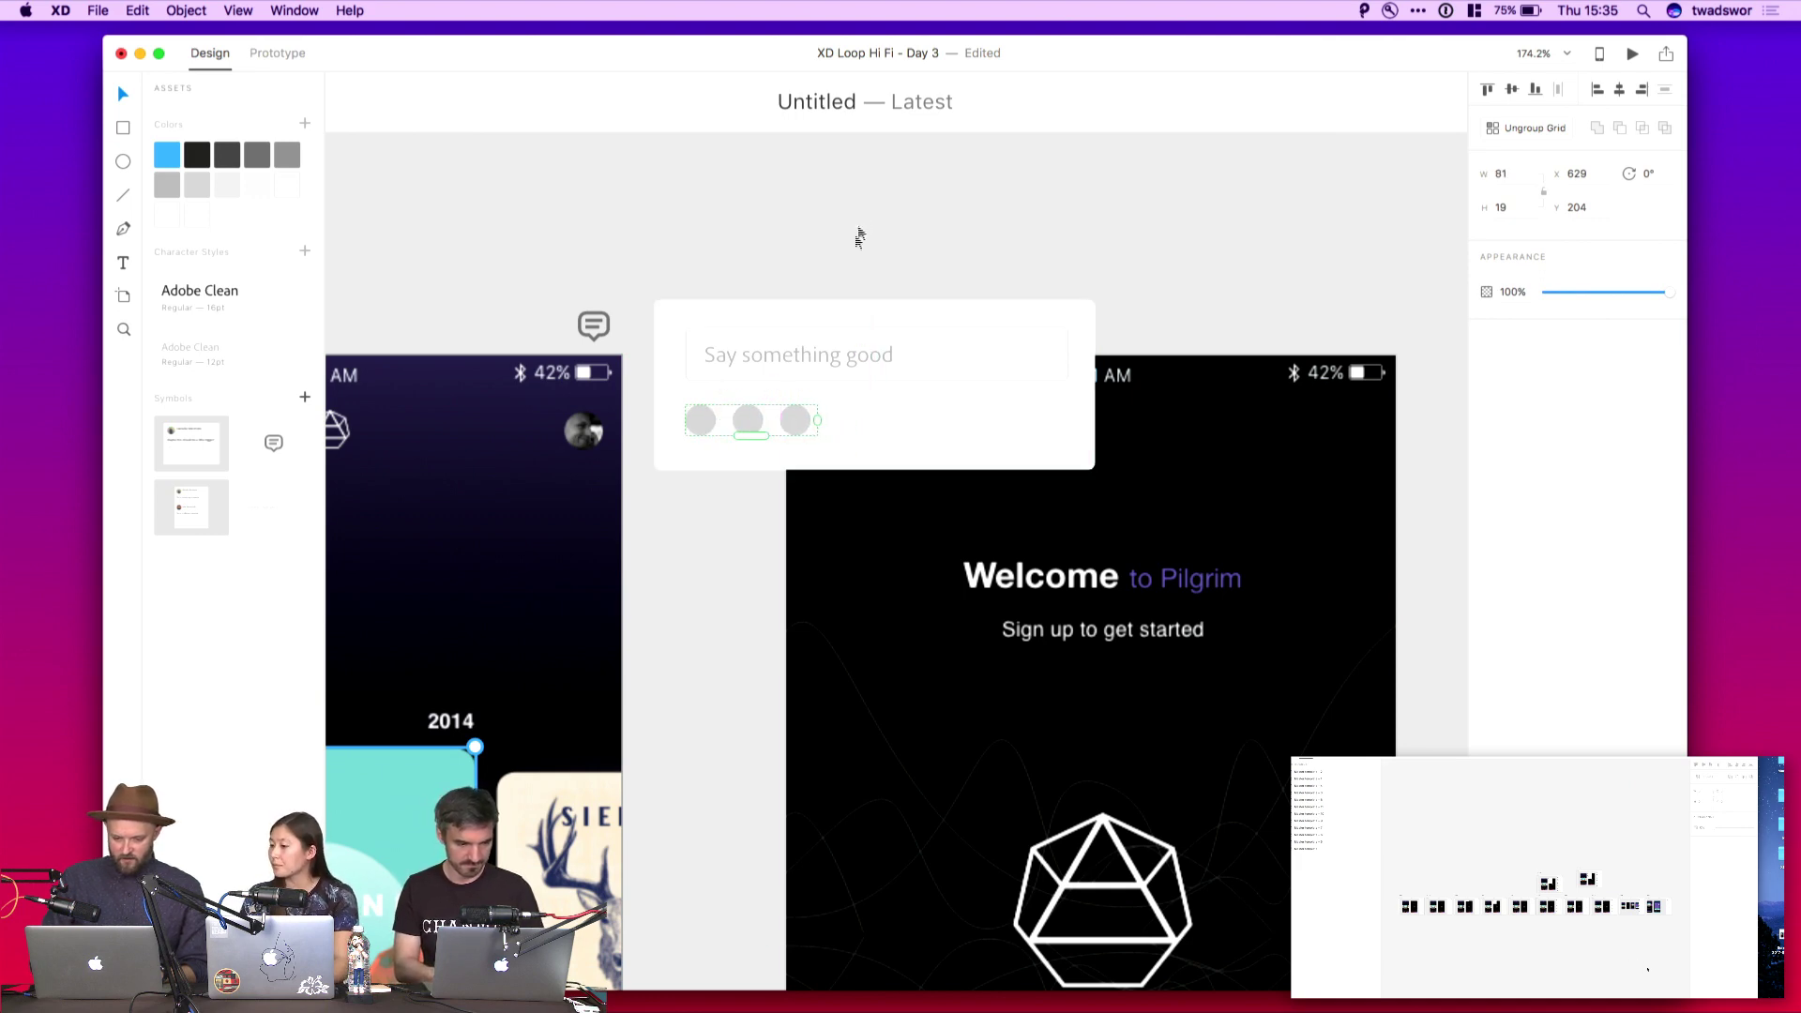
{"action": "left_click", "coordinate": [859, 237]}
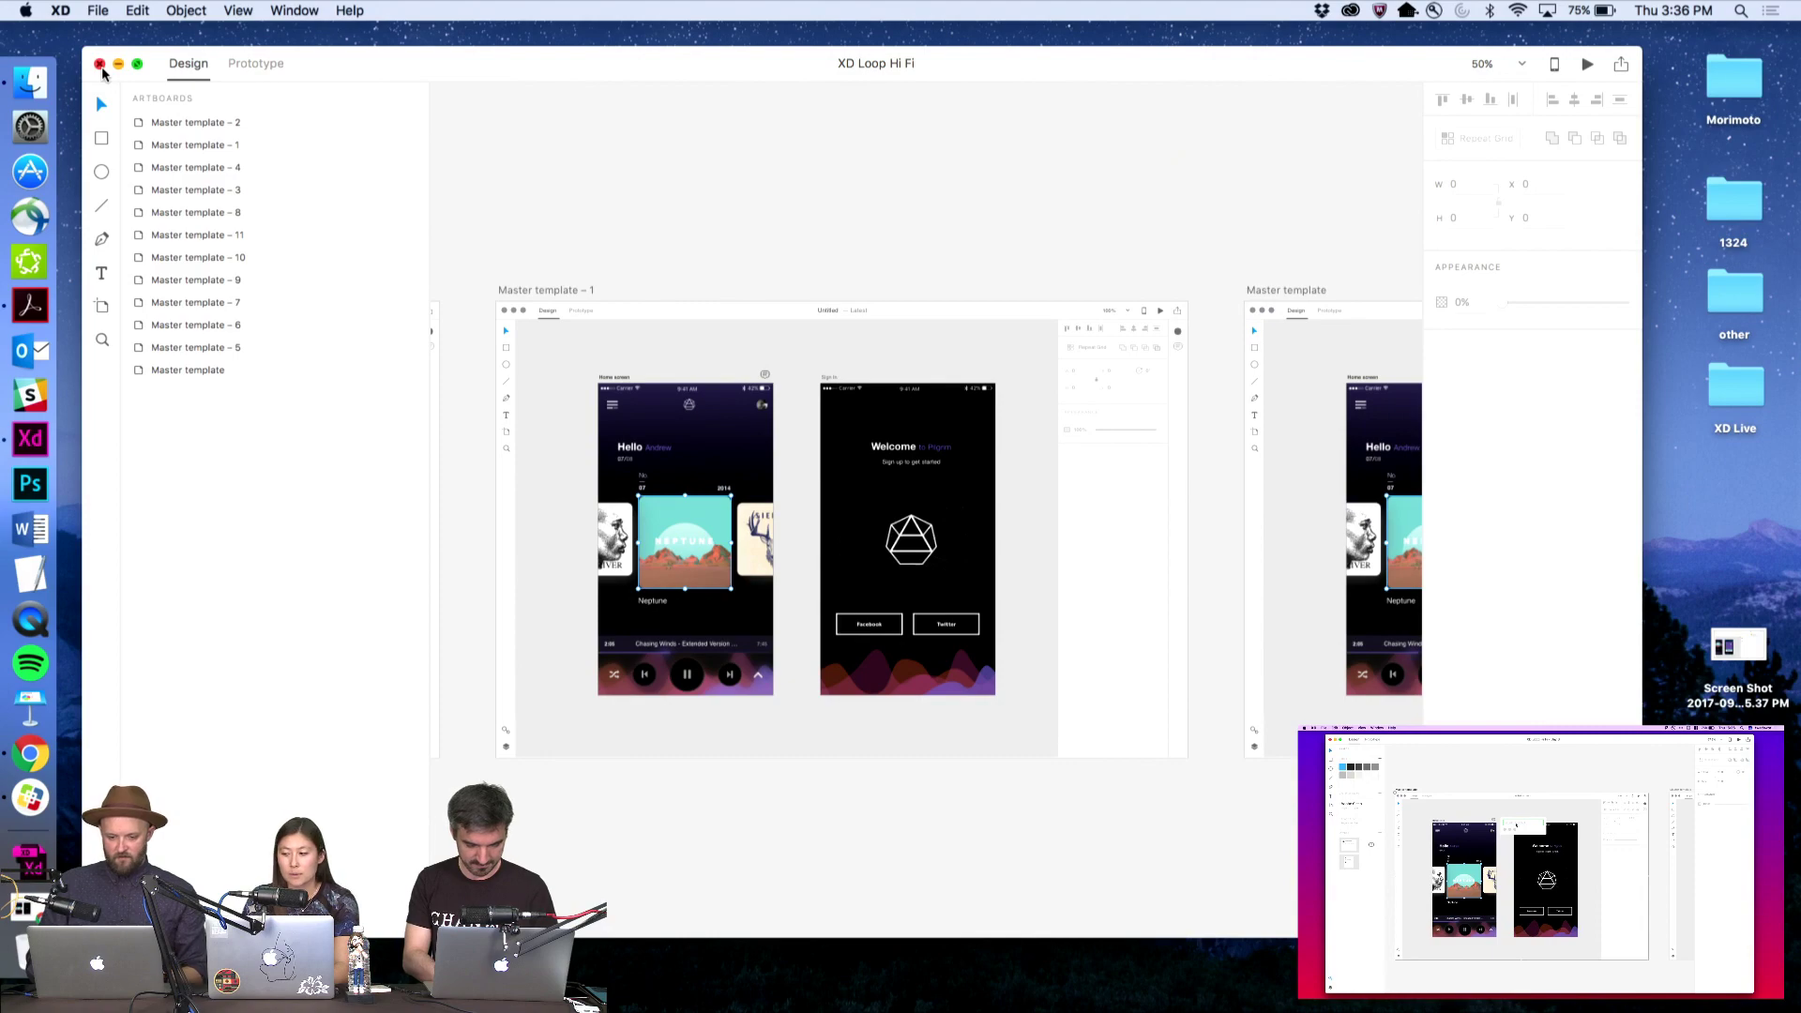
Close XD Loop Hi Fi and open XD Loop Hi Fi - Day 3 from the day 2 folder
{"action": "left_click", "coordinate": [99, 63]}
{"action": "left_click", "coordinate": [1313, 309]}
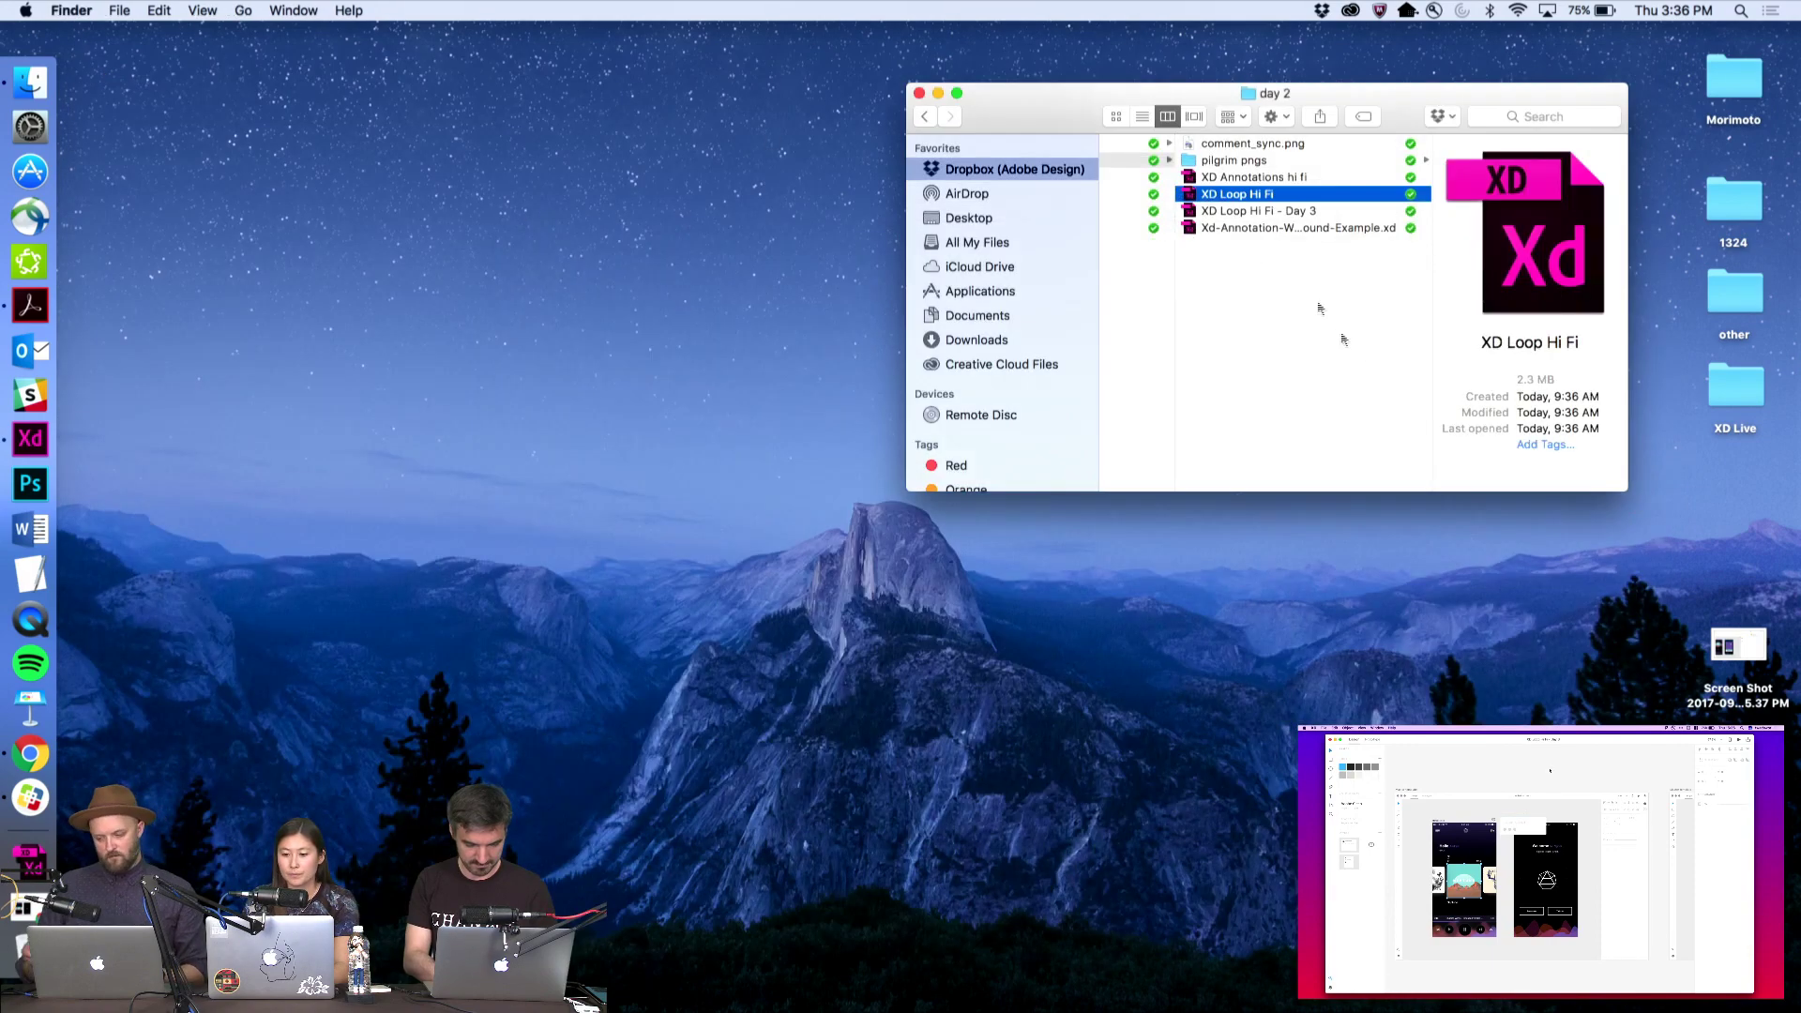
{"action": "left_click", "coordinate": [1262, 212]}
{"action": "double_click", "coordinate": [1261, 212]}
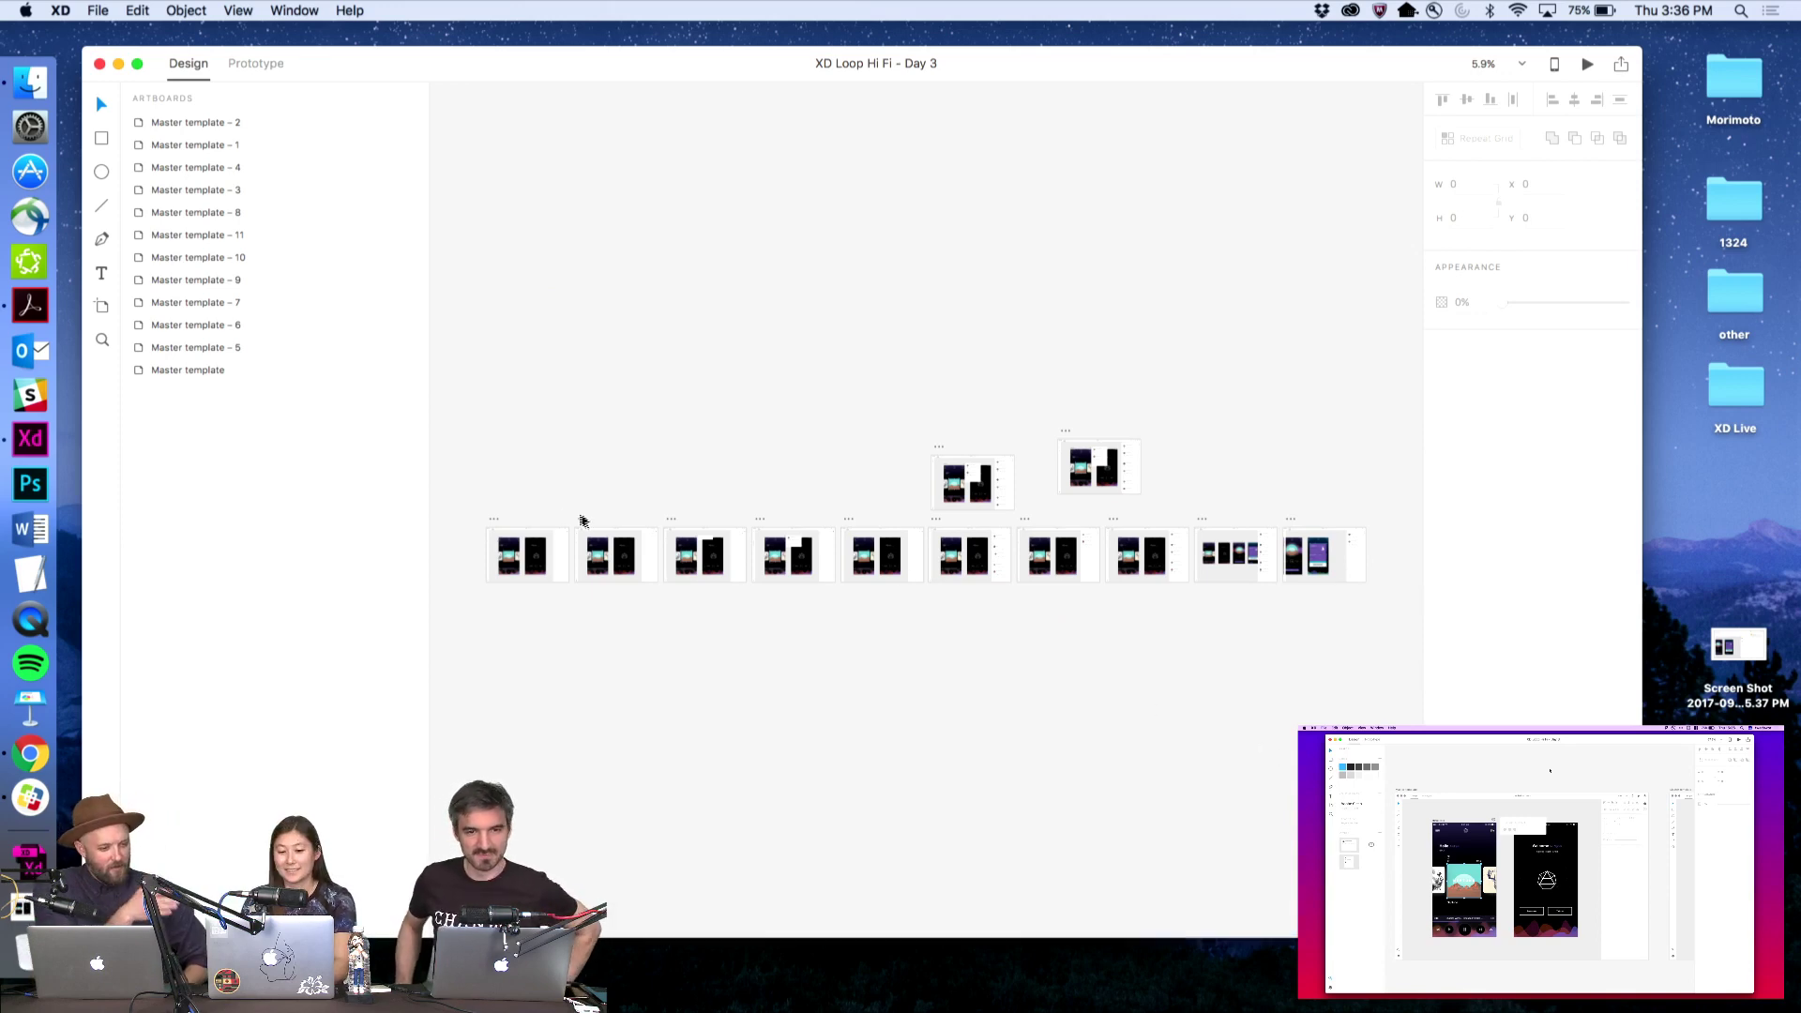
Duplicate the Master template artboard and place the copy directly below the original
{"action": "key", "text": "z"}
{"action": "left_click_drag", "start_coordinate": [474, 506], "coordinate": [642, 600]}
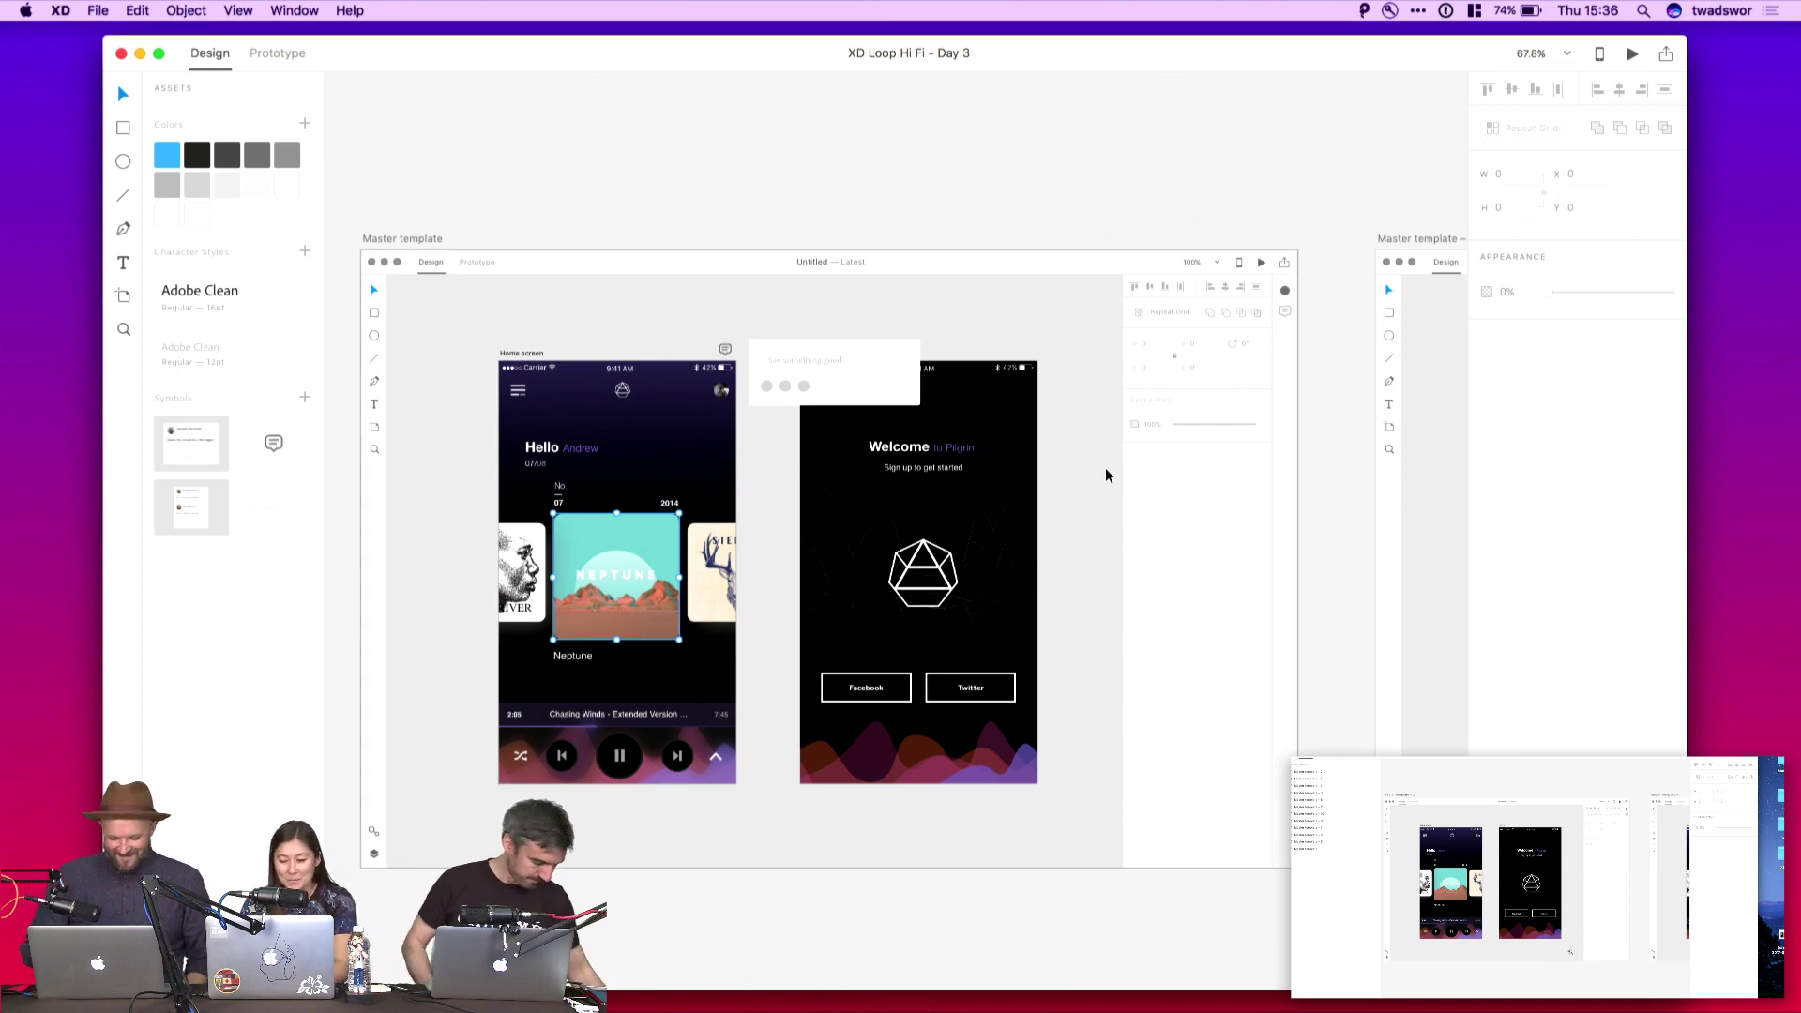
{"action": "mouse_move", "coordinate": [882, 994]}
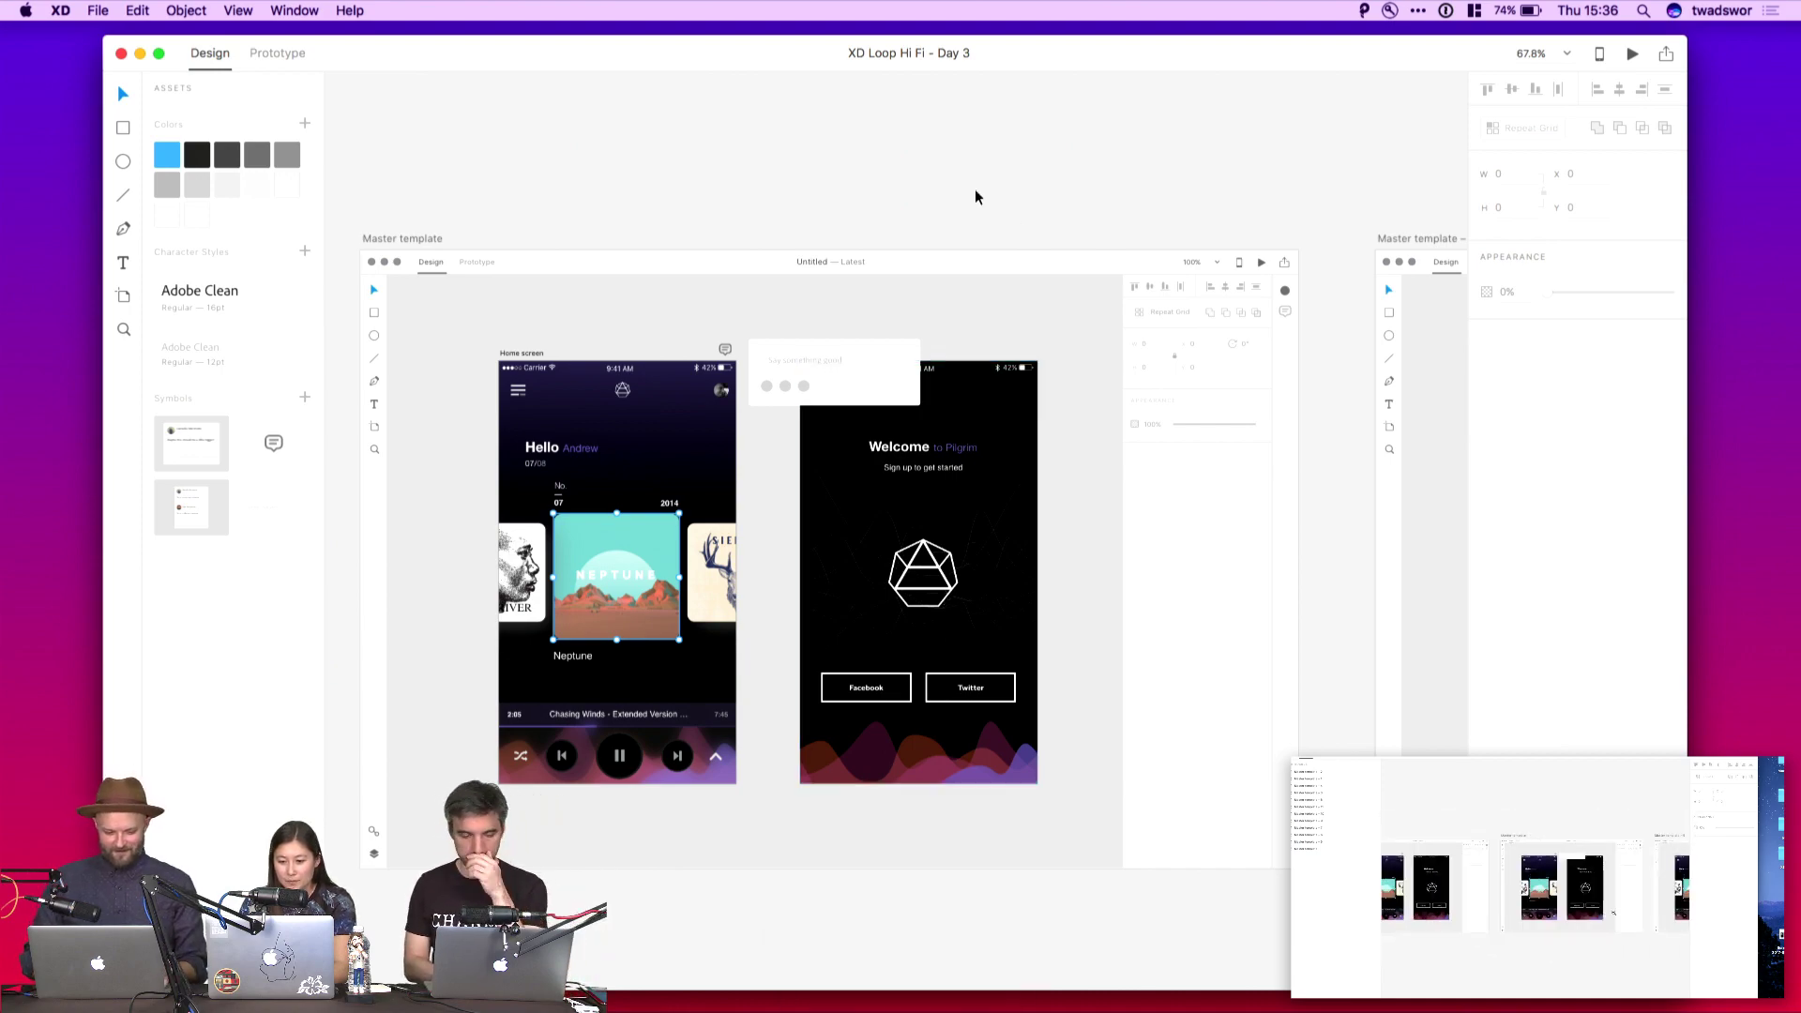
{"action": "scroll", "coordinate": [924, 313], "scroll_direction": "up", "scroll_amount": 5}
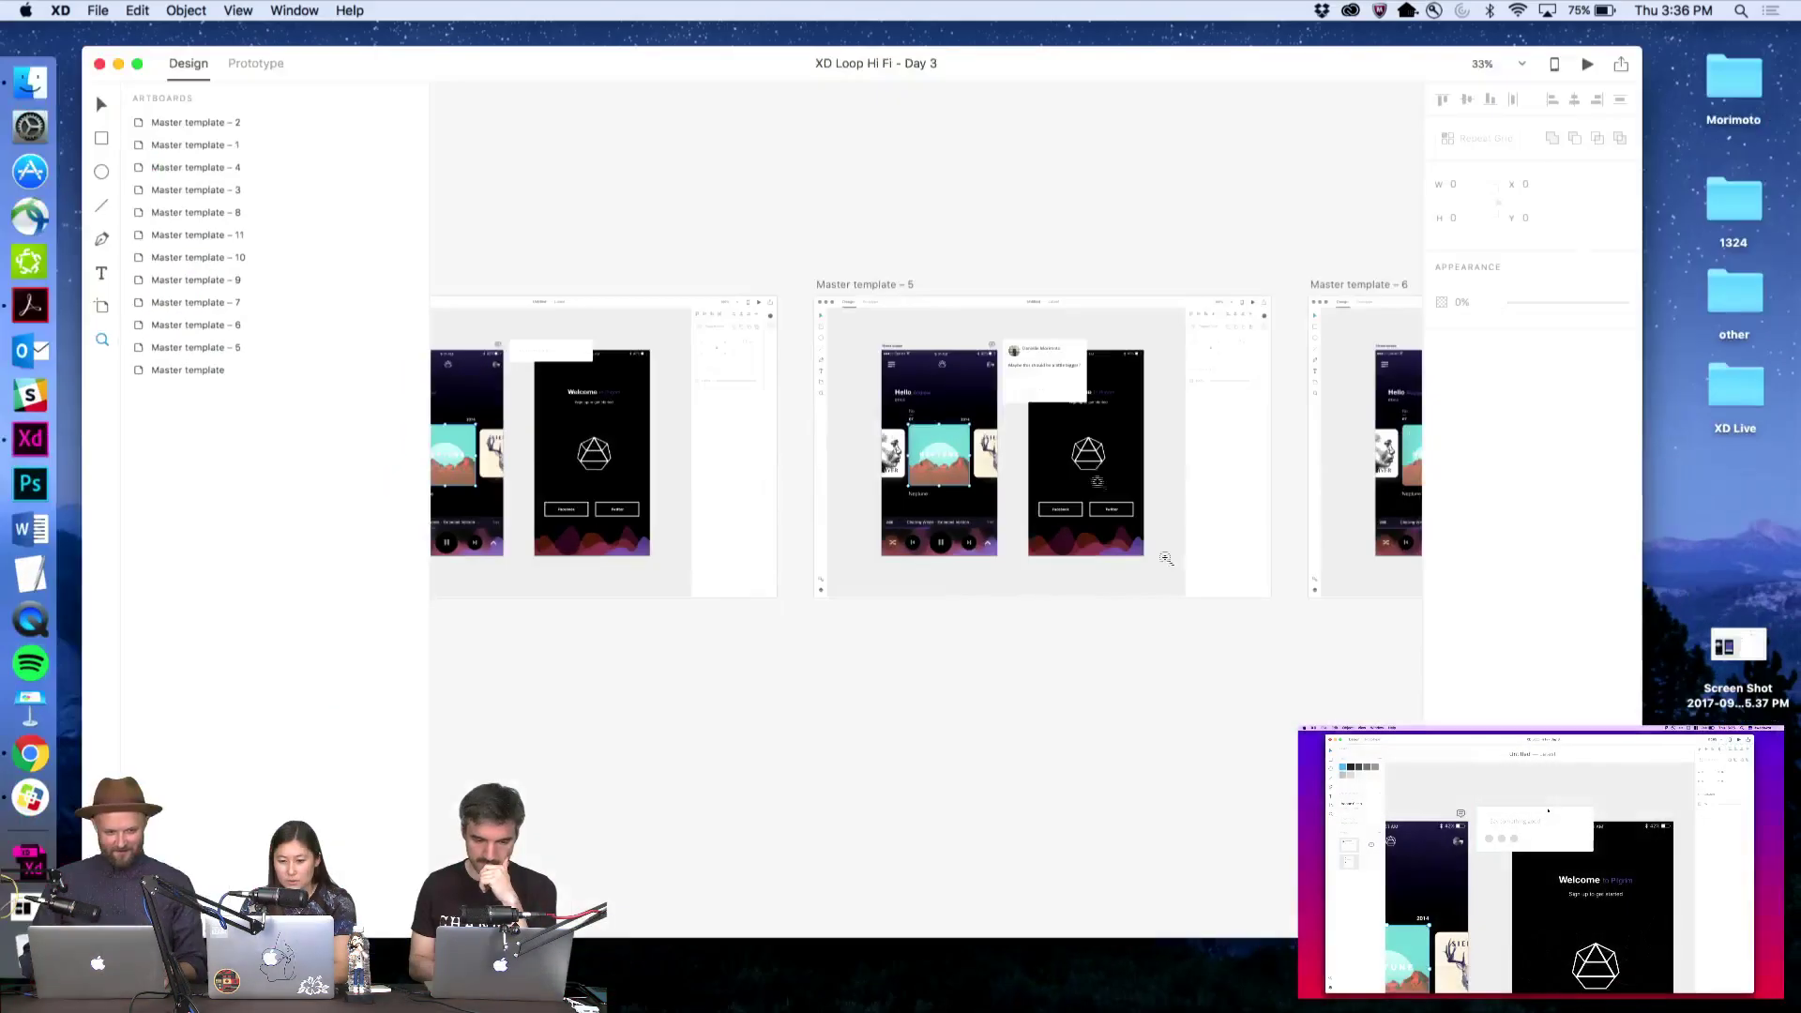
{"action": "scroll", "coordinate": [709, 273], "scroll_direction": "left", "scroll_amount": 5}
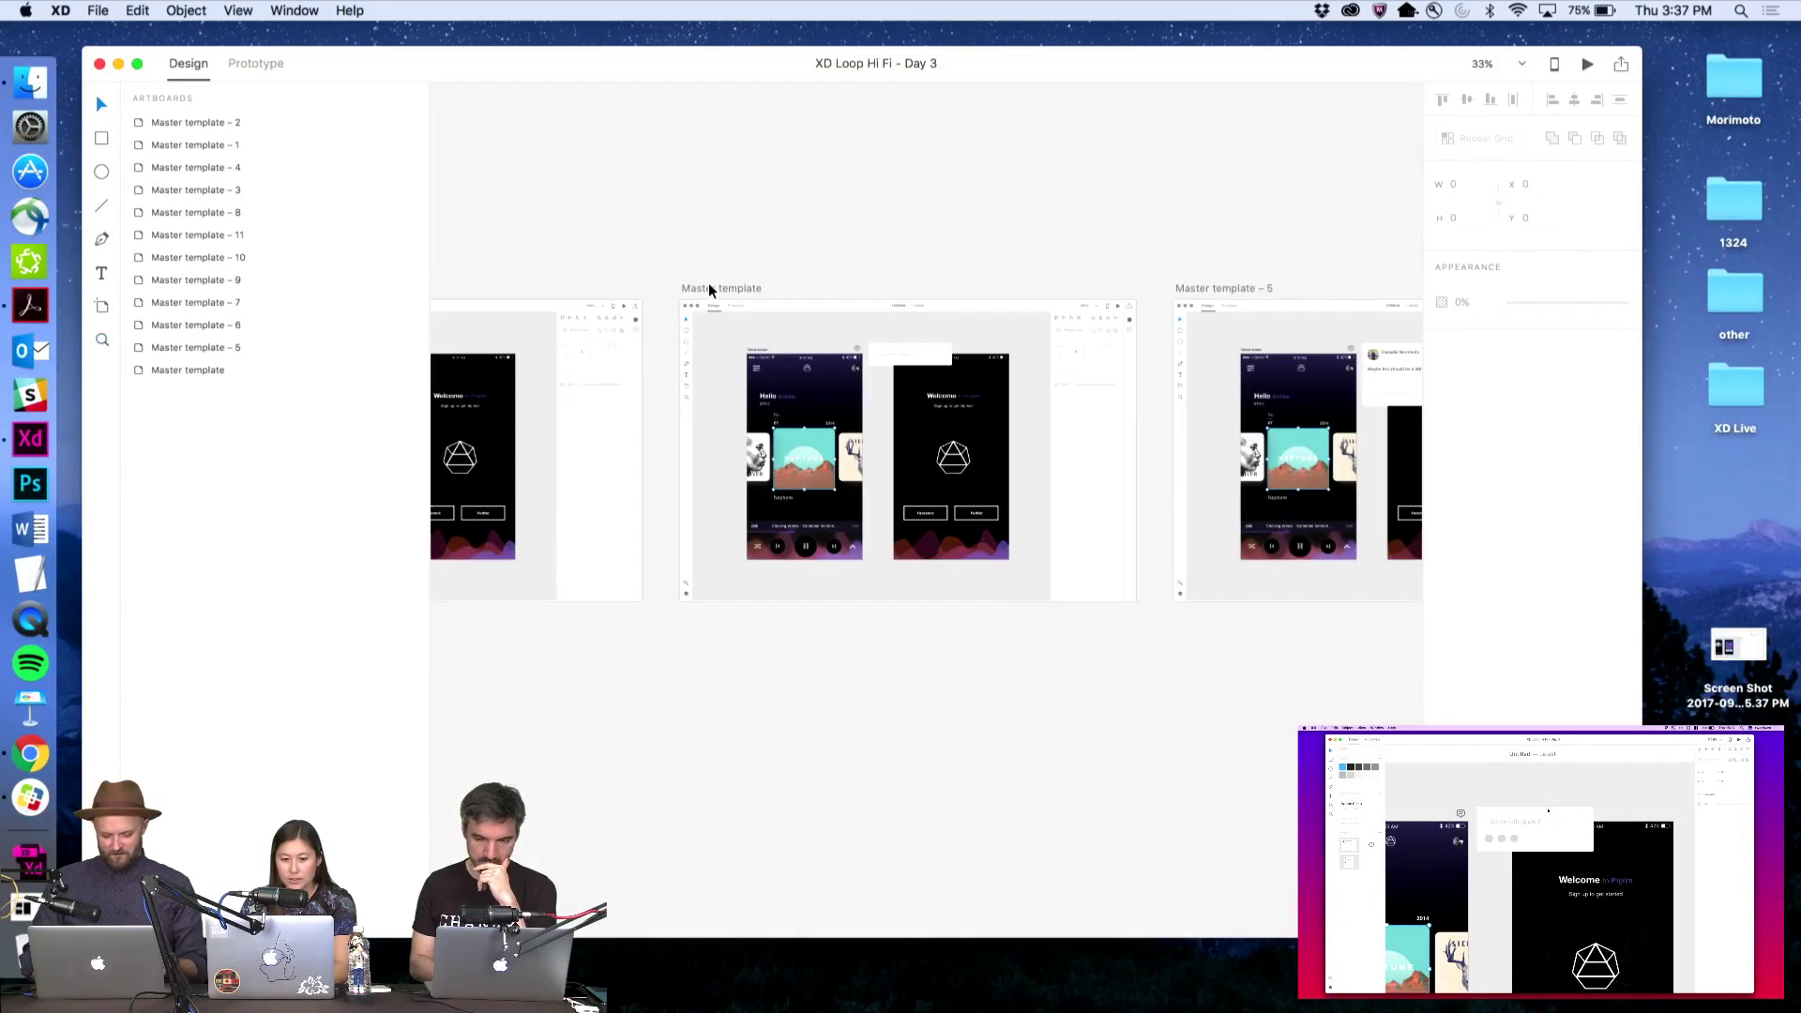
{"action": "left_click_drag", "start_coordinate": [709, 291], "coordinate": [782, 647]}
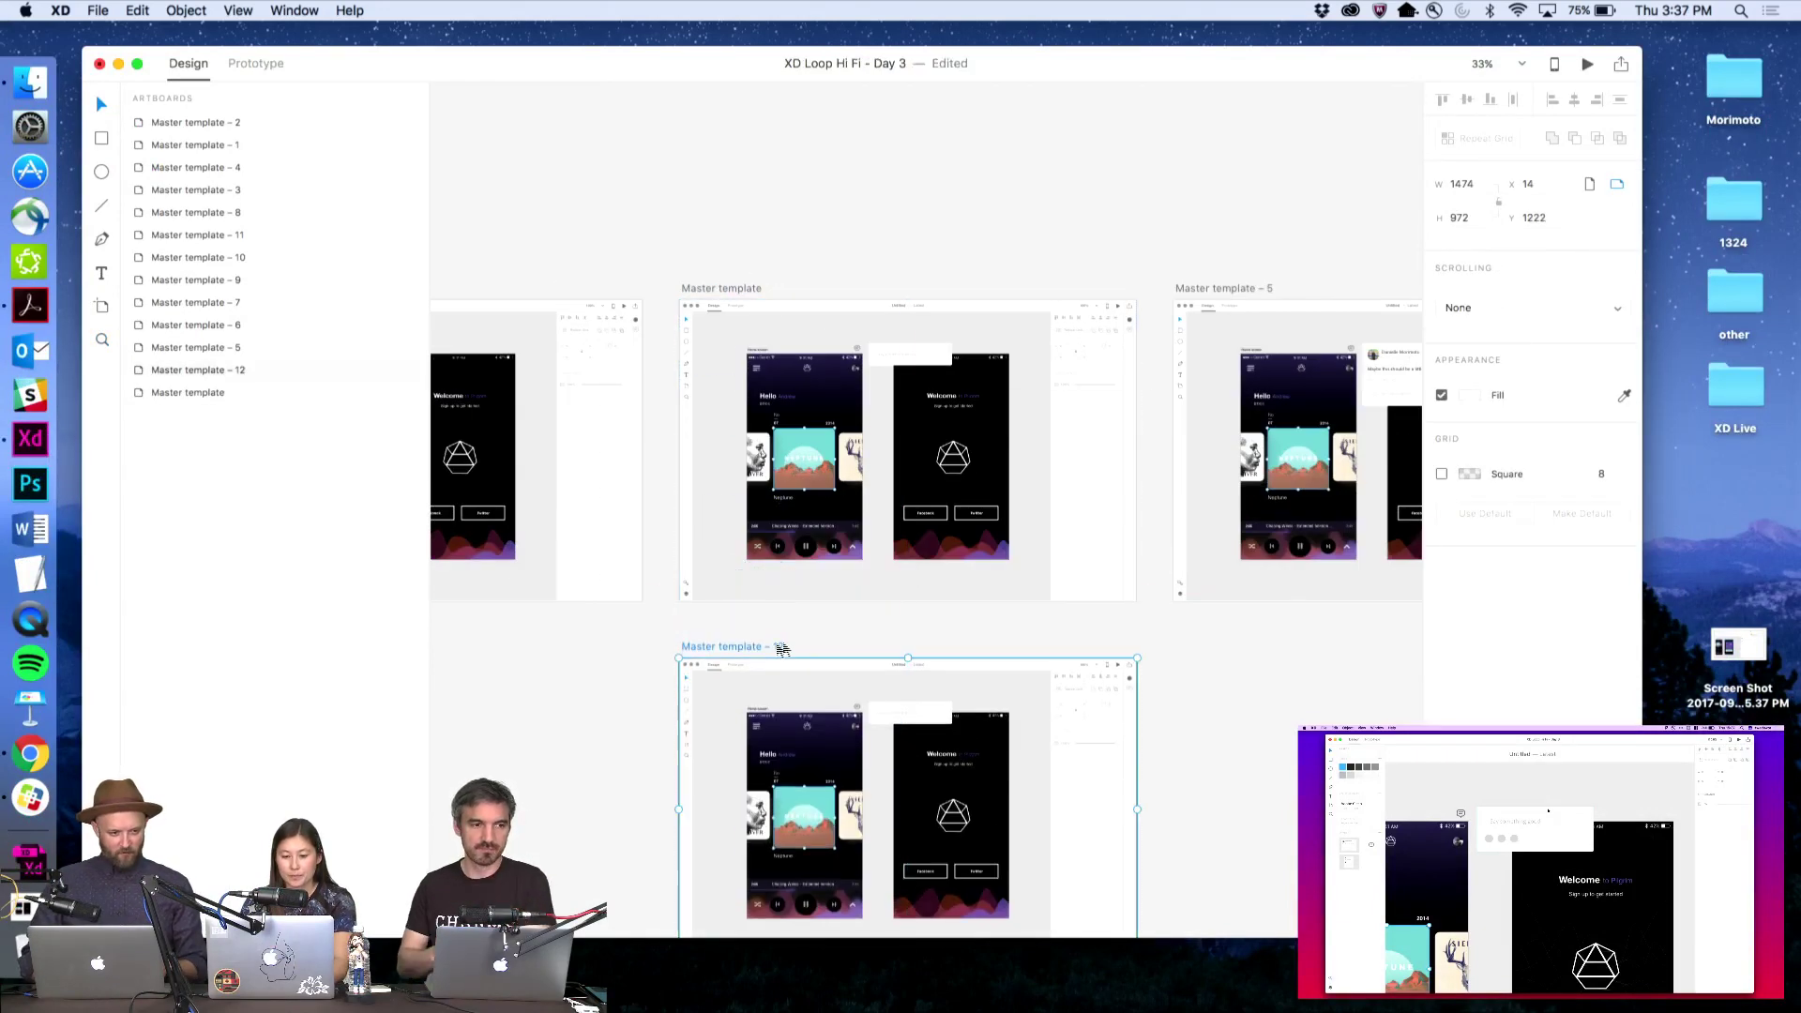
{"action": "left_click", "coordinate": [841, 632]}
On the Master template – 12 artboard, extend the white "Say something good" comment box downward to make room below the field
{"action": "scroll", "coordinate": [840, 628], "scroll_direction": "down", "scroll_amount": 4}
{"action": "key", "text": "z"}
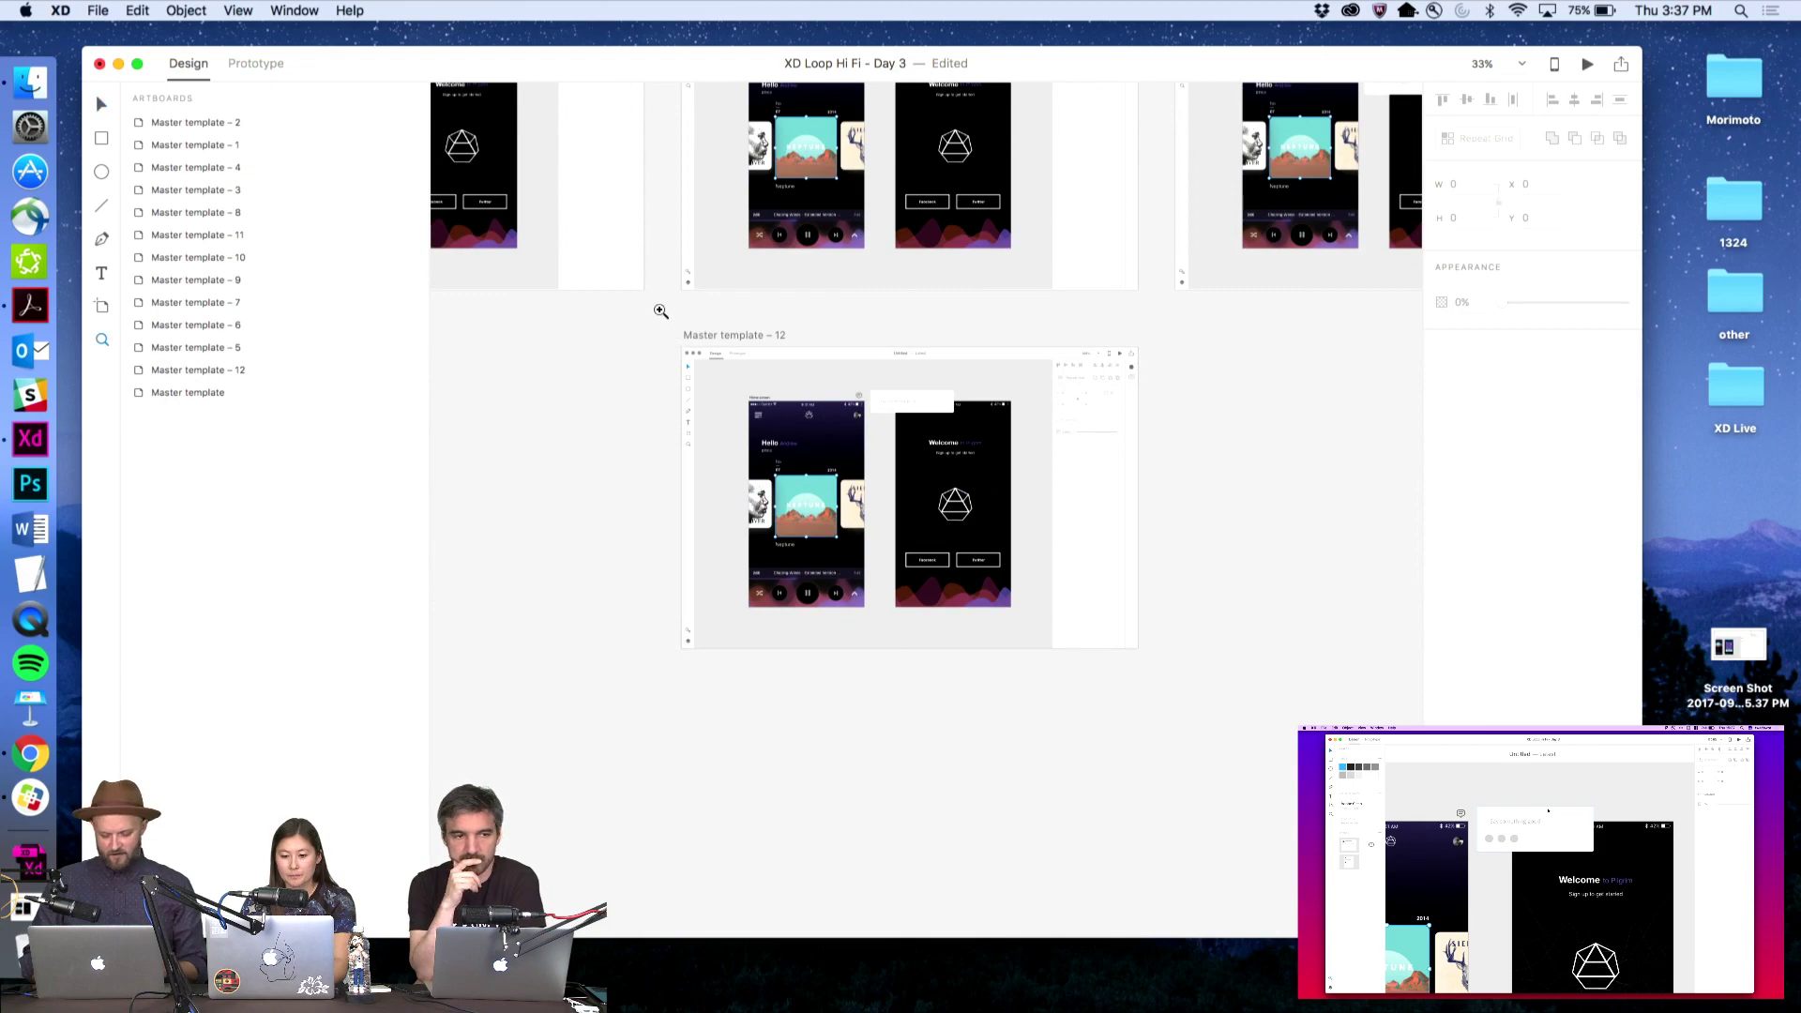
{"action": "left_click_drag", "start_coordinate": [660, 310], "coordinate": [1159, 674]}
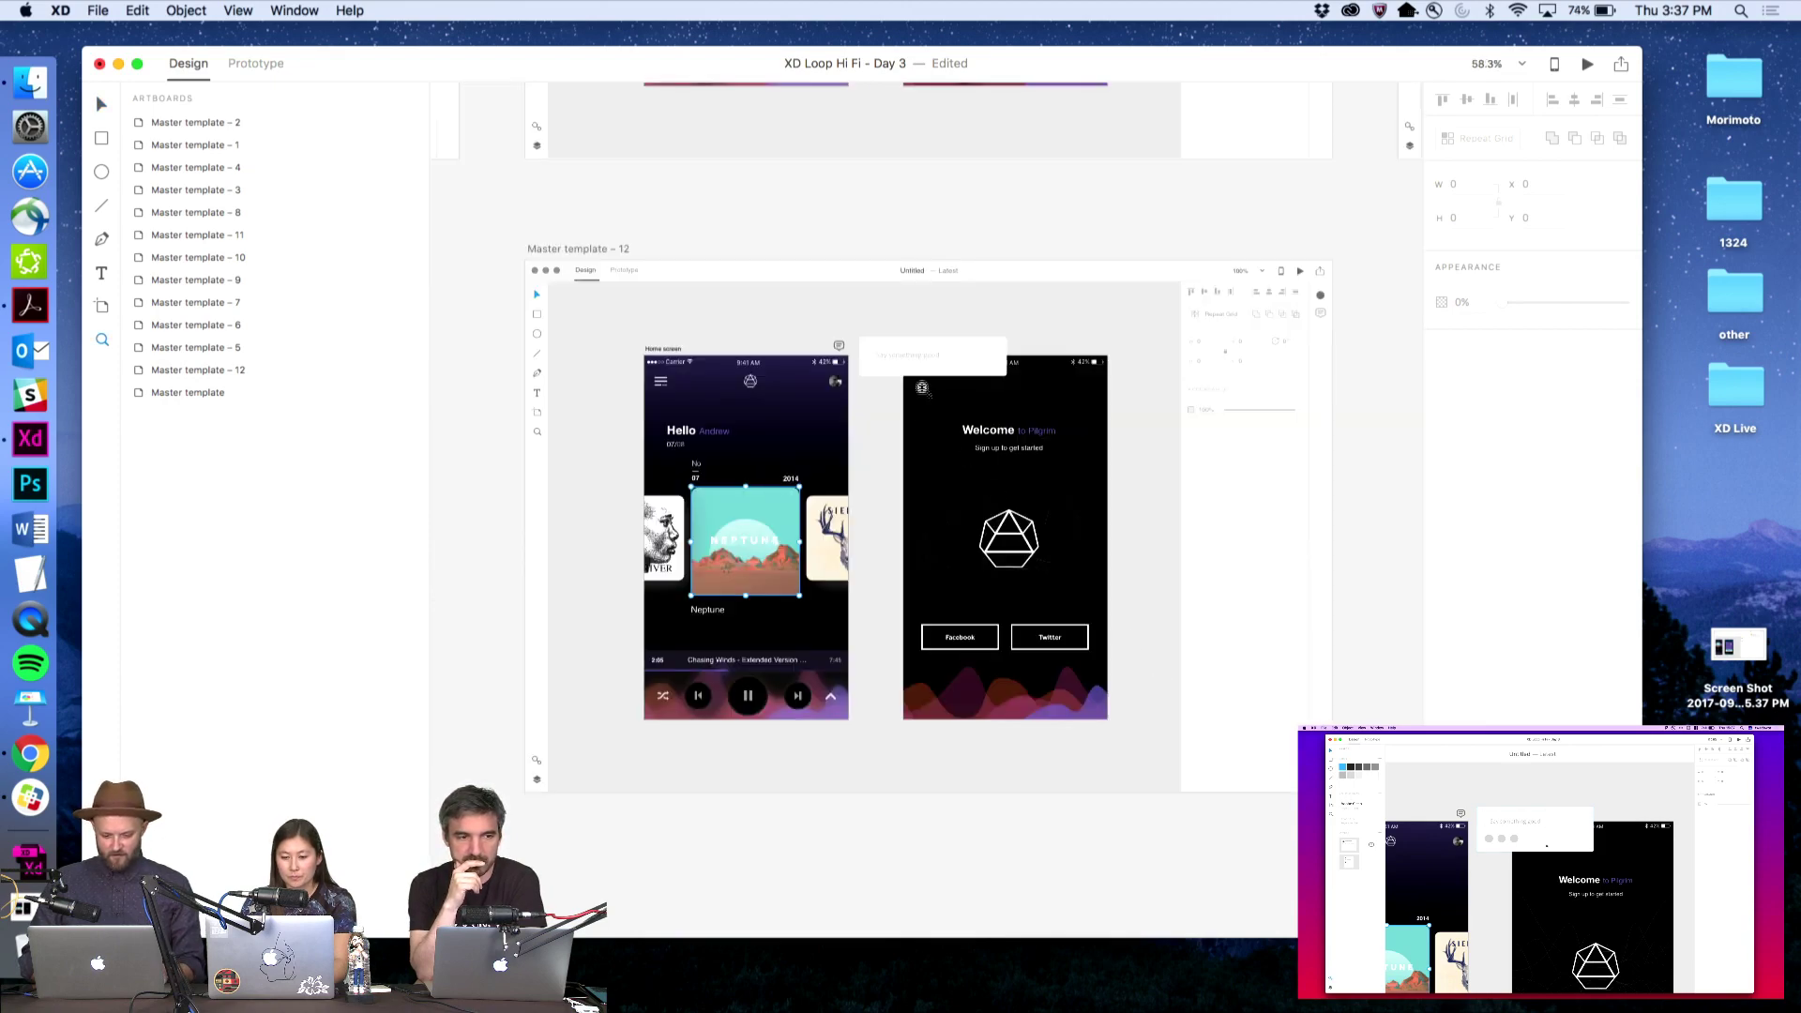
{"action": "left_click", "coordinate": [922, 387]}
{"action": "key", "text": "v"}
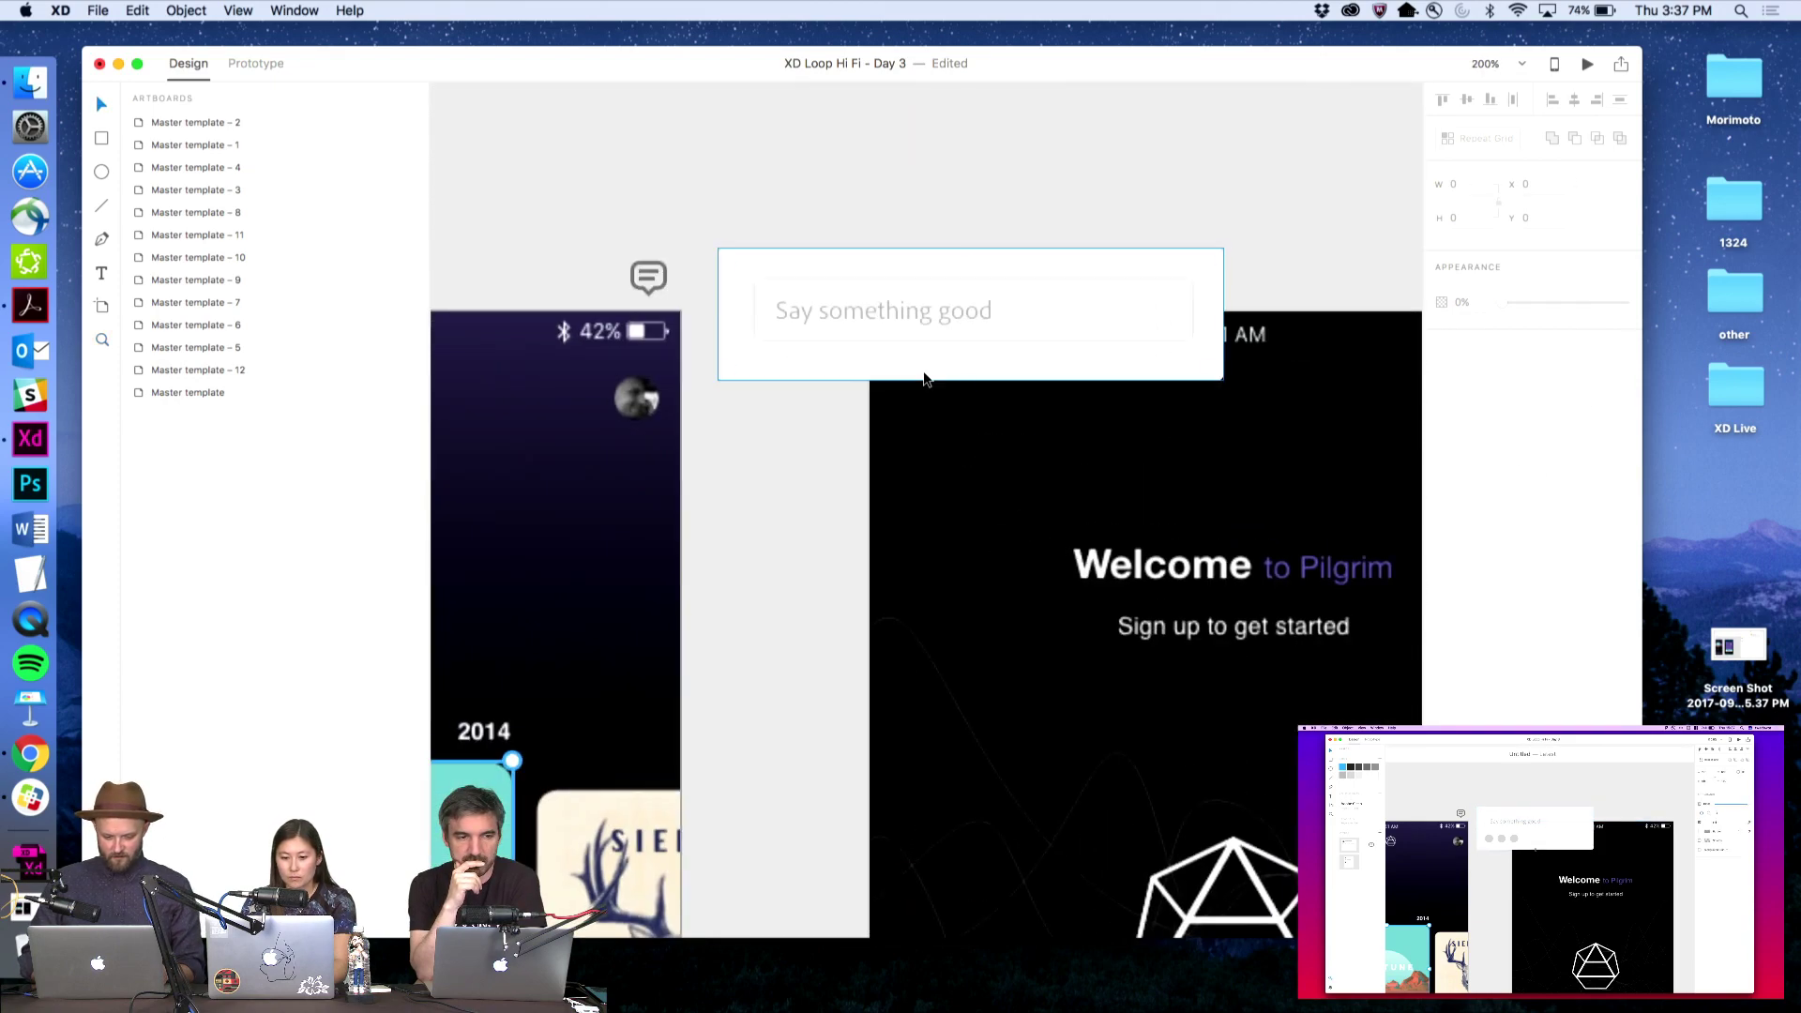
{"action": "left_click", "coordinate": [923, 378]}
{"action": "left_click_drag", "start_coordinate": [971, 380], "coordinate": [994, 469]}
{"action": "left_click", "coordinate": [911, 199]}
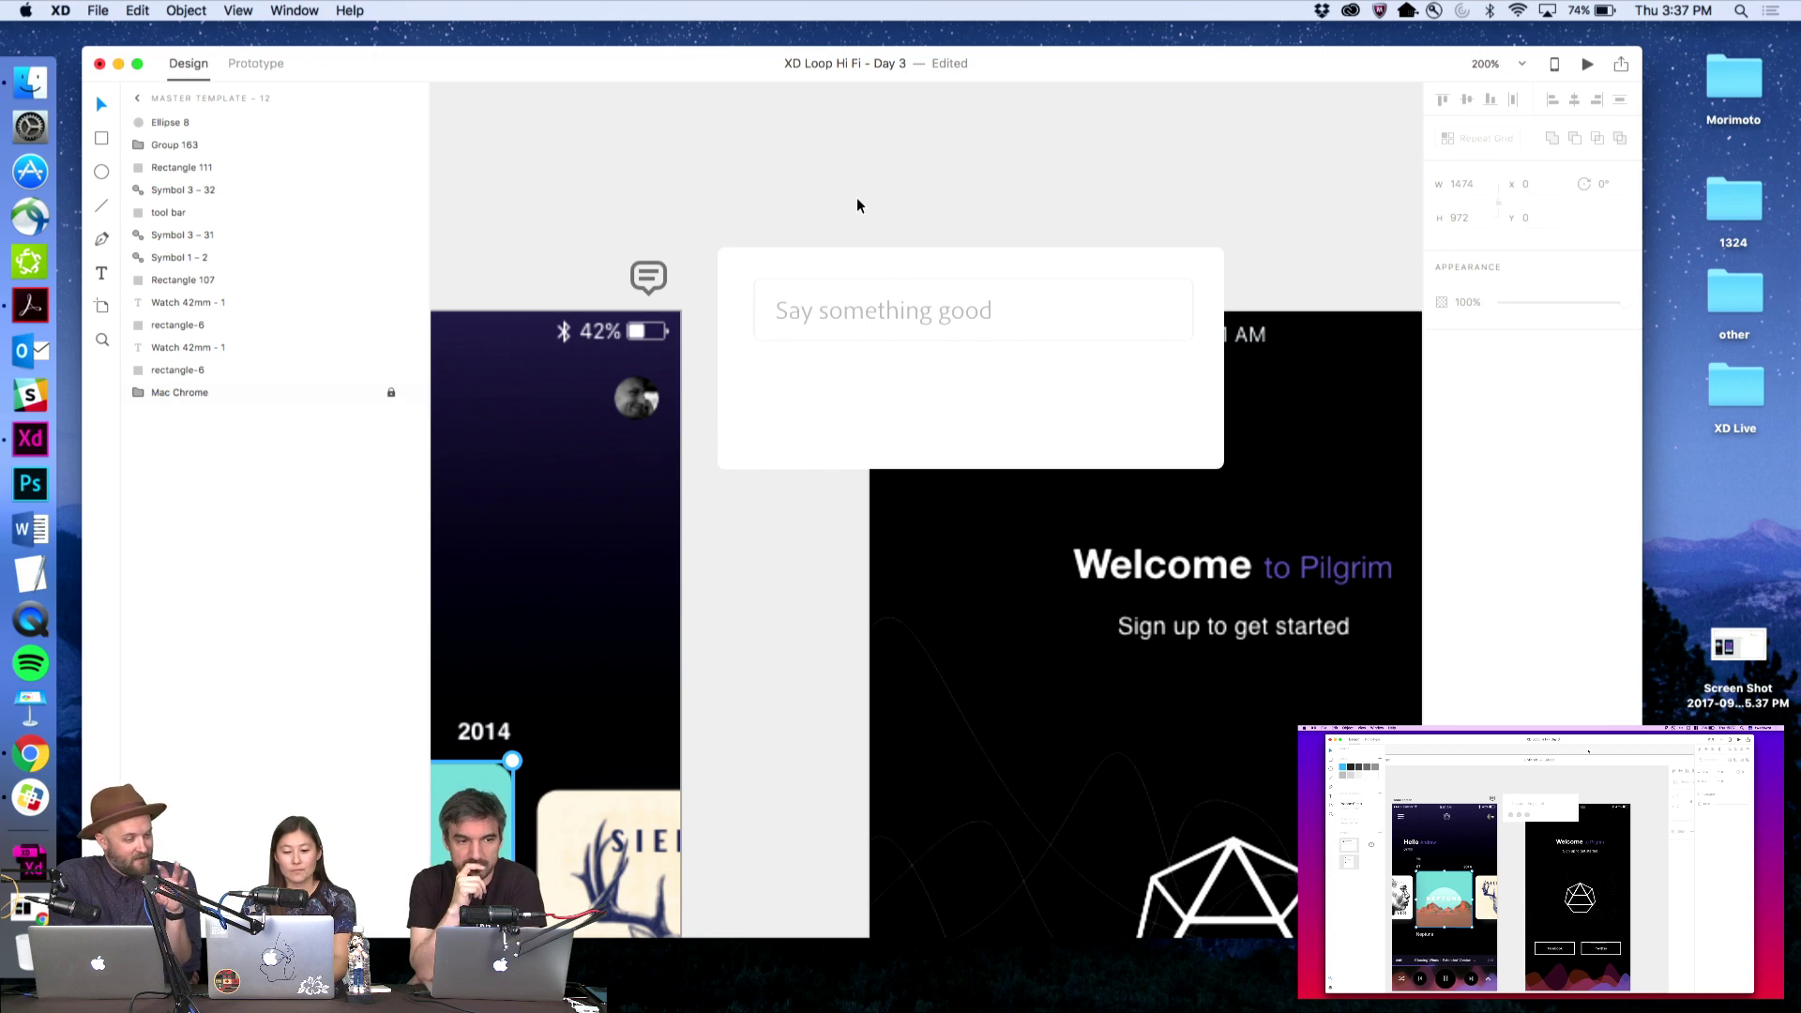
Draw a 30 × 30 circle below the "Say something good" field, aligned with its left edge, and remove its border
{"action": "left_click", "coordinate": [100, 175]}
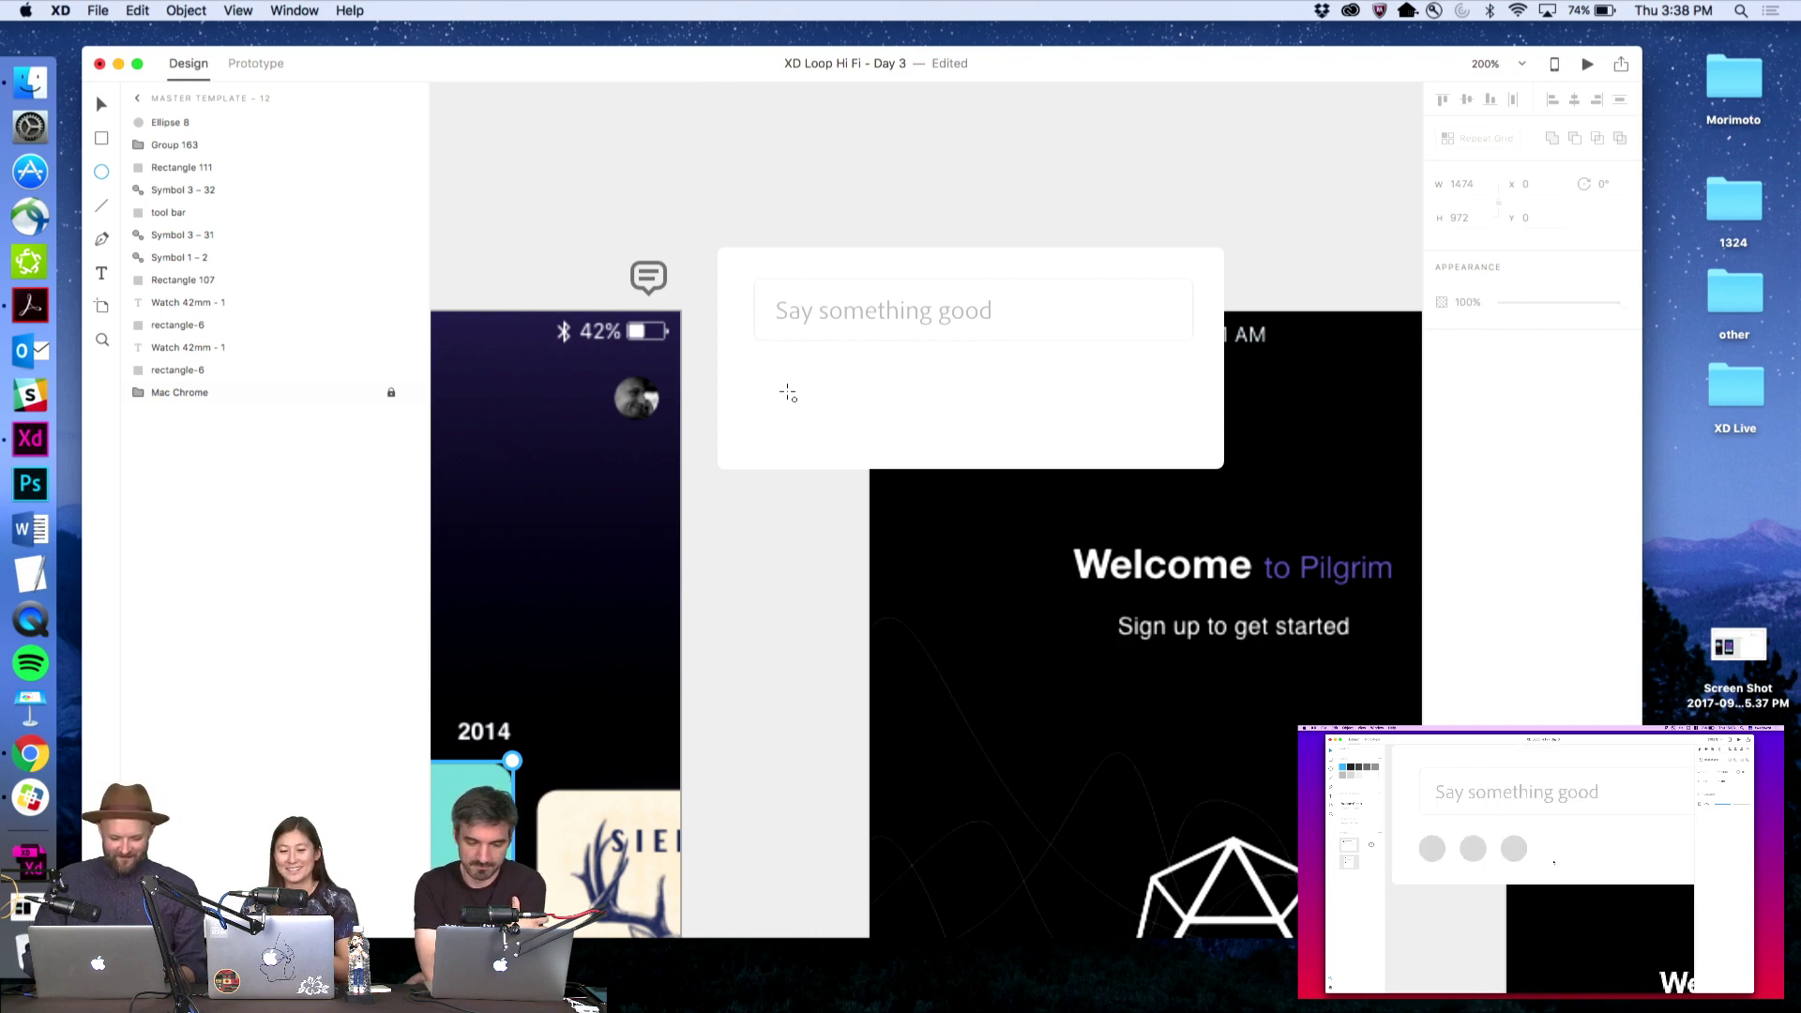
{"action": "left_click_drag", "start_coordinate": [782, 396], "coordinate": [816, 420]}
{"action": "key", "text": "v"}
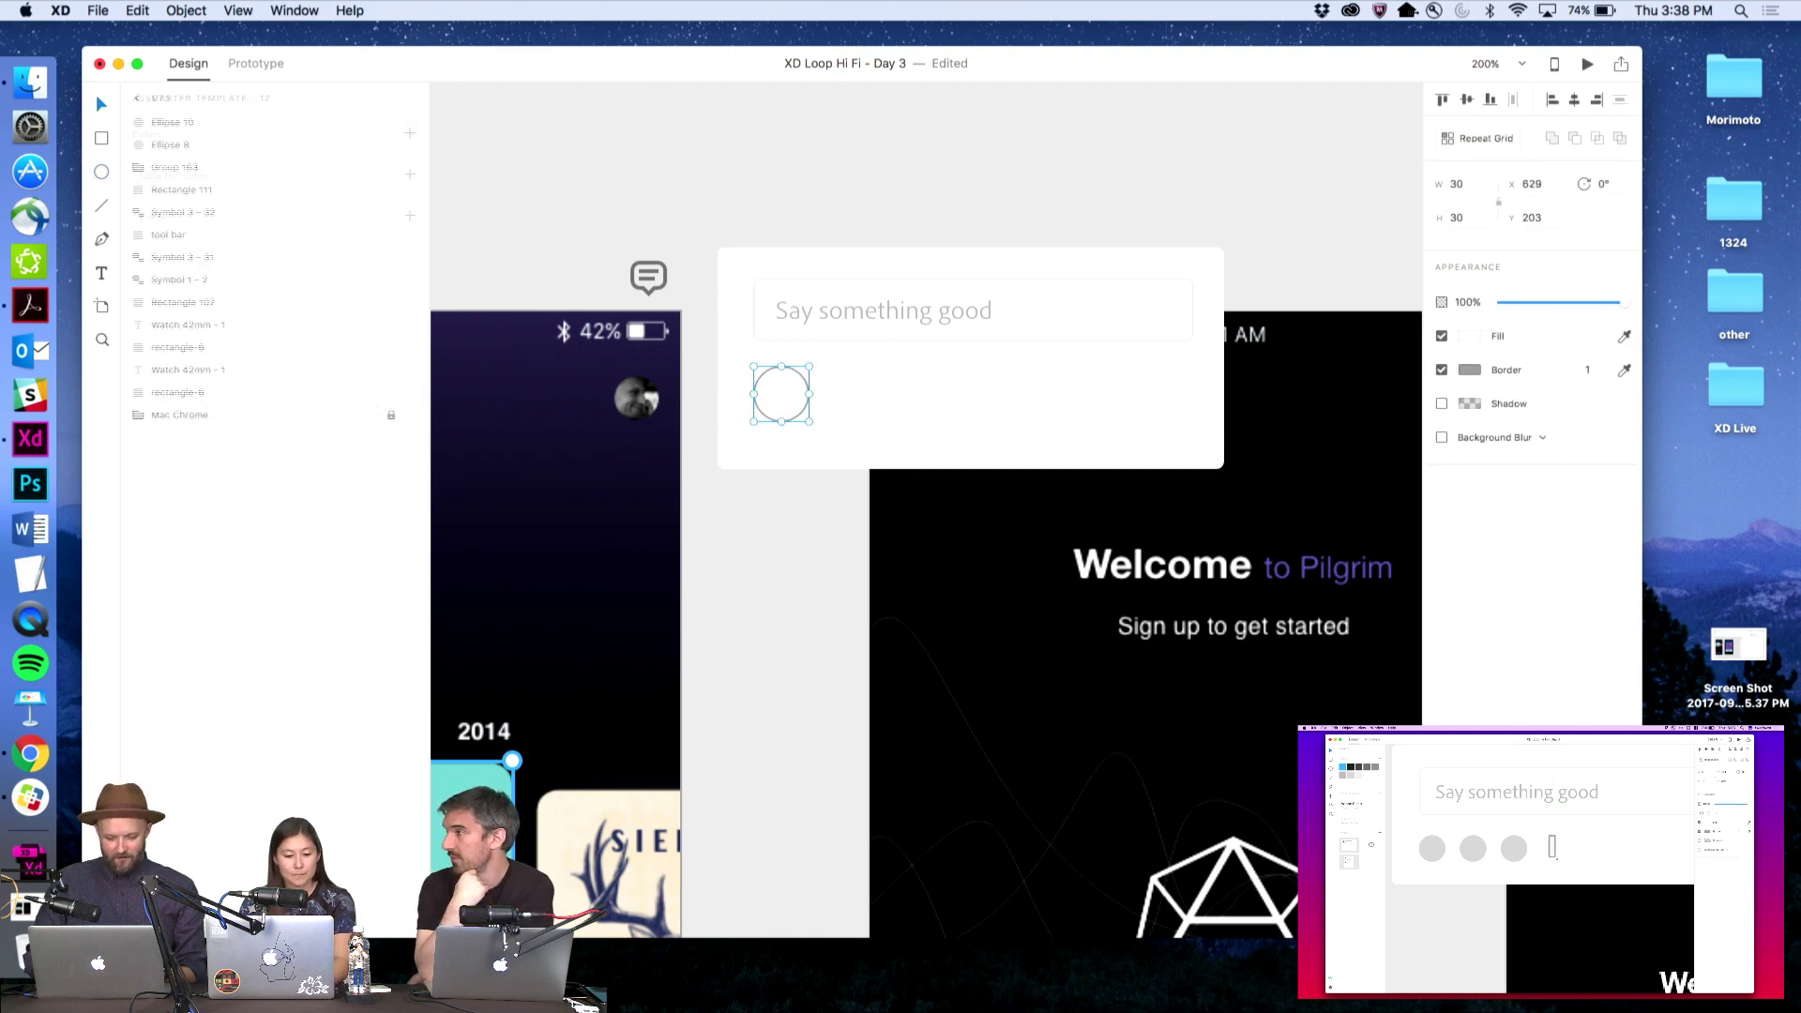
{"action": "key", "text": "super+shift+y"}
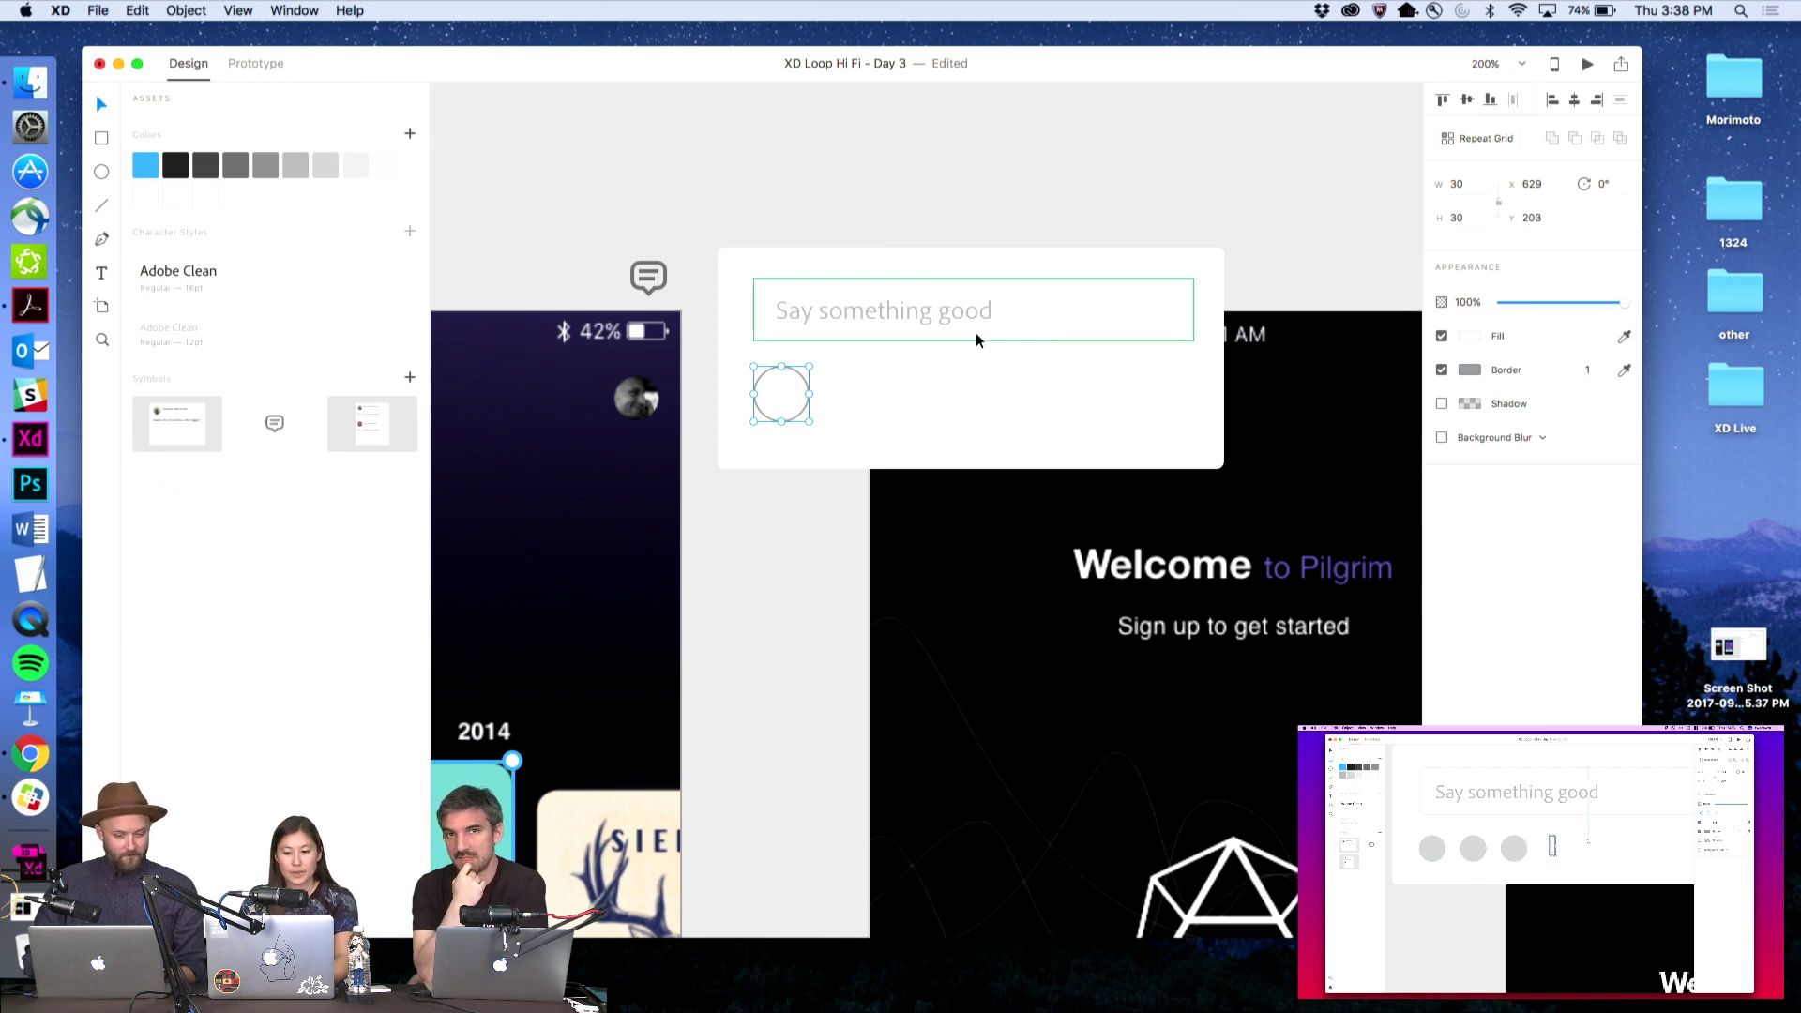
{"action": "left_click", "coordinate": [1441, 370]}
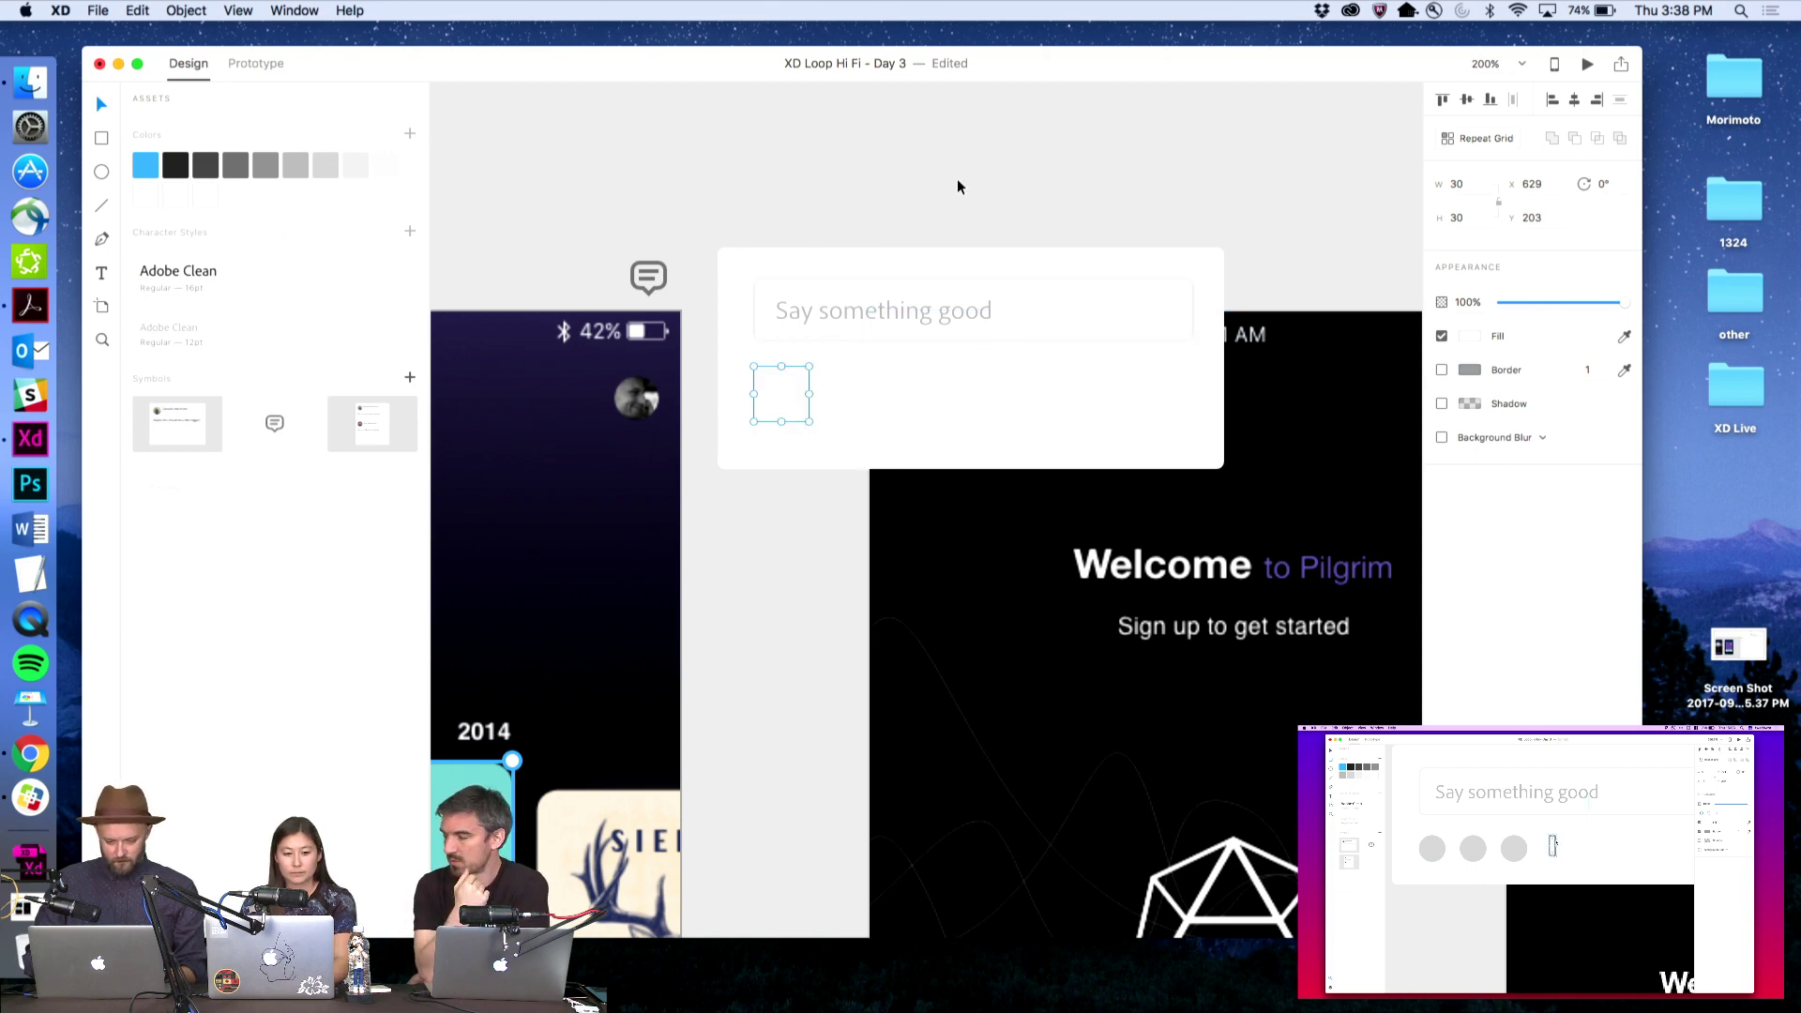
{"action": "left_click", "coordinate": [664, 202]}
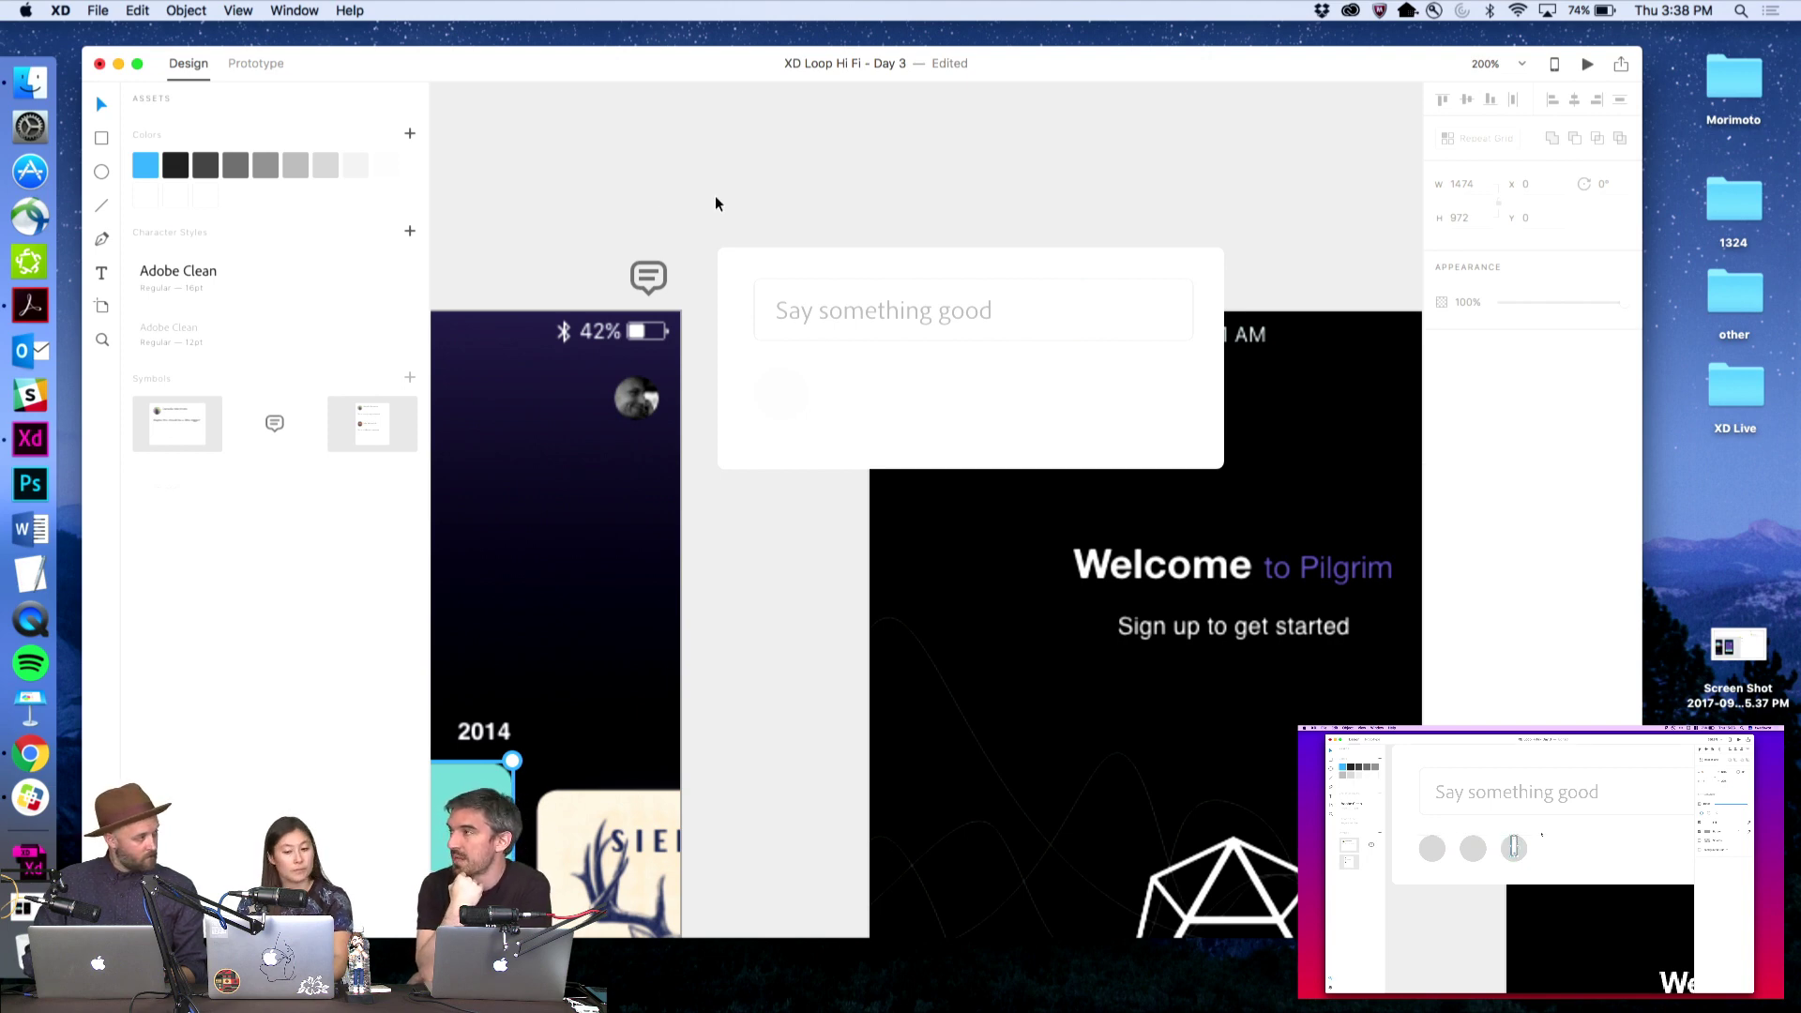
Fill the circle below the "Say something good" field with the light grey colour saved in the assets
{"action": "left_click", "coordinate": [782, 402]}
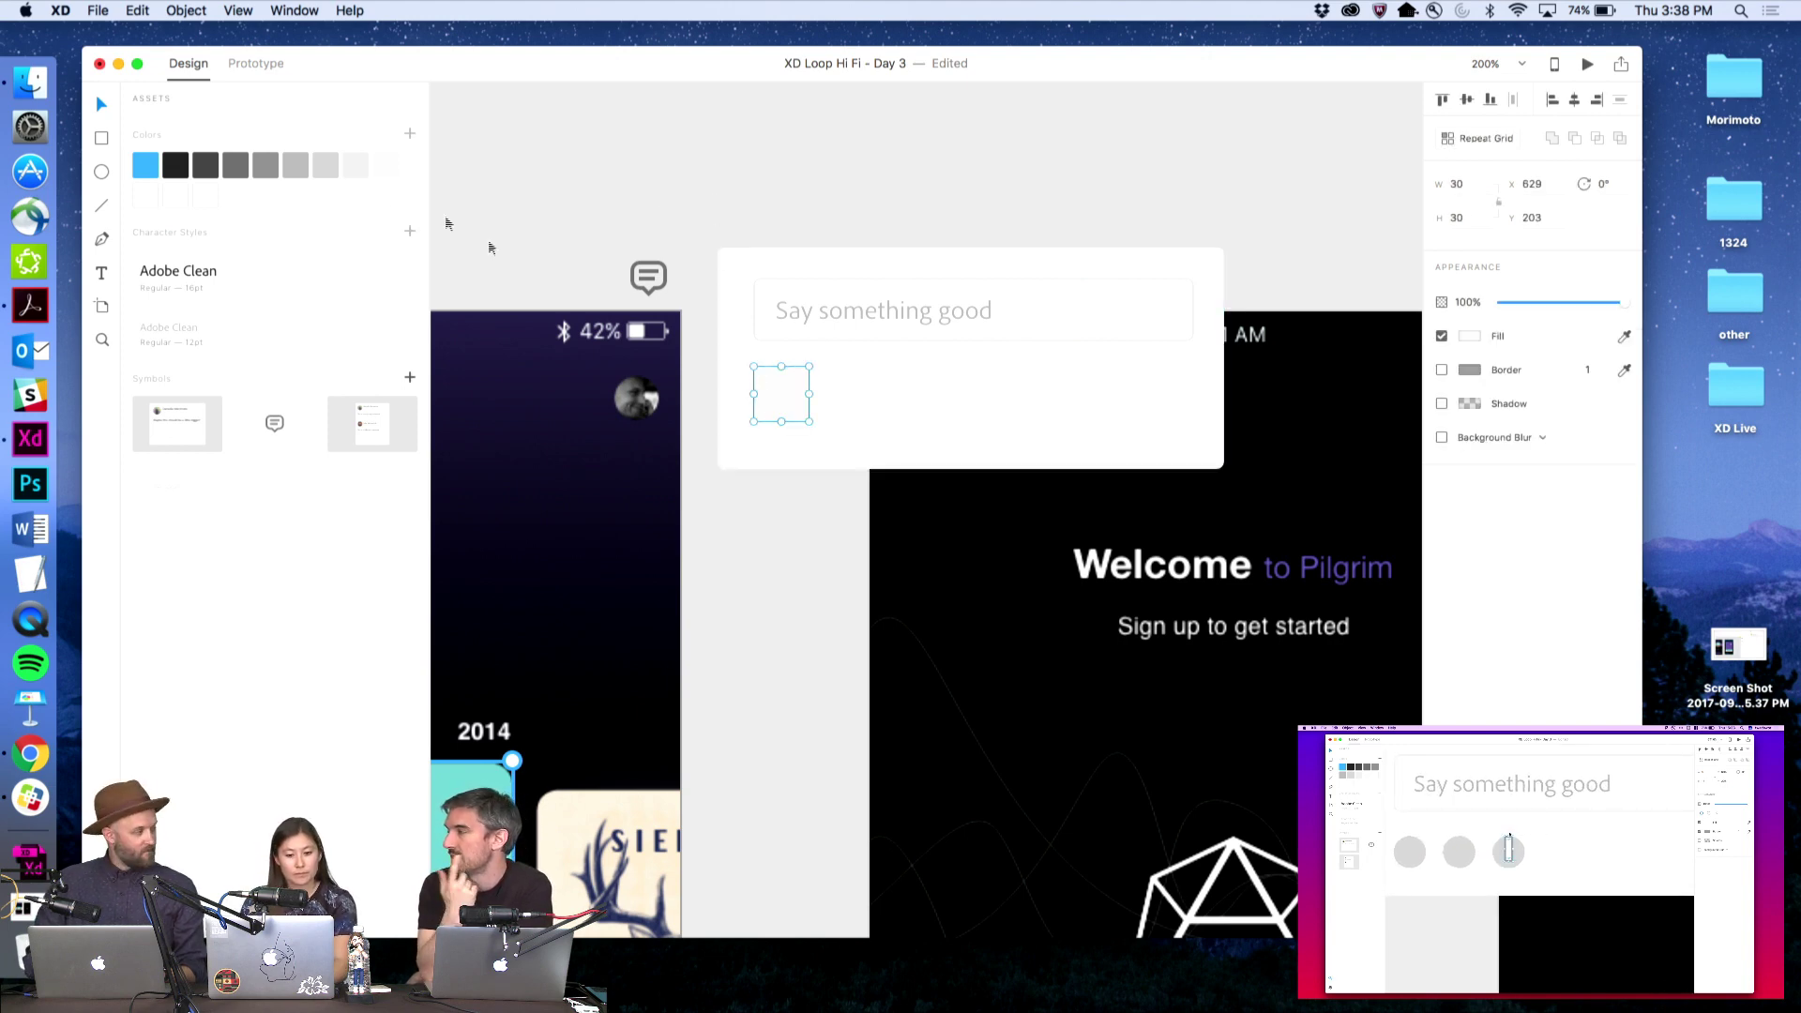
{"action": "left_click", "coordinate": [331, 178]}
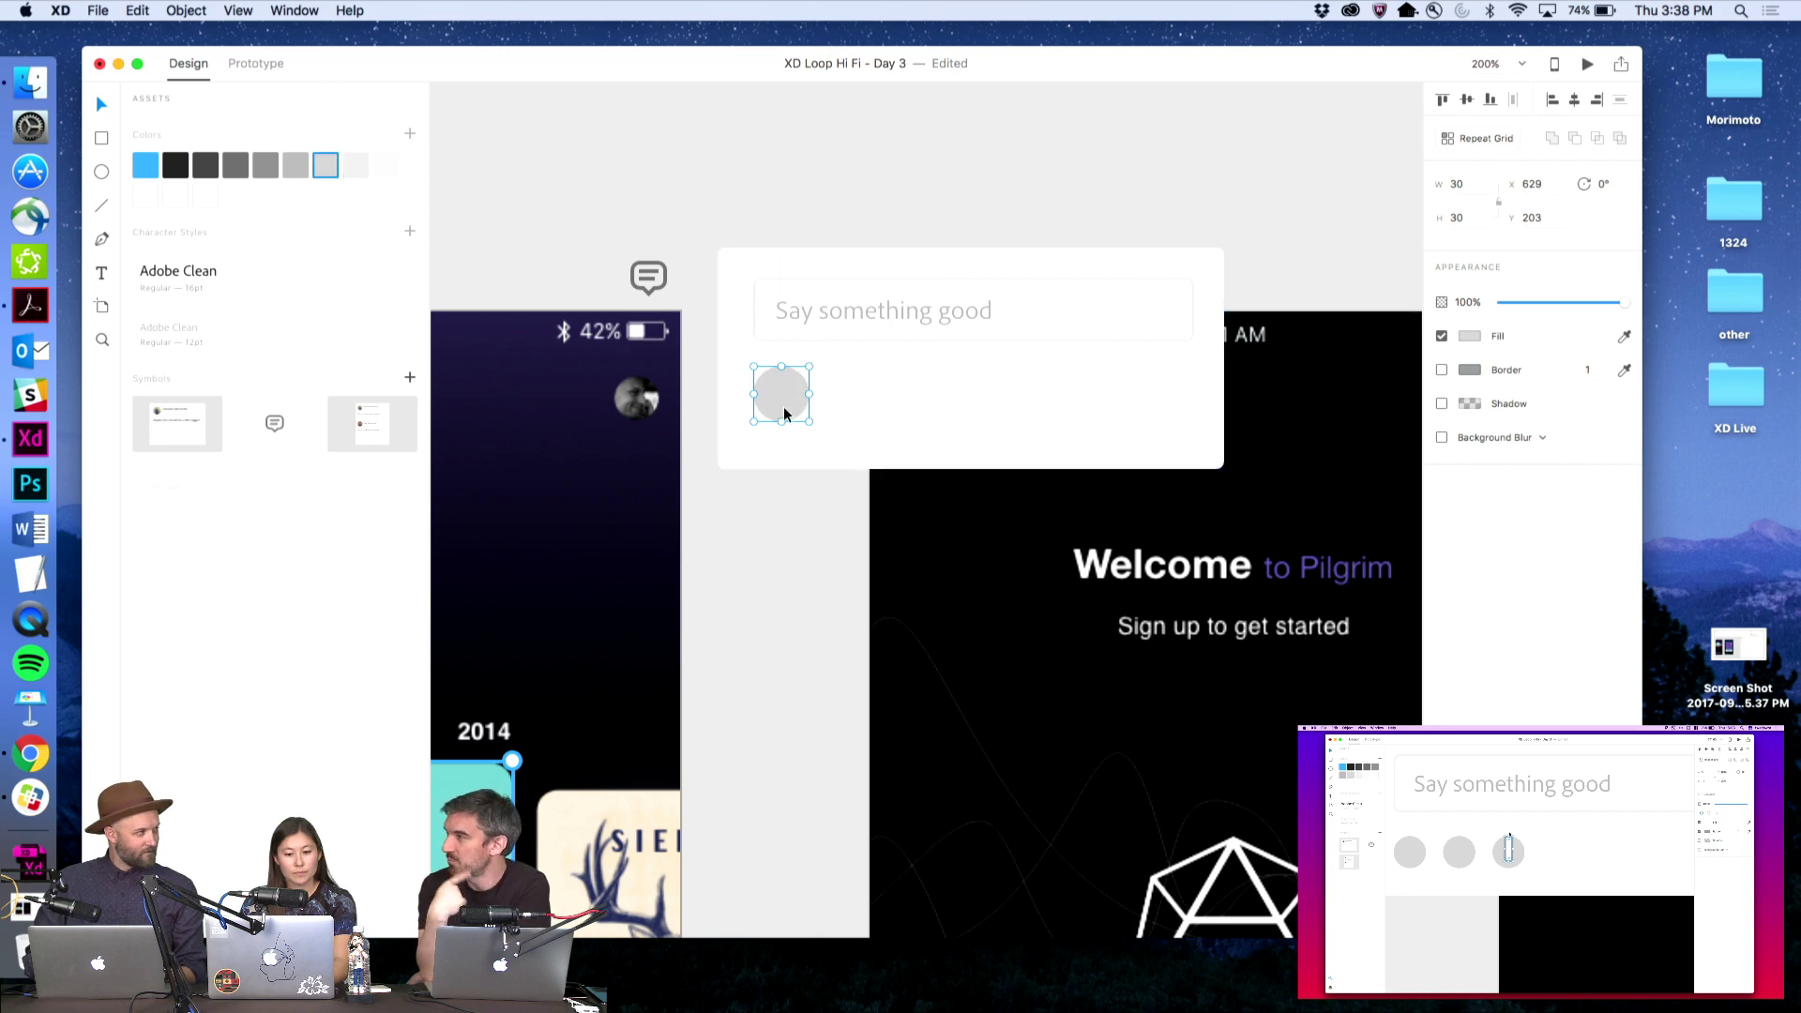
{"action": "left_click_drag", "start_coordinate": [782, 413], "coordinate": [955, 403]}
{"action": "left_click", "coordinate": [384, 166]}
{"action": "left_click", "coordinate": [694, 209]}
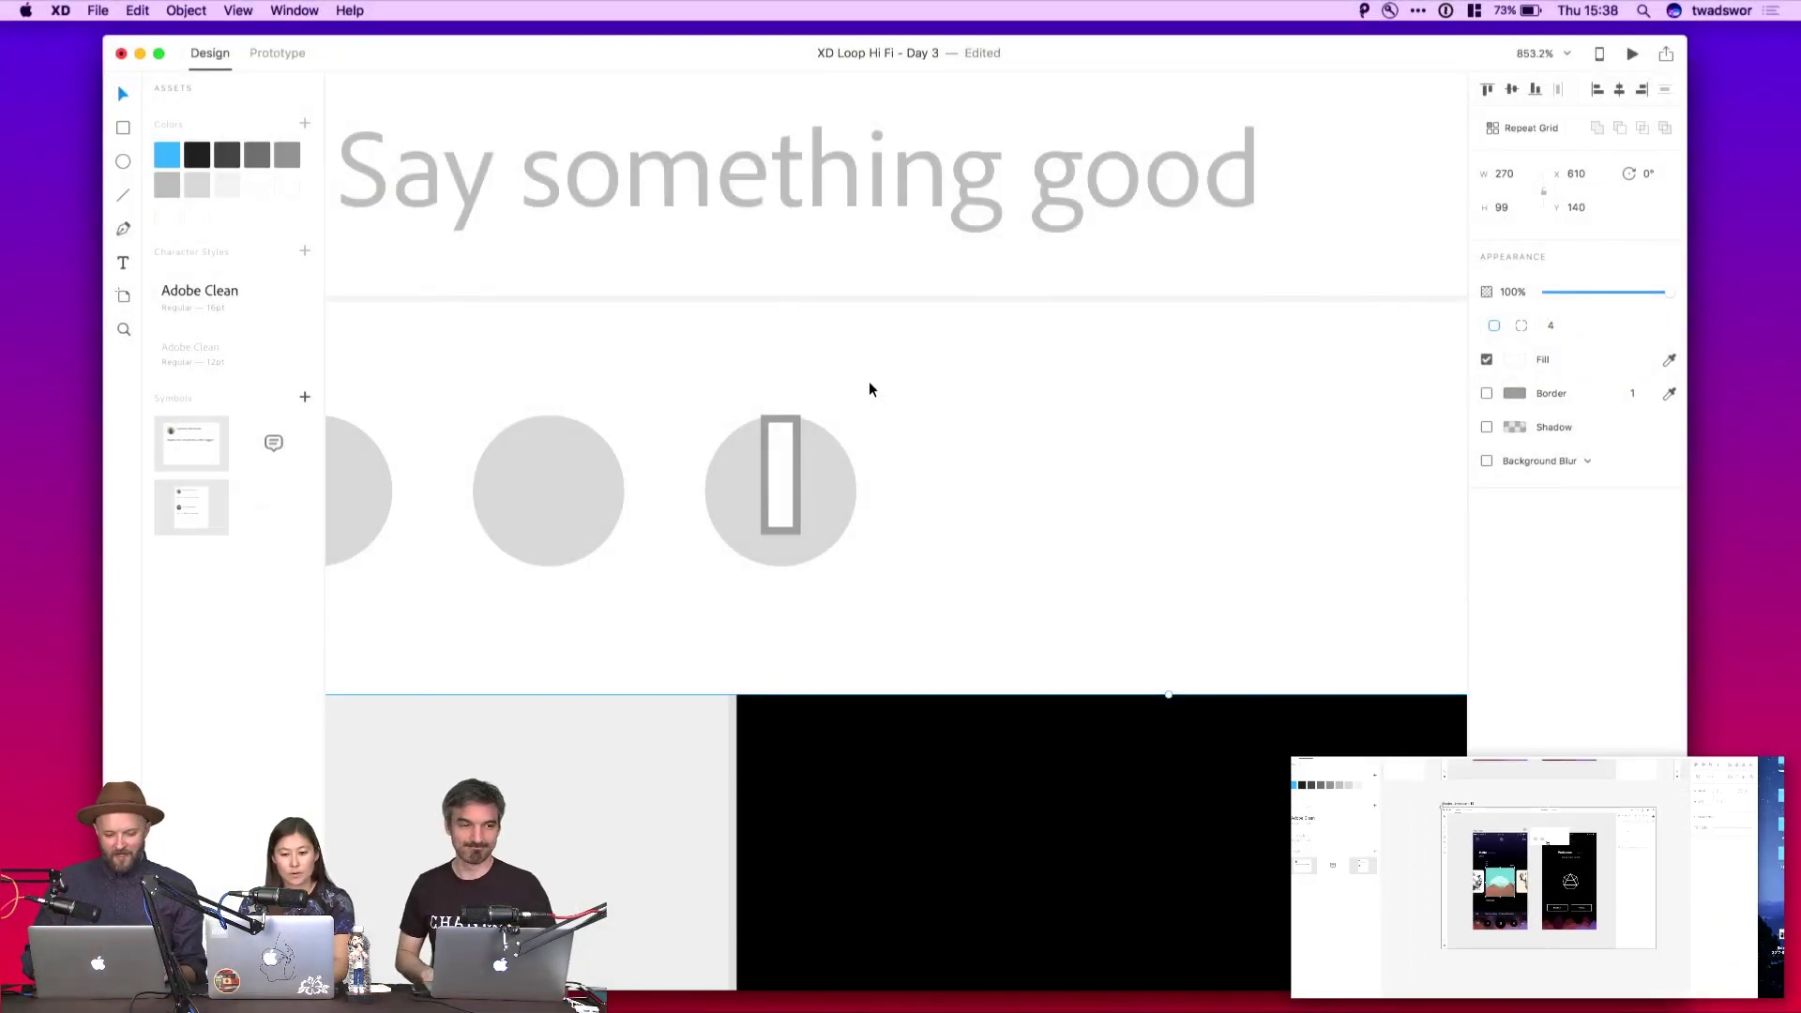
On the original Master template with three circles, hide the assets and examine the mockup's window controls, mode tabs and toolbar up close
{"action": "scroll", "coordinate": [869, 381], "scroll_direction": "down", "scroll_amount": 5}
{"action": "scroll", "coordinate": [869, 380], "scroll_direction": "down", "scroll_amount": 5}
{"action": "scroll", "coordinate": [869, 381], "scroll_direction": "left", "scroll_amount": 5}
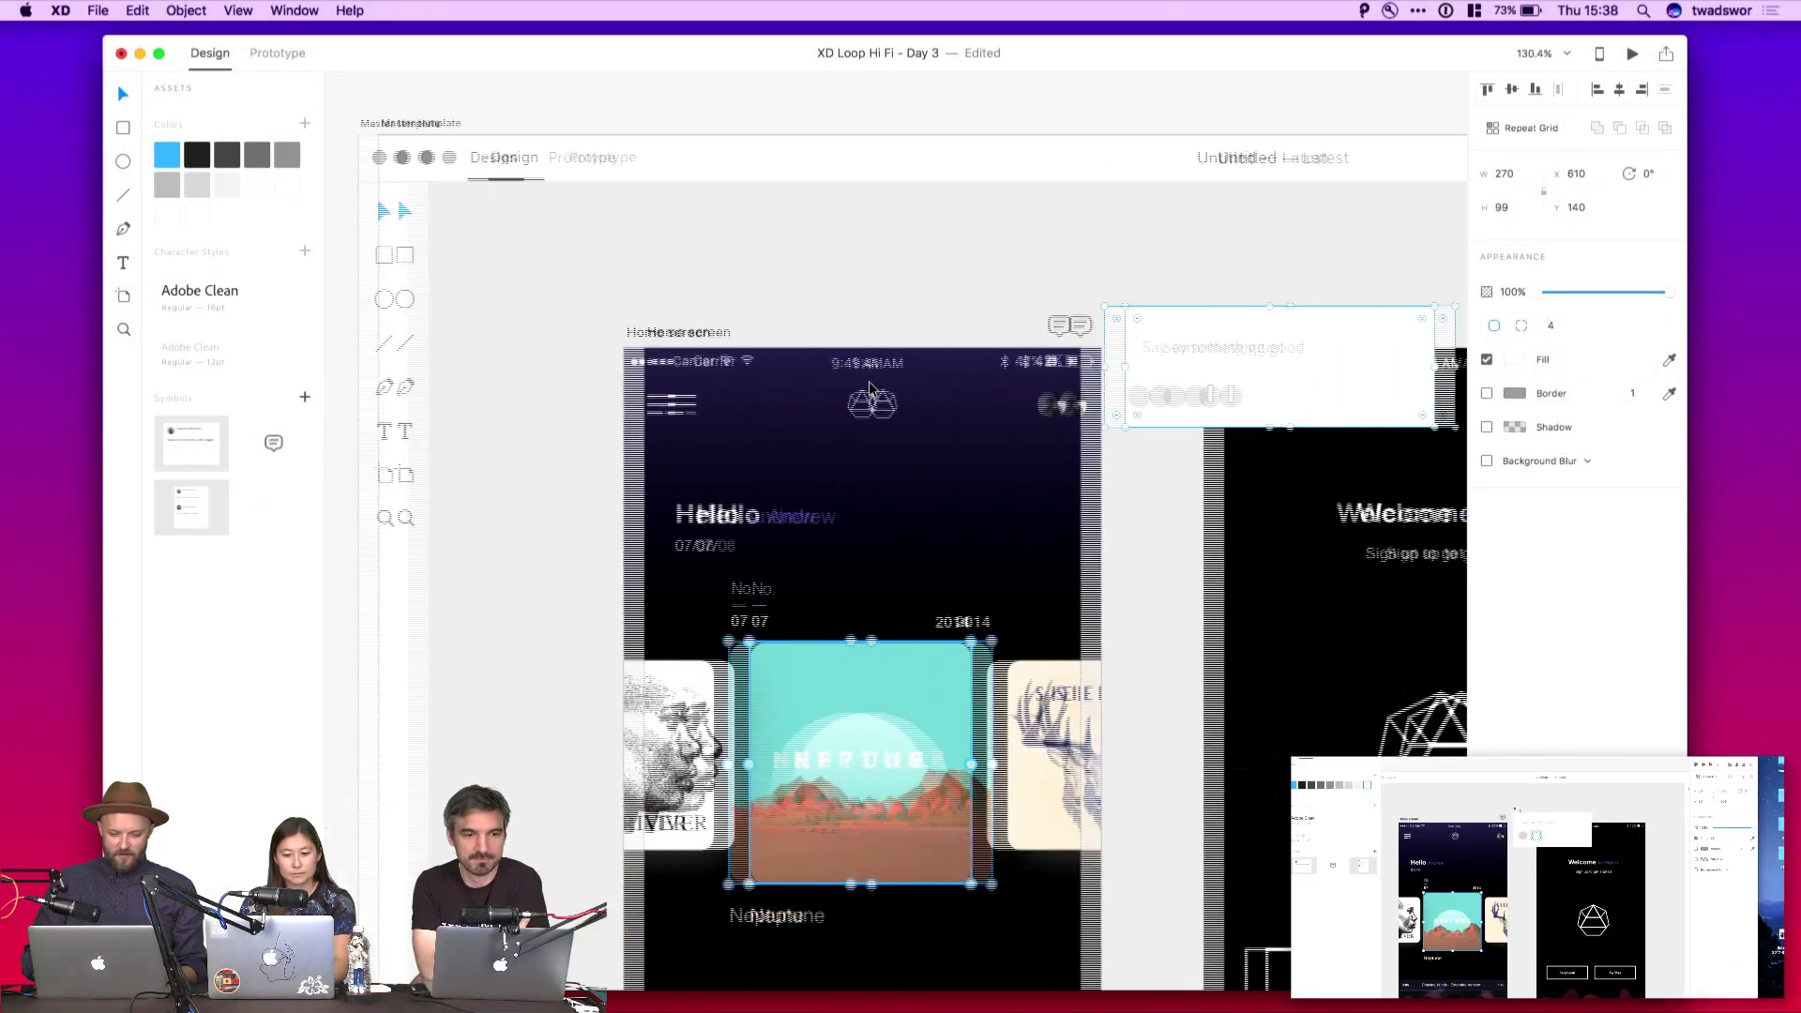
{"action": "scroll", "coordinate": [718, 288], "scroll_direction": "up", "scroll_amount": 3}
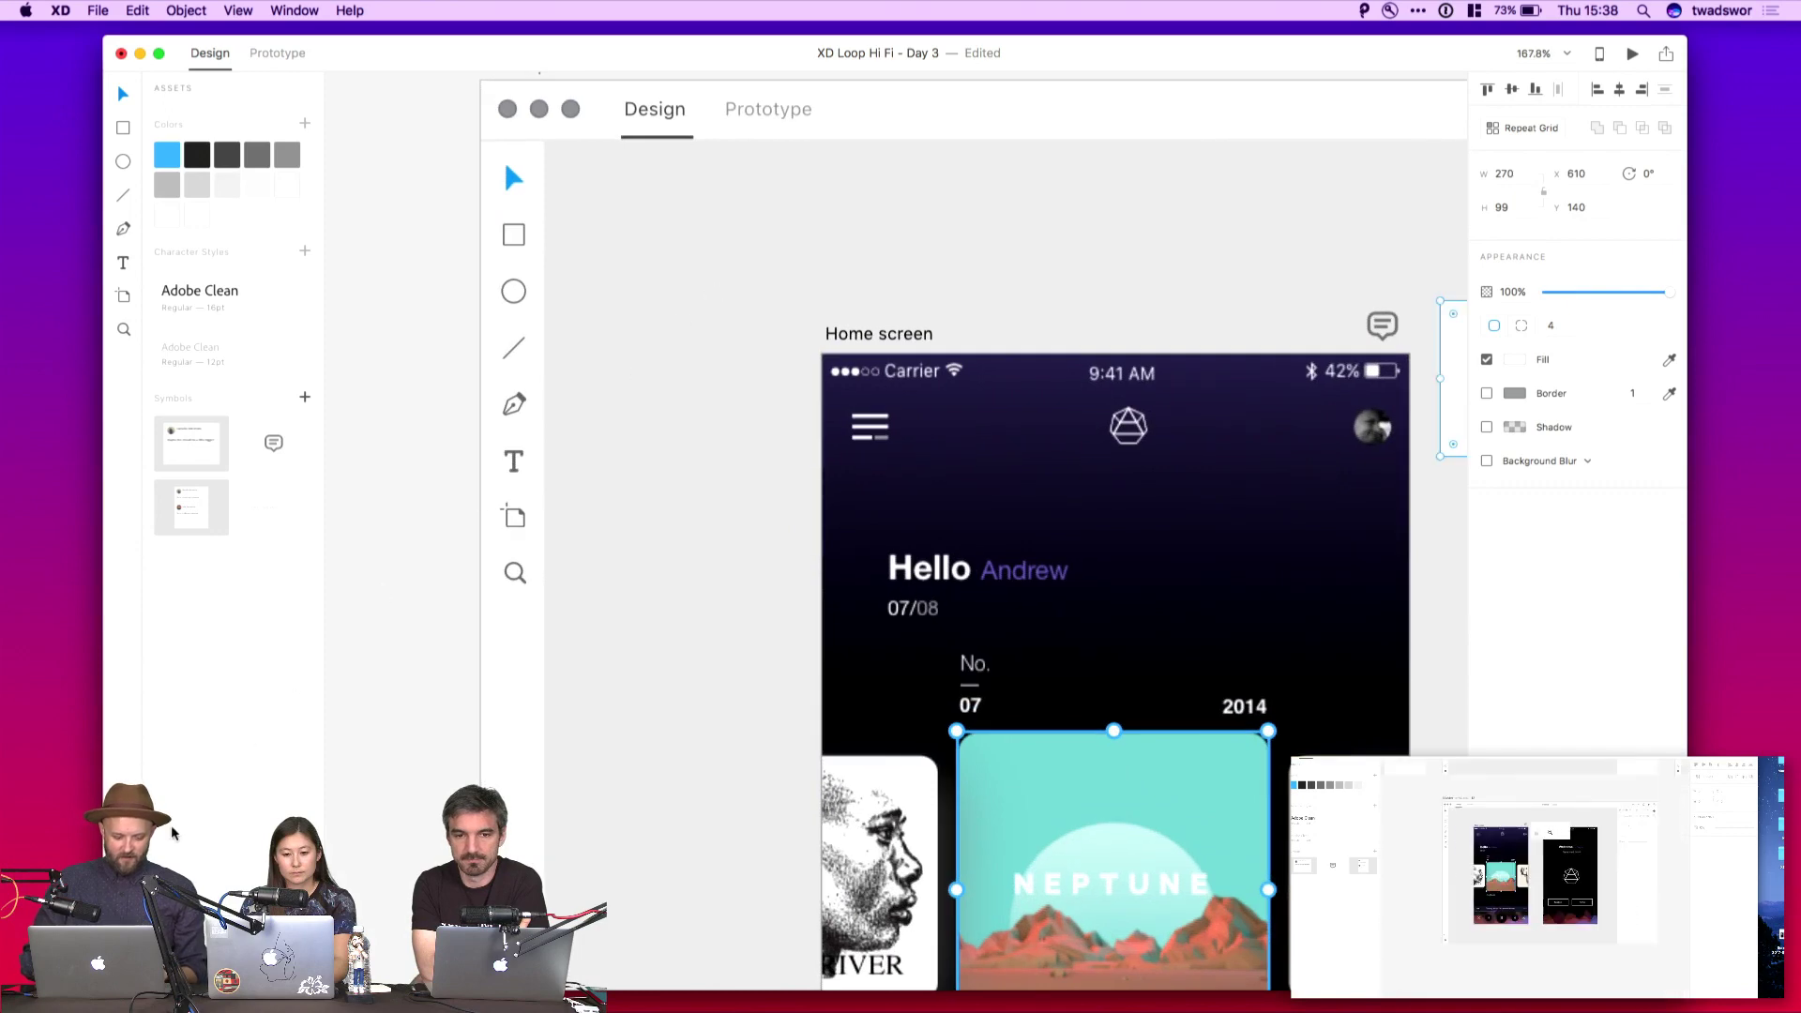
{"action": "key", "text": "super+shift+y"}
{"action": "scroll", "coordinate": [474, 330], "scroll_direction": "up", "scroll_amount": 2}
{"action": "scroll", "coordinate": [474, 330], "scroll_direction": "right", "scroll_amount": 1}
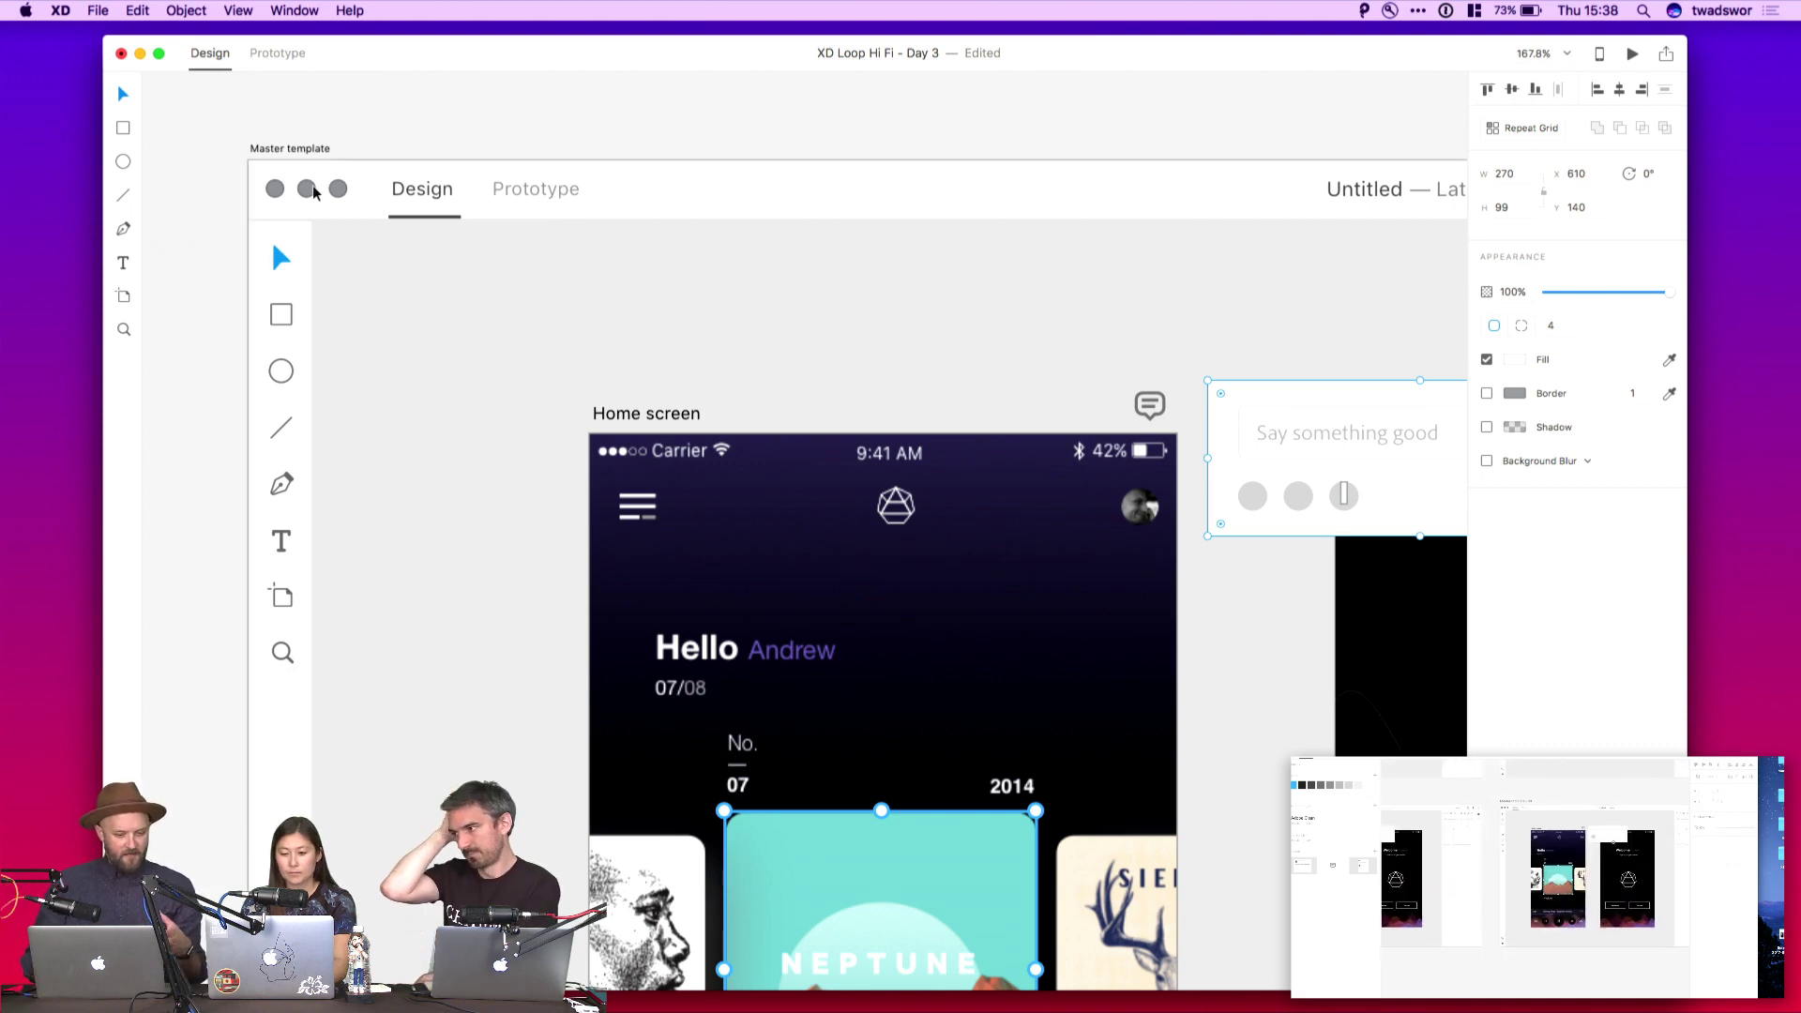
{"action": "scroll", "coordinate": [314, 192], "scroll_direction": "up", "scroll_amount": 3}
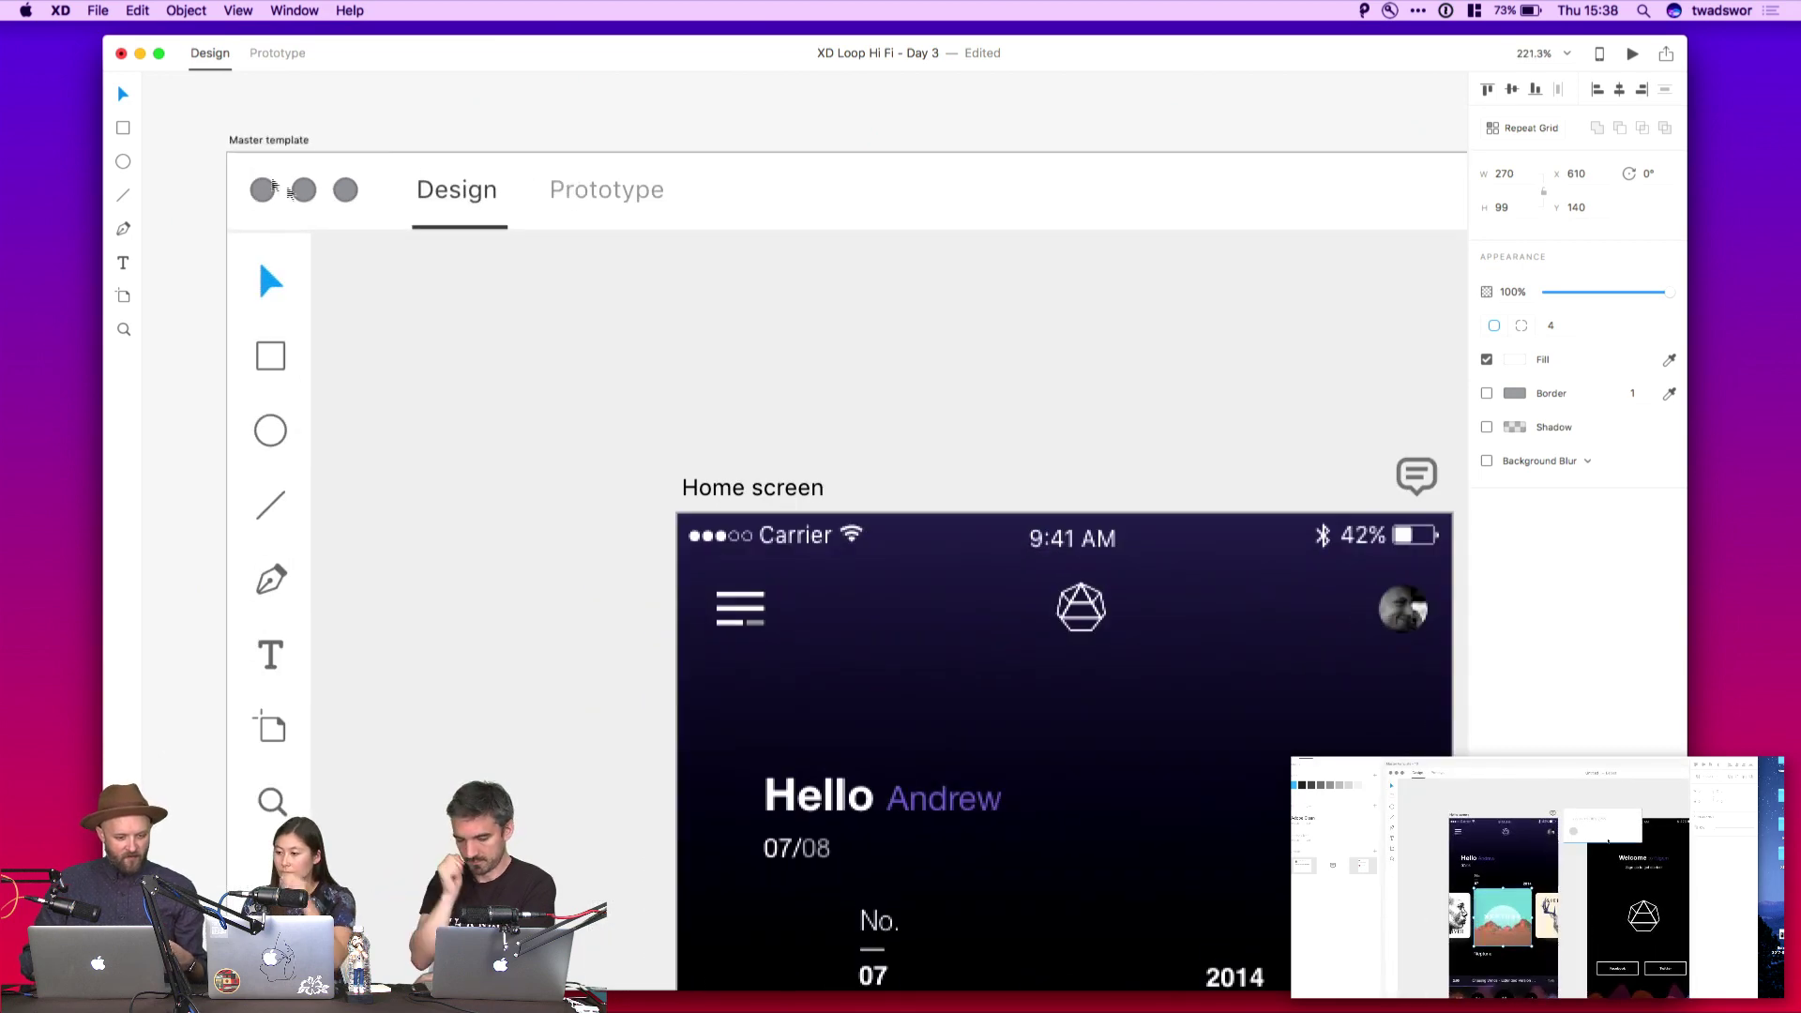
{"action": "scroll", "coordinate": [286, 324], "scroll_direction": "up", "scroll_amount": 4}
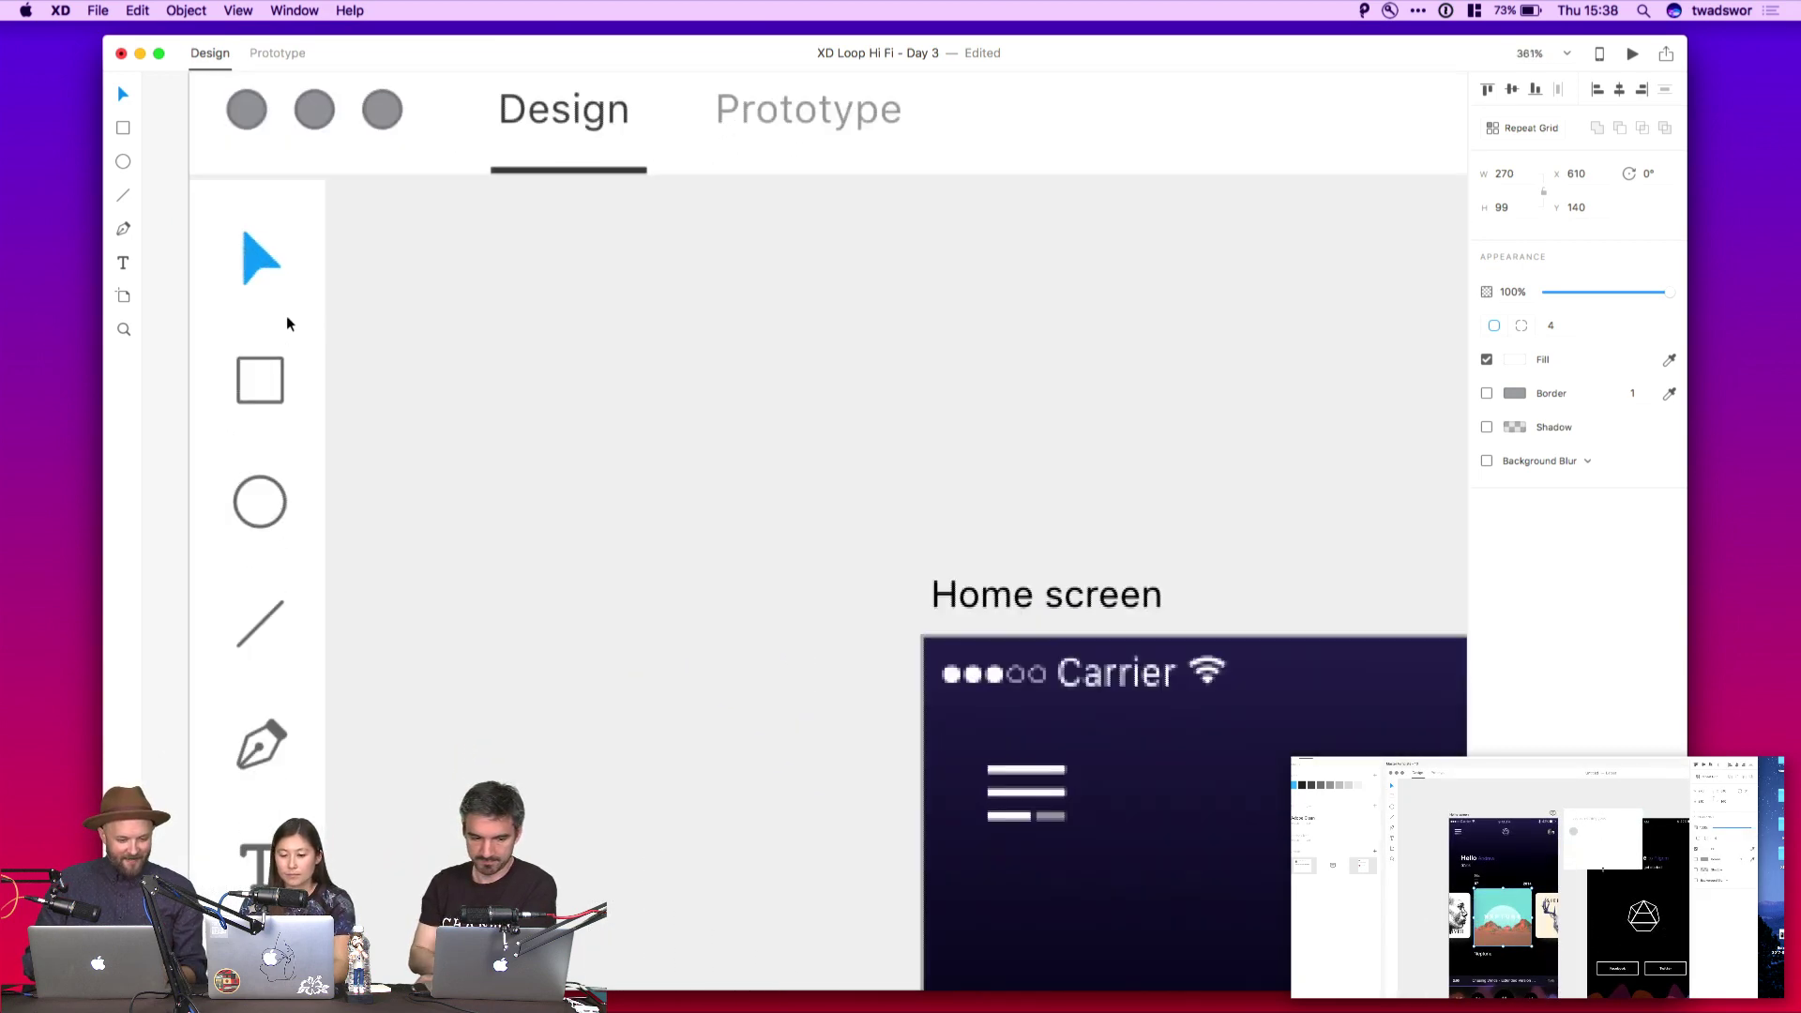
{"action": "scroll", "coordinate": [287, 323], "scroll_direction": "up", "scroll_amount": 2}
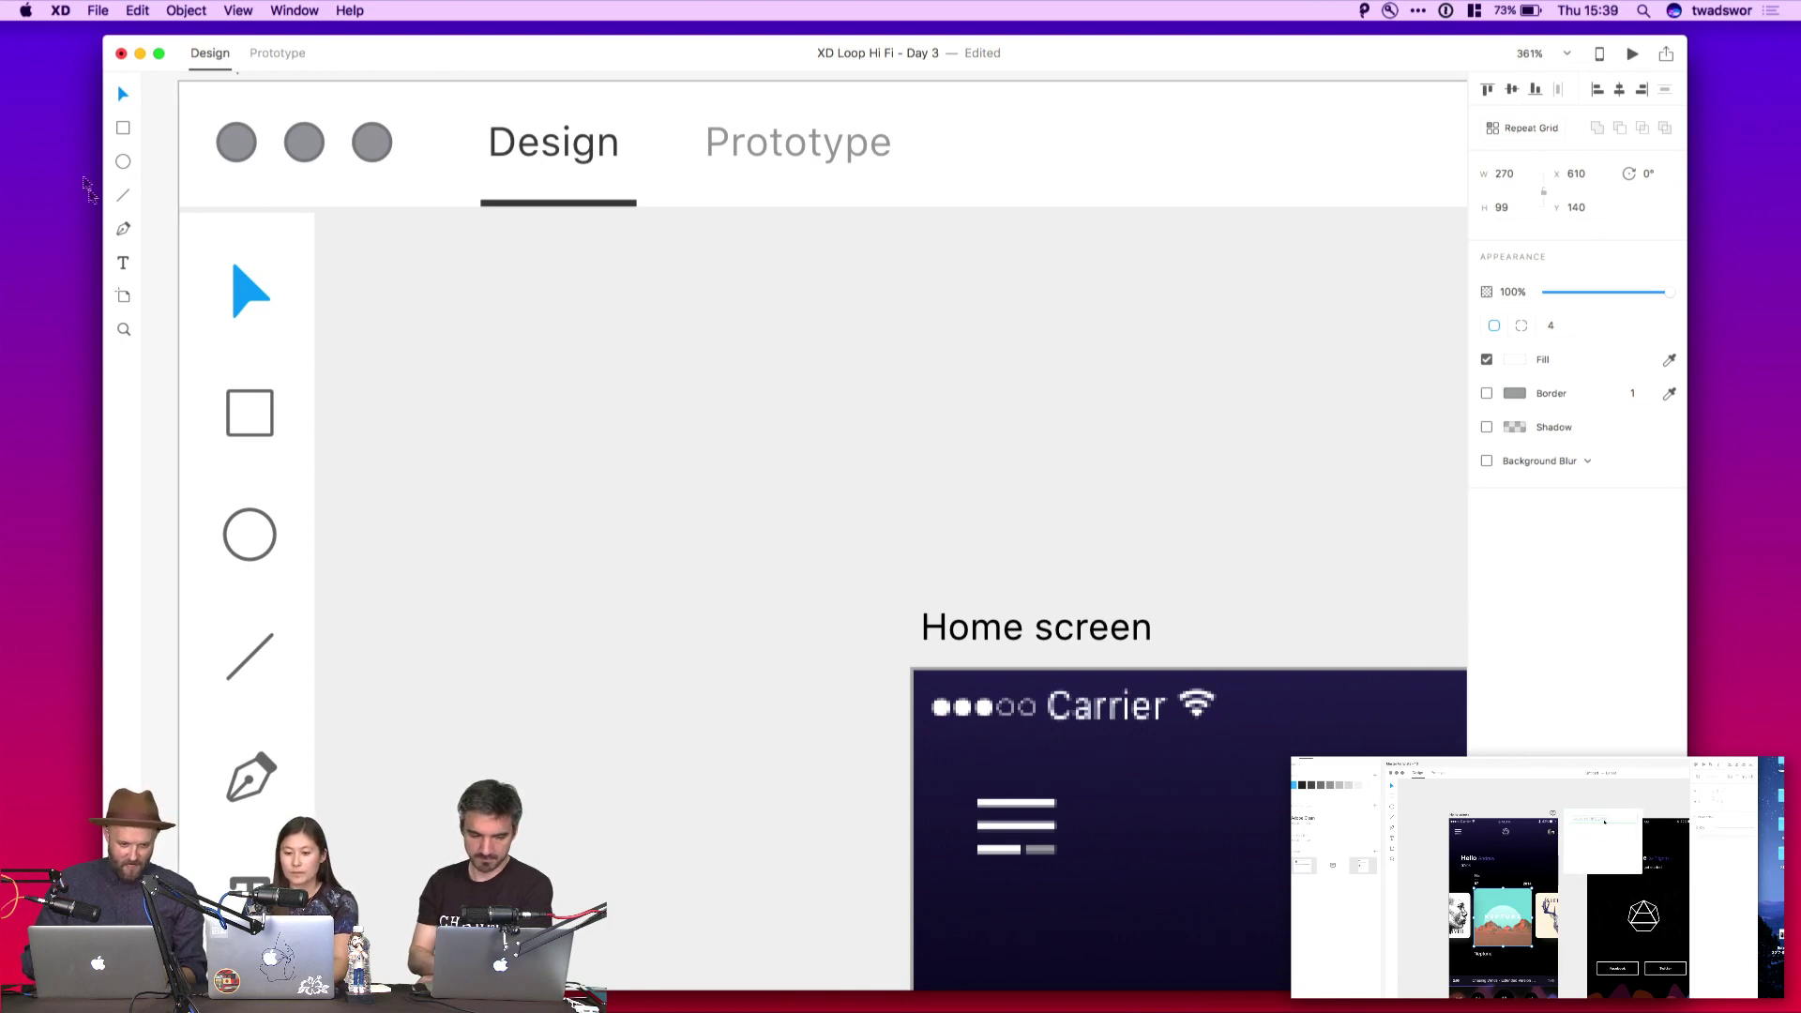
{"action": "scroll", "coordinate": [399, 281], "scroll_direction": "down", "scroll_amount": 5}
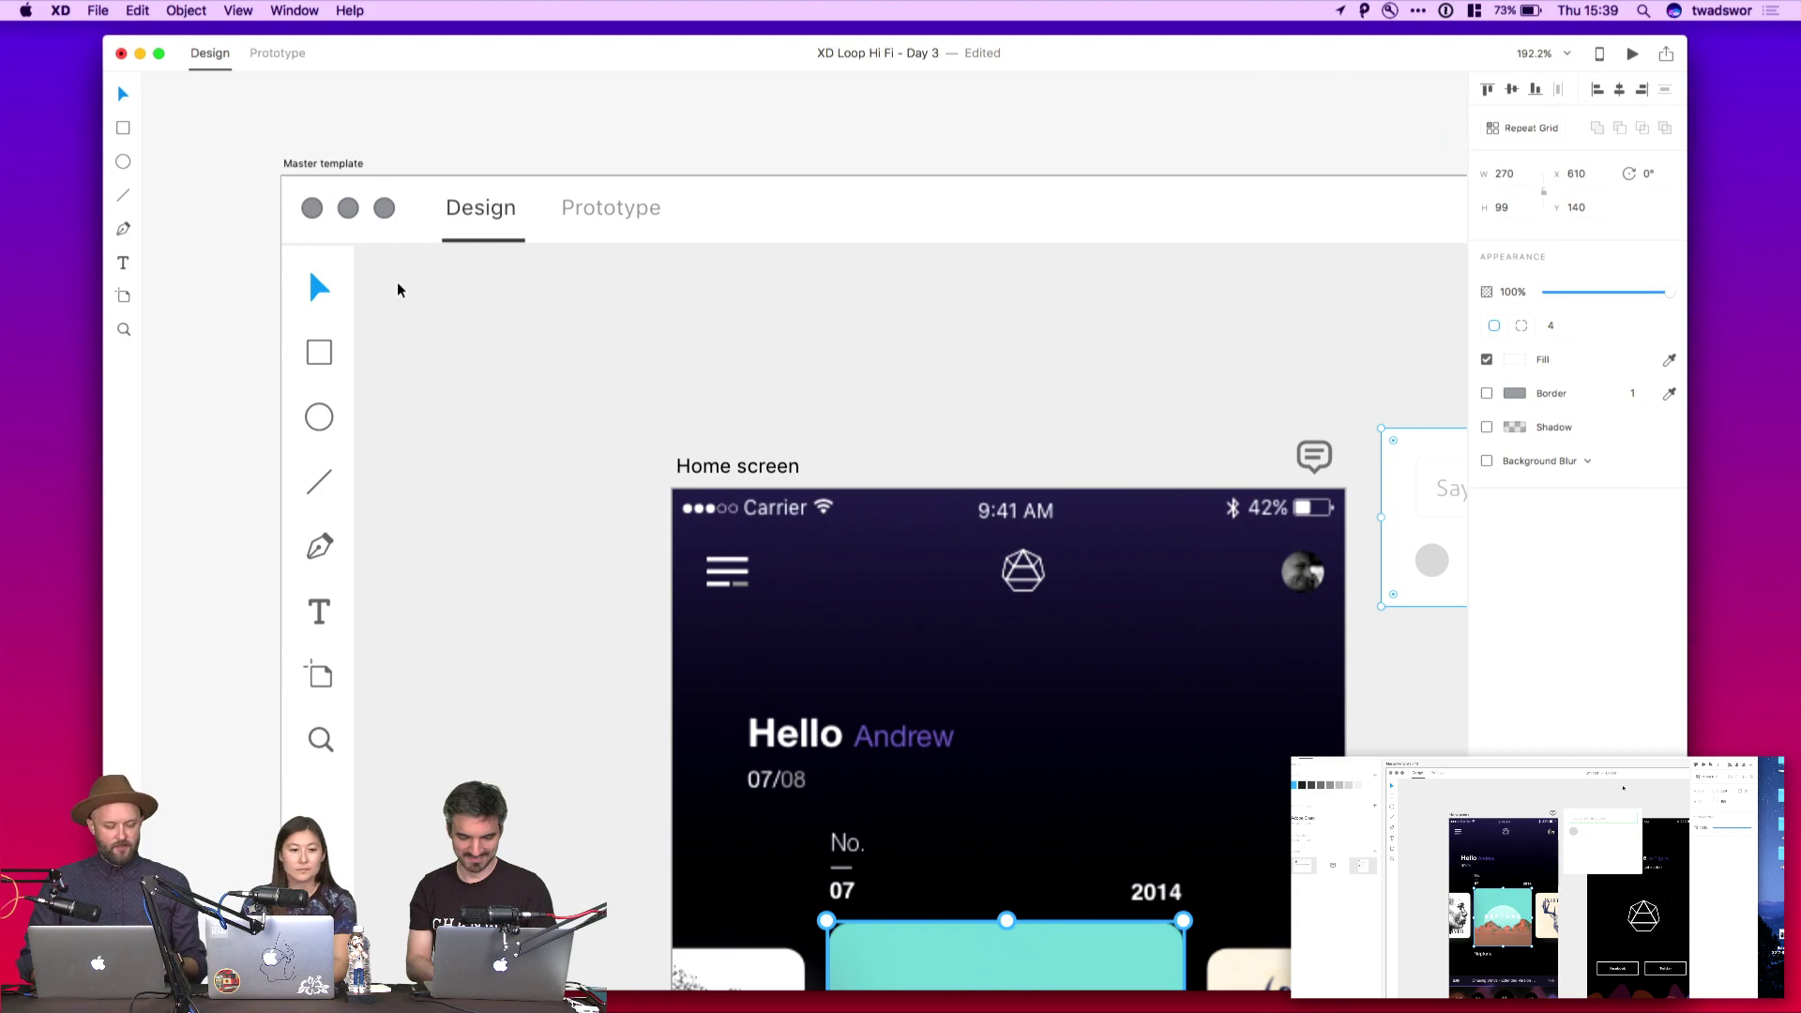
{"action": "scroll", "coordinate": [398, 290], "scroll_direction": "down", "scroll_amount": 3}
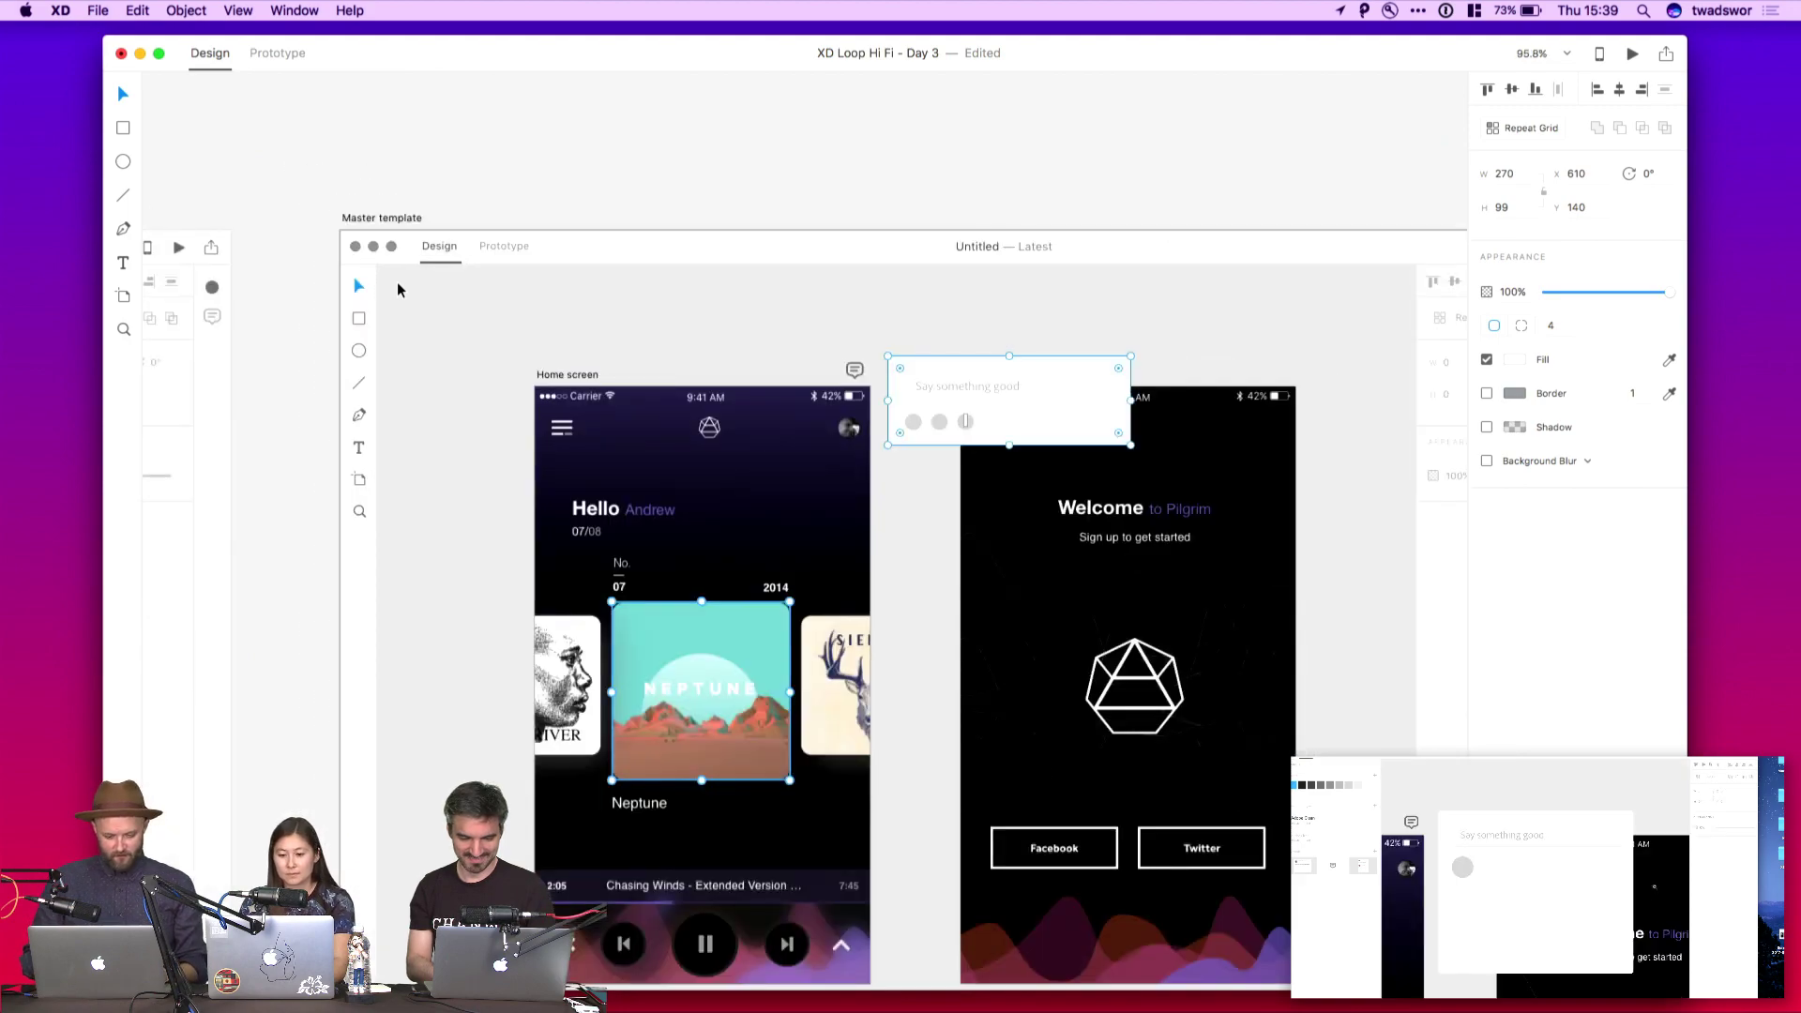
{"action": "scroll", "coordinate": [398, 290], "scroll_direction": "down", "scroll_amount": 2}
{"action": "scroll", "coordinate": [657, 282], "scroll_direction": "right", "scroll_amount": 5}
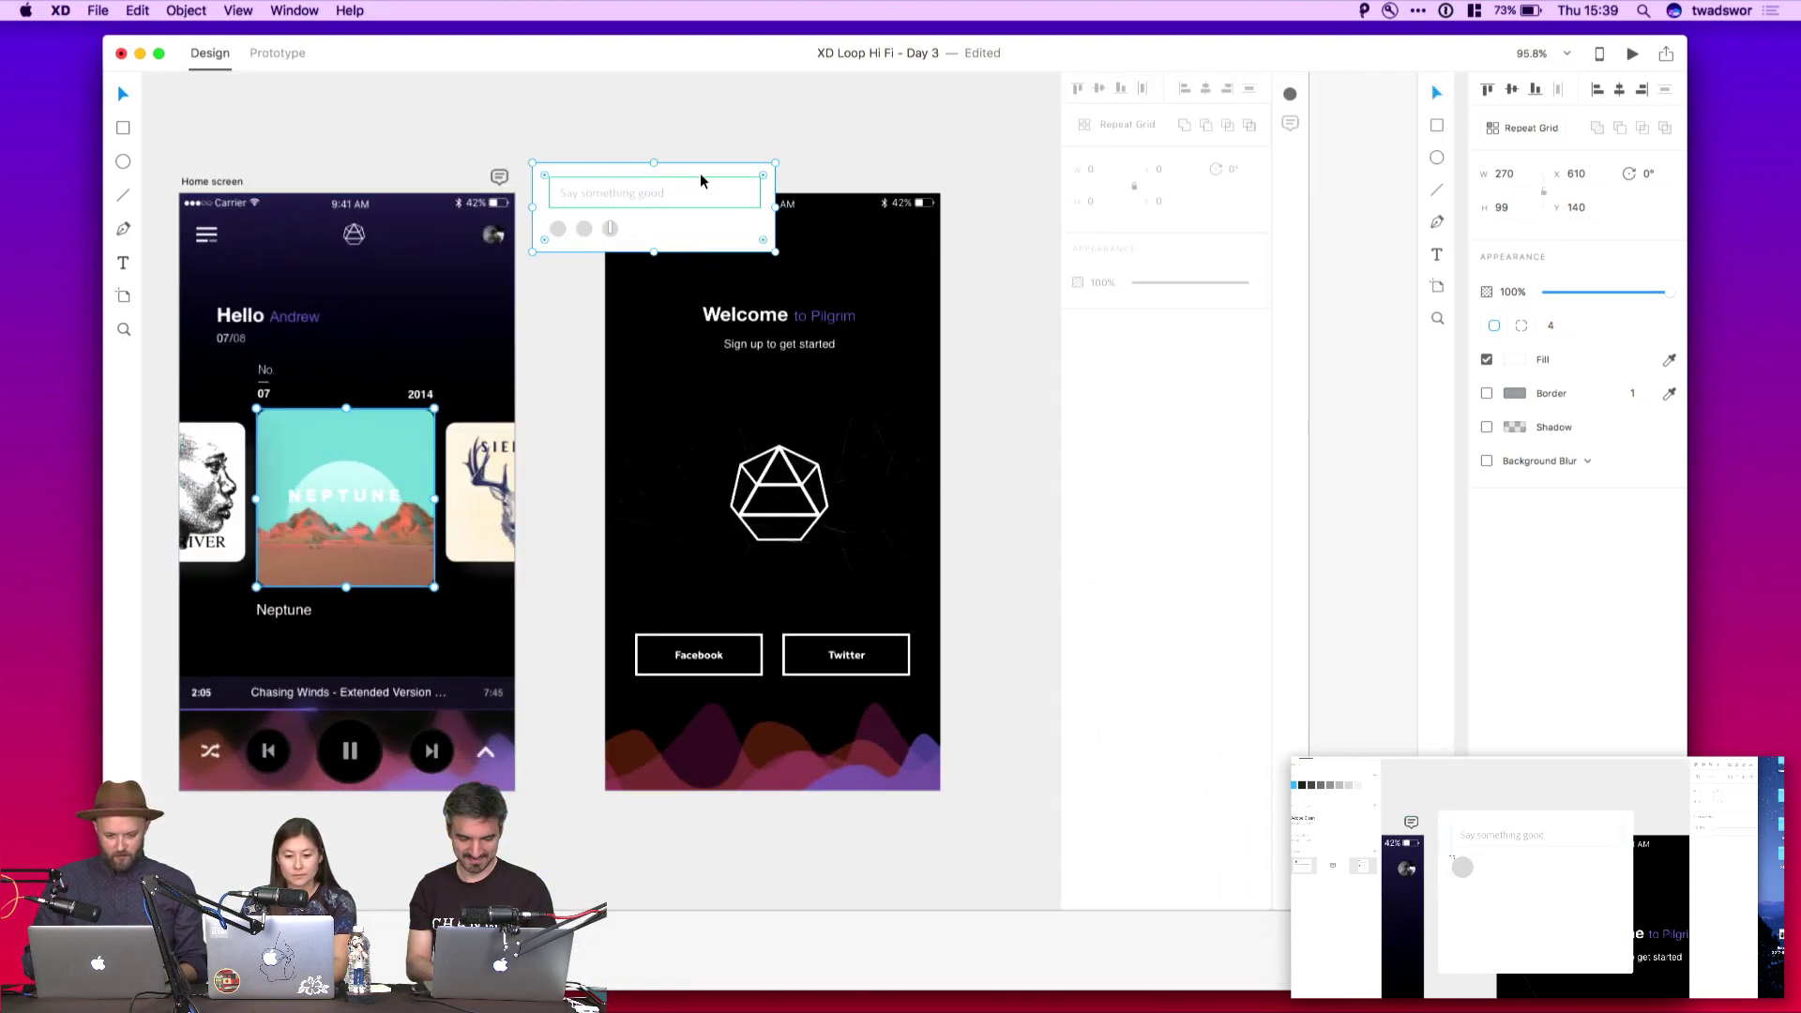
Move the narrow rectangle from the third circle to the empty space beside the circles and shorten its height to 14
{"action": "scroll", "coordinate": [701, 181], "scroll_direction": "up", "scroll_amount": 5}
{"action": "left_click_drag", "start_coordinate": [438, 330], "coordinate": [546, 339]}
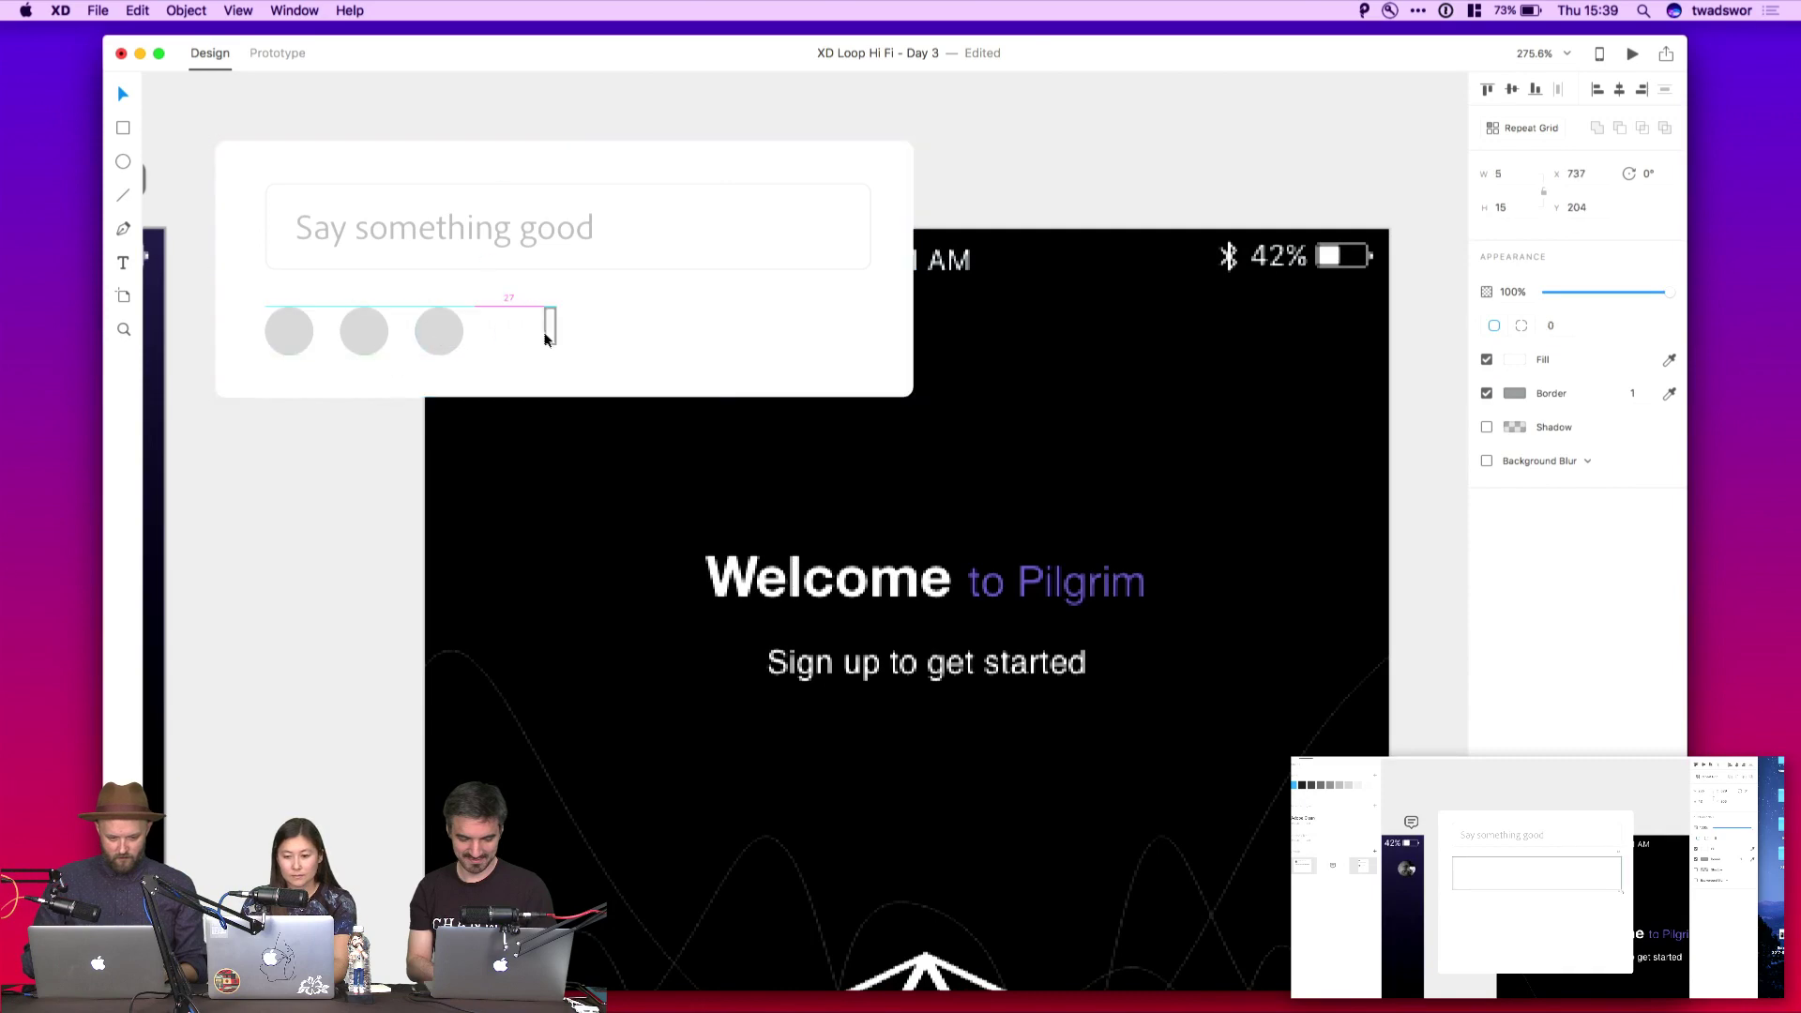
{"action": "scroll", "coordinate": [546, 340], "scroll_direction": "up", "scroll_amount": 5}
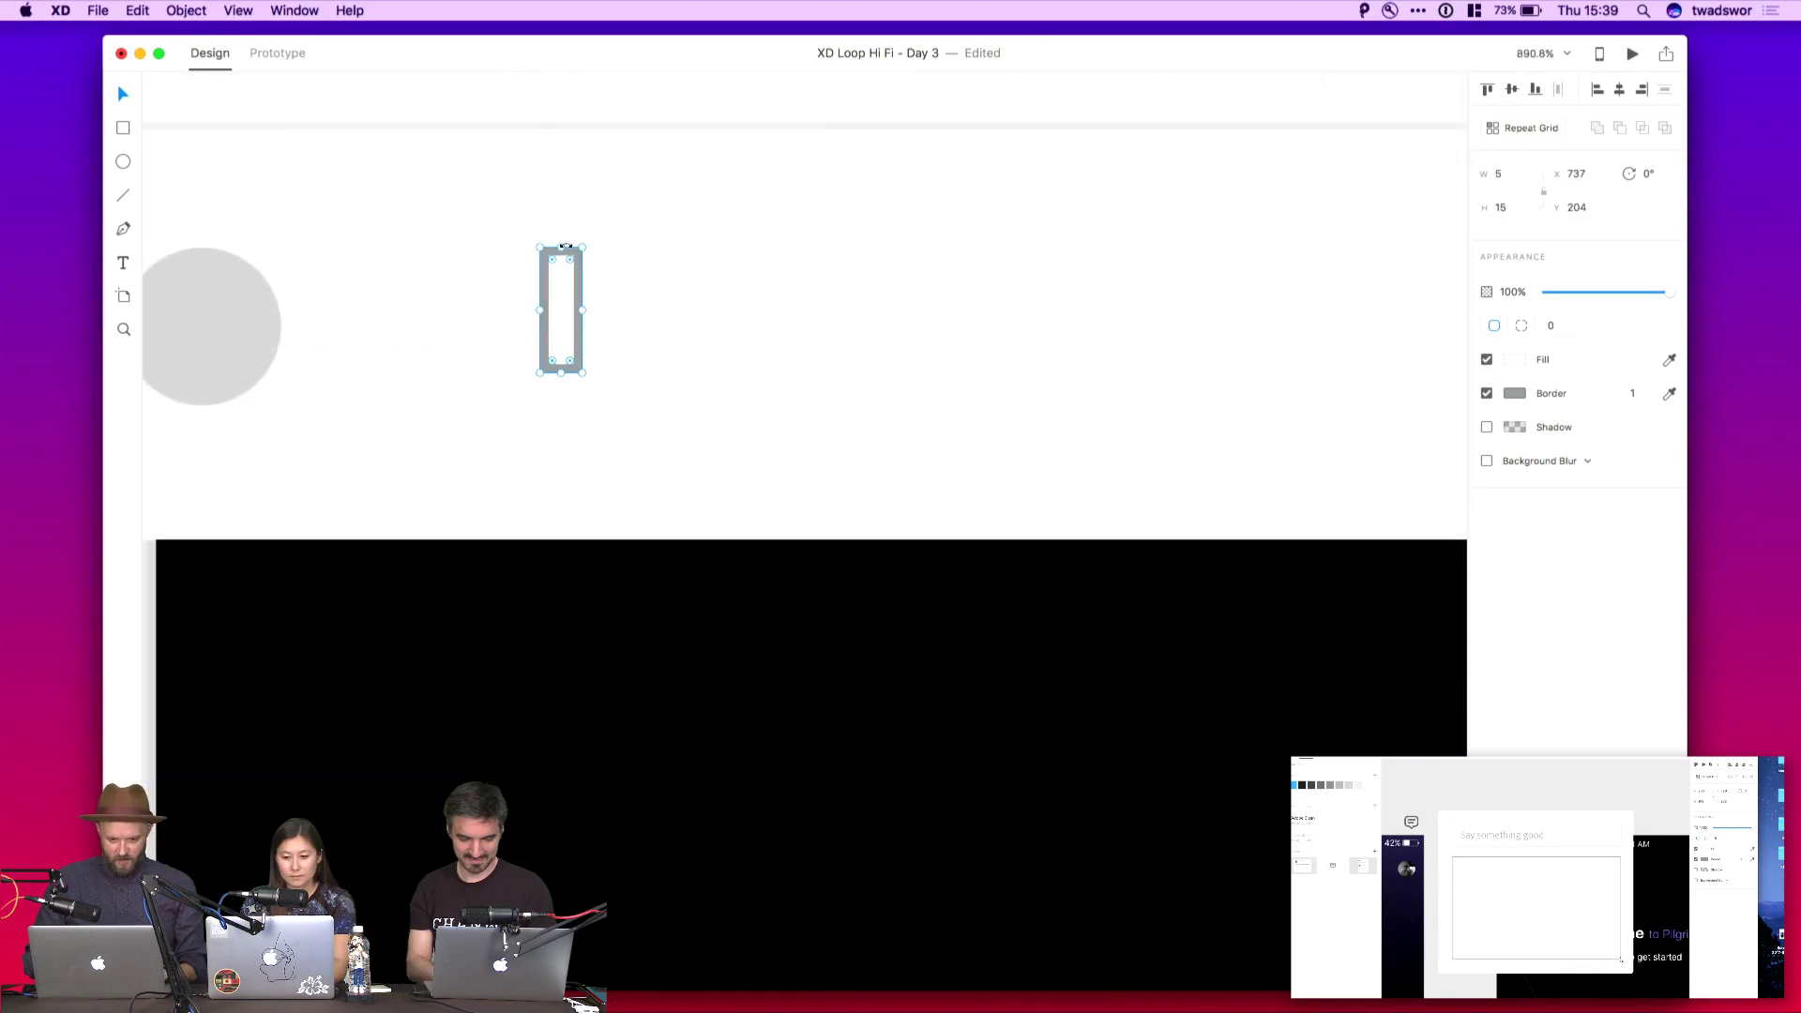
{"action": "mouse_move", "coordinate": [566, 245]}
{"action": "left_mouse_down"}
{"action": "mouse_move", "coordinate": [567, 290]}
{"action": "mouse_move", "coordinate": [567, 273]}
{"action": "left_mouse_up"}
Duplicate the narrow rectangle, then nudge the copy up 3 units and back down over the original
{"action": "key", "text": "Up"}
{"action": "key", "text": "Up"}
{"action": "key", "text": "Up"}
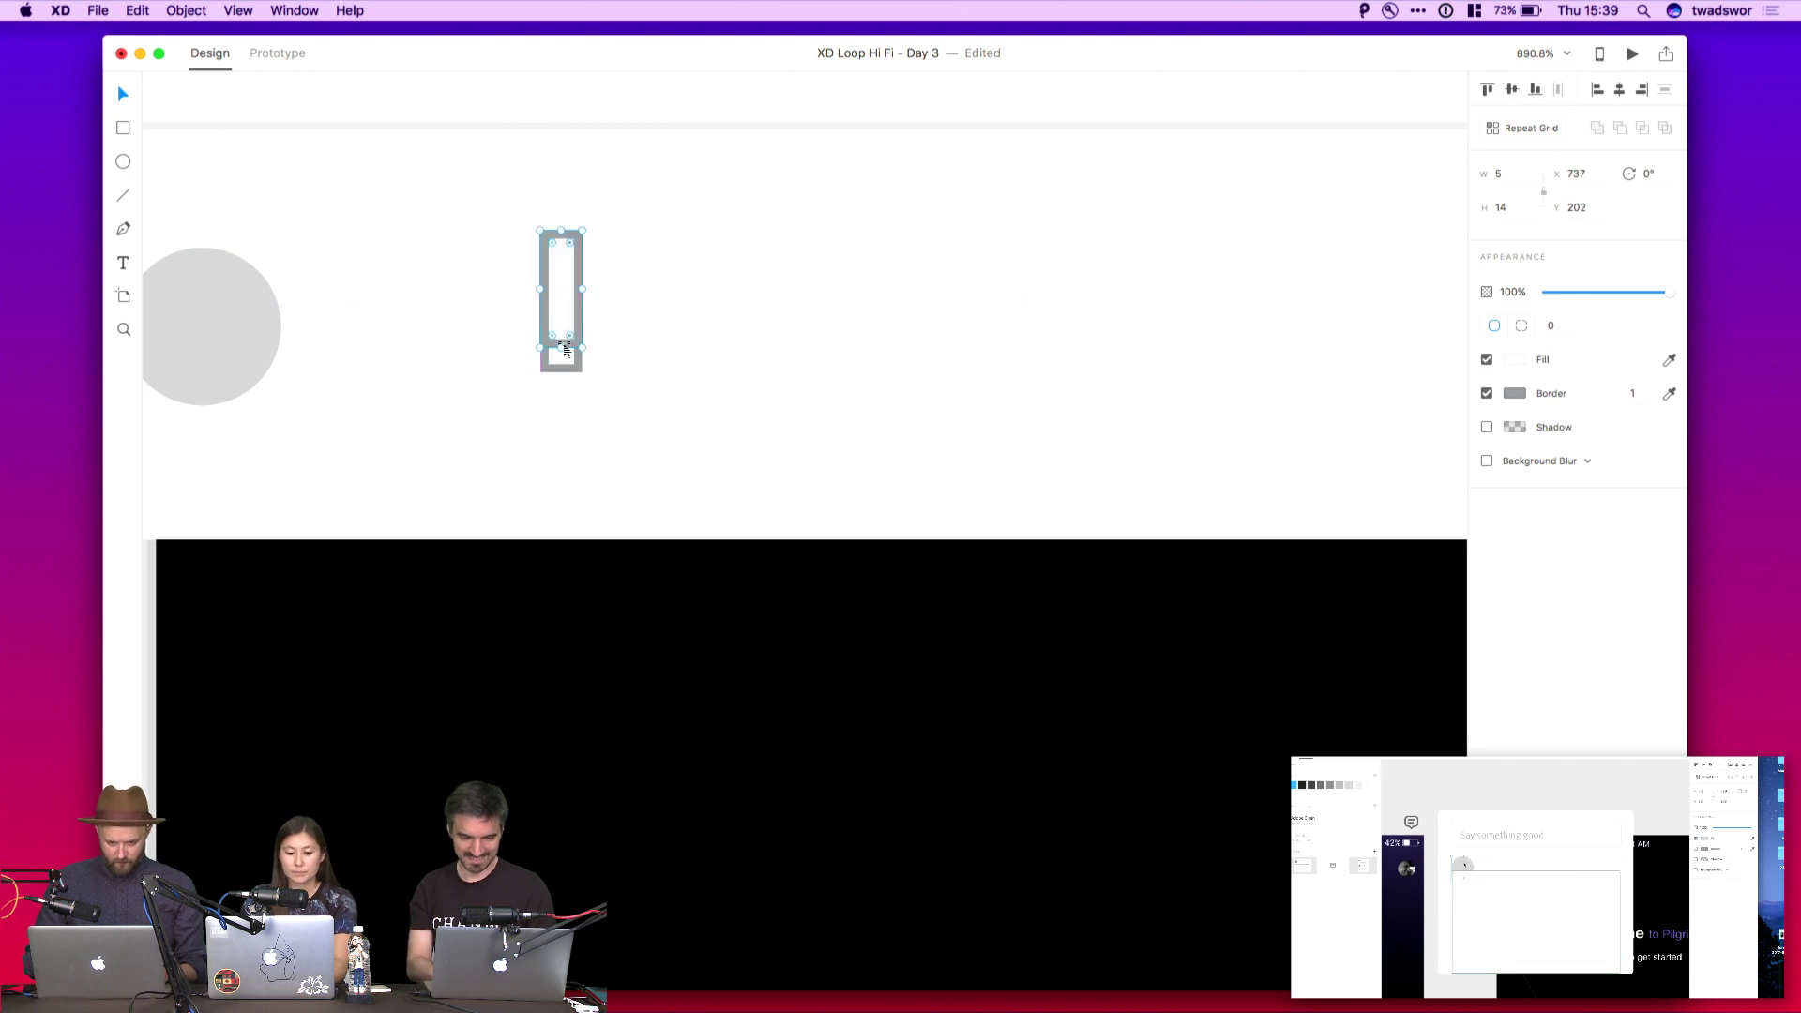
{"action": "key", "text": "Down"}
{"action": "key", "text": "Down"}
{"action": "key", "text": "Down"}
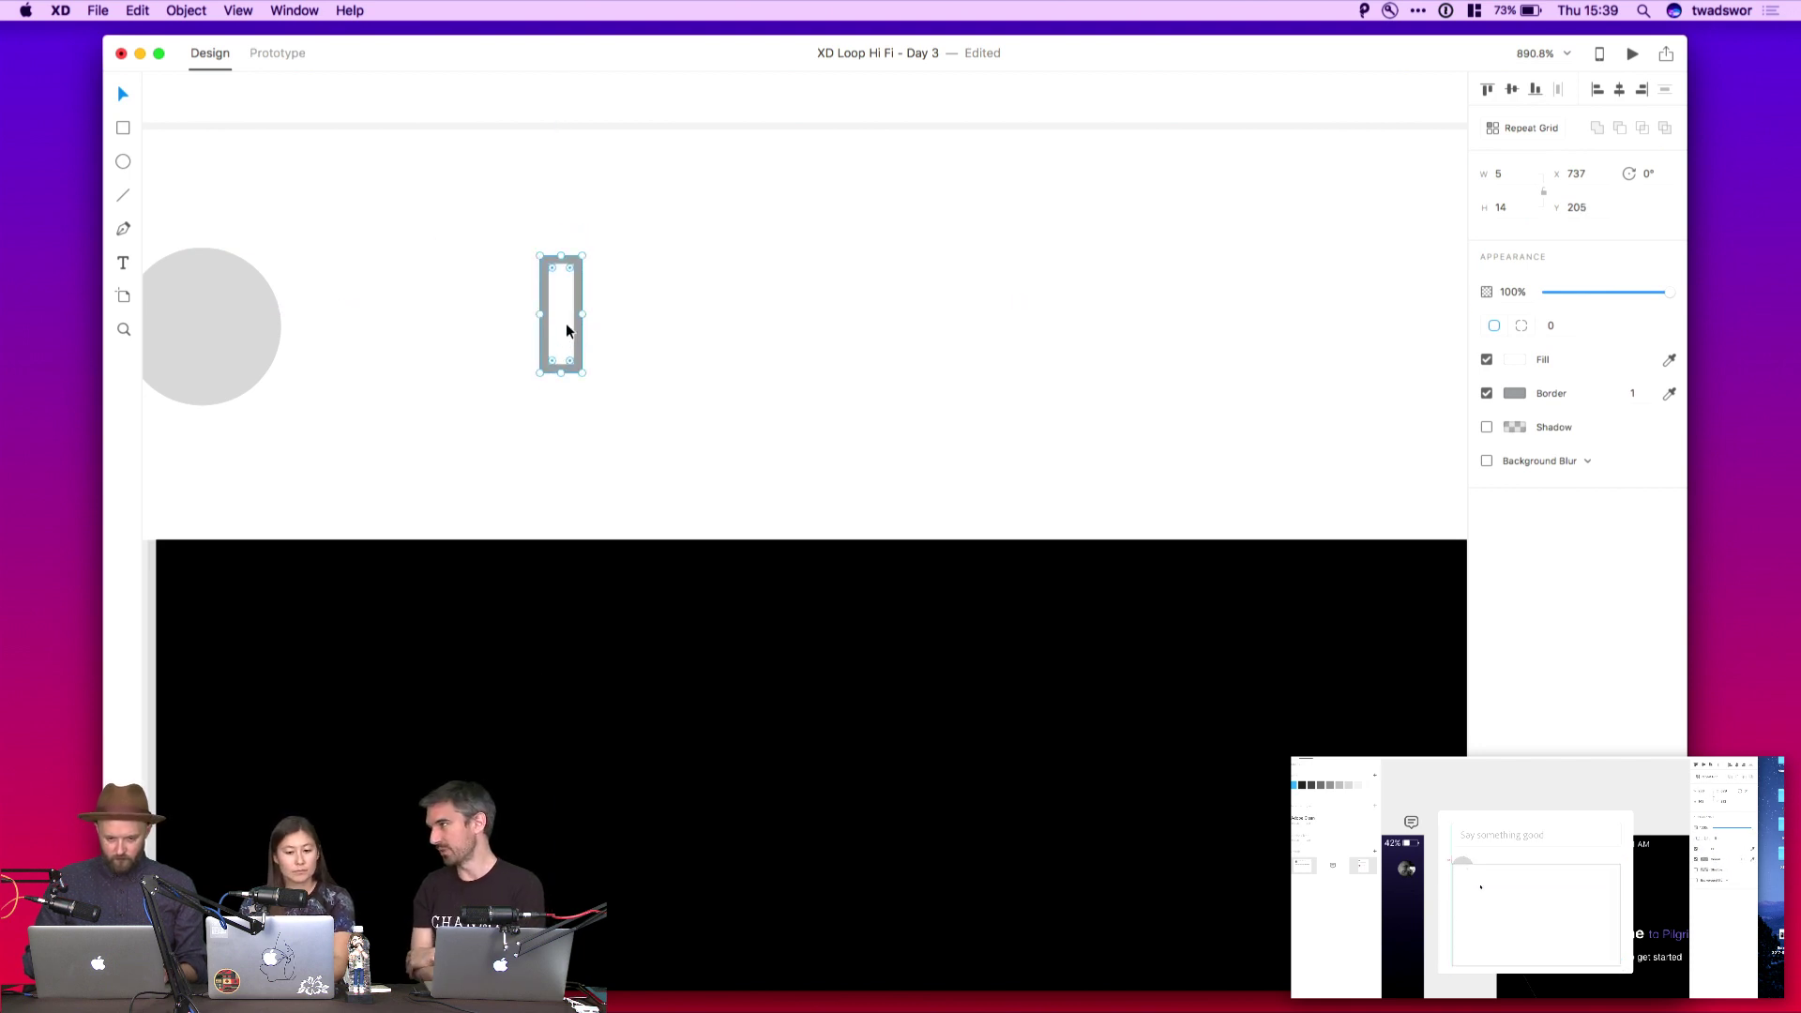
Give the narrow rectangle a separate radius for each corner and set the top-left one to 2
{"action": "left_click", "coordinate": [1521, 325]}
{"action": "left_click", "coordinate": [1552, 325]}
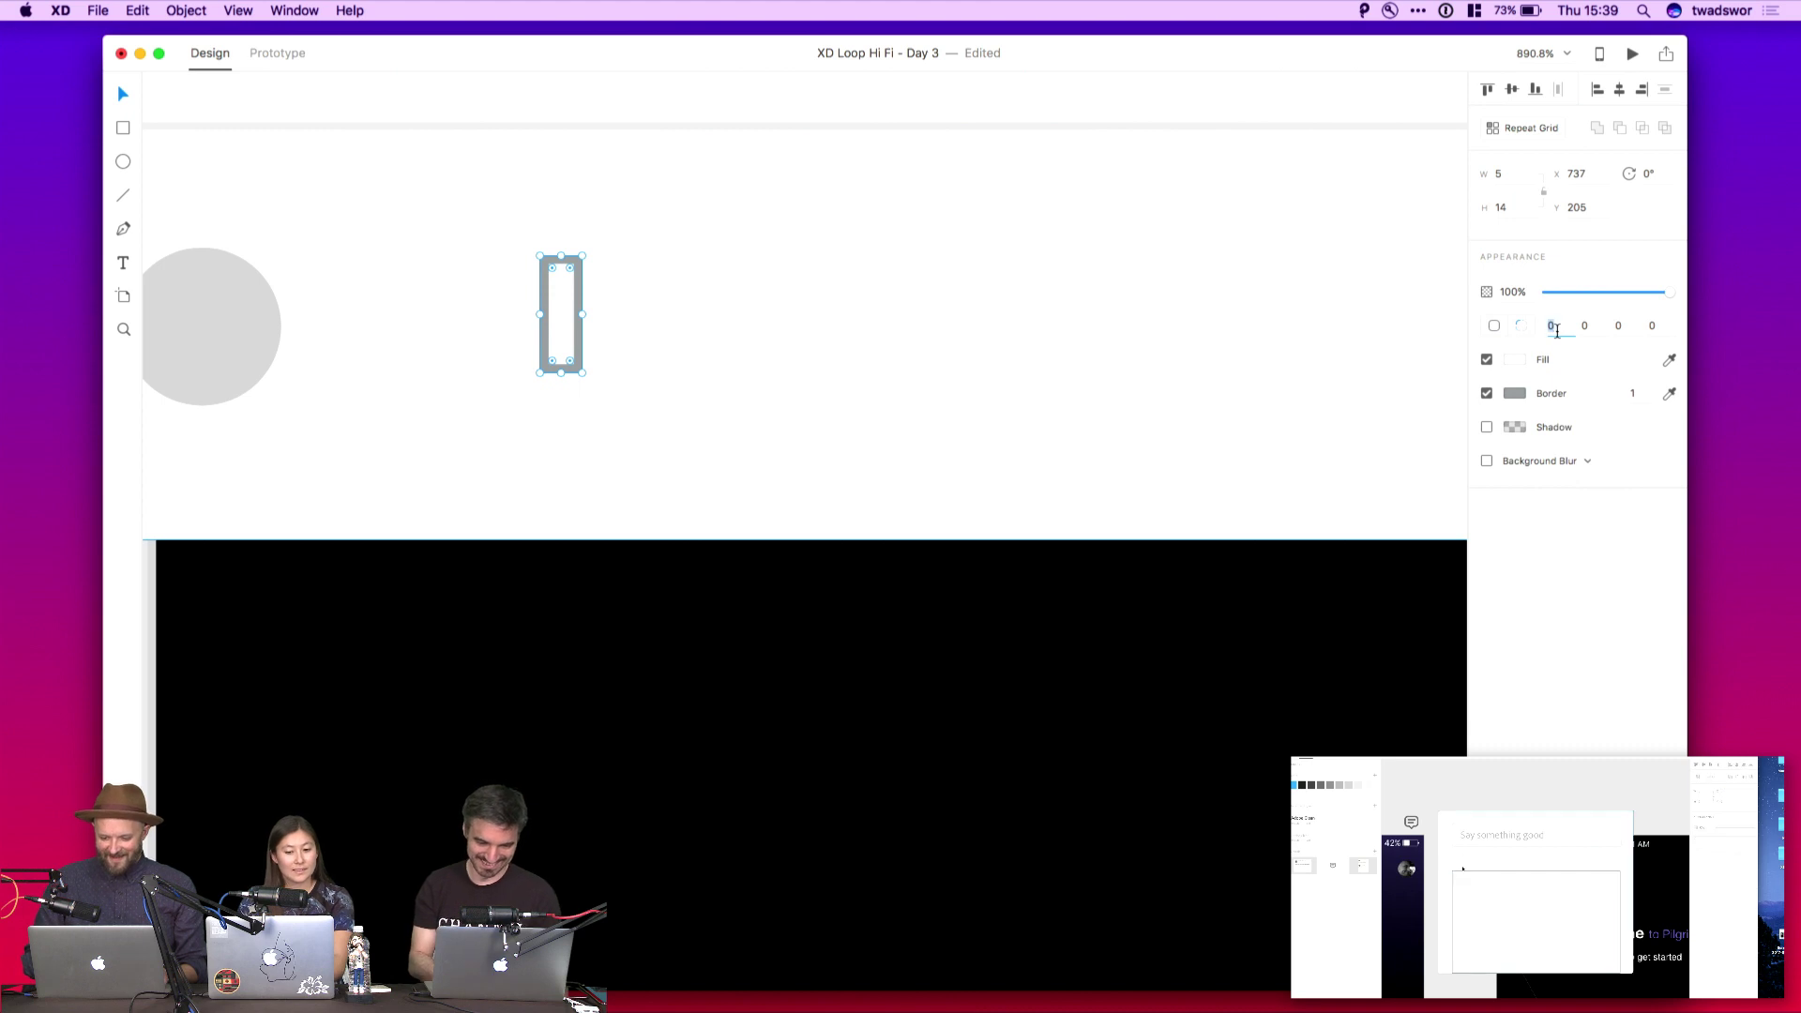
{"action": "type", "text": "2"}
{"action": "key", "text": "Return"}
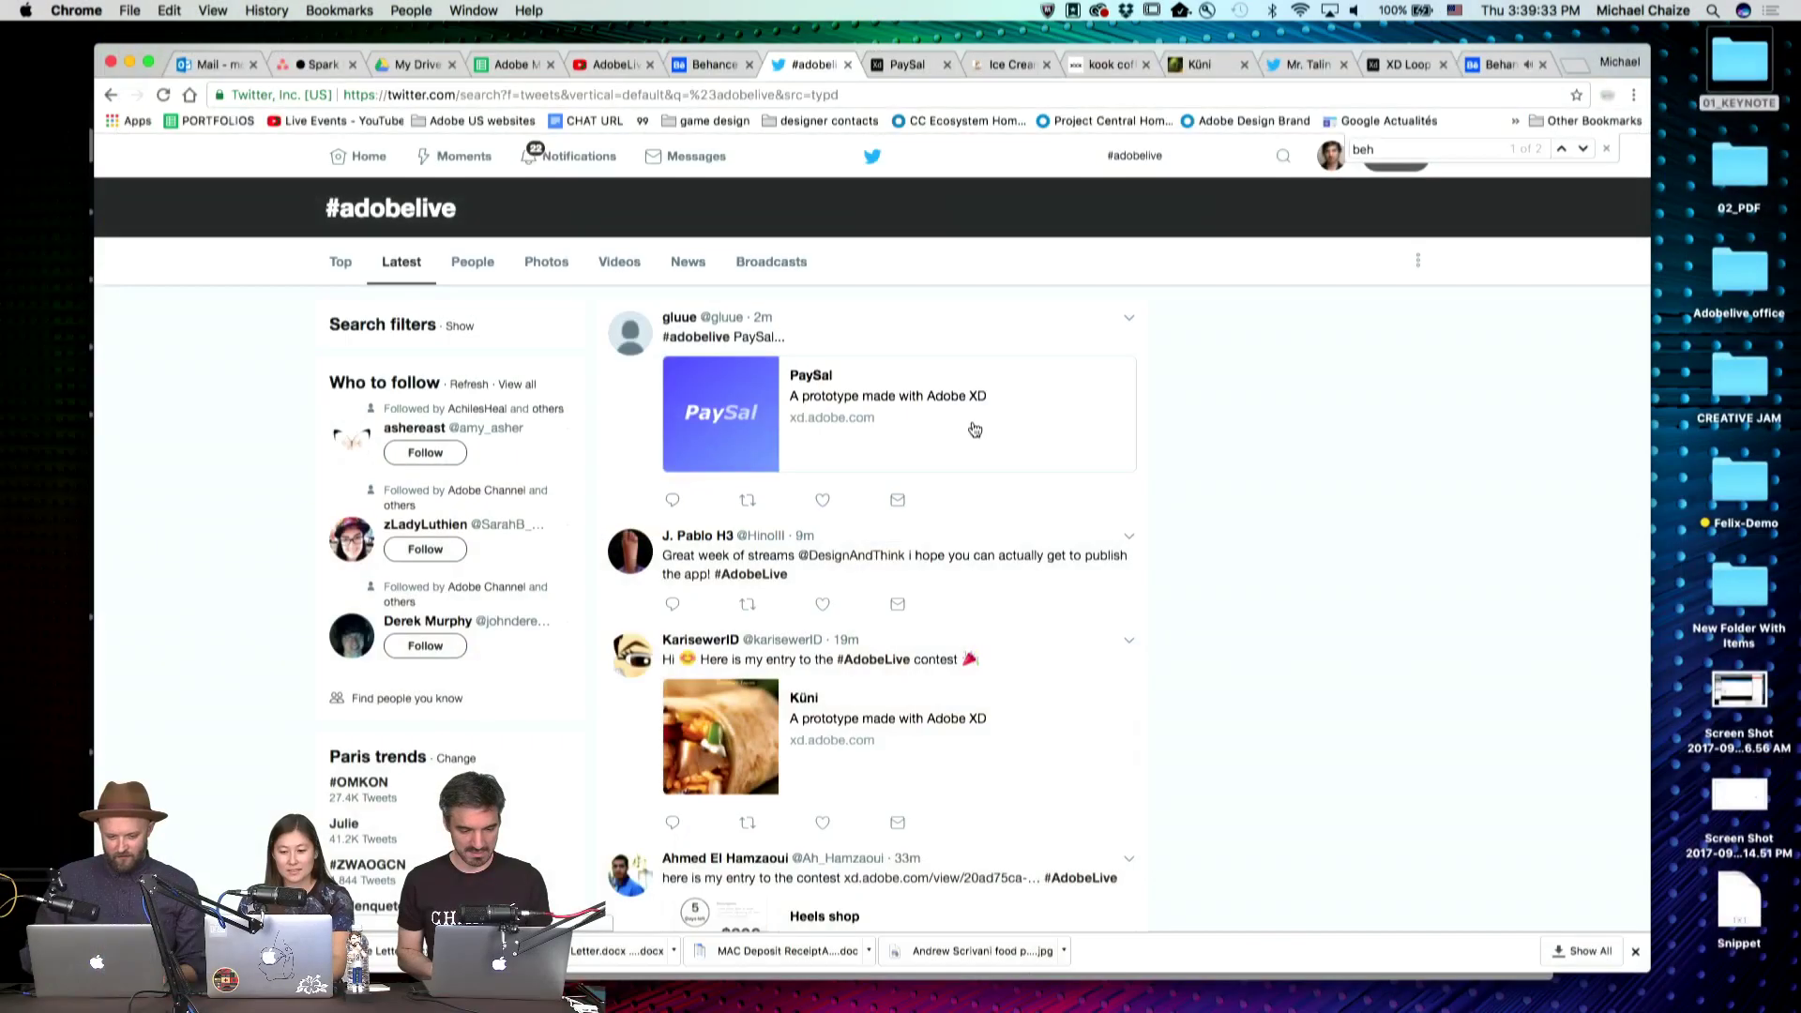
Switch to Chrome, open the PaySal prototype from the #adobelive Twitter results in a new tab, and make the window full screen
{"action": "left_click", "coordinate": [973, 427], "text": "super"}
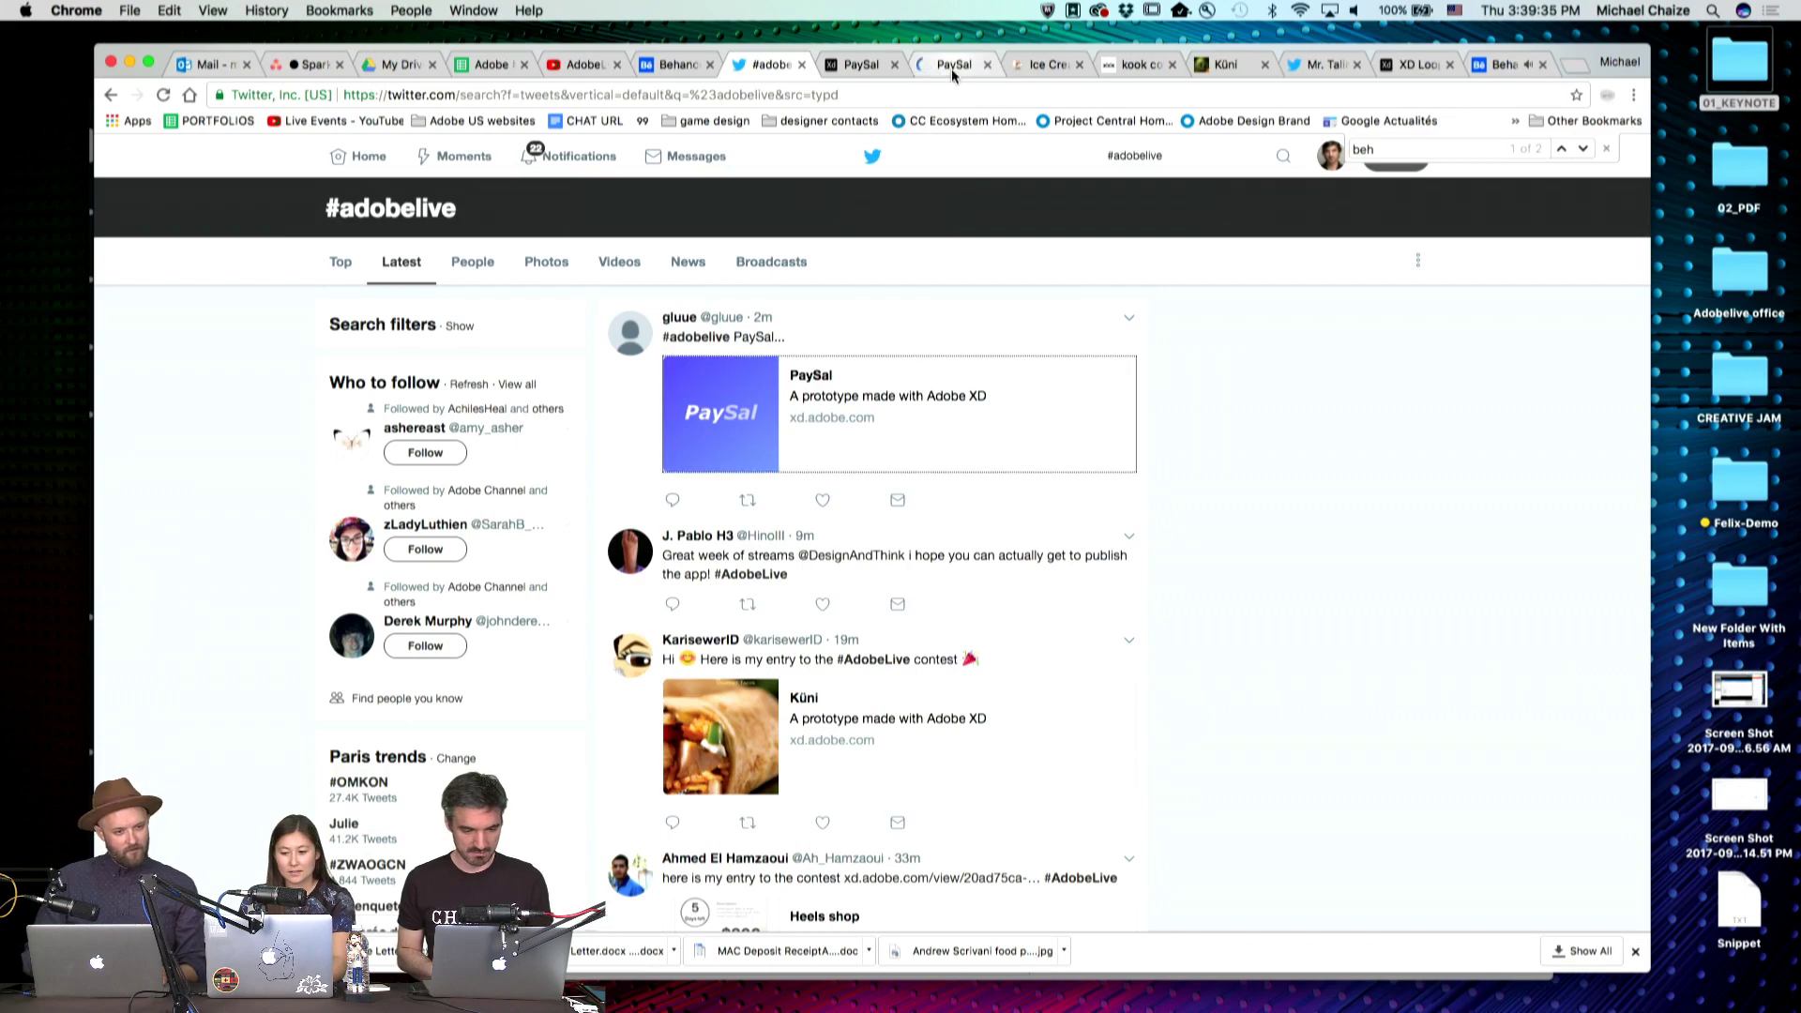
{"action": "left_click", "coordinate": [952, 68]}
{"action": "key", "text": "ctrl+super+f"}
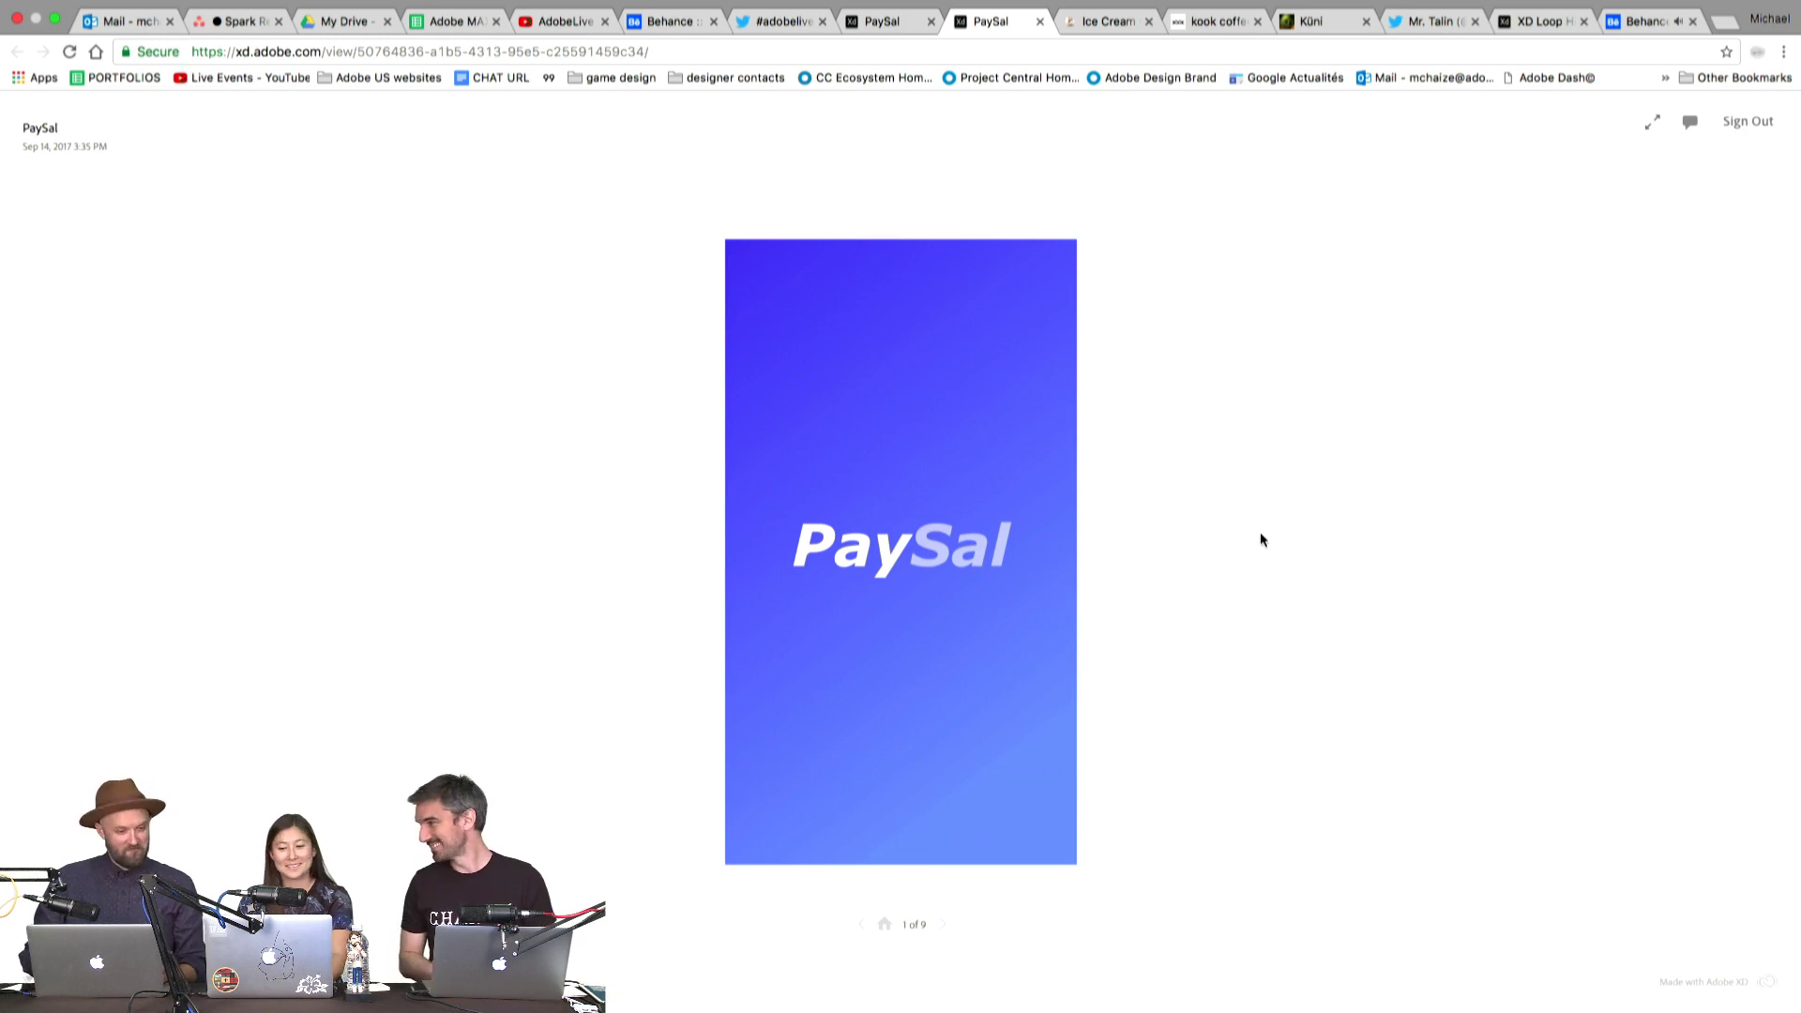
Enter the PaySal prototype from its splash screen, try the Feelin Lucky slider at $1,750, and close the overlay
{"action": "left_click", "coordinate": [909, 555]}
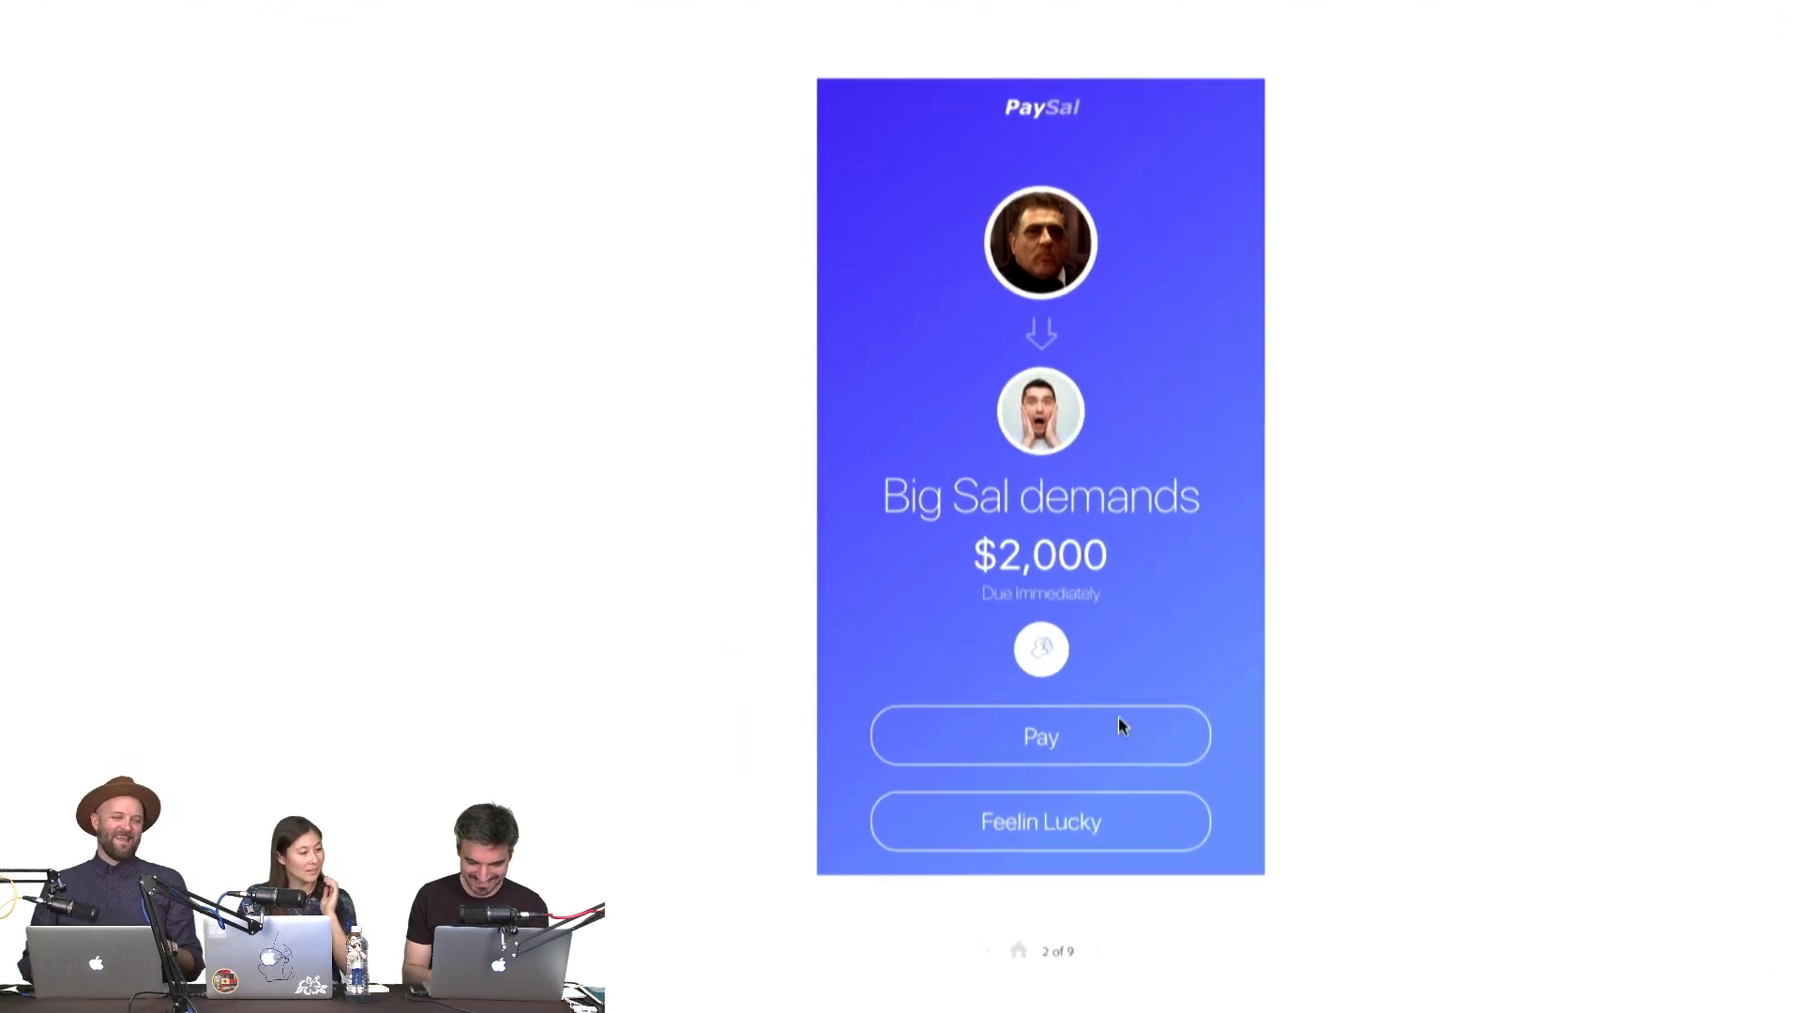
{"action": "left_click", "coordinate": [1045, 659]}
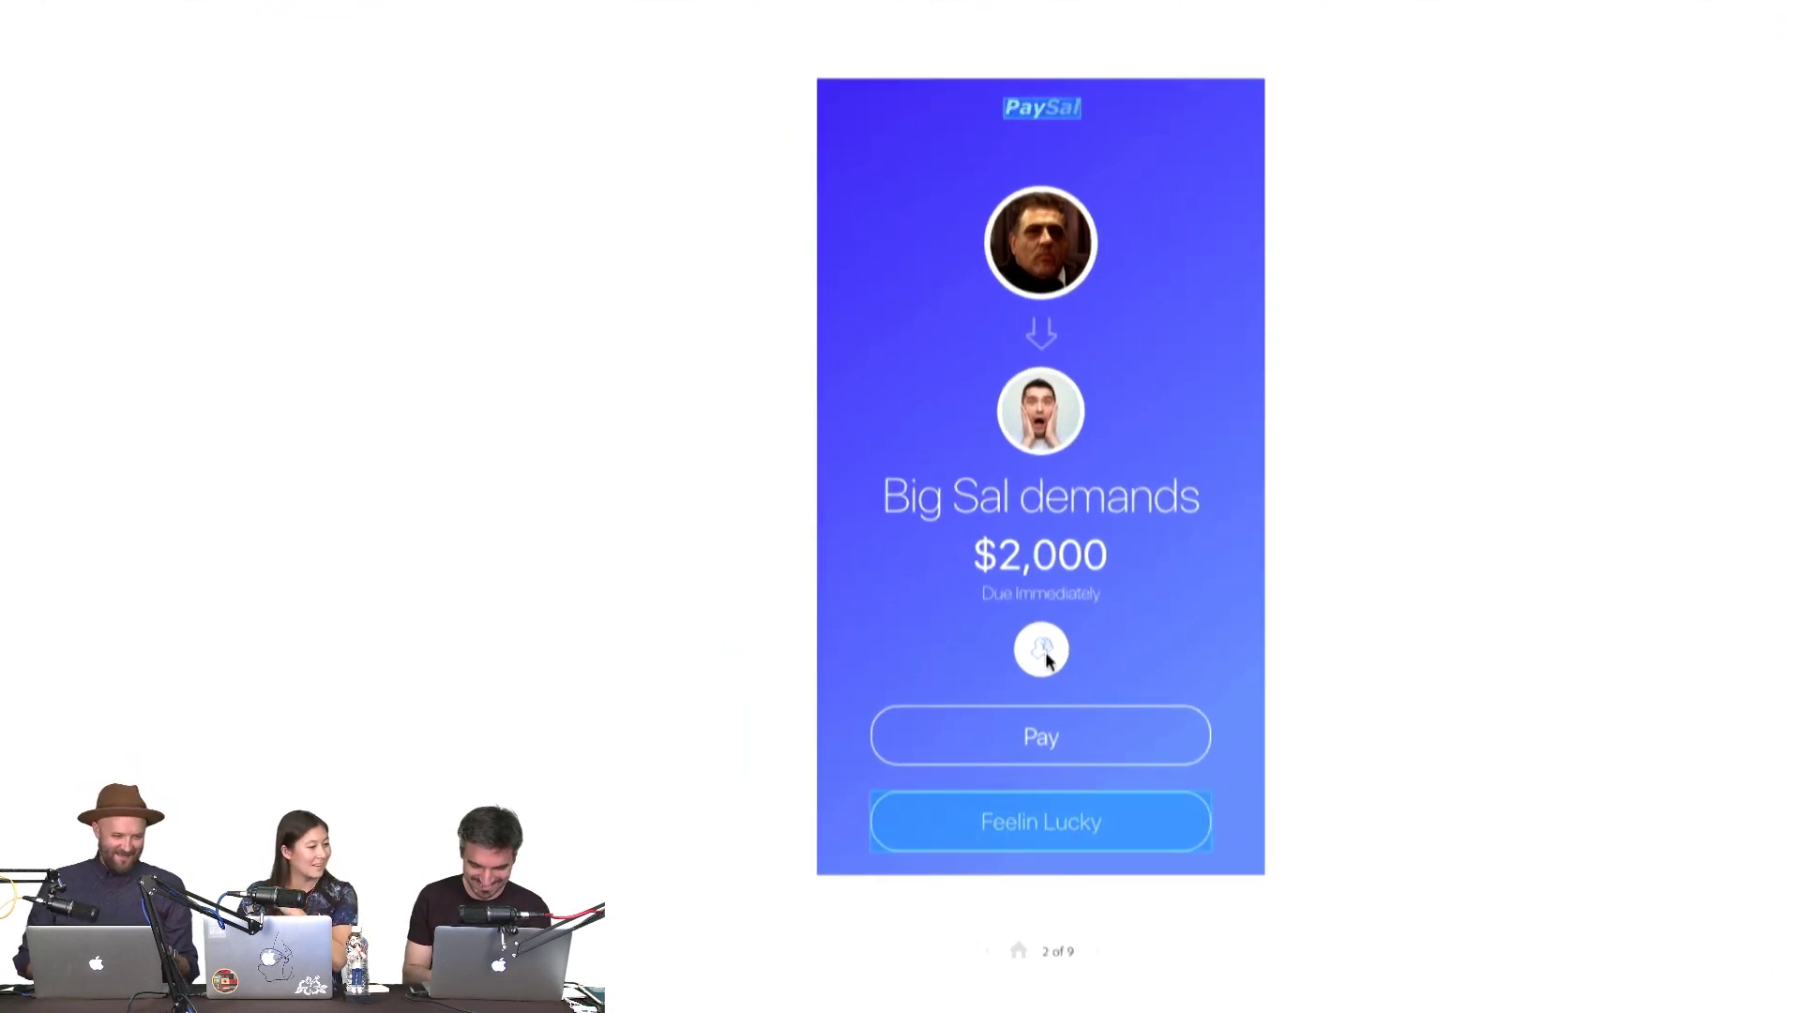
{"action": "left_click", "coordinate": [1070, 847]}
{"action": "left_click", "coordinate": [1217, 559]}
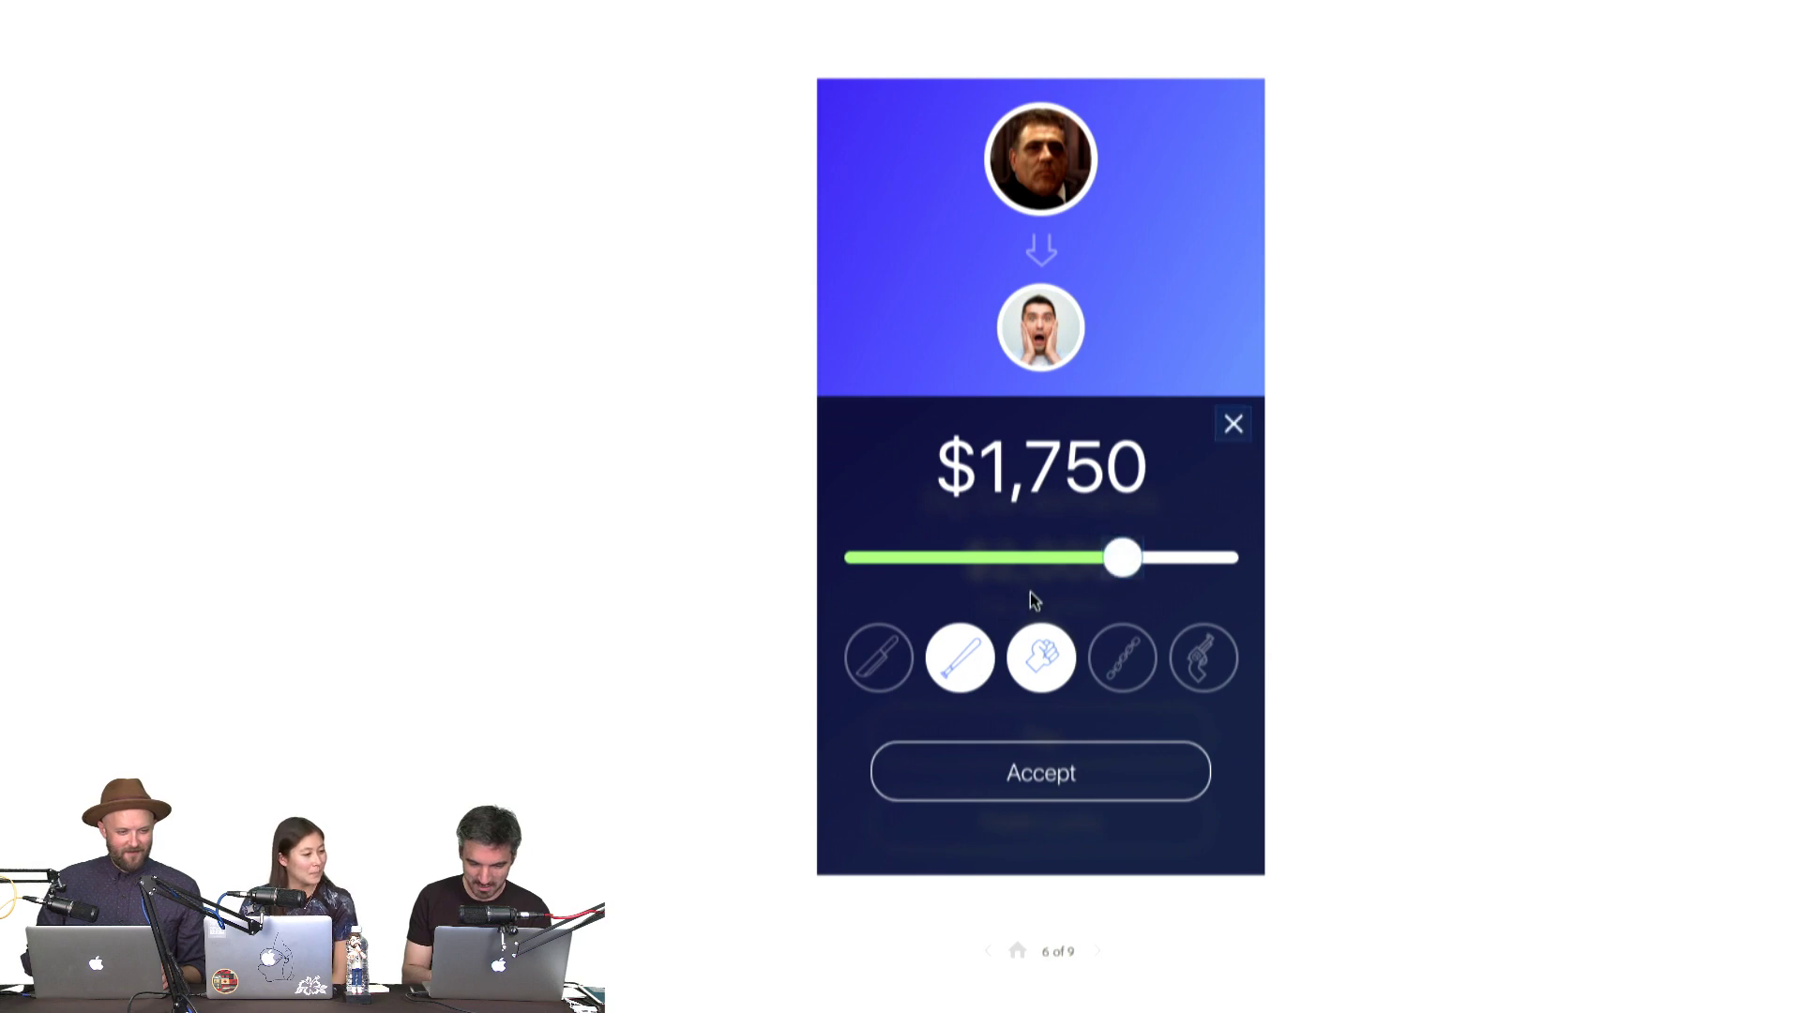
{"action": "left_click", "coordinate": [1233, 423]}
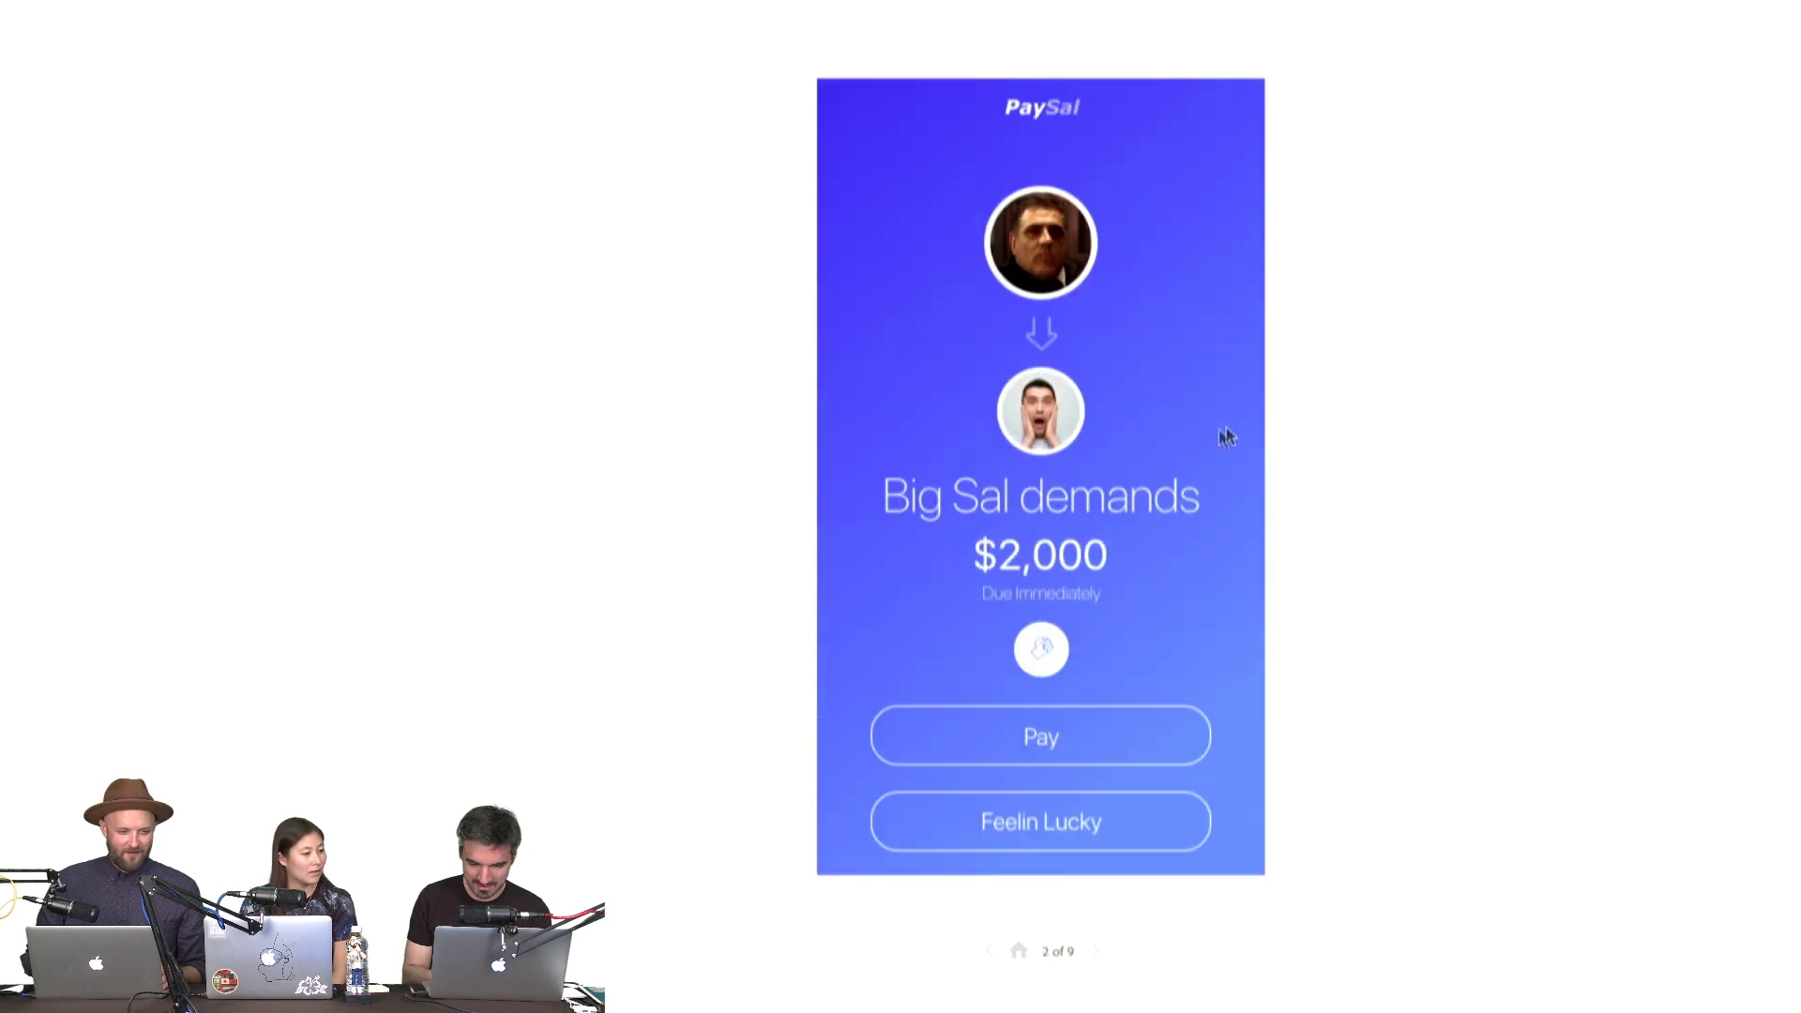
Reopen Feelin Lucky, lower the amount stepwise to $250, accept it, and return to the demand screen with Changed My Mind
{"action": "left_click", "coordinate": [1074, 823]}
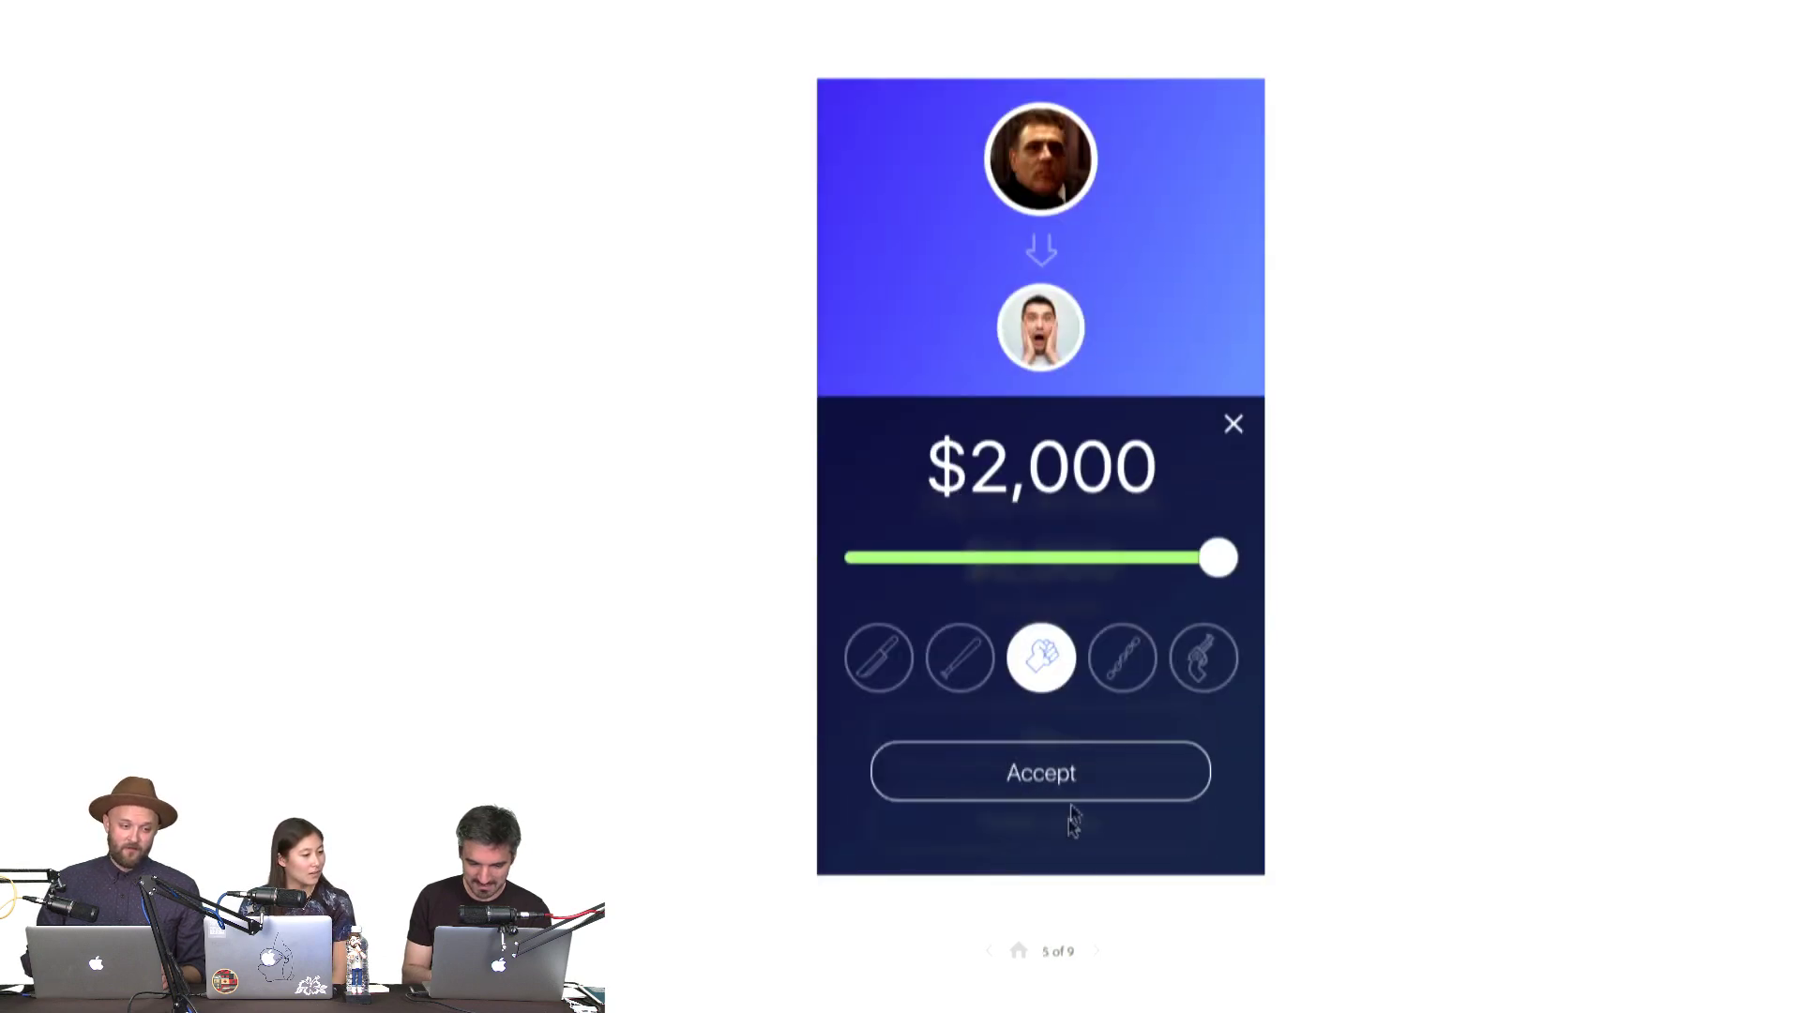
{"action": "left_click", "coordinate": [1231, 565]}
{"action": "left_click", "coordinate": [1056, 782]}
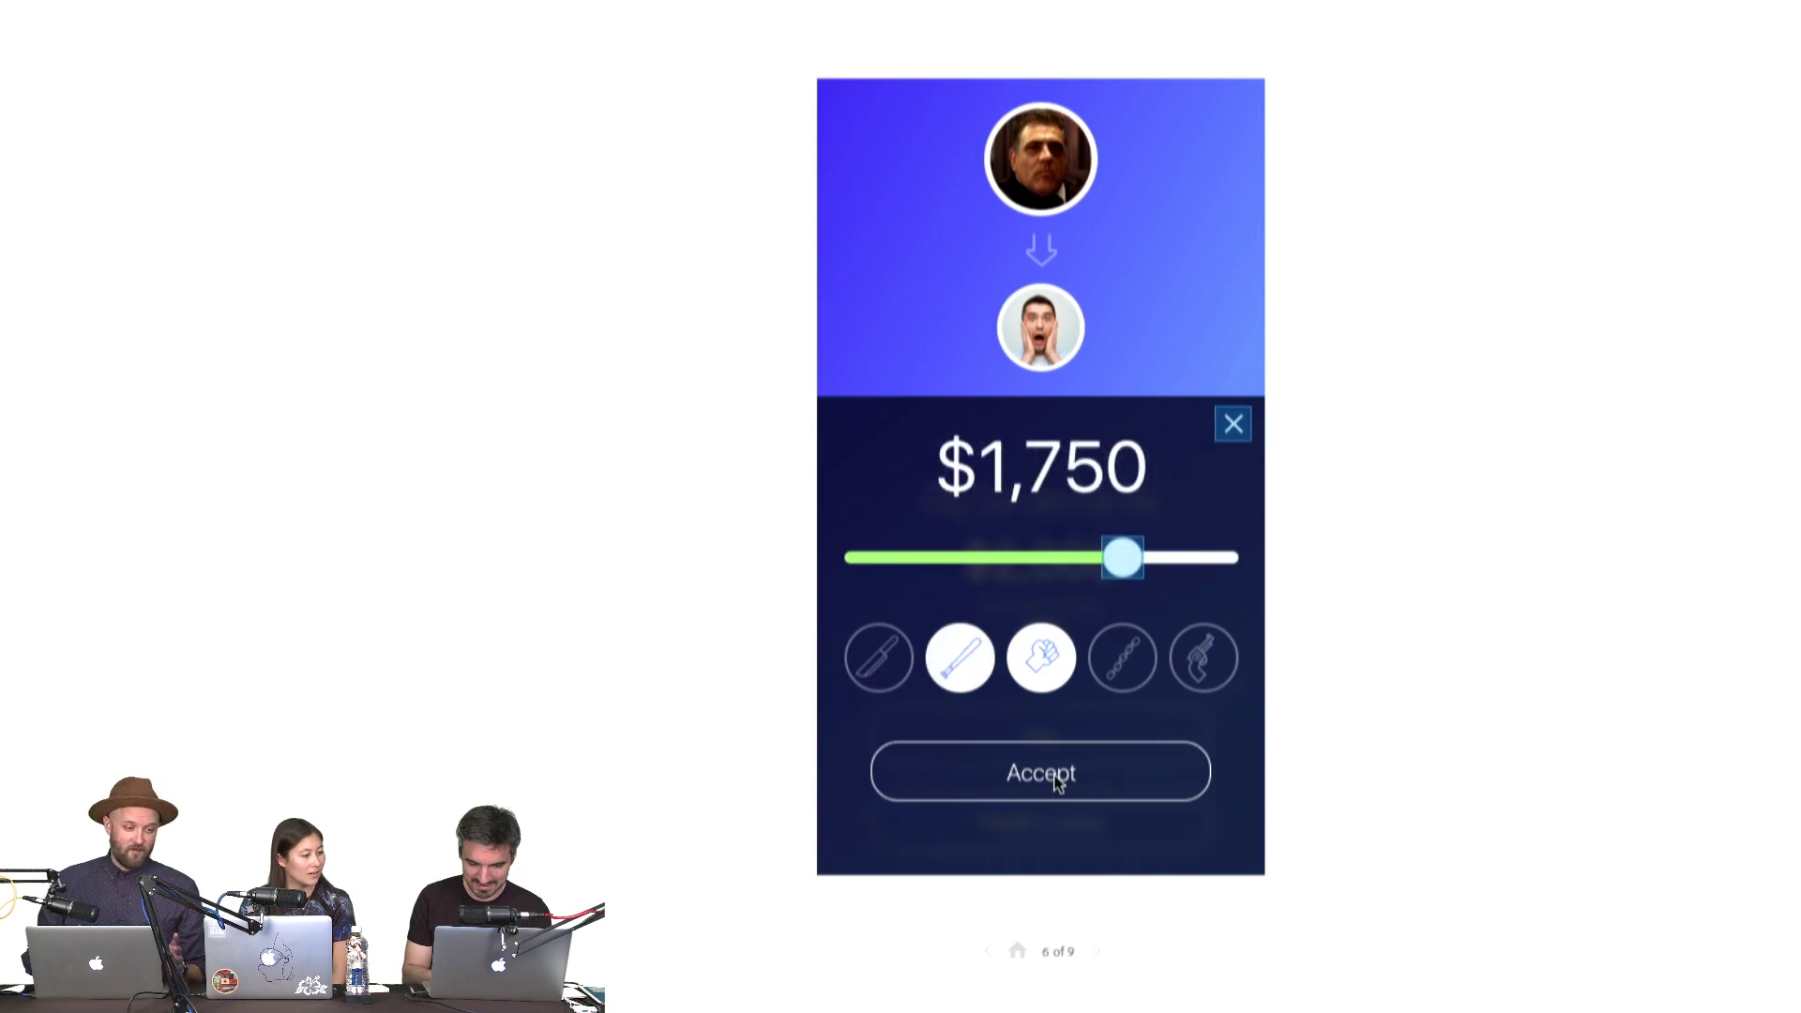
{"action": "left_click", "coordinate": [1127, 560]}
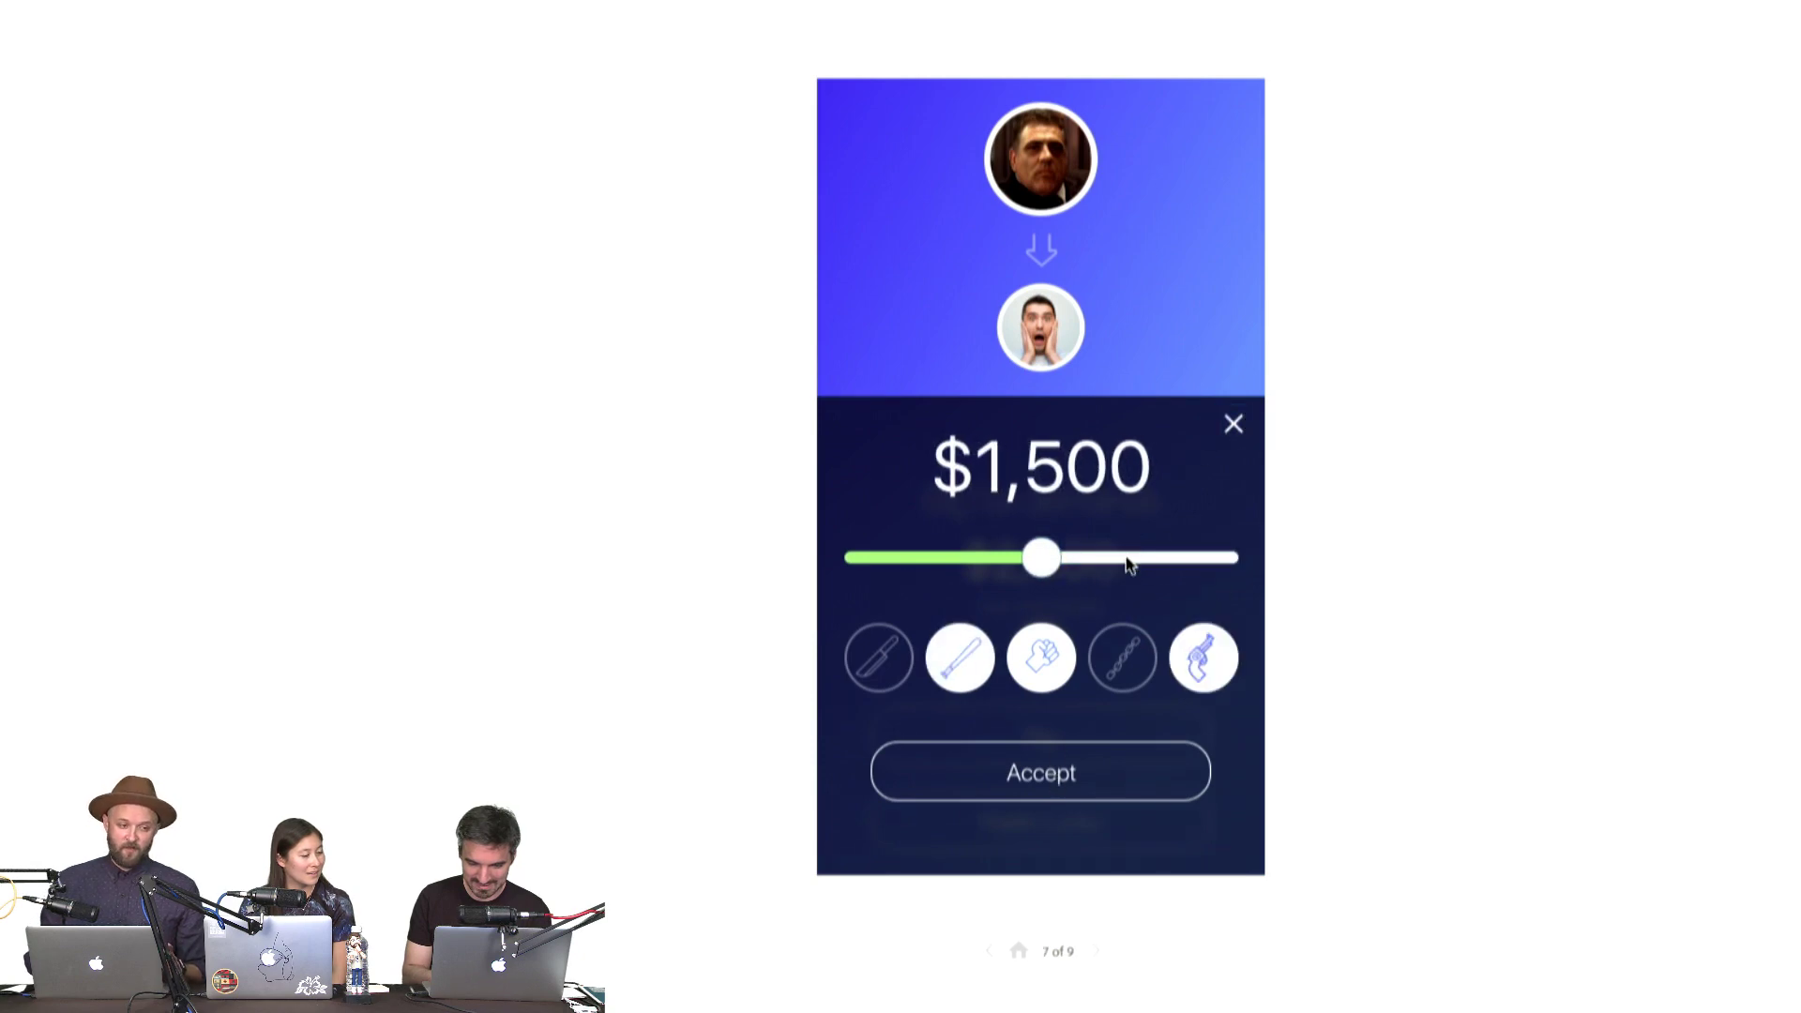
{"action": "left_click", "coordinate": [940, 561]}
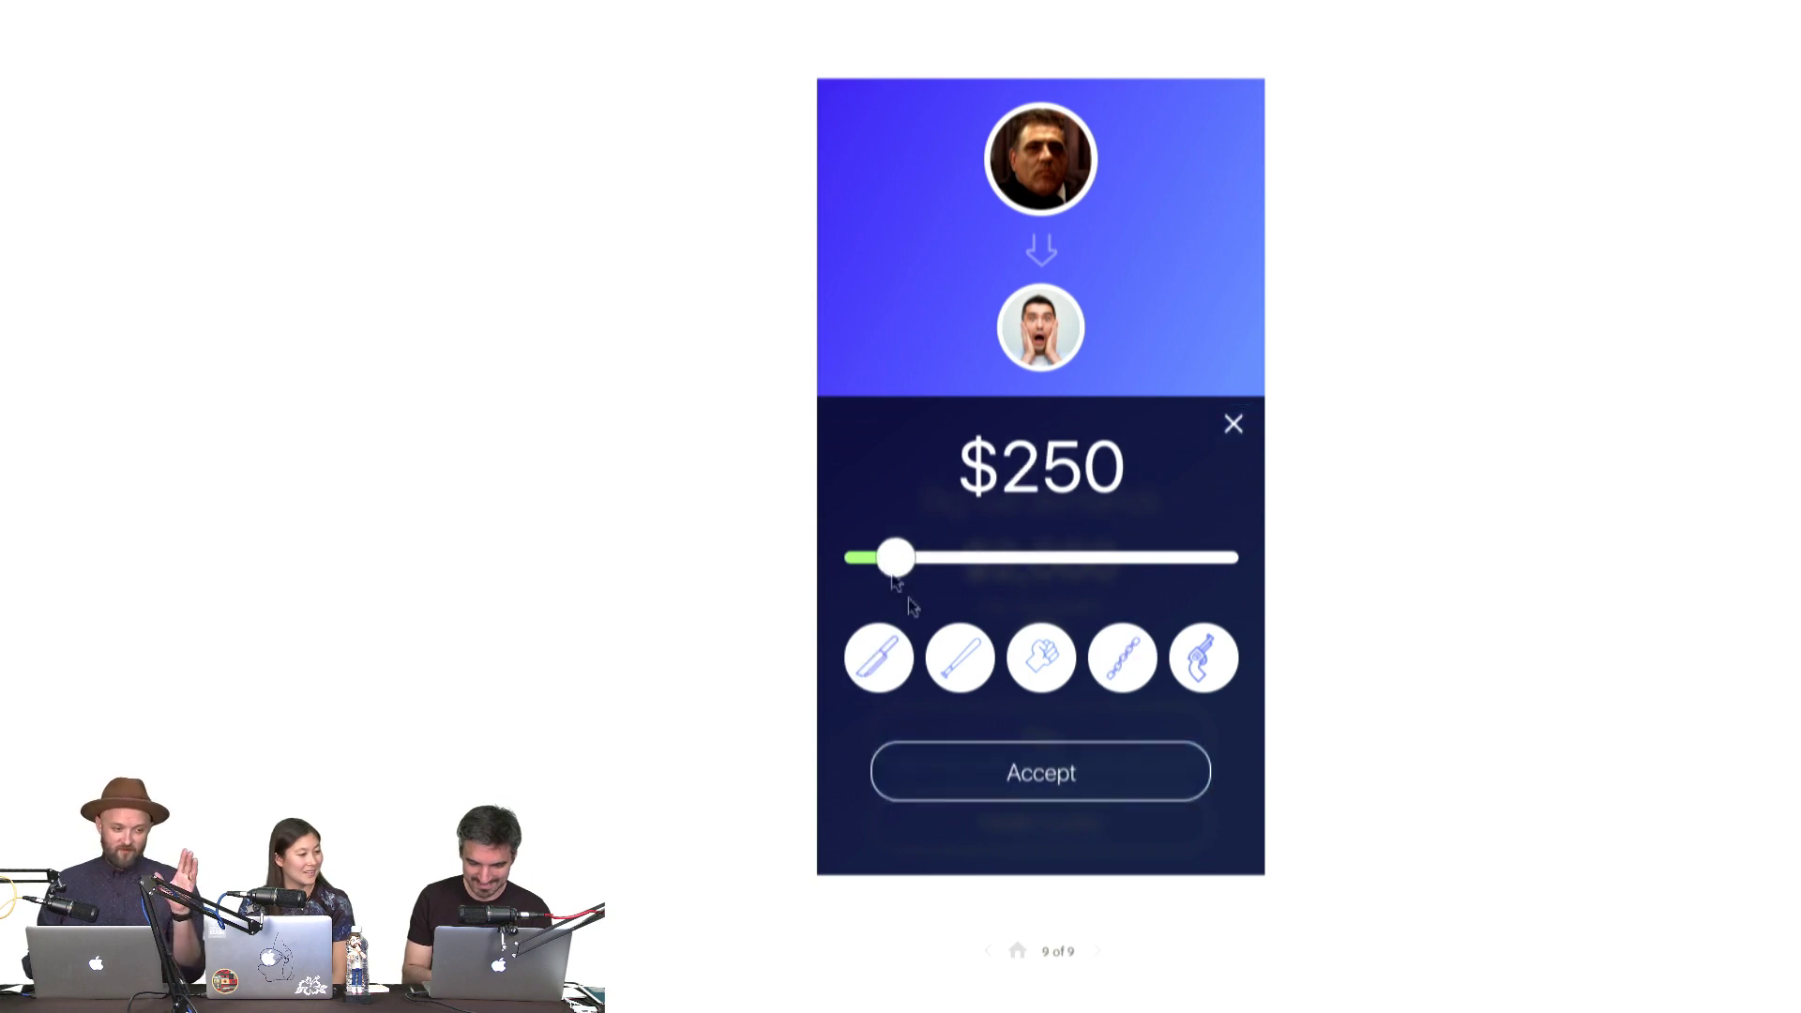
{"action": "left_click", "coordinate": [1056, 798]}
{"action": "left_click", "coordinate": [1081, 827]}
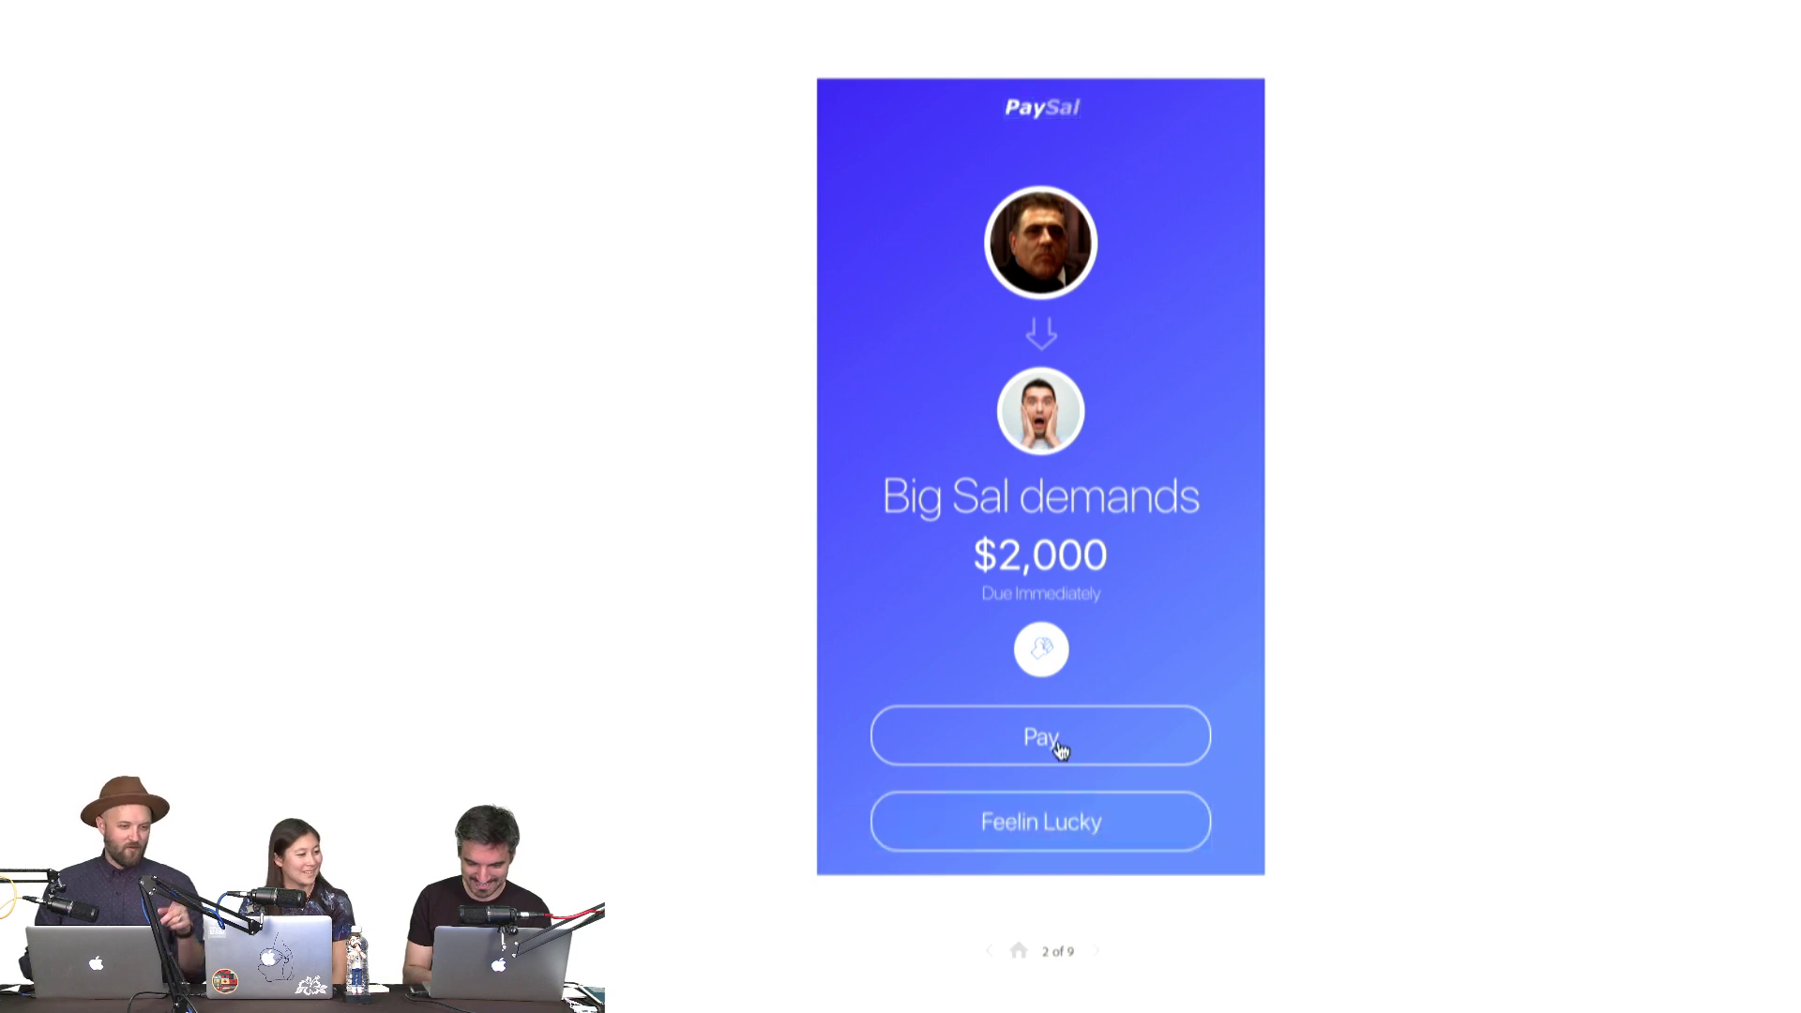
Run the Feelin Lucky flow again from $2,000 down to $250 and accept the offer
{"action": "left_click", "coordinate": [1064, 818]}
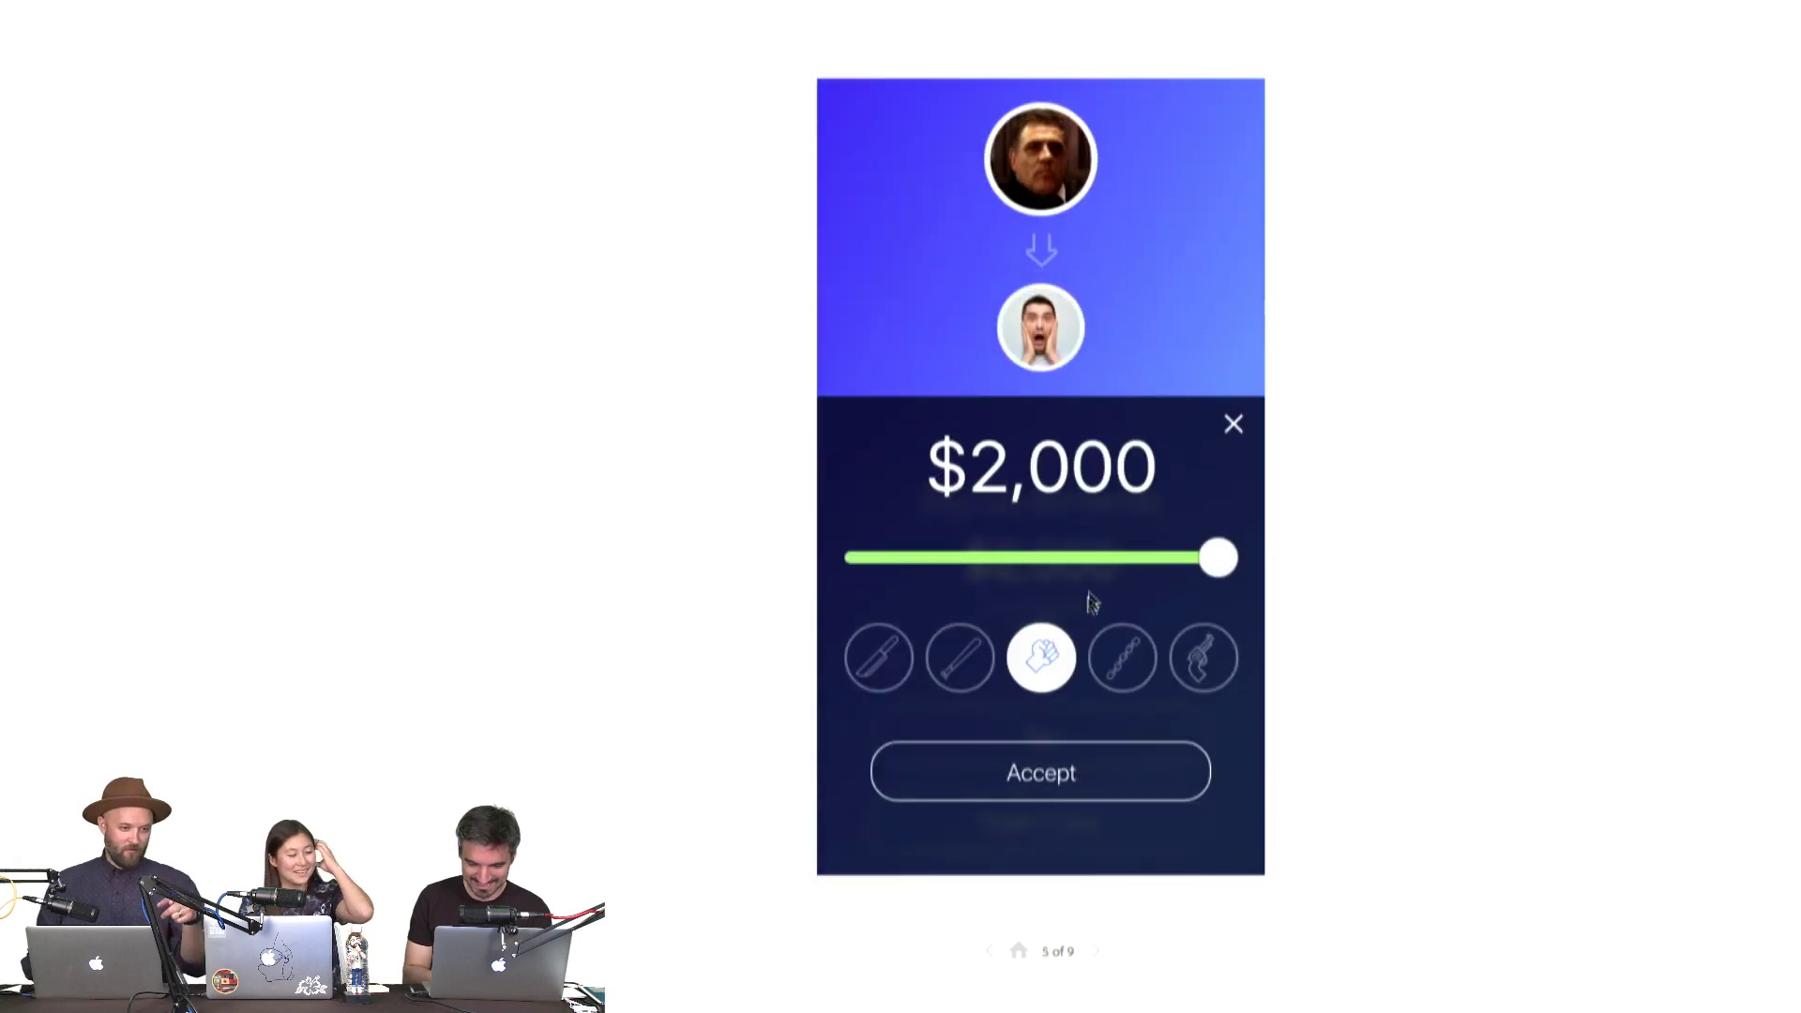
{"action": "left_click", "coordinate": [1220, 568]}
{"action": "left_click", "coordinate": [1136, 563]}
{"action": "left_click", "coordinate": [944, 558]}
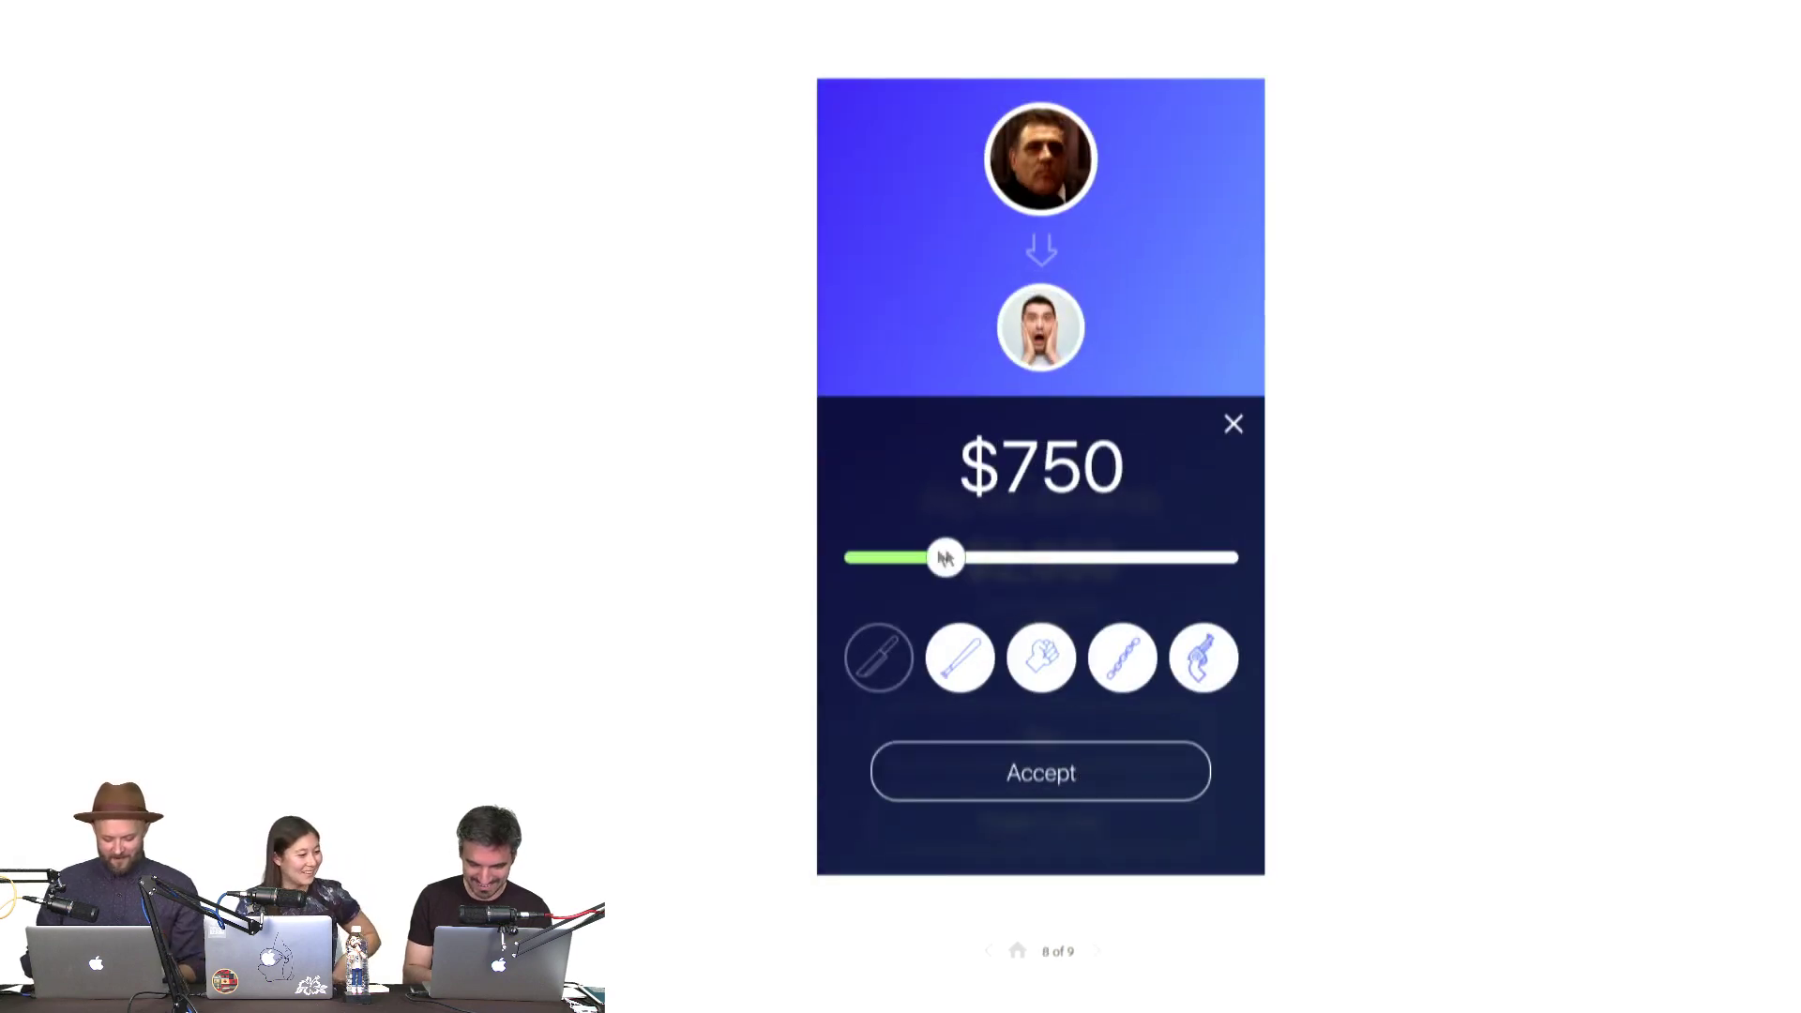
{"action": "left_click", "coordinate": [926, 555]}
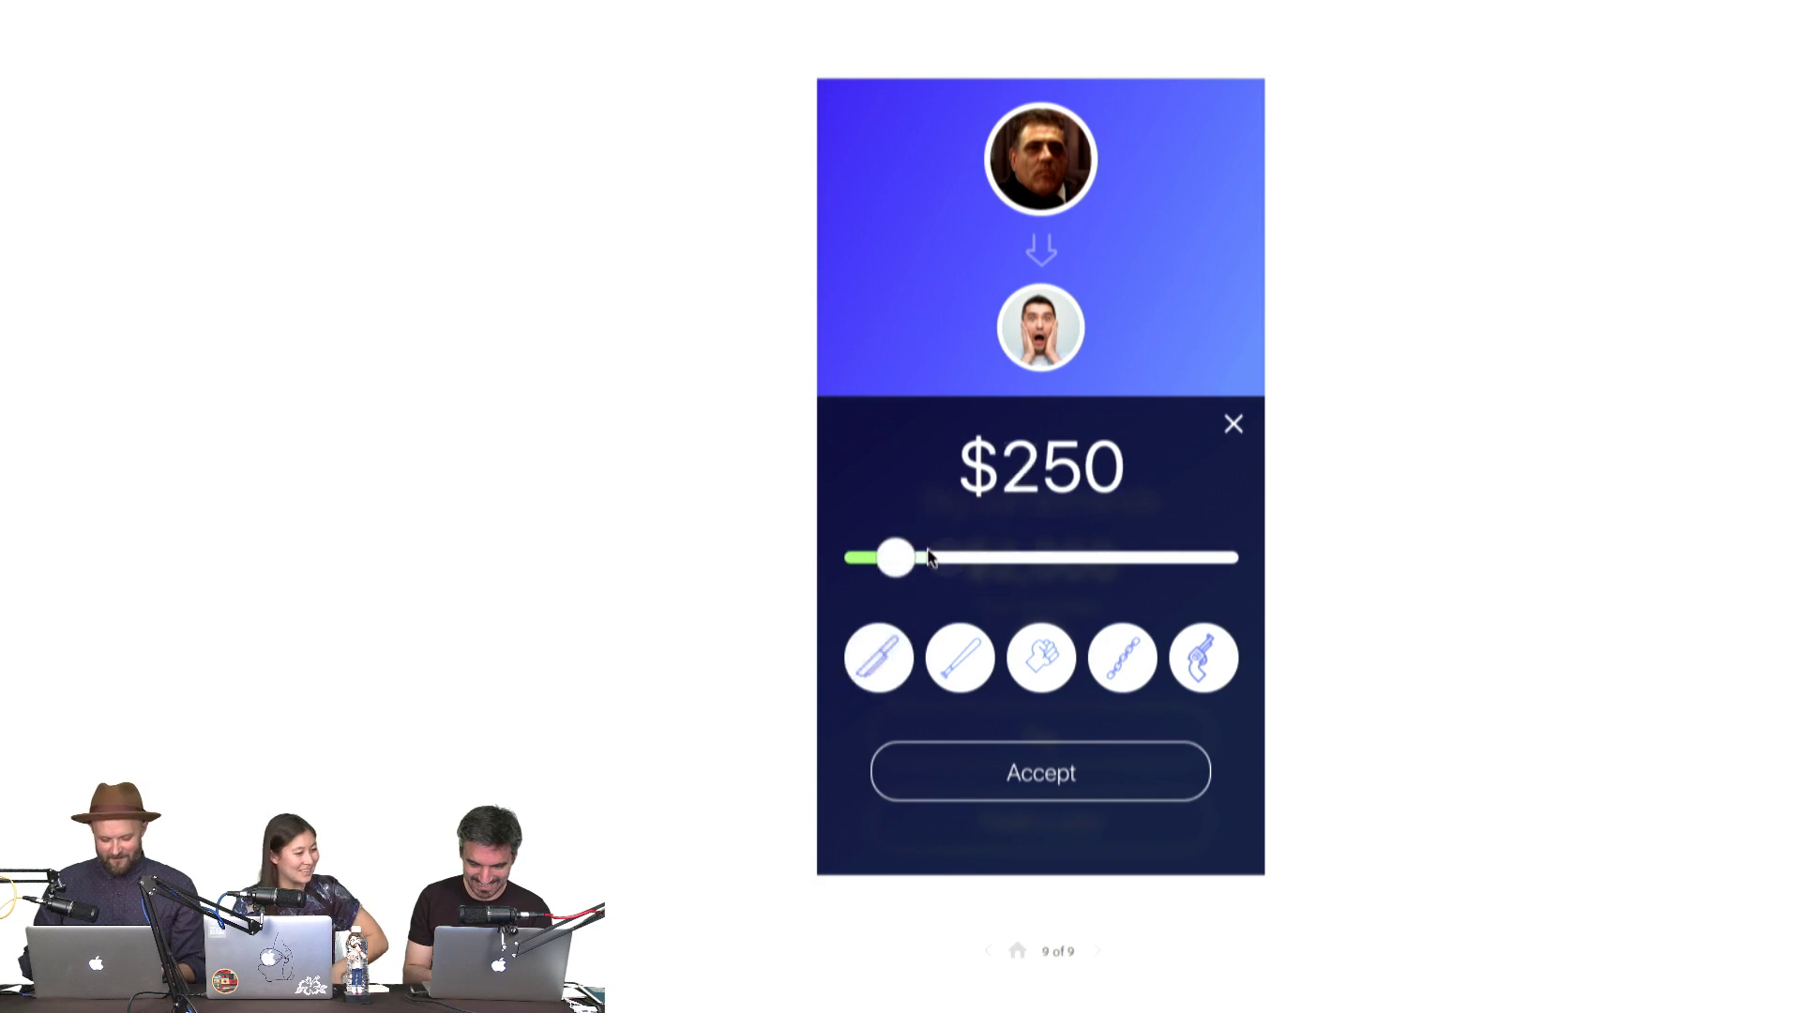
{"action": "left_click", "coordinate": [1065, 773]}
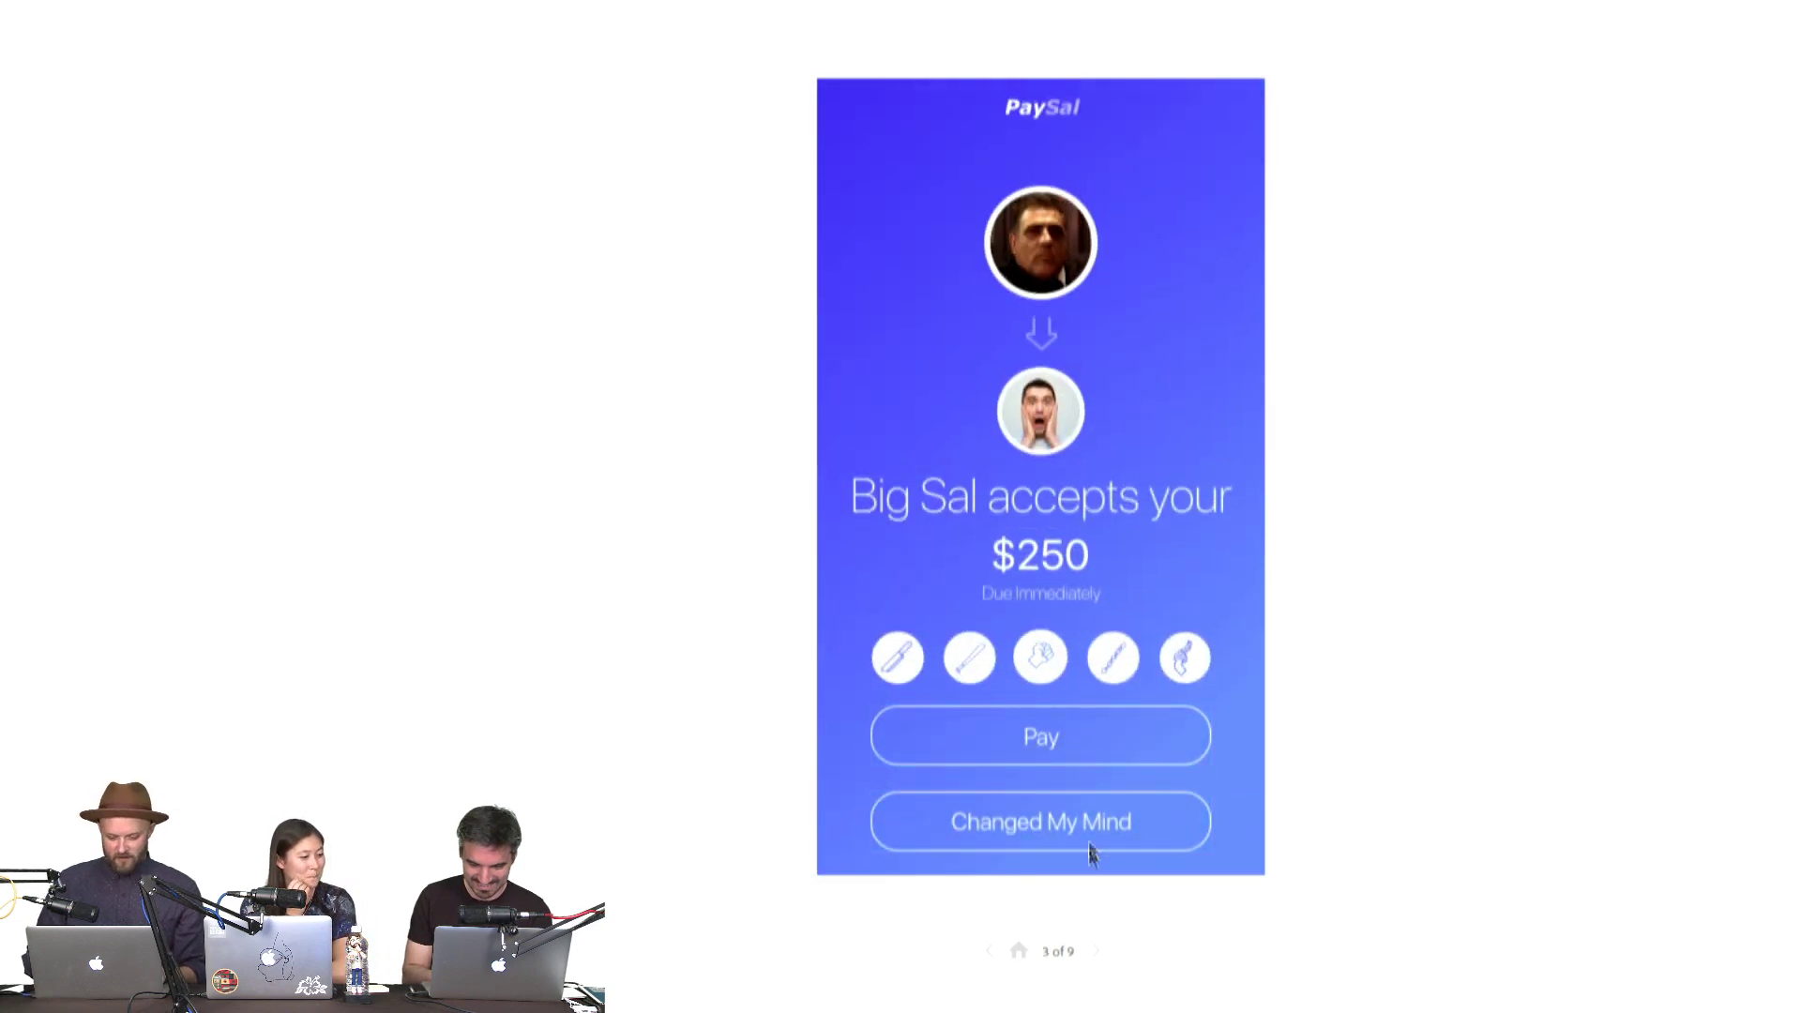
Advance the PaySal prototype to its next screen and switch to the #adobelive browser tab
{"action": "left_click", "coordinate": [1095, 953]}
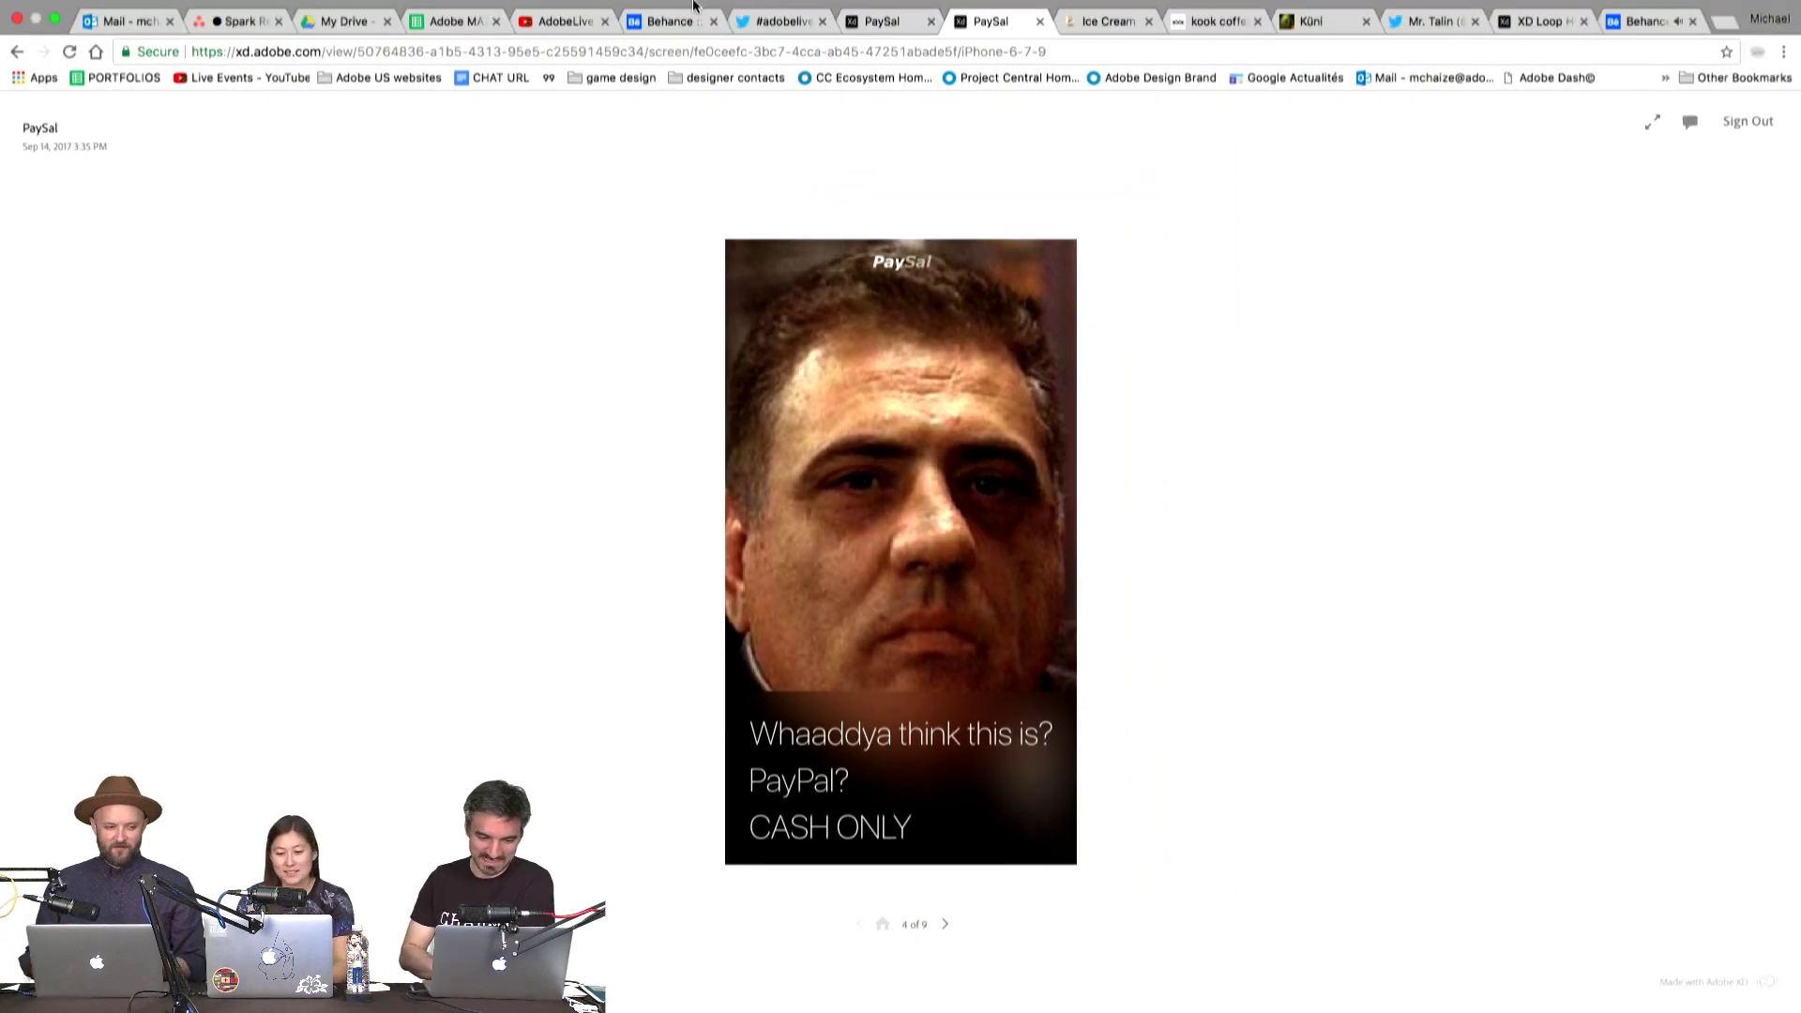
{"action": "left_click", "coordinate": [786, 19]}
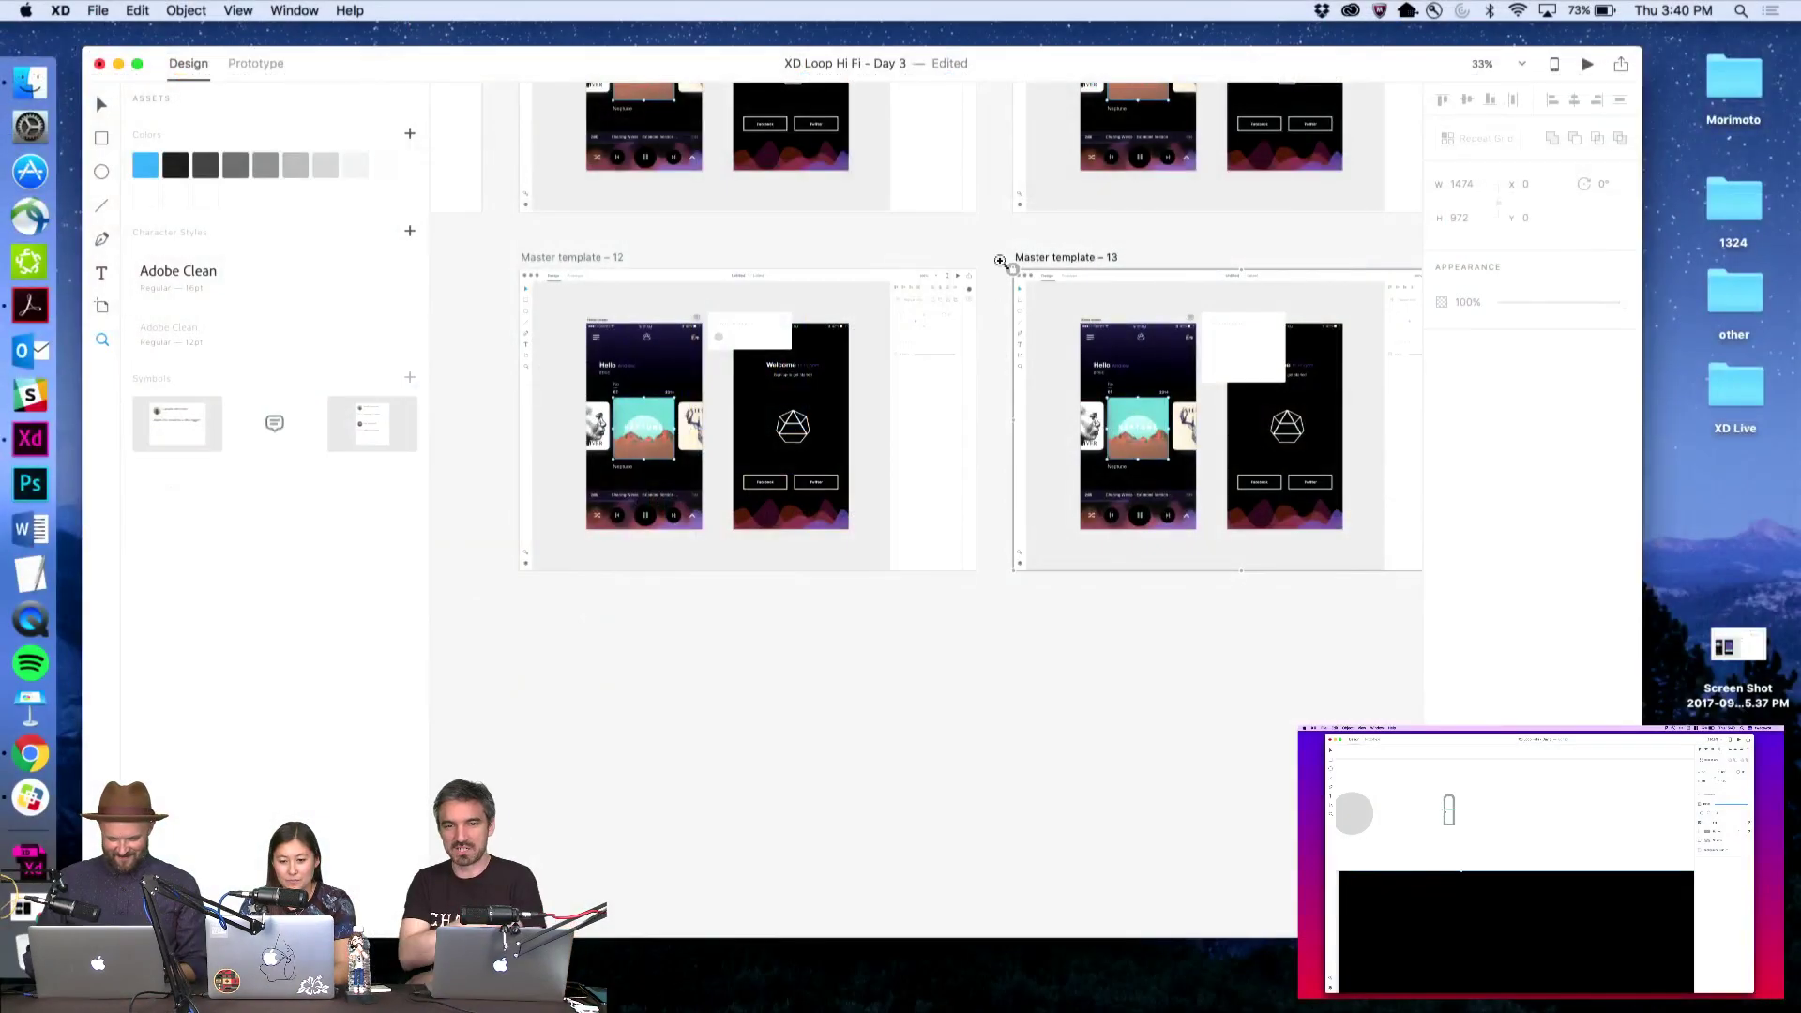
Switch to Adobe XD and inspect the commenter's avatar inside the comment card on the Master template – 5 artboard
{"action": "key", "text": "v"}
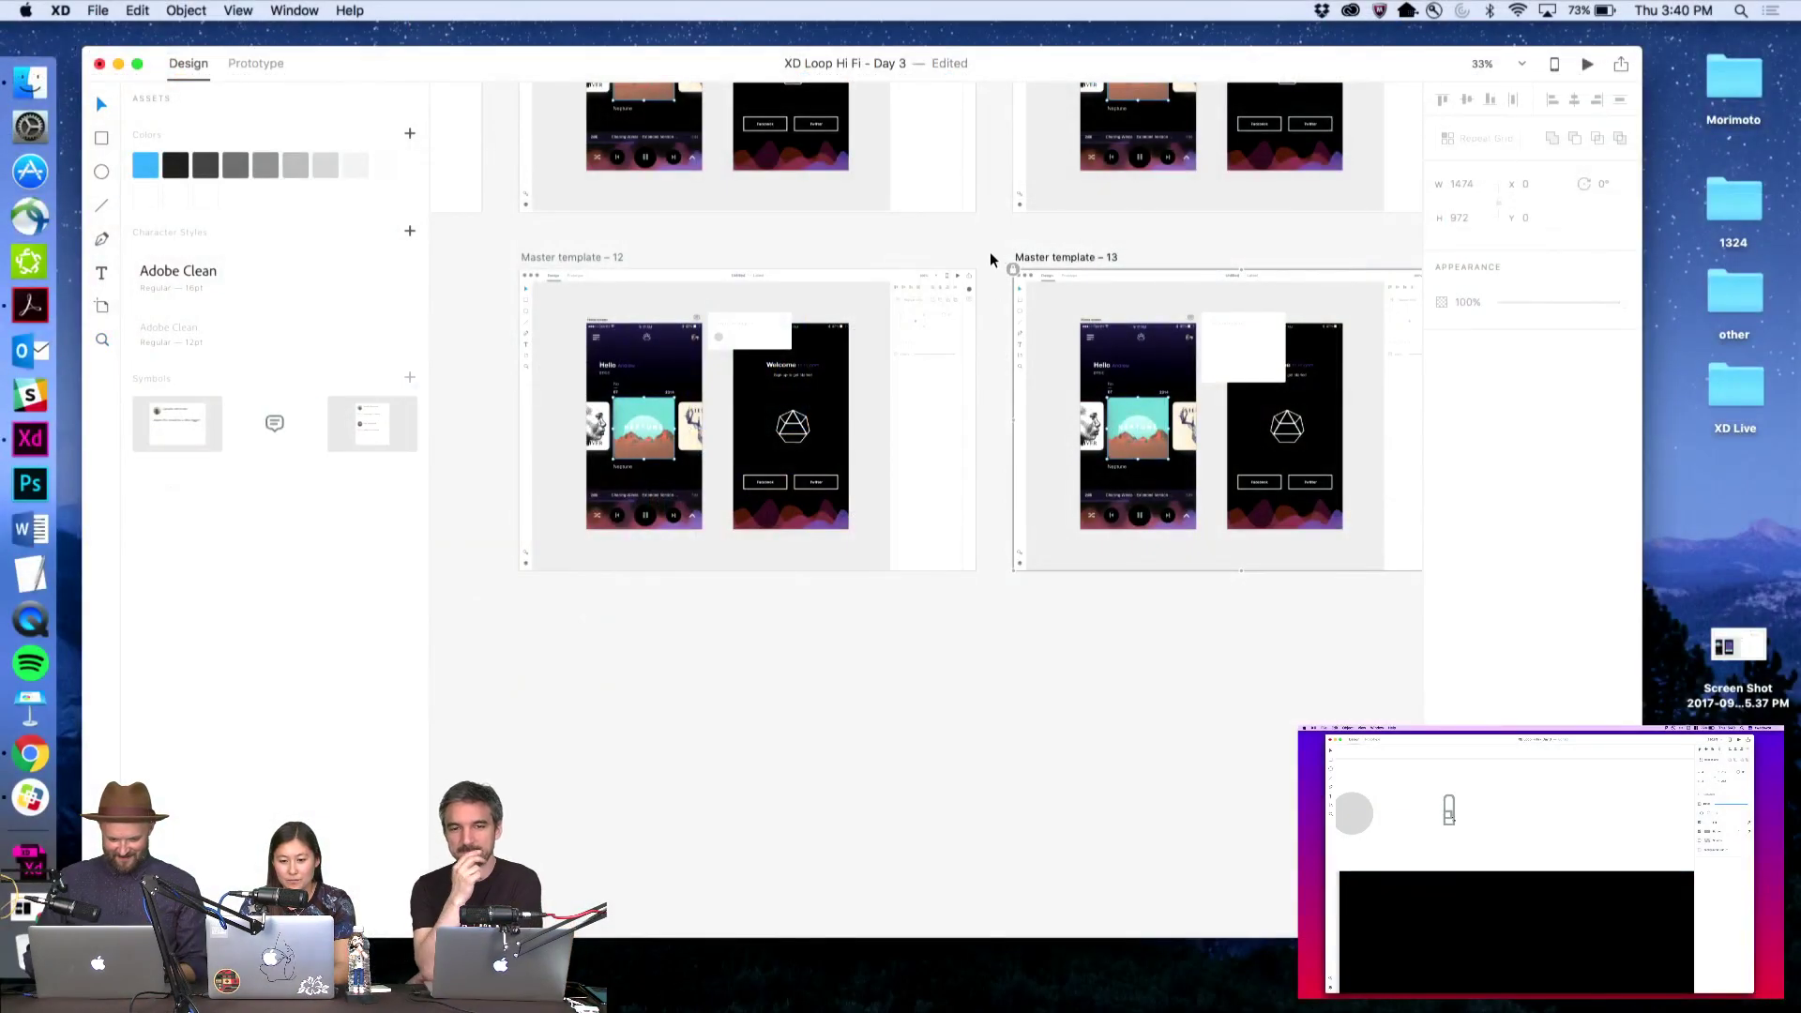
{"action": "left_click", "coordinate": [991, 258]}
{"action": "scroll", "coordinate": [990, 259], "scroll_direction": "up", "scroll_amount": 5}
{"action": "scroll", "coordinate": [975, 244], "scroll_direction": "right", "scroll_amount": 5}
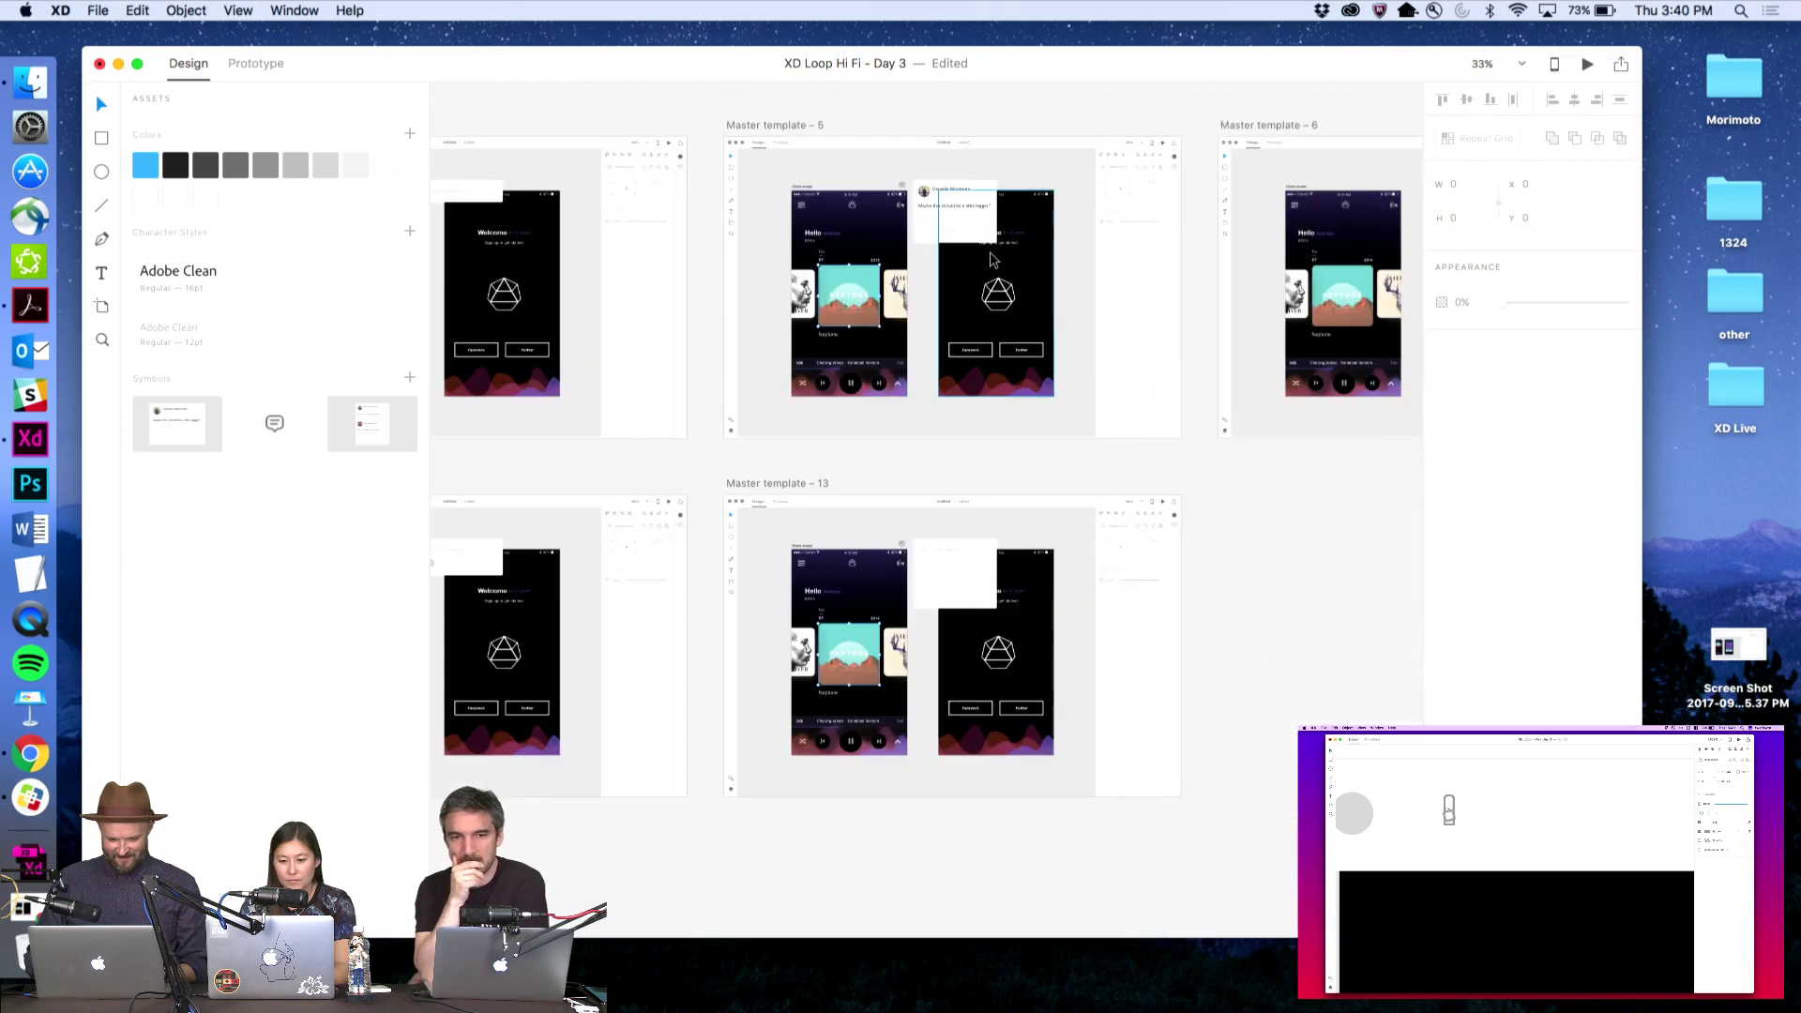
{"action": "scroll", "coordinate": [923, 204], "scroll_direction": "up", "scroll_amount": 5}
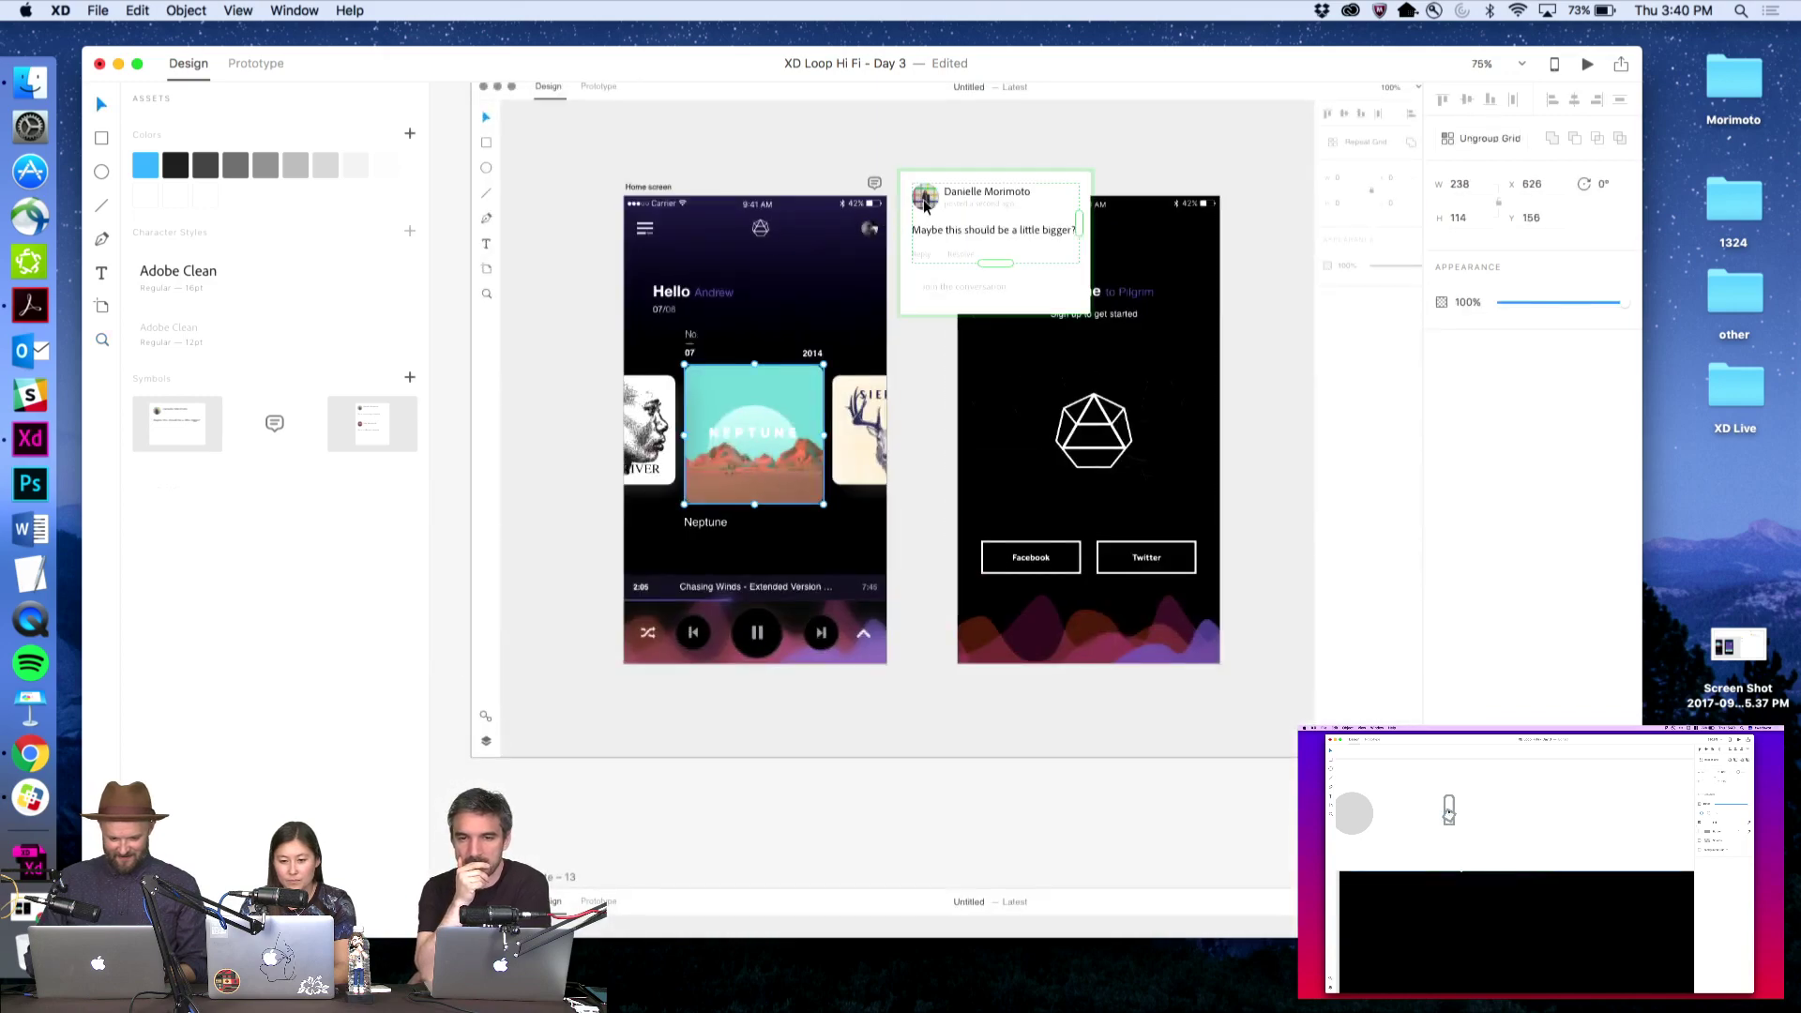
{"action": "double_click", "coordinate": [924, 205]}
{"action": "key", "text": "super+shift+a"}
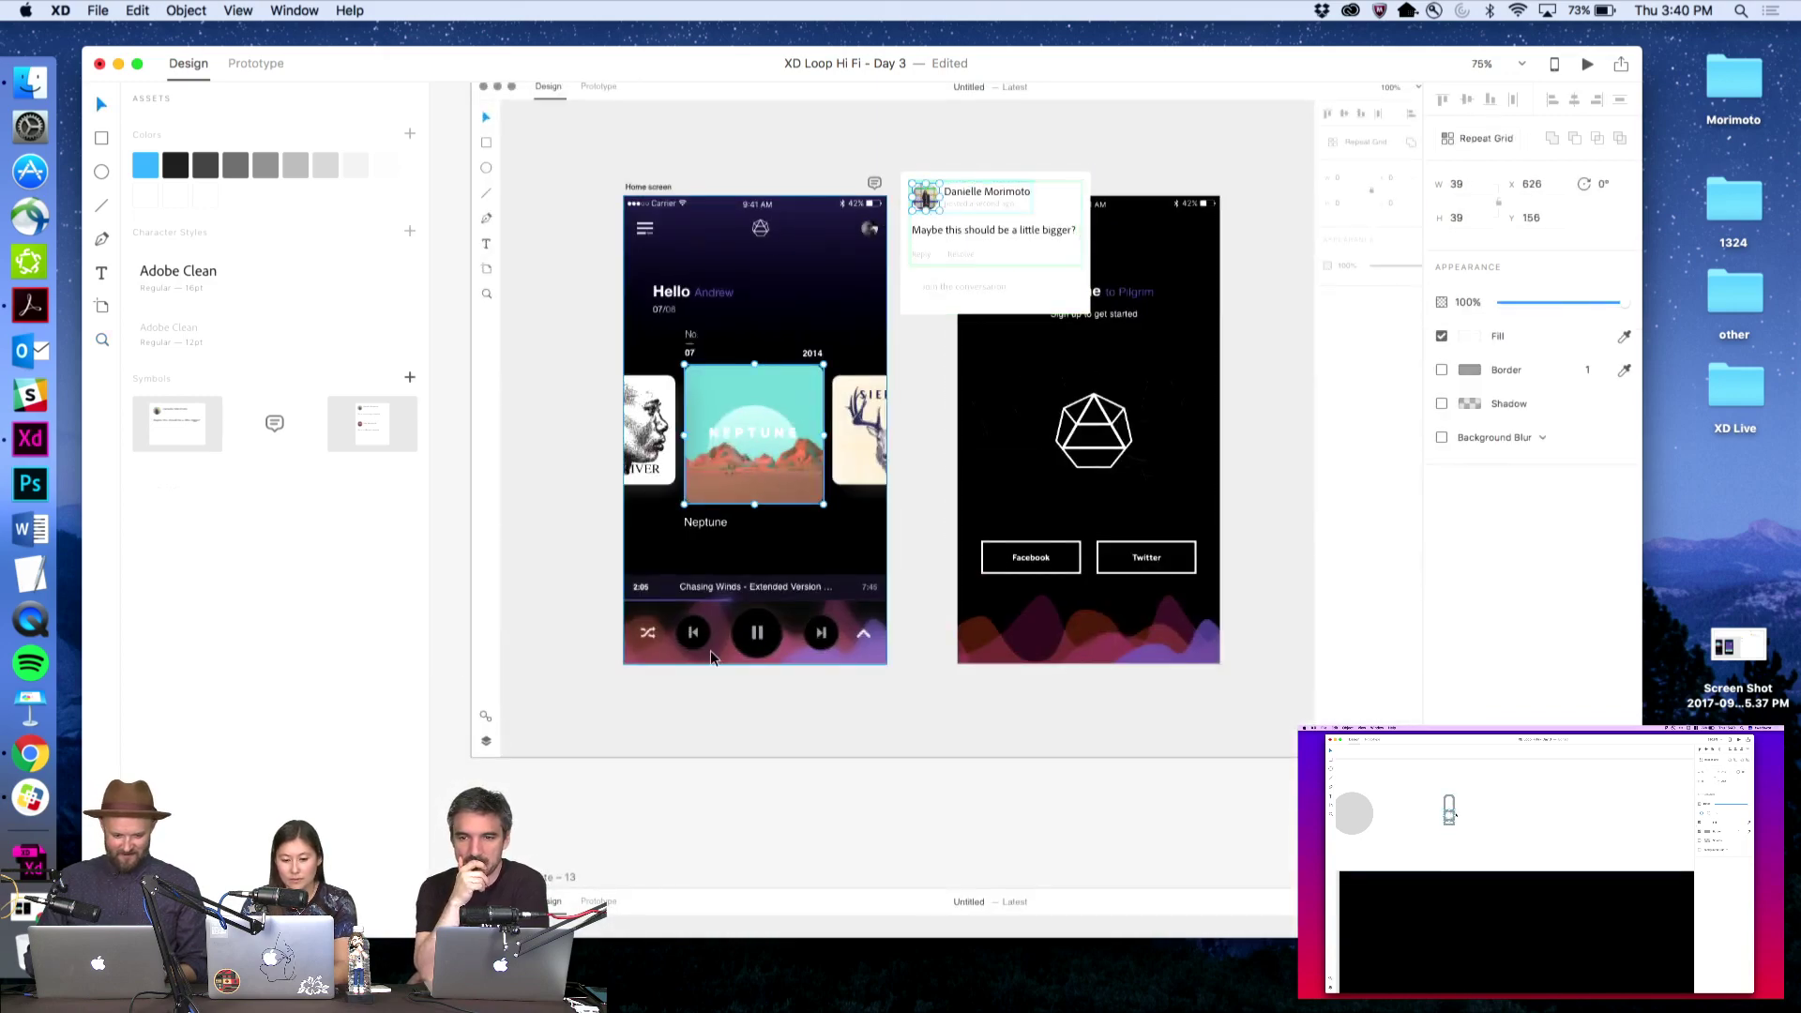
Examine the empty comment pop-up between the two phone screens on the Master template – 13 artboard
{"action": "scroll", "coordinate": [684, 807], "scroll_direction": "down", "scroll_amount": 5}
{"action": "left_click_drag", "start_coordinate": [656, 790], "coordinate": [931, 485]}
{"action": "scroll", "coordinate": [969, 489], "scroll_direction": "right", "scroll_amount": 2}
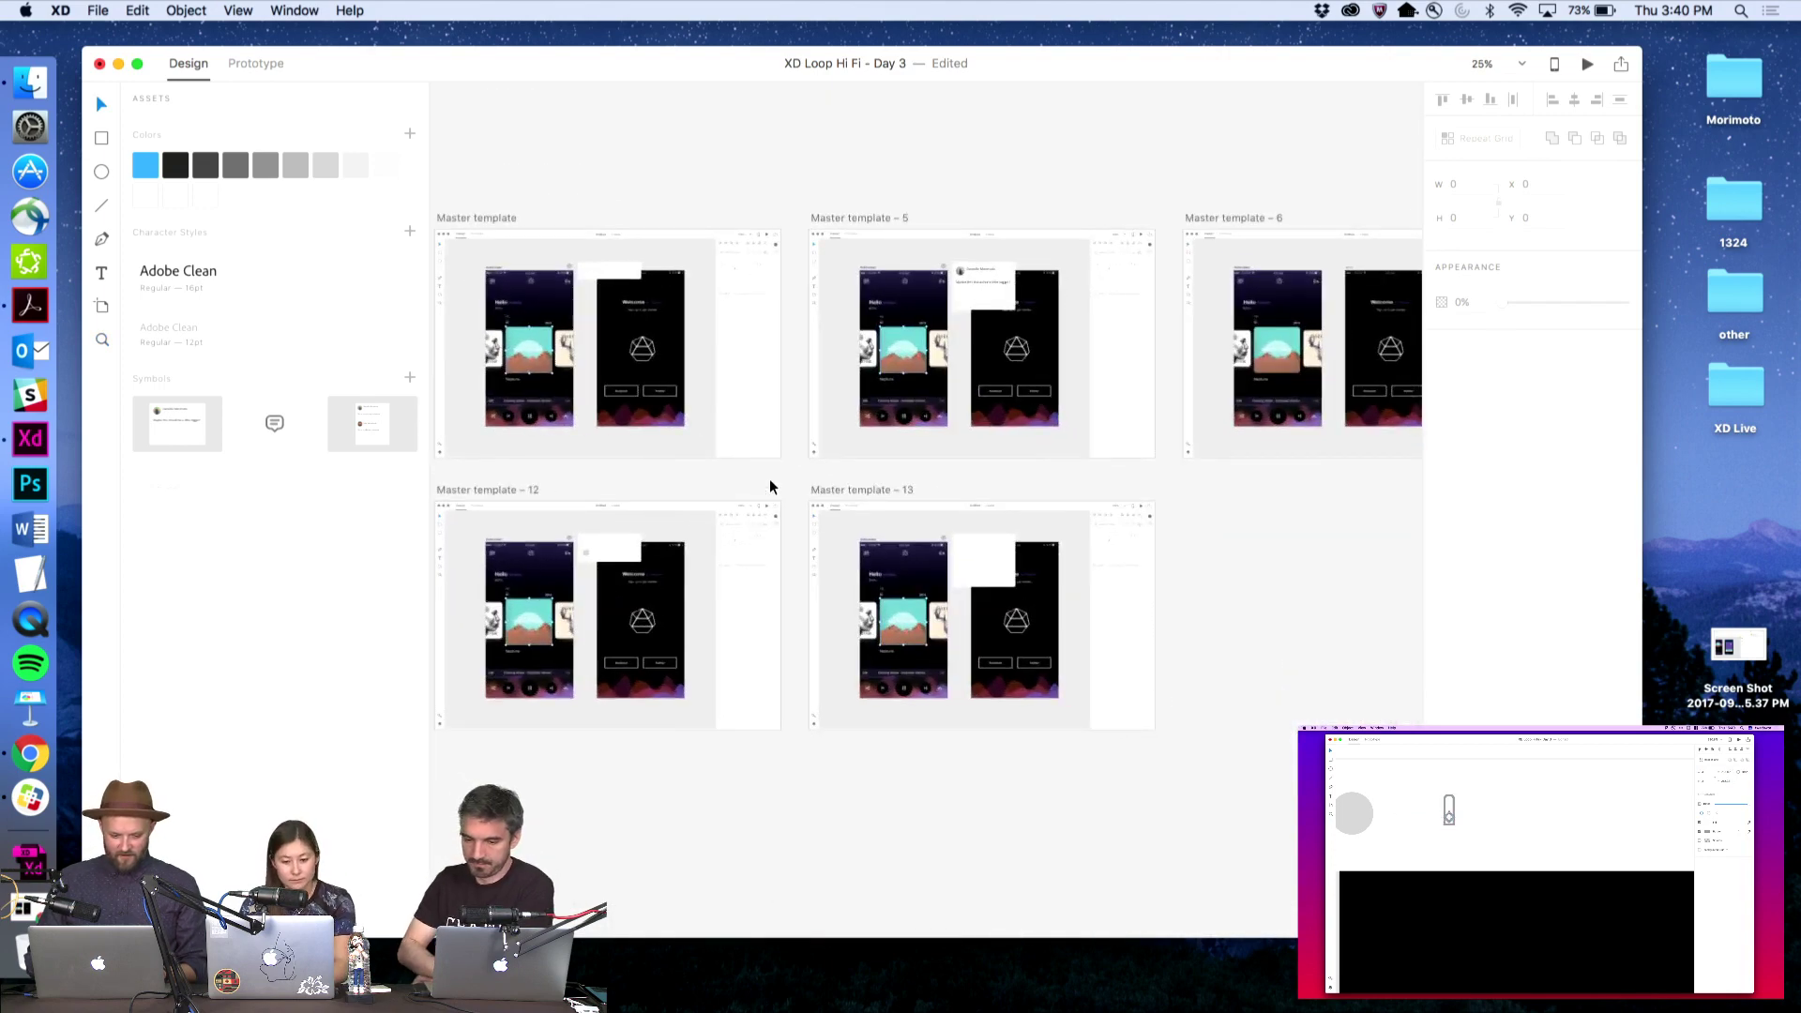
{"action": "key", "text": "z"}
{"action": "left_click_drag", "start_coordinate": [844, 512], "coordinate": [1202, 759]}
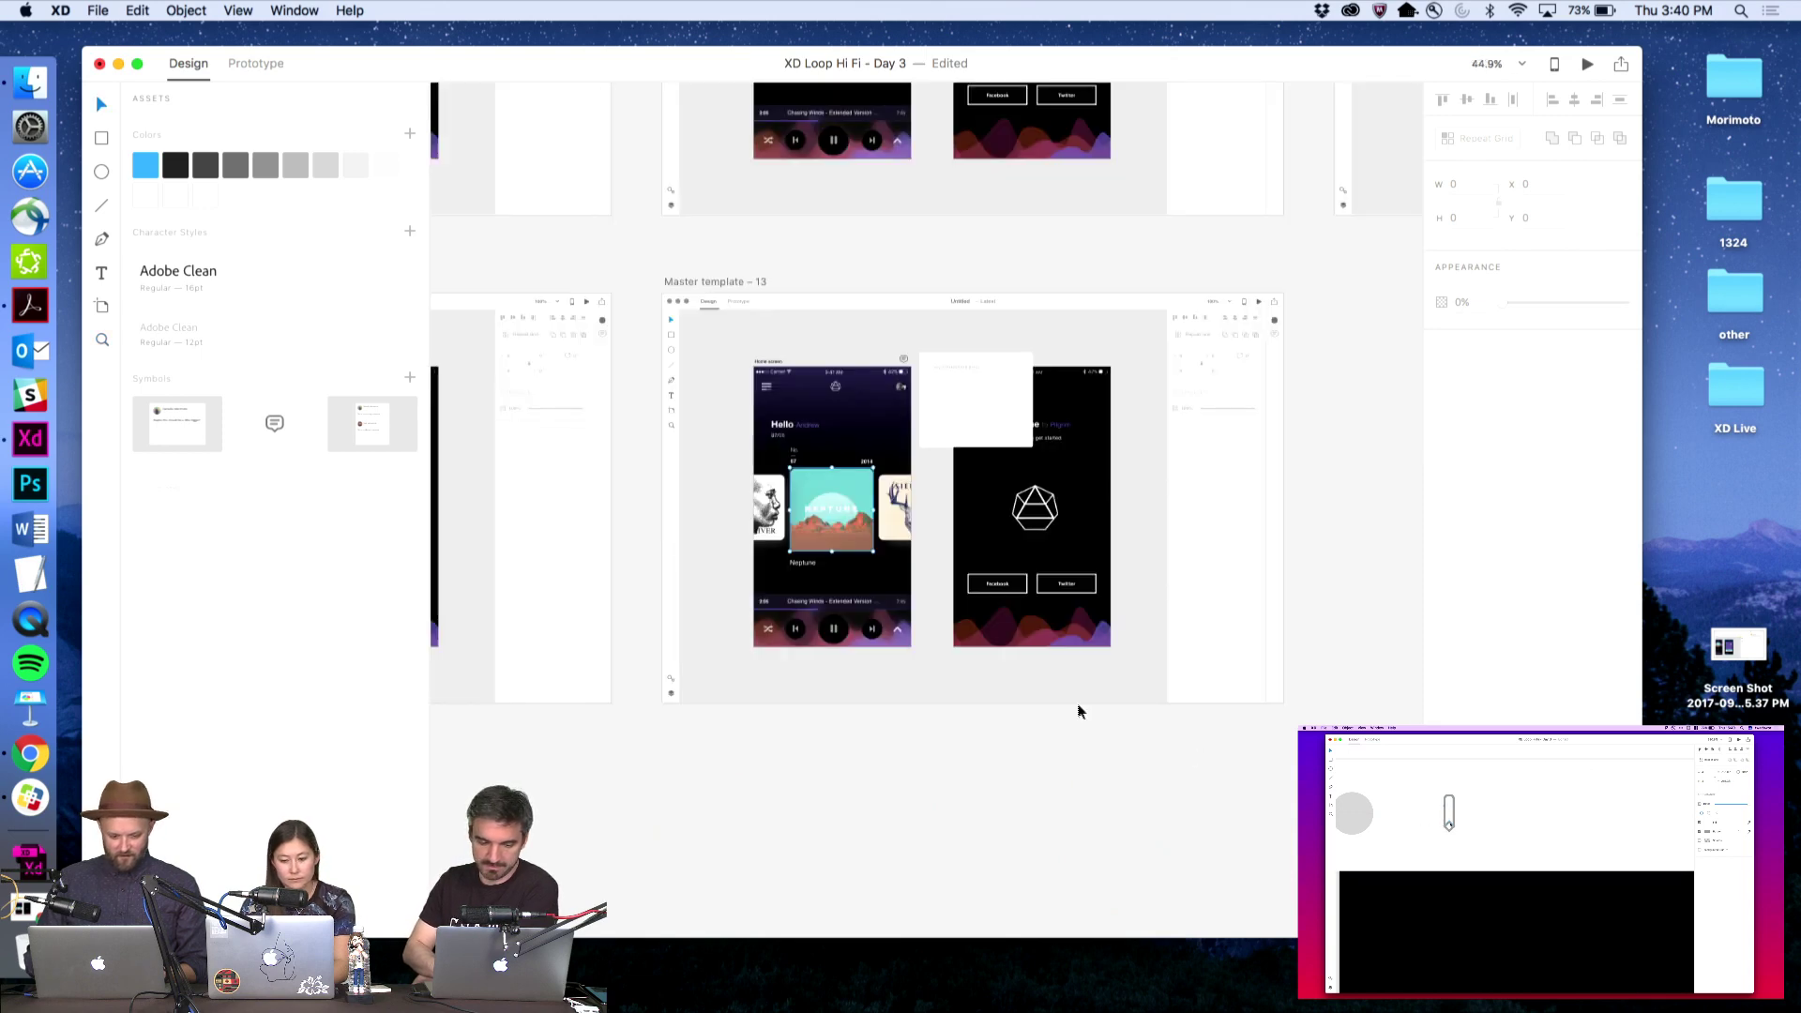
{"action": "key", "text": "z"}
{"action": "left_click", "coordinate": [979, 430]}
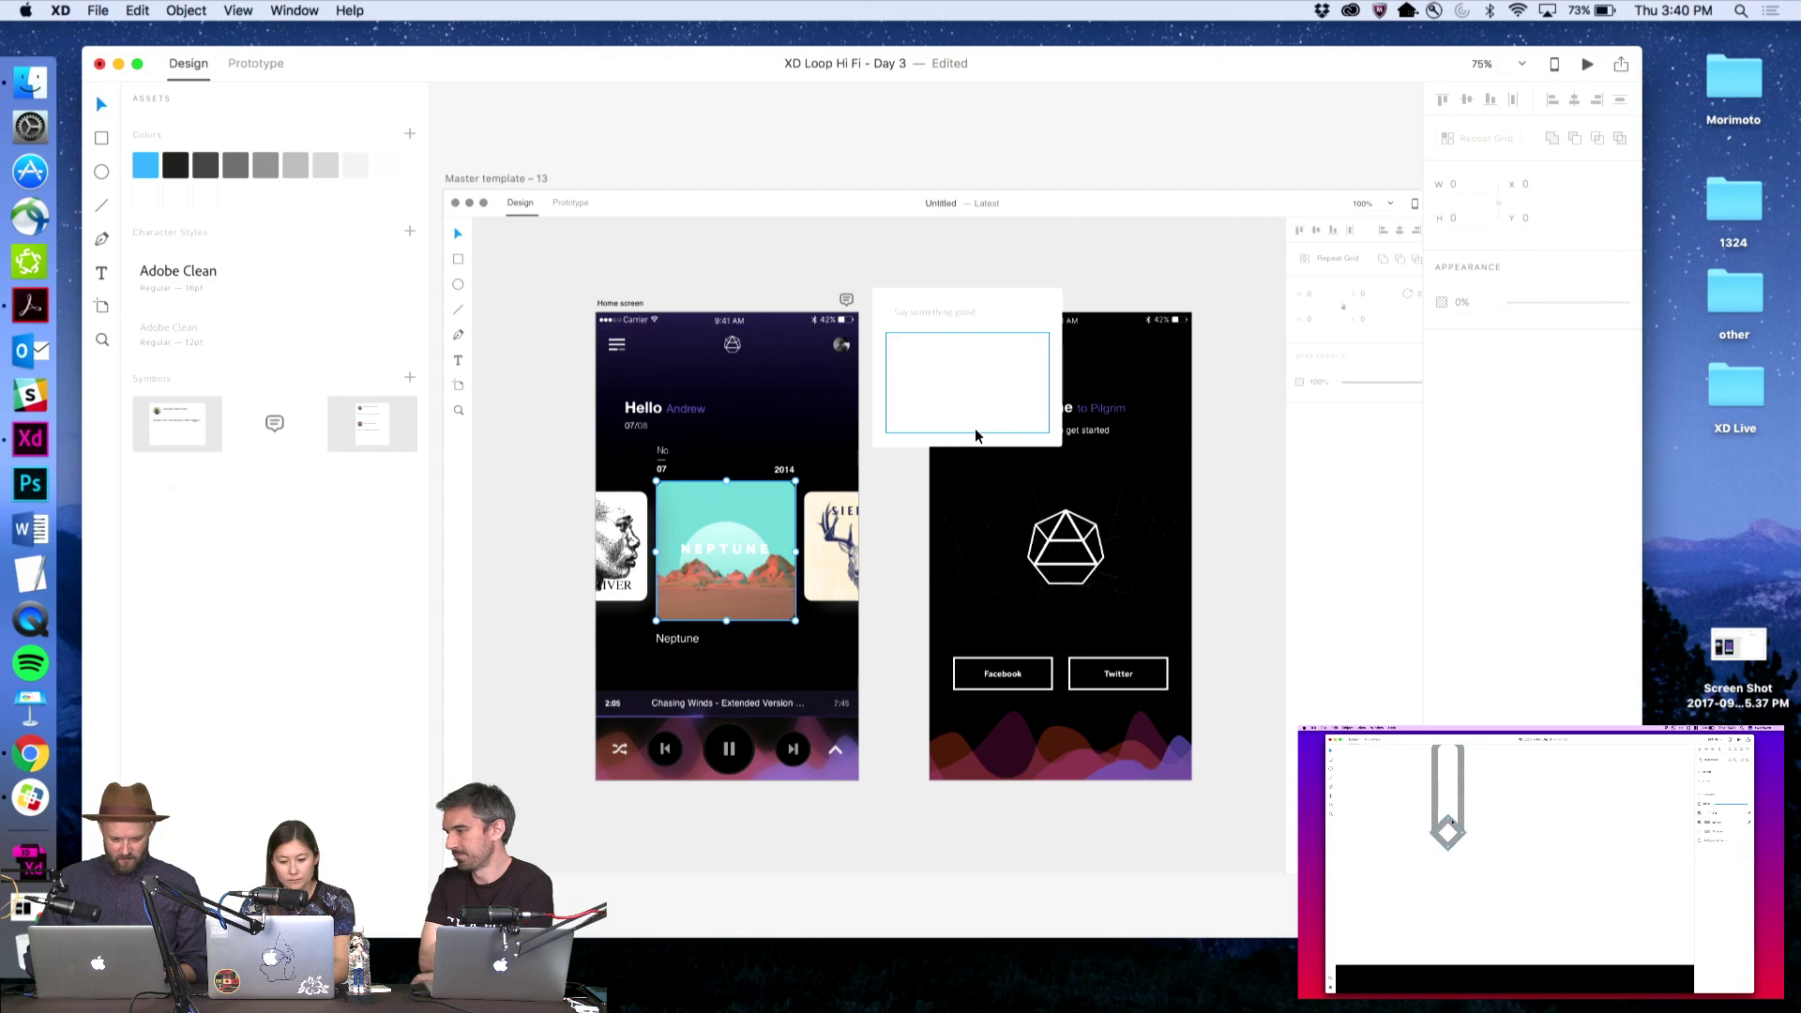
Duplicate the Master template – 13 artboard and place the copy beside it in the same row at X 3206, Y 1222
{"action": "key", "text": "z"}
{"action": "left_click", "coordinate": [741, 560], "text": "alt"}
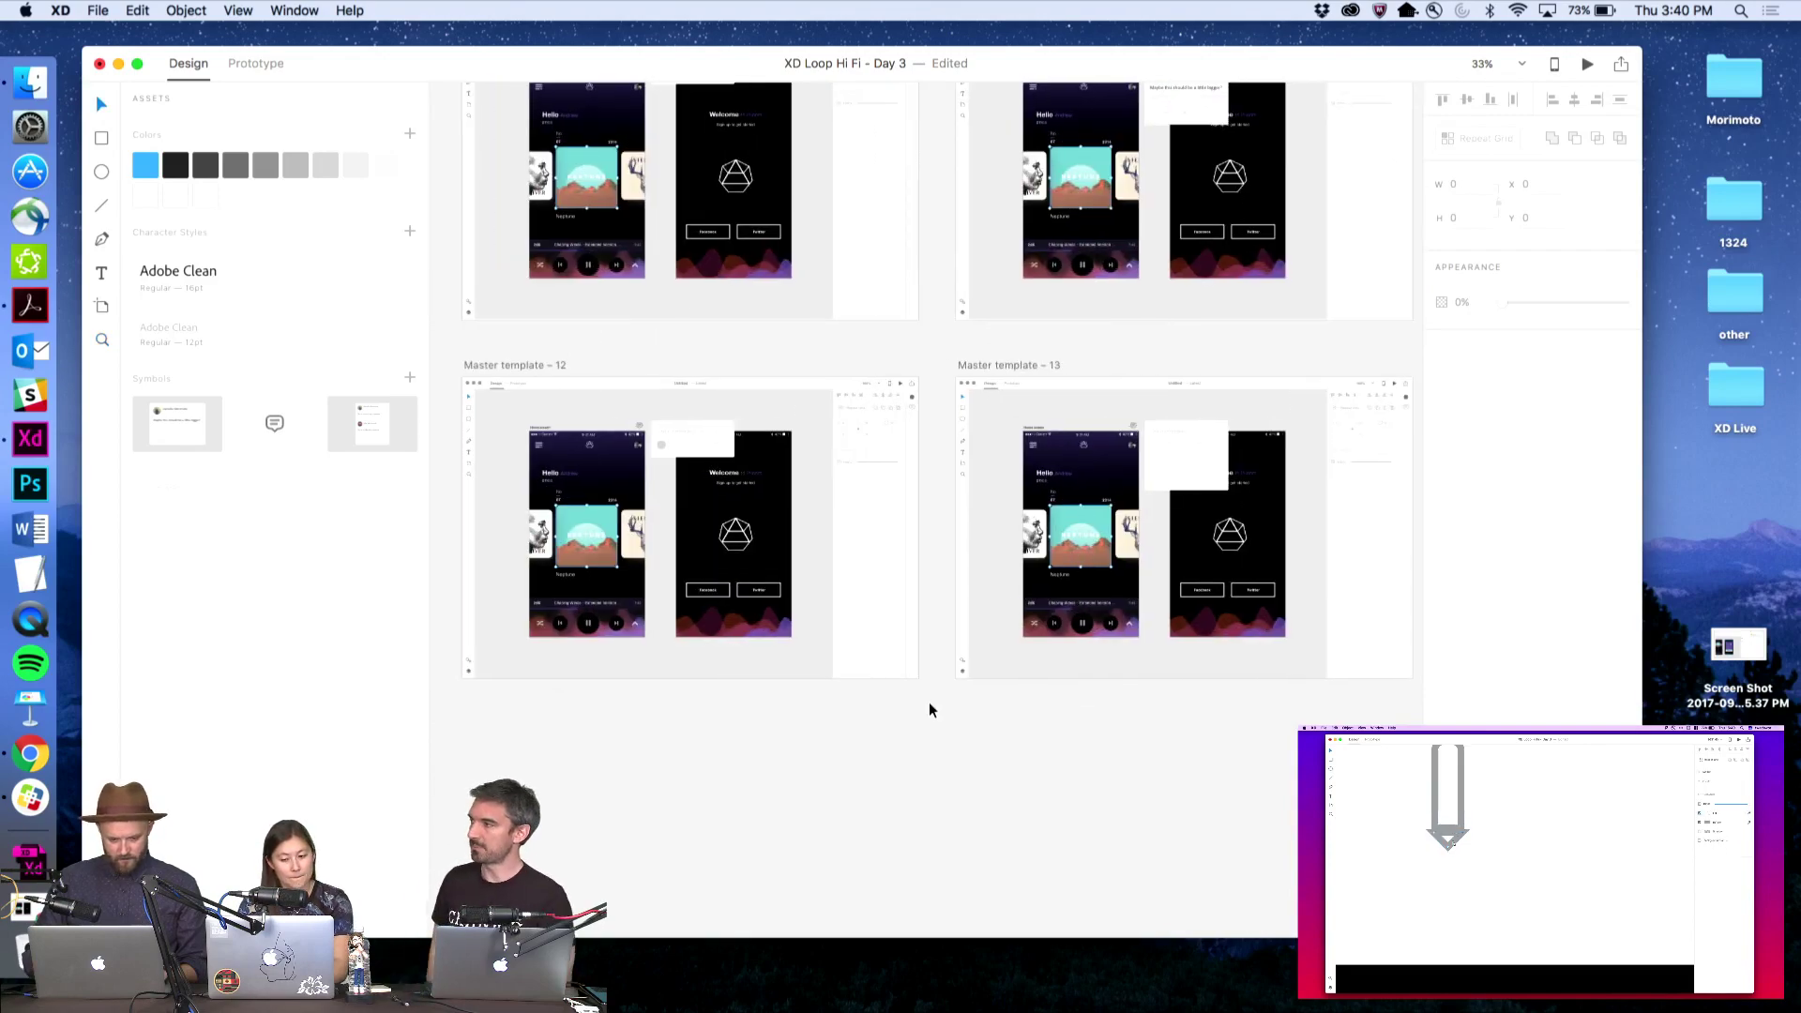
{"action": "scroll", "coordinate": [931, 710], "scroll_direction": "right", "scroll_amount": 5}
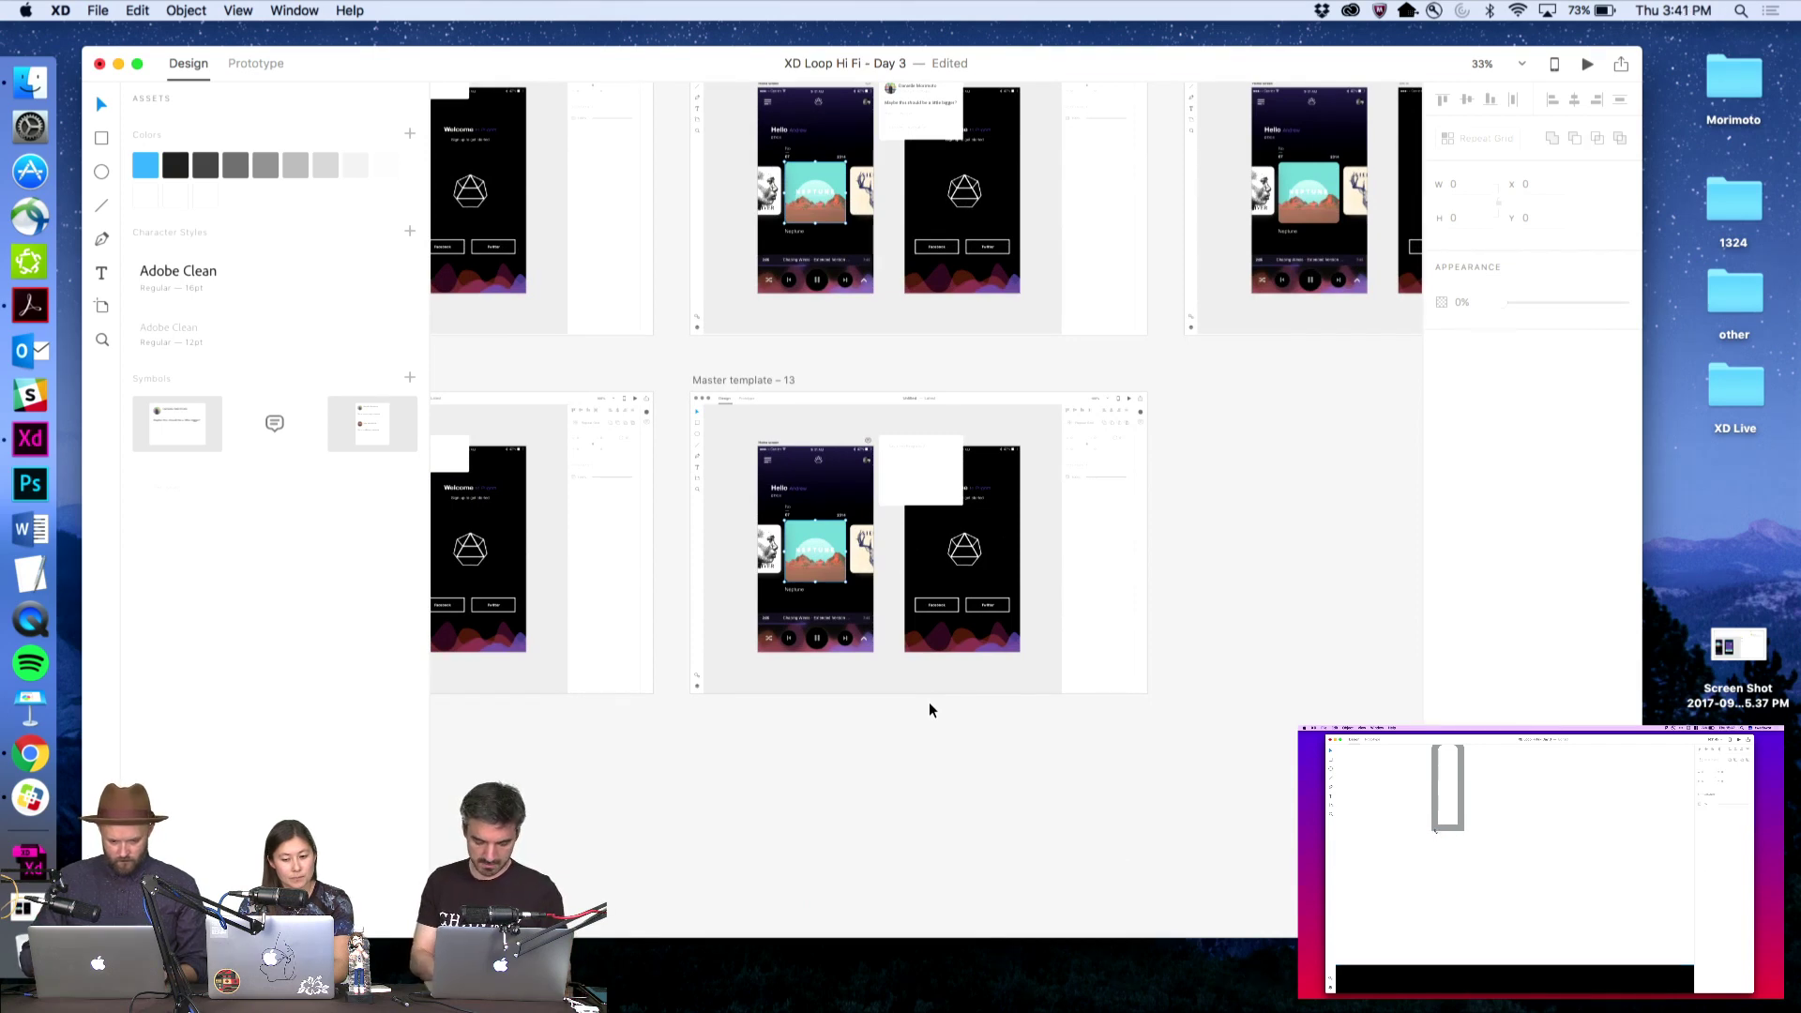
{"action": "left_click", "coordinate": [711, 385]}
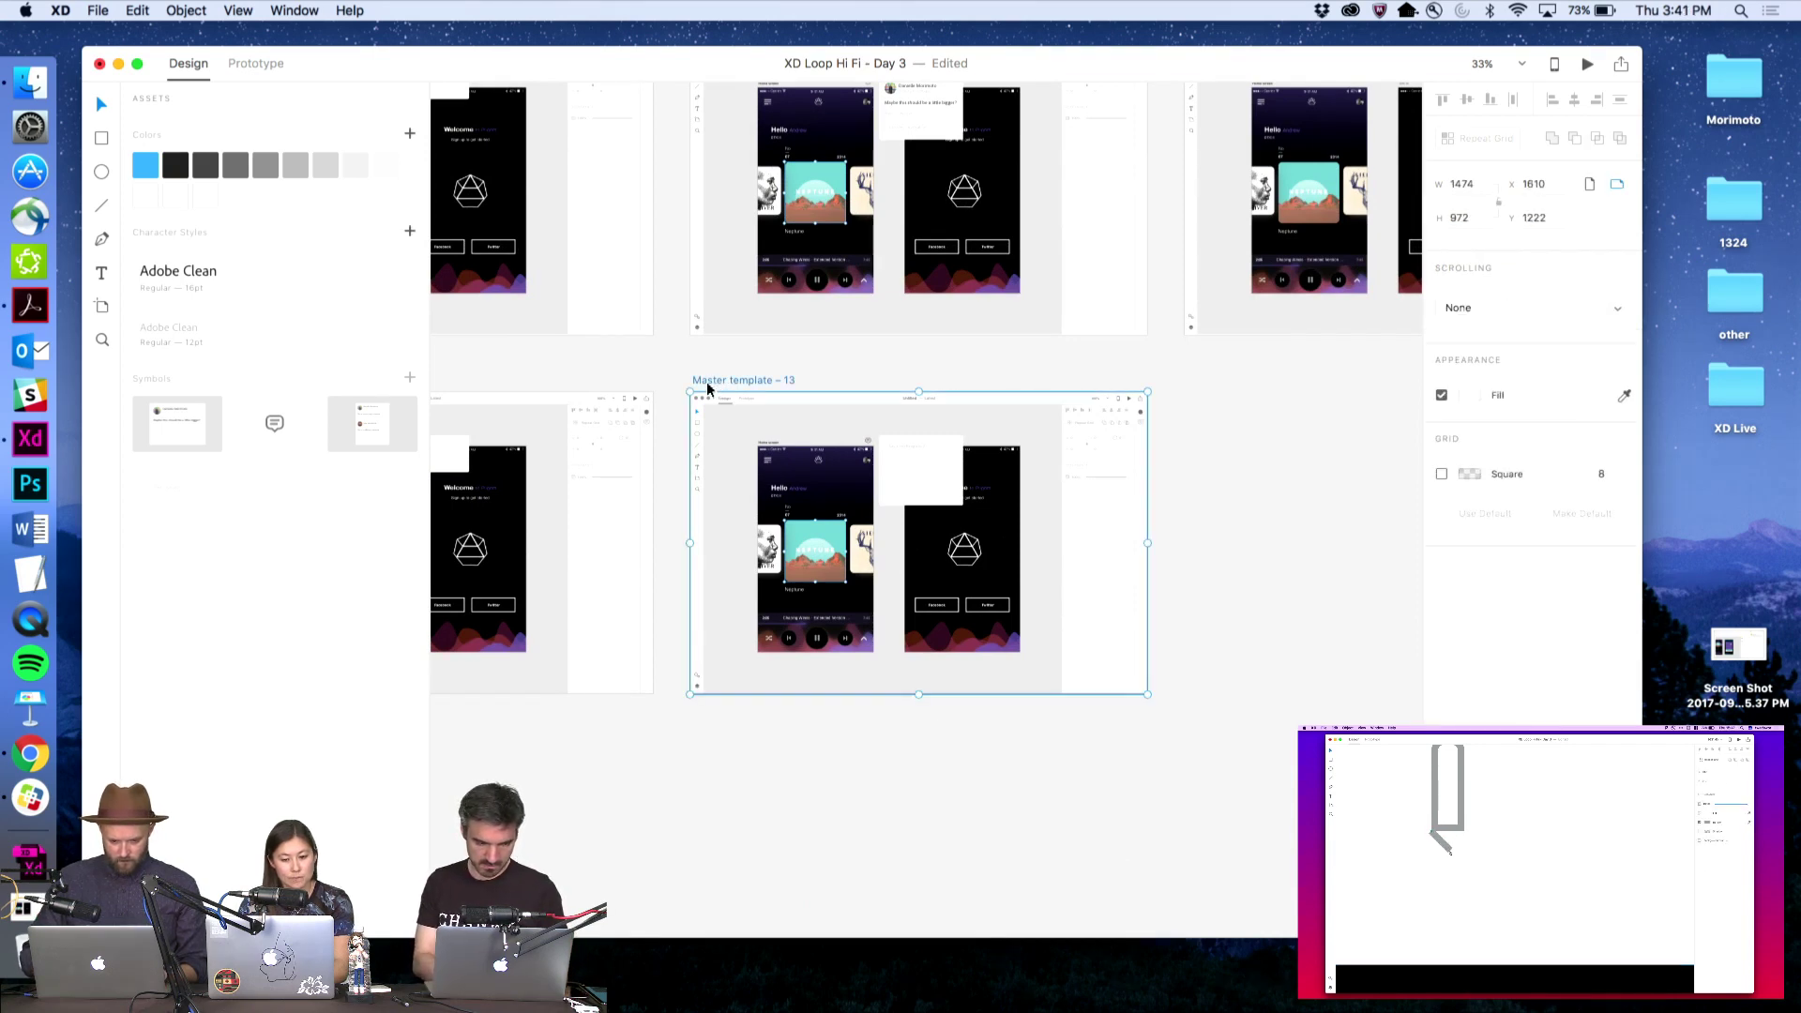
{"action": "left_click_drag", "start_coordinate": [707, 389], "coordinate": [1200, 431]}
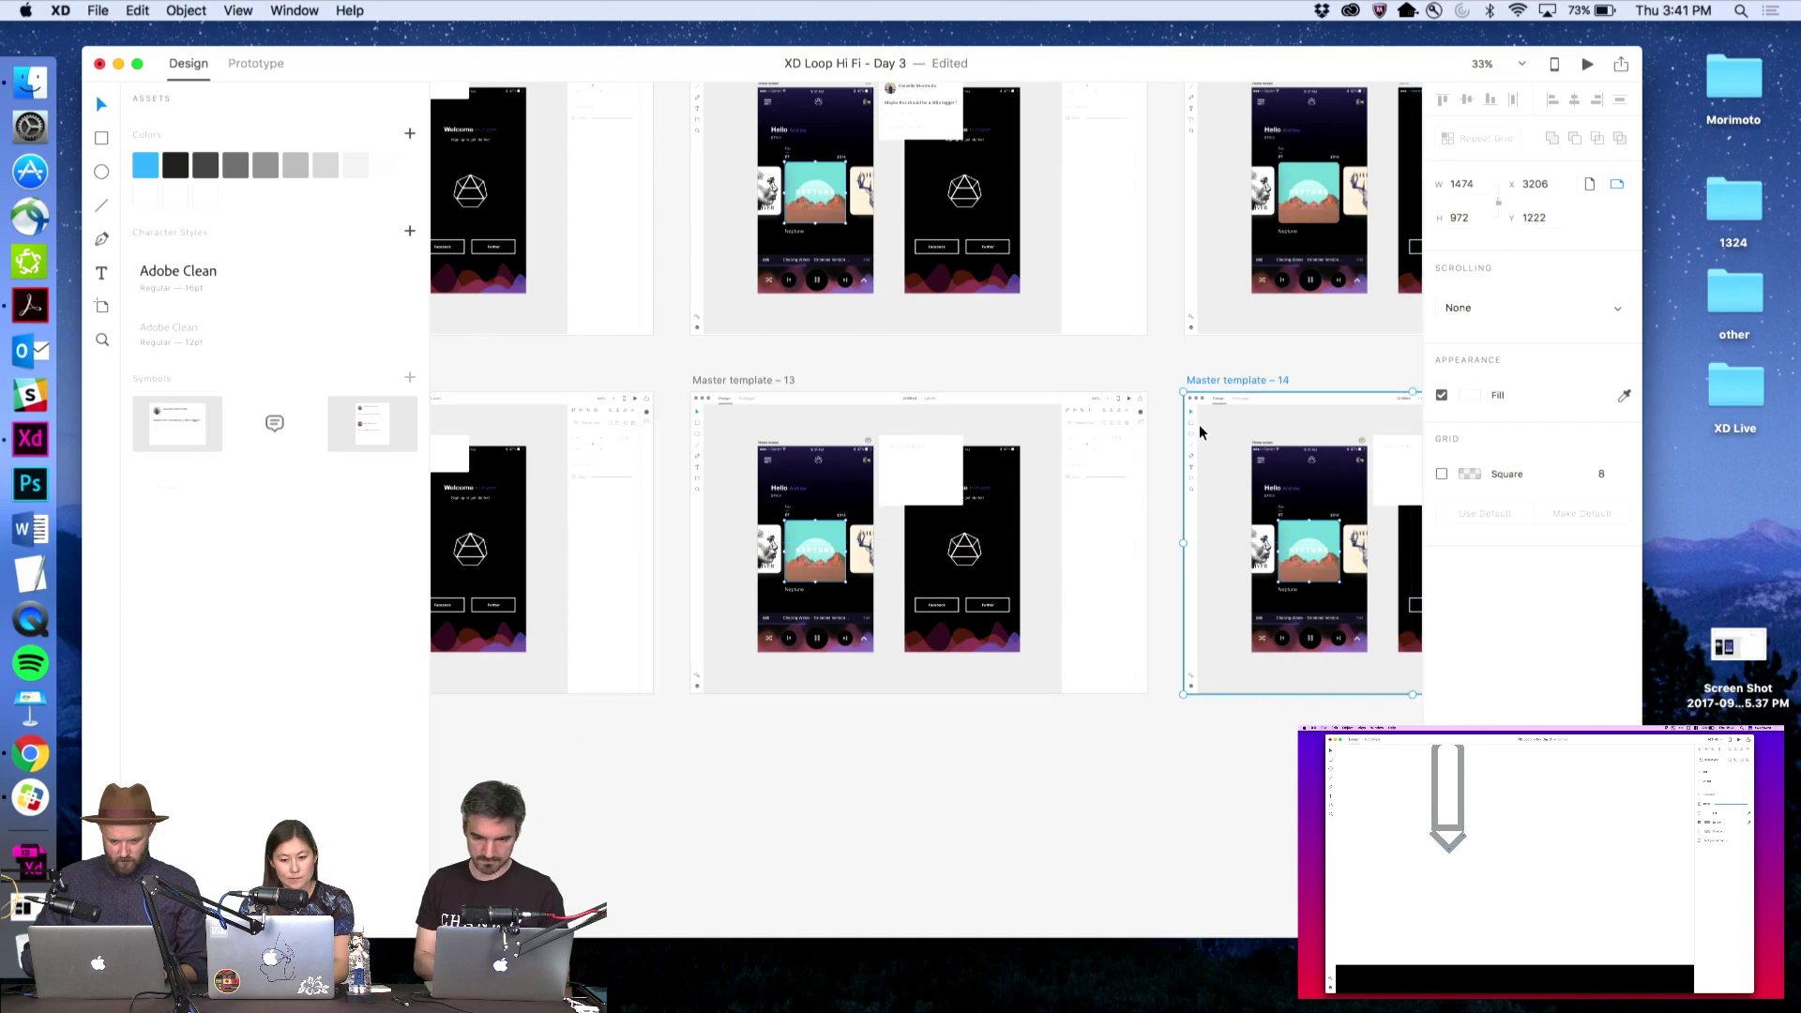
{"action": "left_click", "coordinate": [1058, 383]}
Review the sequence of artboards from Master template – 2 through Master template – 12
{"action": "scroll", "coordinate": [1058, 383], "scroll_direction": "left", "scroll_amount": 10}
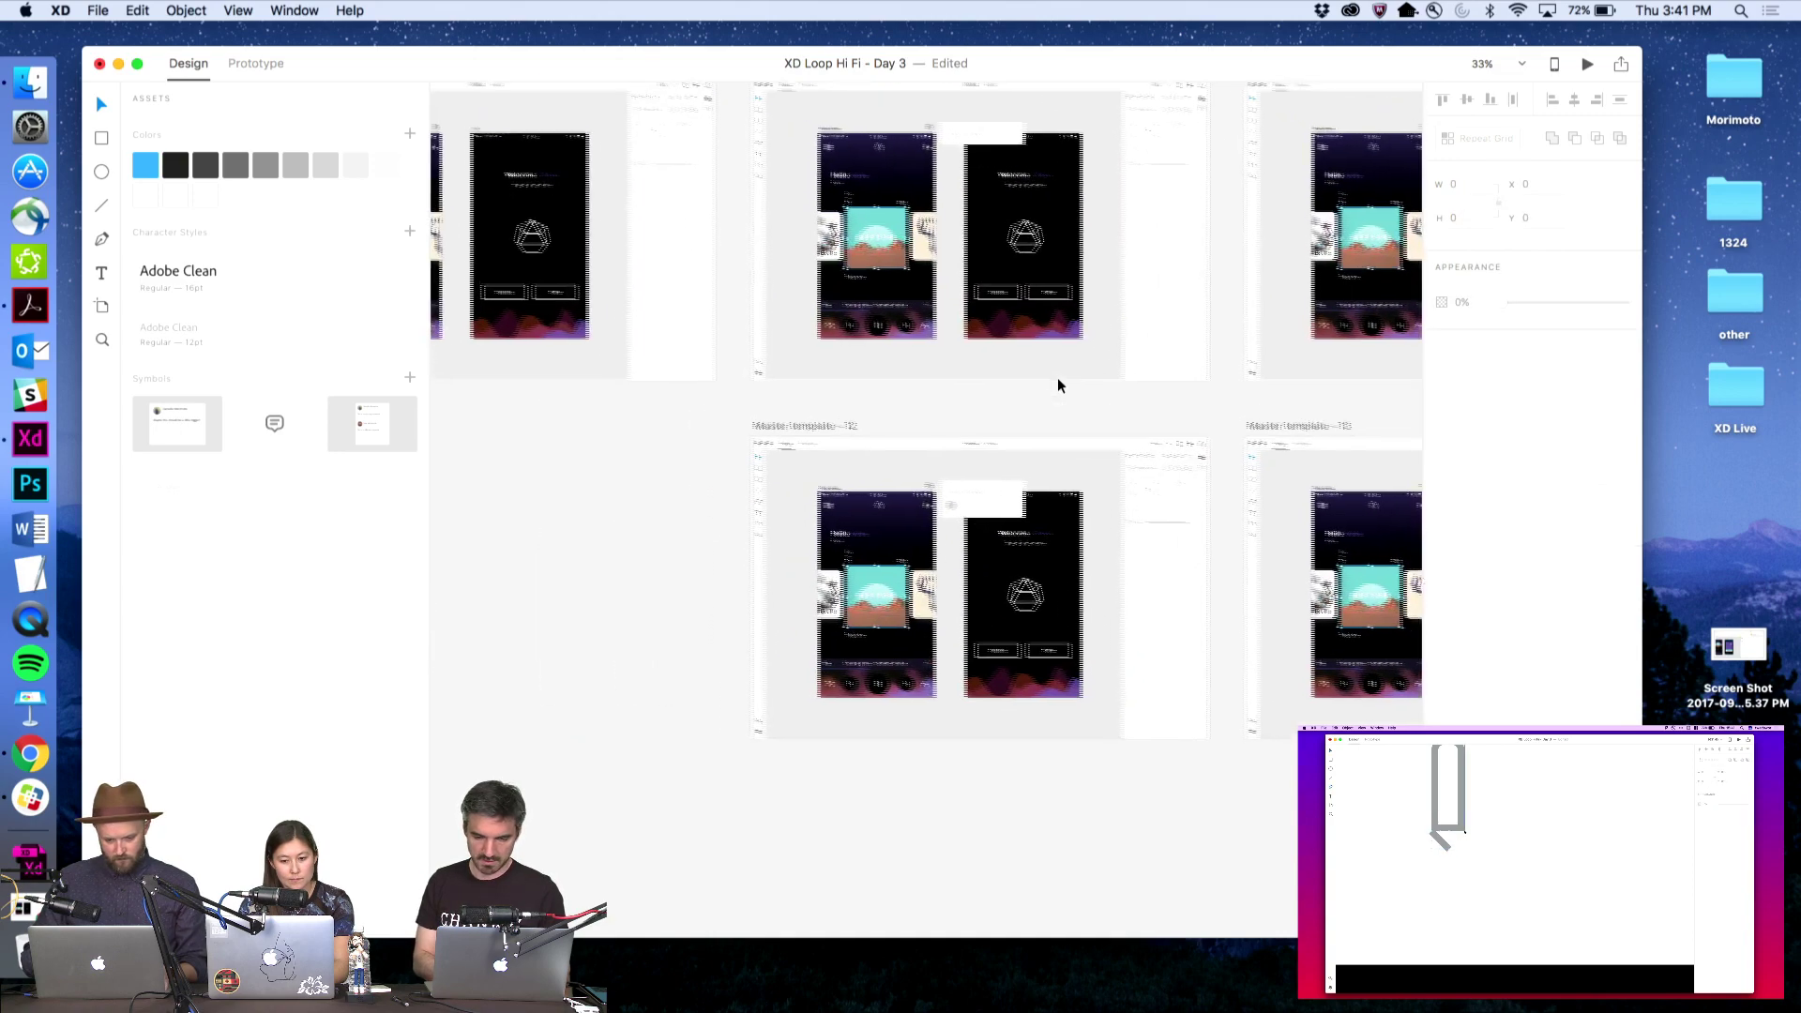
{"action": "scroll", "coordinate": [1058, 384], "scroll_direction": "left", "scroll_amount": 10}
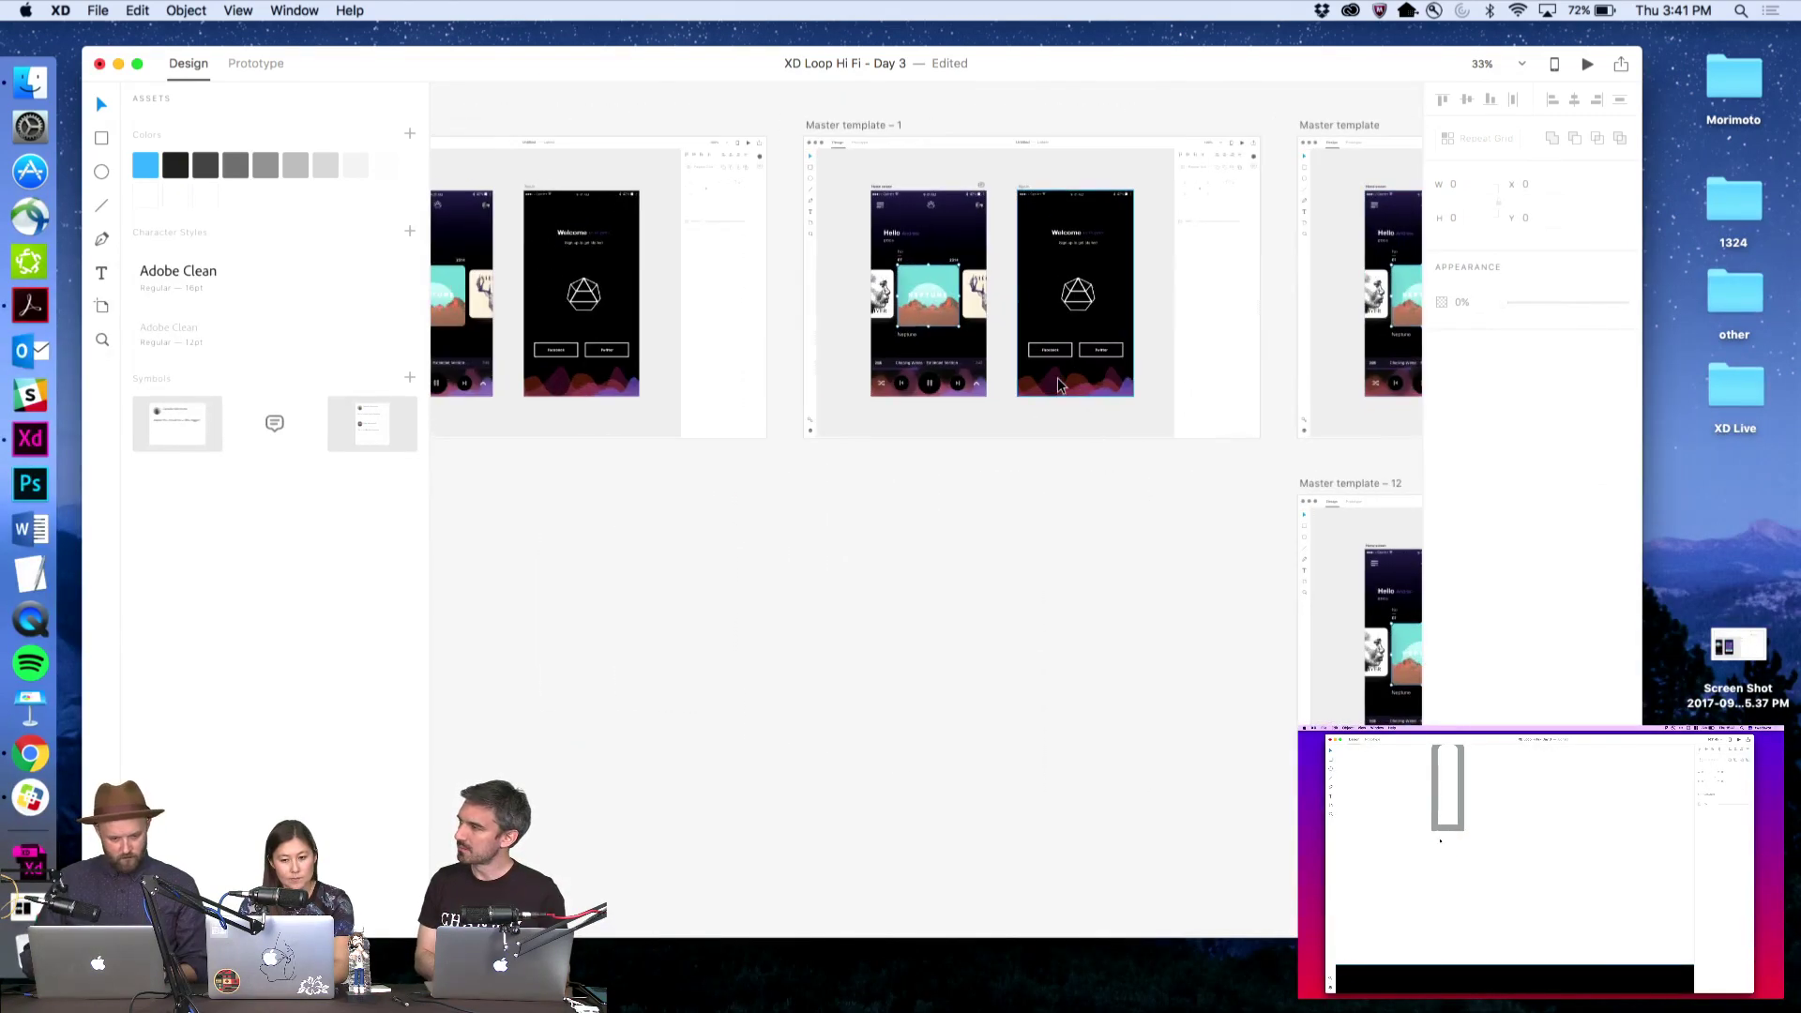
{"action": "scroll", "coordinate": [1083, 415], "scroll_direction": "left", "scroll_amount": 3}
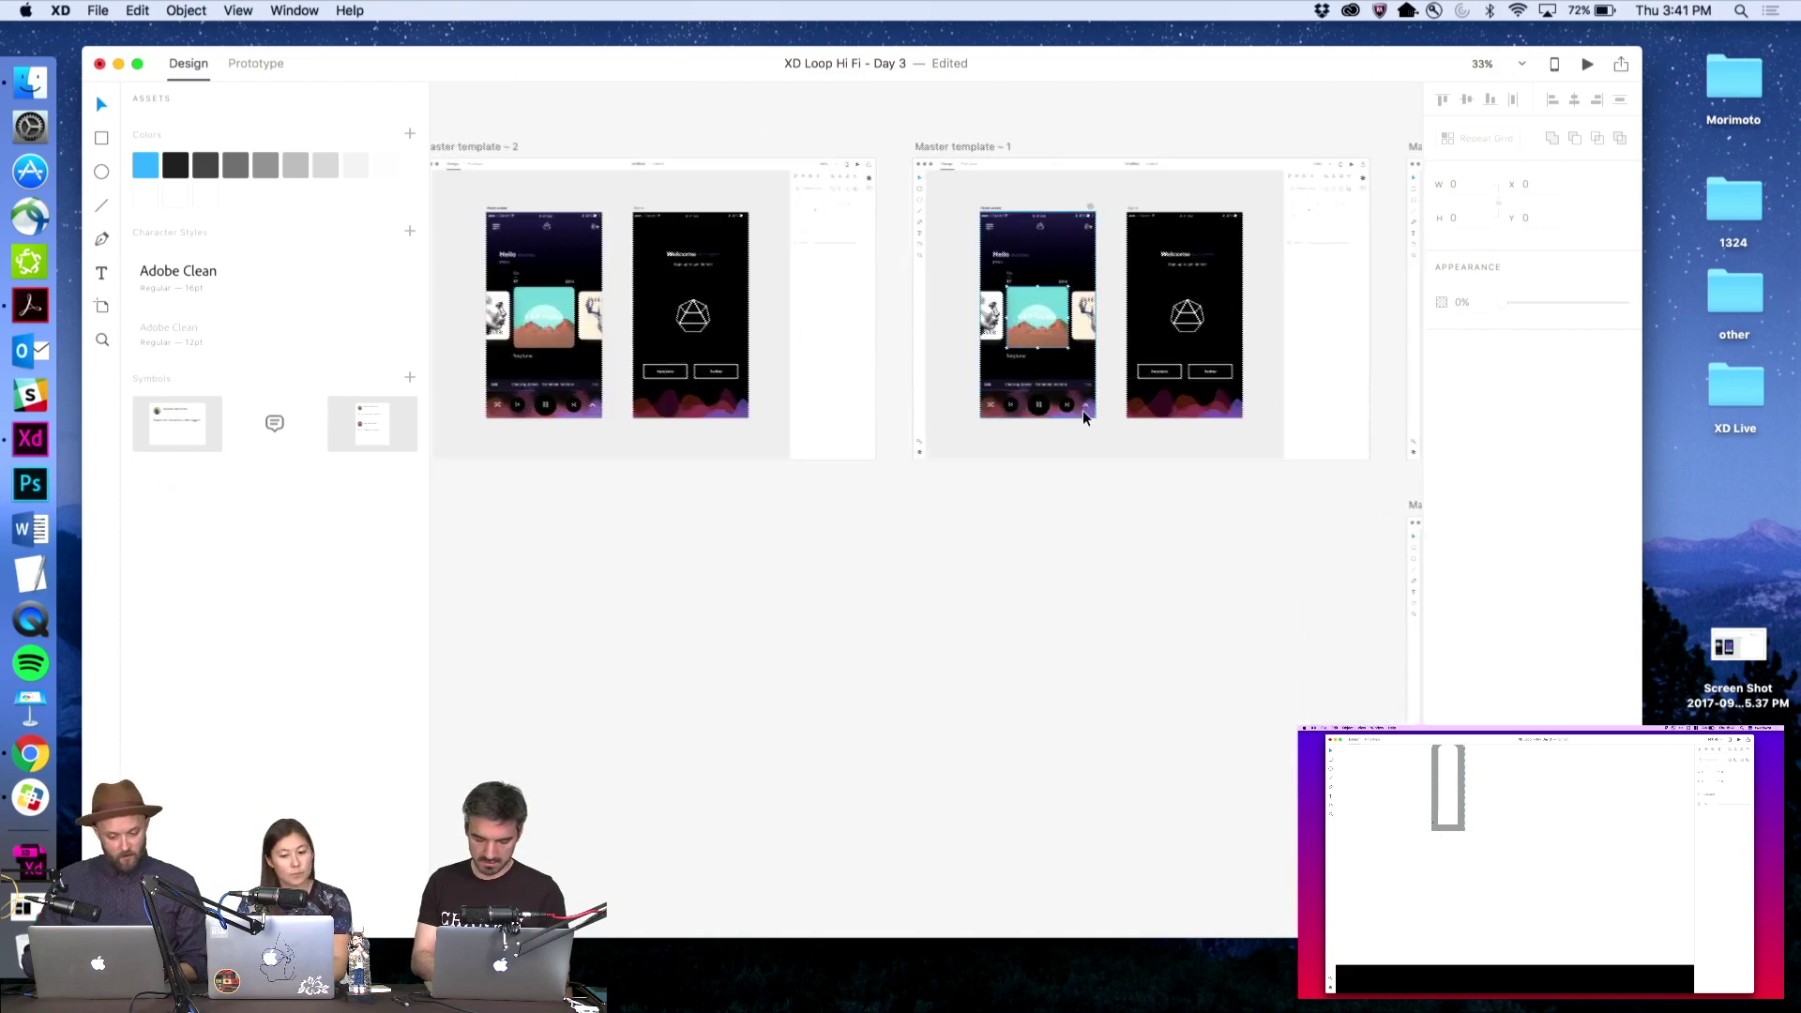
{"action": "scroll", "coordinate": [1083, 417], "scroll_direction": "down", "scroll_amount": 1}
{"action": "scroll", "coordinate": [1083, 417], "scroll_direction": "right", "scroll_amount": 5}
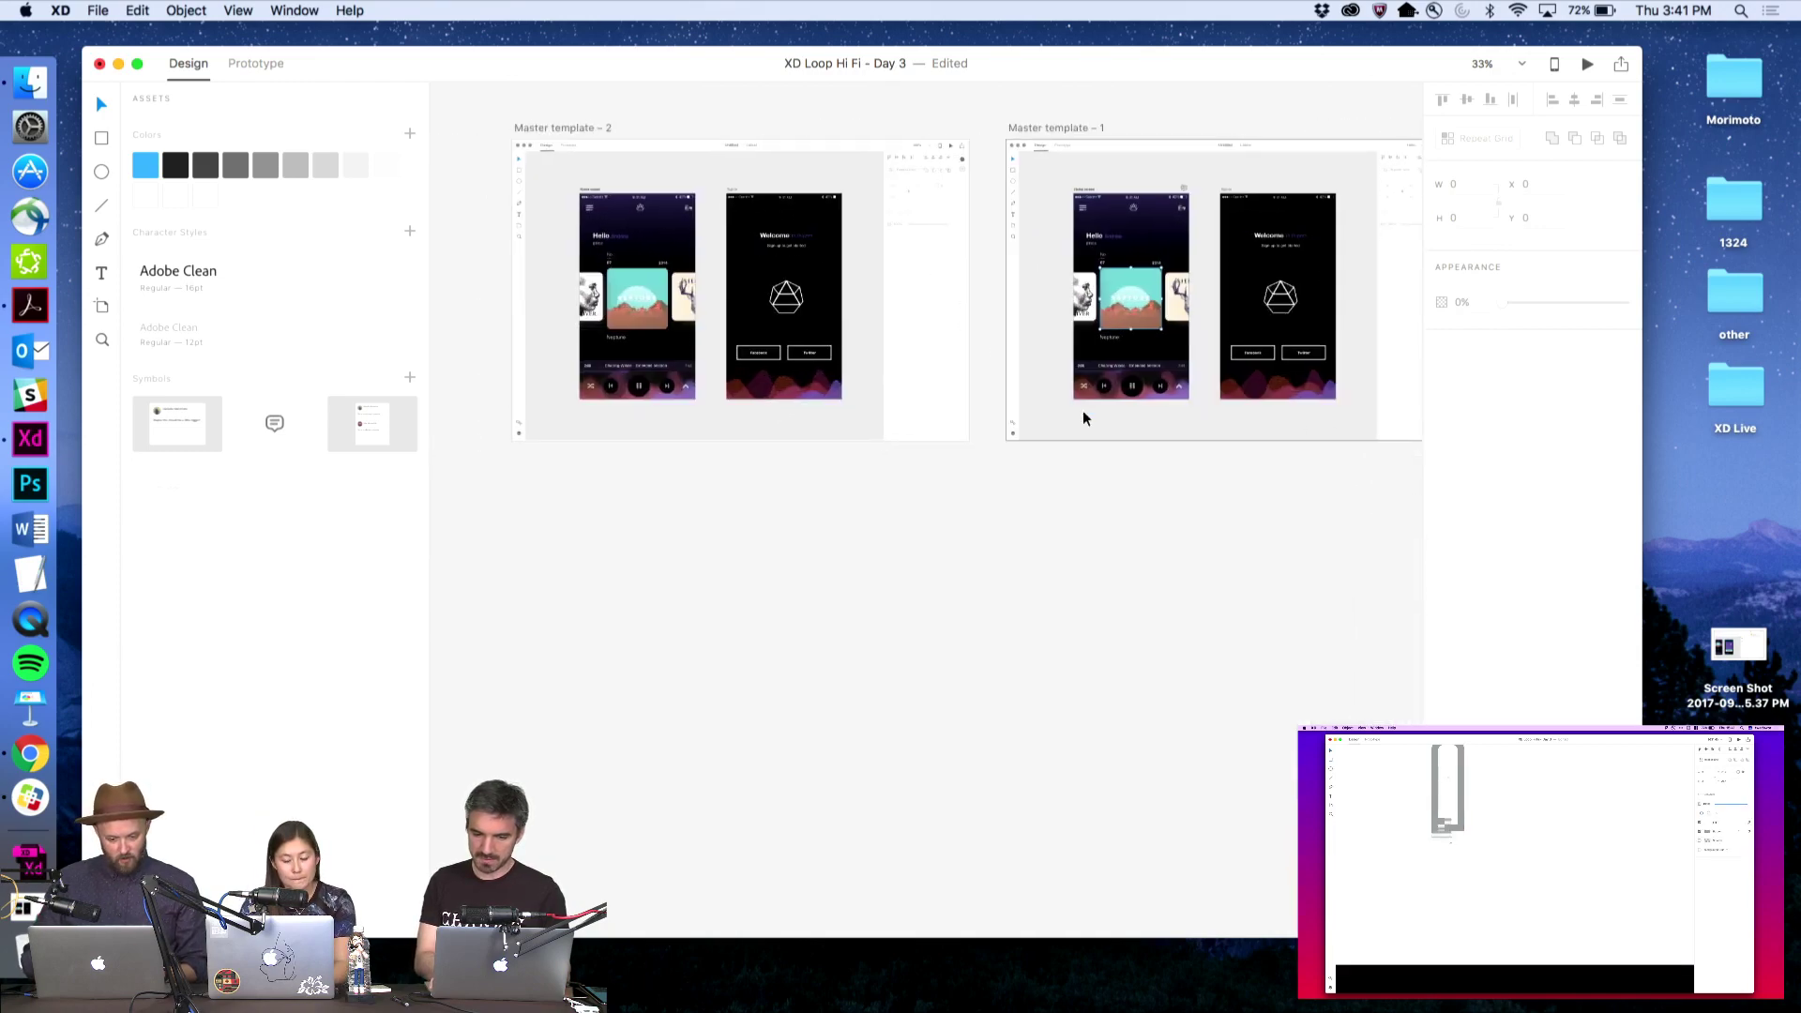
{"action": "scroll", "coordinate": [1083, 417], "scroll_direction": "right", "scroll_amount": 2}
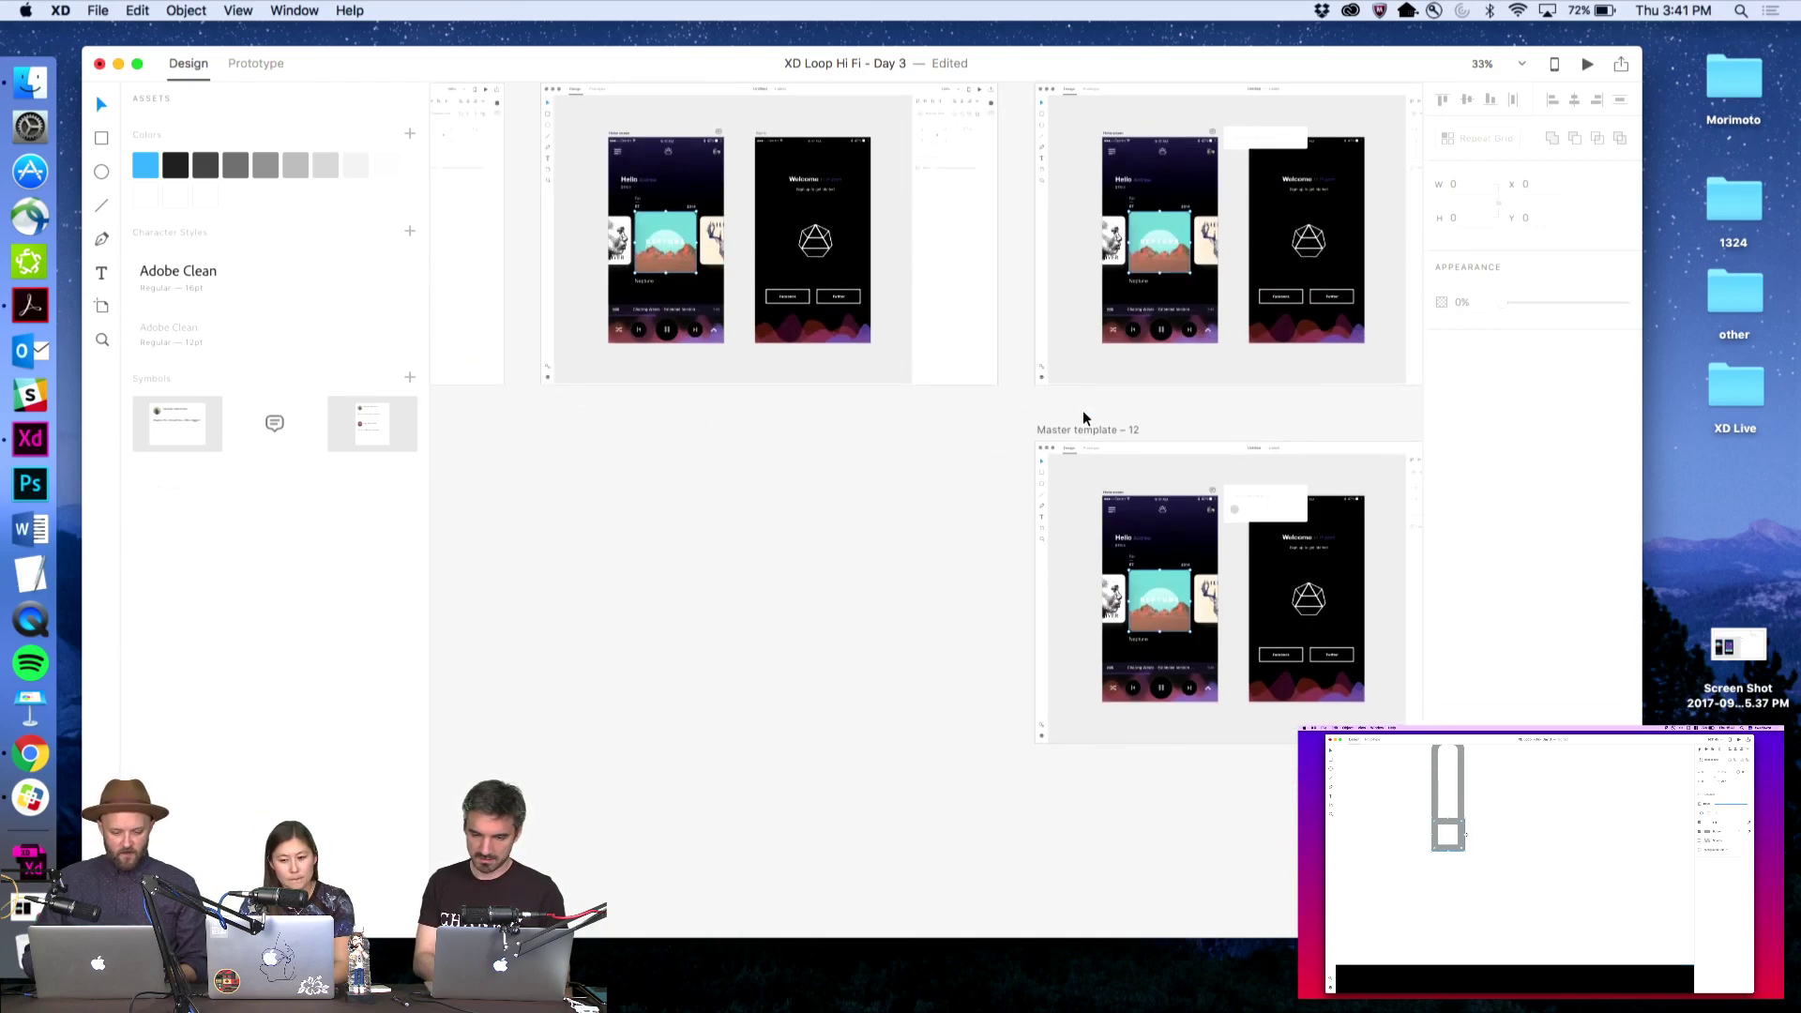
{"action": "scroll", "coordinate": [1083, 417], "scroll_direction": "right", "scroll_amount": 5}
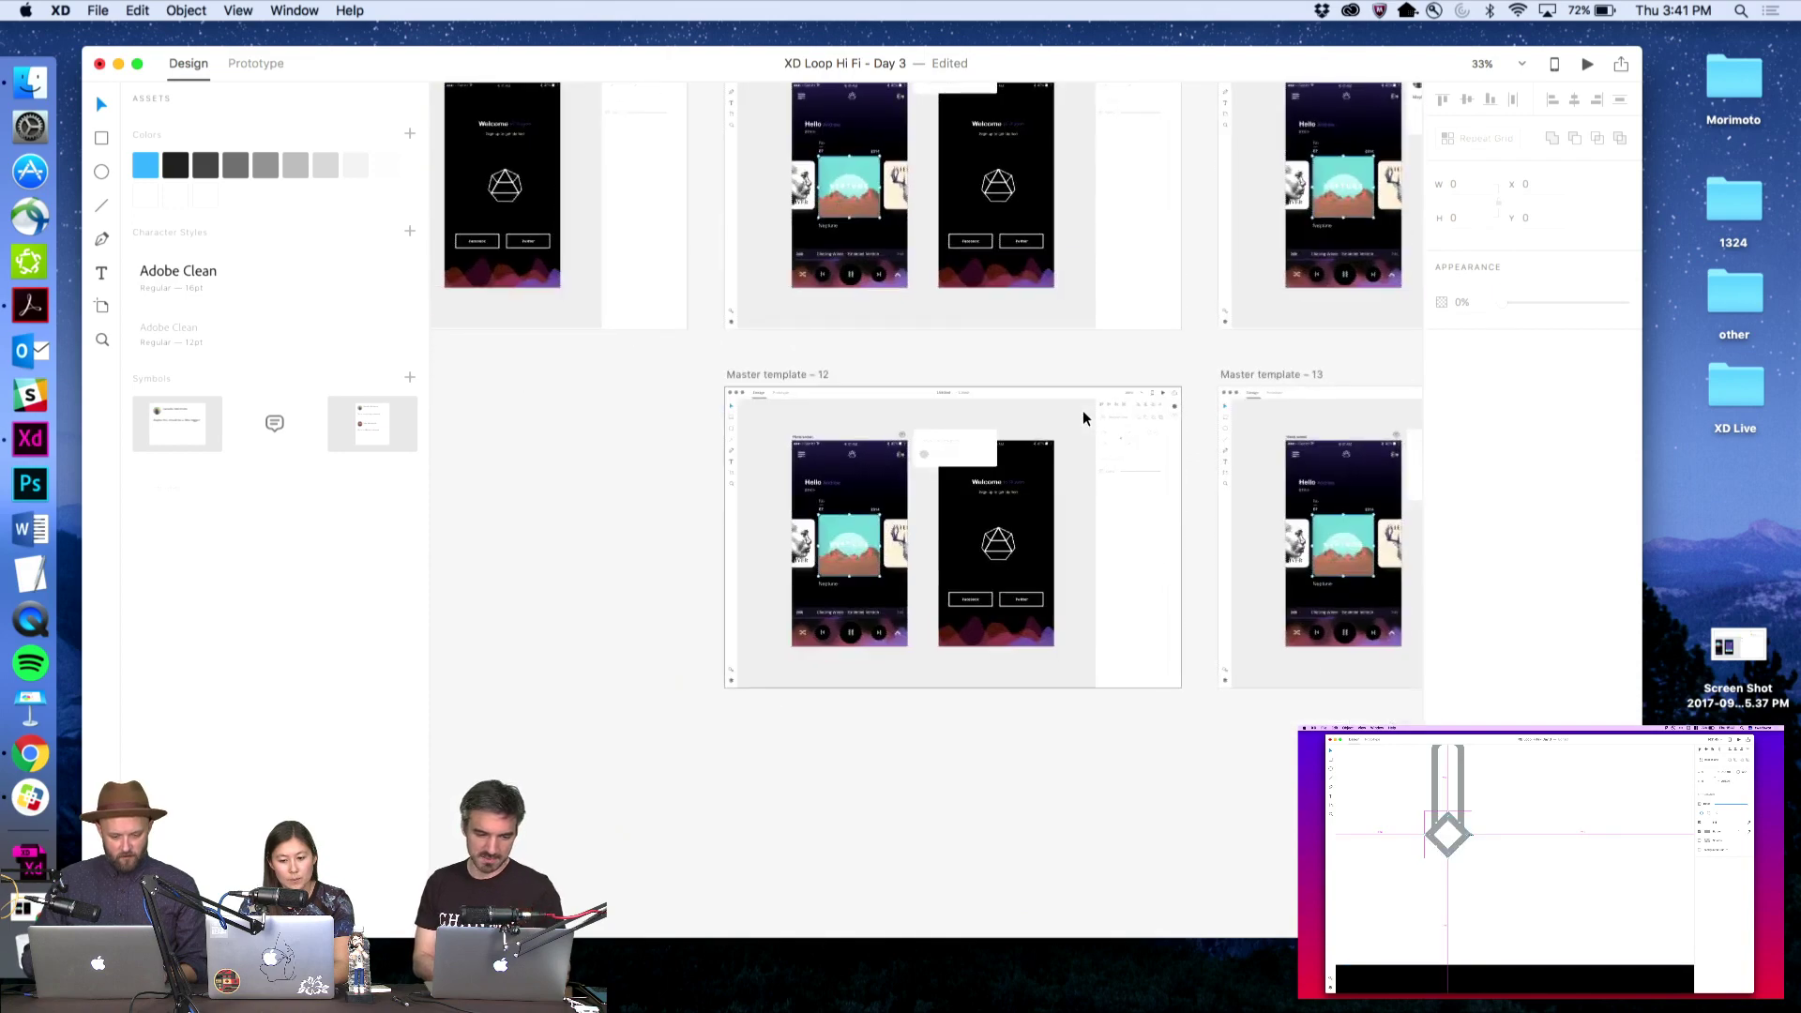
Examine the home screen mock-up and the "Say something good" comment pop-up on the Master template – 12 artboard
{"action": "key", "text": "z"}
{"action": "left_click_drag", "start_coordinate": [635, 446], "coordinate": [896, 649]}
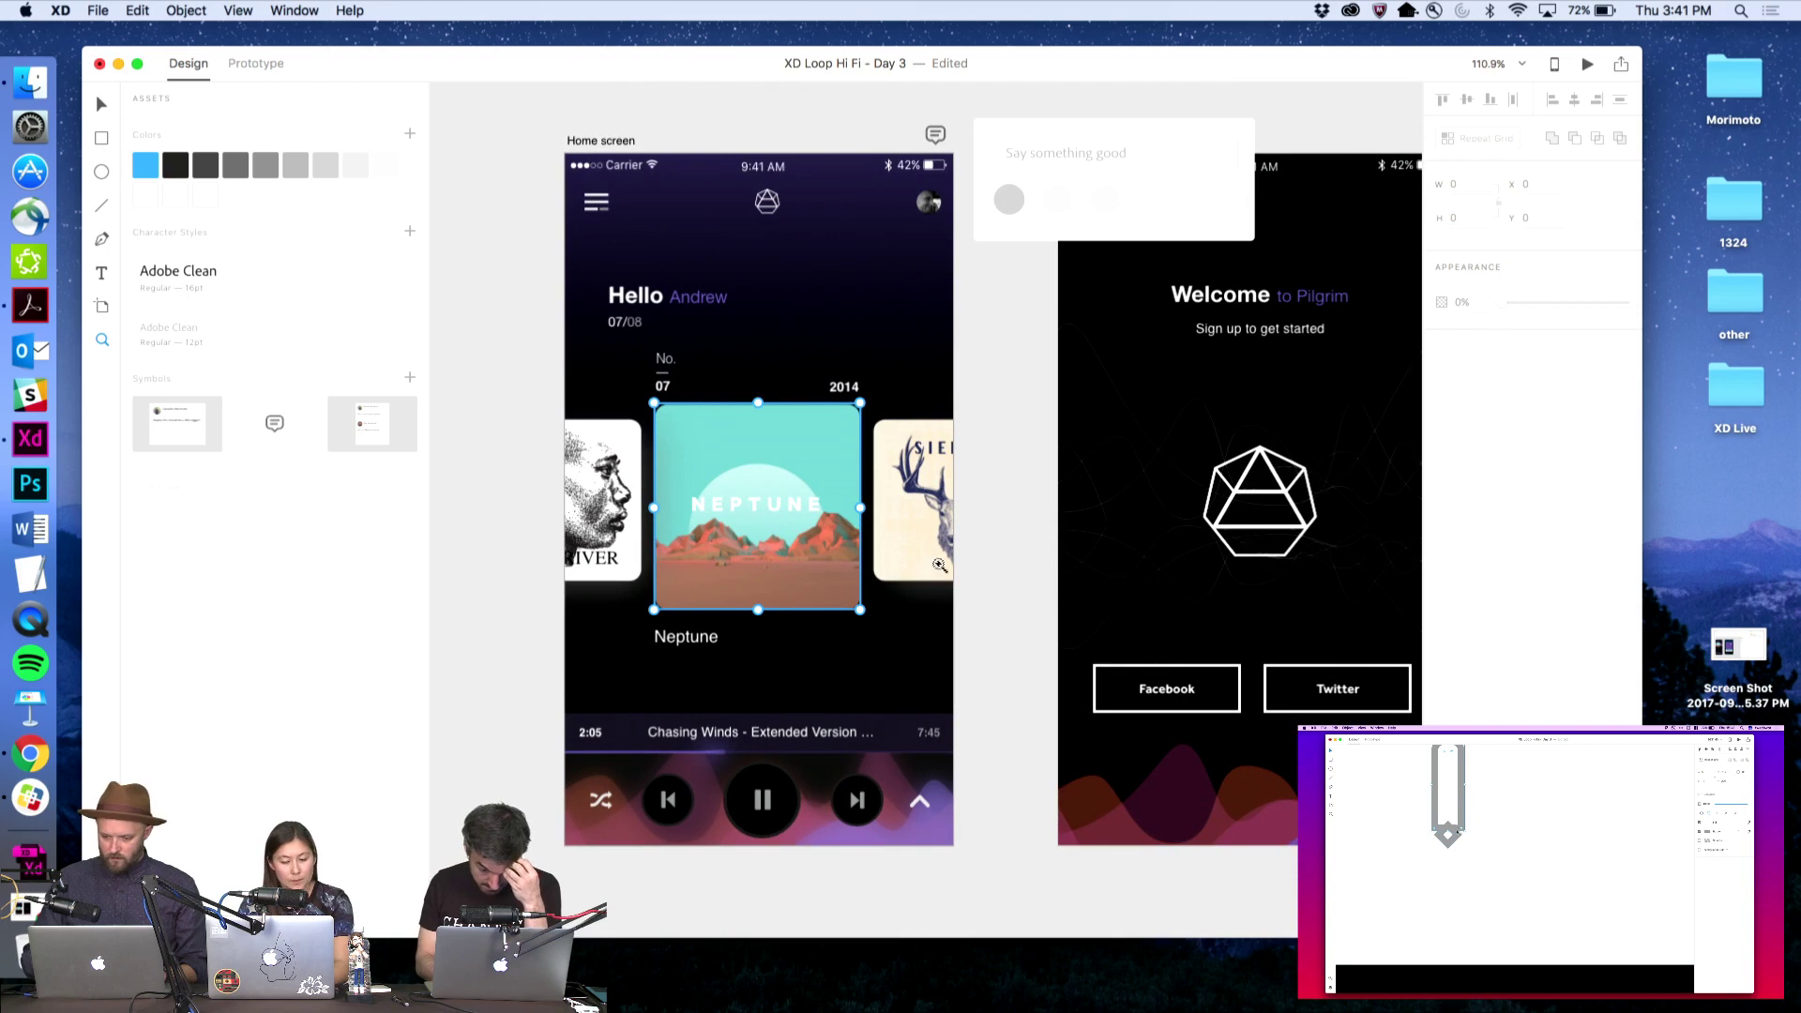
{"action": "scroll", "coordinate": [938, 564], "scroll_direction": "down", "scroll_amount": 3}
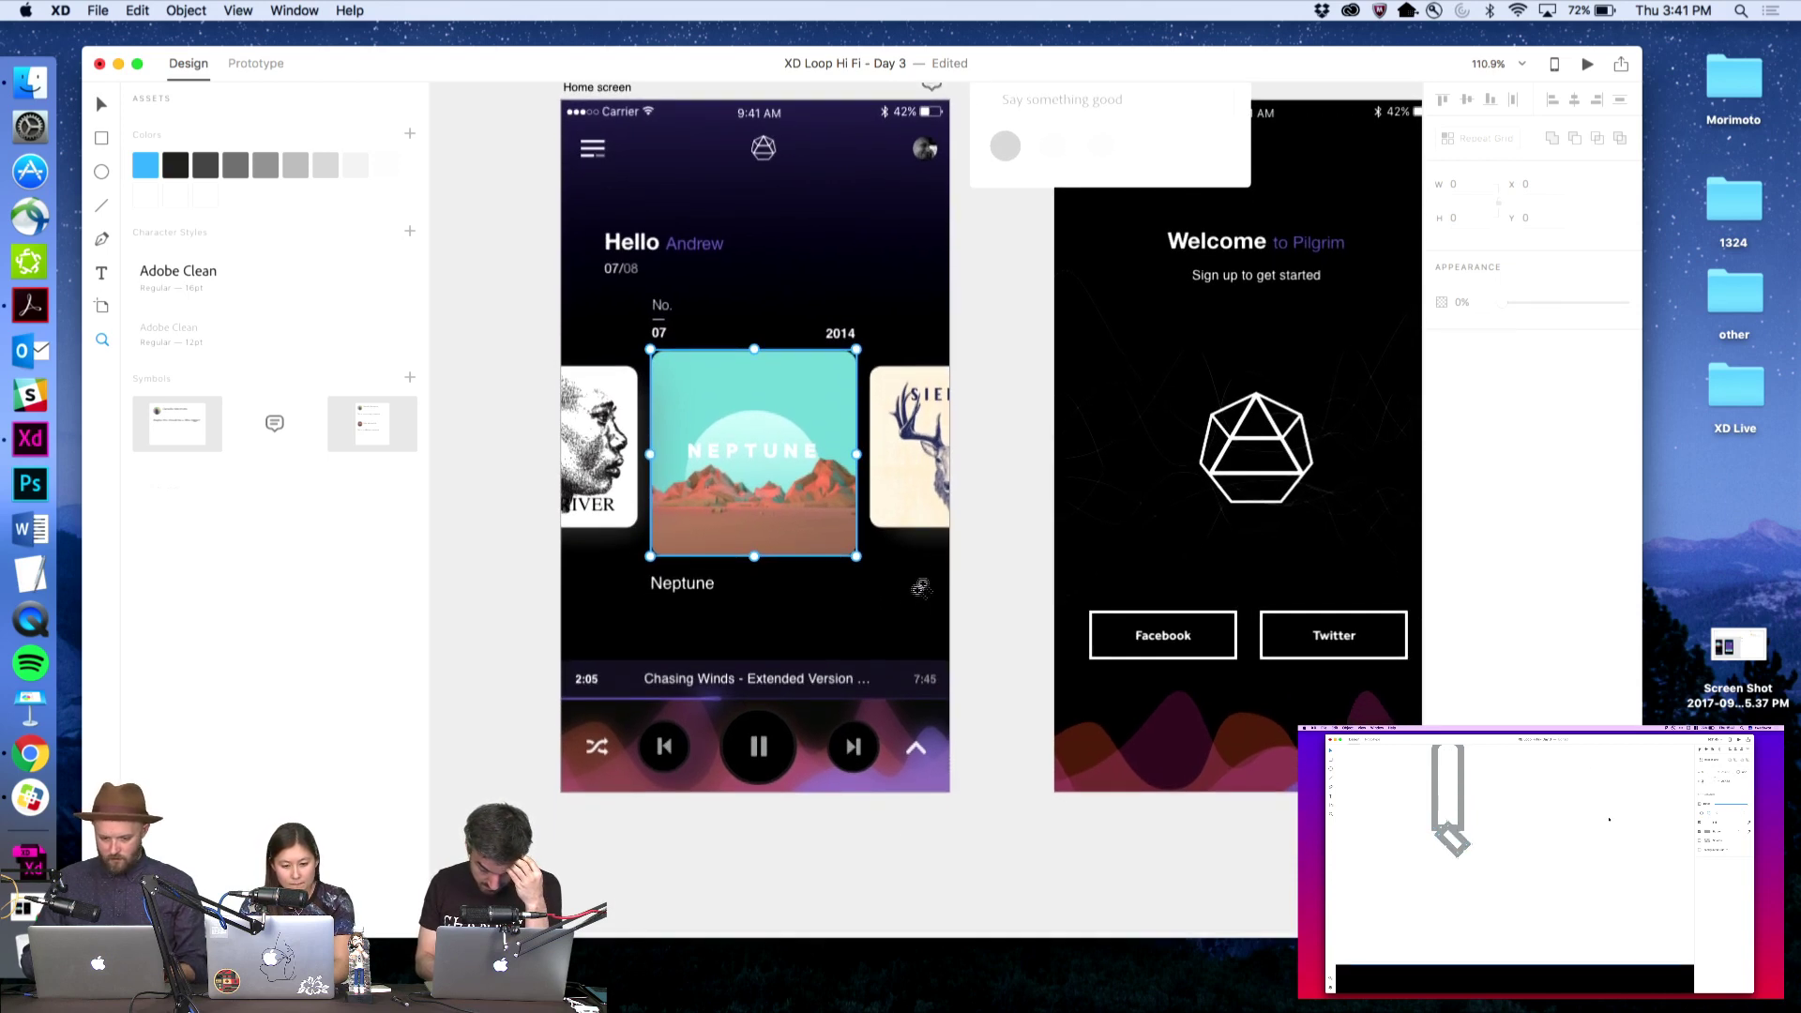
{"action": "key", "text": "v"}
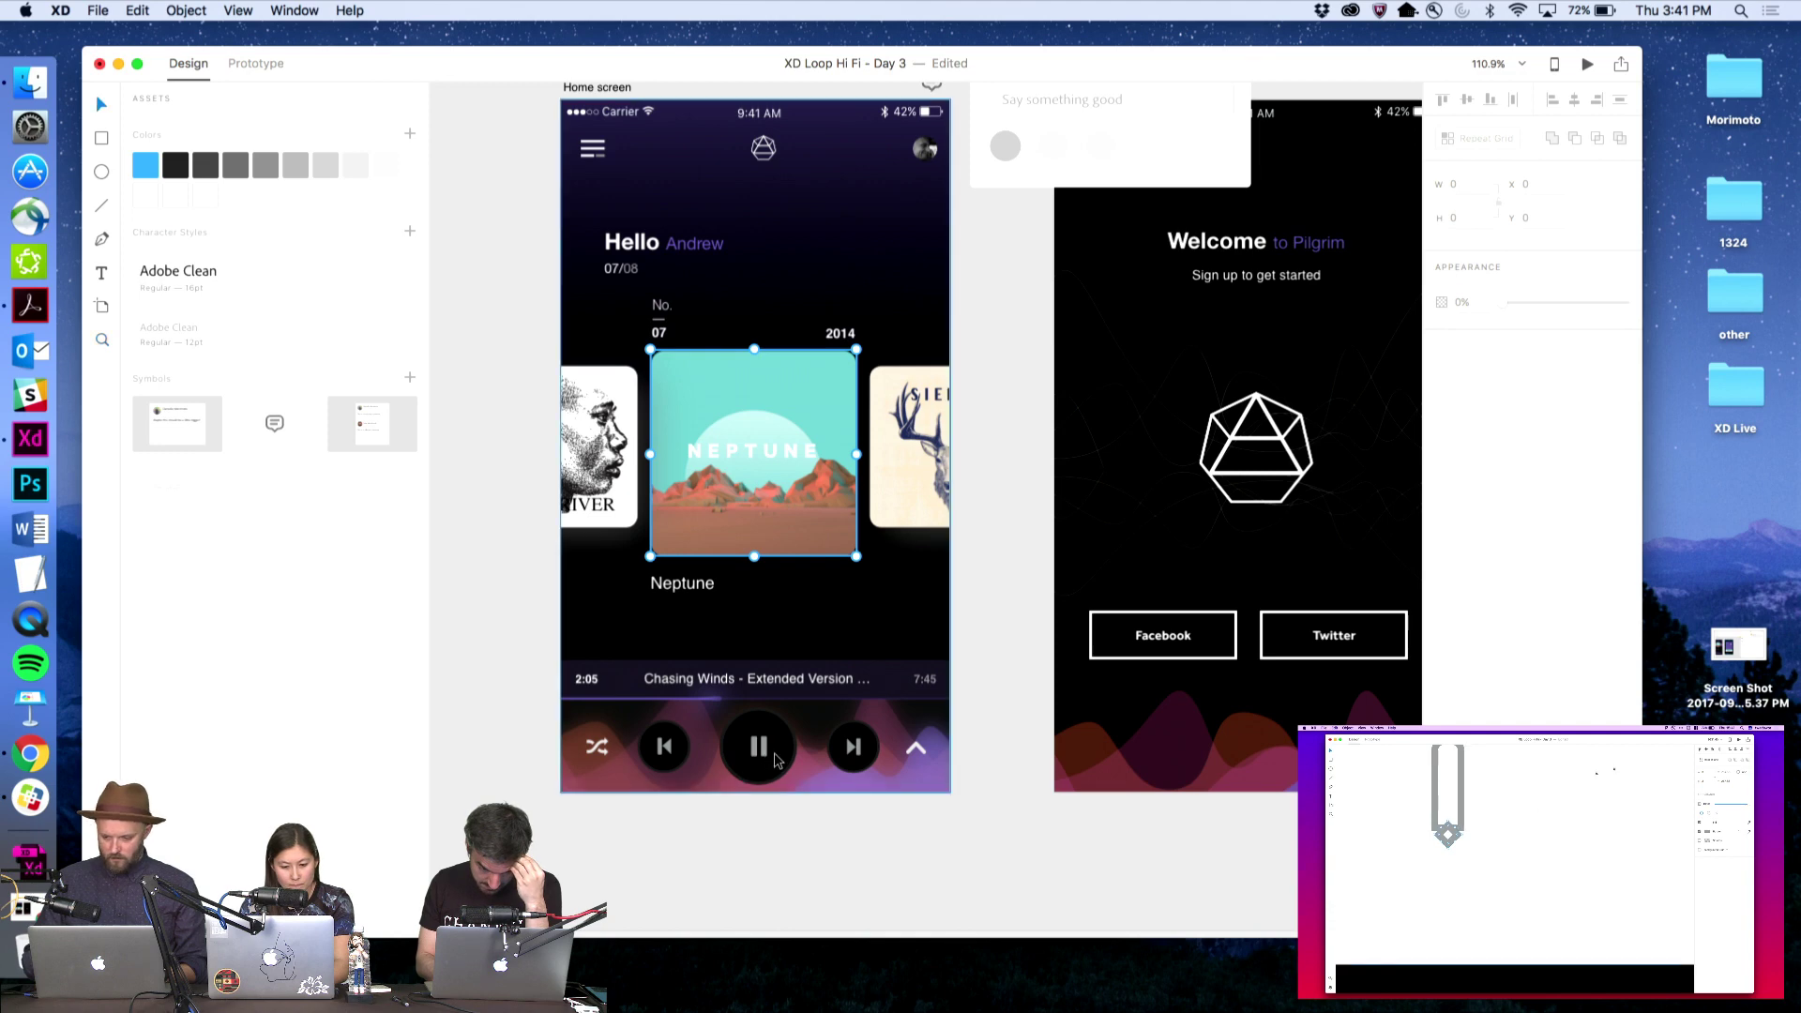
{"action": "left_click", "coordinate": [775, 759]}
{"action": "left_click", "coordinate": [947, 724]}
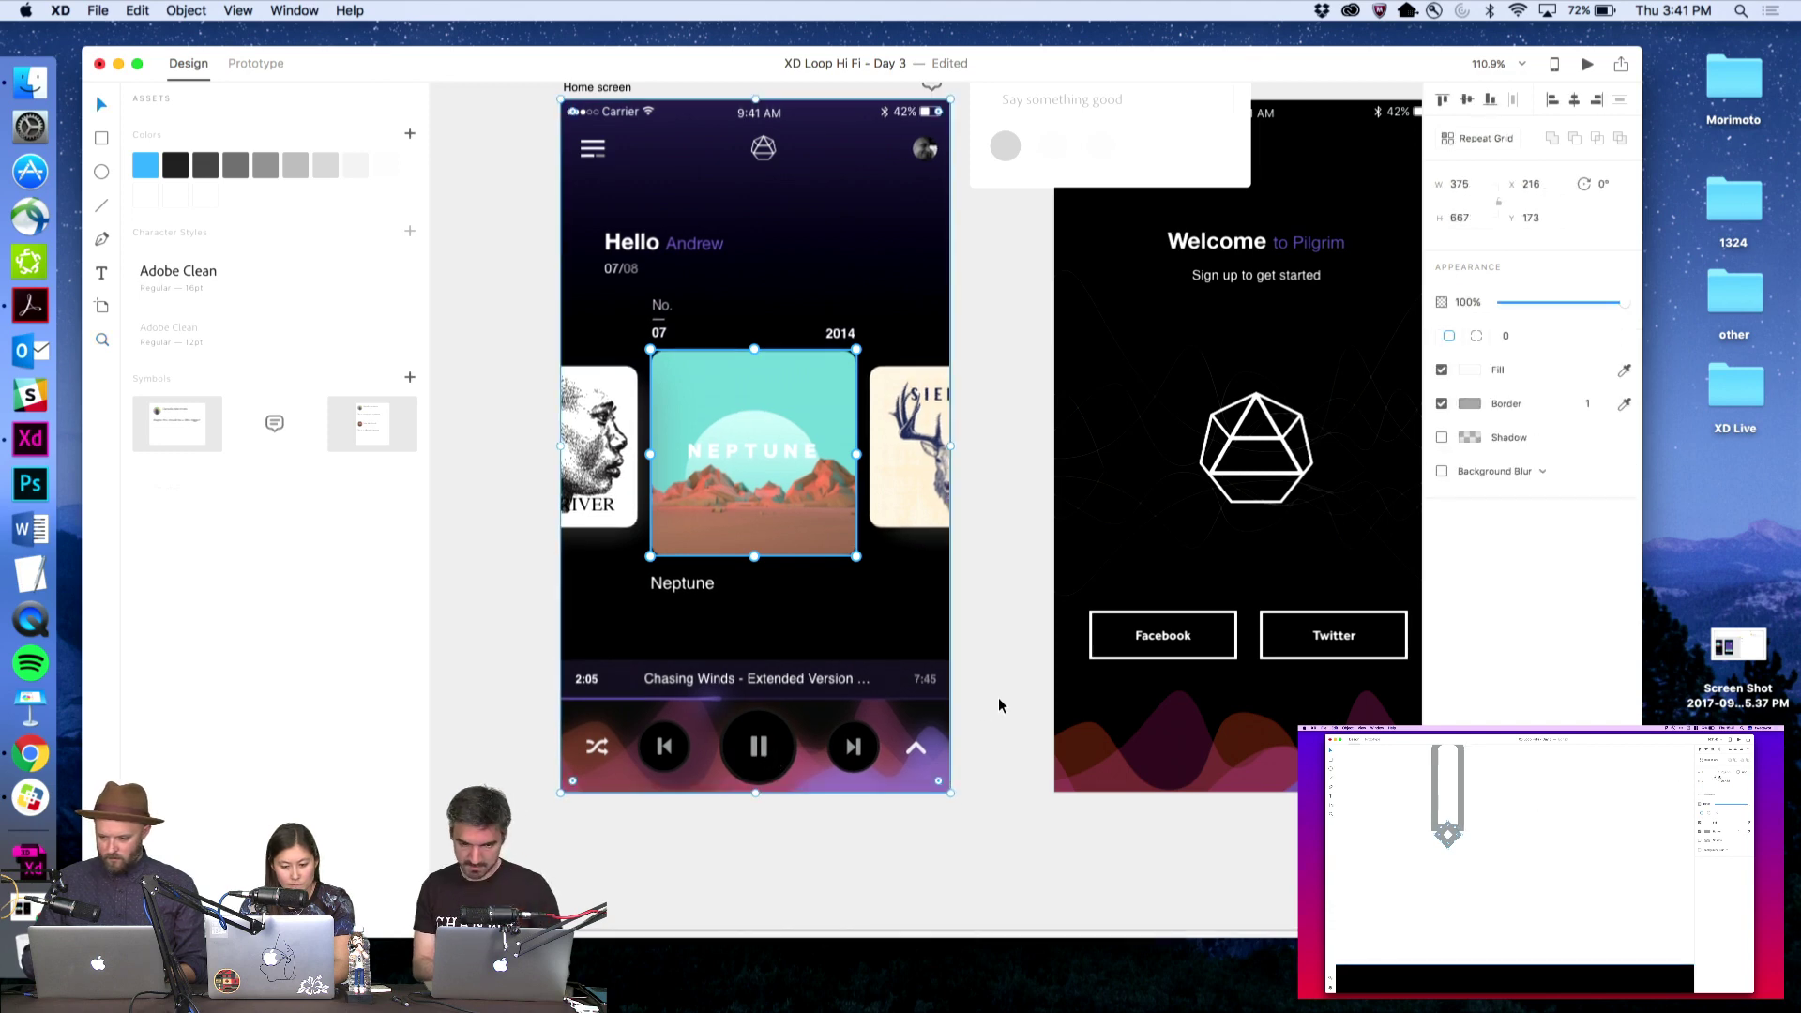
{"action": "key", "text": "z"}
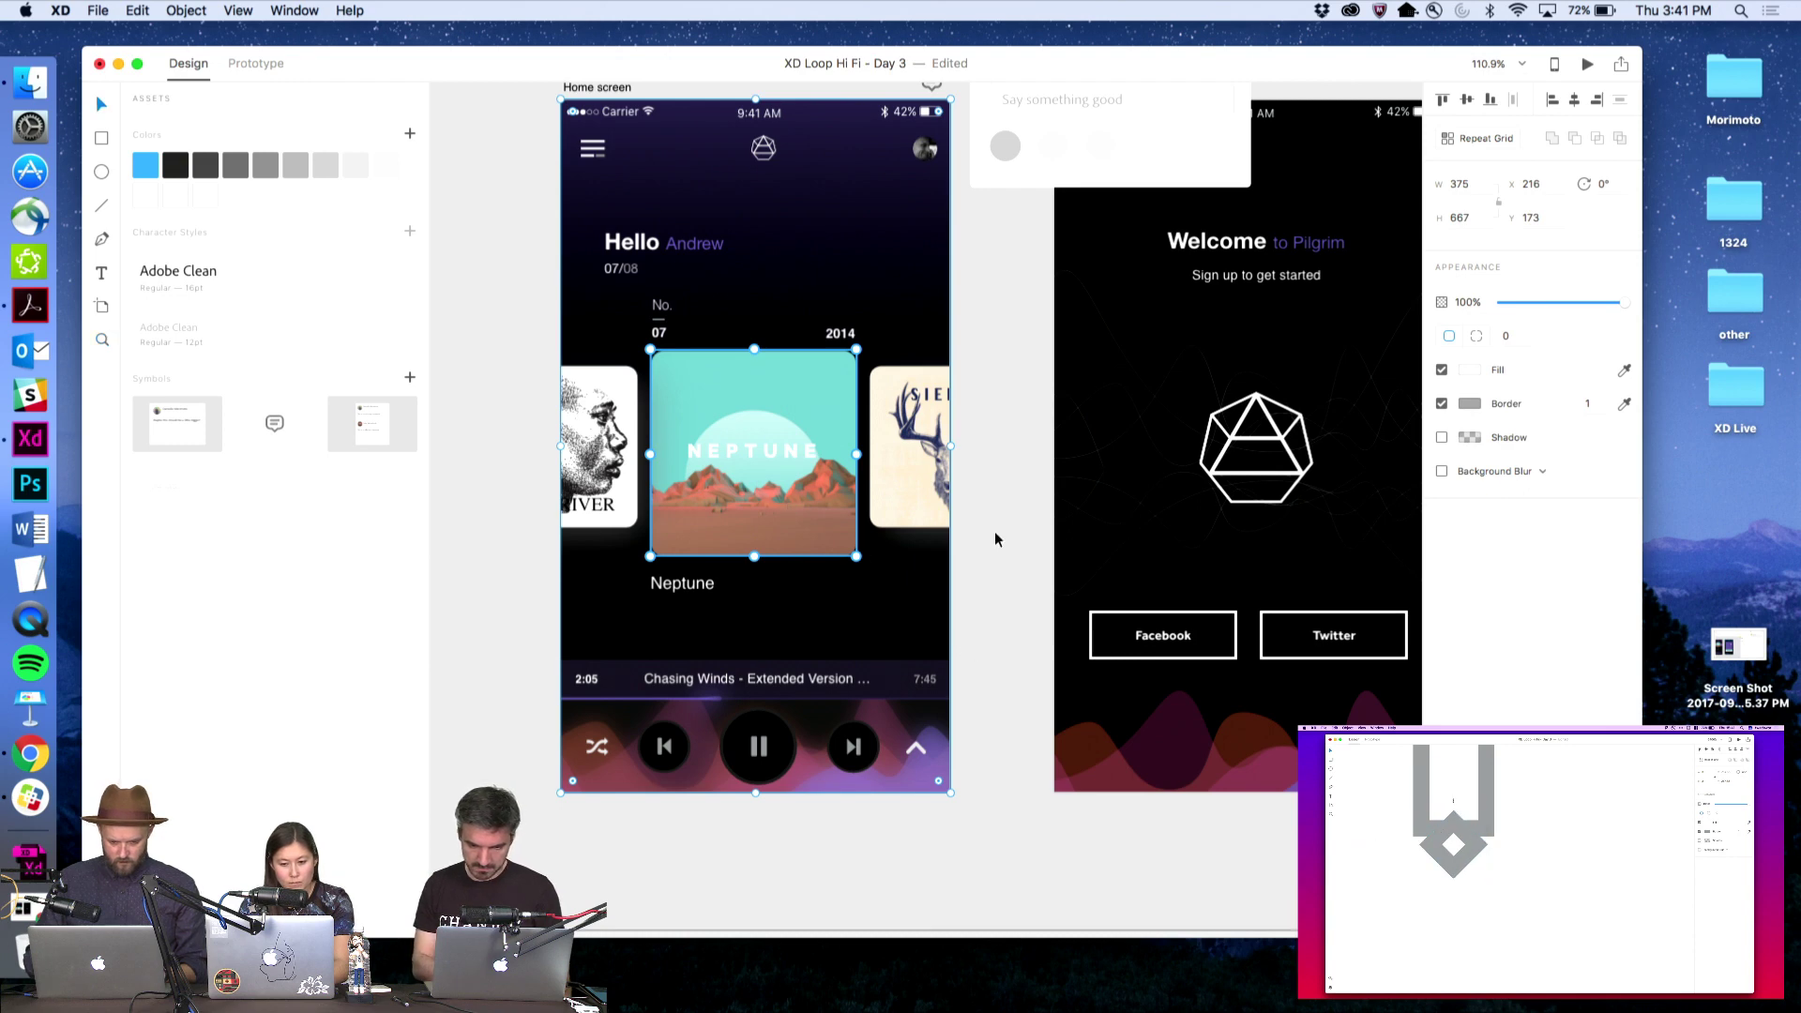
{"action": "key", "text": "z"}
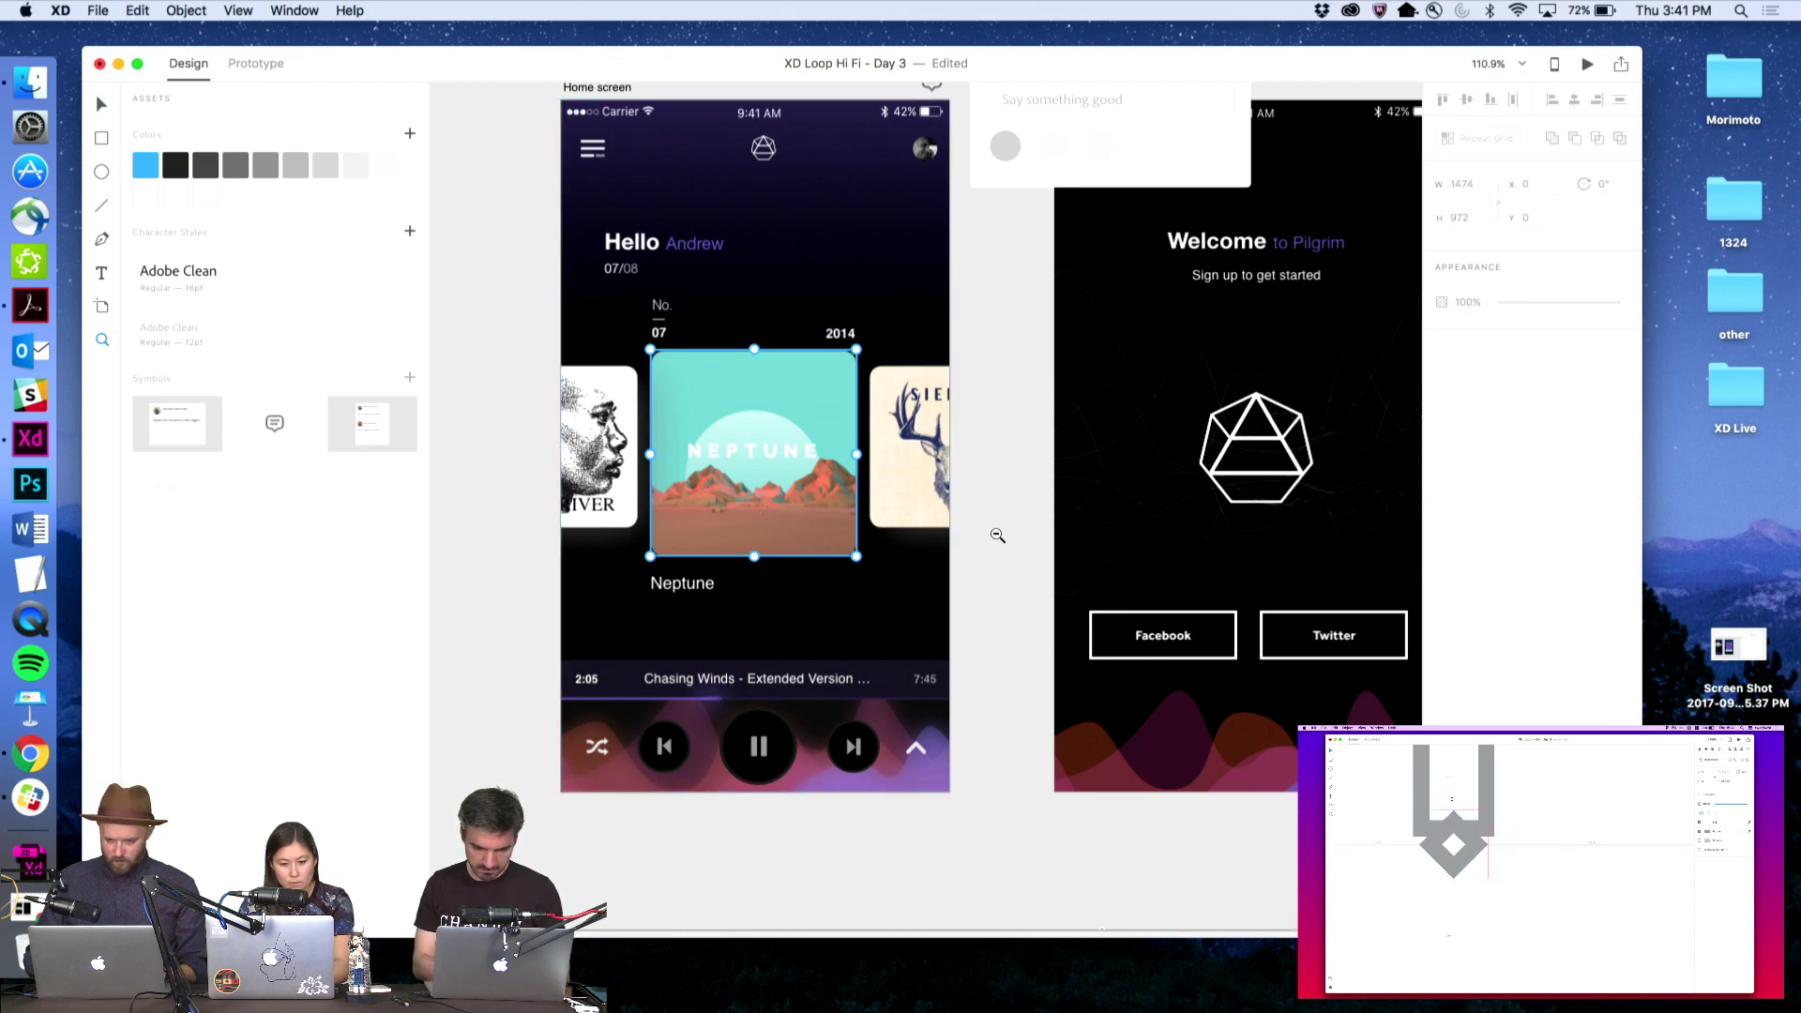
{"action": "left_click", "coordinate": [997, 535], "text": "alt"}
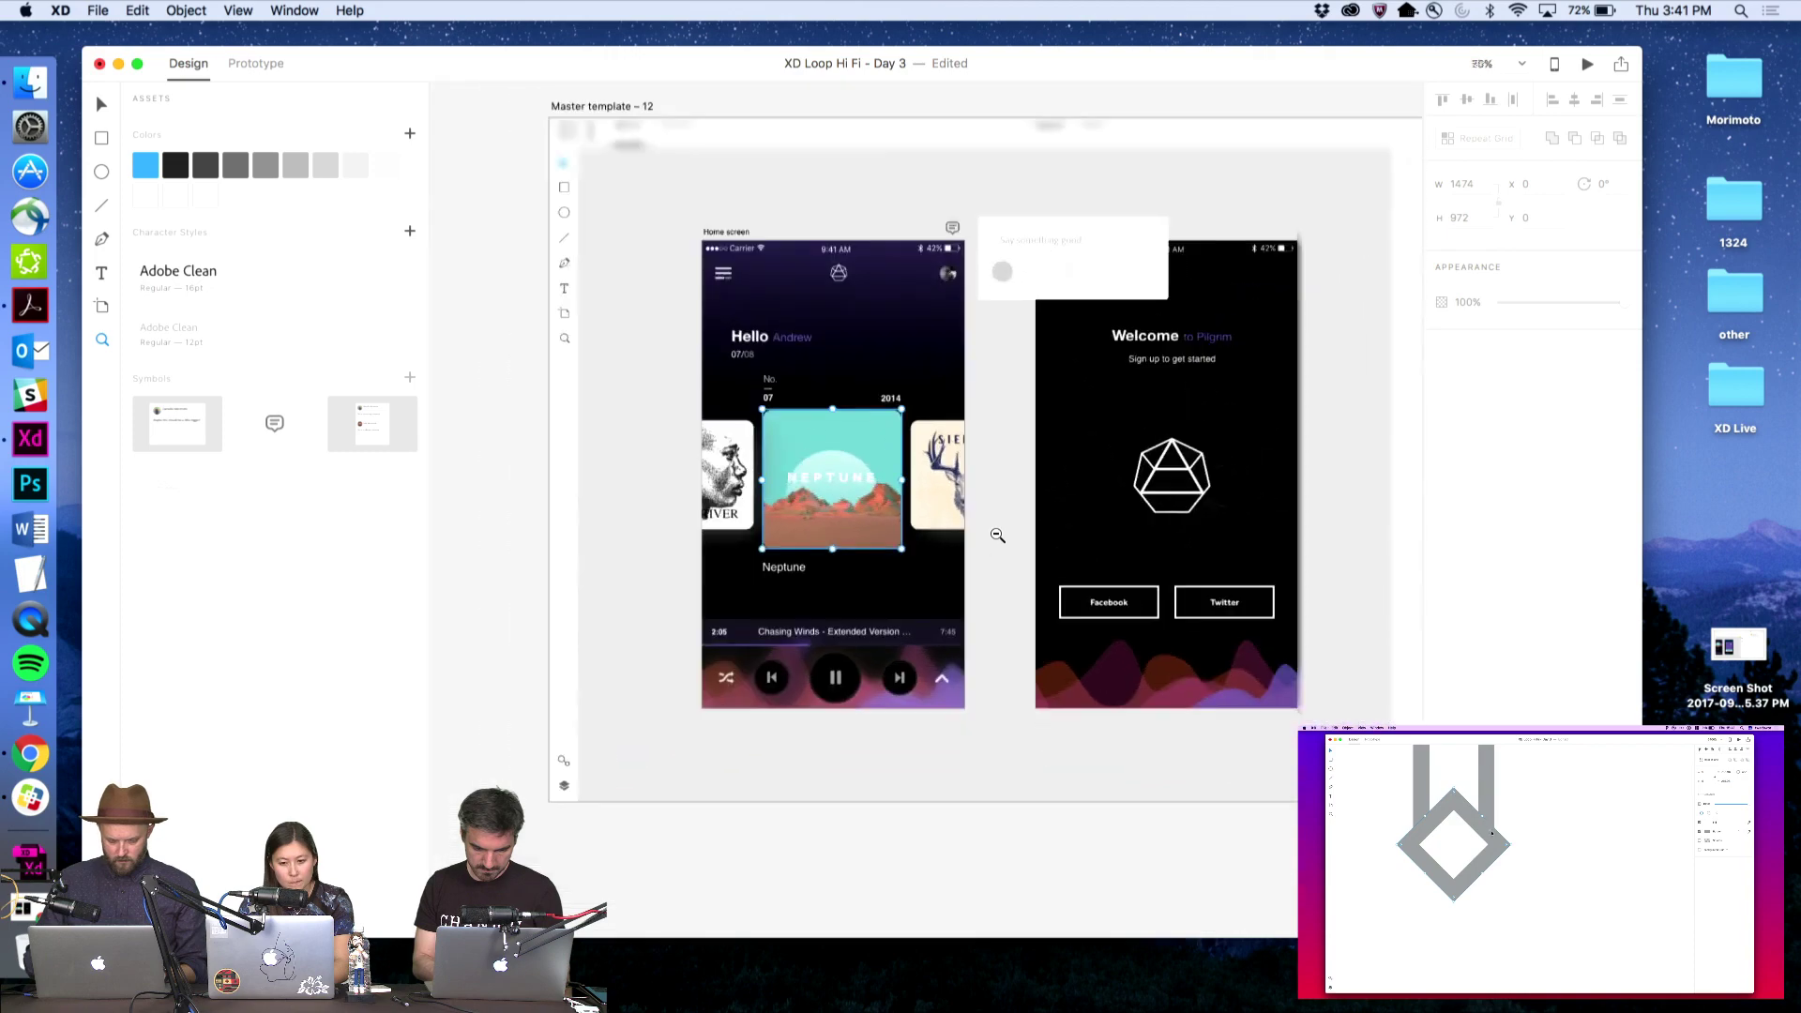
{"action": "key", "text": "v"}
{"action": "scroll", "coordinate": [966, 229], "scroll_direction": "right", "scroll_amount": 3}
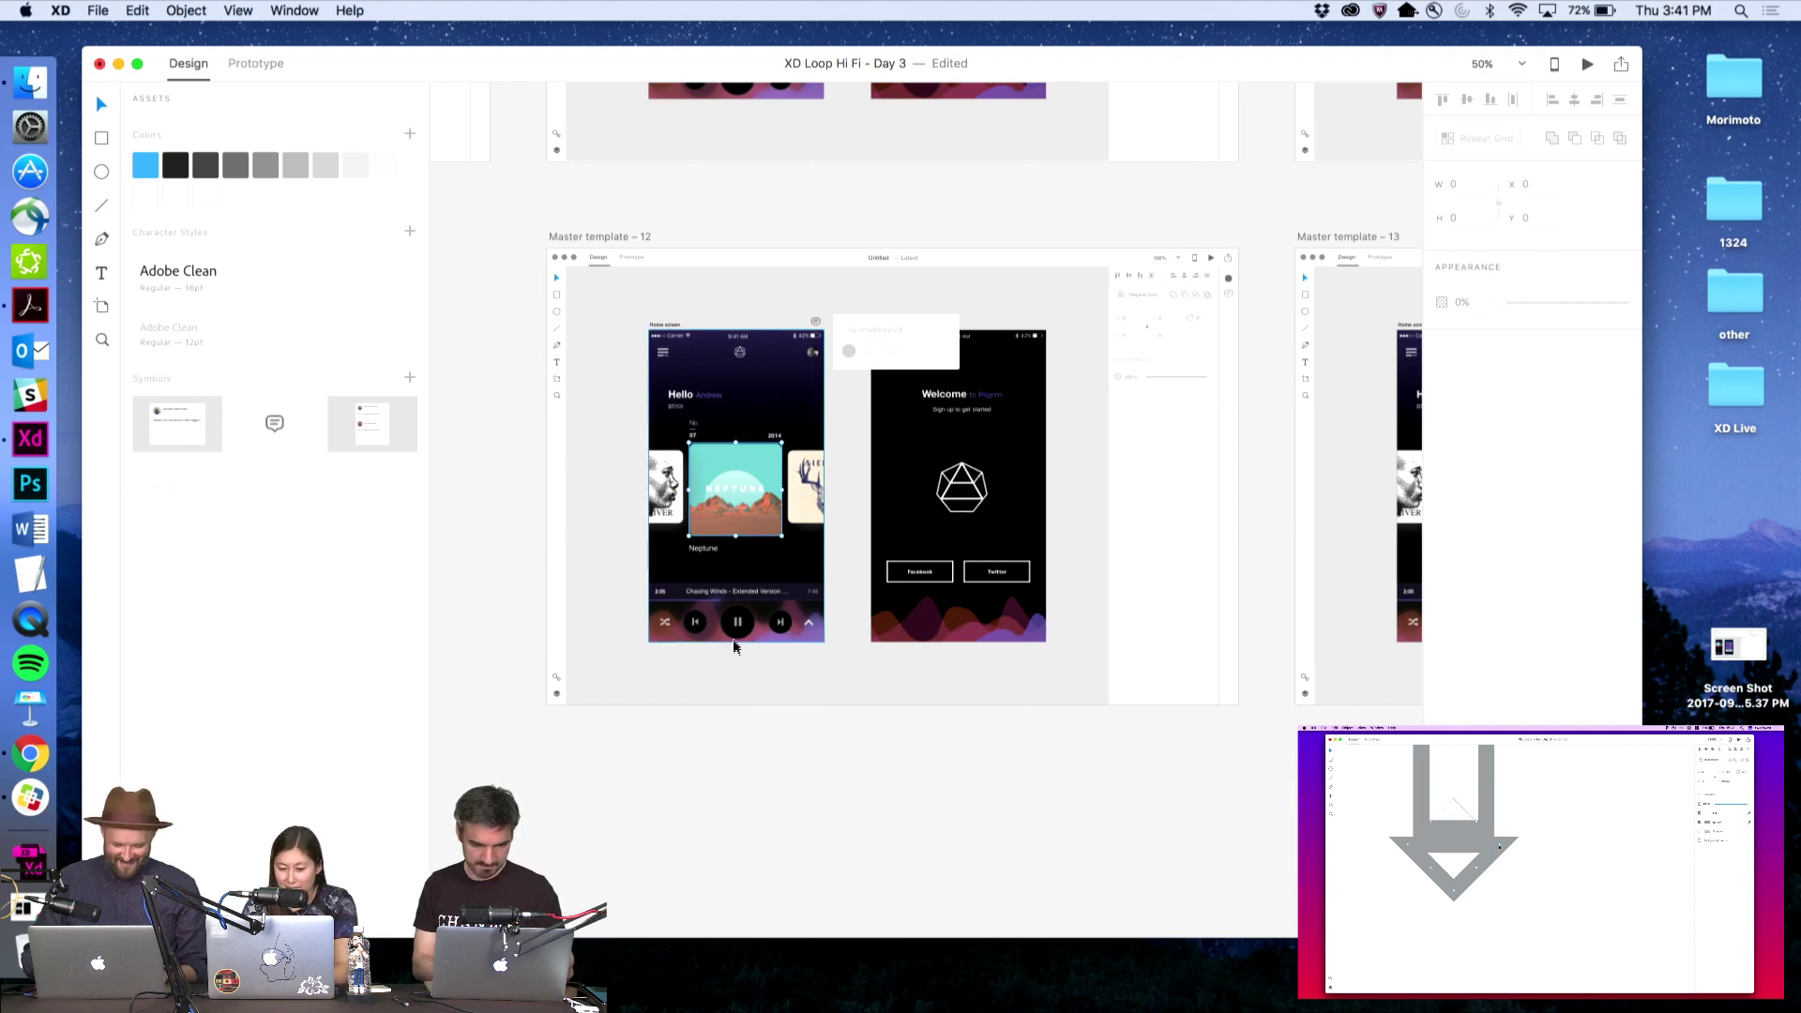
{"action": "left_click", "coordinate": [732, 638]}
{"action": "scroll", "coordinate": [732, 647], "scroll_direction": "up", "scroll_amount": 5}
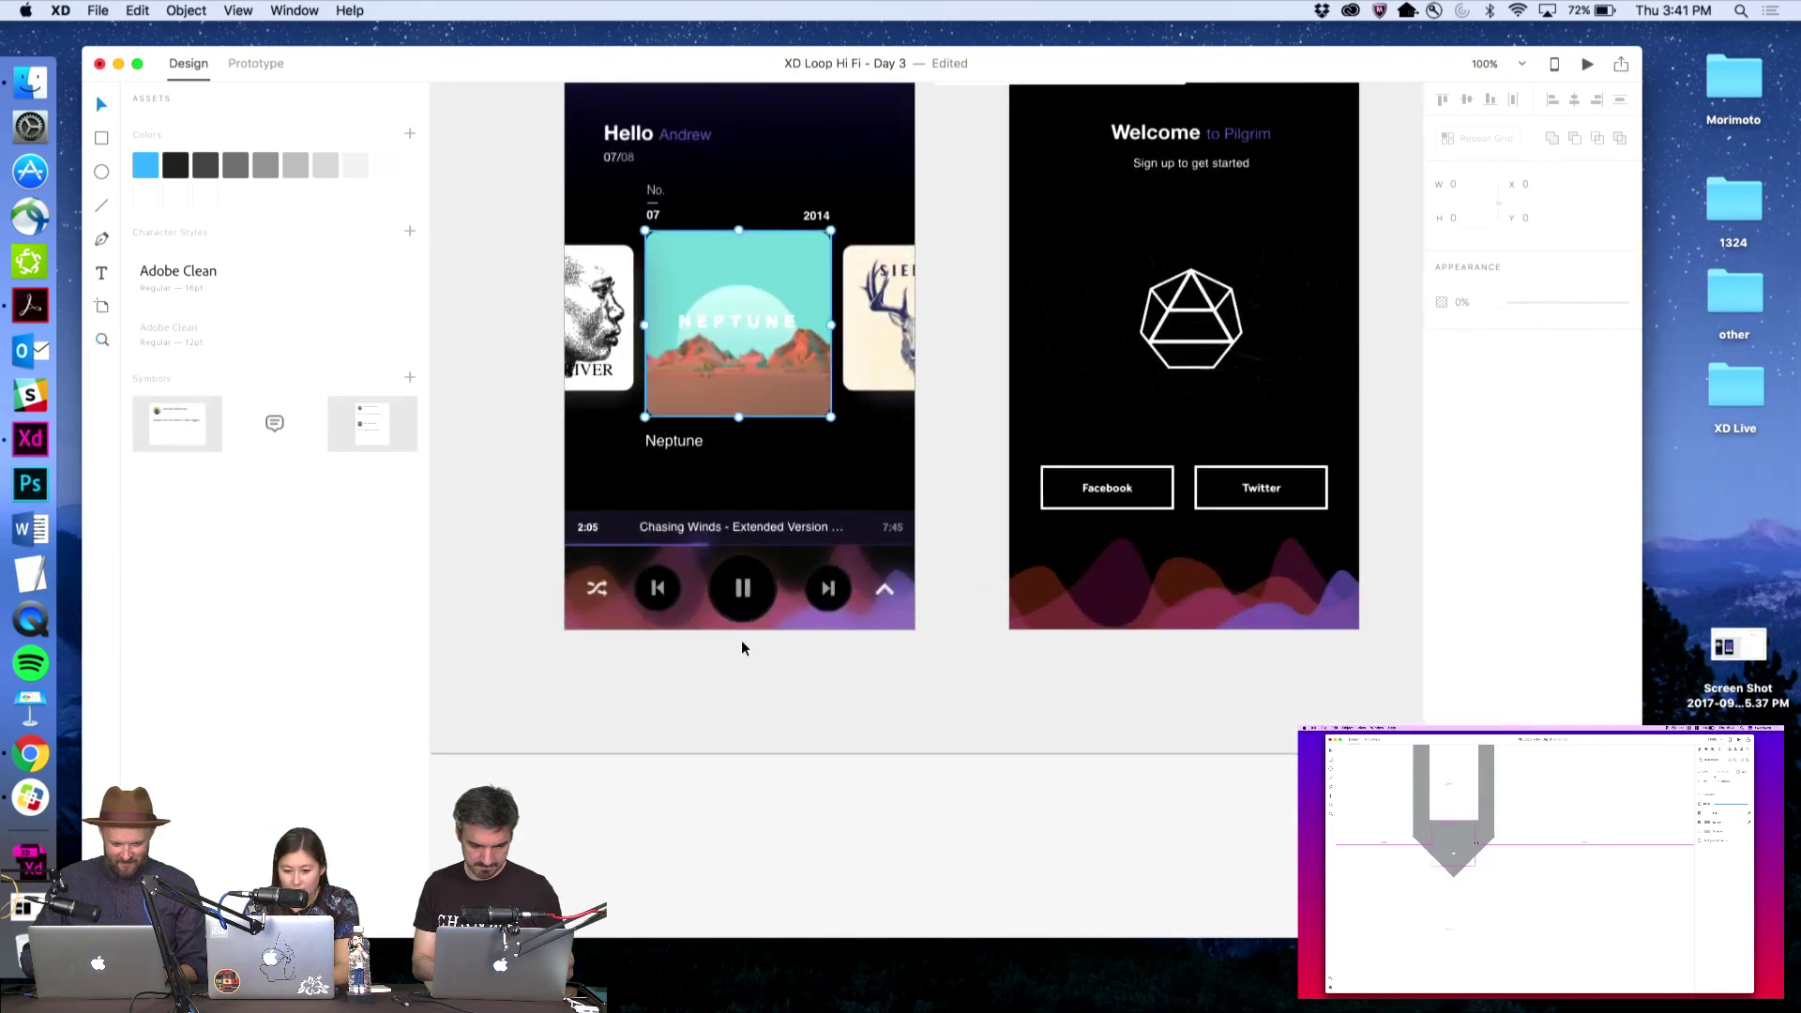
Compare the Master template – 1 and Master template artboards with Master template – 12 and its comment pop-up
{"action": "key", "text": "z"}
{"action": "scroll", "coordinate": [744, 645], "scroll_direction": "down", "scroll_amount": 10}
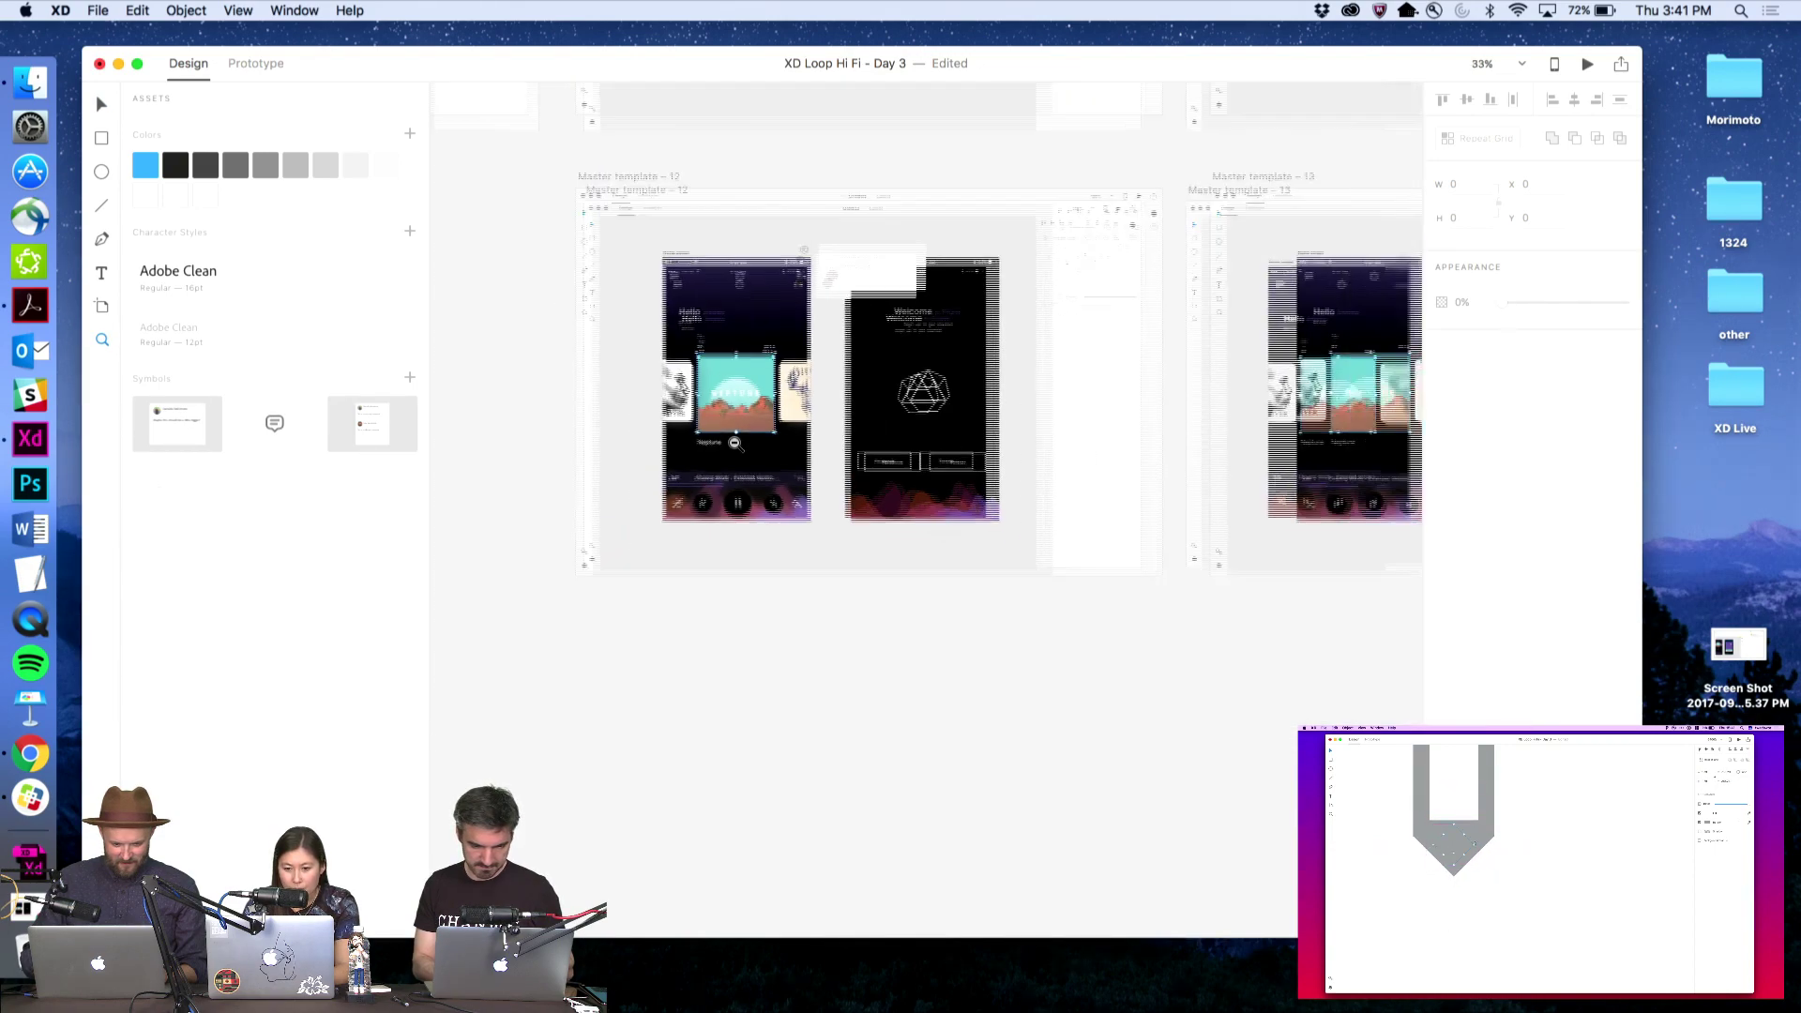
{"action": "scroll", "coordinate": [735, 444], "scroll_direction": "up", "scroll_amount": 3}
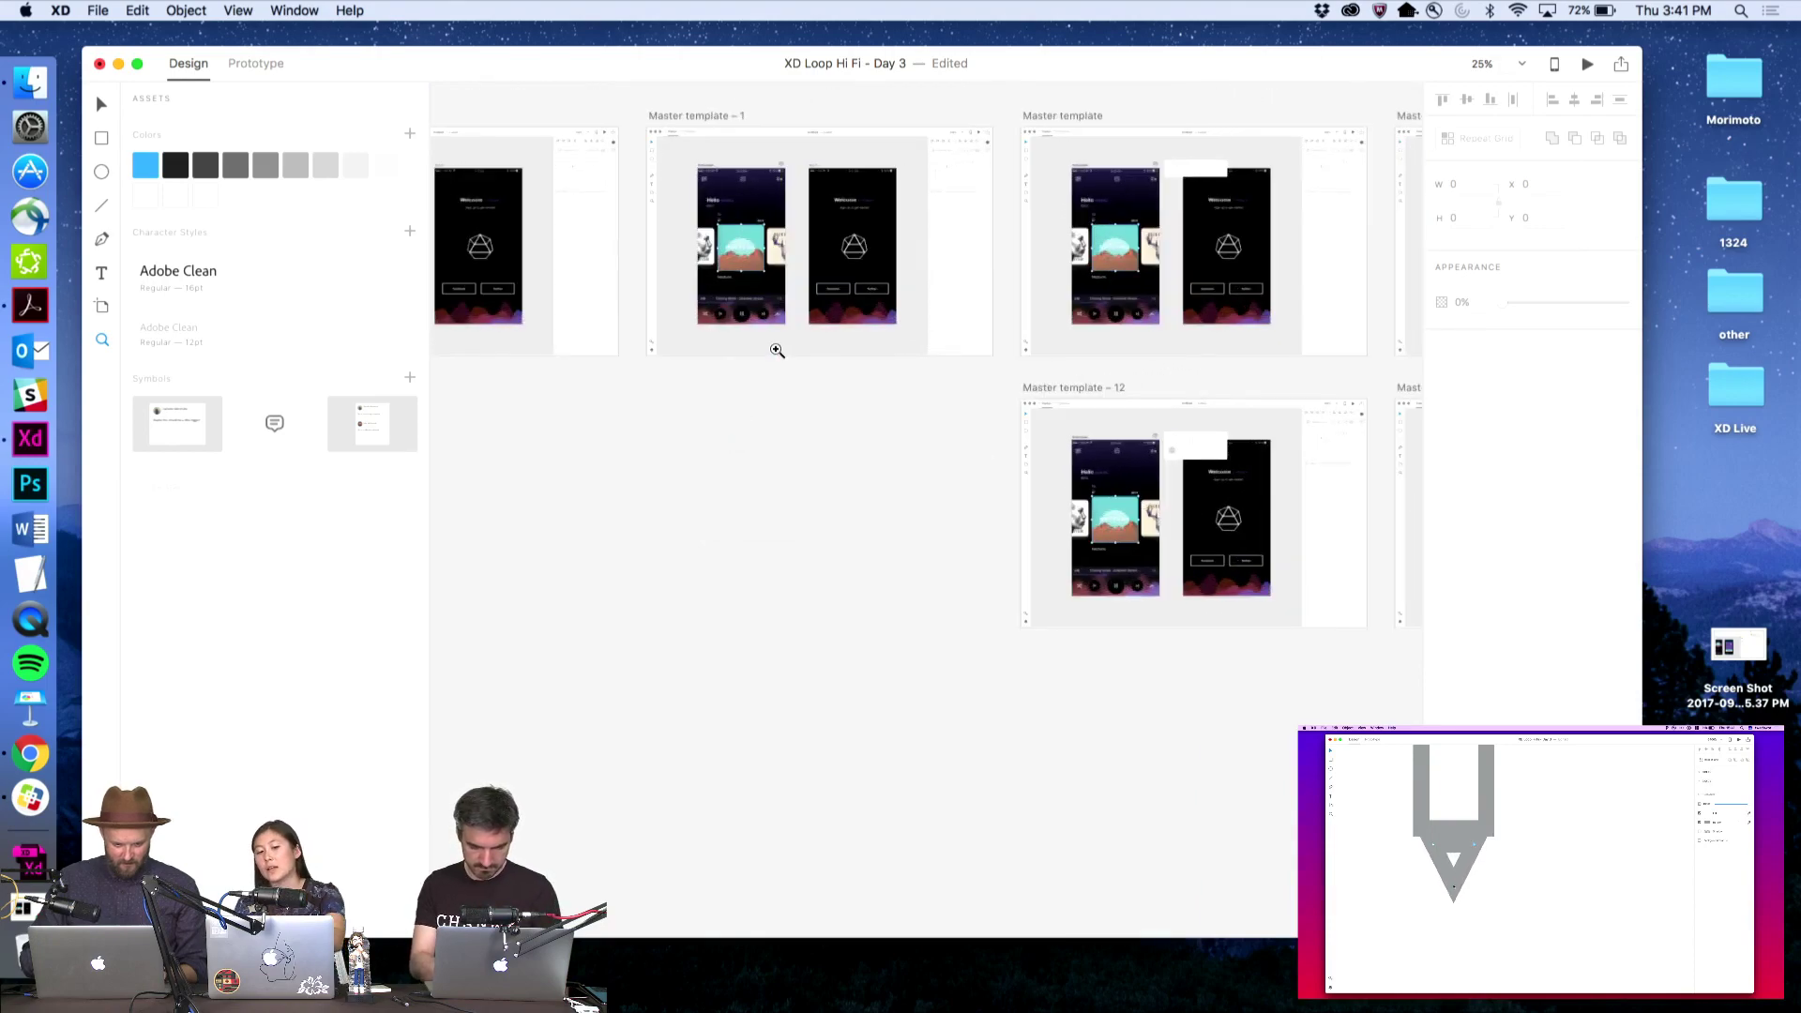
{"action": "scroll", "coordinate": [776, 350], "scroll_direction": "right", "scroll_amount": 3}
{"action": "left_click", "coordinate": [601, 218]}
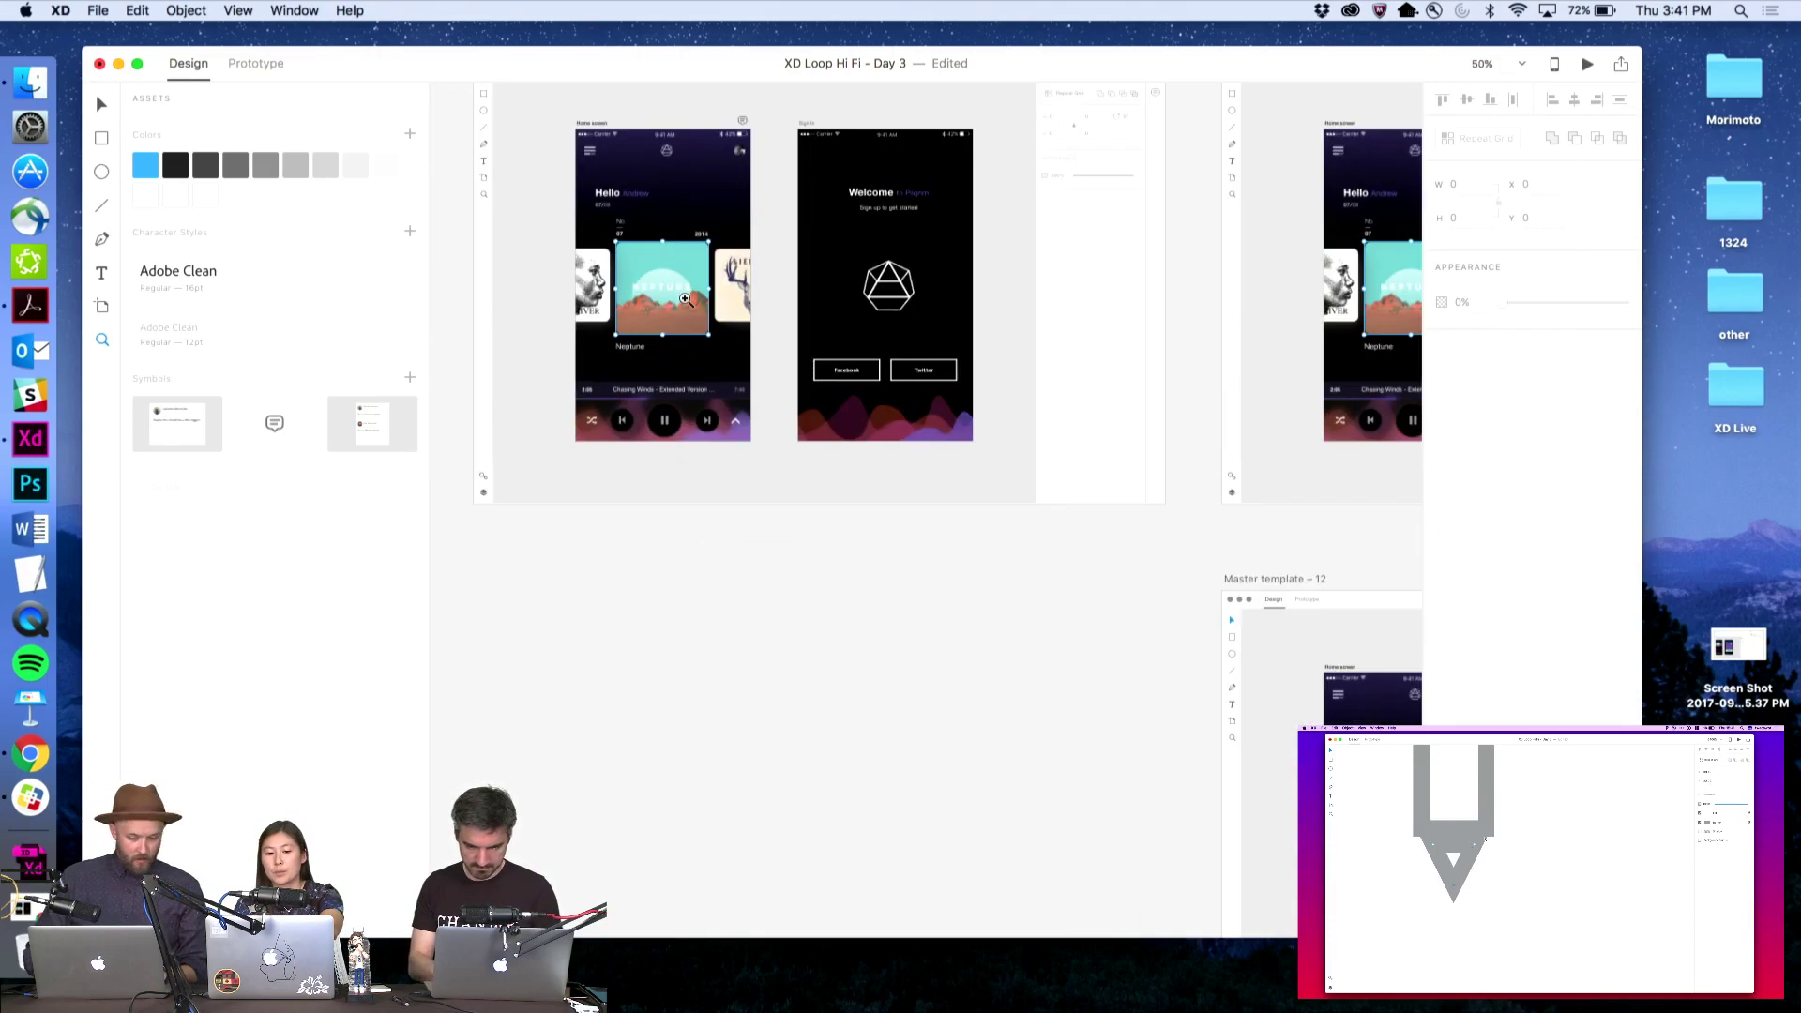
{"action": "scroll", "coordinate": [675, 242], "scroll_direction": "right", "scroll_amount": 4}
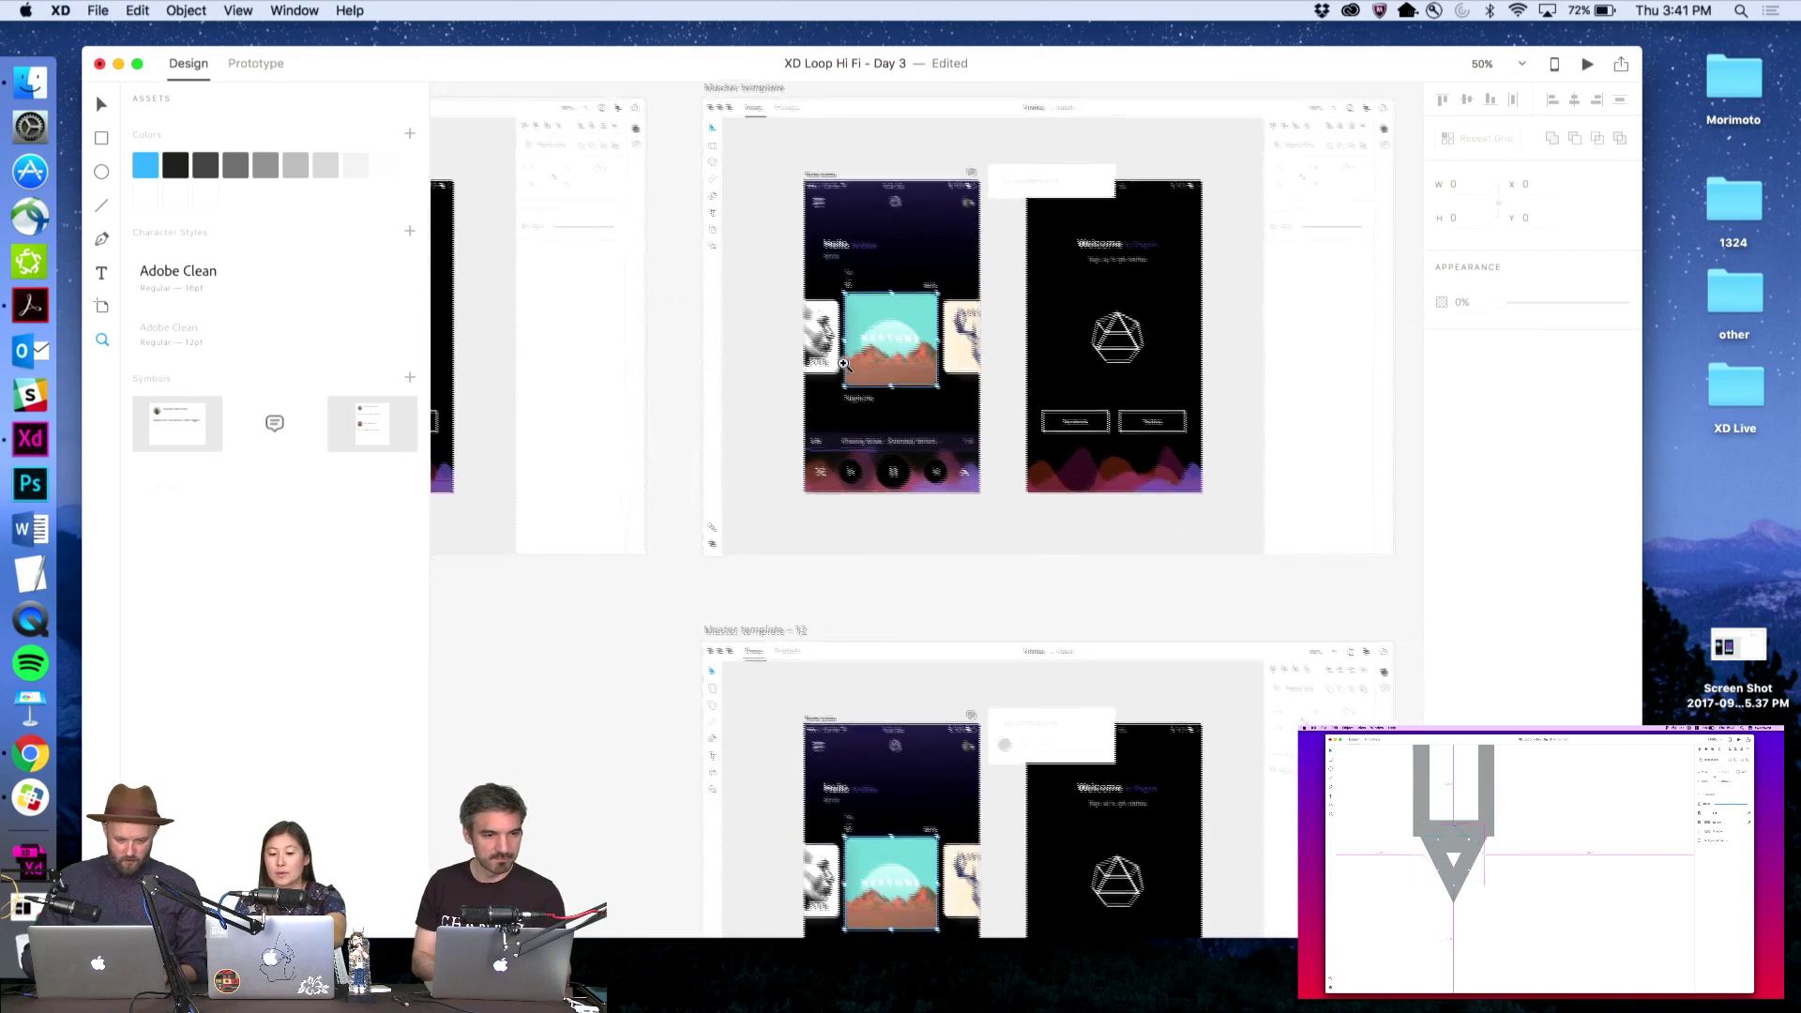
{"action": "scroll", "coordinate": [843, 364], "scroll_direction": "down", "scroll_amount": 5}
{"action": "scroll", "coordinate": [843, 364], "scroll_direction": "right", "scroll_amount": 3}
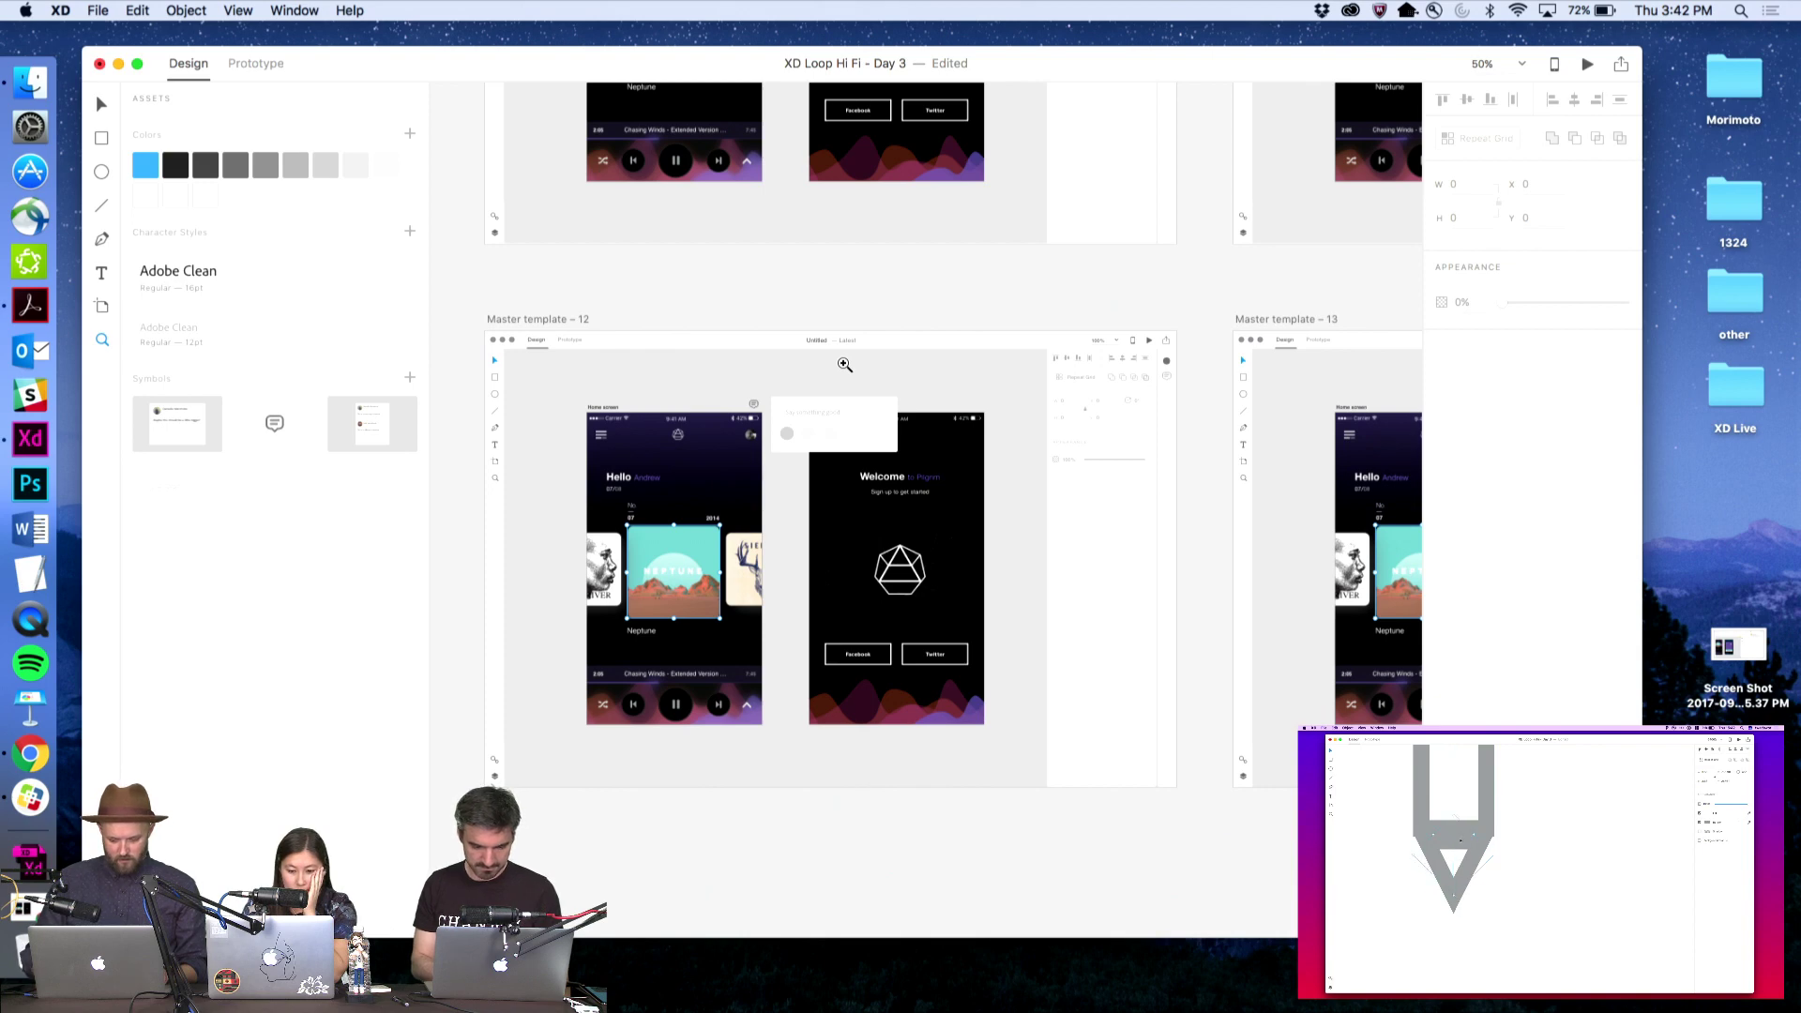
{"action": "scroll", "coordinate": [844, 363], "scroll_direction": "right", "scroll_amount": 2}
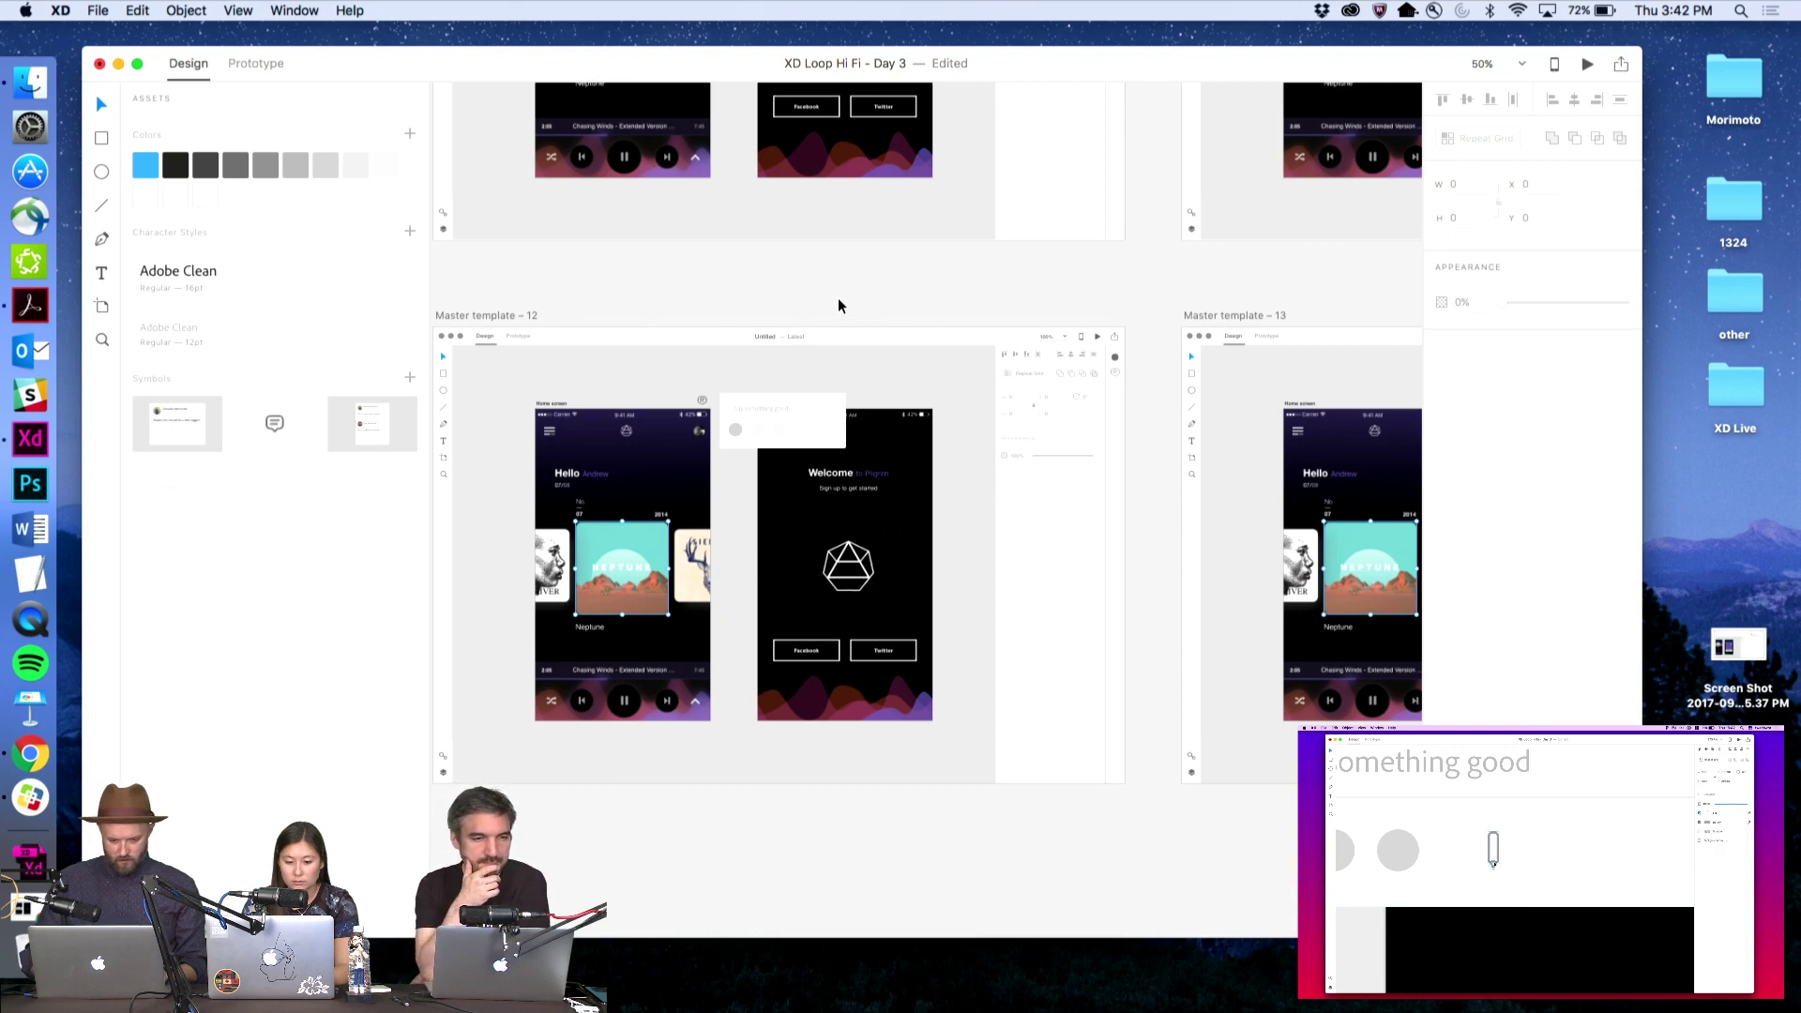
{"action": "scroll", "coordinate": [839, 304], "scroll_direction": "right", "scroll_amount": 1}
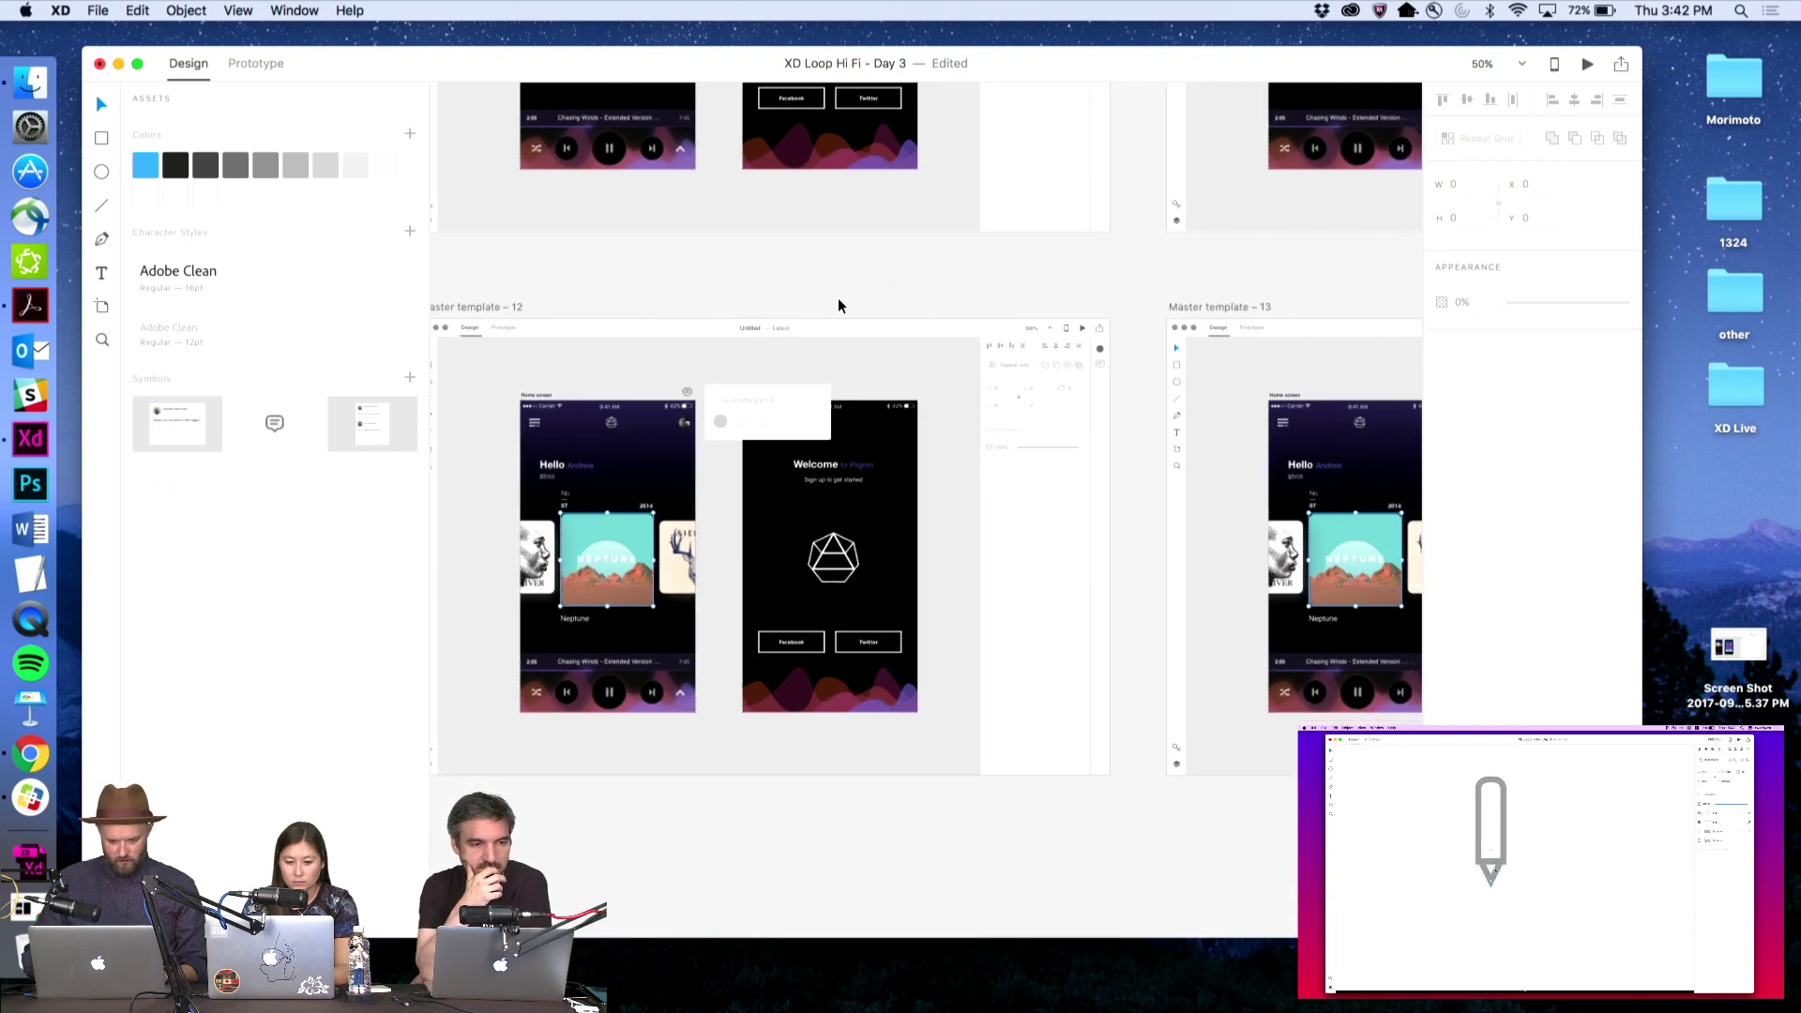
{"action": "scroll", "coordinate": [839, 305], "scroll_direction": "right", "scroll_amount": 5}
{"action": "scroll", "coordinate": [839, 305], "scroll_direction": "left", "scroll_amount": 5}
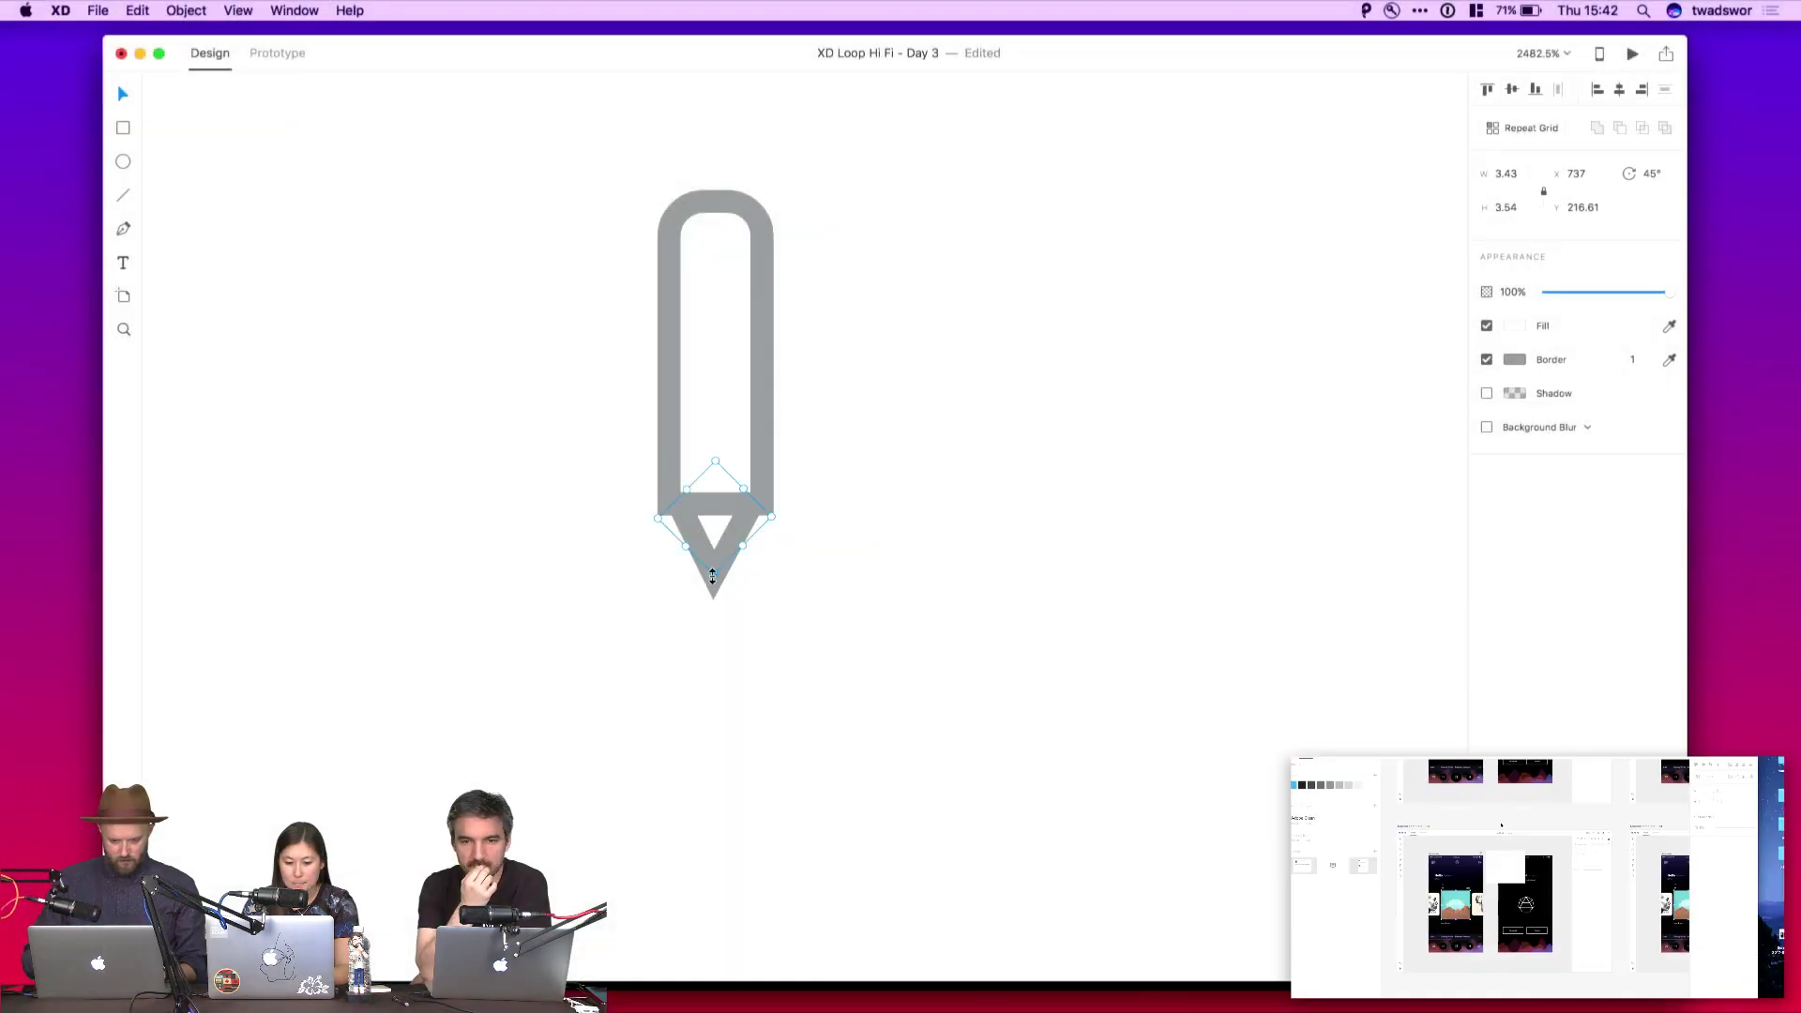
{"action": "left_click_drag", "start_coordinate": [712, 576], "coordinate": [711, 576]}
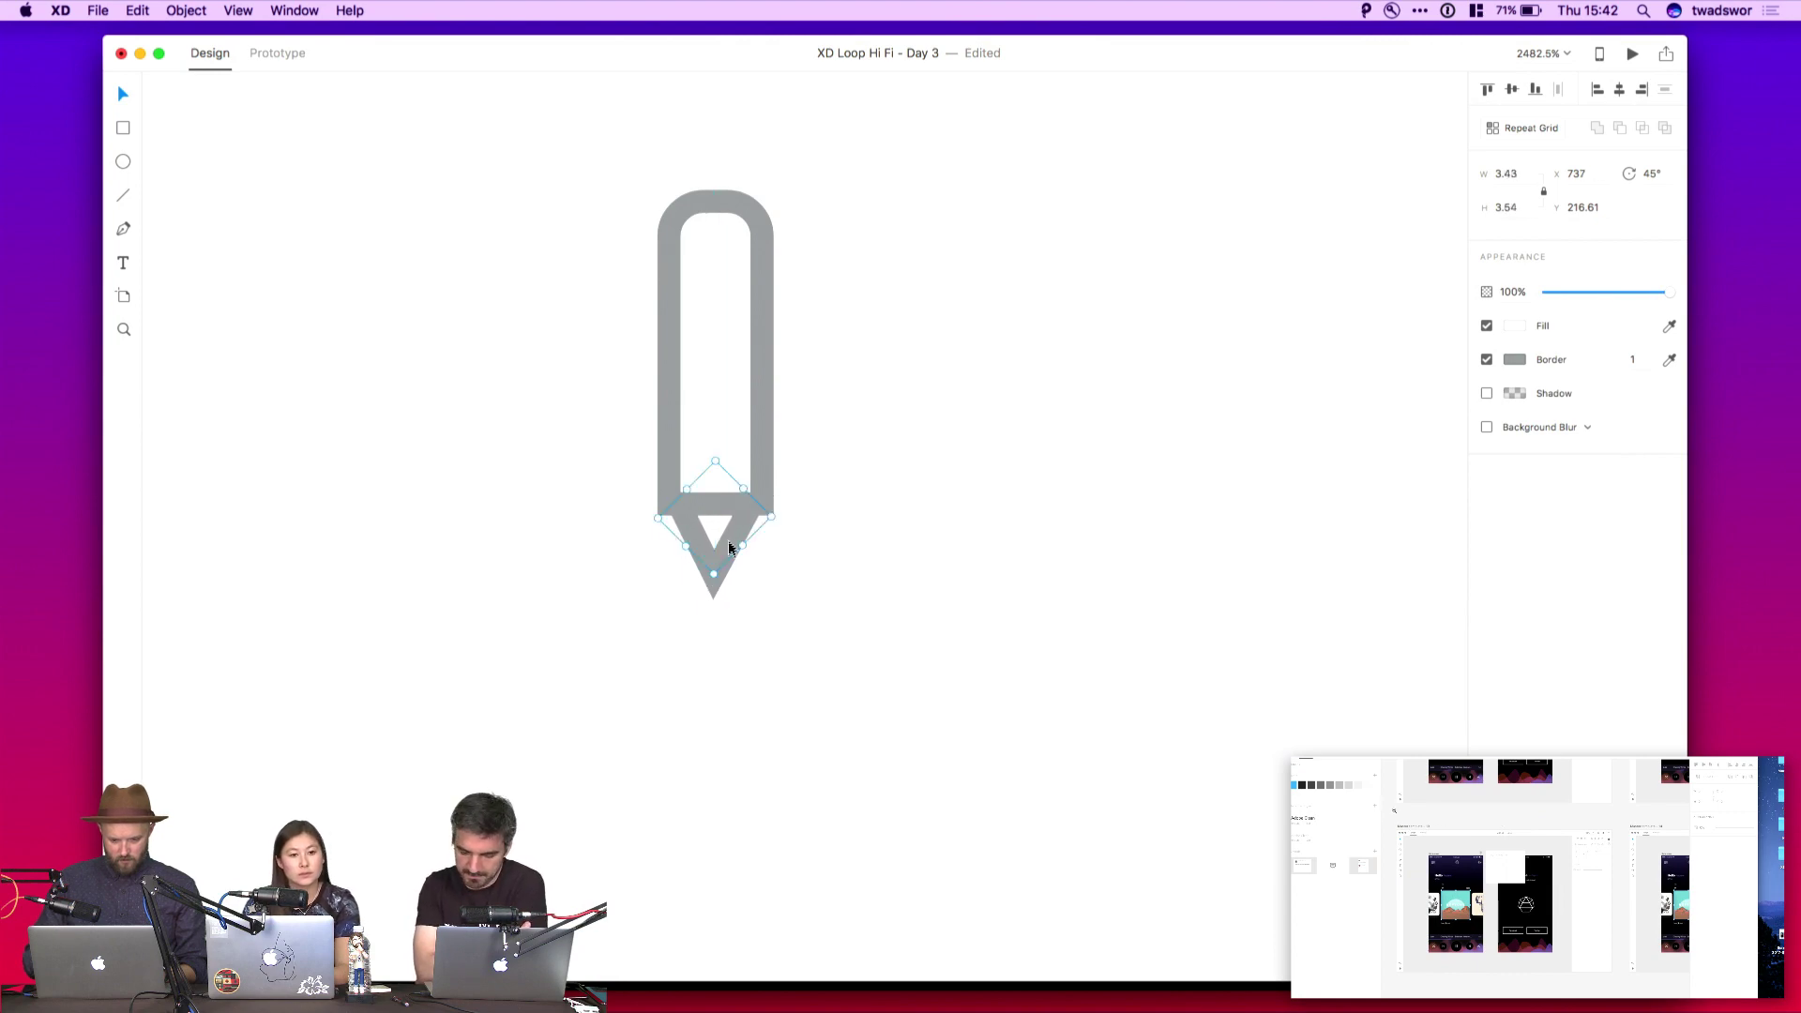
{"action": "key", "text": "Down"}
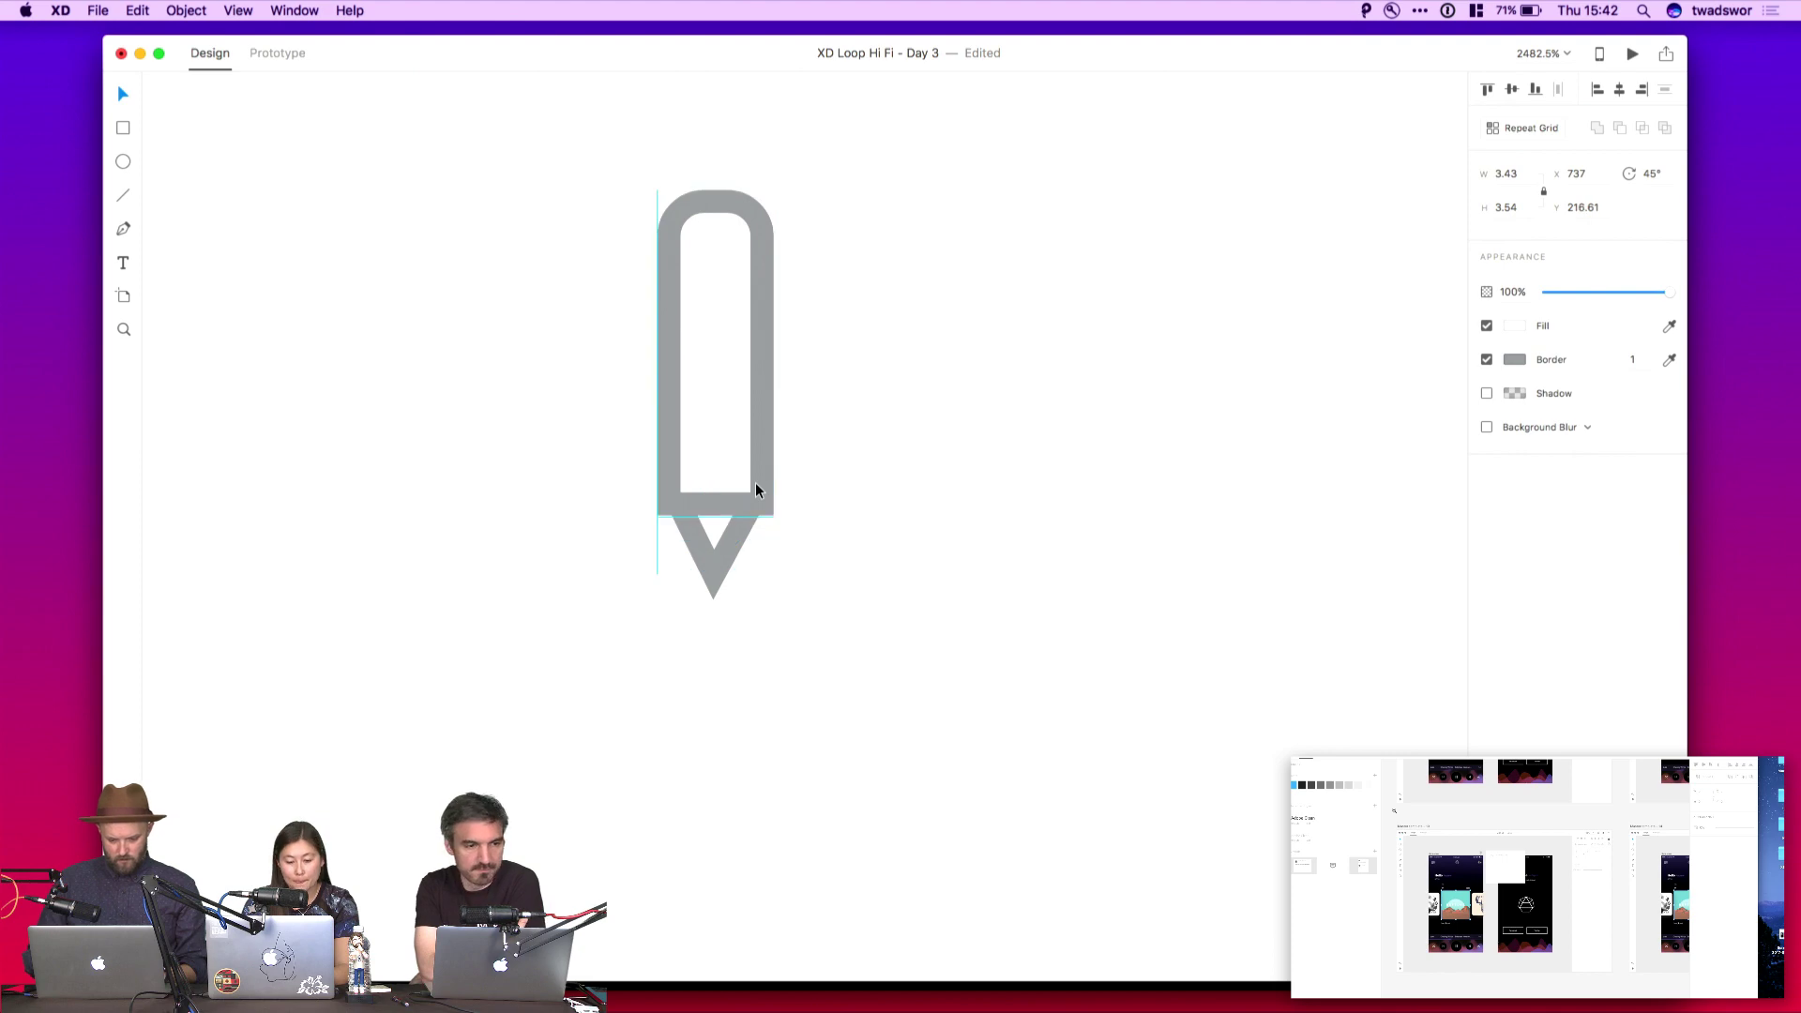
{"action": "left_click", "coordinate": [758, 499]}
{"action": "scroll", "coordinate": [850, 402], "scroll_direction": "down", "scroll_amount": 5}
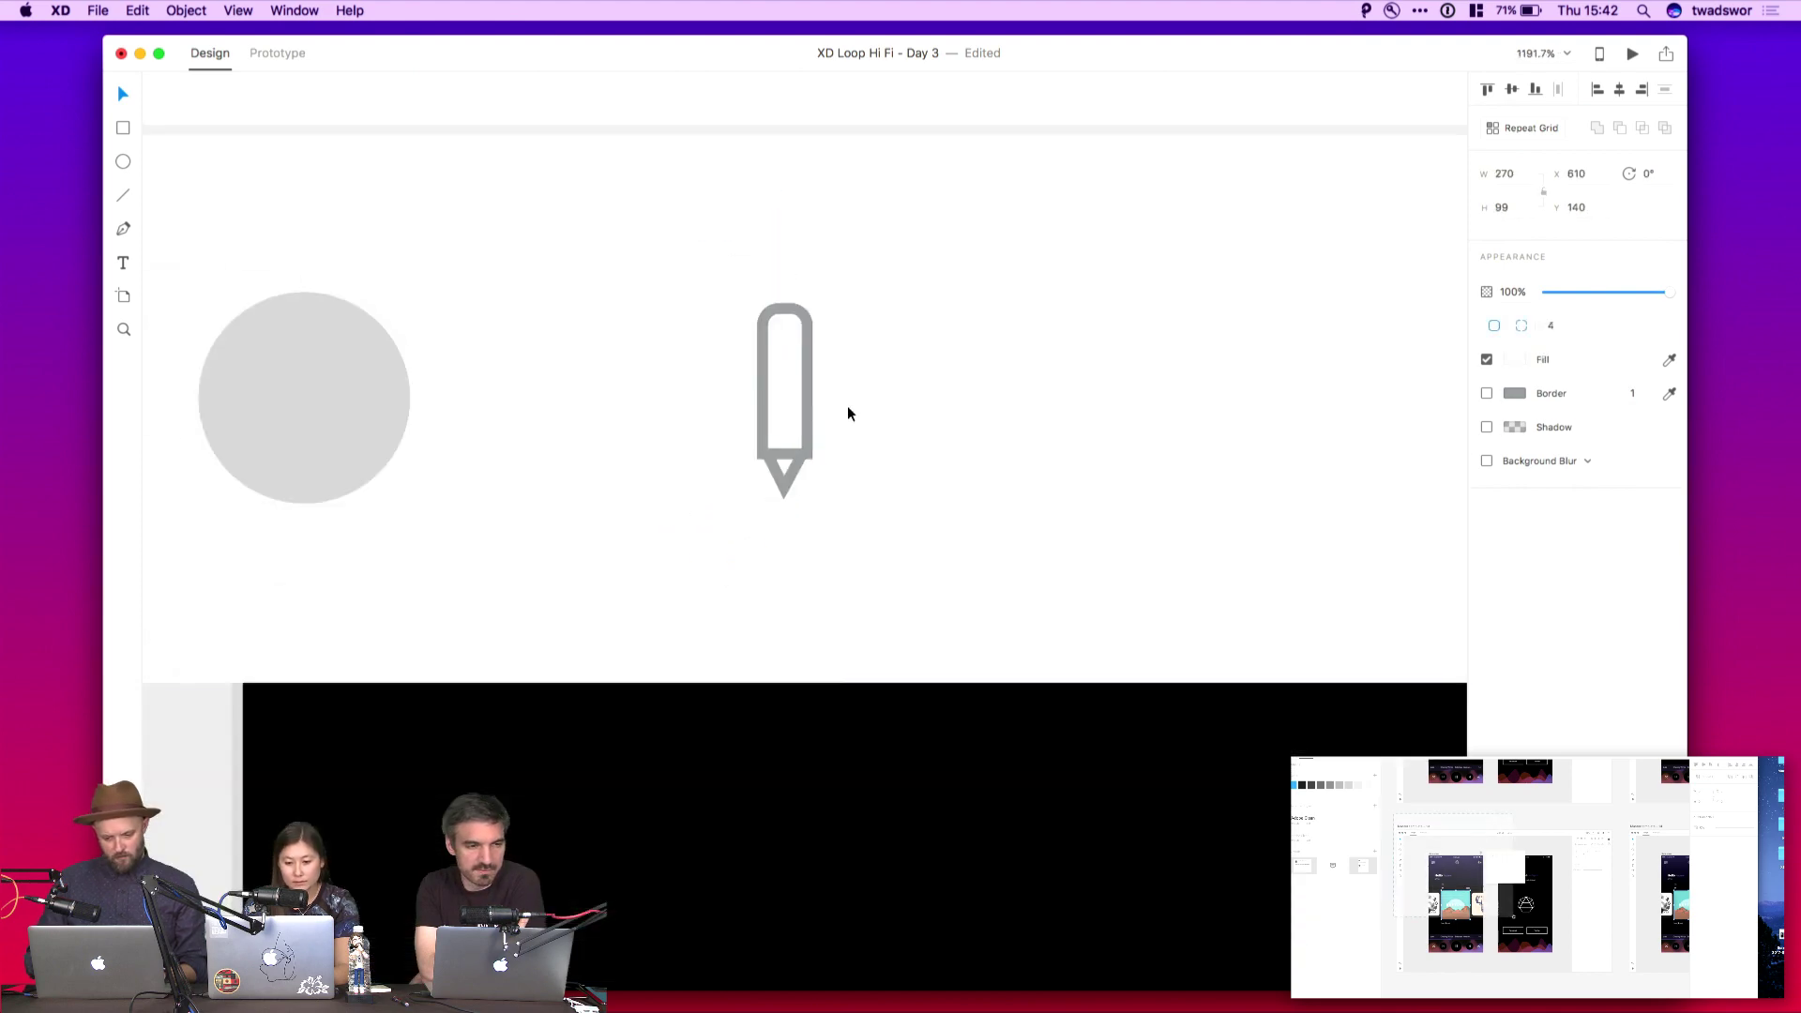
{"action": "scroll", "coordinate": [851, 402], "scroll_direction": "up", "scroll_amount": 2}
{"action": "scroll", "coordinate": [850, 402], "scroll_direction": "up", "scroll_amount": 3}
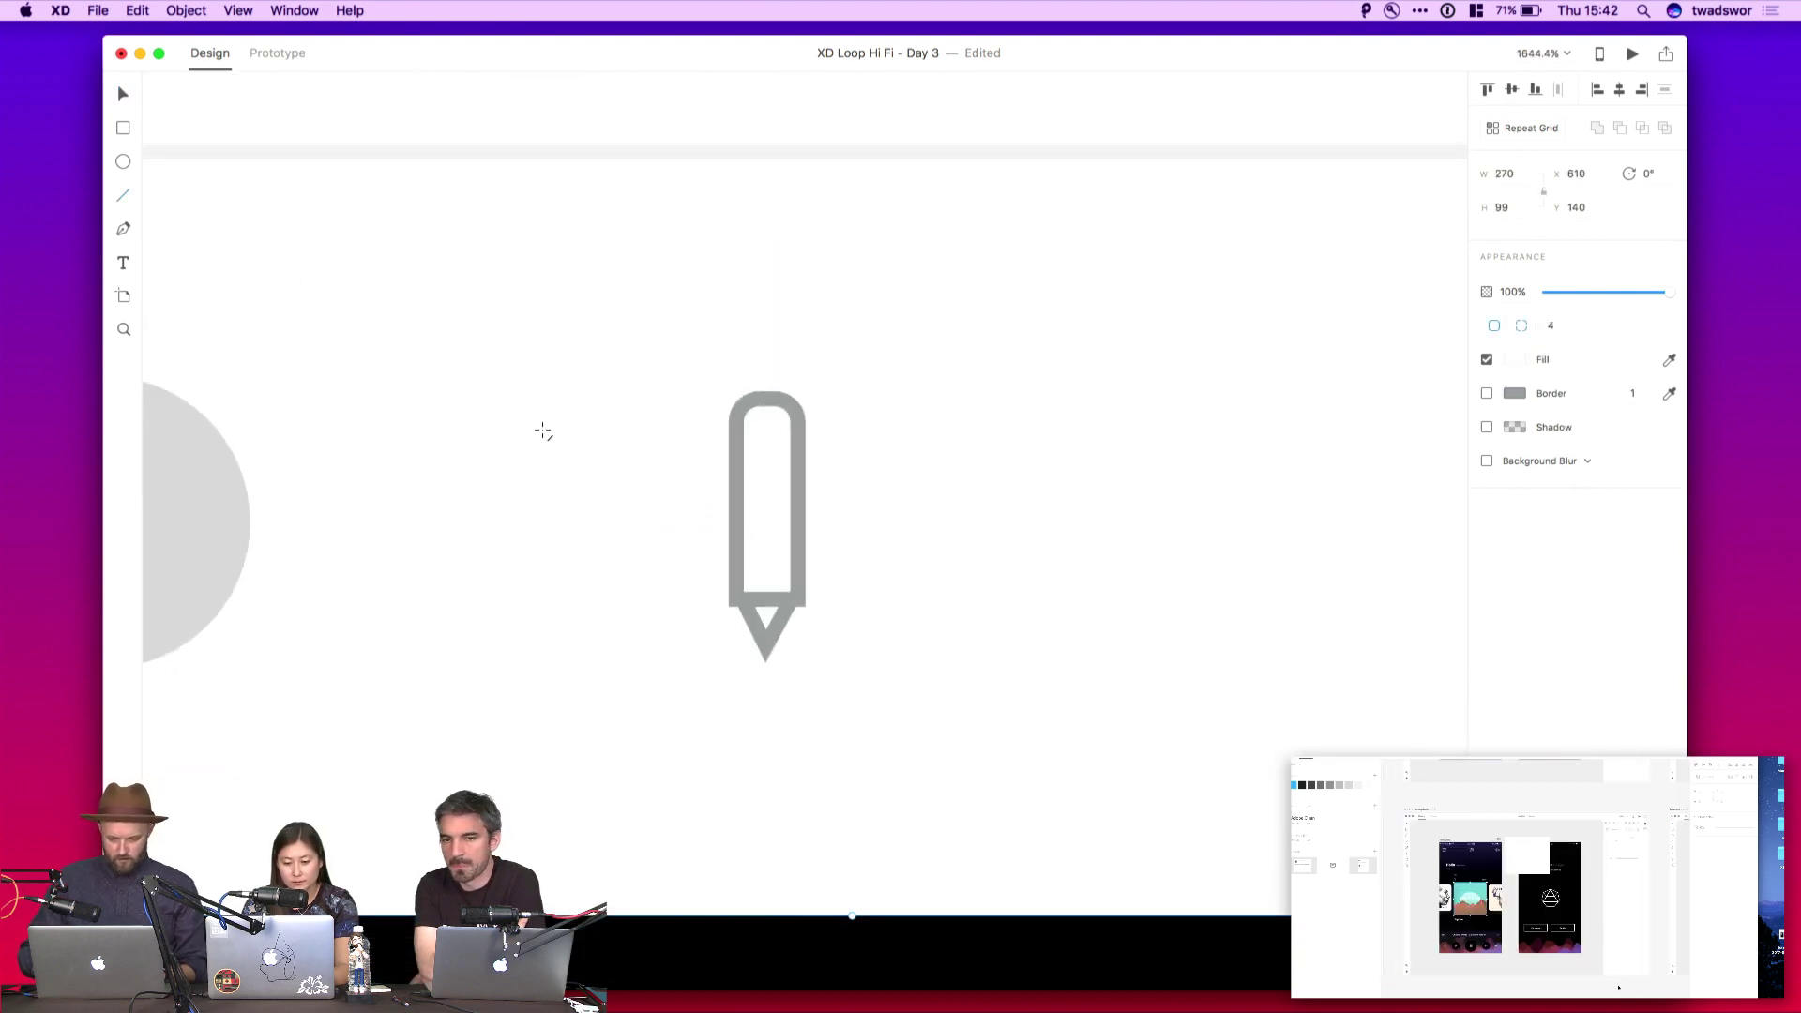
Replace the pencil's triangular tip with a slanted four-point nib about 2.75 wide and 4.77 high, placed behind the body
{"action": "key", "text": "BackSpace"}
{"action": "key", "text": "p"}
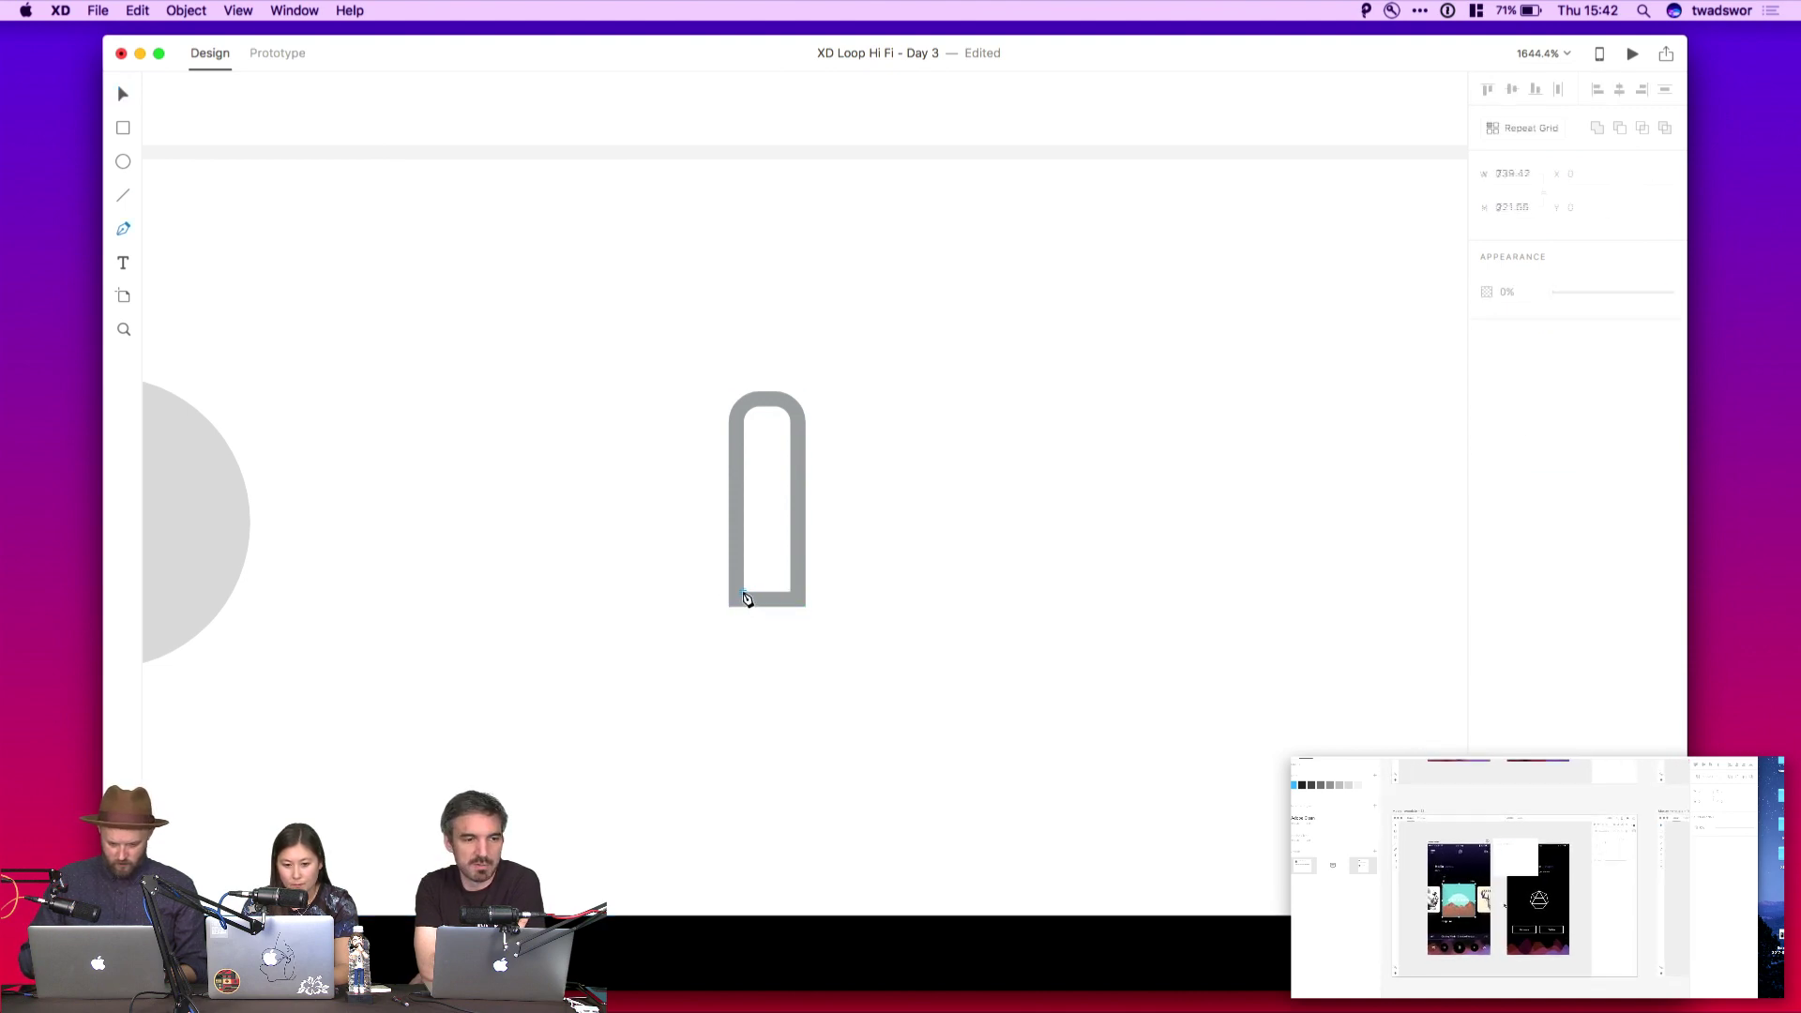
{"action": "left_click", "coordinate": [743, 593]}
{"action": "left_click", "coordinate": [743, 661]}
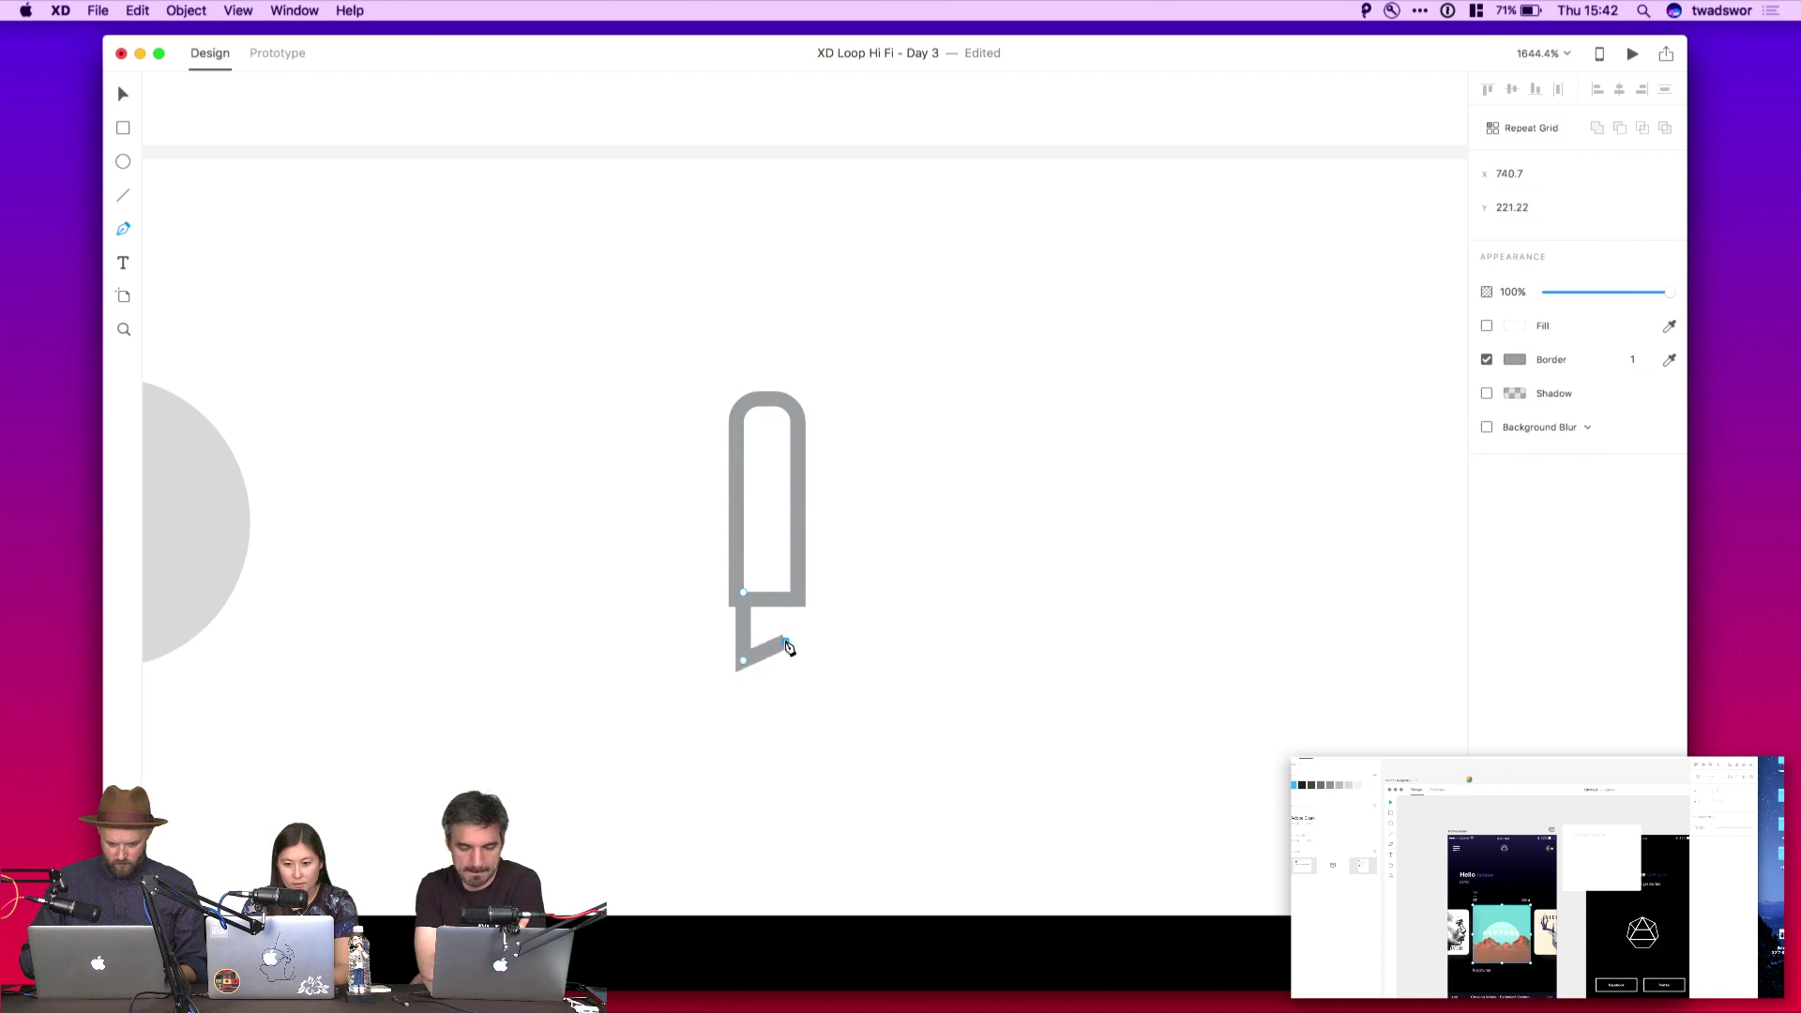
{"action": "left_click", "coordinate": [784, 591]}
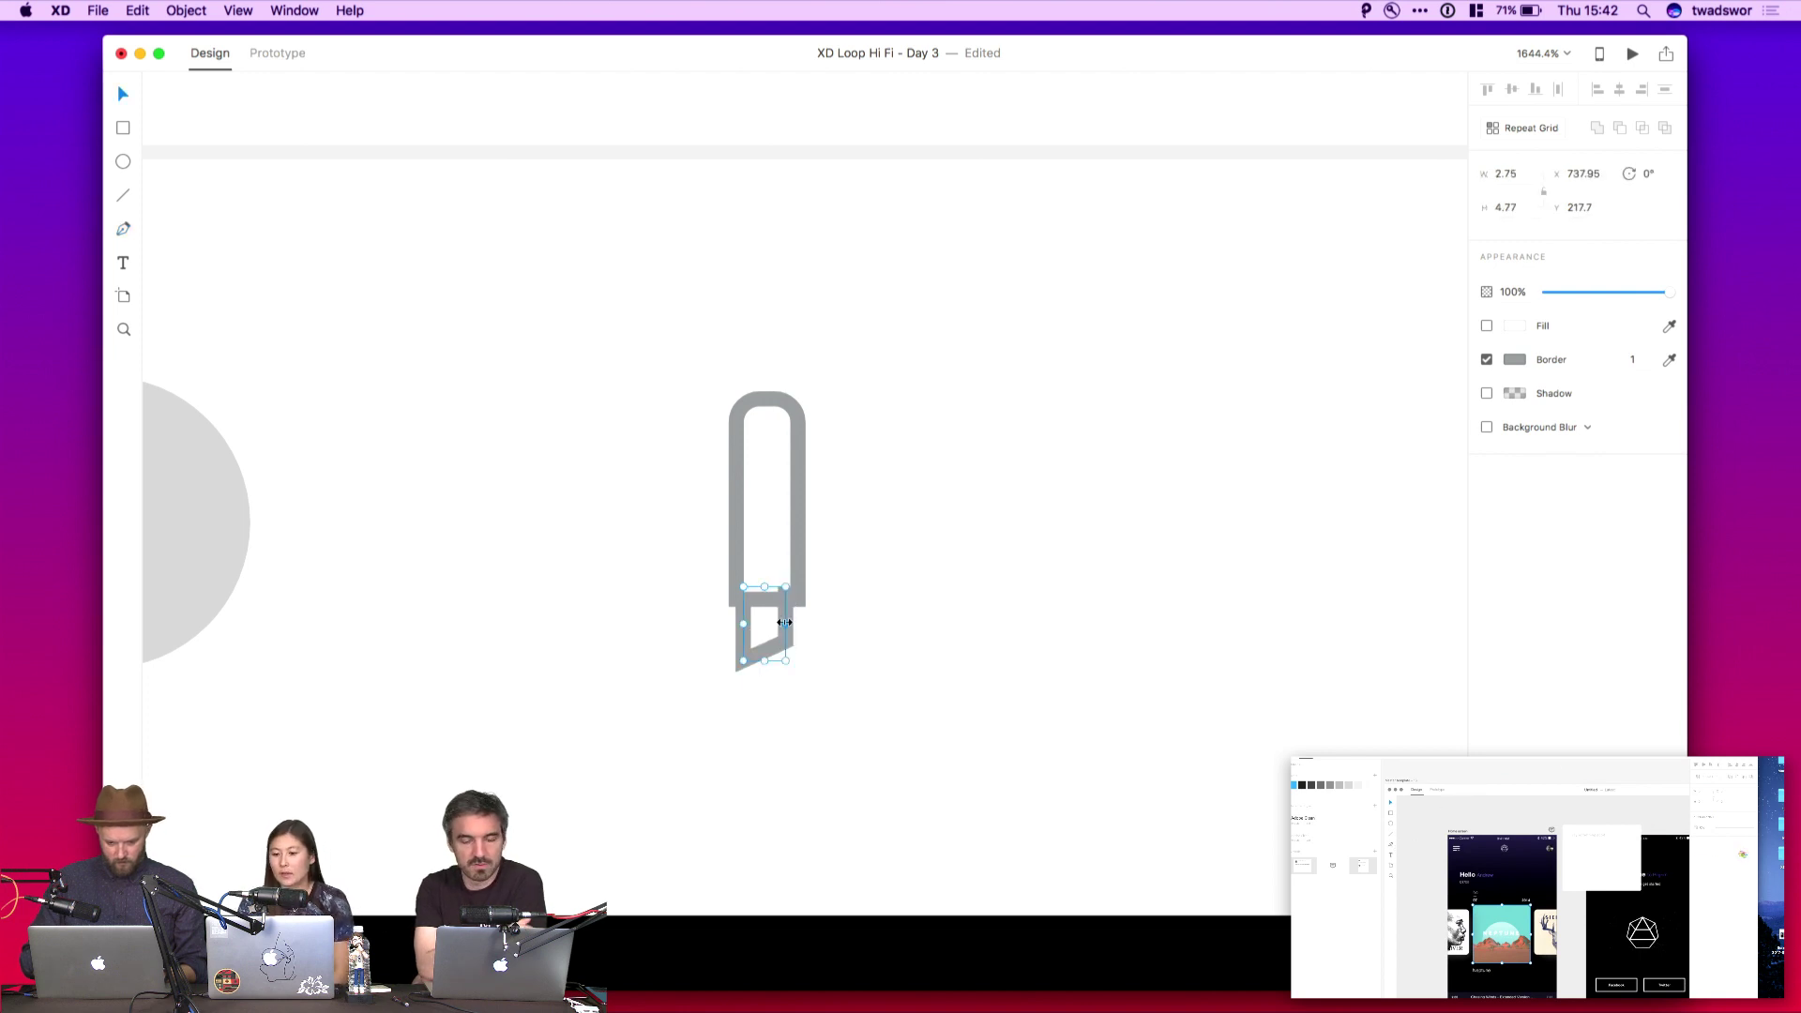
{"action": "key", "text": "Escape"}
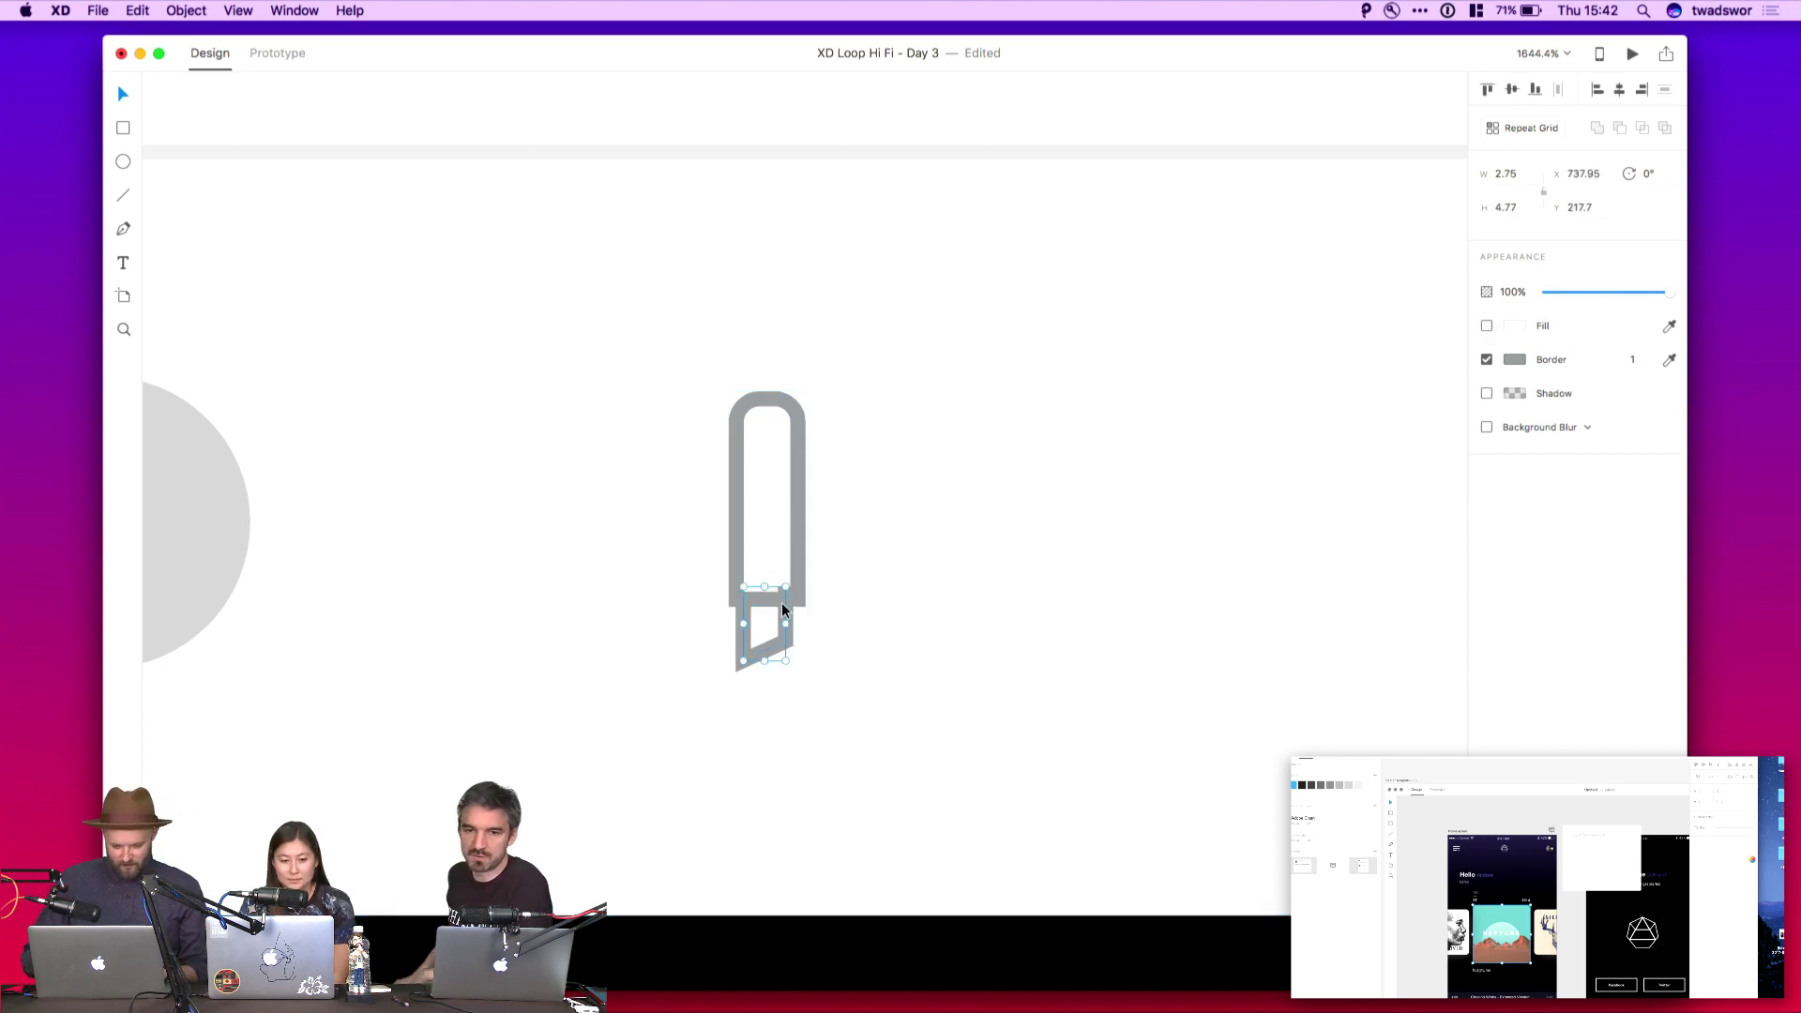
{"action": "key", "text": "super+shift+bracketleft"}
Draw a horizontal line 4 wide across the upper part of the marker's body at X 737.5, Y 208.5
{"action": "key", "text": "l"}
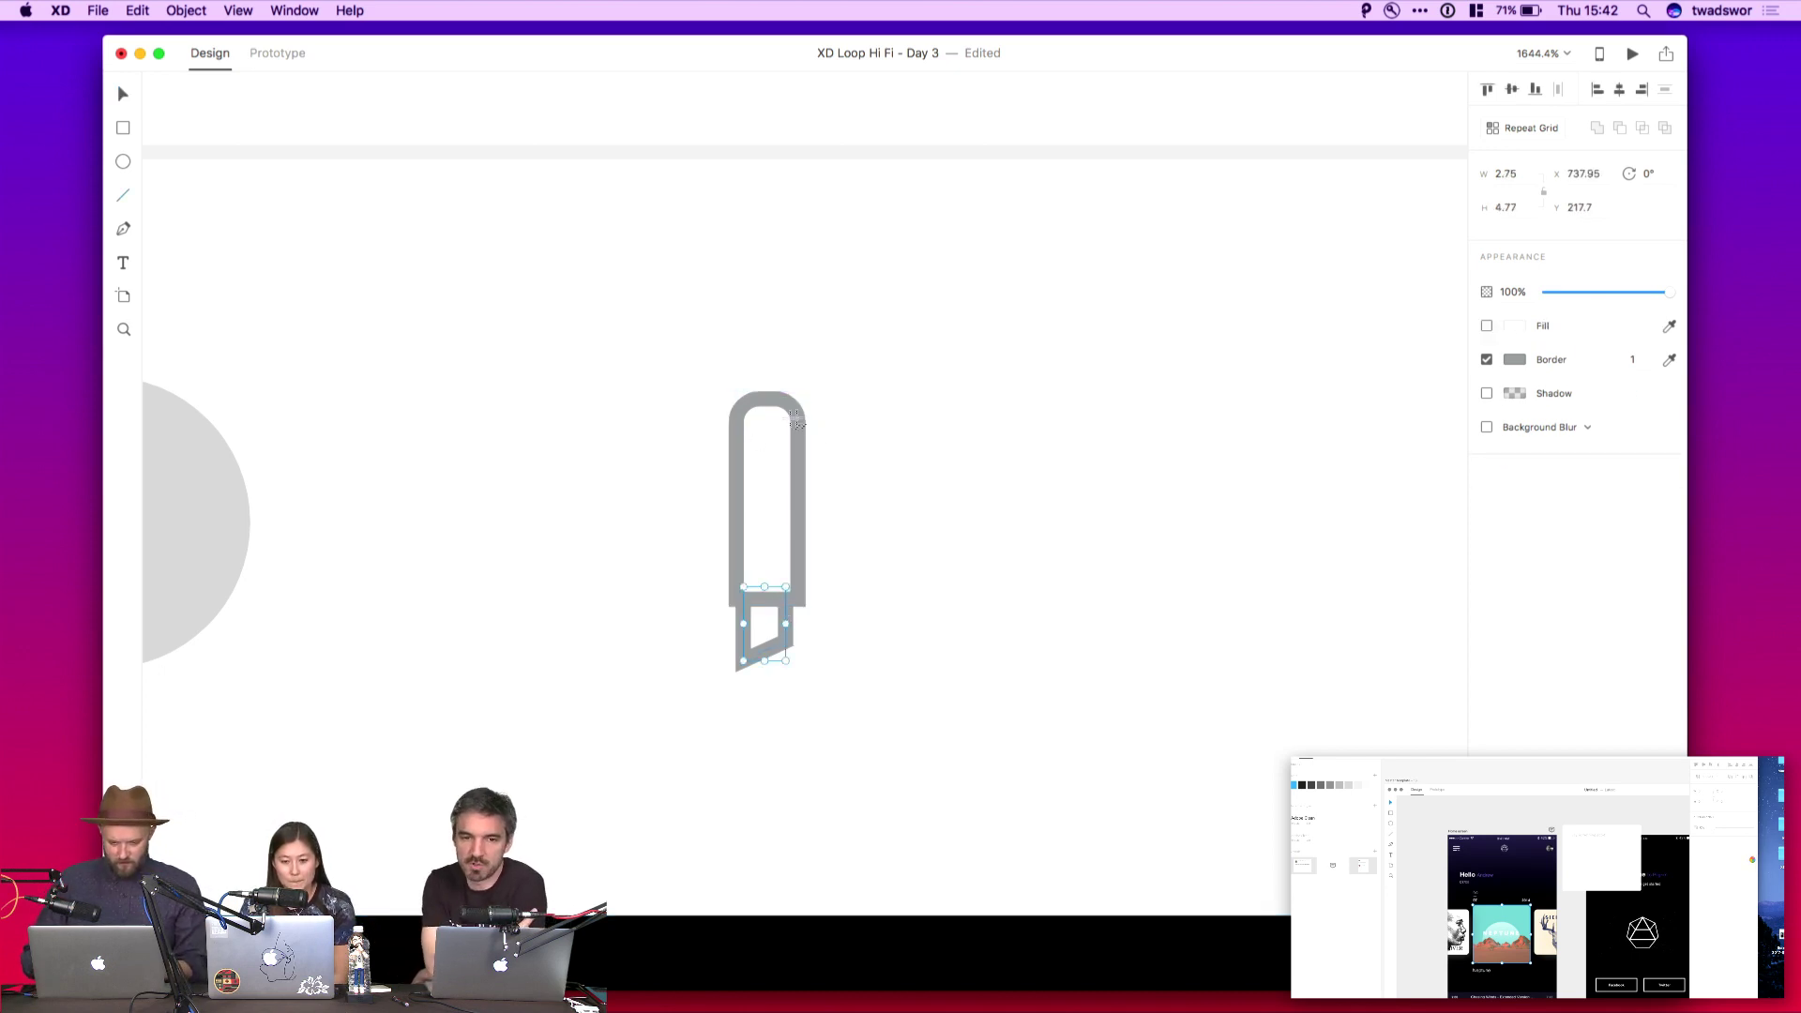
{"action": "left_click_drag", "start_coordinate": [732, 438], "coordinate": [799, 447]}
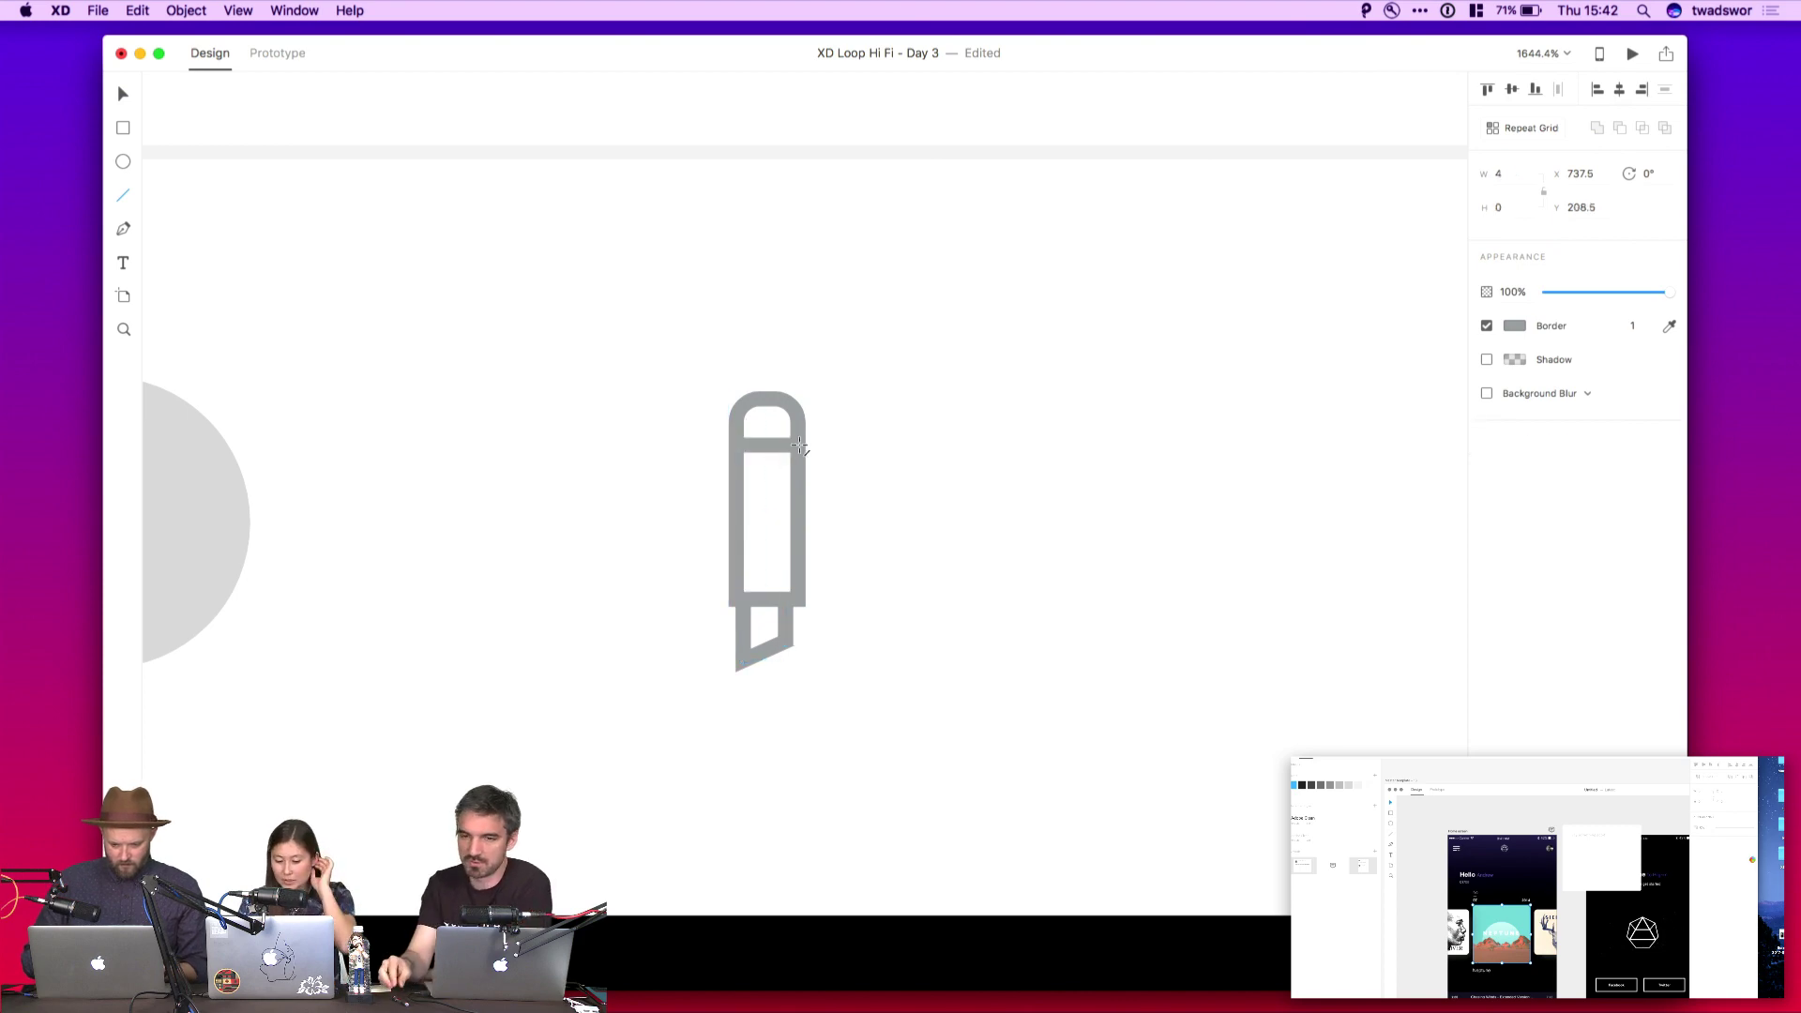
{"action": "key", "text": "super+z"}
Group the marker's body, cross line and nib, and rotate the group to 45°
{"action": "scroll", "coordinate": [869, 447], "scroll_direction": "down", "scroll_amount": 5}
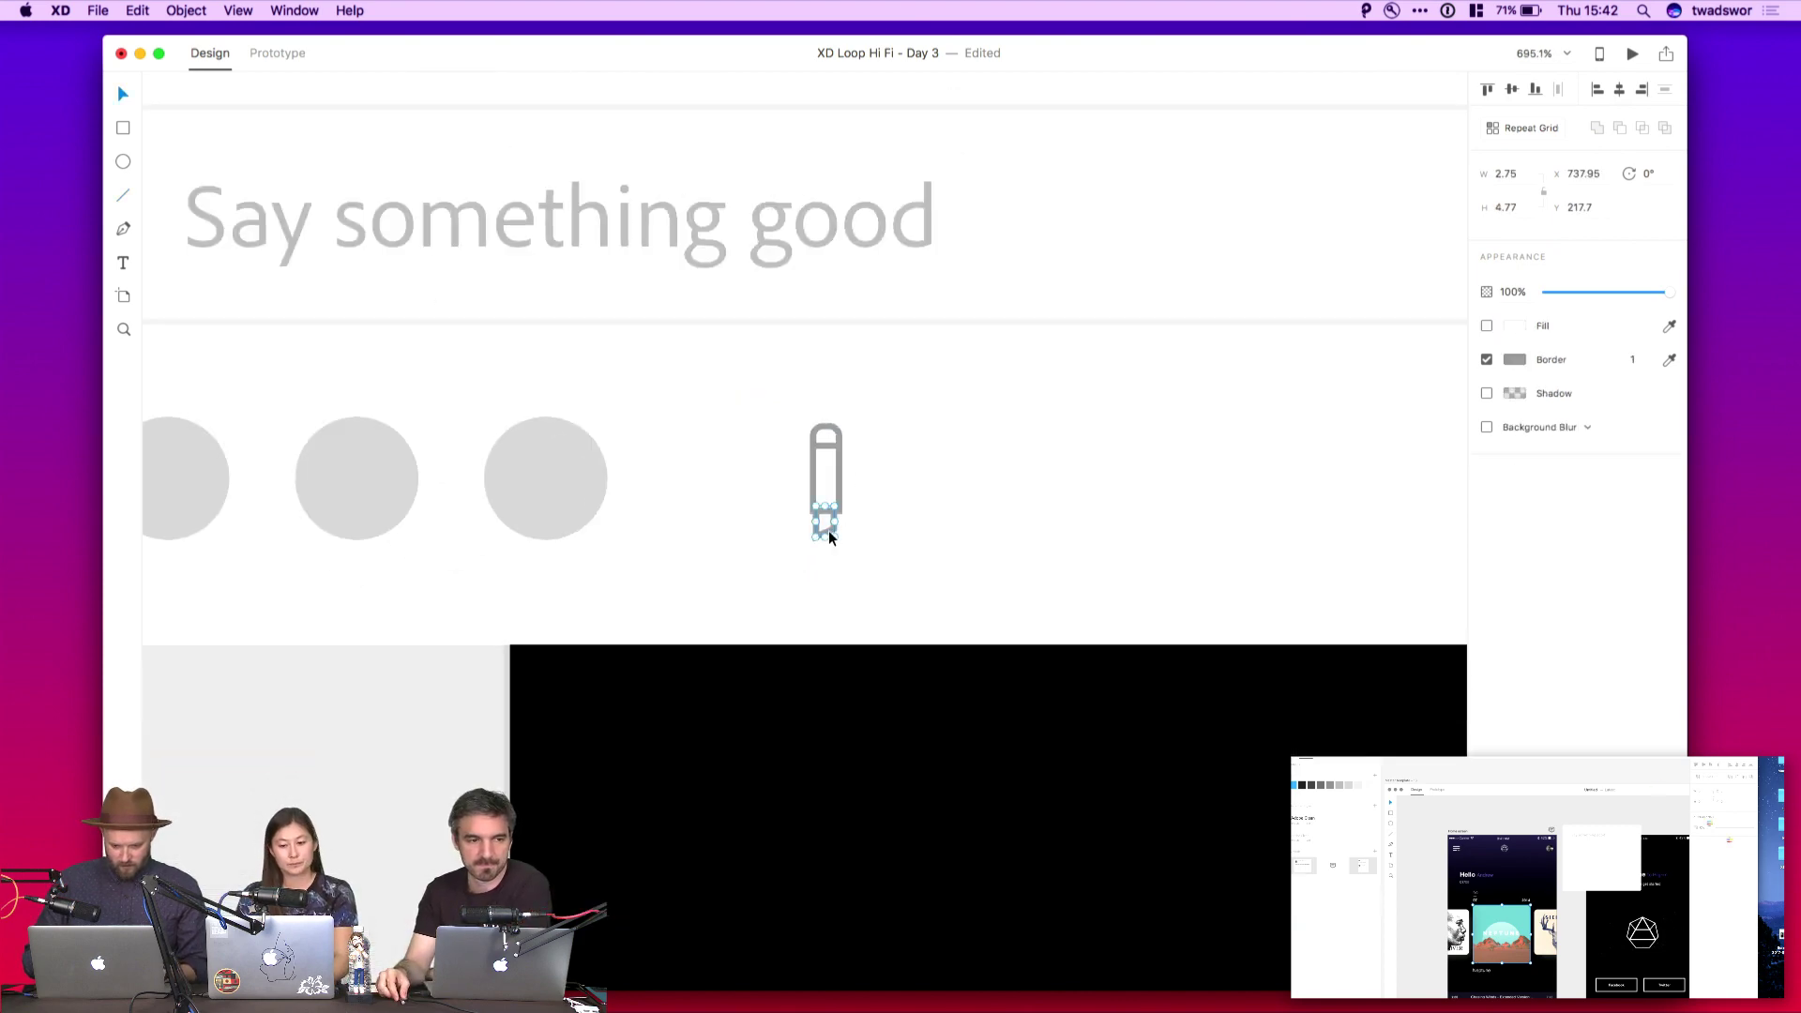
{"action": "left_click", "coordinate": [833, 431], "text": "shift"}
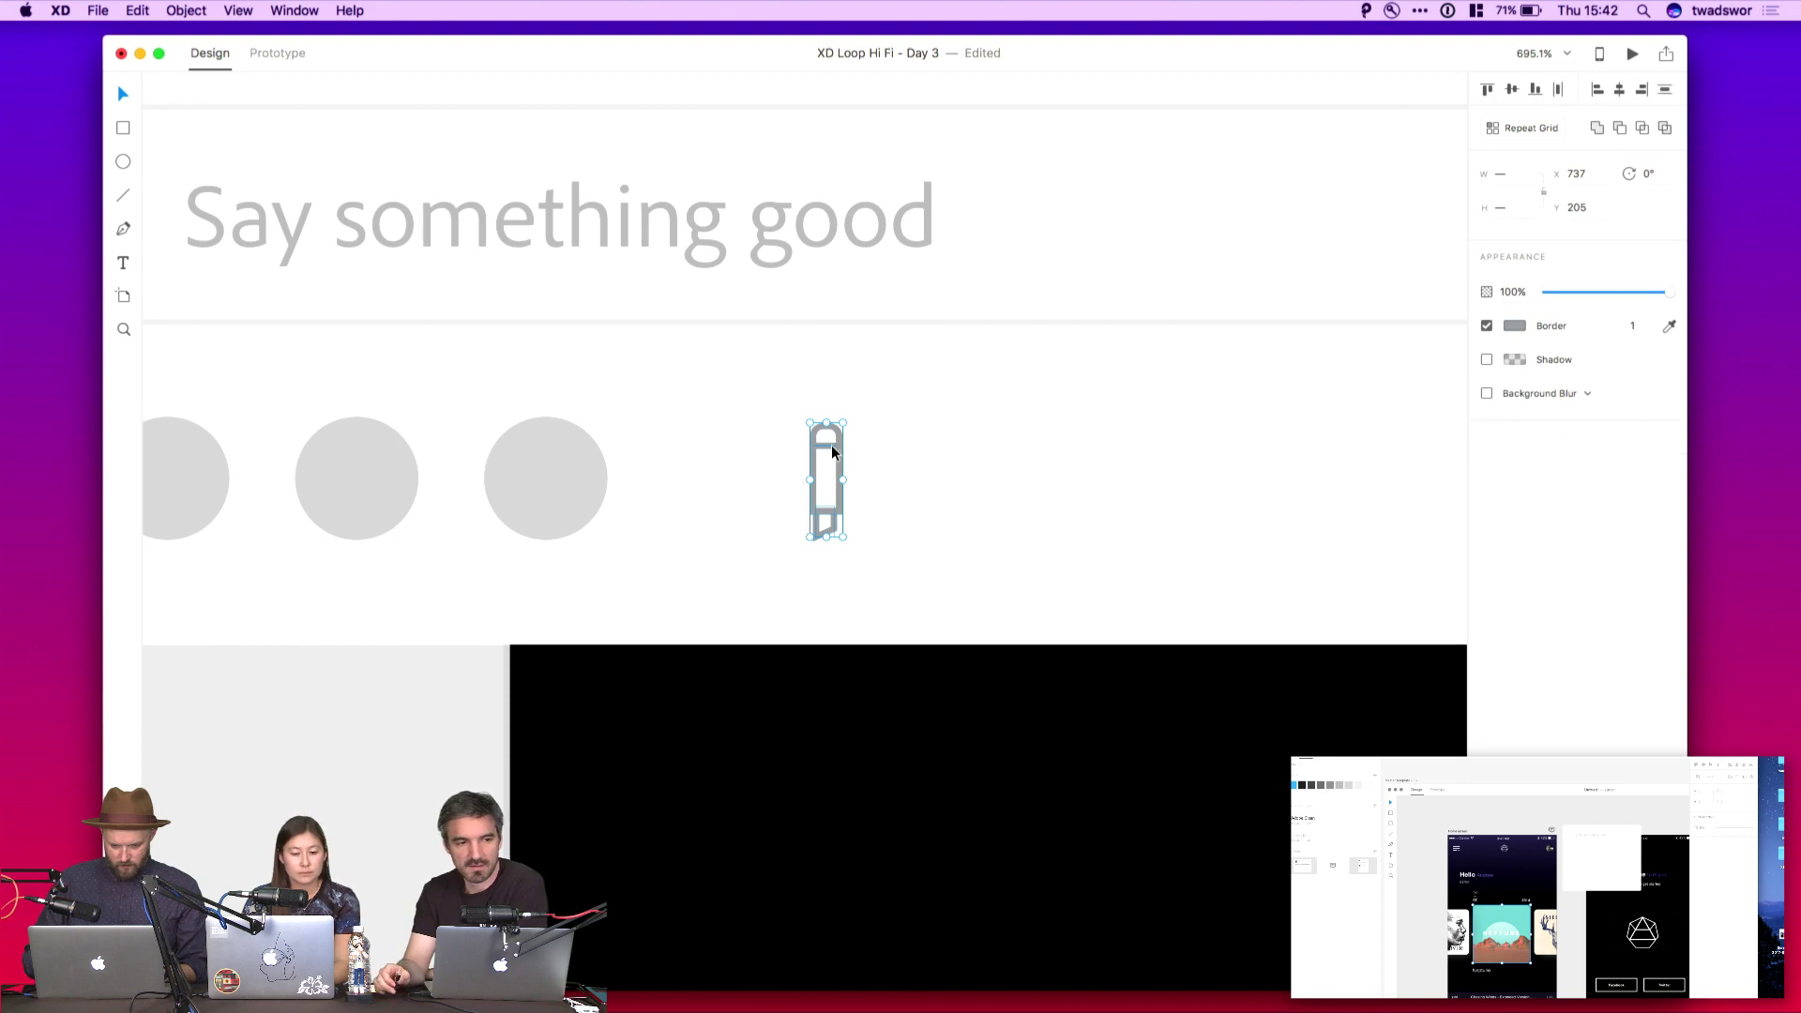
{"action": "key", "text": "super+g"}
{"action": "left_click_drag", "start_coordinate": [848, 479], "coordinate": [863, 522]}
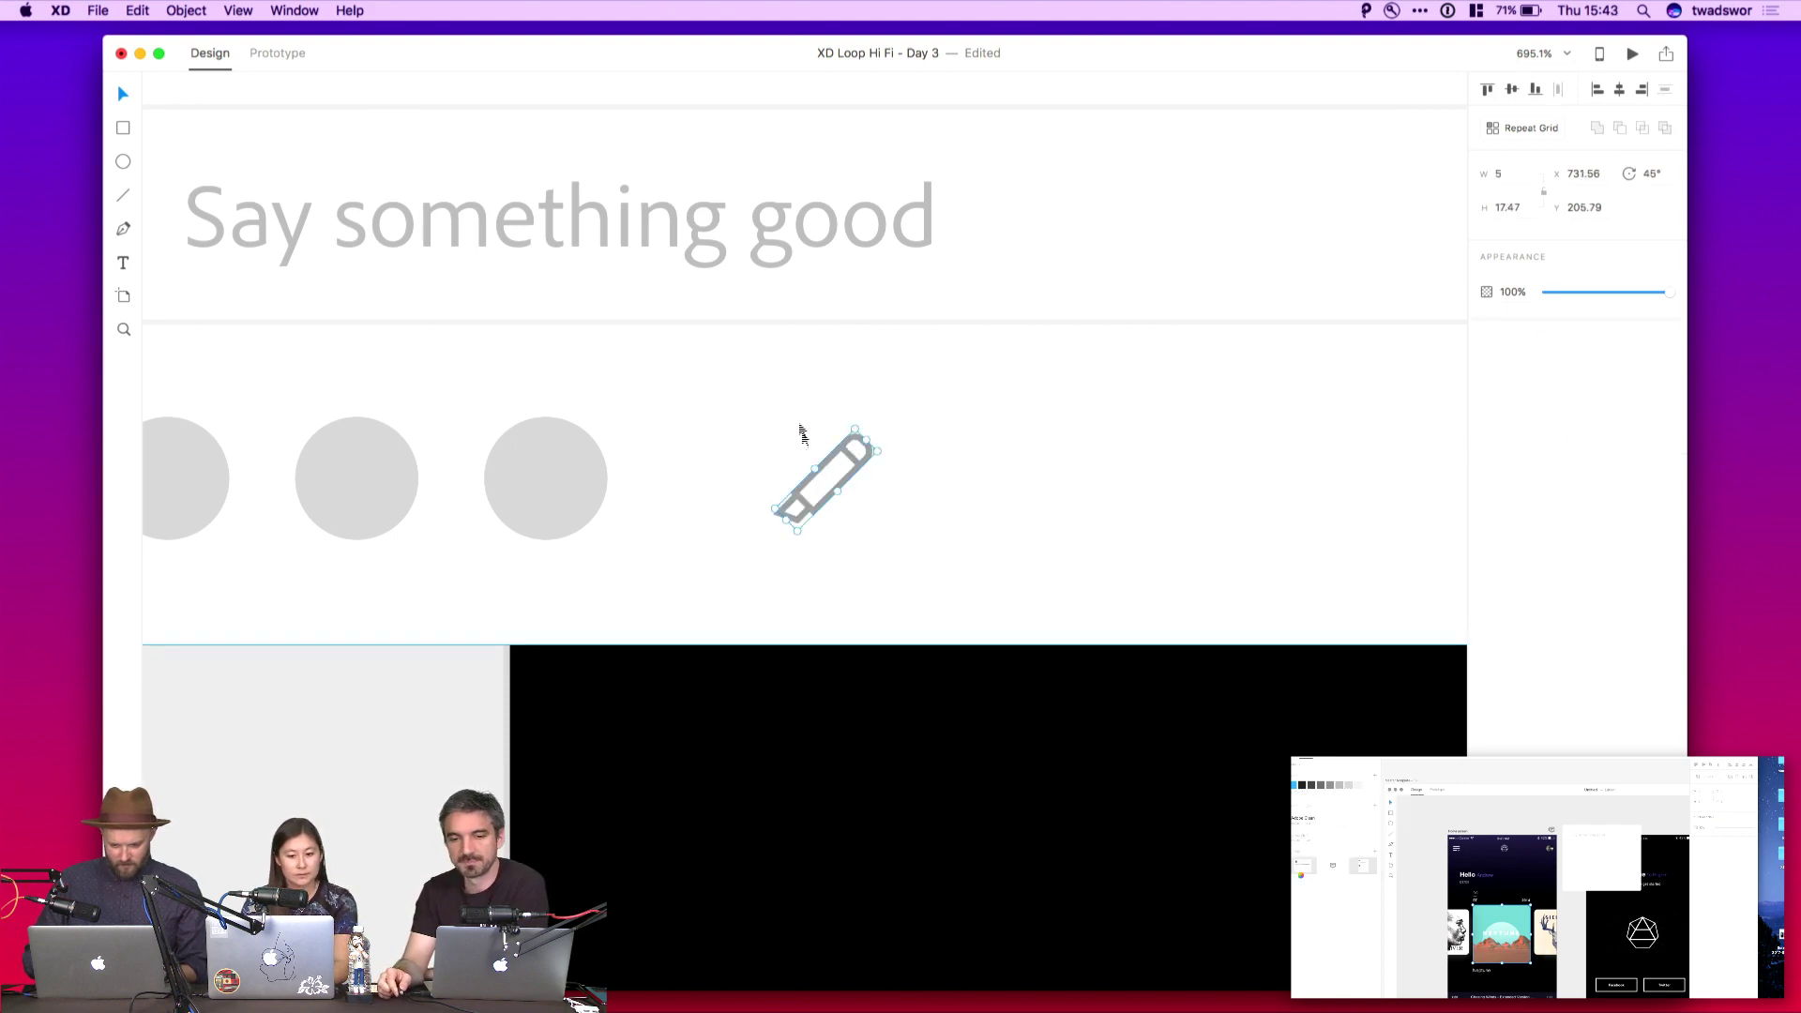
Move the marker onto the first grey circle and fill its body with the white sampled from the comment card
{"action": "scroll", "coordinate": [795, 417], "scroll_direction": "down", "scroll_amount": 3}
{"action": "left_click_drag", "start_coordinate": [815, 457], "coordinate": [464, 449]}
{"action": "double_click", "coordinate": [464, 450]}
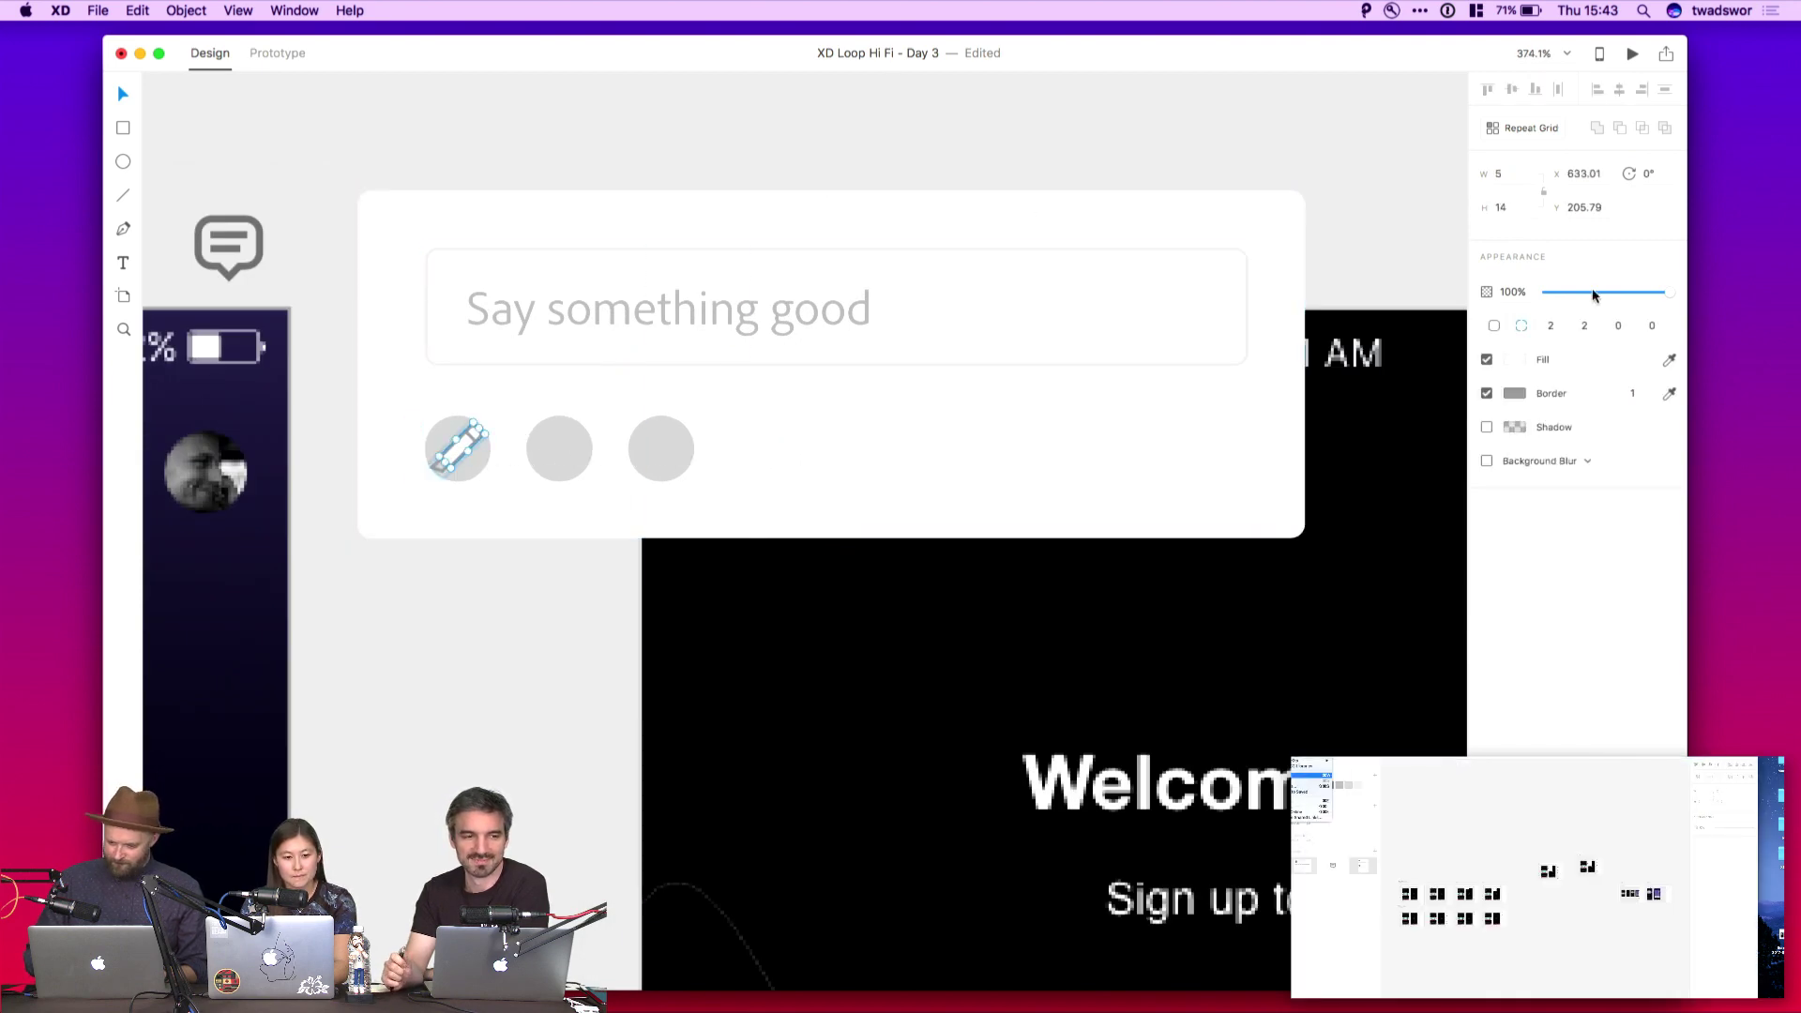
{"action": "left_click", "coordinate": [876, 434]}
{"action": "left_click", "coordinate": [448, 431]}
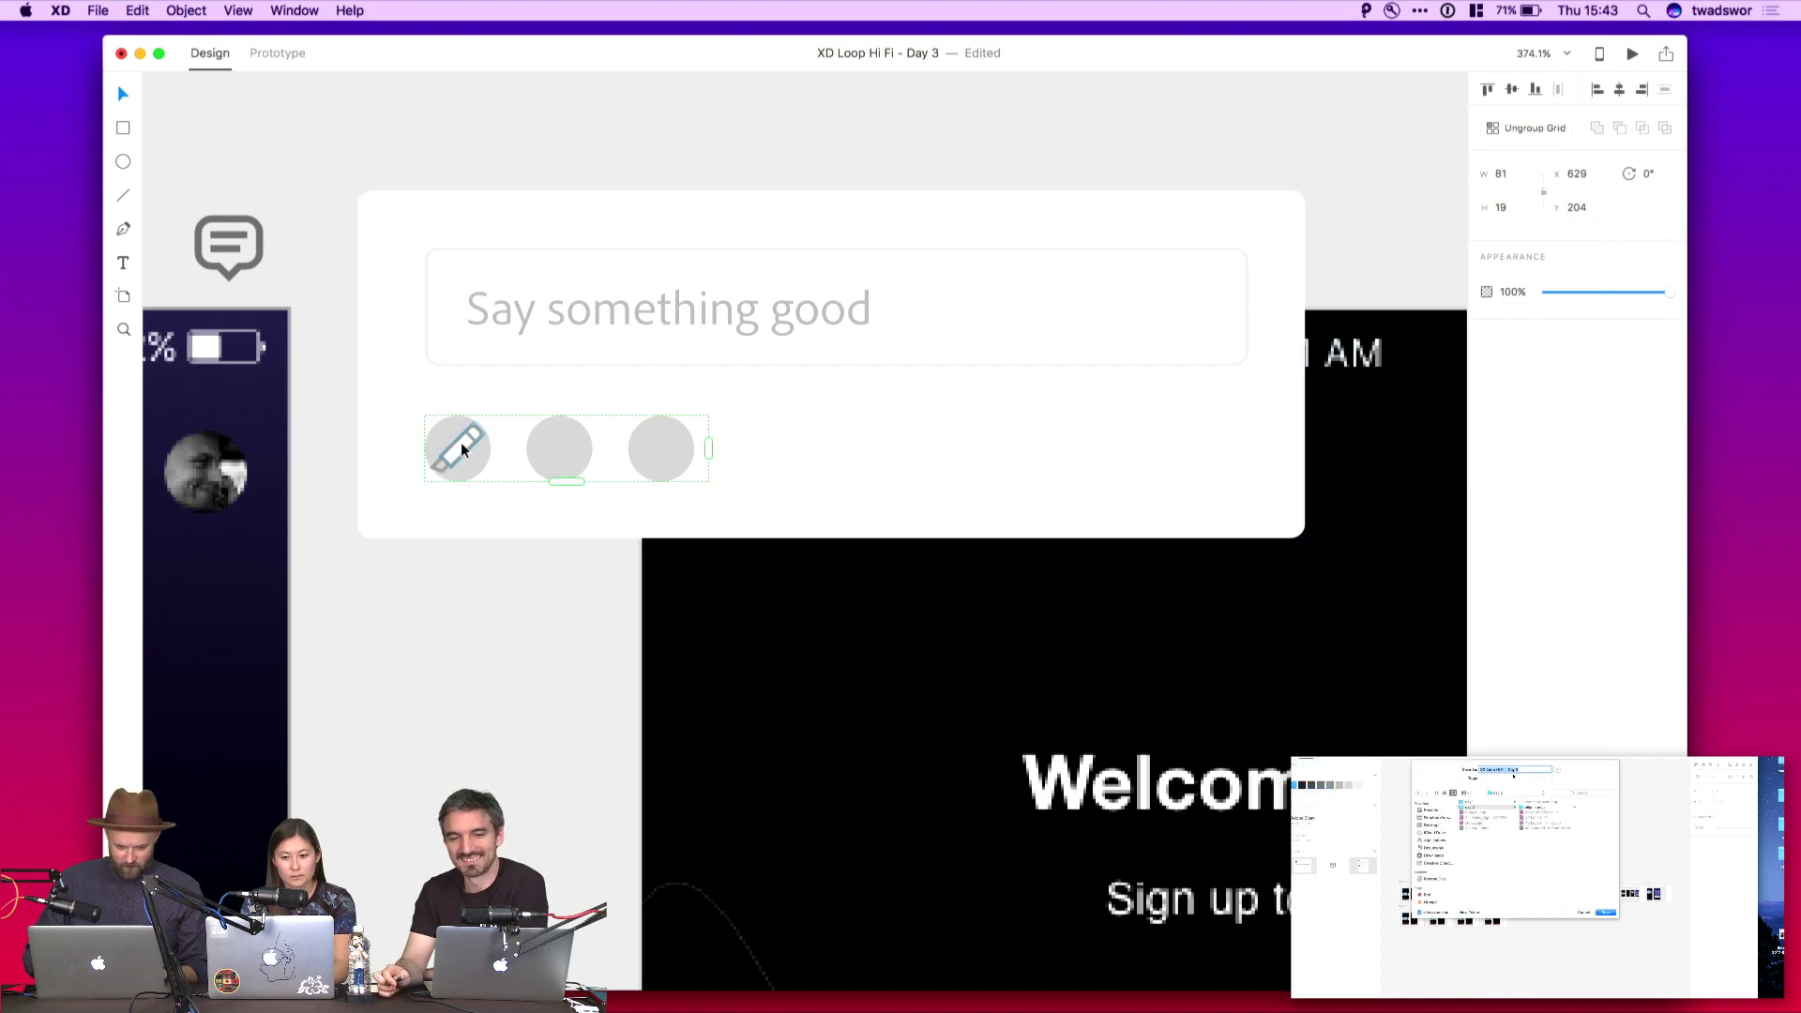
{"action": "double_click", "coordinate": [456, 444]}
{"action": "left_click", "coordinate": [1669, 360]}
{"action": "left_click", "coordinate": [1105, 454]}
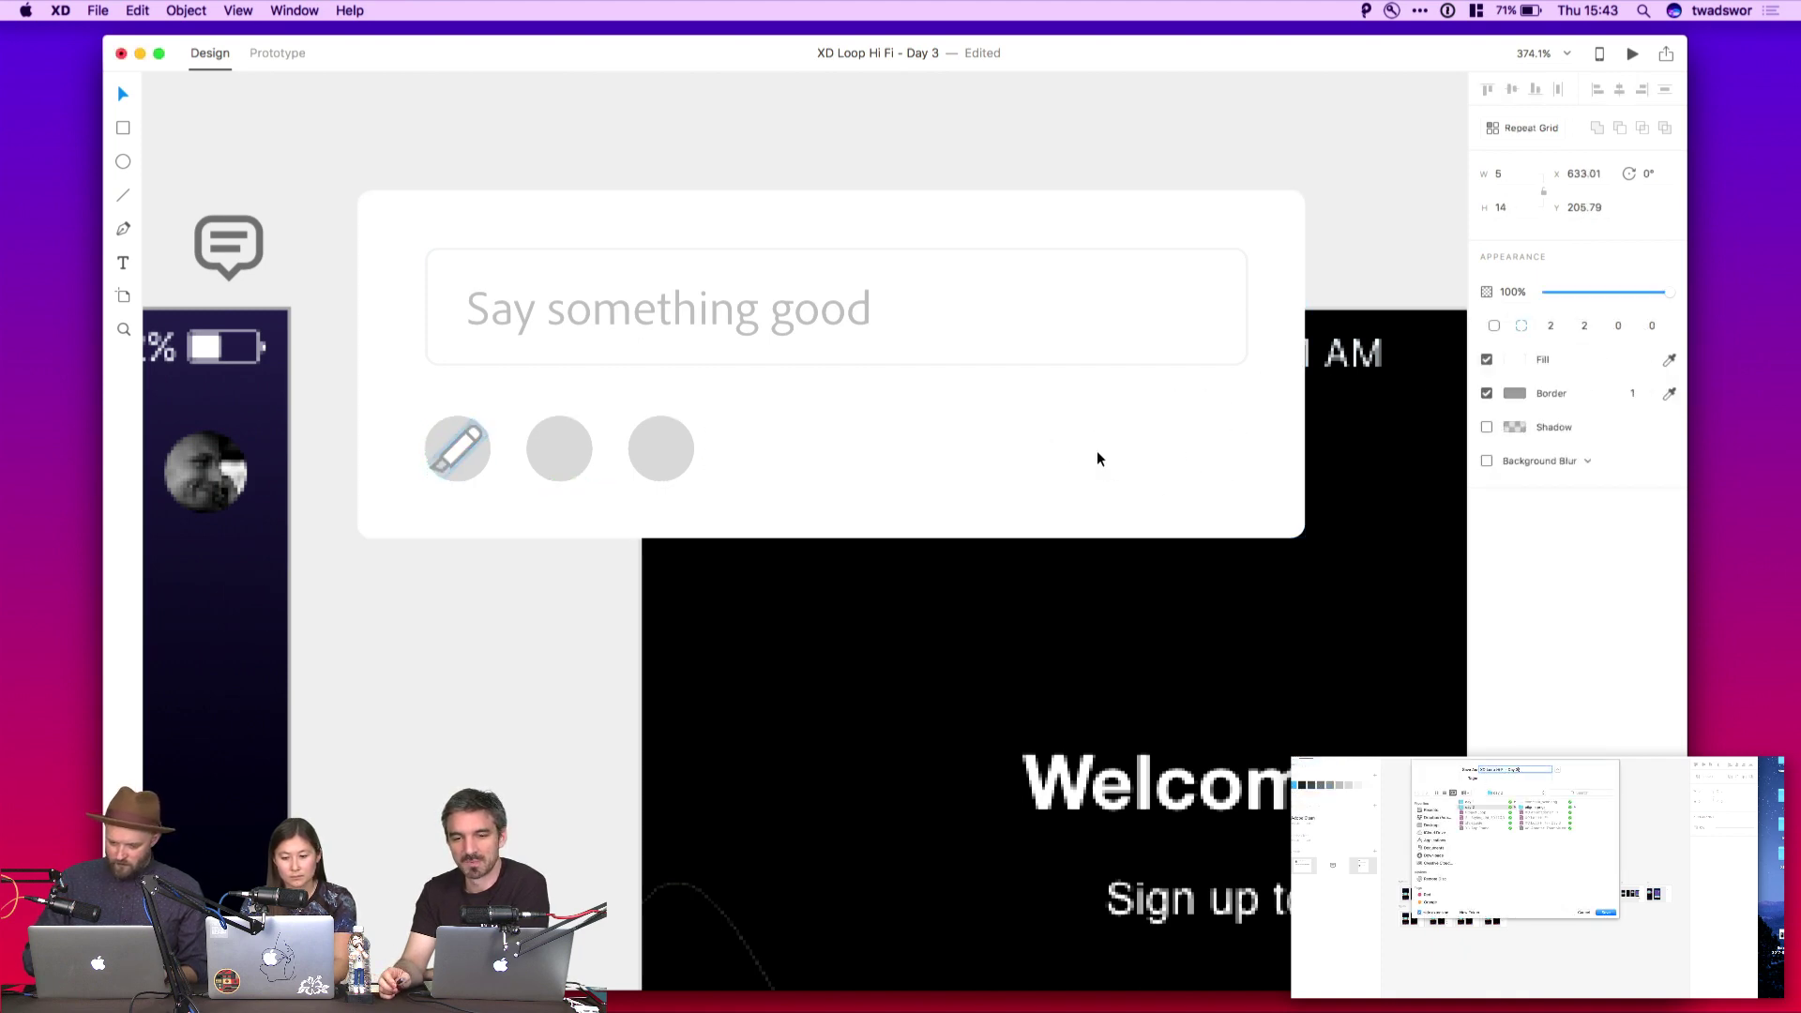
{"action": "left_click", "coordinate": [539, 563]}
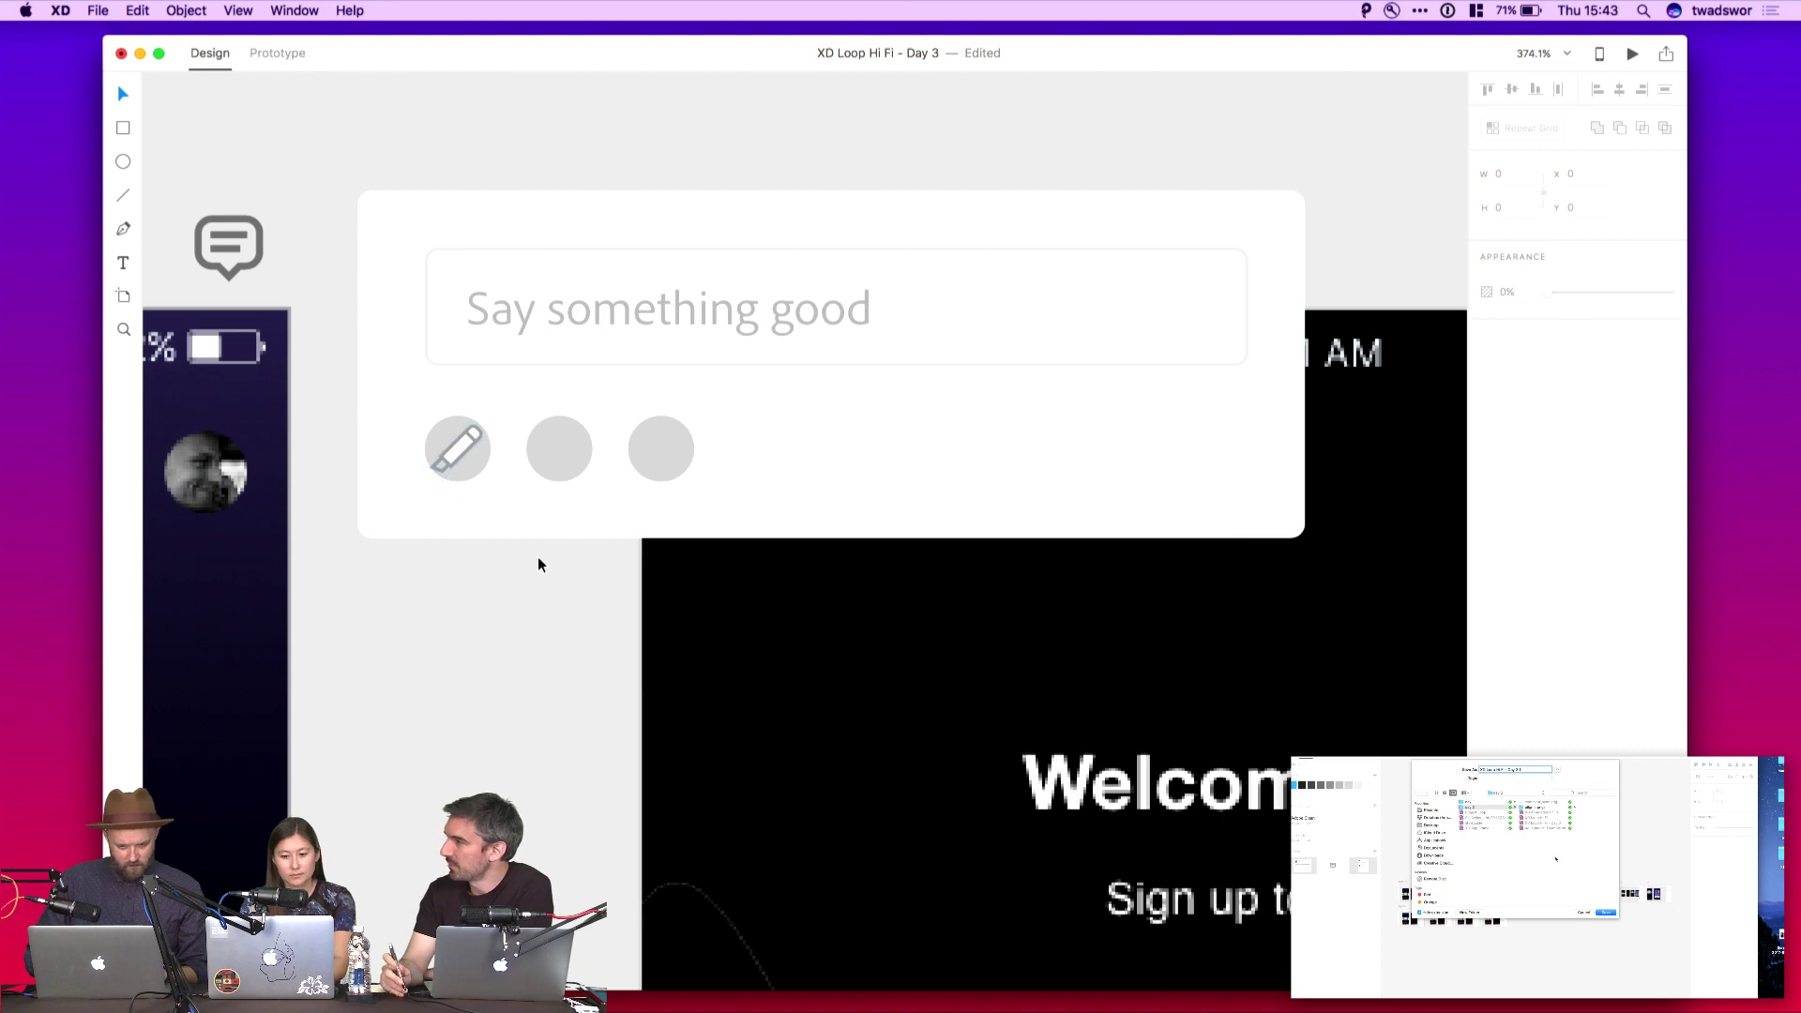
Draw a 17 by 13 rectangle beside the third grey circle at X 719, Y 206 and round its corners to 2
{"action": "scroll", "coordinate": [539, 562], "scroll_direction": "up", "scroll_amount": 5}
{"action": "key", "text": "r"}
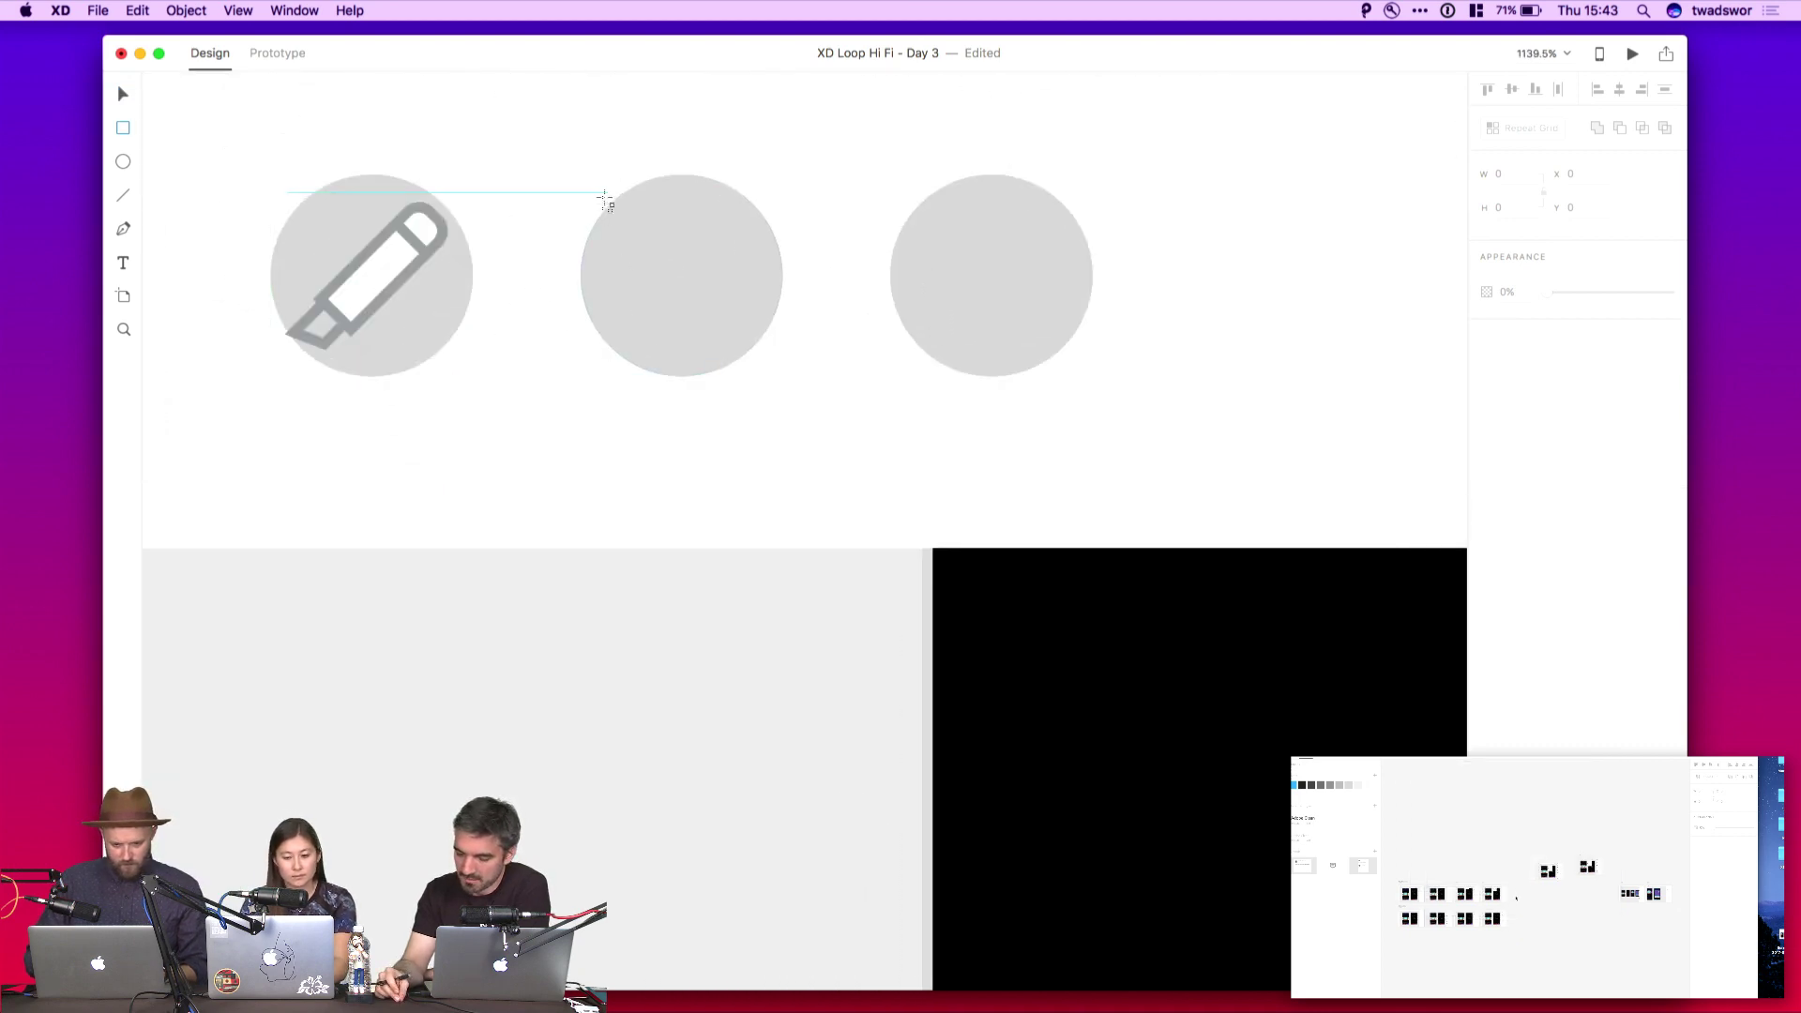
{"action": "scroll", "coordinate": [862, 234], "scroll_direction": "right", "scroll_amount": 6}
{"action": "scroll", "coordinate": [864, 235], "scroll_direction": "left", "scroll_amount": 1}
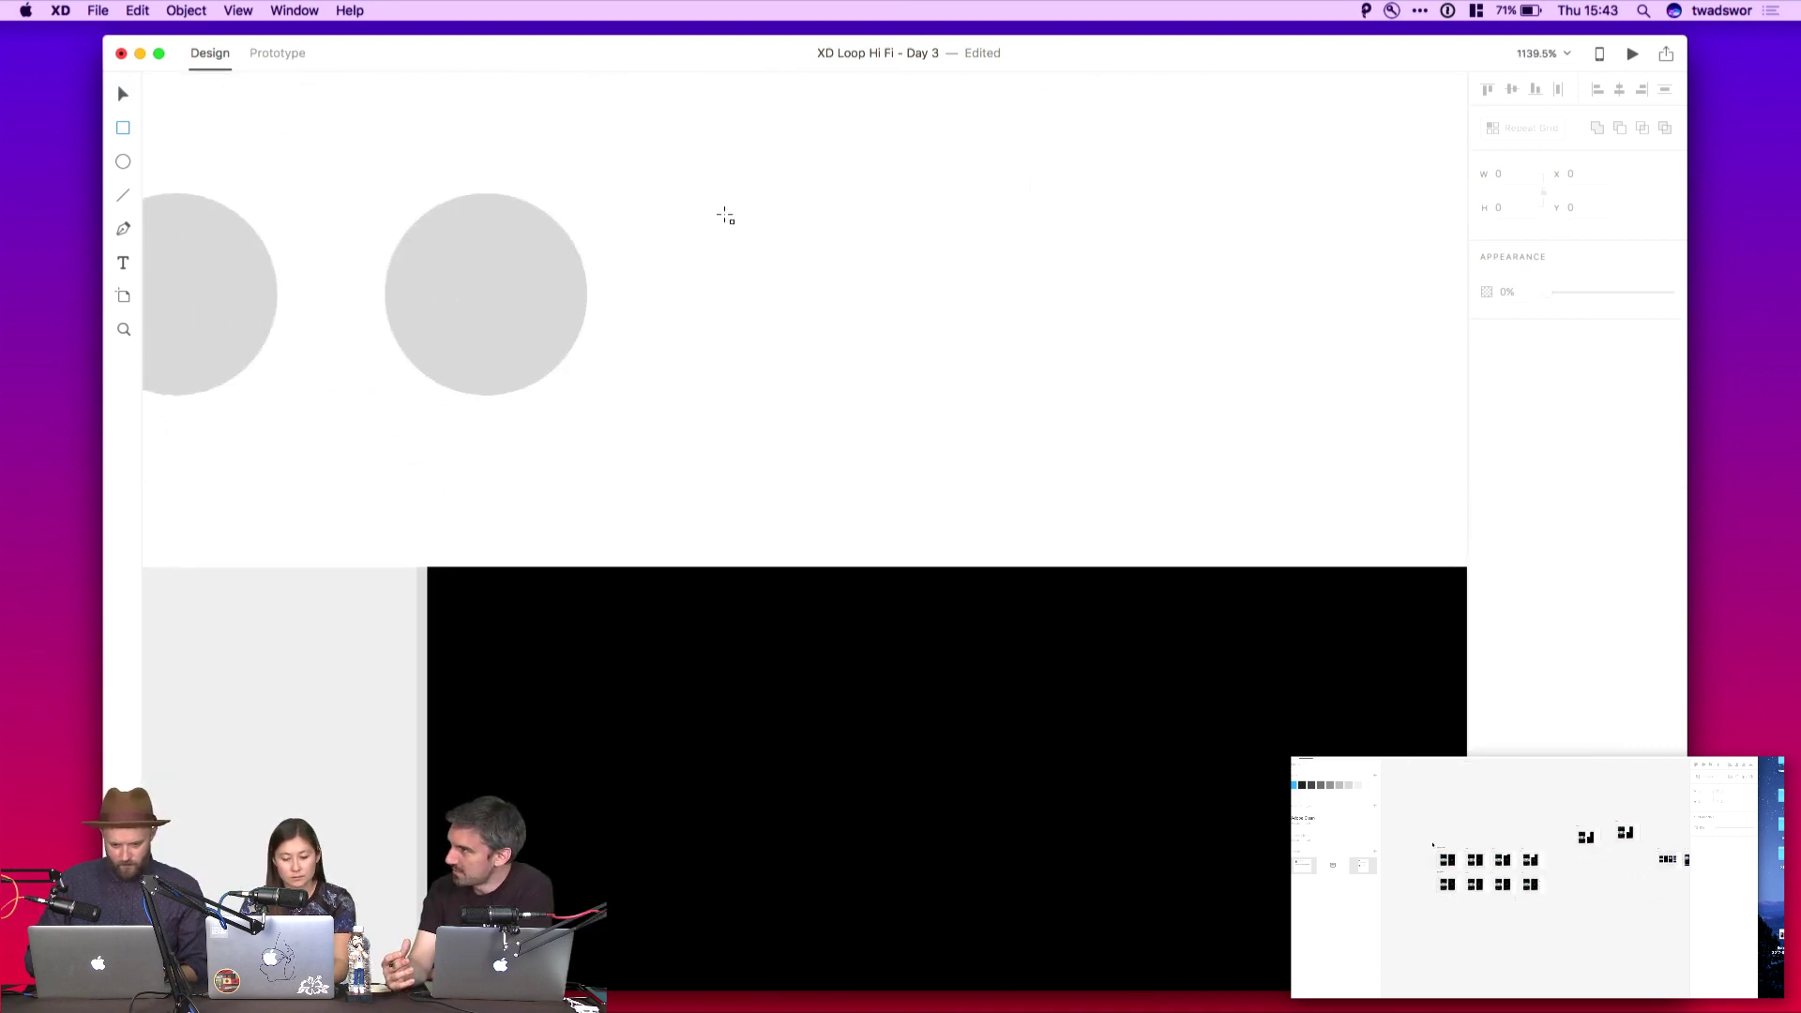
{"action": "mouse_move", "coordinate": [727, 215]}
{"action": "left_mouse_down"}
{"action": "mouse_move", "coordinate": [892, 366]}
{"action": "mouse_move", "coordinate": [924, 355]}
{"action": "mouse_move", "coordinate": [908, 353]}
{"action": "left_mouse_up"}
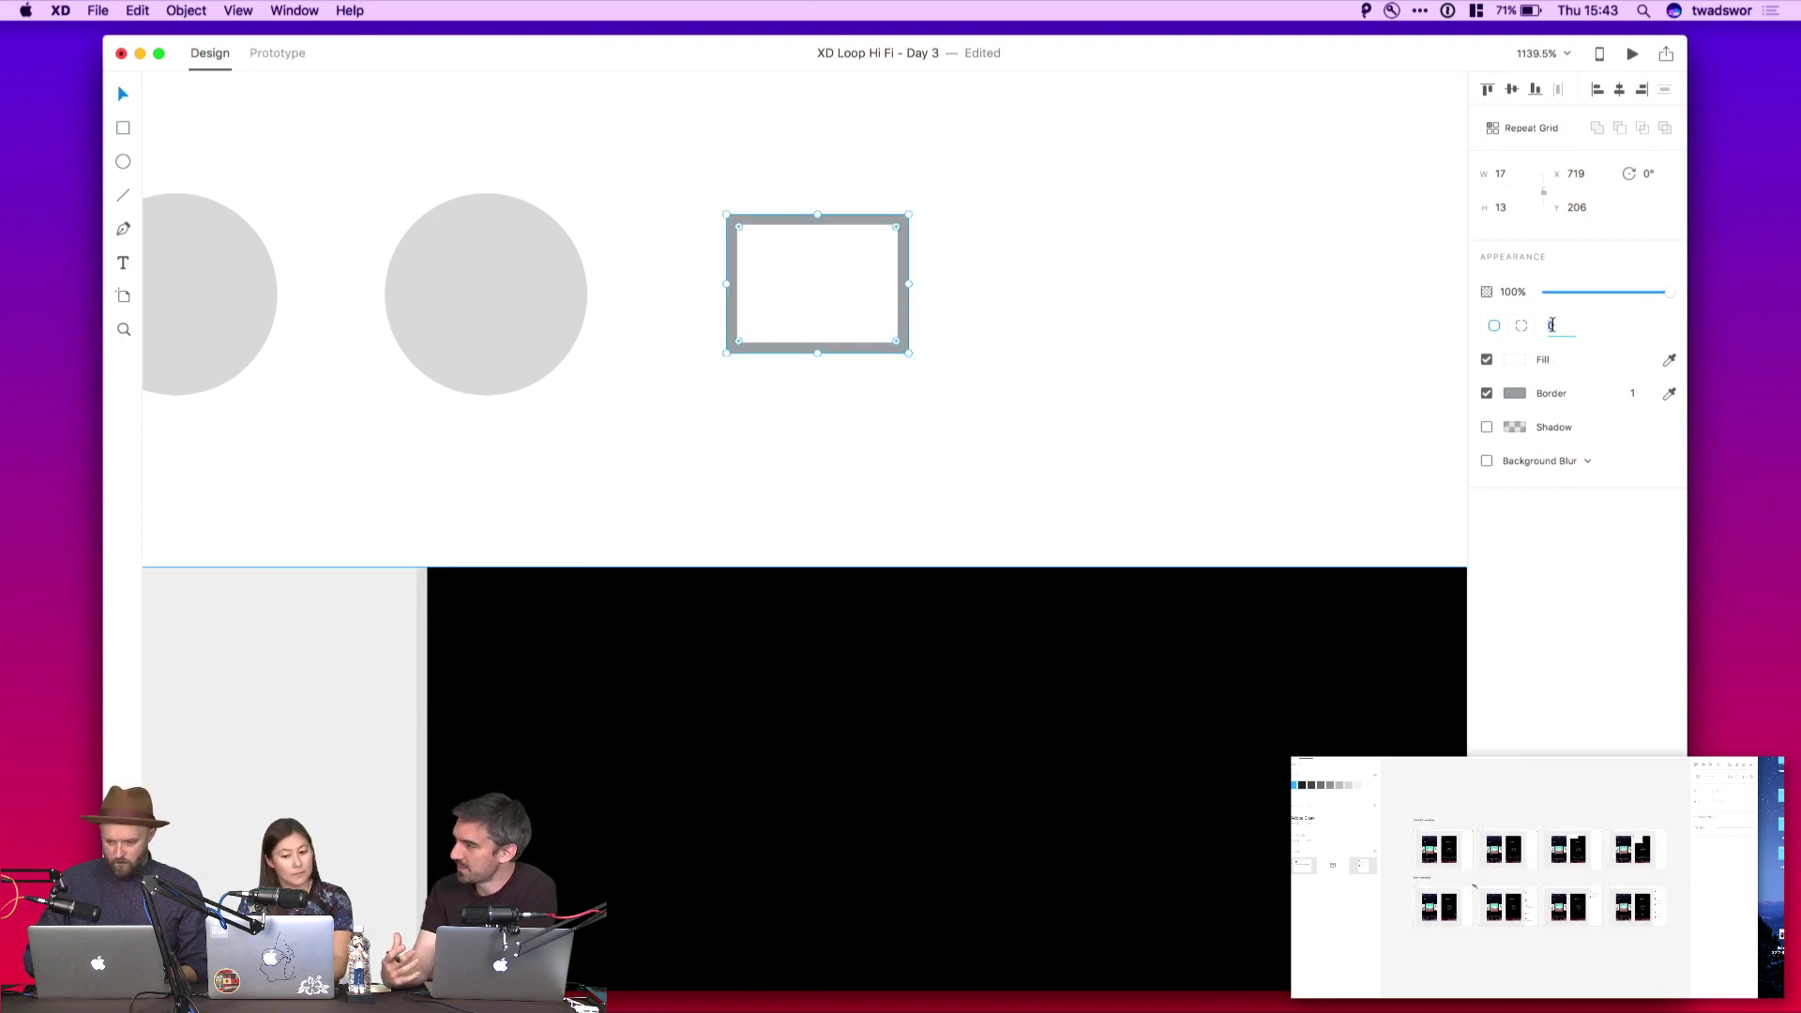
{"action": "key", "text": "Up"}
{"action": "key", "text": "Up"}
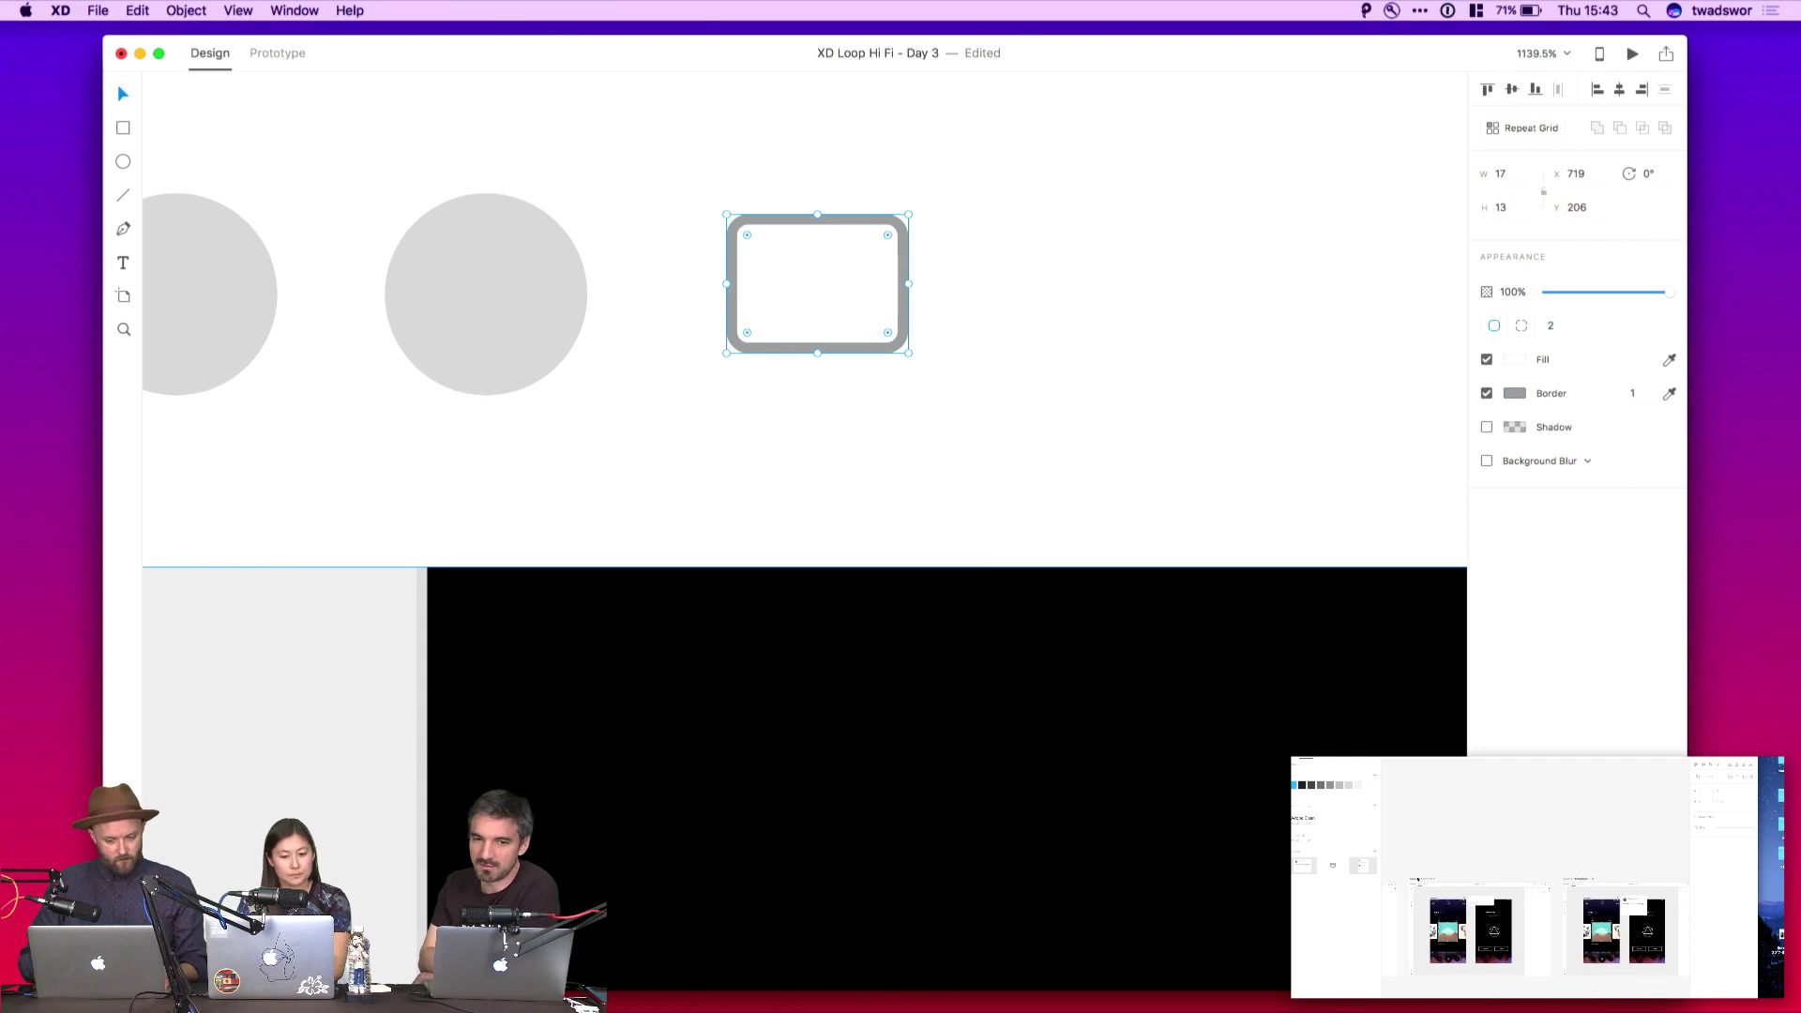
{"action": "key", "text": "Escape"}
Move the rounded rectangle onto the second grey circle at X 659, Y 207
{"action": "scroll", "coordinate": [843, 266], "scroll_direction": "down", "scroll_amount": 3}
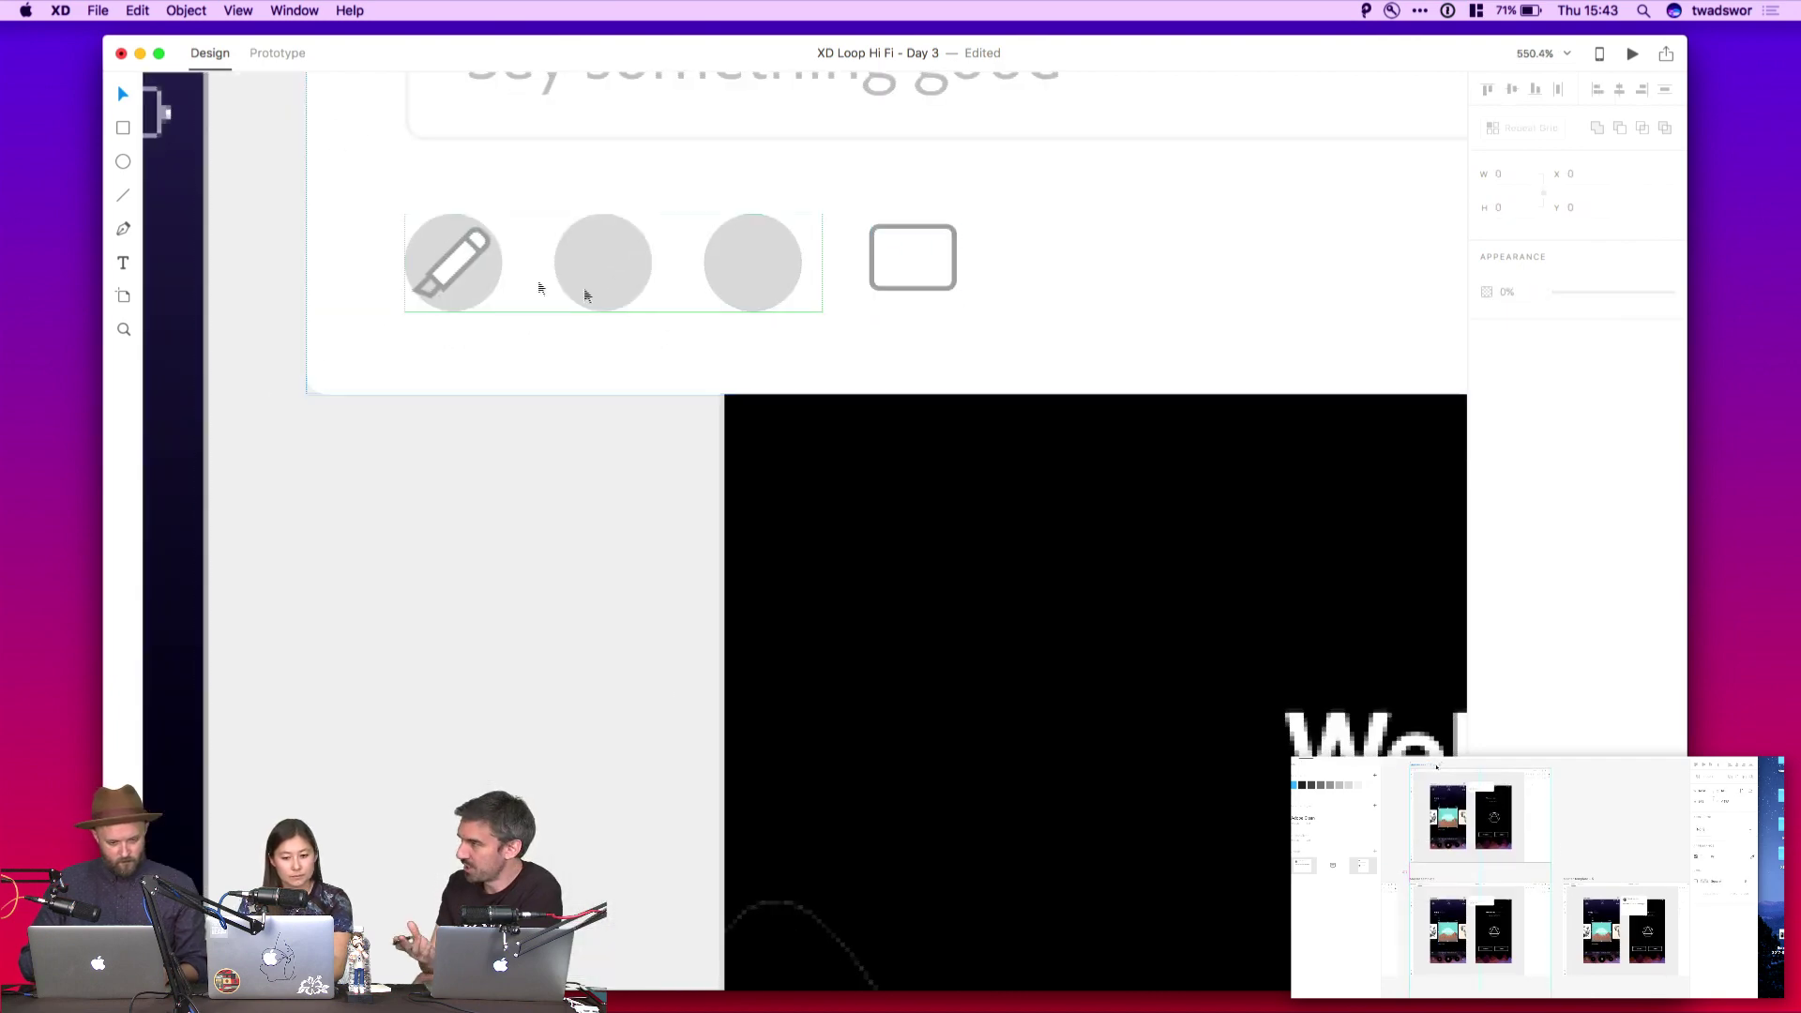
{"action": "scroll", "coordinate": [441, 249], "scroll_direction": "down", "scroll_amount": 2}
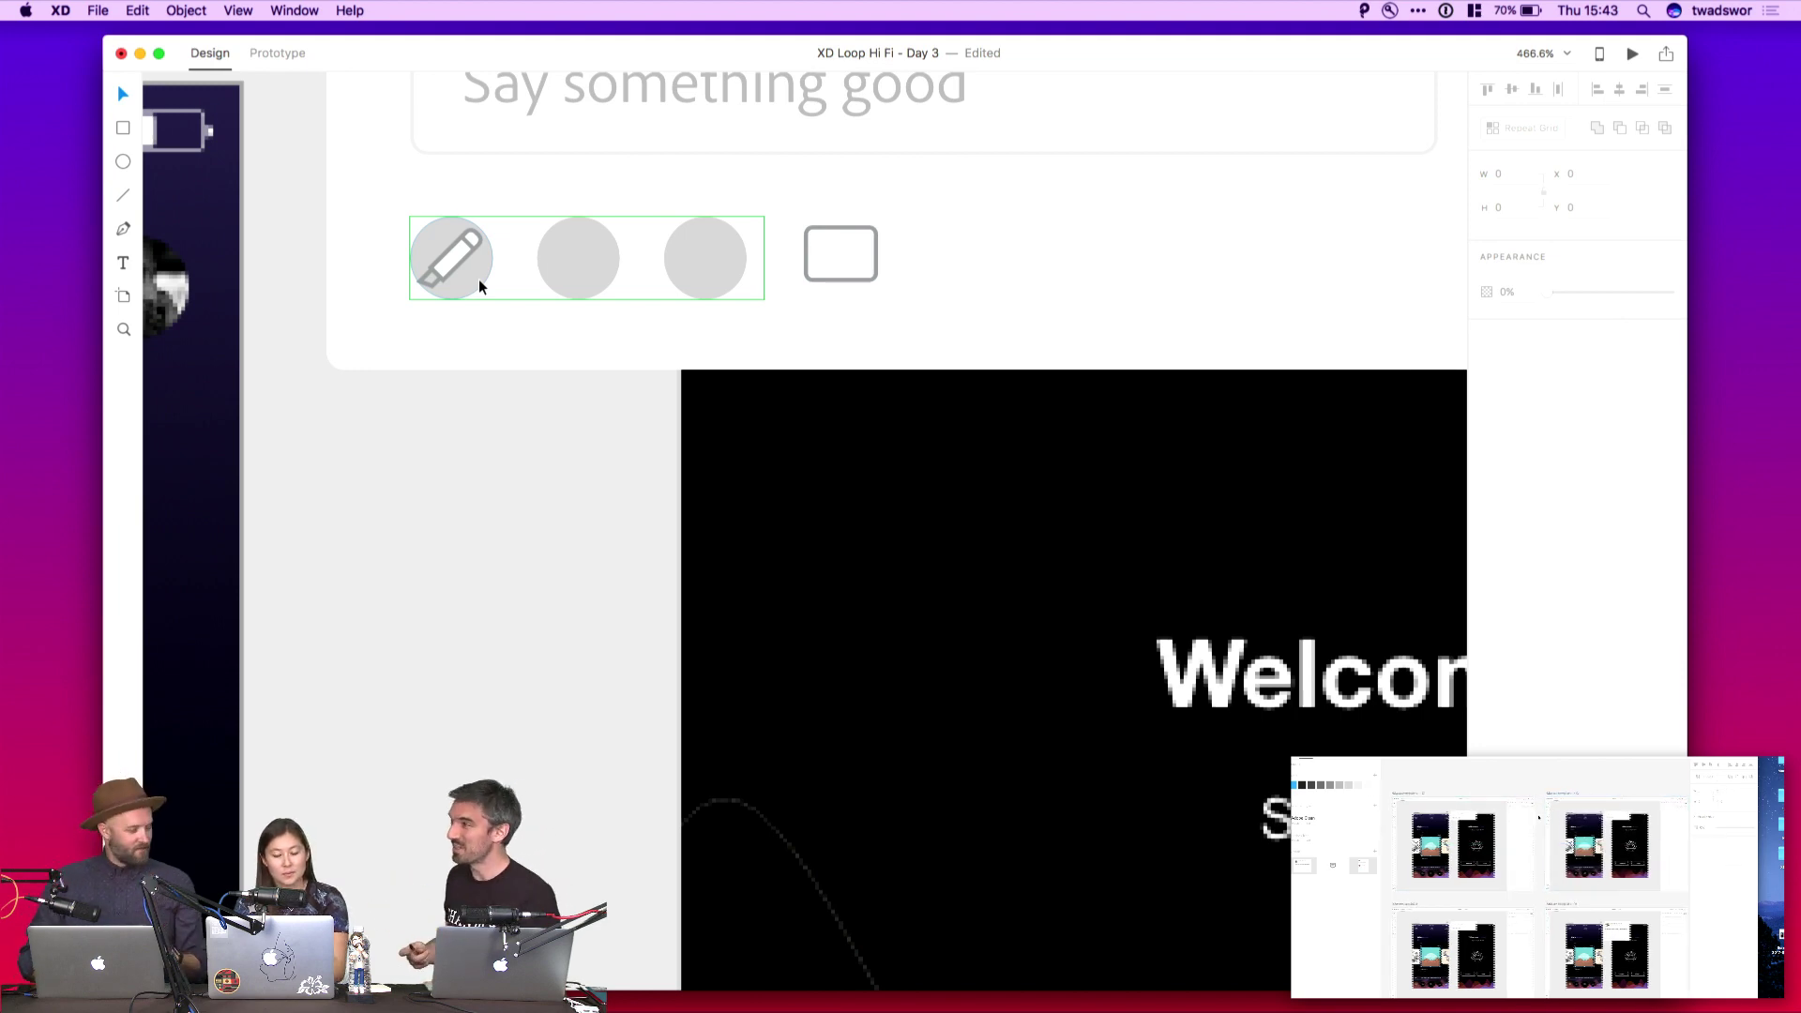
{"action": "left_click", "coordinate": [780, 189]}
{"action": "left_click", "coordinate": [840, 253]}
{"action": "scroll", "coordinate": [843, 256], "scroll_direction": "up", "scroll_amount": 3}
{"action": "left_click_drag", "start_coordinate": [843, 256], "coordinate": [346, 267]}
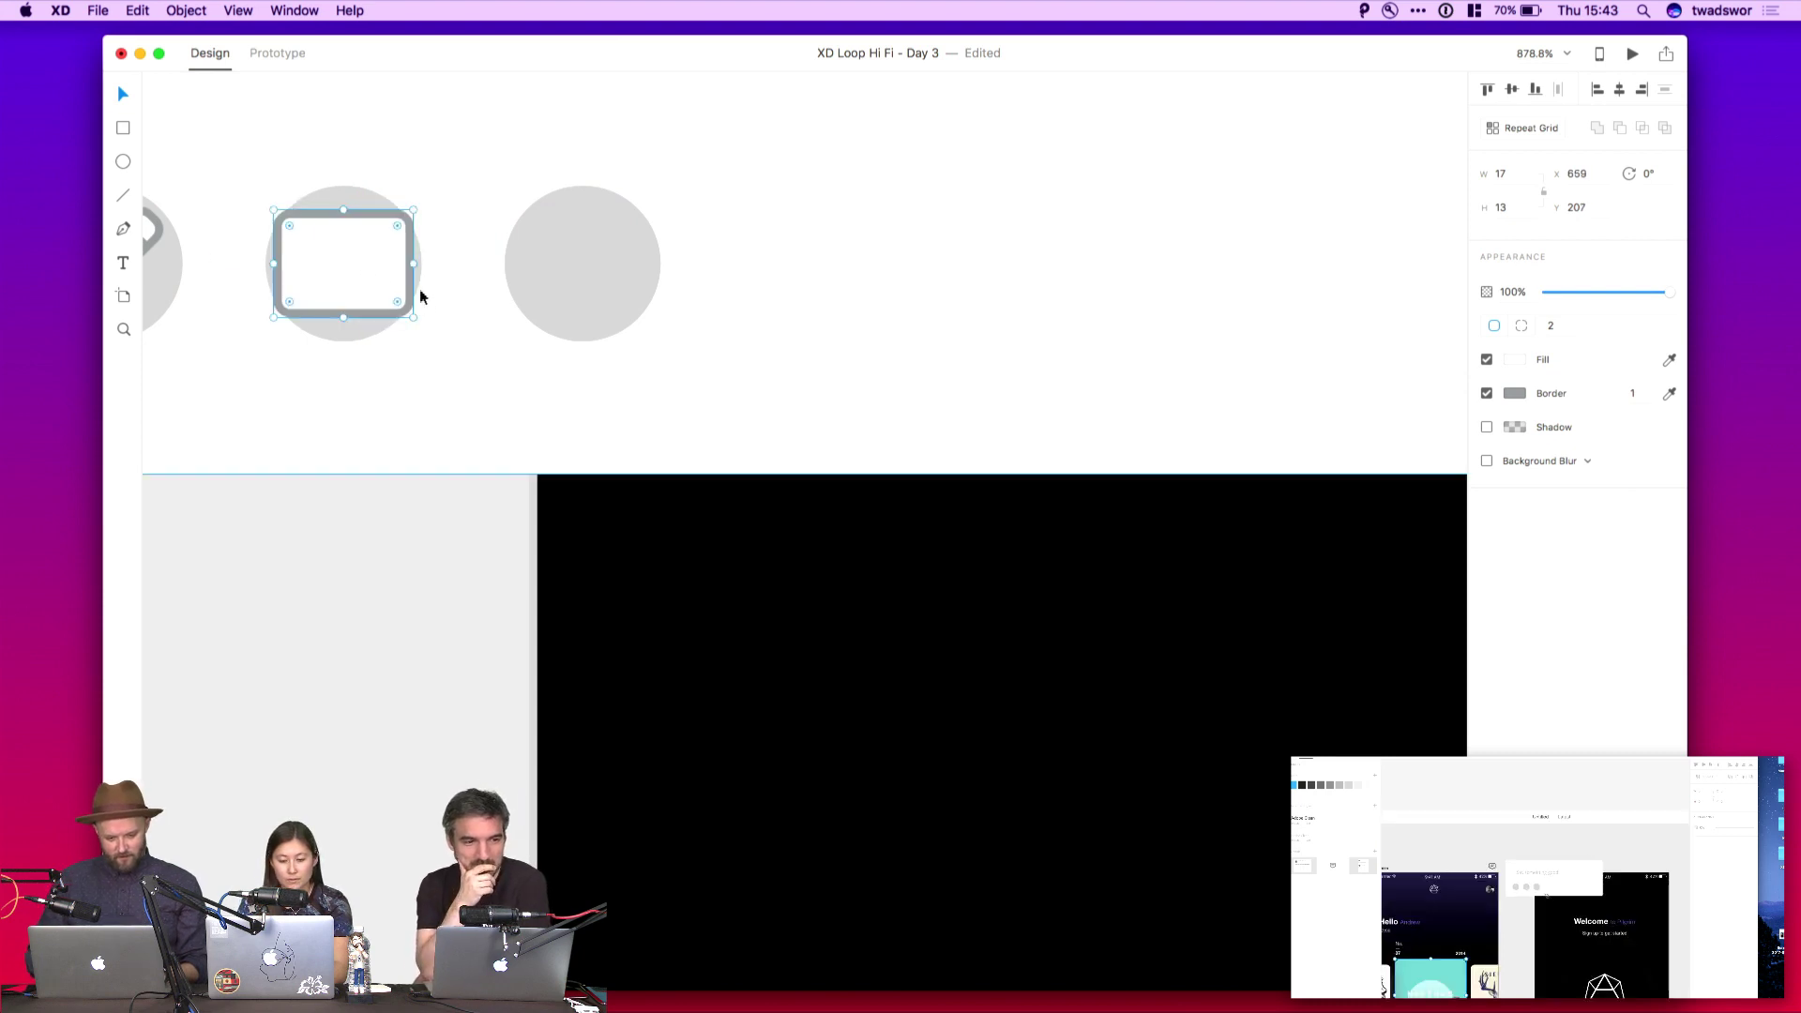
{"action": "scroll", "coordinate": [418, 288], "scroll_direction": "left", "scroll_amount": 5}
{"action": "scroll", "coordinate": [611, 277], "scroll_direction": "up", "scroll_amount": 3}
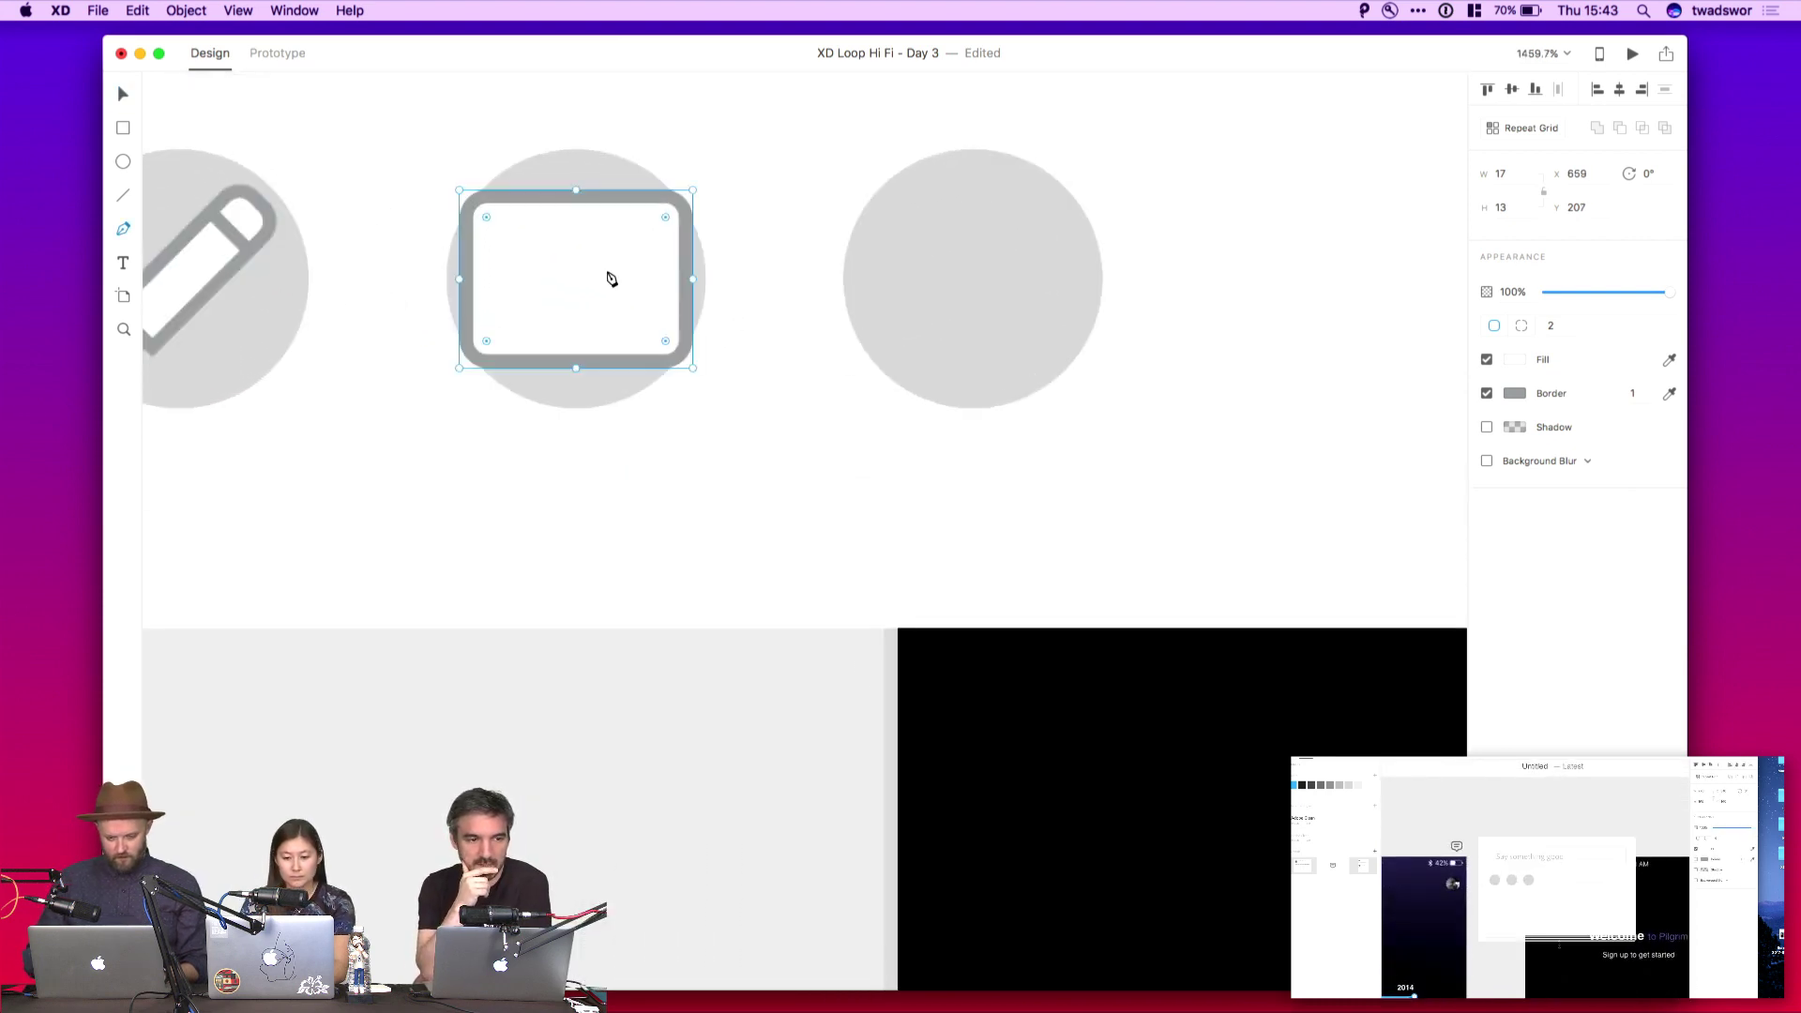
{"action": "key", "text": "p"}
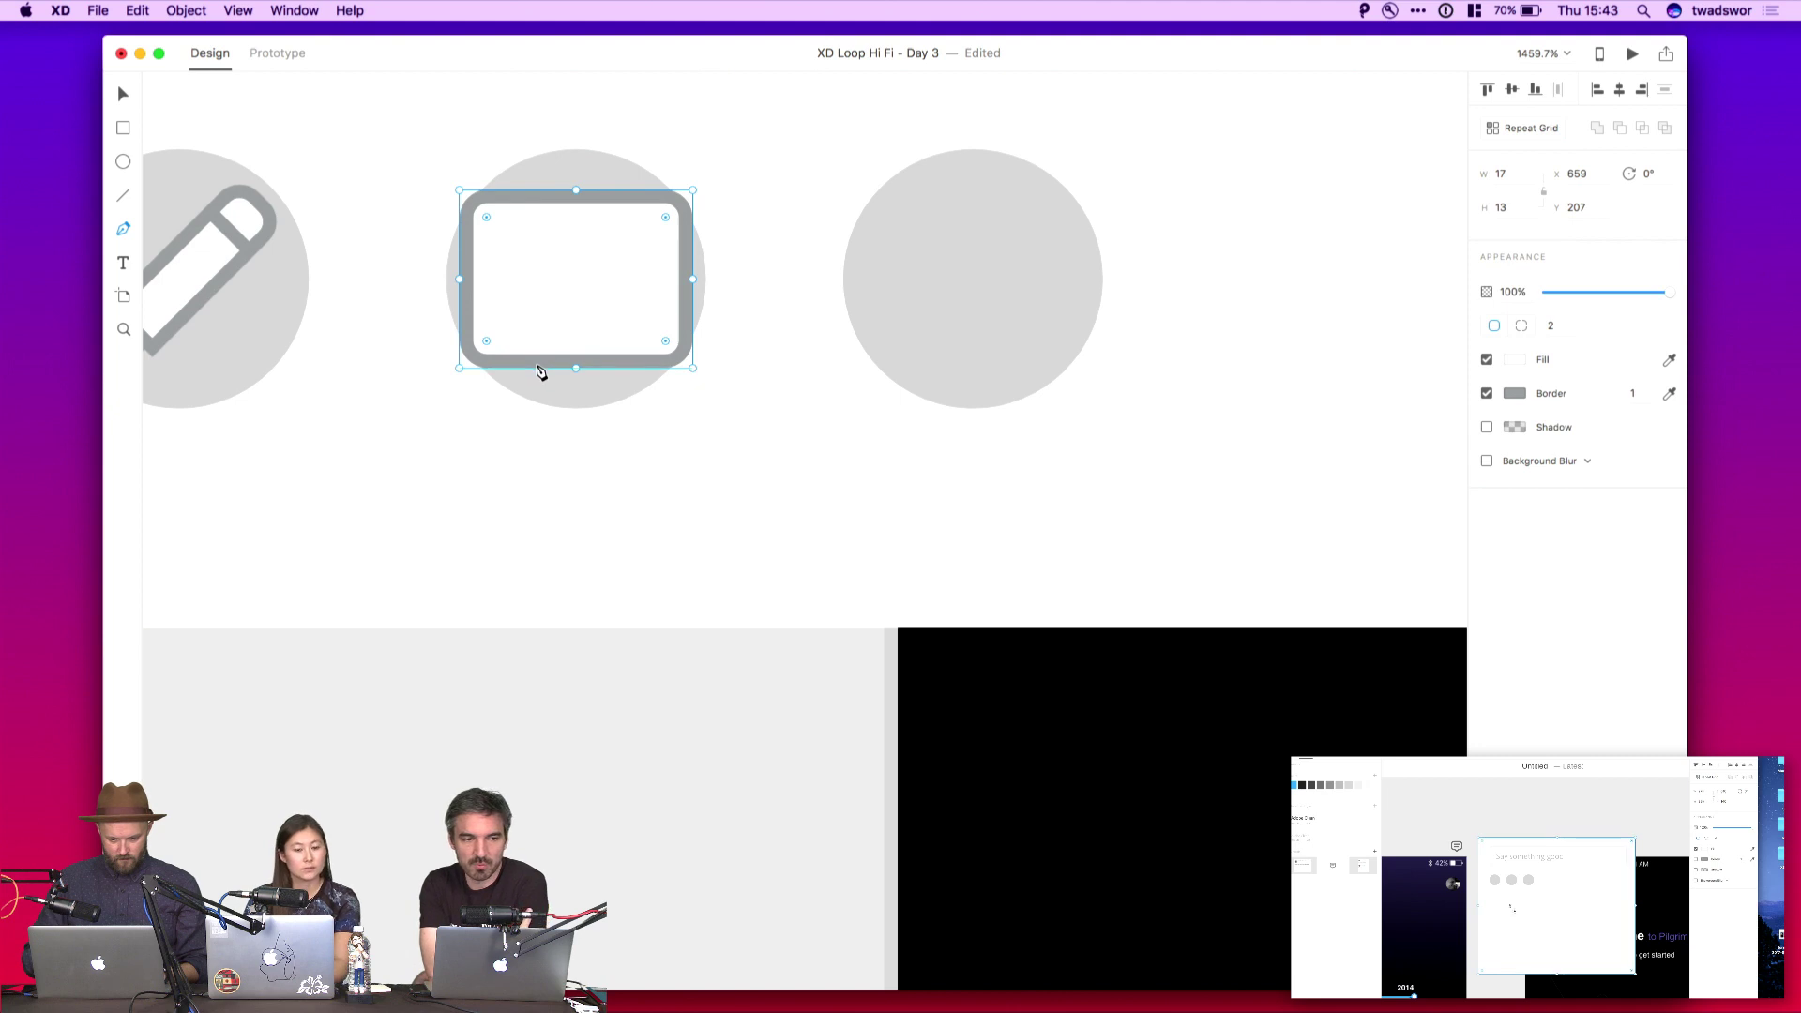
{"action": "left_click", "coordinate": [538, 368]}
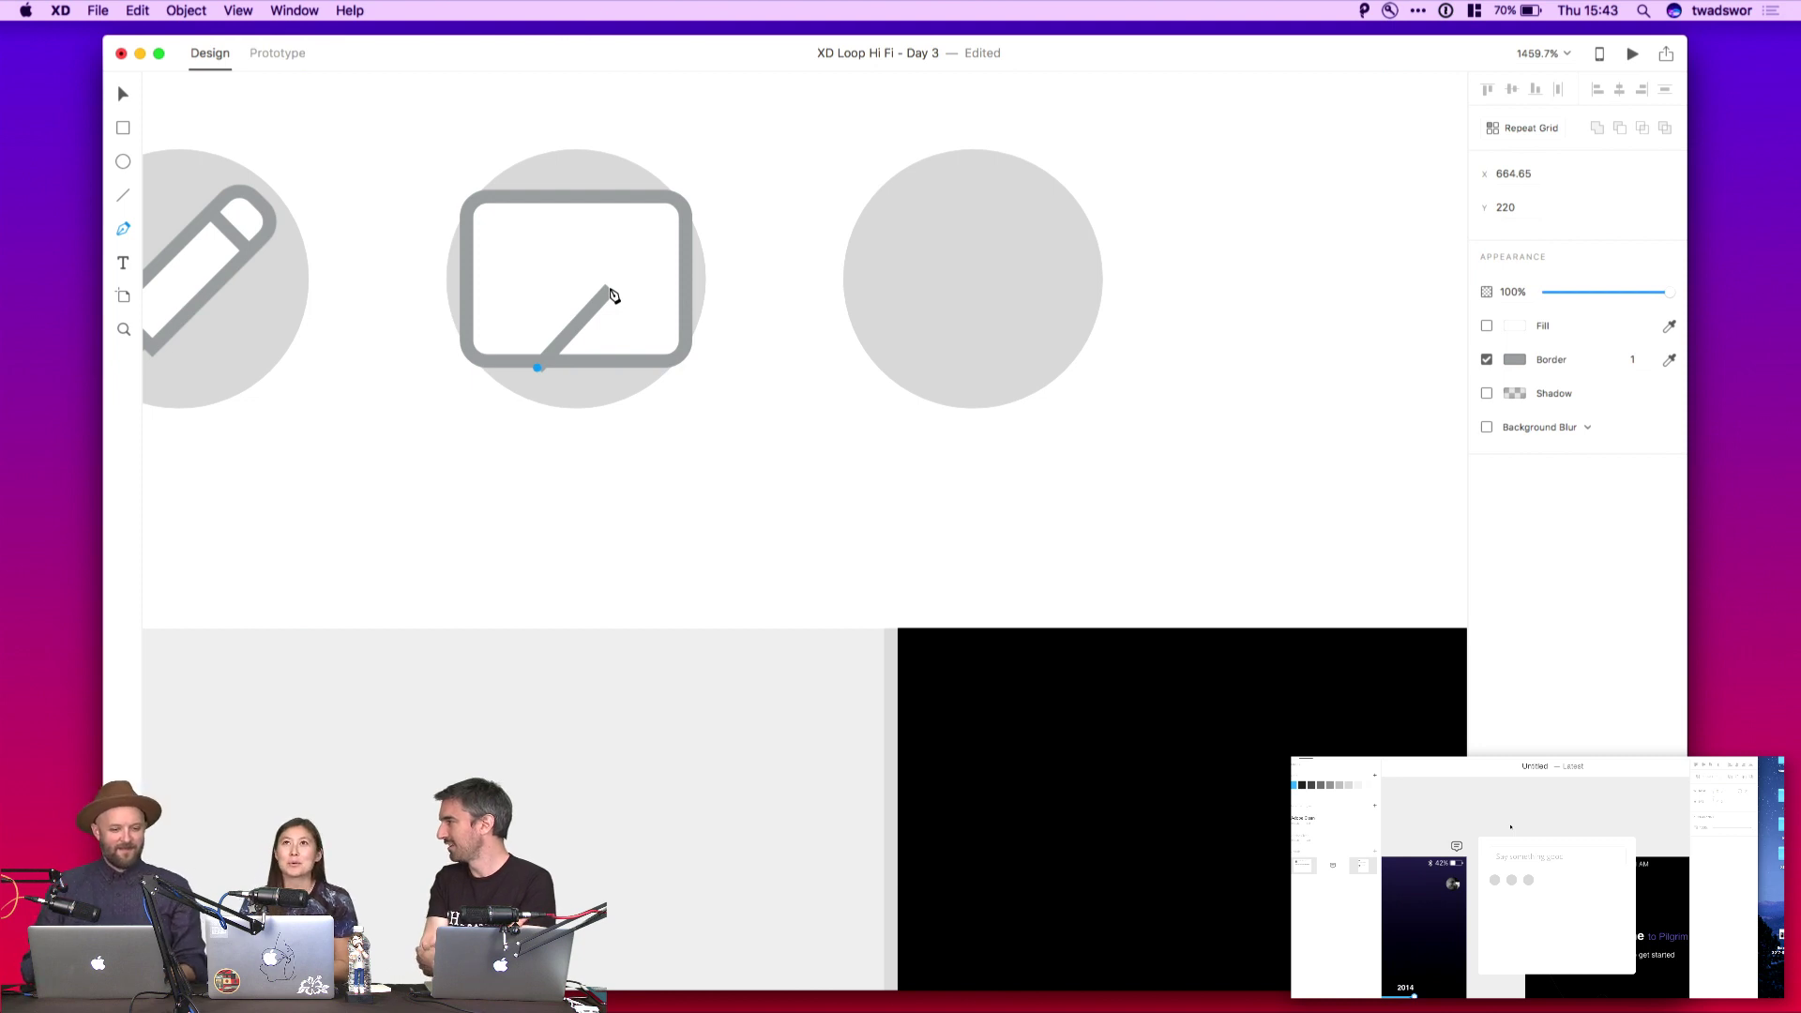
{"action": "key", "text": "Escape"}
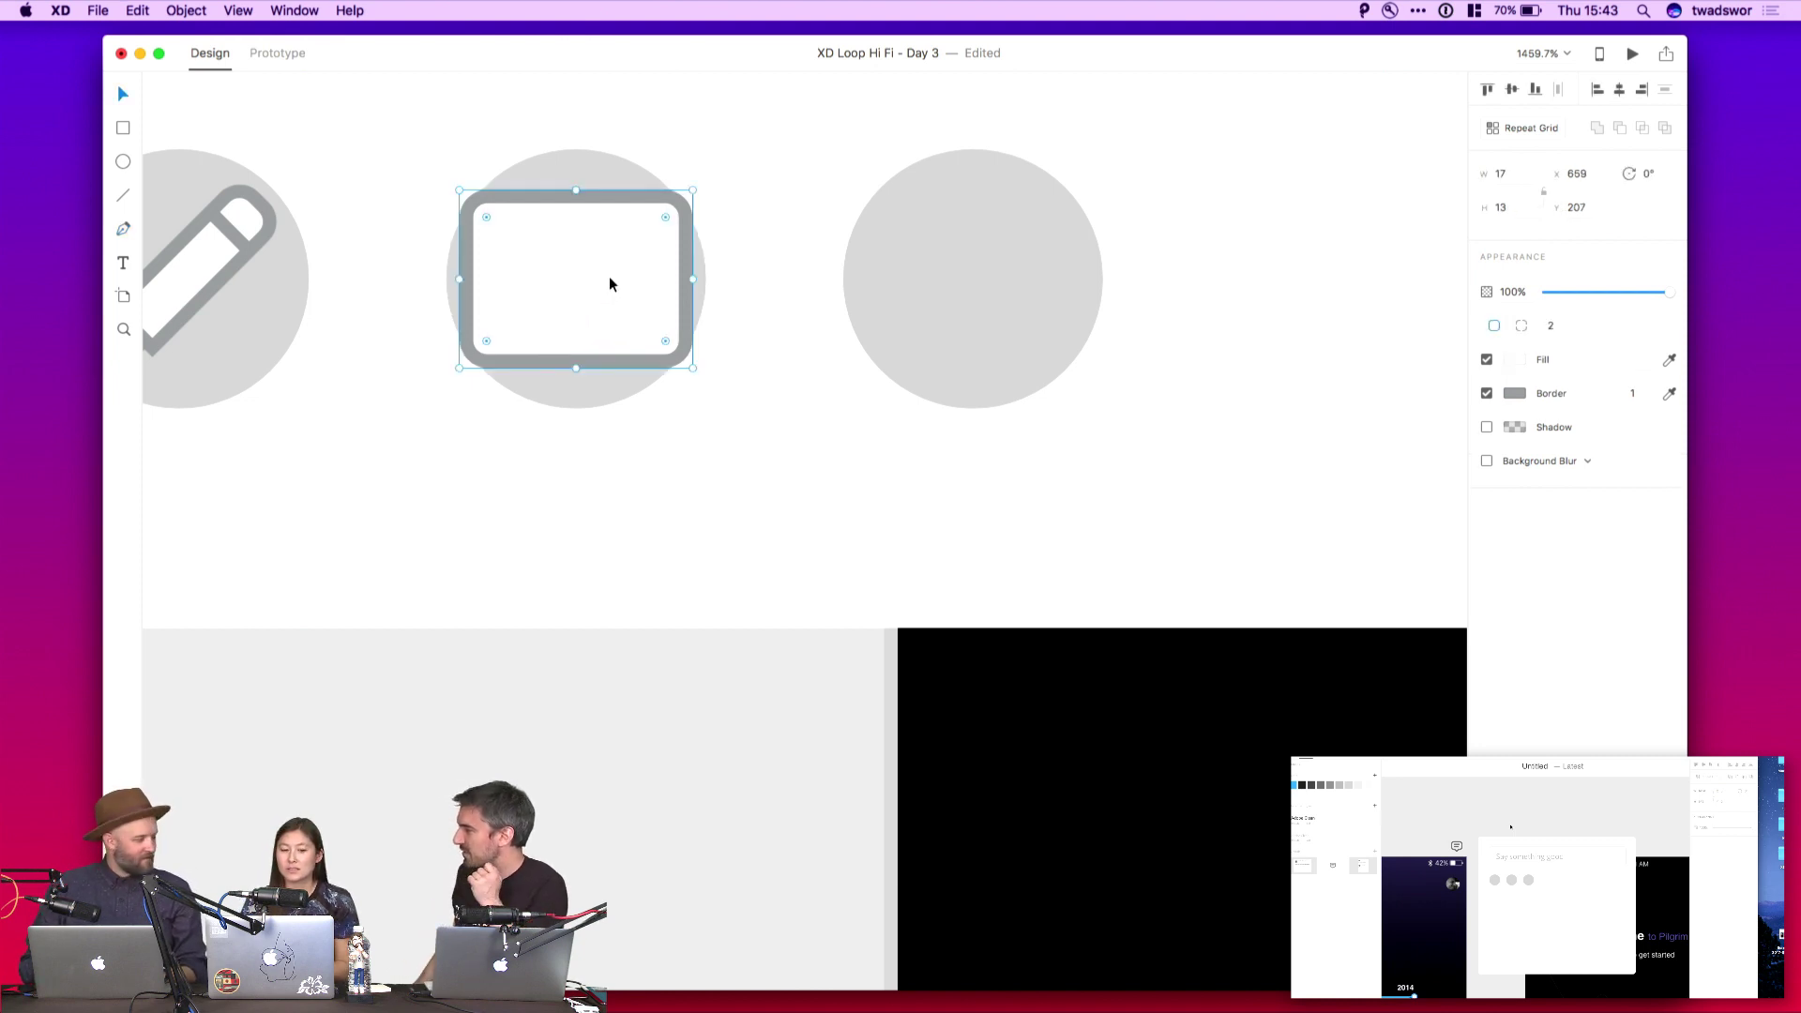
{"action": "key", "text": "Escape"}
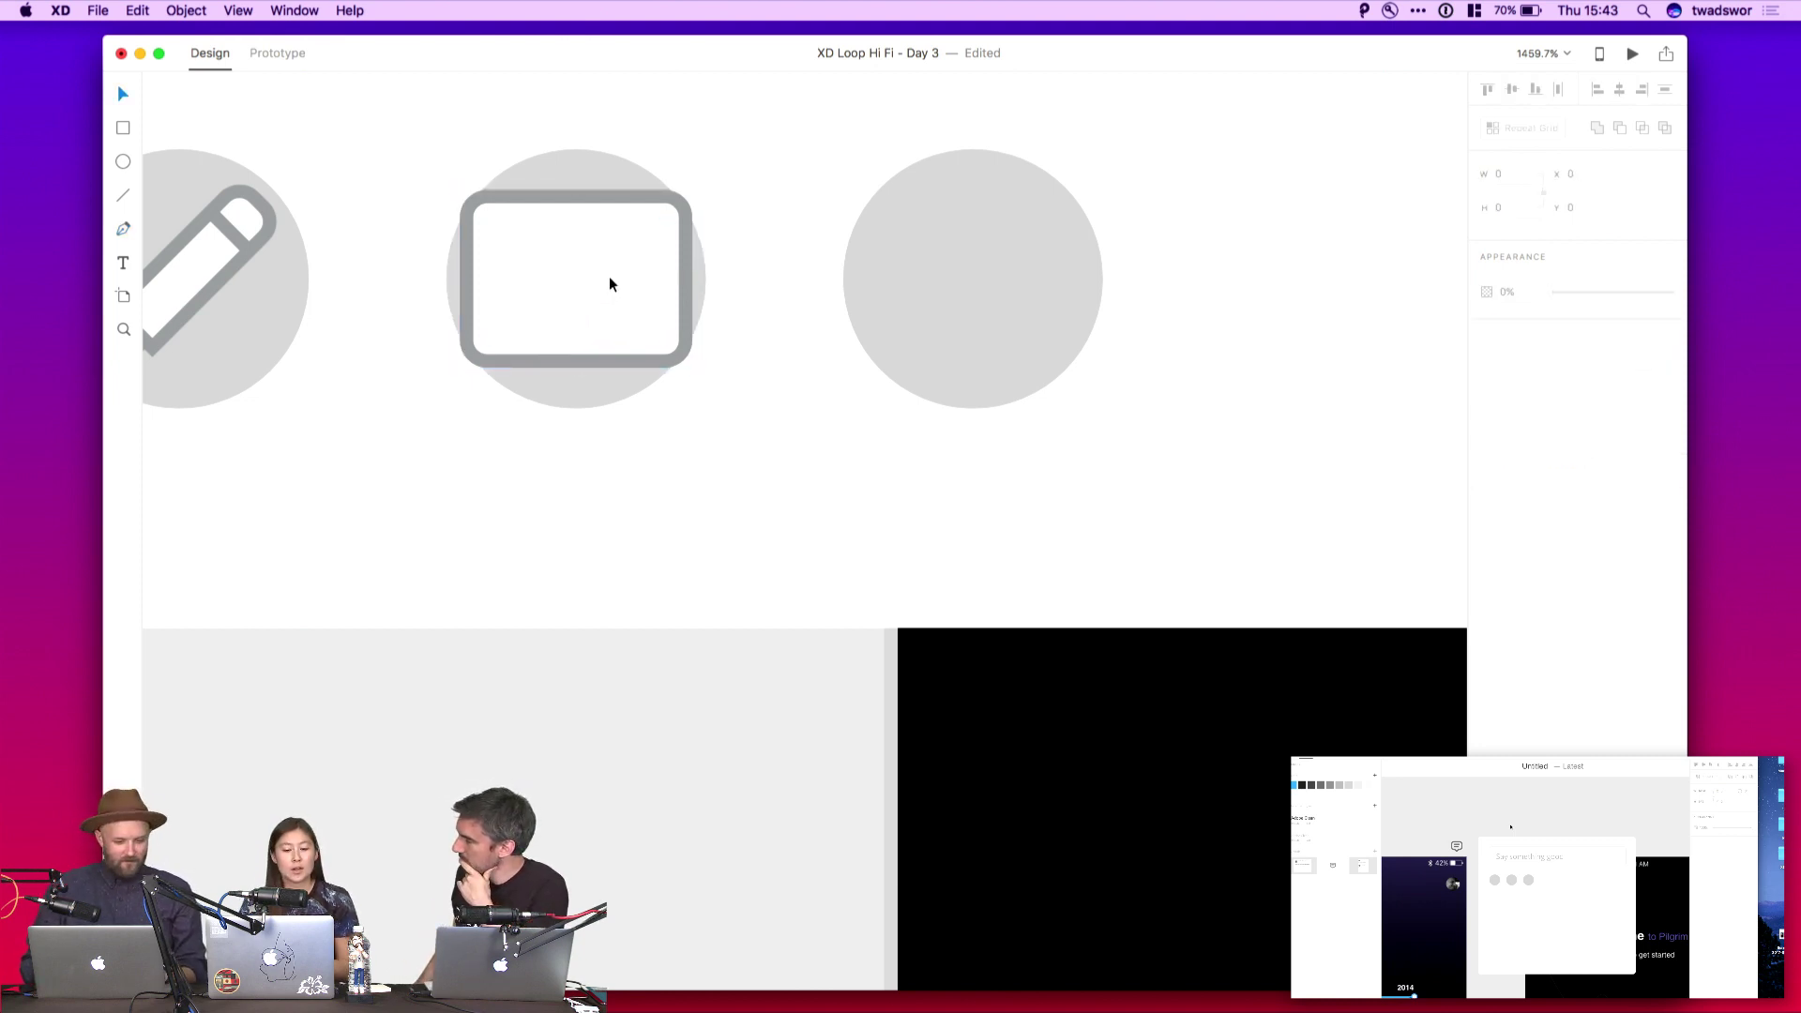
Draw a diagonal Pen line about 6.32 wide and 7.86 high, rising from the rounded rectangle's lower edge into its interior
{"action": "scroll", "coordinate": [705, 273], "scroll_direction": "left", "scroll_amount": 6}
{"action": "scroll", "coordinate": [898, 275], "scroll_direction": "right", "scroll_amount": 2}
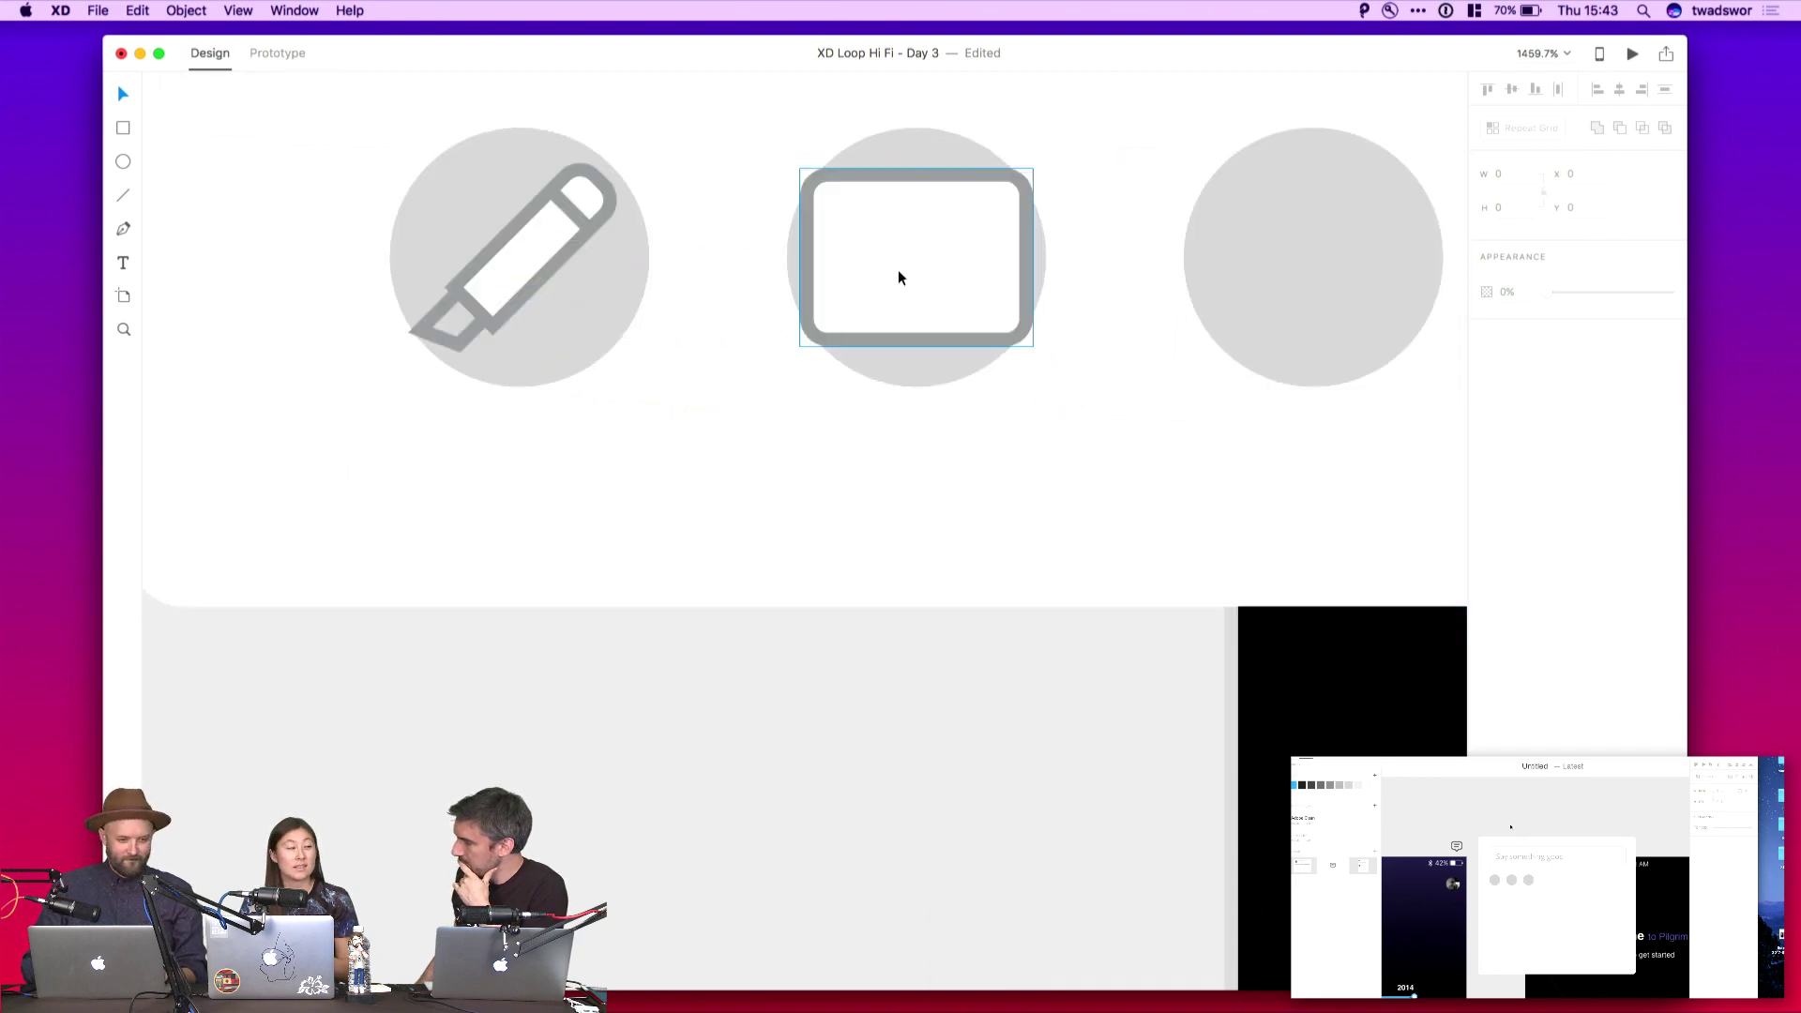
{"action": "scroll", "coordinate": [898, 278], "scroll_direction": "up", "scroll_amount": 4}
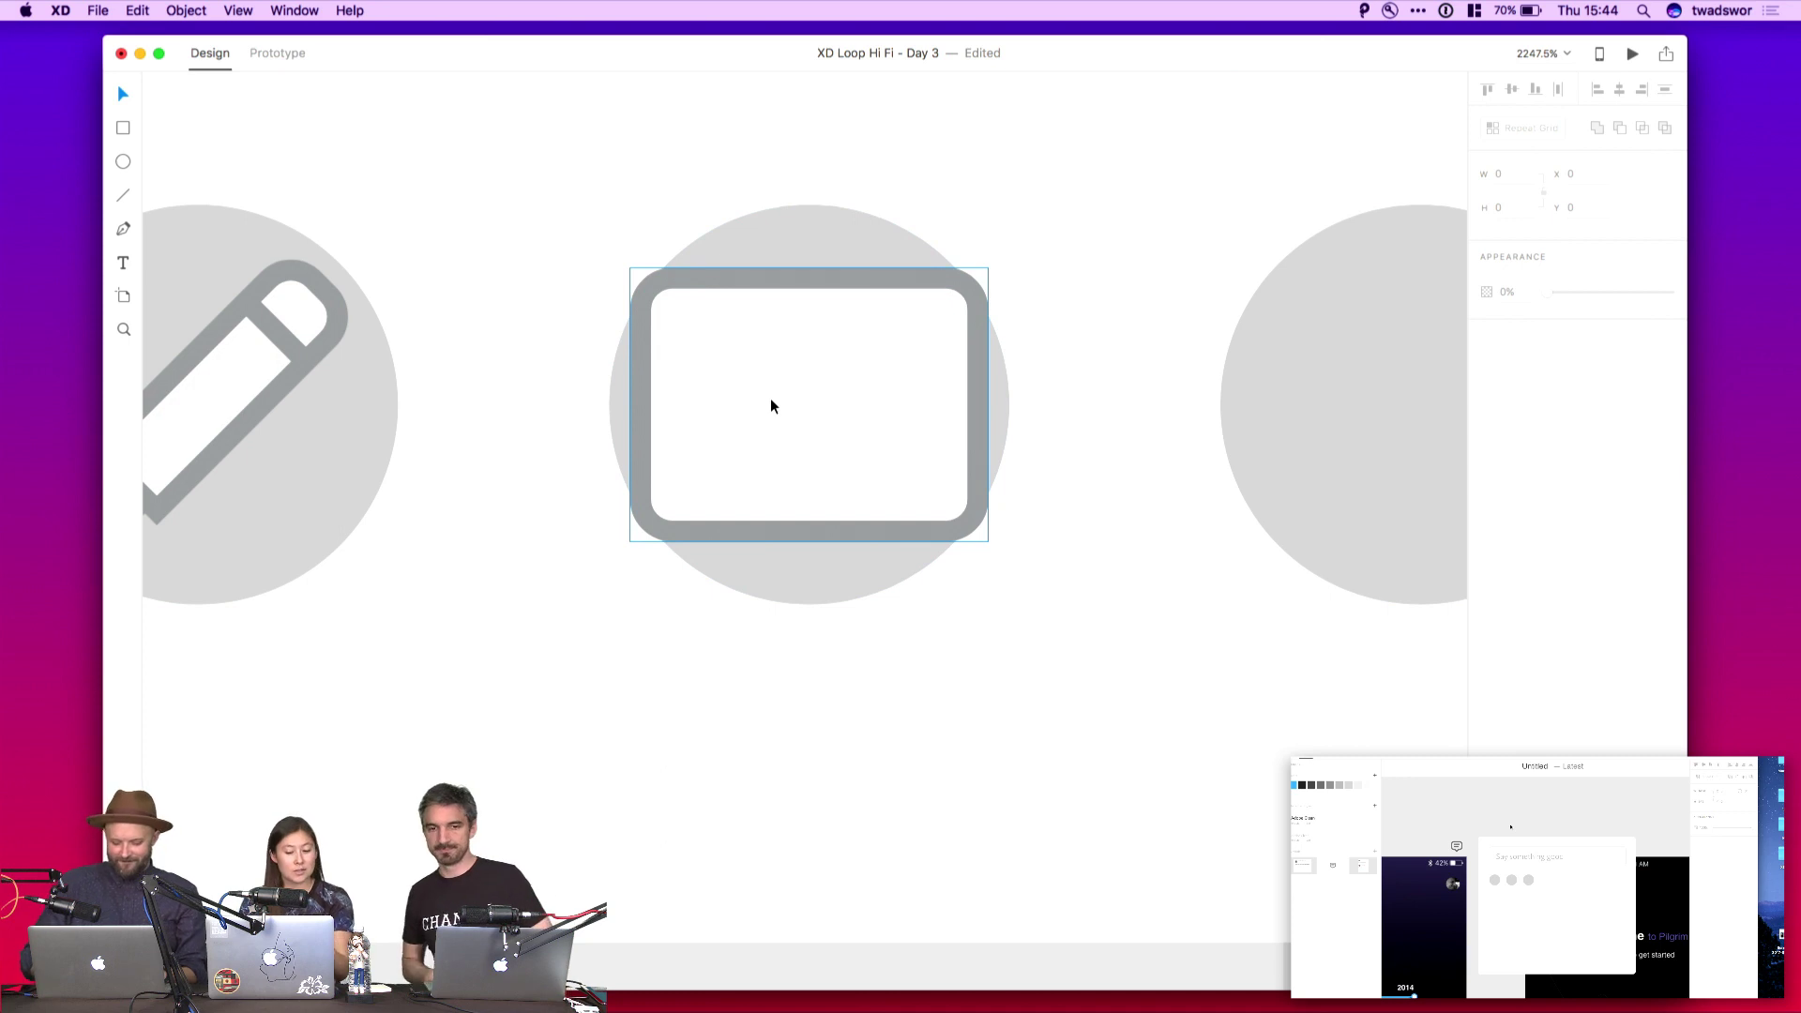
{"action": "key", "text": "p"}
{"action": "left_click", "coordinate": [732, 542]}
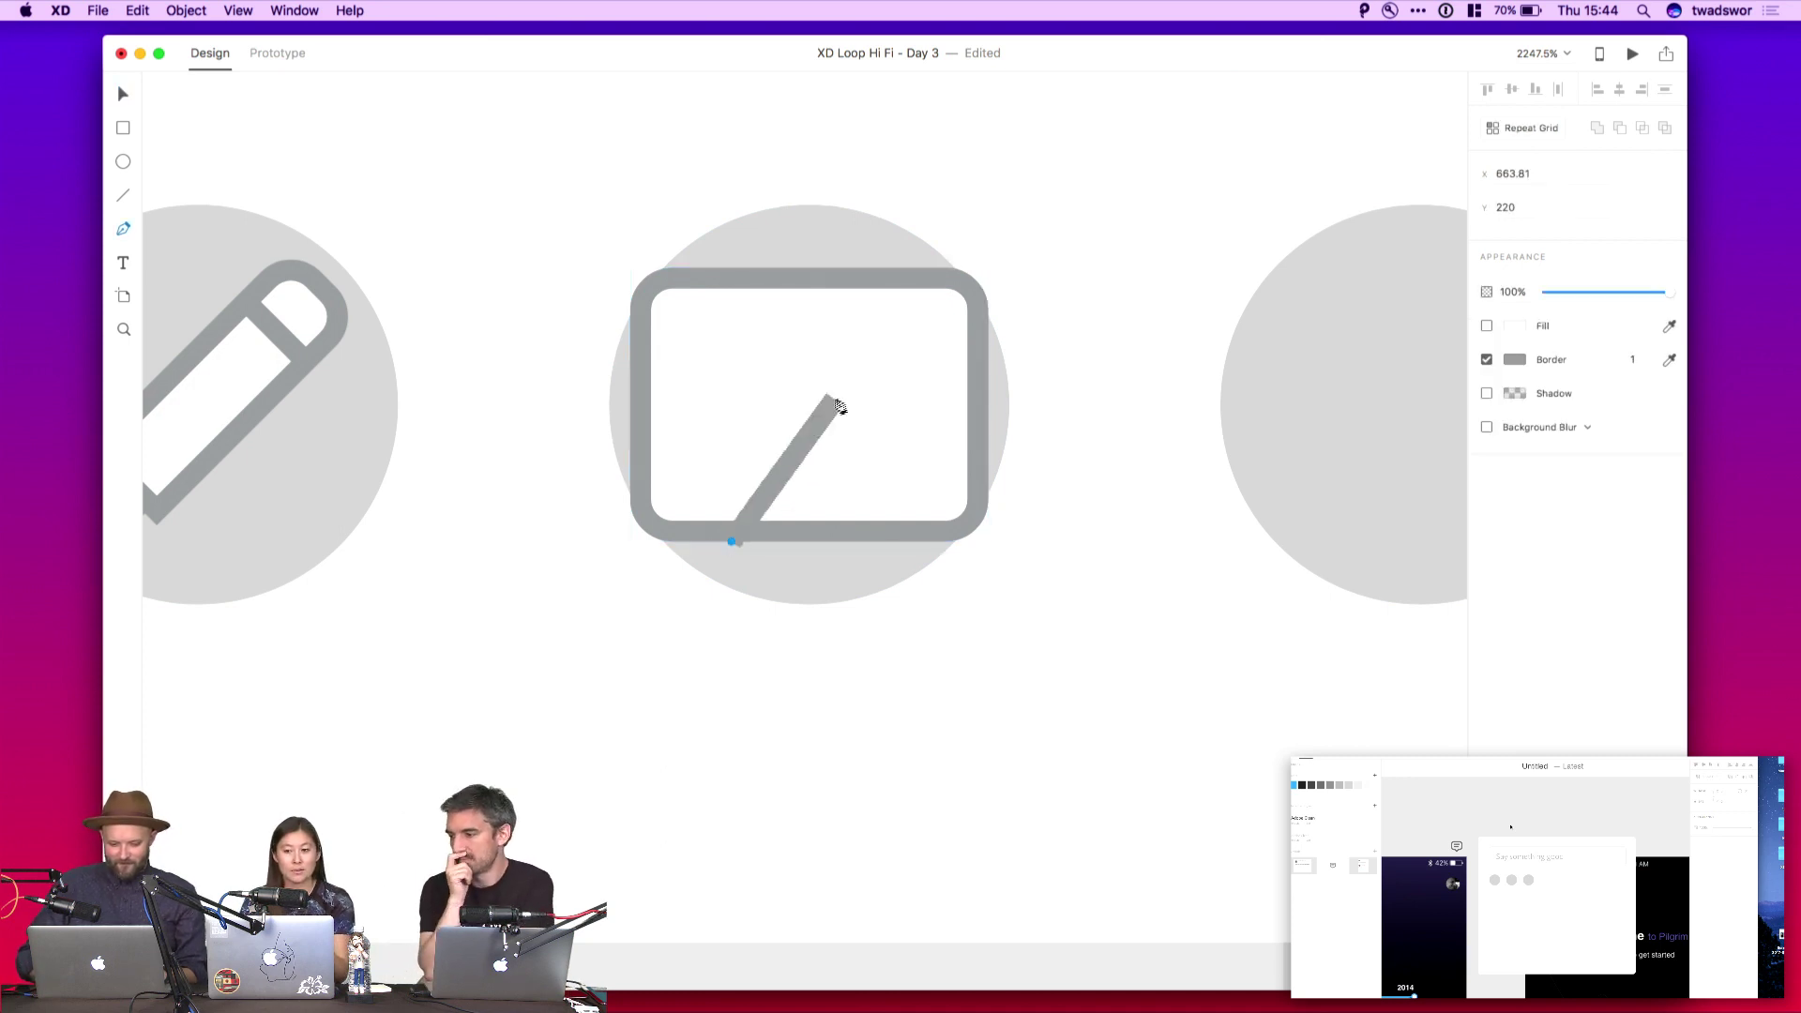
{"action": "left_click", "coordinate": [863, 376]}
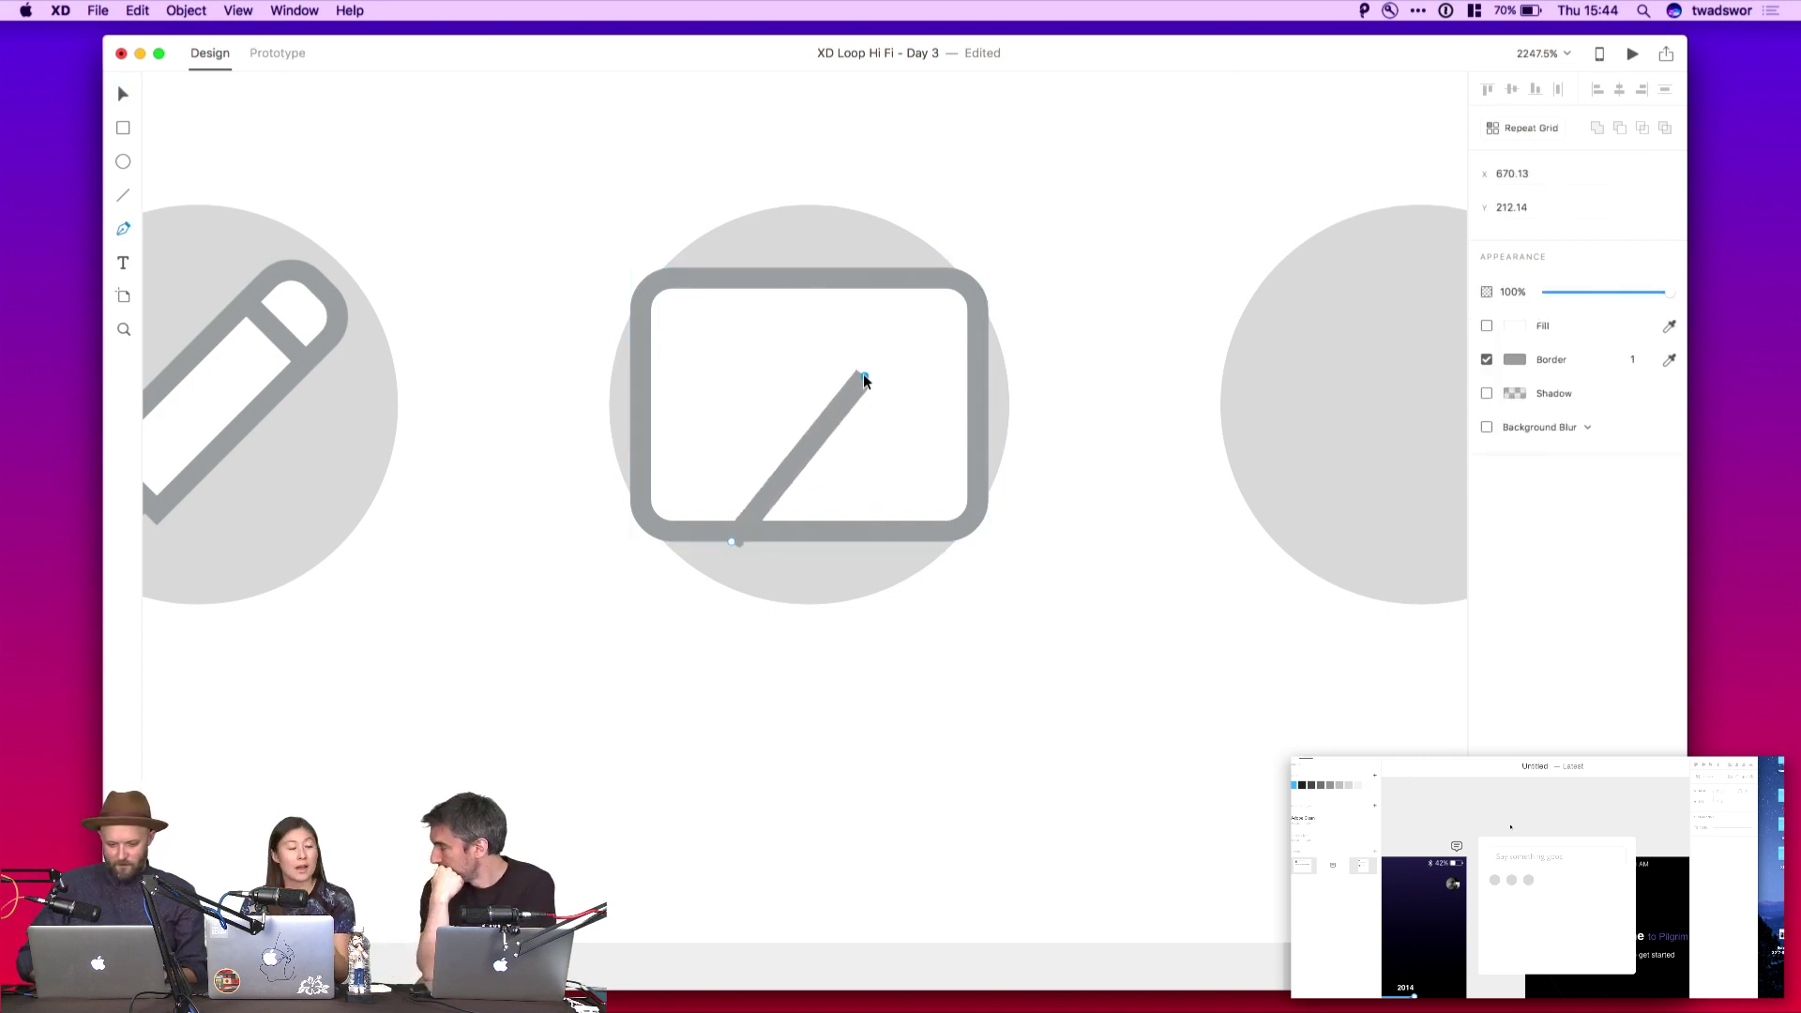
{"action": "key", "text": "Escape"}
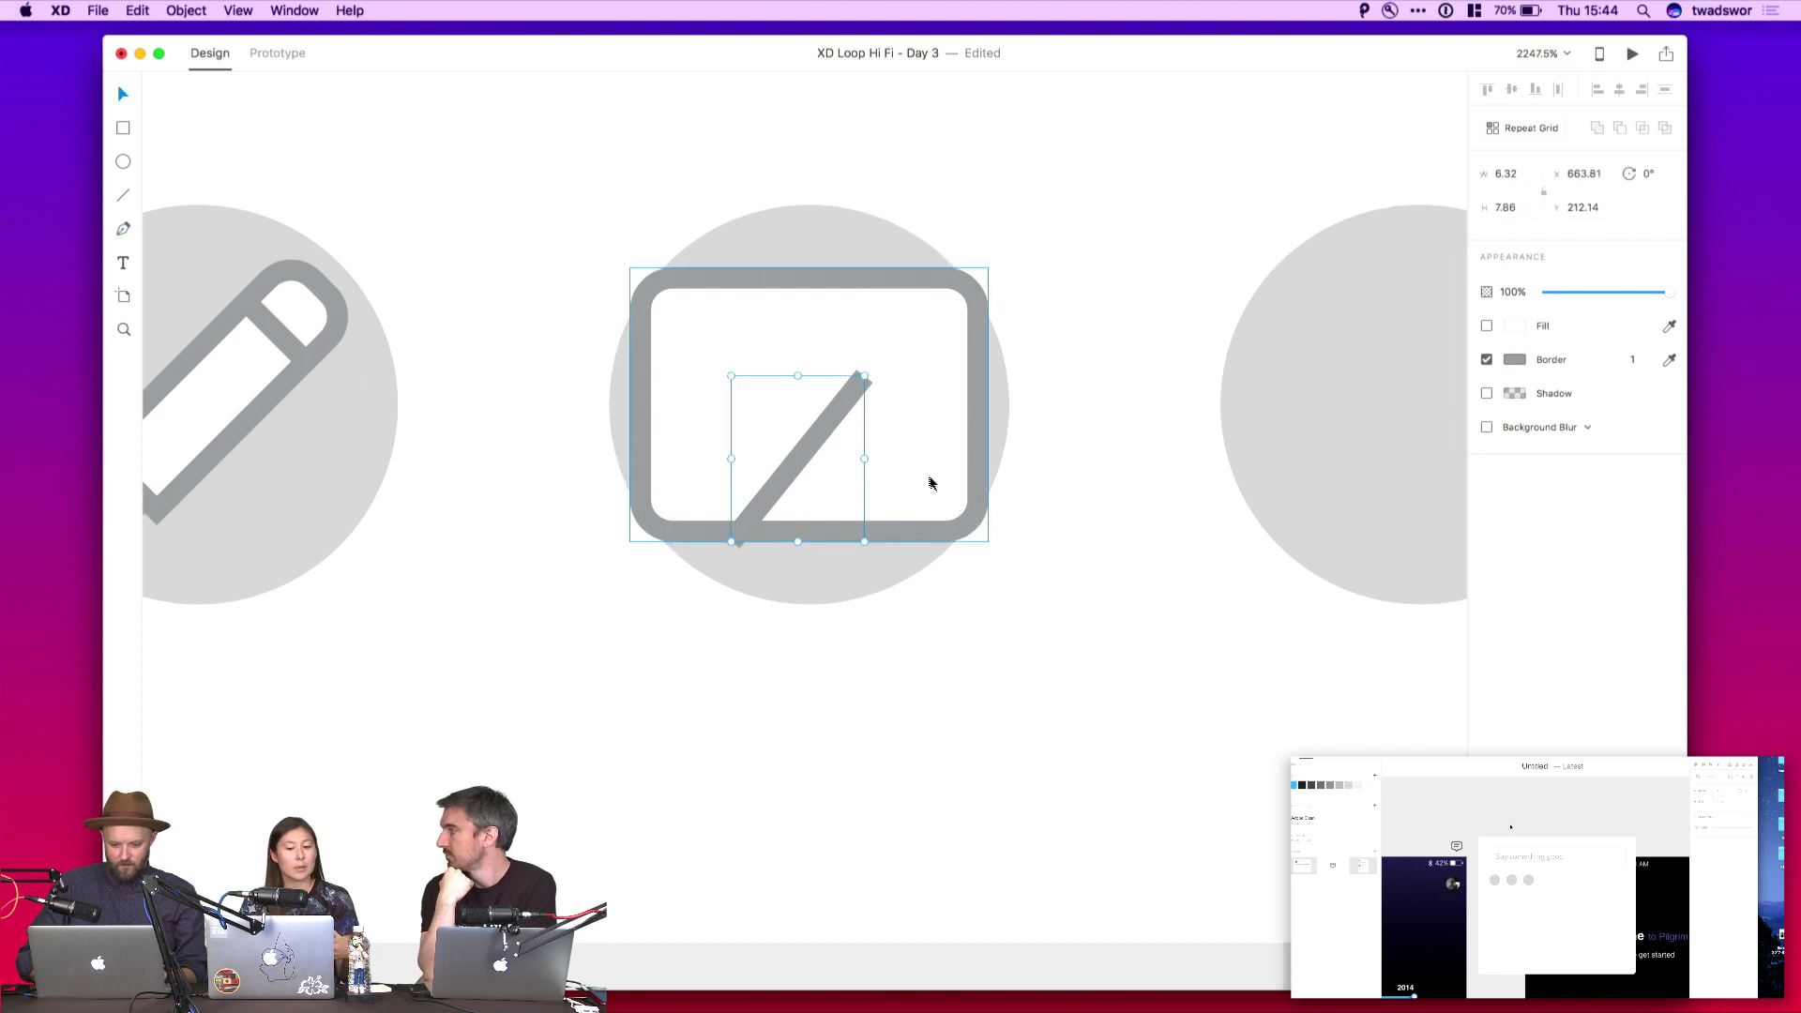
Replace the diagonal line with a 9 by 9 square rotated 45° over the rounded rectangle's lower edge
{"action": "key", "text": "super+z"}
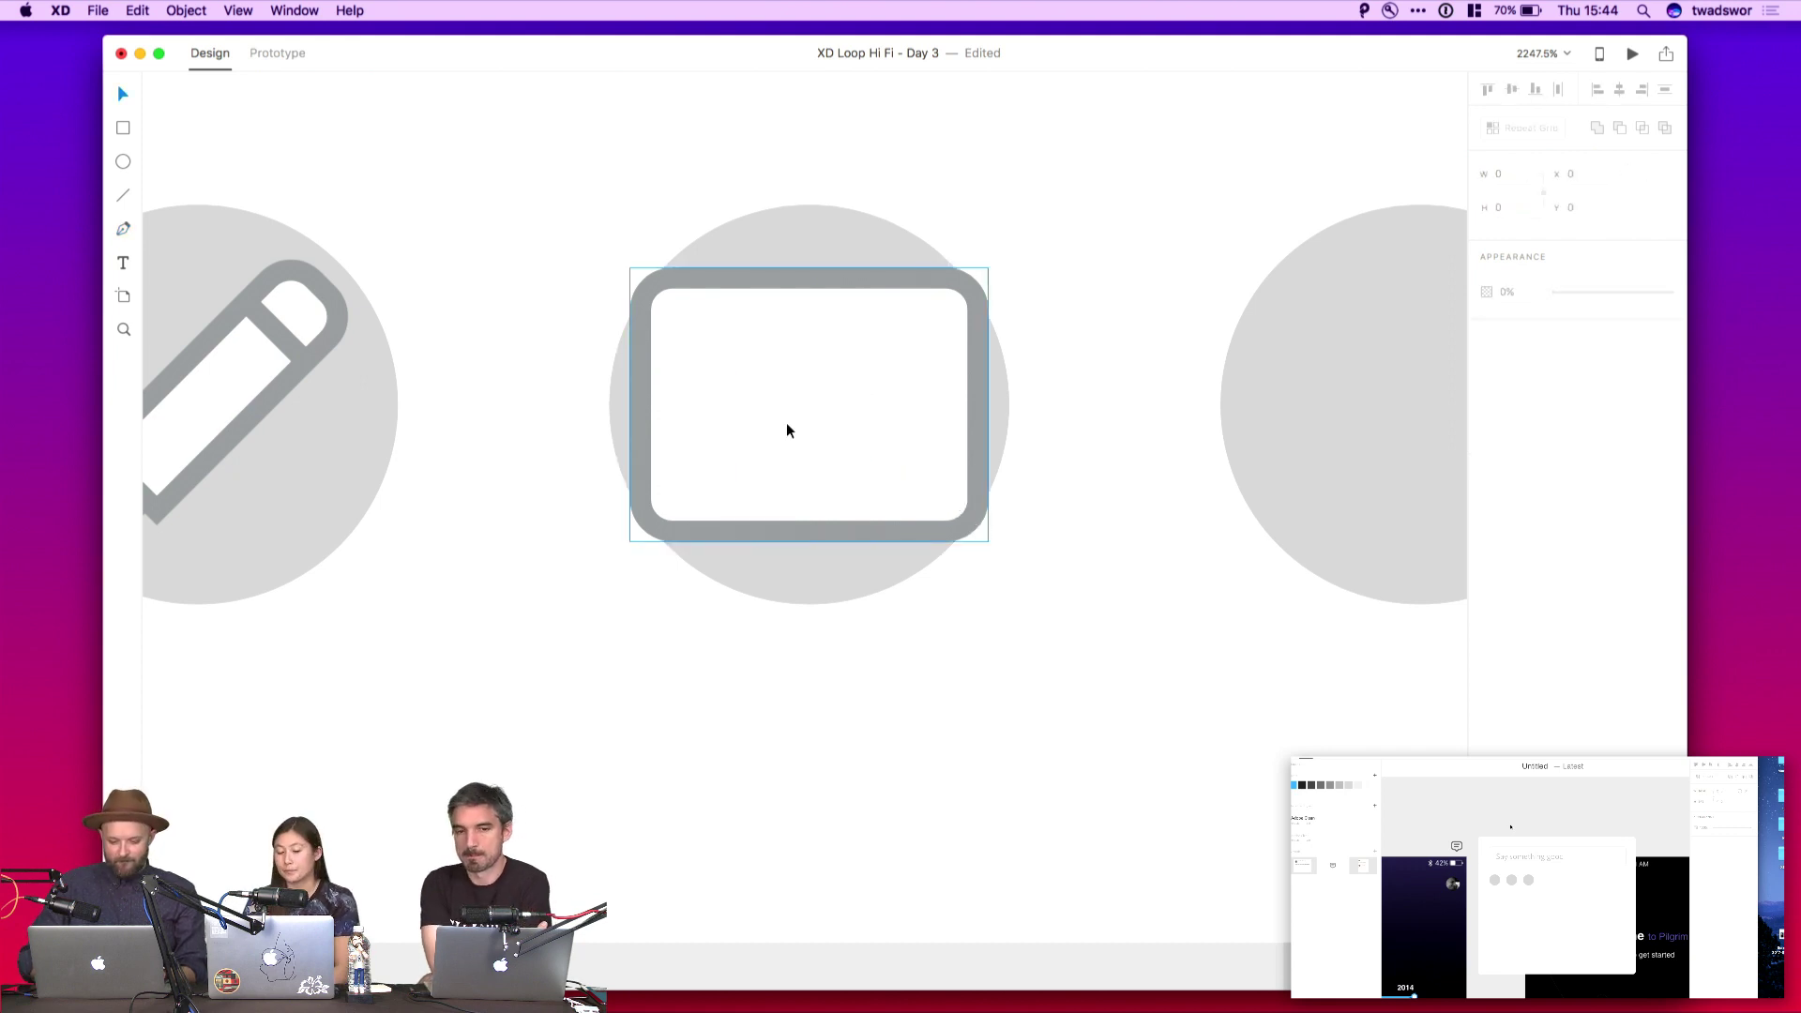
{"action": "key", "text": "r"}
{"action": "left_click_drag", "start_coordinate": [766, 415], "coordinate": [948, 635]}
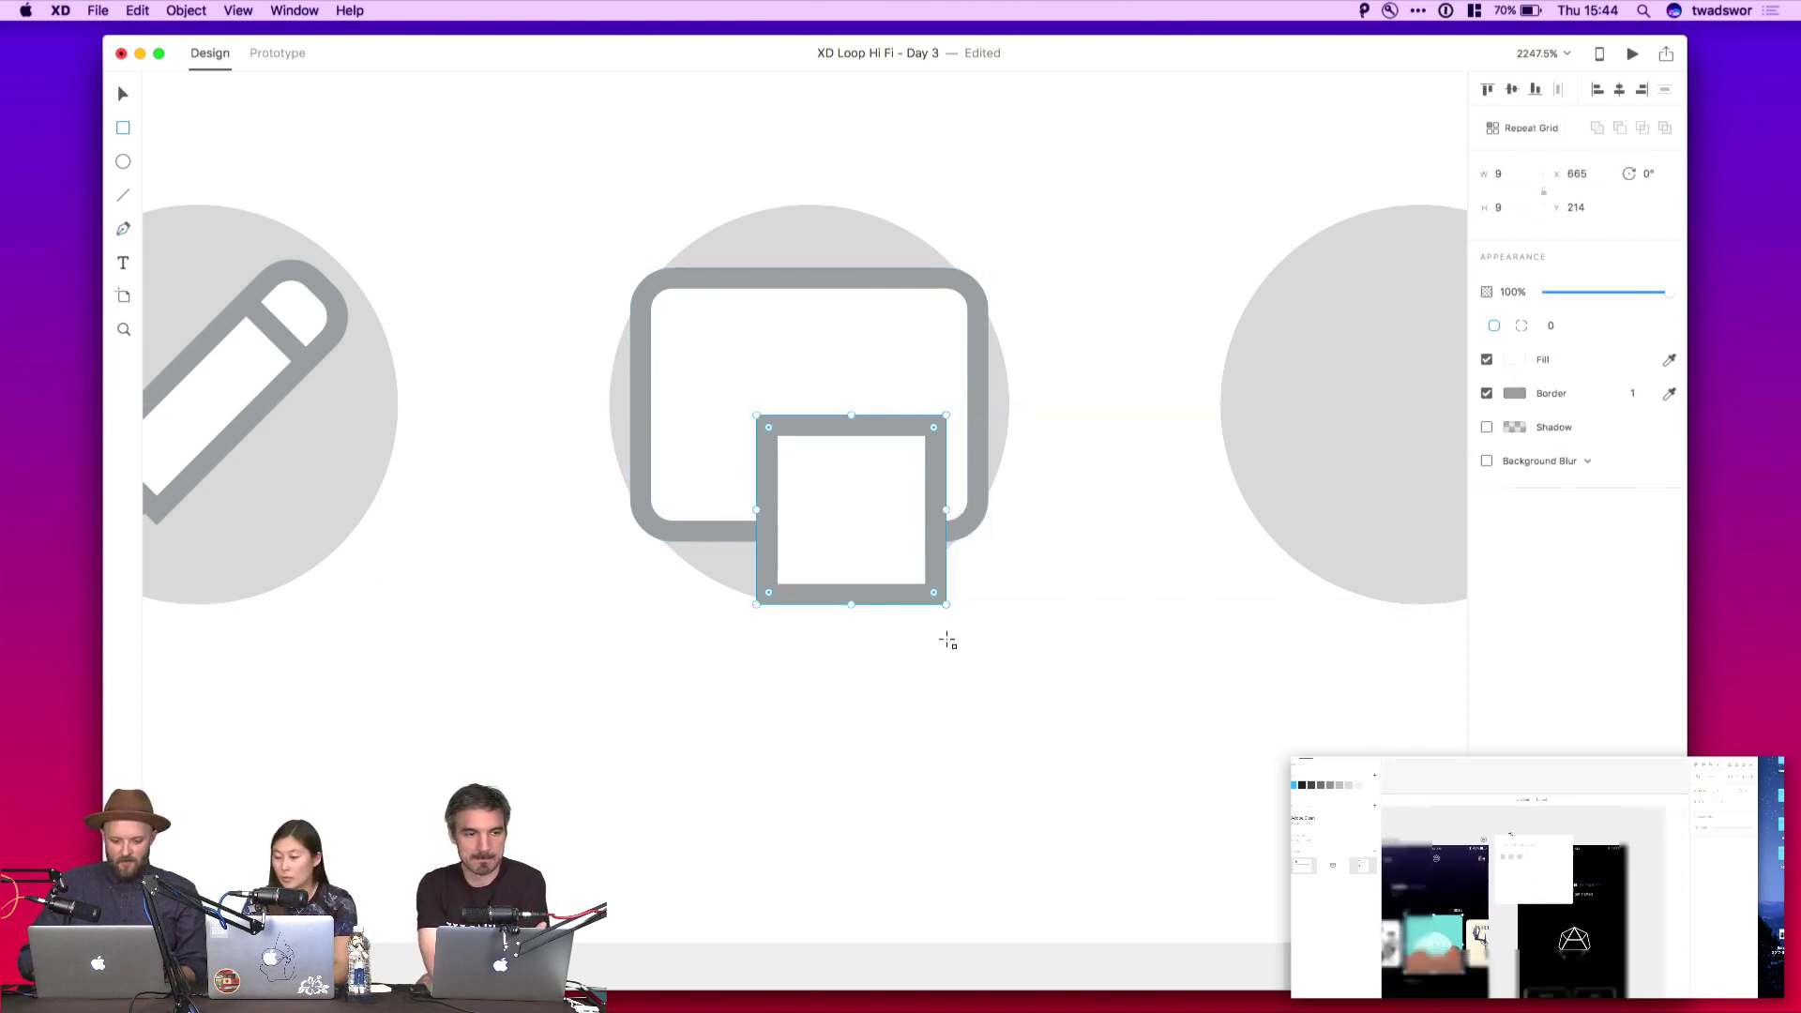
{"action": "left_click_drag", "start_coordinate": [957, 516], "coordinate": [926, 583]}
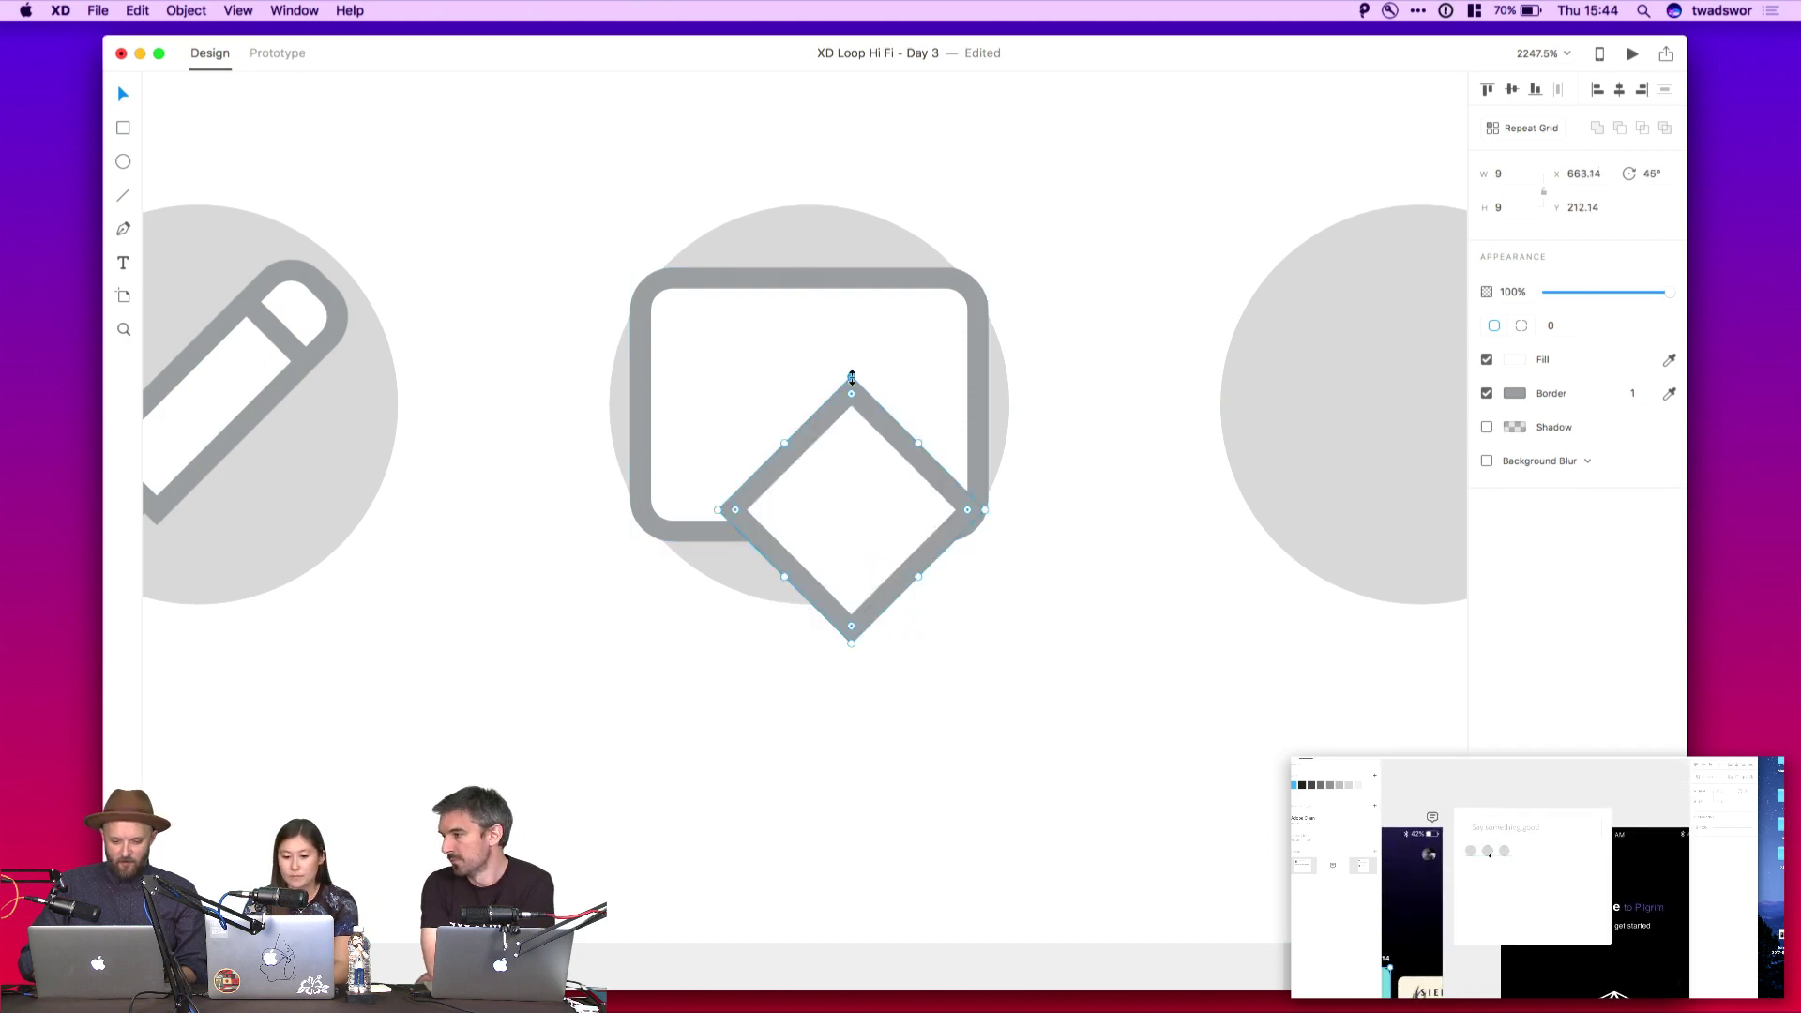
Enlarge the rotated square to 12 by 12 and place it at X 662.01, Y 210.89
{"action": "left_click_drag", "start_coordinate": [852, 377], "coordinate": [873, 418]}
{"action": "left_click_drag", "start_coordinate": [874, 343], "coordinate": [874, 335]}
{"action": "left_click_drag", "start_coordinate": [879, 418], "coordinate": [881, 429]}
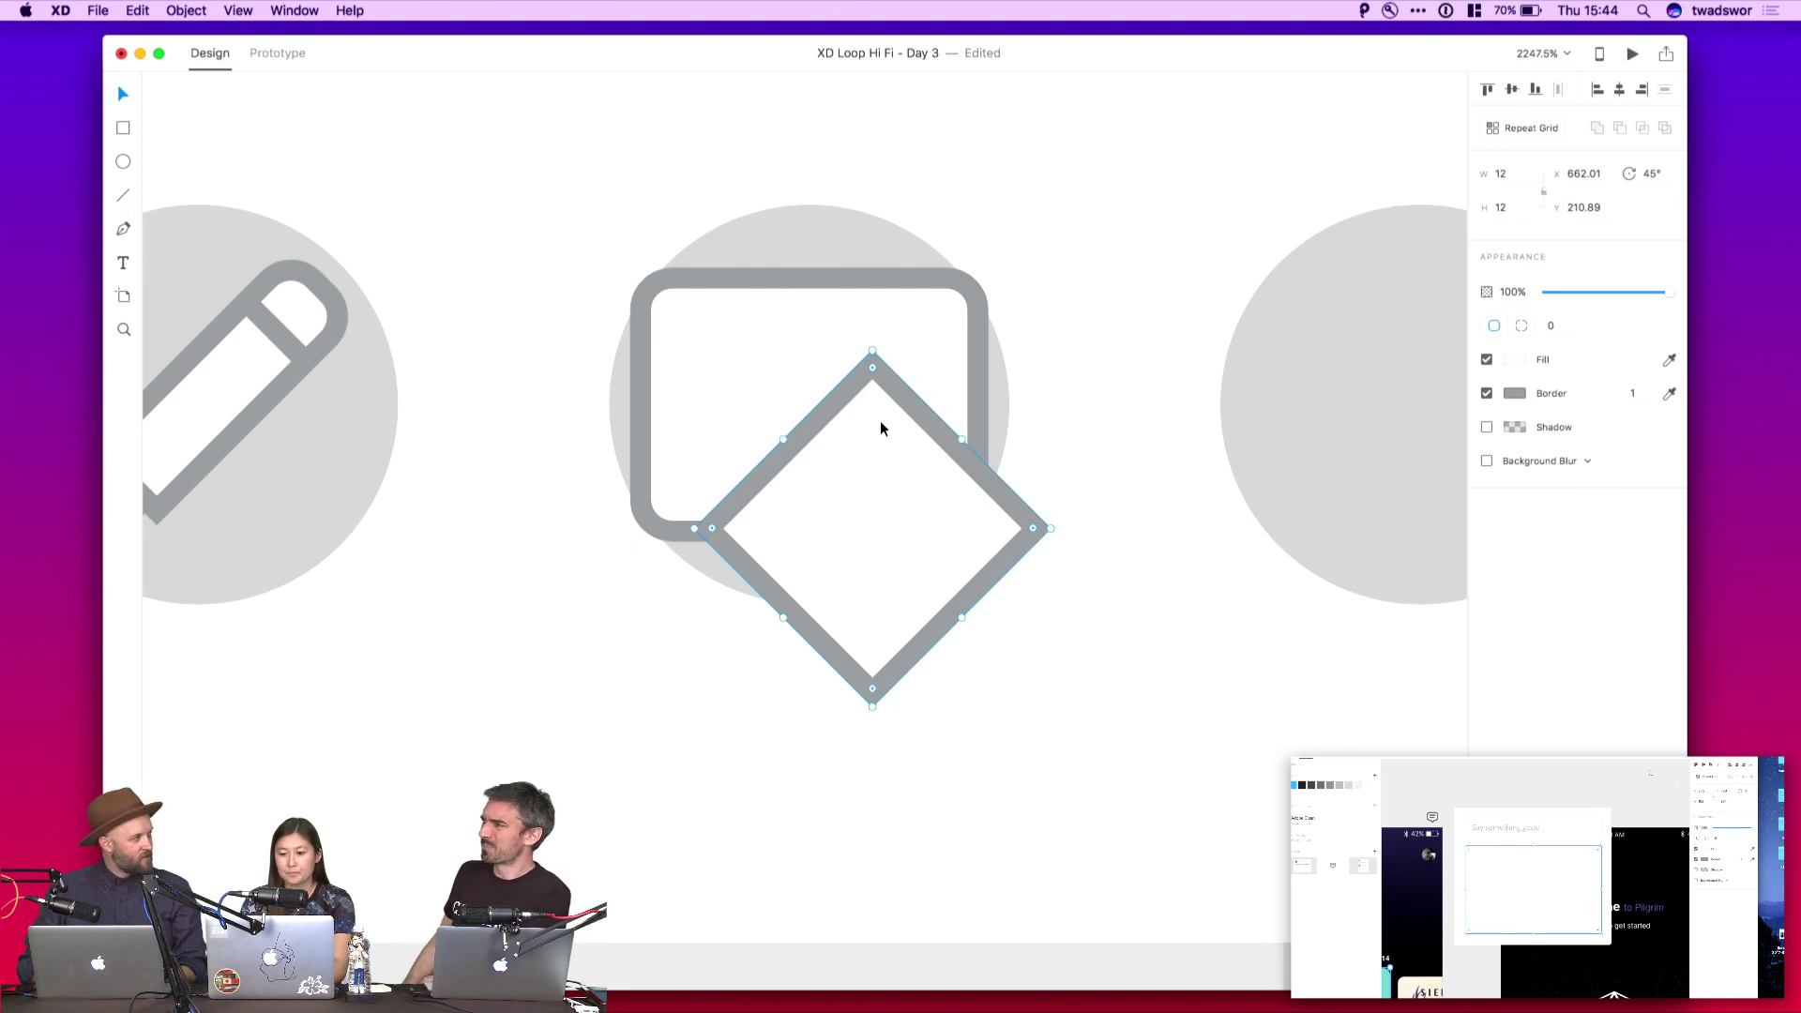
Mask the rotated square with the rounded rectangle and open the masked group for editing
{"action": "left_click", "coordinate": [932, 306]}
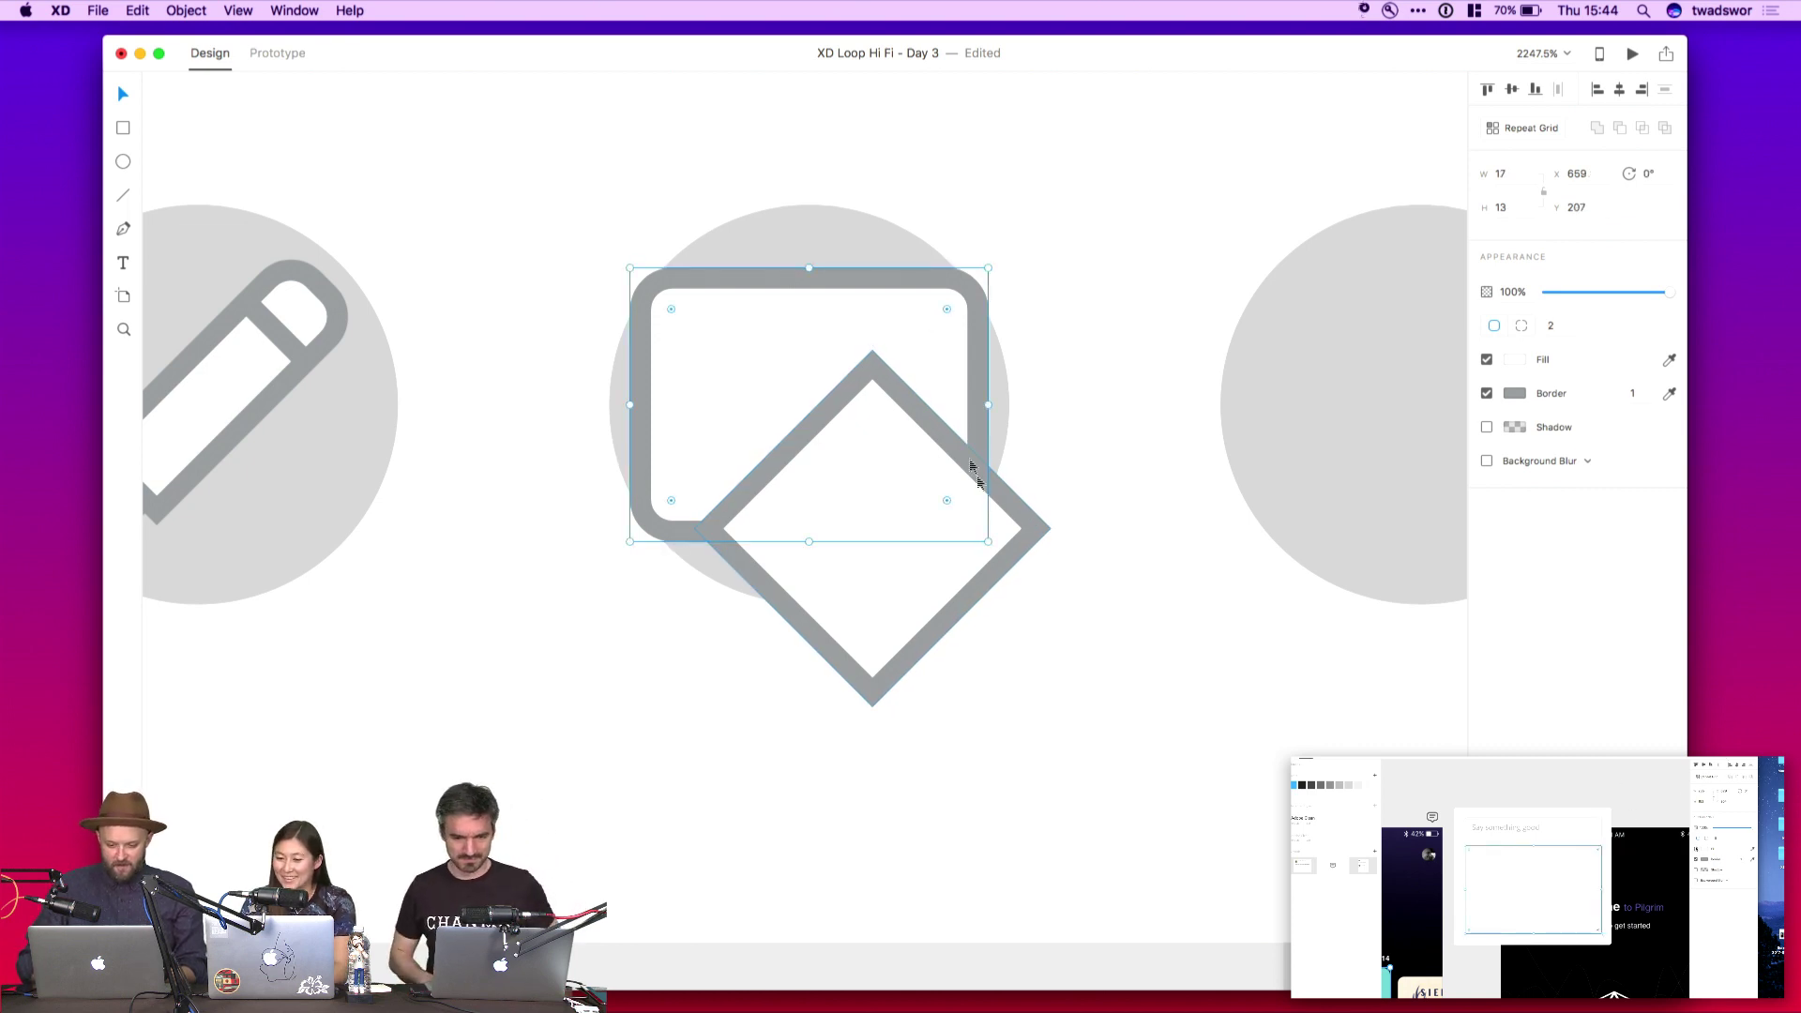
{"action": "left_click", "coordinate": [1008, 541], "text": "shift"}
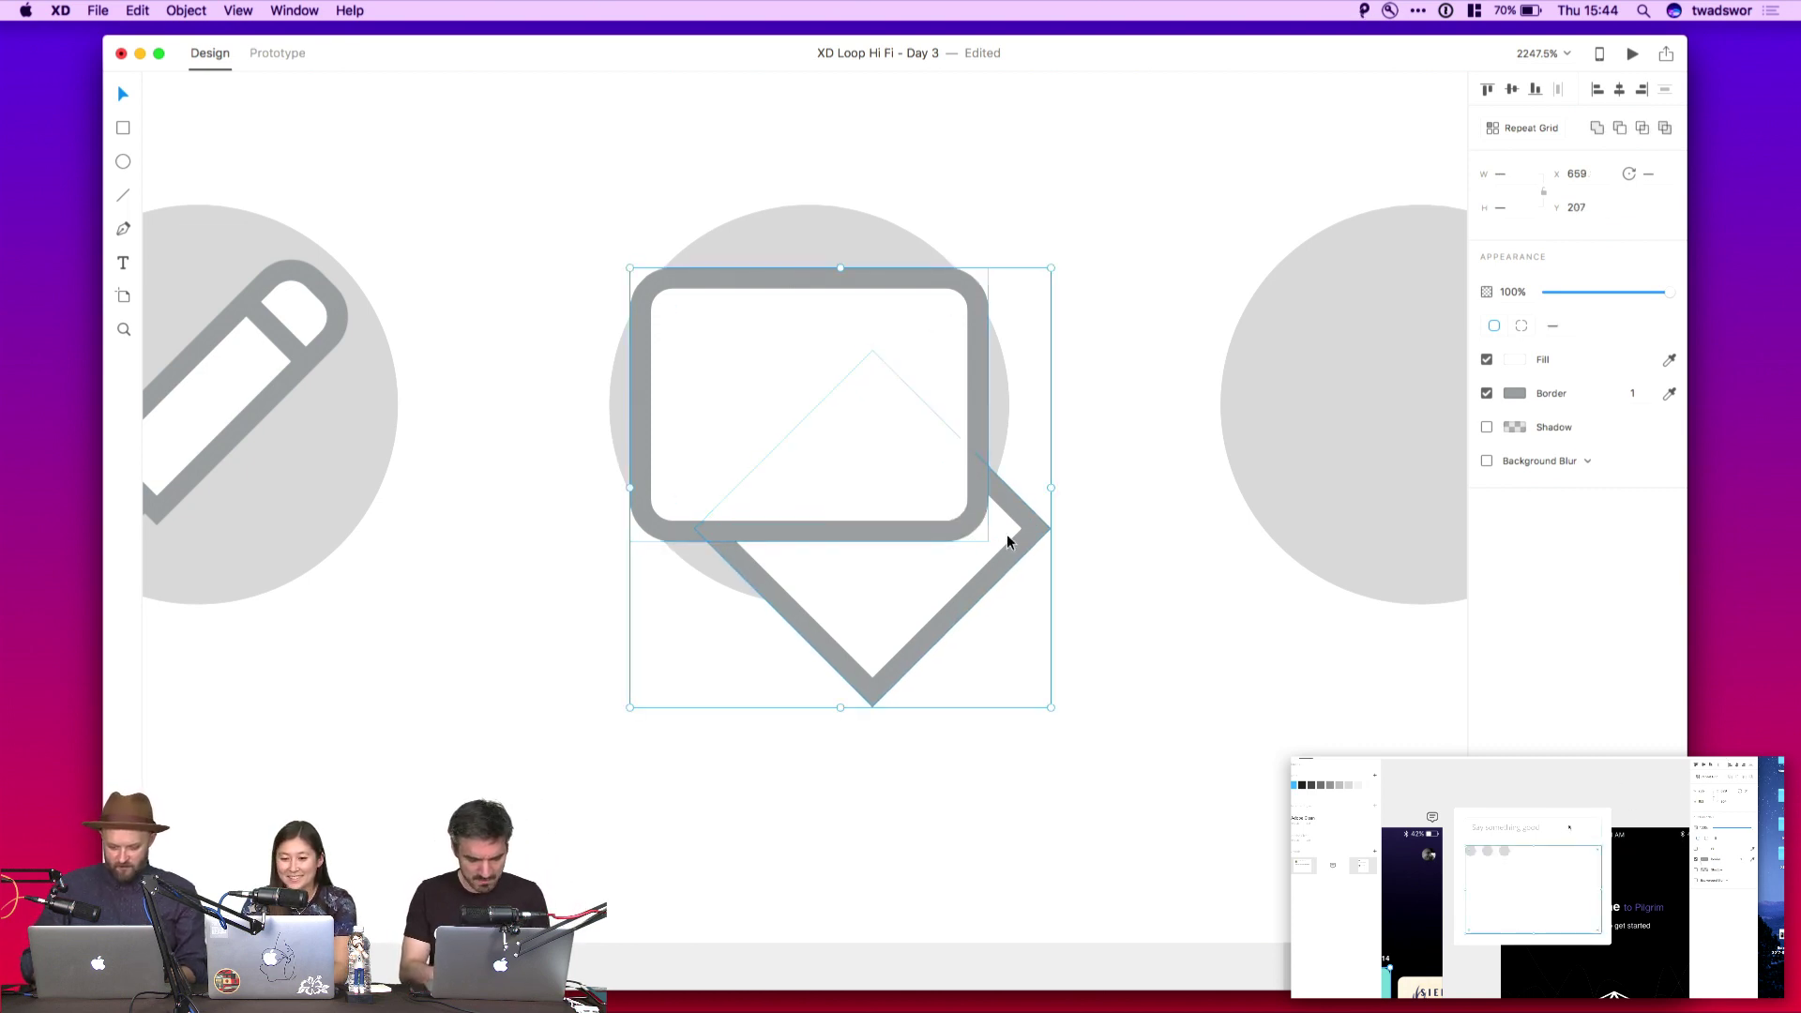
{"action": "key", "text": "super+shift+m"}
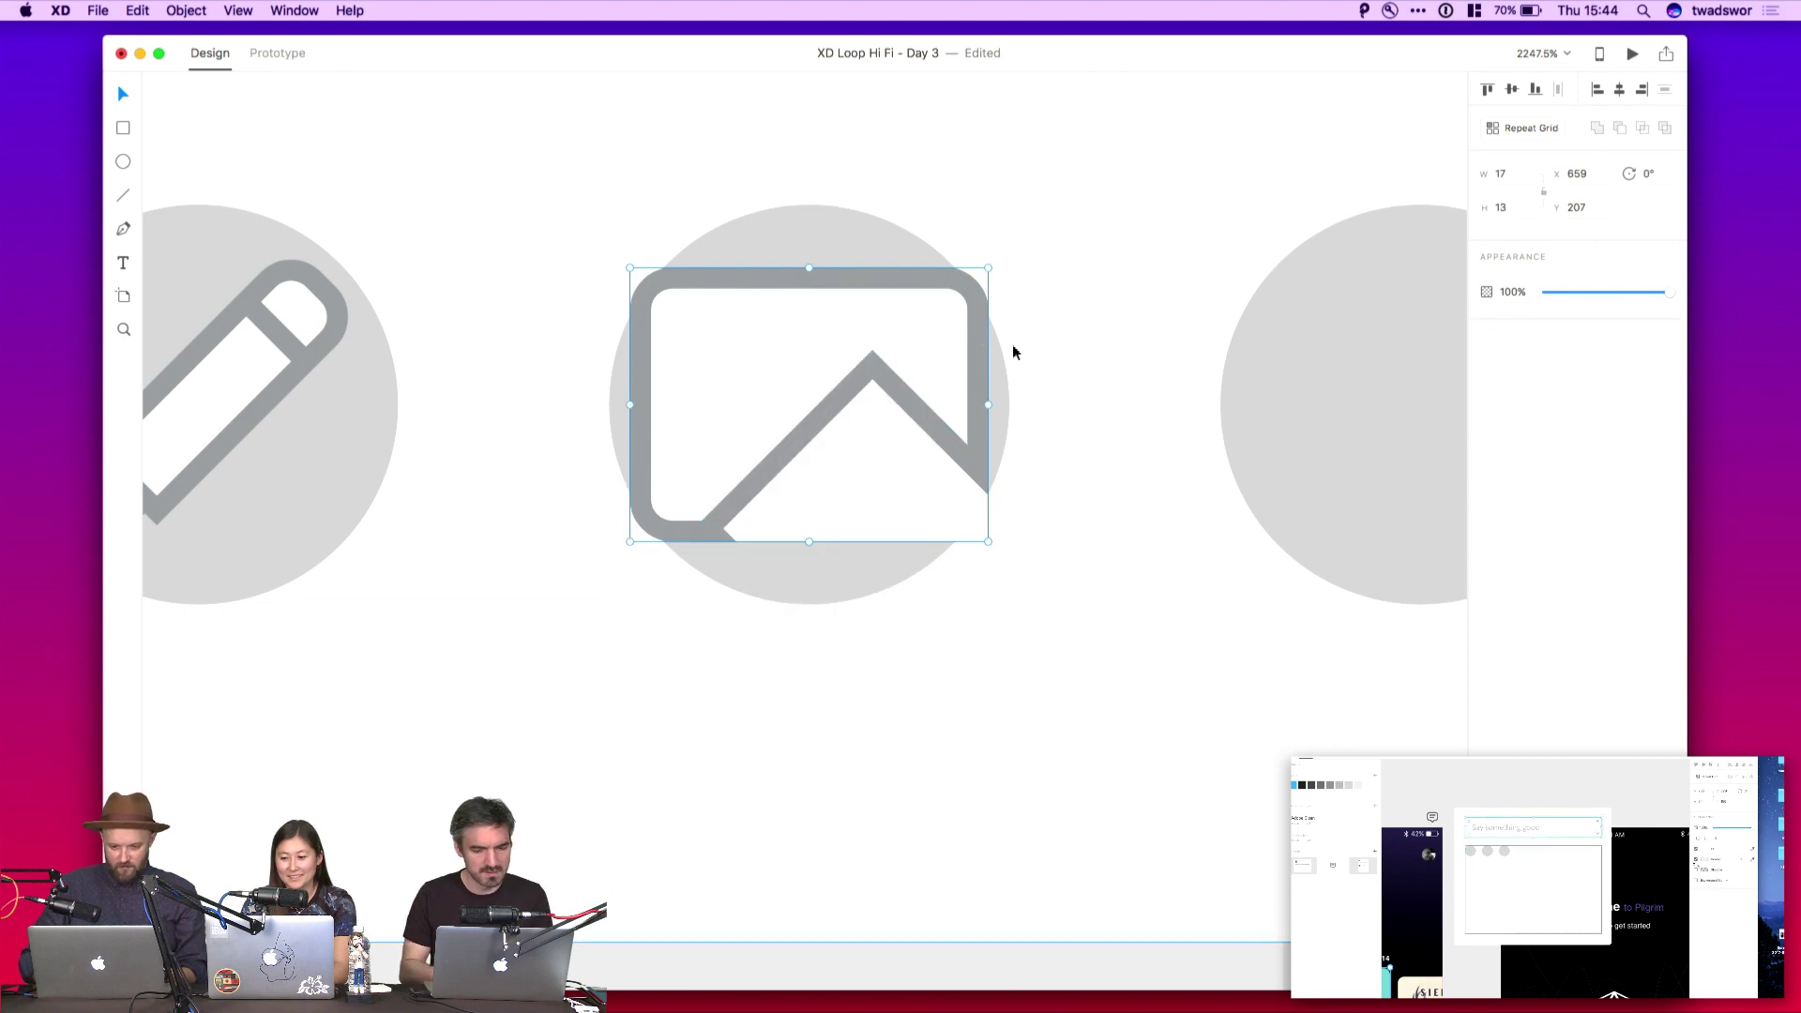
{"action": "double_click", "coordinate": [947, 273]}
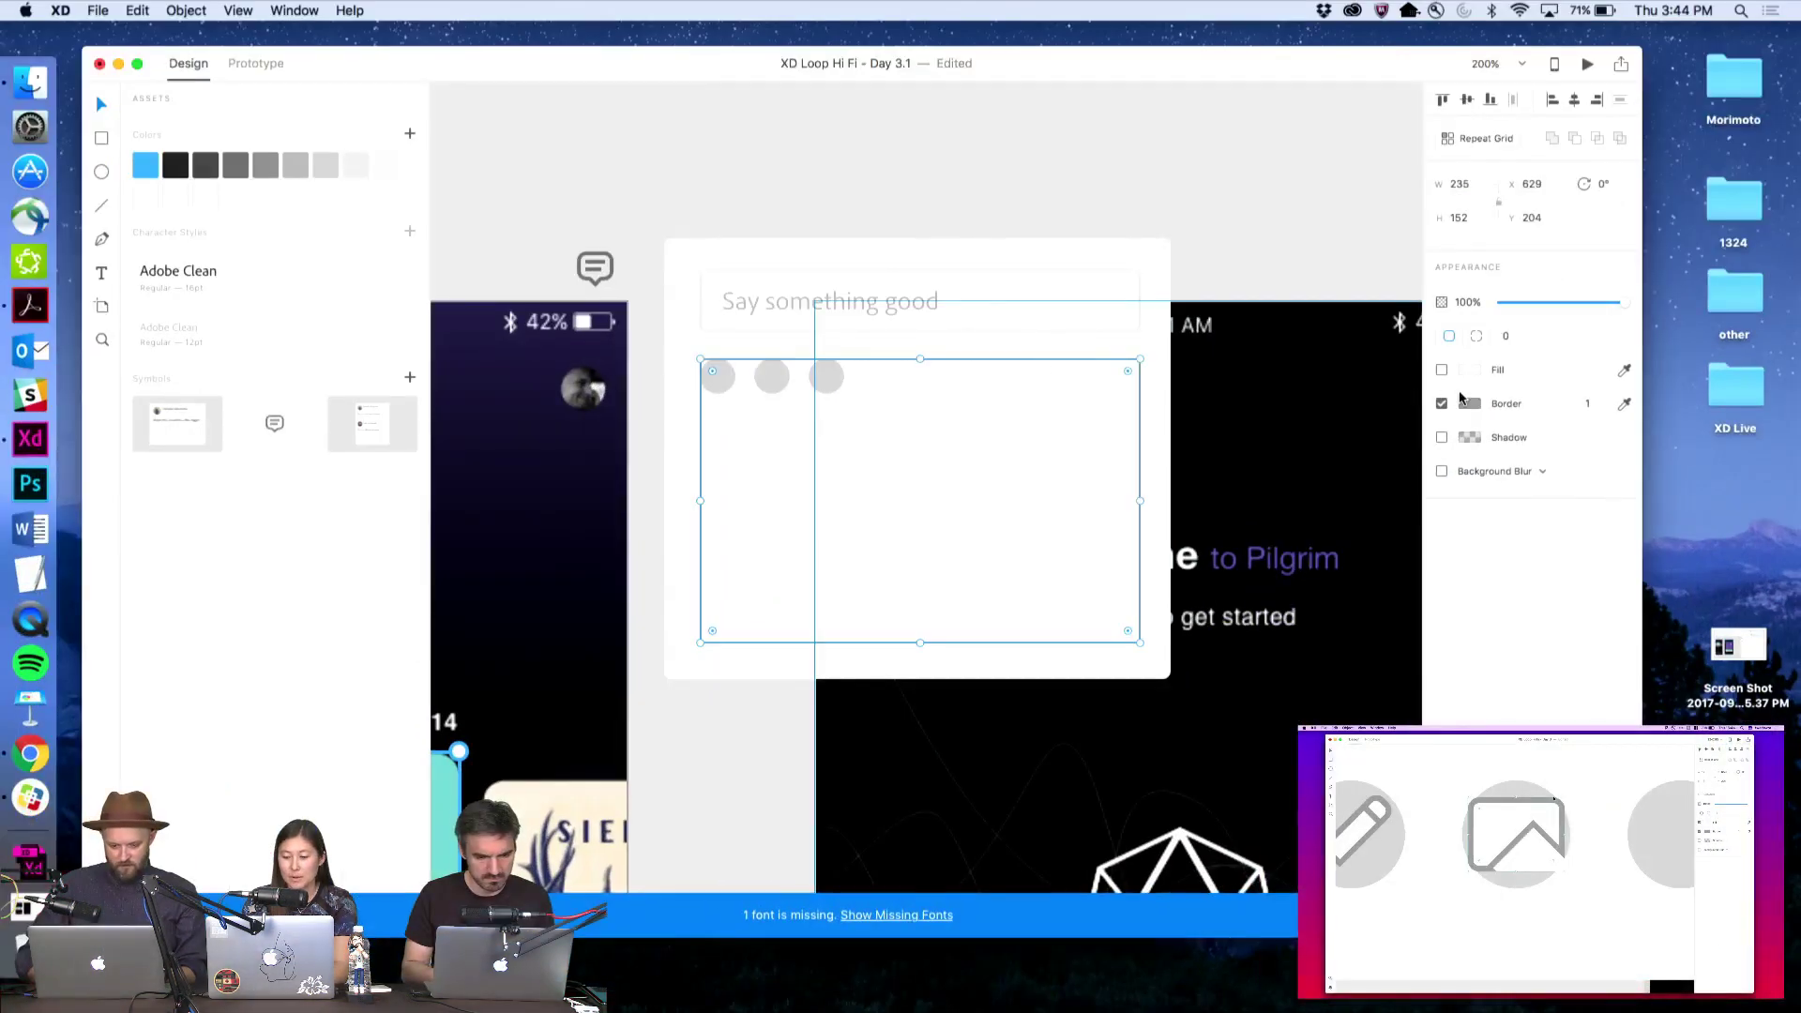
Set the border colour of the large empty rectangle below the comment field to #E1E1E1
{"action": "left_click", "coordinate": [1469, 403]}
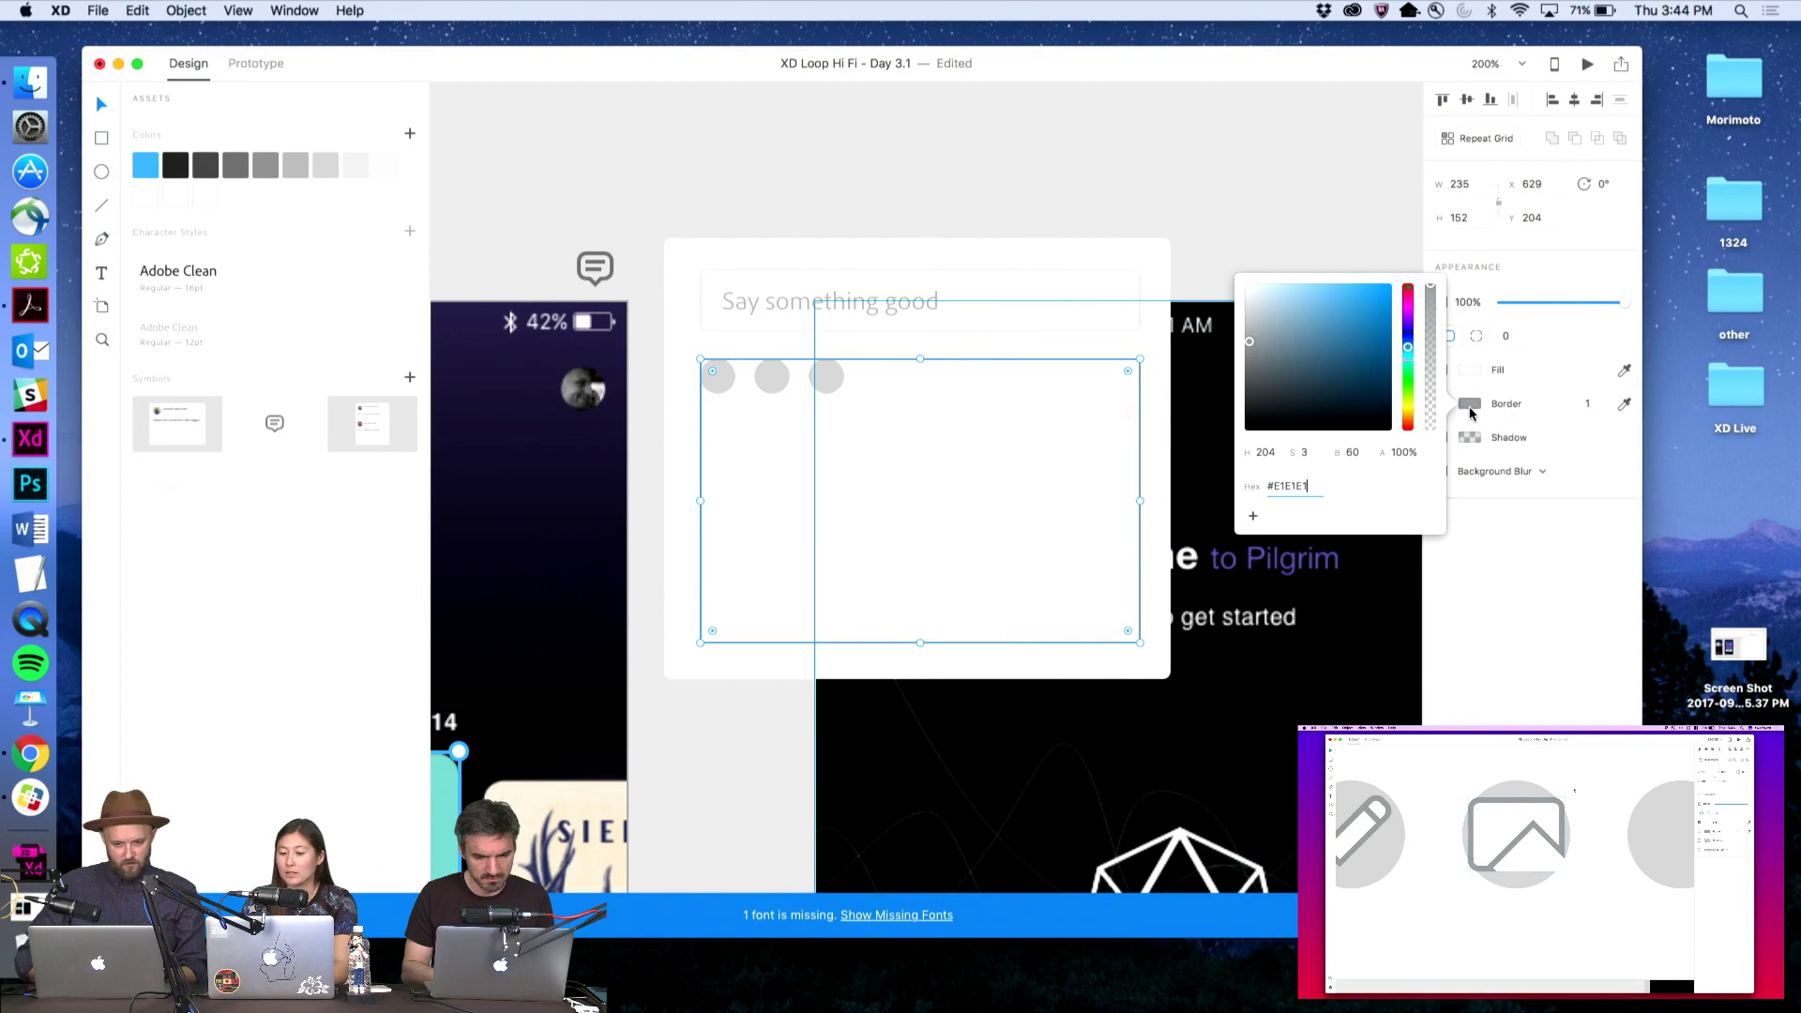
{"action": "left_click", "coordinate": [1021, 334]}
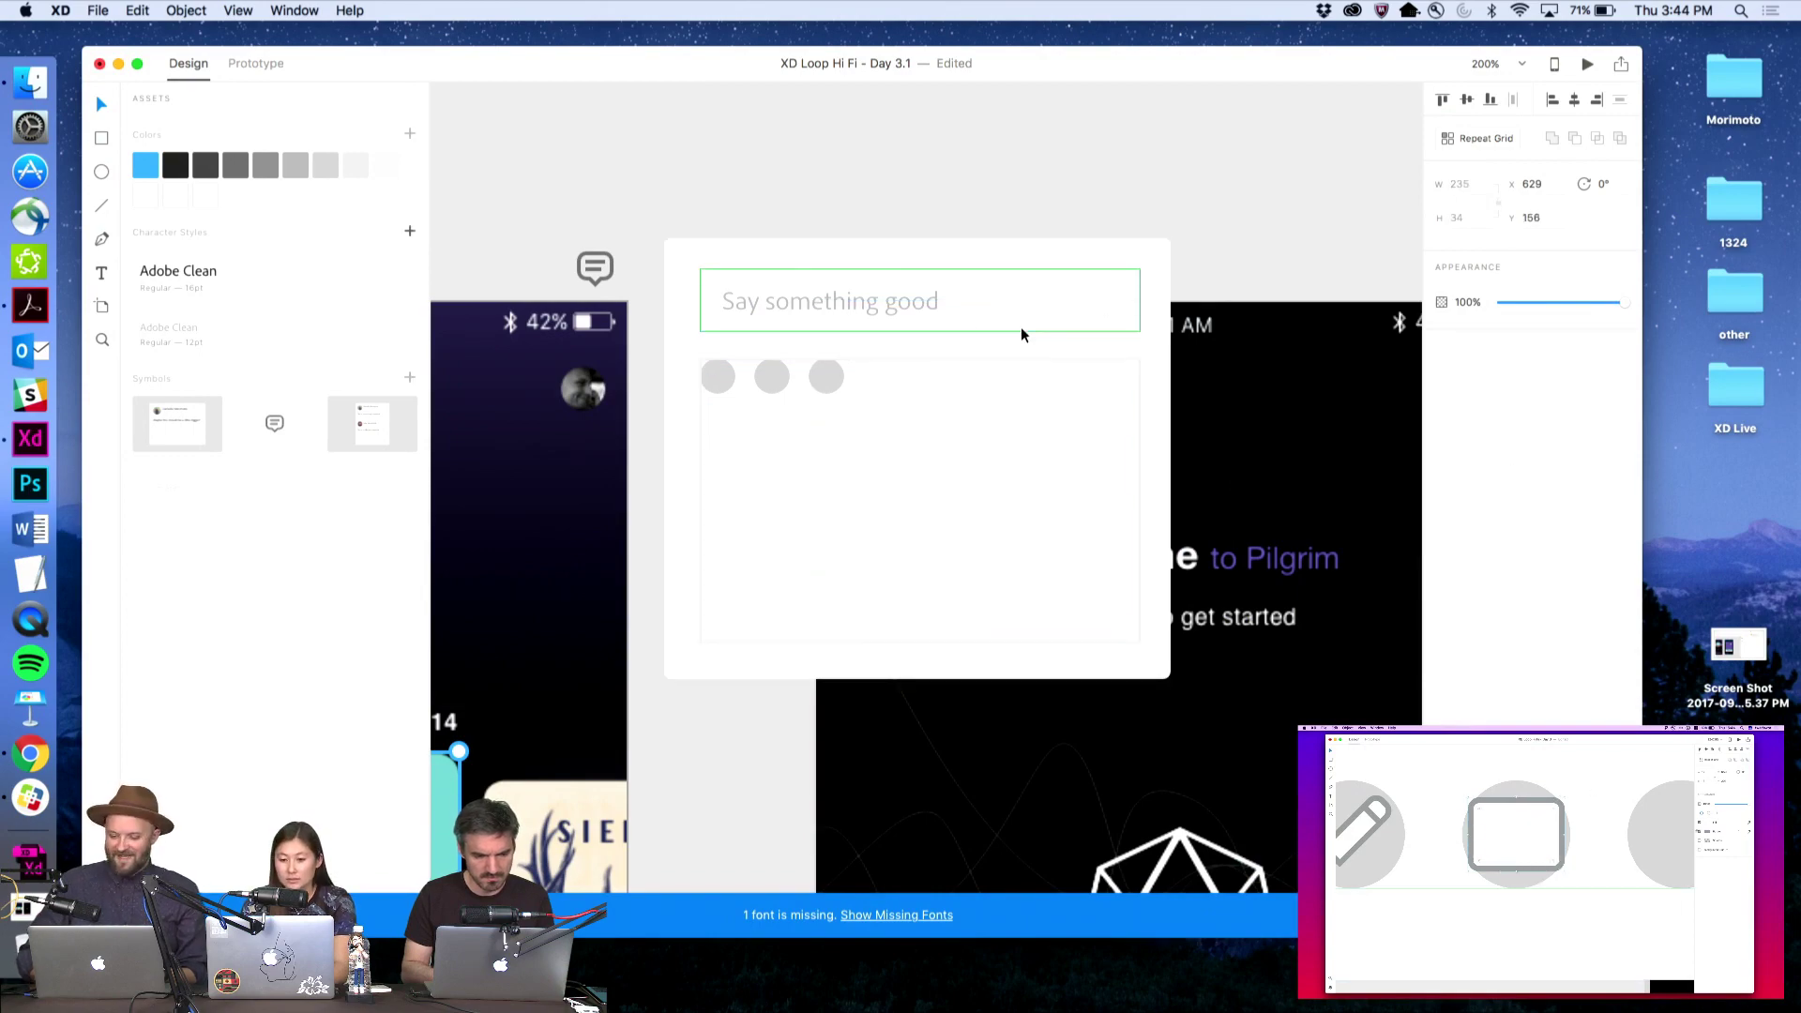
{"action": "left_click", "coordinate": [1043, 357]}
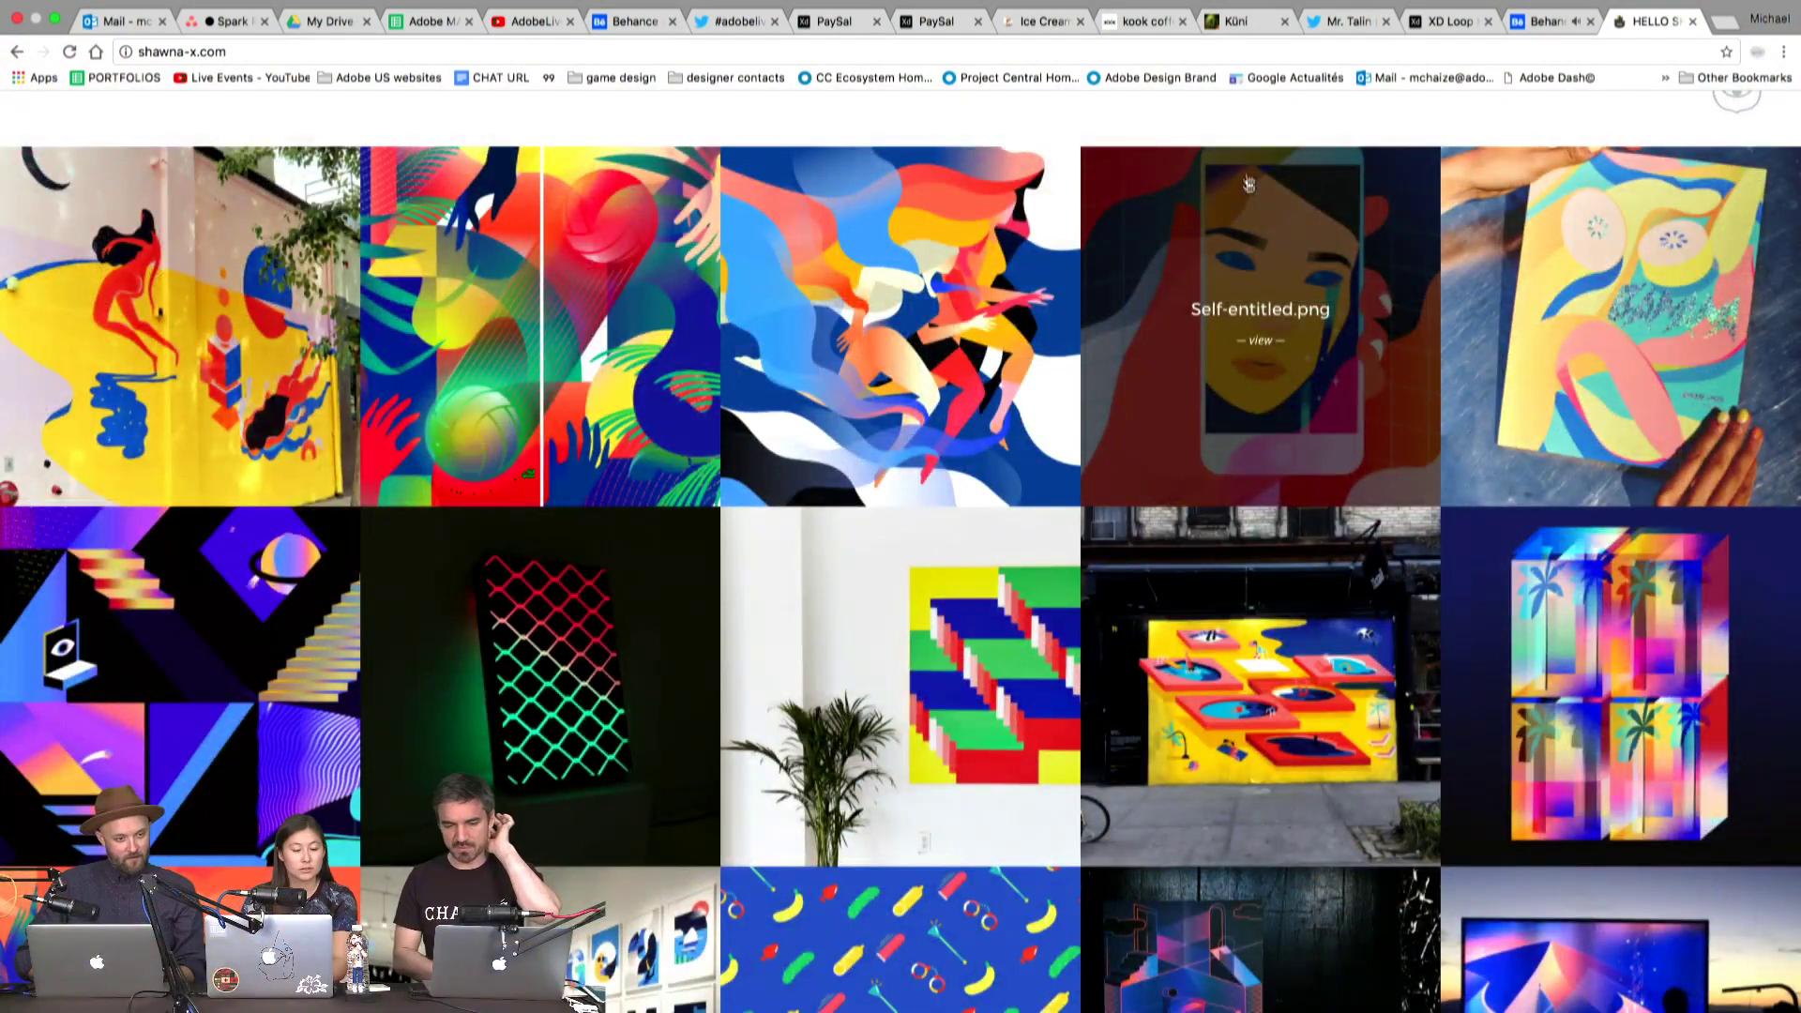
Browse the artwork grid on the shawna-x.com portfolio site in the browser
{"action": "scroll", "coordinate": [1442, 108], "scroll_direction": "down", "scroll_amount": 1}
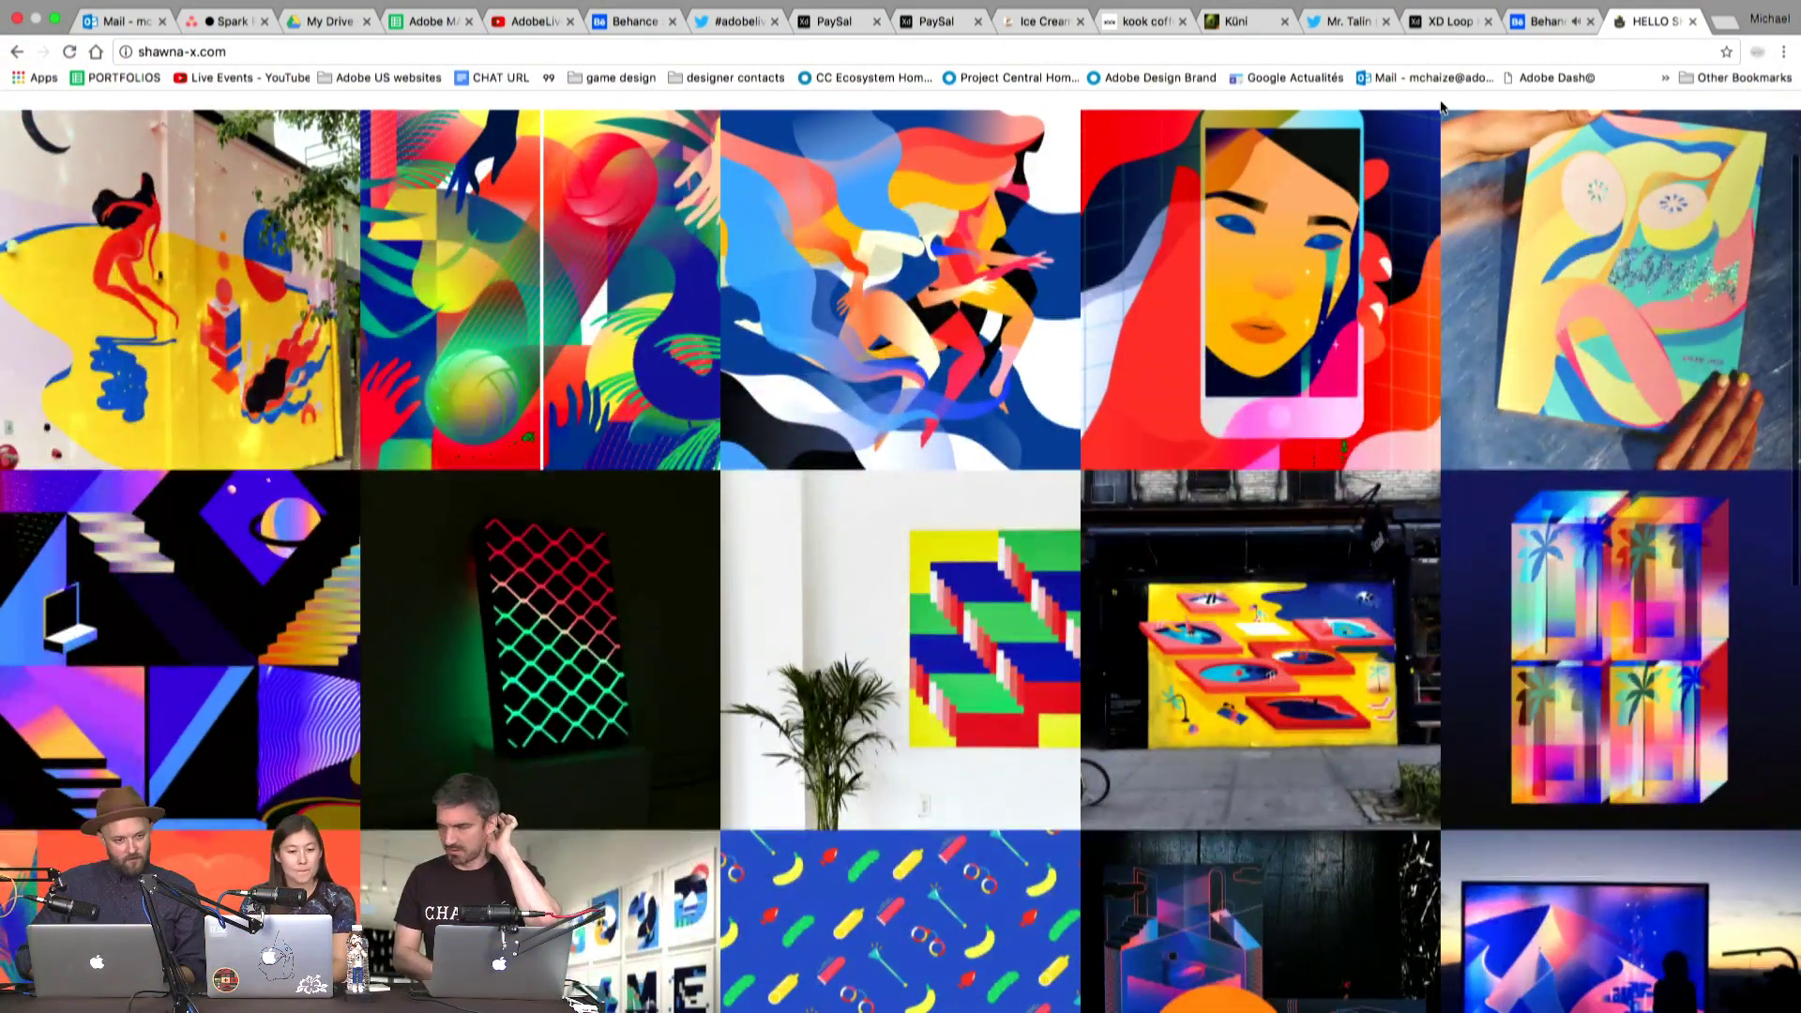
{"action": "scroll", "coordinate": [1442, 108], "scroll_direction": "down", "scroll_amount": 10}
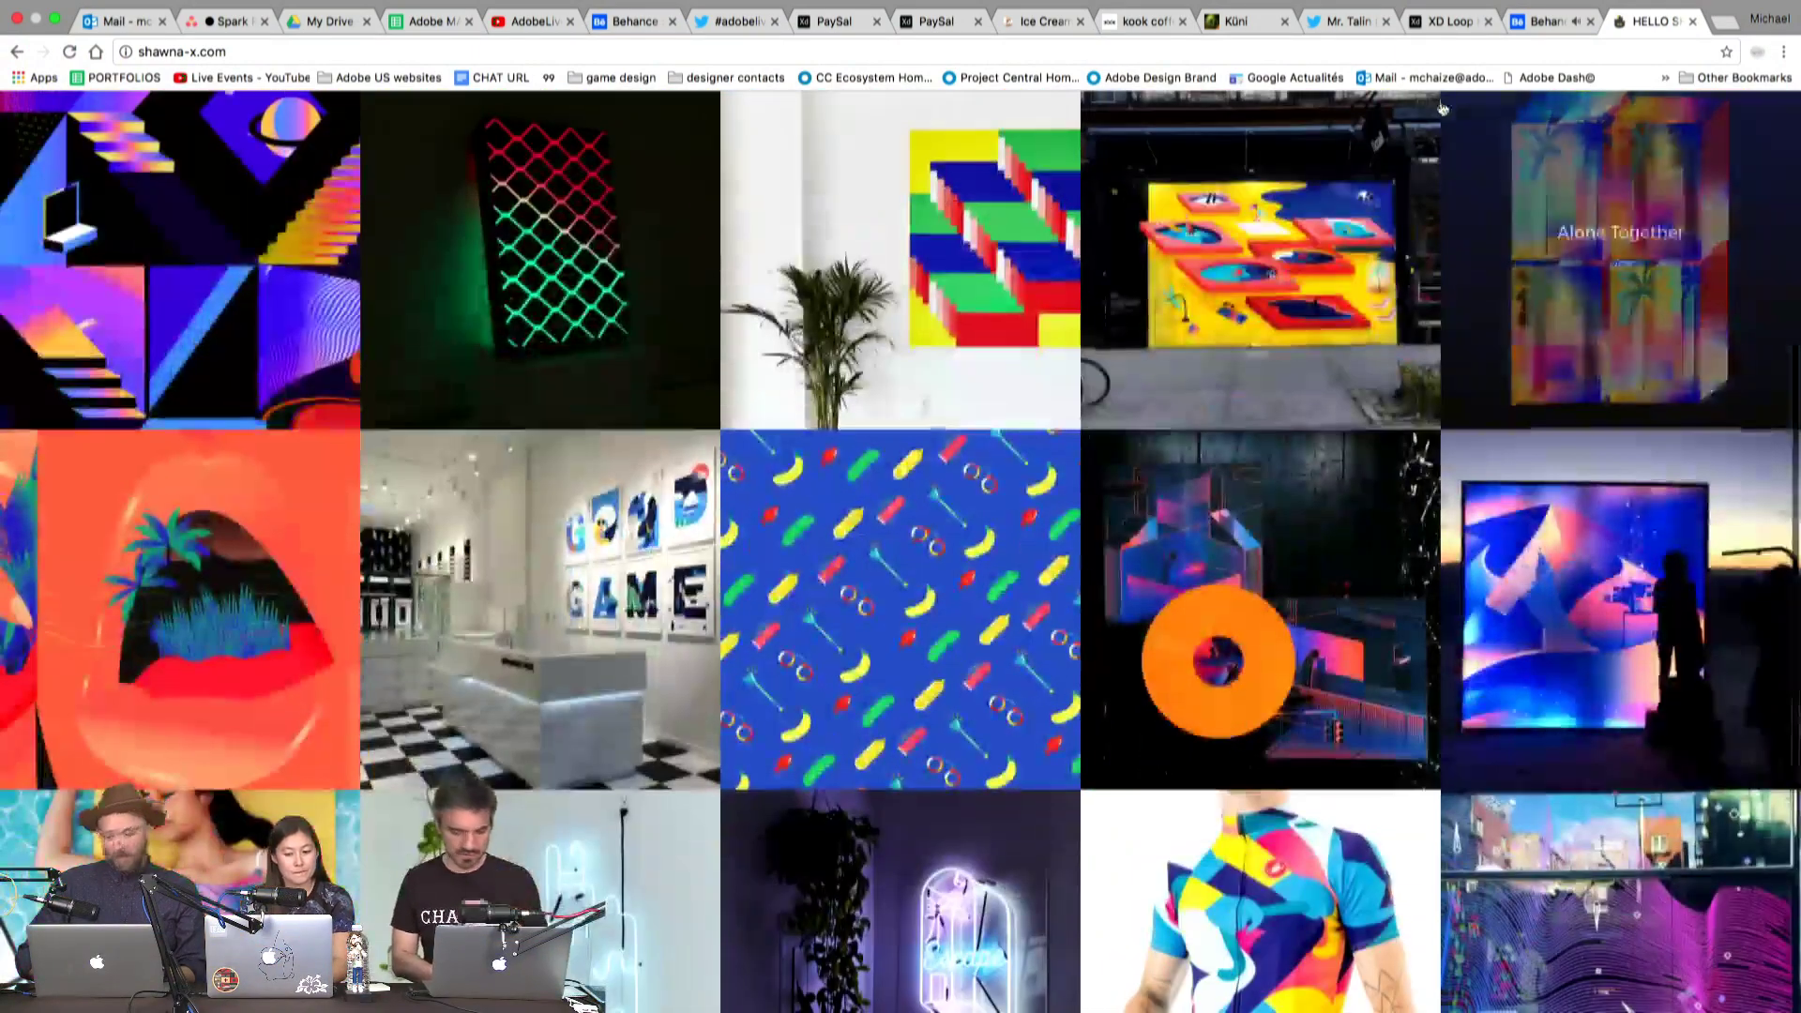
{"action": "scroll", "coordinate": [1441, 108], "scroll_direction": "up", "scroll_amount": 10}
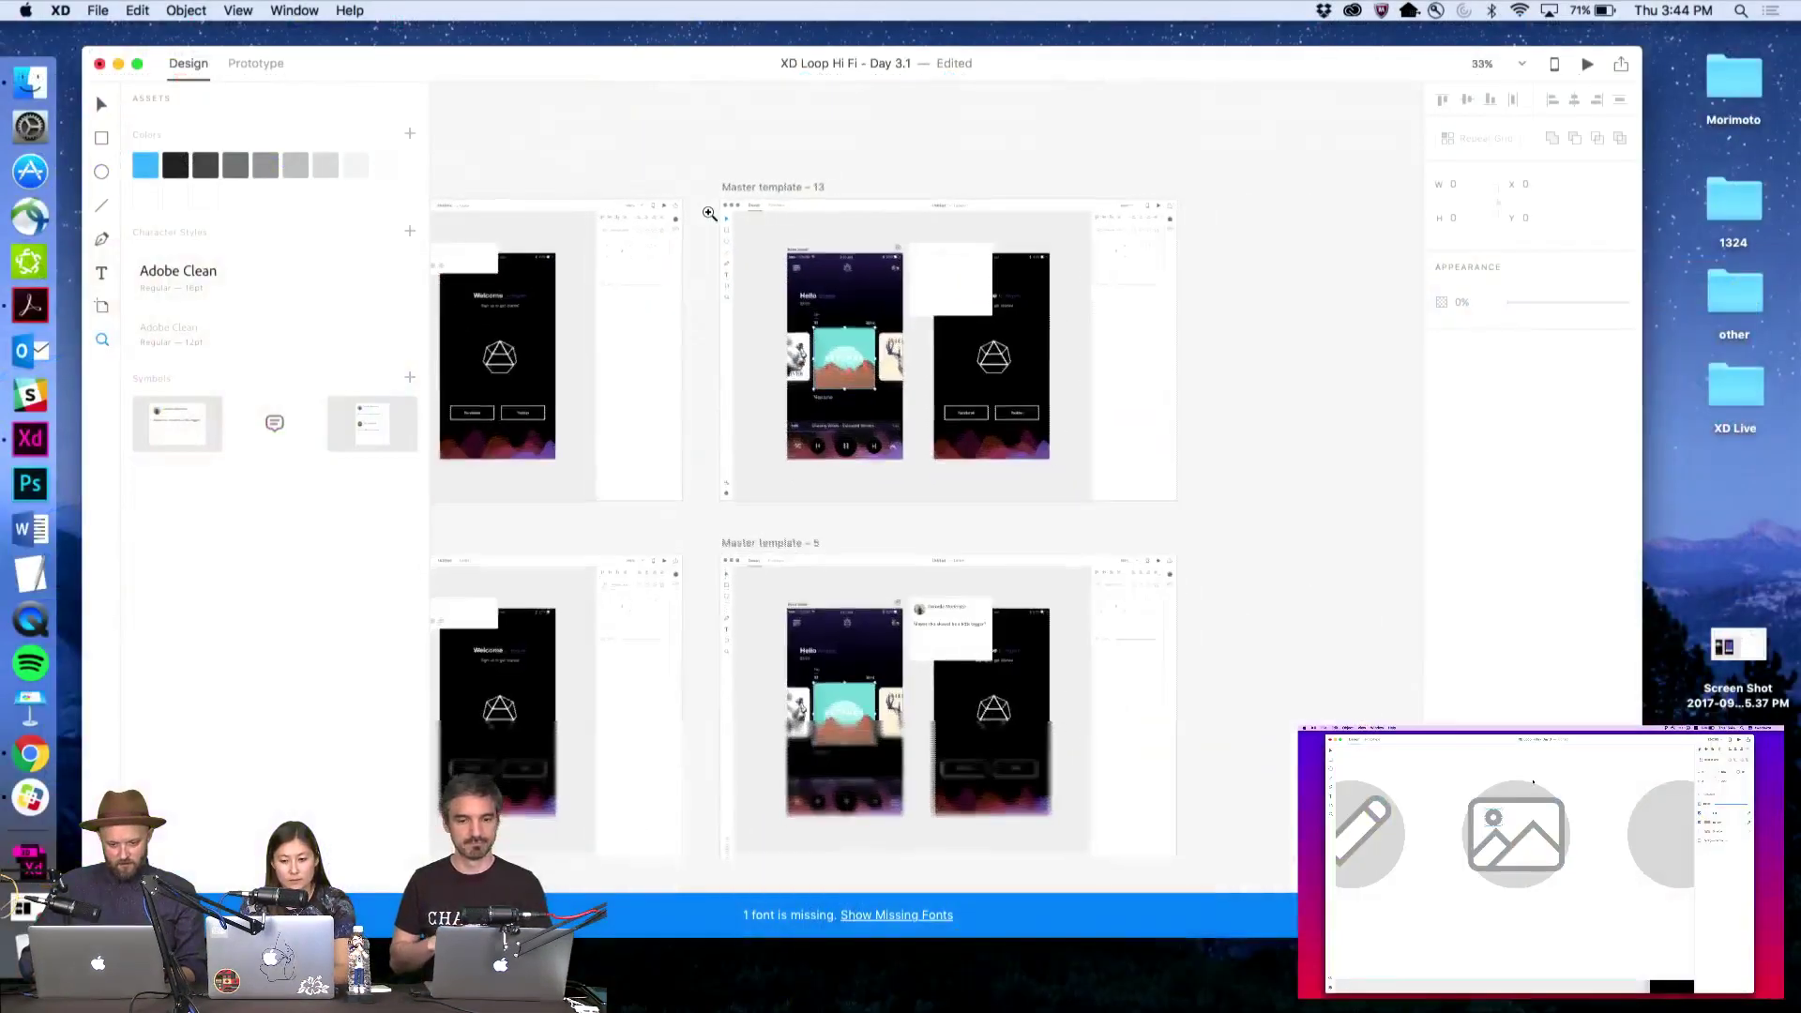
Compare the comment pop-ups on the Master template – 12 and Master template – 13 artboards in the XD file
{"action": "scroll", "coordinate": [707, 218], "scroll_direction": "left", "scroll_amount": 2}
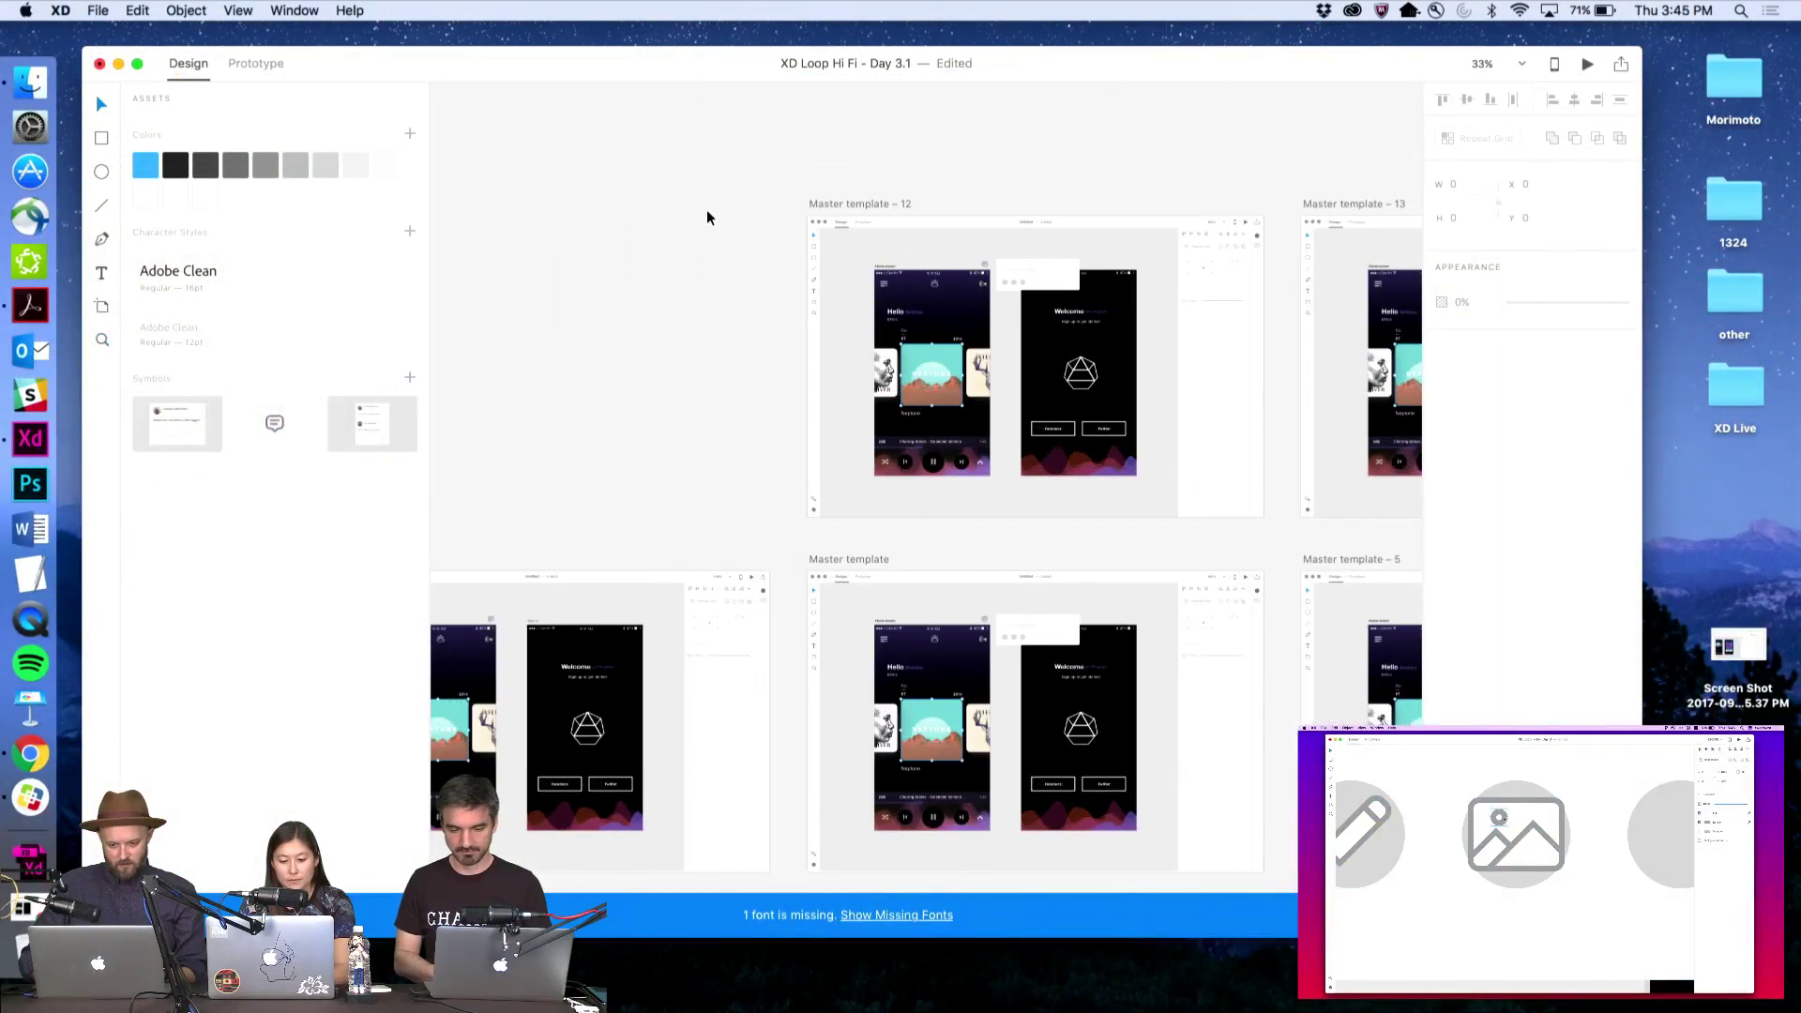
{"action": "scroll", "coordinate": [707, 218], "scroll_direction": "right", "scroll_amount": 2}
{"action": "key", "text": "z"}
{"action": "left_click_drag", "start_coordinate": [707, 199], "coordinate": [1203, 581]}
{"action": "scroll", "coordinate": [1203, 581], "scroll_direction": "right", "scroll_amount": 2}
{"action": "scroll", "coordinate": [1203, 582], "scroll_direction": "left", "scroll_amount": 1}
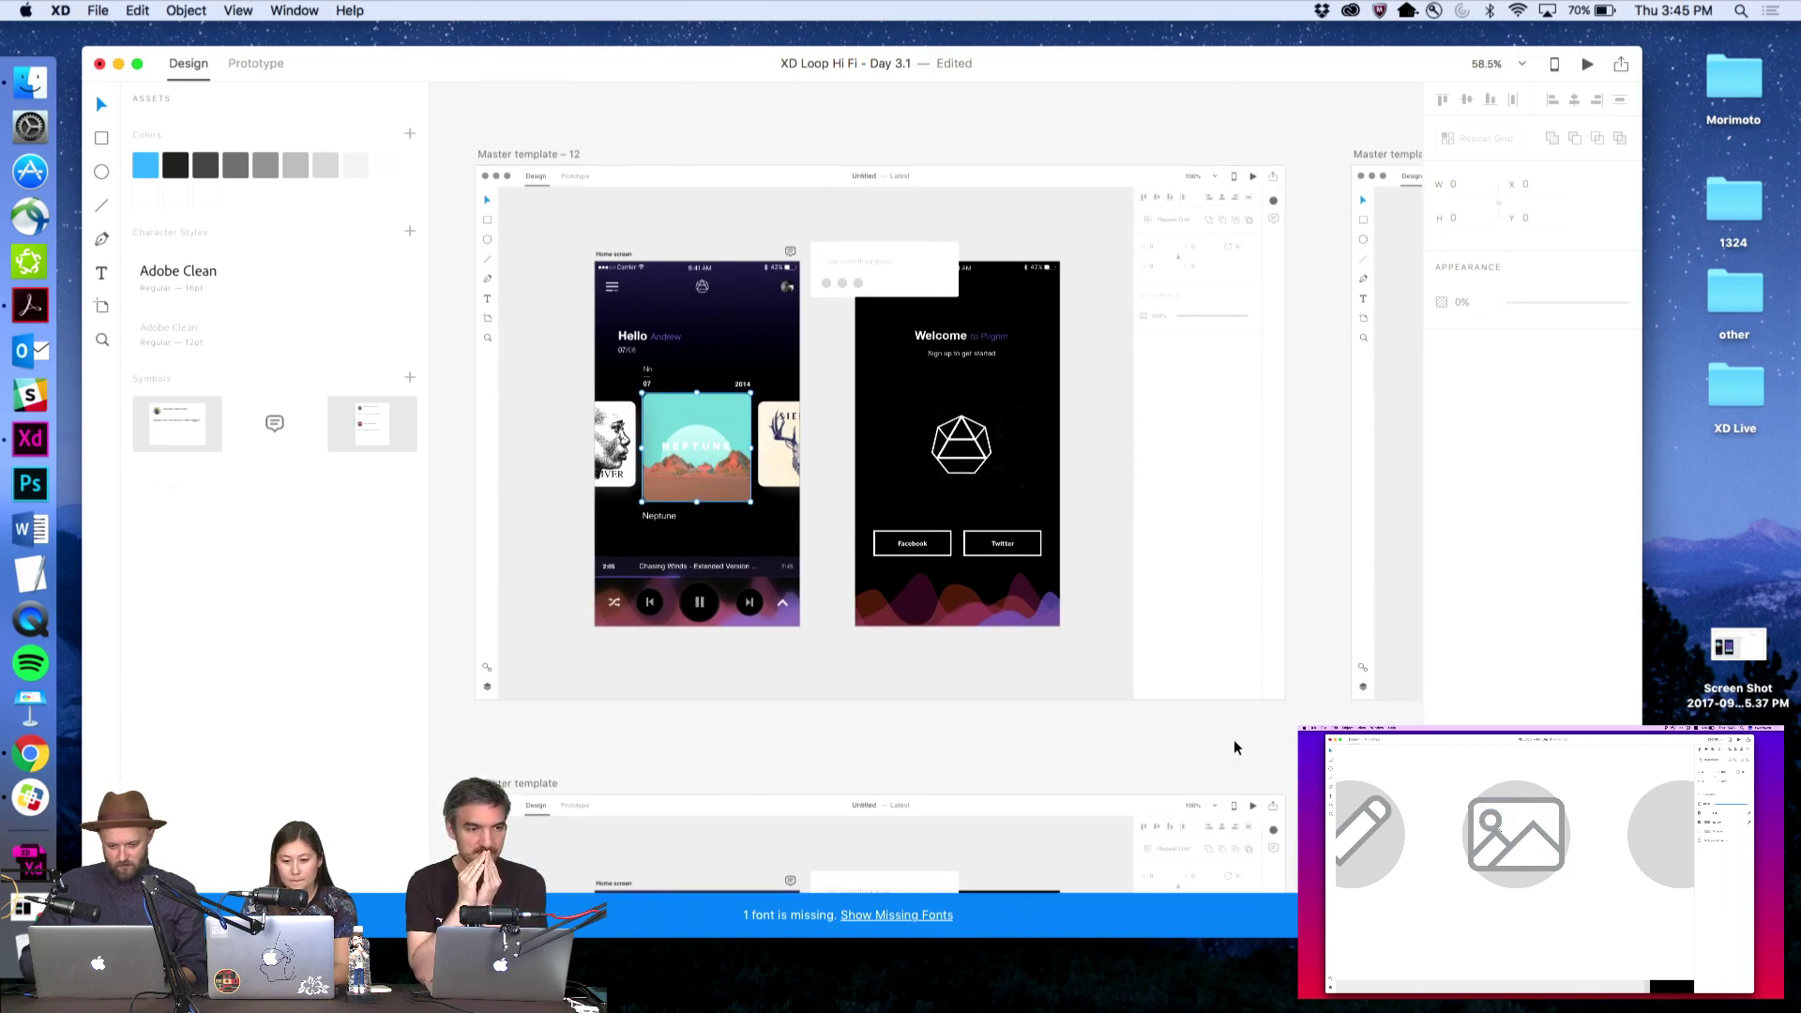
{"action": "scroll", "coordinate": [1235, 748], "scroll_direction": "right", "scroll_amount": 2}
{"action": "scroll", "coordinate": [1234, 747], "scroll_direction": "right", "scroll_amount": 10}
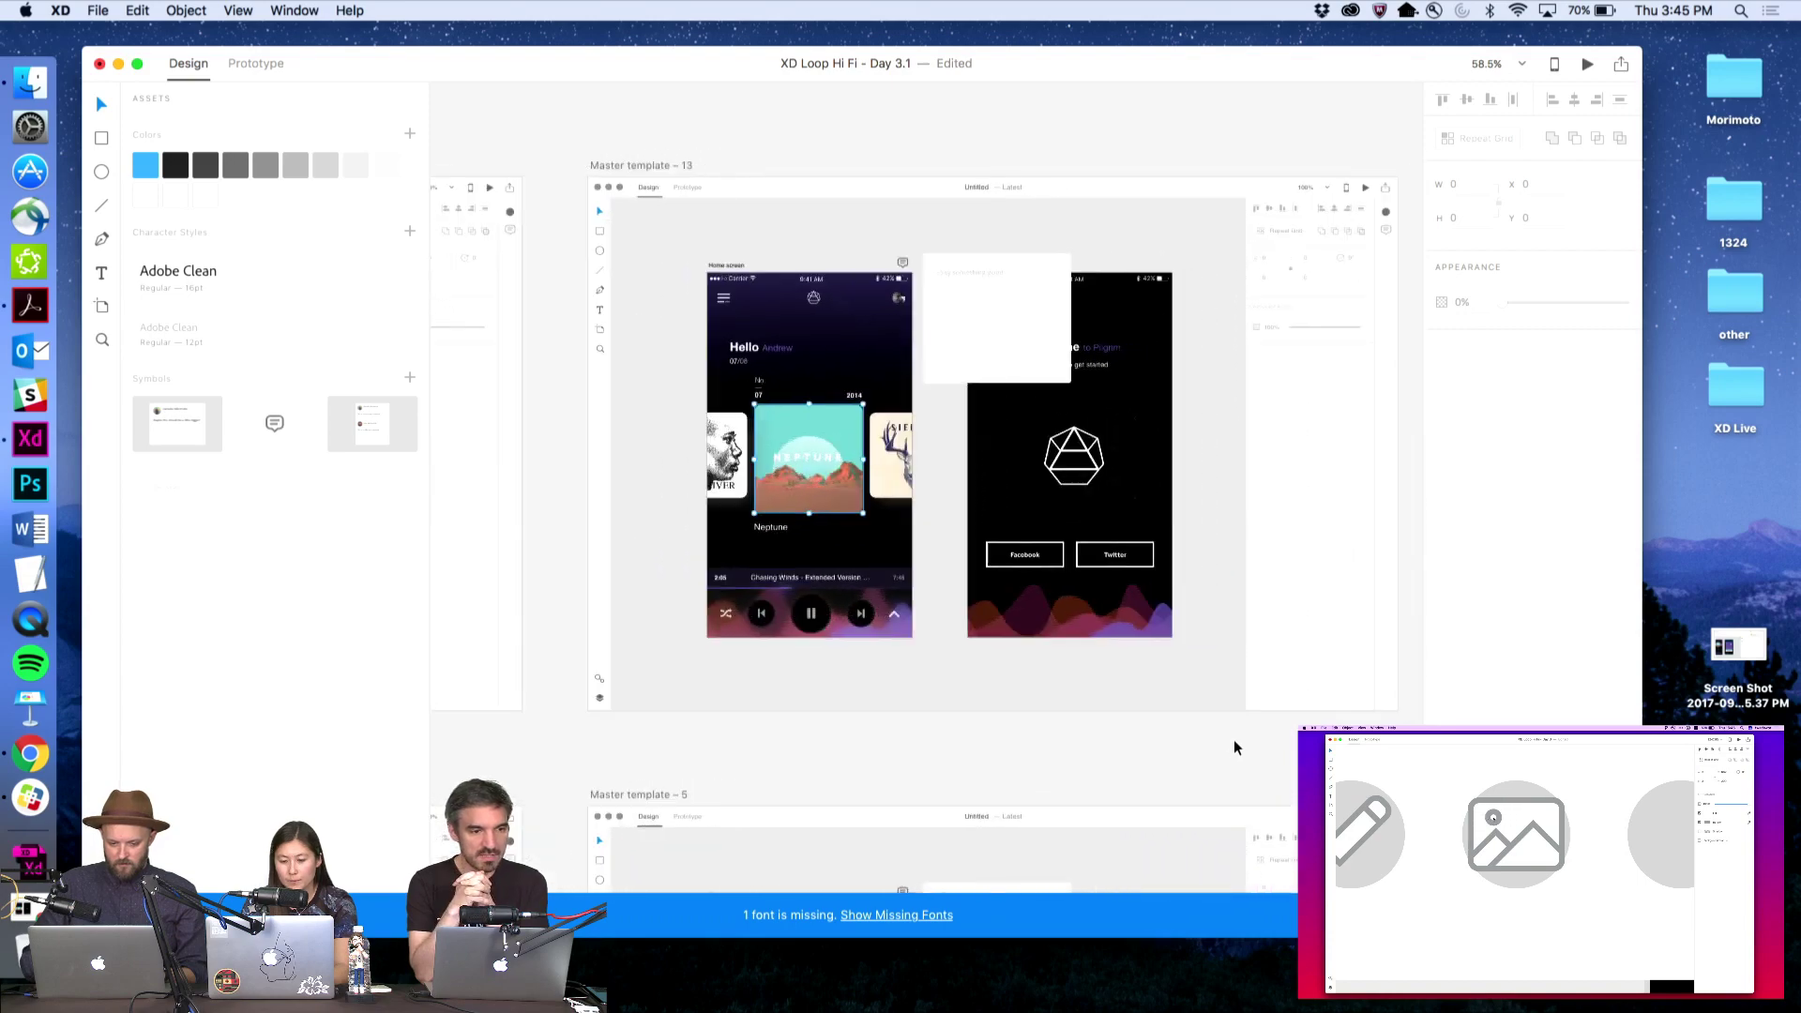
{"action": "scroll", "coordinate": [1234, 747], "scroll_direction": "left", "scroll_amount": 5}
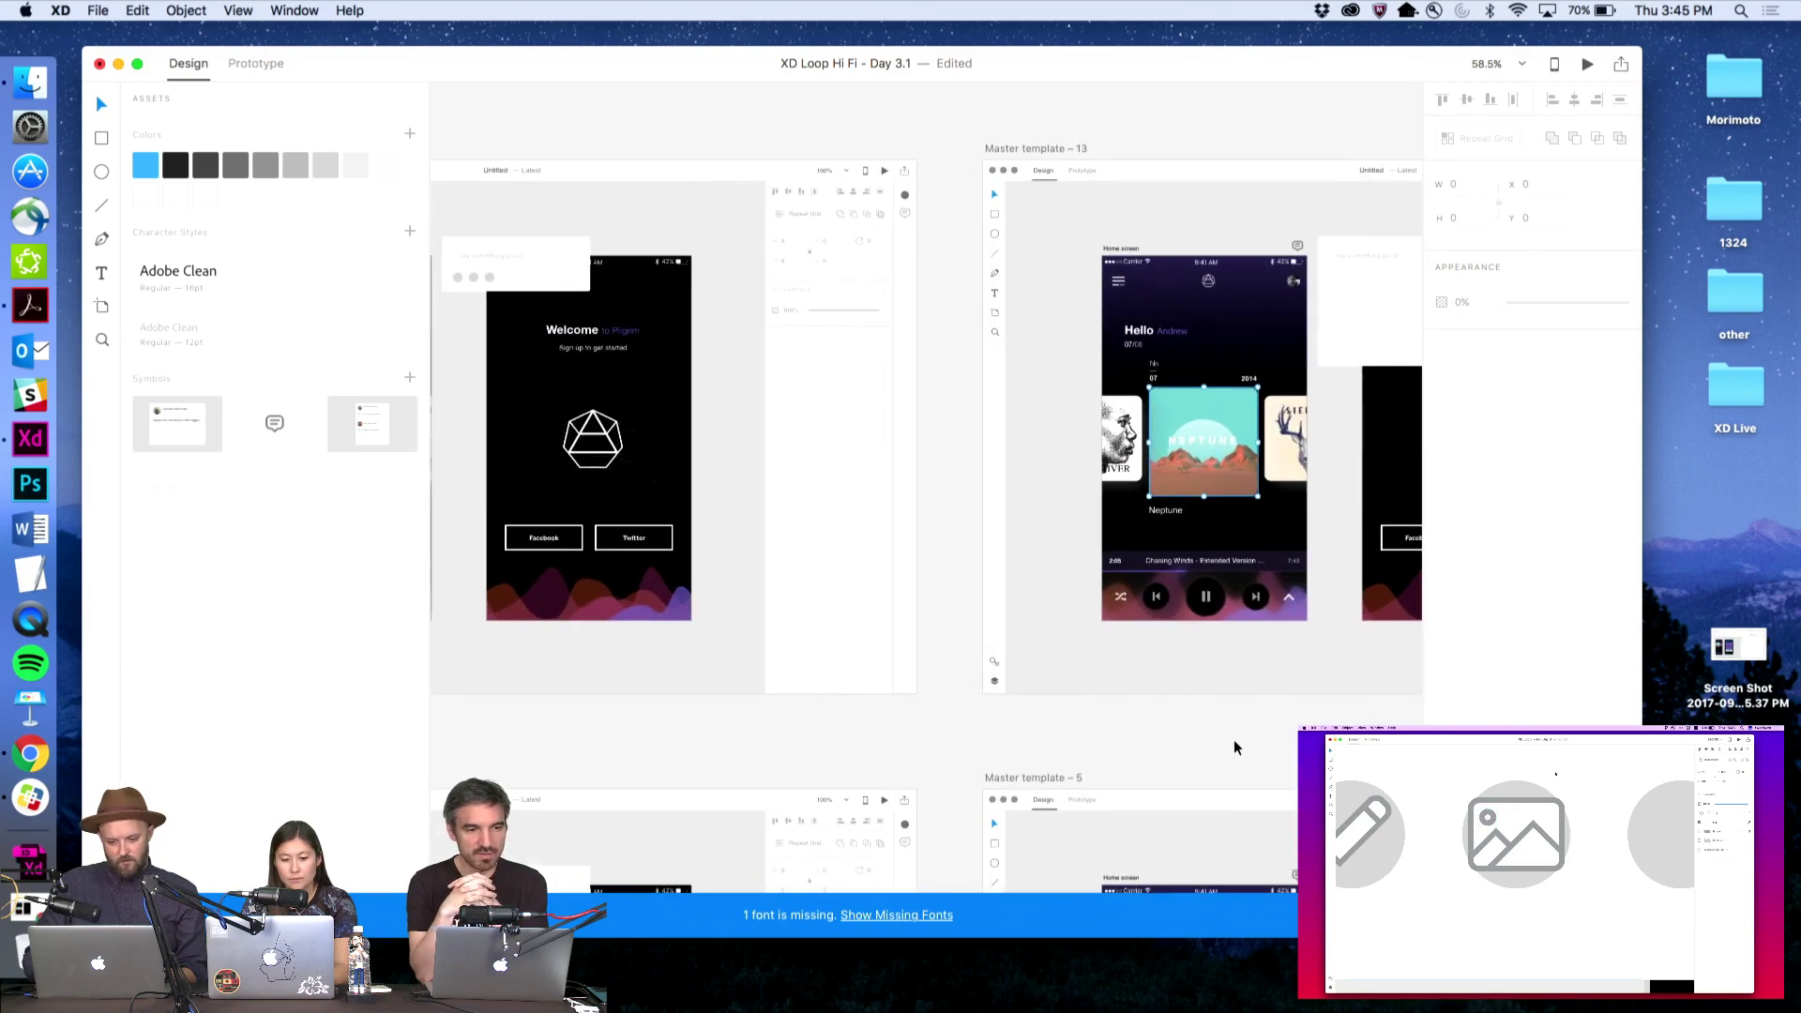
{"action": "scroll", "coordinate": [1234, 747], "scroll_direction": "right", "scroll_amount": 8}
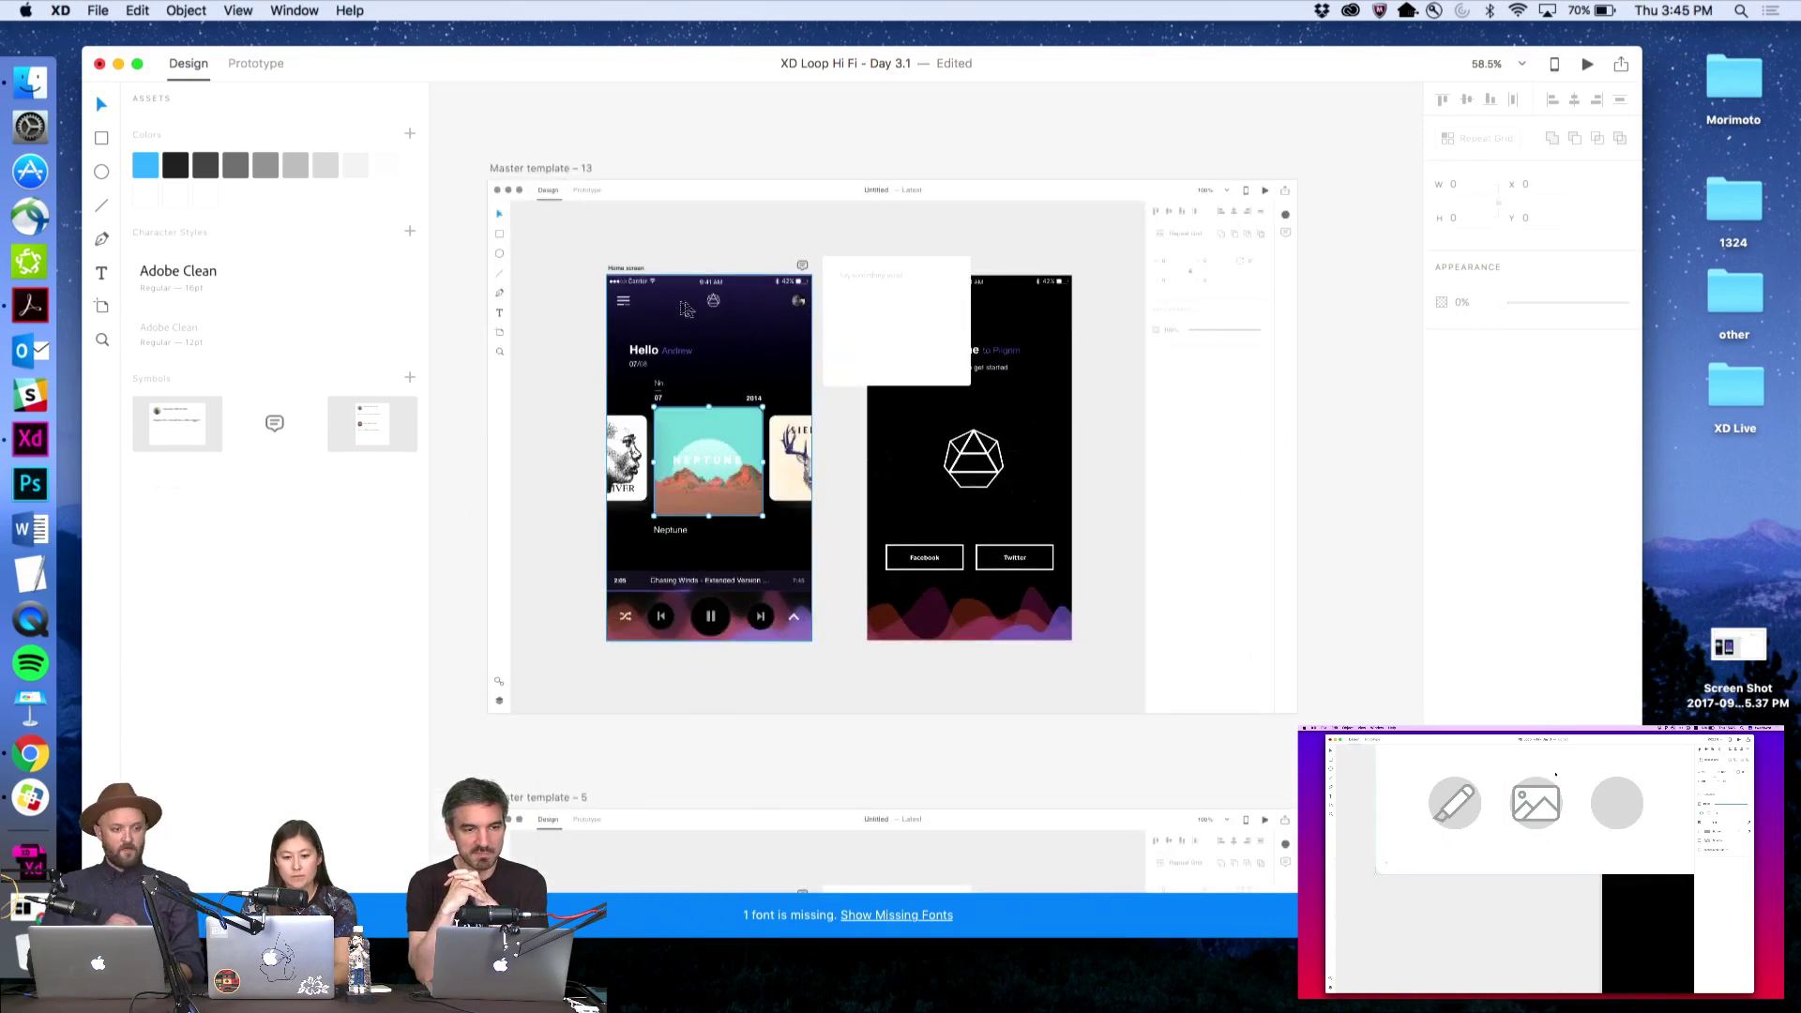
{"action": "left_click", "coordinate": [535, 169]}
{"action": "left_click", "coordinate": [869, 380]}
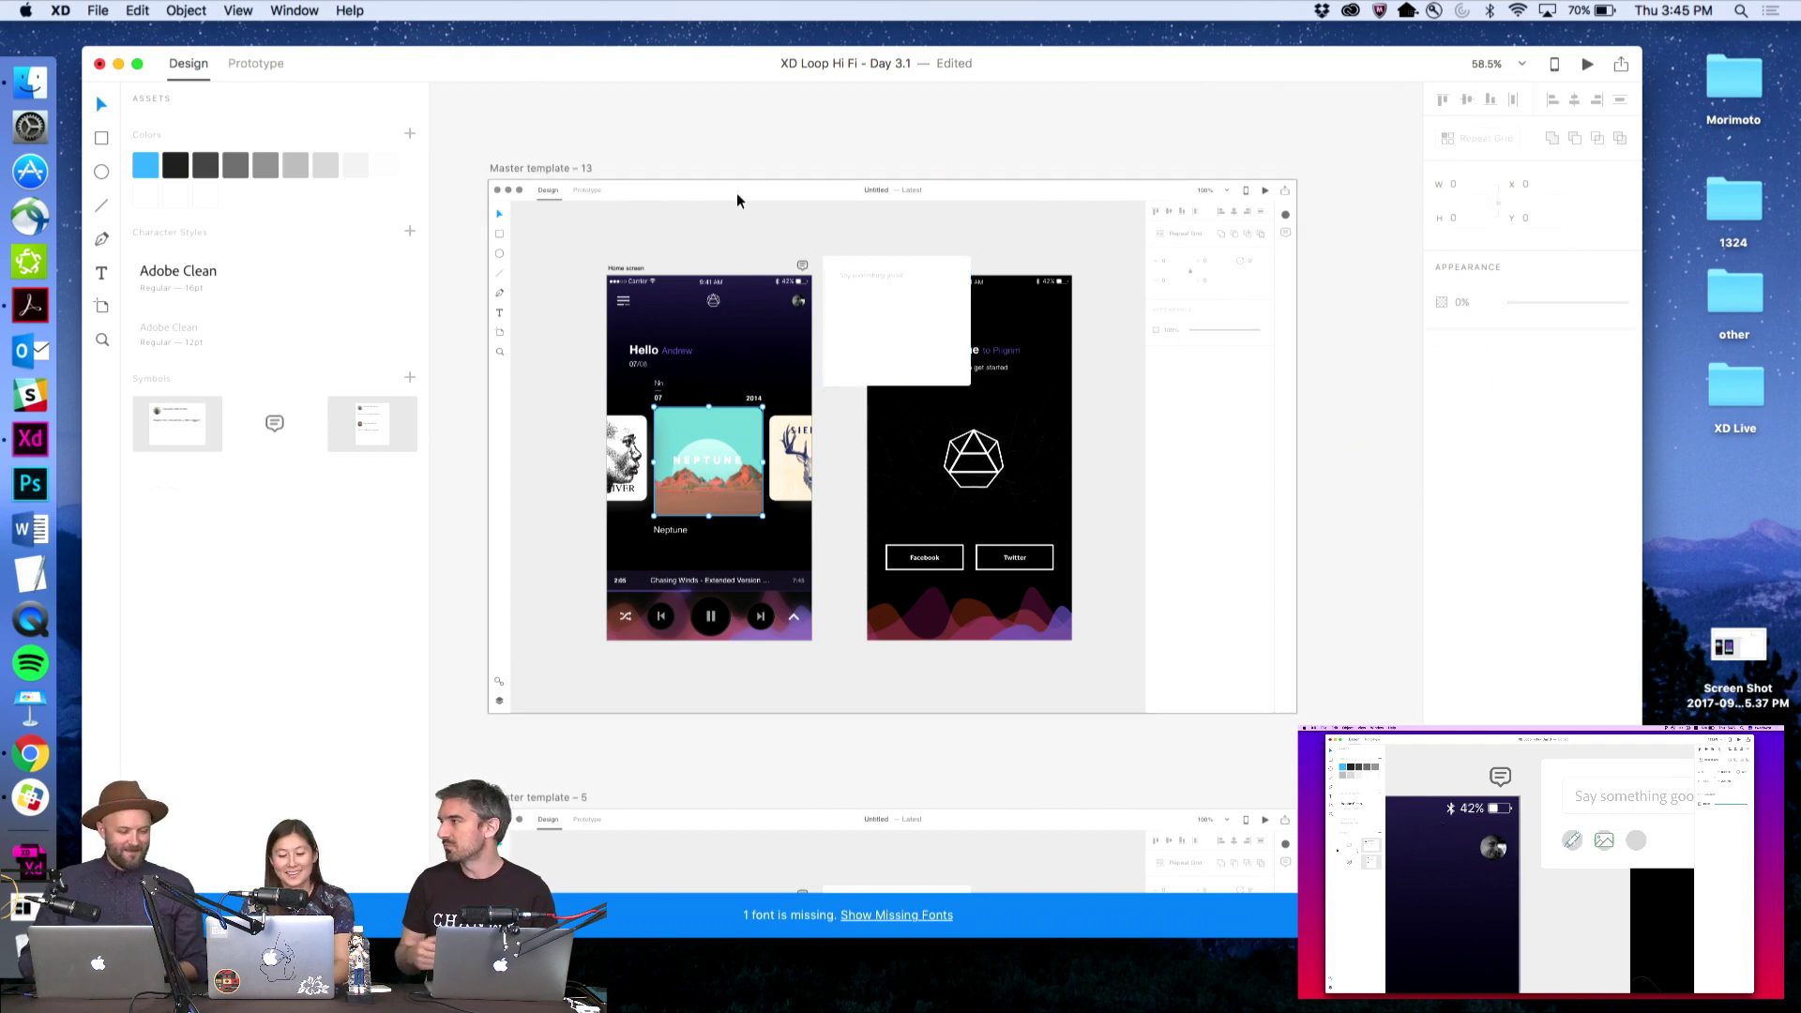
Extend the white comment card on Master template – 13 slightly downward to make room below the text area
{"action": "key", "text": "z"}
{"action": "left_click", "coordinate": [1095, 524]}
{"action": "key", "text": "v"}
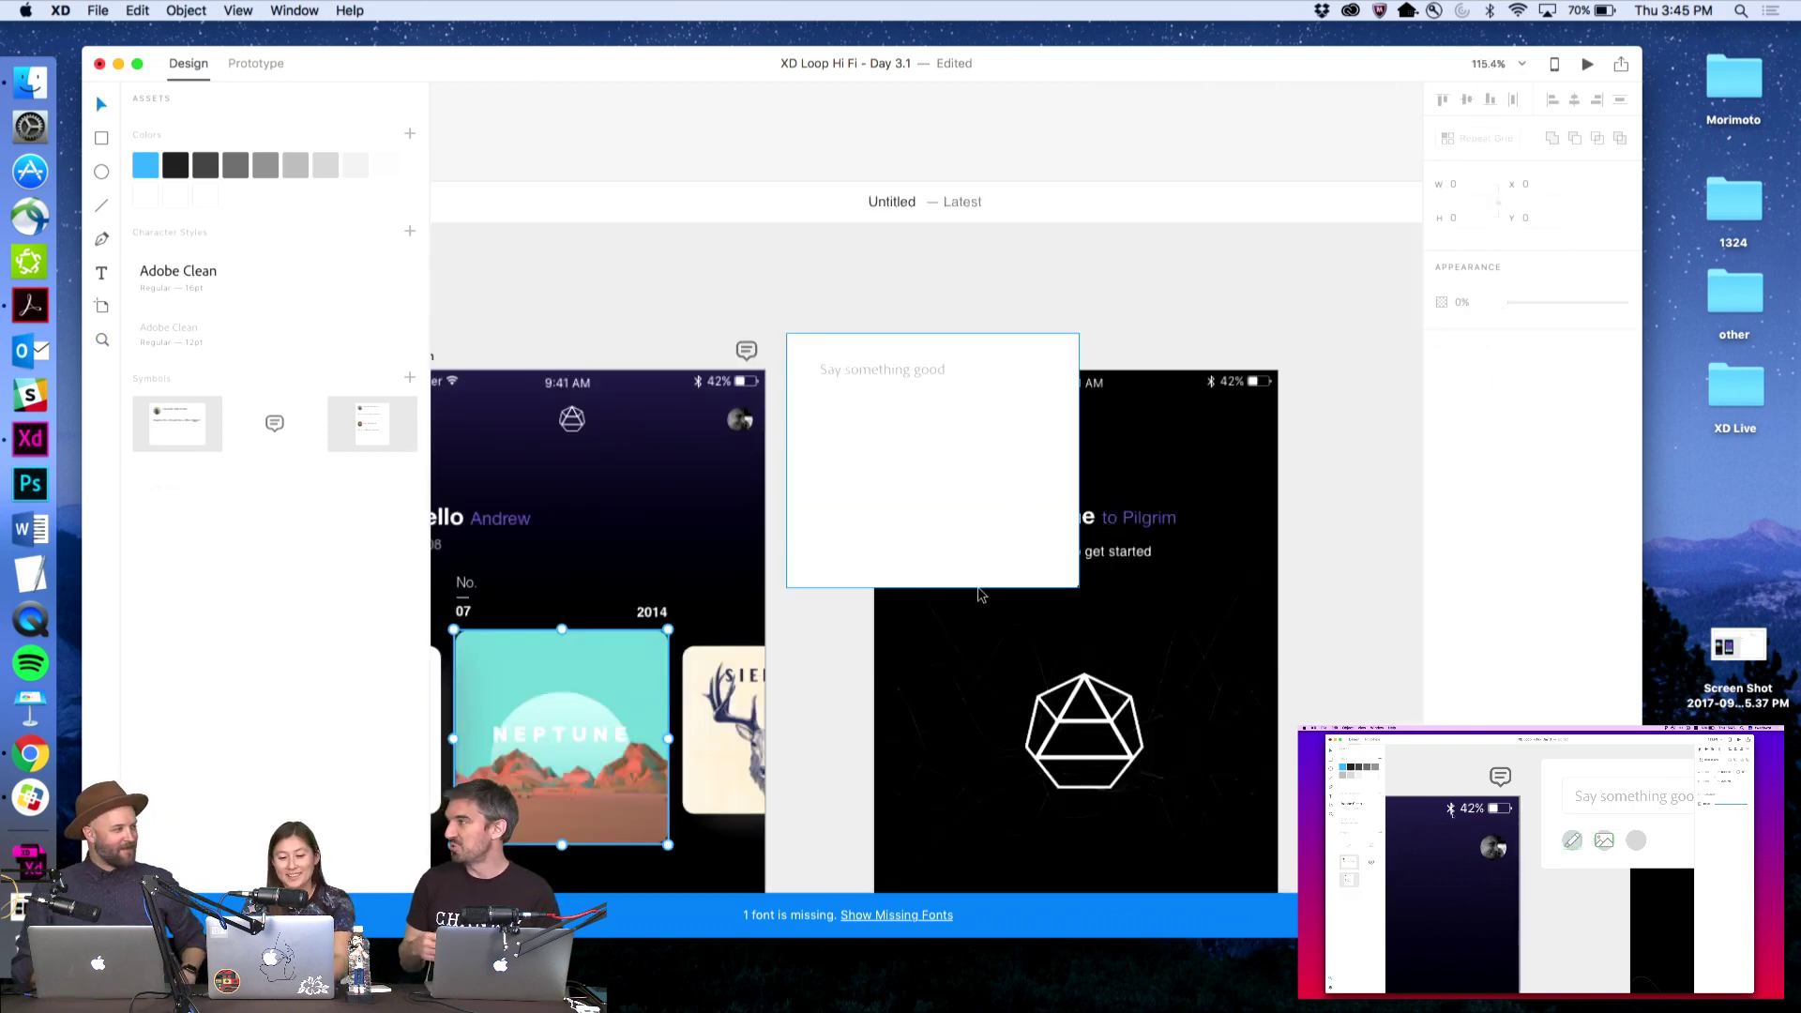
{"action": "left_click", "coordinate": [977, 582]}
{"action": "left_click_drag", "start_coordinate": [932, 591], "coordinate": [934, 623]}
{"action": "left_click", "coordinate": [907, 155]}
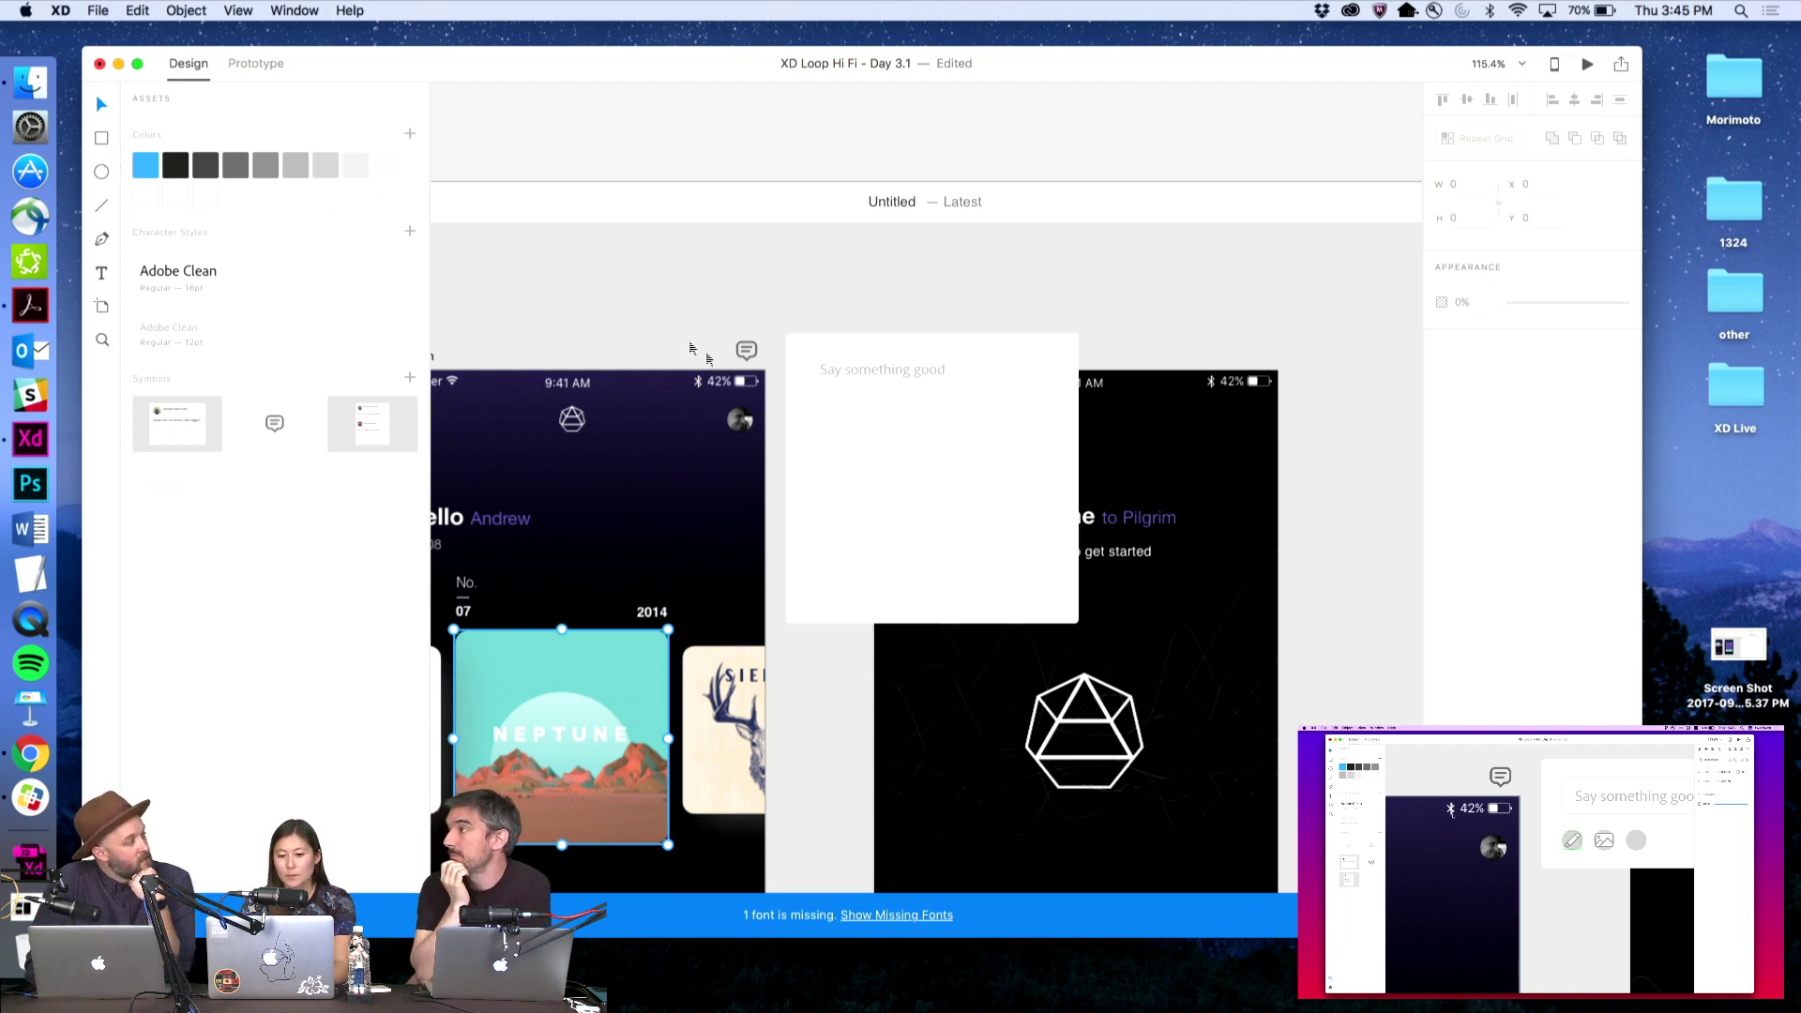
Duplicate the "Say something good" text to the bottom of the card at X 641, Y 371 and change the copy to "Share"
{"action": "double_click", "coordinate": [875, 371]}
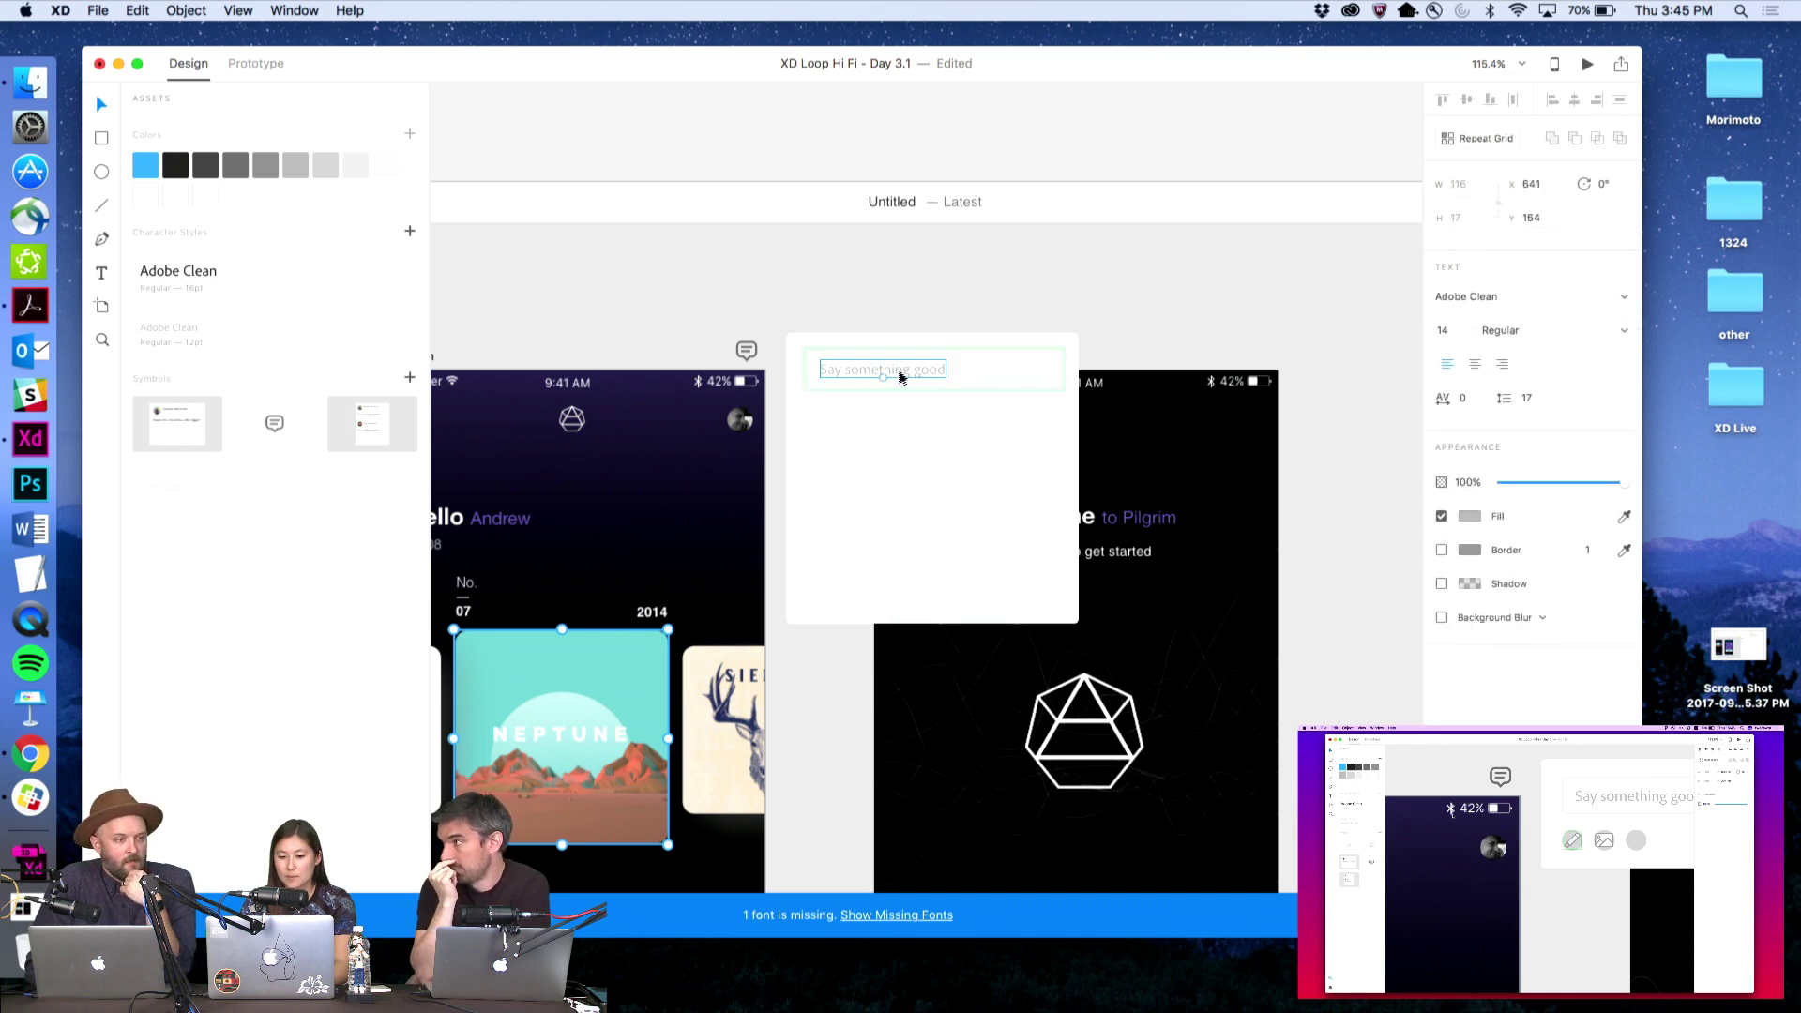
{"action": "left_click_drag", "start_coordinate": [901, 377], "coordinate": [931, 601]}
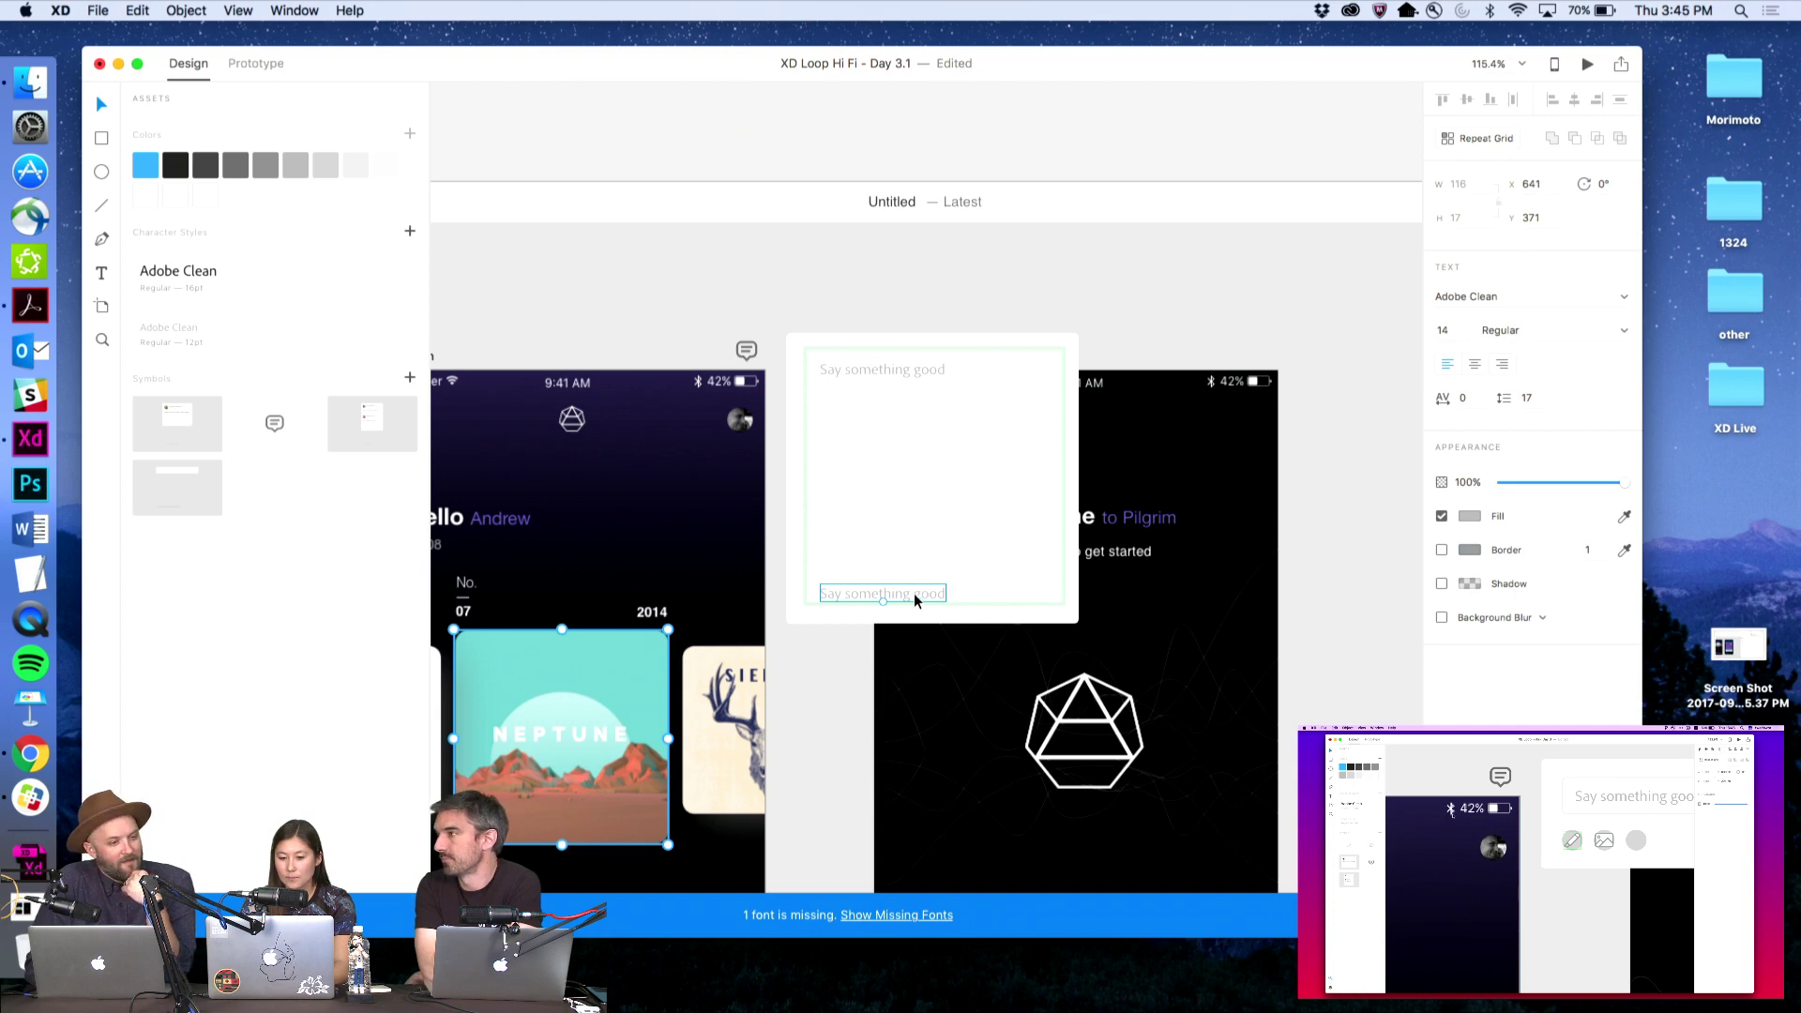
{"action": "double_click", "coordinate": [918, 600]}
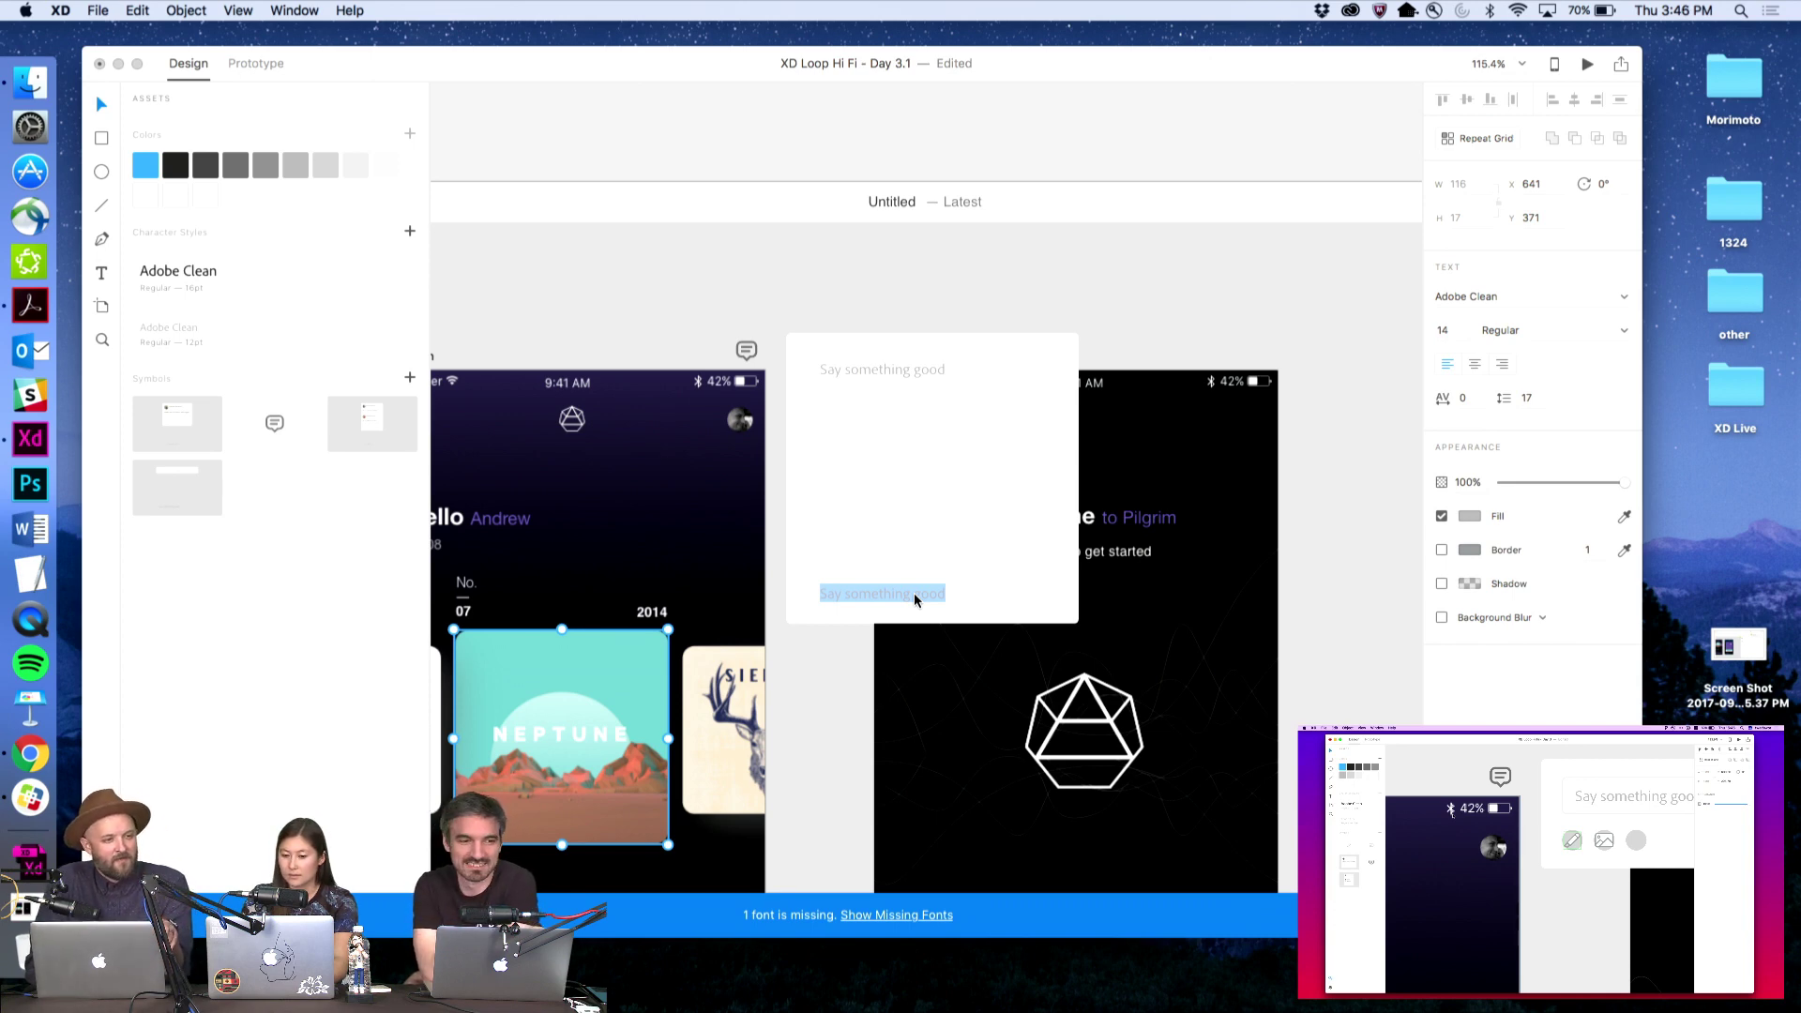
{"action": "type", "text": "Share"}
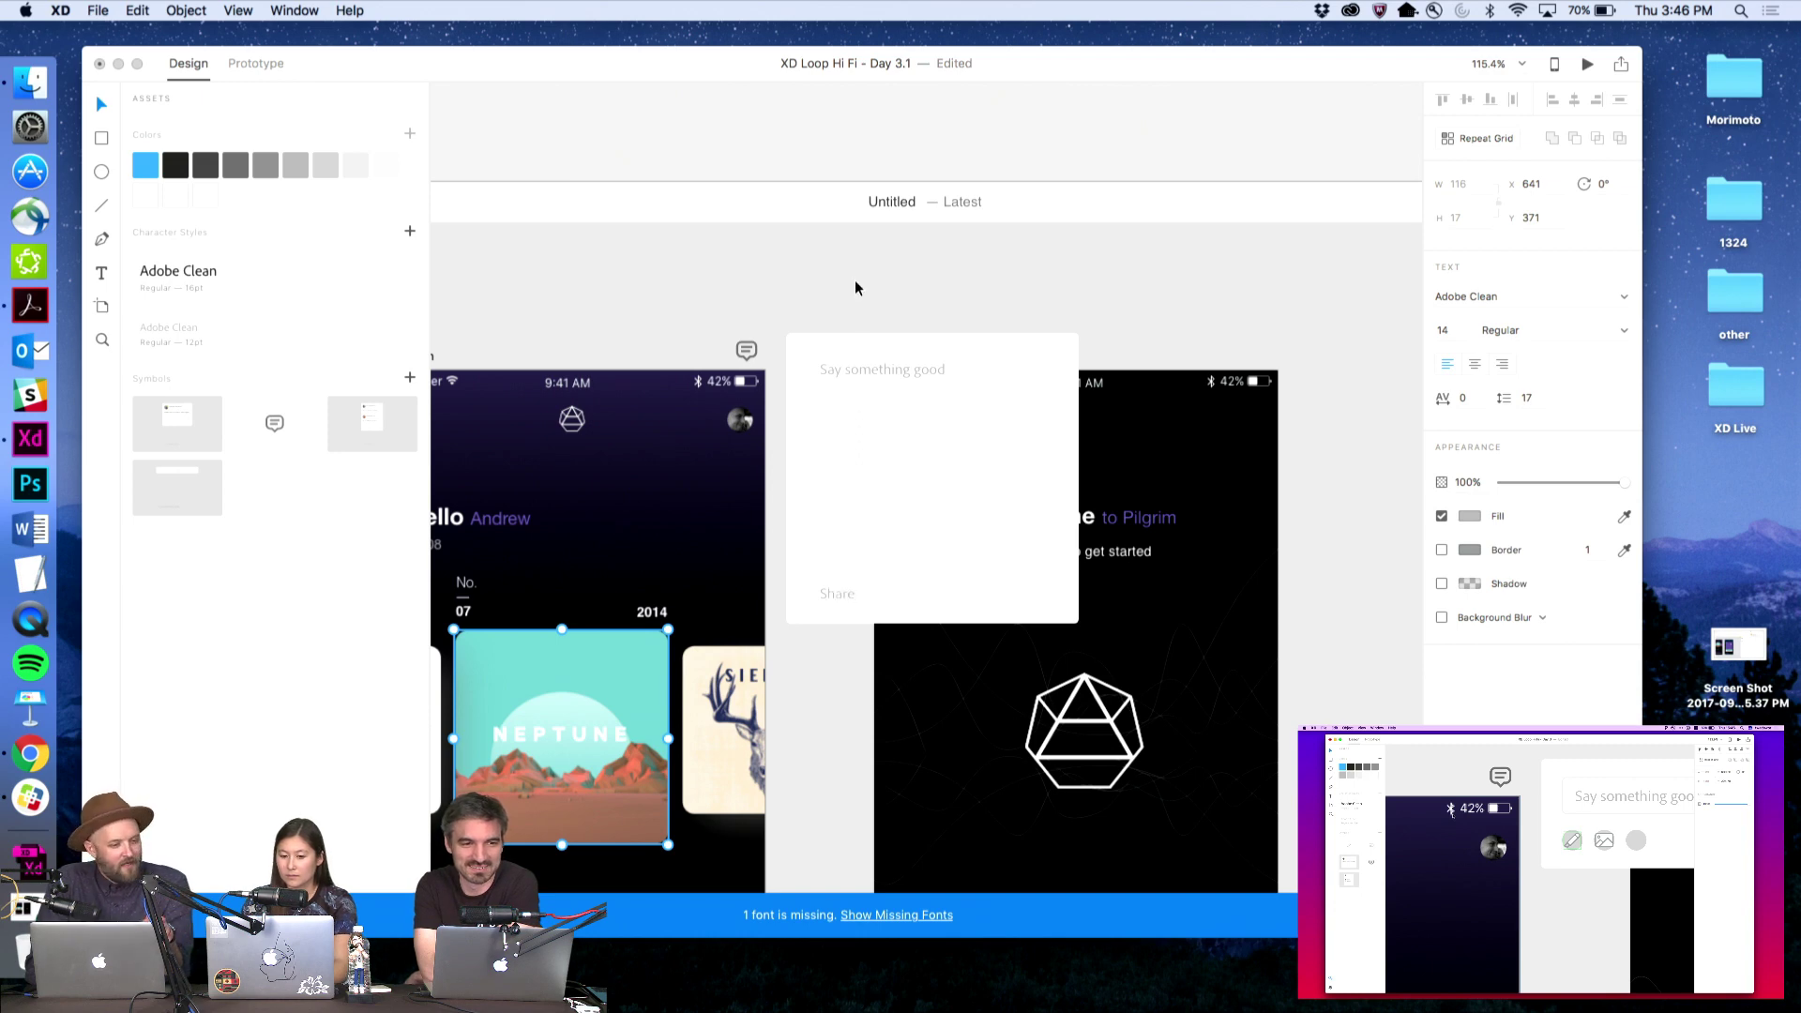
{"action": "key", "text": "Escape"}
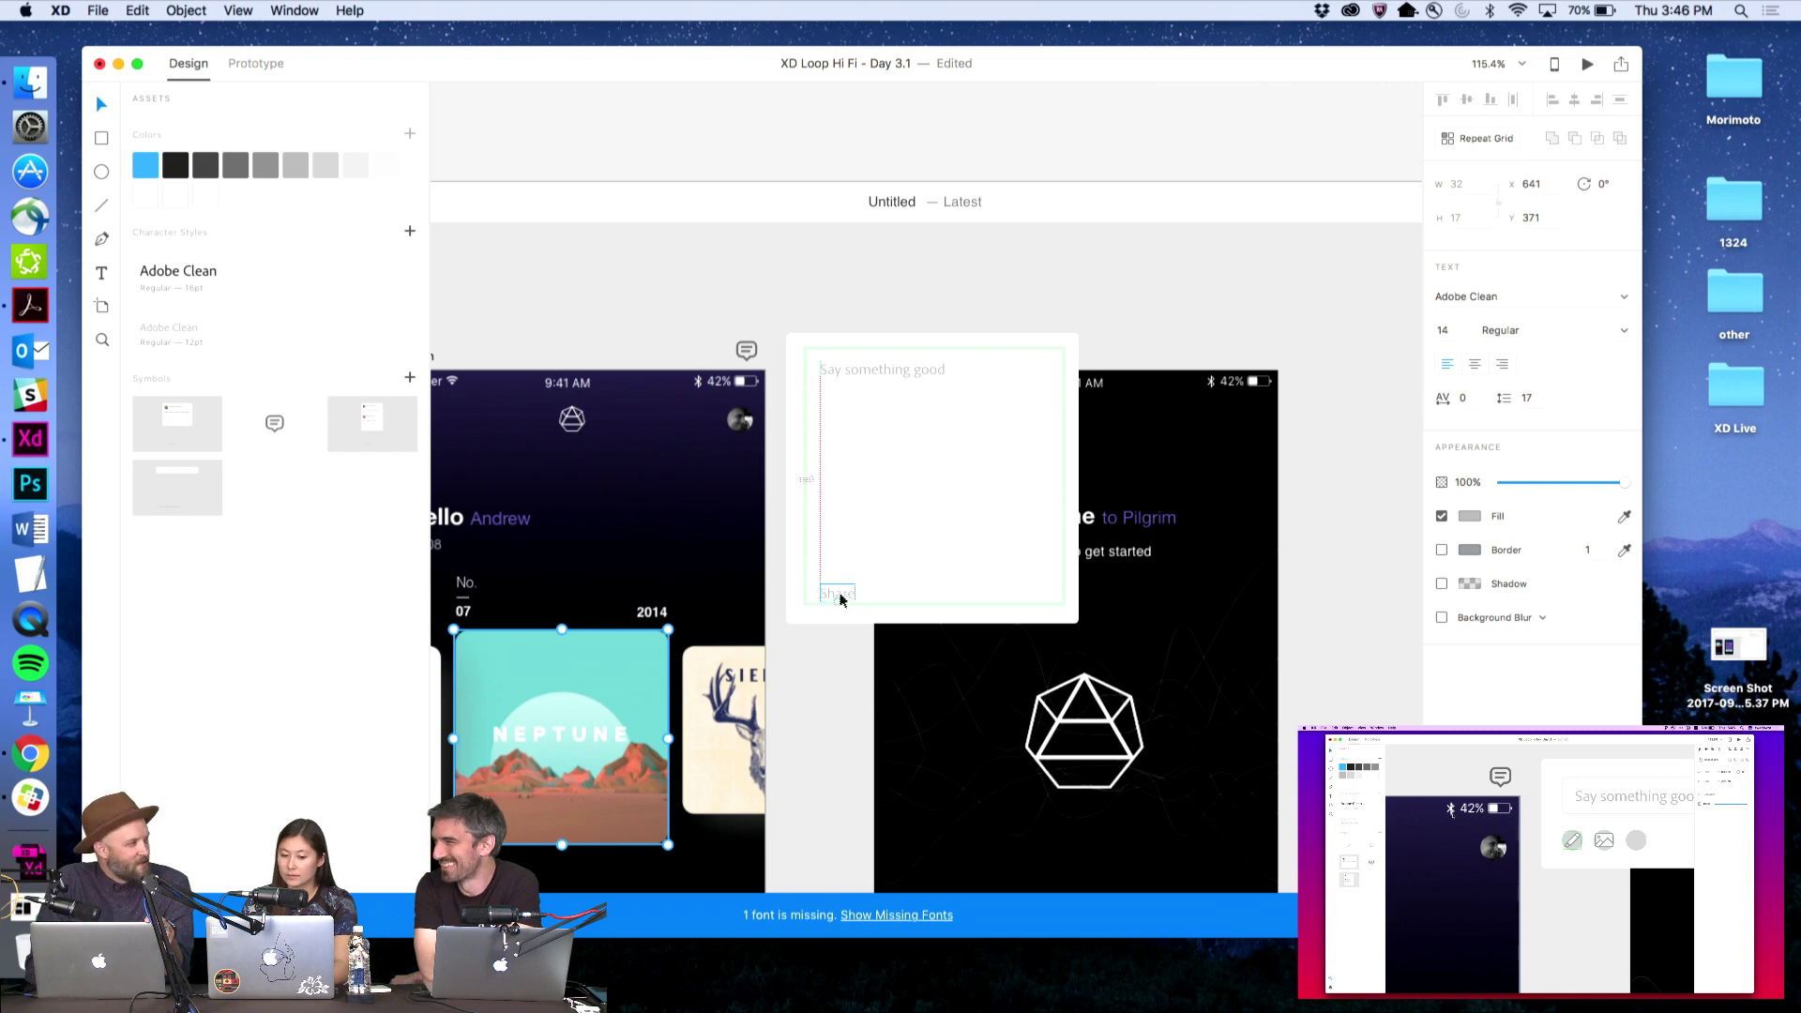
Align the "Share" label with the text area's left edge at X 629 and insert "Clear" before it, separated by spaces
{"action": "left_click", "coordinate": [847, 166]}
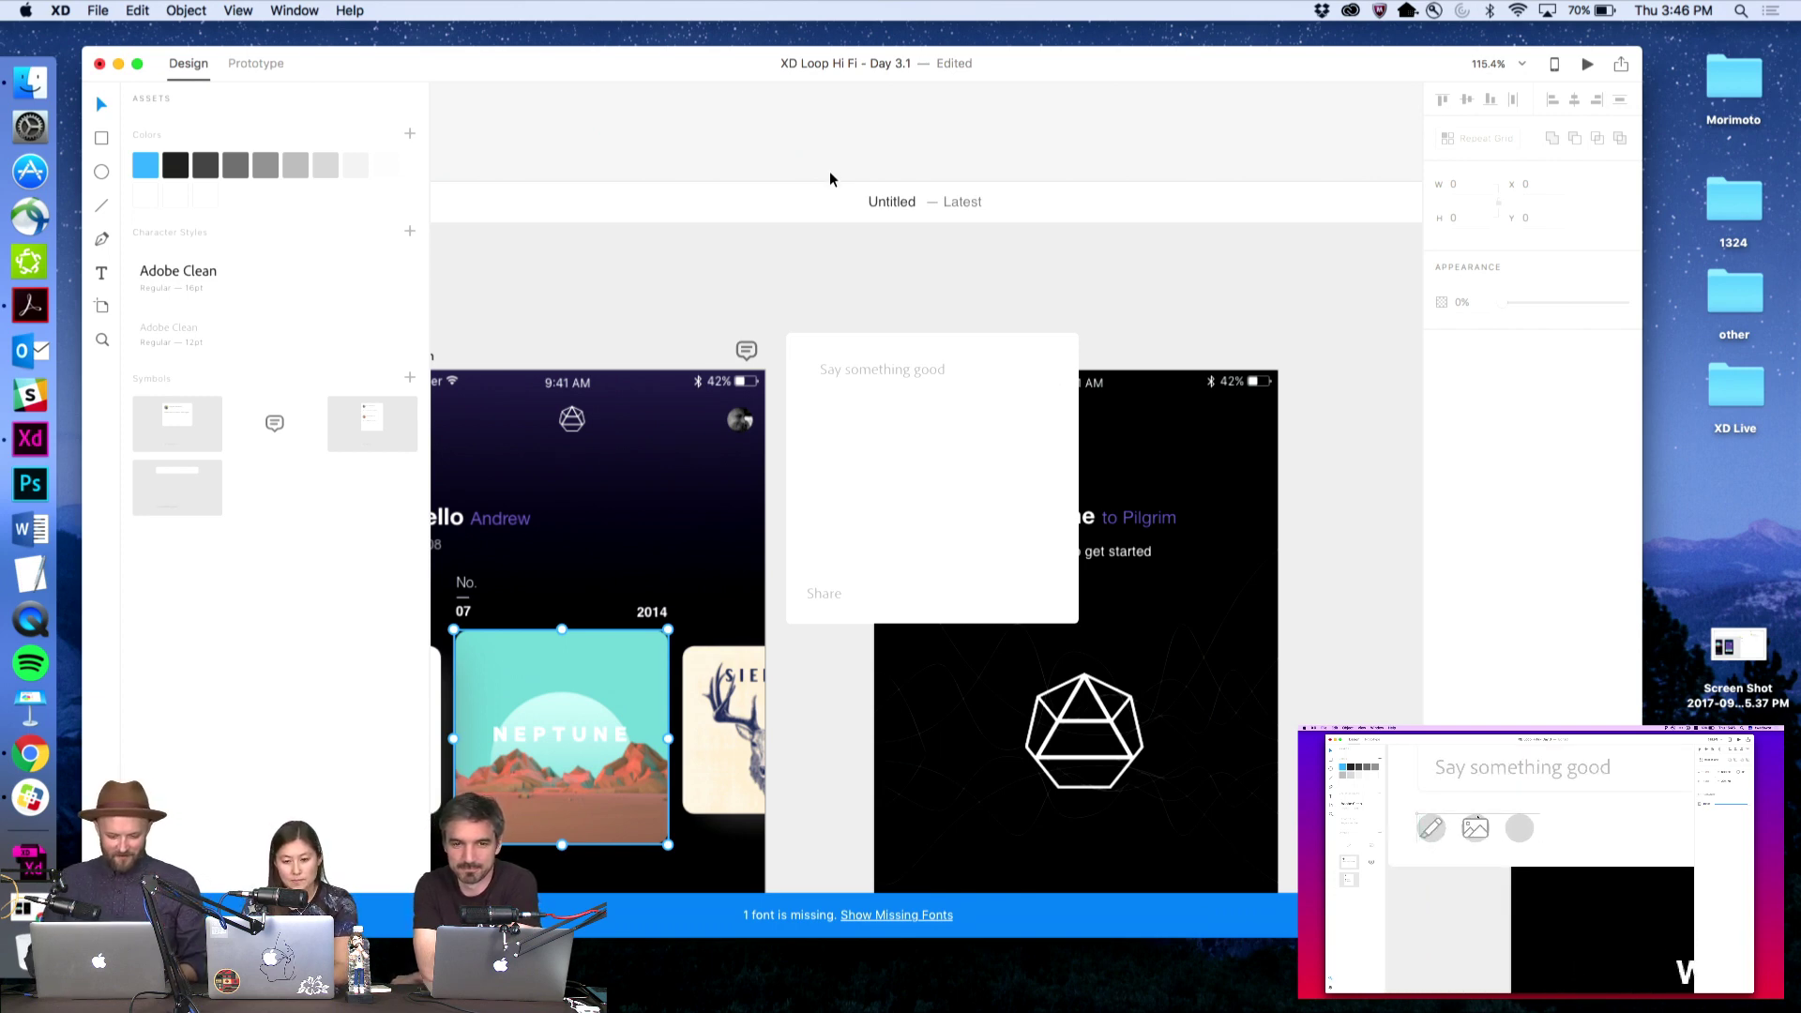
{"action": "left_click", "coordinate": [813, 597]}
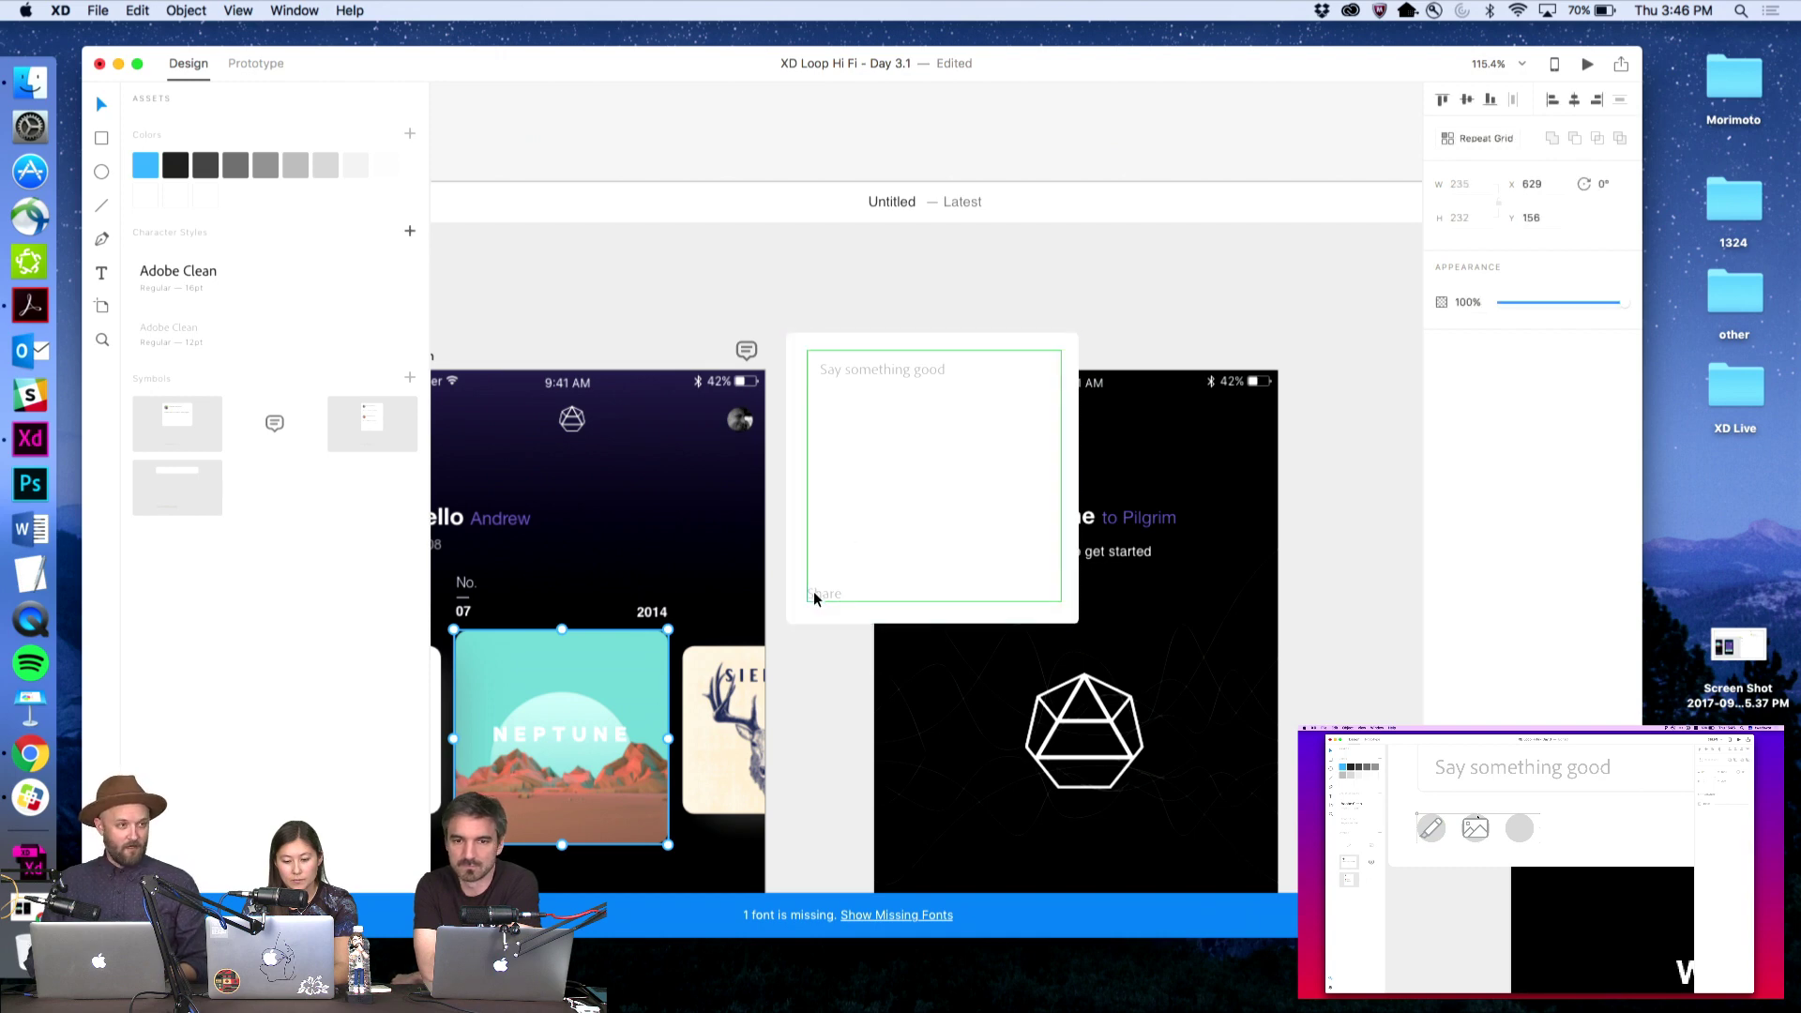
{"action": "double_click", "coordinate": [813, 598]}
{"action": "key", "text": "Left"}
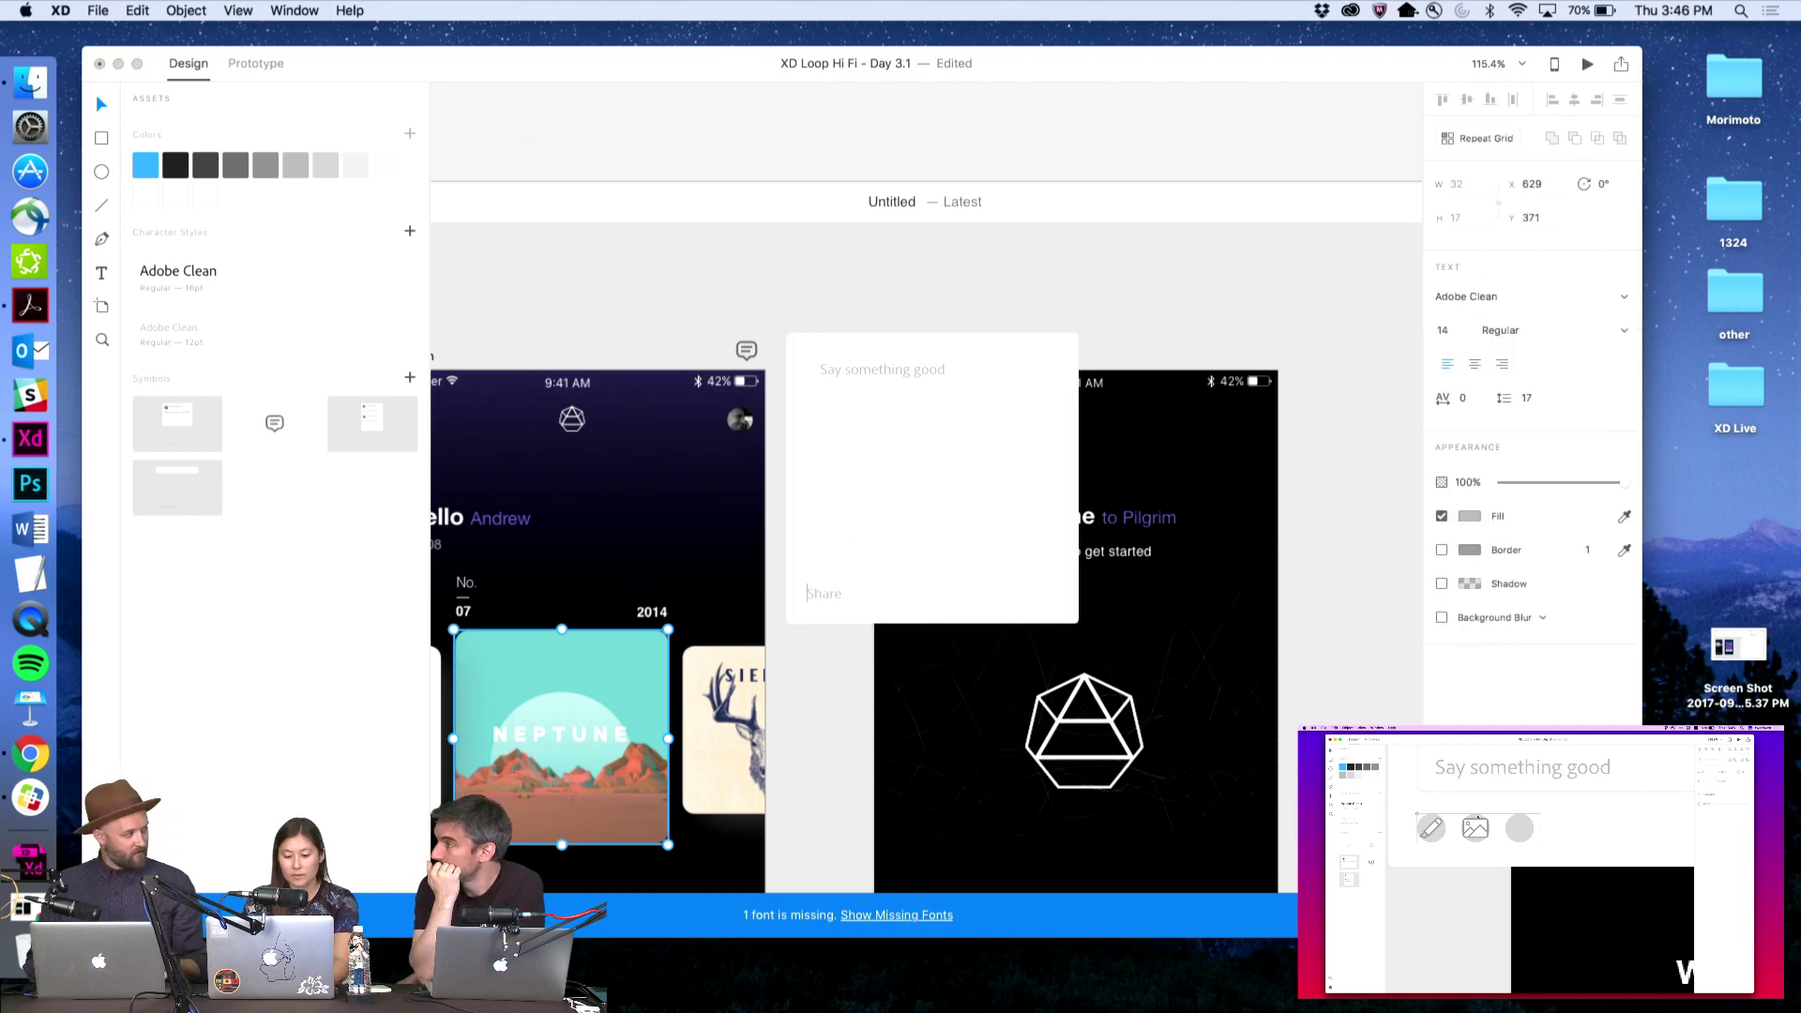
{"action": "type", "text": "Clear"}
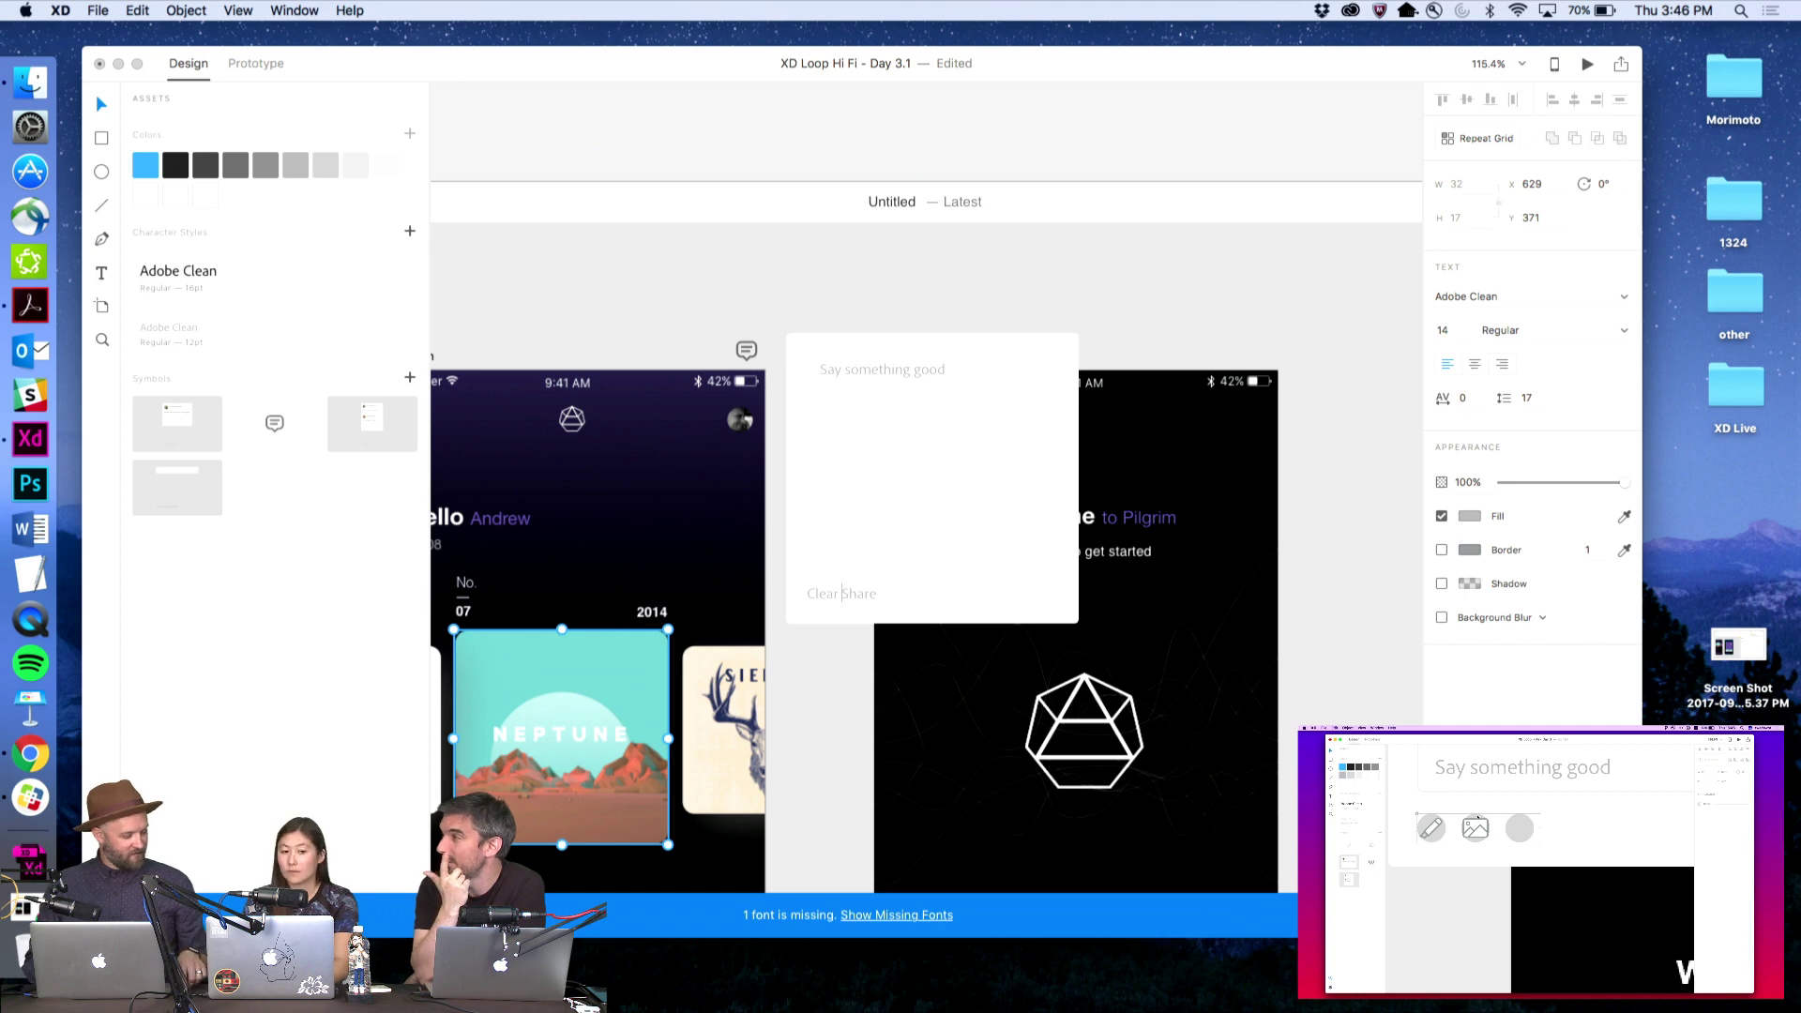
{"action": "key", "text": "Escape"}
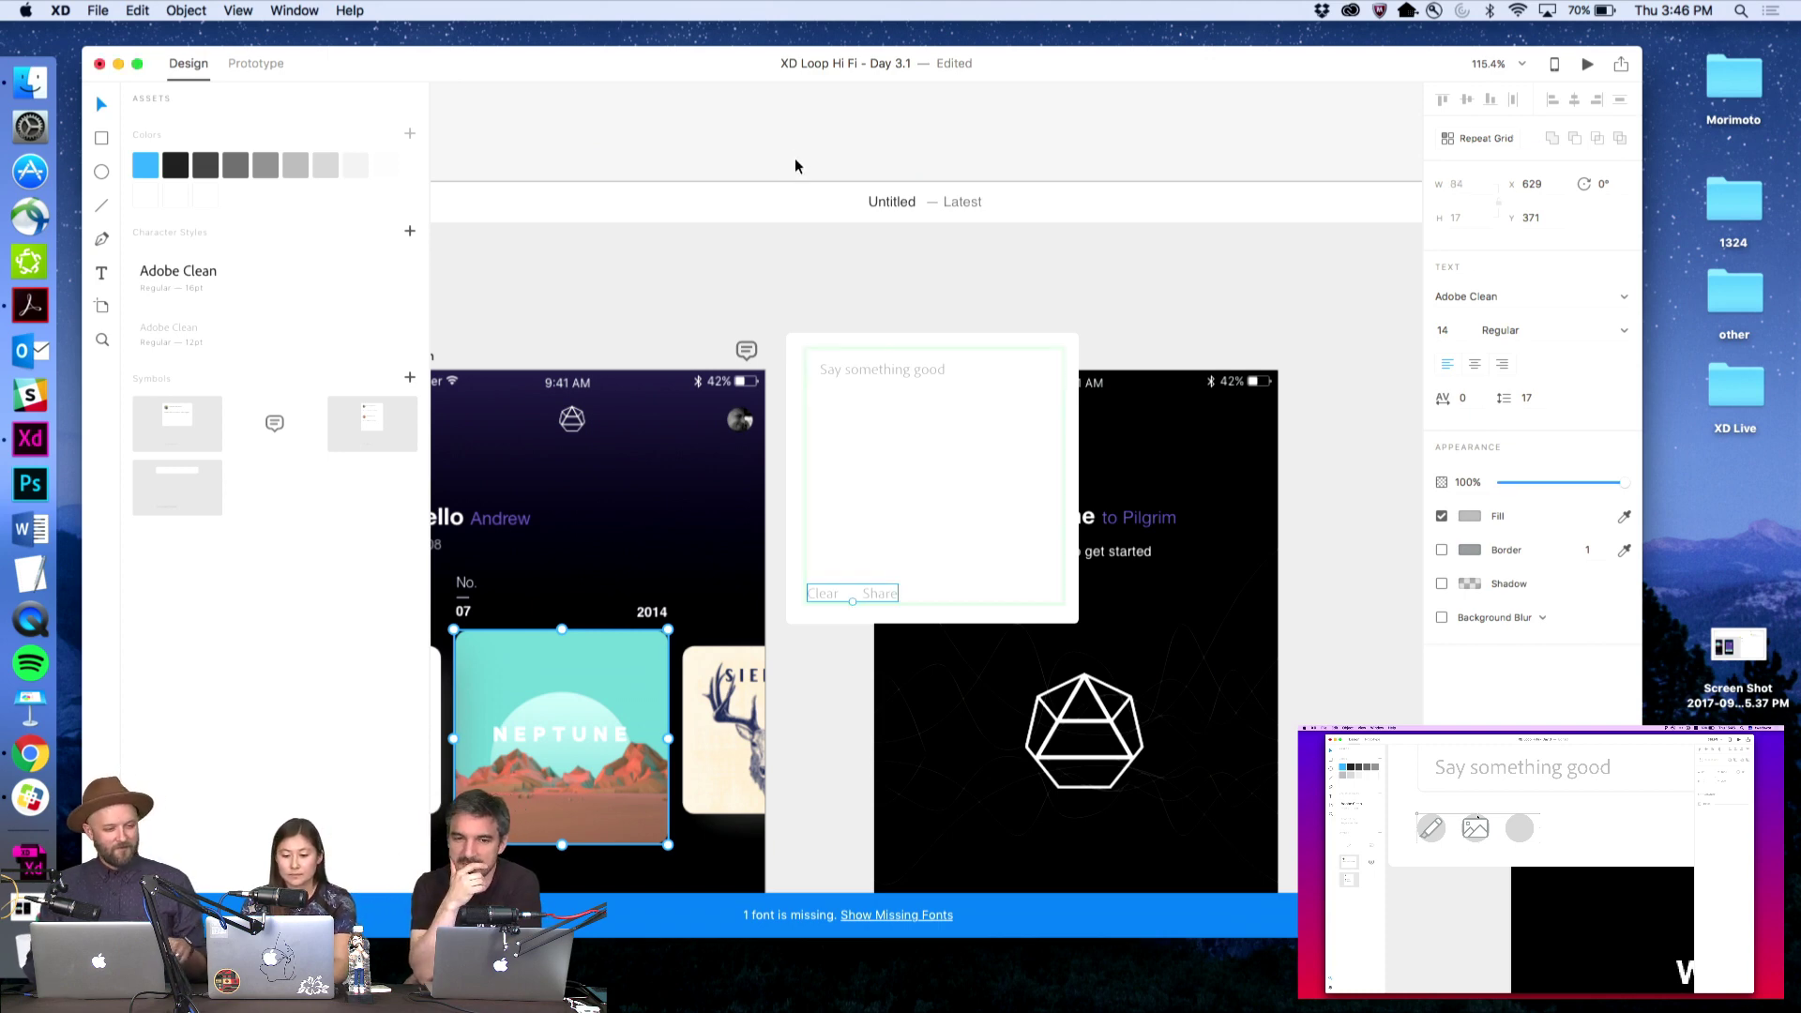
{"action": "left_click", "coordinate": [795, 166]}
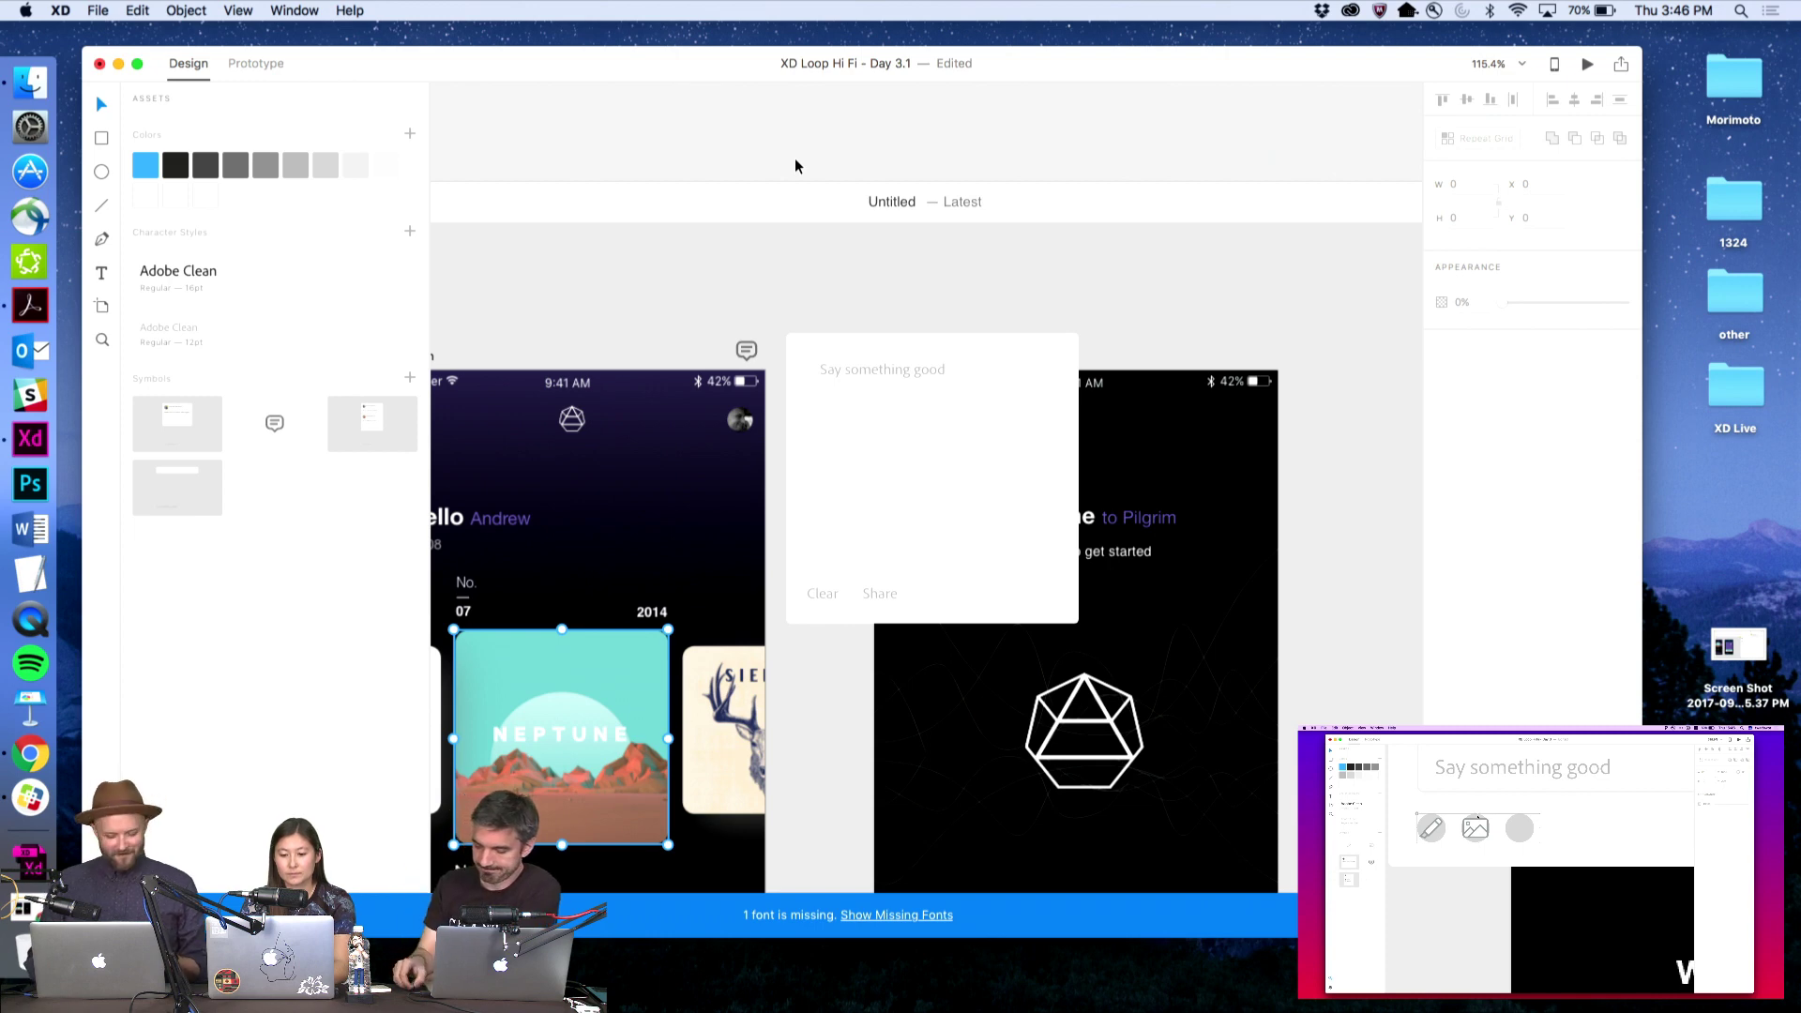
{"action": "key", "text": "z"}
{"action": "left_click", "coordinate": [792, 398], "text": "alt"}
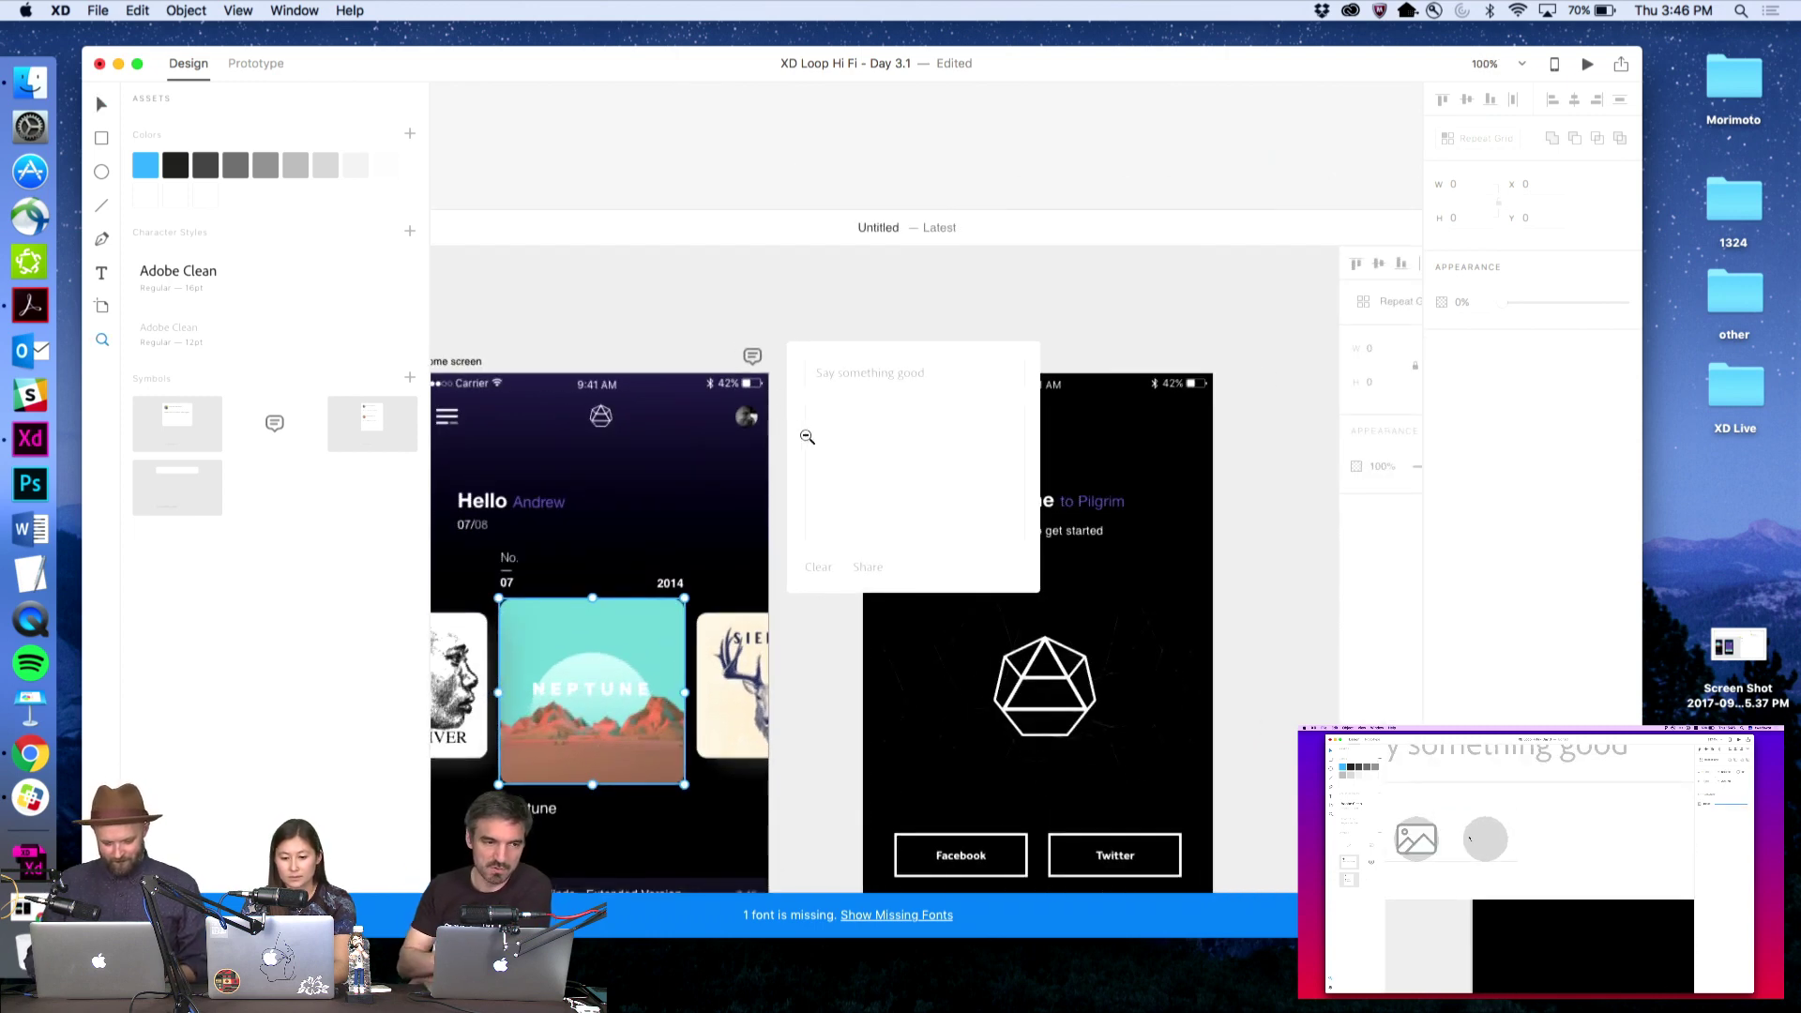
{"action": "left_click", "coordinate": [788, 425], "text": "alt"}
{"action": "key", "text": "v"}
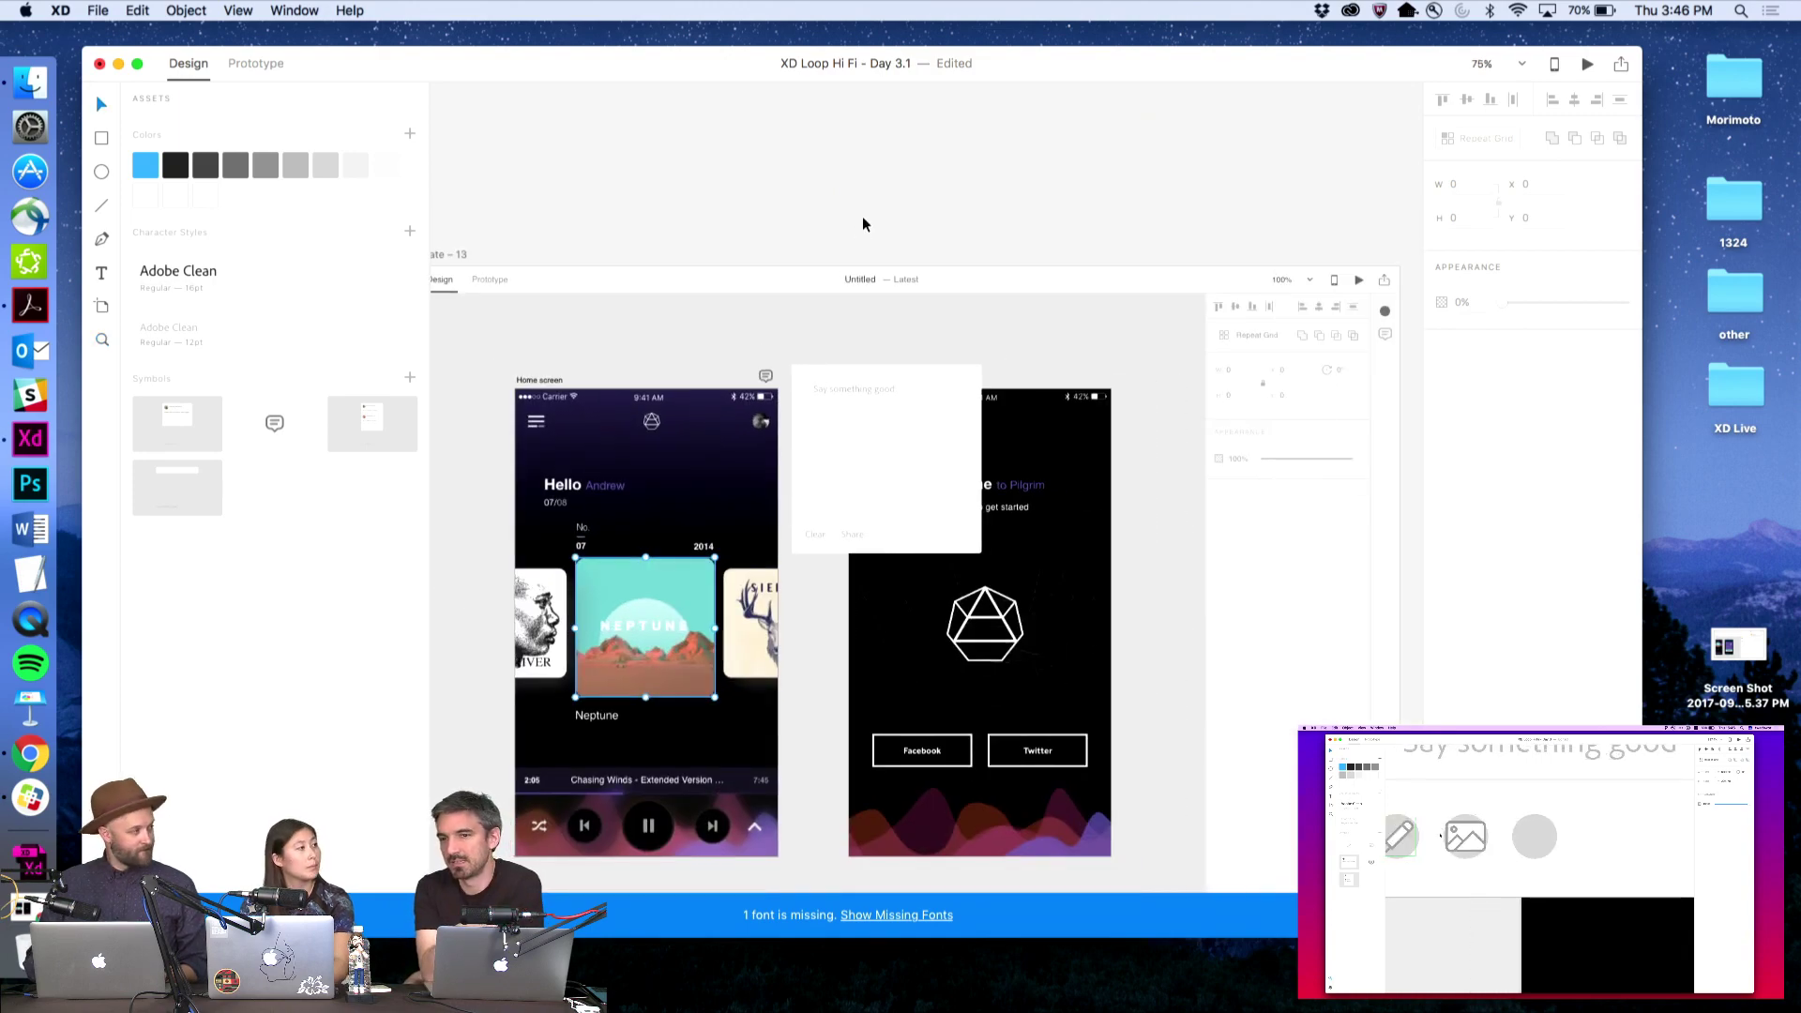
Duplicate the image icon onto the third grey circle at X 688 and remove the mountain-and-sun artwork, leaving the empty rounded frame
{"action": "scroll", "coordinate": [858, 235], "scroll_direction": "down", "scroll_amount": 3}
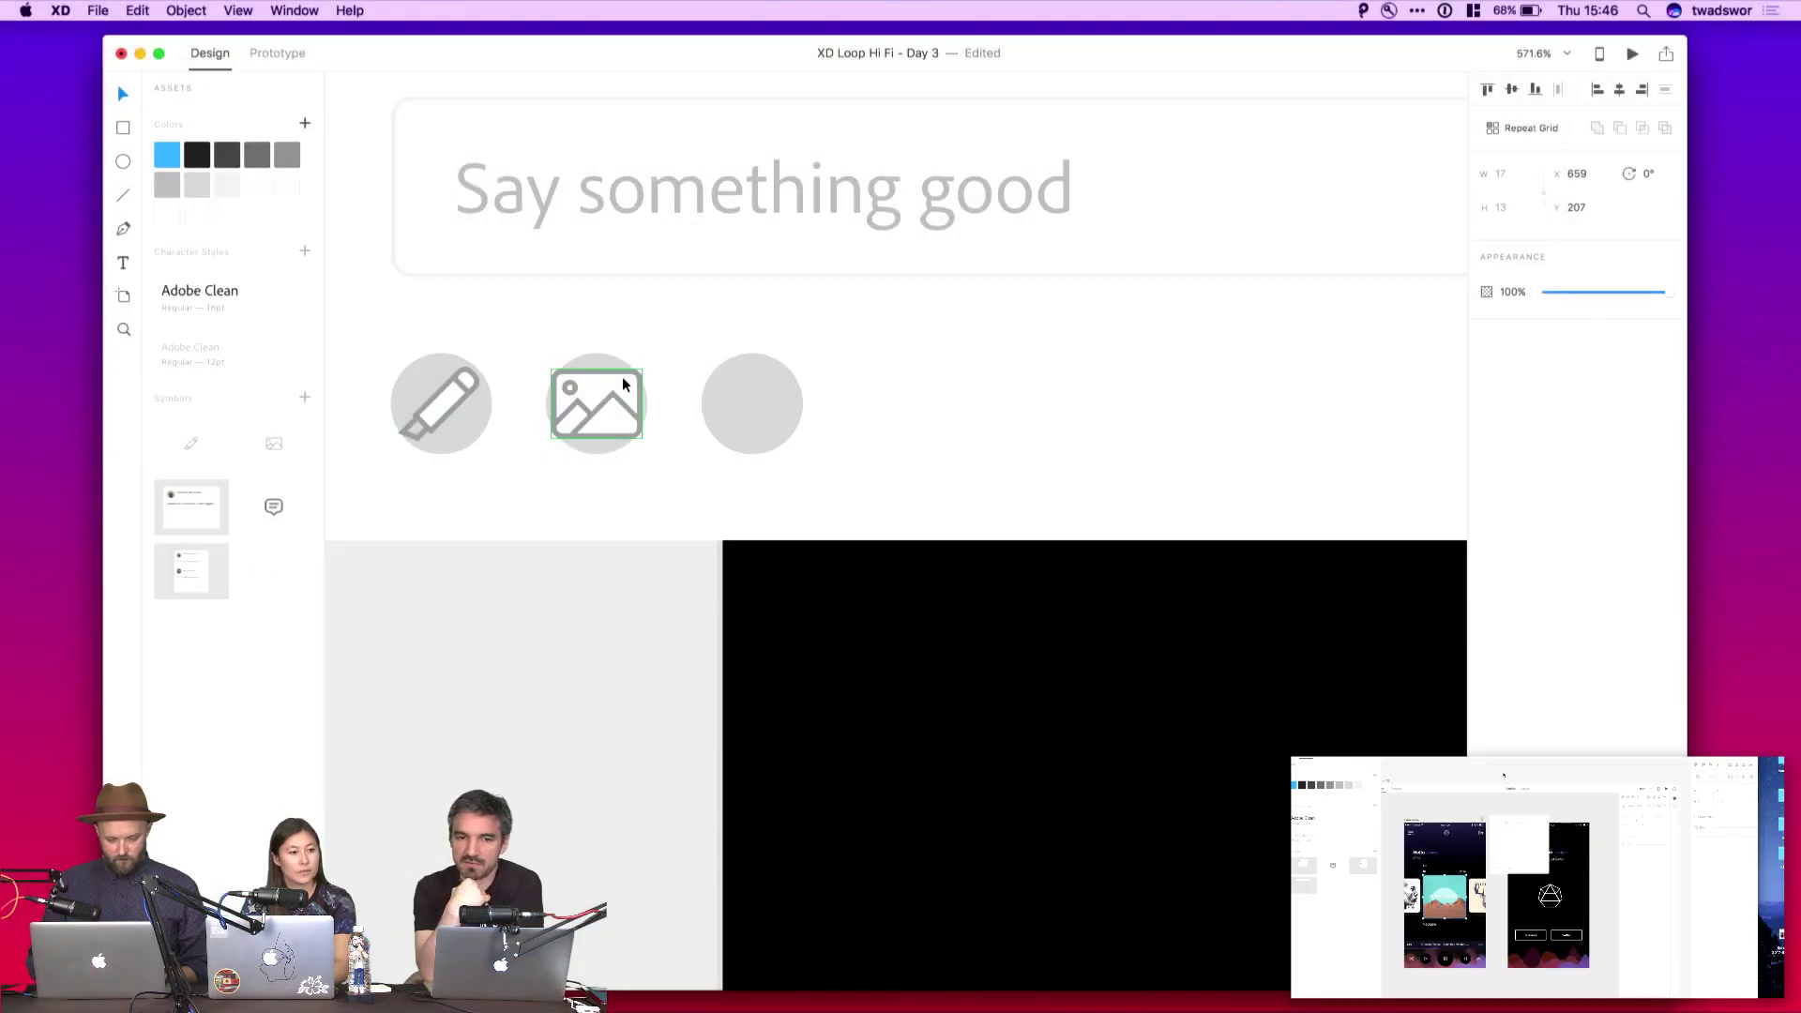
{"action": "left_click_drag", "start_coordinate": [623, 375], "coordinate": [776, 380]}
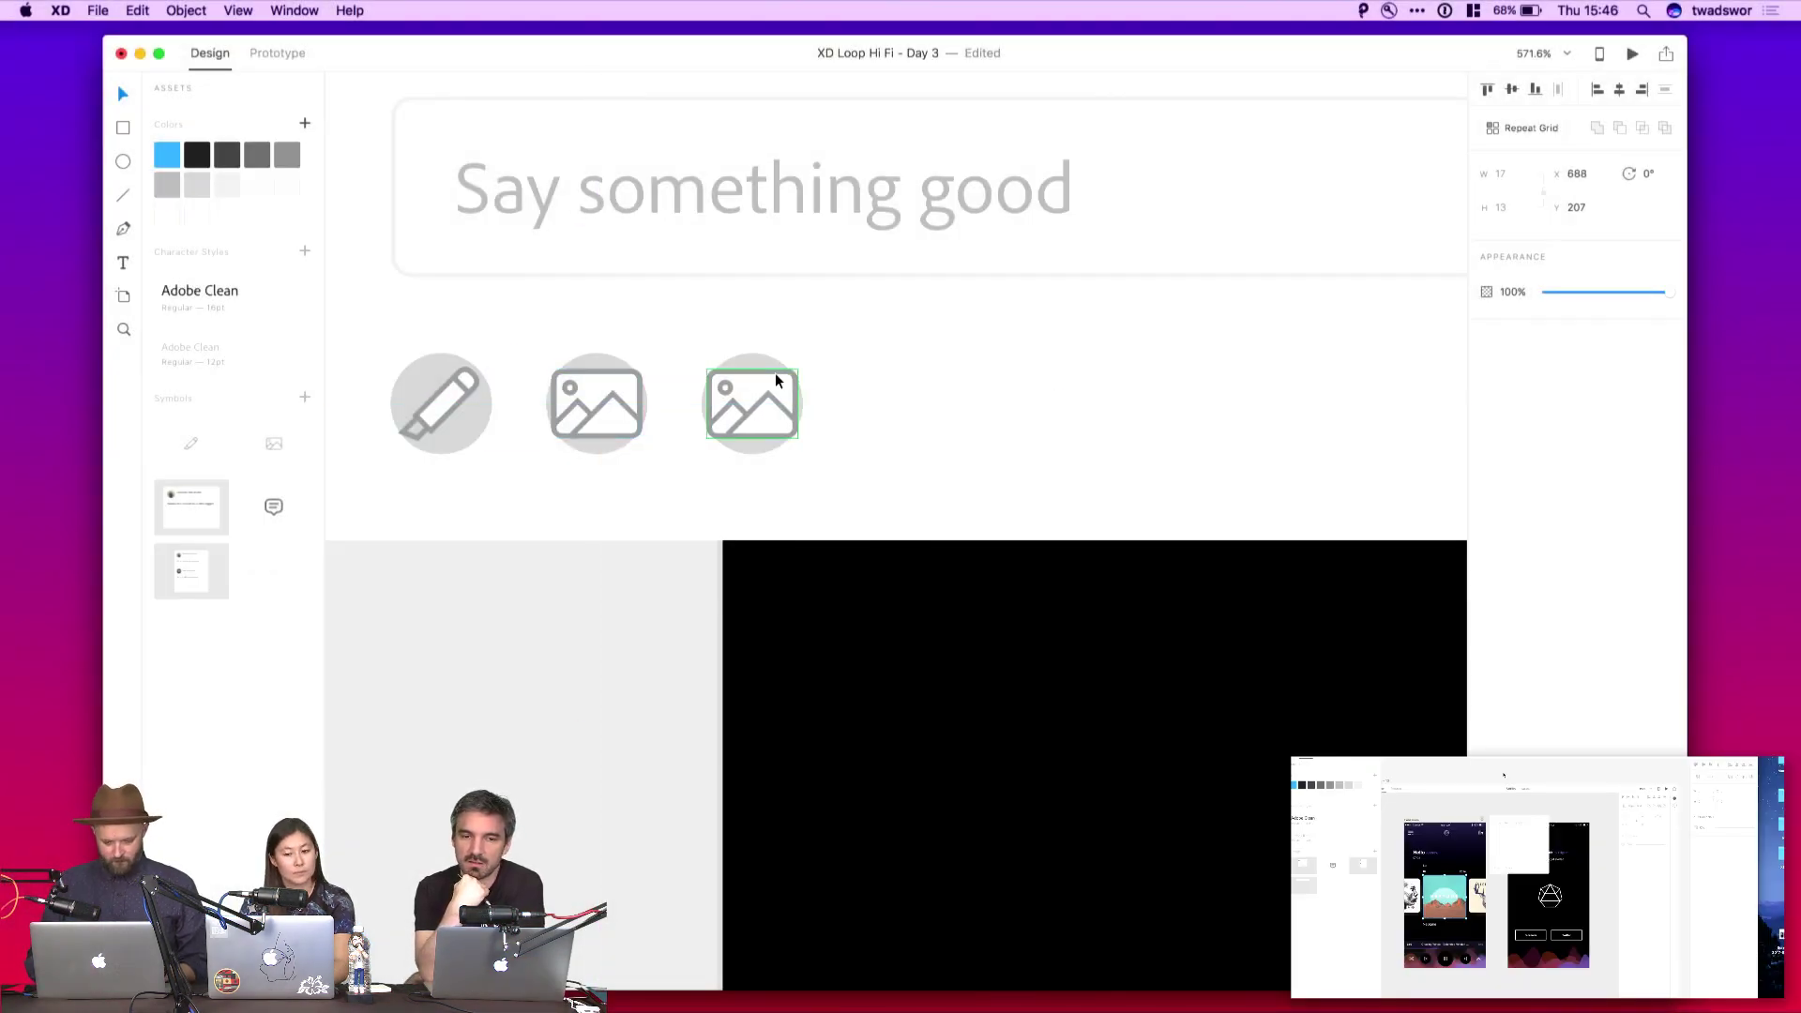
{"action": "double_click", "coordinate": [761, 403]}
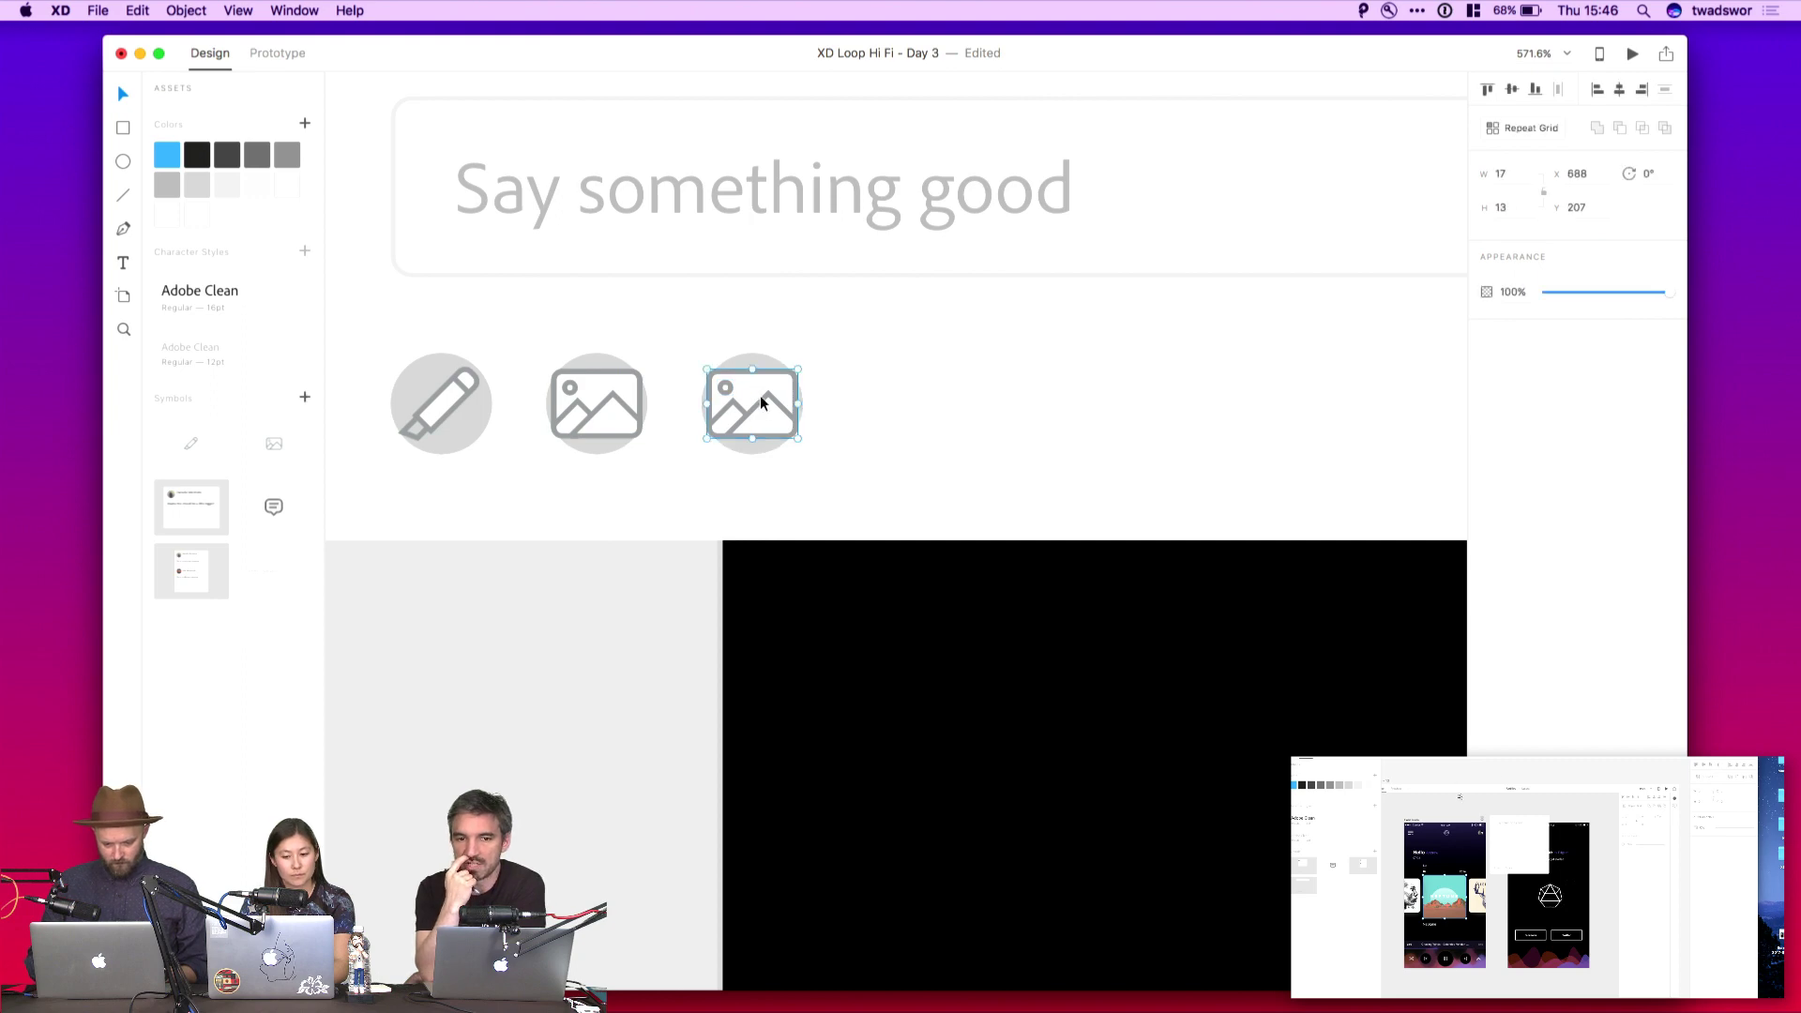
{"action": "key", "text": "Delete"}
{"action": "left_click", "coordinate": [725, 392]}
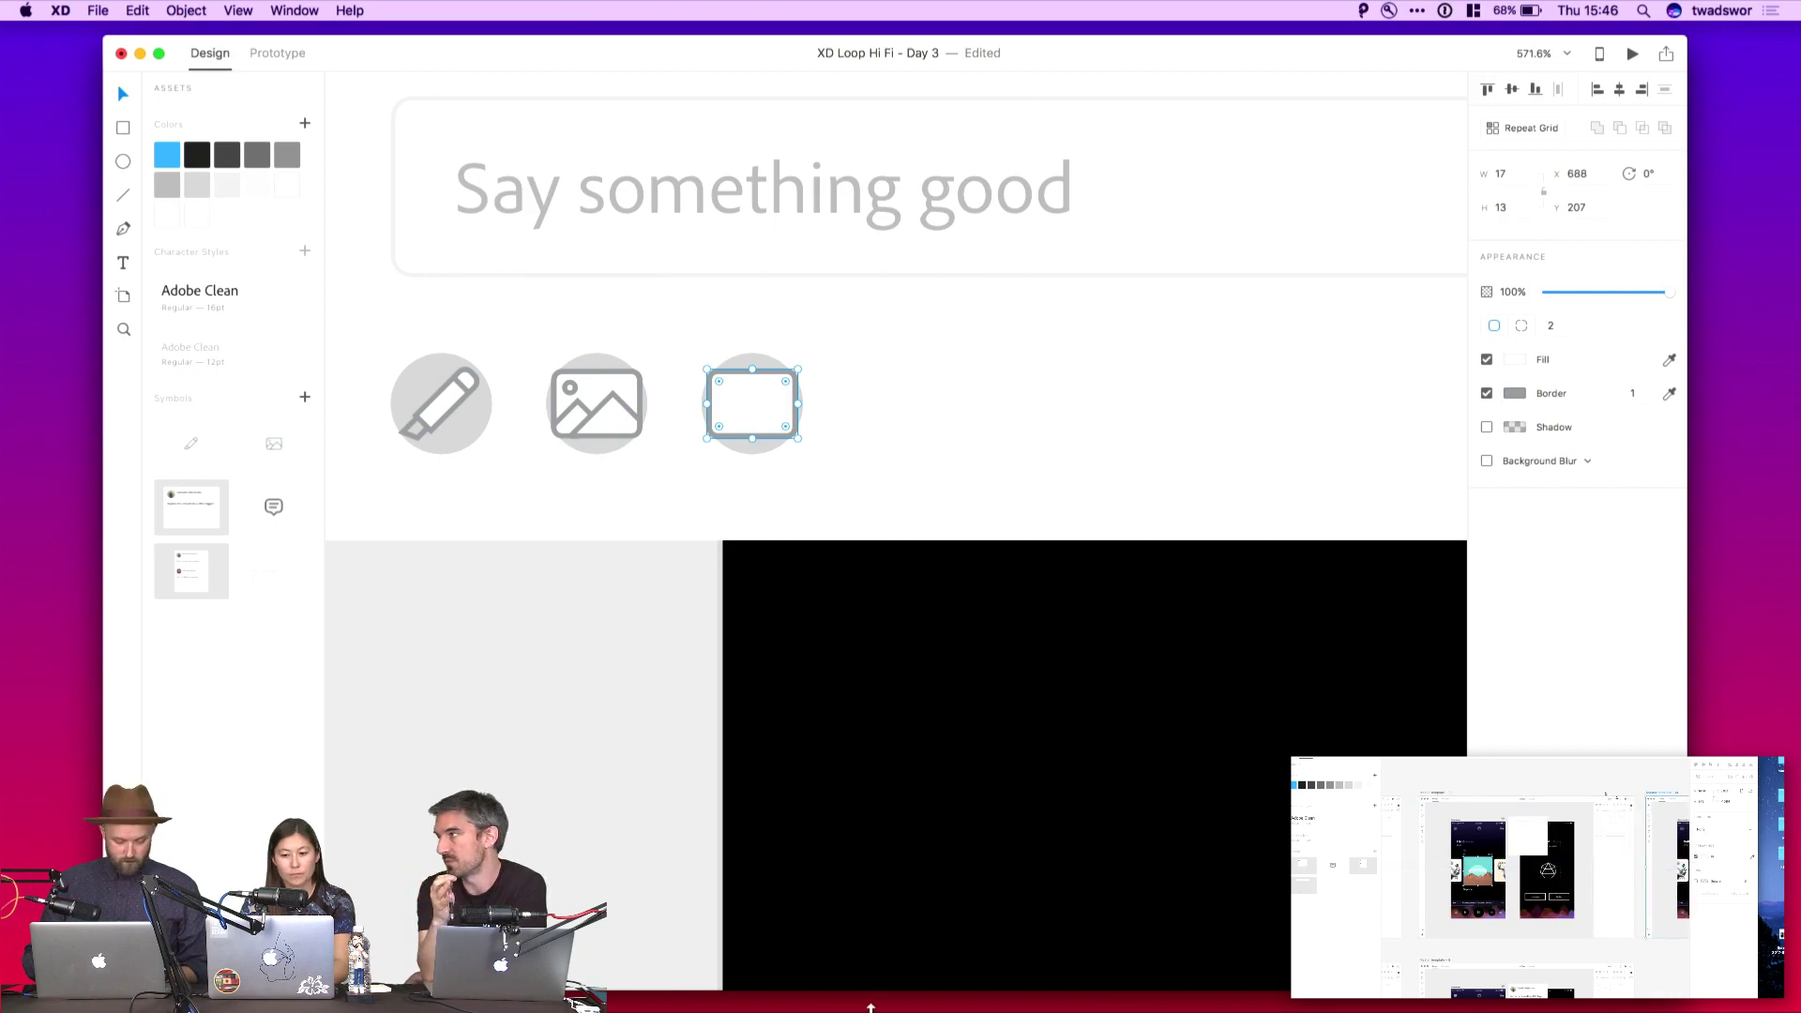
Switch to Chrome and open giphy.com in a new tab
{"action": "mouse_move", "coordinate": [854, 1005]}
{"action": "left_click", "coordinate": [914, 980]}
{"action": "key", "text": "super+t"}
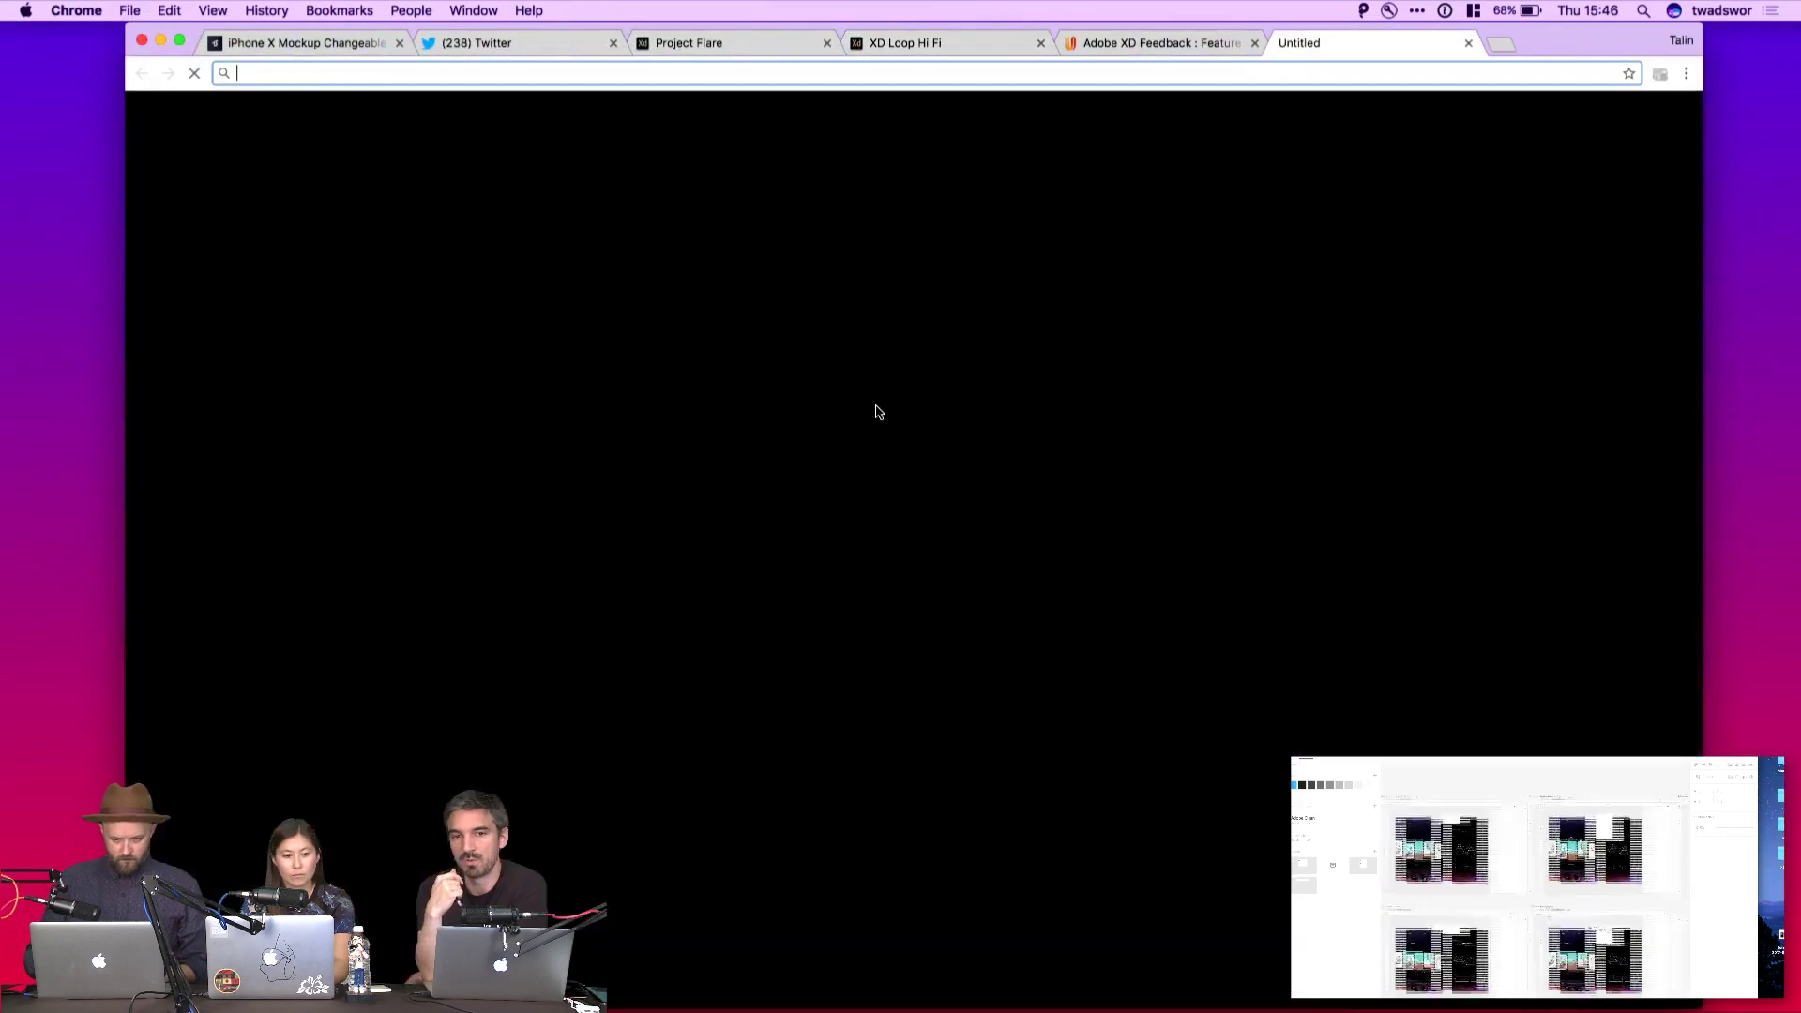
{"action": "type", "text": "giphy.com"}
{"action": "key", "text": "Return"}
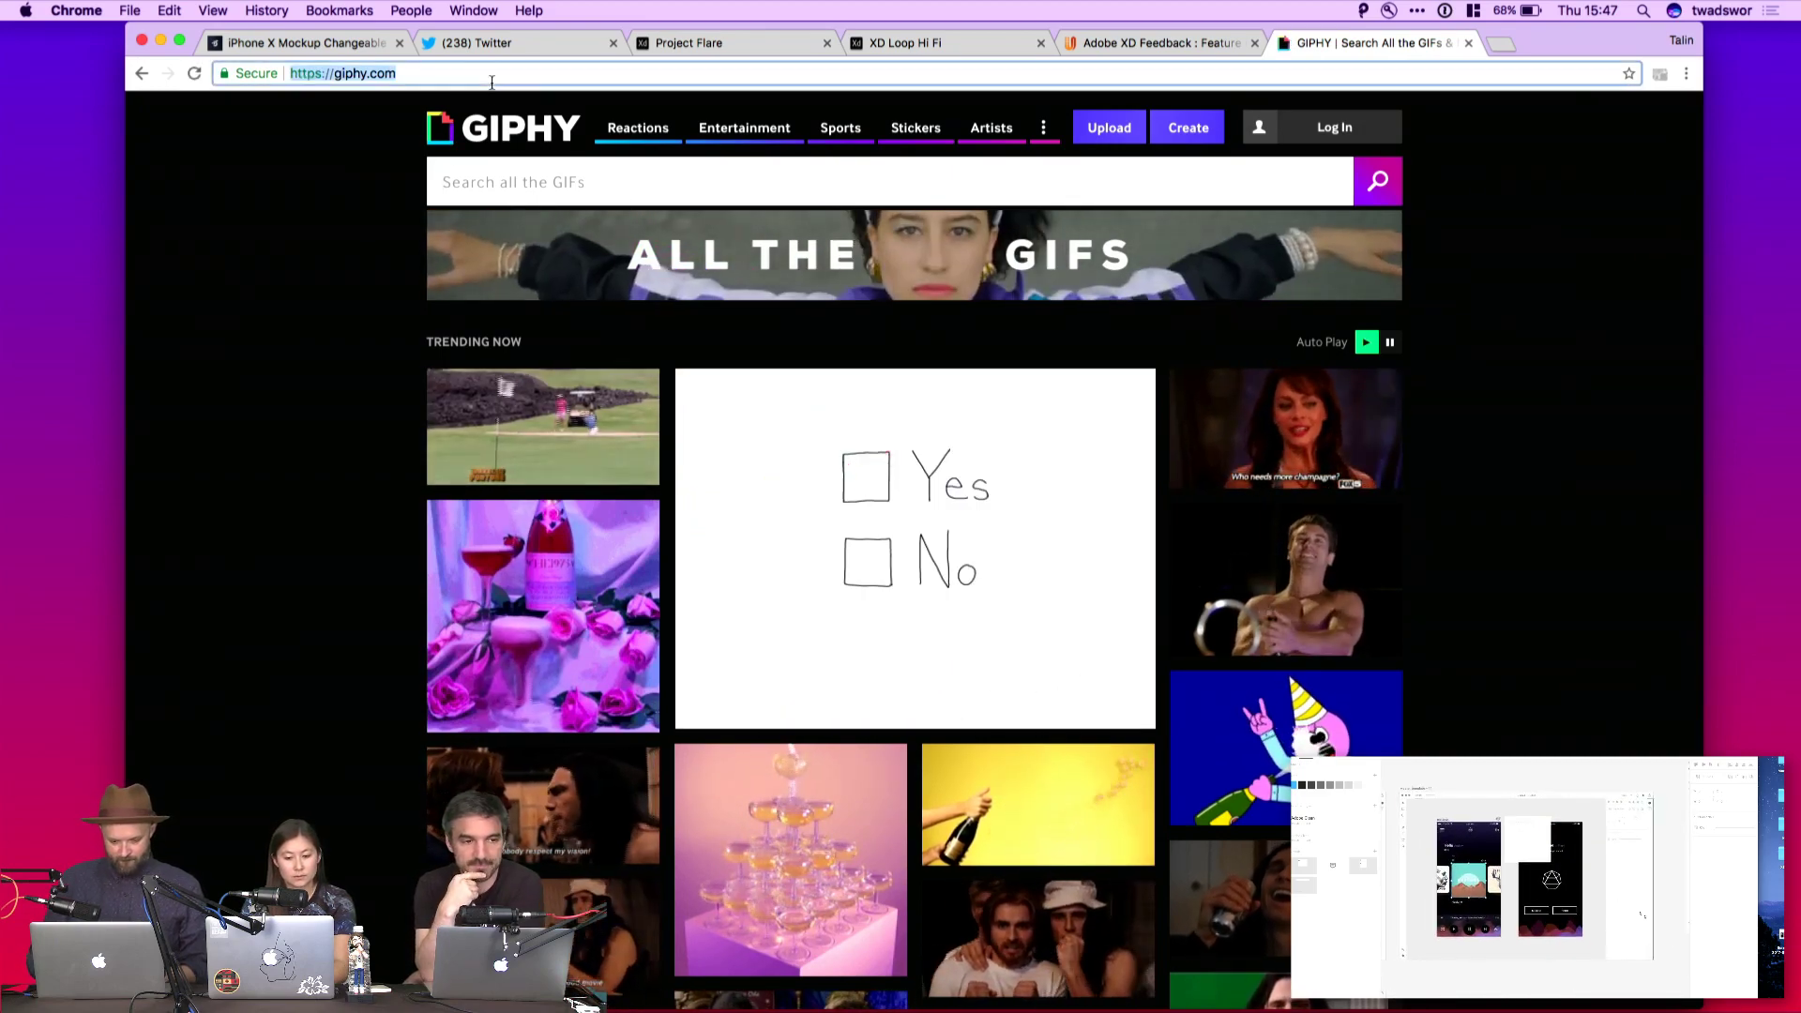
Search the web for "giphy icon" in a separate tab, close that tab and switch back to Adobe XD
{"action": "key", "text": "super+t"}
{"action": "type", "text": "giphy icon"}
{"action": "key", "text": "Return"}
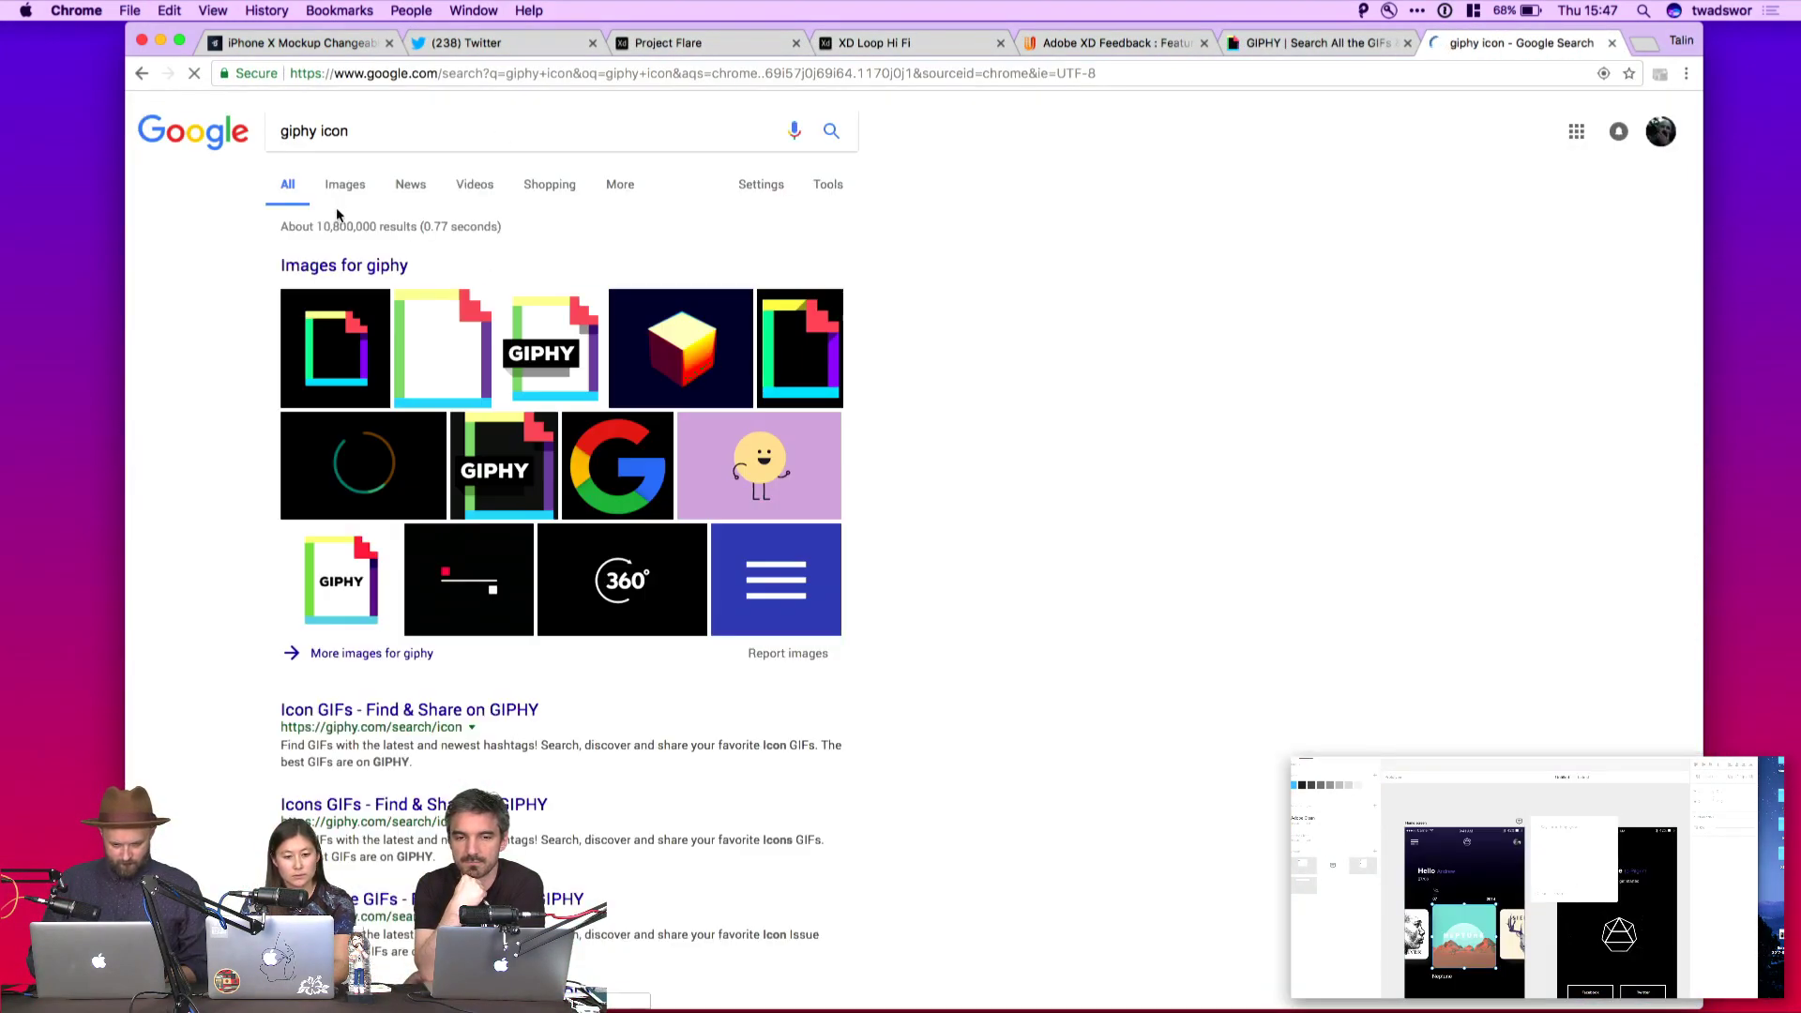
{"action": "left_click", "coordinate": [332, 350]}
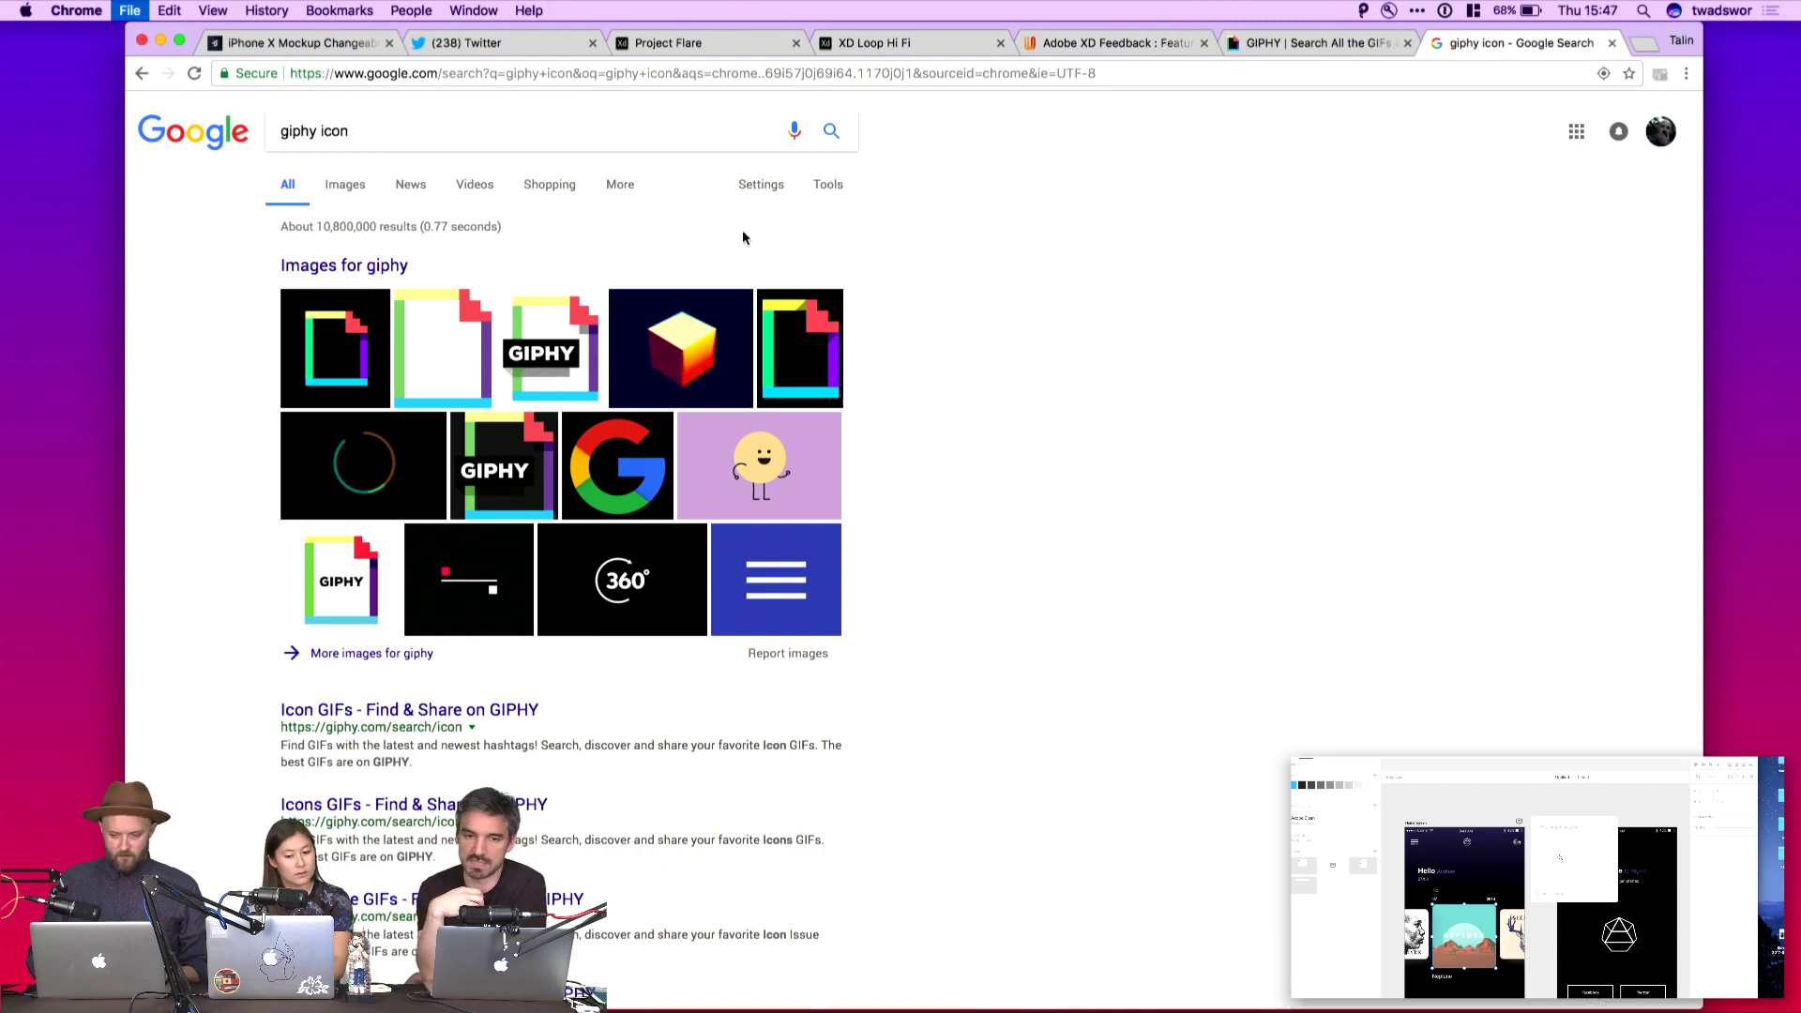
{"action": "key", "text": "super+w"}
{"action": "key", "text": "super+Tab"}
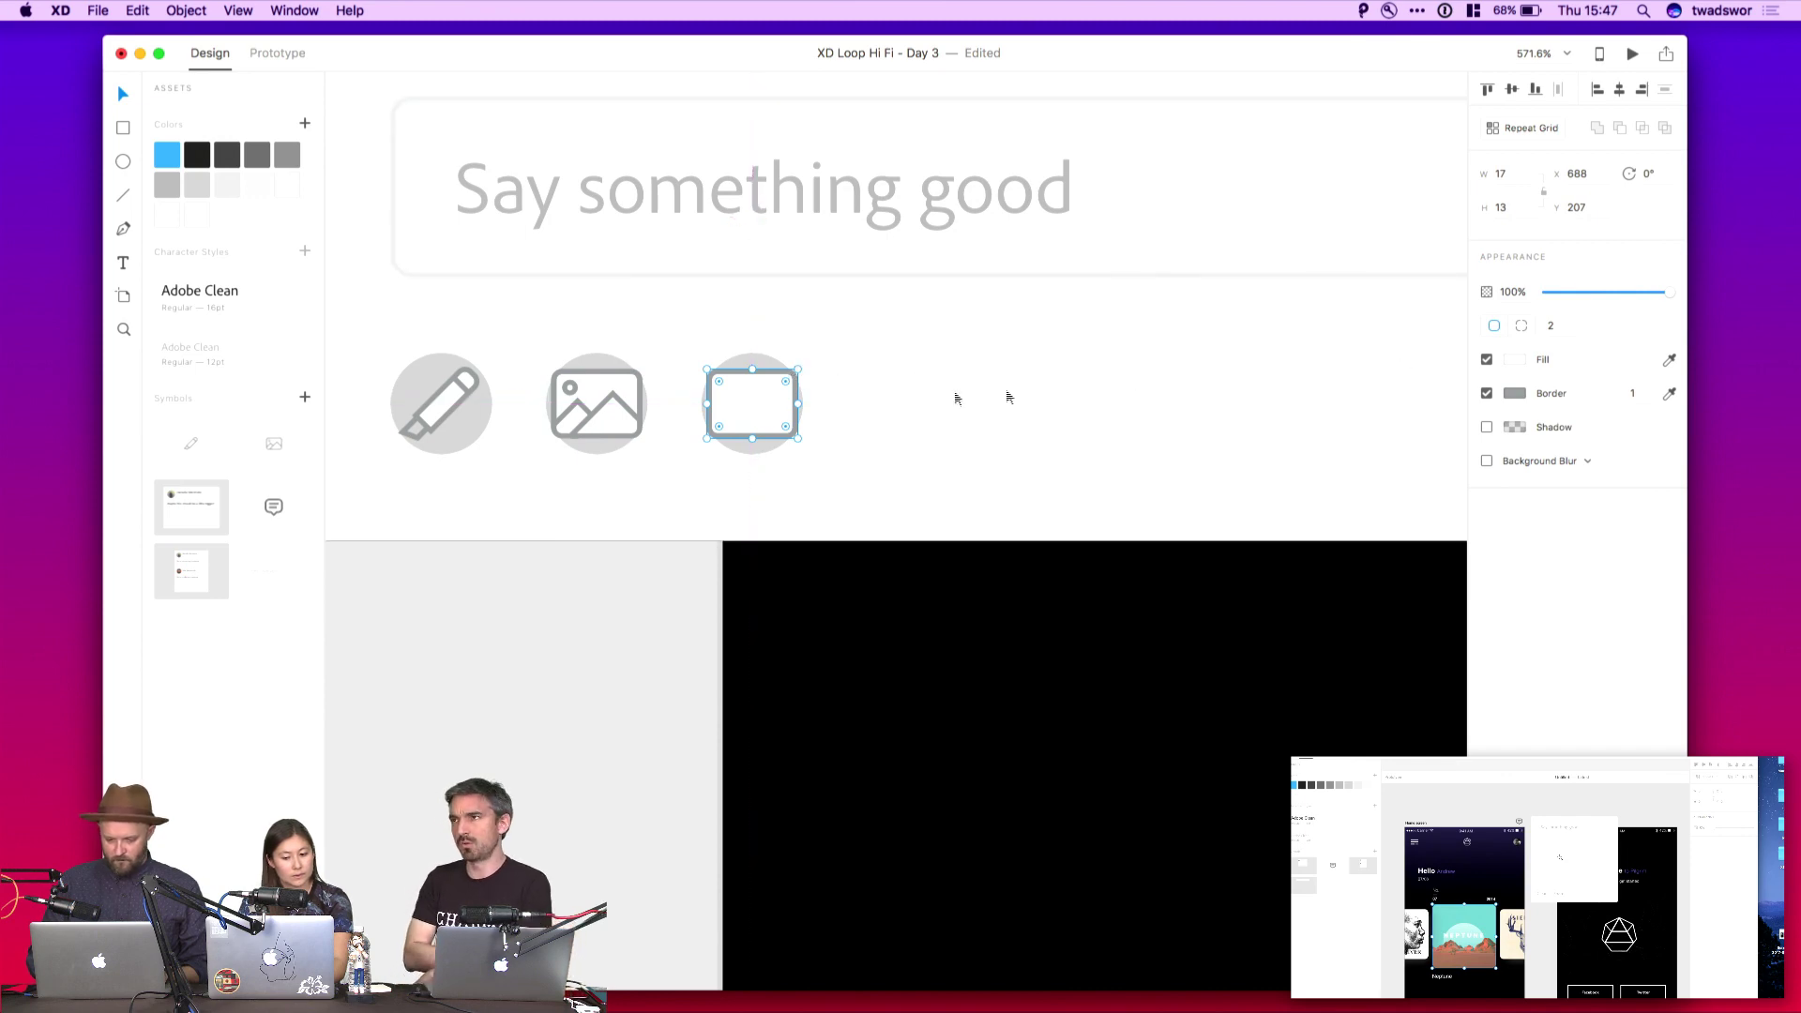
Add the text "GIF" inside the third icon's empty frame and set its font size to 6
{"action": "scroll", "coordinate": [906, 394], "scroll_direction": "up", "scroll_amount": 5}
{"action": "key", "text": "t"}
{"action": "left_click", "coordinate": [713, 398]}
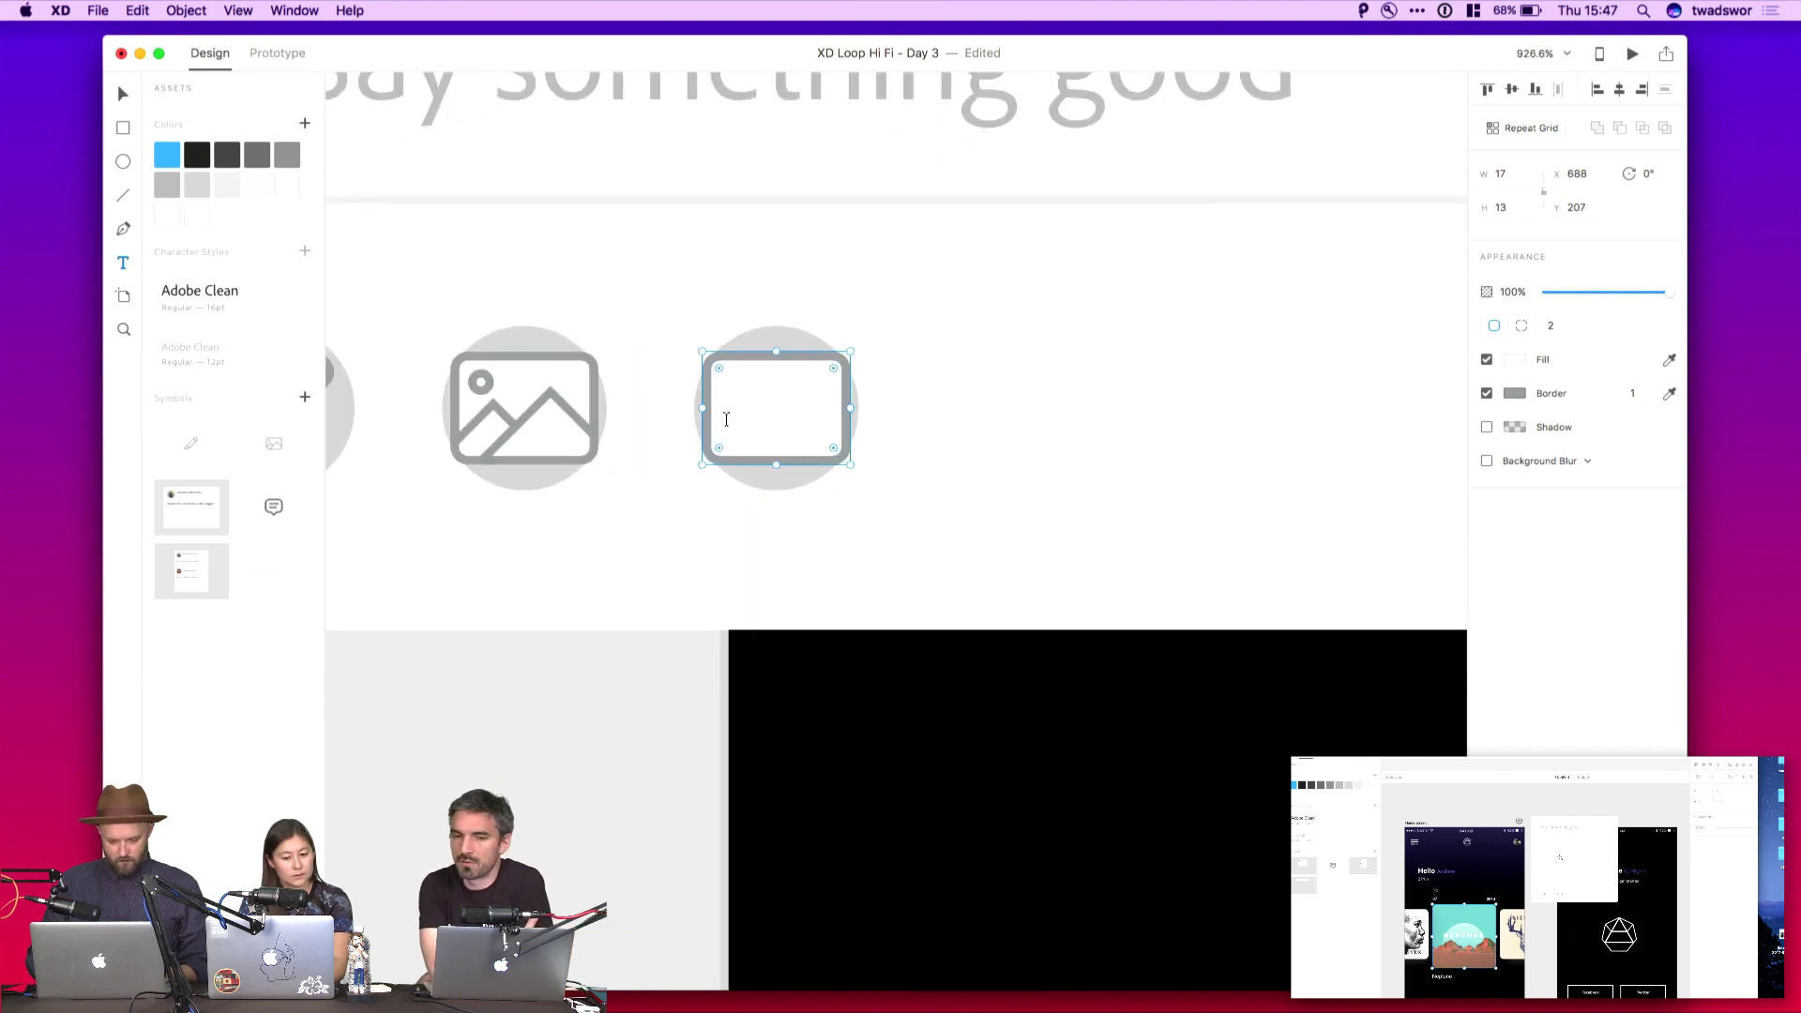
{"action": "type", "text": "GIF"}
{"action": "key", "text": "Escape"}
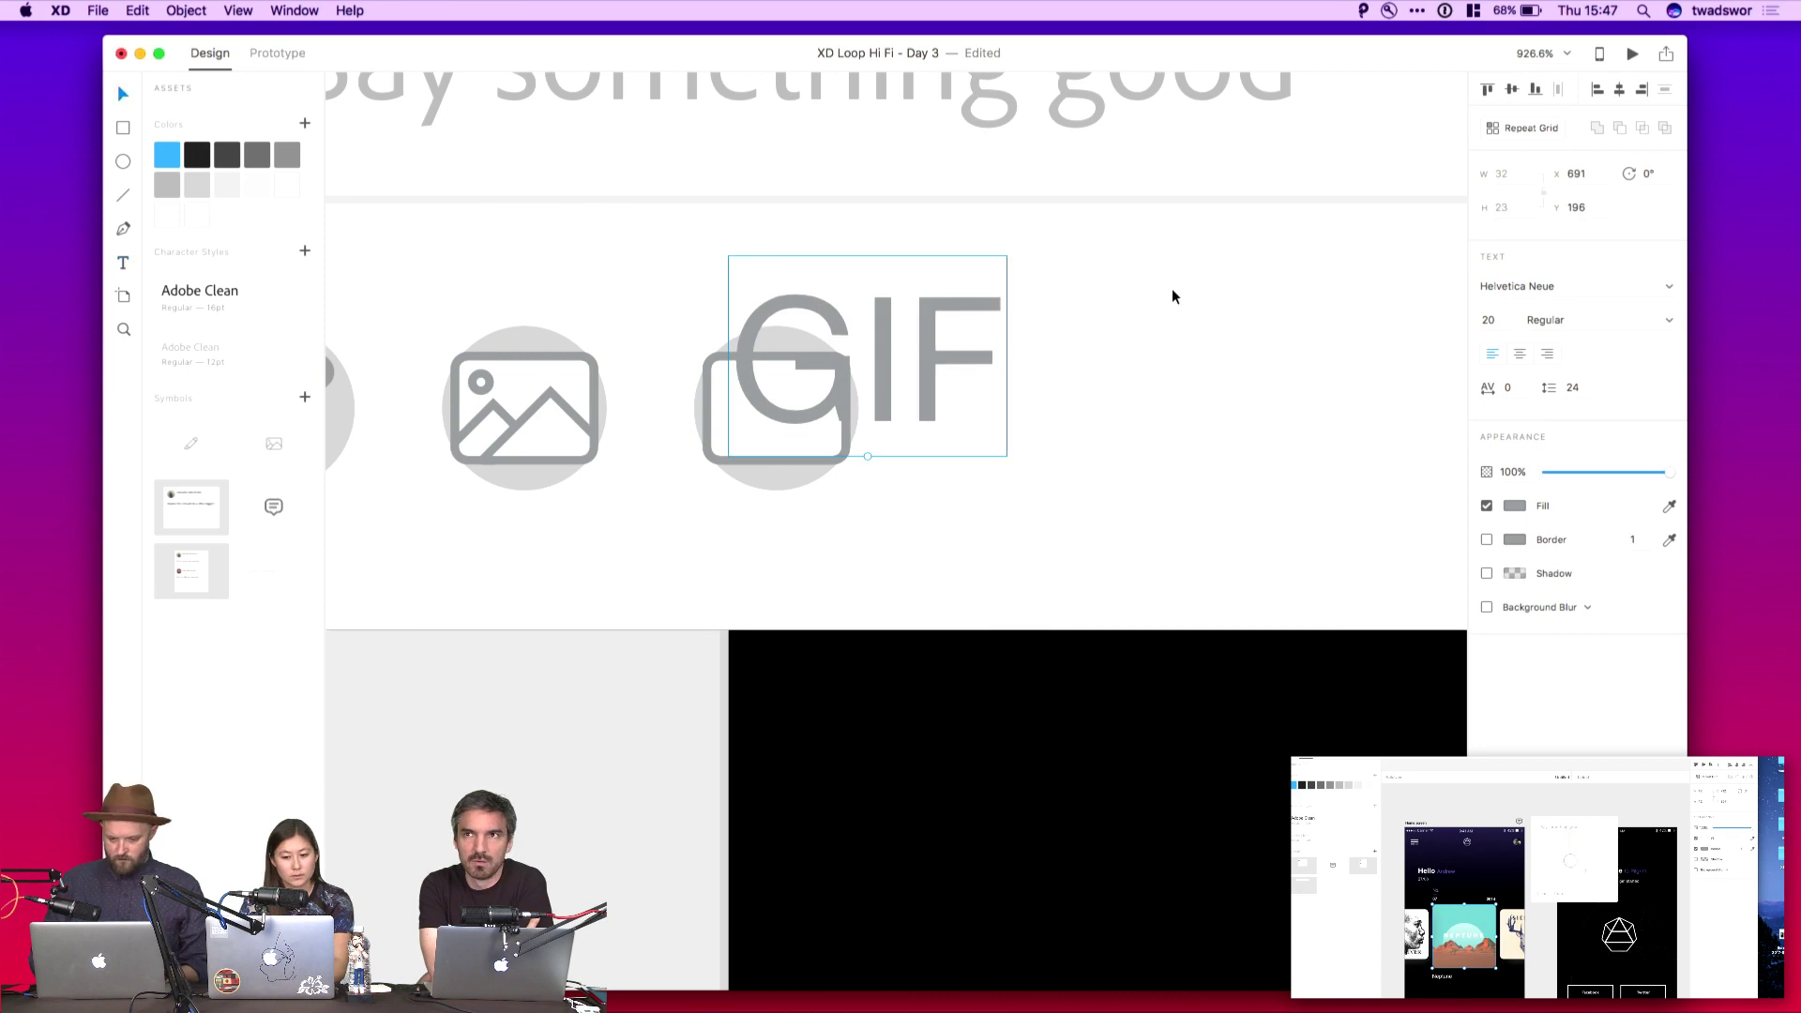
{"action": "type", "text": "1"}
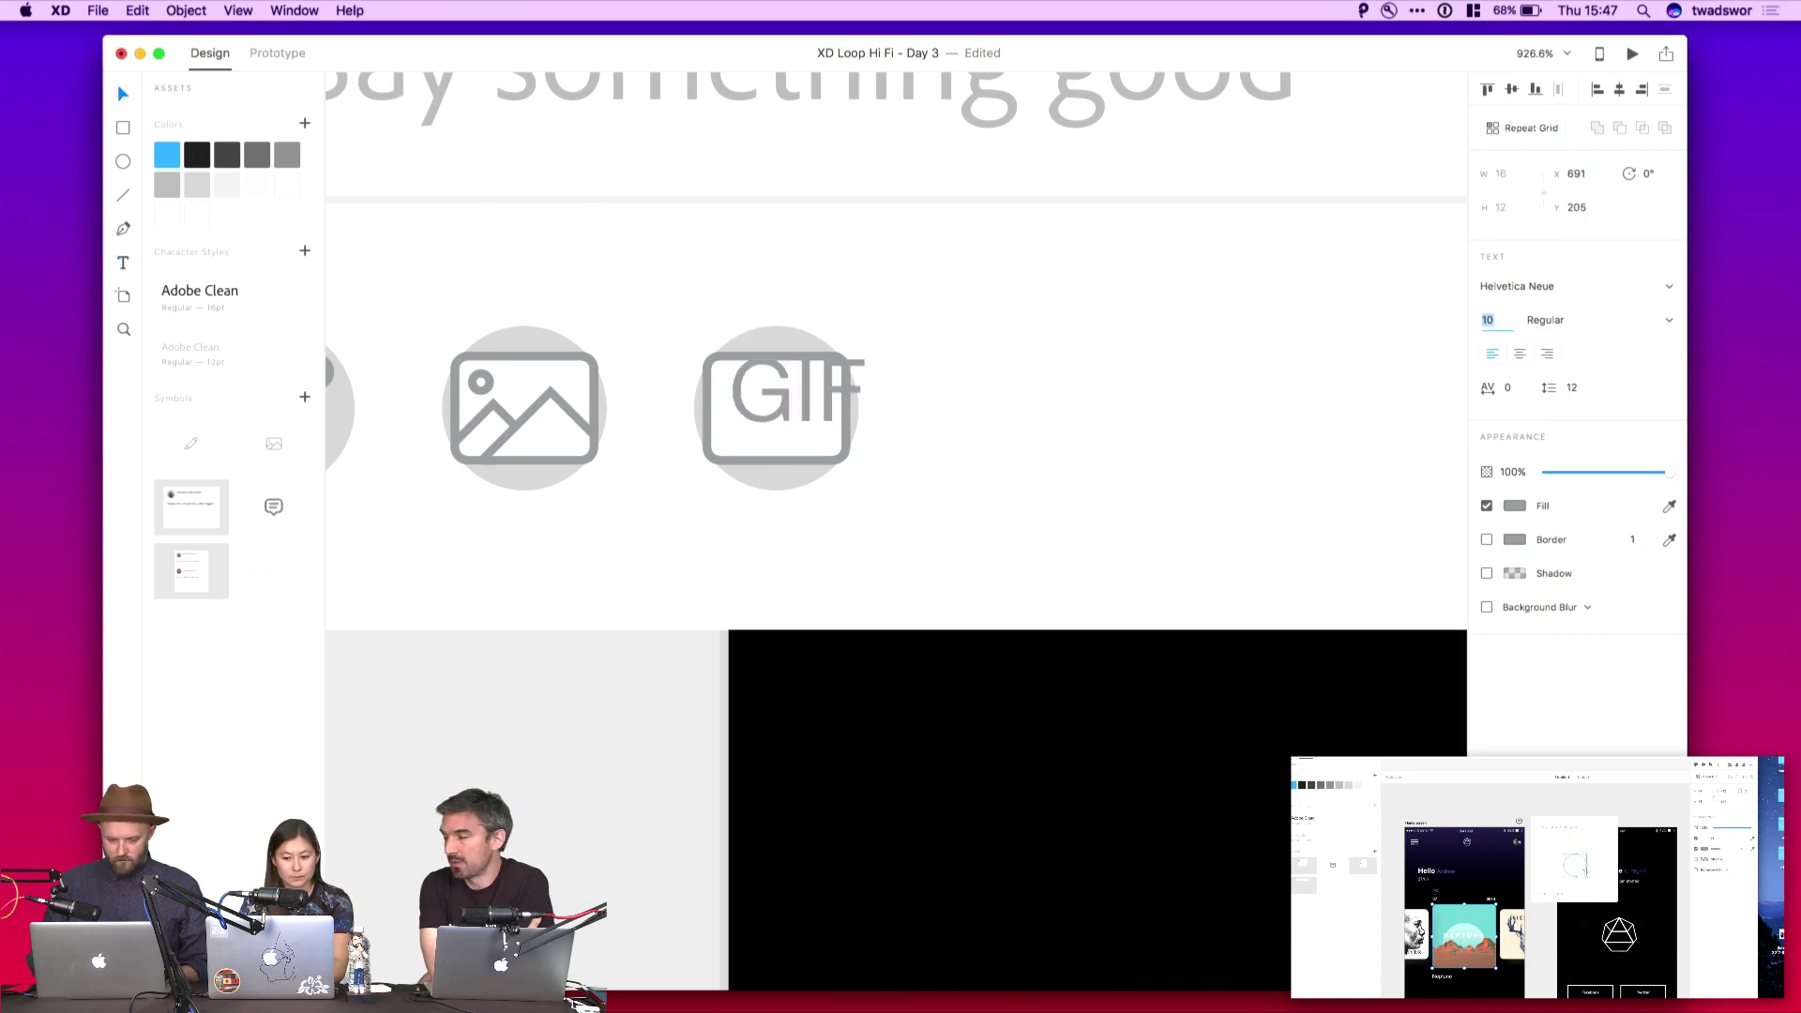
{"action": "key", "text": "Up"}
{"action": "key", "text": "Up"}
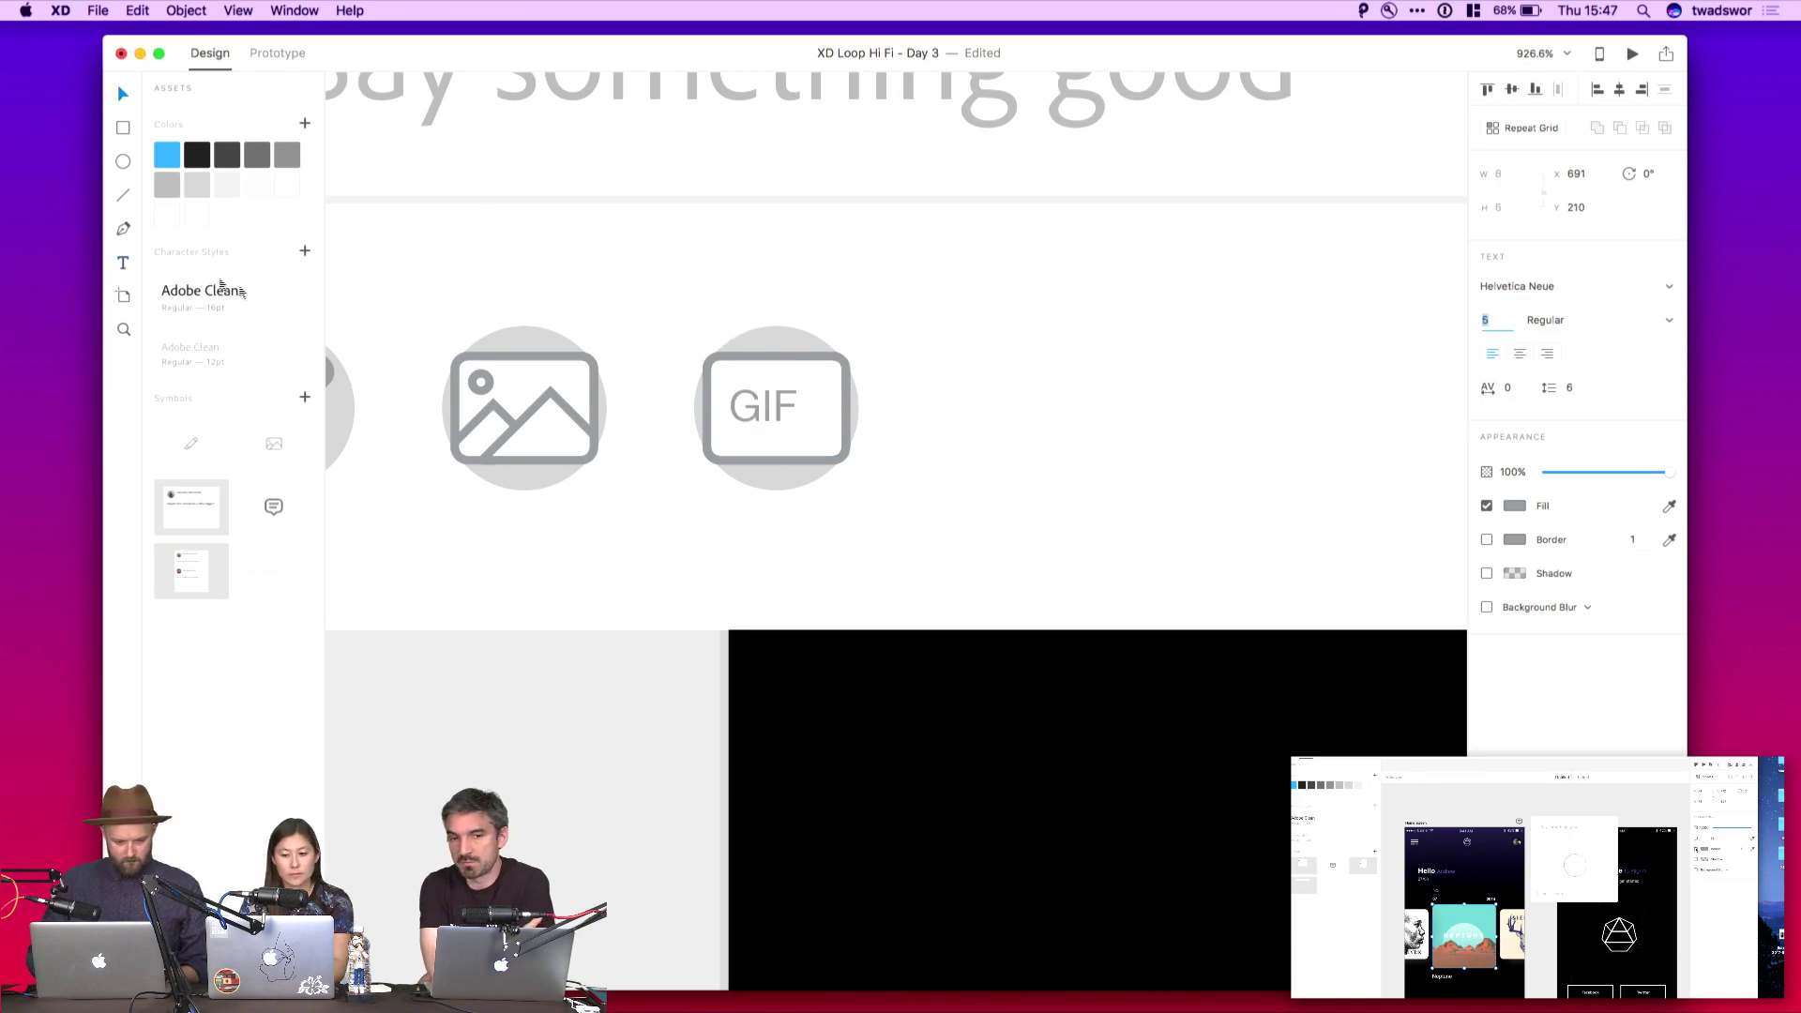
Apply the Adobe Clean character style to the "GIF" text and set it to Black weight at size 7
{"action": "left_click", "coordinate": [222, 288]}
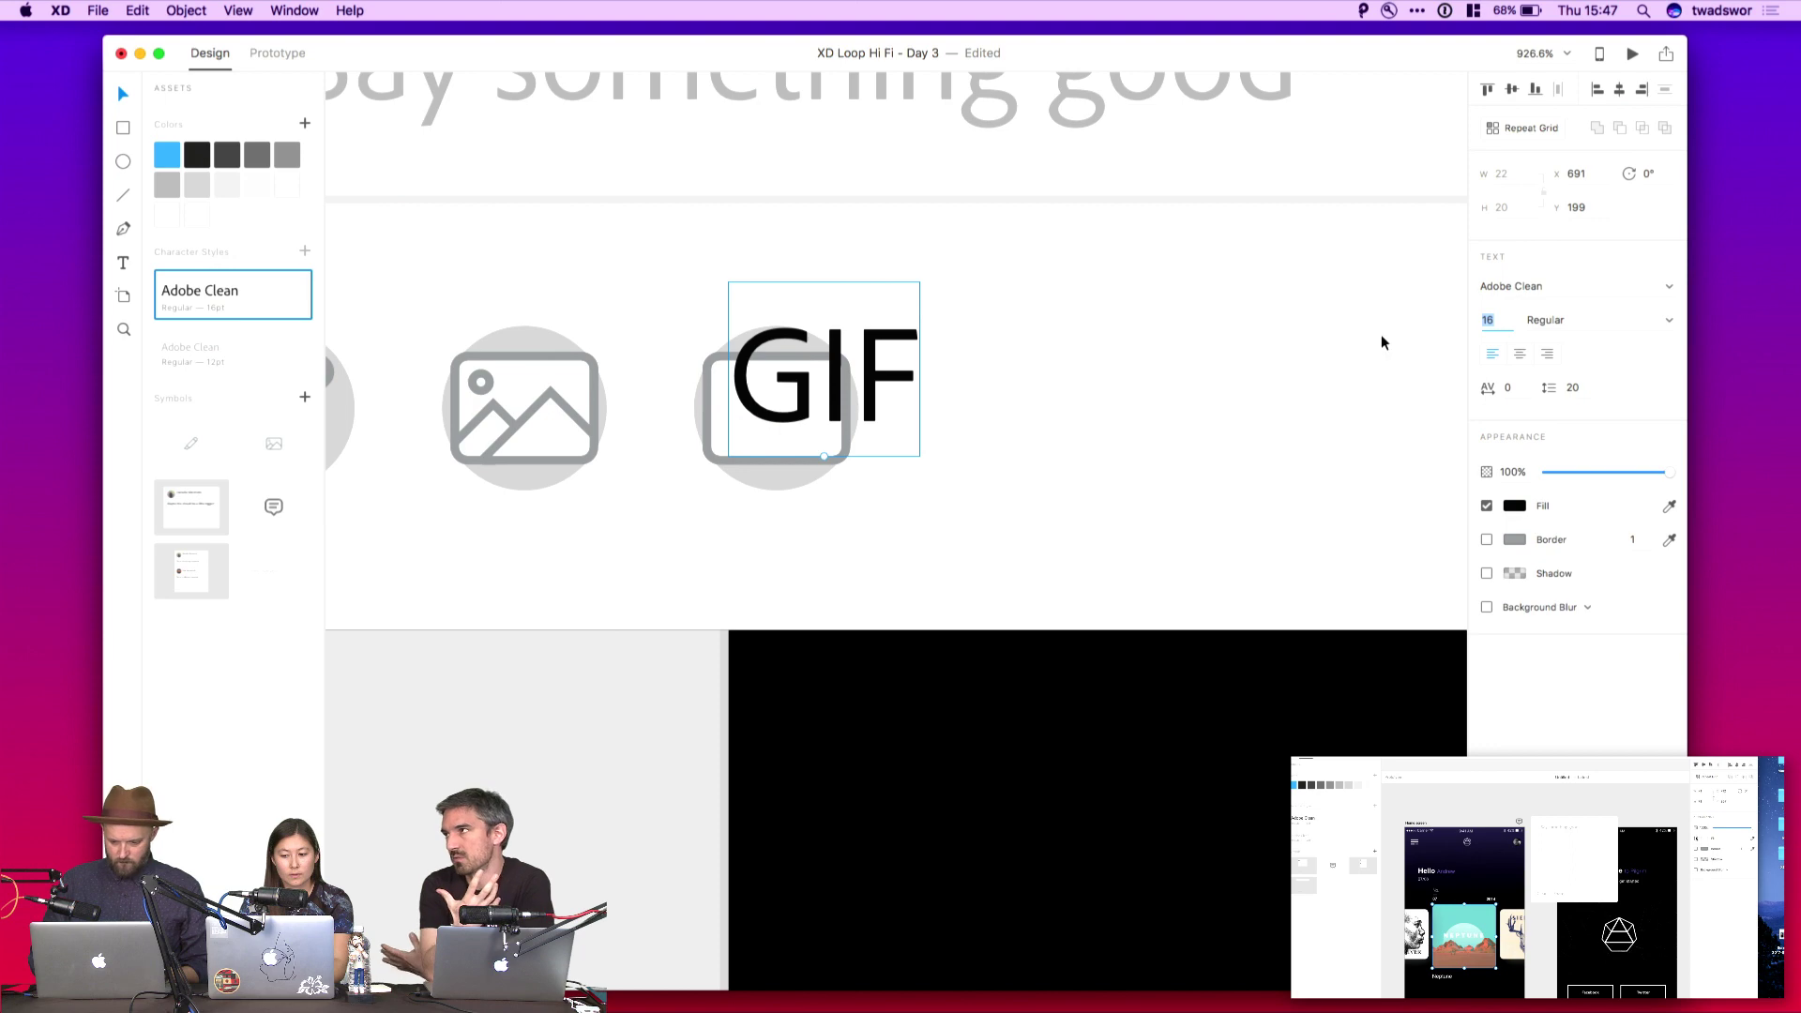
{"action": "left_click", "coordinate": [1667, 322]}
{"action": "left_click", "coordinate": [1569, 473]}
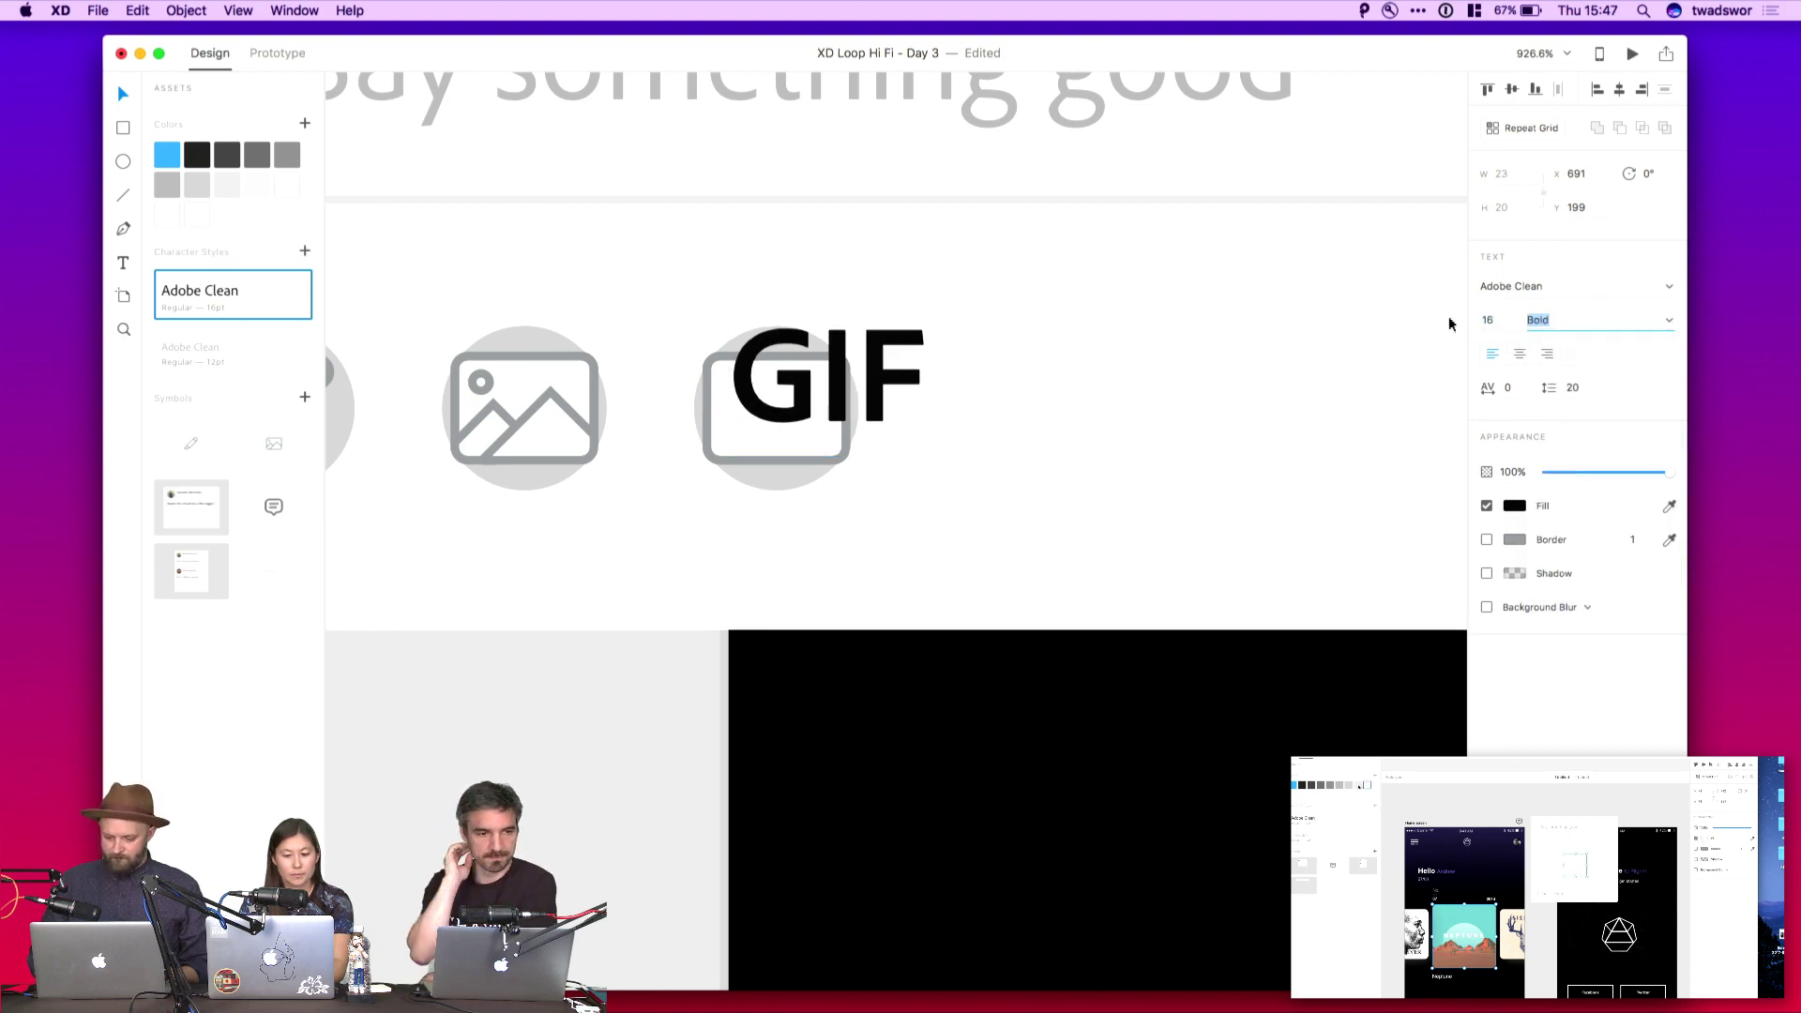
{"action": "key", "text": "shift+Tab"}
{"action": "type", "text": "9"}
{"action": "key", "text": "Return"}
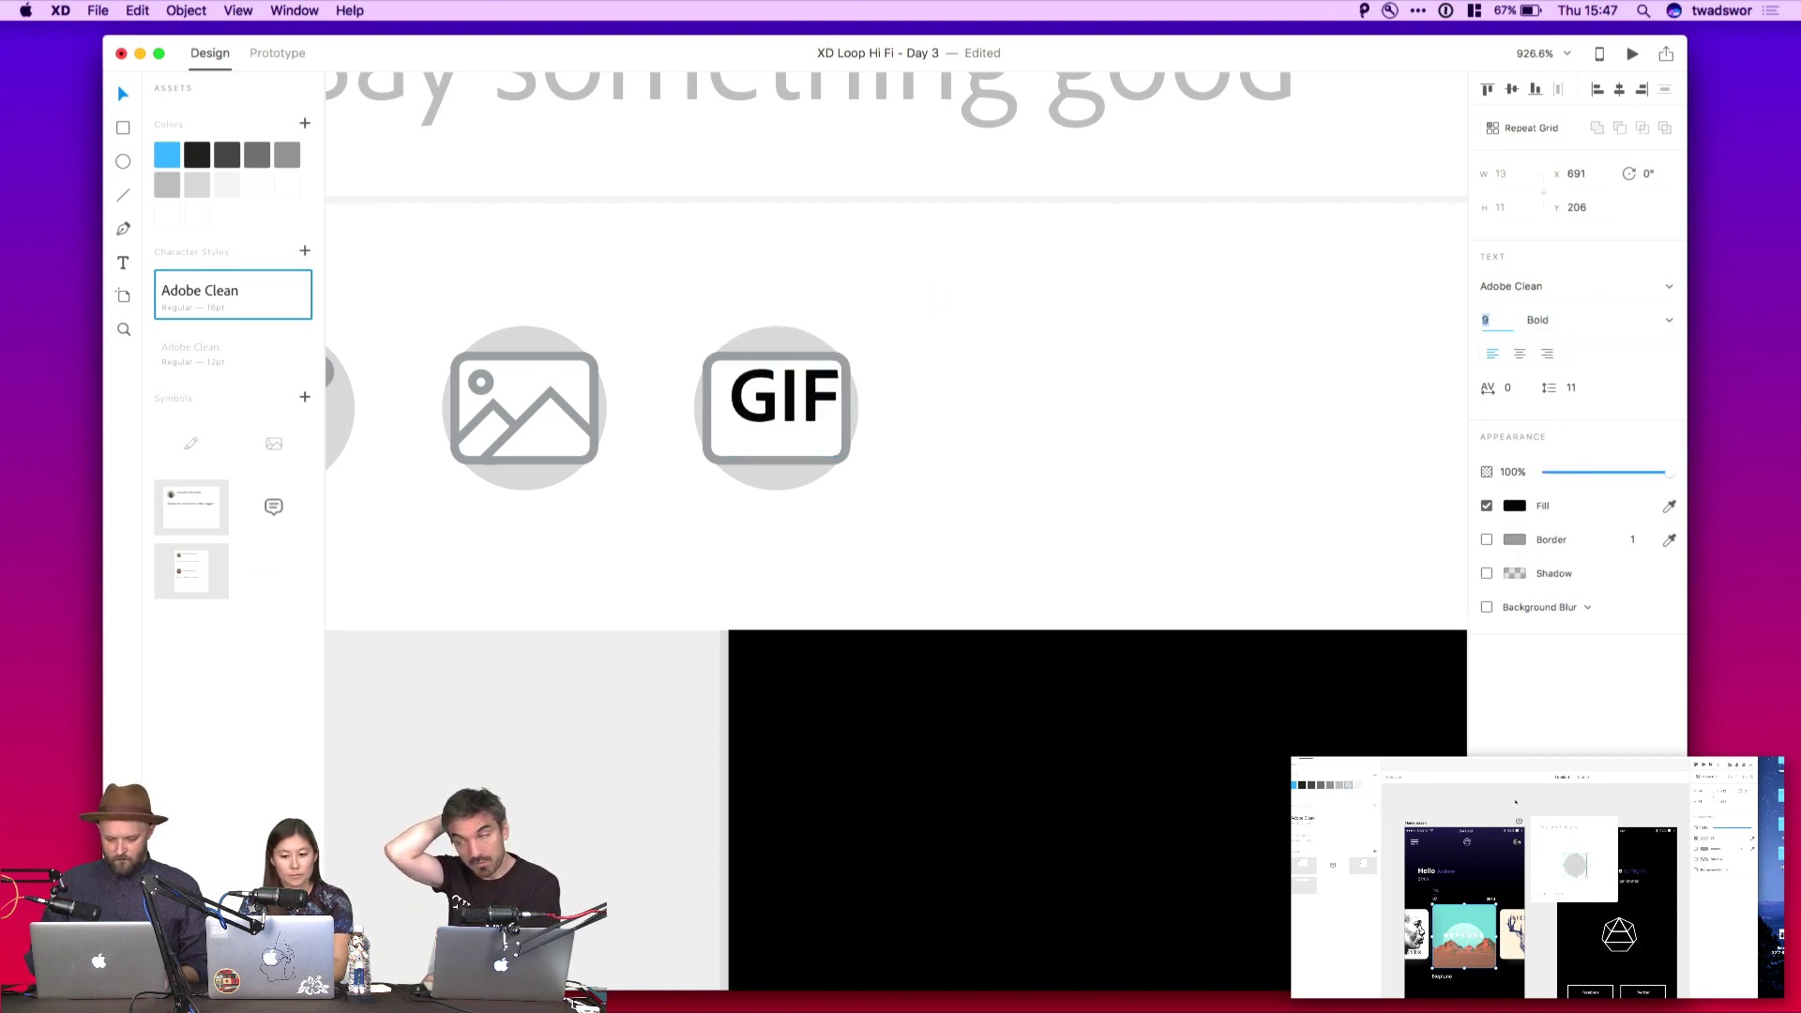
{"action": "key", "text": "Down"}
{"action": "key", "text": "Down"}
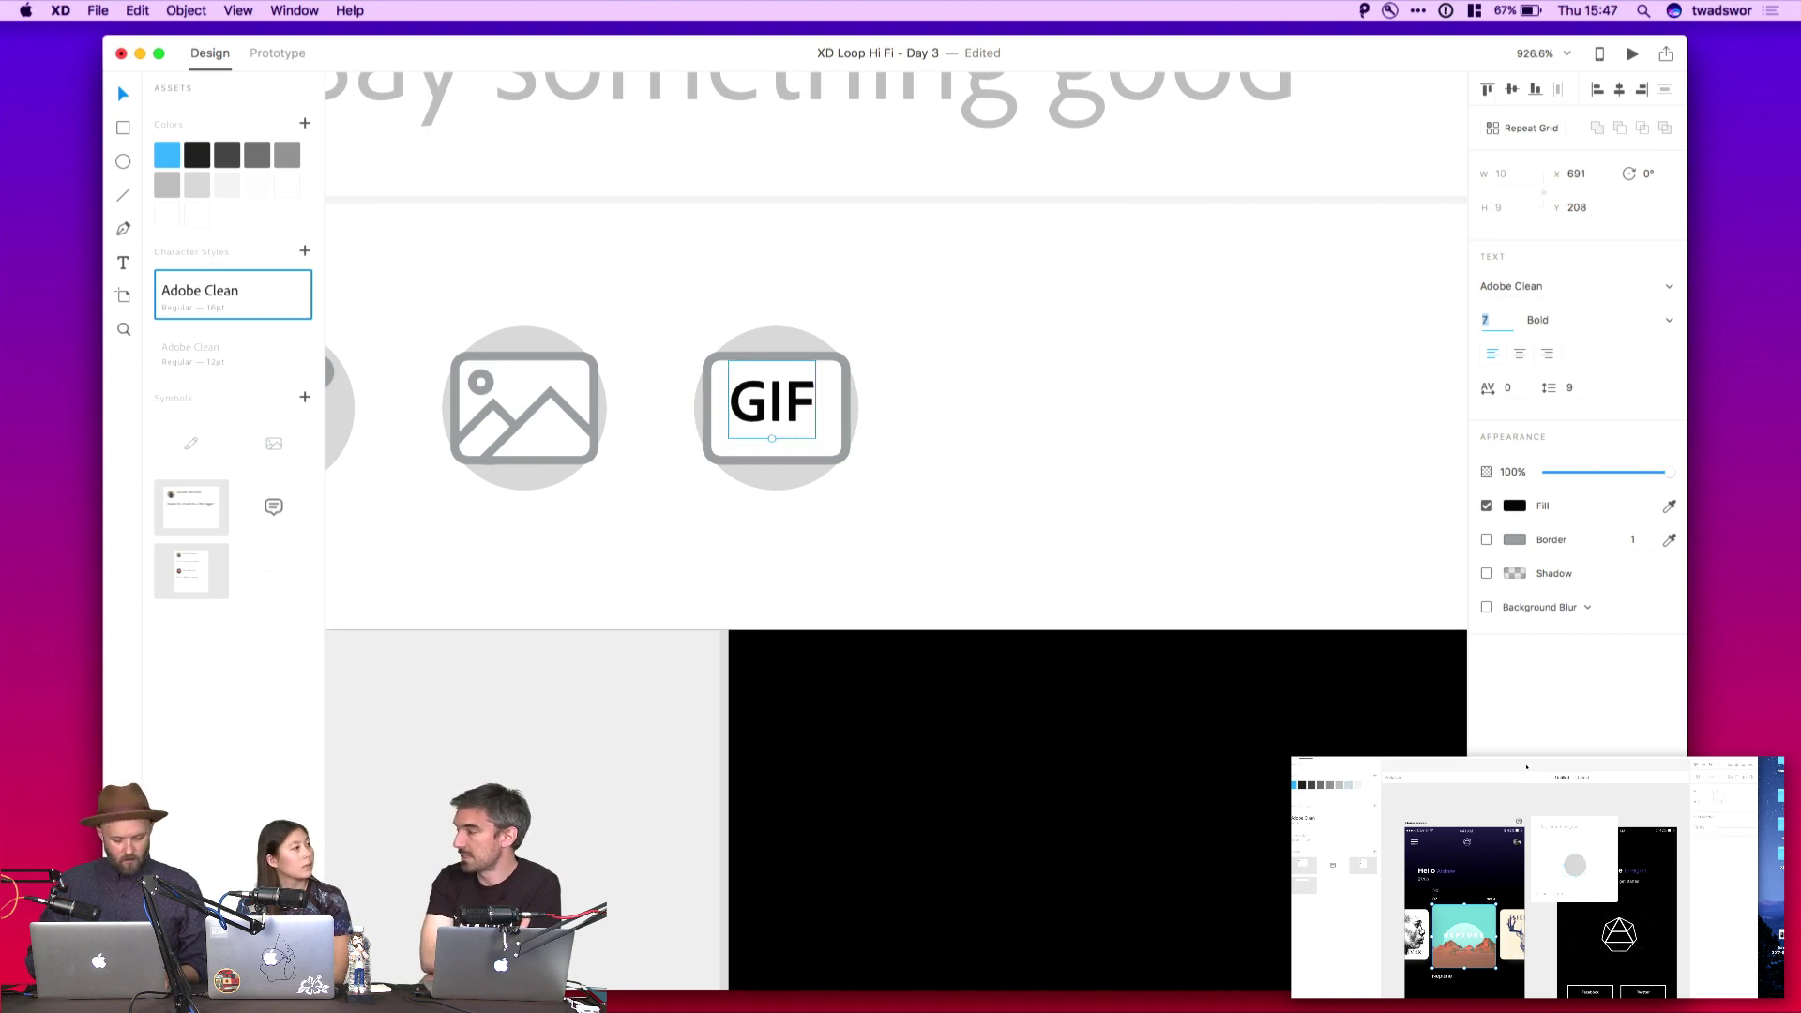
{"action": "left_click", "coordinate": [1639, 320]}
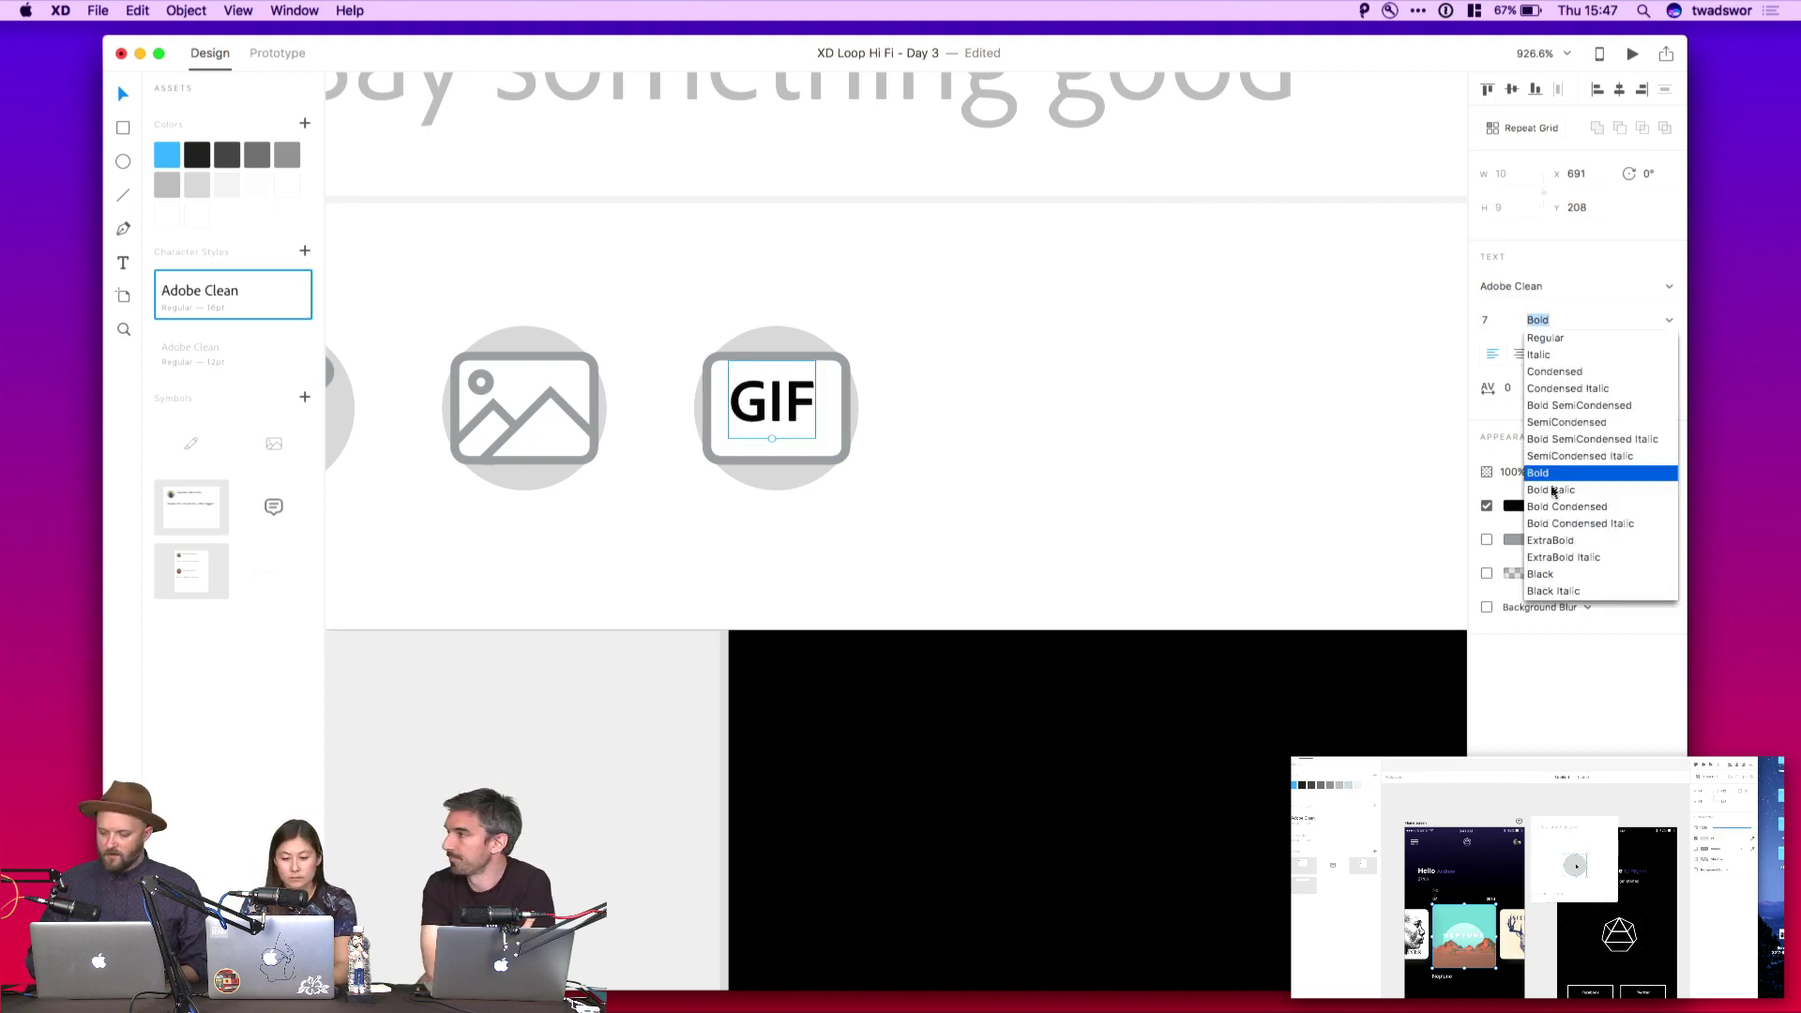
{"action": "left_click", "coordinate": [1546, 573]}
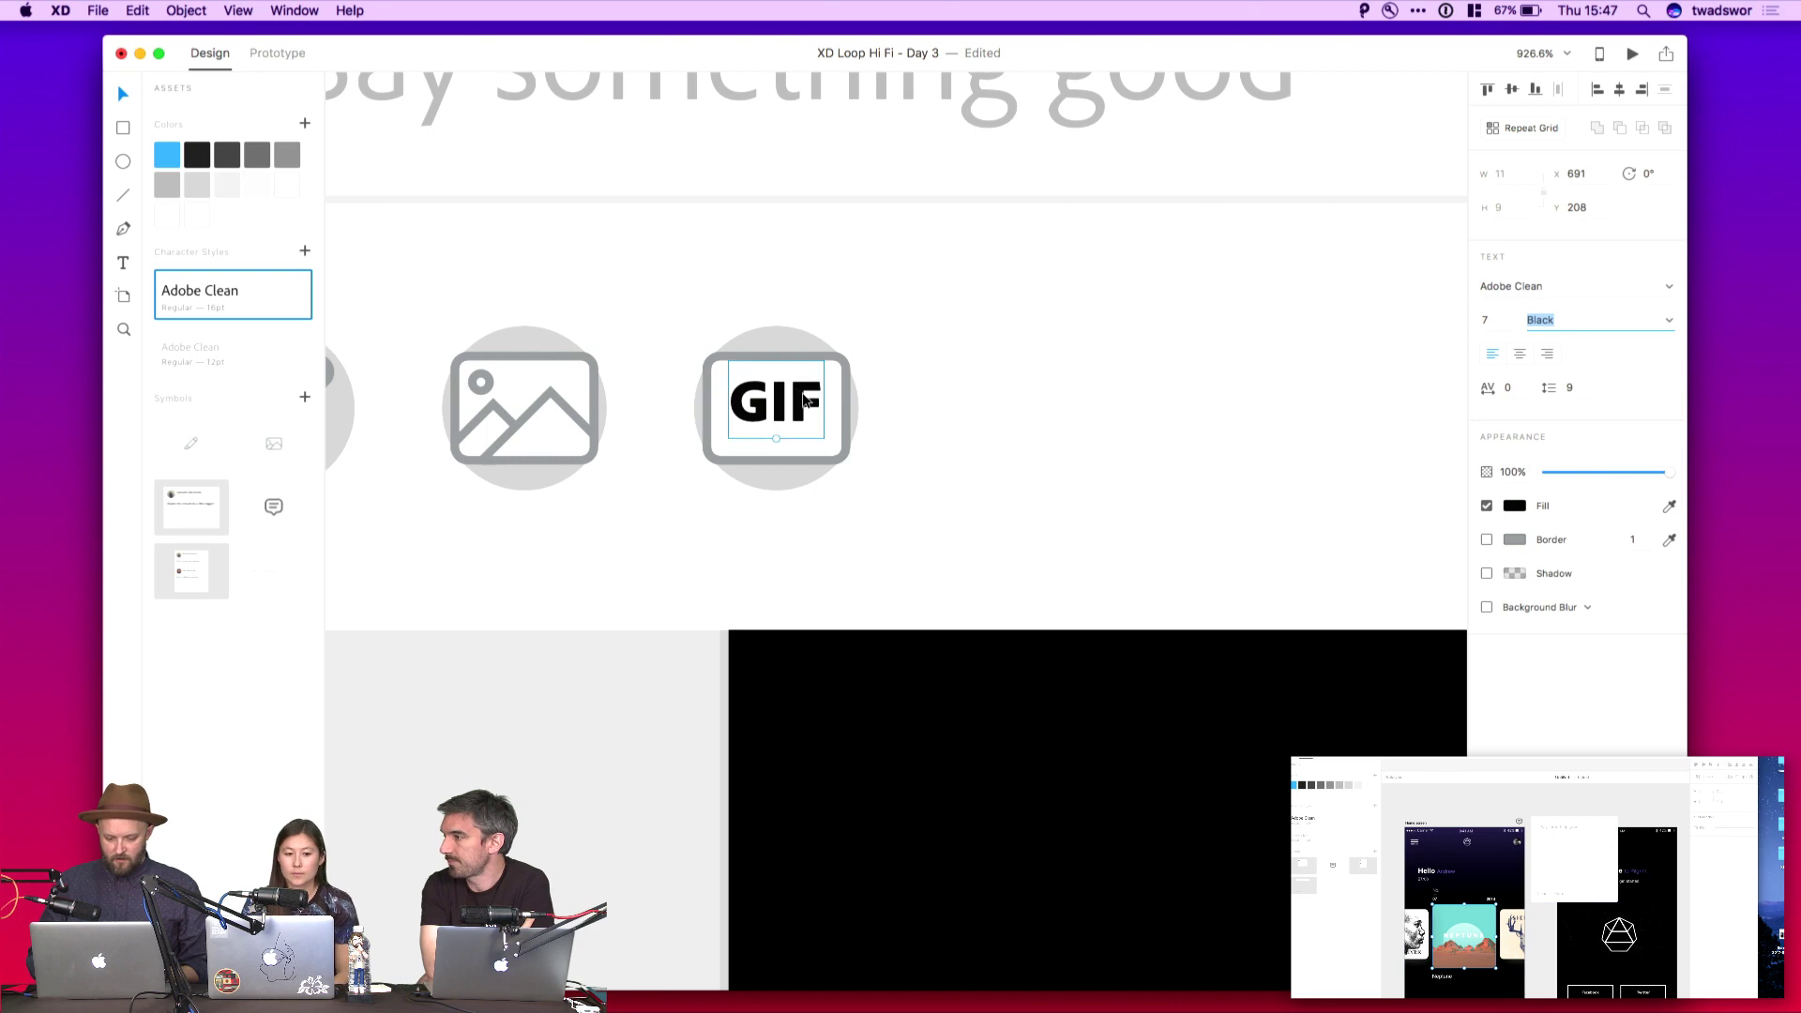
Move the "GIF" text down to Y 209 and fill it with the mid-grey swatch that matches the frame
{"action": "left_click_drag", "start_coordinate": [798, 385], "coordinate": [804, 406]}
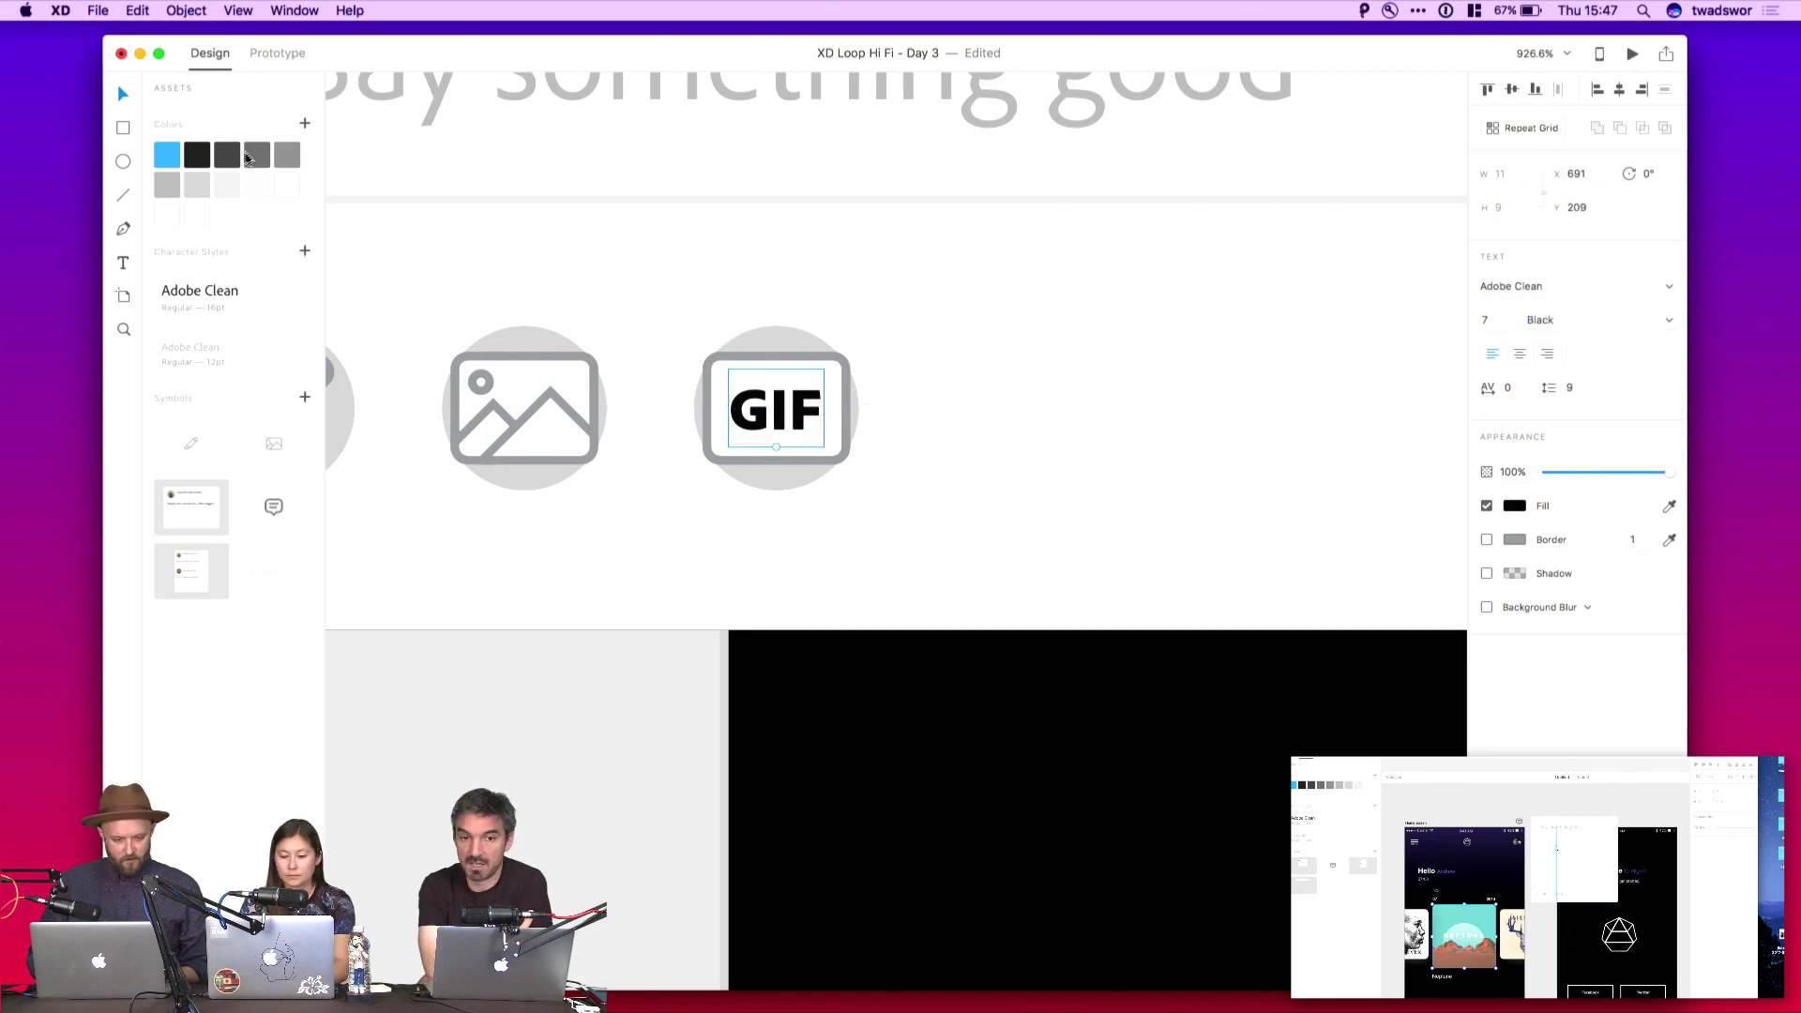
{"action": "left_click", "coordinate": [252, 158]}
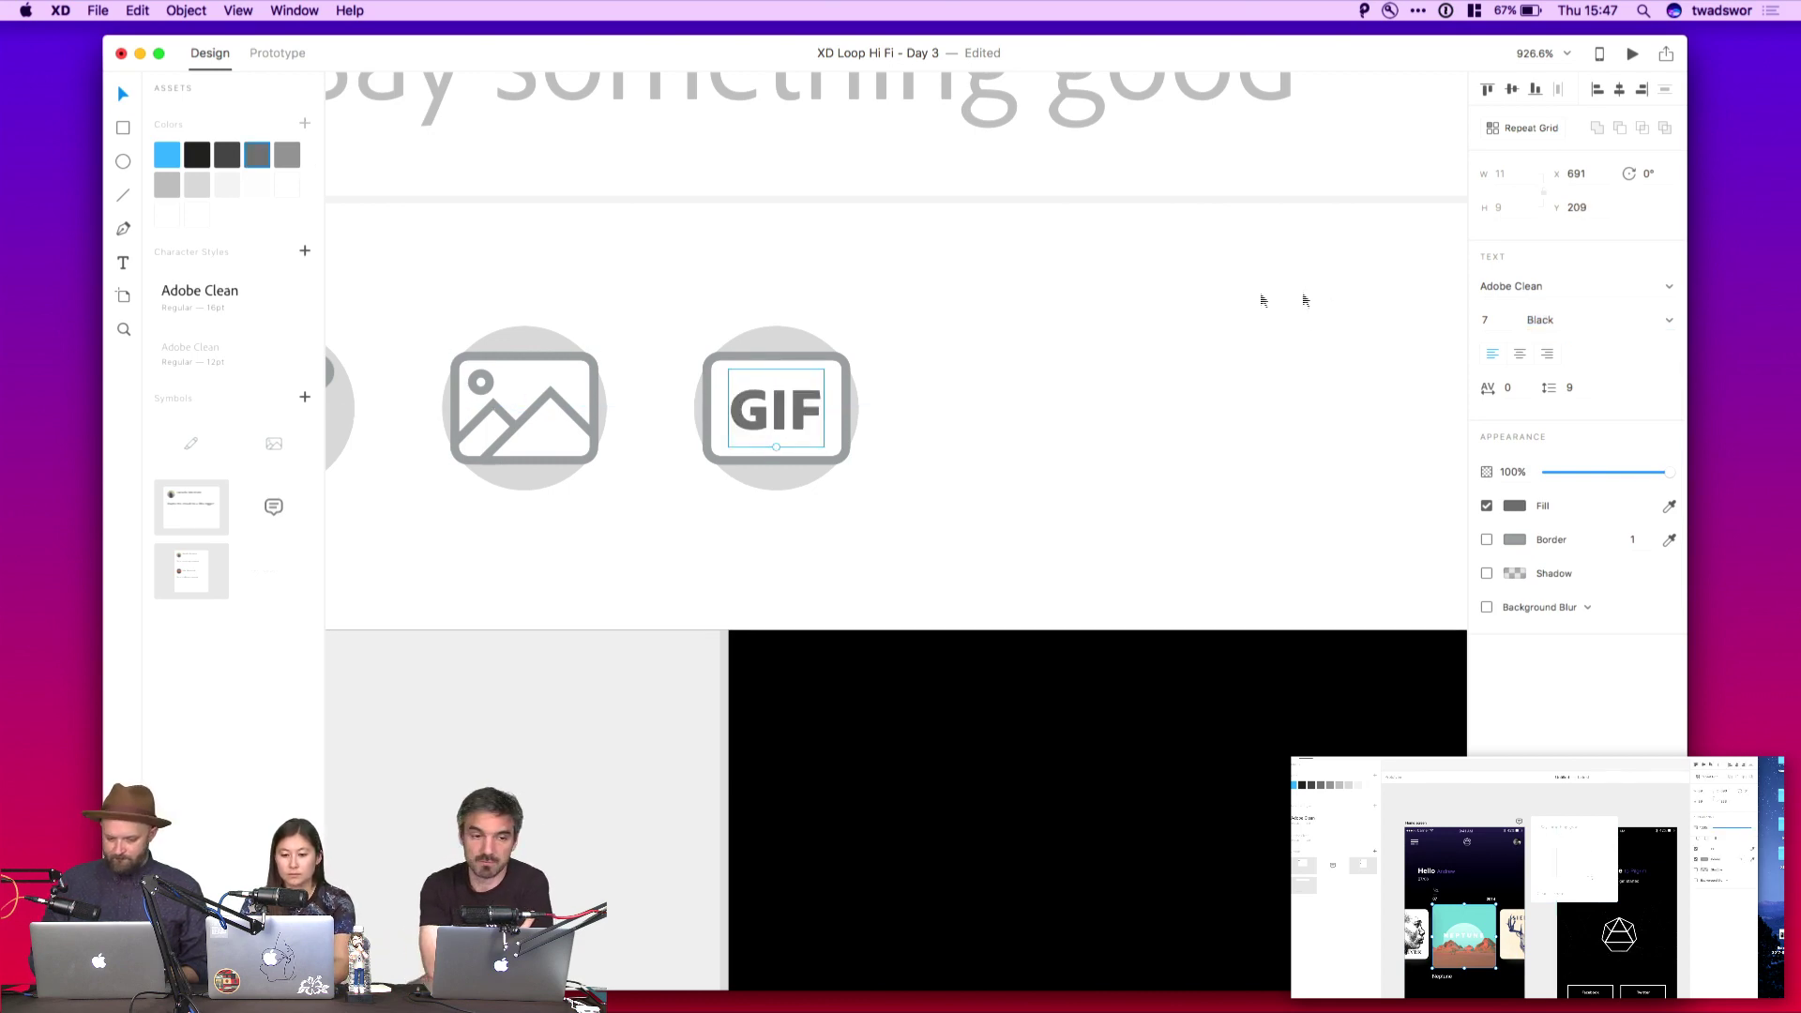
{"action": "left_click", "coordinate": [289, 158]}
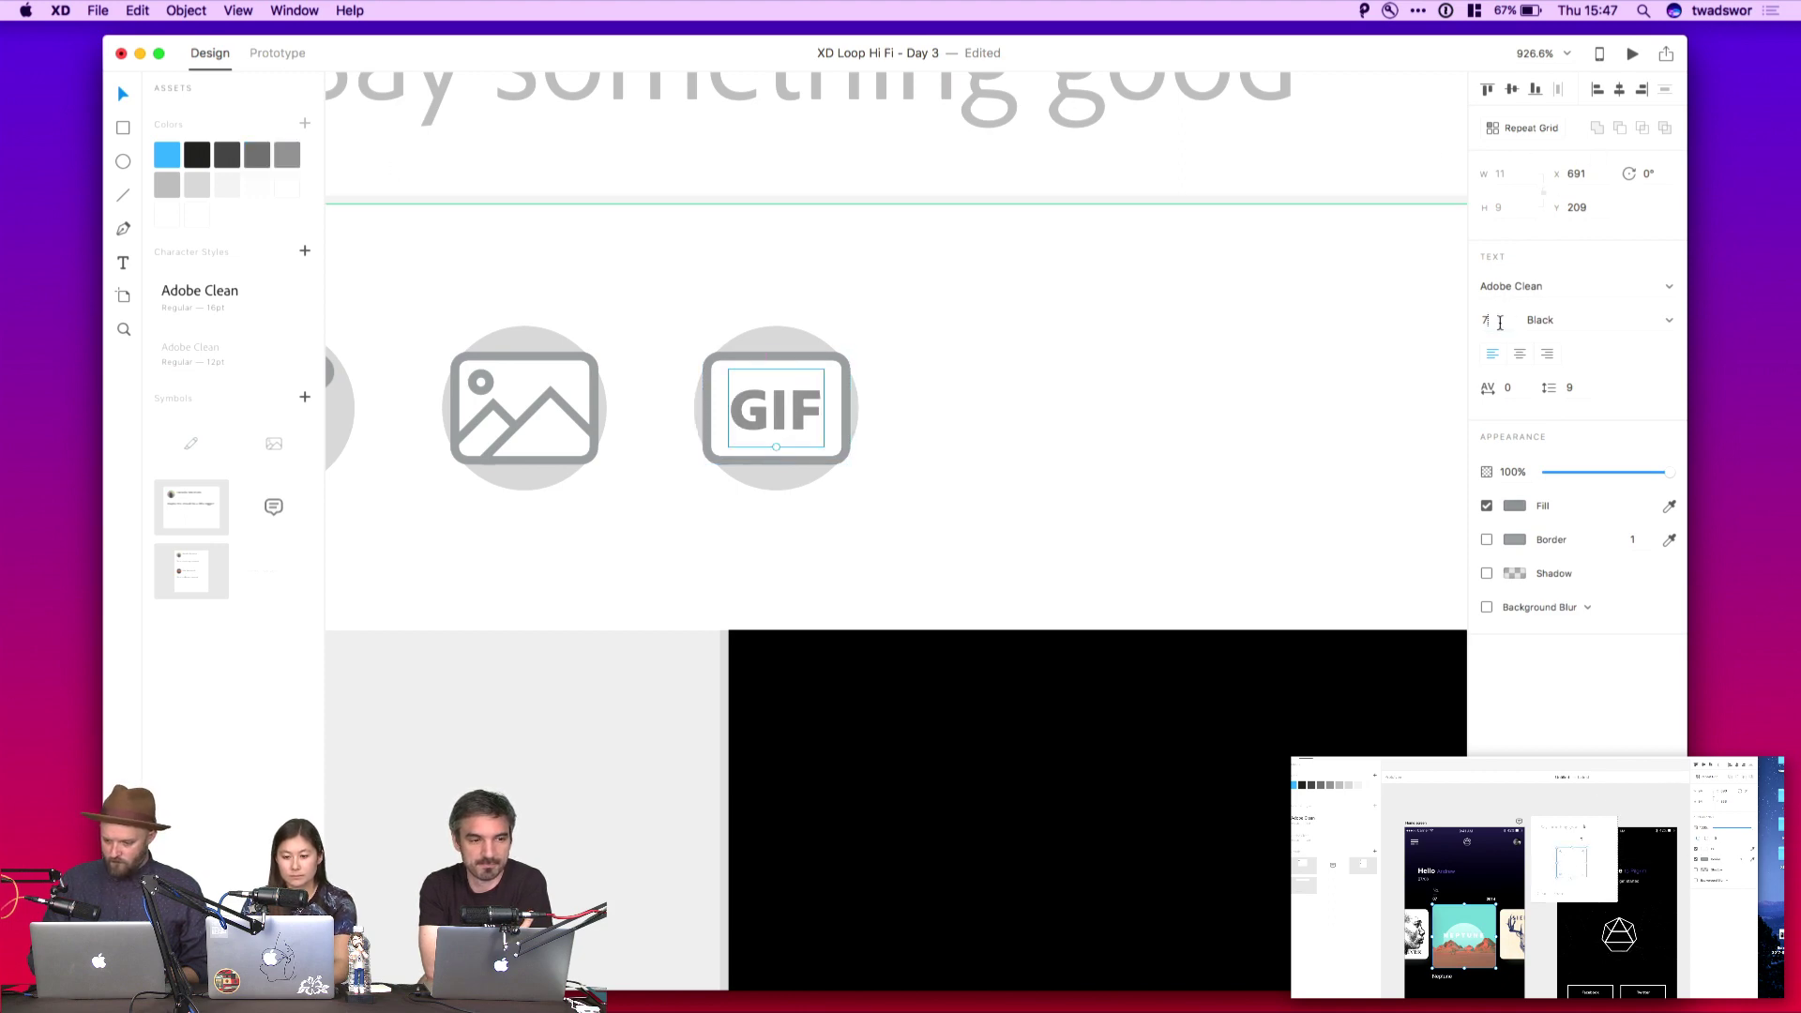
Reduce the "GIF" text to size 6 and move it to the frame's horizontal centre at X 692
{"action": "key", "text": "Down"}
{"action": "left_click", "coordinate": [1001, 331]}
{"action": "left_click_drag", "start_coordinate": [746, 432], "coordinate": [755, 429]}
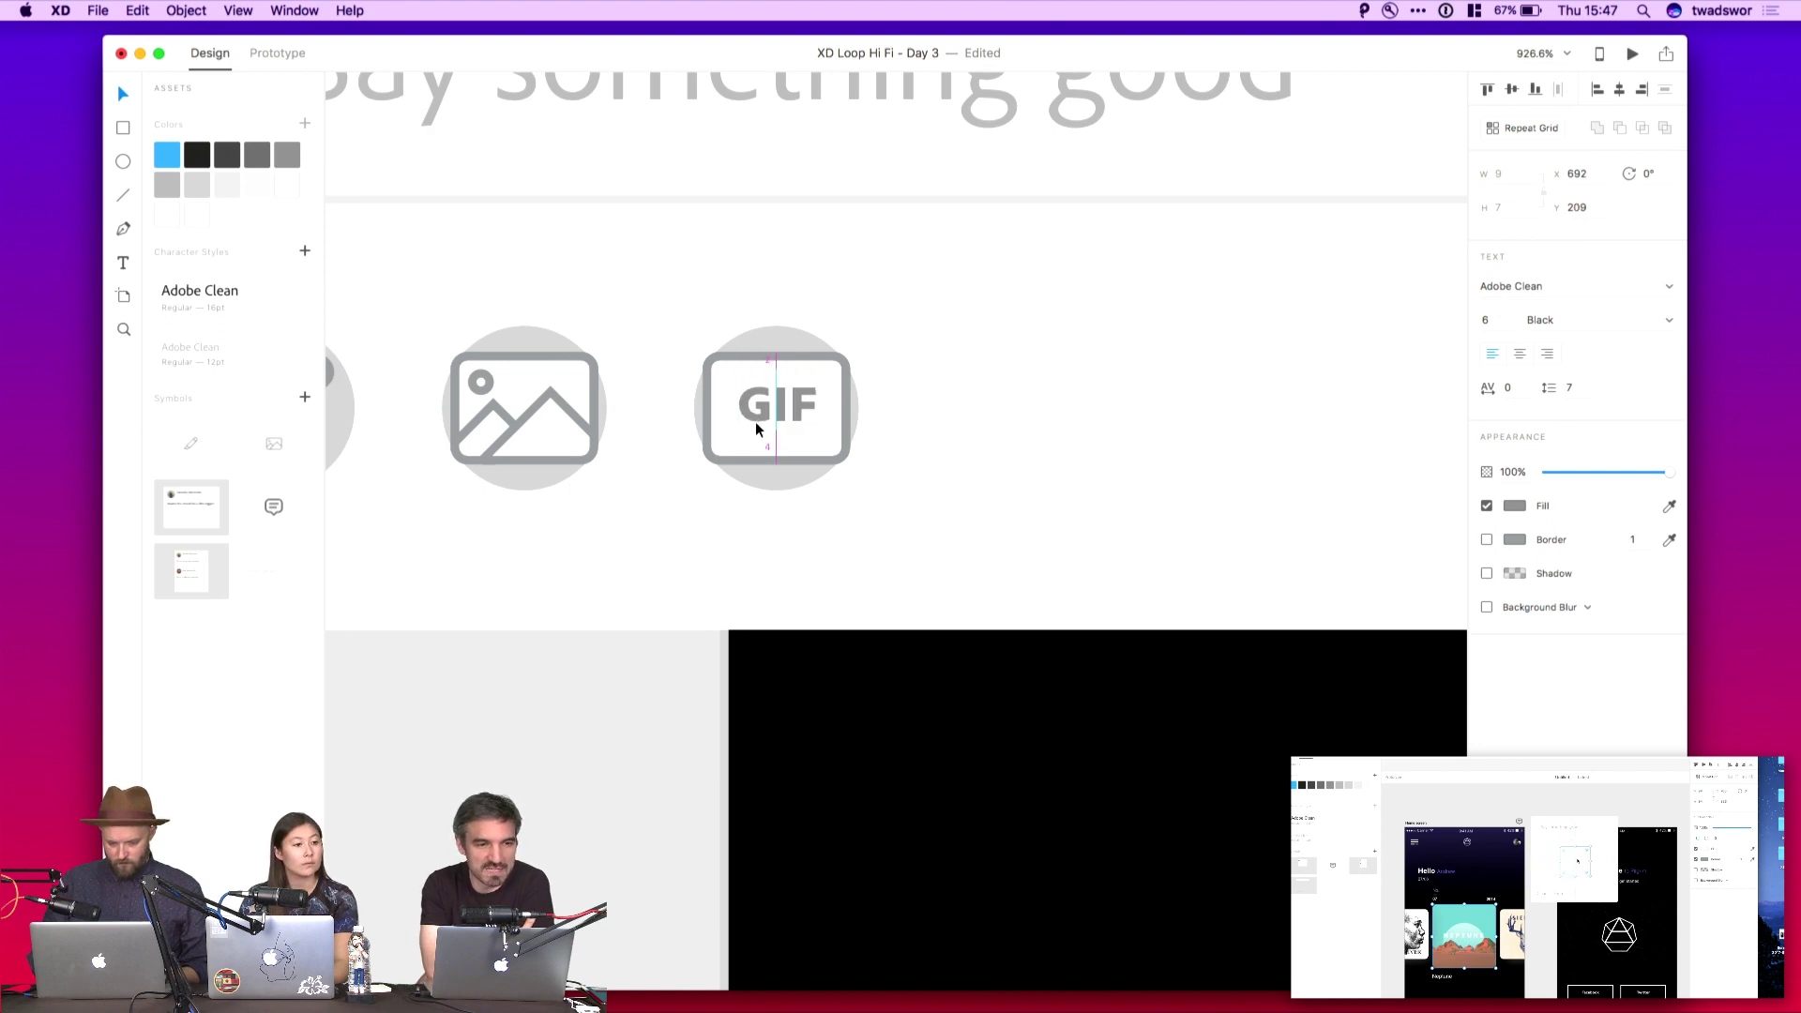
Shrink the rounded frame around its centre to 15 by 11 and turn off its fill
{"action": "left_click", "coordinate": [827, 456]}
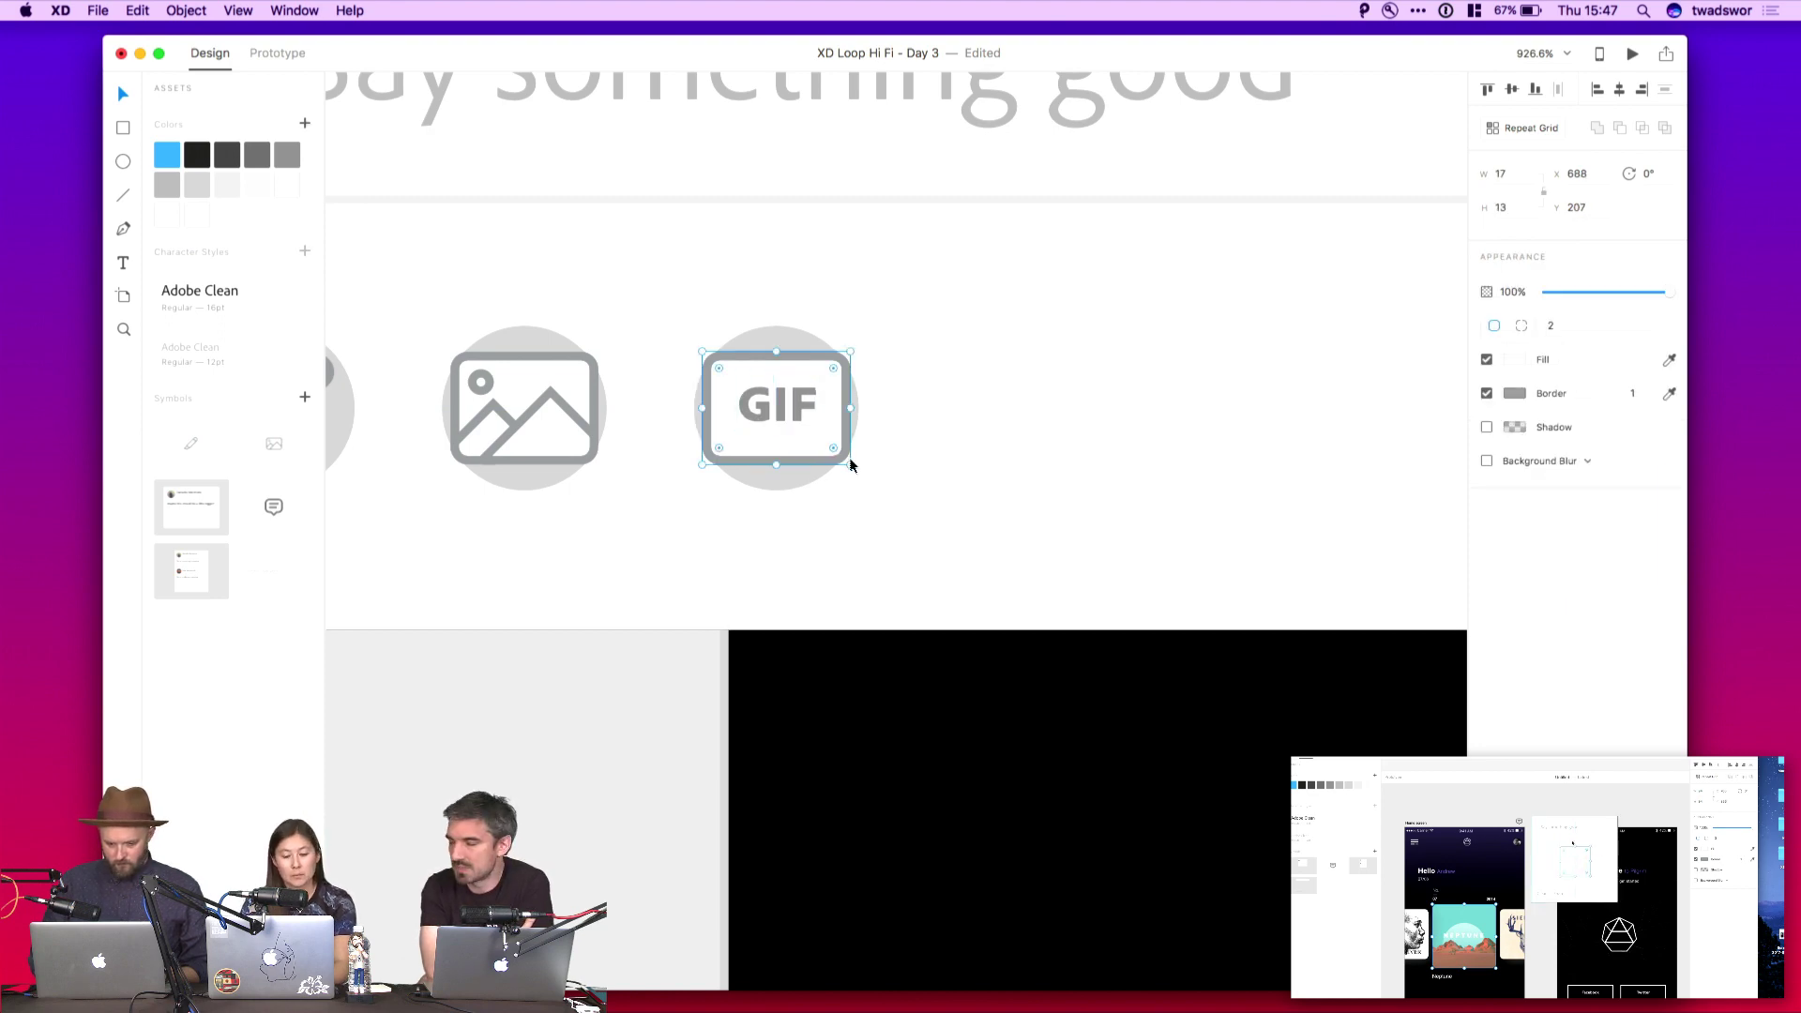
{"action": "key", "text": "alt"}
{"action": "left_click_drag", "start_coordinate": [850, 463], "coordinate": [848, 456]}
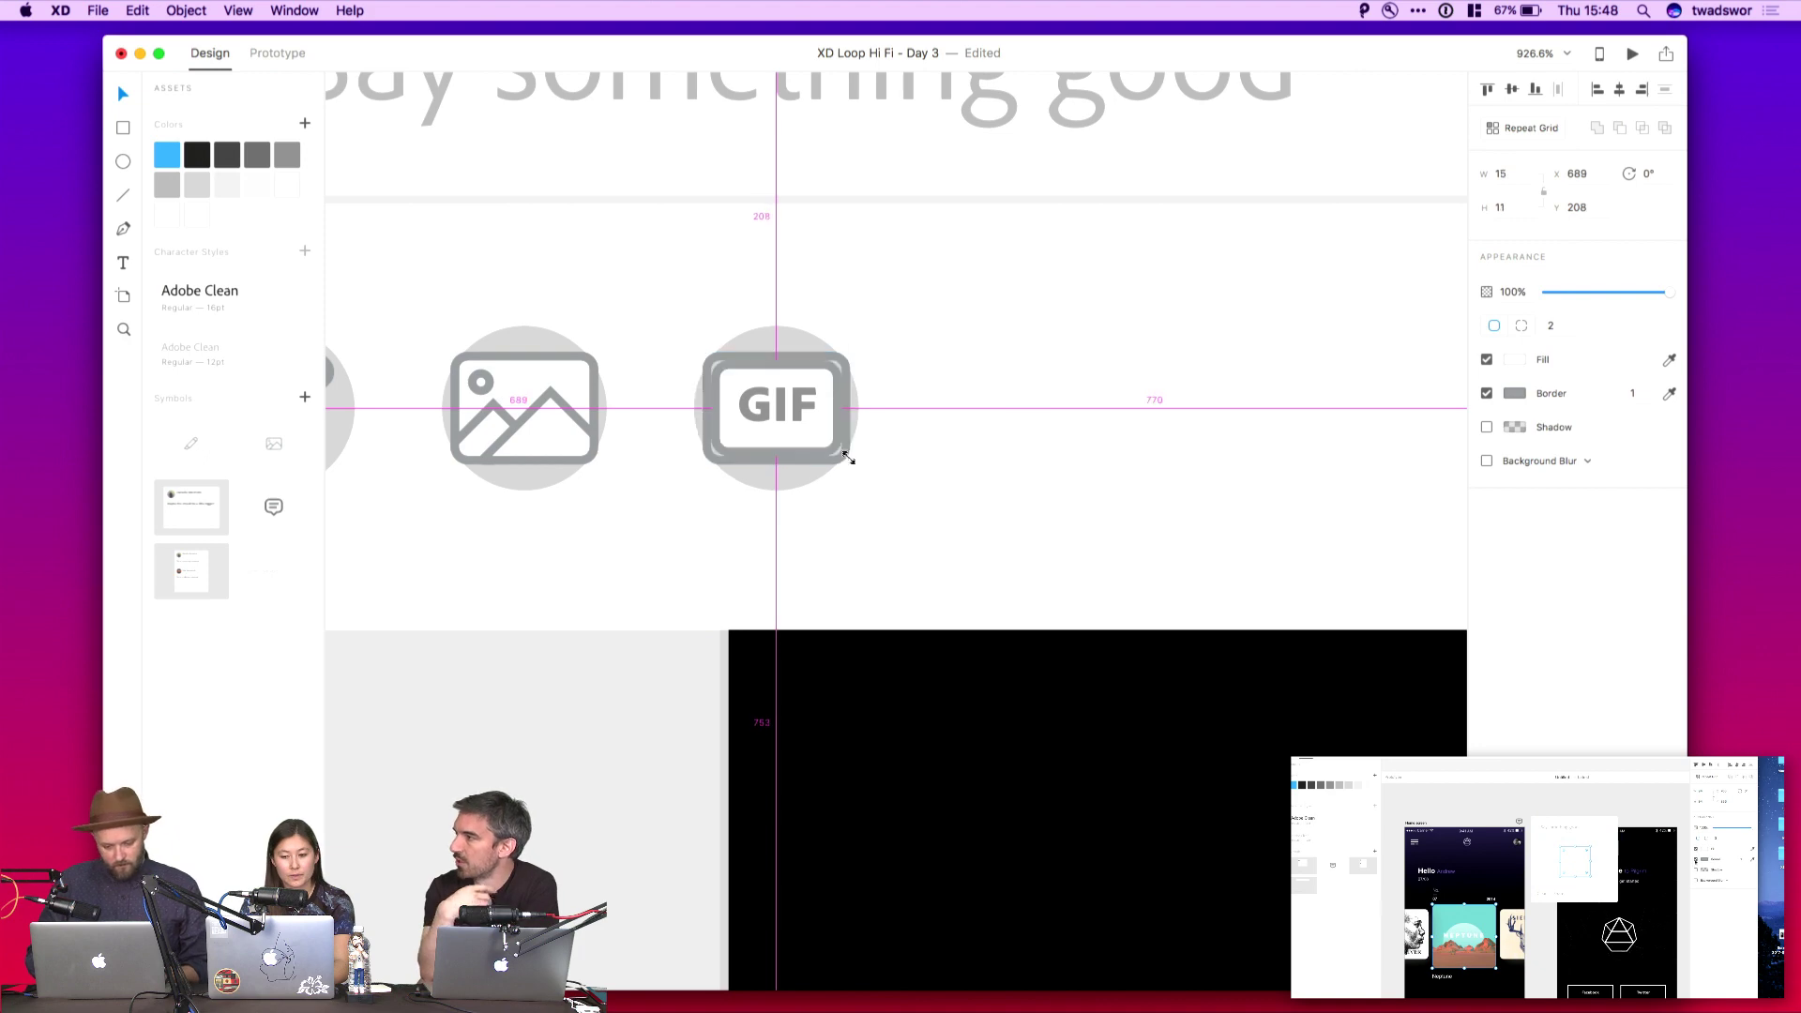
{"action": "key", "text": "super+shift+a"}
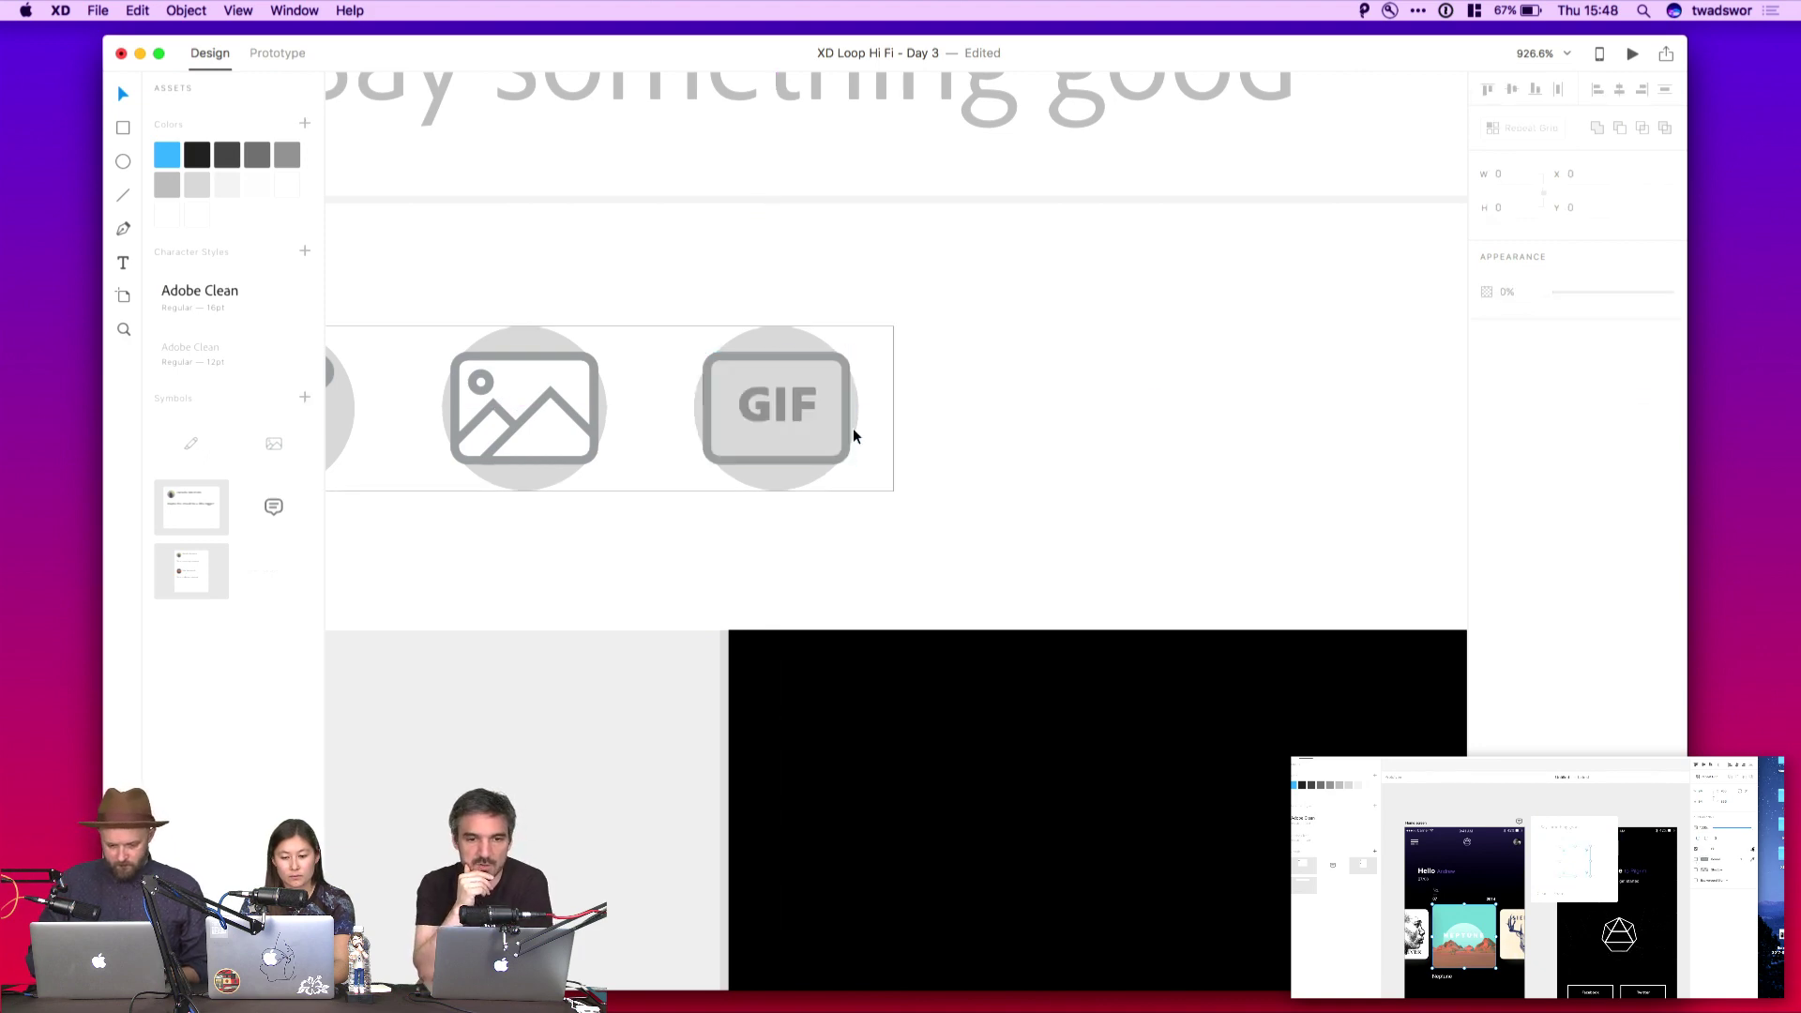
{"action": "left_click", "coordinate": [848, 443]}
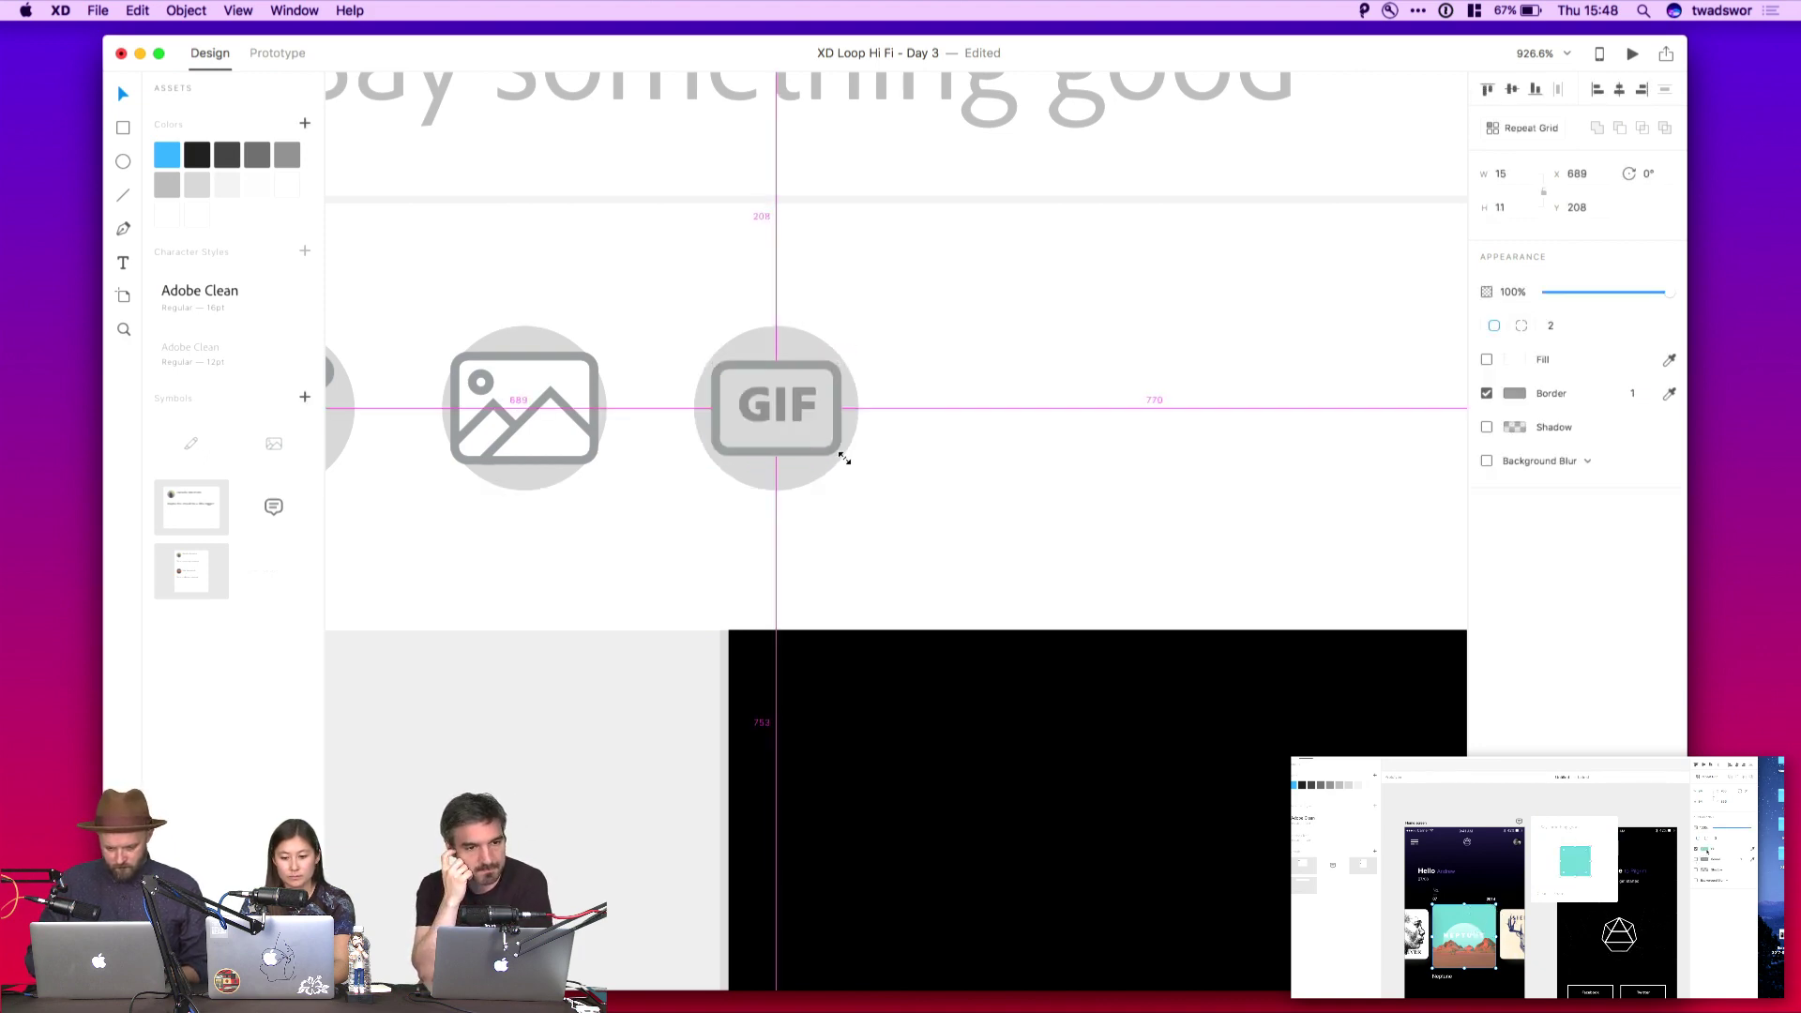
Align the vertical middles of the "GIF" text and its rounded frame
{"action": "left_click", "coordinate": [802, 415]}
{"action": "left_click", "coordinate": [836, 411], "text": "shift"}
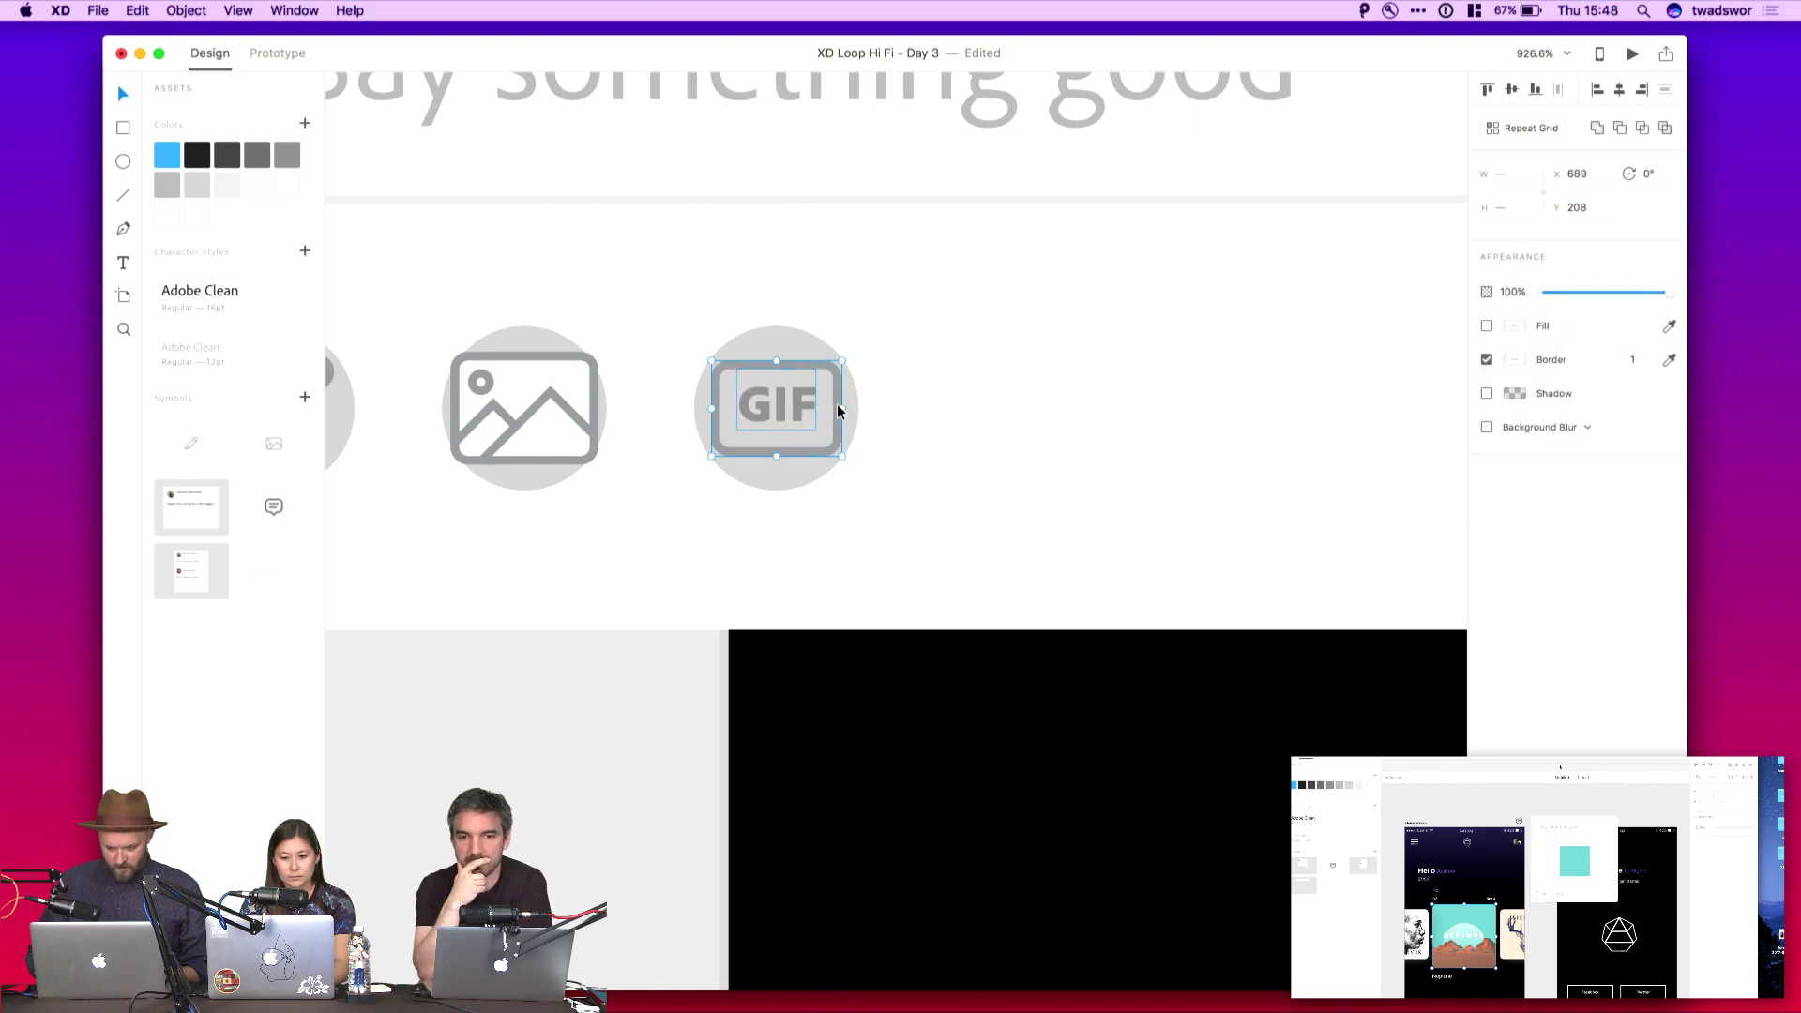
{"action": "left_click", "coordinate": [1511, 89]}
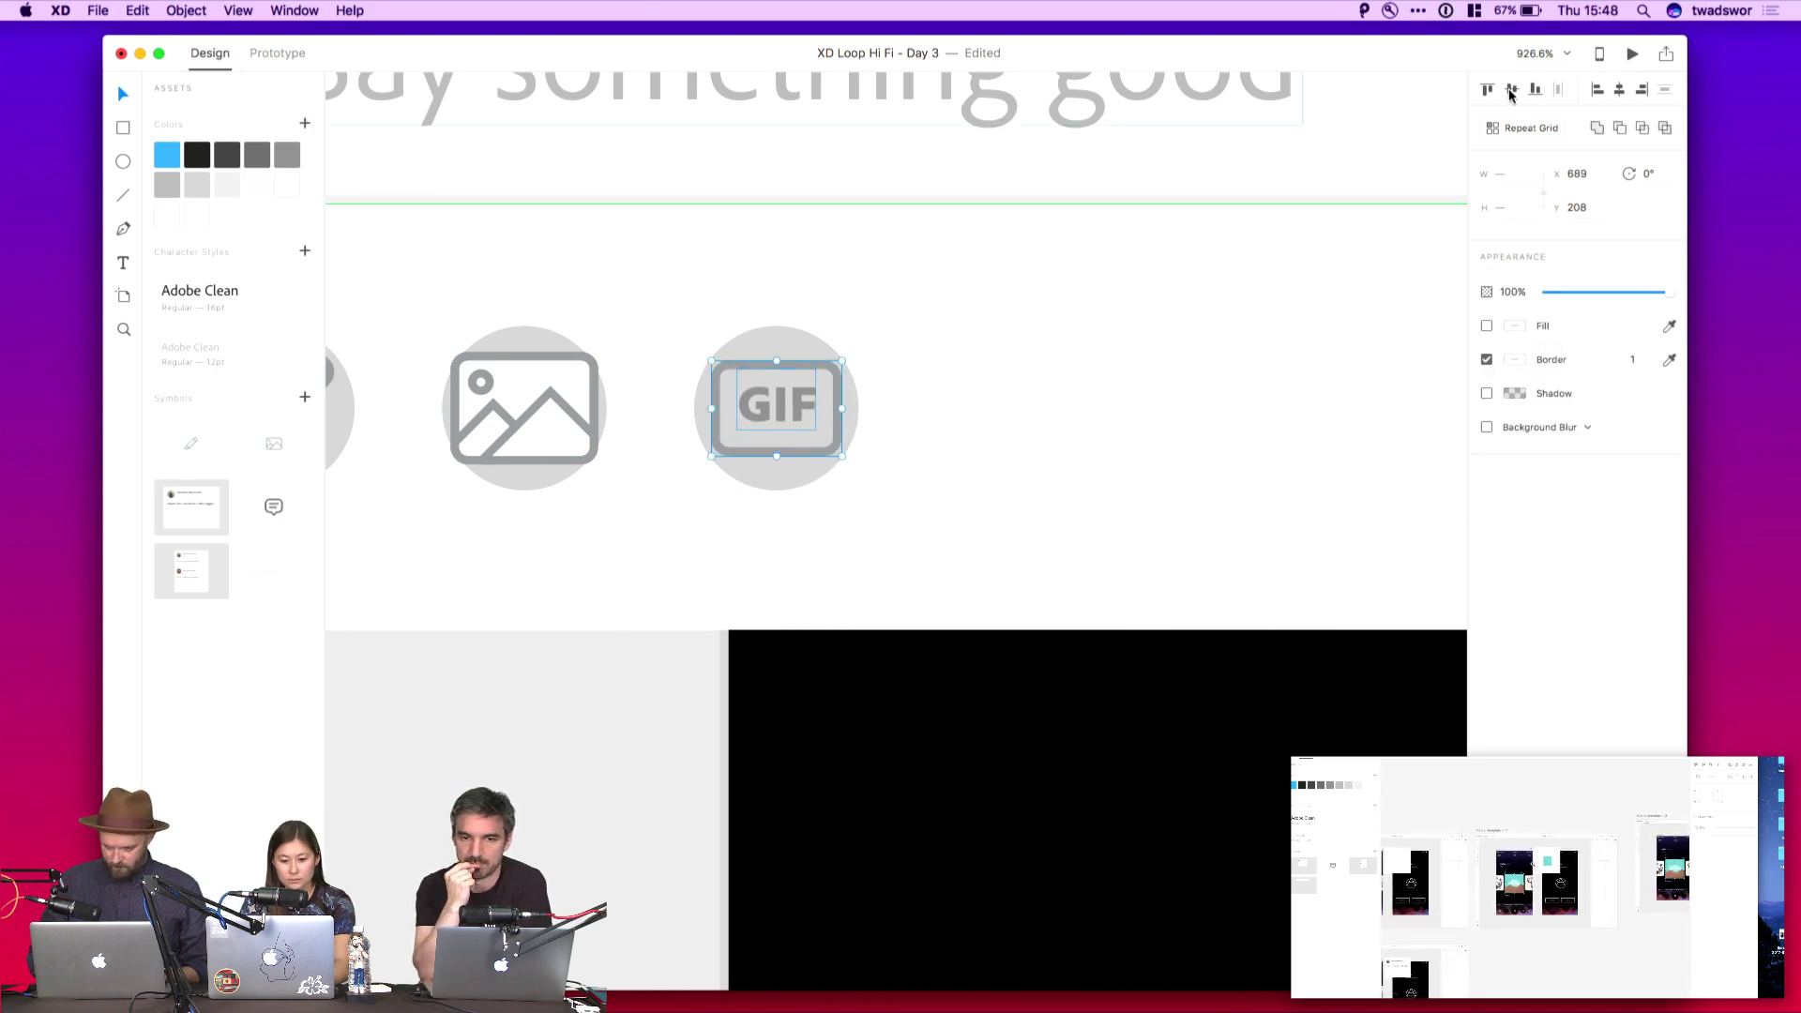
Set the "GIF" text to centre alignment and shift it slightly within the frame to X 691
{"action": "left_click", "coordinate": [1021, 430]}
{"action": "left_click", "coordinate": [792, 423]}
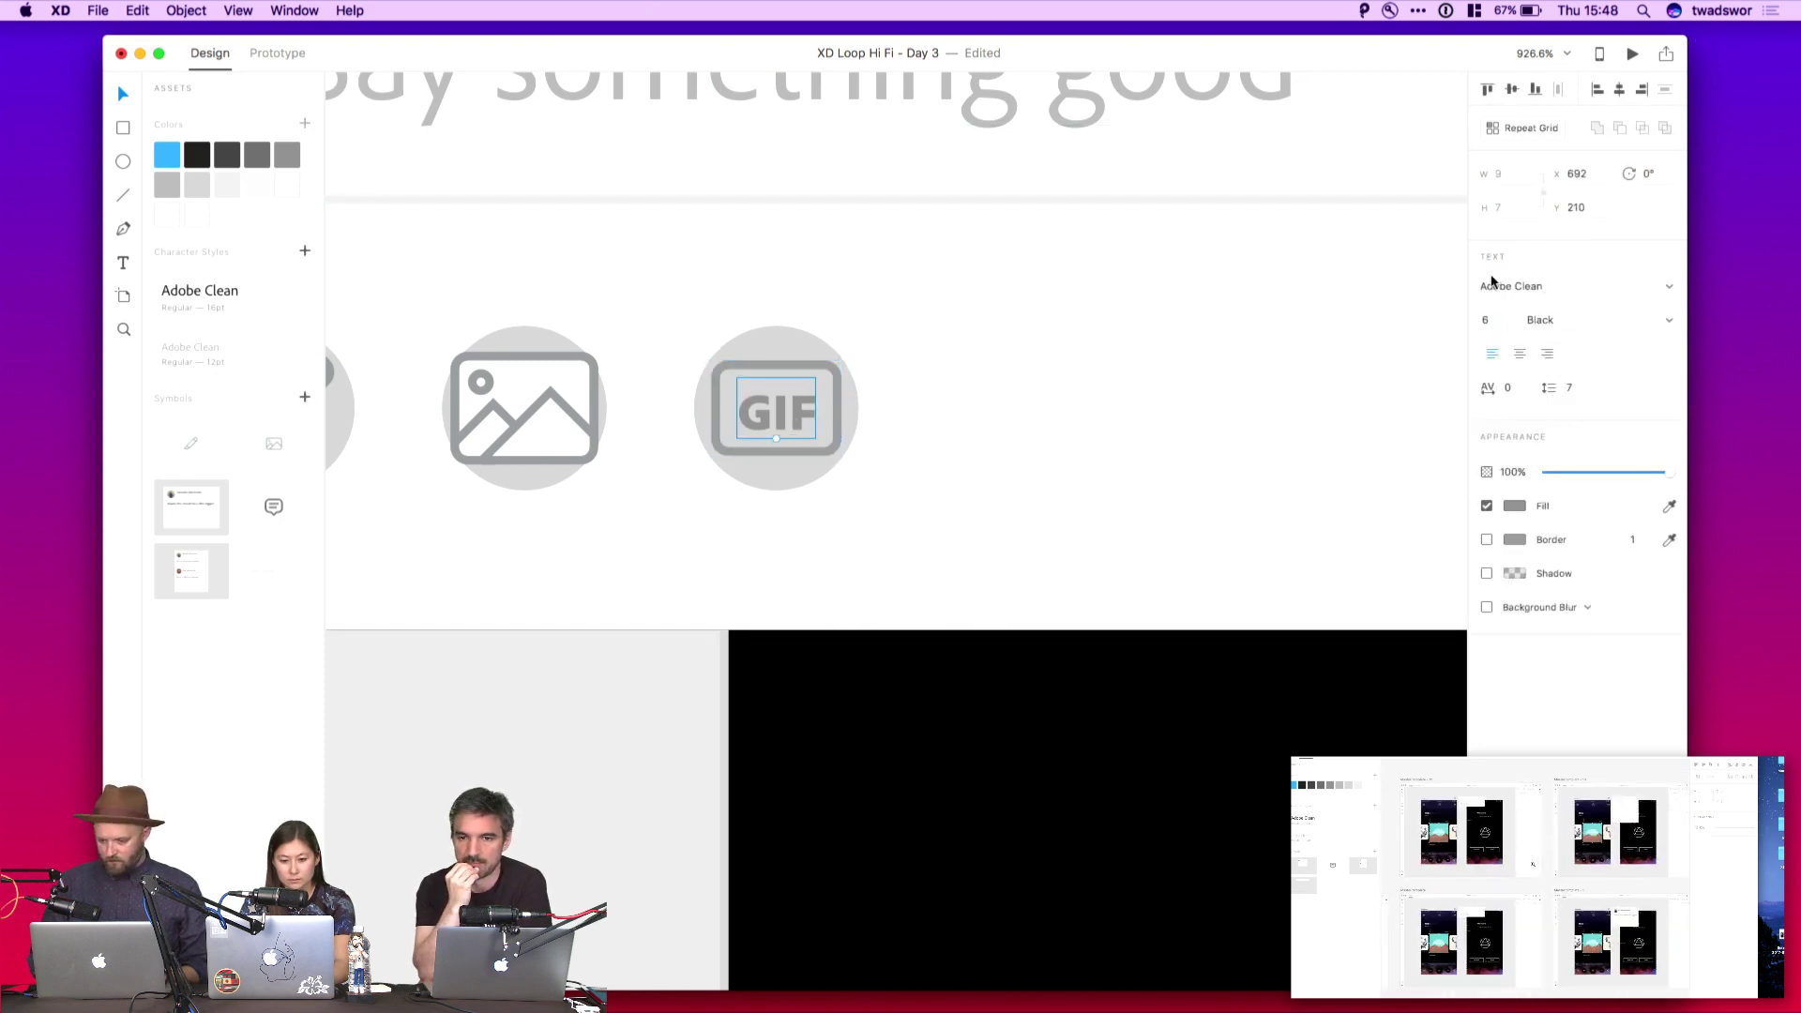
{"action": "left_click", "coordinate": [1051, 359]}
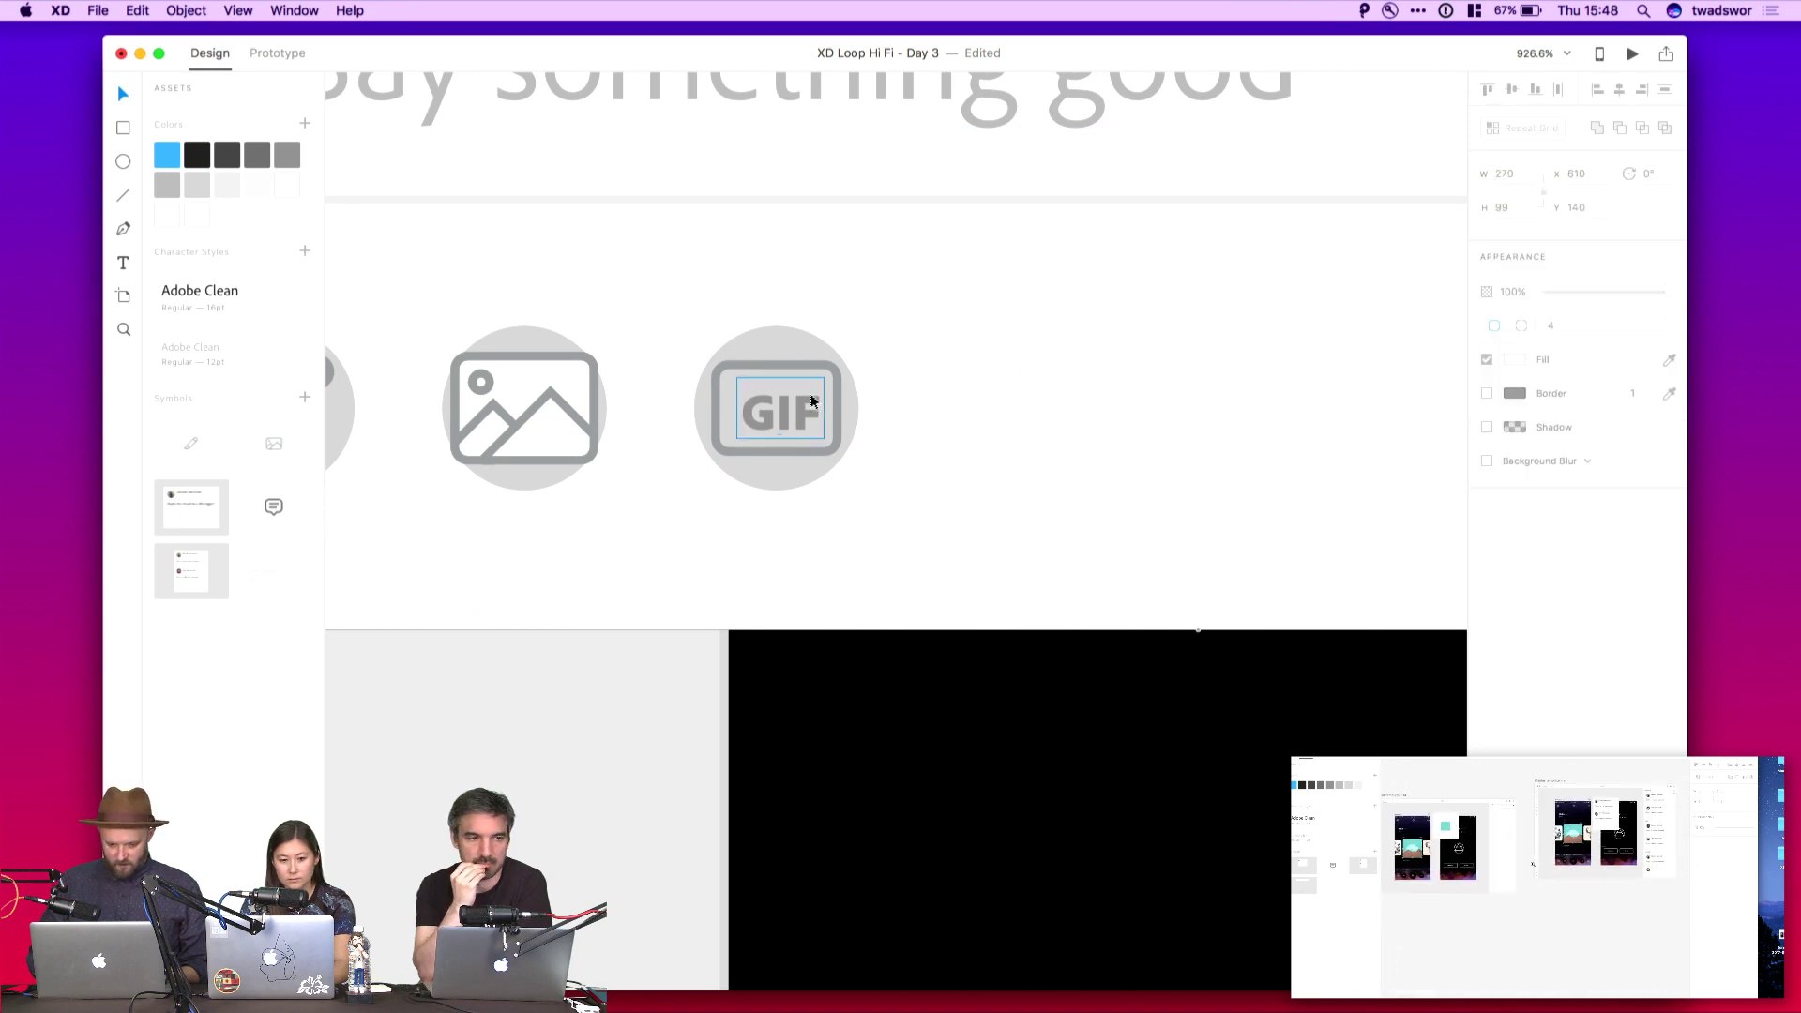
{"action": "left_click", "coordinate": [787, 417]}
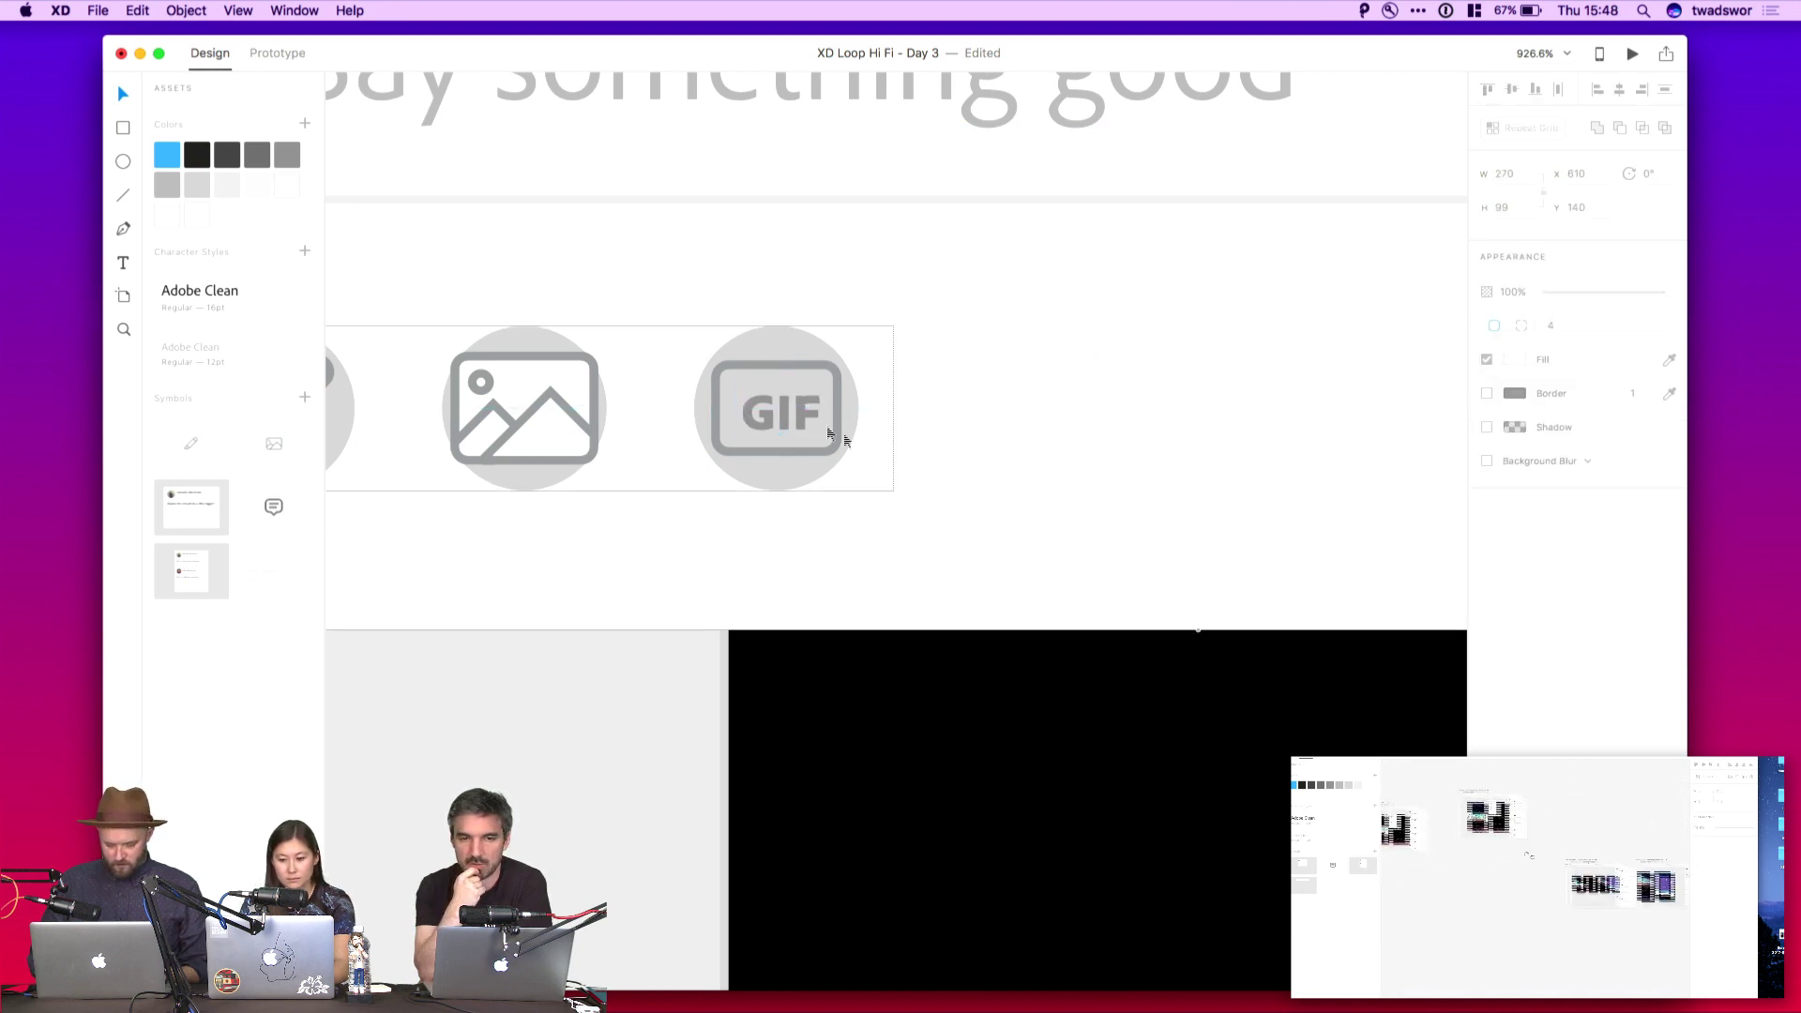
{"action": "left_click_drag", "start_coordinate": [834, 436], "coordinate": [826, 436]}
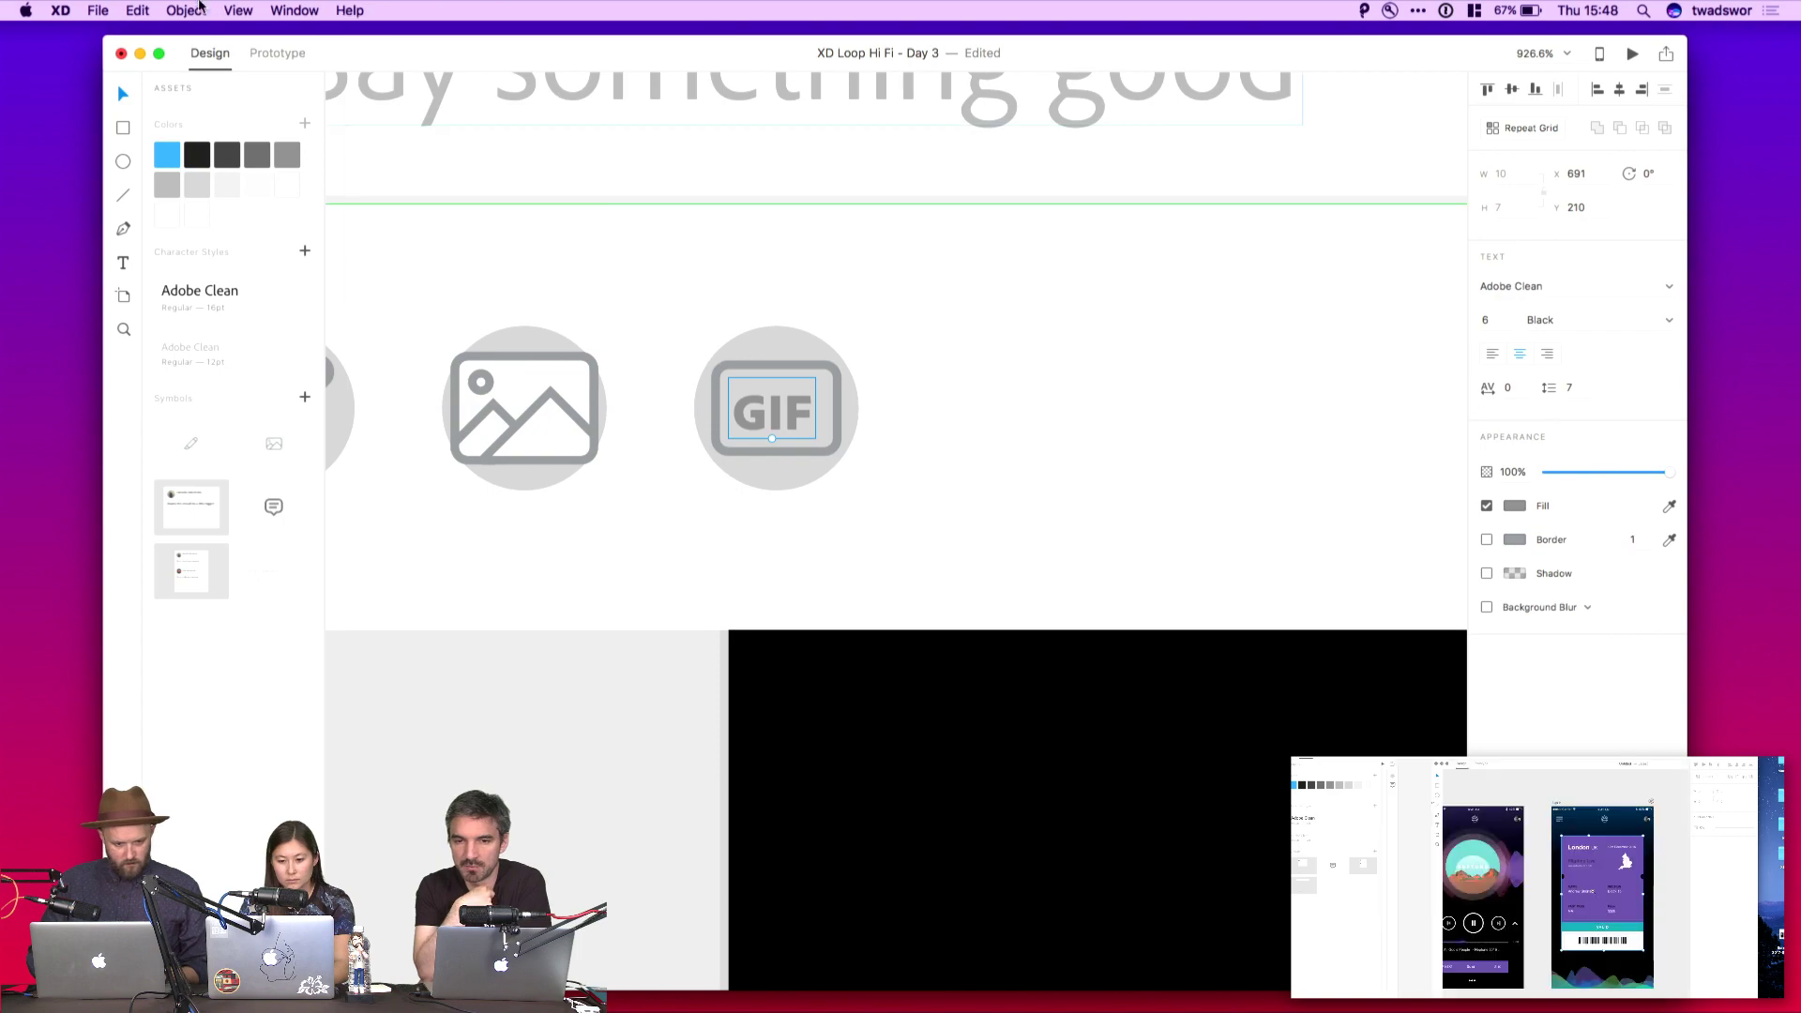
{"action": "left_click", "coordinate": [185, 10]}
{"action": "mouse_move", "coordinate": [277, 194]}
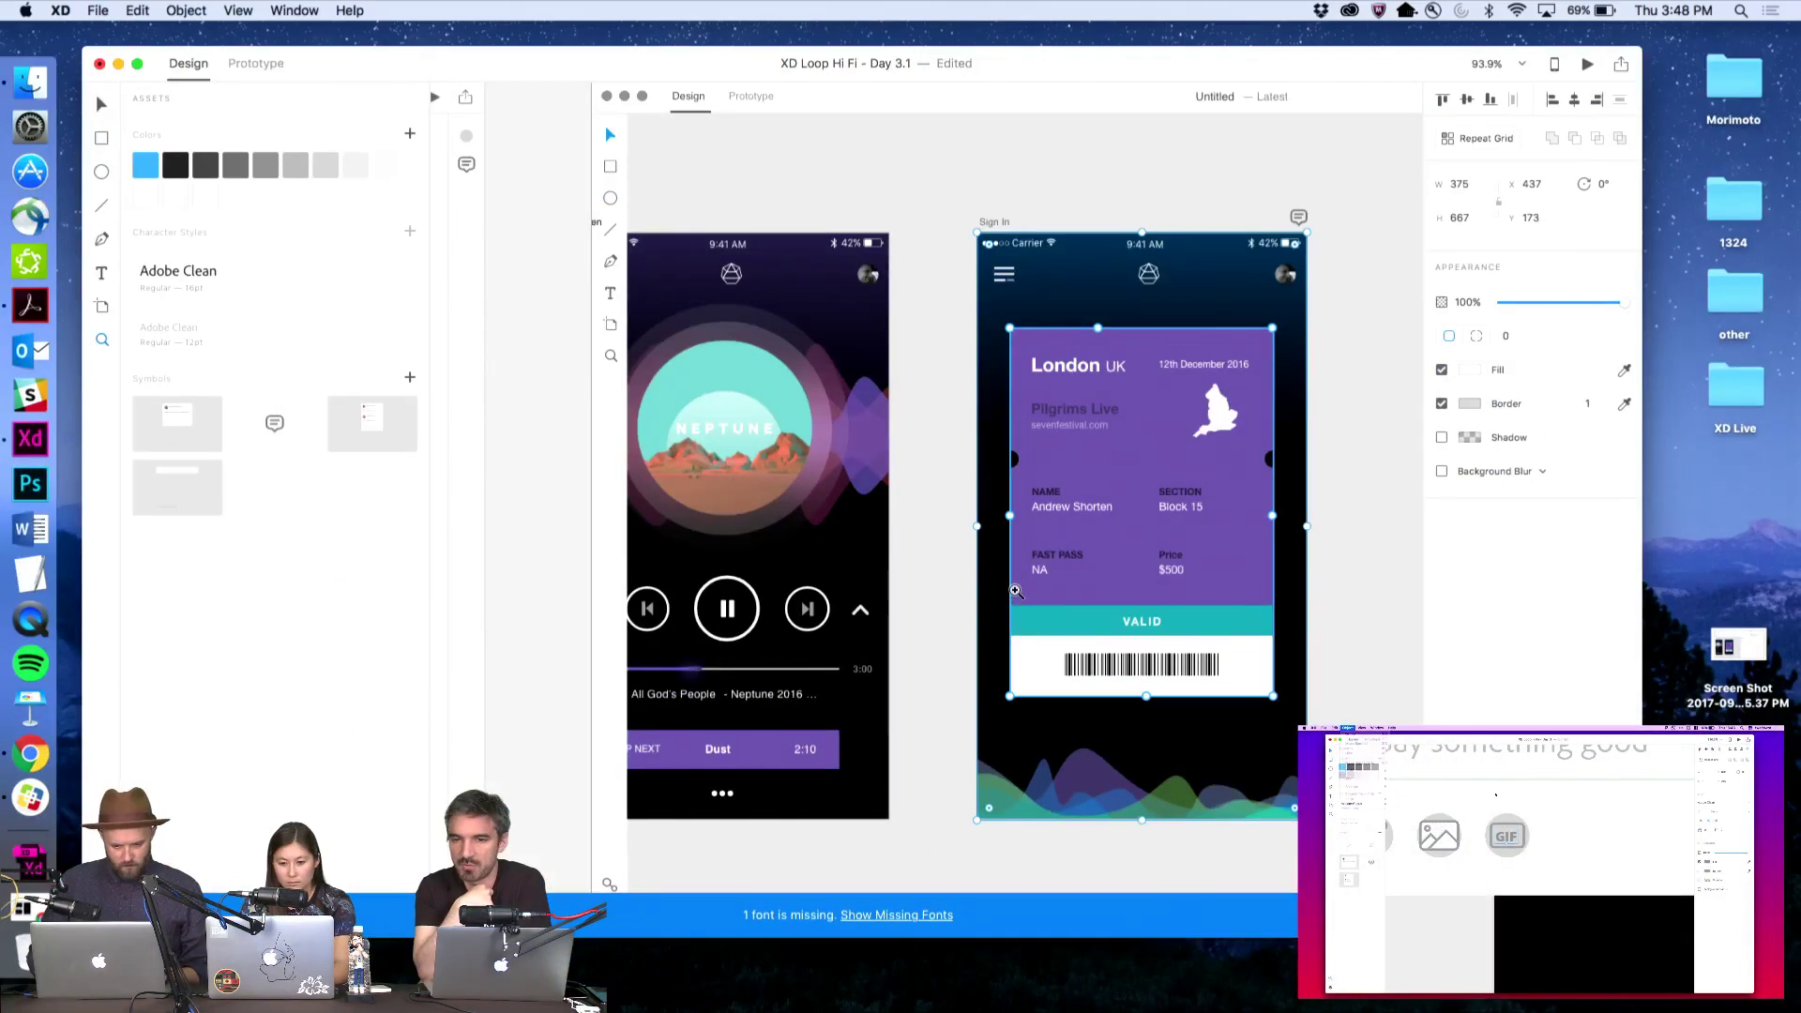
{"action": "key", "text": "z"}
{"action": "left_click", "coordinate": [892, 603], "text": "alt"}
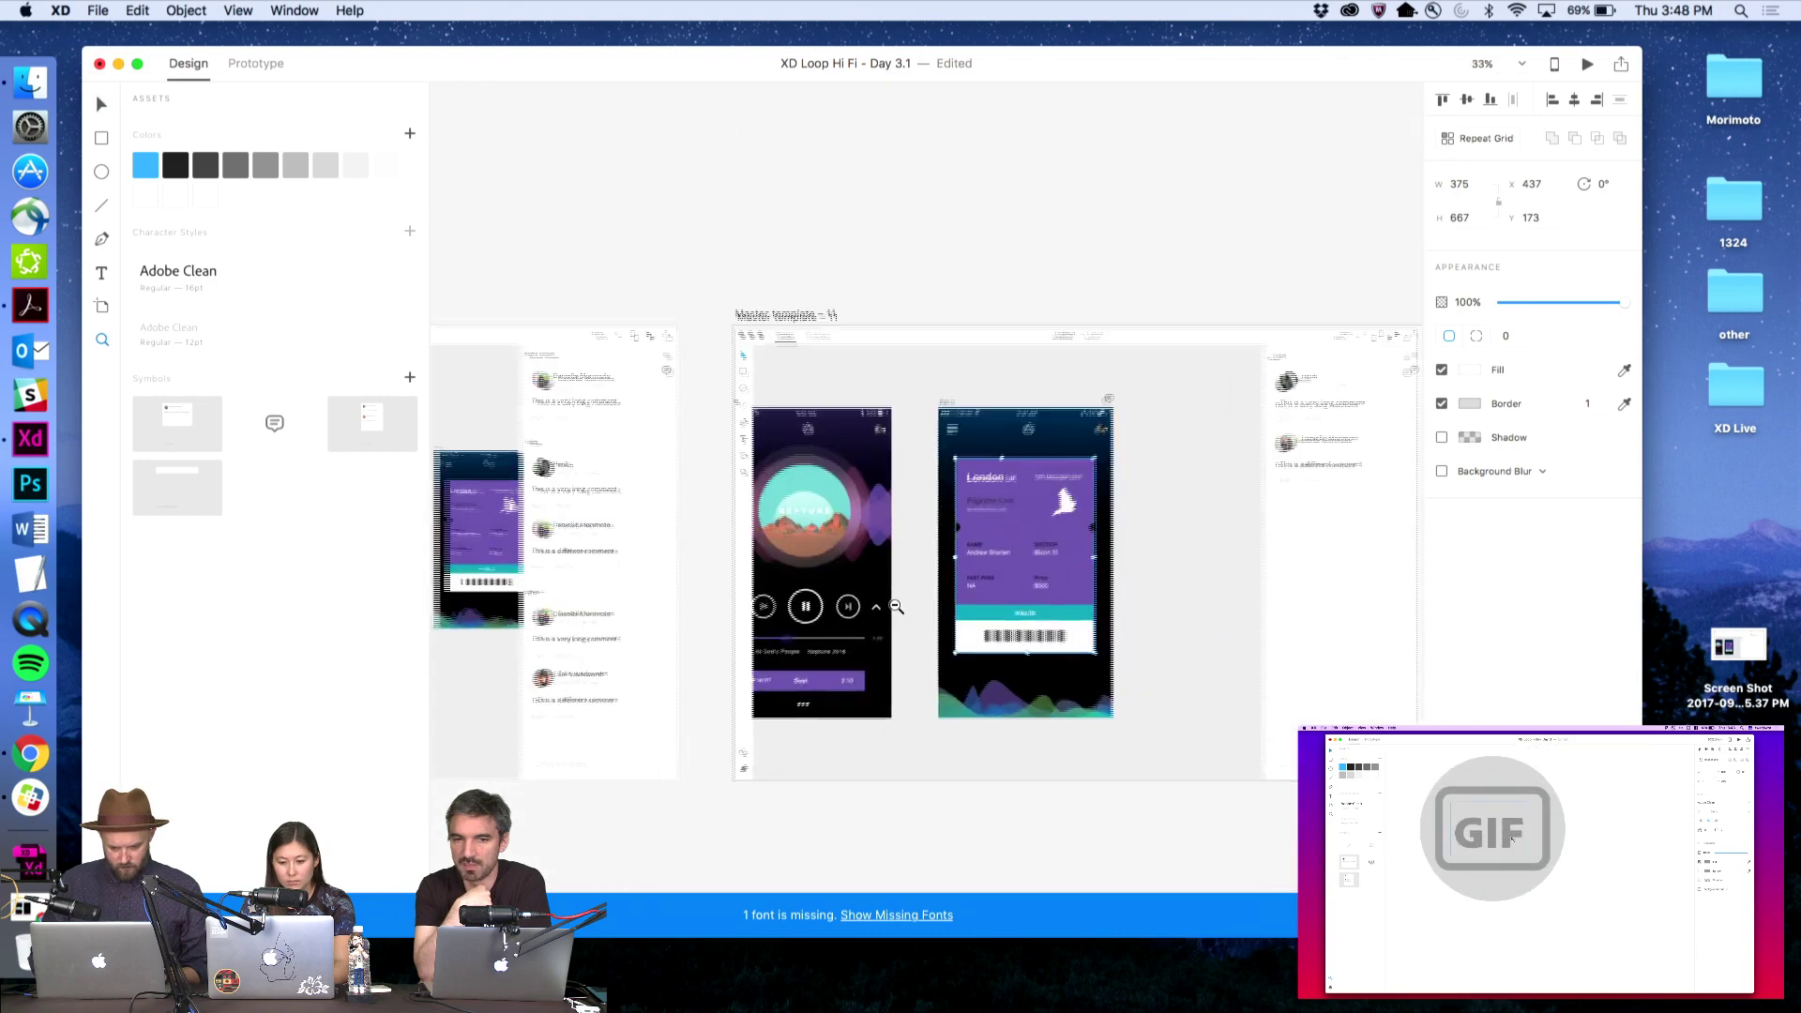
Fill the mint square in the comment box with the teal sampled from the ticket's VALID banner, and remove the pasted ticket screen
{"action": "left_click", "coordinate": [756, 616], "text": "alt"}
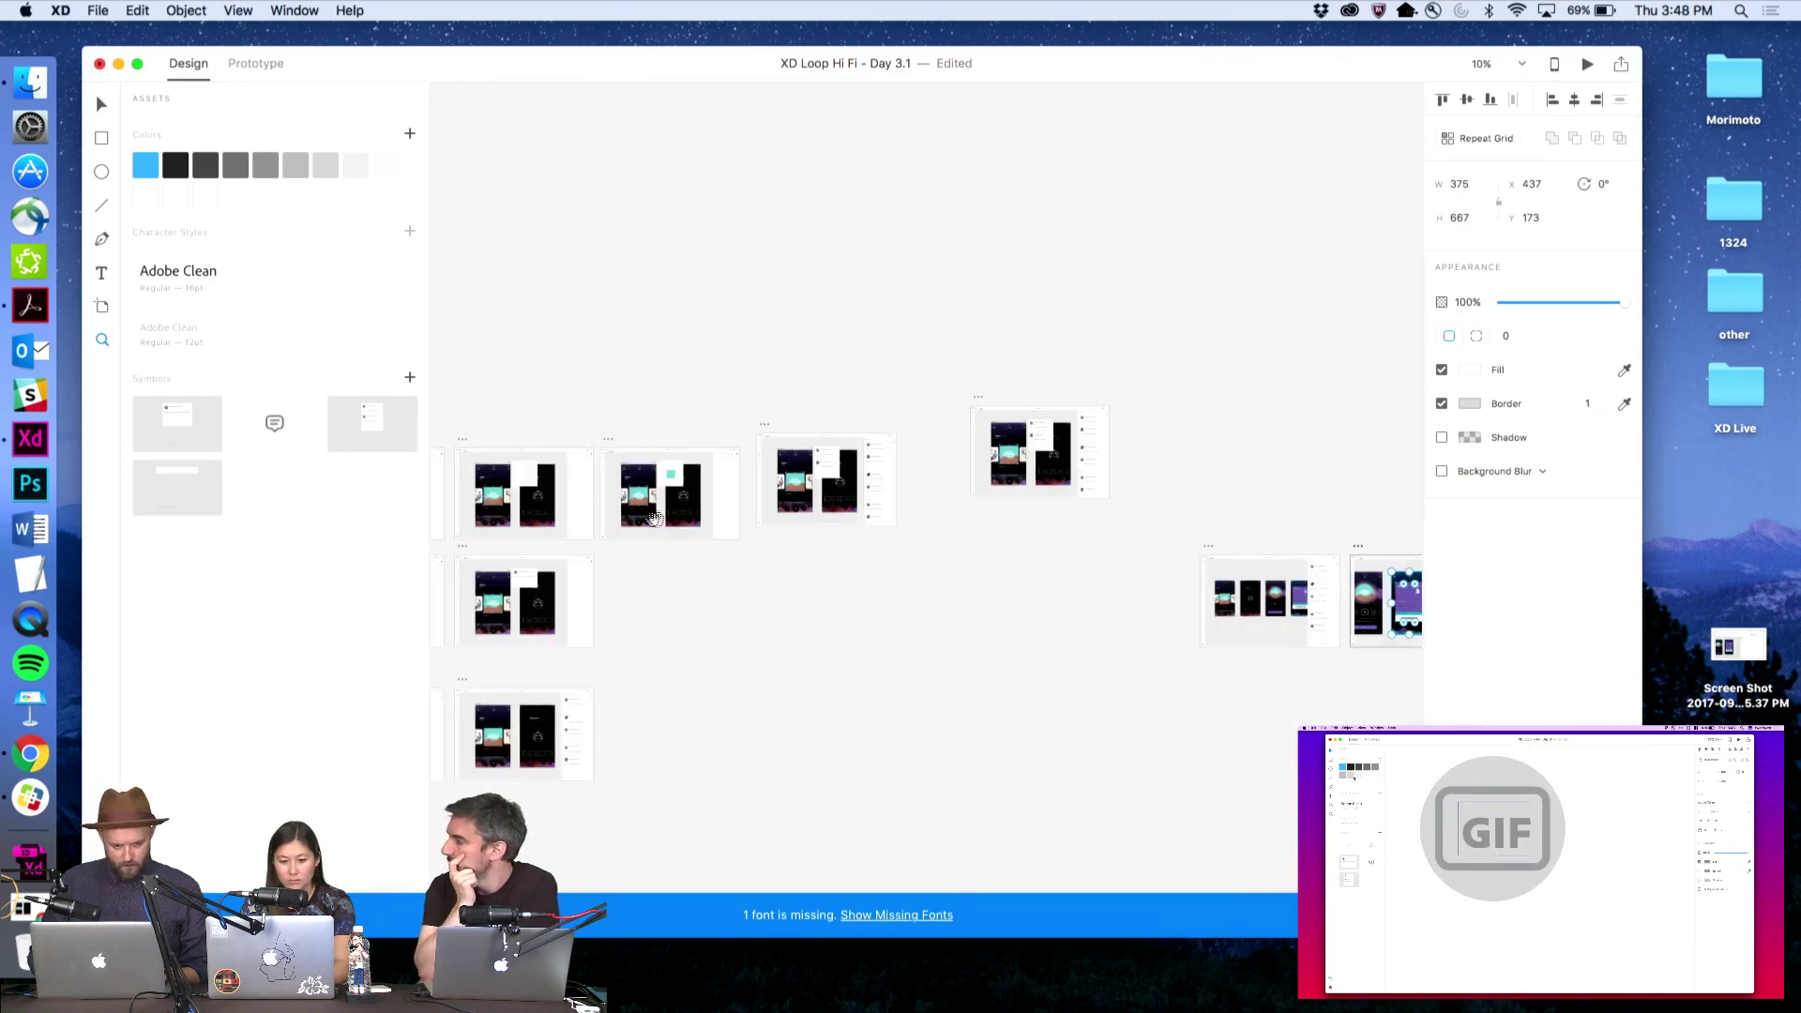
{"action": "left_click_drag", "start_coordinate": [1029, 401], "coordinate": [1123, 488]}
{"action": "key", "text": "v"}
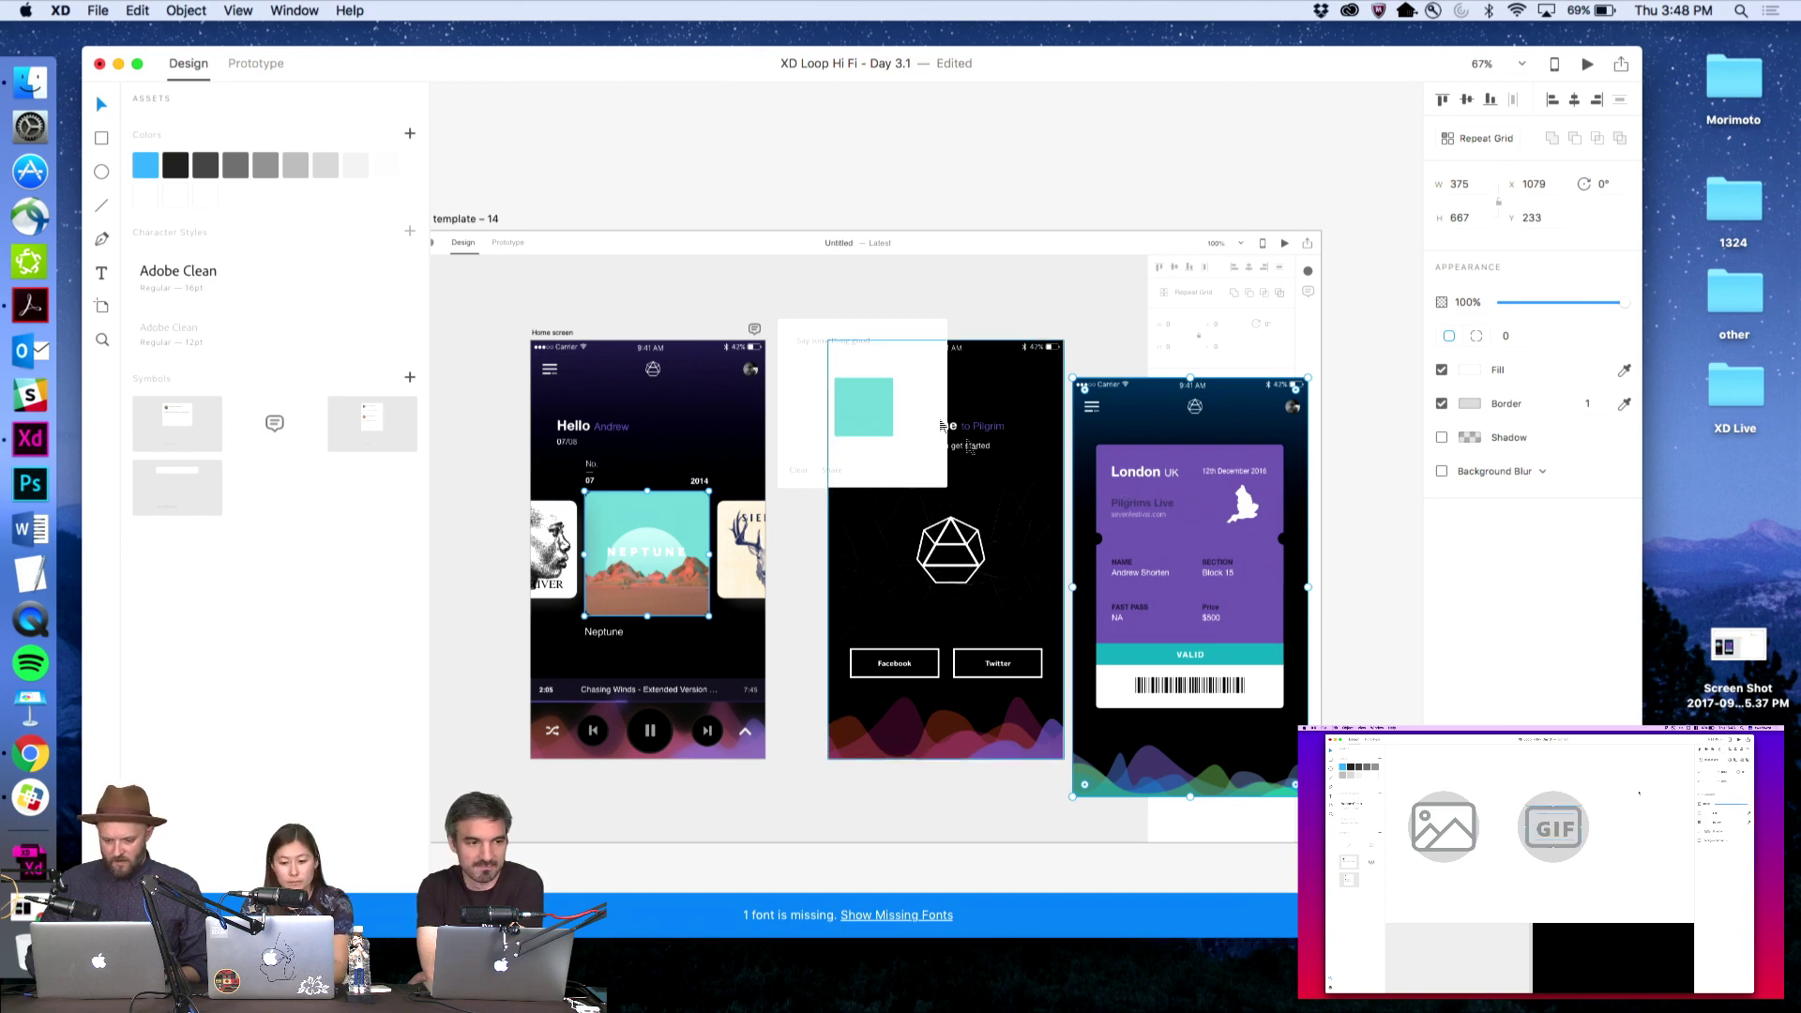
{"action": "left_click", "coordinate": [863, 406]}
{"action": "left_click", "coordinate": [1622, 369]}
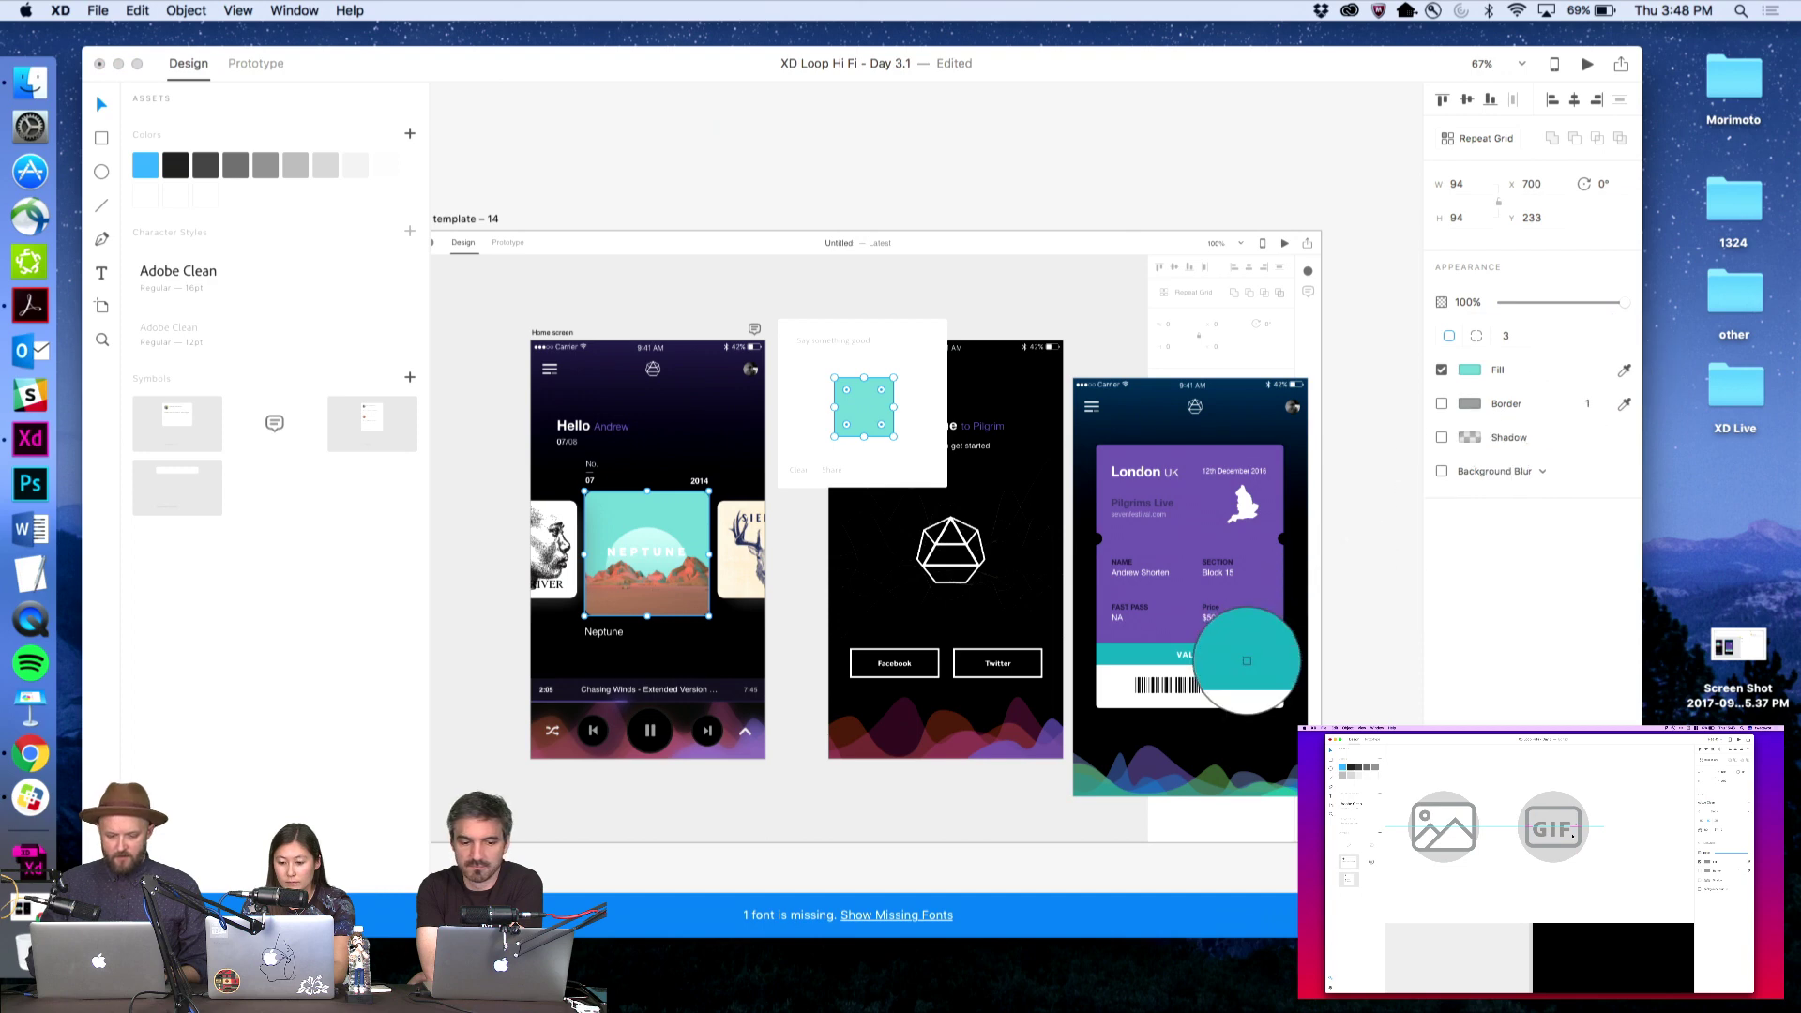
{"action": "left_click", "coordinate": [1245, 656]}
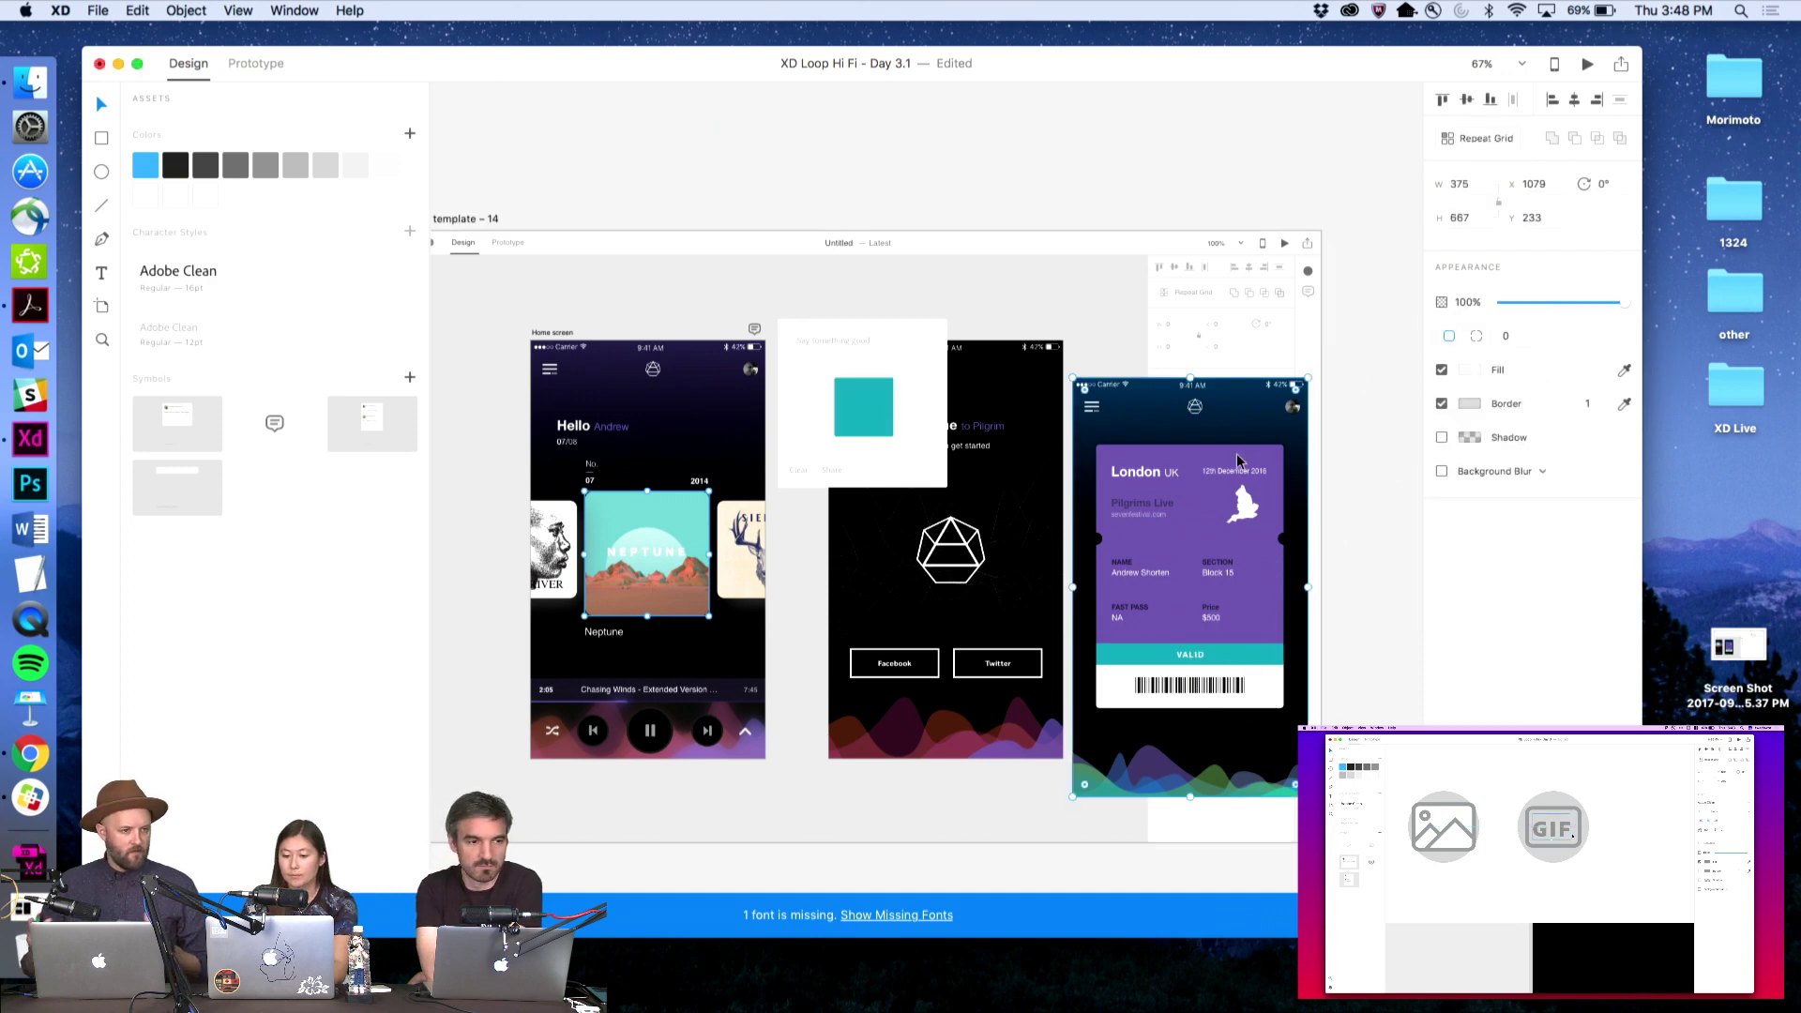
{"action": "left_click", "coordinate": [1355, 380]}
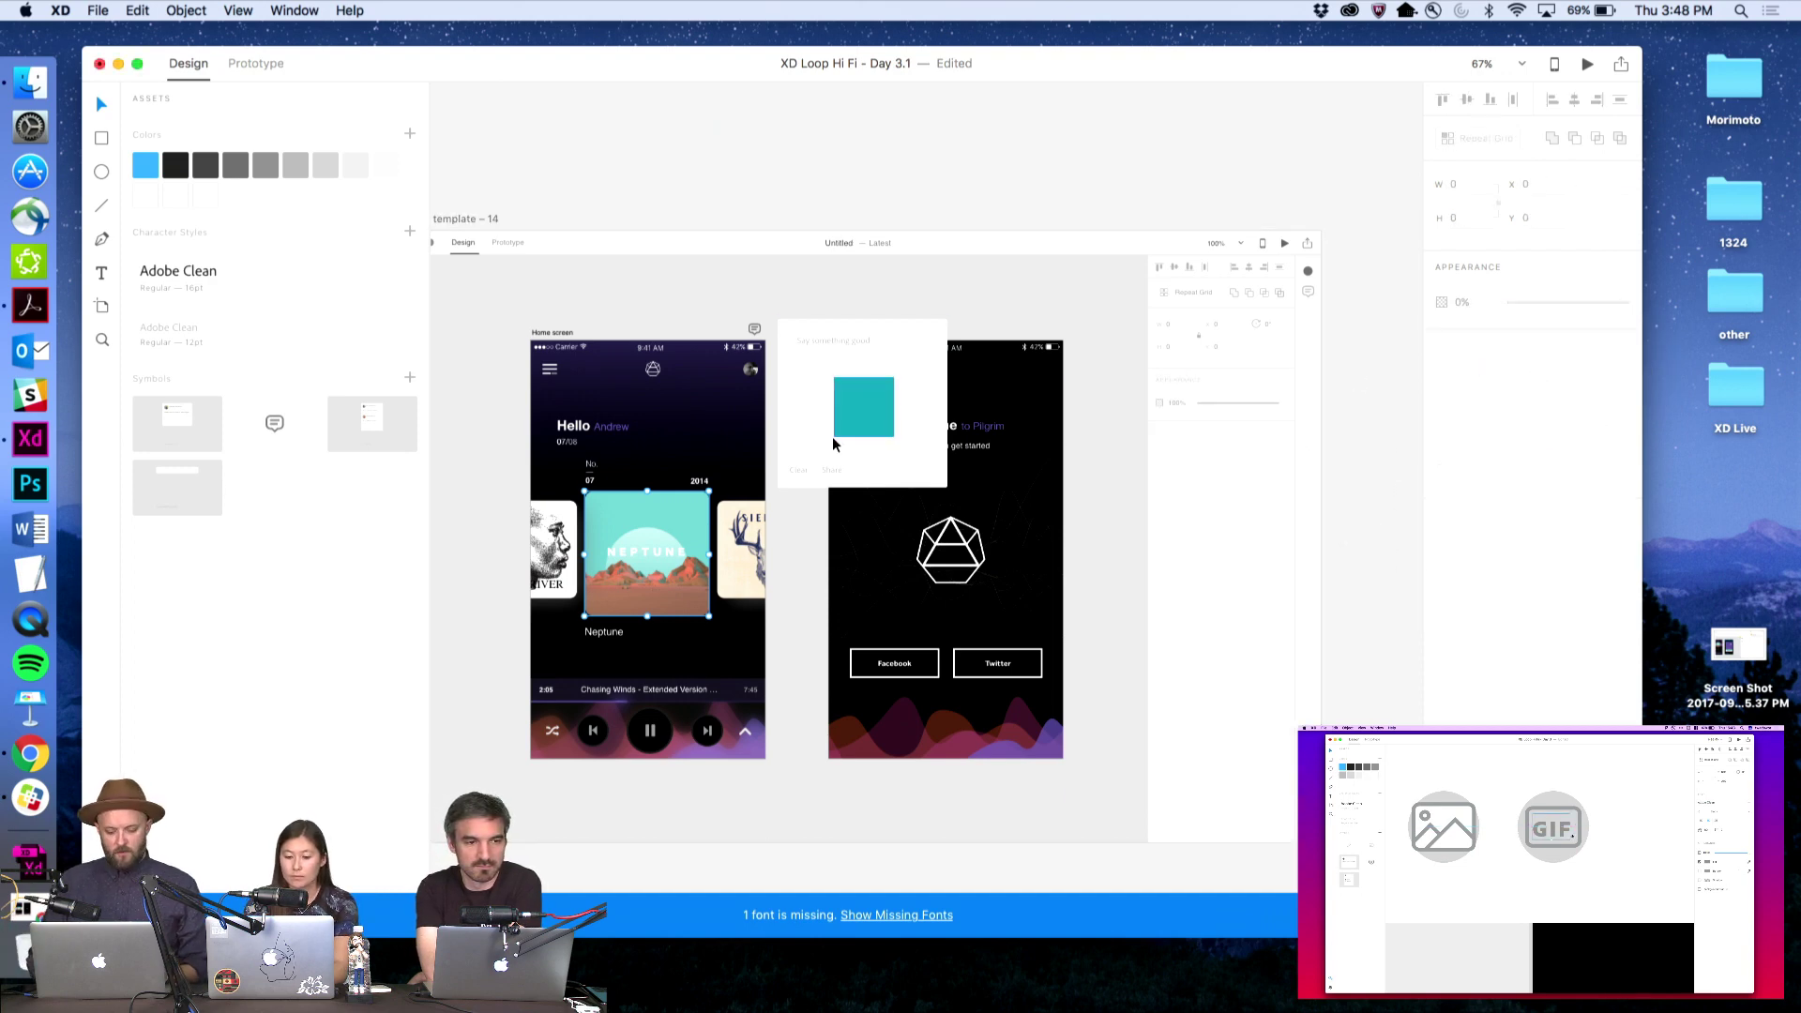
{"action": "key", "text": "z"}
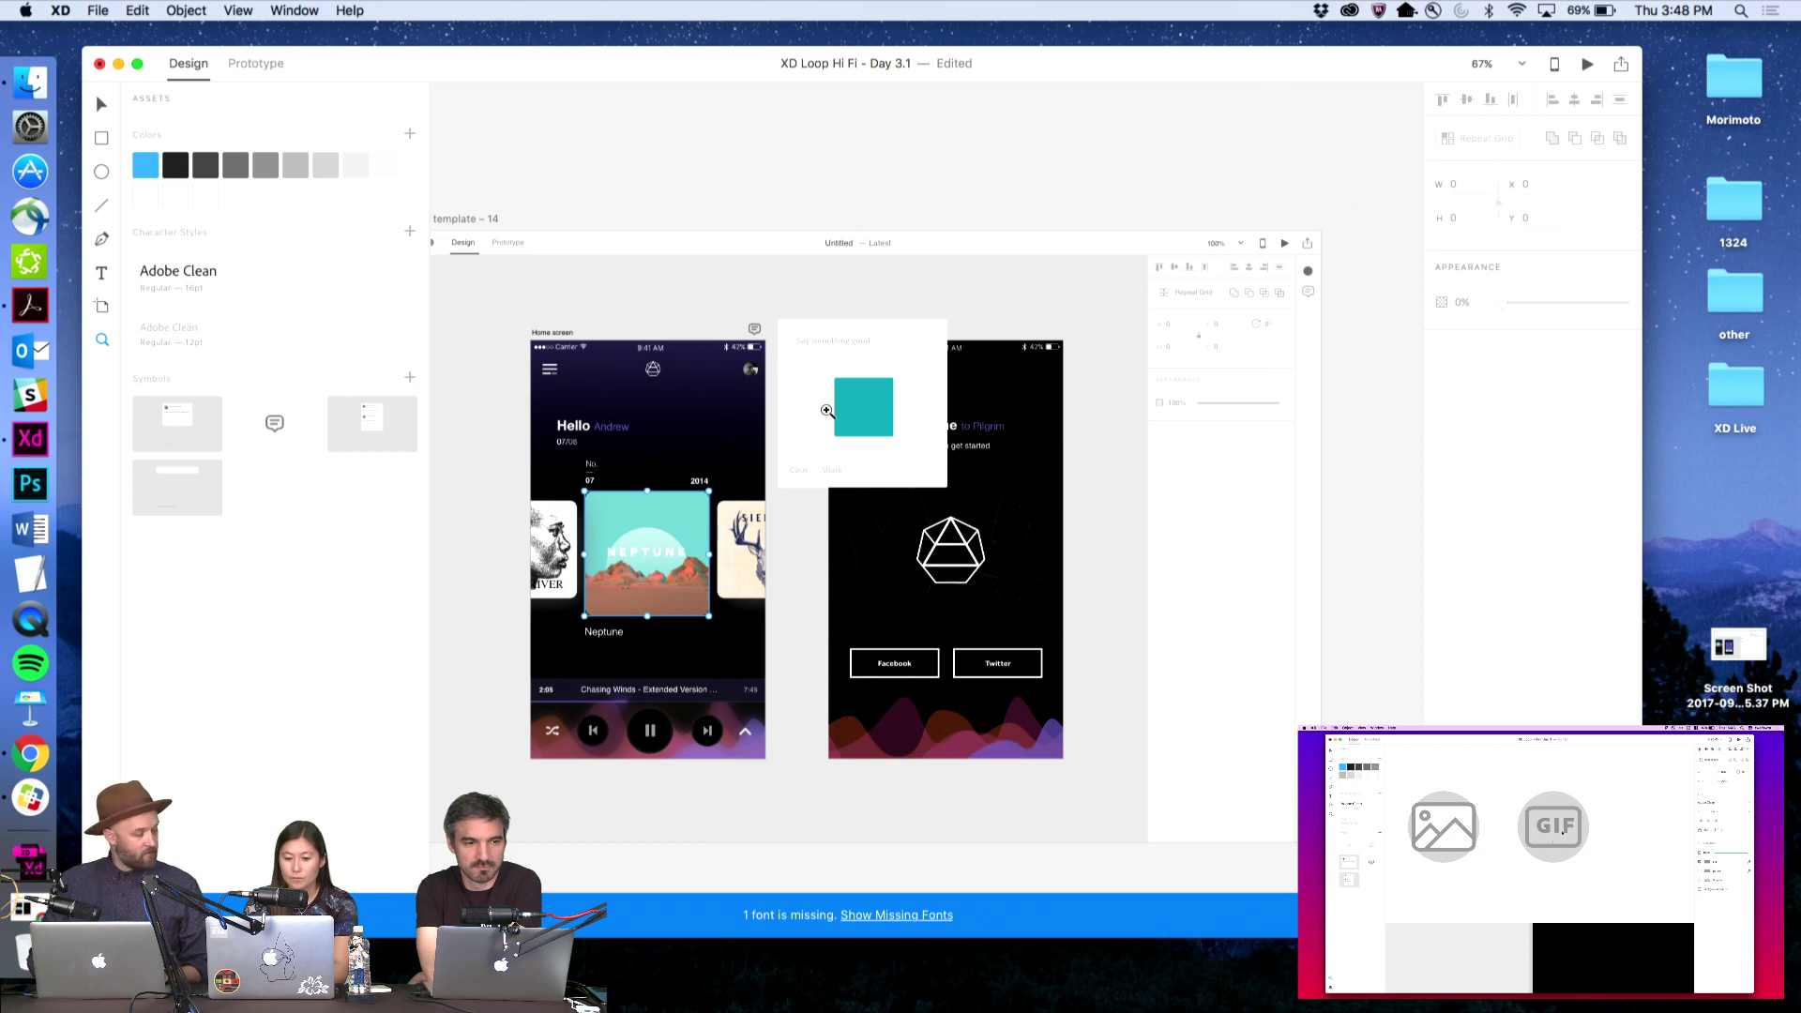
{"action": "left_click", "coordinate": [861, 417]}
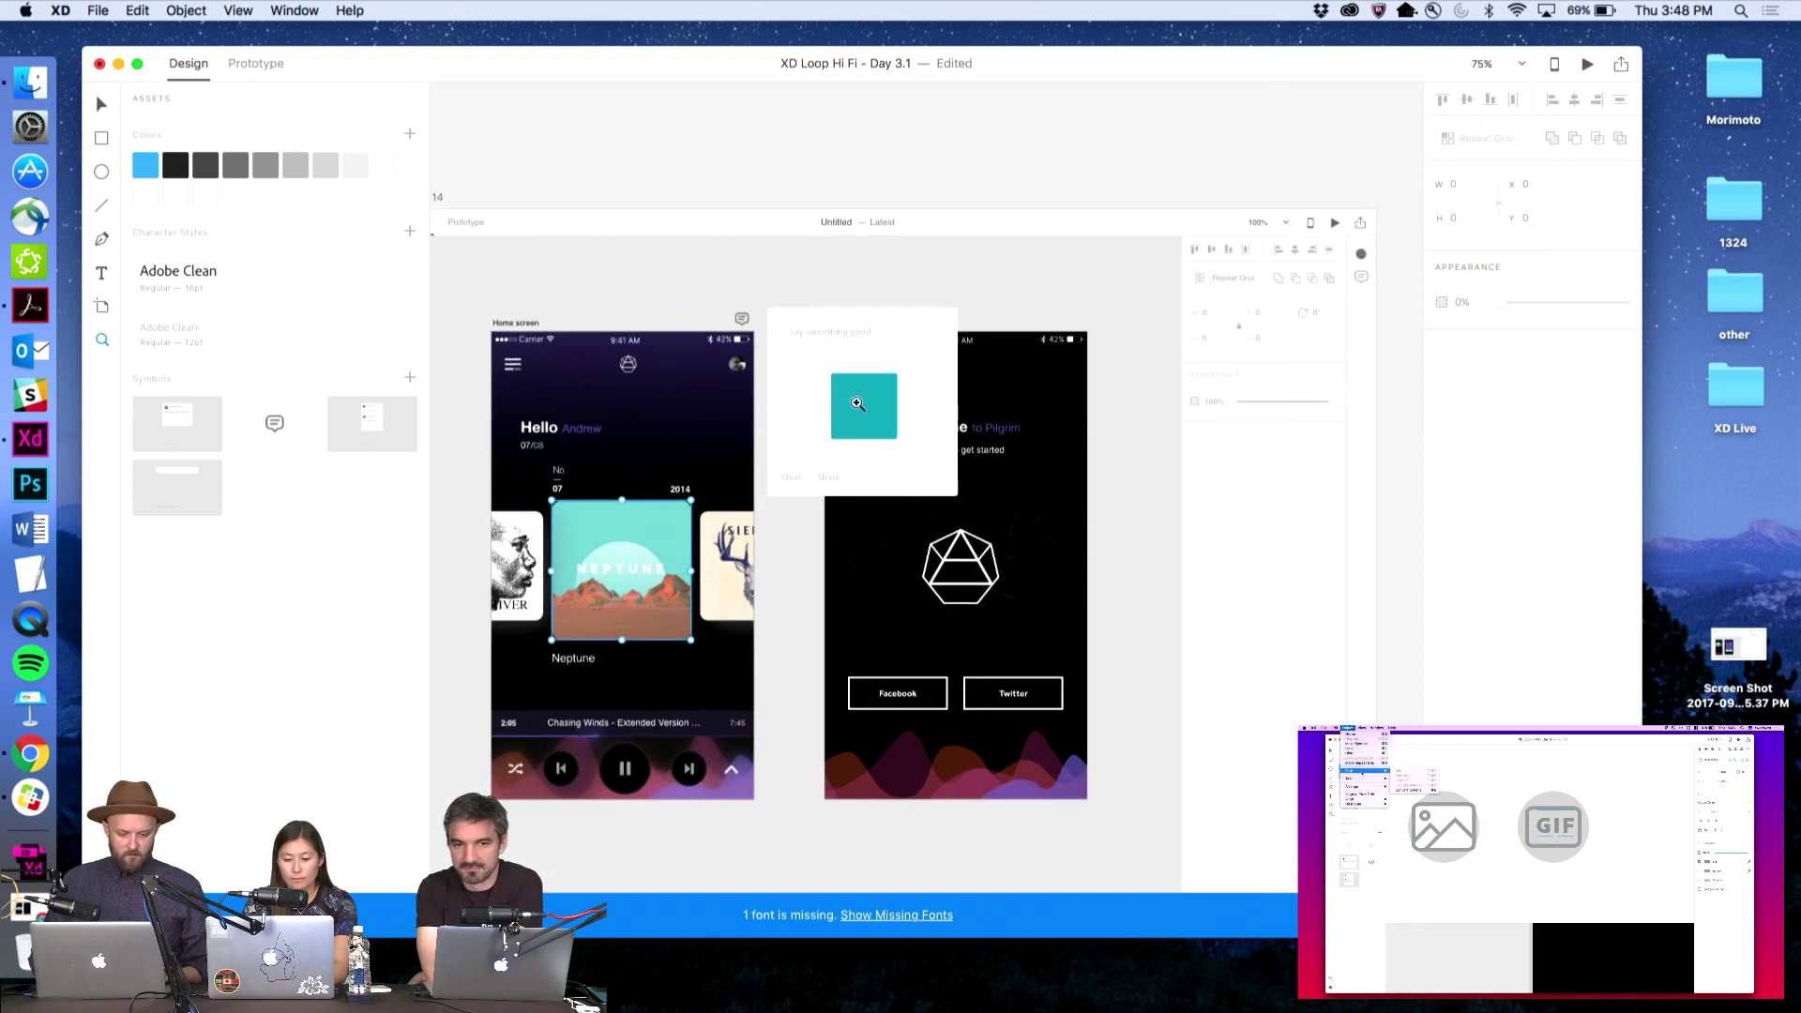
{"action": "left_click", "coordinate": [861, 417]}
{"action": "left_click", "coordinate": [869, 442], "text": "alt"}
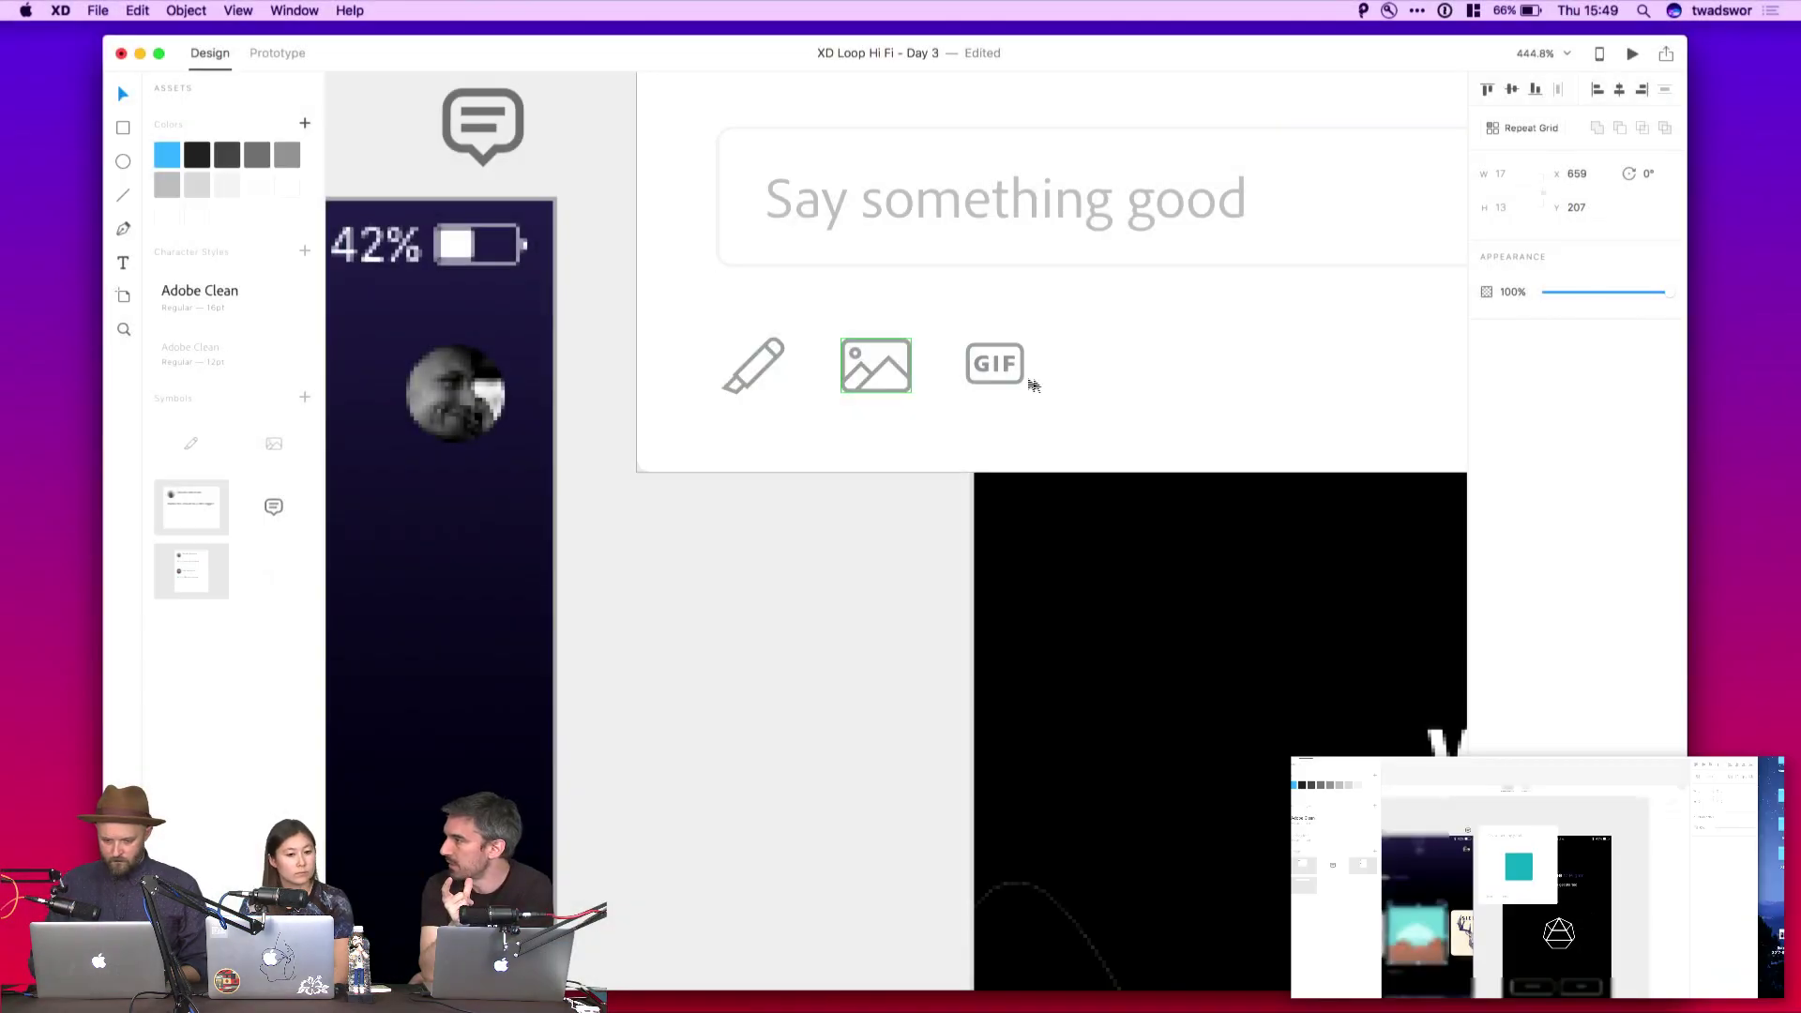
Enlarge the GIF icon proportionally to a width of 17 and move it to Y 207
{"action": "left_click", "coordinate": [1008, 366]}
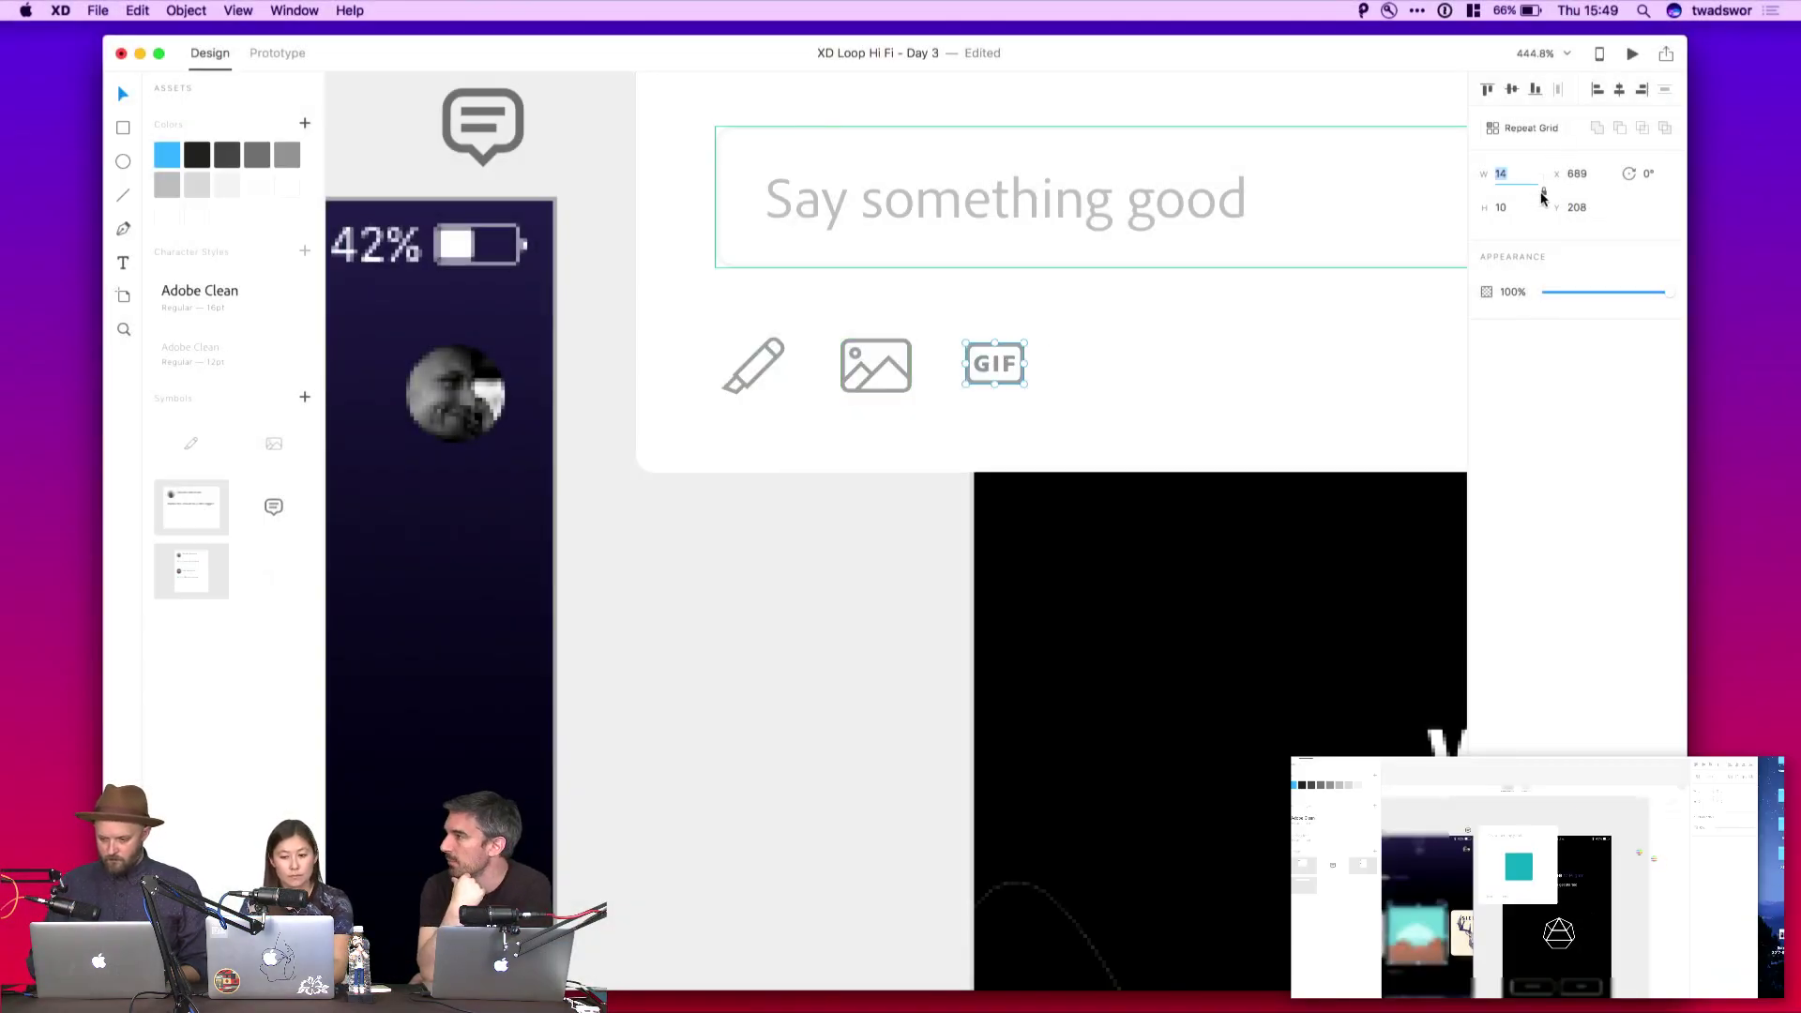
{"action": "key", "text": "Up"}
{"action": "key", "text": "Up"}
{"action": "key", "text": "Up"}
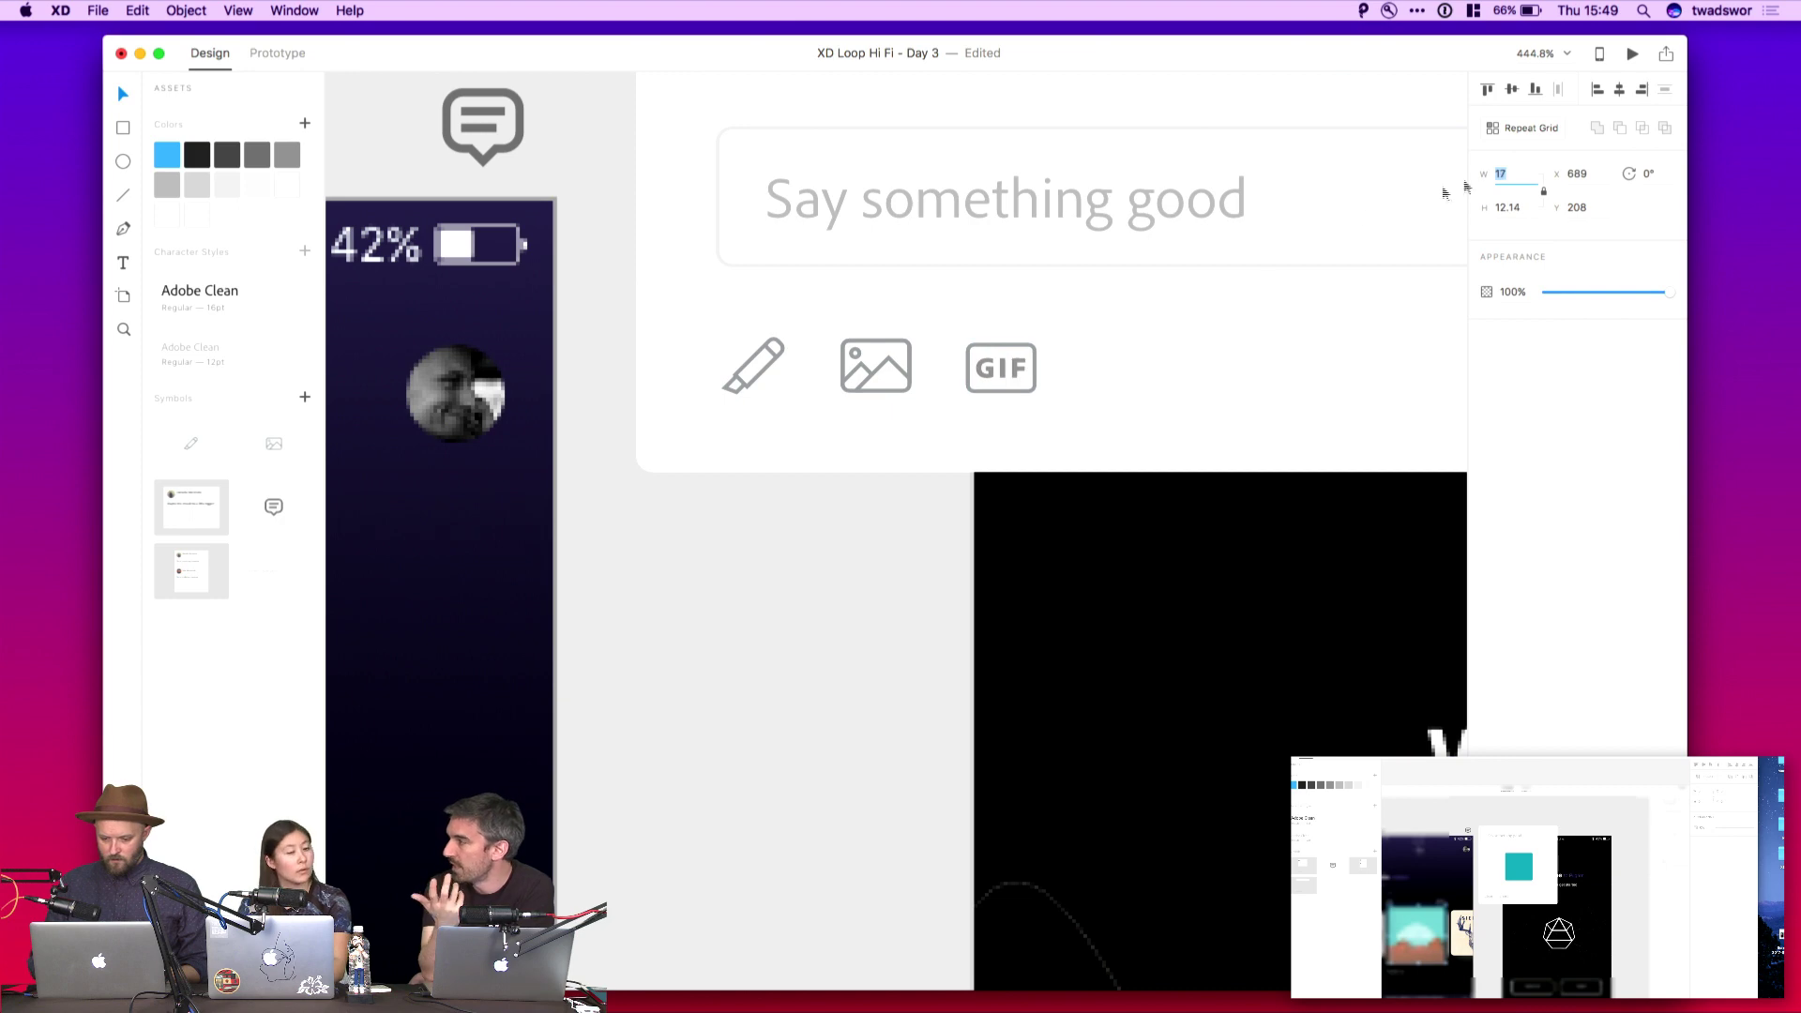
{"action": "left_click_drag", "start_coordinate": [987, 347], "coordinate": [990, 344]}
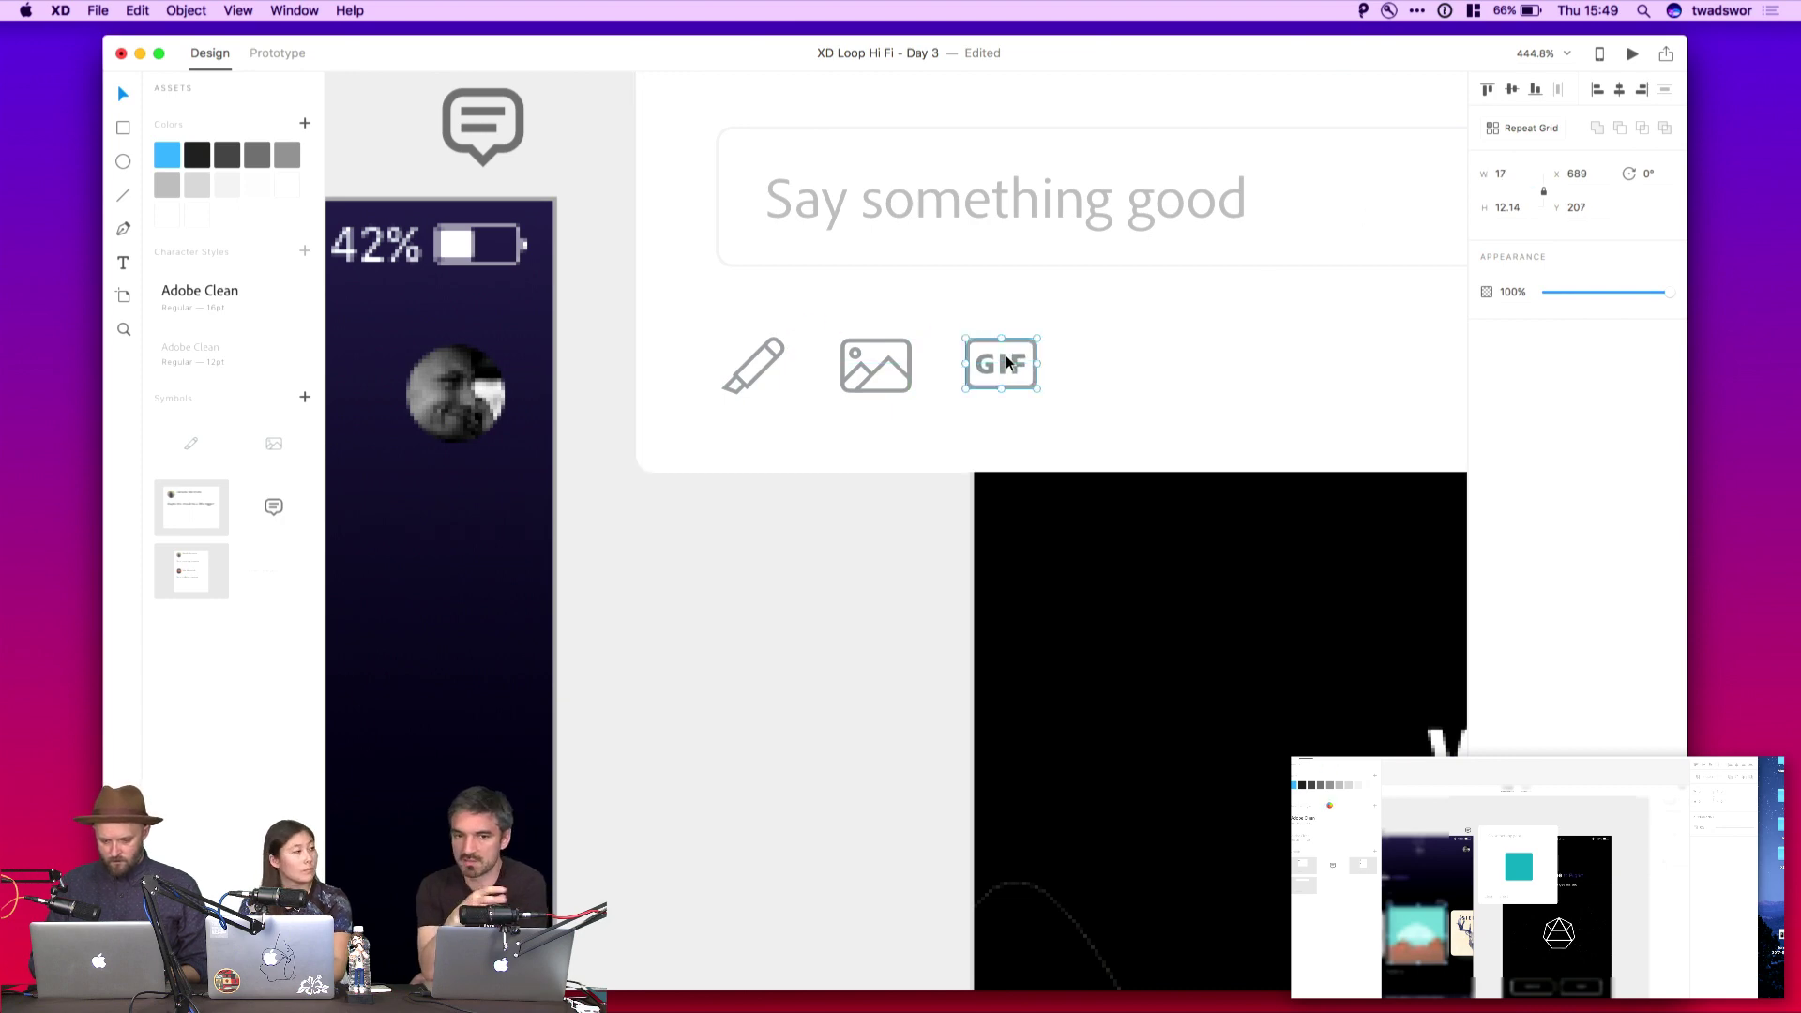
{"action": "left_click", "coordinate": [933, 567]}
Move the GIF icon to X 690 and enlarge it proportionally to a width of 19
{"action": "scroll", "coordinate": [933, 566], "scroll_direction": "down", "scroll_amount": 5}
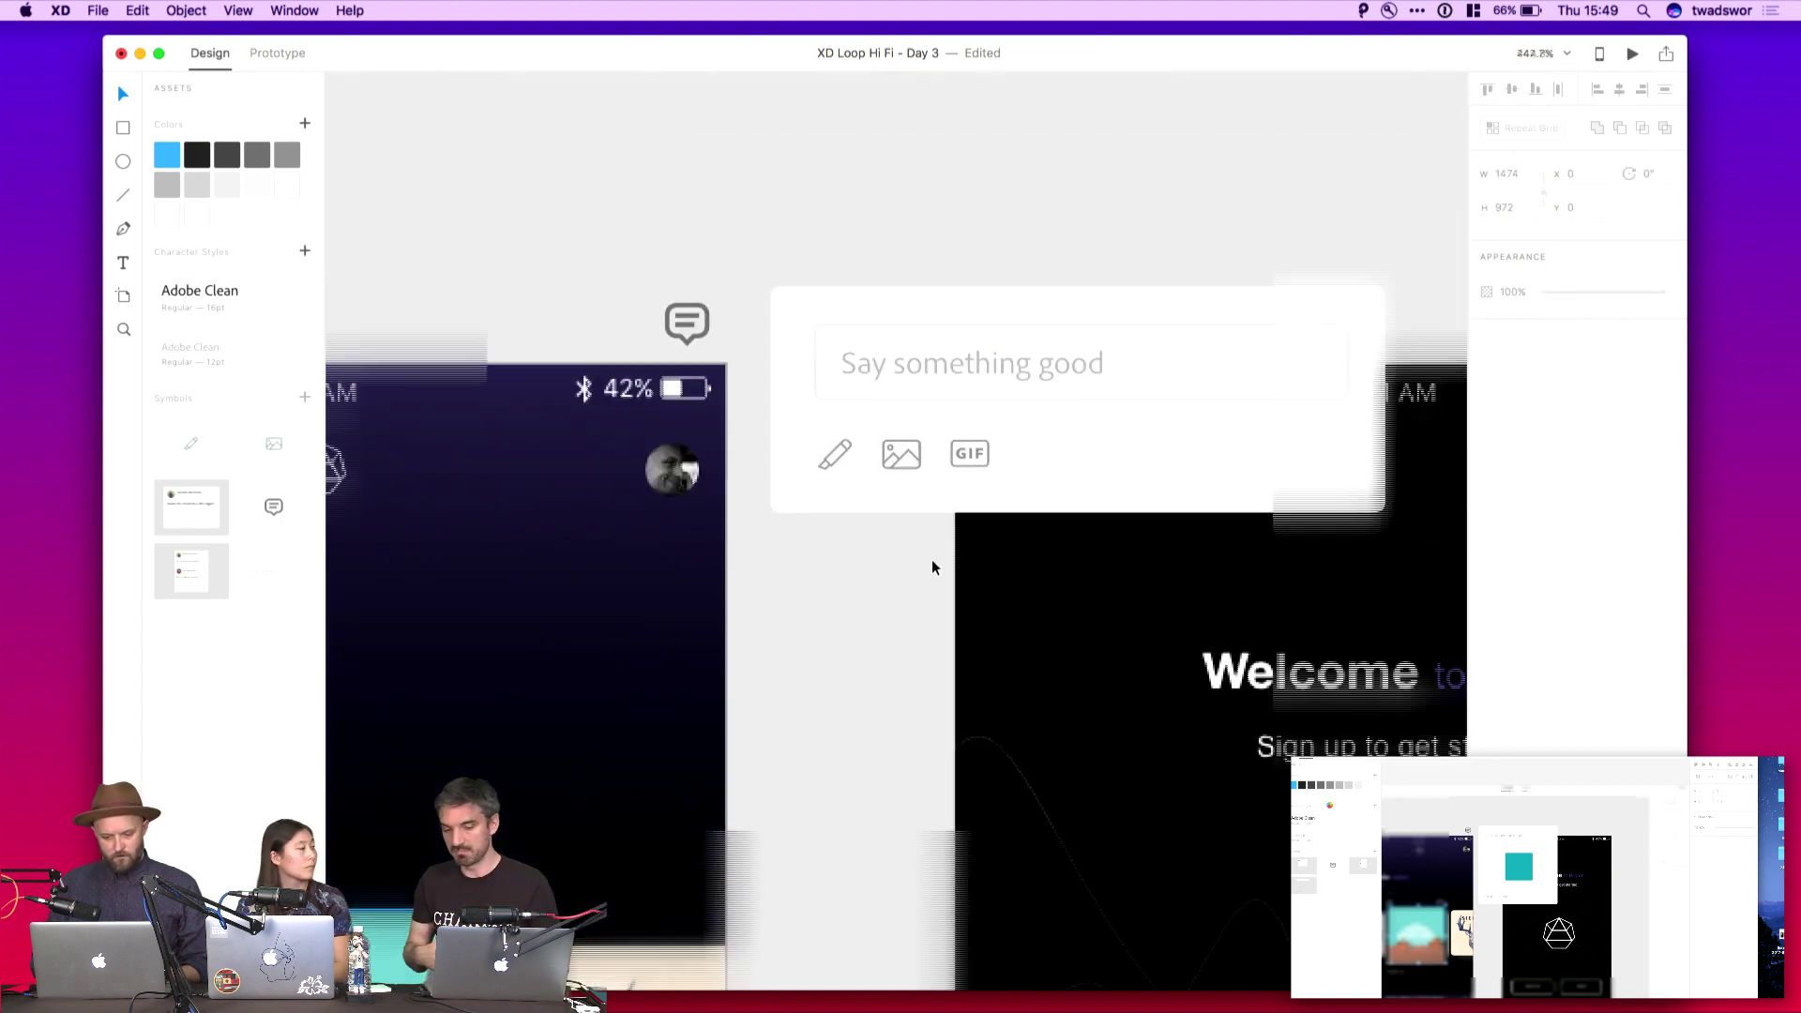
{"action": "left_click", "coordinate": [969, 469]}
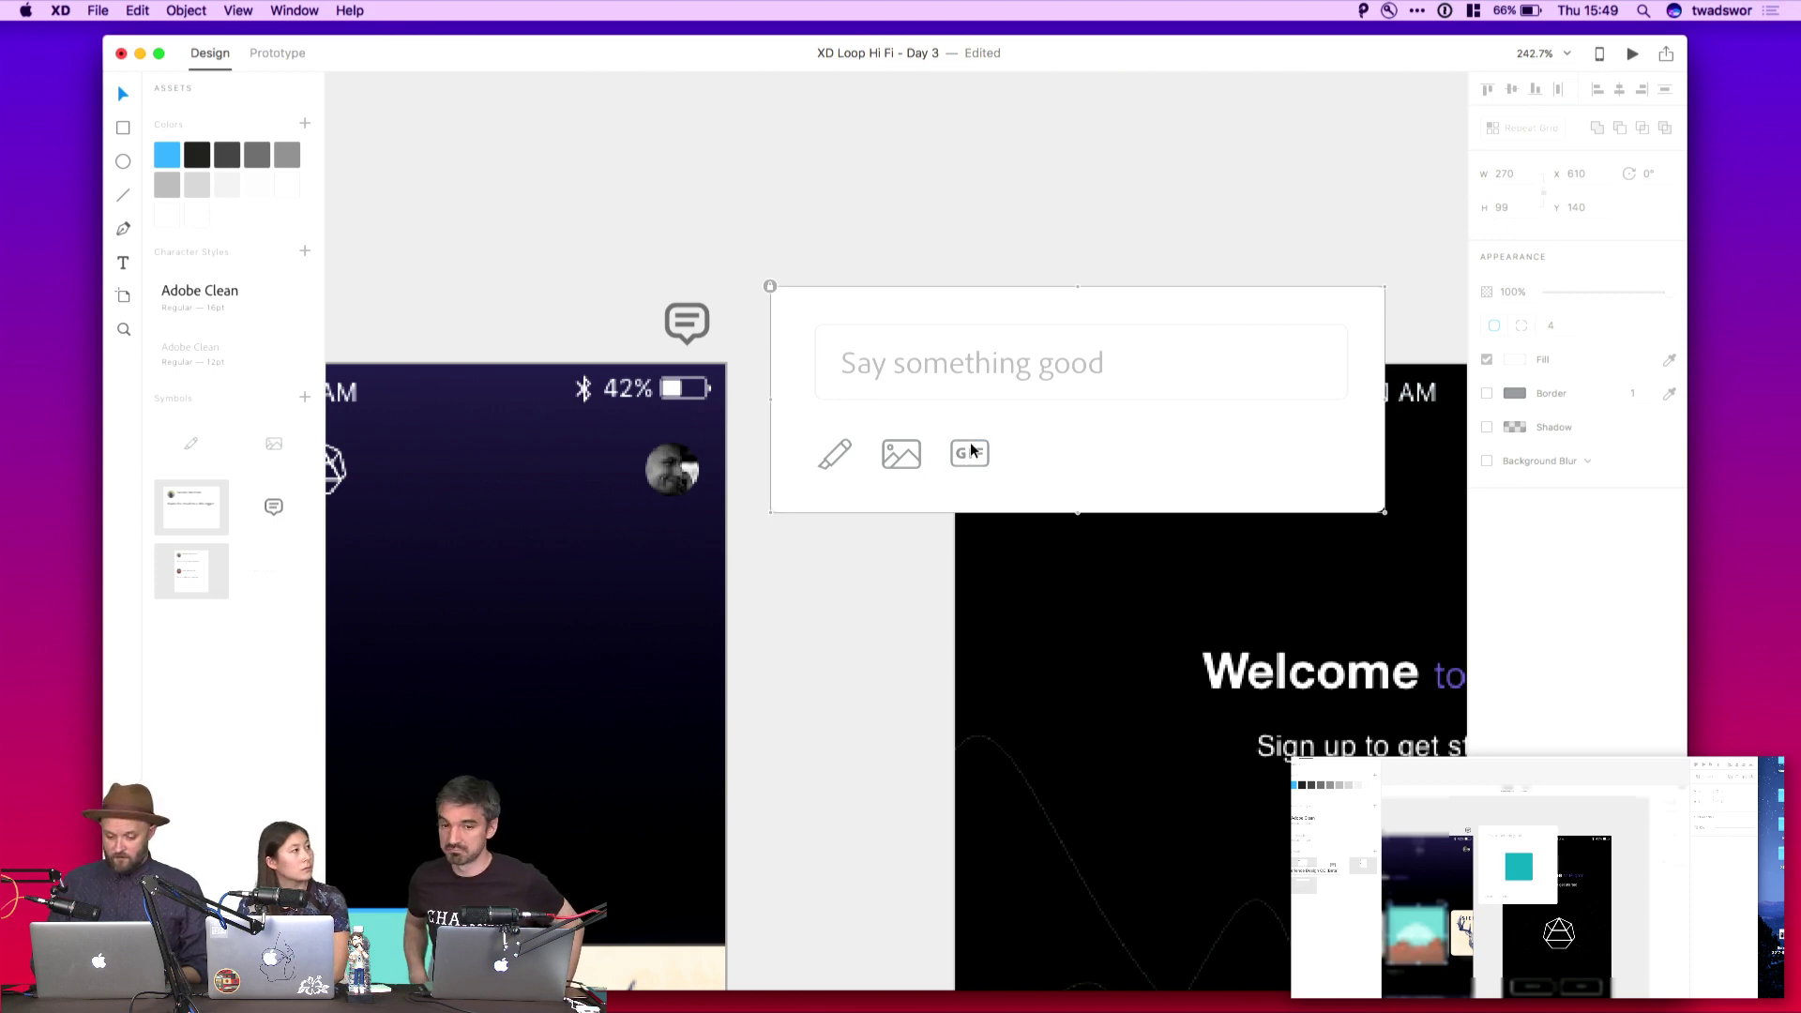
{"action": "double_click", "coordinate": [972, 451]}
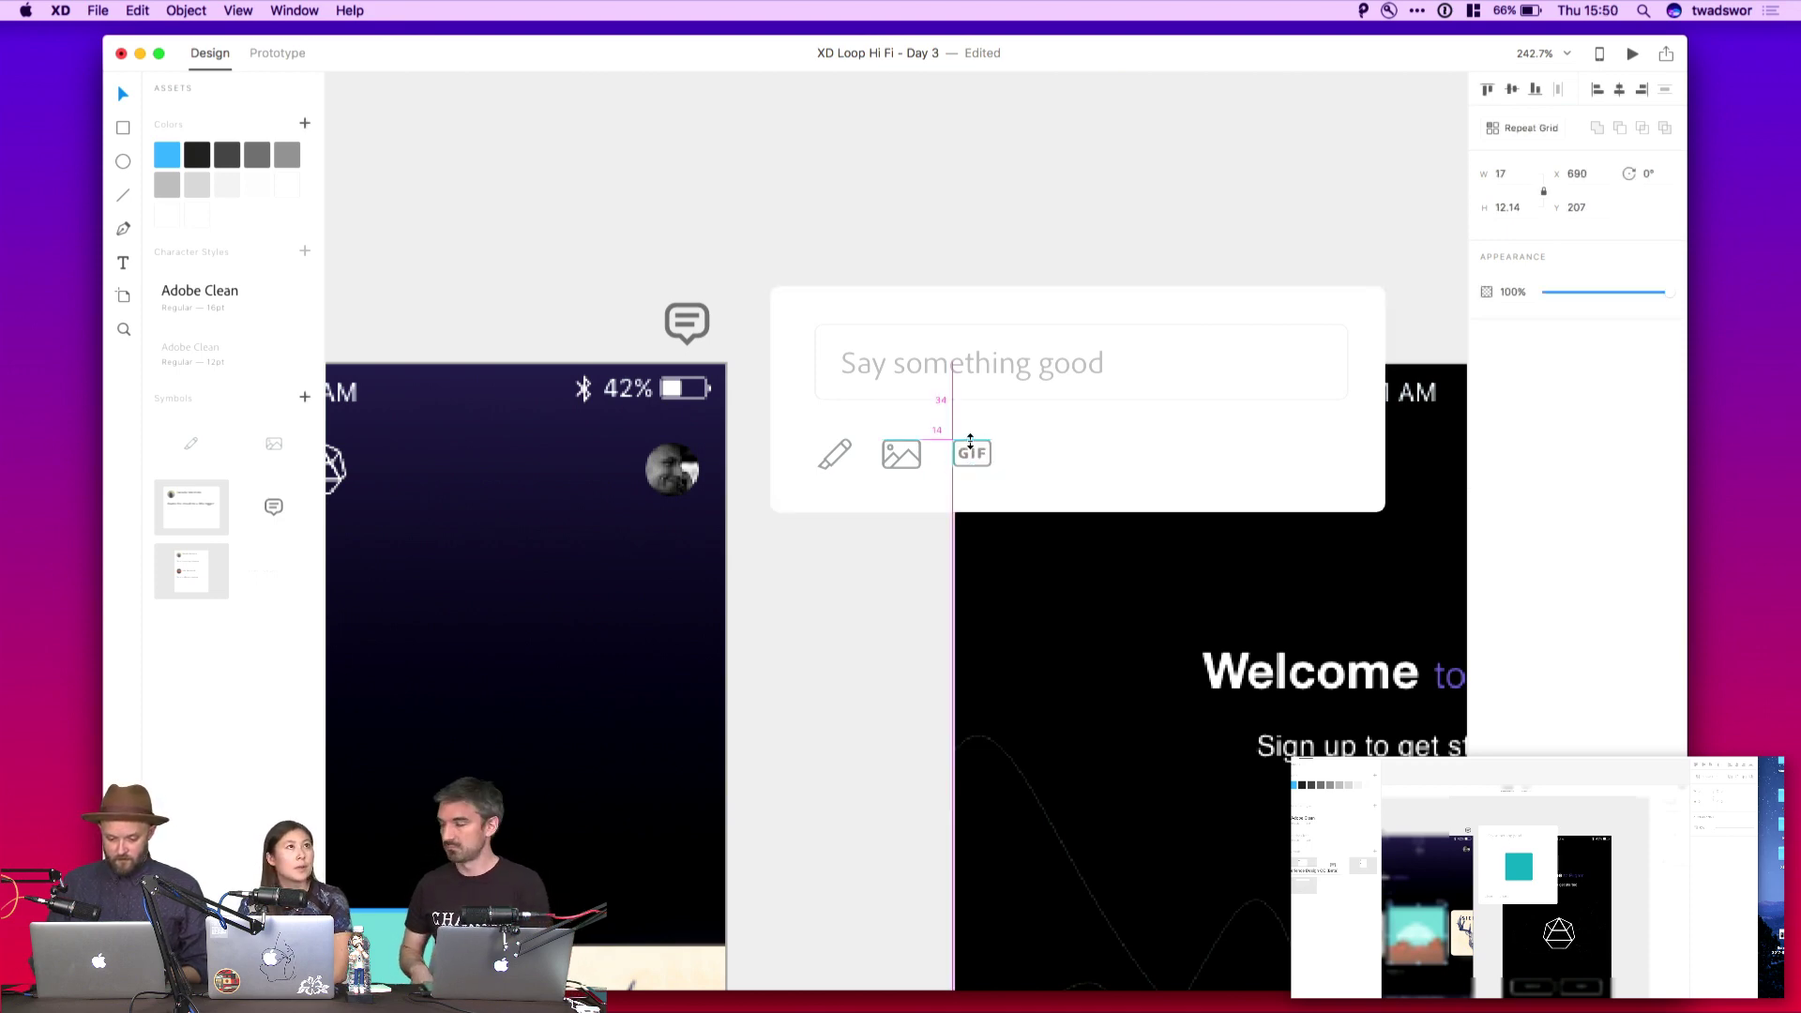
{"action": "key", "text": "Up"}
{"action": "key", "text": "Up"}
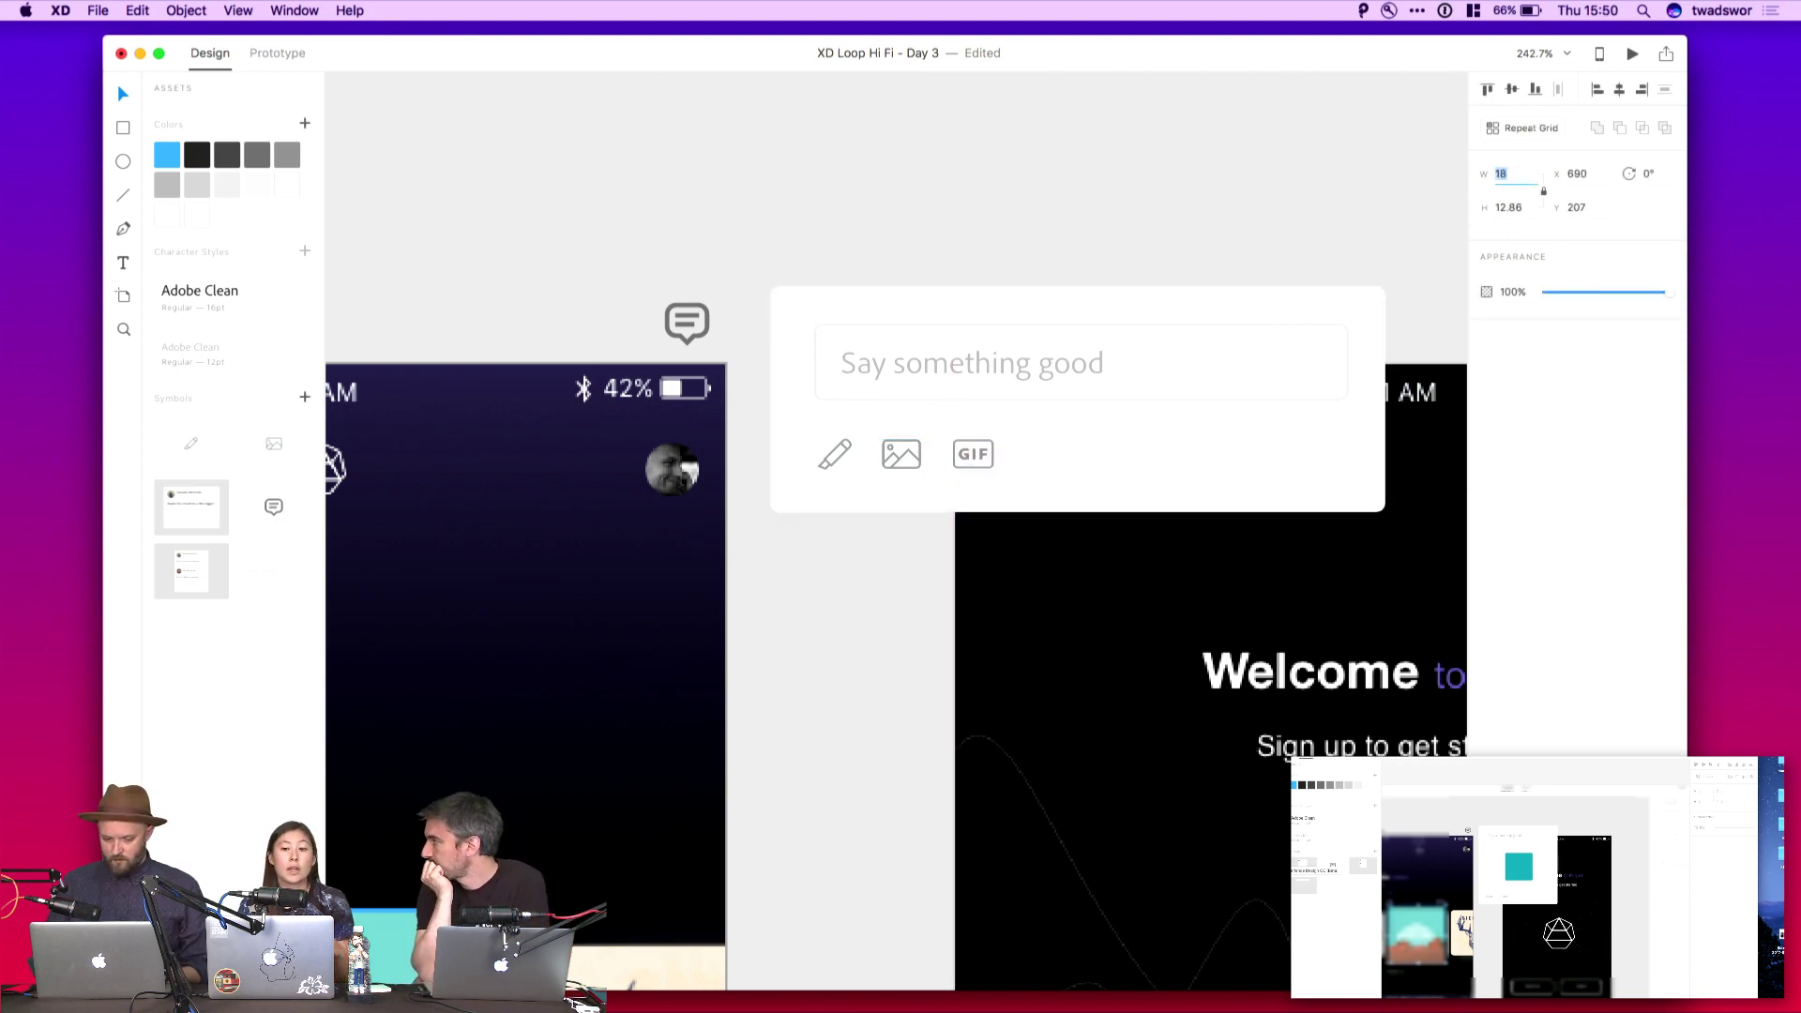
{"action": "left_click", "coordinate": [909, 475]}
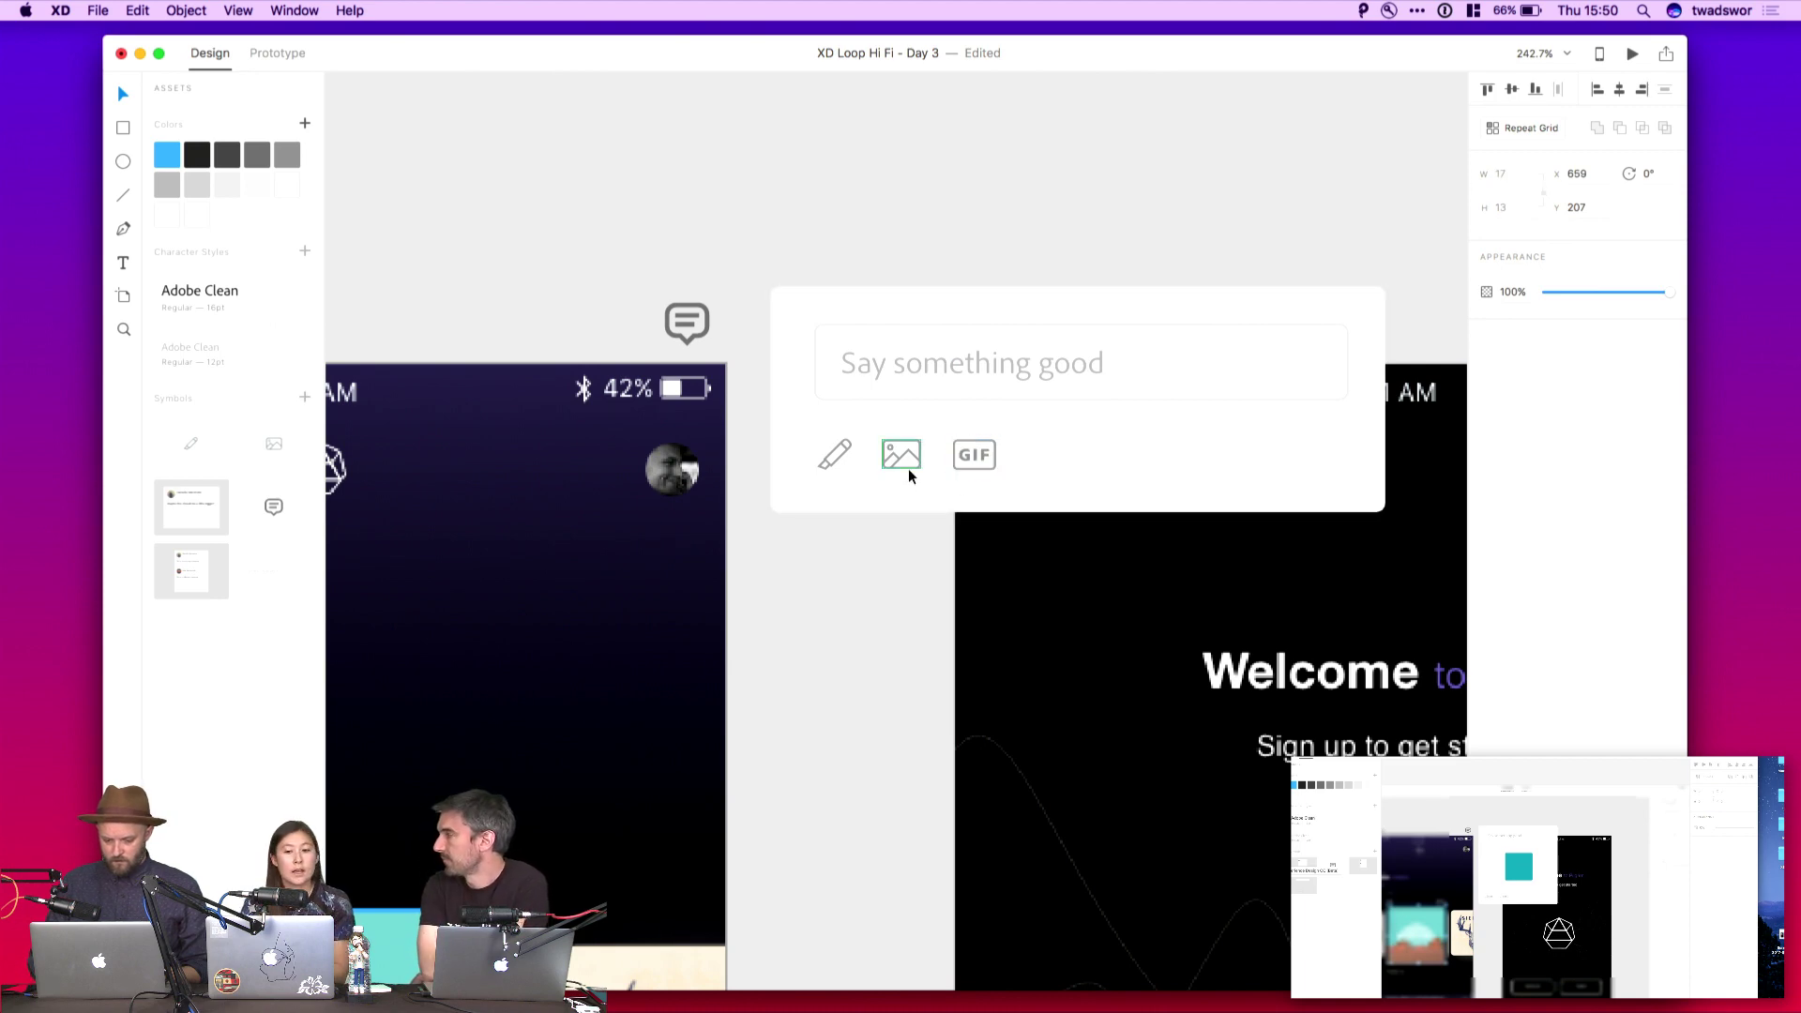
{"action": "left_click", "coordinate": [898, 559]}
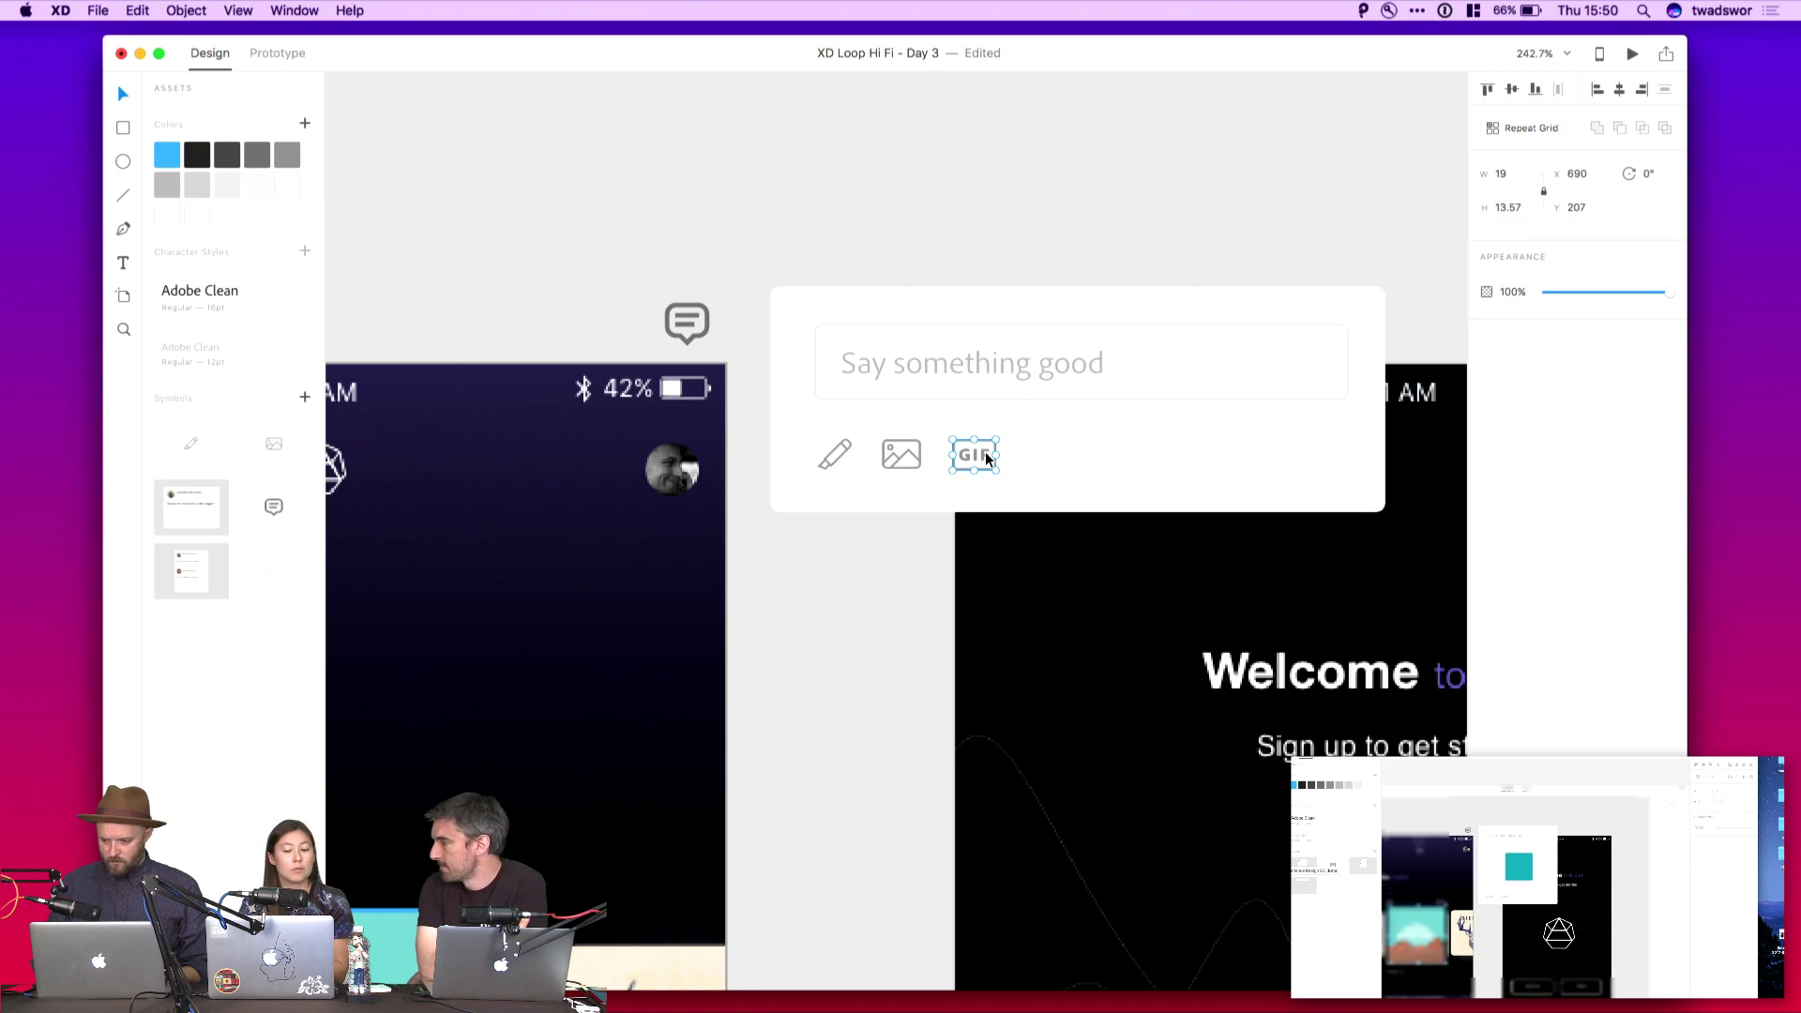
{"action": "left_click", "coordinate": [824, 579]}
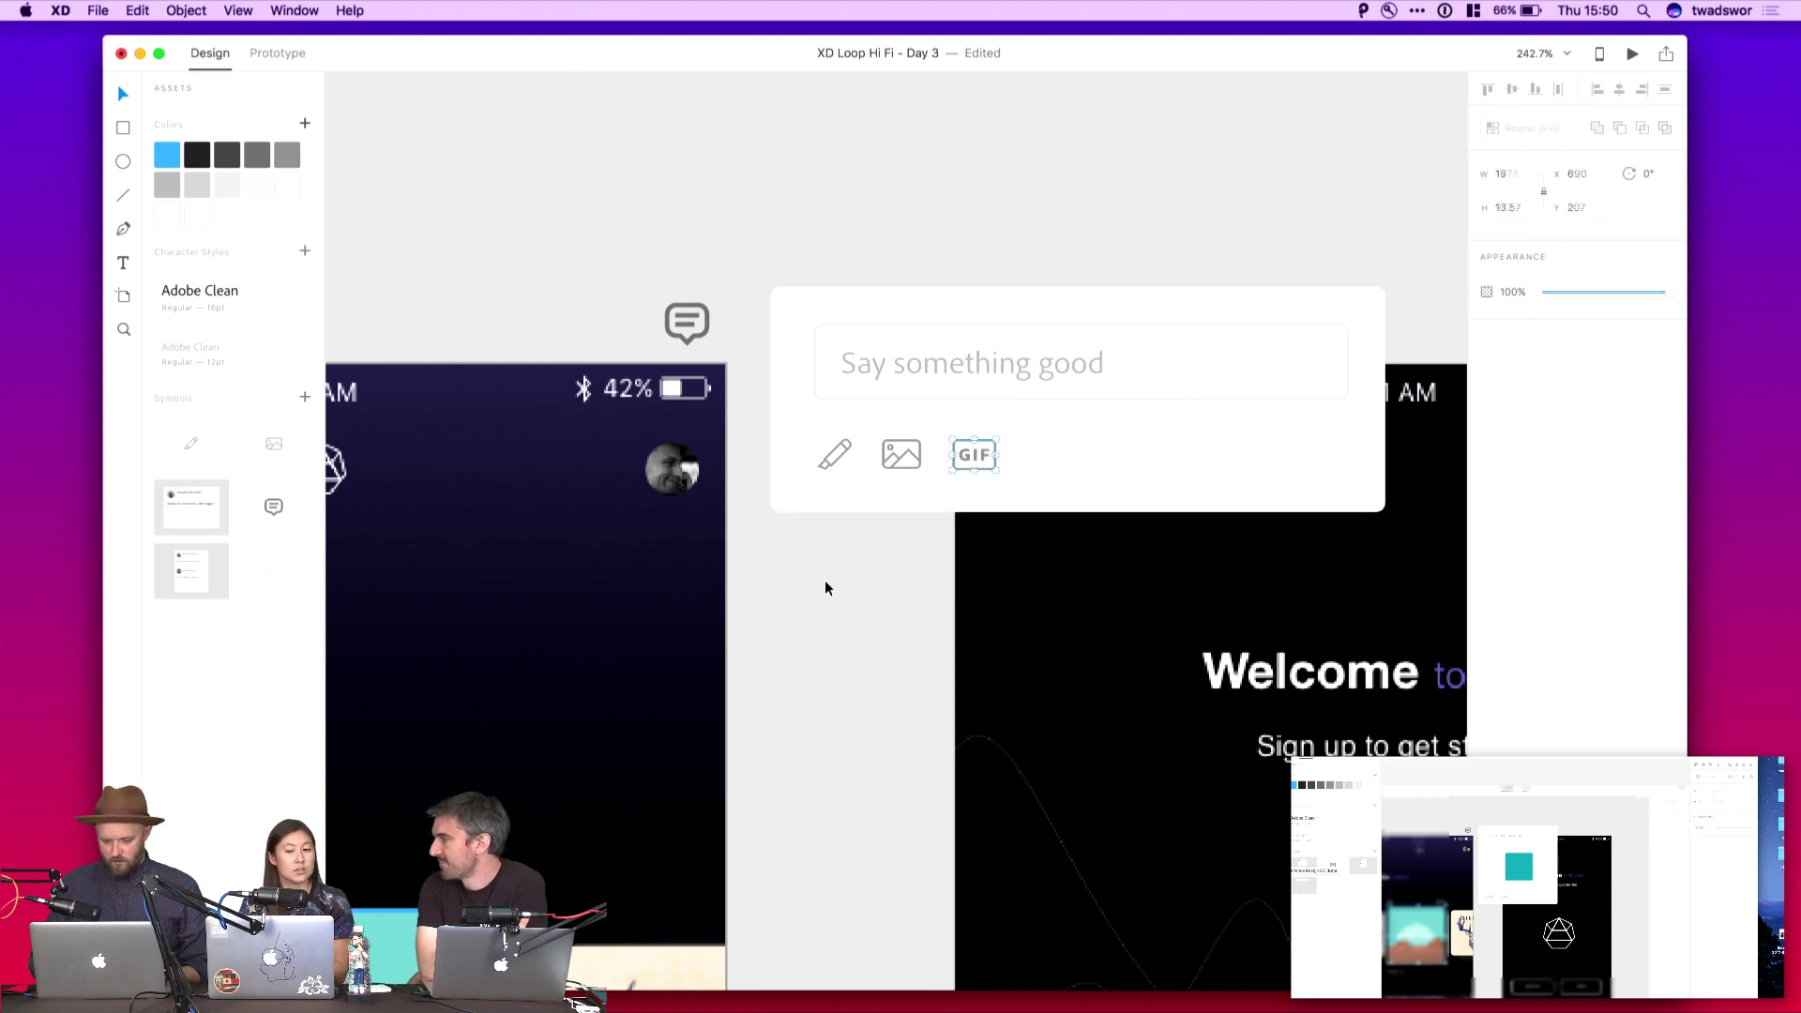
{"action": "left_click", "coordinate": [983, 464]}
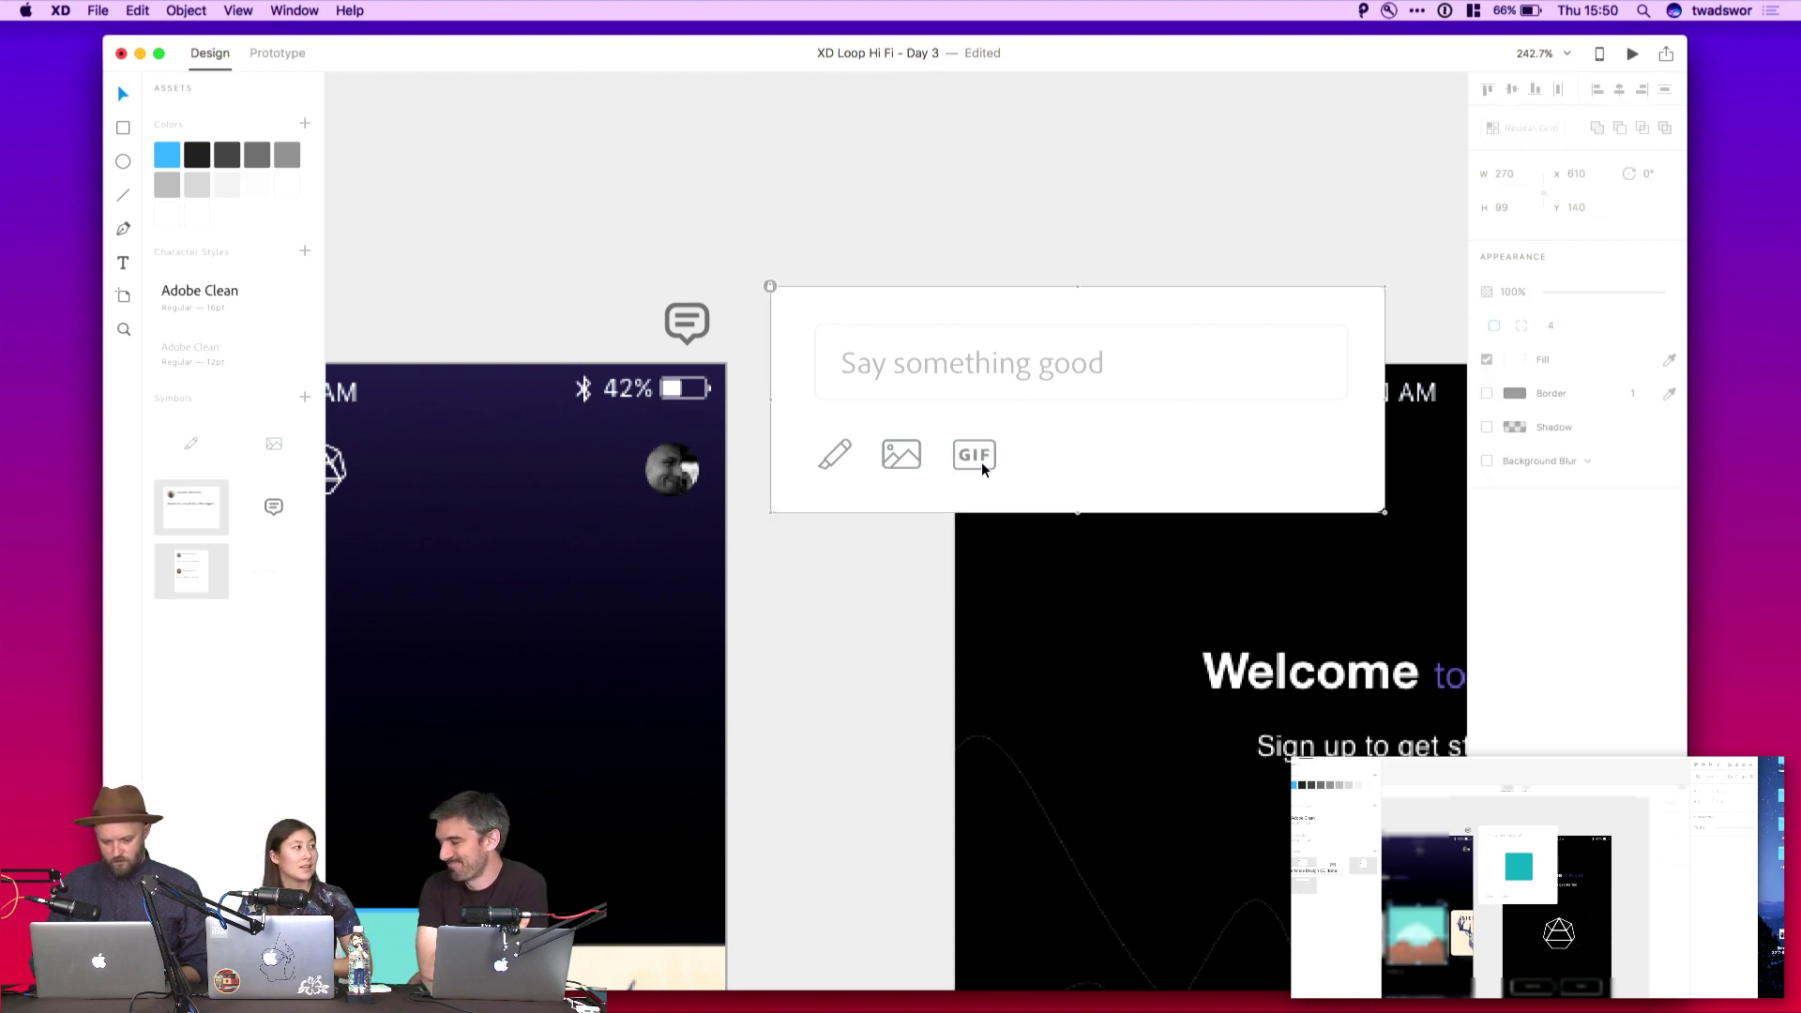
{"action": "left_click", "coordinate": [977, 457]}
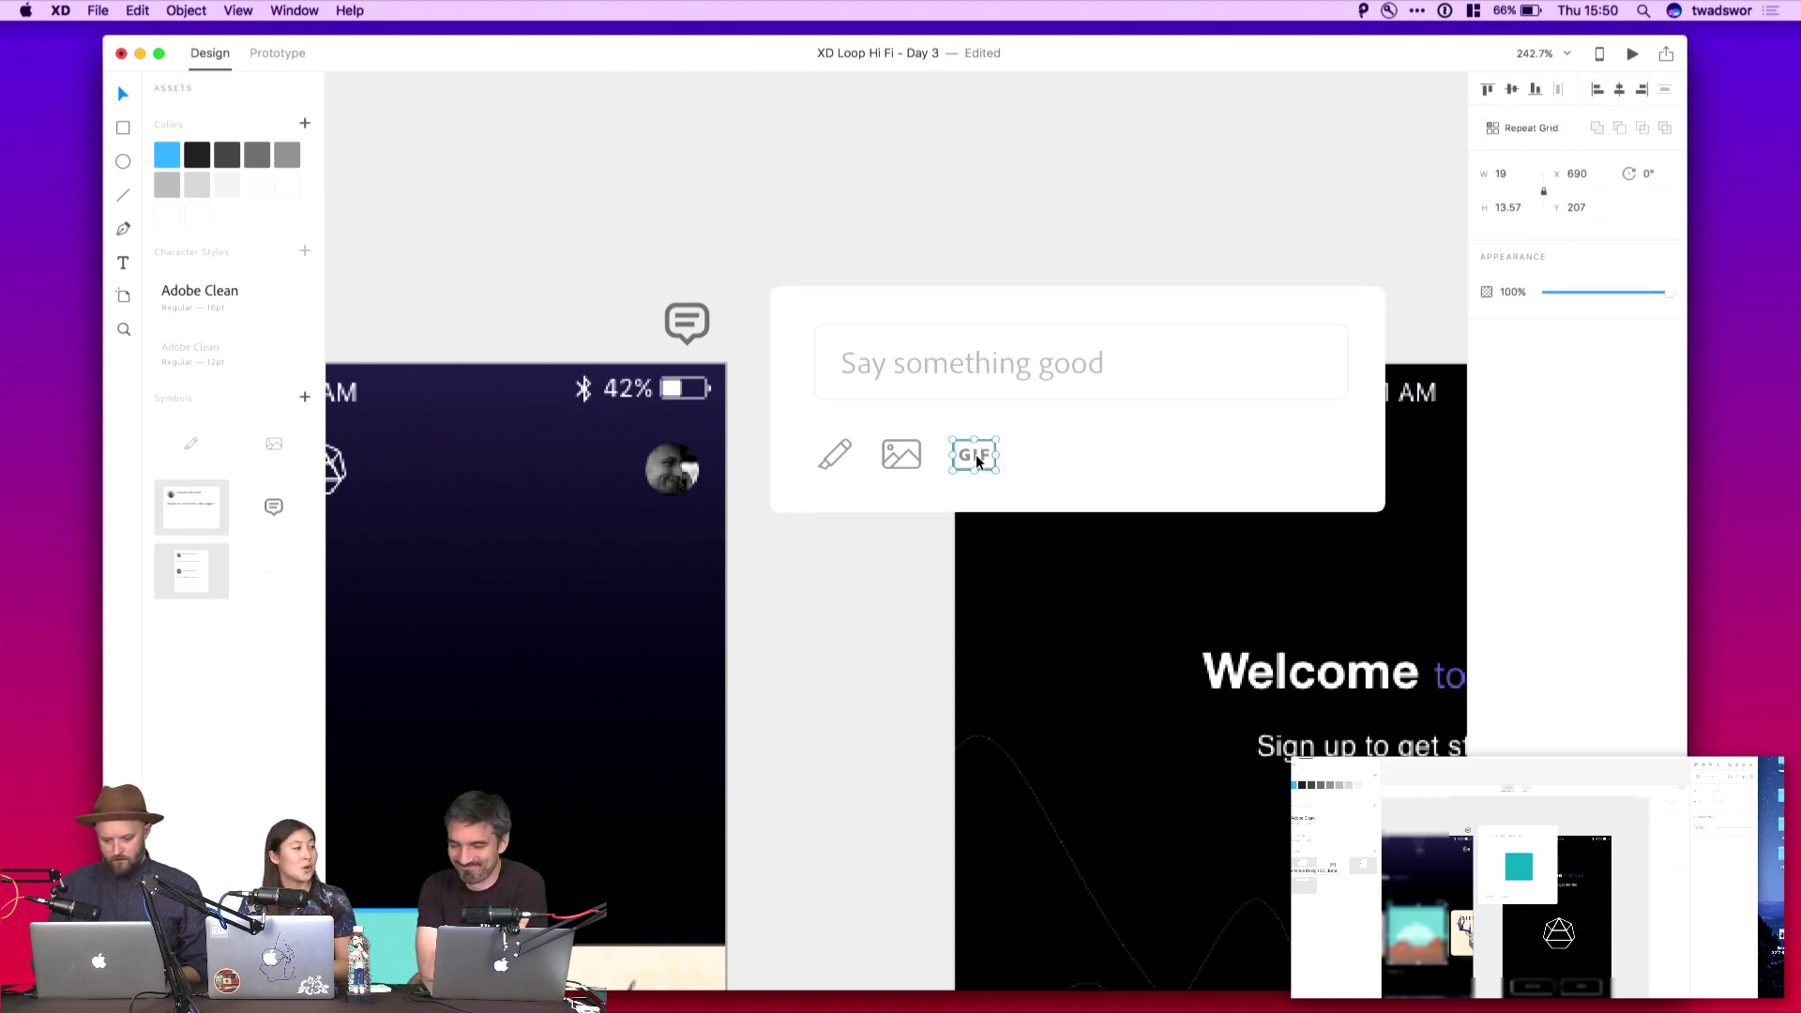
{"action": "left_click", "coordinate": [911, 572]}
Adjust the spacing of the image and GIF icons beside the pencil, and save the GIF icon as a symbol
{"action": "scroll", "coordinate": [908, 578], "scroll_direction": "right", "scroll_amount": 2}
{"action": "scroll", "coordinate": [907, 578], "scroll_direction": "right", "scroll_amount": 5}
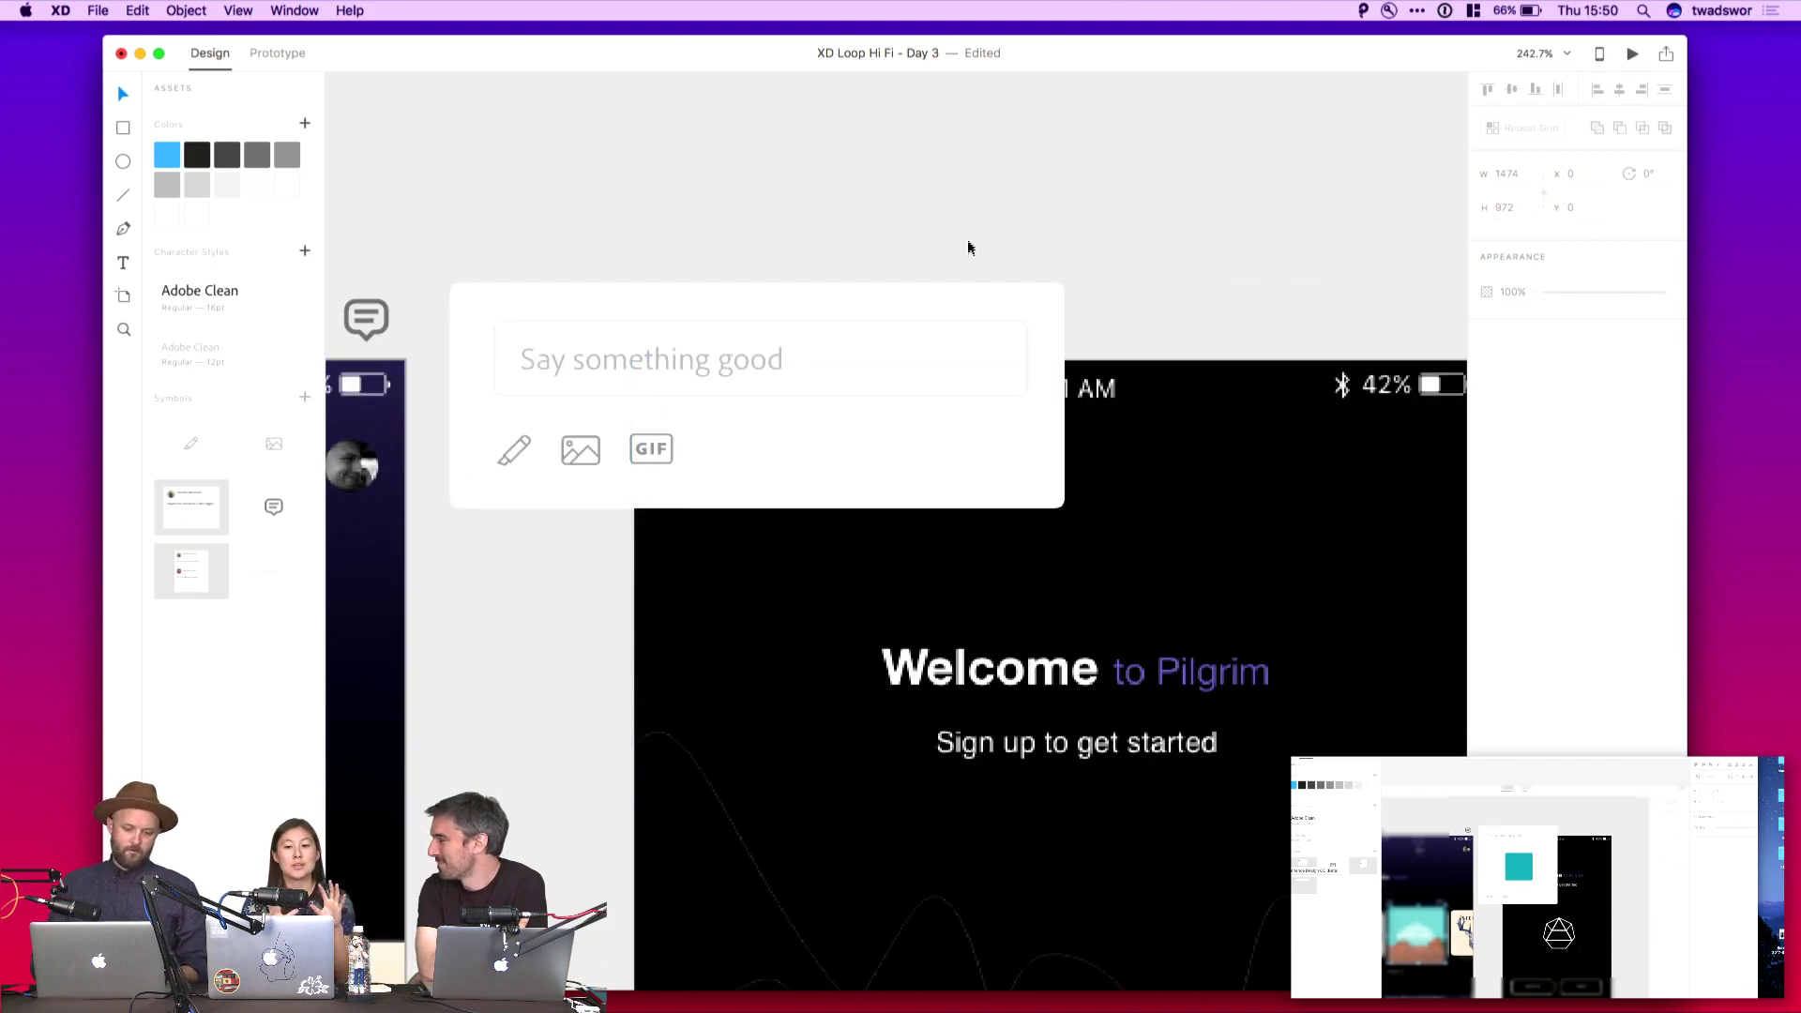
{"action": "scroll", "coordinate": [993, 212], "scroll_direction": "down", "scroll_amount": 2}
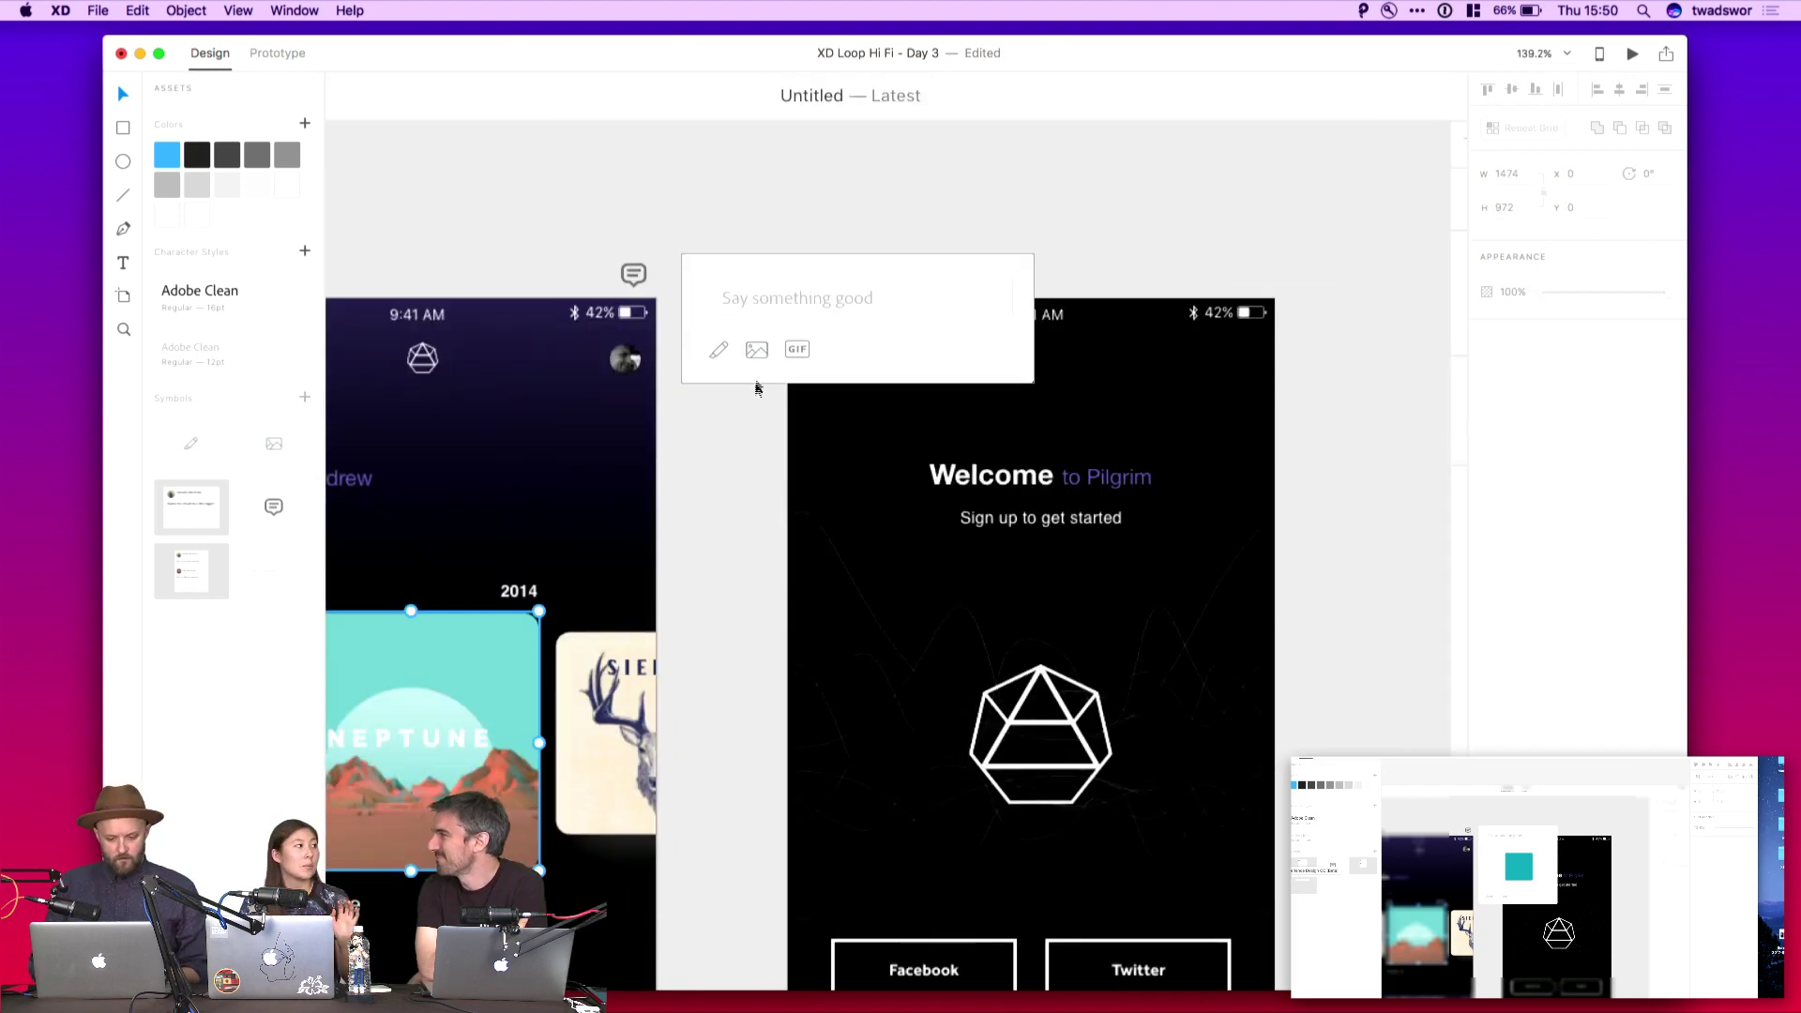
{"action": "left_click", "coordinate": [795, 350]}
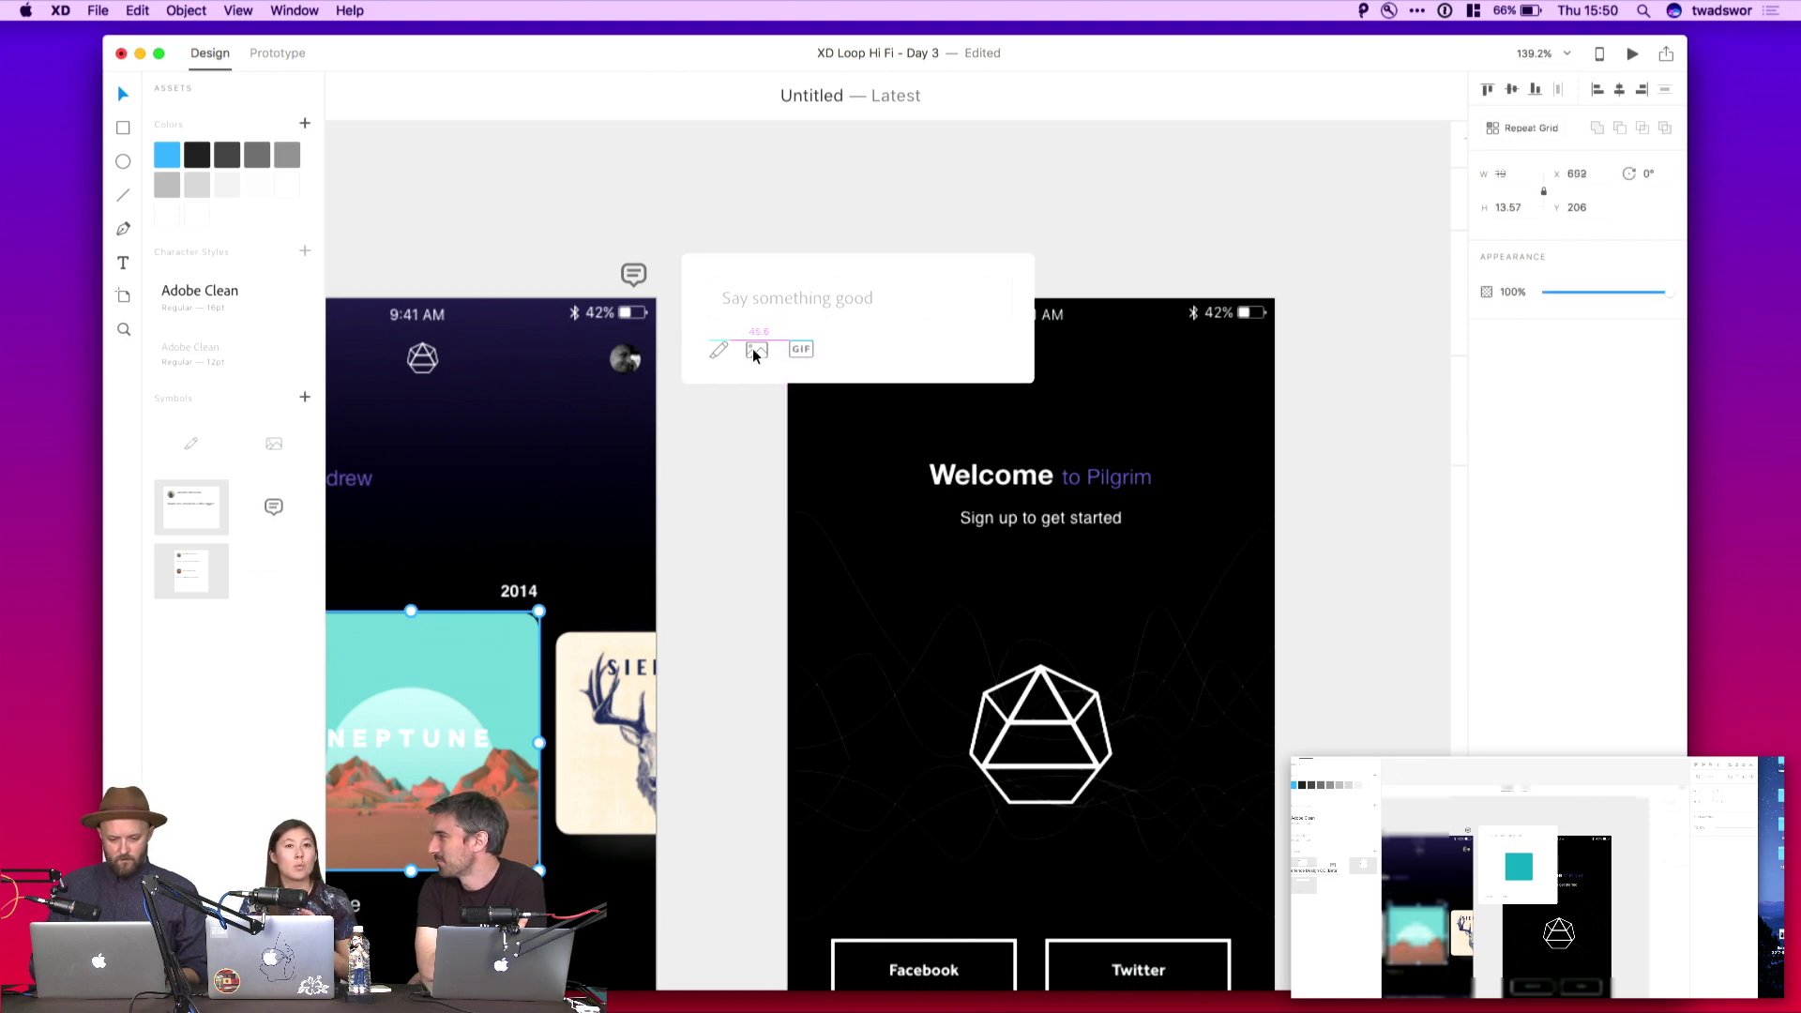
{"action": "left_click", "coordinate": [752, 347], "text": "shift"}
{"action": "left_click", "coordinate": [761, 418]}
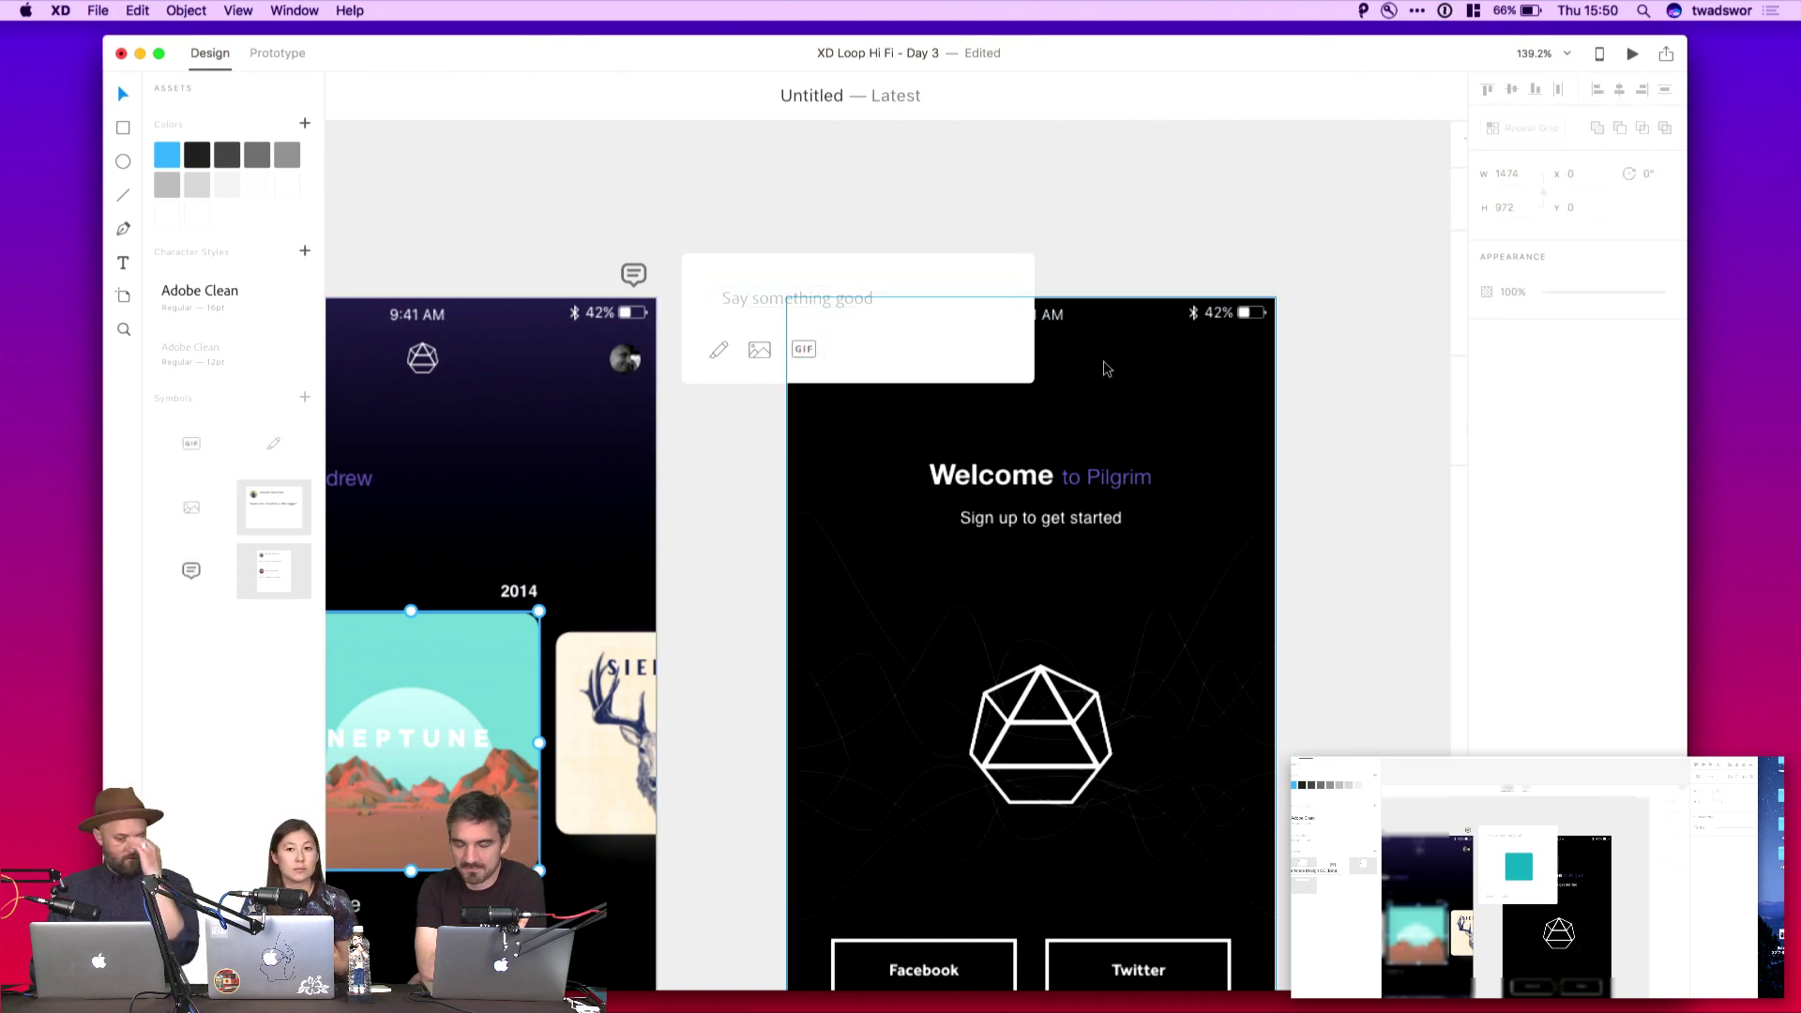
Select the comment box background, its "Say something good" field and the three icons together, and save them as one symbol
{"action": "scroll", "coordinate": [1103, 368], "scroll_direction": "down", "scroll_amount": 10}
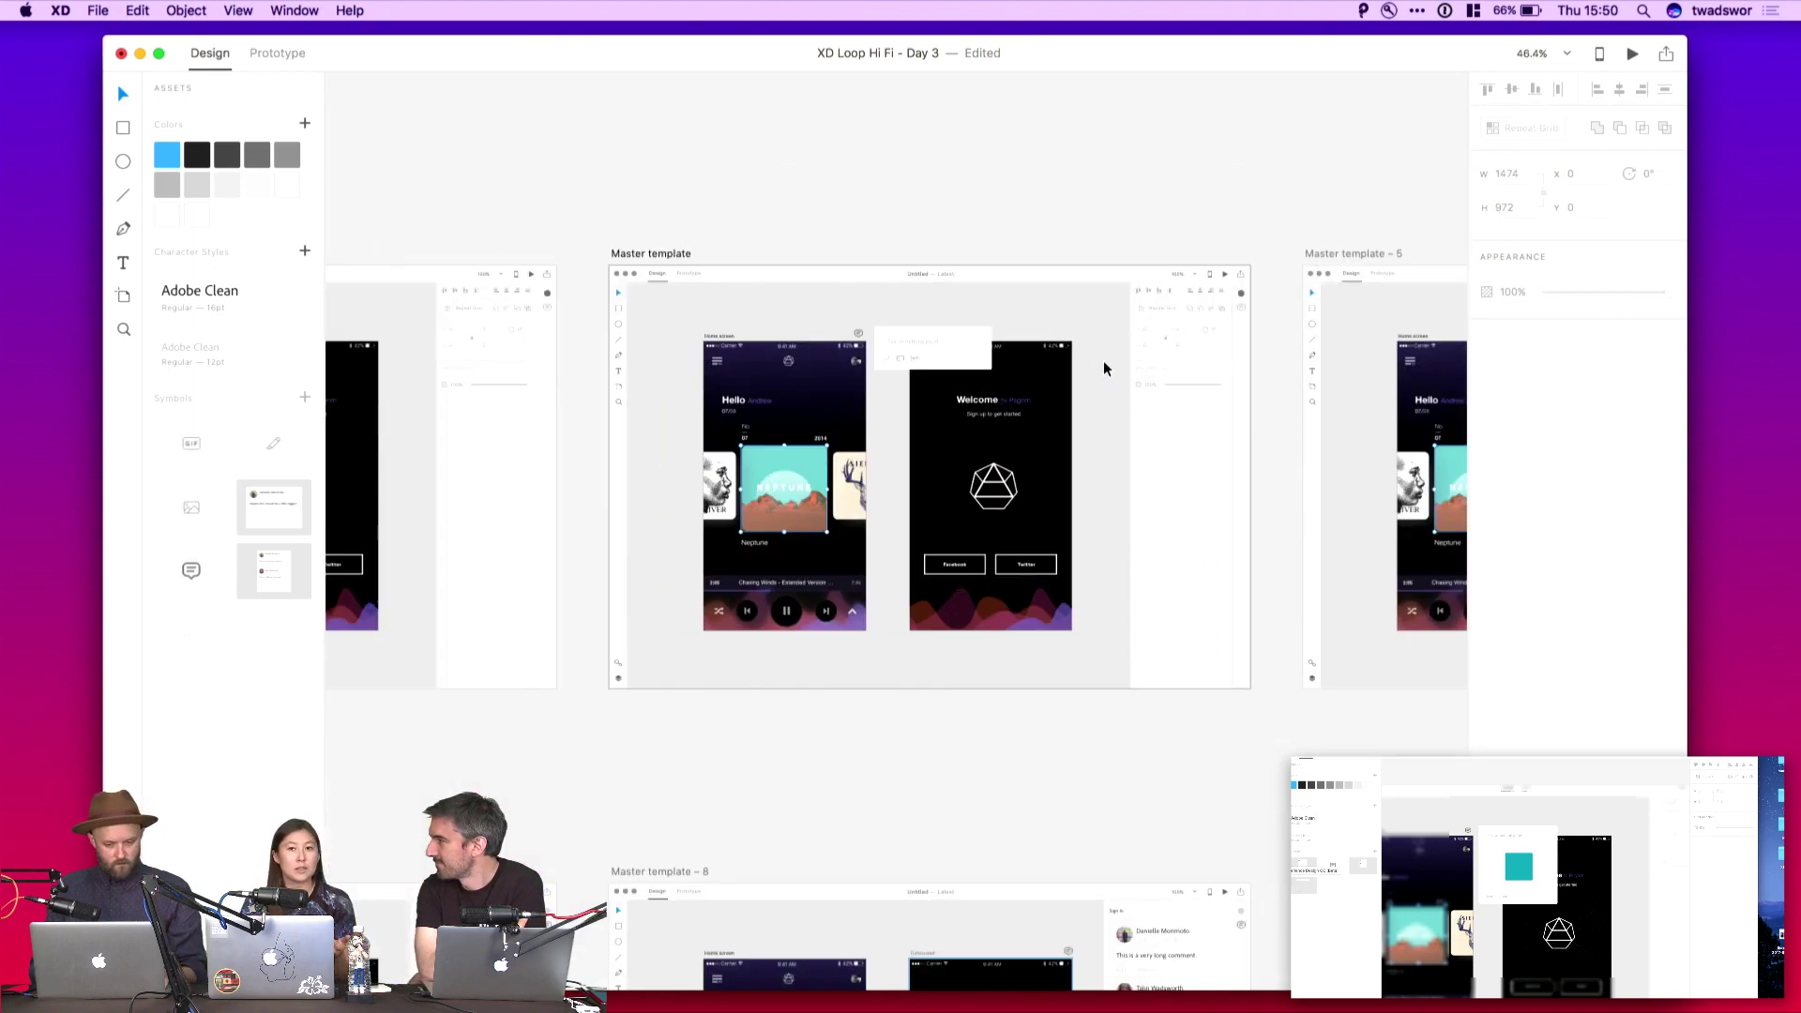
{"action": "scroll", "coordinate": [1013, 372], "scroll_direction": "up", "scroll_amount": 10}
{"action": "left_click", "coordinate": [848, 294]}
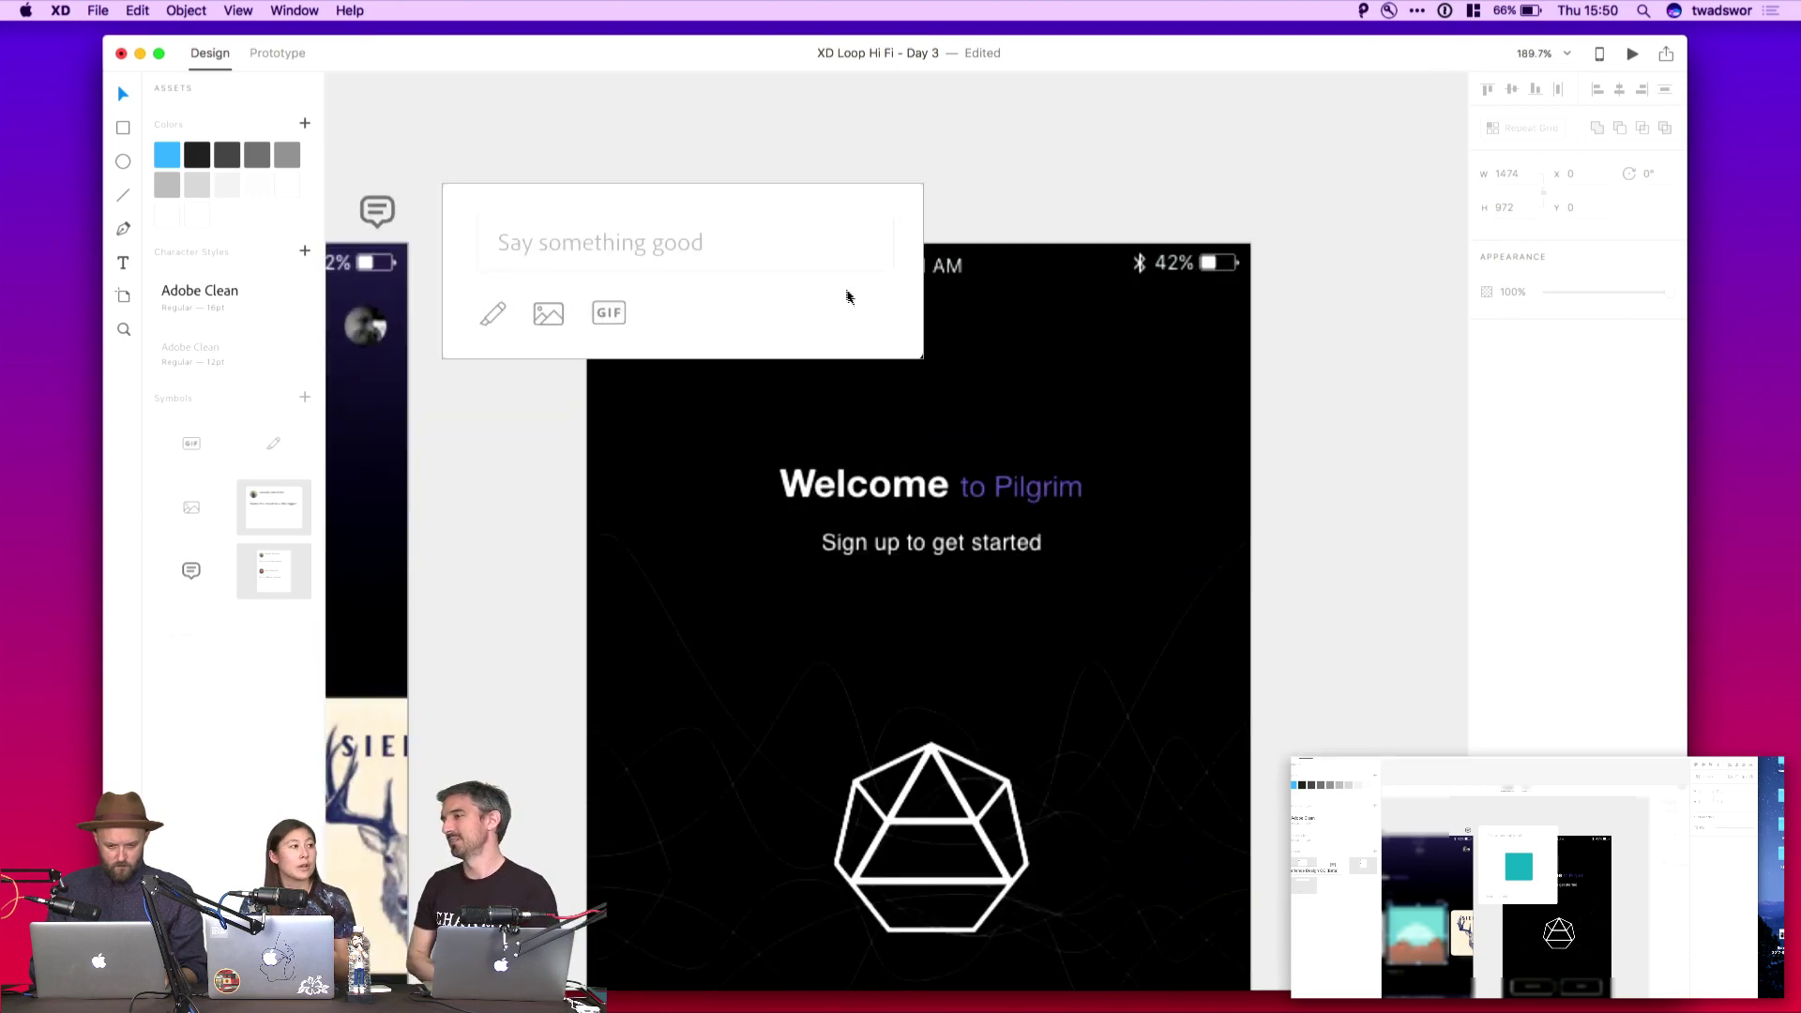
{"action": "left_click", "coordinate": [636, 296]}
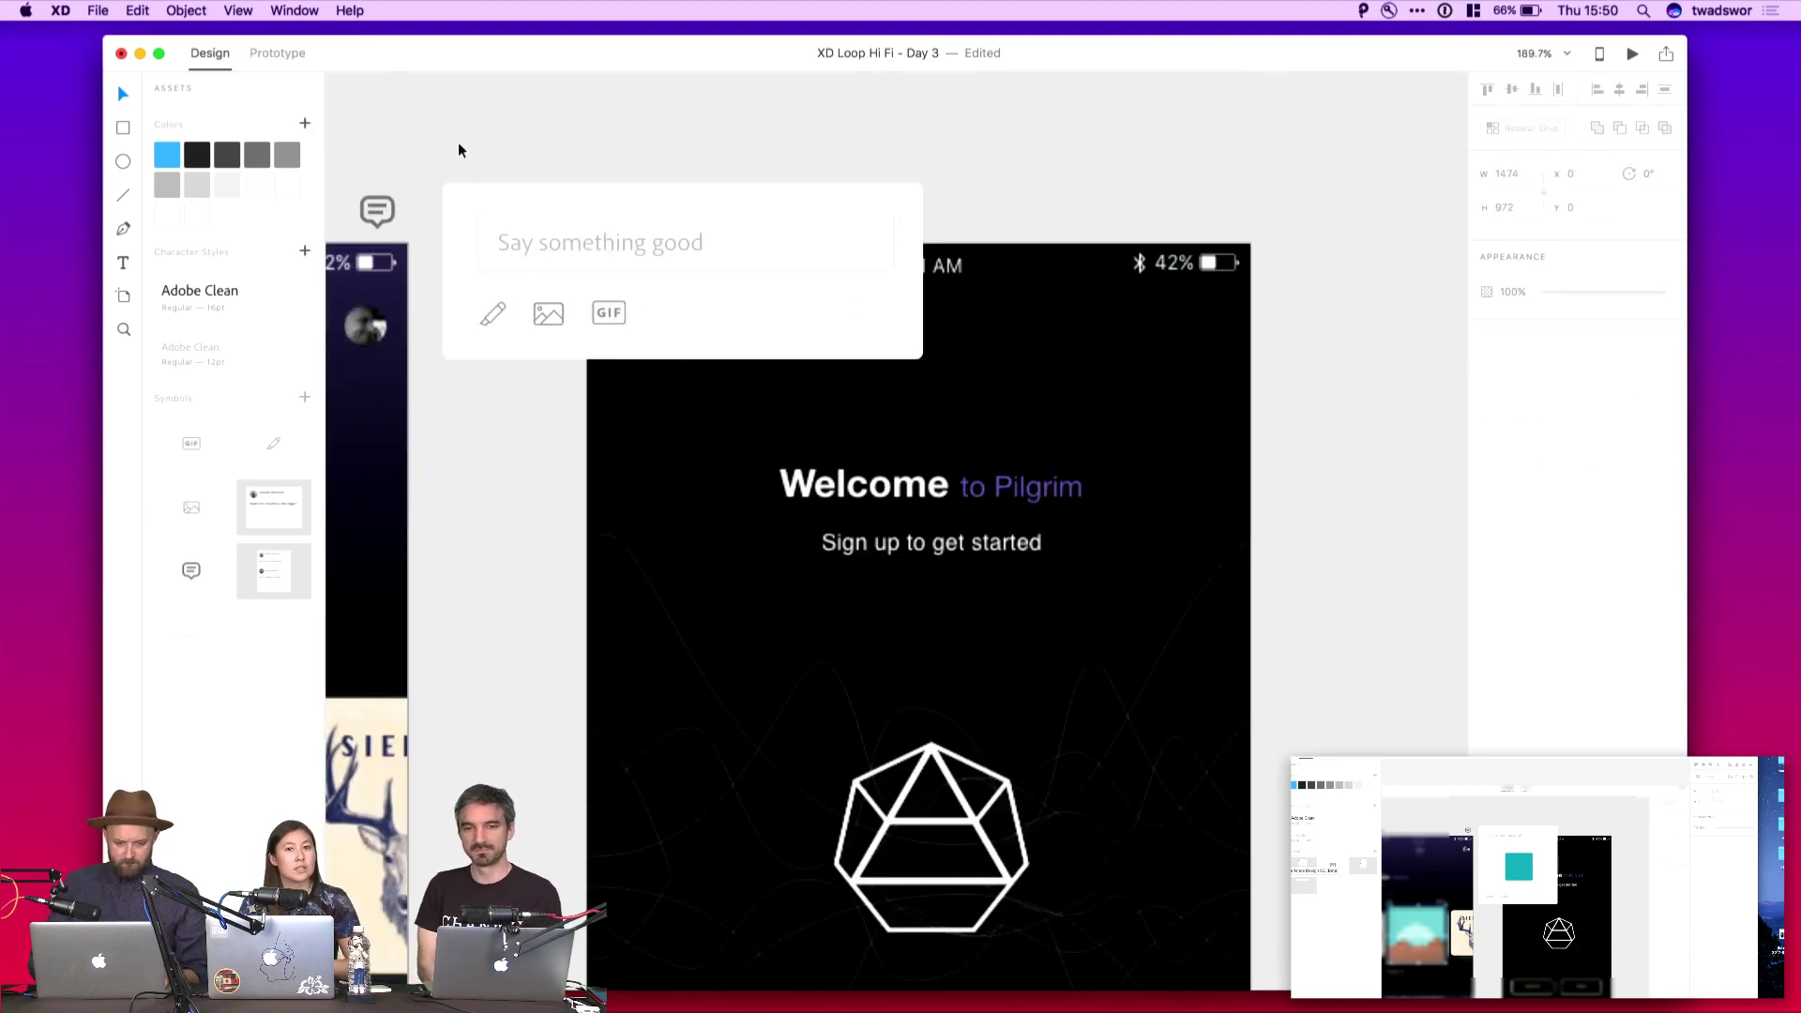
{"action": "mouse_move", "coordinate": [458, 142]}
{"action": "left_mouse_down"}
{"action": "mouse_move", "coordinate": [541, 283]}
{"action": "mouse_move", "coordinate": [619, 334]}
{"action": "left_mouse_up"}
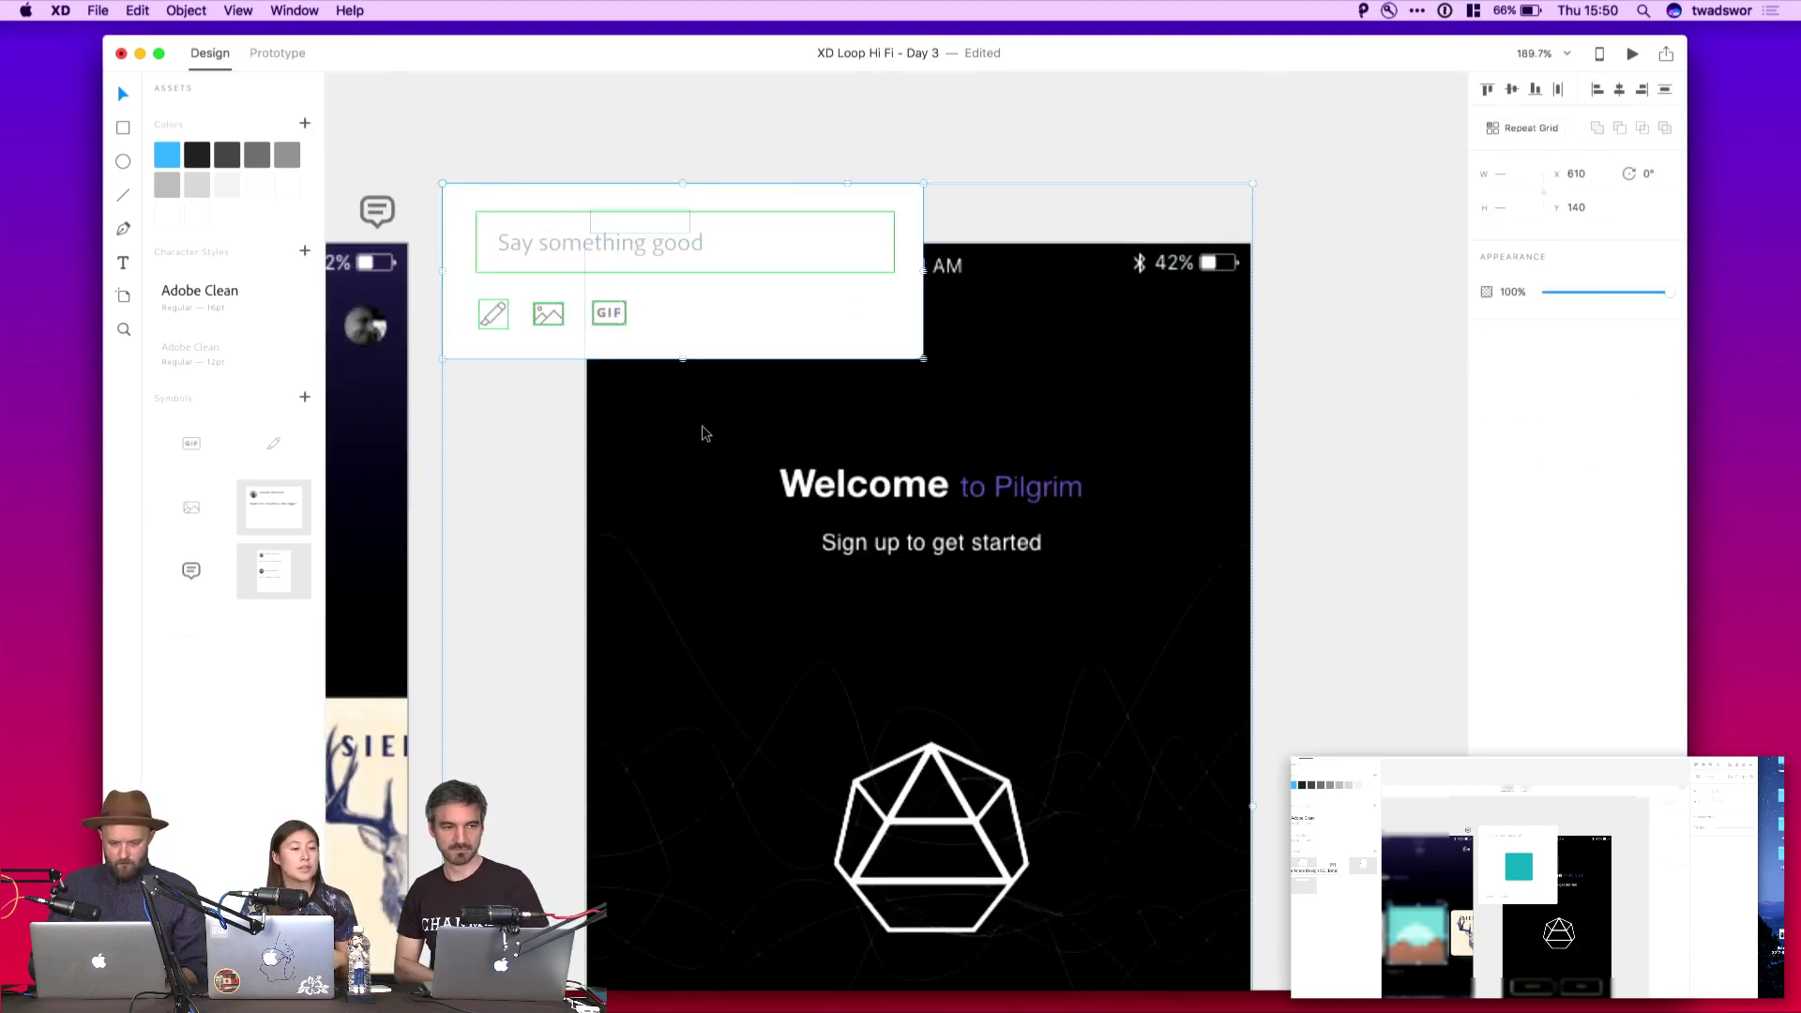
{"action": "left_click", "coordinate": [605, 119]}
{"action": "left_click_drag", "start_coordinate": [437, 160], "coordinate": [542, 323]}
{"action": "key", "text": "super+0"}
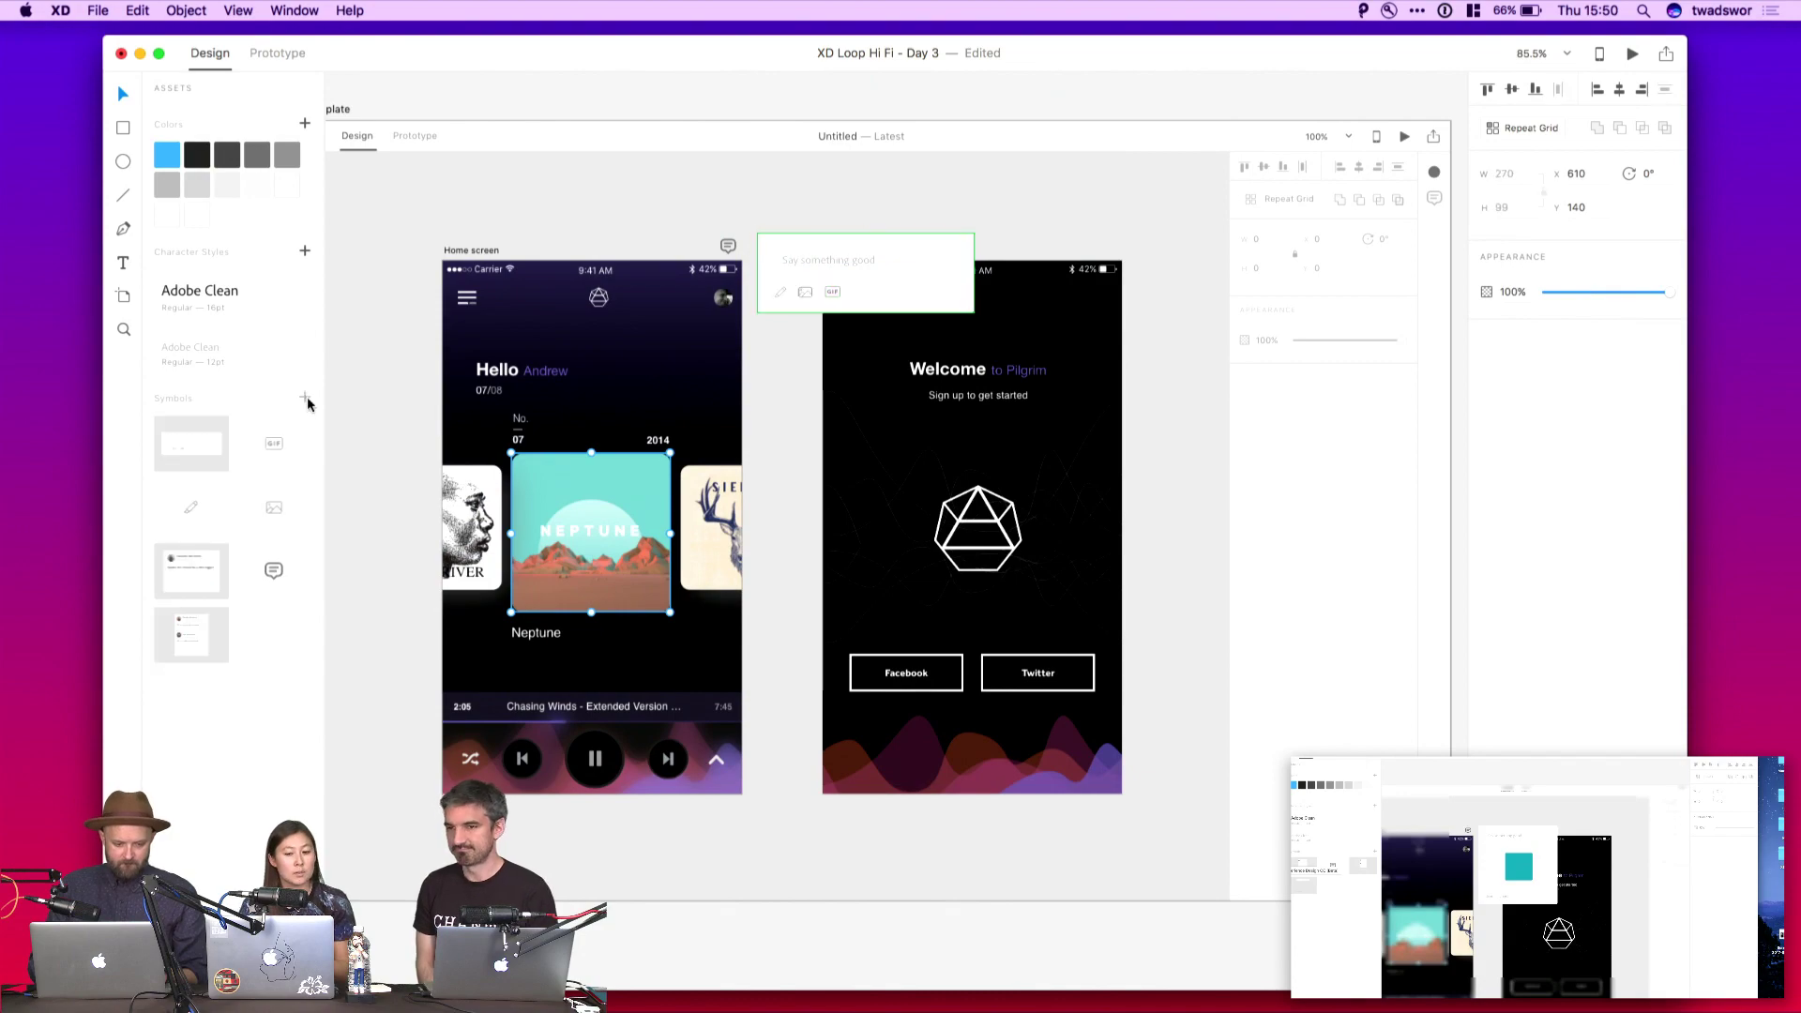
{"action": "left_click", "coordinate": [808, 199]}
{"action": "scroll", "coordinate": [807, 202], "scroll_direction": "down", "scroll_amount": 3}
{"action": "scroll", "coordinate": [808, 199], "scroll_direction": "right", "scroll_amount": 3}
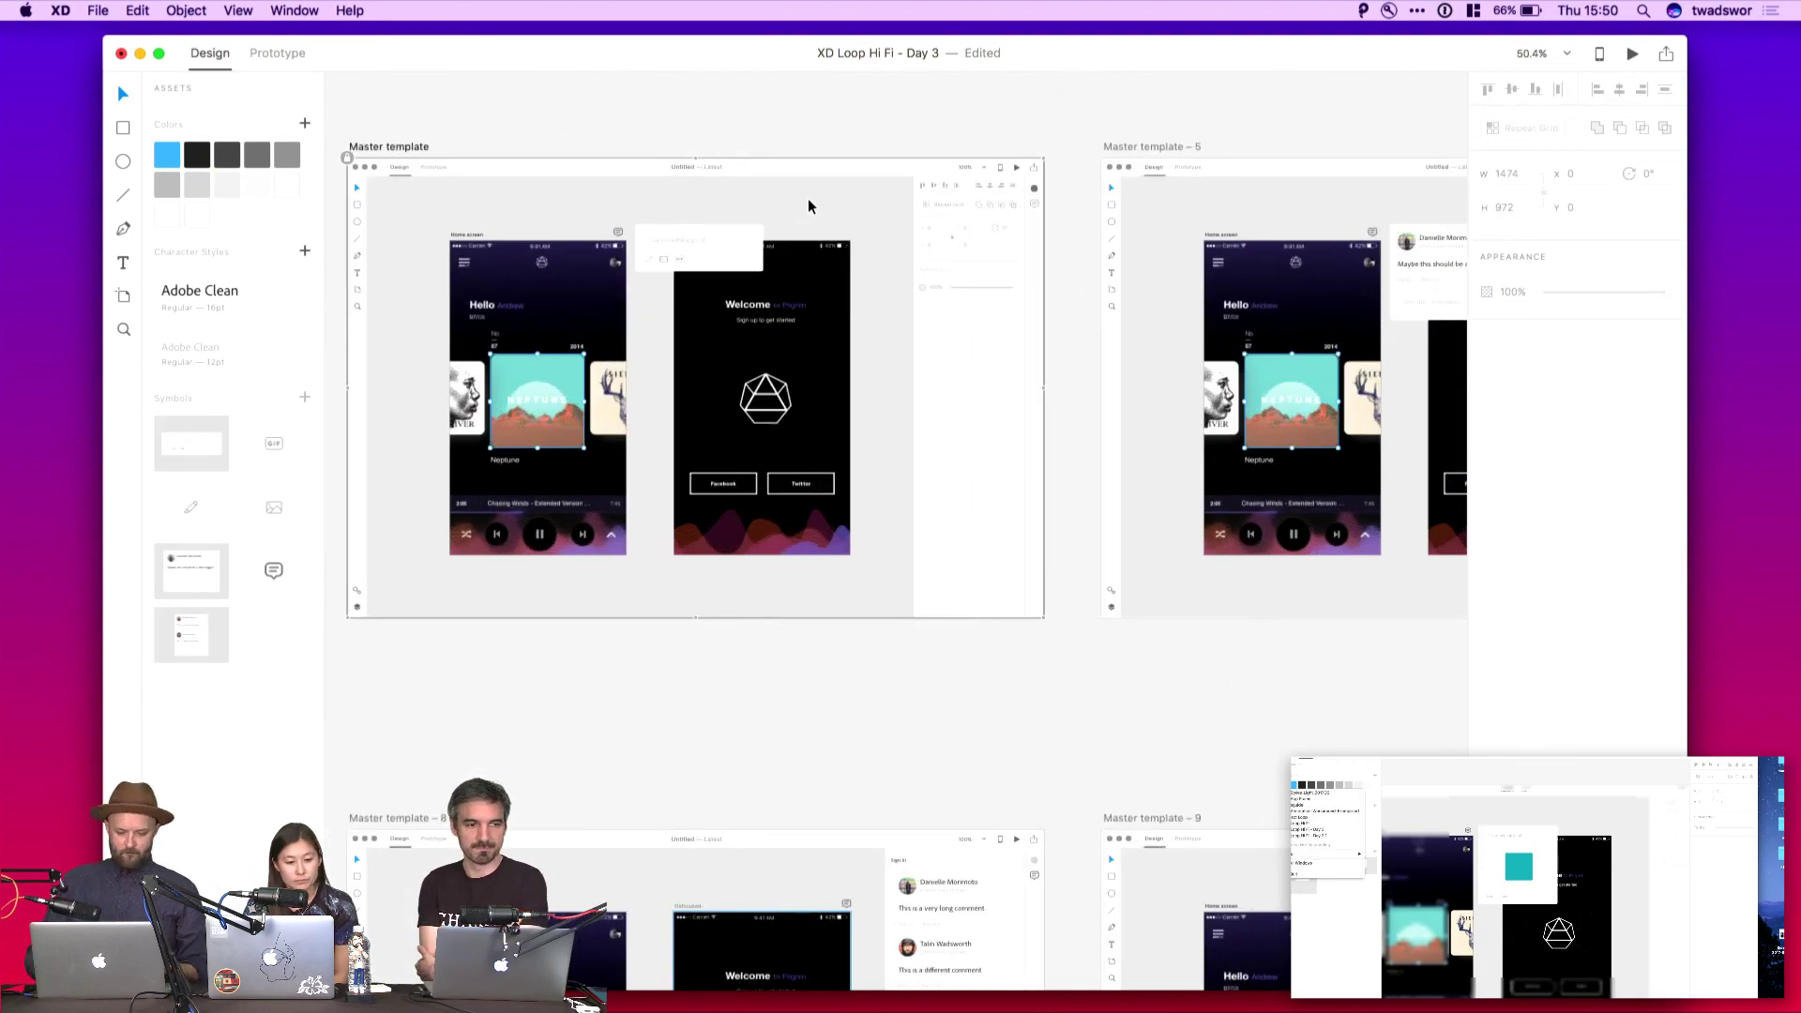
{"action": "scroll", "coordinate": [808, 199], "scroll_direction": "up", "scroll_amount": 3}
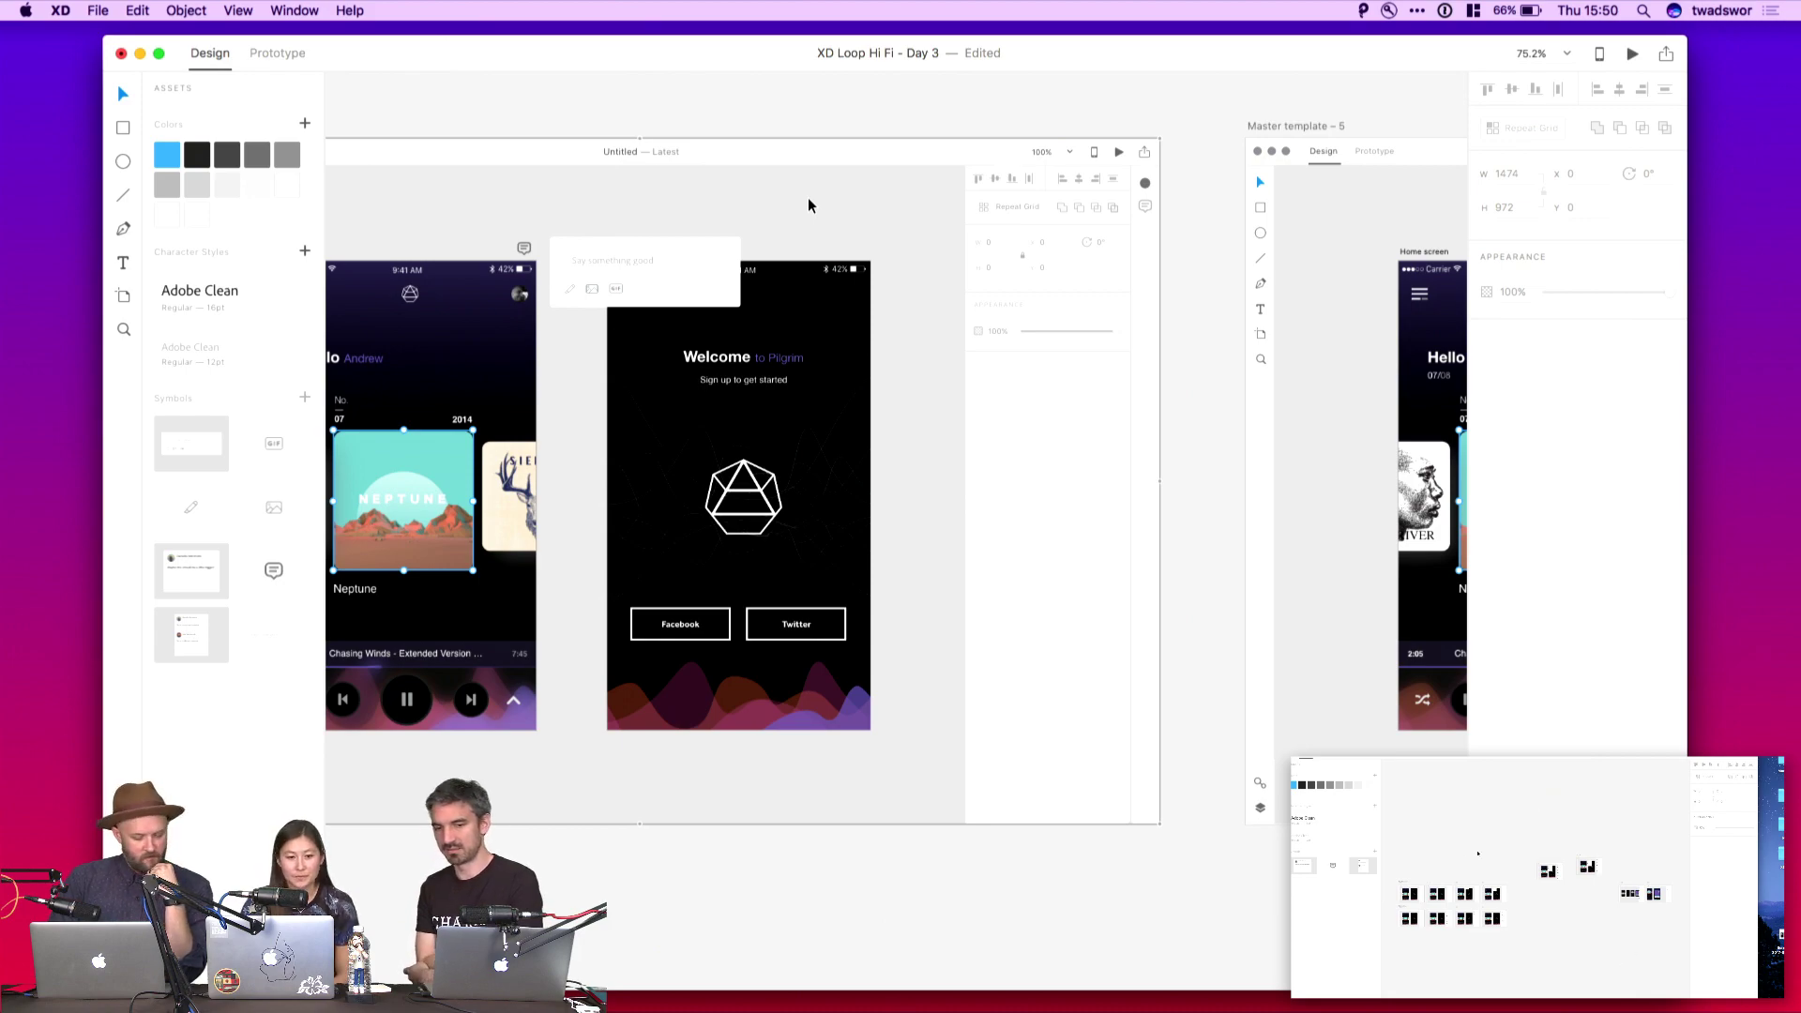
{"action": "scroll", "coordinate": [808, 197], "scroll_direction": "up", "scroll_amount": 5}
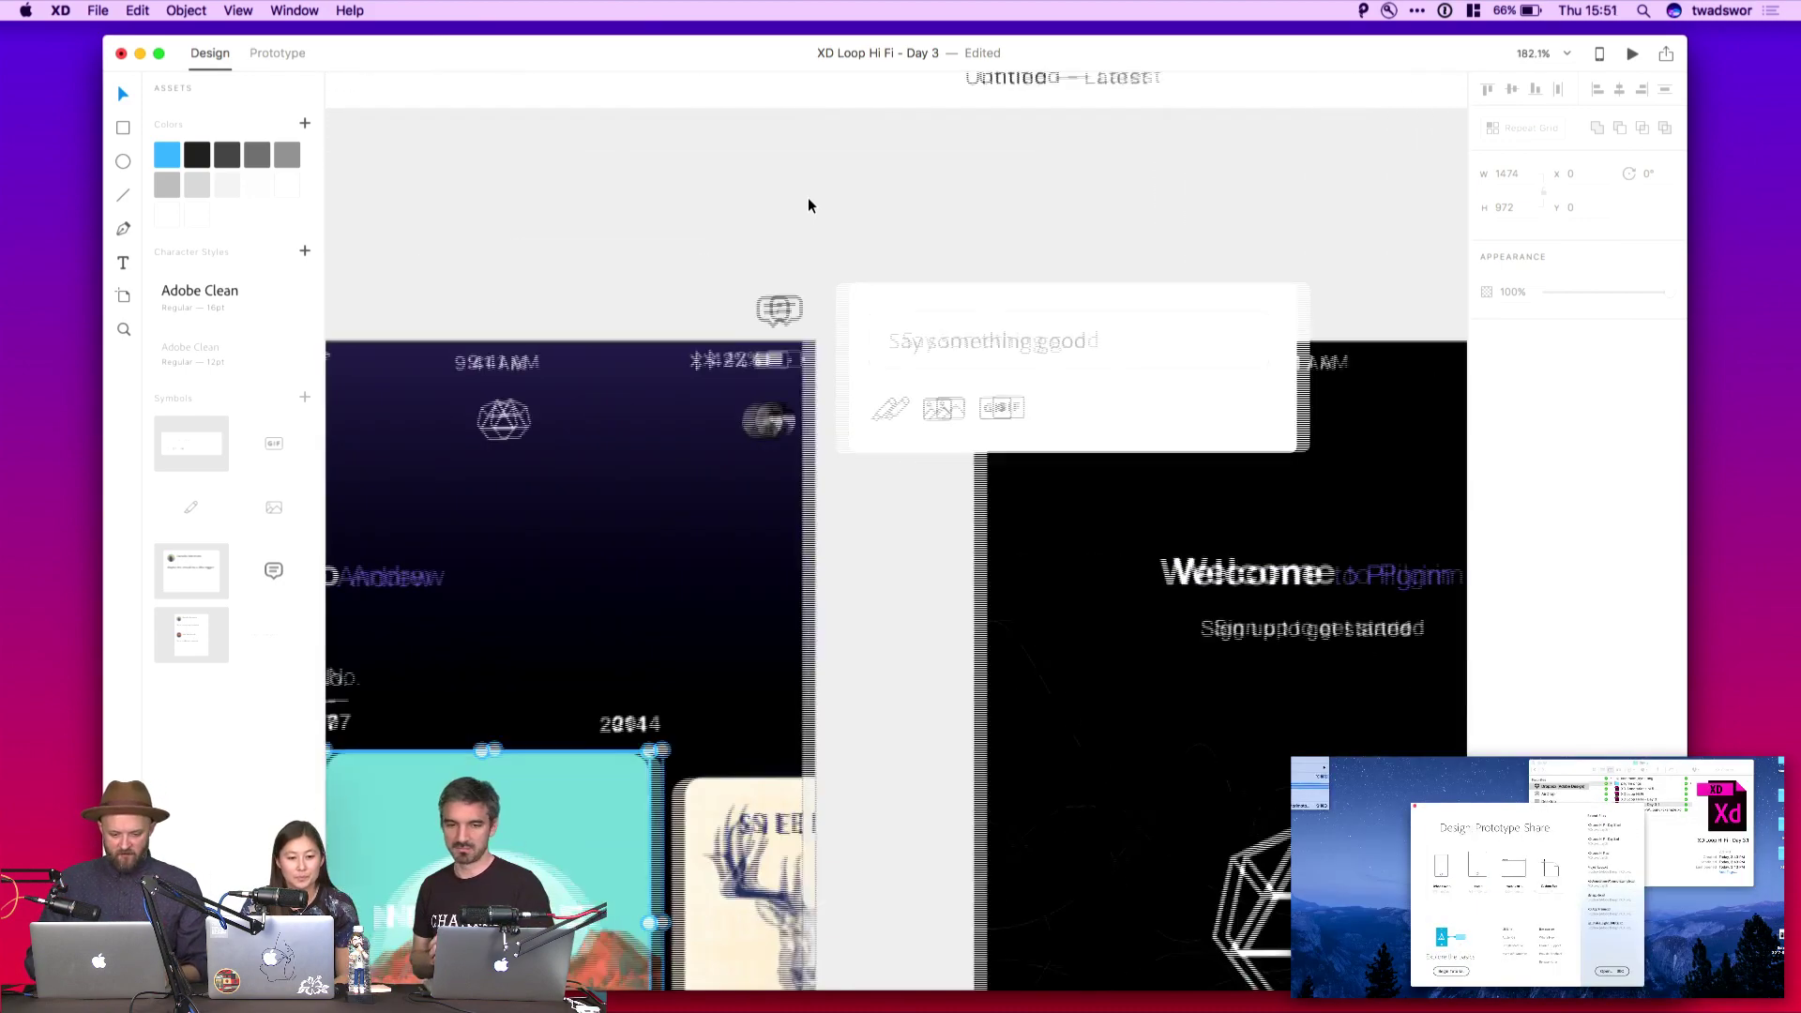
{"action": "scroll", "coordinate": [807, 205], "scroll_direction": "up", "scroll_amount": 3}
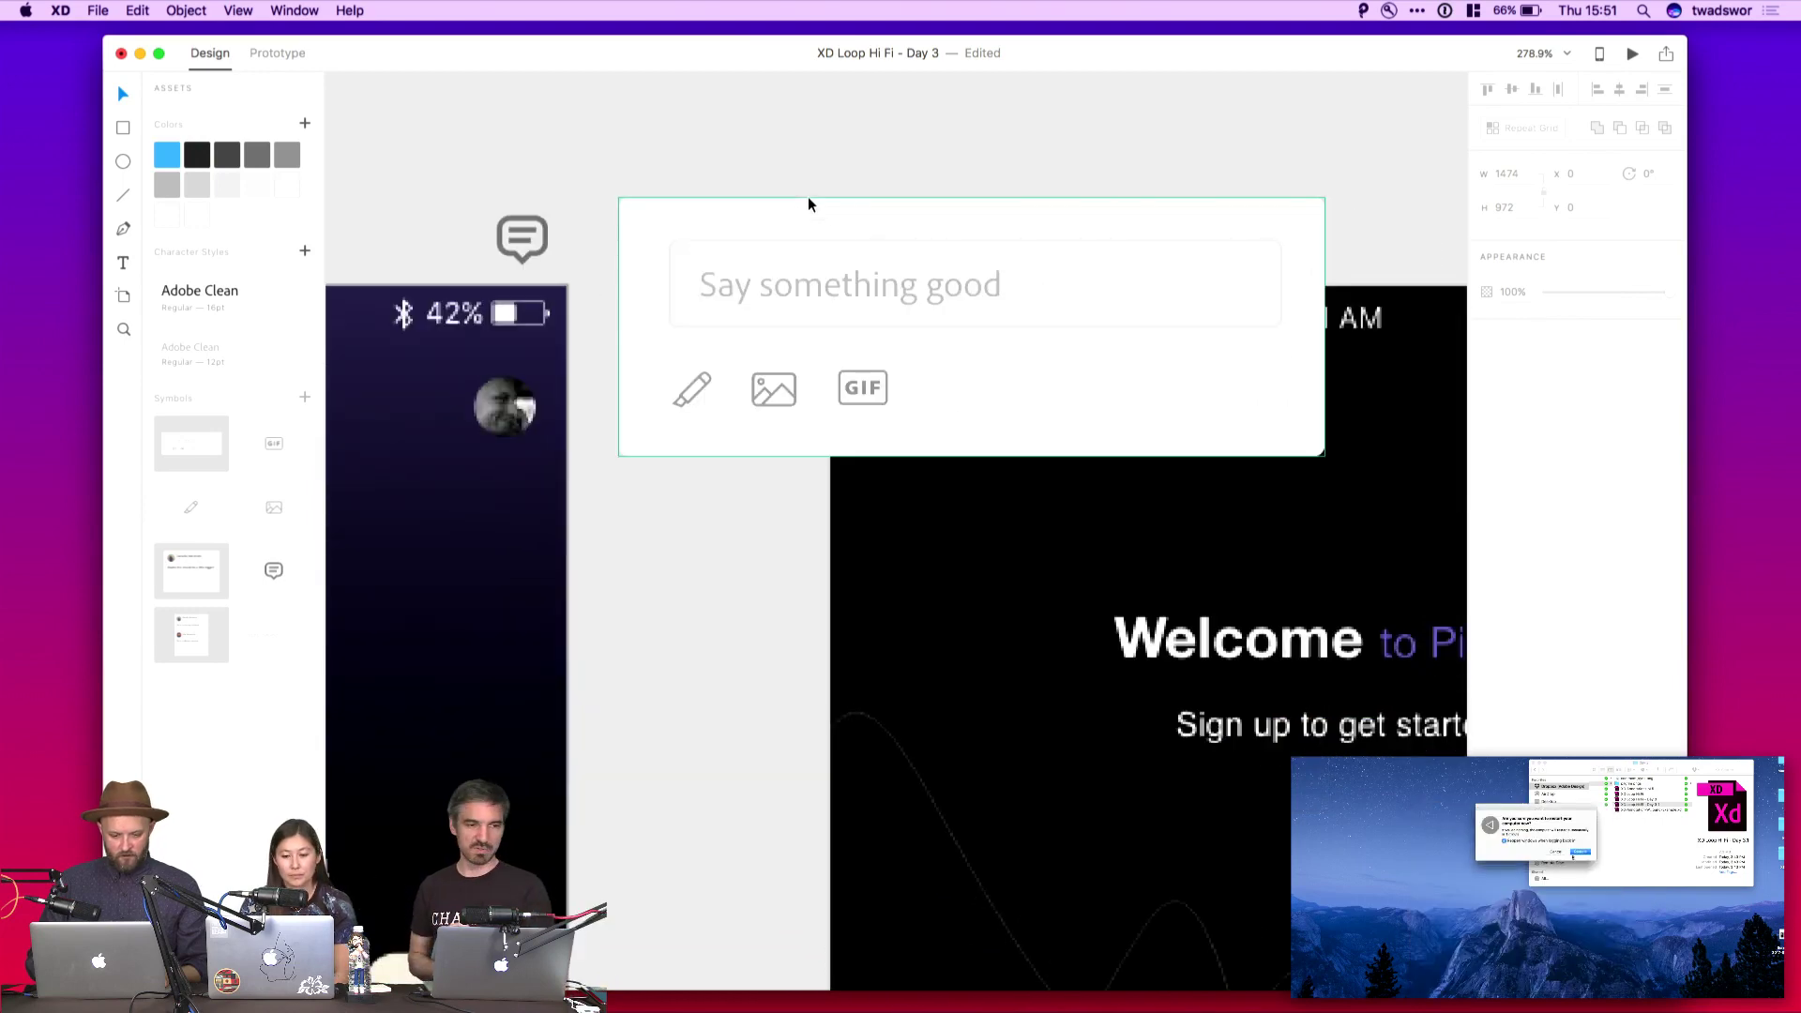
{"action": "scroll", "coordinate": [808, 204], "scroll_direction": "up", "scroll_amount": 3}
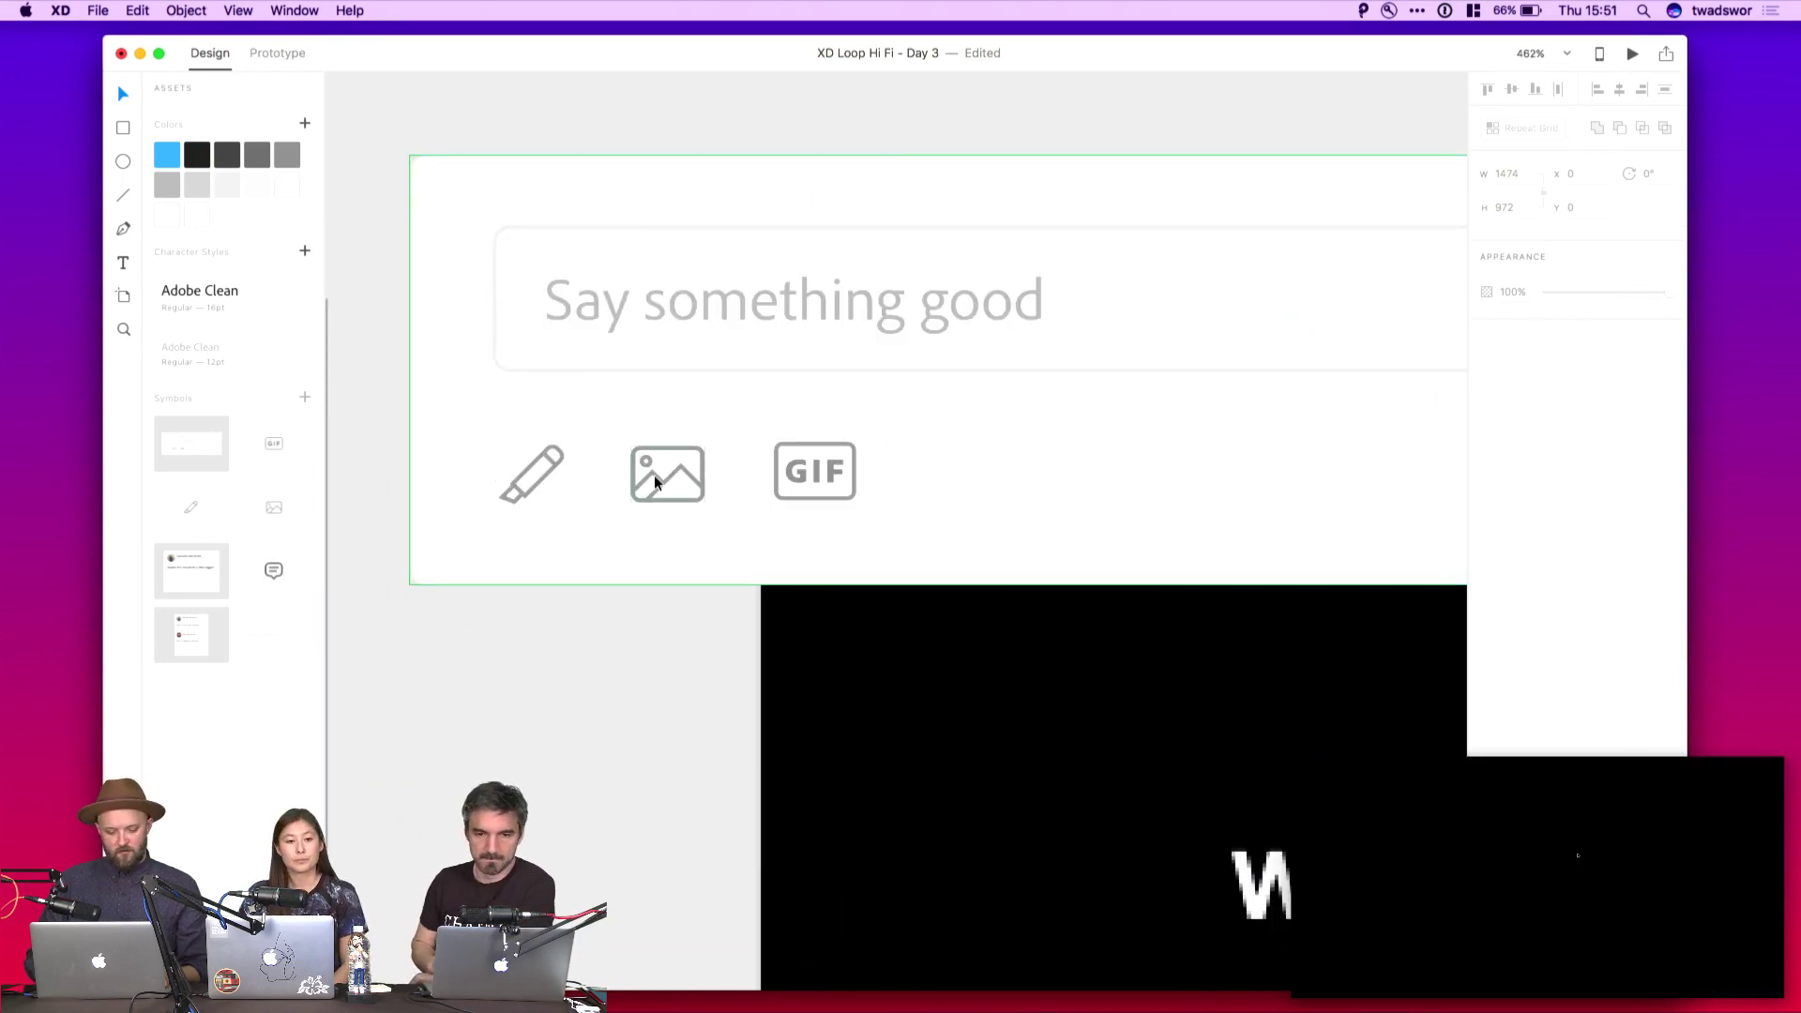
{"action": "scroll", "coordinate": [654, 478], "scroll_direction": "down", "scroll_amount": 10}
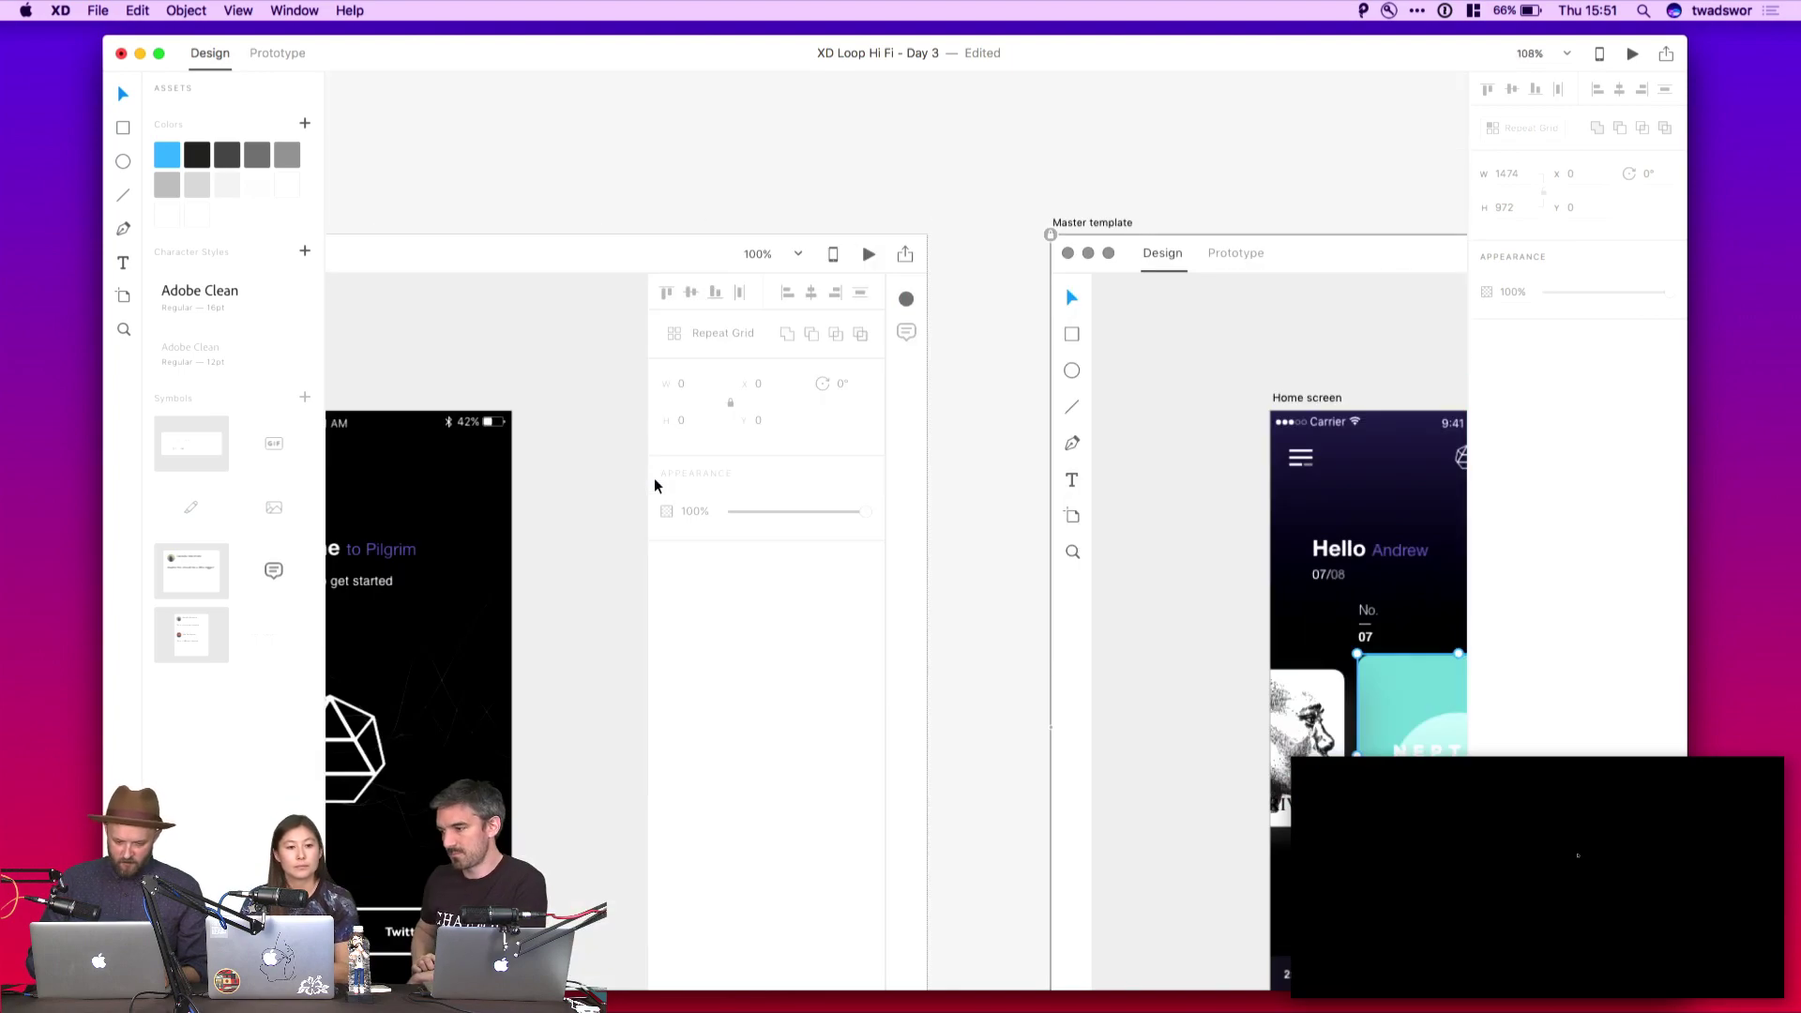
Preview the prototype, open the comment box from the Home screen's comment icon, and close the preview
{"action": "scroll", "coordinate": [655, 480], "scroll_direction": "down", "scroll_amount": 6}
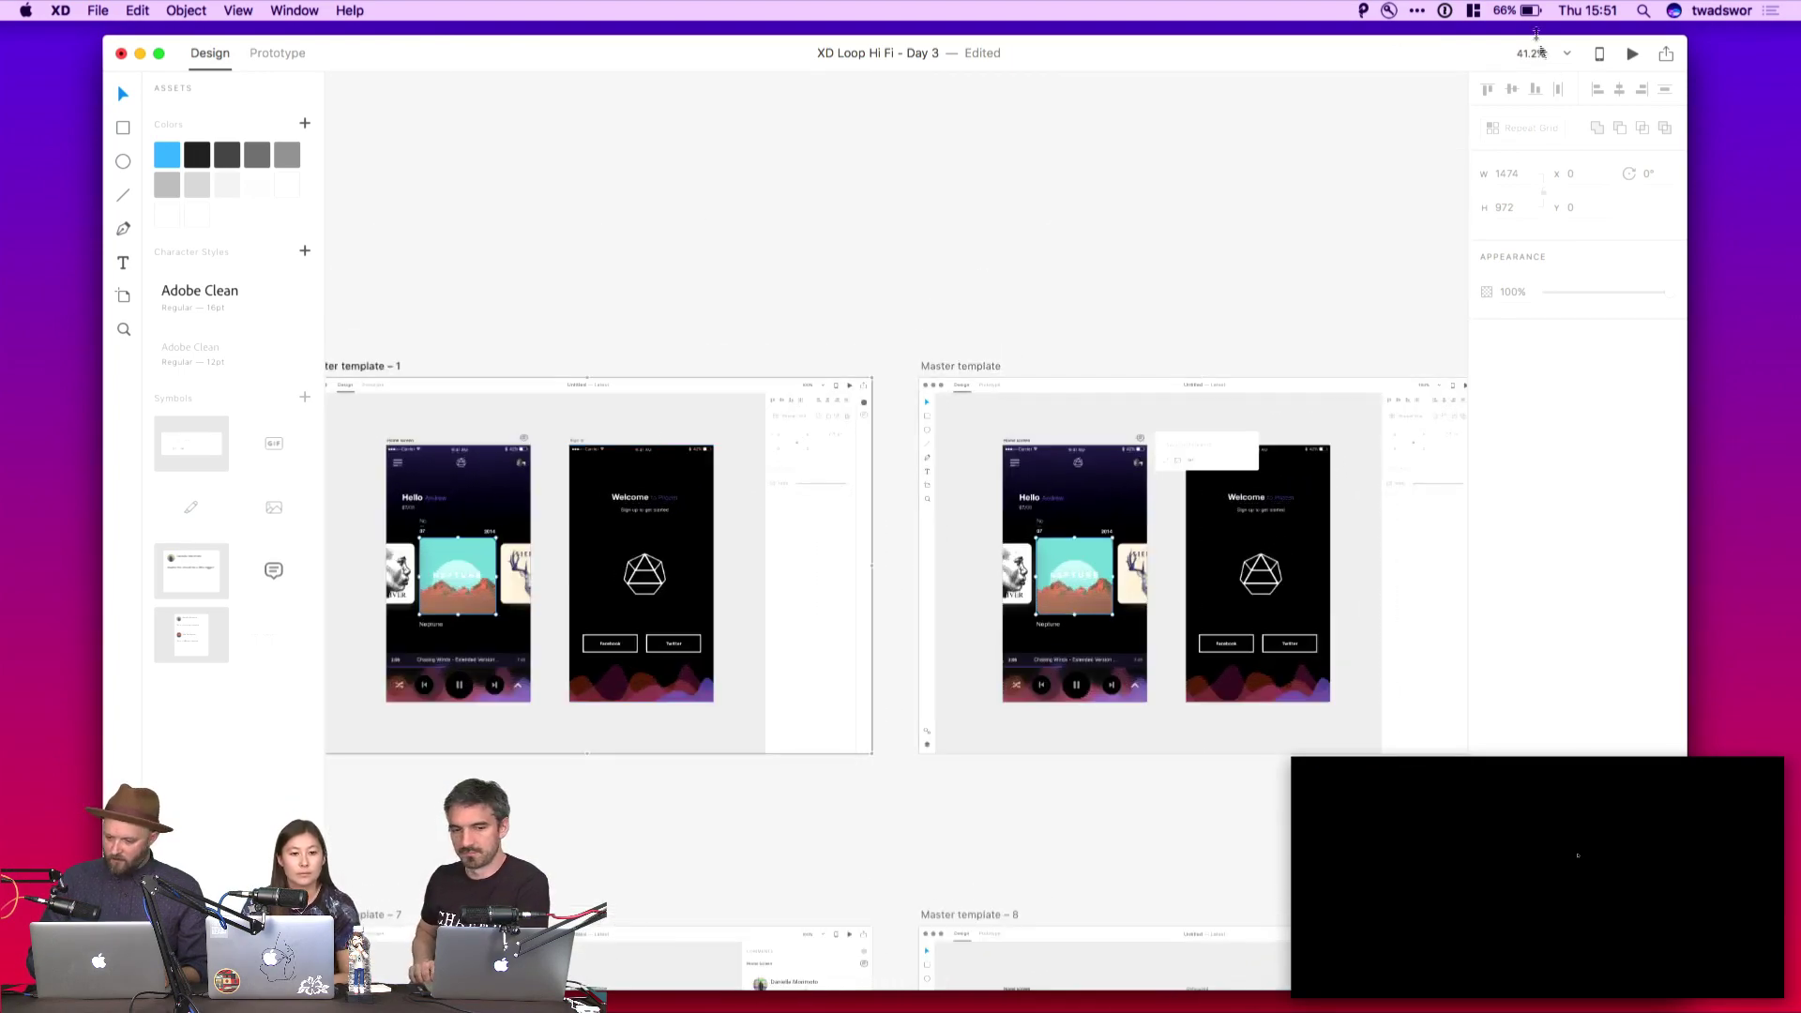
{"action": "left_click", "coordinate": [1632, 53]}
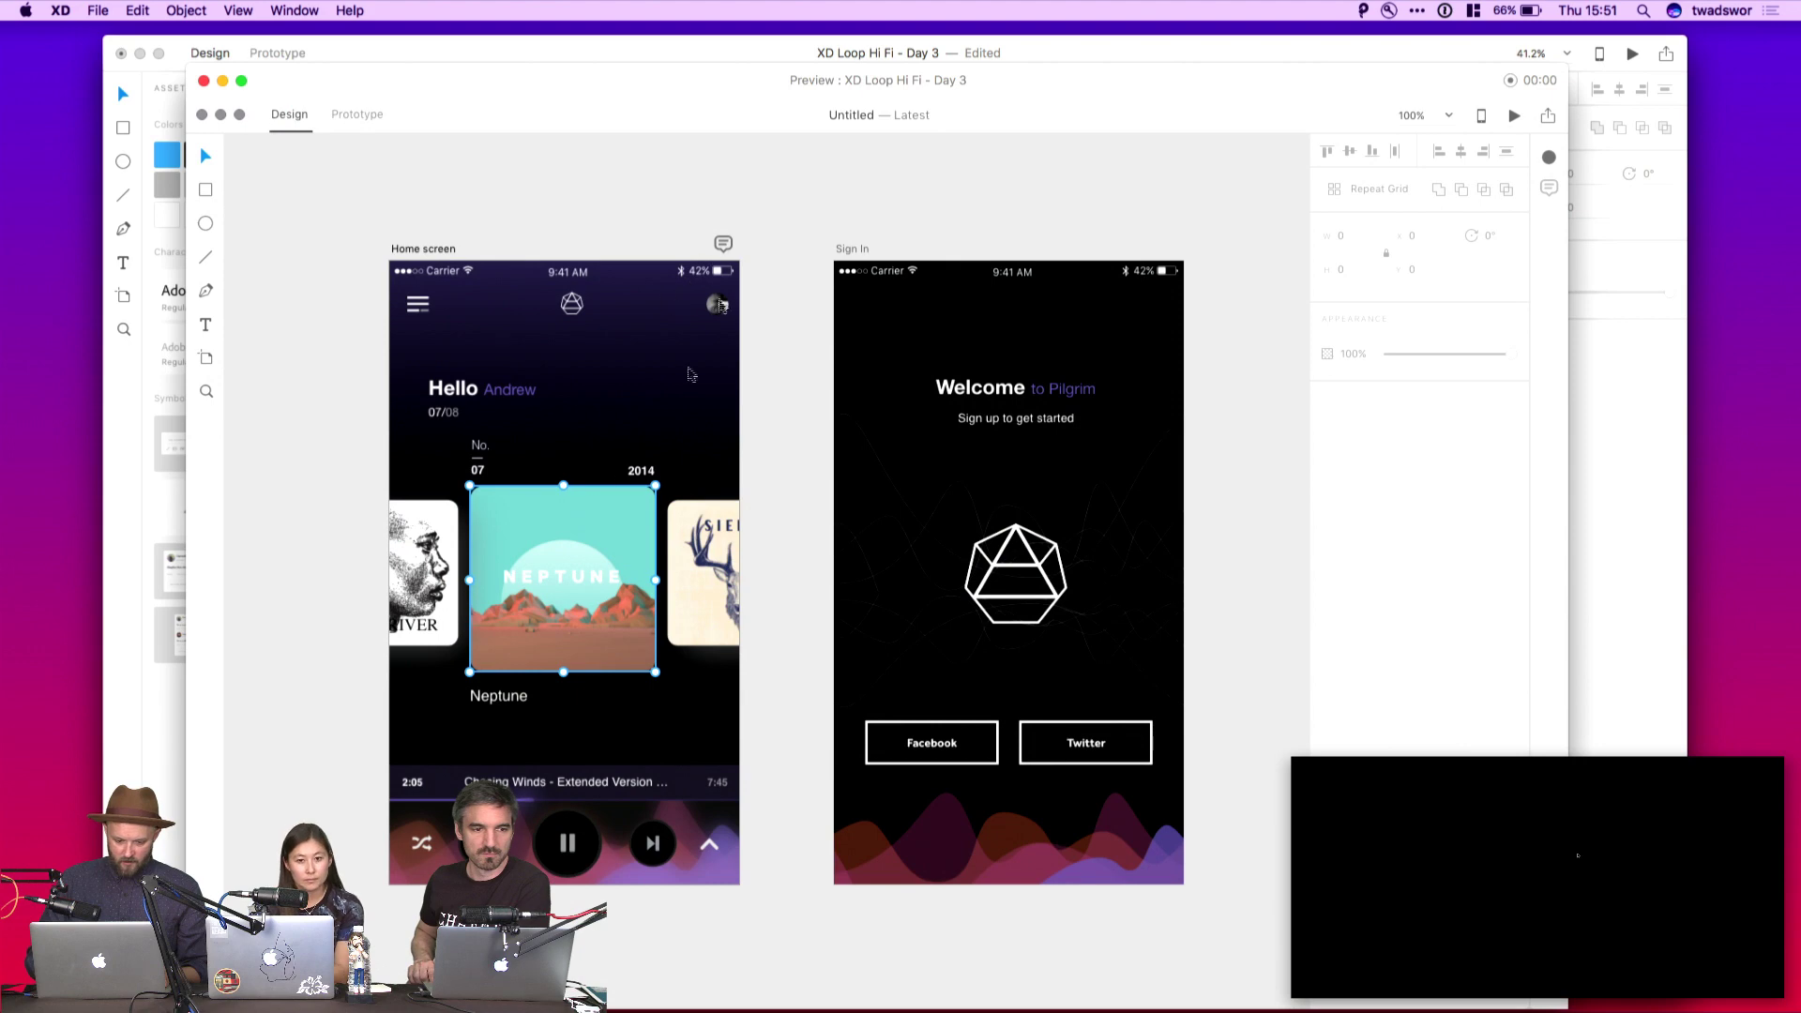
{"action": "left_click", "coordinate": [724, 247]}
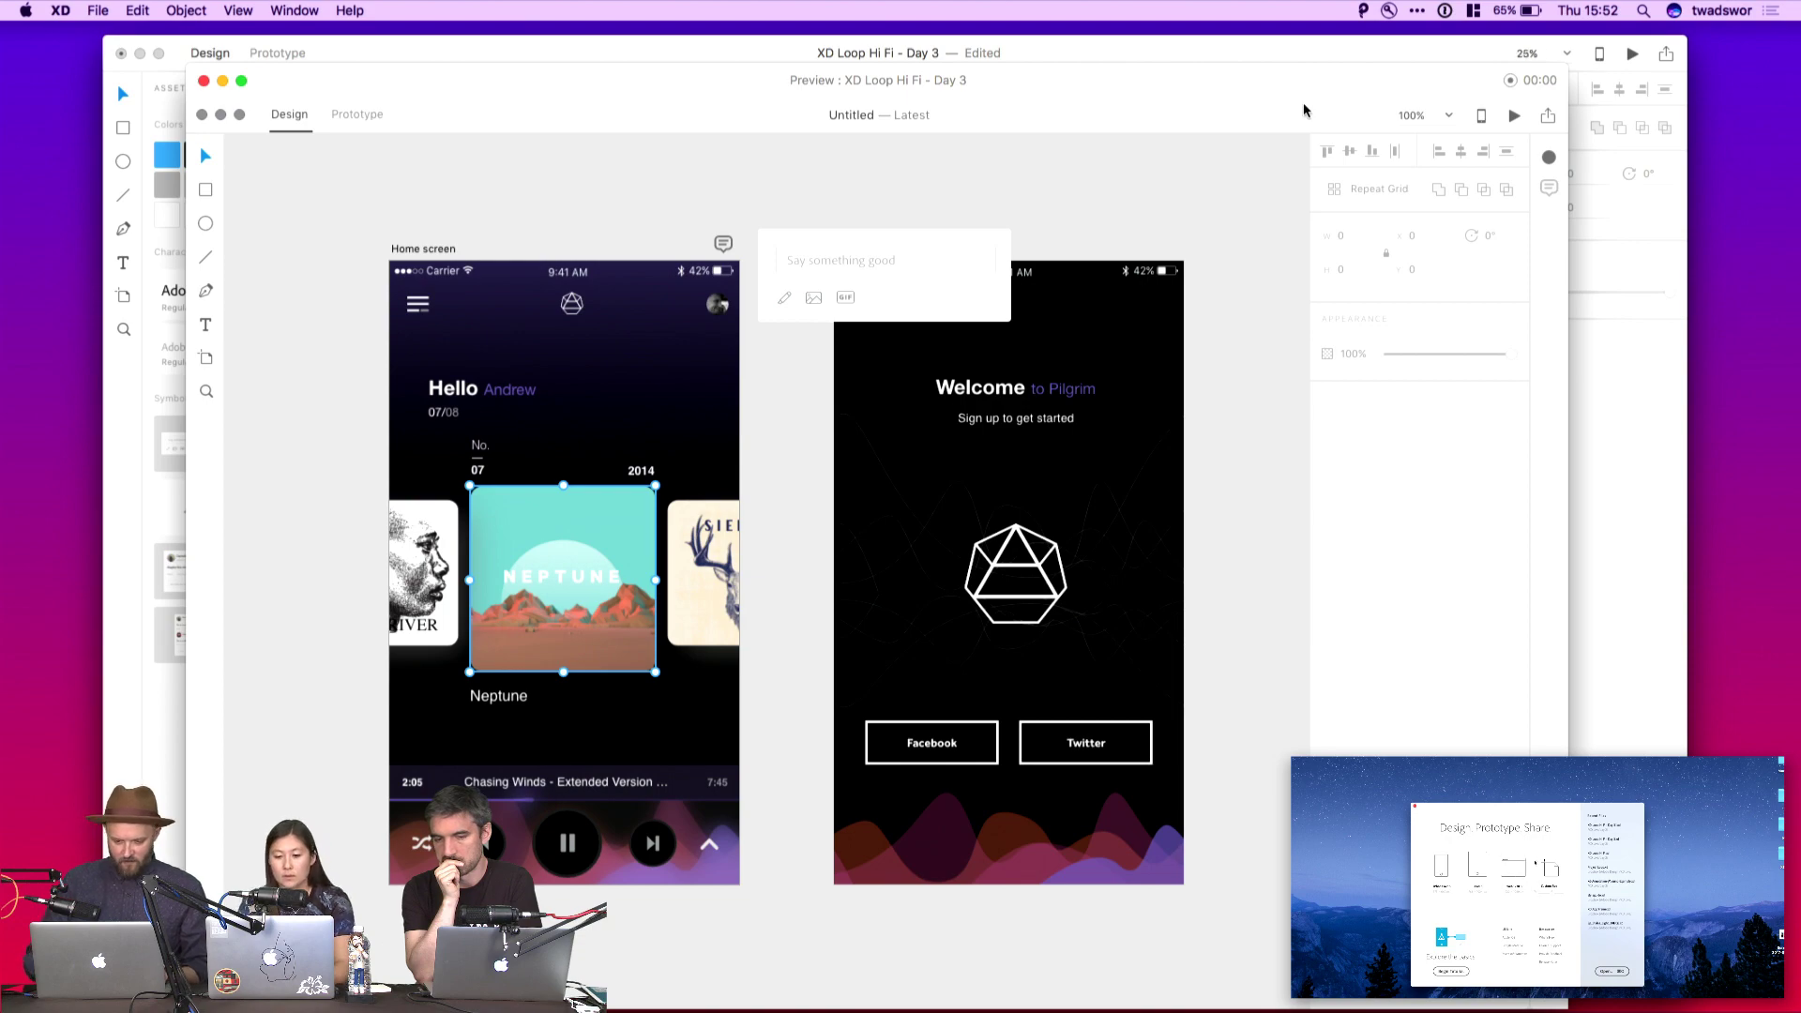
{"action": "key", "text": "super+w"}
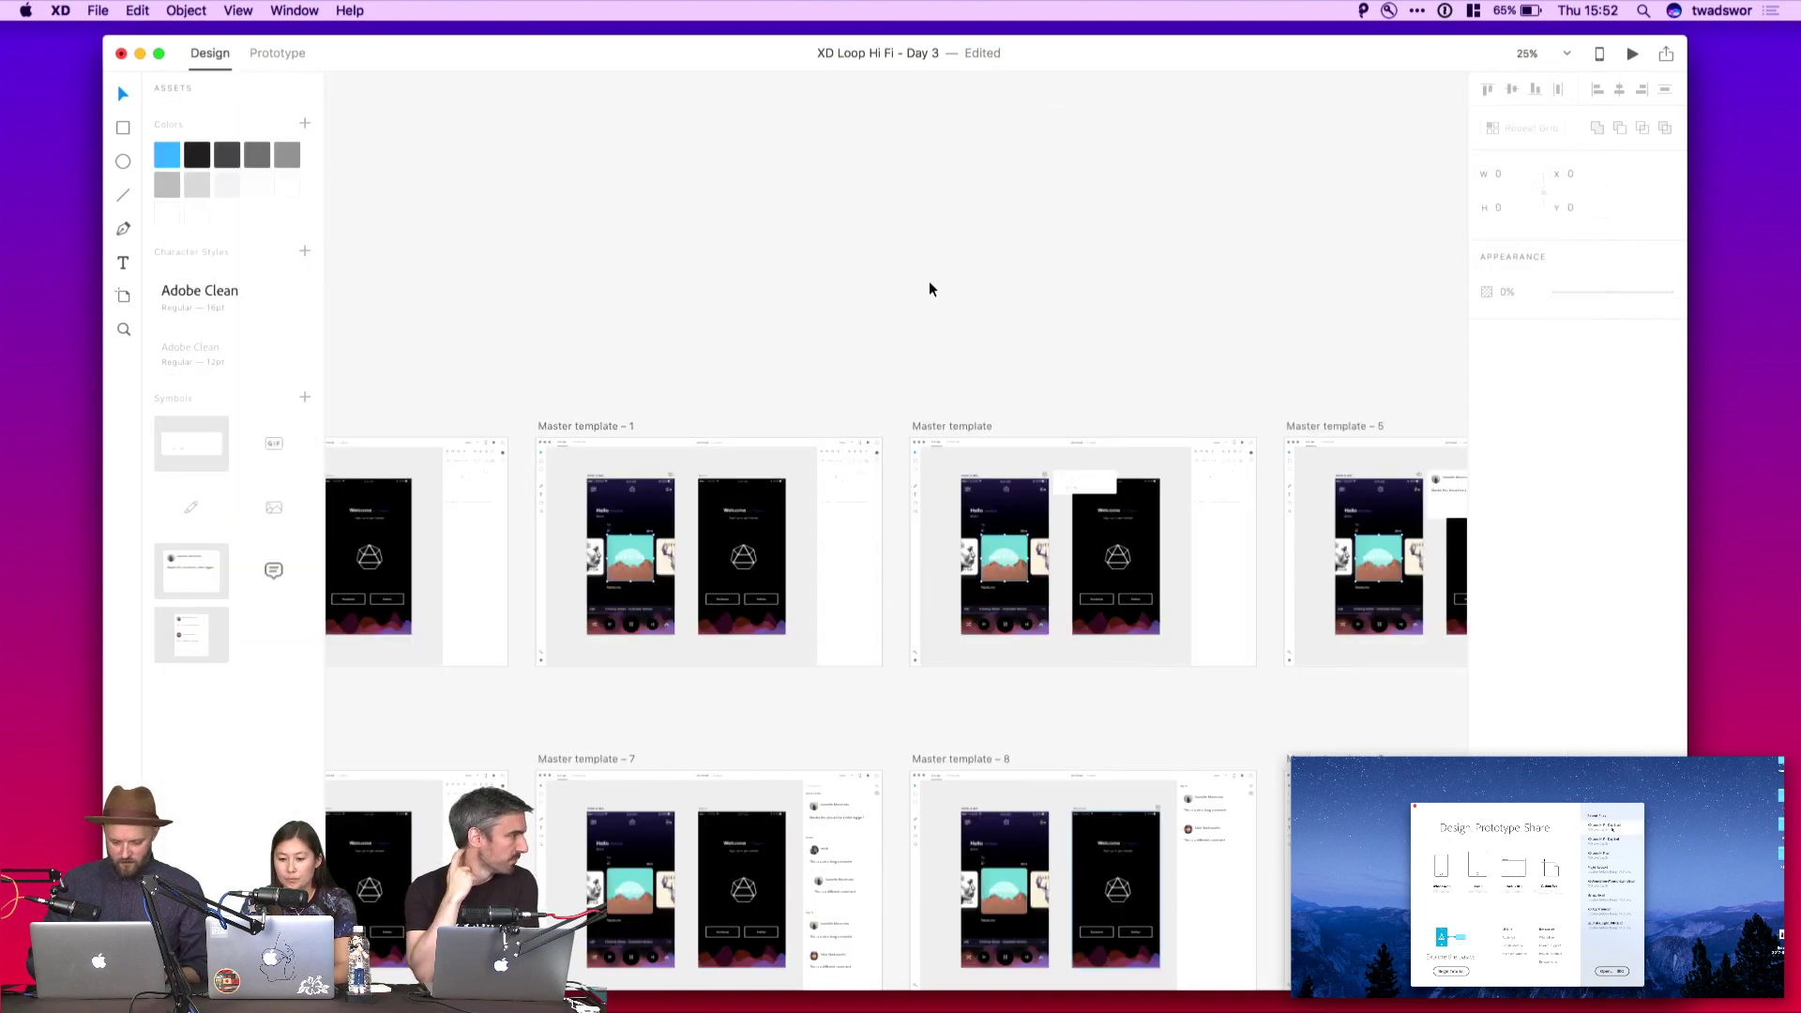
Place the "Say something good" comment box symbol over the "Join the conversation" field on Master template – 5's comment card, at X 610, Y 275
{"action": "scroll", "coordinate": [928, 280], "scroll_direction": "right", "scroll_amount": 5}
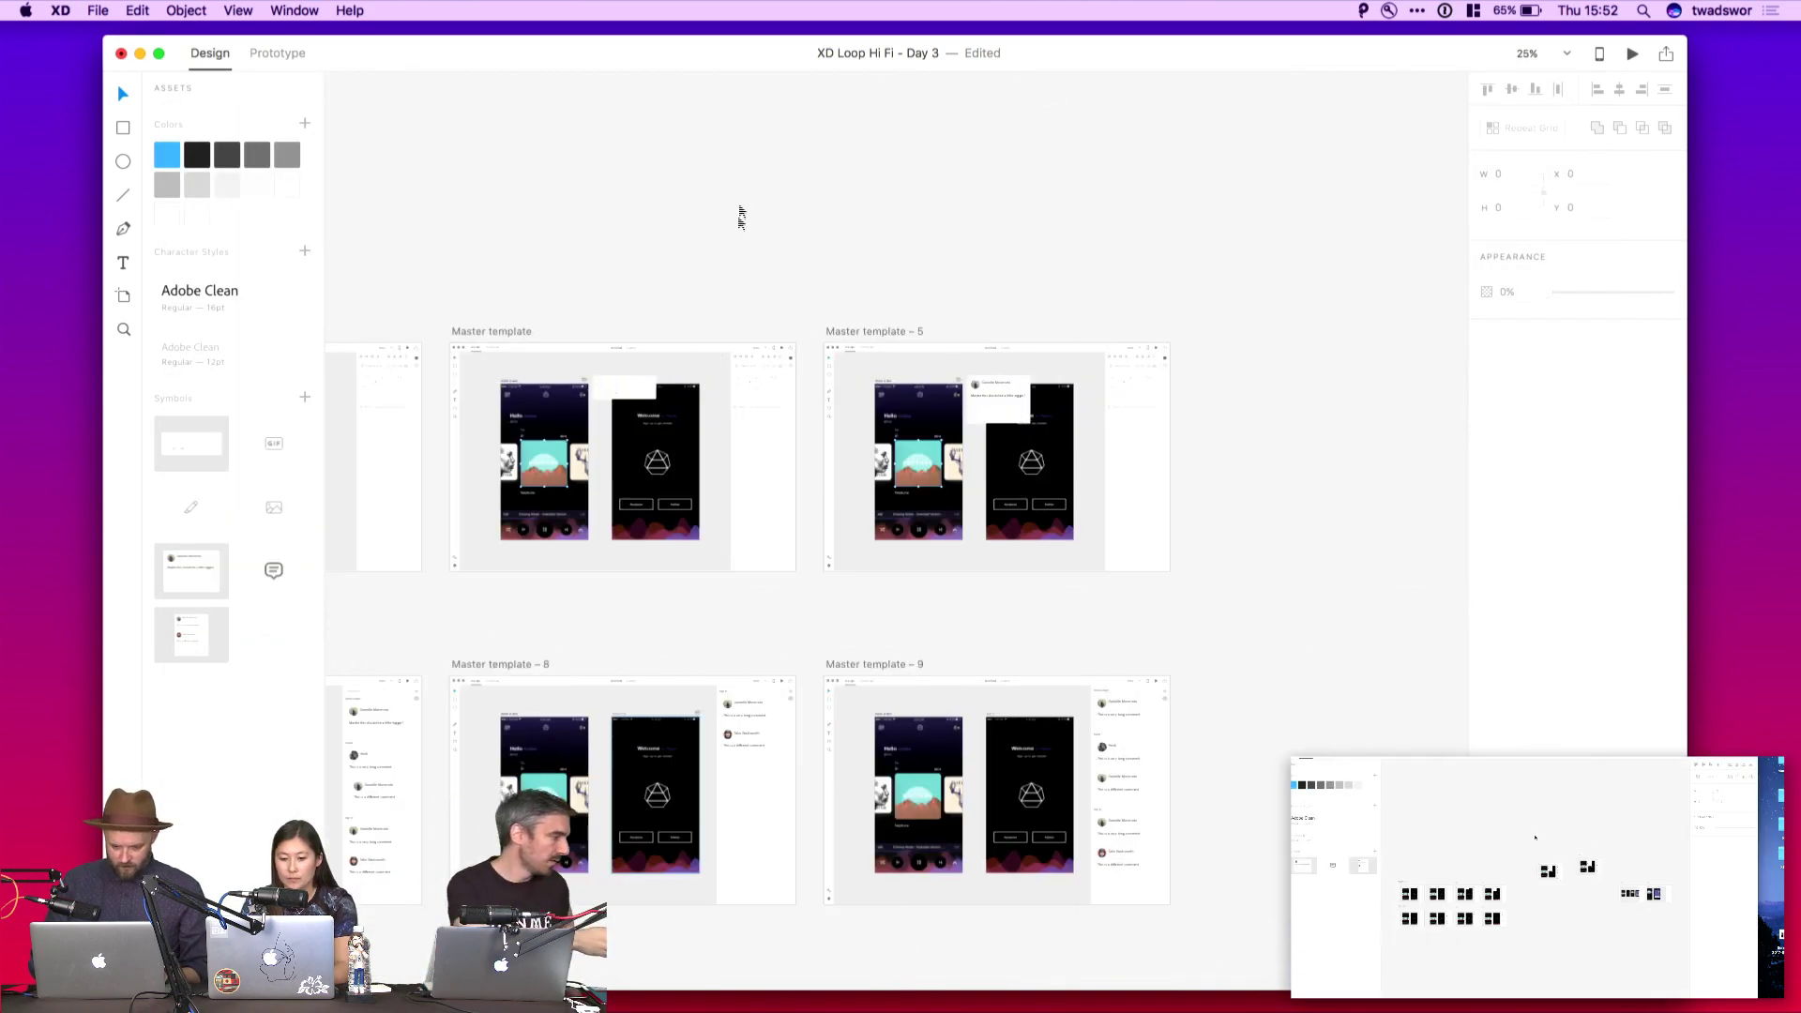
{"action": "scroll", "coordinate": [722, 454], "scroll_direction": "up", "scroll_amount": 5}
{"action": "left_click", "coordinate": [537, 349]}
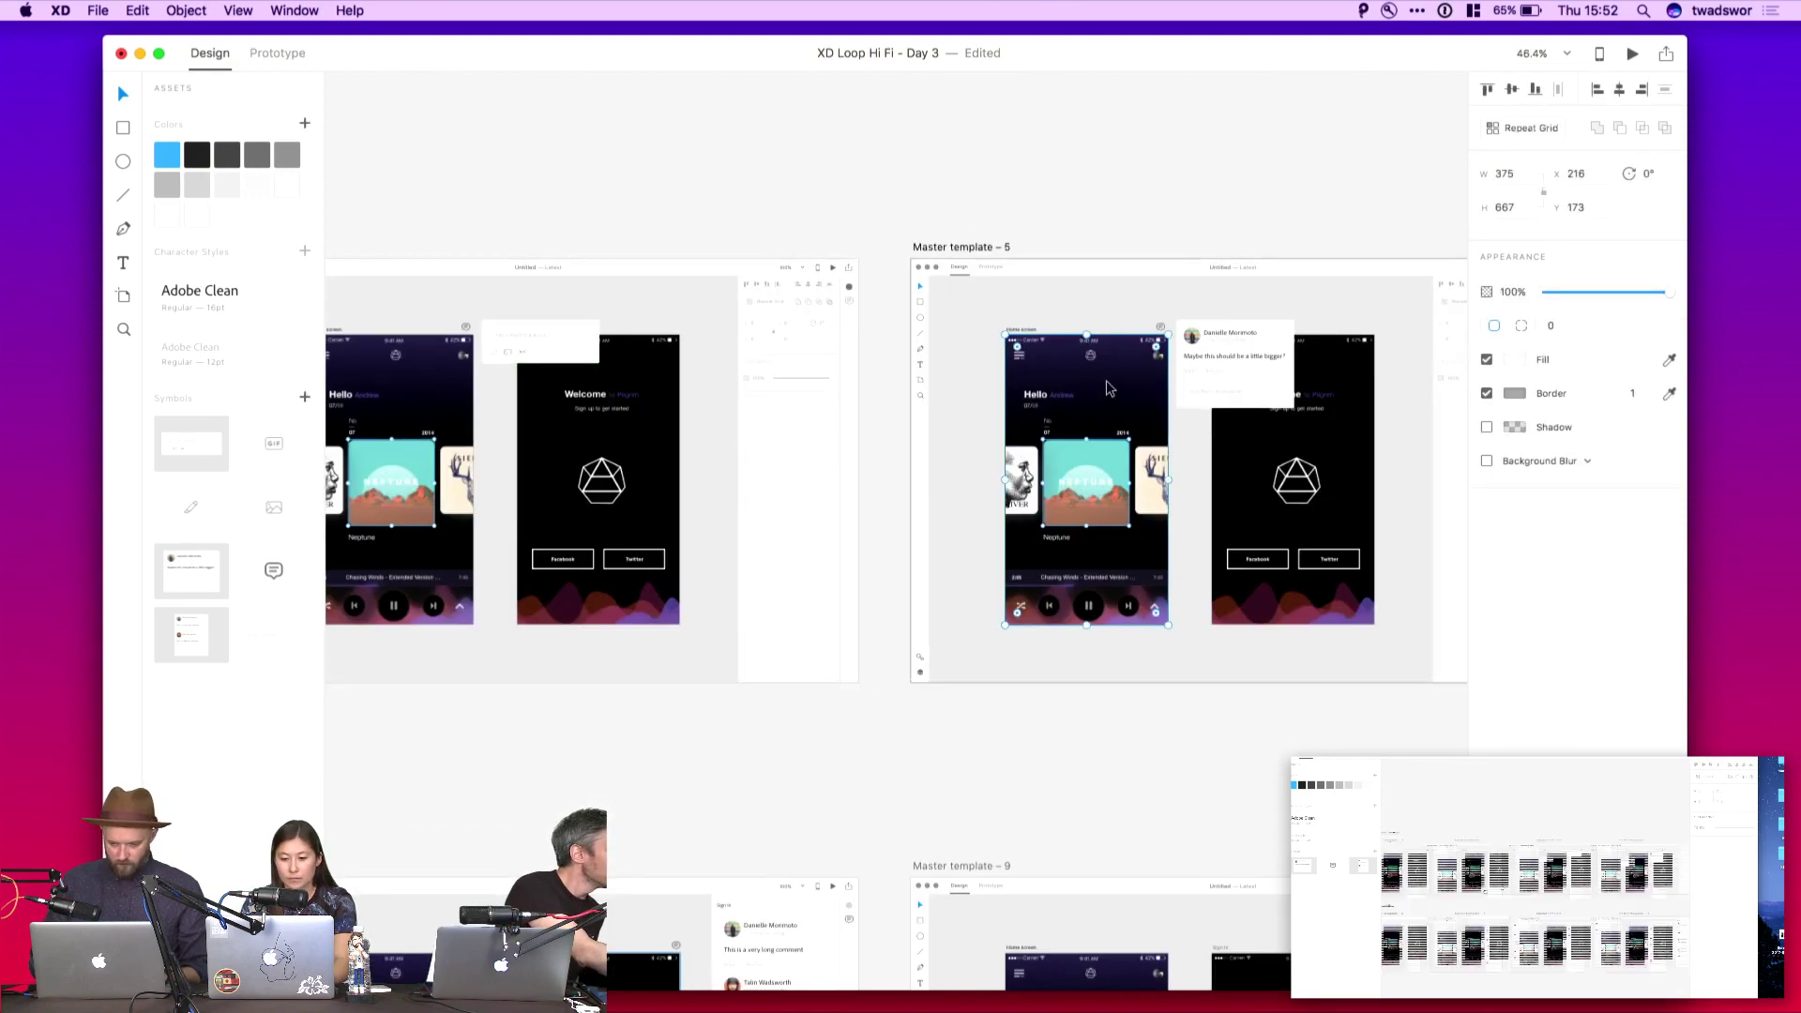
{"action": "left_click", "coordinate": [1124, 230]}
{"action": "scroll", "coordinate": [1122, 222], "scroll_direction": "up", "scroll_amount": 5}
{"action": "scroll", "coordinate": [1065, 583], "scroll_direction": "right", "scroll_amount": 3}
{"action": "scroll", "coordinate": [1064, 583], "scroll_direction": "down", "scroll_amount": 2}
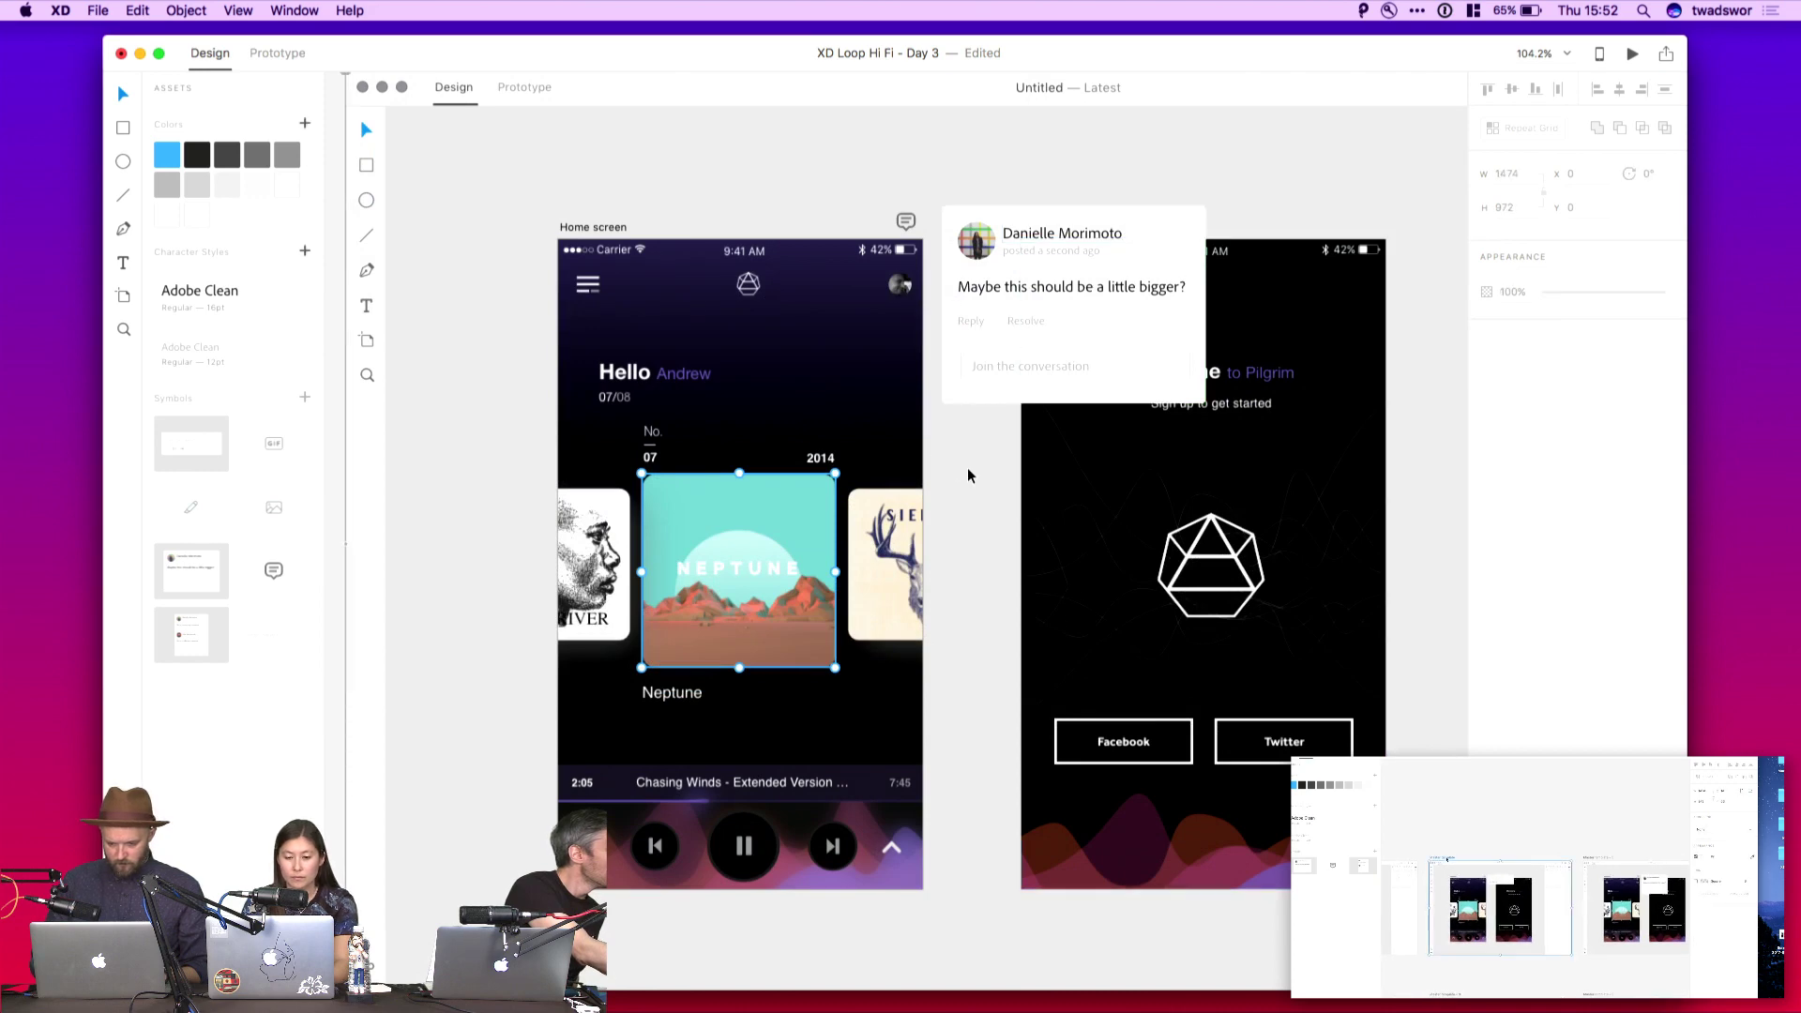
{"action": "left_click", "coordinate": [1037, 347]}
{"action": "left_click_drag", "start_coordinate": [1038, 347], "coordinate": [1041, 496]}
{"action": "left_click_drag", "start_coordinate": [1047, 432], "coordinate": [1047, 416]}
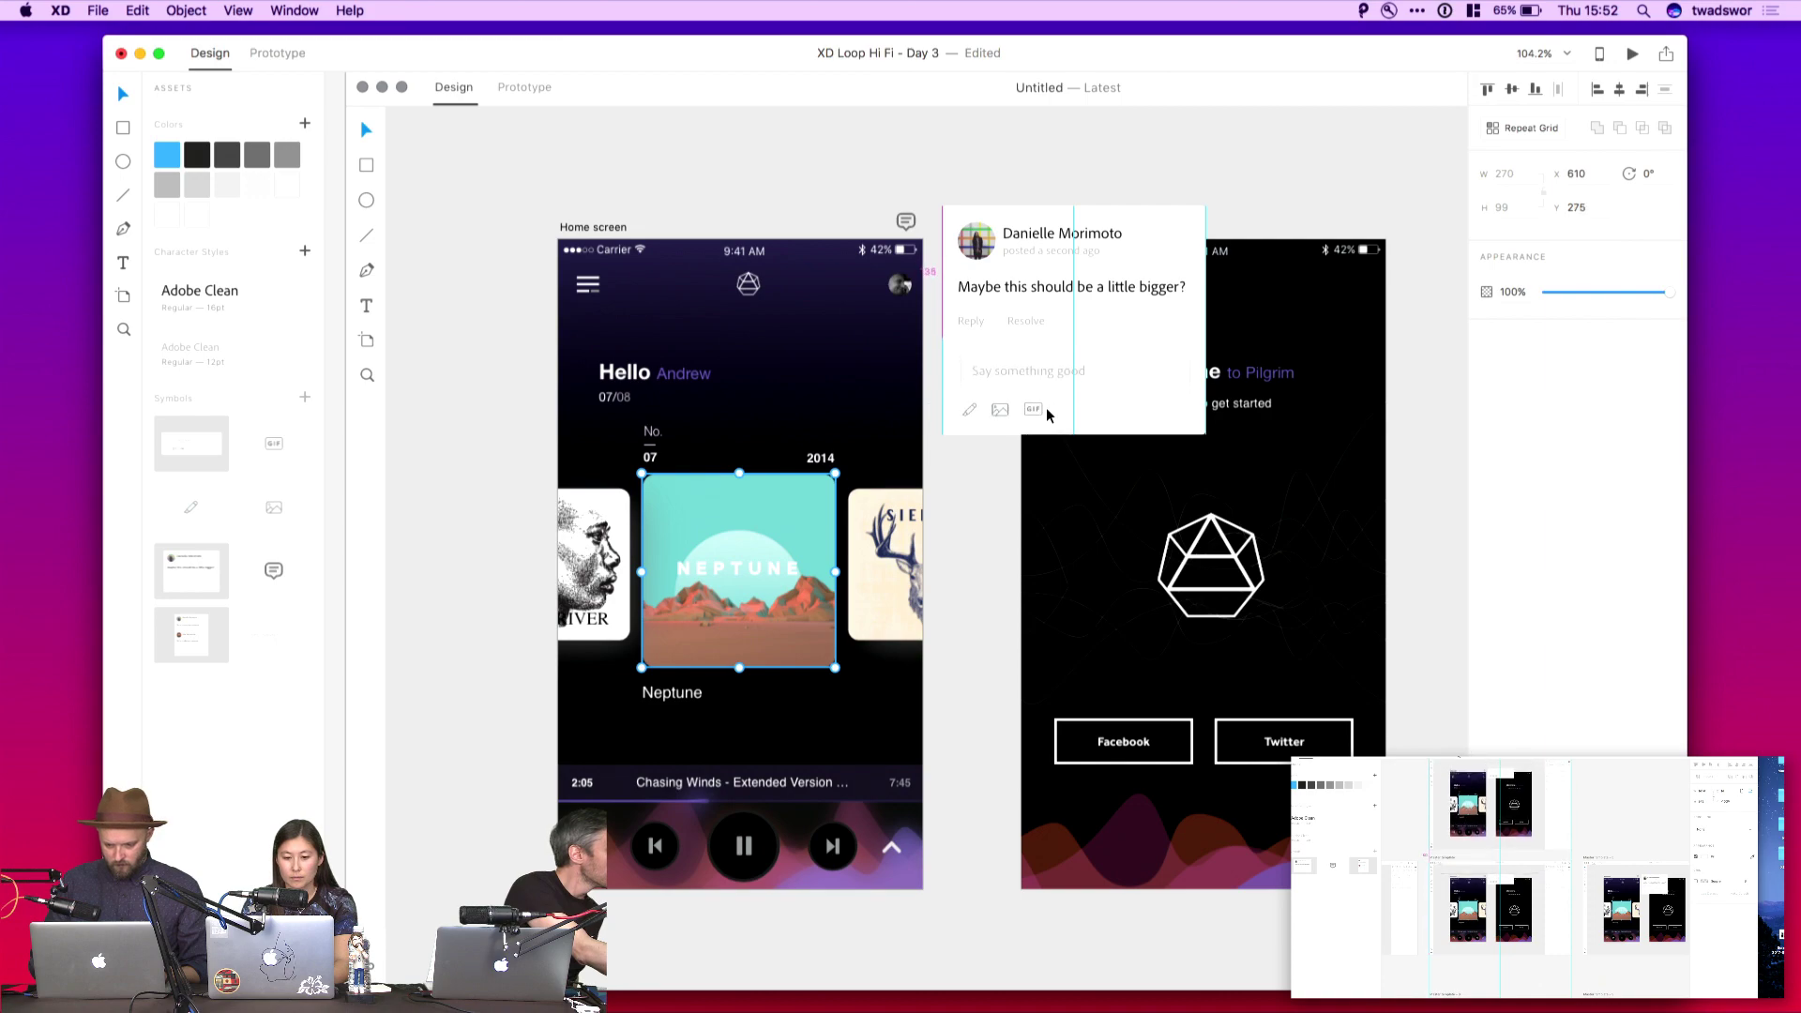
{"action": "left_click", "coordinate": [1192, 160]}
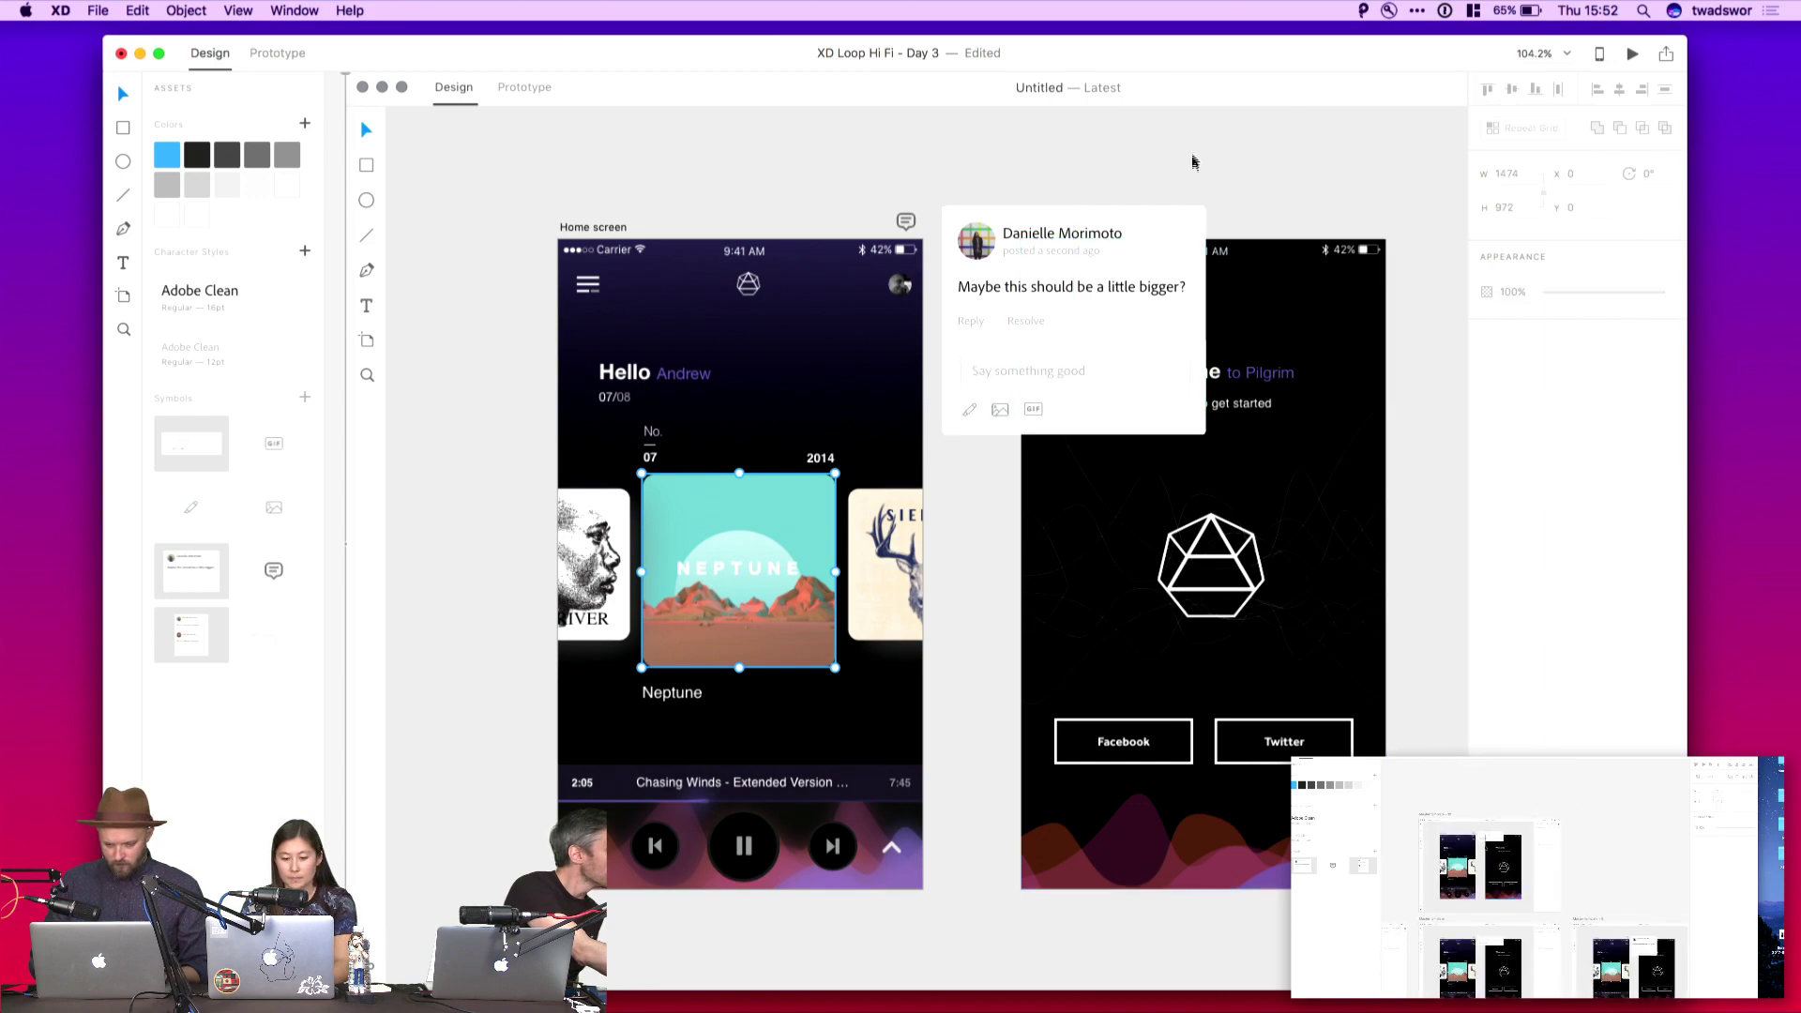
Switch to prototype mode and check the links from the first workflow's artboards through Master template – 5 to Master template – 6
{"action": "scroll", "coordinate": [1191, 158], "scroll_direction": "down", "scroll_amount": 5}
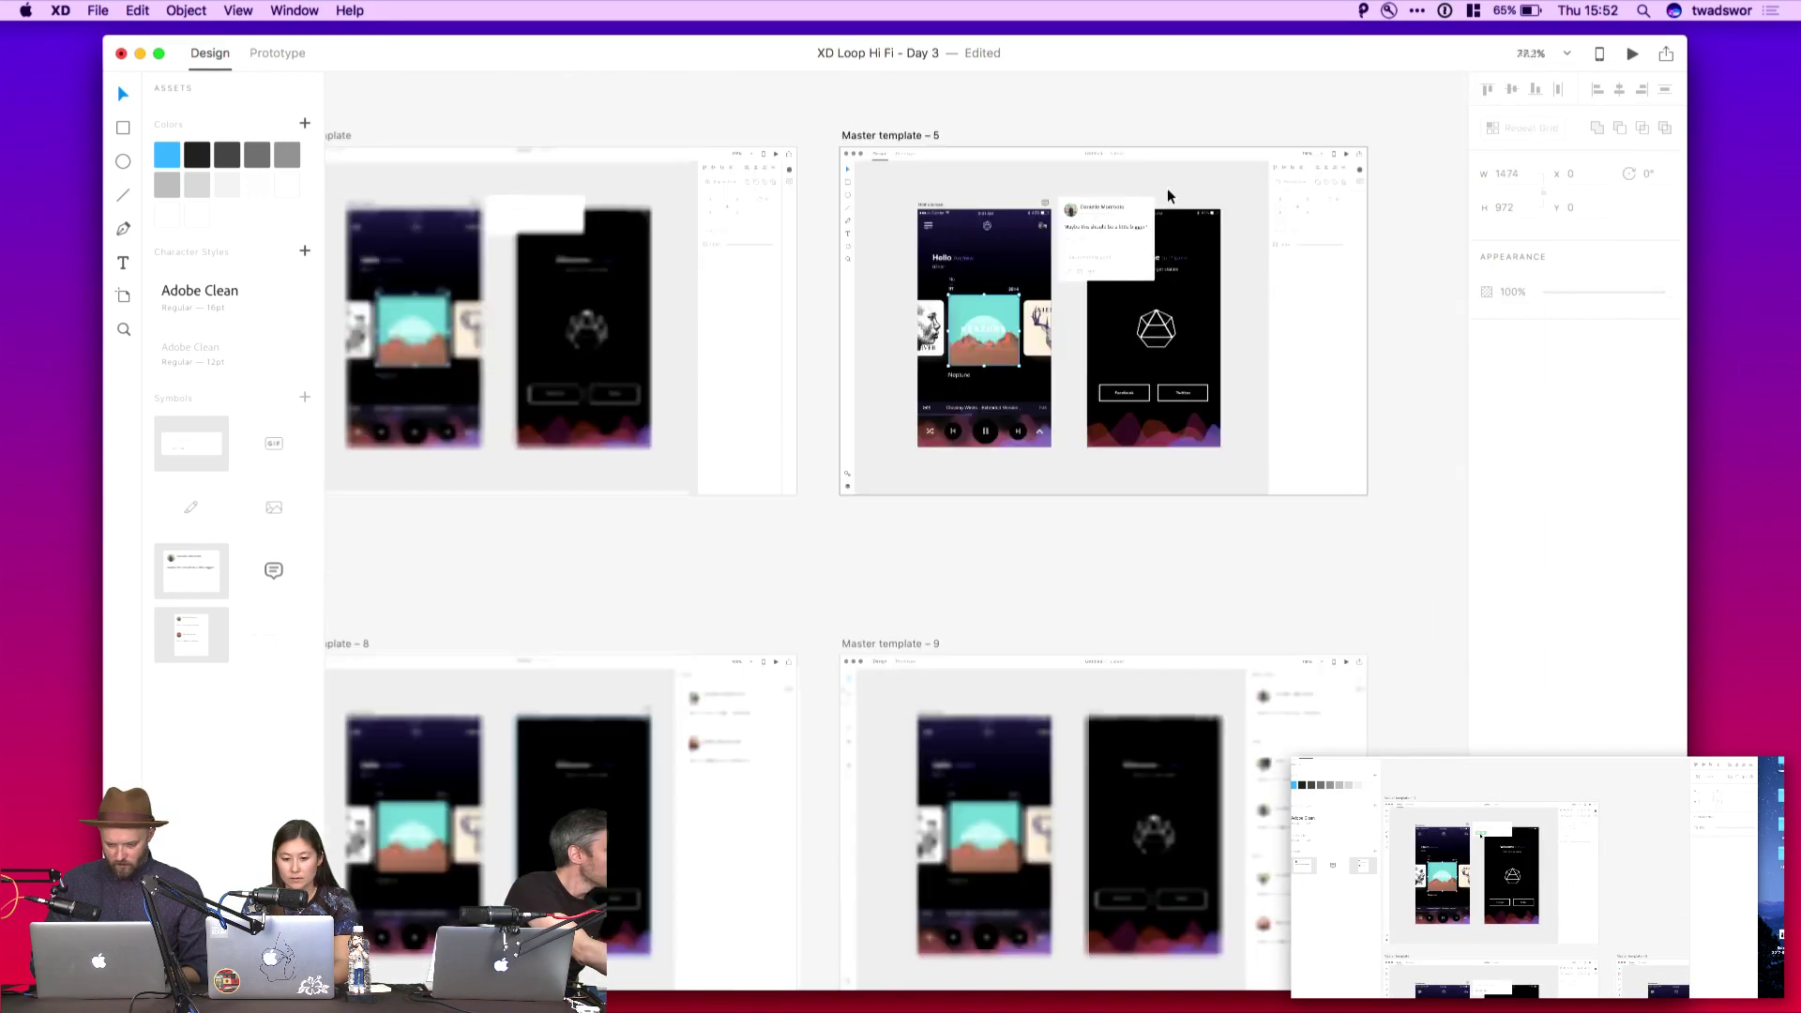
{"action": "scroll", "coordinate": [1167, 195], "scroll_direction": "left", "scroll_amount": 2}
{"action": "scroll", "coordinate": [765, 225], "scroll_direction": "down", "scroll_amount": 3}
{"action": "scroll", "coordinate": [765, 225], "scroll_direction": "right", "scroll_amount": 1}
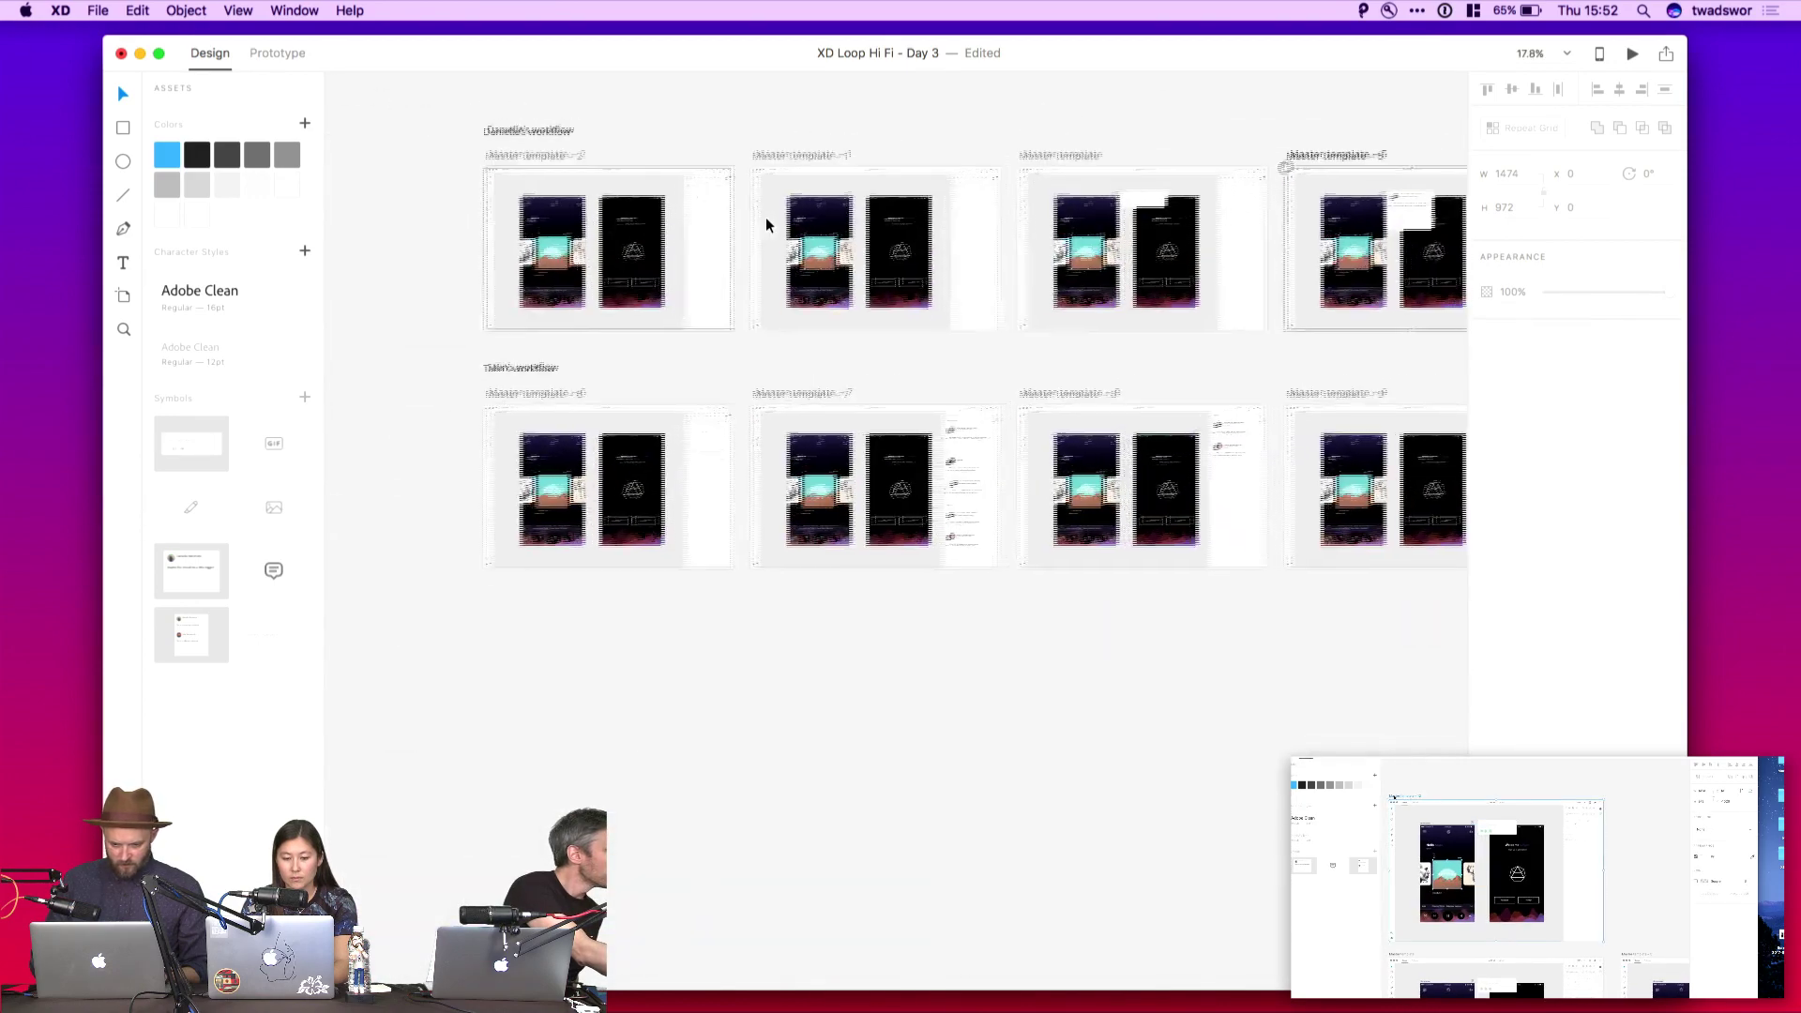
{"action": "left_click", "coordinate": [279, 52]}
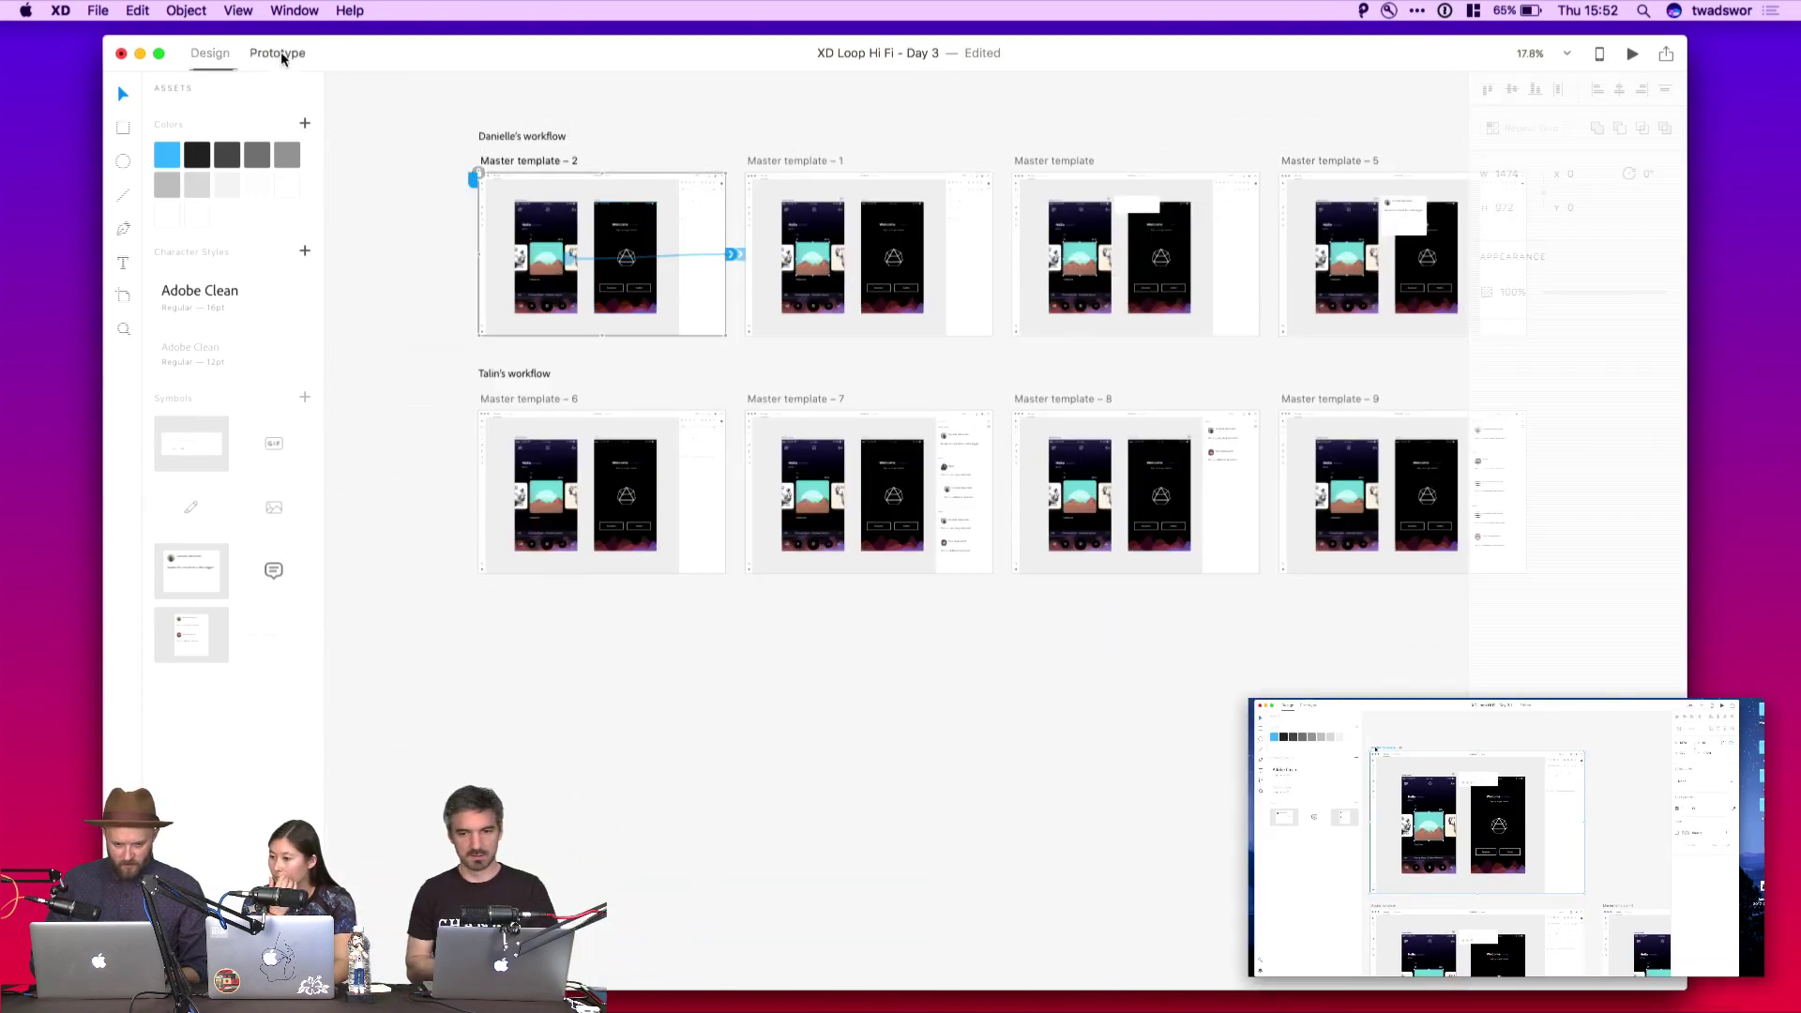
{"action": "left_click", "coordinate": [769, 230]}
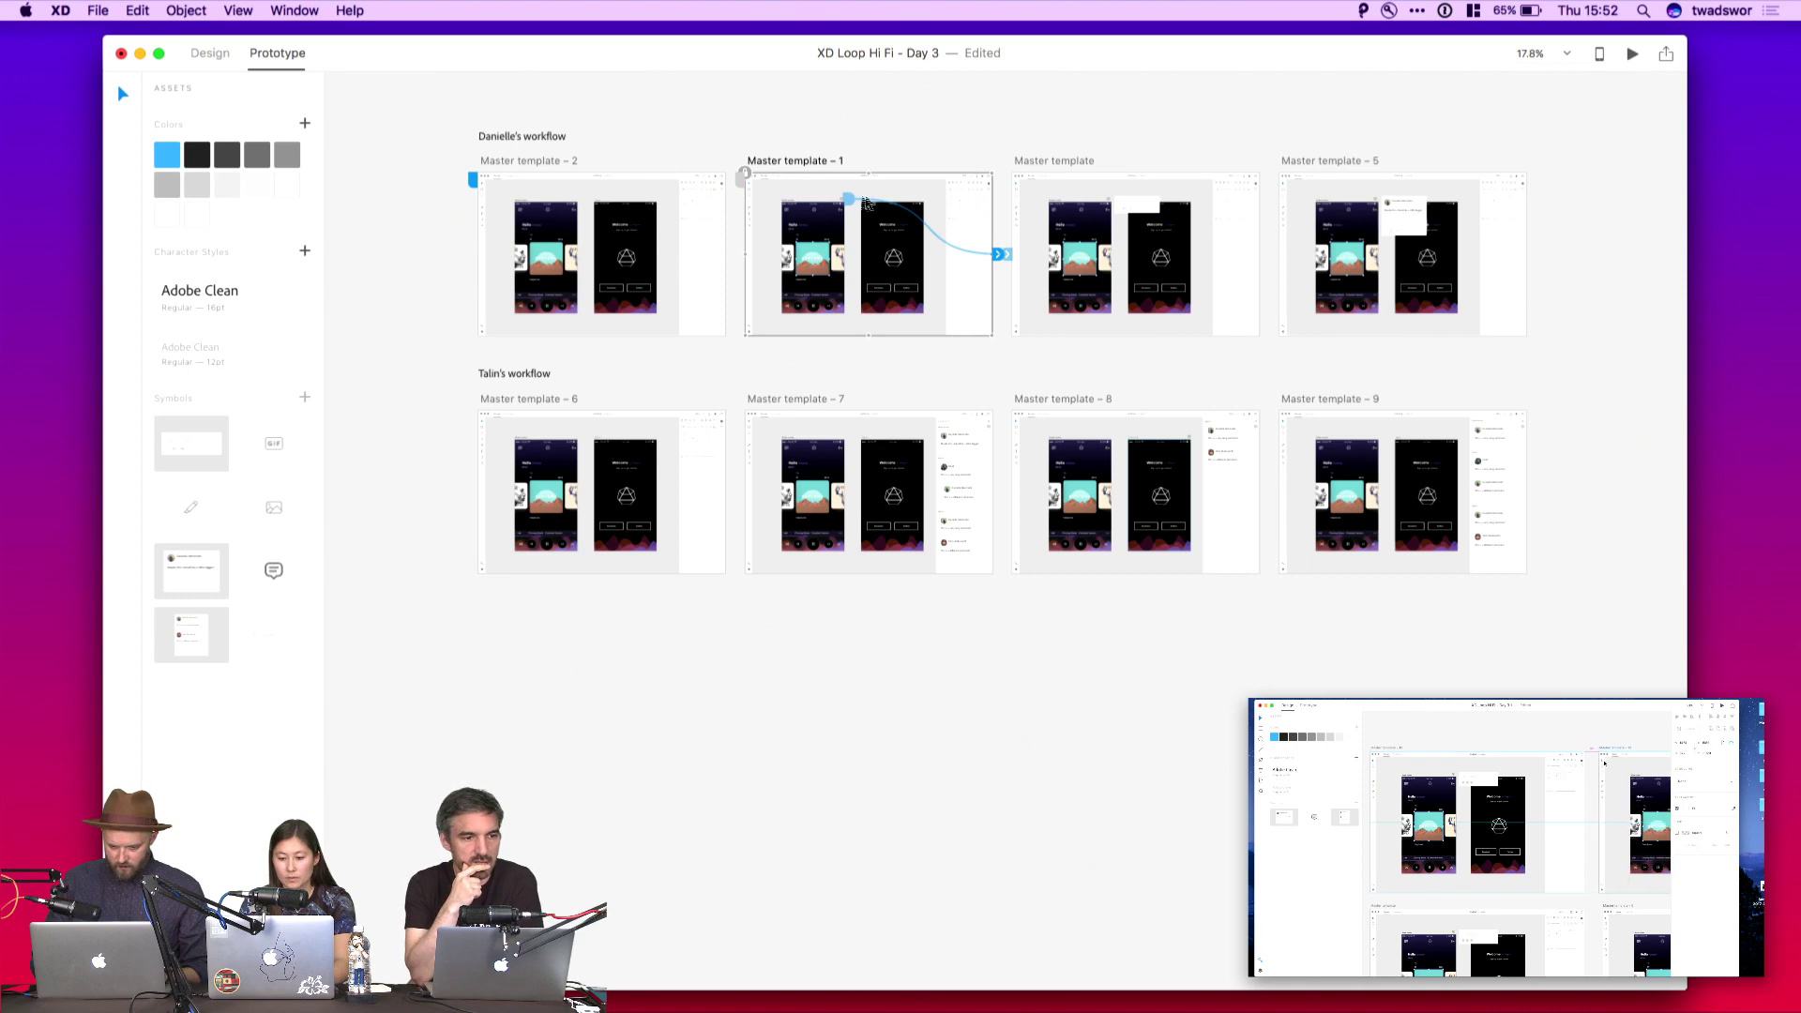
{"action": "left_click", "coordinate": [1036, 271]}
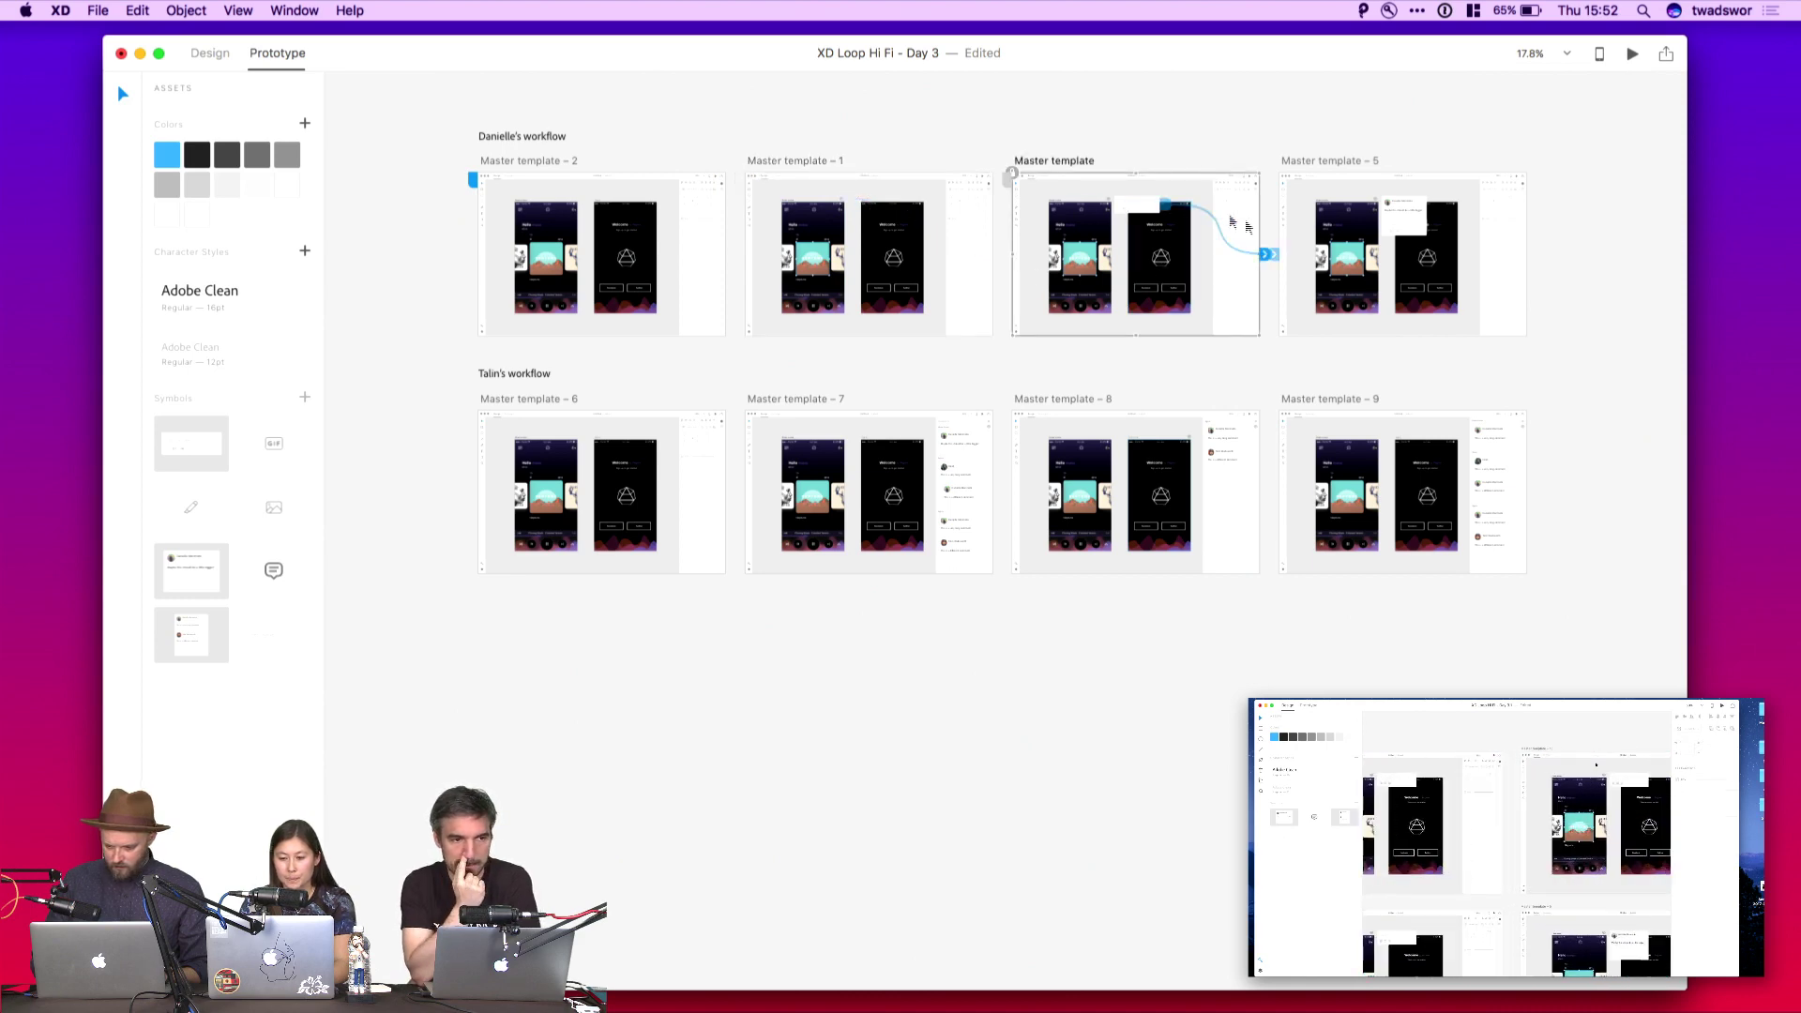
{"action": "left_click", "coordinate": [1146, 202]}
{"action": "left_click", "coordinate": [1407, 228]}
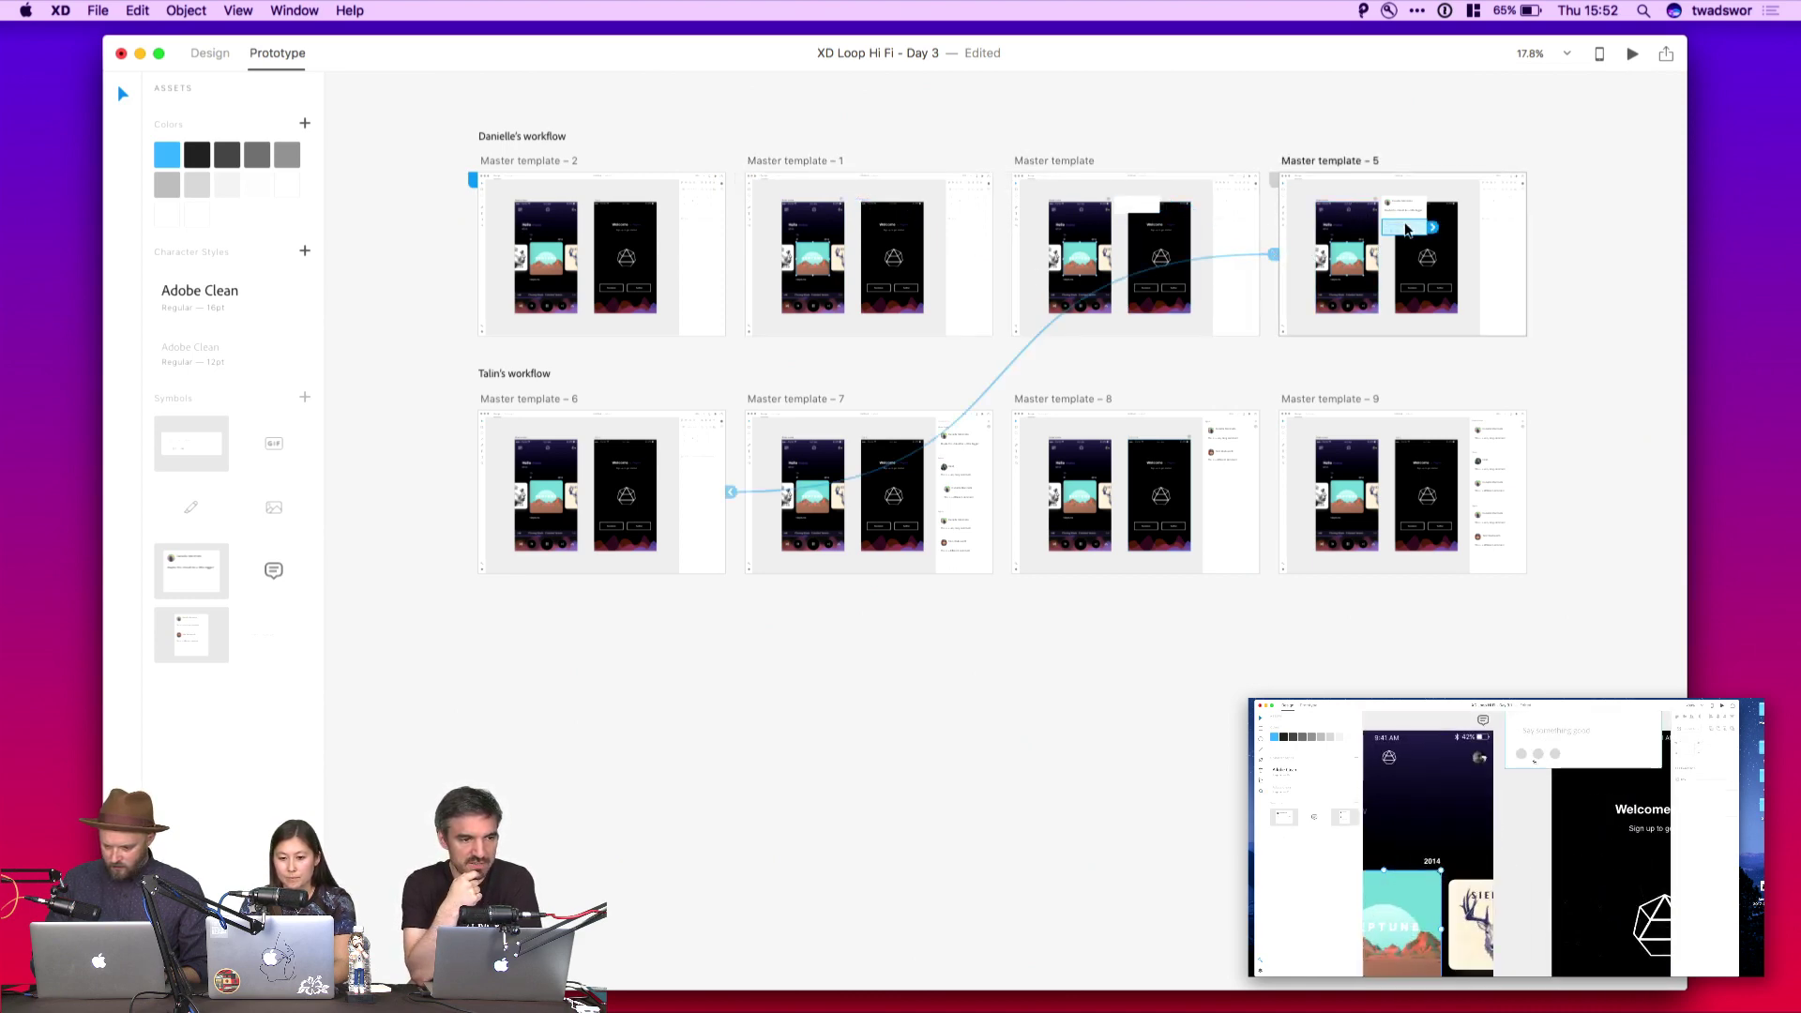
{"action": "left_click", "coordinate": [1296, 239]}
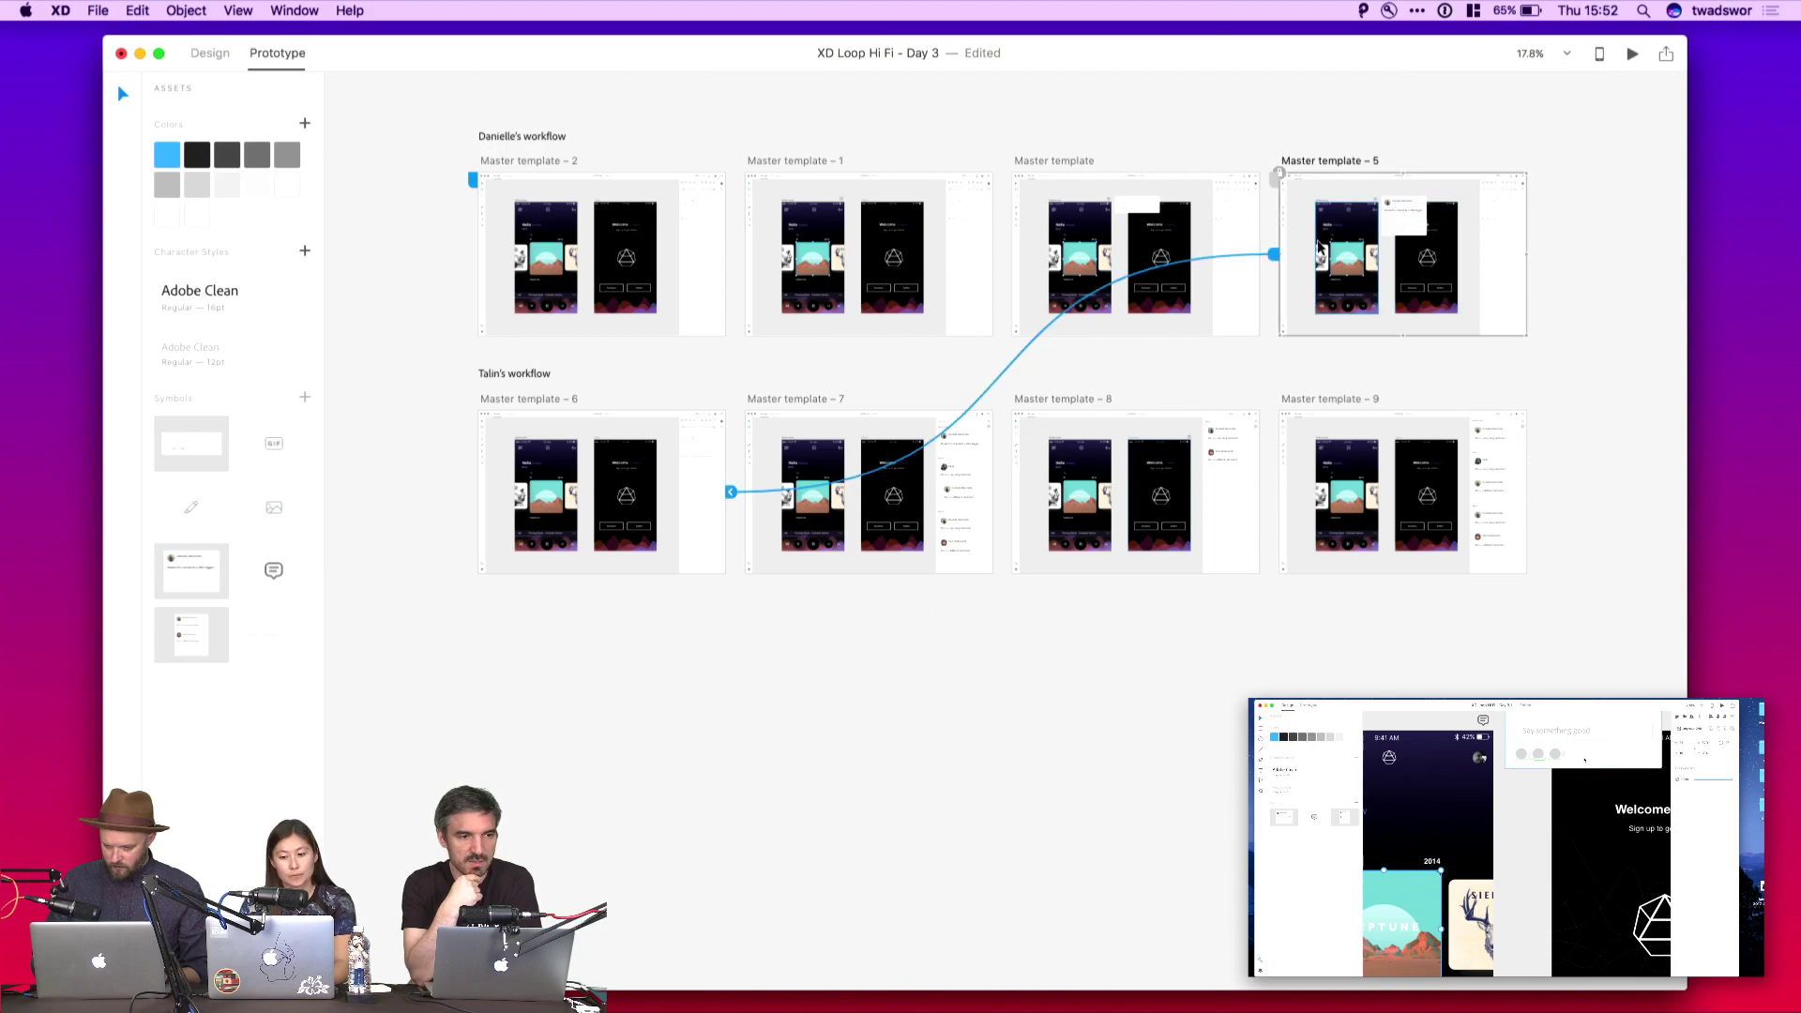
{"action": "scroll", "coordinate": [1318, 245], "scroll_direction": "up", "scroll_amount": 5}
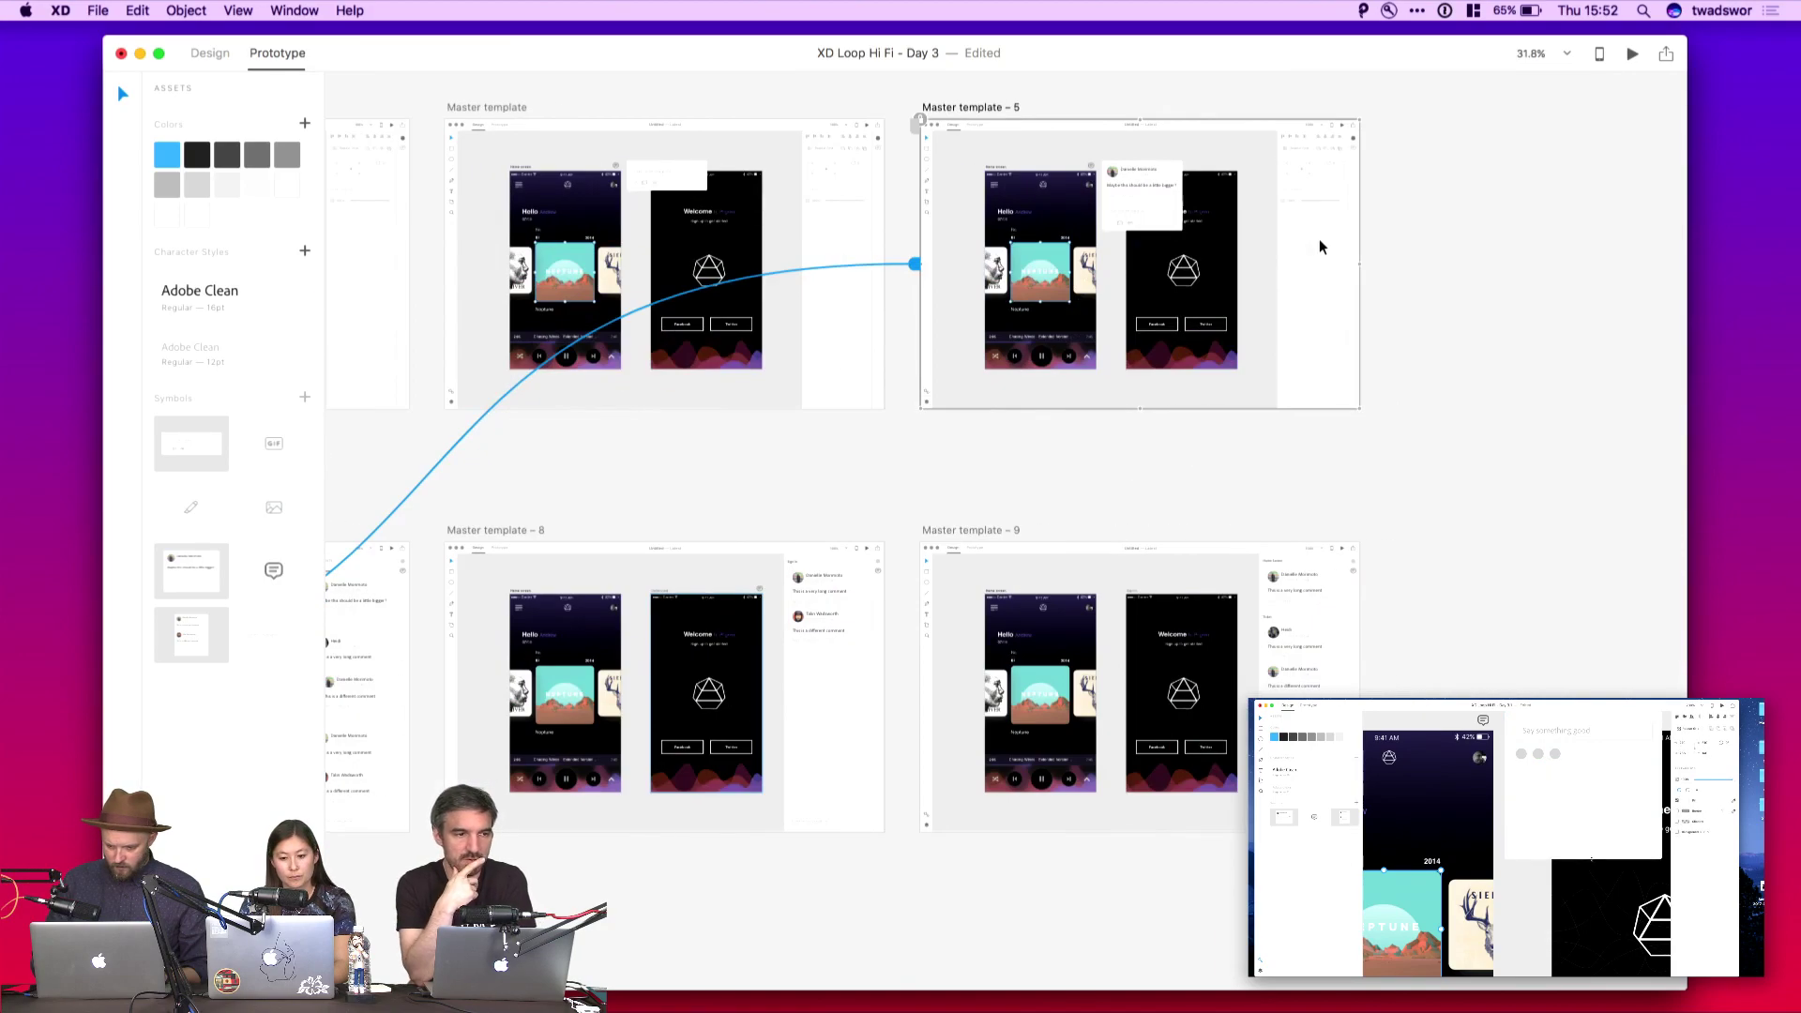
{"action": "scroll", "coordinate": [1318, 238], "scroll_direction": "down", "scroll_amount": 5}
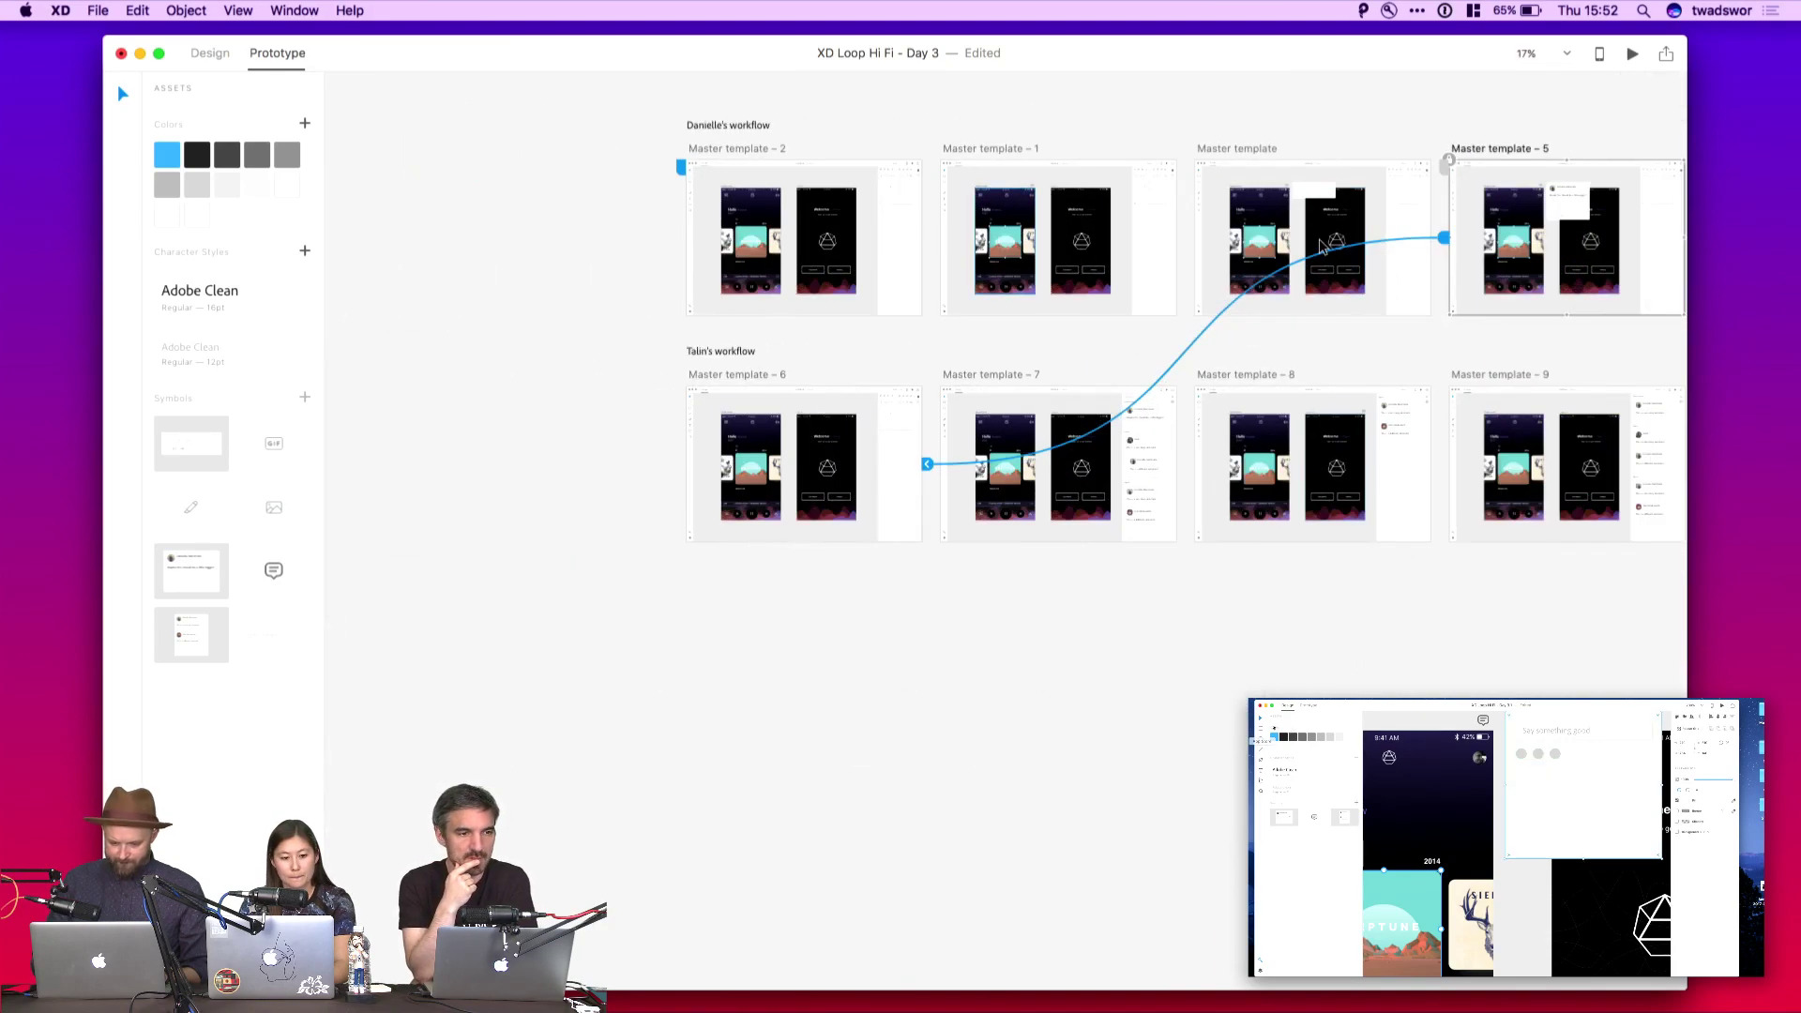
{"action": "left_click", "coordinate": [874, 460]}
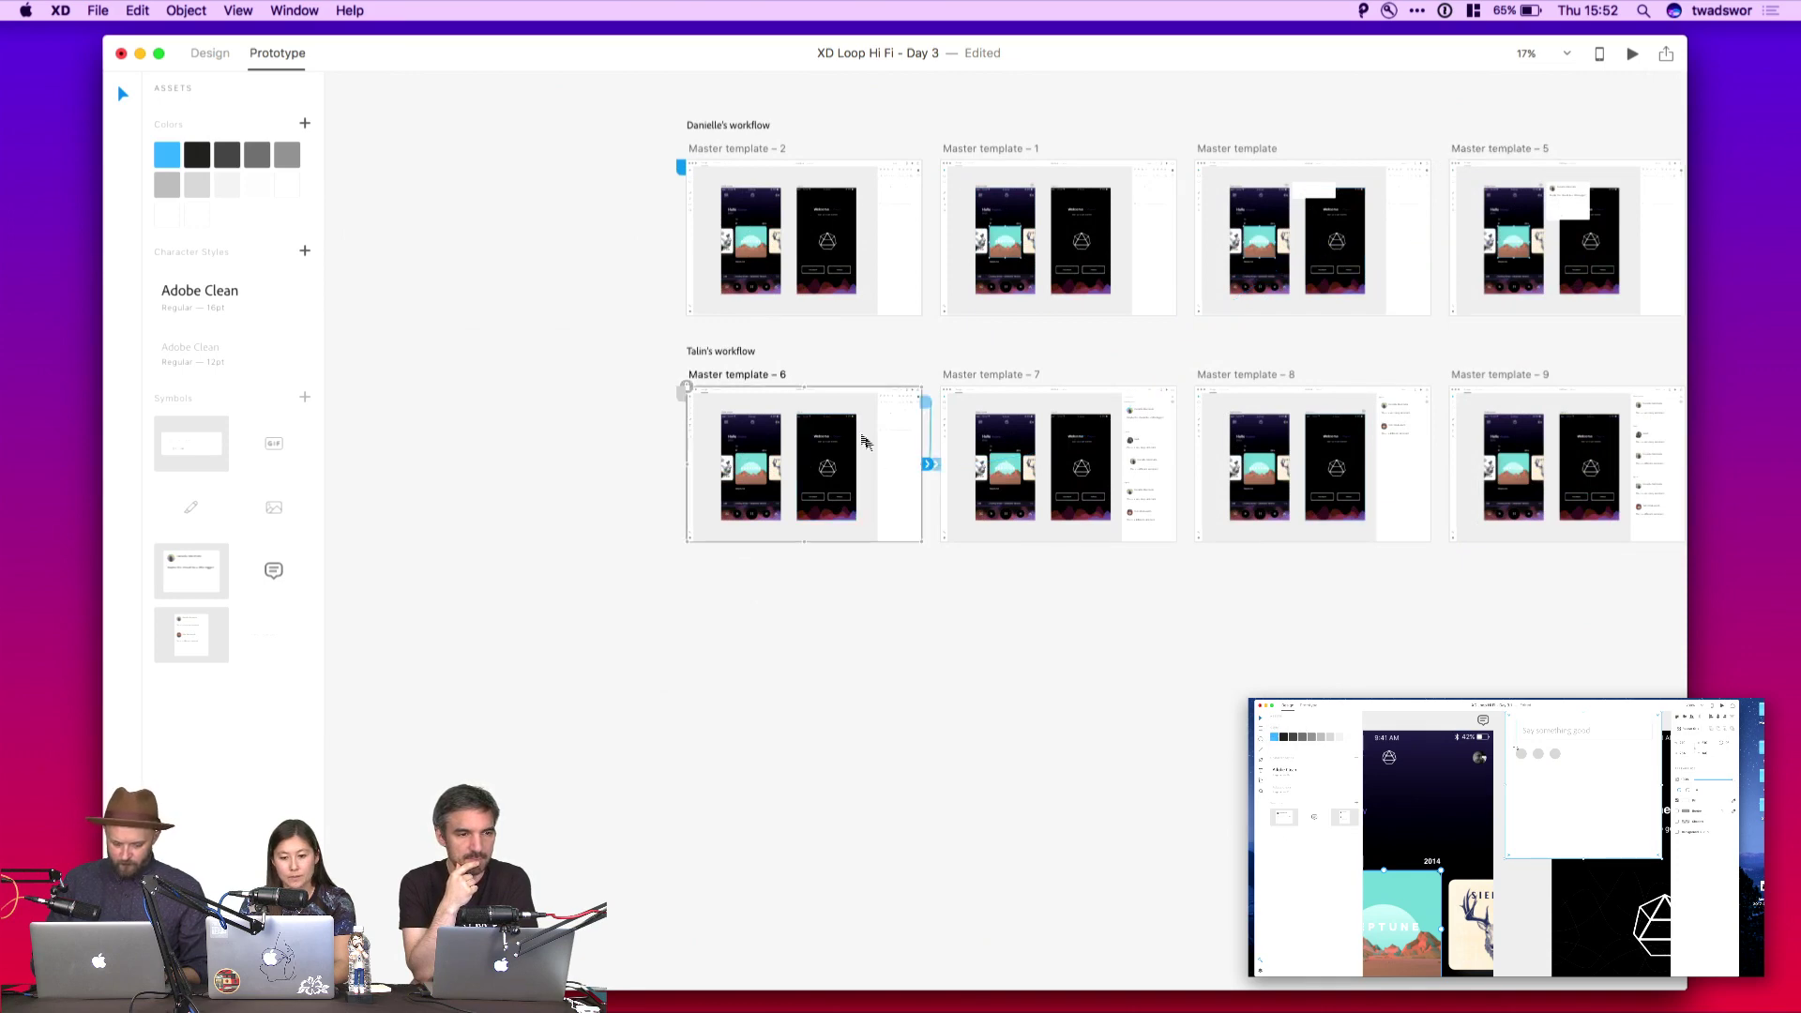
Update the existing online share link for the XD Loop Hi Fi - Day 3 prototype, with comments allowed
{"action": "left_click", "coordinate": [1629, 58]}
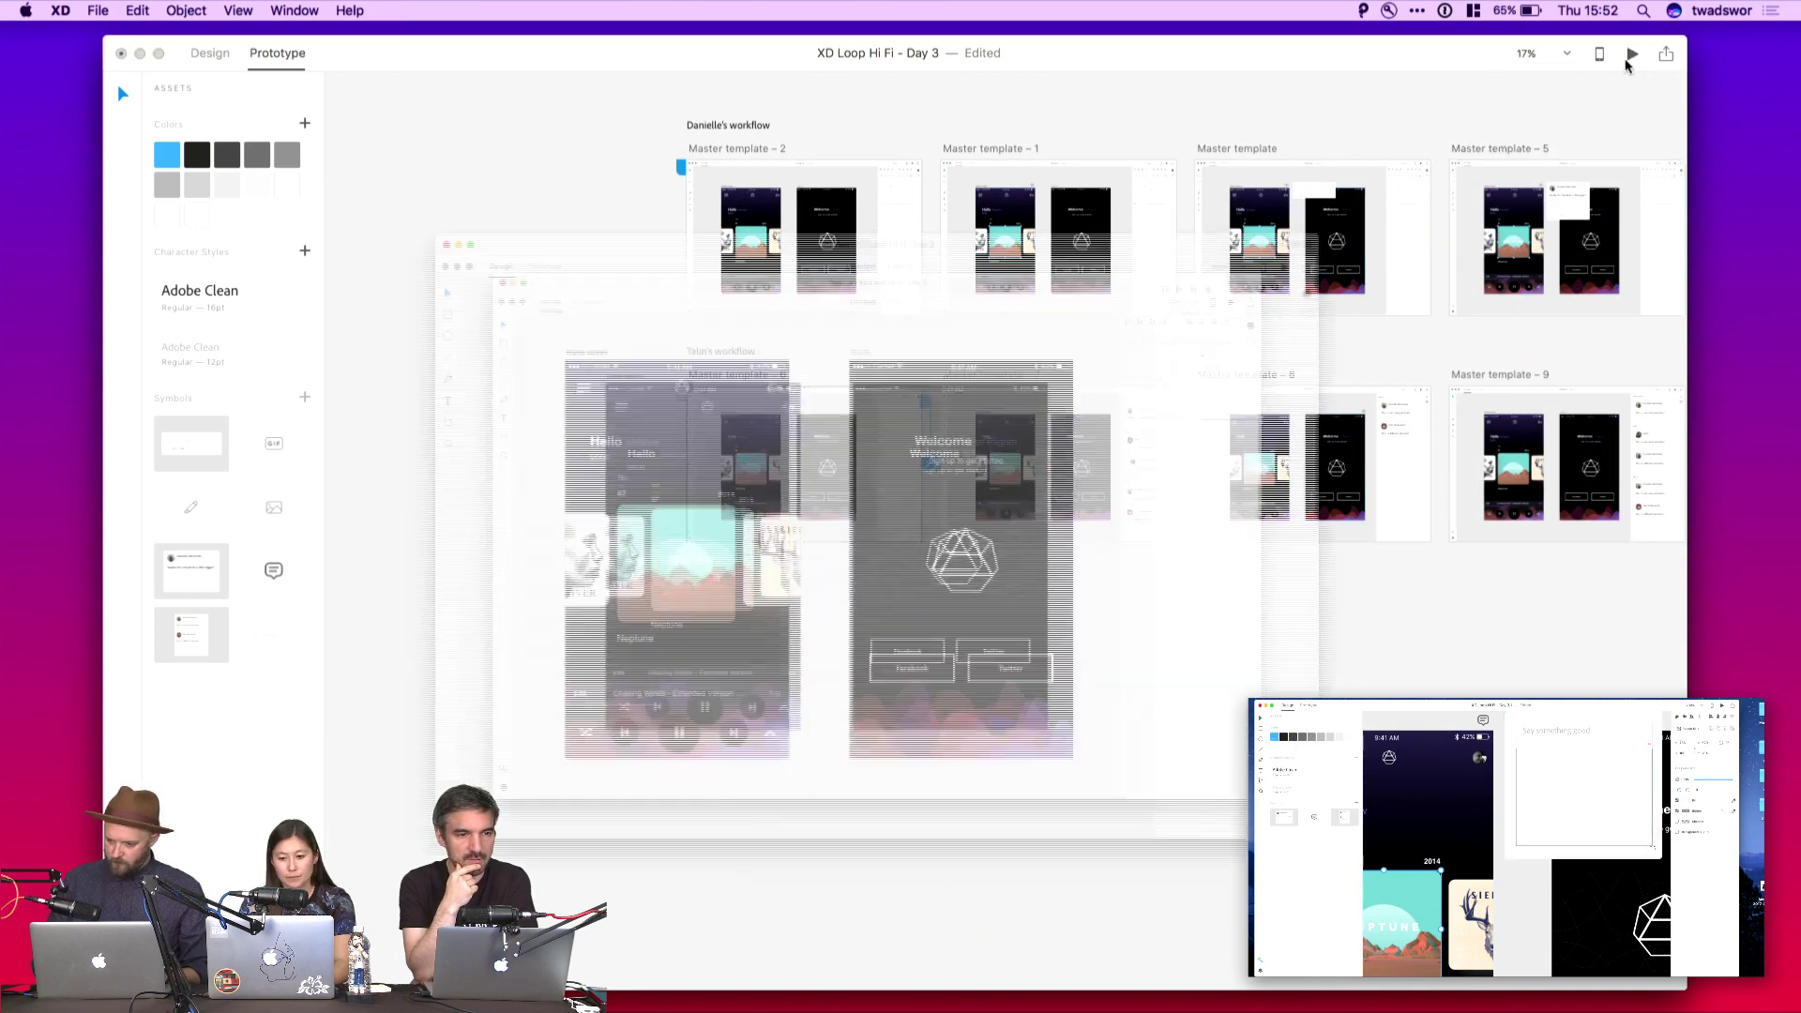
{"action": "left_click", "coordinate": [1548, 67]}
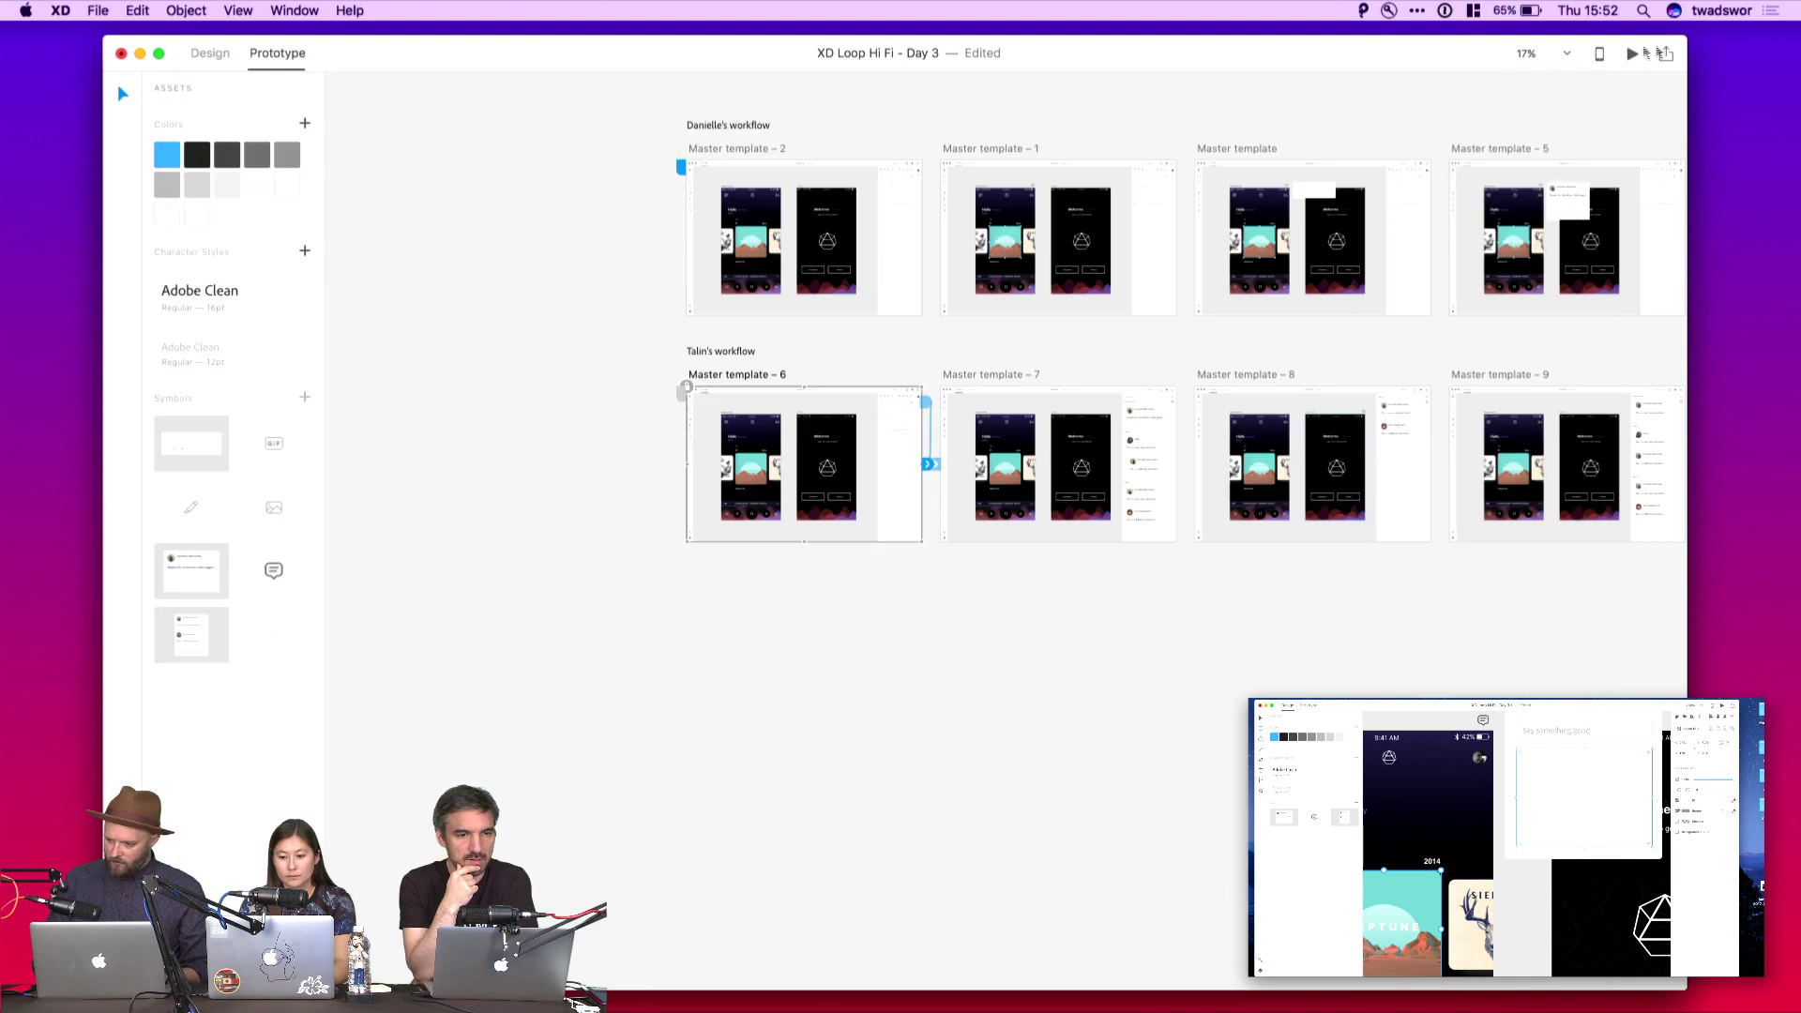
{"action": "left_click", "coordinate": [1666, 54]}
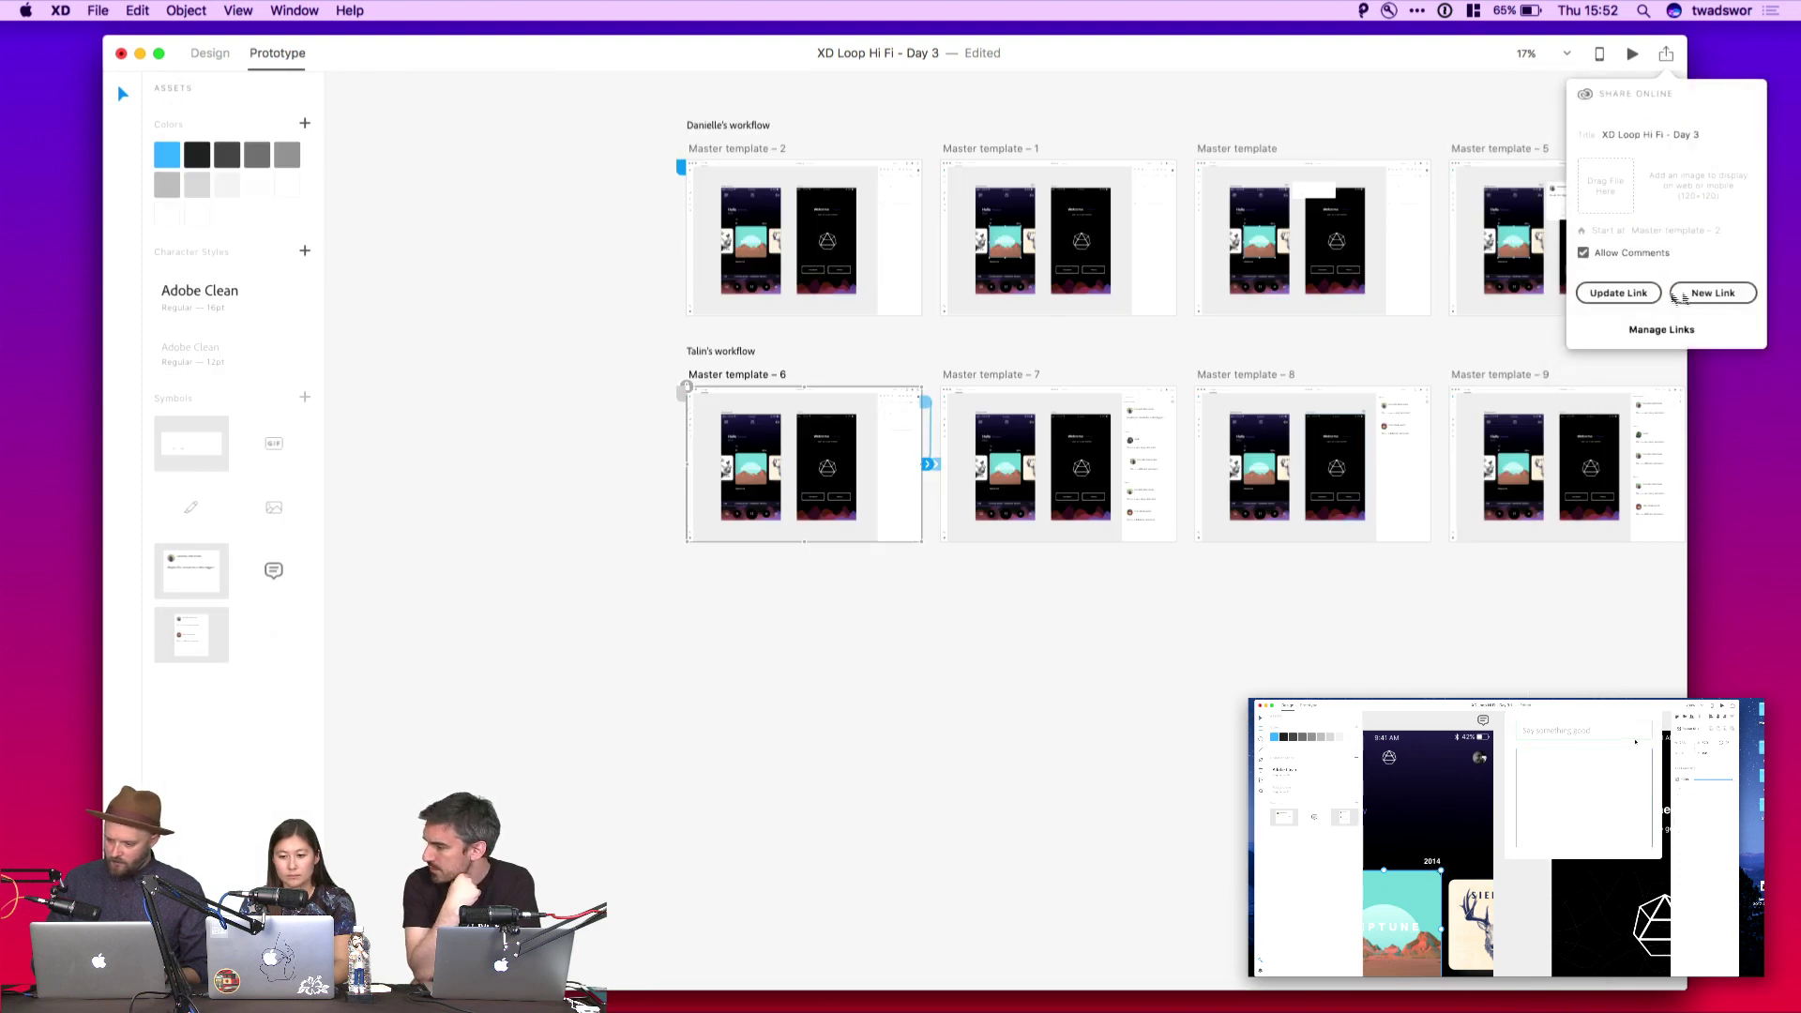
{"action": "left_click", "coordinate": [1646, 293]}
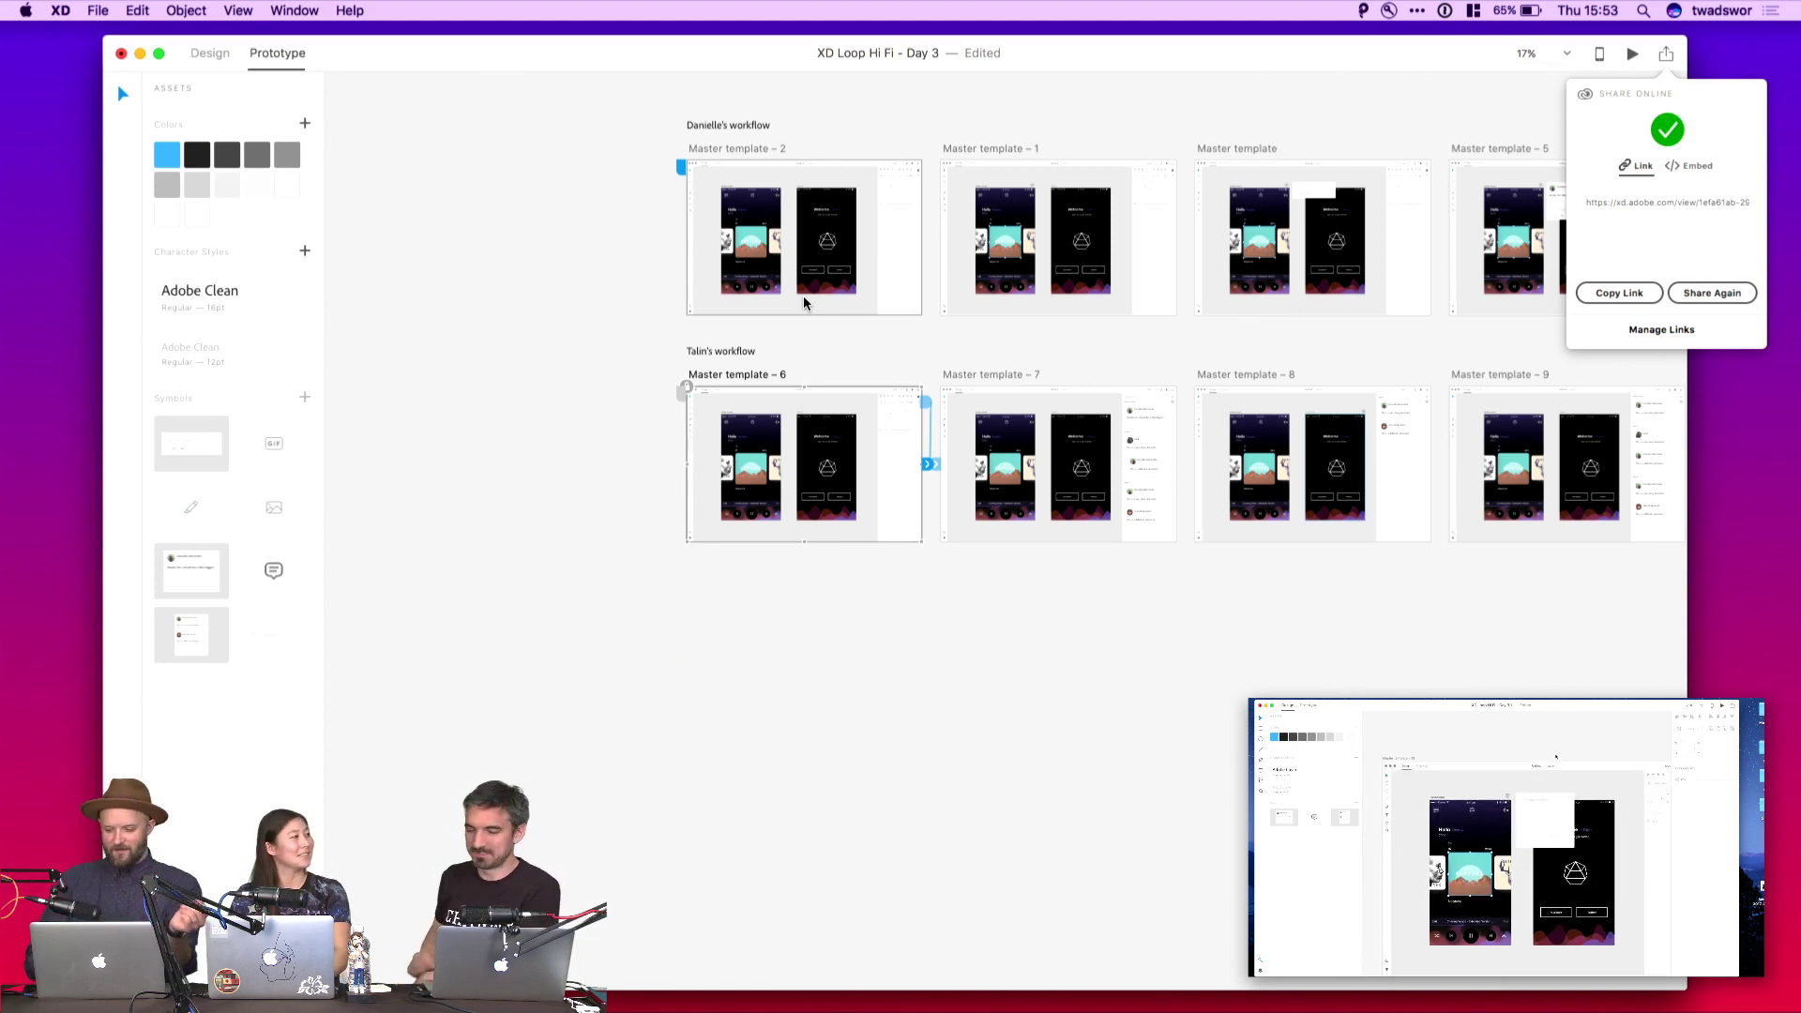
{"action": "left_click", "coordinate": [1063, 109]}
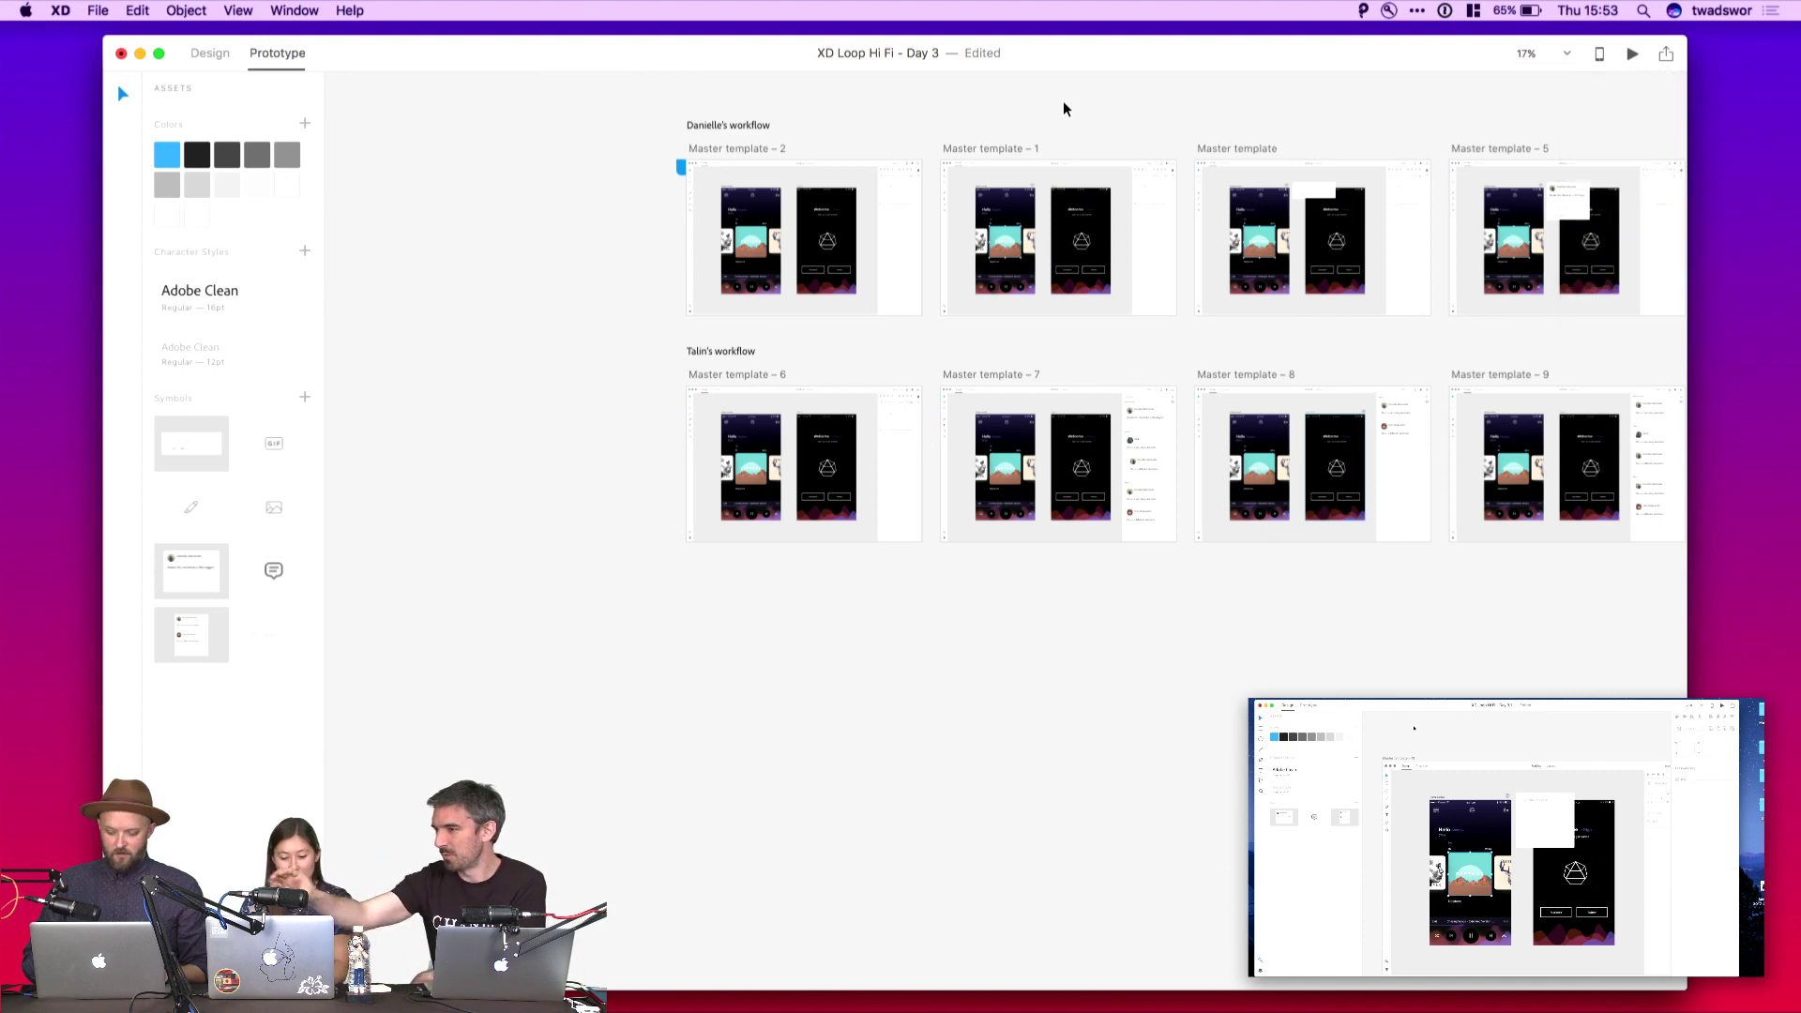
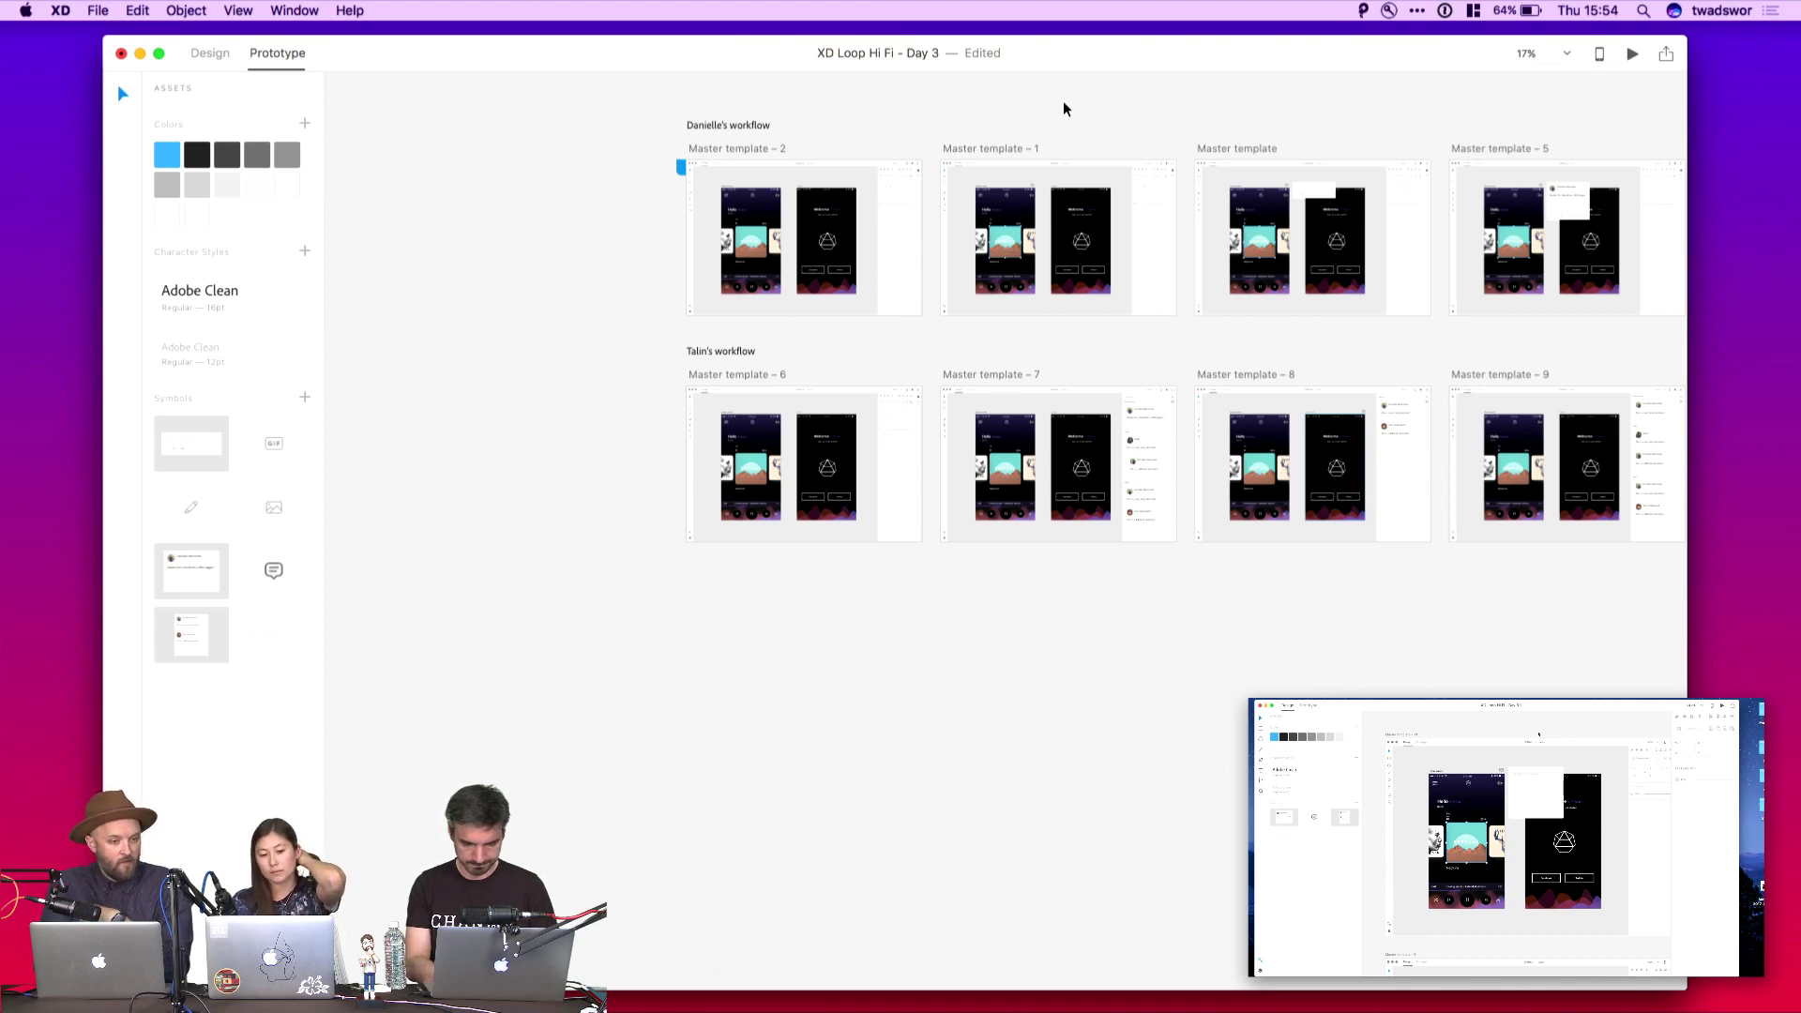
Examine the second workflow's artboards, Master template – 6 and Master template – 7, including the comments sidebar
{"action": "scroll", "coordinate": [1037, 236], "scroll_direction": "up", "scroll_amount": 5}
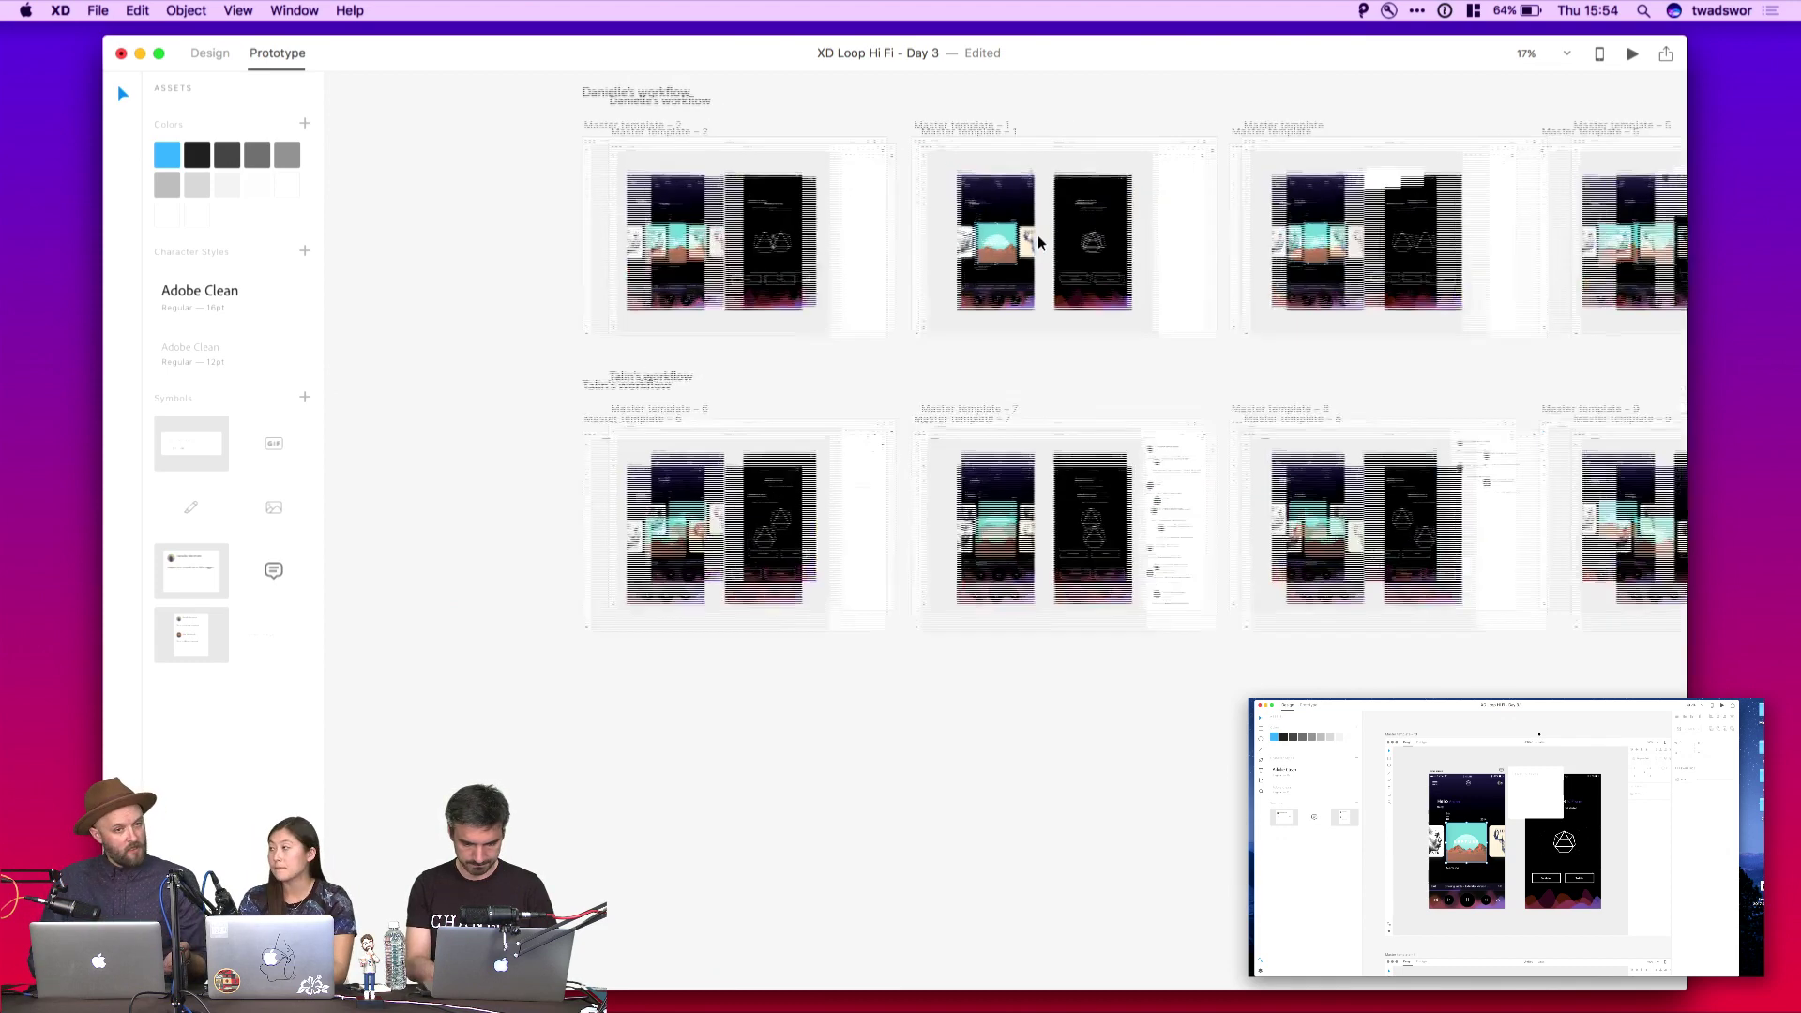
{"action": "scroll", "coordinate": [1037, 234], "scroll_direction": "up", "scroll_amount": 4}
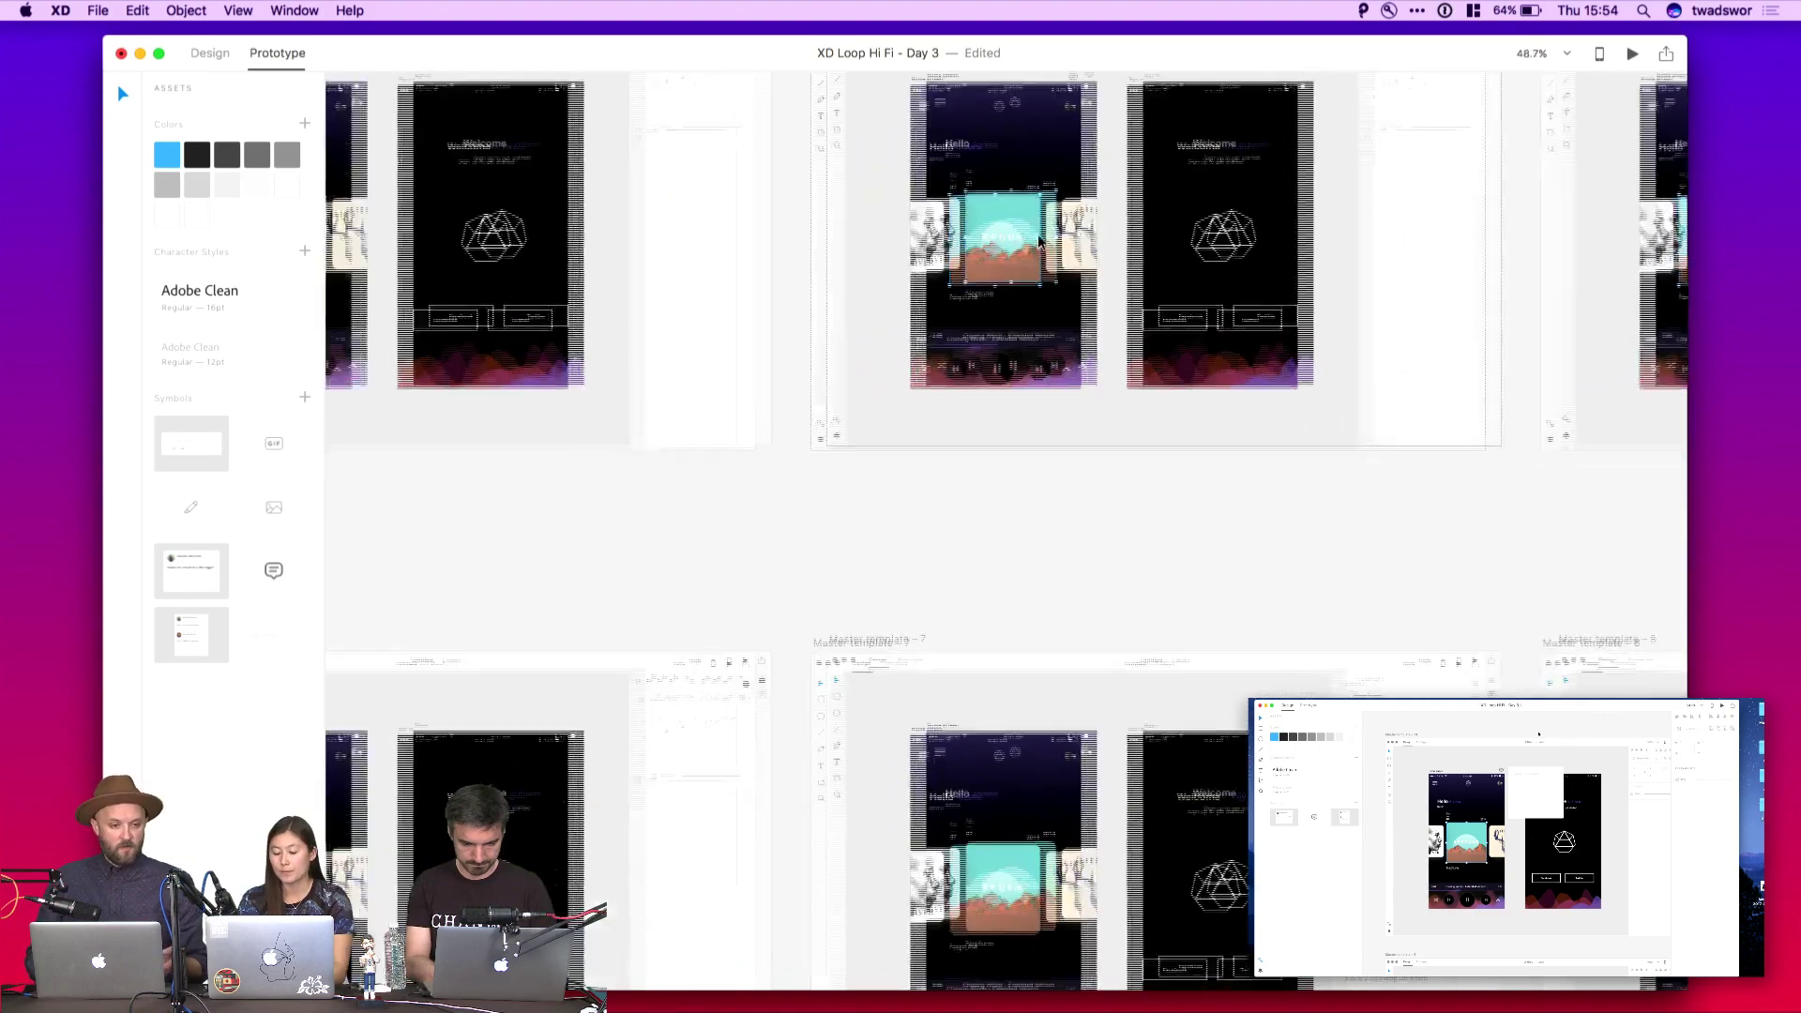
{"action": "scroll", "coordinate": [1038, 241], "scroll_direction": "left", "scroll_amount": 5}
{"action": "scroll", "coordinate": [1038, 241], "scroll_direction": "down", "scroll_amount": 3}
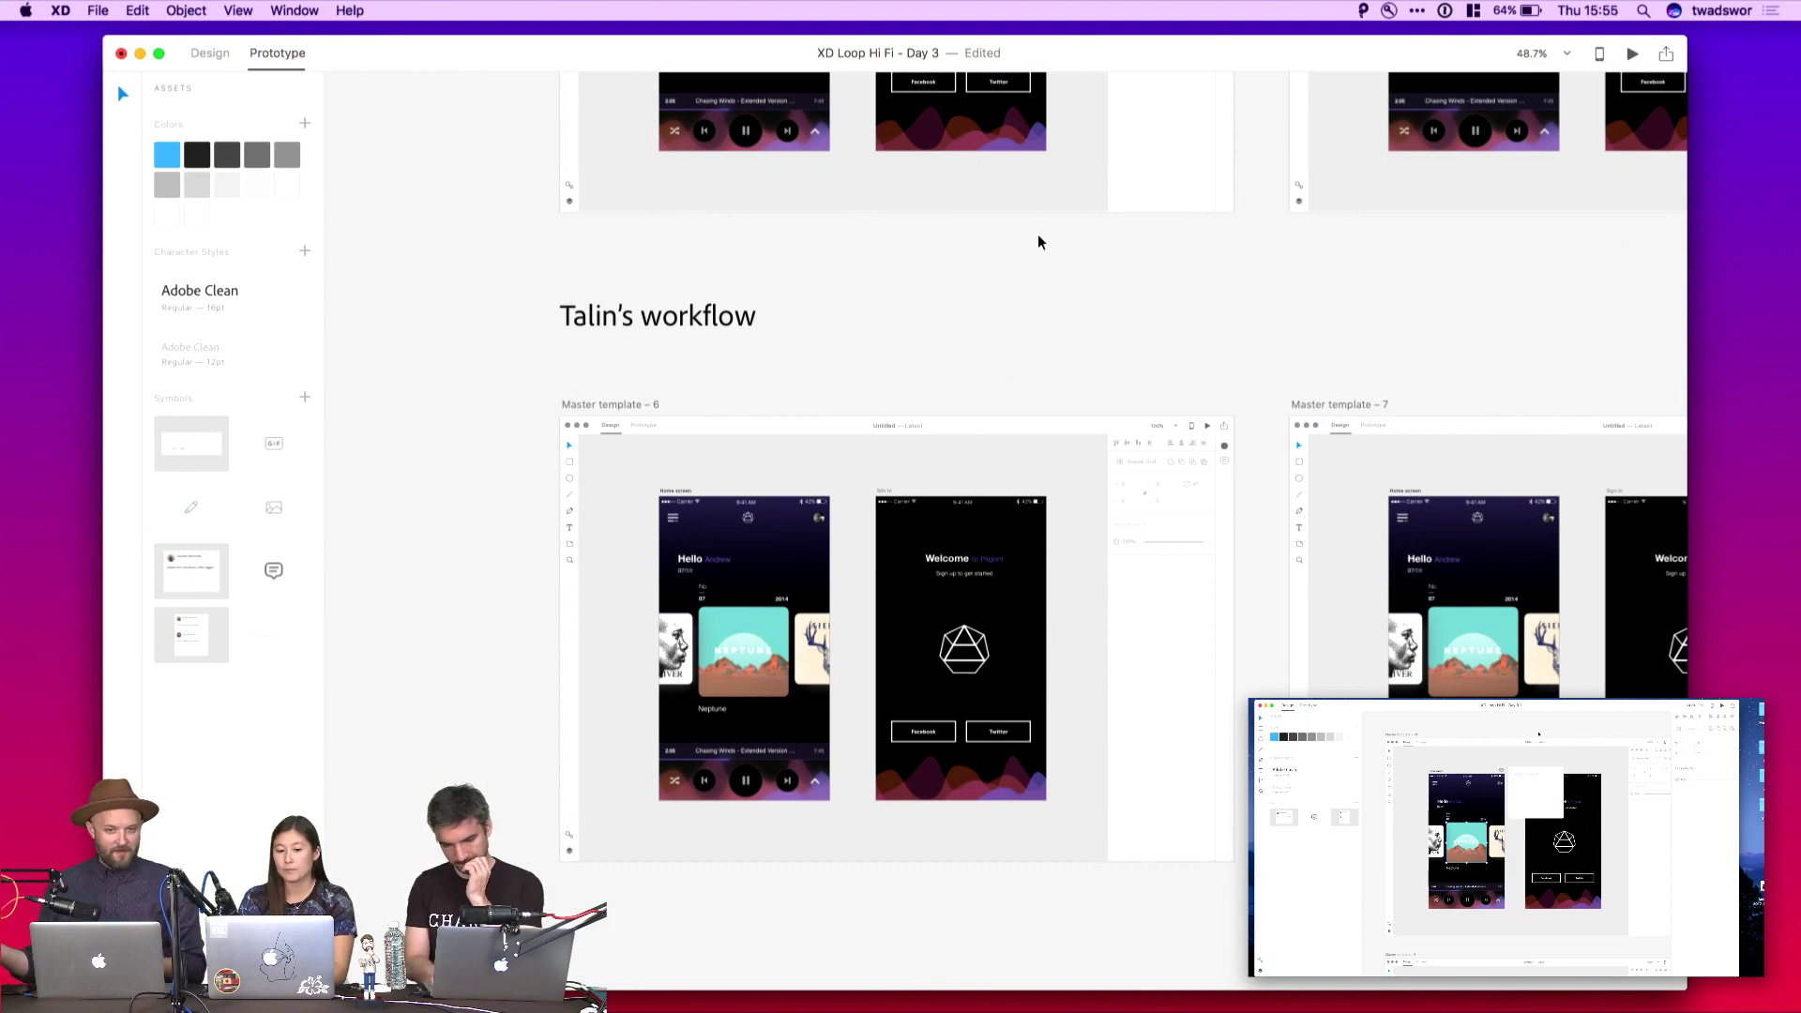
{"action": "scroll", "coordinate": [1037, 242], "scroll_direction": "right", "scroll_amount": 2}
{"action": "scroll", "coordinate": [1038, 242], "scroll_direction": "down", "scroll_amount": 1}
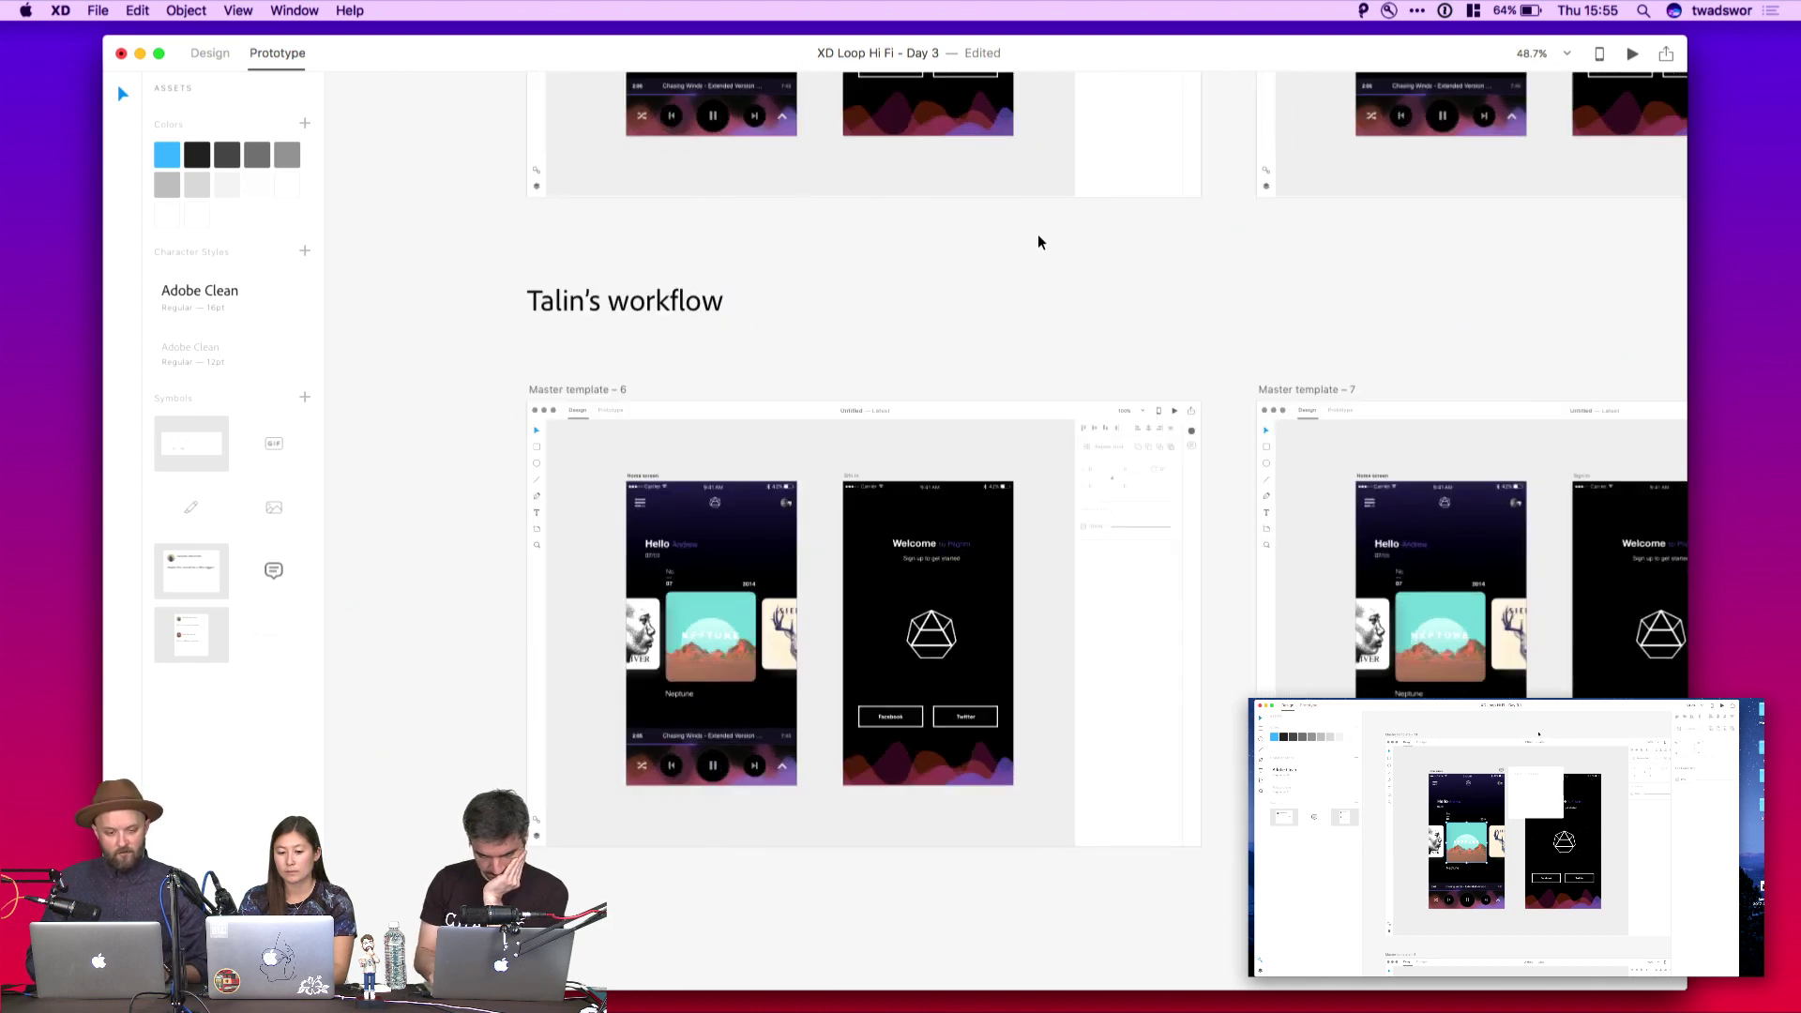
{"action": "scroll", "coordinate": [1037, 242], "scroll_direction": "down", "scroll_amount": 2}
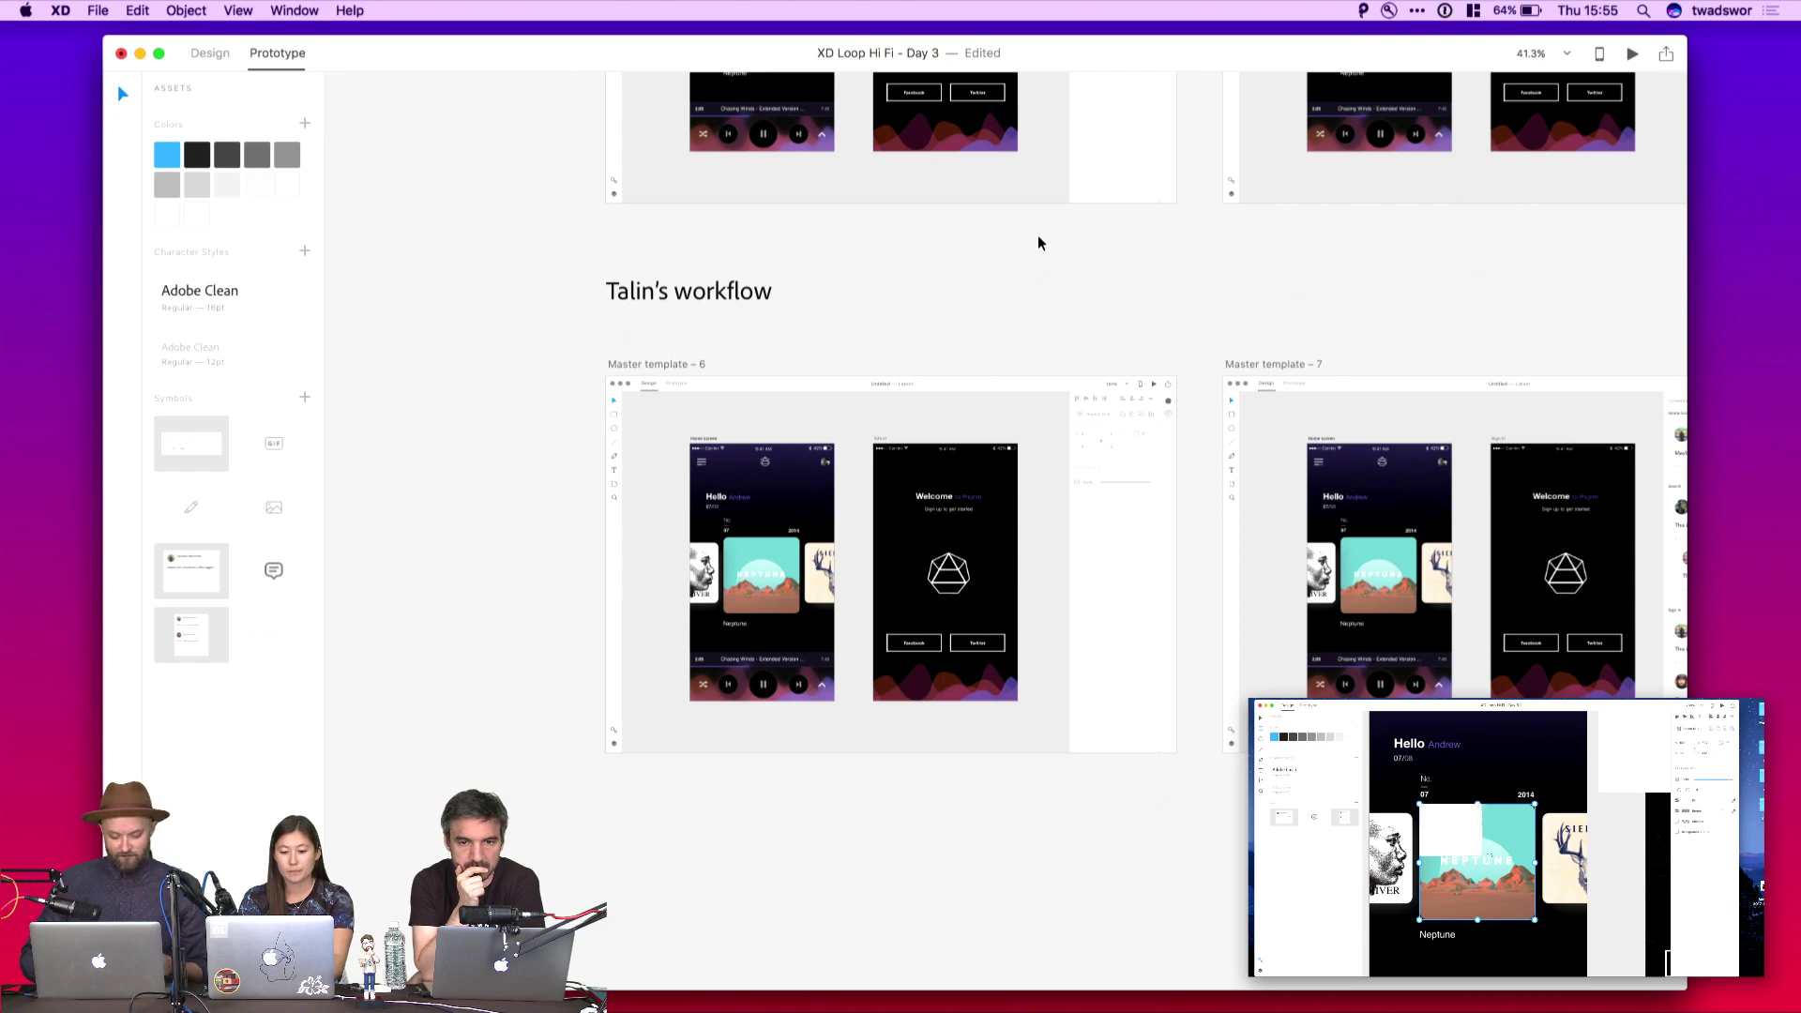
{"action": "scroll", "coordinate": [1038, 243], "scroll_direction": "right", "scroll_amount": 5}
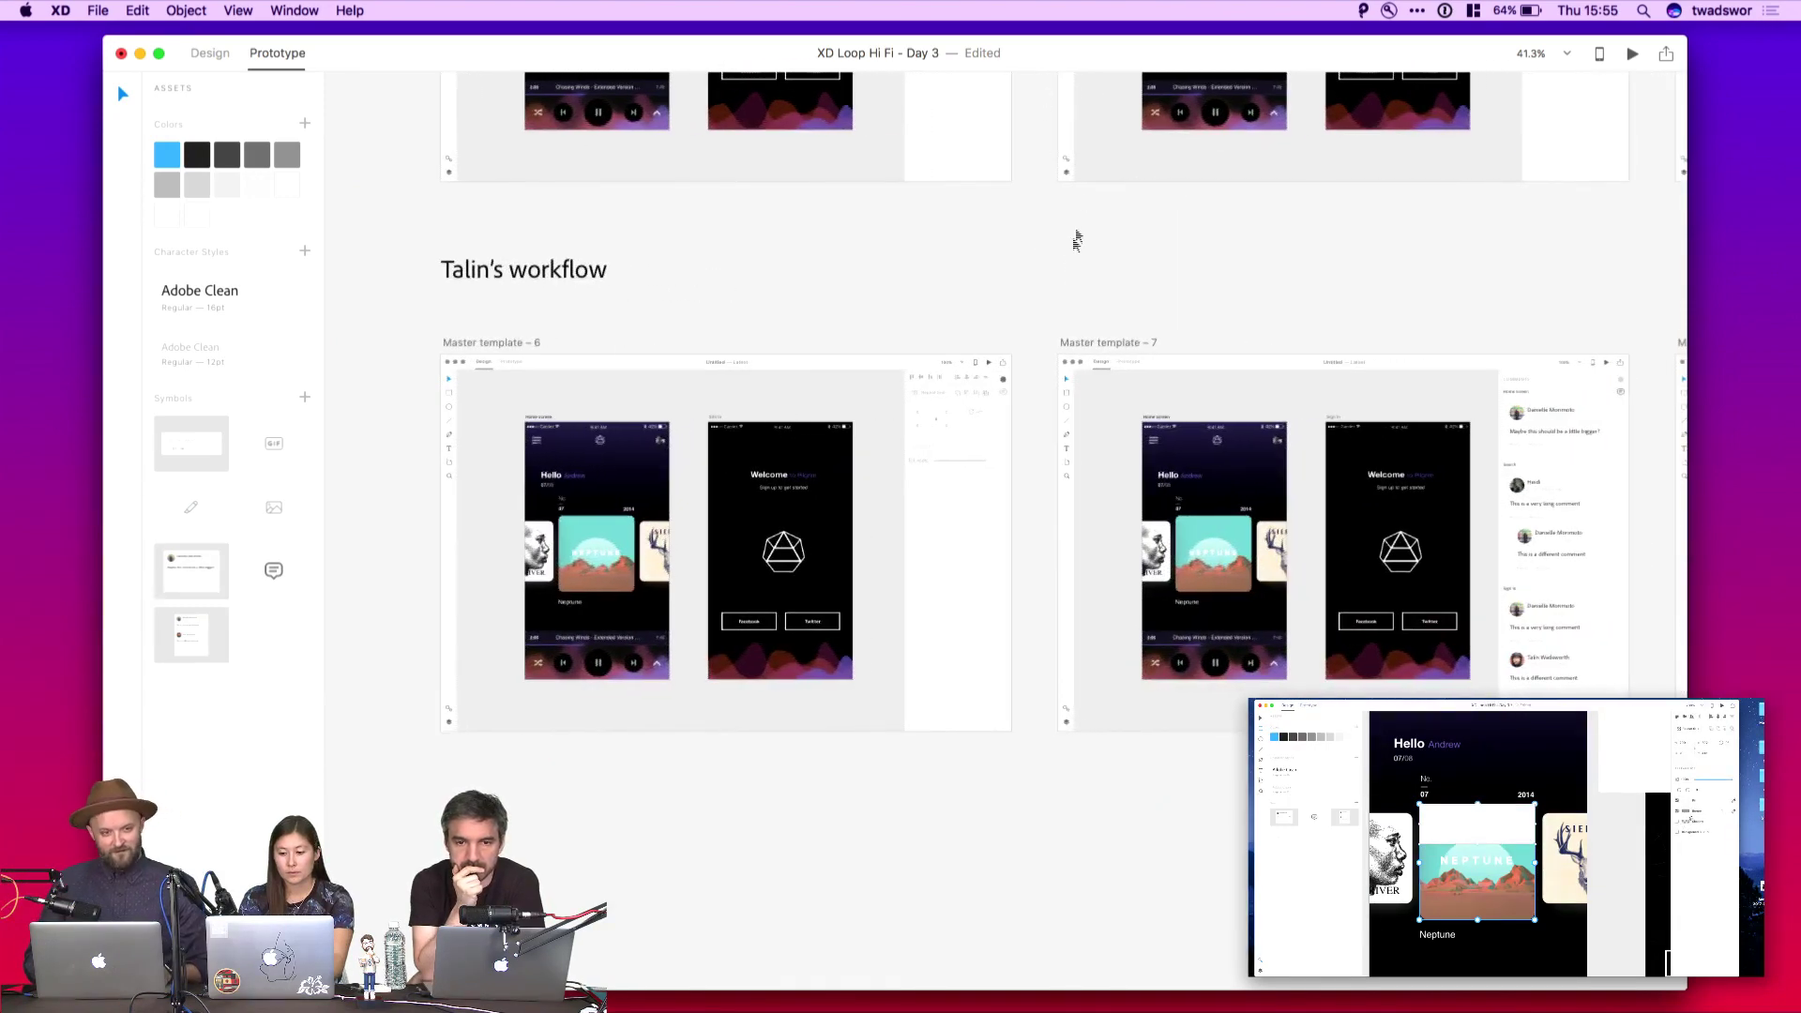
{"action": "scroll", "coordinate": [1060, 356], "scroll_direction": "up", "scroll_amount": 3}
{"action": "scroll", "coordinate": [1060, 366], "scroll_direction": "right", "scroll_amount": 3}
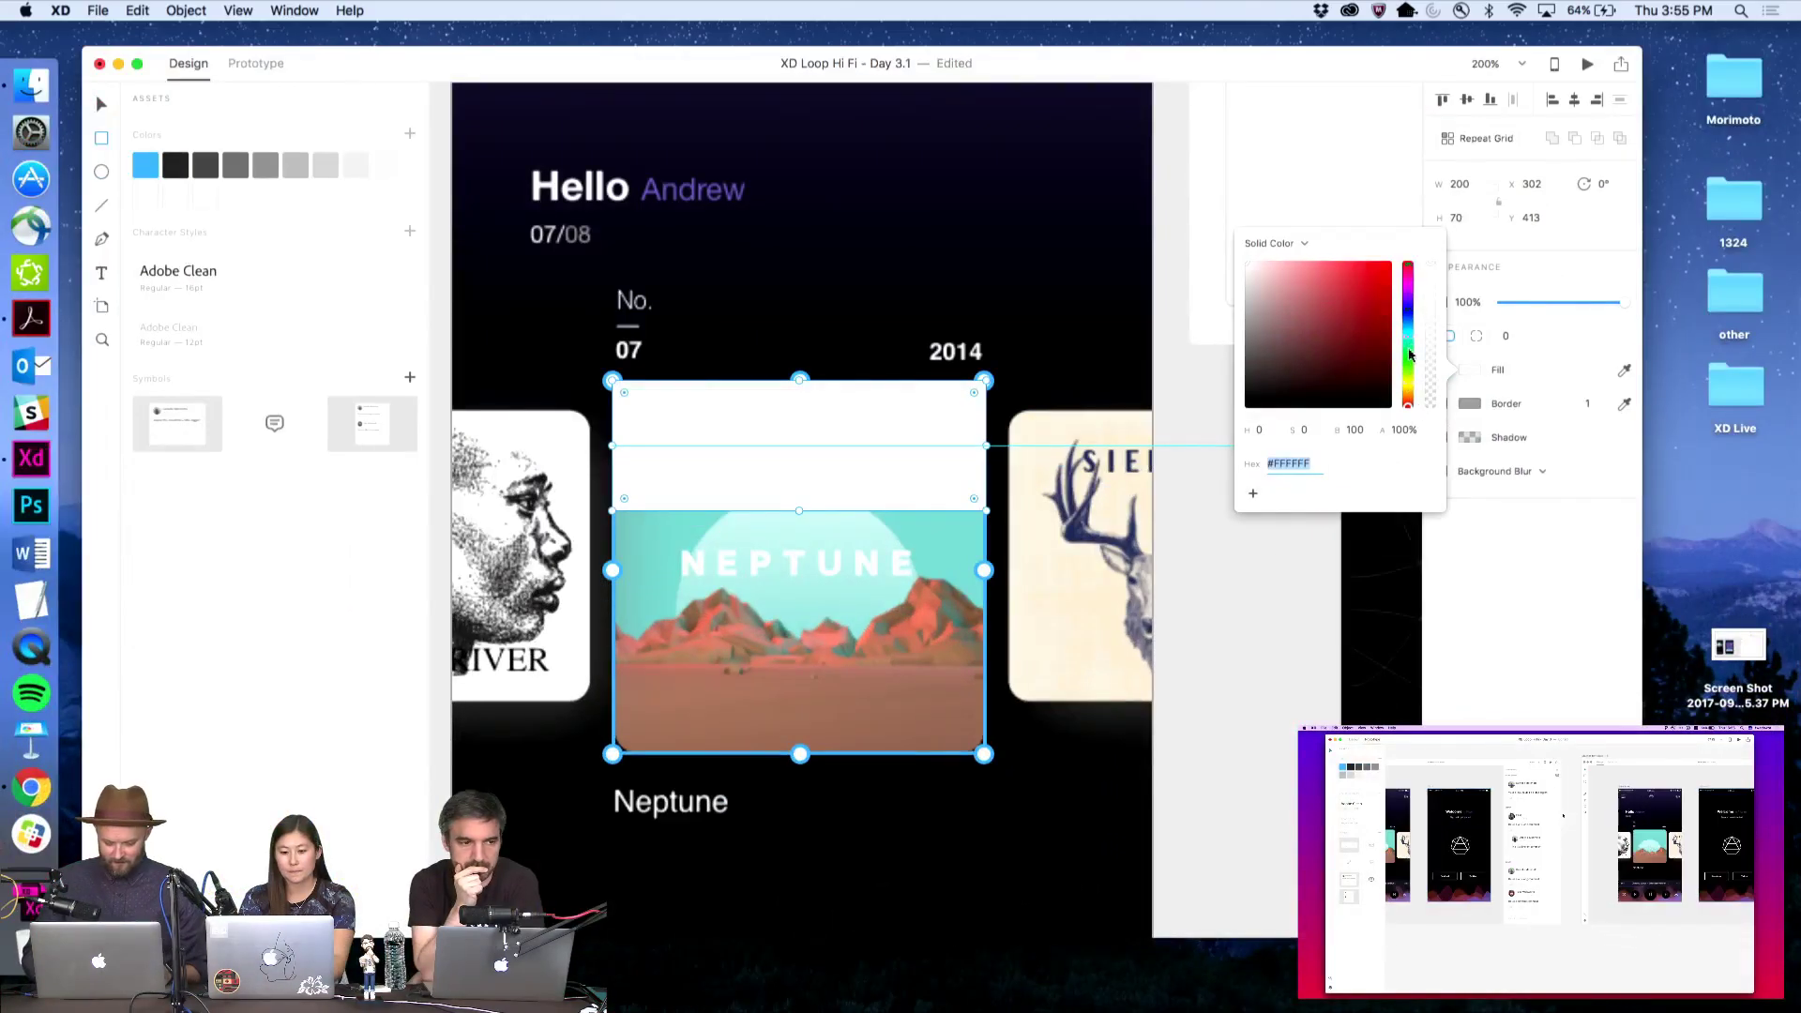
Fill the 200 × 70 rectangle over the Neptune cover with brown sampled from the artwork's desert ground and open its fill colour for editing
{"action": "left_click", "coordinate": [1407, 377]}
{"action": "left_click", "coordinate": [1623, 370]}
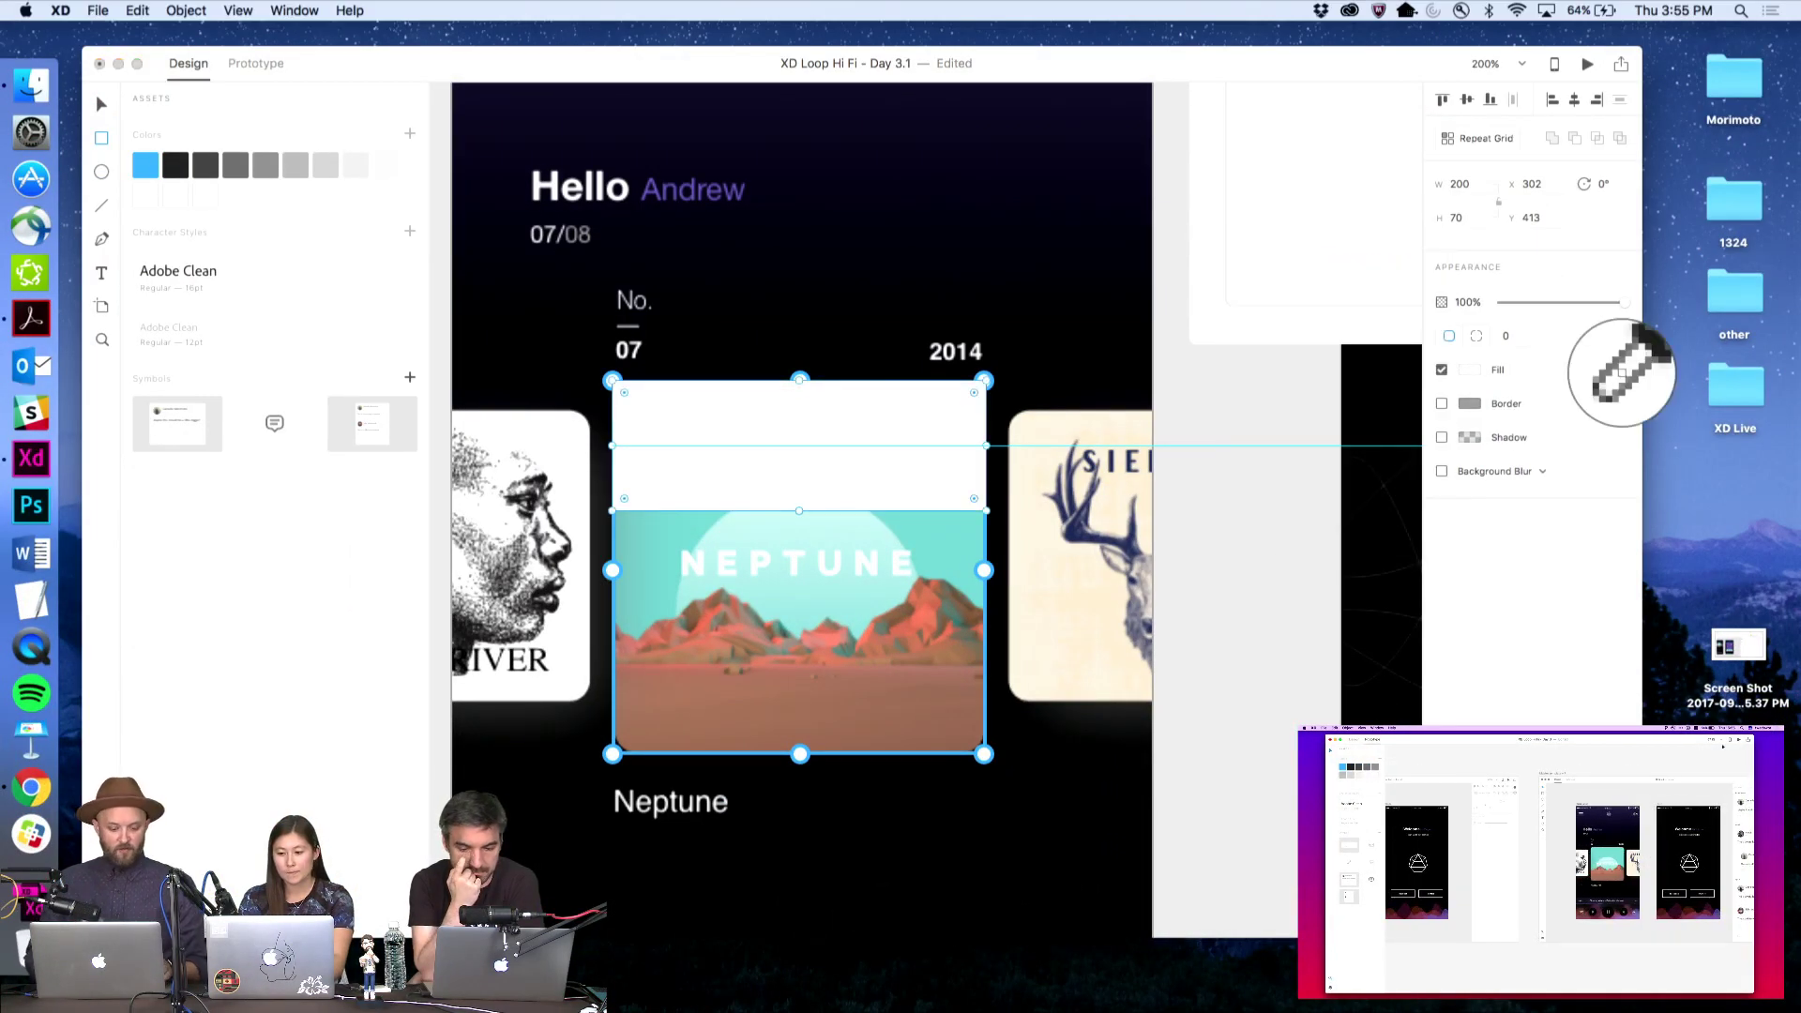
{"action": "left_click", "coordinate": [884, 723]}
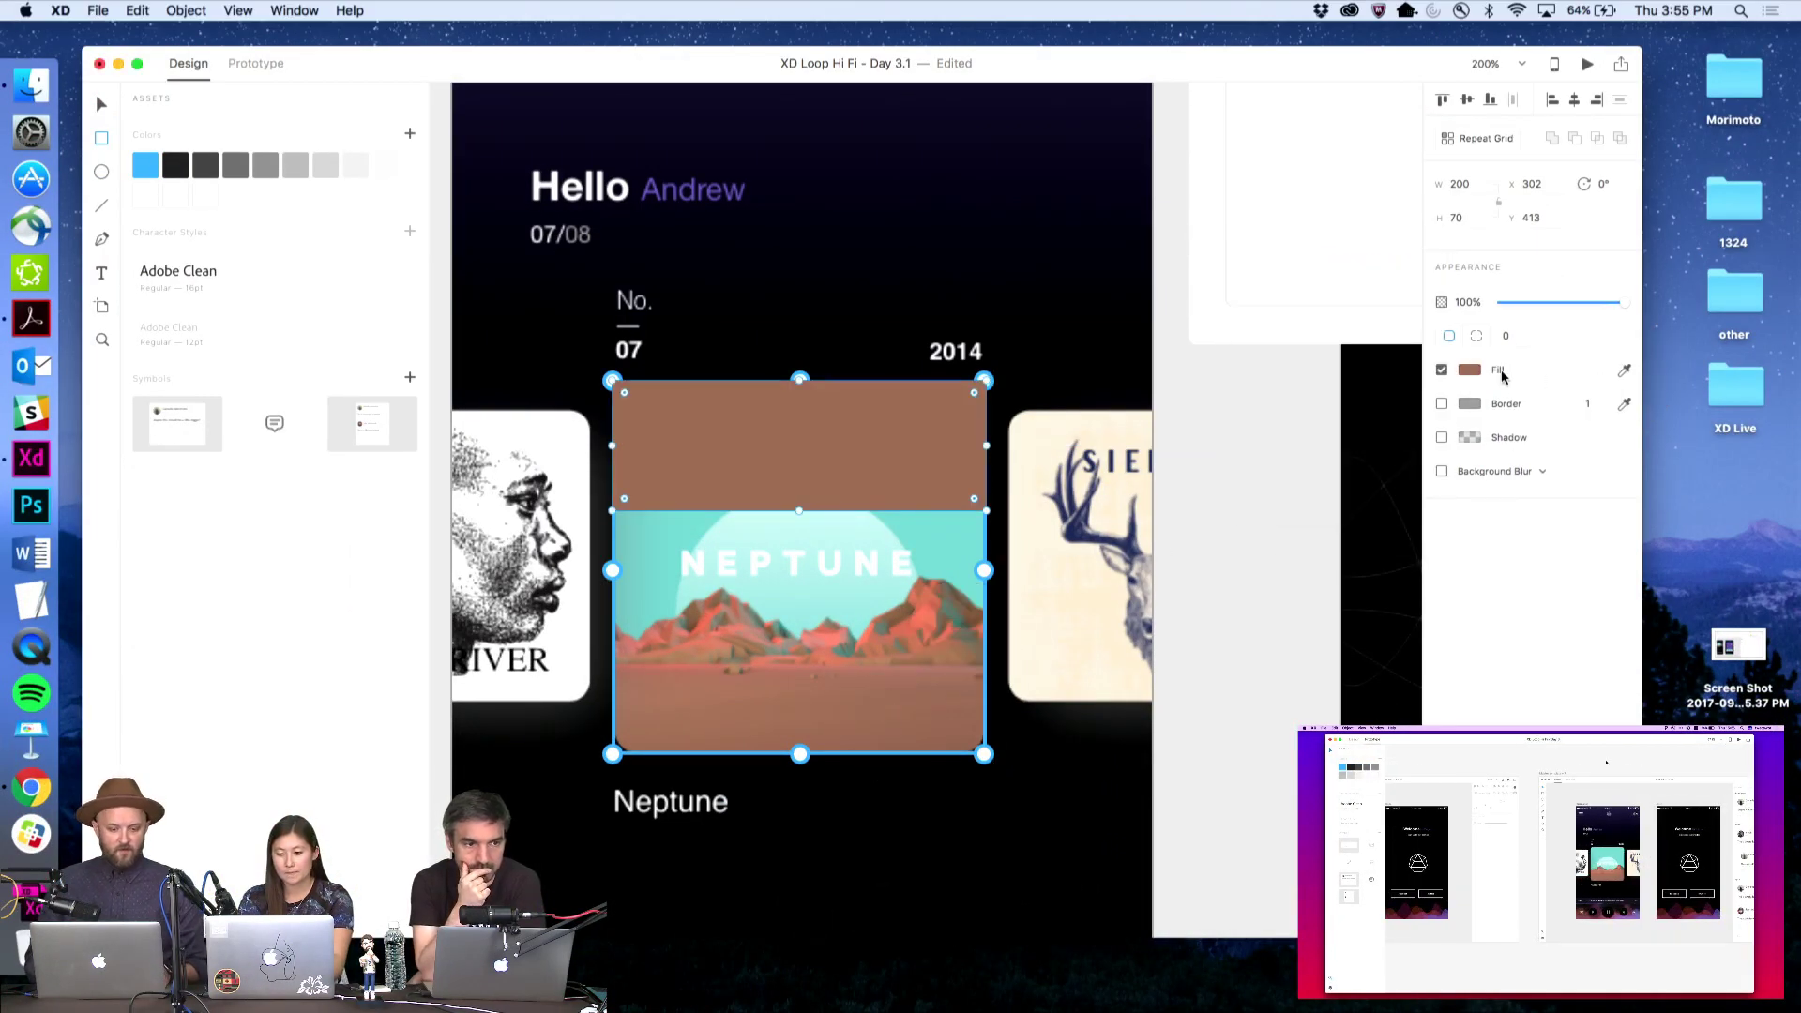
{"action": "left_click", "coordinate": [1469, 370]}
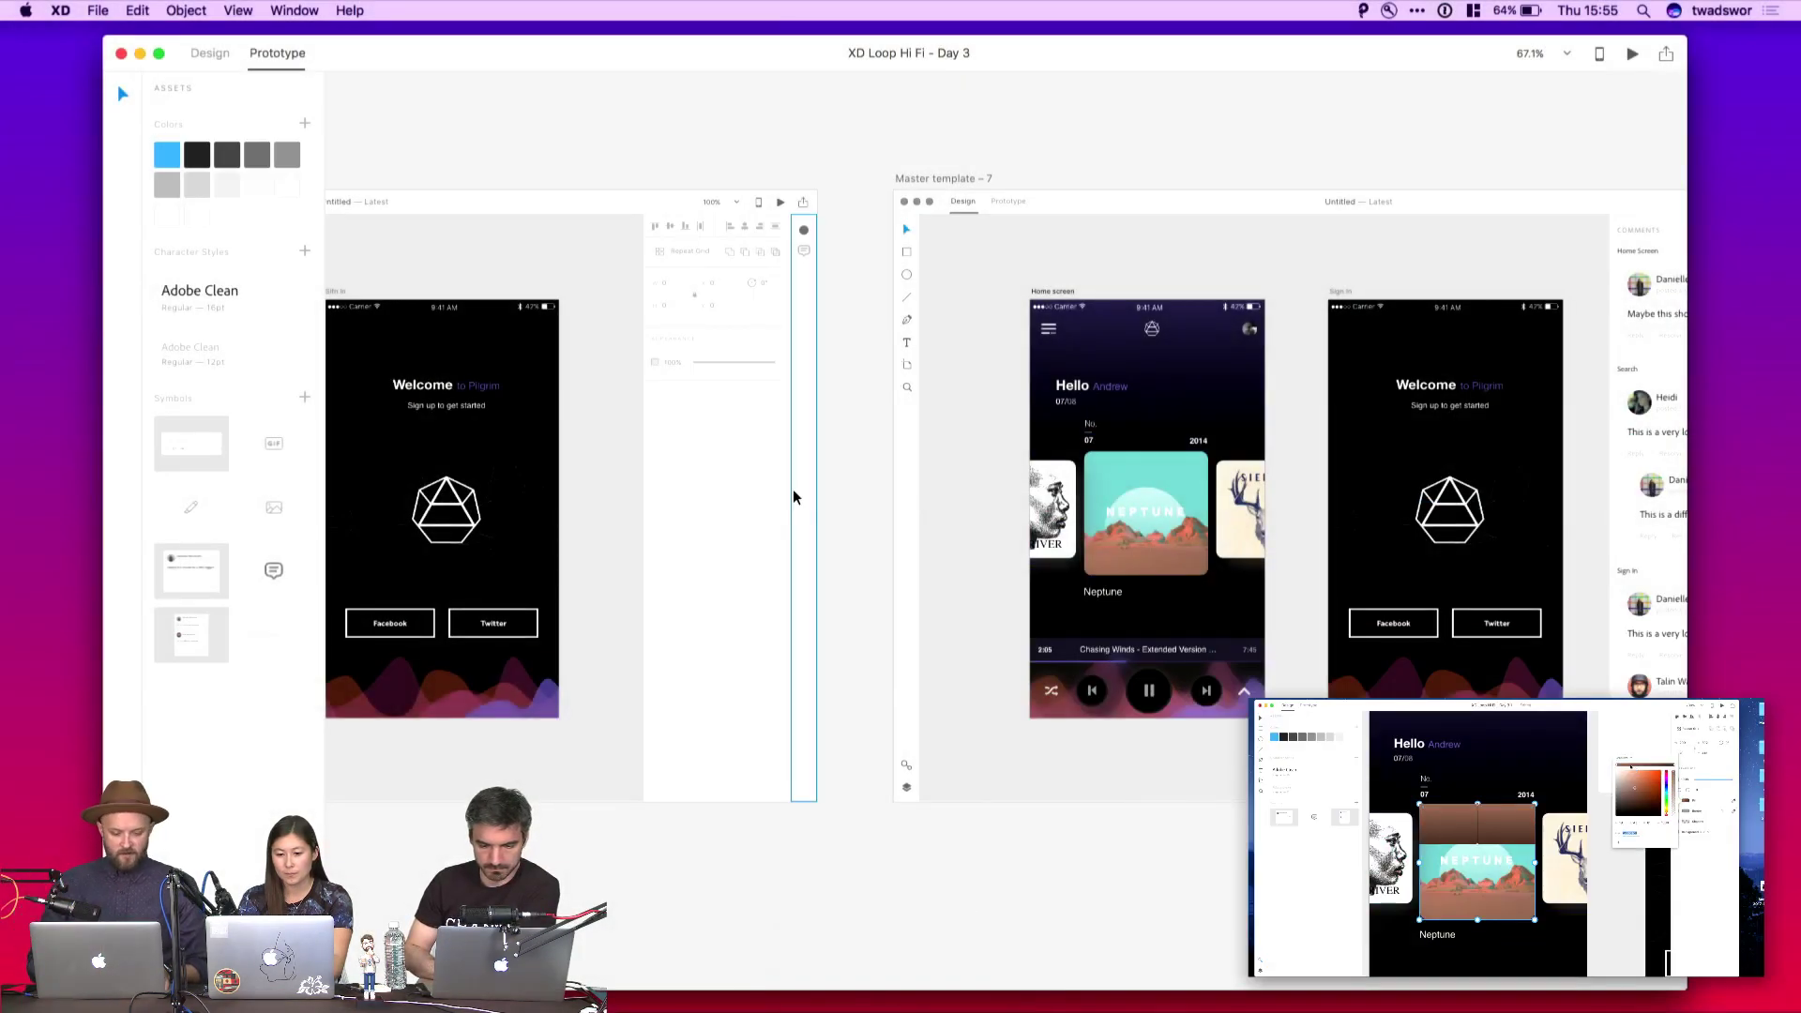
Open the shared XD Loop Hi Fi - Day 3 prototype in the browser and follow the comment icon link above the Home screen
{"action": "left_click", "coordinate": [1656, 57]}
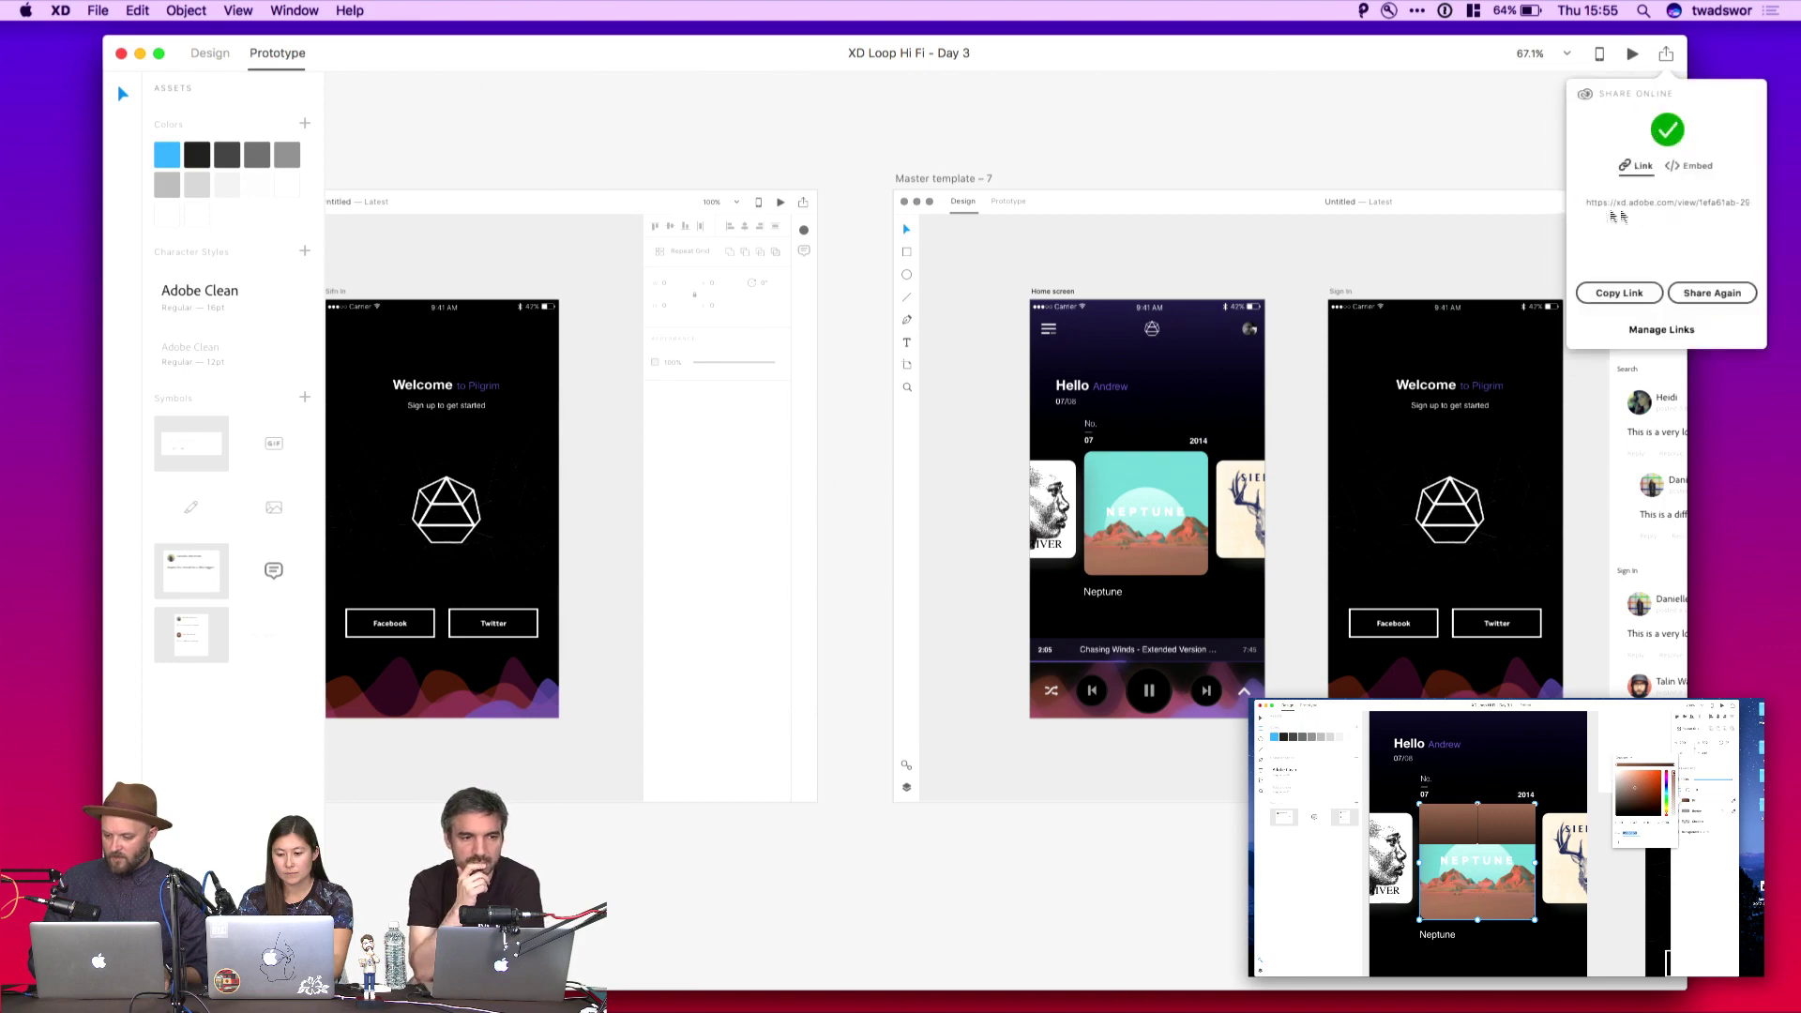
{"action": "left_click", "coordinate": [1641, 214]}
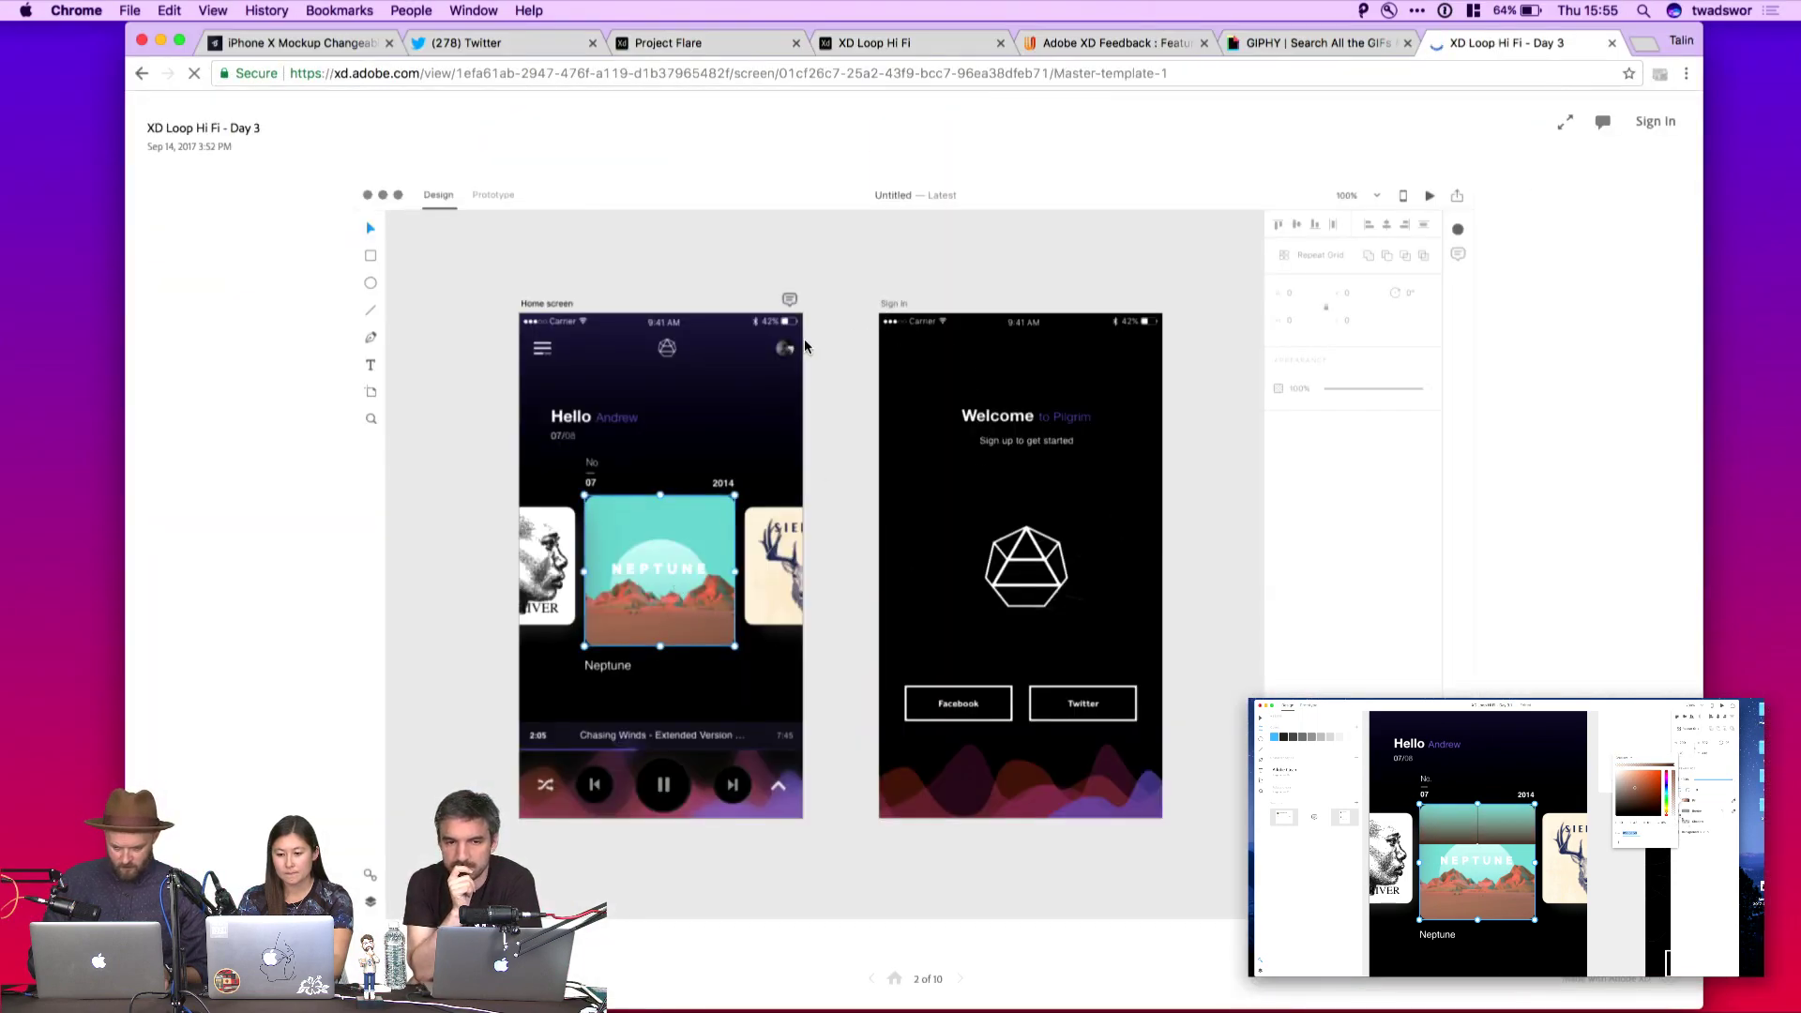
{"action": "left_click", "coordinate": [790, 299]}
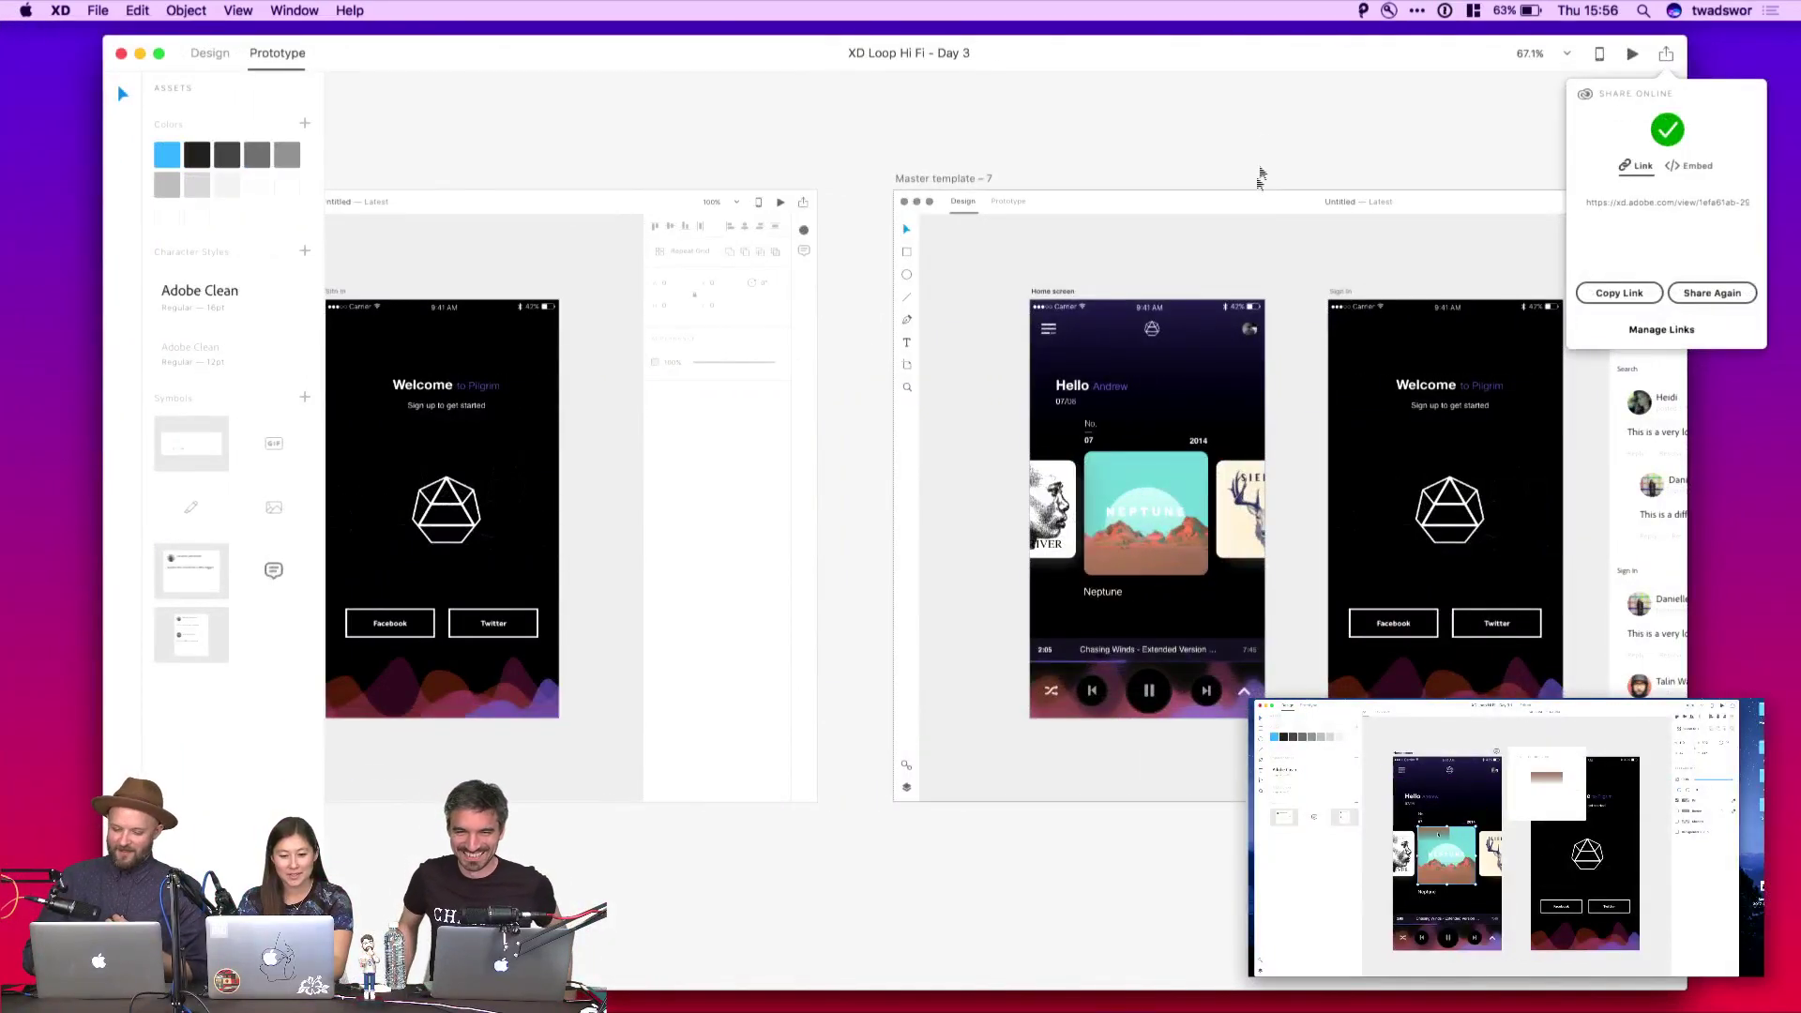
Back in XD, review both workflows' artboards in prototype mode and check the outgoing link of Master template's comment box
{"action": "left_click", "coordinate": [1233, 131]}
{"action": "scroll", "coordinate": [1043, 126], "scroll_direction": "down", "scroll_amount": 5}
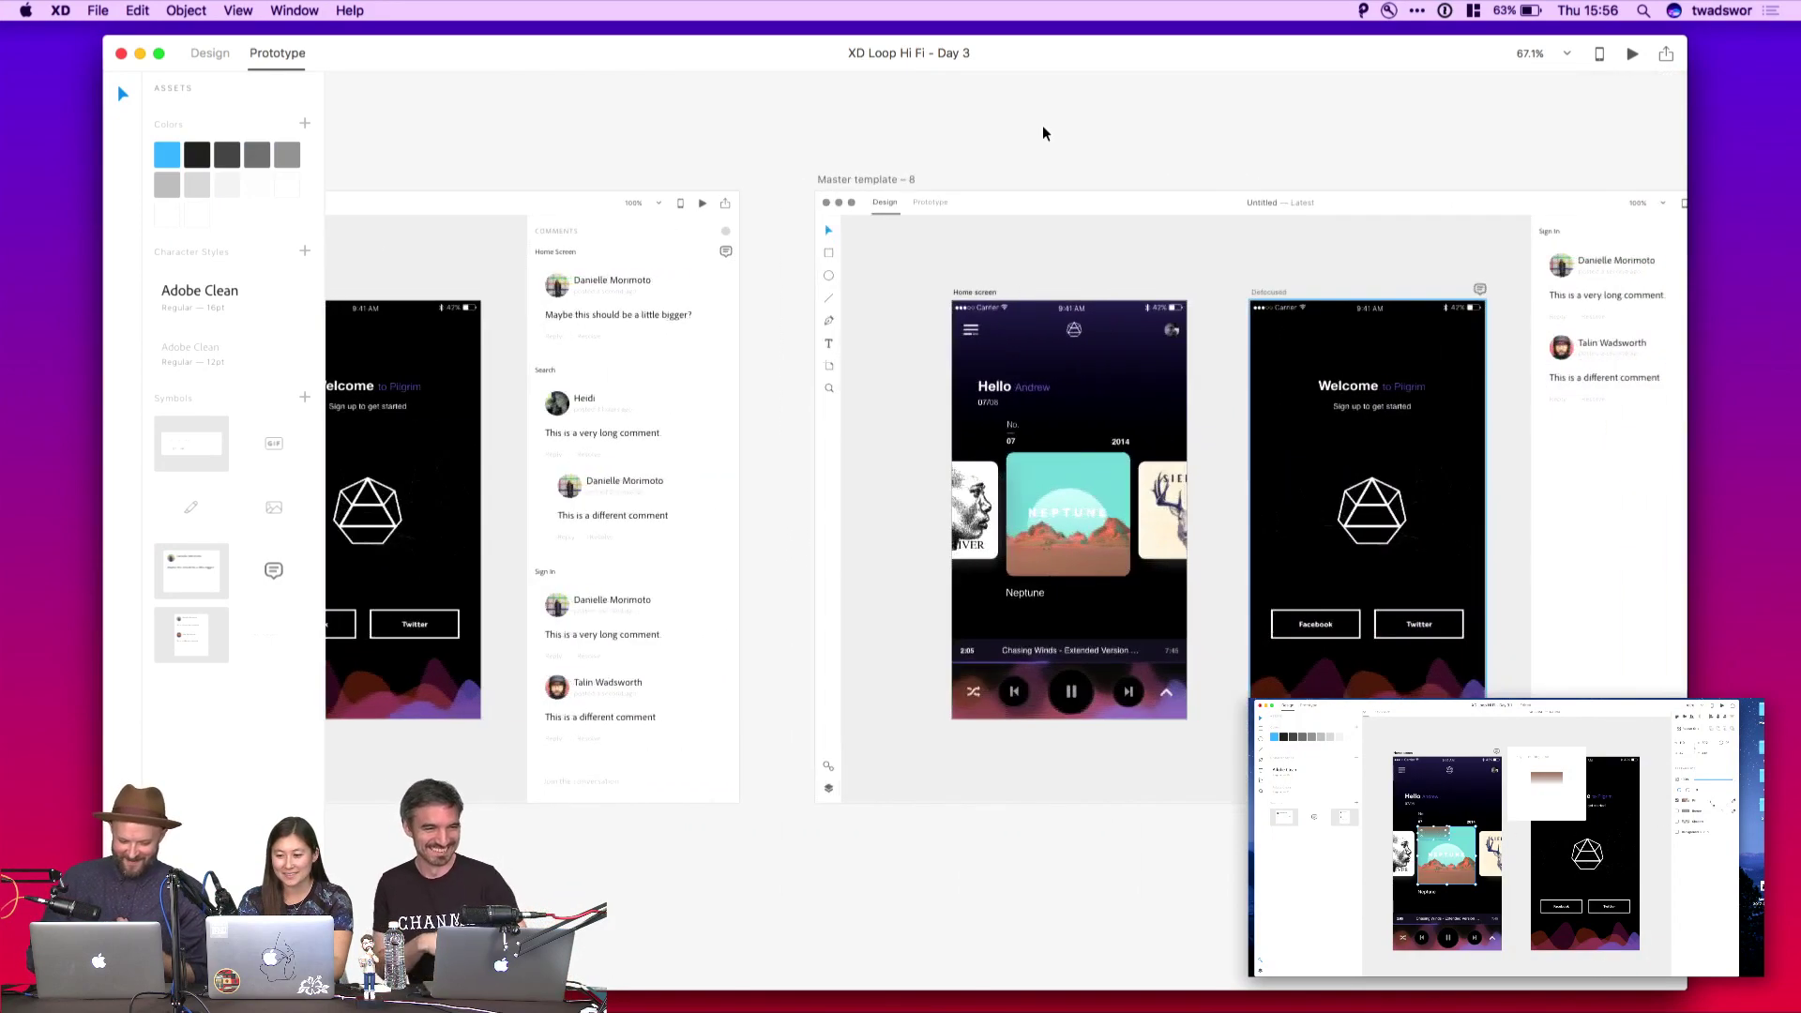
{"action": "scroll", "coordinate": [1043, 126], "scroll_direction": "left", "scroll_amount": 5}
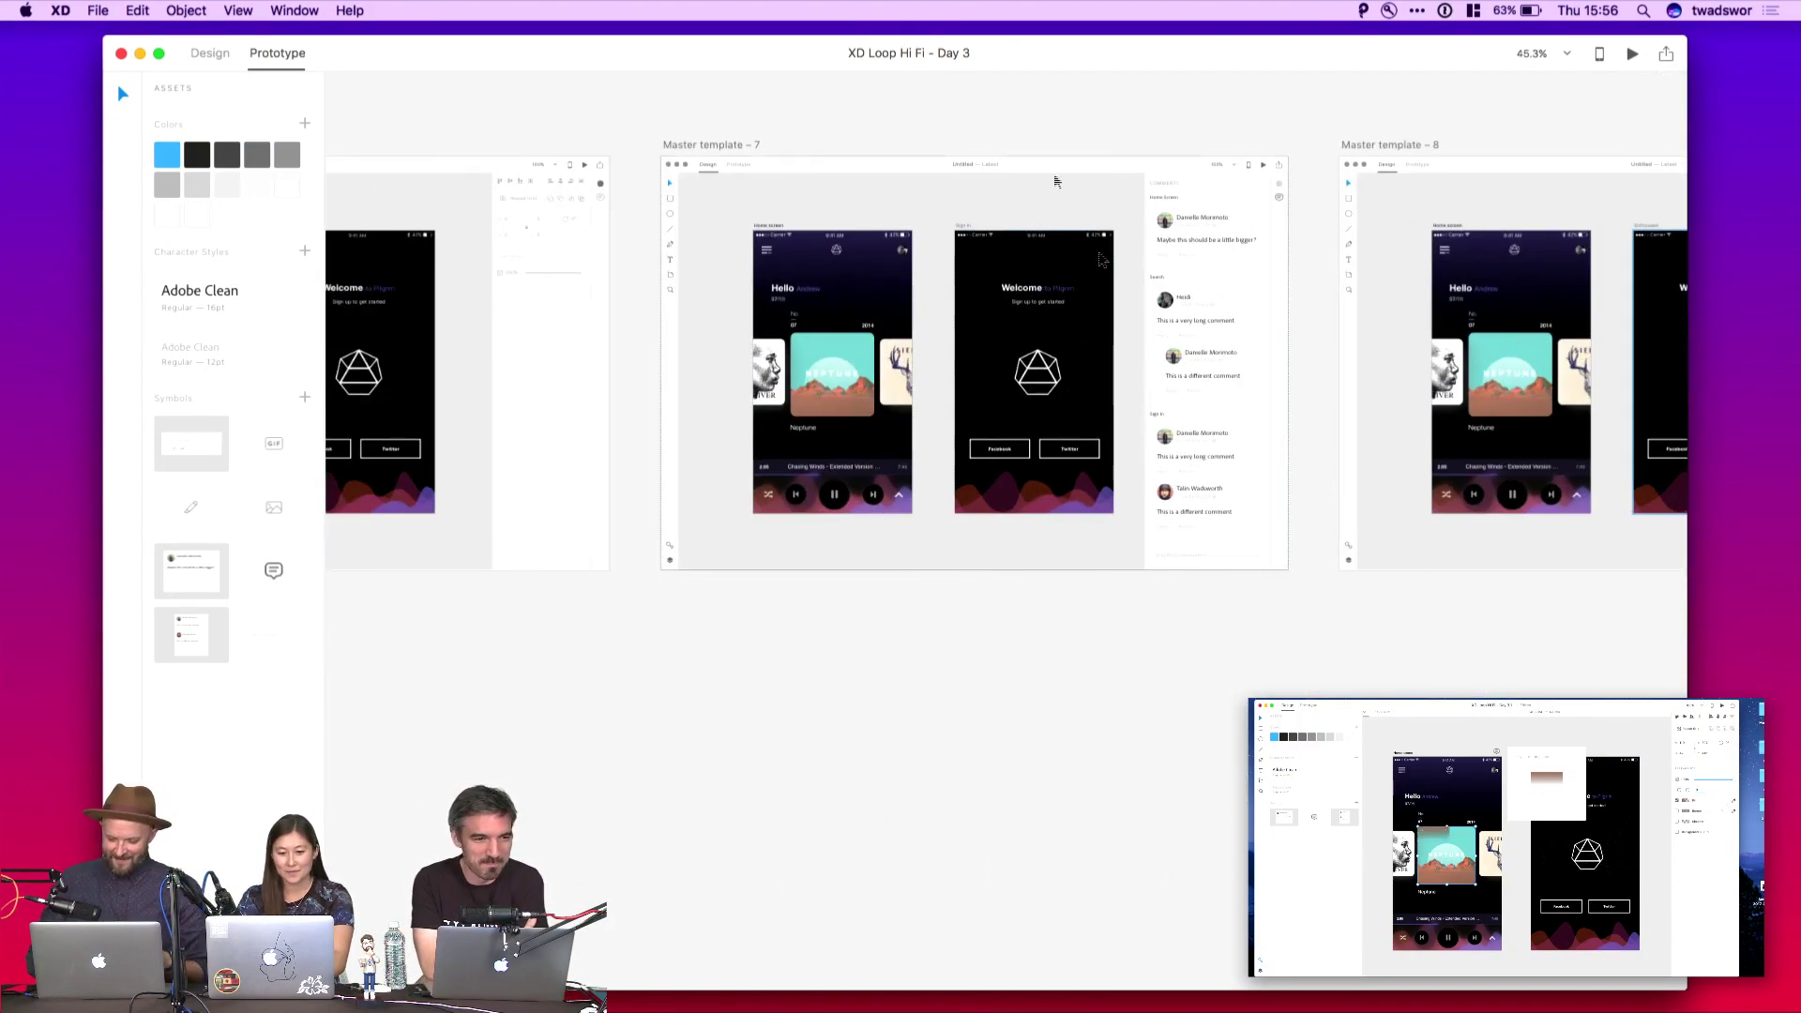
{"action": "scroll", "coordinate": [1201, 598], "scroll_direction": "left", "scroll_amount": 15}
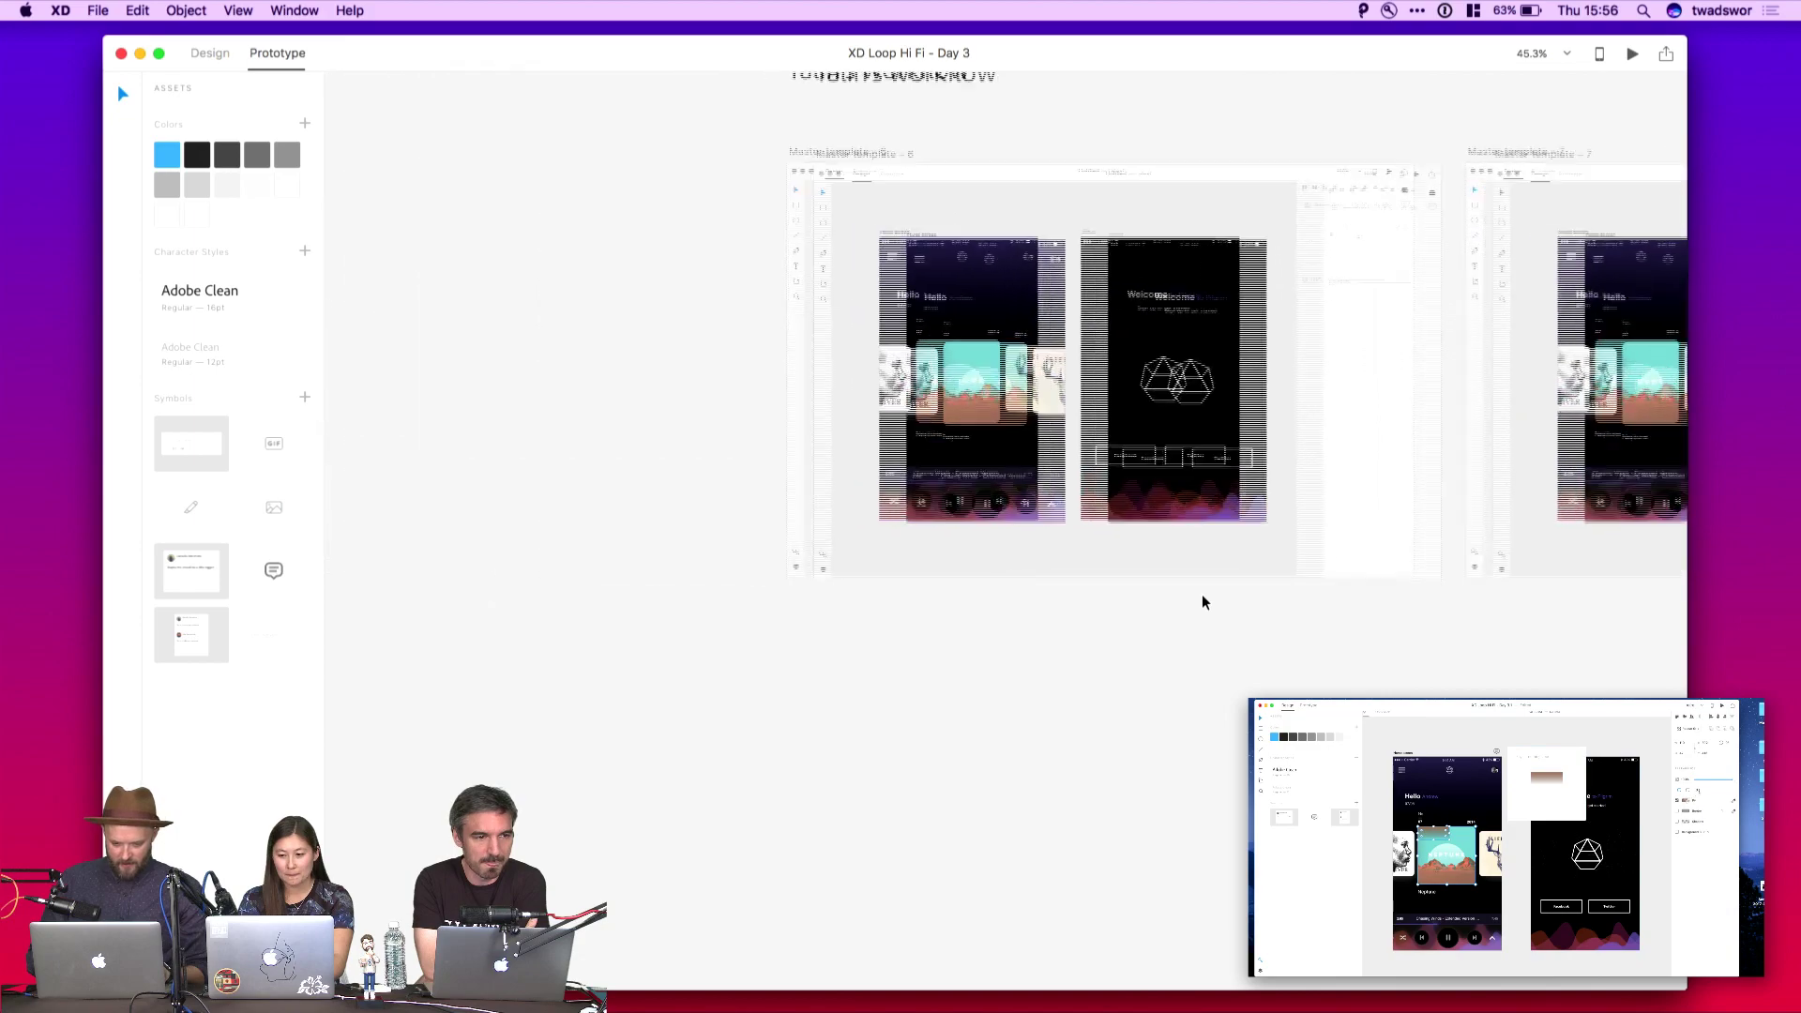
{"action": "scroll", "coordinate": [1203, 600], "scroll_direction": "right", "scroll_amount": 15}
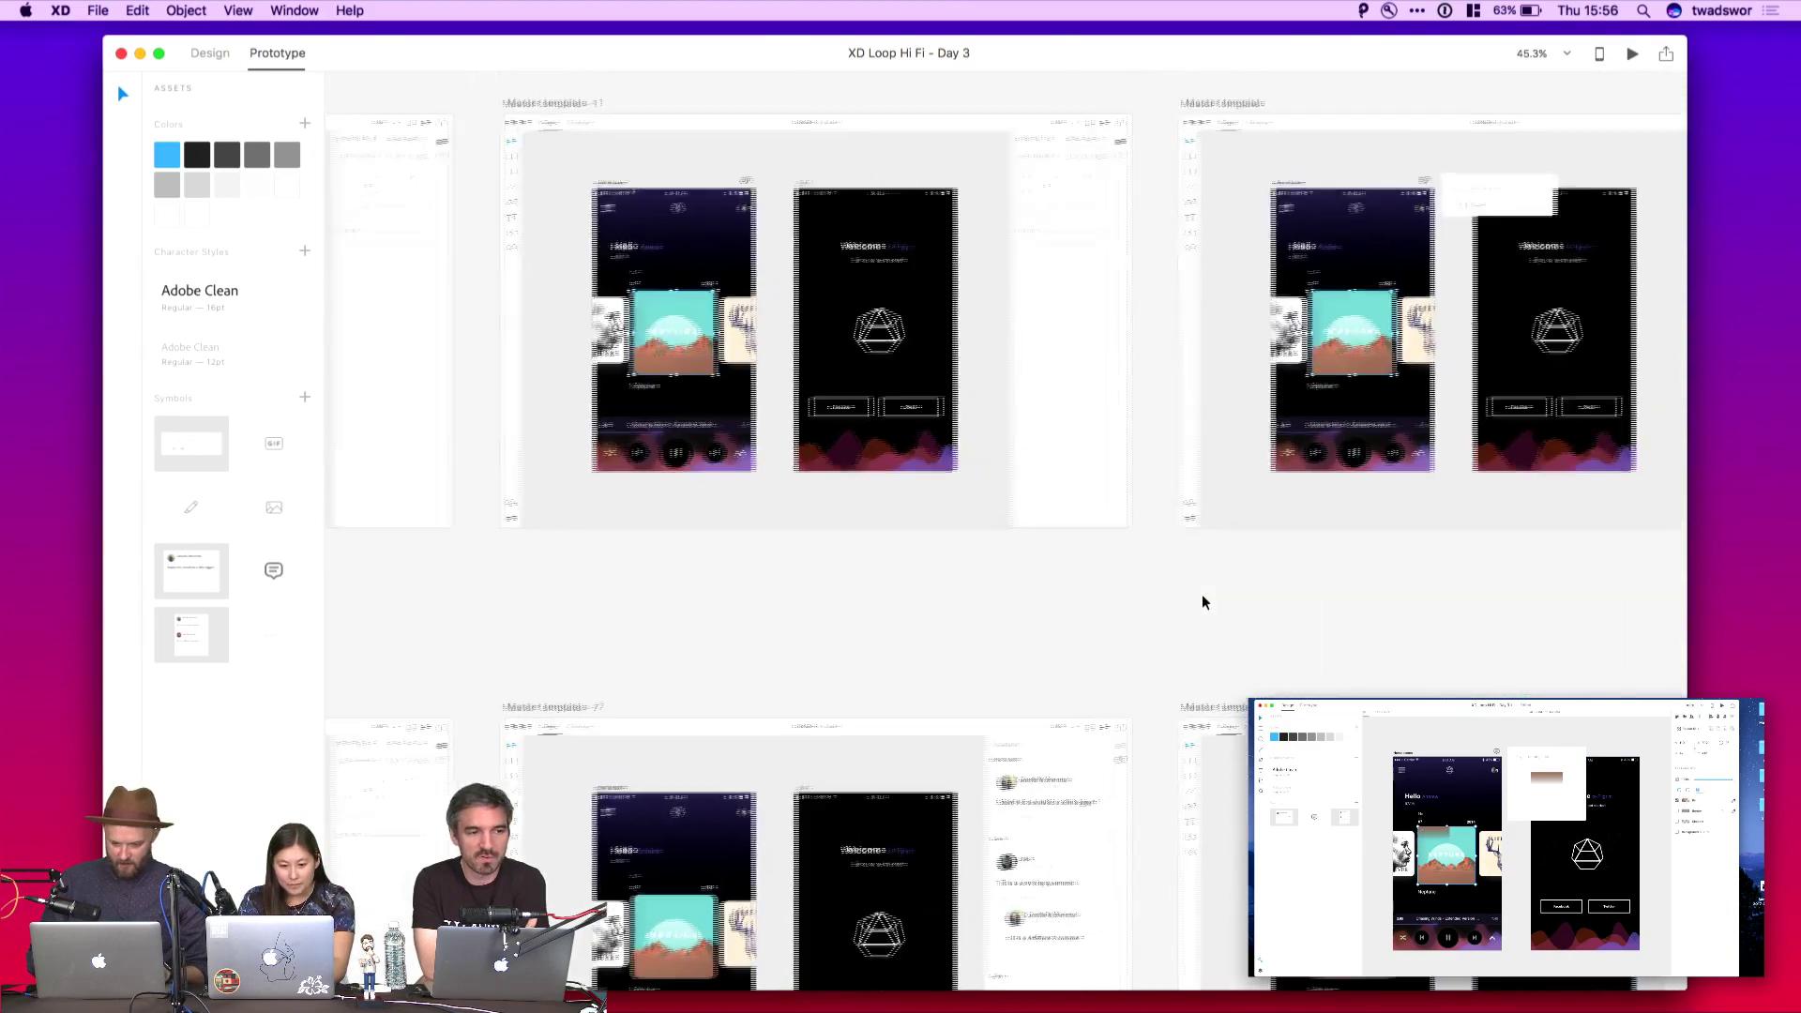
{"action": "scroll", "coordinate": [1204, 602], "scroll_direction": "right", "scroll_amount": 2}
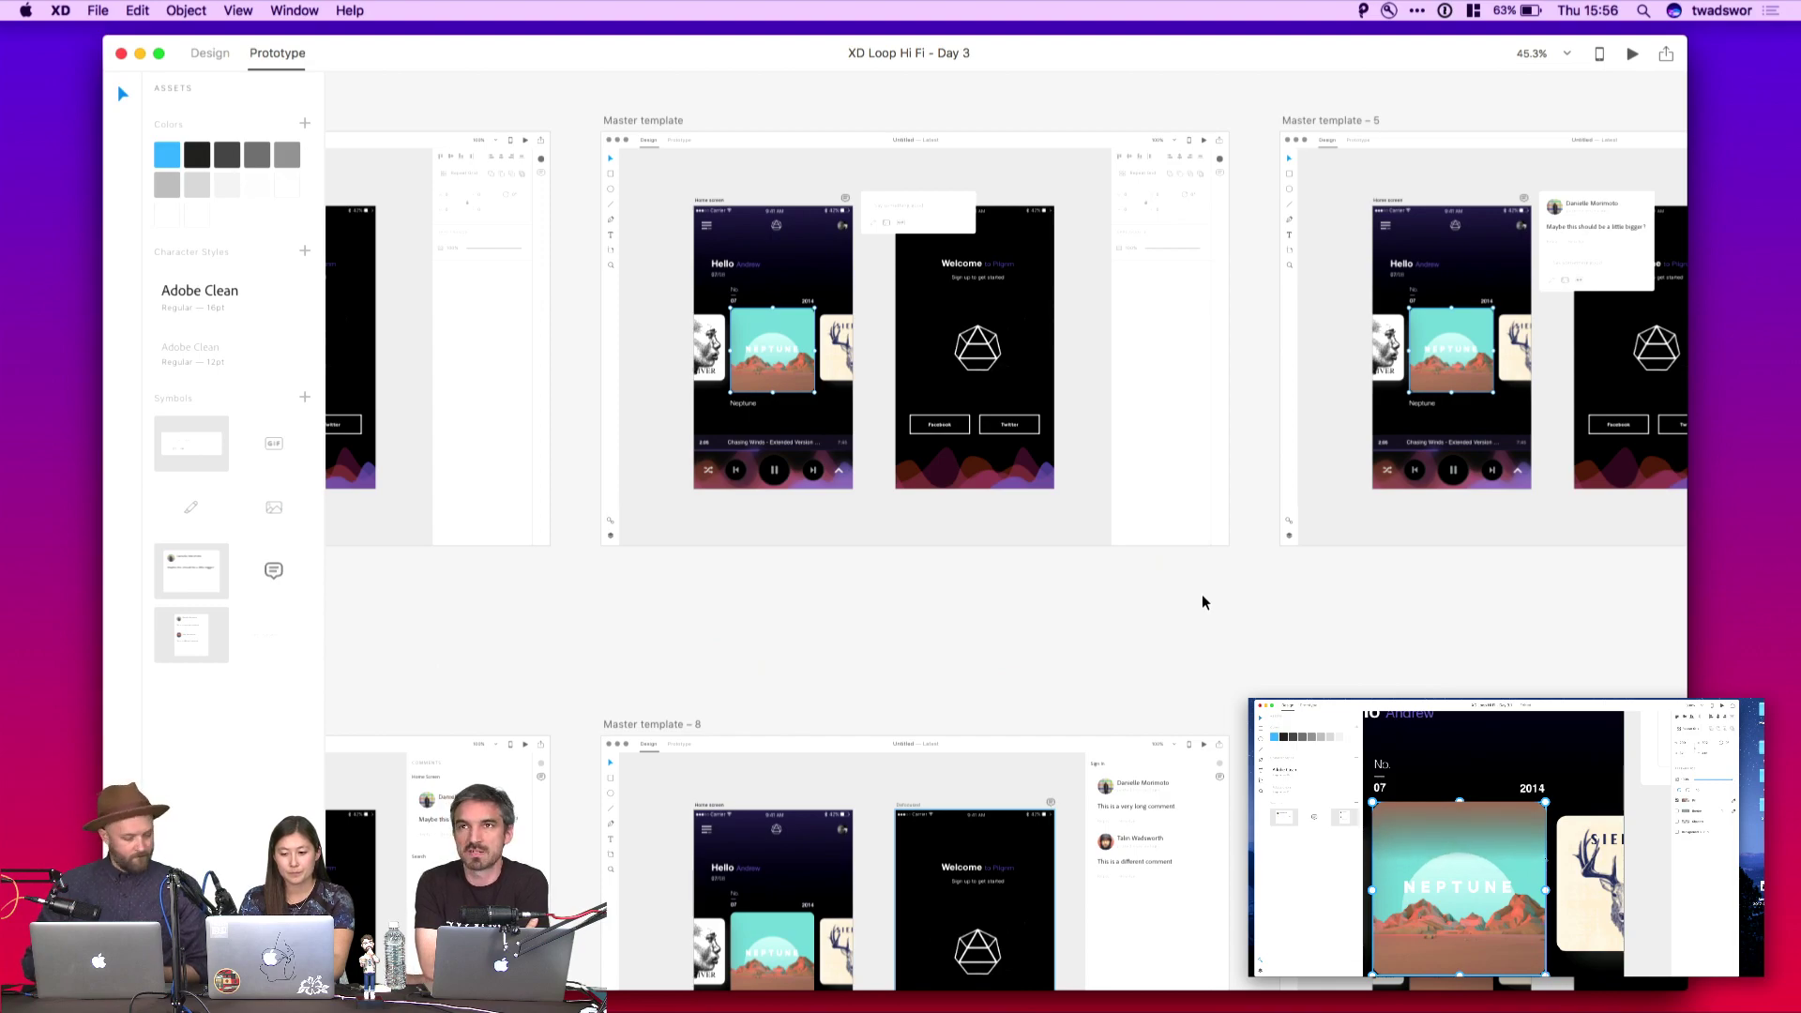
{"action": "scroll", "coordinate": [1202, 601], "scroll_direction": "down", "scroll_amount": 5}
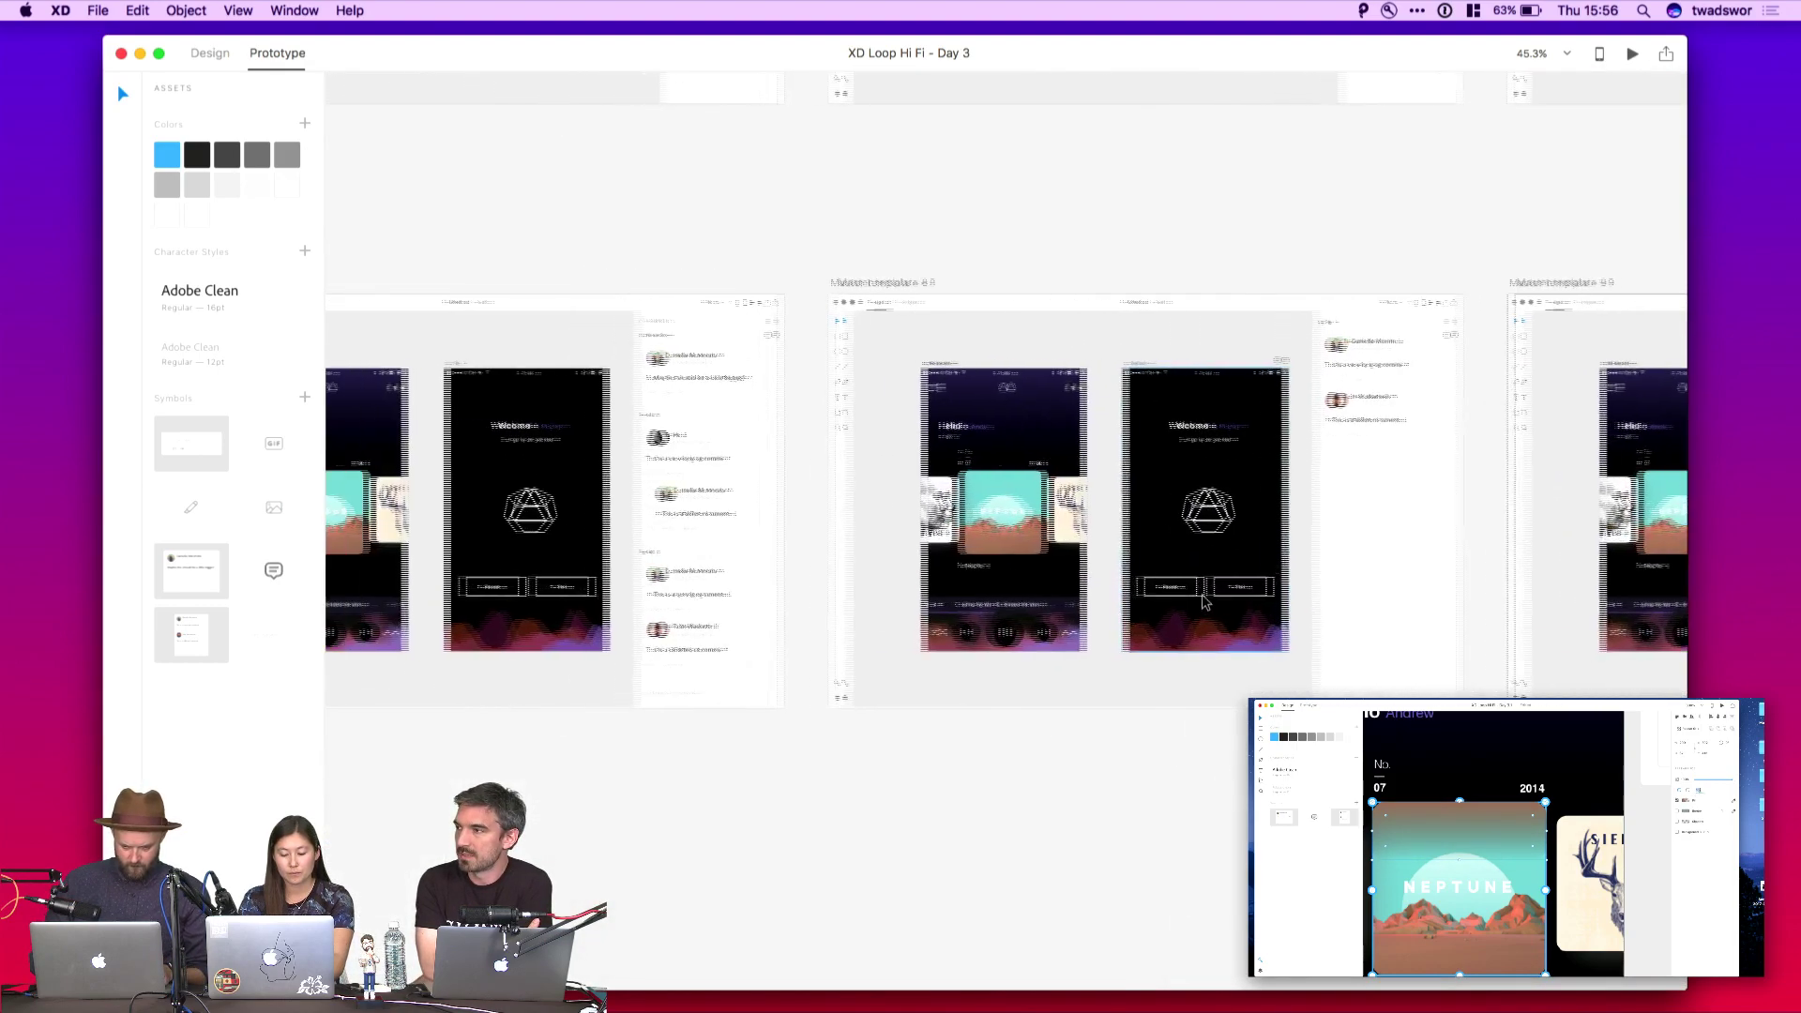
{"action": "scroll", "coordinate": [1204, 601], "scroll_direction": "down", "scroll_amount": 5}
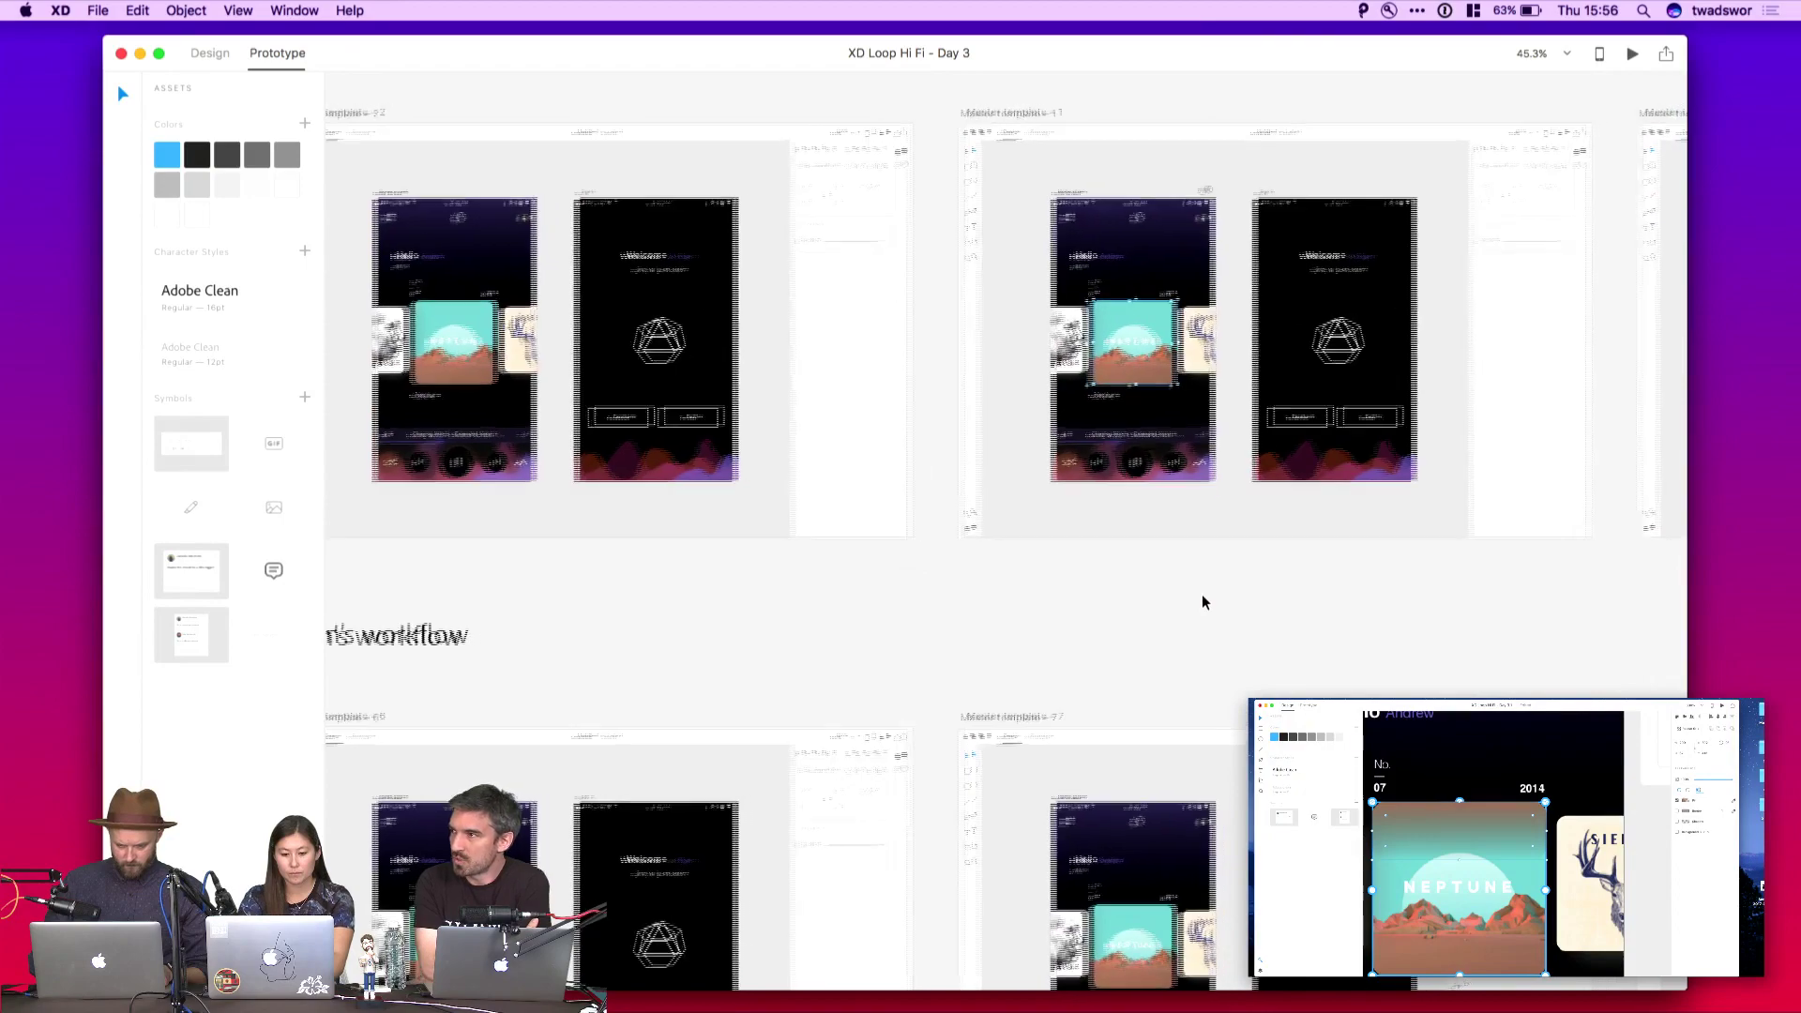
{"action": "scroll", "coordinate": [1201, 600], "scroll_direction": "right", "scroll_amount": 5}
{"action": "left_click", "coordinate": [1266, 248]}
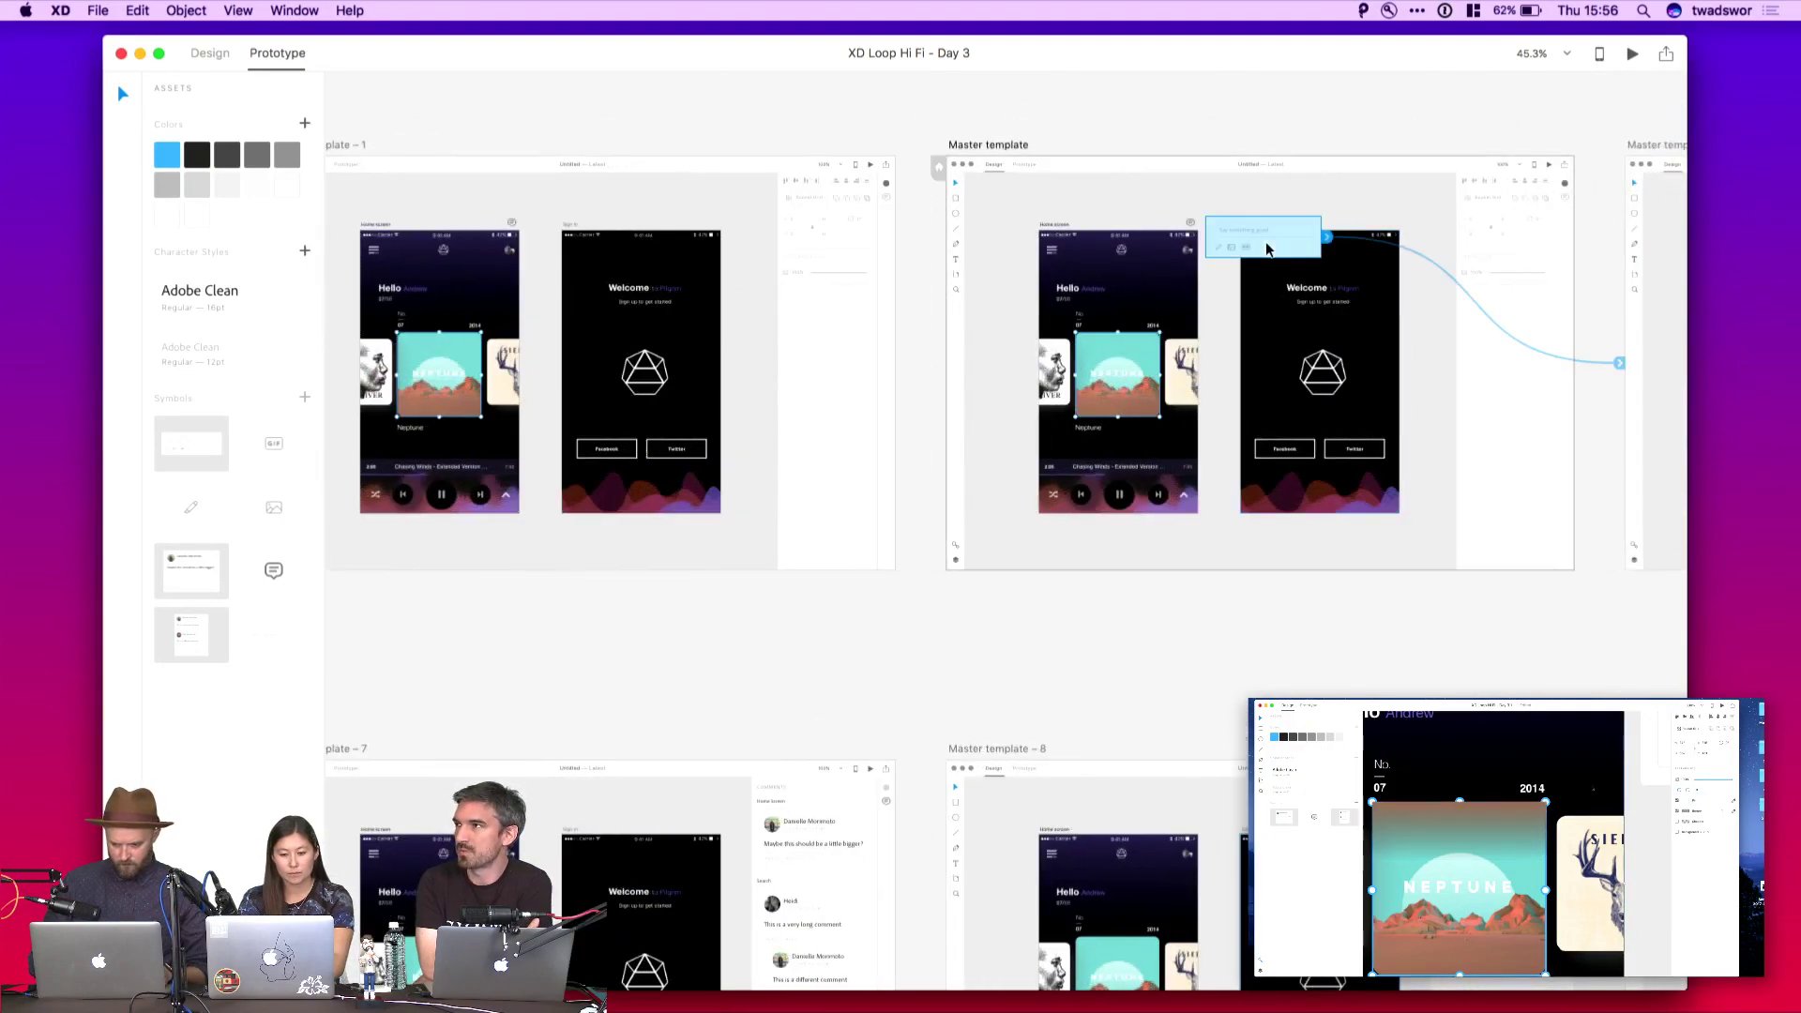
{"action": "scroll", "coordinate": [813, 670], "scroll_direction": "down", "scroll_amount": 5}
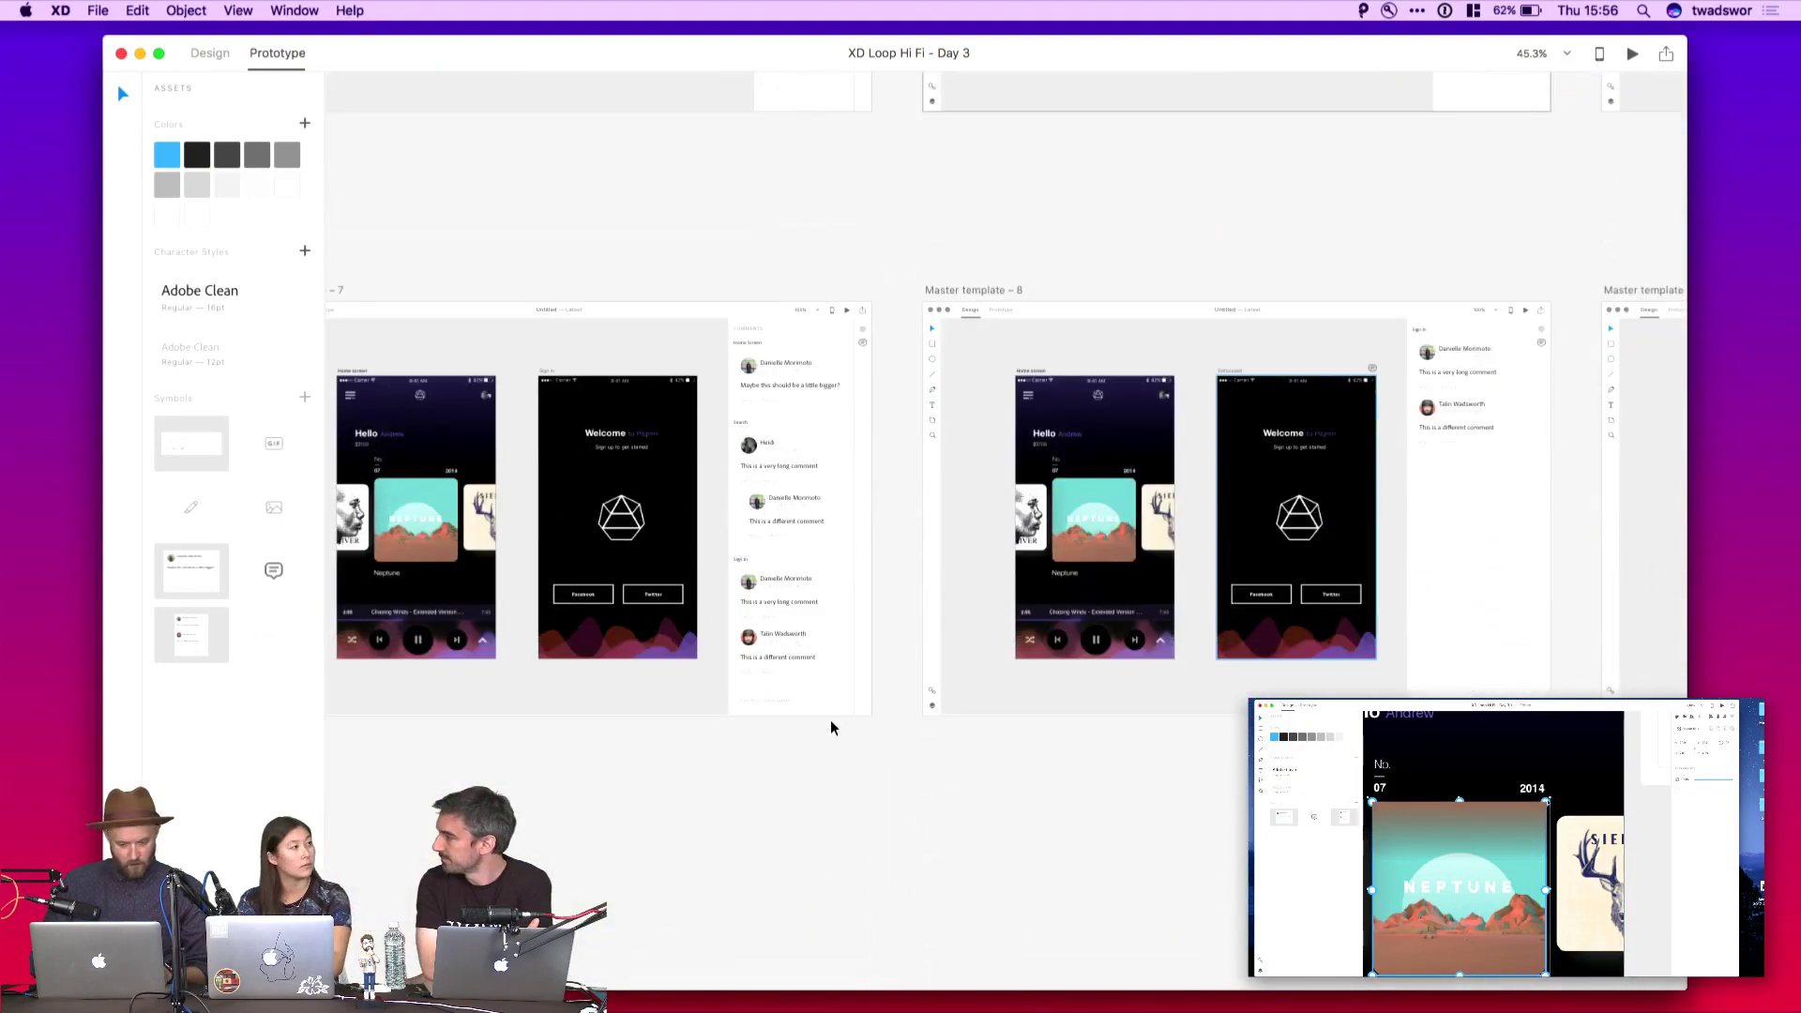
Switch to design mode and move the "Join the conversation" field in Master template – 7's comments sidebar up to Y 886.5
{"action": "scroll", "coordinate": [830, 719], "scroll_direction": "up", "scroll_amount": 5}
{"action": "left_click", "coordinate": [773, 646]}
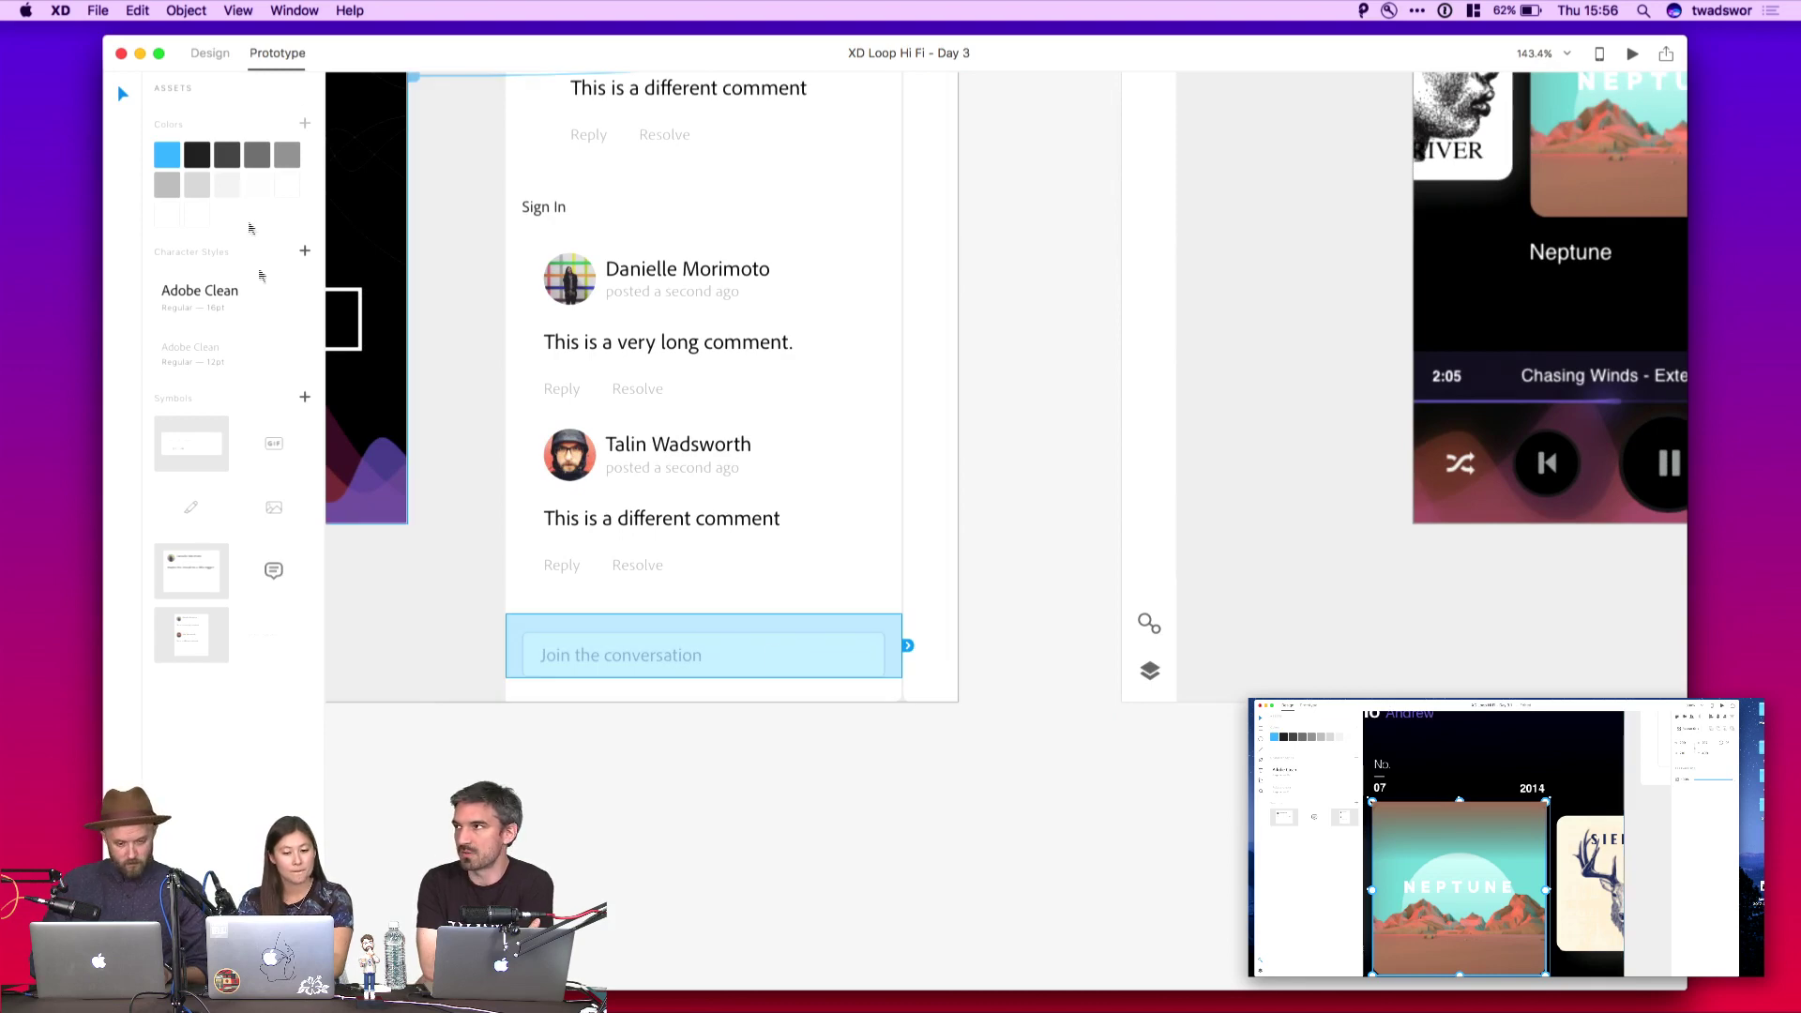
{"action": "left_click", "coordinate": [218, 56]}
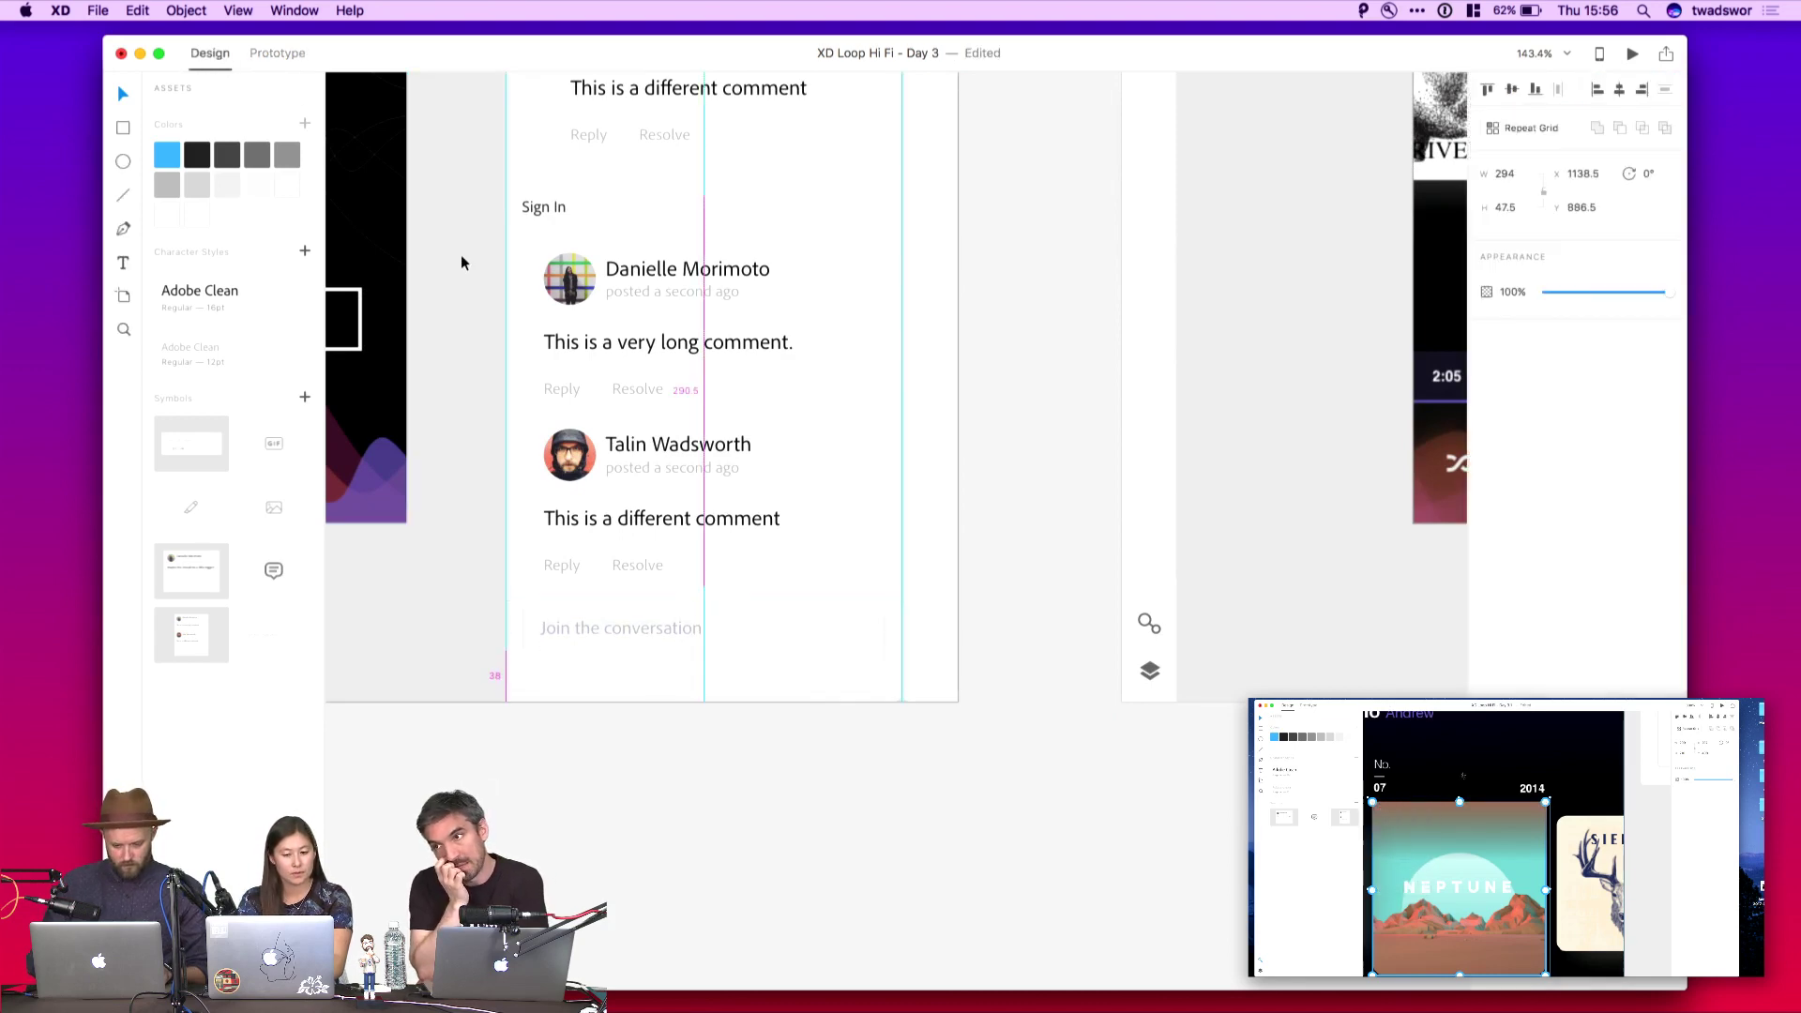
{"action": "left_click", "coordinate": [773, 765]}
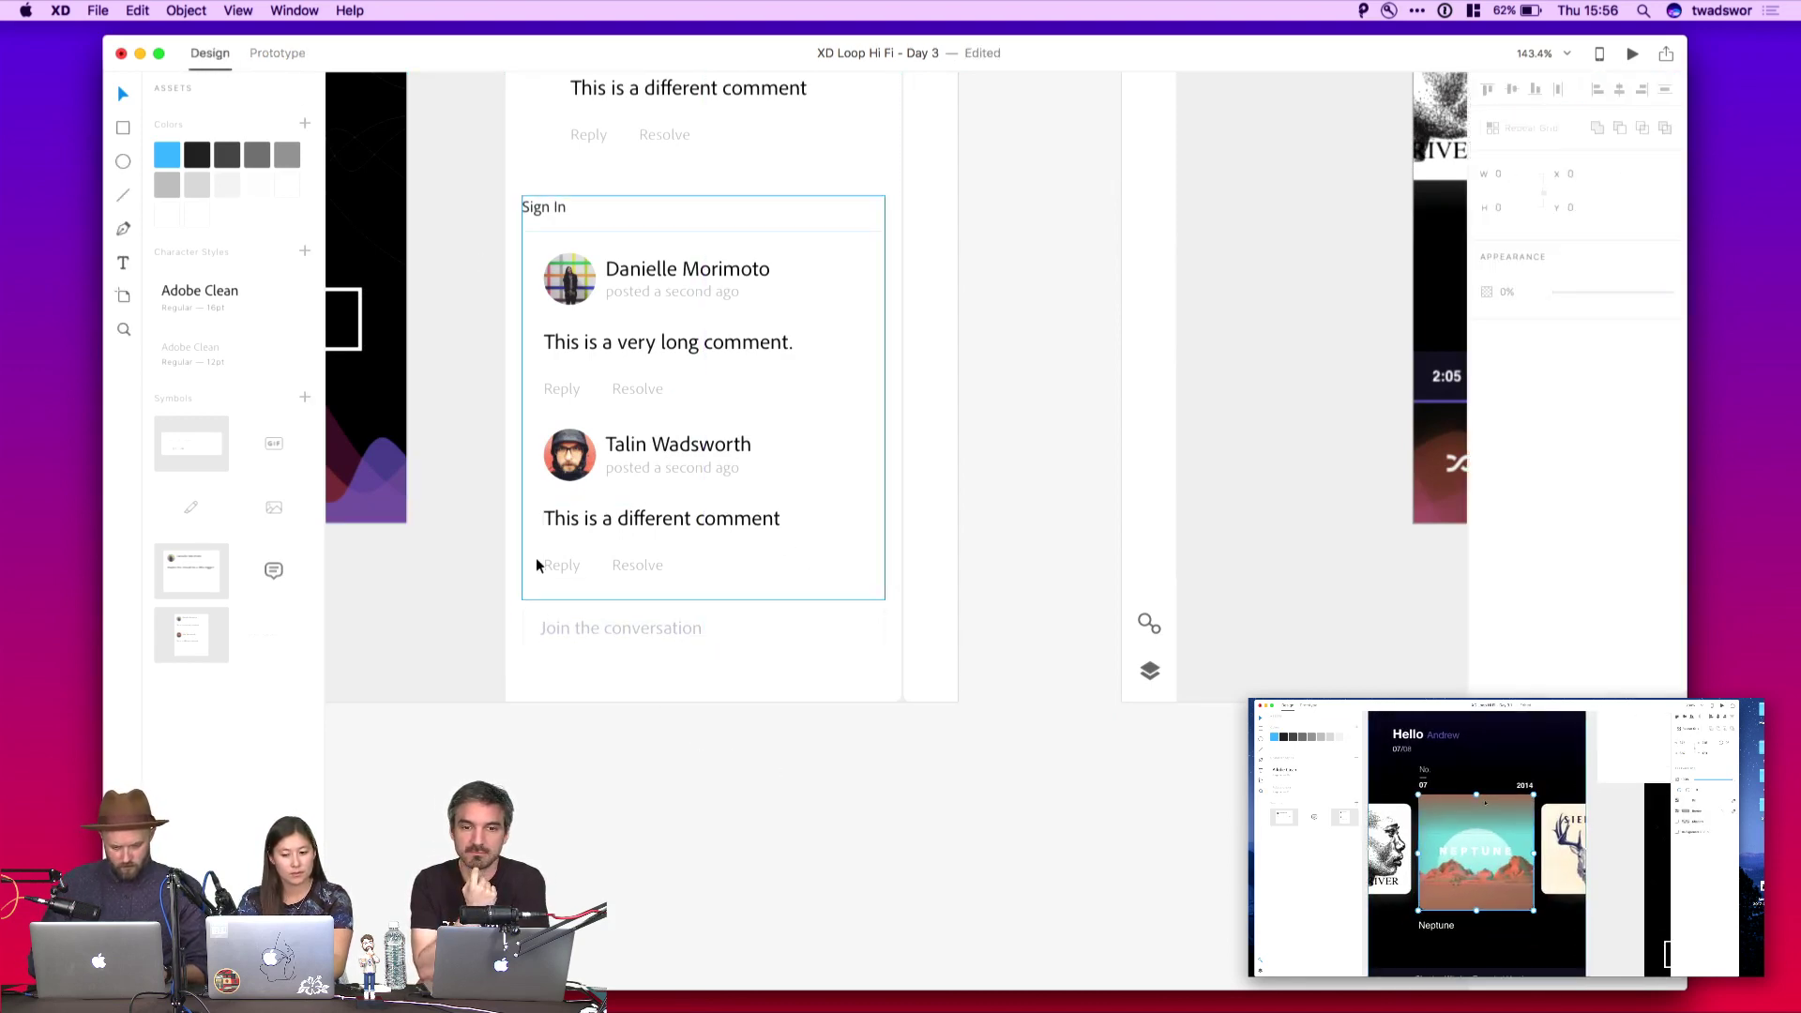
Draw a borderless 294 × 85 rectangle across the lower end of the comments sidebar, over the "Join the conversation" field
{"action": "key", "text": "r"}
{"action": "mouse_move", "coordinate": [507, 588]}
{"action": "left_mouse_down"}
{"action": "mouse_move", "coordinate": [651, 698]}
{"action": "mouse_move", "coordinate": [920, 695]}
{"action": "mouse_move", "coordinate": [902, 700]}
{"action": "left_mouse_up"}
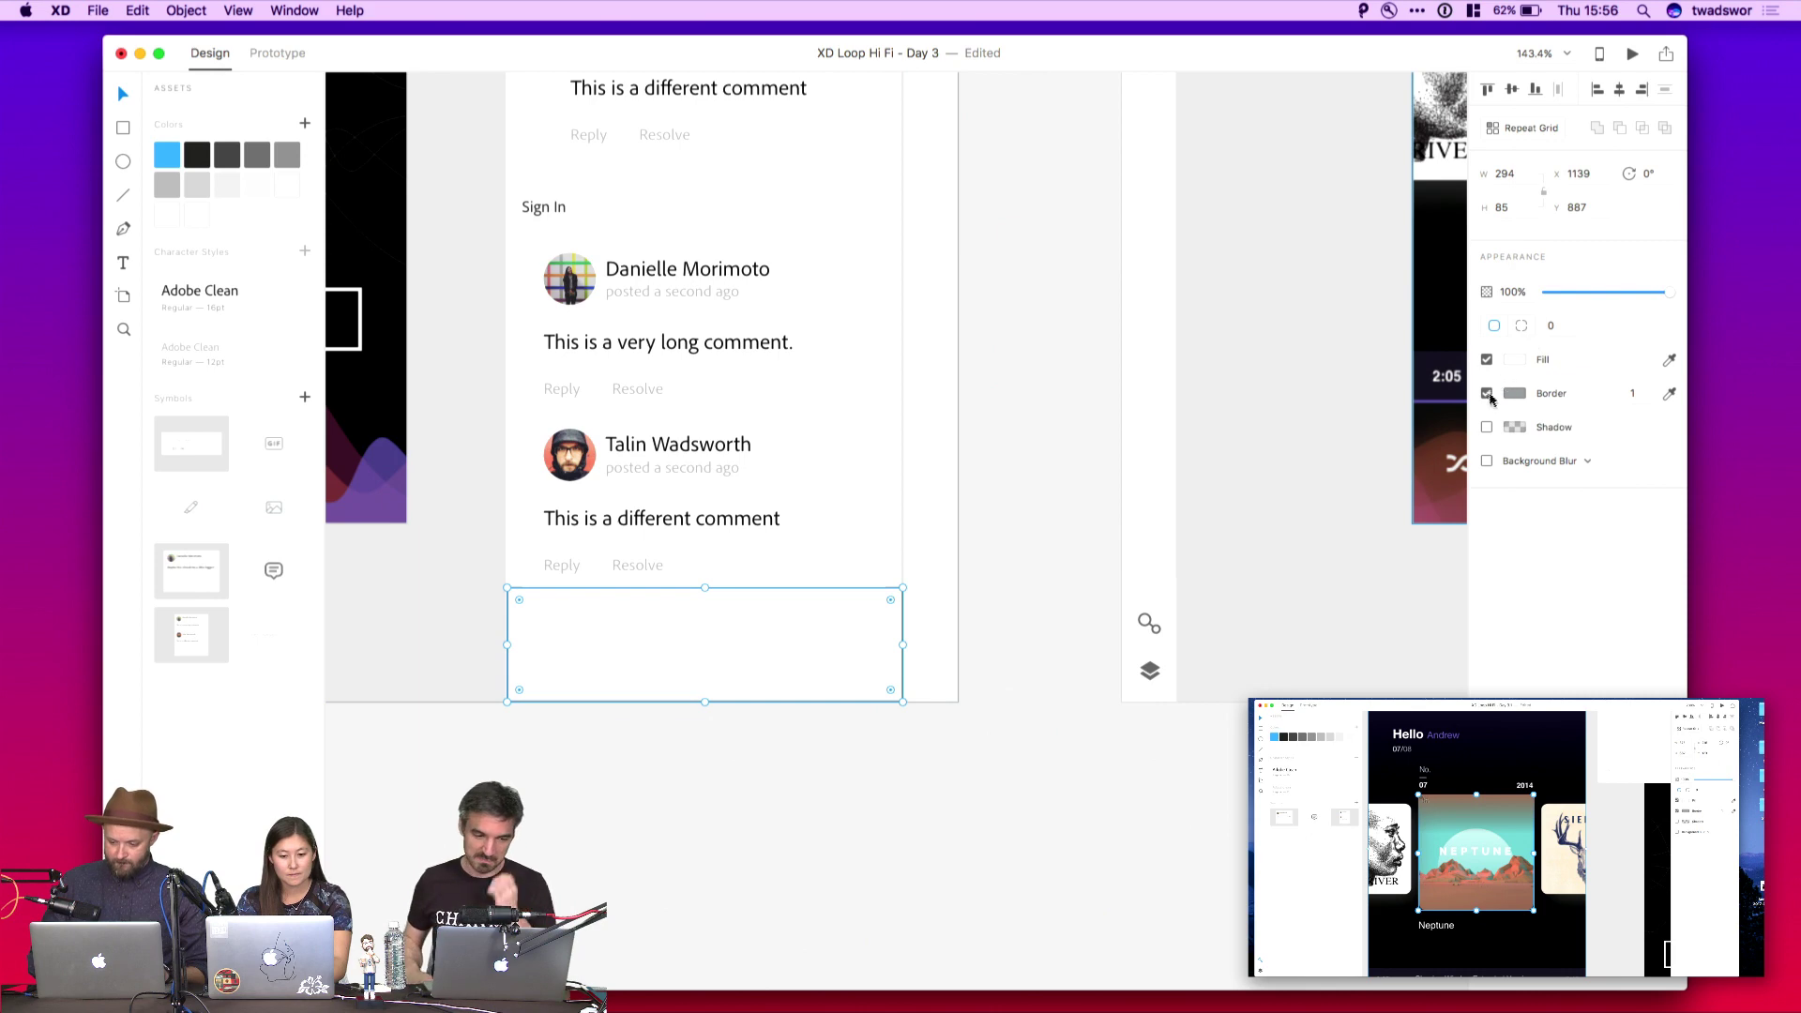
{"action": "left_click", "coordinate": [1487, 394]}
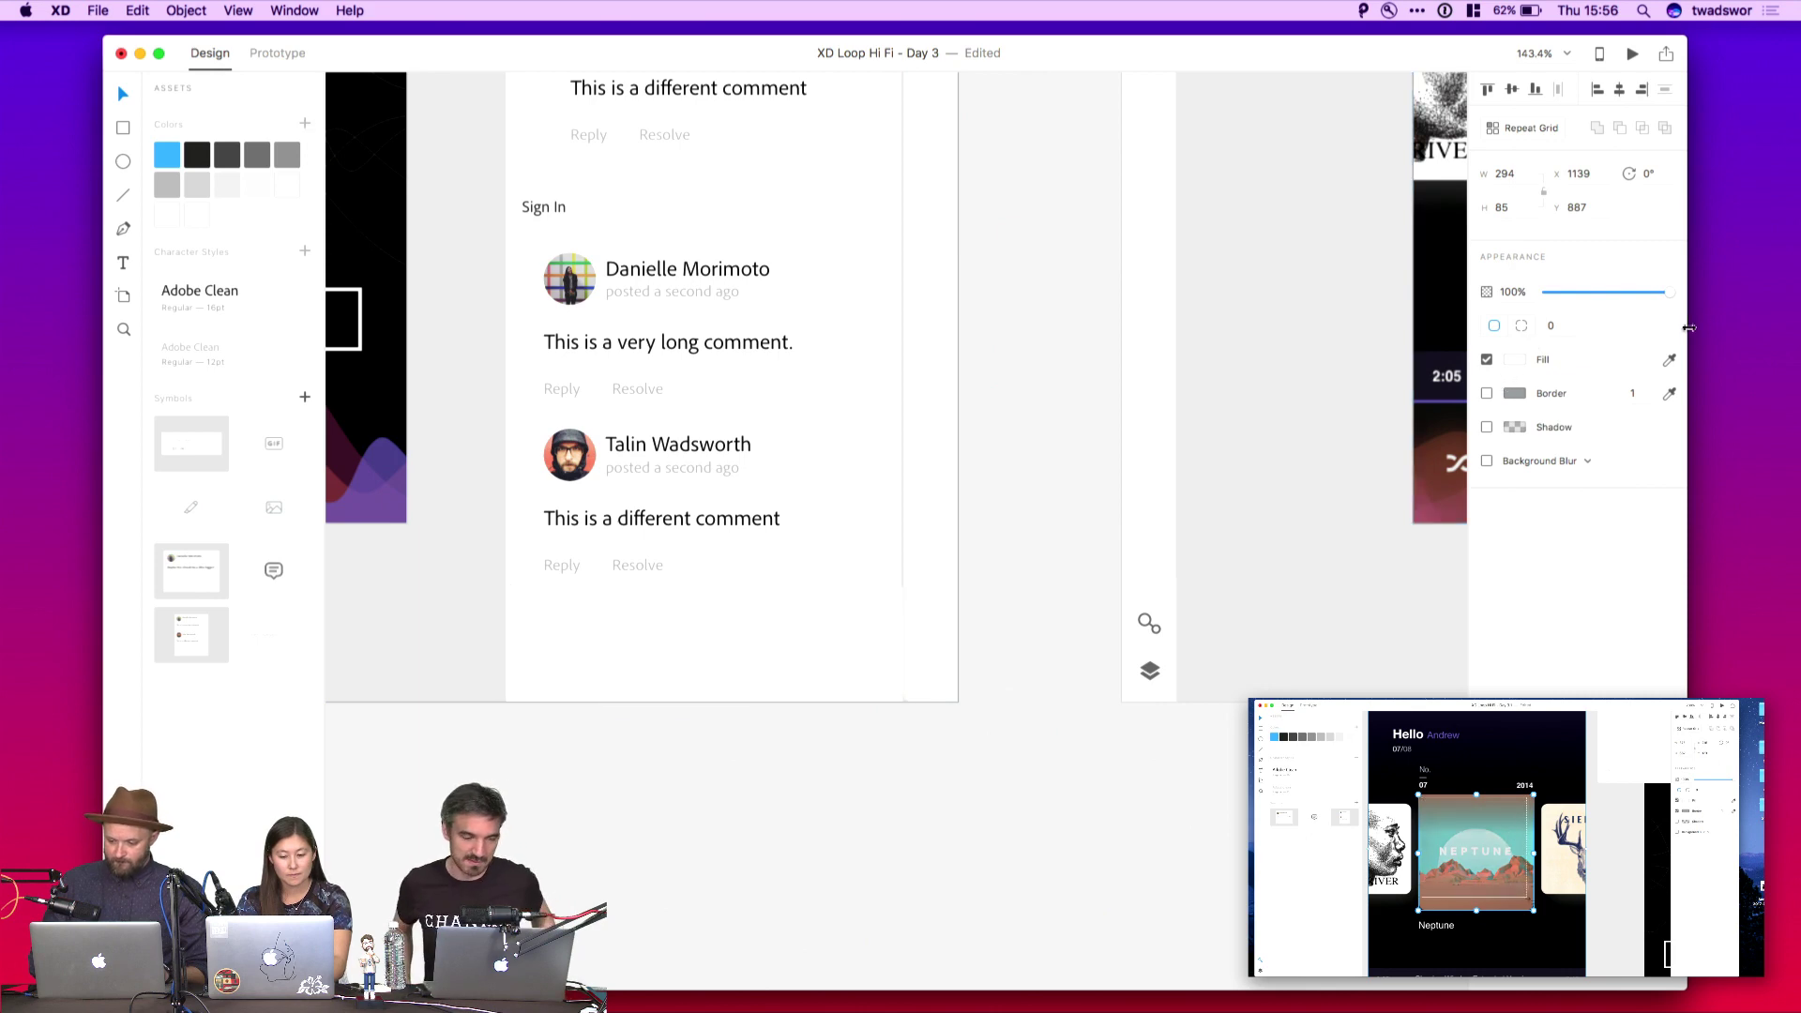
{"action": "left_click", "coordinate": [951, 457]}
Nudge the sidebar's new rectangle to X 1138, Y 888 and bring the "Join the conversation" field to the front
{"action": "scroll", "coordinate": [973, 614], "scroll_direction": "up", "scroll_amount": 5}
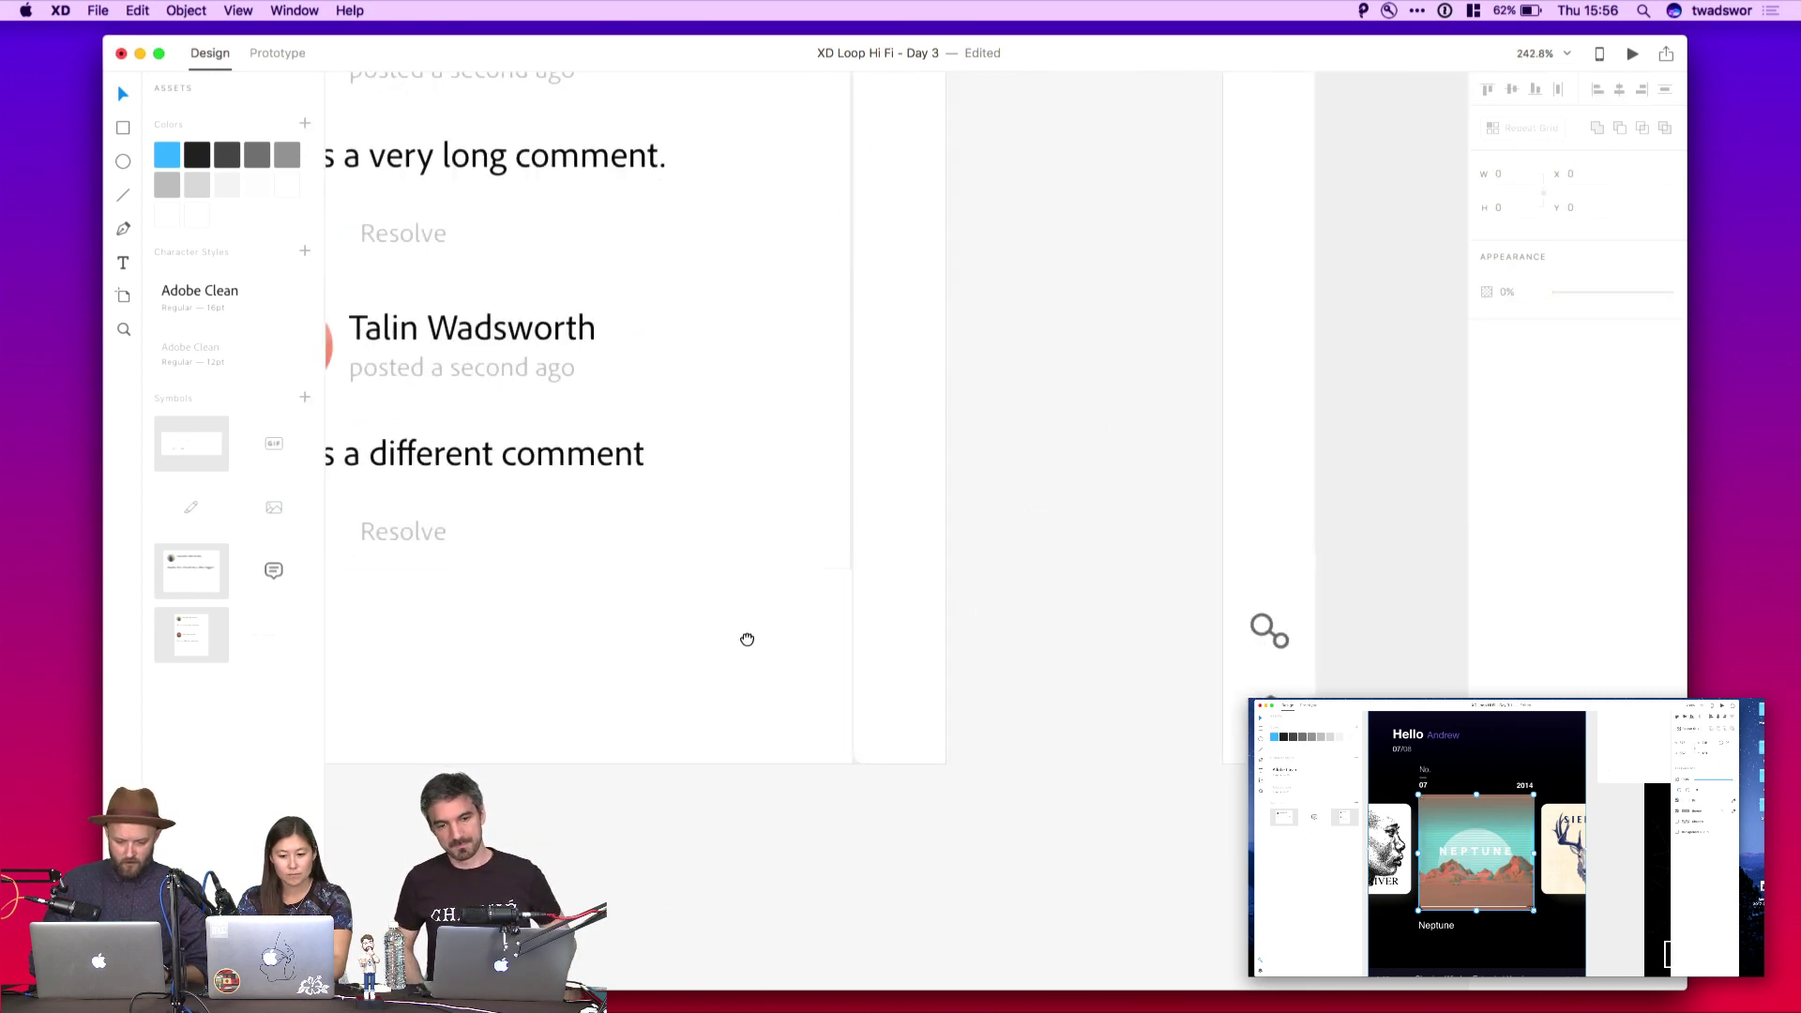
{"action": "left_click_drag", "start_coordinate": [746, 638], "coordinate": [1025, 634]}
{"action": "left_click", "coordinate": [917, 659]}
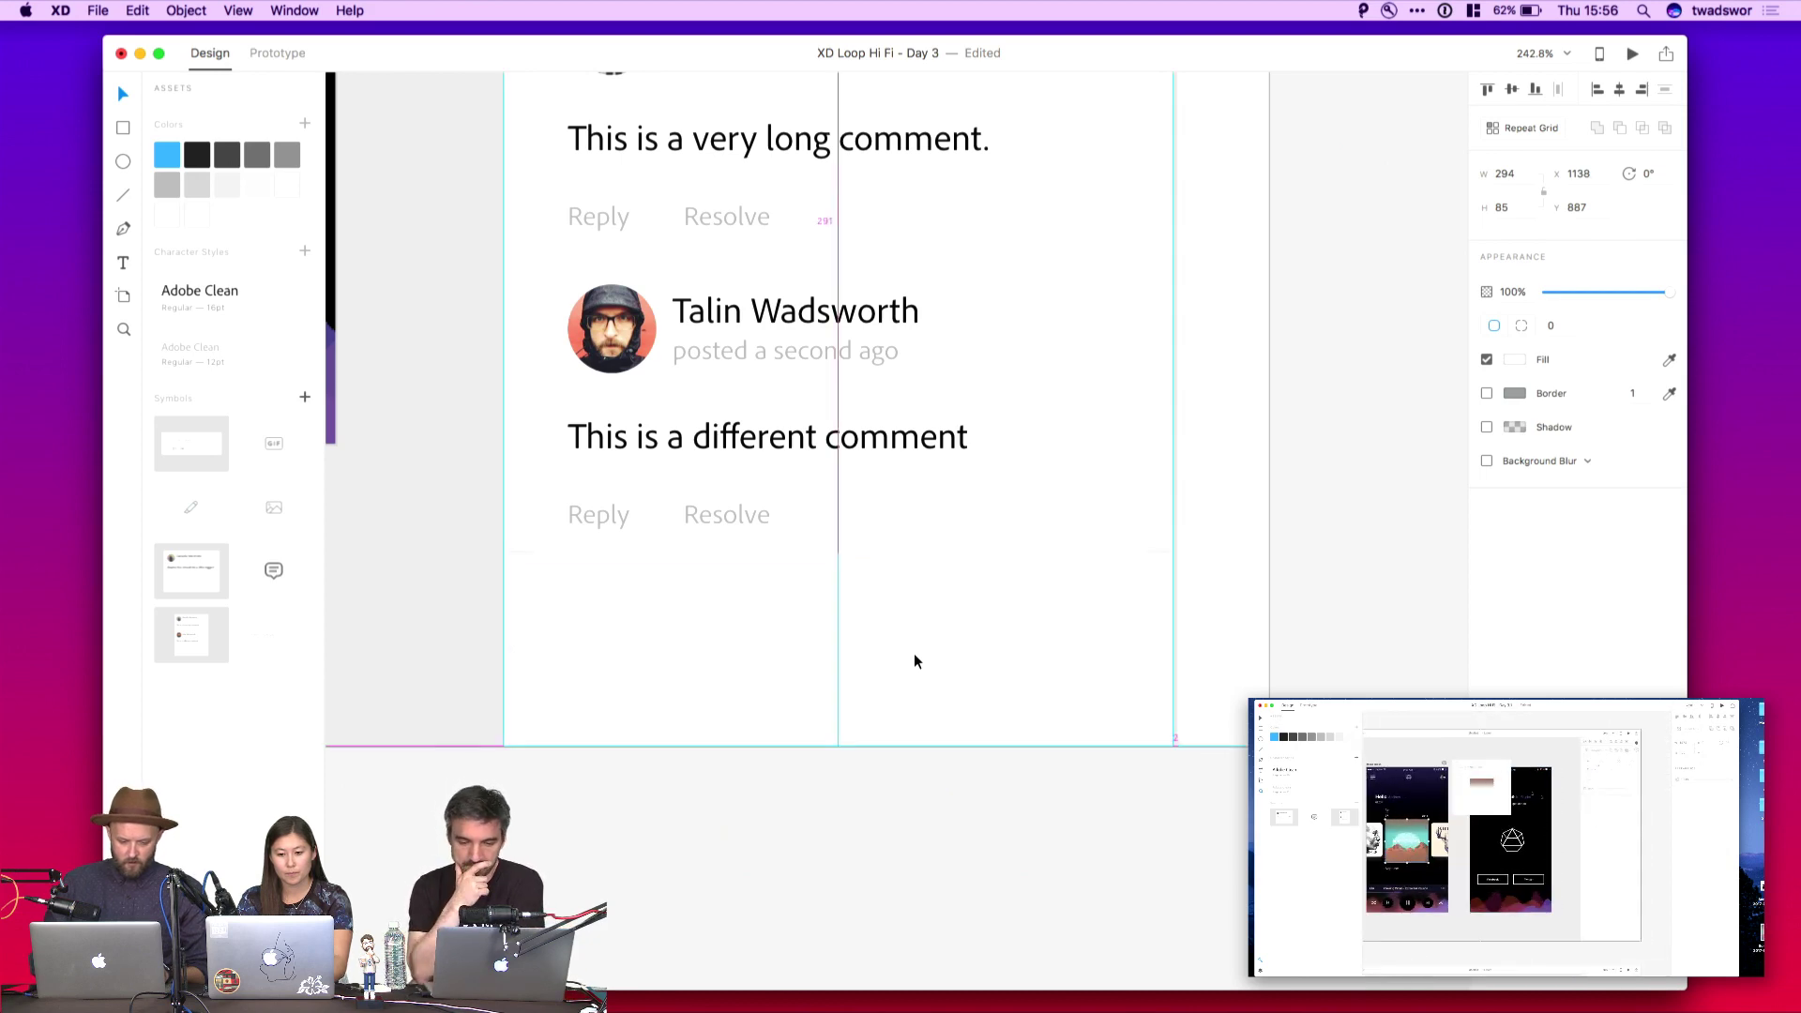
{"action": "key", "text": "Down"}
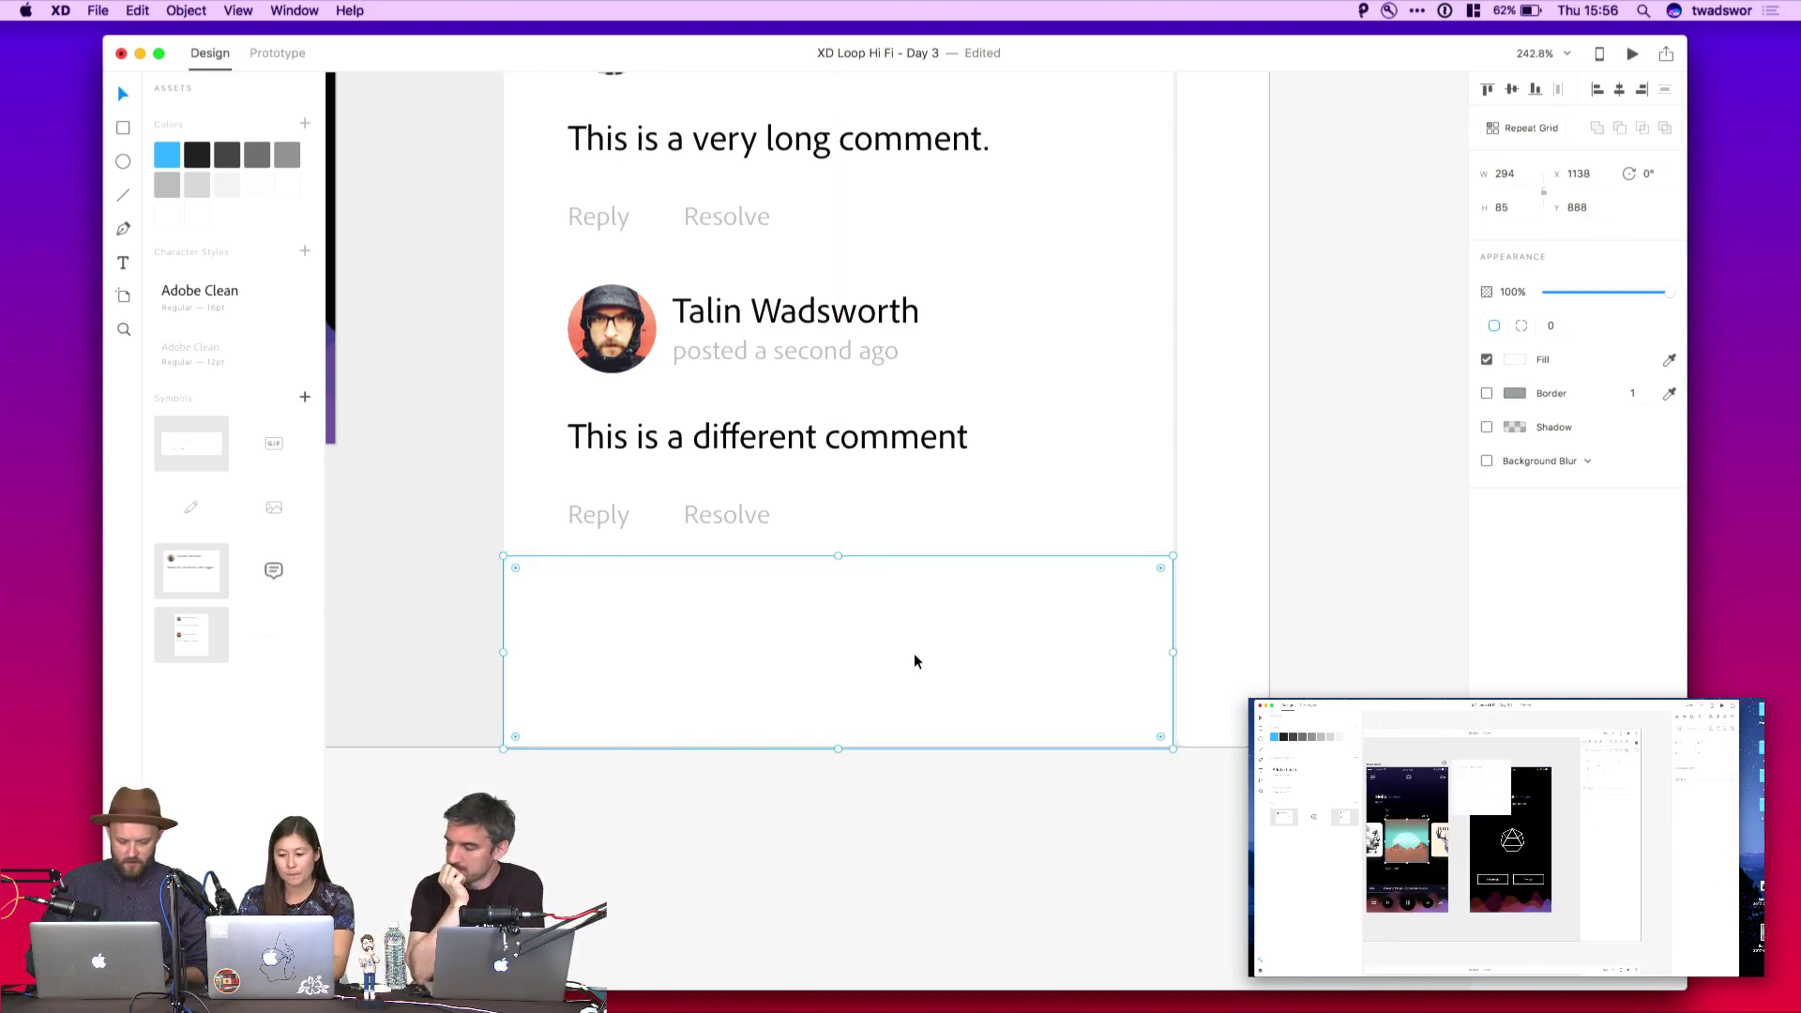
{"action": "left_click", "coordinate": [518, 557]}
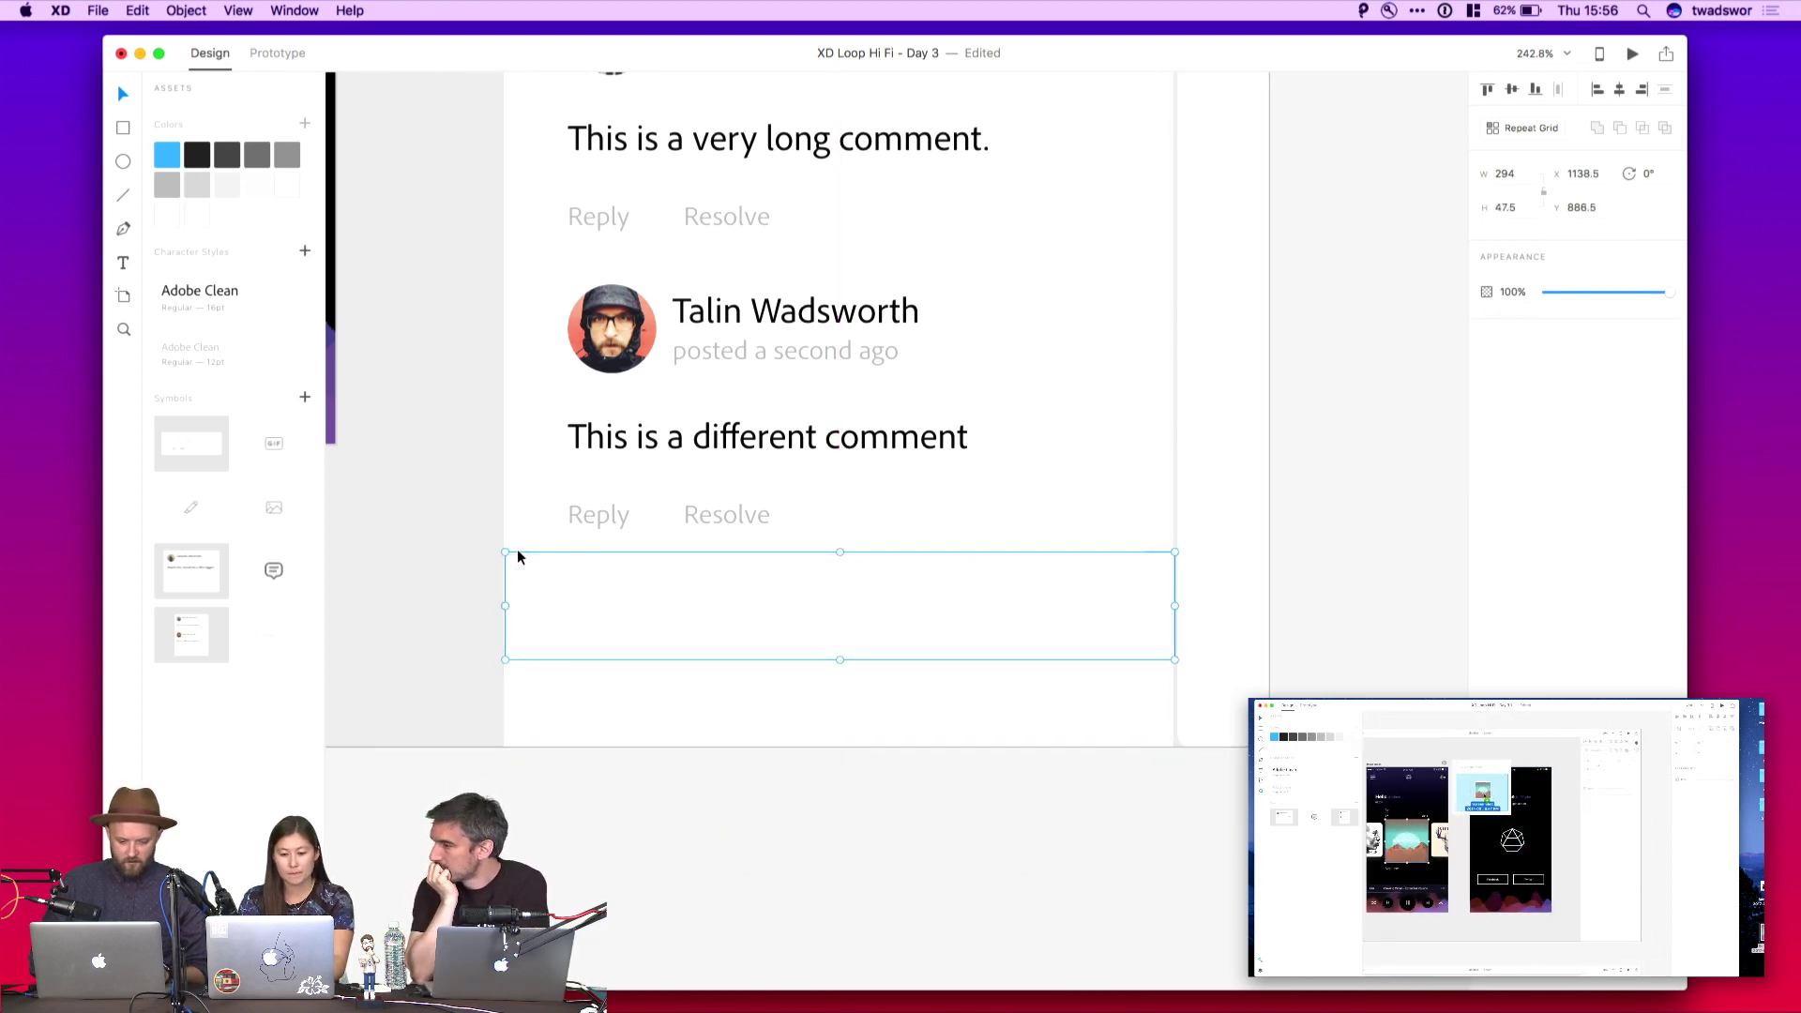
{"action": "key", "text": "super+shift+bracketright"}
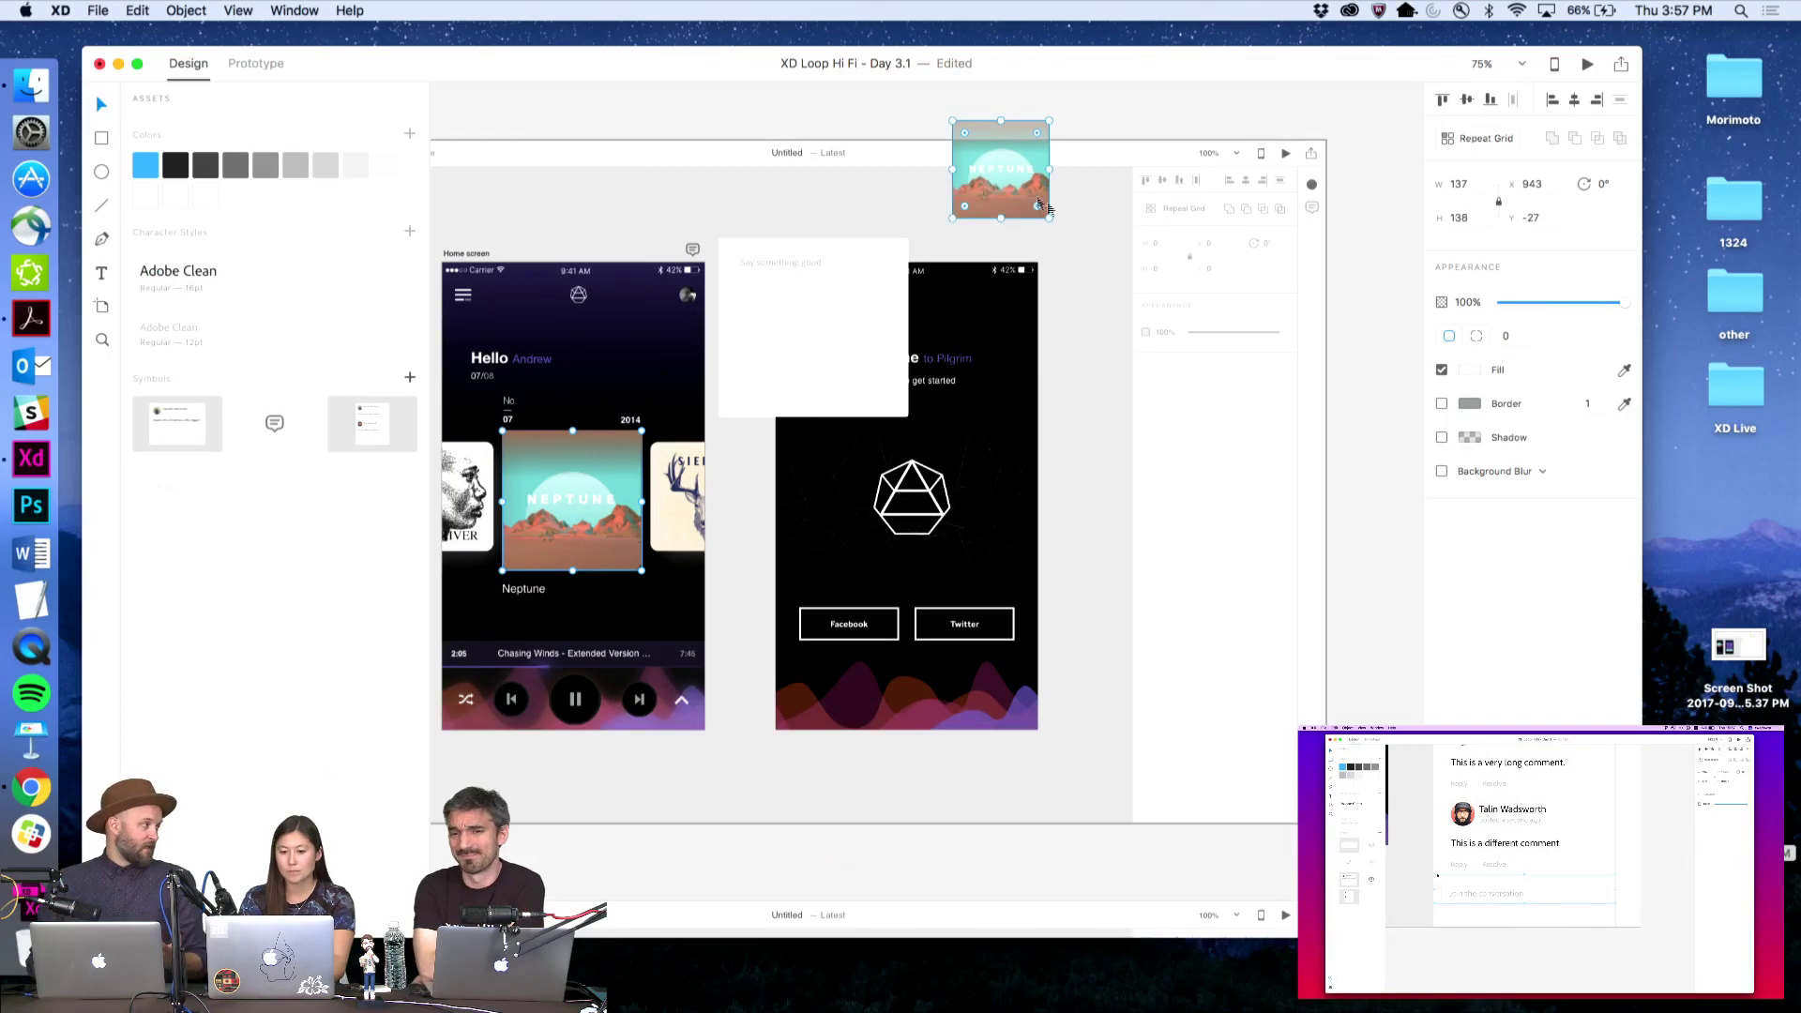
In the XD Loop Hi Fi - Day 3.1 file, move the 137 × 138 Neptune image into Master template – 13's comment card at X 669, Y 220
{"action": "left_click_drag", "start_coordinate": [1044, 206], "coordinate": [830, 355]}
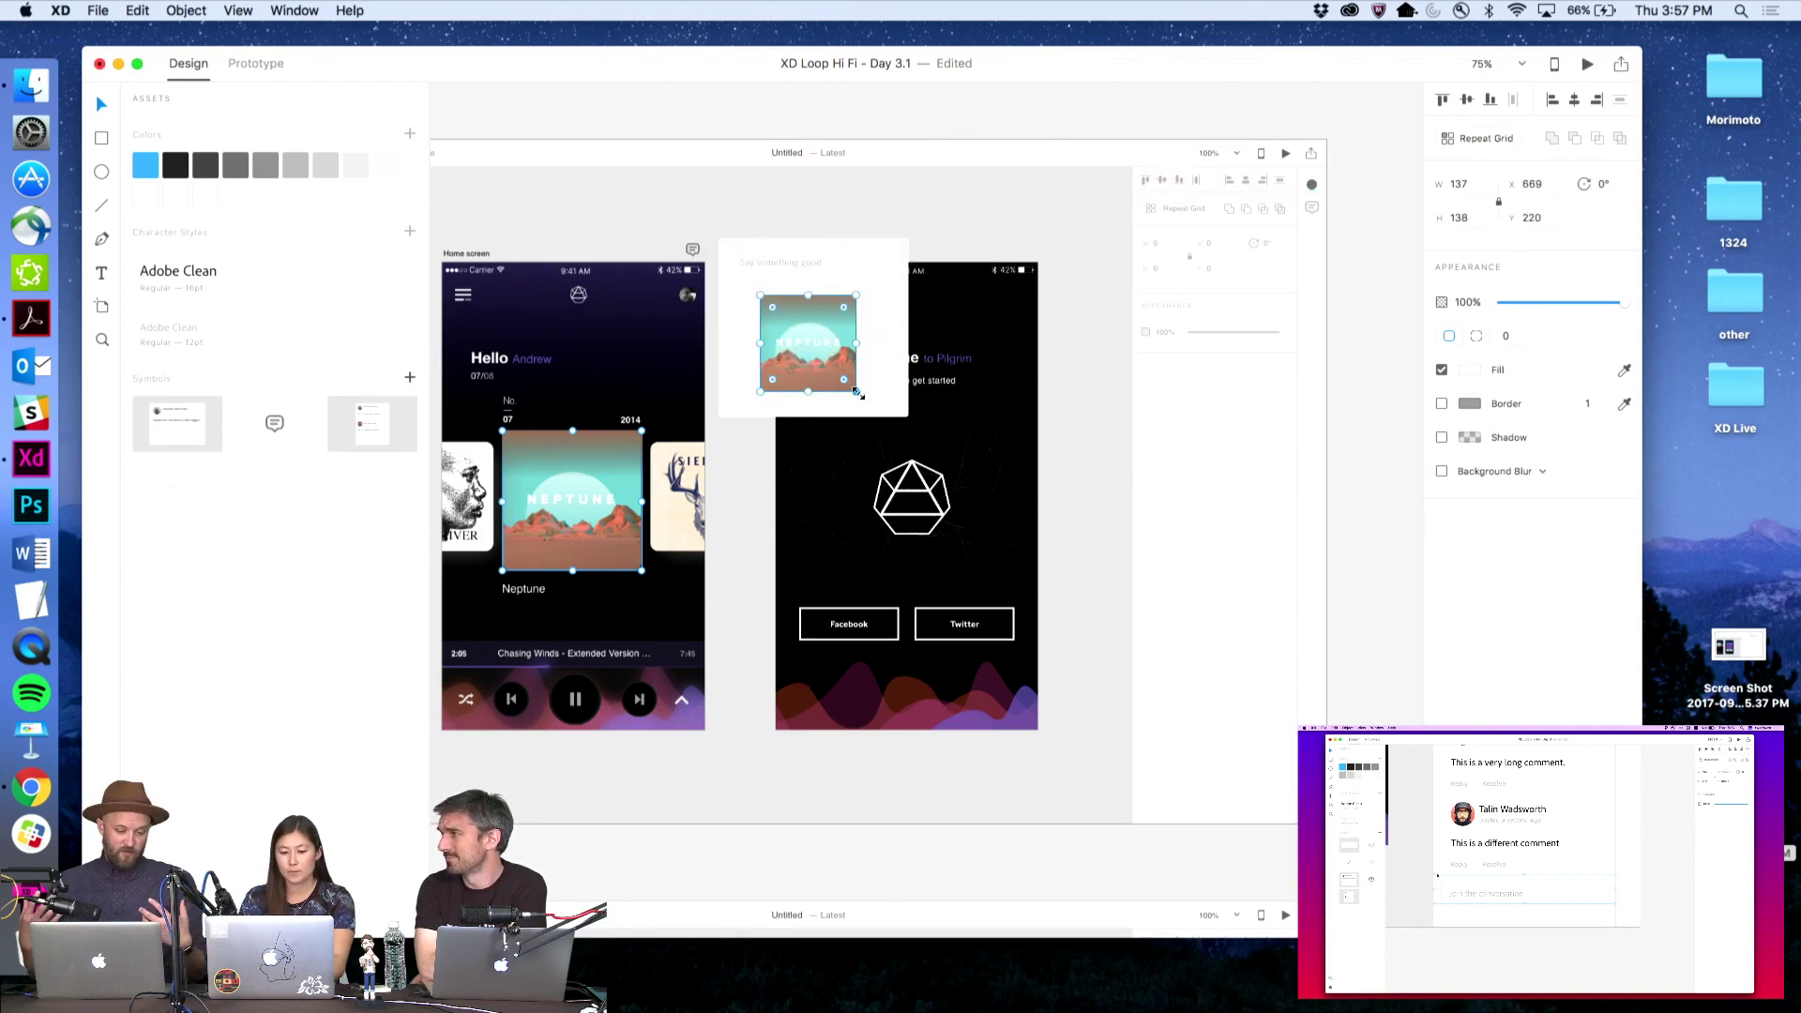
{"action": "left_click", "coordinate": [625, 480]}
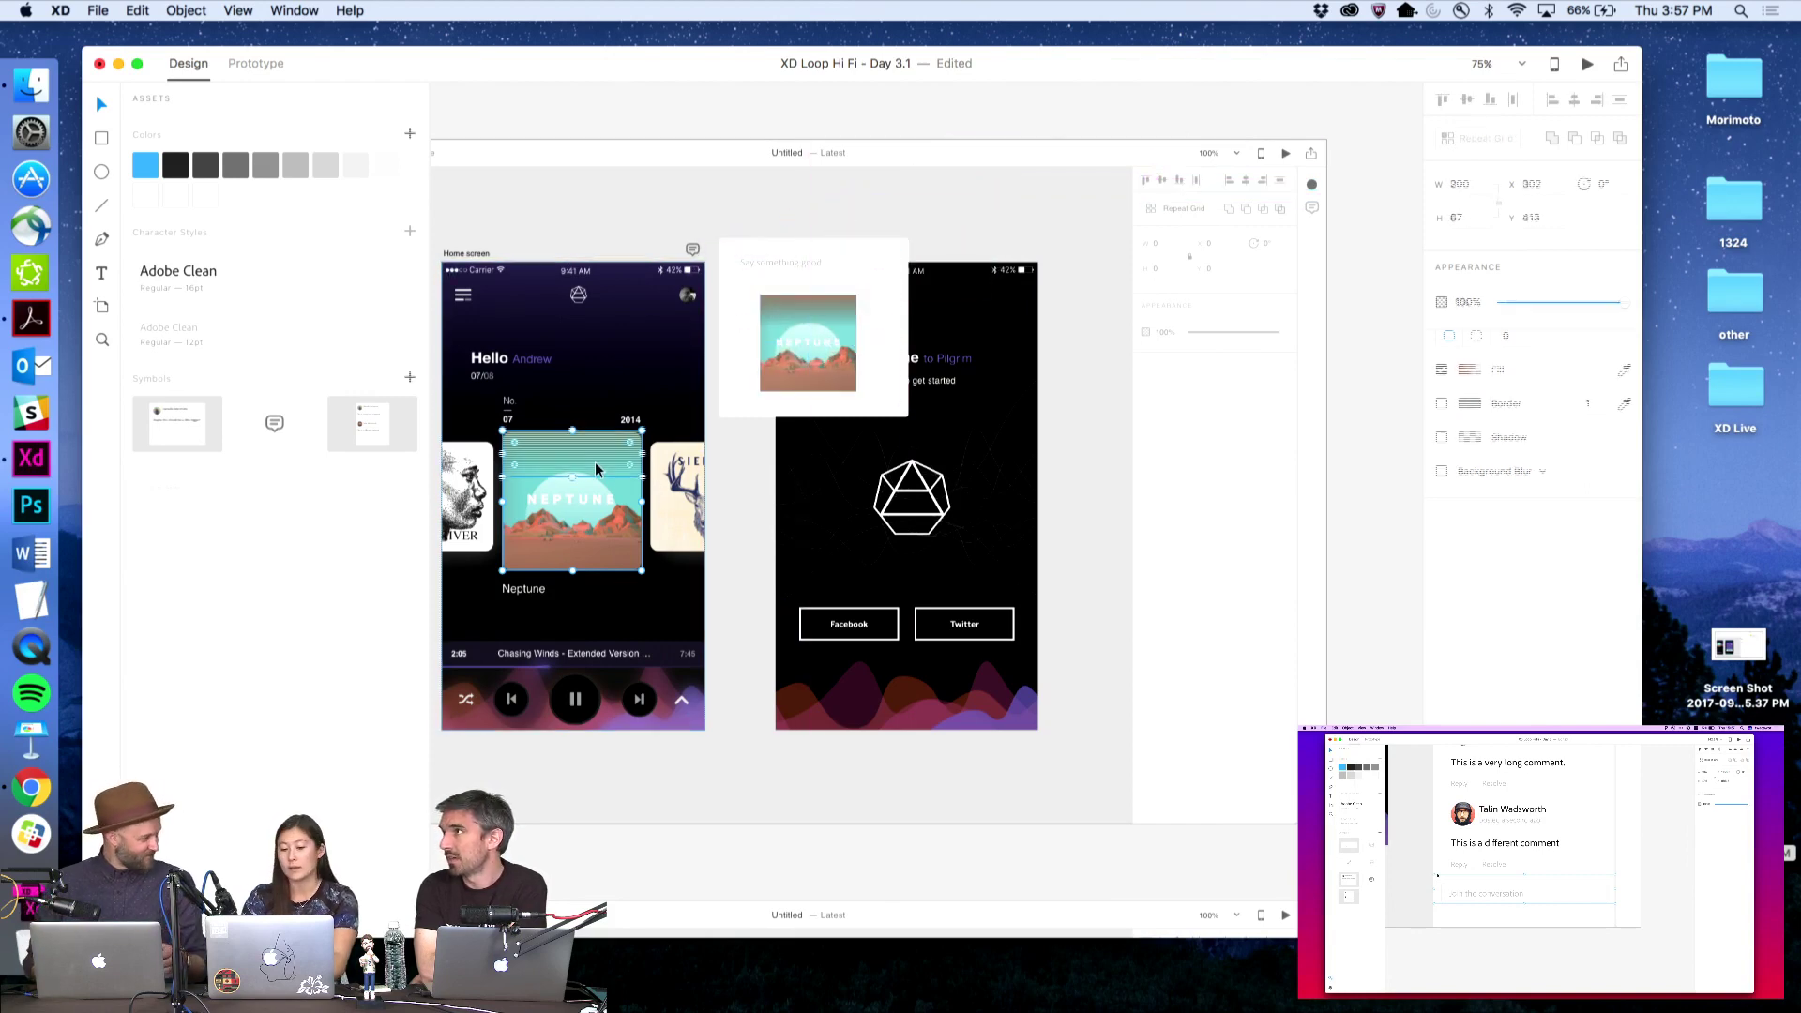
{"action": "key", "text": "Escape"}
Center the Neptune image horizontally within the "Say something good" comment card, at X 677
{"action": "key", "text": "z"}
{"action": "left_click", "coordinate": [764, 117]}
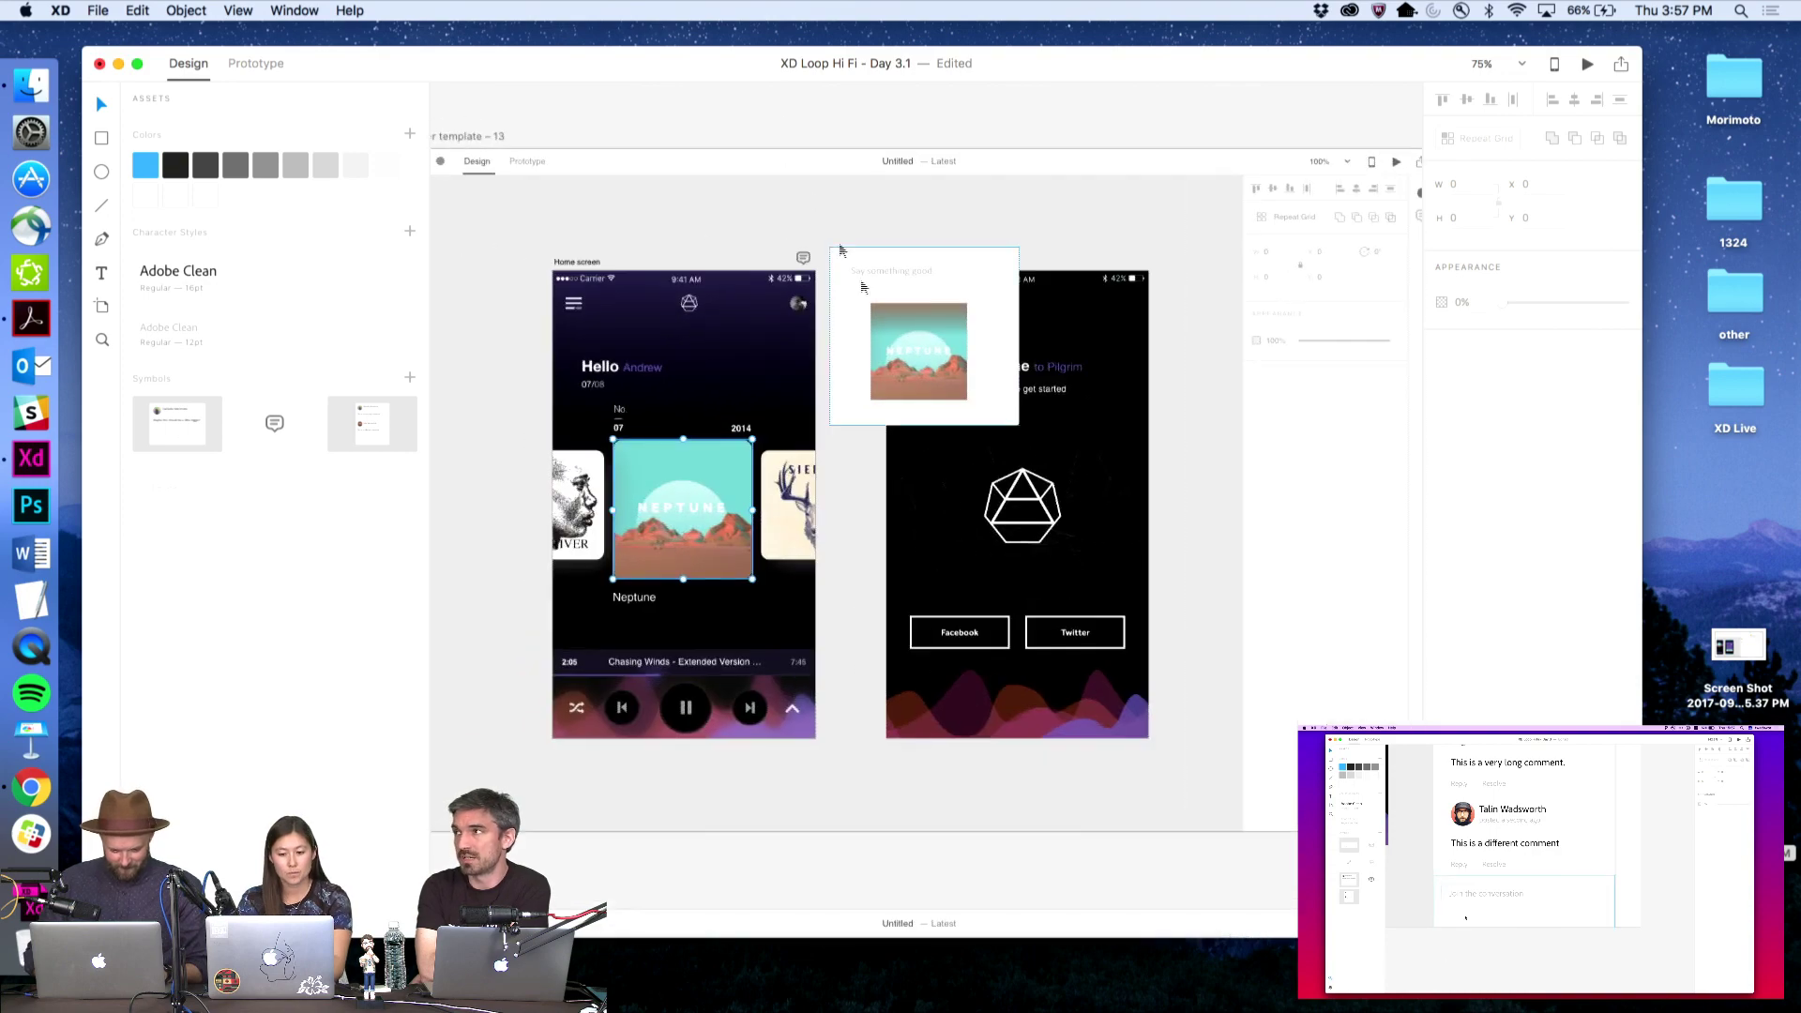
{"action": "left_click", "coordinate": [927, 383]}
{"action": "left_click", "coordinate": [934, 334]}
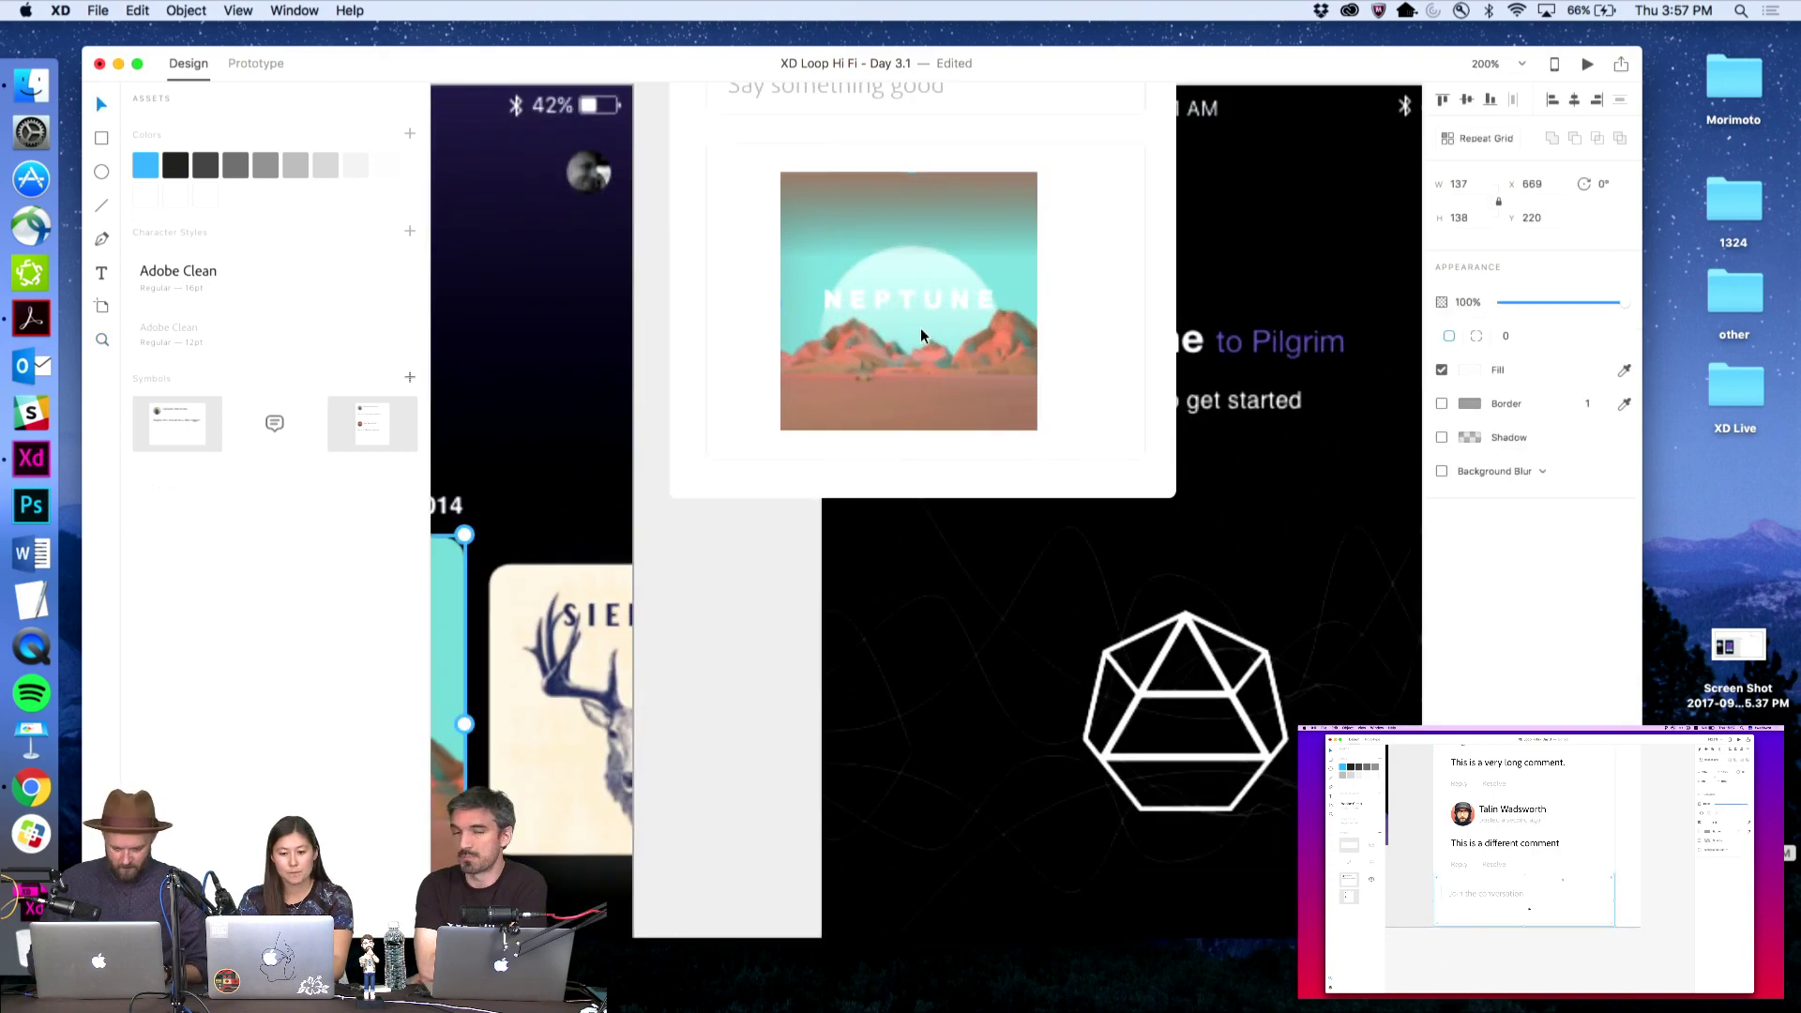
{"action": "key", "text": "super+1"}
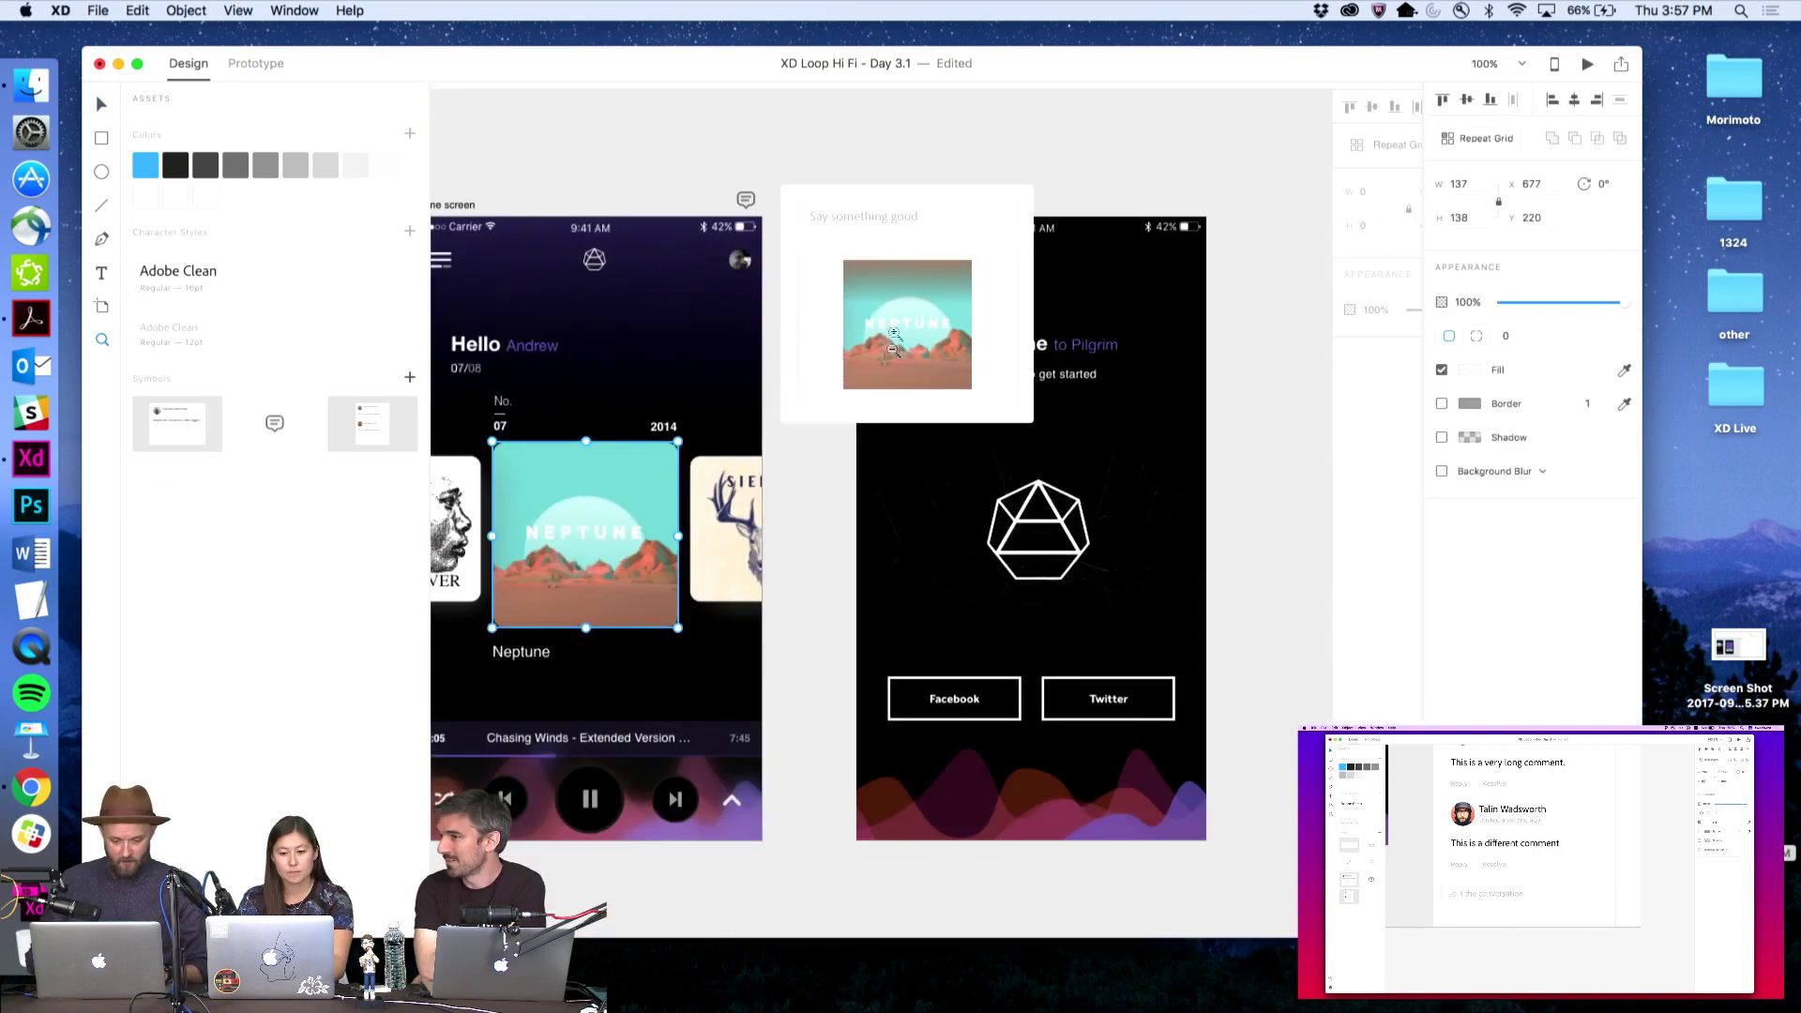
{"action": "key", "text": "z"}
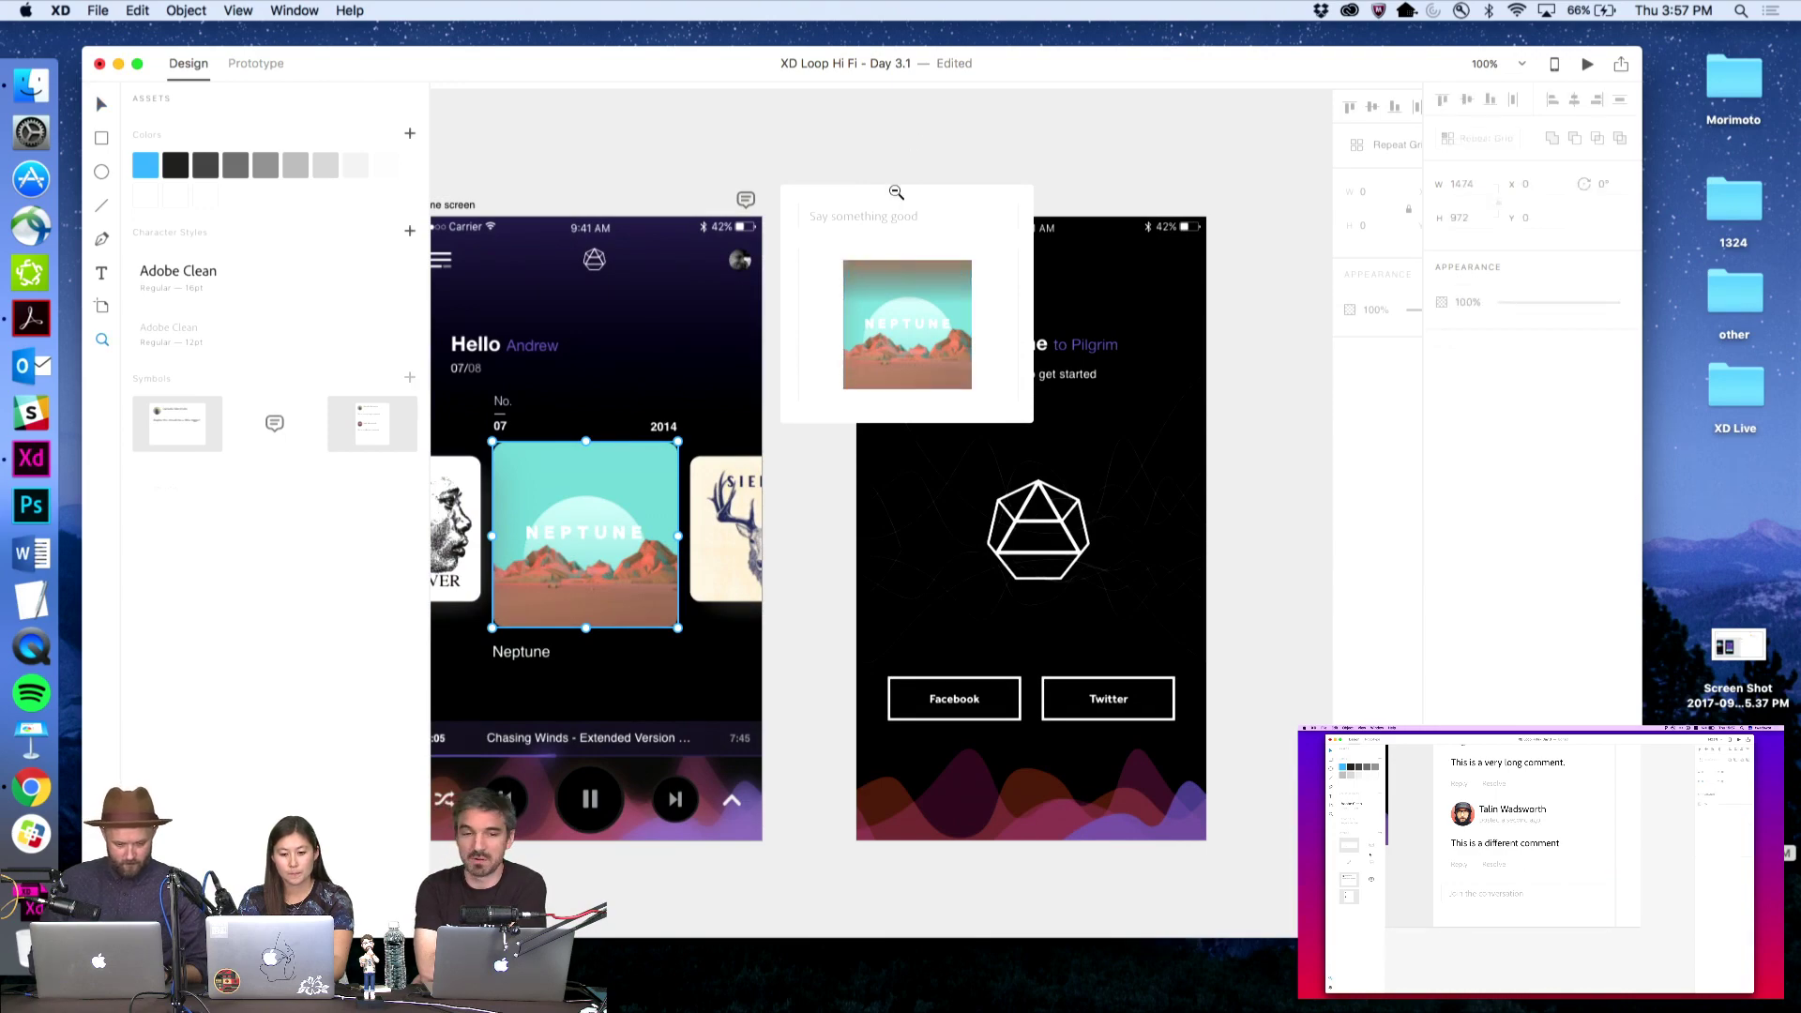
{"action": "left_click", "coordinate": [896, 192], "text": "alt"}
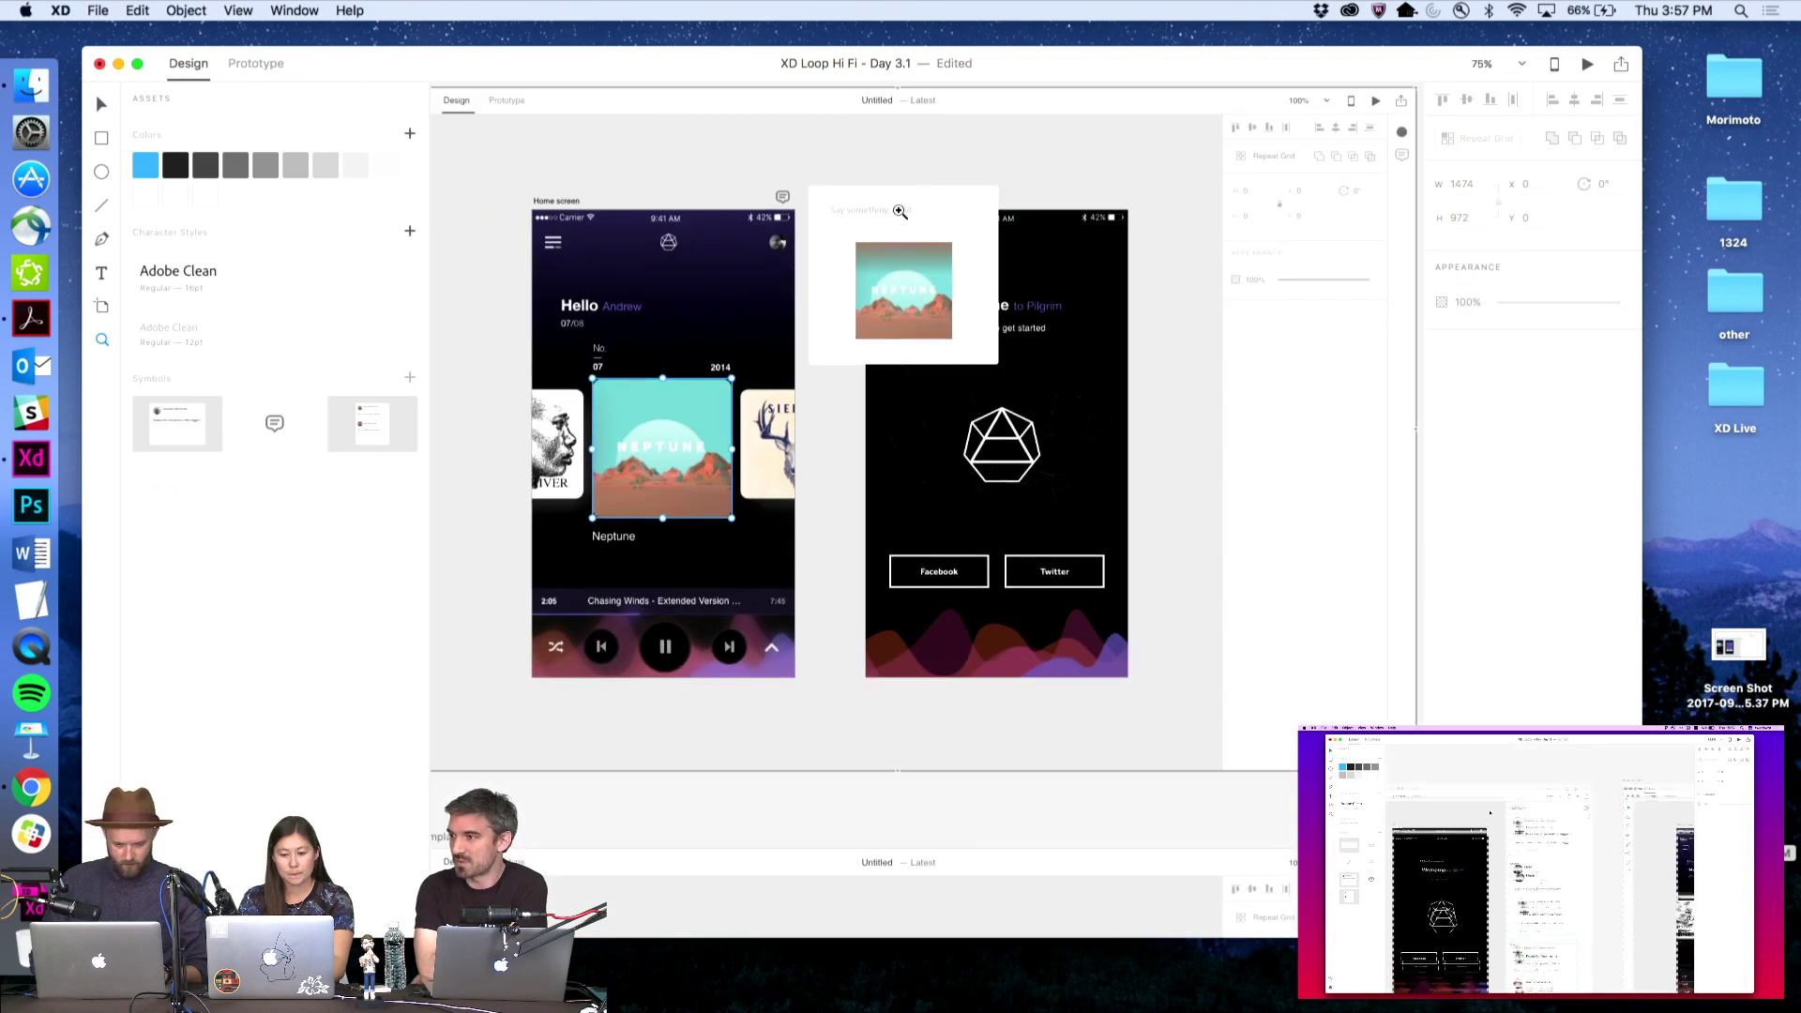
{"action": "left_click", "coordinate": [858, 265], "text": "alt"}
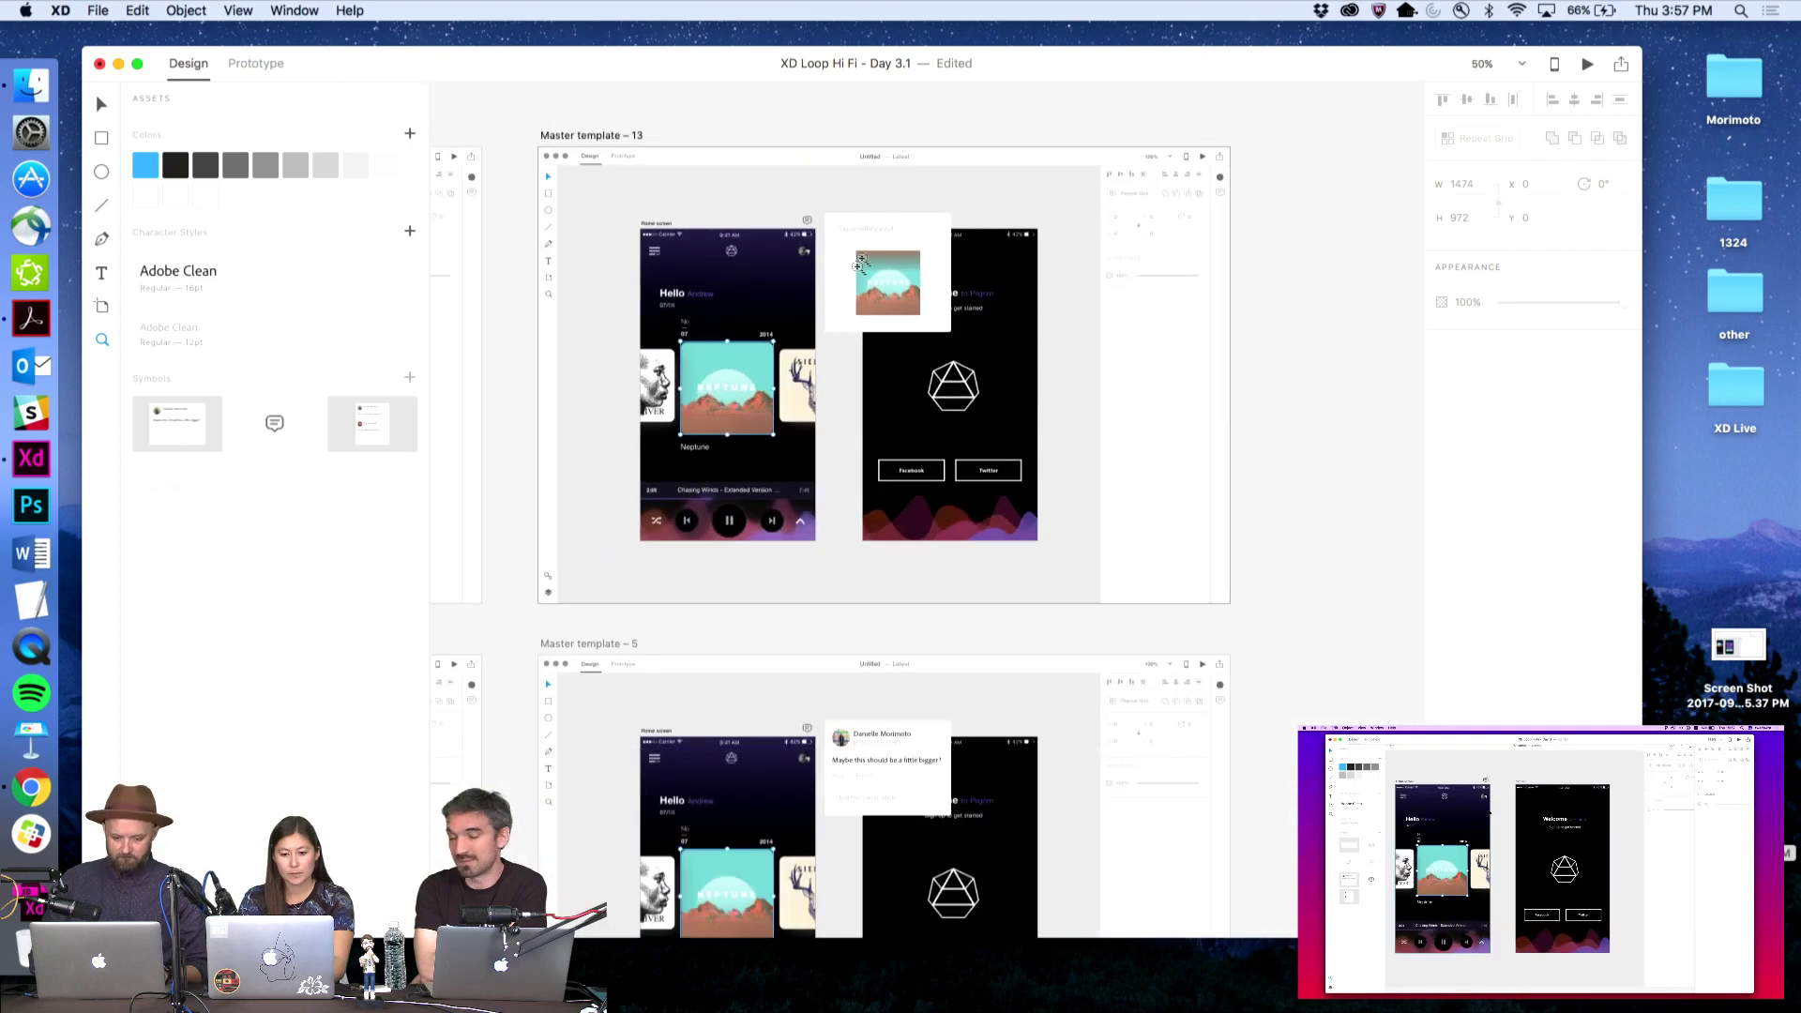
{"action": "key", "text": "v"}
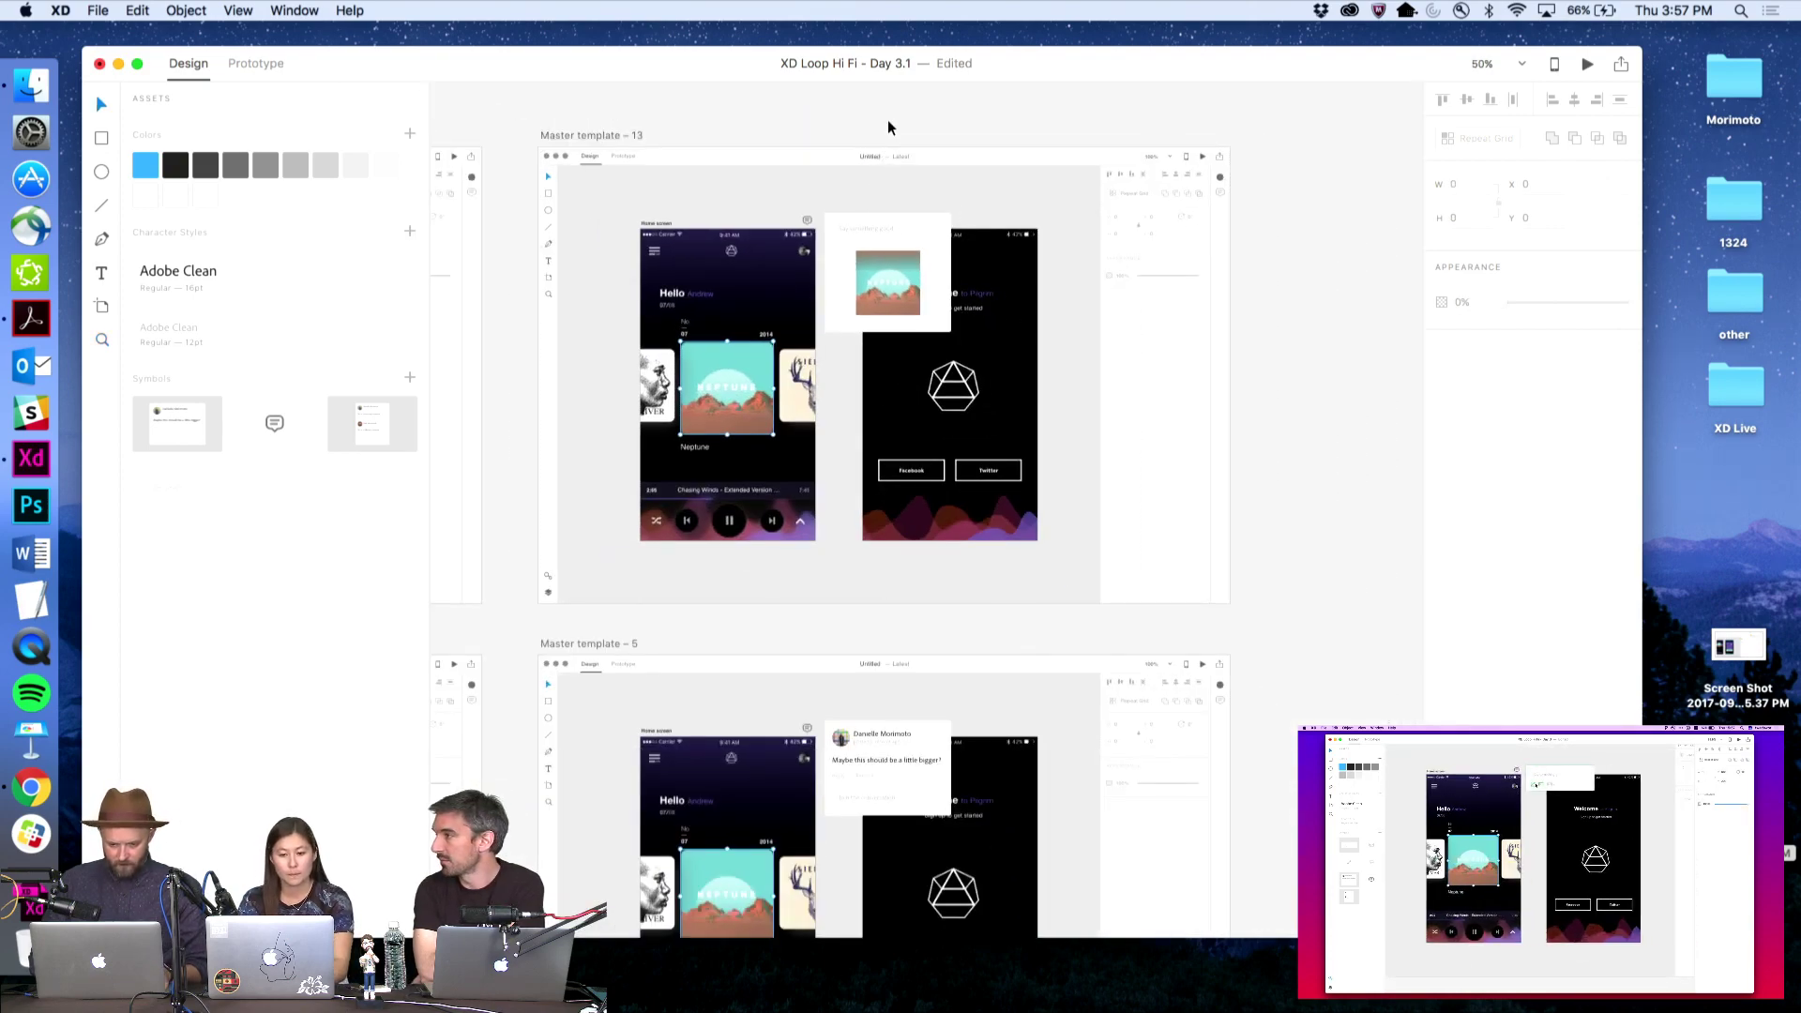
{"action": "scroll", "coordinate": [887, 120], "scroll_direction": "up", "scroll_amount": 1}
{"action": "scroll", "coordinate": [887, 120], "scroll_direction": "left", "scroll_amount": 1}
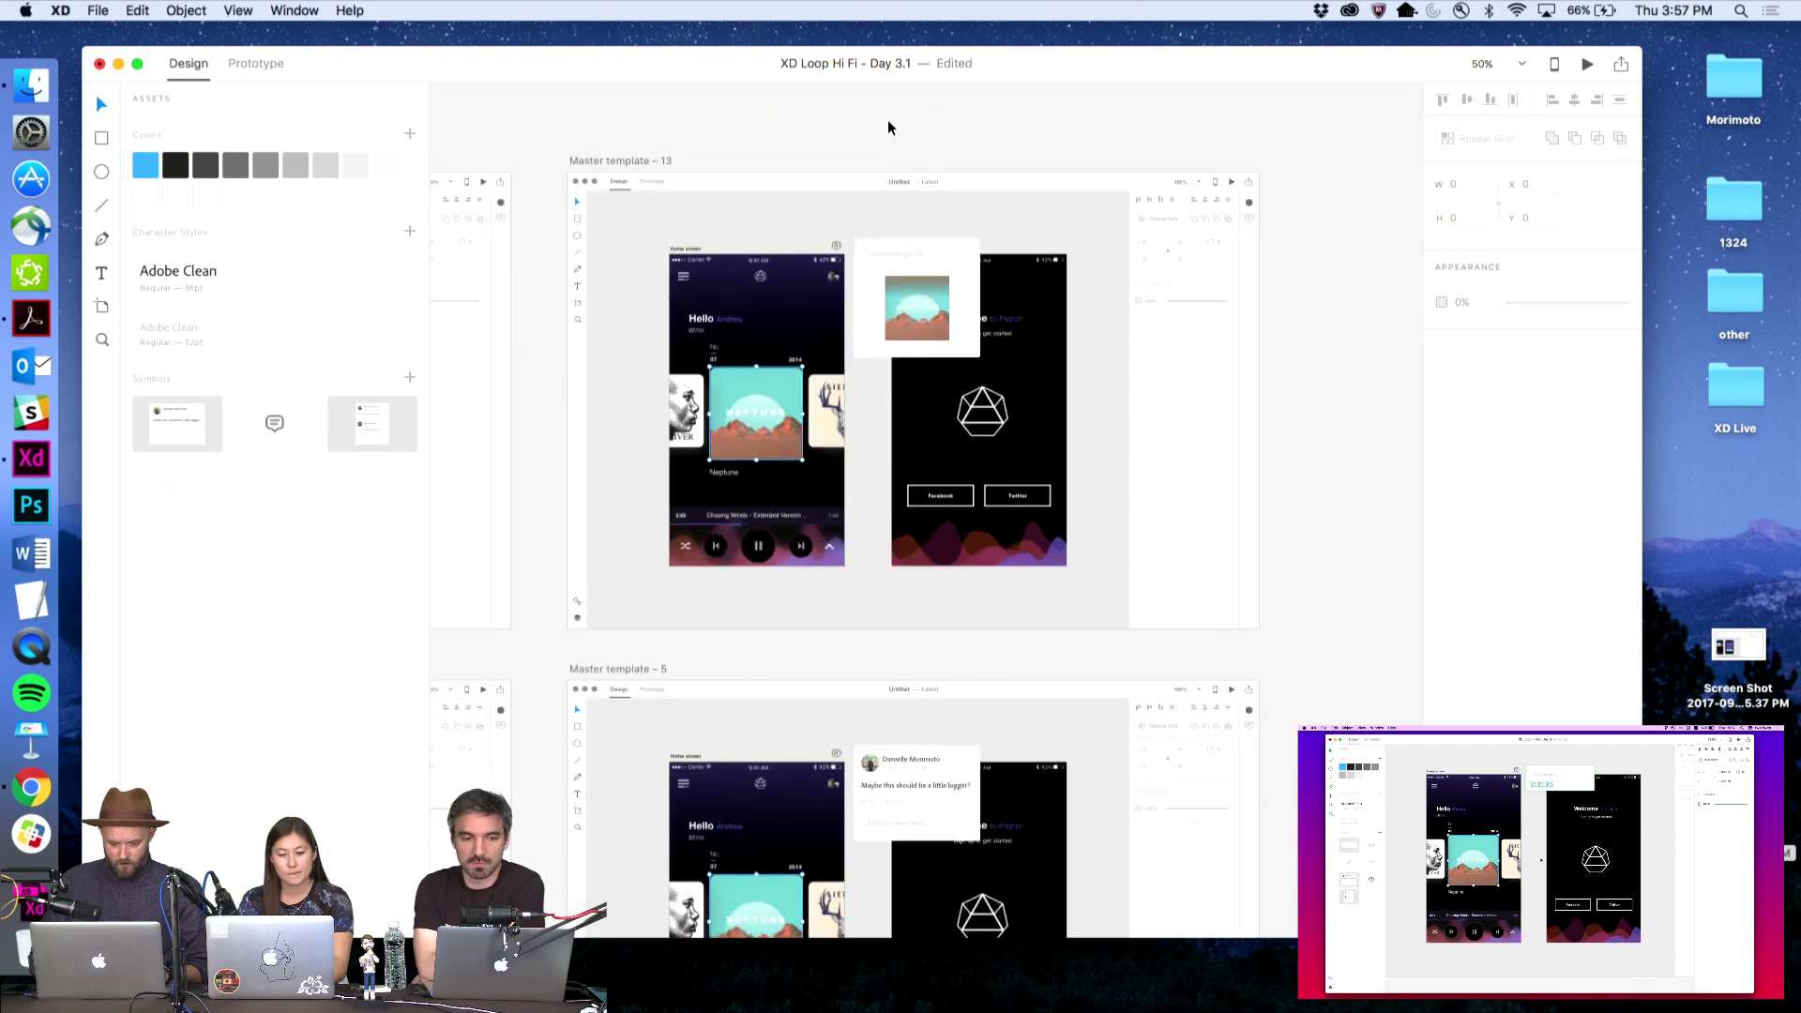
Duplicate the Master template – 13 artboard into the empty space directly to its right
{"action": "scroll", "coordinate": [888, 120], "scroll_direction": "left", "scroll_amount": 1}
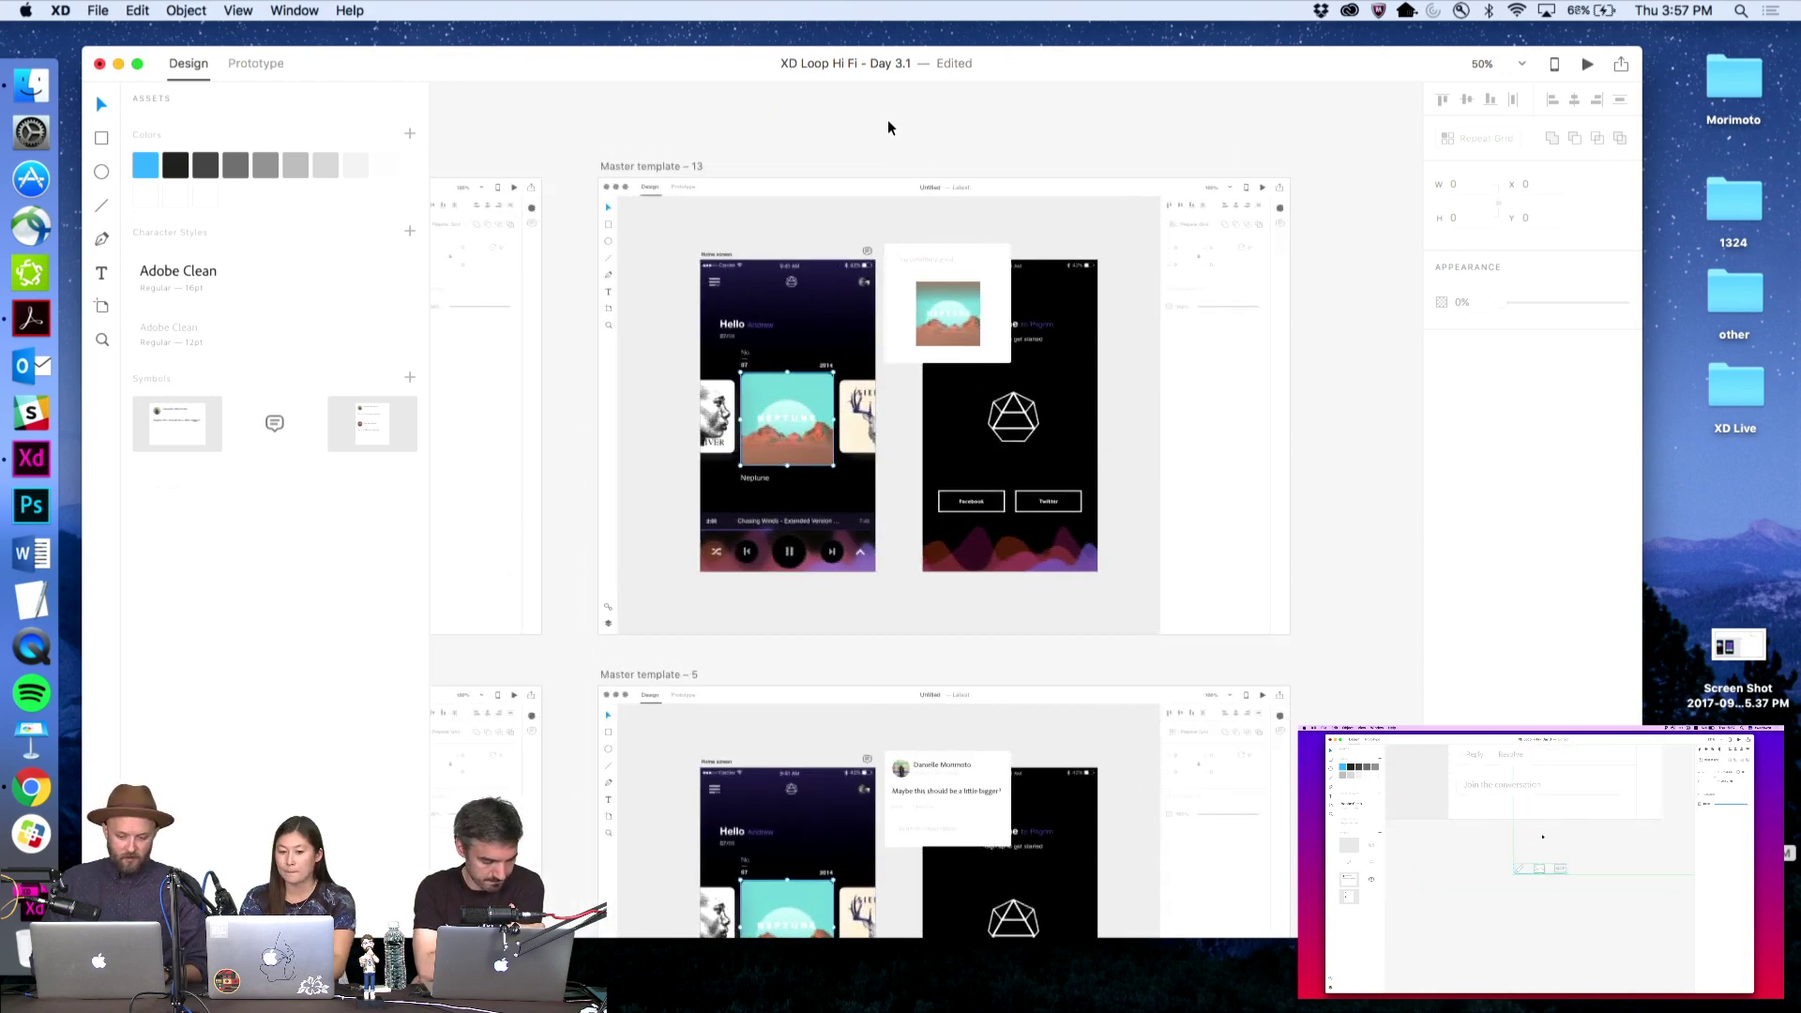
{"action": "scroll", "coordinate": [887, 120], "scroll_direction": "left", "scroll_amount": 5}
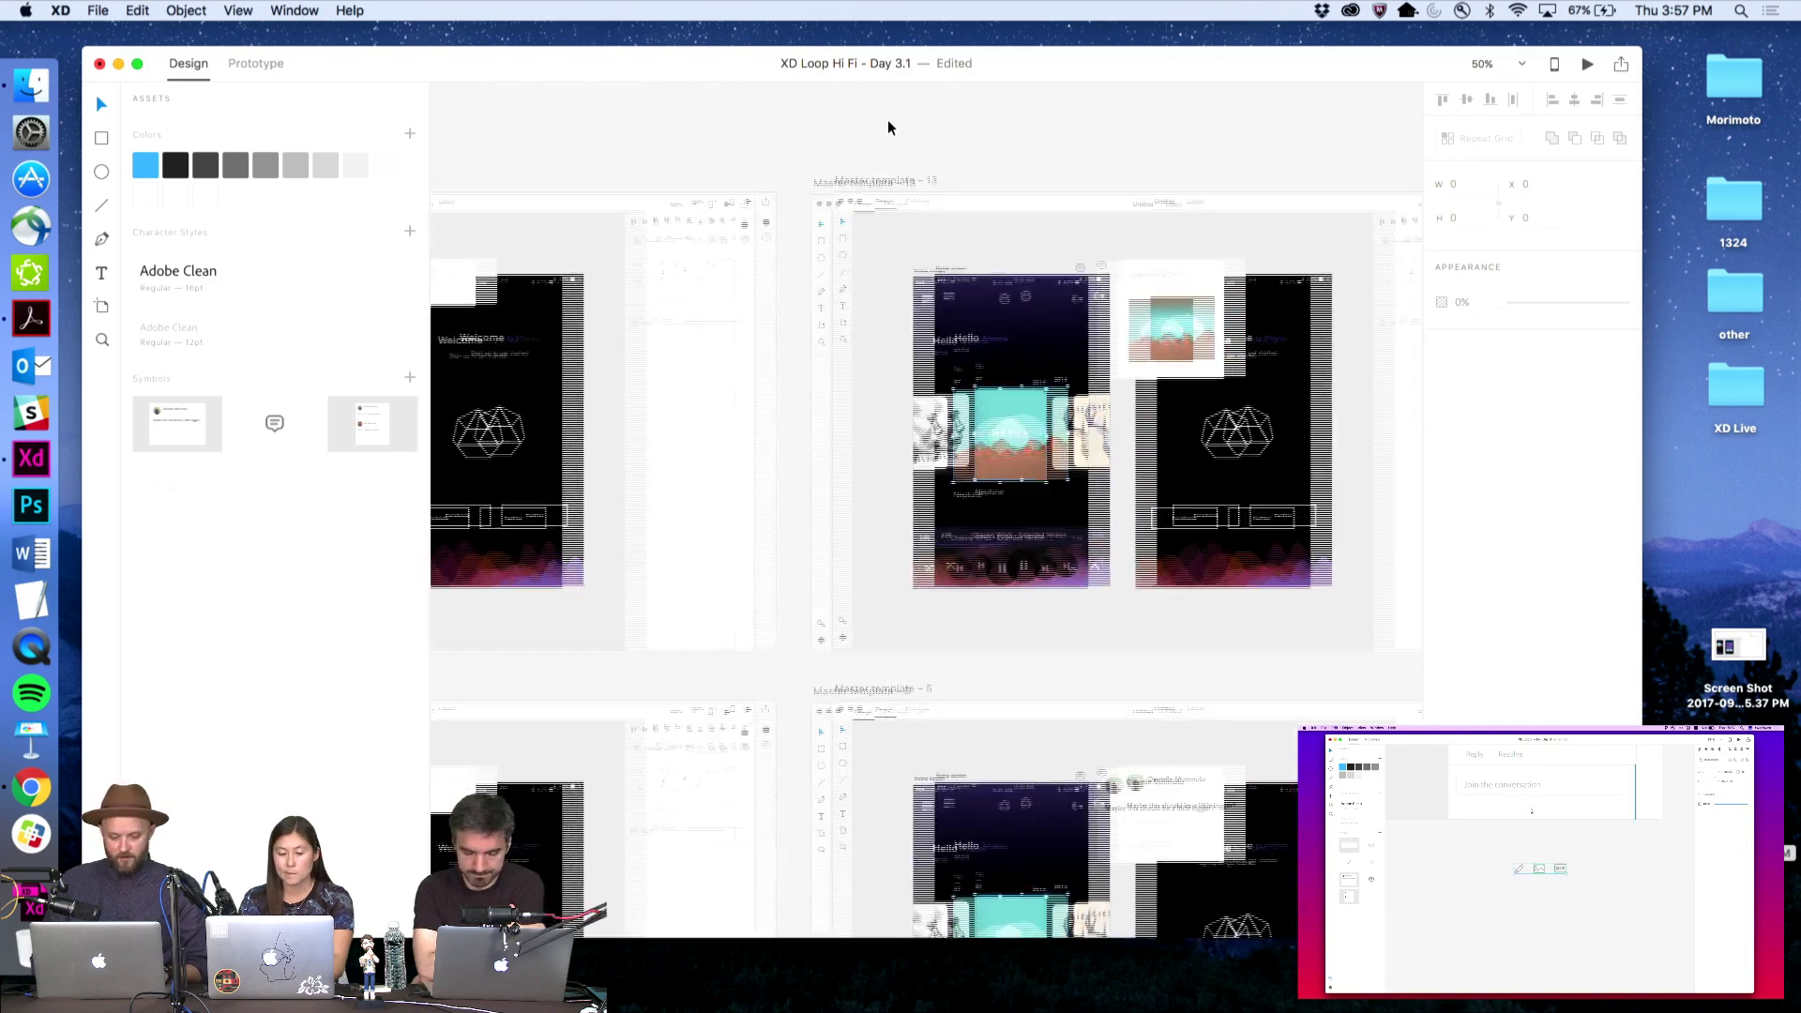
{"action": "scroll", "coordinate": [888, 120], "scroll_direction": "right", "scroll_amount": 5}
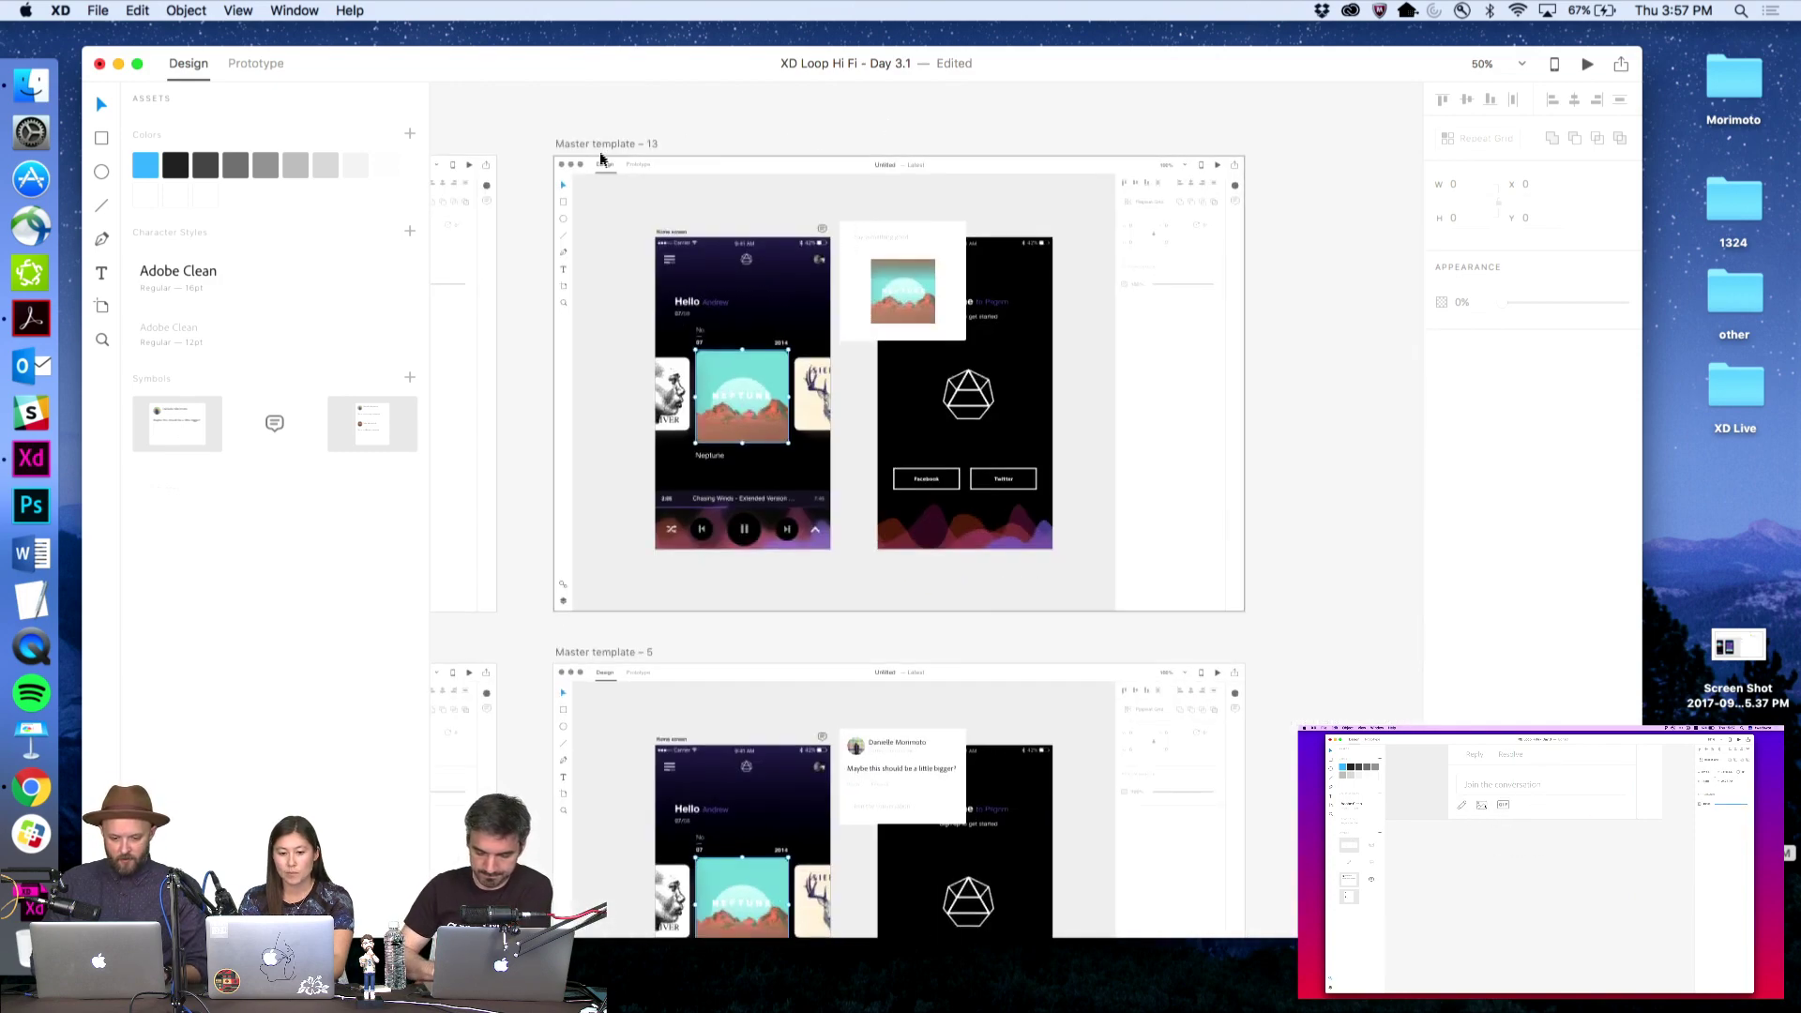
{"action": "left_click", "coordinate": [598, 145]}
{"action": "left_click_drag", "start_coordinate": [566, 142], "coordinate": [1299, 211]}
{"action": "left_click", "coordinate": [1222, 141]}
{"action": "scroll", "coordinate": [1221, 136], "scroll_direction": "right", "scroll_amount": 8}
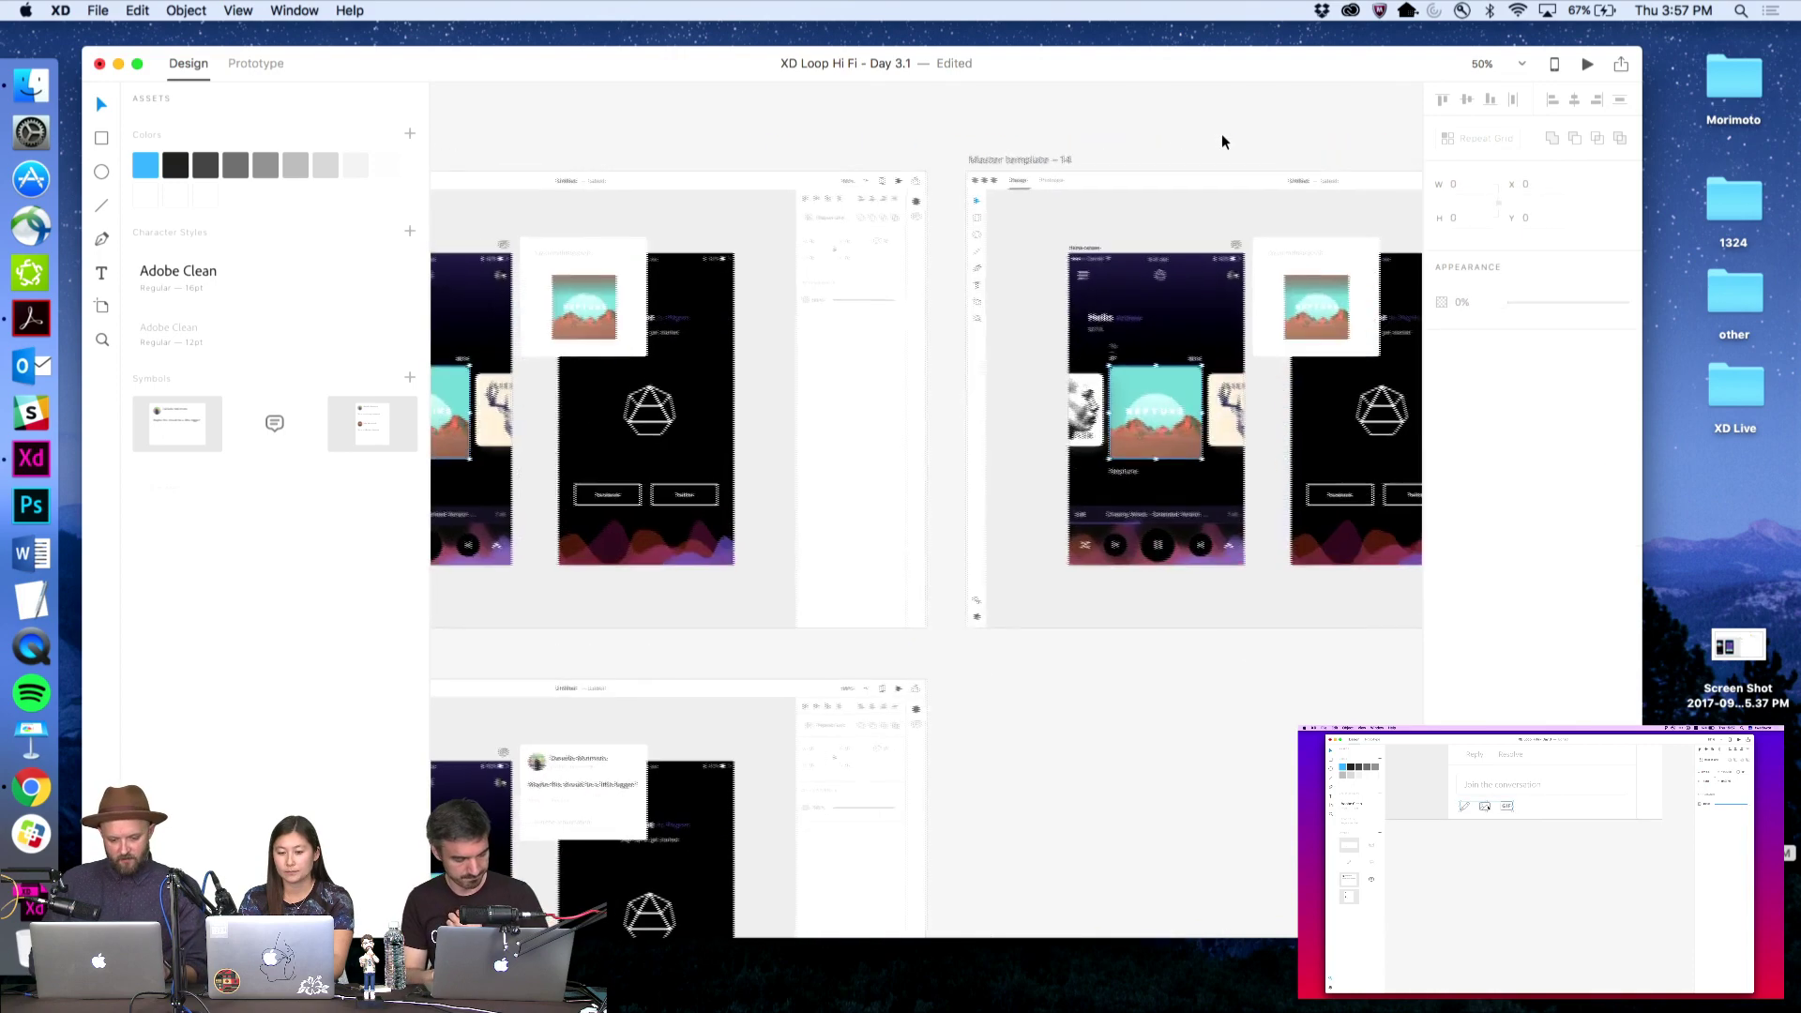
{"action": "scroll", "coordinate": [1210, 141], "scroll_direction": "right", "scroll_amount": 2}
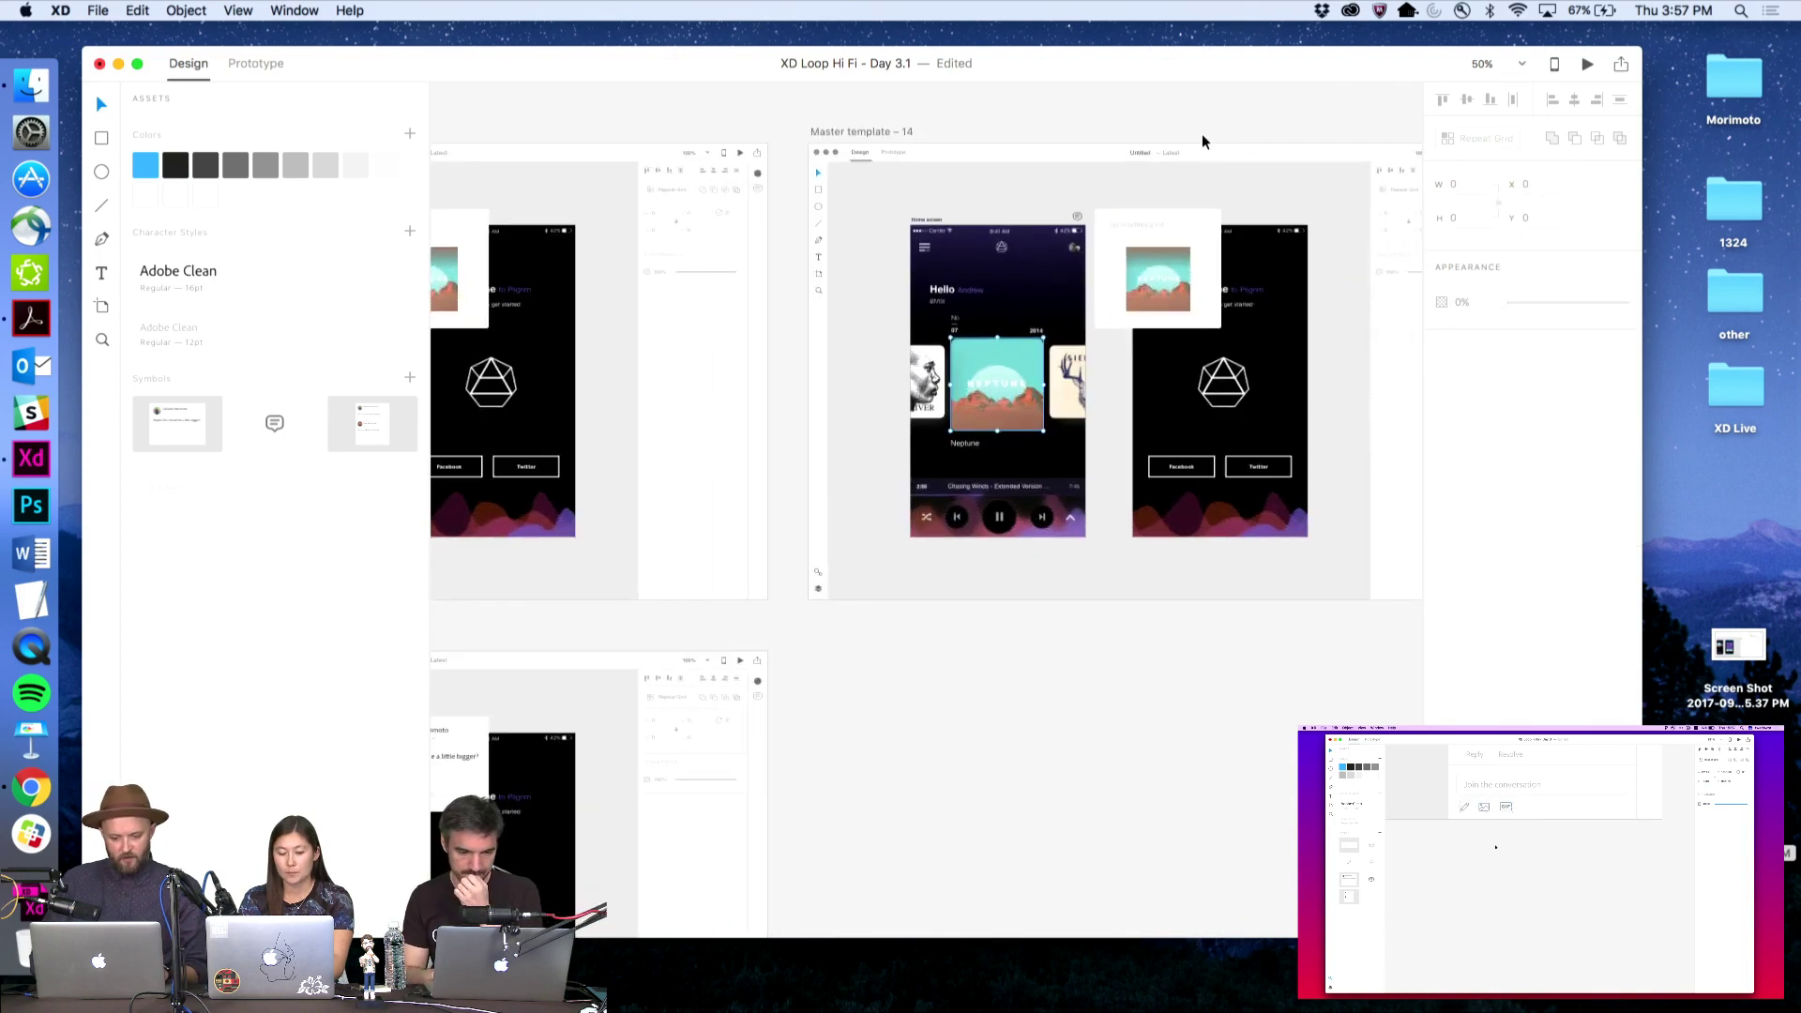
In Master template – 14's comment card, replace "Say something good" with "We should be using this version"
{"action": "left_click", "coordinate": [1138, 225]}
{"action": "double_click", "coordinate": [1138, 223]}
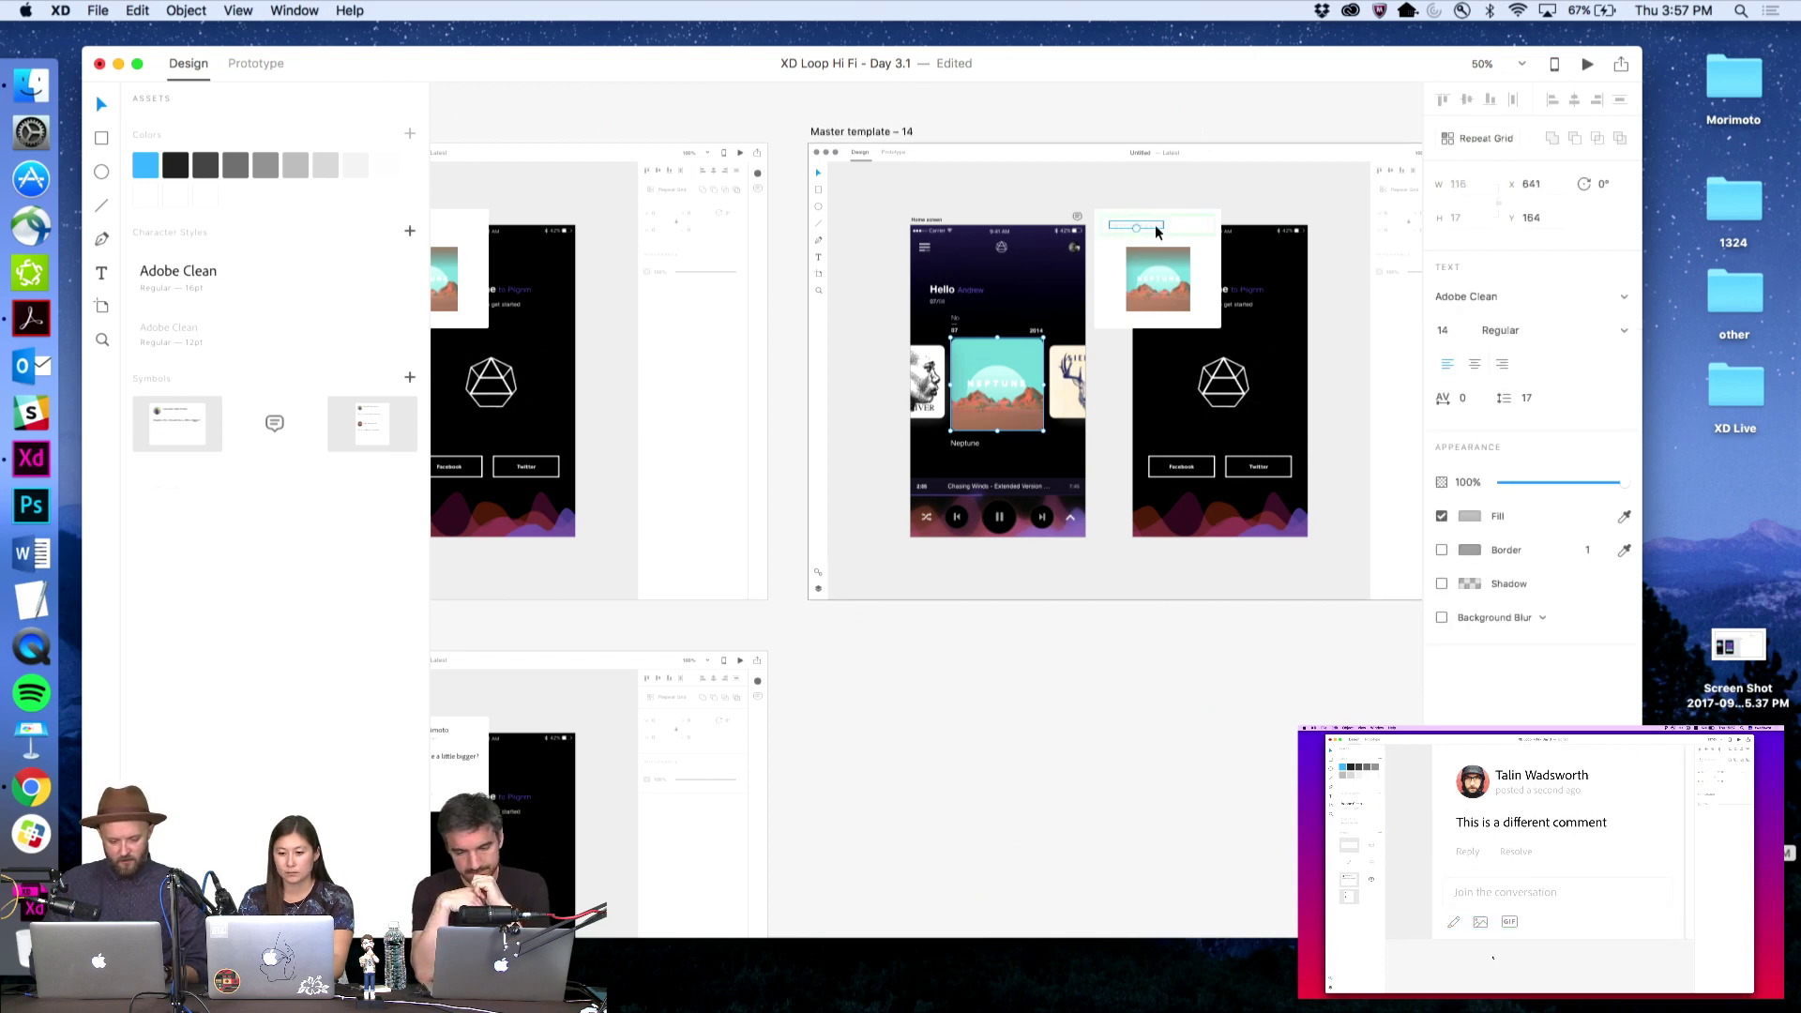
{"action": "key", "text": "super+a"}
{"action": "type", "text": "o"}
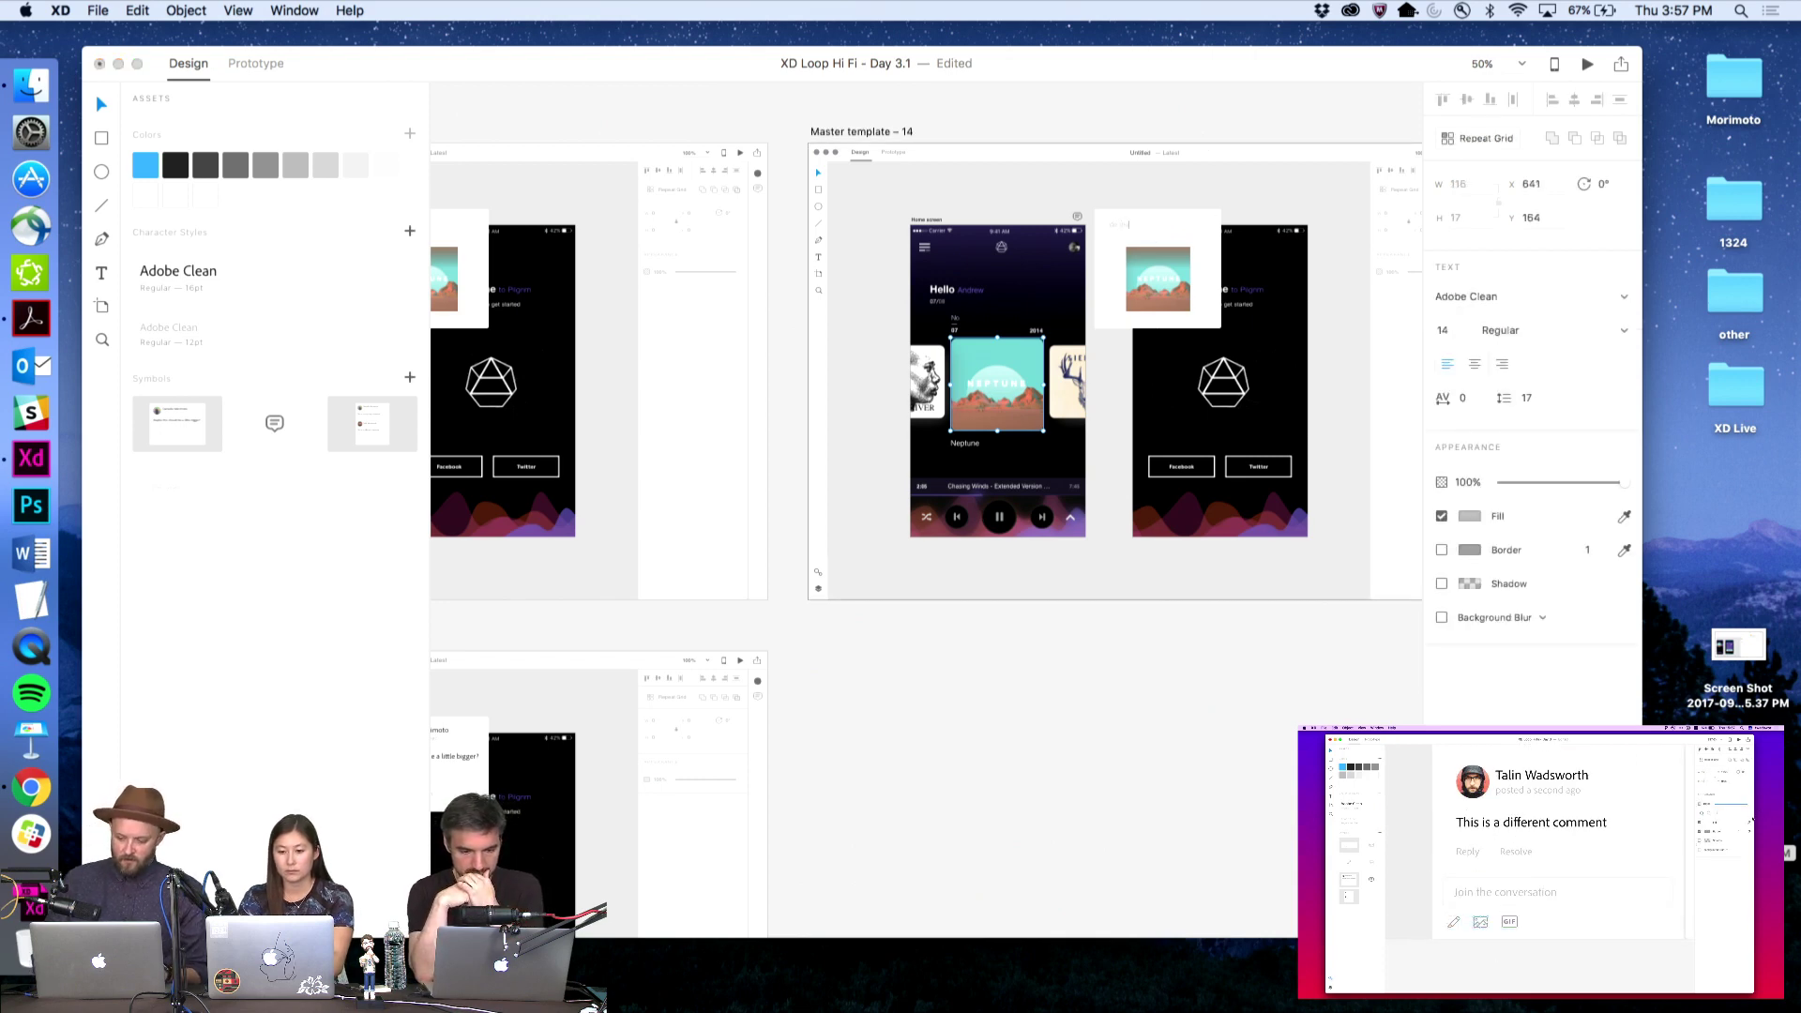
{"action": "type", "text": "ing"}
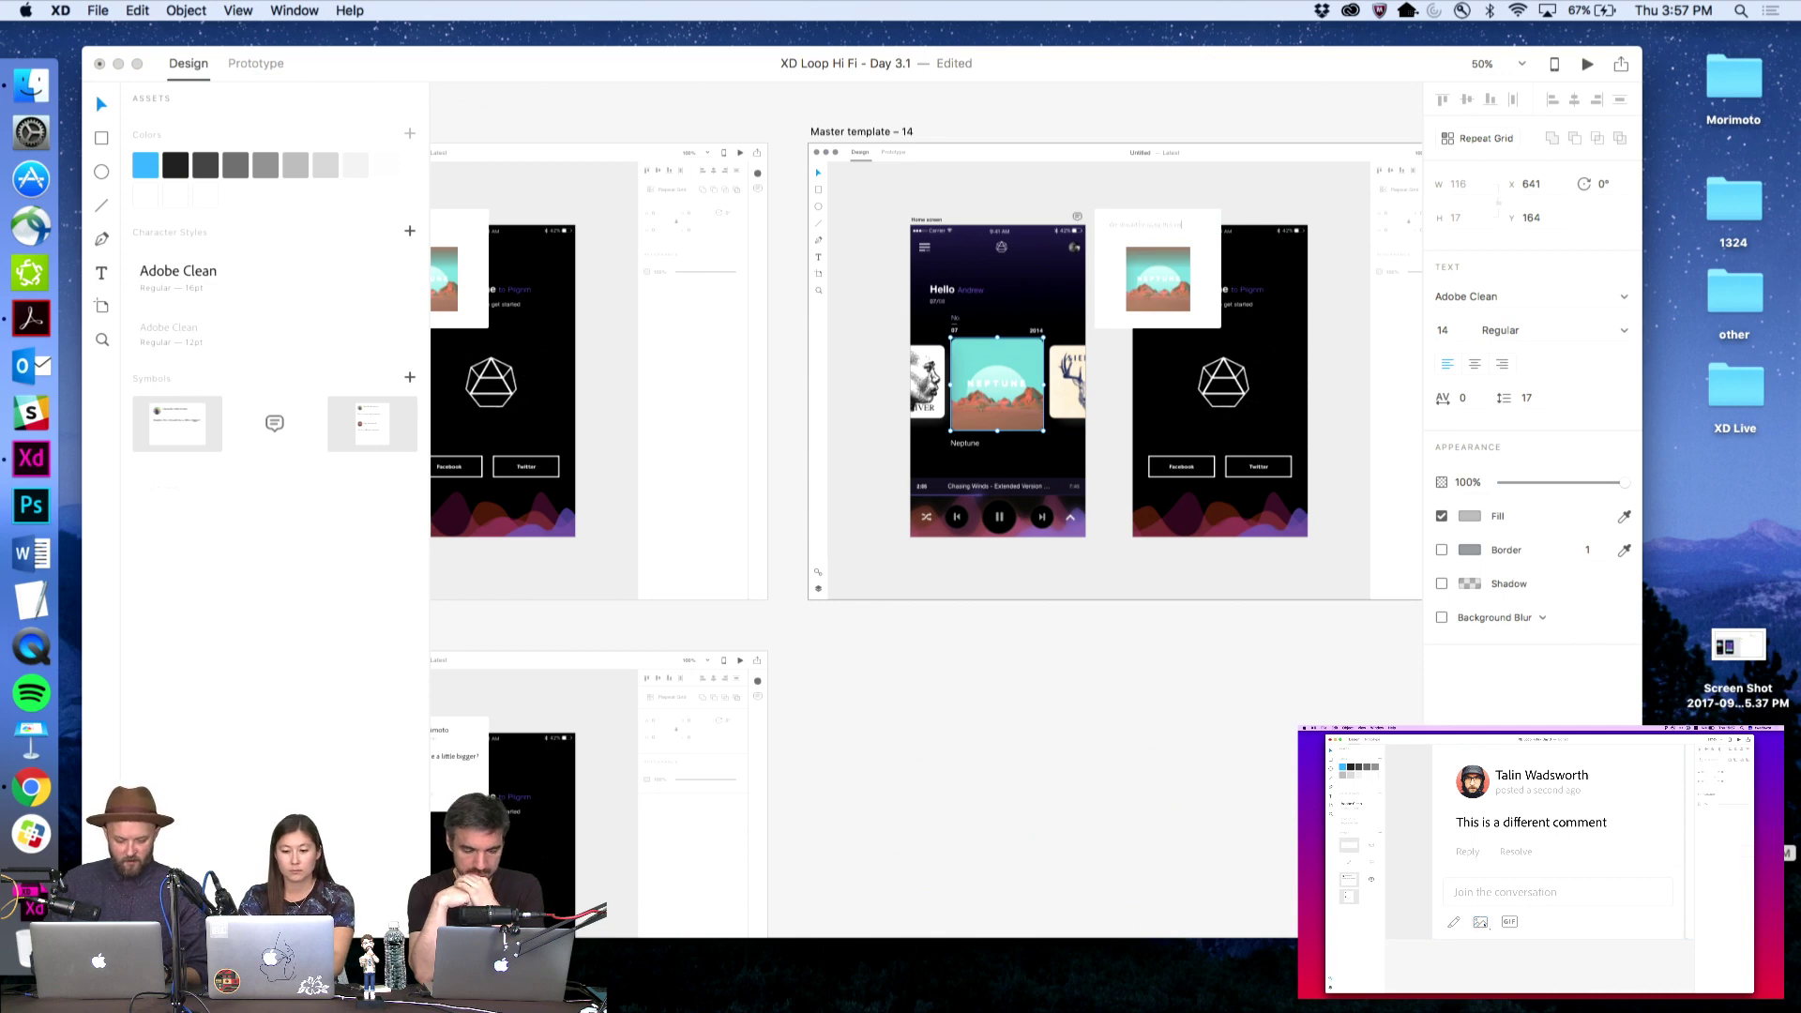
{"action": "left_click", "coordinate": [1146, 120]}
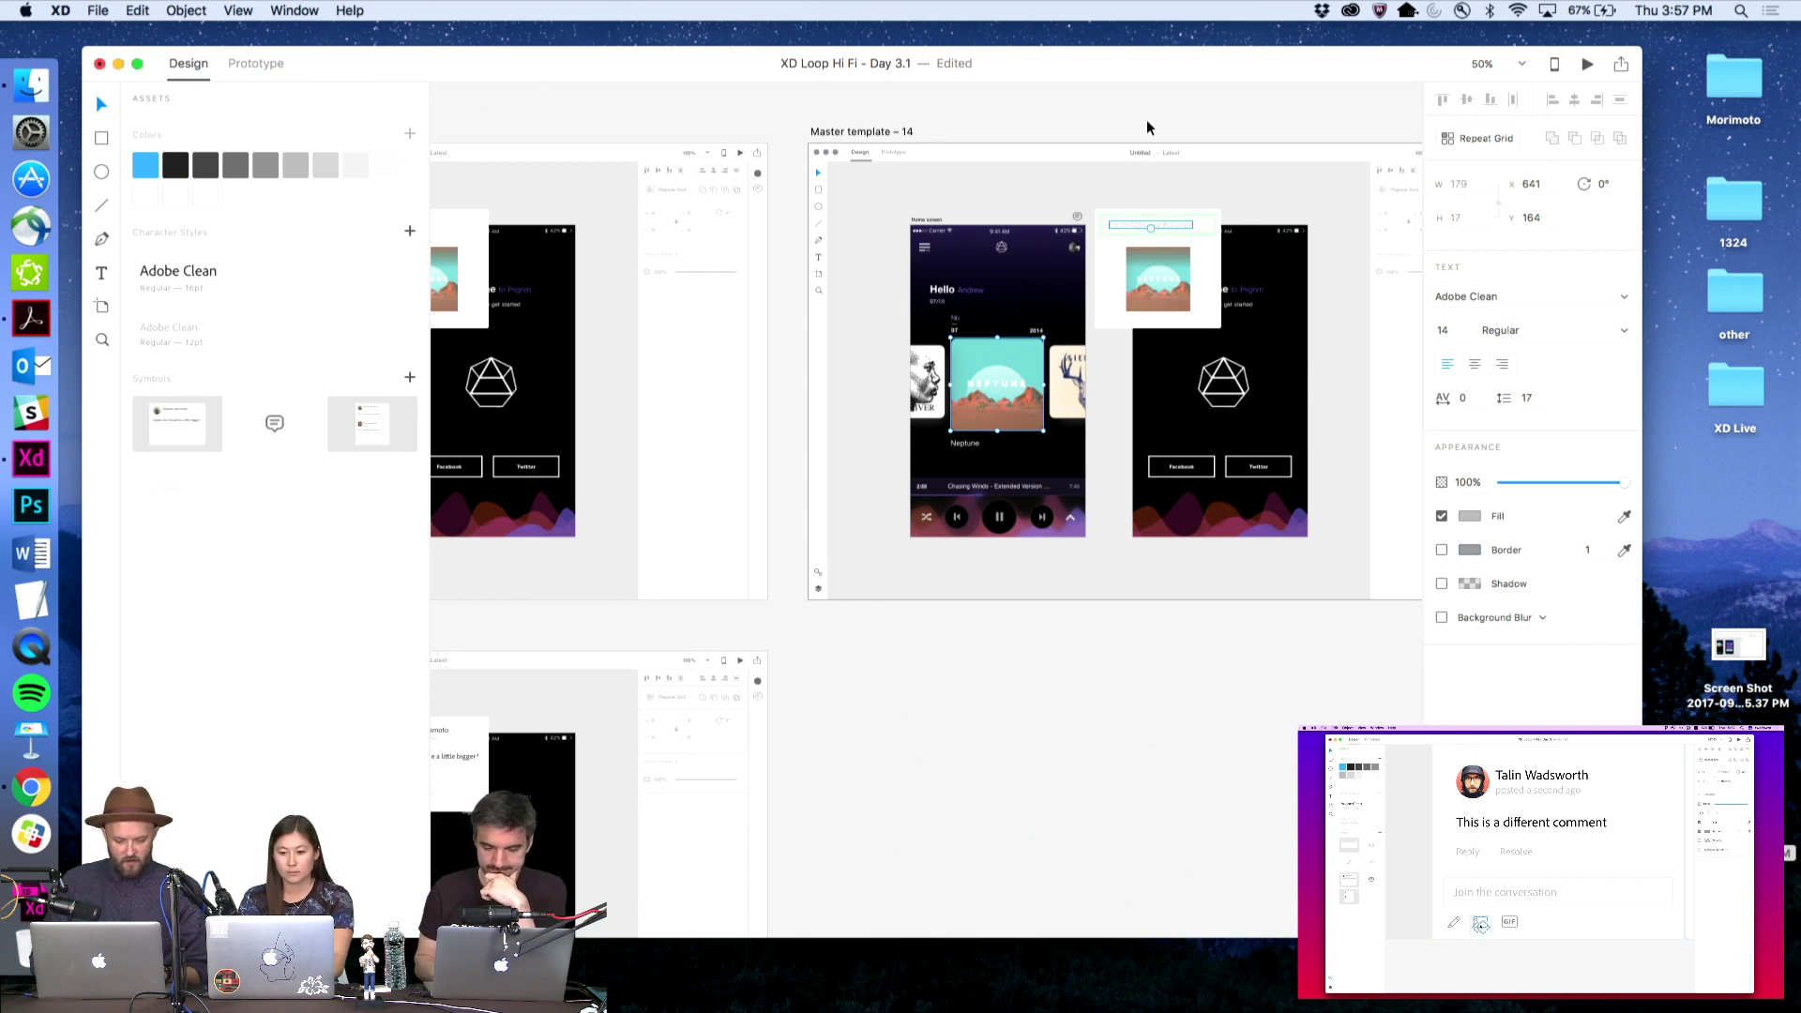
Recolor the "We should be using this version" text with the third, dark gray color swatch and save the document
{"action": "scroll", "coordinate": [1172, 120], "scroll_direction": "right", "scroll_amount": 3}
{"action": "scroll", "coordinate": [940, 116], "scroll_direction": "right", "scroll_amount": 3}
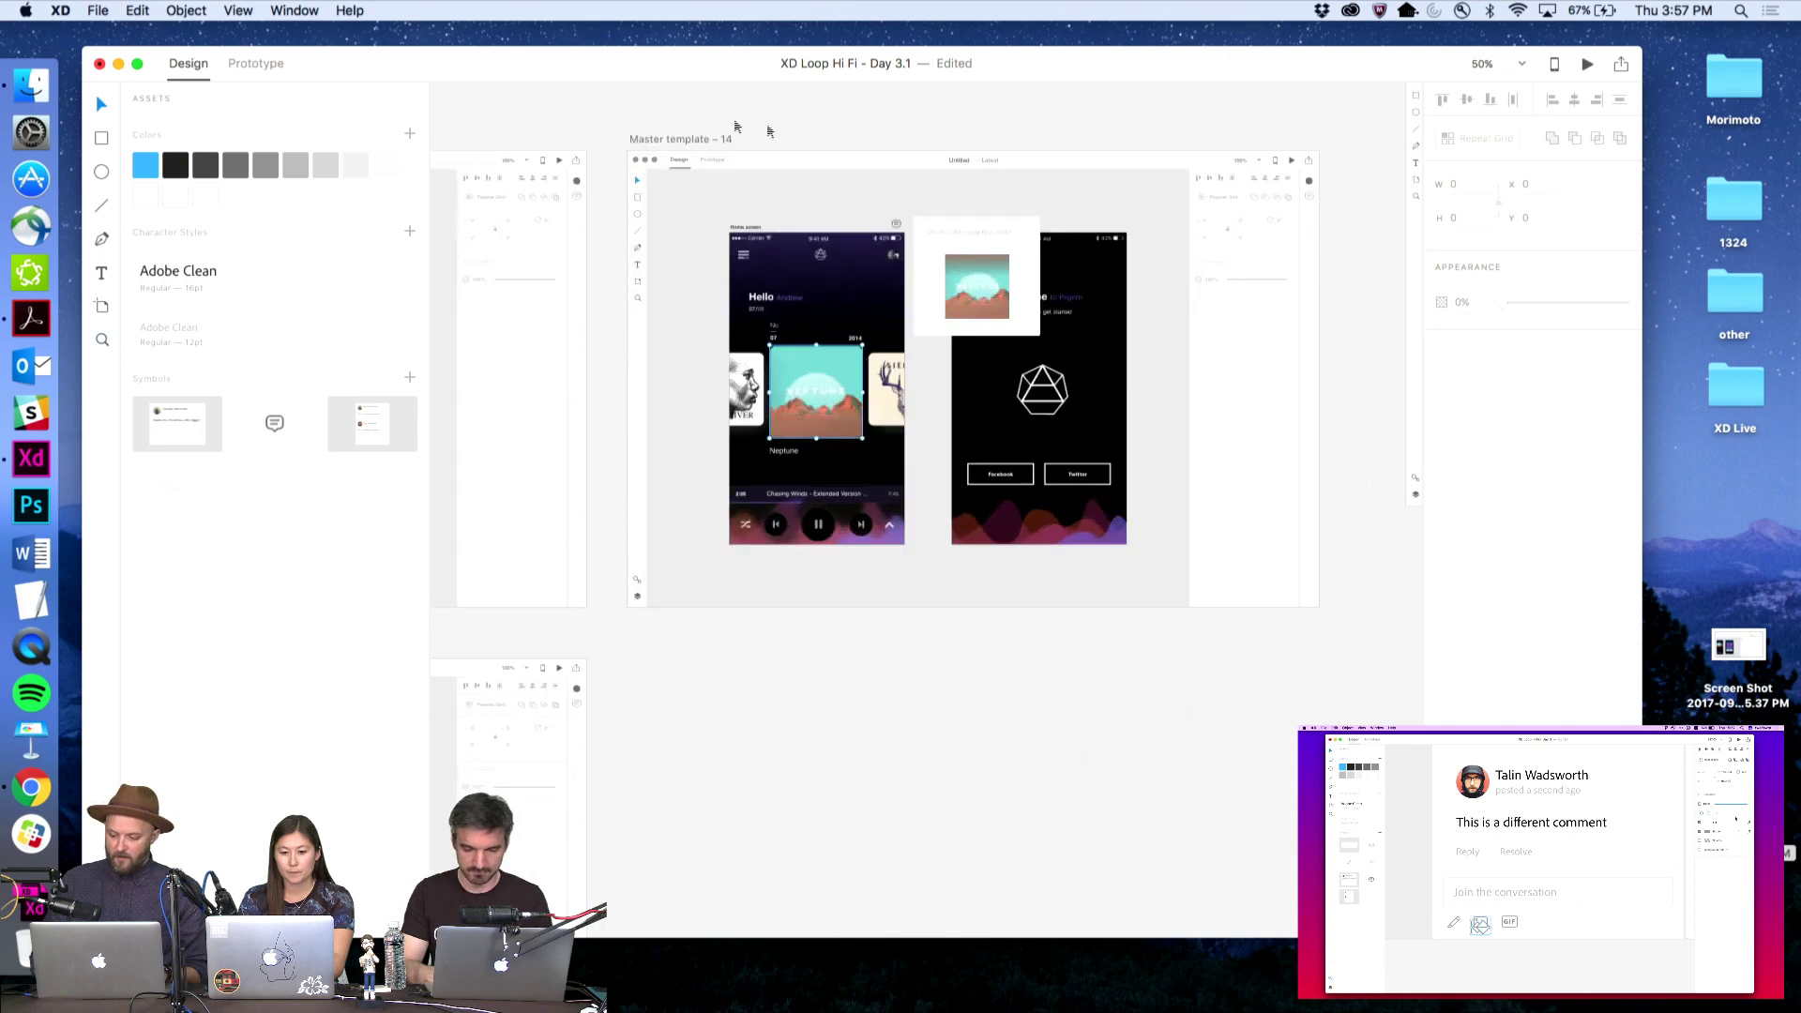
{"action": "scroll", "coordinate": [1313, 656], "scroll_direction": "up", "scroll_amount": 2}
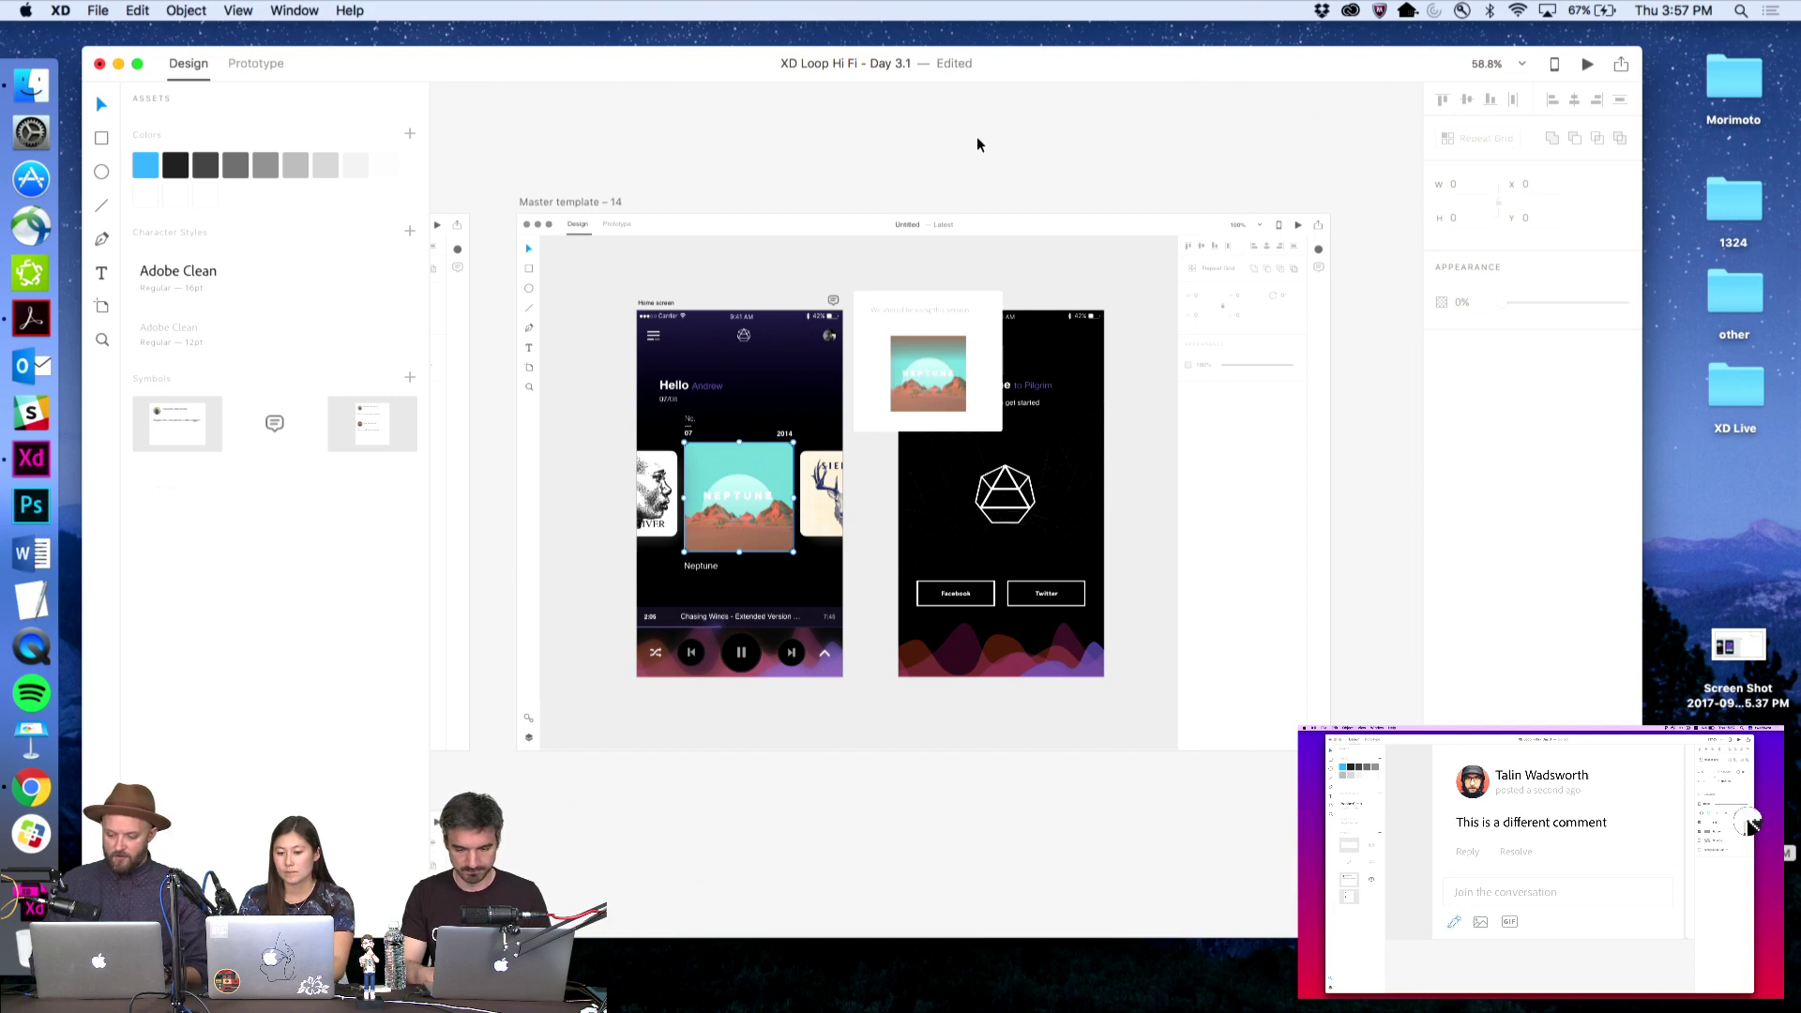
{"action": "left_click", "coordinate": [933, 308]}
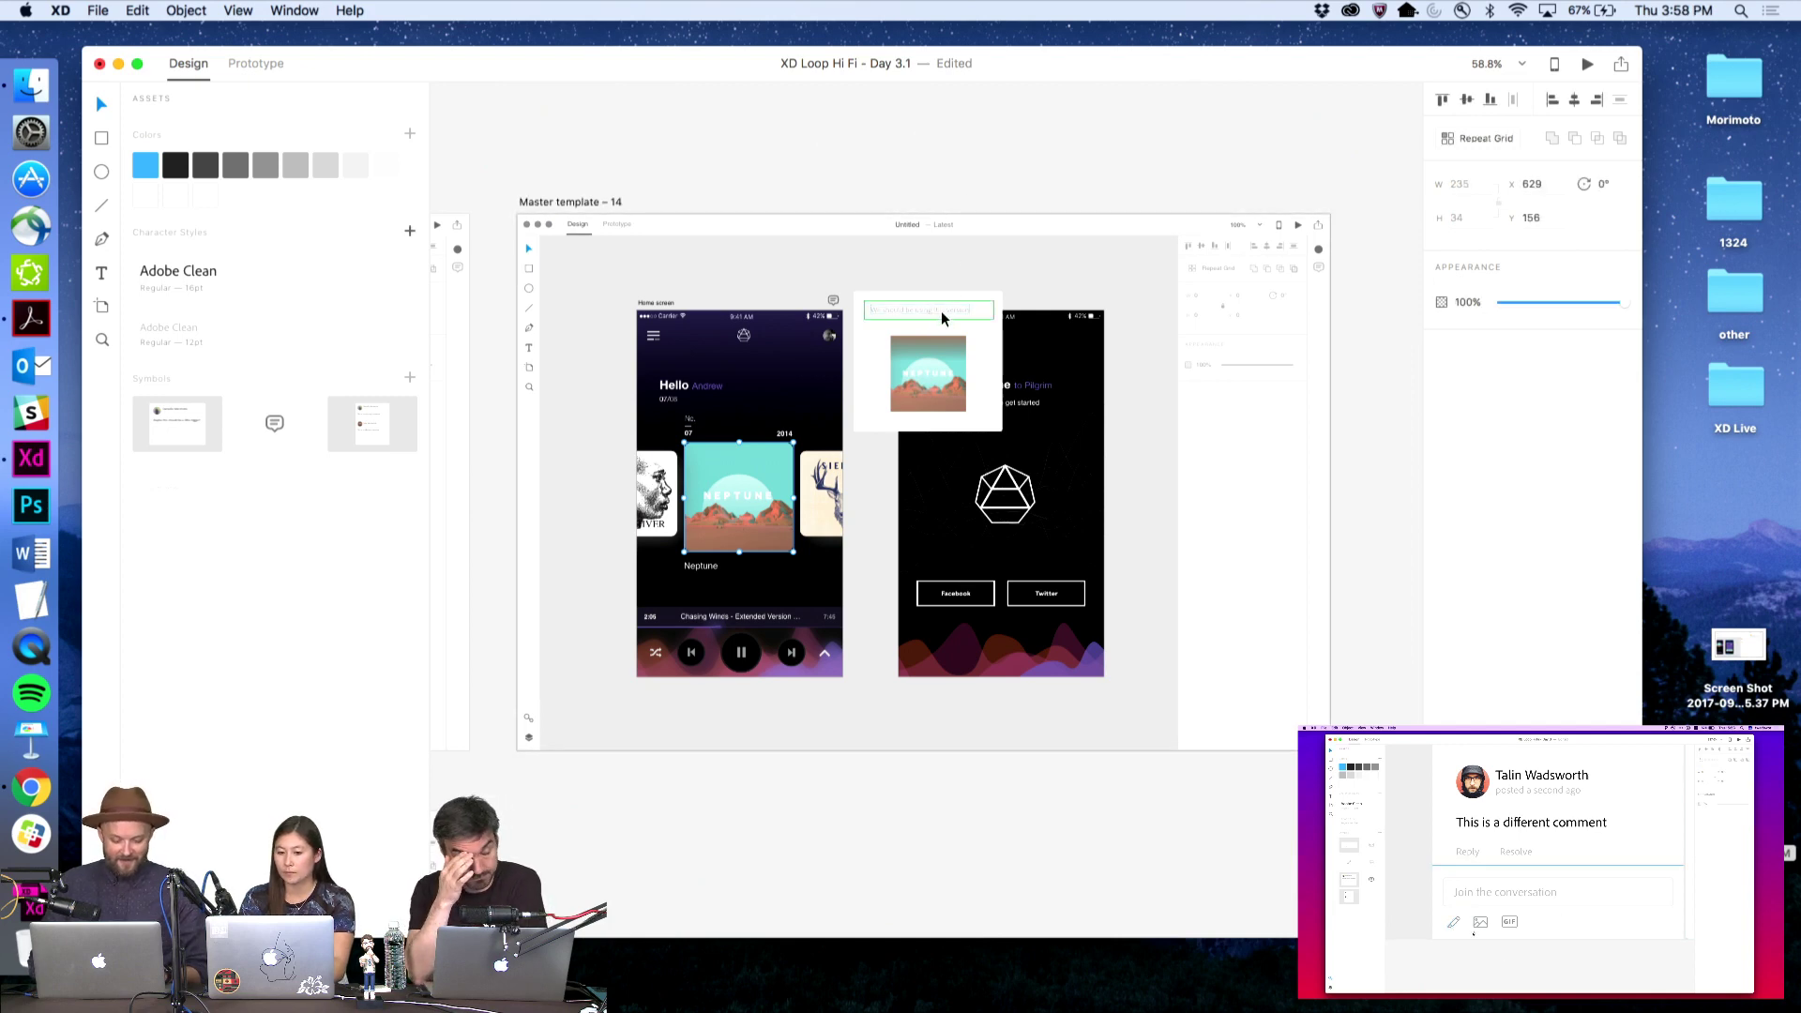
{"action": "double_click", "coordinate": [941, 311]}
{"action": "left_click", "coordinate": [208, 168]}
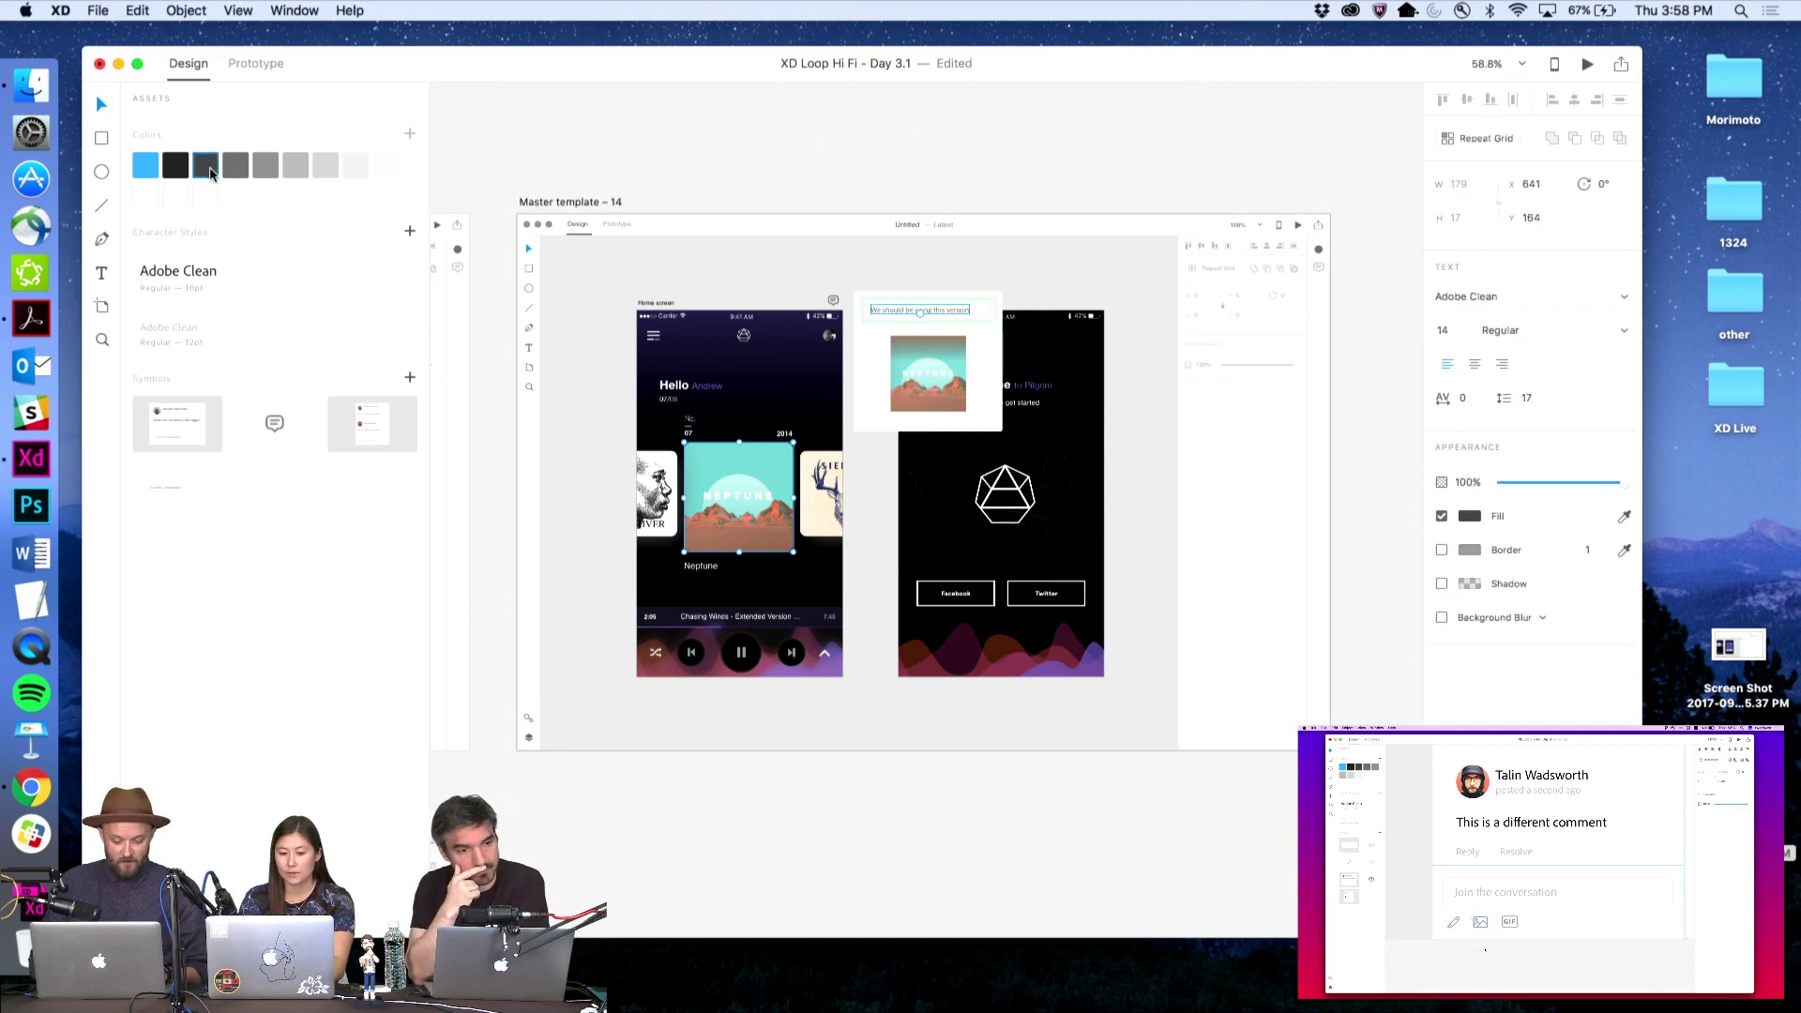
{"action": "left_click", "coordinate": [677, 162]}
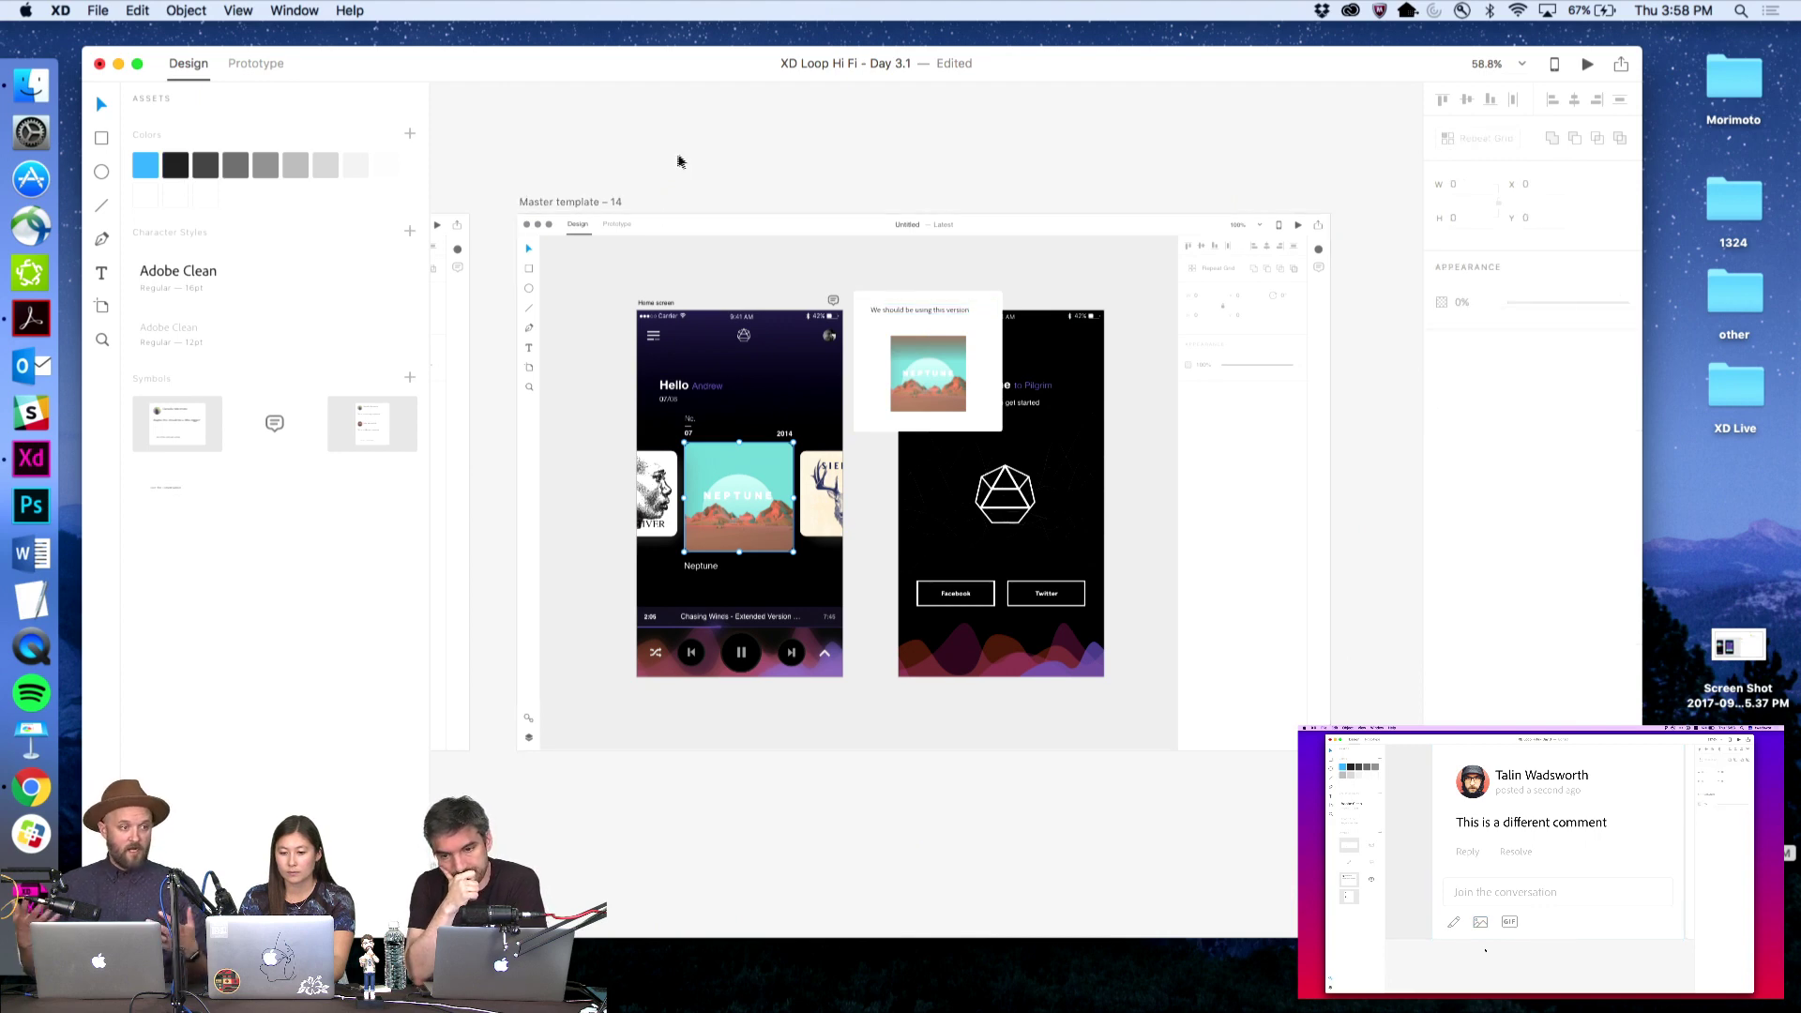
{"action": "key", "text": "z"}
{"action": "left_click", "coordinate": [734, 182], "text": "alt"}
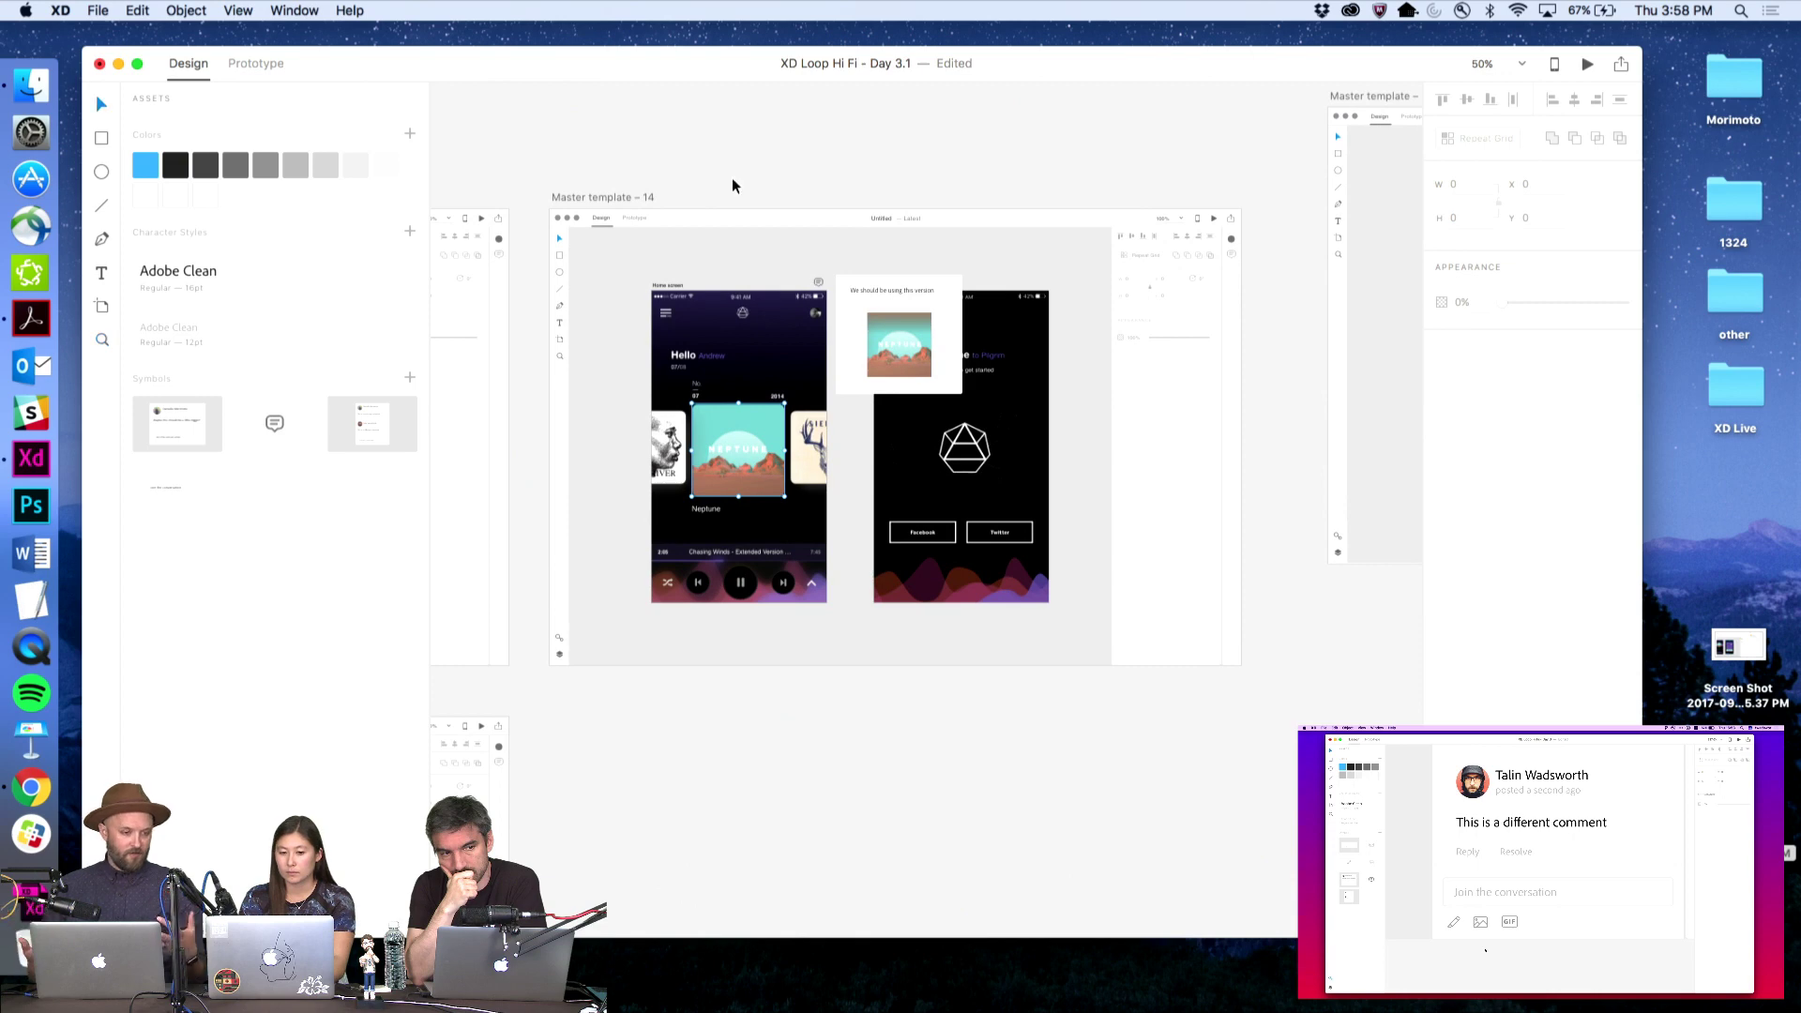
{"action": "key", "text": "super+s"}
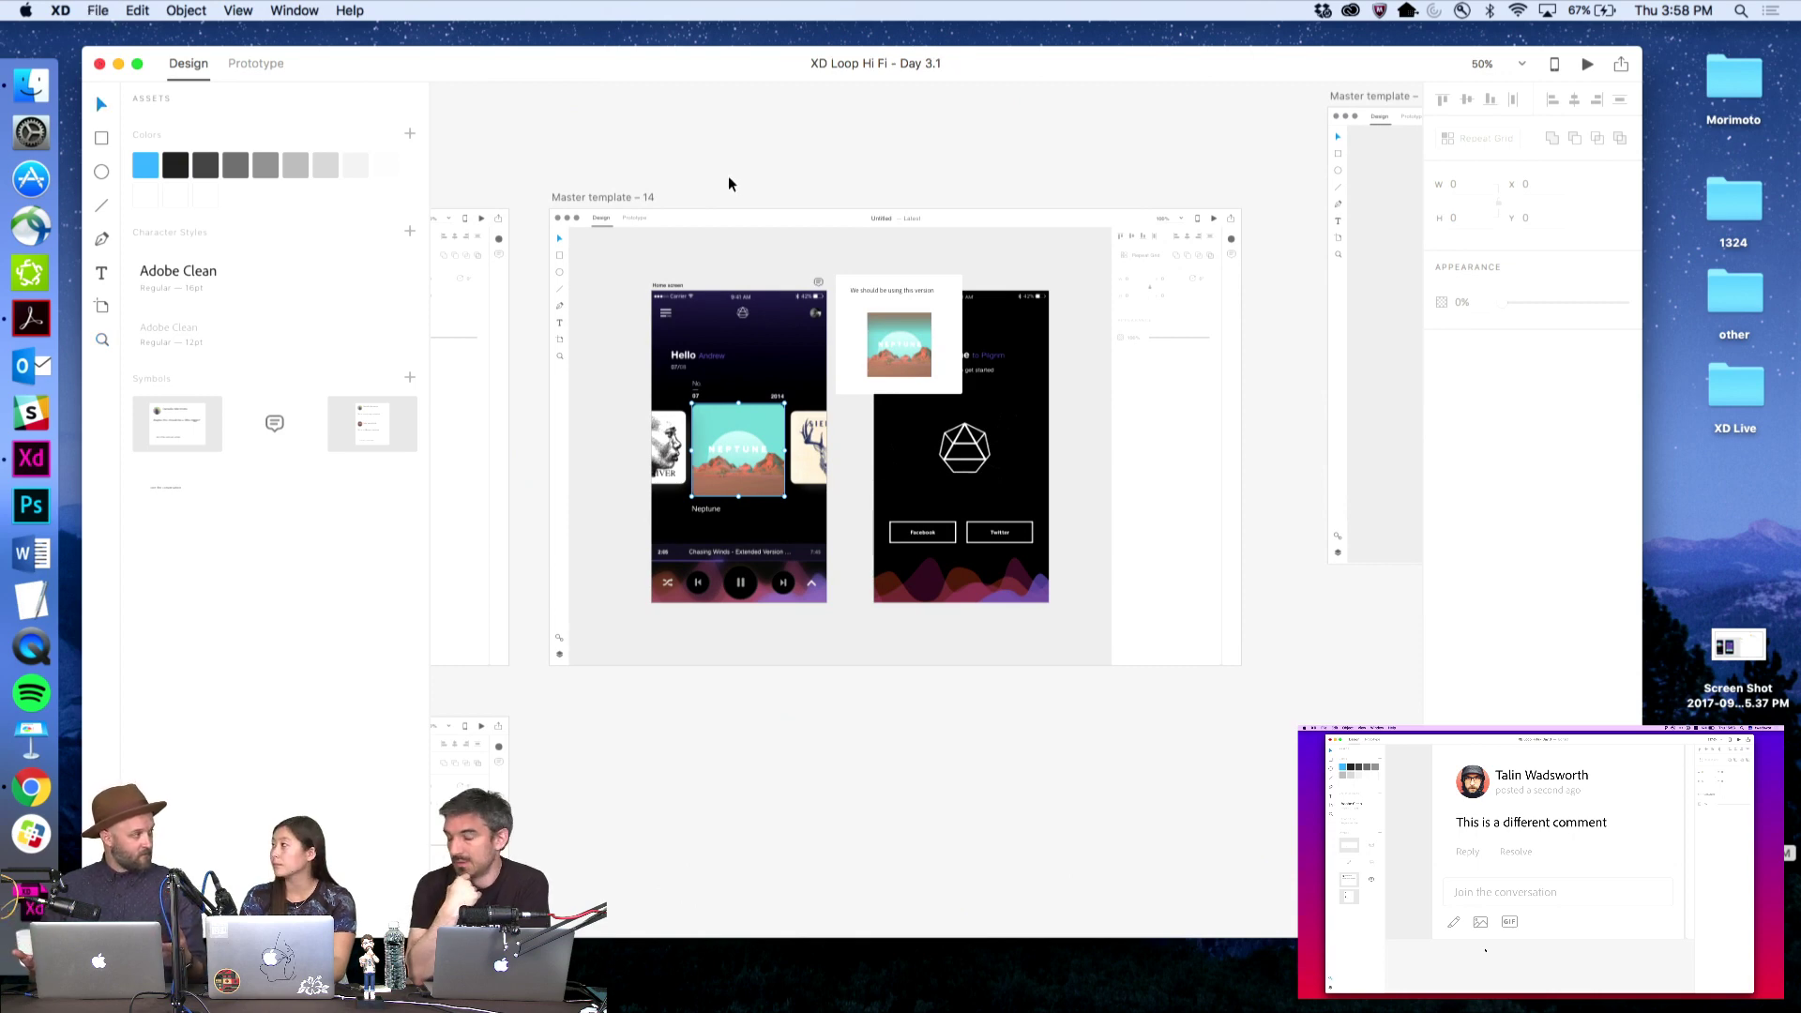
Undo the dark gray color change on the comment text
{"action": "left_click_drag", "start_coordinate": [631, 184], "coordinate": [1178, 217]}
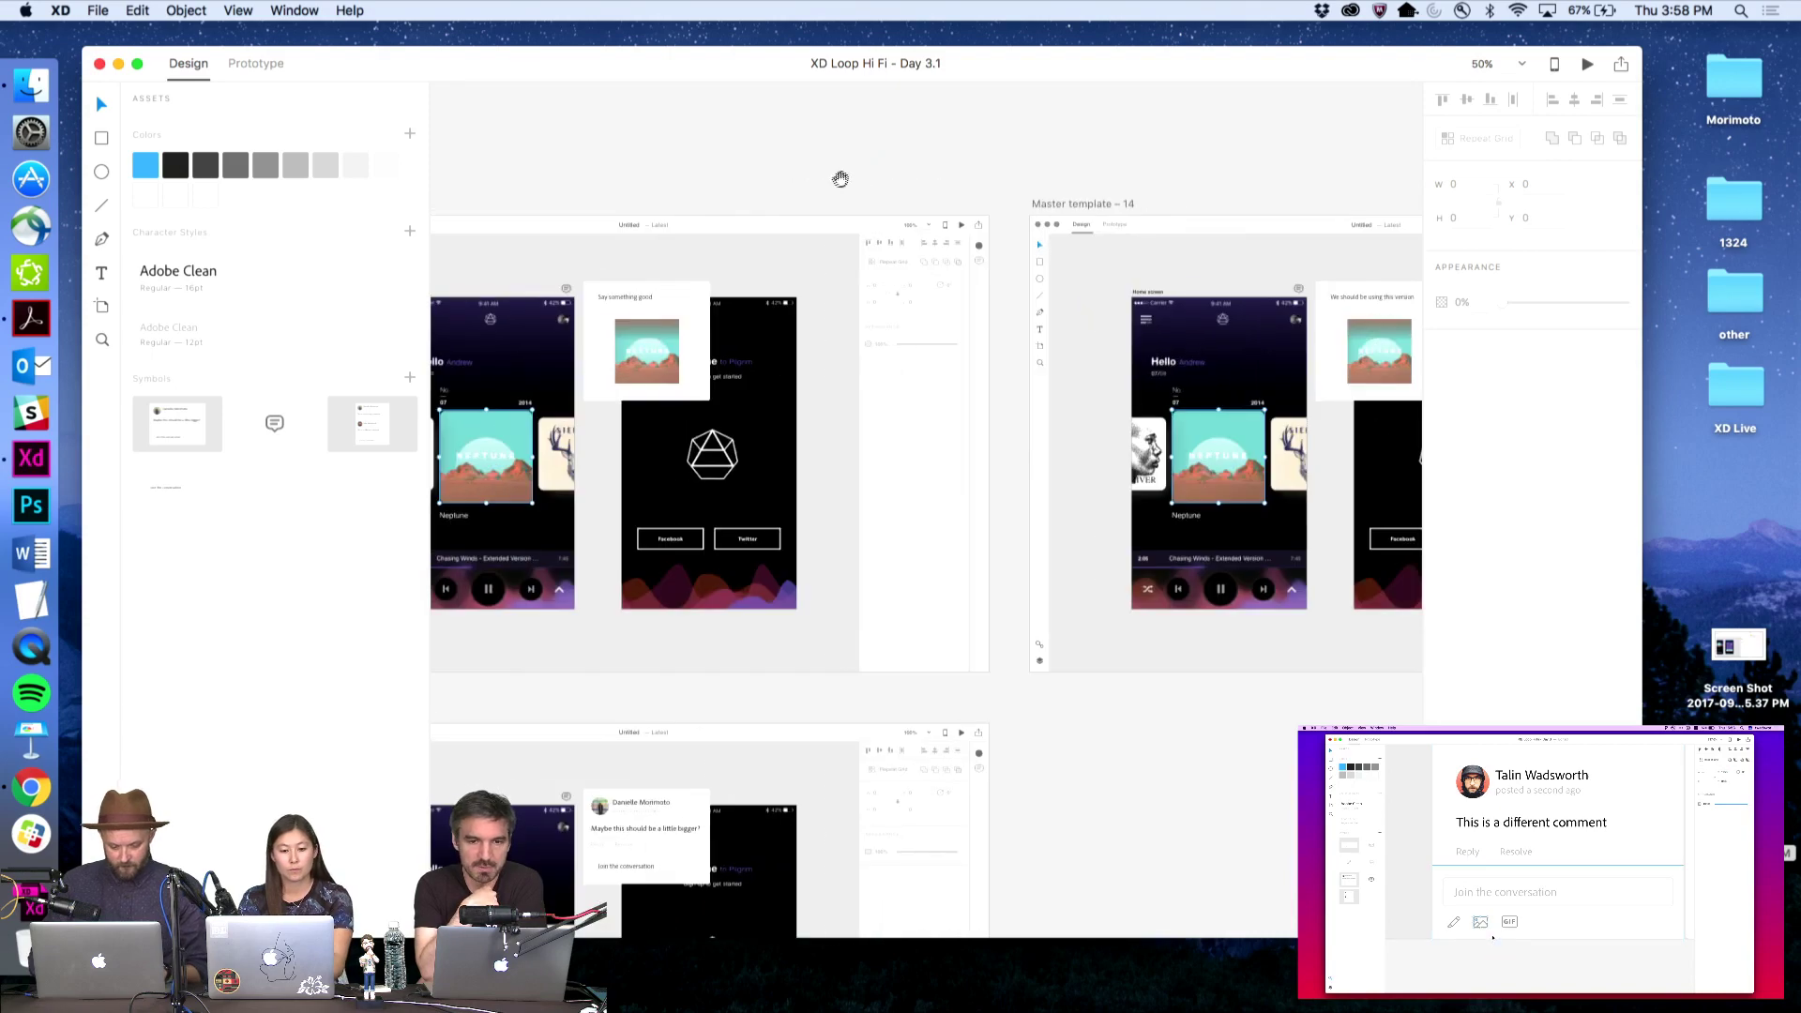
{"action": "left_click_drag", "start_coordinate": [913, 171], "coordinate": [1053, 175]}
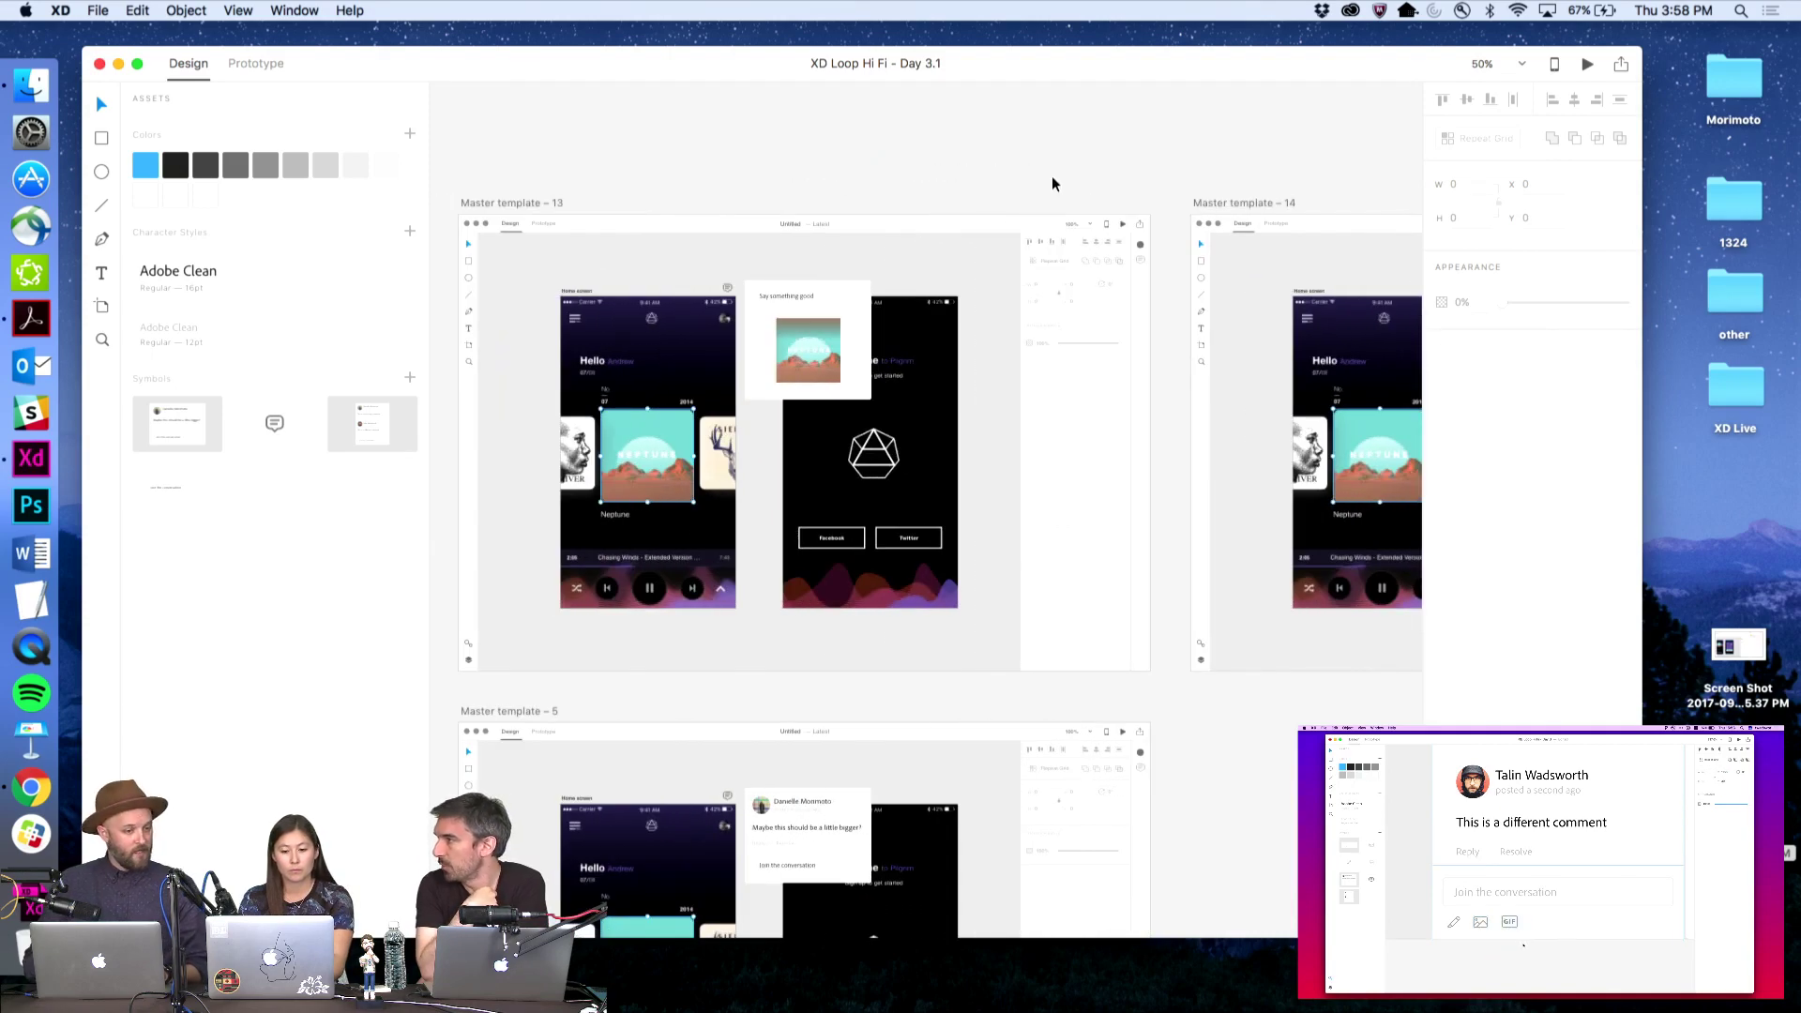
{"action": "key", "text": "super+v"}
{"action": "scroll", "coordinate": [1052, 183], "scroll_direction": "right", "scroll_amount": 3}
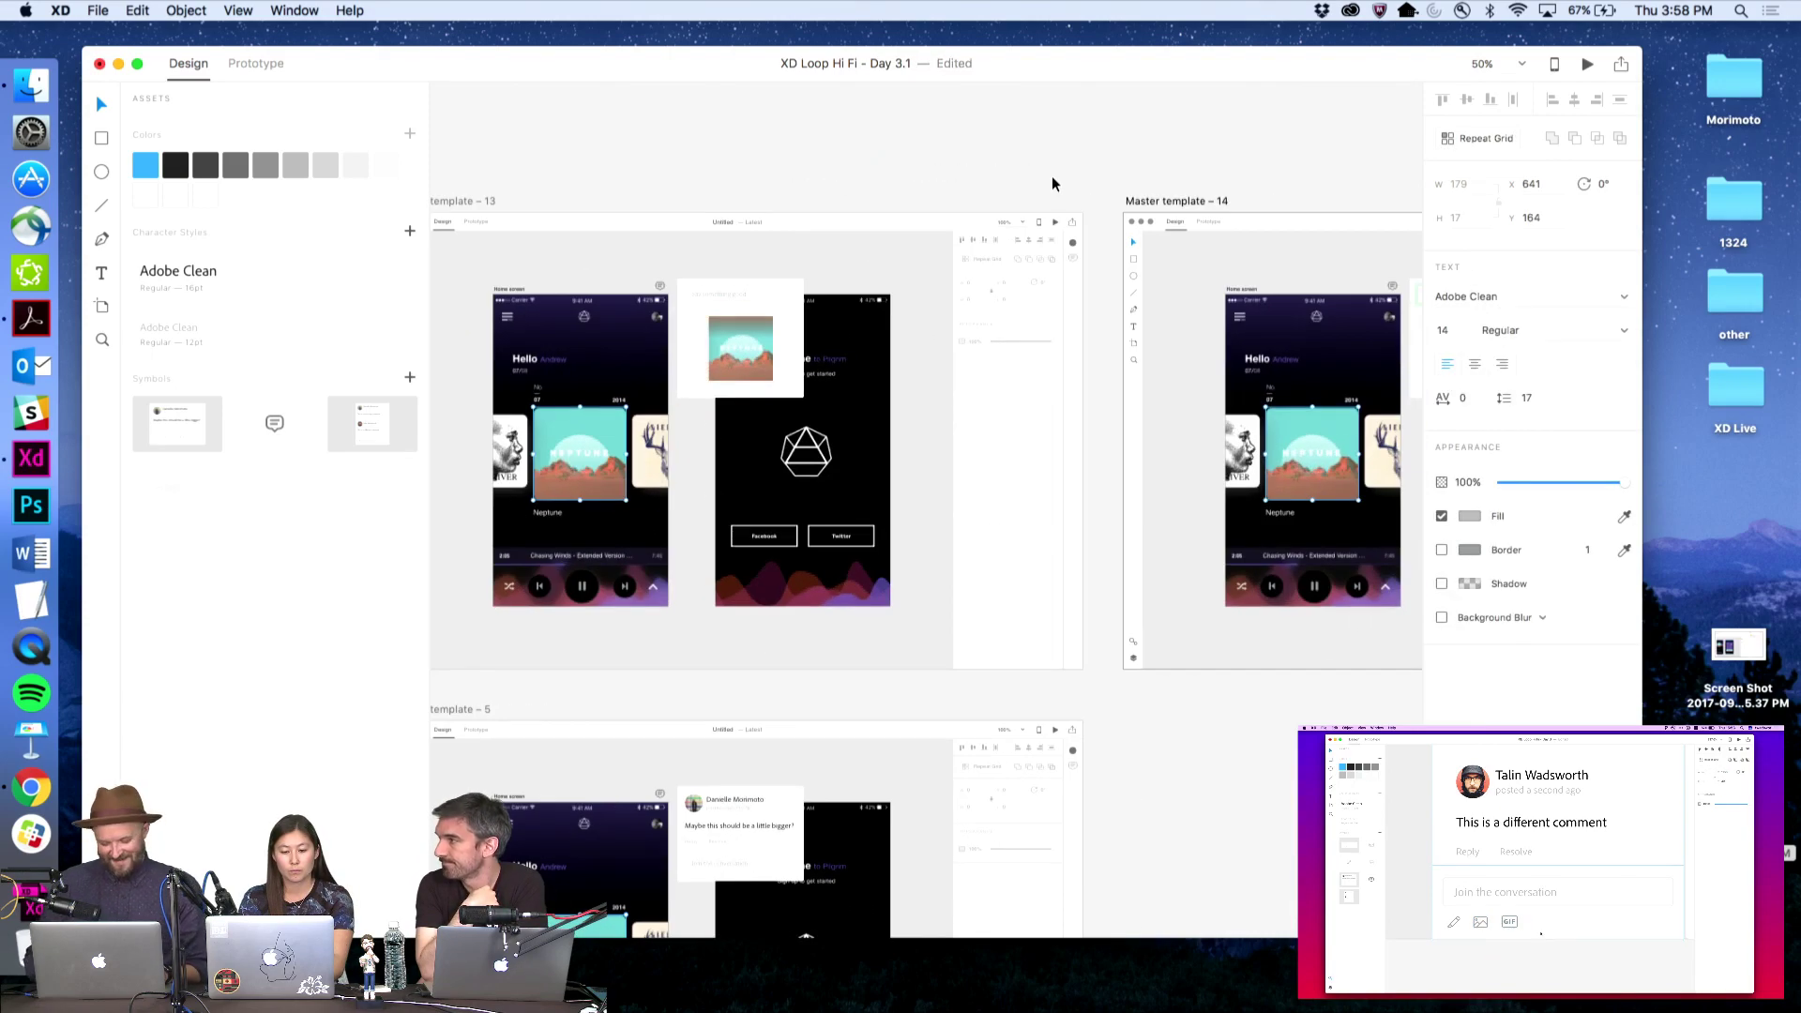
Deselect the comment text and save the document
{"action": "left_click", "coordinate": [1009, 162]}
{"action": "scroll", "coordinate": [1009, 162], "scroll_direction": "right", "scroll_amount": 3}
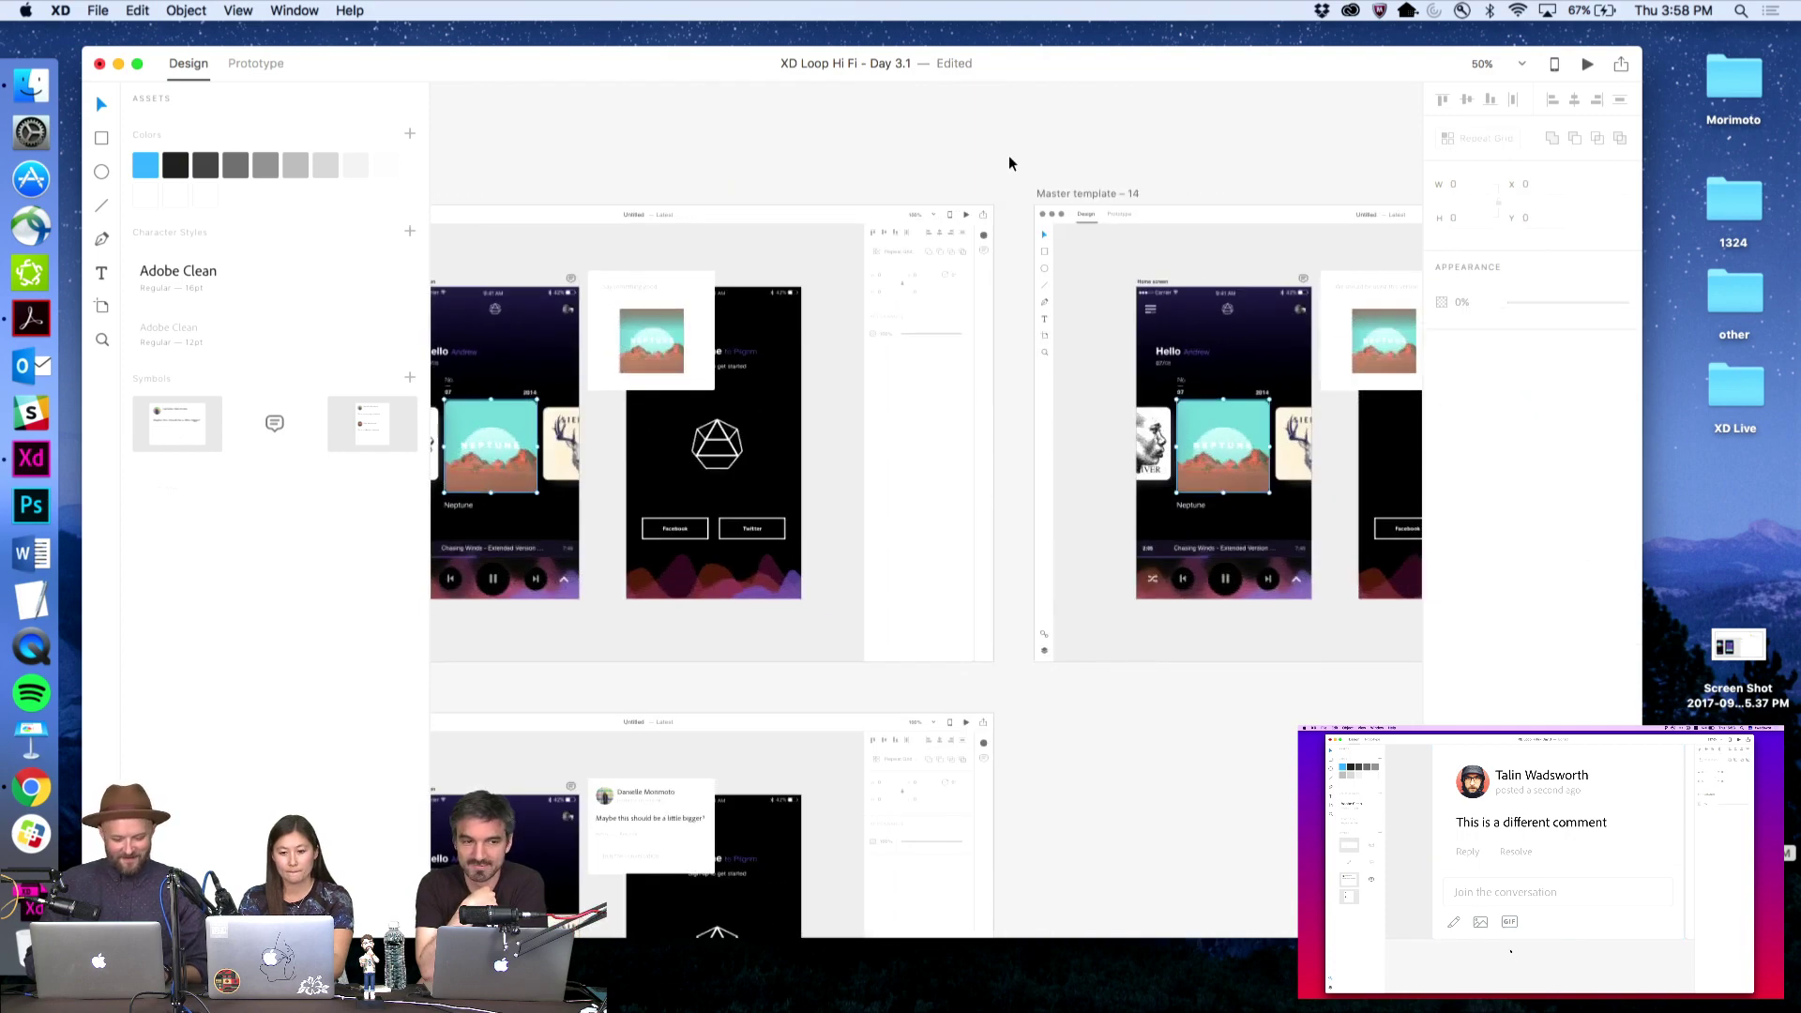
{"action": "key", "text": "super+s"}
{"action": "scroll", "coordinate": [1009, 158], "scroll_direction": "right", "scroll_amount": 2}
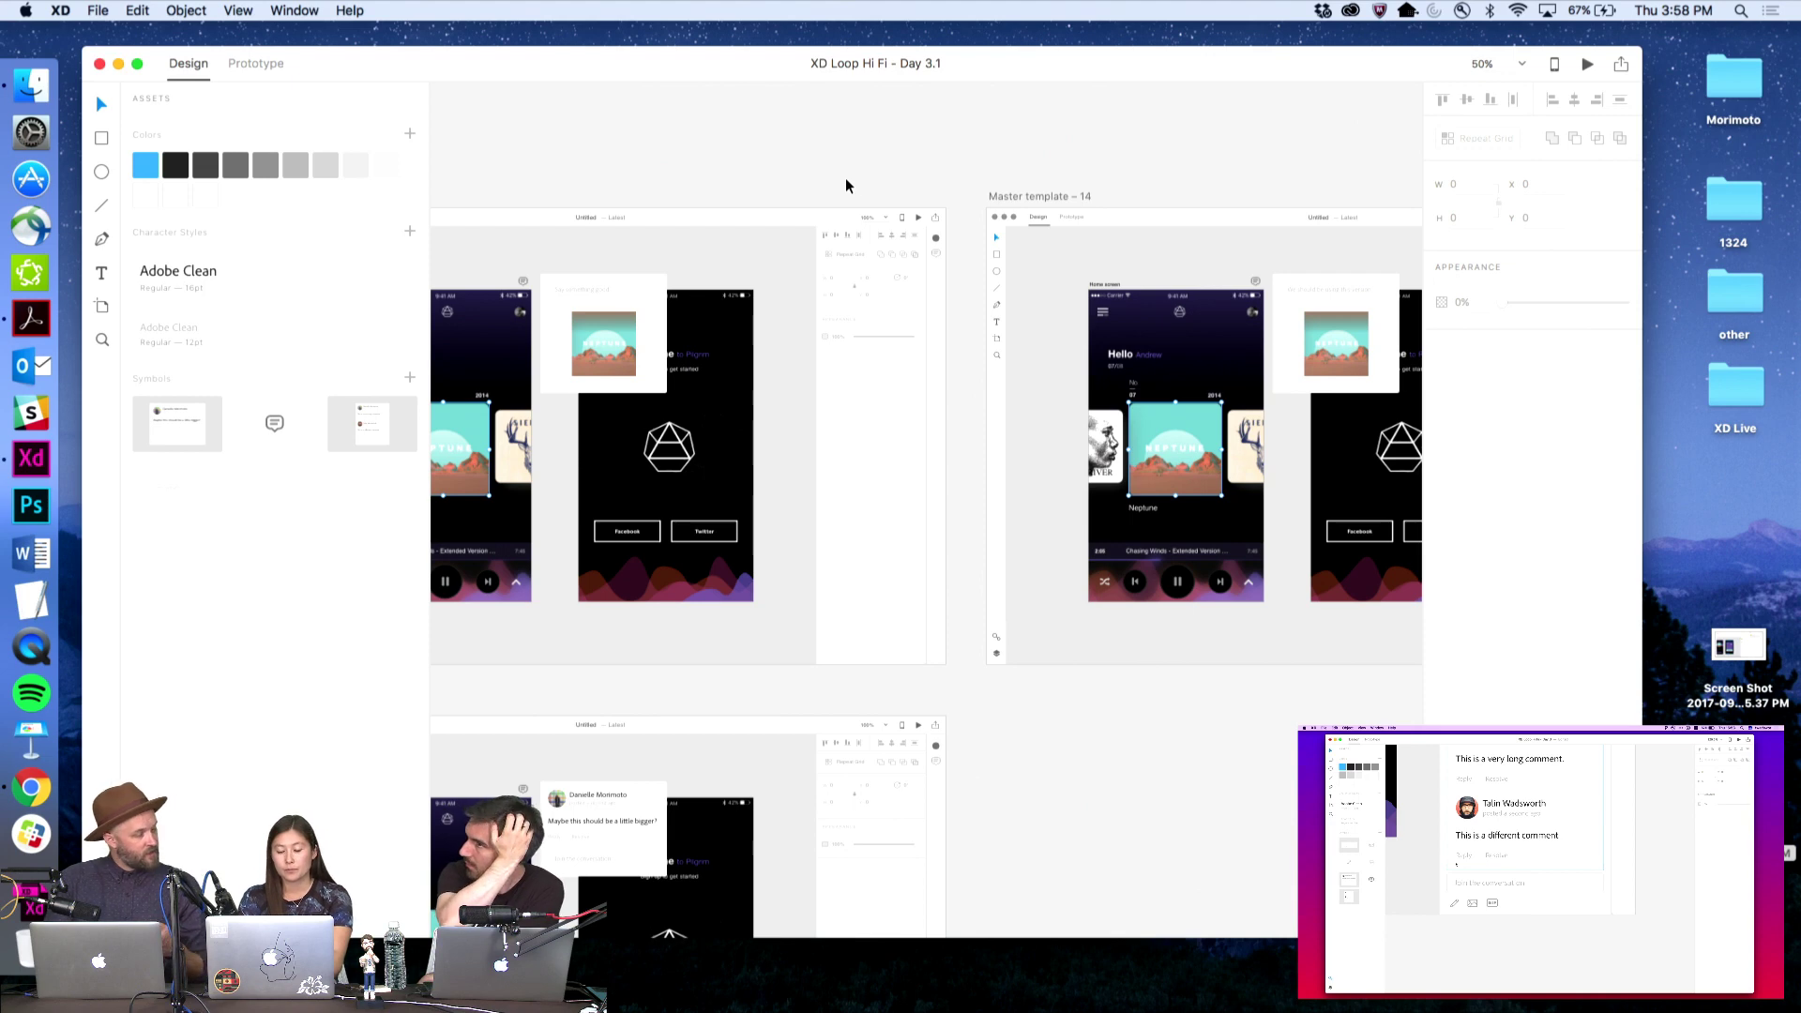
Extend the white comment card in Master template – 13 downward to a height of 291
{"action": "scroll", "coordinate": [846, 177], "scroll_direction": "left", "scroll_amount": 2}
{"action": "scroll", "coordinate": [709, 364], "scroll_direction": "up", "scroll_amount": 5}
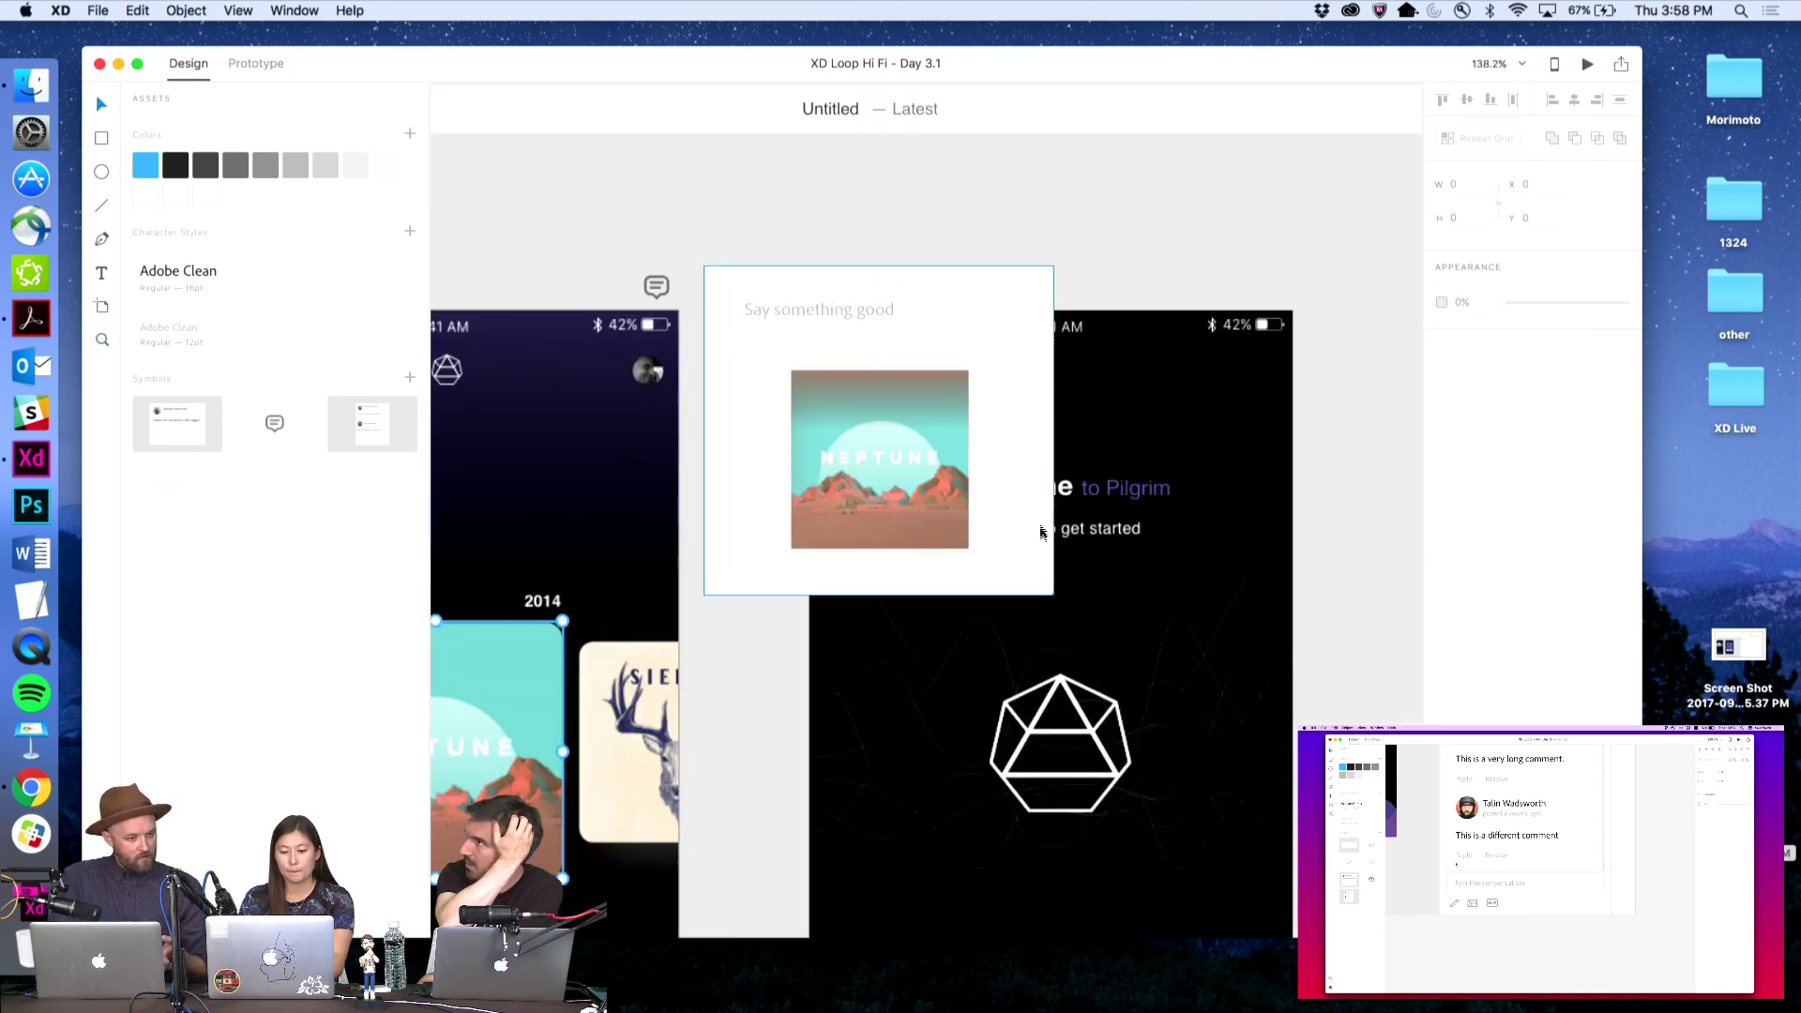
{"action": "left_click", "coordinate": [956, 563]}
{"action": "left_click_drag", "start_coordinate": [879, 595], "coordinate": [880, 644]}
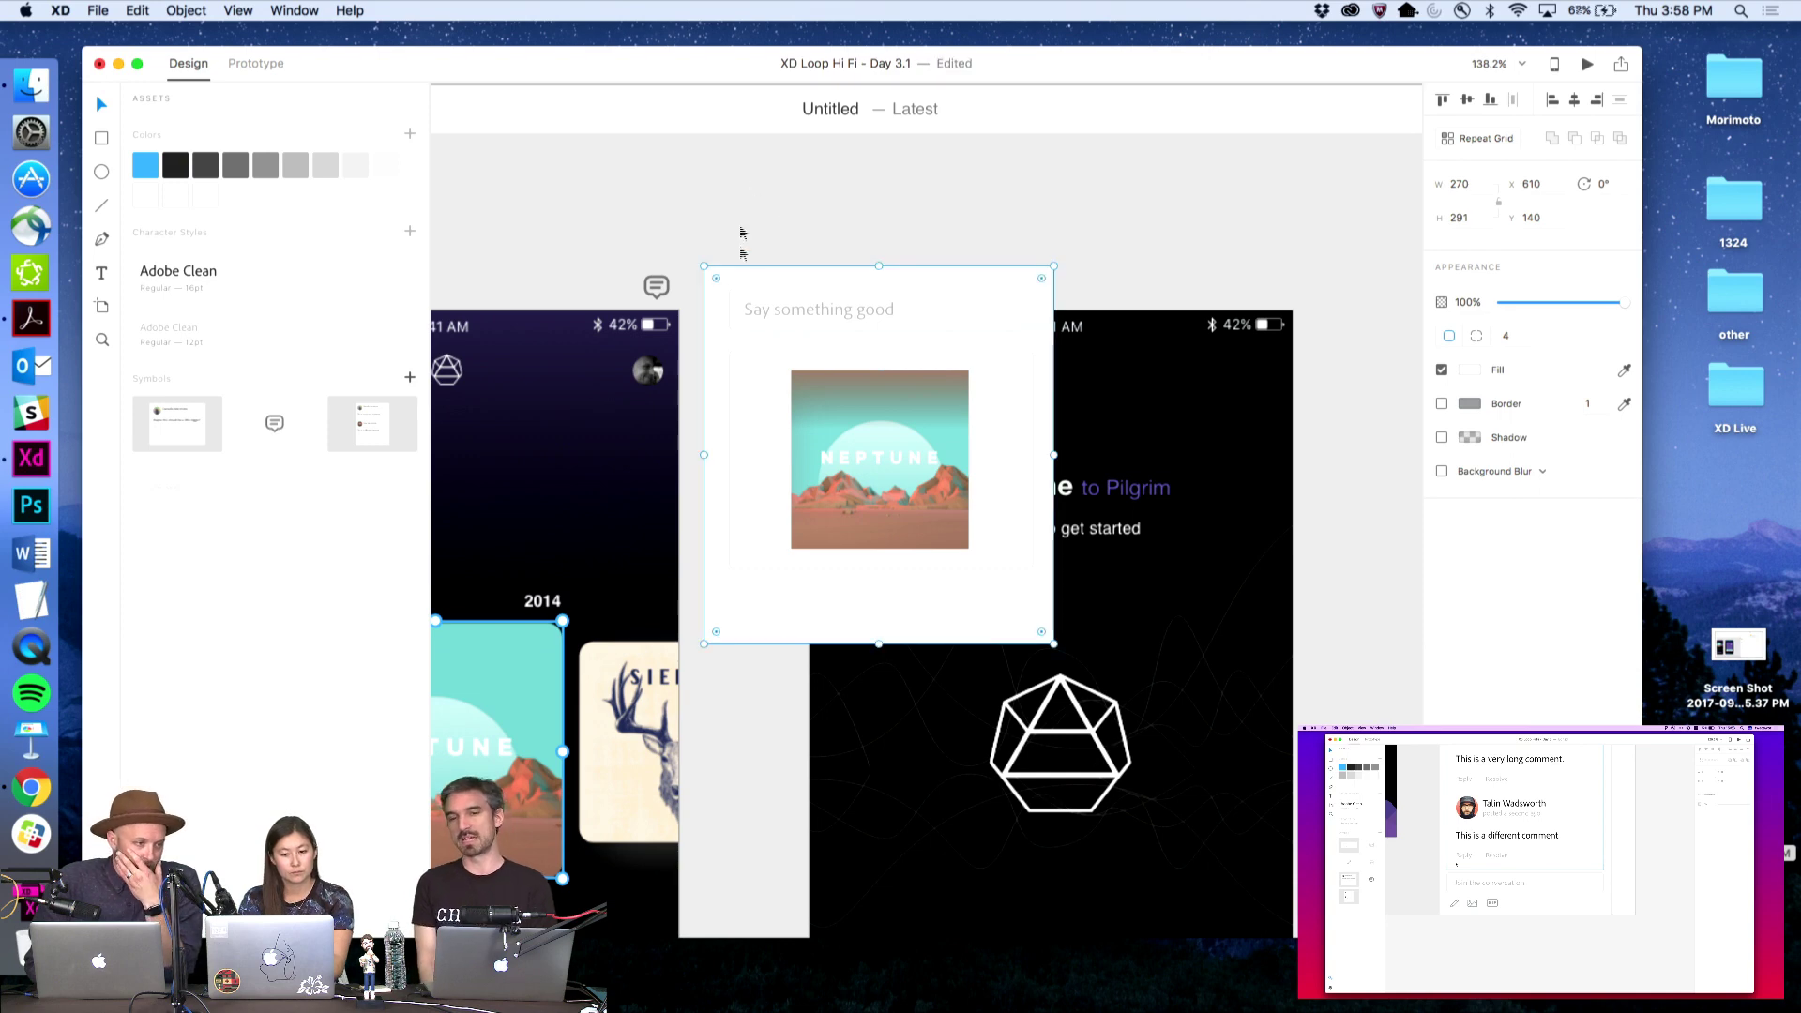
Add an area text box about 82 × 28 below the "Say something good" card, containing "Share"
{"action": "double_click", "coordinate": [780, 311]}
{"action": "double_click", "coordinate": [782, 315]}
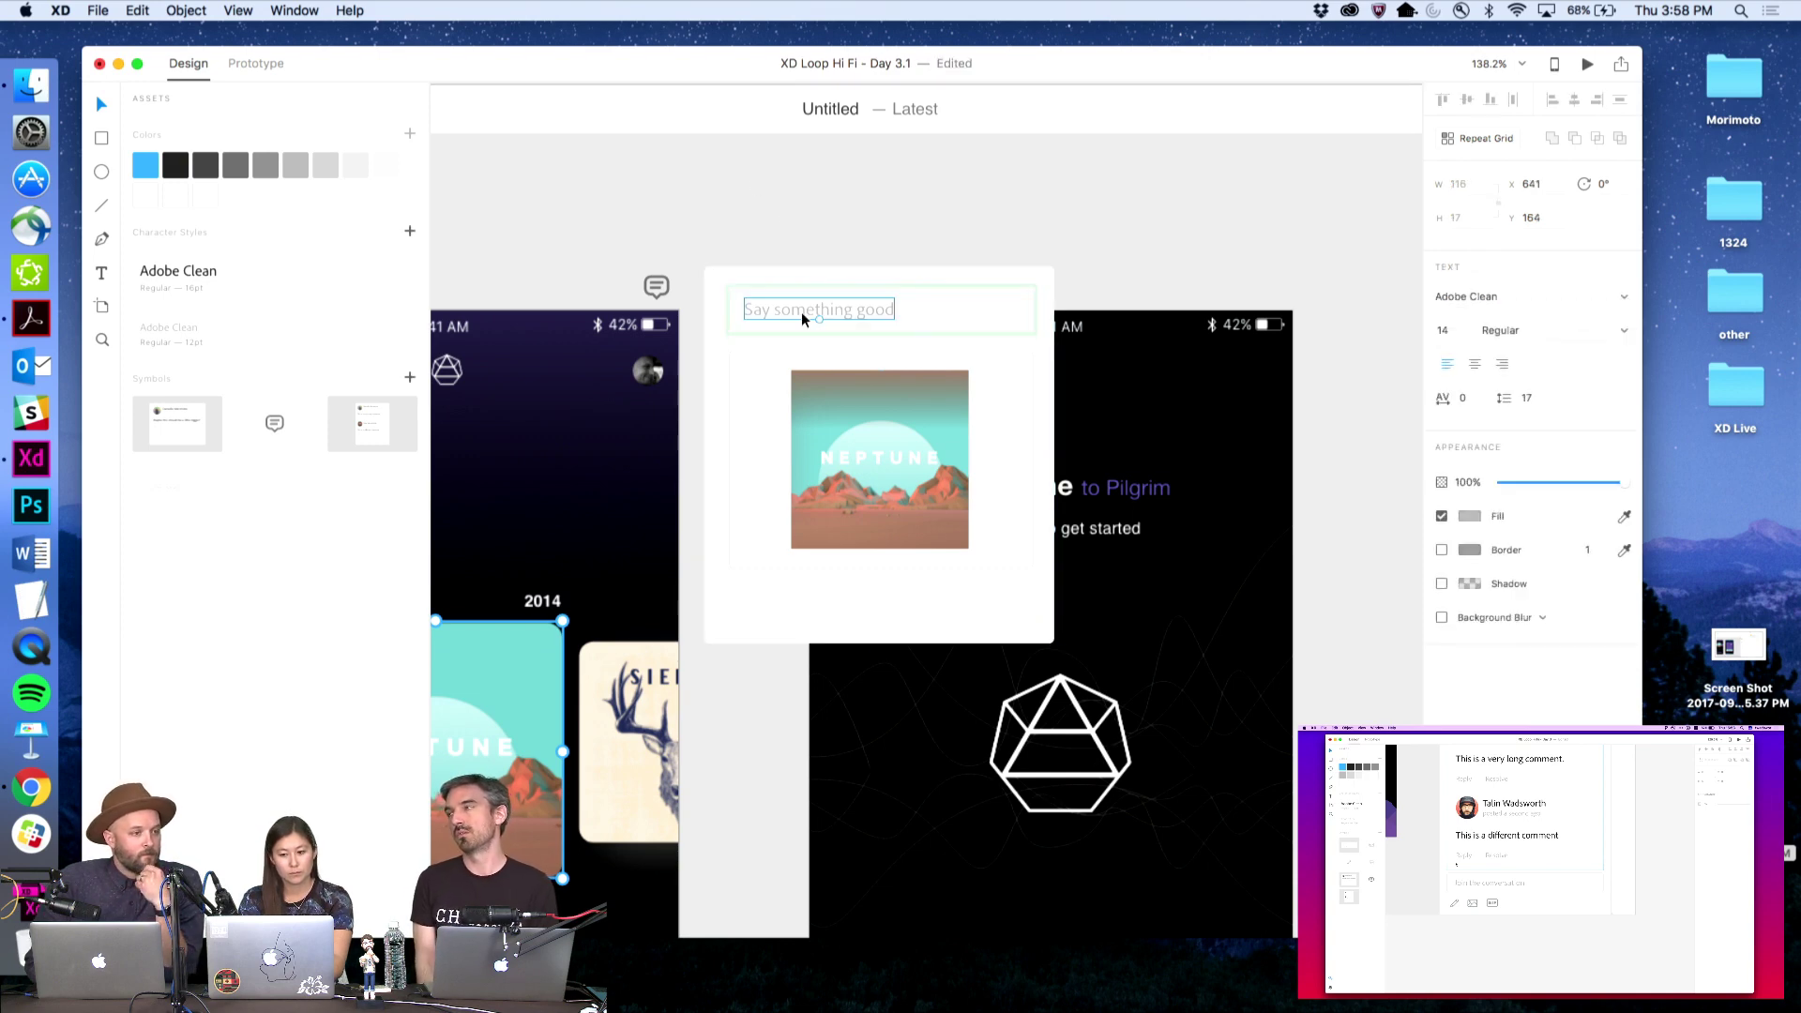
{"action": "left_click", "coordinate": [829, 245]}
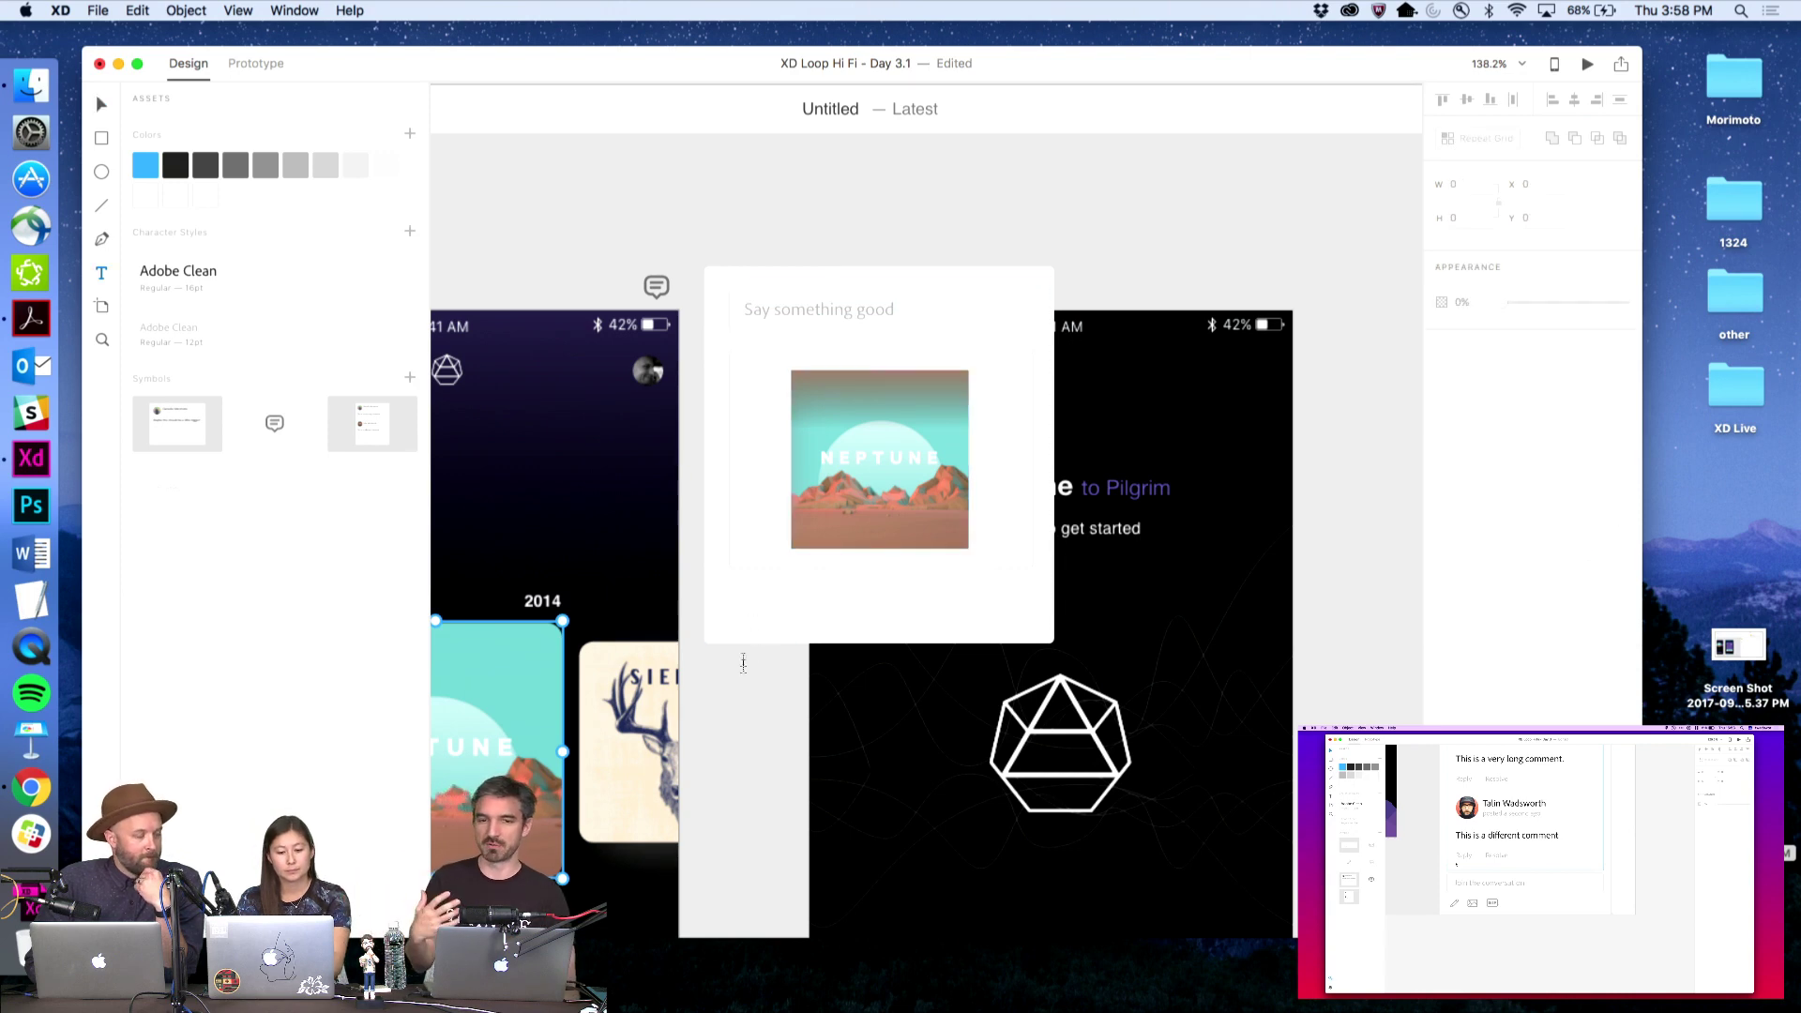
{"action": "key", "text": "t"}
{"action": "left_click_drag", "start_coordinate": [740, 681], "coordinate": [846, 719]}
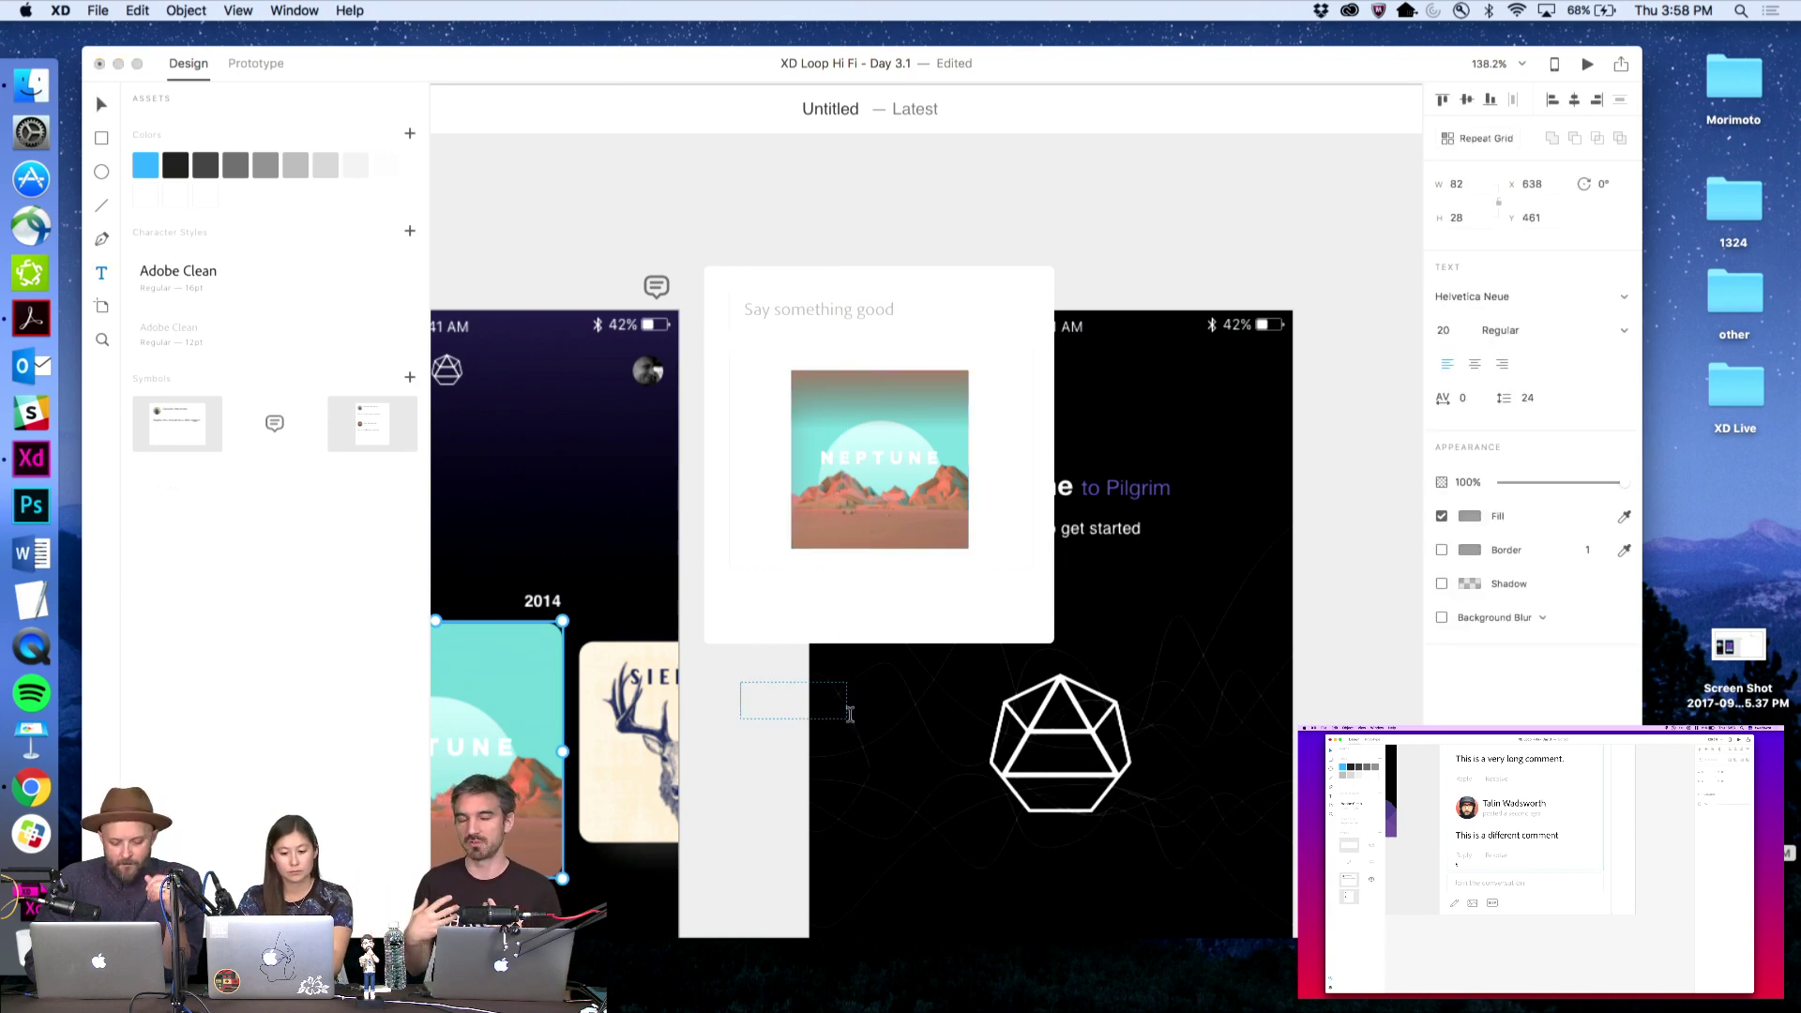
{"action": "type", "text": "Share"}
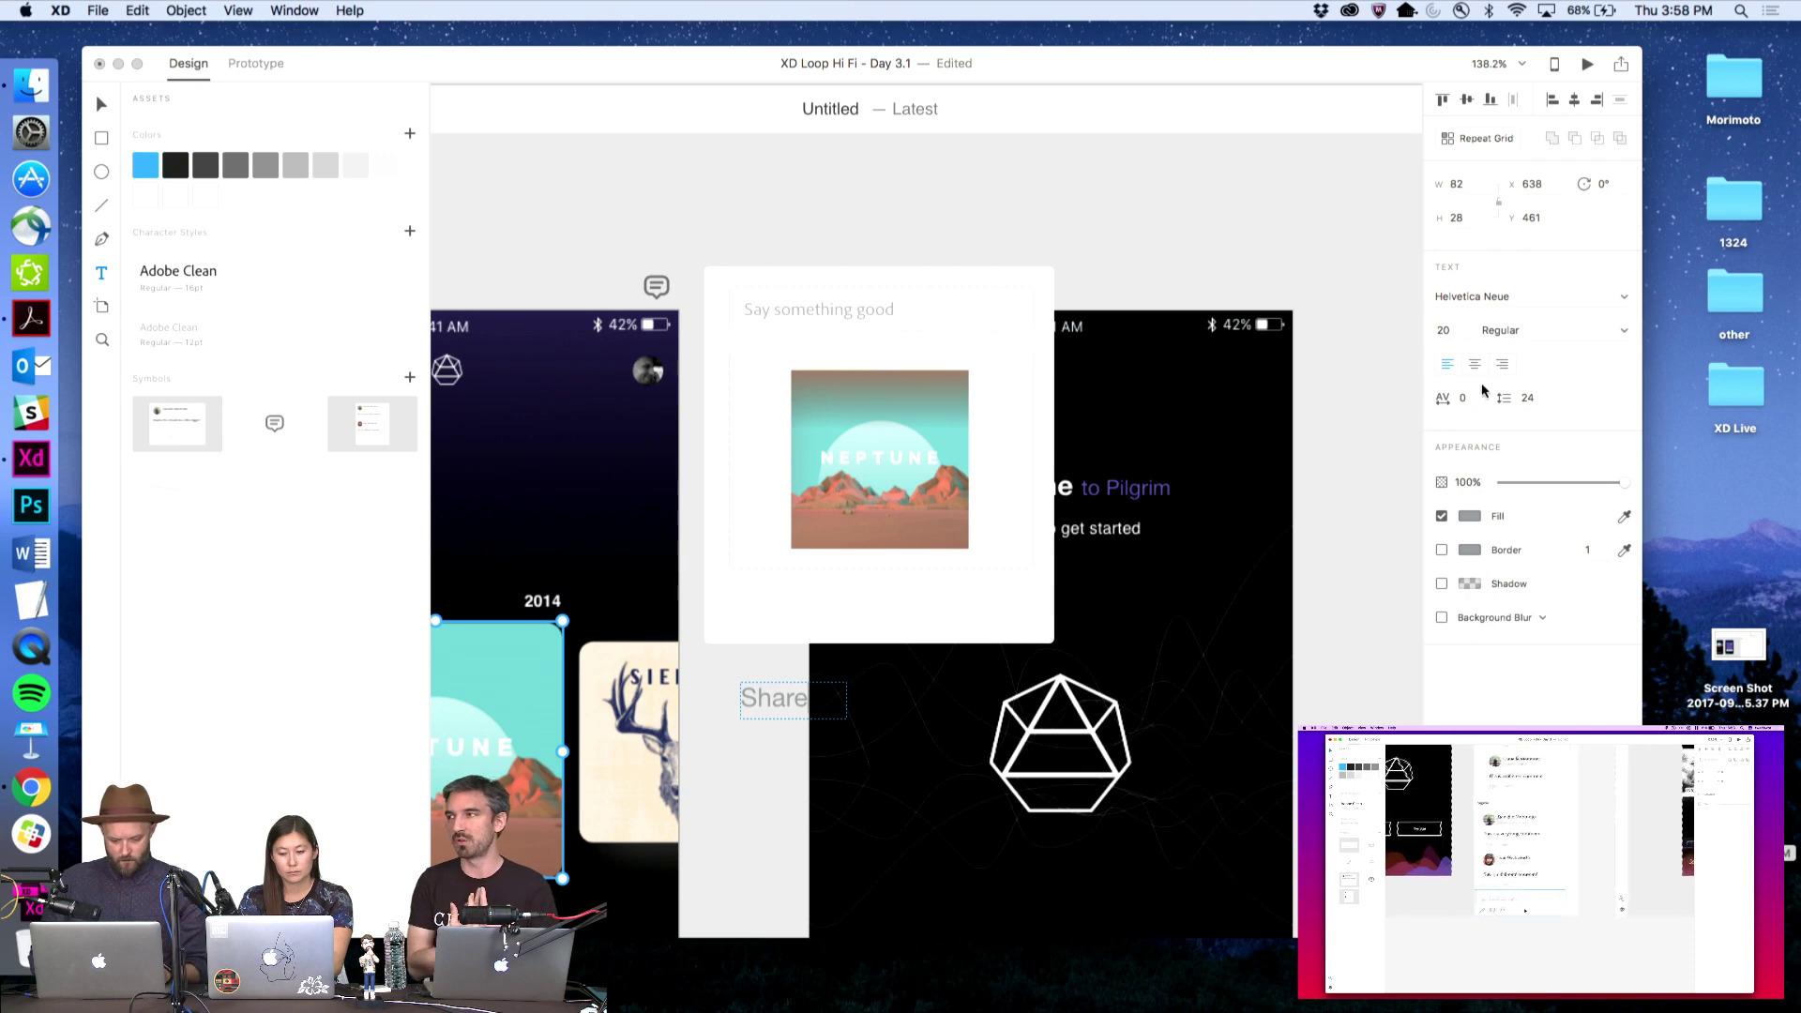
Set the "Share" text to Adobe Clean at size 14
{"action": "left_click", "coordinate": [1440, 332]}
{"action": "type", "text": "14"}
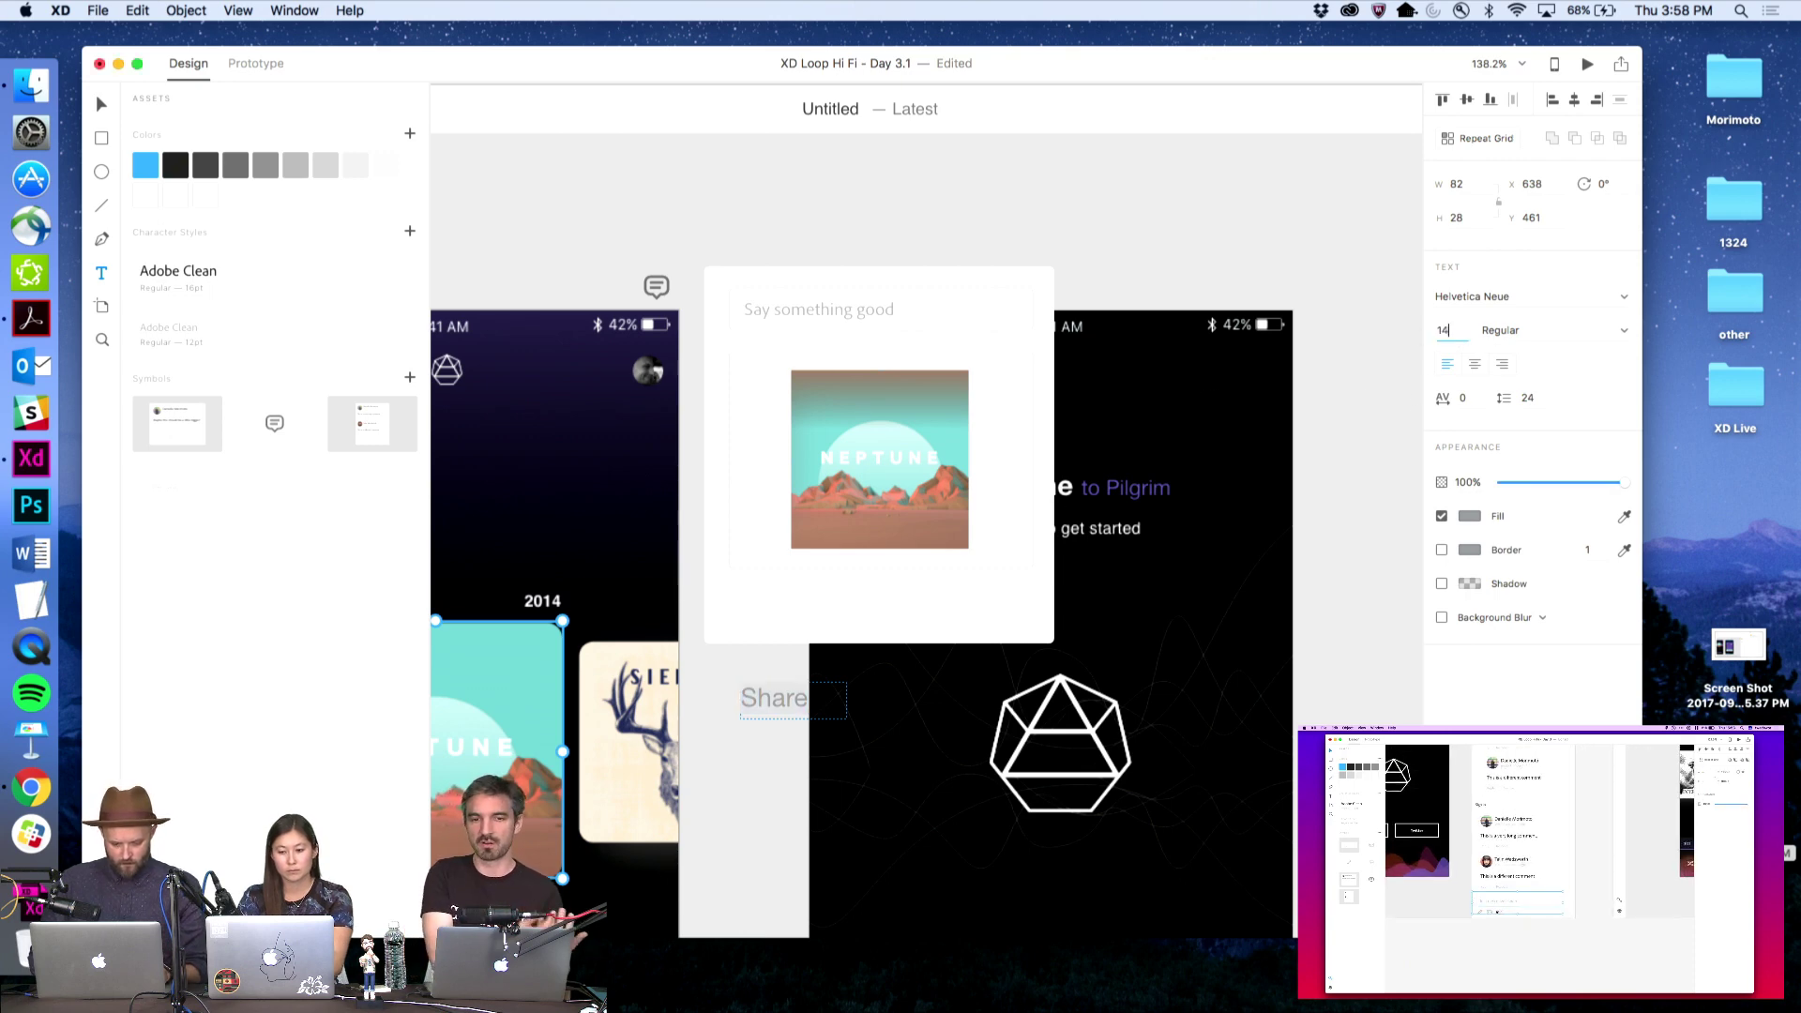
{"action": "key", "text": "shift+Tab"}
{"action": "type", "text": "Ado"}
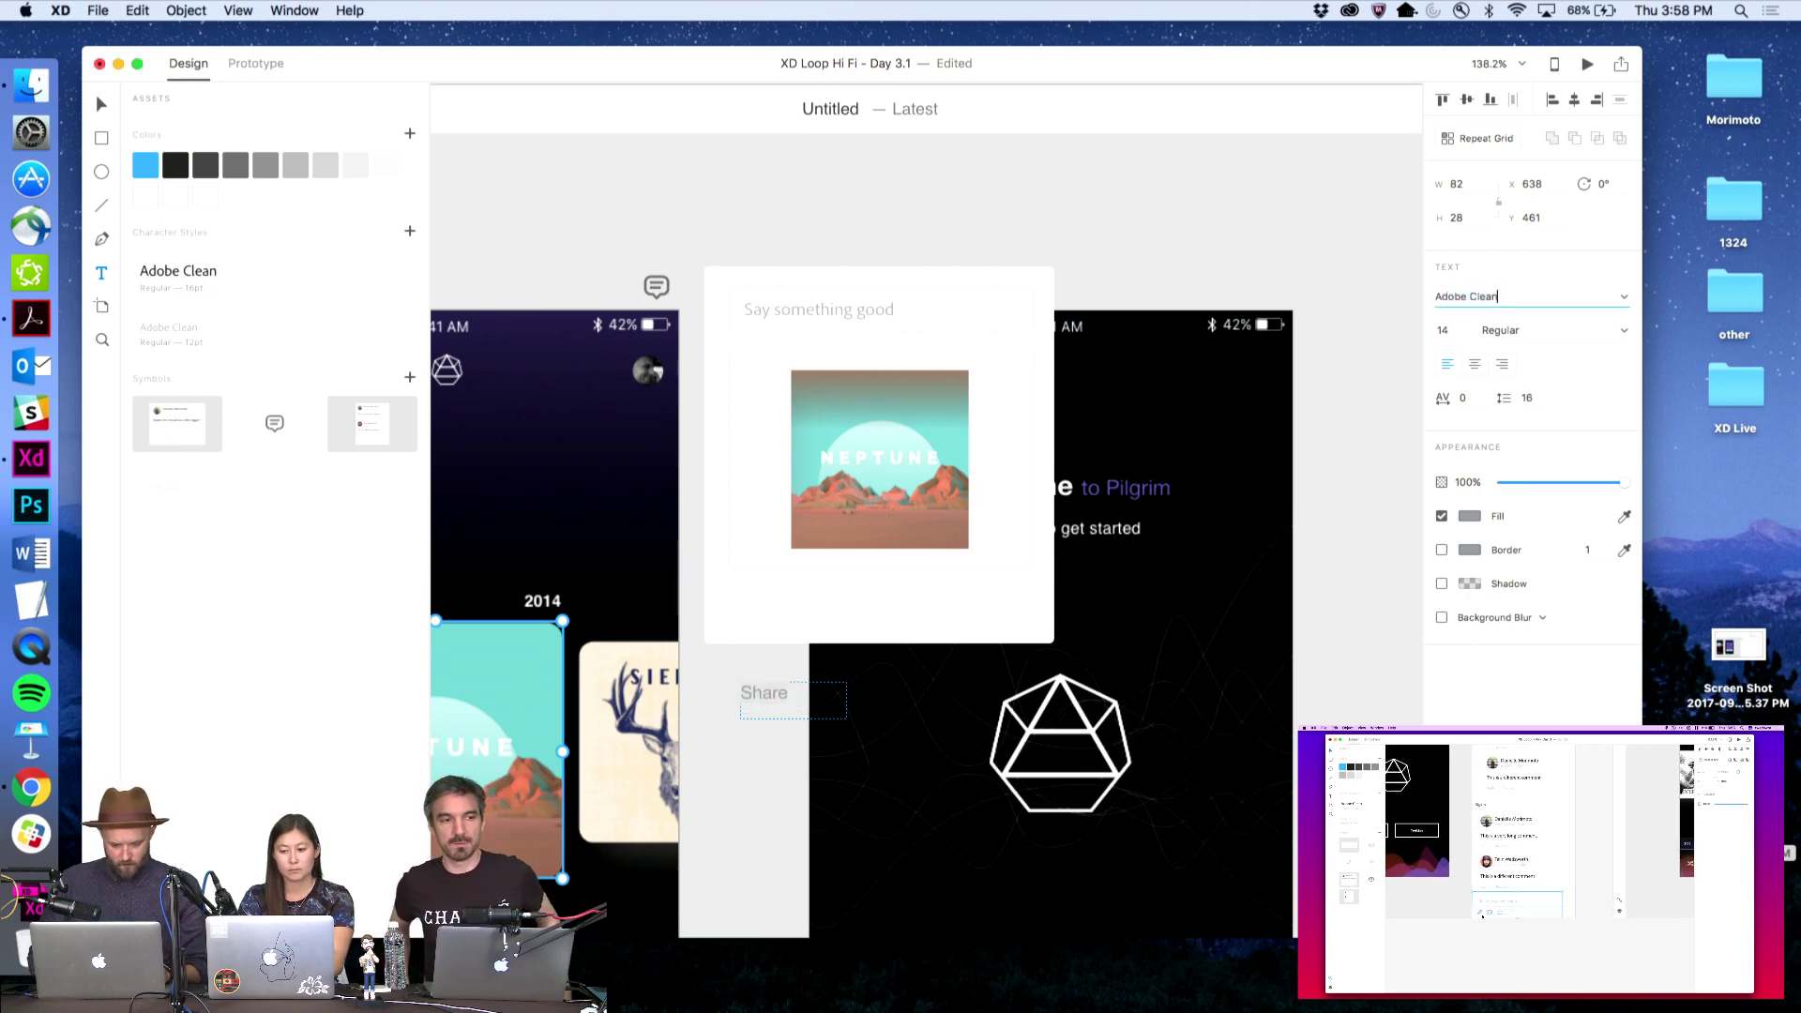
{"action": "key", "text": "Return"}
{"action": "left_click", "coordinate": [101, 110]}
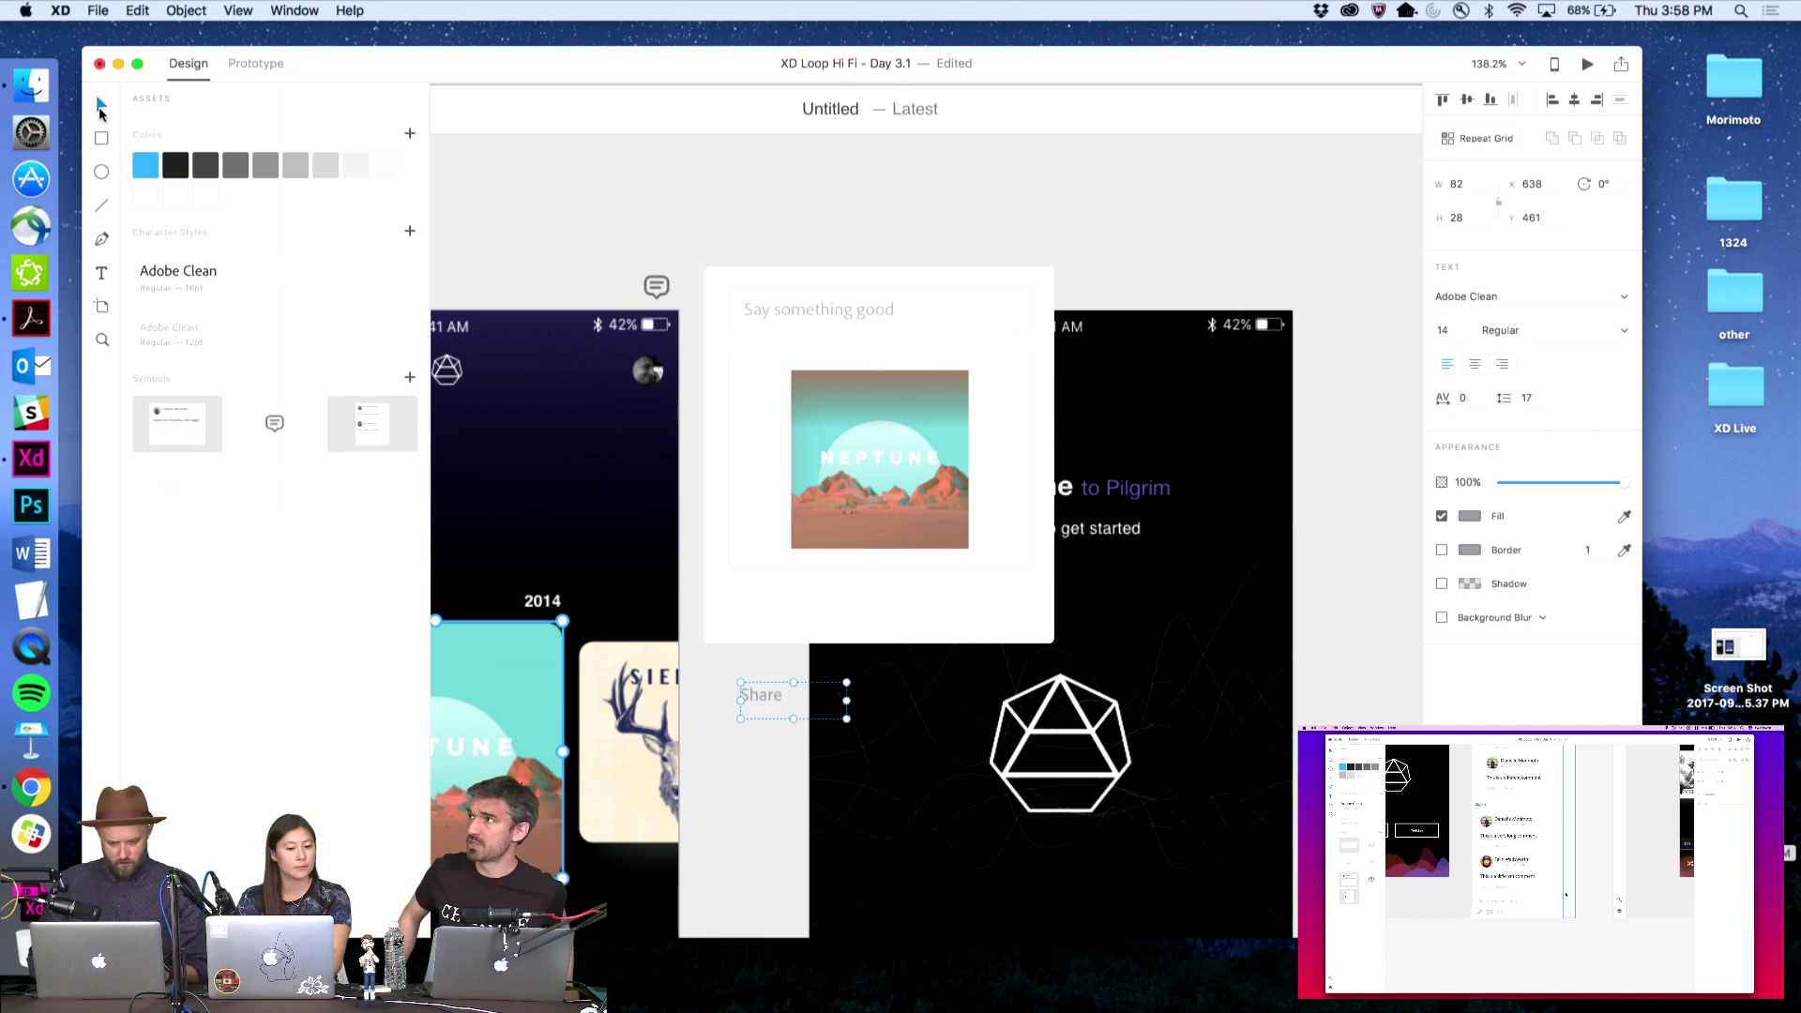
Reduce the "Share" text box to a height of 19 and move it inside the comment card at X 629, Y 389
{"action": "double_click", "coordinate": [809, 311]}
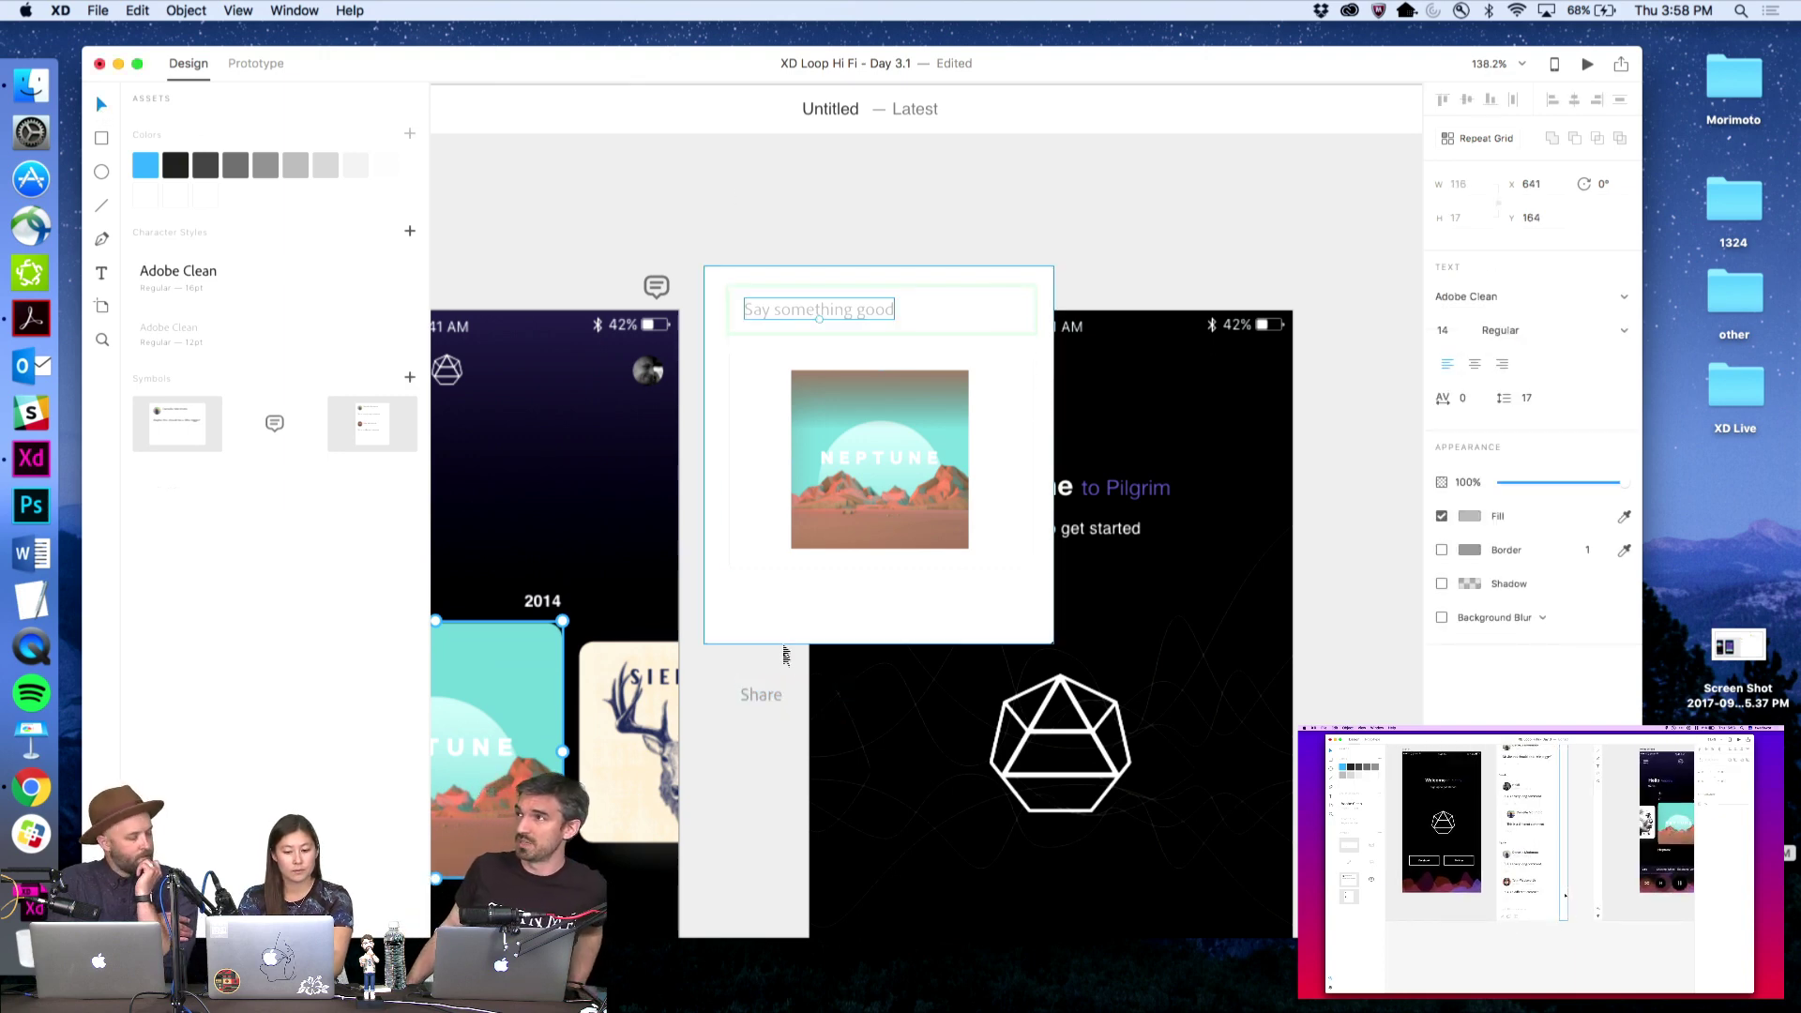
{"action": "left_click", "coordinate": [764, 695]}
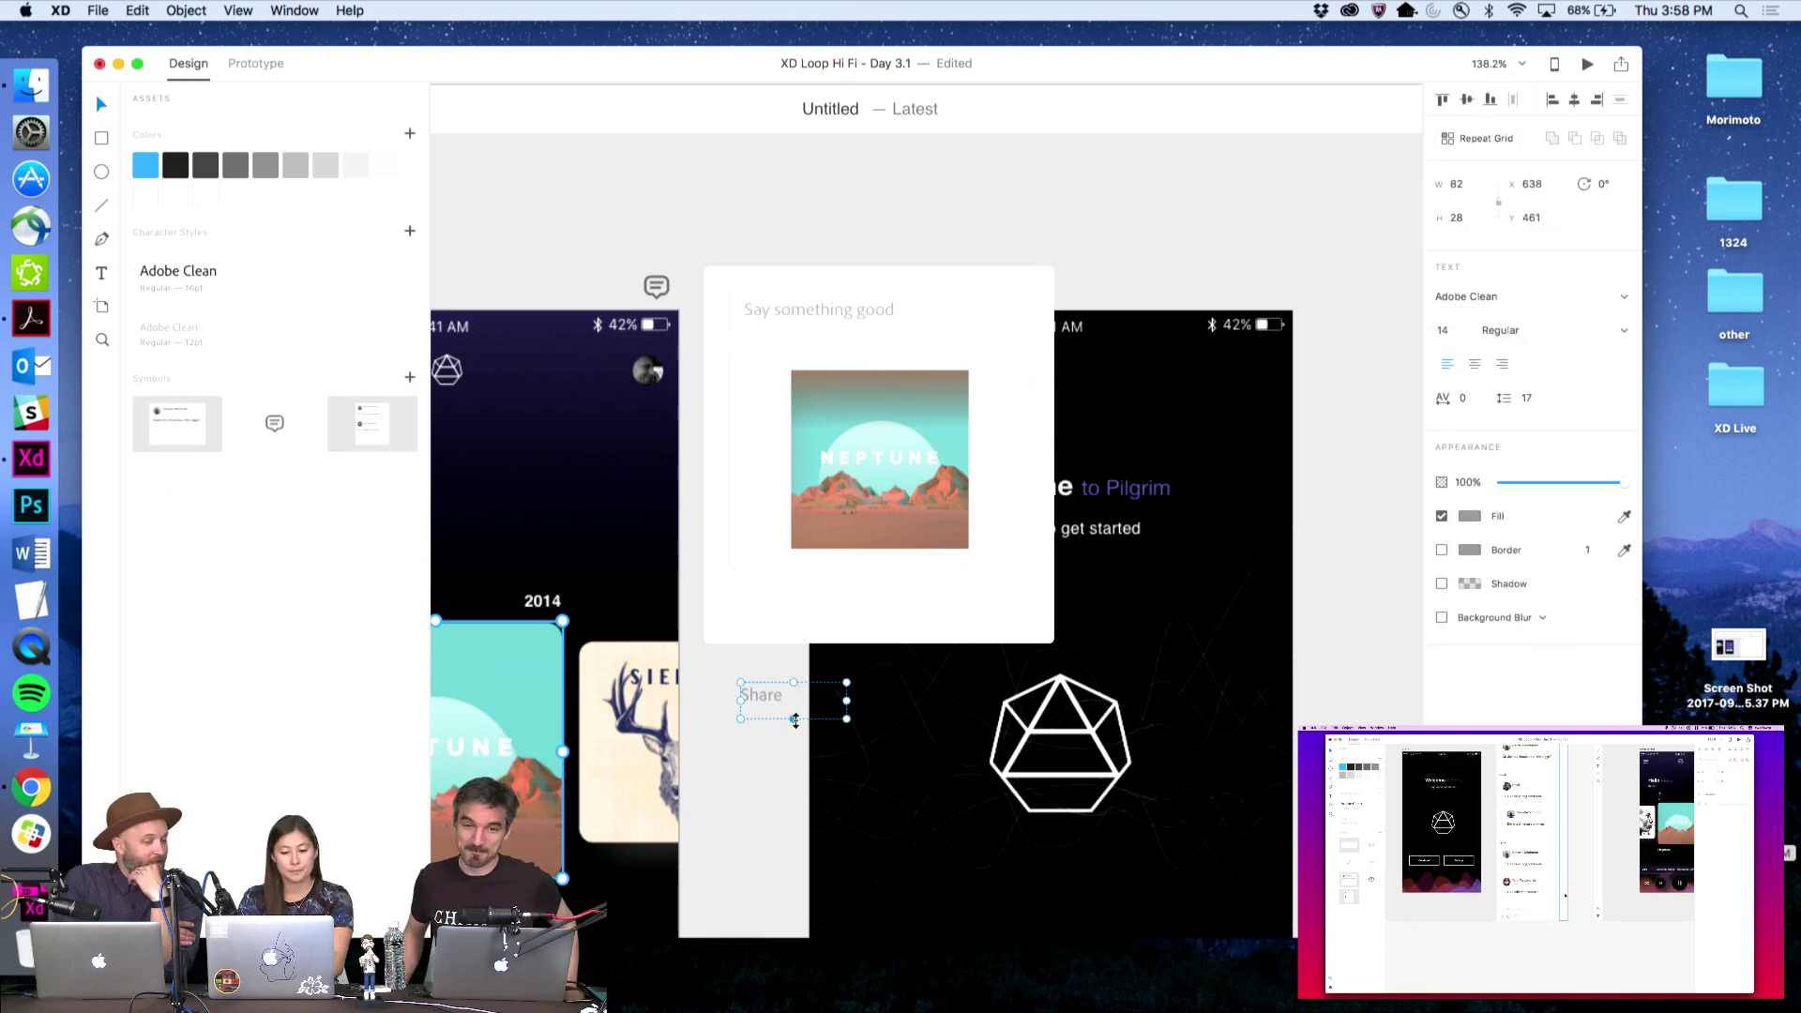
{"action": "left_click_drag", "start_coordinate": [795, 719], "coordinate": [747, 599]}
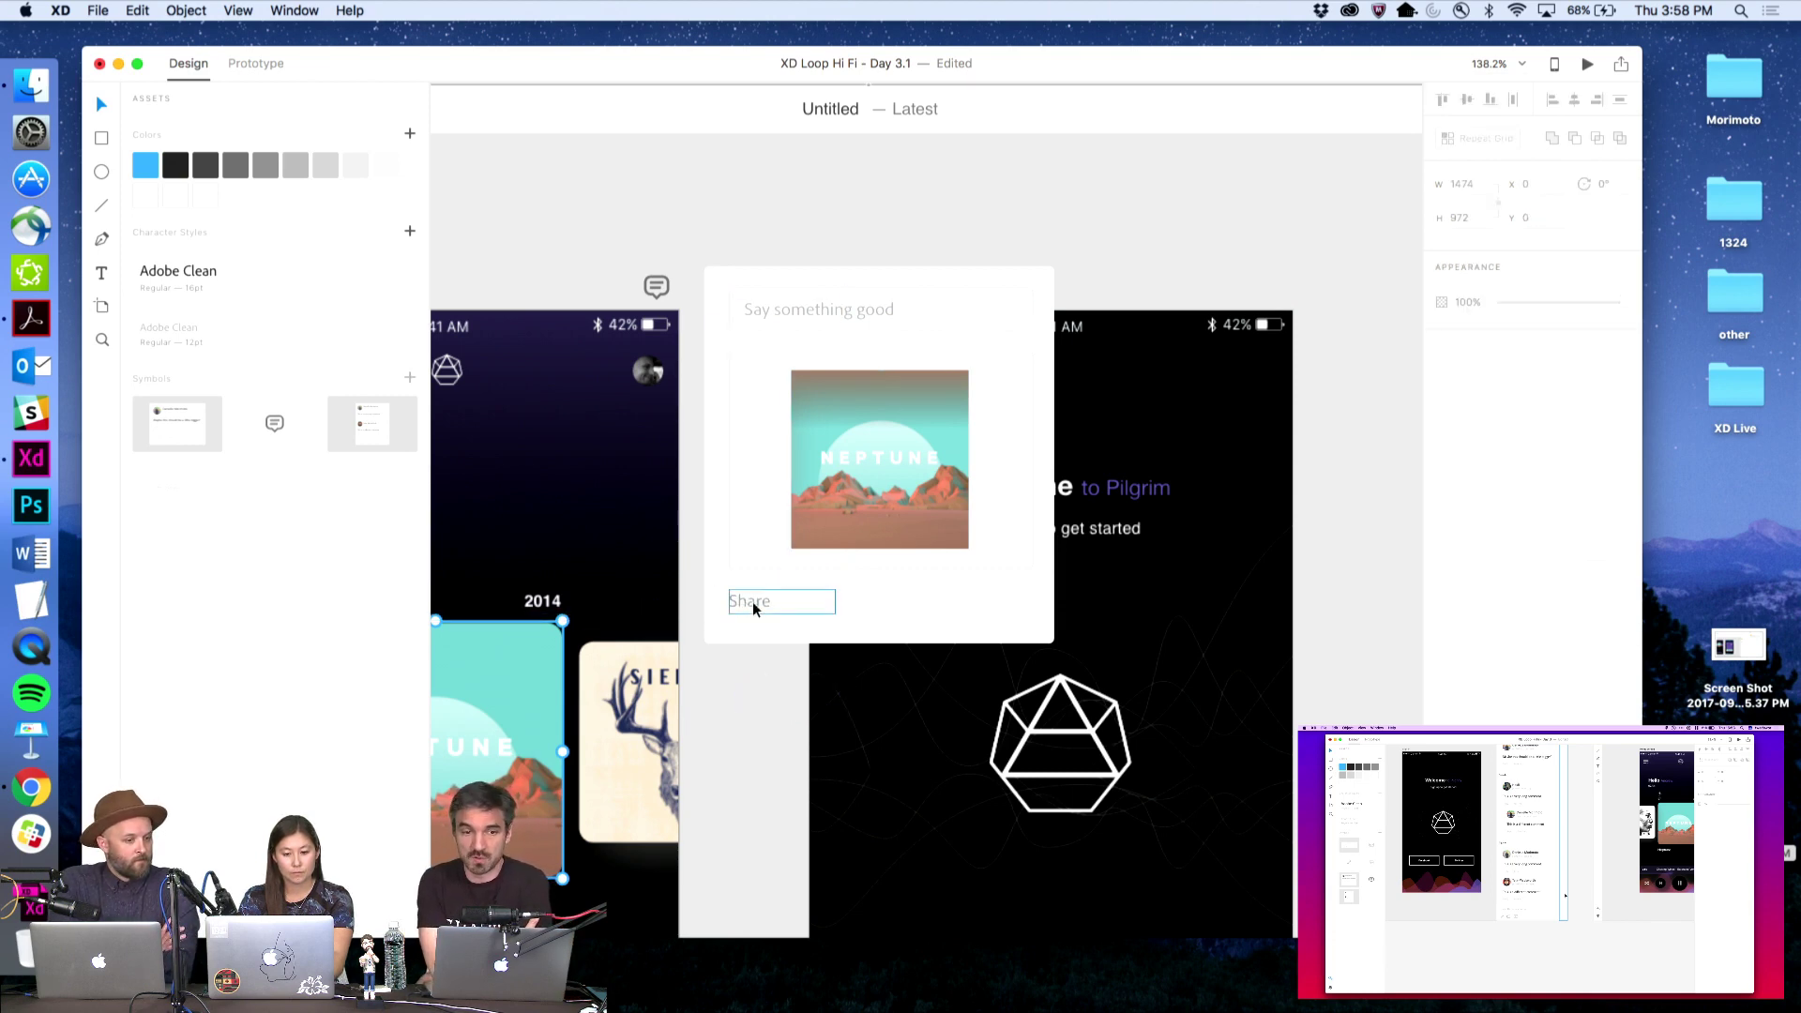
Color the "Share" text with the seventh, light gray color swatch
{"action": "left_click", "coordinate": [356, 174]}
{"action": "left_click", "coordinate": [318, 178]}
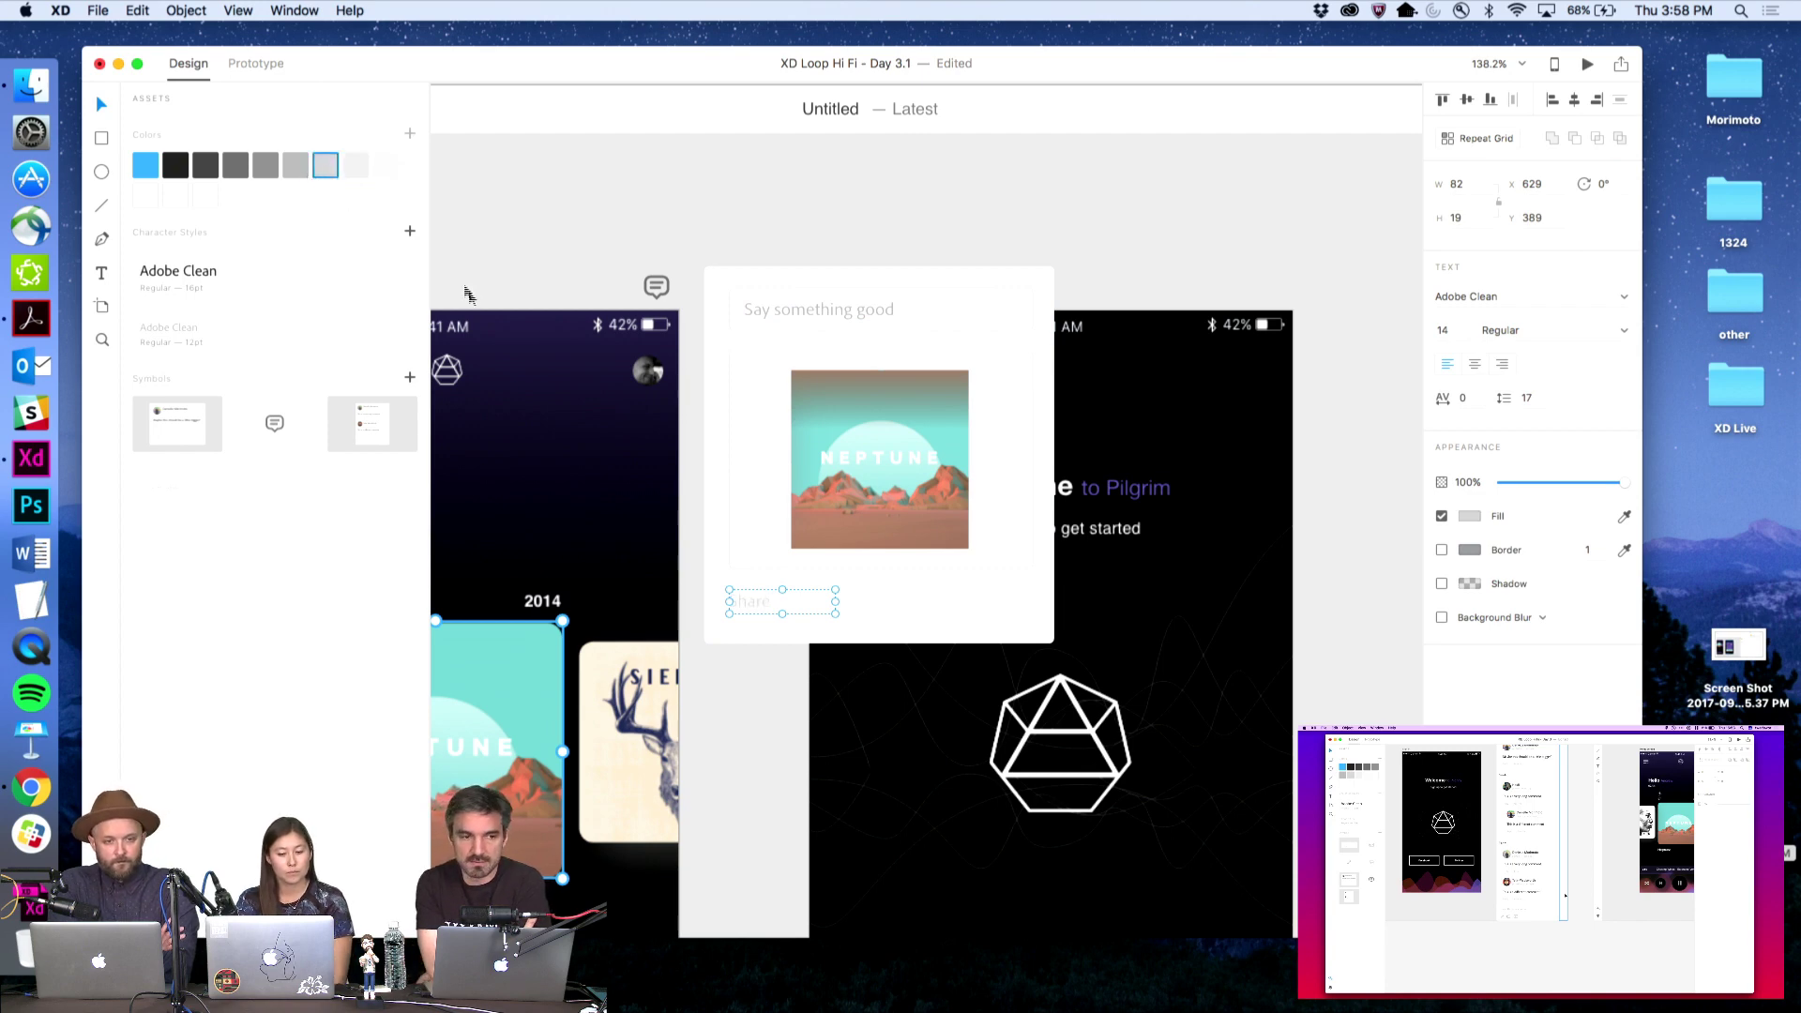
{"action": "left_click", "coordinate": [627, 255]}
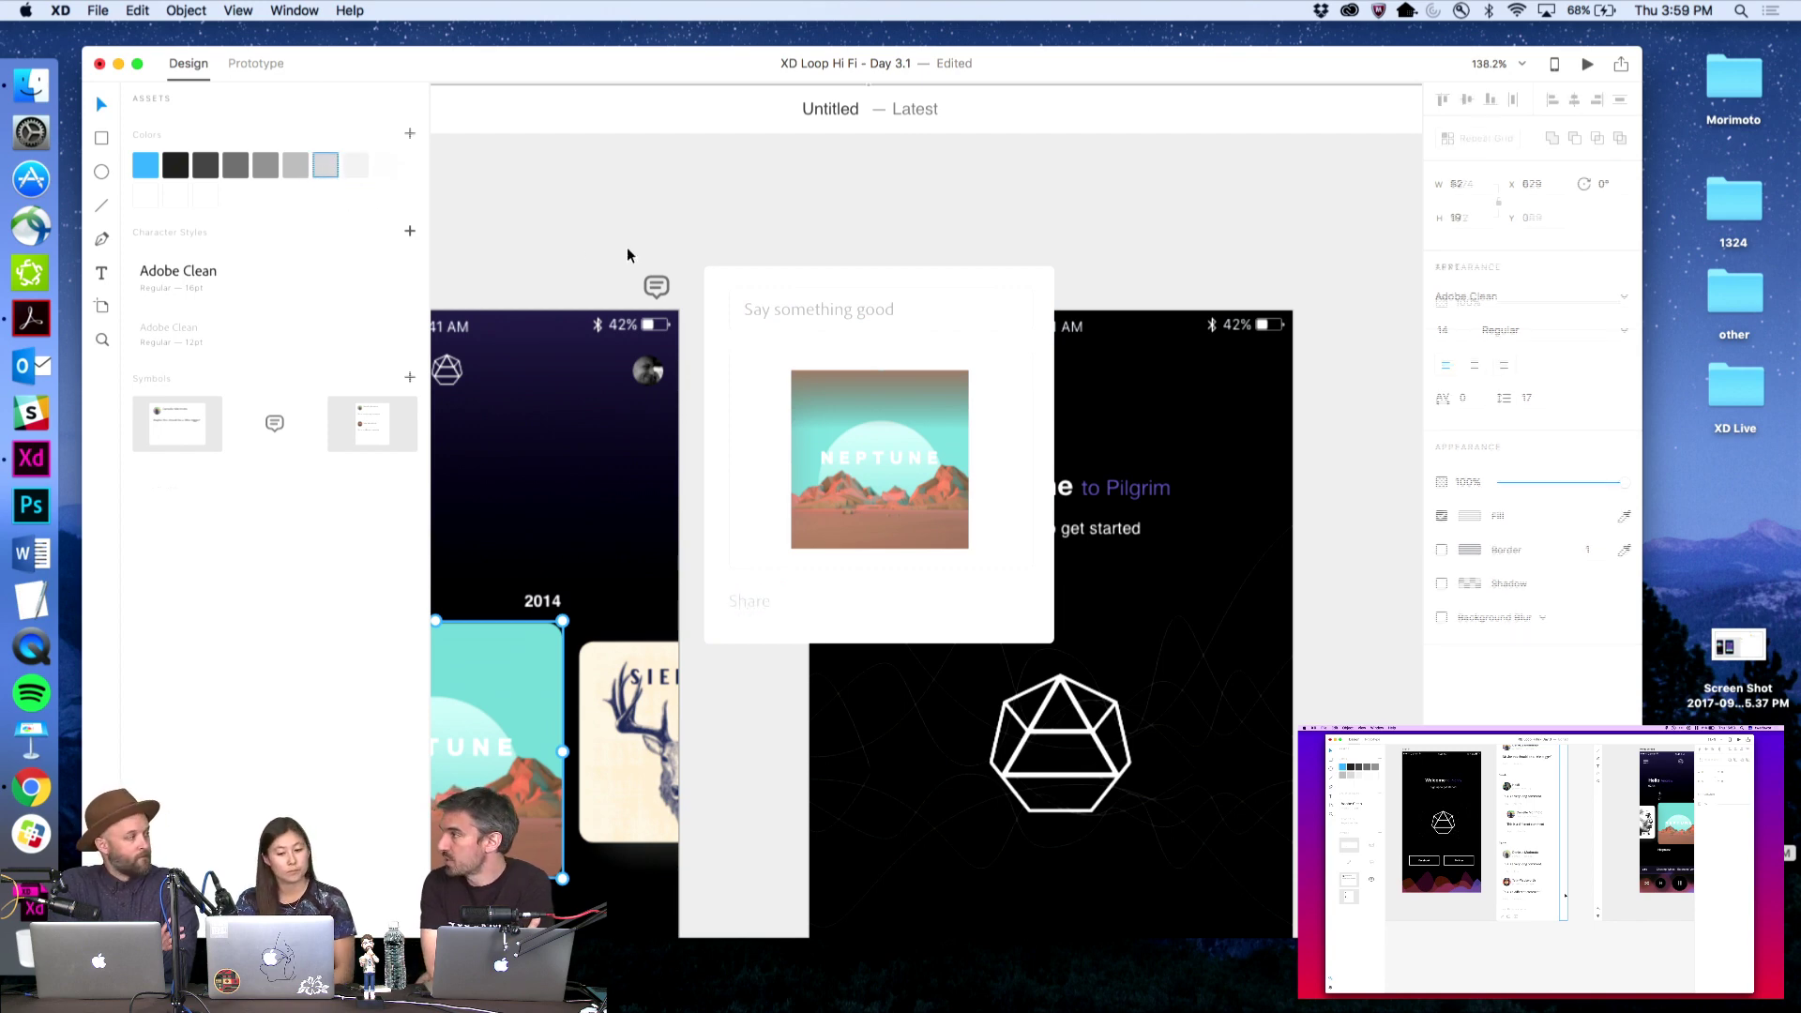
Shorten the white comment card to a height of 285 and change its "Share" text to "Clear Share" with a wide gap
{"action": "left_click", "coordinate": [778, 644]}
{"action": "left_click_drag", "start_coordinate": [881, 643], "coordinate": [882, 636]}
{"action": "double_click", "coordinate": [745, 601]}
{"action": "double_click", "coordinate": [745, 602]}
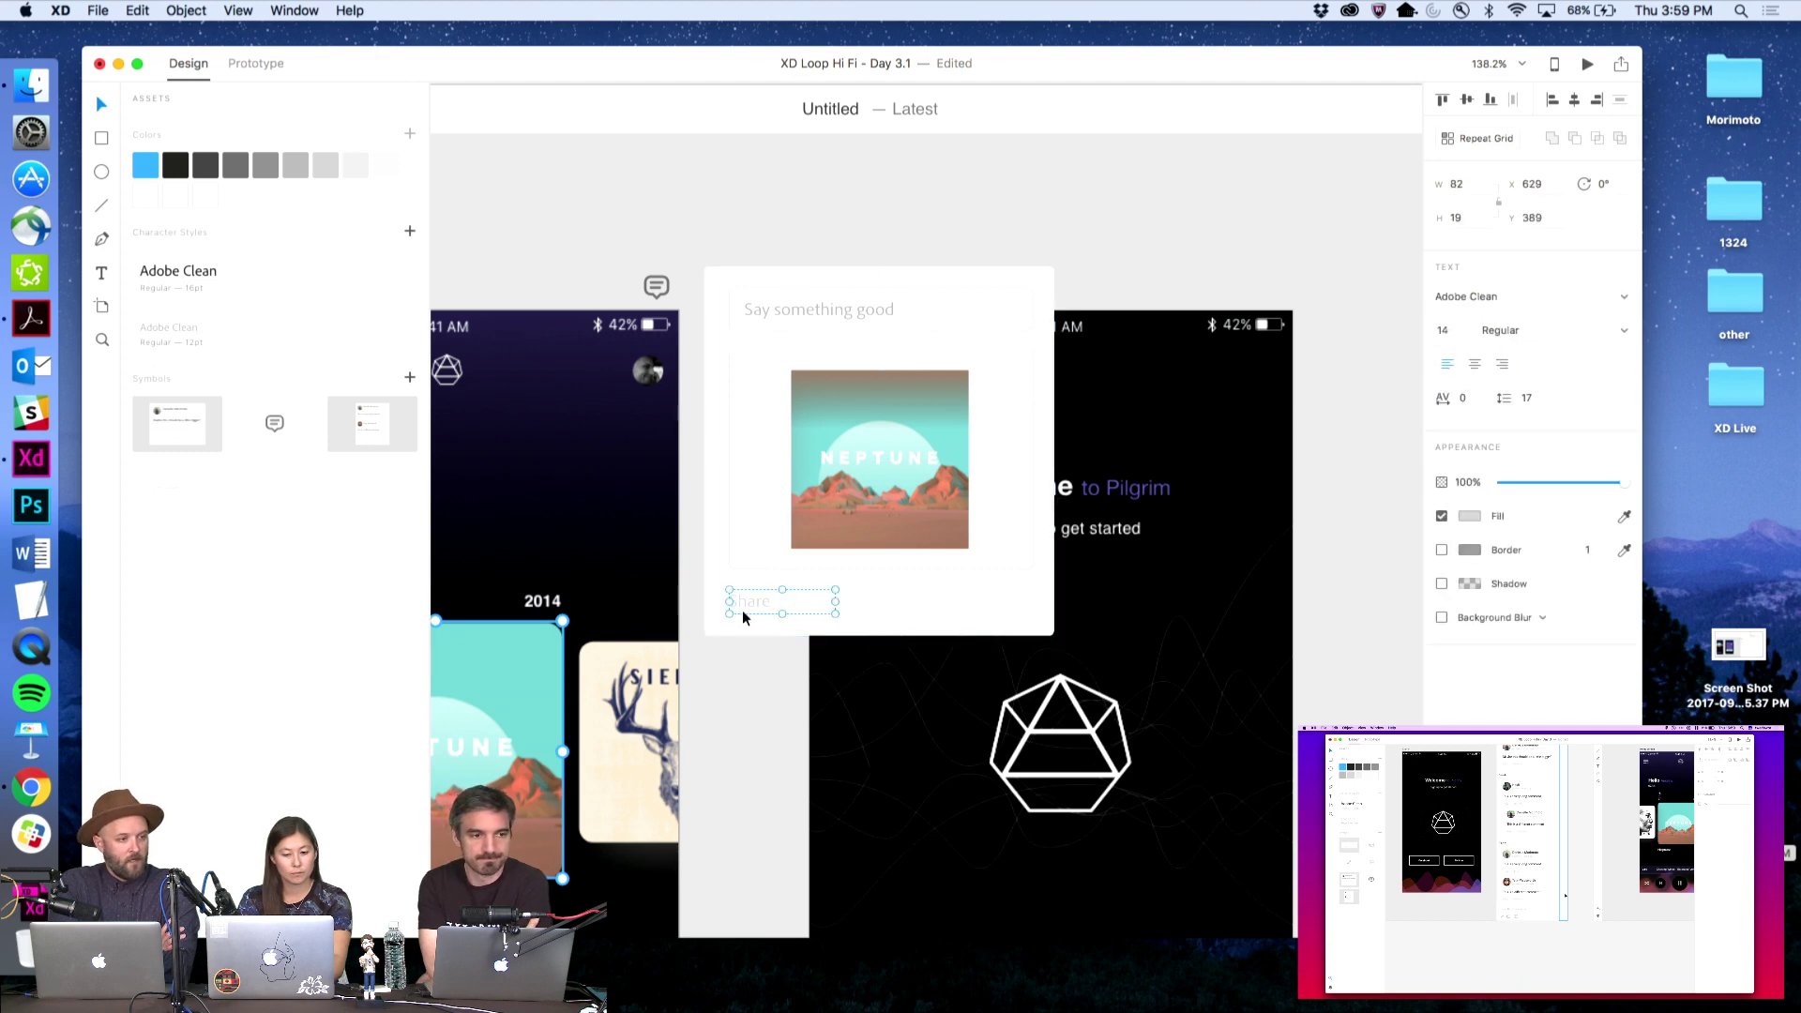
{"action": "key", "text": "Right"}
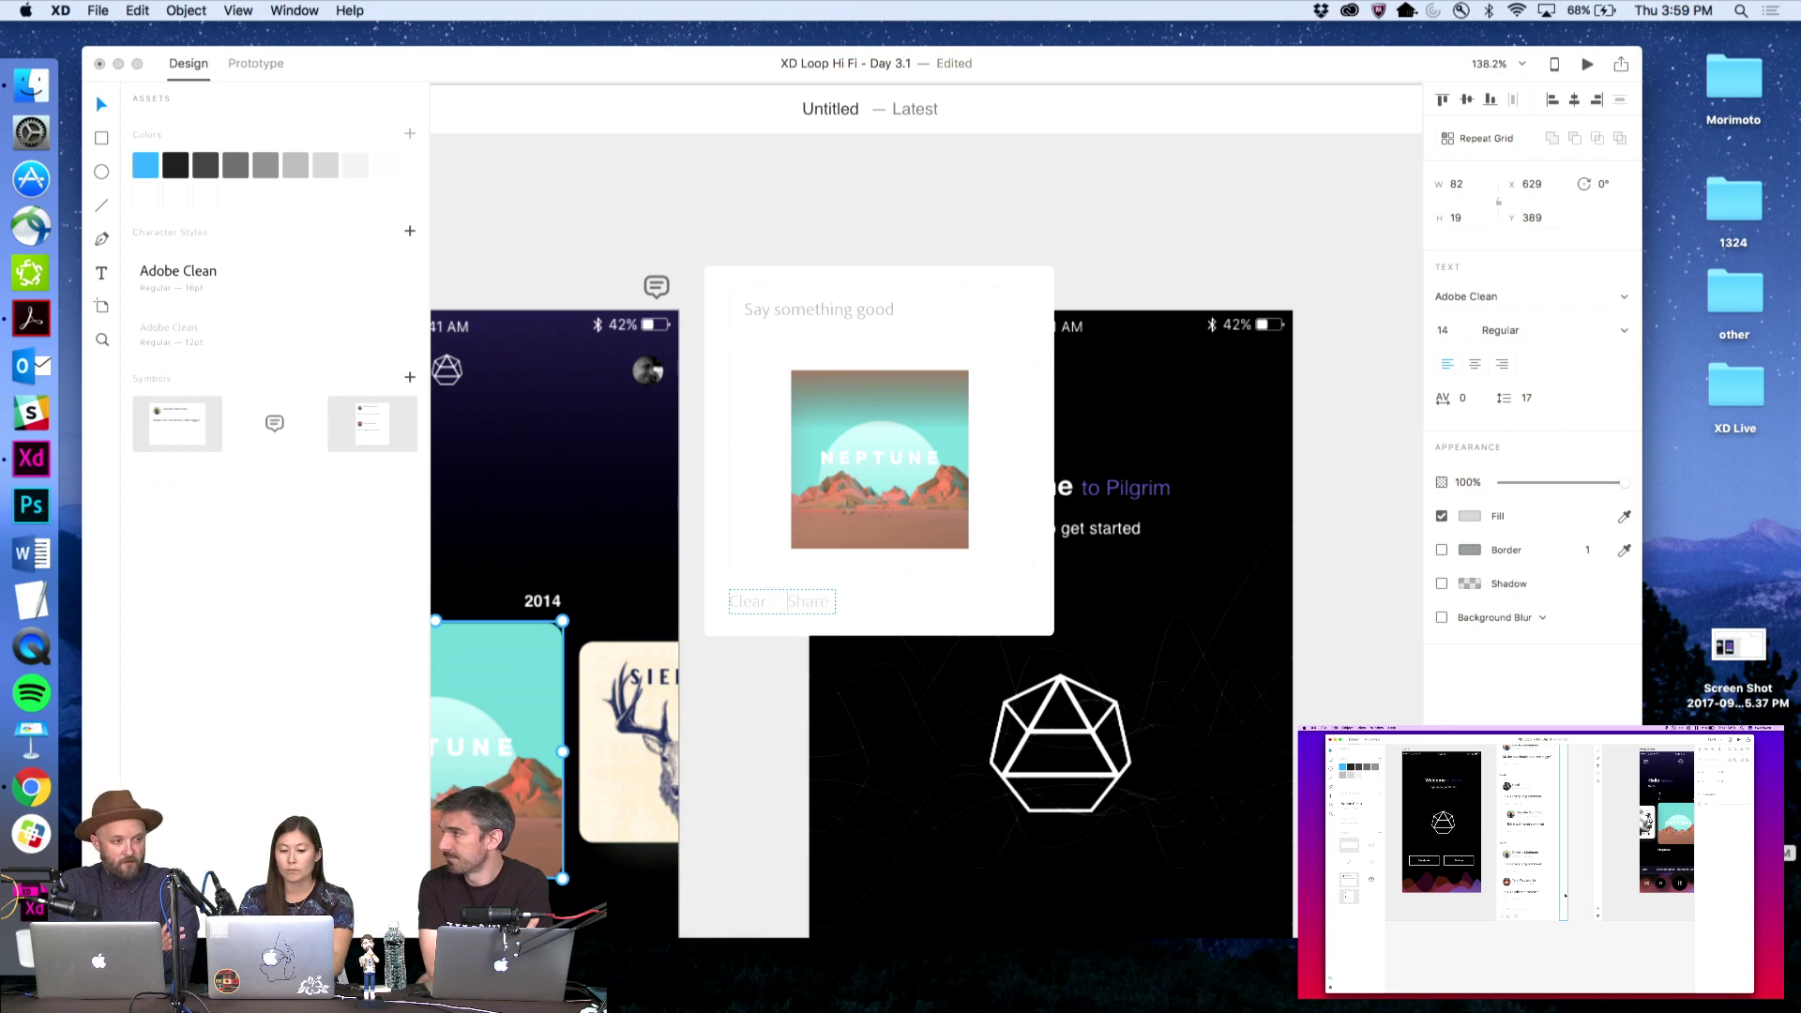
{"action": "left_click", "coordinate": [605, 214]}
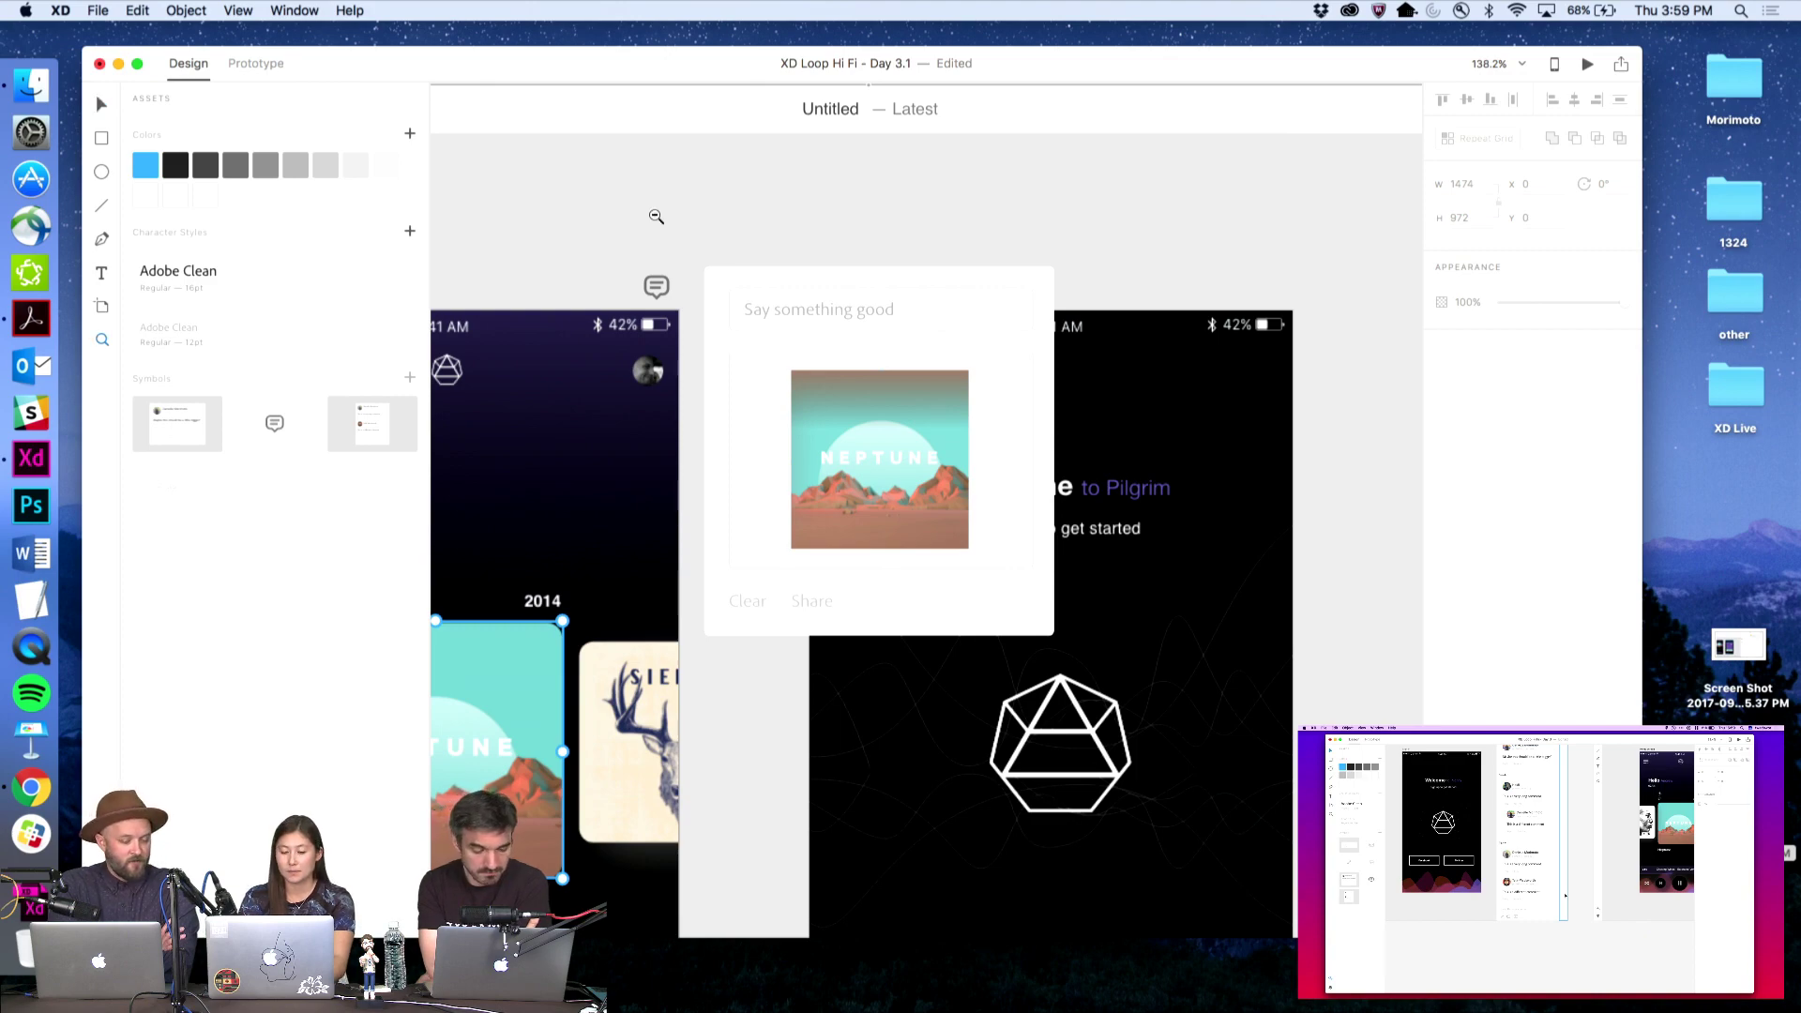
Copy the comment card with its text, image and "Clear Share" line from the Master template – 13 artboard
{"action": "left_click", "coordinate": [657, 217], "text": "alt"}
{"action": "left_click", "coordinate": [656, 262], "text": "alt"}
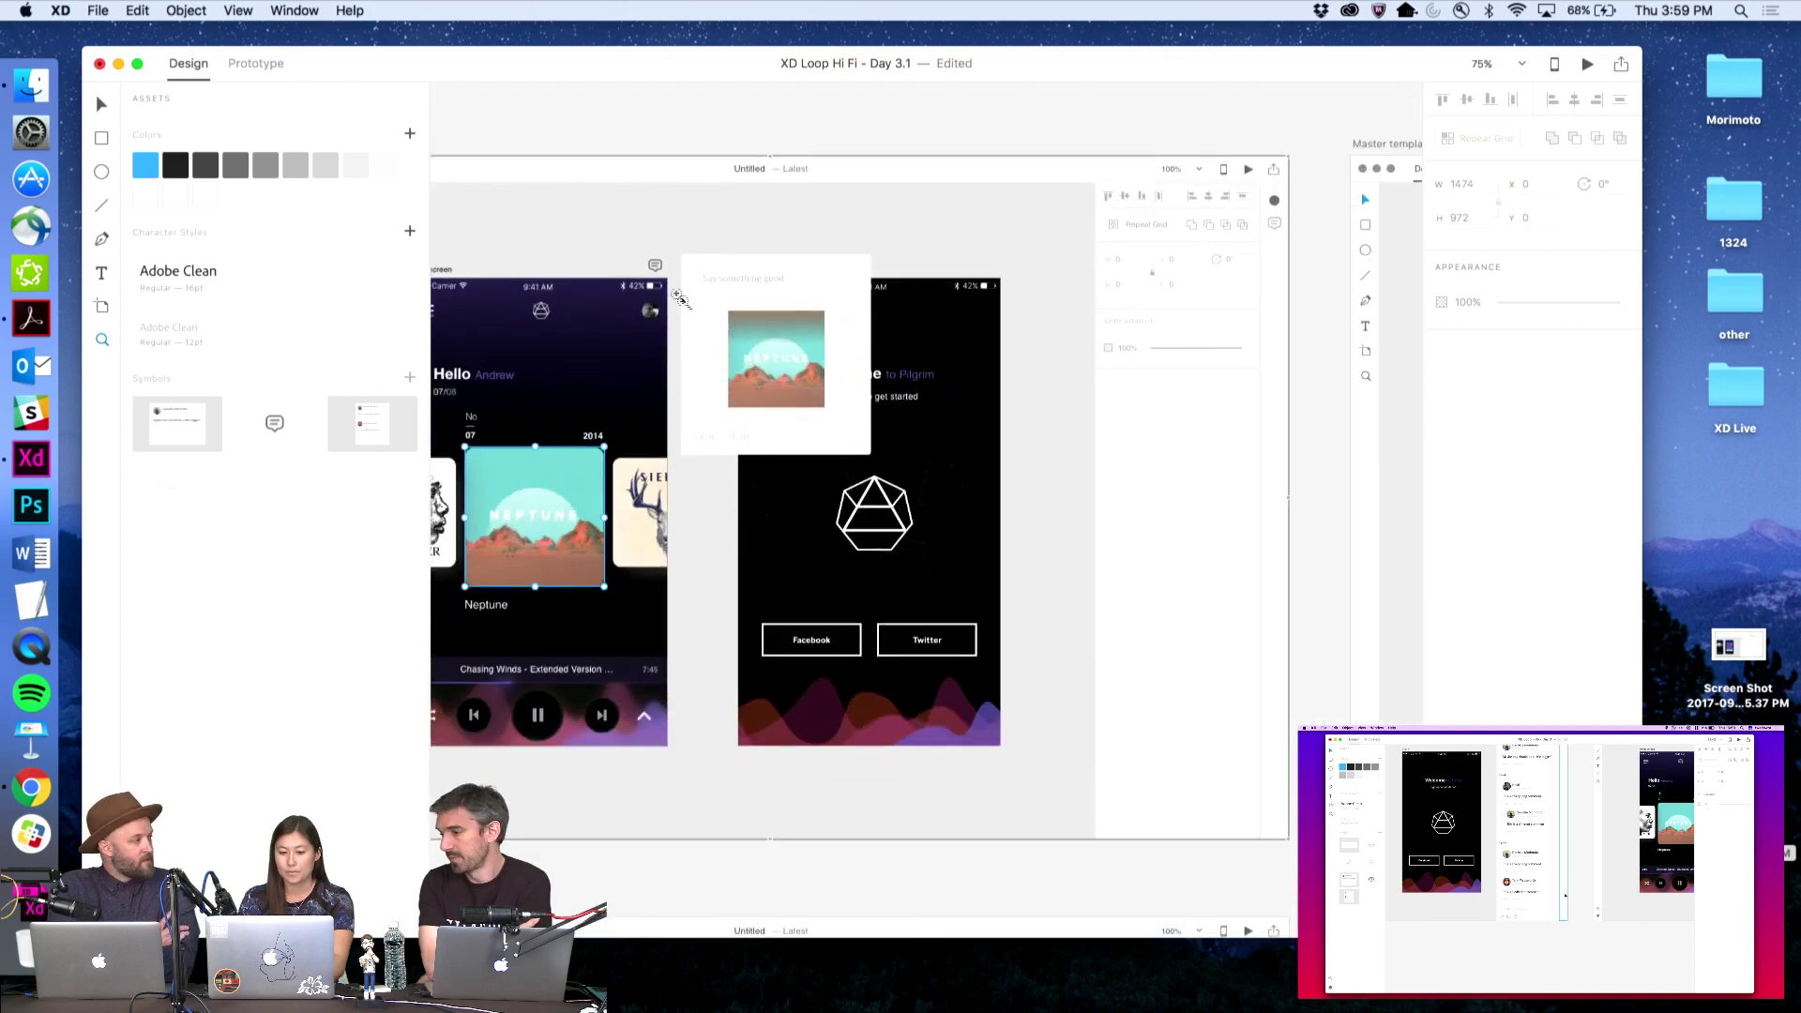
{"action": "left_click", "coordinate": [736, 339], "text": "alt"}
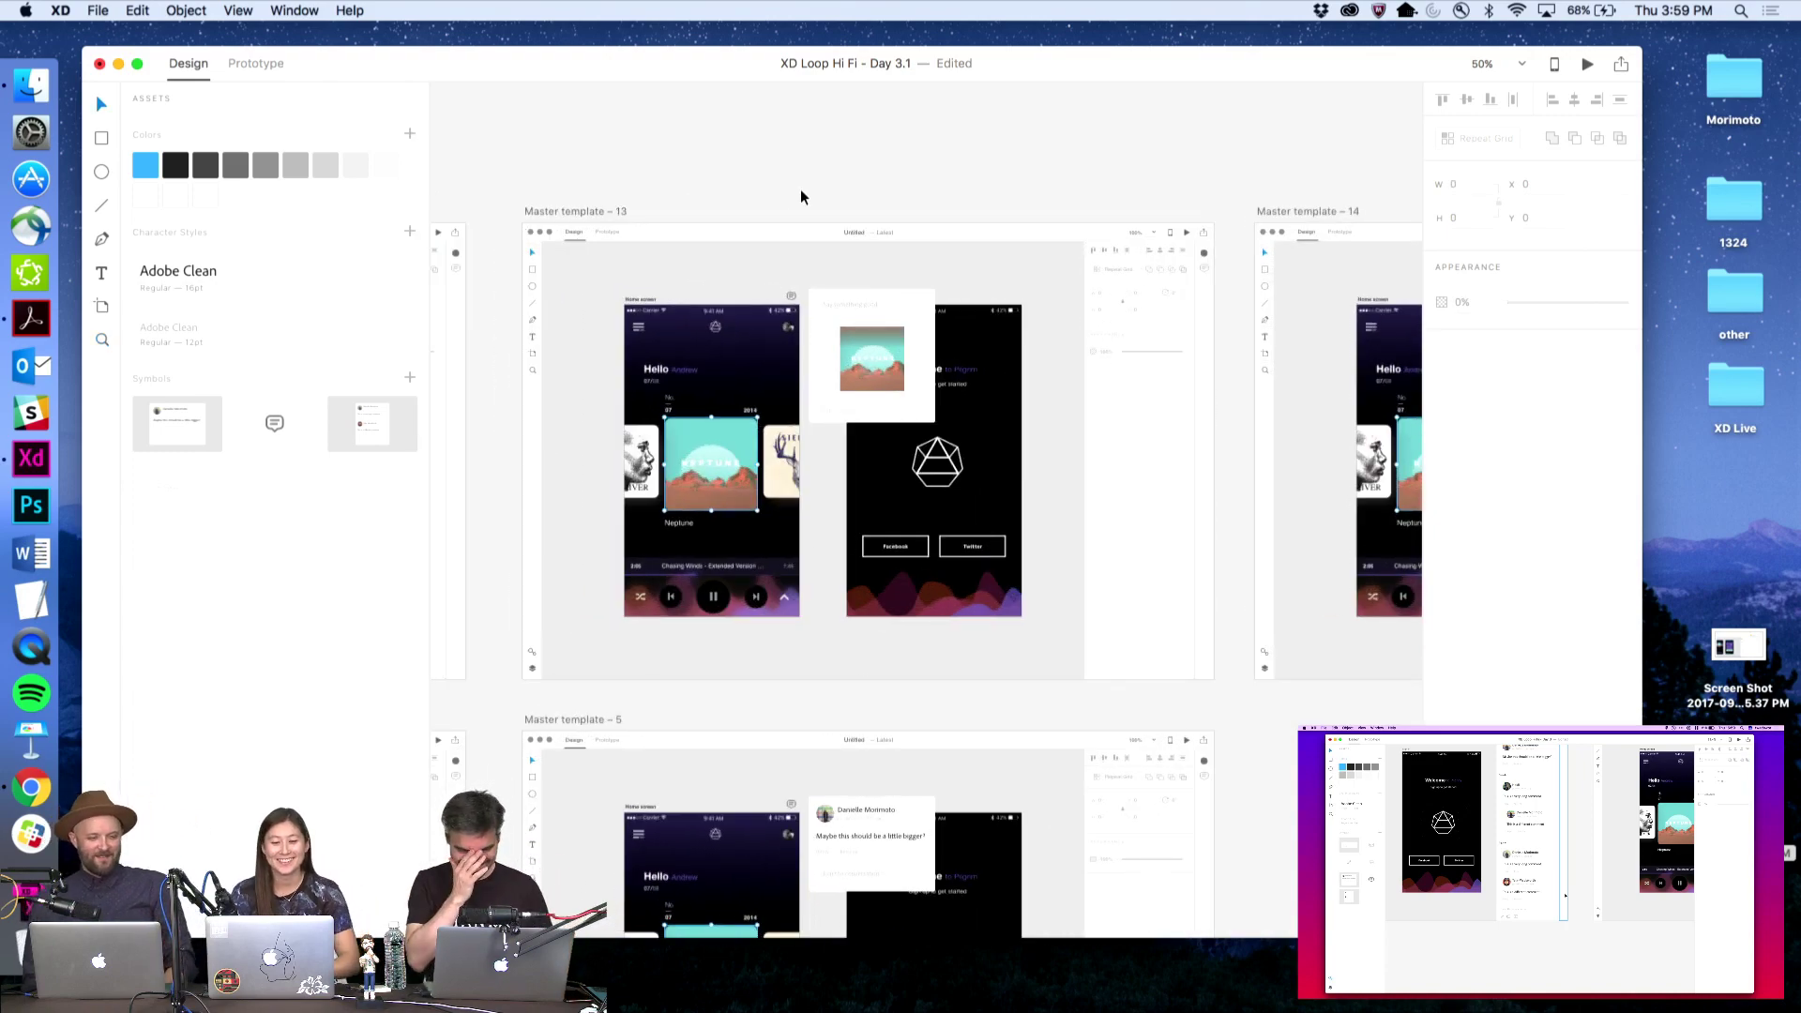
{"action": "scroll", "coordinate": [801, 188], "scroll_direction": "left", "scroll_amount": 5}
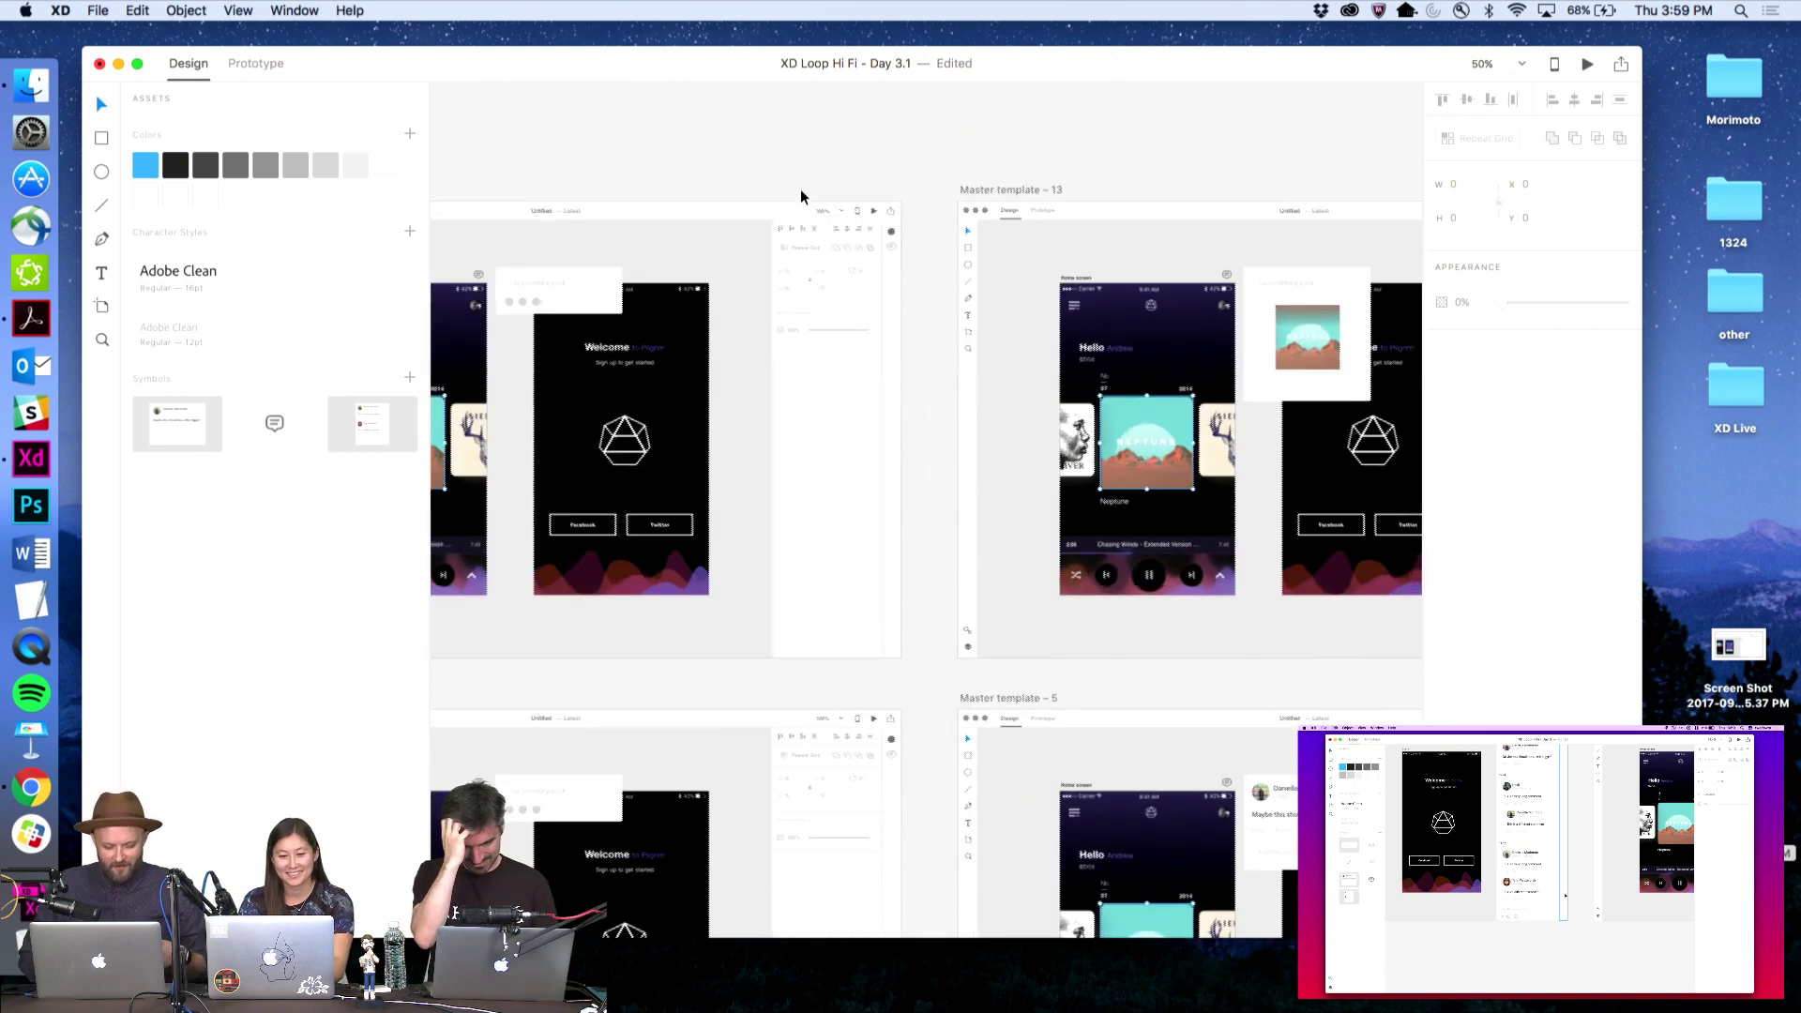
{"action": "scroll", "coordinate": [801, 189], "scroll_direction": "right", "scroll_amount": 10}
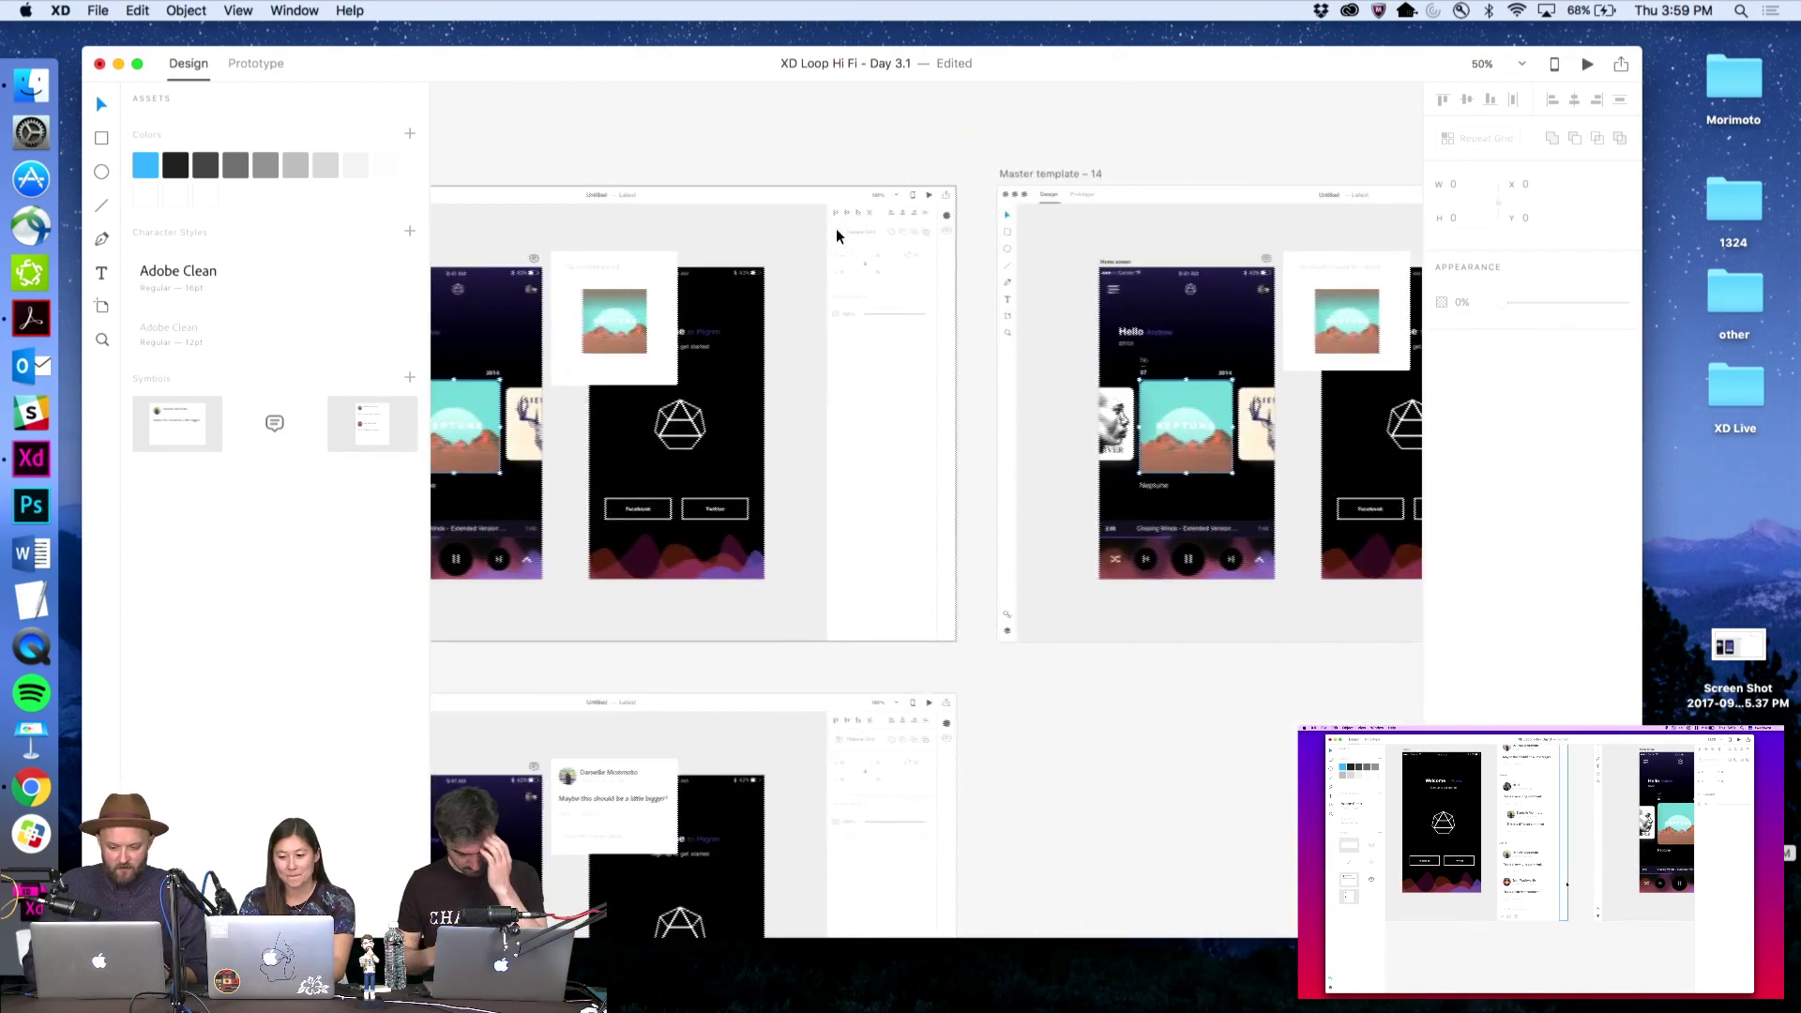
{"action": "left_click", "coordinate": [595, 378]}
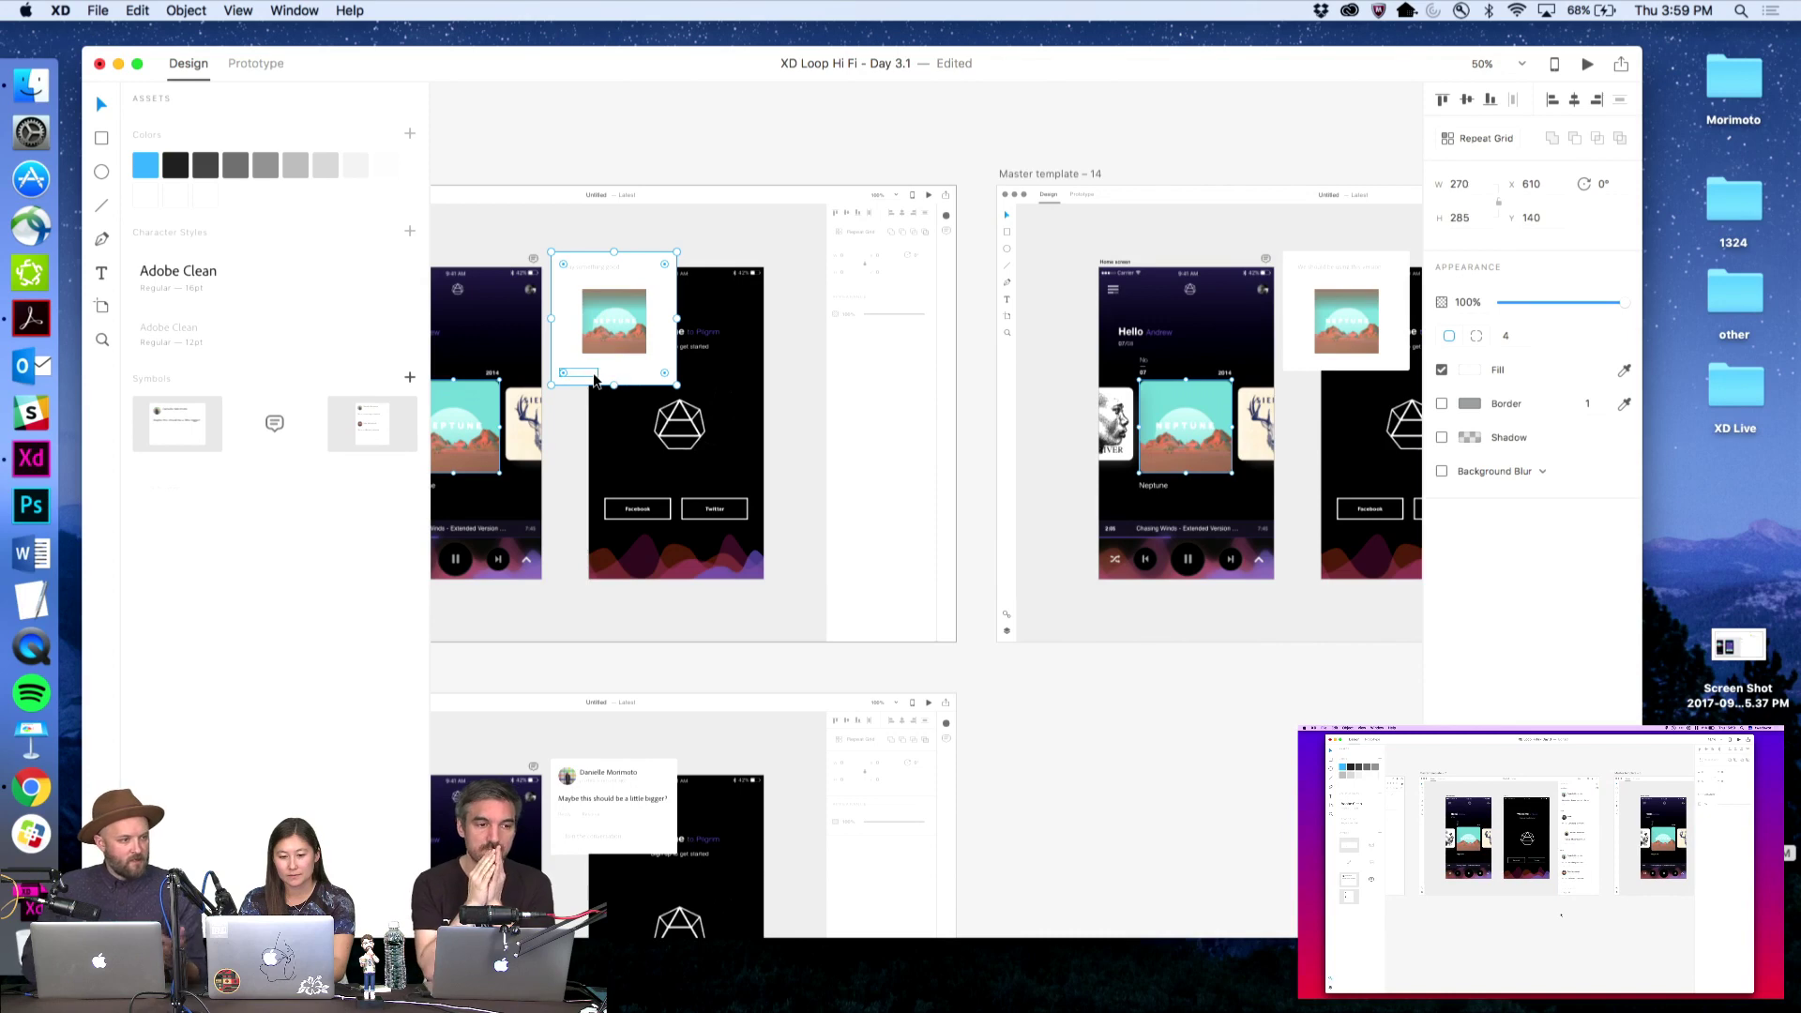
{"action": "scroll", "coordinate": [624, 176], "scroll_direction": "left", "scroll_amount": 1}
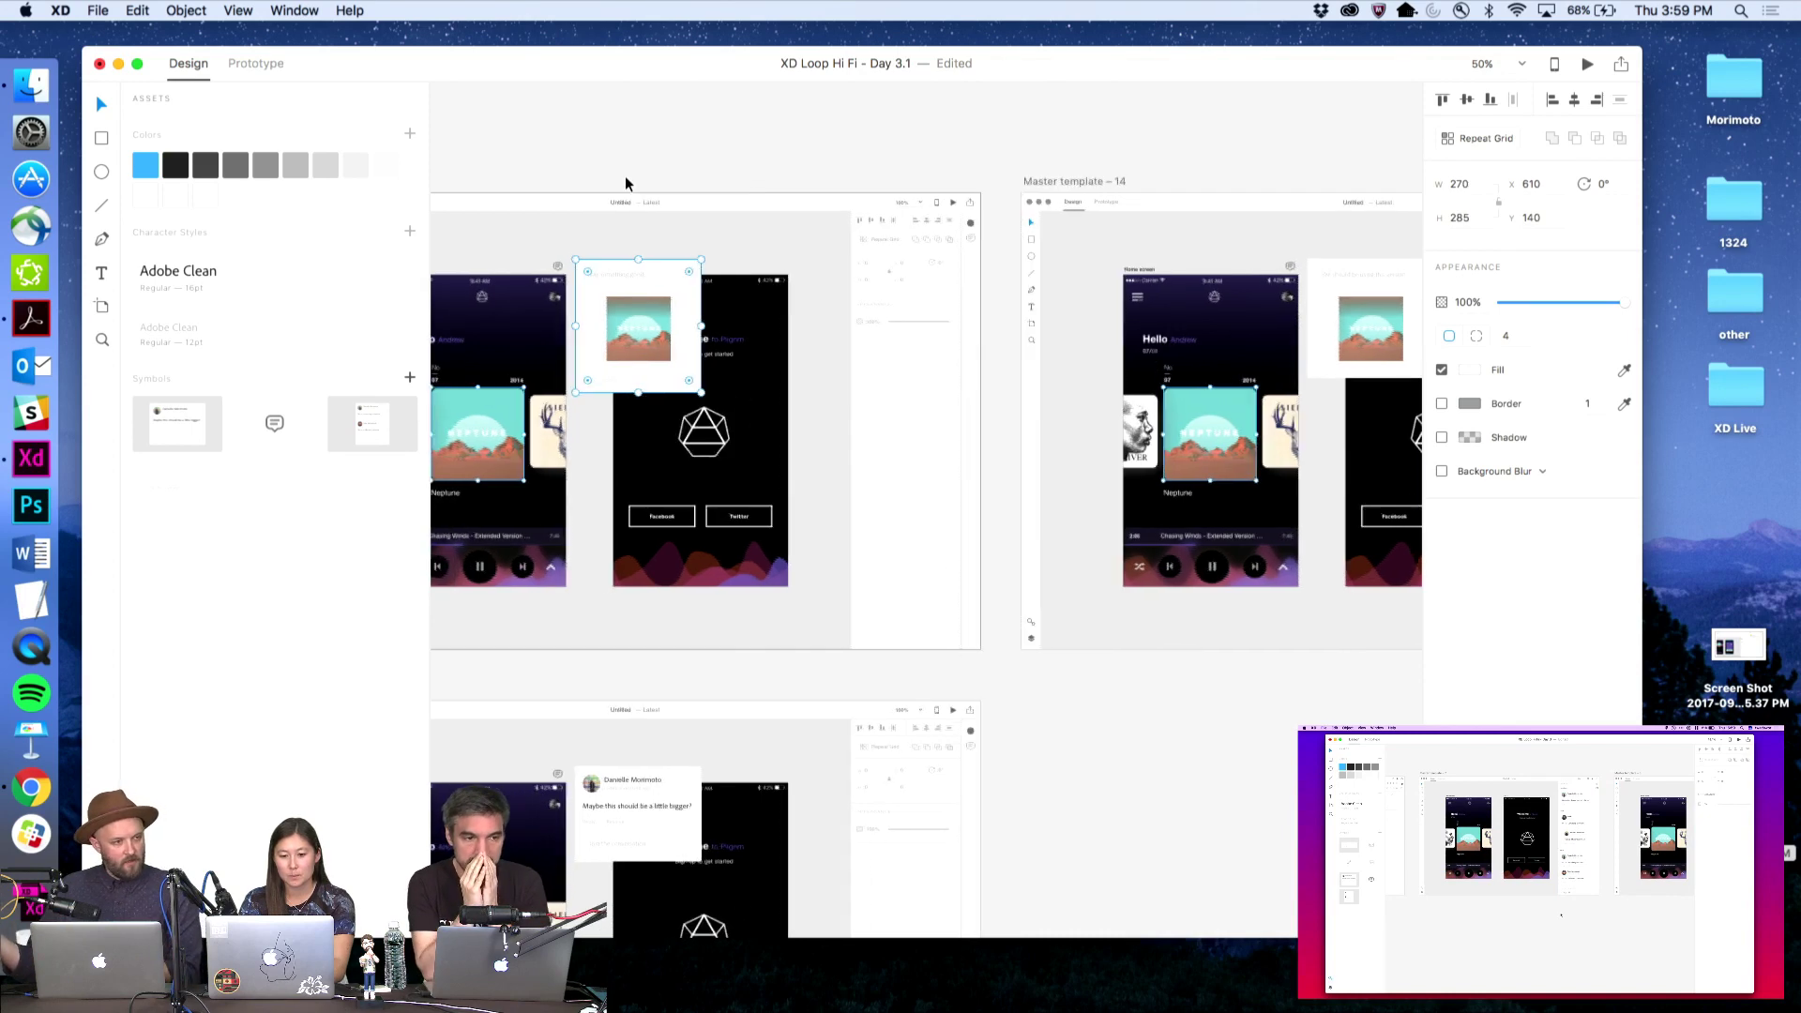
{"action": "double_click", "coordinate": [621, 277]}
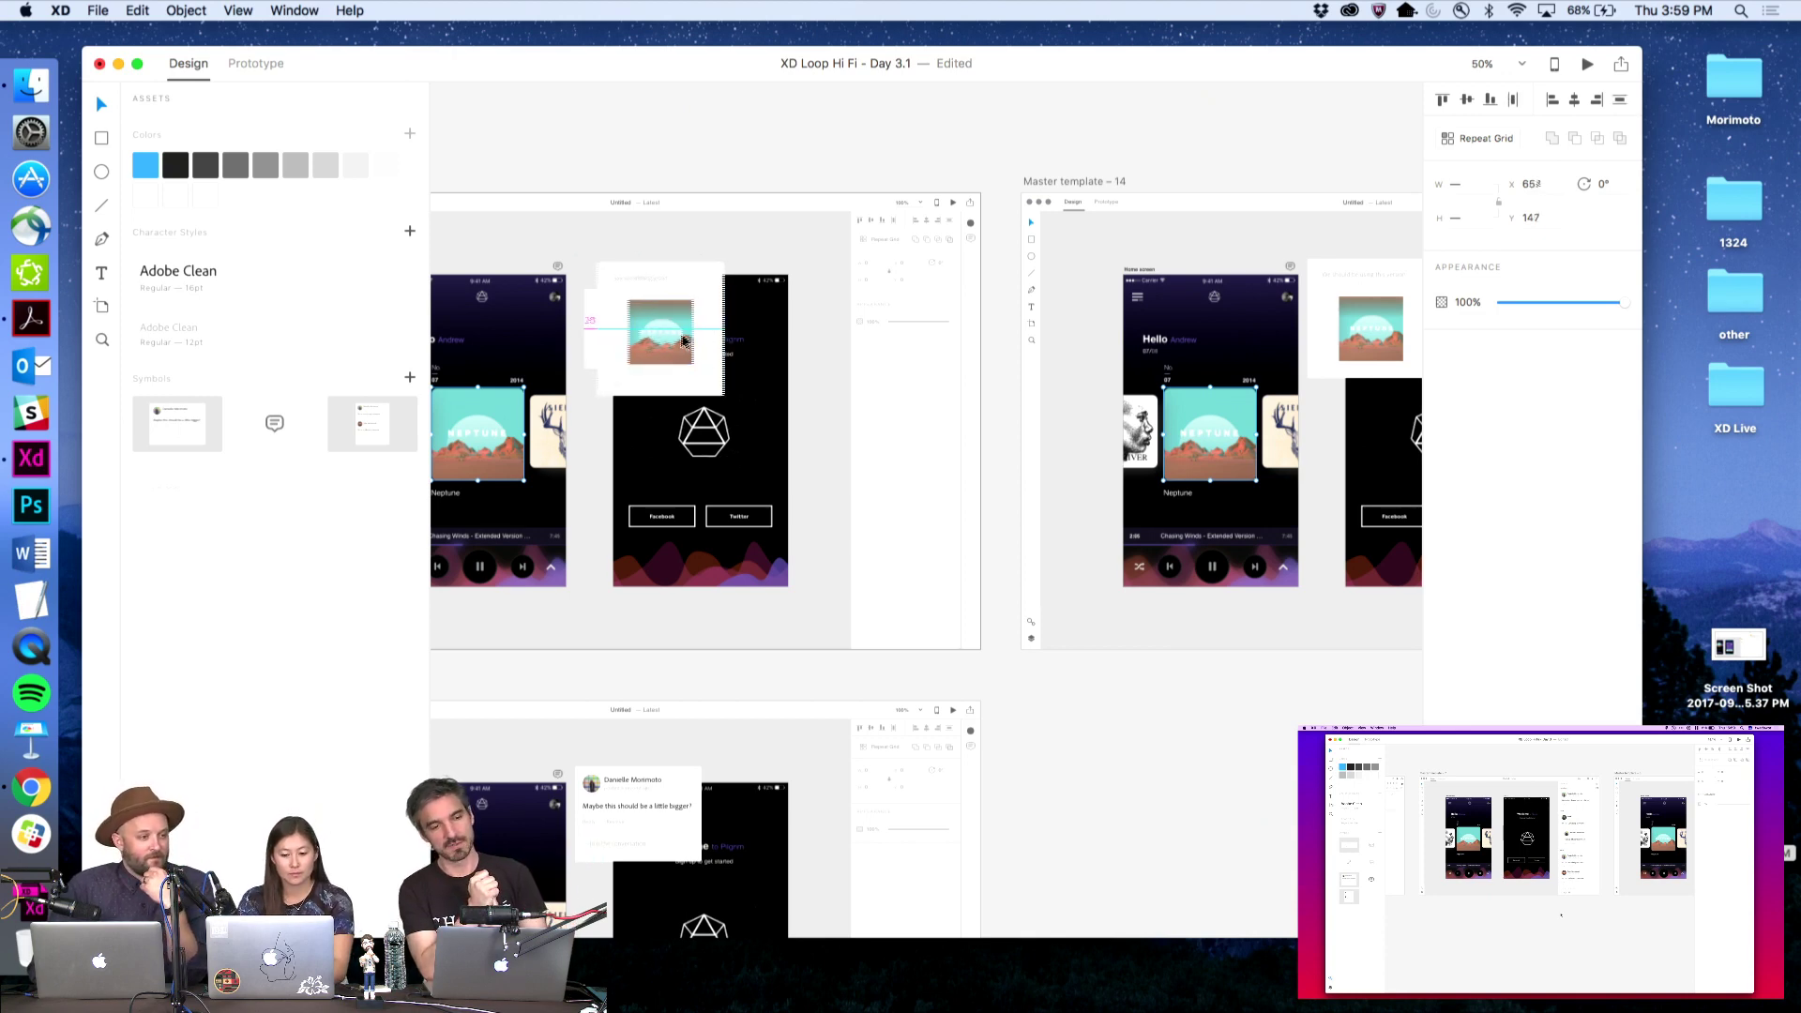
{"action": "key", "text": "super+c"}
{"action": "key", "text": "super+c"}
Replace the old comment card on the Master template – 14 artboard with the copied one in the same position
{"action": "scroll", "coordinate": [683, 337], "scroll_direction": "right", "scroll_amount": 10}
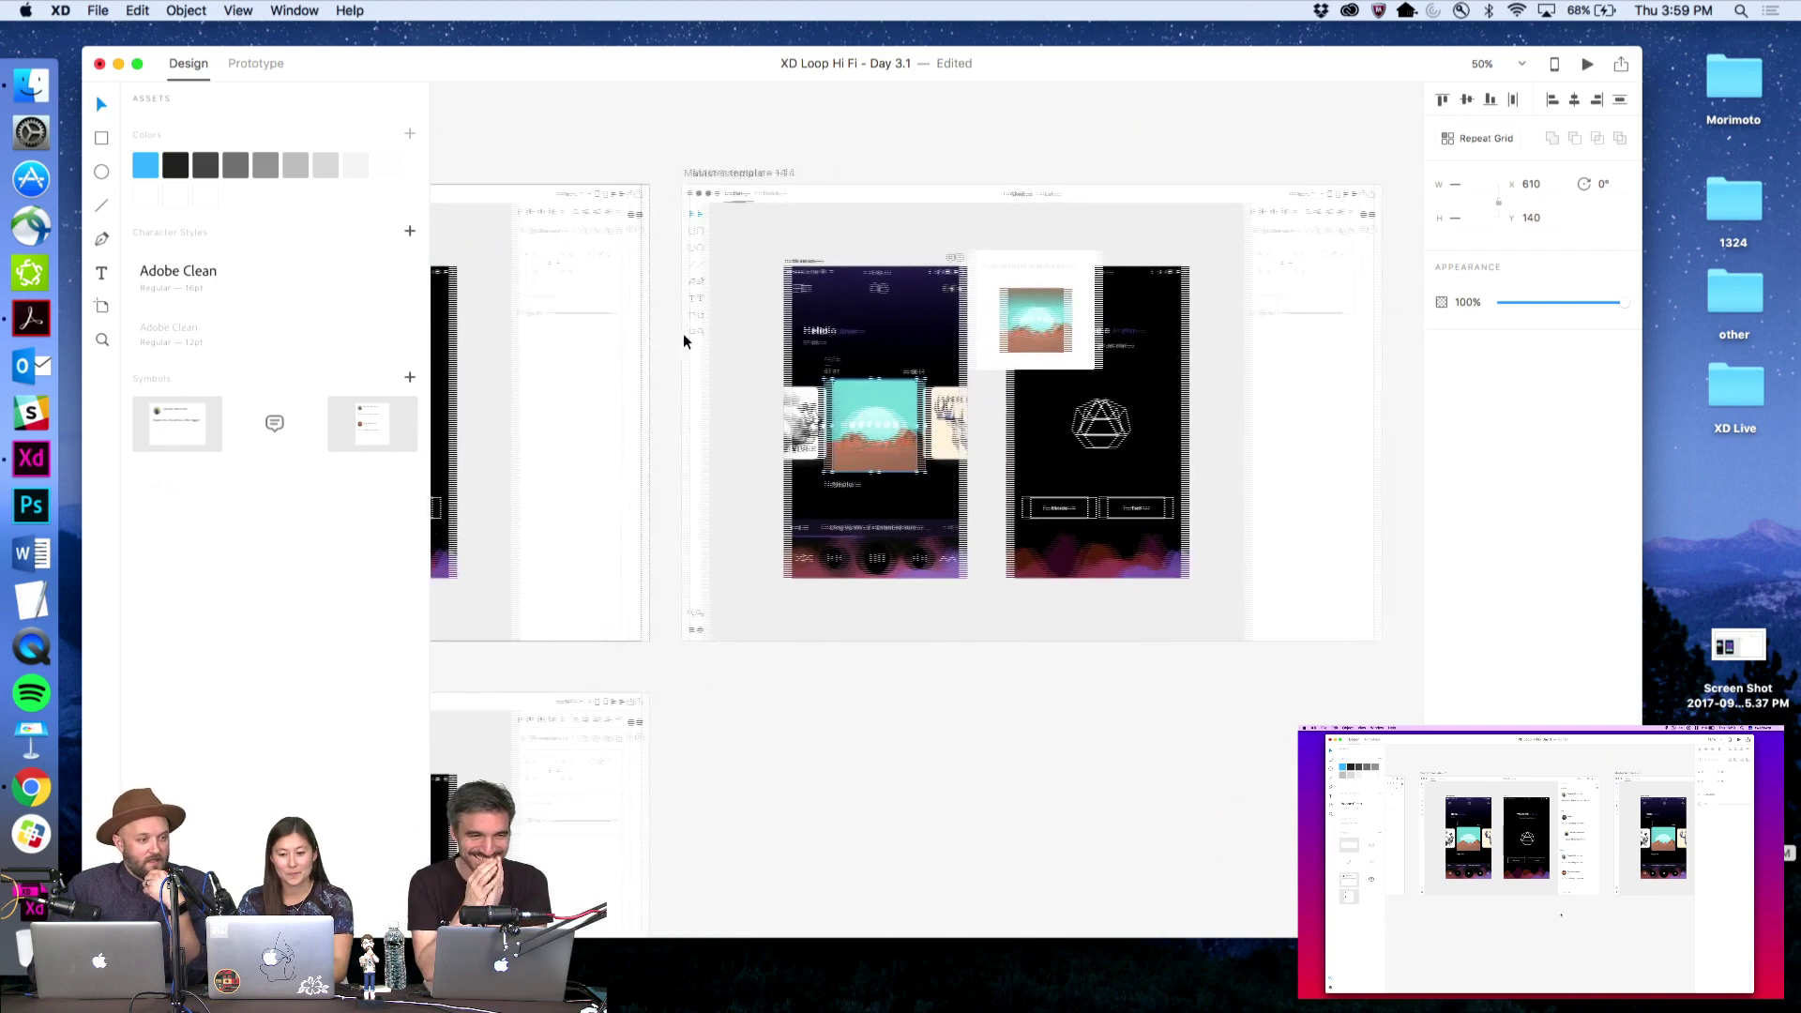
{"action": "left_click", "coordinate": [994, 267]}
{"action": "left_click", "coordinate": [952, 366]}
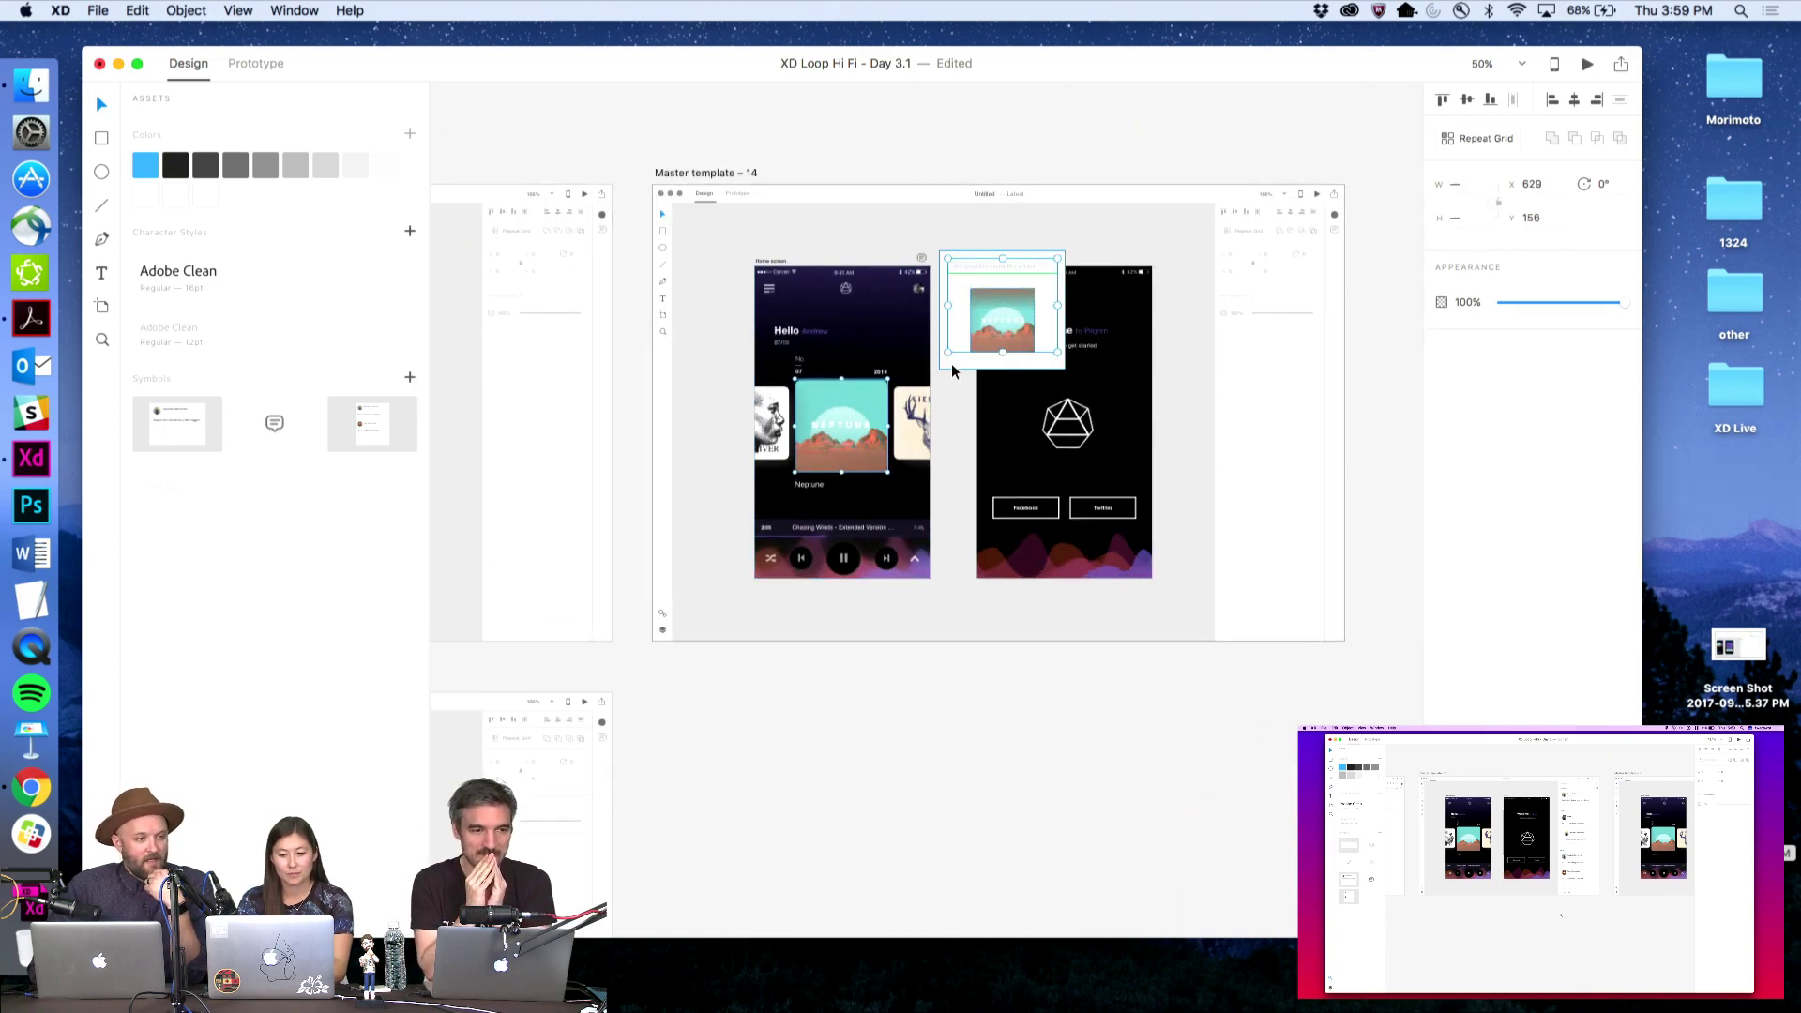
{"action": "left_click", "coordinate": [945, 161]}
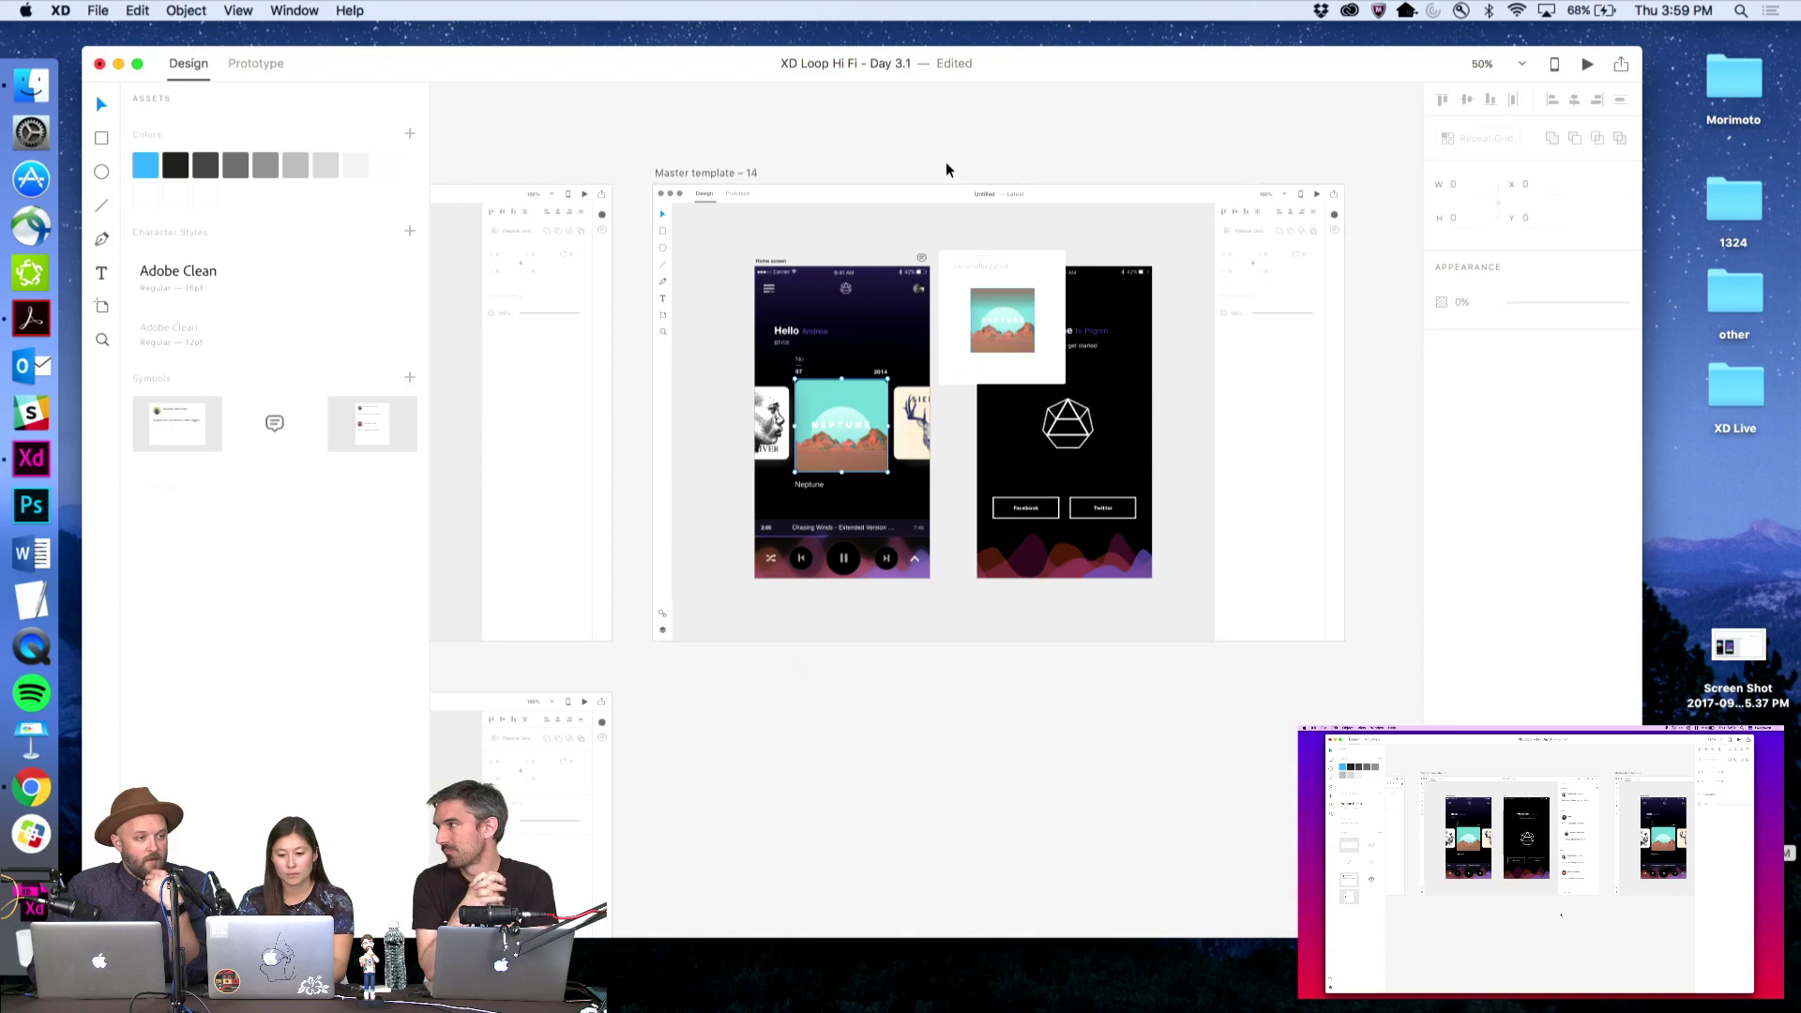
Change the "Say something good" text in the Master template – 14 comment card to "We should be using this version"
{"action": "scroll", "coordinate": [946, 161], "scroll_direction": "left", "scroll_amount": 6}
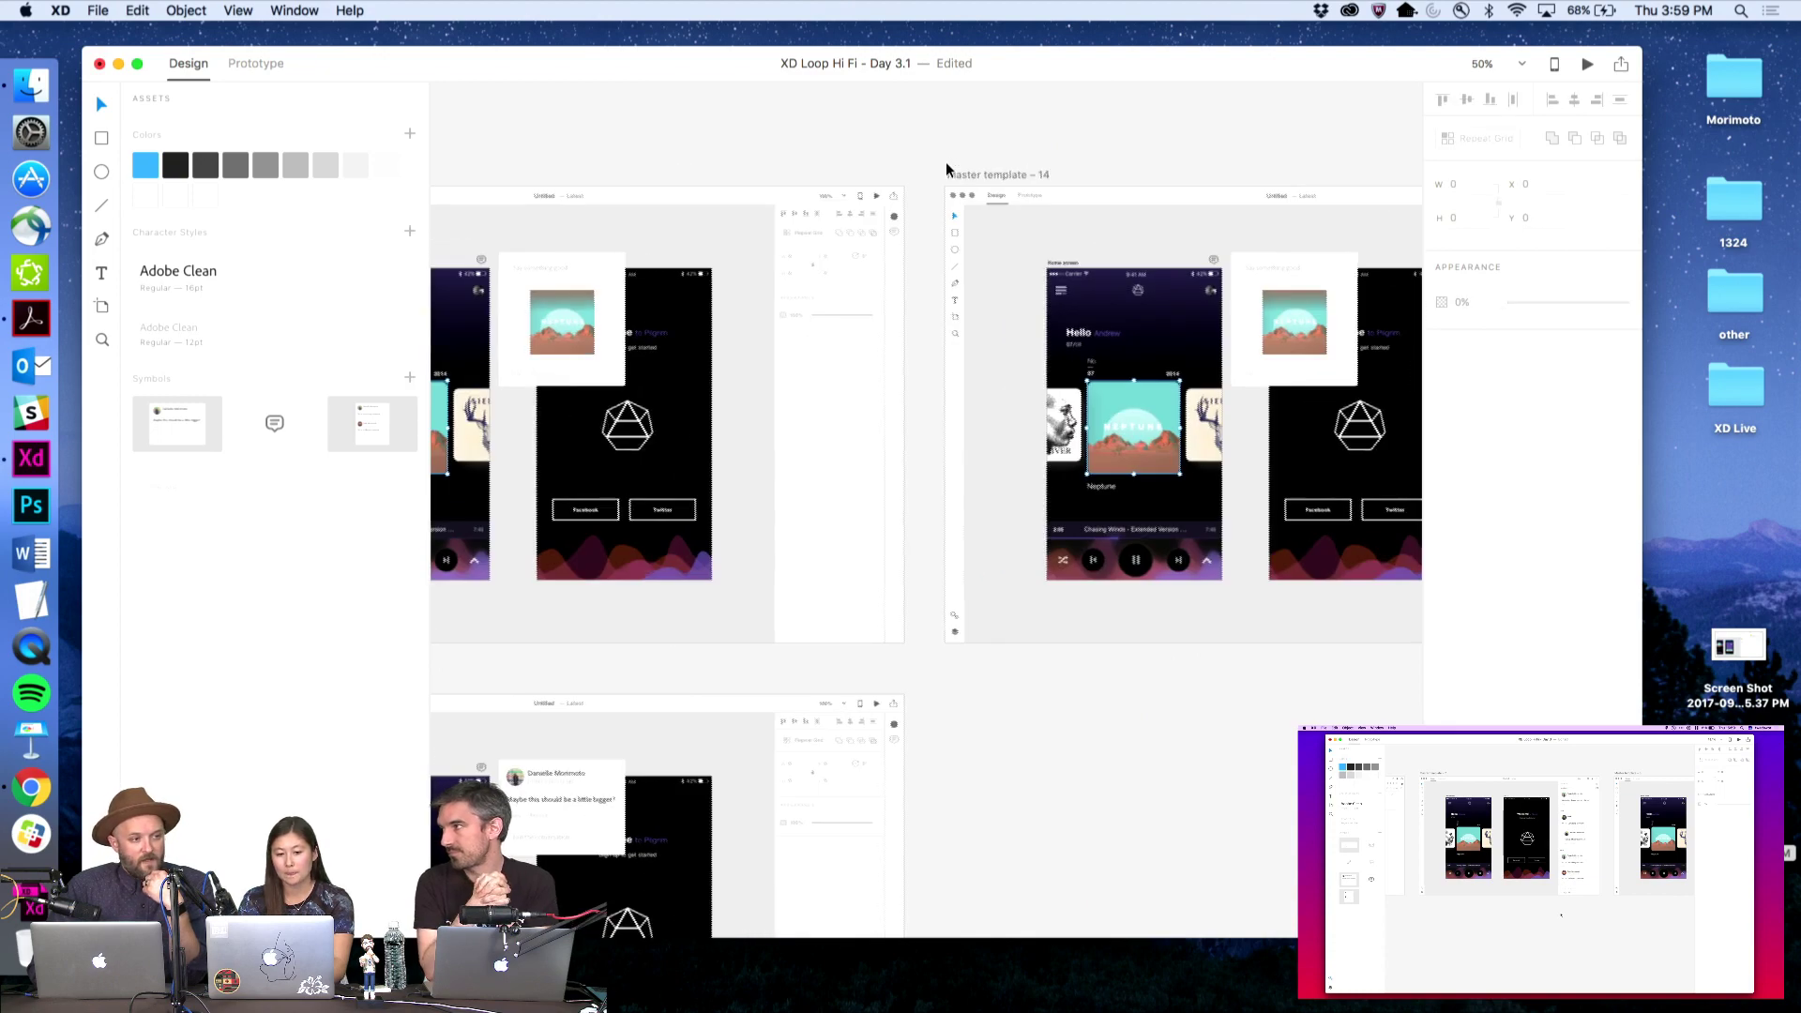
{"action": "scroll", "coordinate": [945, 161], "scroll_direction": "right", "scroll_amount": 7}
{"action": "key", "text": "z"}
{"action": "left_click", "coordinate": [978, 317]}
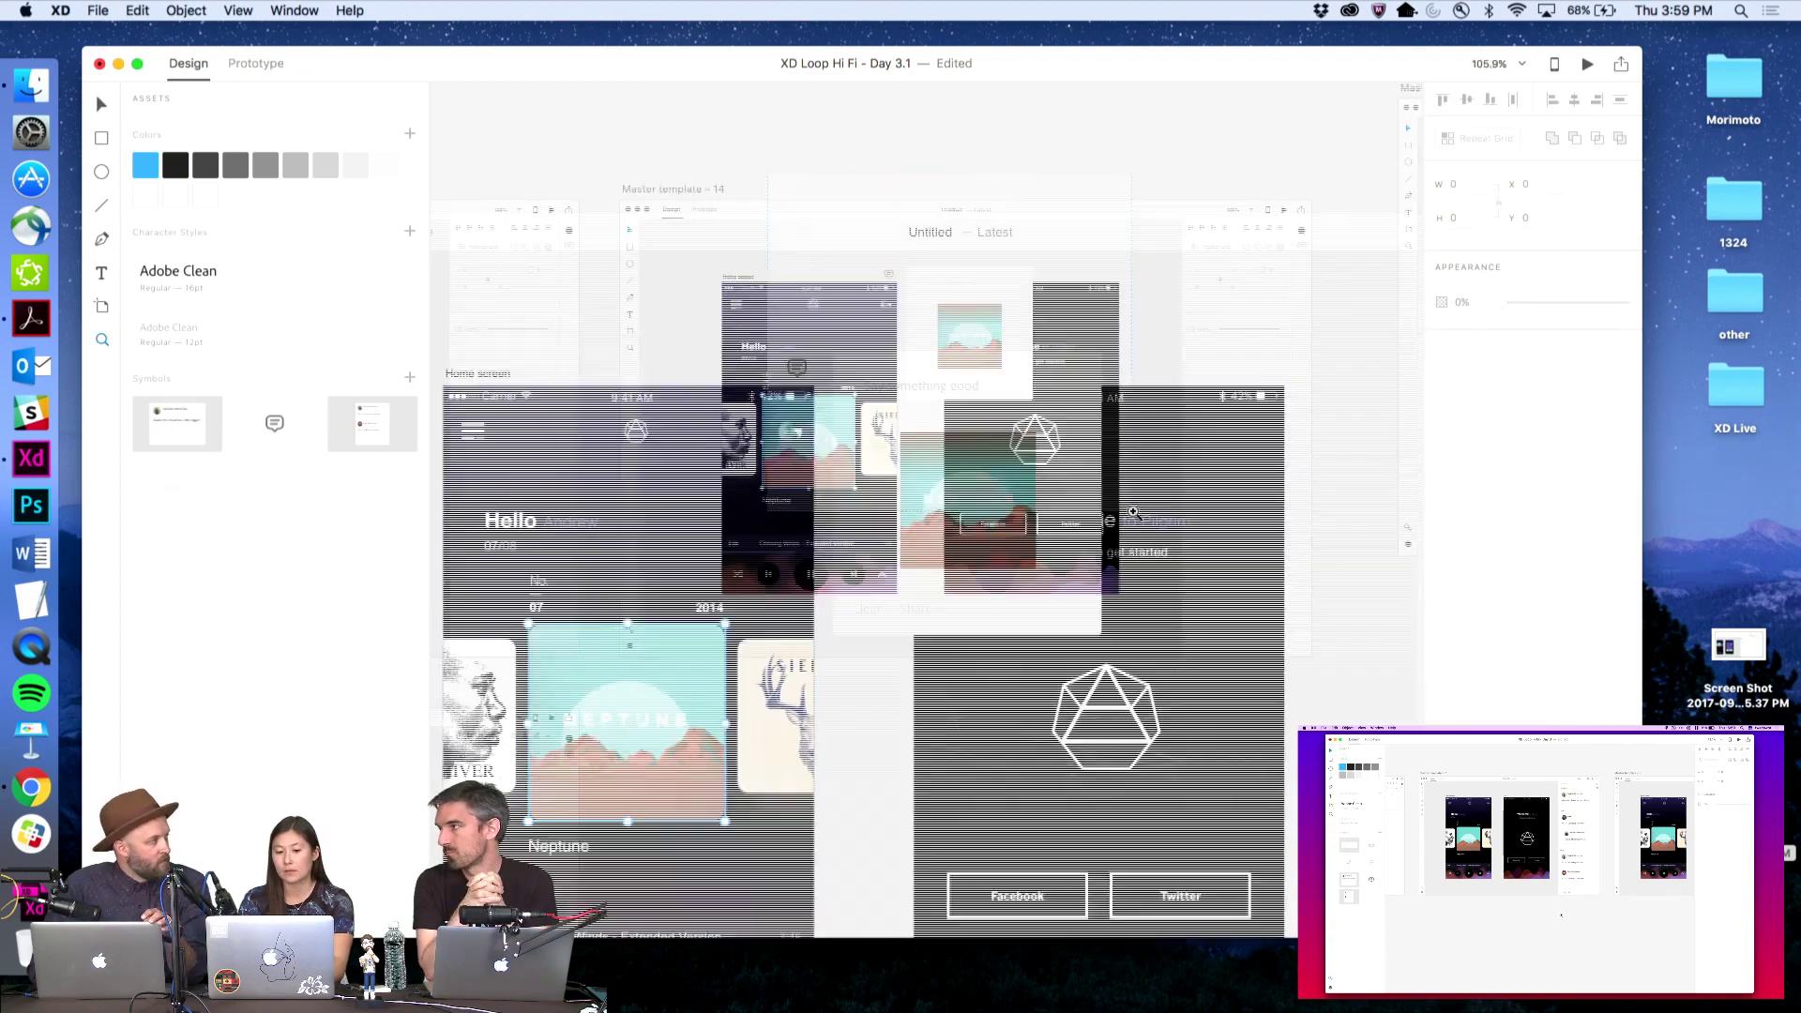
{"action": "key", "text": "v"}
{"action": "left_click", "coordinate": [953, 383]}
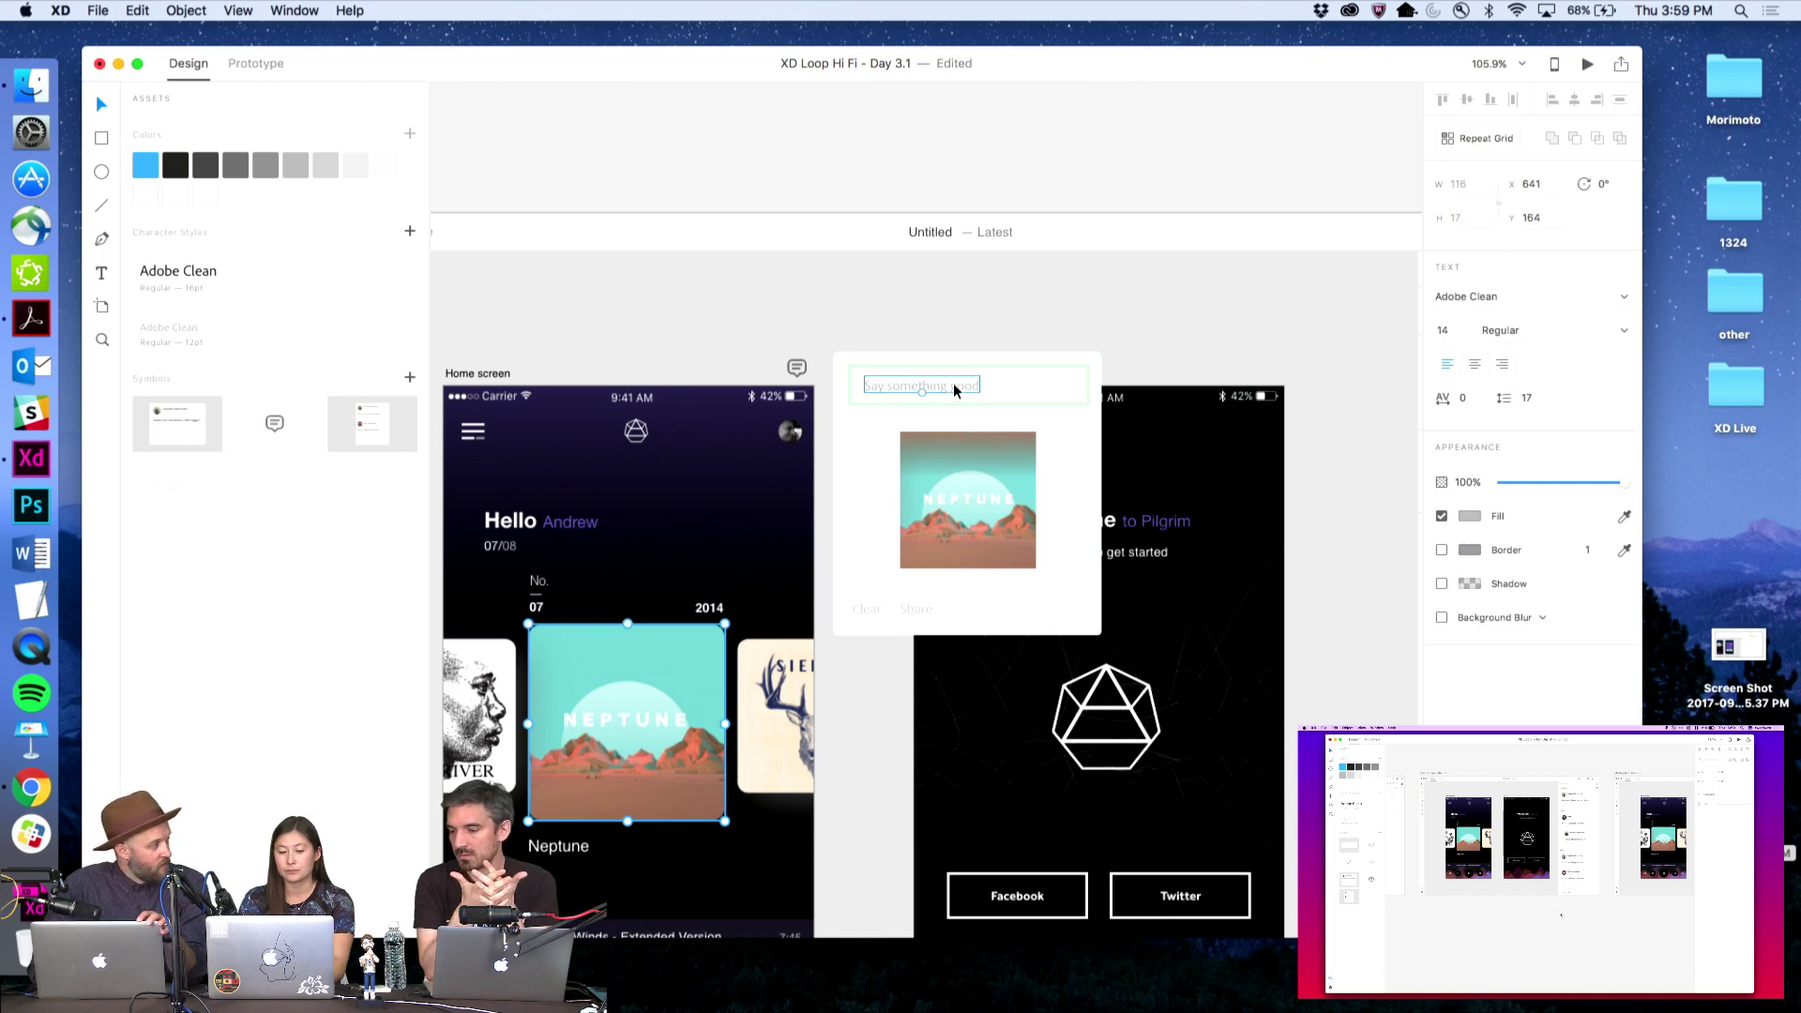
{"action": "double_click", "coordinate": [953, 382]}
{"action": "type", "text": "We"}
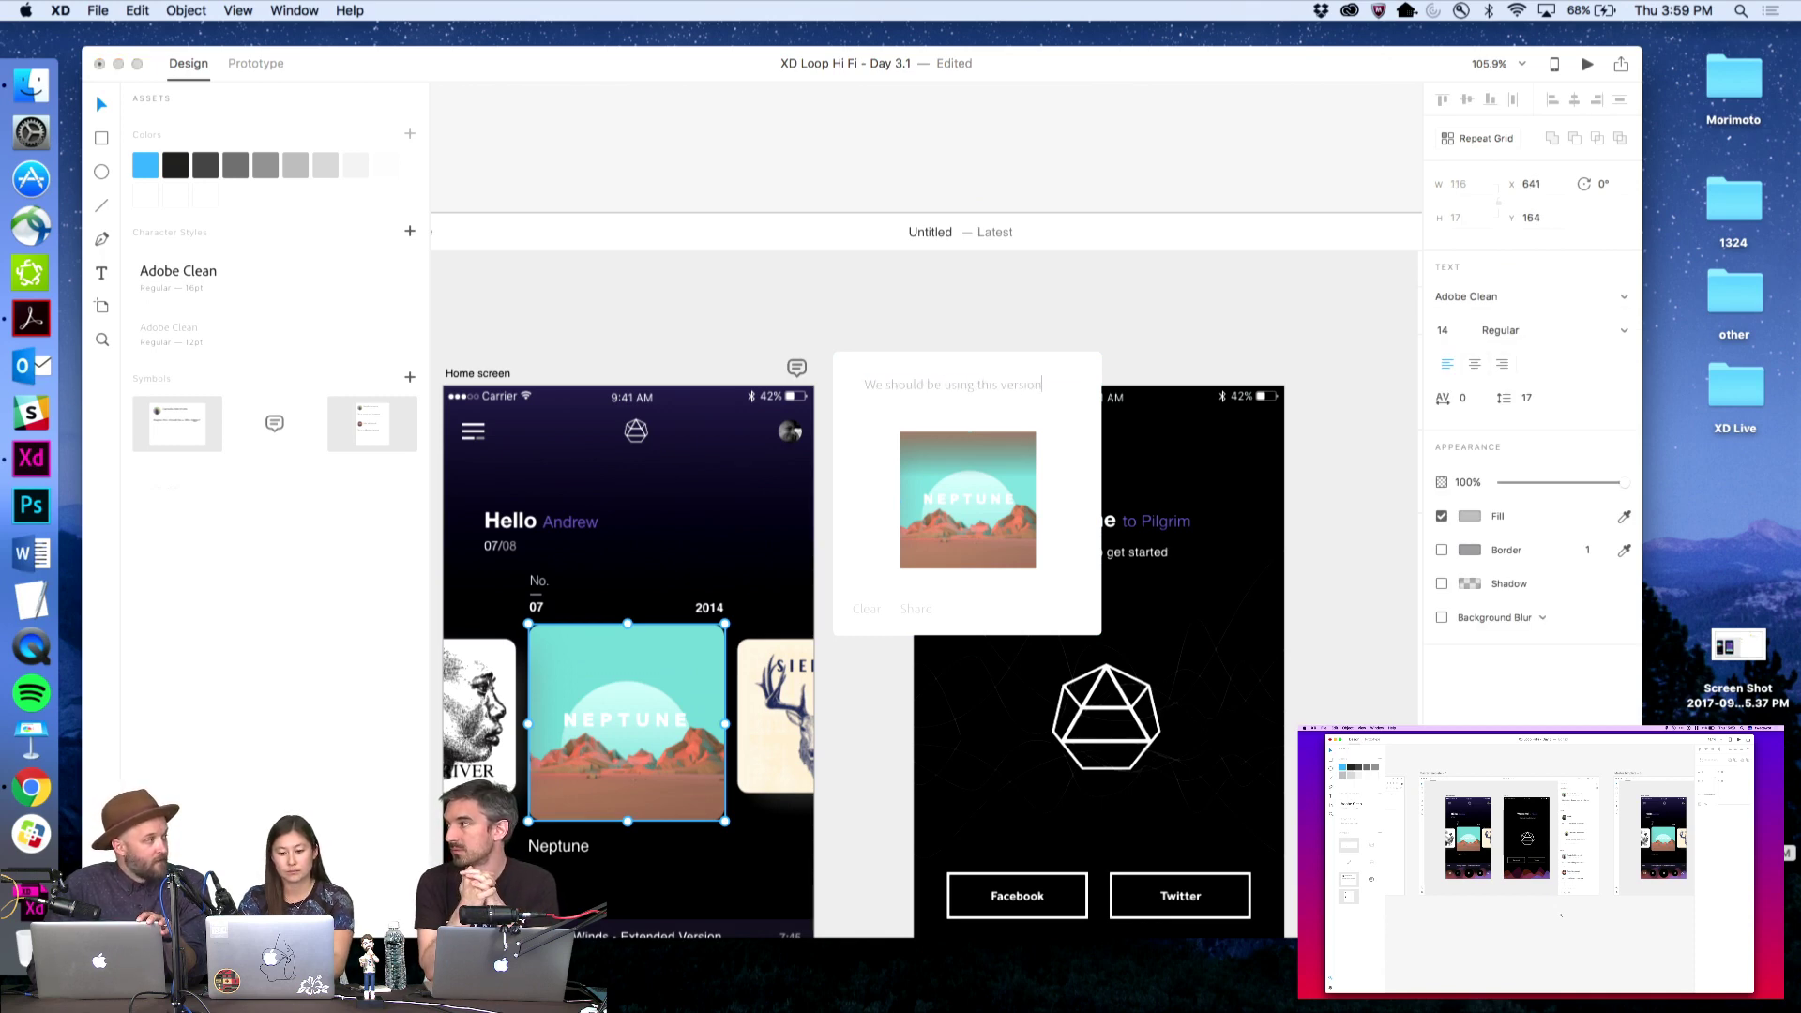
{"action": "type", "text": " should be using this version"}
{"action": "left_click", "coordinate": [846, 187]}
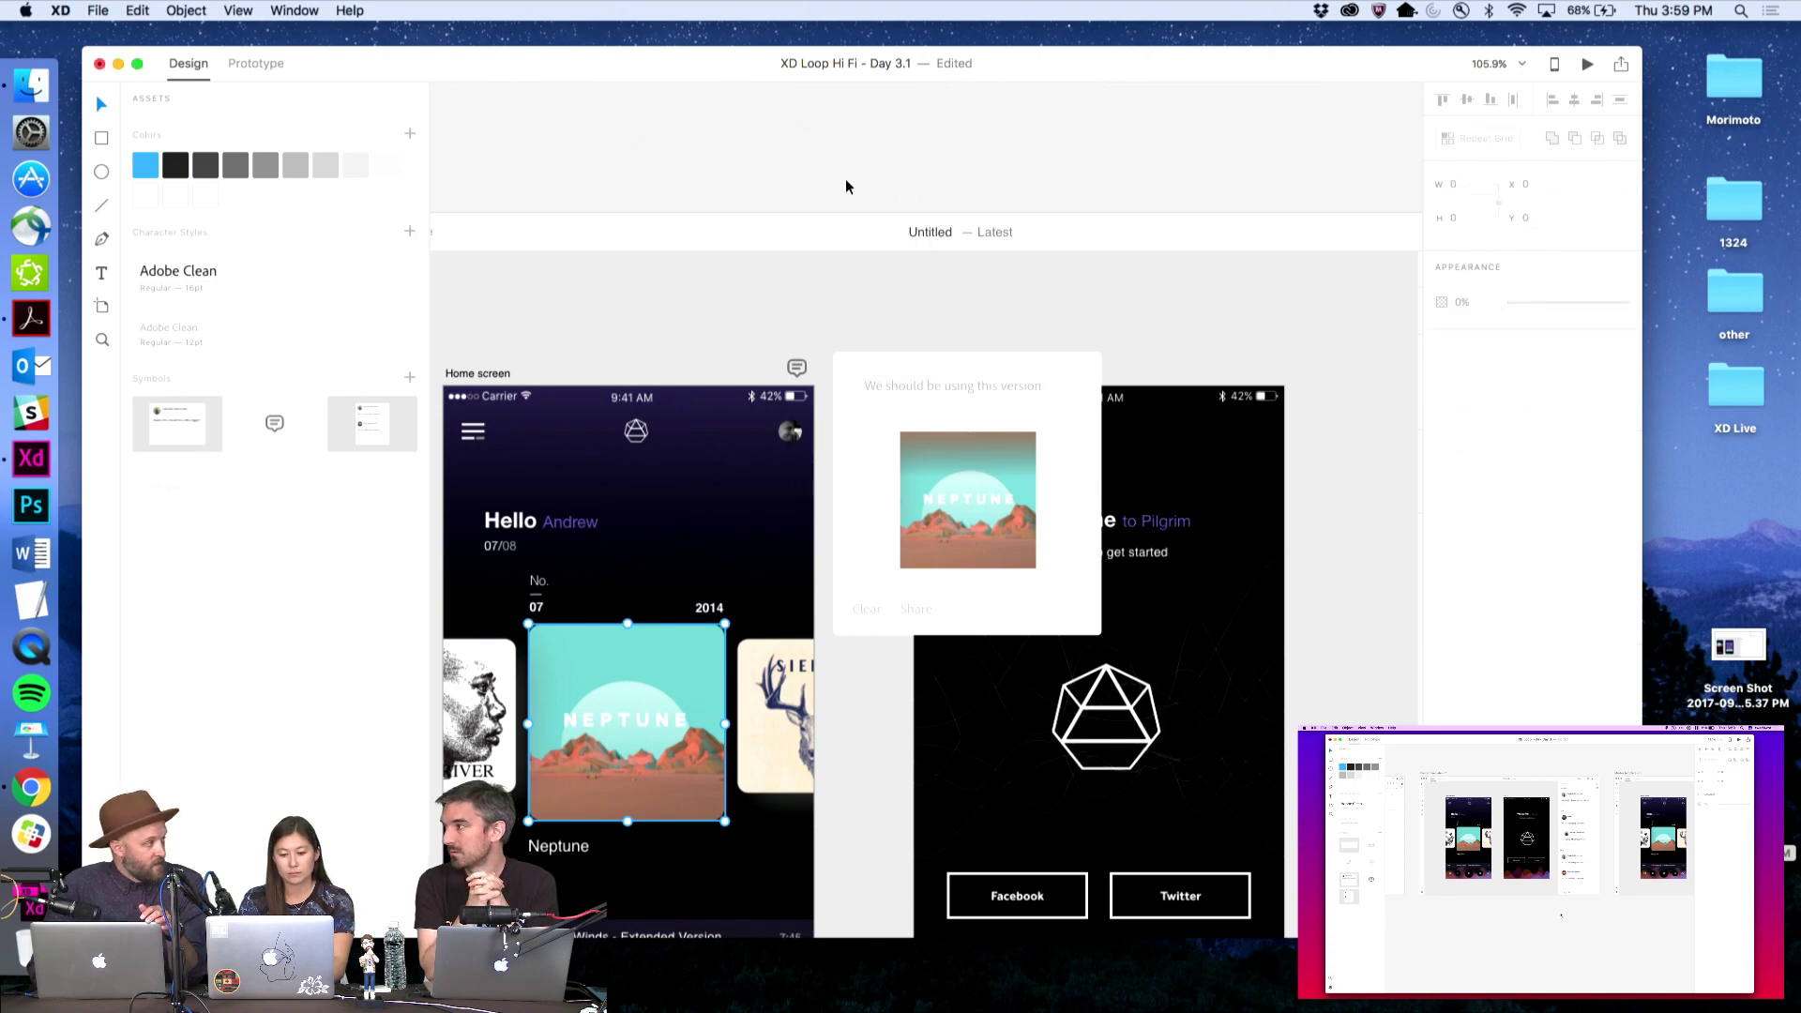
Look over the comment card artboards from Master template – 14 back to the earlier ones in the flow
{"action": "left_click", "coordinate": [822, 249], "text": "alt"}
{"action": "left_click", "coordinate": [788, 292], "text": "alt"}
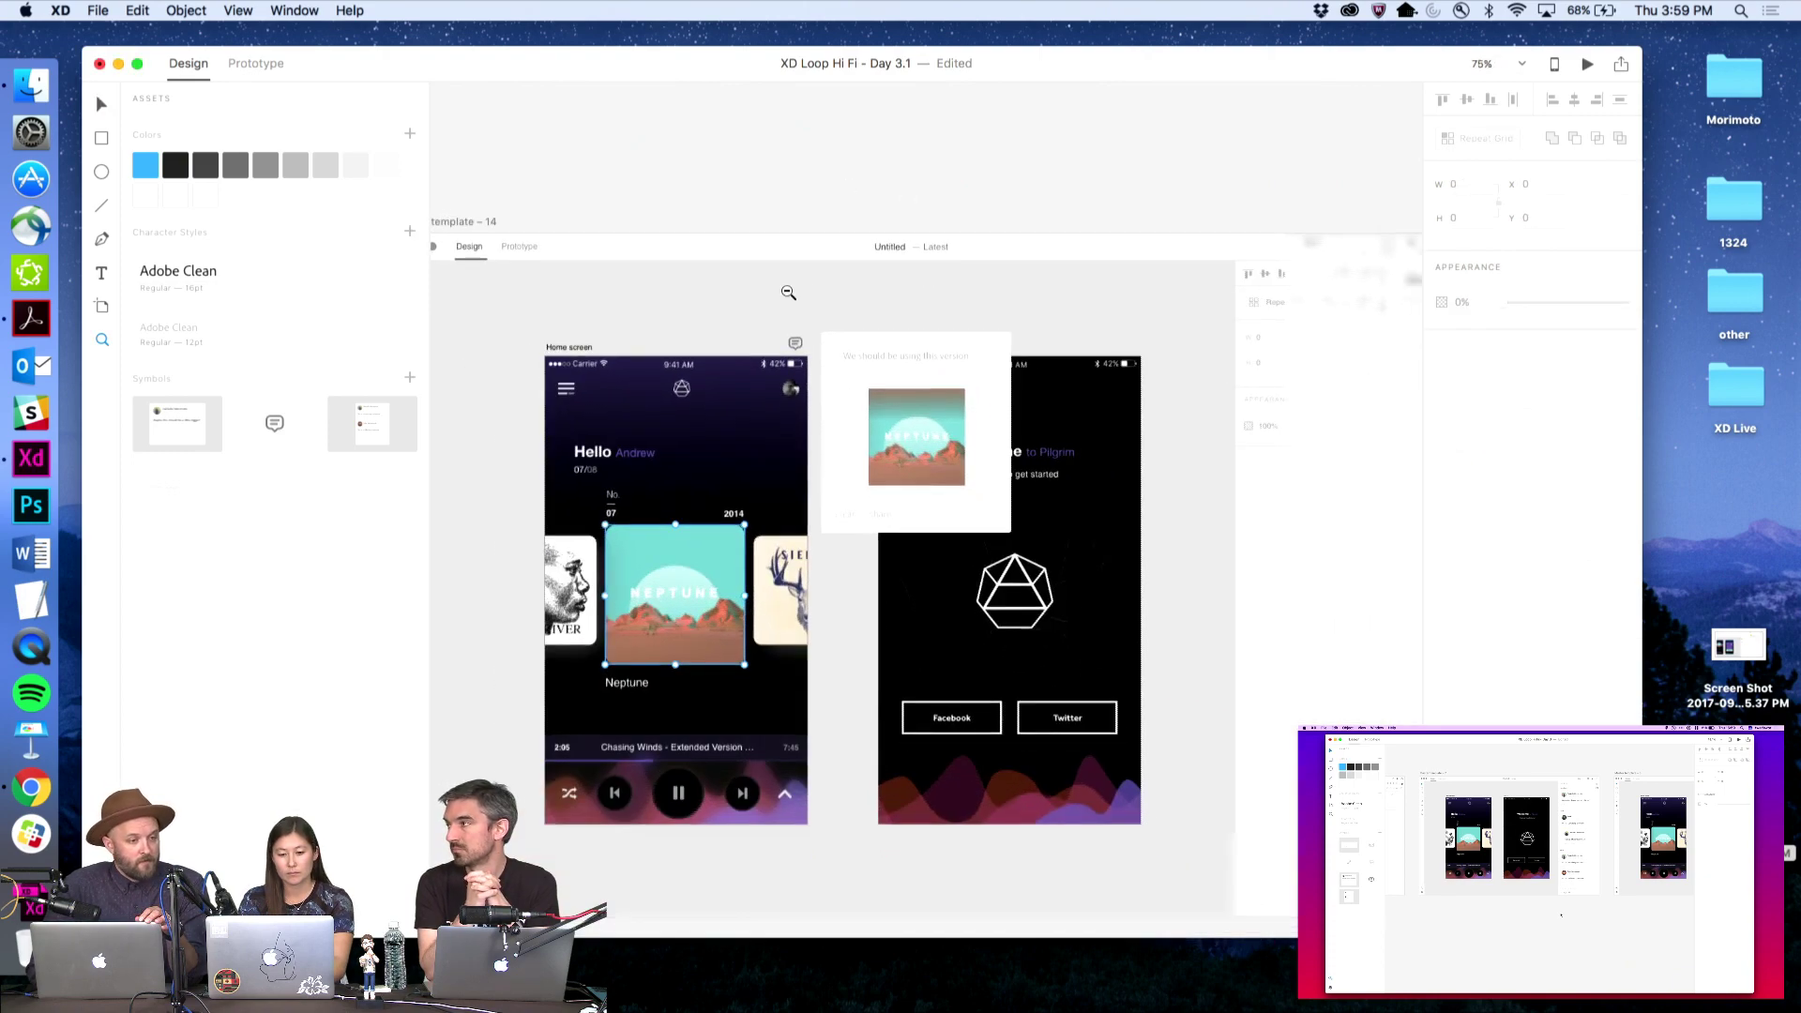
{"action": "left_click", "coordinate": [788, 293], "text": "alt"}
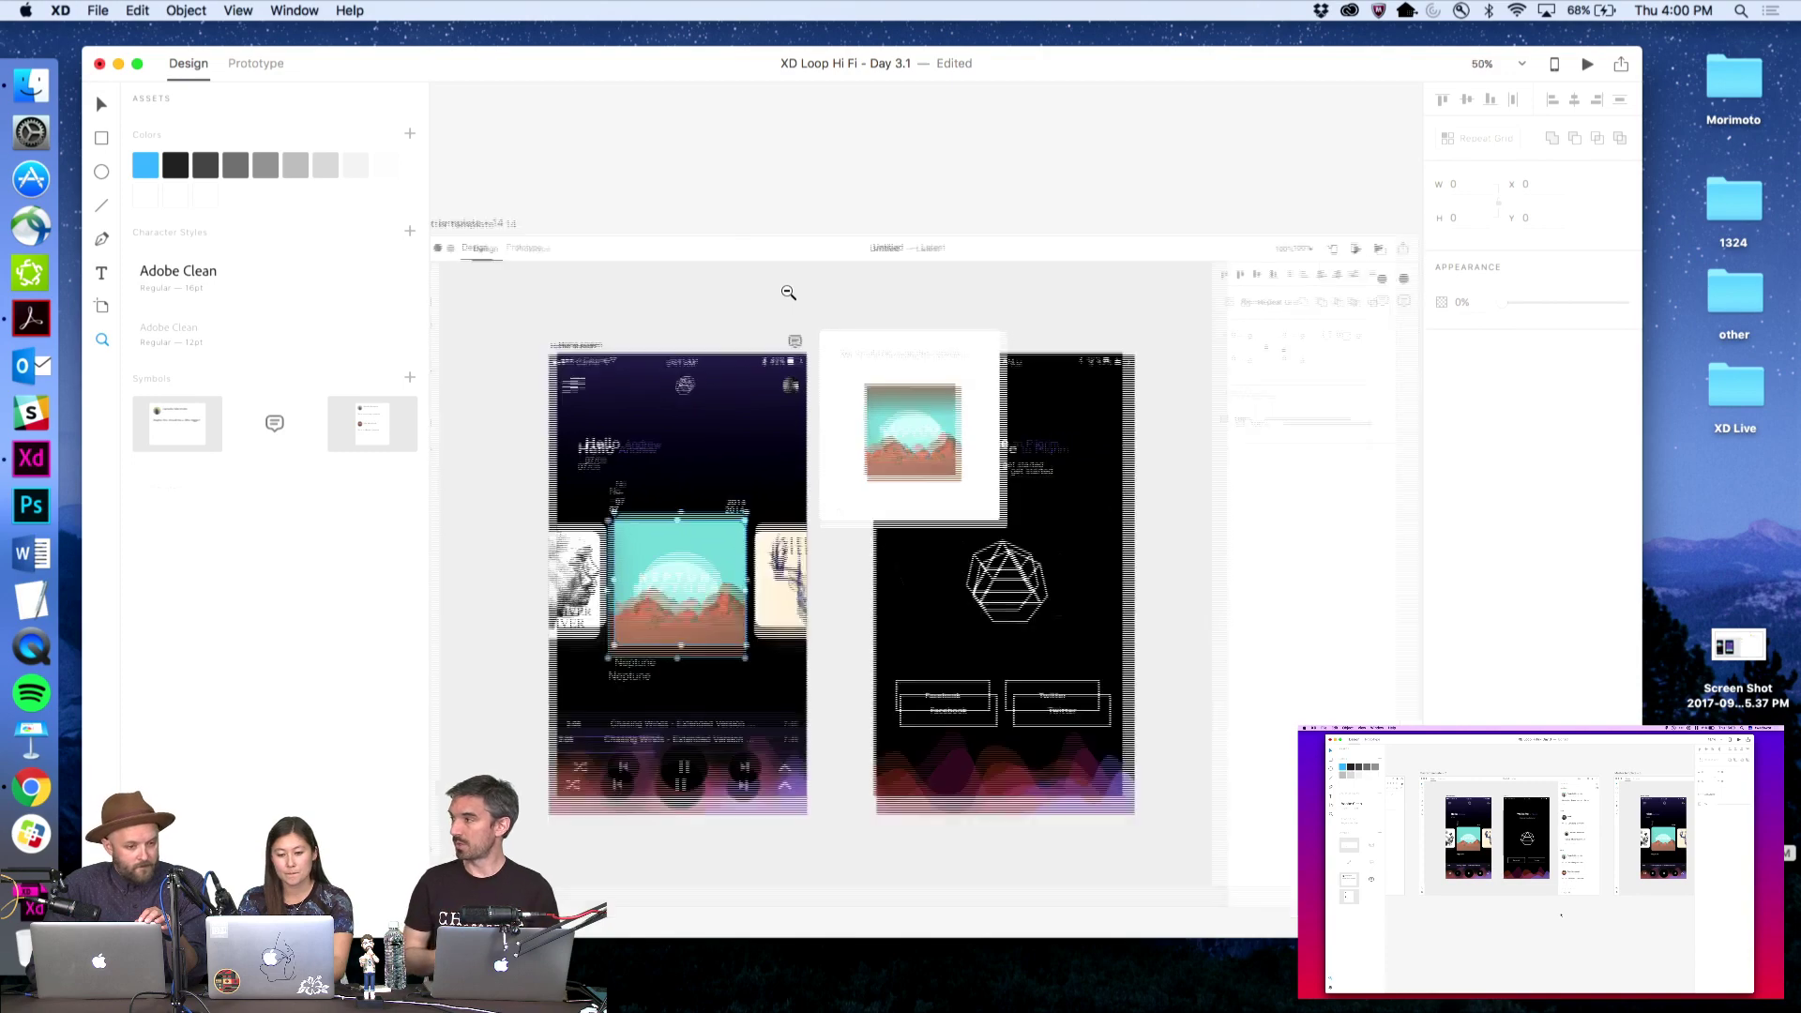
{"action": "scroll", "coordinate": [779, 222], "scroll_direction": "left", "scroll_amount": 3}
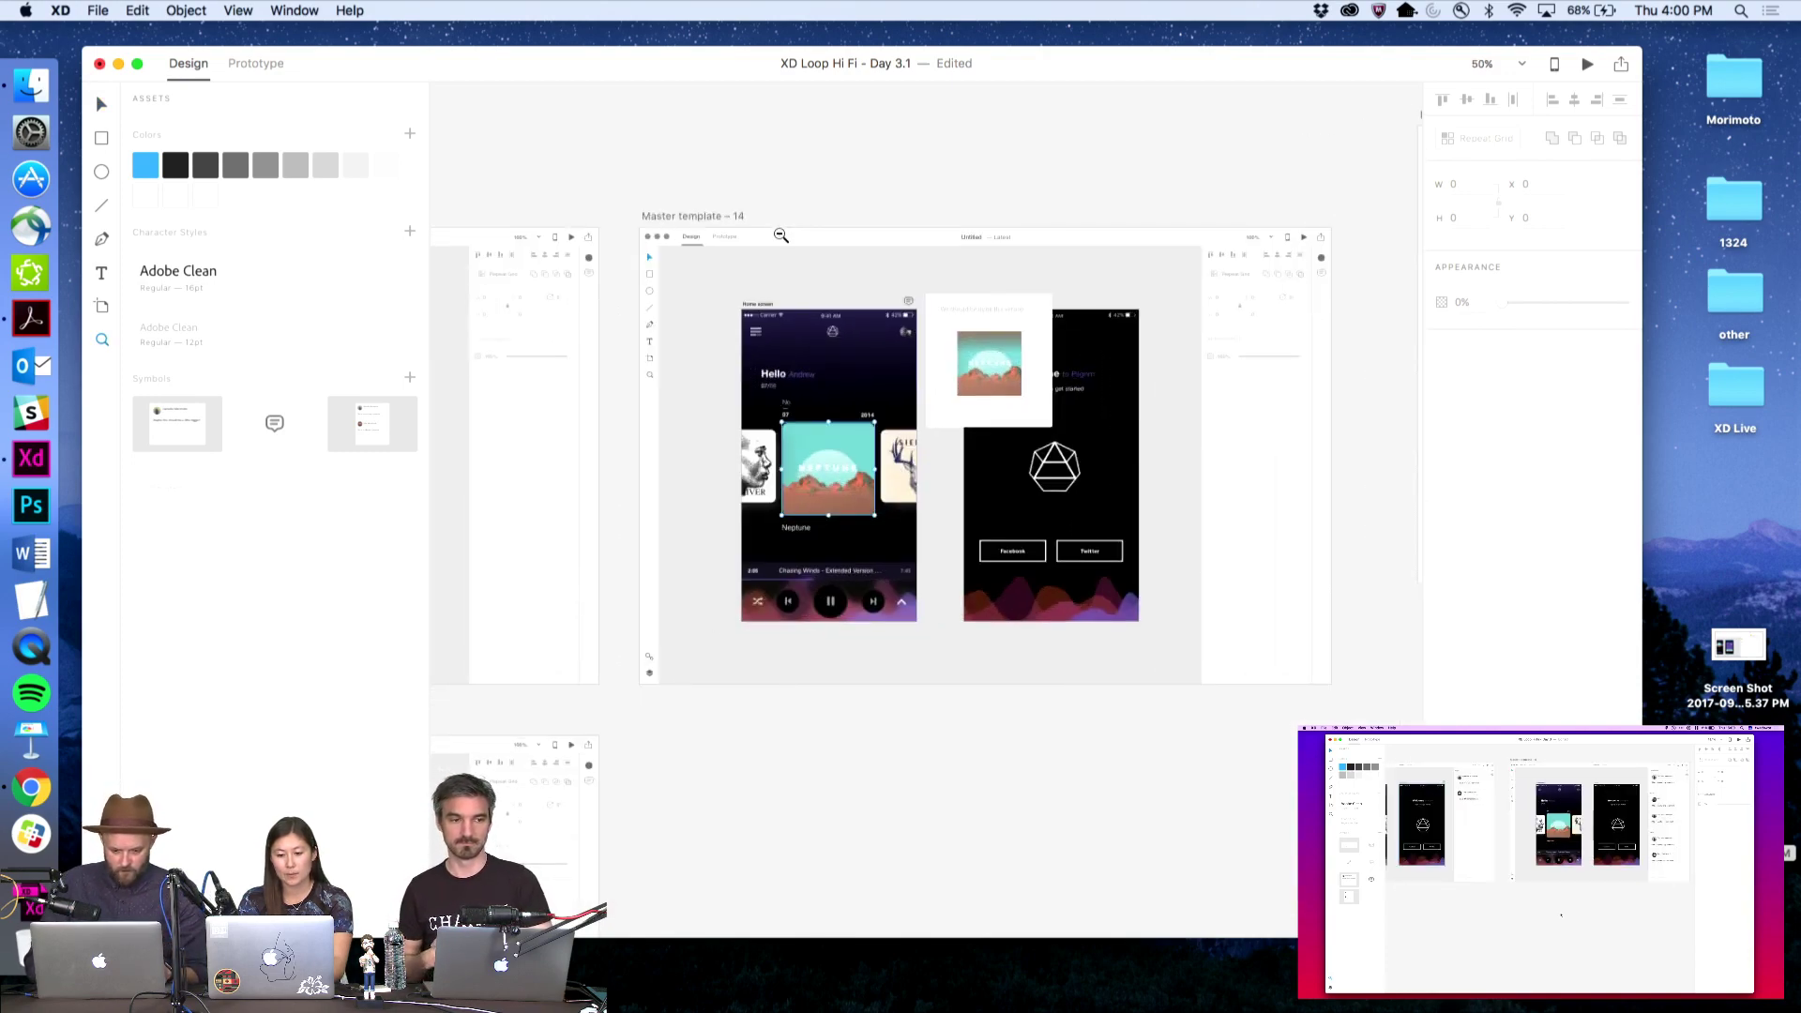
{"action": "left_click", "coordinate": [782, 236], "text": "alt"}
{"action": "key", "text": "v"}
{"action": "scroll", "coordinate": [779, 232], "scroll_direction": "left", "scroll_amount": 4}
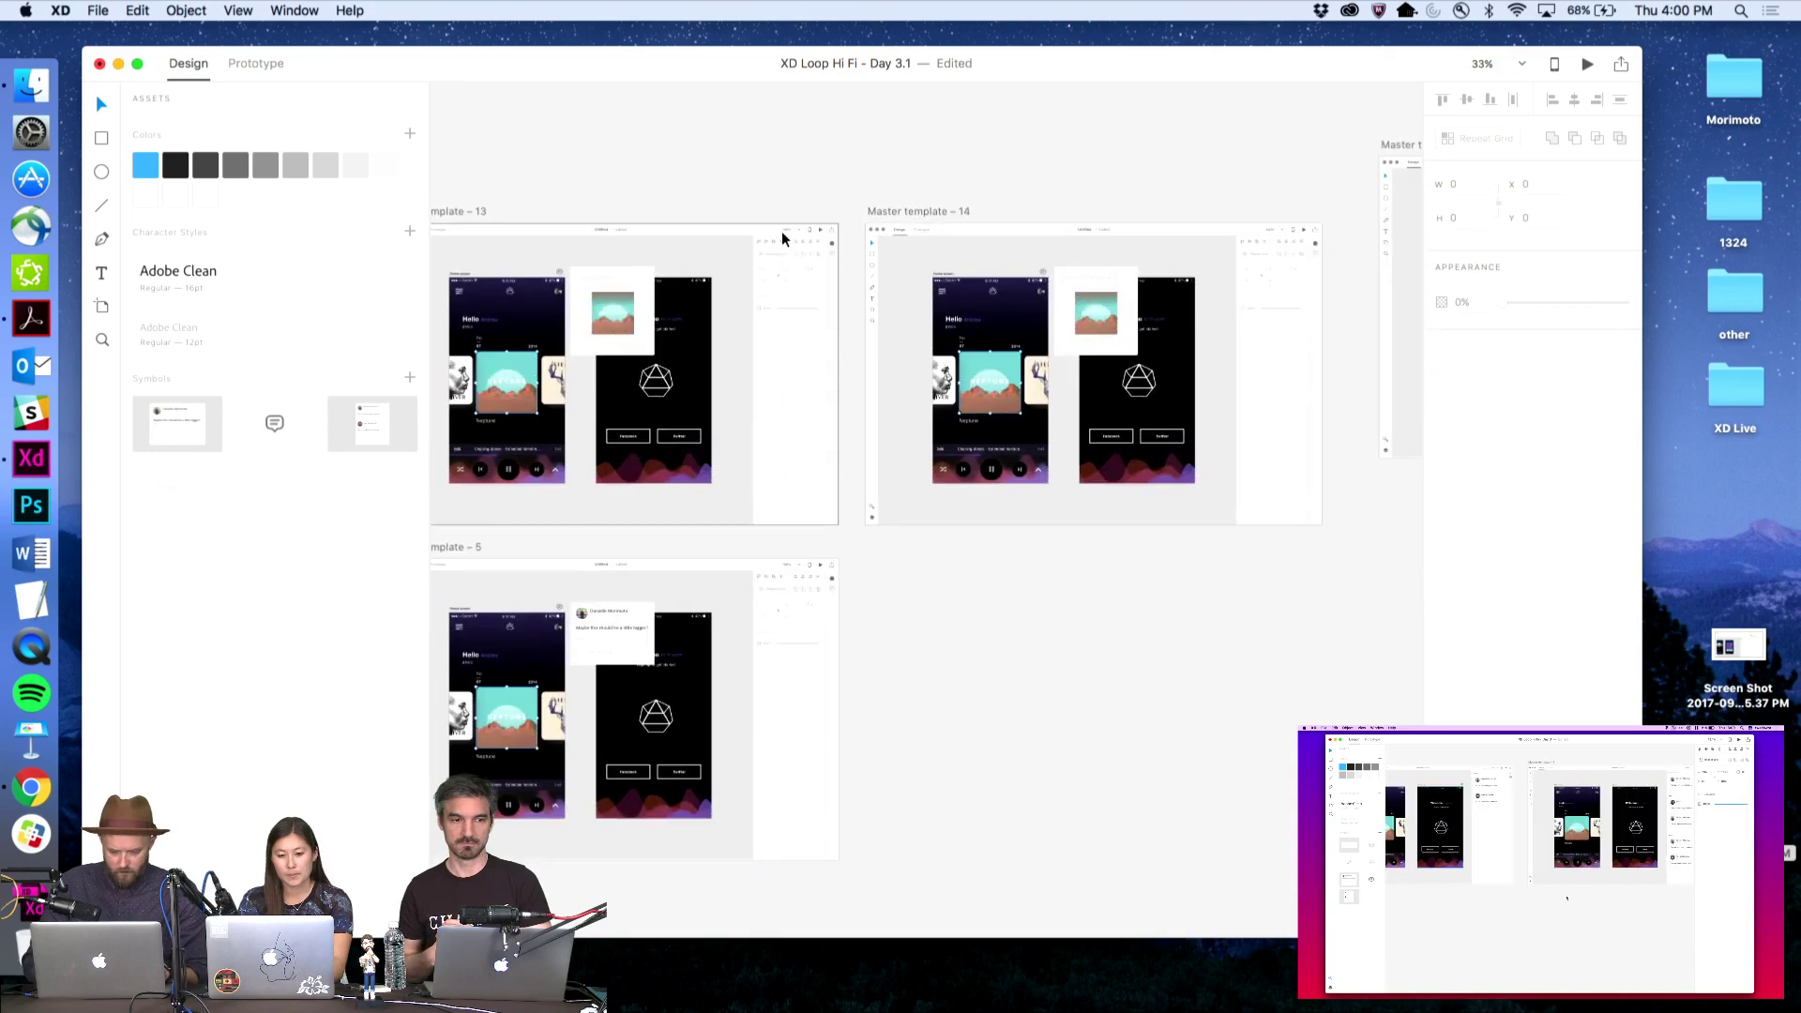
{"action": "scroll", "coordinate": [780, 231], "scroll_direction": "left", "scroll_amount": 4}
{"action": "scroll", "coordinate": [782, 238], "scroll_direction": "left", "scroll_amount": 5}
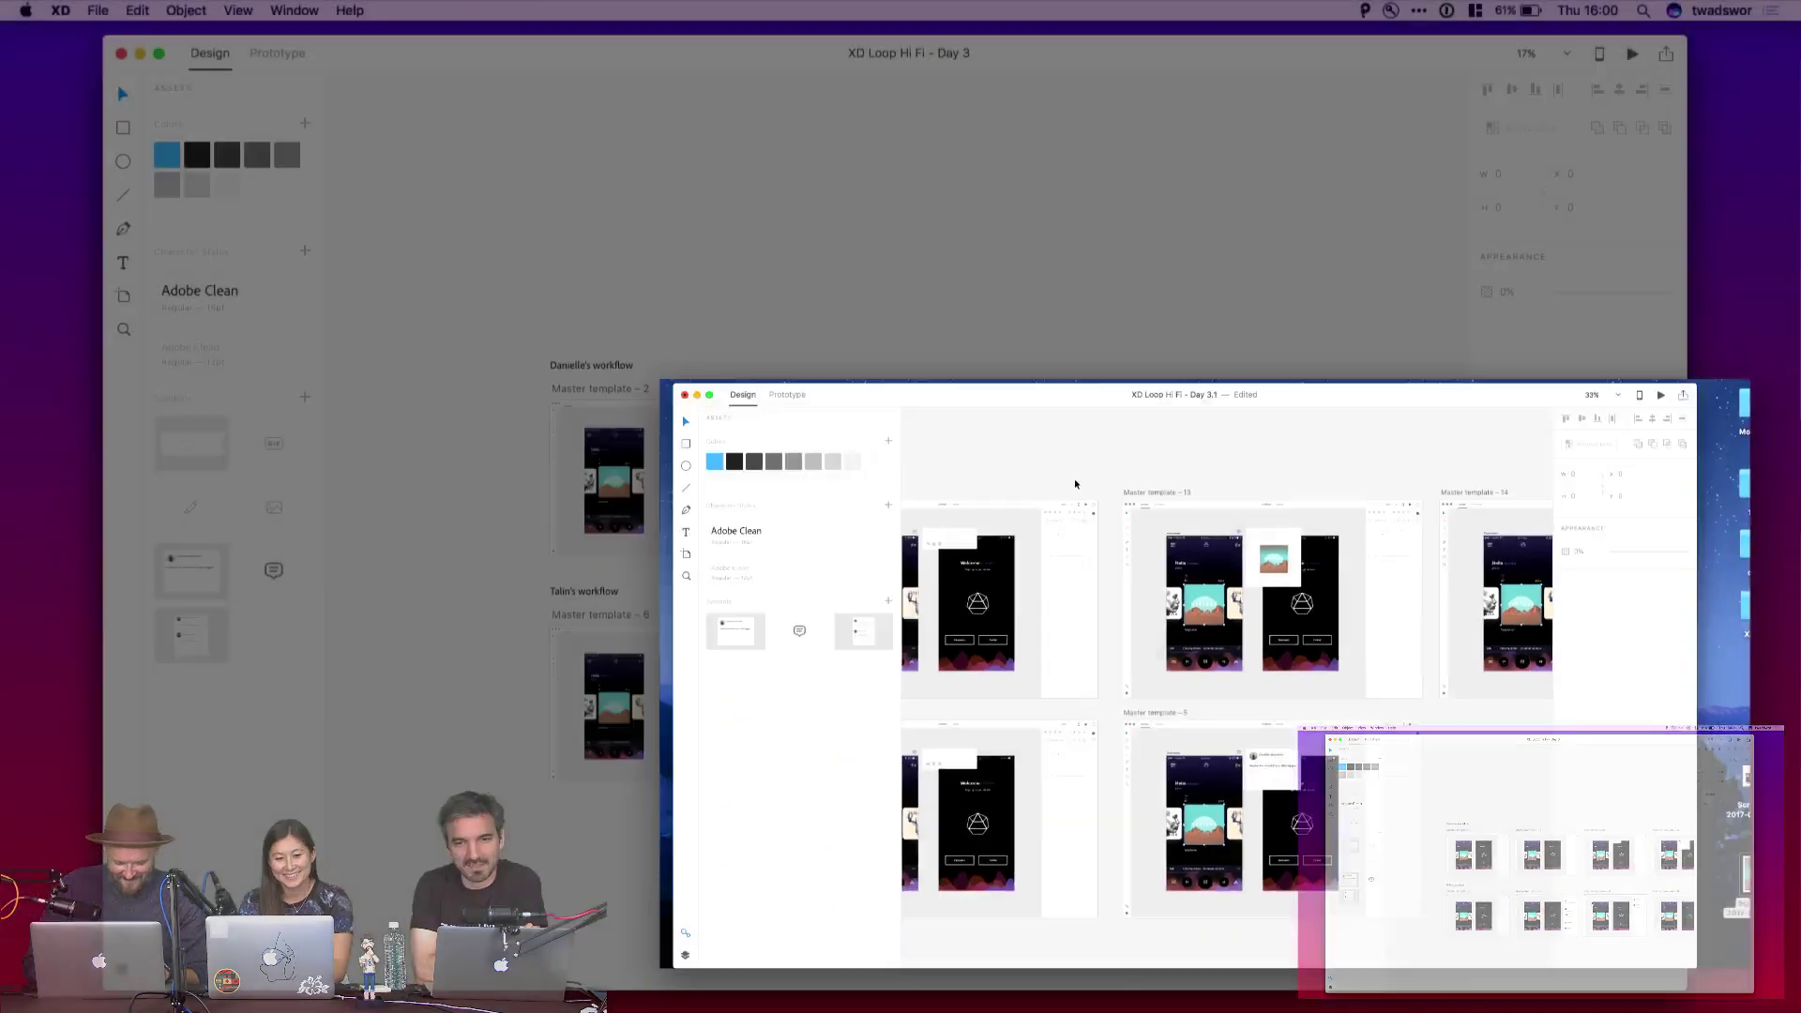
In the XD Loop Hi Fi - Day 3 document, move the two far artboards to the end of the lower row, at X 3206, Y 1484
{"action": "scroll", "coordinate": [1088, 659], "scroll_direction": "down", "scroll_amount": 5}
{"action": "scroll", "coordinate": [1088, 659], "scroll_direction": "right", "scroll_amount": 4}
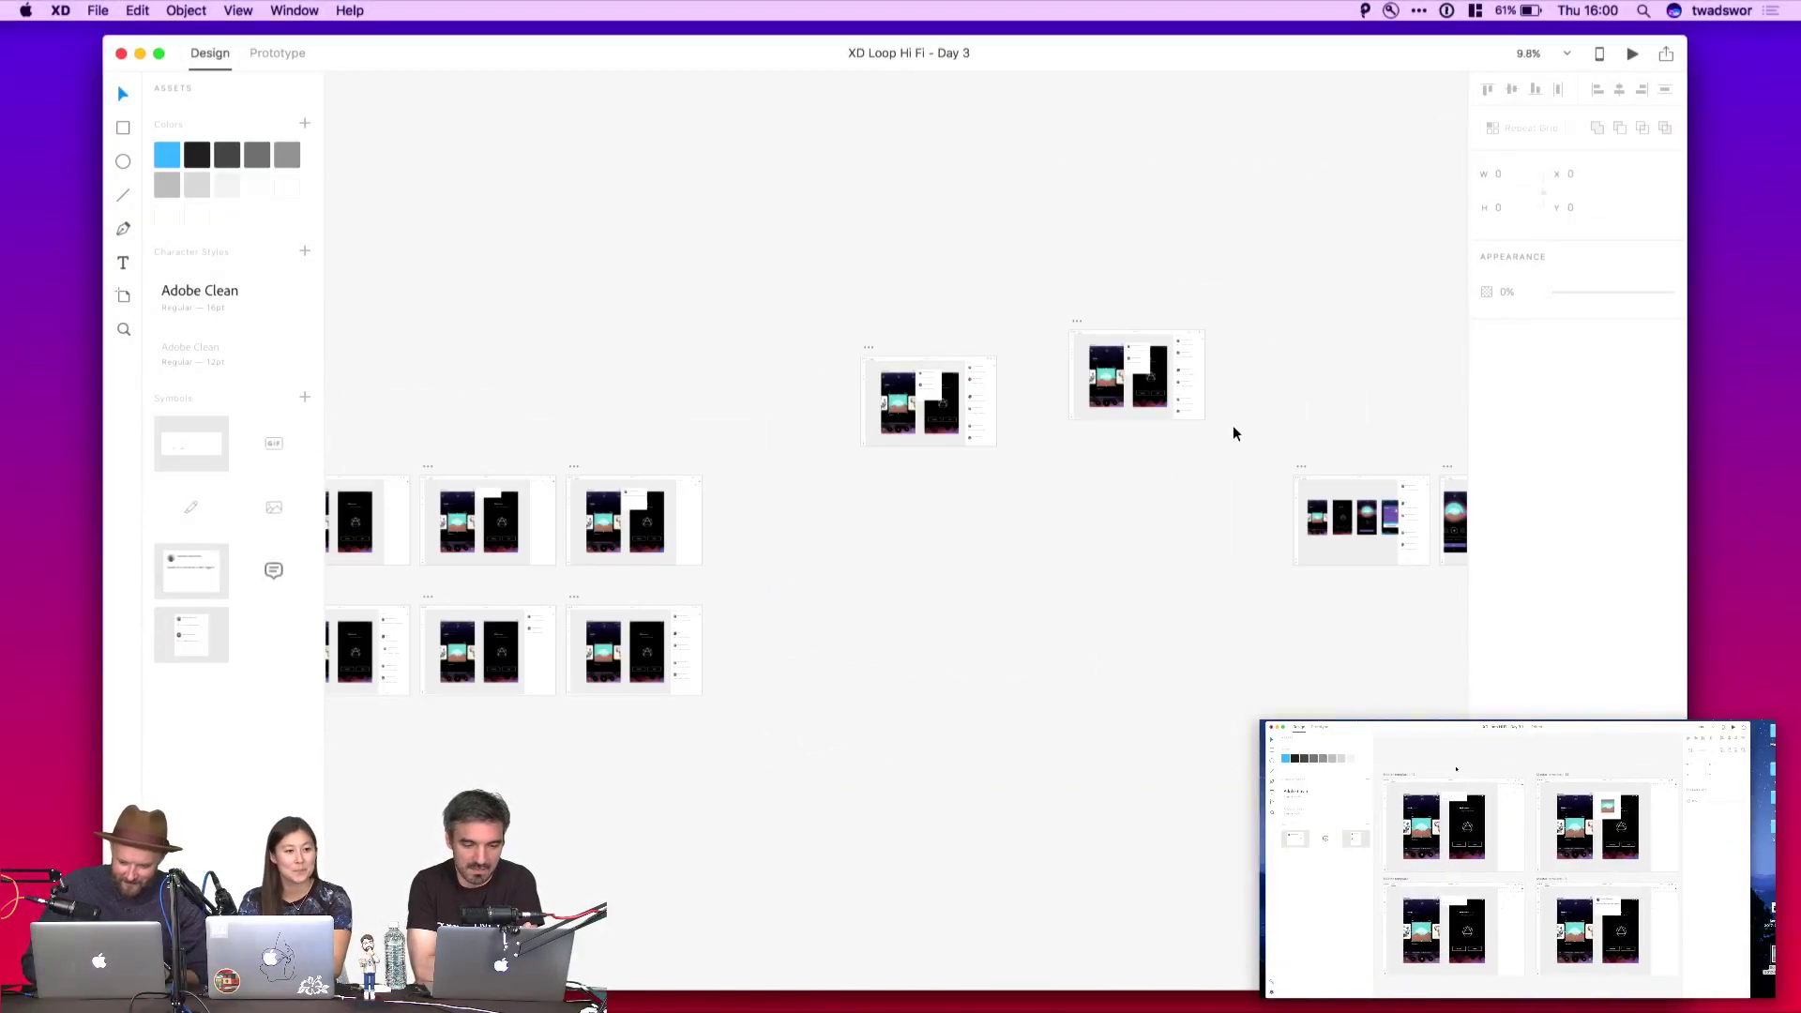
{"action": "left_click_drag", "start_coordinate": [1121, 422], "coordinate": [1449, 600]}
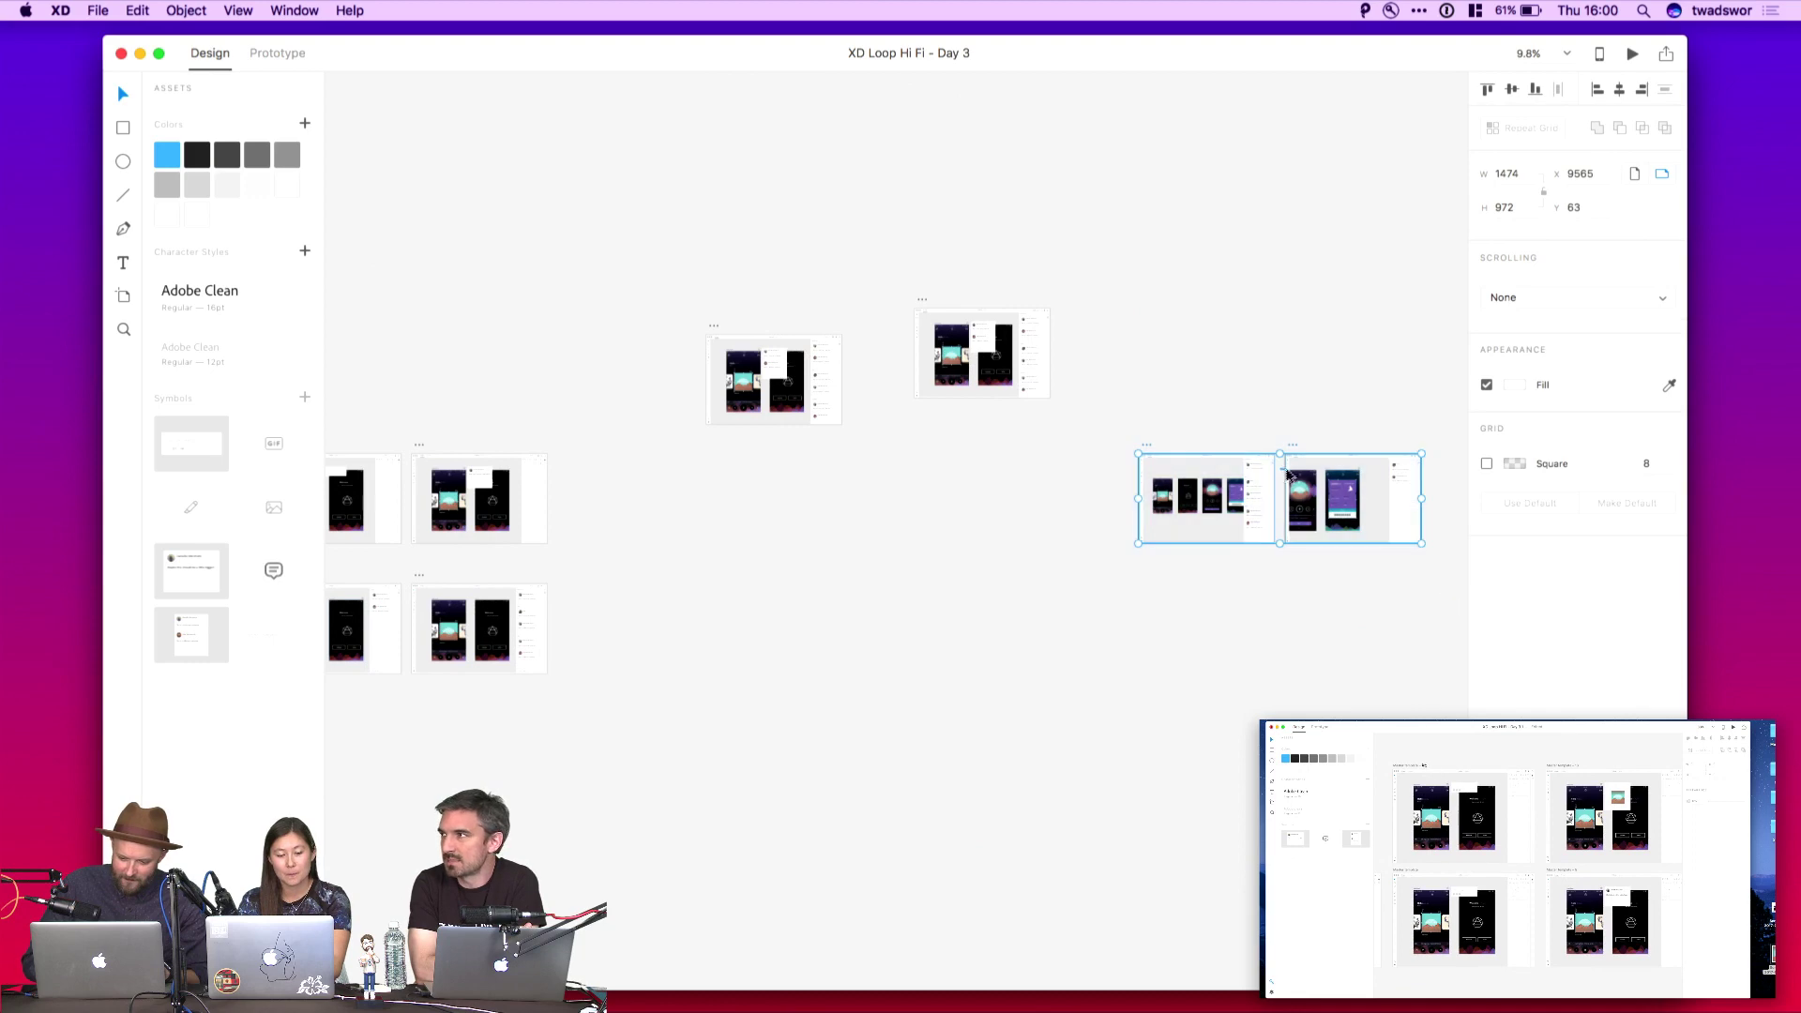
{"action": "left_click_drag", "start_coordinate": [1292, 453], "coordinate": [712, 585]}
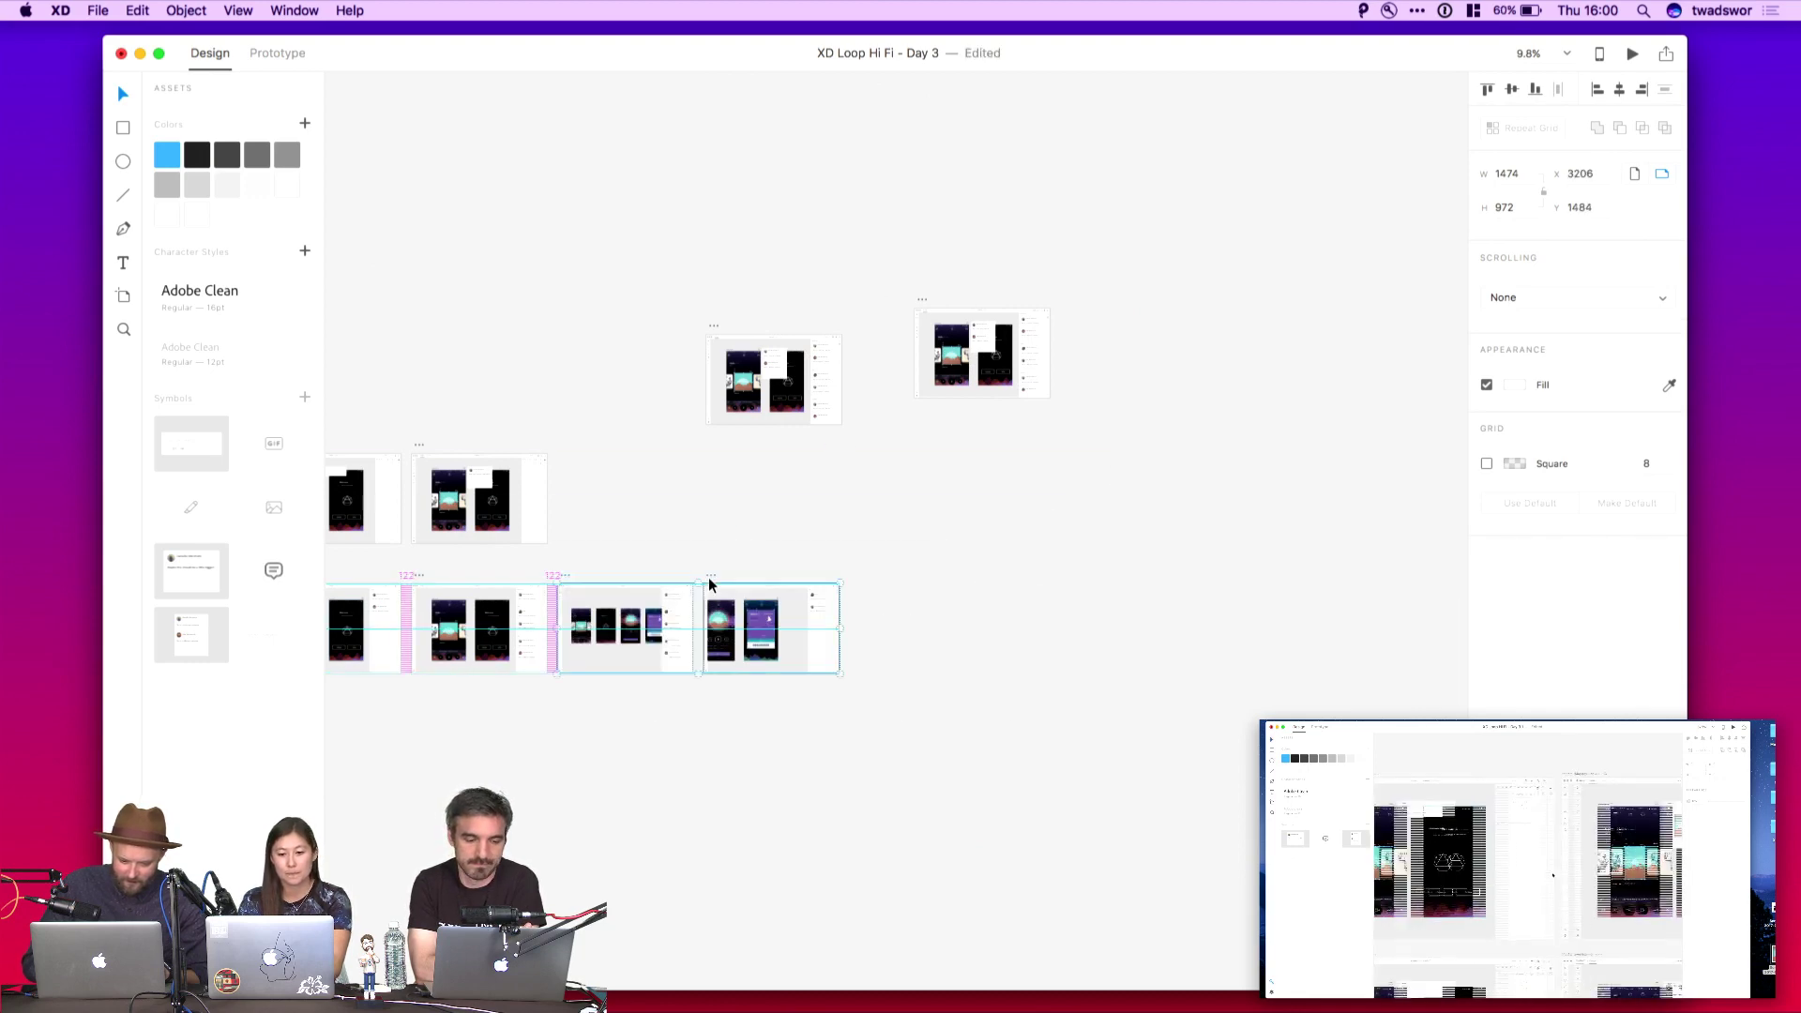
Remove the comment input field from the bottom of the Home Screen comments sidebar and select the matching field in the Ticket sidebar
{"action": "scroll", "coordinate": [605, 626], "scroll_direction": "up", "scroll_amount": 10}
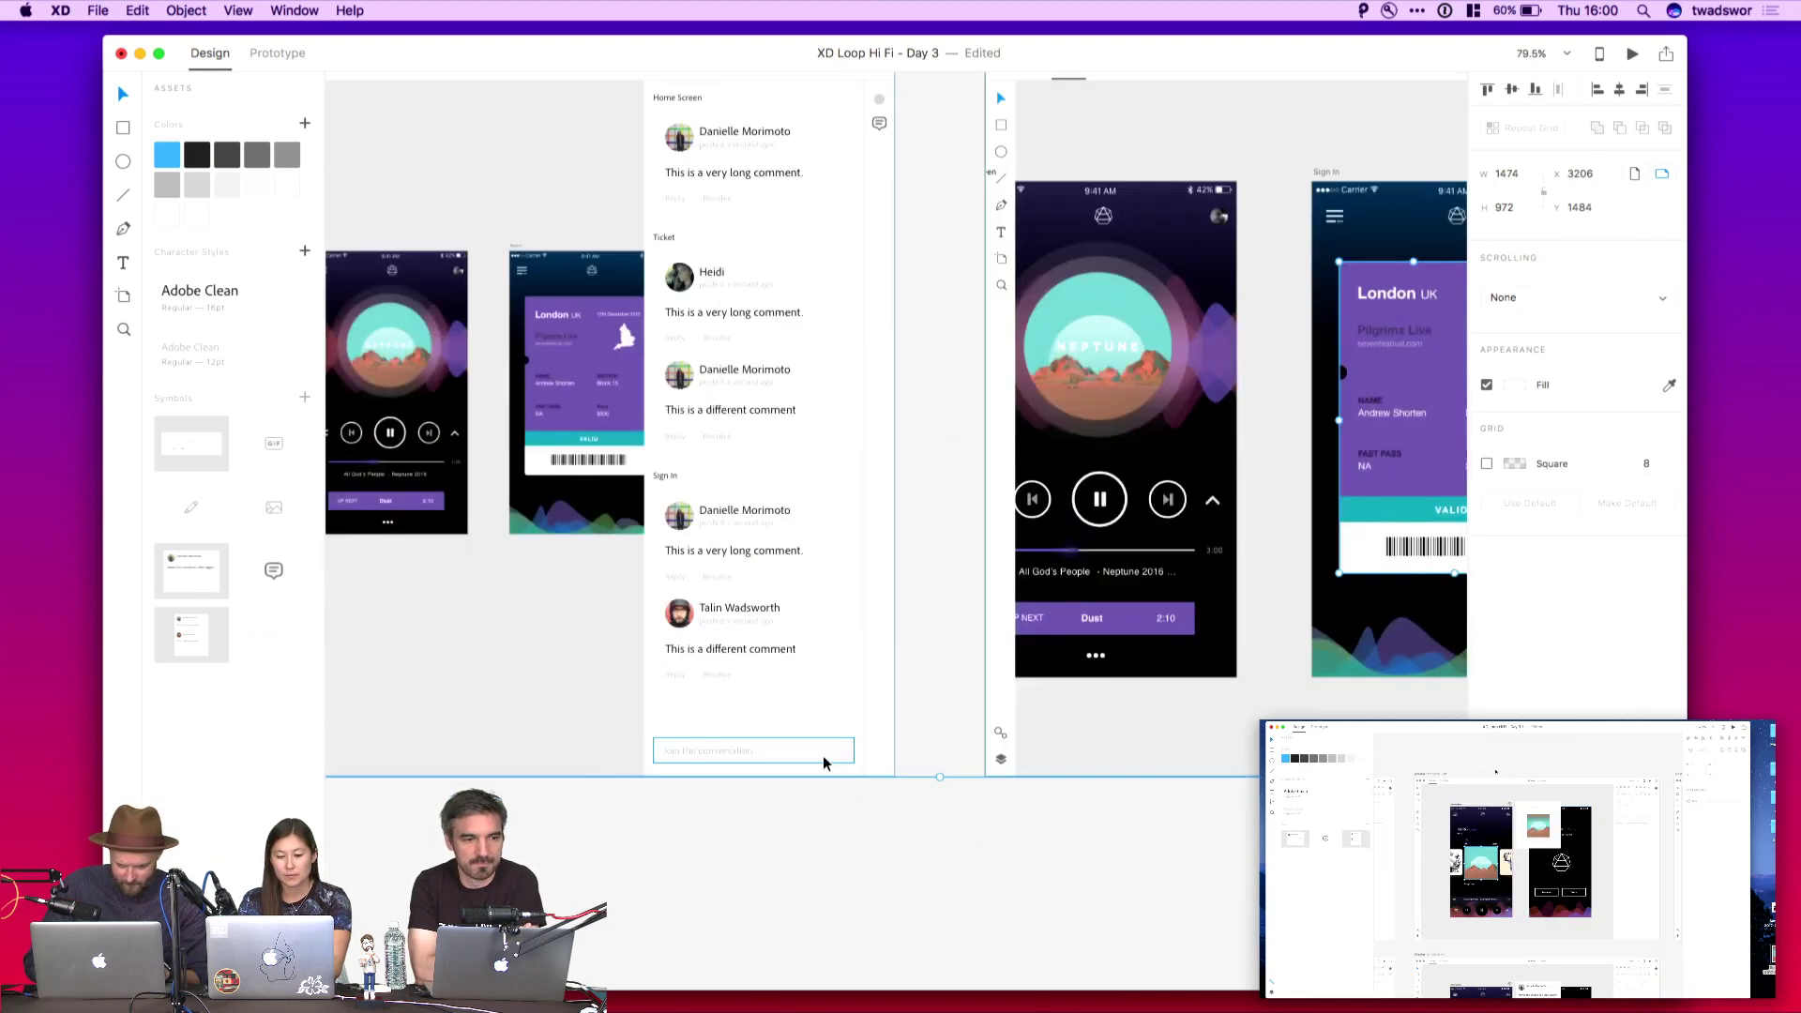
{"action": "key", "text": "Escape"}
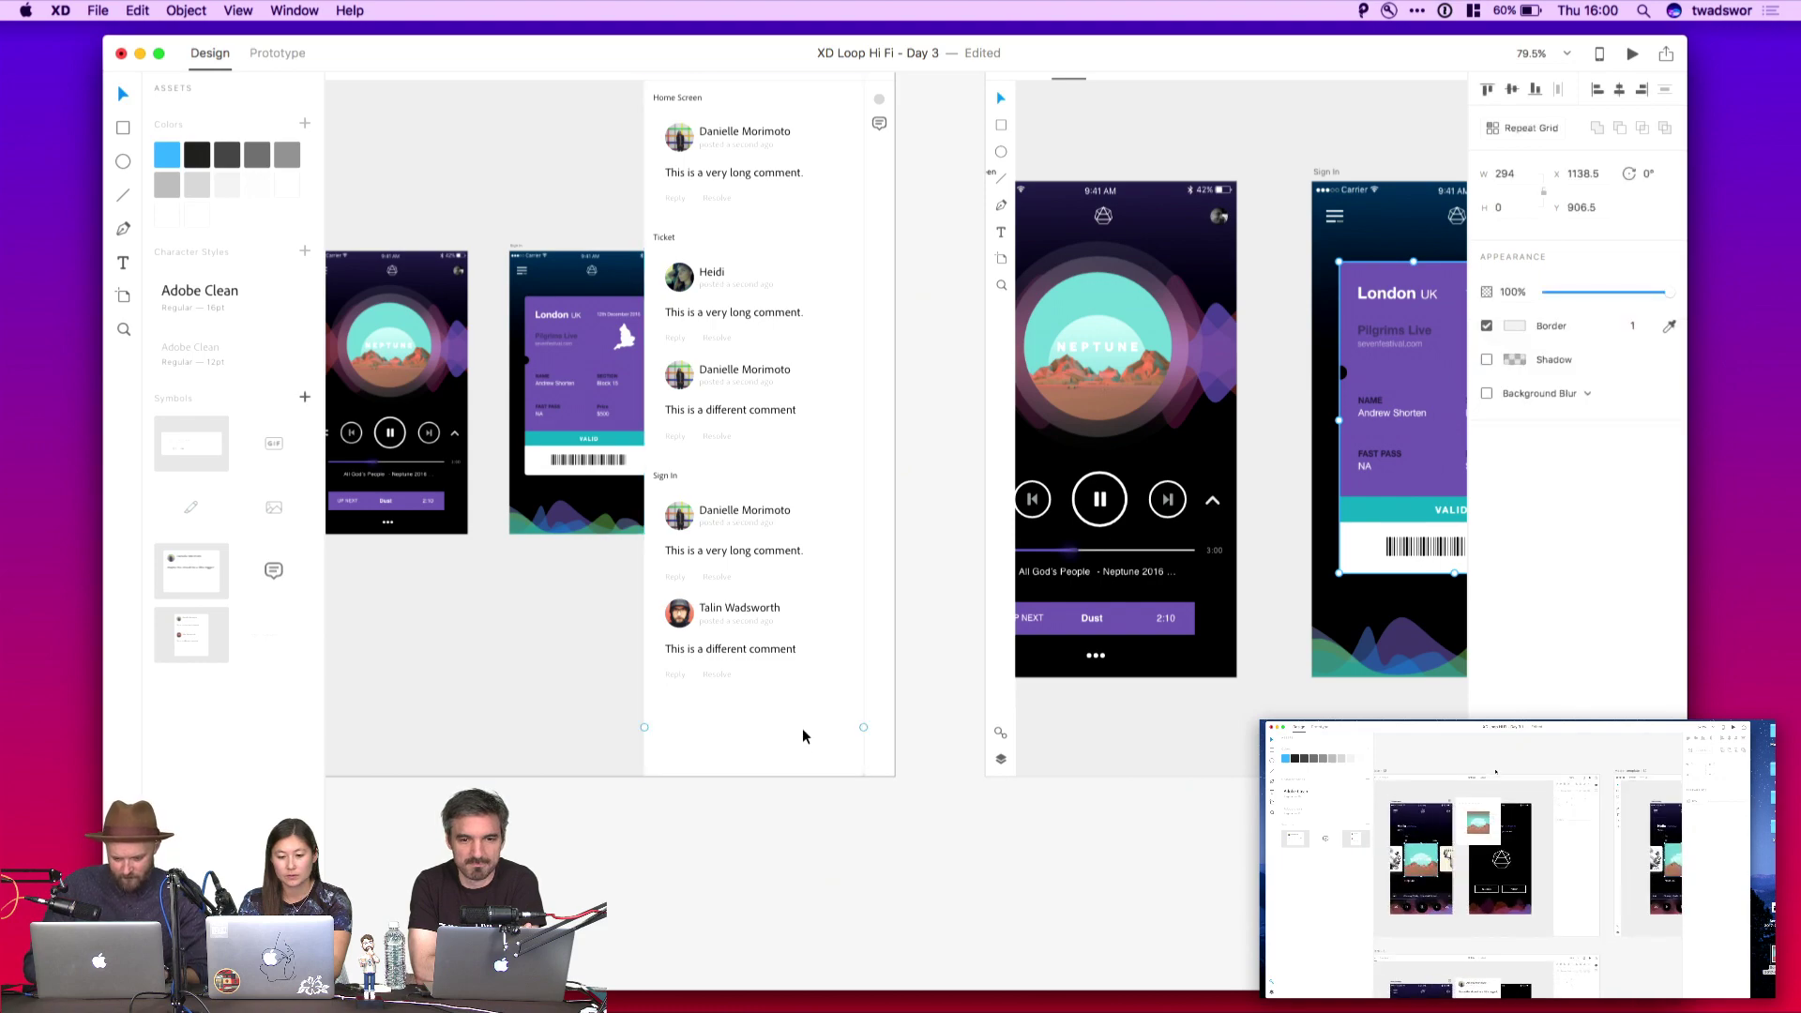
{"action": "scroll", "coordinate": [844, 800], "scroll_direction": "right", "scroll_amount": 10}
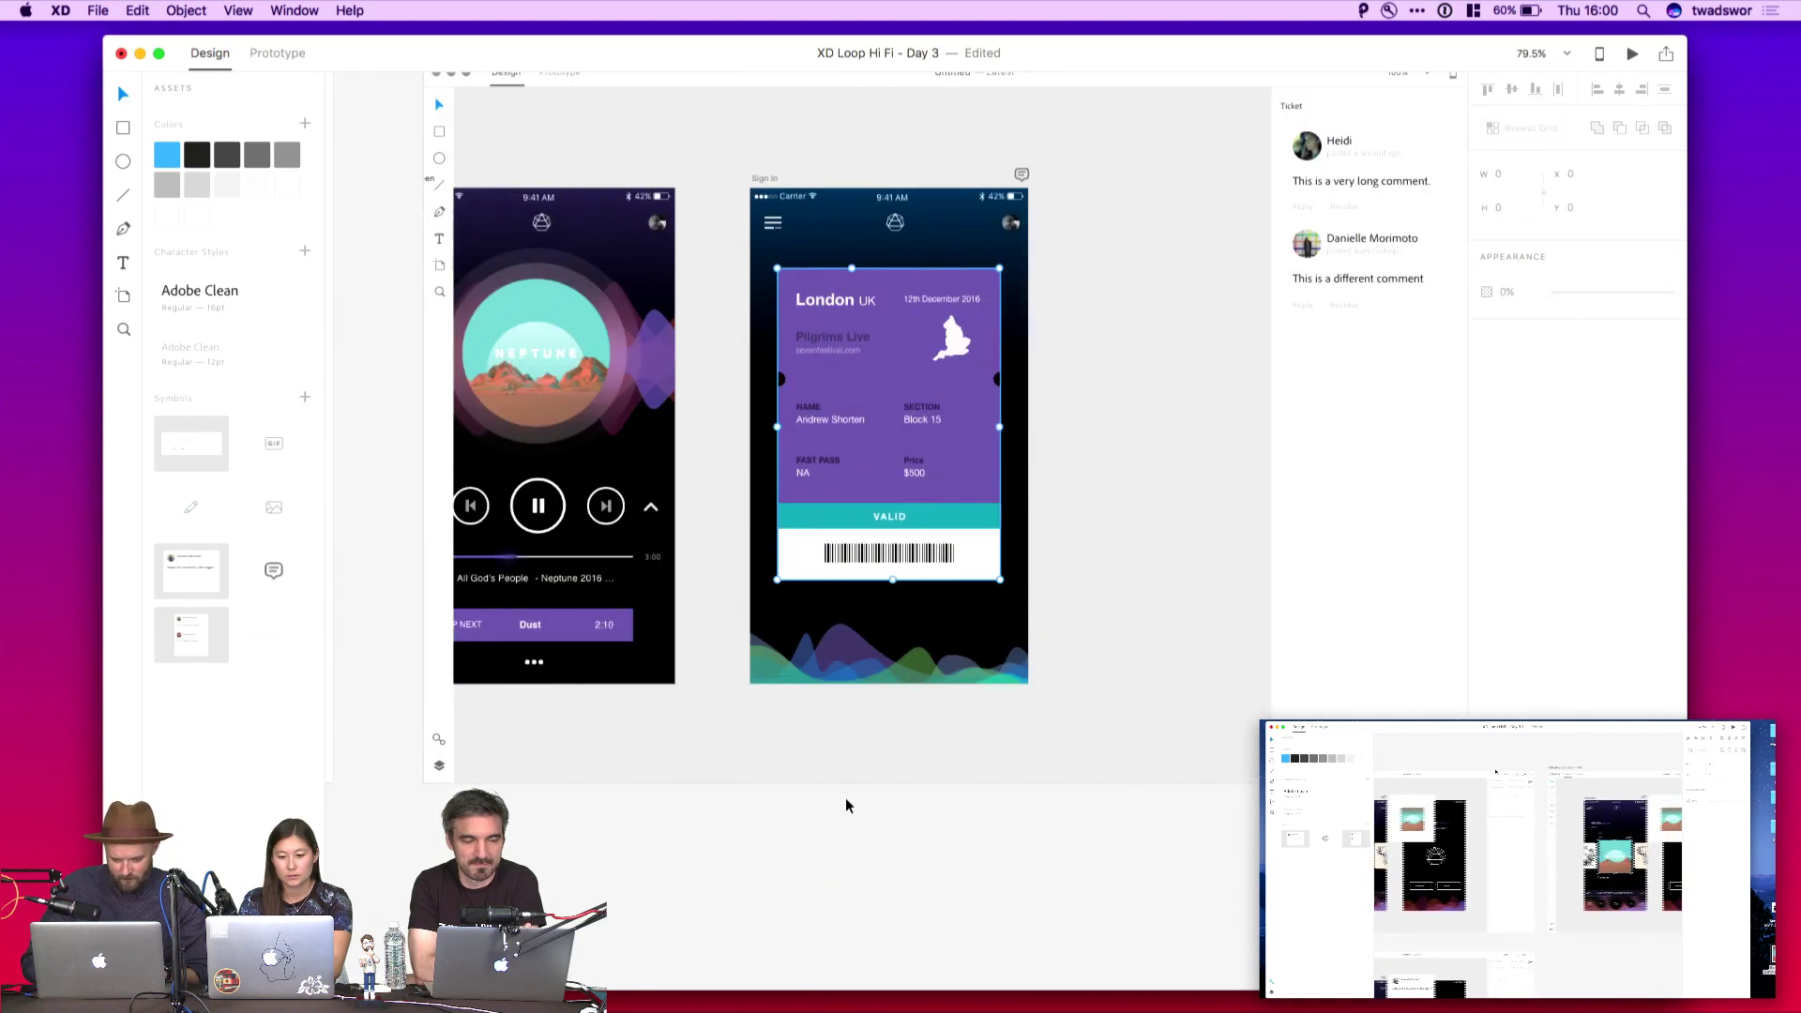
{"action": "left_click", "coordinate": [872, 750]}
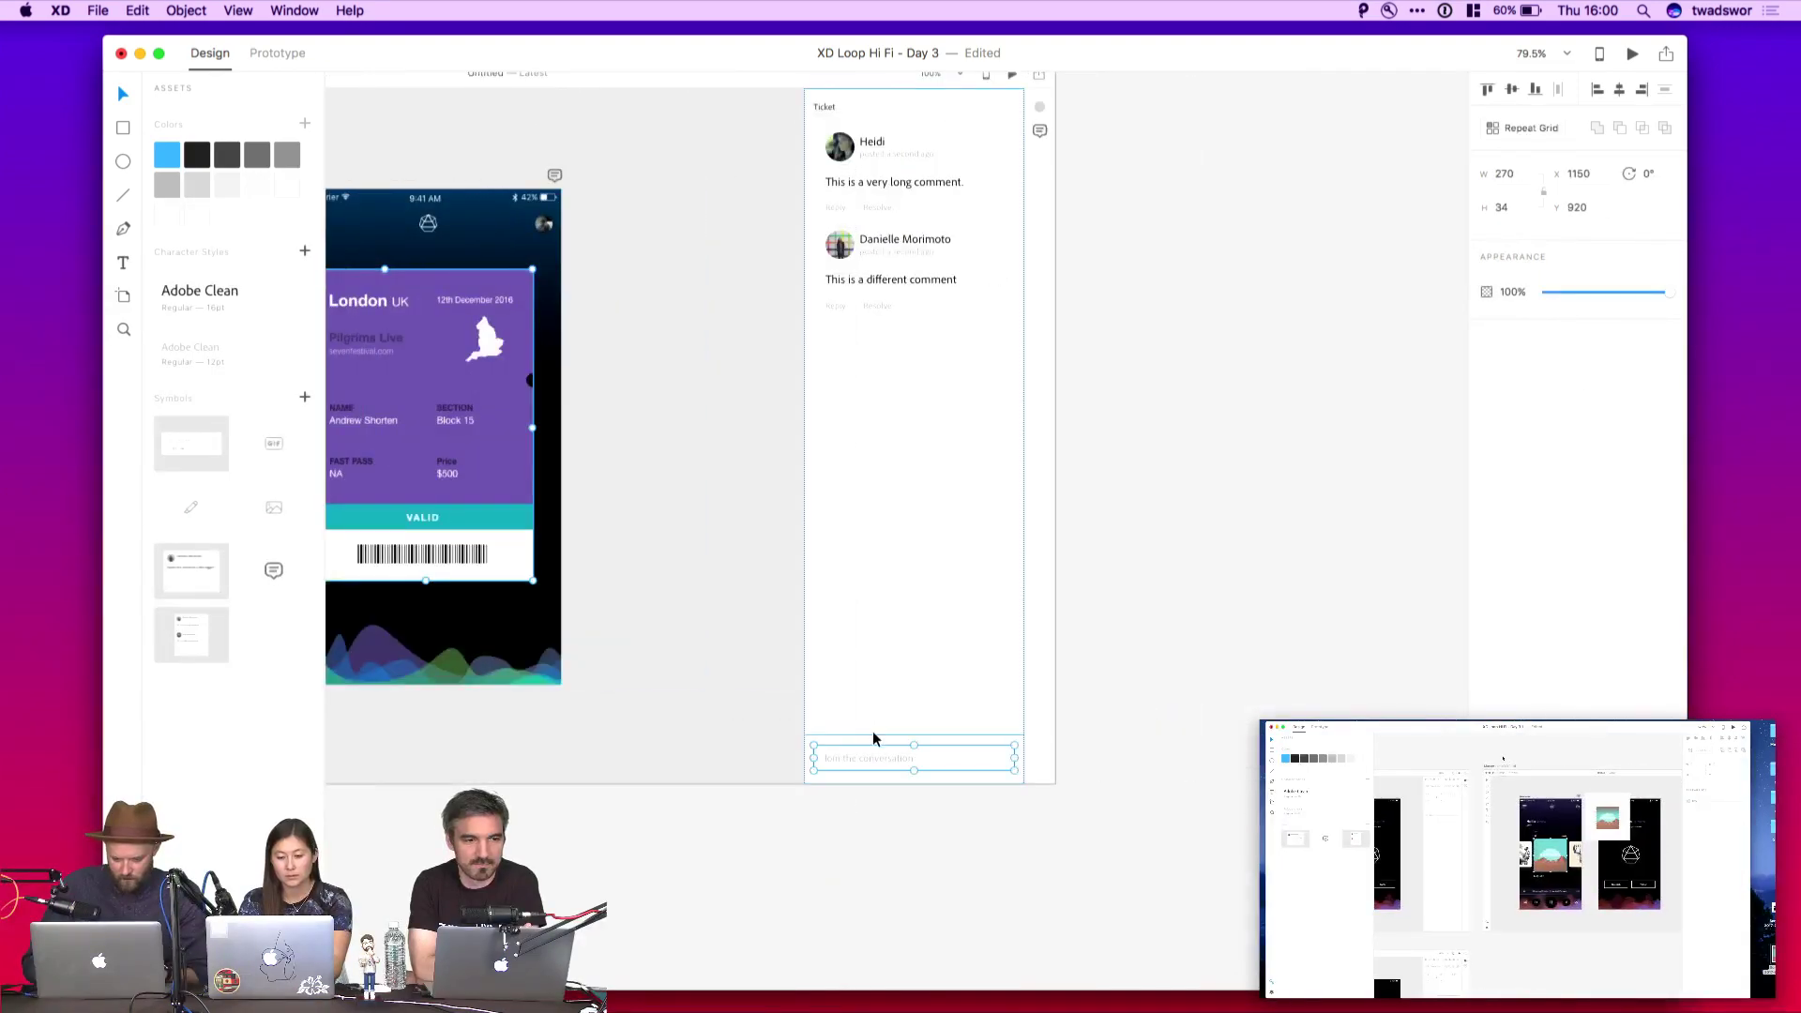
{"action": "key", "text": "Escape"}
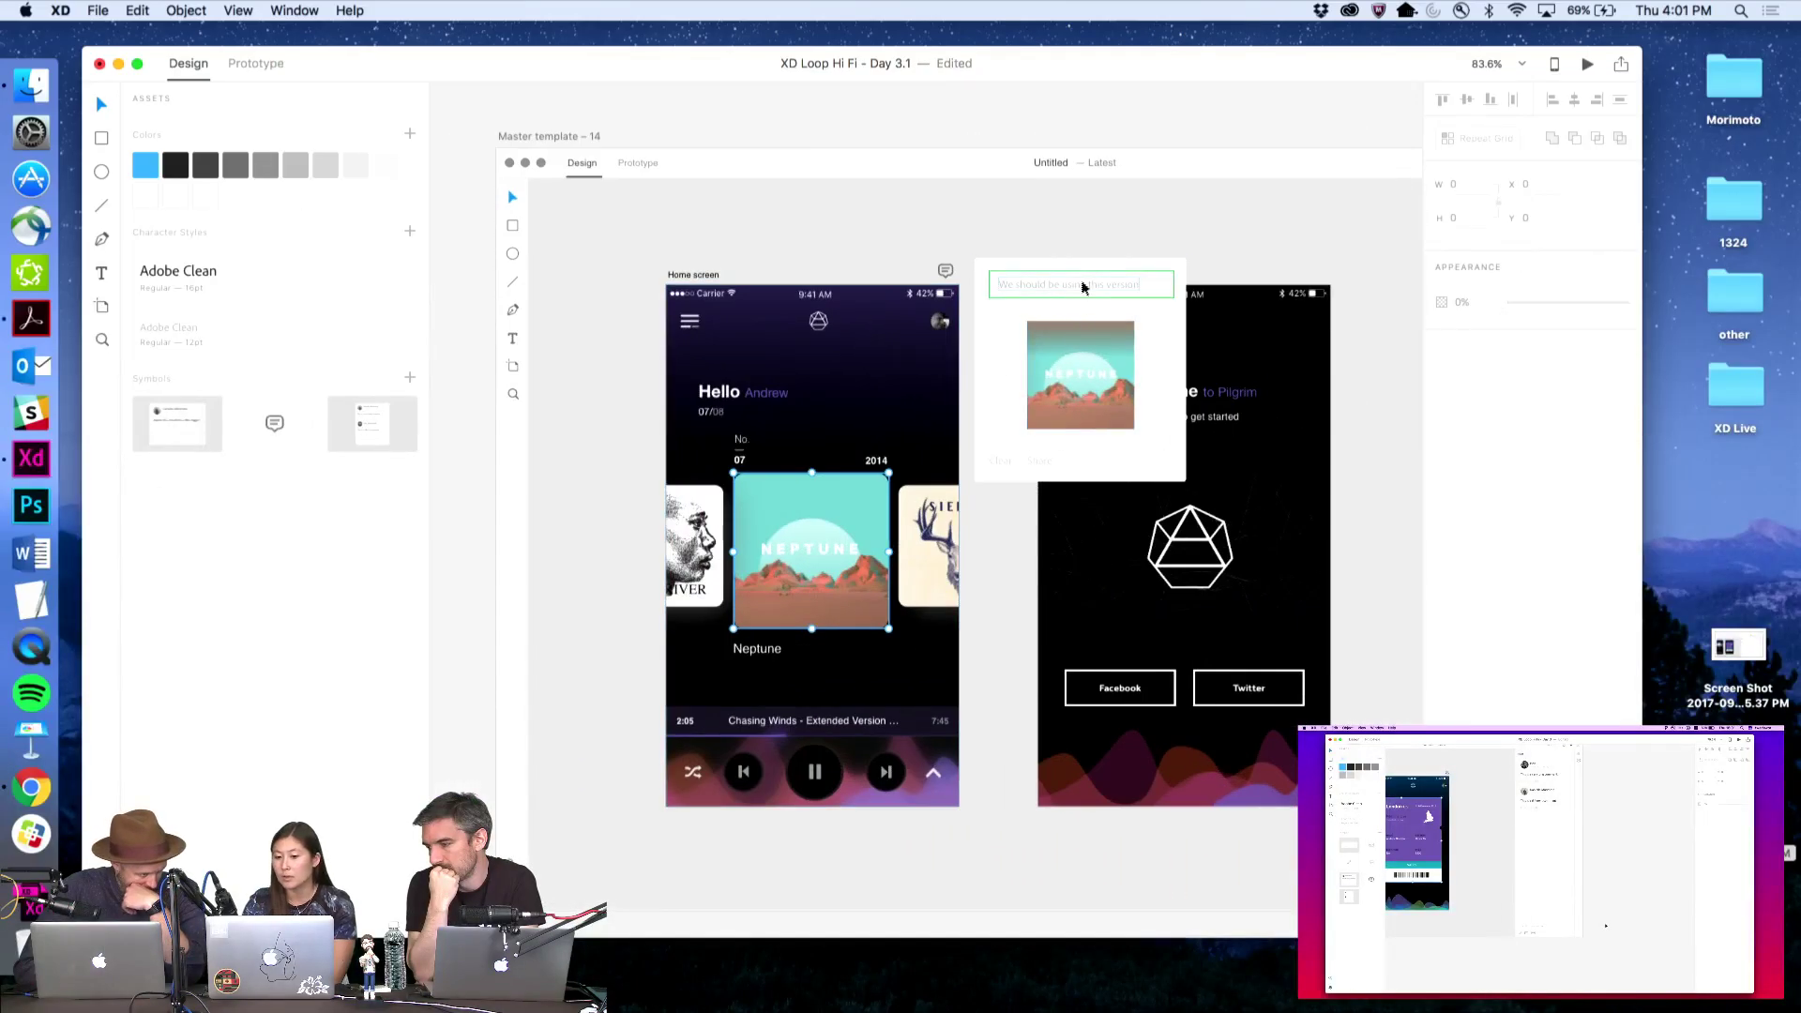
{"action": "key", "text": "Return"}
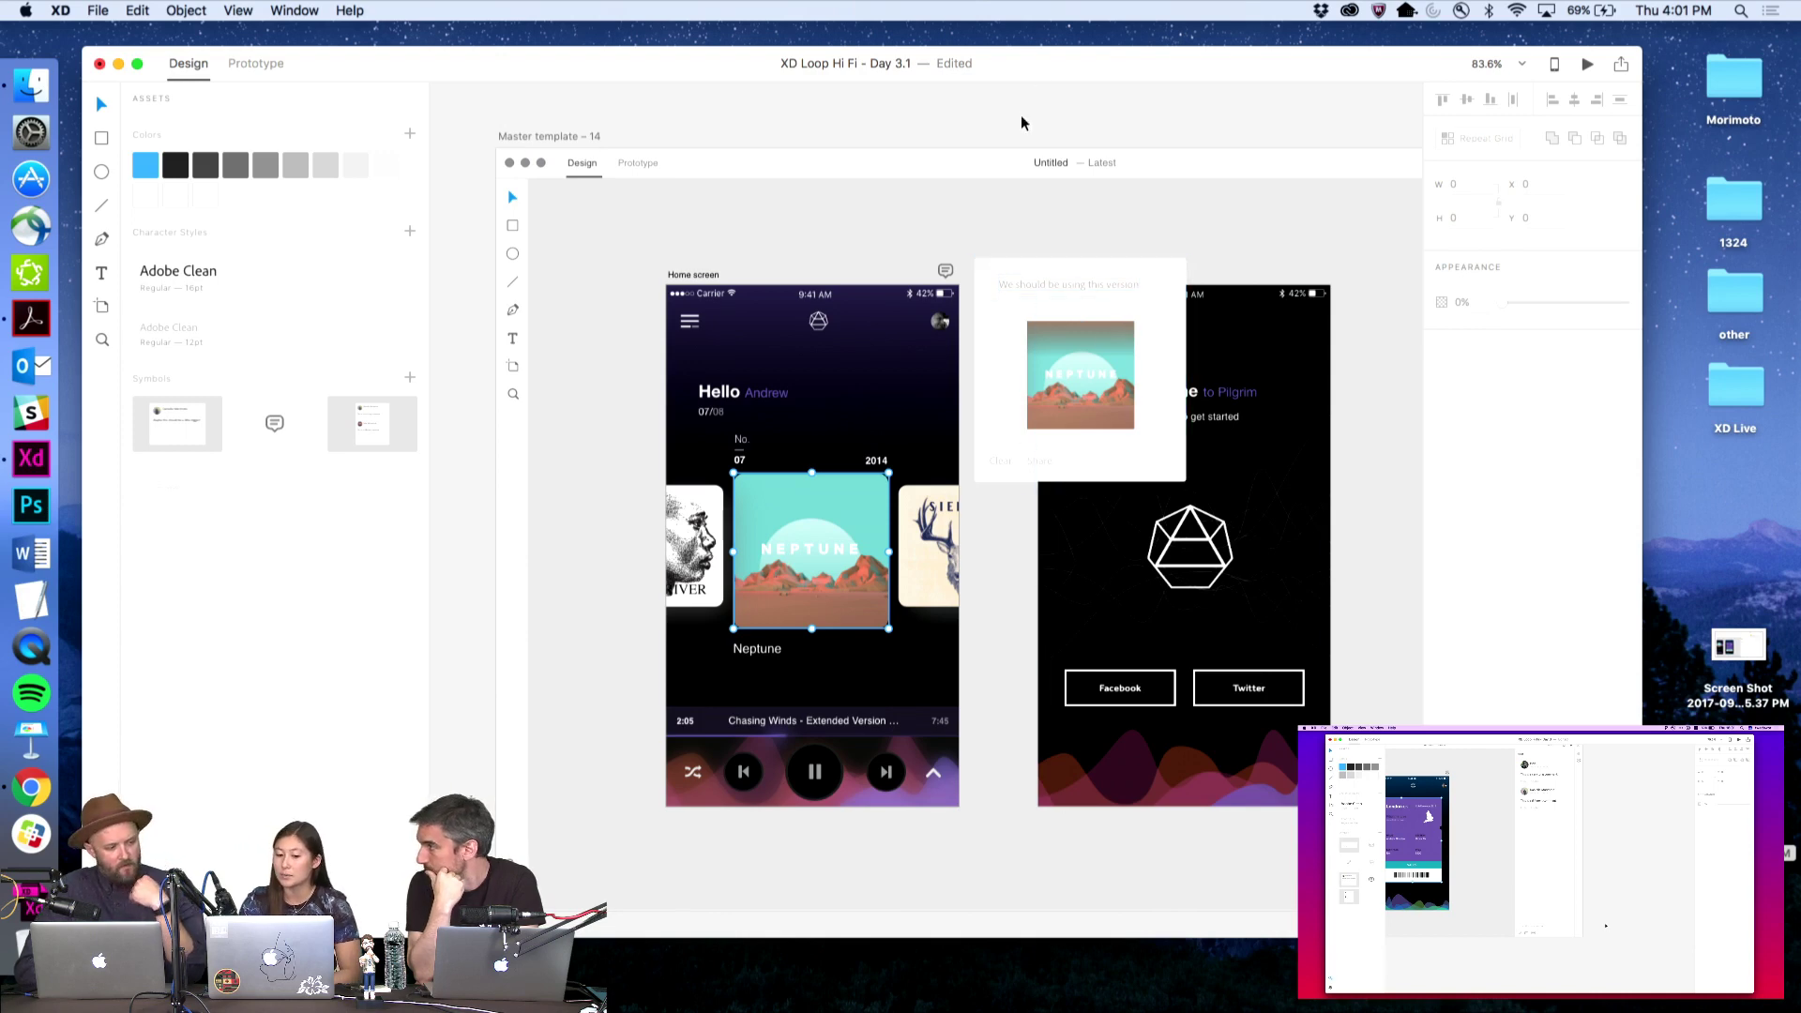
{"action": "key", "text": "z"}
{"action": "left_click", "coordinate": [1006, 220], "text": "alt"}
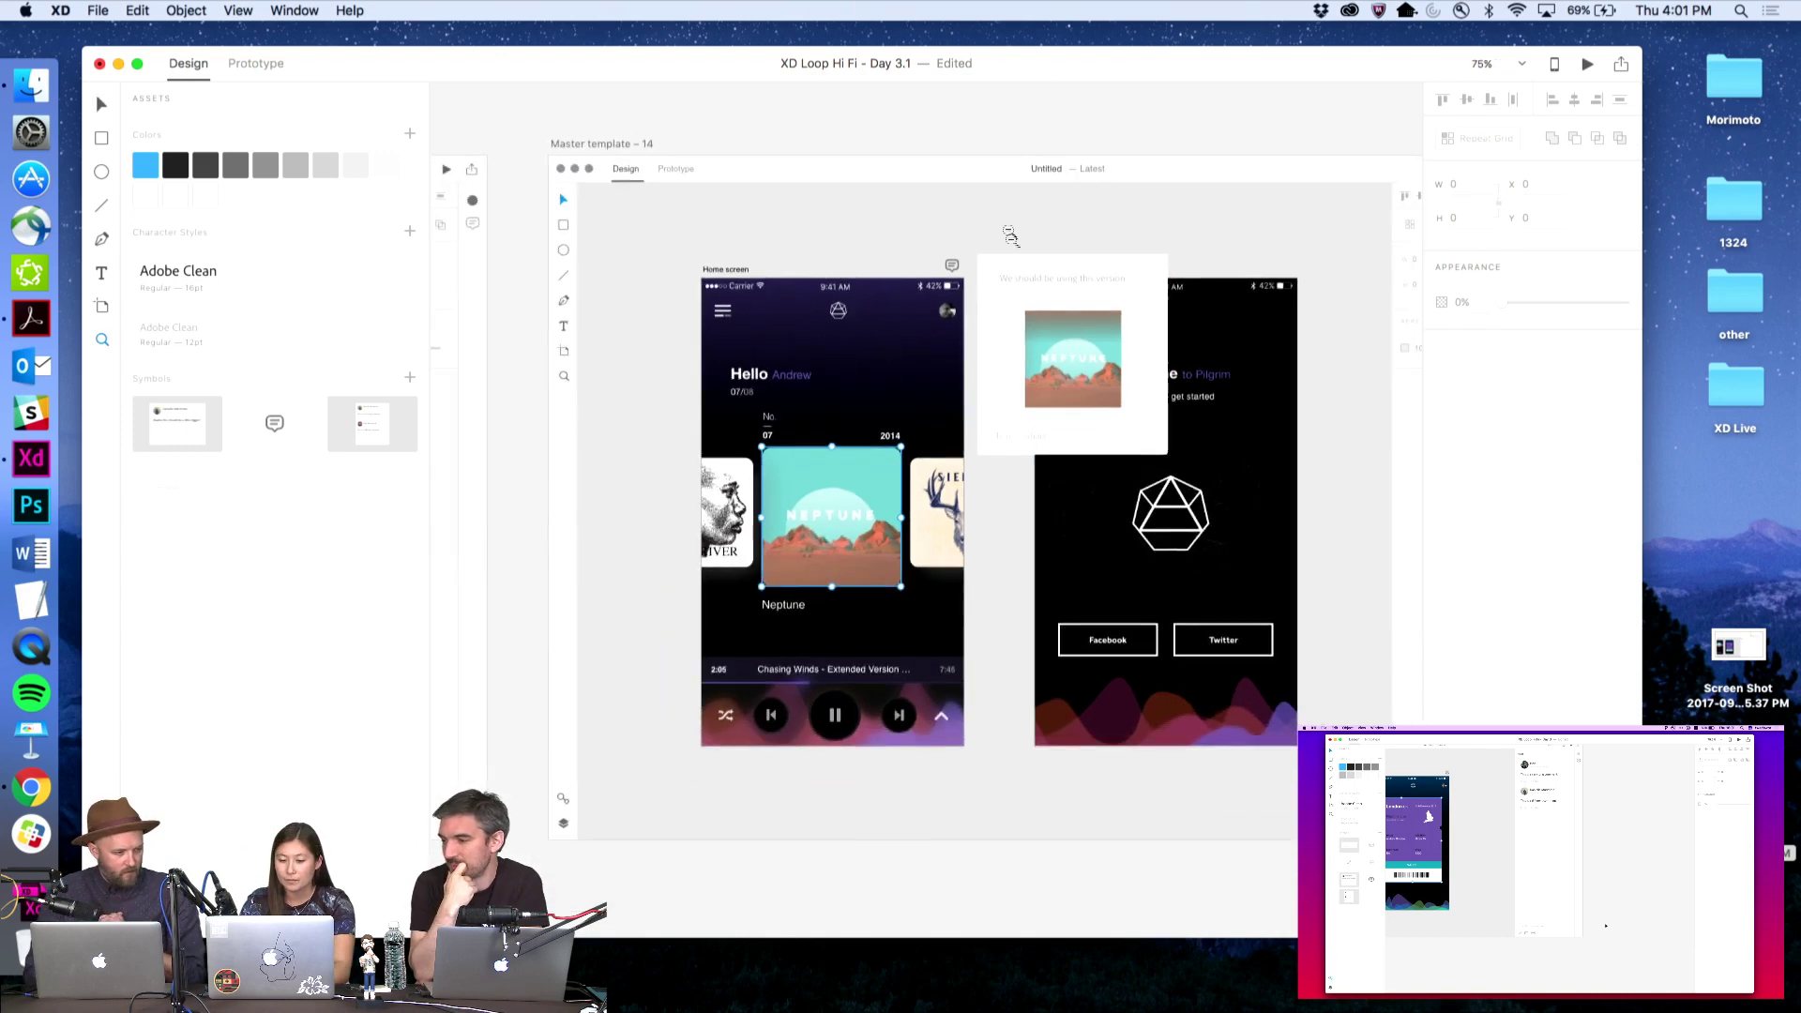
{"action": "left_click", "coordinate": [1017, 270], "text": "alt"}
{"action": "left_click", "coordinate": [1037, 282], "text": "alt"}
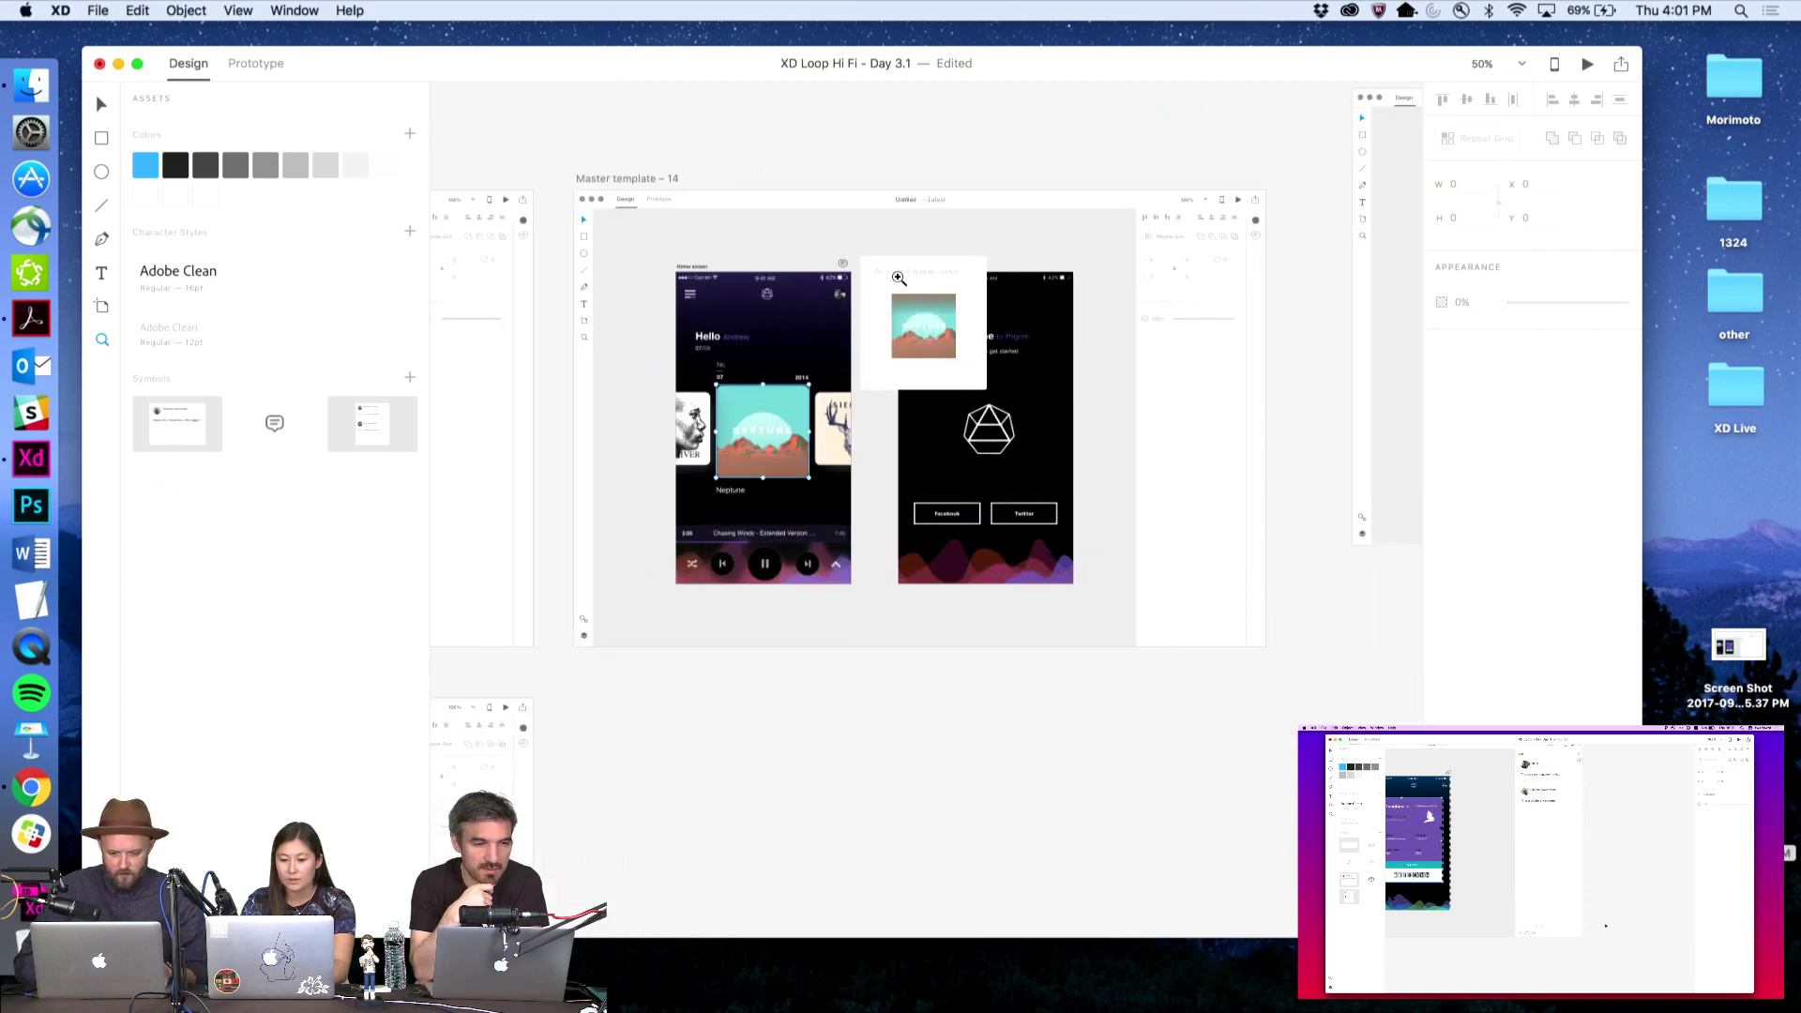
{"action": "left_click", "coordinate": [886, 270], "text": "alt"}
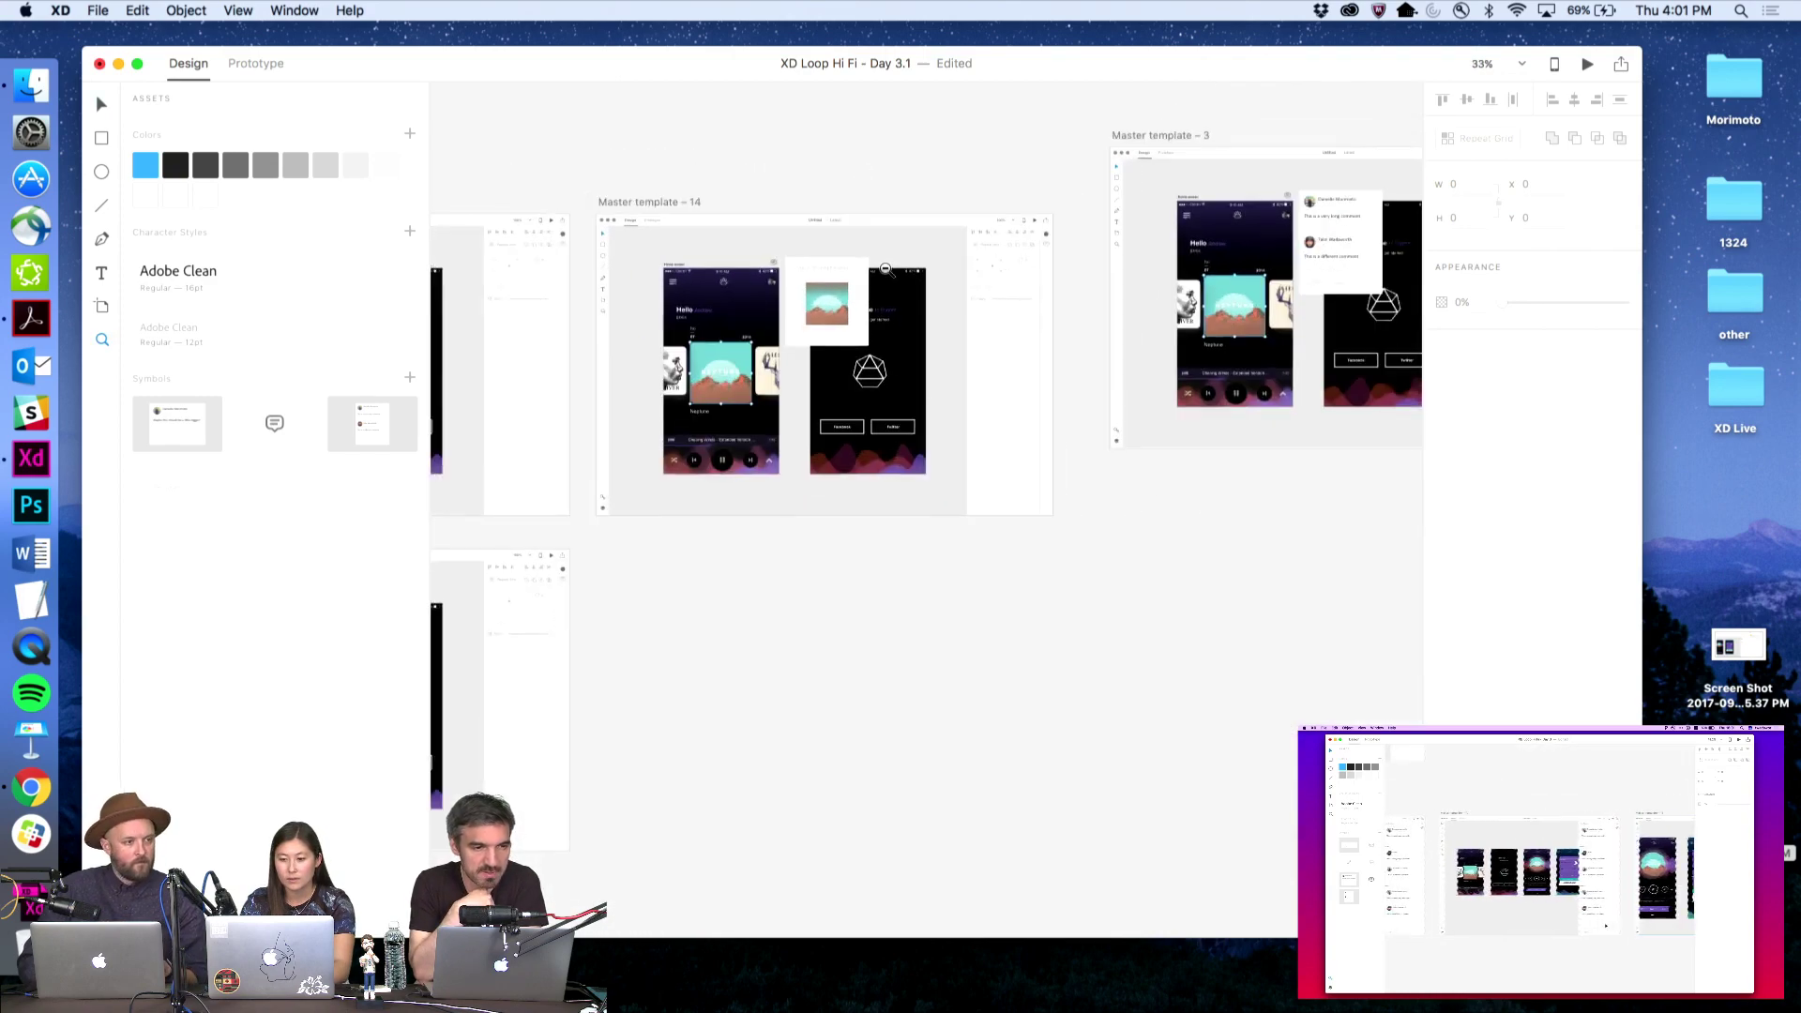
Move the Master template – 3 artboard farther from Master template – 14, to X 6571, Y -1237, and save the document
{"action": "left_click", "coordinate": [885, 269], "text": "alt"}
{"action": "key", "text": "v"}
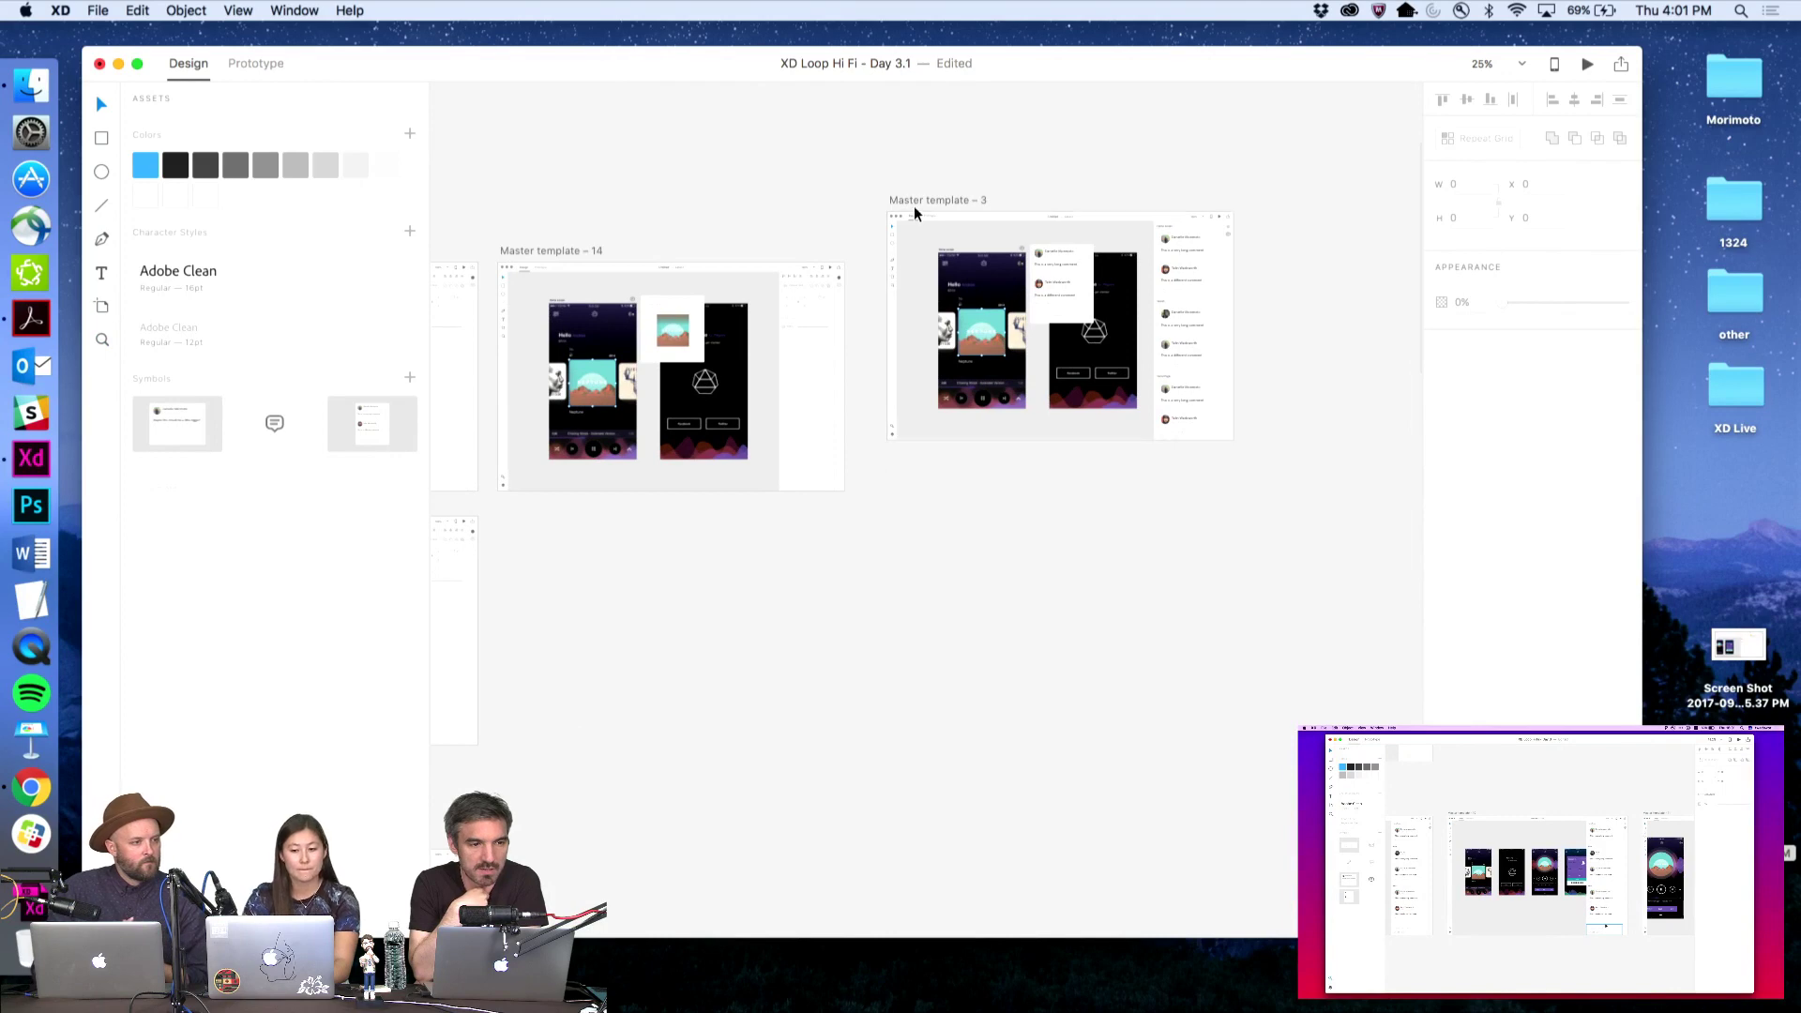
{"action": "left_click_drag", "start_coordinate": [909, 204], "coordinate": [1318, 206]}
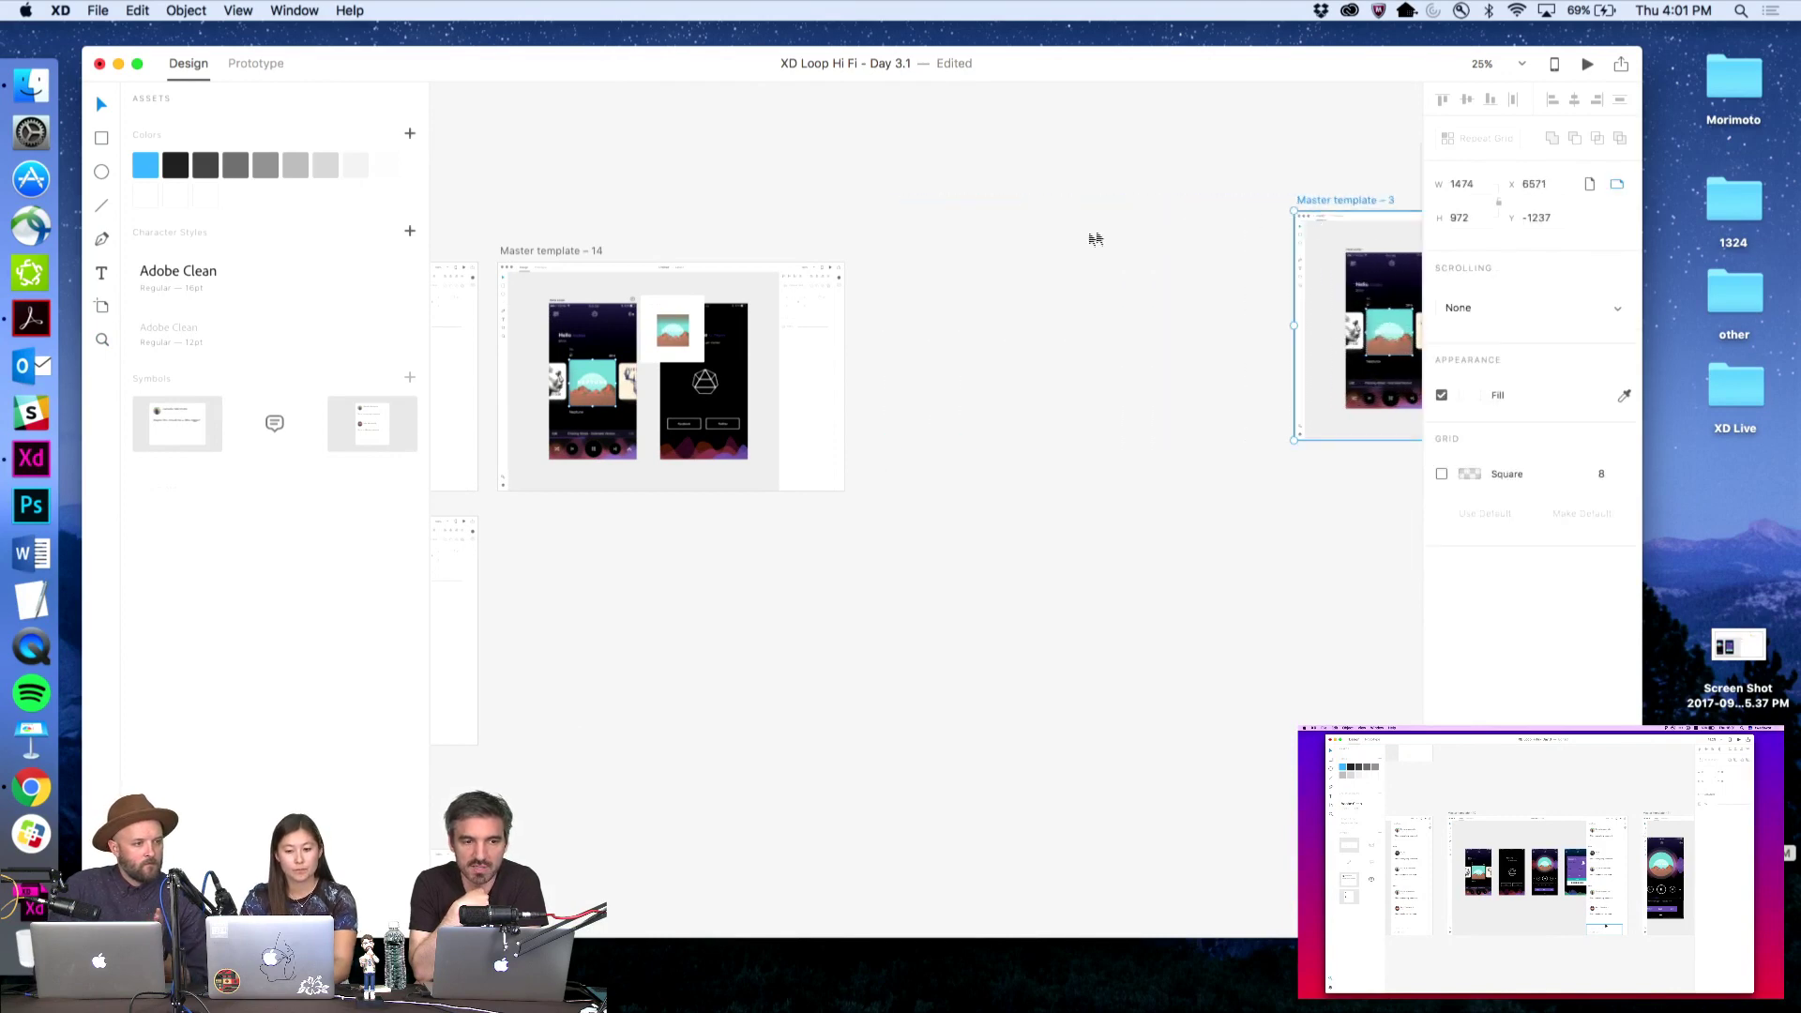
{"action": "left_click", "coordinate": [1083, 235]}
{"action": "key", "text": "super+s"}
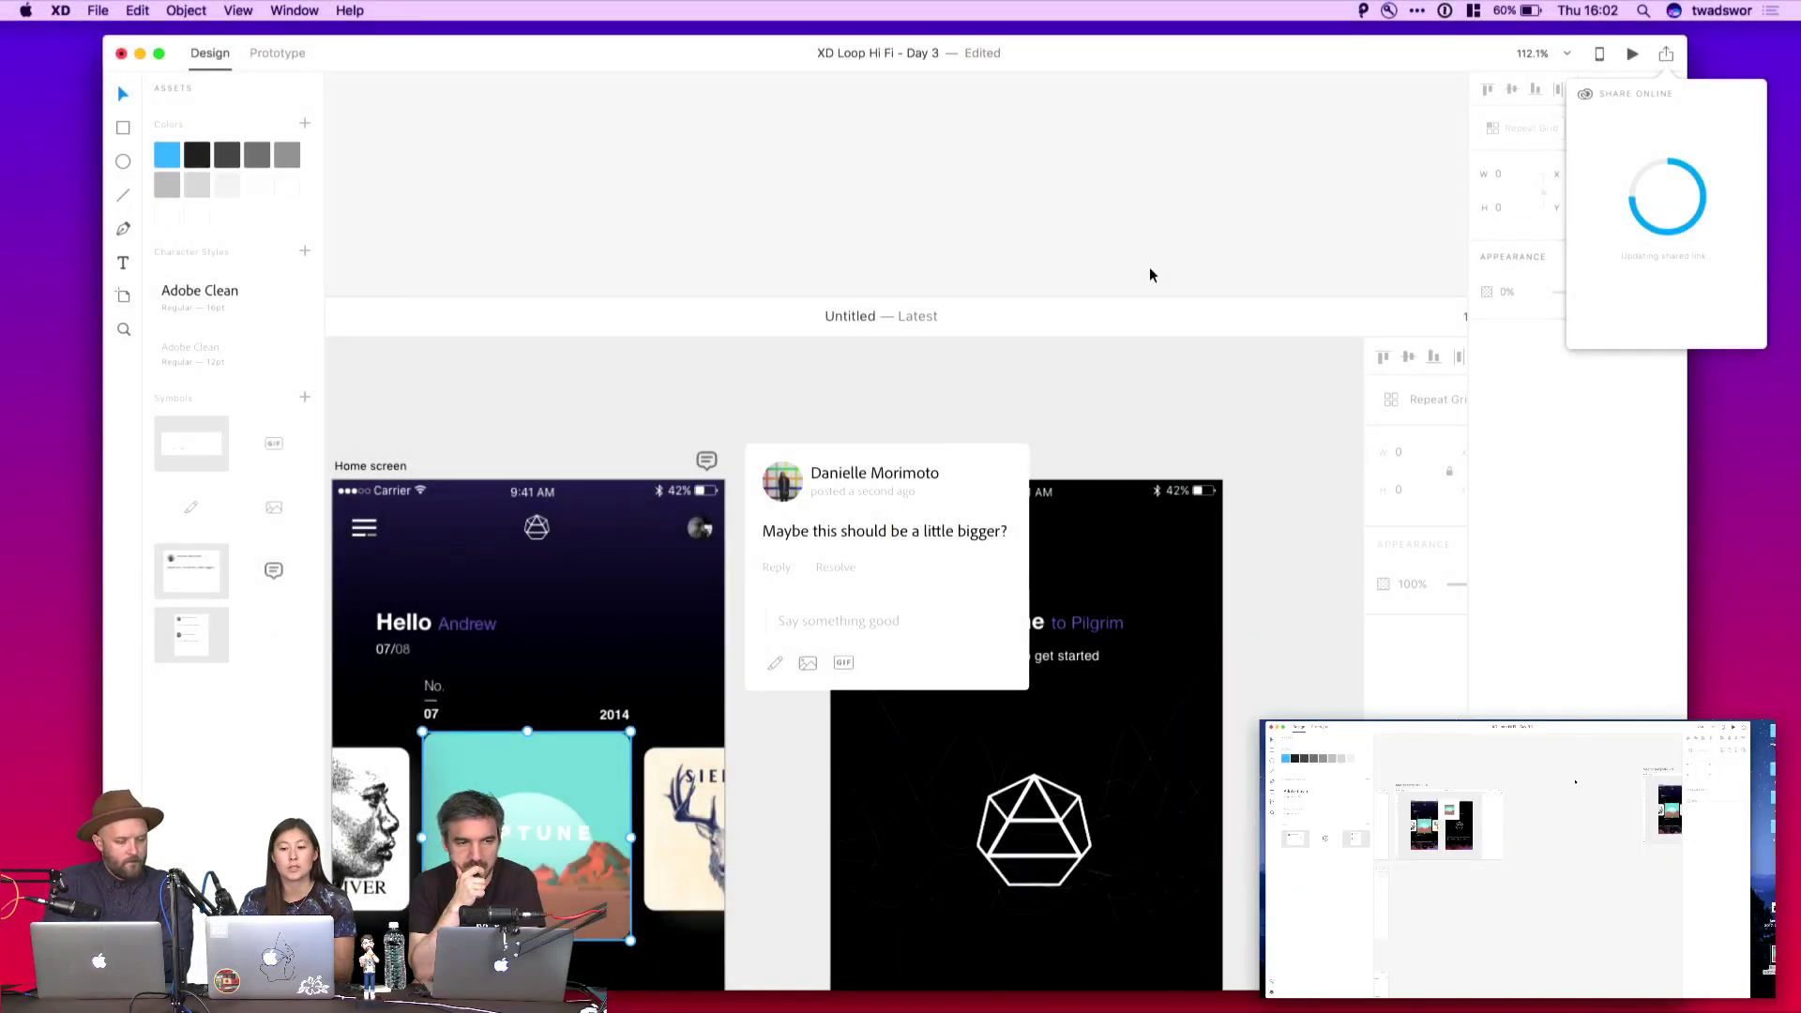
Open the updated XD Loop Hi Fi - Day 3 shared prototype in the browser, close its older tab and step through the comment flow
{"action": "left_click", "coordinate": [1676, 212]}
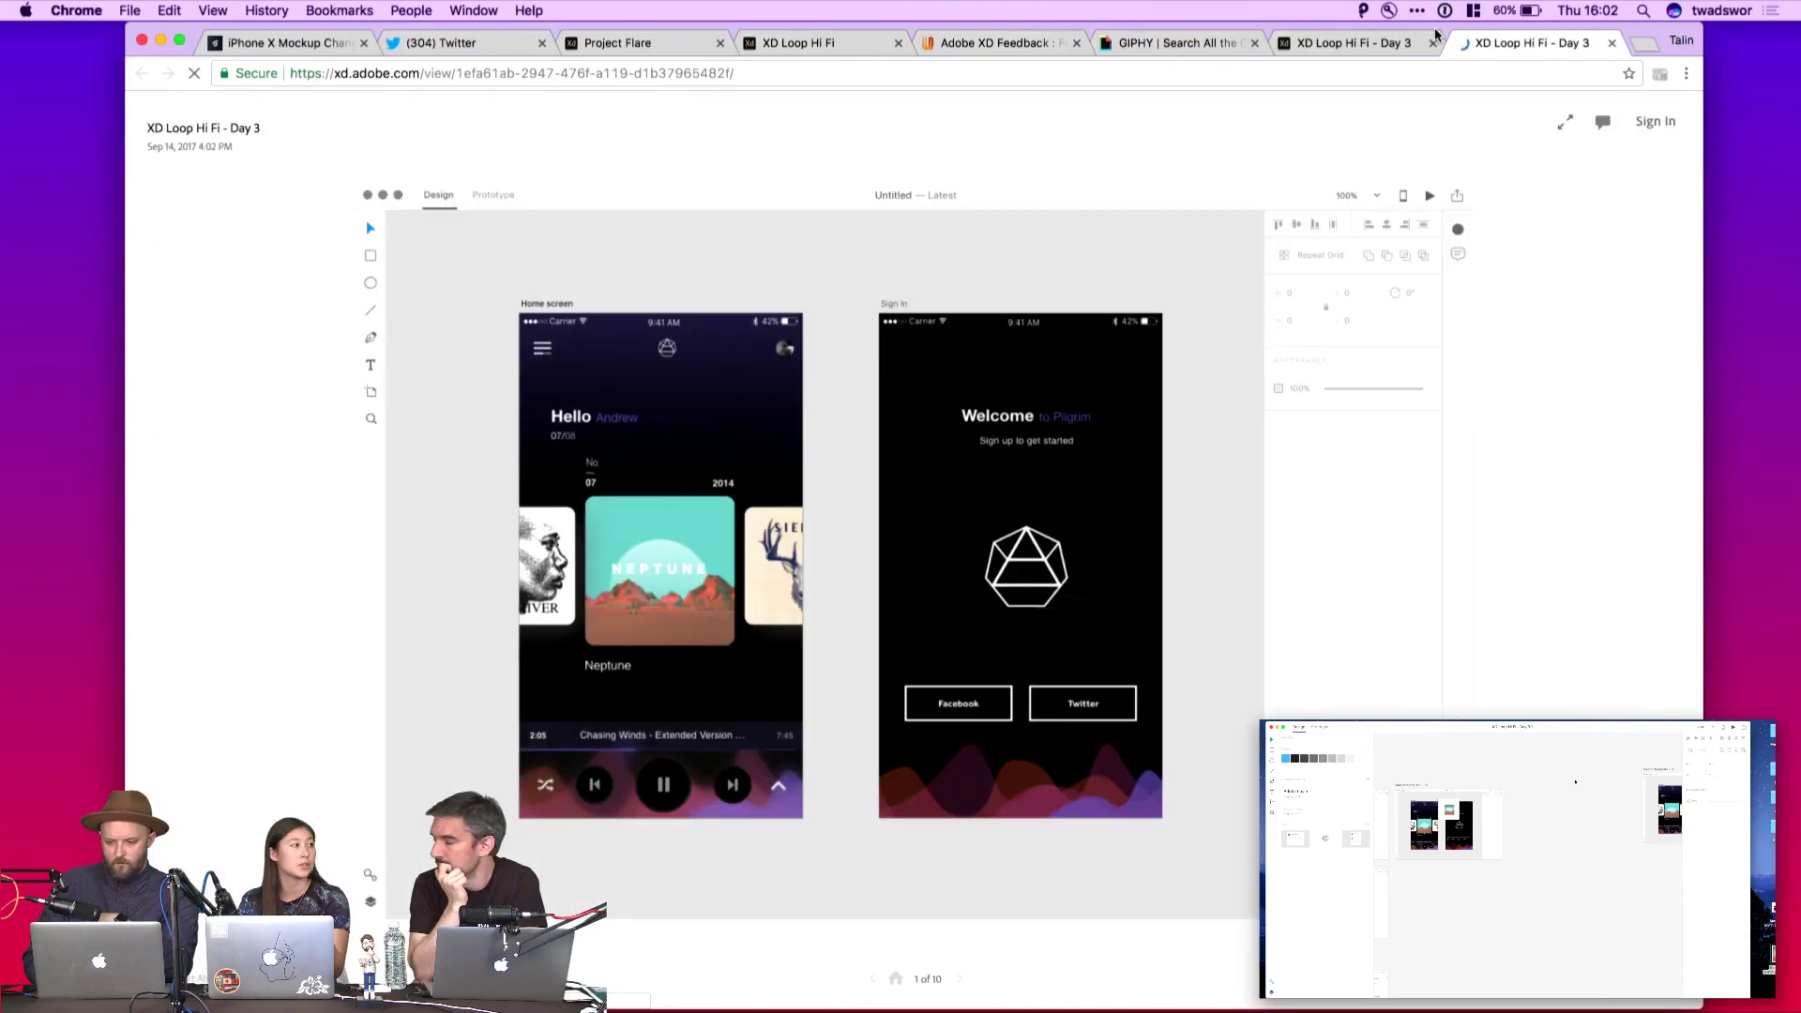
{"action": "left_click", "coordinate": [1432, 43]}
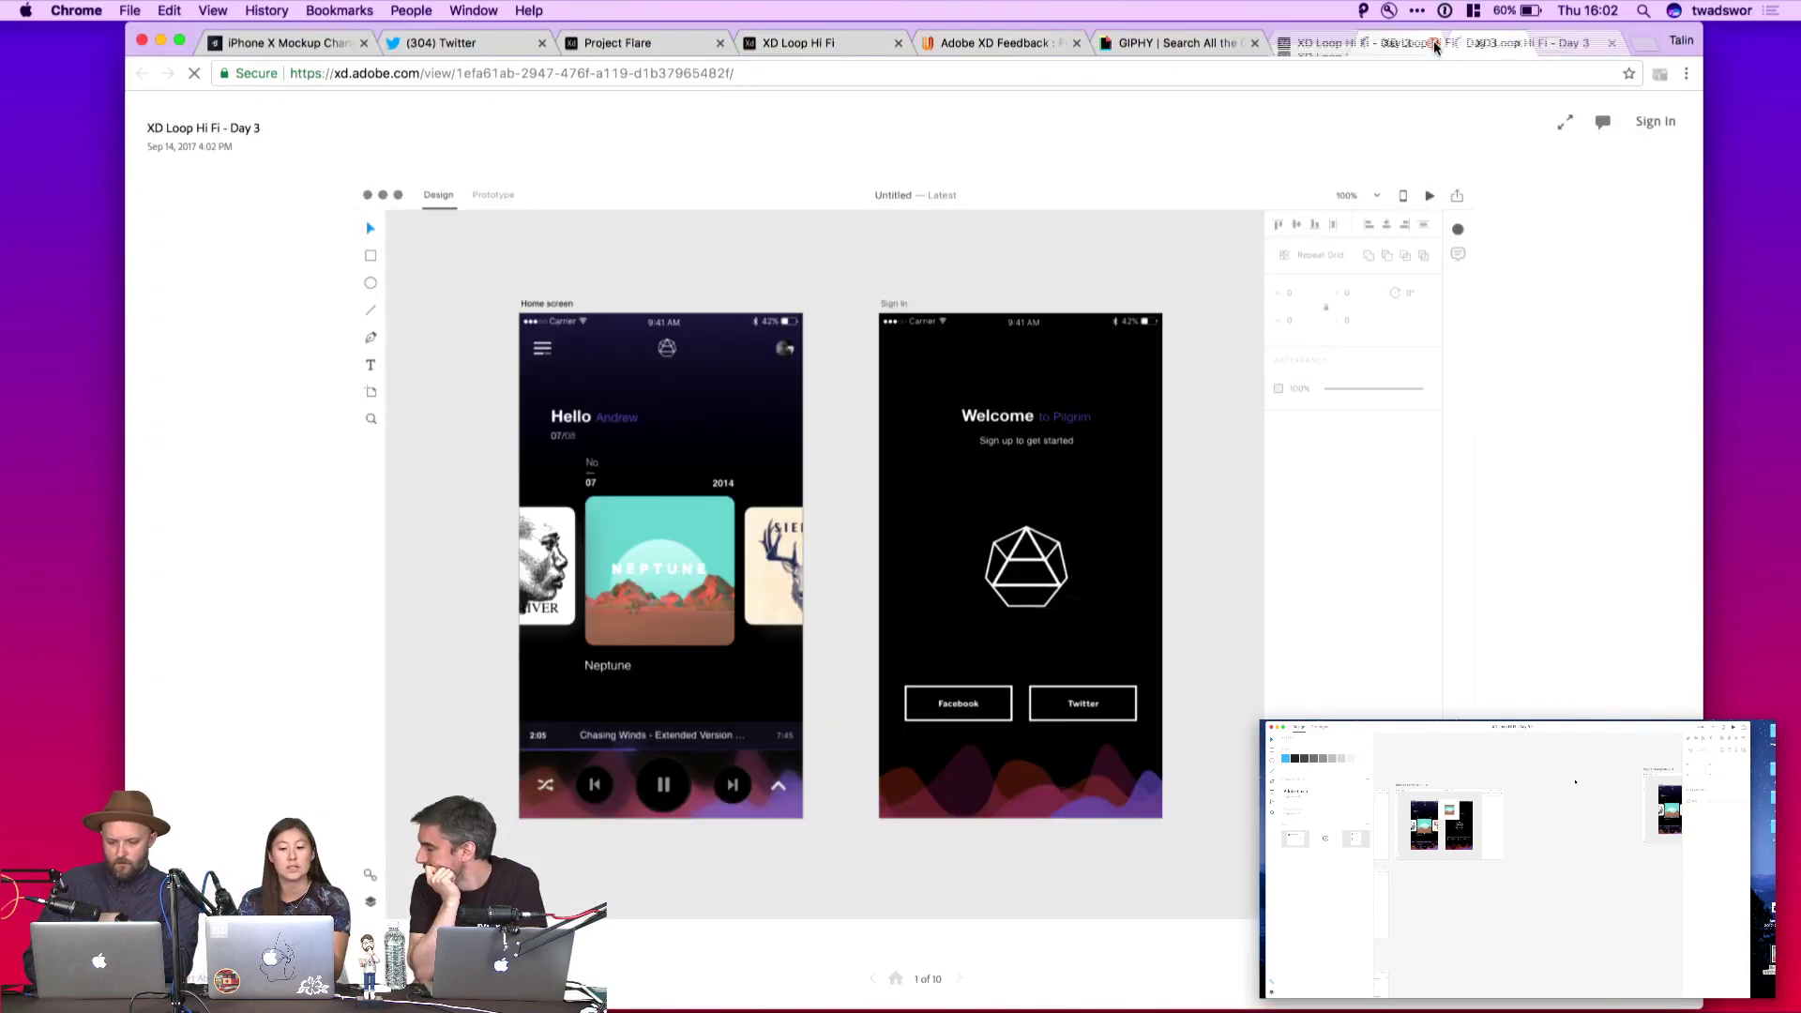
{"action": "left_click", "coordinate": [687, 568]}
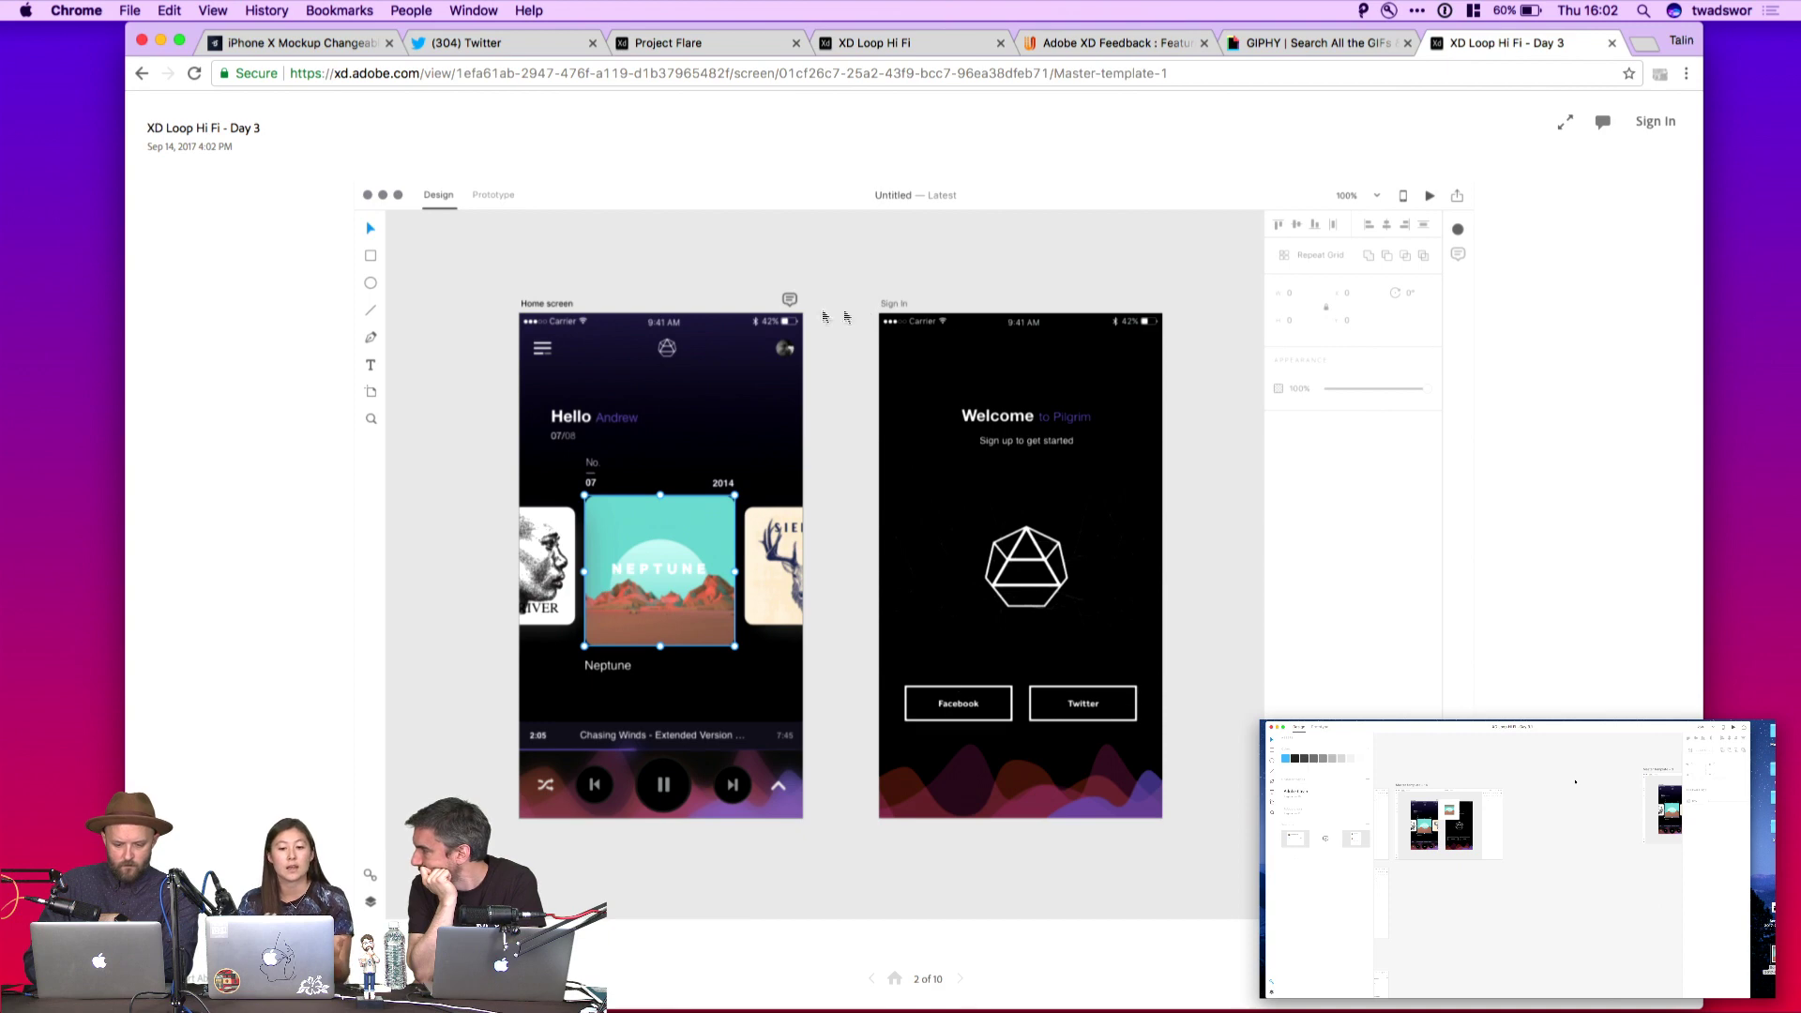
{"action": "left_click", "coordinate": [796, 311]}
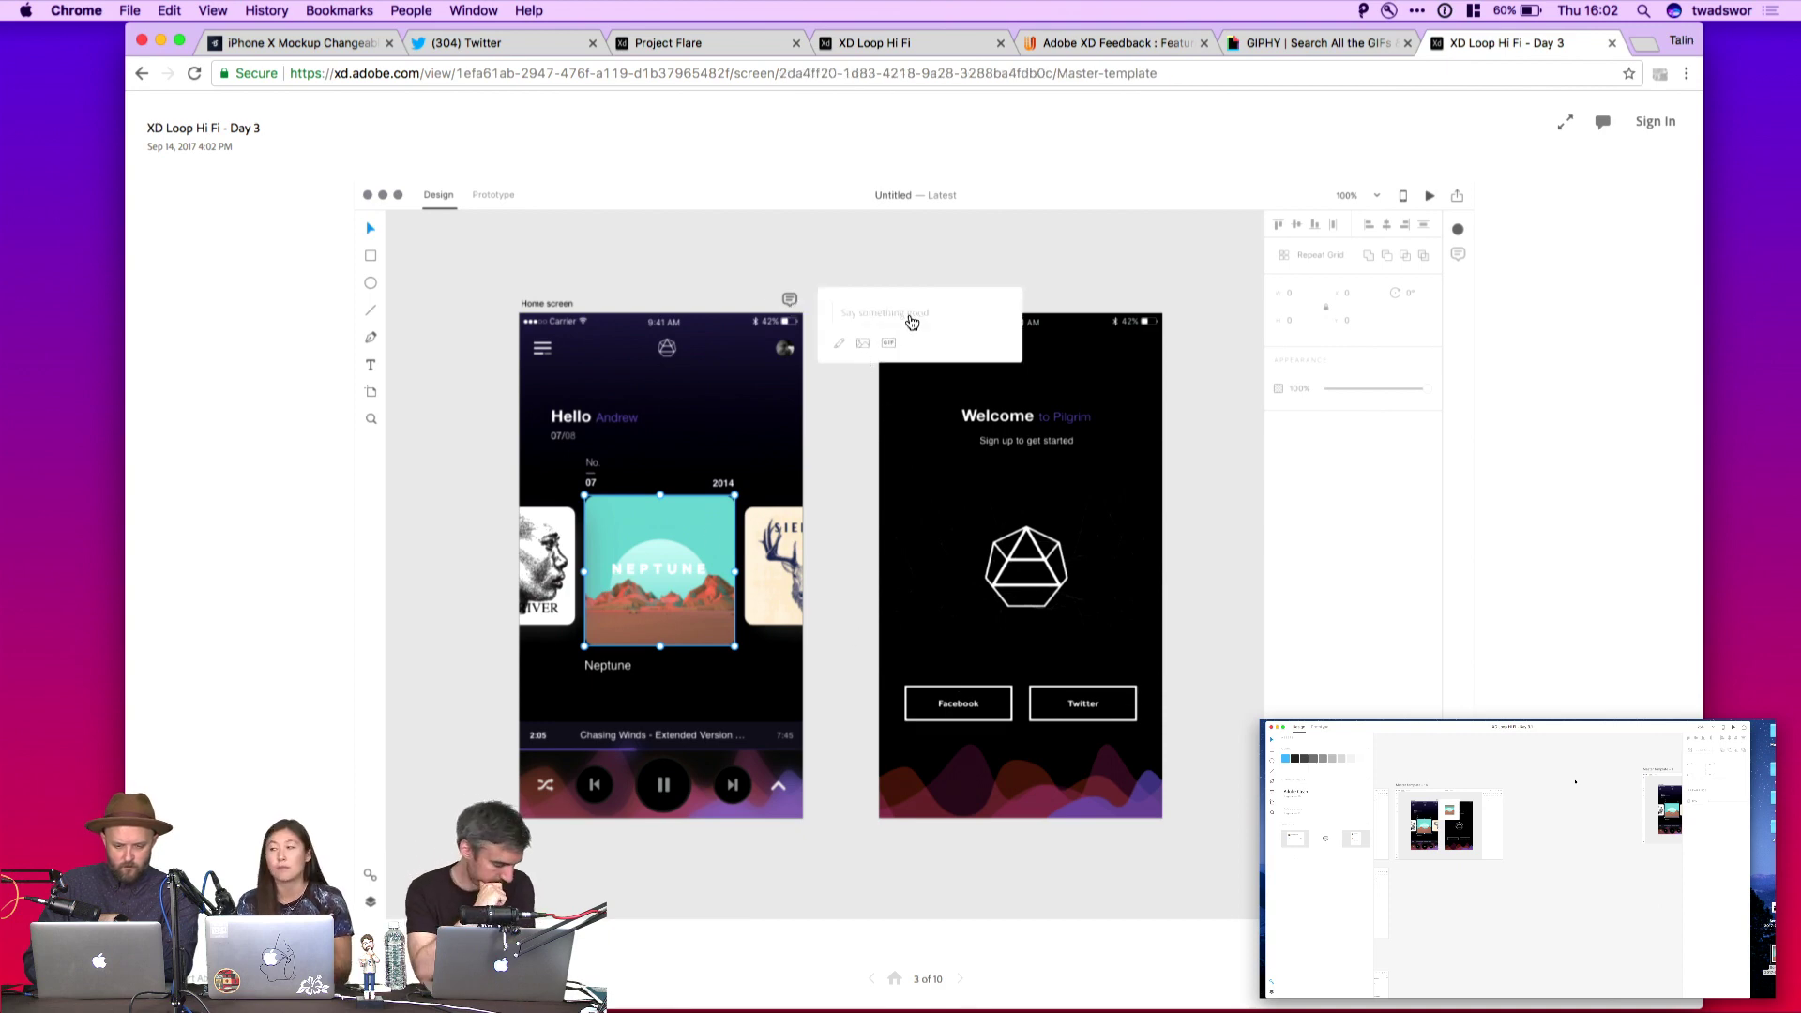
{"action": "left_click", "coordinate": [911, 321]}
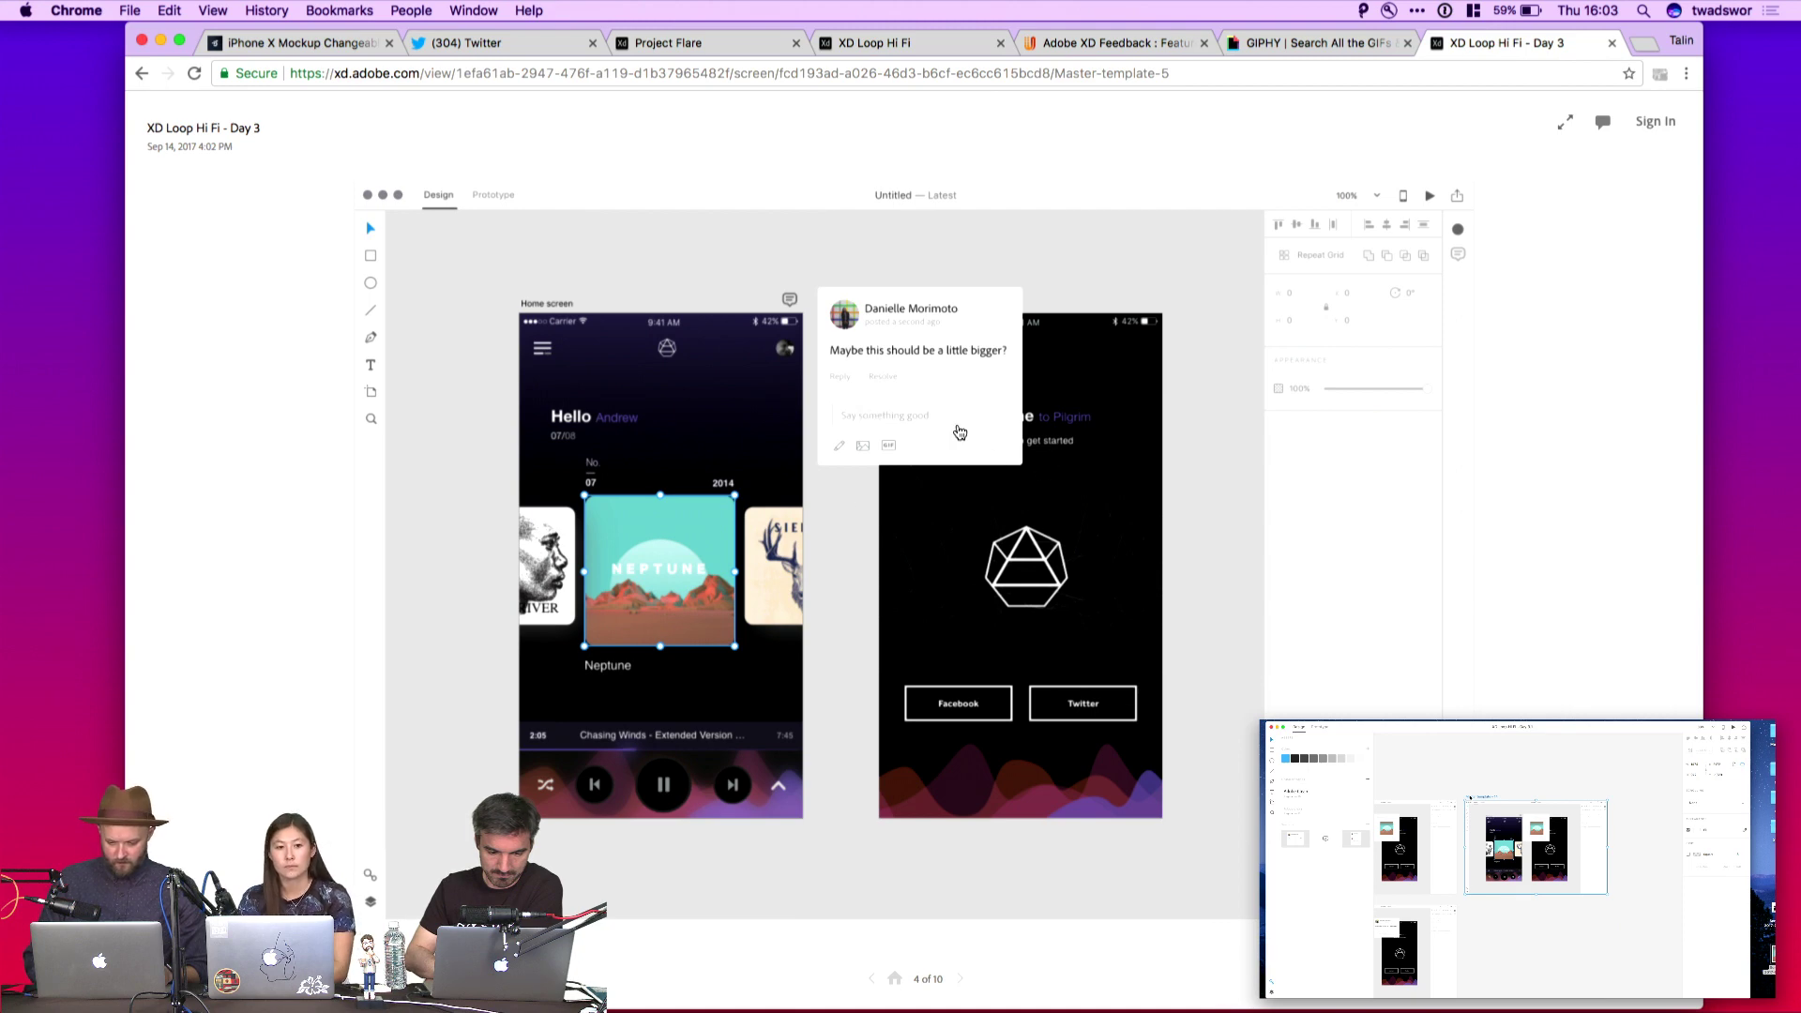
{"action": "key", "text": "Right"}
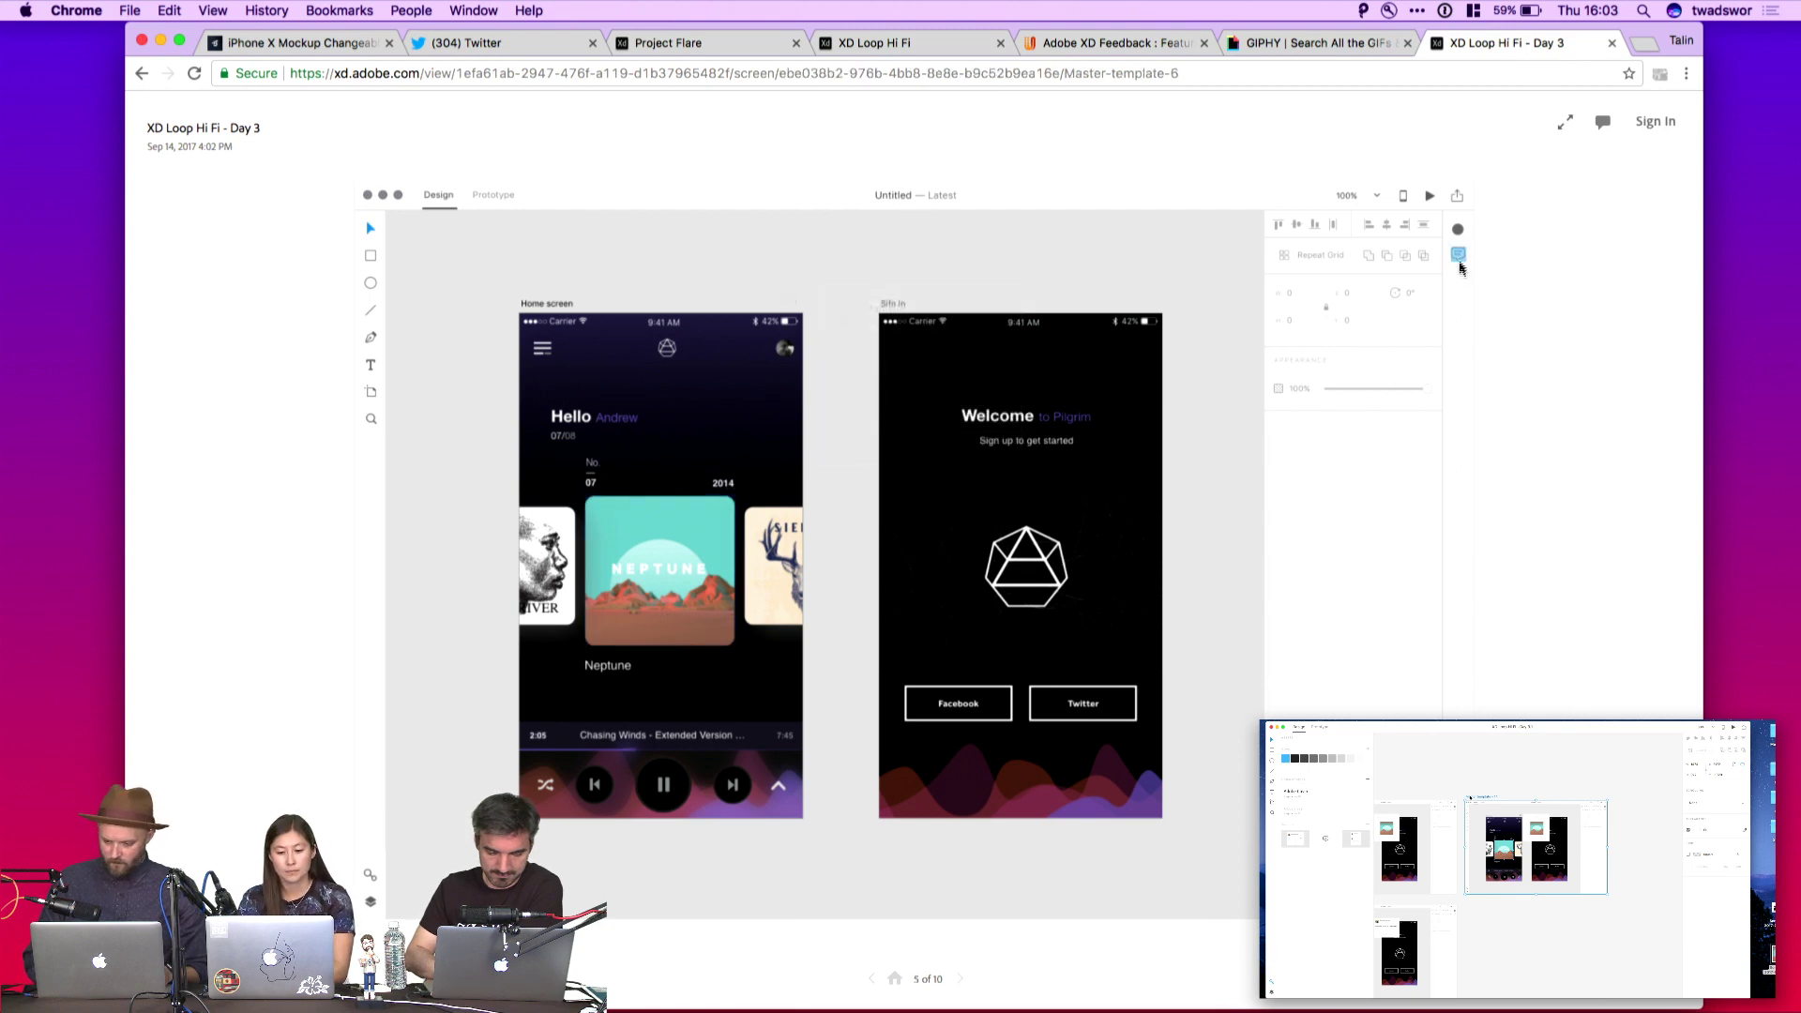
{"action": "key", "text": "Right"}
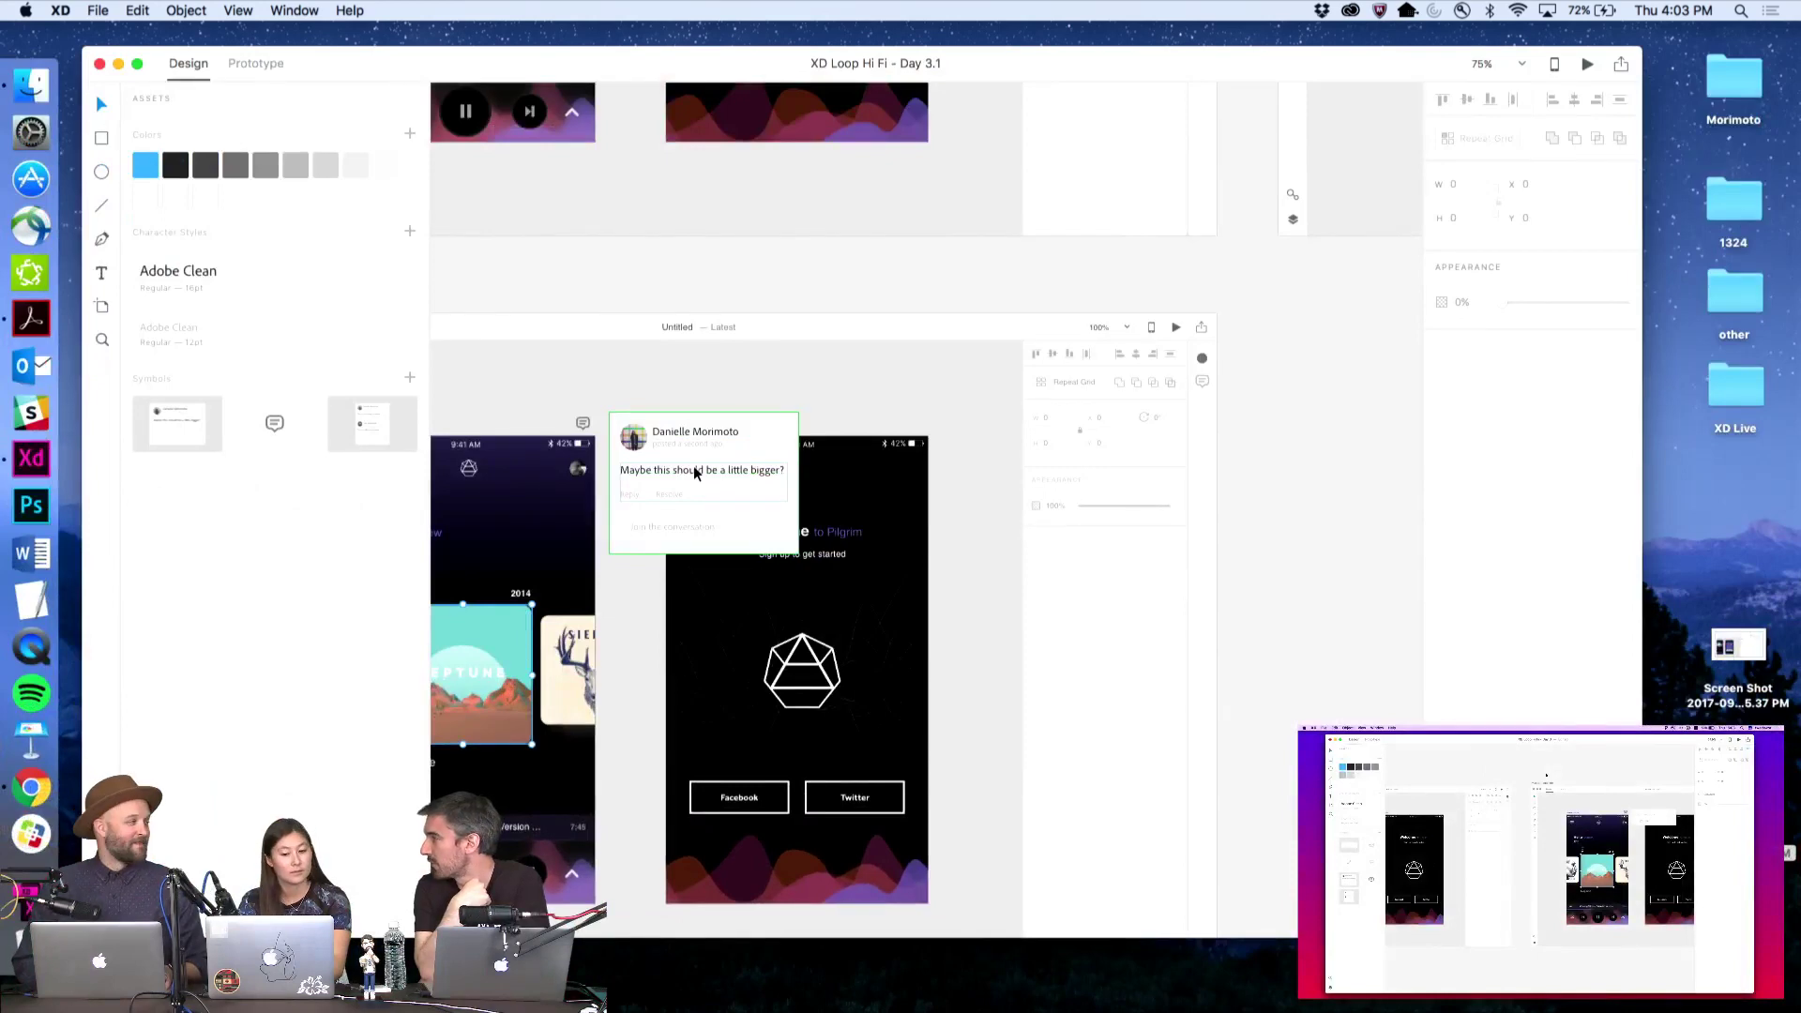
In the XD Loop Hi Fi - Day 3.1 document, select the comment card's background, comment and reply field on Master template – 5
{"action": "left_click", "coordinate": [694, 465]}
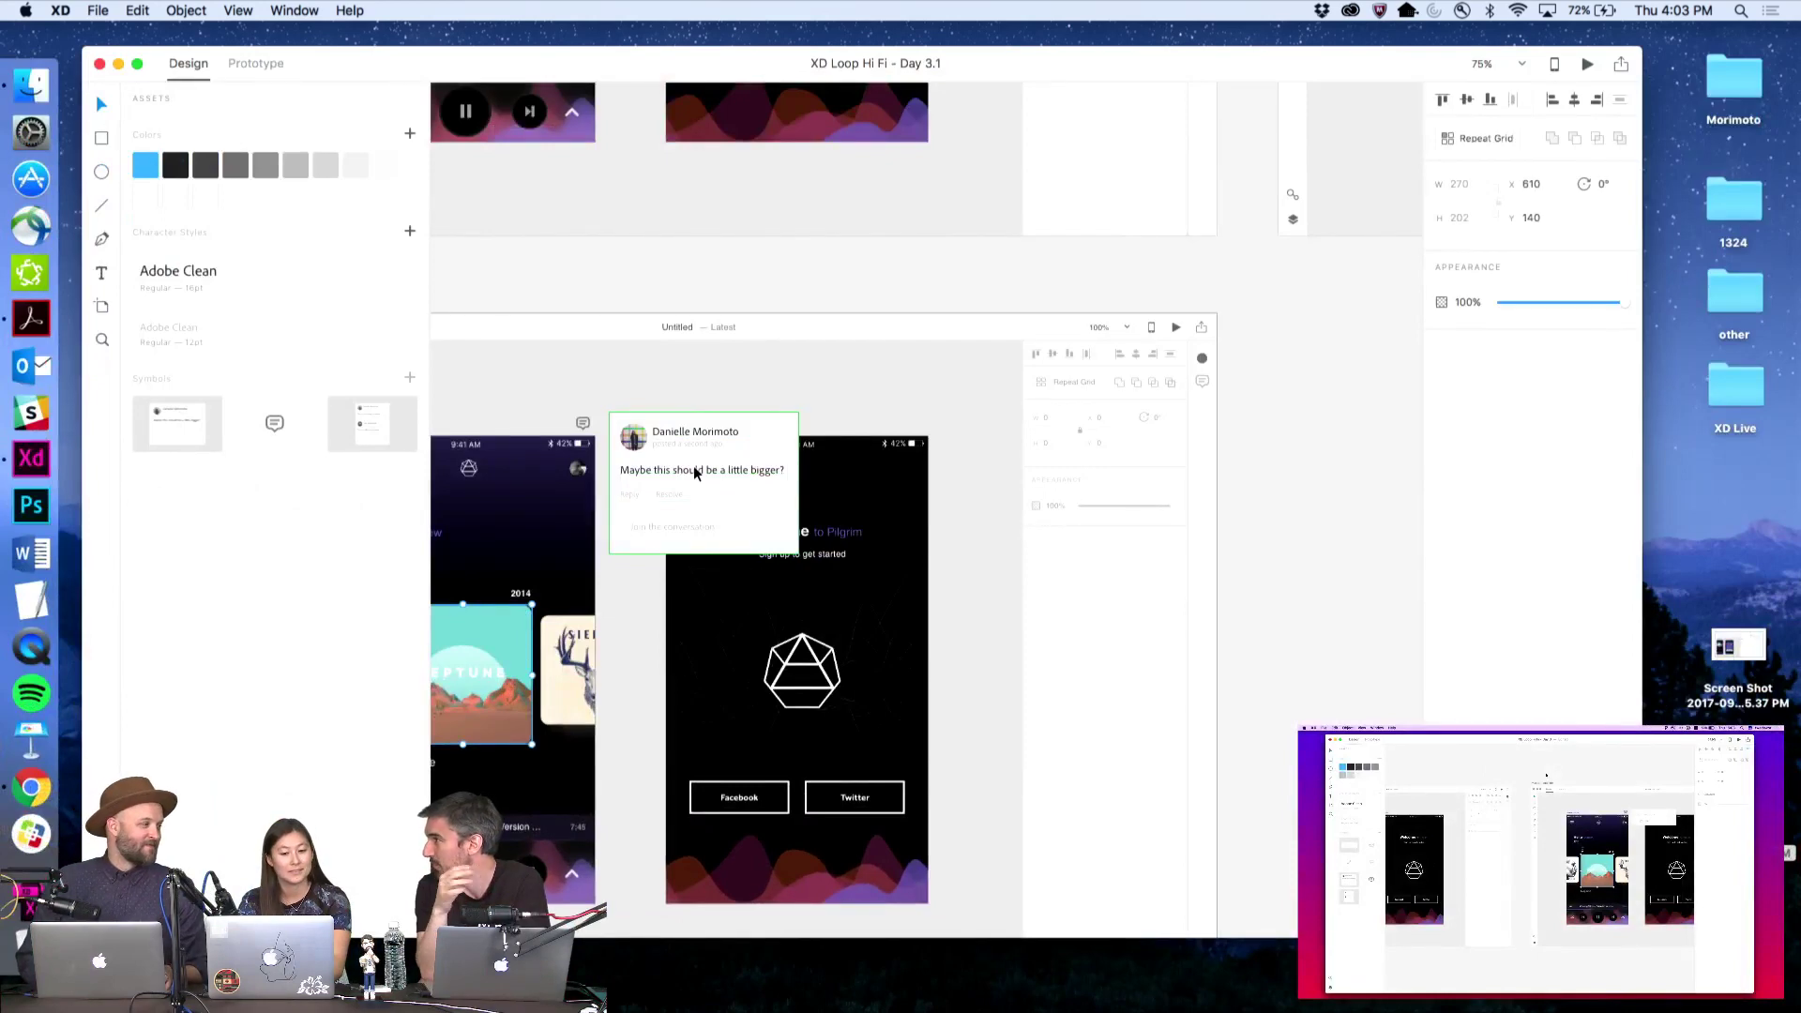
{"action": "left_click", "coordinate": [683, 433]}
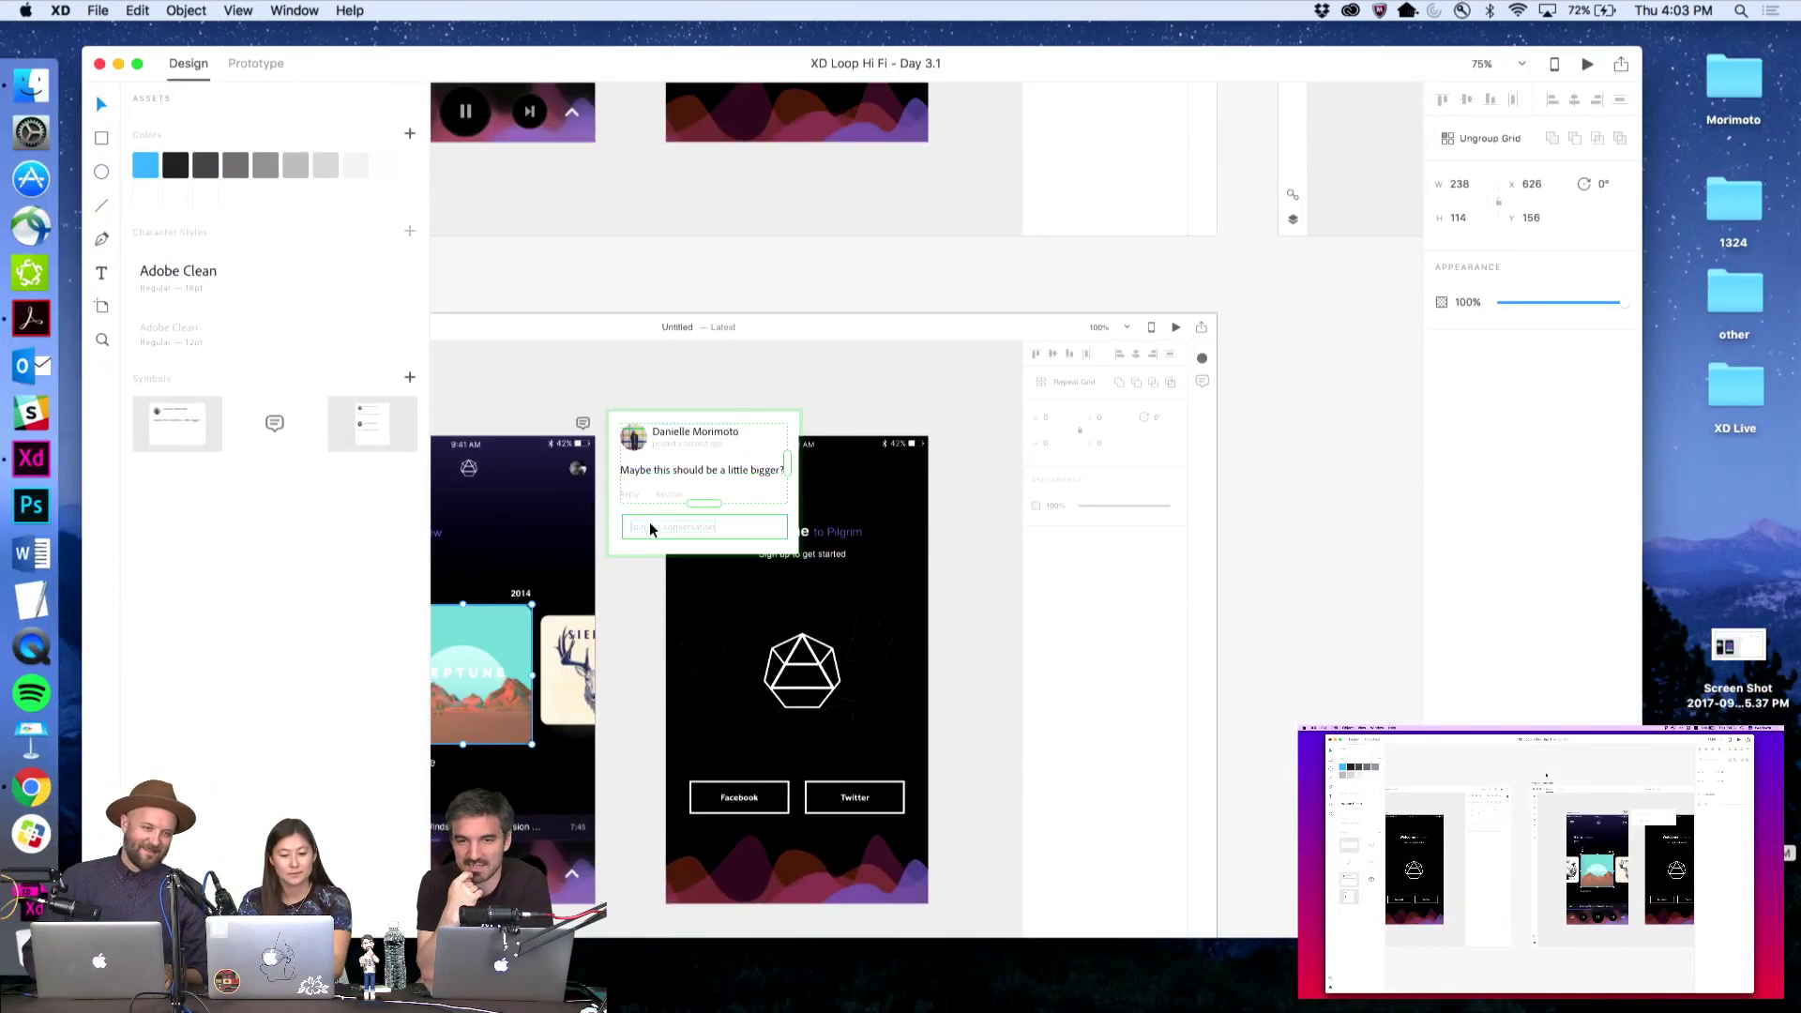
{"action": "left_click", "coordinate": [612, 508]}
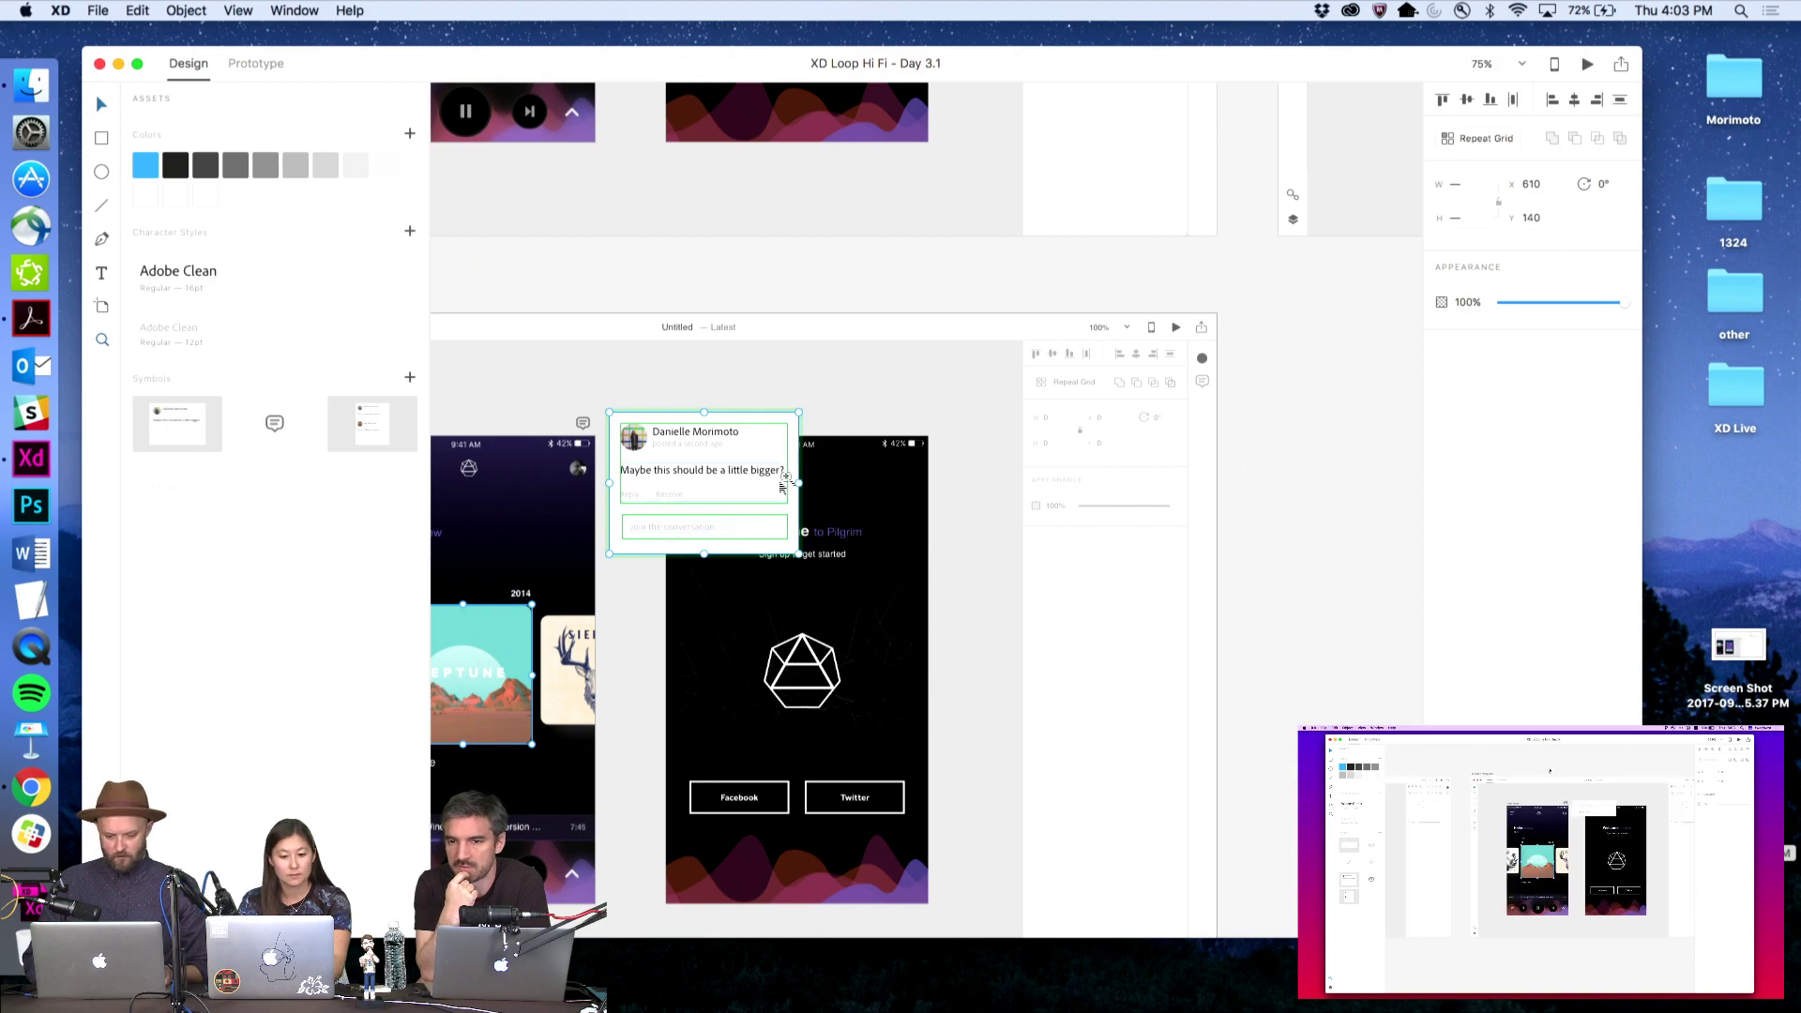
Duplicate the Master template – 14 artboard beside the original with a 72 px gap, at X 4718, Y -1020
{"action": "key", "text": "z"}
{"action": "left_click", "coordinate": [876, 415], "text": "alt"}
{"action": "left_click", "coordinate": [876, 416], "text": "alt"}
{"action": "scroll", "coordinate": [875, 415], "scroll_direction": "right", "scroll_amount": 5}
{"action": "scroll", "coordinate": [876, 416], "scroll_direction": "up", "scroll_amount": 2}
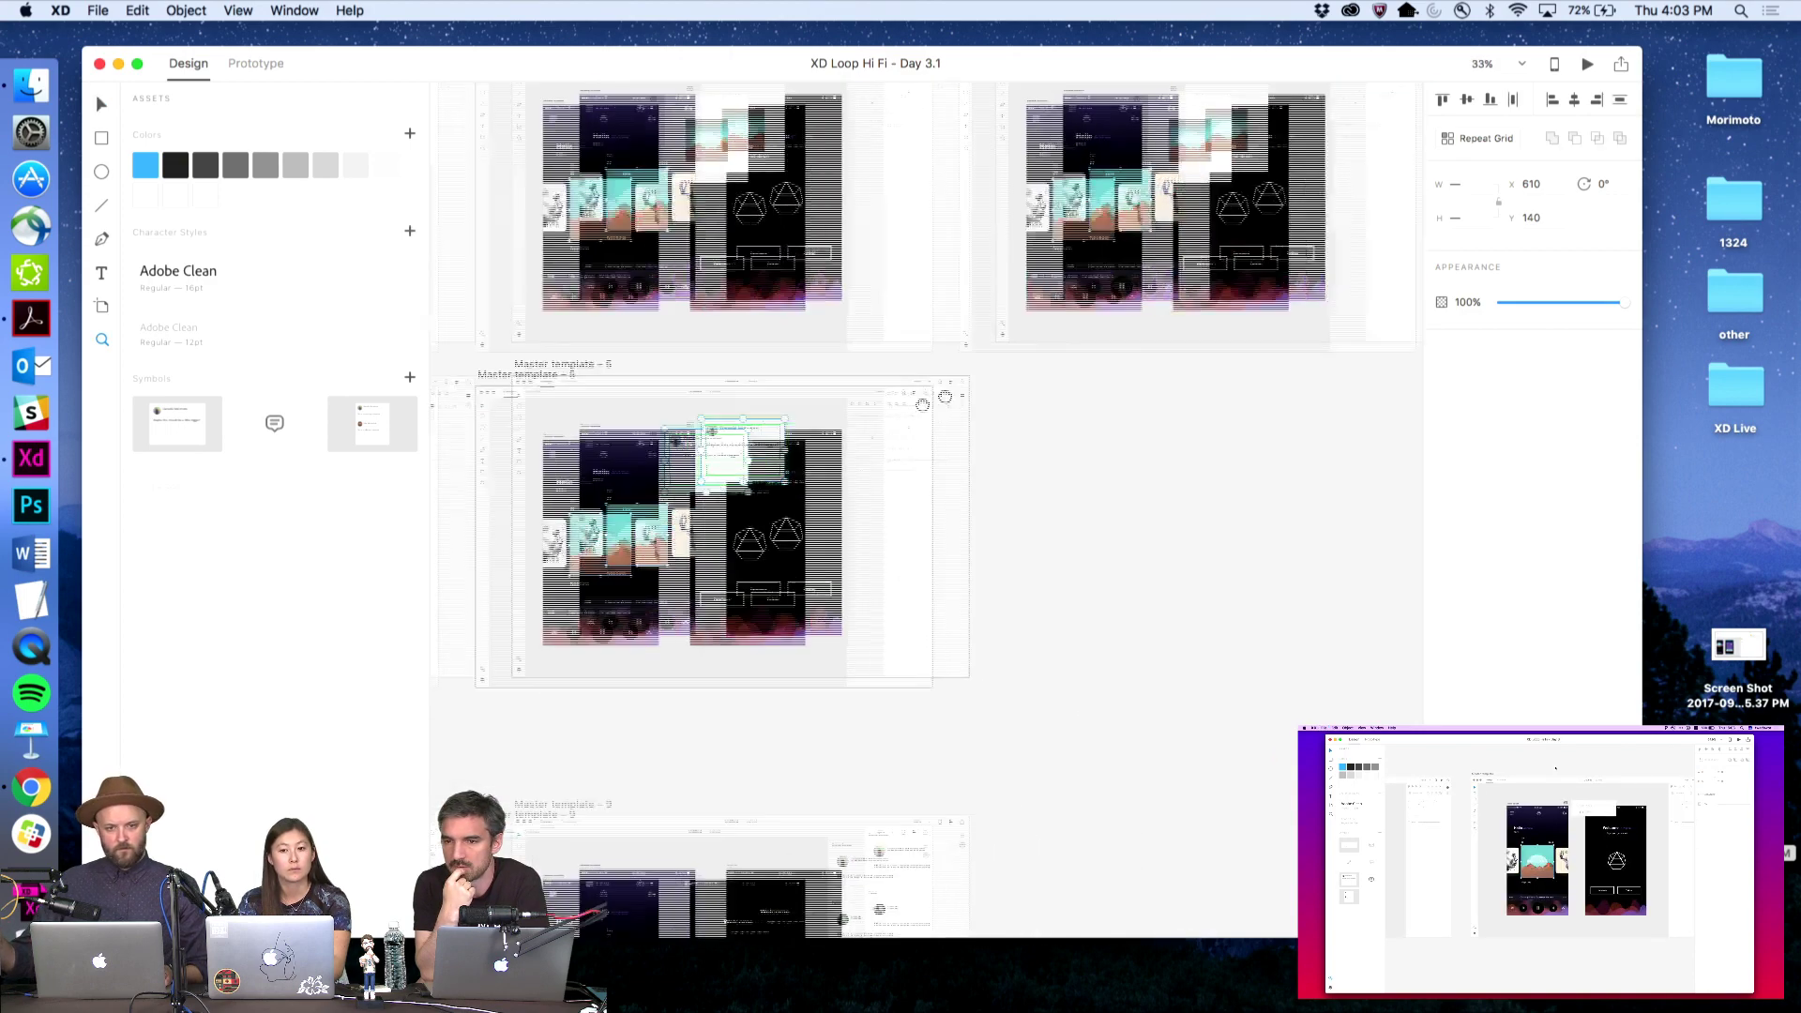
{"action": "scroll", "coordinate": [876, 416], "scroll_direction": "right", "scroll_amount": 3}
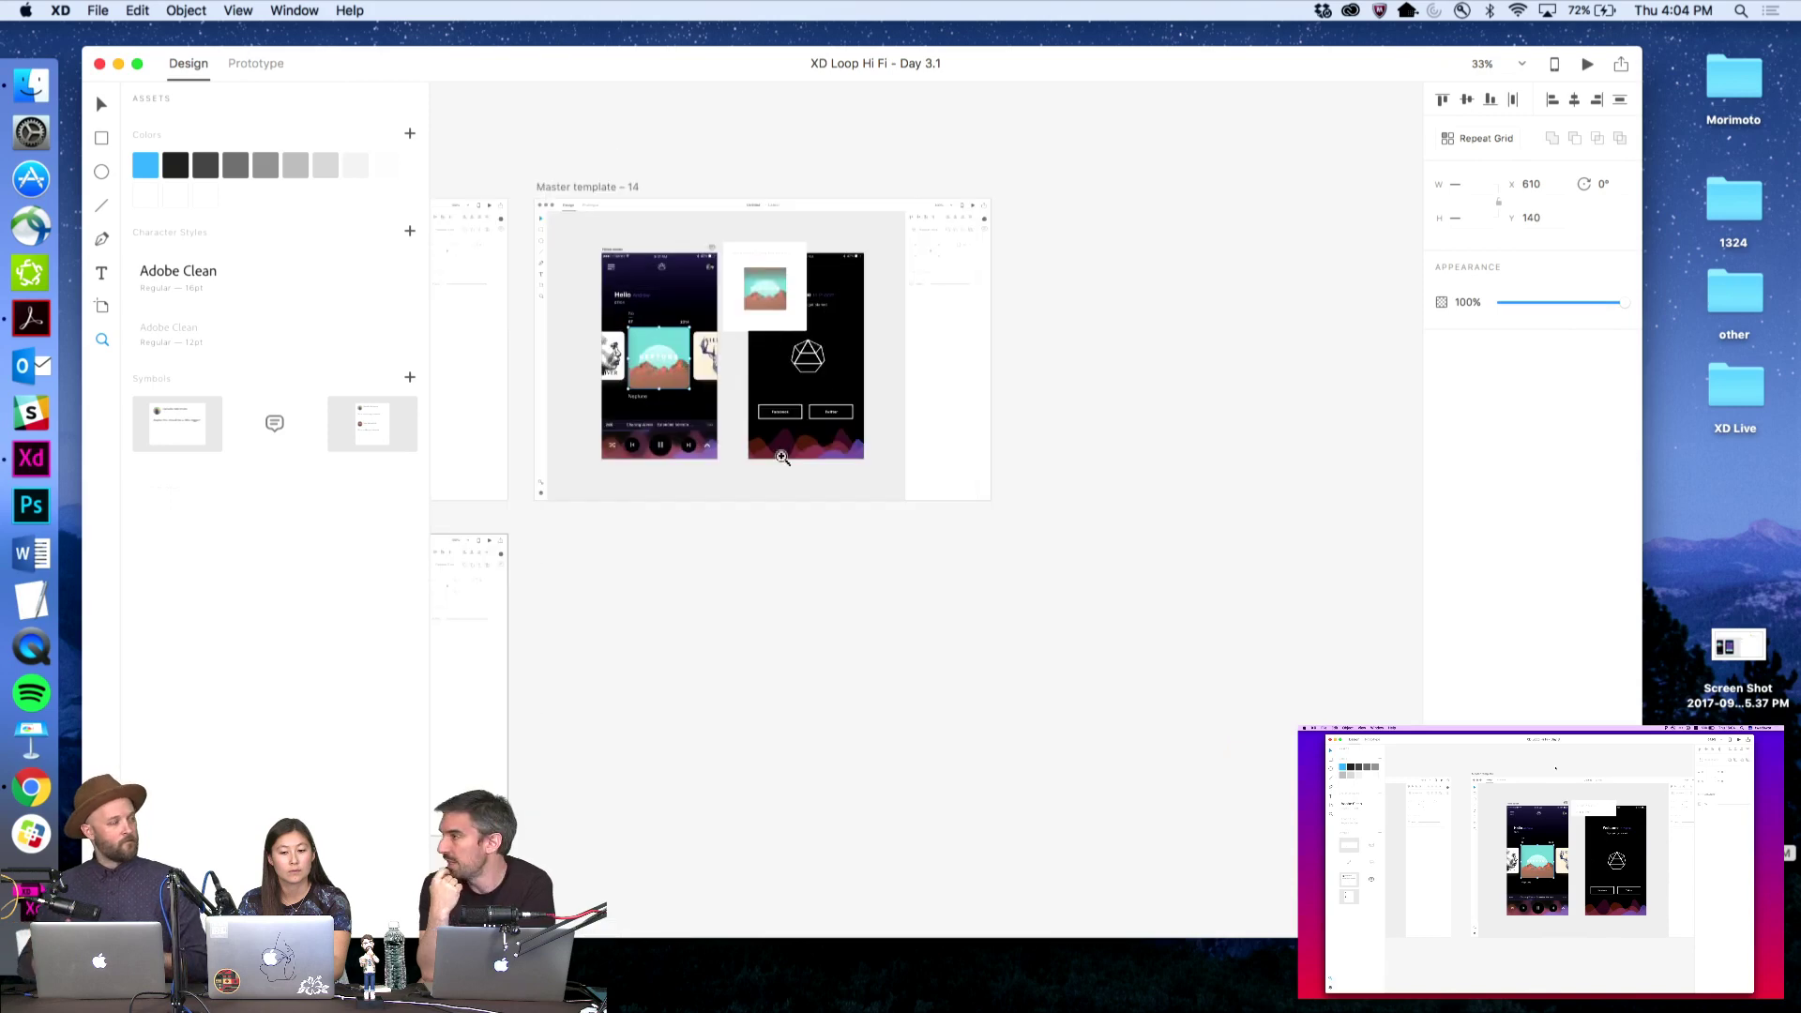
{"action": "key", "text": "v"}
{"action": "left_click", "coordinate": [753, 149]}
{"action": "left_click", "coordinate": [575, 191]}
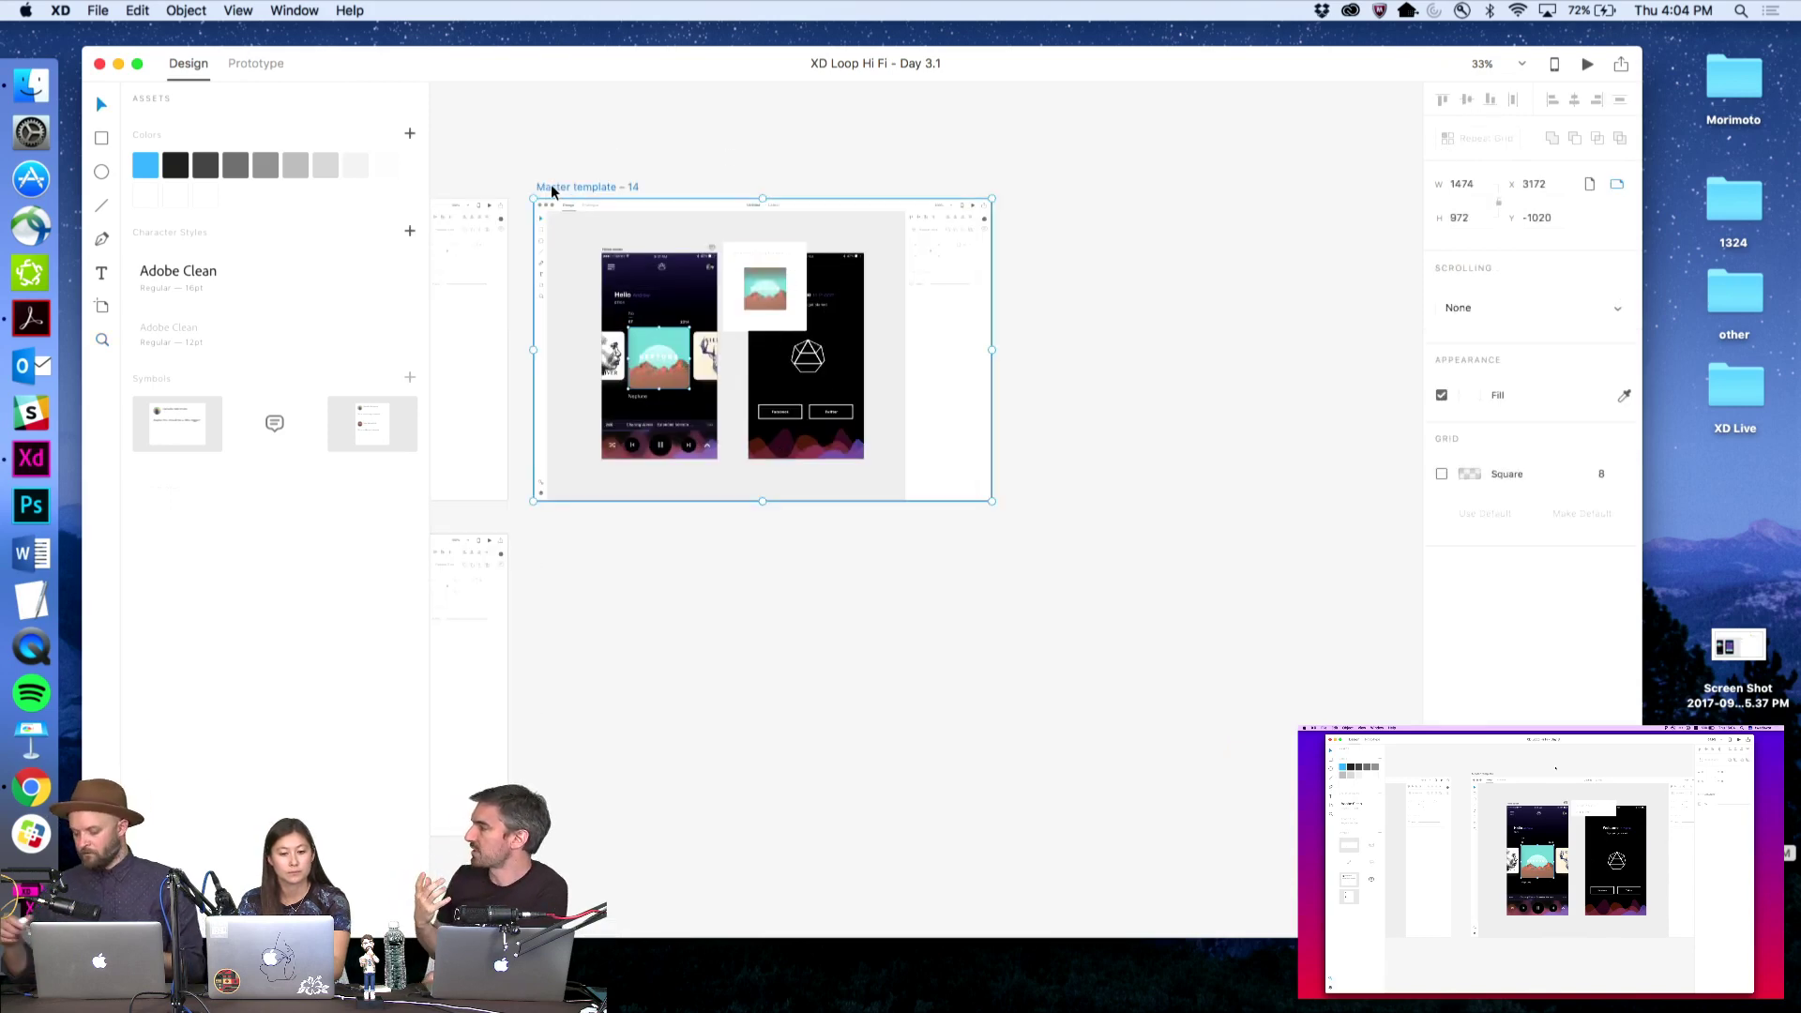
{"action": "left_click_drag", "start_coordinate": [550, 189], "coordinate": [1028, 239]}
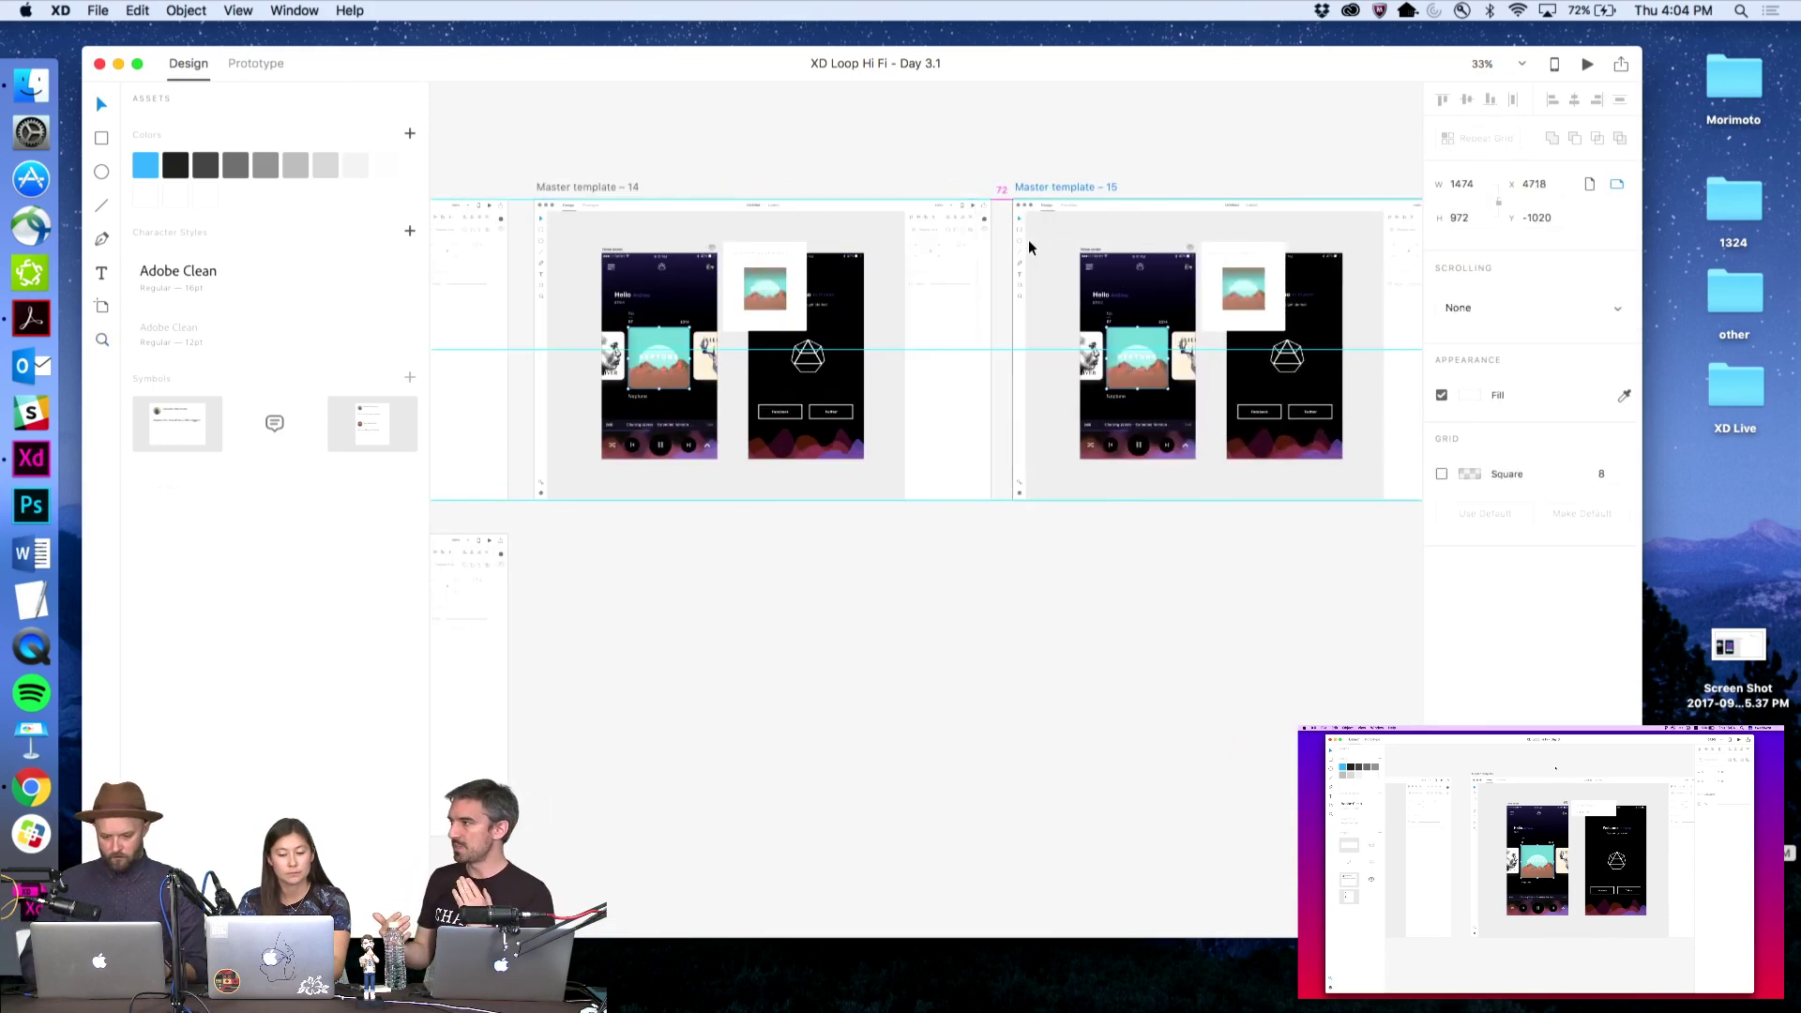
{"action": "left_click", "coordinate": [1007, 172]}
Move the Master template – 4 artboard clear of the row, up to X 7899, Y -2487
{"action": "scroll", "coordinate": [1007, 173], "scroll_direction": "right", "scroll_amount": 4}
{"action": "scroll", "coordinate": [1007, 173], "scroll_direction": "left", "scroll_amount": 2}
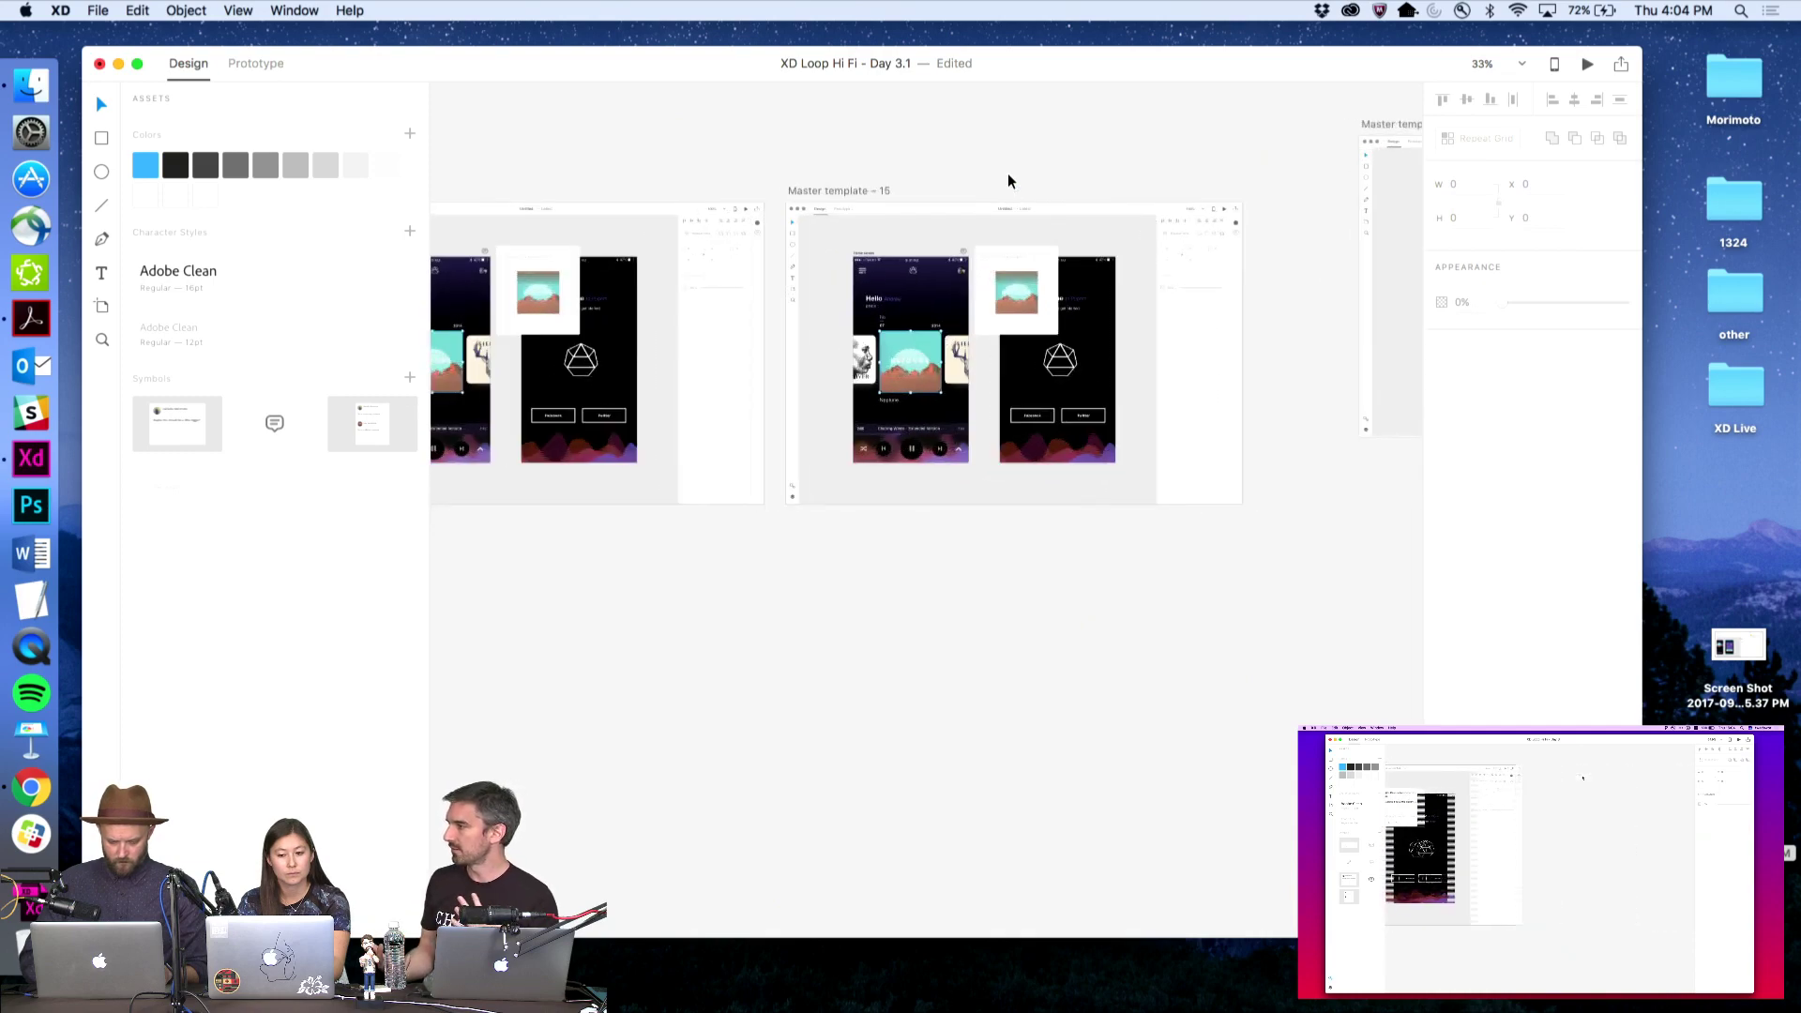
{"action": "key", "text": "super+minus"}
{"action": "left_click_drag", "start_coordinate": [1163, 261], "coordinate": [1275, 127]}
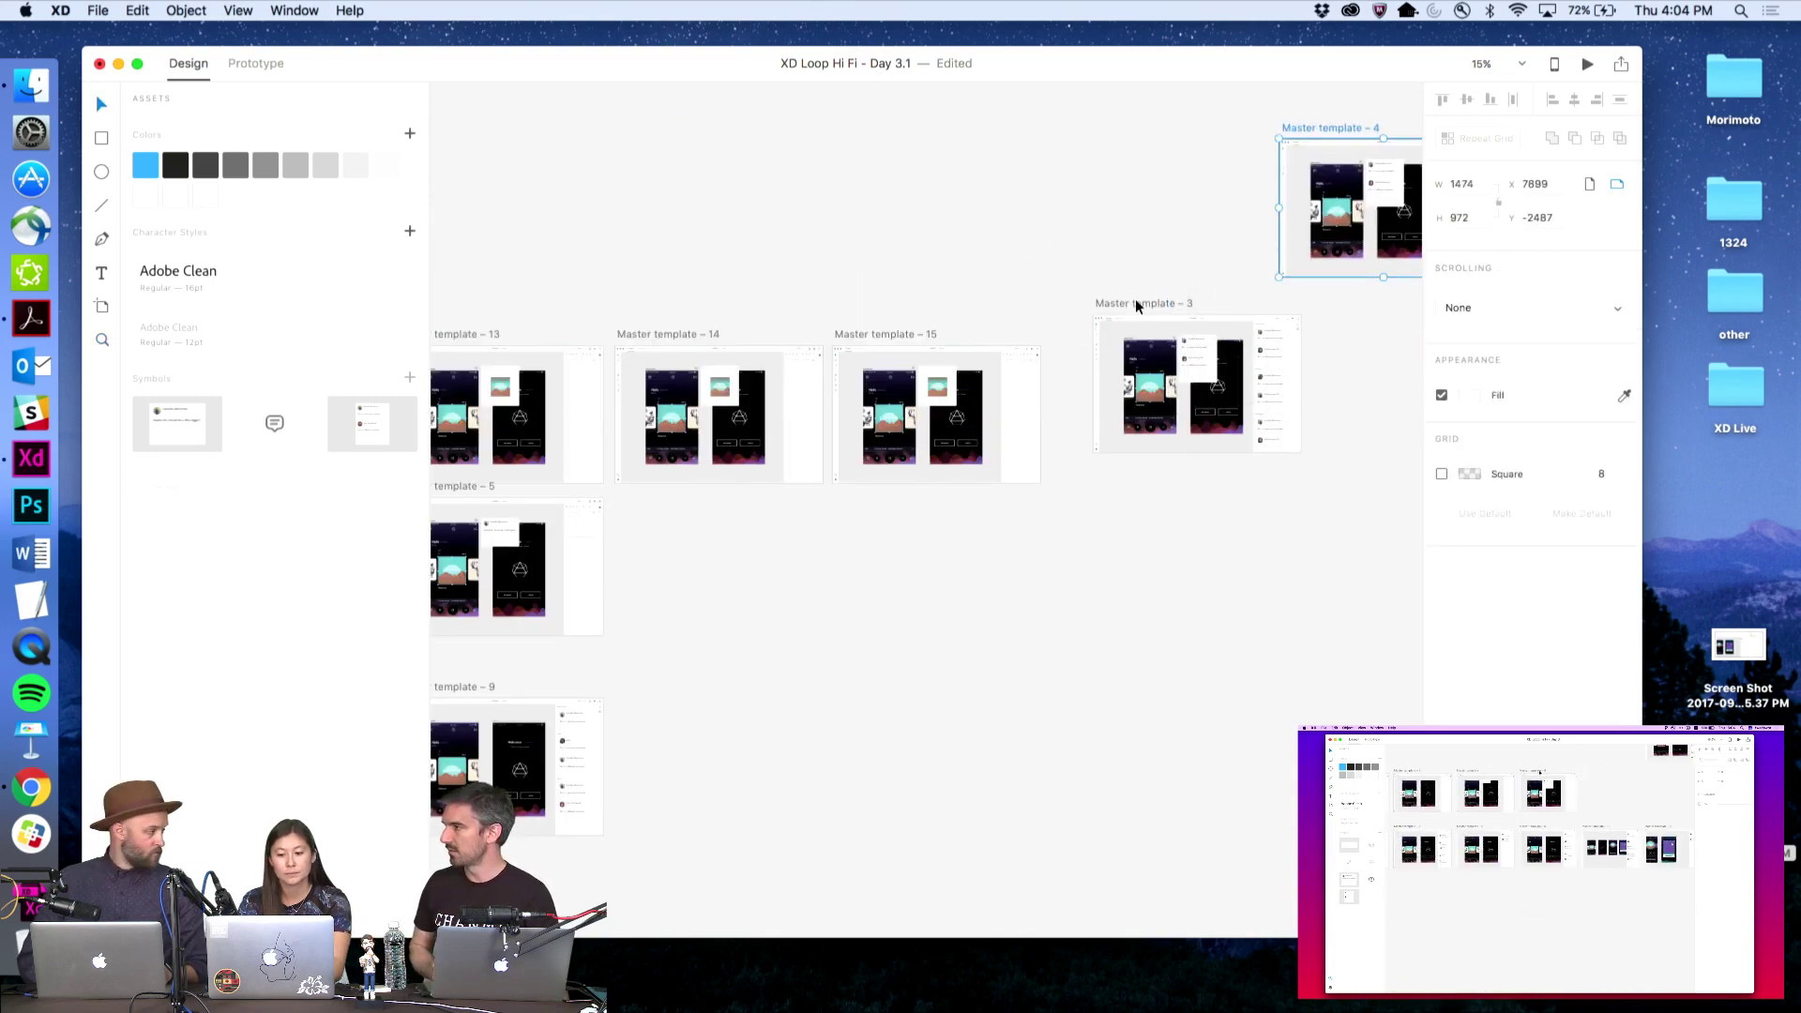
Move the Master template – 3 artboard up so it sits directly beside Master template – 4
{"action": "left_click_drag", "start_coordinate": [1135, 303], "coordinate": [1105, 134]}
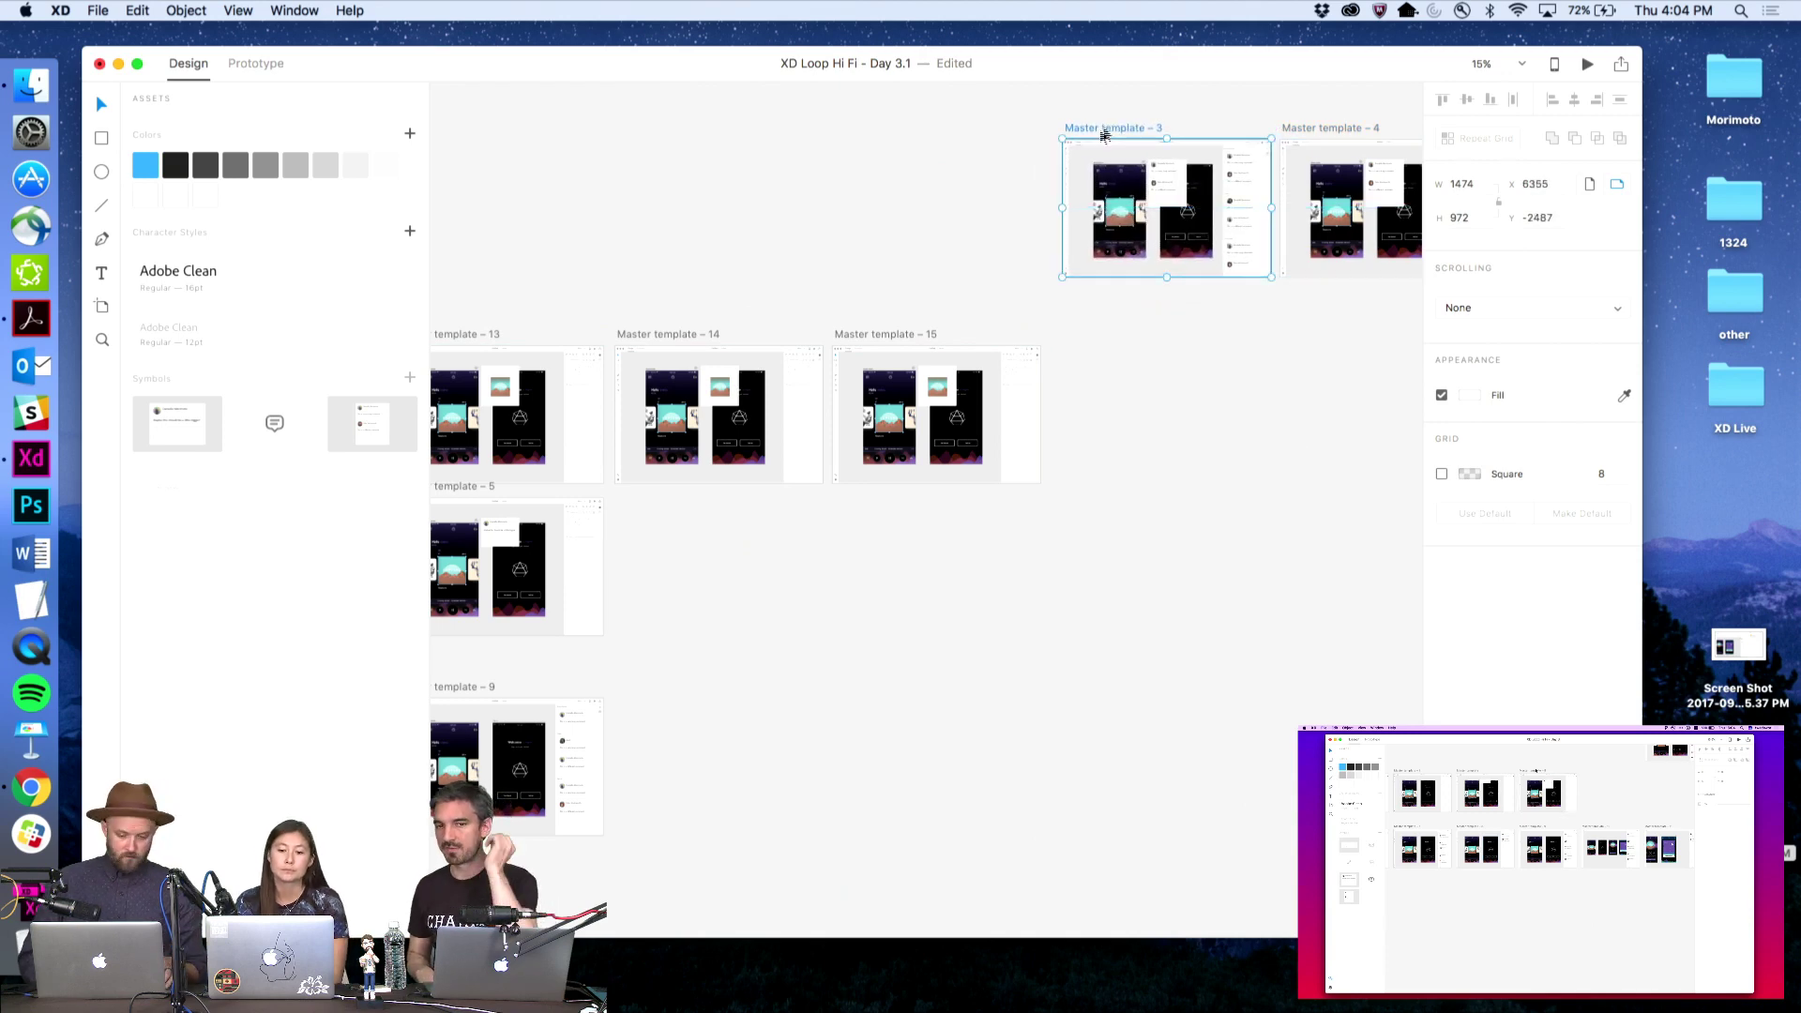
{"action": "left_click", "coordinate": [998, 190]}
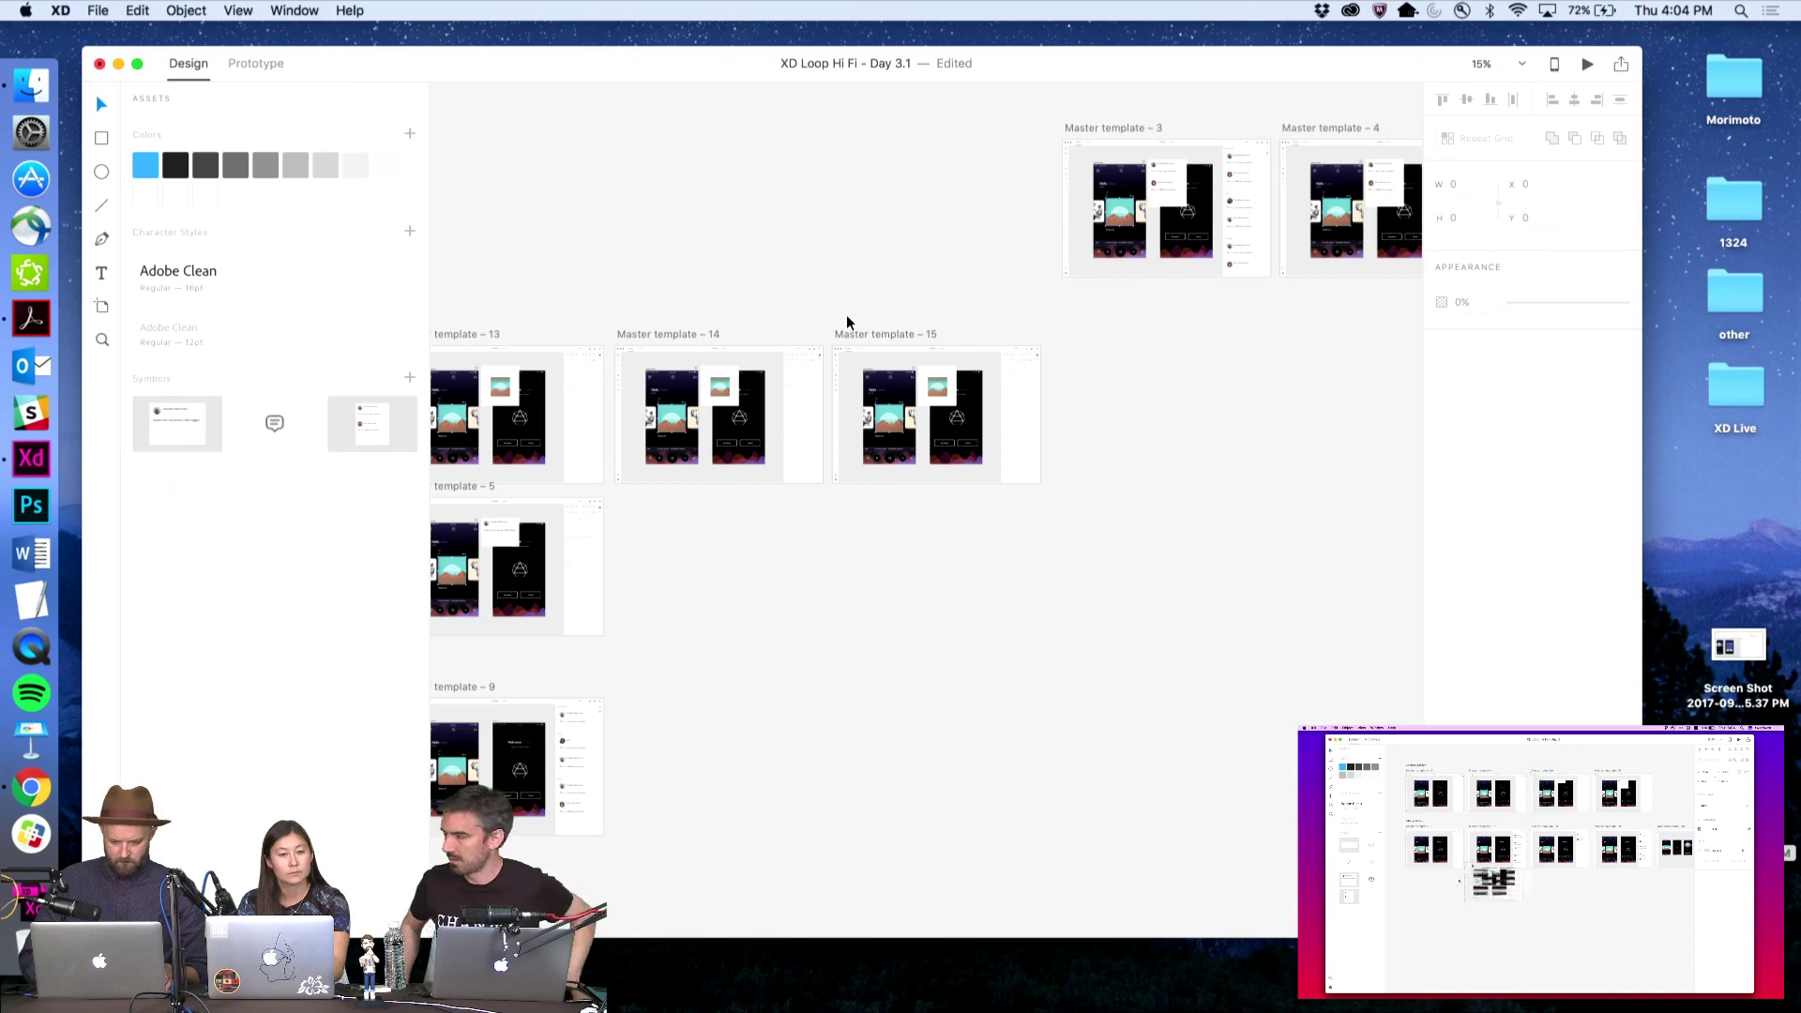
Place a copy of the "Maybe this should be a little bigger?" comment card just above the Master template – 15 artboard
{"action": "scroll", "coordinate": [846, 316], "scroll_direction": "left", "scroll_amount": 2}
{"action": "scroll", "coordinate": [846, 316], "scroll_direction": "down", "scroll_amount": 1}
{"action": "key", "text": "z"}
{"action": "left_click_drag", "start_coordinate": [811, 273], "coordinate": [1122, 511]}
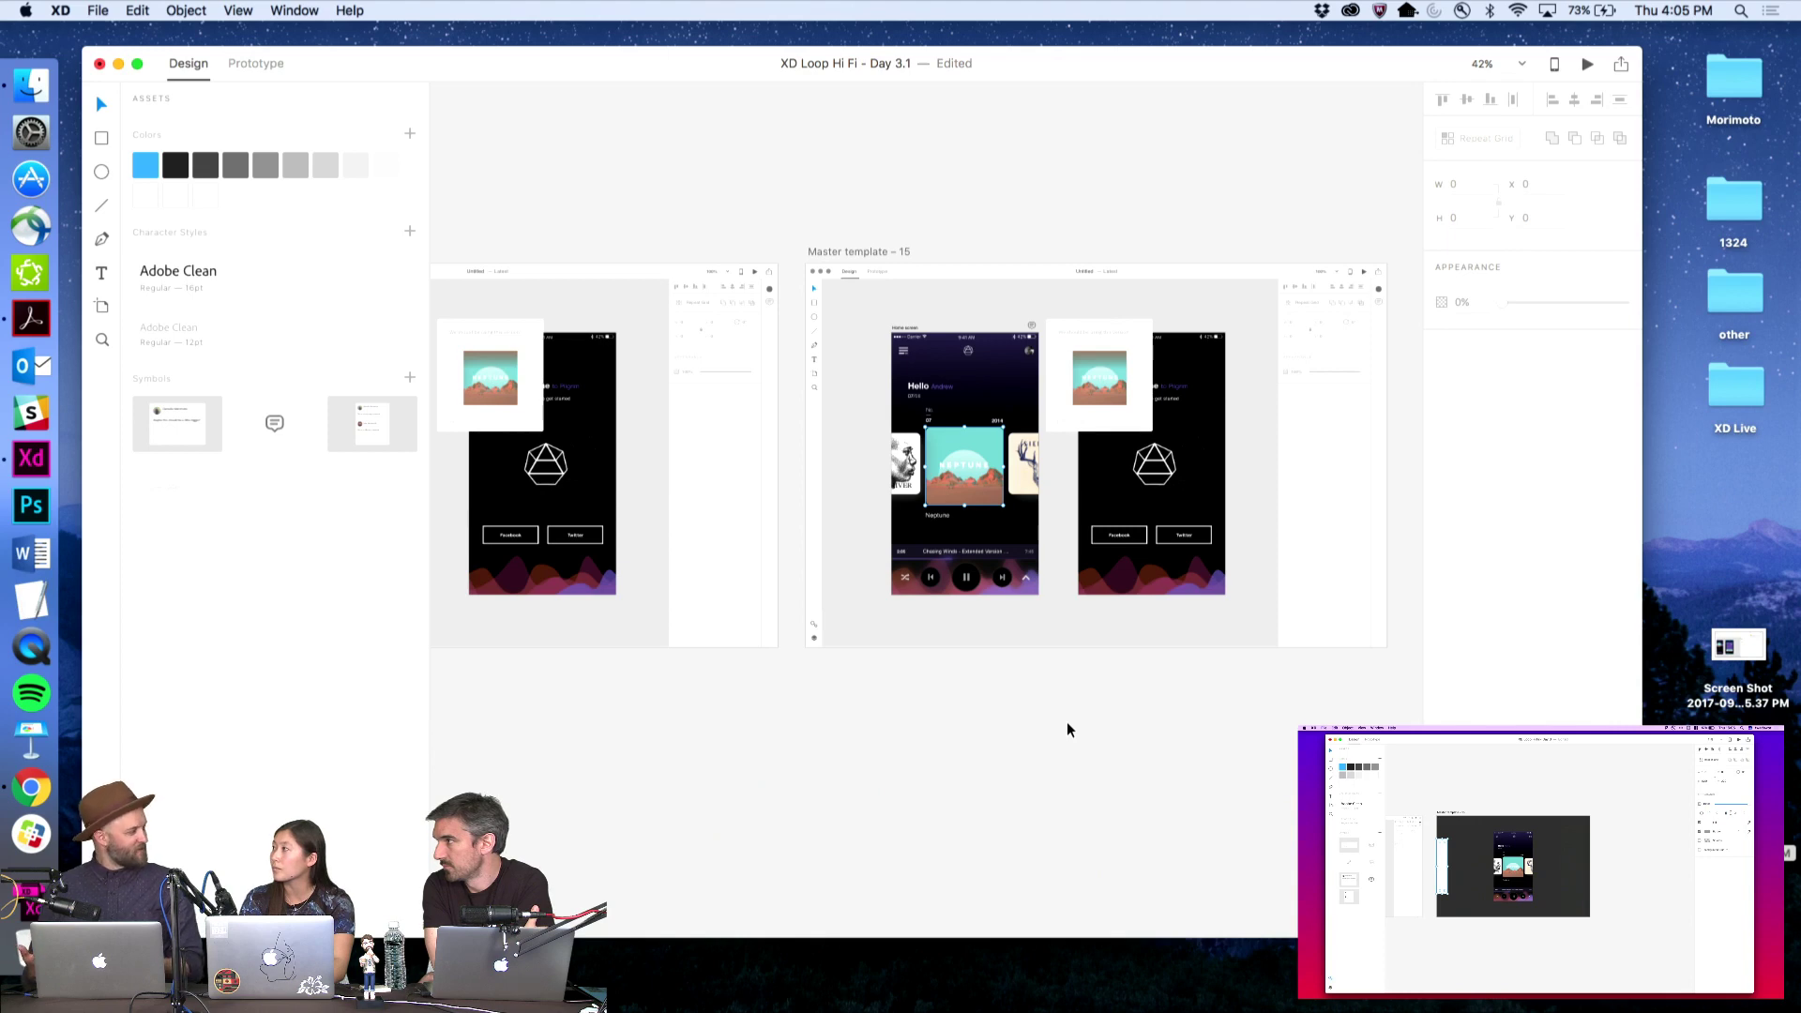
{"action": "scroll", "coordinate": [1067, 729], "scroll_direction": "right", "scroll_amount": 2}
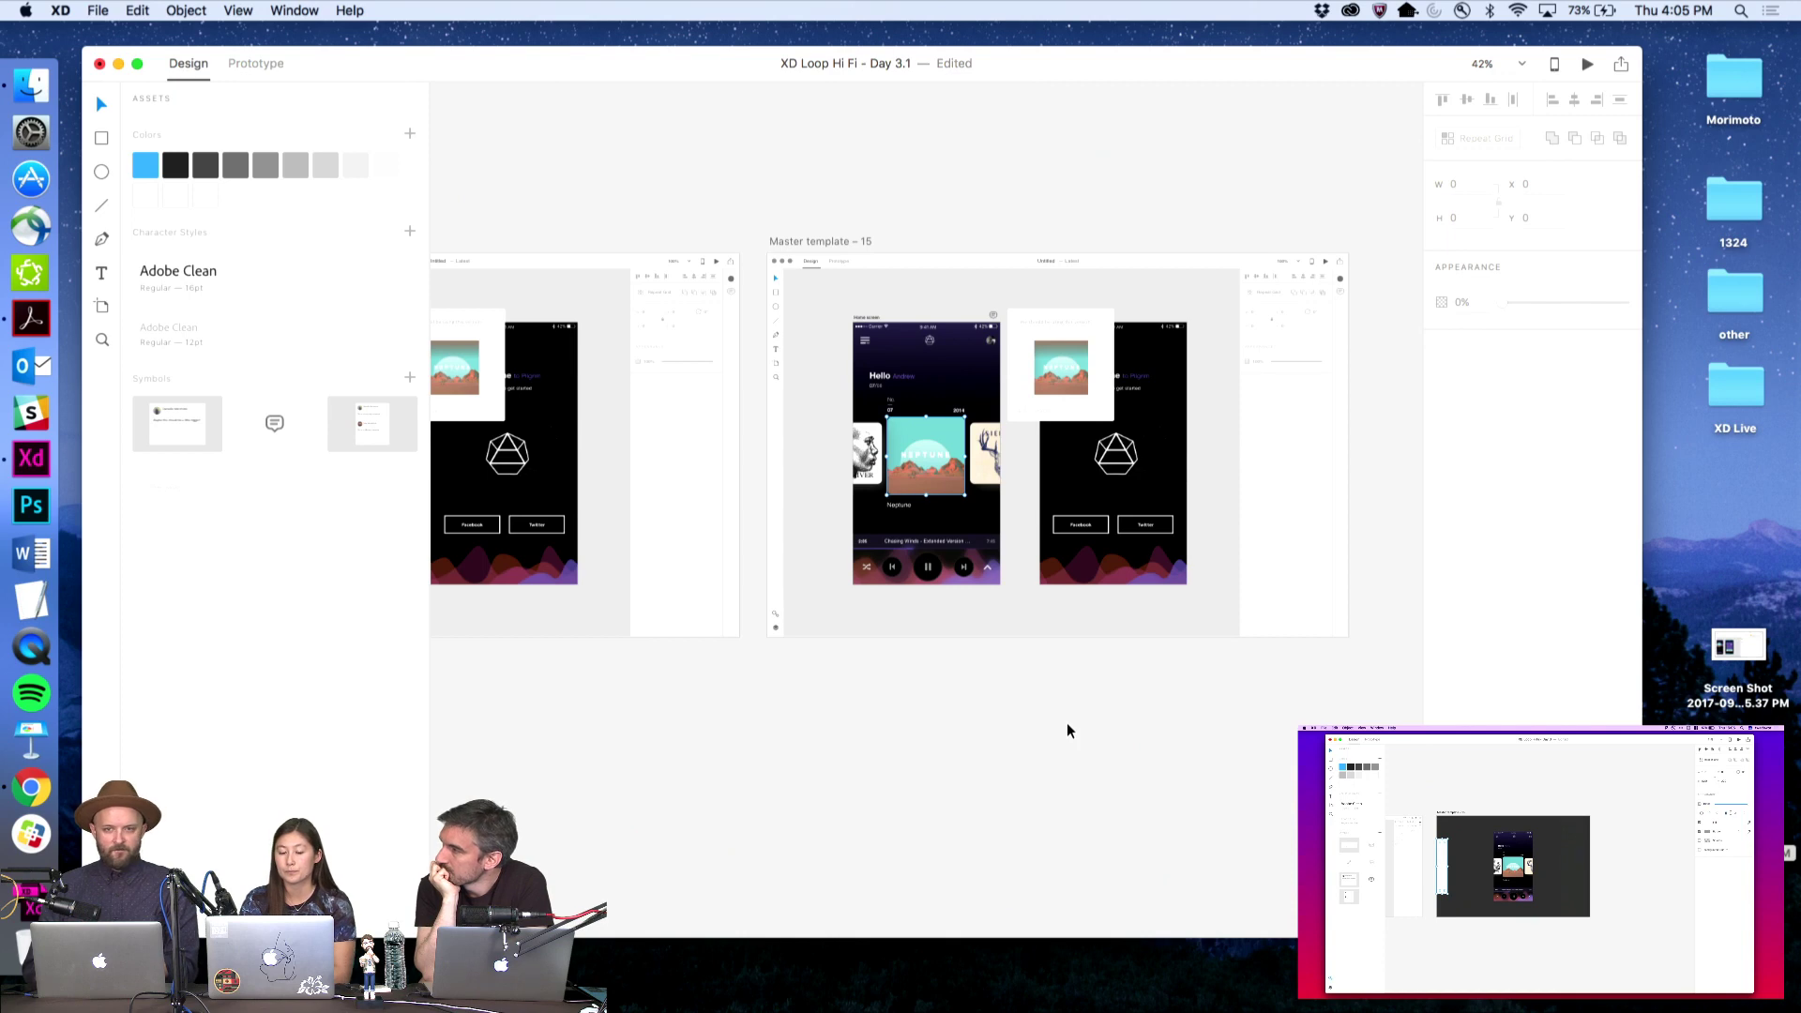
{"action": "scroll", "coordinate": [1067, 722], "scroll_direction": "left", "scroll_amount": 2}
{"action": "key", "text": "z"}
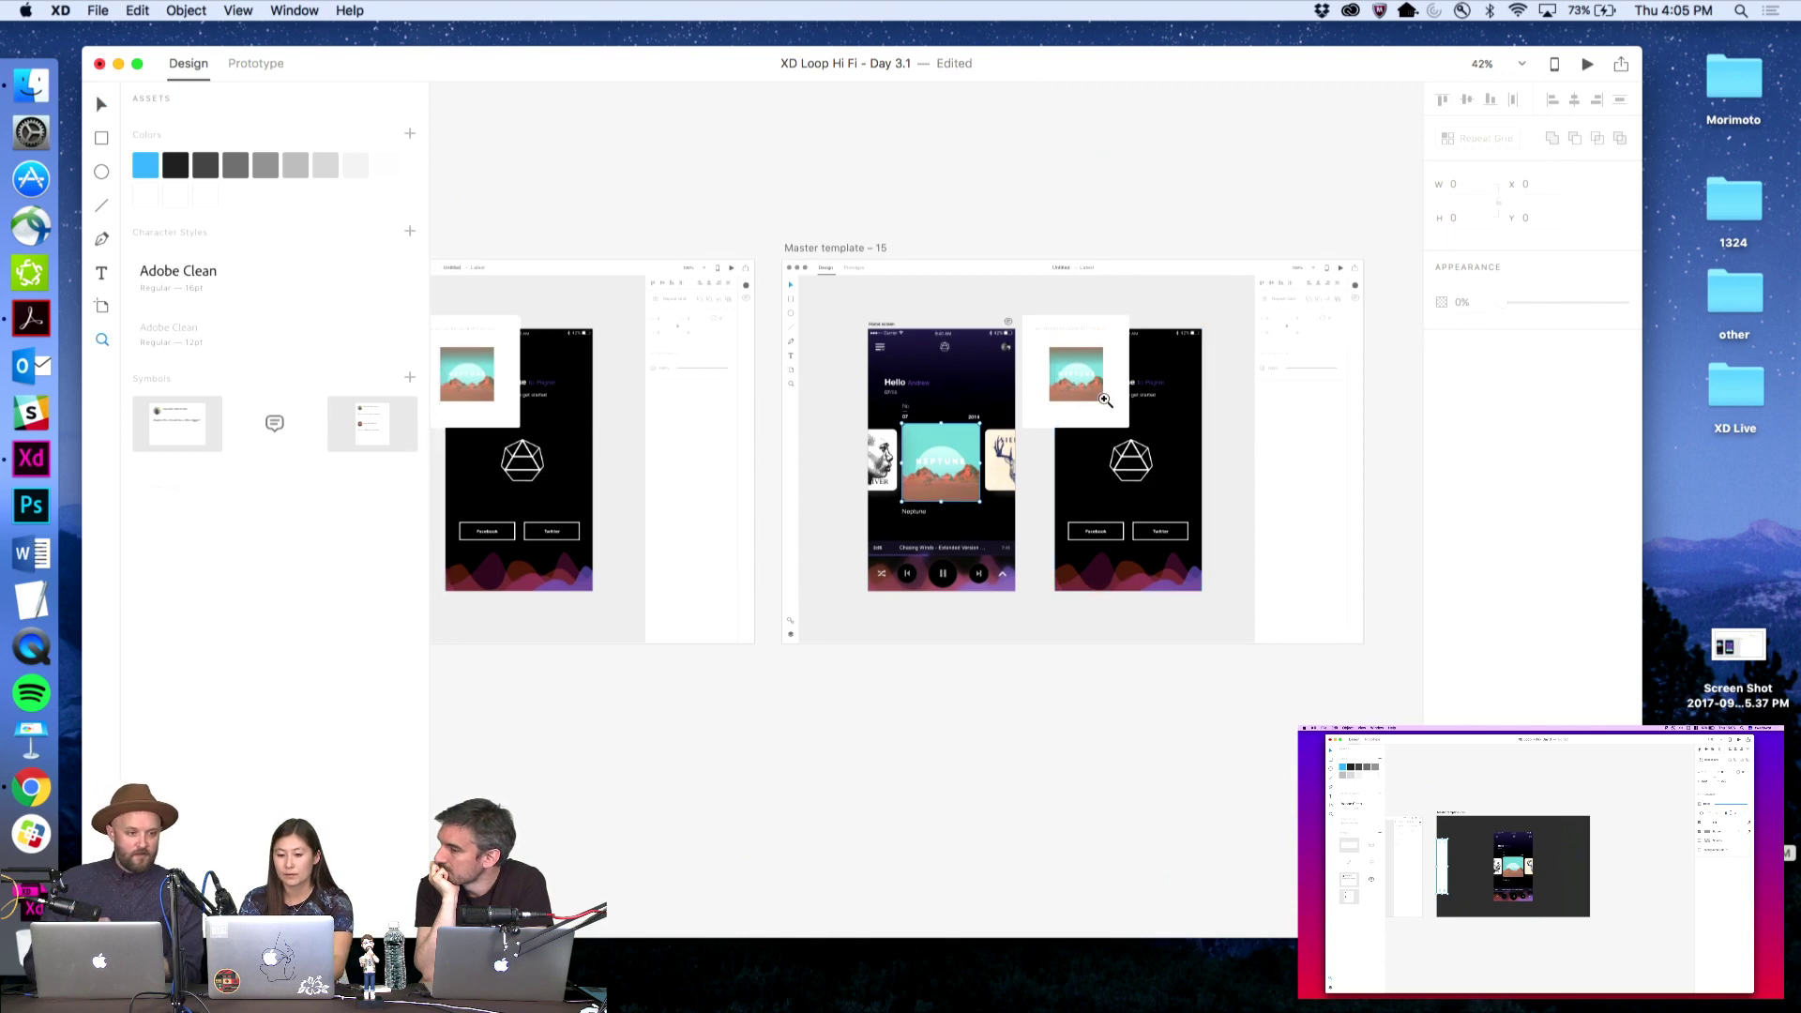
{"action": "key", "text": "v"}
{"action": "scroll", "coordinate": [1037, 241], "scroll_direction": "up", "scroll_amount": 2}
{"action": "left_click", "coordinate": [857, 324]}
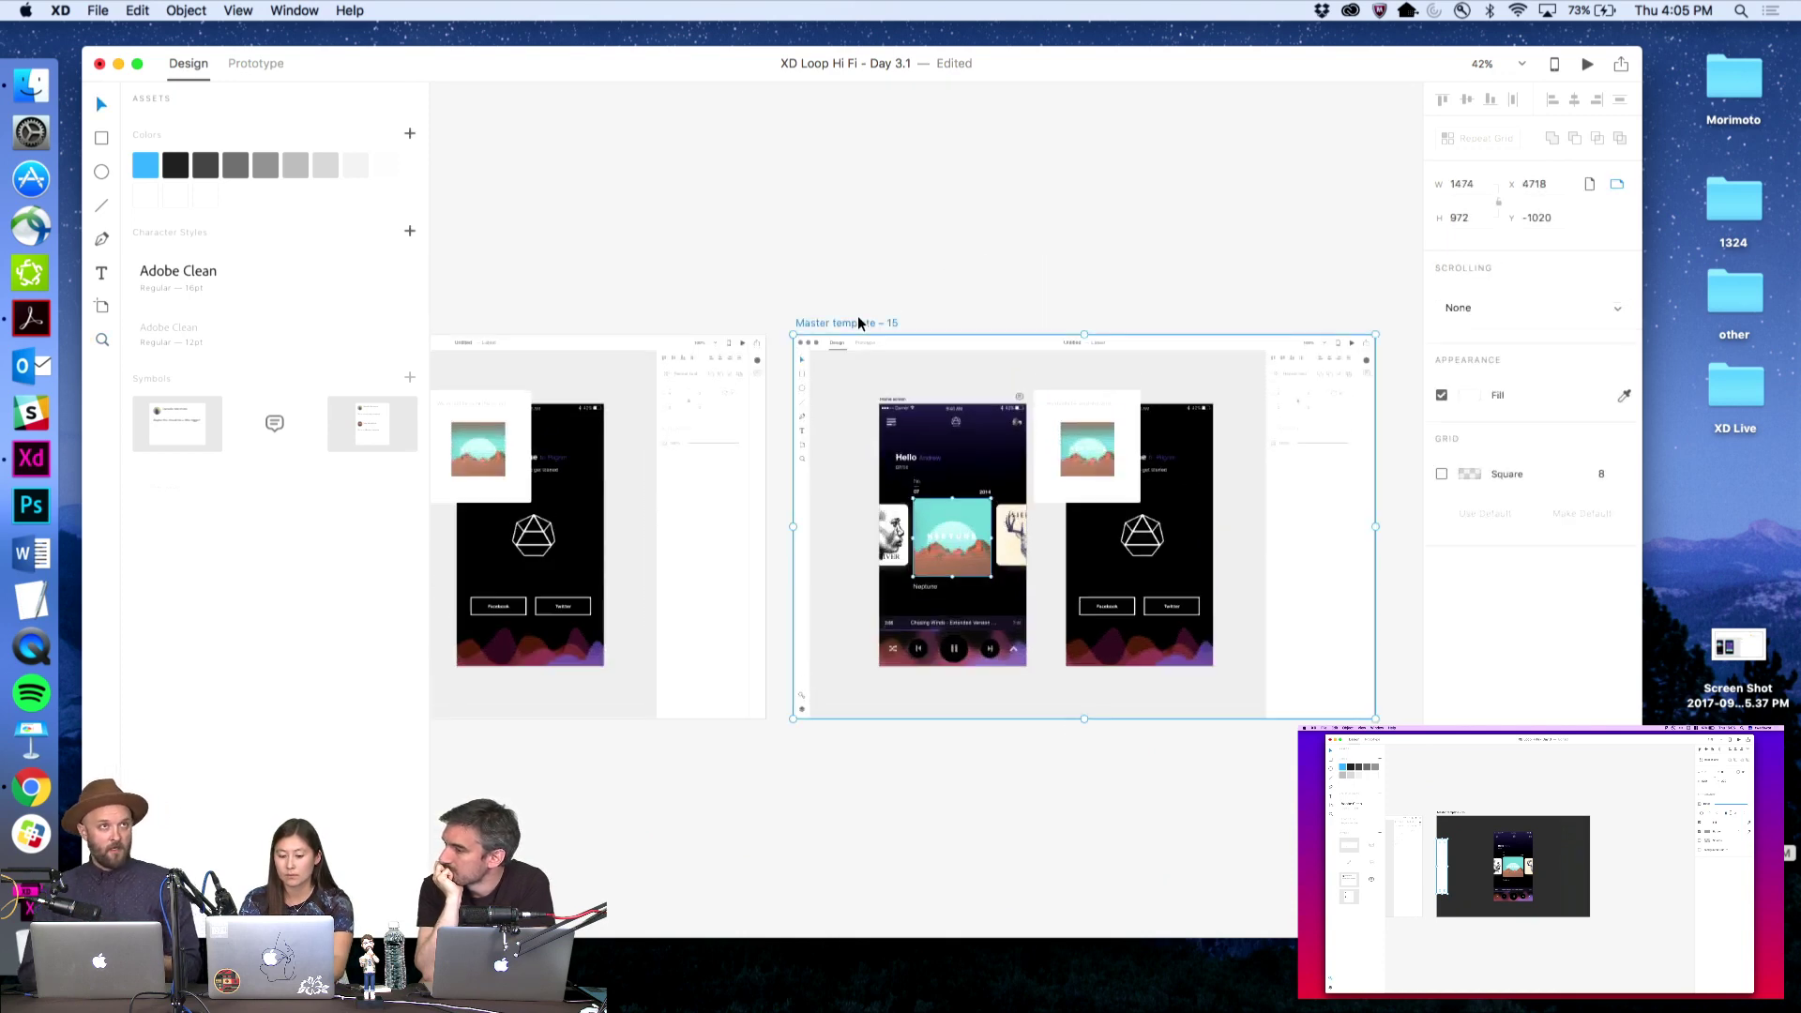
{"action": "left_click_drag", "start_coordinate": [1078, 424], "coordinate": [1088, 265]}
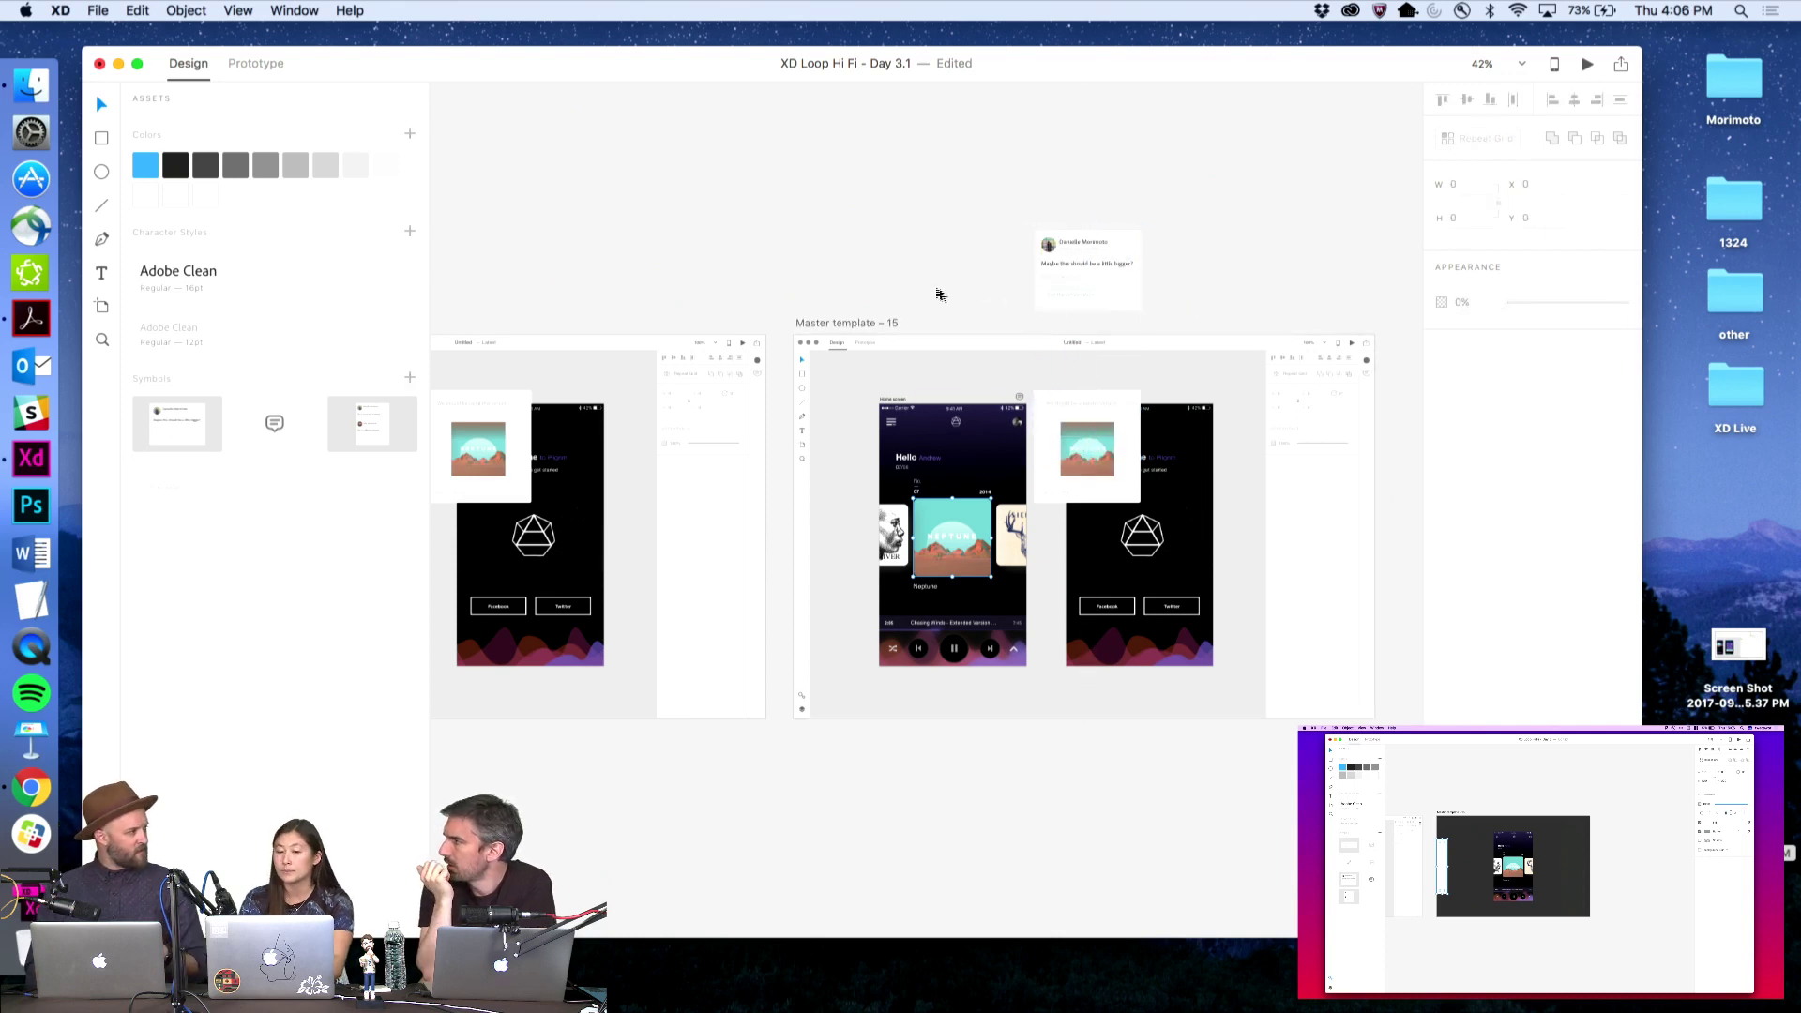
Delete the faint text label at the lower edge of the Neptune image comment card in Master template – 15
{"action": "key", "text": "z"}
{"action": "left_click_drag", "start_coordinate": [750, 226], "coordinate": [1400, 628]}
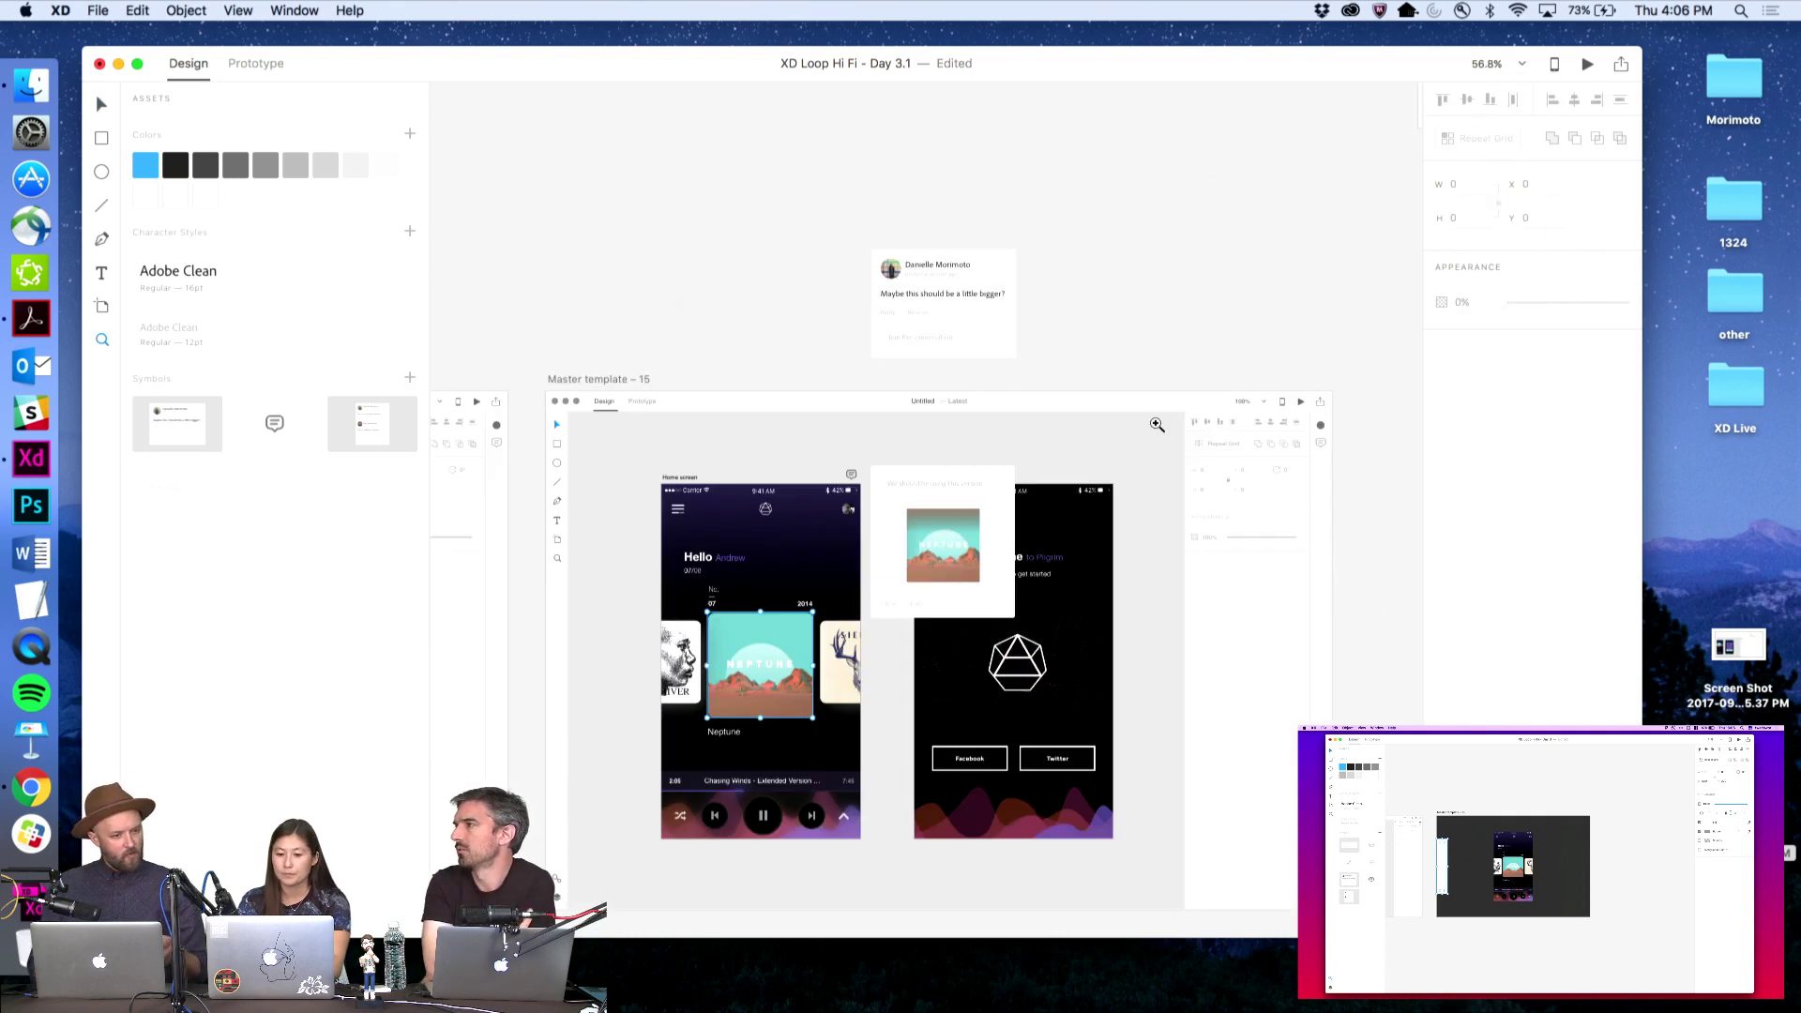
{"action": "key", "text": "v"}
{"action": "scroll", "coordinate": [1115, 350], "scroll_direction": "down", "scroll_amount": 1}
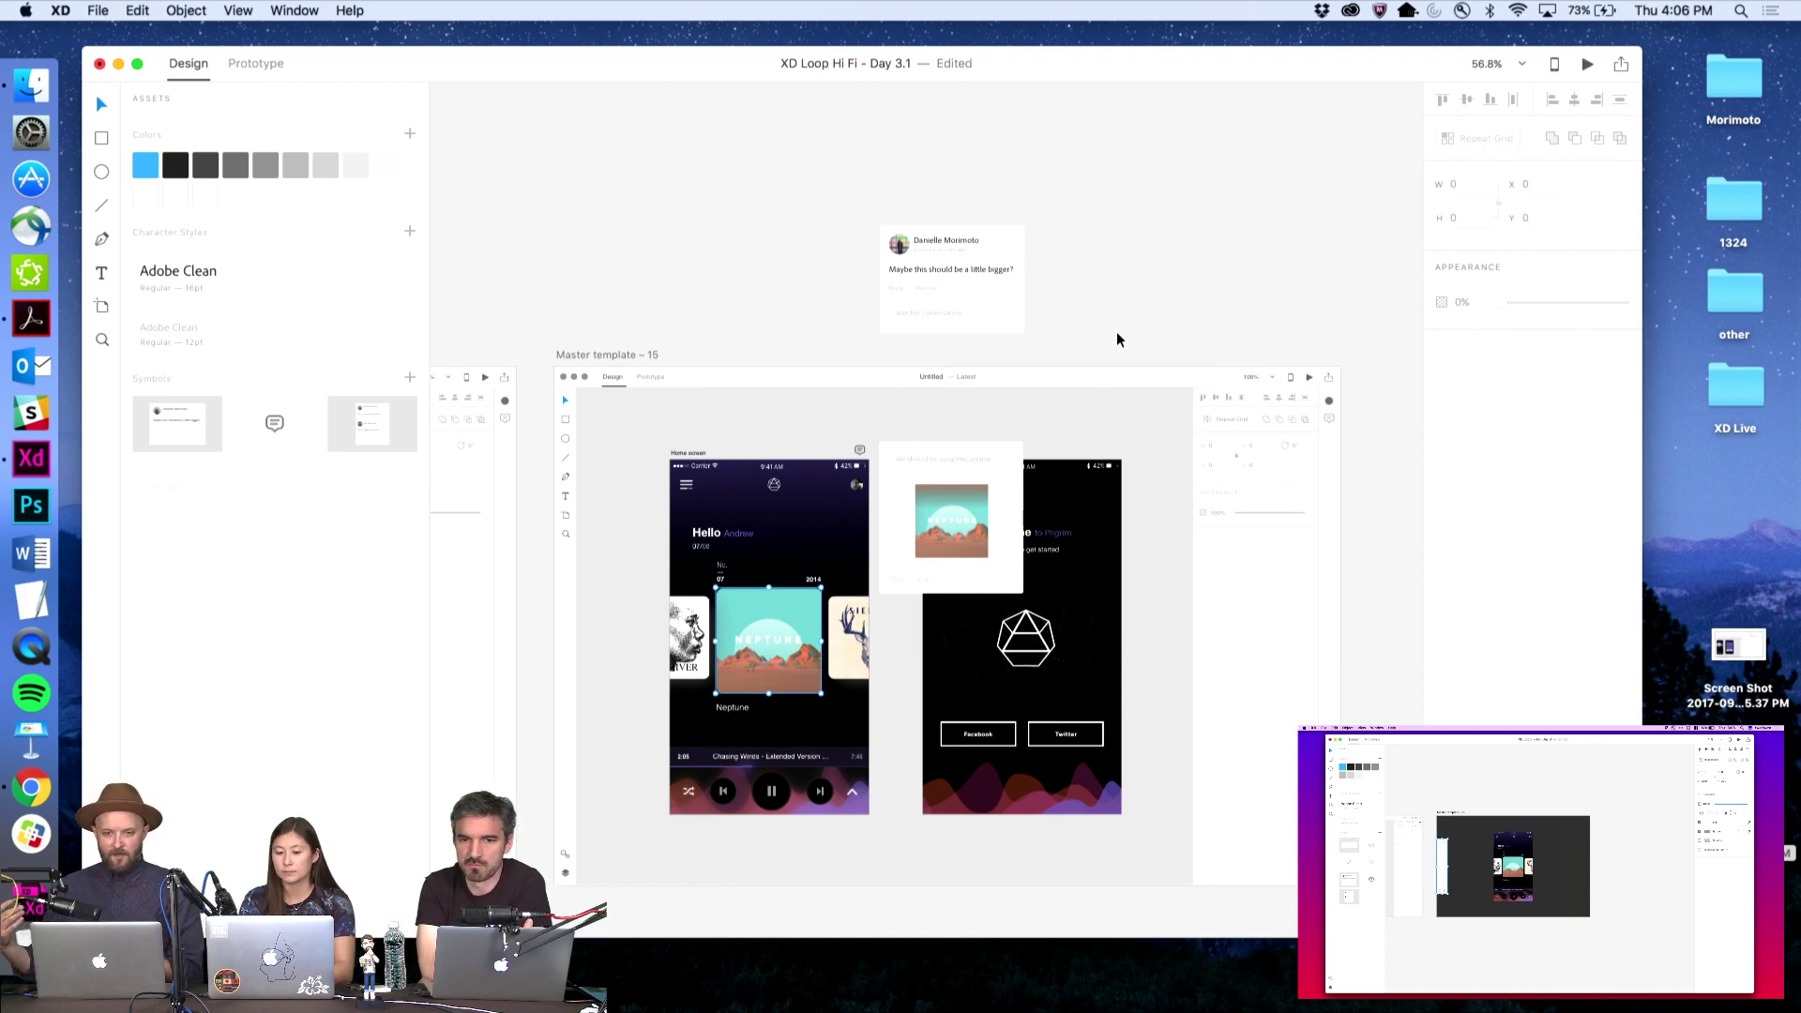
{"action": "key", "text": "z"}
{"action": "left_click_drag", "start_coordinate": [542, 200], "coordinate": [1388, 650]}
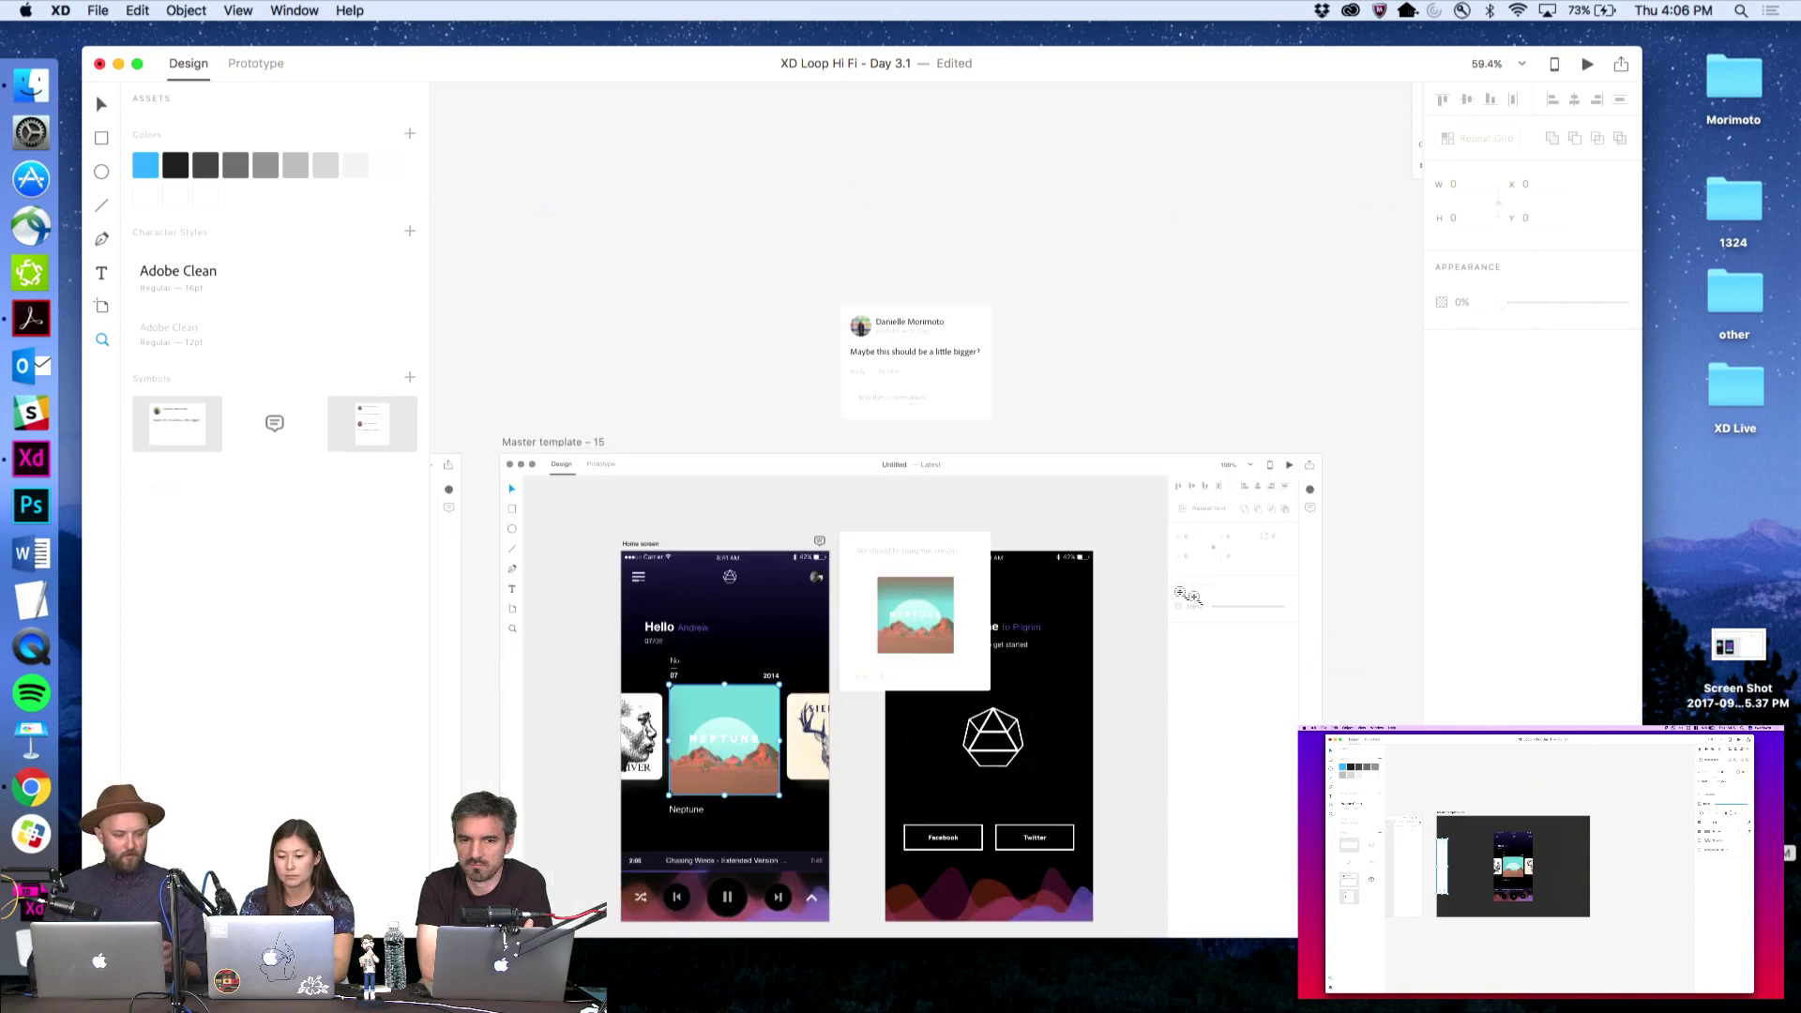
{"action": "left_click", "coordinate": [933, 593]}
{"action": "key", "text": "v"}
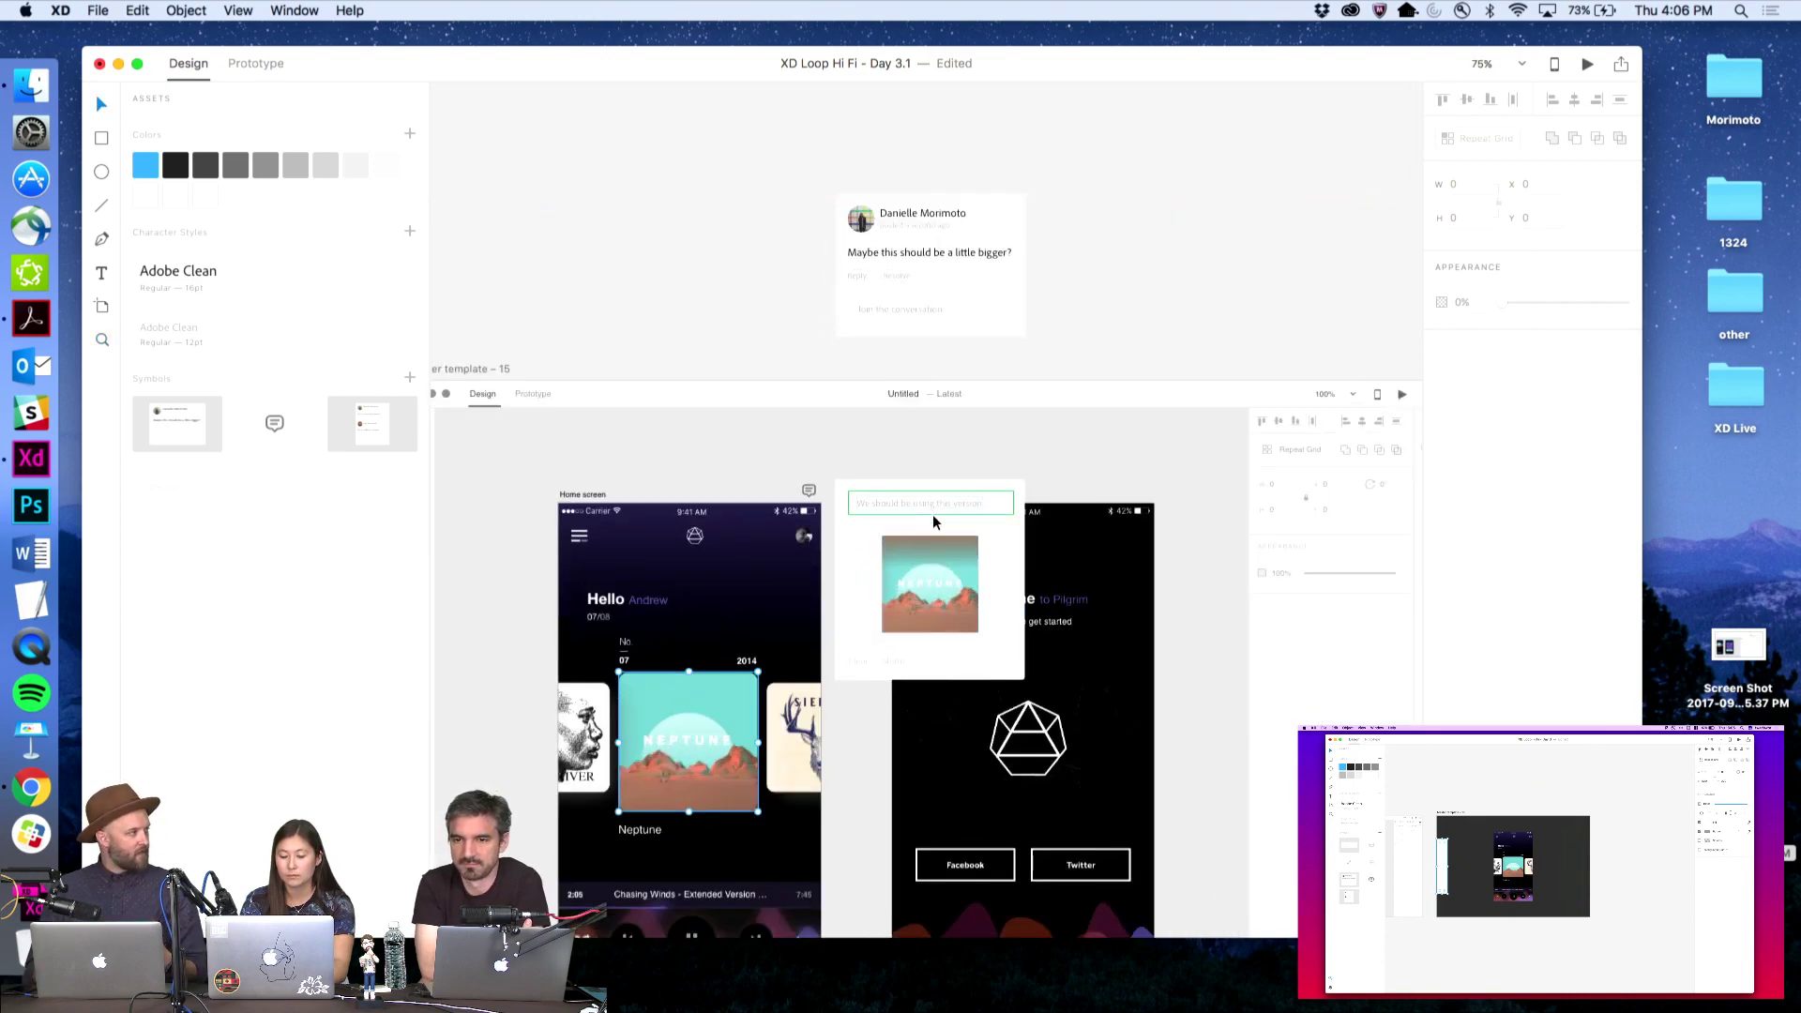
{"action": "double_click", "coordinate": [891, 662]}
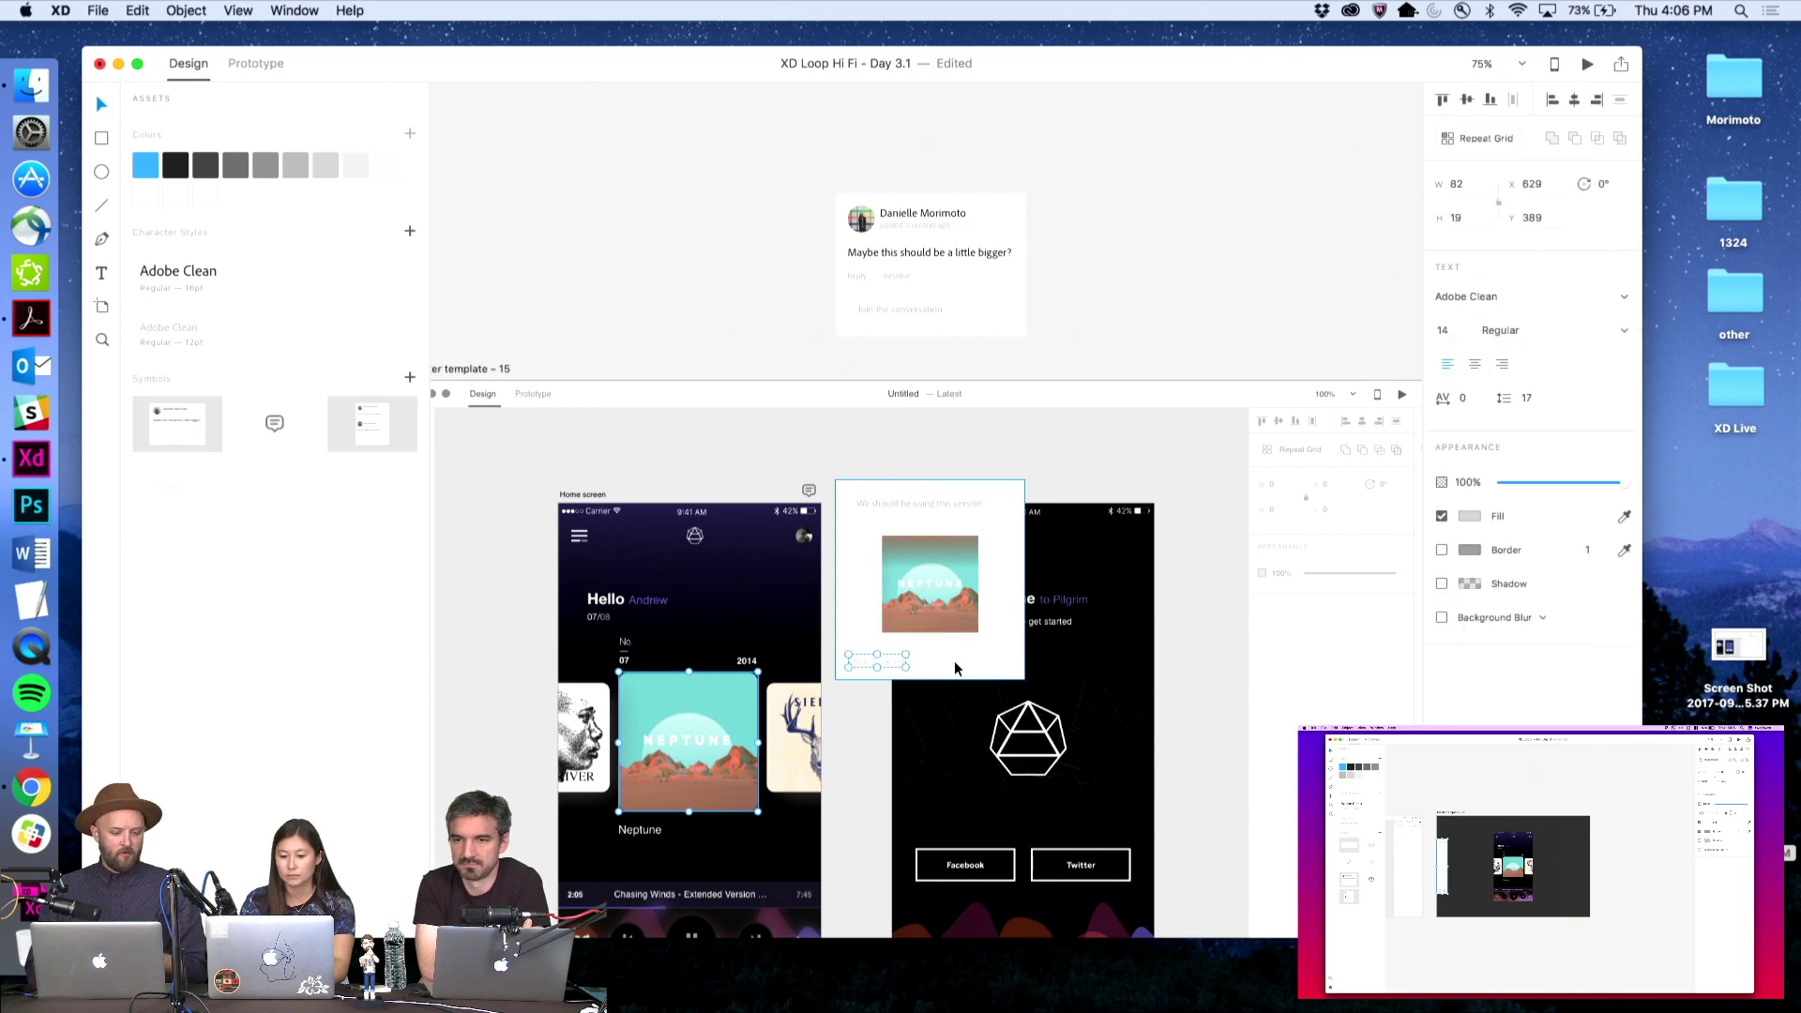
{"action": "key", "text": "Delete"}
Move the Neptune image and its "We should be using this version" text field out of the card onto the pasteboard above the artboard
{"action": "left_click", "coordinate": [945, 583]}
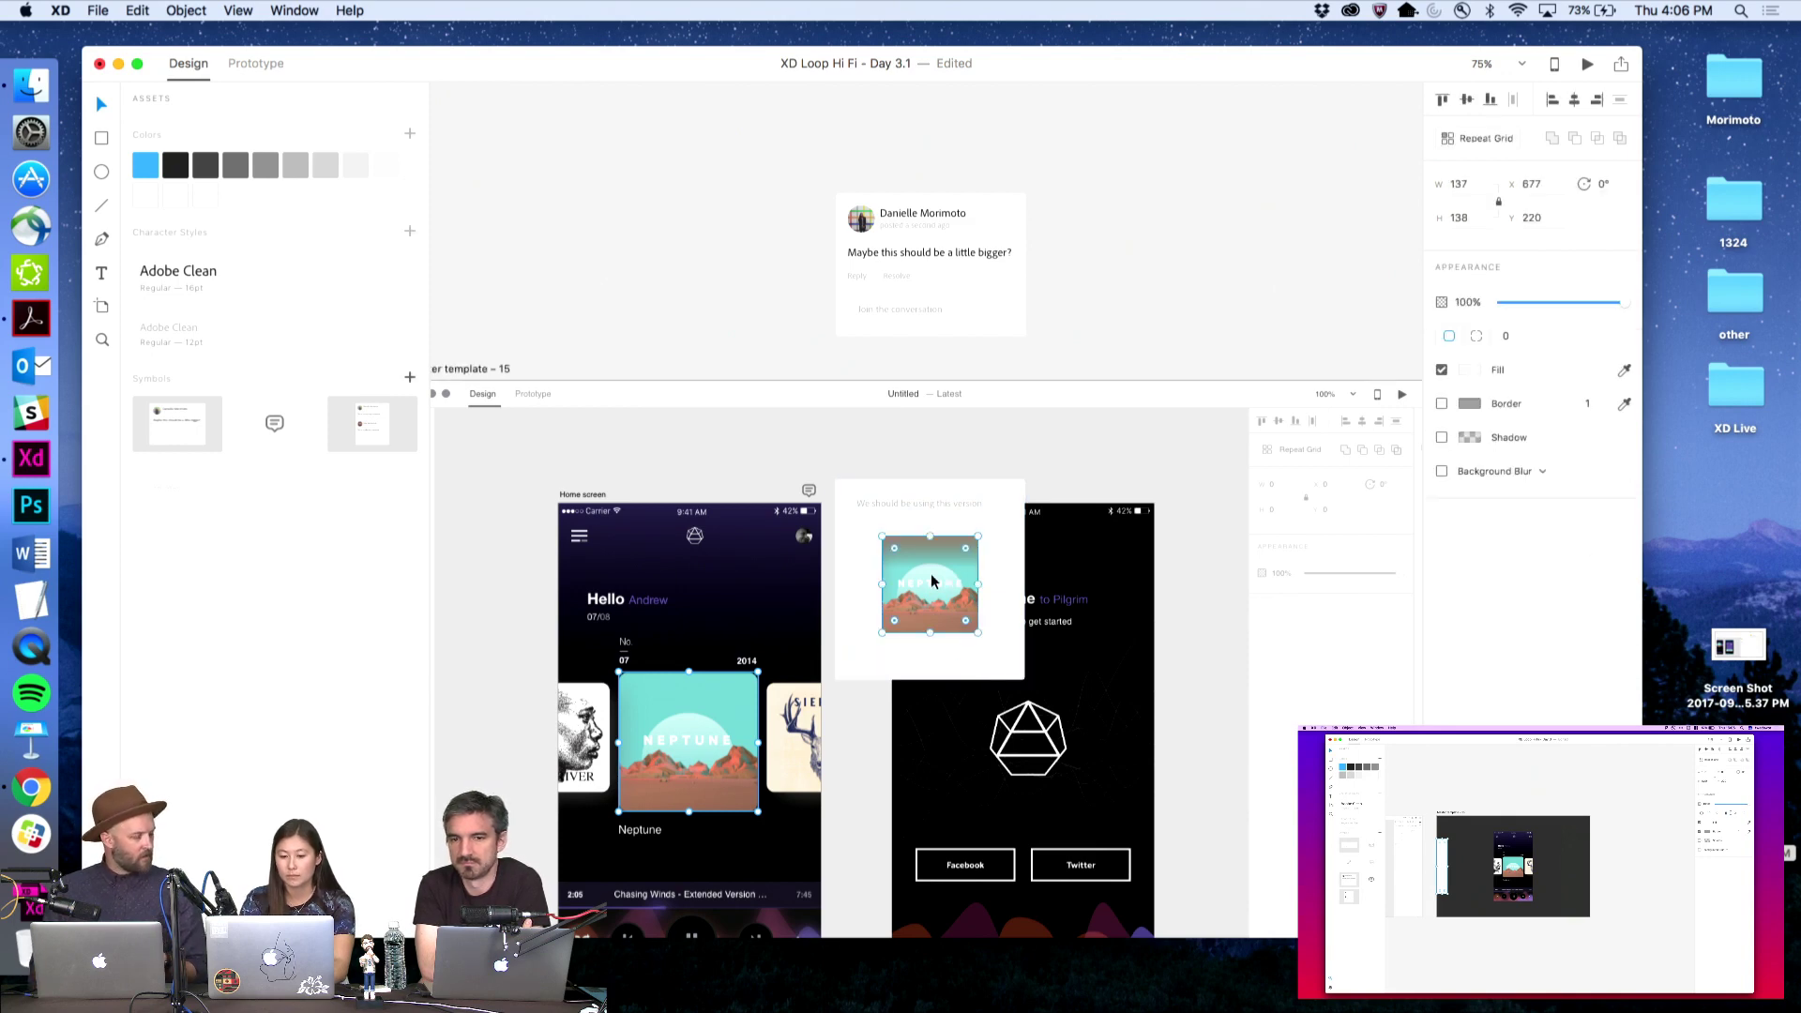
{"action": "left_click", "coordinate": [938, 511], "text": "shift"}
{"action": "left_click_drag", "start_coordinate": [938, 511], "coordinate": [1074, 227]}
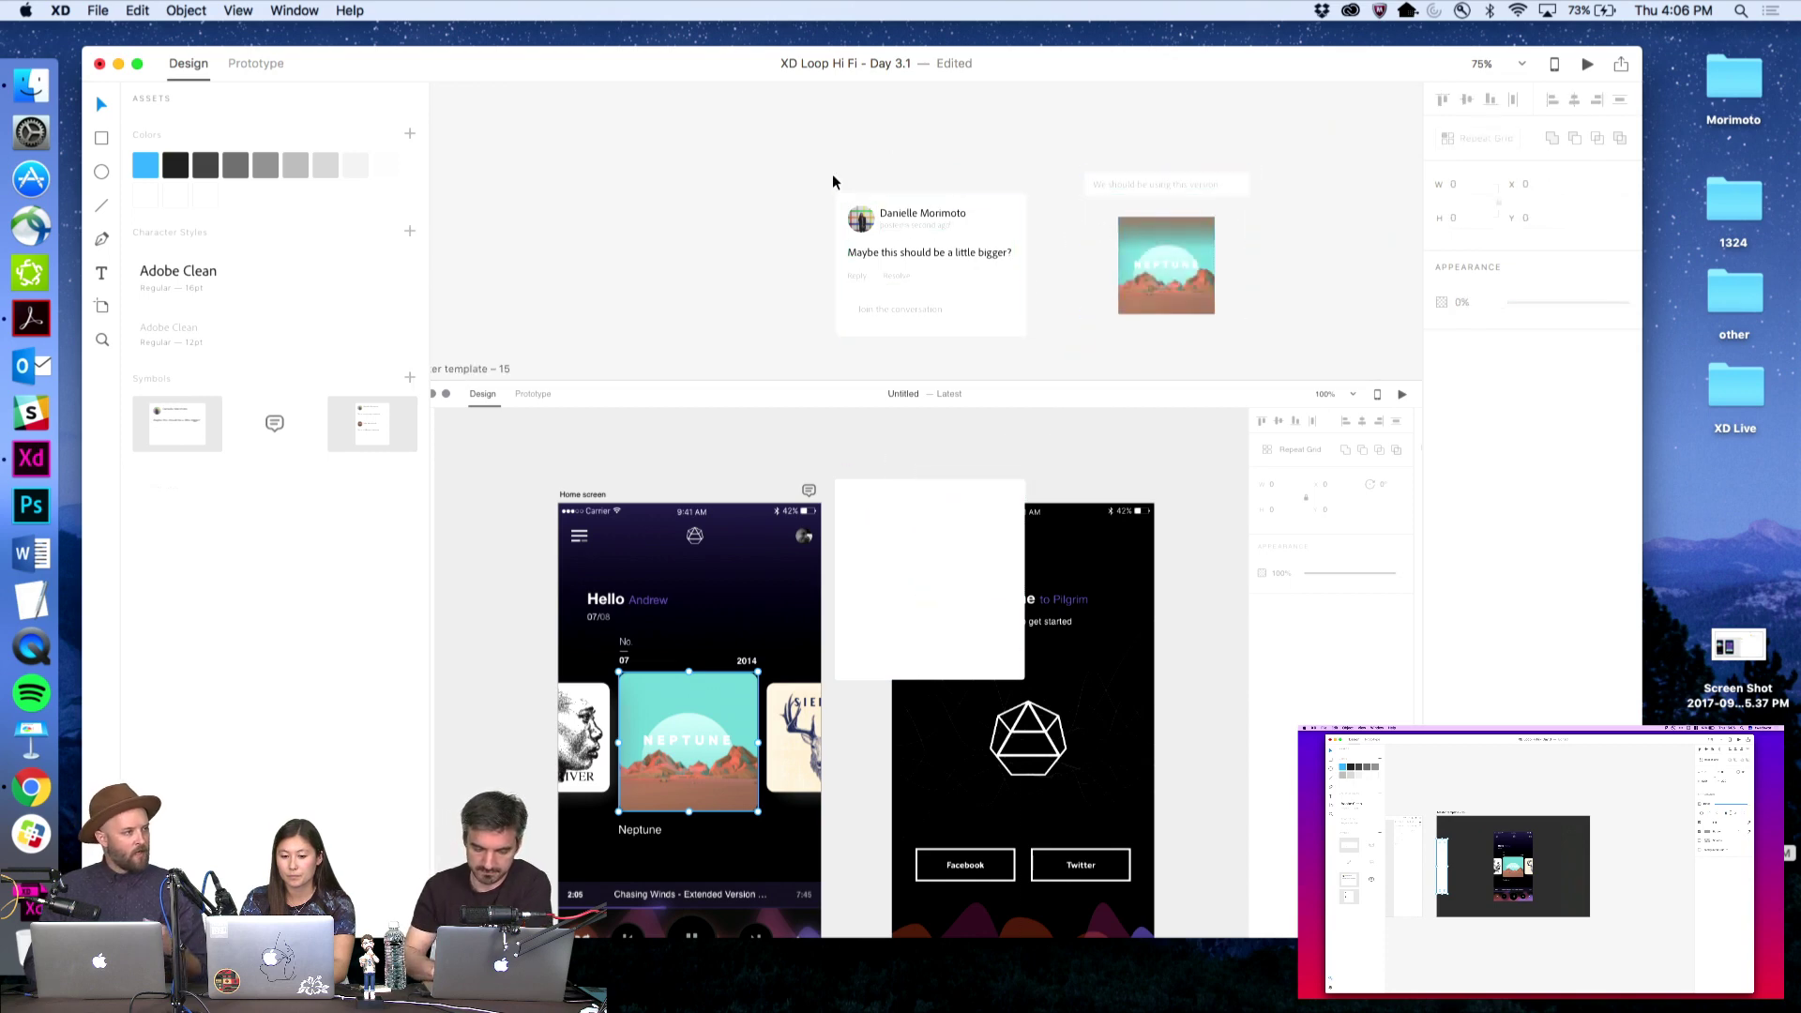
Move the complete "Maybe this should be a little bigger?" comment card down onto the blank white card in Master template – 15
{"action": "left_click_drag", "start_coordinate": [831, 177], "coordinate": [994, 333]}
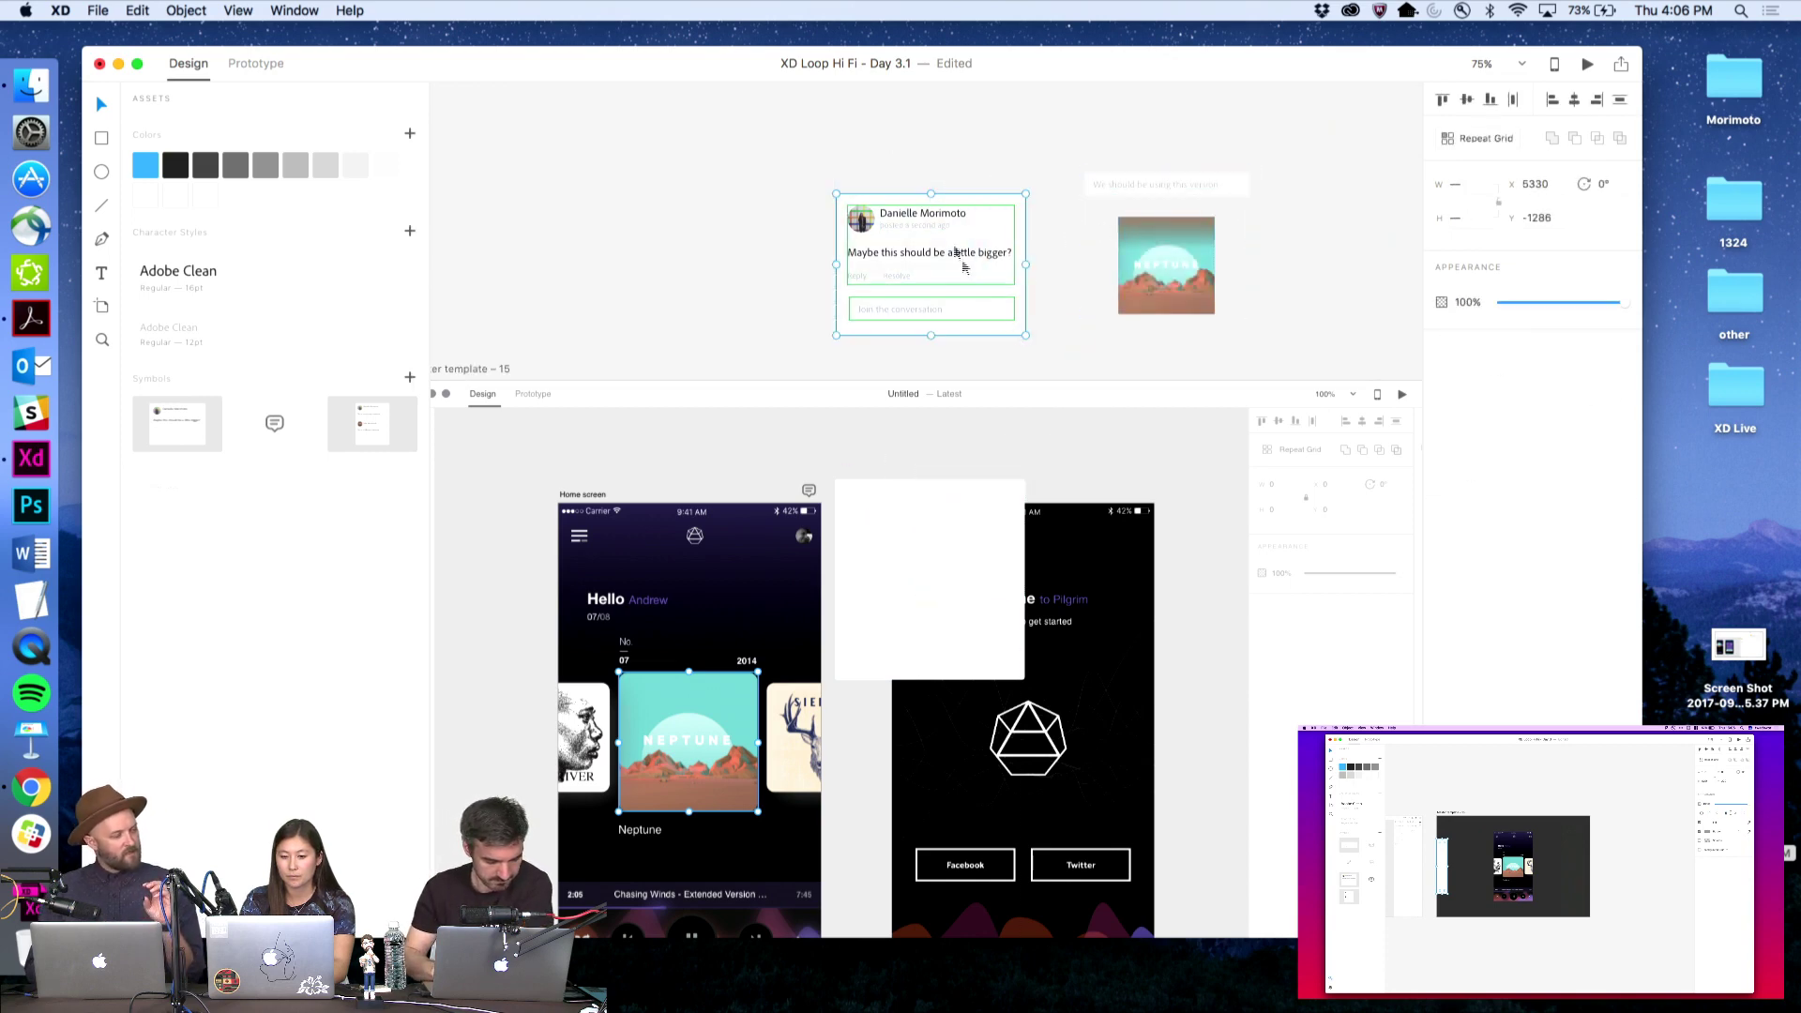
{"action": "left_click_drag", "start_coordinate": [928, 225], "coordinate": [929, 483]}
{"action": "scroll", "coordinate": [933, 511], "scroll_direction": "up", "scroll_amount": 5}
{"action": "left_click", "coordinate": [965, 537], "text": "alt"}
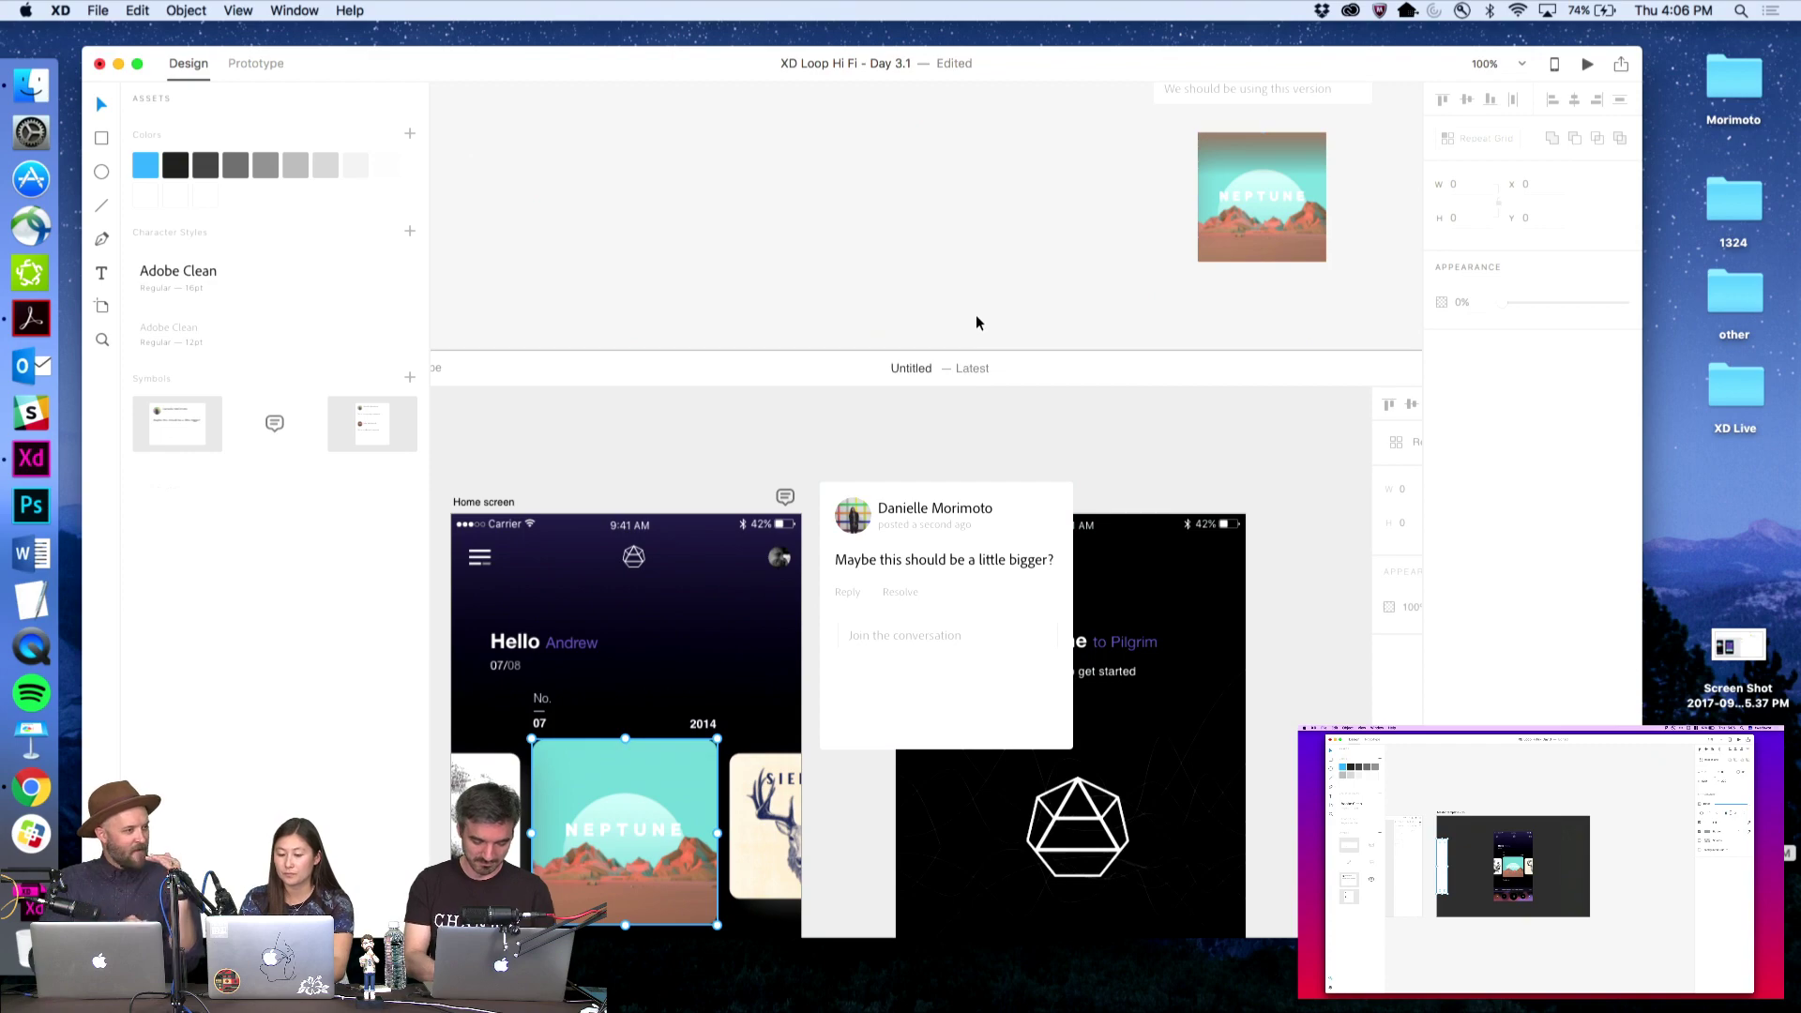
Replace the comment text in the card with "We should be using this version"
{"action": "scroll", "coordinate": [975, 314], "scroll_direction": "right", "scroll_amount": 3}
{"action": "left_click", "coordinate": [903, 605]}
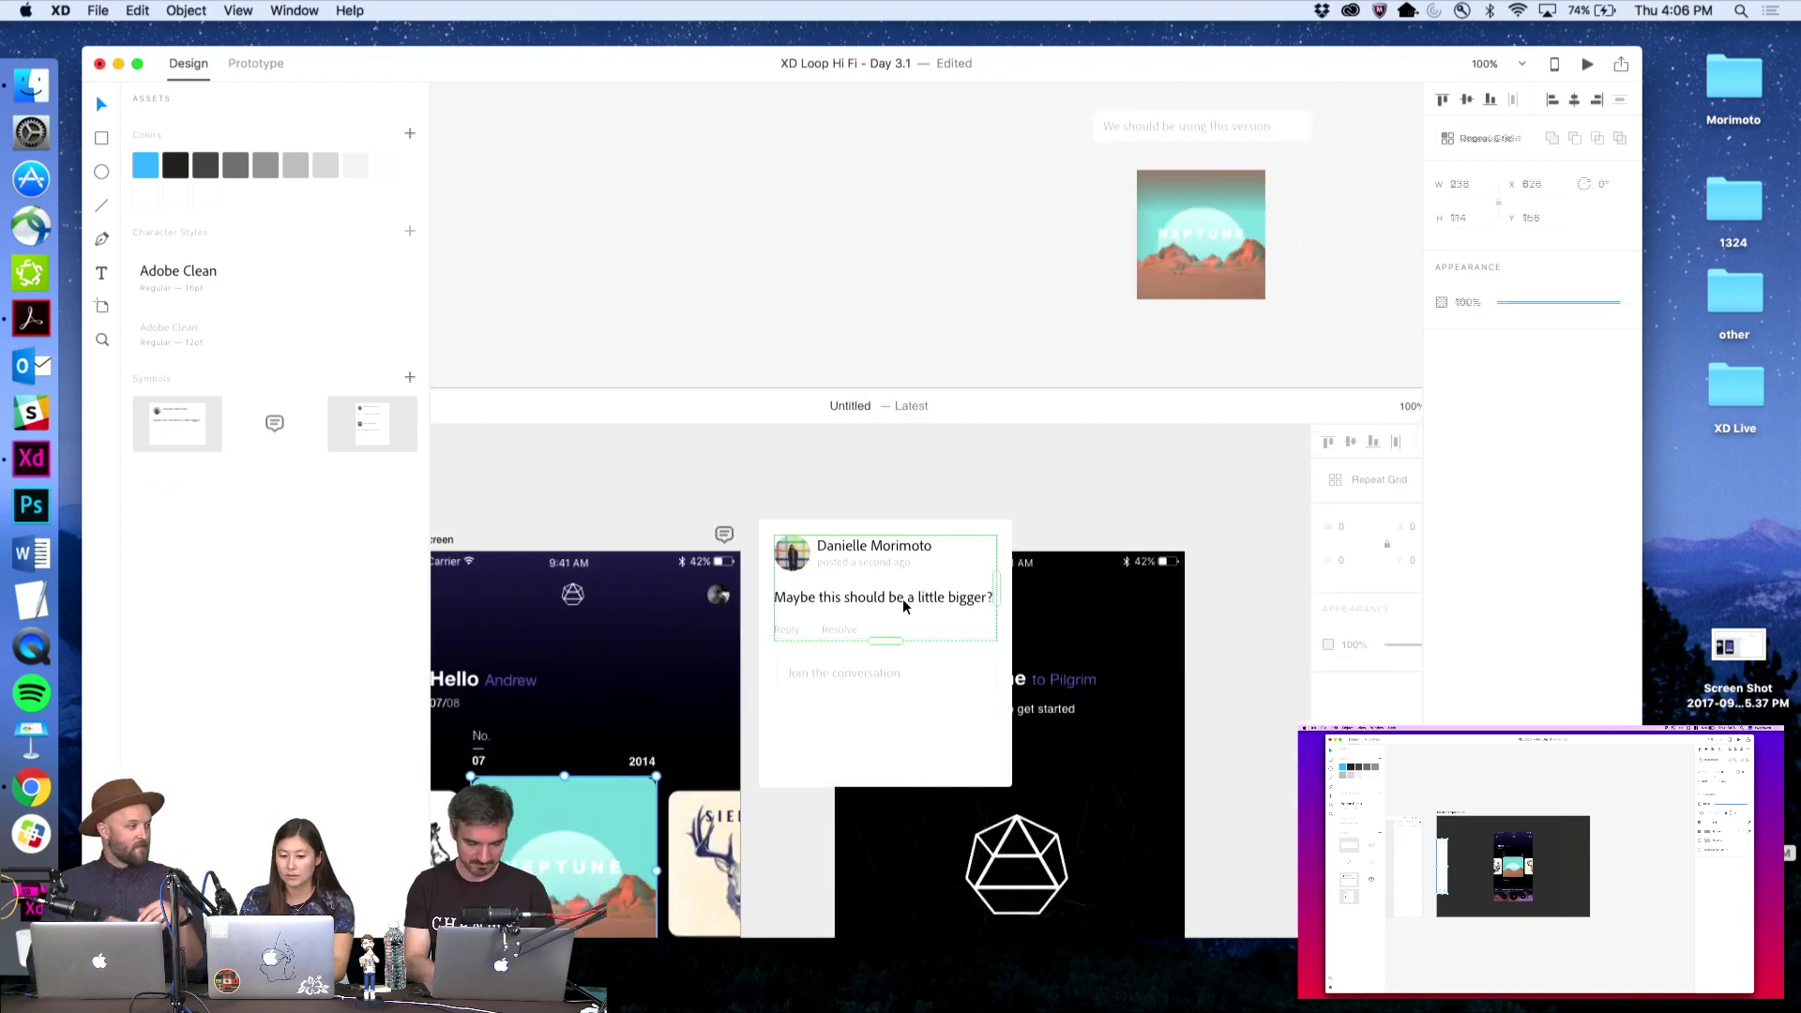
{"action": "double_click", "coordinate": [917, 600]}
{"action": "type", "text": "We"}
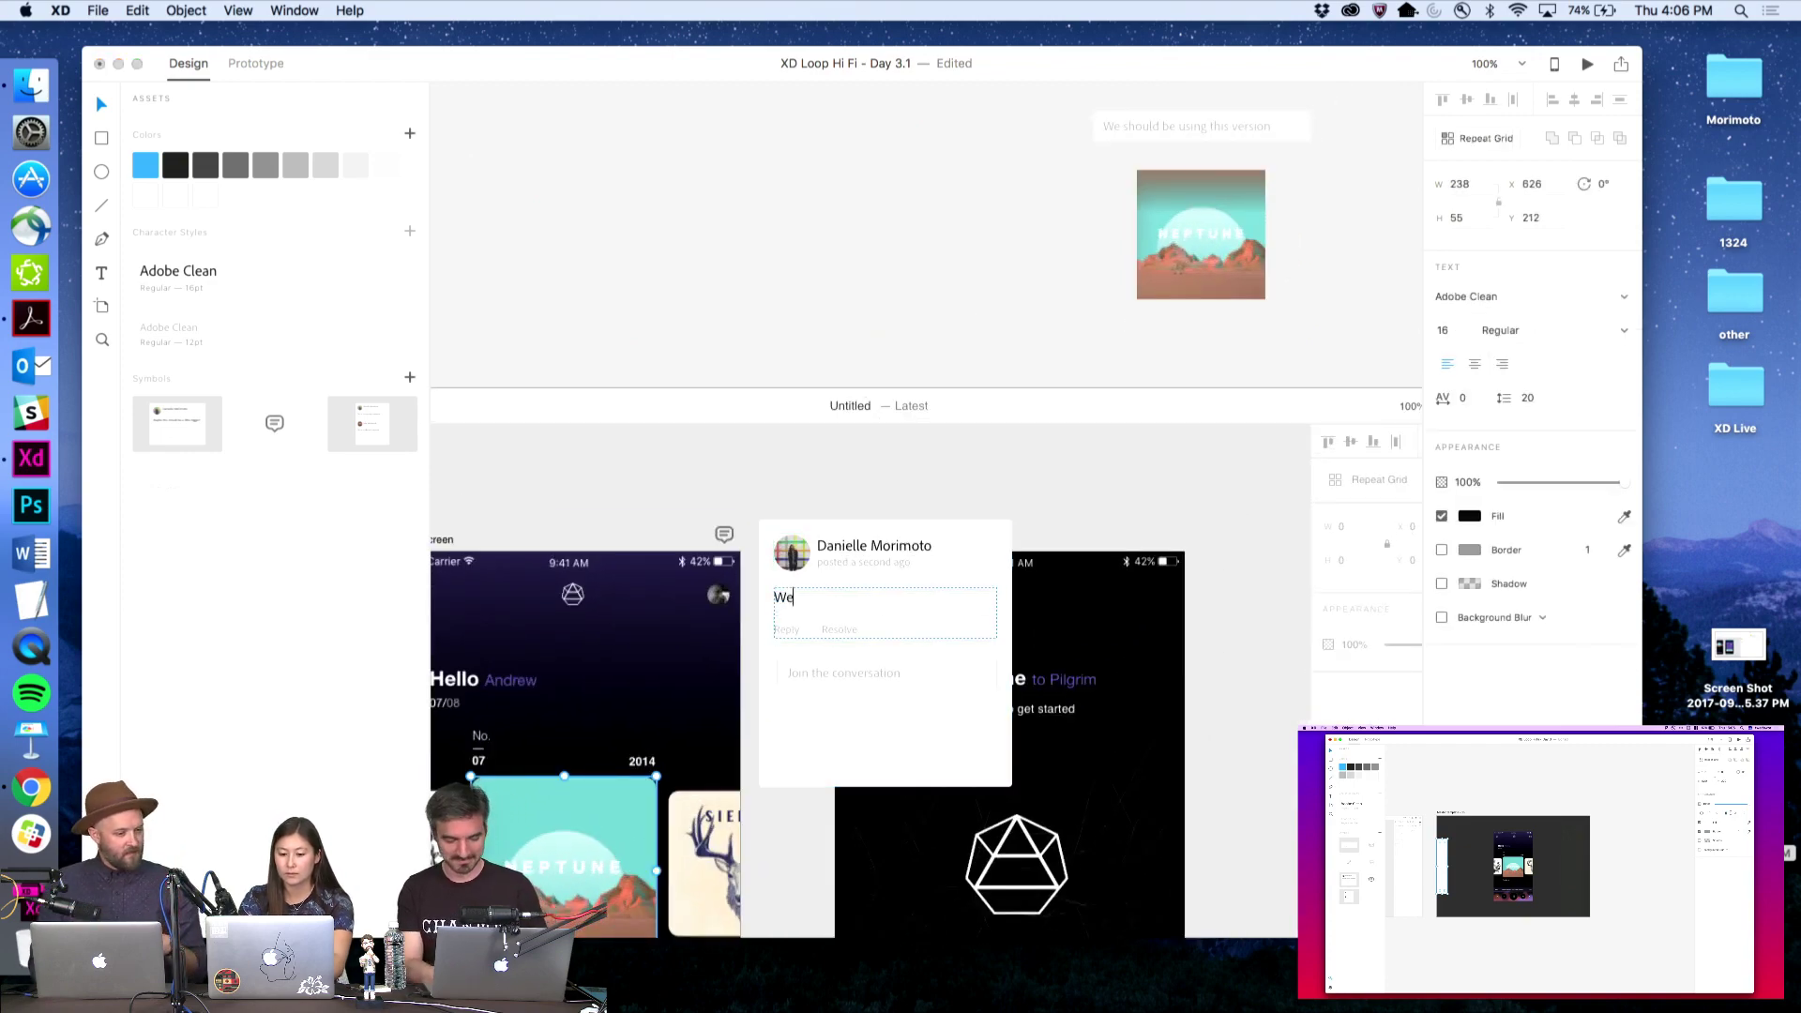
{"action": "type", "text": " should be using this version"}
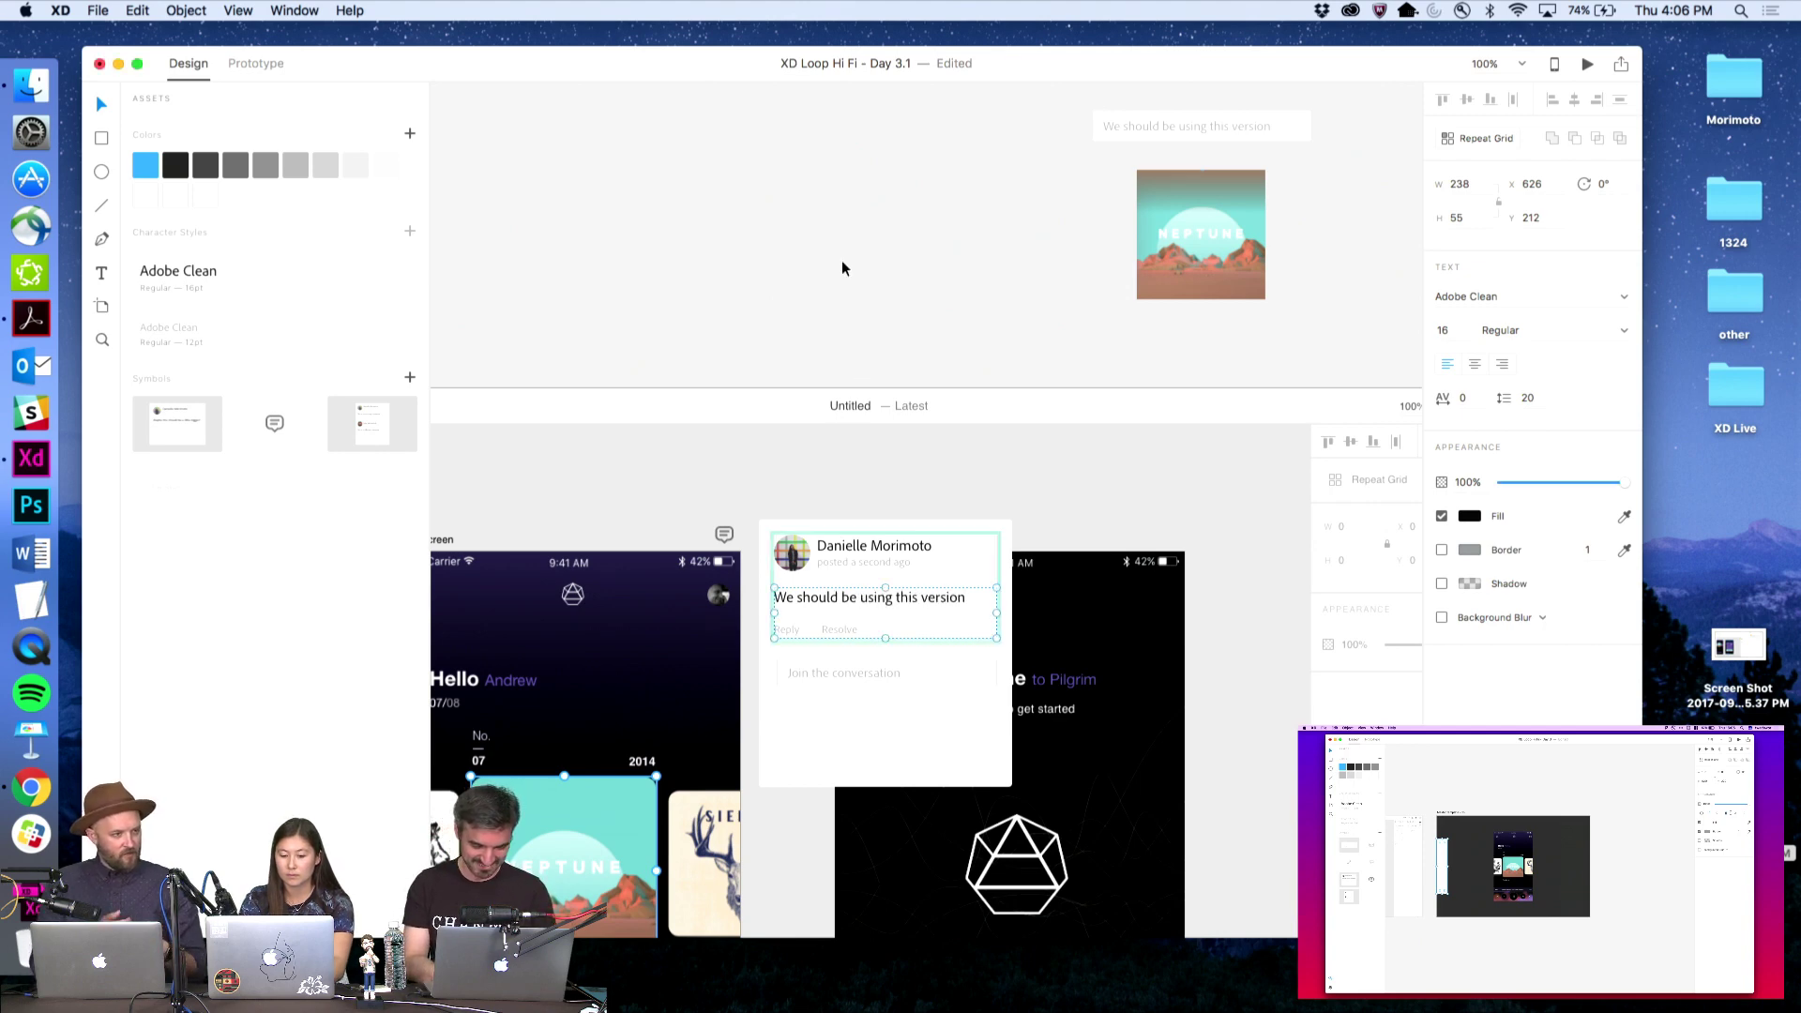
Move the "Join the conversation" field straight down to about Y 374, near the card's lower edge
{"action": "left_click", "coordinate": [841, 641]}
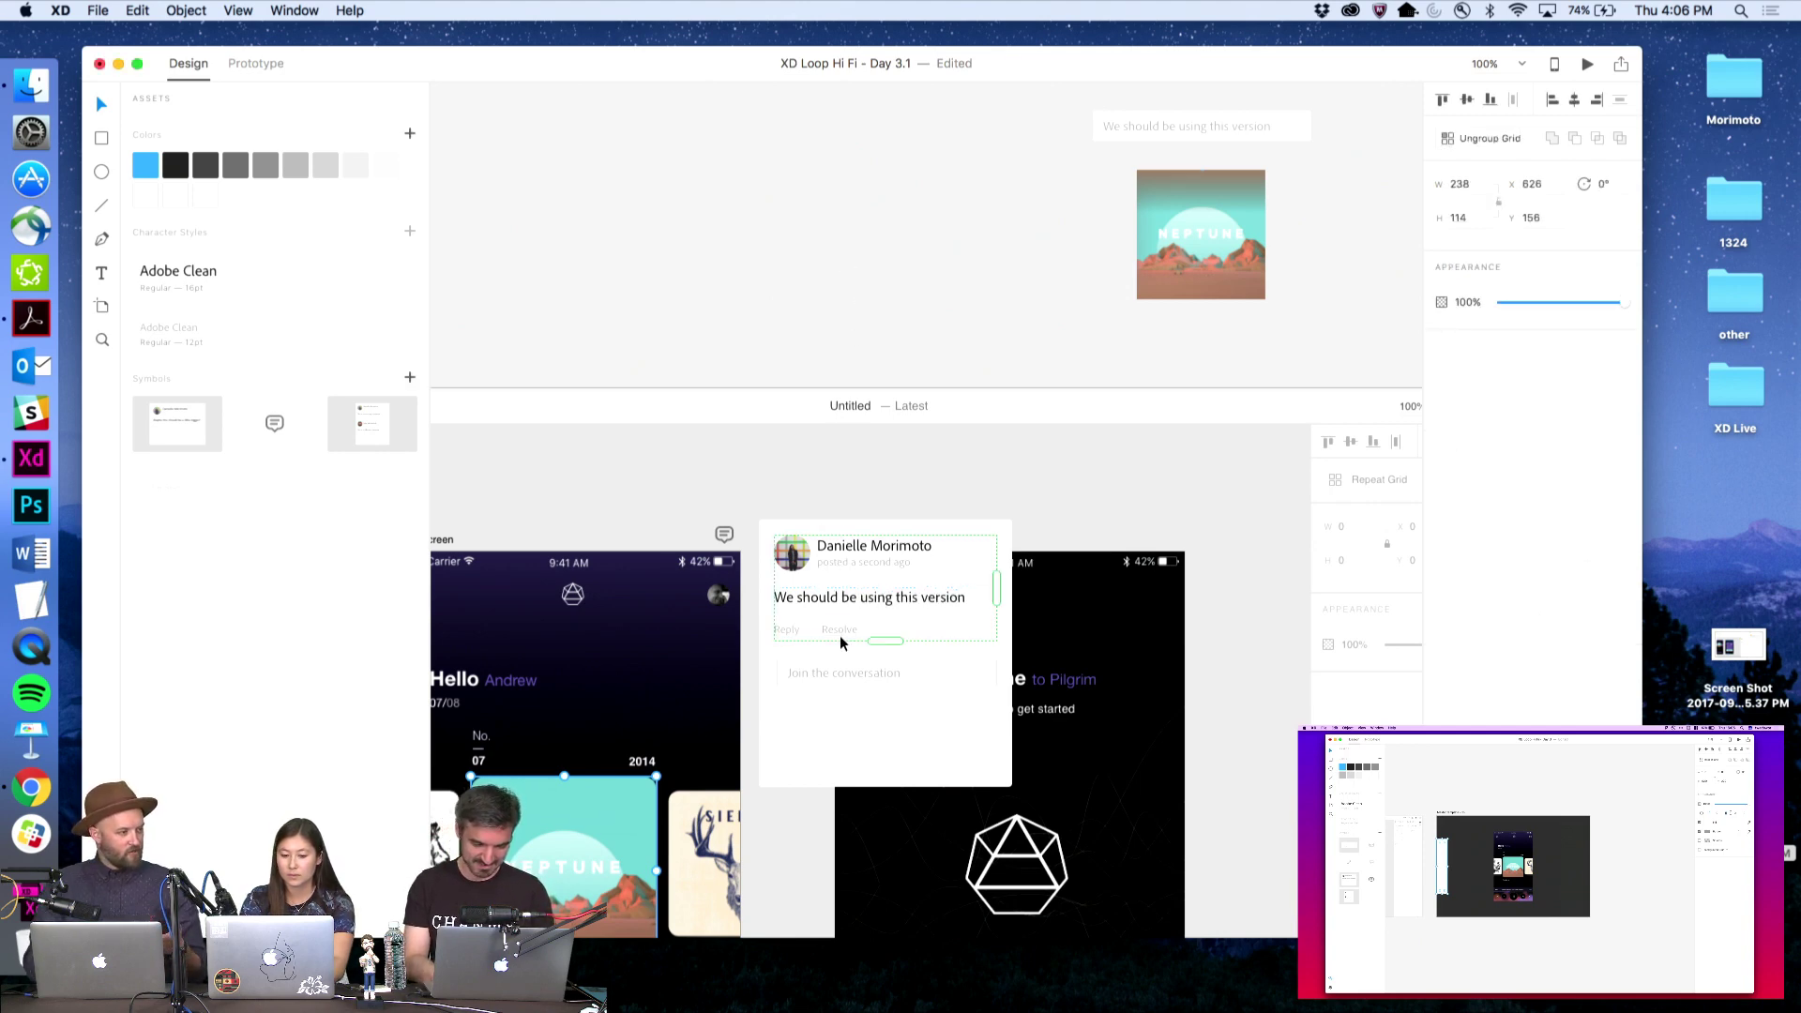
{"action": "left_click", "coordinate": [855, 673]}
{"action": "left_click_drag", "start_coordinate": [871, 679], "coordinate": [868, 764]}
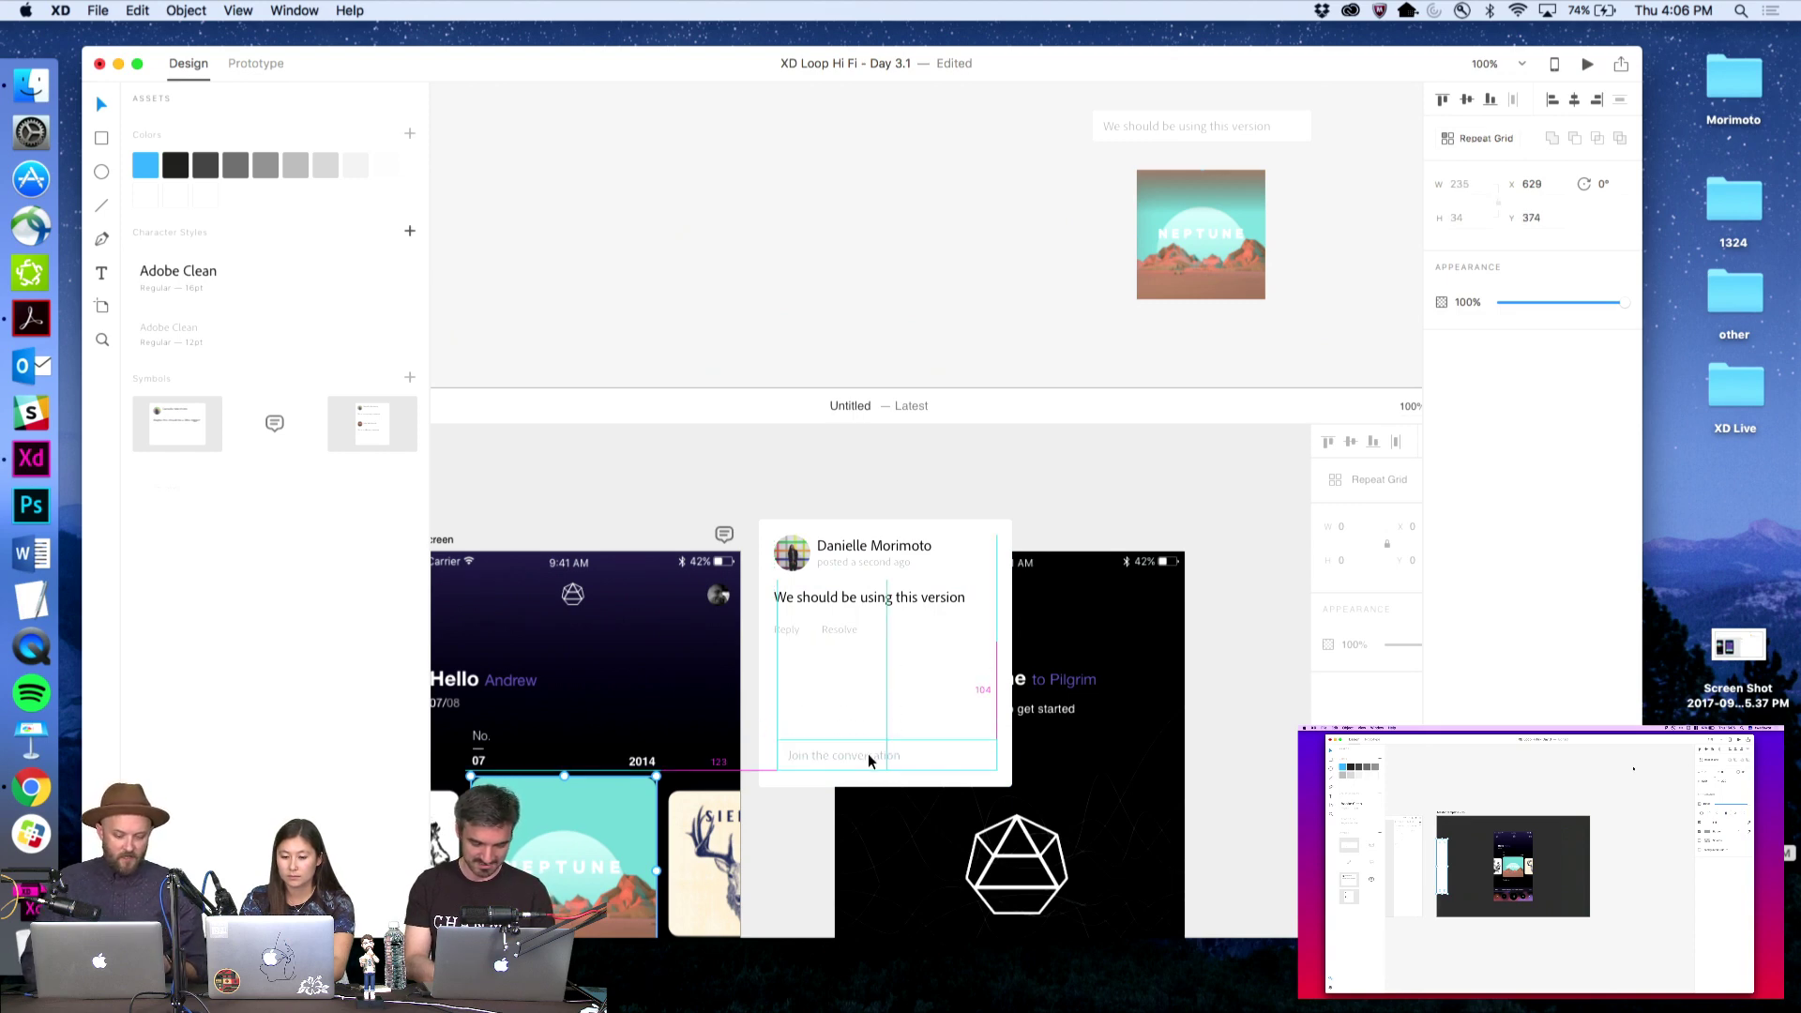
Move the Reply and Resolve labels together straight down to about Y 322, leaving space below the comment text
{"action": "left_click", "coordinate": [838, 638]}
{"action": "left_click", "coordinate": [837, 637]}
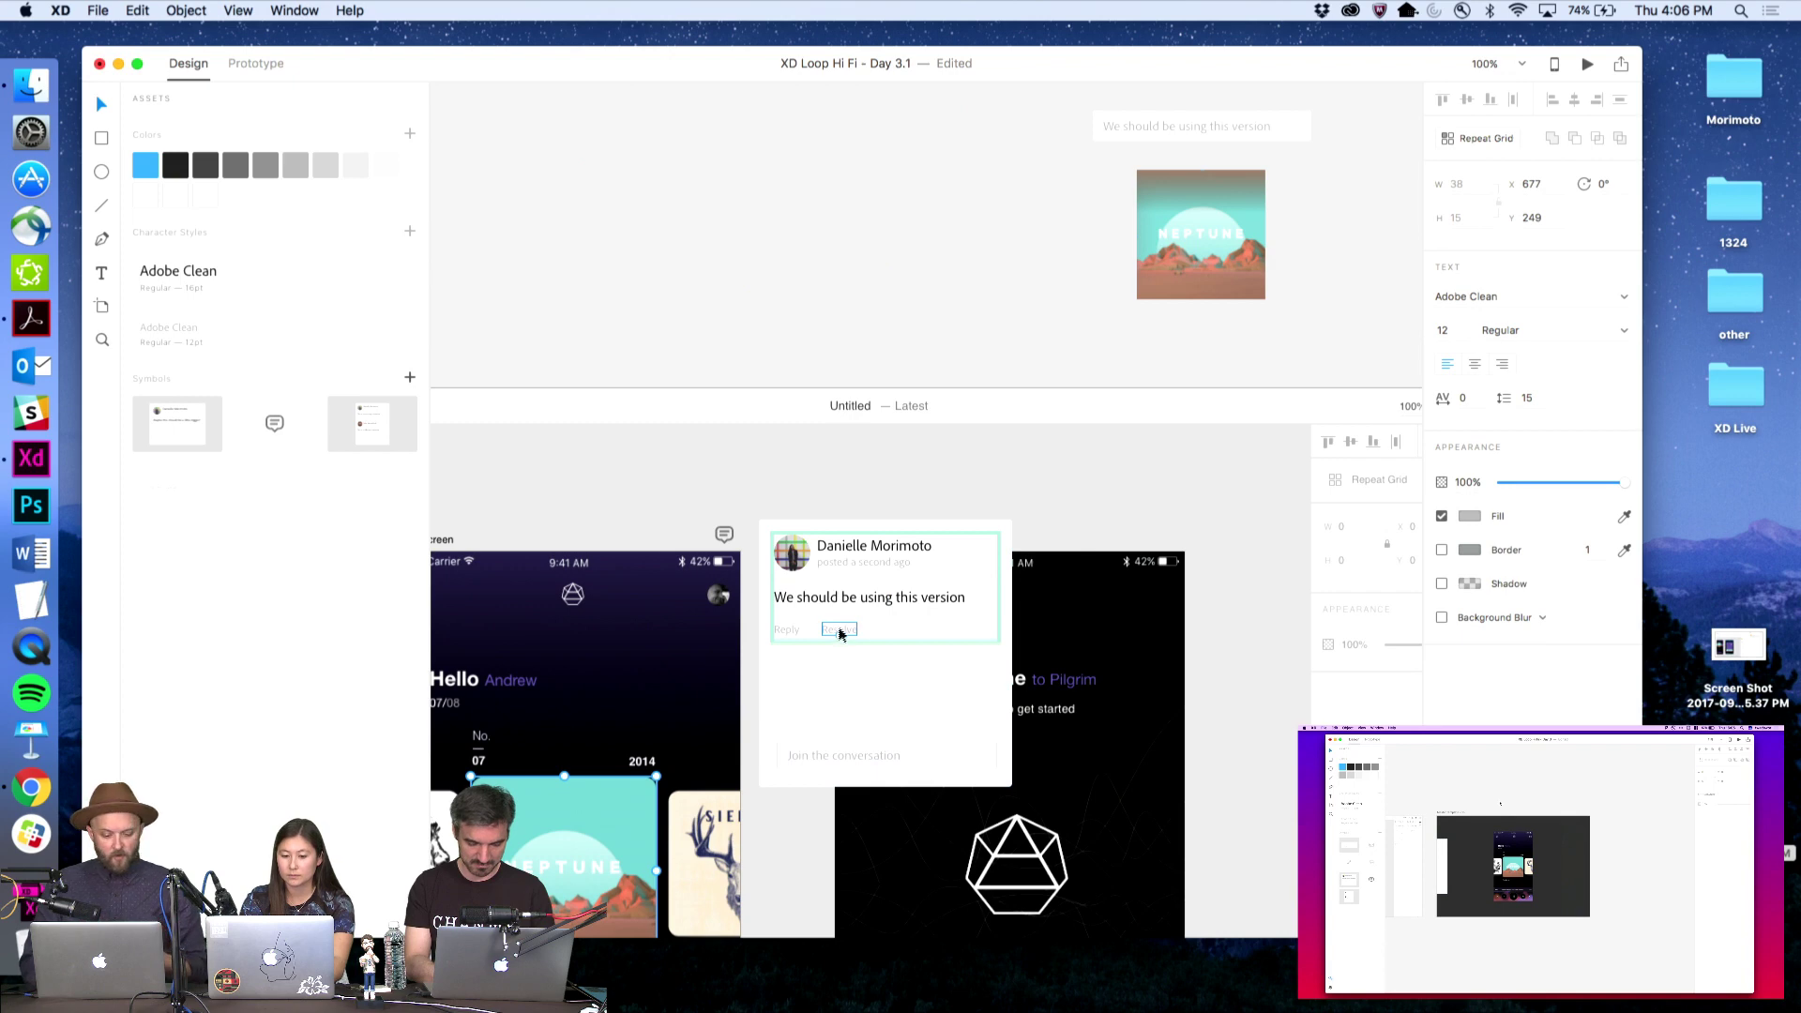
{"action": "left_click", "coordinate": [787, 631], "text": "shift"}
{"action": "left_click_drag", "start_coordinate": [788, 631], "coordinate": [789, 702]}
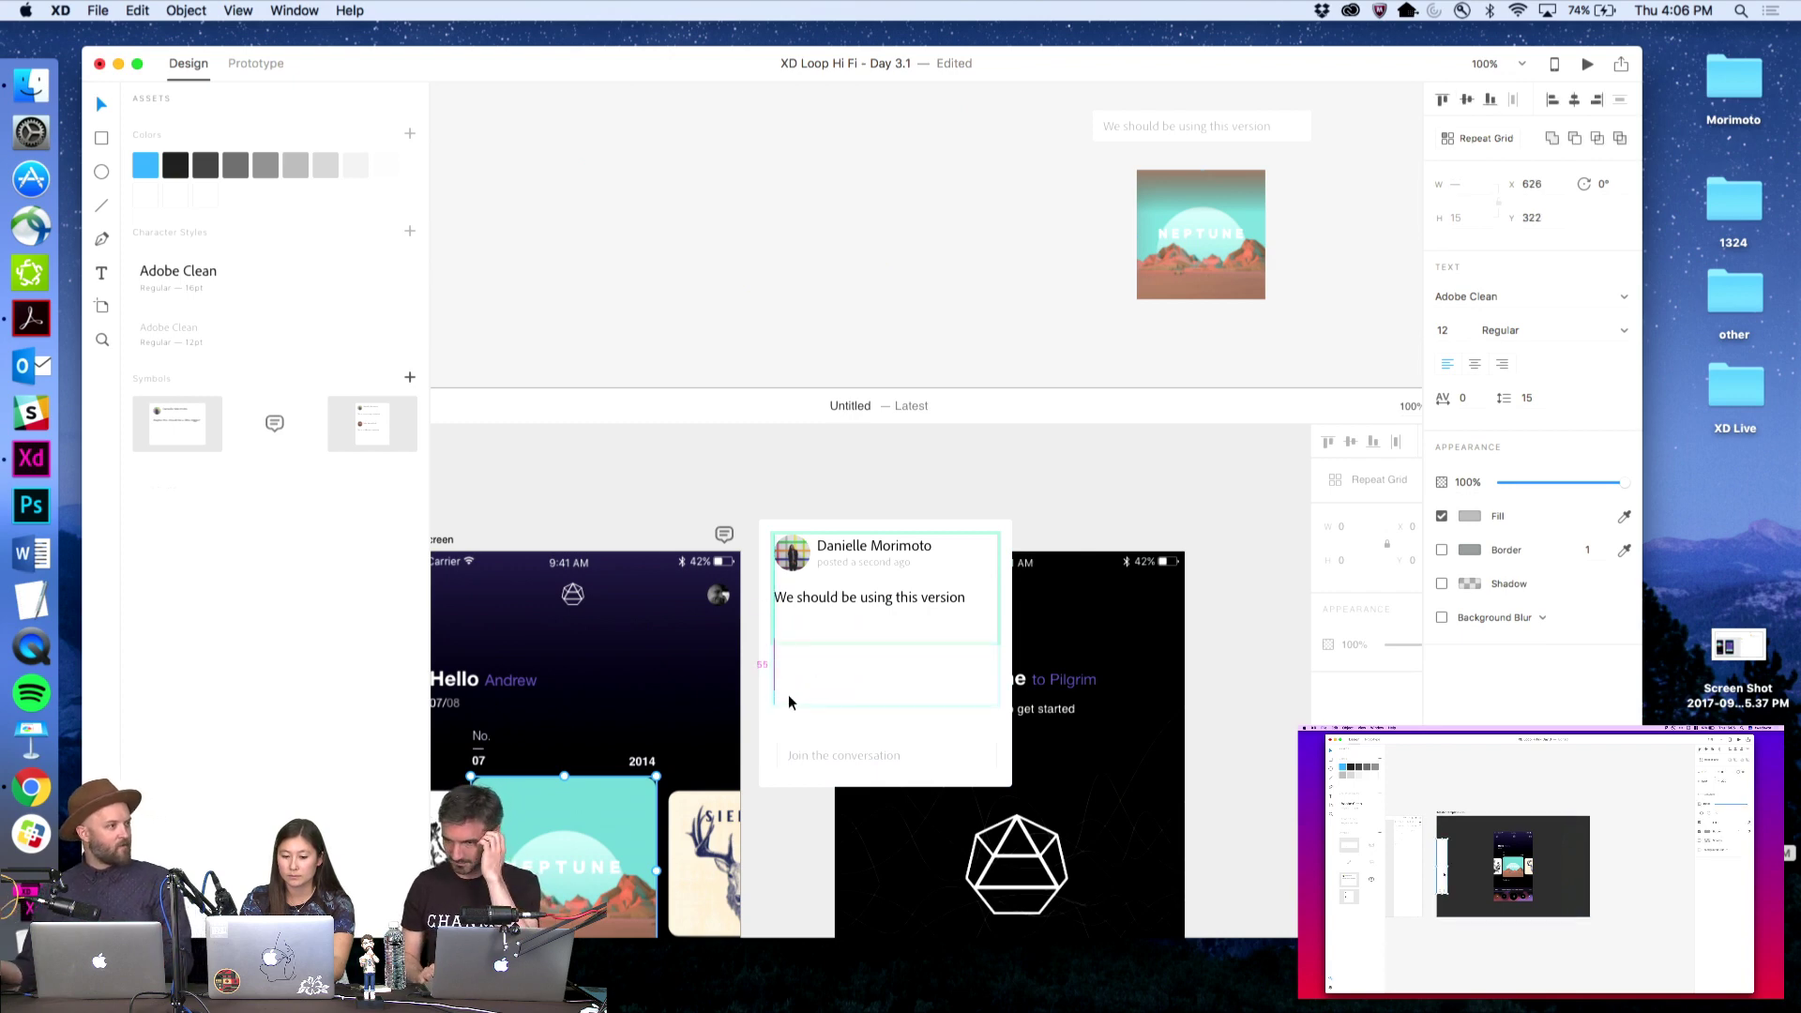
Extend the comment repeat grid downward to a second comment and widen the gap between comments, making the grid about 315 high
{"action": "left_click", "coordinate": [876, 656]}
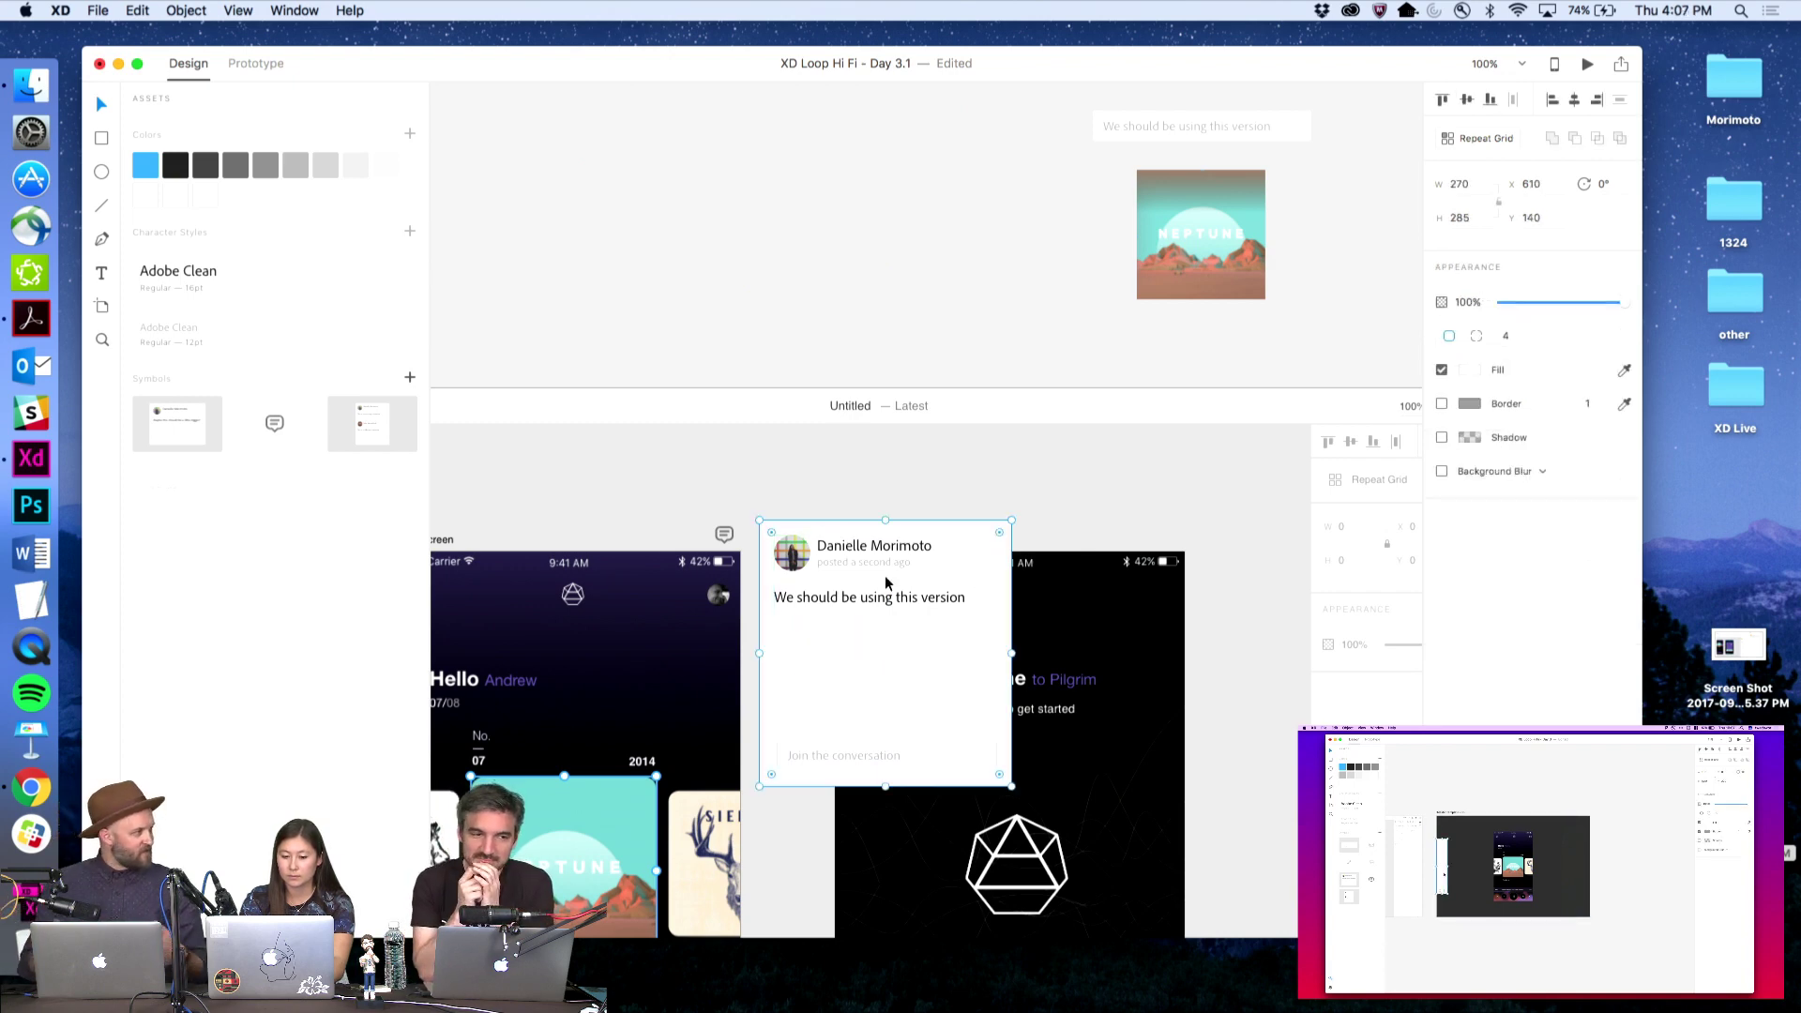
{"action": "double_click", "coordinate": [896, 608]}
{"action": "left_click_drag", "start_coordinate": [889, 643], "coordinate": [893, 739]}
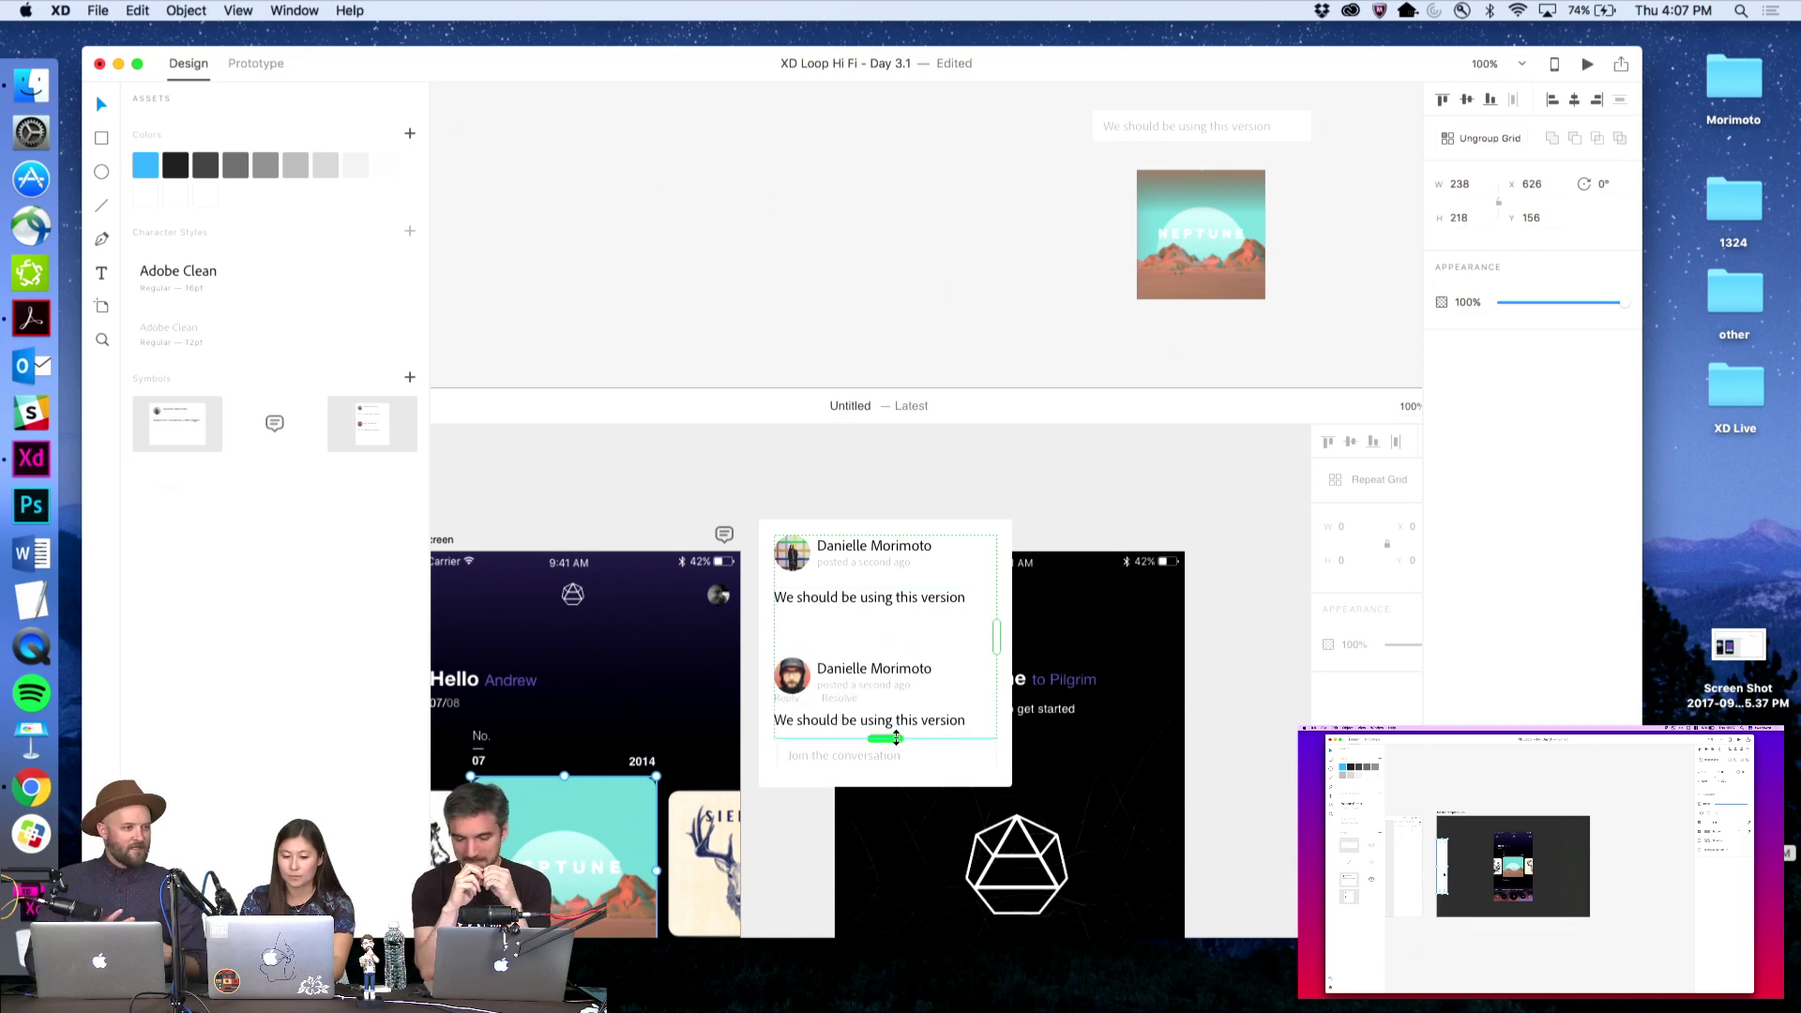
{"action": "left_click_drag", "start_coordinate": [808, 664], "coordinate": [816, 755]}
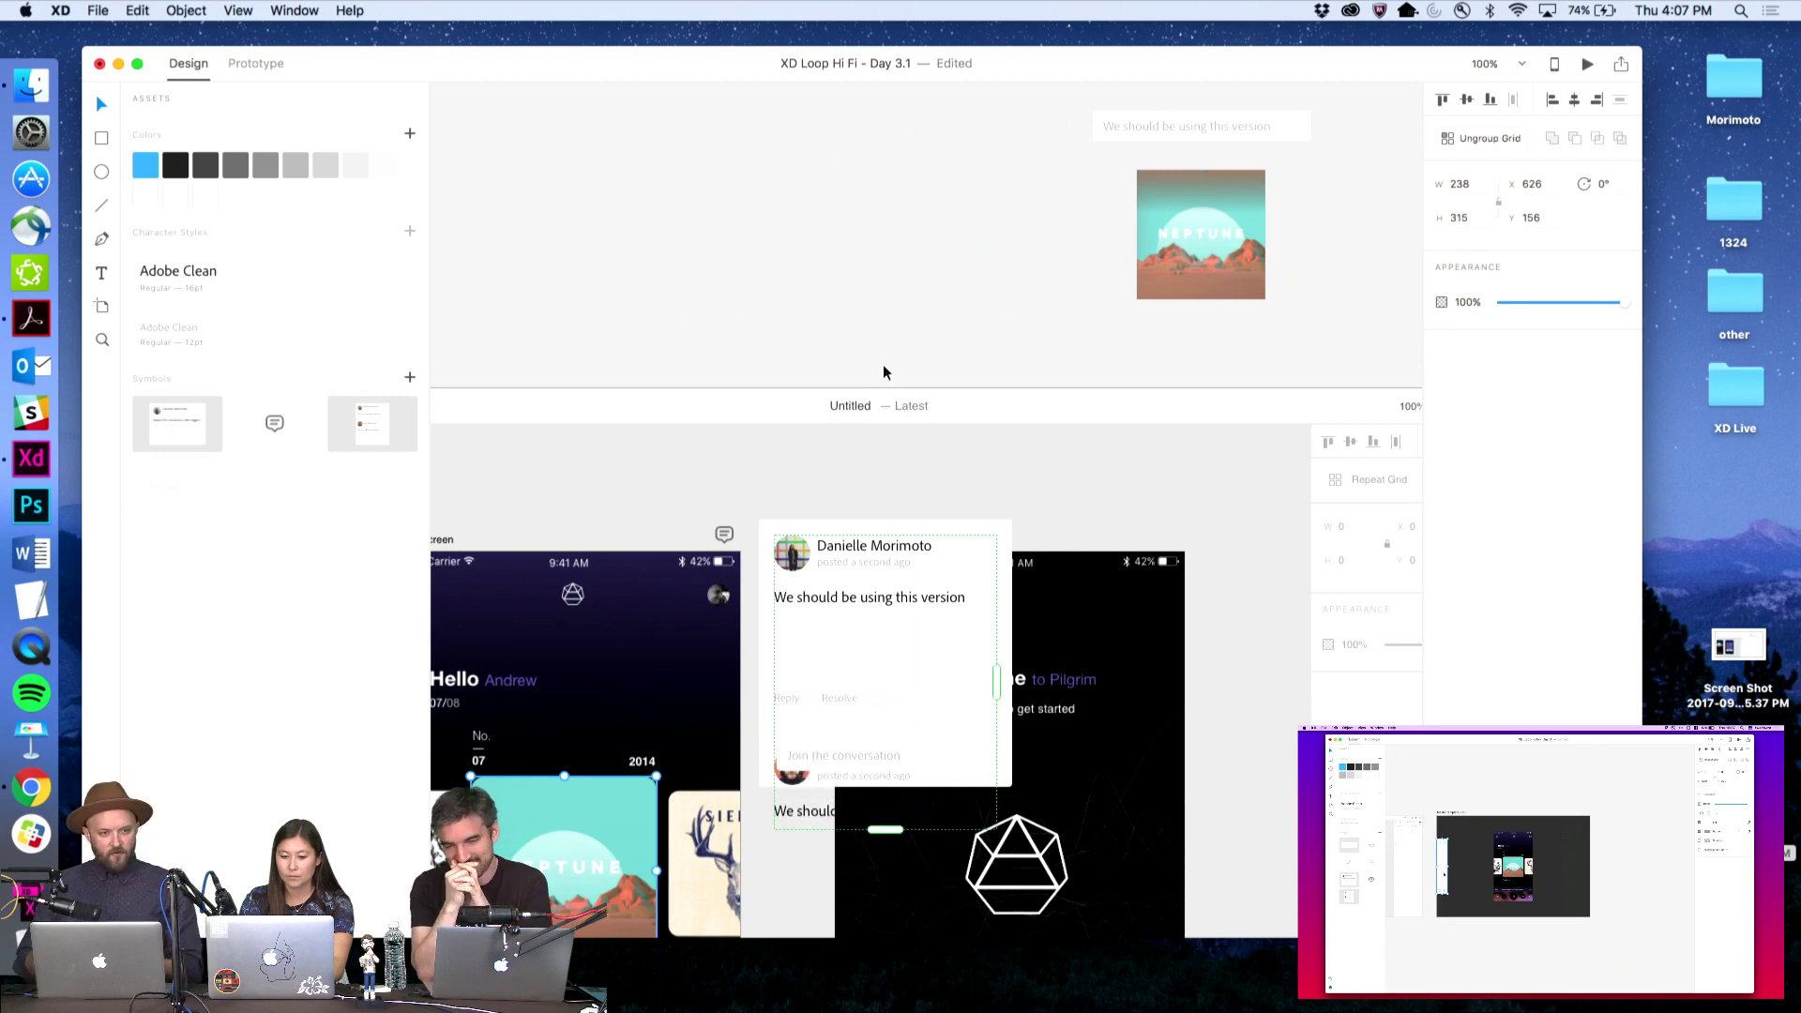
{"action": "left_click", "coordinate": [878, 335]}
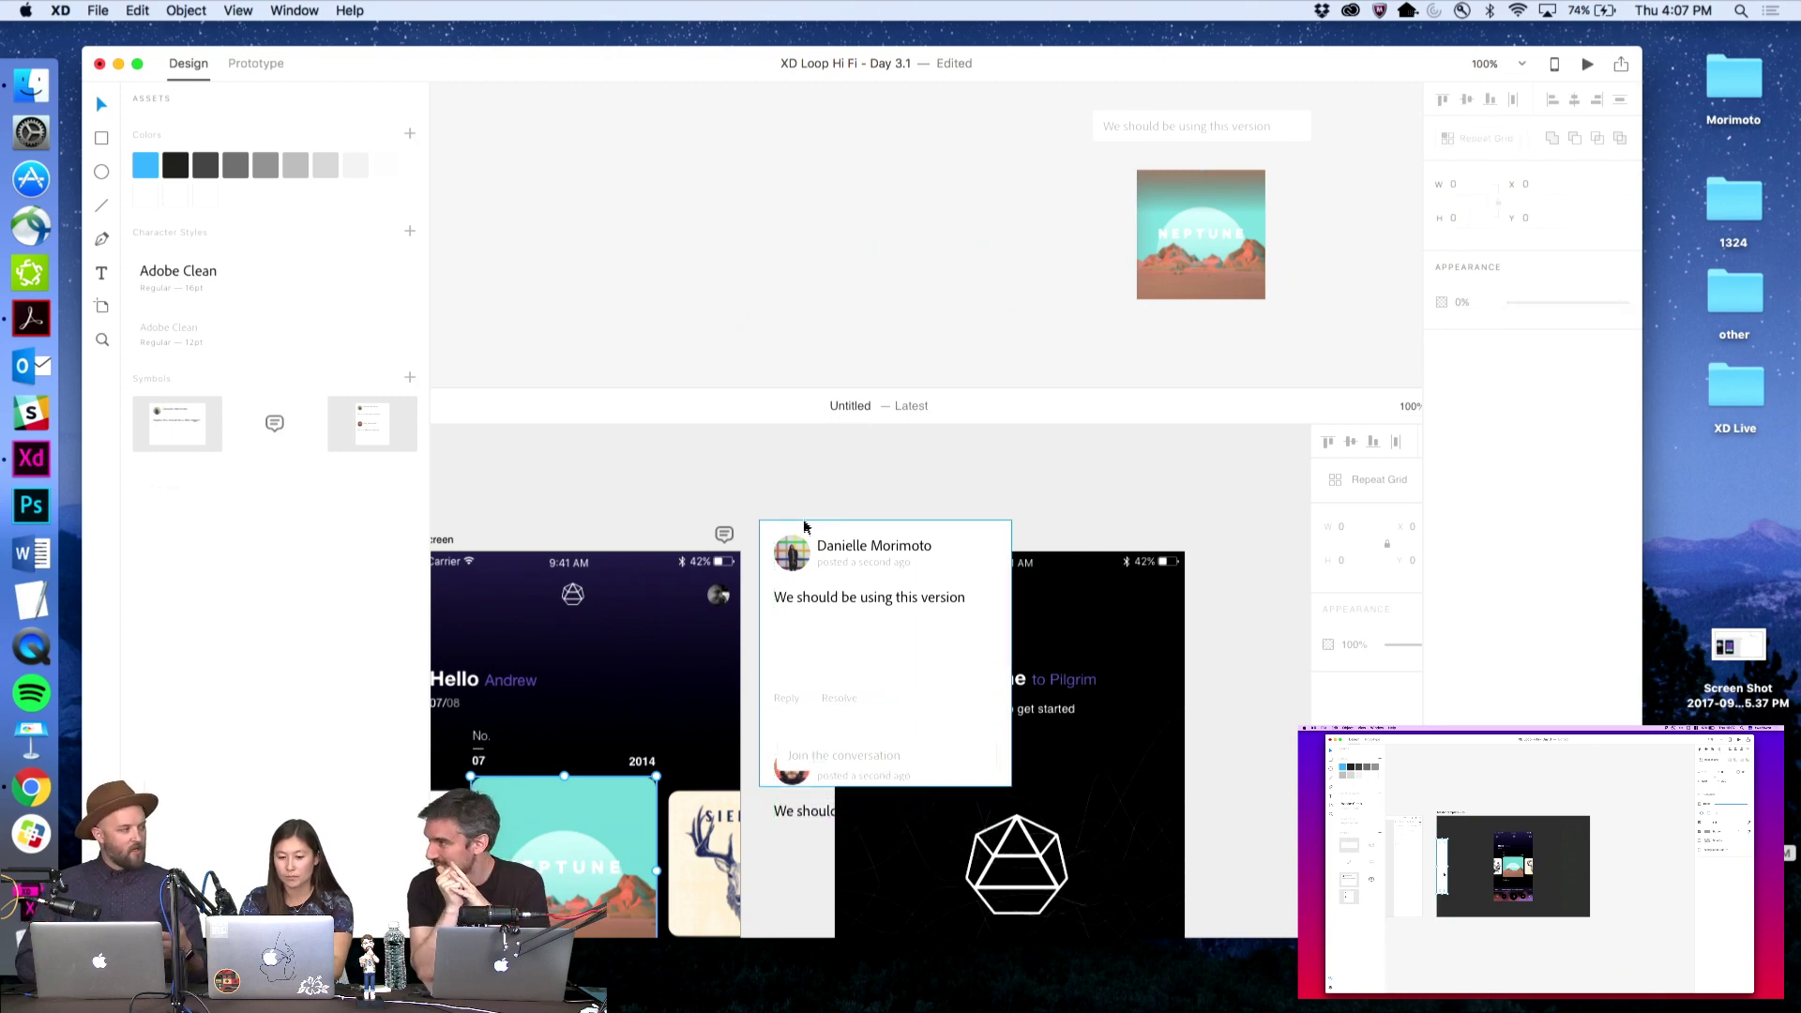
Shorten the comment repeat grid to a height of about 235 so it ends inside the card
{"action": "left_click", "coordinate": [882, 656]}
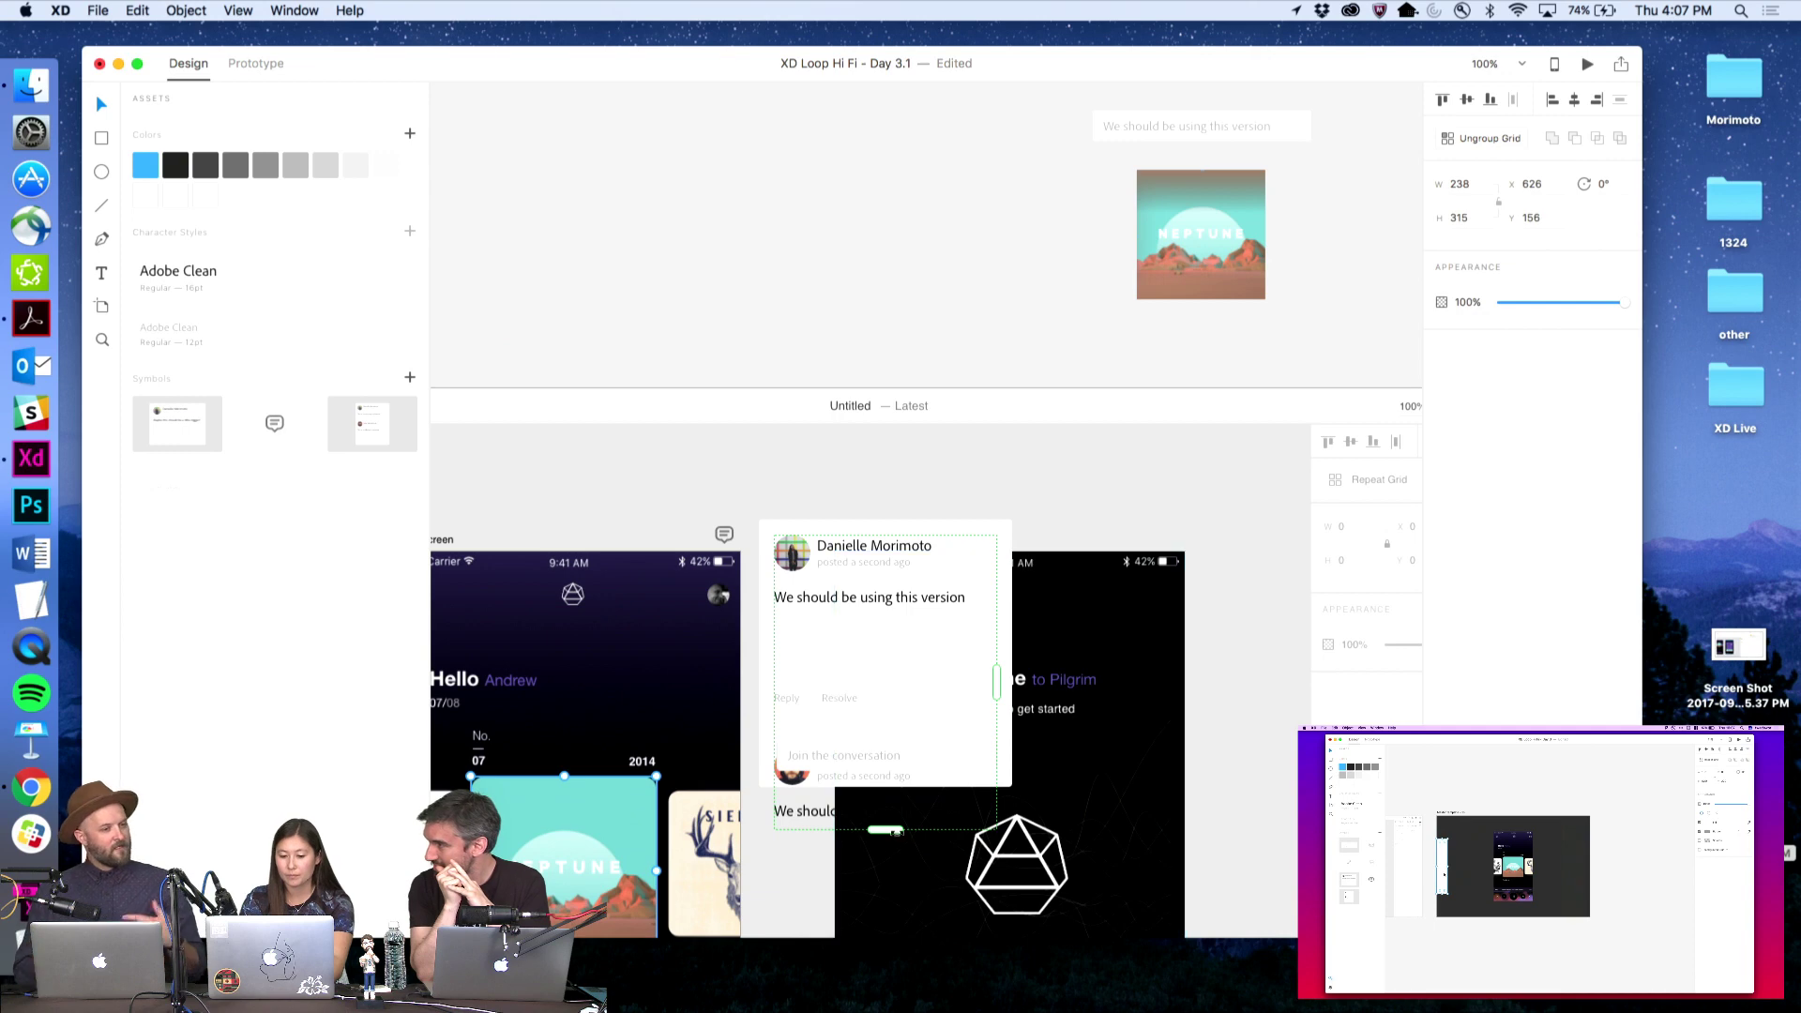
{"action": "left_click_drag", "start_coordinate": [884, 829], "coordinate": [891, 754]}
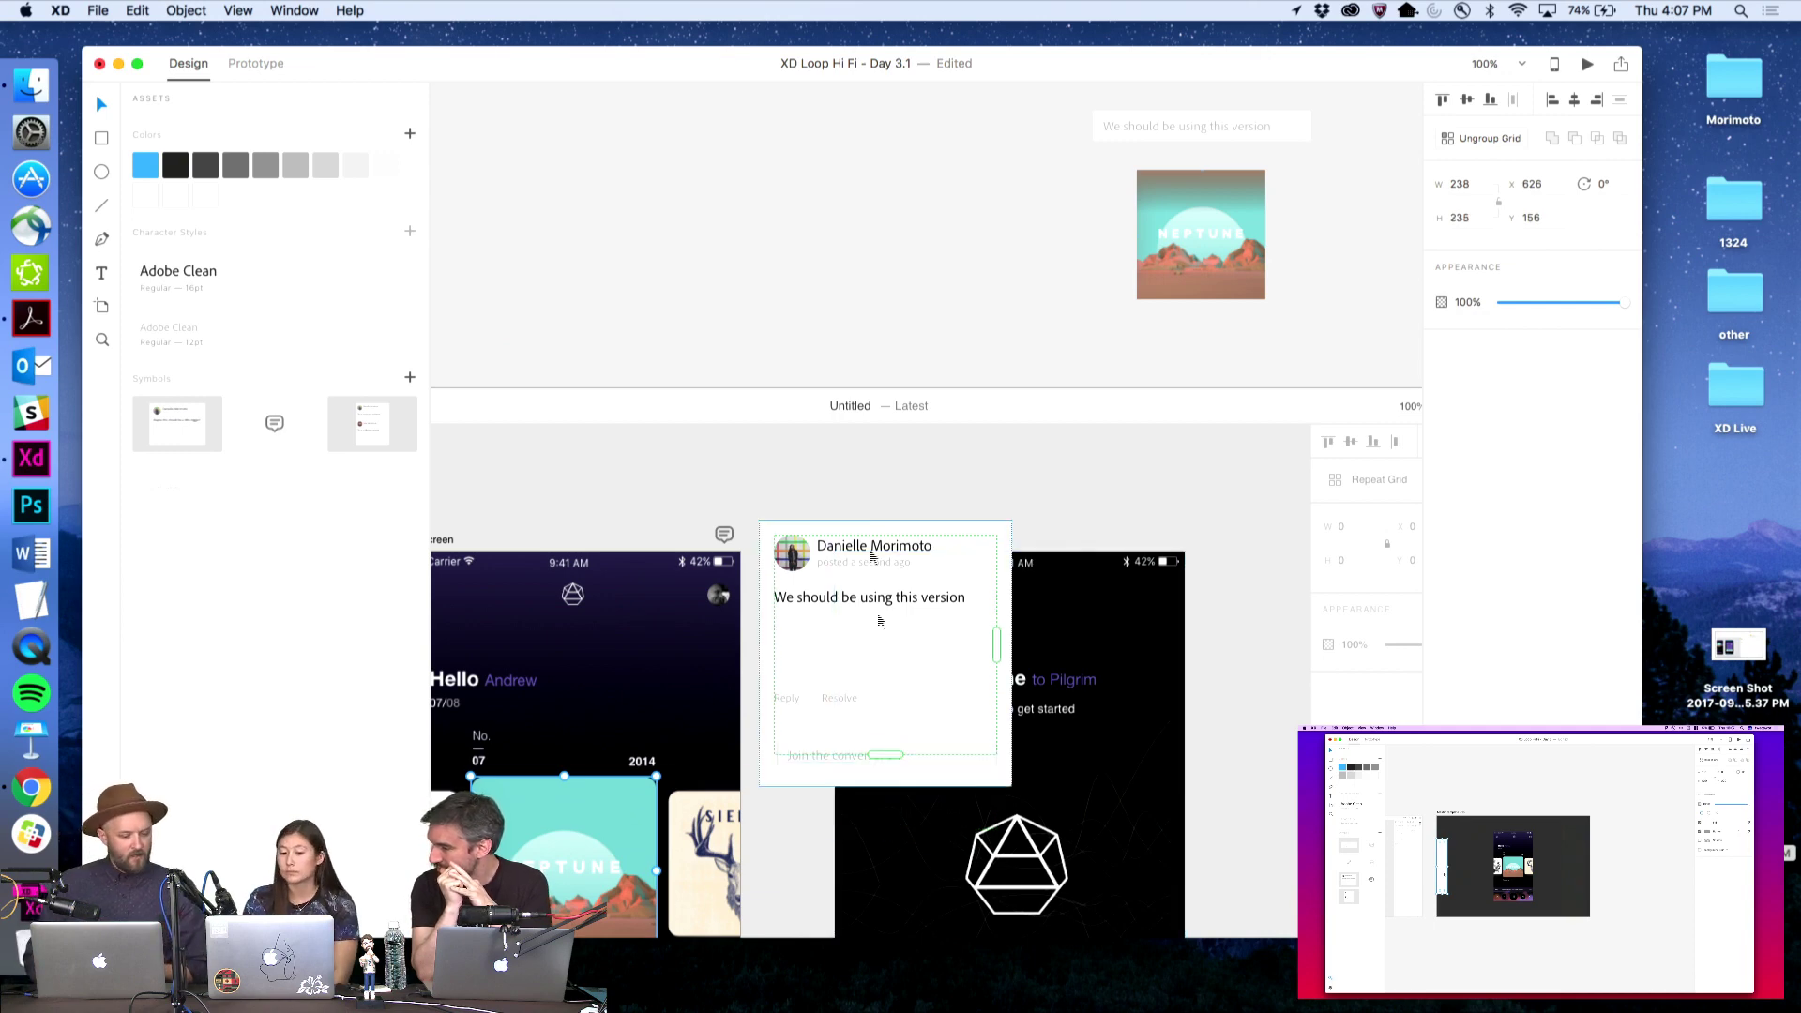
{"action": "left_click", "coordinate": [880, 313]}
Stretch the white card background downward to a height of about 346
{"action": "scroll", "coordinate": [880, 316], "scroll_direction": "down", "scroll_amount": 3}
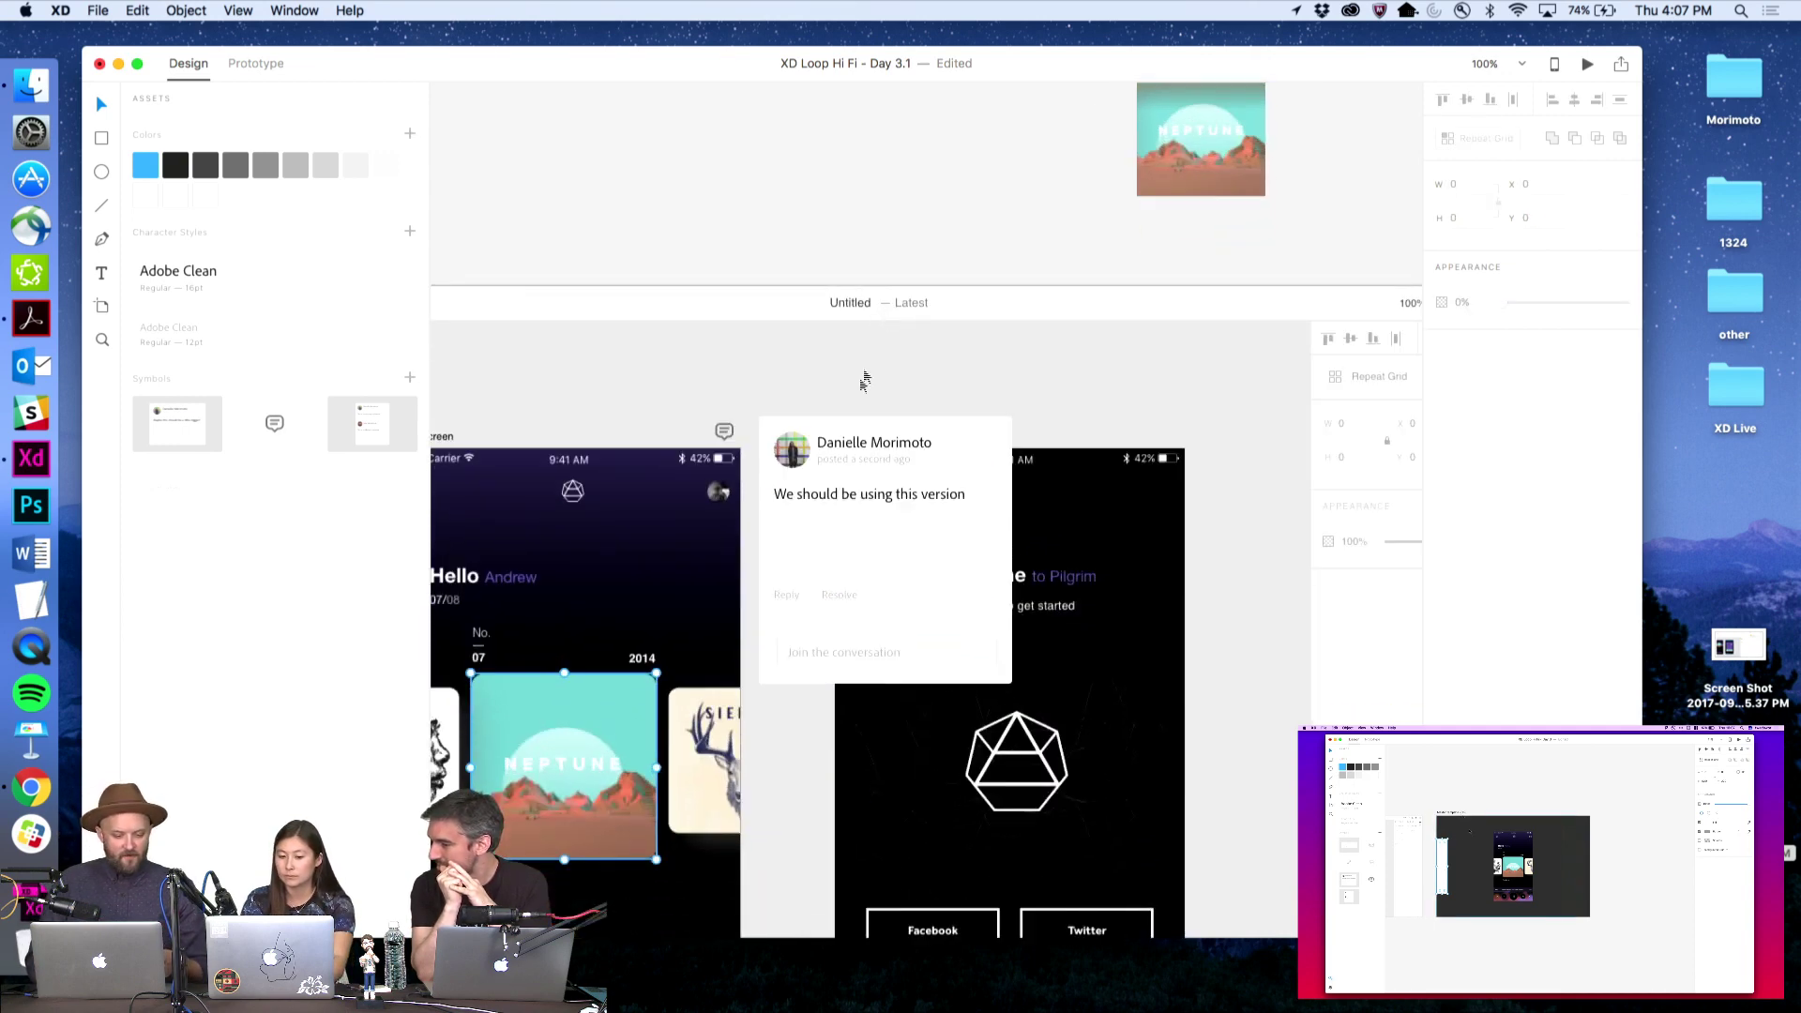
{"action": "left_click", "coordinate": [856, 424]}
{"action": "left_click_drag", "start_coordinate": [886, 681], "coordinate": [890, 739]}
Move the "Join the conversation" field down to about Y 432, inside the enlarged part of the card
{"action": "double_click", "coordinate": [857, 656]}
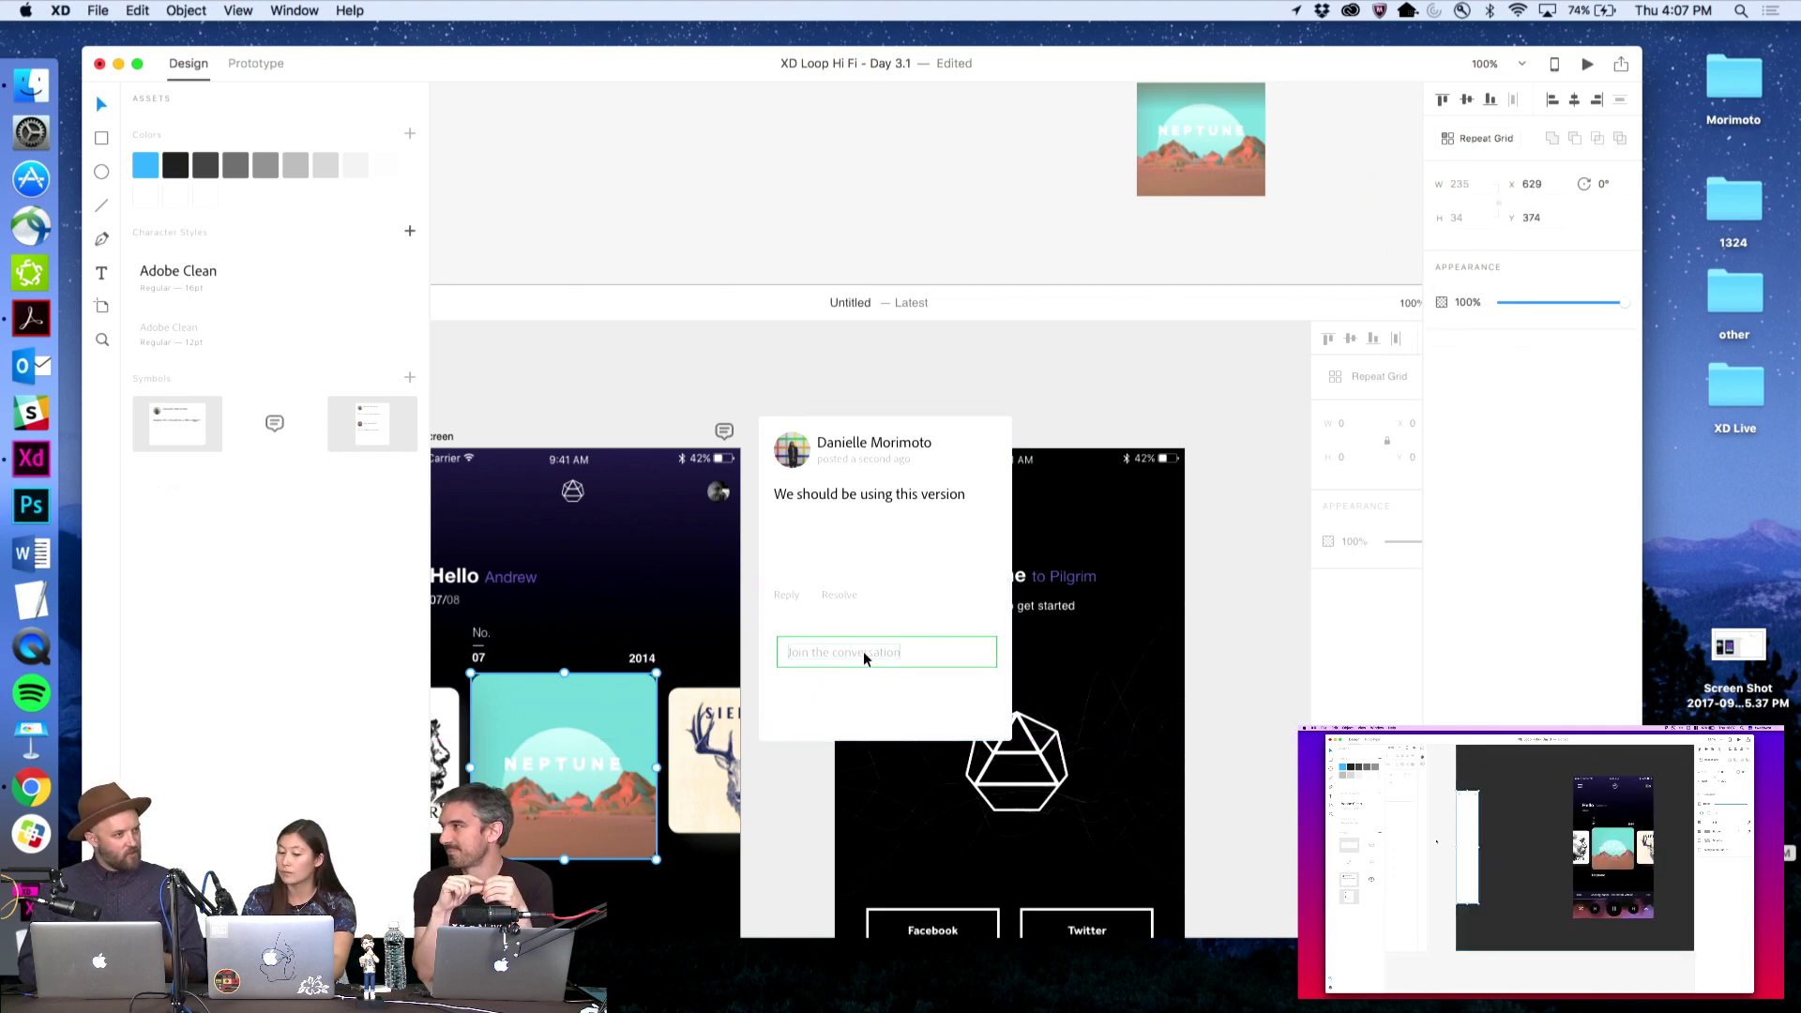
{"action": "left_click", "coordinate": [886, 625]}
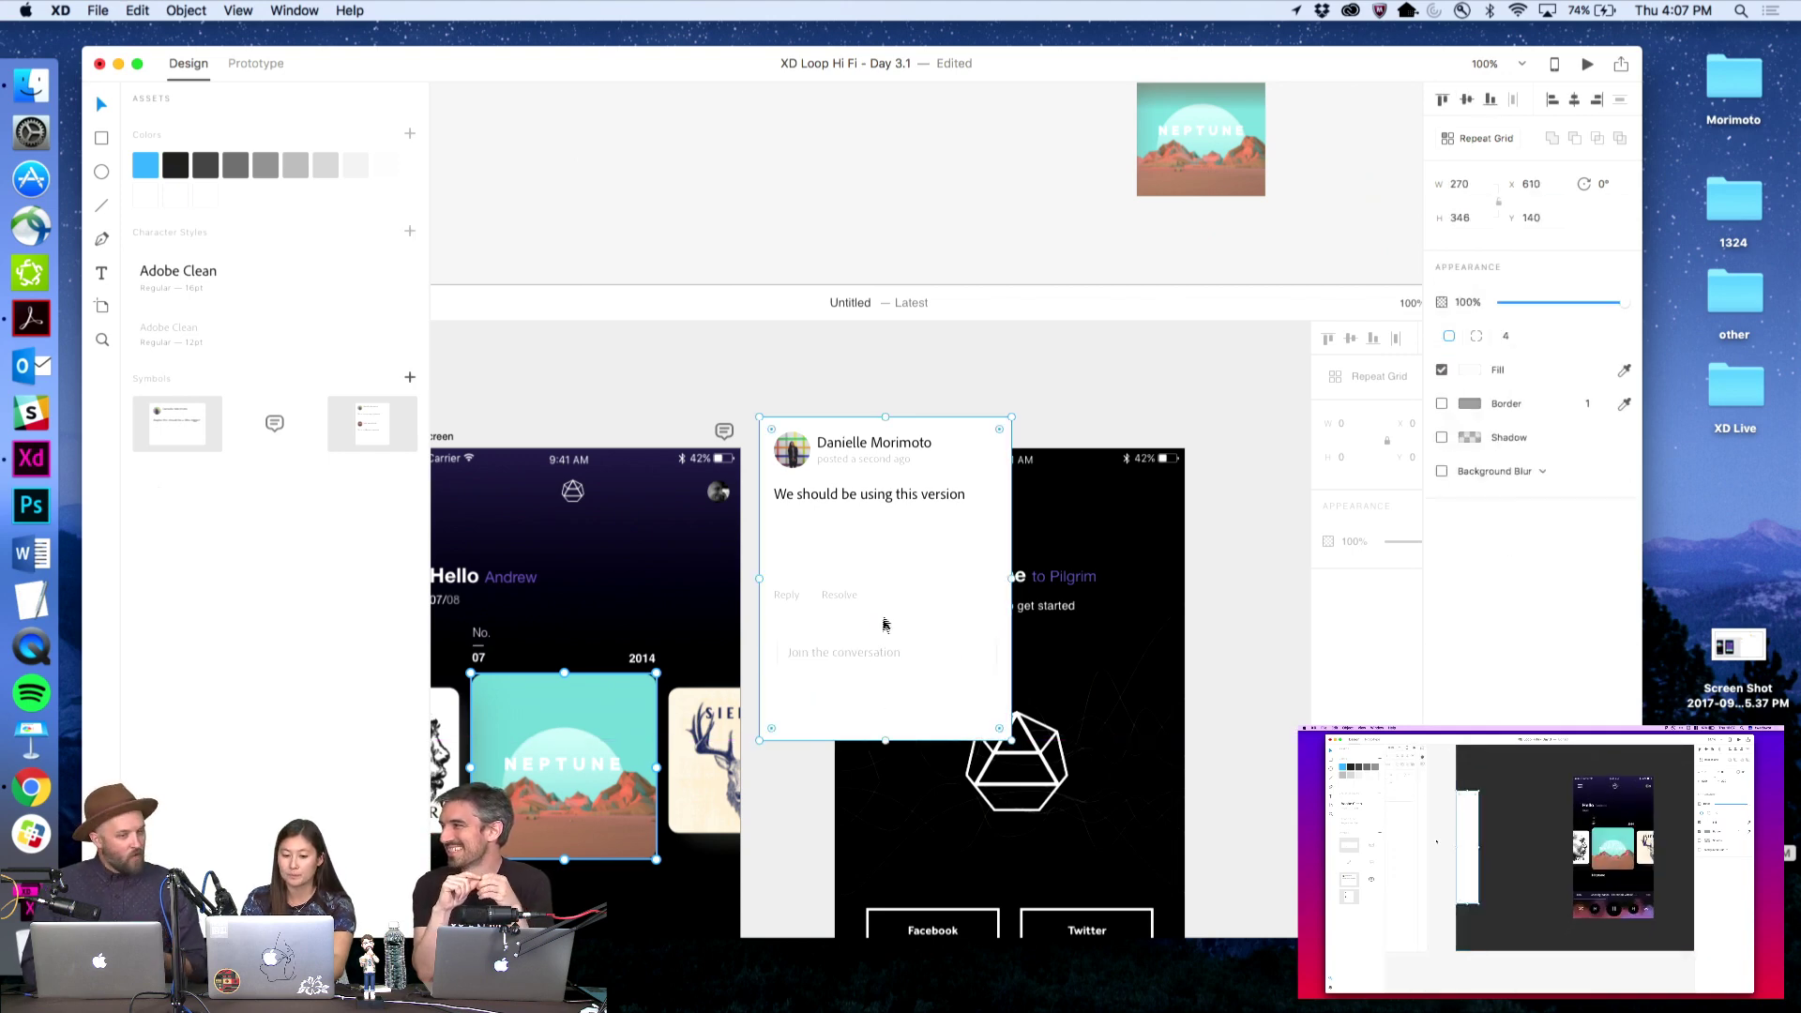
{"action": "double_click", "coordinate": [861, 654]}
{"action": "left_click_drag", "start_coordinate": [861, 653], "coordinate": [860, 711]}
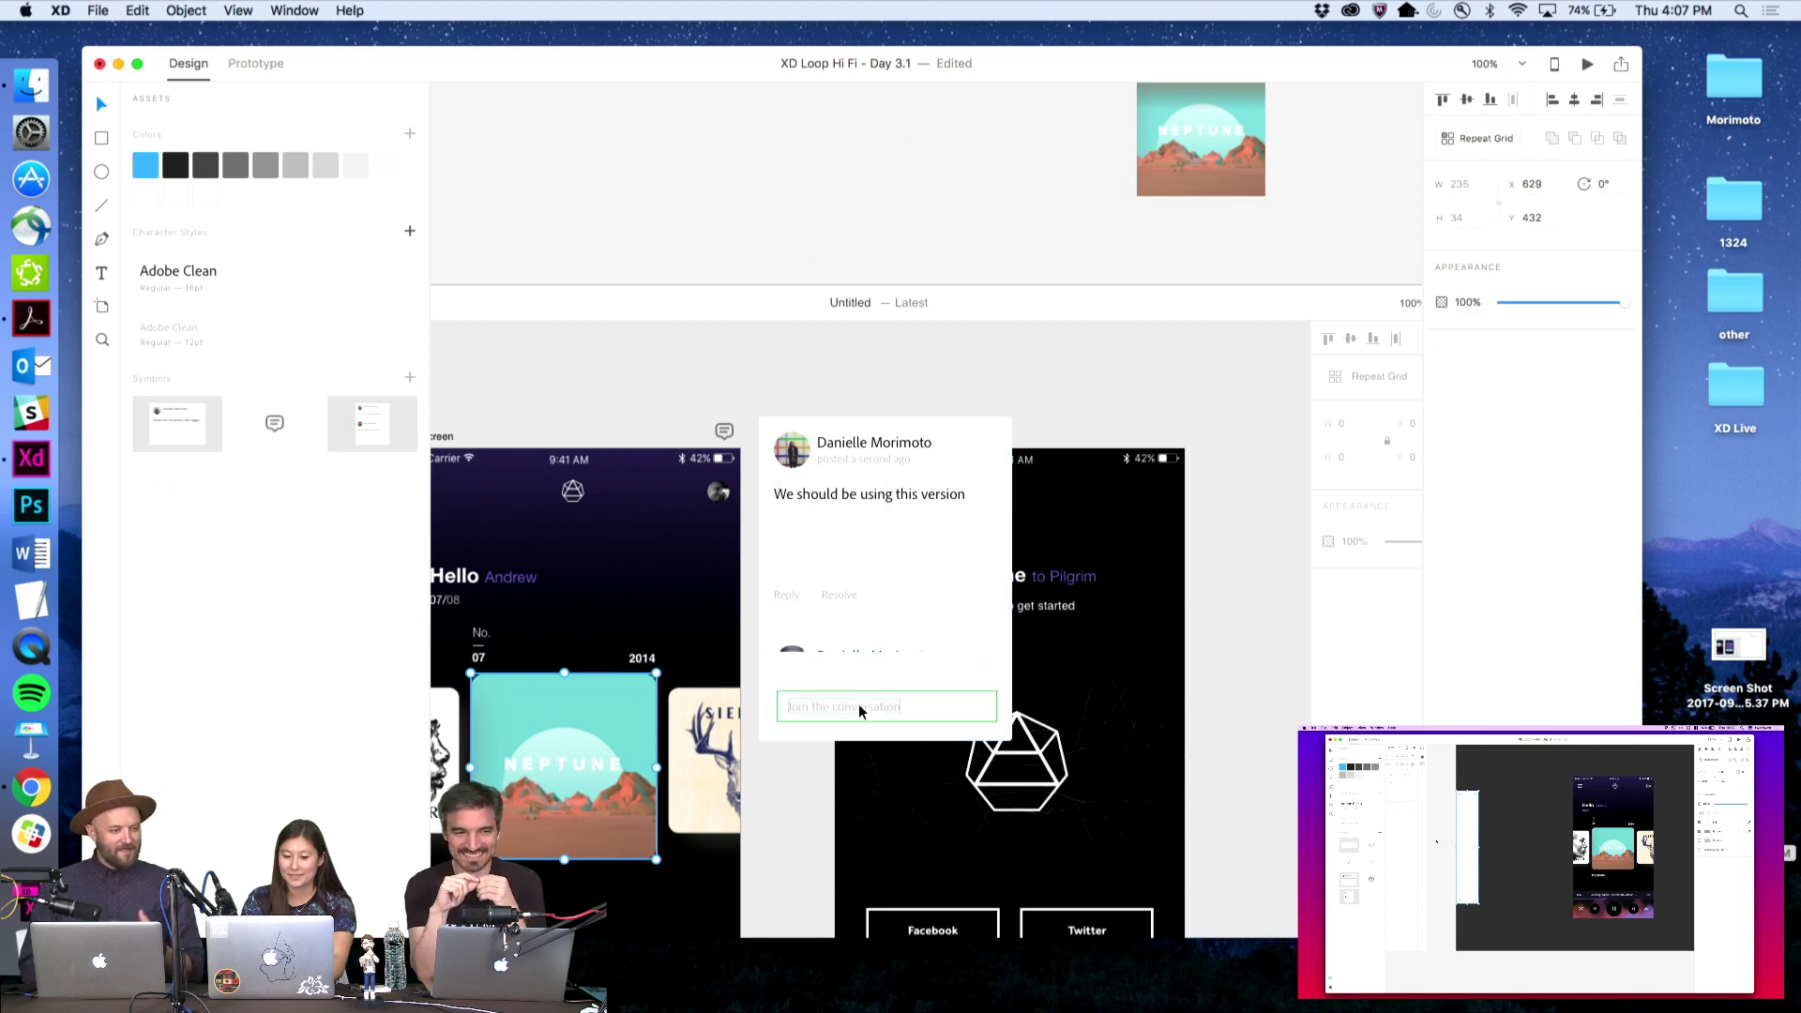
Extend the comment repeat grid slightly downward to reveal the second comment's avatar and name row
{"action": "left_click", "coordinate": [819, 646]}
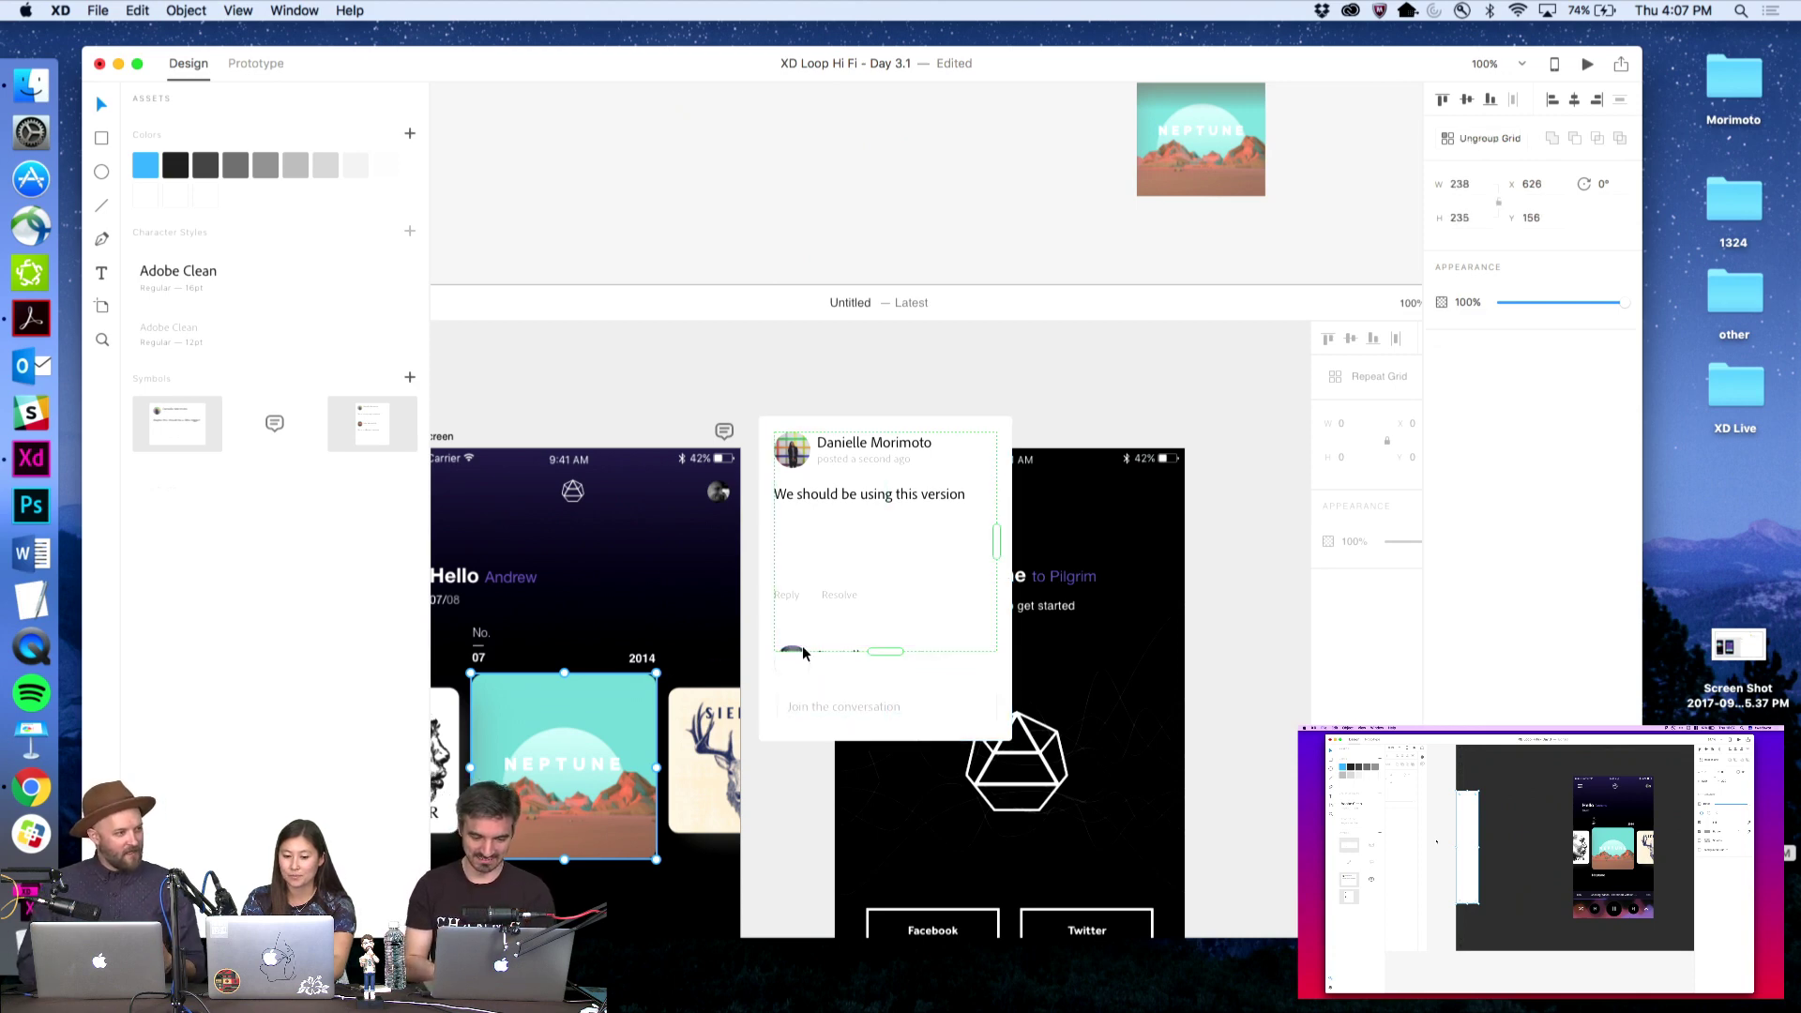
{"action": "left_click_drag", "start_coordinate": [884, 651], "coordinate": [885, 675]}
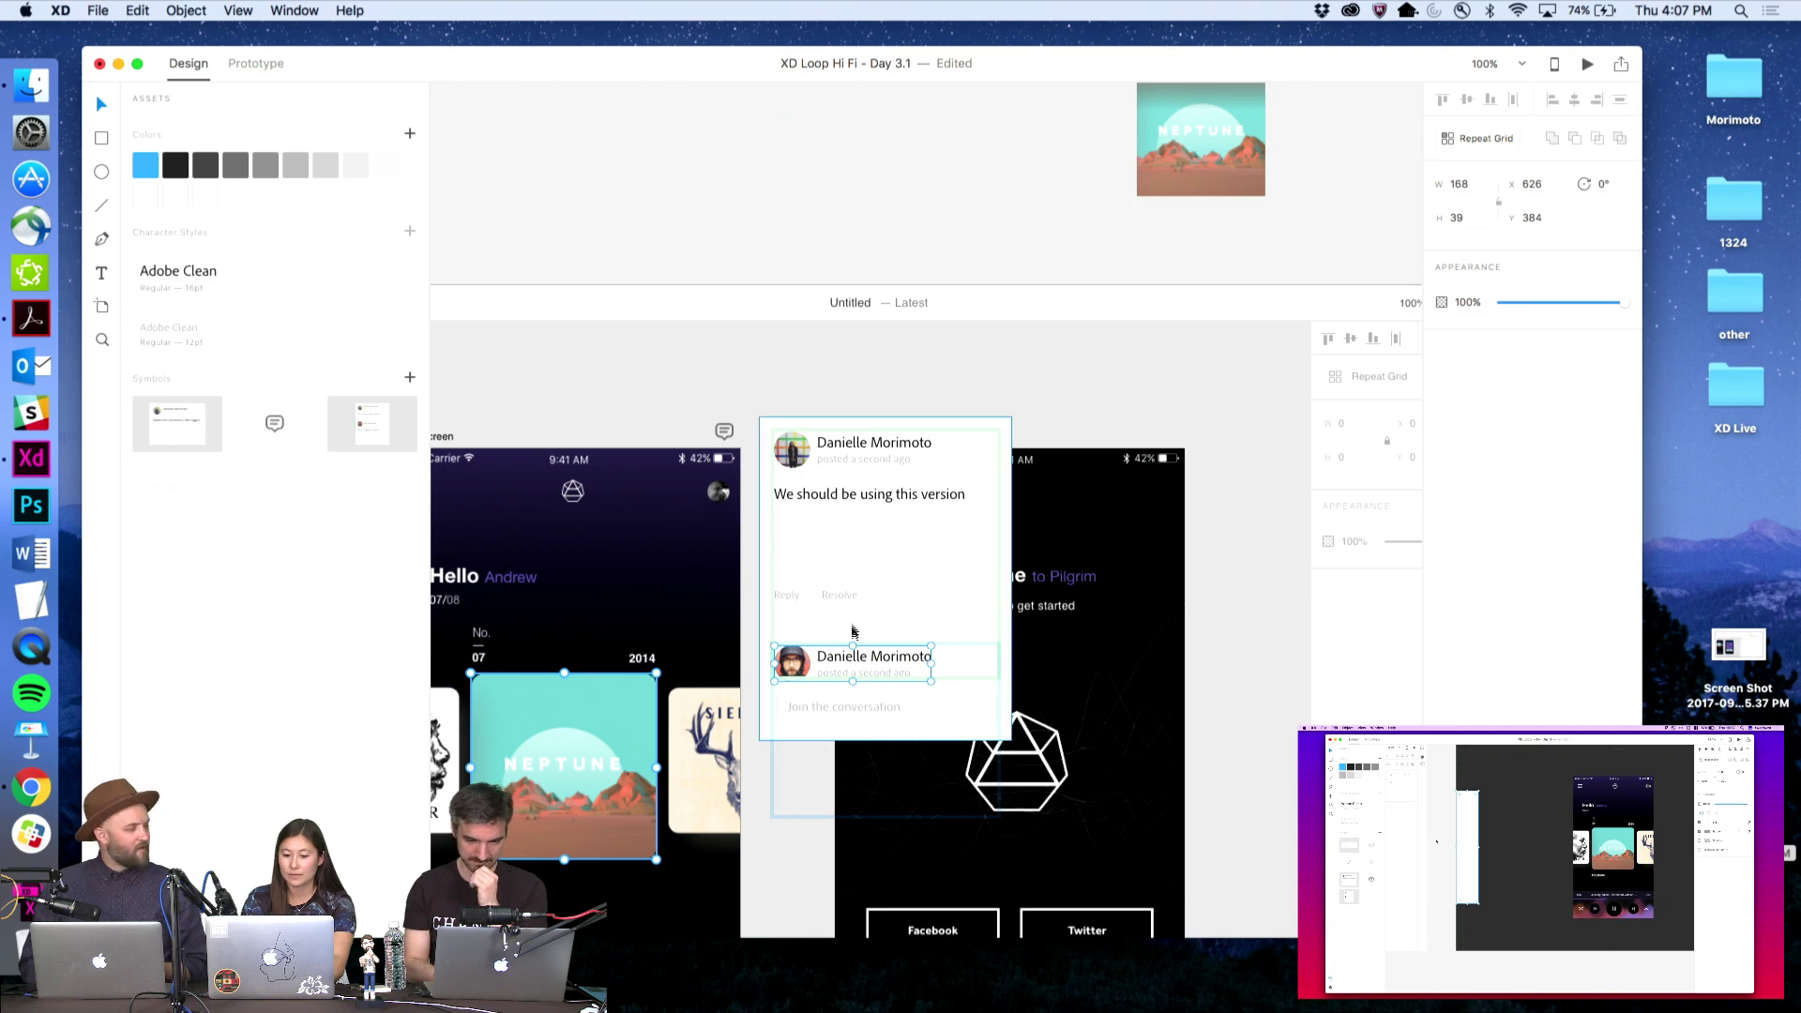
Move the Reply and Resolve labels of the comment down to about Y 372 inside the repeat grid
{"action": "left_click", "coordinate": [876, 608]}
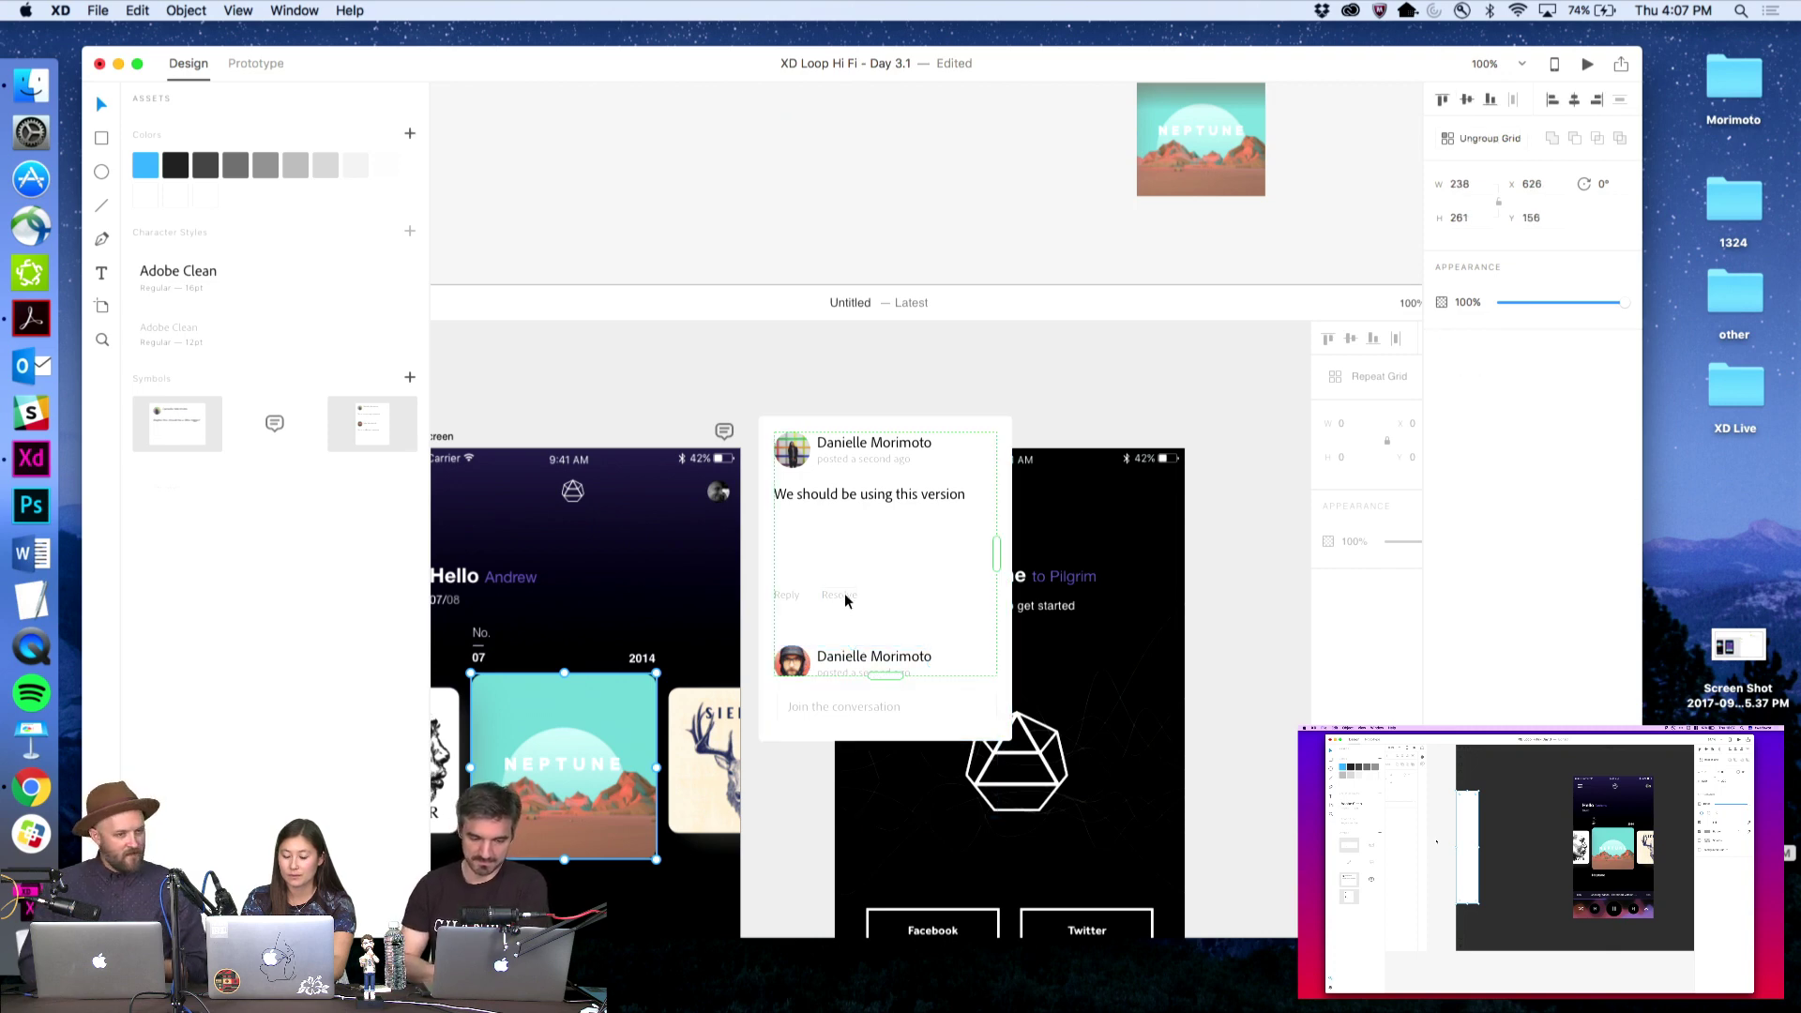
{"action": "double_click", "coordinate": [790, 596]}
{"action": "left_click", "coordinate": [844, 594], "text": "shift"}
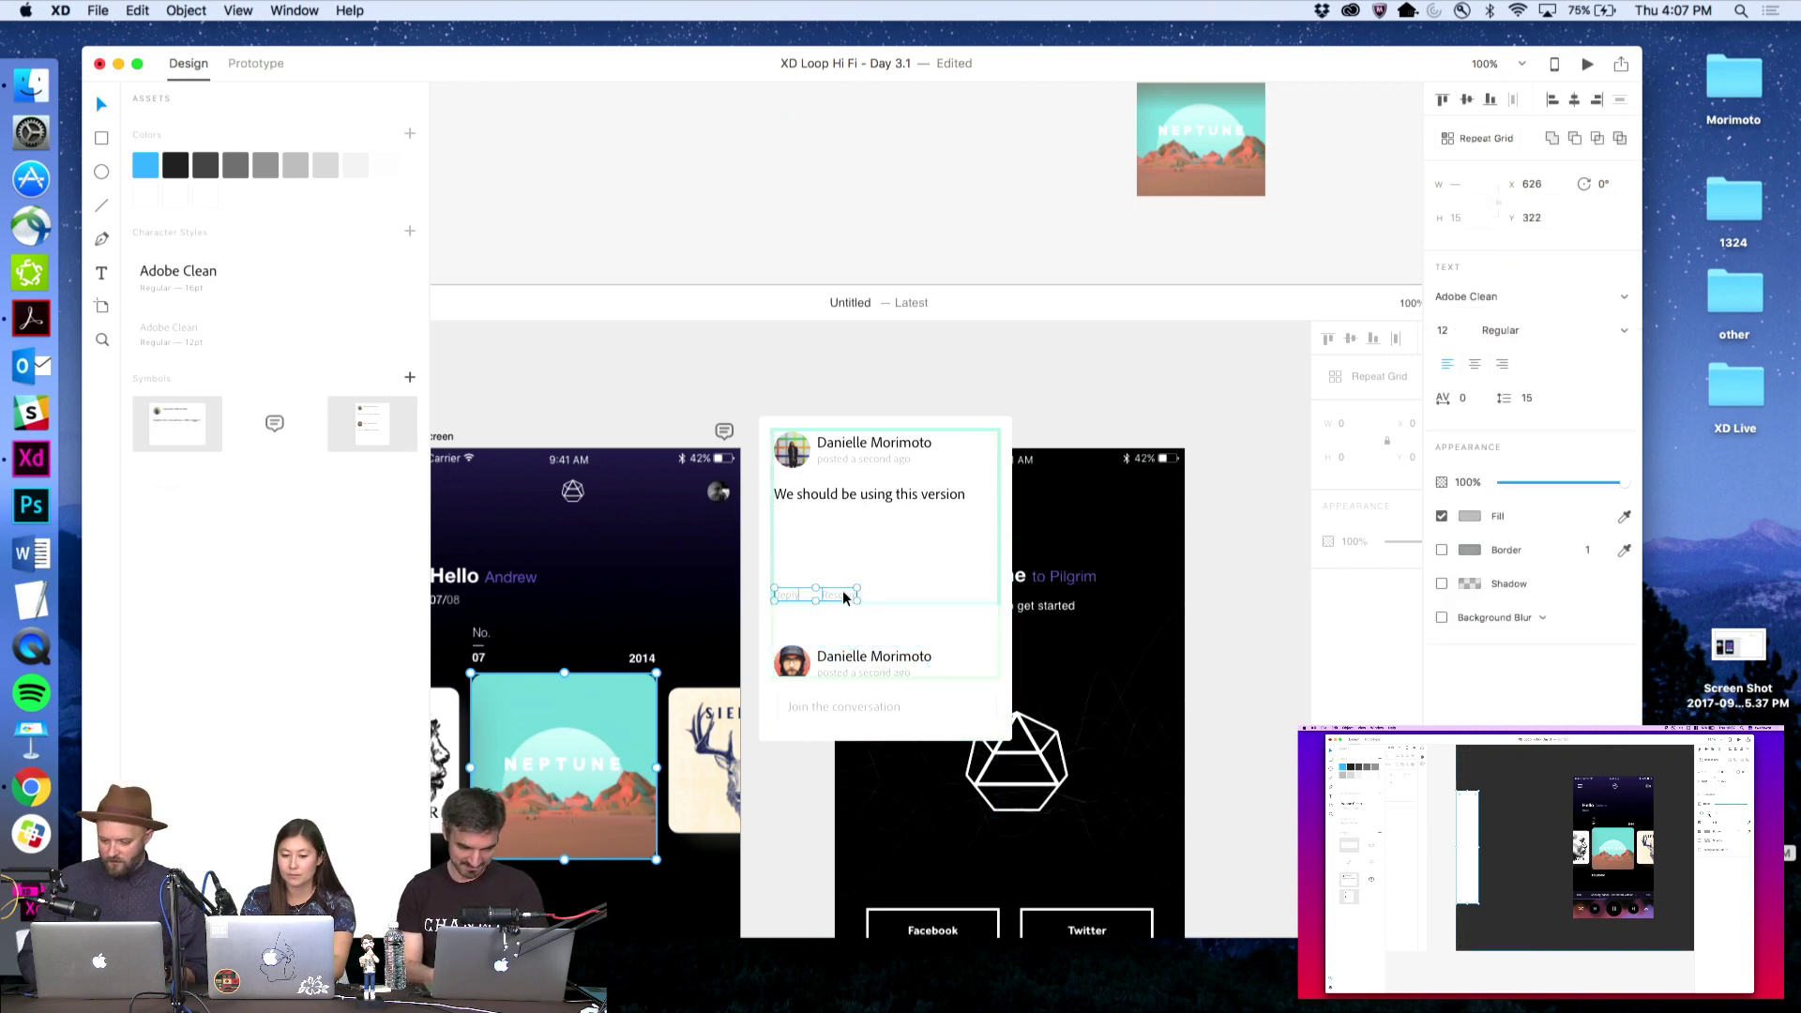
{"action": "left_click_drag", "start_coordinate": [844, 595], "coordinate": [840, 647]}
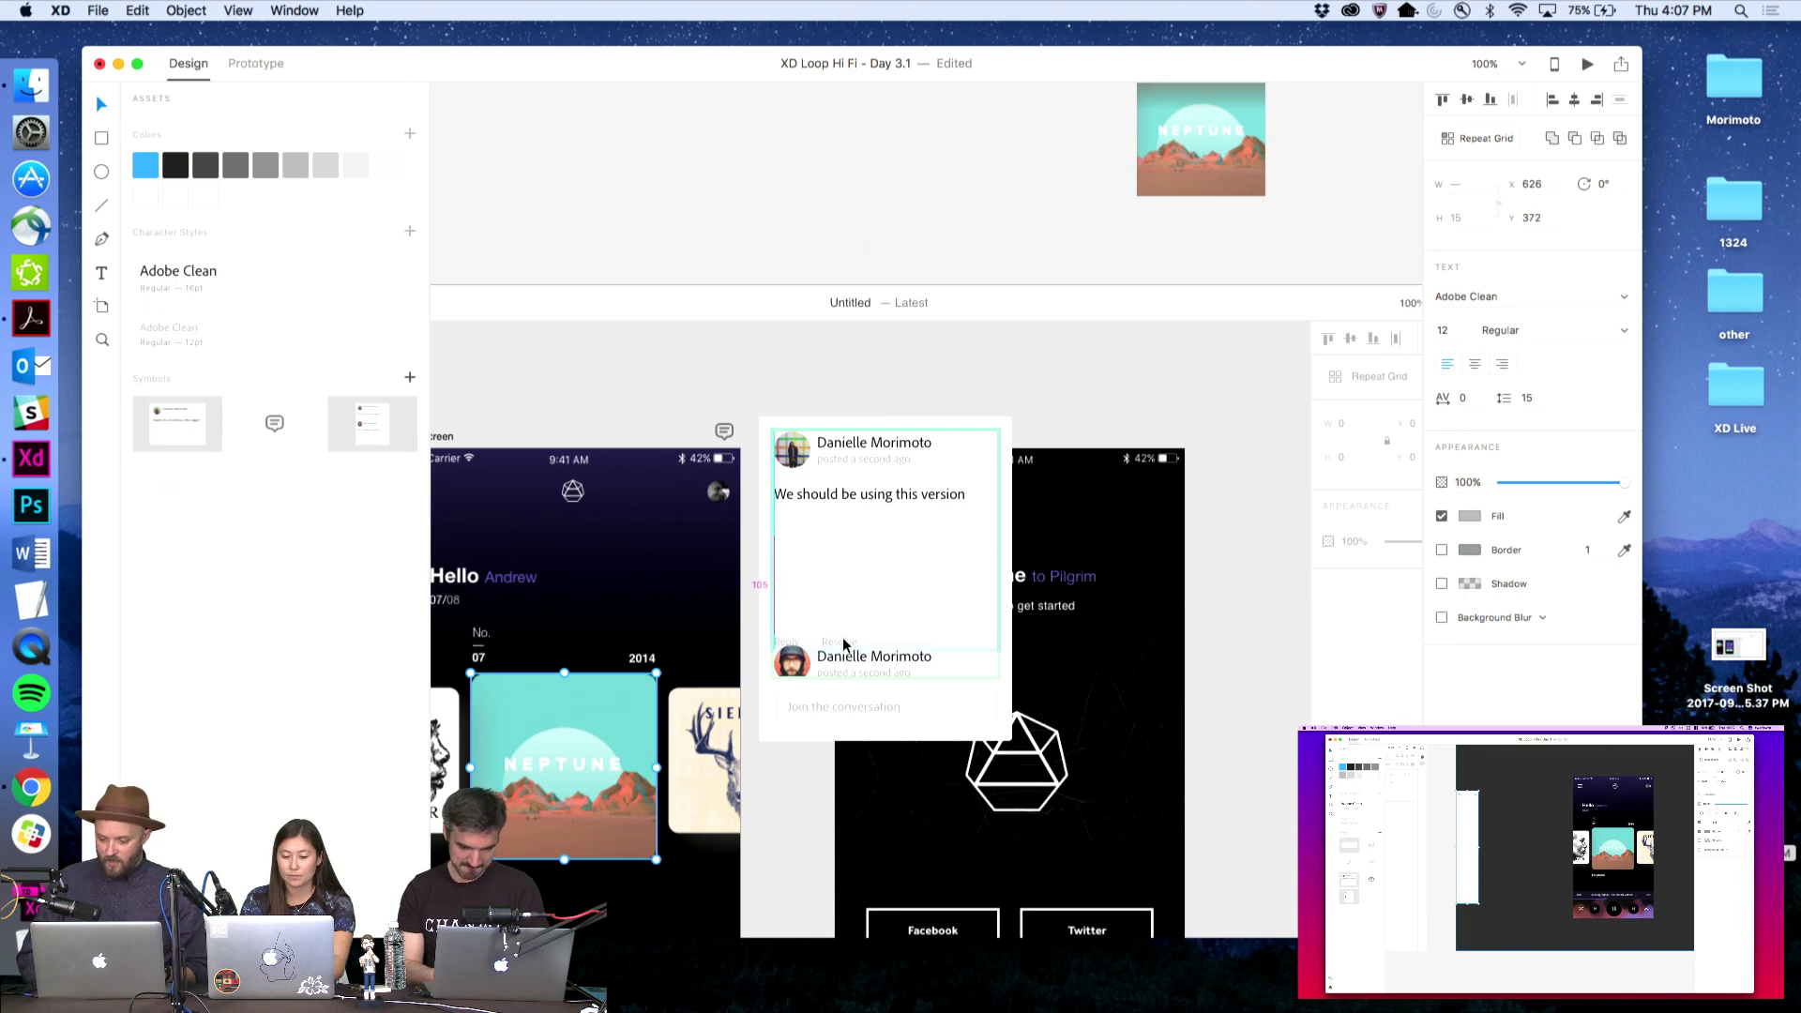
Shorten the comment repeat grid to a height of about 213 to hide the second comment
{"action": "left_click", "coordinate": [859, 669]}
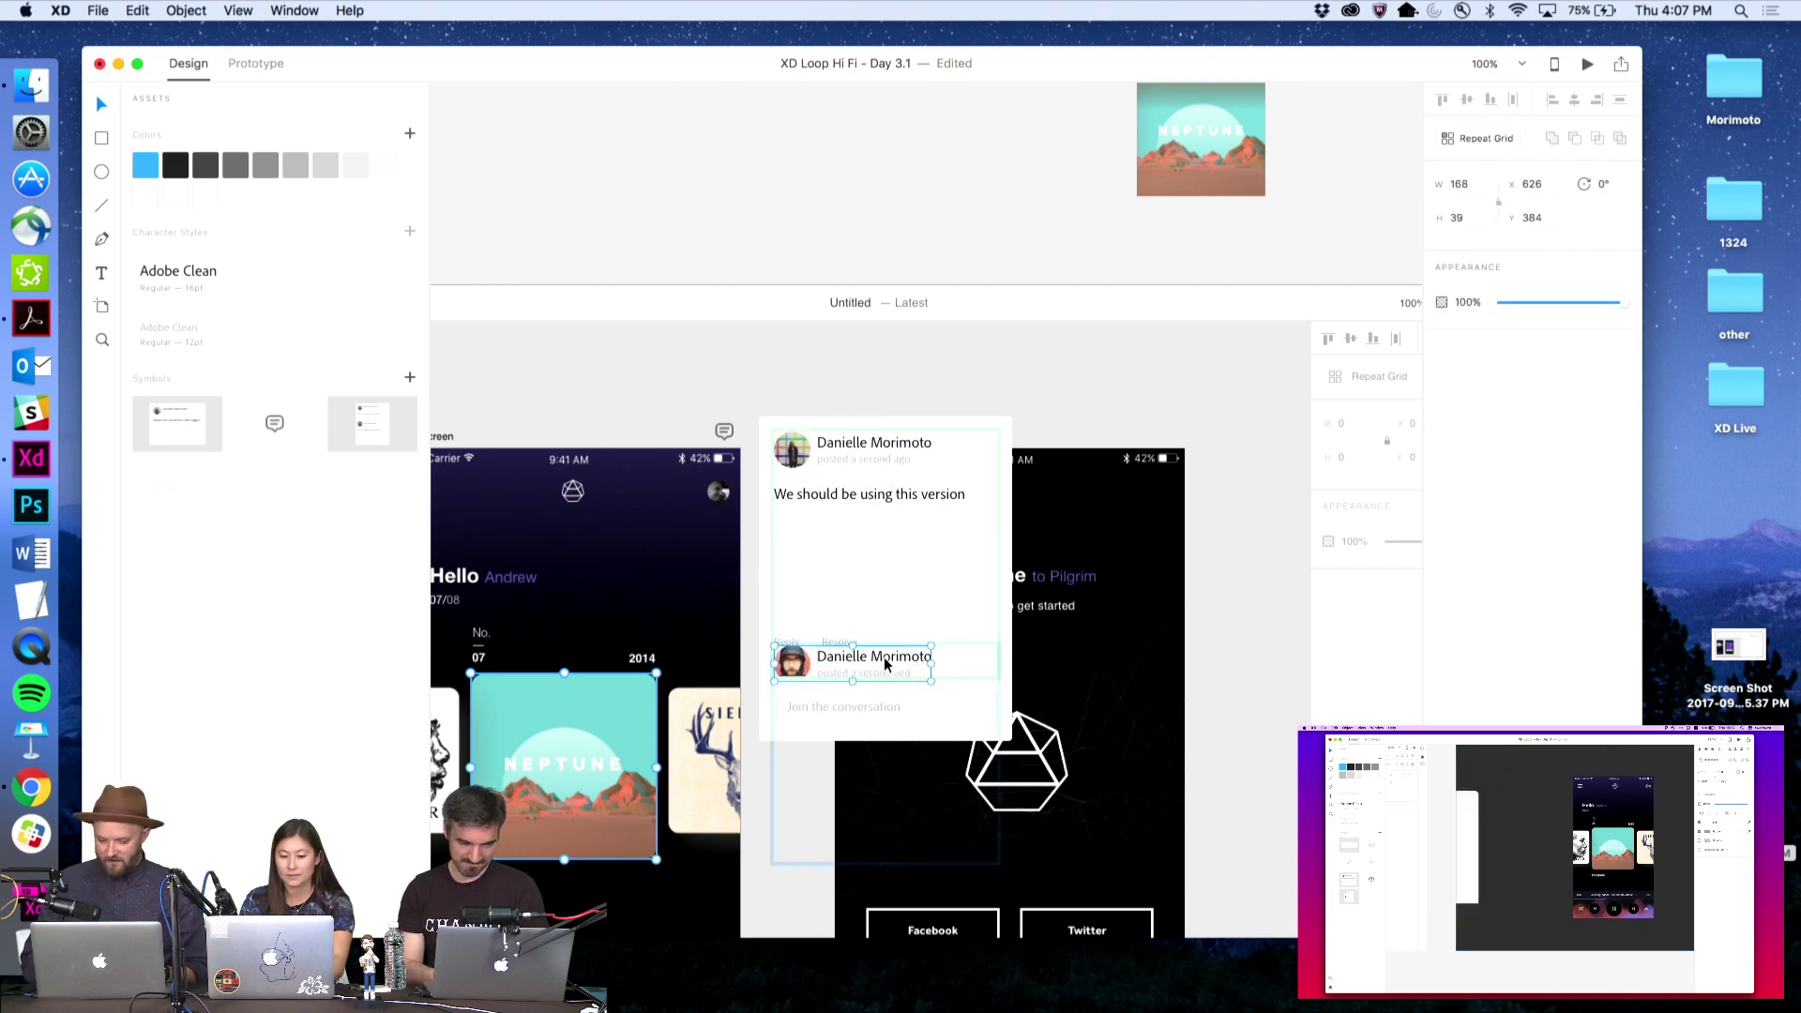
{"action": "double_click", "coordinate": [889, 660]}
{"action": "left_click", "coordinate": [837, 676], "text": "shift"}
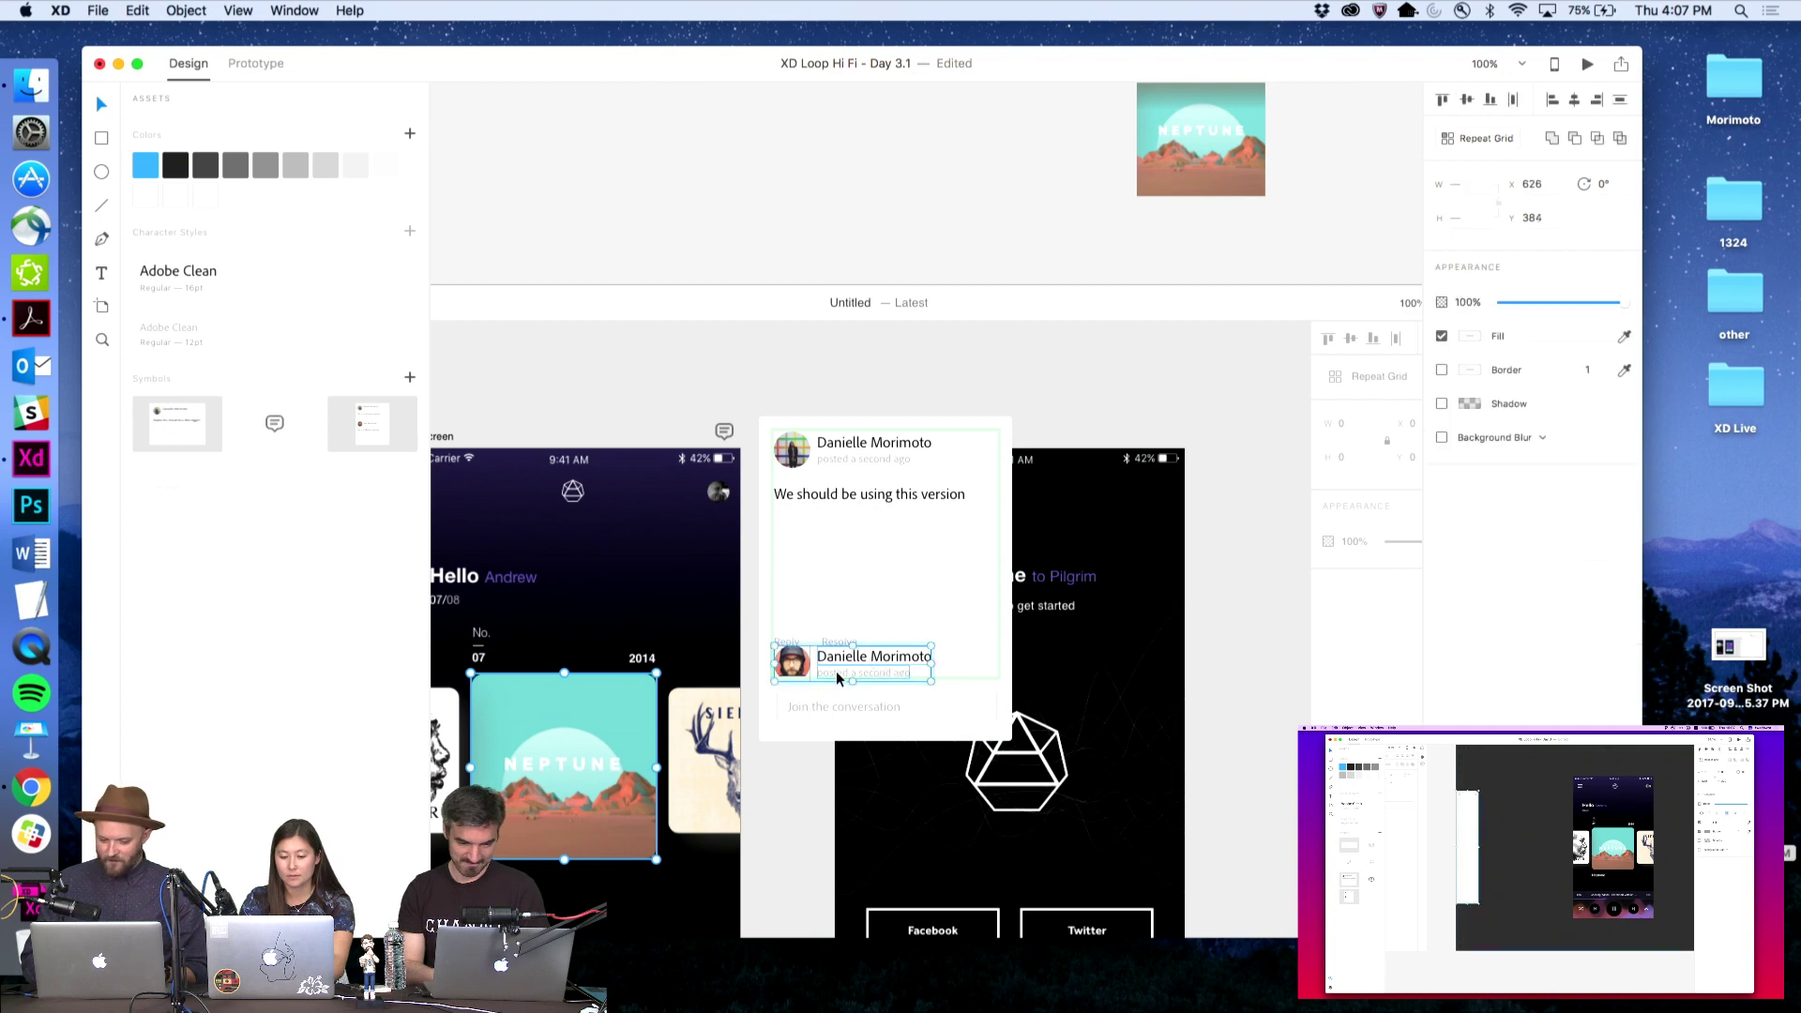
{"action": "left_click", "coordinate": [1004, 629]}
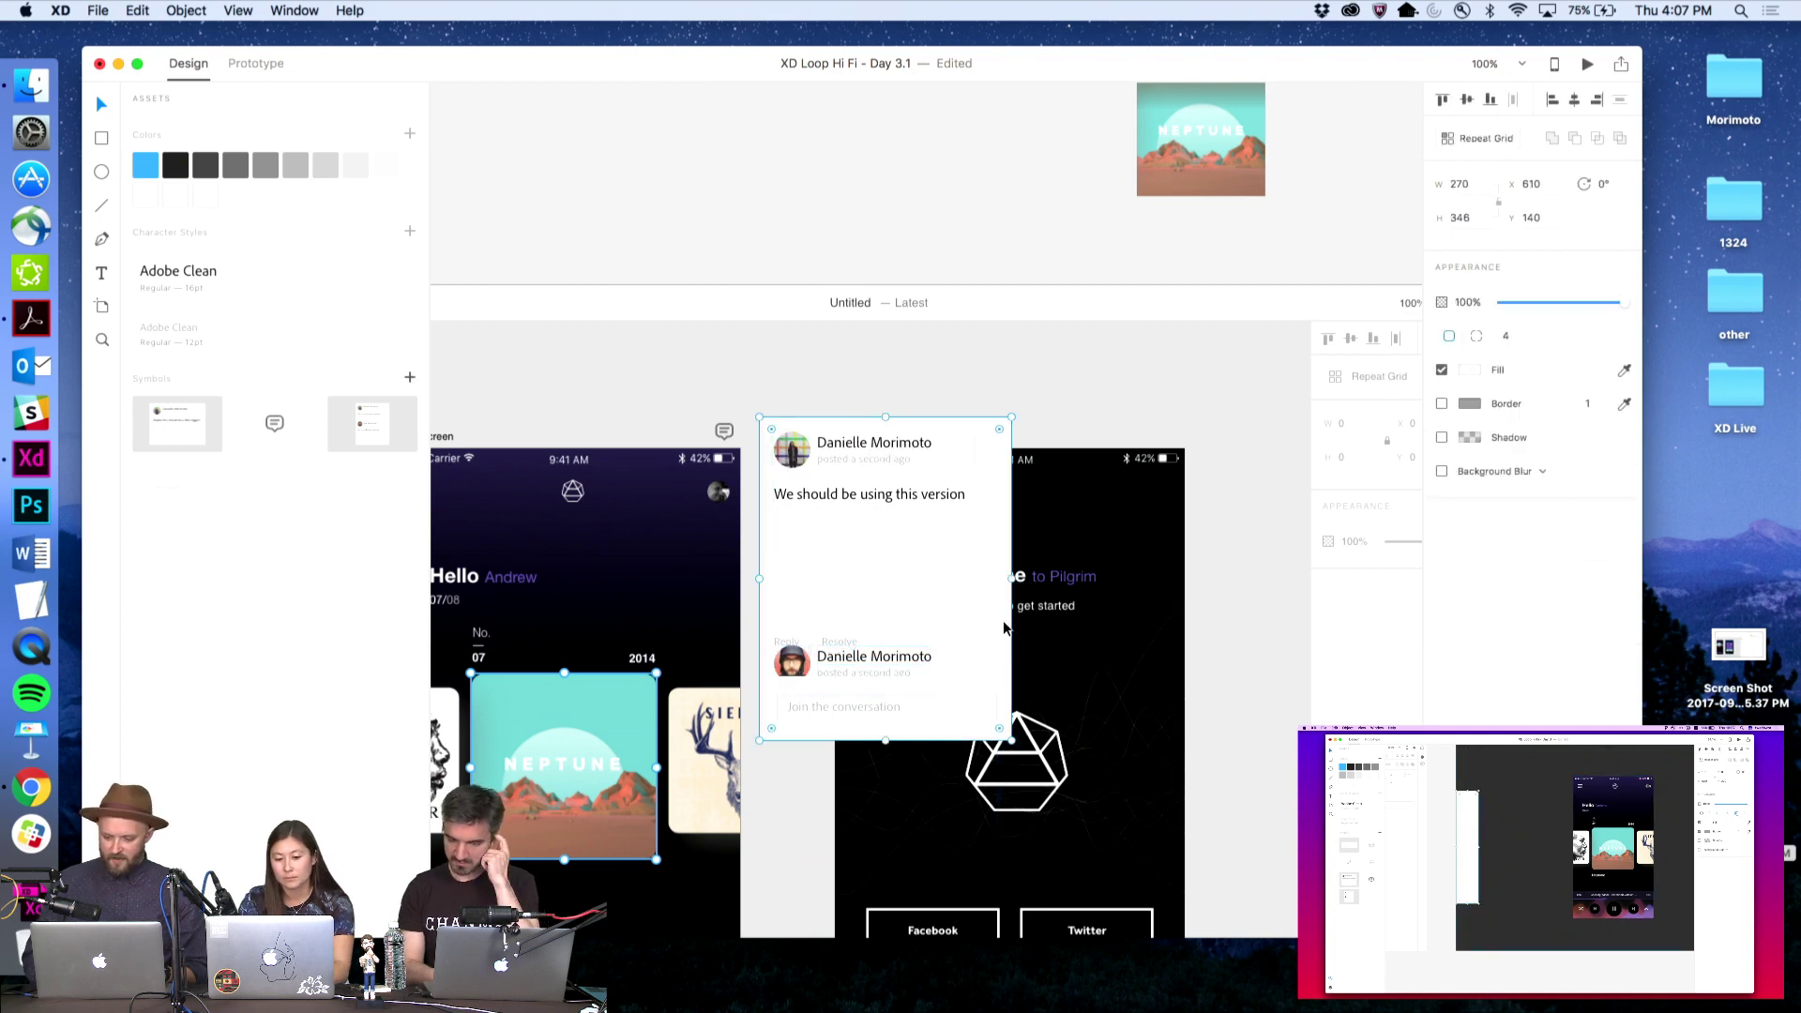
{"action": "double_click", "coordinate": [920, 475]}
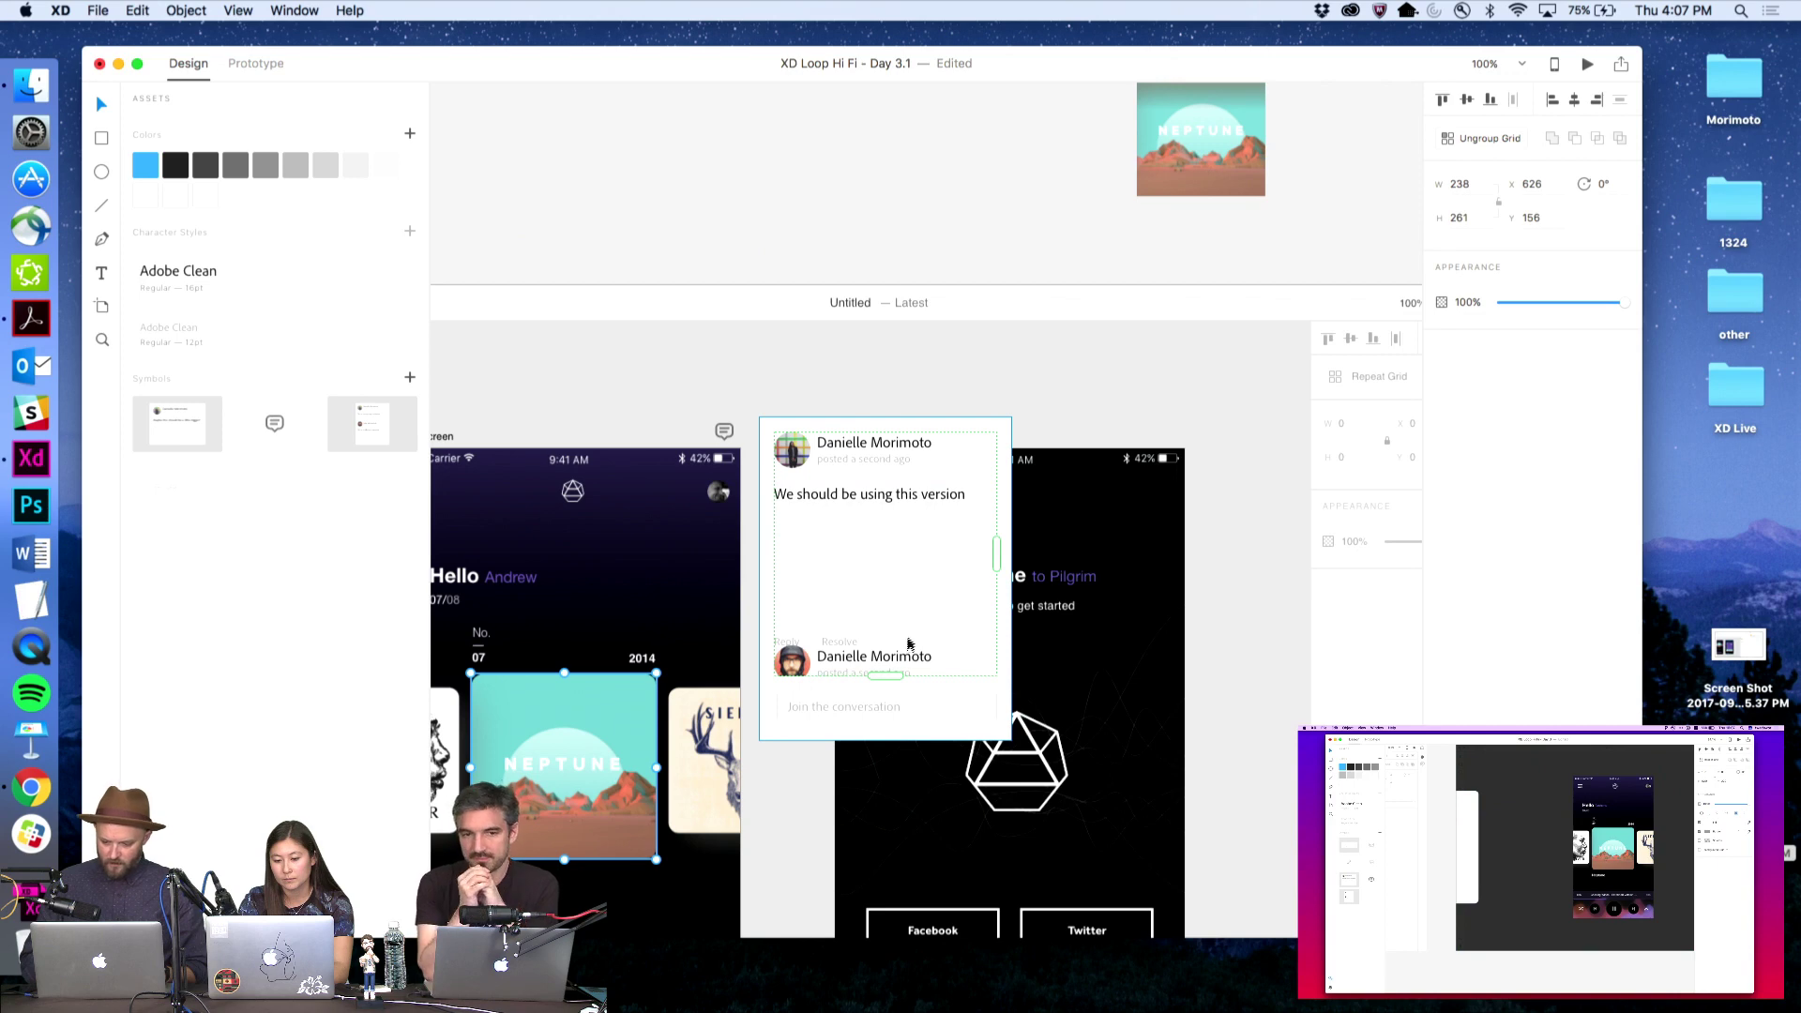
{"action": "left_click_drag", "start_coordinate": [885, 675], "coordinate": [896, 631]}
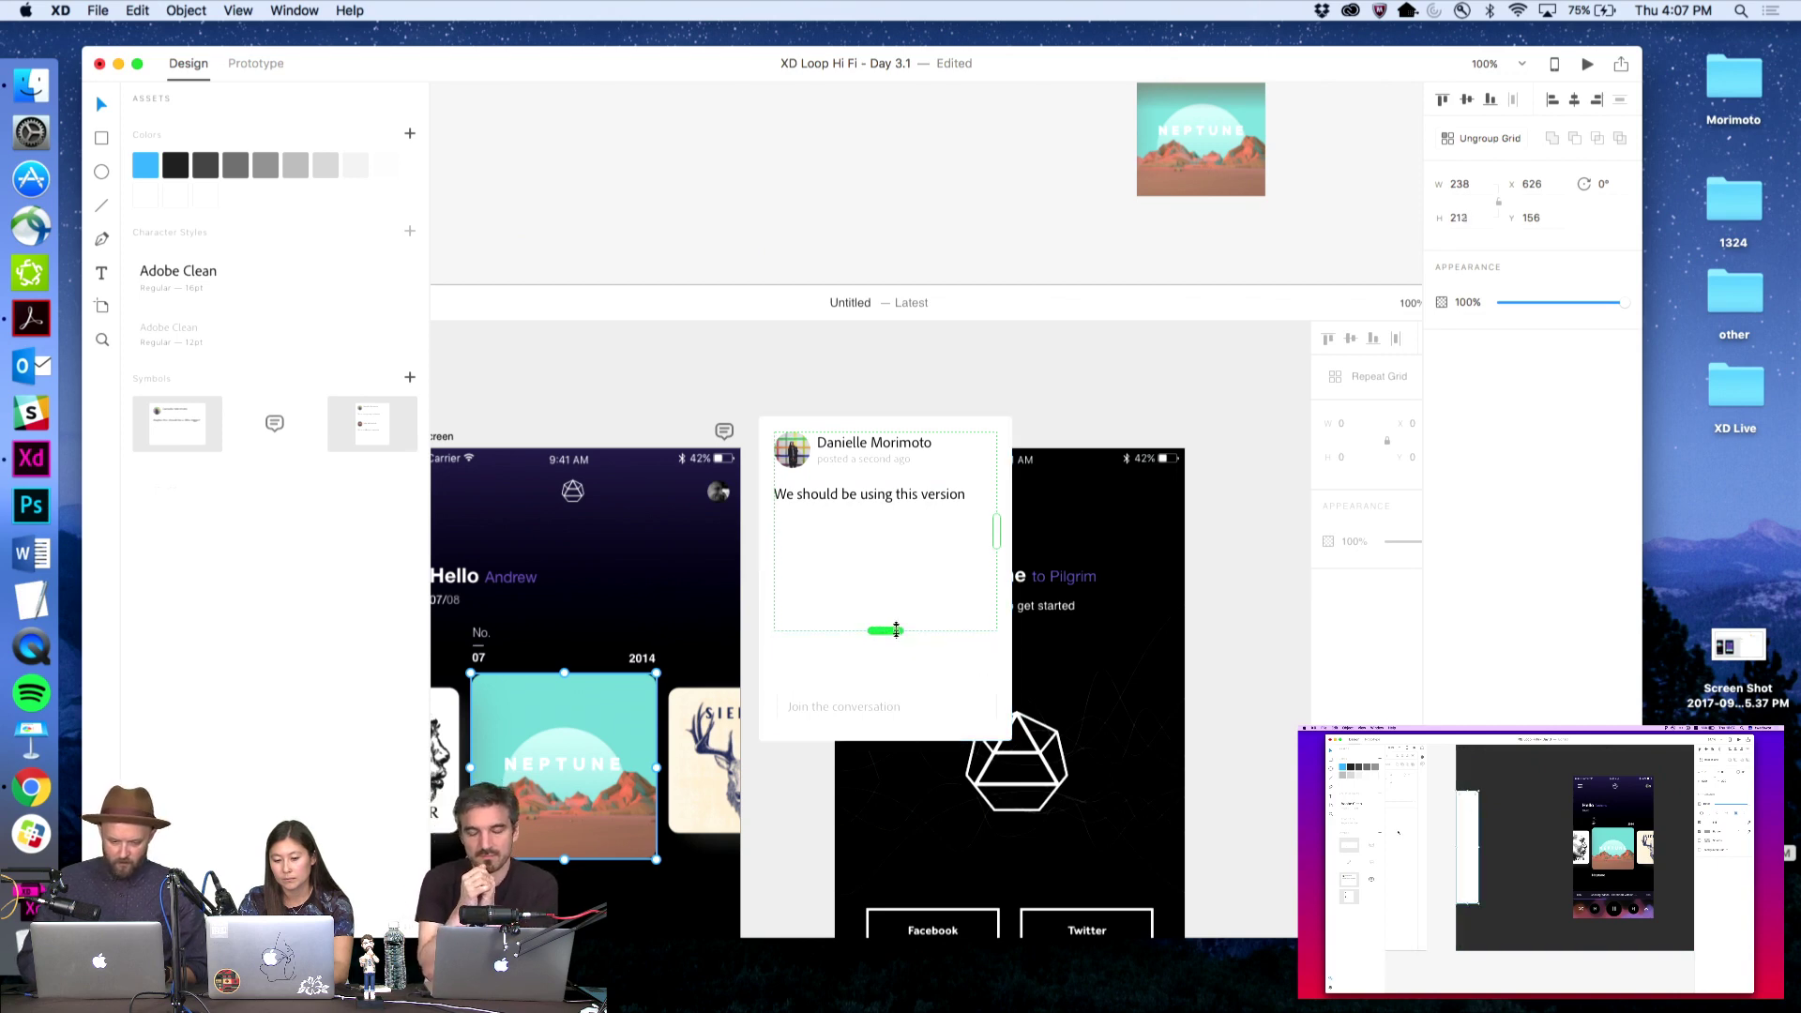
Move the loose Neptune image into the pop-up card, beneath the comment "We should be using this version"
{"action": "left_click", "coordinate": [1210, 150]}
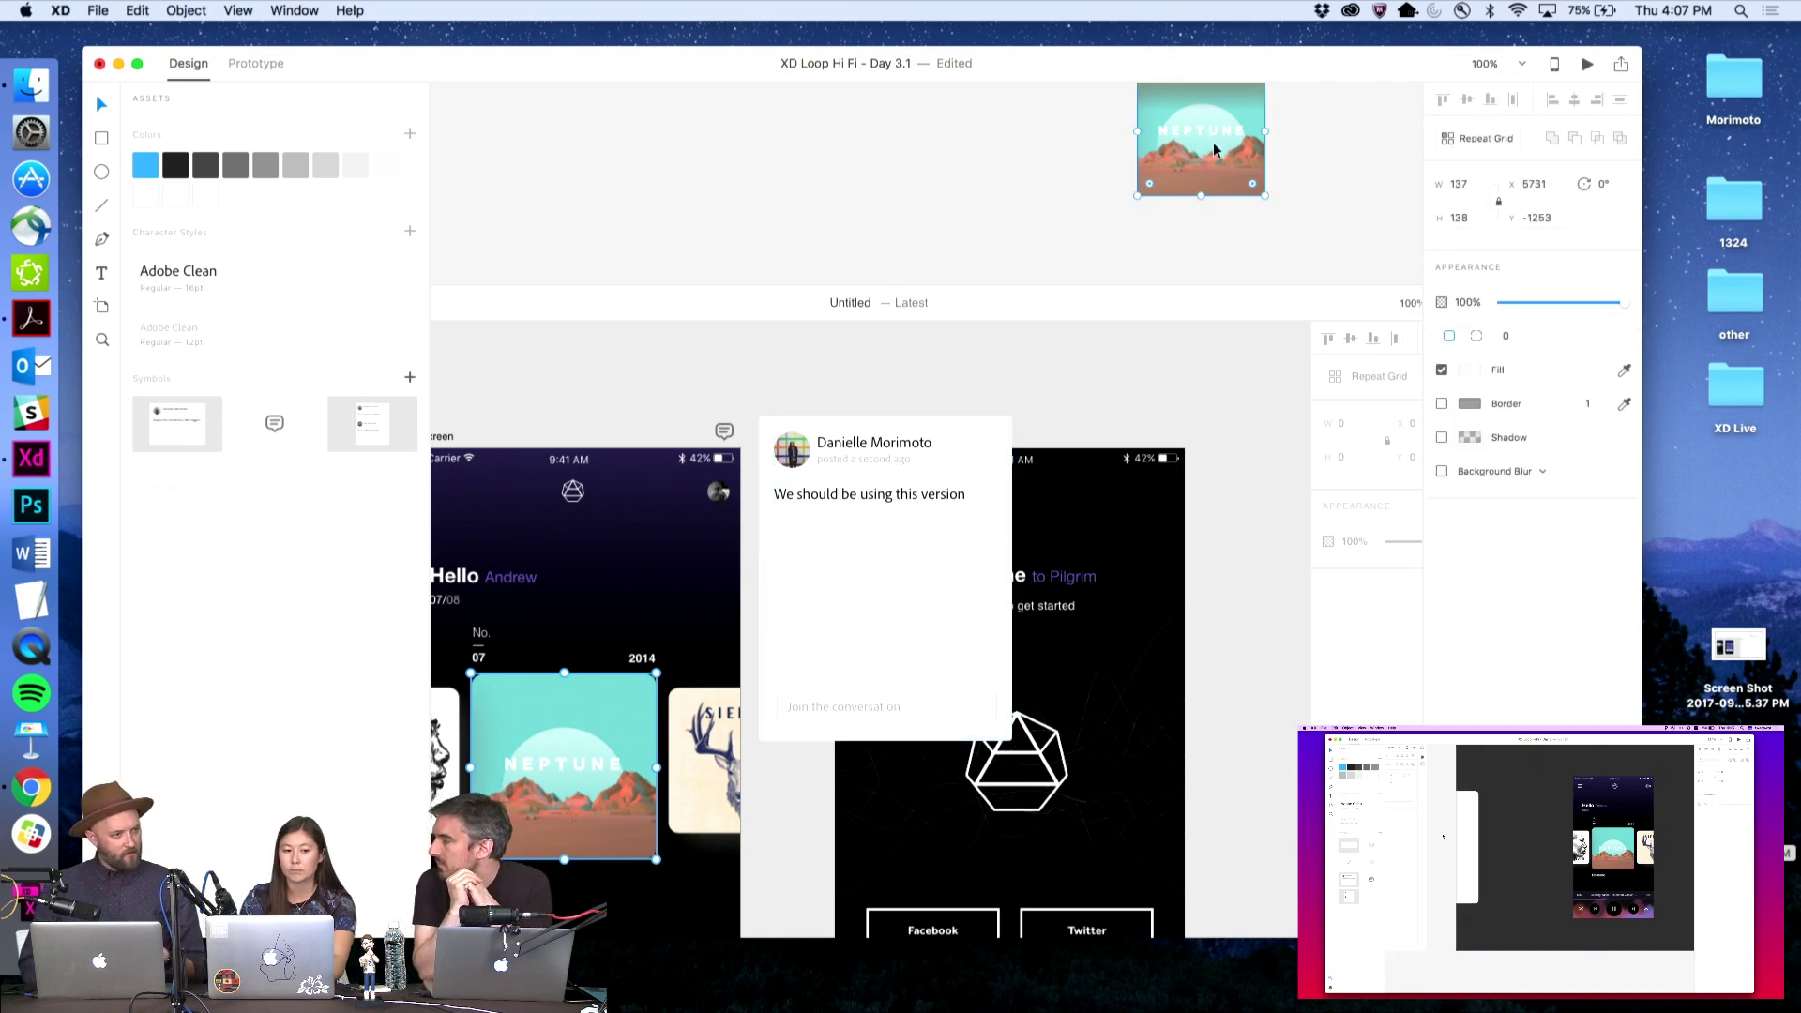
{"action": "left_click_drag", "start_coordinate": [1213, 150], "coordinate": [893, 607]}
{"action": "left_click", "coordinate": [952, 185]}
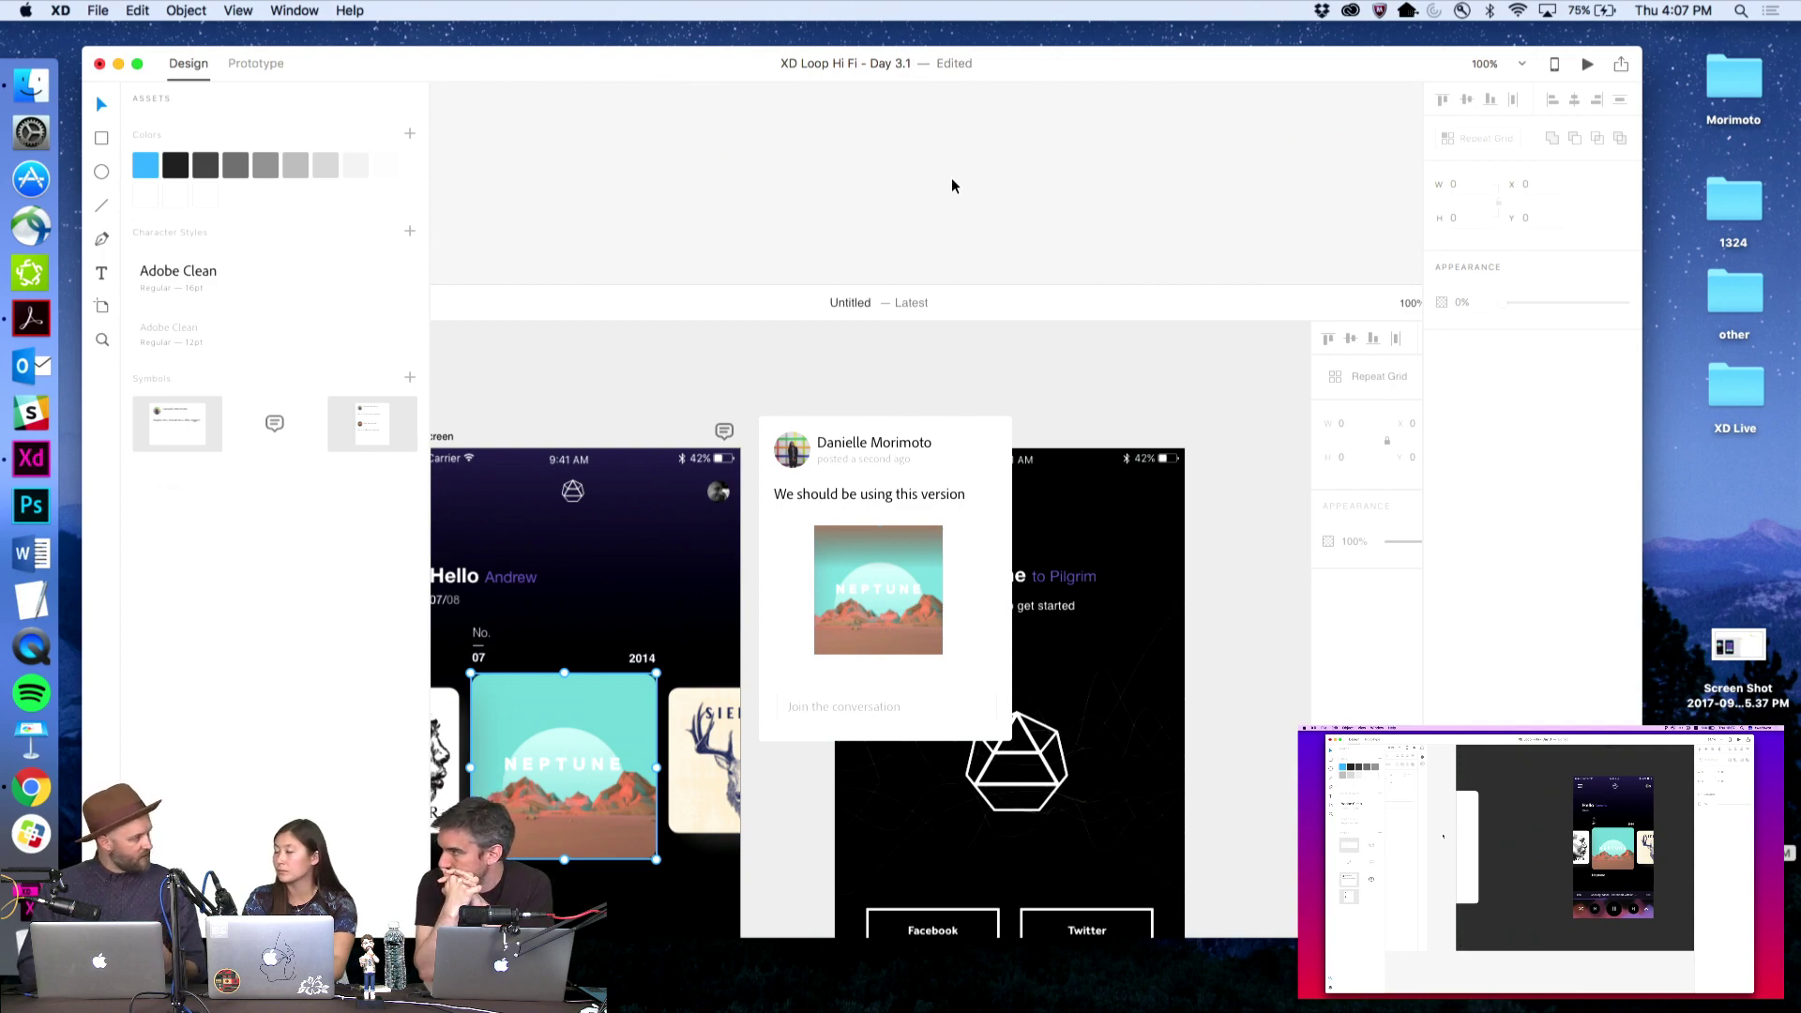
Save the document with the revised comment pop-up
{"action": "left_click", "coordinate": [900, 298], "text": "alt"}
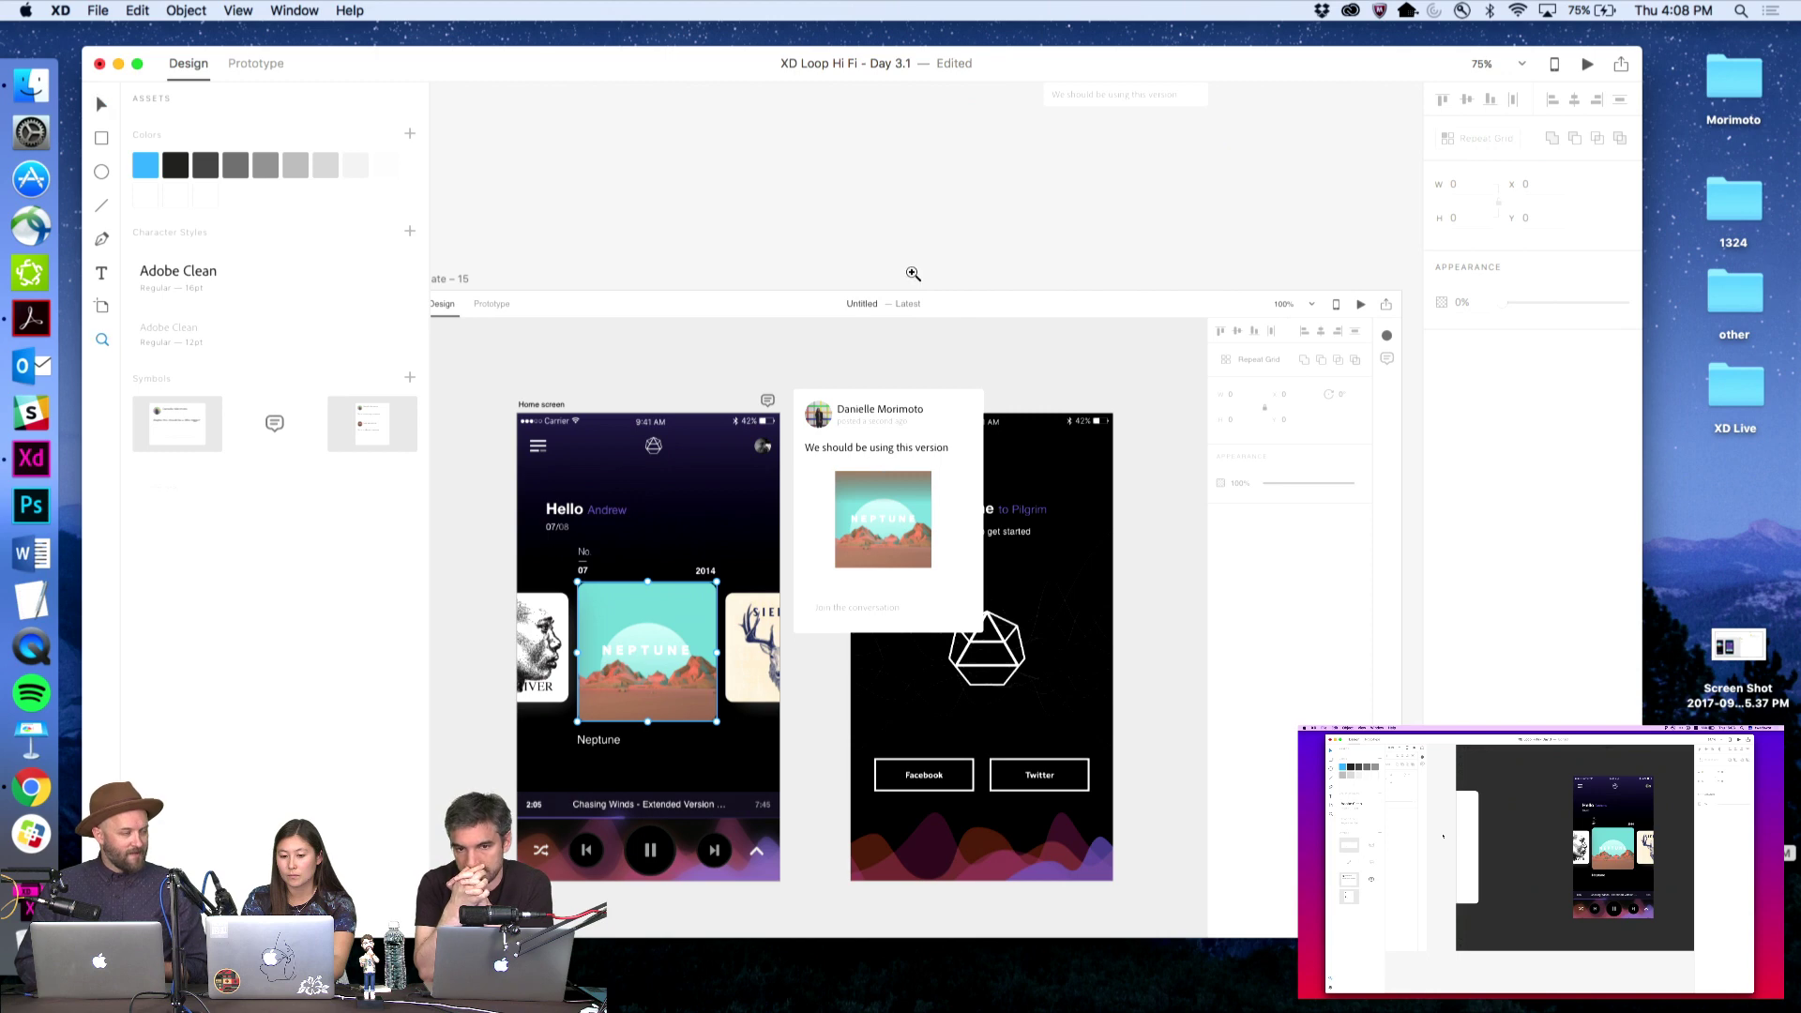
{"action": "scroll", "coordinate": [847, 309], "scroll_direction": "down", "scroll_amount": 2}
{"action": "key", "text": "v"}
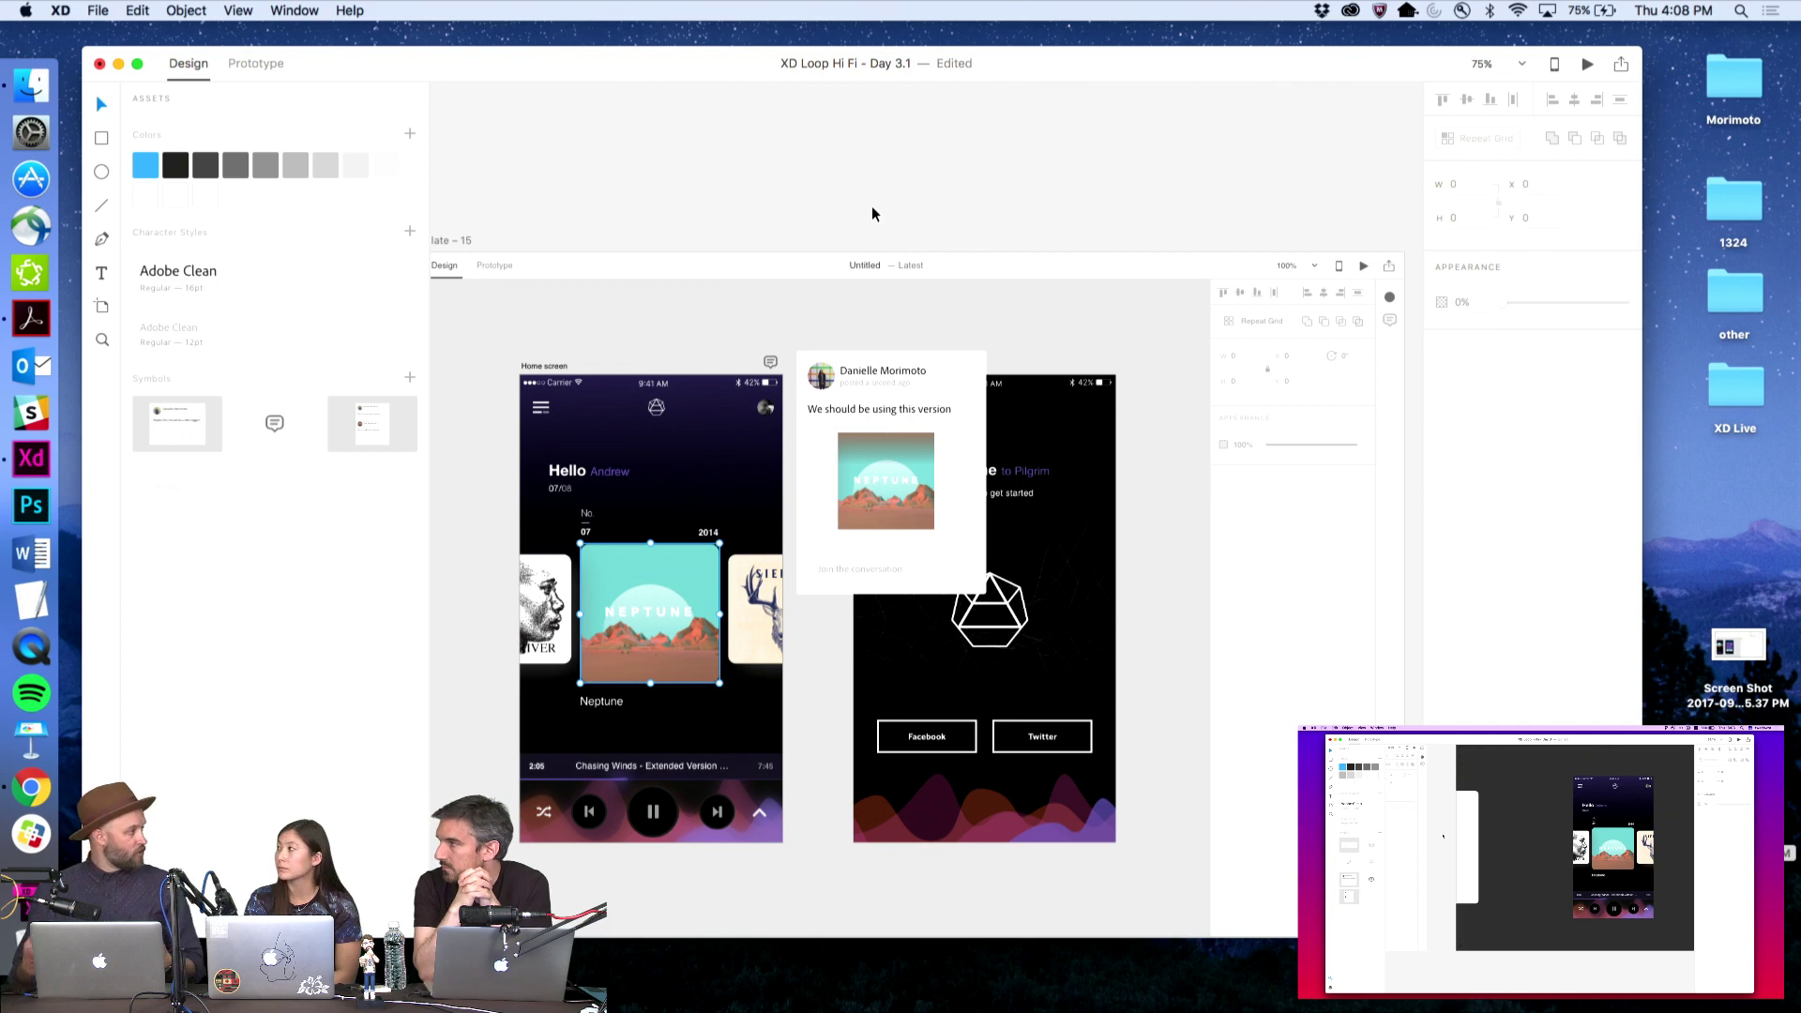
{"action": "key", "text": "super+s"}
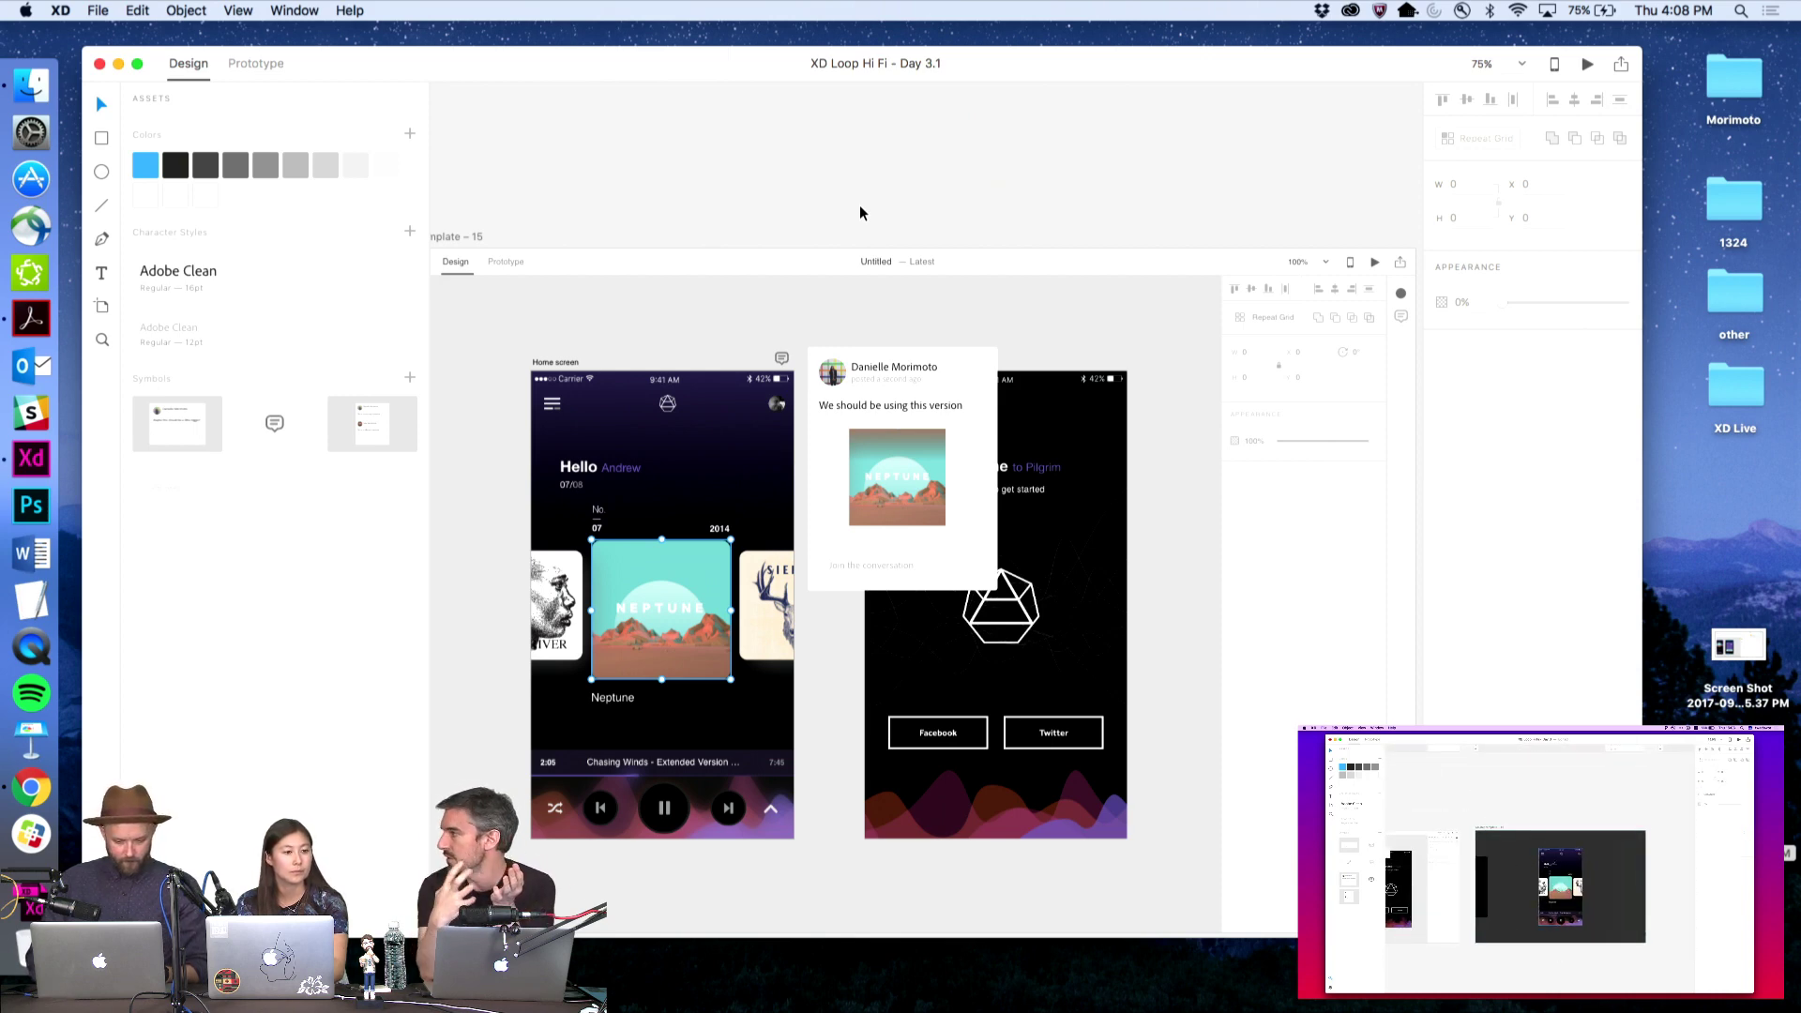
Copy the grey Share action row from the Neptune pop-up in Master template – 14 into Master template – 15
{"action": "scroll", "coordinate": [861, 213], "scroll_direction": "left", "scroll_amount": 3}
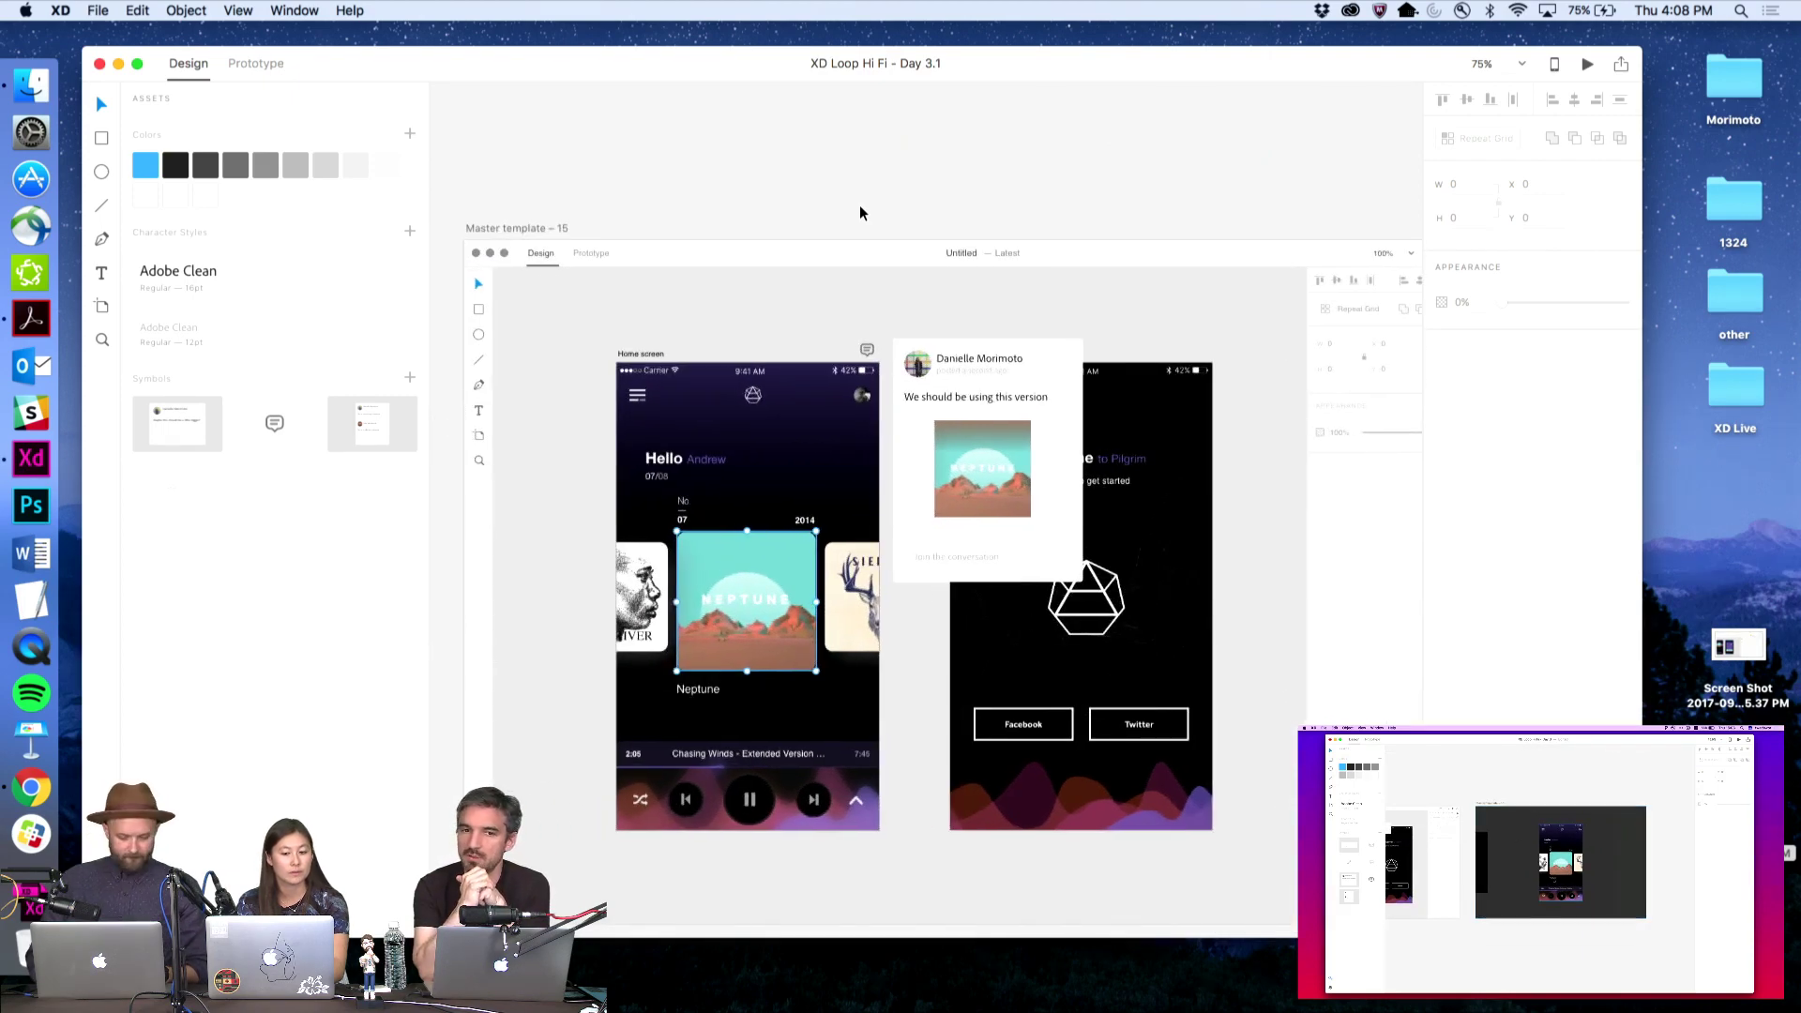
{"action": "key", "text": "z"}
{"action": "left_click", "coordinate": [837, 225], "text": "alt"}
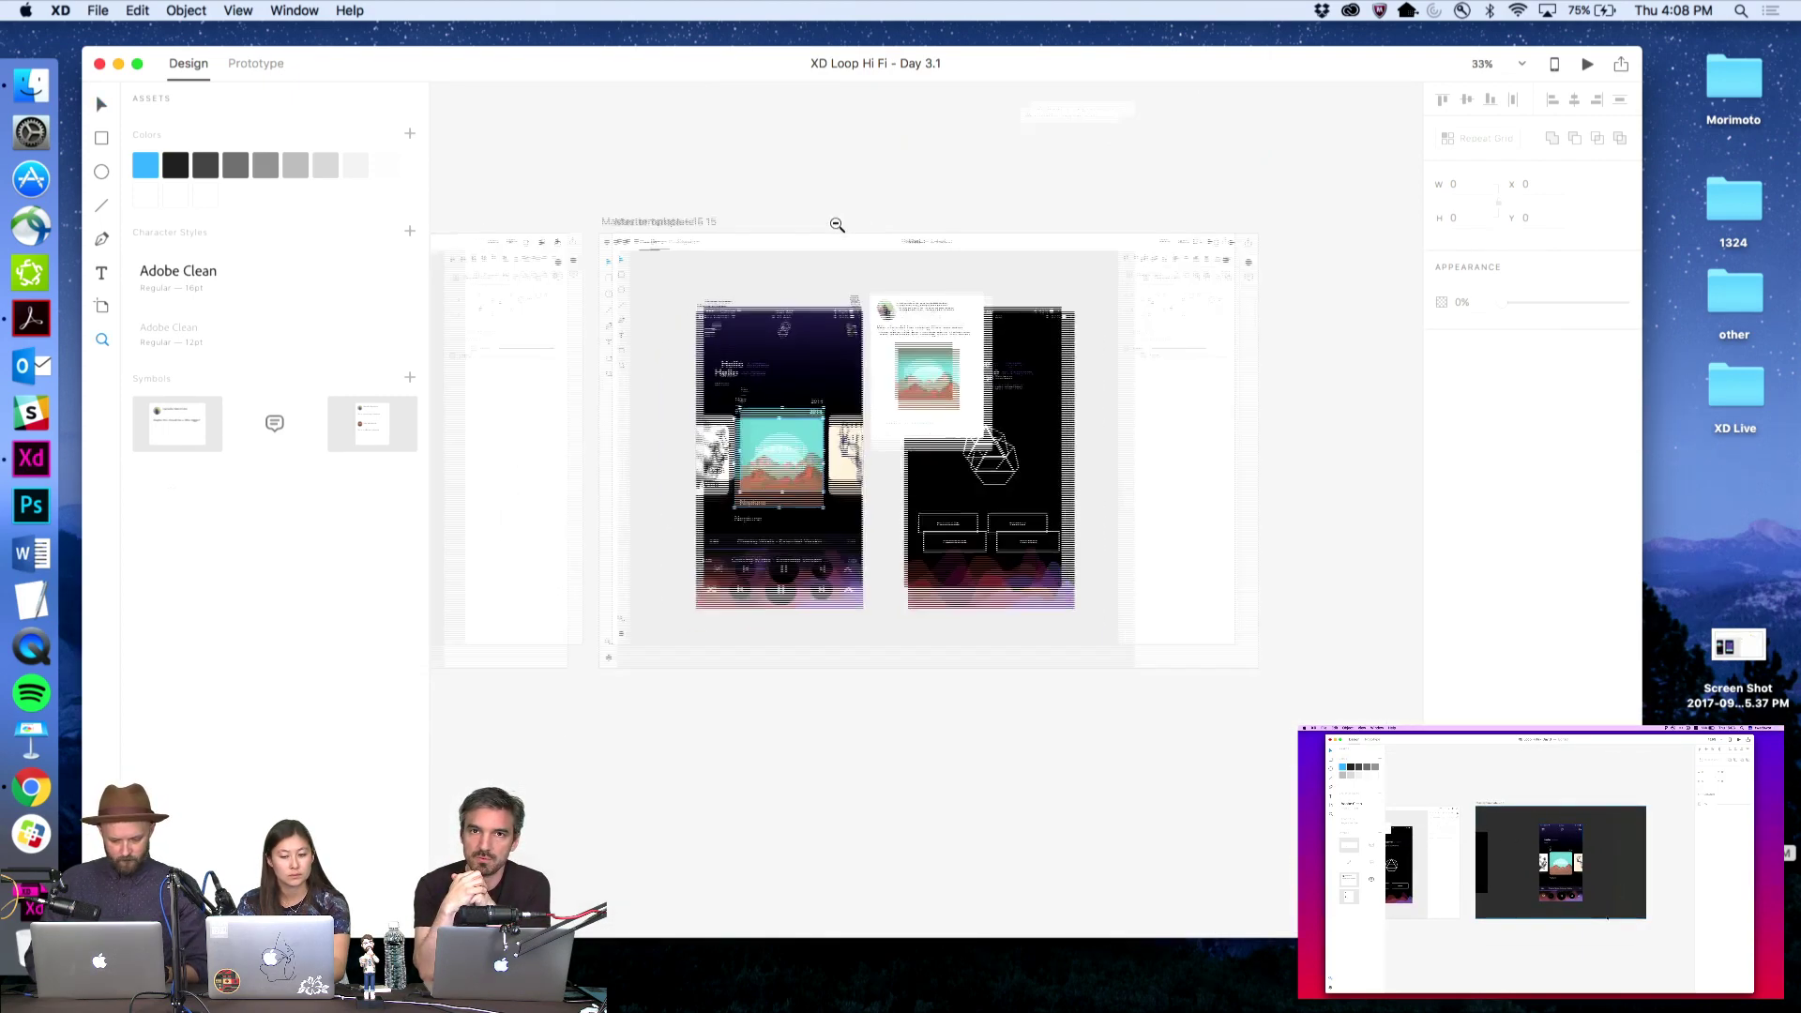
{"action": "key", "text": "v"}
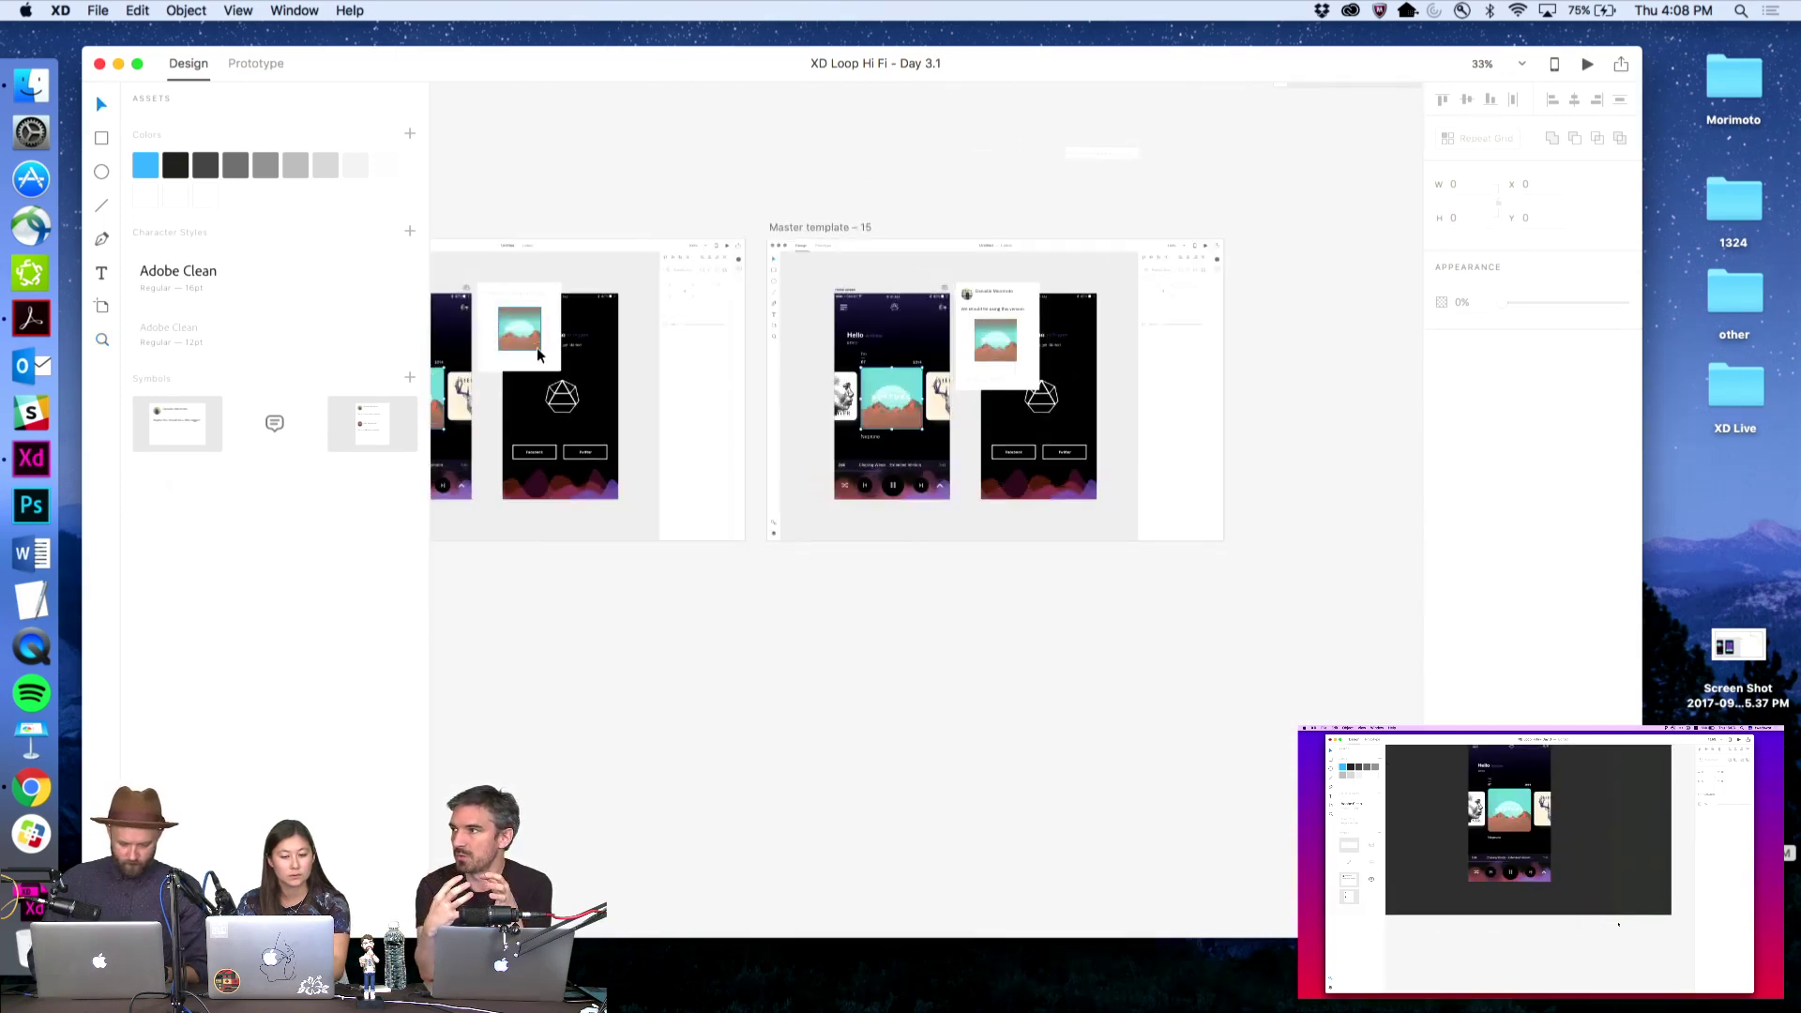
{"action": "left_click", "coordinate": [497, 363]}
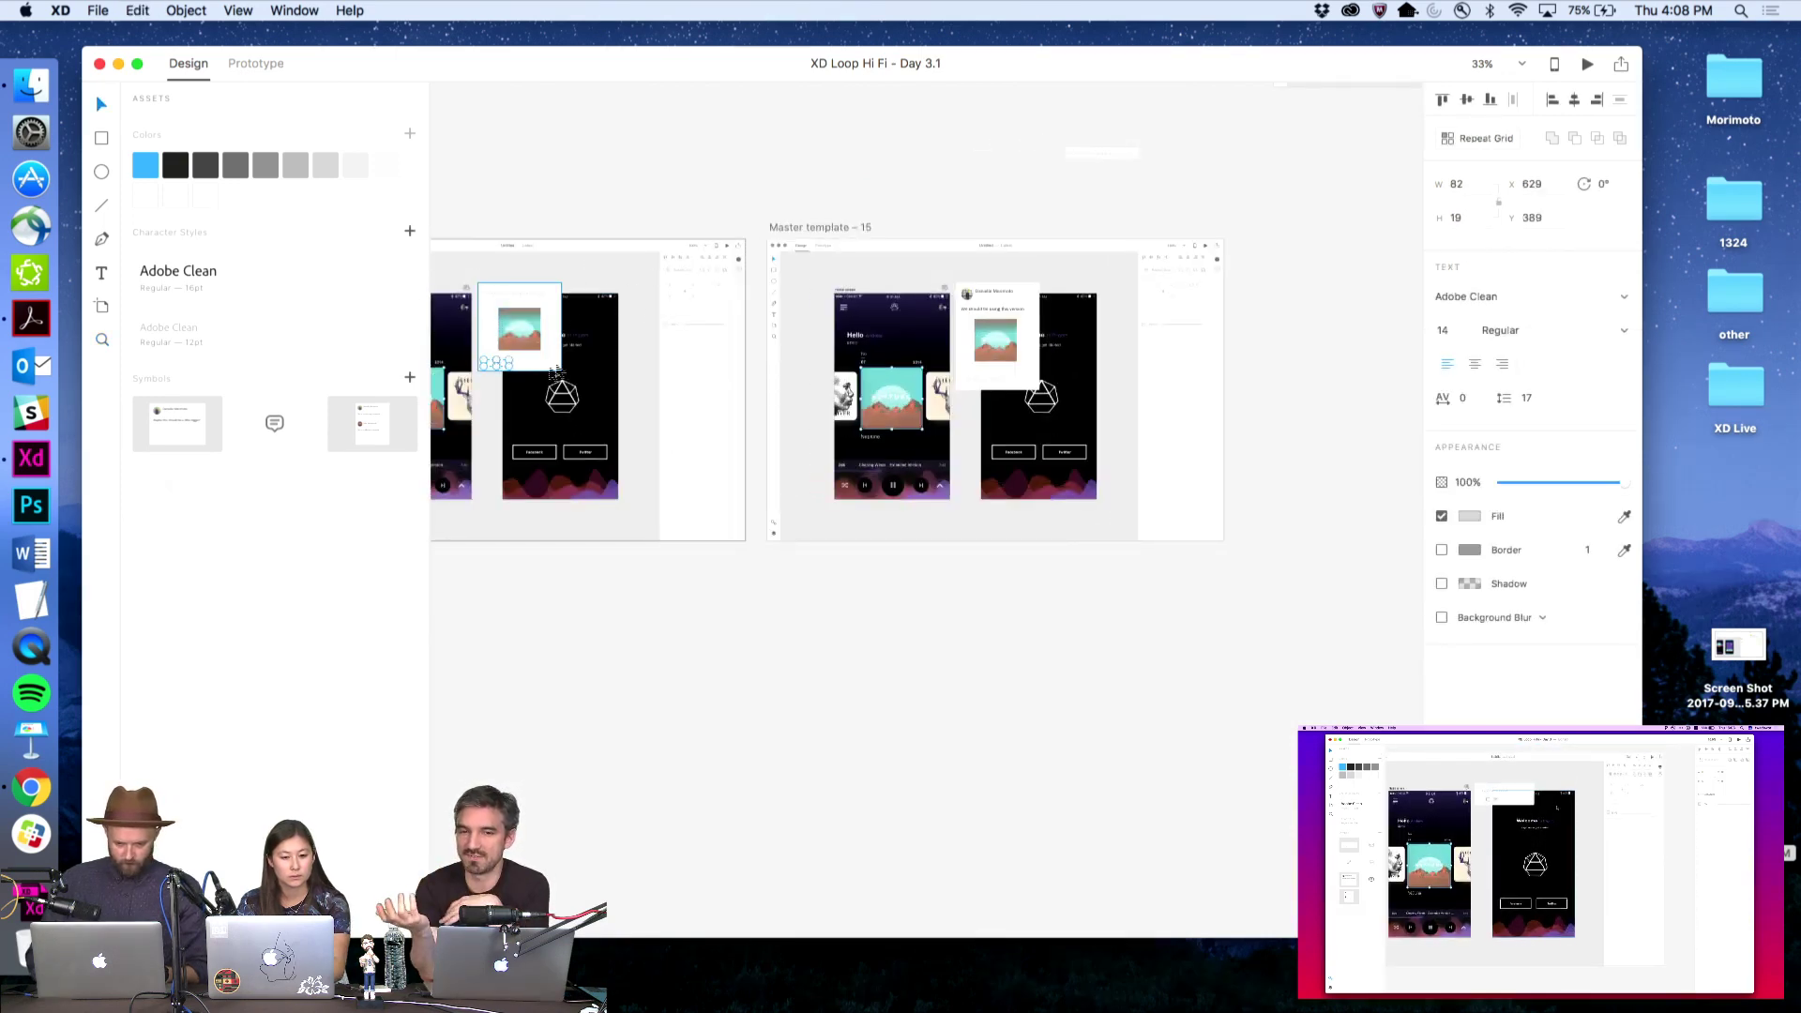
{"action": "left_click", "coordinate": [715, 221]}
{"action": "left_click", "coordinate": [974, 362]}
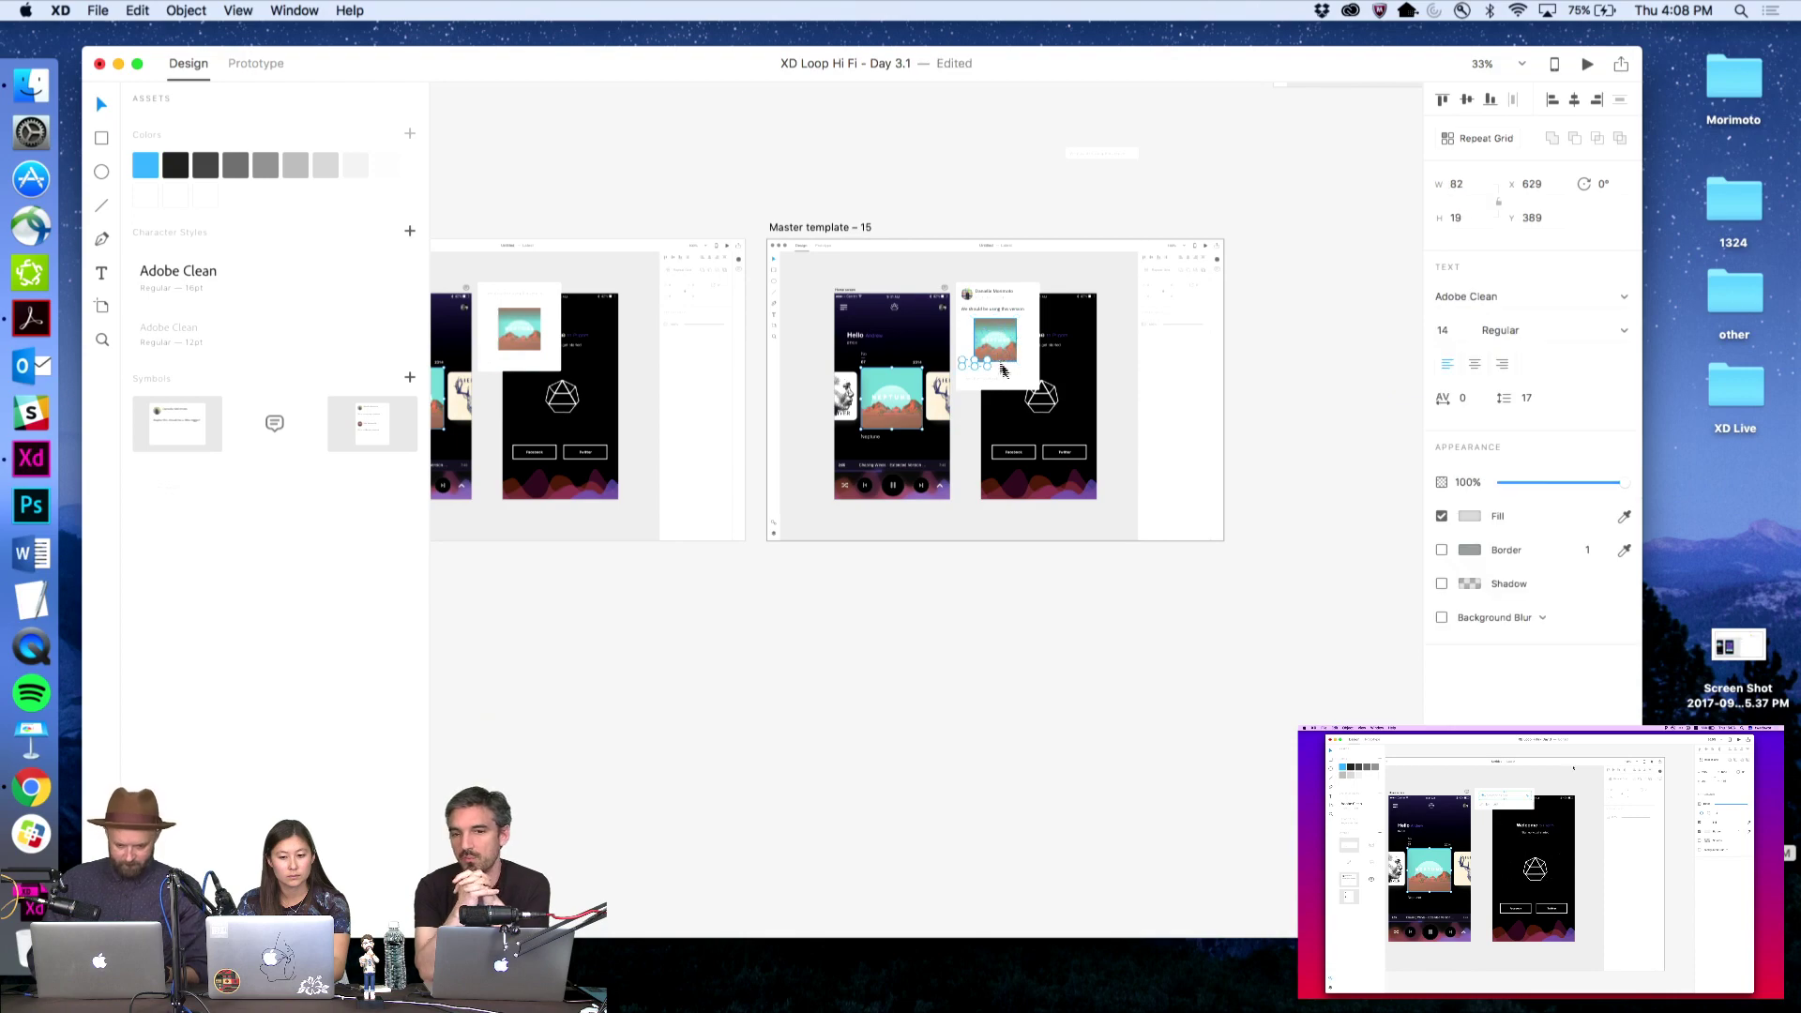
Lower the pasted Share action row to about Y 409, between the Neptune image and the "Join the conversation" field
{"action": "key", "text": "z"}
{"action": "left_click", "coordinate": [999, 372]}
{"action": "left_click", "coordinate": [973, 365]}
{"action": "key", "text": "v"}
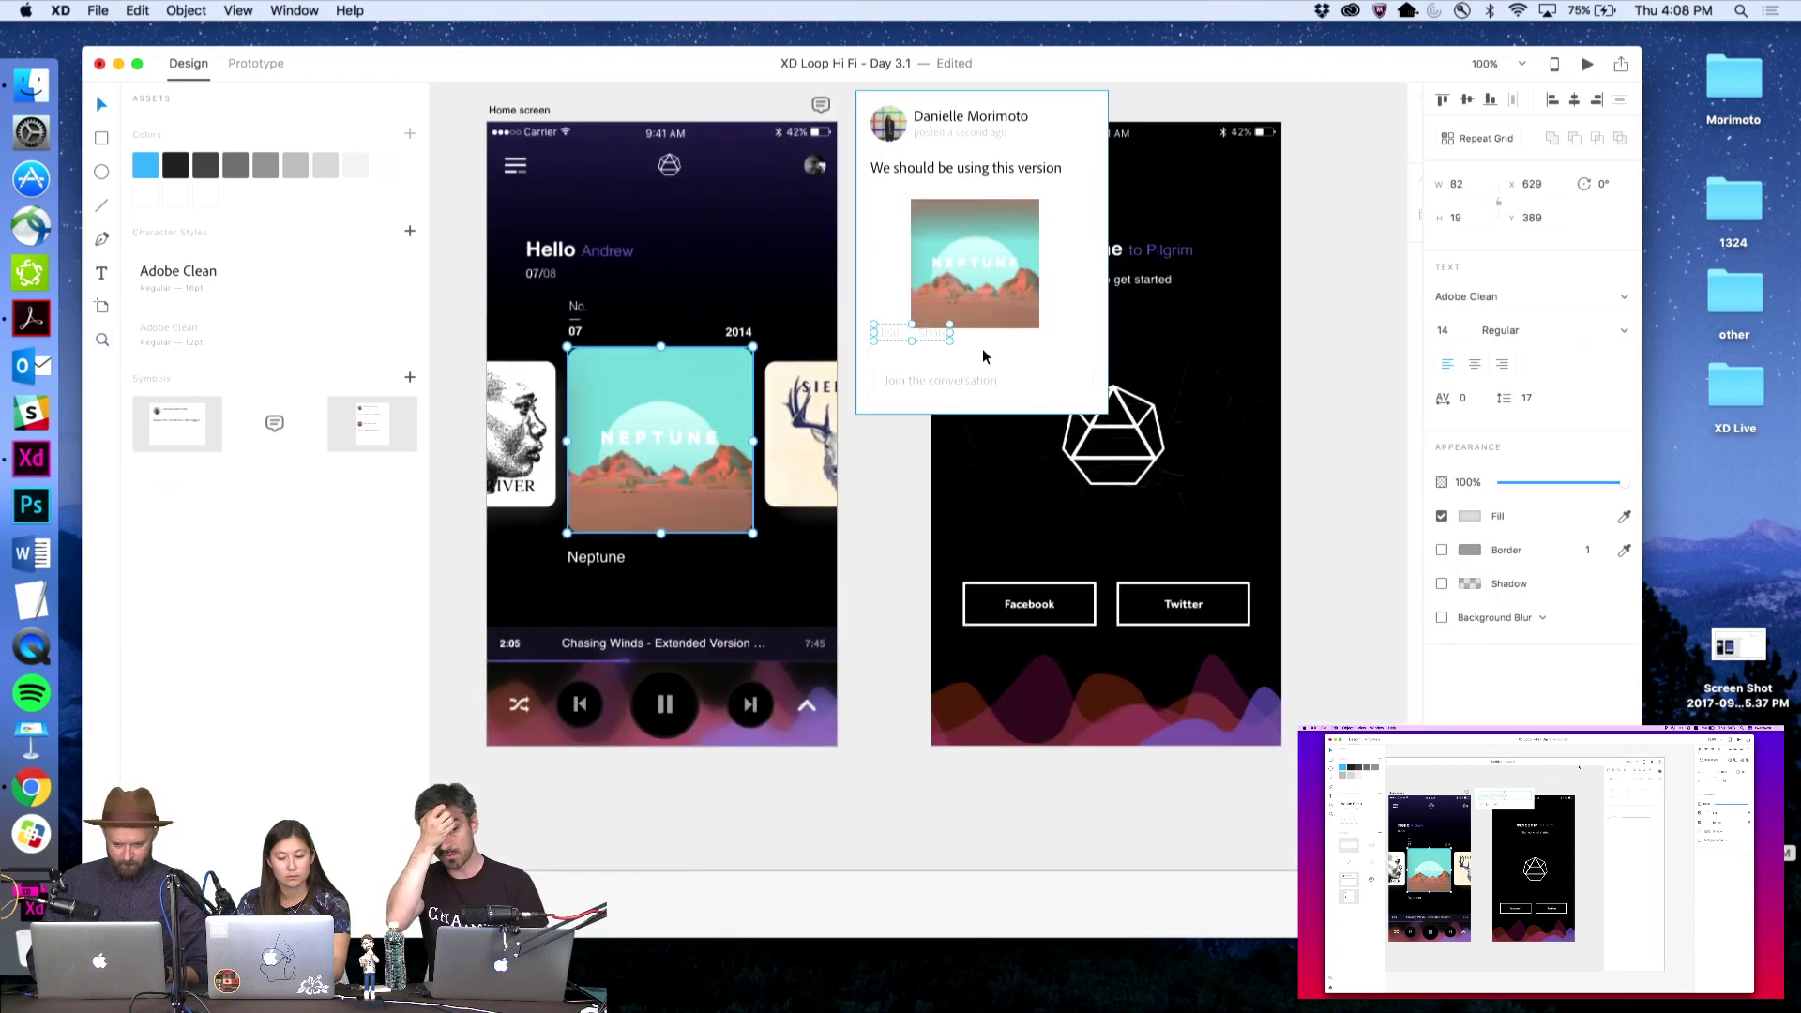
{"action": "key", "text": "shift+Down"}
{"action": "key", "text": "shift+Down"}
{"action": "key", "text": "Down"}
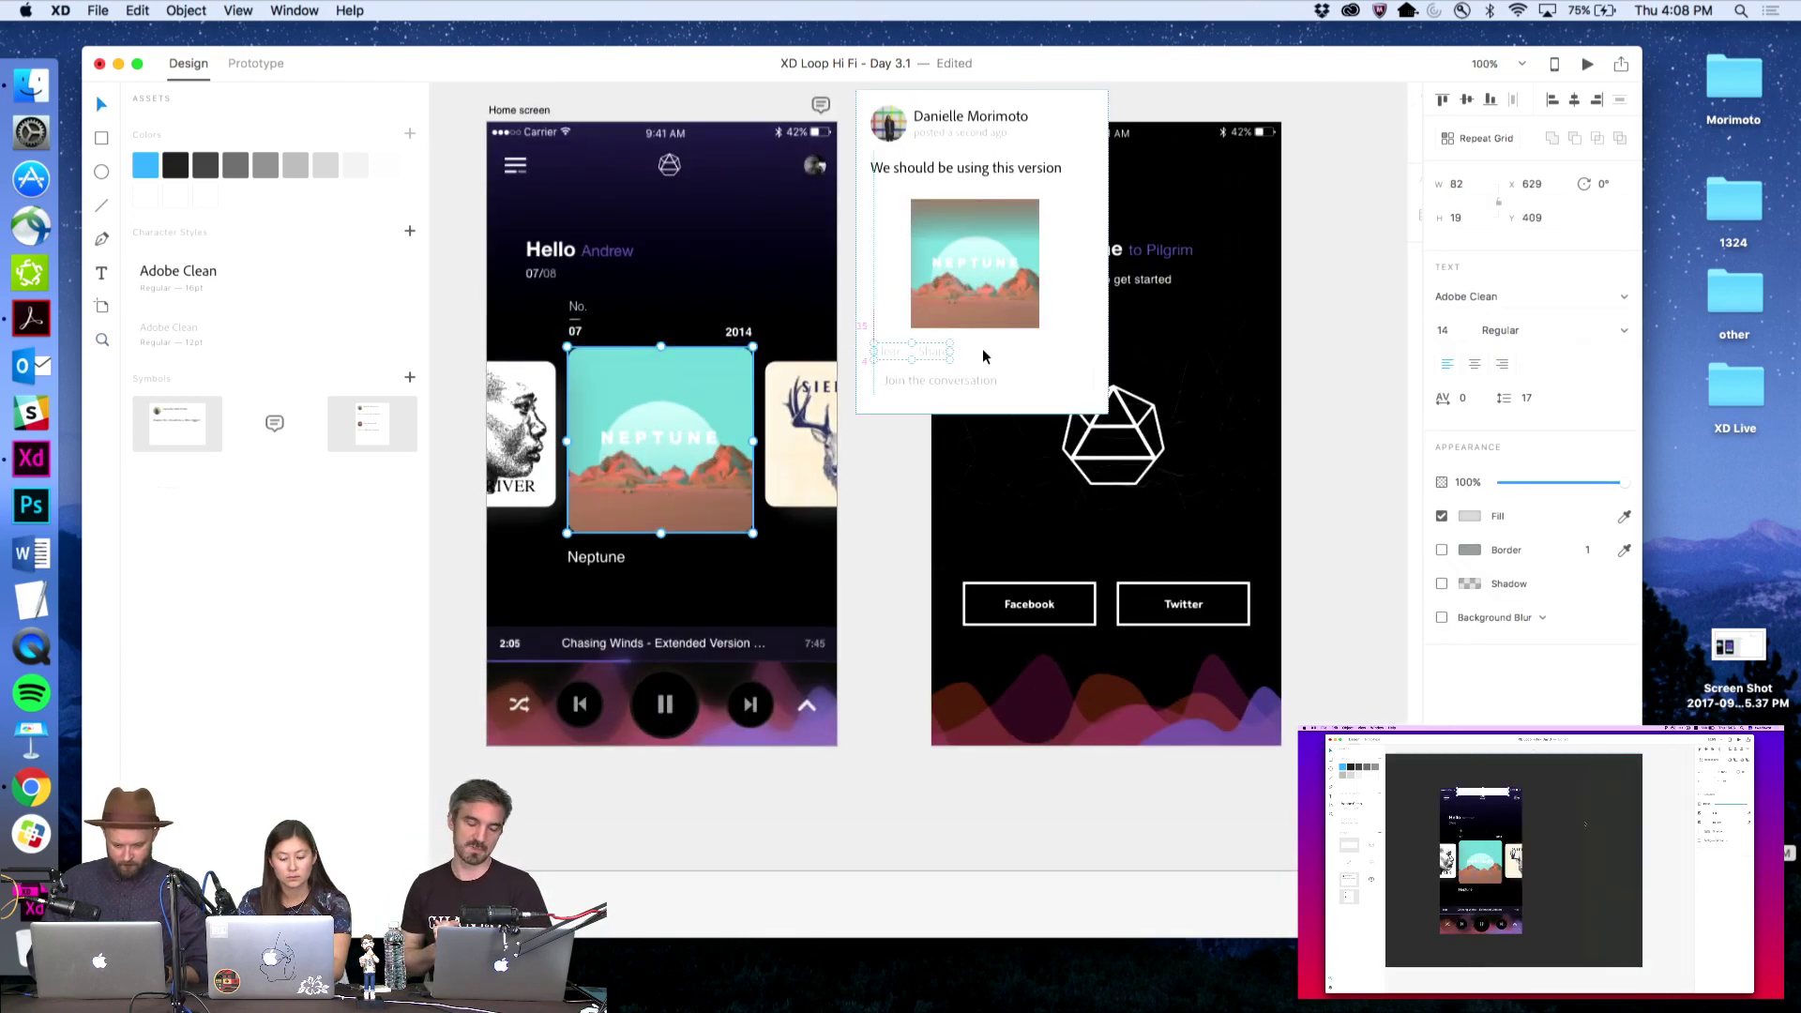
Extend the white card downward and space out its lower rows, with the Share row at Y 417 and the "Join the conversation" field below it
{"action": "left_click", "coordinate": [1081, 341]}
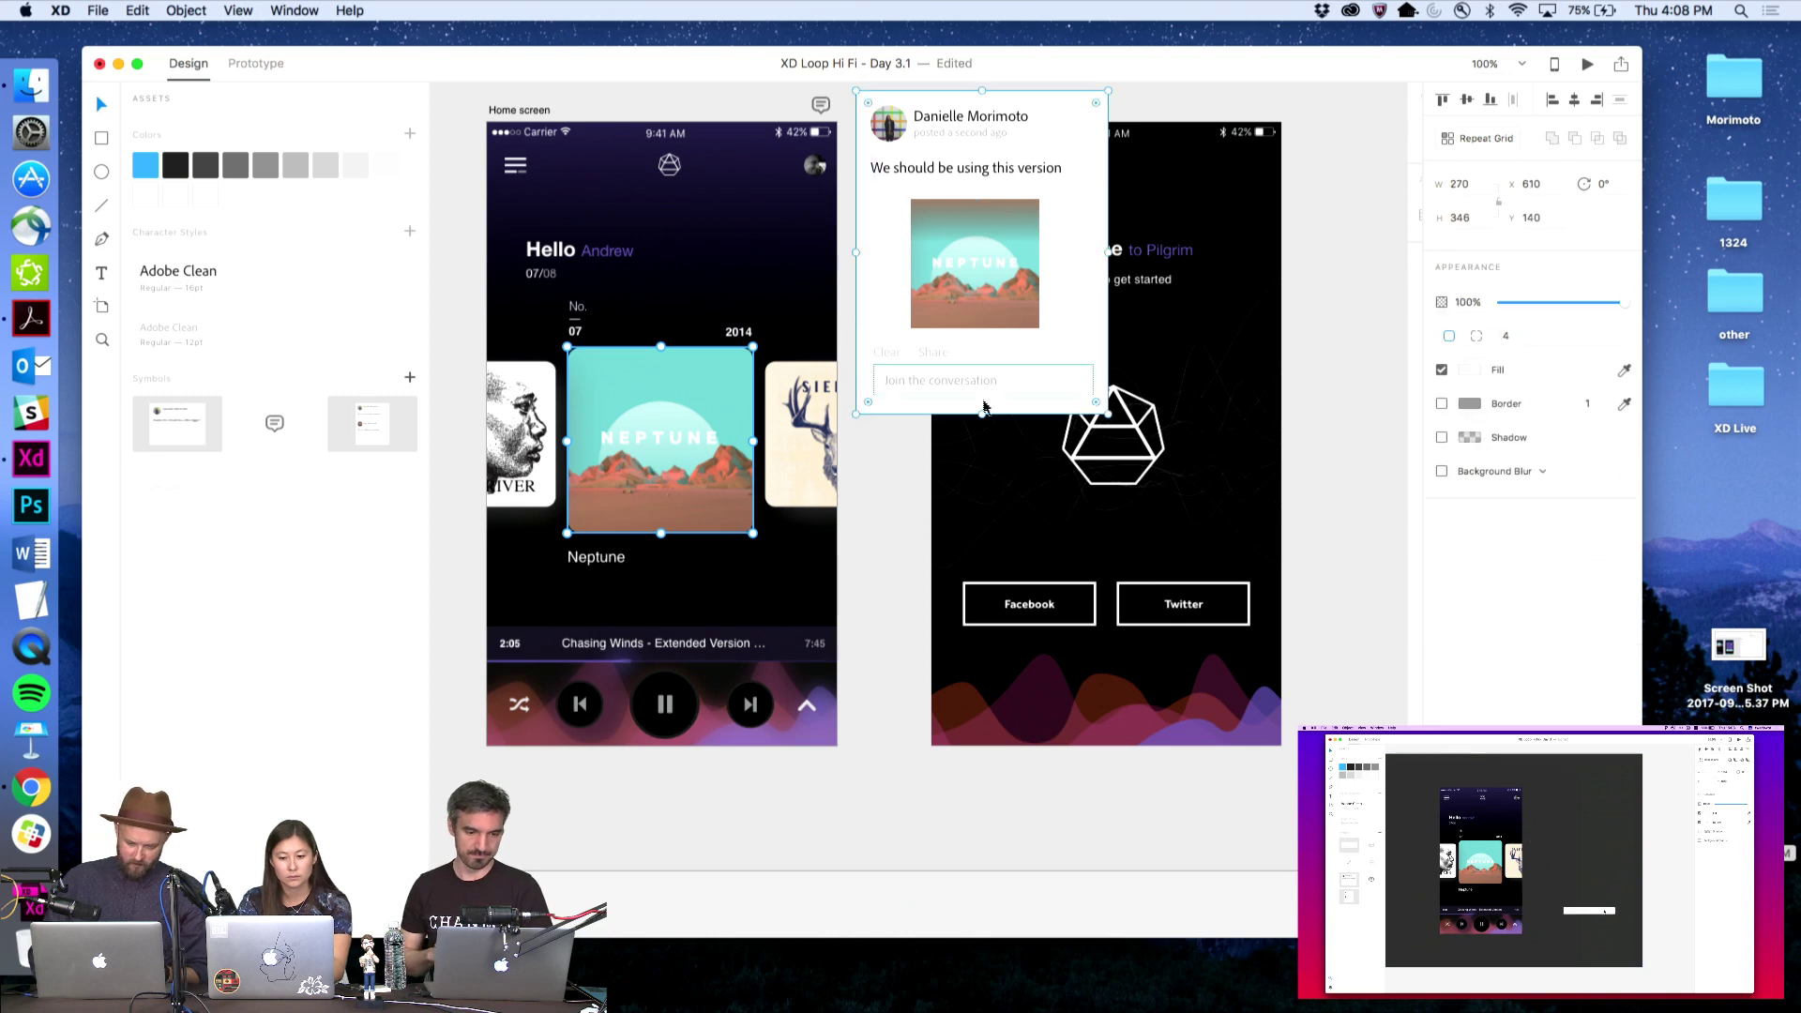
{"action": "mouse_move", "coordinate": [981, 419]}
{"action": "left_mouse_down"}
{"action": "mouse_move", "coordinate": [977, 450]}
{"action": "mouse_move", "coordinate": [975, 426]}
{"action": "left_mouse_up"}
{"action": "left_click", "coordinate": [997, 390]}
{"action": "left_click", "coordinate": [938, 362]}
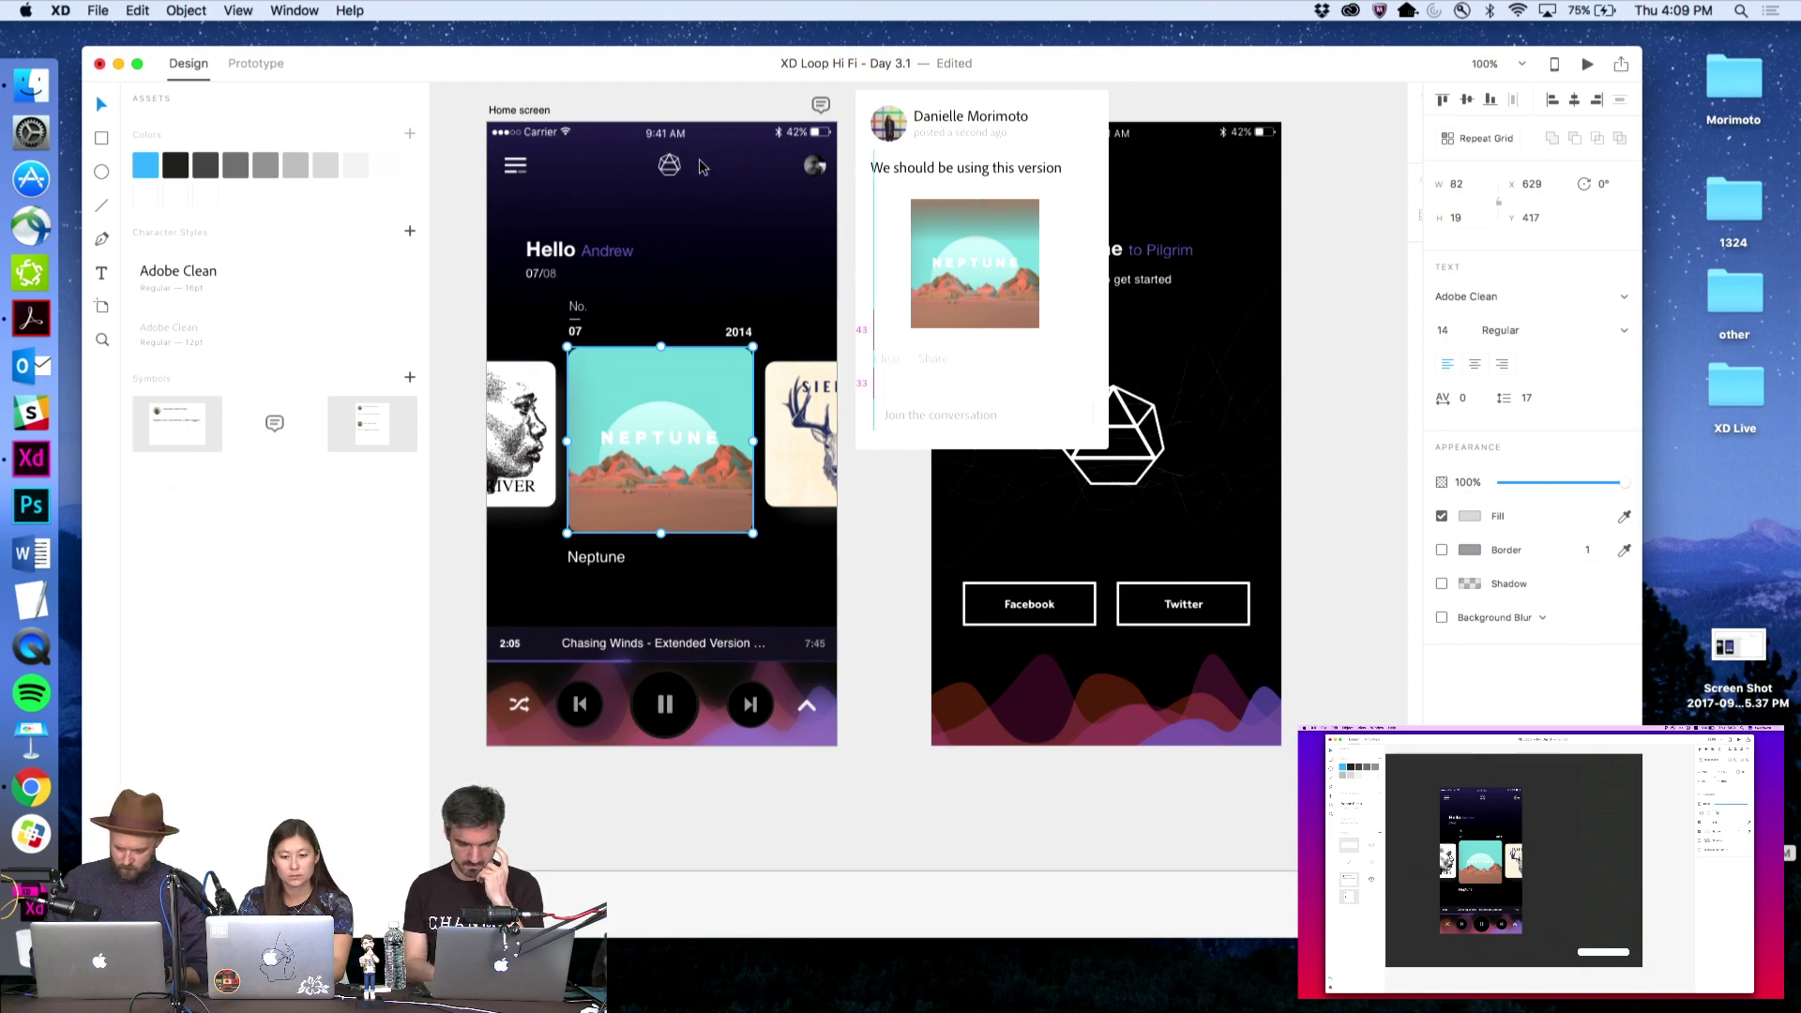
Select the comment repeat grid in the "Maybe this should be a little bigger?" pop-up and enter its action row
{"action": "key", "text": "z"}
{"action": "left_click", "coordinate": [678, 251], "text": "alt"}
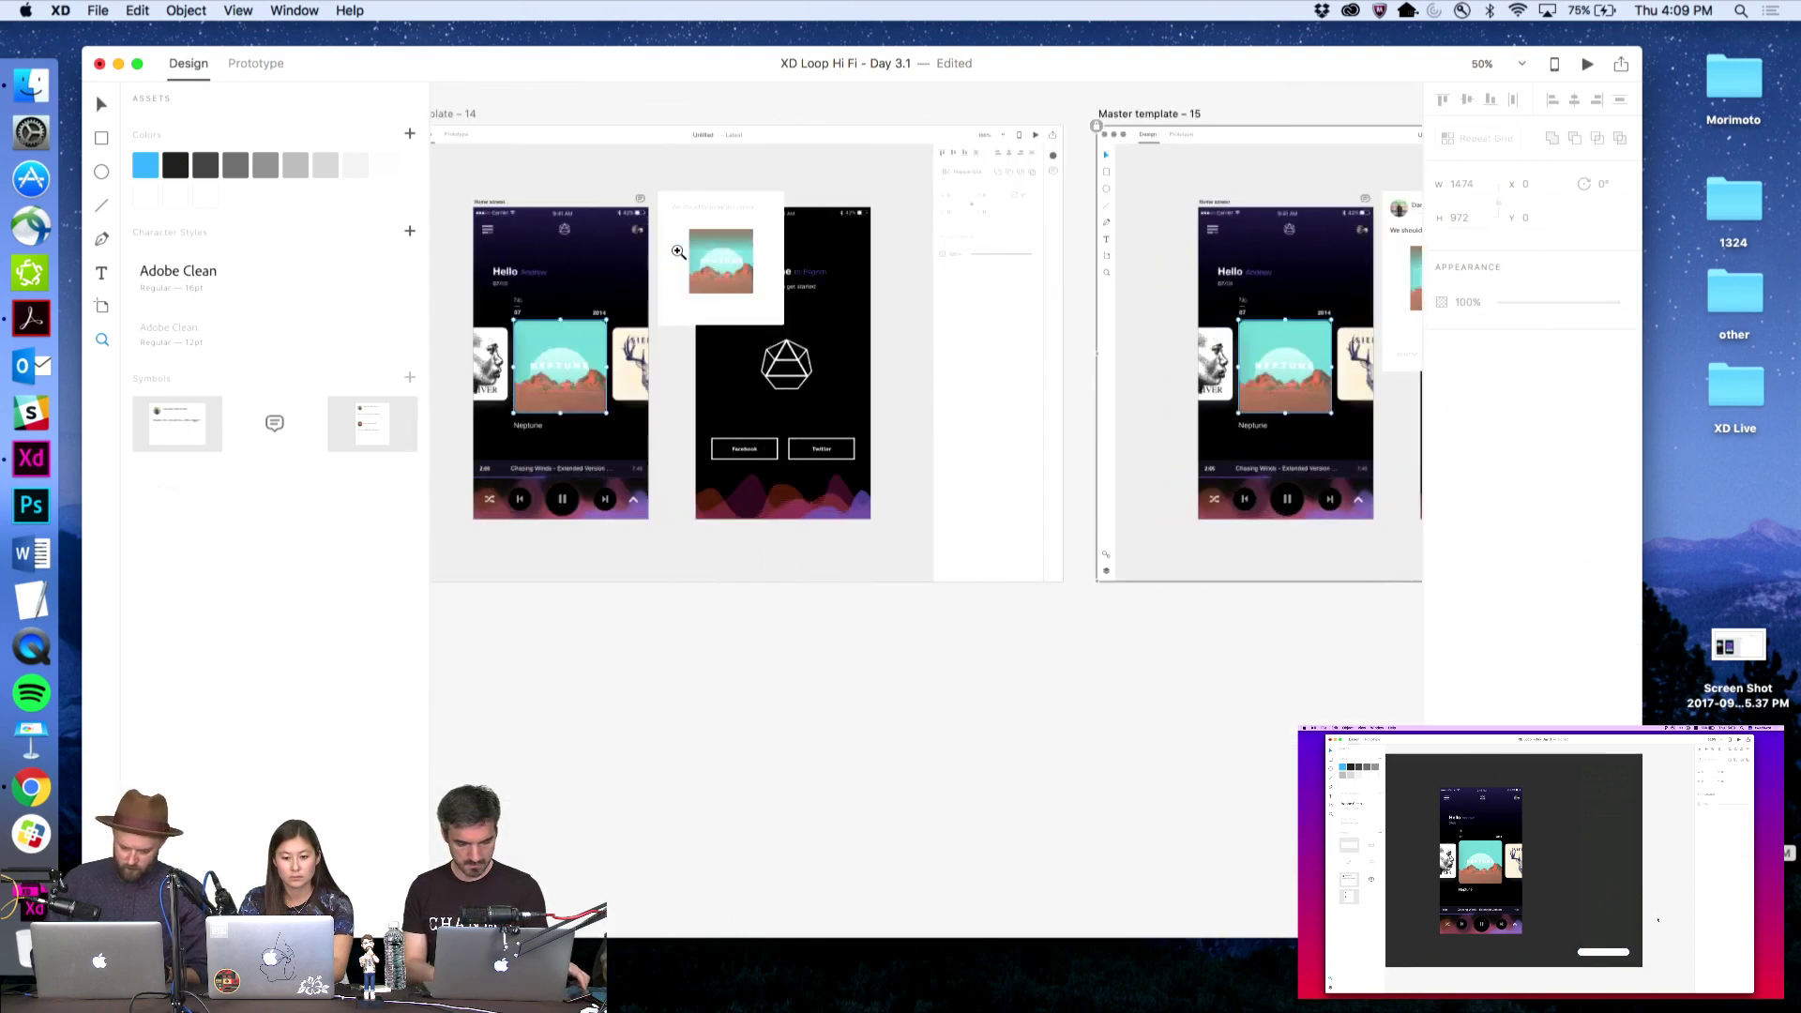
{"action": "scroll", "coordinate": [678, 251], "scroll_direction": "right", "scroll_amount": 3}
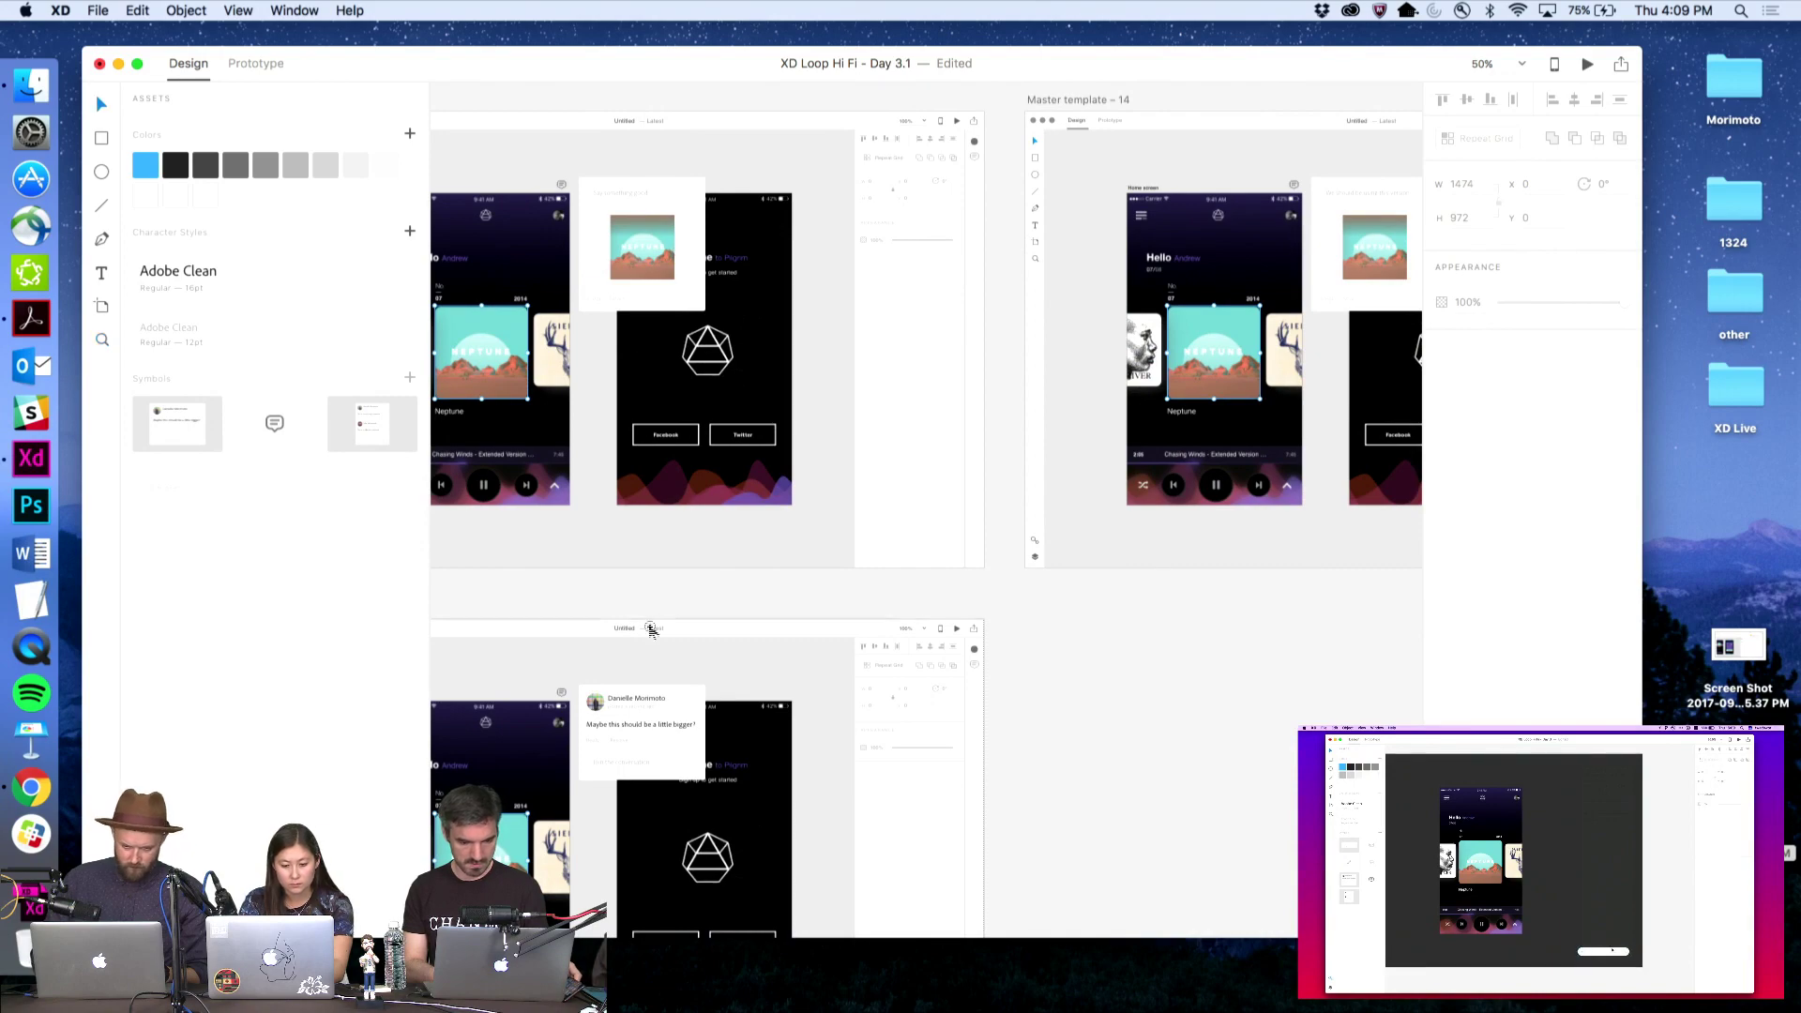
{"action": "left_click", "coordinate": [611, 769]}
{"action": "key", "text": "v"}
{"action": "double_click", "coordinate": [624, 733]}
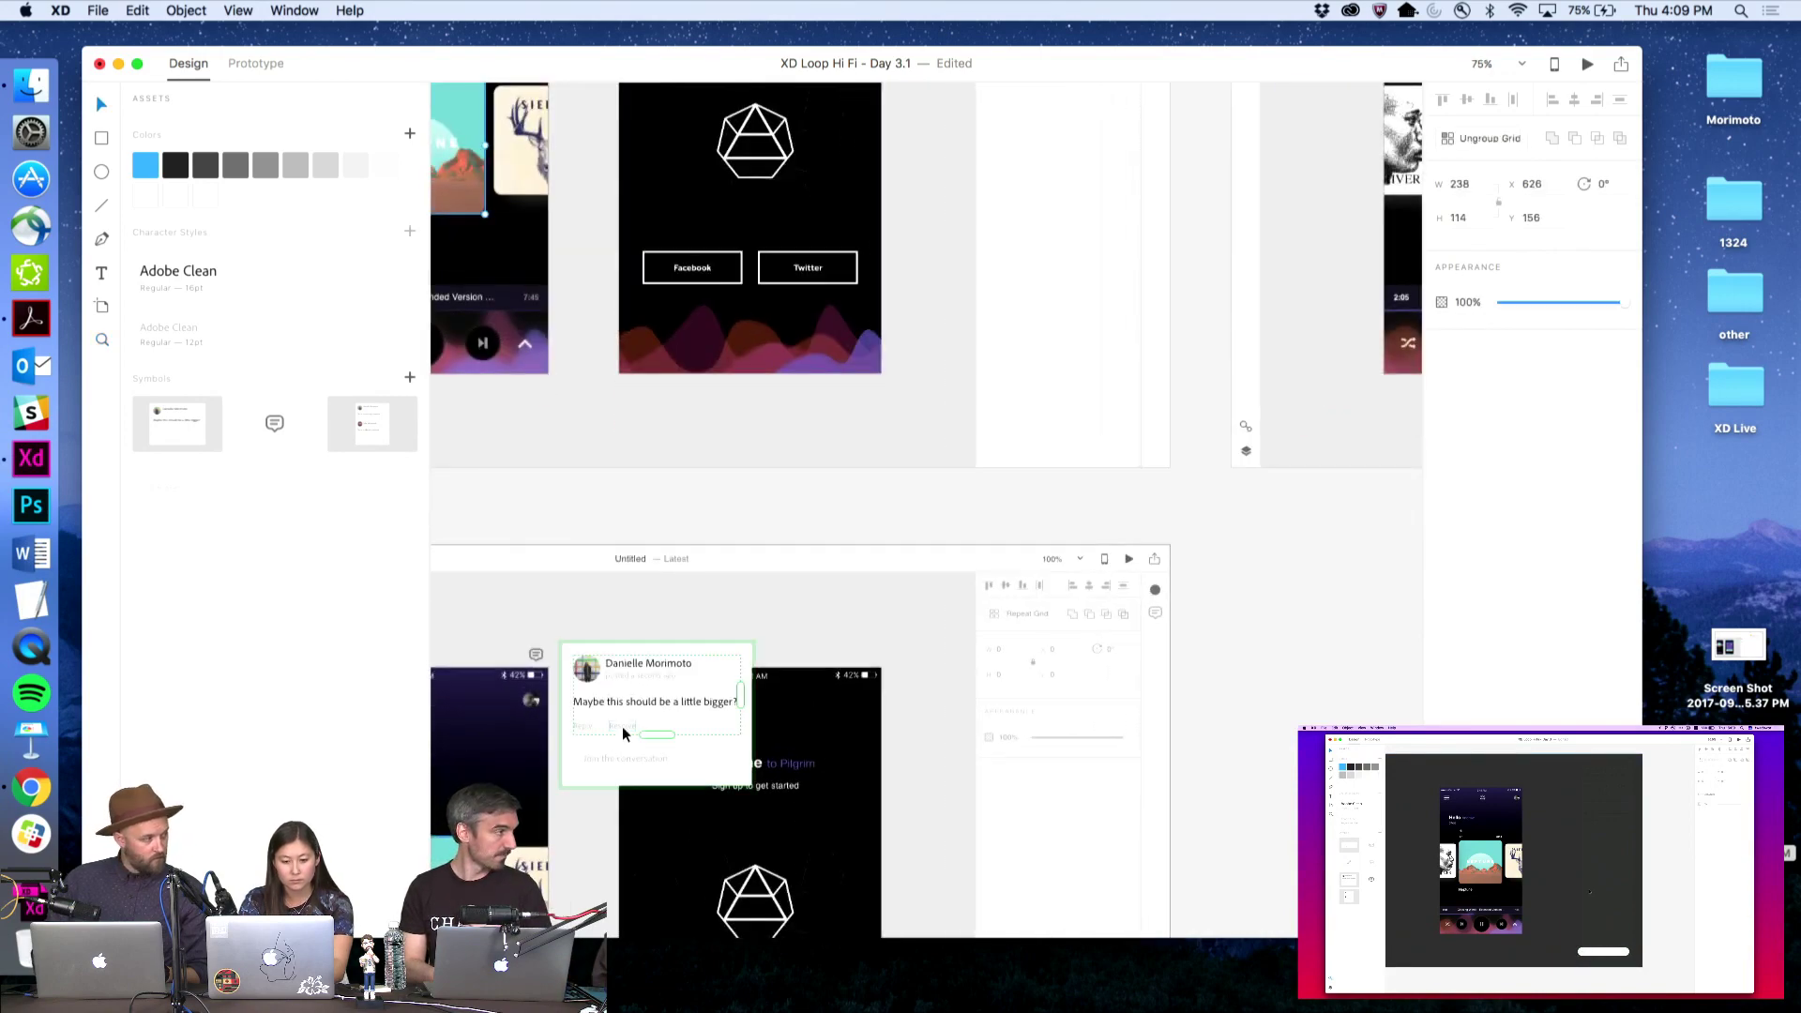
{"action": "left_click", "coordinate": [627, 733]}
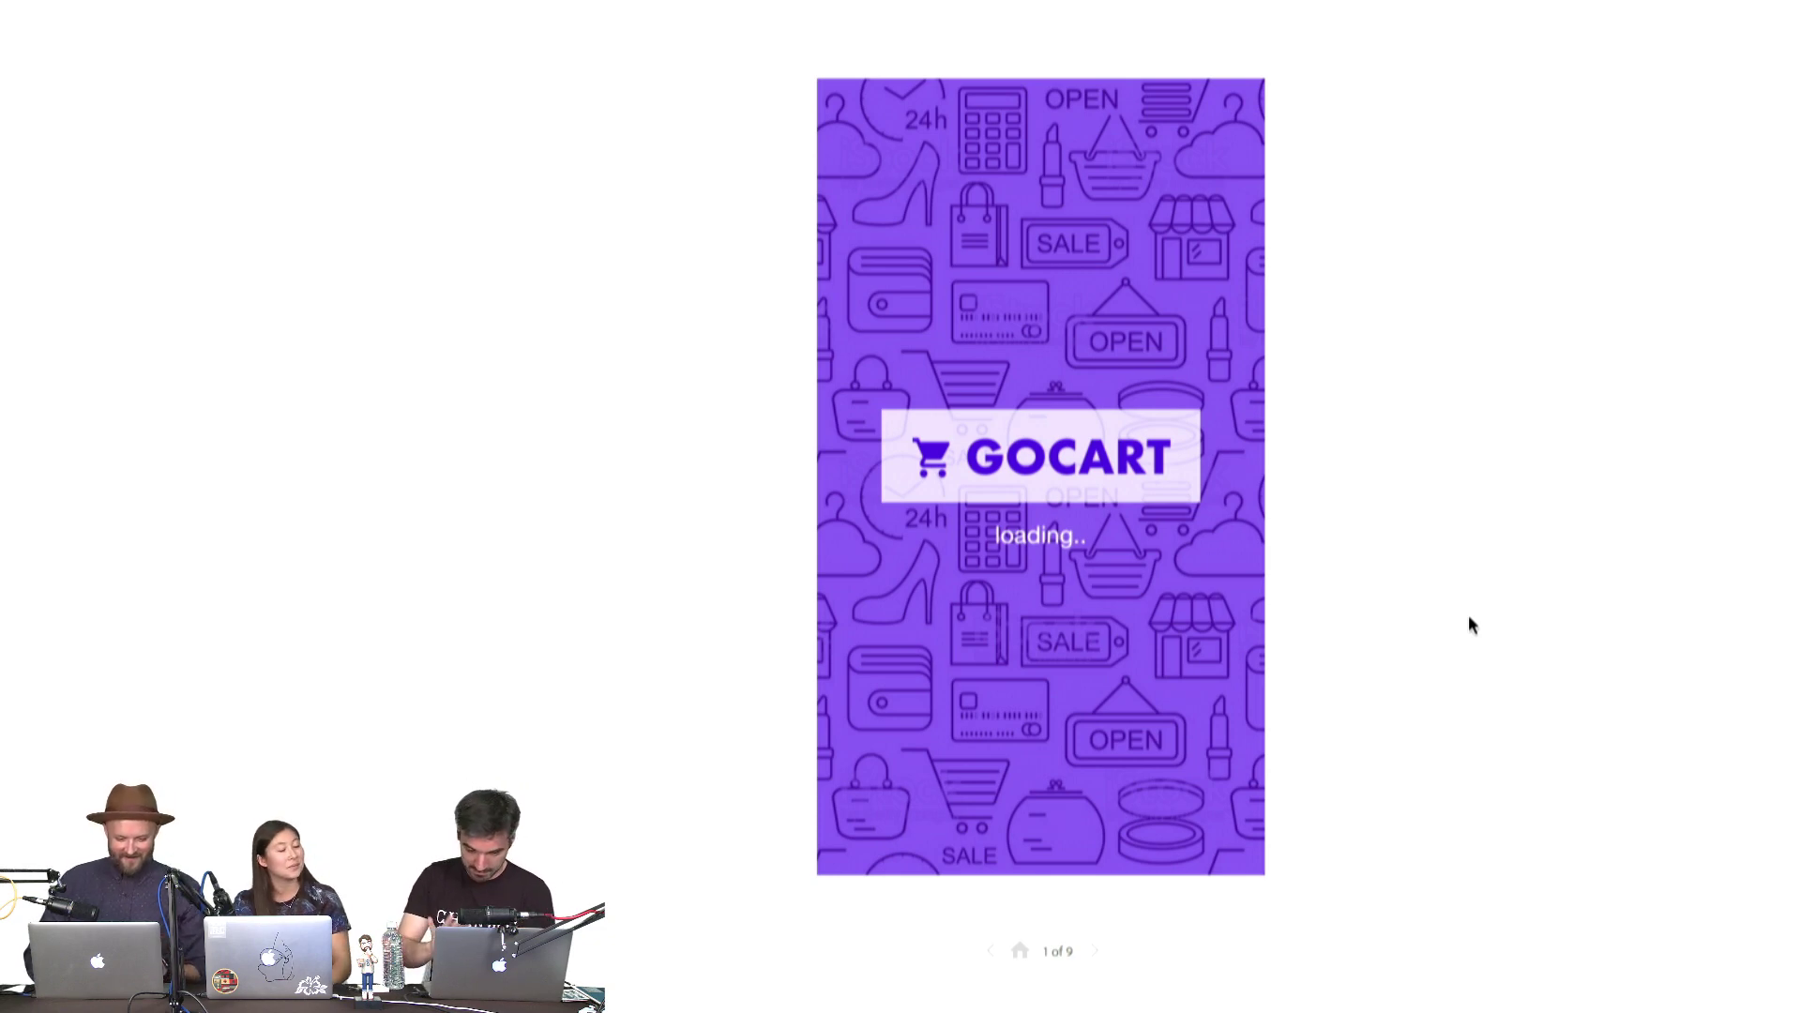
In the GoCart prototype preview, go past the loading screen, browse the product list and open the VIVO V7+ page
{"action": "left_click", "coordinate": [1125, 479]}
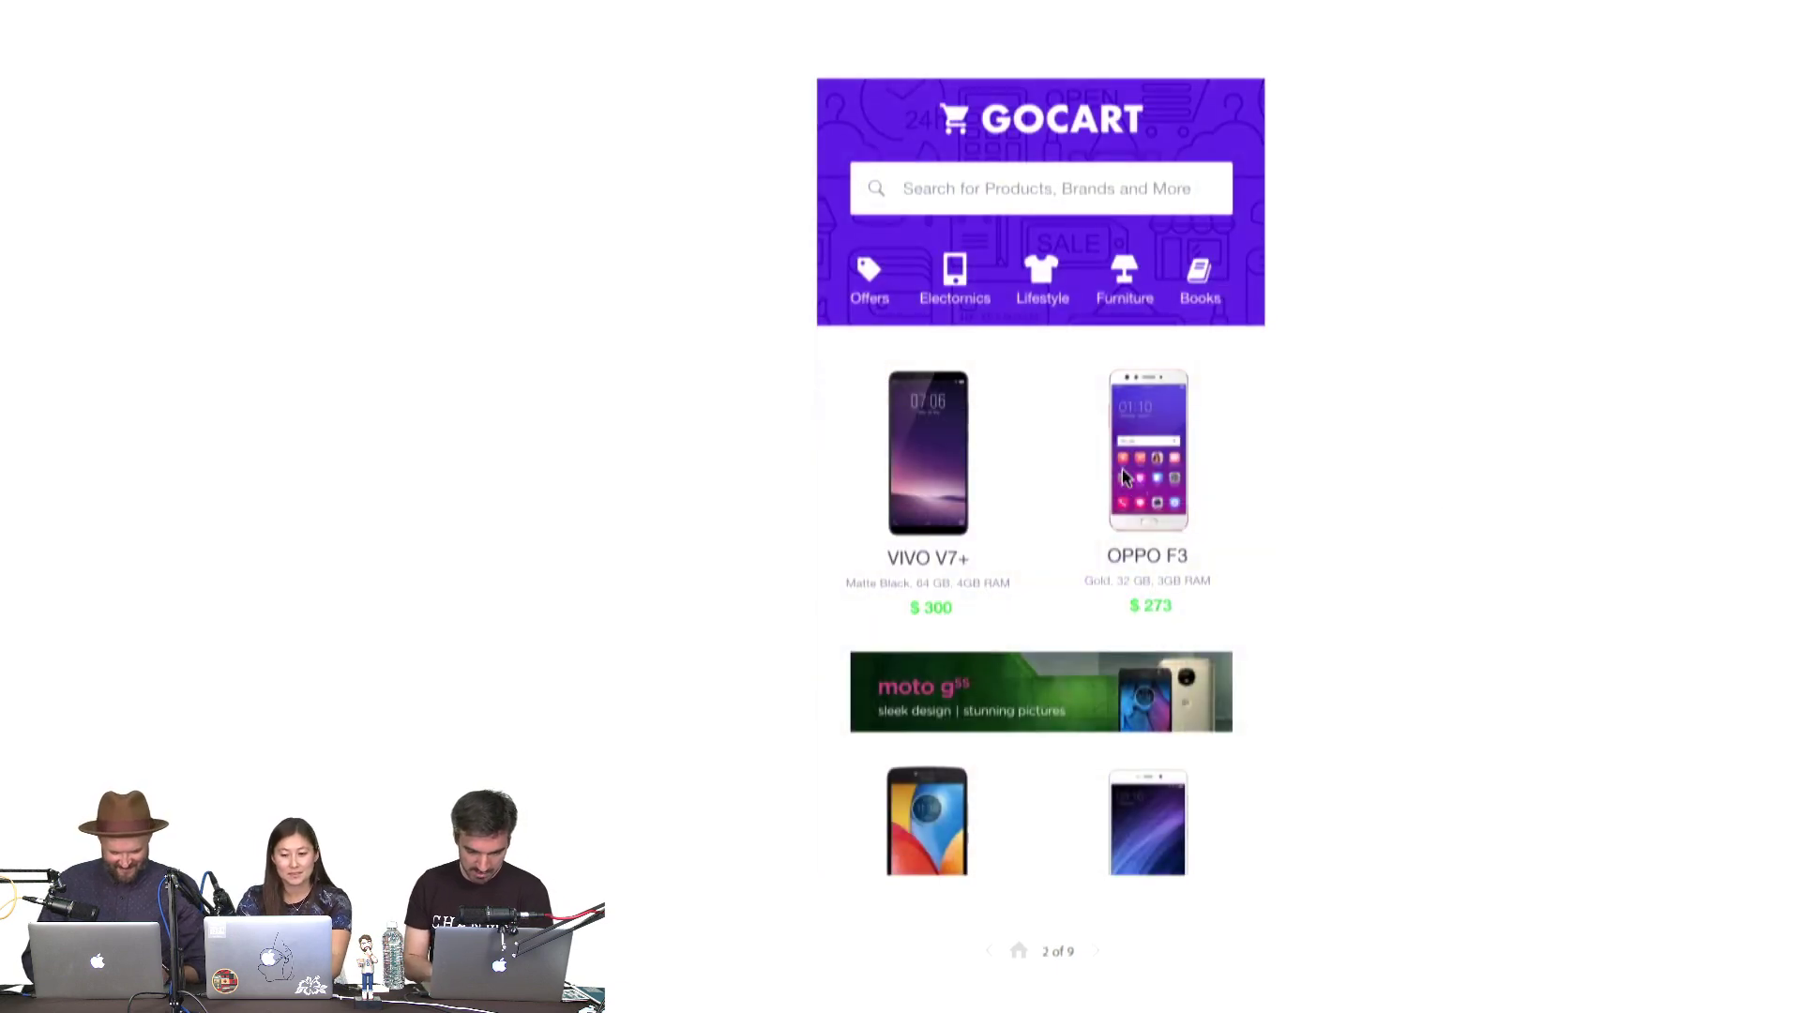
{"action": "scroll", "coordinate": [1122, 469], "scroll_direction": "down", "scroll_amount": 10}
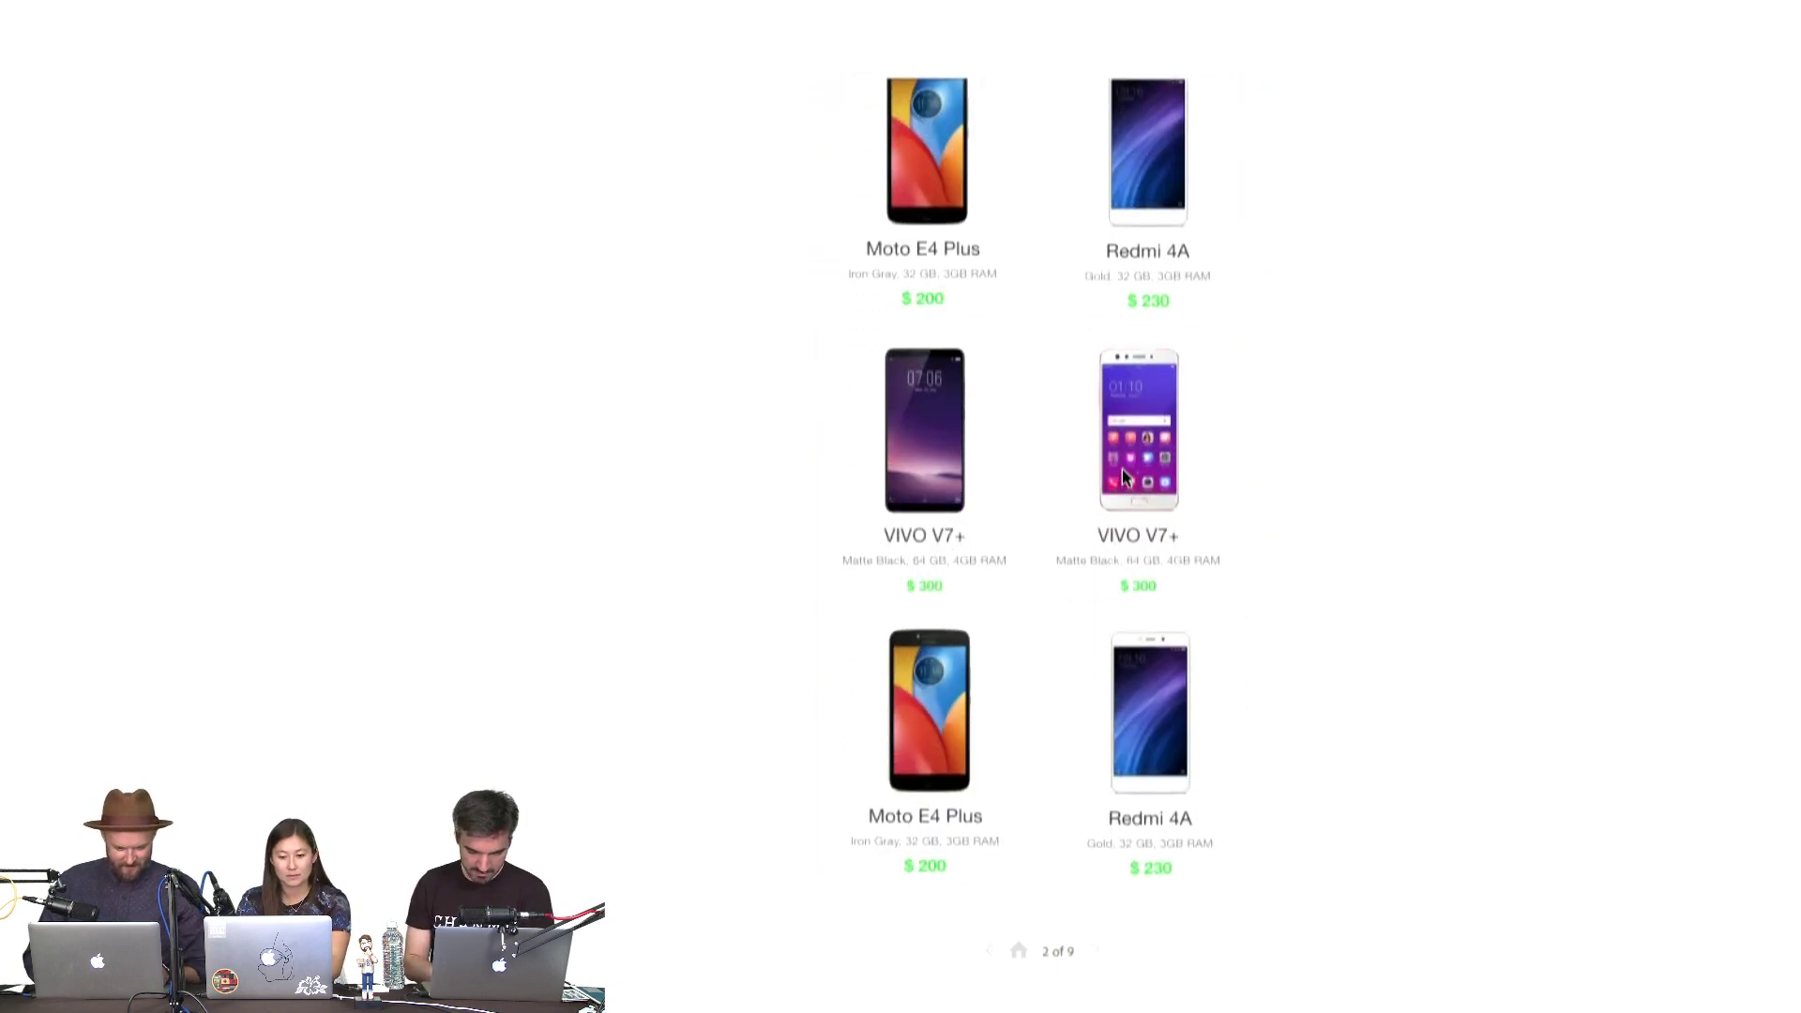
{"action": "scroll", "coordinate": [1122, 469], "scroll_direction": "up", "scroll_amount": 10}
{"action": "left_click", "coordinate": [997, 450]}
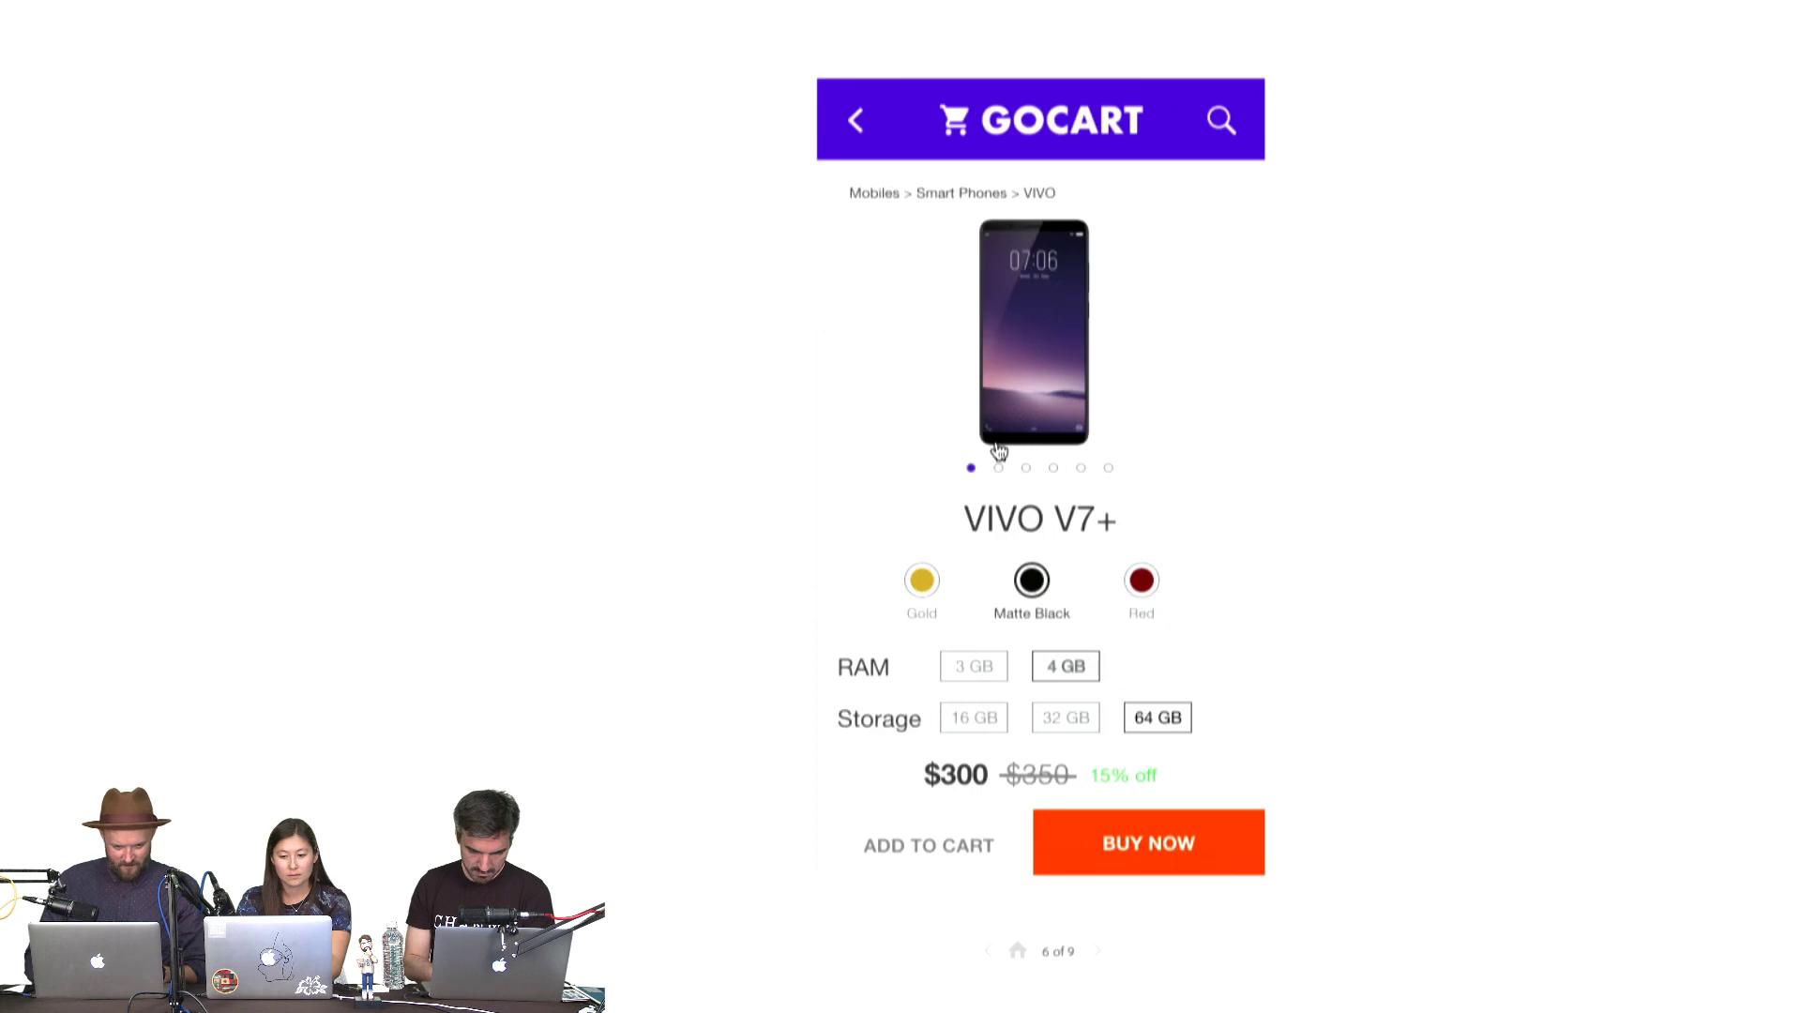
Test the colour options on the VIVO V7+ page by switching between Gold and Matte Black
{"action": "left_click", "coordinate": [1032, 605]}
{"action": "left_click", "coordinate": [1122, 589]}
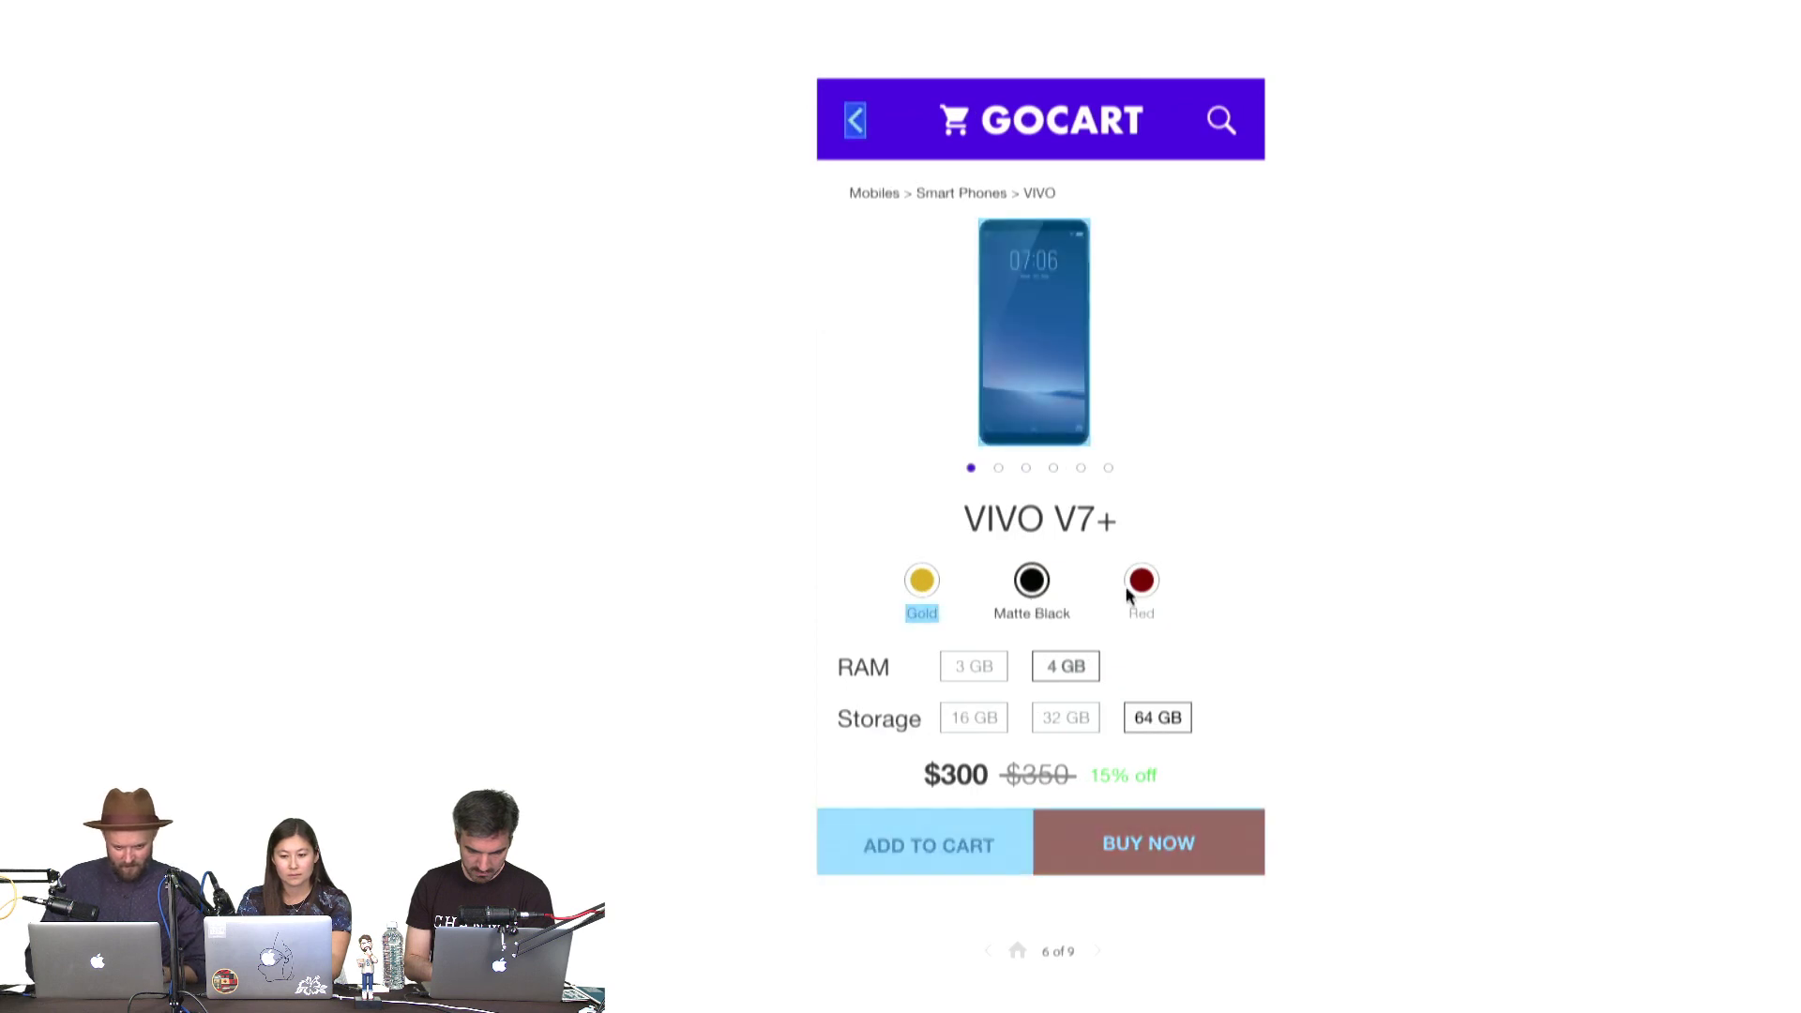
{"action": "left_click", "coordinate": [1033, 583]}
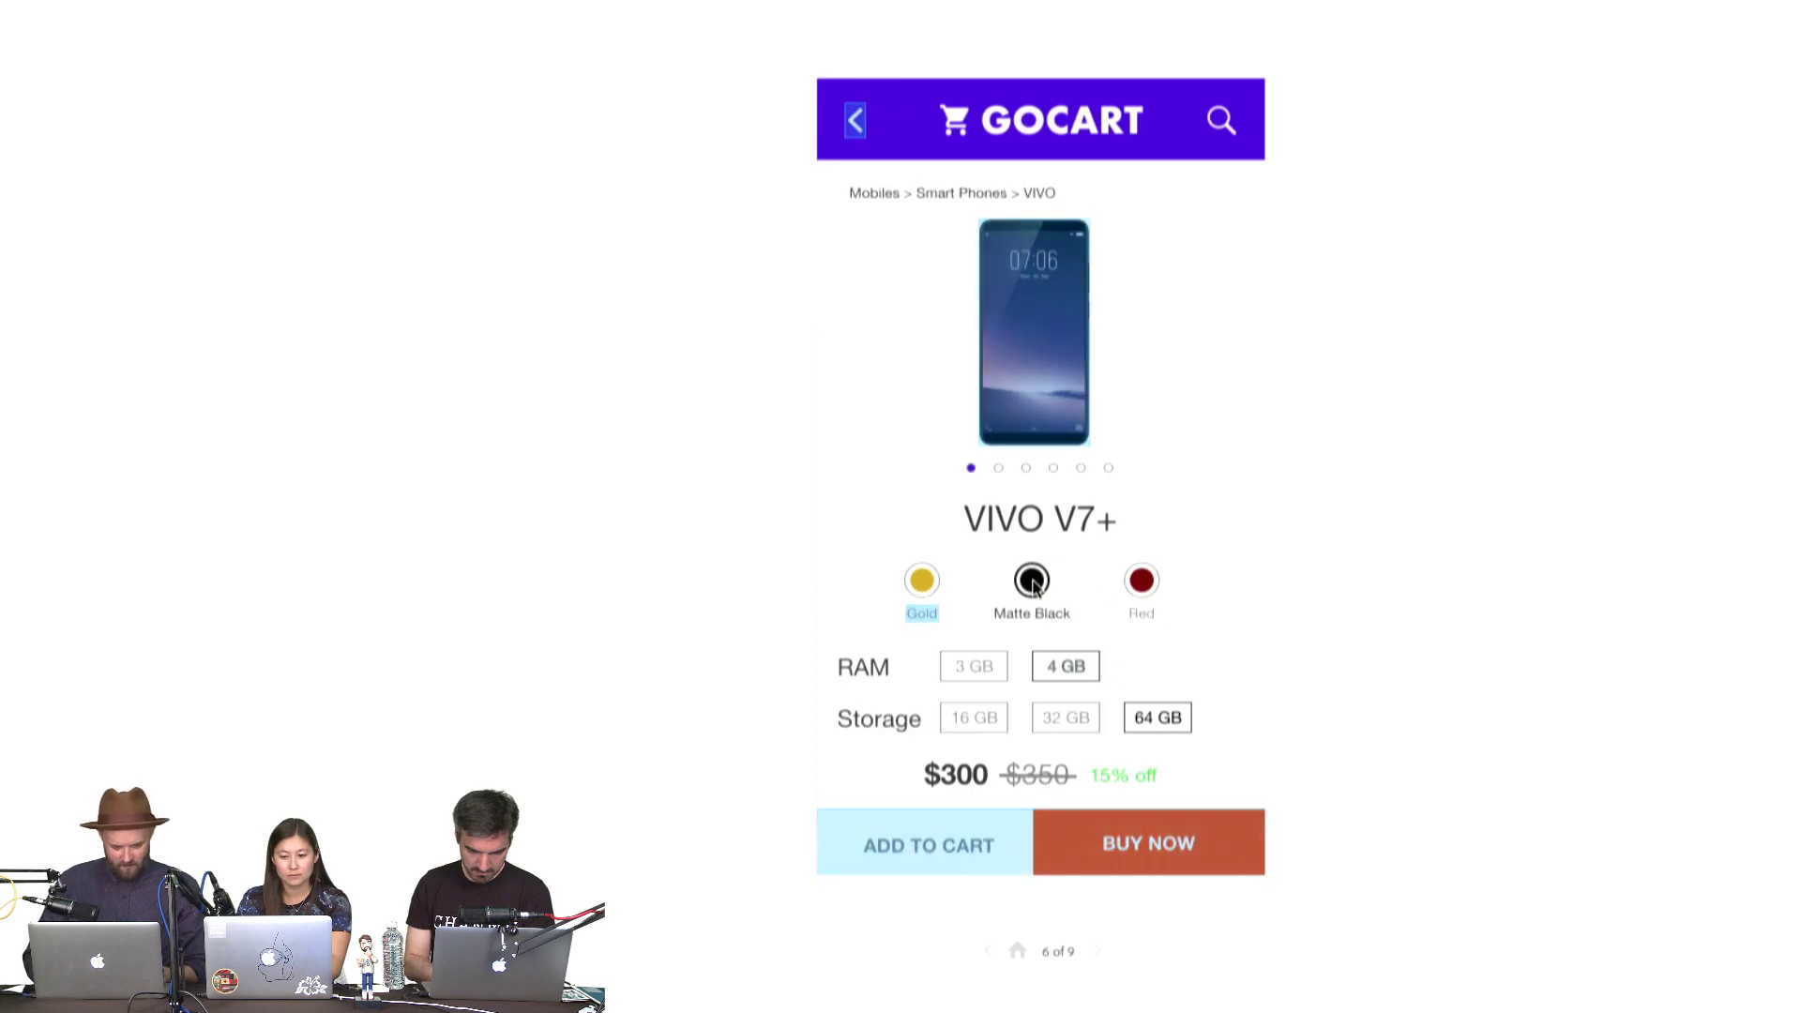
{"action": "left_click", "coordinate": [924, 582]}
{"action": "left_click", "coordinate": [924, 605]}
{"action": "left_click", "coordinate": [923, 610]}
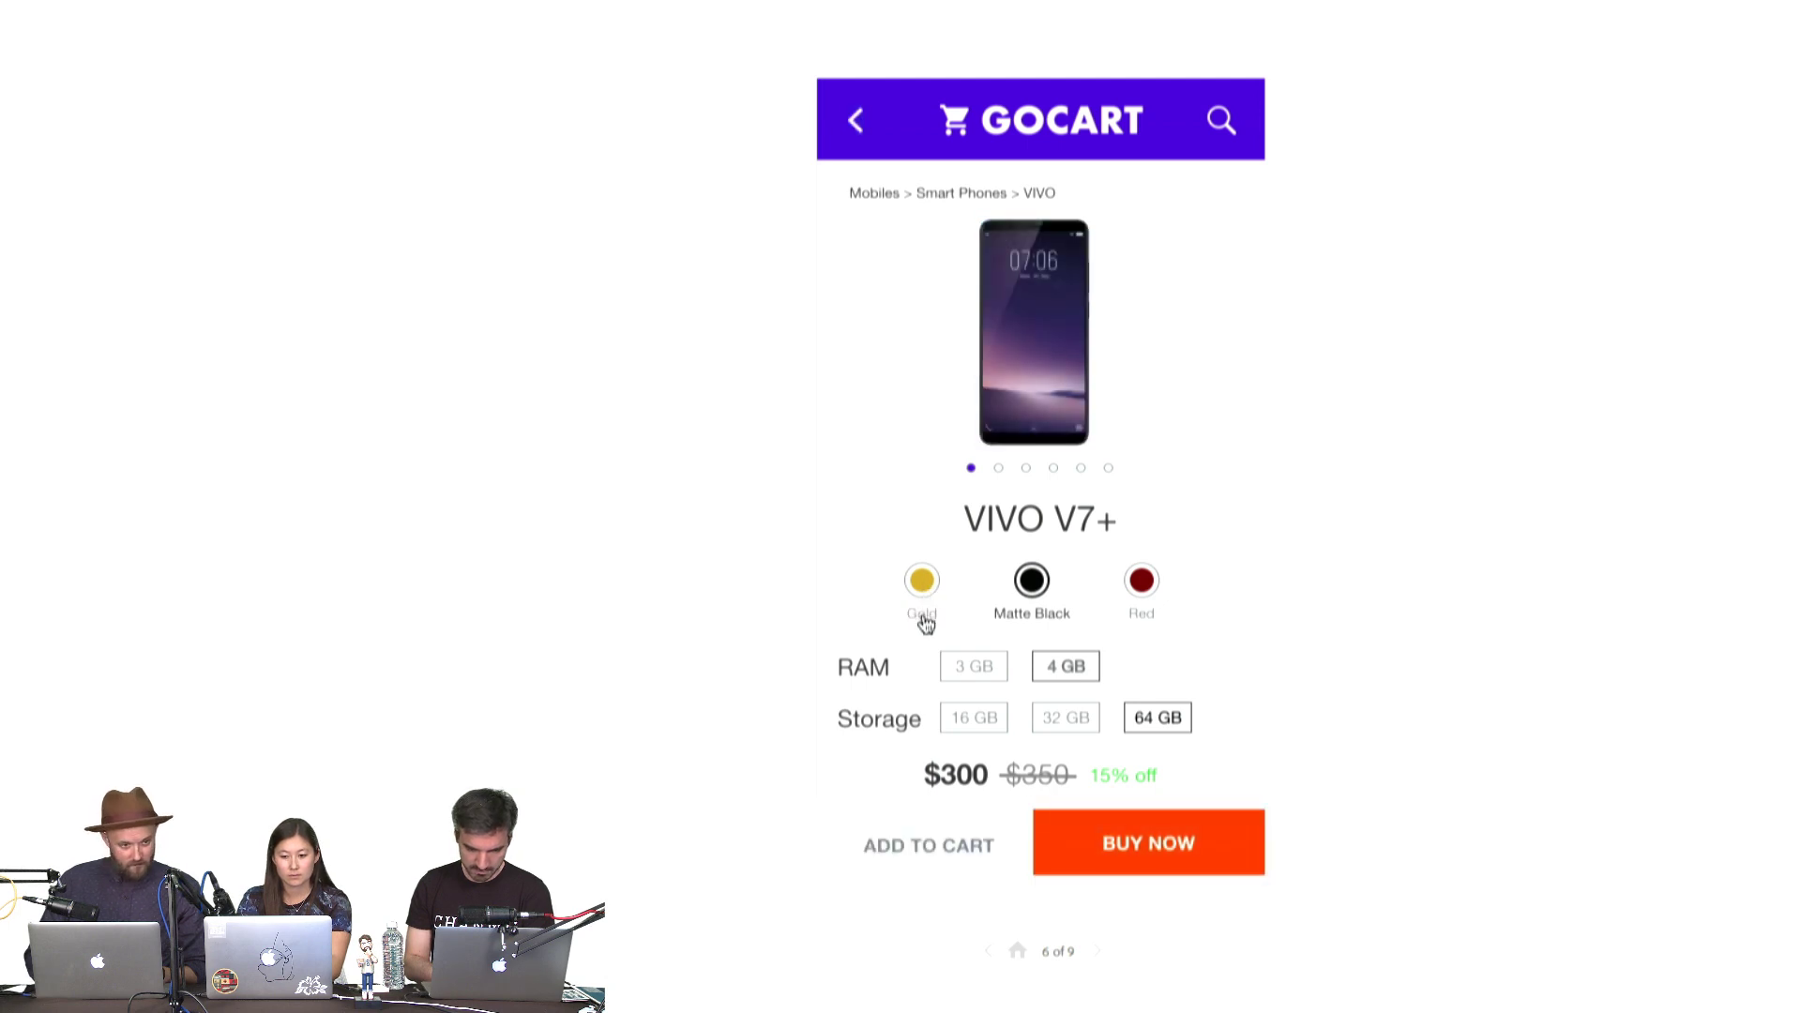
{"action": "left_click", "coordinate": [1041, 621]}
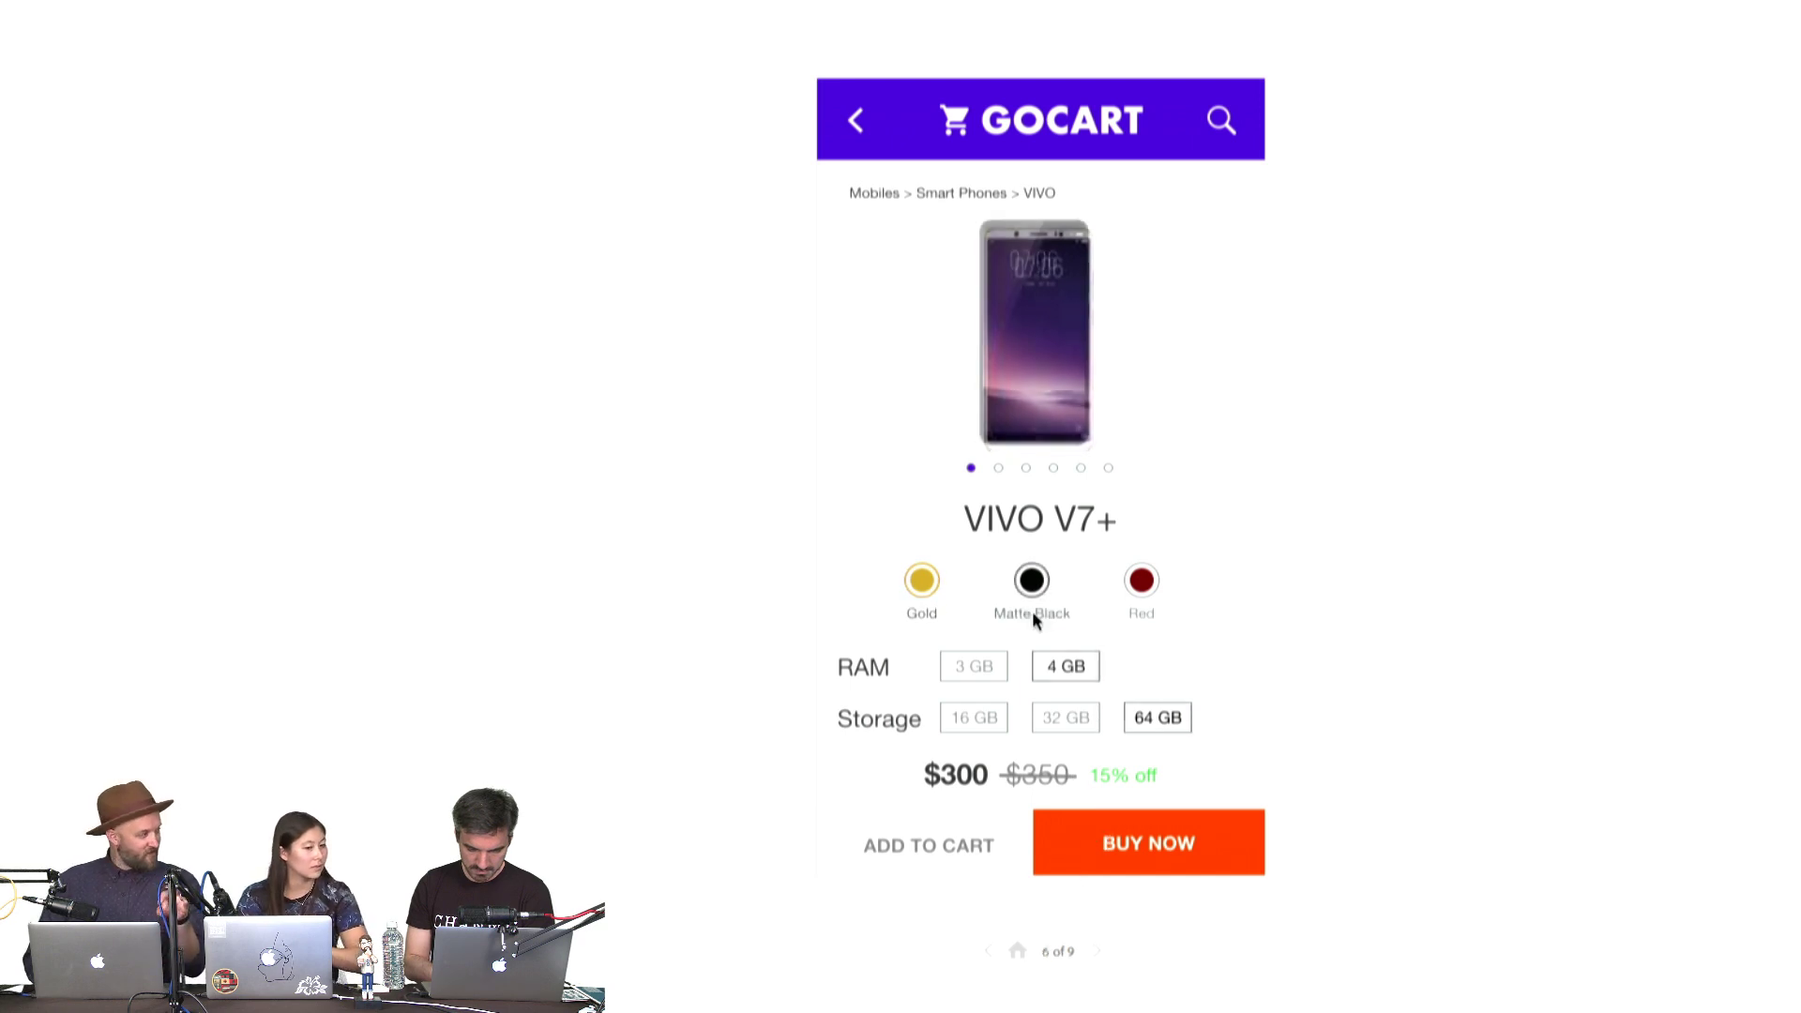
{"action": "left_click", "coordinate": [921, 611]}
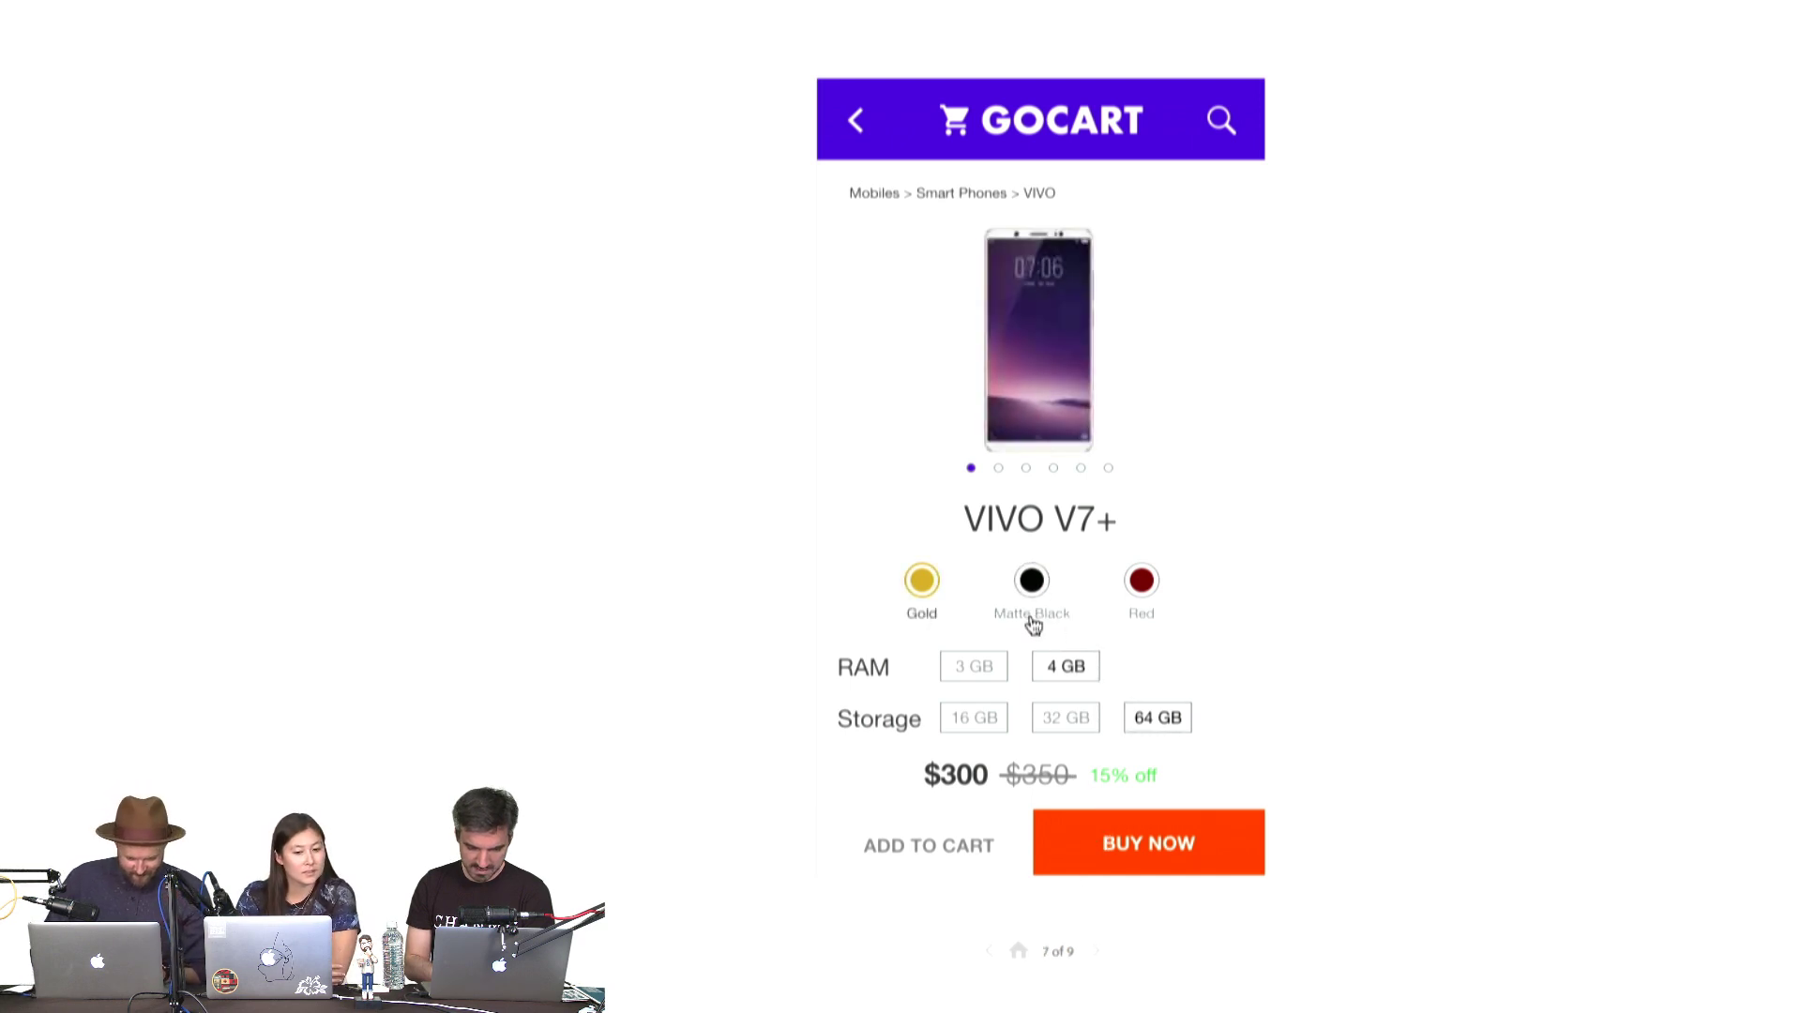
{"action": "left_click", "coordinate": [1032, 618]}
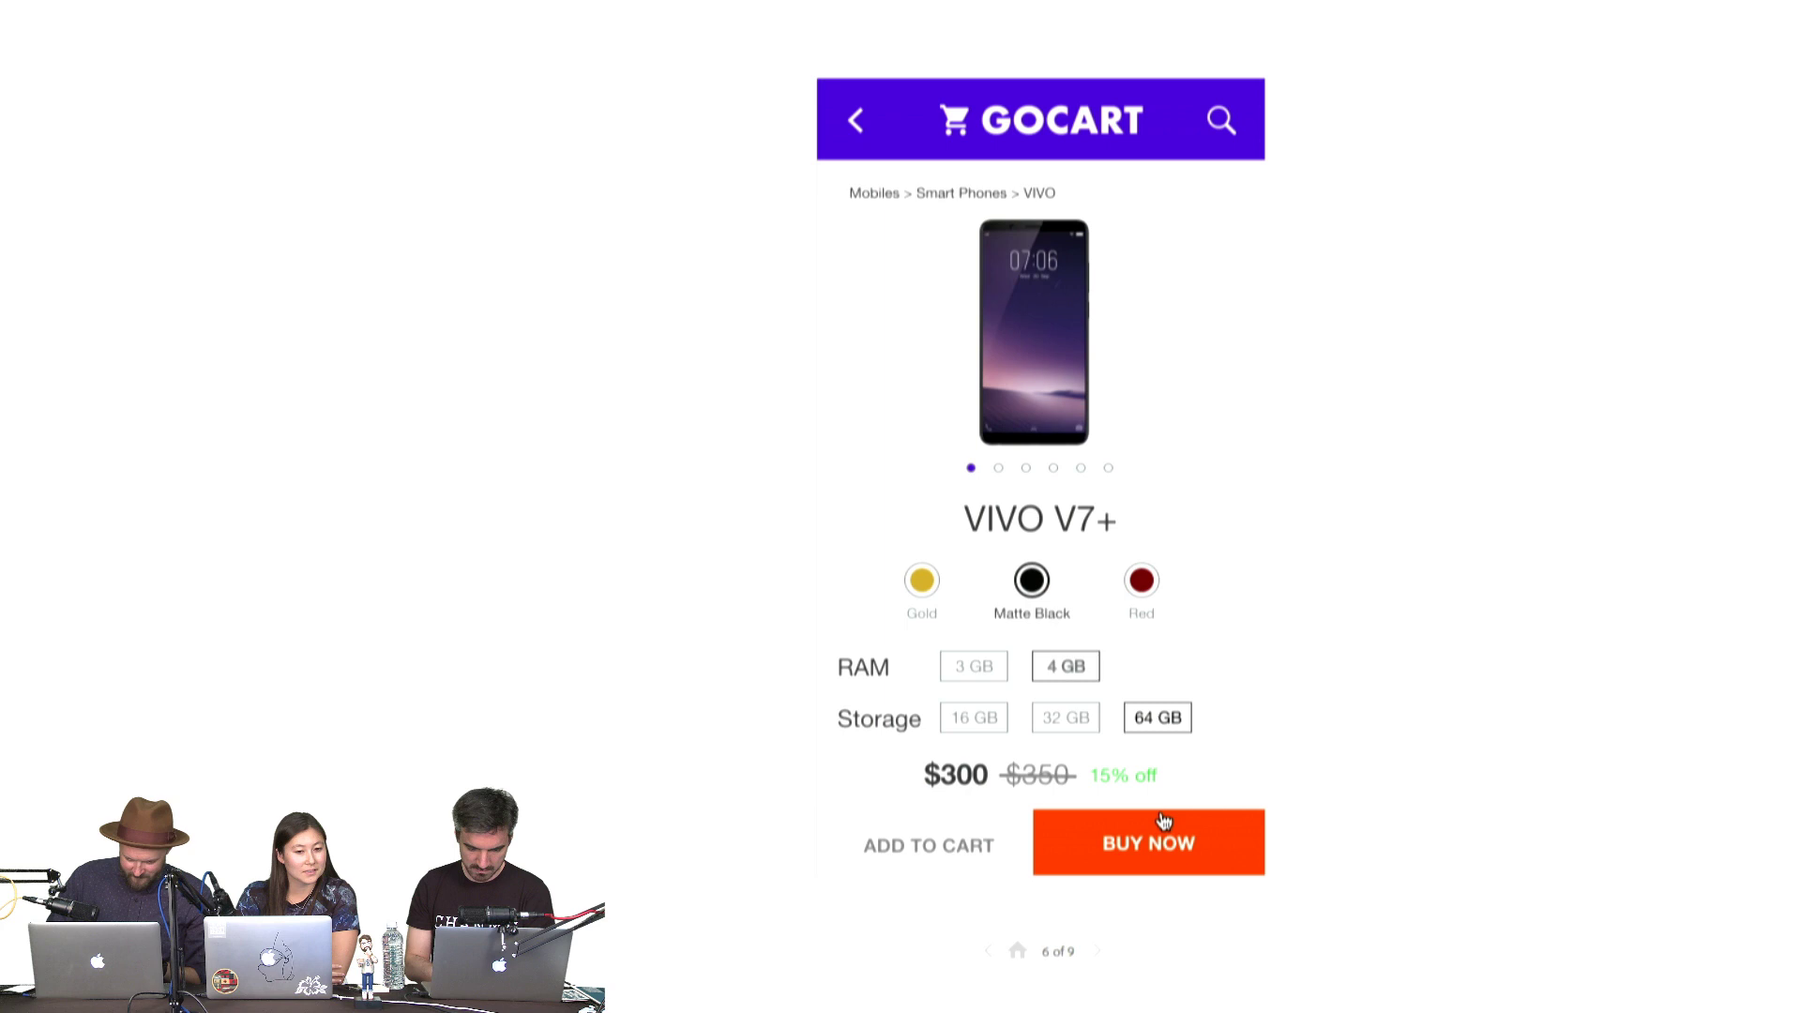
Check the second product image on the VIVO V7+ page and add the phone to the cart
{"action": "left_click", "coordinate": [1043, 393]}
{"action": "left_click", "coordinate": [1159, 694]}
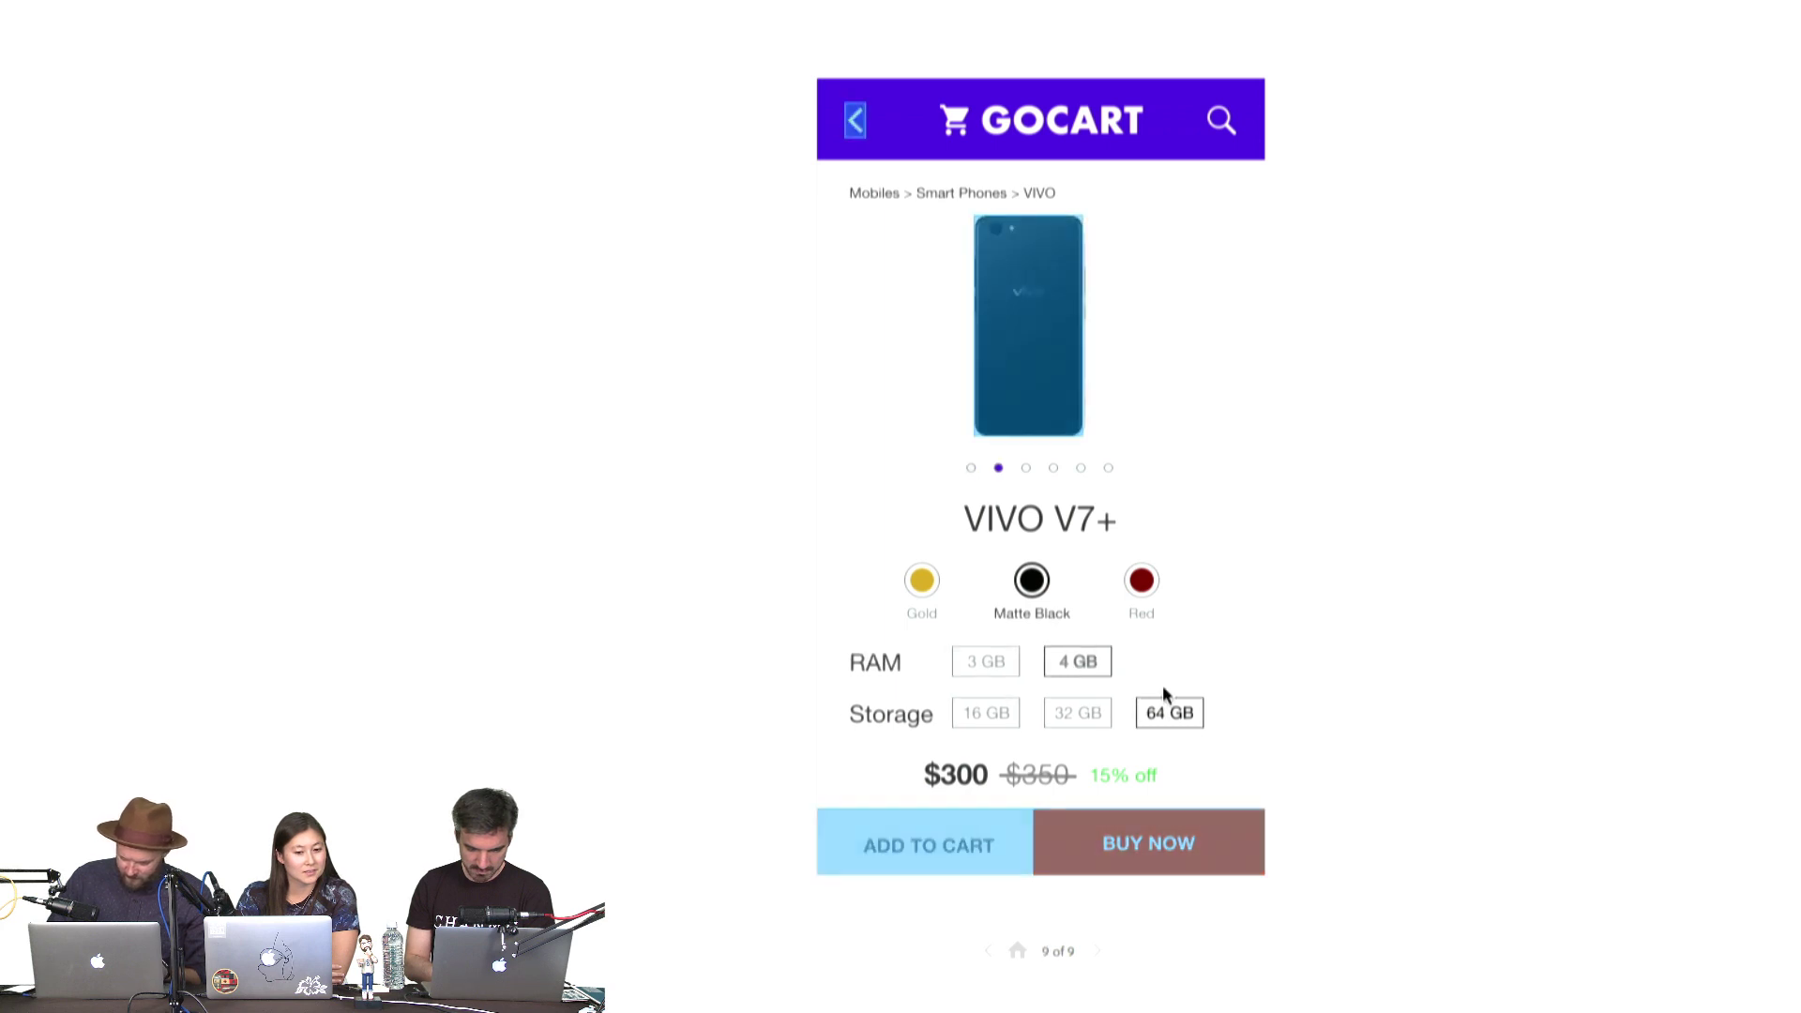
{"action": "left_click", "coordinate": [896, 847]}
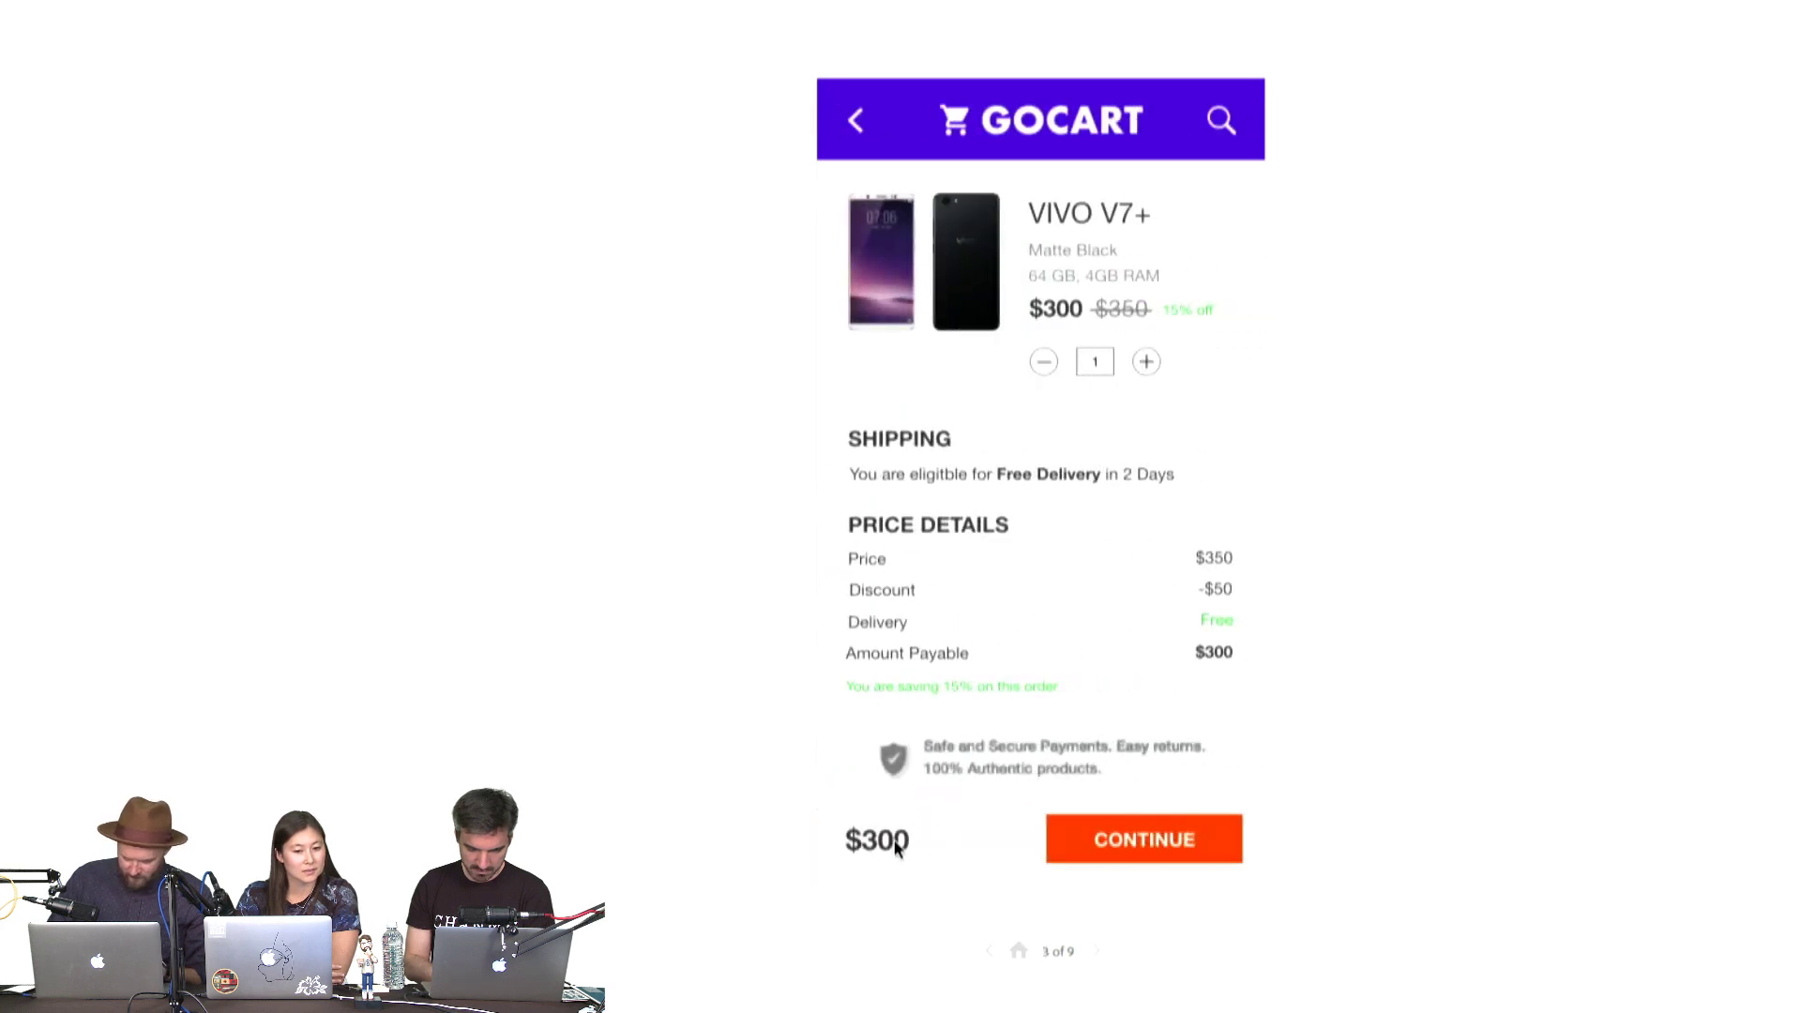
Raise the VIVO V7+ quantity in the cart to 2 and continue to the shipping and payment page
{"action": "left_click", "coordinate": [1219, 342]}
{"action": "left_click", "coordinate": [1147, 363]}
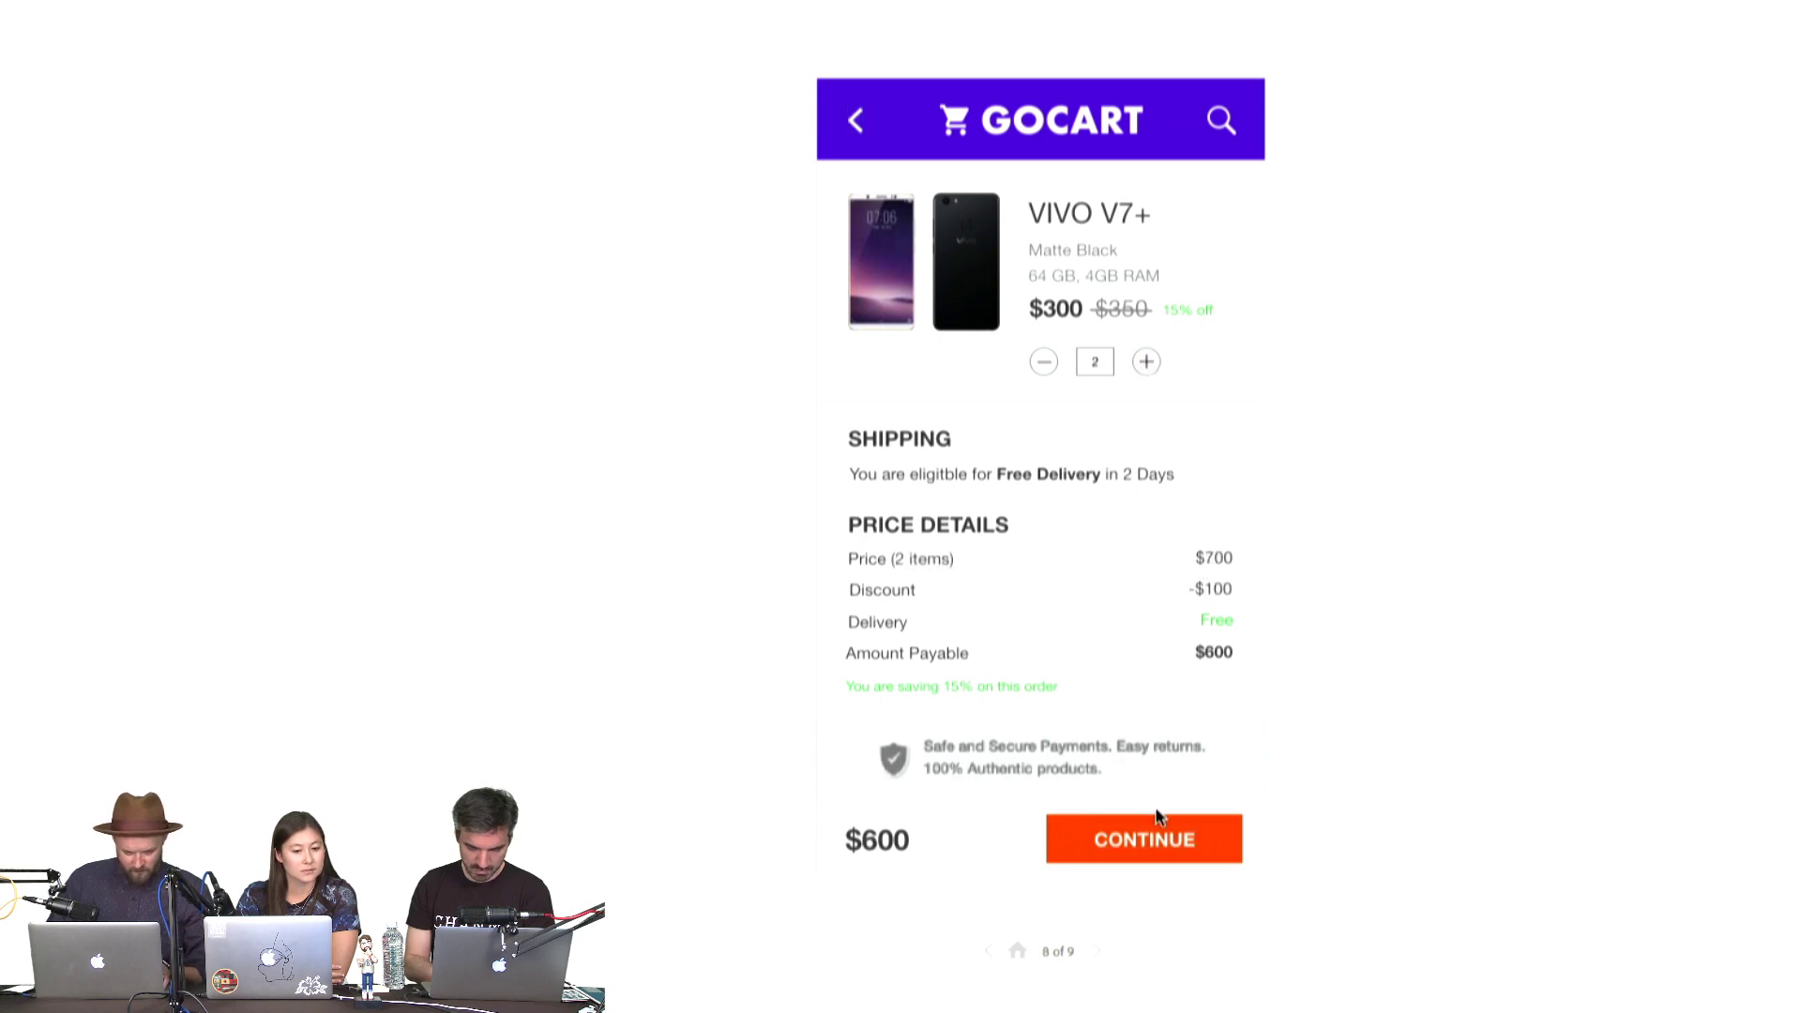
{"action": "left_click", "coordinate": [1167, 843]}
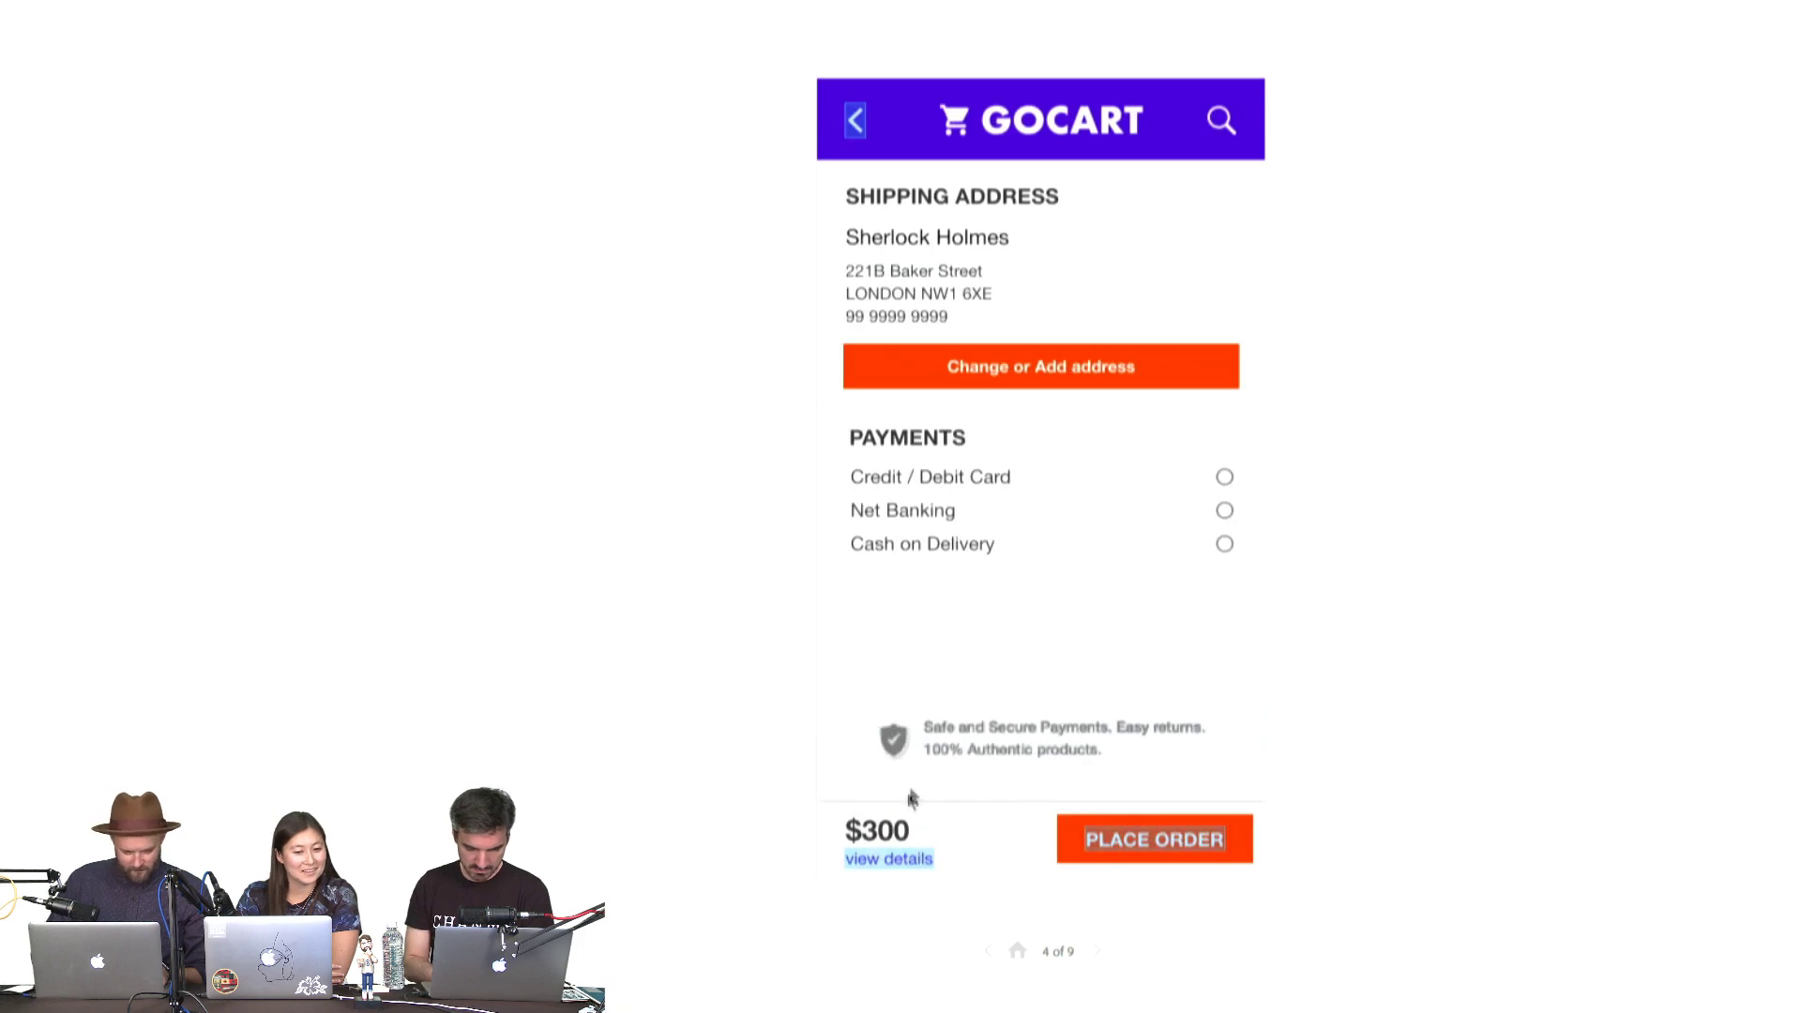
Test the view details link, return through checkout to the order-placed page and continue shopping
{"action": "left_click", "coordinate": [888, 861]}
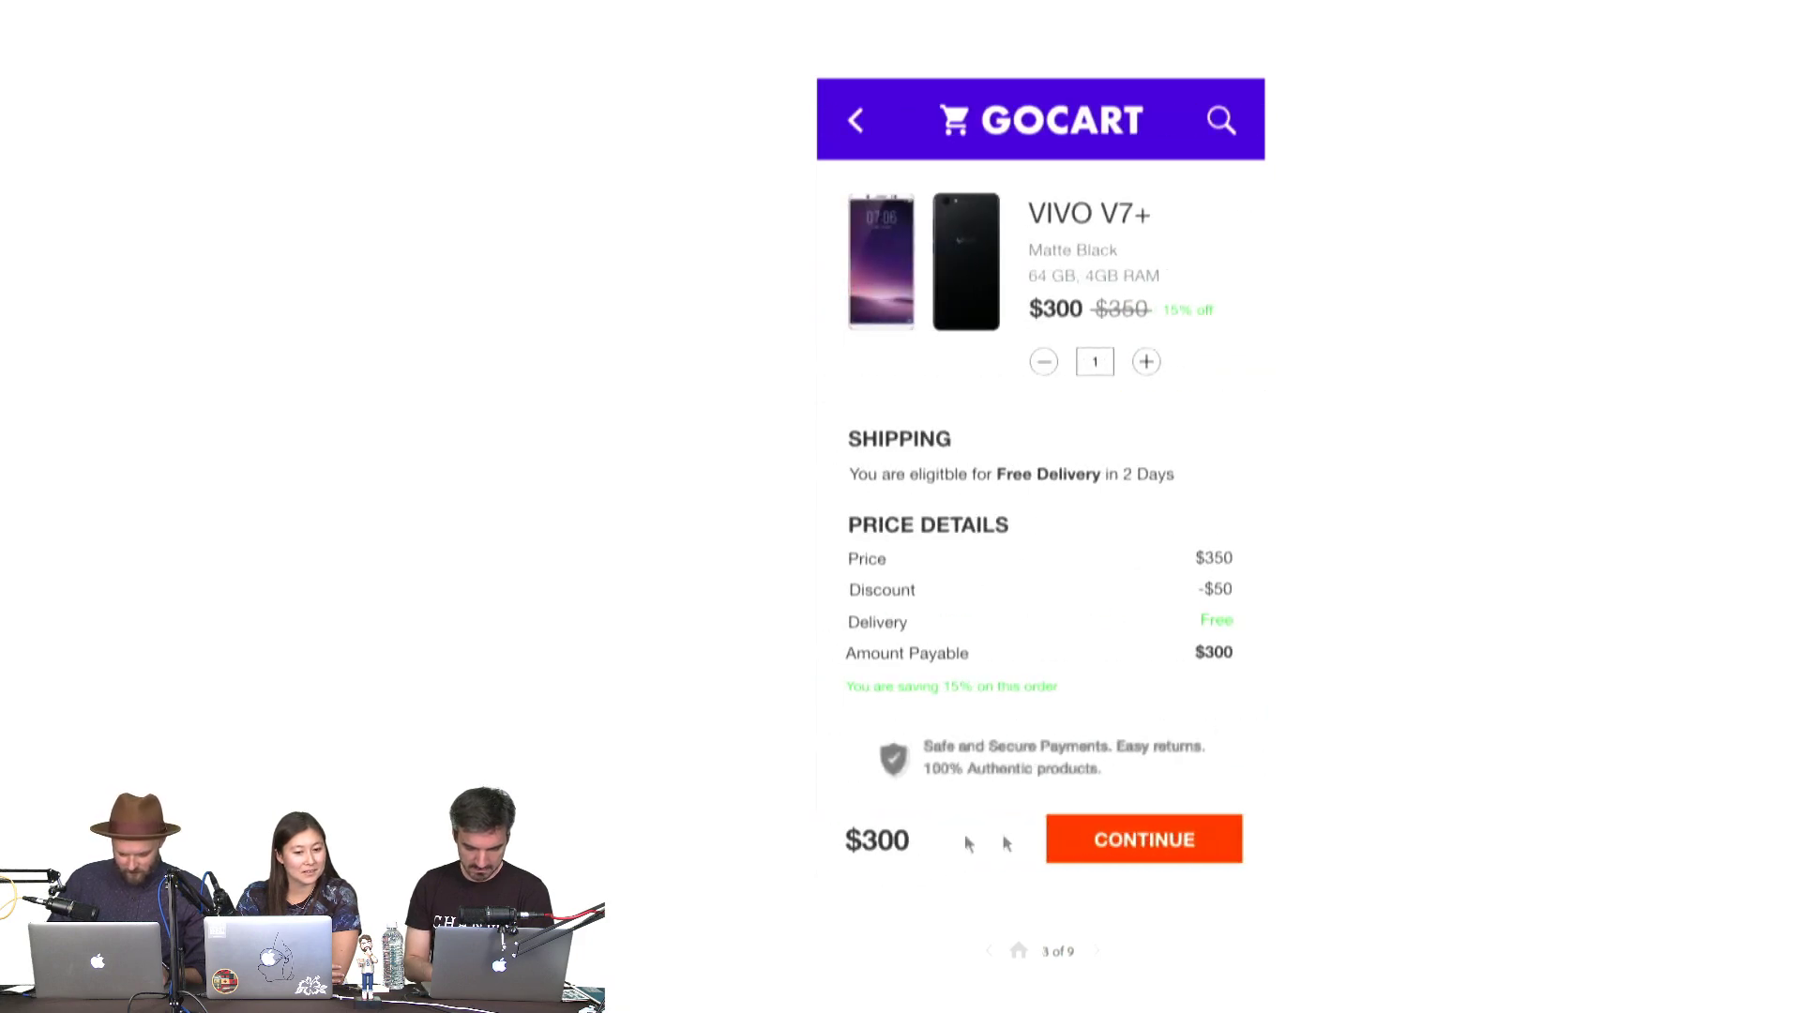
{"action": "left_click", "coordinate": [1155, 844]}
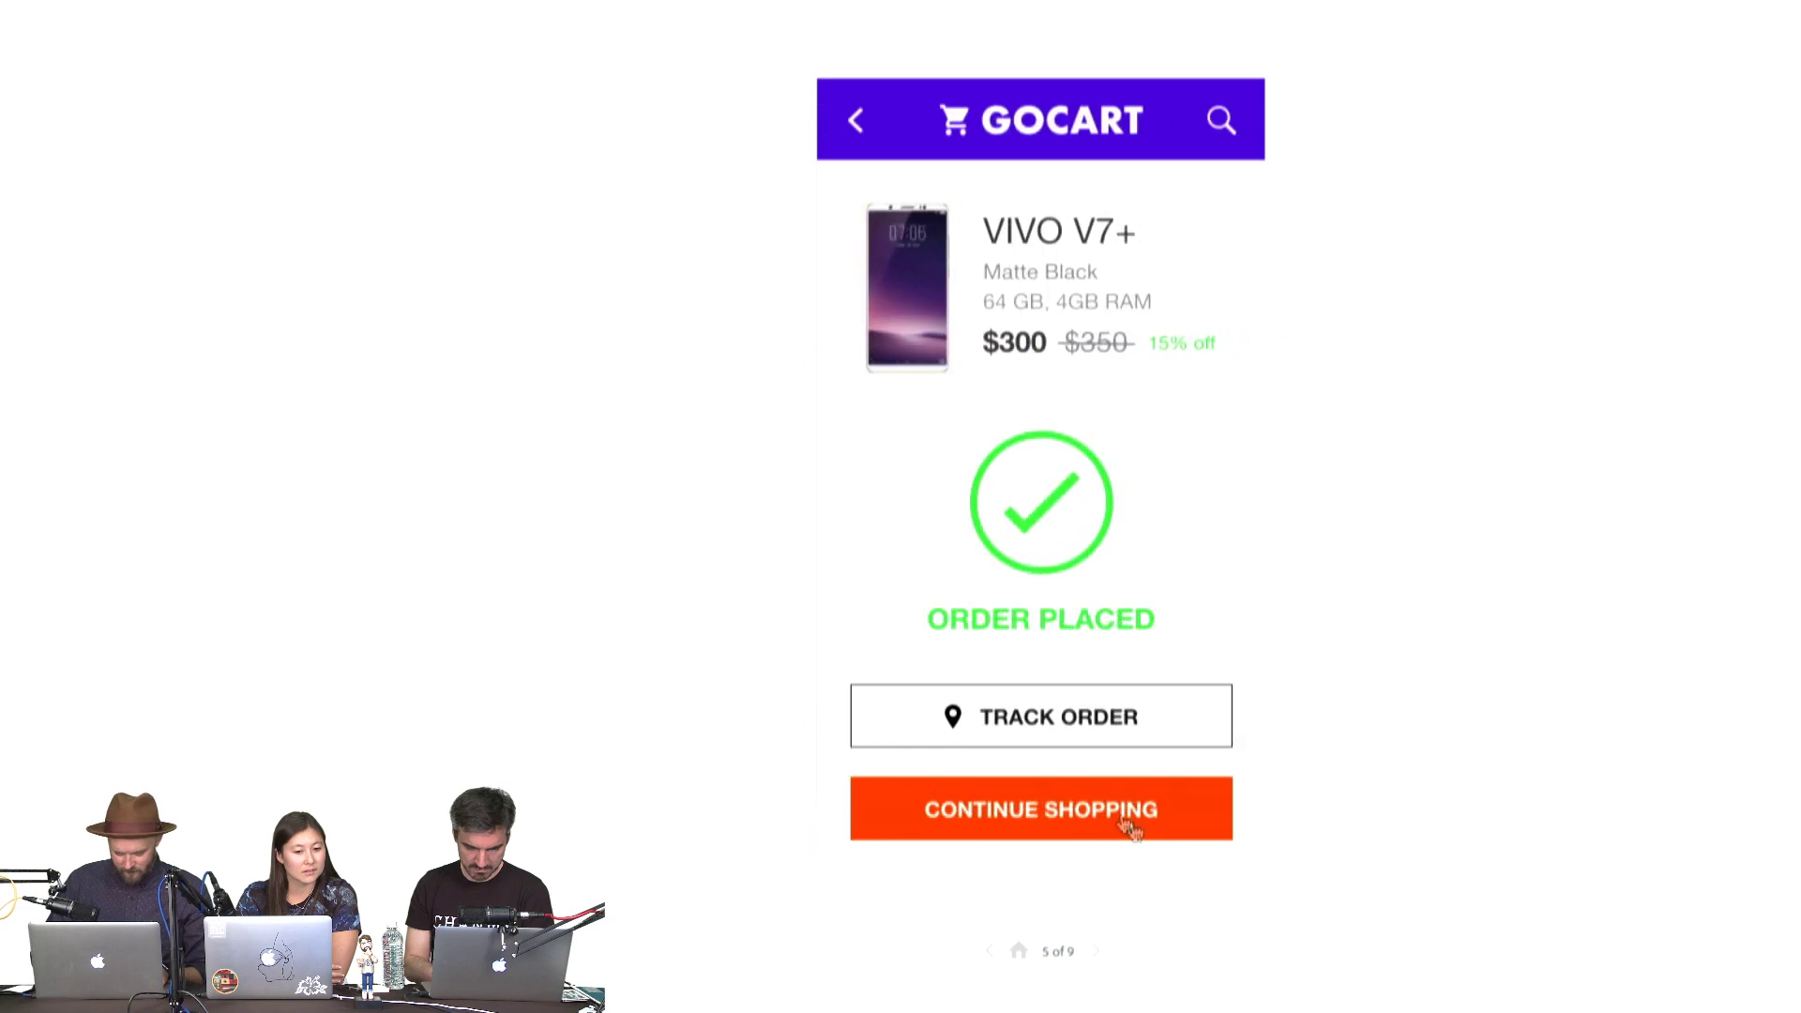
{"action": "left_click", "coordinate": [1104, 815]}
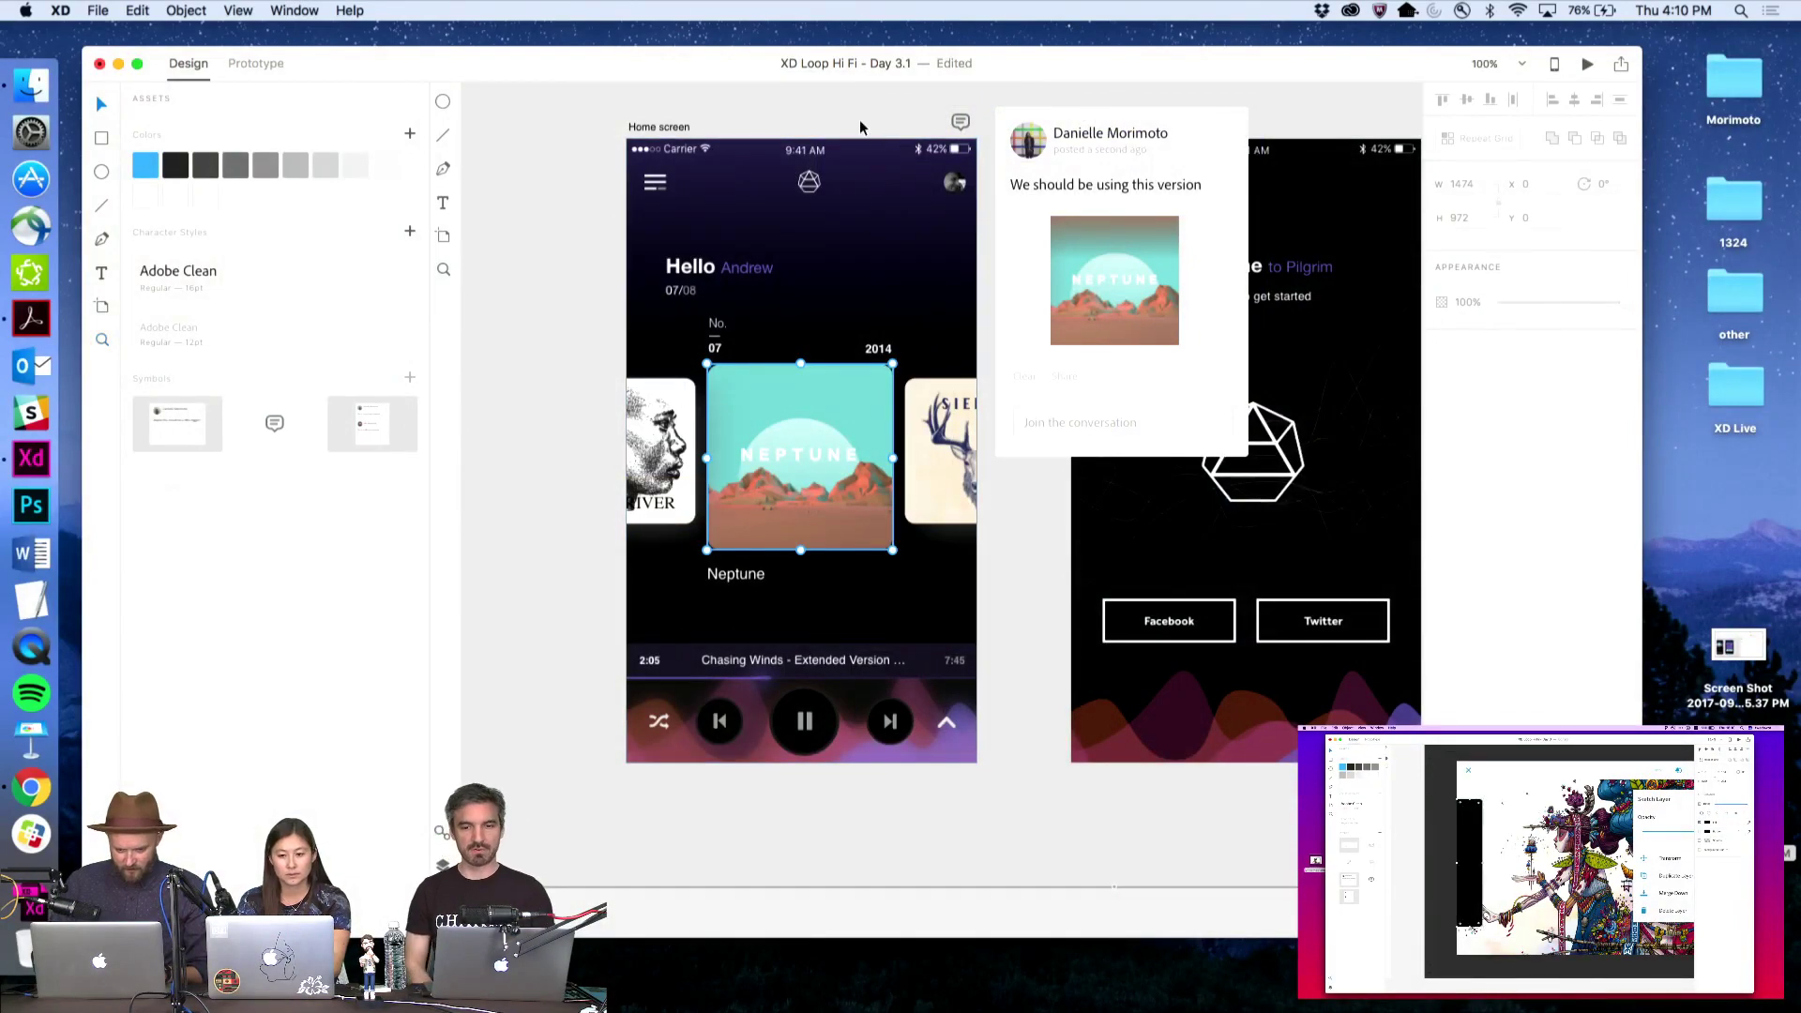
{"action": "key", "text": "z"}
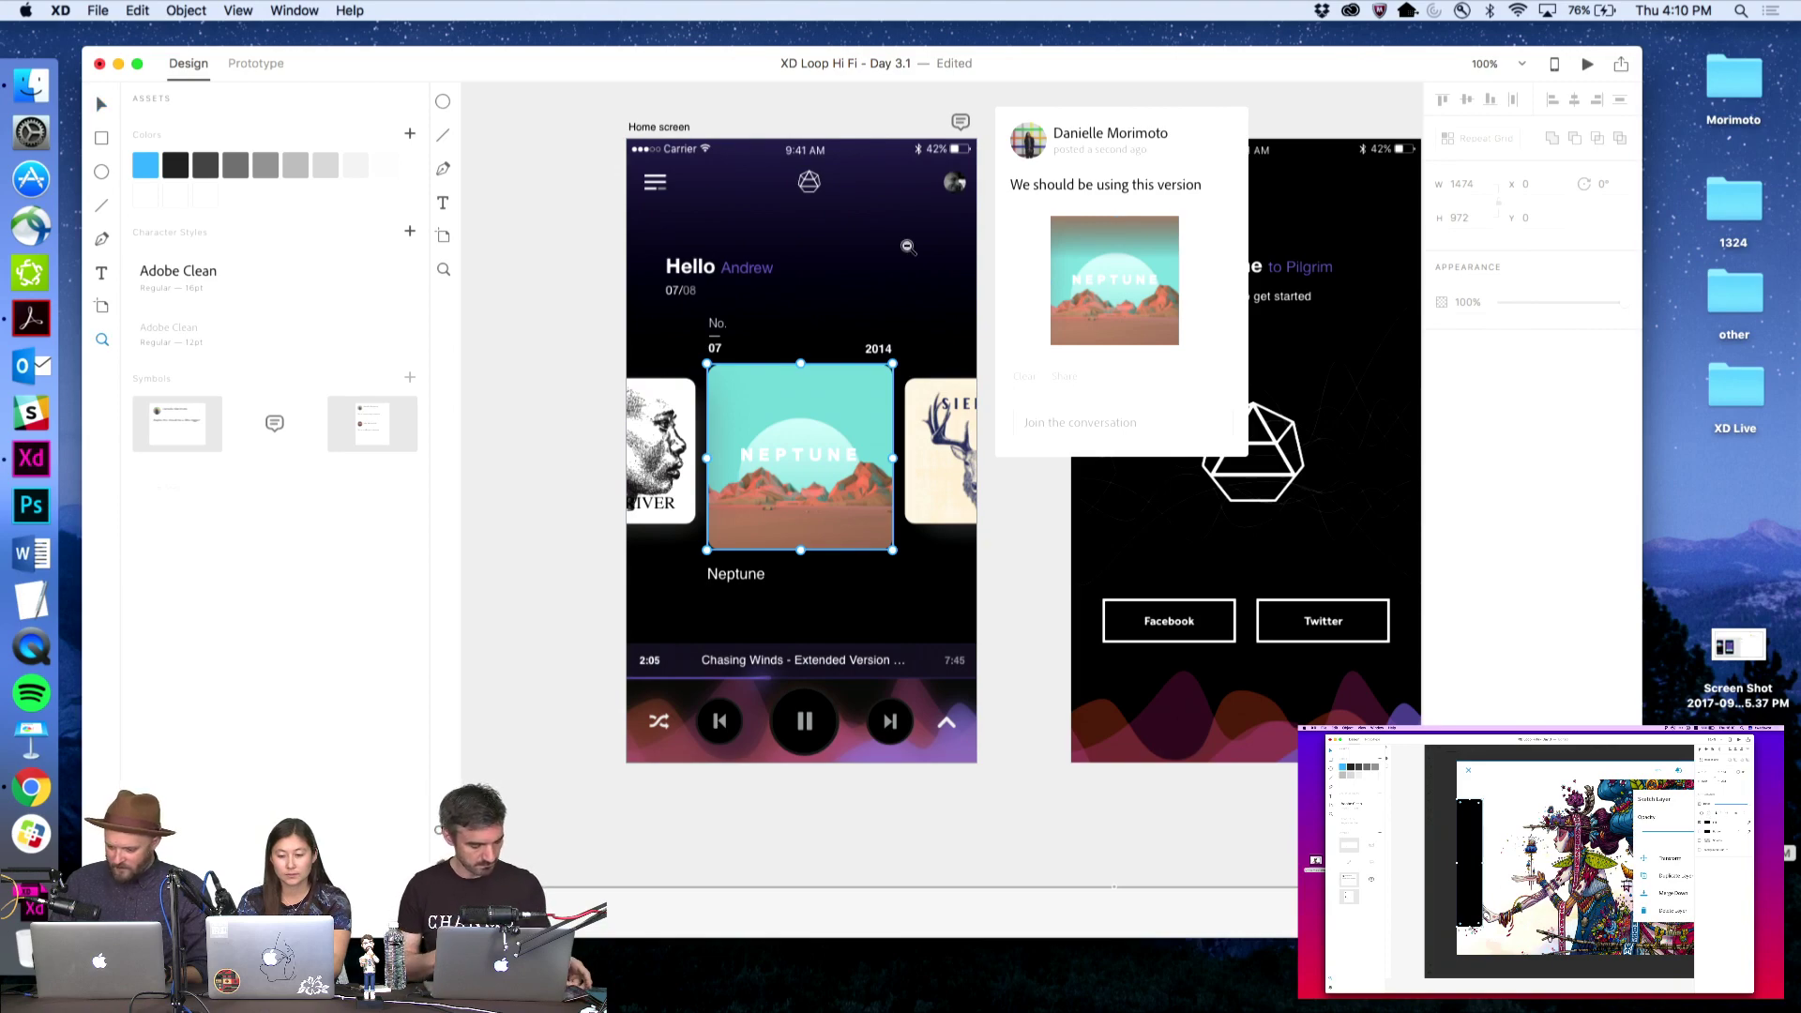
{"action": "left_click", "coordinate": [962, 330], "text": "alt"}
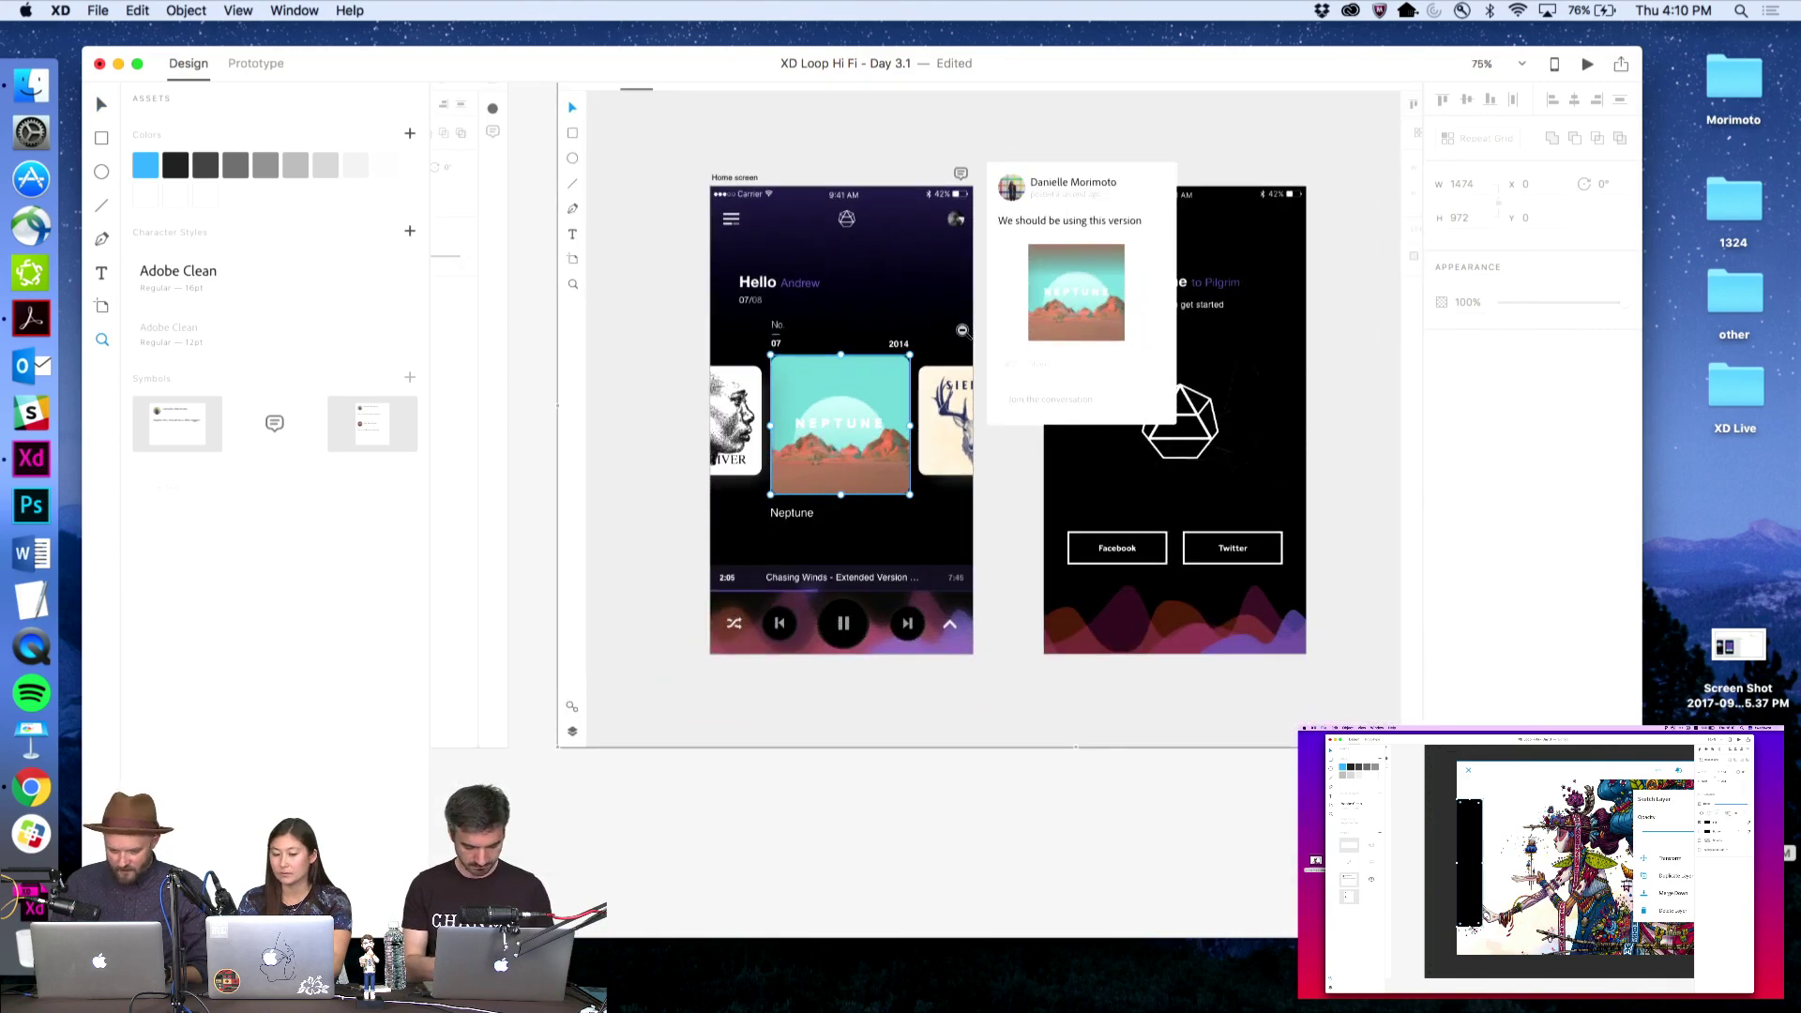
{"action": "left_click", "coordinate": [962, 331], "text": "alt"}
{"action": "key", "text": "v"}
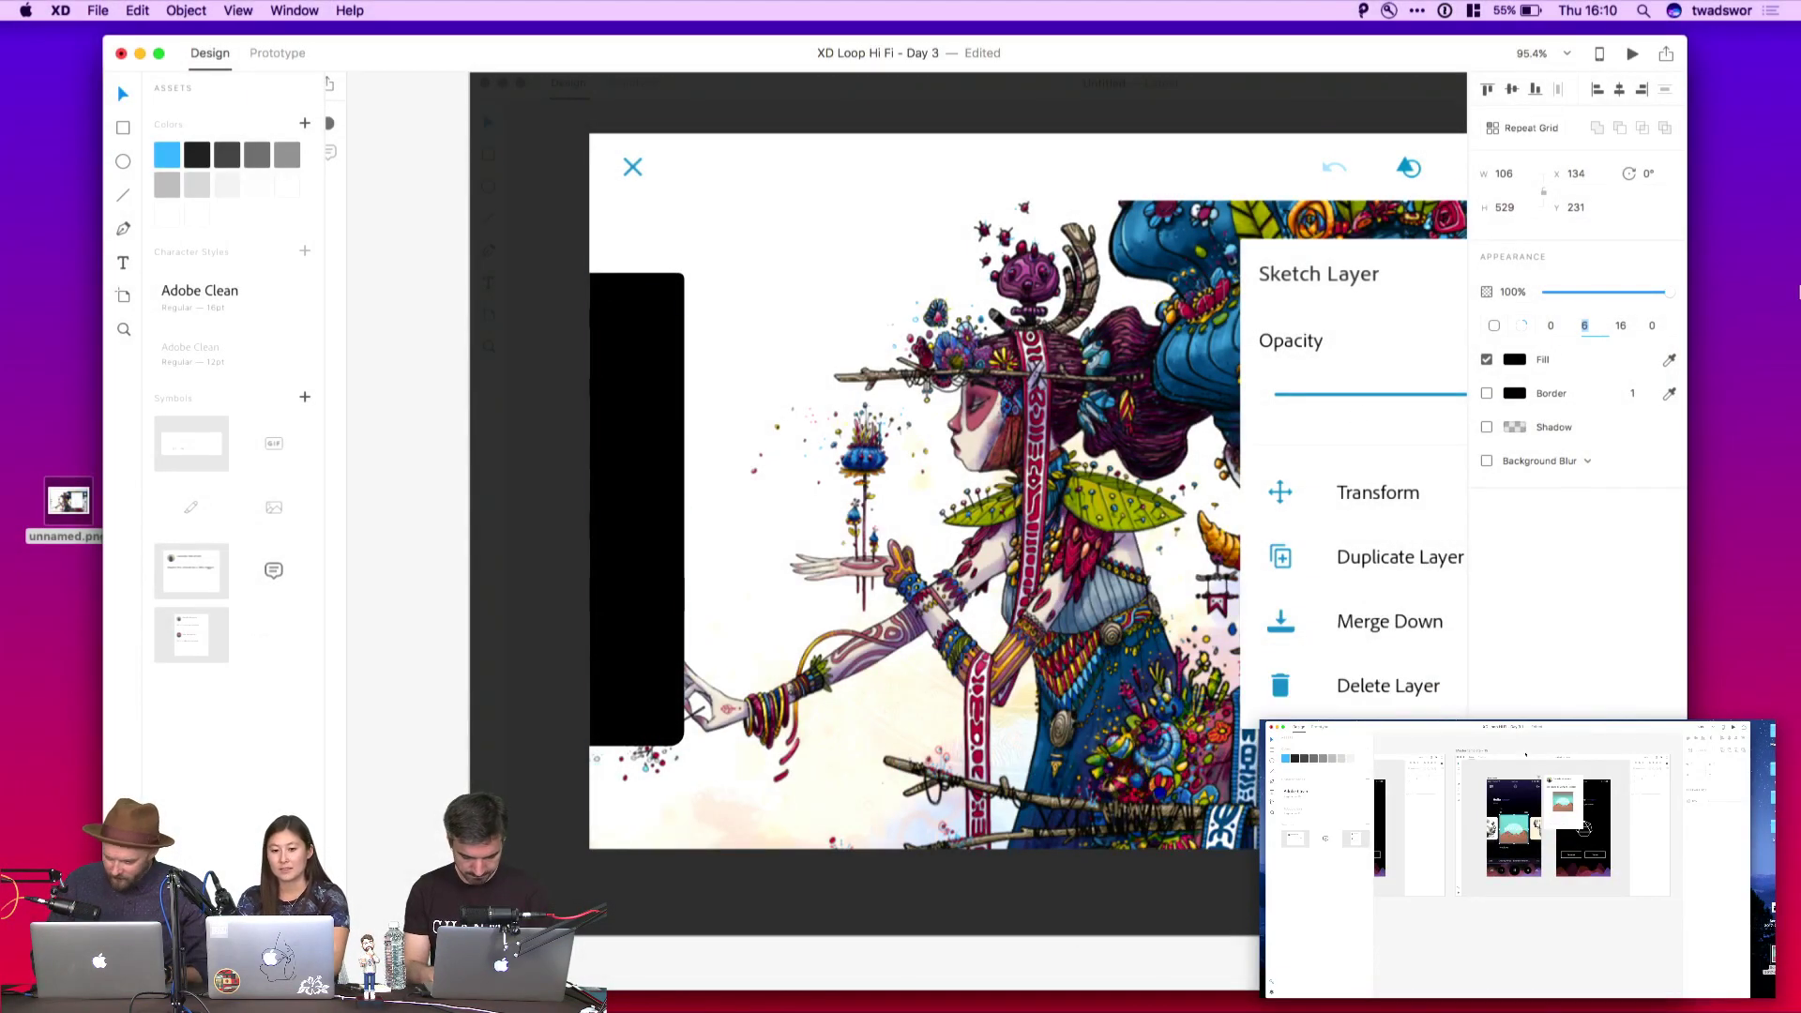
Round the black rectangle's outer corners to 6 and mask the artwork screenshot with it so only the brush panel shows
{"action": "key", "text": "Tab"}
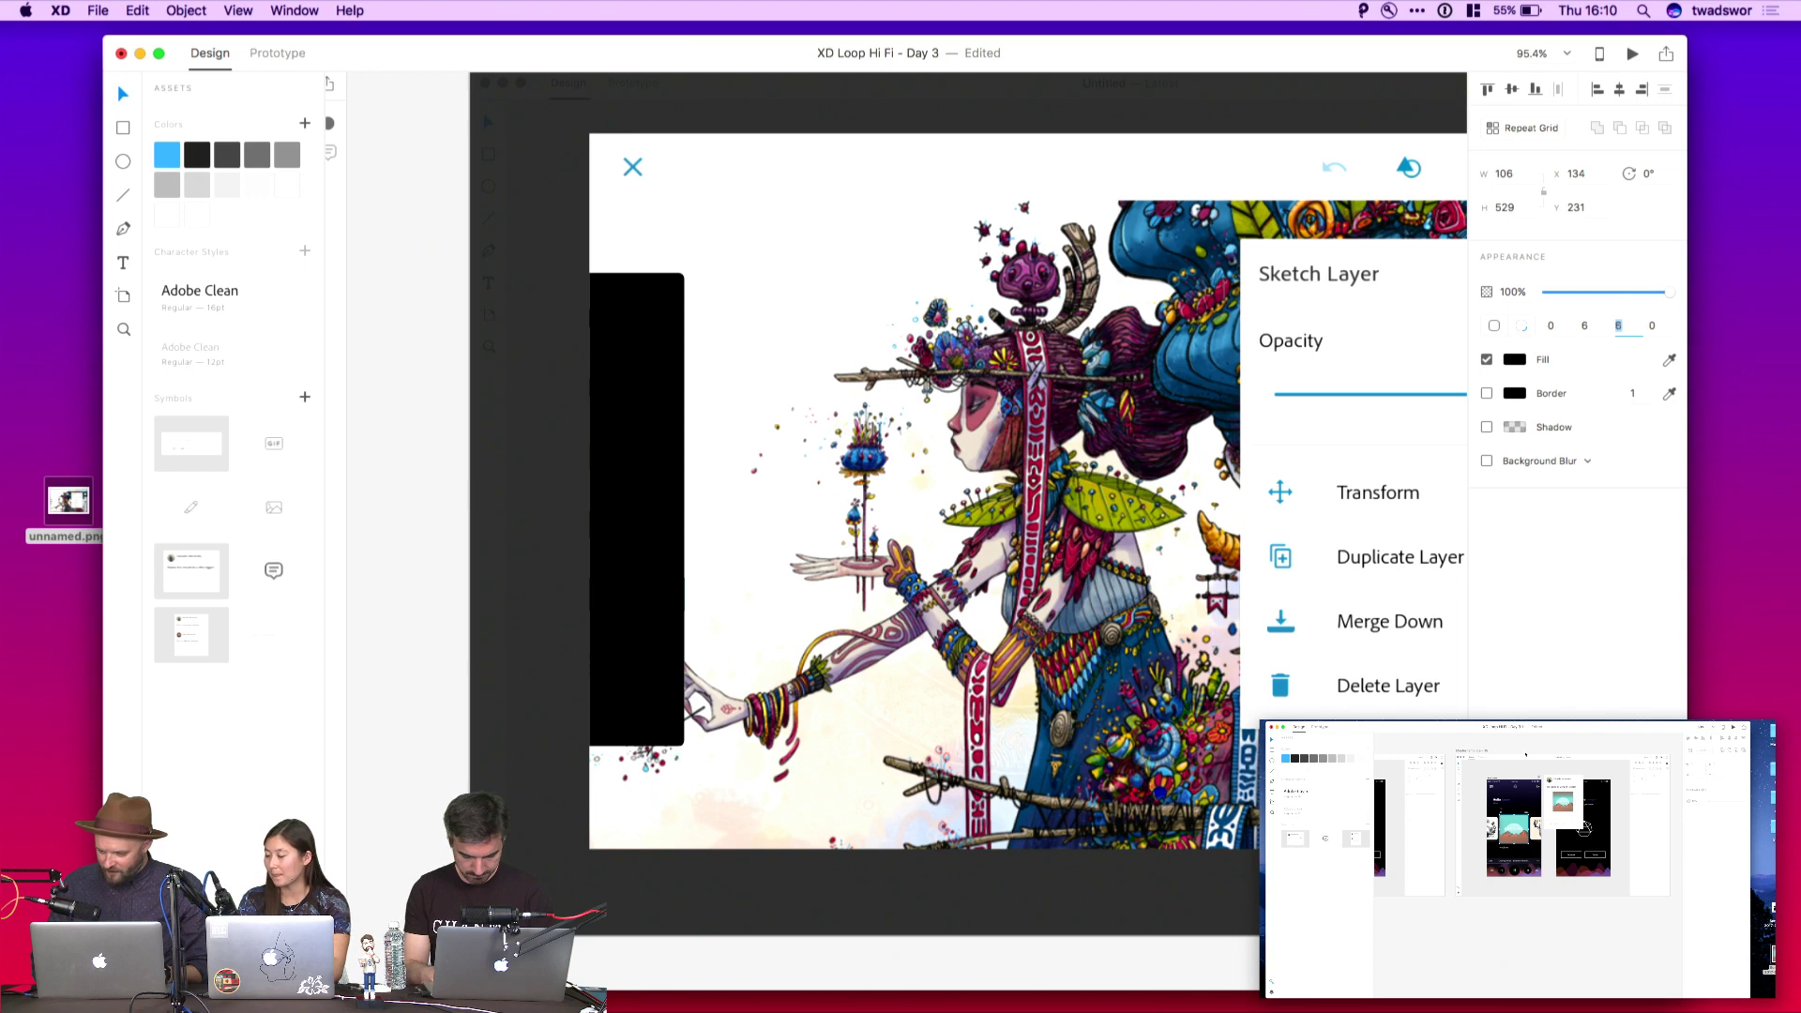
{"action": "key", "text": "super+a"}
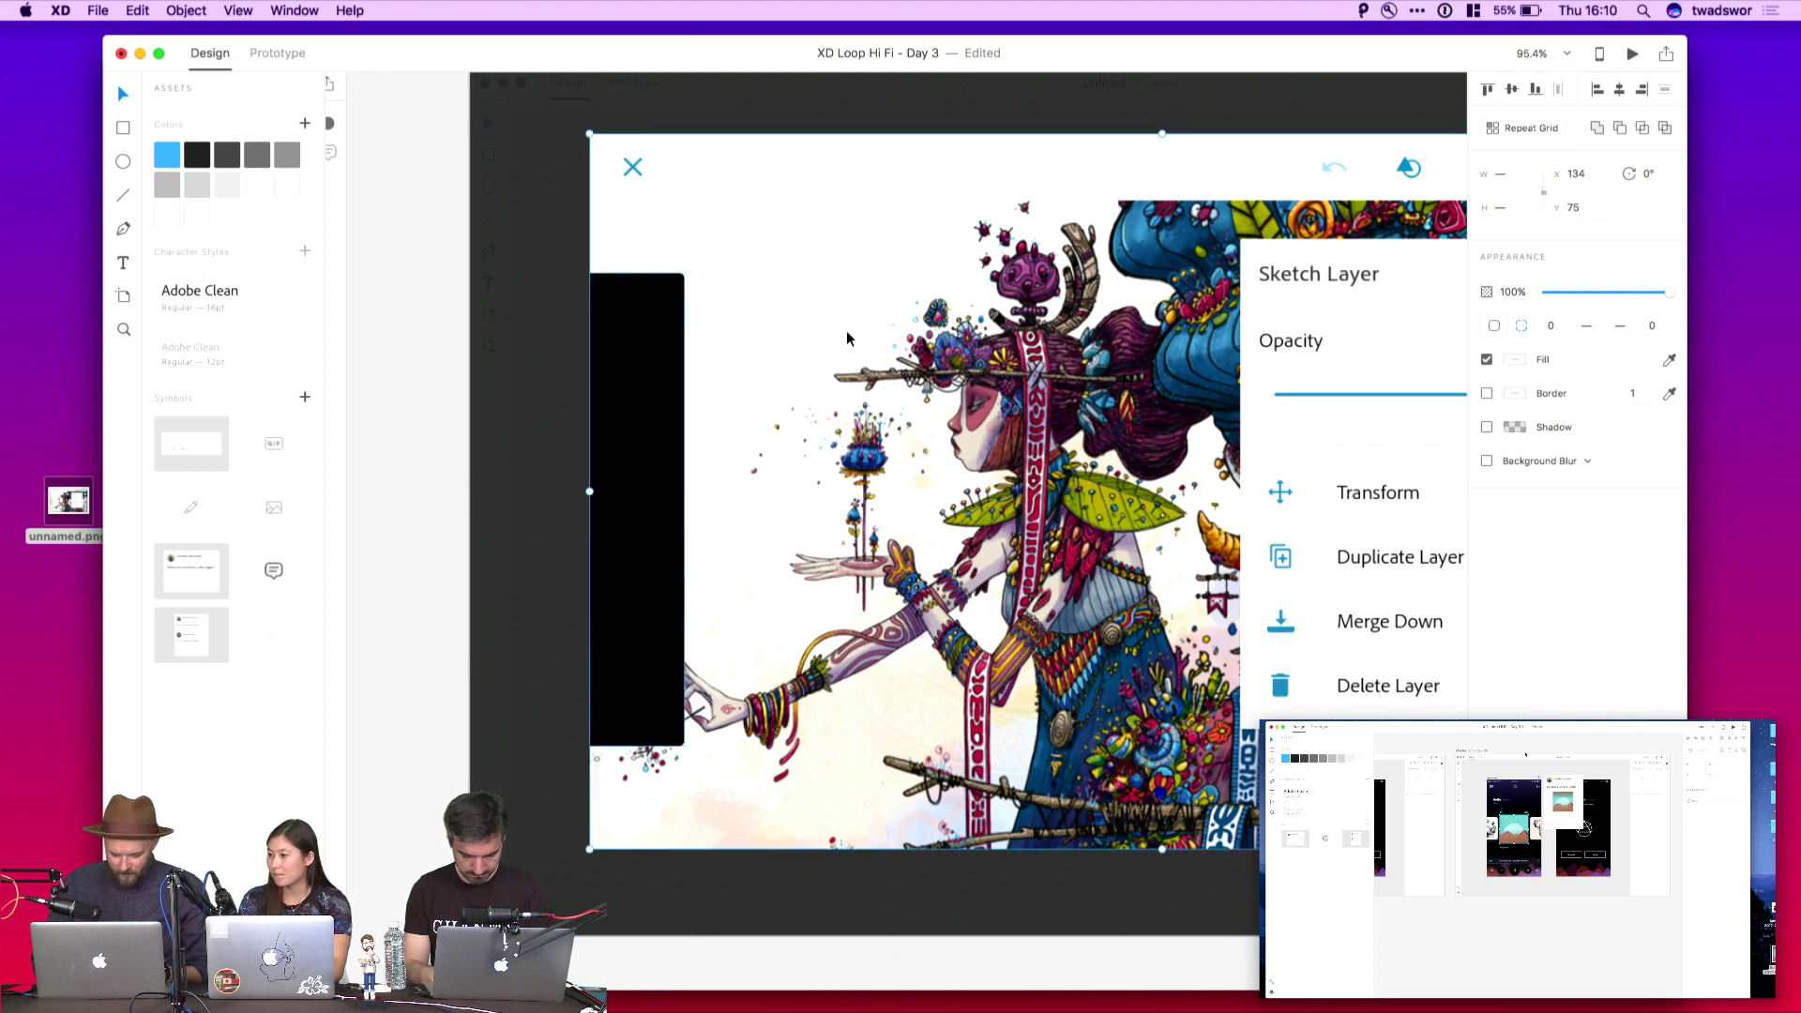
{"action": "key", "text": "Delete"}
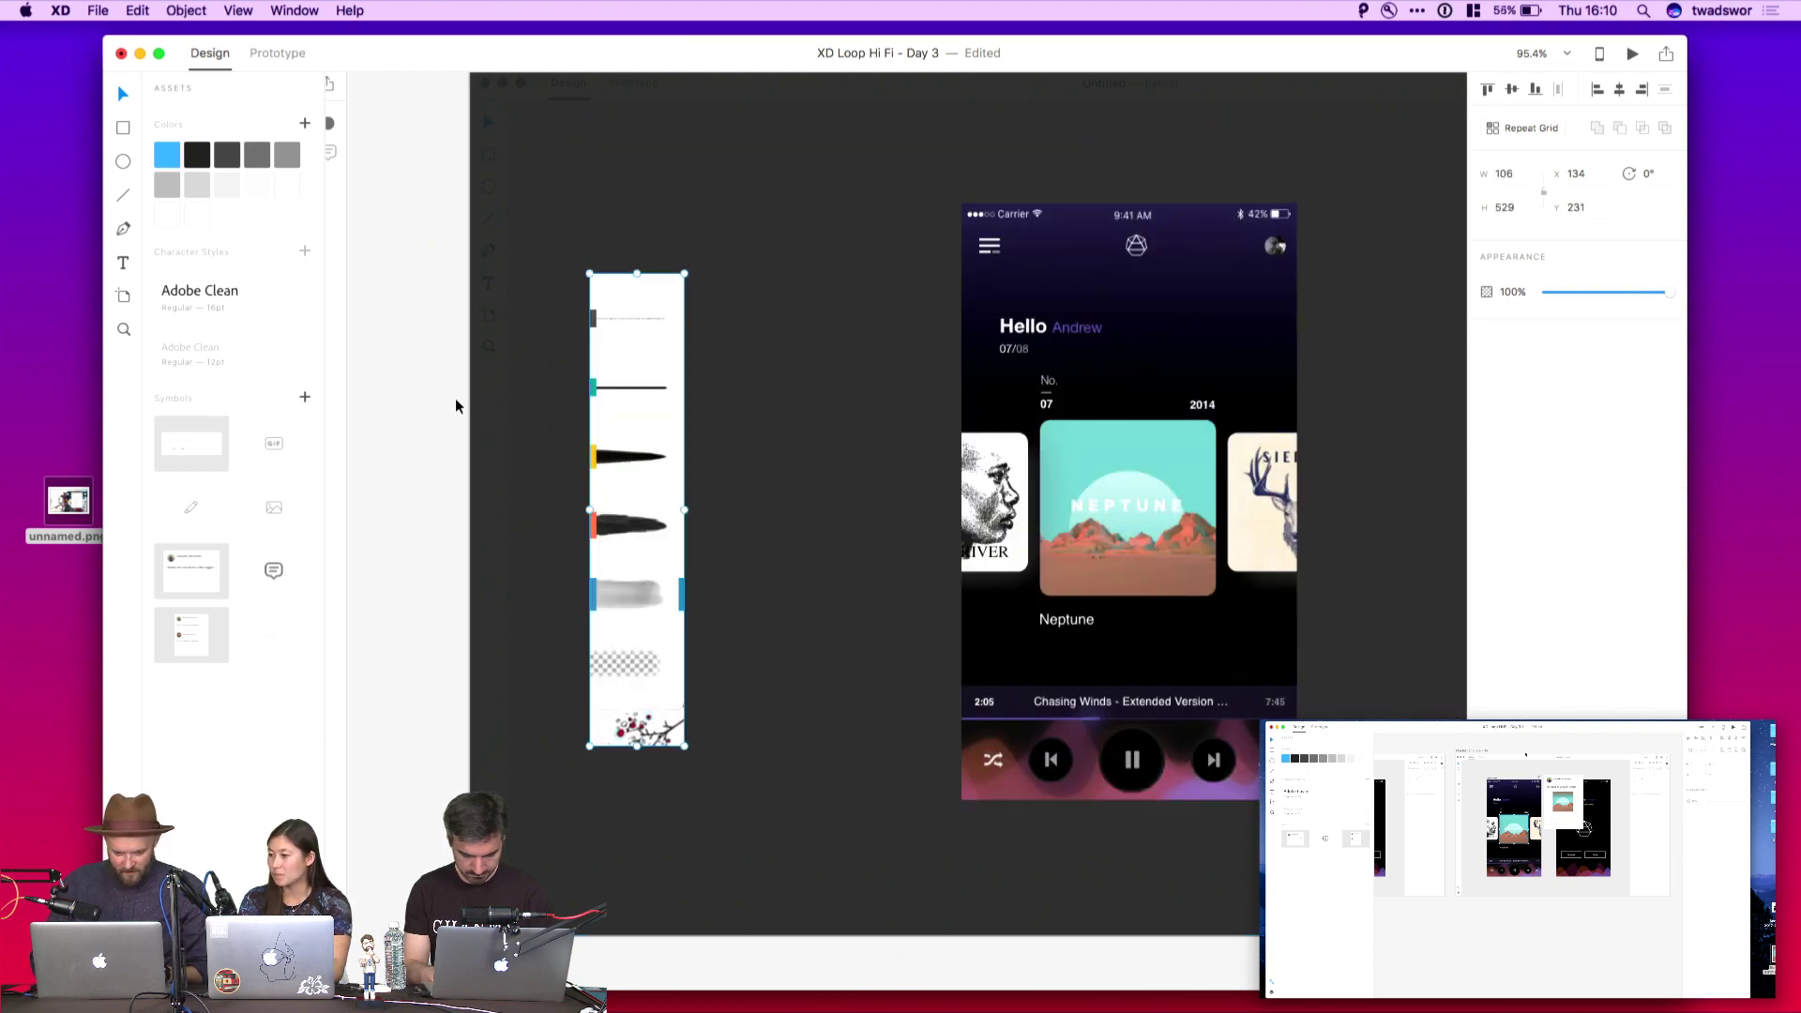
{"action": "left_click_drag", "start_coordinate": [619, 500], "coordinate": [500, 500]}
{"action": "left_click", "coordinate": [397, 450]}
{"action": "scroll", "coordinate": [739, 458], "scroll_direction": "down", "scroll_amount": 5}
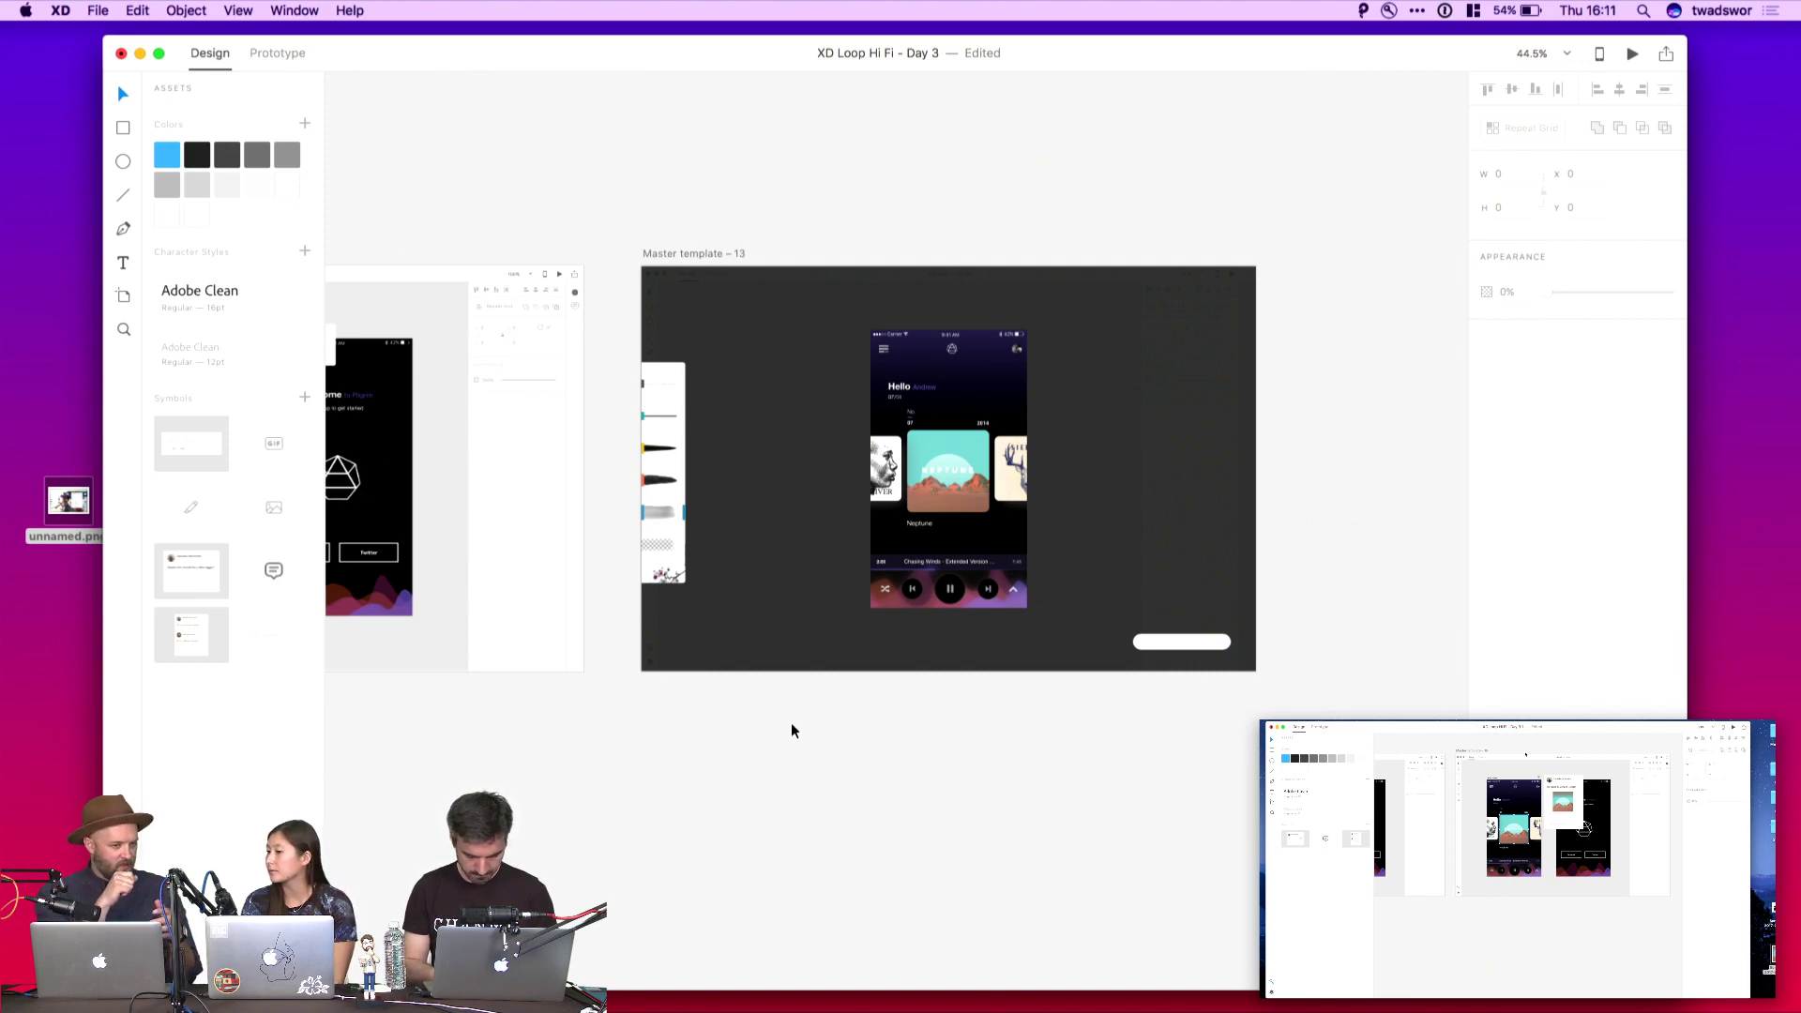
In Prototype mode, link the "Say something good" box on Master template – 12 to Master template – 13
{"action": "scroll", "coordinate": [791, 731], "scroll_direction": "left", "scroll_amount": 10}
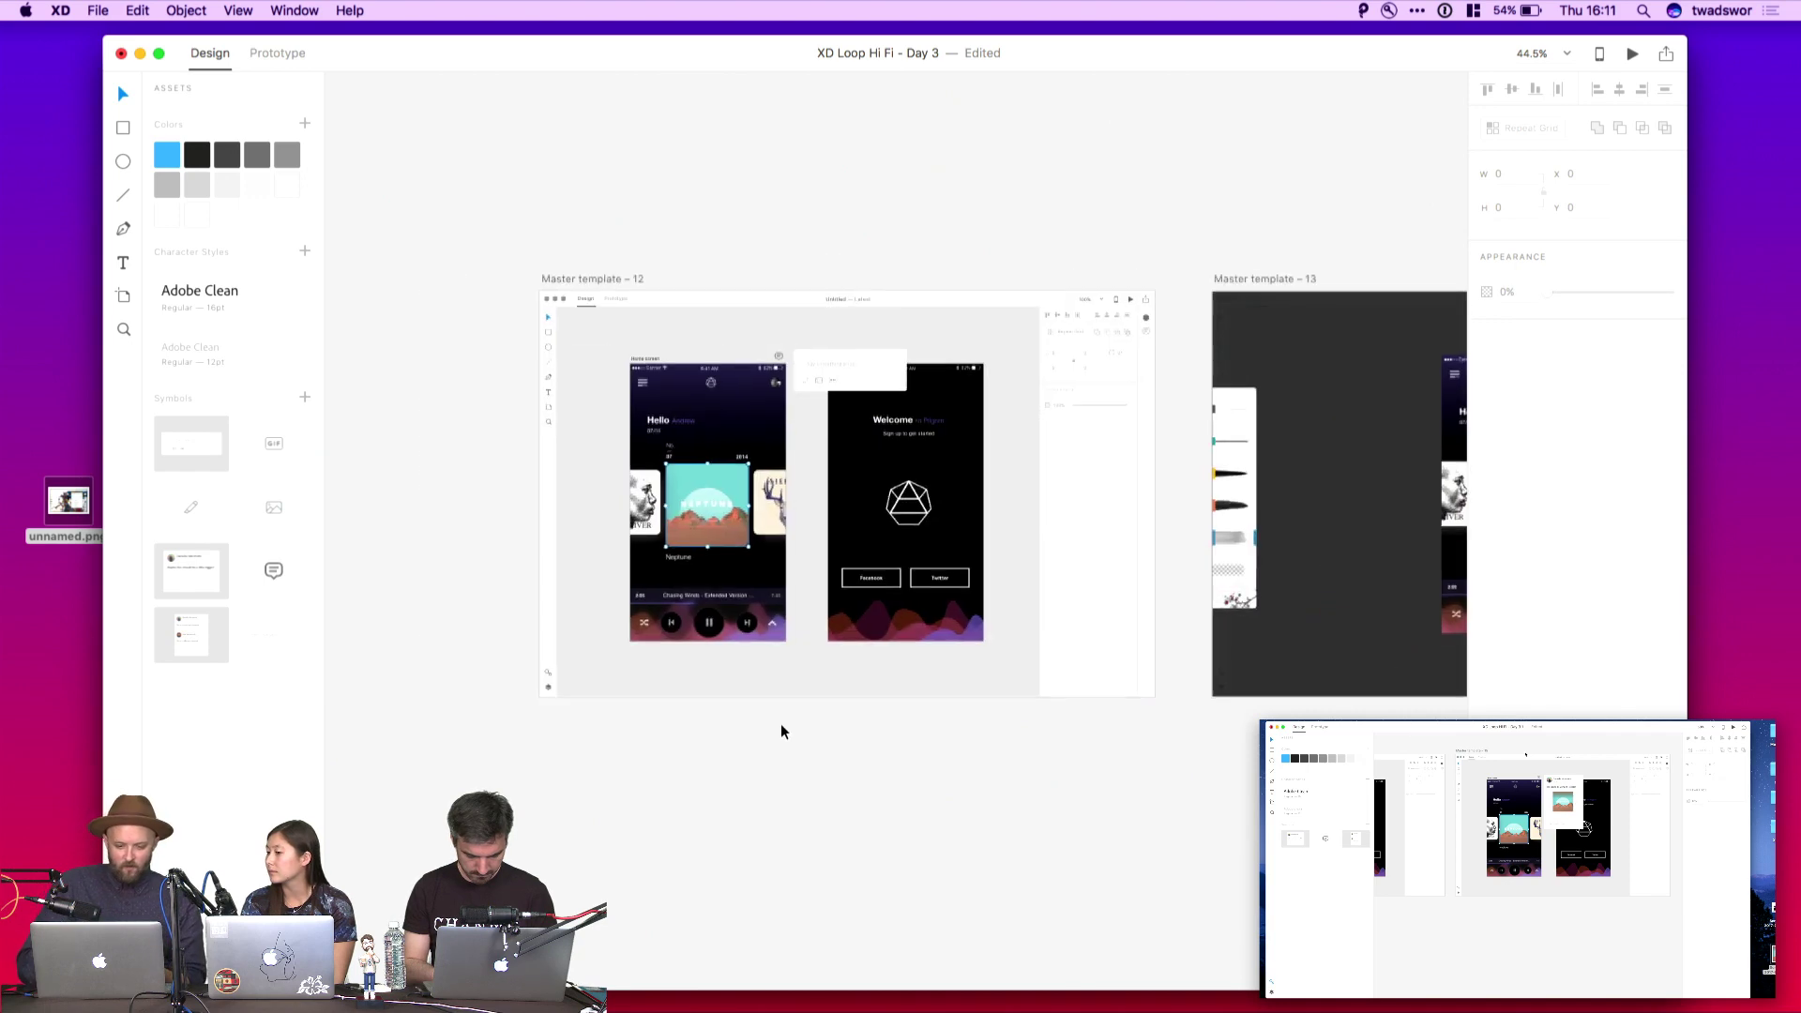
{"action": "left_click", "coordinate": [287, 54]}
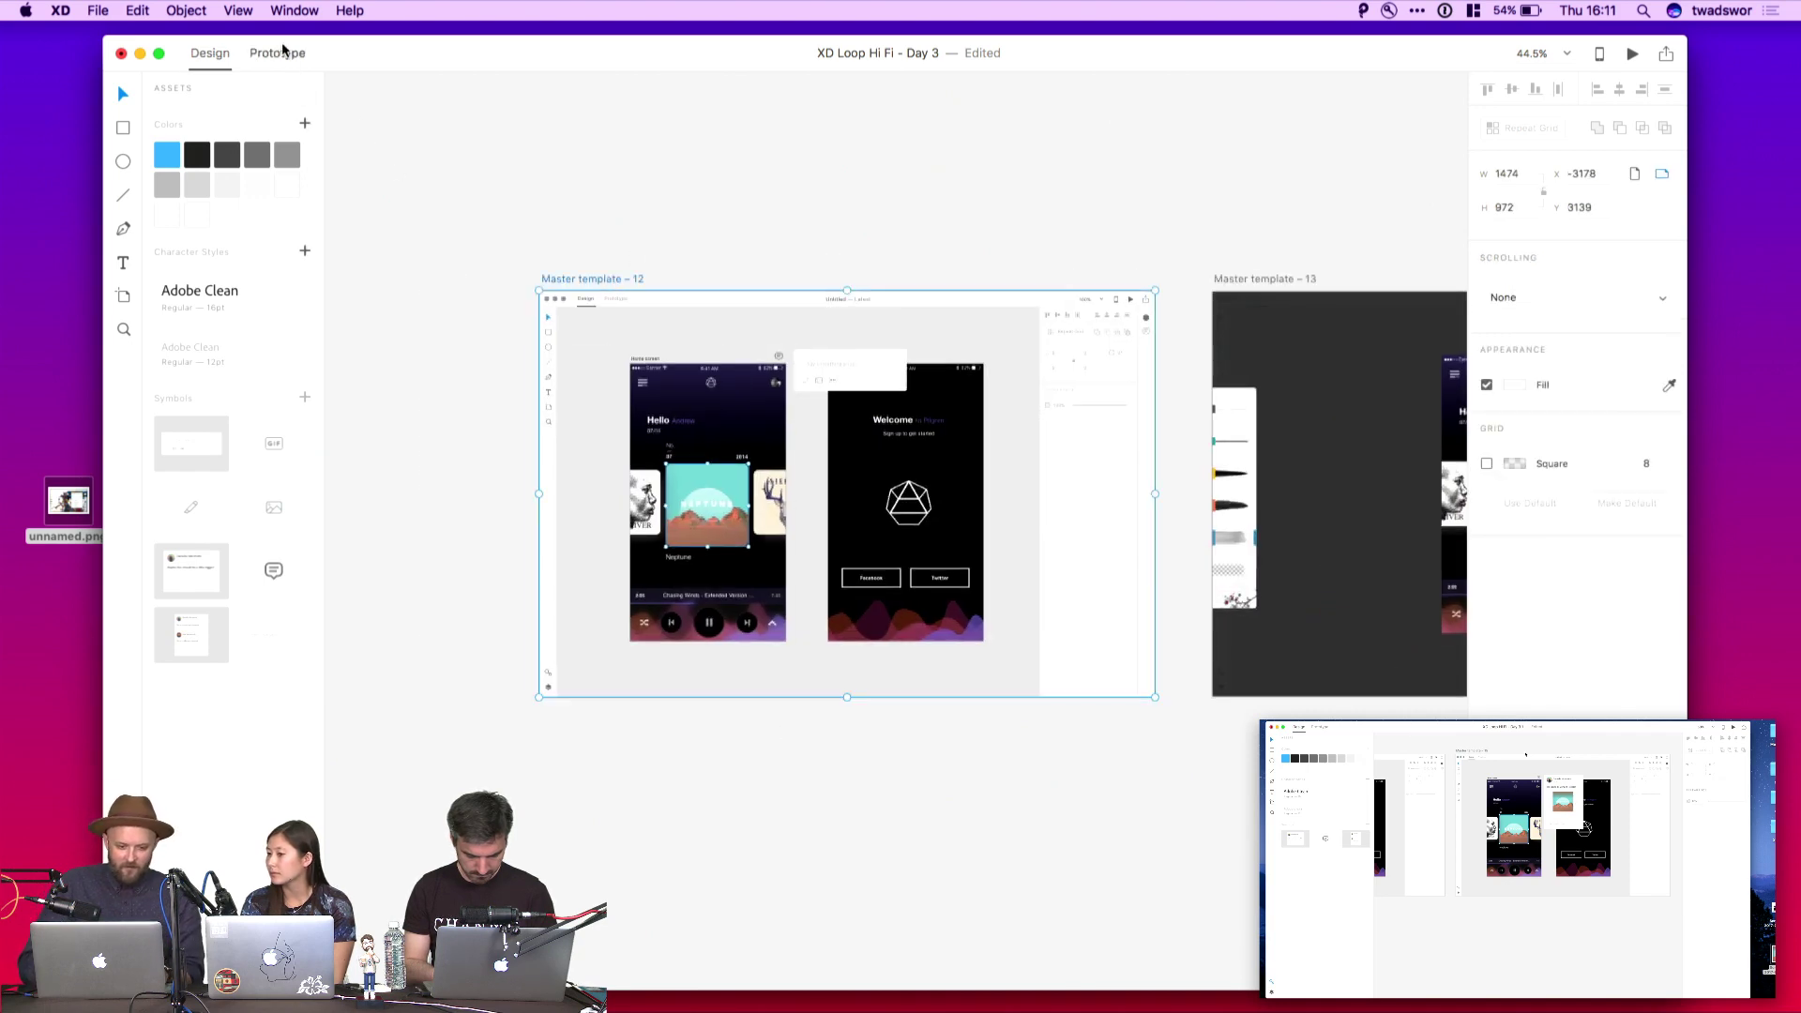
{"action": "left_click", "coordinate": [920, 269]}
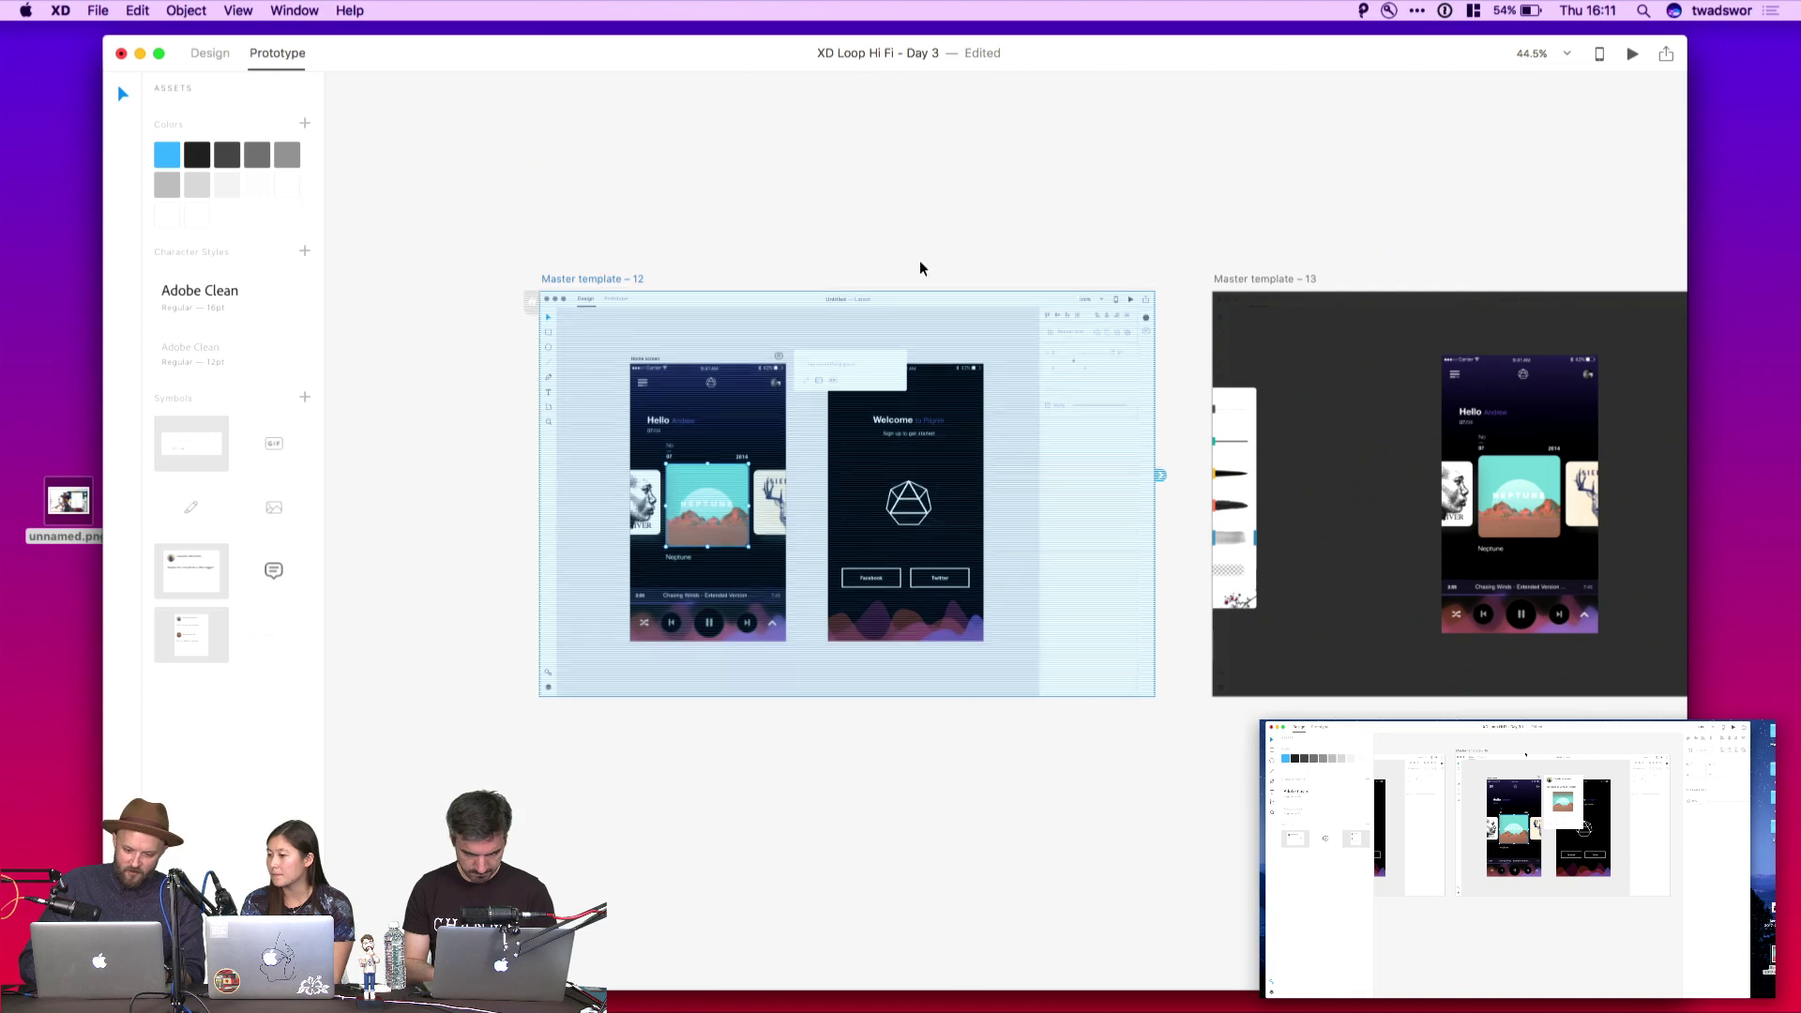
{"action": "left_click", "coordinate": [807, 379]}
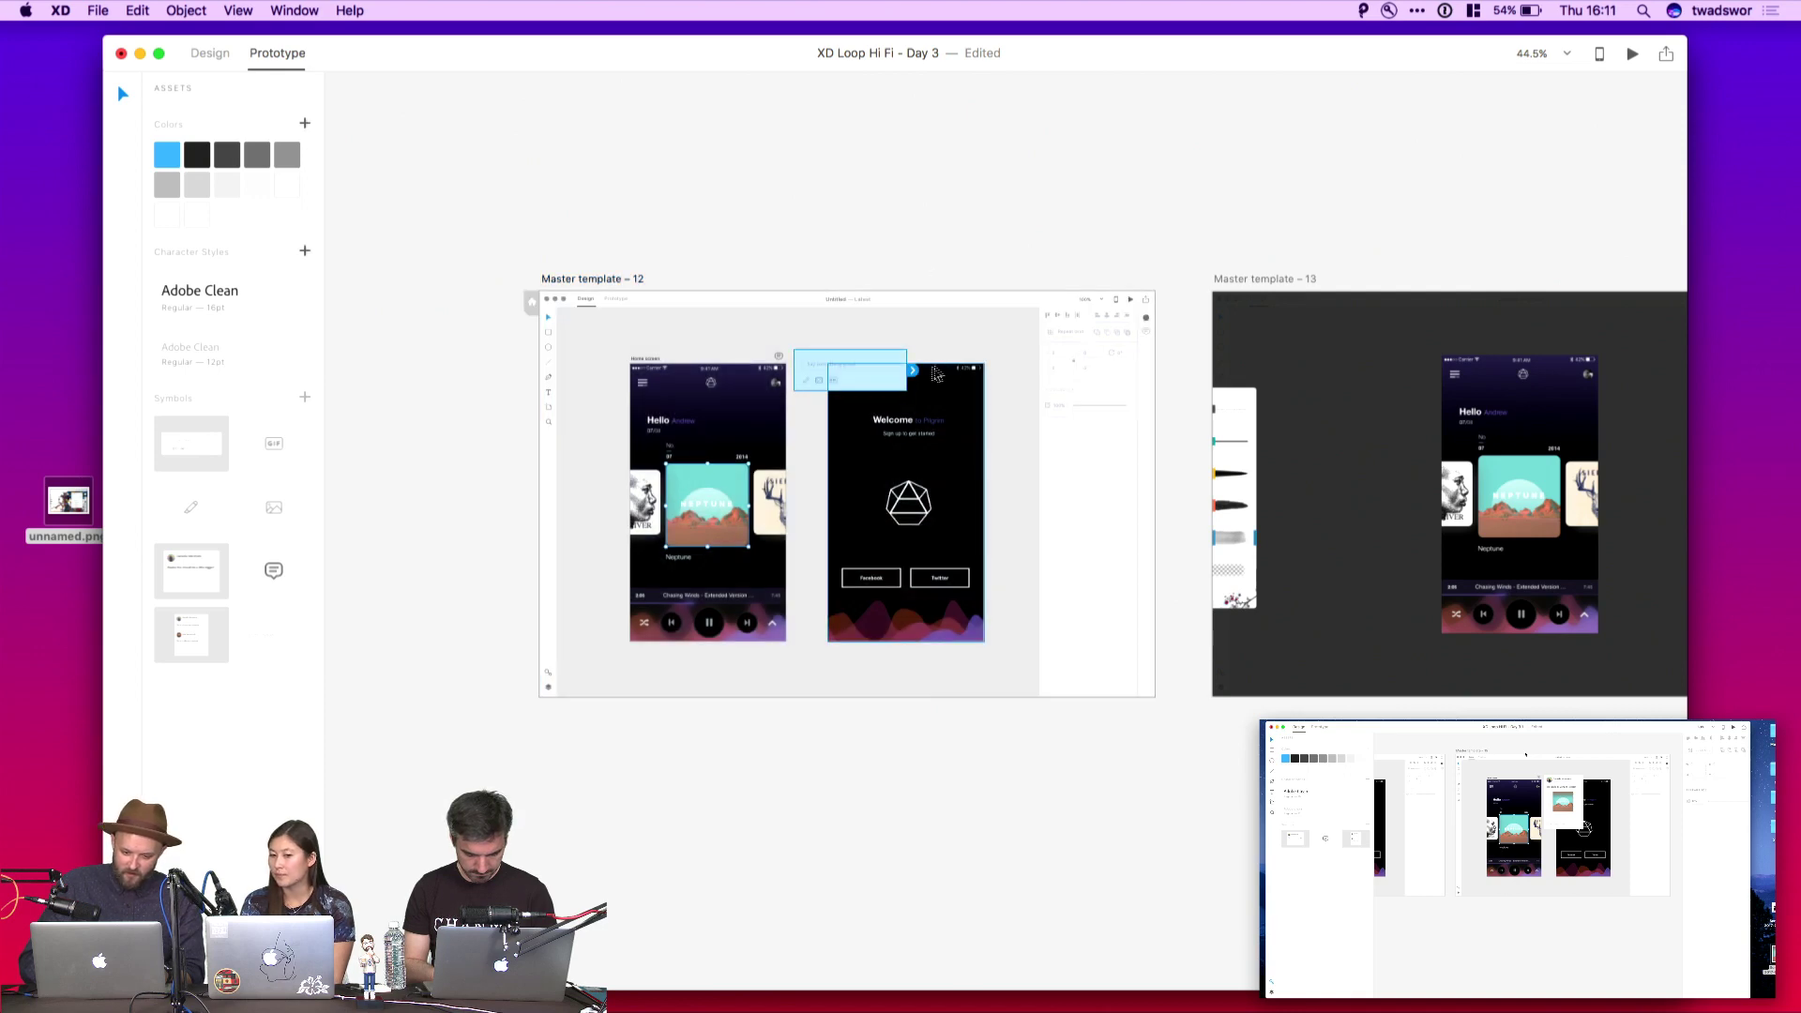
{"action": "left_click_drag", "start_coordinate": [912, 371], "coordinate": [1337, 349]}
{"action": "left_click", "coordinate": [1118, 204]}
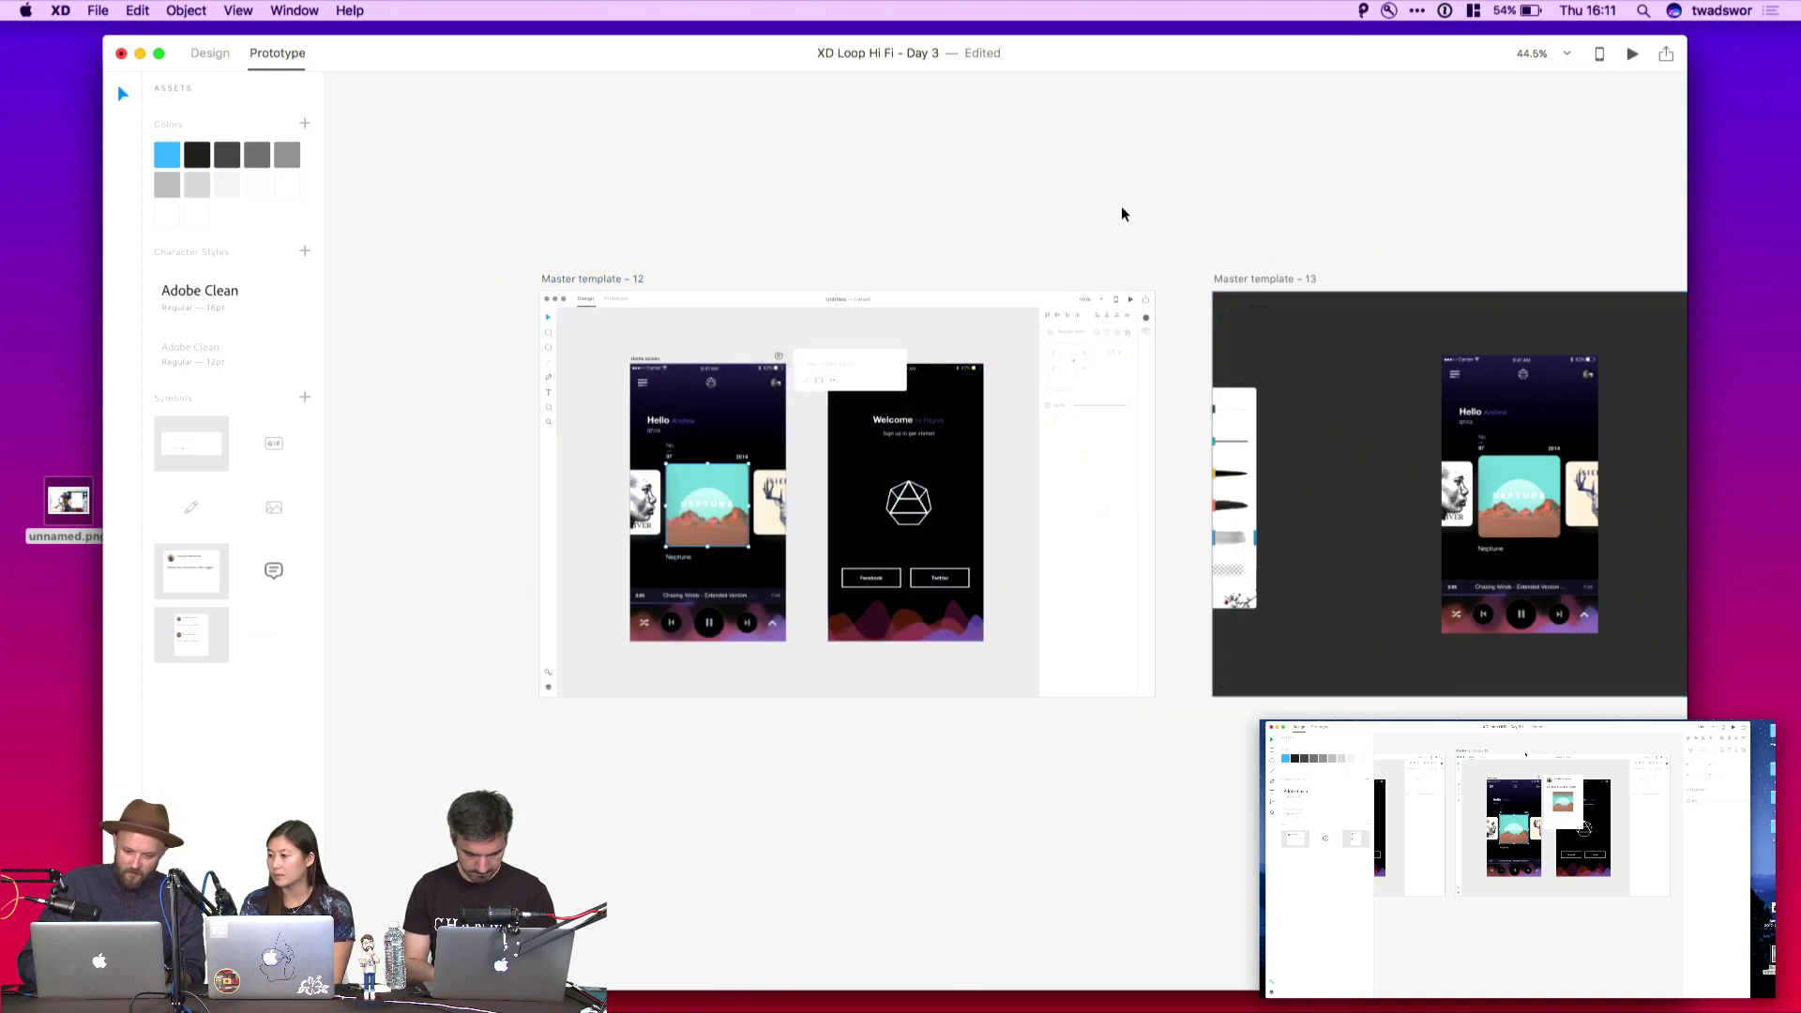
Preview the prototype, test the pencil icon in the "Say something good" box, and close the preview
{"action": "left_click", "coordinate": [1632, 55]}
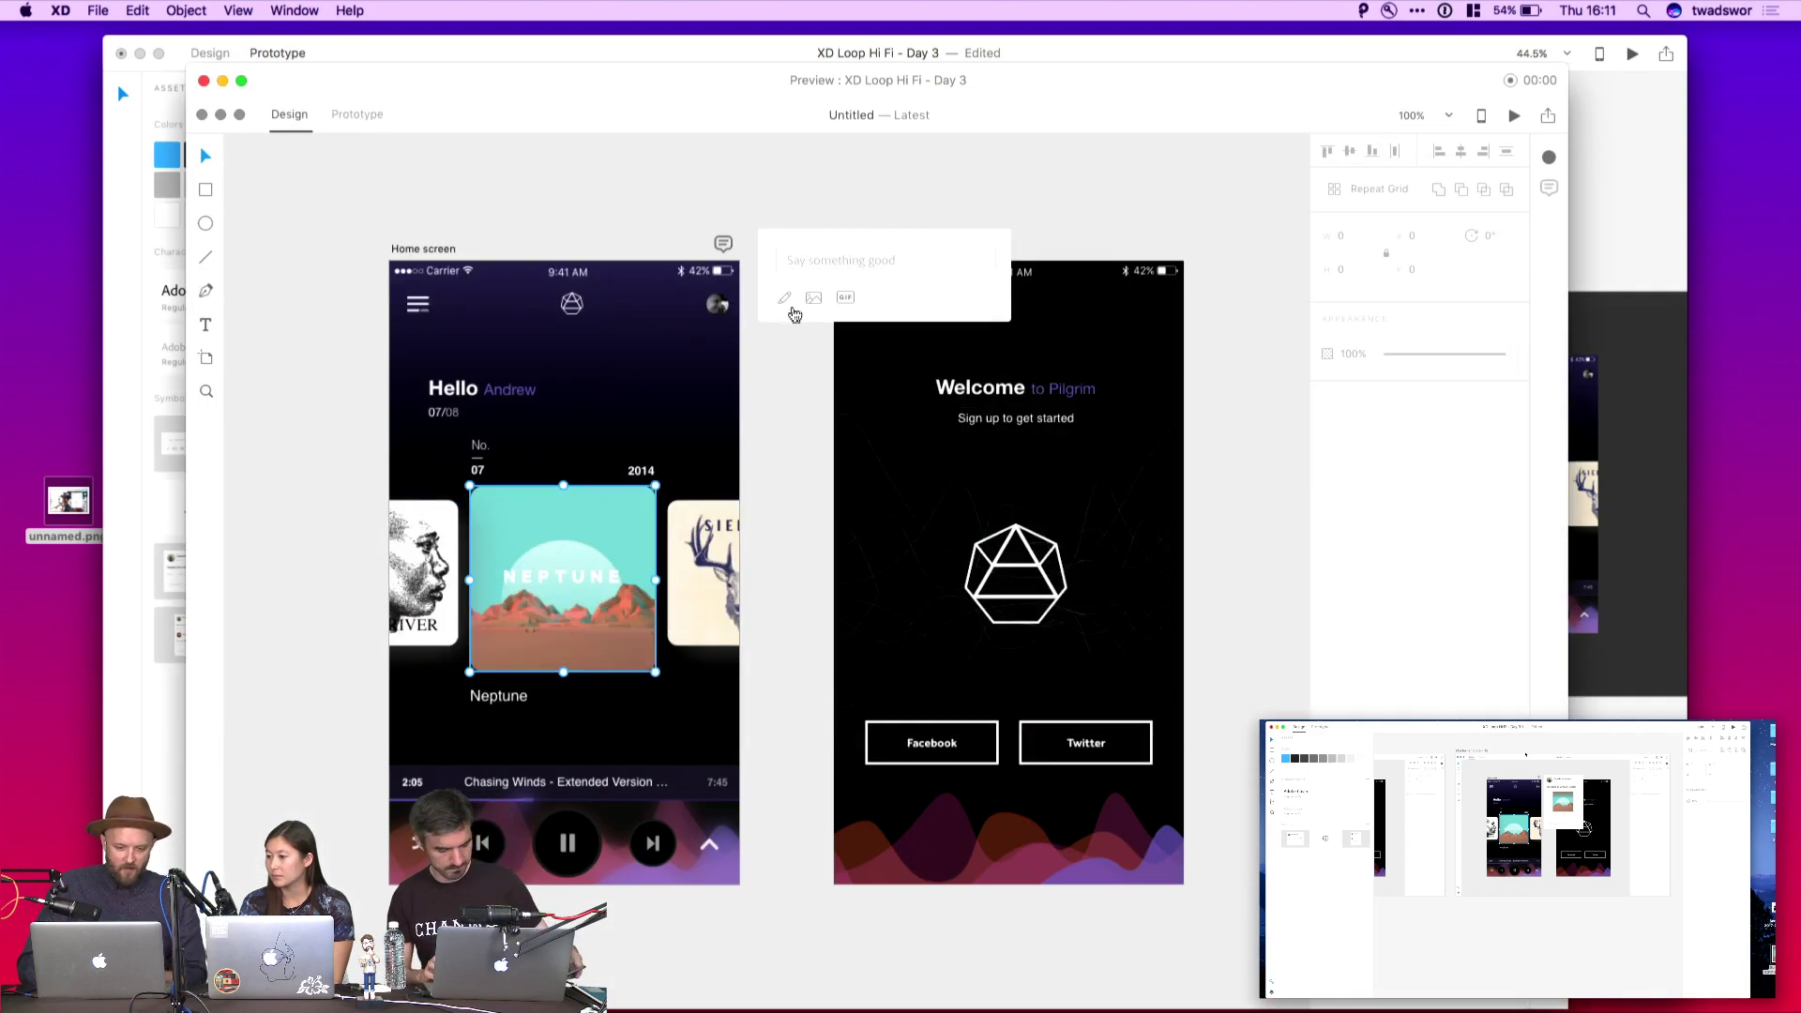
{"action": "left_click", "coordinate": [786, 305]}
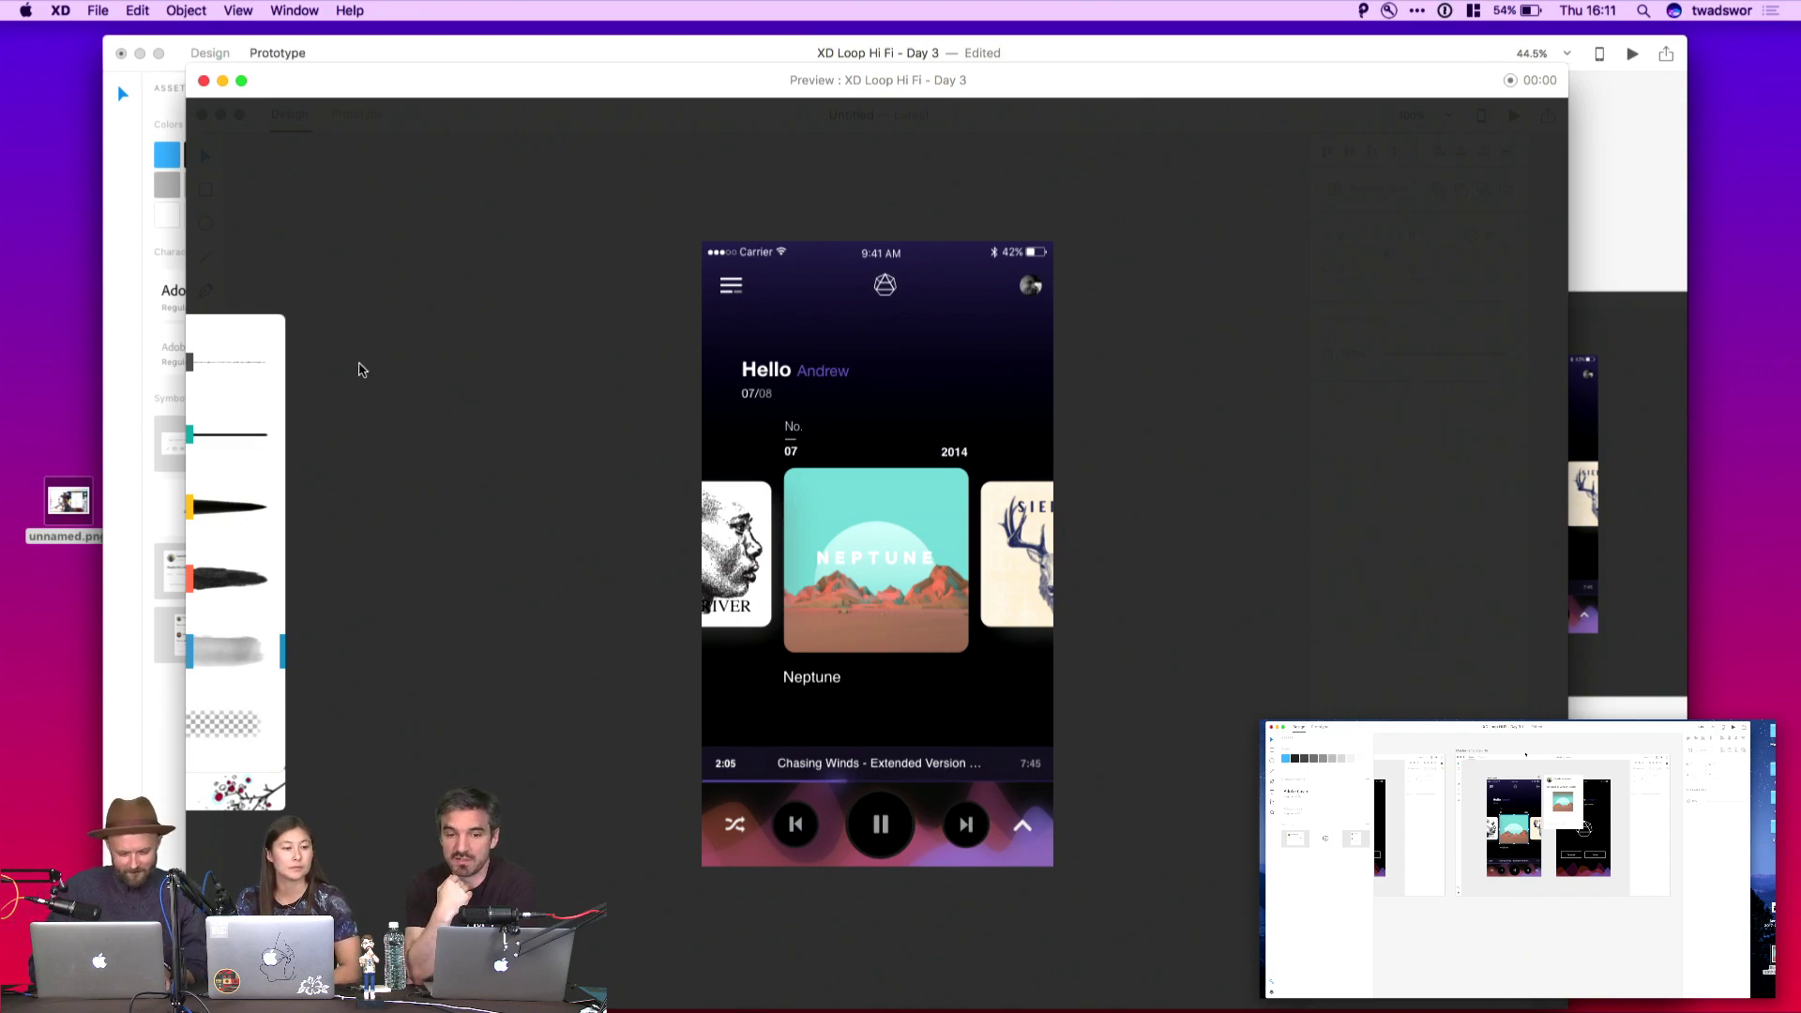
{"action": "key", "text": "super+w"}
{"action": "scroll", "coordinate": [1088, 606], "scroll_direction": "down", "scroll_amount": 2}
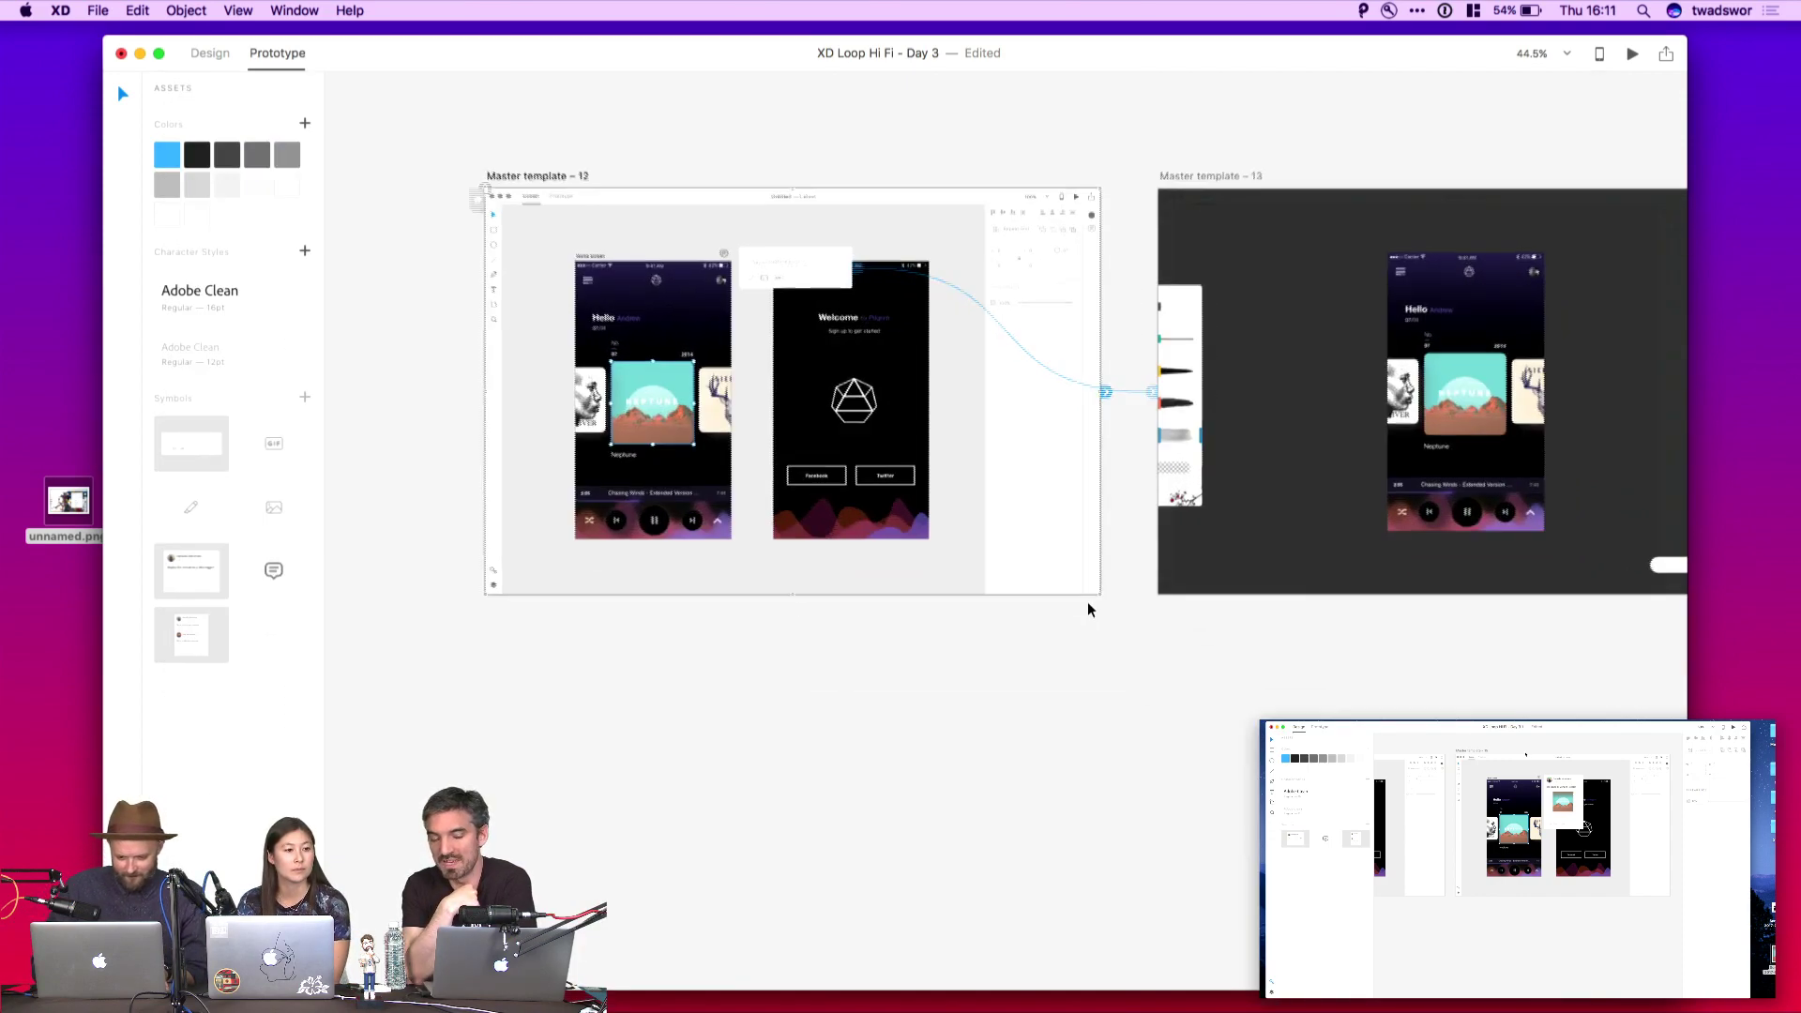
Return to Design mode and shorten the brush panel's mask on Master template – 13 to hide the blossom artwork
{"action": "scroll", "coordinate": [1088, 610], "scroll_direction": "up", "scroll_amount": 5}
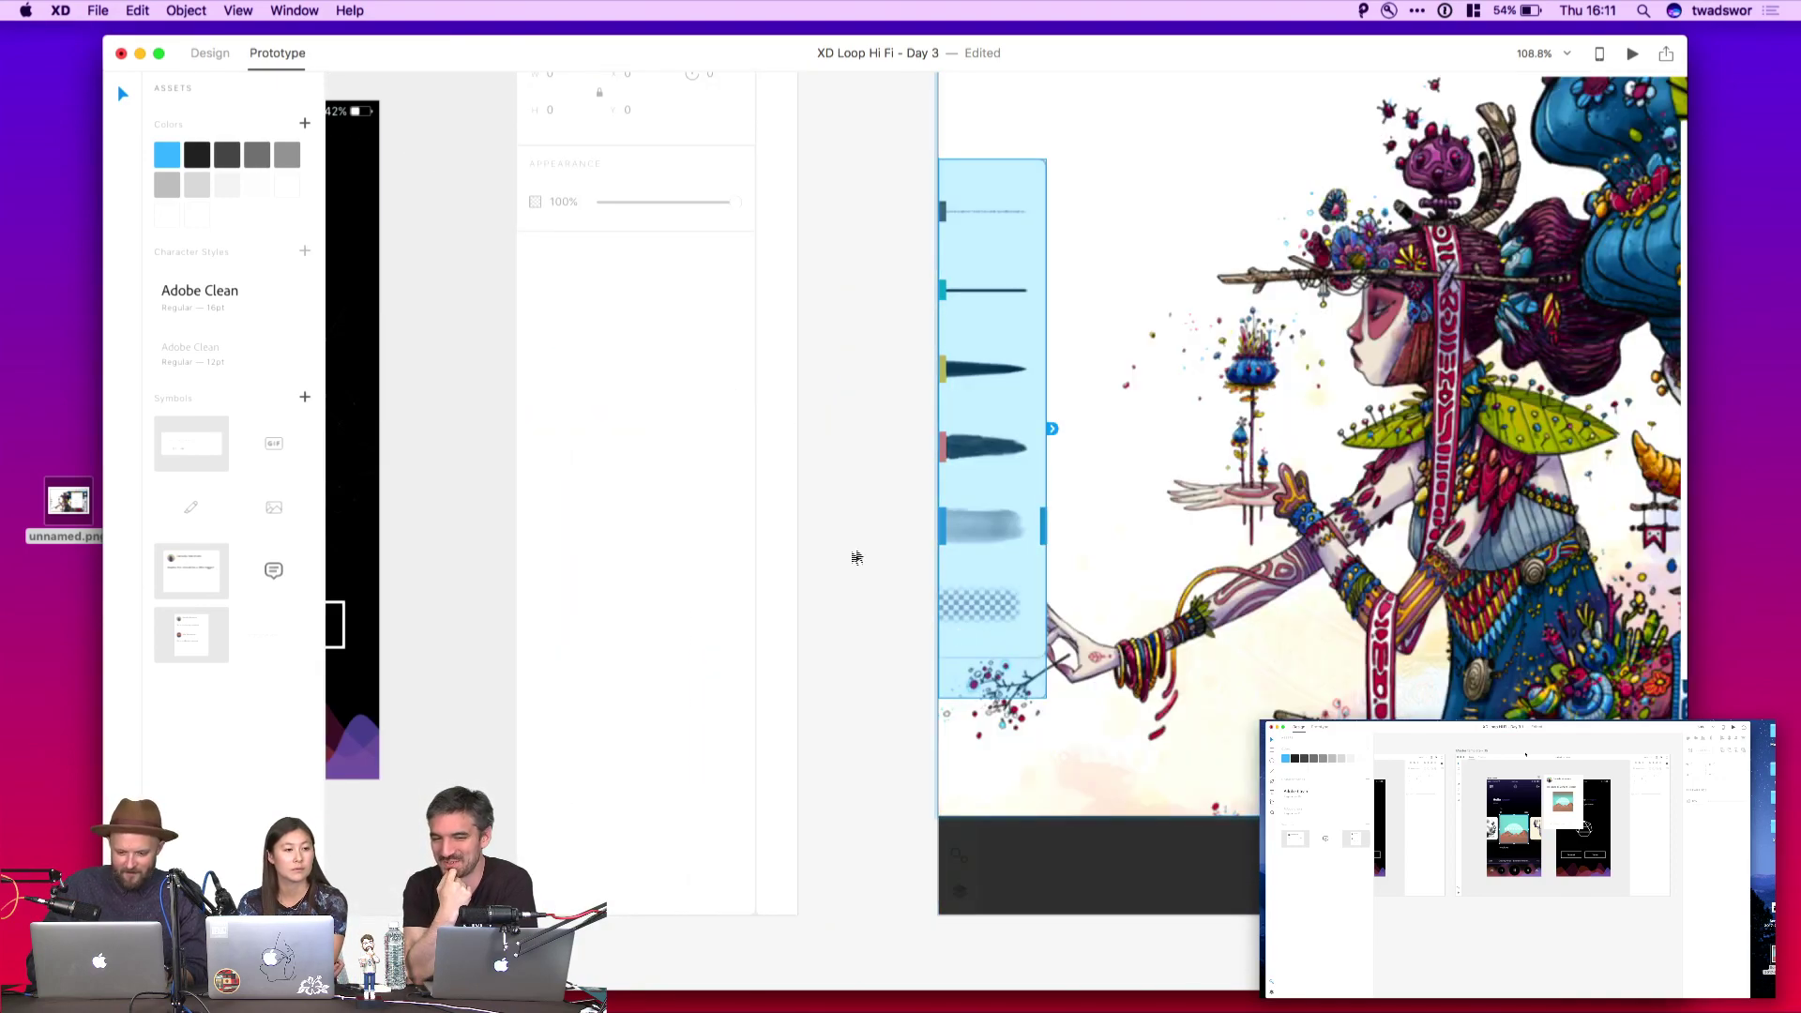
{"action": "scroll", "coordinate": [865, 556], "scroll_direction": "right", "scroll_amount": 5}
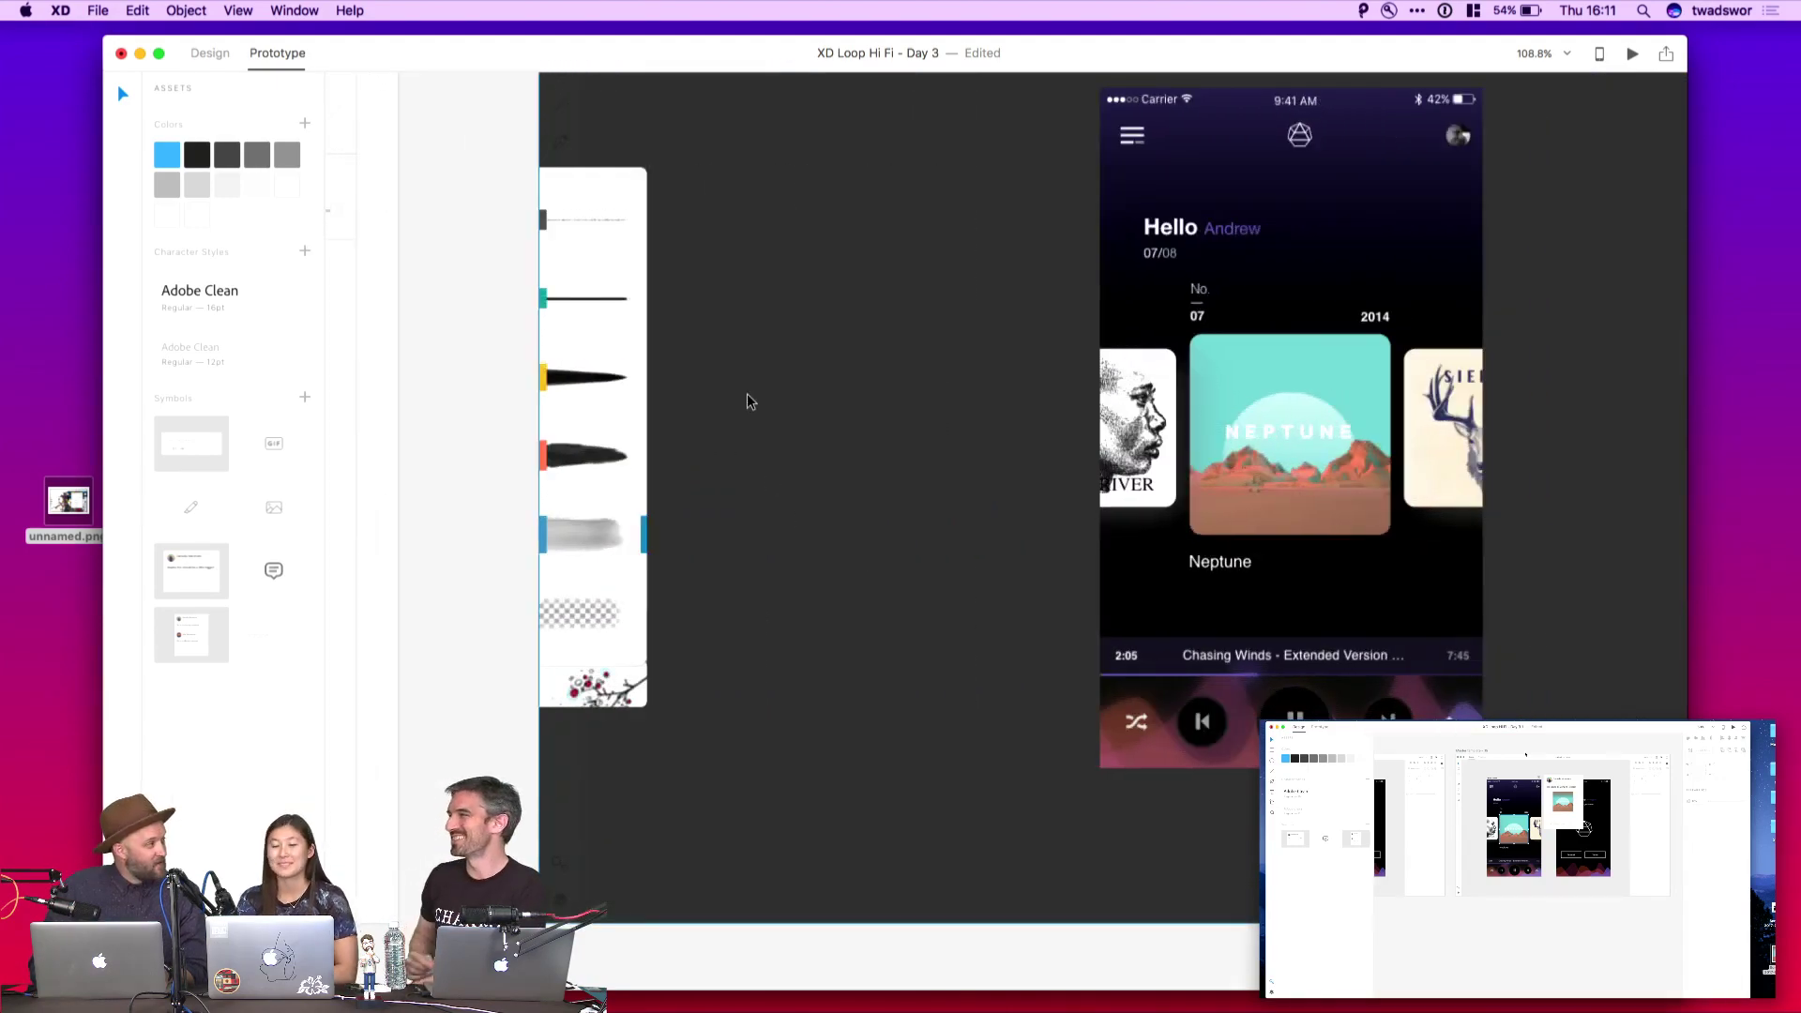
{"action": "scroll", "coordinate": [750, 401], "scroll_direction": "down", "scroll_amount": 4}
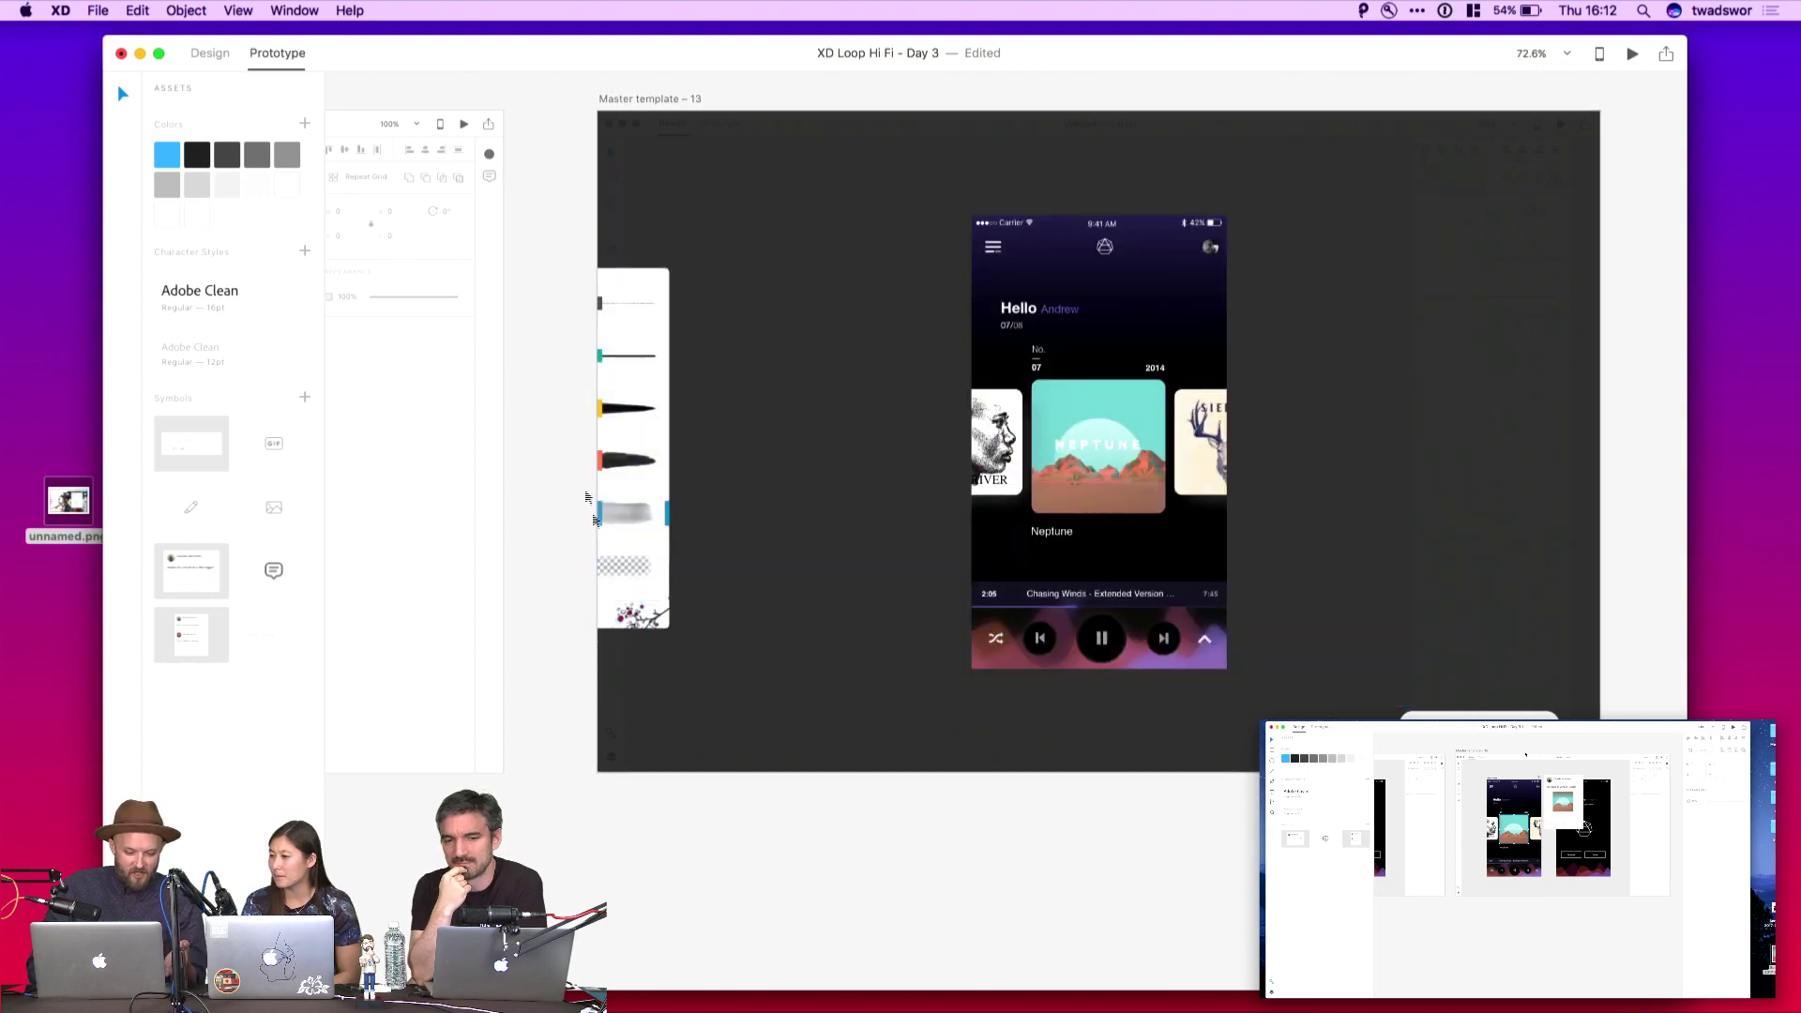
{"action": "scroll", "coordinate": [644, 581], "scroll_direction": "up", "scroll_amount": 5}
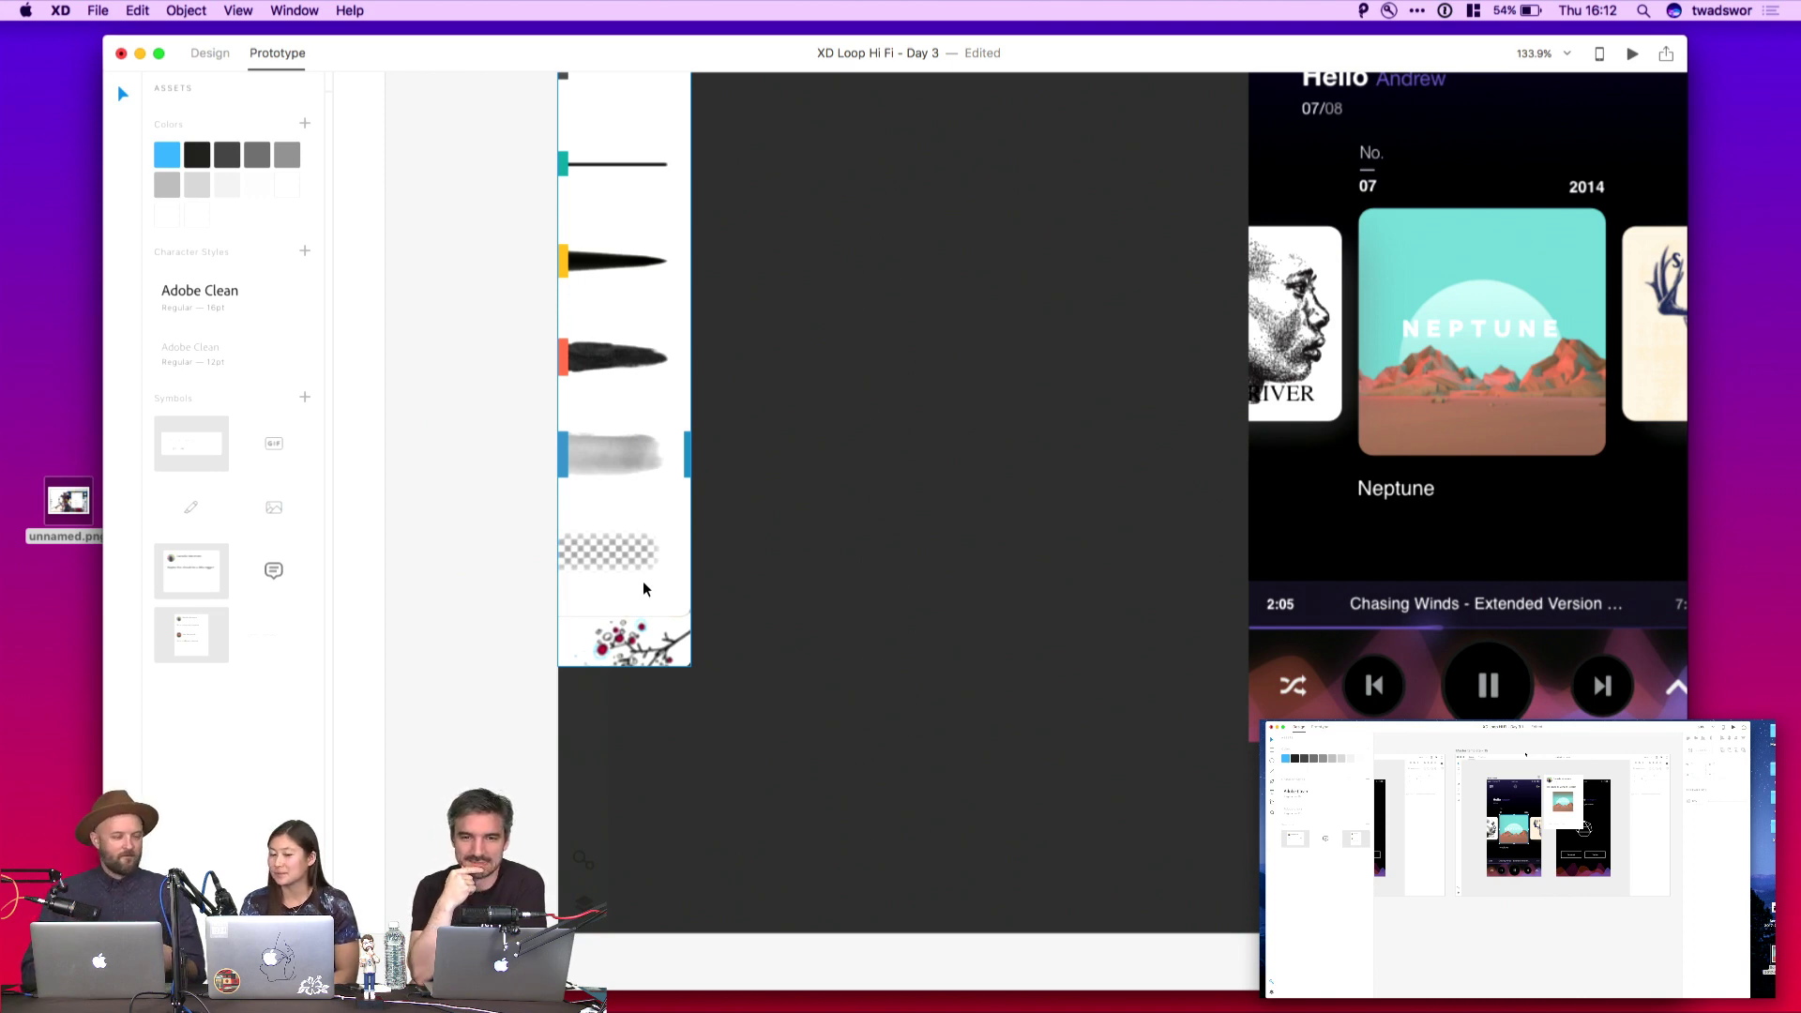
{"action": "left_click", "coordinate": [661, 596]}
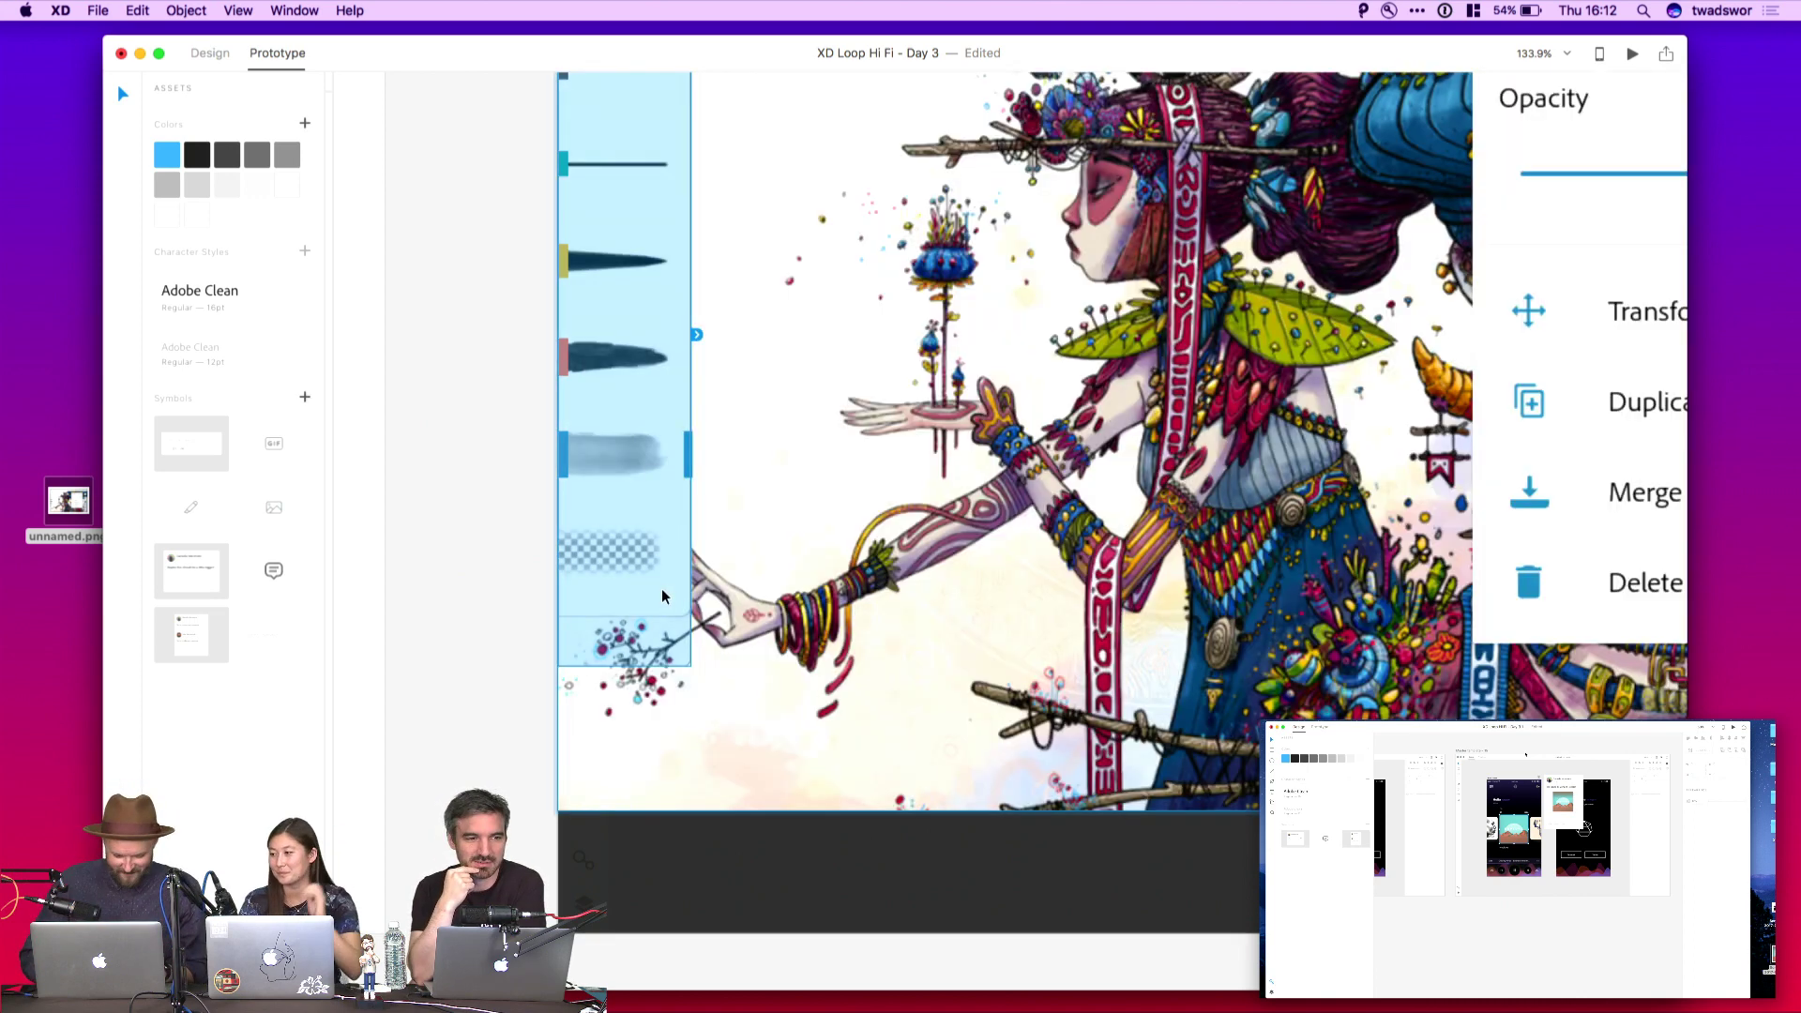
{"action": "left_click", "coordinate": [639, 654]}
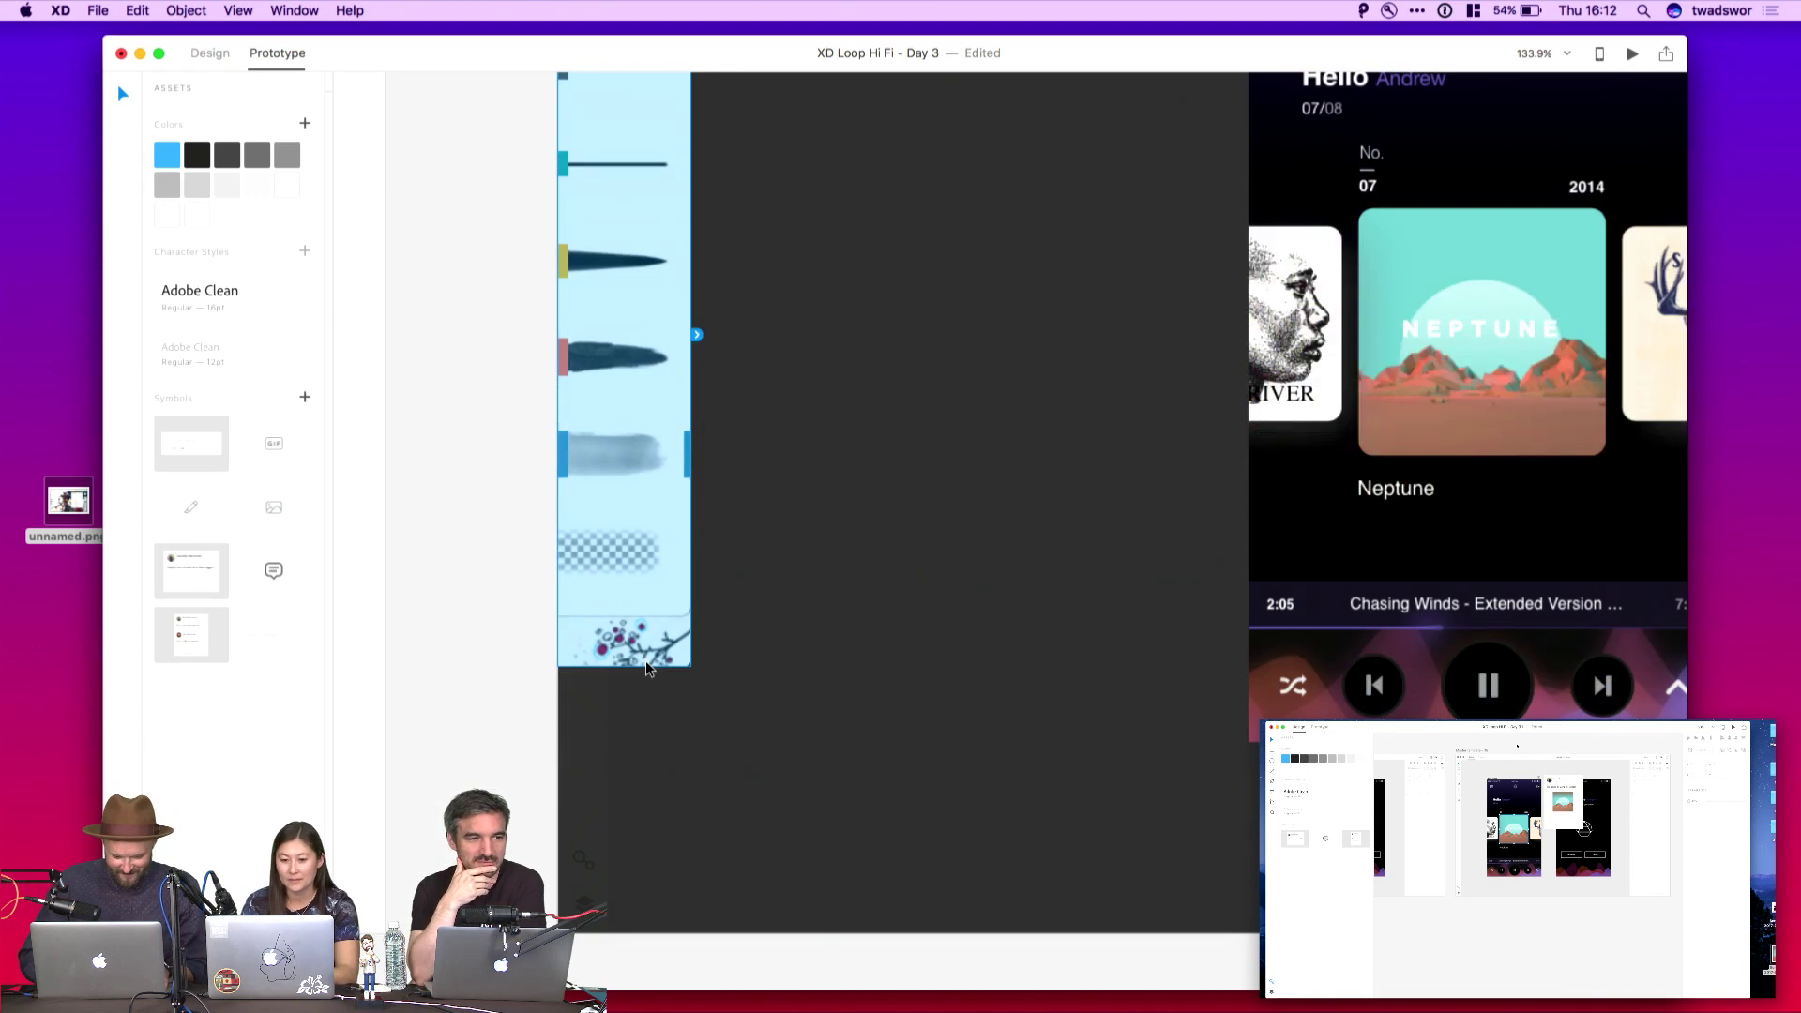
{"action": "left_click", "coordinate": [209, 55]}
{"action": "left_click_drag", "start_coordinate": [625, 665], "coordinate": [626, 617]}
Fill the white rounded bar in the lower corner of Master template – 13 with the saved blue colour
{"action": "scroll", "coordinate": [510, 728], "scroll_direction": "down", "scroll_amount": 5}
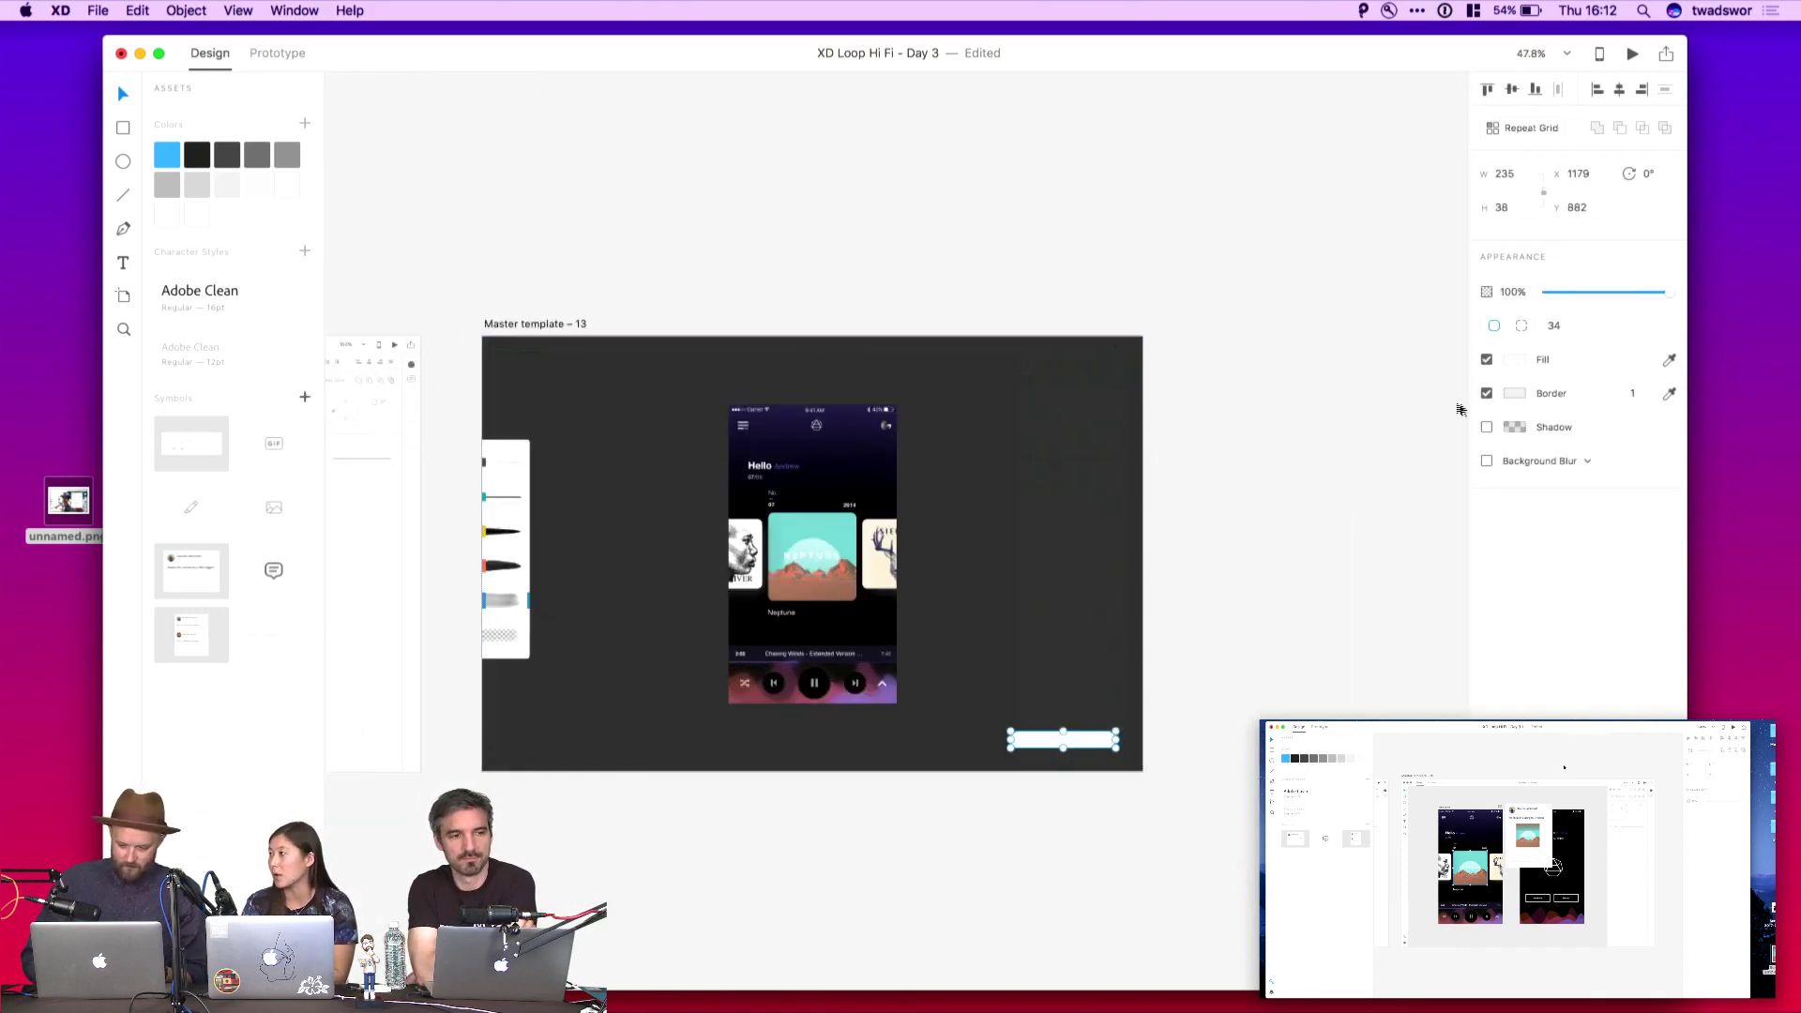
{"action": "left_click", "coordinate": [1514, 360]}
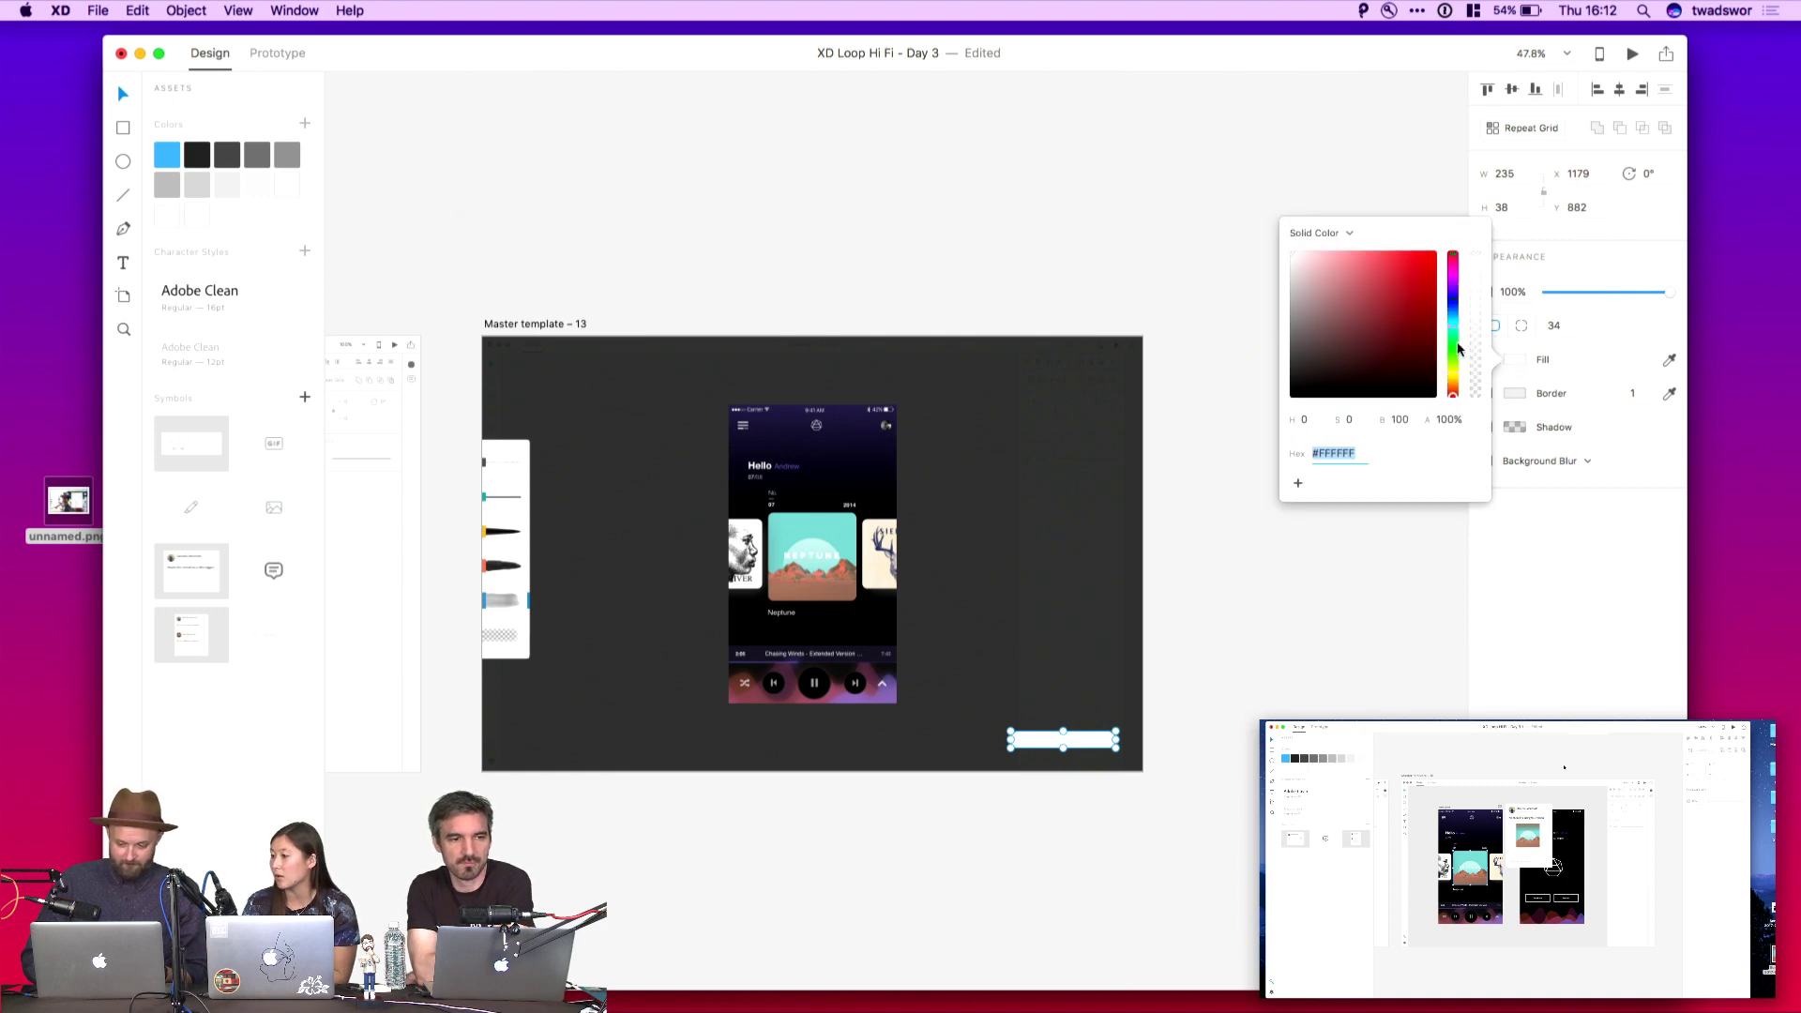
{"action": "left_click", "coordinate": [179, 156]}
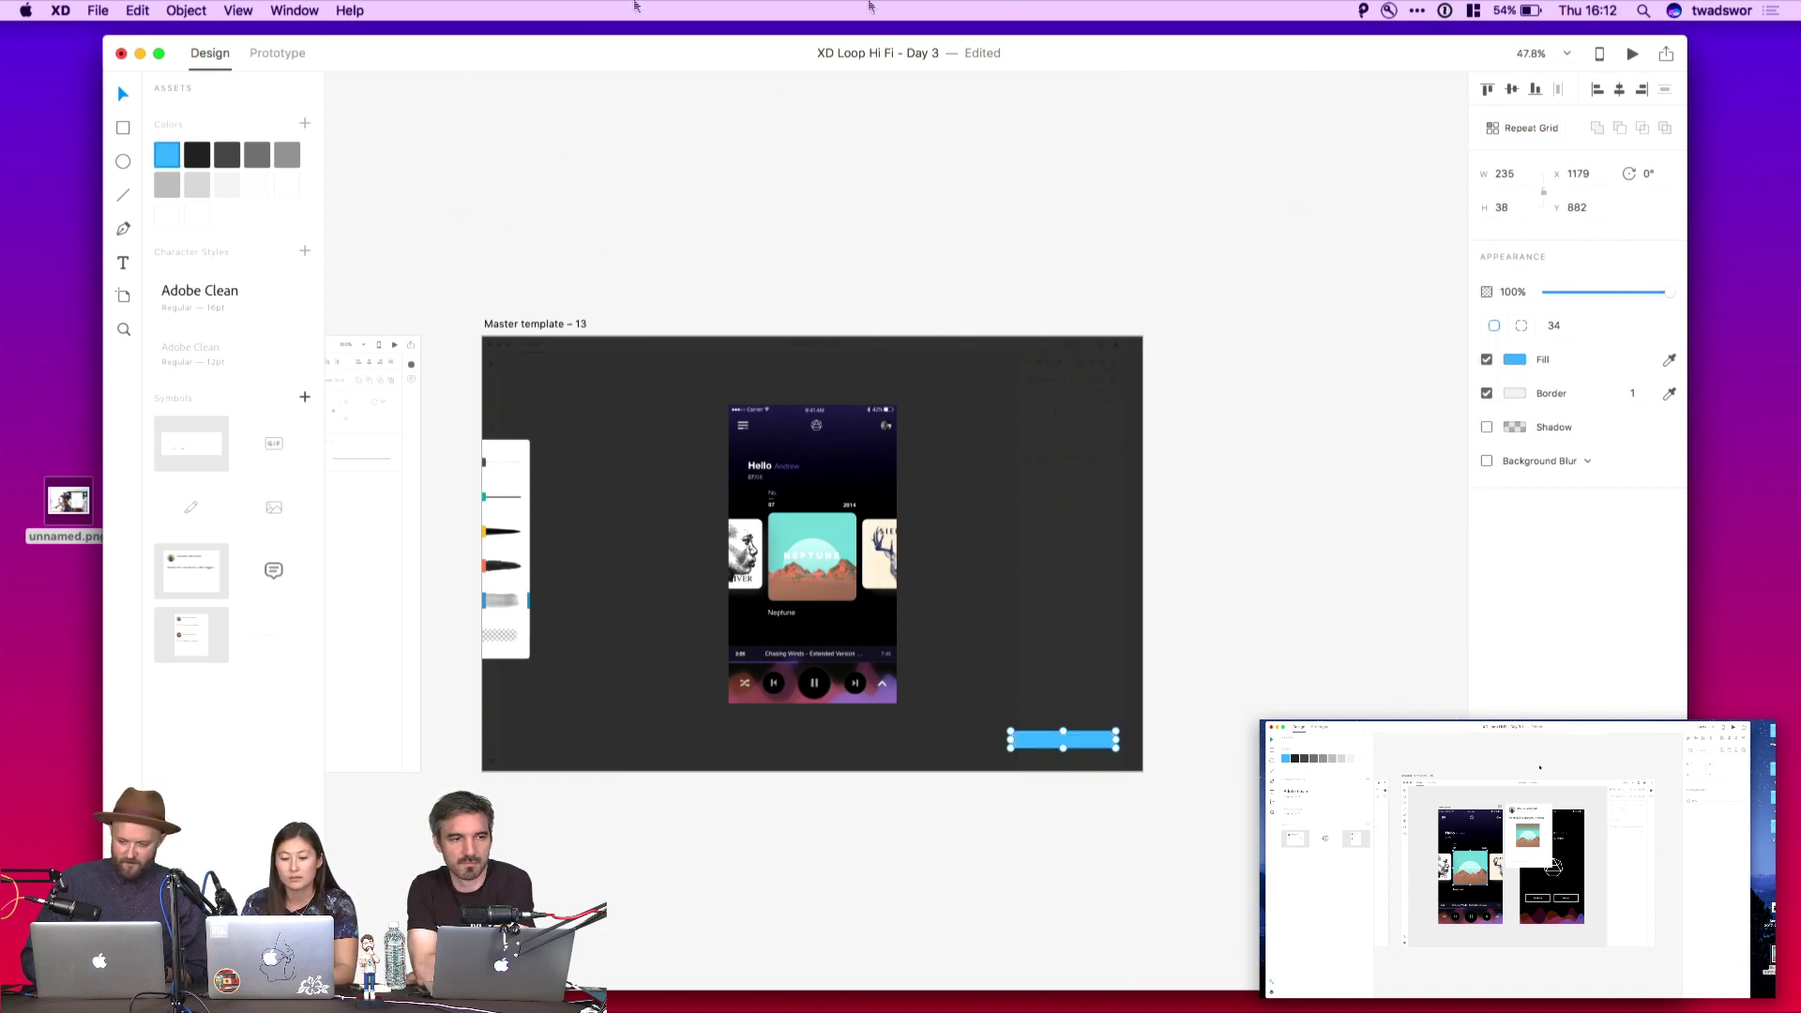
{"action": "left_click", "coordinate": [1278, 510]}
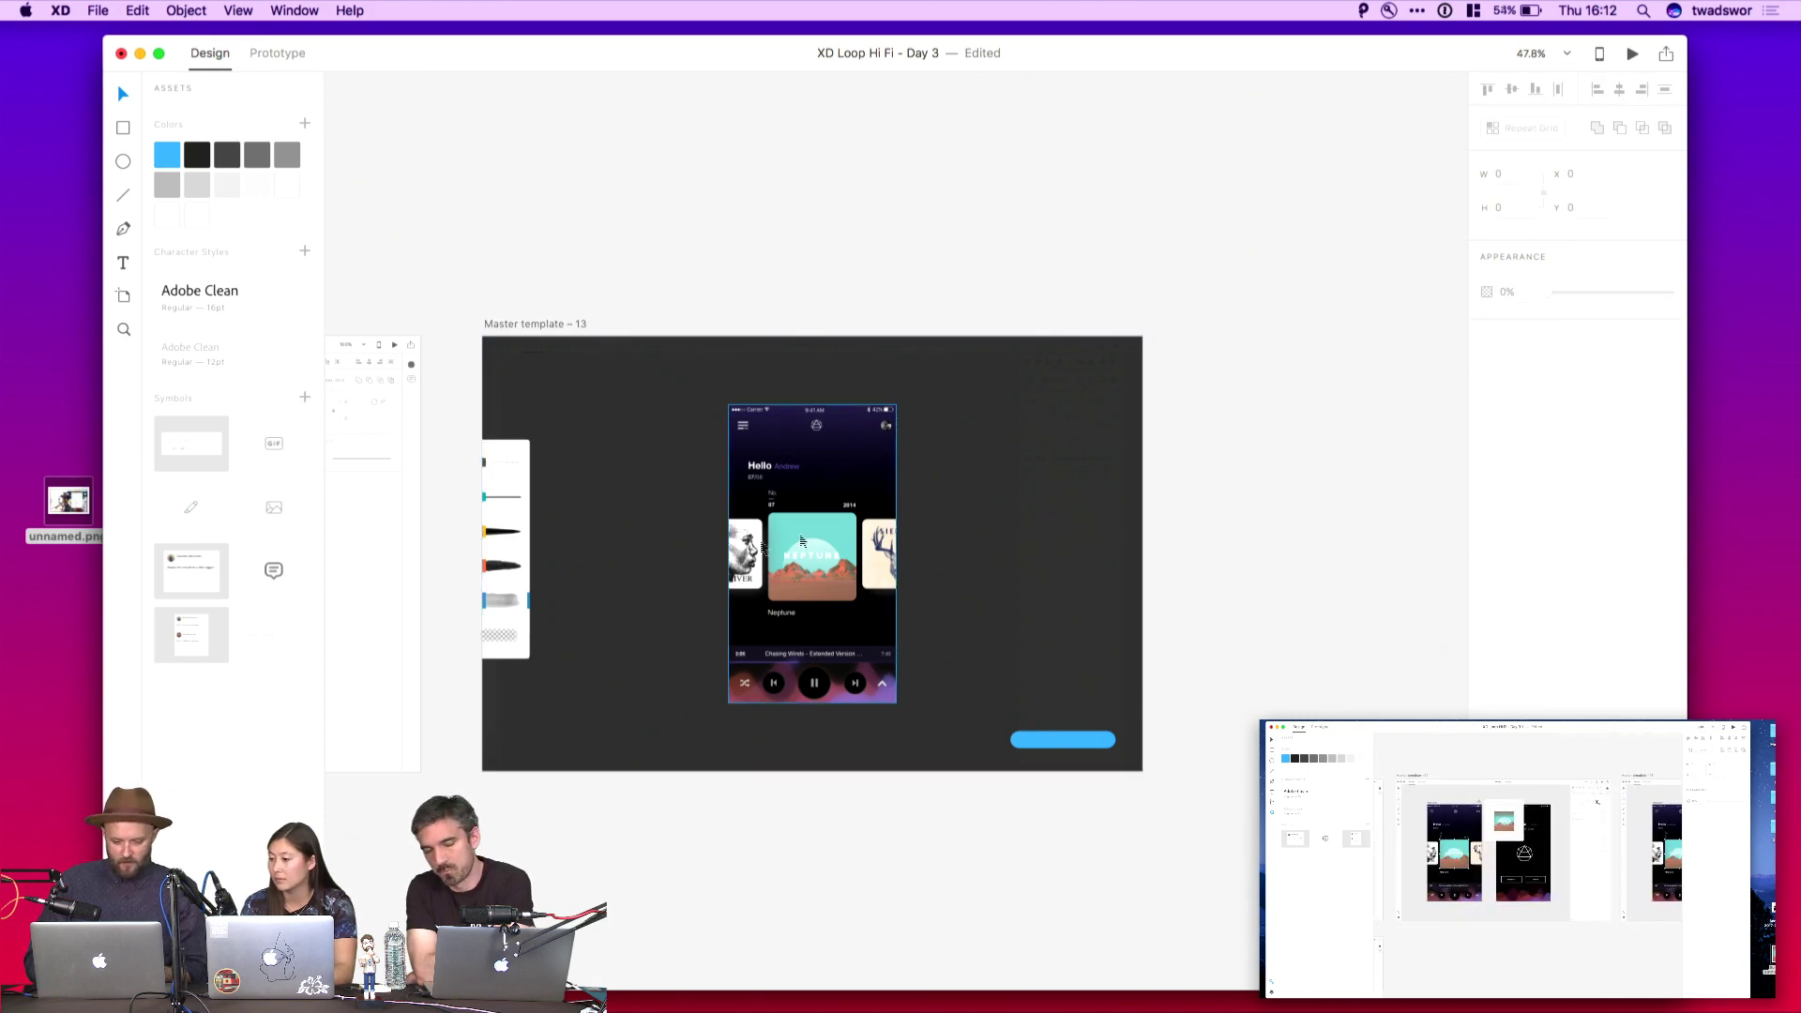
Draw a straight diagonal Pen line about 211 × 211 across the Neptune cover, from its upper-left to its lower-right corner
{"action": "key", "text": "p"}
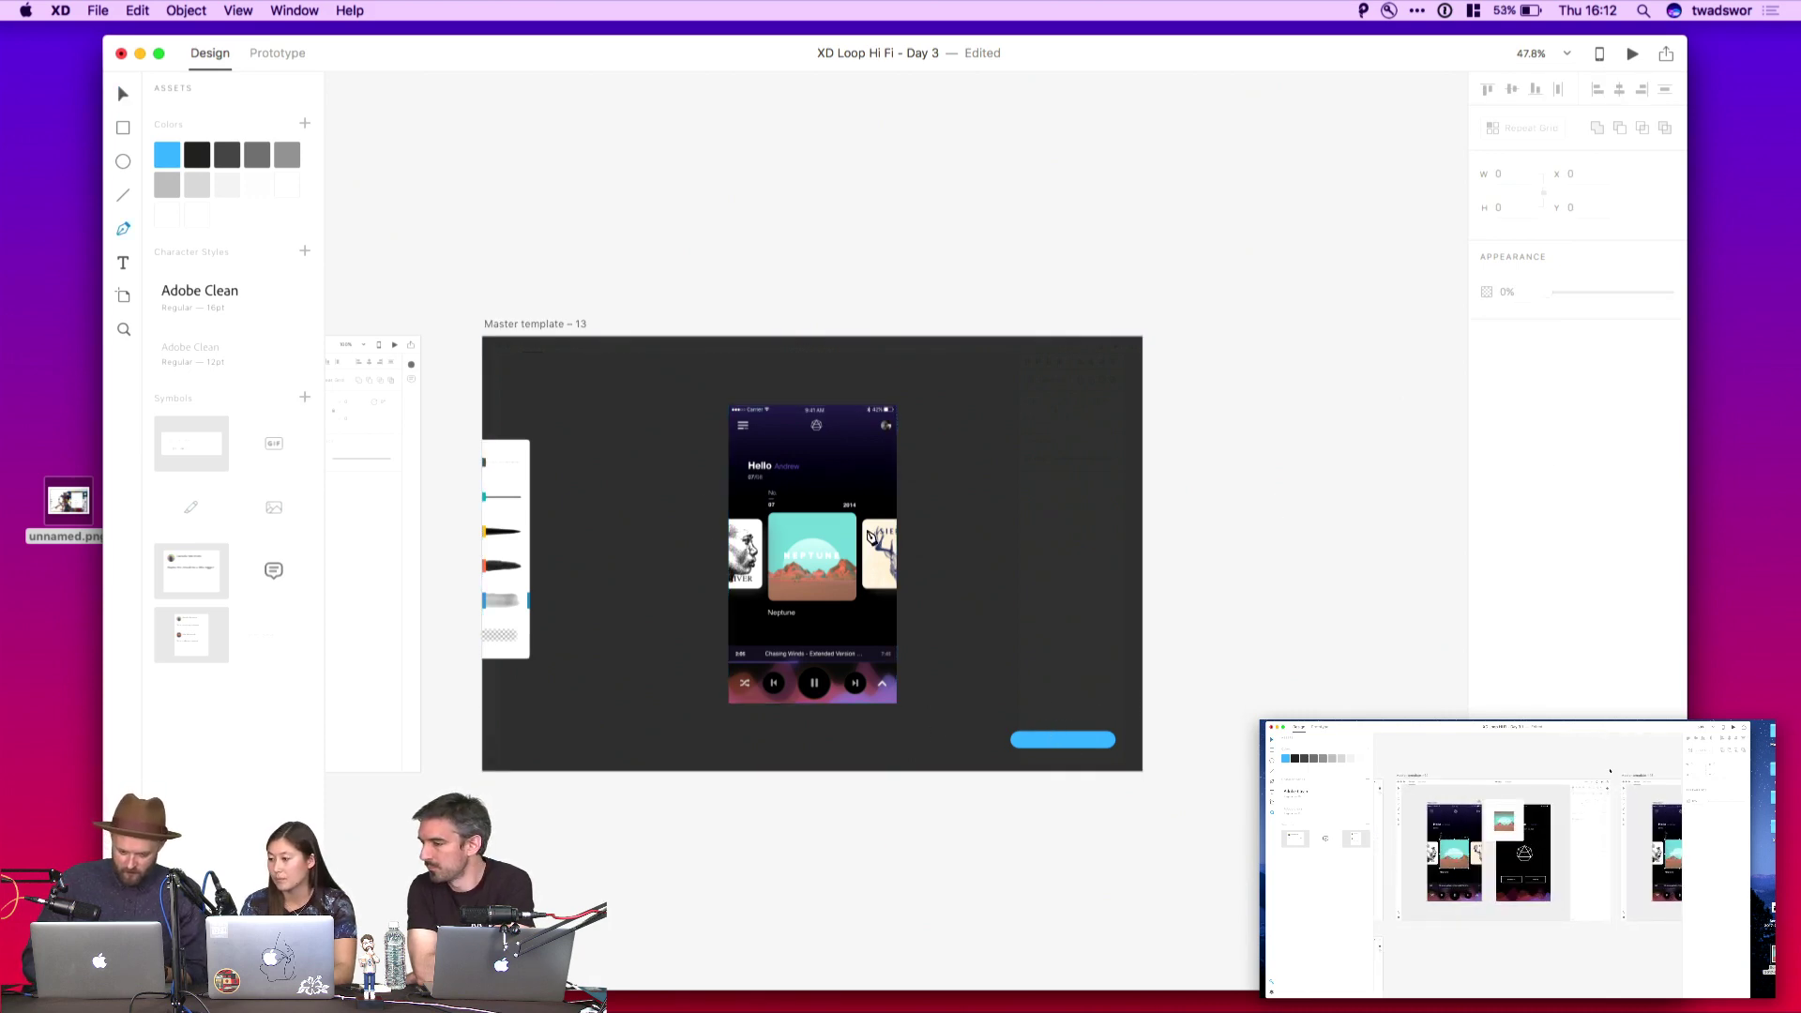
{"action": "left_click", "coordinate": [763, 510]}
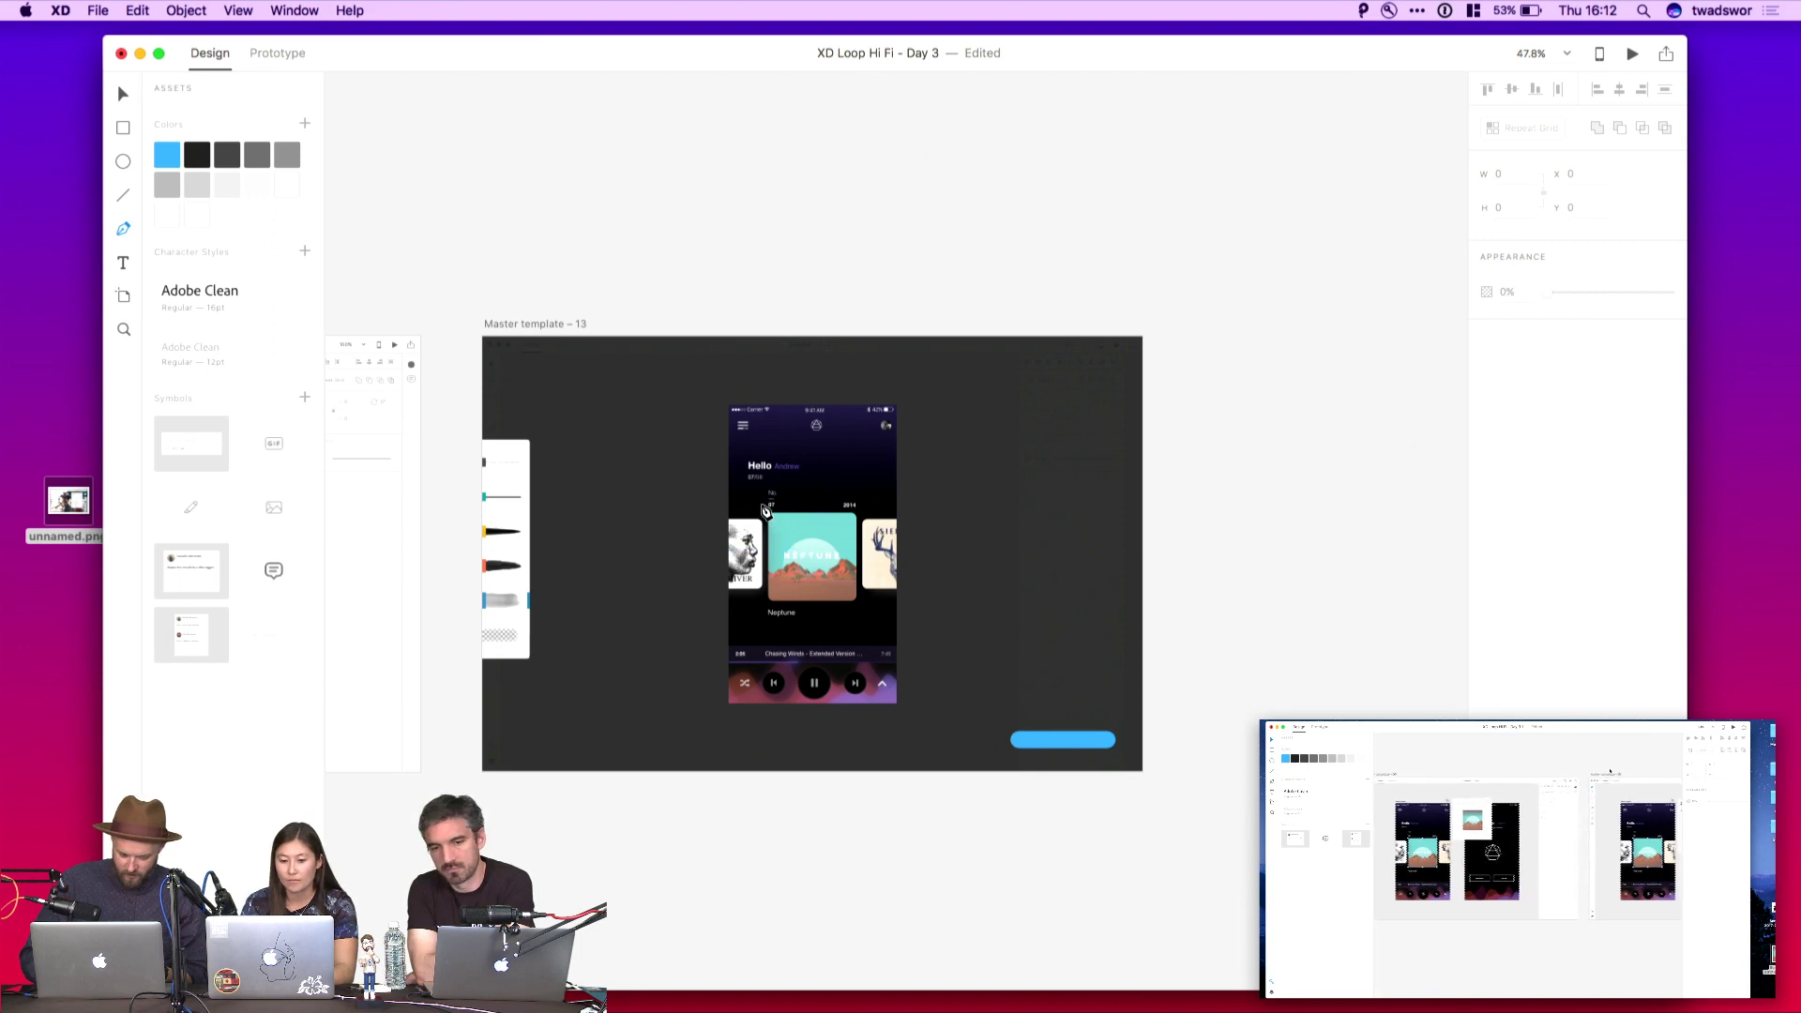
{"action": "left_click", "coordinate": [856, 604]}
{"action": "key", "text": "Escape"}
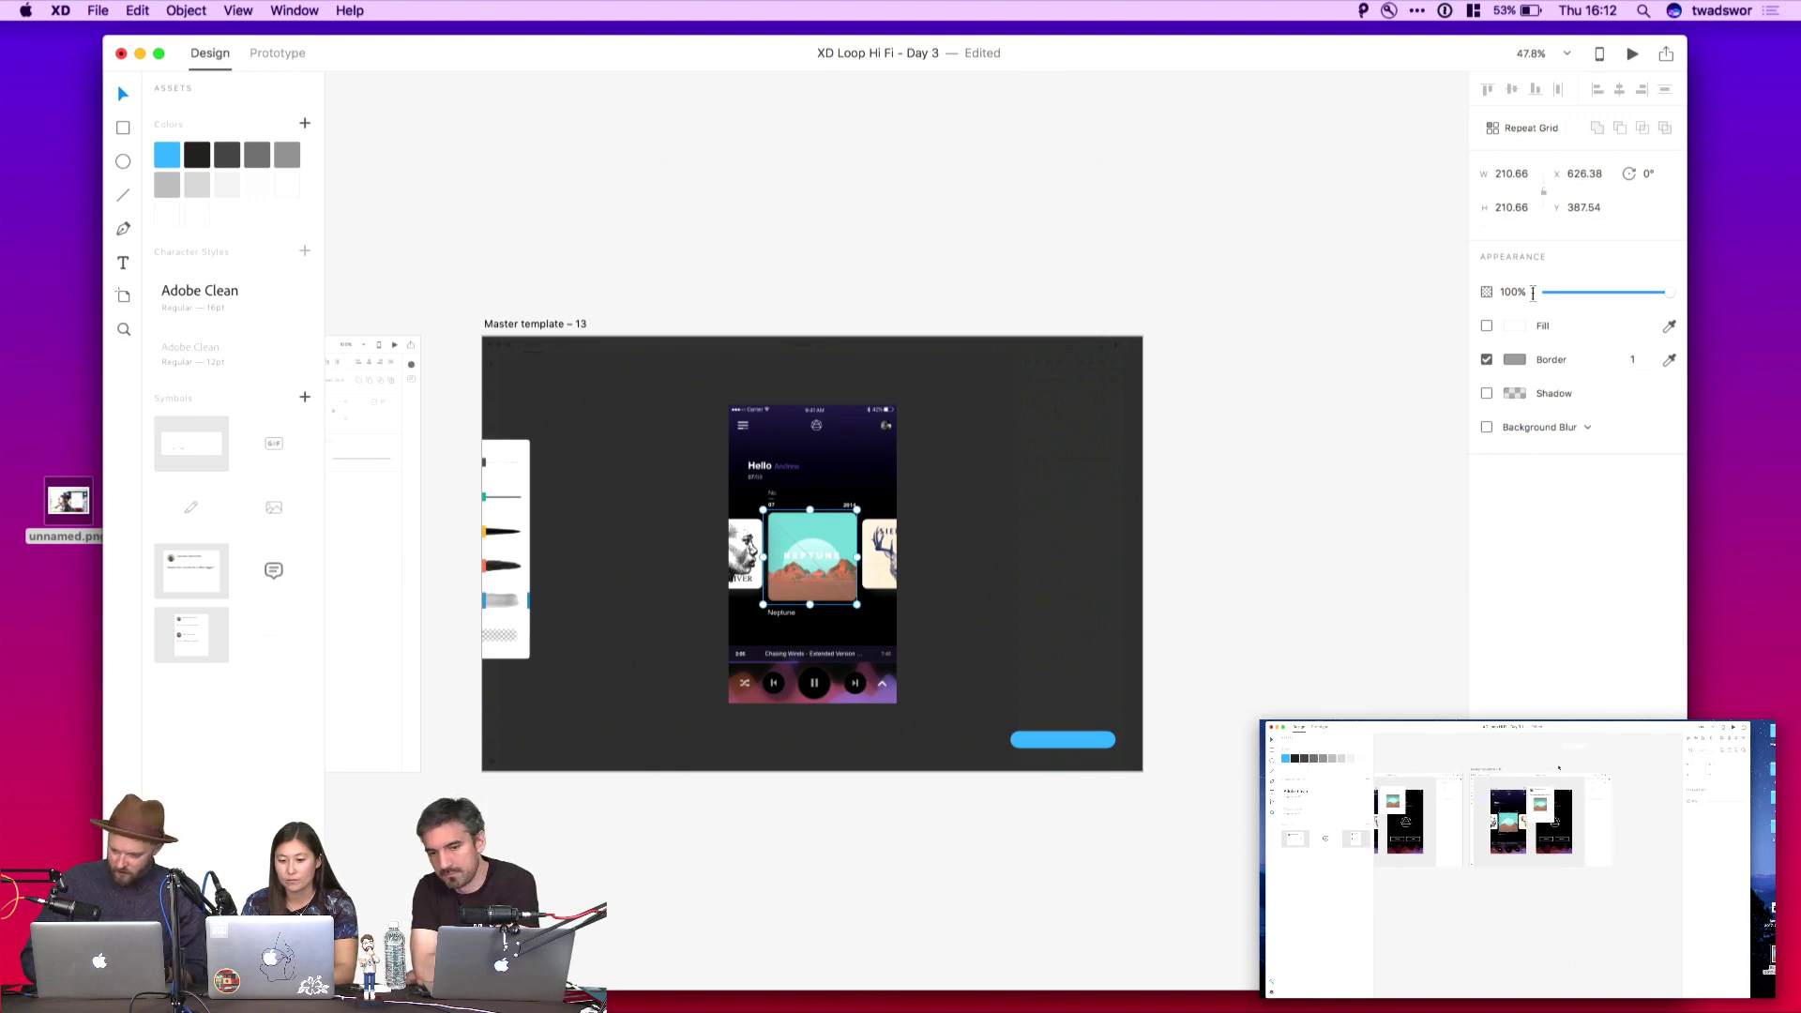
Set the border width of the diagonal line across the Neptune cover to 31
{"action": "left_click", "coordinate": [1514, 359]}
{"action": "left_click_drag", "start_coordinate": [1452, 303], "coordinate": [1453, 244]}
{"action": "left_click", "coordinate": [1635, 359]}
{"action": "type", "text": "31"}
{"action": "key", "text": "Return"}
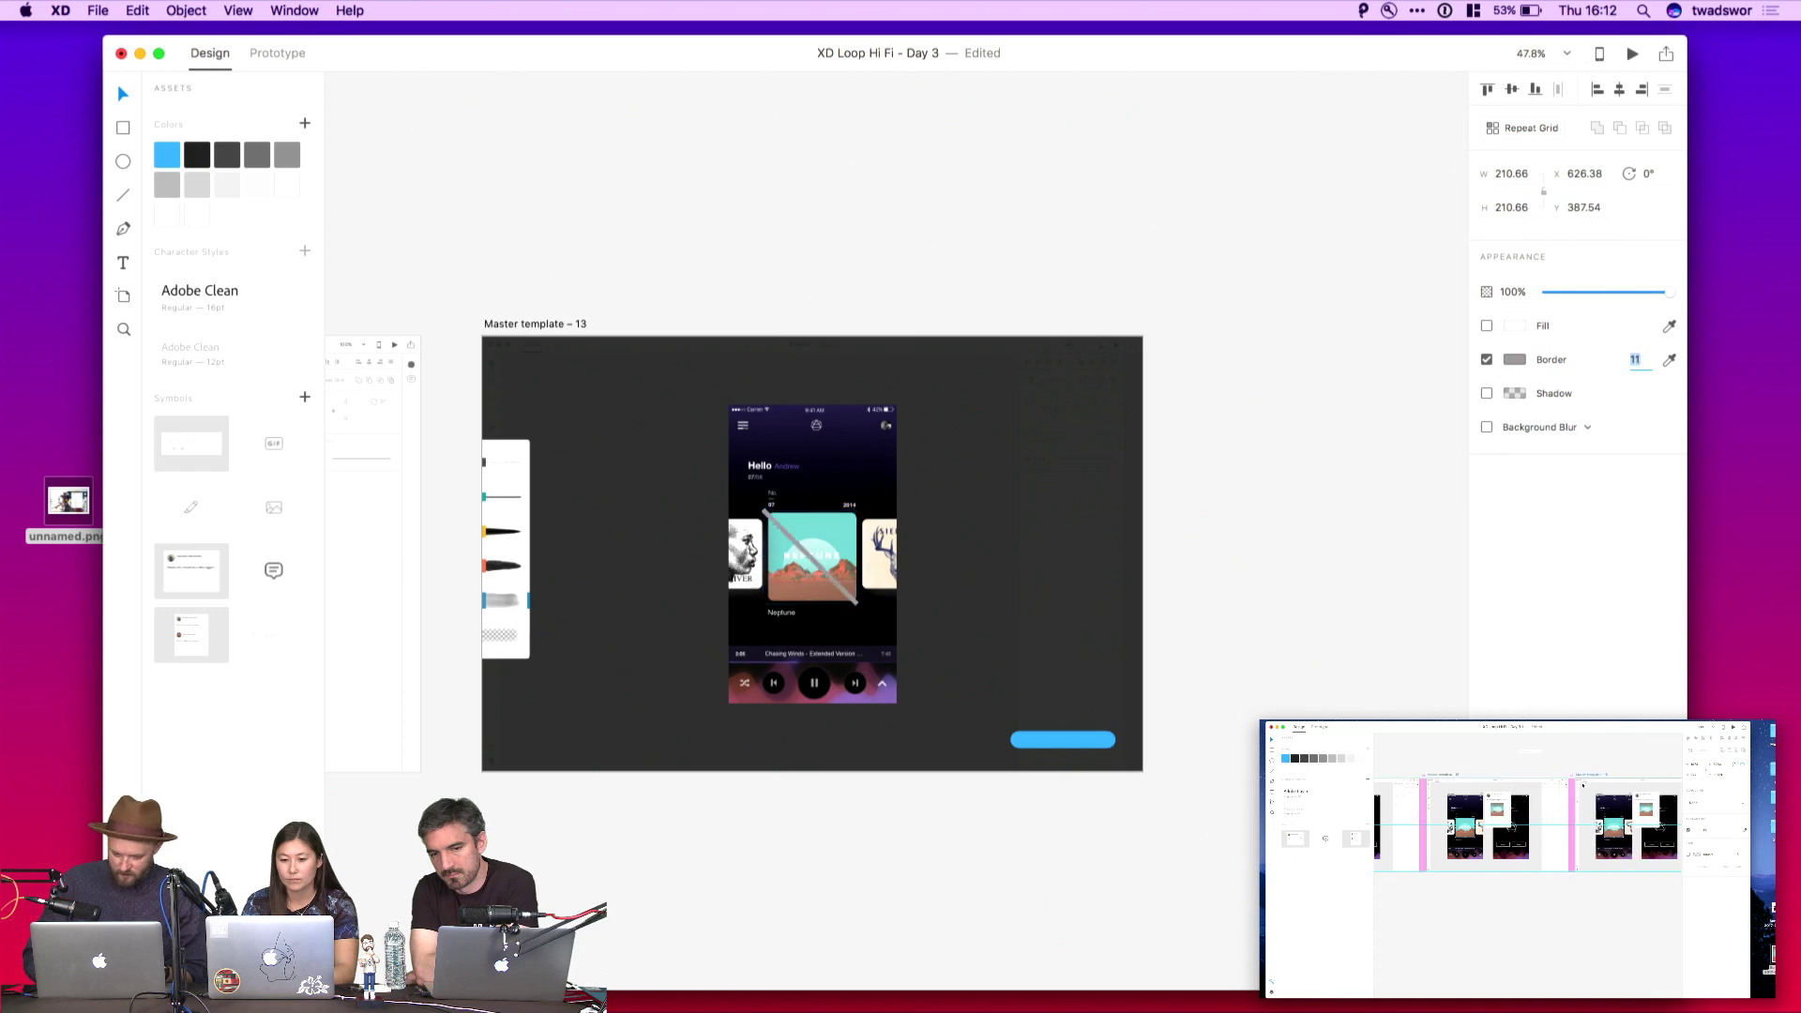
Recolour the border of the diagonal line to a bright saturated magenta
{"action": "left_click", "coordinate": [1514, 359]}
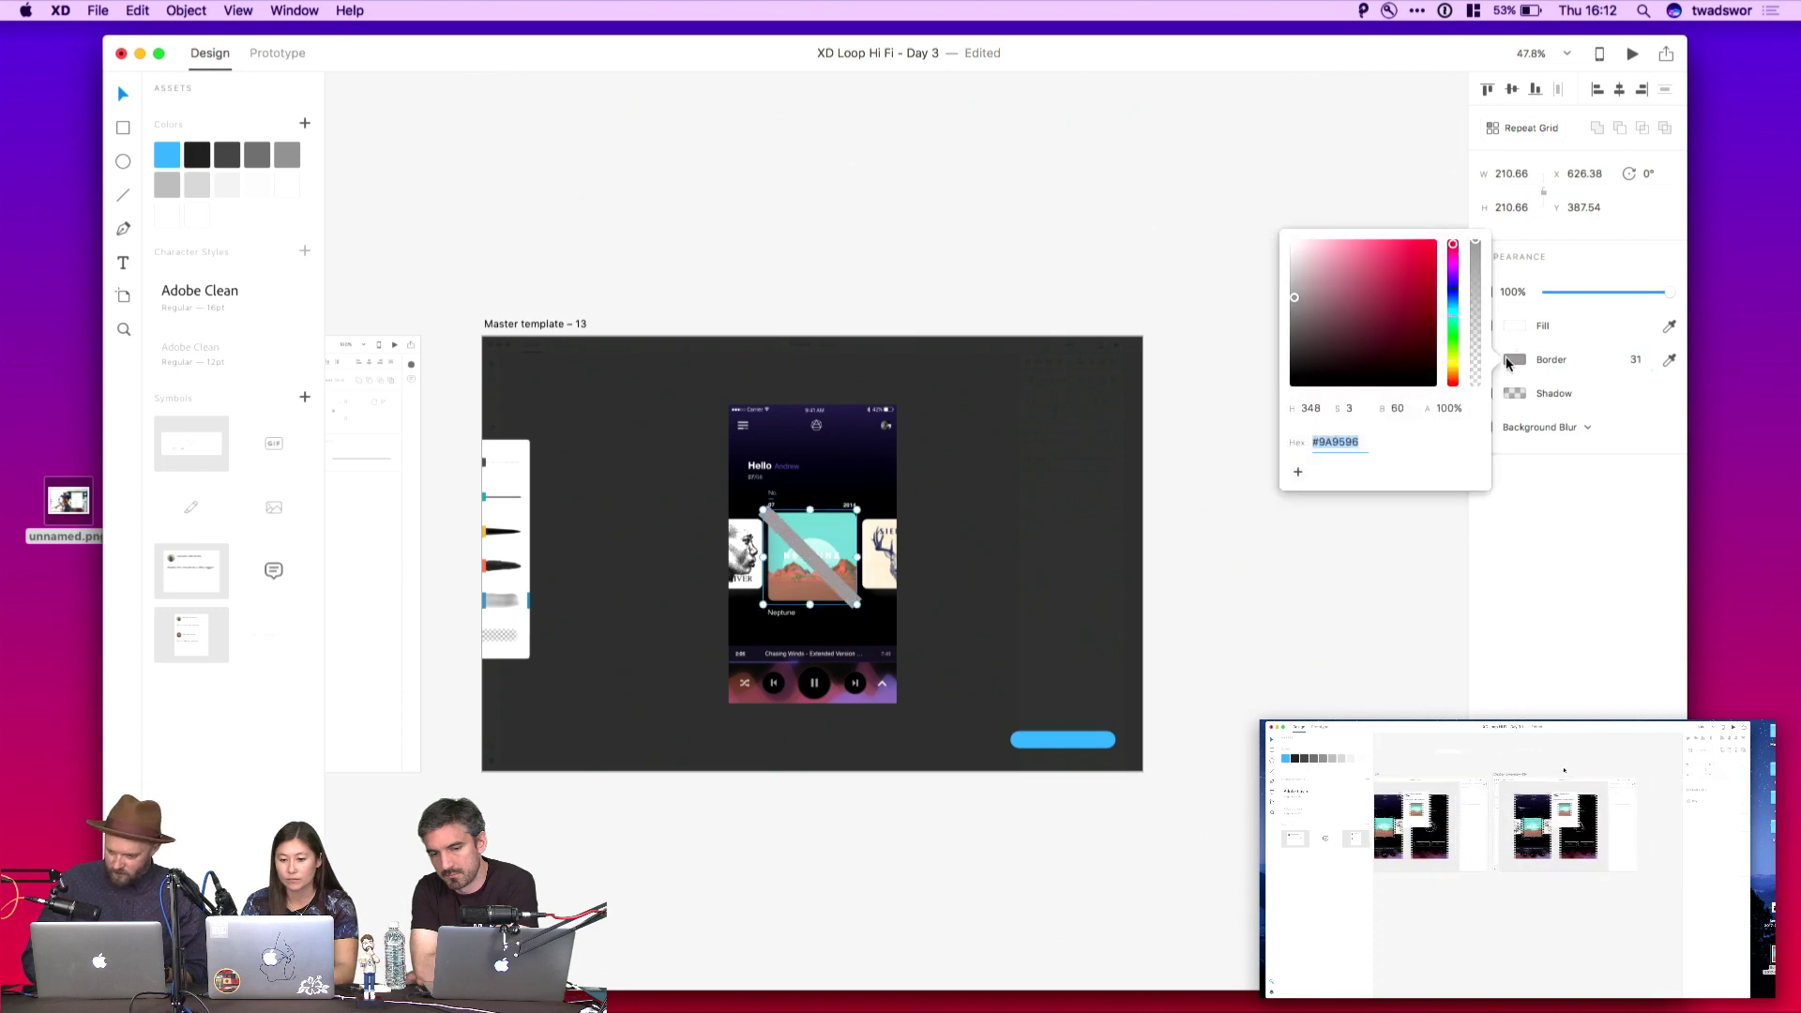
{"action": "left_click", "coordinate": [1452, 274]}
{"action": "left_click_drag", "start_coordinate": [1432, 267], "coordinate": [1436, 241]}
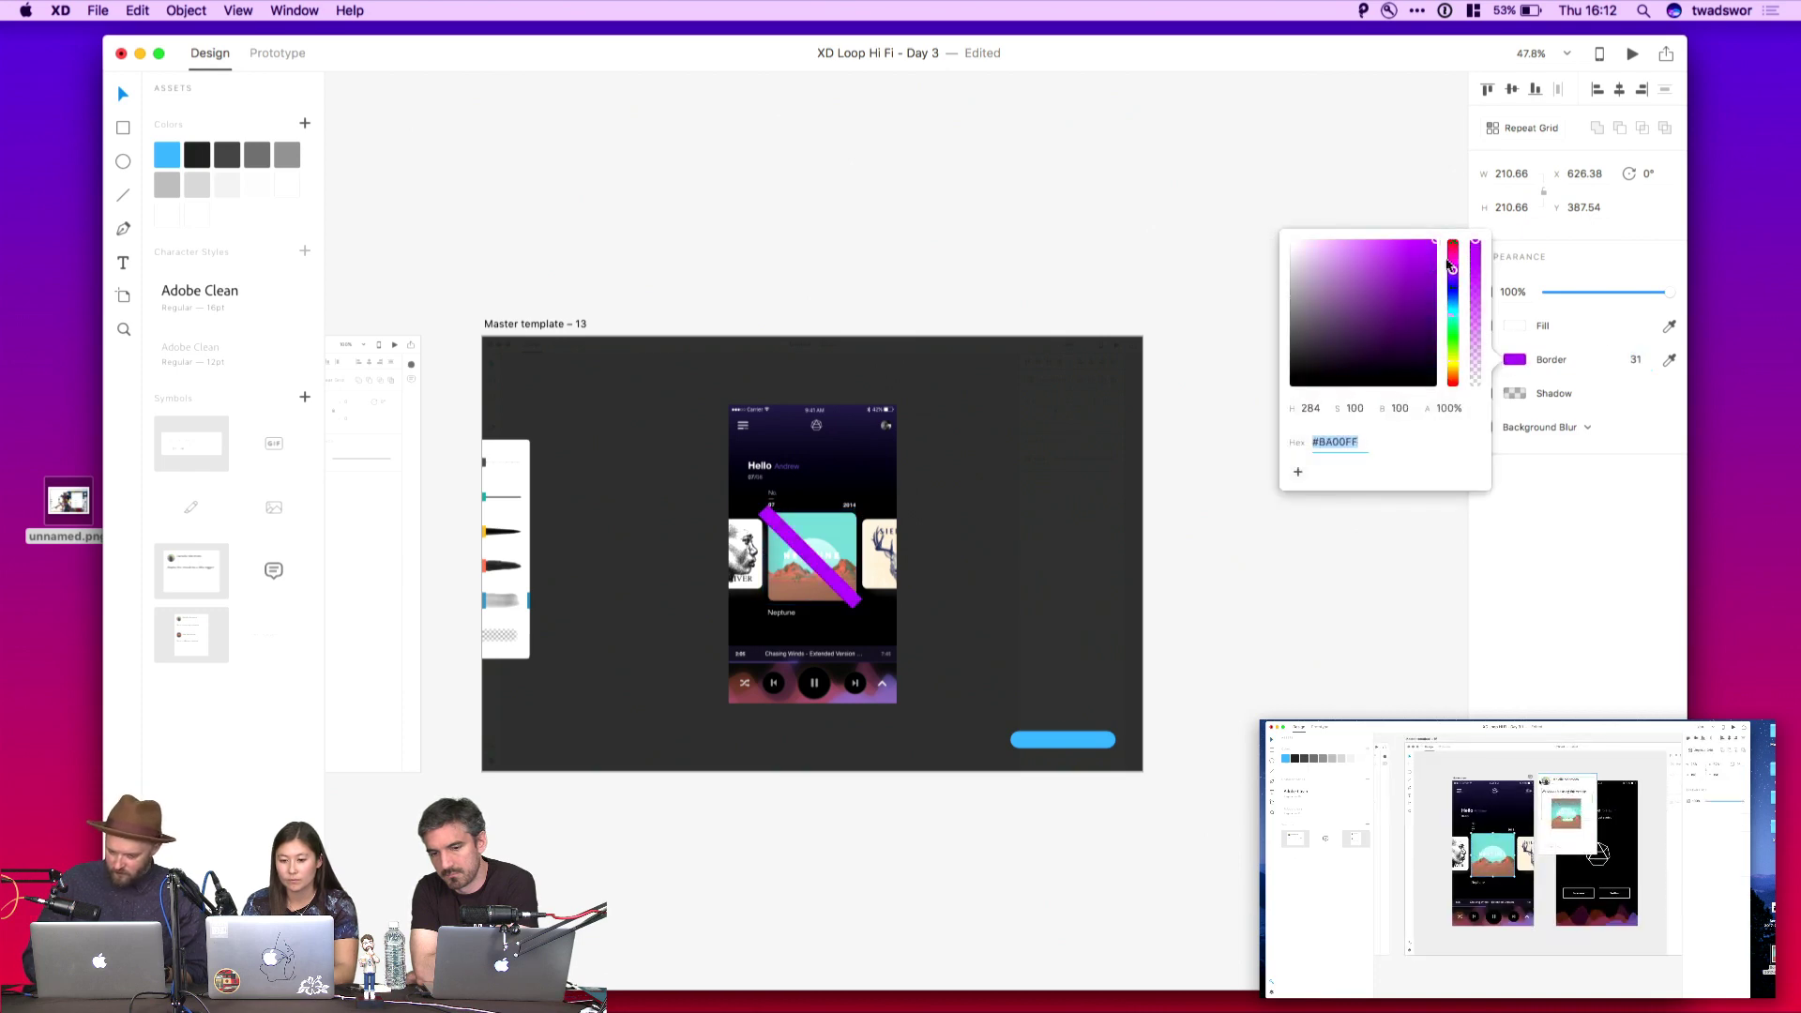
{"action": "left_click", "coordinate": [1452, 270]}
{"action": "left_click", "coordinate": [1019, 294]}
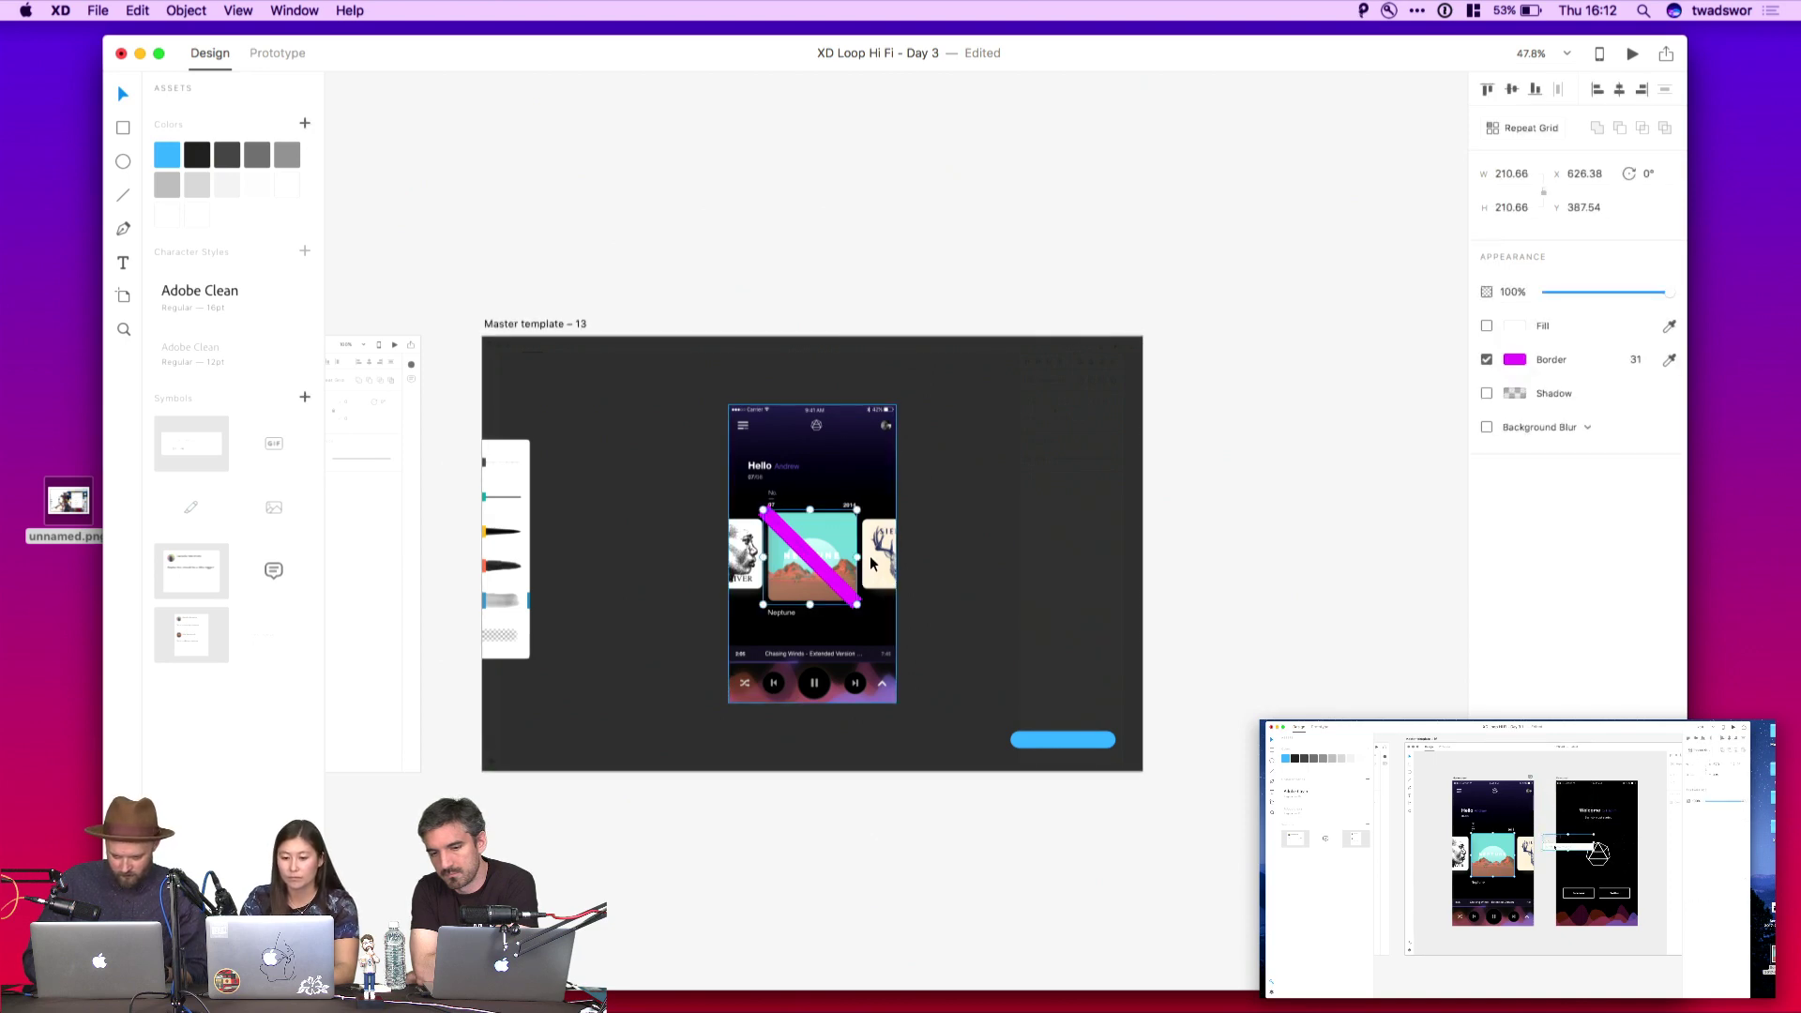
Duplicate the magenta line and rotate the copy to 270° so both lines form an X over the Neptune cover
{"action": "key", "text": "super+d"}
{"action": "left_click_drag", "start_coordinate": [886, 559], "coordinate": [812, 479]}
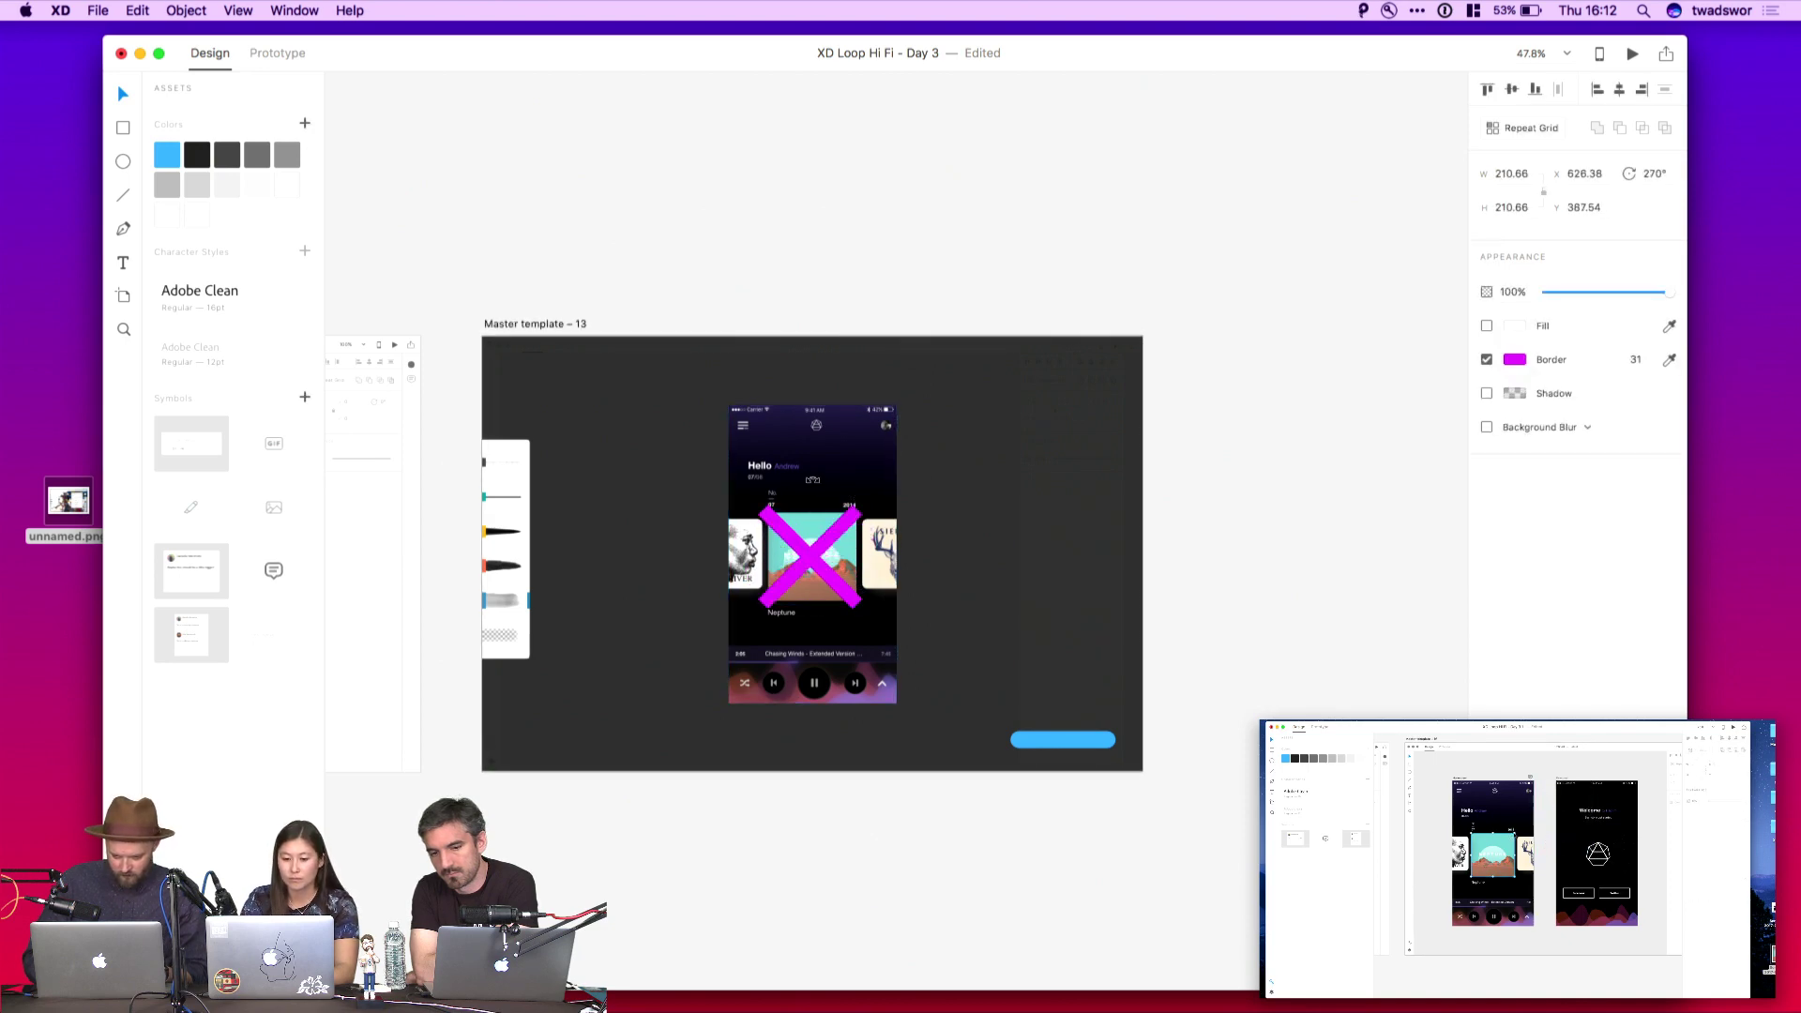
{"action": "left_click", "coordinate": [1014, 287]}
{"action": "scroll", "coordinate": [1015, 287], "scroll_direction": "left", "scroll_amount": 2}
{"action": "scroll", "coordinate": [1014, 287], "scroll_direction": "down", "scroll_amount": 3}
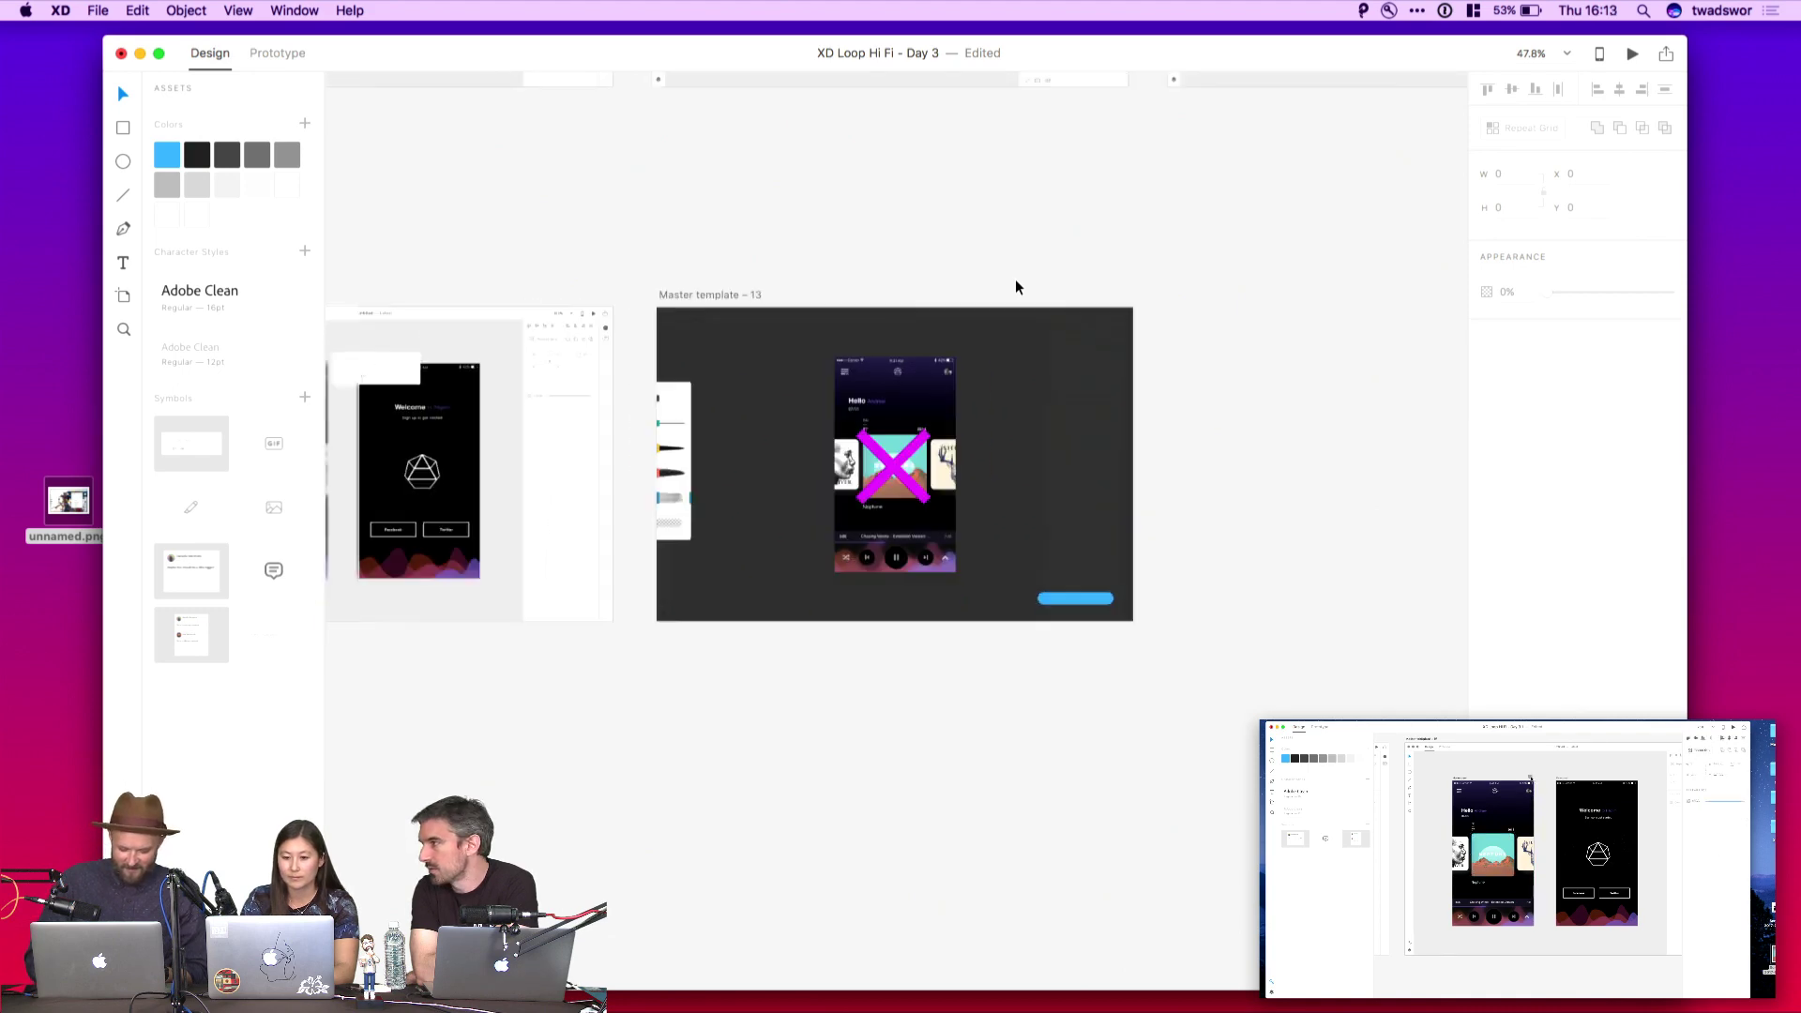
{"action": "scroll", "coordinate": [1014, 287], "scroll_direction": "right", "scroll_amount": 1}
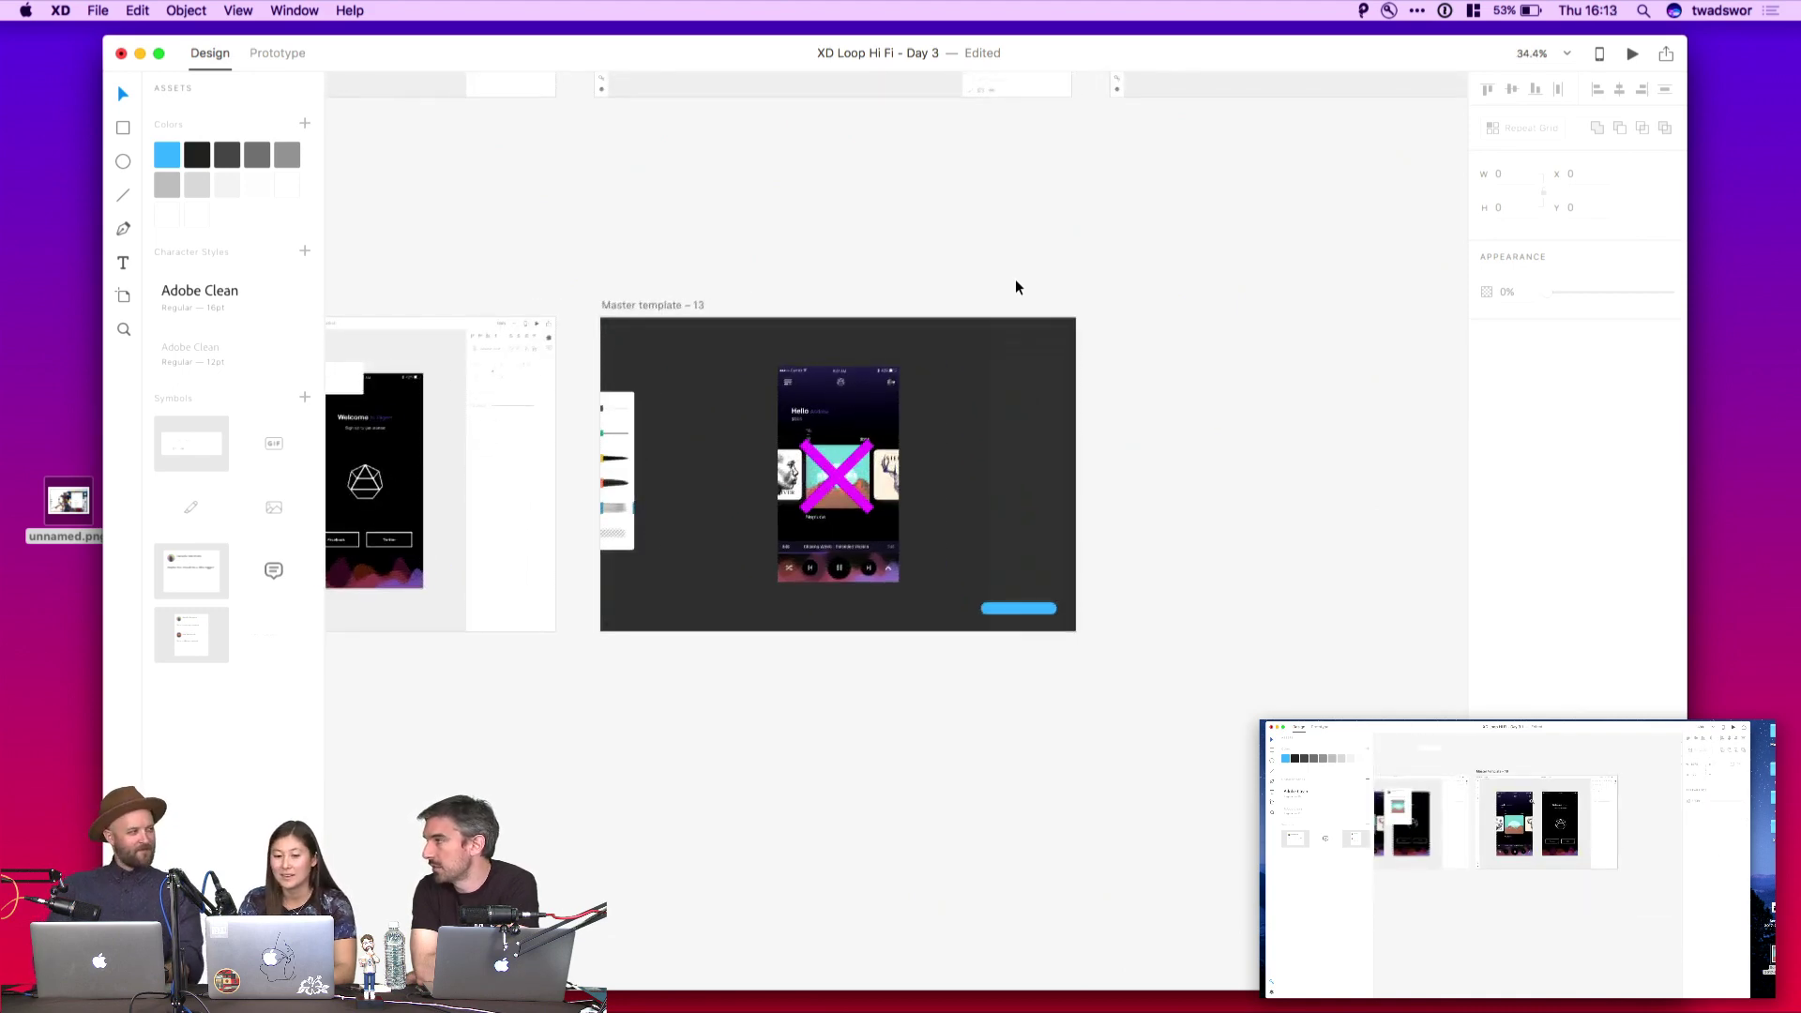
{"action": "left_click", "coordinate": [1002, 357]}
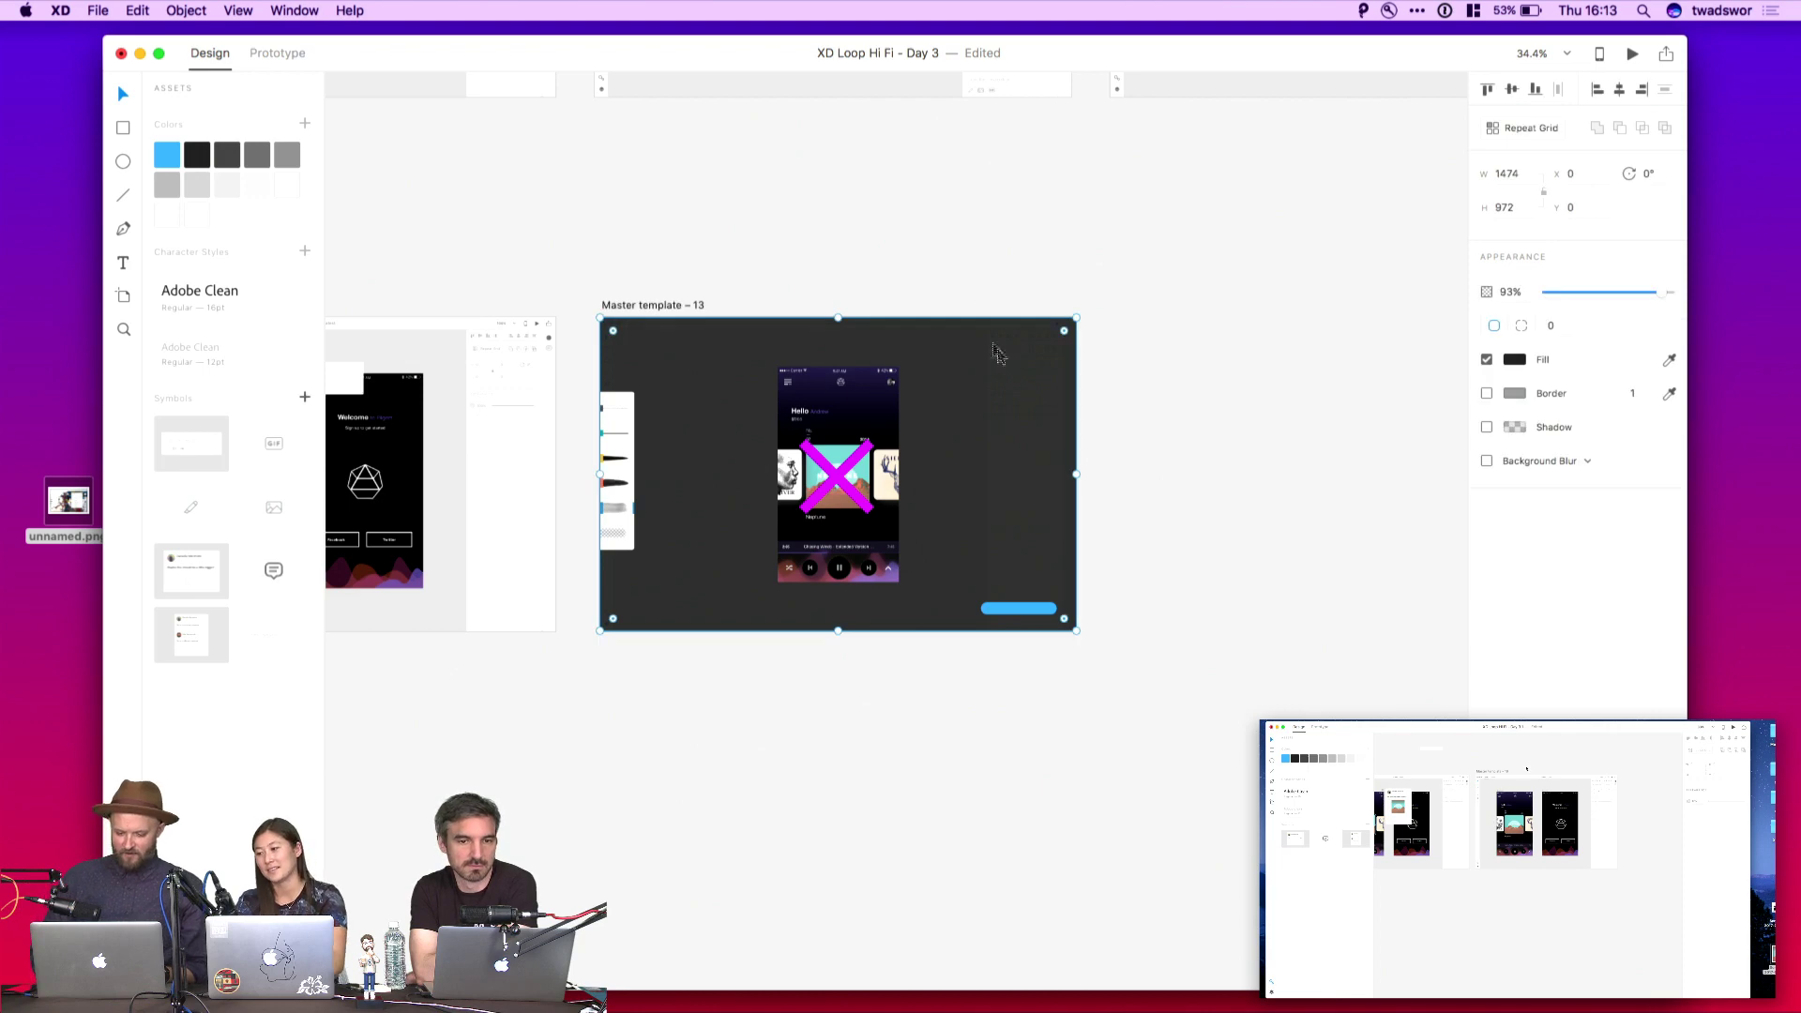
{"action": "left_click", "coordinate": [957, 206]}
{"action": "scroll", "coordinate": [957, 206], "scroll_direction": "down", "scroll_amount": 3}
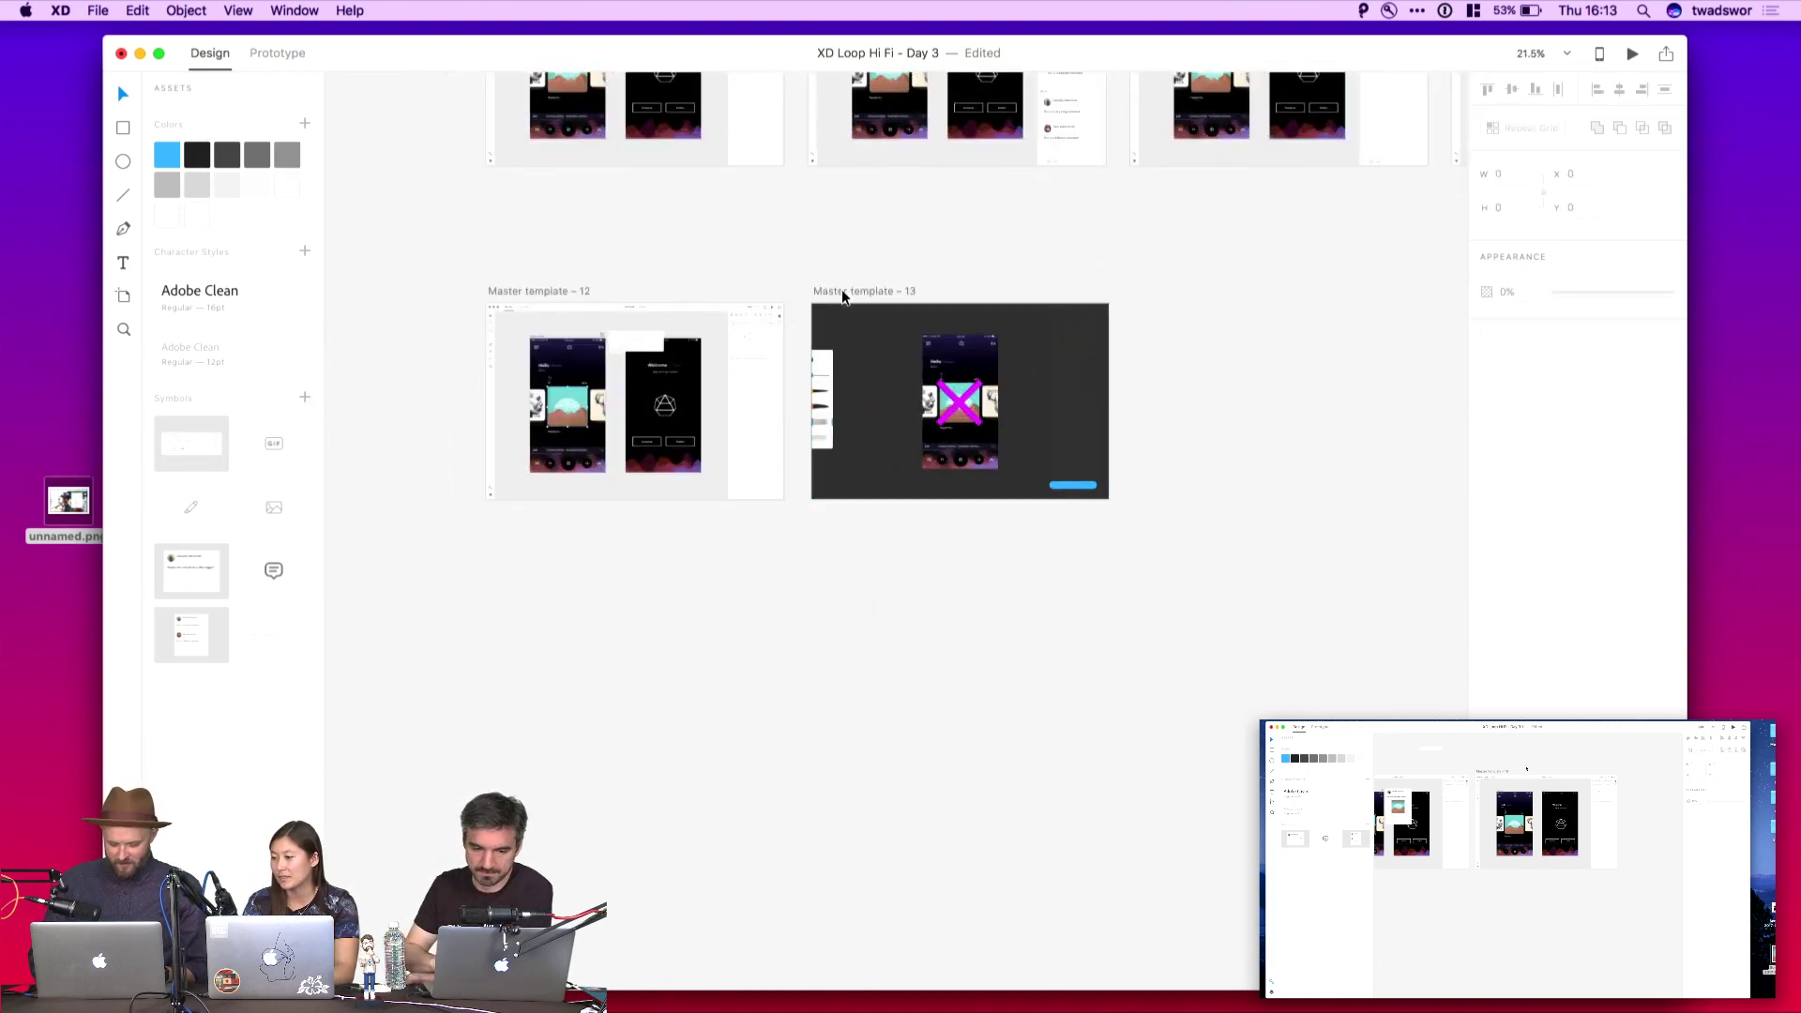
{"action": "left_click", "coordinate": [536, 292]}
{"action": "left_click_drag", "start_coordinate": [536, 292], "coordinate": [1173, 315]}
{"action": "key", "text": "super+z"}
Duplicate the first workflow's artboard with the "Maybe this should be a little bigger?" comment and place the copy beside Master template – 13
{"action": "scroll", "coordinate": [1173, 309], "scroll_direction": "up", "scroll_amount": 10}
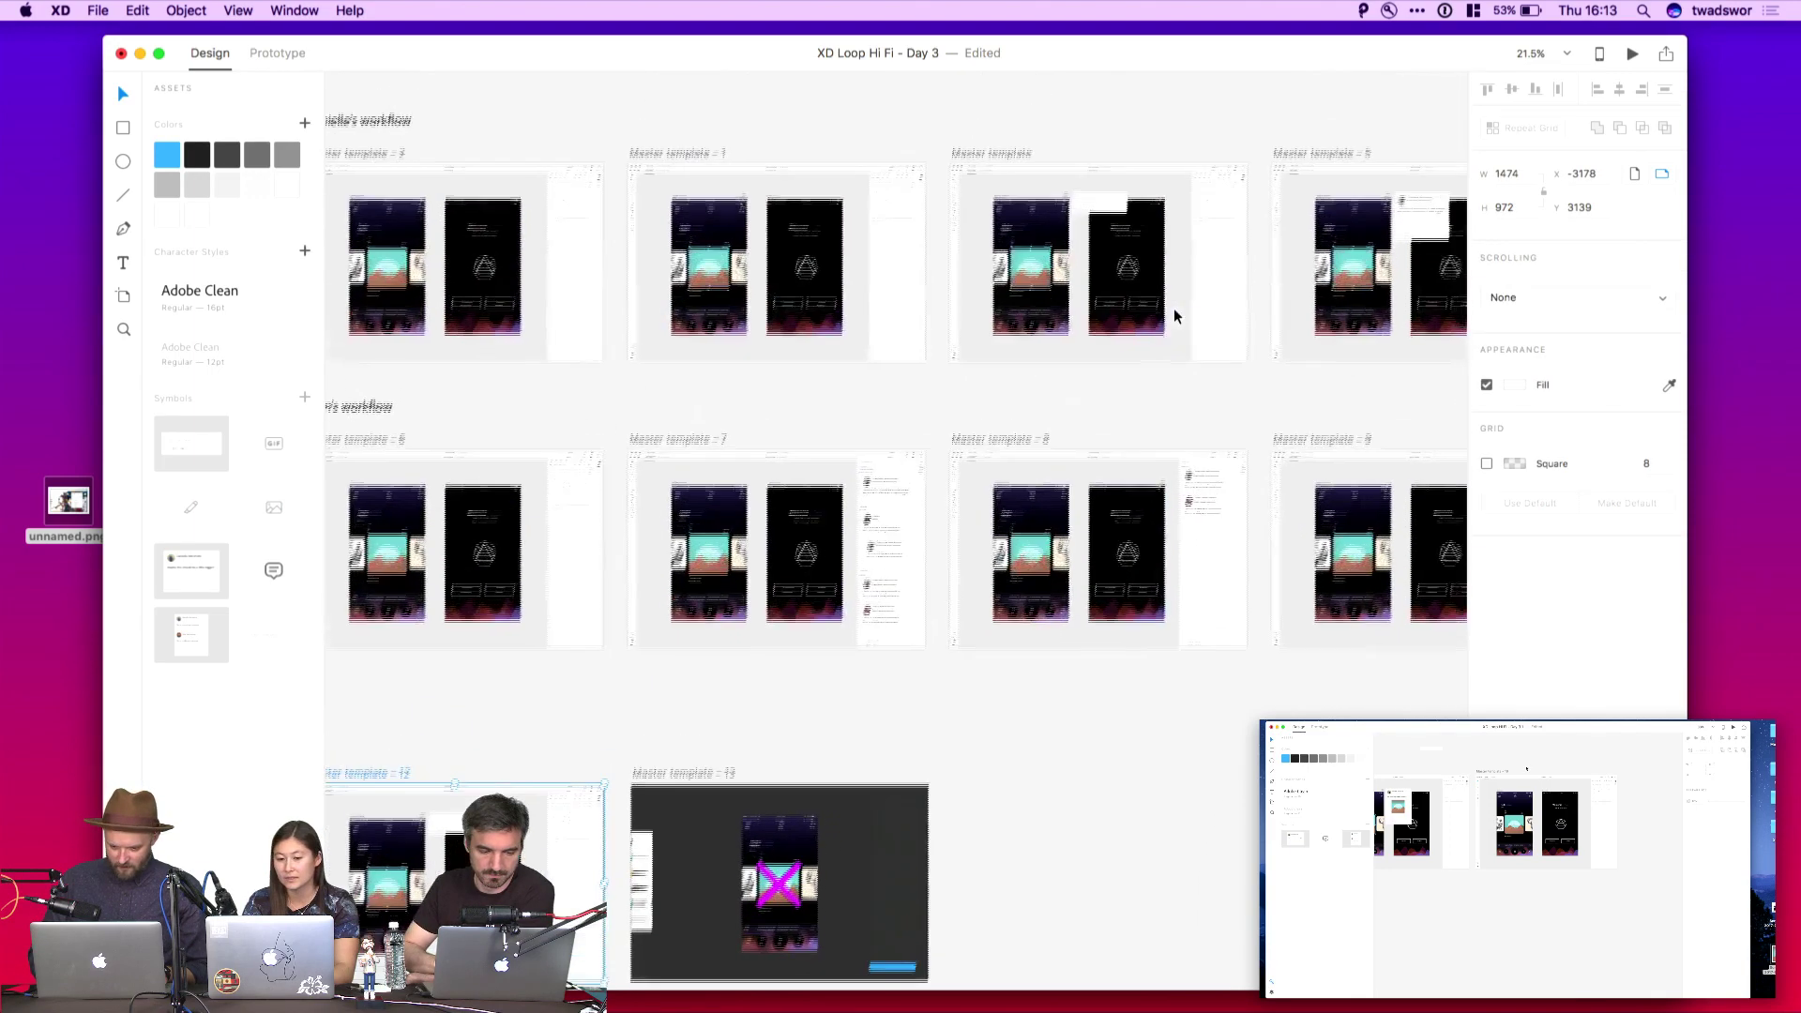
{"action": "scroll", "coordinate": [1012, 246], "scroll_direction": "down", "scroll_amount": 3}
{"action": "left_click_drag", "start_coordinate": [1178, 197], "coordinate": [970, 599]}
{"action": "key", "text": "super+3"}
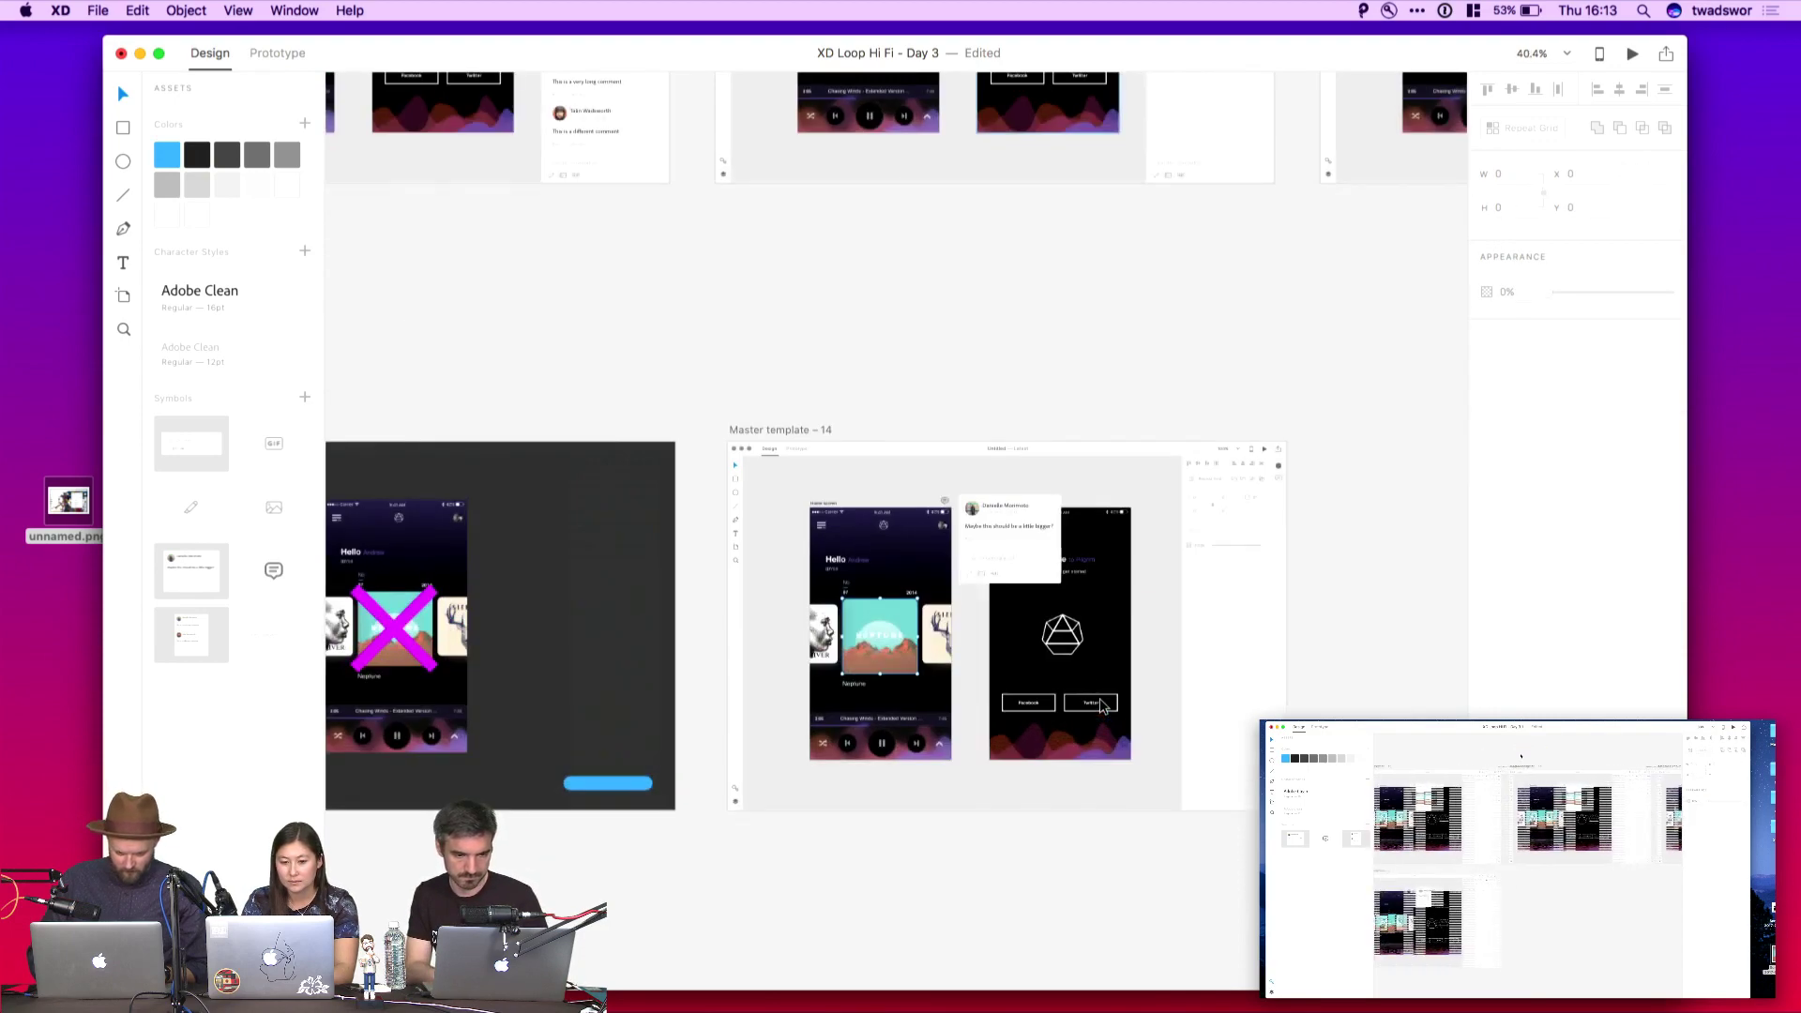
In Master template – 14, move the "Say something good" box below the comment pop-up and delete the pop-up's conversation reply field
{"action": "left_click_drag", "start_coordinate": [881, 433], "coordinate": [948, 554]}
{"action": "left_click", "coordinate": [922, 414]}
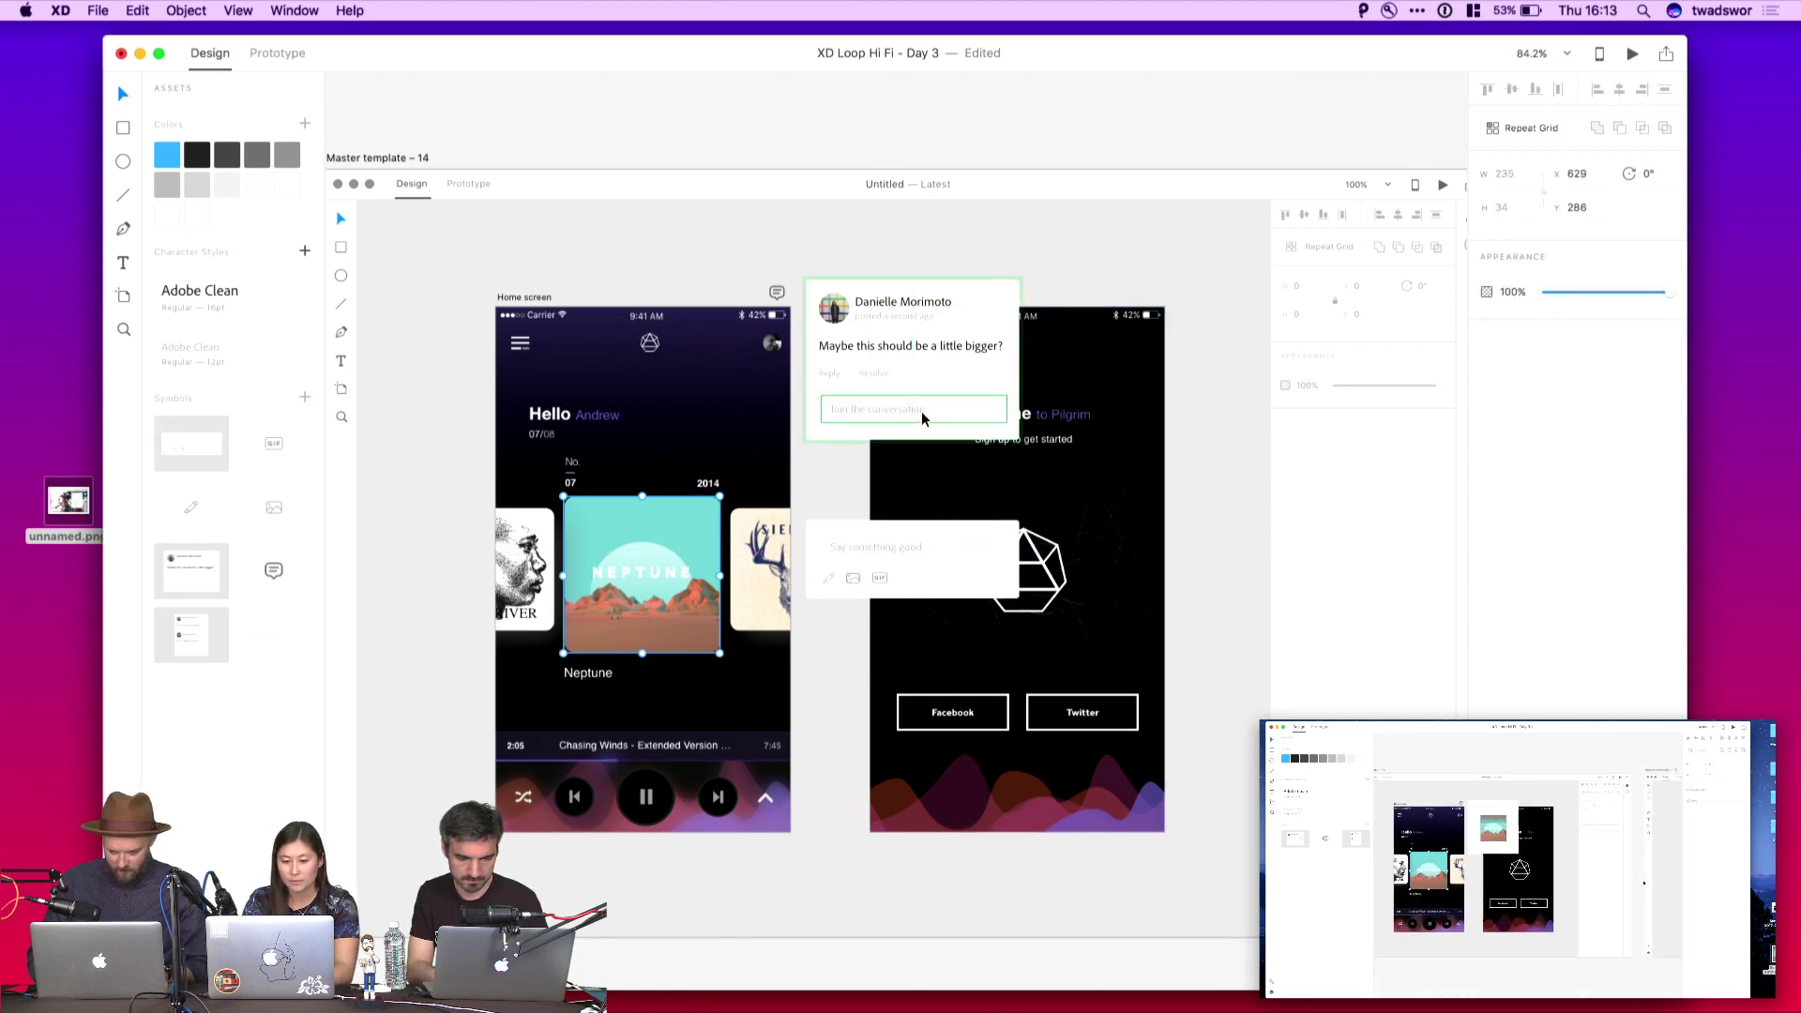
{"action": "key", "text": "Escape"}
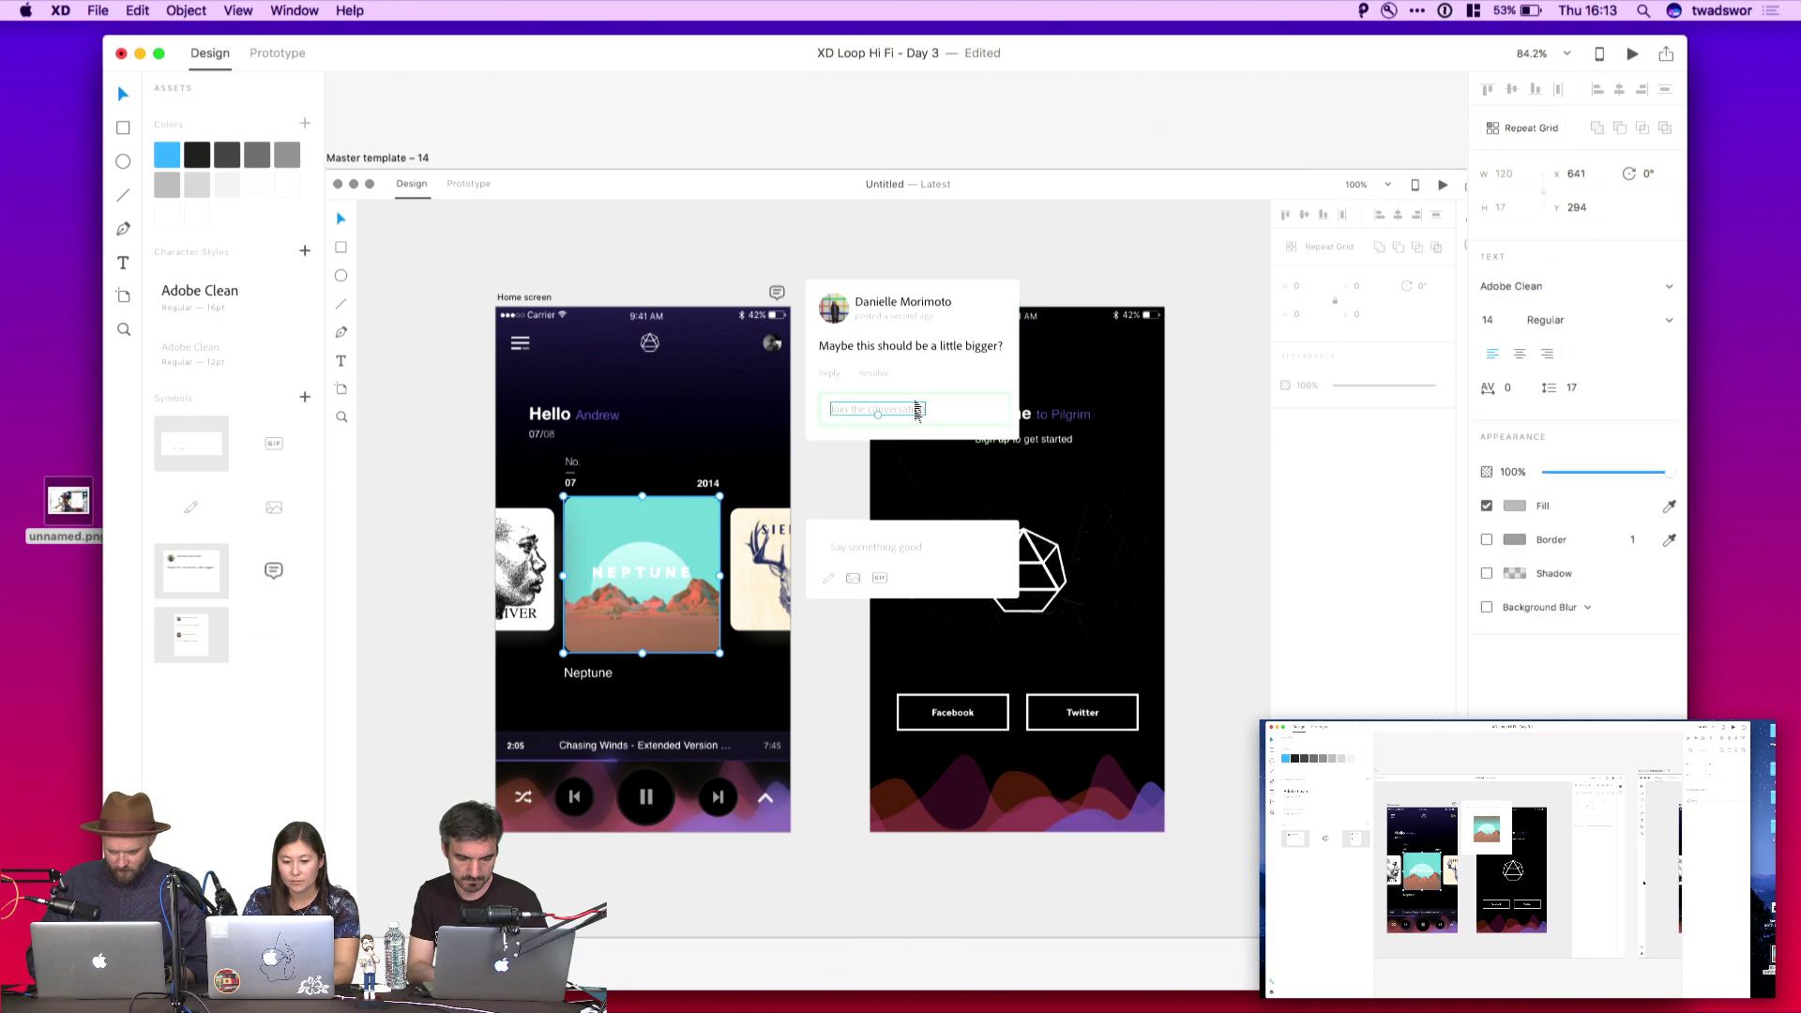
{"action": "left_click", "coordinate": [882, 410]}
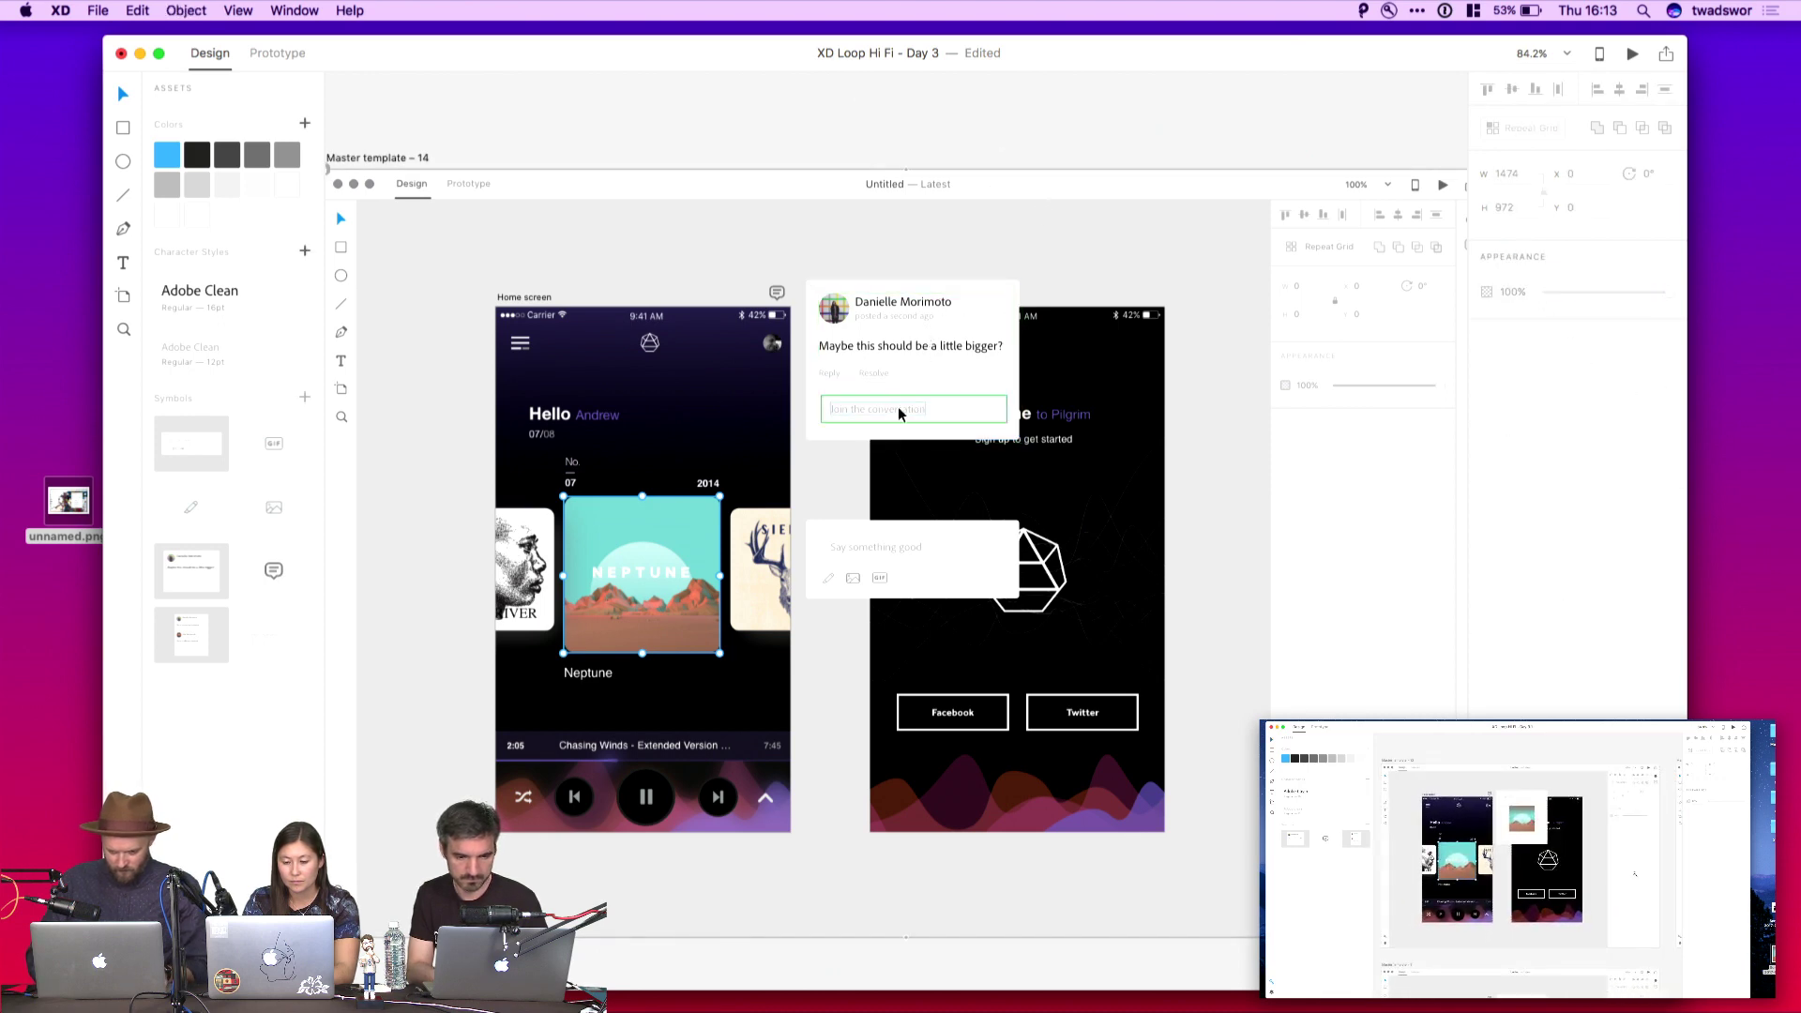
{"action": "left_click", "coordinate": [850, 392]}
Delete the comment text and reply links from the pop-up, and draw a 238 × 150 rectangle under the commenter's name
{"action": "key", "text": "r"}
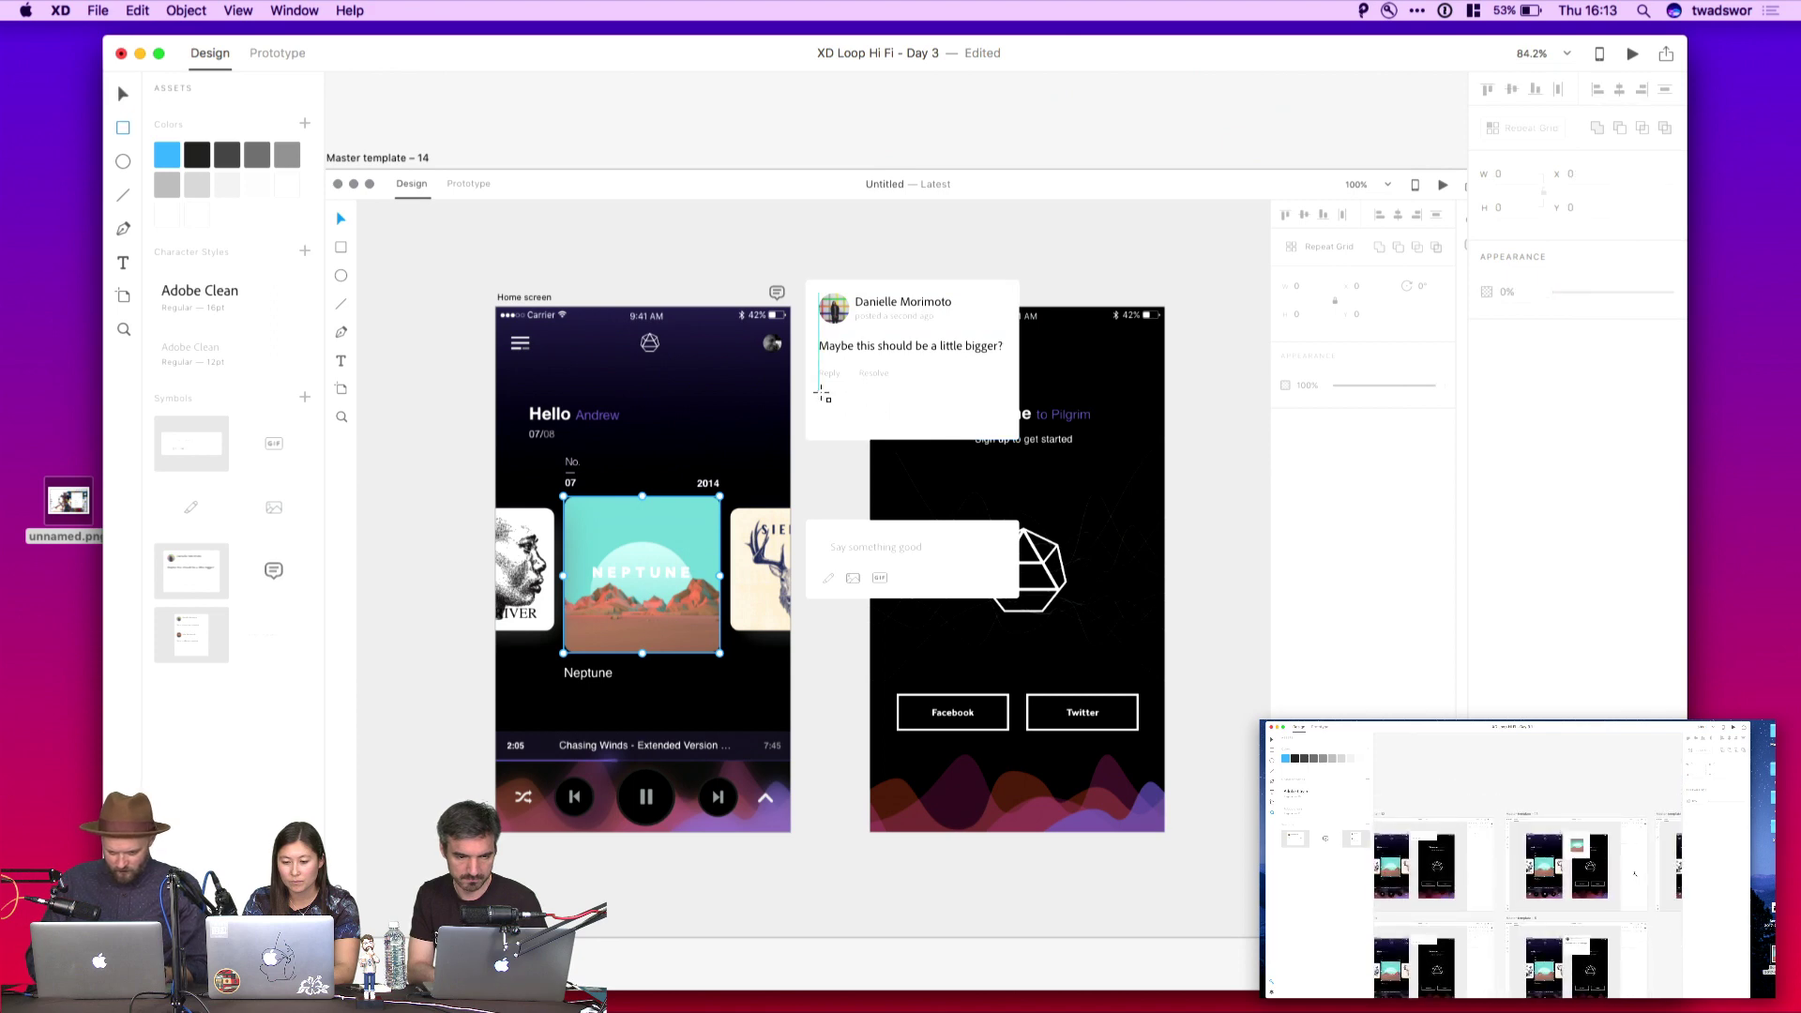
{"action": "key", "text": "v"}
{"action": "left_click", "coordinate": [830, 381]}
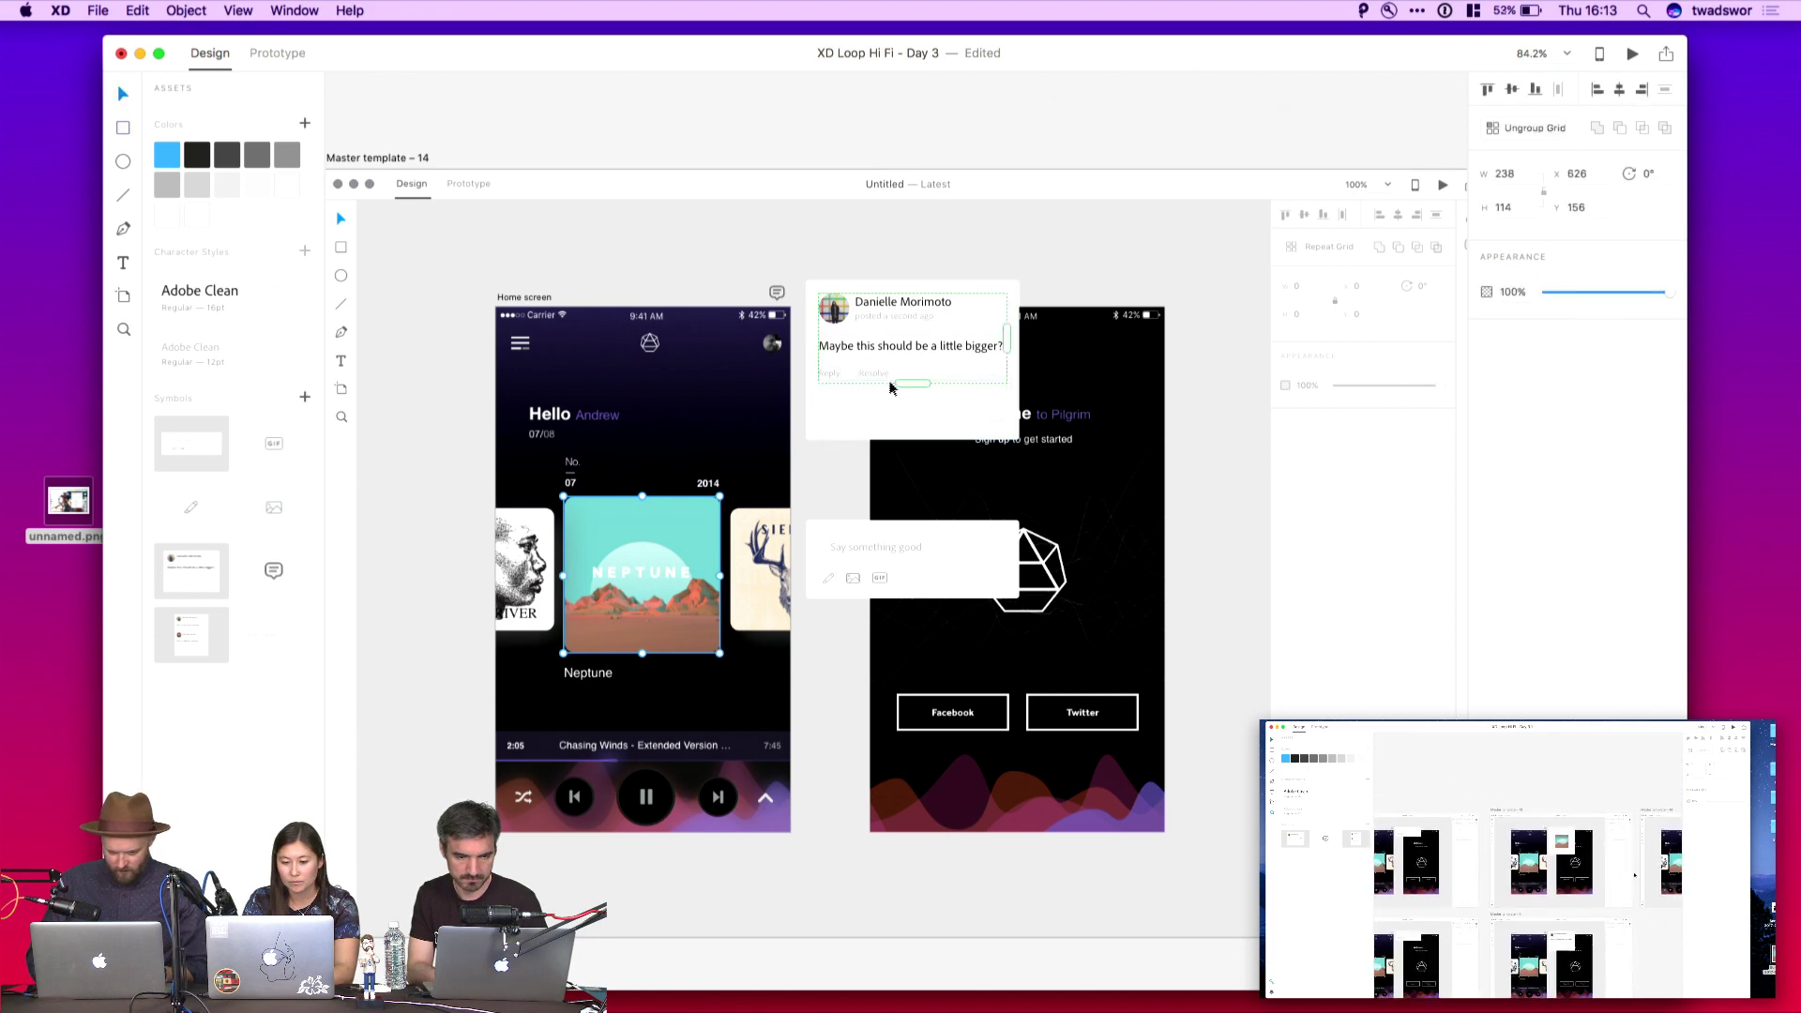
{"action": "mouse_move", "coordinate": [890, 387]}
{"action": "left_mouse_down"}
{"action": "mouse_move", "coordinate": [901, 337]}
{"action": "mouse_move", "coordinate": [852, 386]}
{"action": "left_mouse_up"}
{"action": "key", "text": "r"}
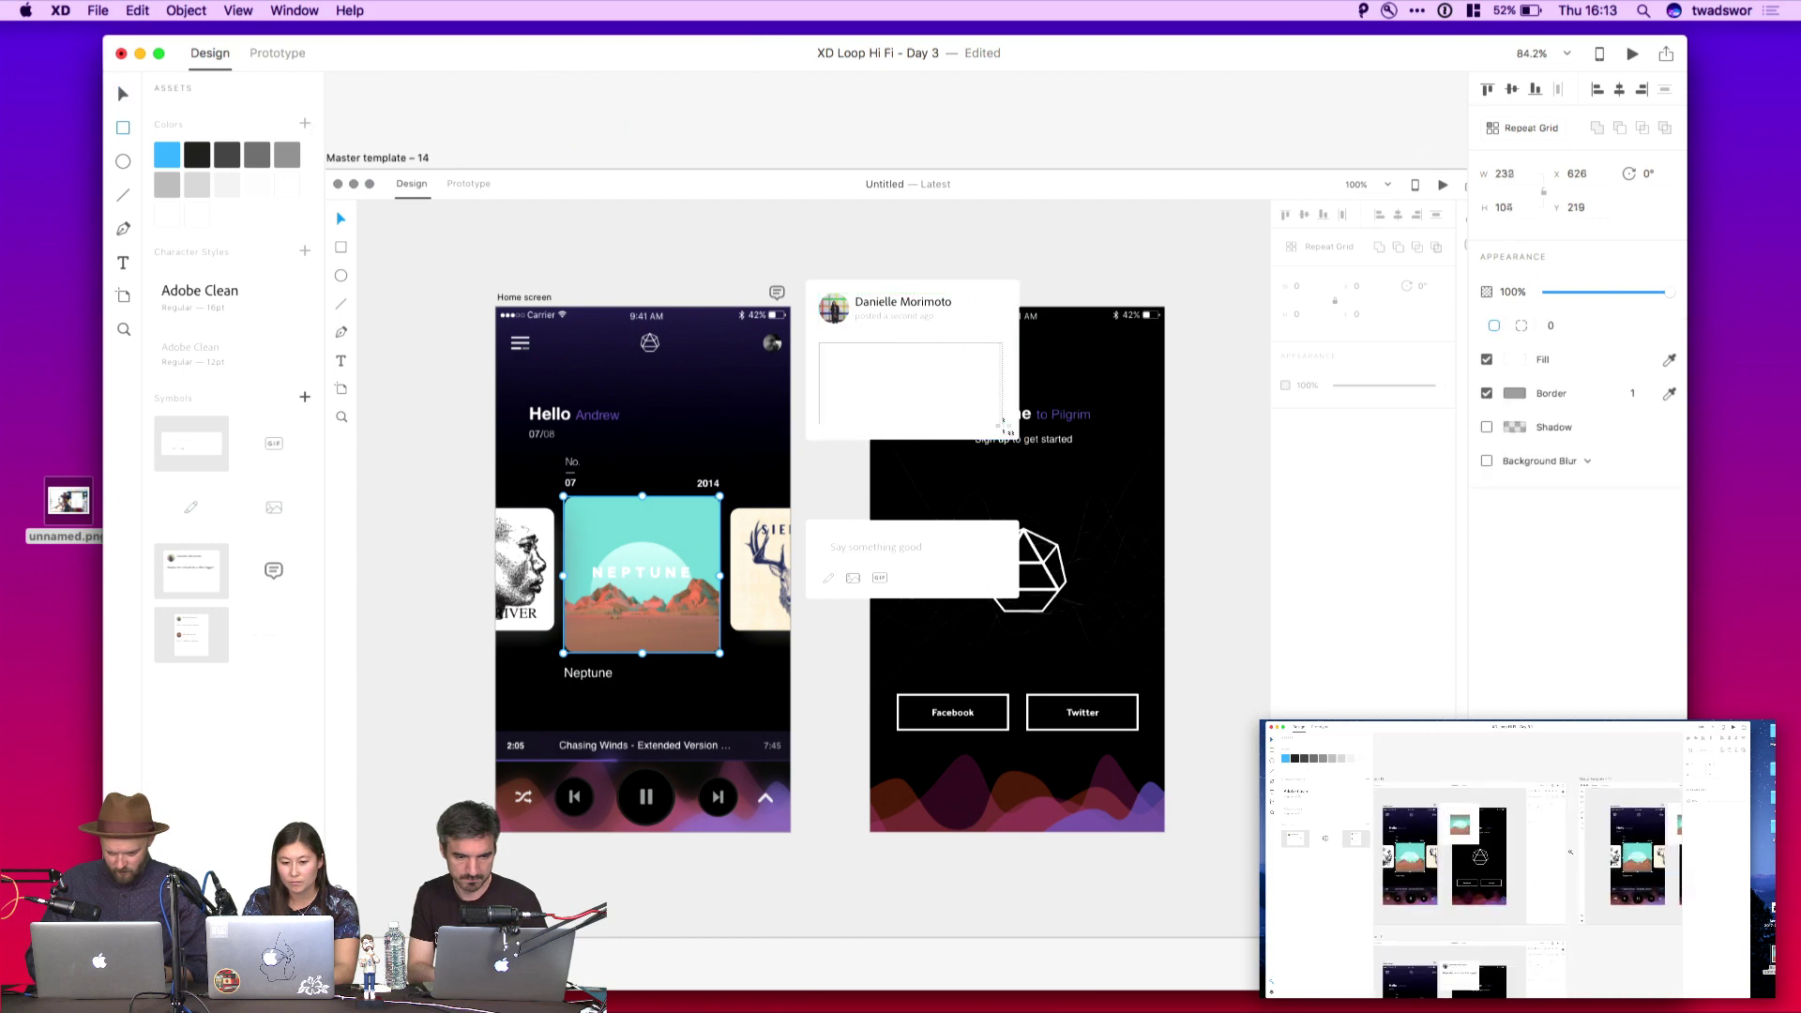
{"action": "left_click_drag", "start_coordinate": [1005, 430], "coordinate": [1005, 463]}
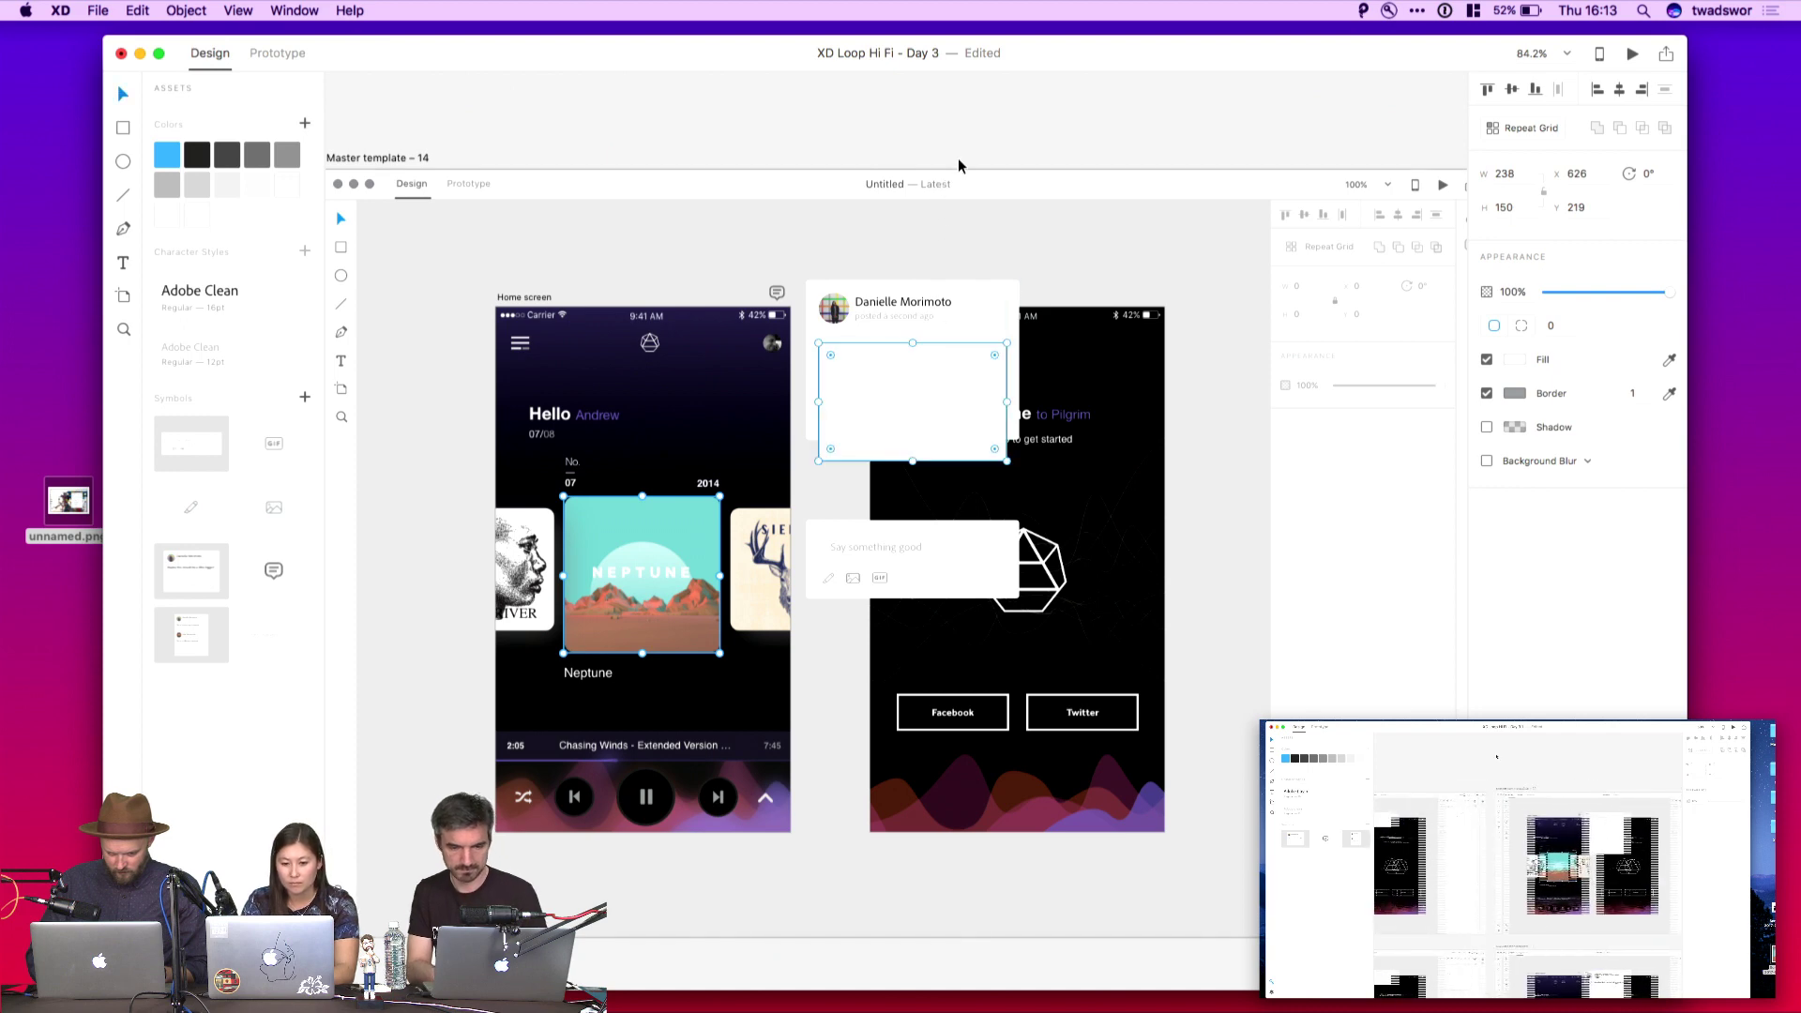
Copy the crossed-out phone screen into the Master template – 14 pop-up, scaled to about 91 × 162, and lengthen its rectangular frame to 184
{"action": "key", "text": "super+0"}
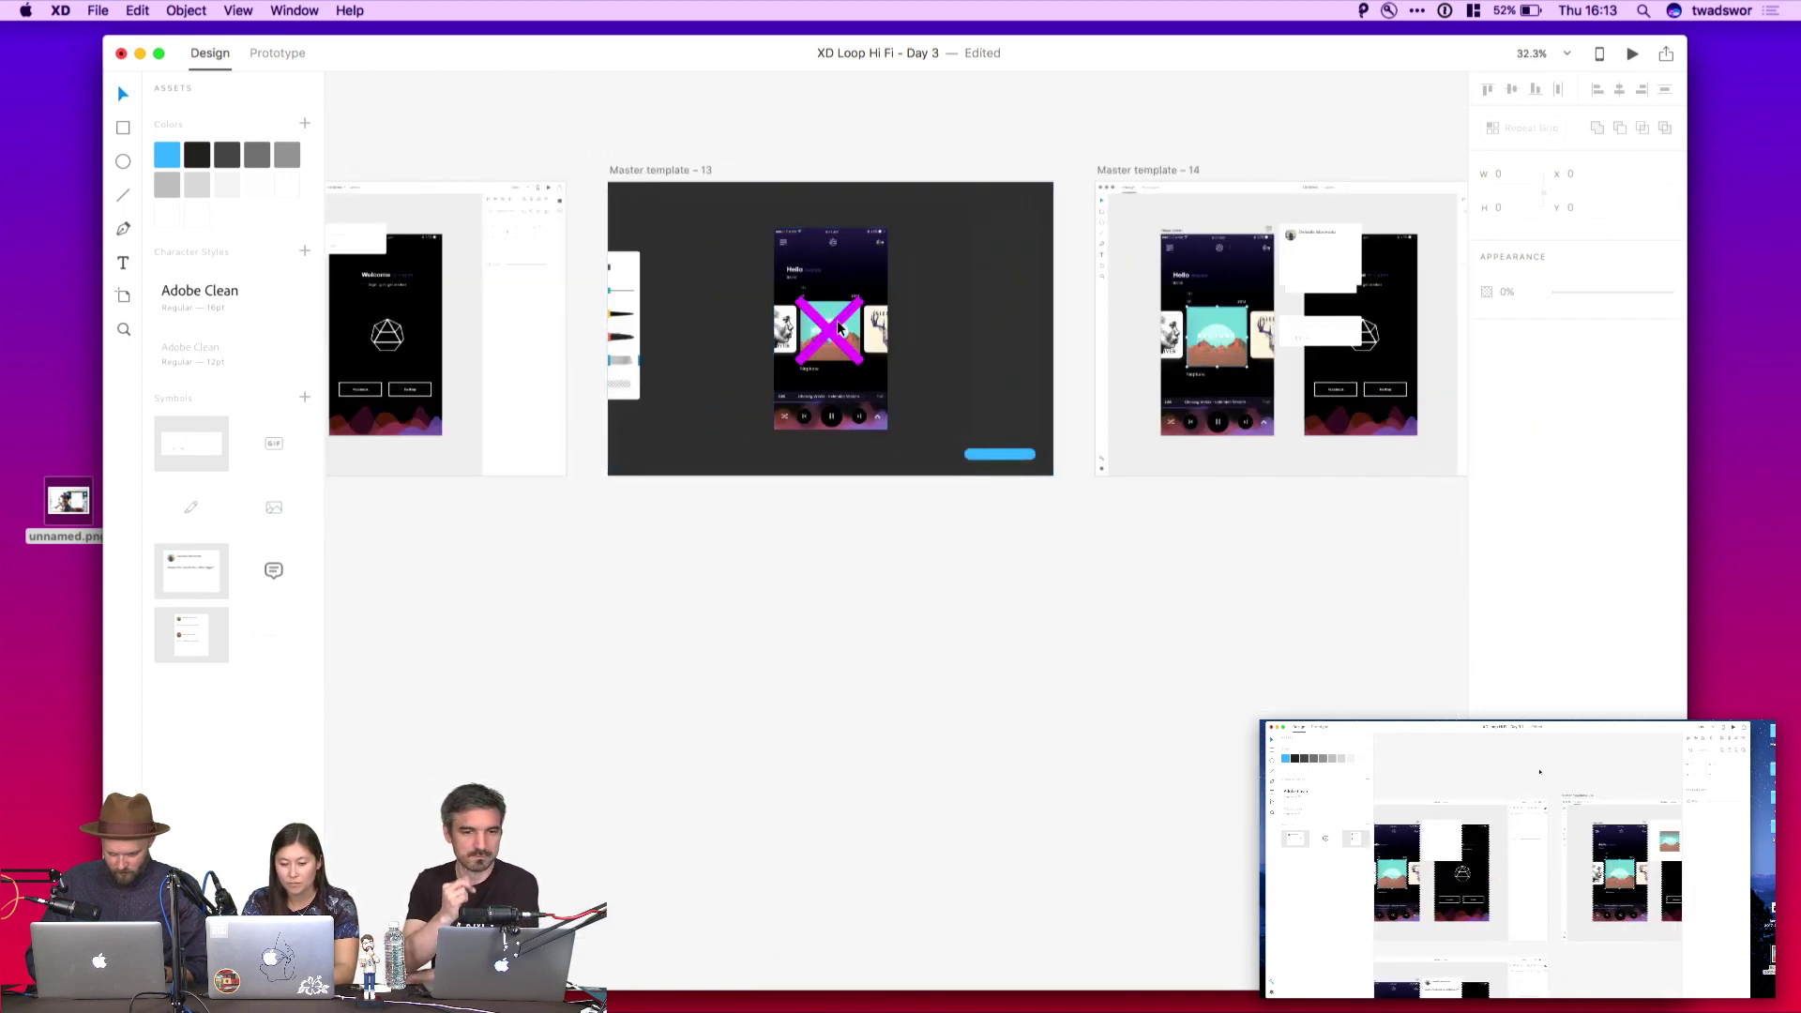
{"action": "left_click", "coordinate": [812, 323]}
{"action": "left_click", "coordinate": [827, 273]}
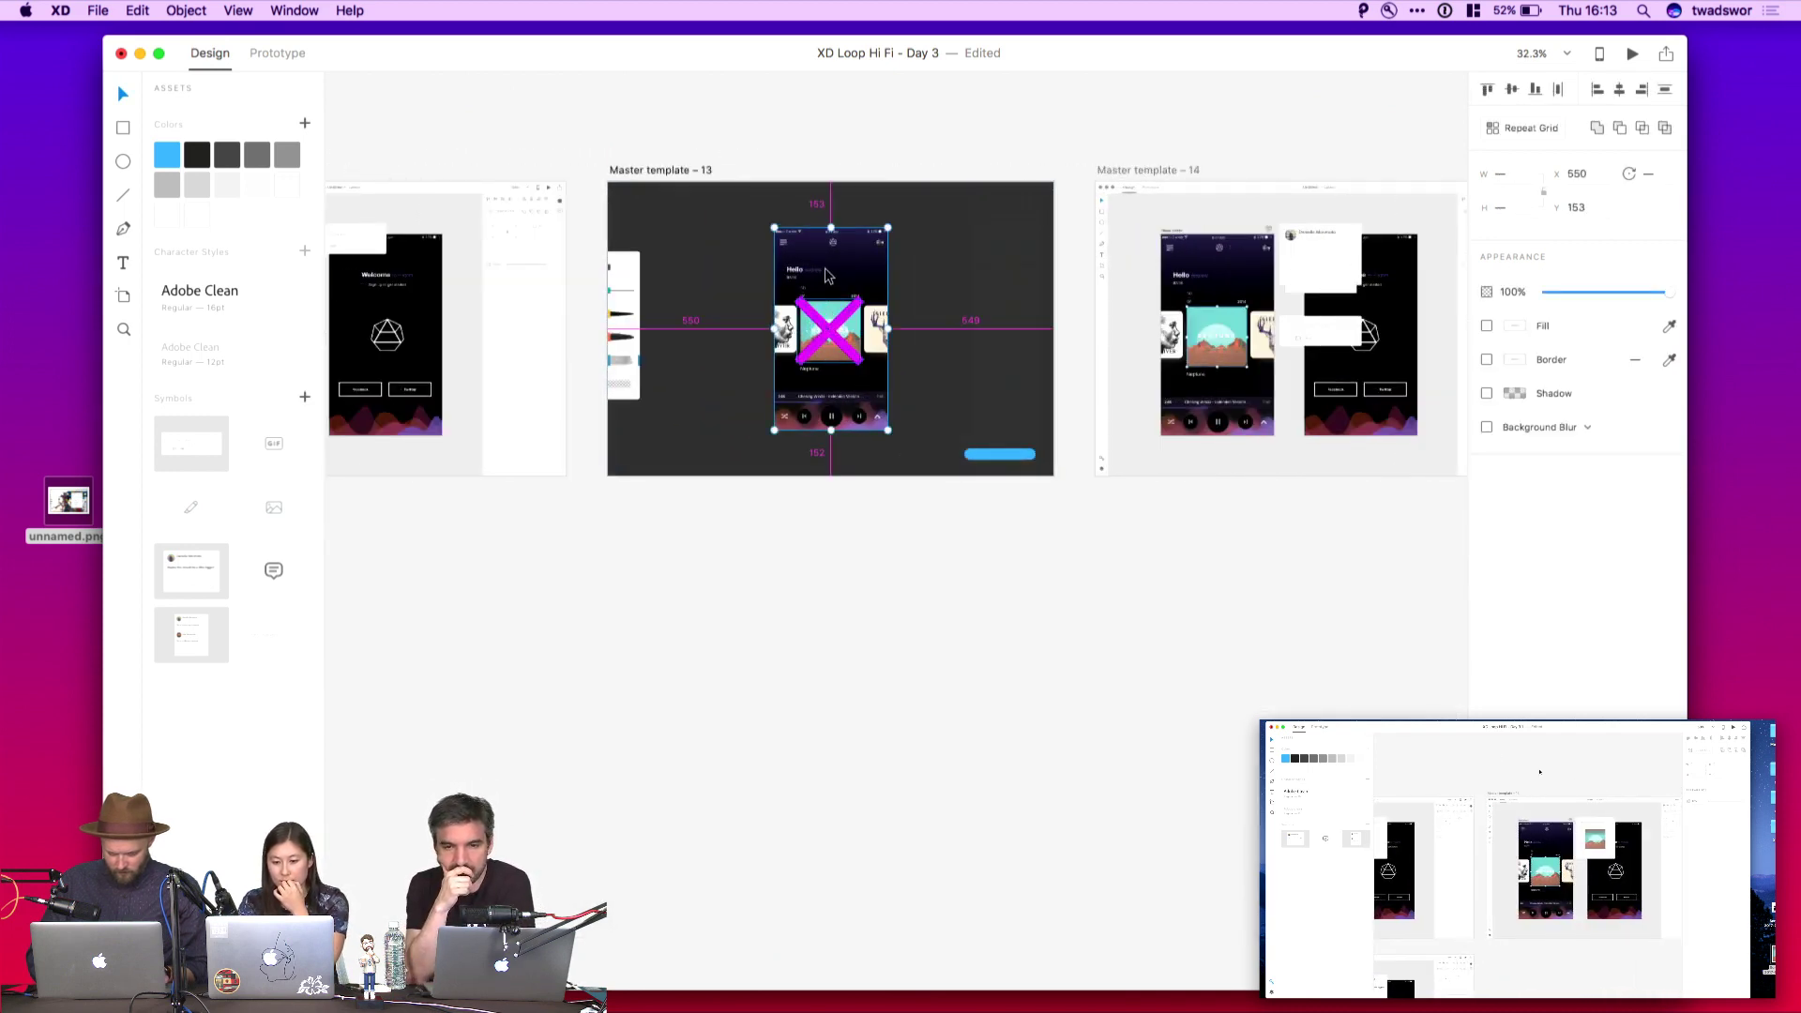
{"action": "left_click", "coordinate": [1322, 282]}
{"action": "scroll", "coordinate": [1329, 274], "scroll_direction": "up", "scroll_amount": 5}
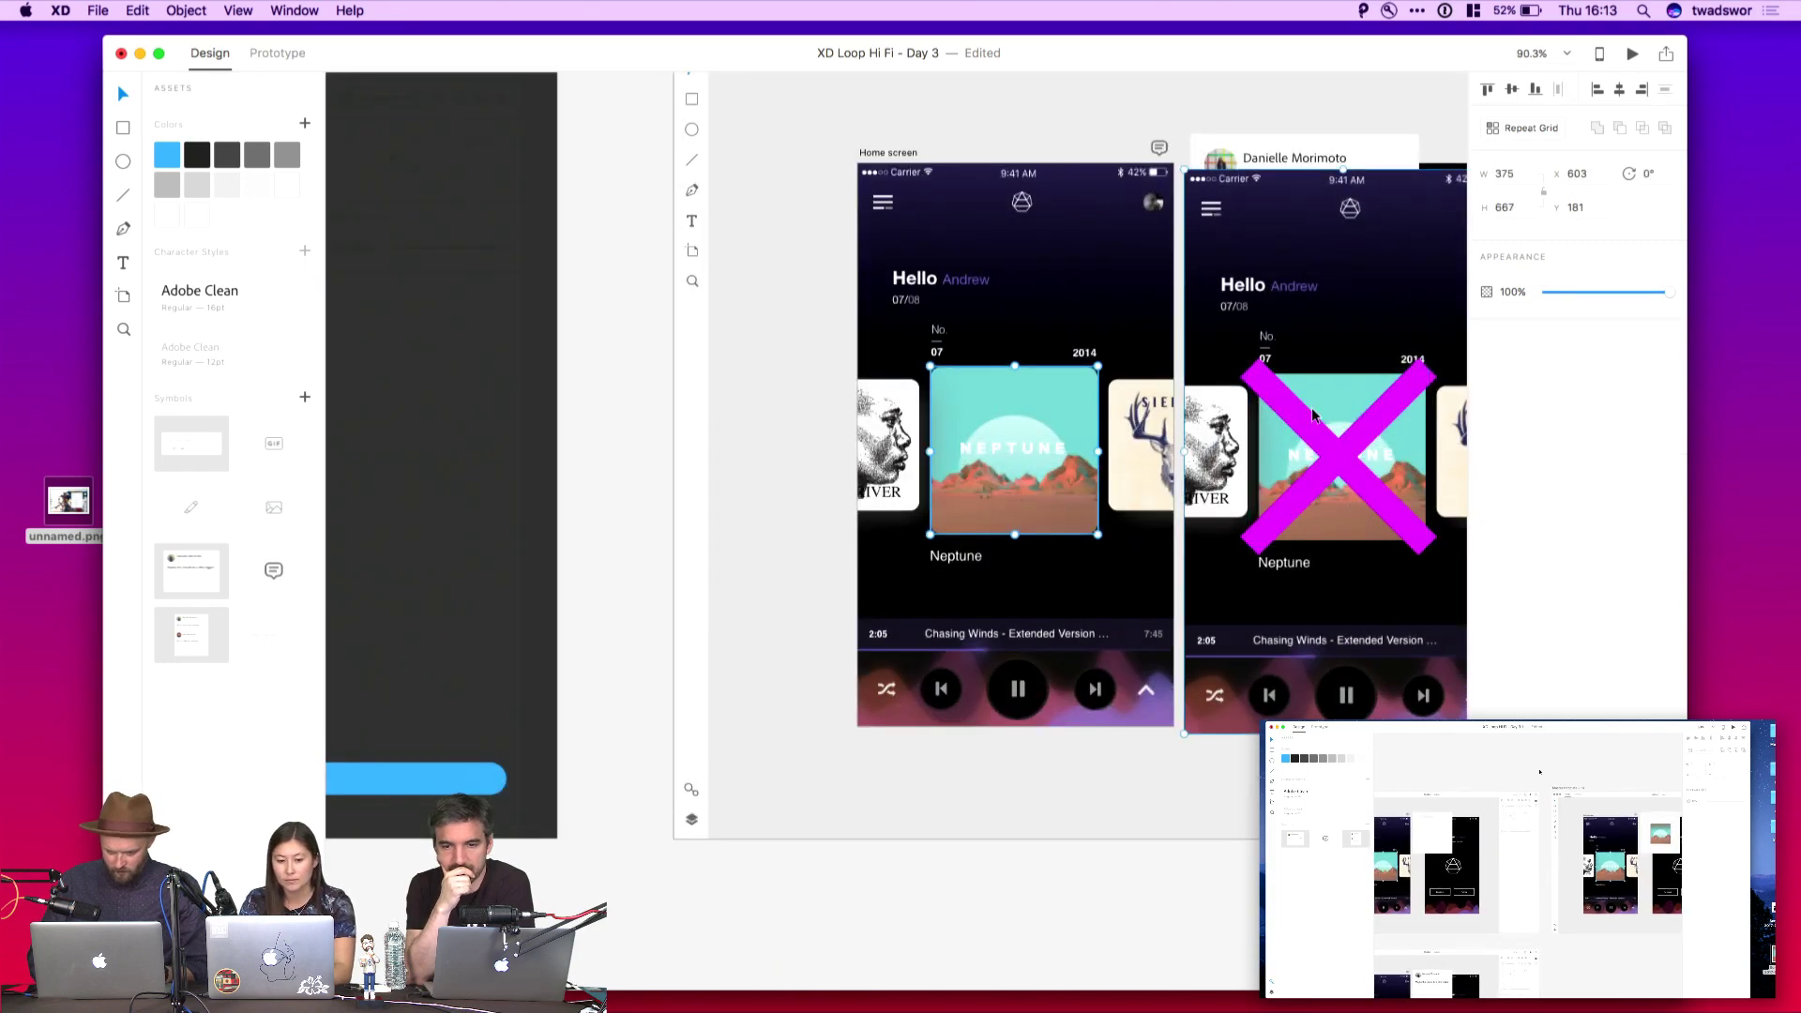
{"action": "scroll", "coordinate": [1313, 416], "scroll_direction": "down", "scroll_amount": 1}
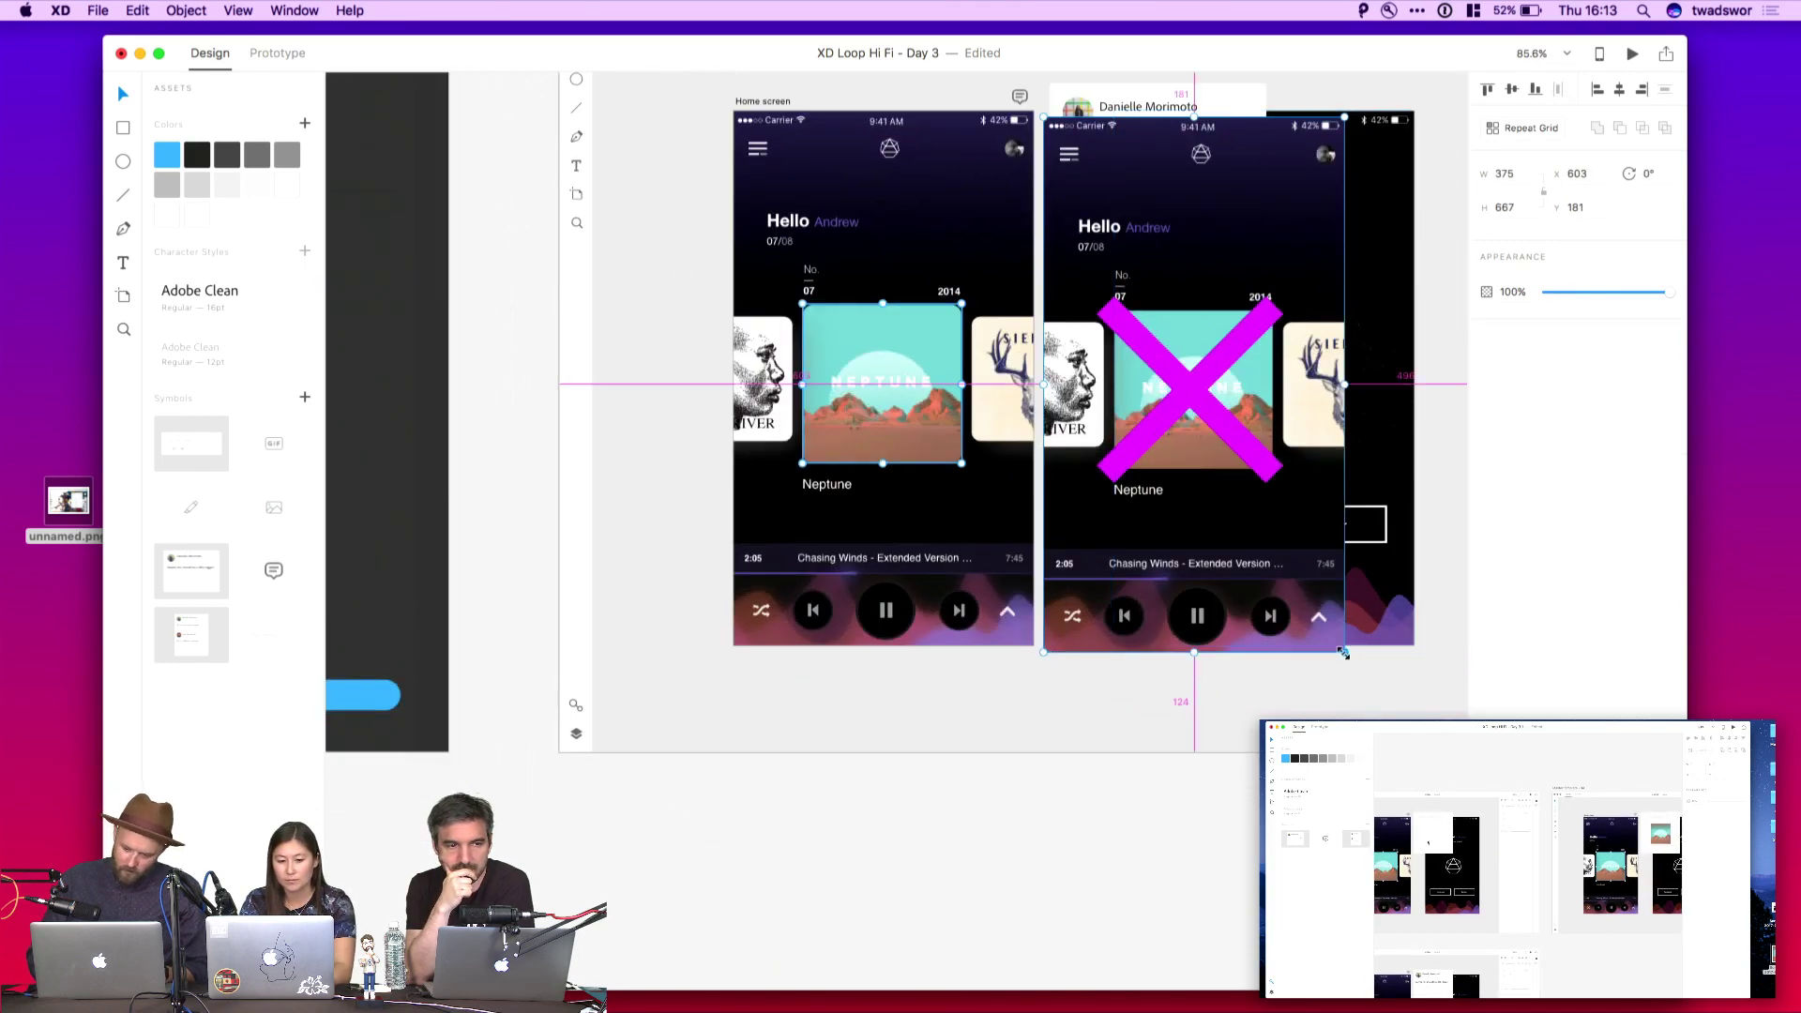
{"action": "left_click_drag", "start_coordinate": [1343, 652], "coordinate": [1160, 295]}
{"action": "left_click", "coordinate": [1172, 275]}
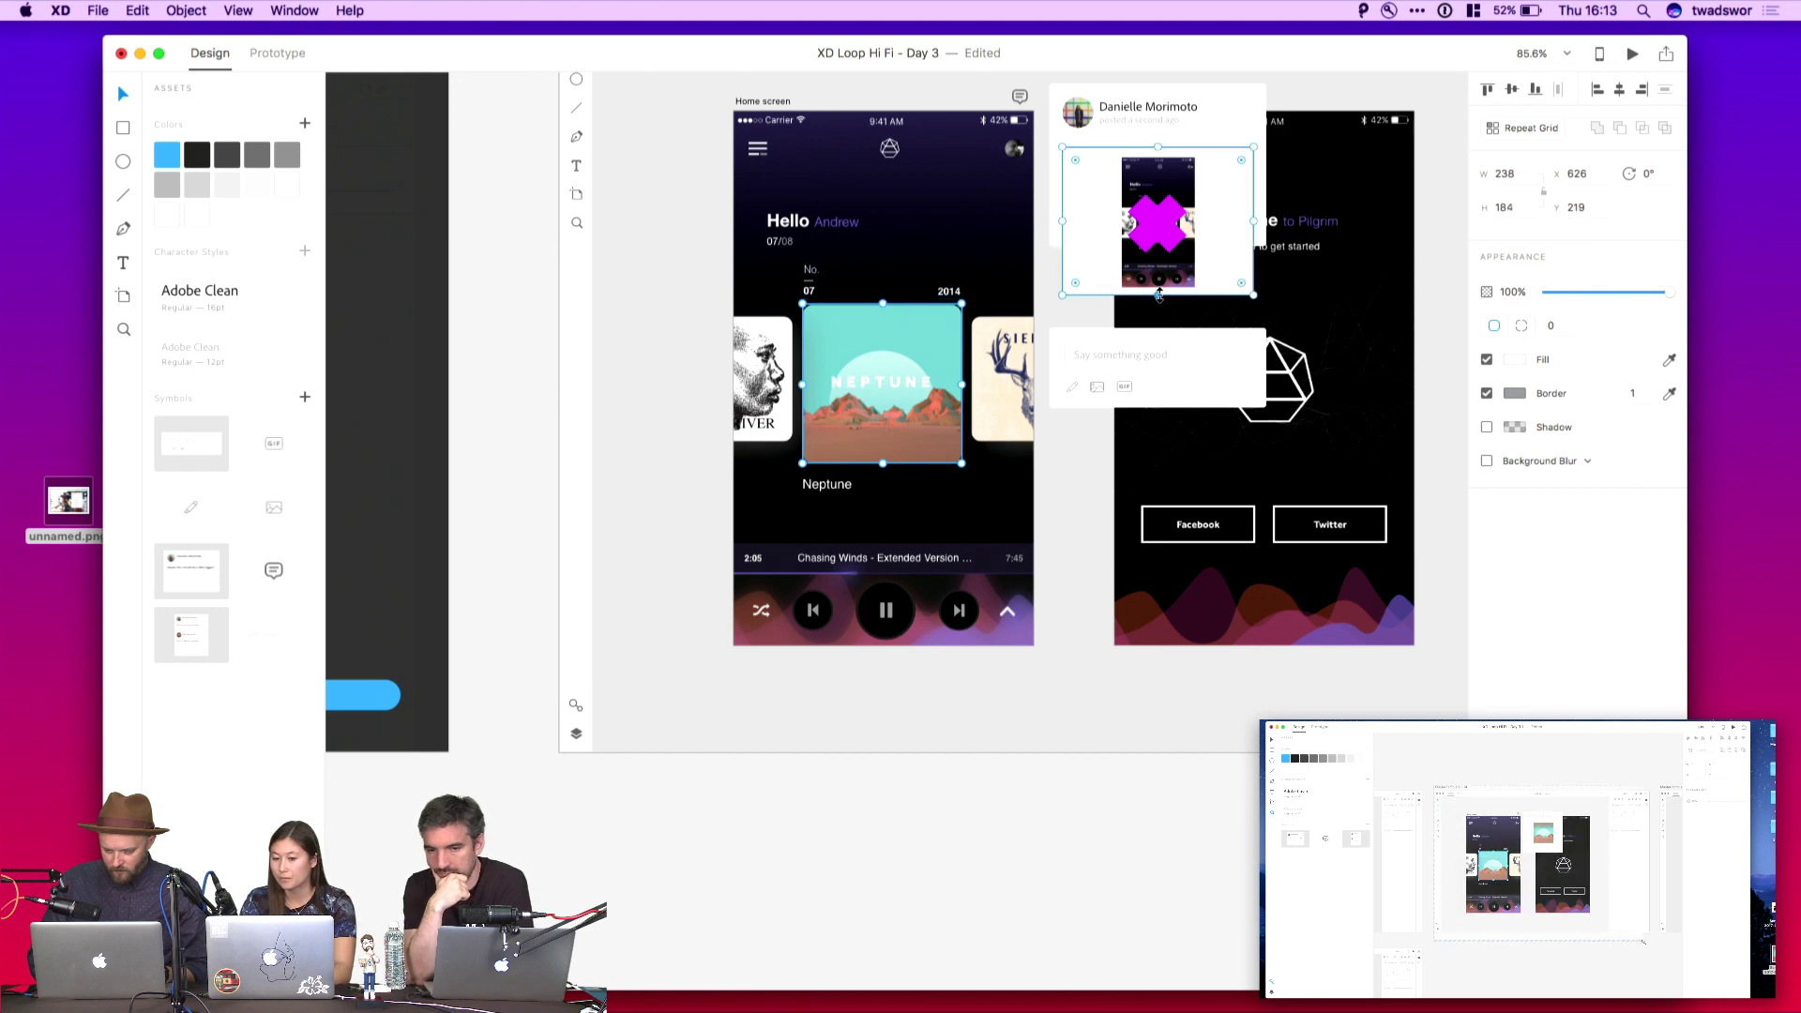
Extend the comment pop-up's background to a height of 281 and move the "Say something good" box up to Y 414
{"action": "left_click", "coordinate": [1261, 201]}
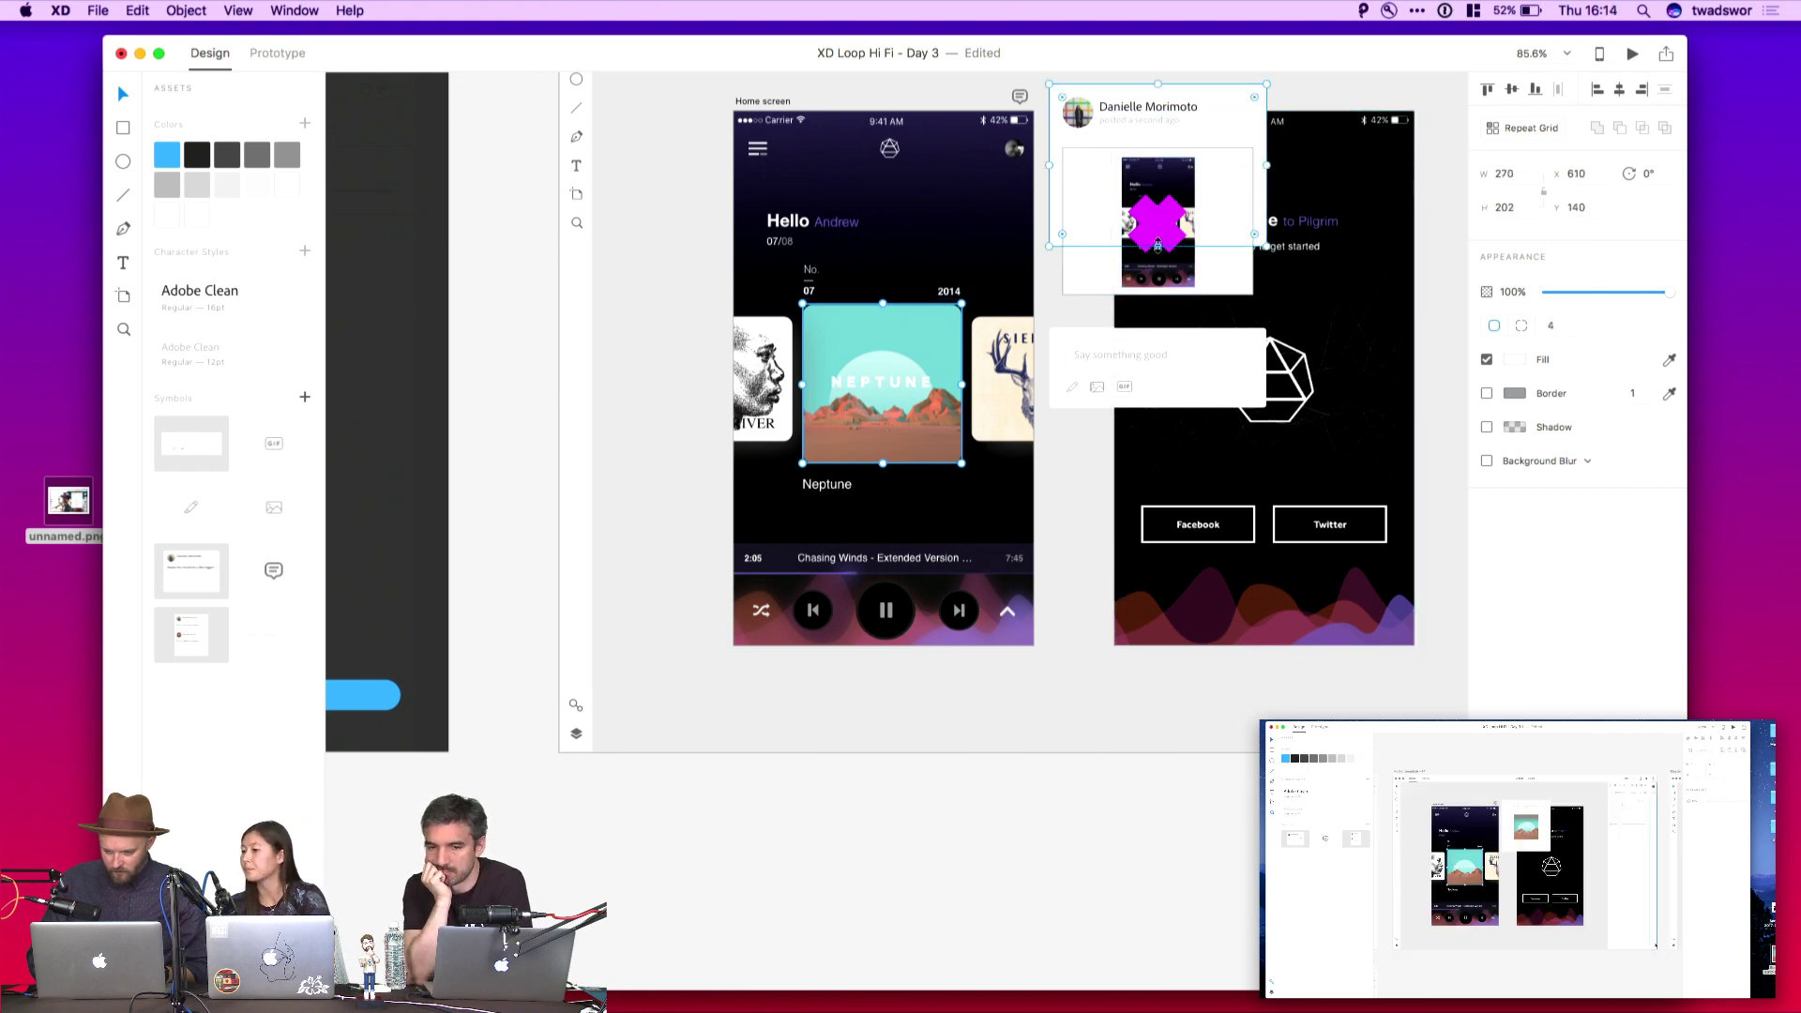
{"action": "left_click_drag", "start_coordinate": [1158, 287], "coordinate": [1158, 301]}
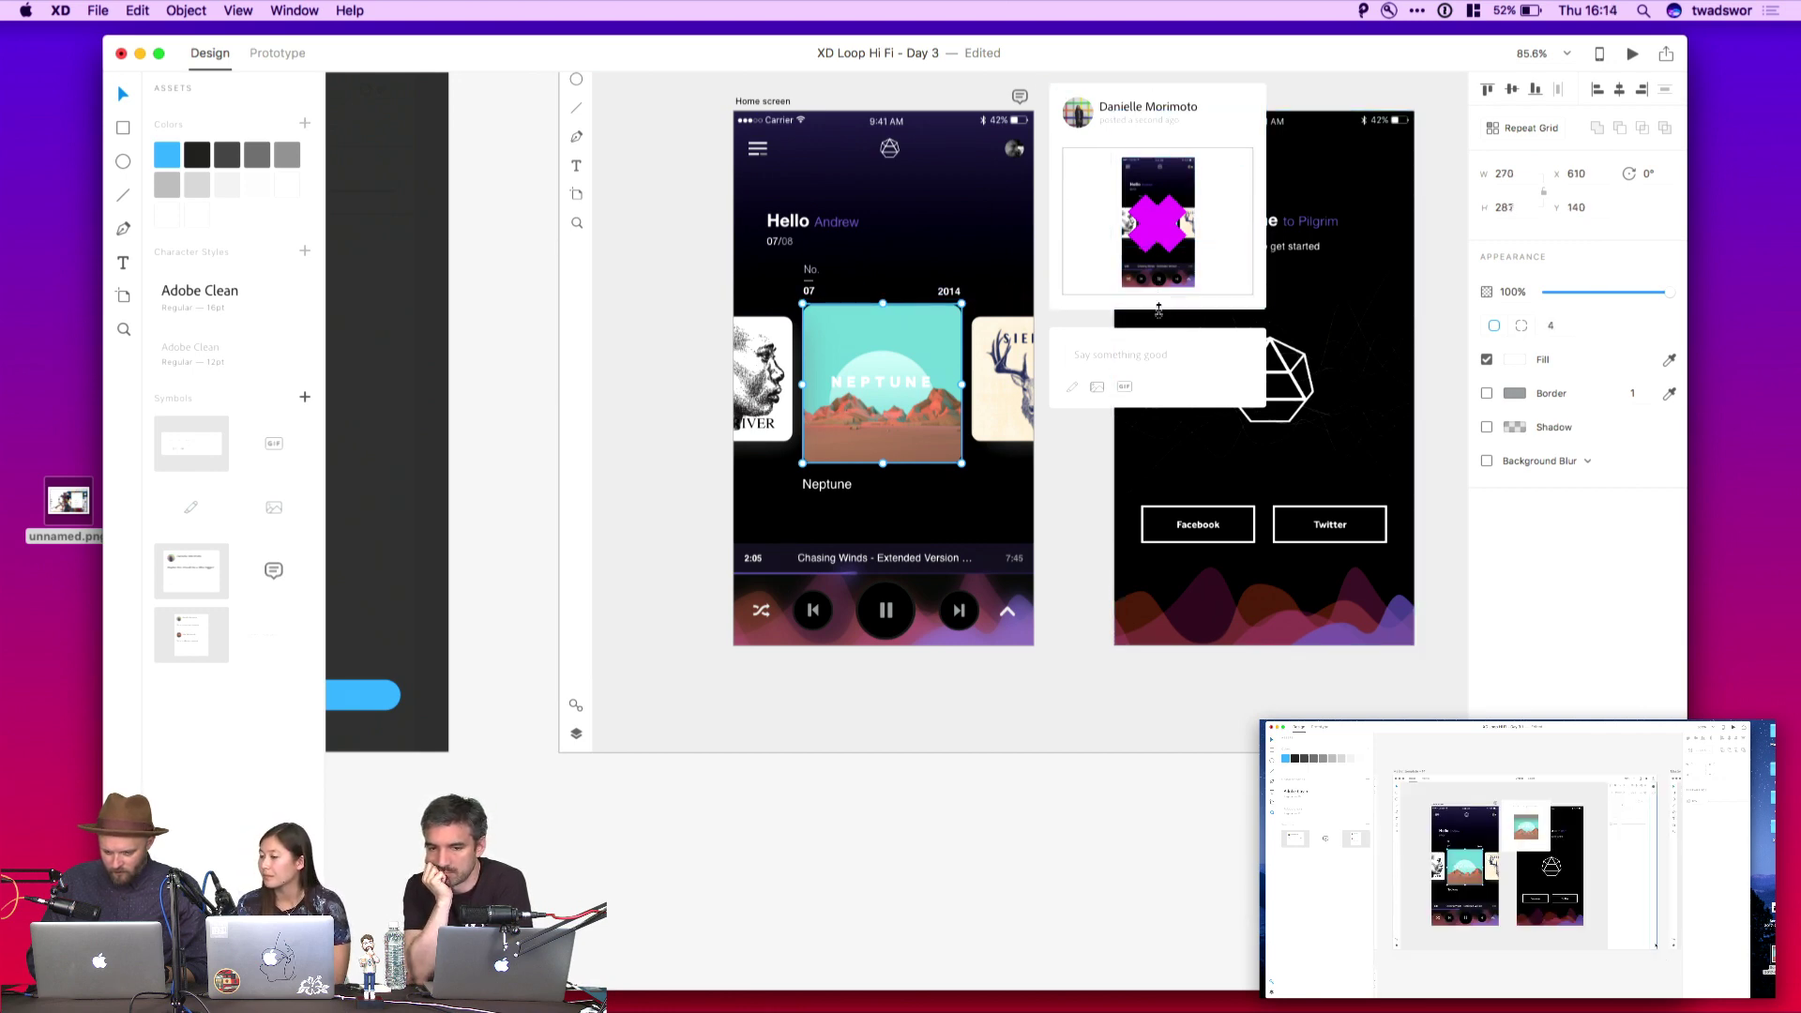
{"action": "left_click_drag", "start_coordinate": [1161, 369], "coordinate": [1163, 350]}
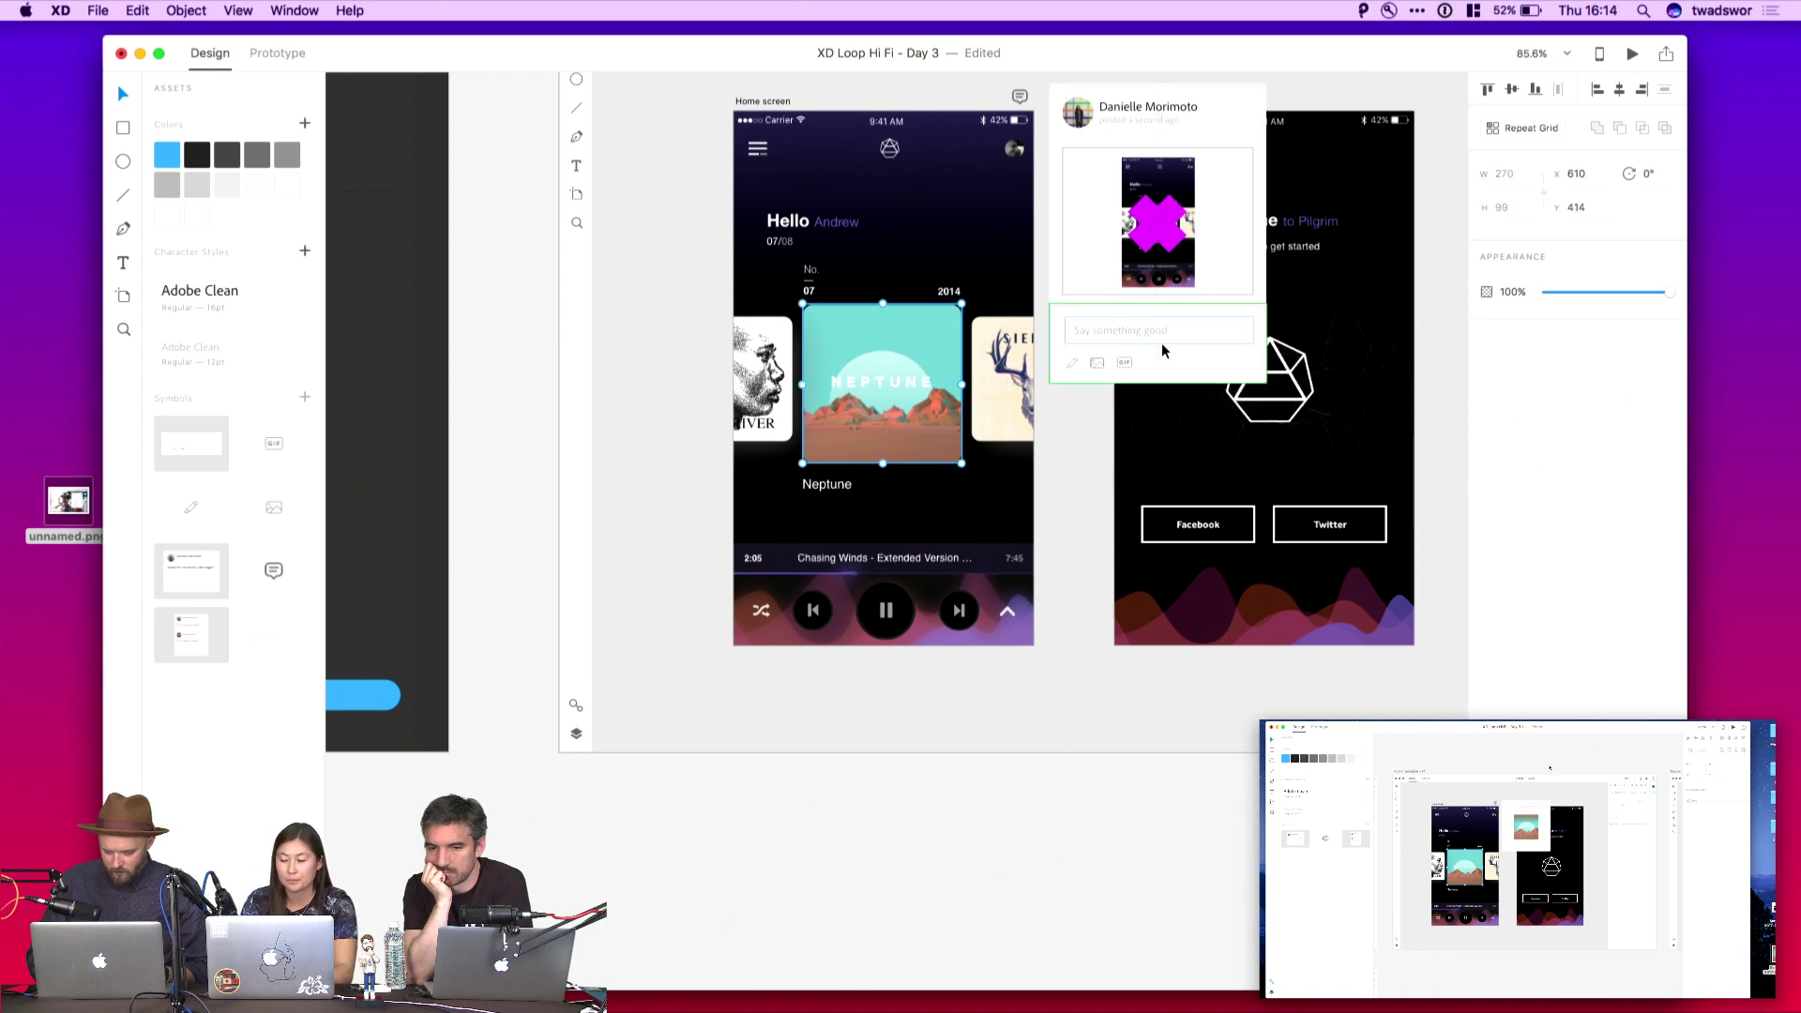
Set the border width of both crossing magenta lines in the pop-up's thumbnail to 11
{"action": "left_click", "coordinate": [1165, 220]}
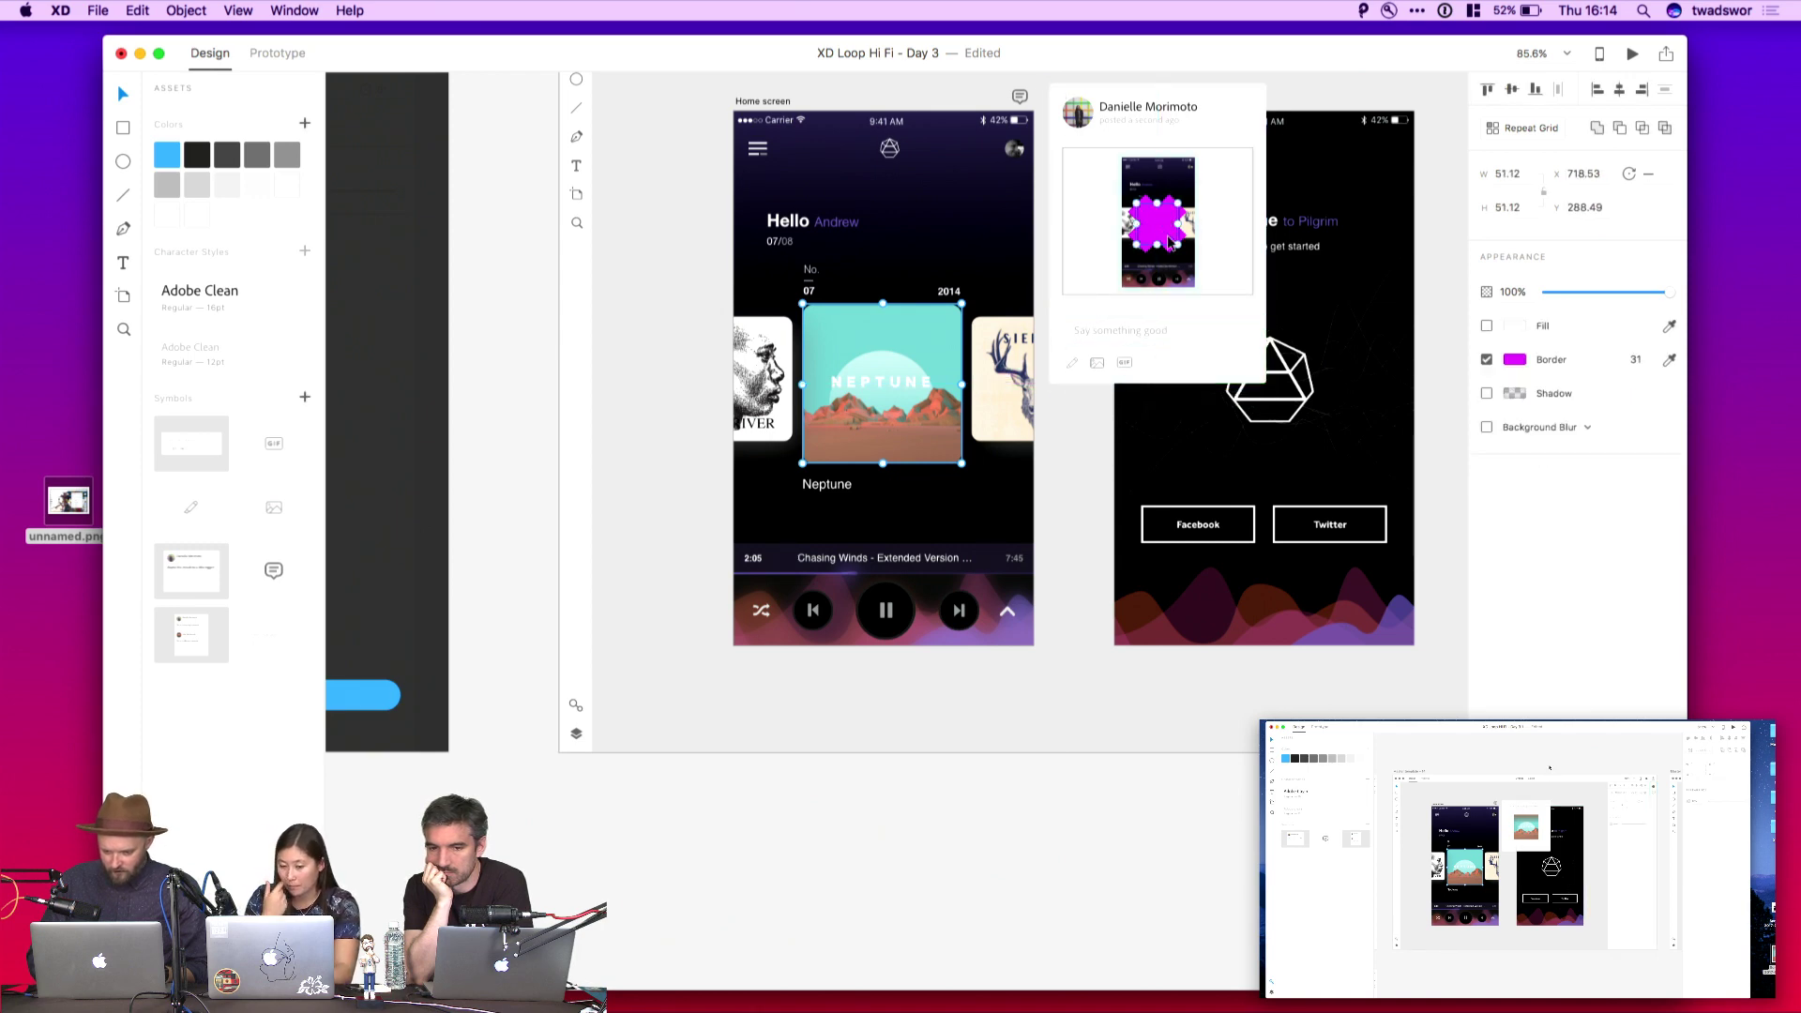
{"action": "left_click", "coordinate": [1635, 359]}
{"action": "type", "text": "11"}
{"action": "key", "text": "Return"}
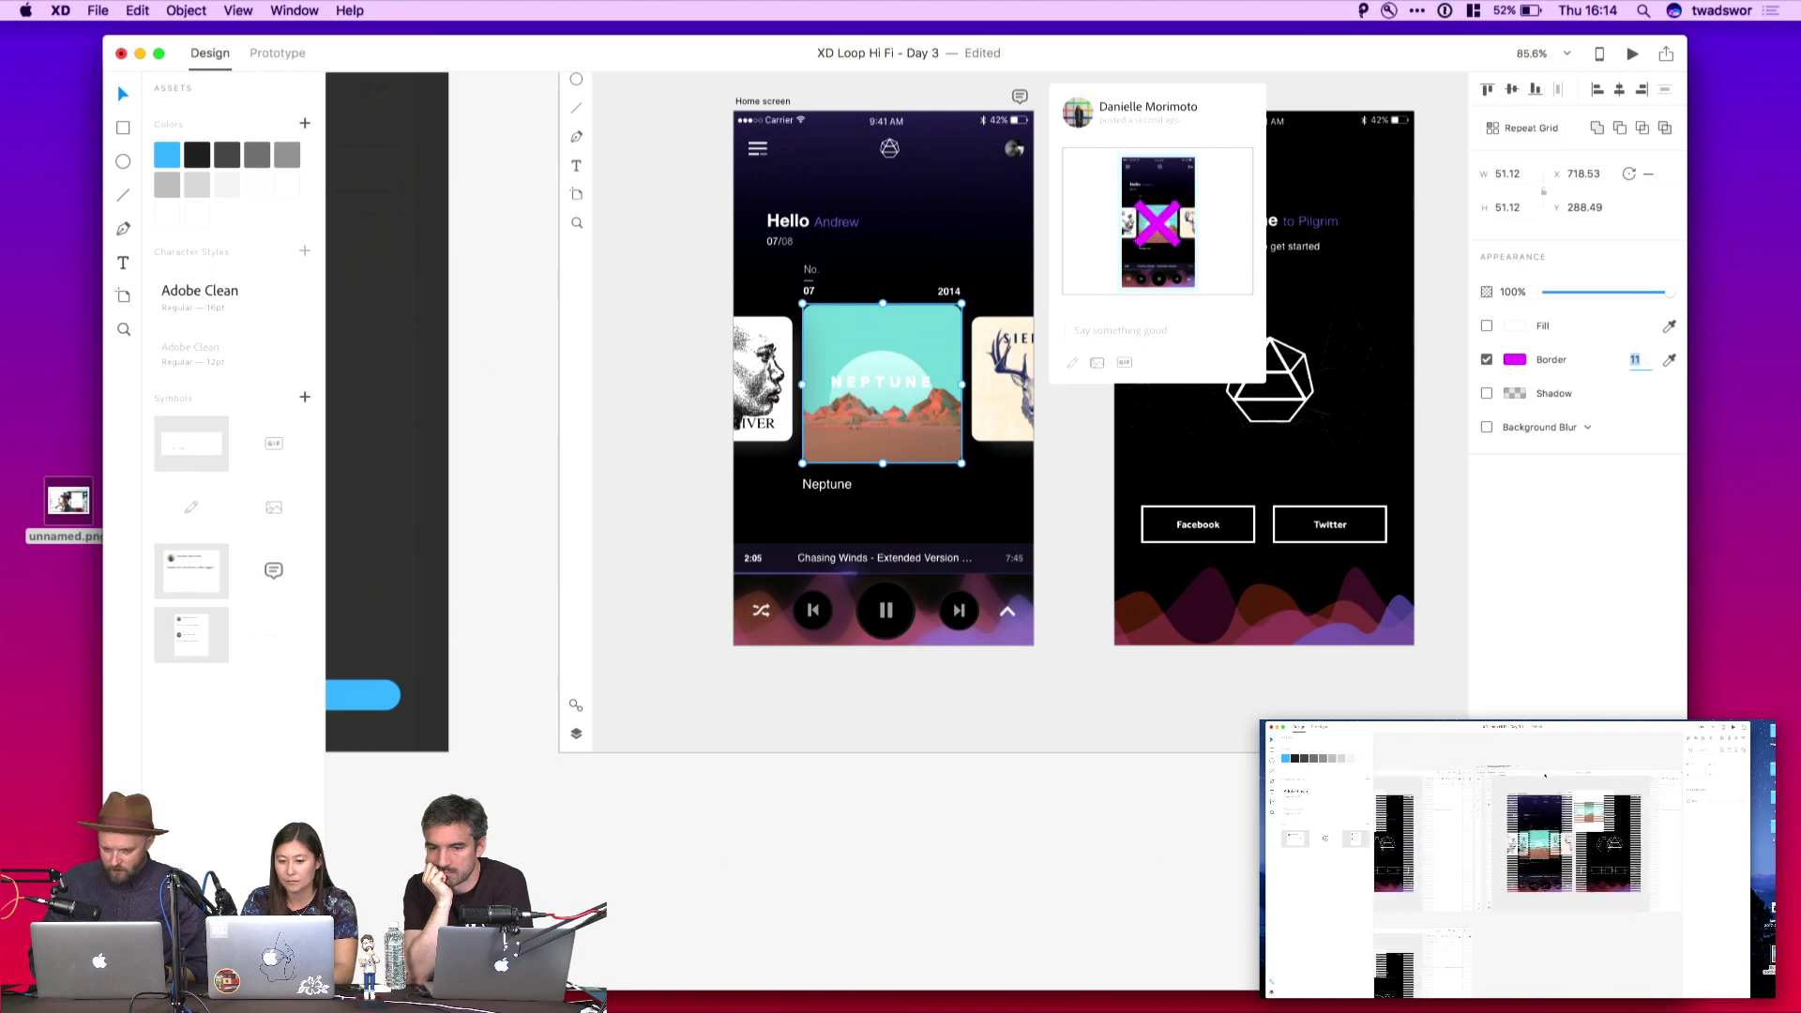
{"action": "key", "text": "Escape"}
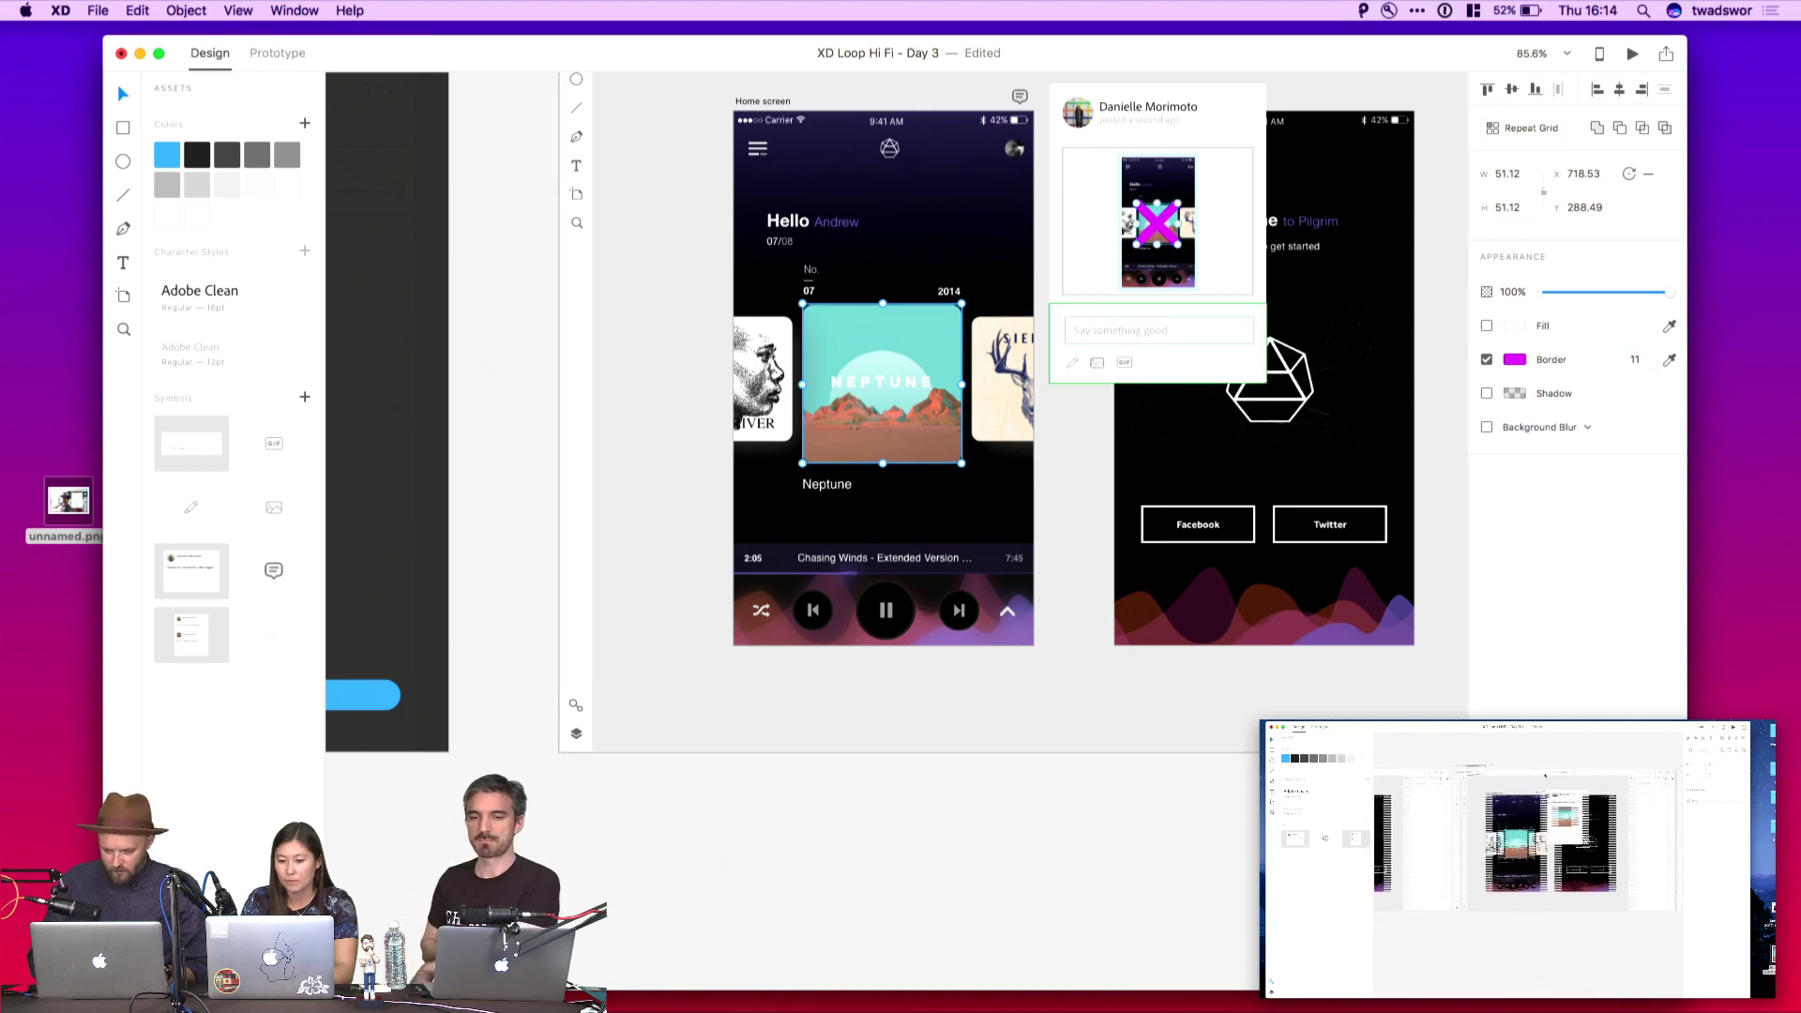
{"action": "key", "text": "Escape"}
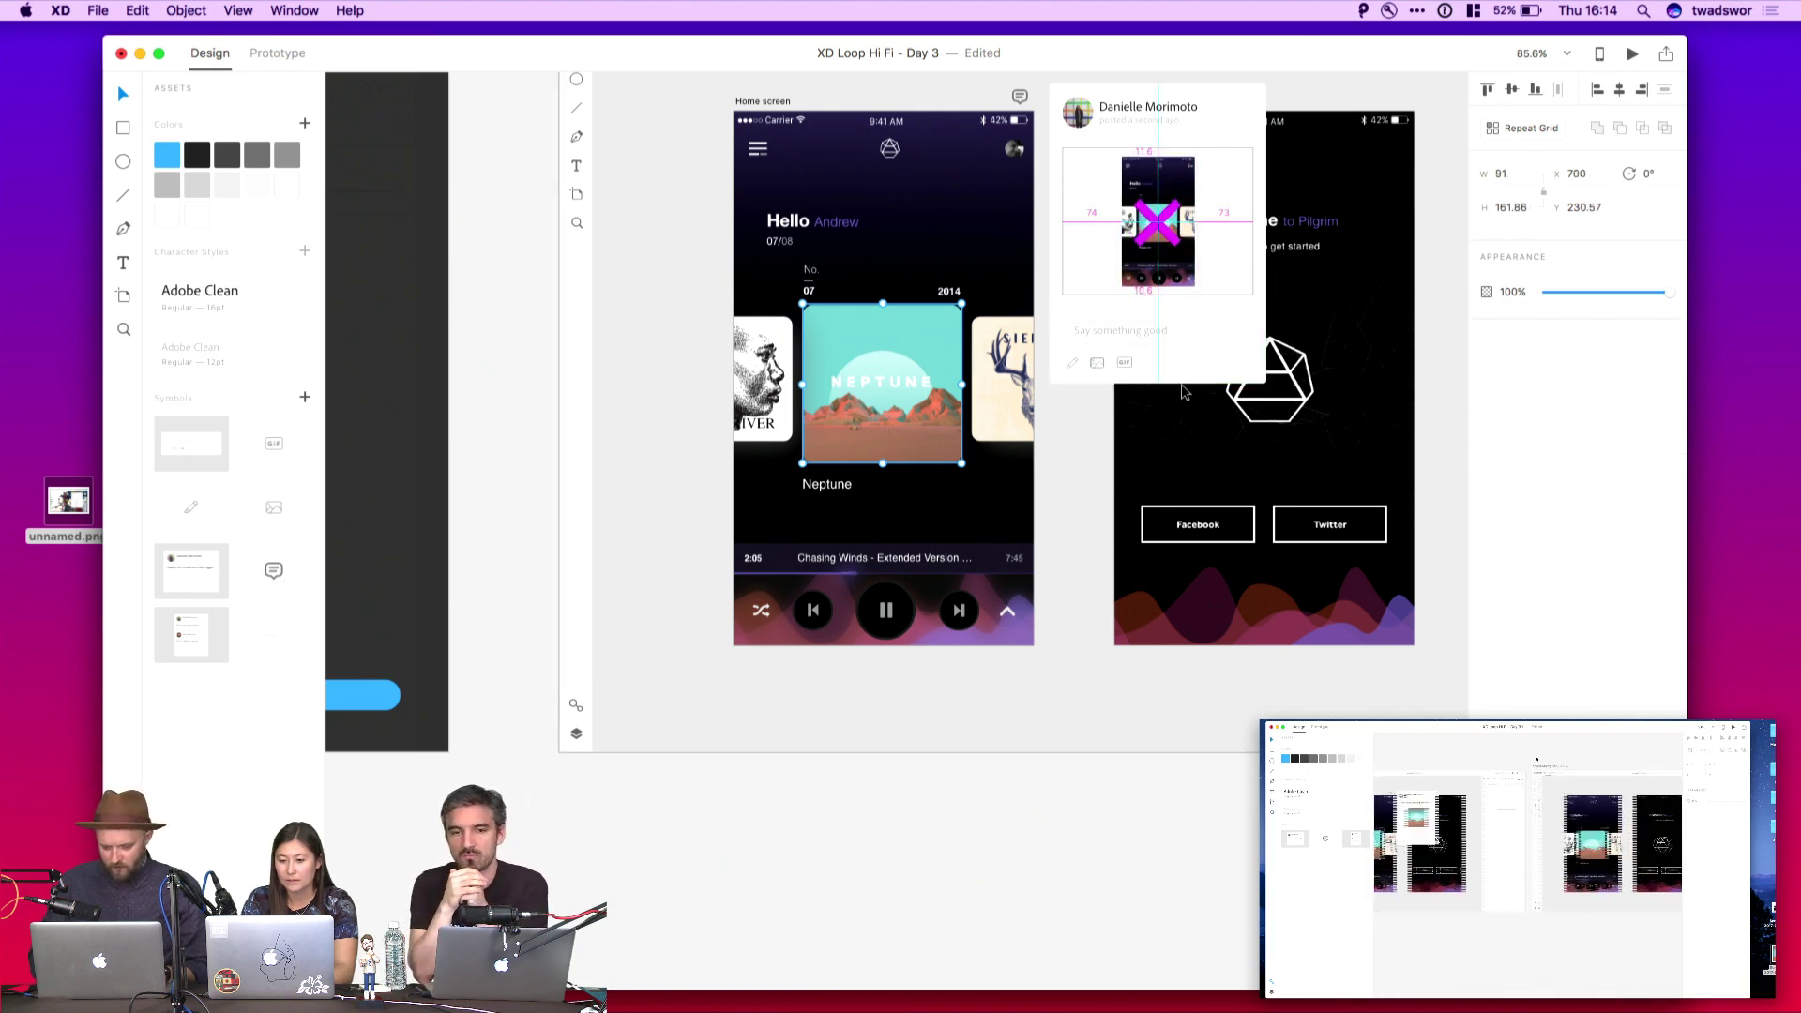
Duplicate Master template – 2 and Master template – 1 into the bottom row, just before Master template – 12
{"action": "key", "text": "super+0"}
{"action": "left_click", "coordinate": [847, 241]}
{"action": "left_click", "coordinate": [793, 143]}
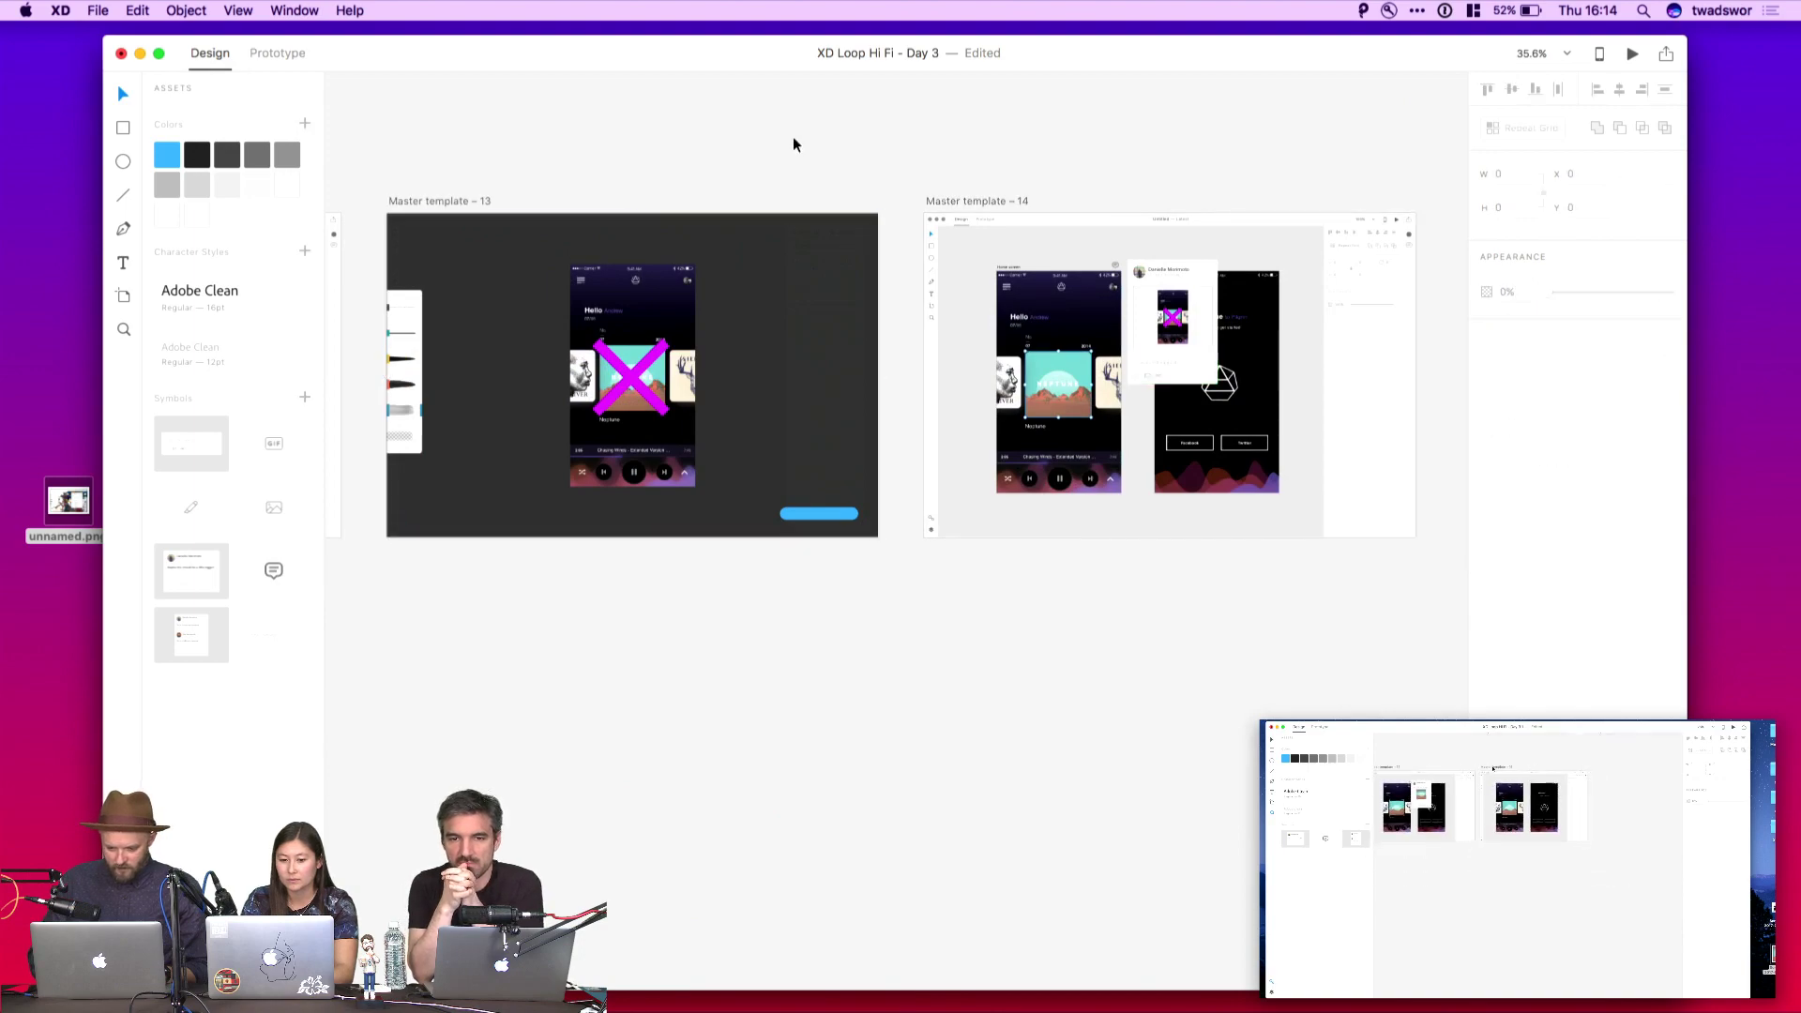
{"action": "scroll", "coordinate": [794, 144], "scroll_direction": "left", "scroll_amount": 8}
{"action": "scroll", "coordinate": [853, 155], "scroll_direction": "down", "scroll_amount": 5}
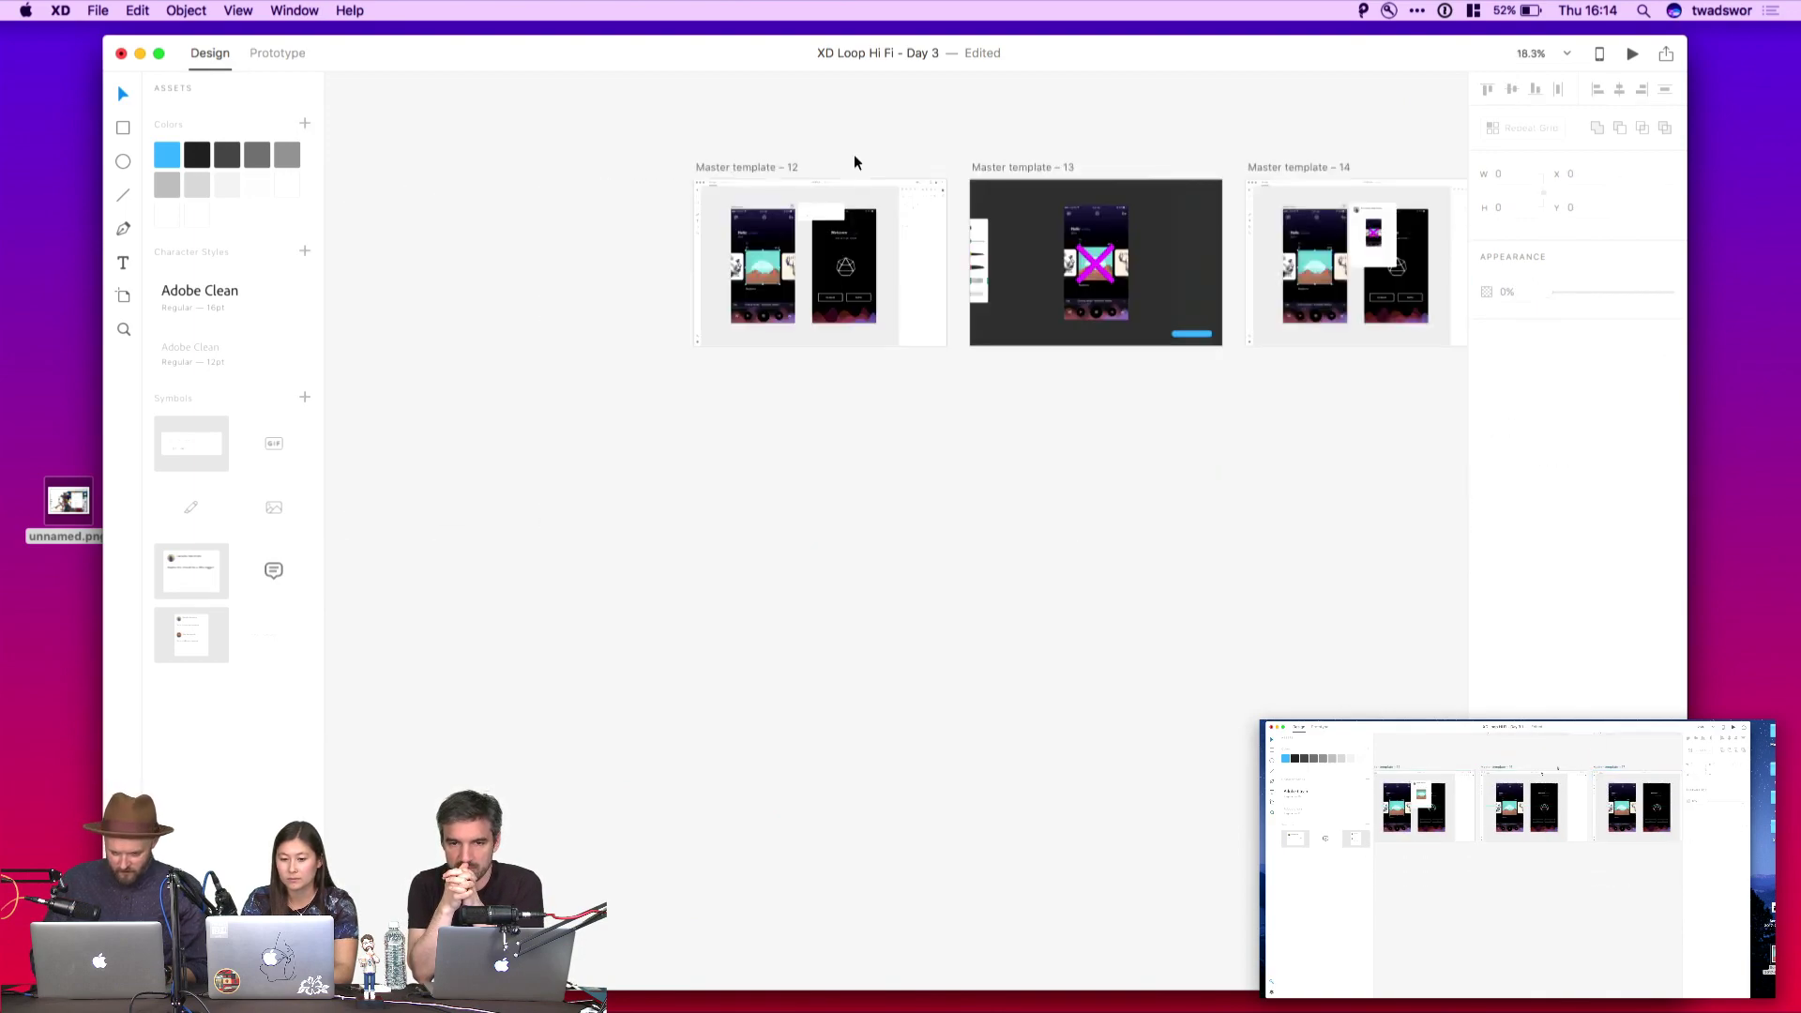
{"action": "scroll", "coordinate": [854, 160], "scroll_direction": "up", "scroll_amount": 8}
{"action": "scroll", "coordinate": [746, 311], "scroll_direction": "down", "scroll_amount": 5}
{"action": "scroll", "coordinate": [746, 310], "scroll_direction": "right", "scroll_amount": 5}
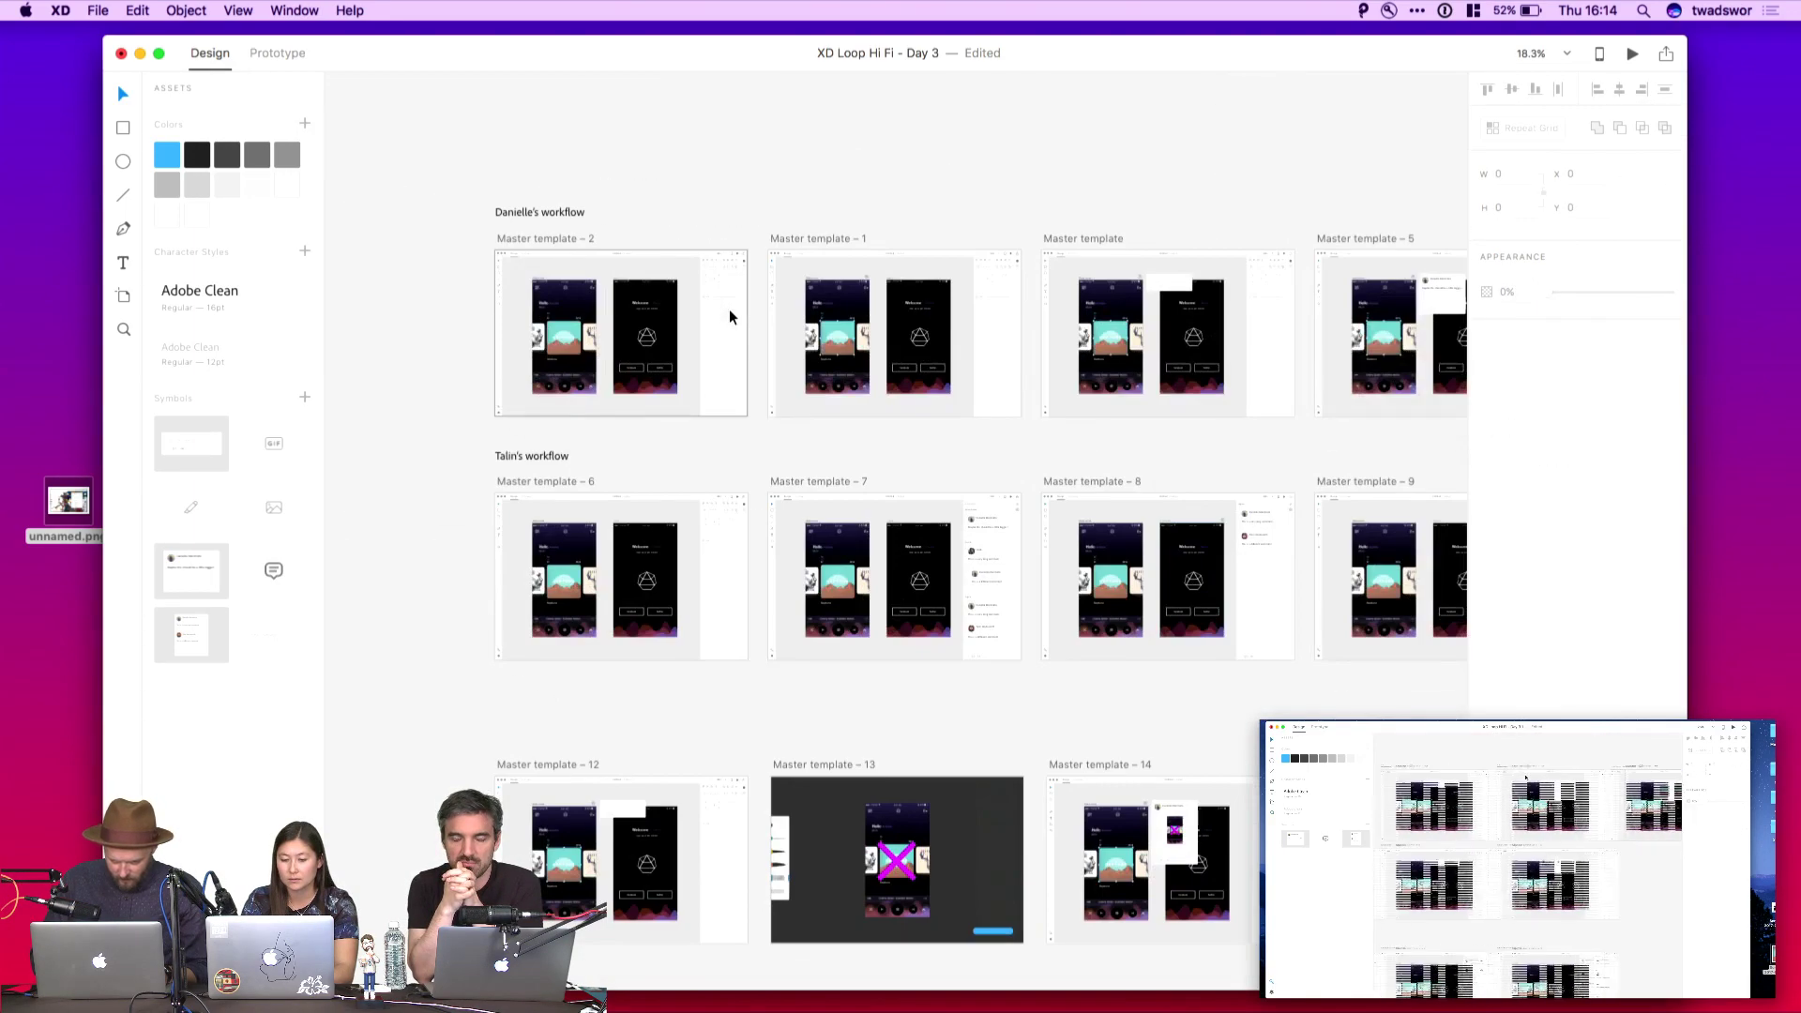
{"action": "left_click", "coordinate": [575, 167]}
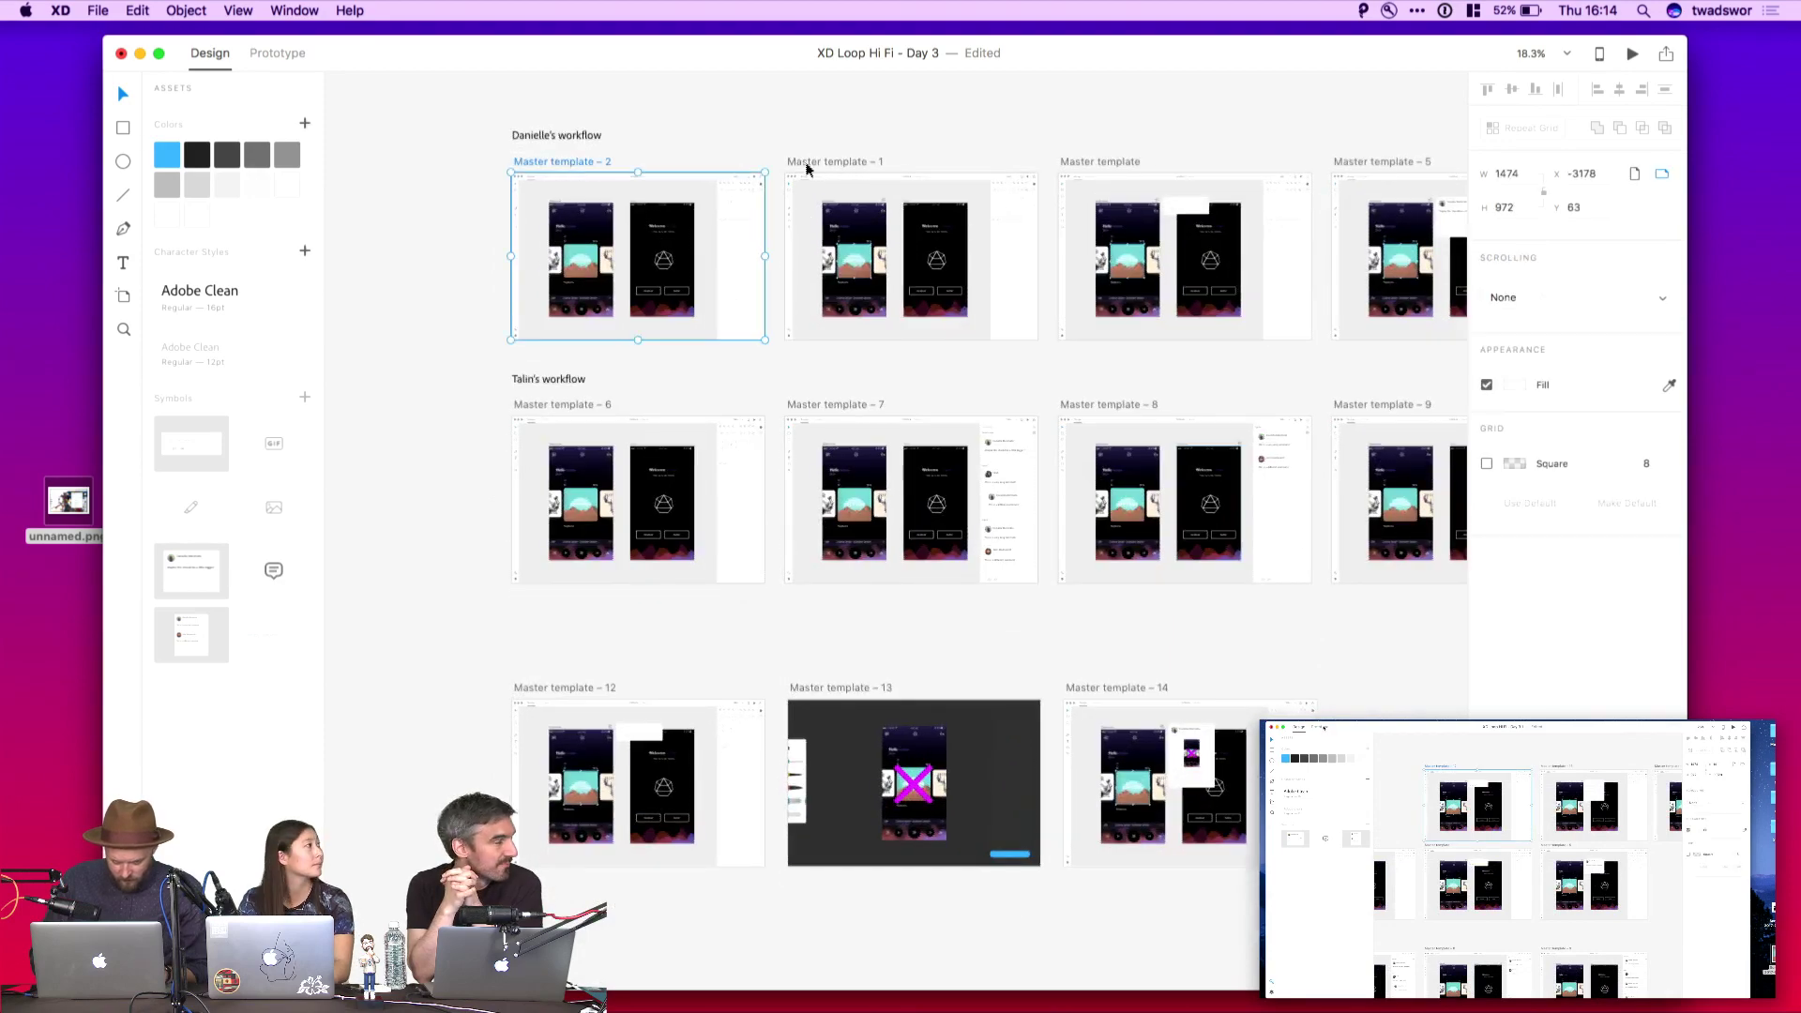
{"action": "scroll", "coordinate": [806, 169], "scroll_direction": "down", "scroll_amount": 3}
{"action": "left_click", "coordinate": [804, 185], "text": "shift"}
{"action": "left_click_drag", "start_coordinate": [800, 171], "coordinate": [498, 466]}
{"action": "left_click", "coordinate": [519, 550]}
{"action": "scroll", "coordinate": [522, 559], "scroll_direction": "up", "scroll_amount": 3}
{"action": "scroll", "coordinate": [523, 558], "scroll_direction": "left", "scroll_amount": 5}
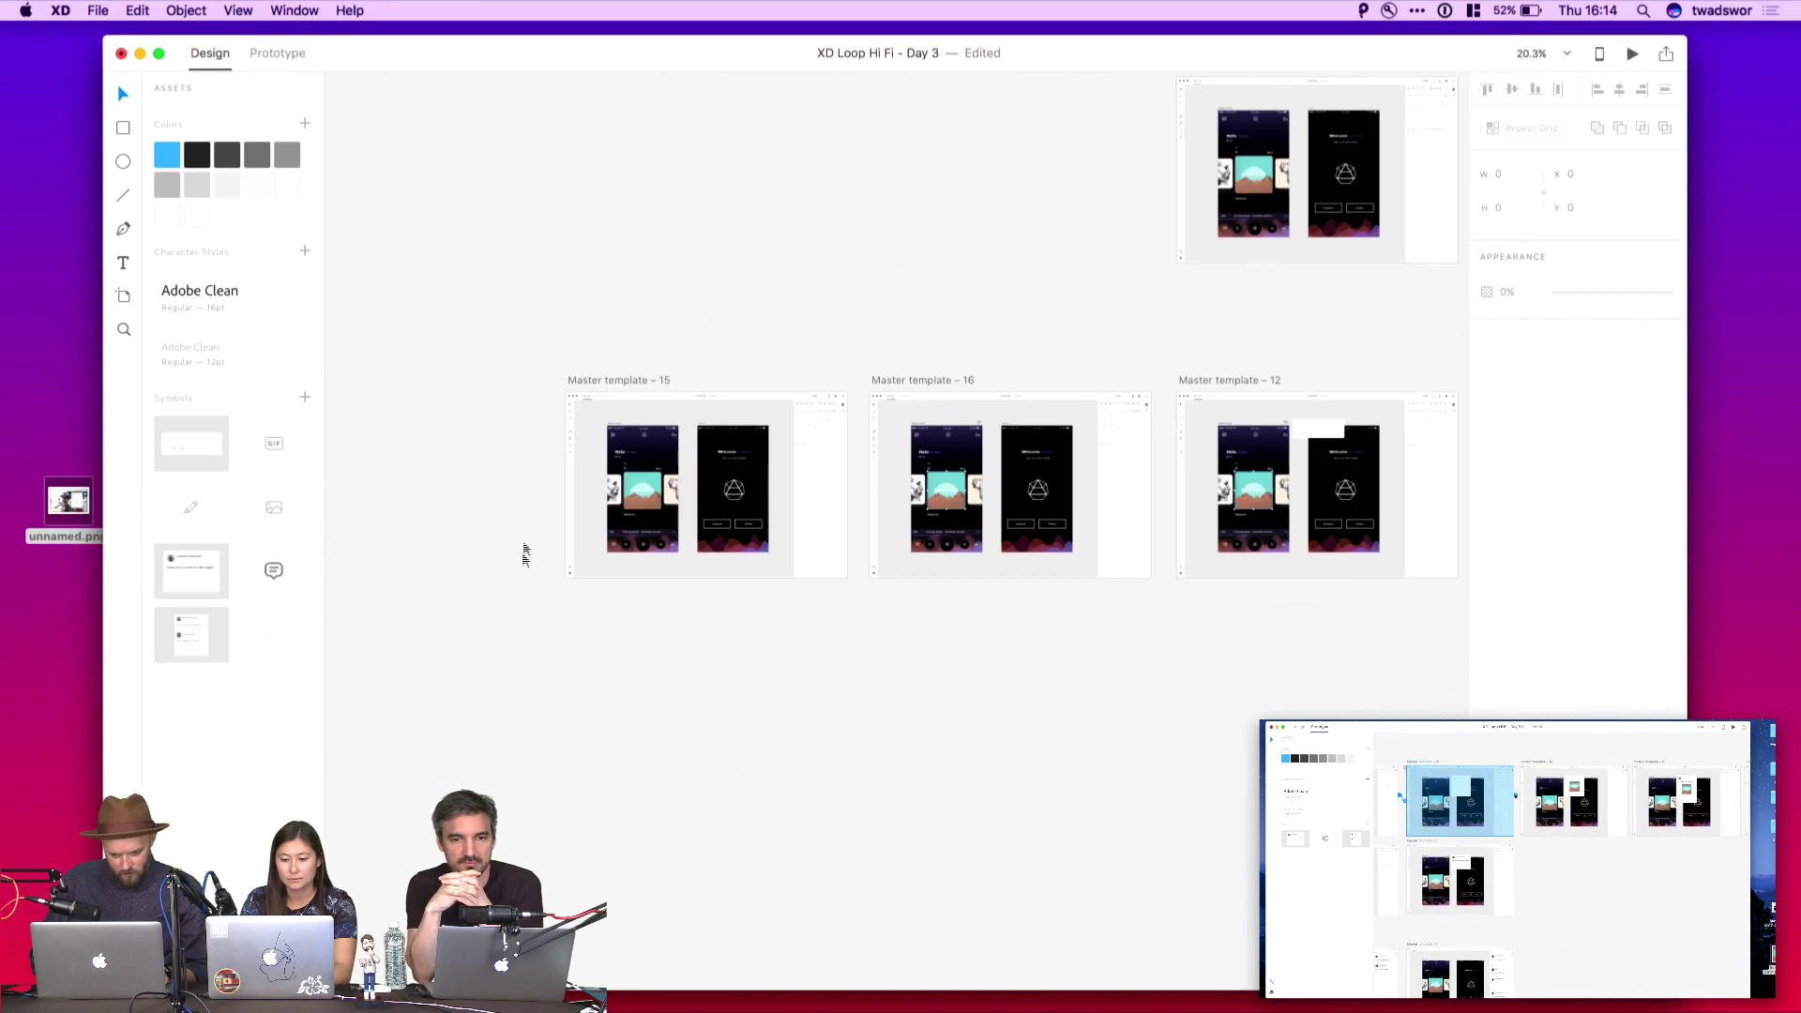
In prototype mode, link the Neptune artwork on Master template – 15 to Master template – 16
{"action": "left_click", "coordinate": [631, 381]}
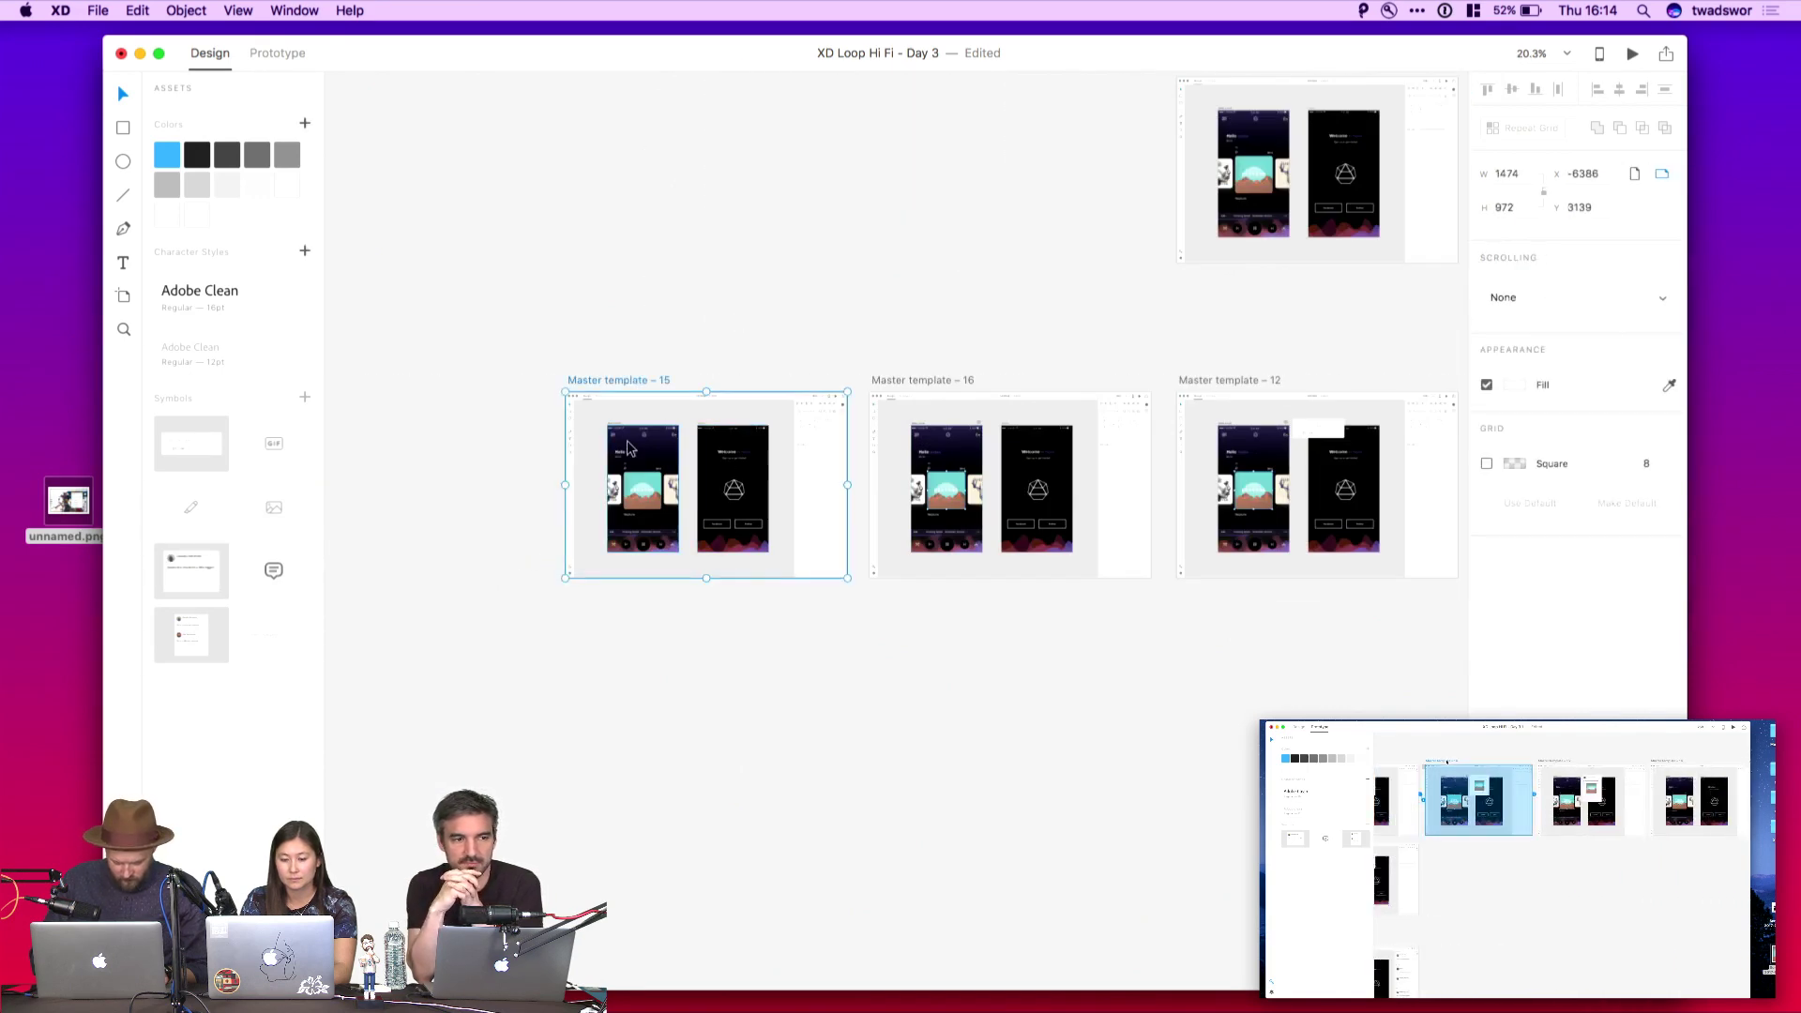
{"action": "left_click", "coordinate": [257, 52]}
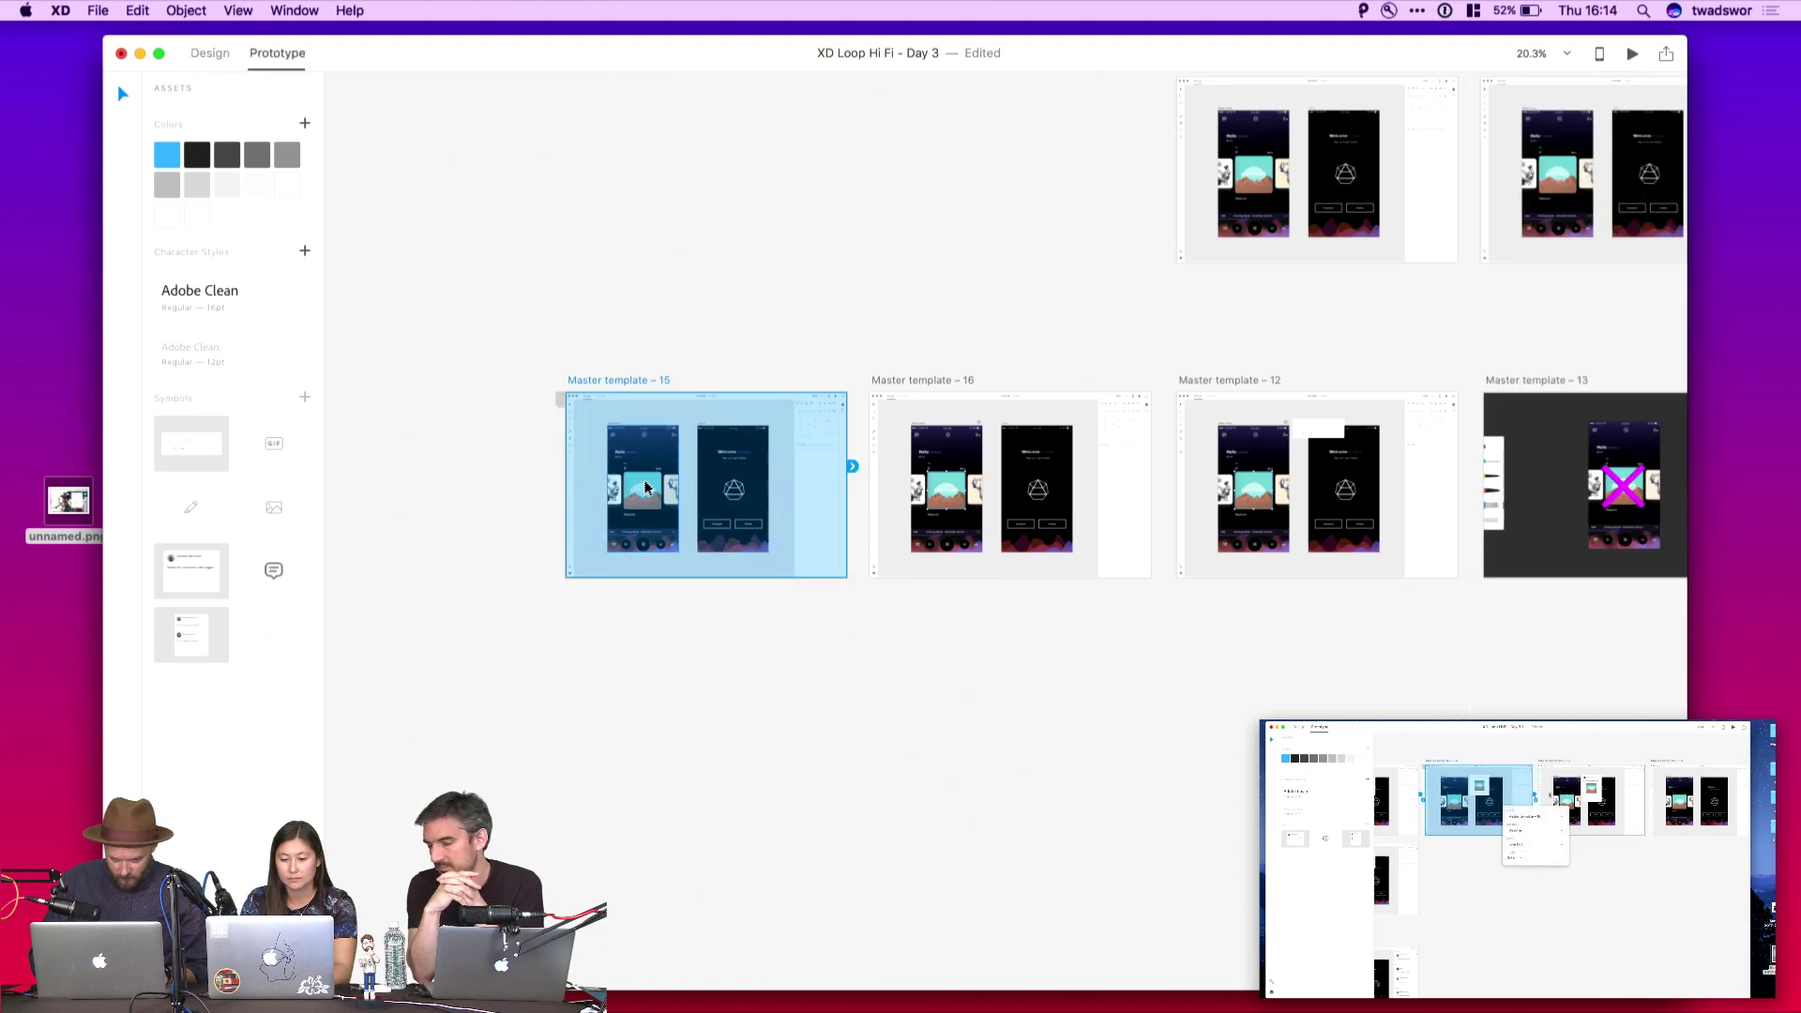
{"action": "left_click", "coordinate": [650, 479]}
{"action": "left_click_drag", "start_coordinate": [676, 488], "coordinate": [1173, 487]}
Link the comment icon on Master template – 16 to Master template – 12, and the comment box on Master template – 12 to Master template – 13
{"action": "left_click", "coordinate": [980, 427]}
{"action": "left_click", "coordinate": [1317, 429]}
{"action": "scroll", "coordinate": [1318, 446], "scroll_direction": "right", "scroll_amount": 8}
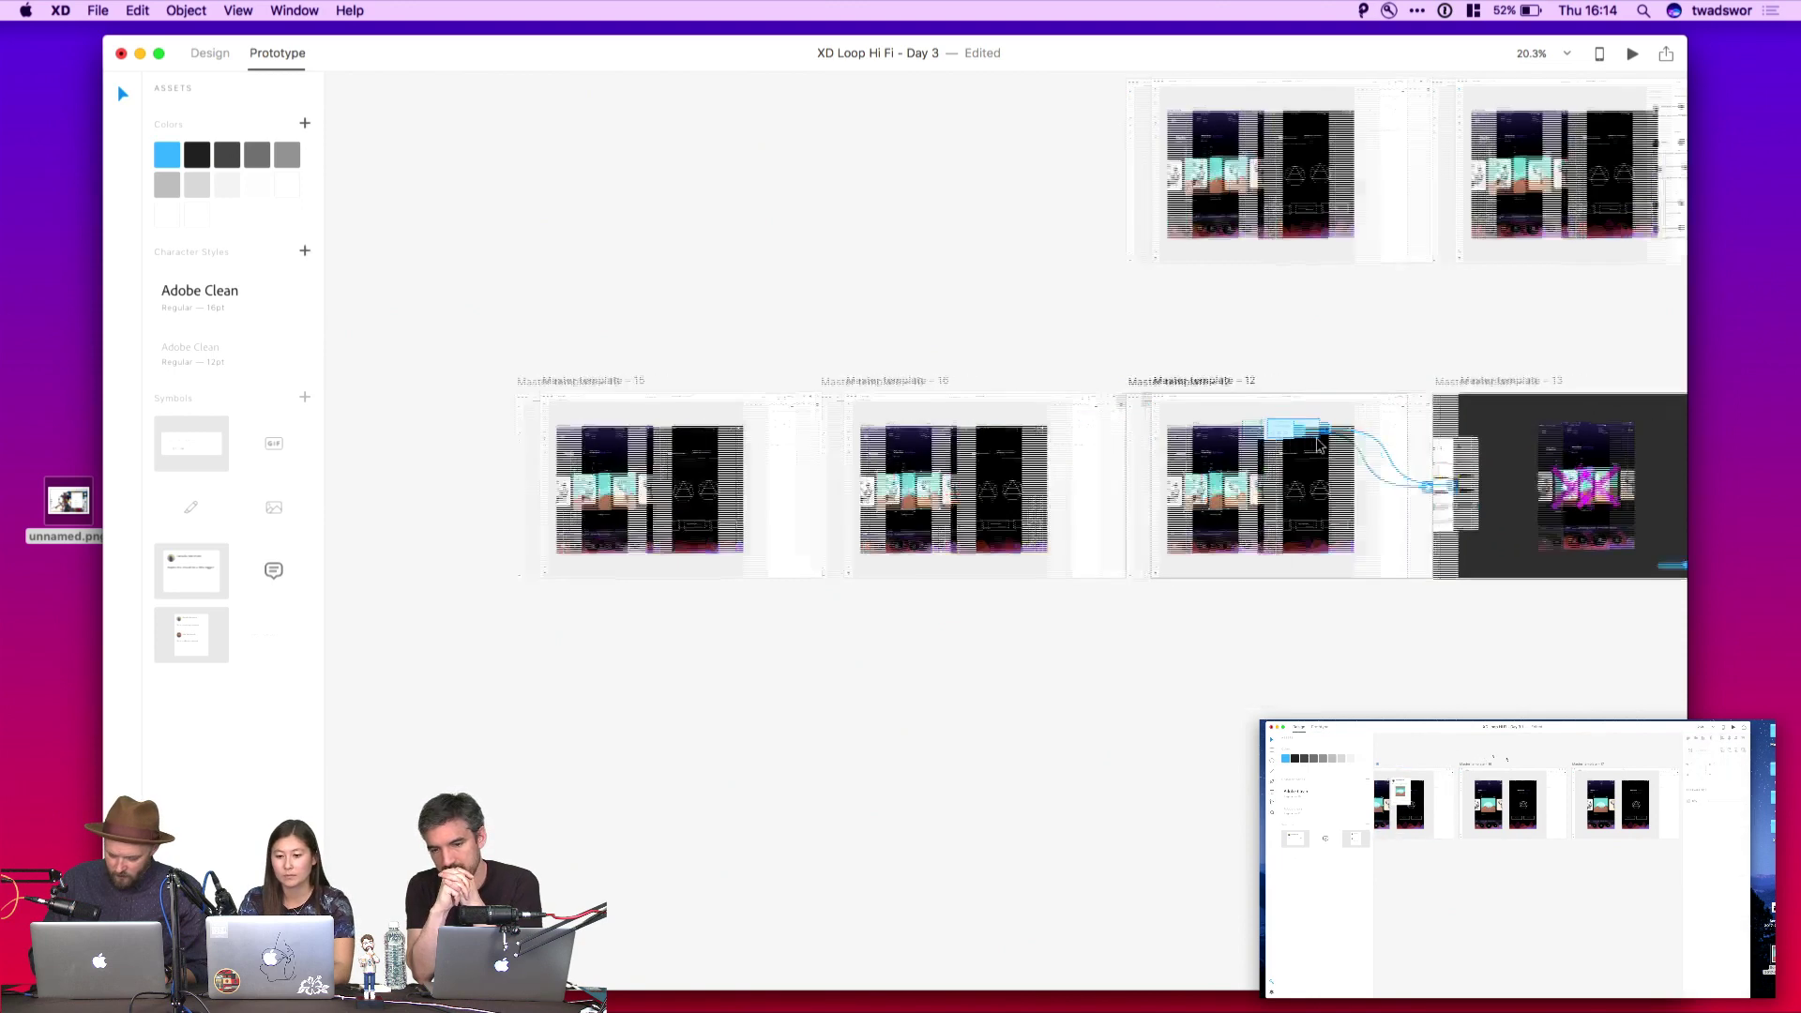
Link the blue button on Master template – 13 to Master template – 14
{"action": "left_click", "coordinate": [1346, 572]}
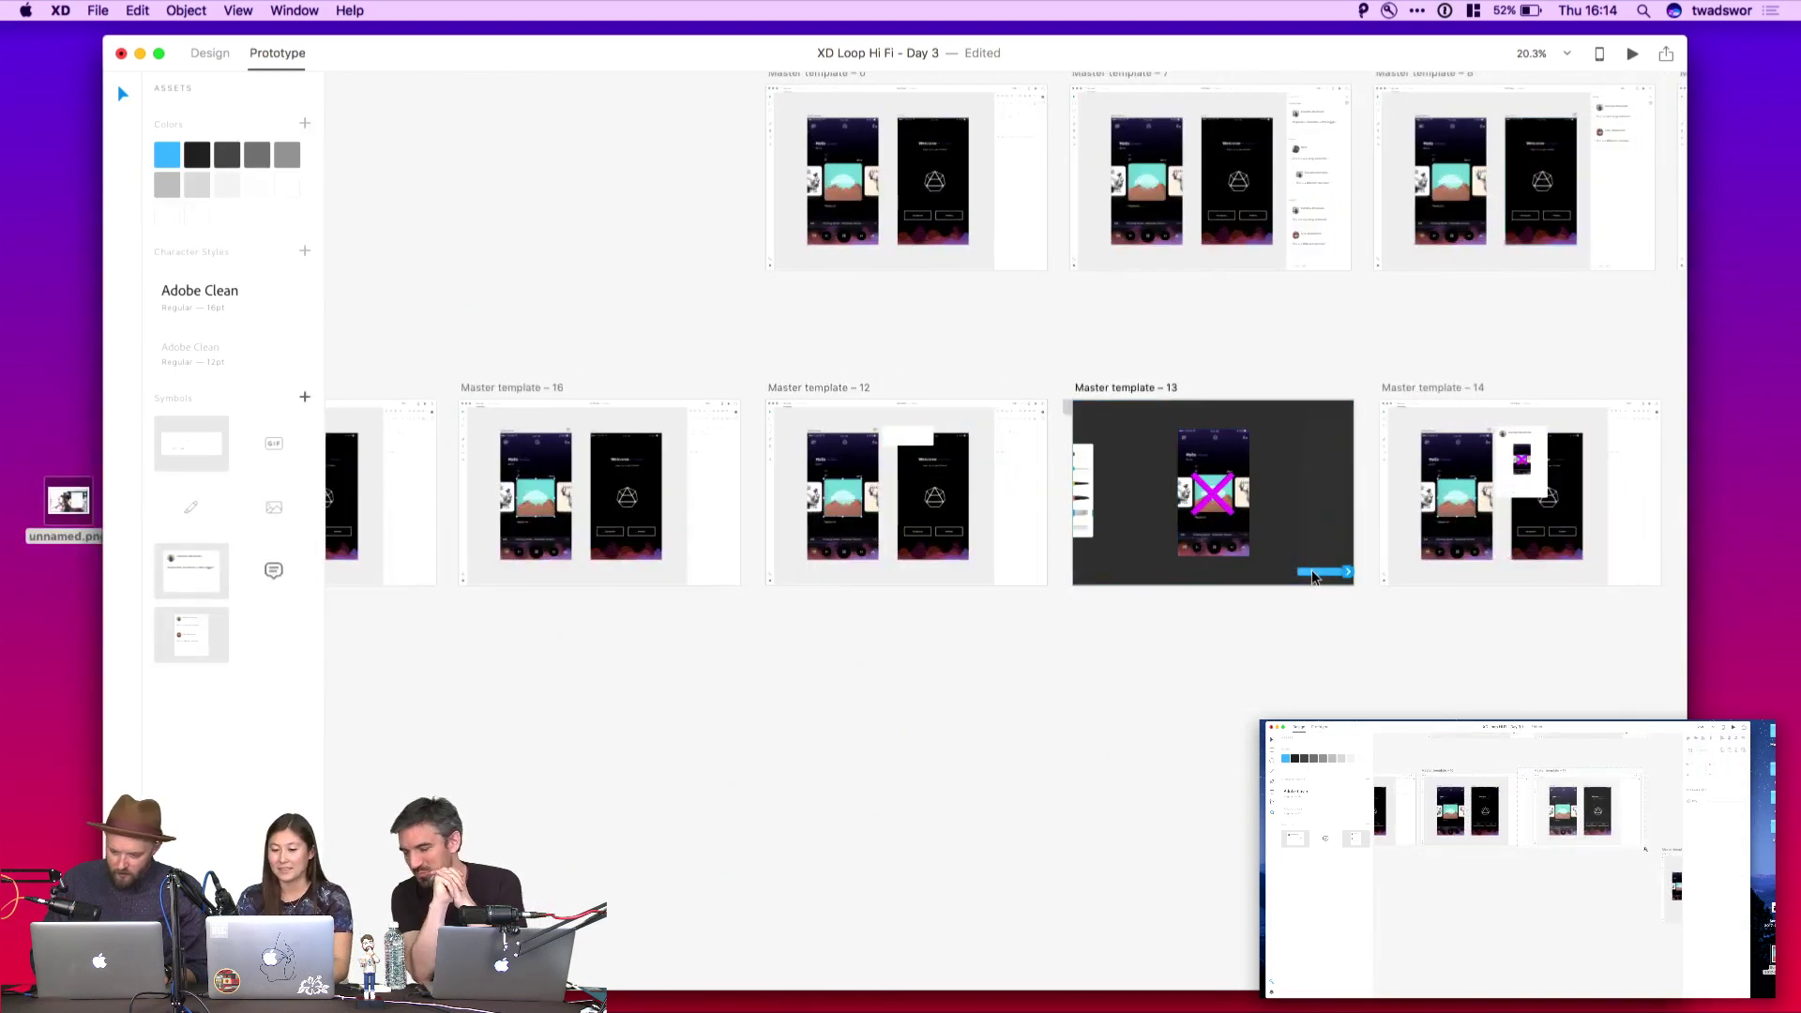
{"action": "left_click_drag", "start_coordinate": [1379, 553], "coordinate": [1402, 525]}
{"action": "left_click", "coordinate": [1527, 353]}
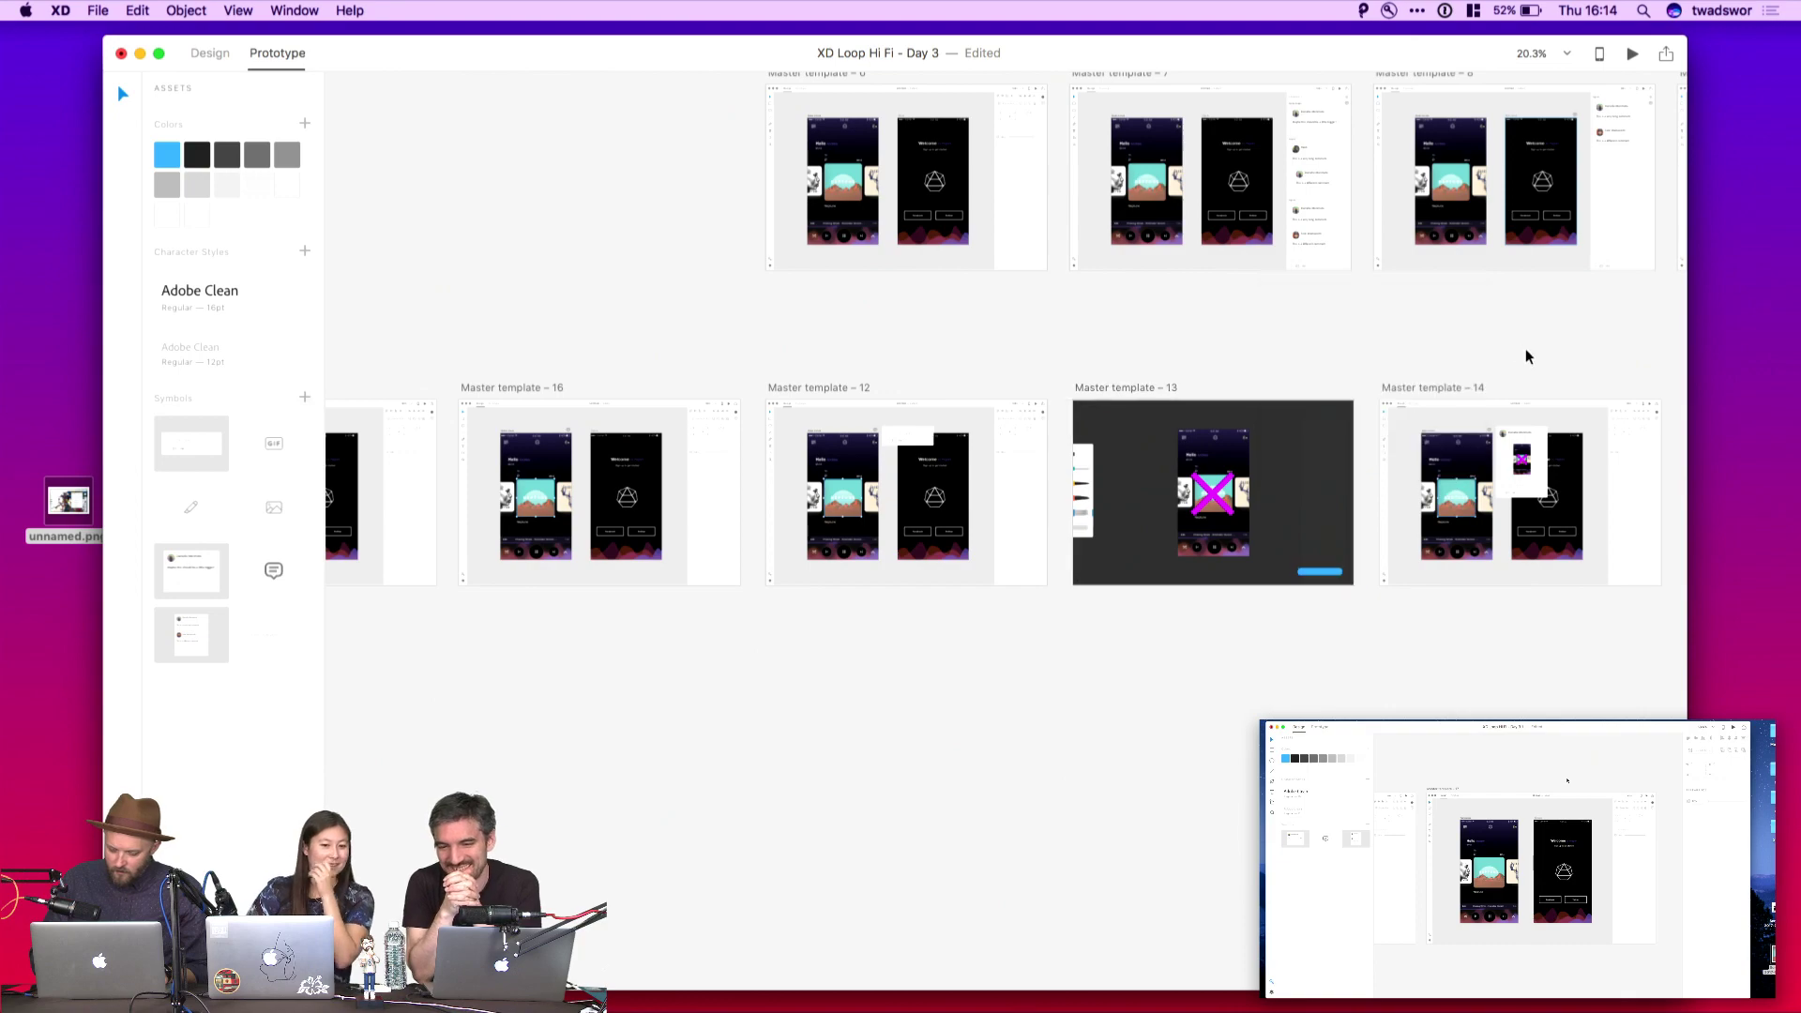
Preview the flow from Master template – 15 through artwork selection, comment box and sketch markup to the posted comment, and close the preview
{"action": "left_click", "coordinate": [364, 424]}
{"action": "scroll", "coordinate": [364, 425], "scroll_direction": "left", "scroll_amount": 8}
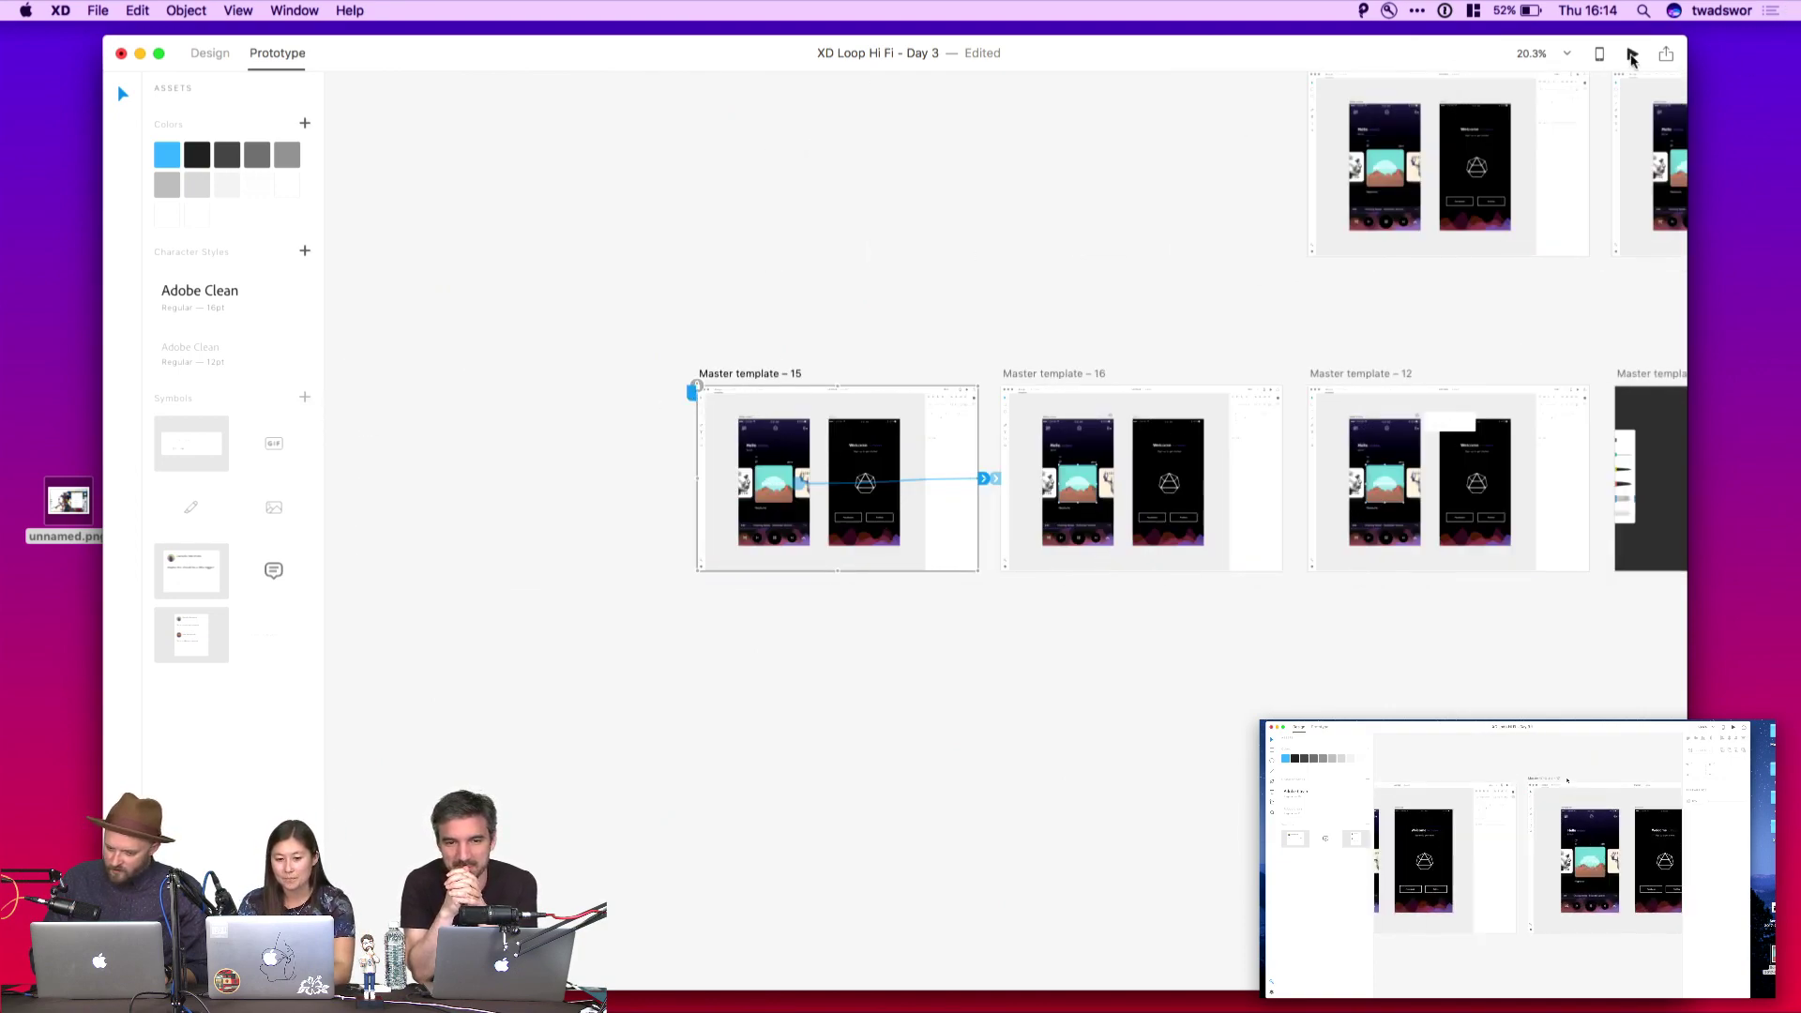
{"action": "key", "text": "super+Return"}
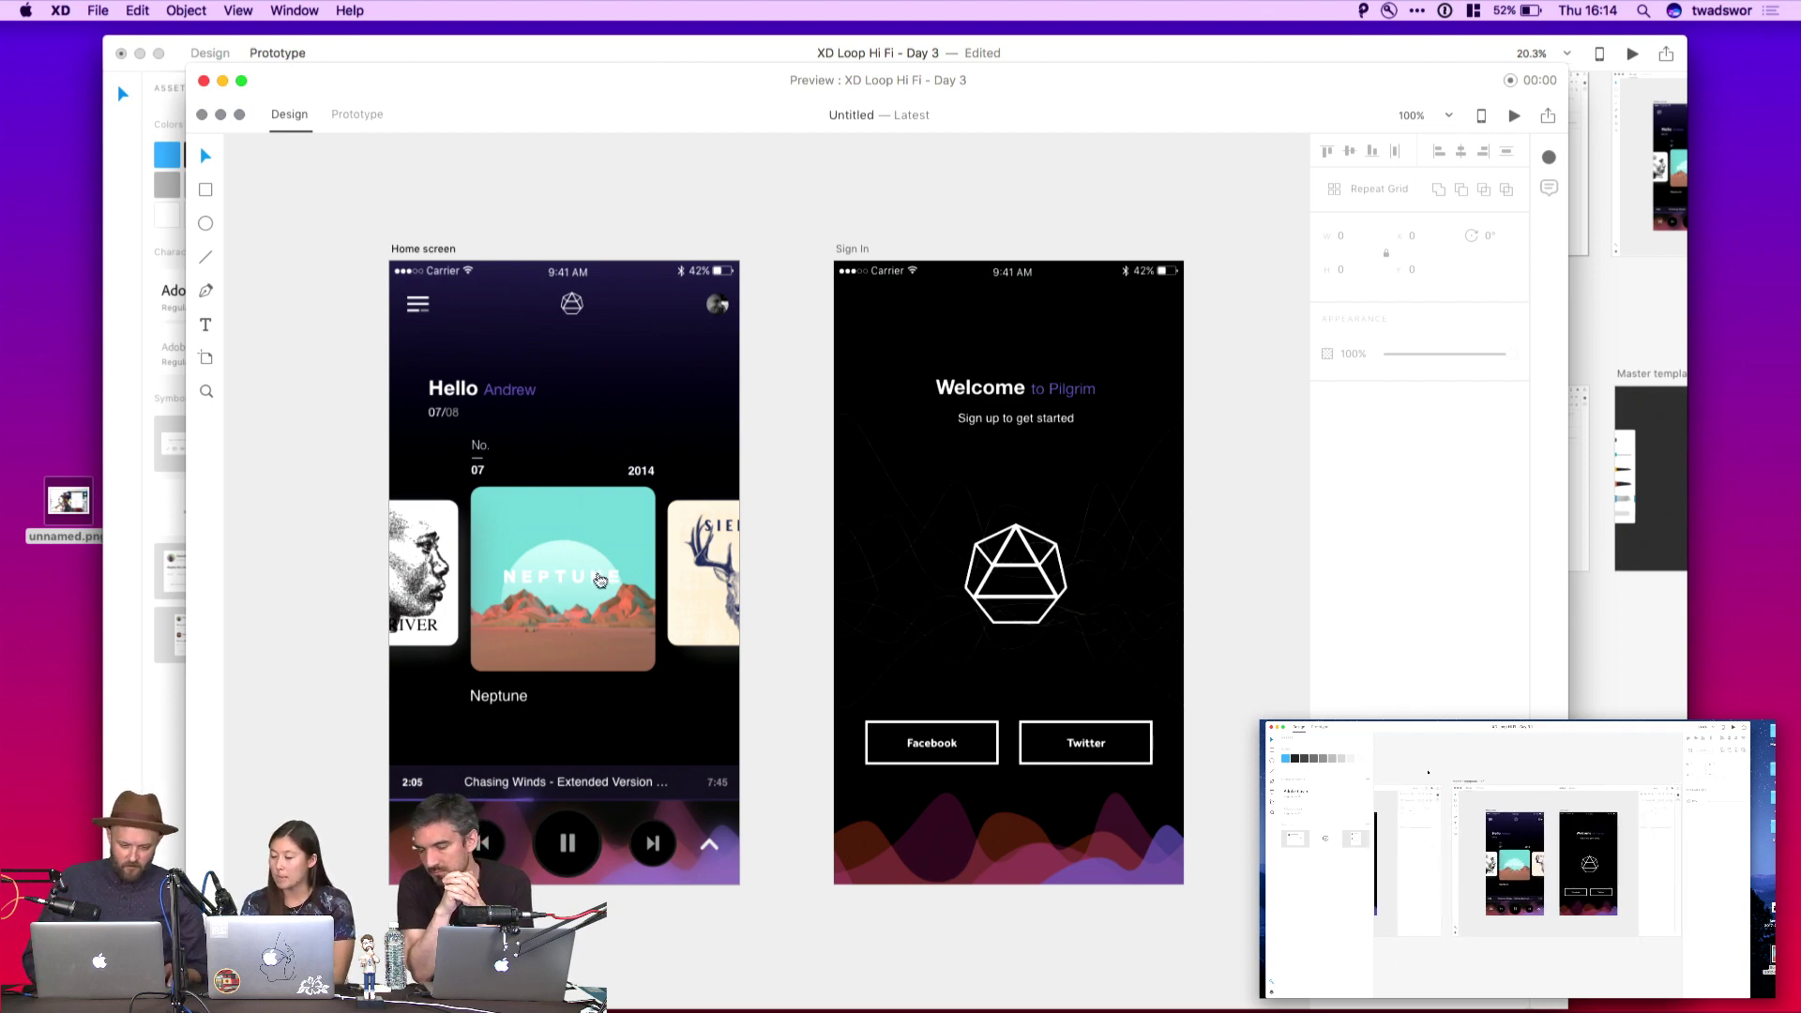
{"action": "left_click", "coordinate": [599, 580]}
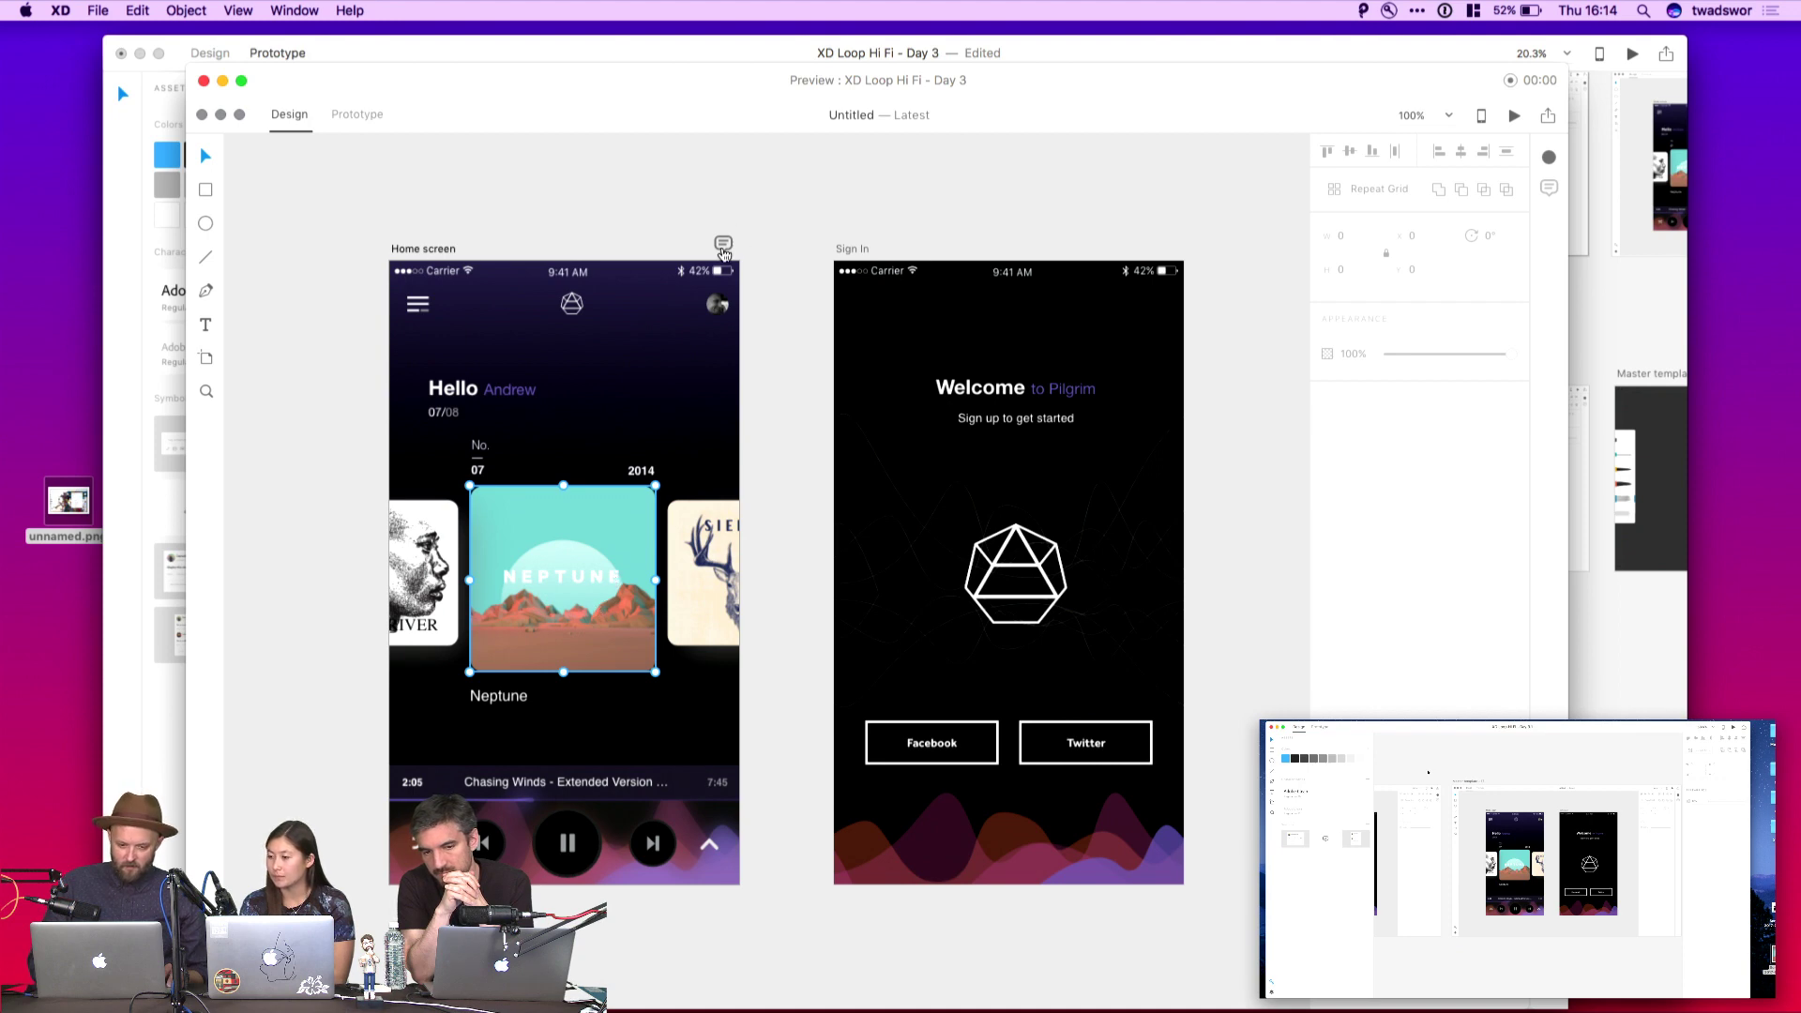
{"action": "left_click", "coordinate": [723, 247]}
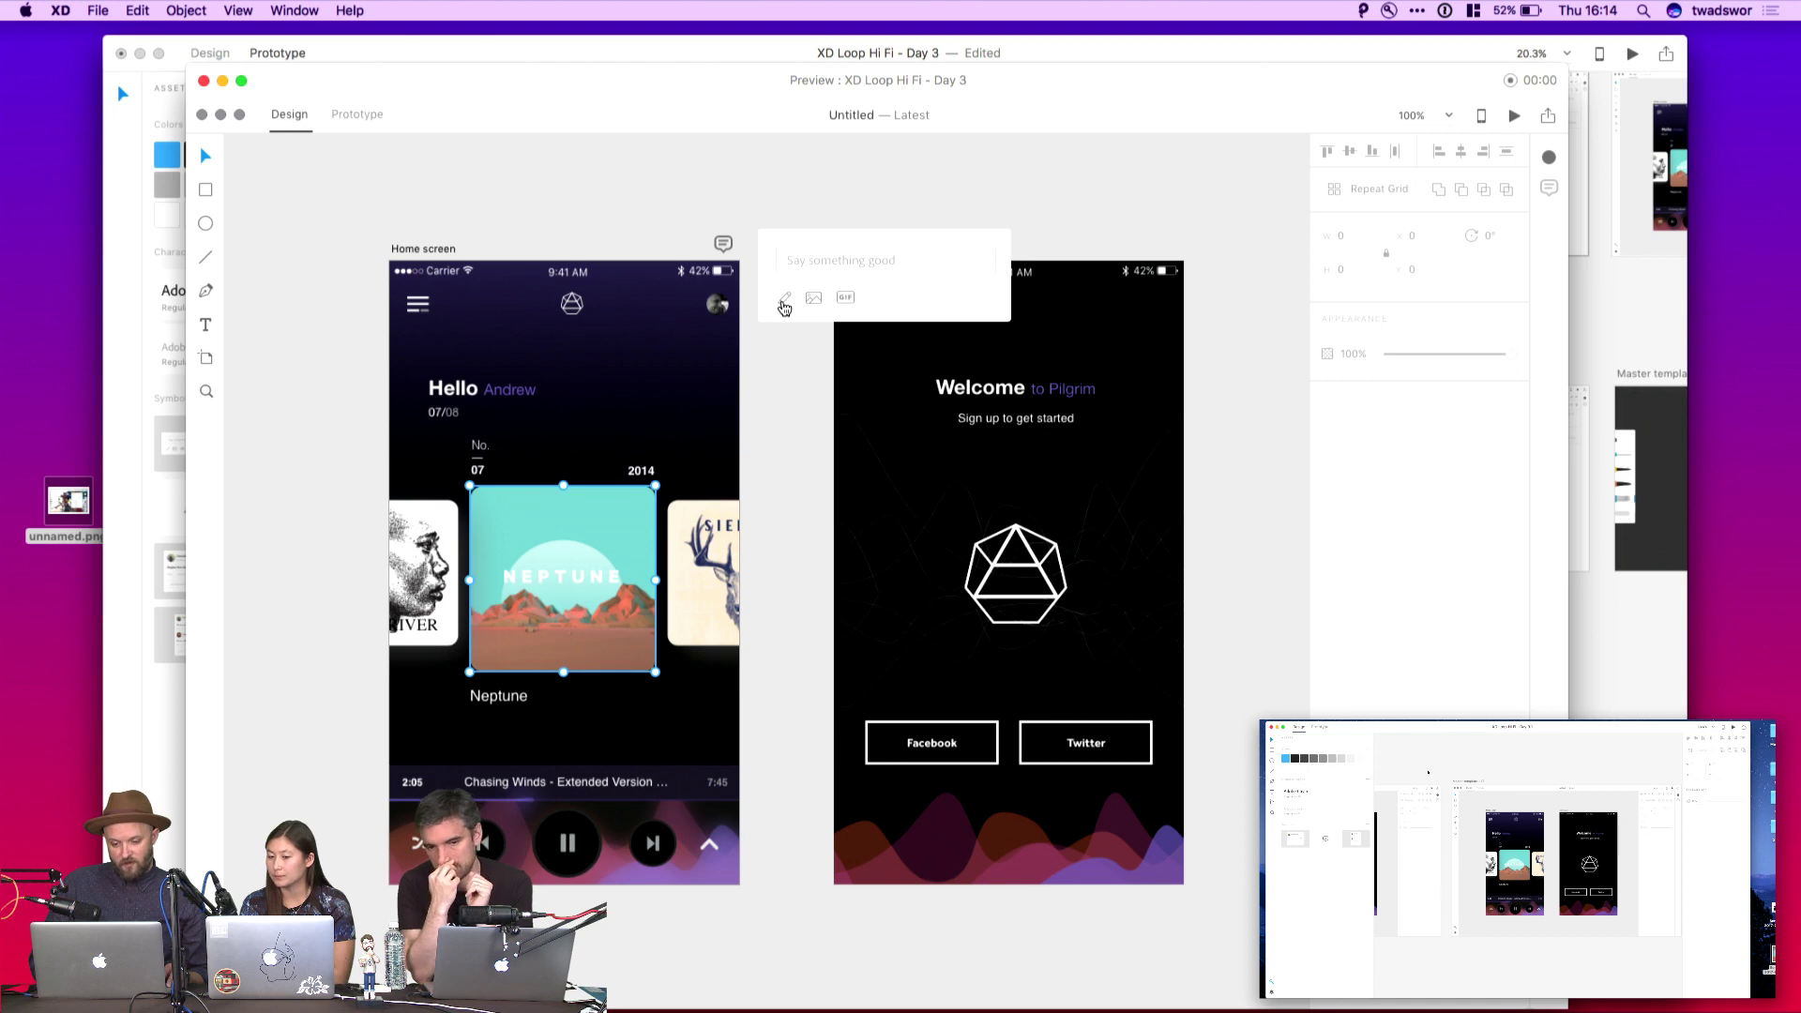
{"action": "left_click", "coordinate": [784, 300]}
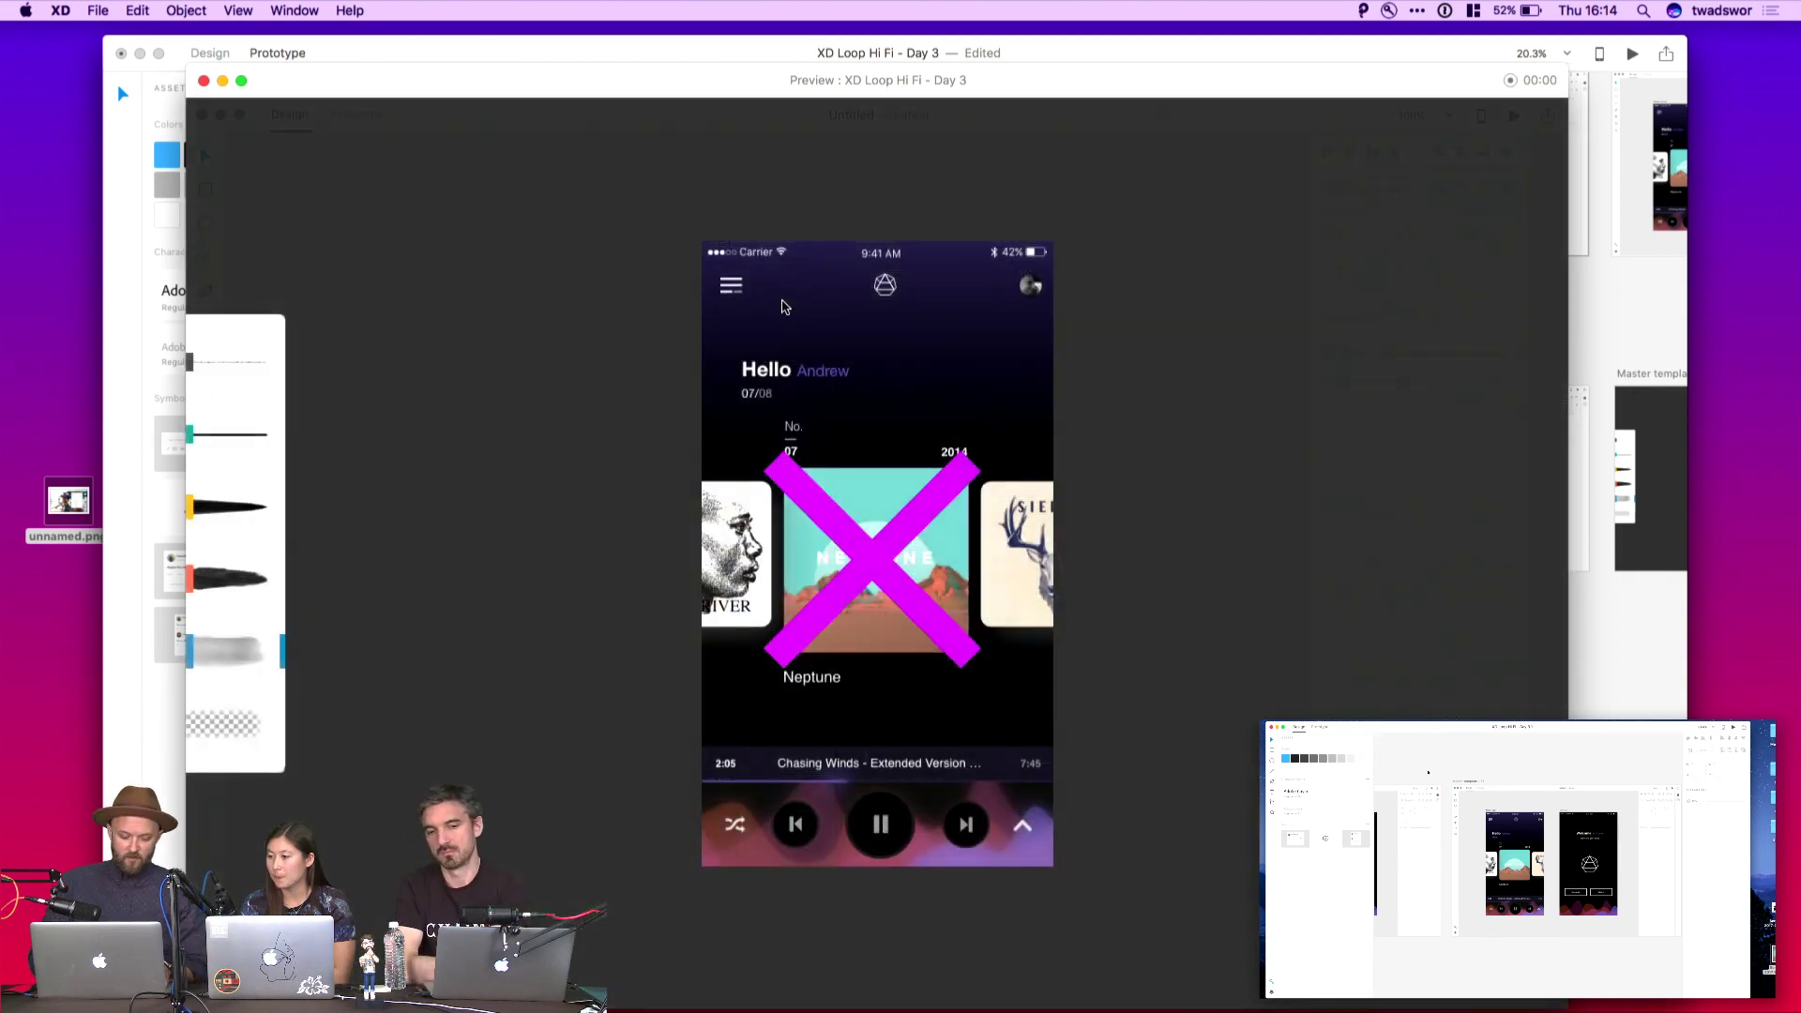
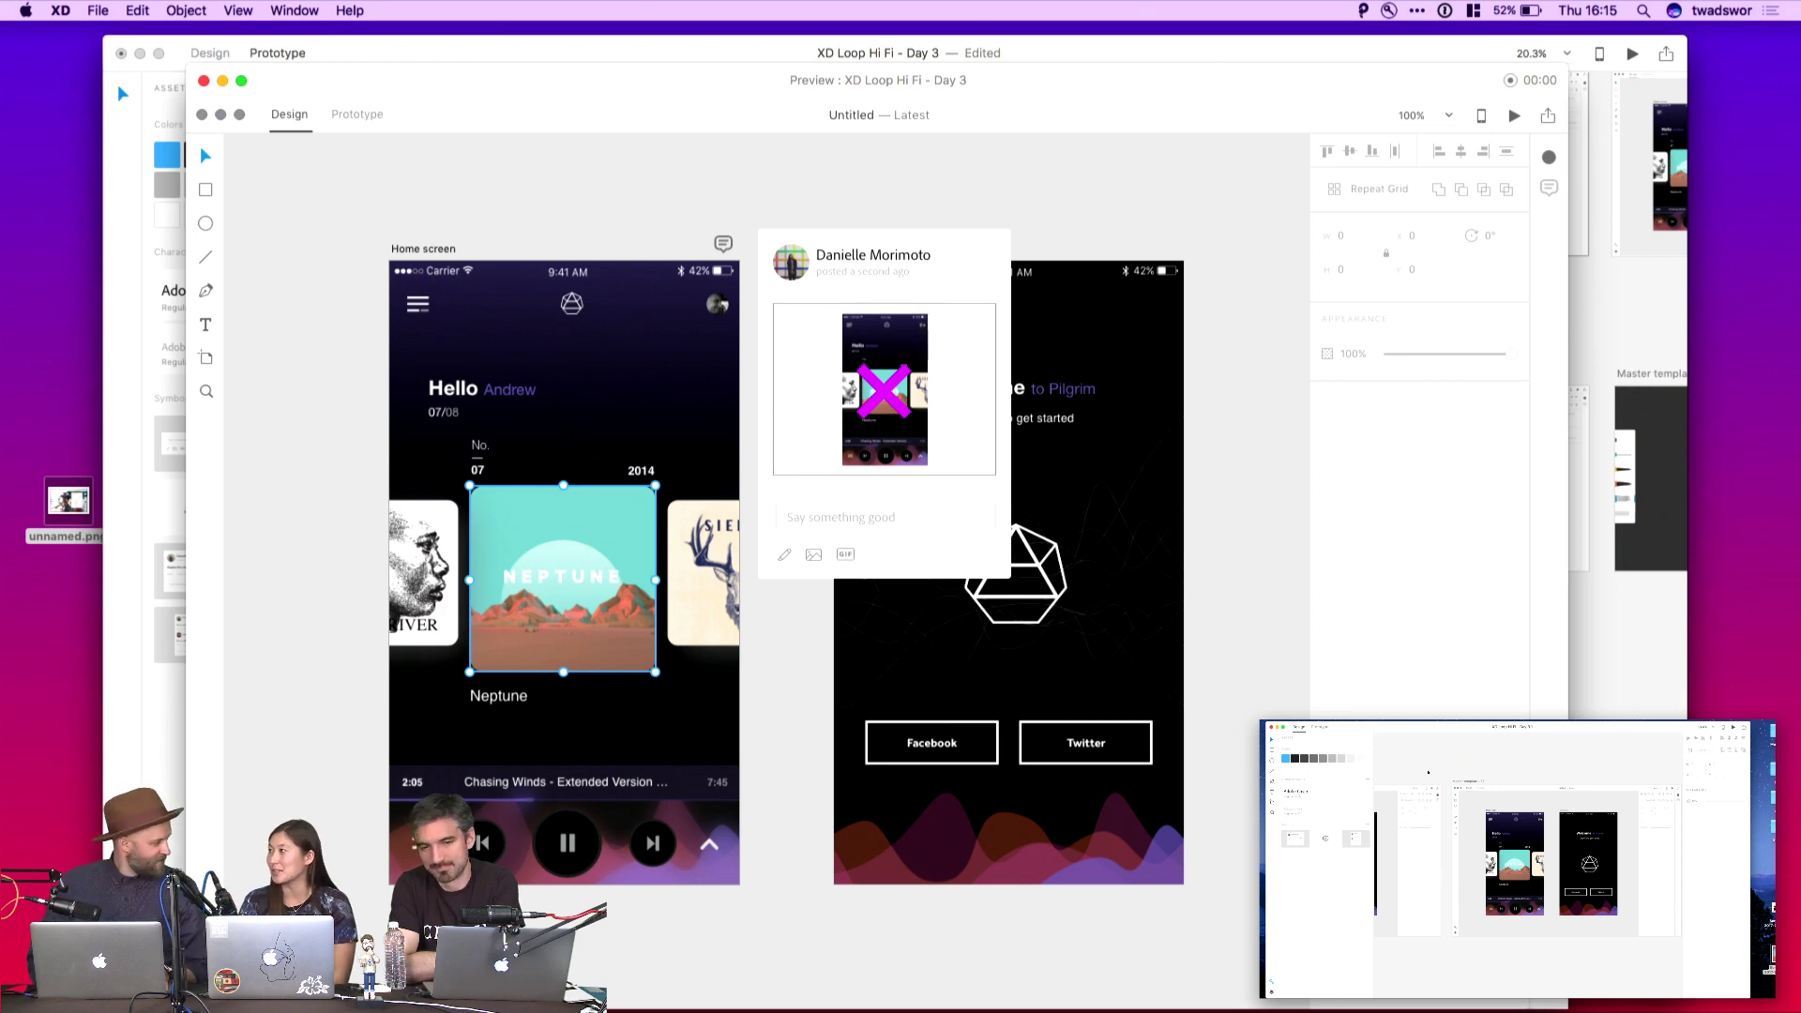
{"action": "key", "text": "super+w"}
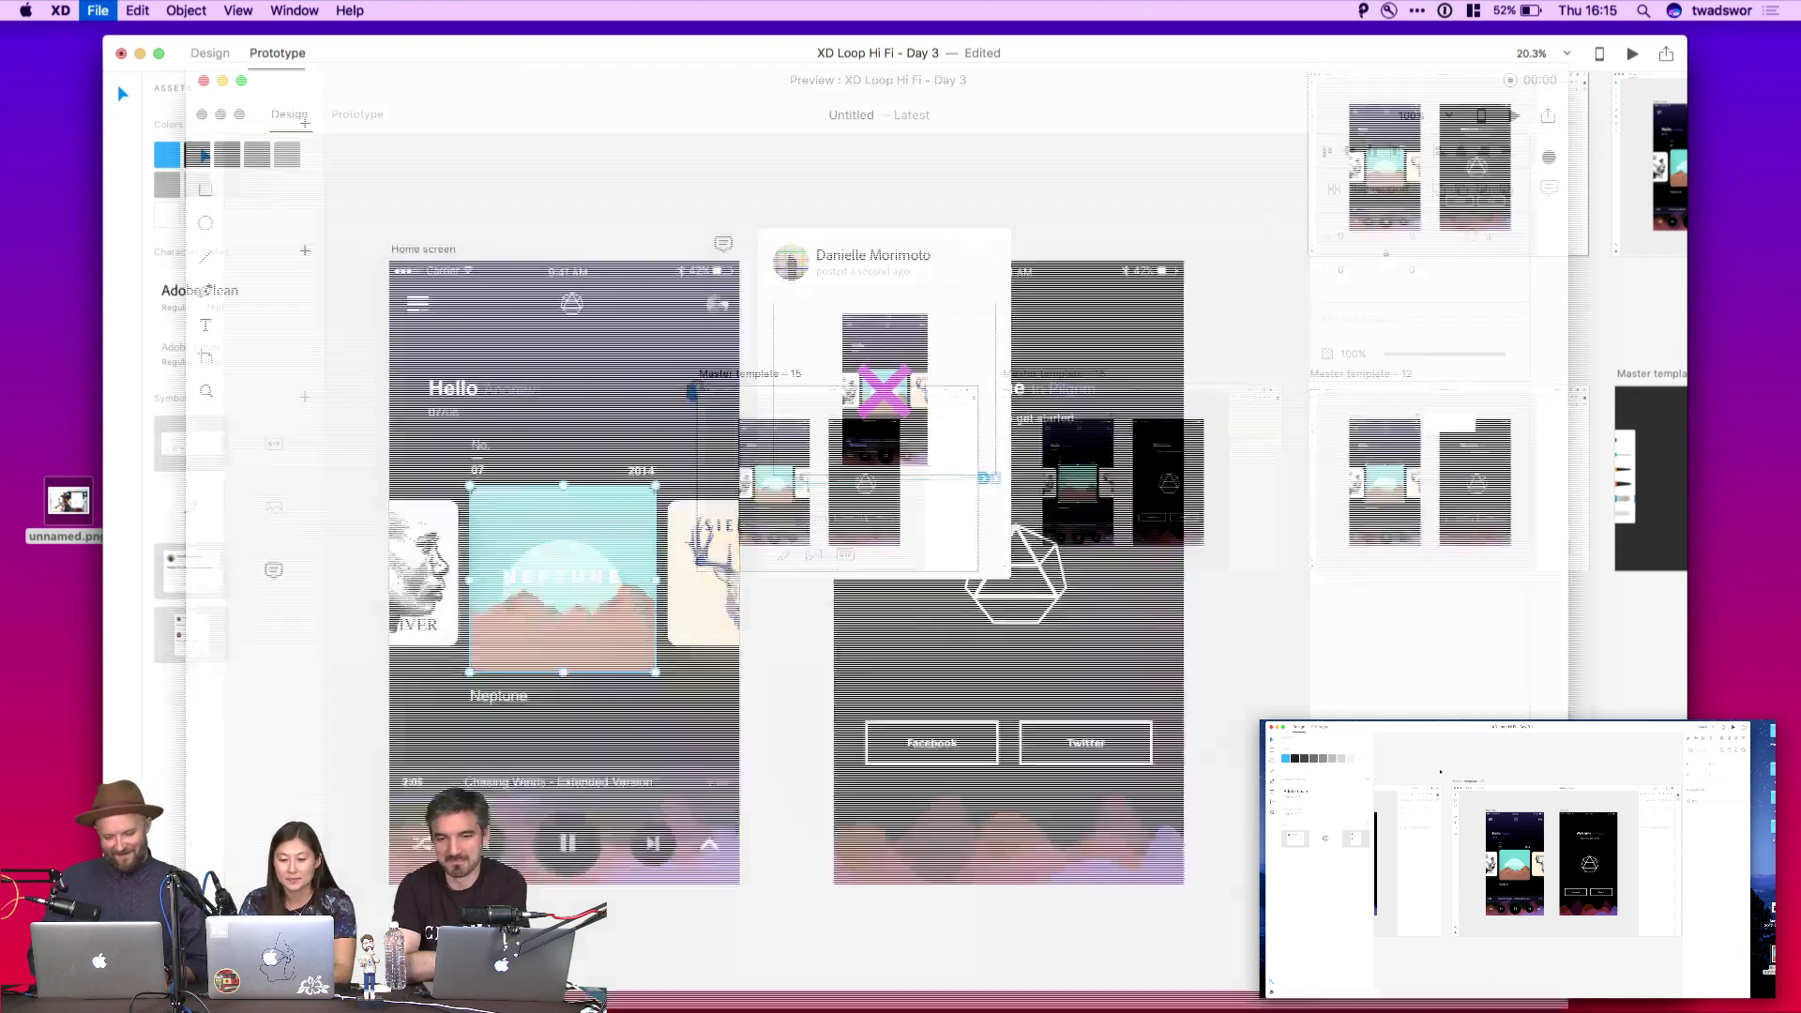
Shift Master template – 14 and Master template – 13 one place along the row and duplicate Master template – 13 into the freed slot
{"action": "scroll", "coordinate": [1111, 619], "scroll_direction": "up", "scroll_amount": 6}
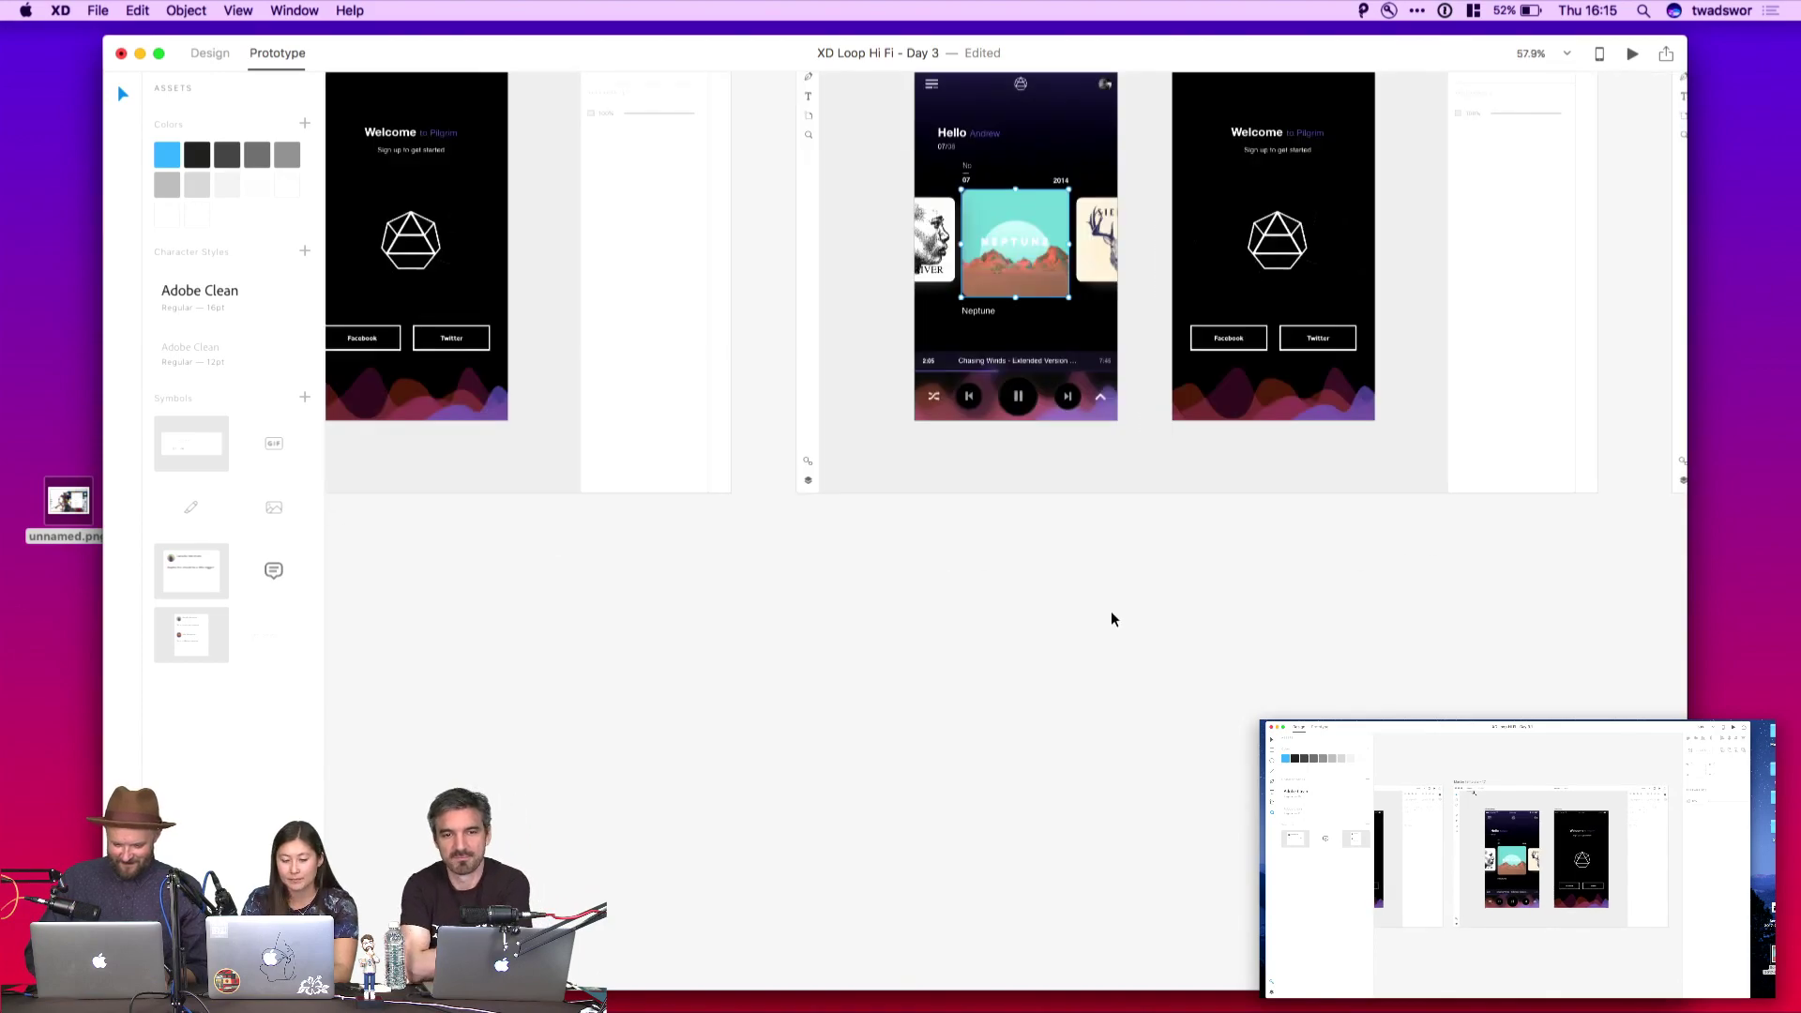
{"action": "scroll", "coordinate": [1112, 619], "scroll_direction": "down", "scroll_amount": 3}
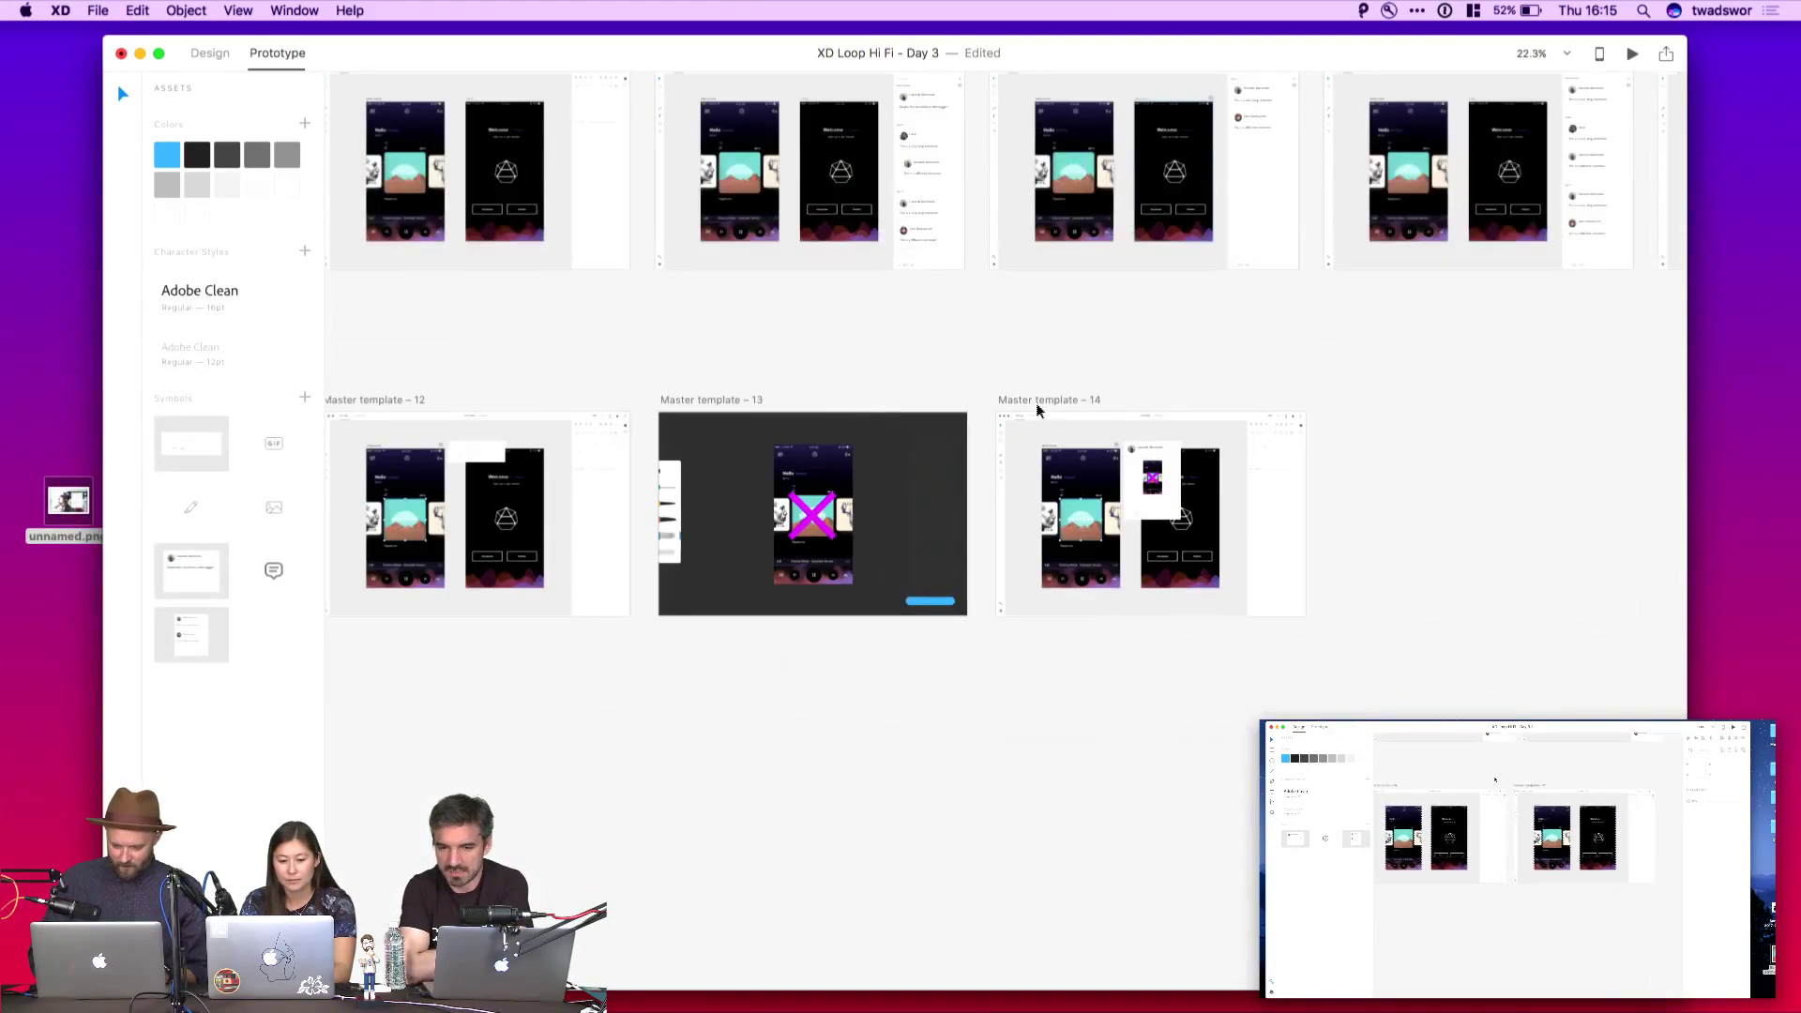
{"action": "left_click_drag", "start_coordinate": [1039, 400], "coordinate": [1375, 393]}
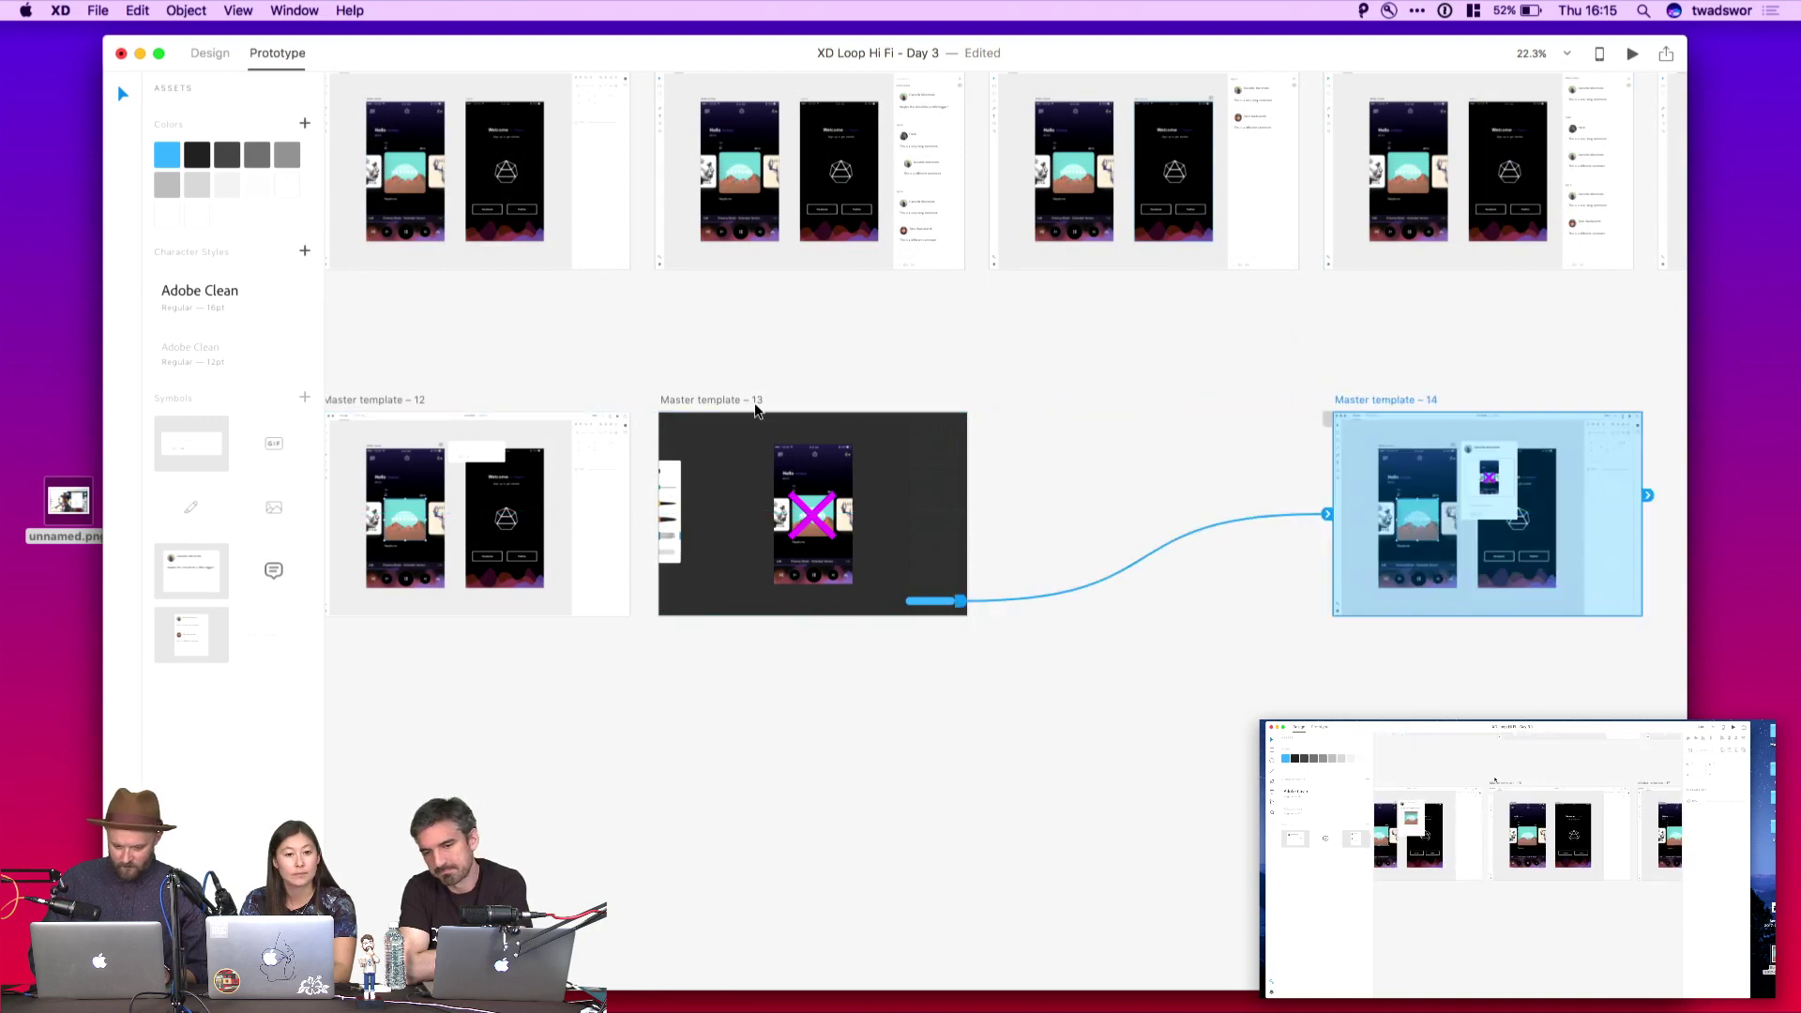
{"action": "left_click_drag", "start_coordinate": [756, 410], "coordinate": [735, 446]}
{"action": "left_click", "coordinate": [1029, 405]}
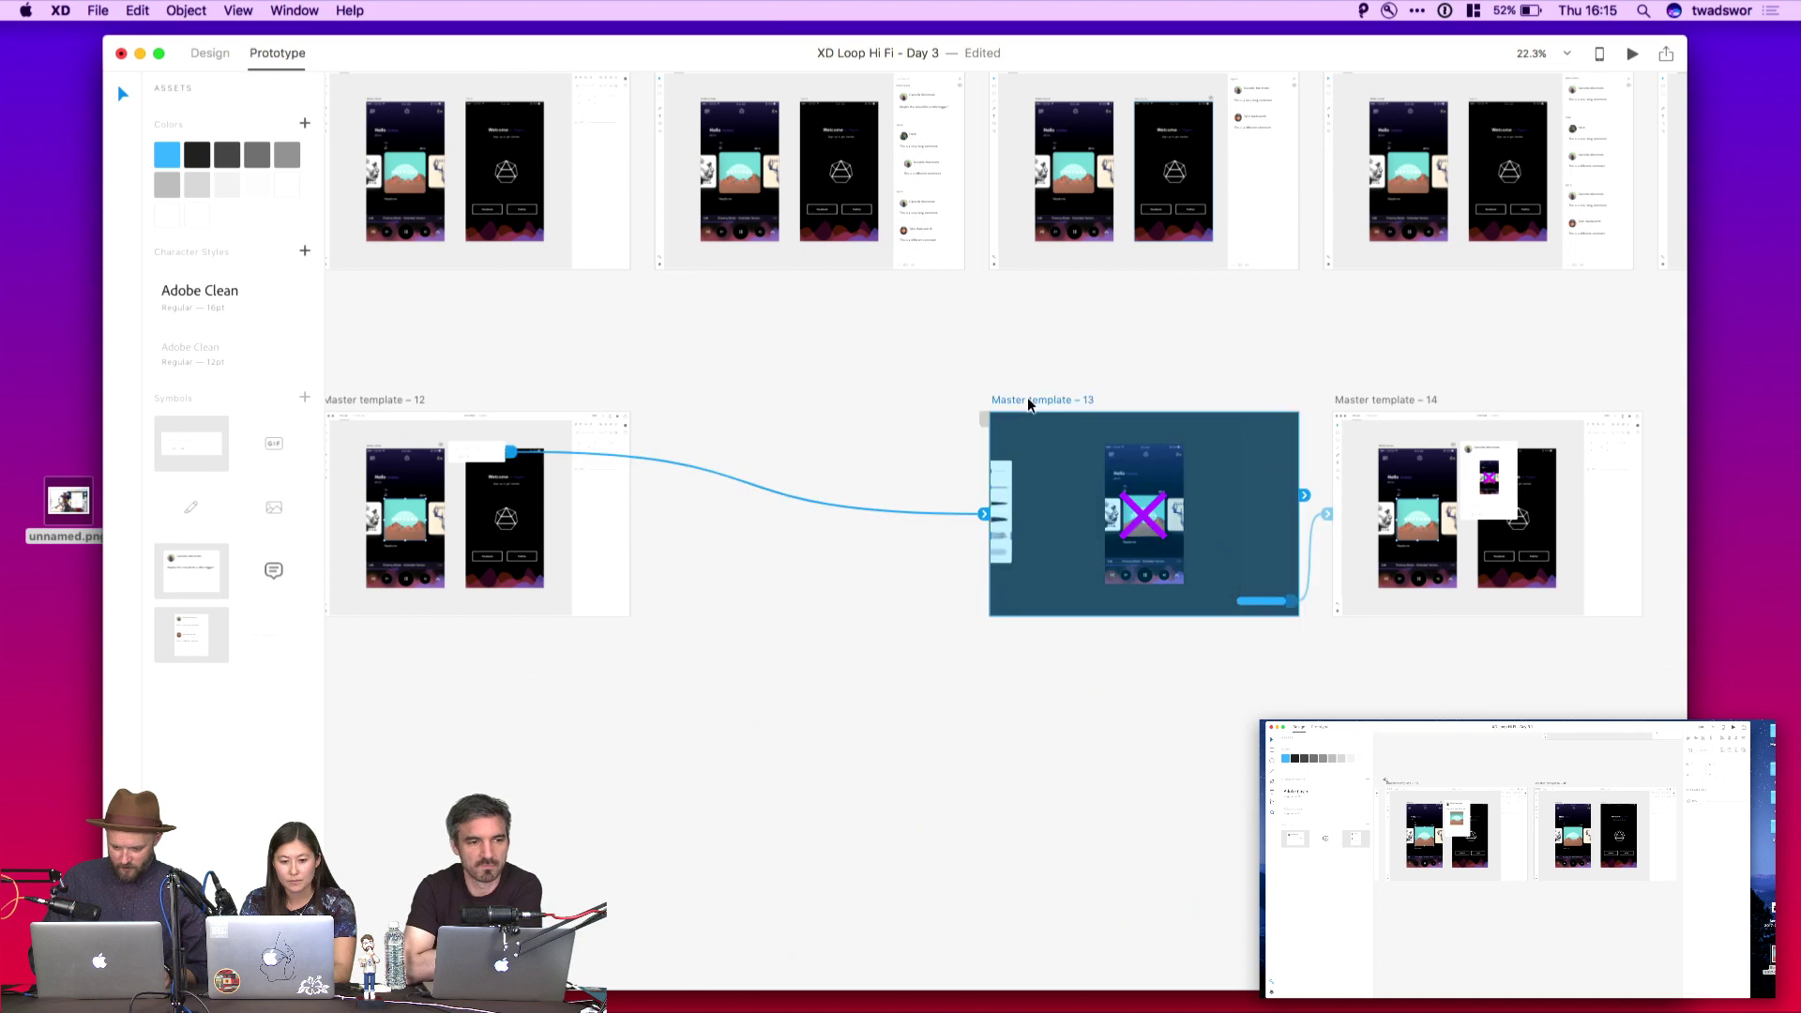
{"action": "left_click_drag", "start_coordinate": [1029, 405], "coordinate": [691, 403]}
Delete the magenta cross from the phone screen on Master template – 17 and link the comment box on Master template – 12 to that artboard
{"action": "left_click", "coordinate": [812, 523]}
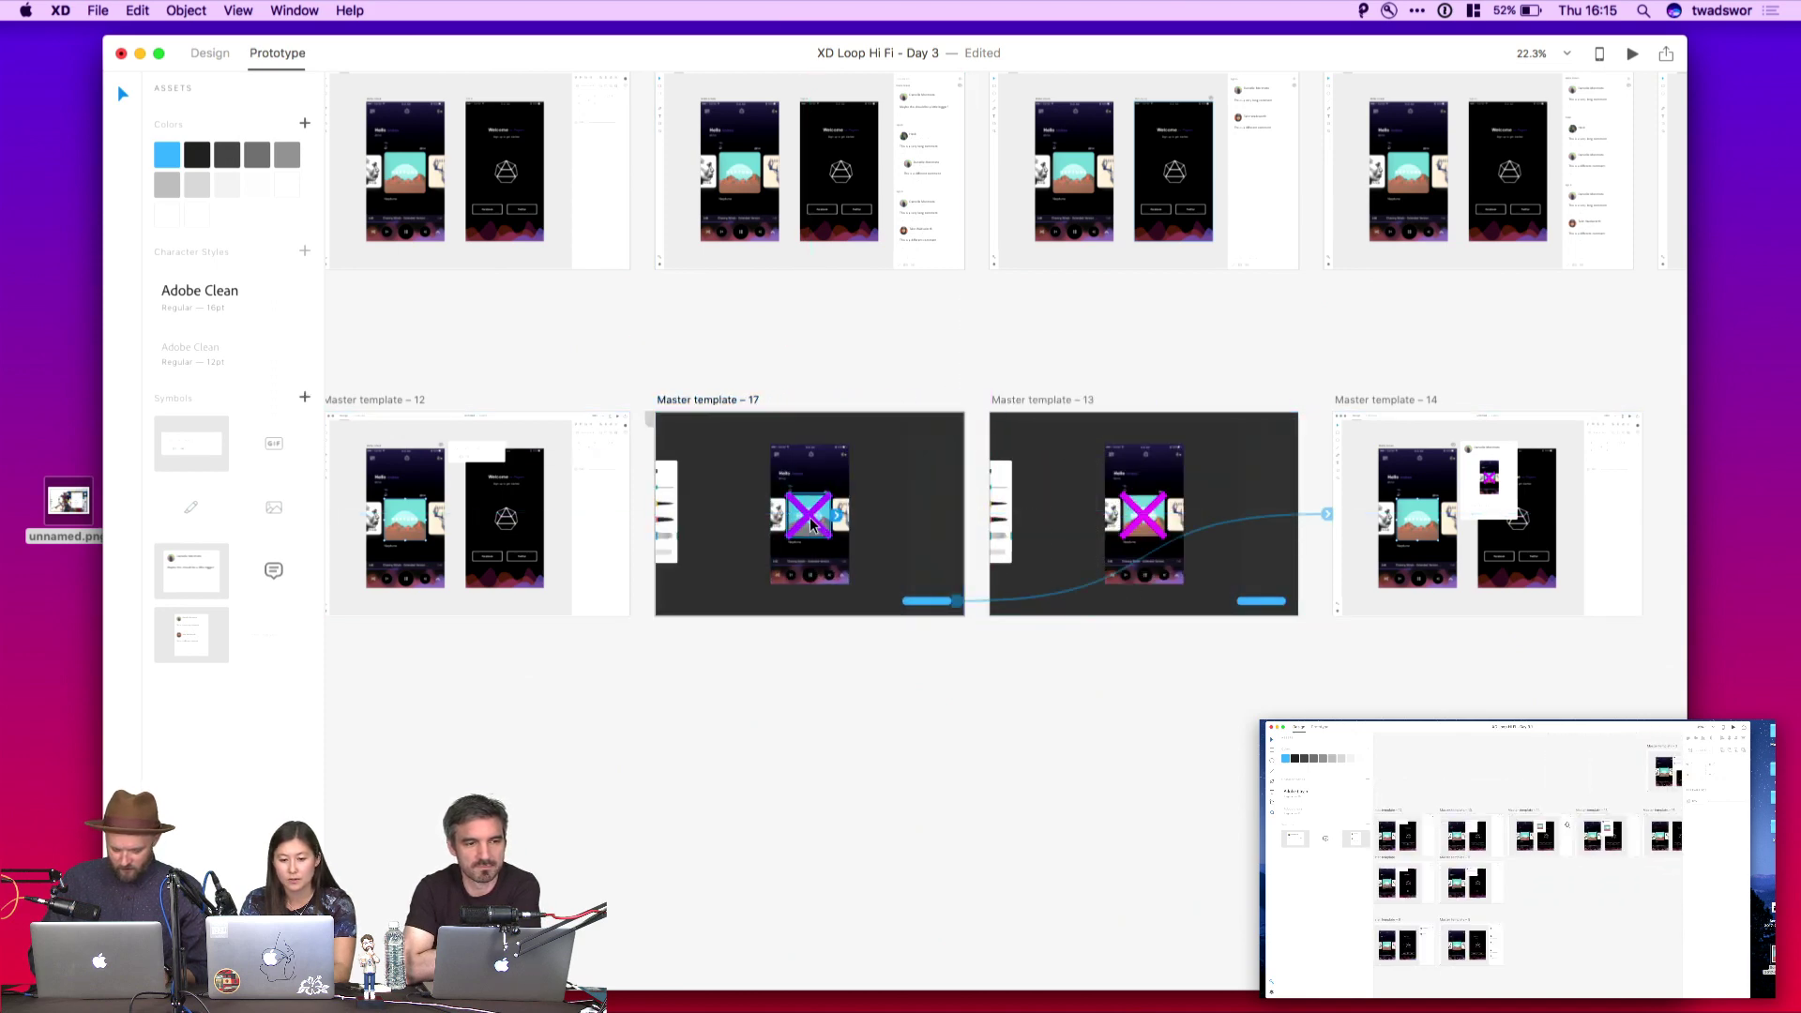
{"action": "key", "text": "Escape"}
{"action": "left_click", "coordinate": [811, 523]}
{"action": "key", "text": "Delete"}
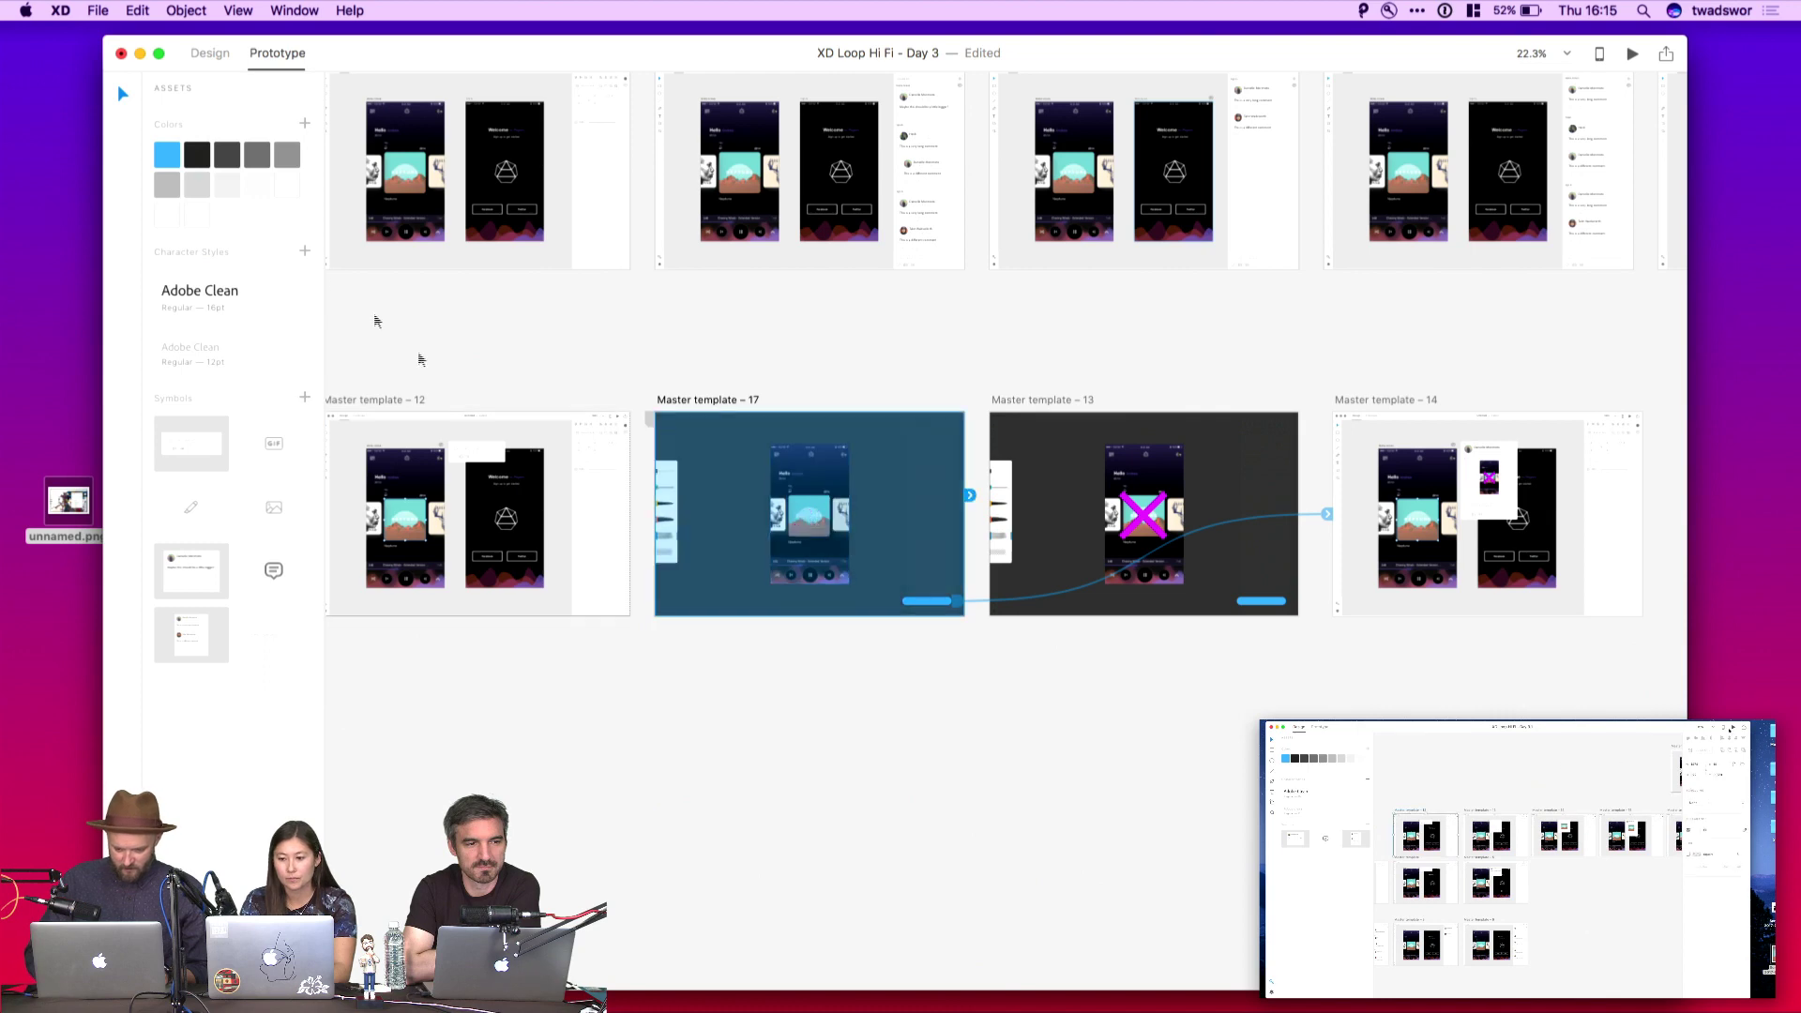
{"action": "left_click", "coordinate": [486, 459]}
{"action": "left_click_drag", "start_coordinate": [509, 452], "coordinate": [851, 534]}
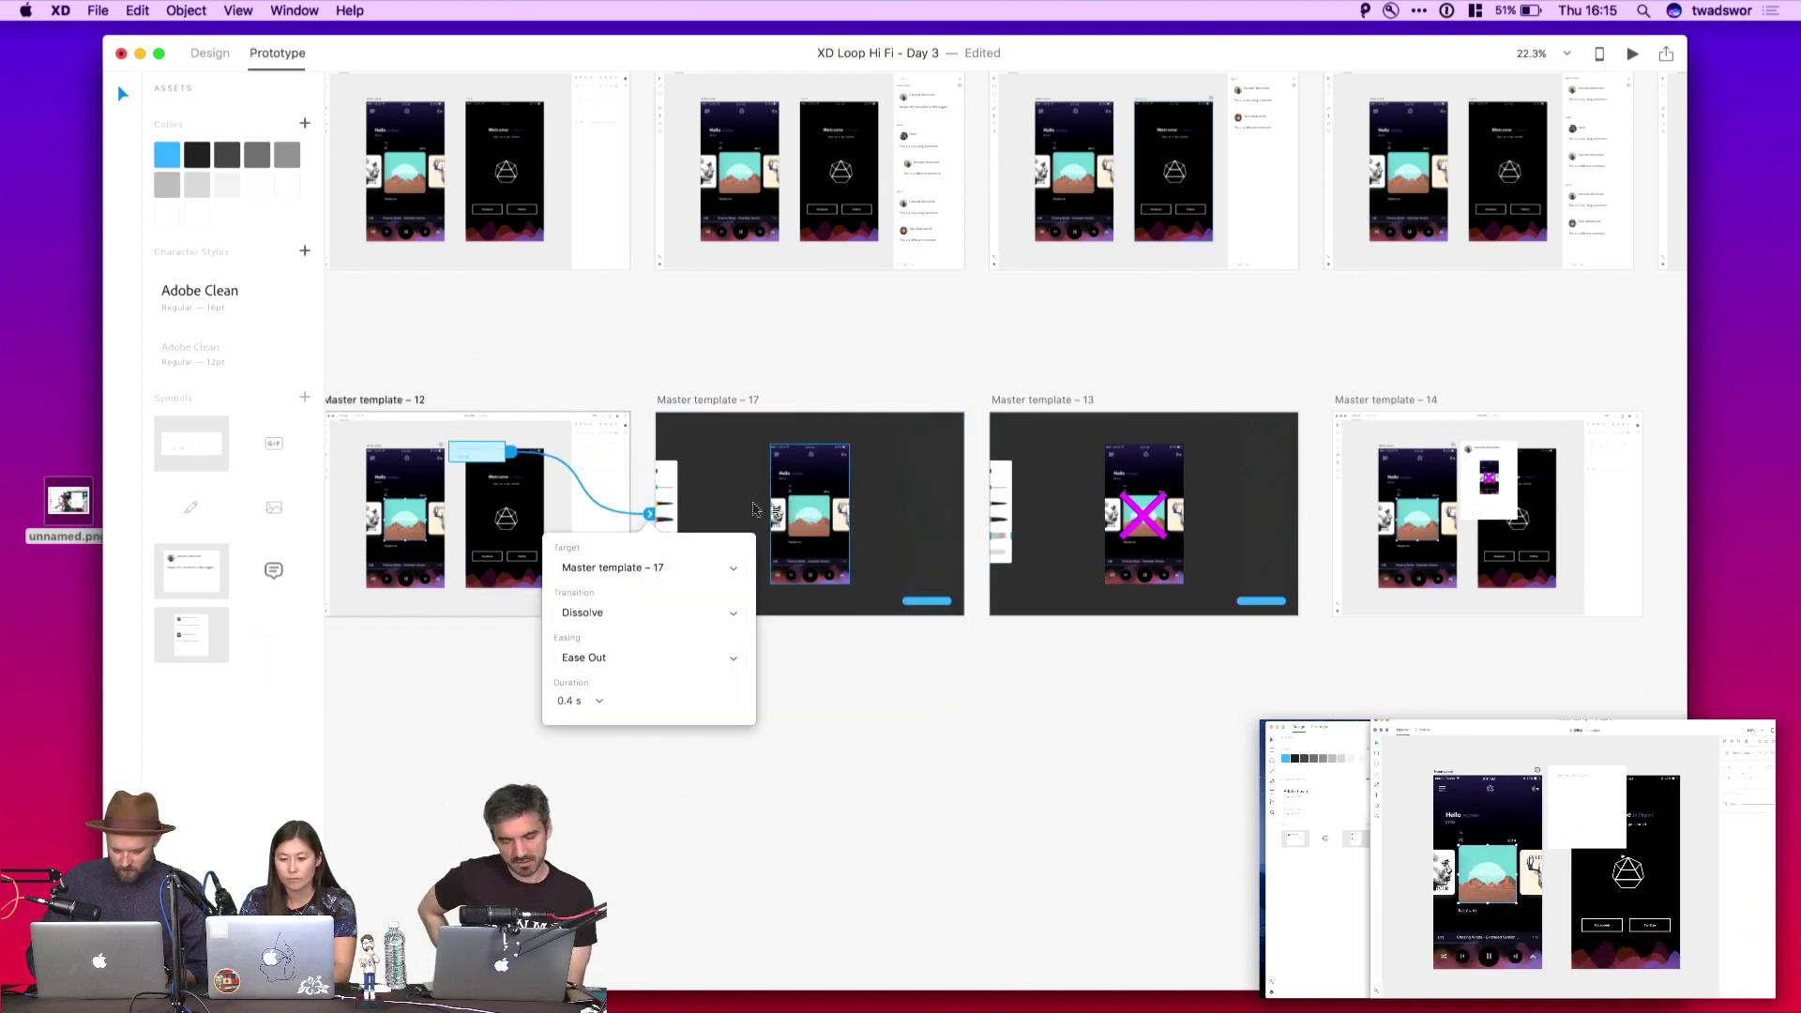
Link the phone screen on Master template – 17 to Master template – 13 and remove the link from its blue button to Master template – 14
{"action": "left_click", "coordinate": [814, 517]}
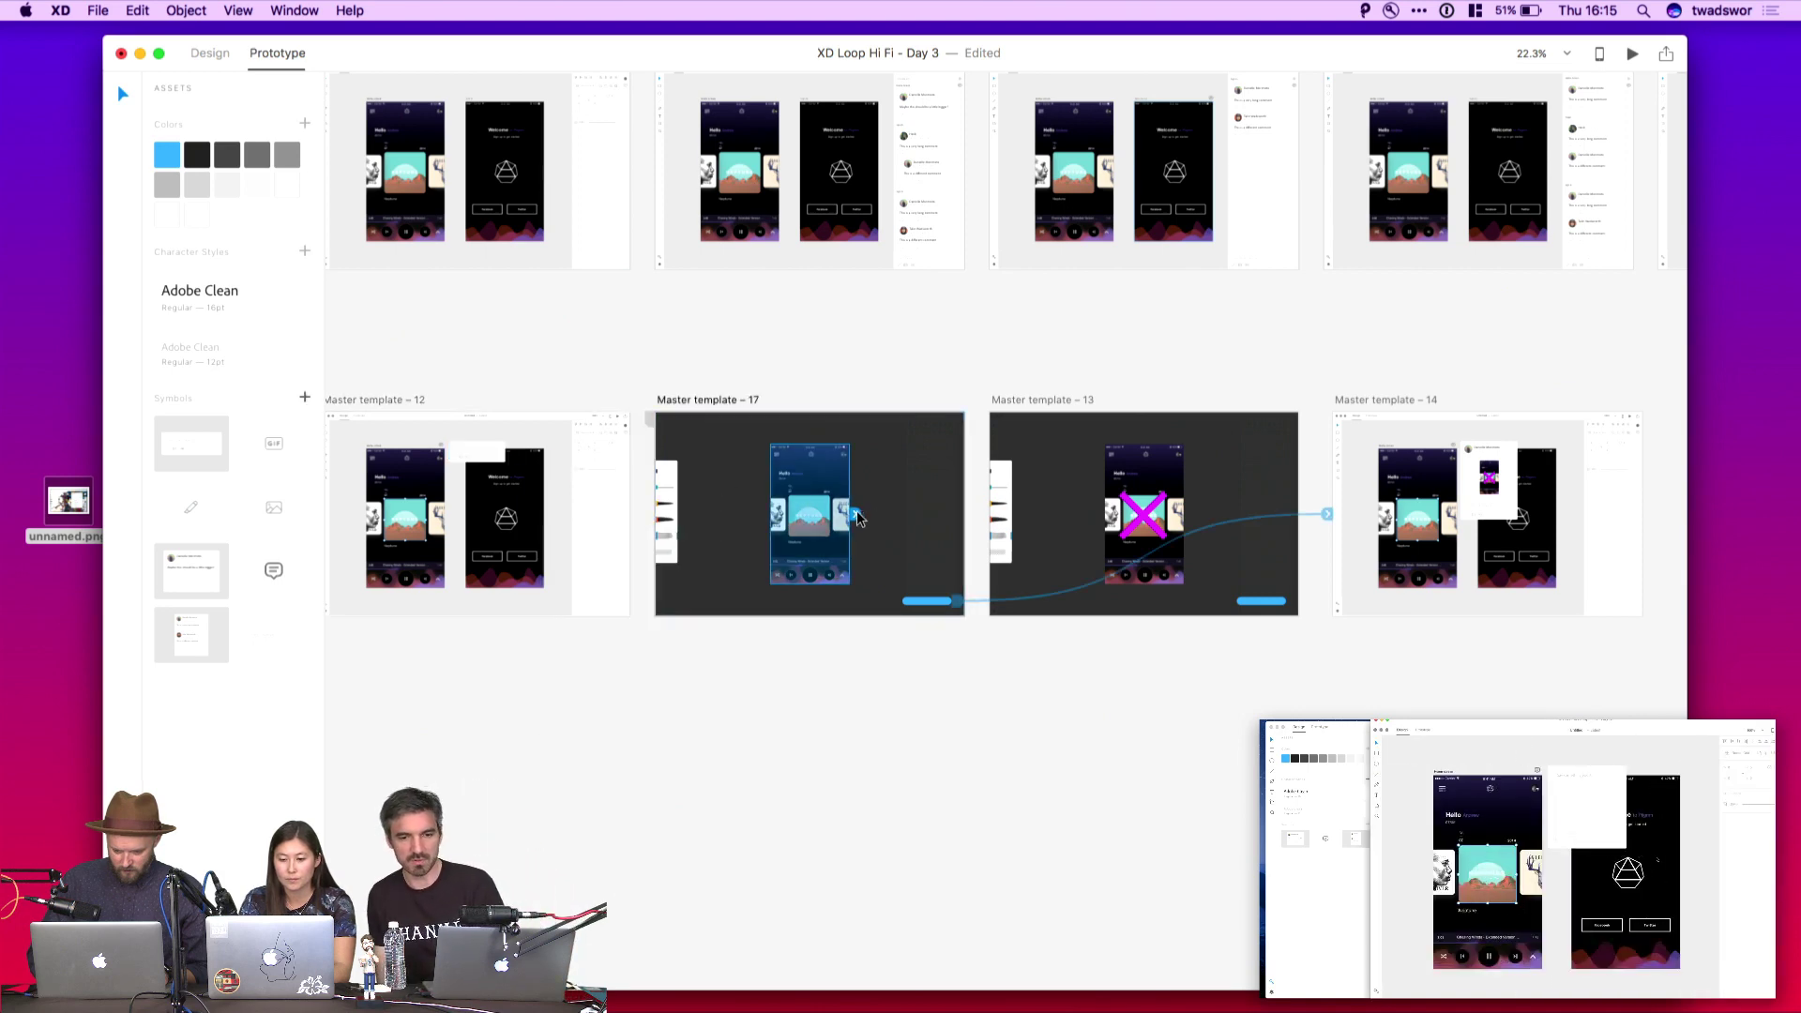
{"action": "left_click_drag", "start_coordinate": [857, 518], "coordinate": [983, 514]}
{"action": "left_click", "coordinate": [957, 602]}
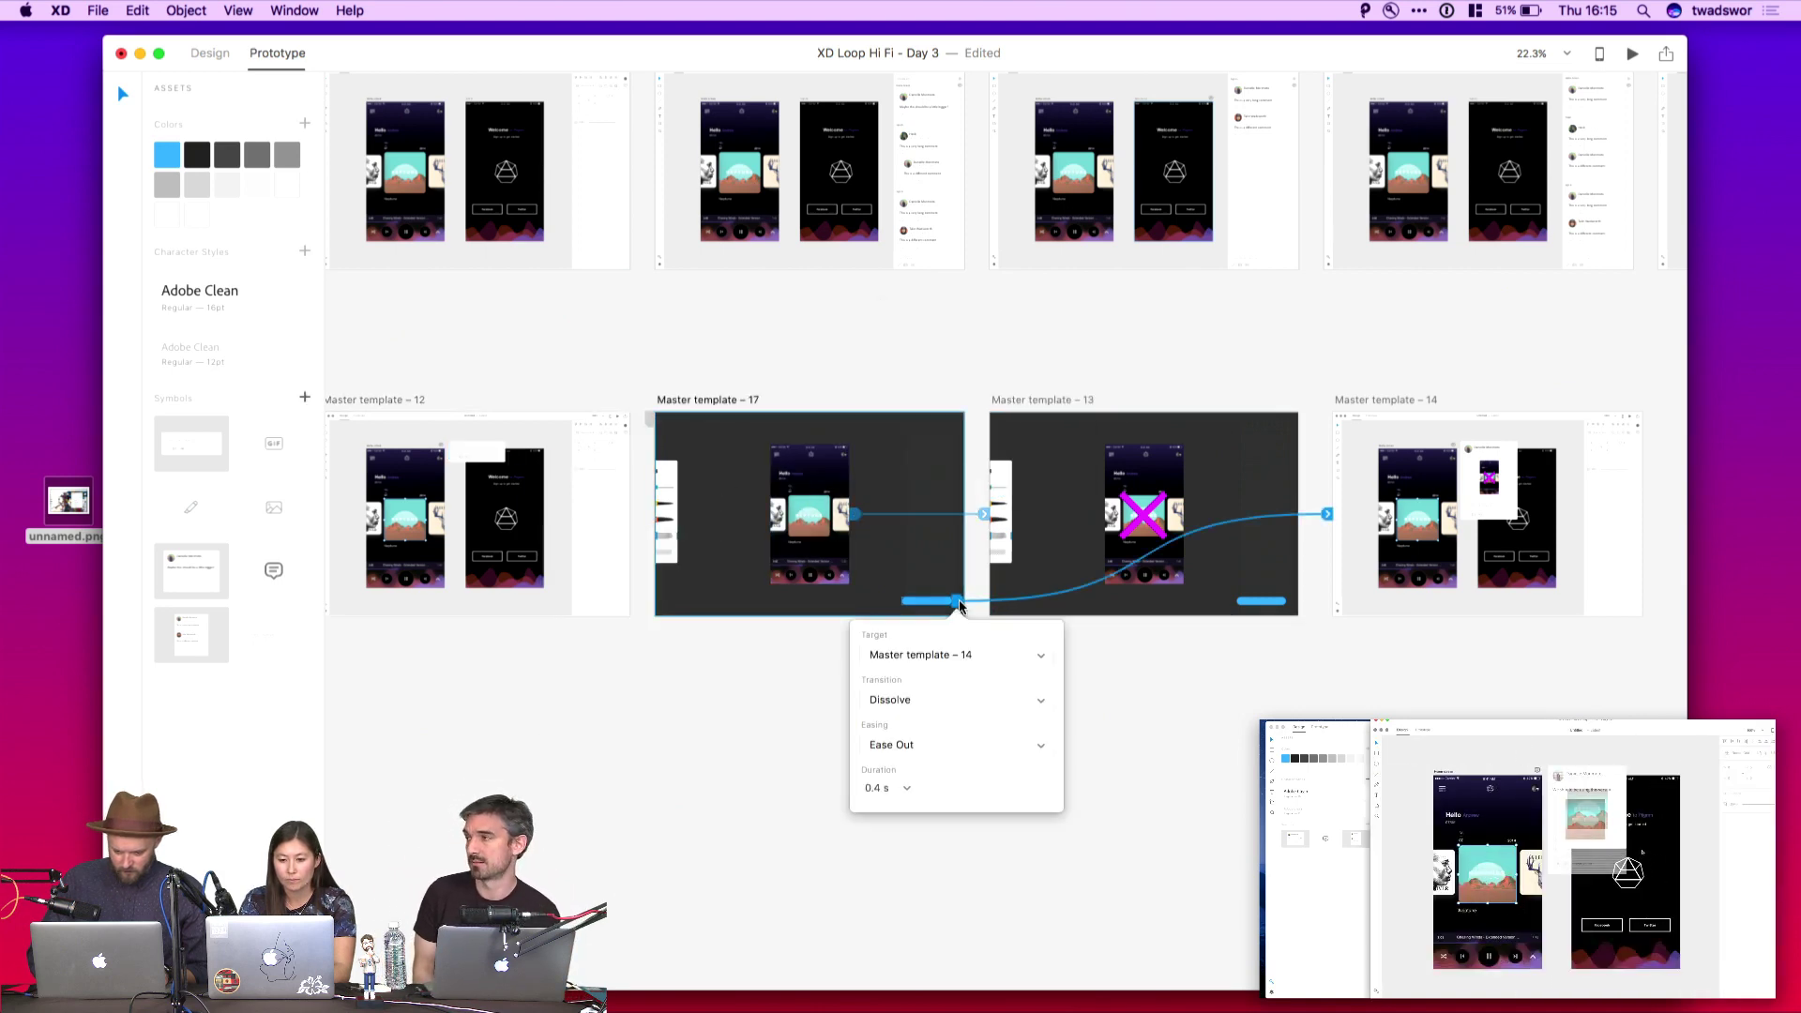
{"action": "left_click_drag", "start_coordinate": [956, 601], "coordinate": [959, 555]}
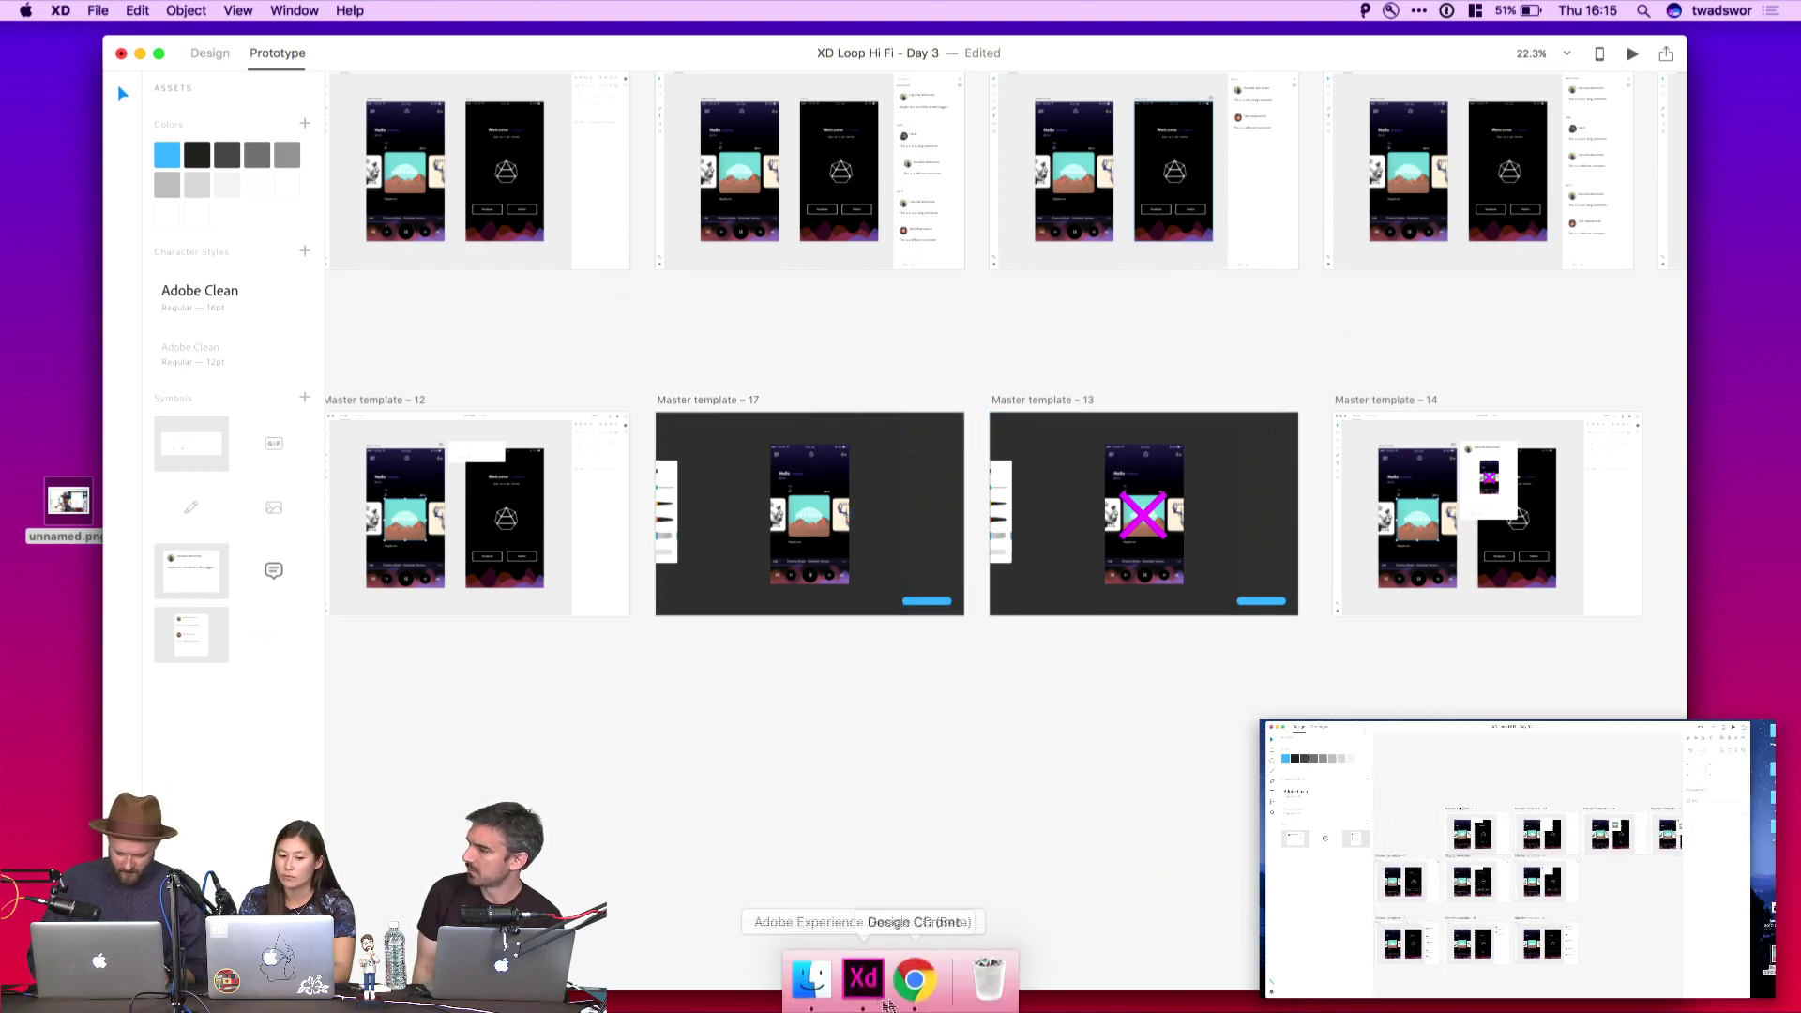
Switch to Chrome and open the account's own profile page on Twitter
{"action": "left_click", "coordinate": [916, 976]}
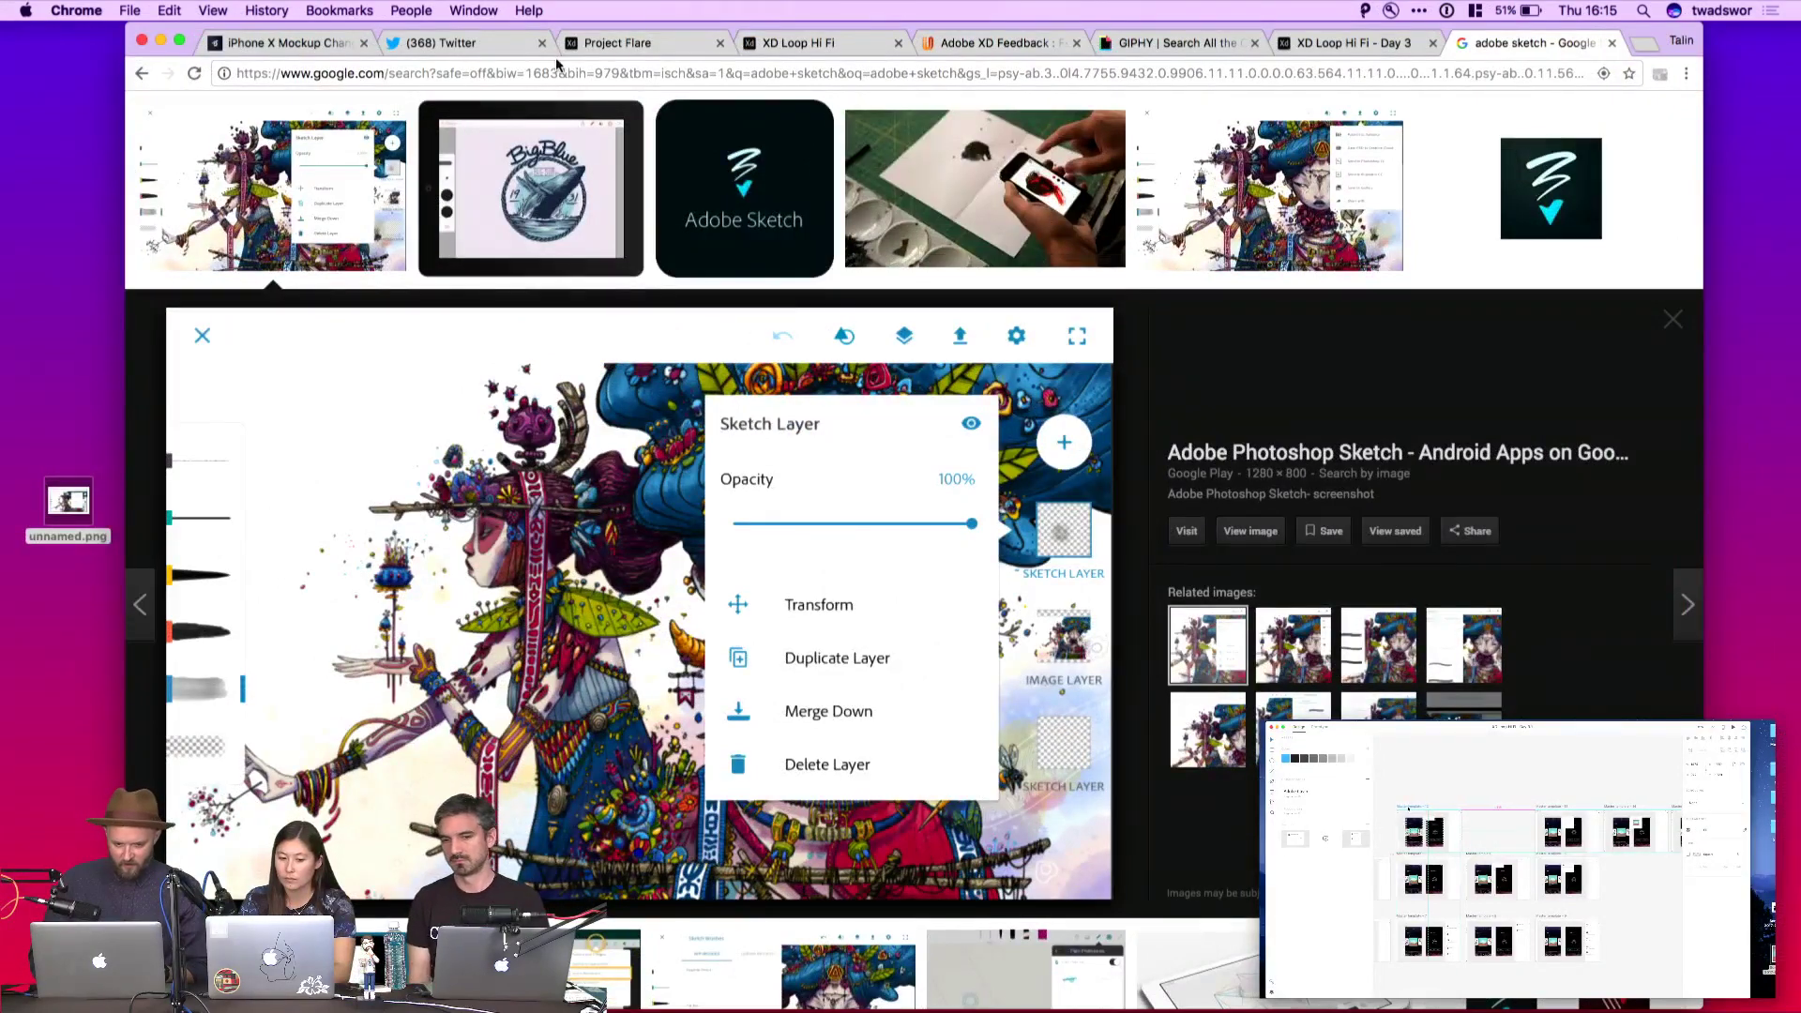
{"action": "left_click", "coordinate": [469, 51]}
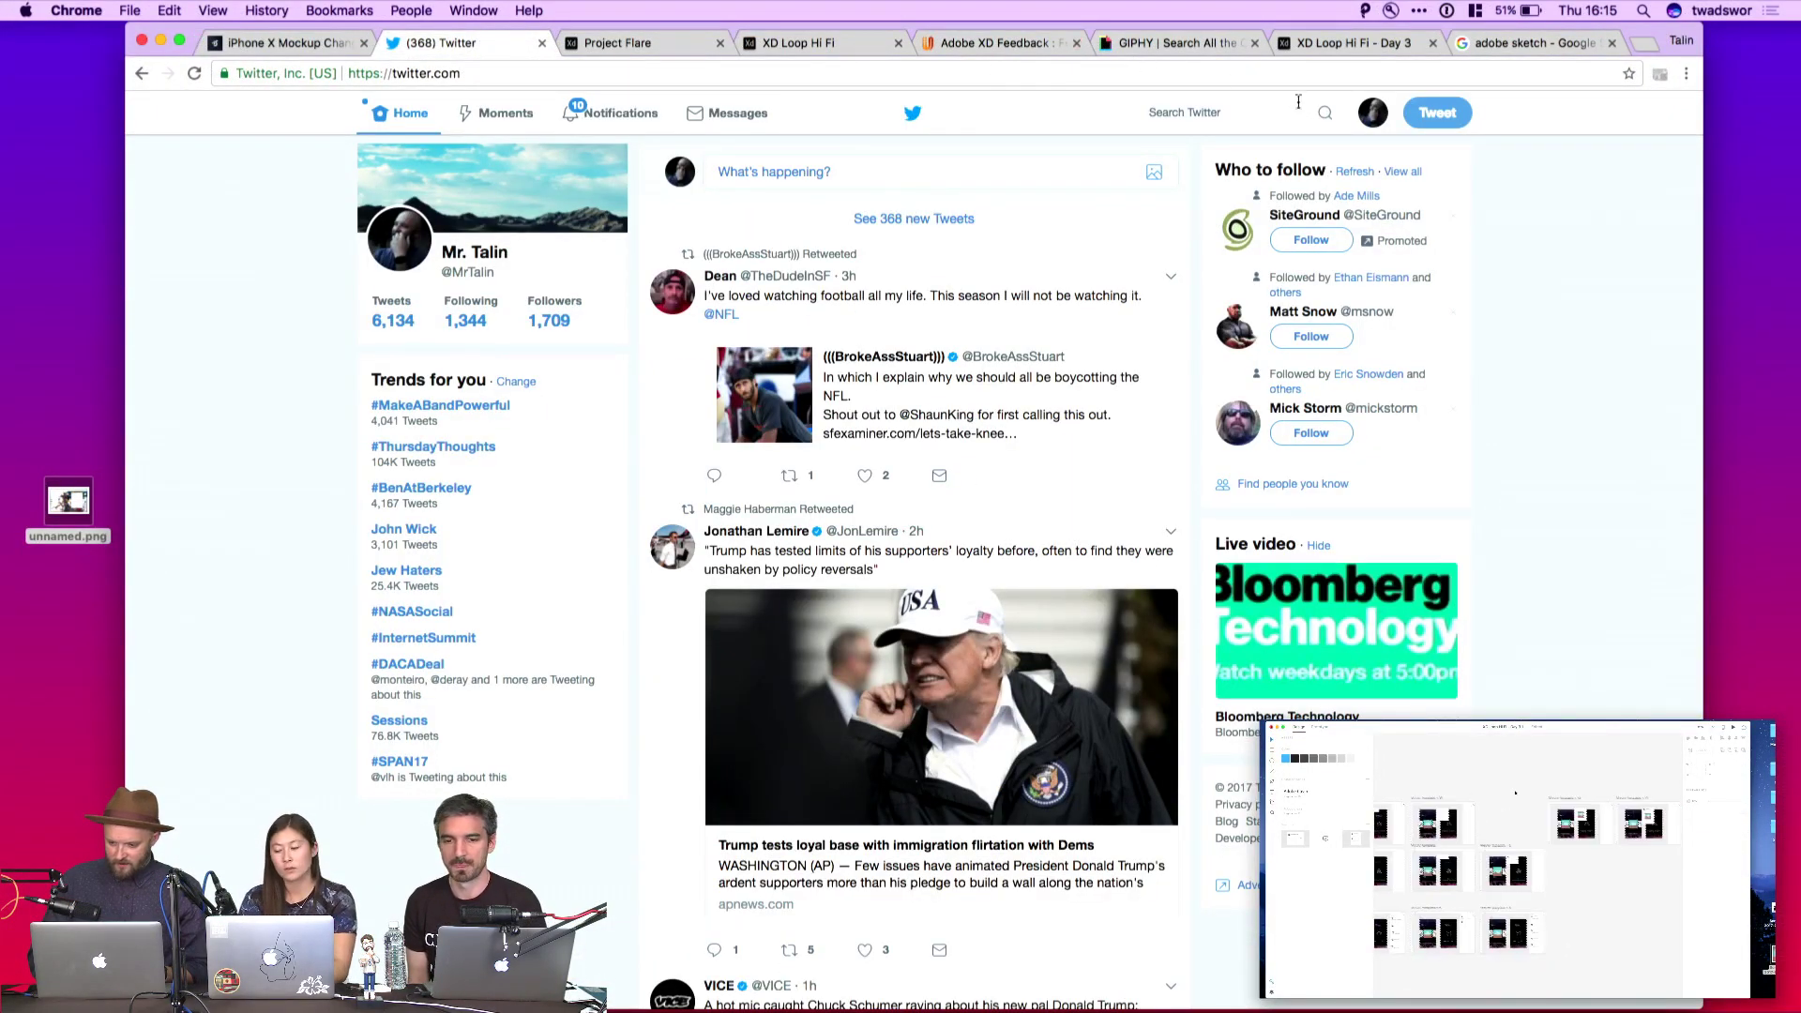
{"action": "left_click", "coordinate": [1373, 113]}
{"action": "left_click", "coordinate": [1277, 214]}
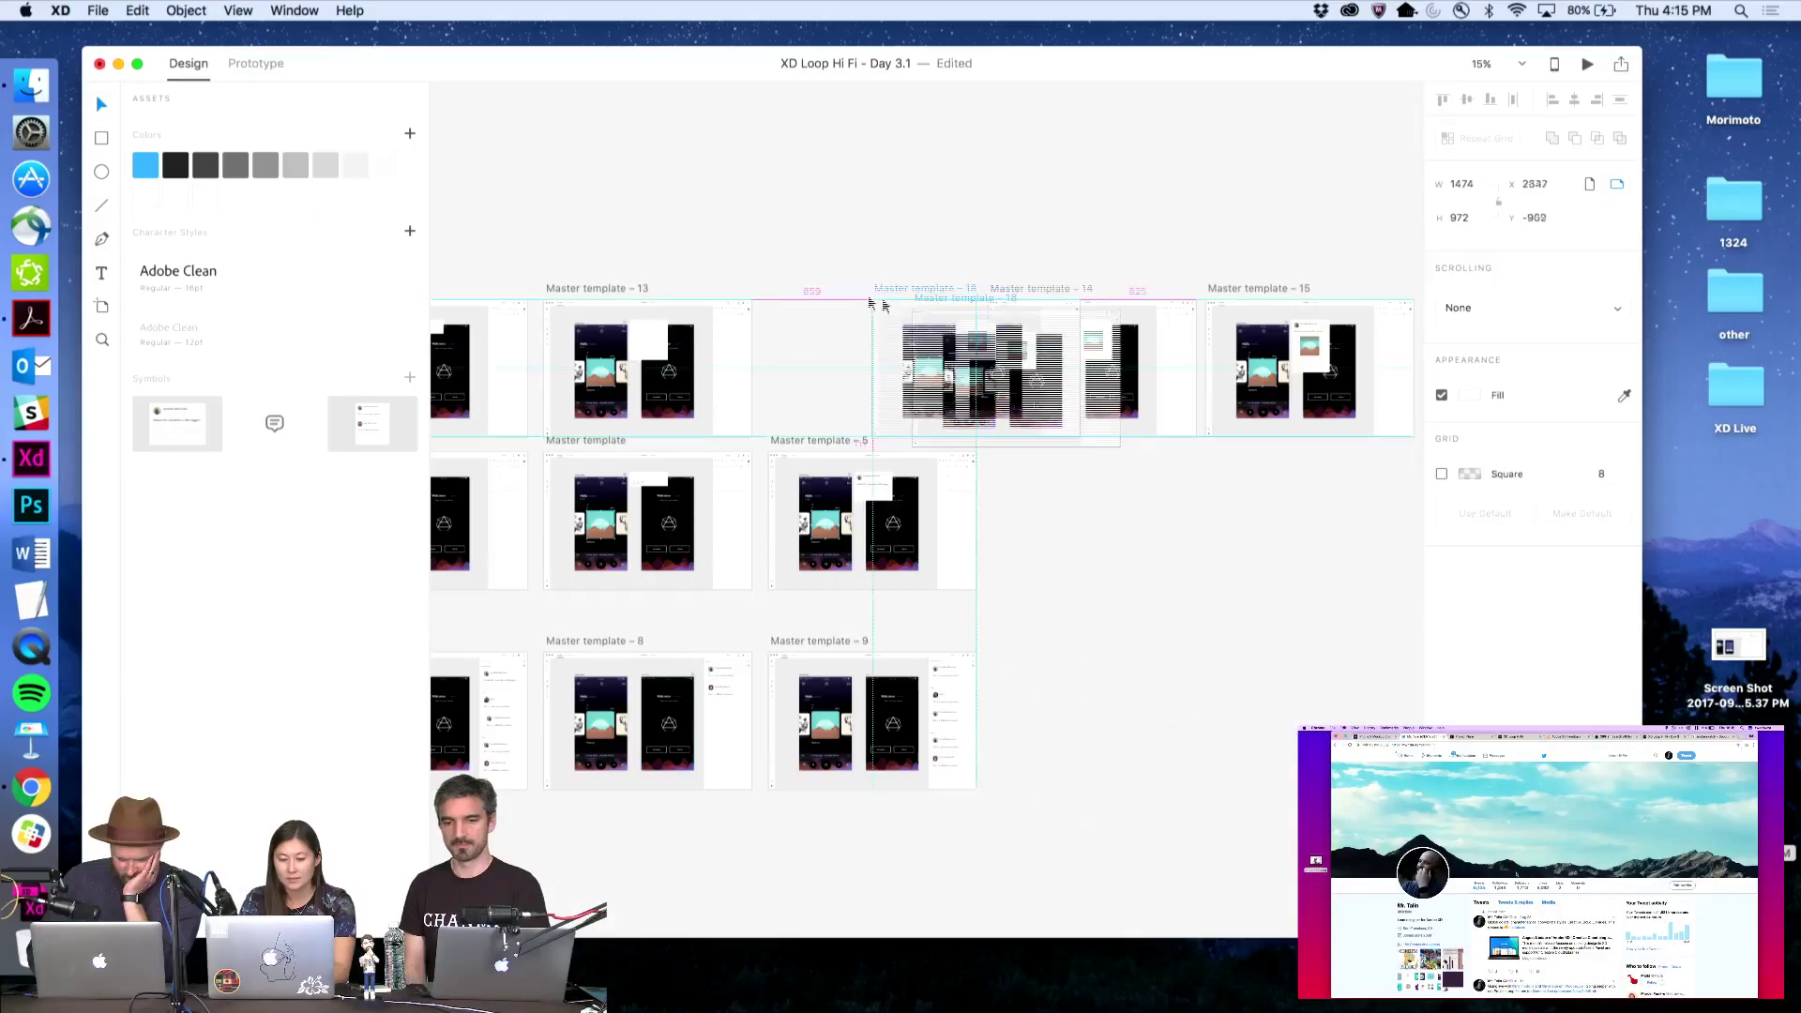
In the XD Loop Hi Fi - Day 3.1 file, place Master template – 18 between Master templates – 13 and – 14 and select its pop-up's placeholder text
{"action": "left_click_drag", "start_coordinate": [872, 306], "coordinate": [833, 294]}
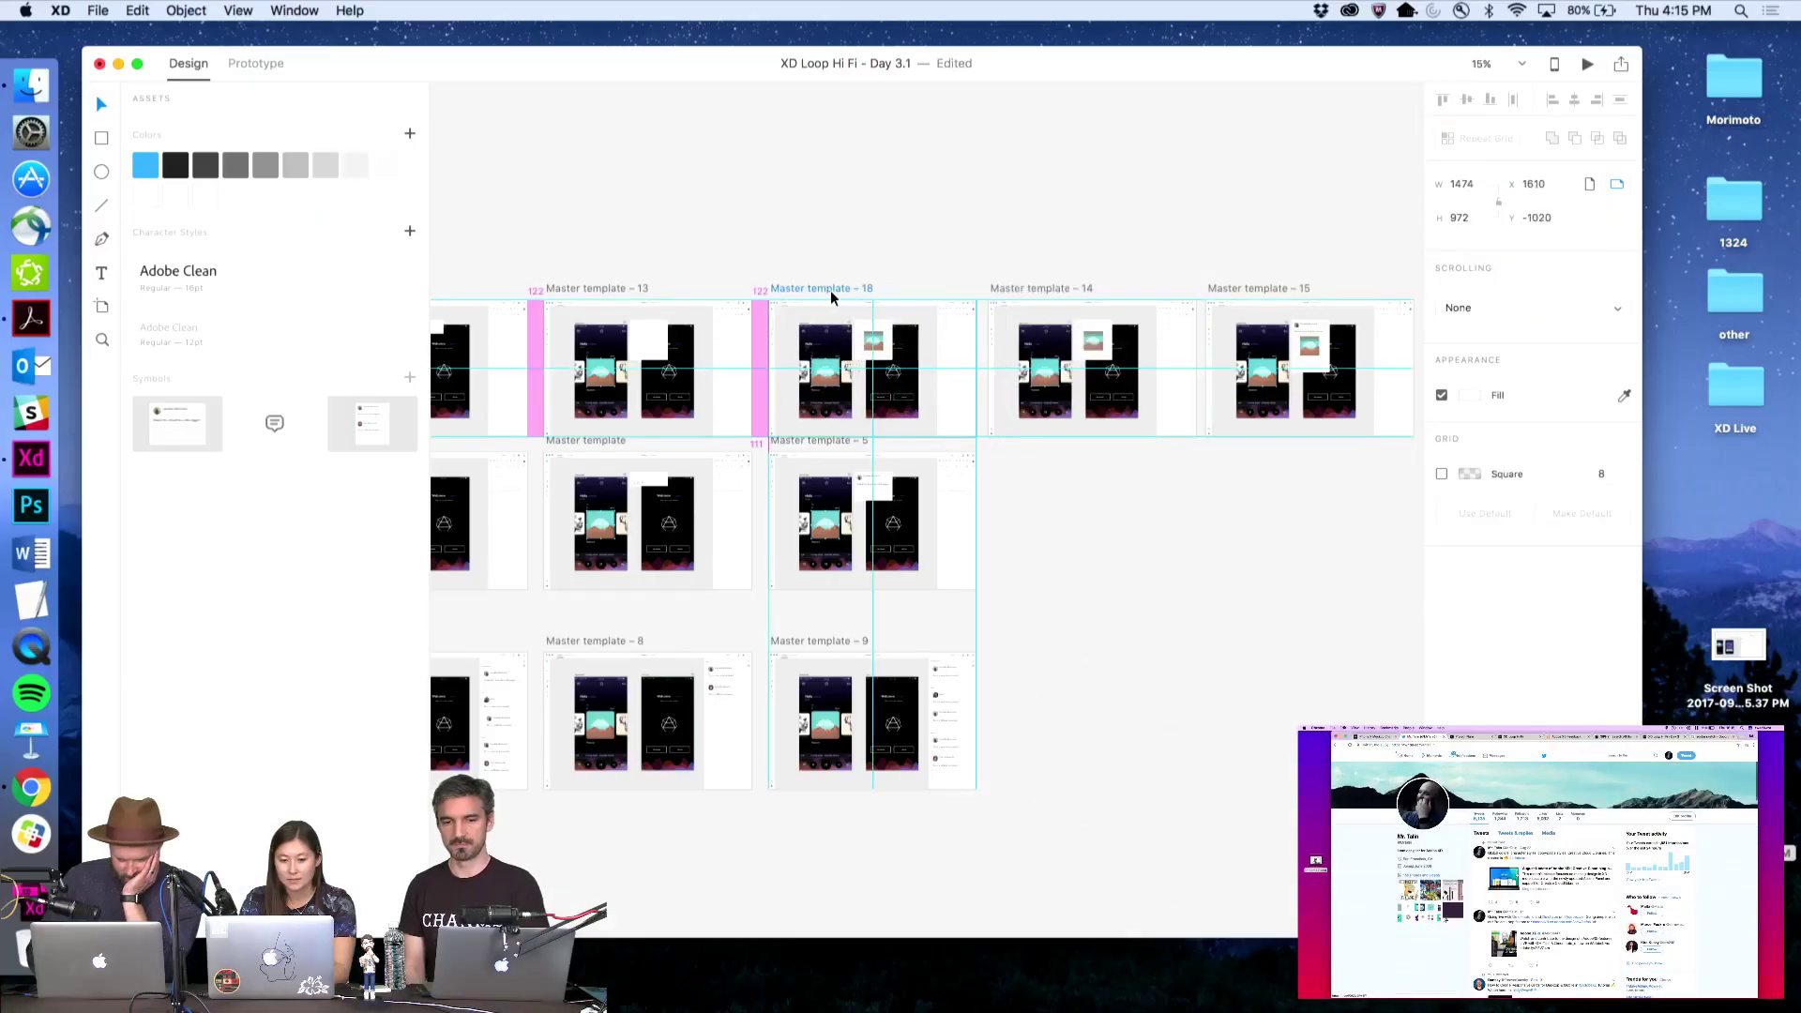
{"action": "key", "text": "super+3"}
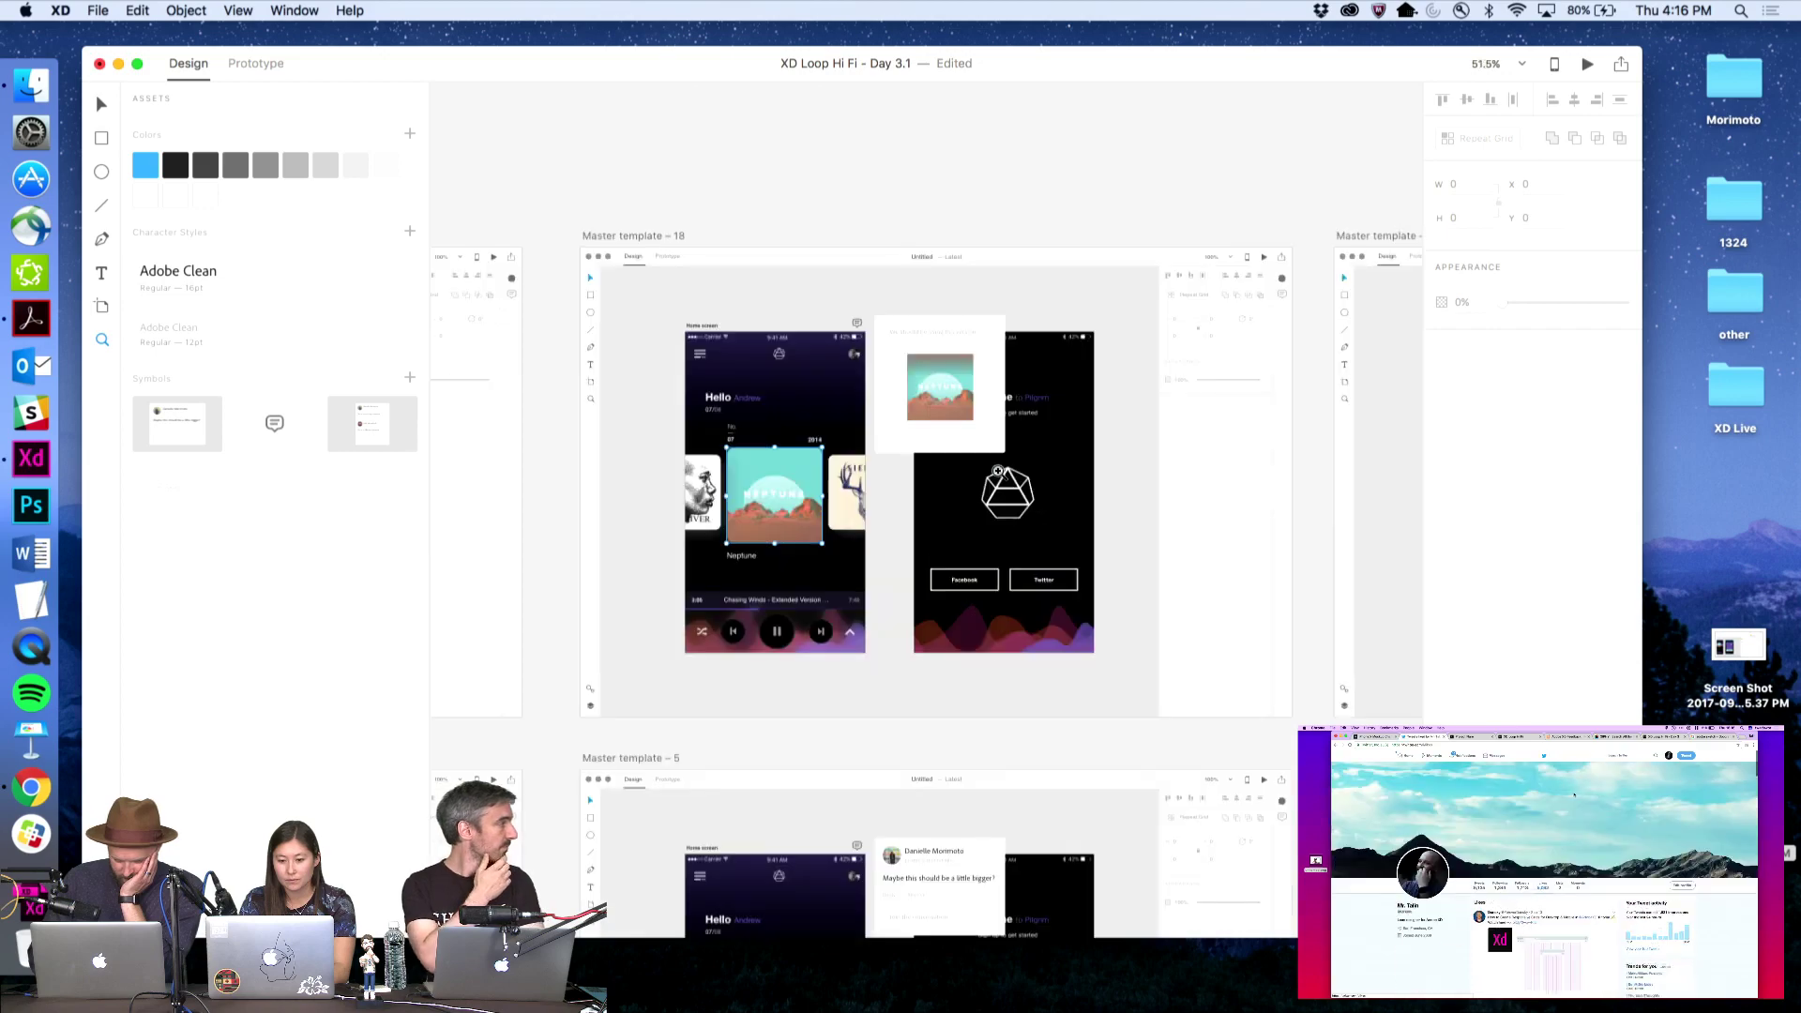
{"action": "left_click", "coordinate": [922, 339]}
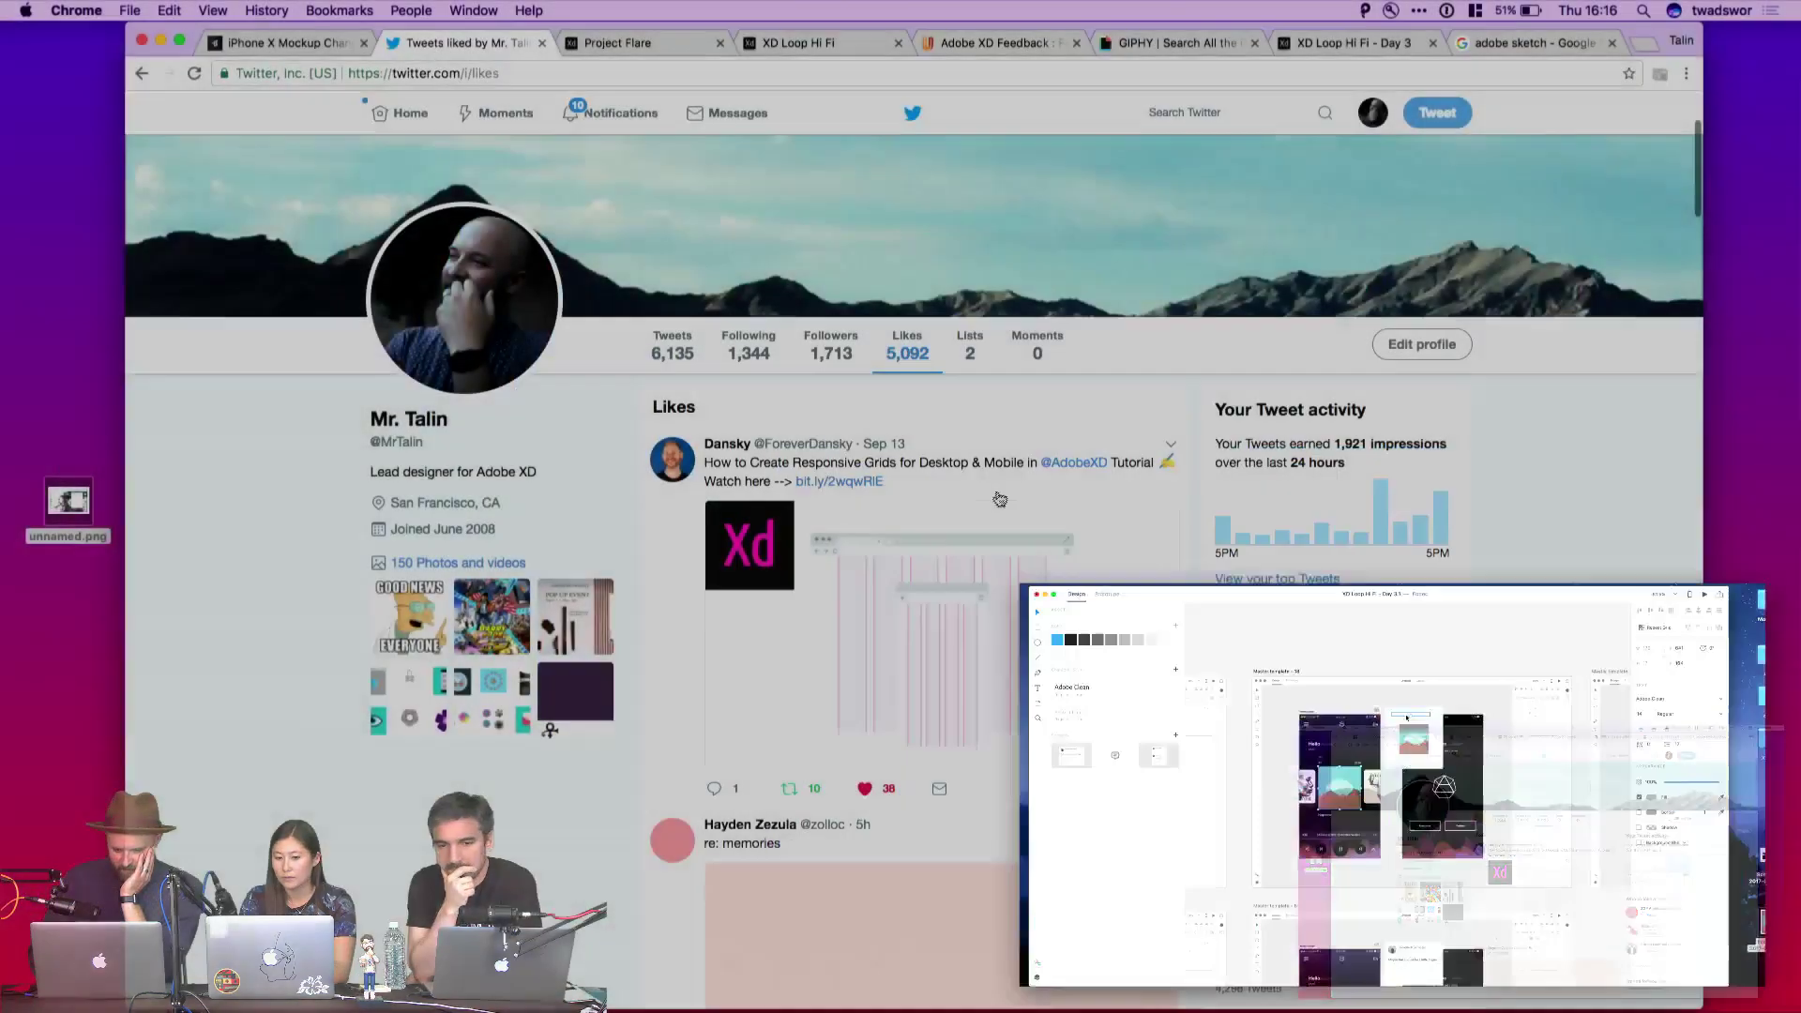
Open the responsive grids video tutorial linked in the liked Adobe XD tweet and skim it up to the Repeat Grid columns
{"action": "left_click", "coordinate": [998, 497]}
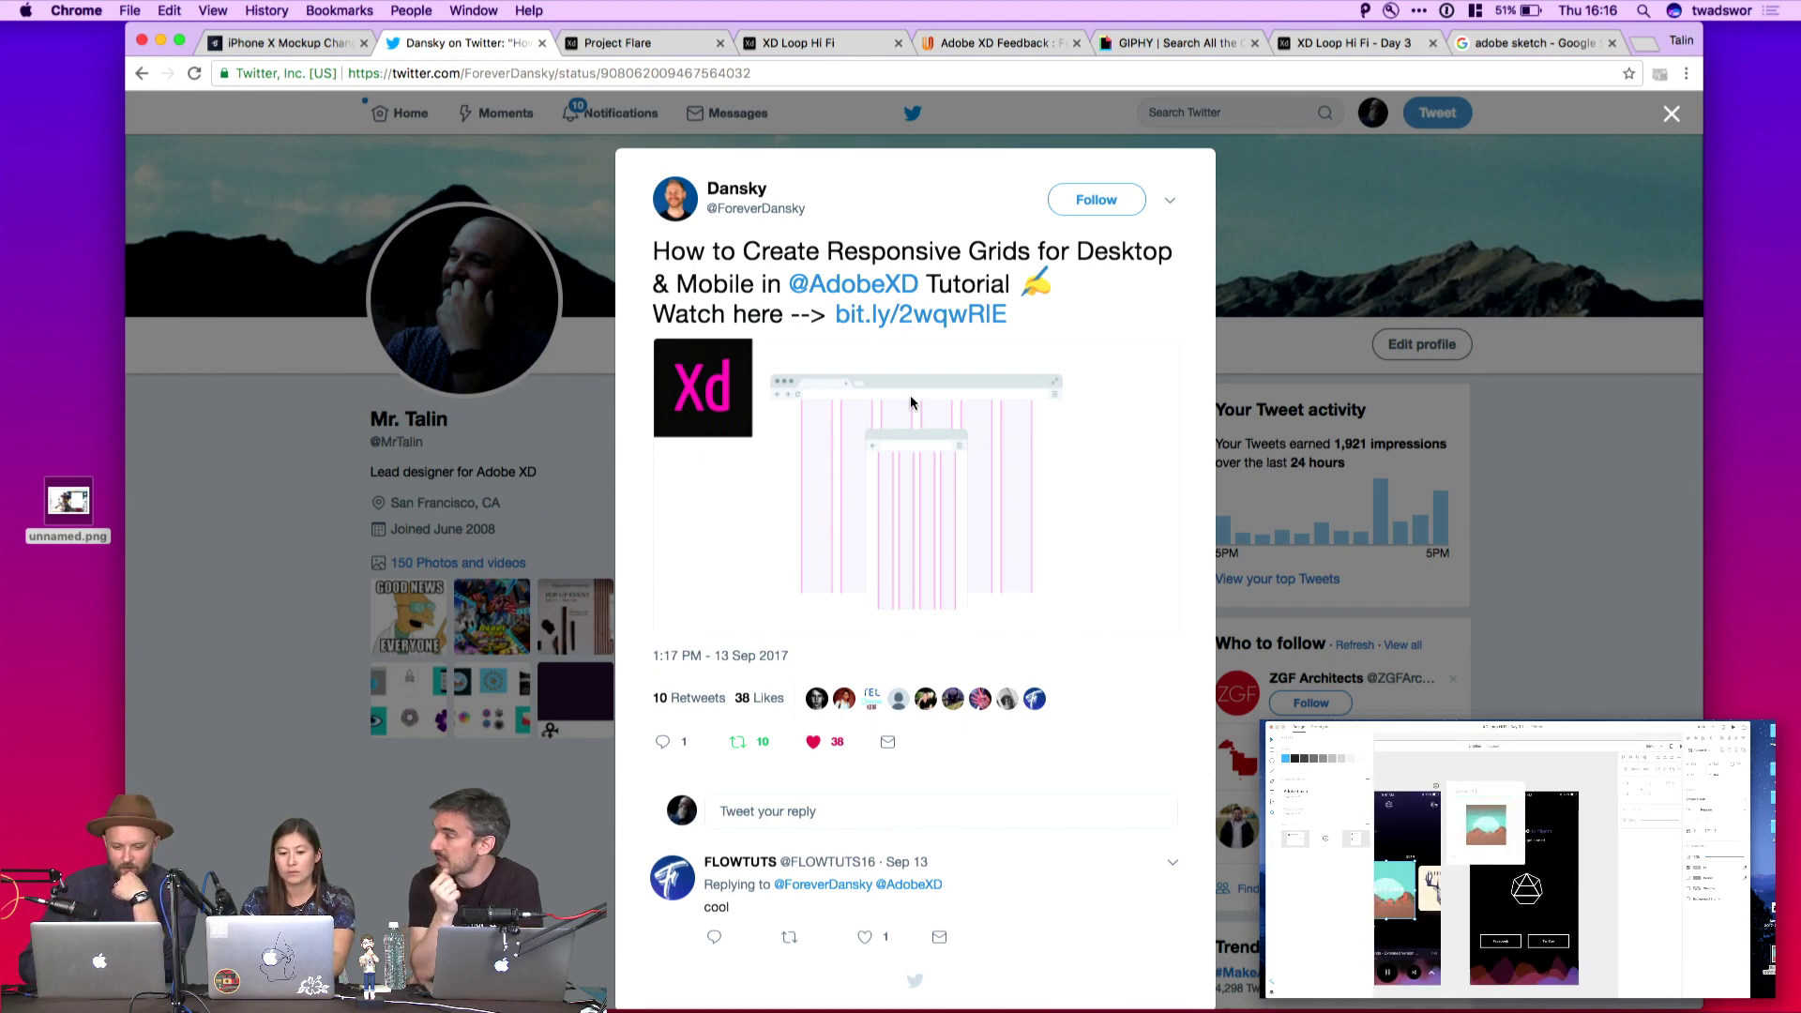
{"action": "left_click", "coordinate": [919, 319]}
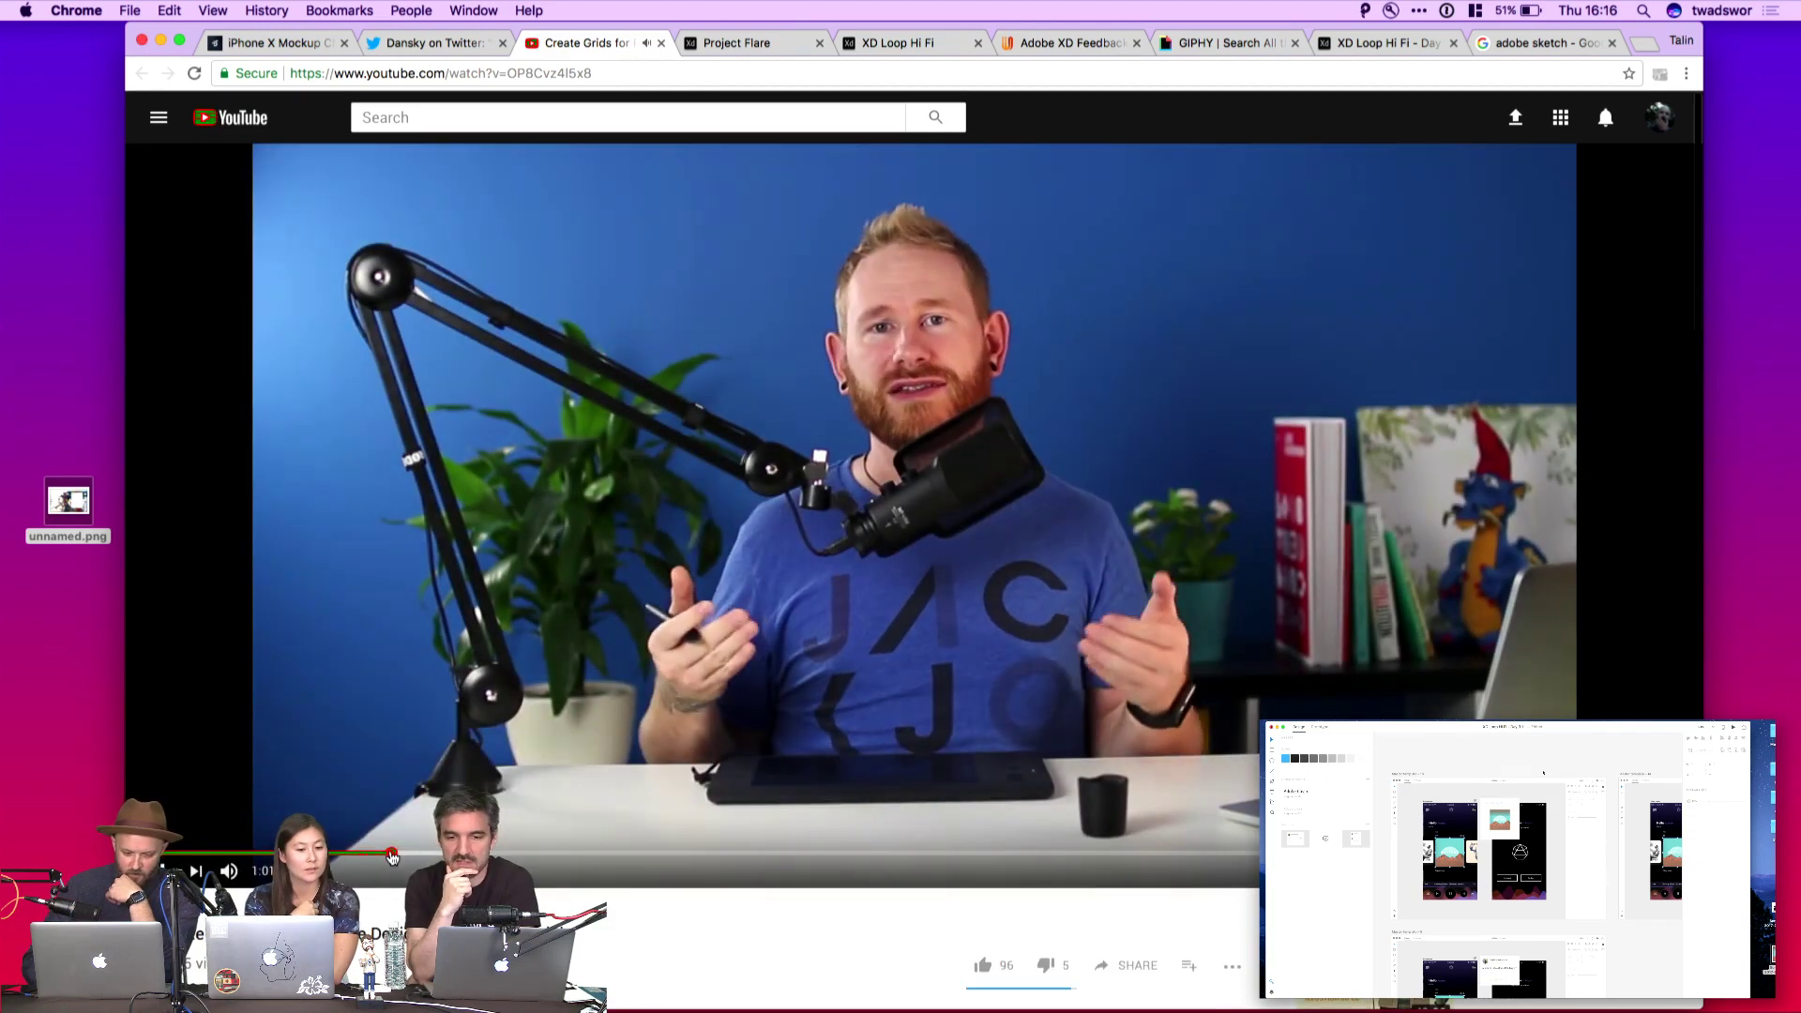
{"action": "left_click", "coordinate": [432, 852]}
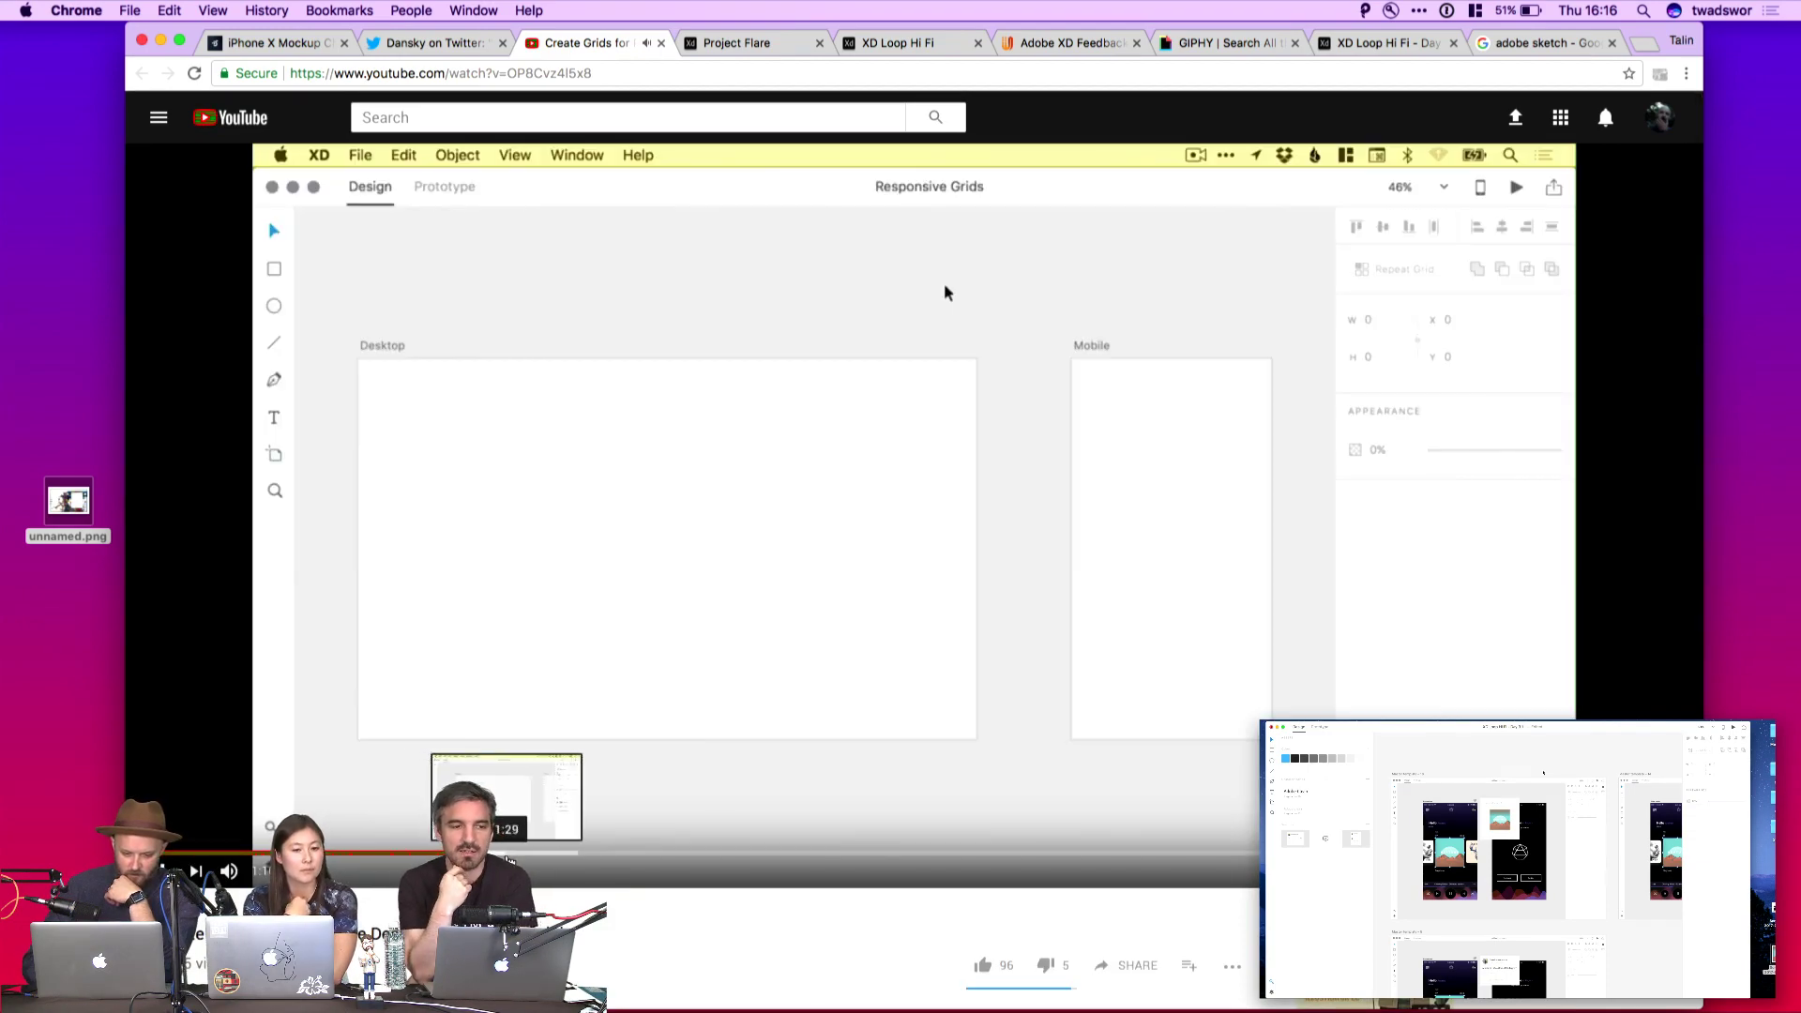
{"action": "left_click", "coordinate": [507, 852]}
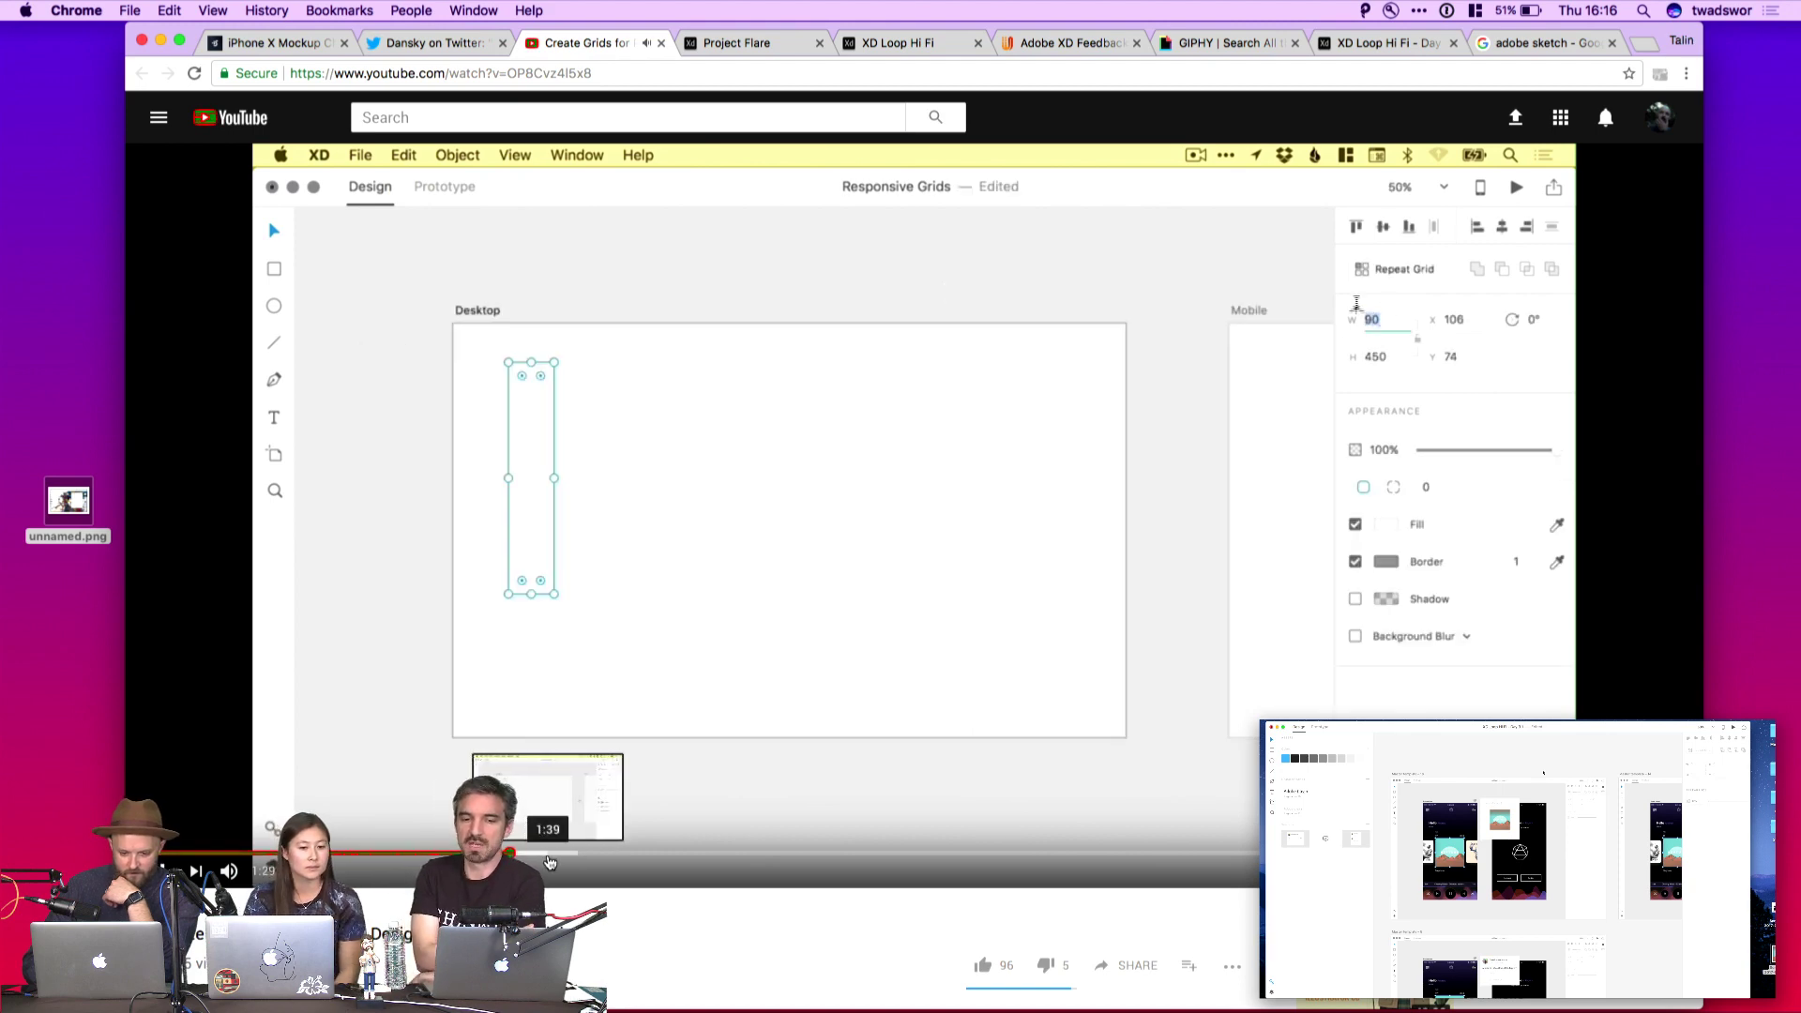
{"action": "left_click", "coordinate": [552, 855]}
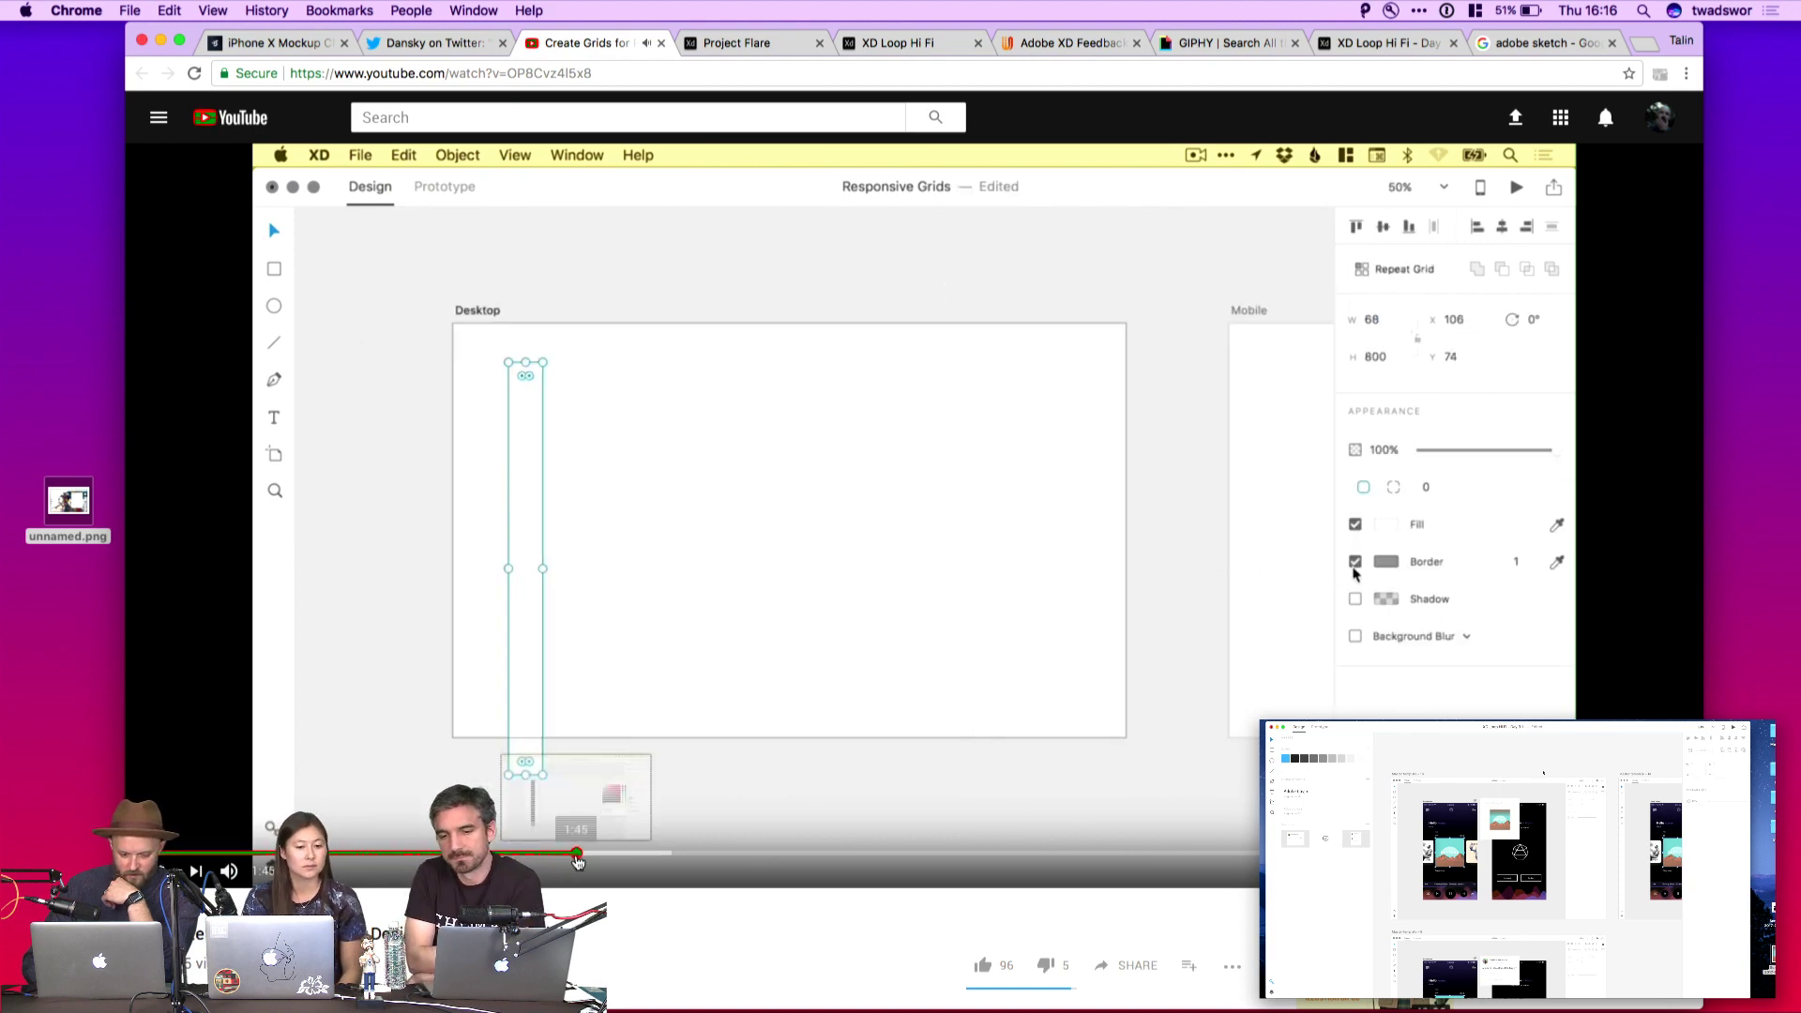
{"action": "left_click", "coordinate": [606, 855]}
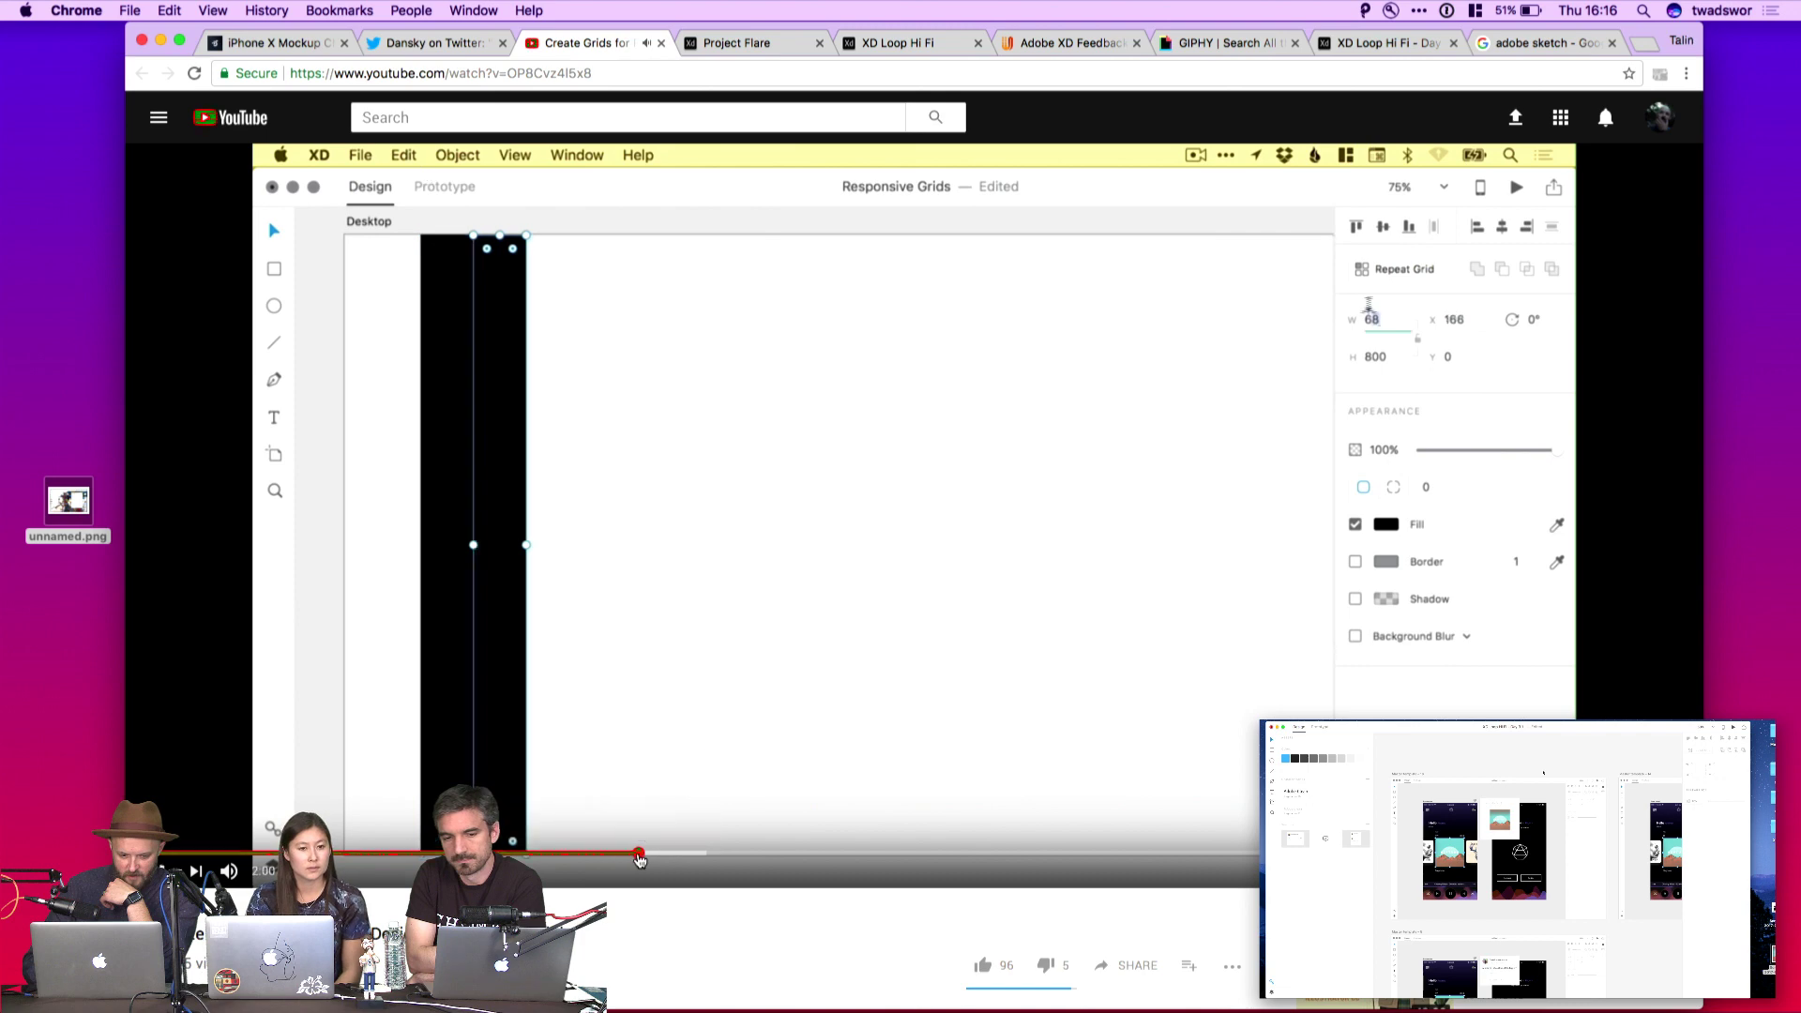
{"action": "left_click", "coordinate": [665, 855]}
{"action": "left_click", "coordinate": [687, 855]}
{"action": "left_click", "coordinate": [733, 855]}
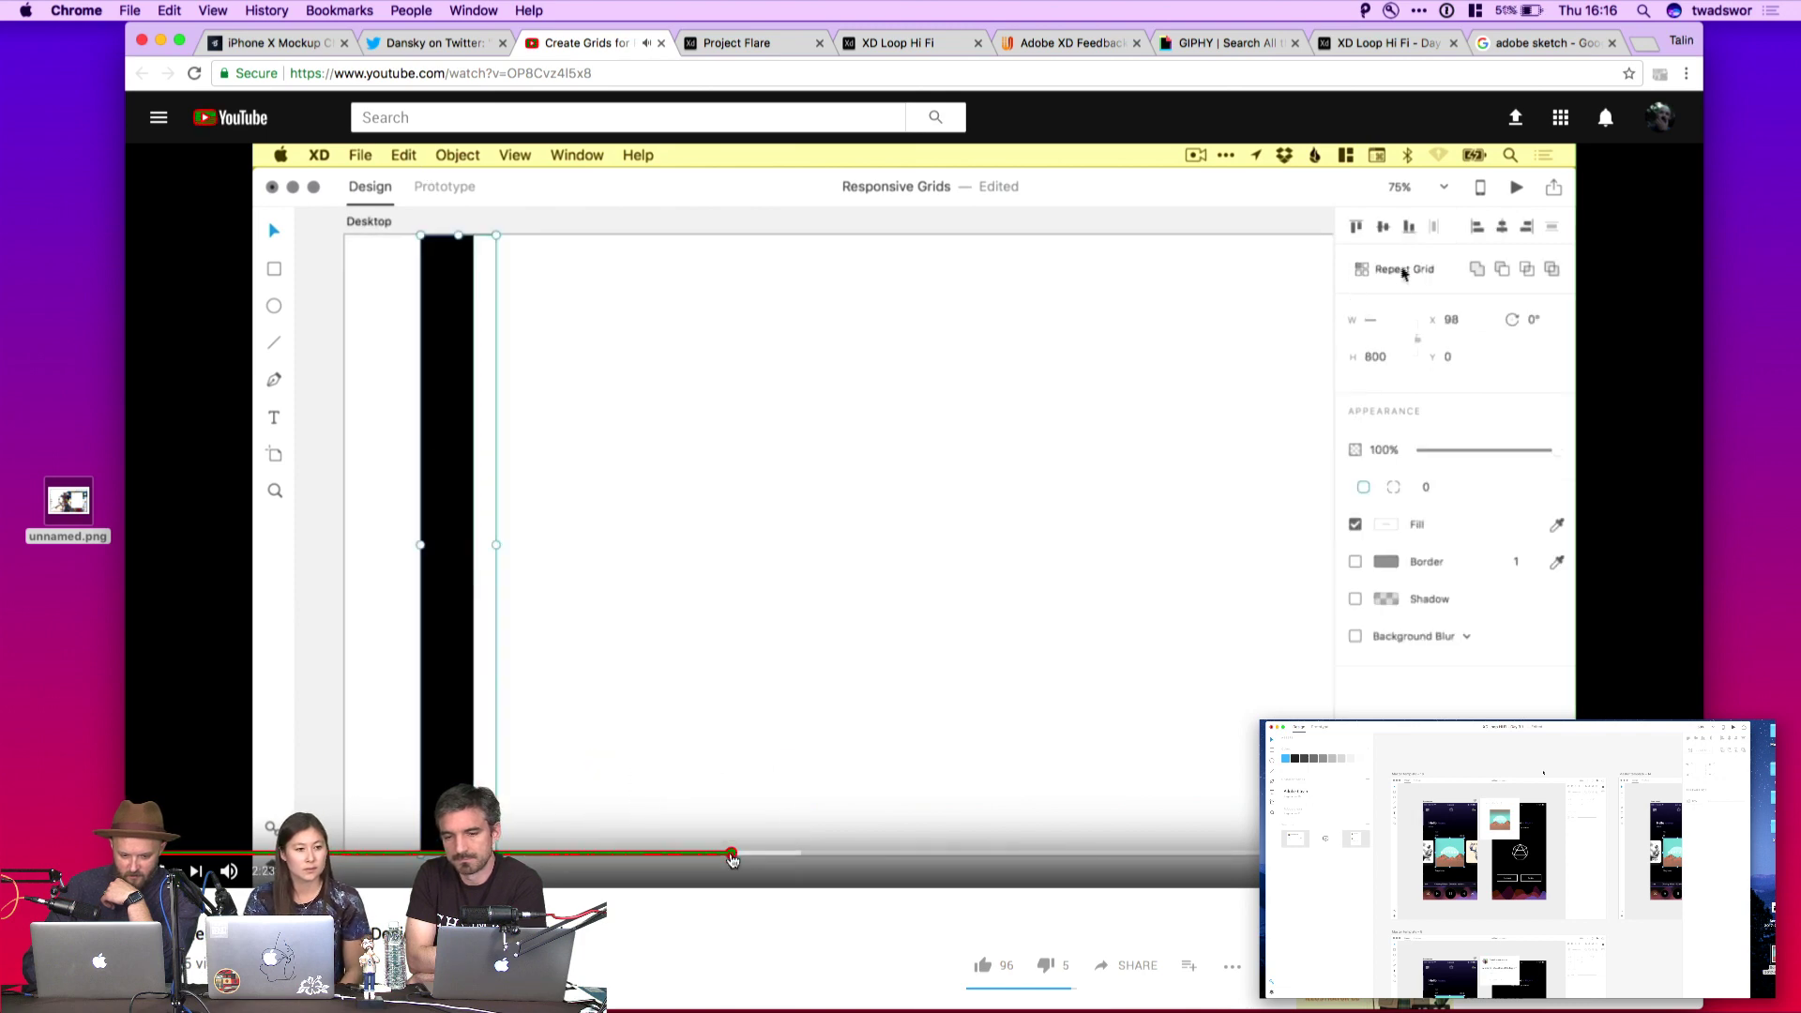
{"action": "left_click", "coordinate": [786, 855]}
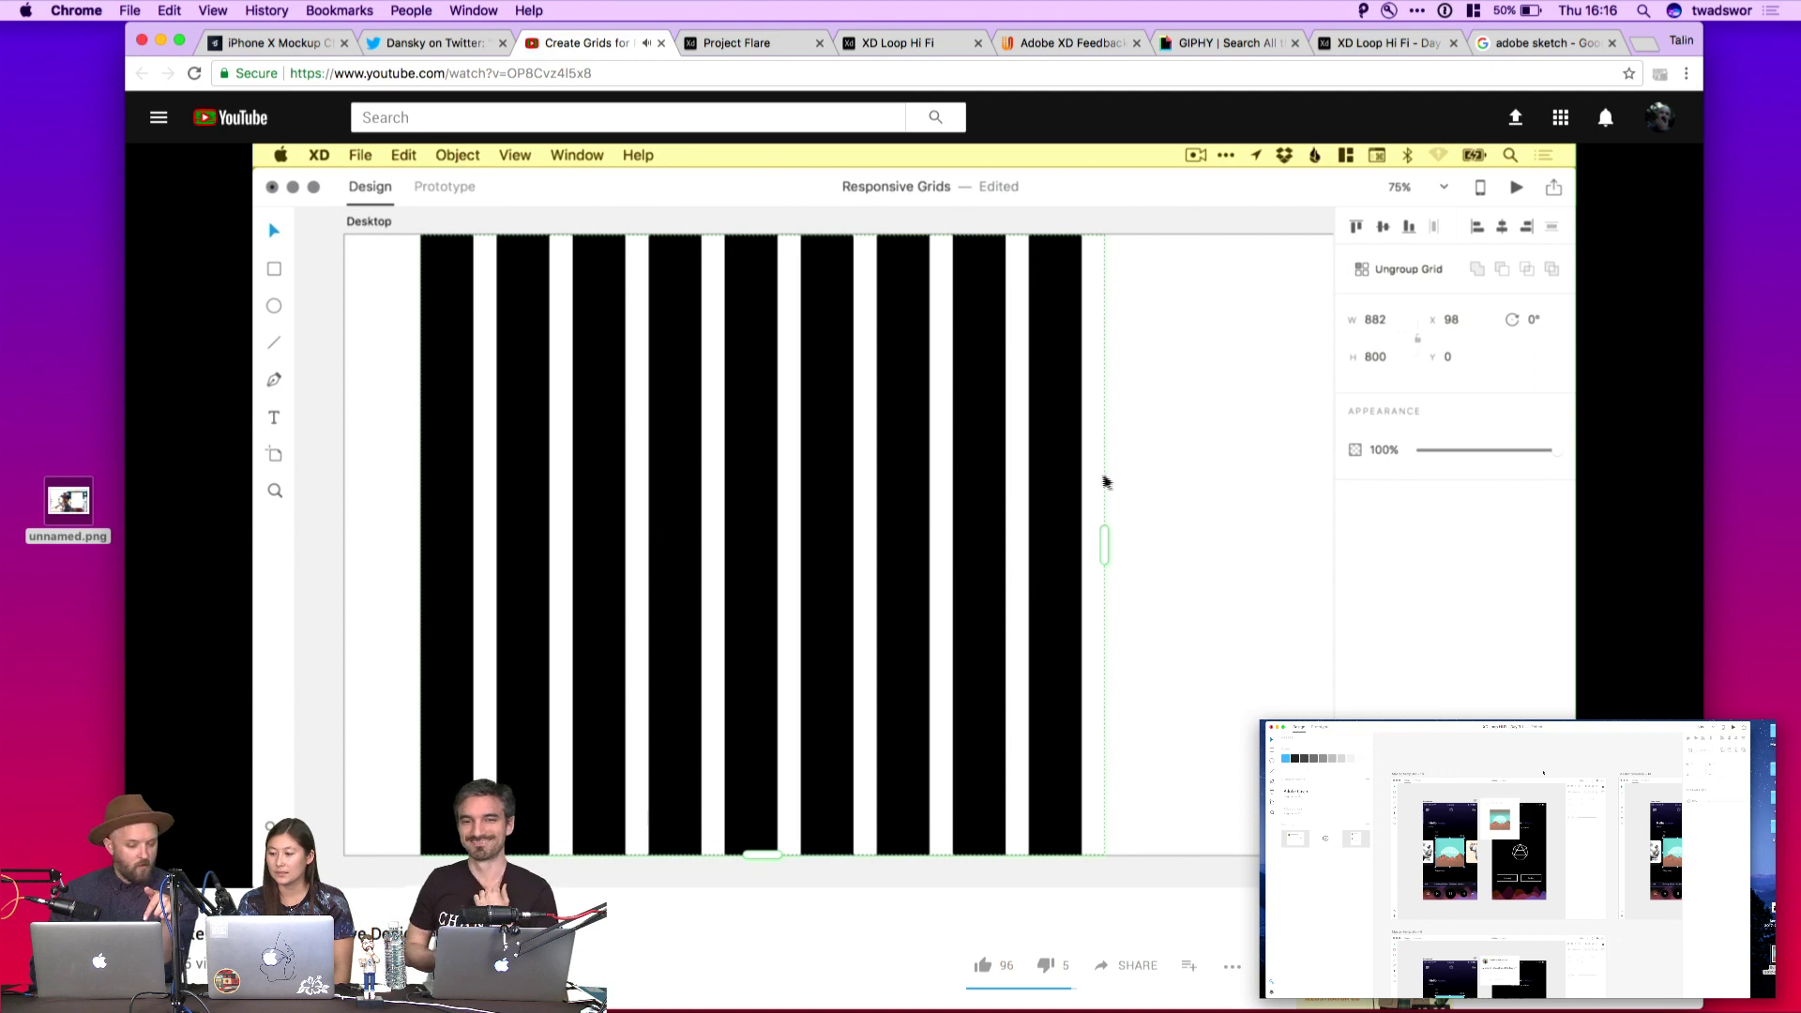
{"action": "left_click", "coordinate": [662, 43]}
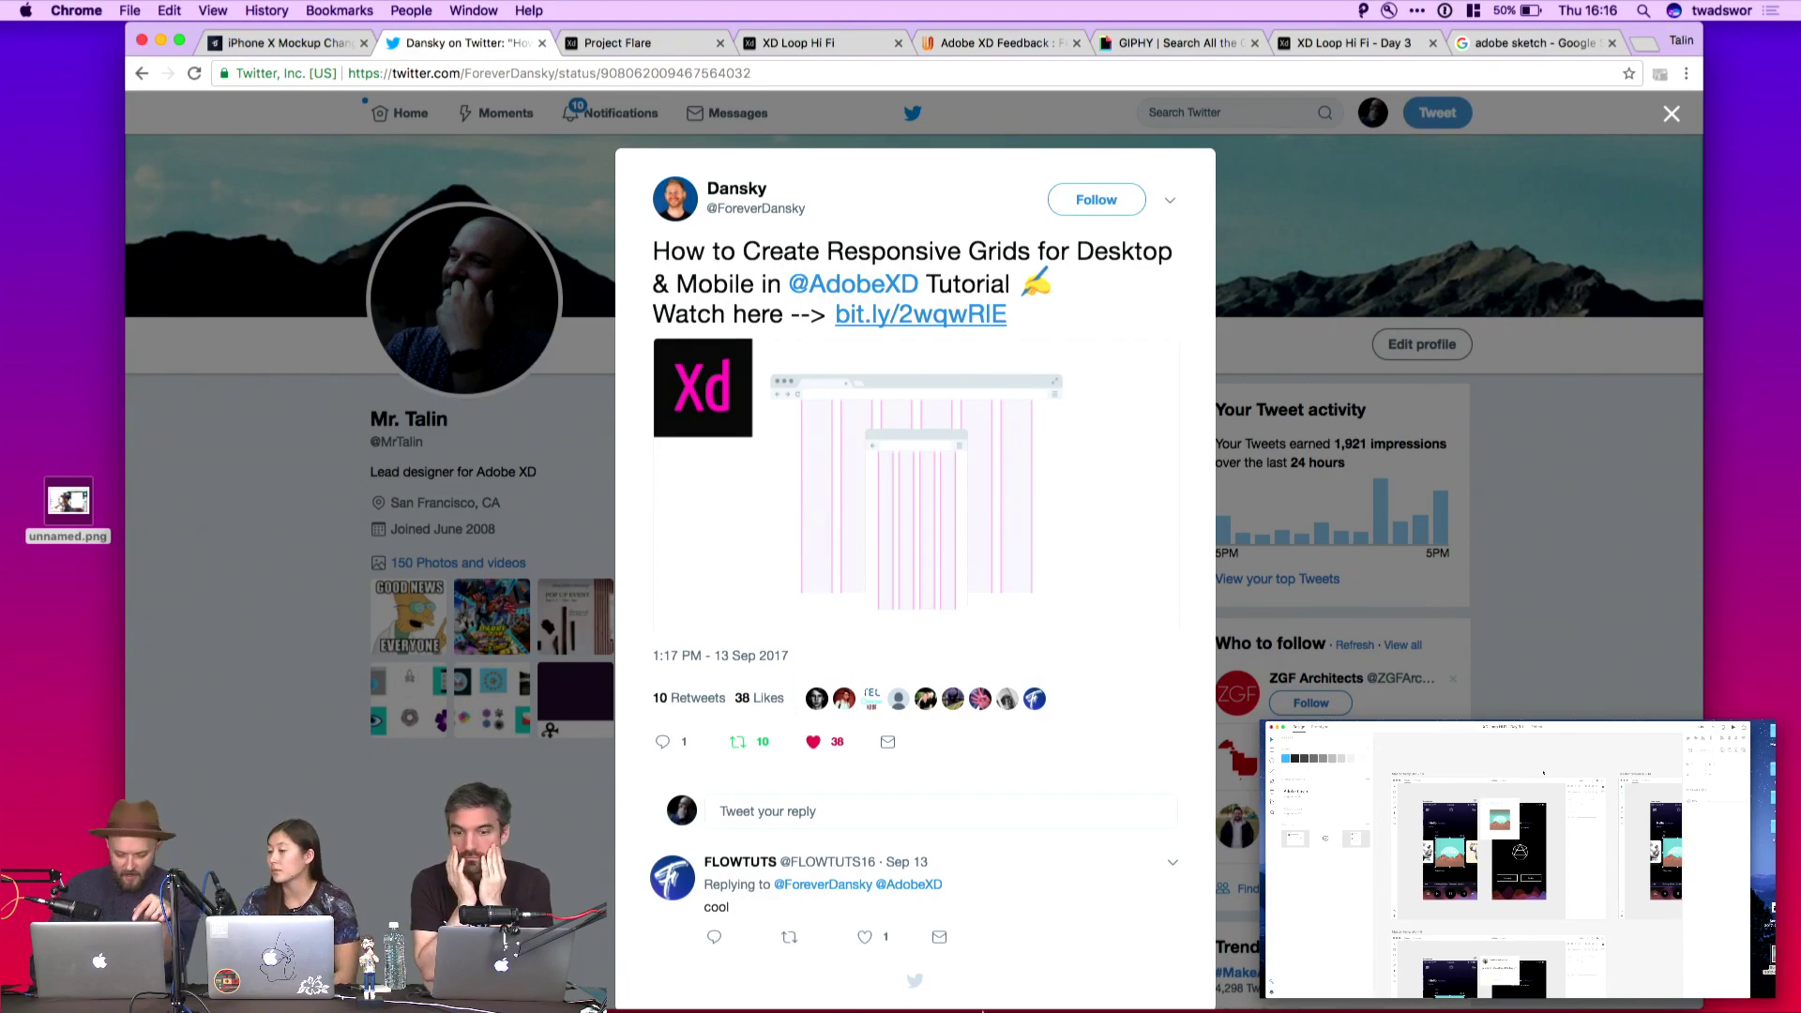
Switch to the XD Loop Hi Fi - Day 3 file in Adobe XD and examine the layers of Master template – 2
{"action": "left_click", "coordinate": [854, 985]}
{"action": "scroll", "coordinate": [505, 352], "scroll_direction": "up", "scroll_amount": 3}
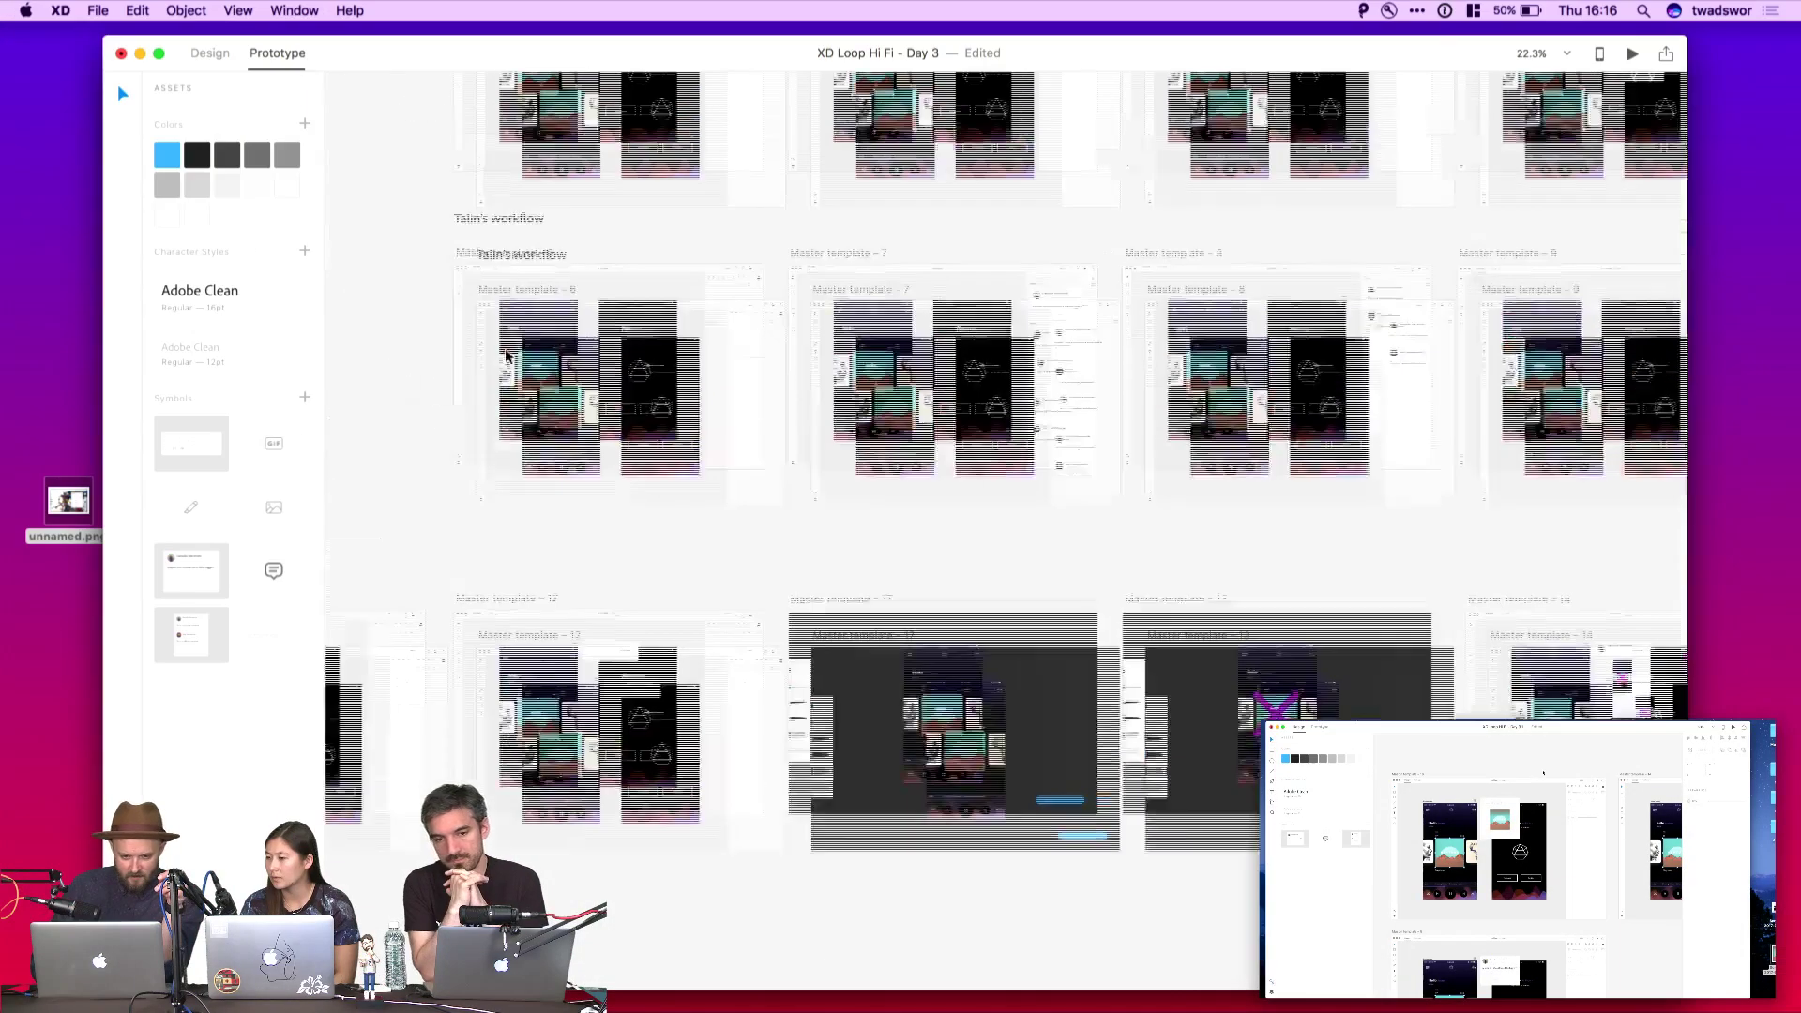
{"action": "scroll", "coordinate": [531, 218], "scroll_direction": "up", "scroll_amount": 2}
{"action": "left_click", "coordinate": [619, 300]}
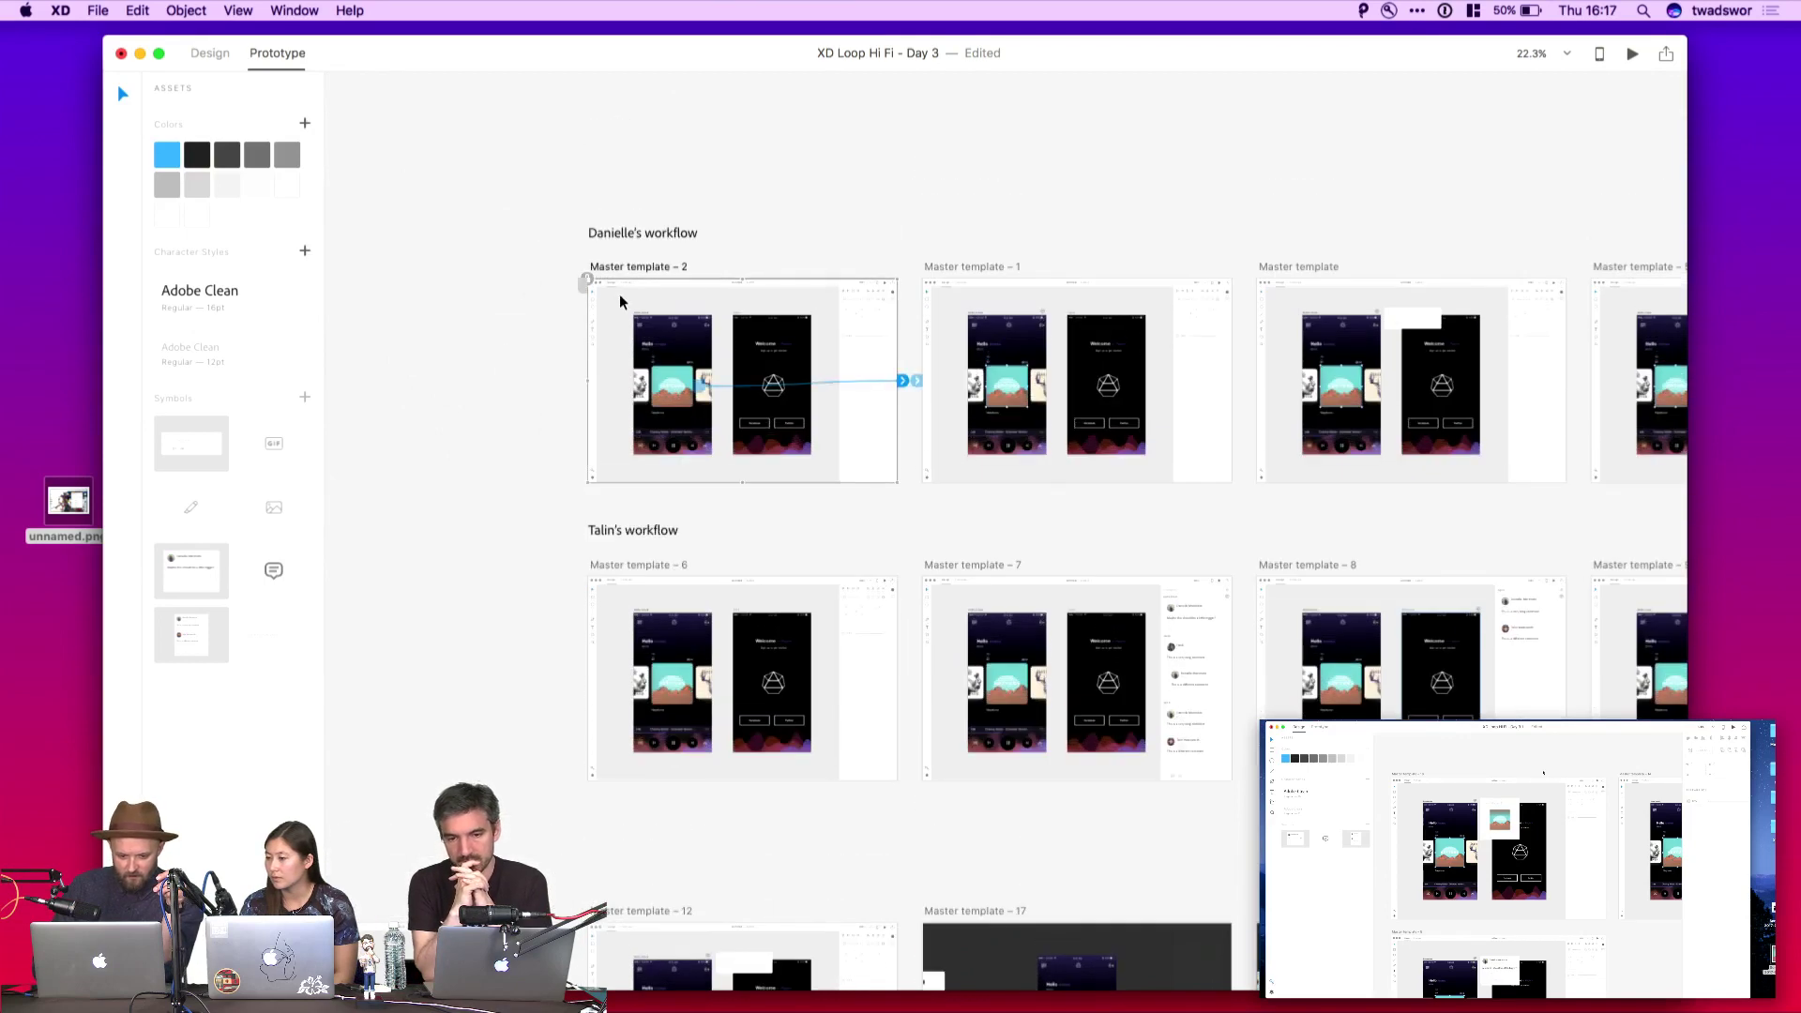
{"action": "left_click", "coordinate": [212, 54]}
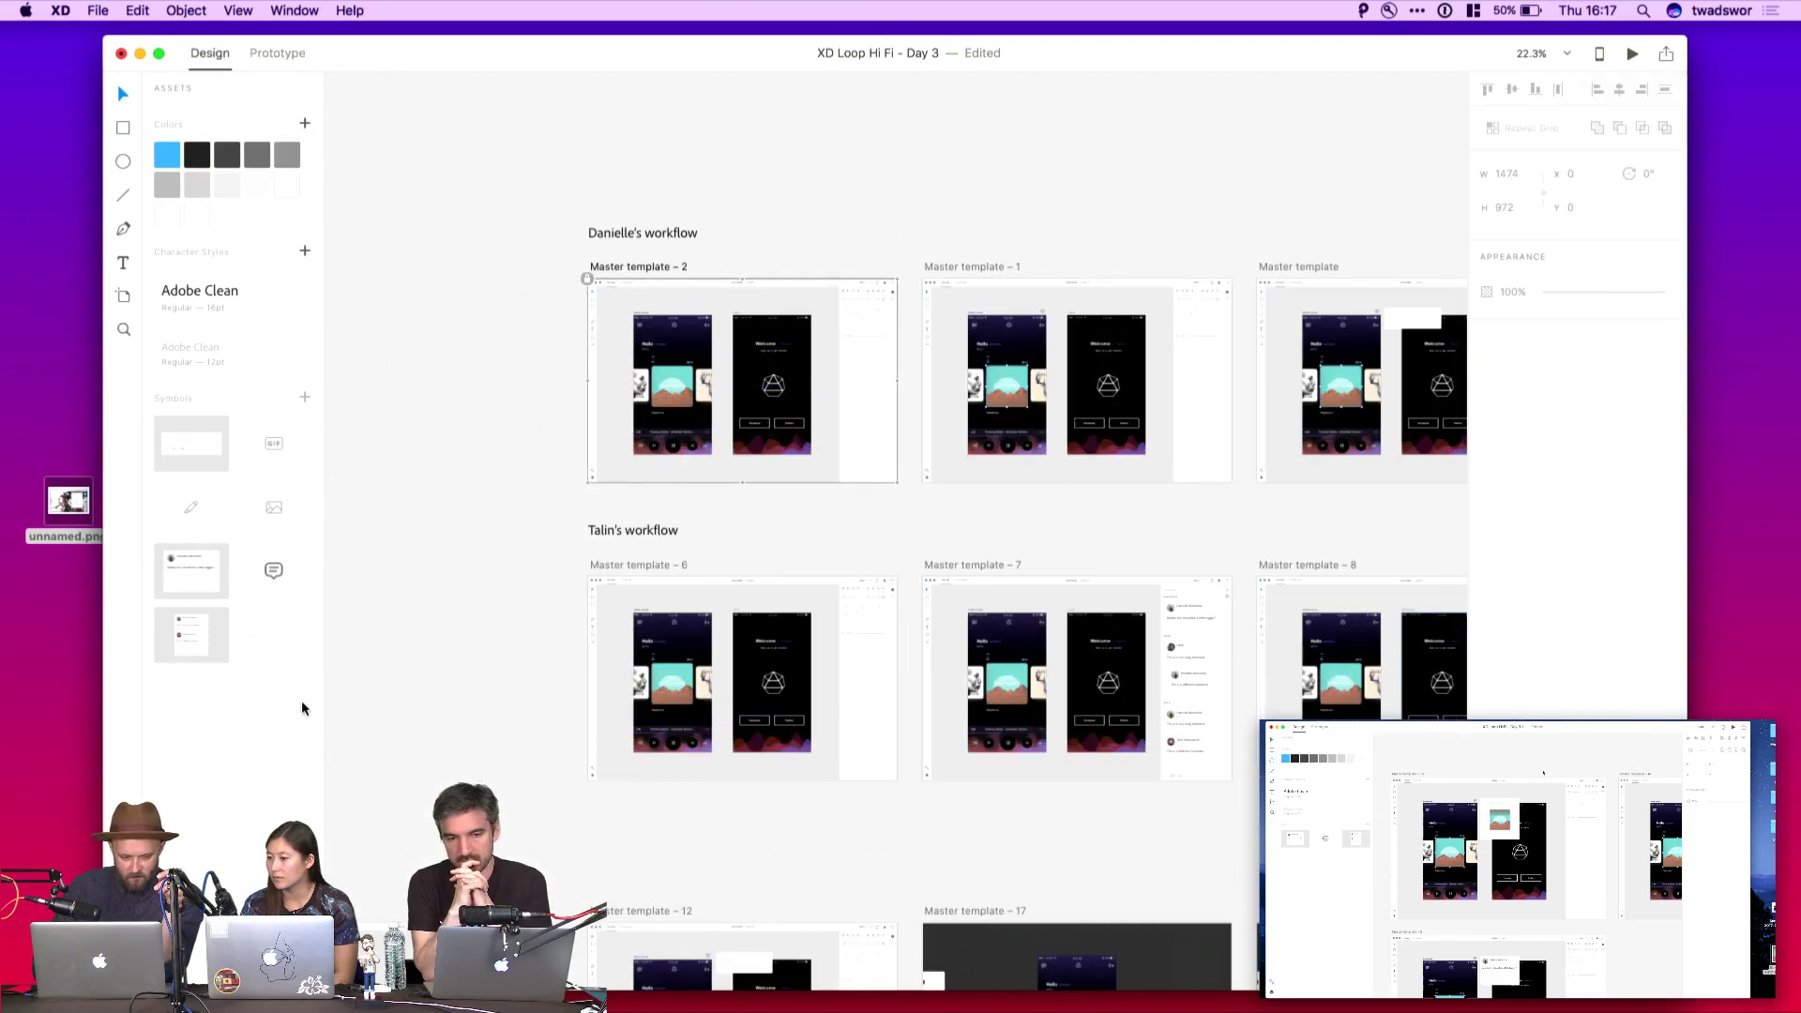
{"action": "key", "text": "super+y"}
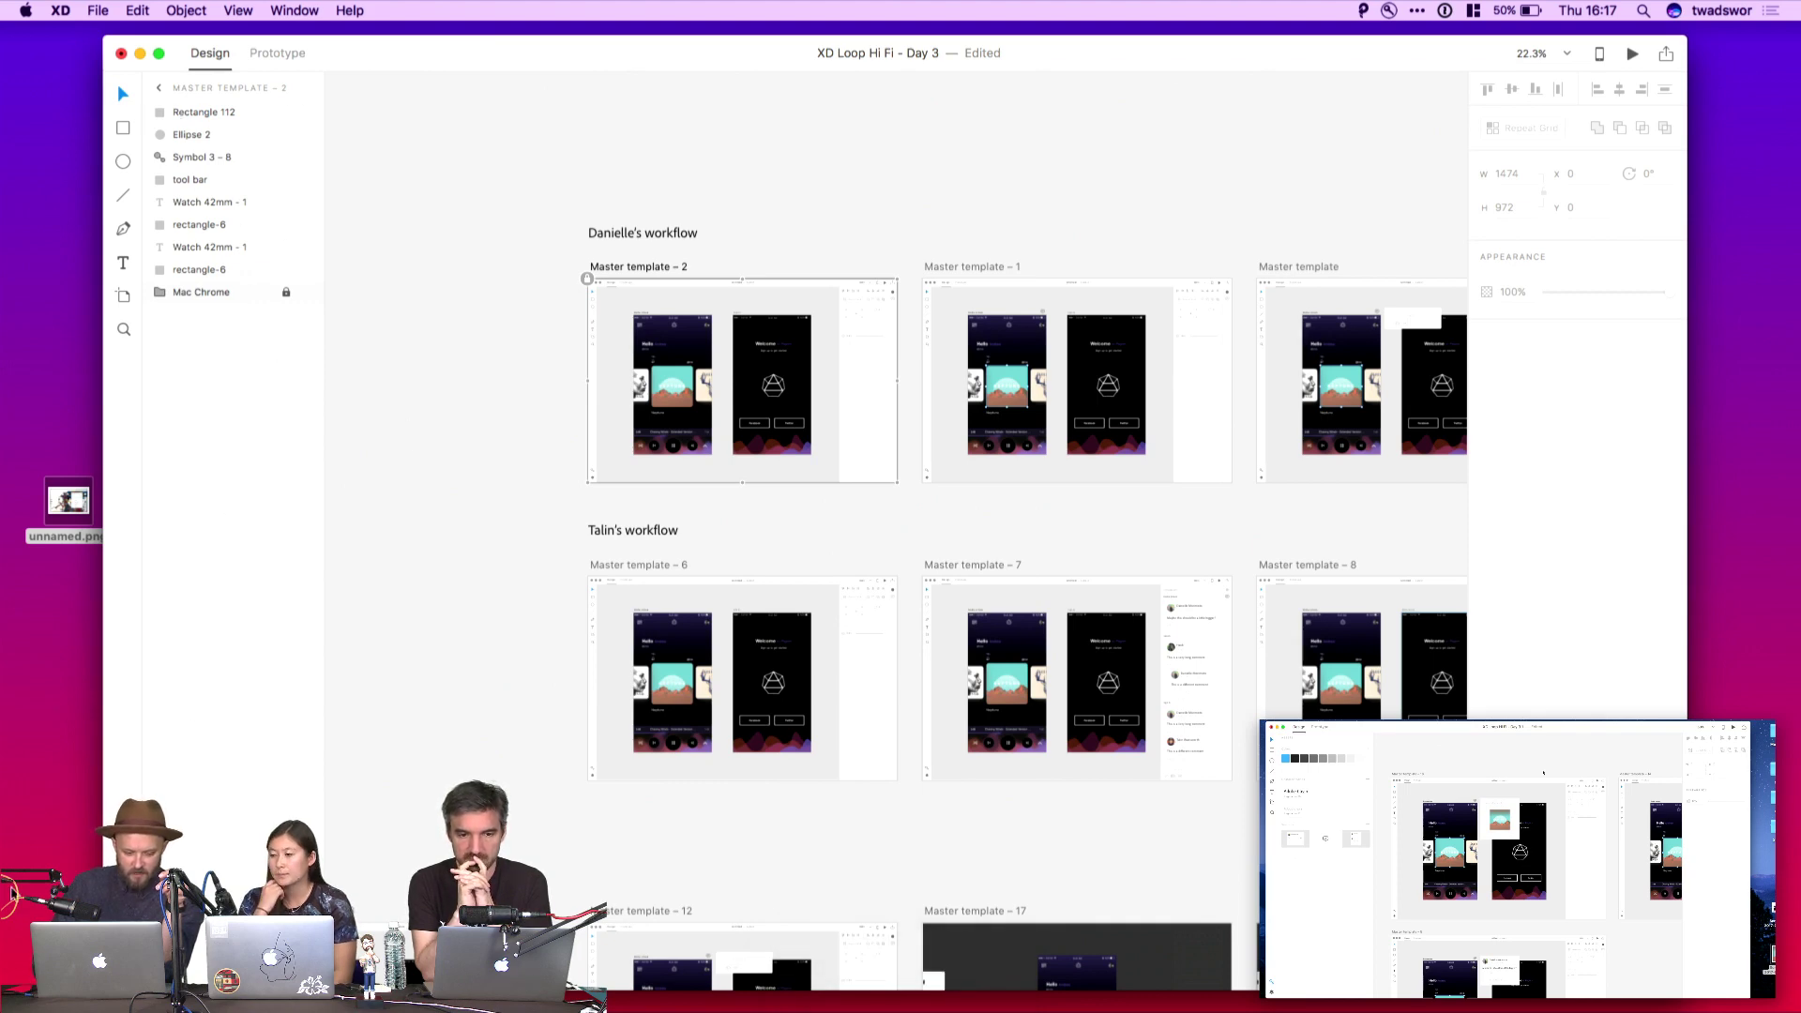
{"action": "key", "text": "super+shift+y"}
{"action": "left_click", "coordinate": [457, 385]}
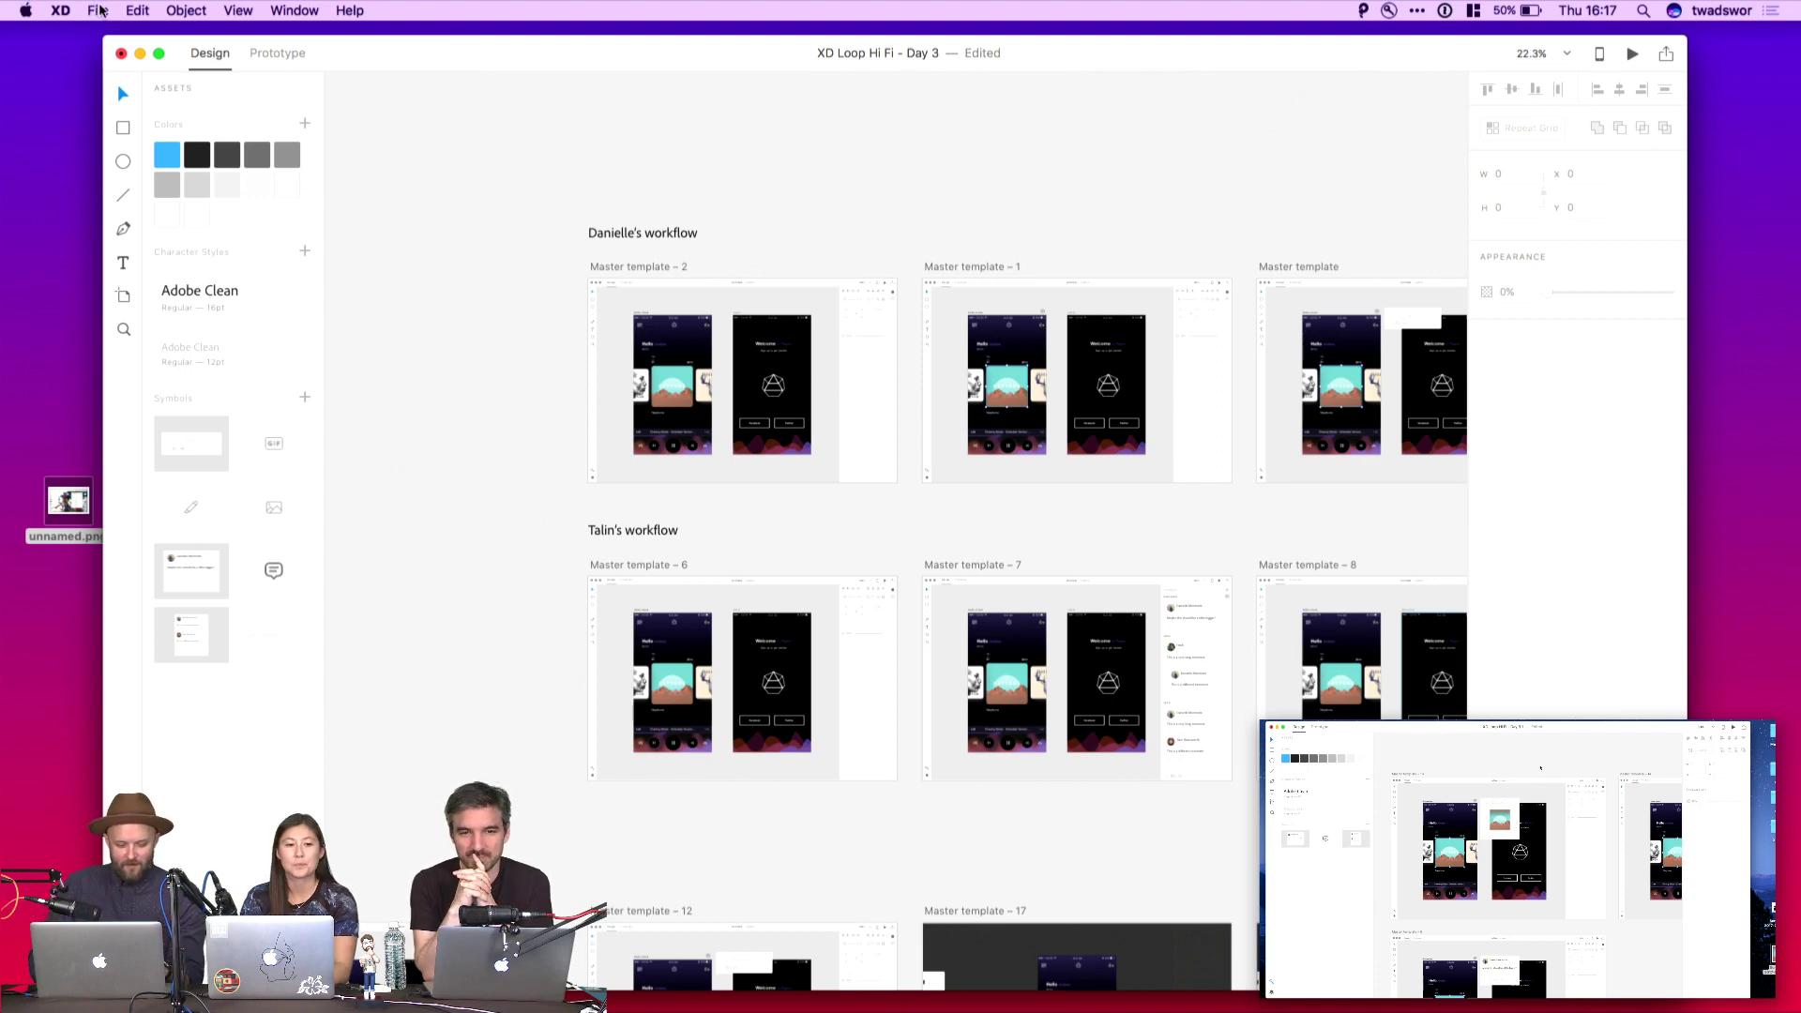
Search the computer for "master tem" and open the XD Master Preso Template - WIP file
{"action": "key", "text": "super+space"}
{"action": "type", "text": "master te"}
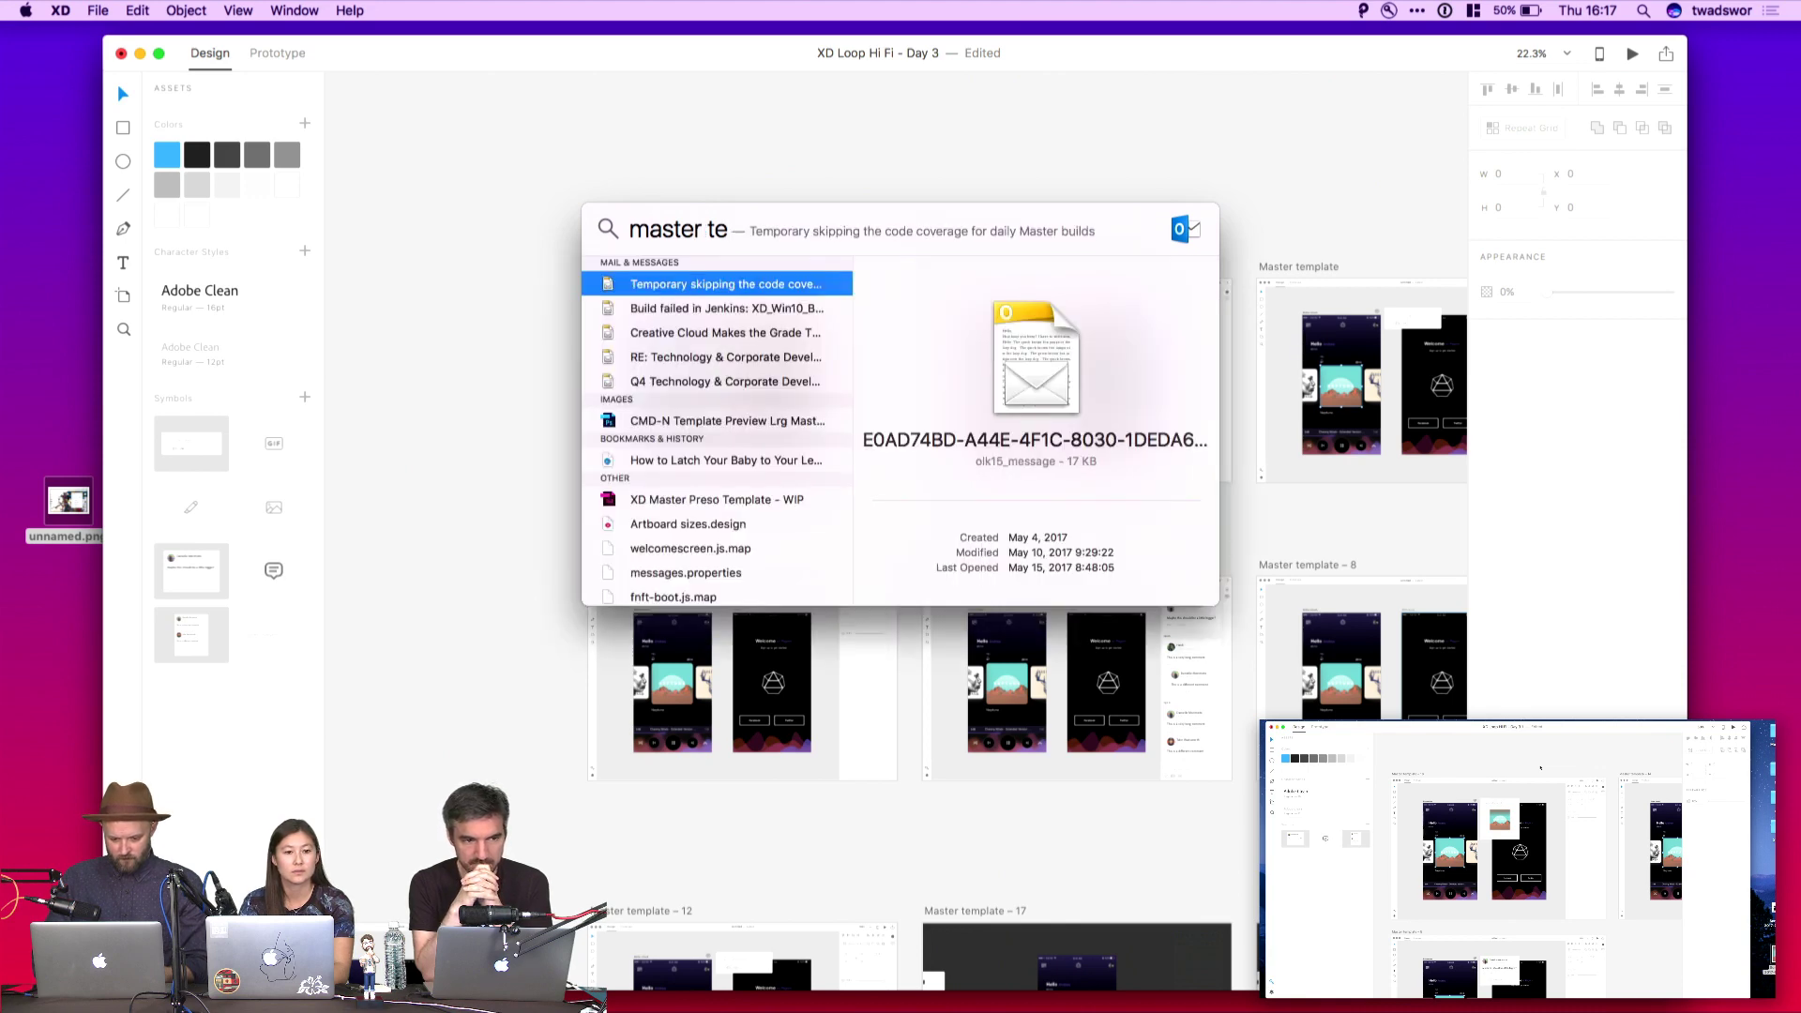
{"action": "type", "text": "m"}
{"action": "key", "text": "Down"}
{"action": "key", "text": "Down"}
{"action": "key", "text": "Down"}
{"action": "key", "text": "Up"}
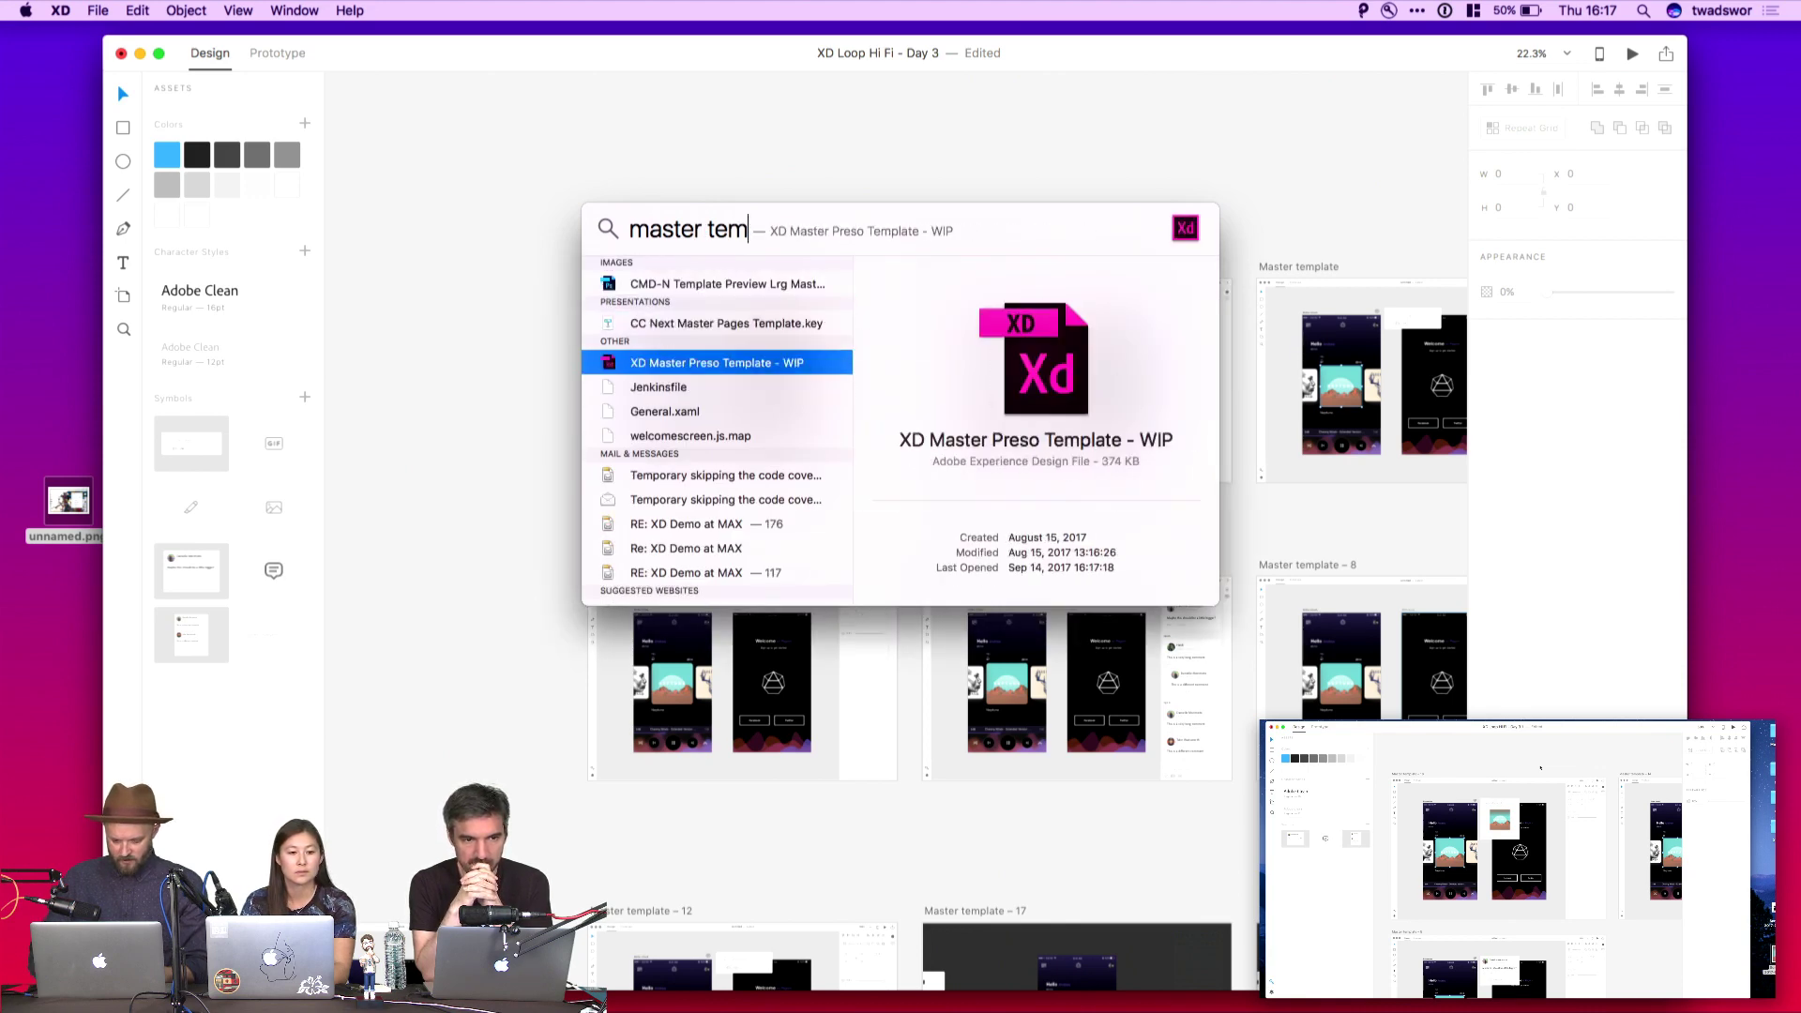
{"action": "key", "text": "Return"}
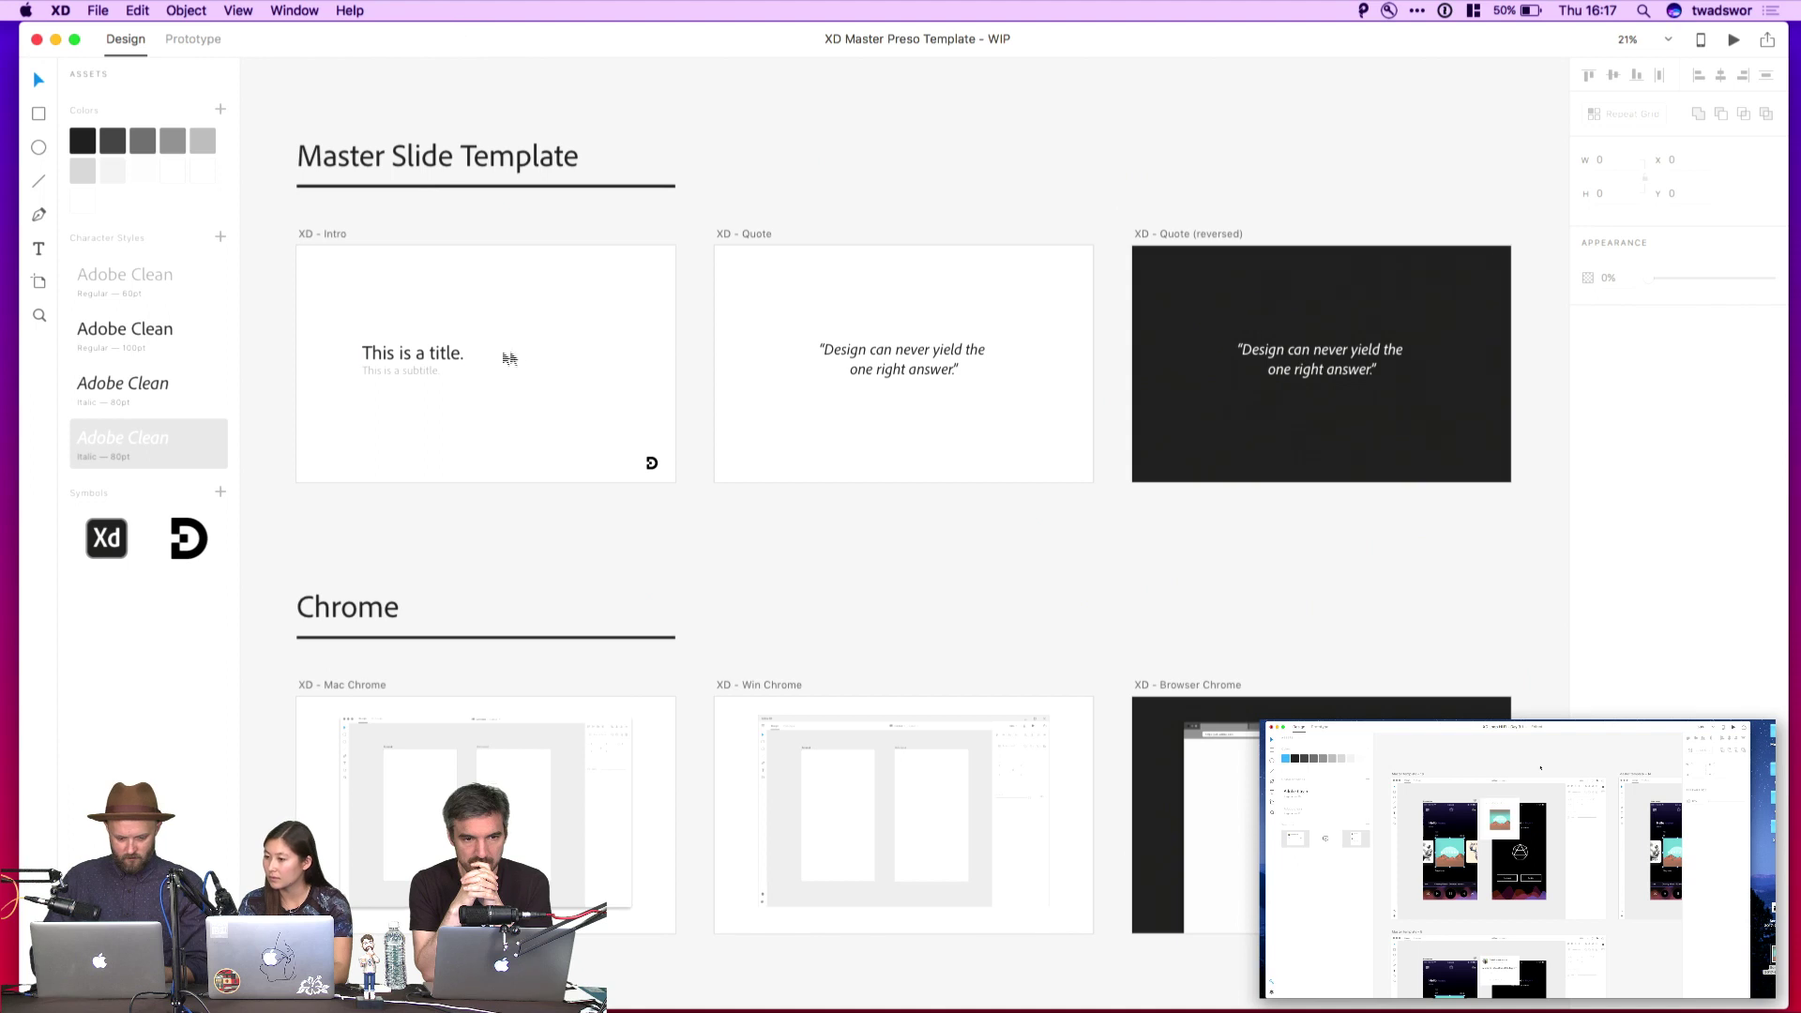
Make the hidden Grid layer visible on the XD - Intro artboard
{"action": "left_click", "coordinate": [509, 359]}
{"action": "left_click", "coordinate": [192, 39]}
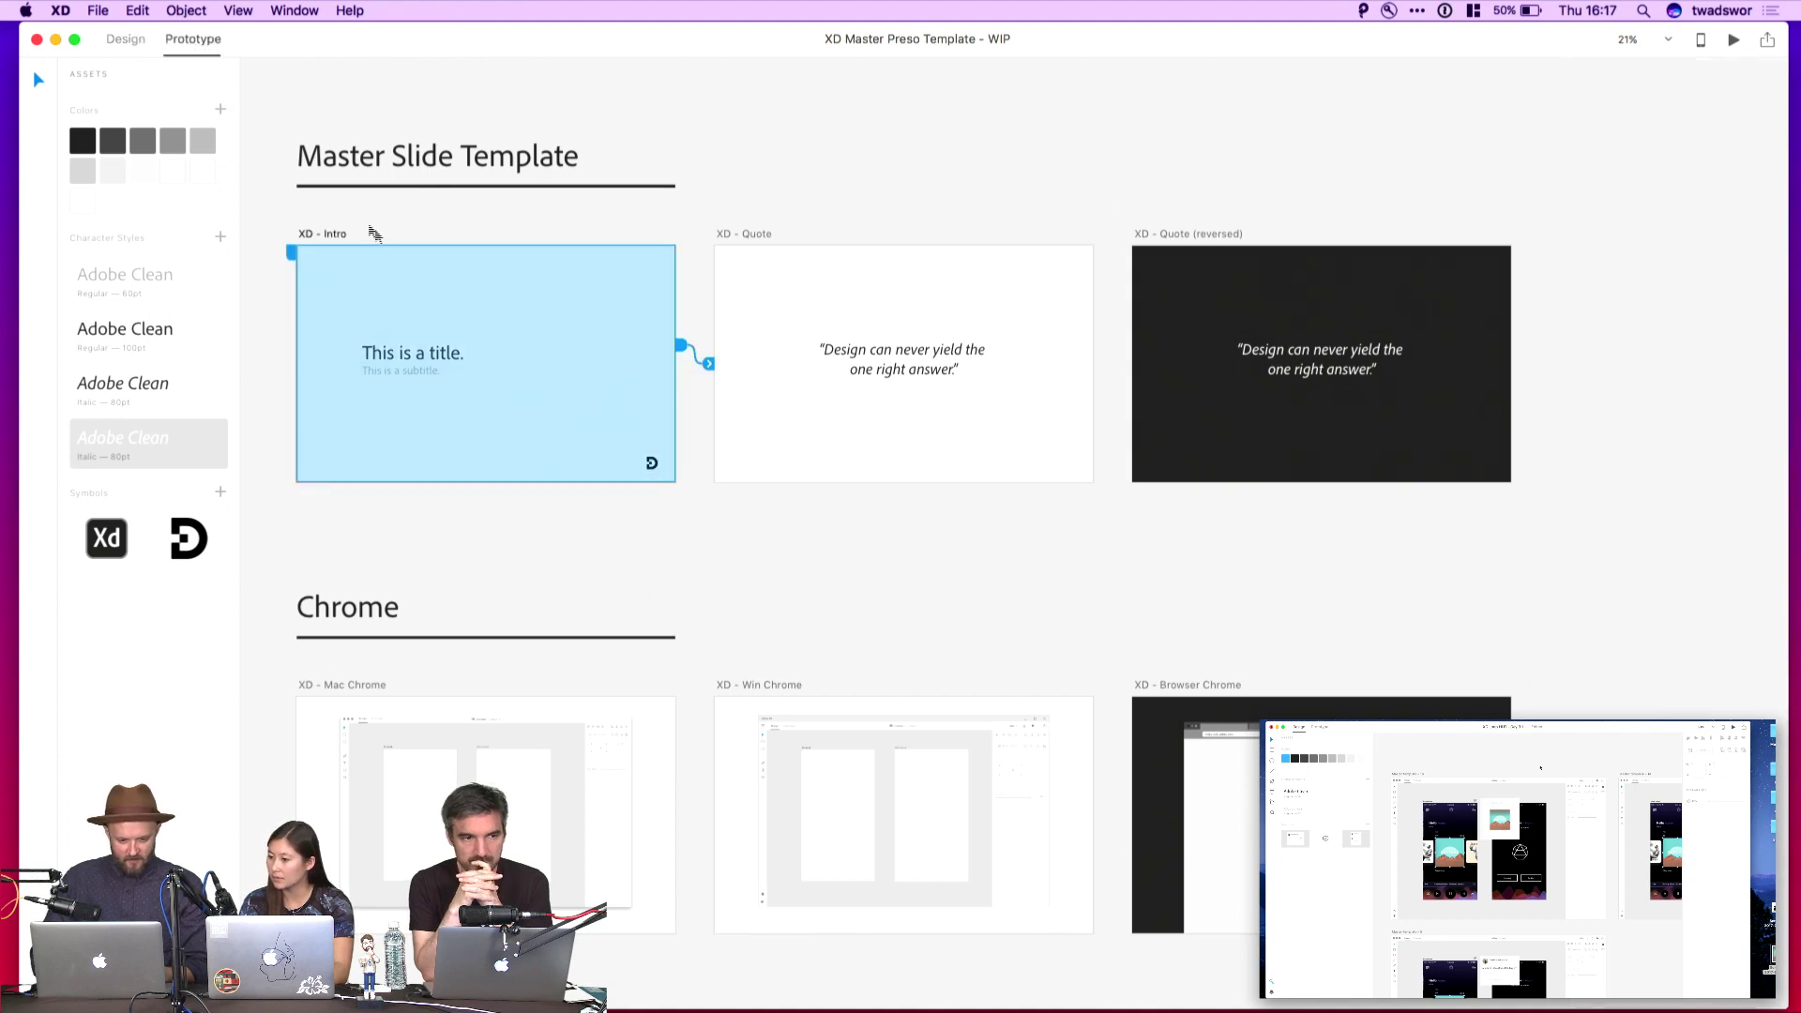
{"action": "left_click", "coordinate": [125, 38]}
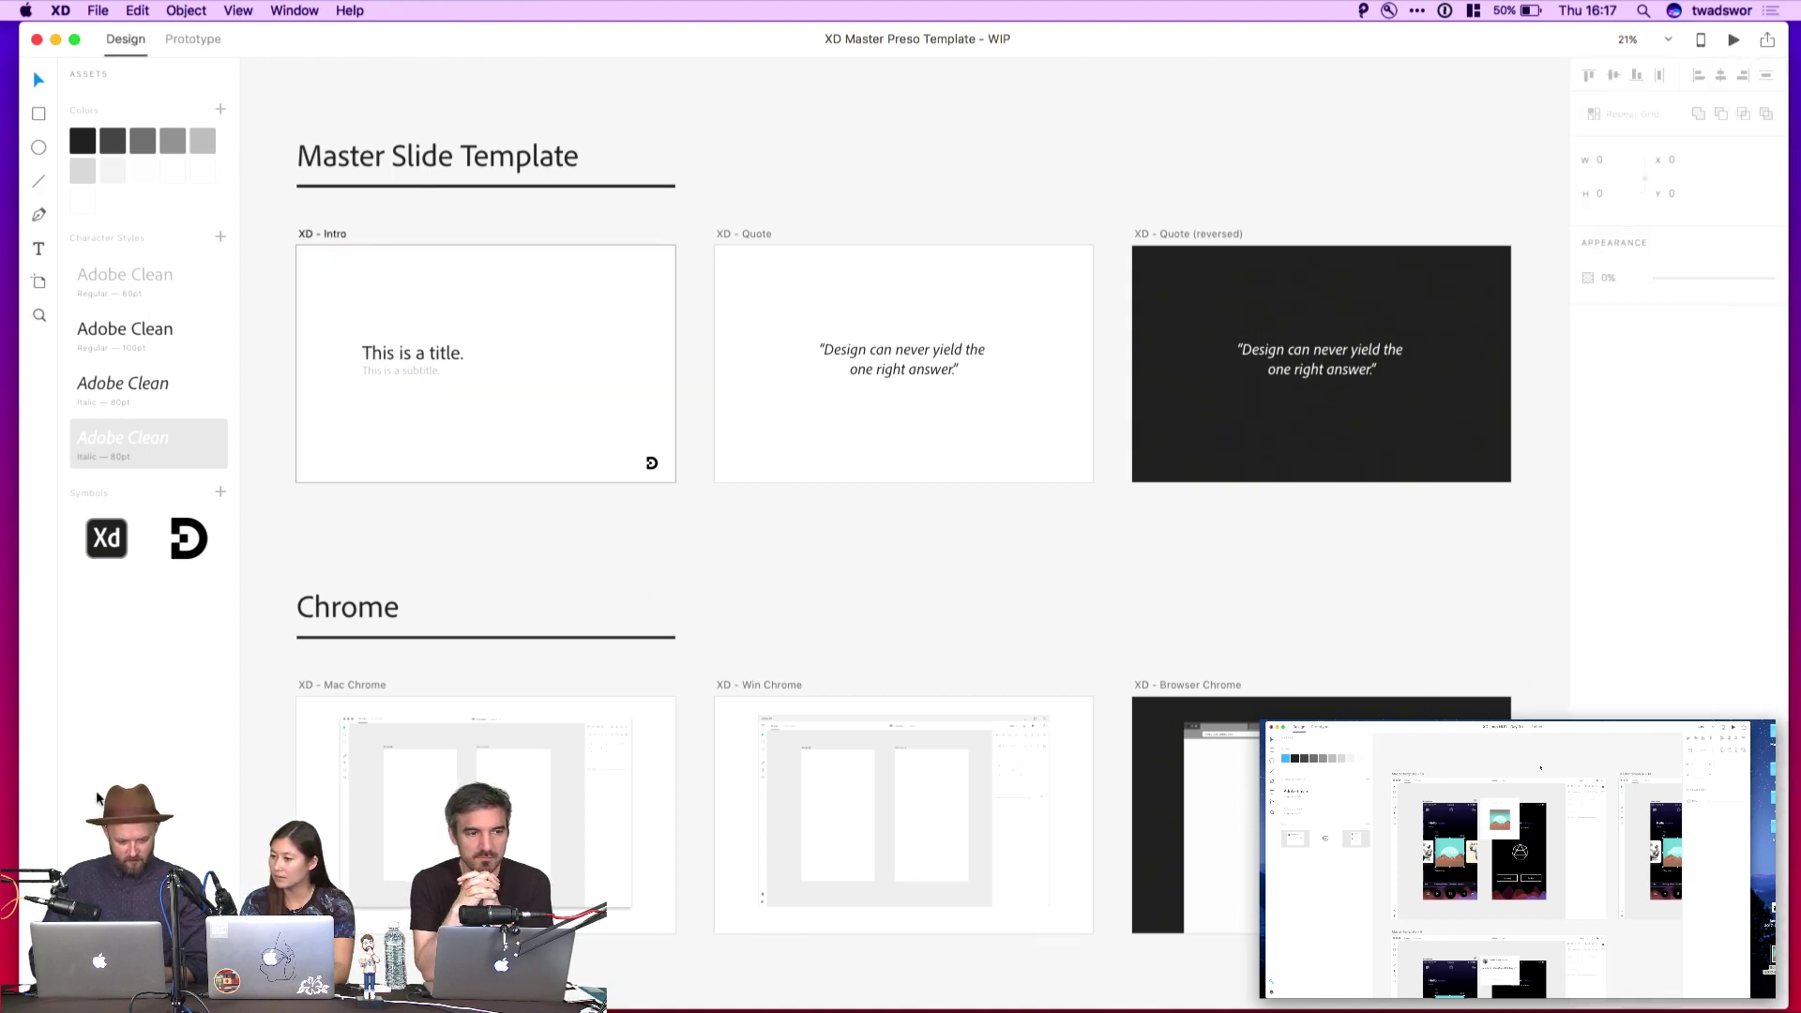
{"action": "key", "text": "super+y"}
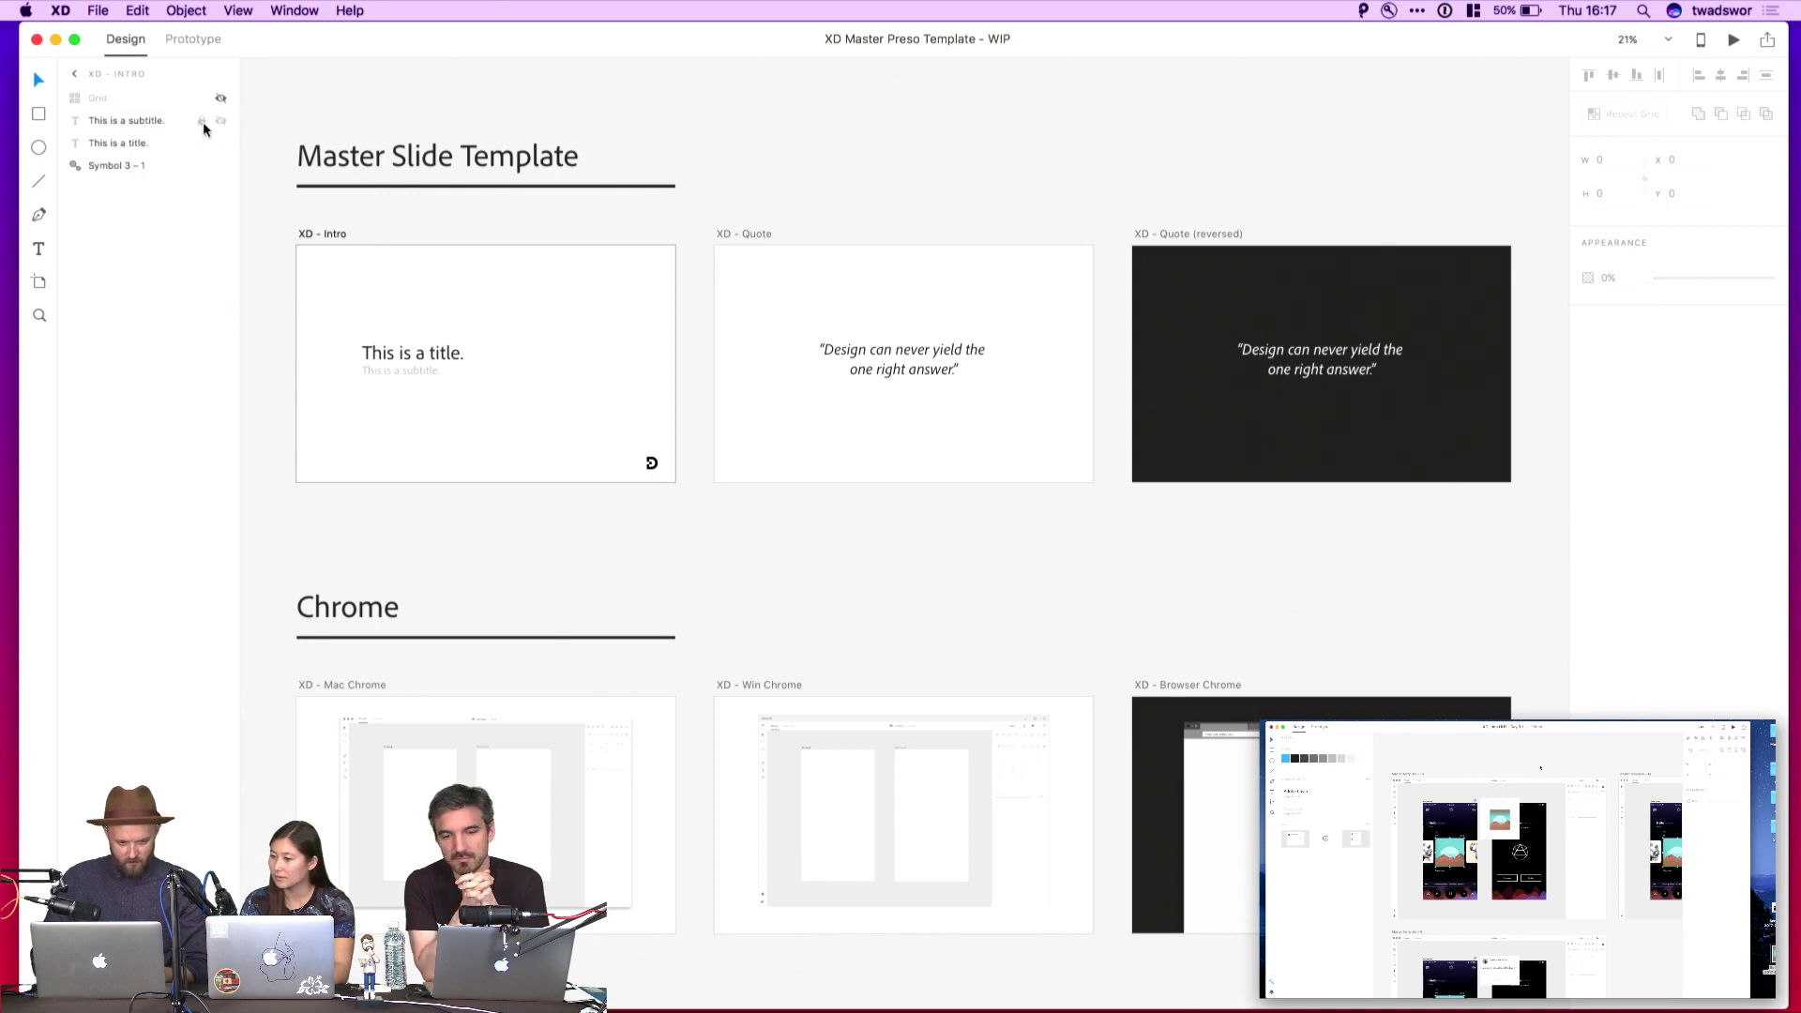
{"action": "left_click", "coordinate": [220, 98]}
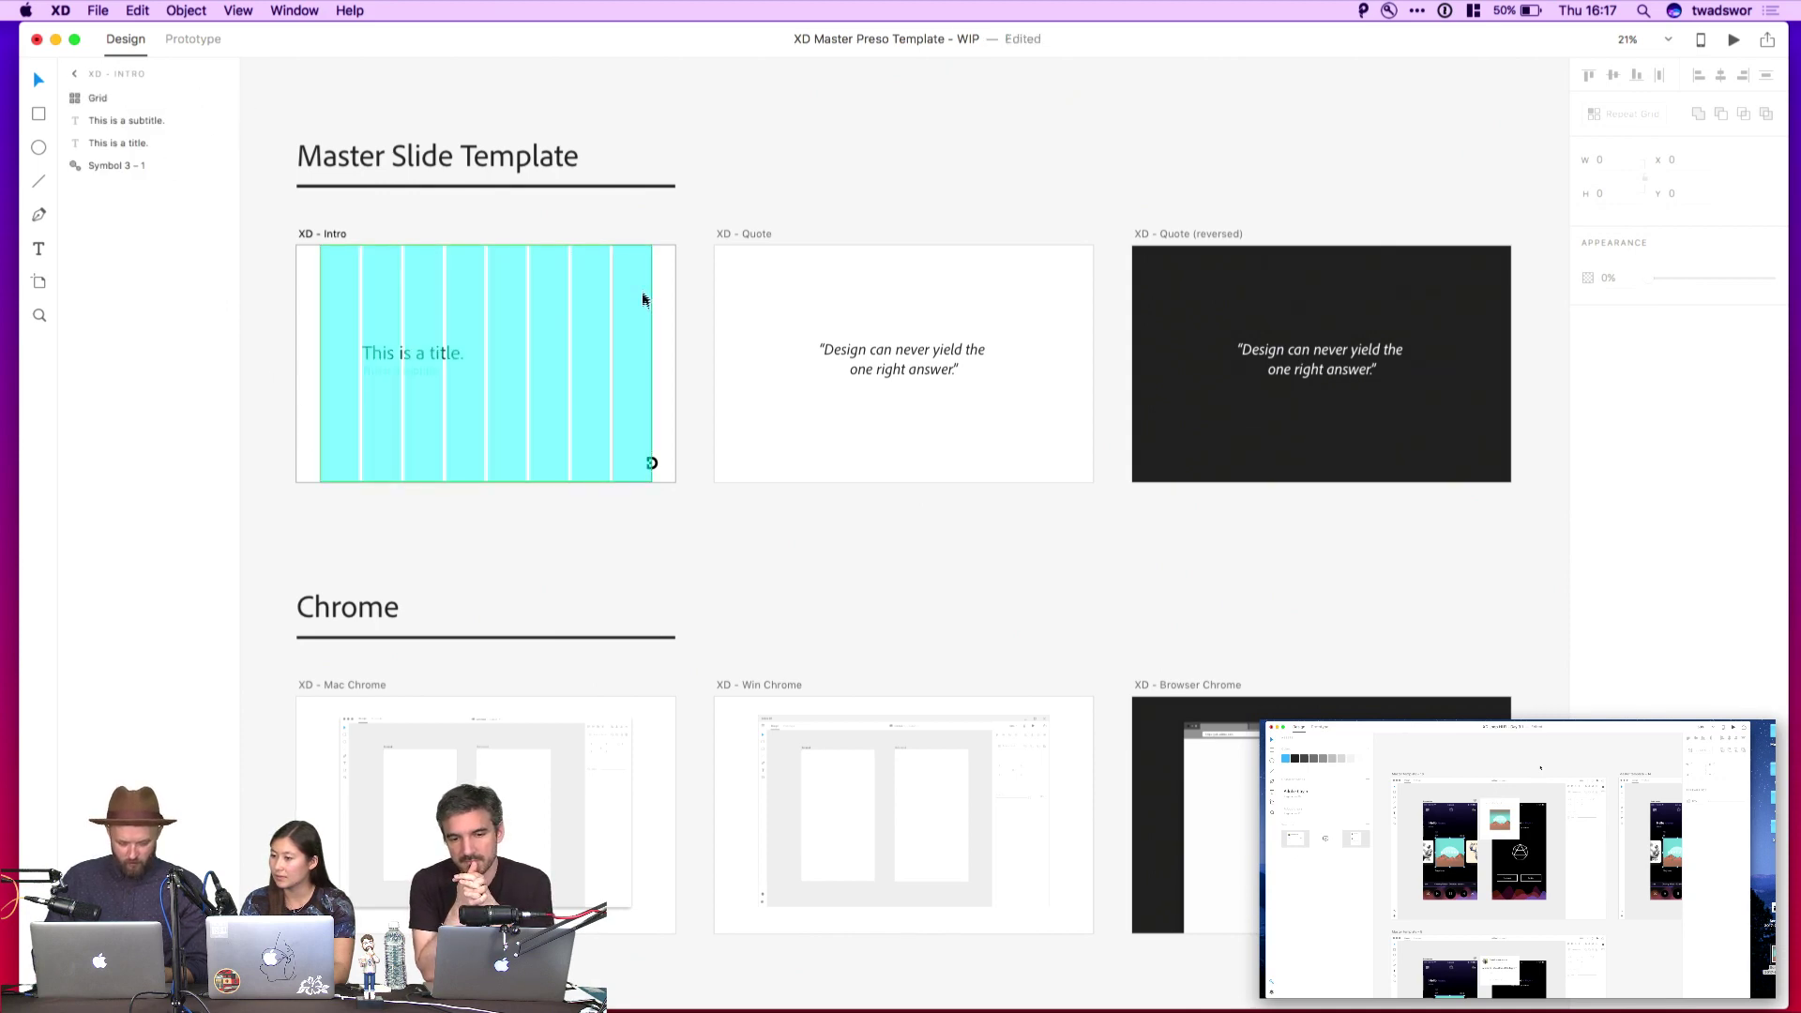
Select the column grid on XD - Intro, try its column spacing, and shorten it to six columns, 1256 wide
{"action": "scroll", "coordinate": [644, 291], "scroll_direction": "up", "scroll_amount": 3}
{"action": "scroll", "coordinate": [755, 279], "scroll_direction": "left", "scroll_amount": 5}
{"action": "left_click", "coordinate": [801, 275]}
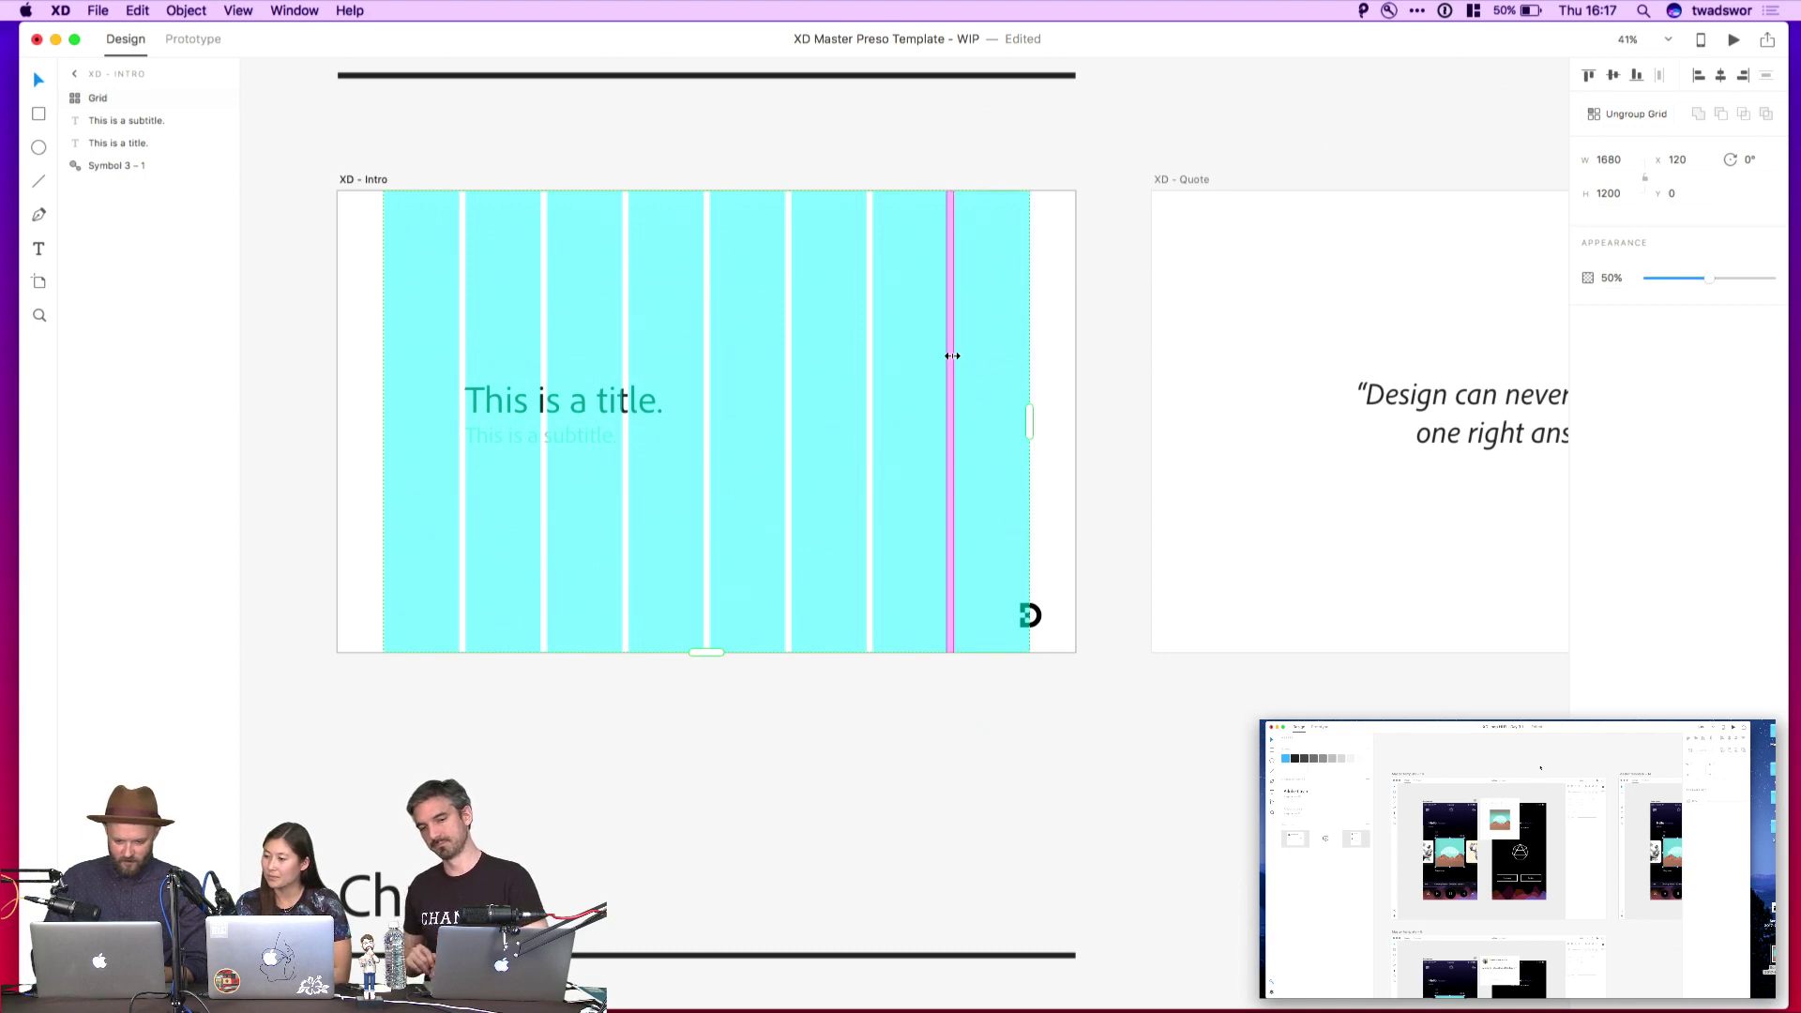
{"action": "mouse_move", "coordinate": [948, 353]}
{"action": "left_mouse_down"}
{"action": "mouse_move", "coordinate": [997, 354]}
{"action": "mouse_move", "coordinate": [926, 357]}
{"action": "mouse_move", "coordinate": [953, 357]}
{"action": "left_mouse_up"}
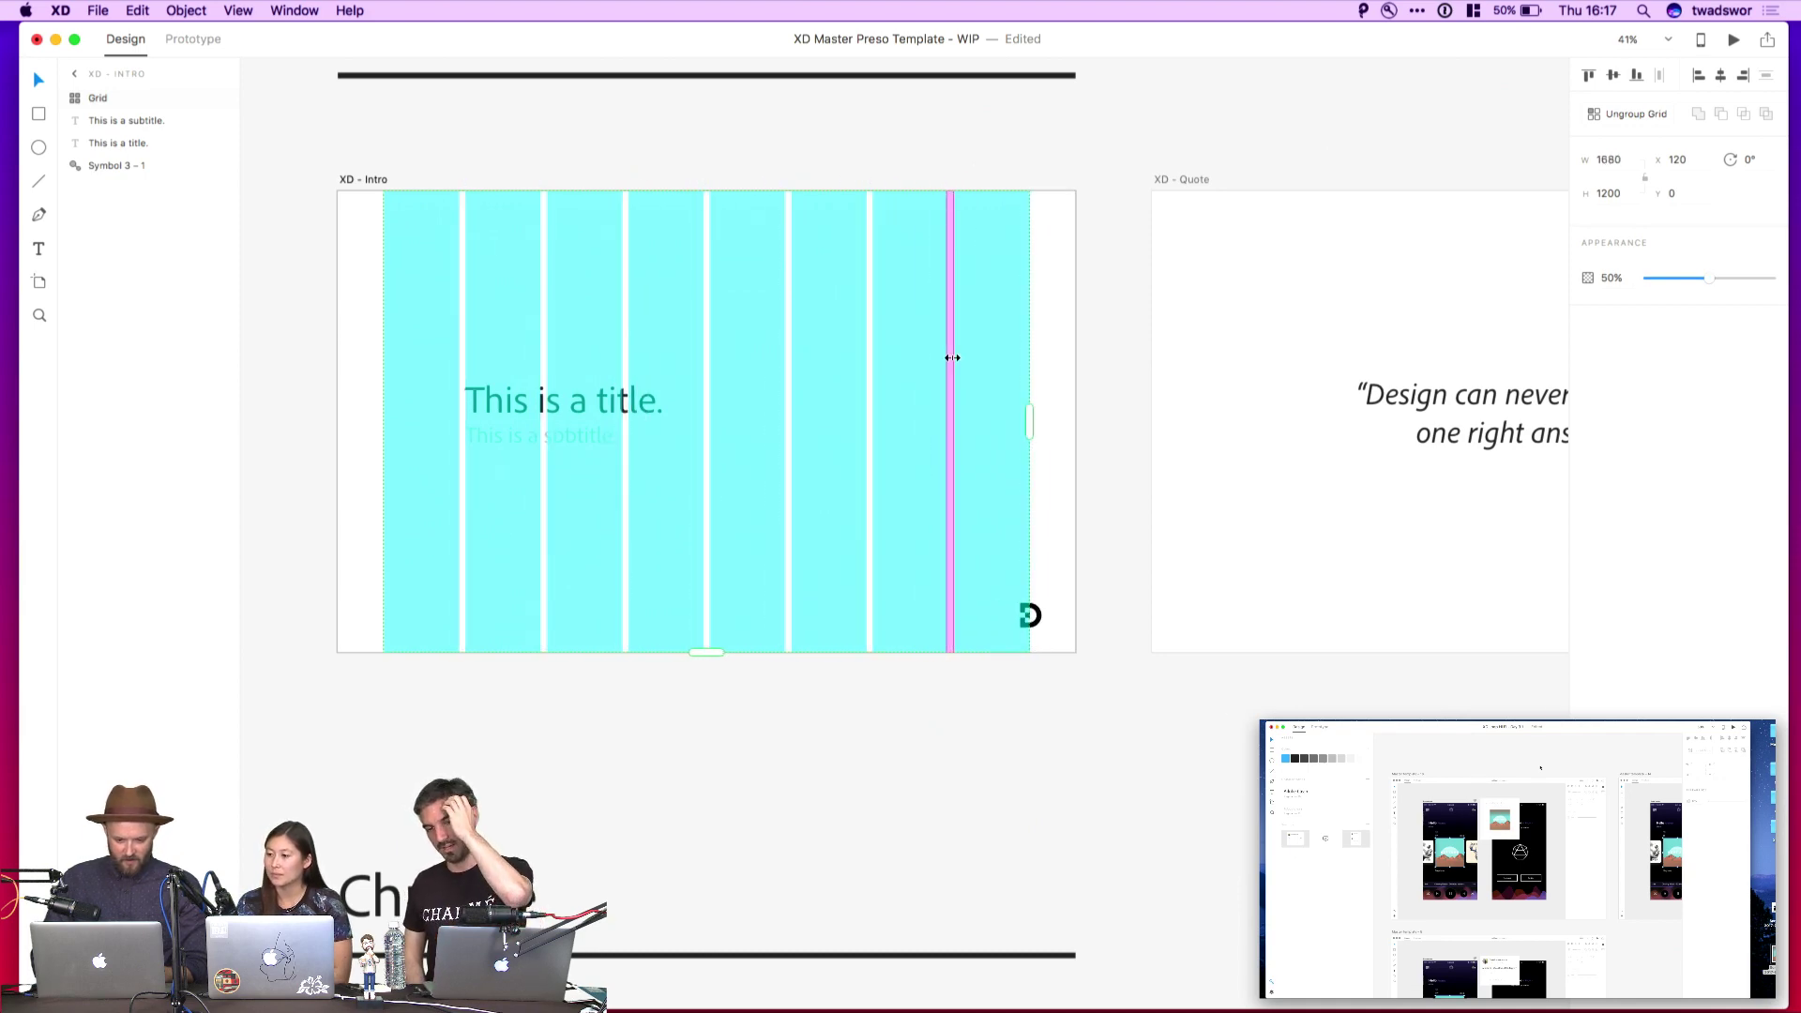
{"action": "left_click_drag", "start_coordinate": [1025, 418], "coordinate": [864, 419]}
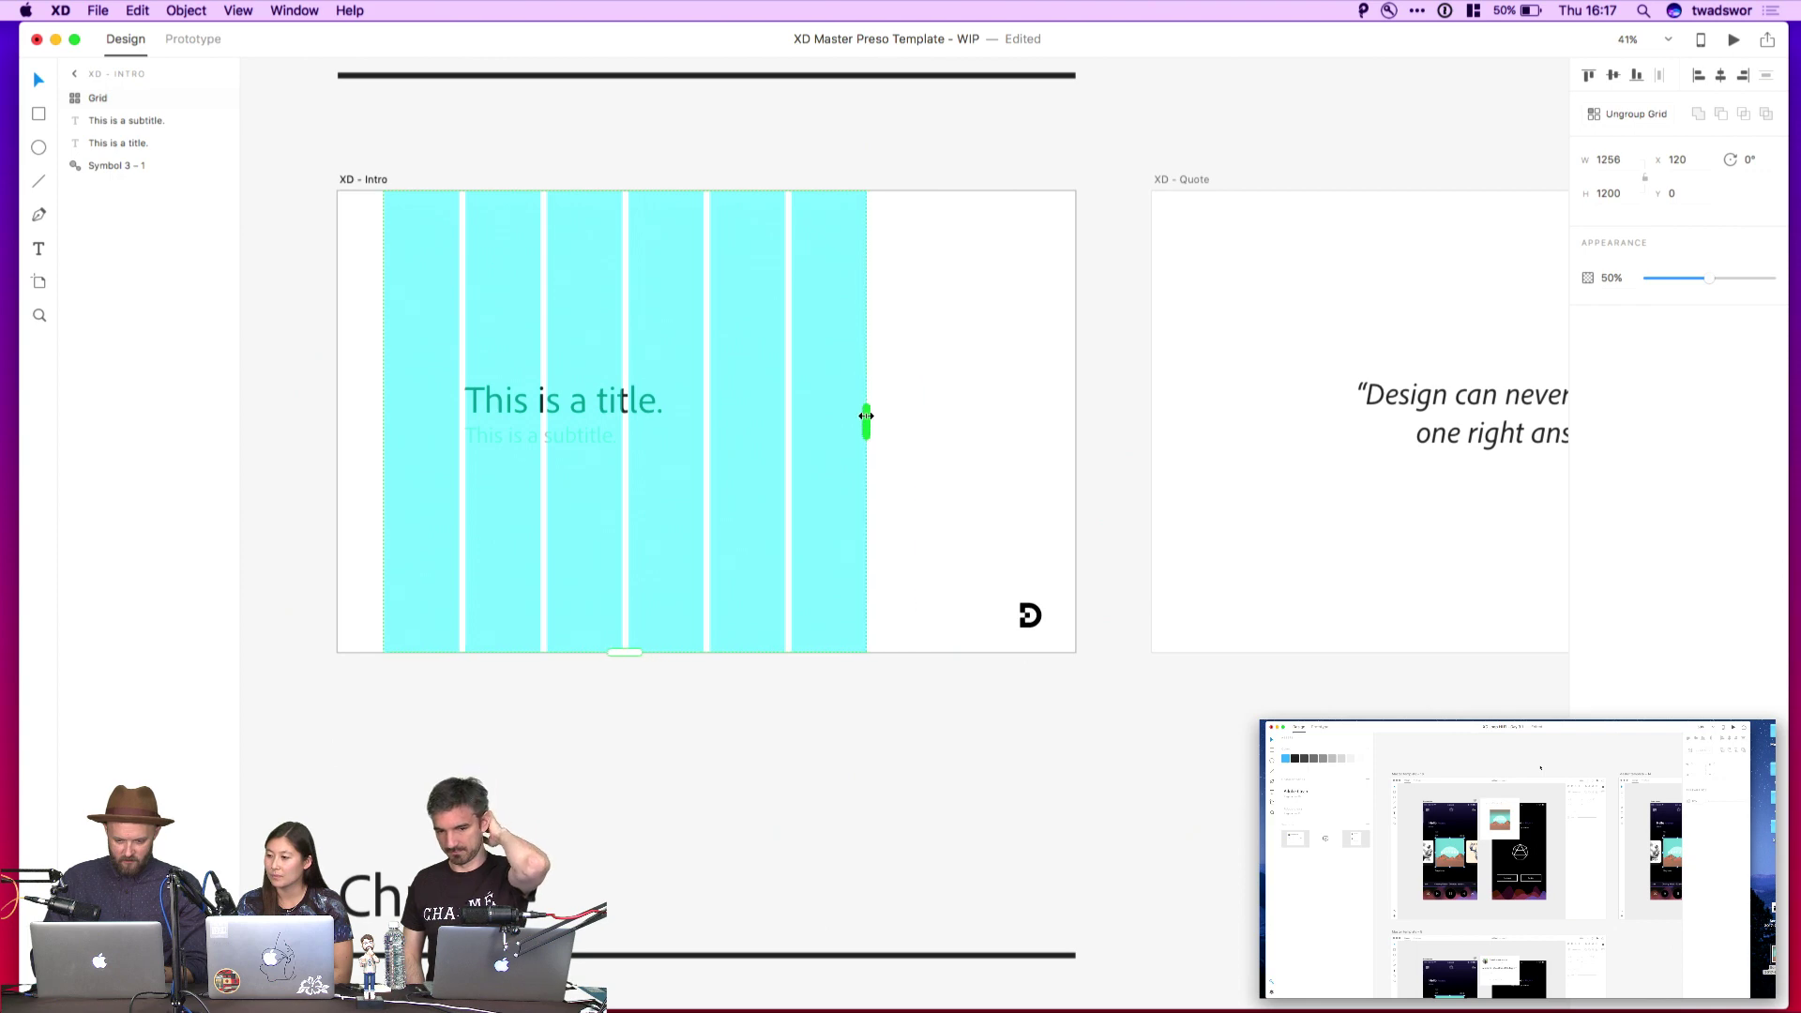
Undo the shortening of the column grid on XD - Intro and the unhiding of its Grid layer
{"action": "left_click", "coordinate": [928, 170]}
{"action": "key", "text": "super+z"}
{"action": "key", "text": "super+z"}
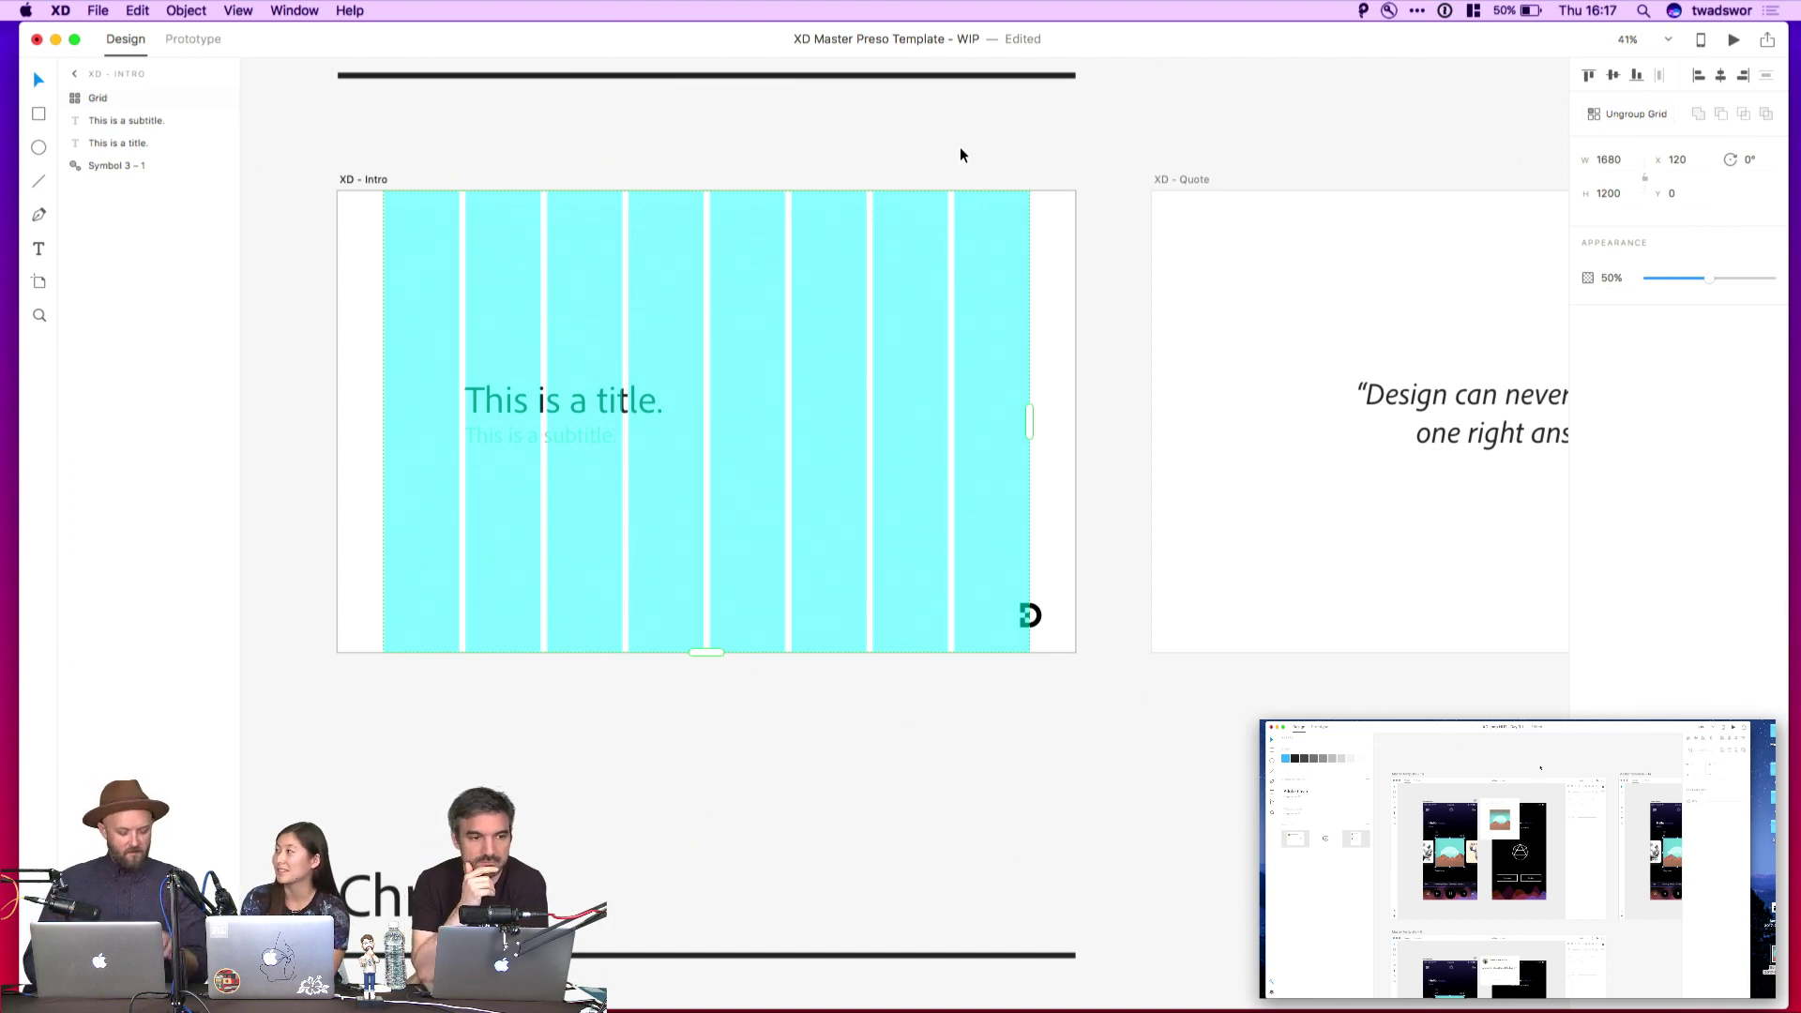
{"action": "left_click", "coordinate": [945, 135]}
{"action": "key", "text": "super+z"}
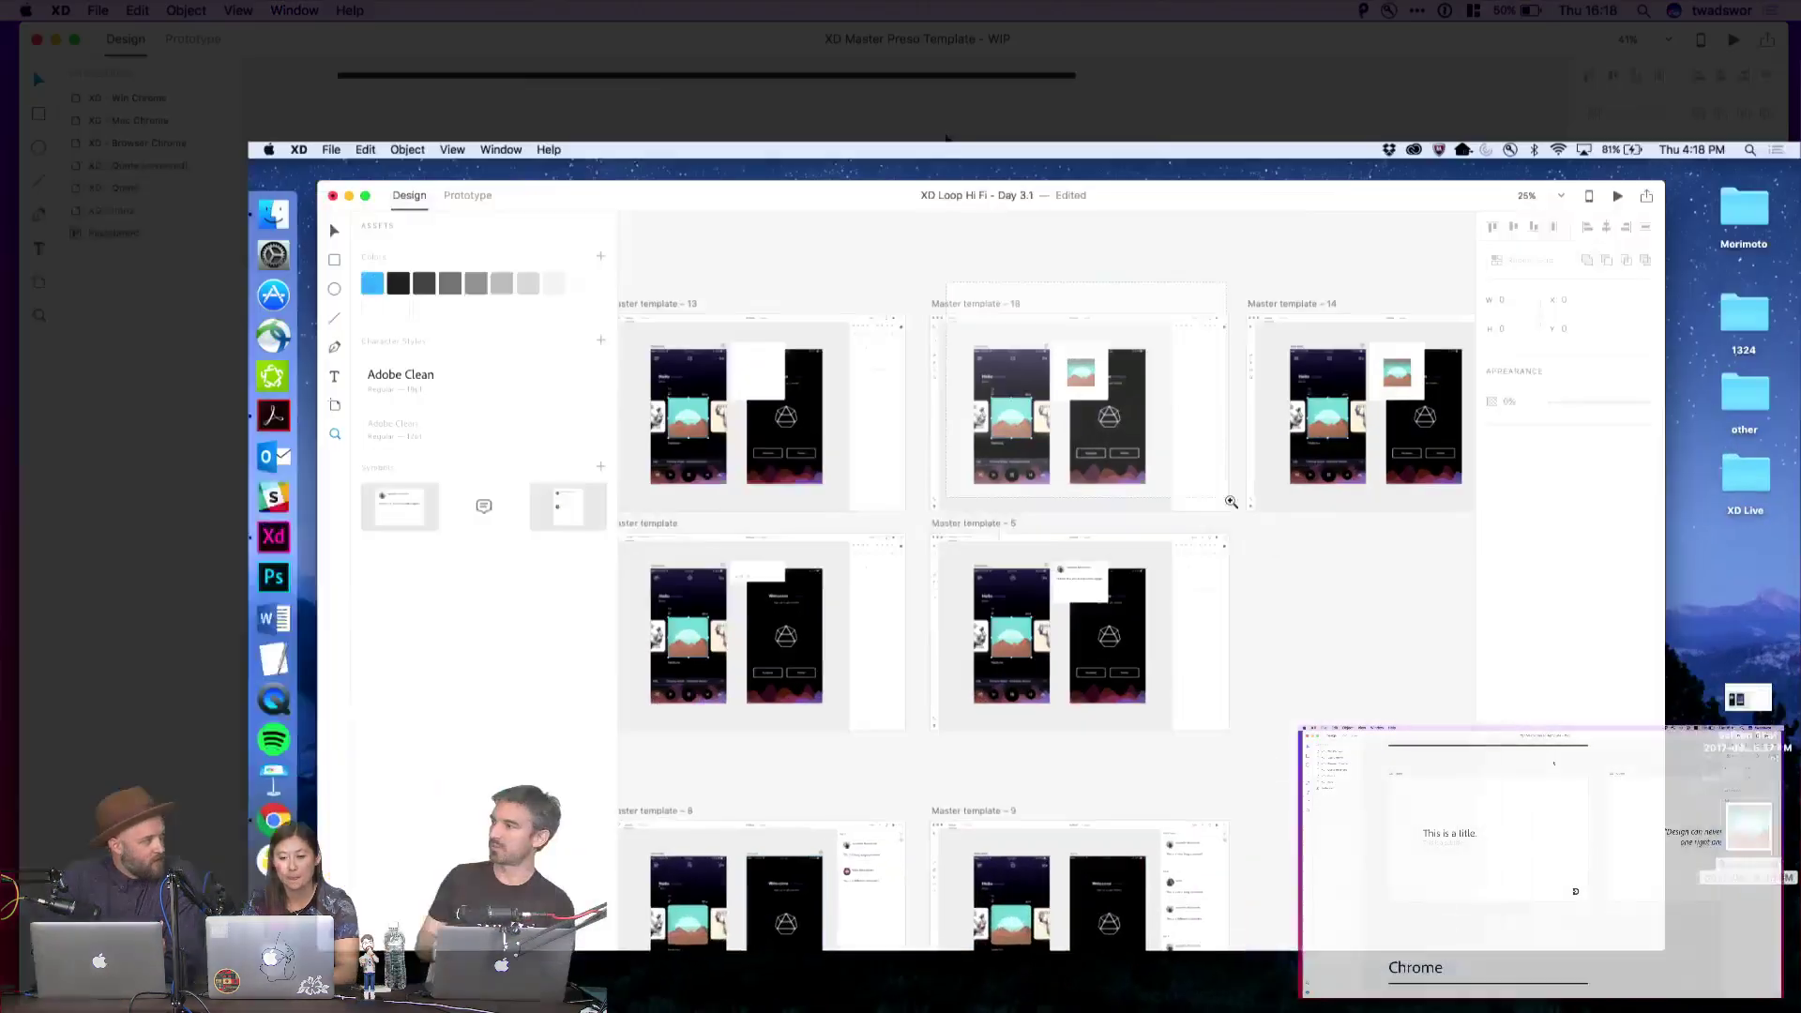
In the XD Loop Hi Fi - Day 3.1 file, review the flow of artboards from Master template – 18 through Master template – 17
{"action": "scroll", "coordinate": [1227, 491], "scroll_direction": "up", "scroll_amount": 5}
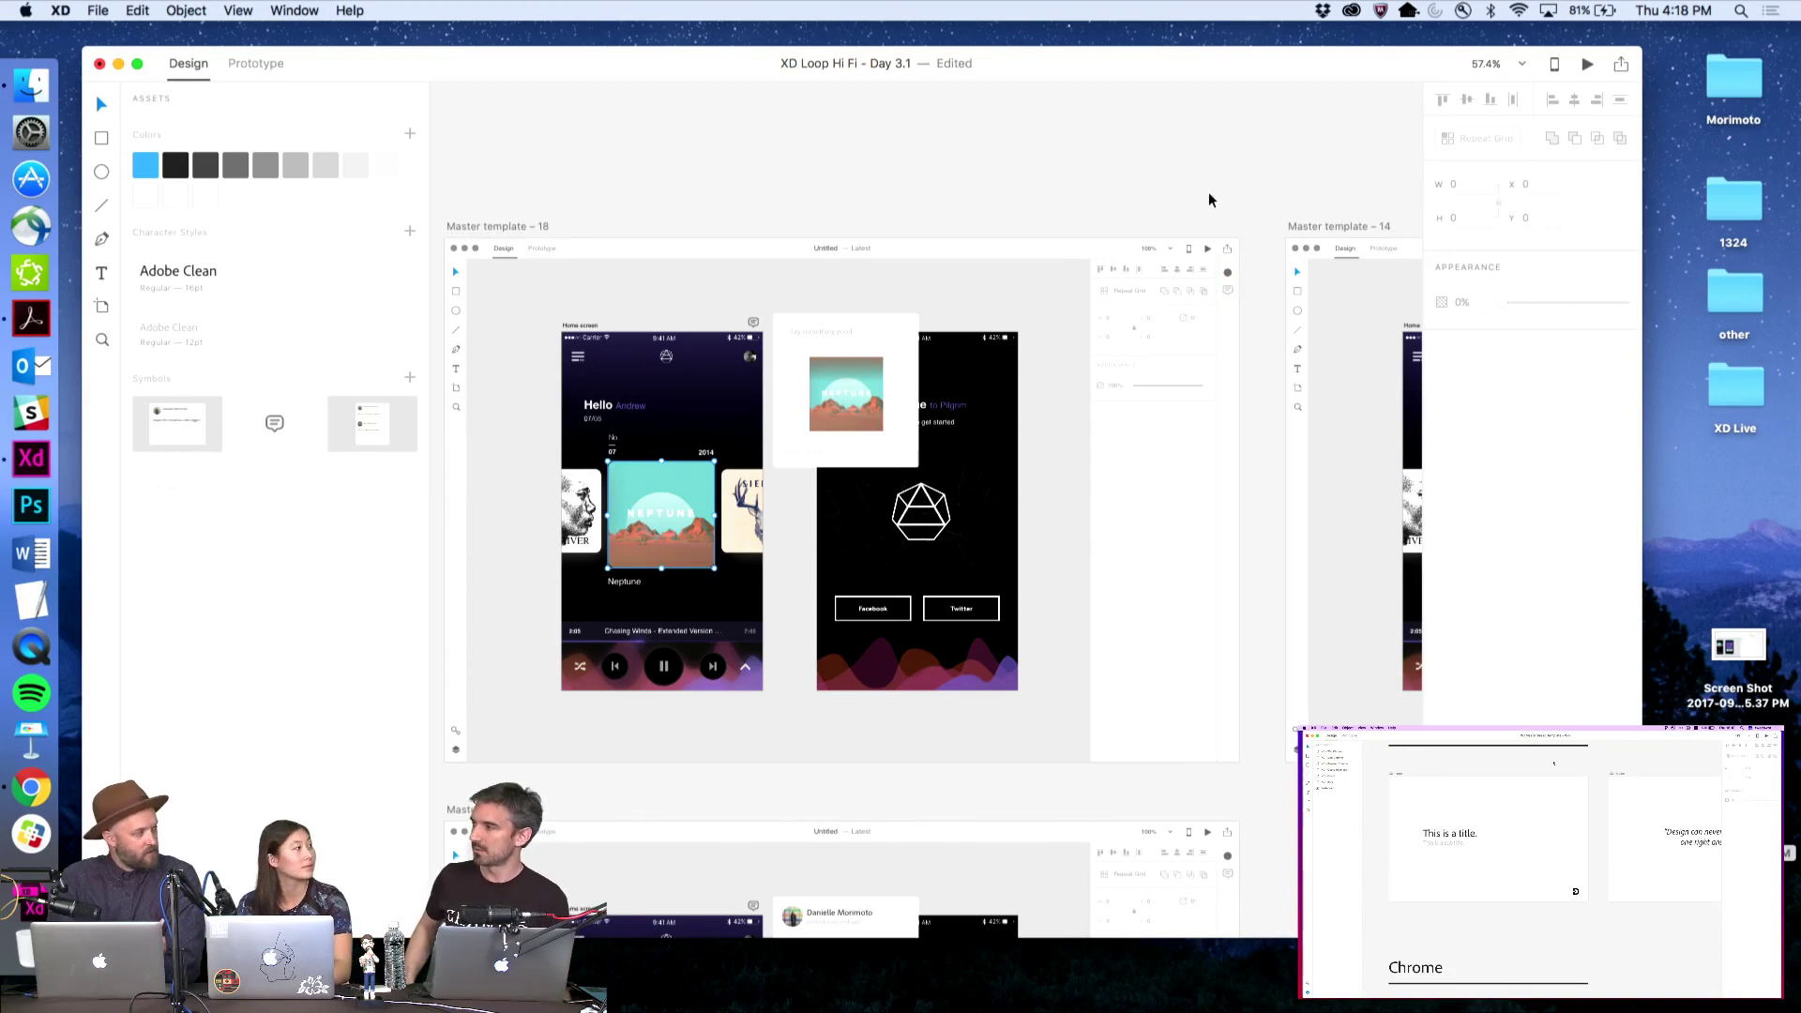
{"action": "scroll", "coordinate": [1207, 200], "scroll_direction": "right", "scroll_amount": 6}
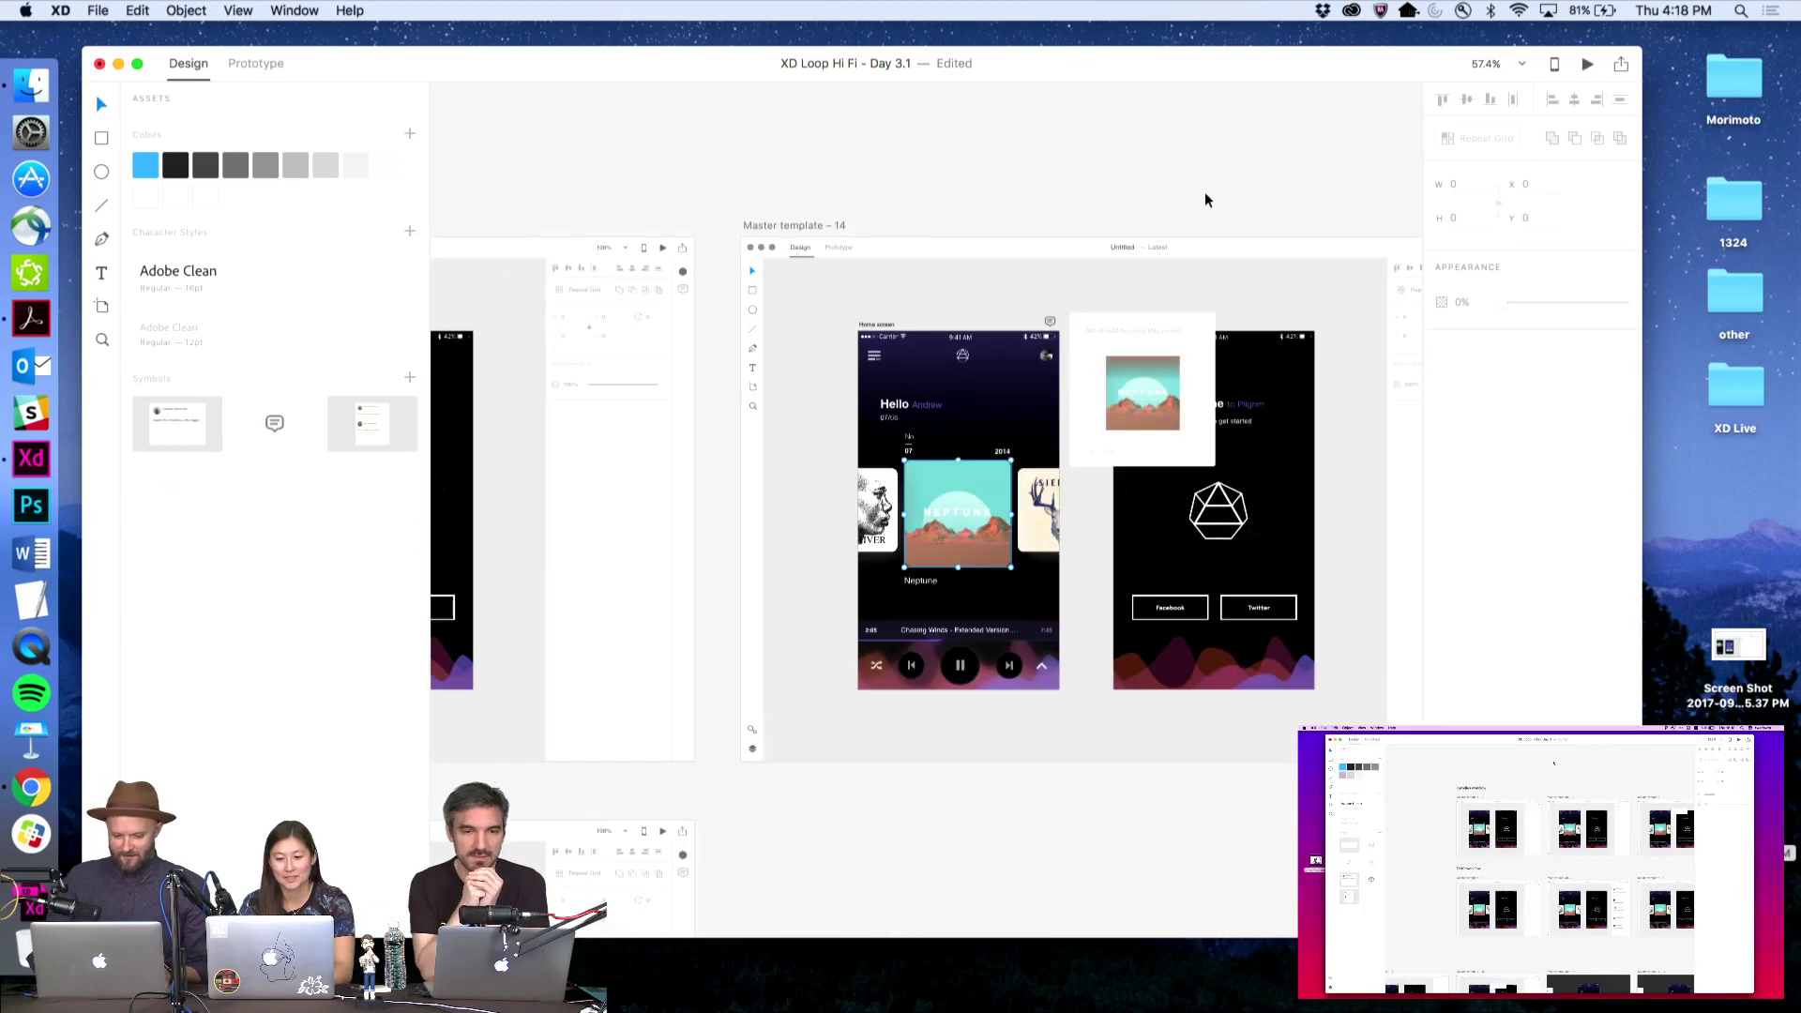
{"action": "scroll", "coordinate": [1207, 200], "scroll_direction": "right", "scroll_amount": 10}
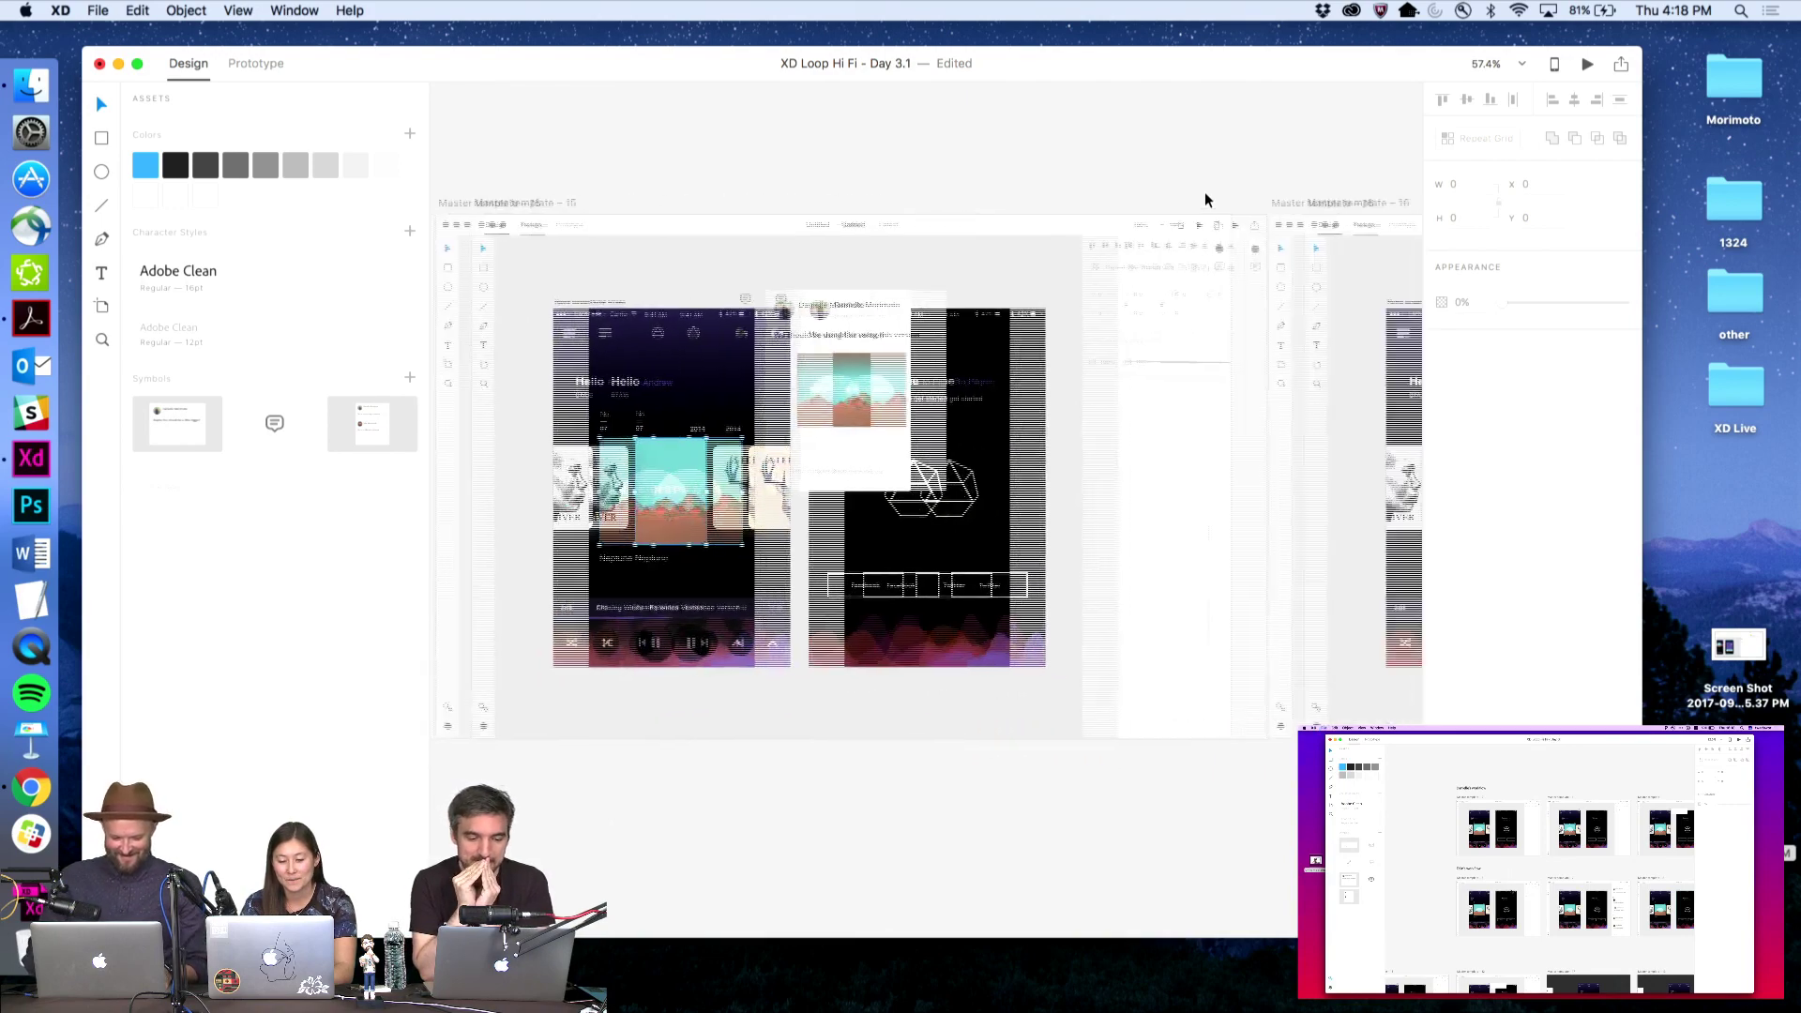
{"action": "scroll", "coordinate": [1207, 200], "scroll_direction": "right", "scroll_amount": 10}
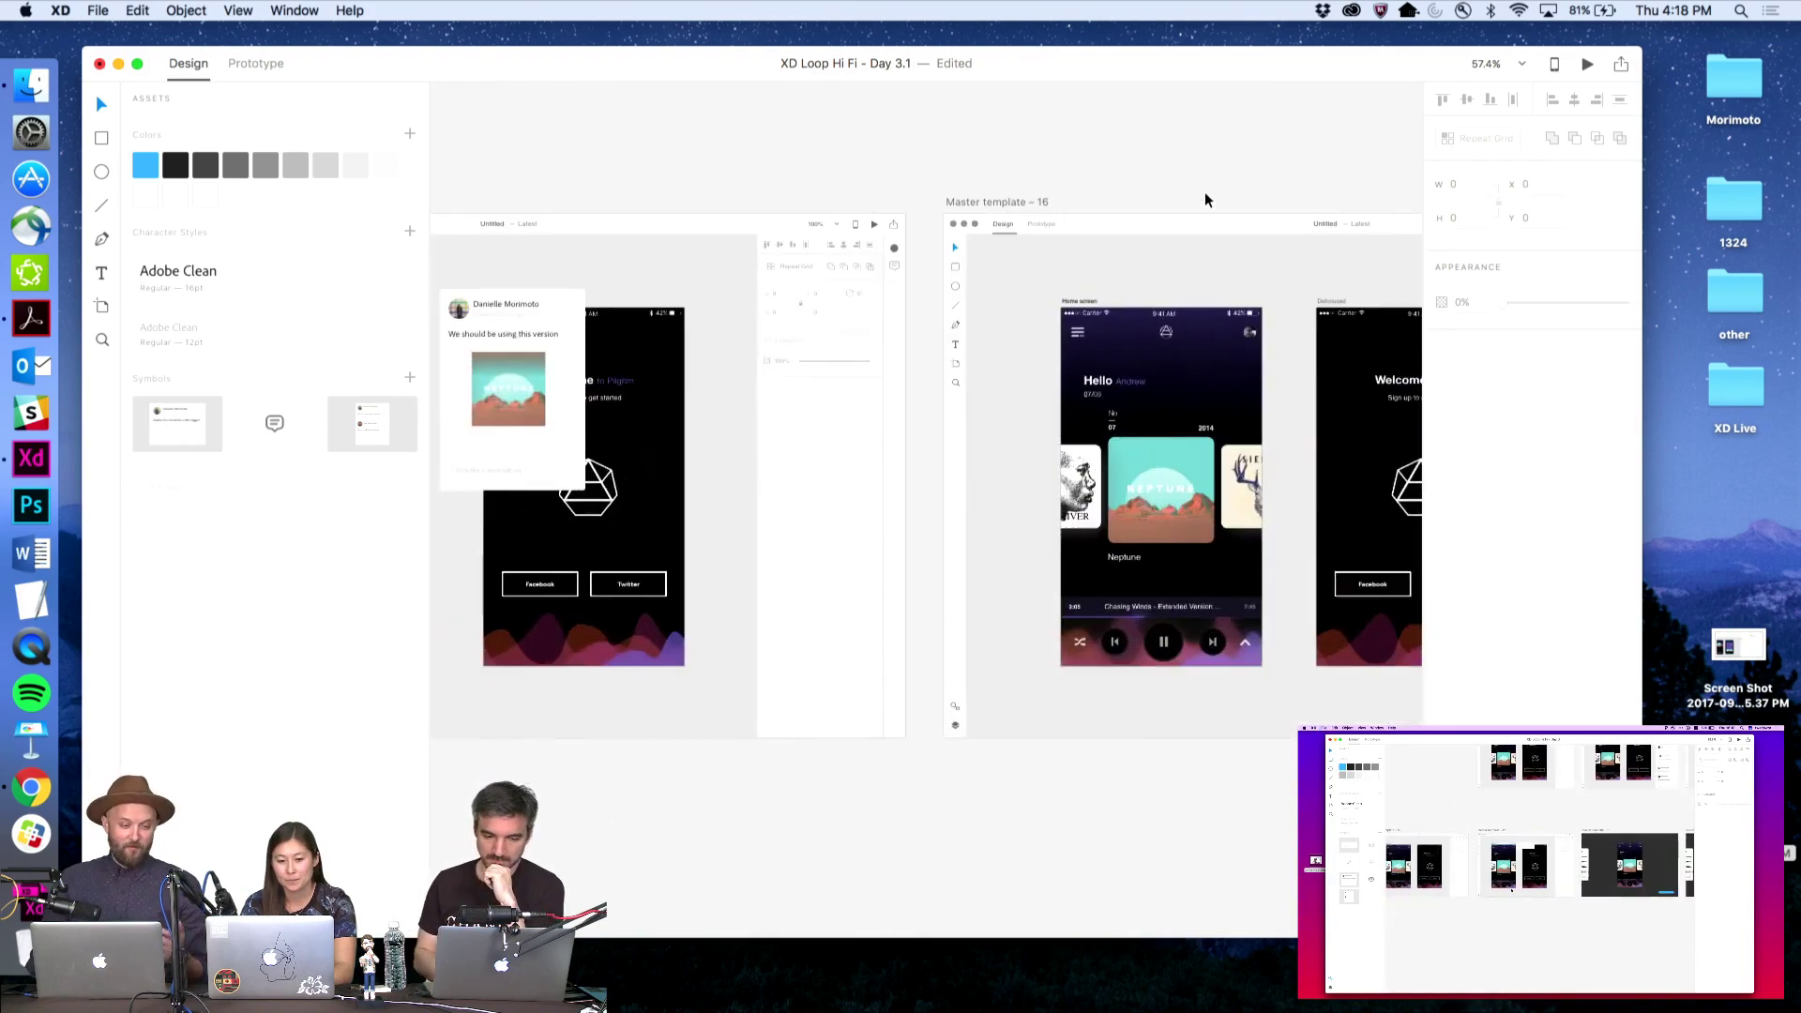
{"action": "scroll", "coordinate": [1207, 200], "scroll_direction": "right", "scroll_amount": 6}
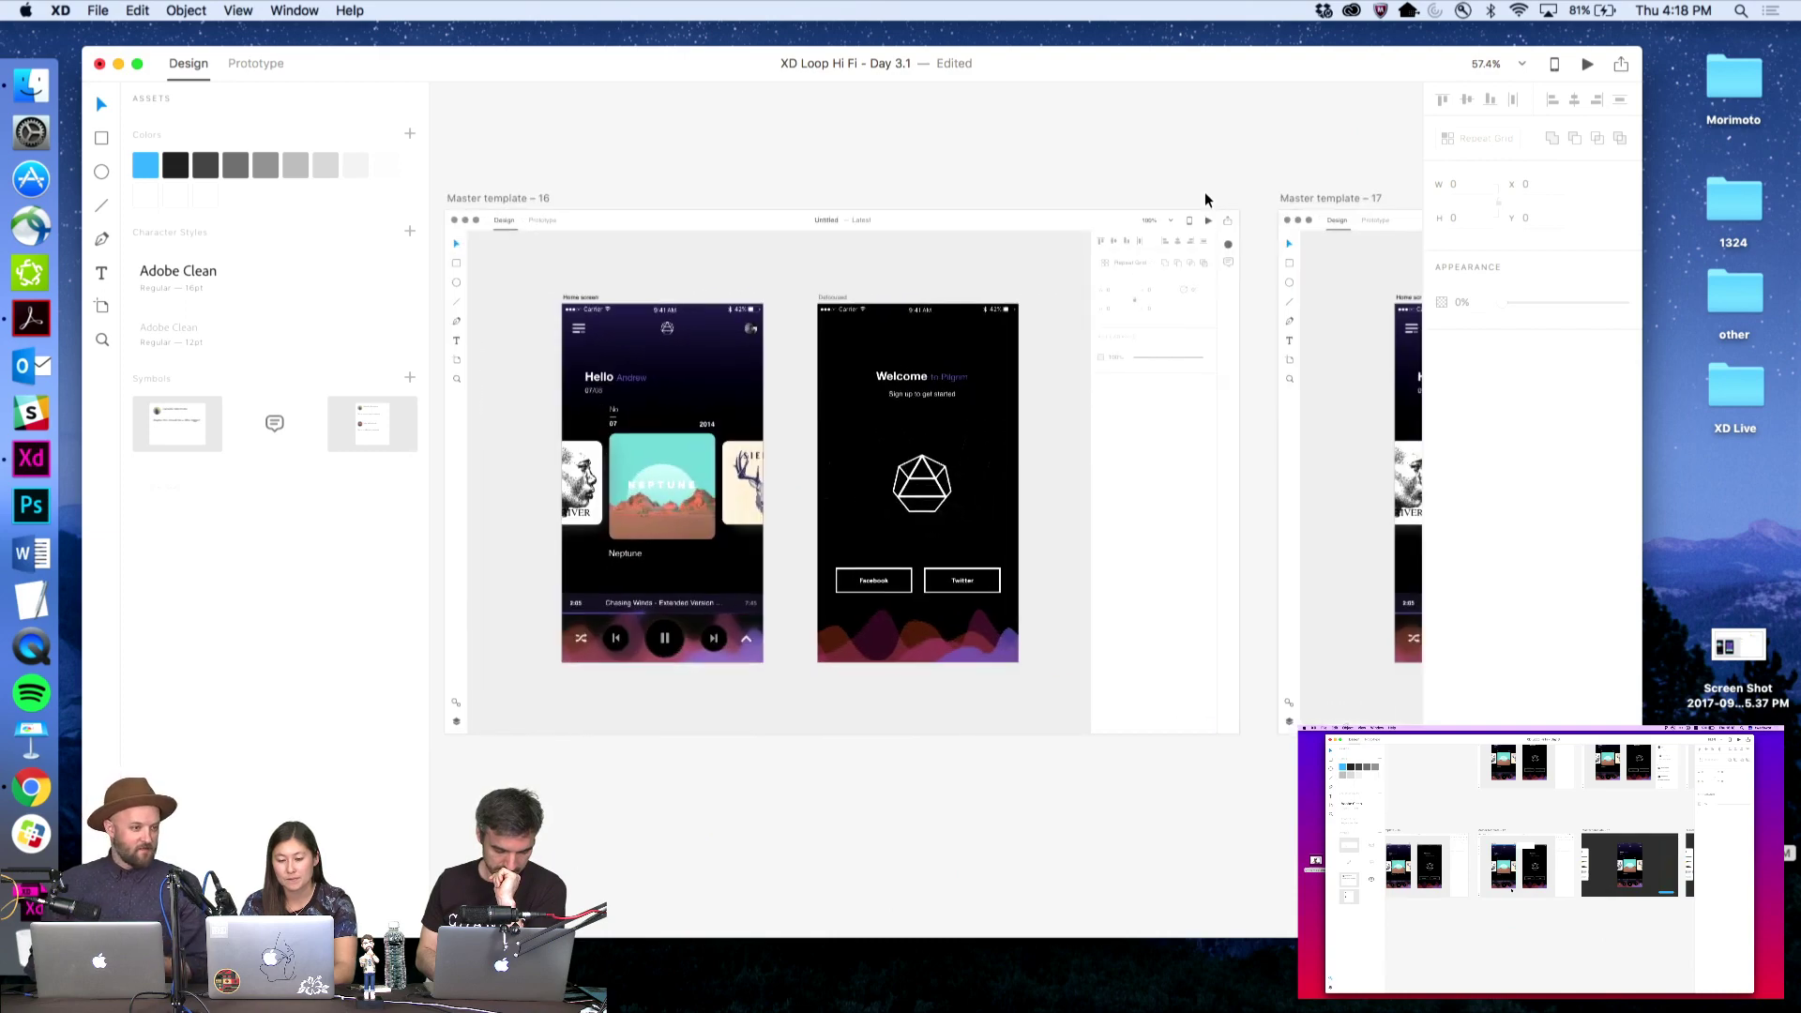
{"action": "key", "text": "z"}
{"action": "left_click", "coordinate": [1206, 193], "text": "alt"}
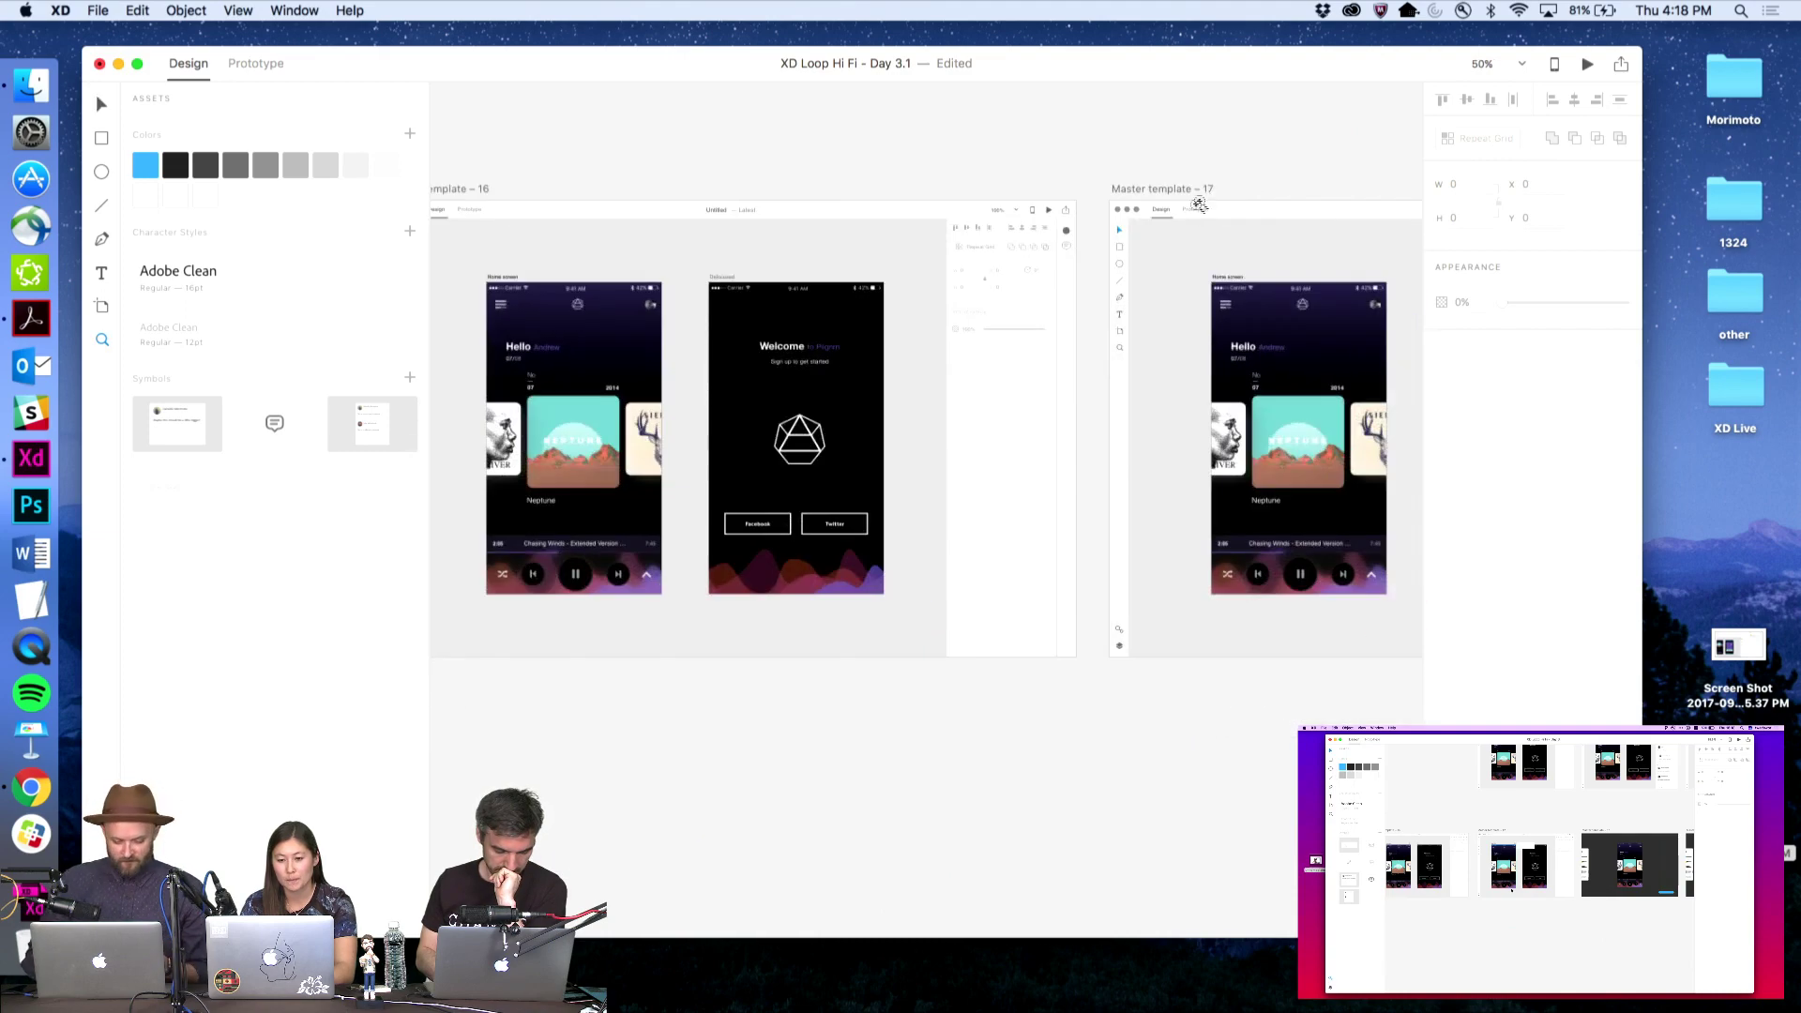
{"action": "left_click", "coordinate": [1197, 209], "text": "alt"}
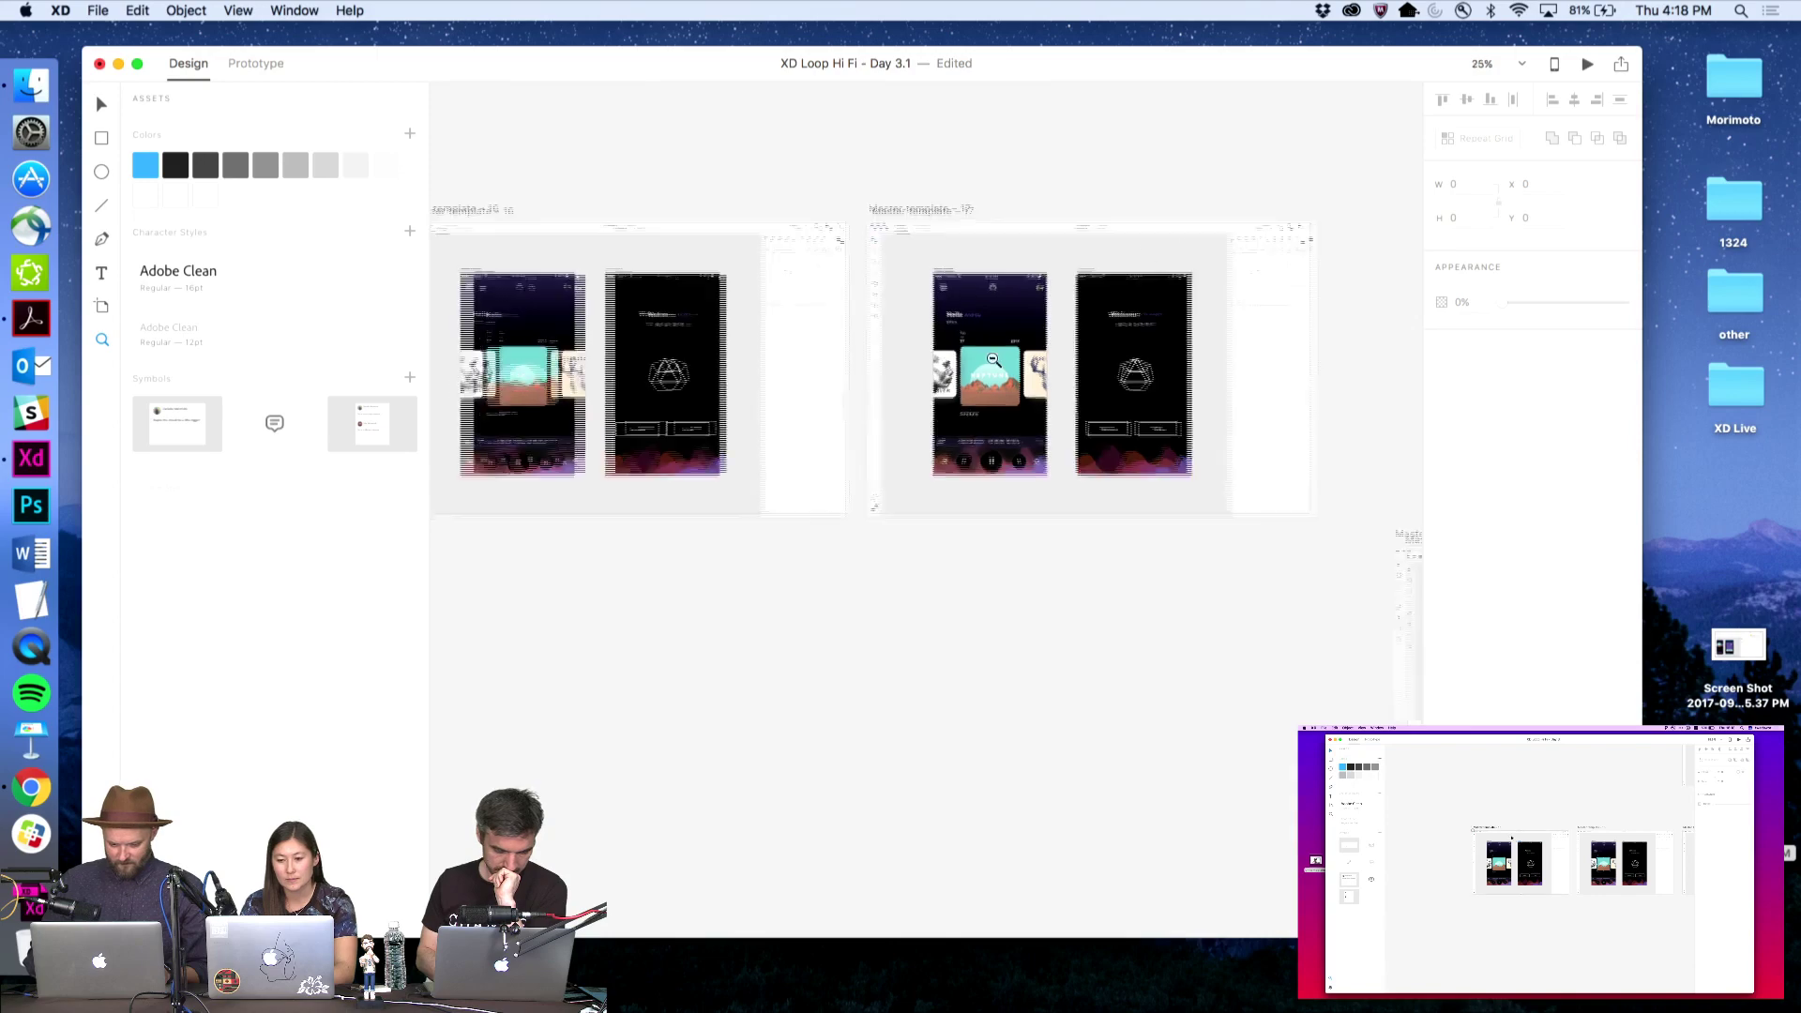
{"action": "scroll", "coordinate": [940, 256], "scroll_direction": "up", "scroll_amount": 2}
{"action": "left_click", "coordinate": [1317, 393]}
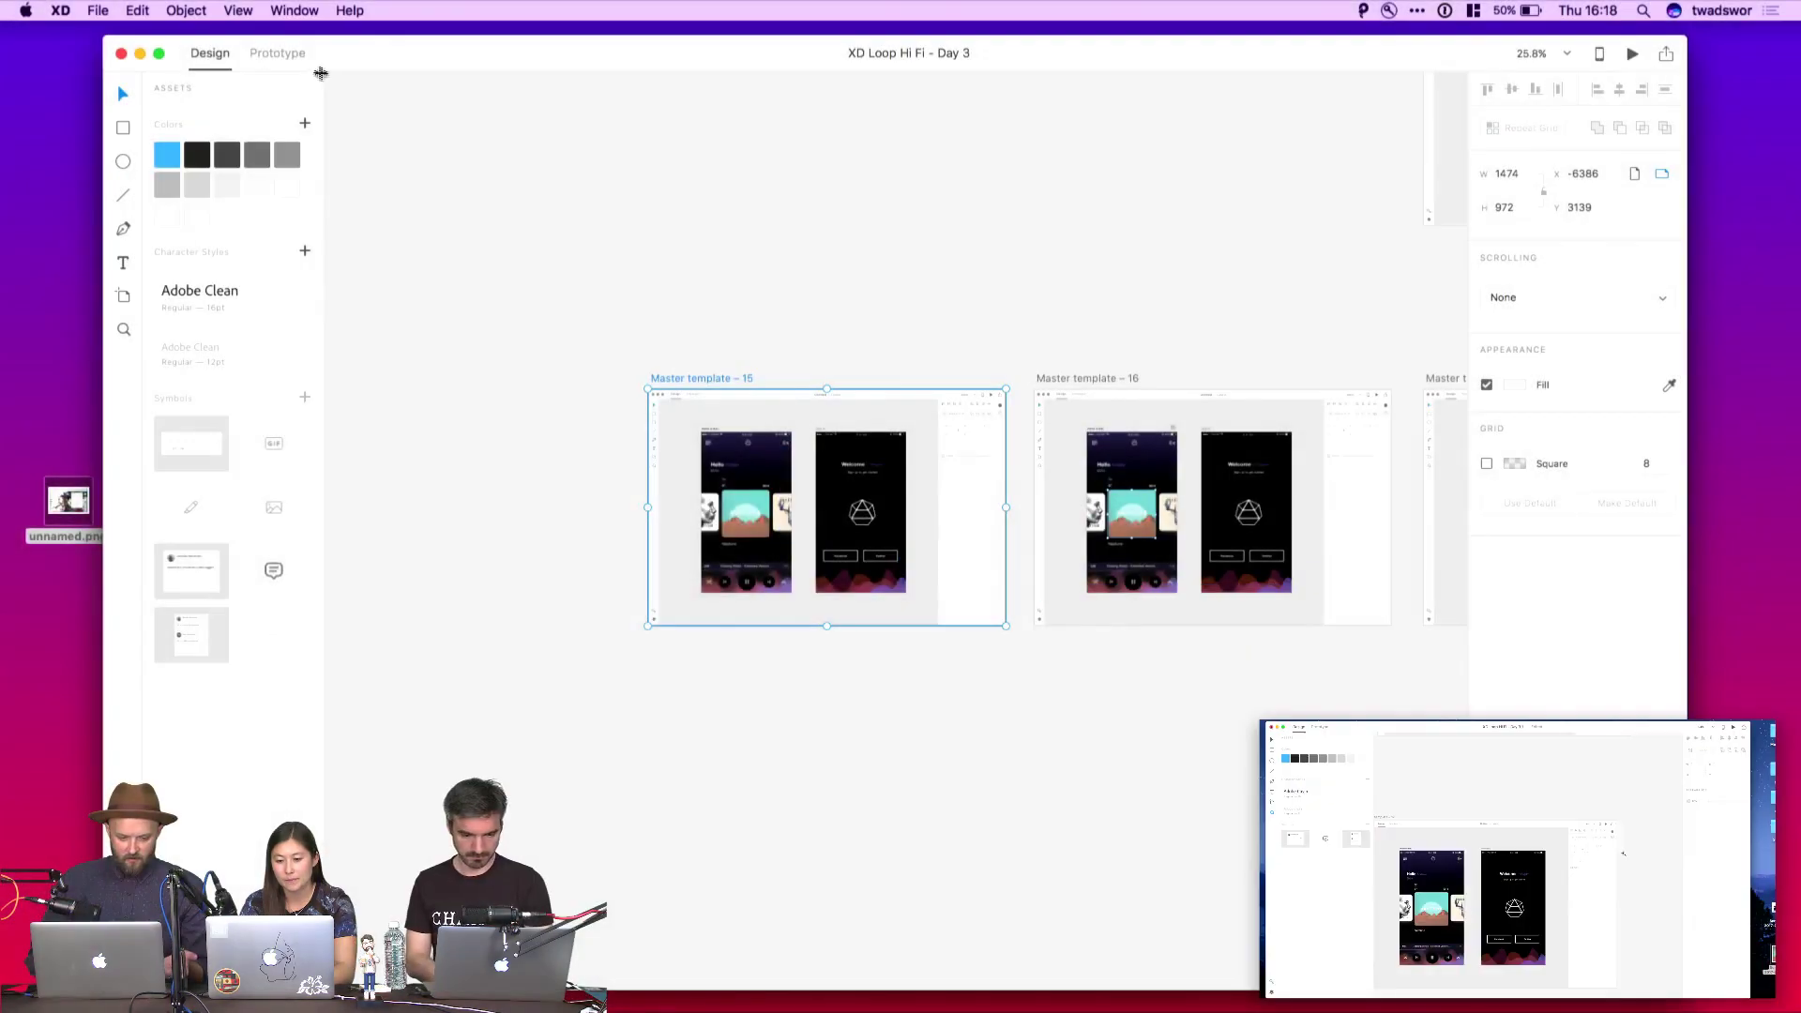
In the XD Loop Hi Fi - Day 3 file, view the Prototype mode and the options for sharing the prototype online again
{"action": "left_click", "coordinate": [300, 53]}
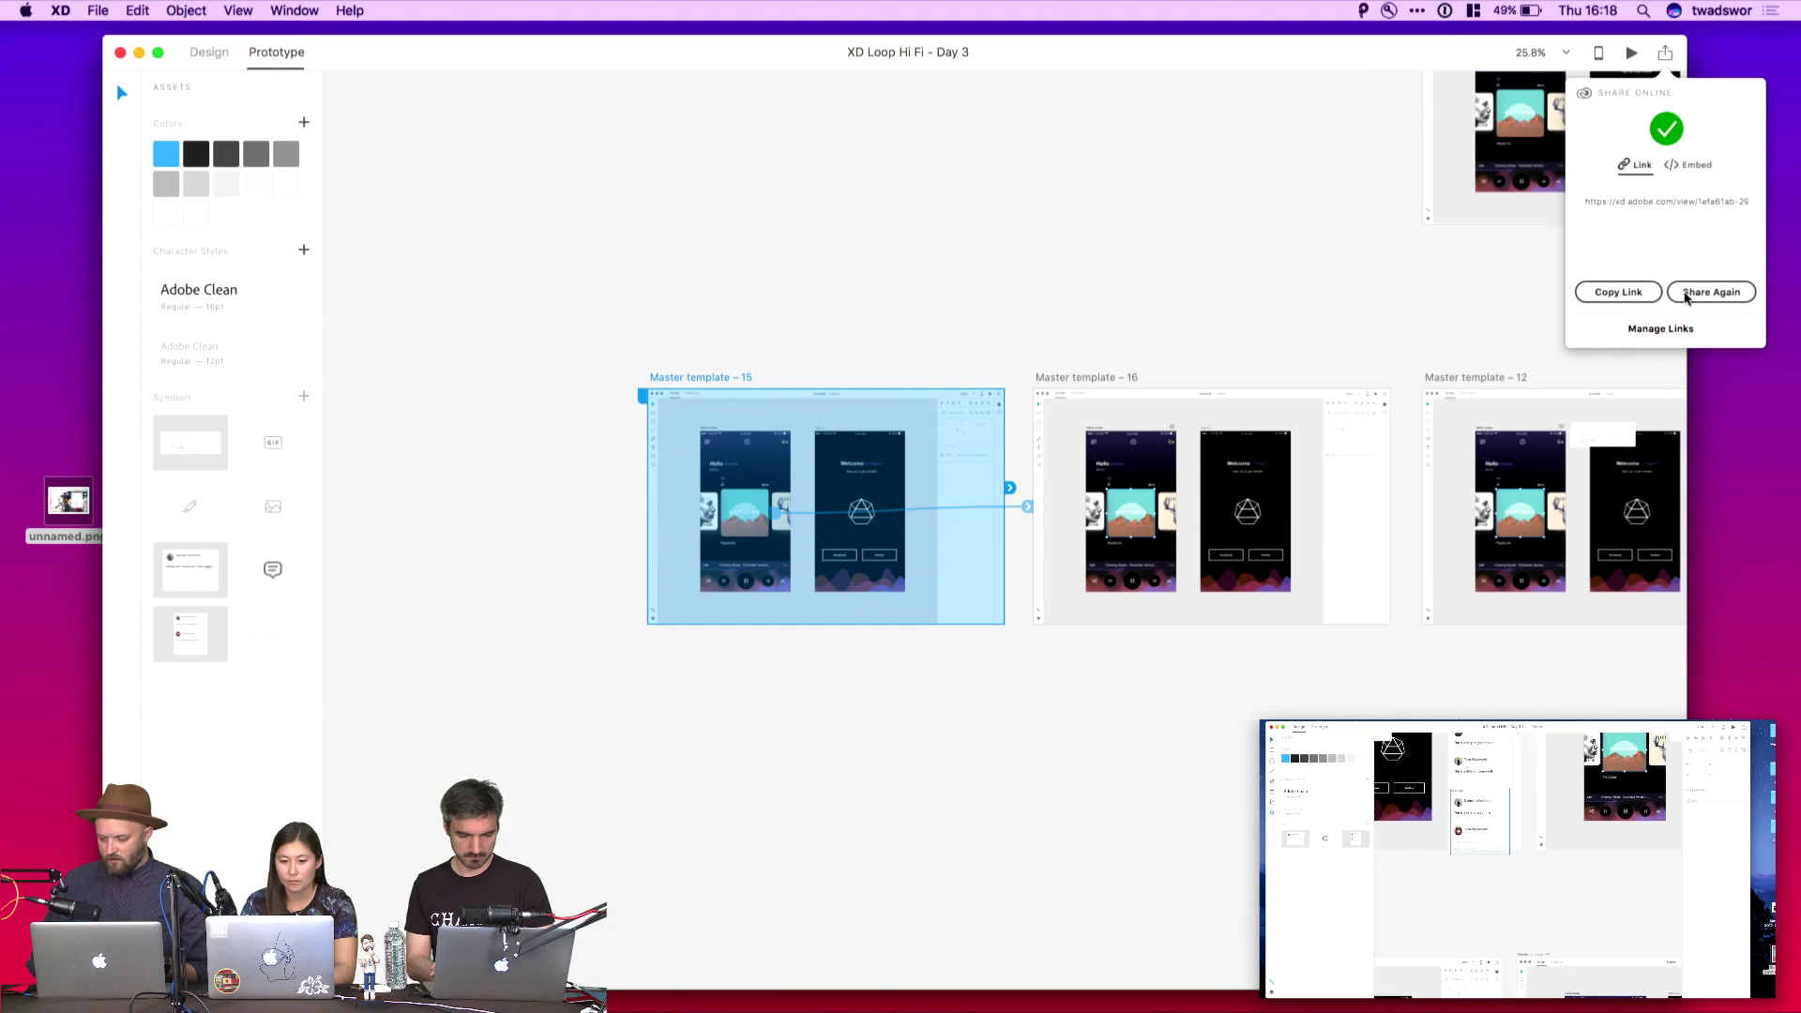
{"action": "left_click", "coordinate": [1716, 292]}
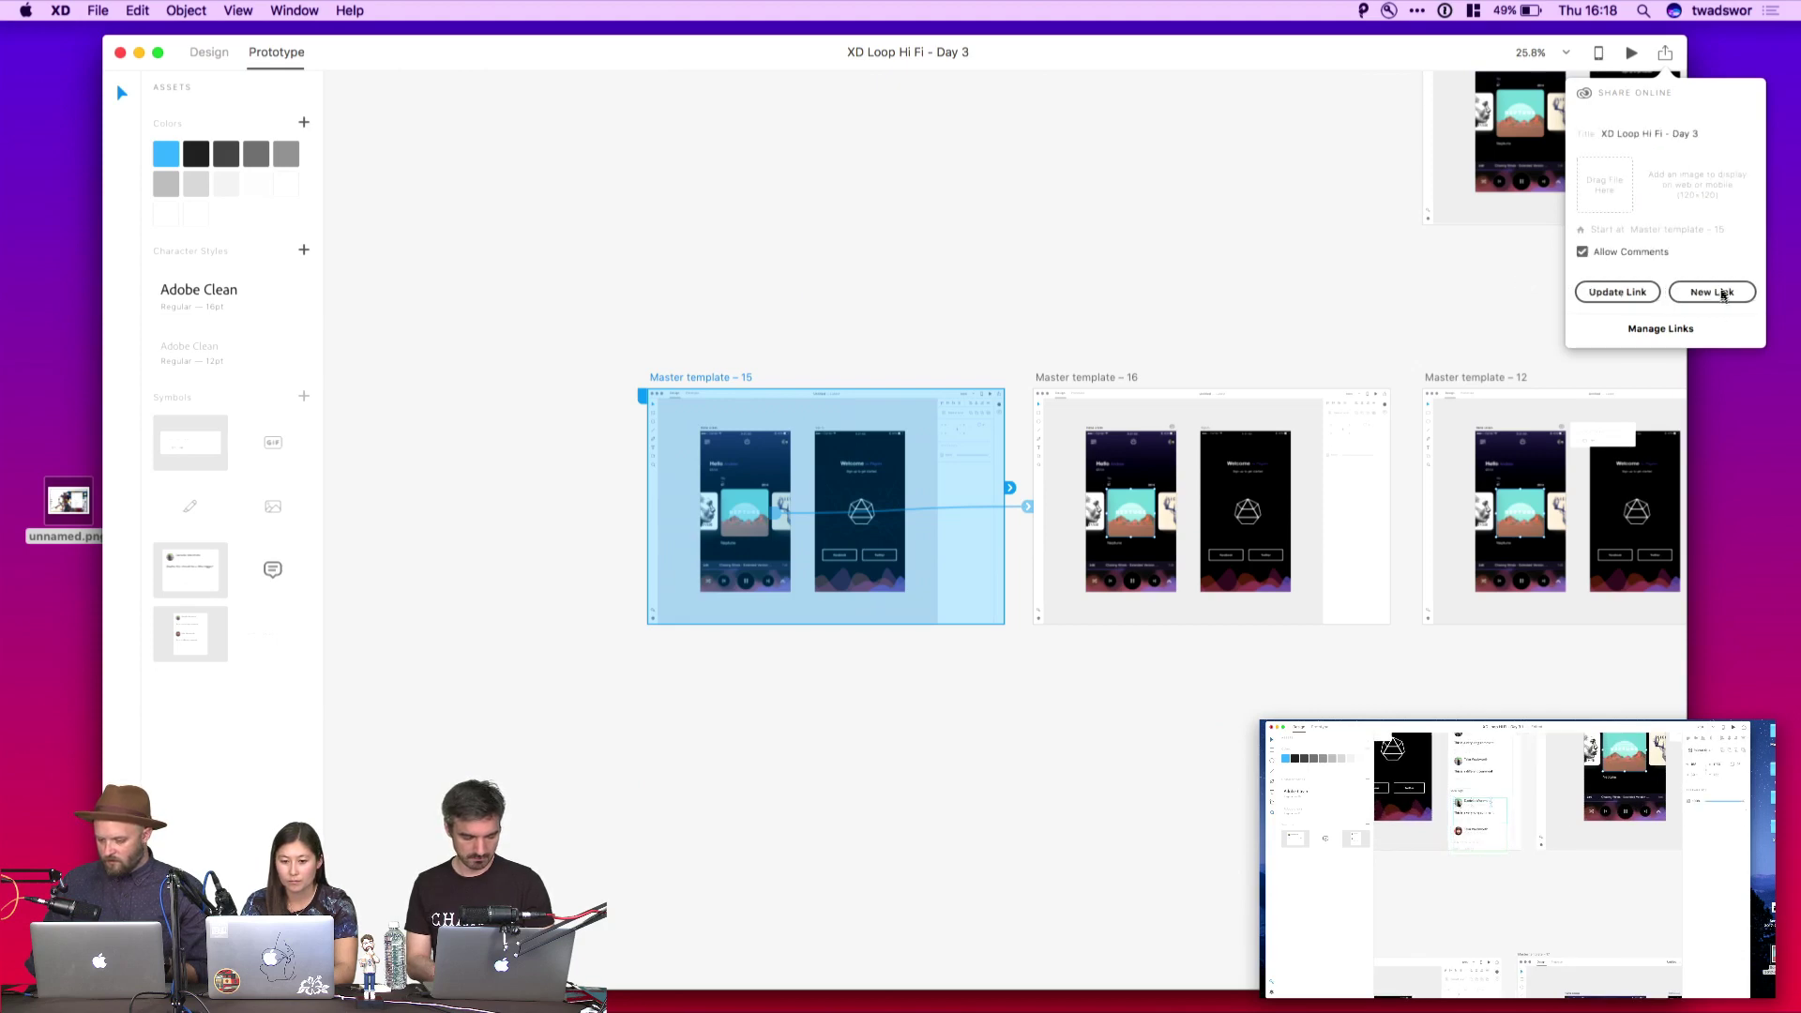
{"action": "left_click", "coordinate": [1192, 227]}
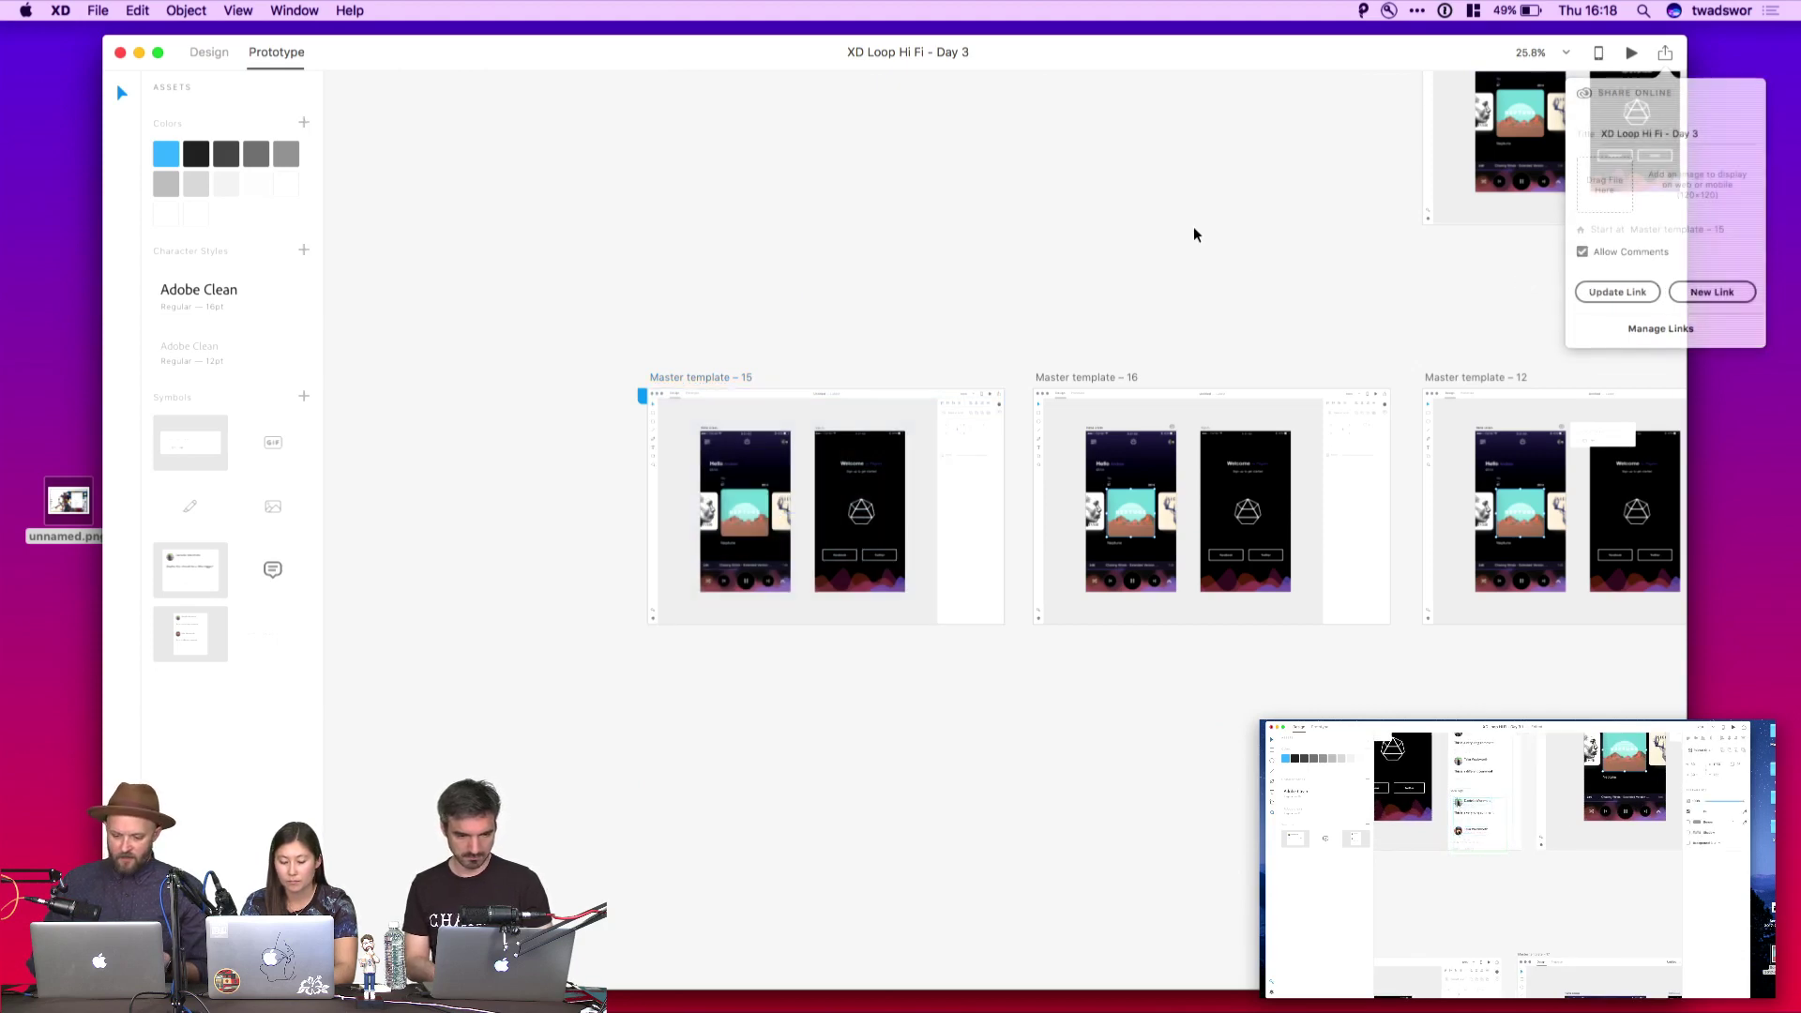
Set Master template – 2 in Danielle's workflow as the prototype's home artboard
{"action": "scroll", "coordinate": [829, 288], "scroll_direction": "up", "scroll_amount": 5}
{"action": "scroll", "coordinate": [829, 280], "scroll_direction": "up", "scroll_amount": 5}
{"action": "scroll", "coordinate": [829, 279], "scroll_direction": "right", "scroll_amount": 3}
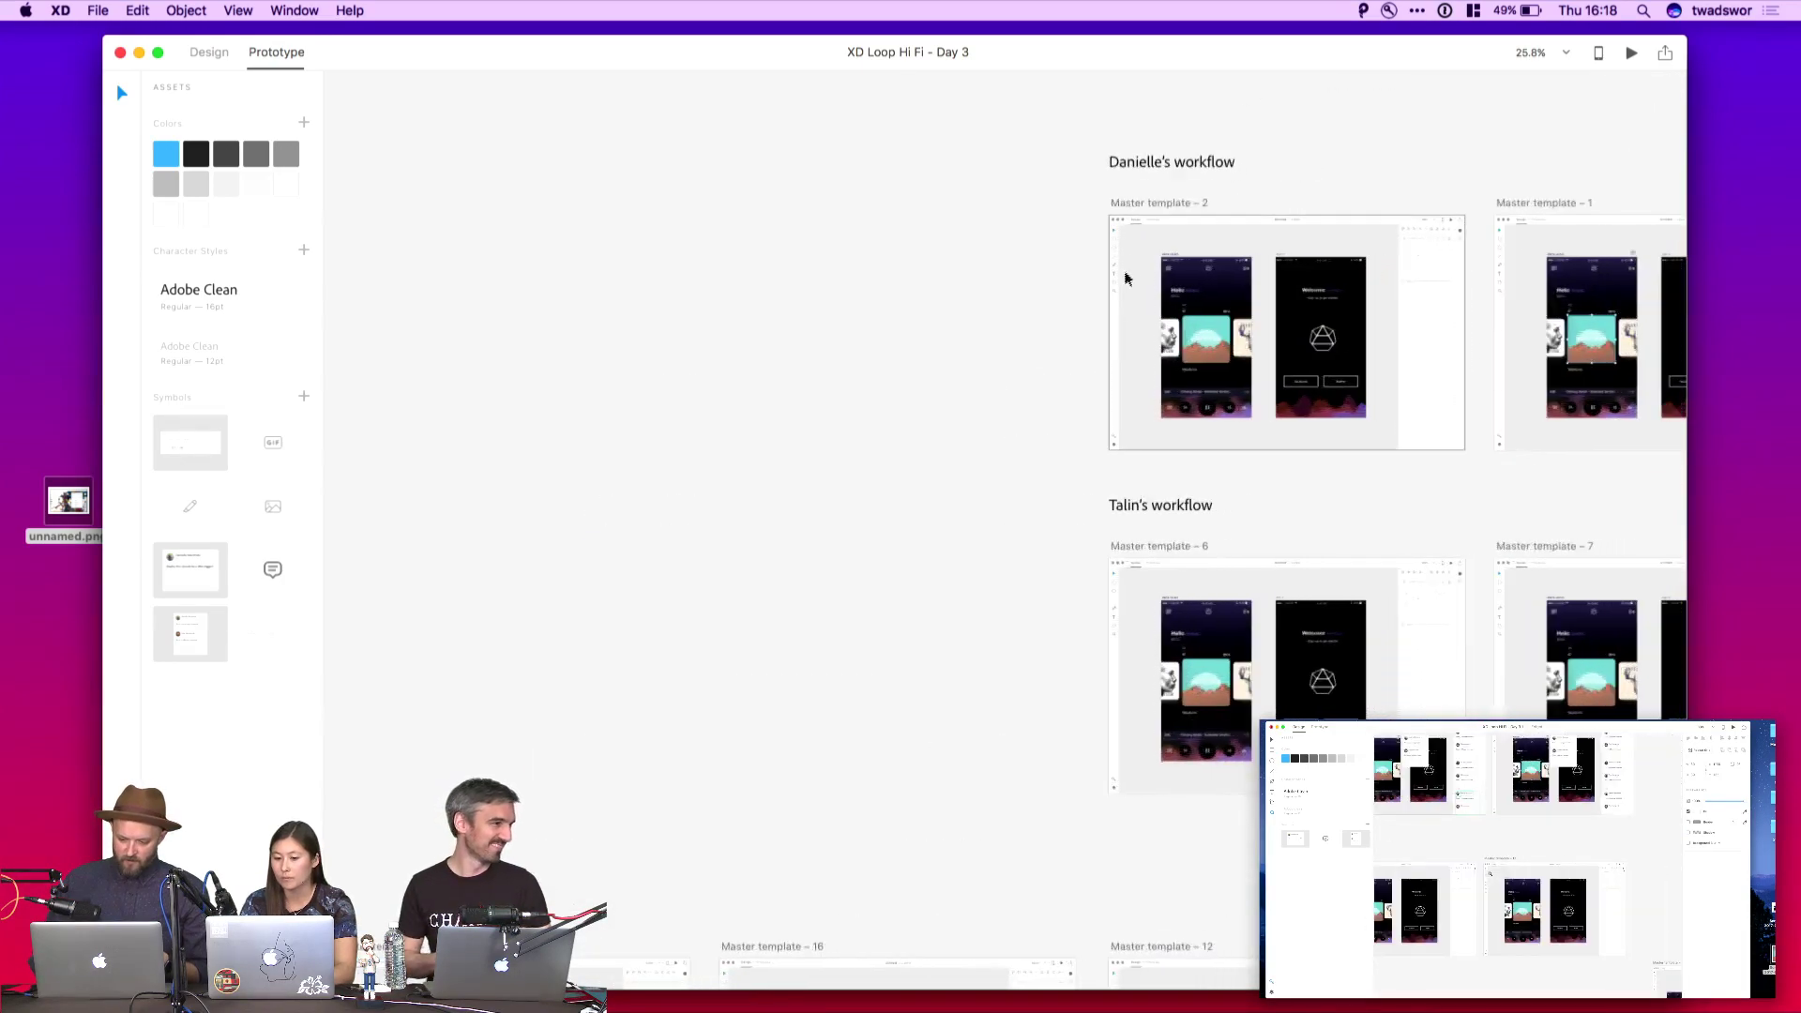
{"action": "left_click", "coordinate": [1140, 203]}
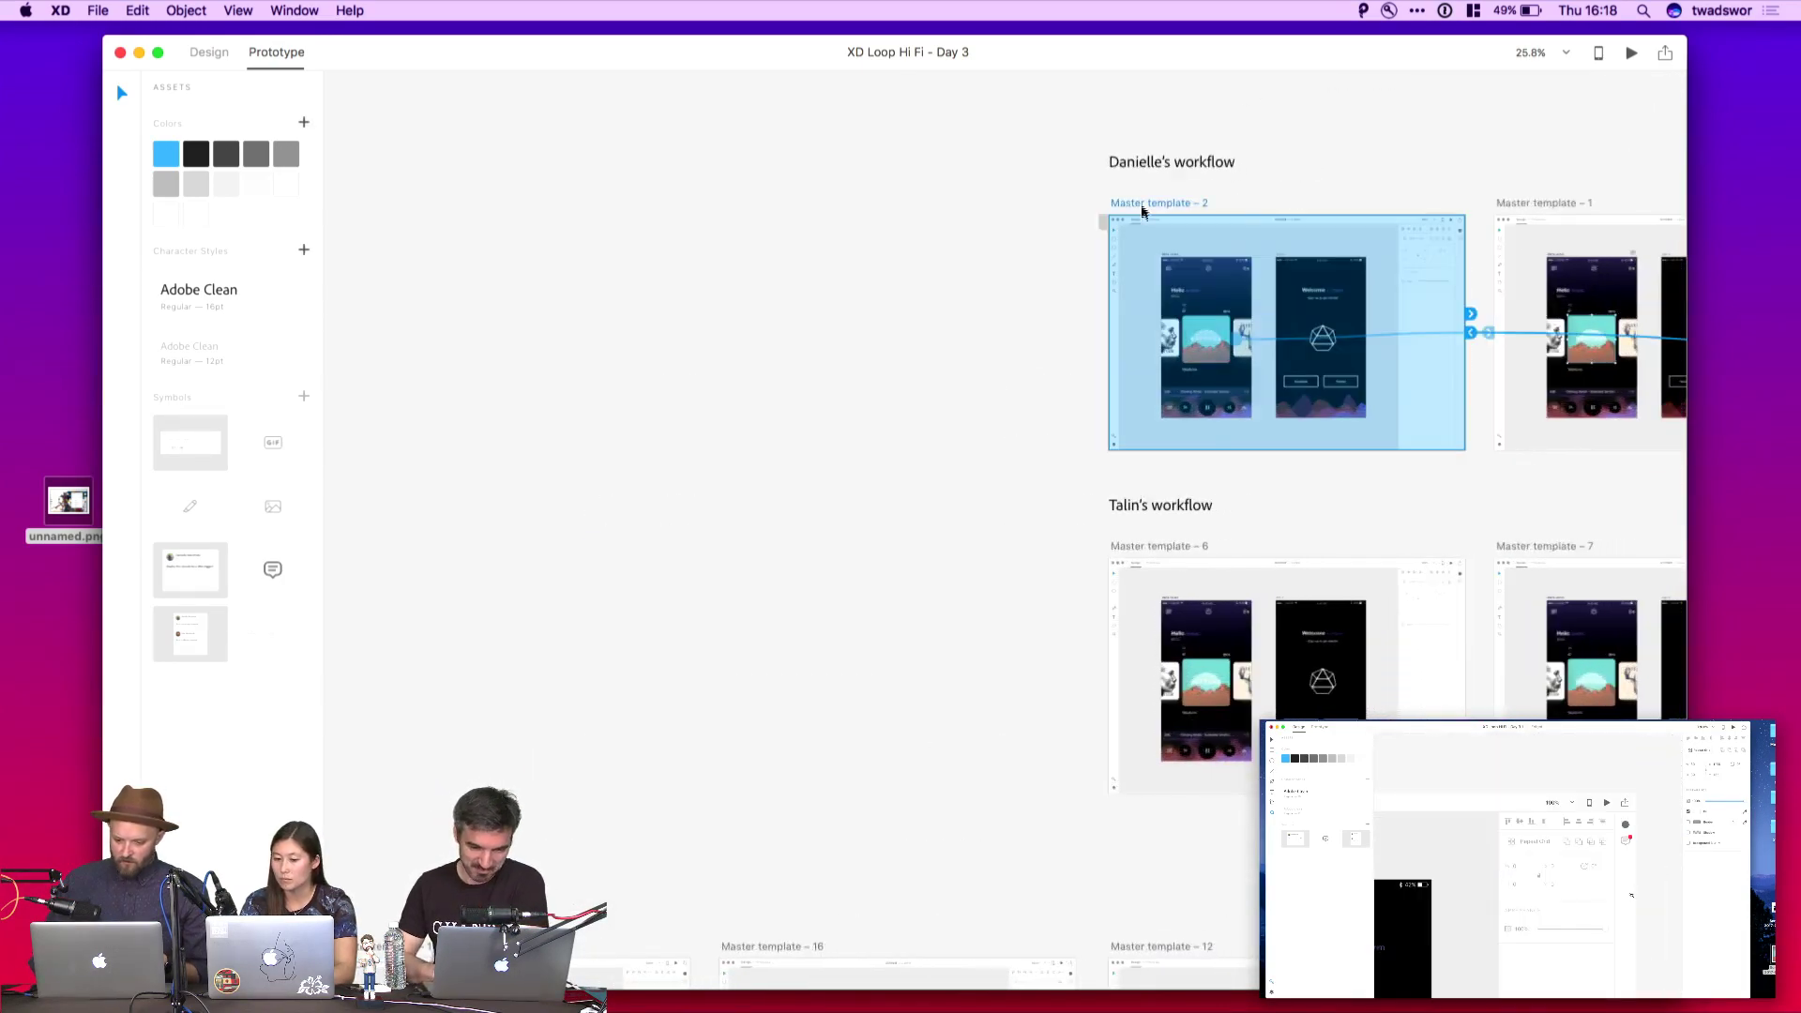
{"action": "left_click", "coordinate": [1102, 223]}
{"action": "scroll", "coordinate": [1151, 258], "scroll_direction": "right", "scroll_amount": 5}
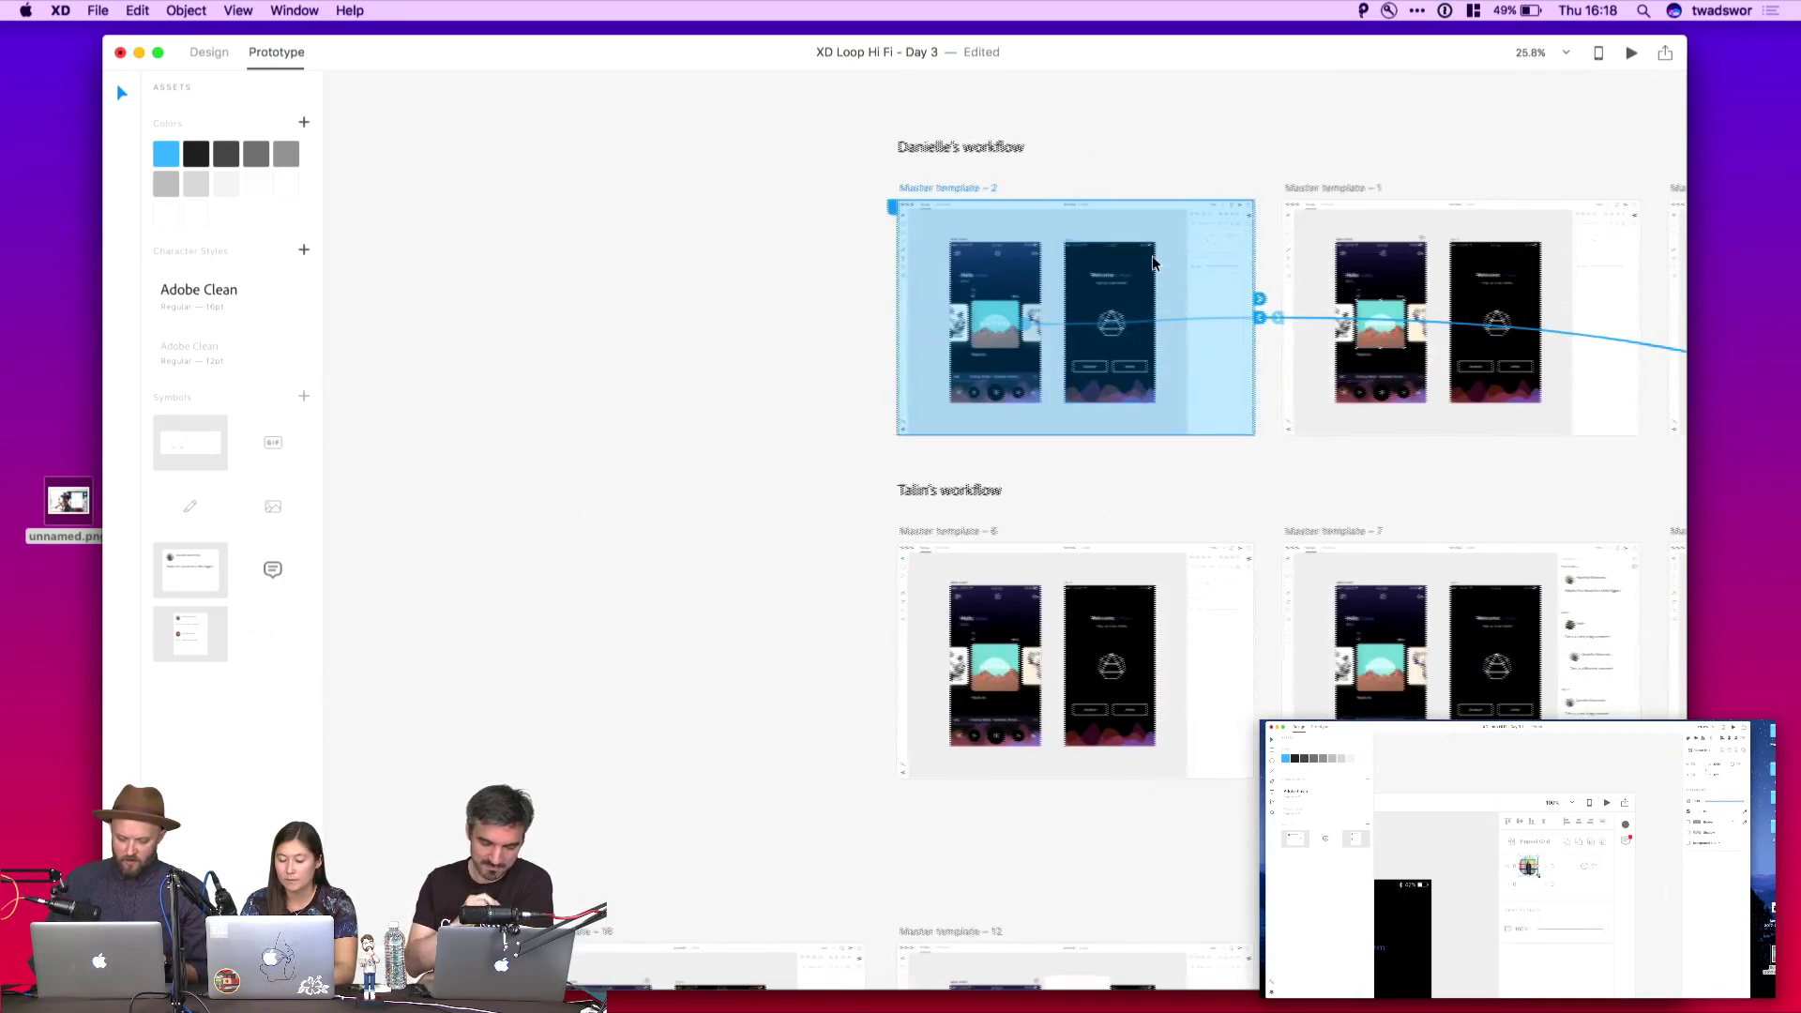
{"action": "scroll", "coordinate": [1151, 260], "scroll_direction": "up", "scroll_amount": 10}
{"action": "scroll", "coordinate": [1152, 260], "scroll_direction": "down", "scroll_amount": 5}
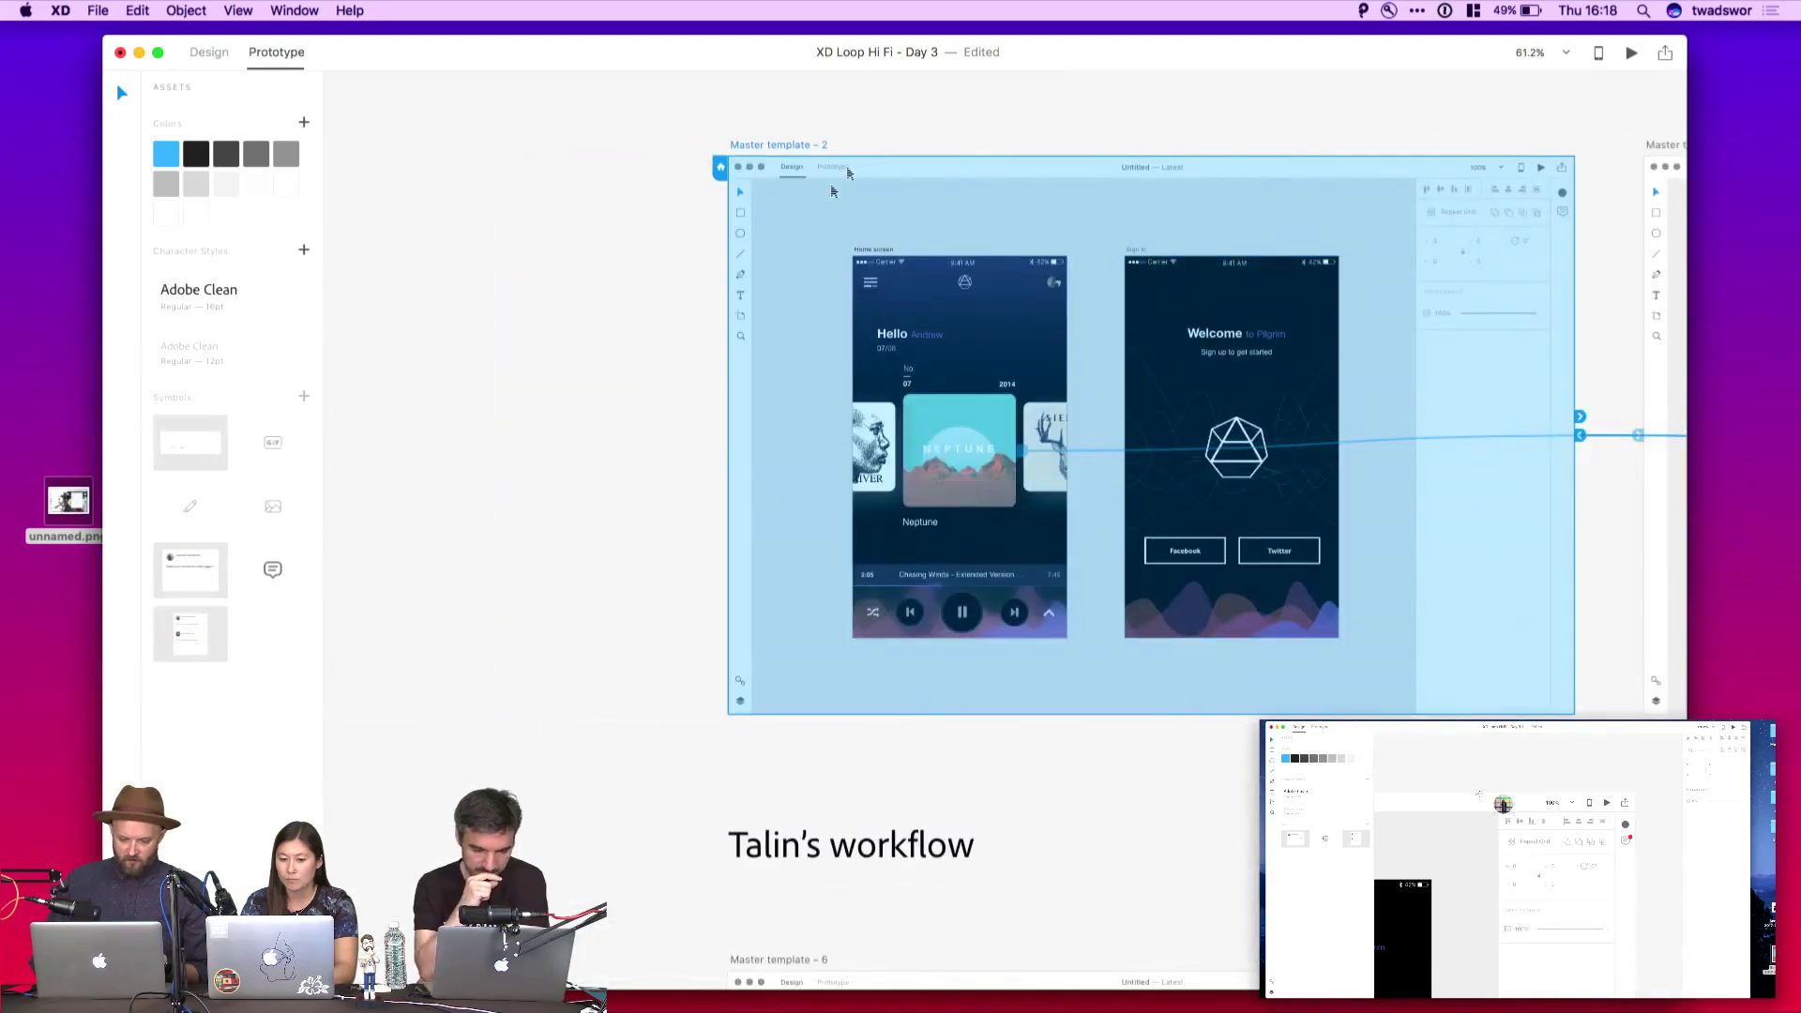
Set Master template – 15, the first artboard of the sketch-markup flow, as the prototype's home artboard
{"action": "scroll", "coordinate": [857, 150], "scroll_direction": "down", "scroll_amount": 5}
{"action": "scroll", "coordinate": [1060, 263], "scroll_direction": "right", "scroll_amount": 3}
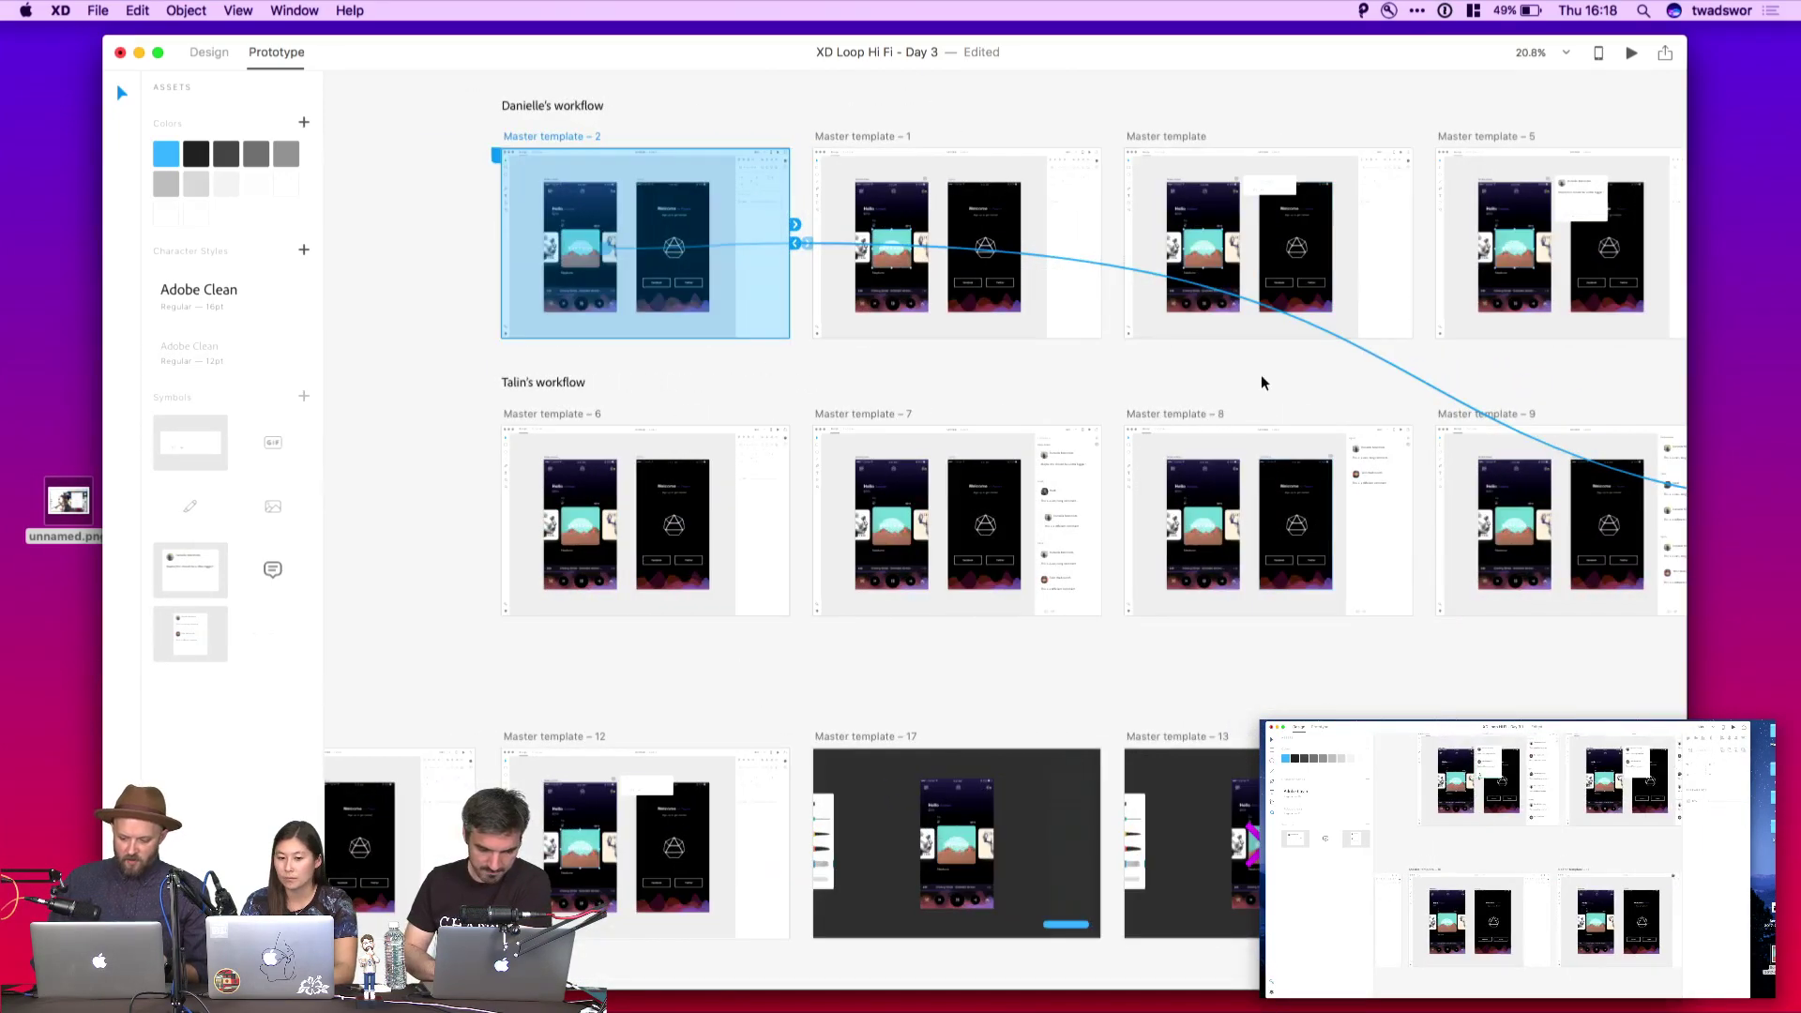
{"action": "scroll", "coordinate": [1260, 374], "scroll_direction": "right", "scroll_amount": 8}
{"action": "scroll", "coordinate": [1260, 375], "scroll_direction": "left", "scroll_amount": 8}
{"action": "scroll", "coordinate": [1260, 374], "scroll_direction": "left", "scroll_amount": 8}
{"action": "scroll", "coordinate": [1261, 375], "scroll_direction": "down", "scroll_amount": 2}
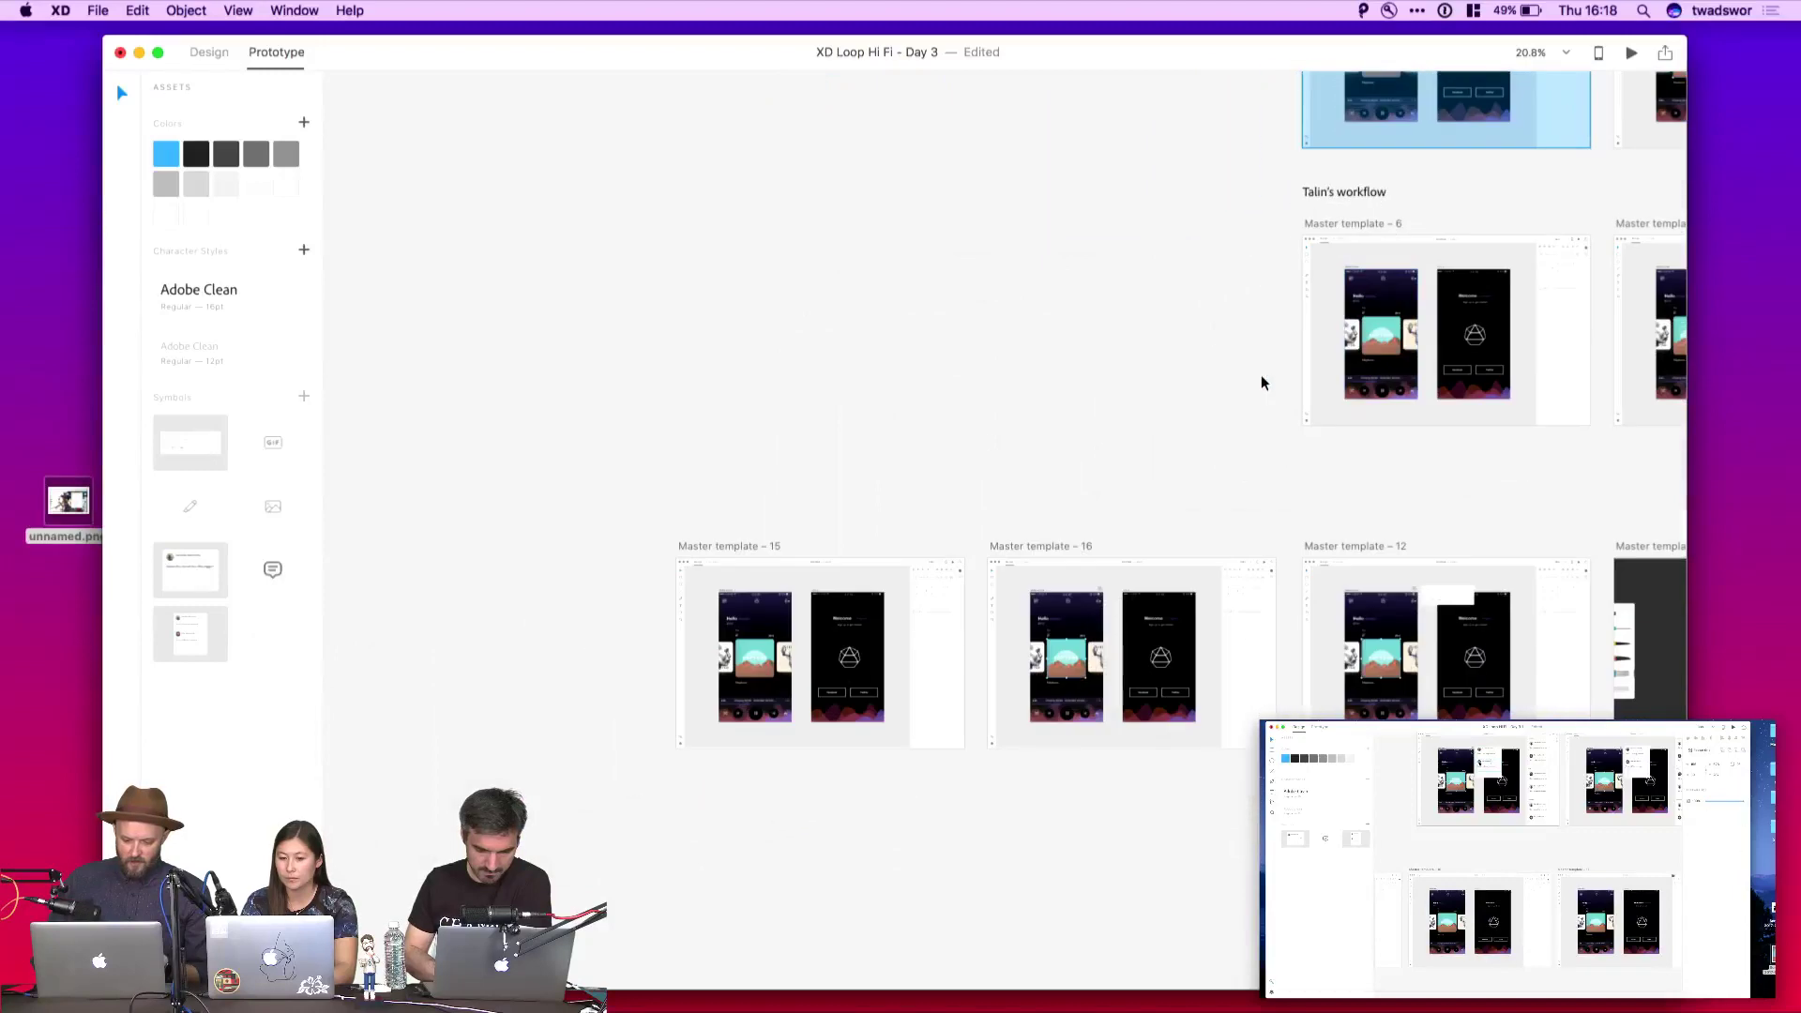
{"action": "left_click", "coordinate": [744, 544]}
{"action": "scroll", "coordinate": [745, 547], "scroll_direction": "down", "scroll_amount": 5}
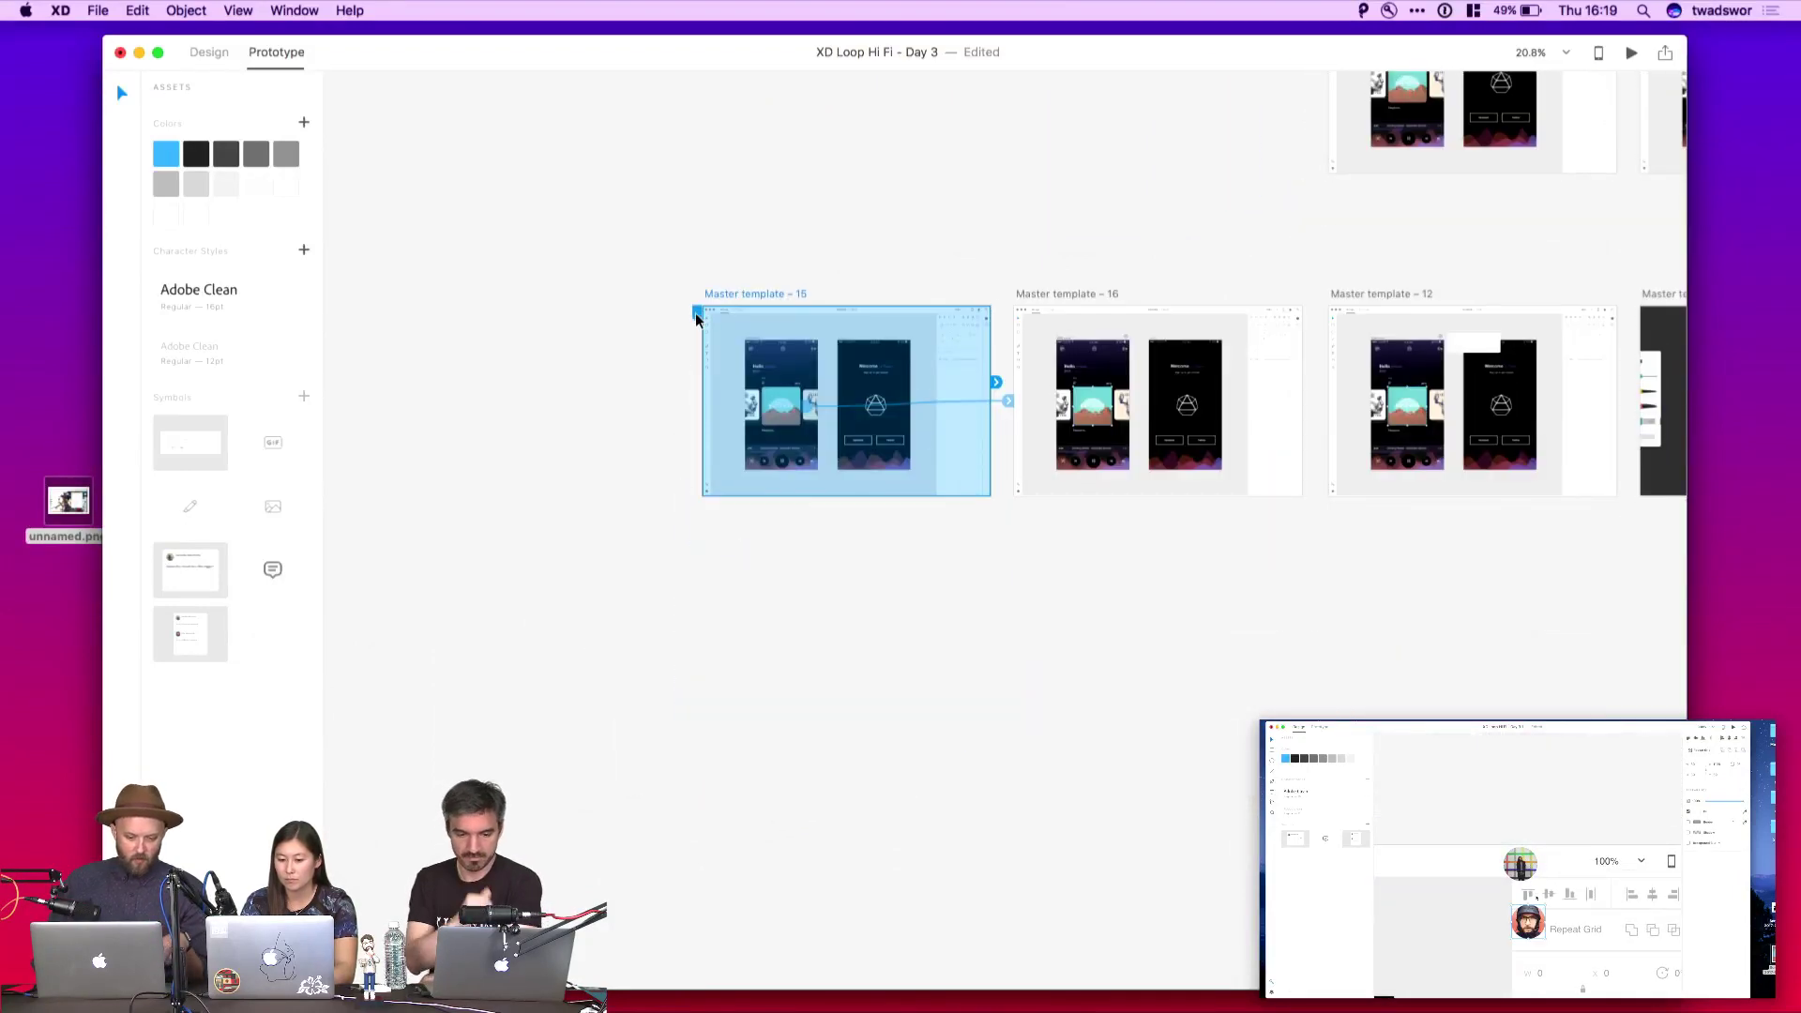
Select all six artboards of the sketch-markup flow to check the connections between them, and clear the selection
{"action": "scroll", "coordinate": [1117, 275], "scroll_direction": "down", "scroll_amount": 3}
{"action": "scroll", "coordinate": [1117, 275], "scroll_direction": "down", "scroll_amount": 5}
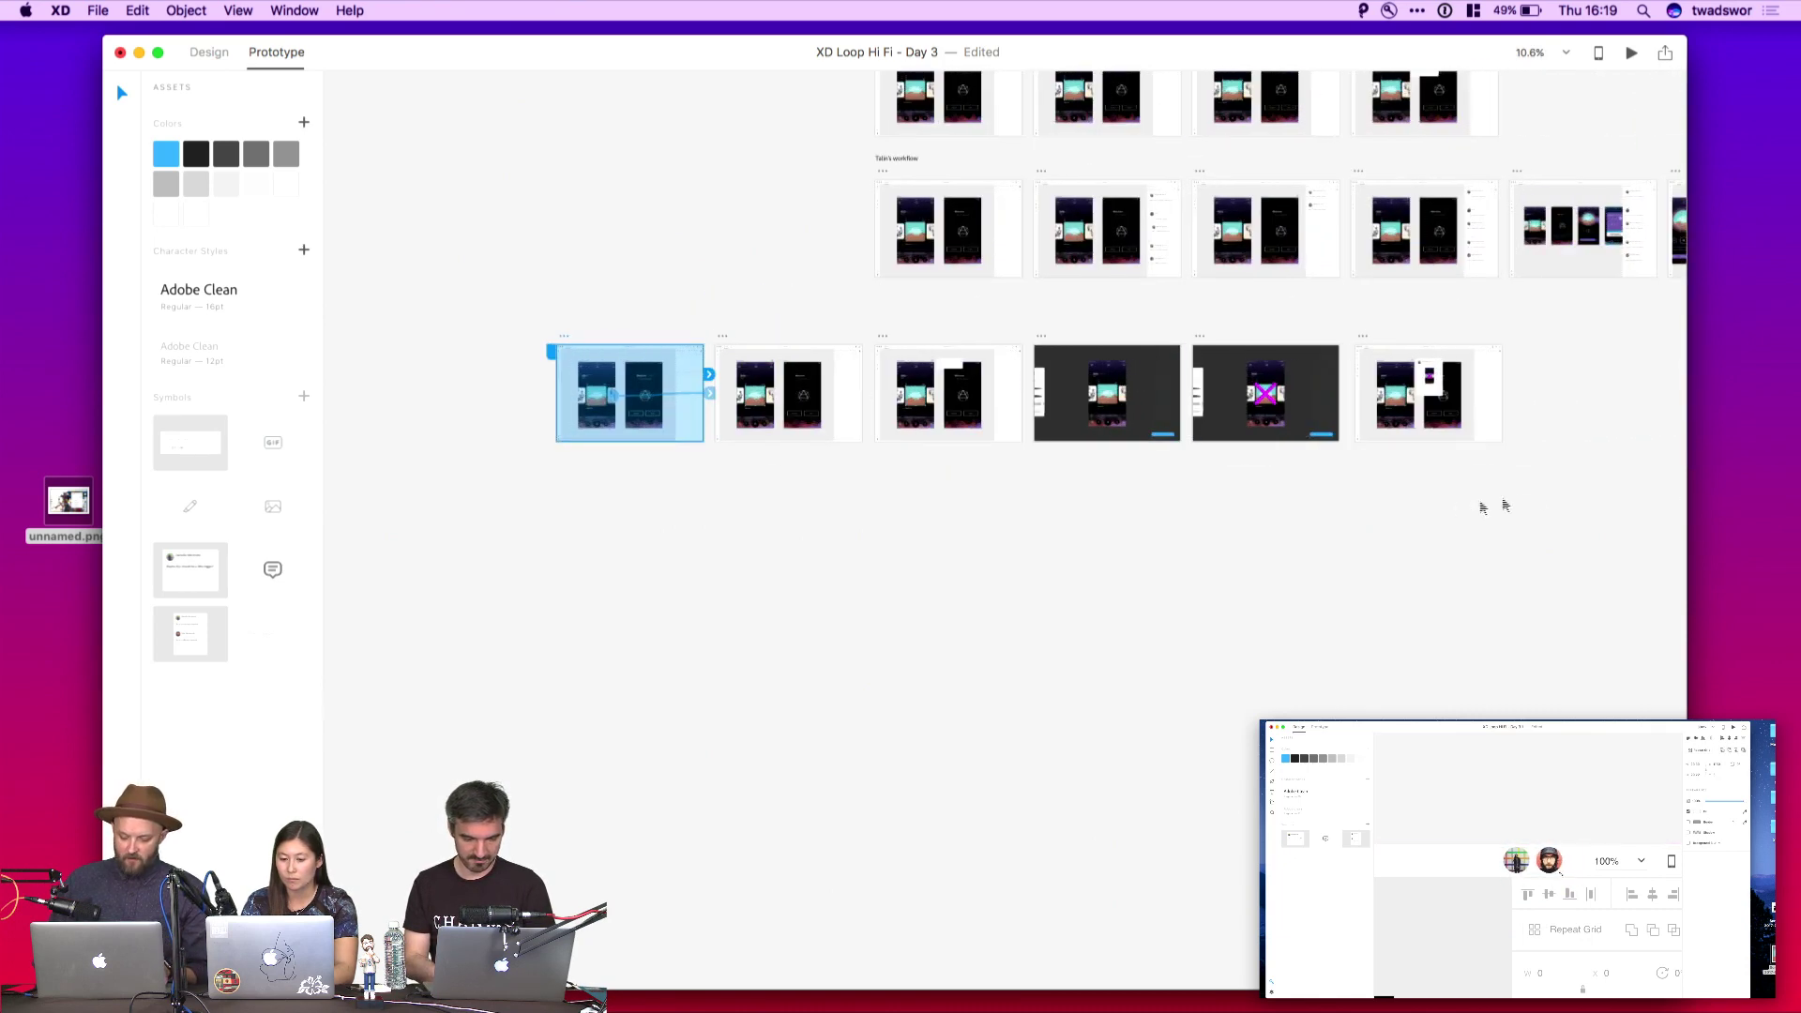
{"action": "left_click_drag", "start_coordinate": [1548, 495], "coordinate": [542, 361]}
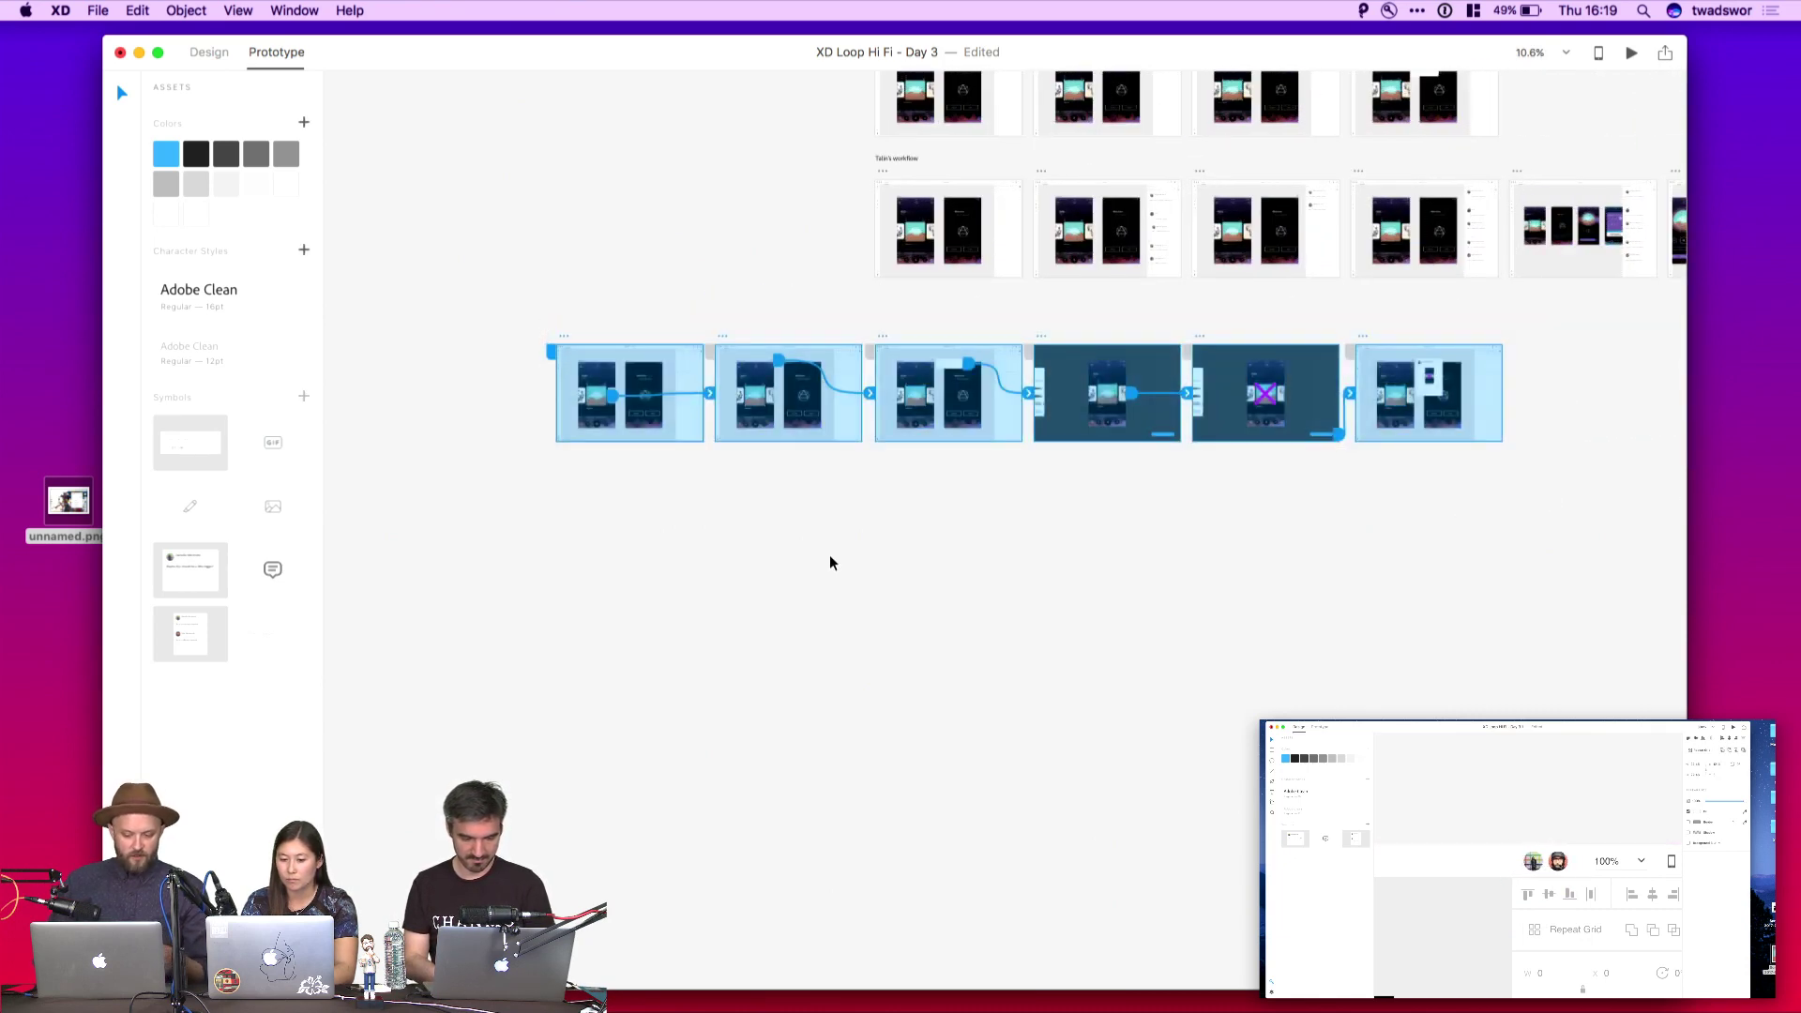
{"action": "scroll", "coordinate": [829, 562], "scroll_direction": "up", "scroll_amount": 1}
{"action": "scroll", "coordinate": [829, 562], "scroll_direction": "up", "scroll_amount": 2}
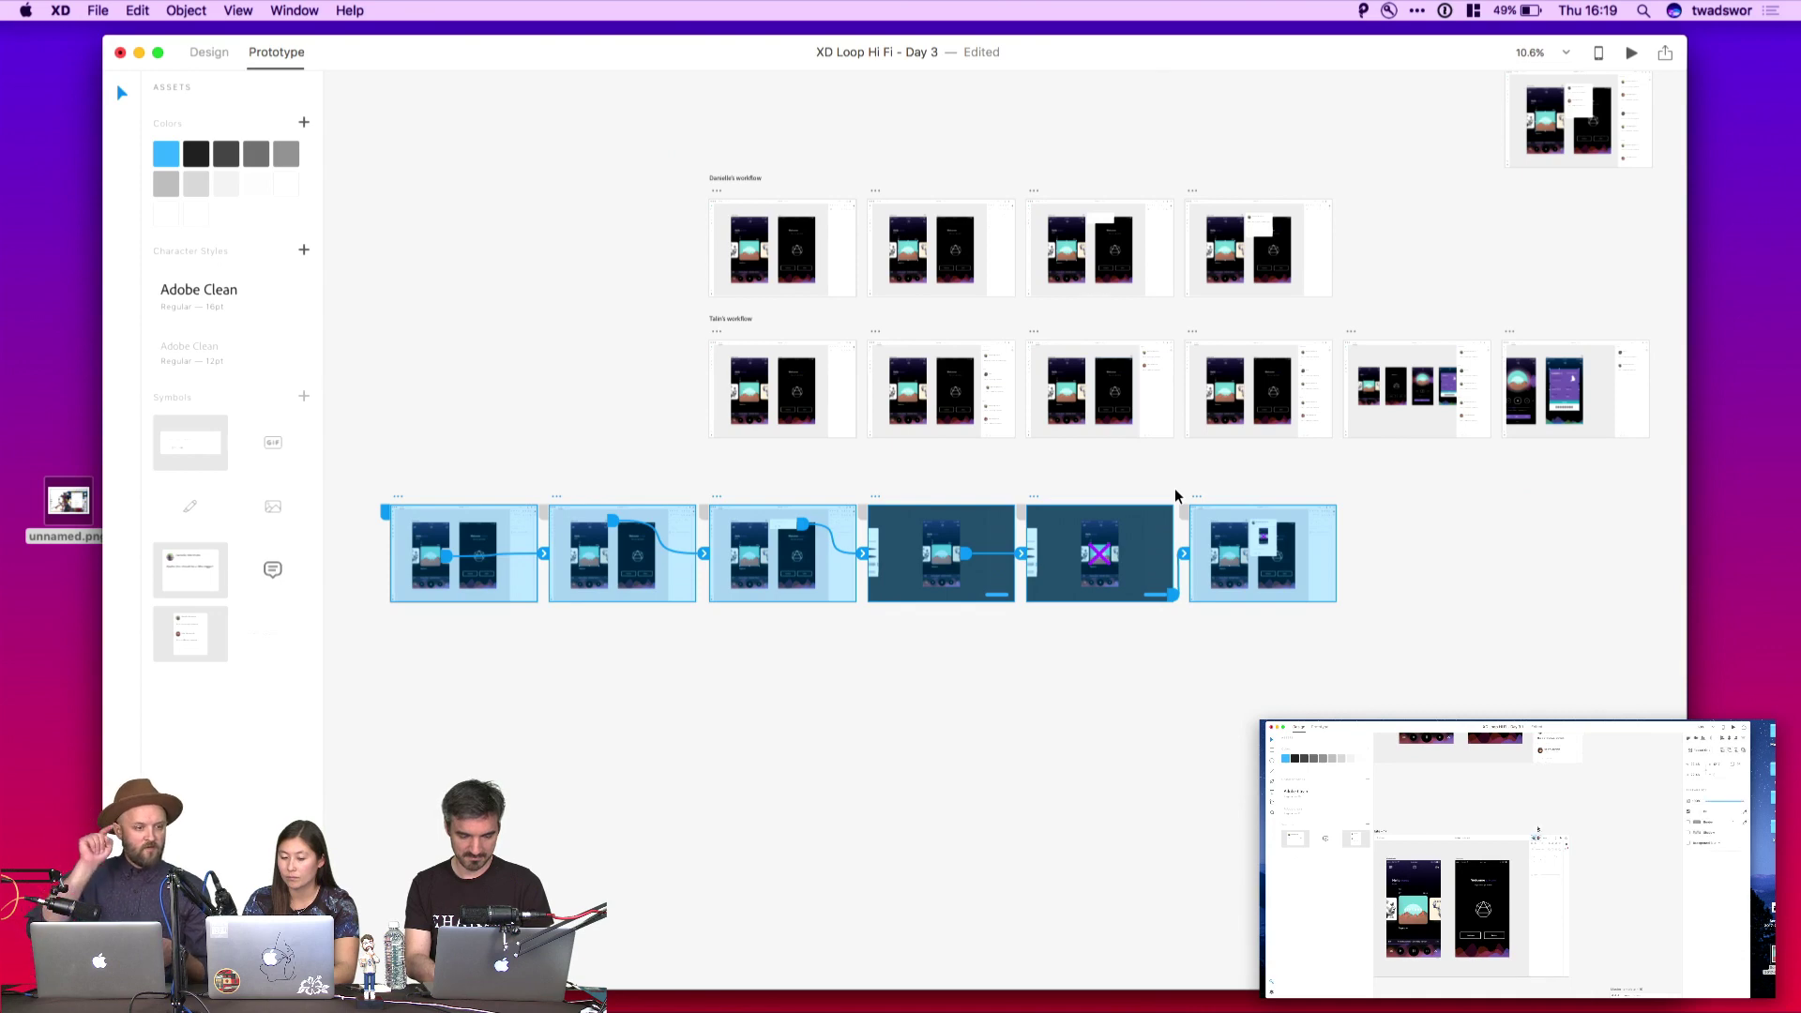
{"action": "left_click", "coordinate": [694, 457]}
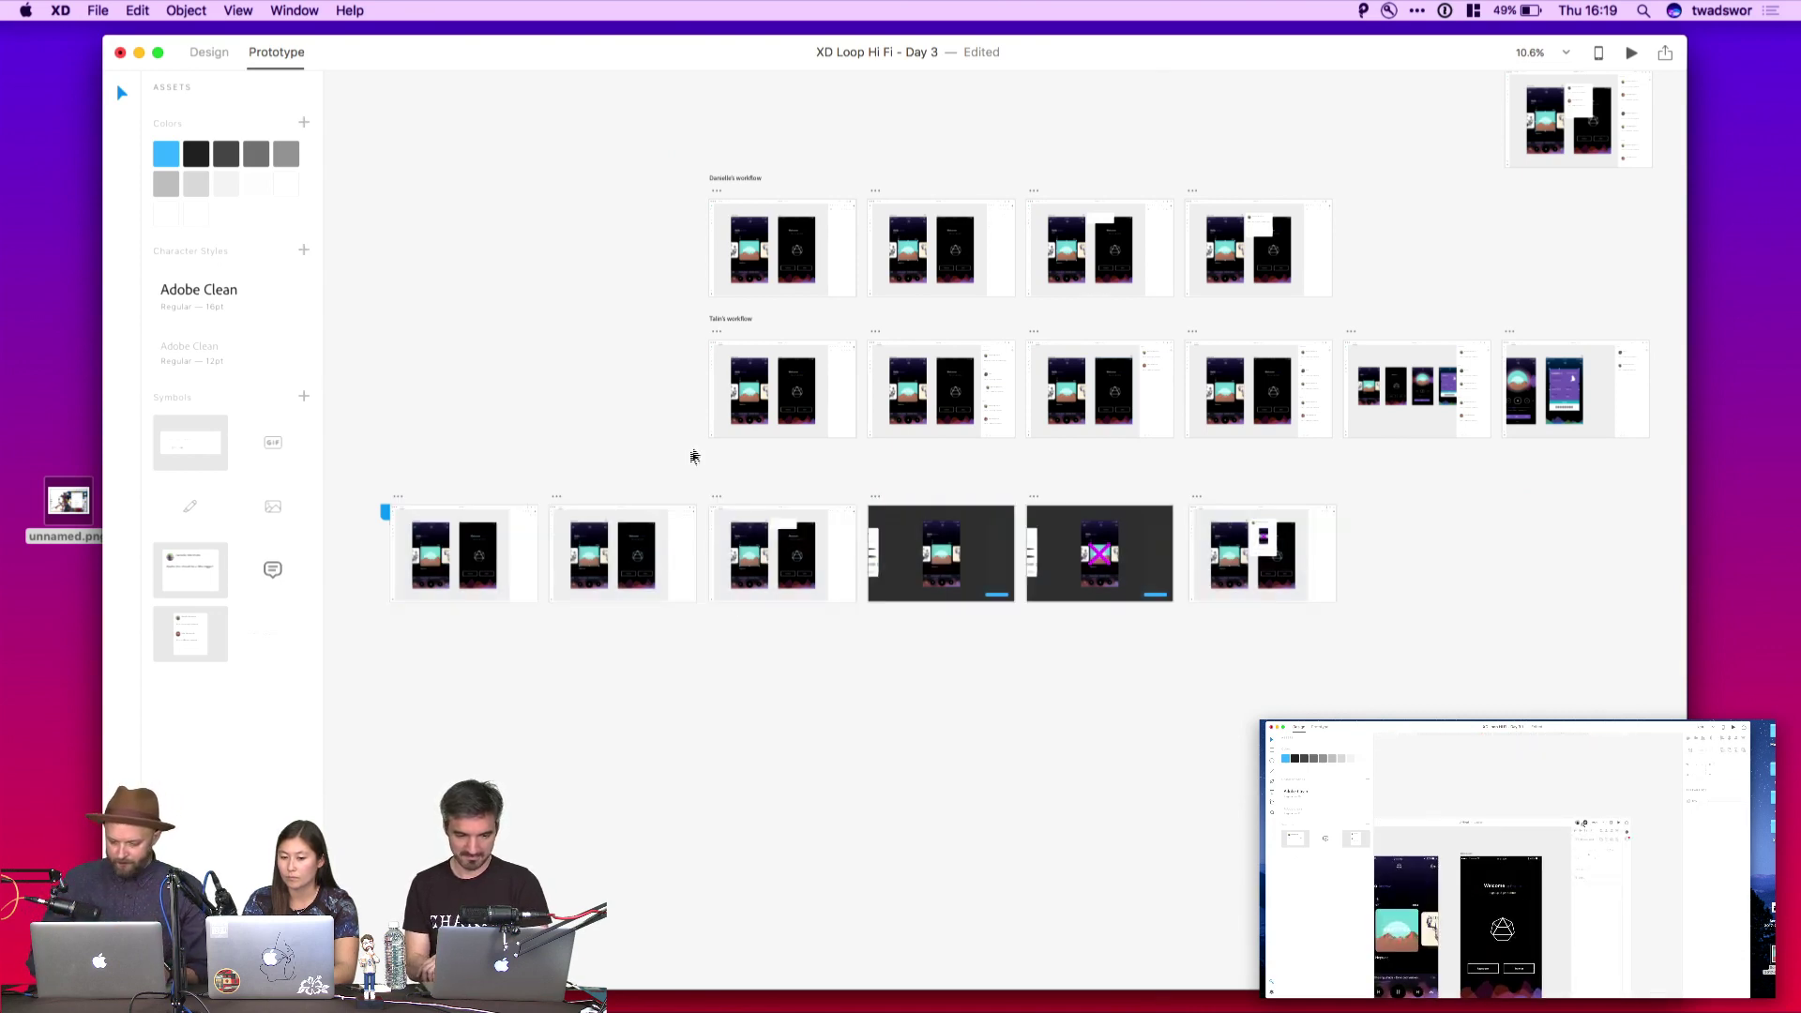
Edit the title in the online sharing options and update the prototype's existing link with comments allowed
{"action": "left_click", "coordinate": [1664, 52]}
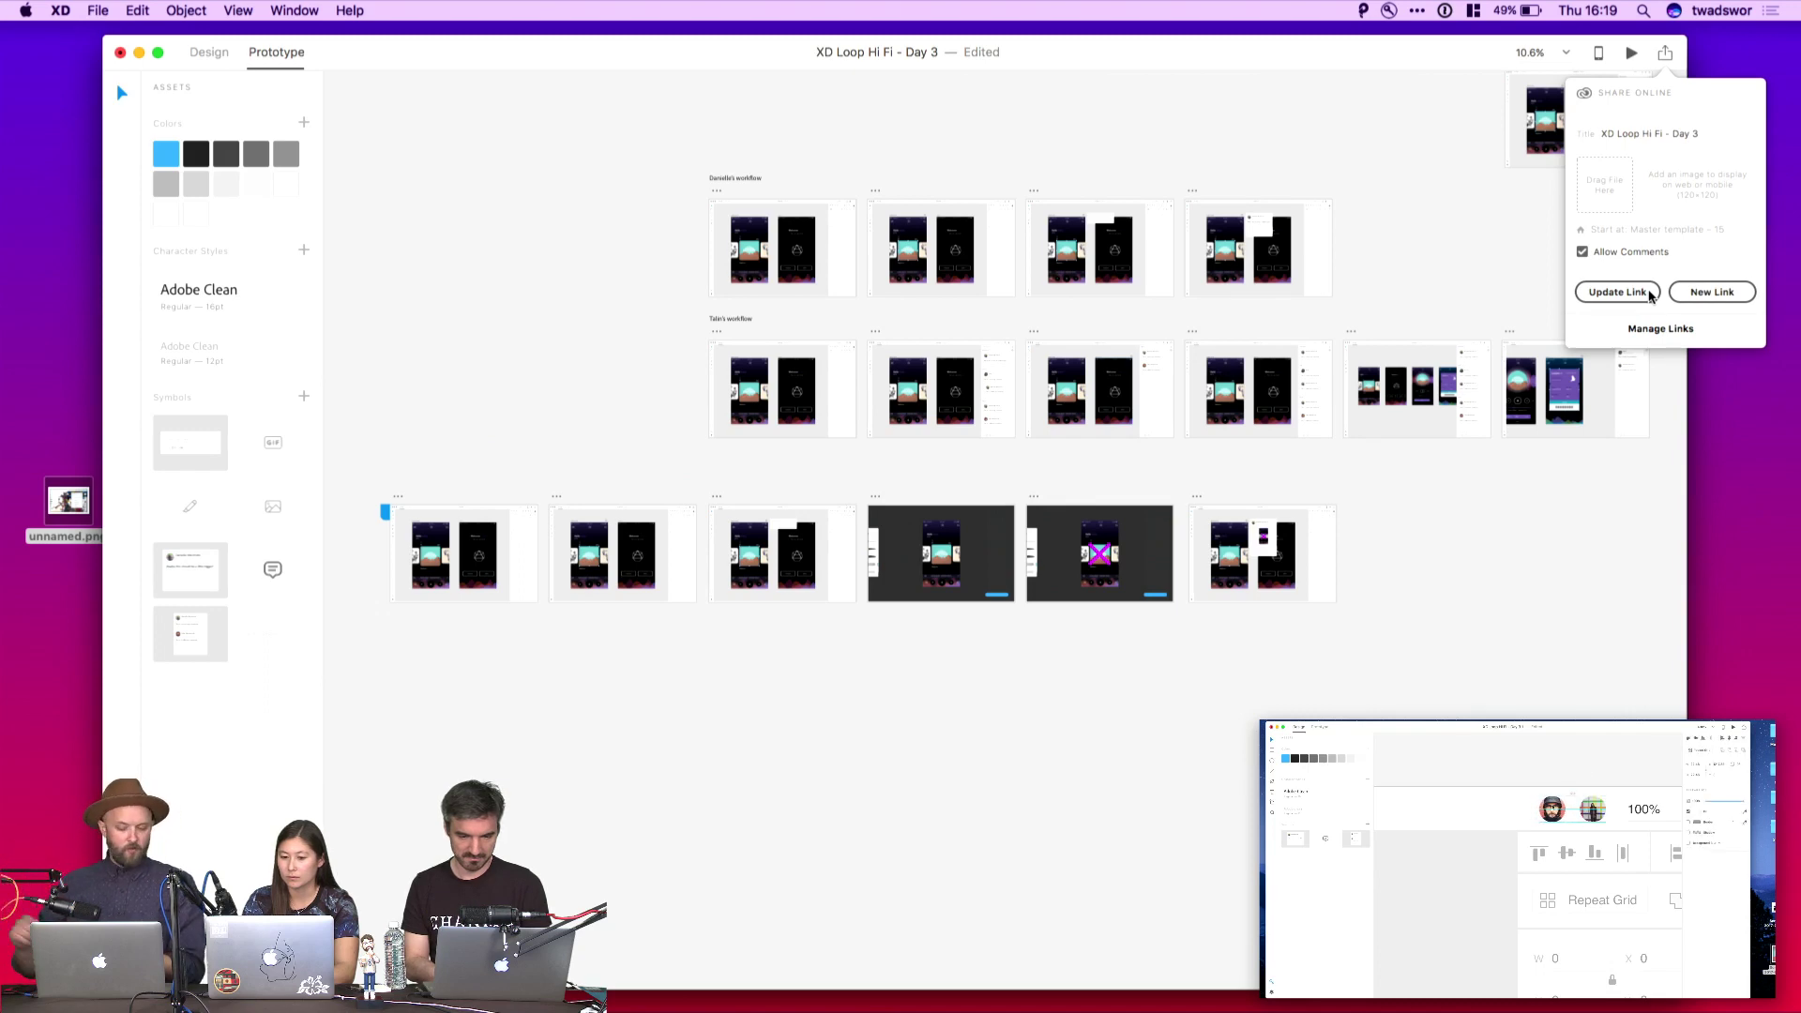
{"action": "left_click", "coordinate": [1746, 131]}
{"action": "key", "text": "BackSpace"}
{"action": "key", "text": "BackSpace"}
{"action": "key", "text": "BackSpace"}
{"action": "key", "text": "BackSpace"}
{"action": "key", "text": "BackSpace"}
{"action": "key", "text": "BackSpace"}
{"action": "key", "text": "BackSpace"}
{"action": "key", "text": "BackSpace"}
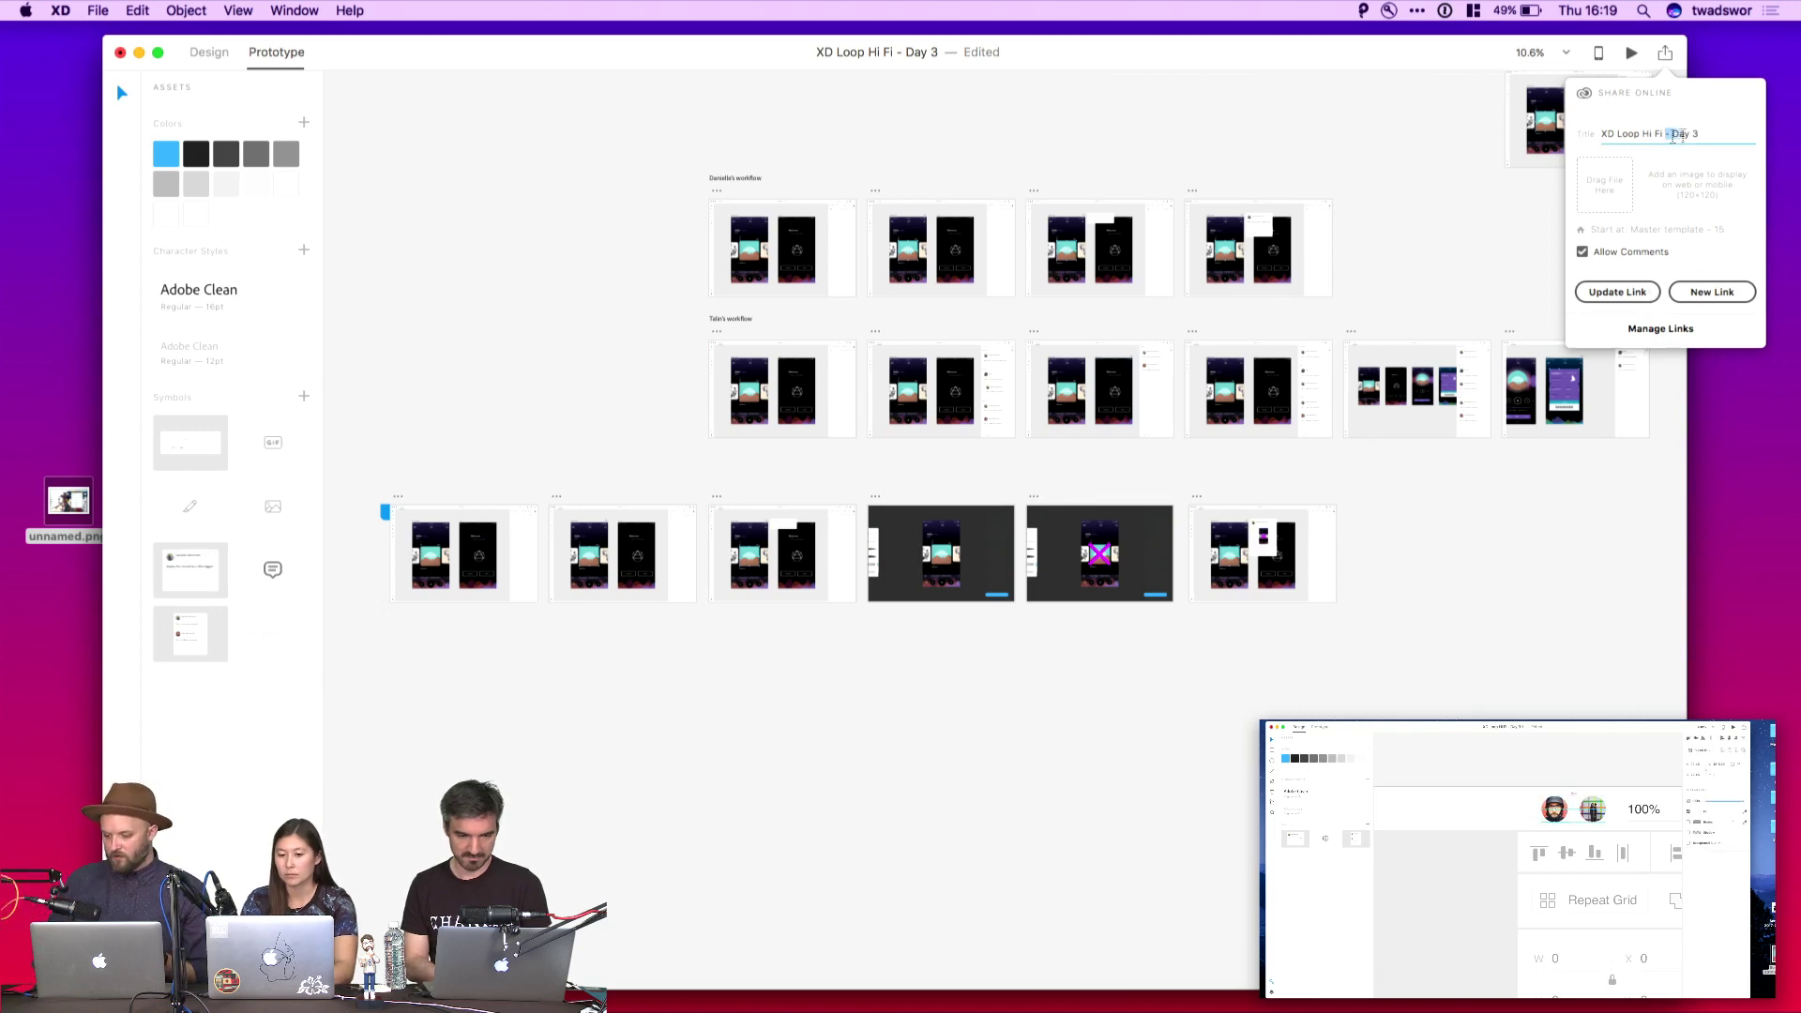
{"action": "left_click", "coordinate": [1614, 292]}
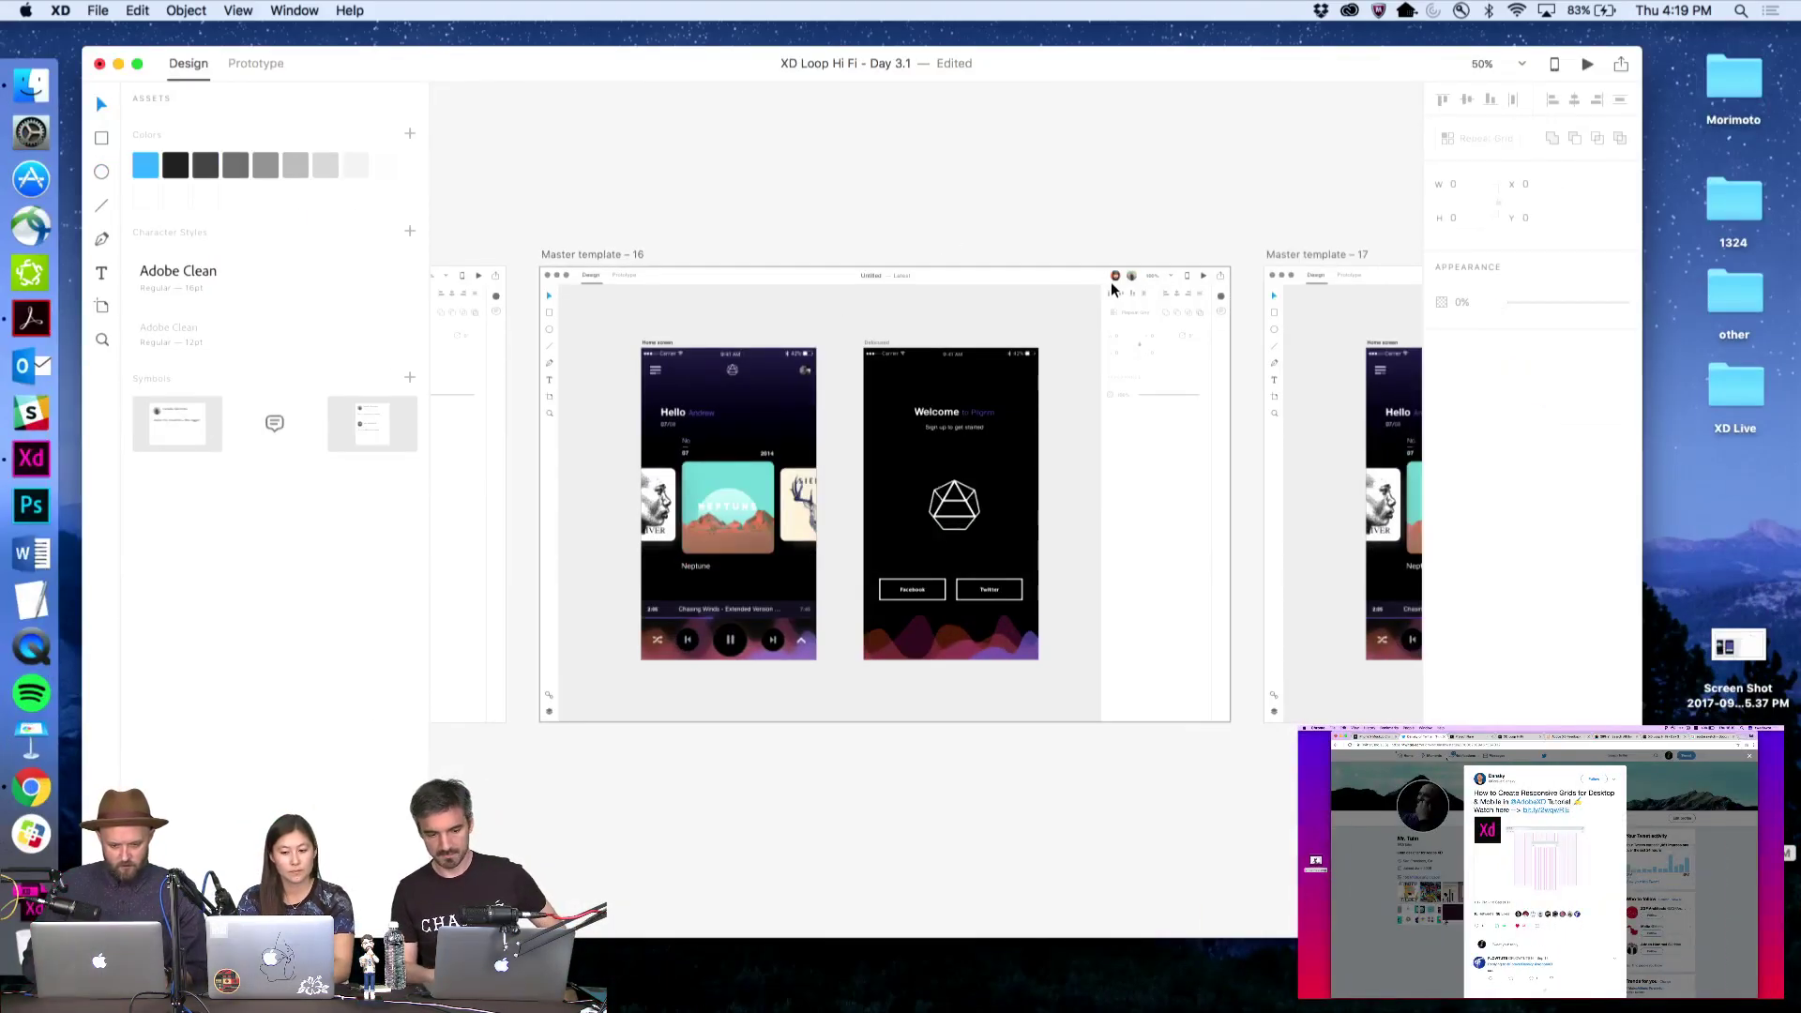
Walk through the African Heart Backpackers prototype from its welcome screen to the Dorm and Family room pages and back to the room overview
{"action": "scroll", "coordinate": [1125, 290], "scroll_direction": "up", "scroll_amount": 10}
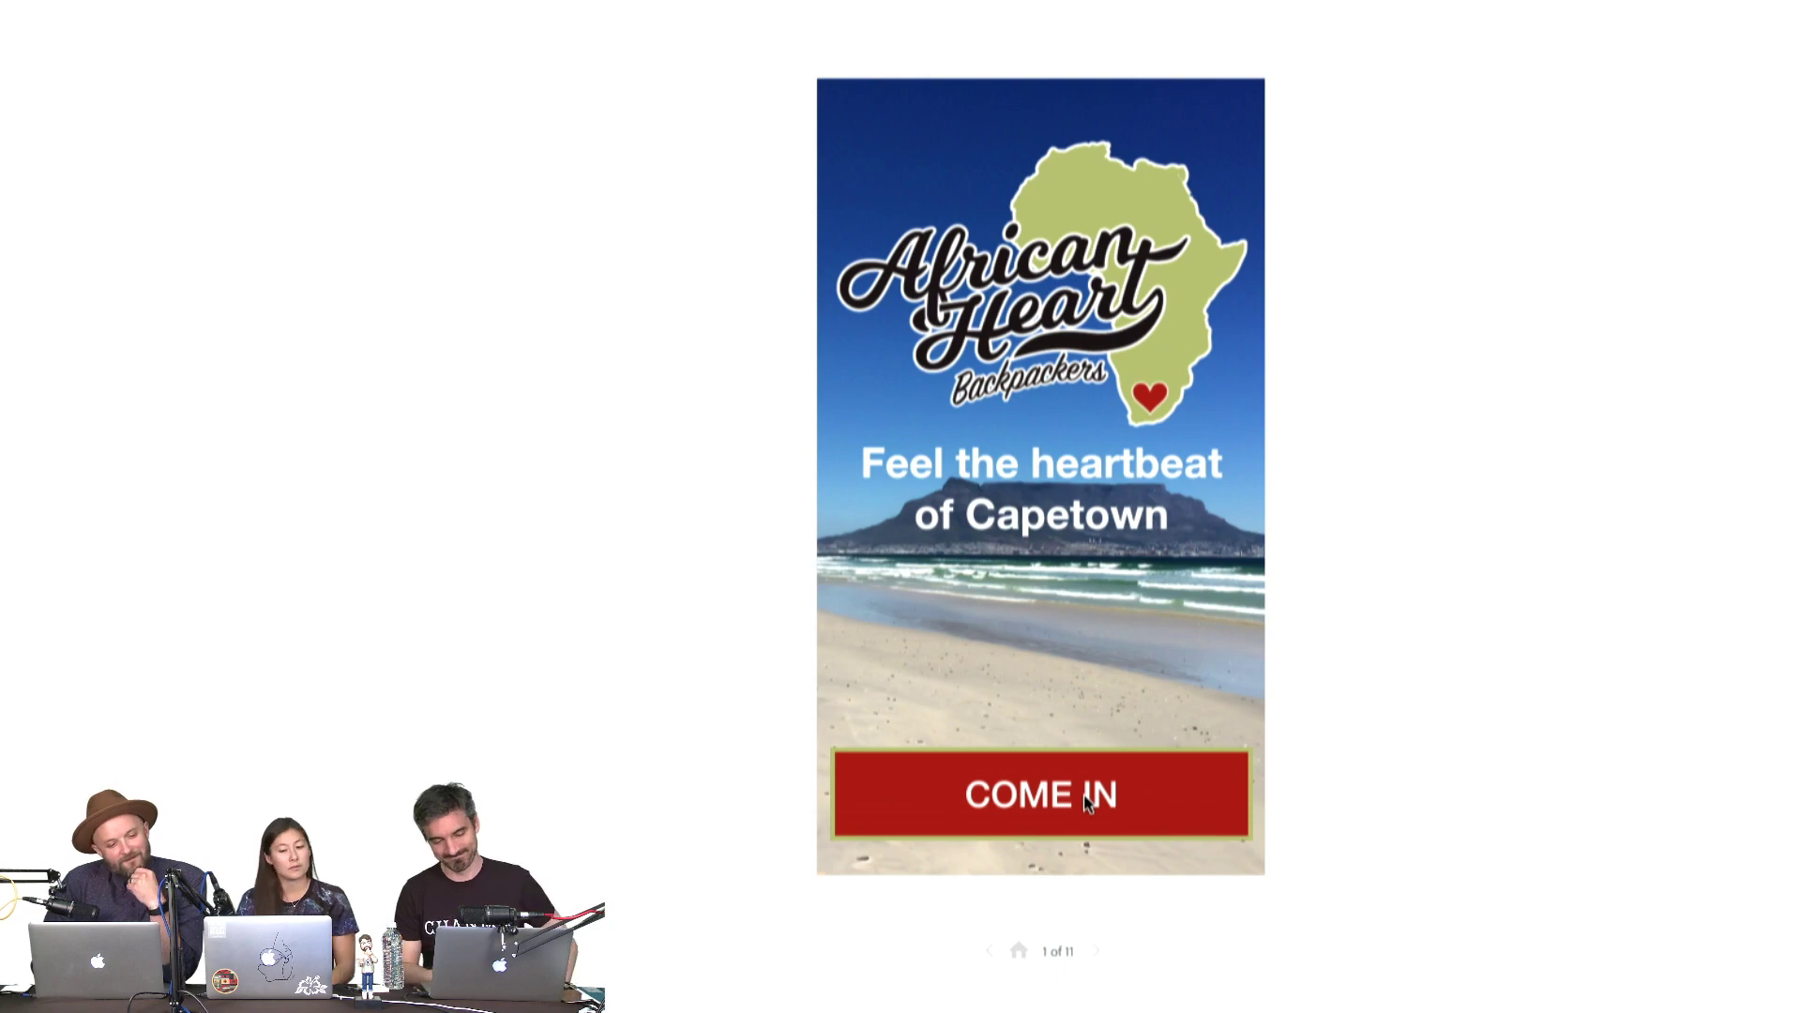
{"action": "left_click", "coordinate": [1085, 799]}
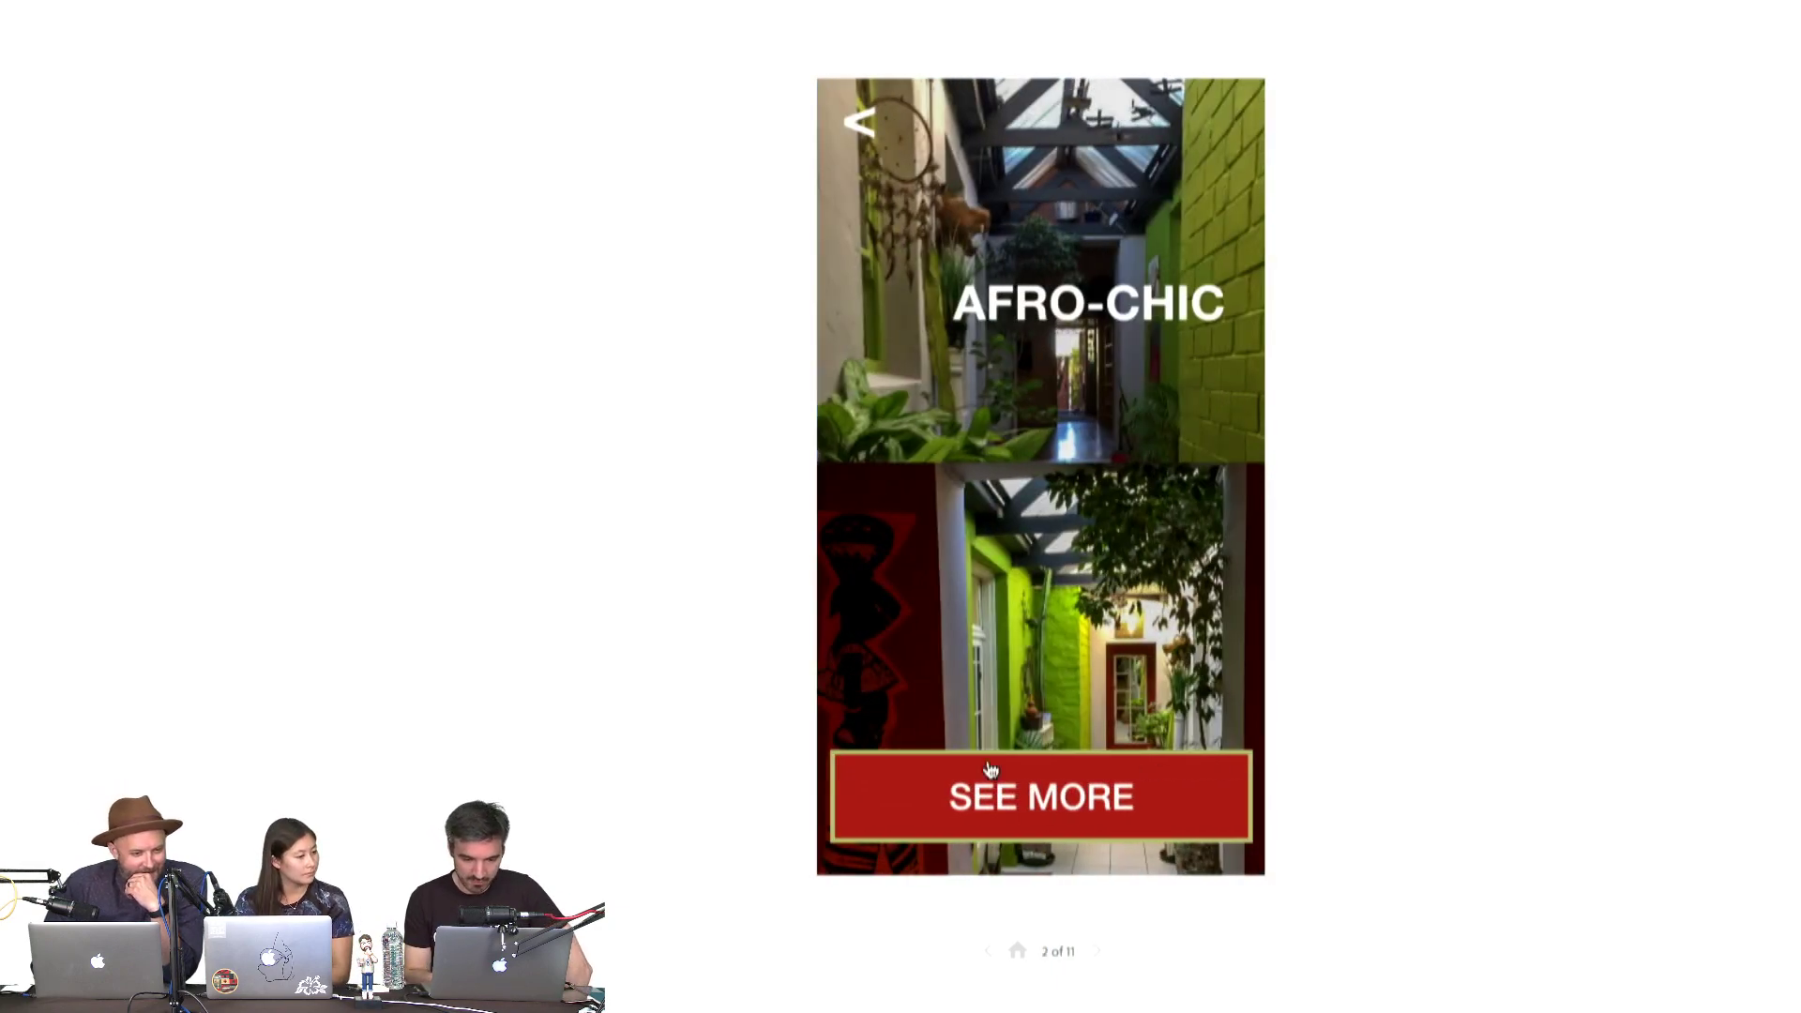
{"action": "left_click", "coordinate": [1127, 786]}
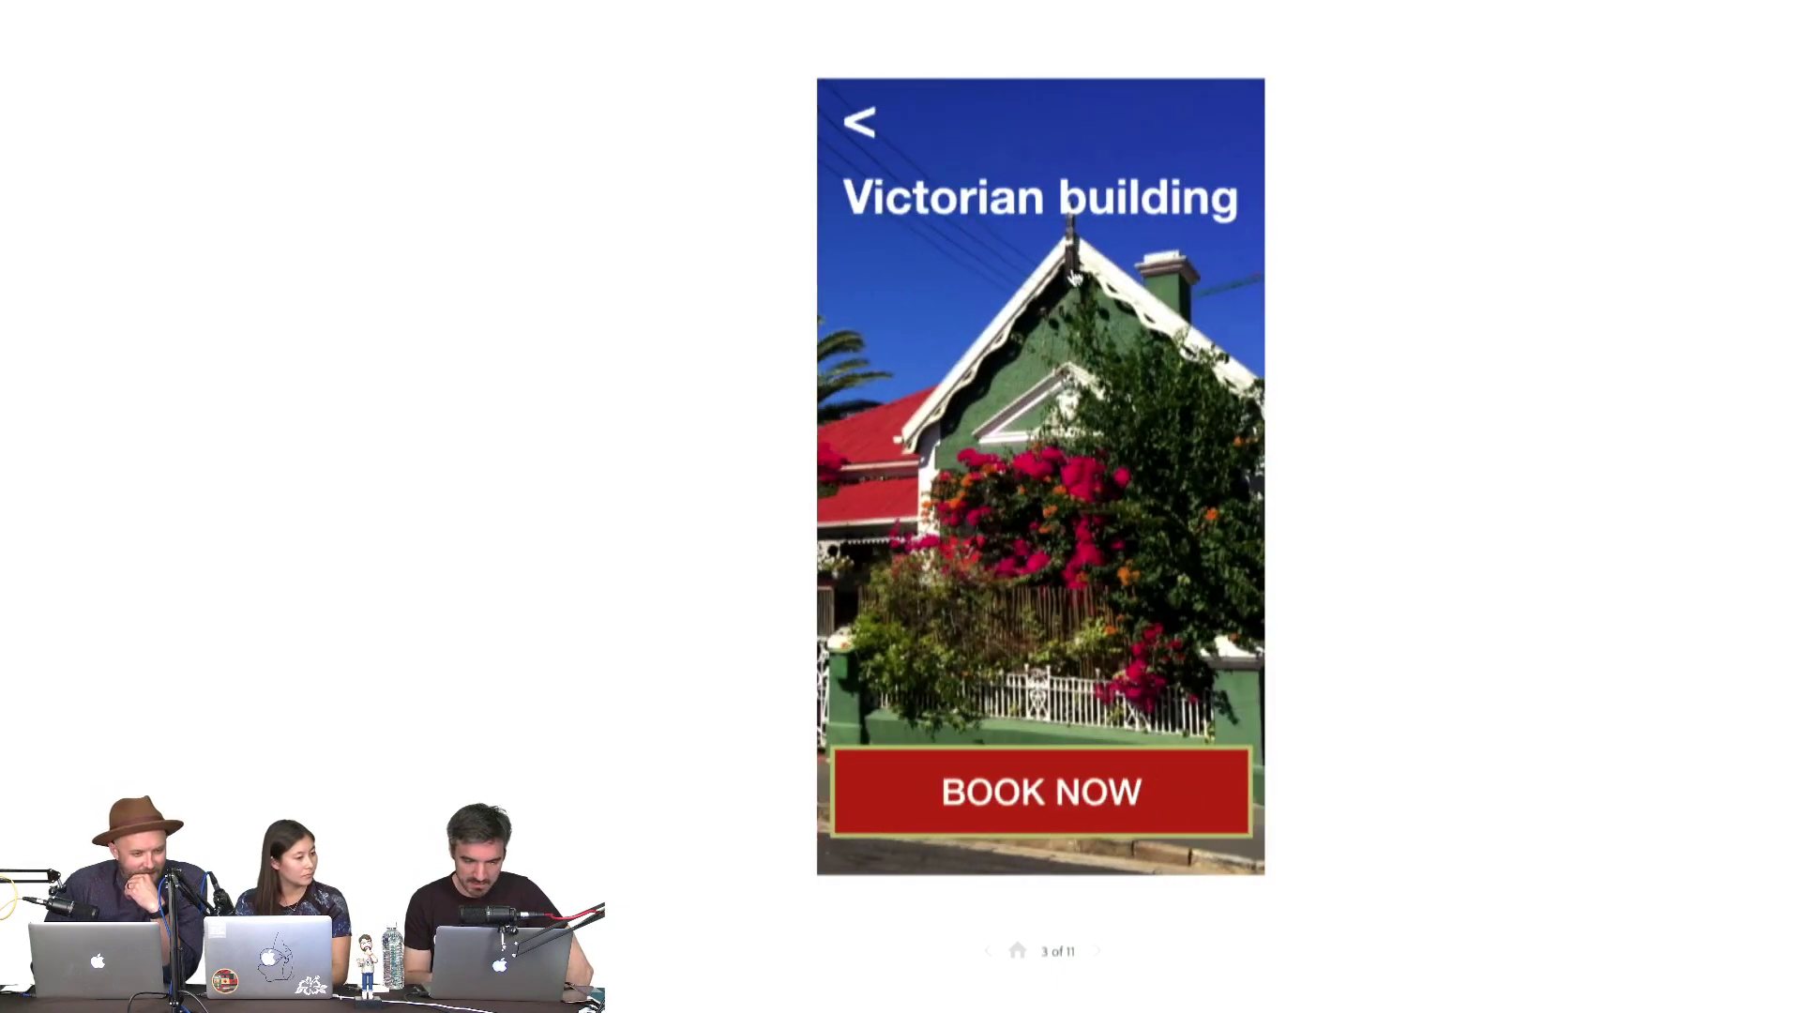
{"action": "left_click", "coordinate": [1093, 799]}
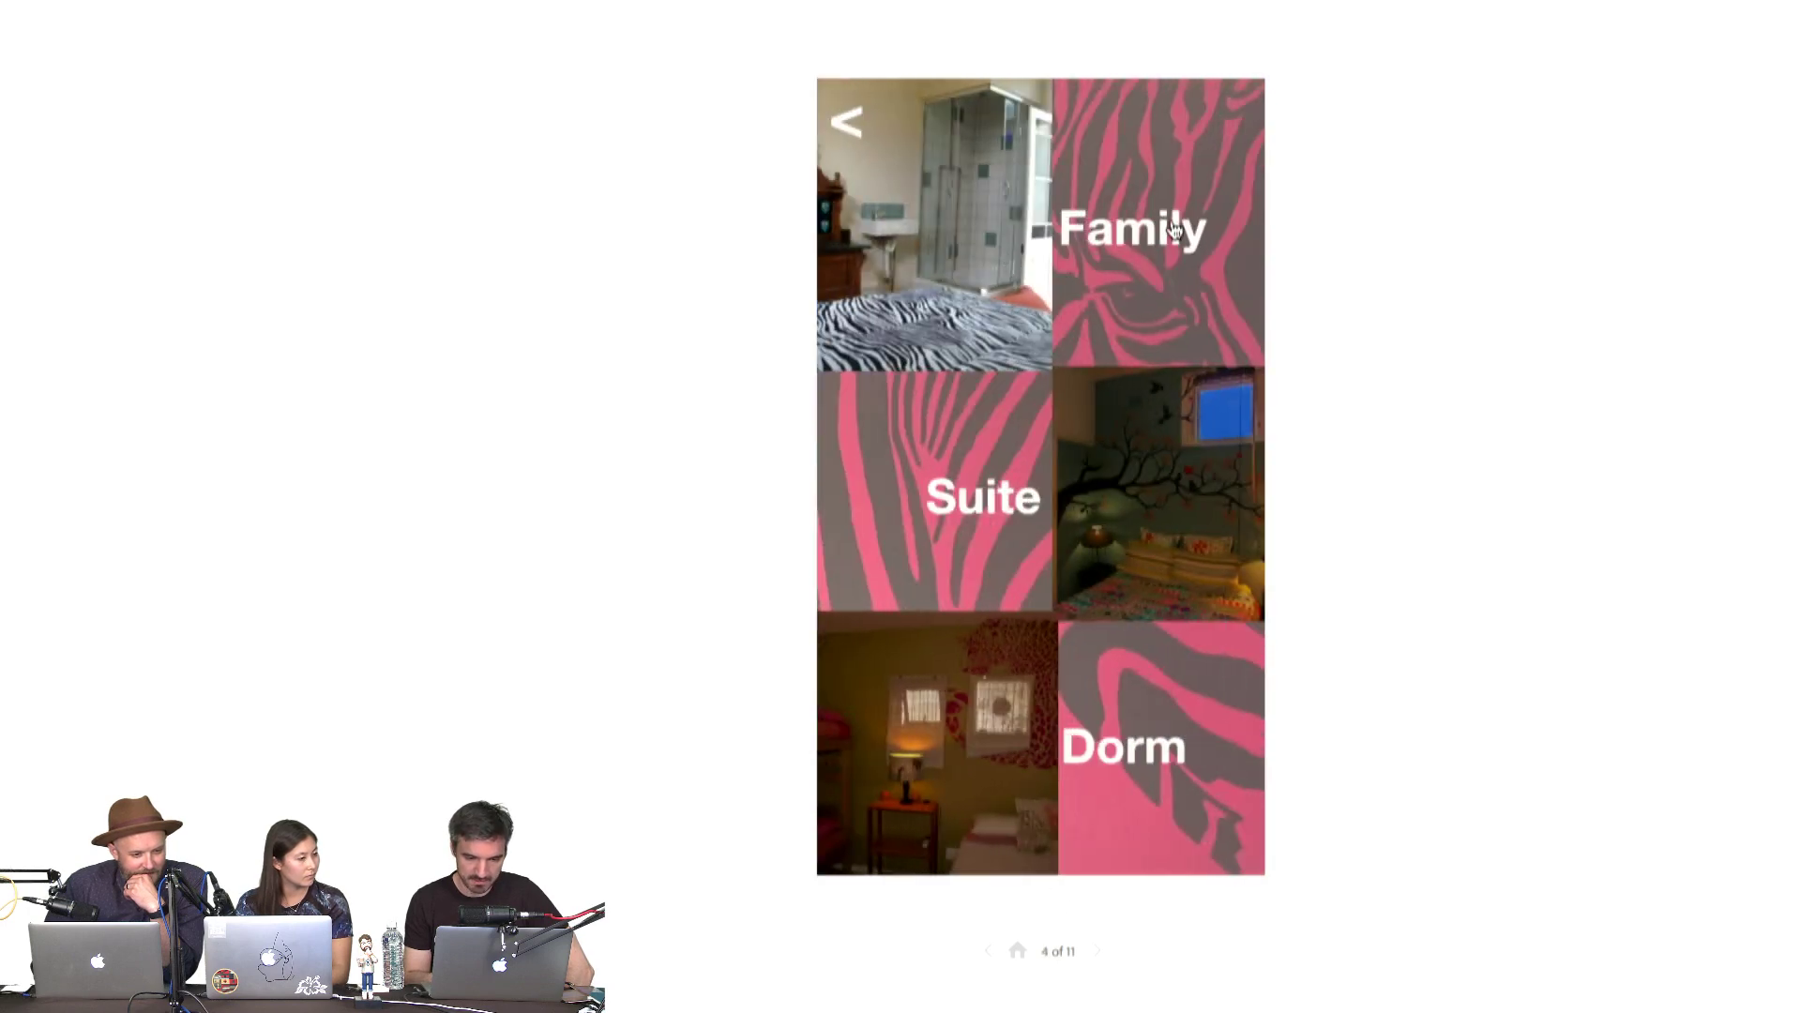
{"action": "left_click", "coordinate": [1157, 795]}
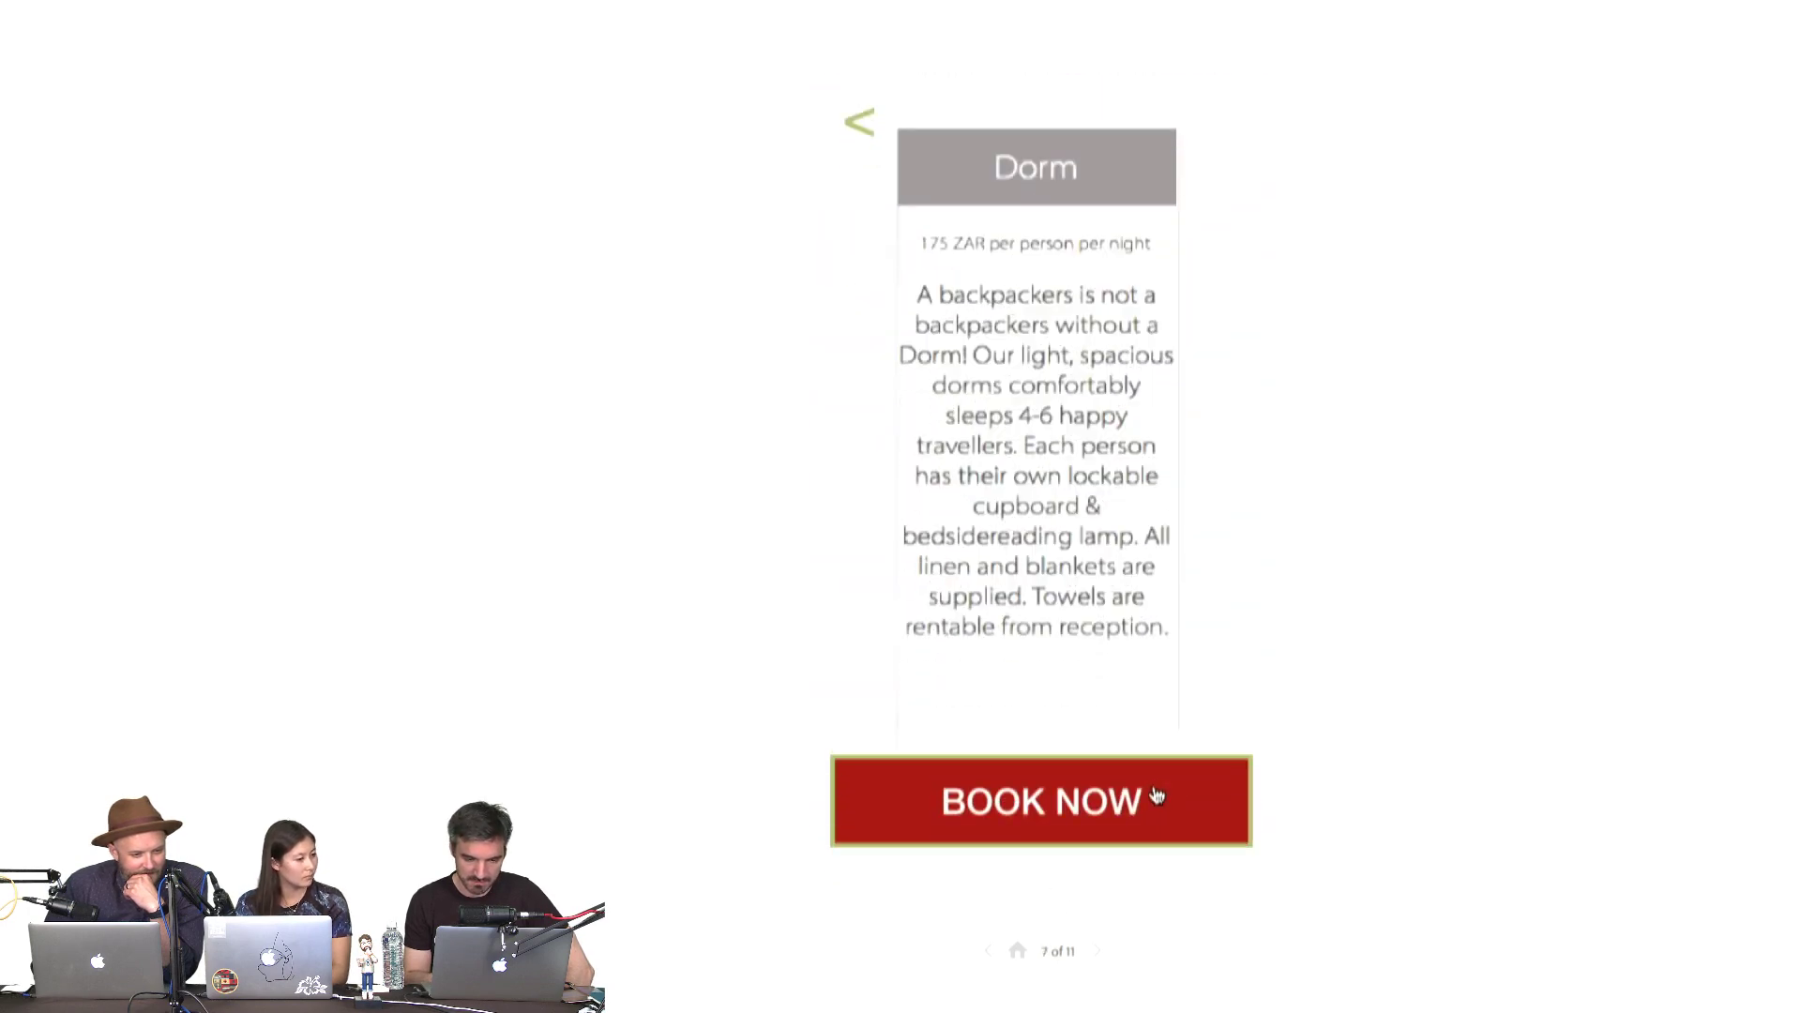
{"action": "left_click", "coordinate": [861, 119]}
{"action": "left_click", "coordinate": [1122, 205]}
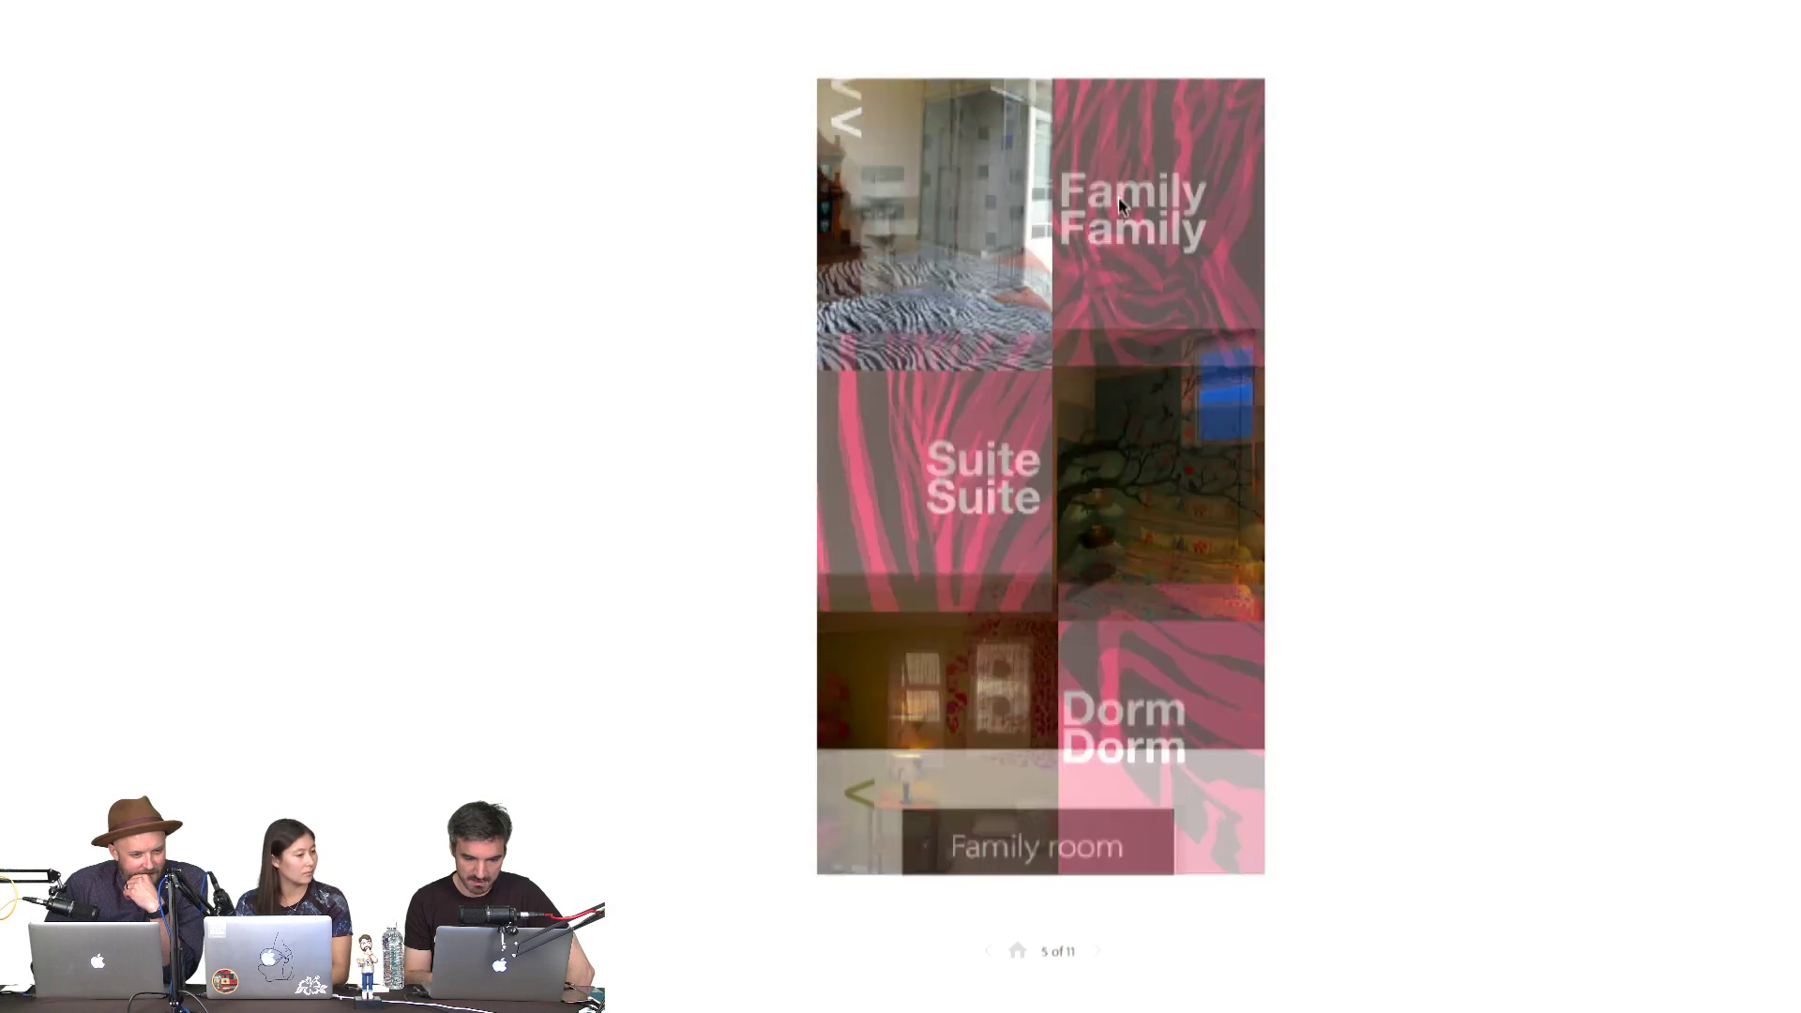
{"action": "left_click", "coordinate": [861, 136]}
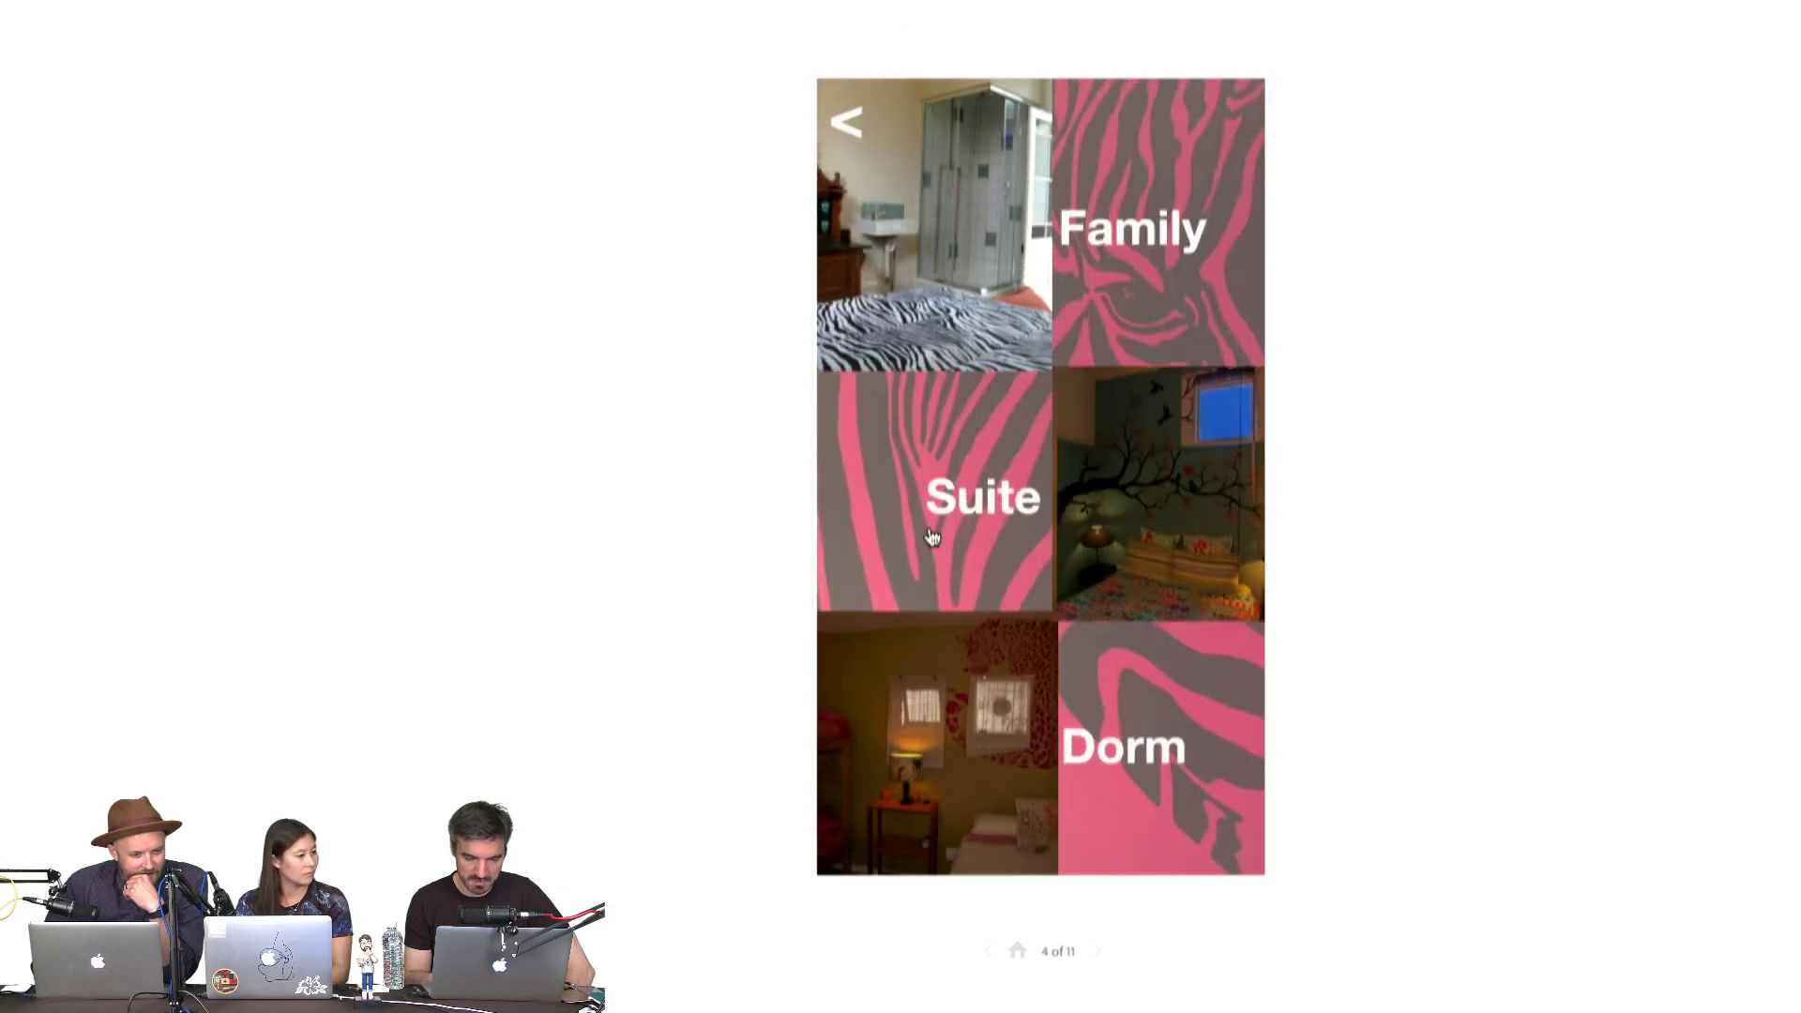
Follow the Suite booking path in the African Heart Backpackers prototype as far as the check-out form
{"action": "left_click", "coordinate": [928, 527]}
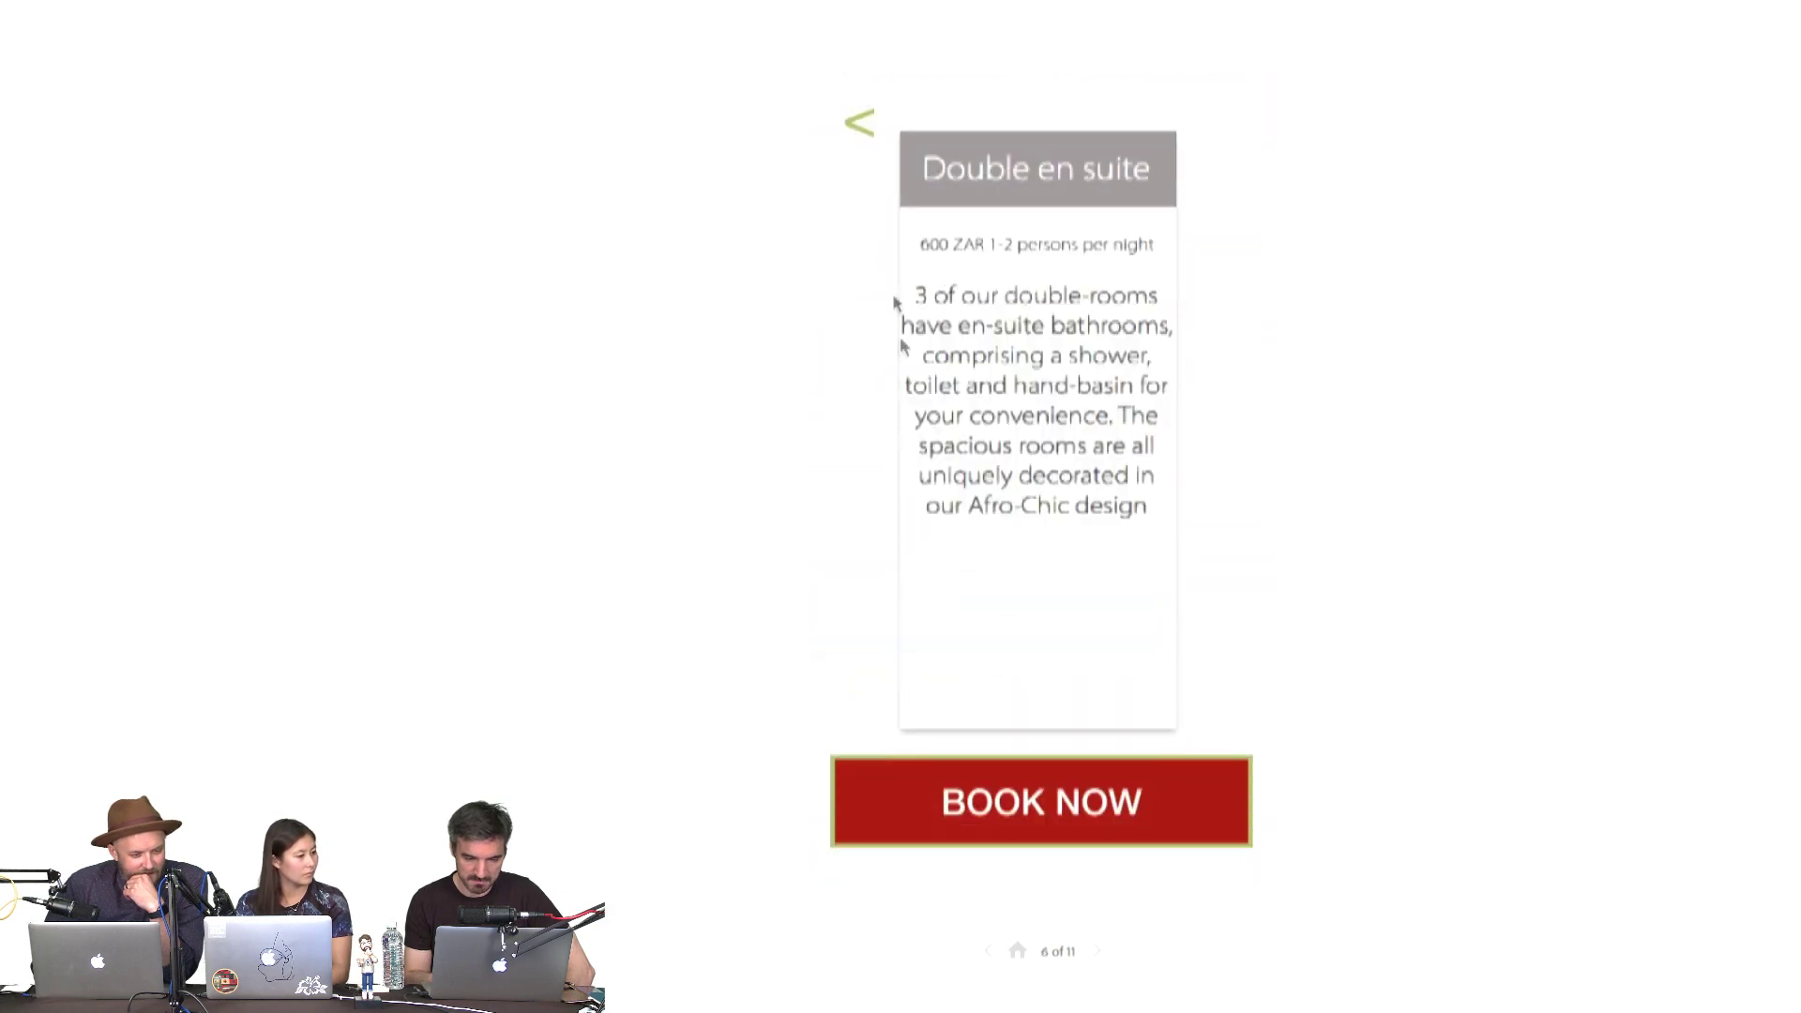
{"action": "left_click", "coordinate": [1116, 834]}
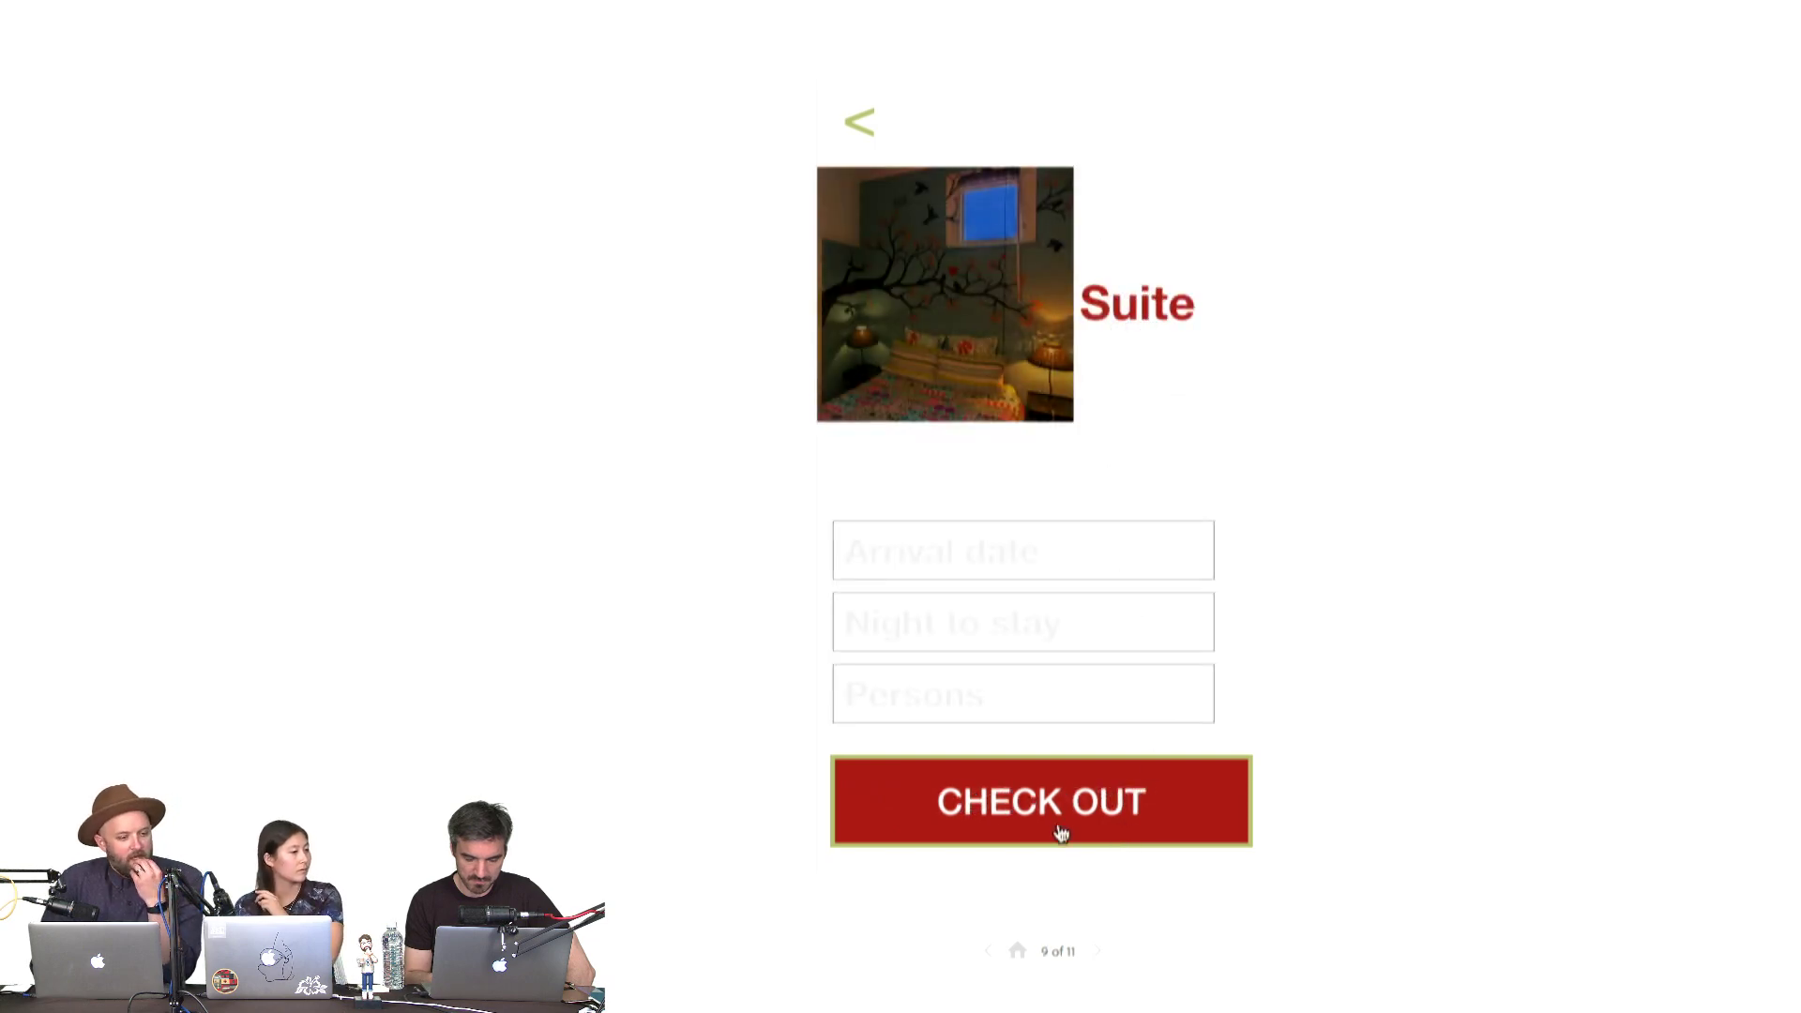
{"action": "left_click", "coordinate": [855, 124]}
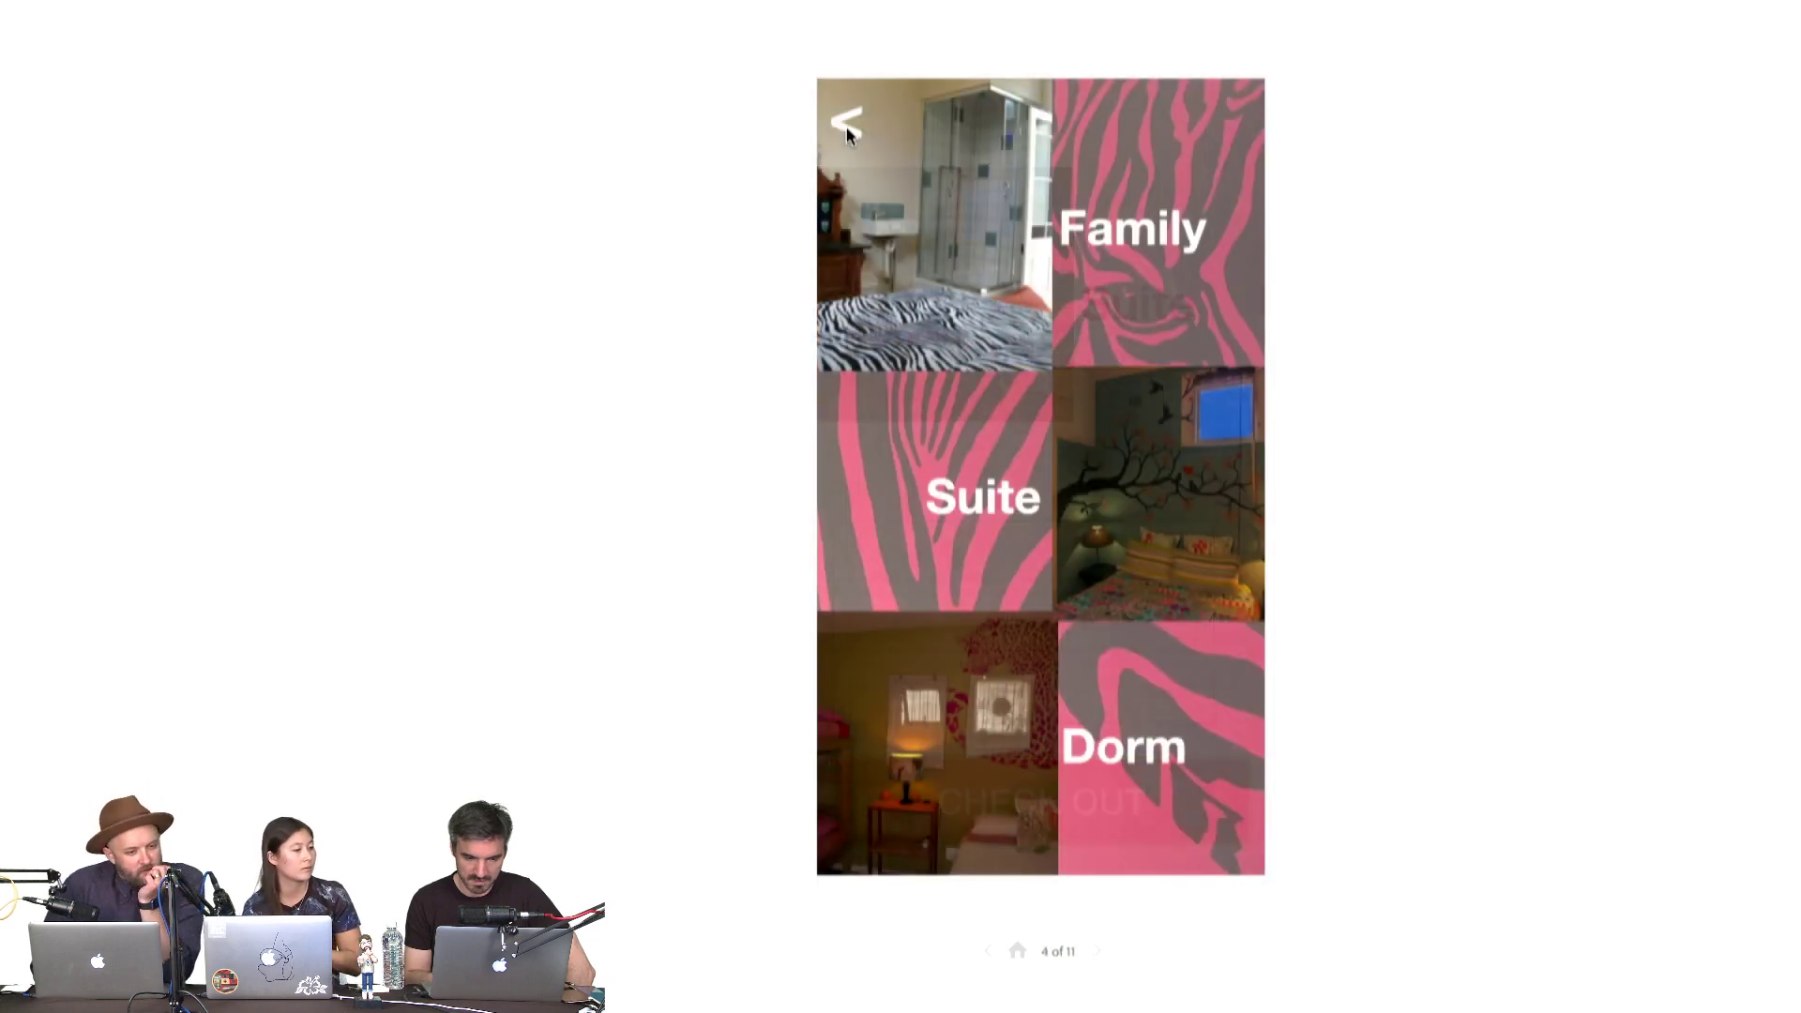
{"action": "left_click", "coordinate": [957, 562]}
{"action": "left_click", "coordinate": [1054, 806]}
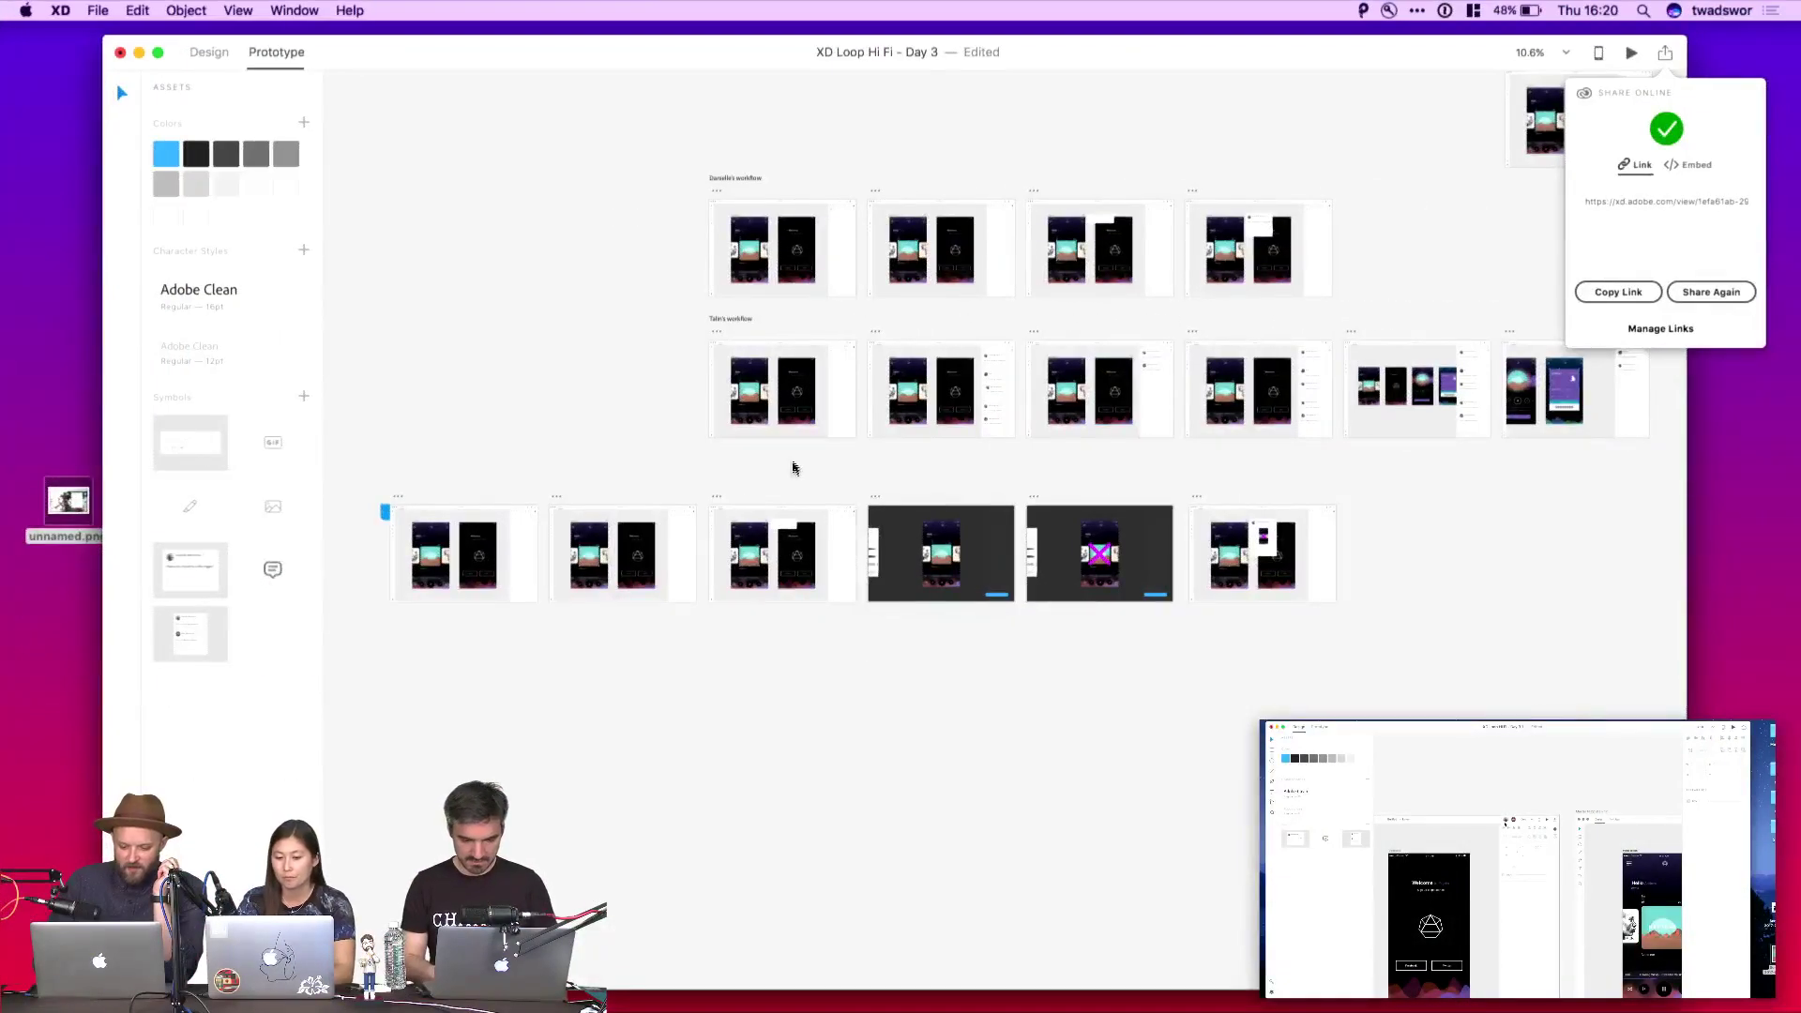
Draw a left-pointing back chevron about 14.5 by 29 with the Pen tool in the upper-left corner of the Master template – 17 artboard
{"action": "left_click", "coordinate": [903, 465]}
{"action": "scroll", "coordinate": [904, 437], "scroll_direction": "up", "scroll_amount": 5}
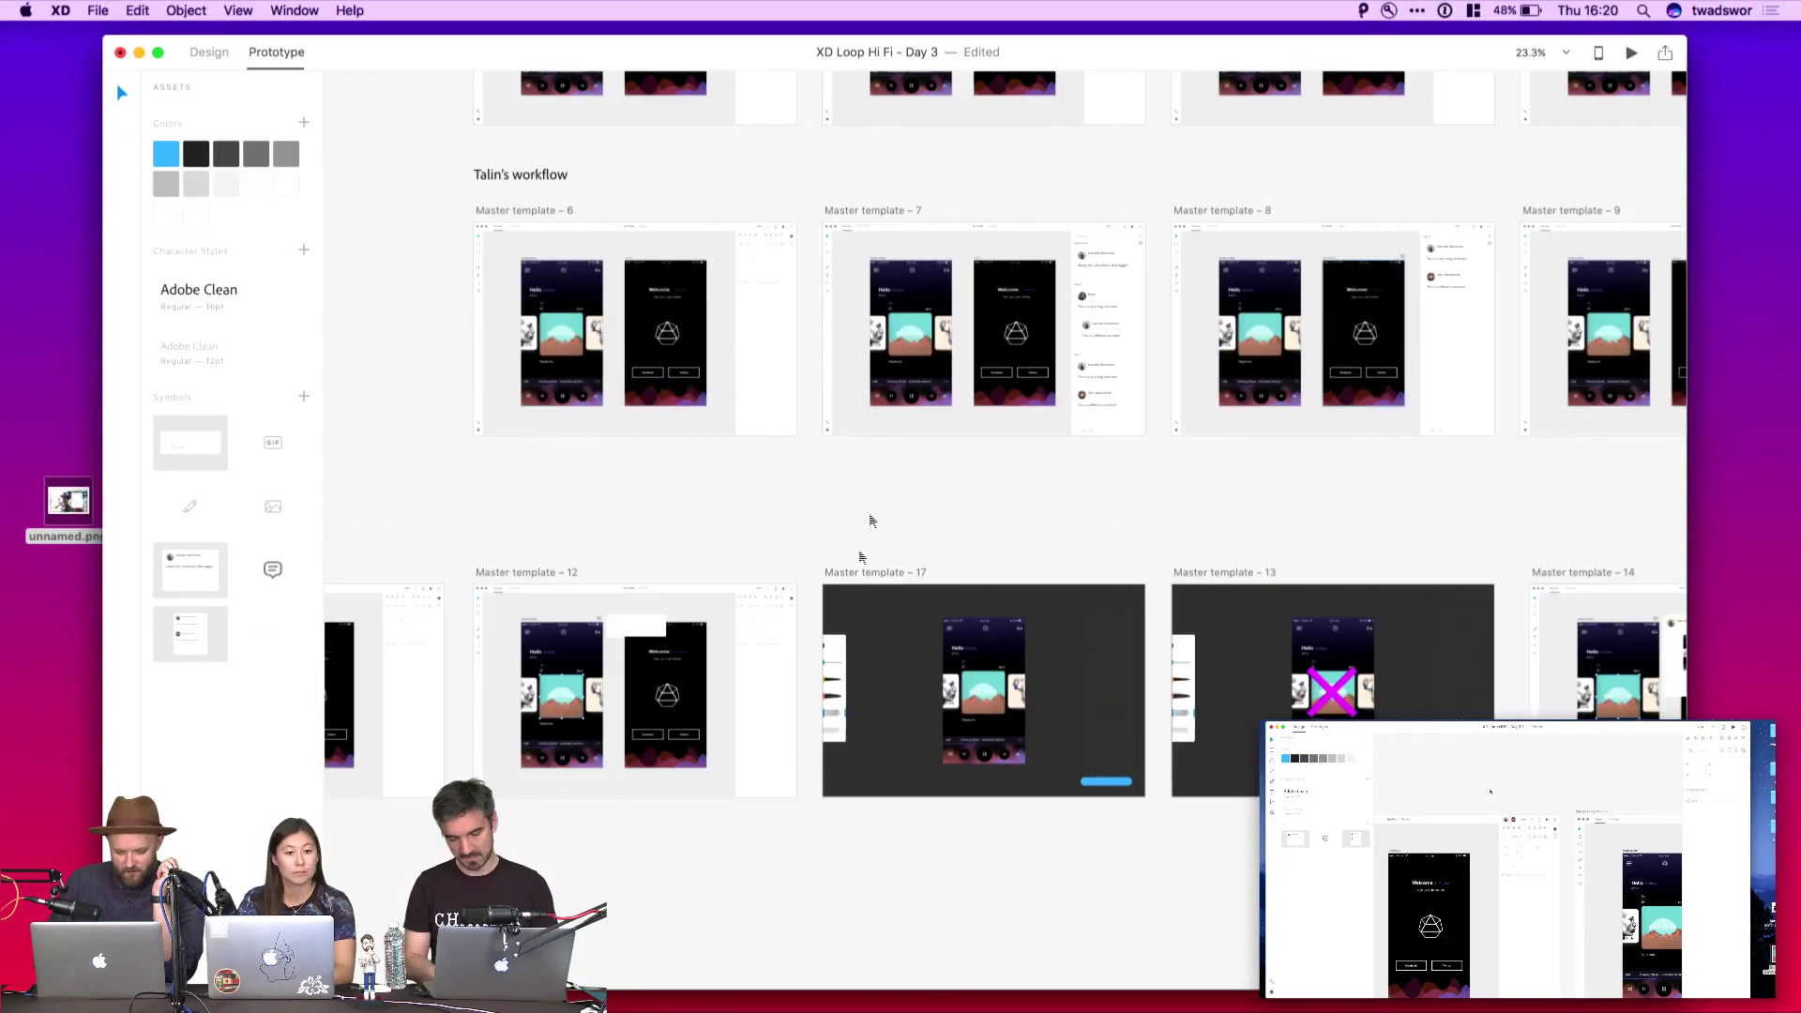
{"action": "scroll", "coordinate": [871, 522], "scroll_direction": "up", "scroll_amount": 5}
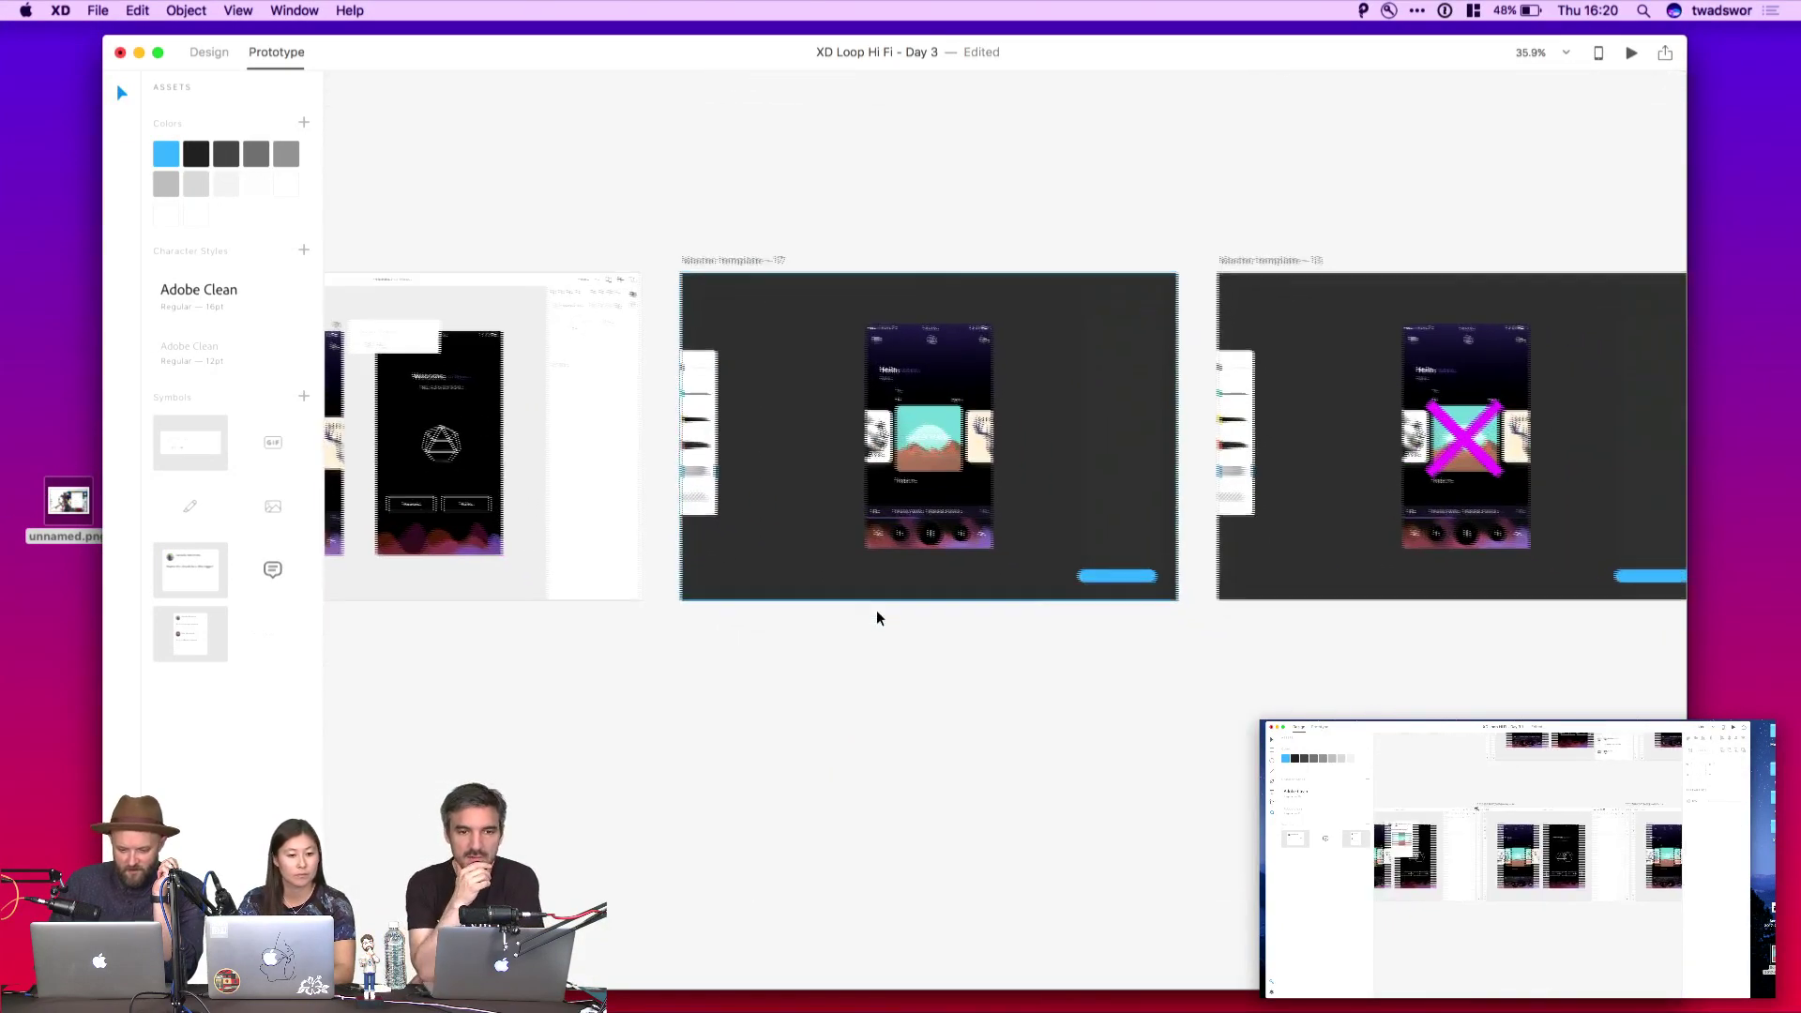
{"action": "scroll", "coordinate": [719, 360], "scroll_direction": "up", "scroll_amount": 5}
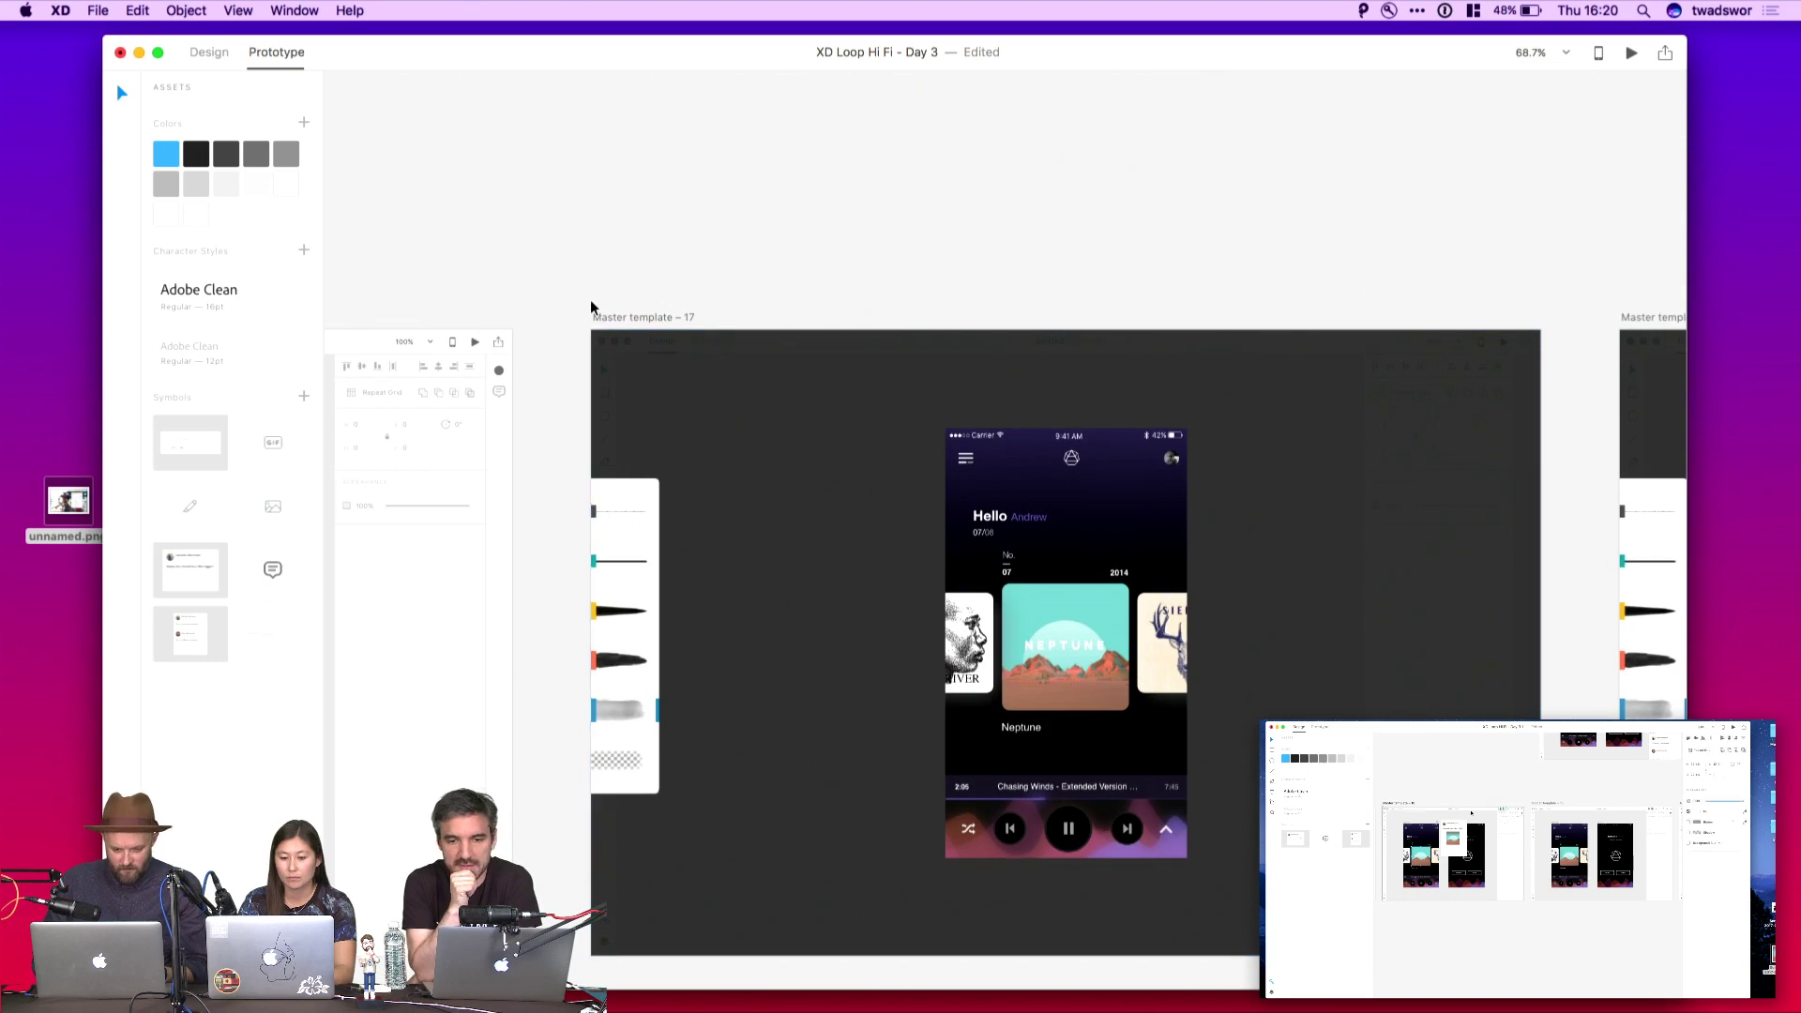
{"action": "scroll", "coordinate": [744, 439], "scroll_direction": "up", "scroll_amount": 5}
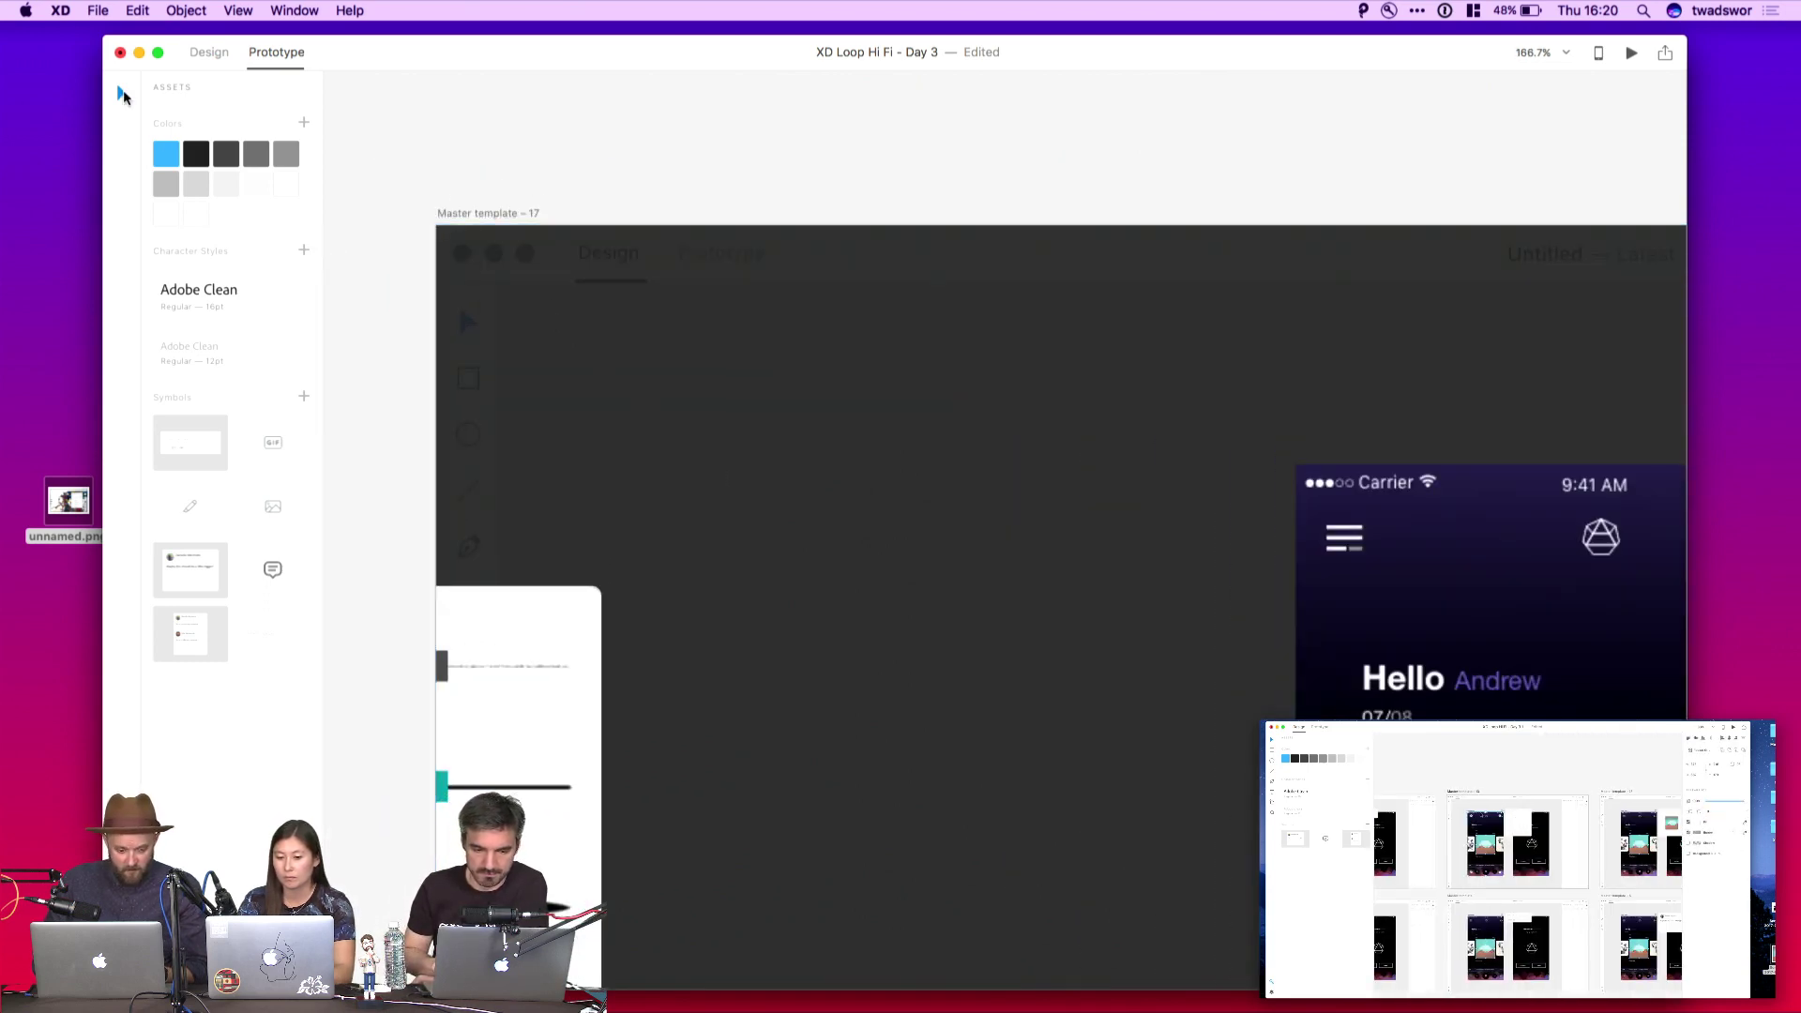
{"action": "left_click", "coordinate": [209, 51]}
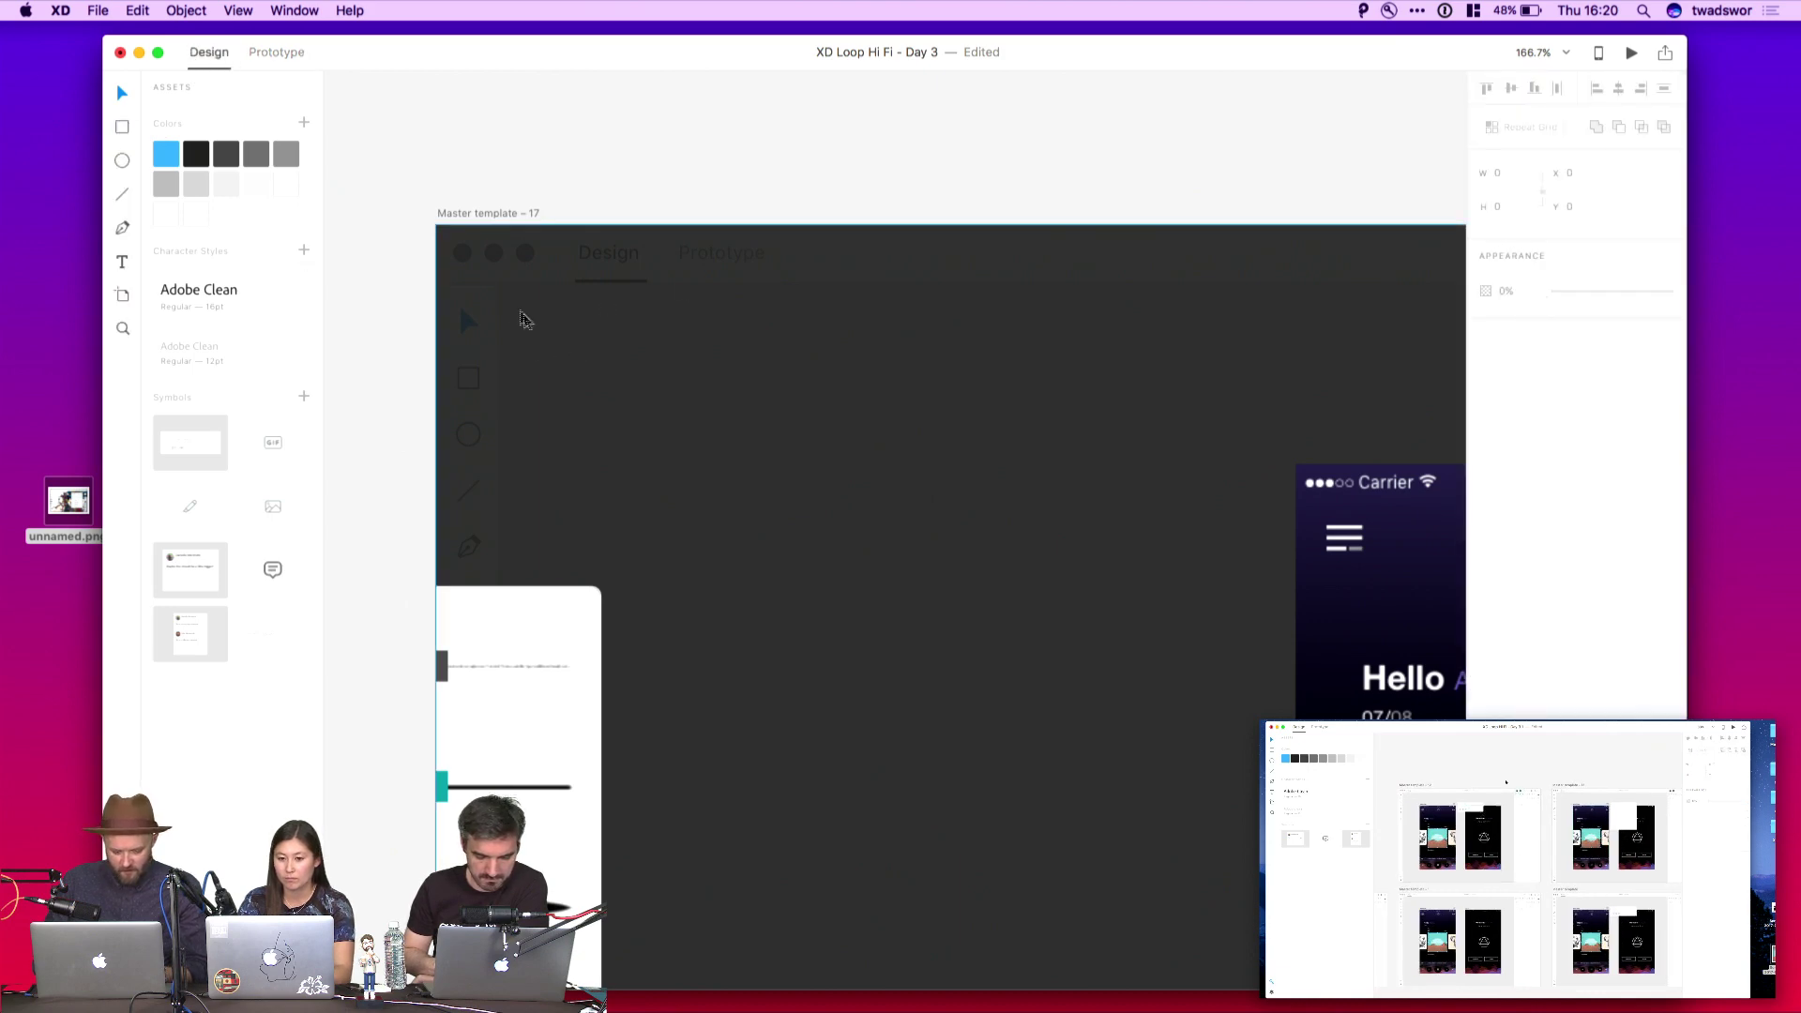
{"action": "key", "text": "p"}
{"action": "left_click", "coordinate": [540, 305]}
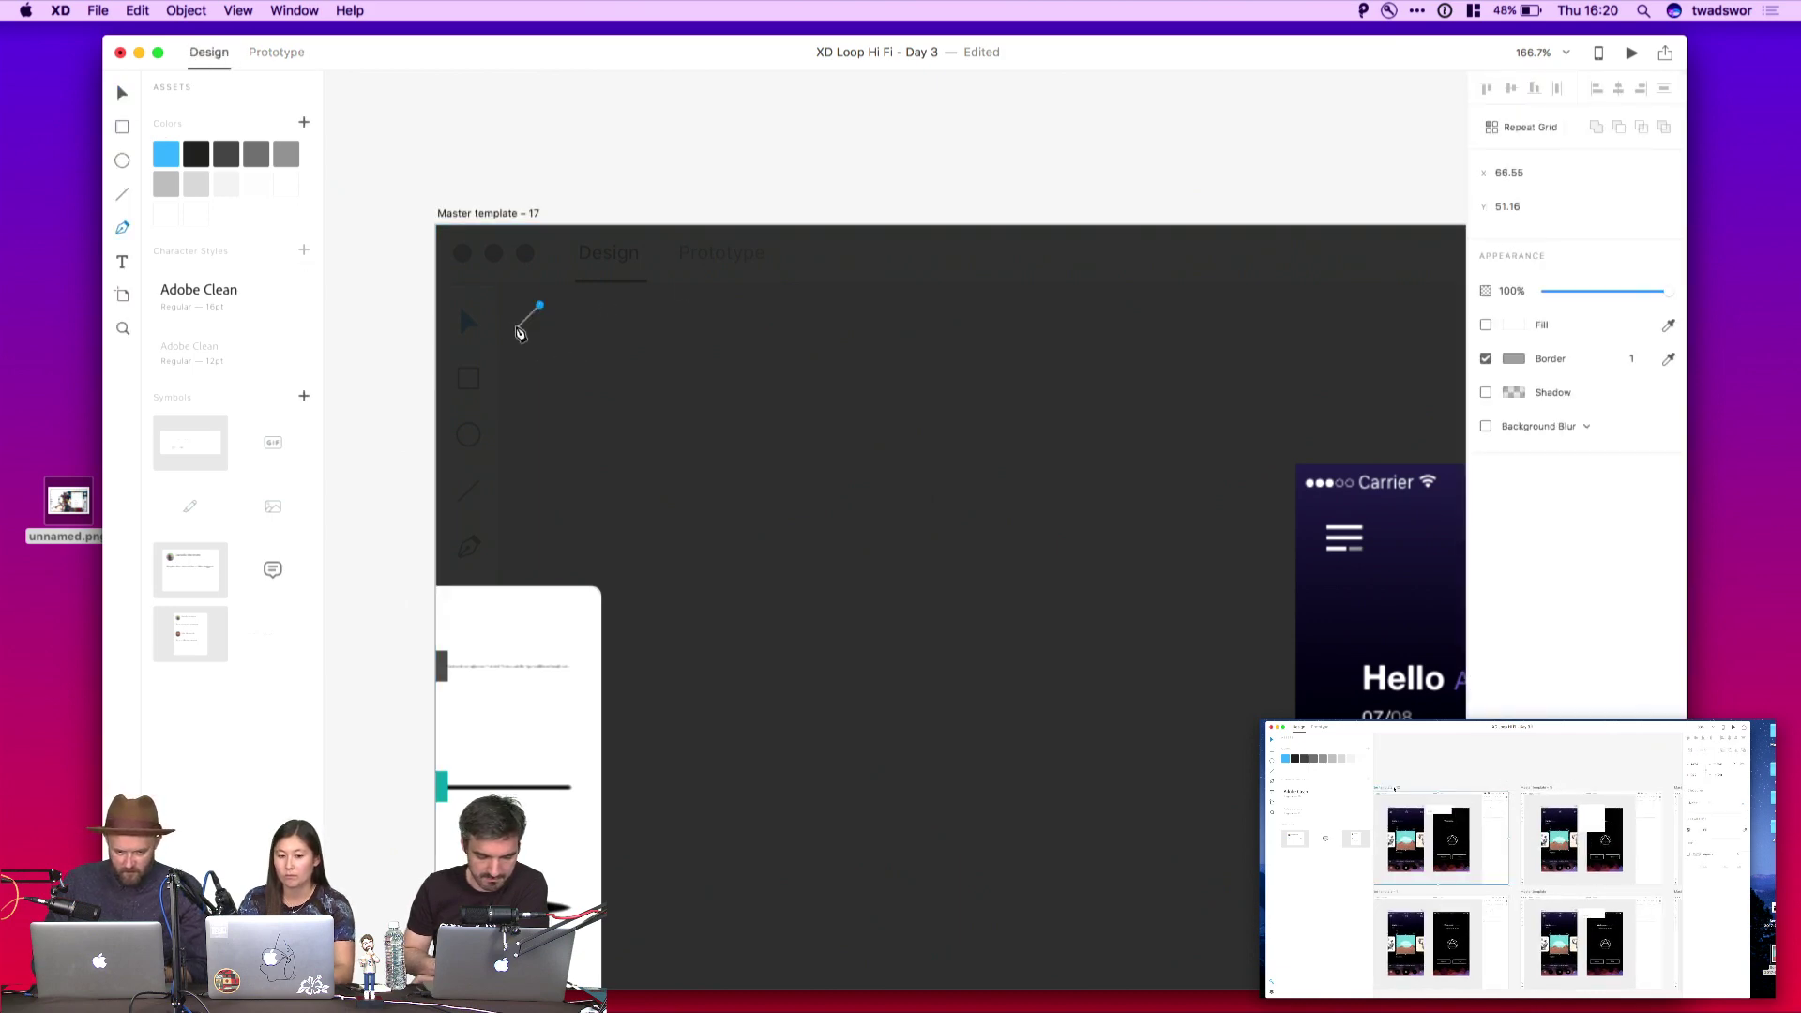
{"action": "left_click", "coordinate": [517, 327]}
{"action": "left_click", "coordinate": [540, 351]}
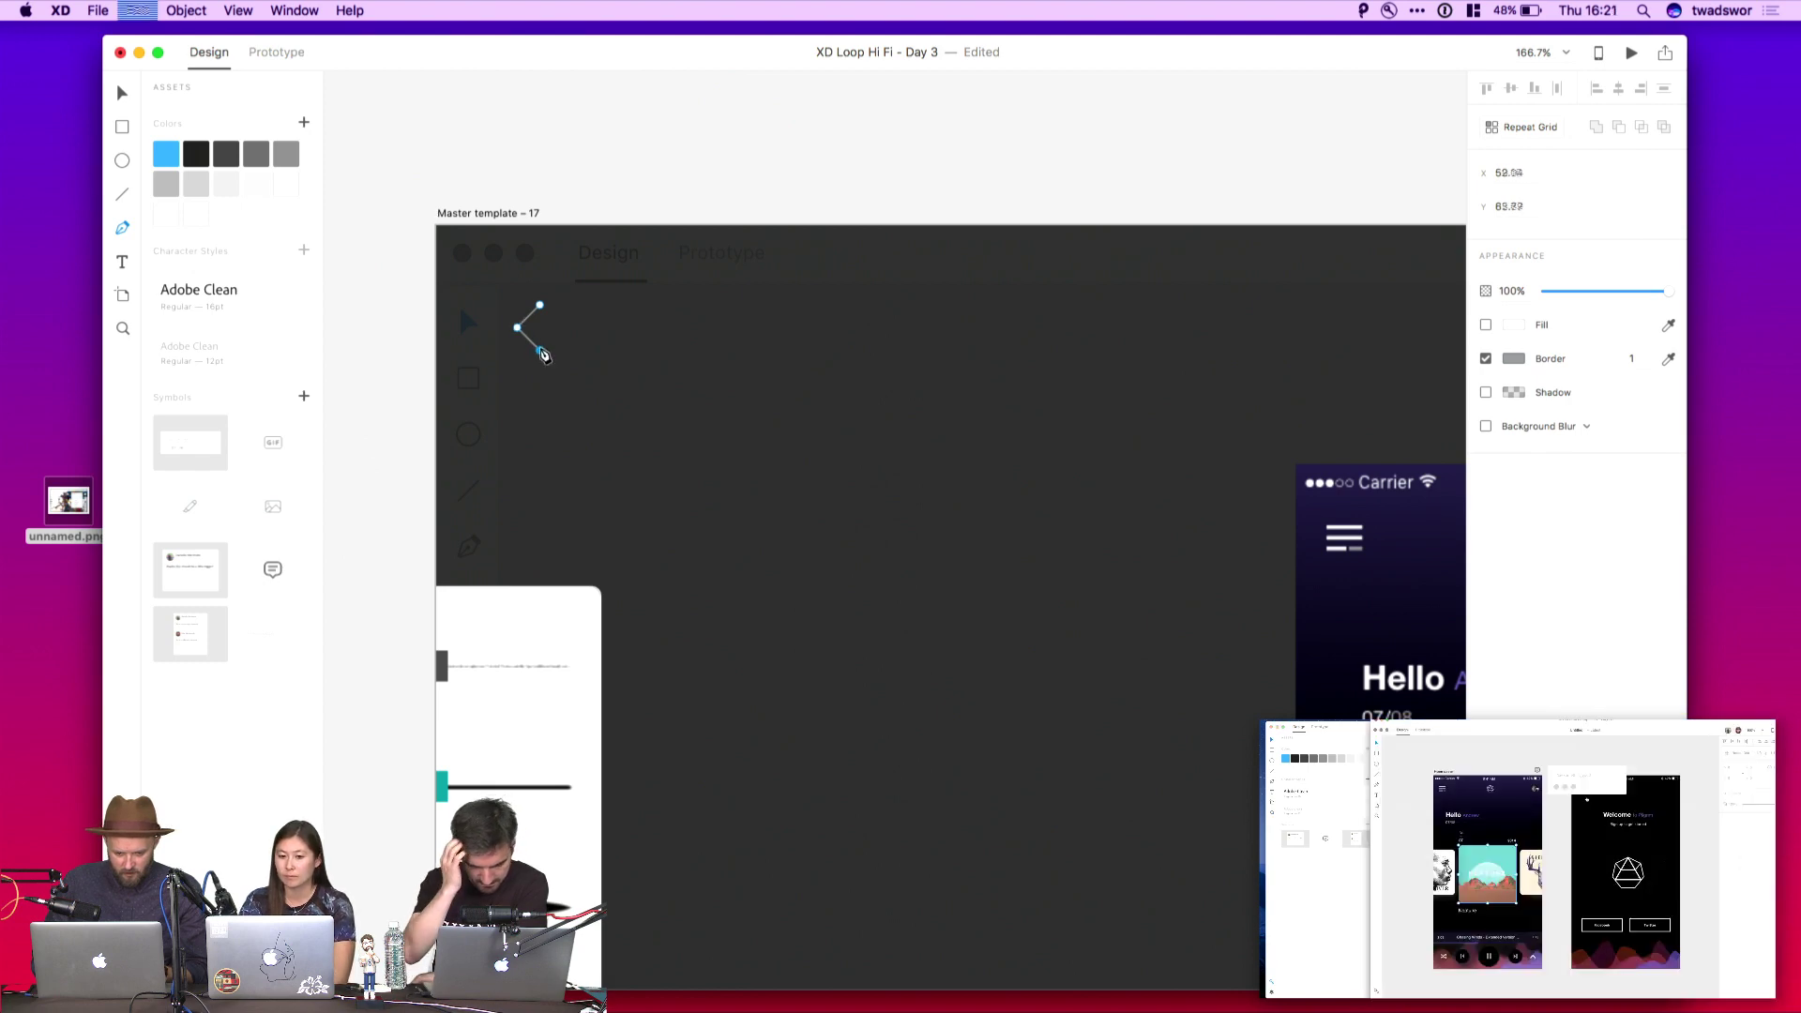
{"action": "key", "text": "Escape"}
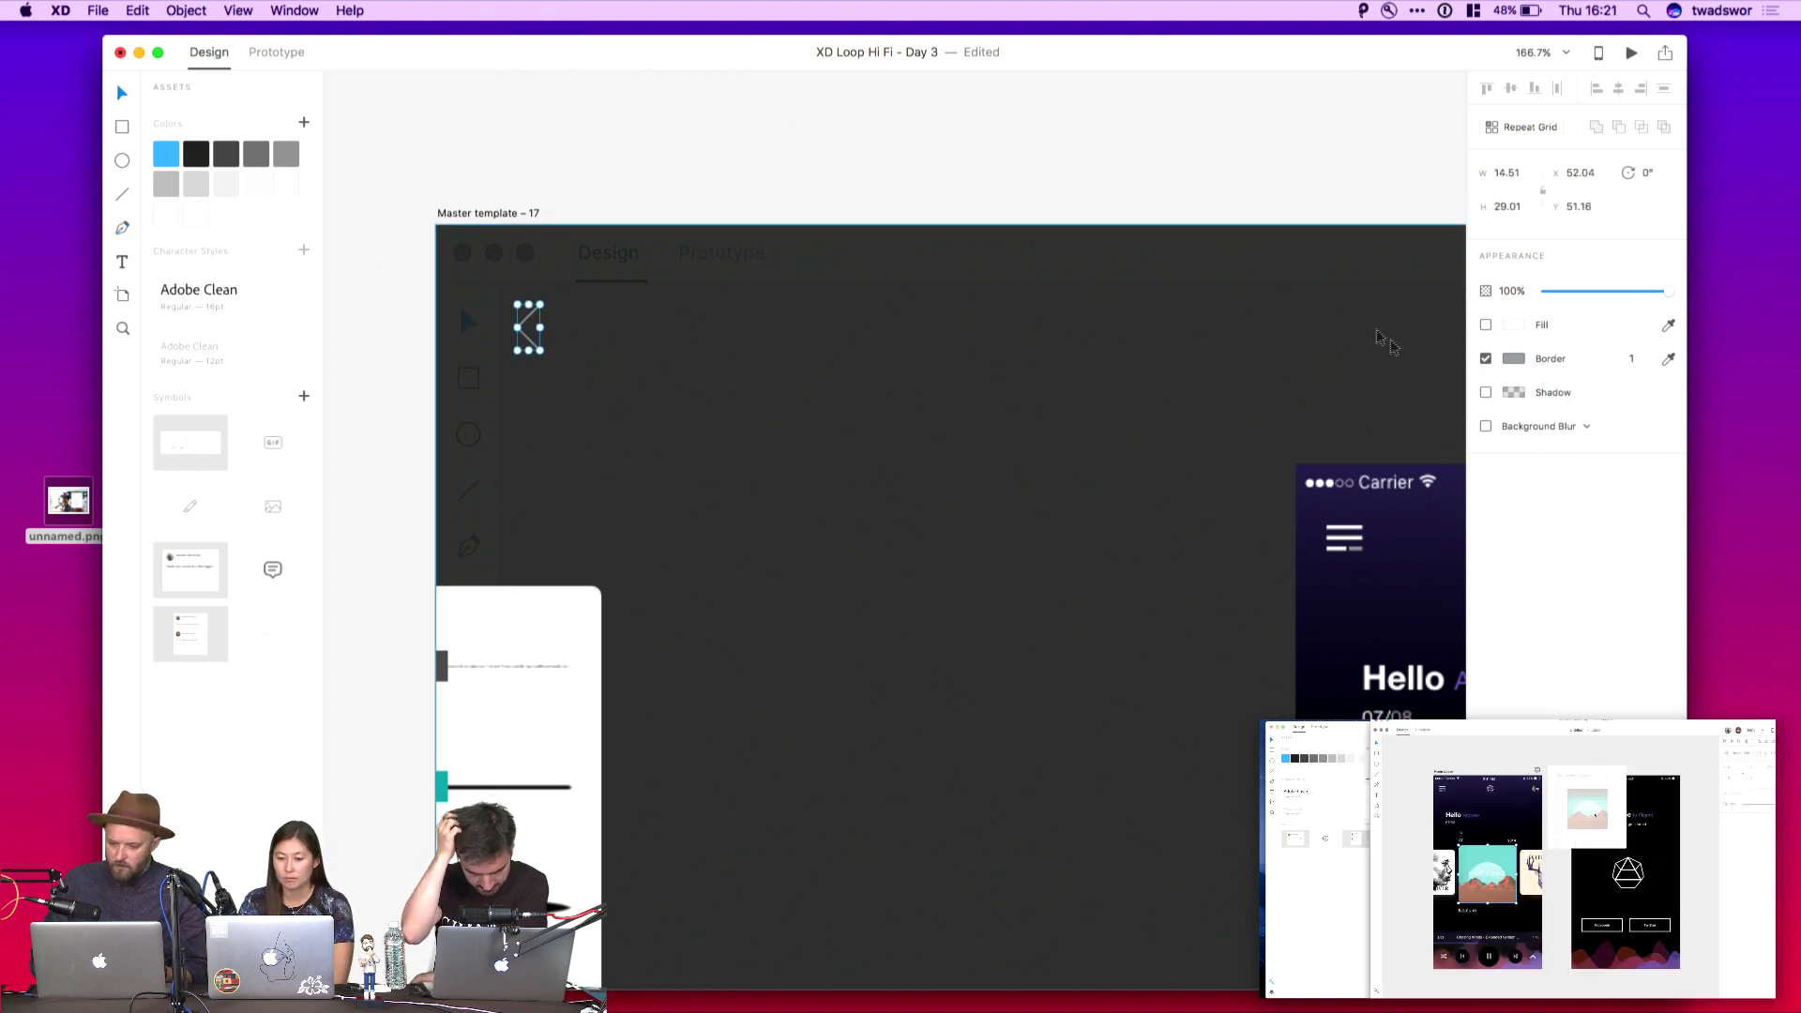
Give the back chevron a white #FFFFFF border with a width of 4
{"action": "left_click", "coordinate": [1512, 362]}
{"action": "left_click_drag", "start_coordinate": [1379, 328], "coordinate": [1229, 209]}
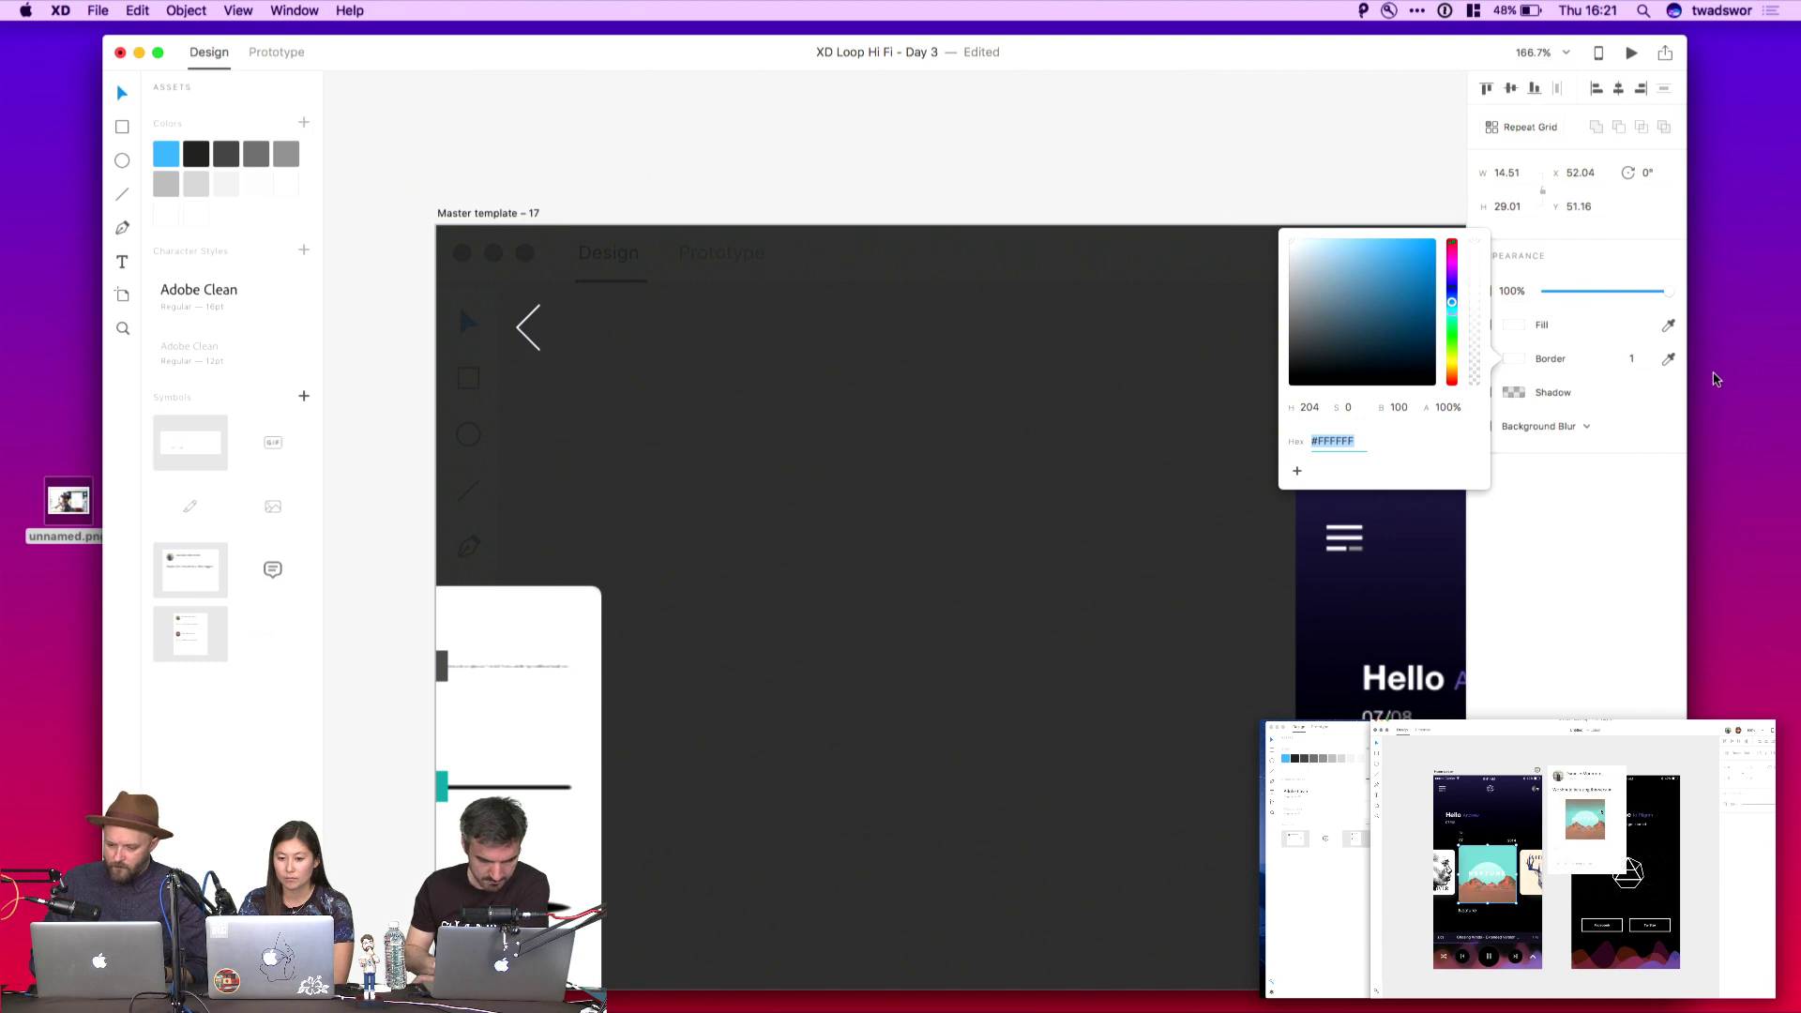
{"action": "left_click", "coordinate": [1632, 358]}
{"action": "type", "text": "4"}
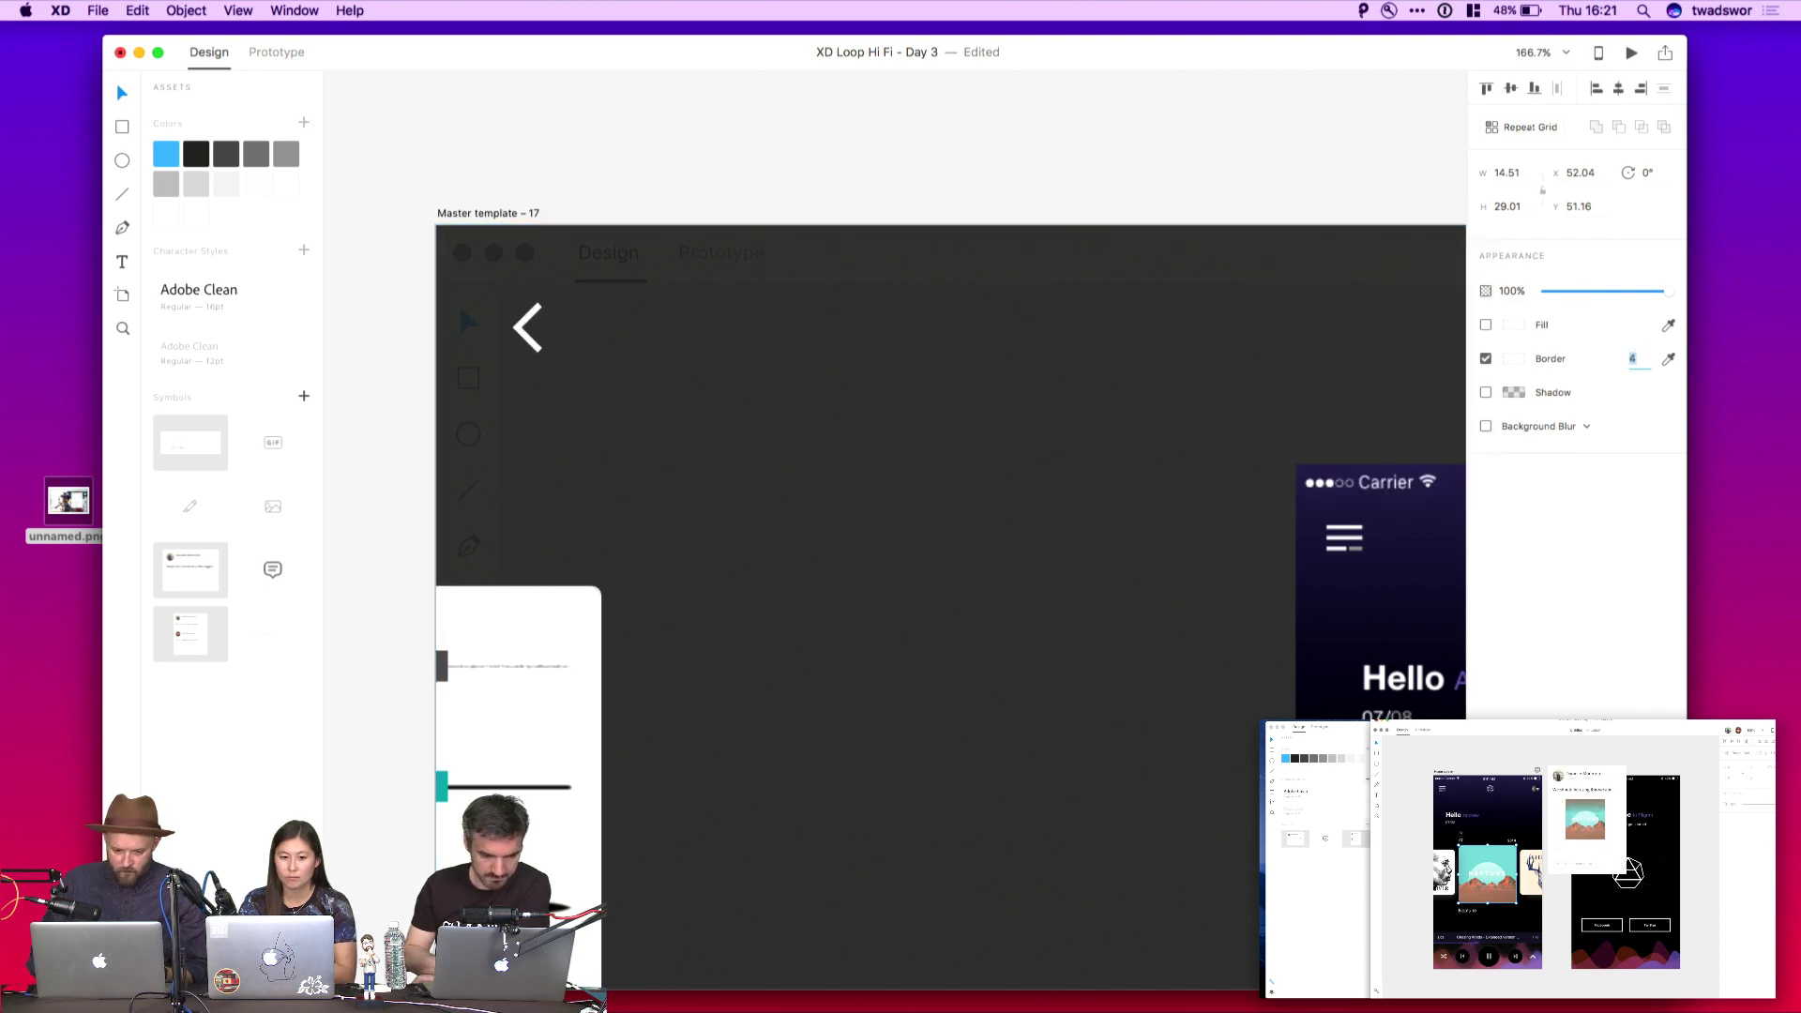
{"action": "left_click", "coordinate": [1001, 165]}
Wire the back chevron on Master template – 17 in the prototype, with Previous Artboard as its target
{"action": "scroll", "coordinate": [676, 221], "scroll_direction": "down", "scroll_amount": 3}
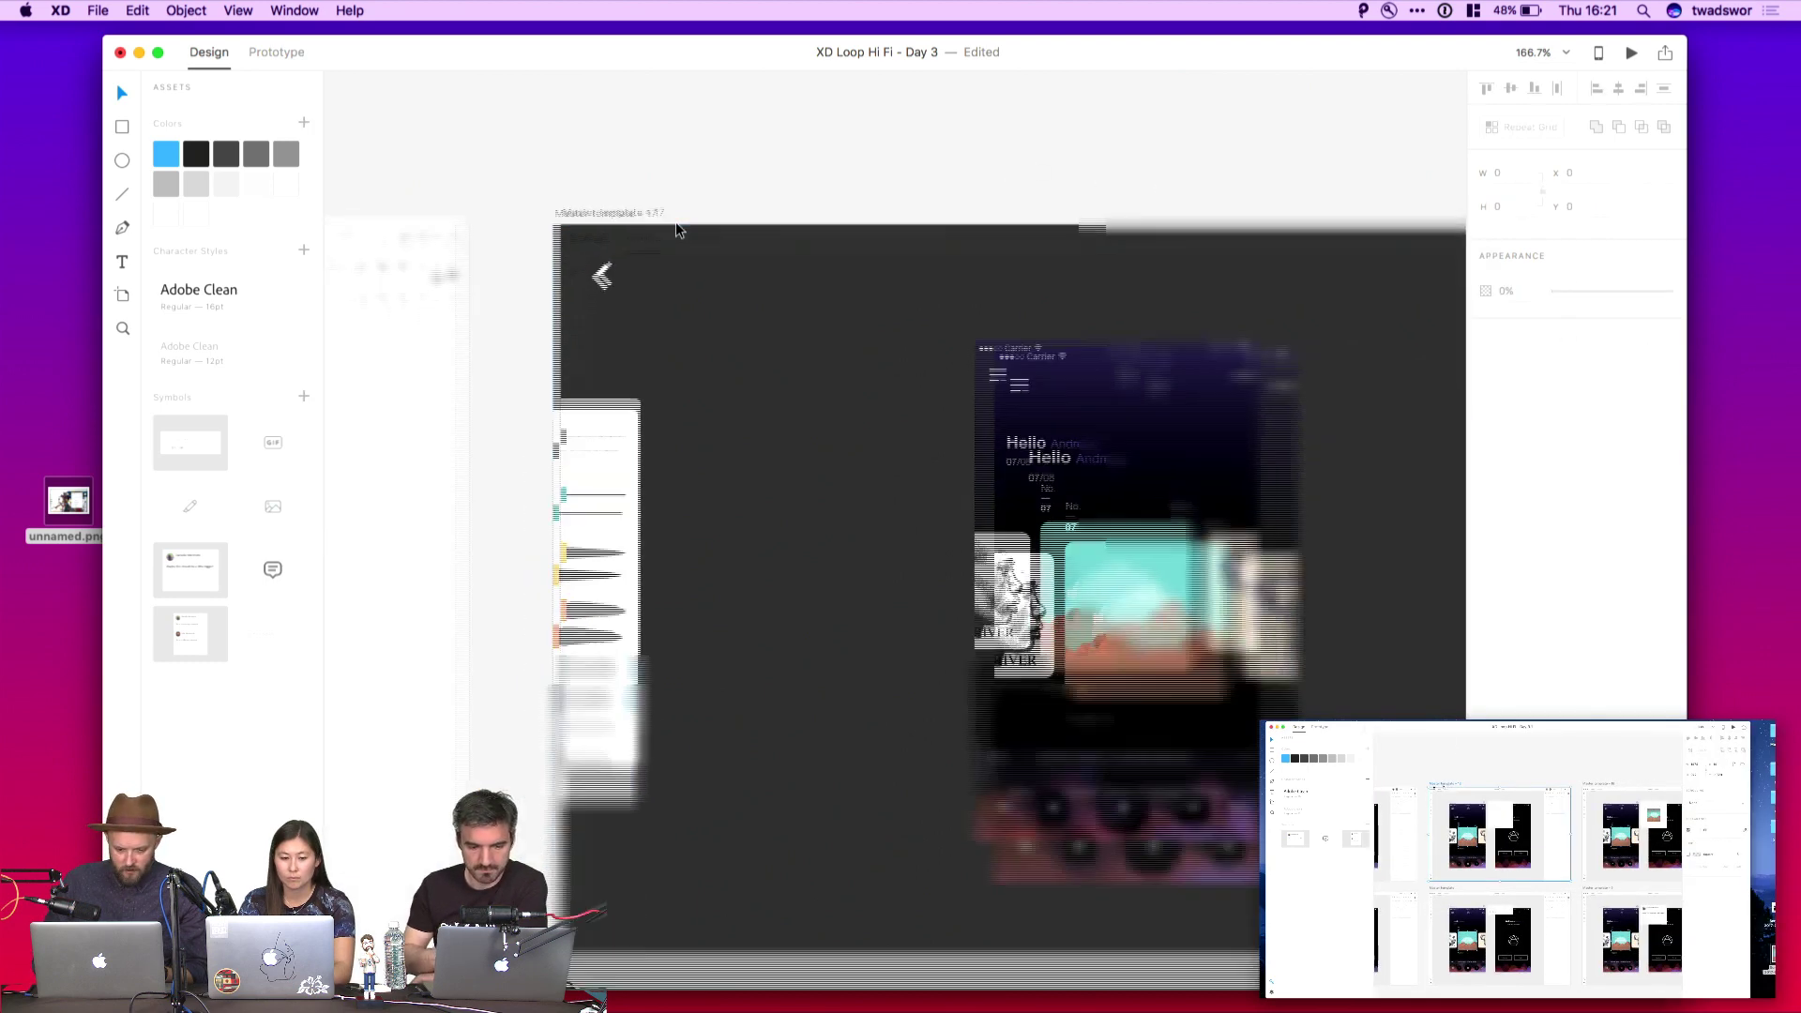
{"action": "key", "text": "ctrl+Tab"}
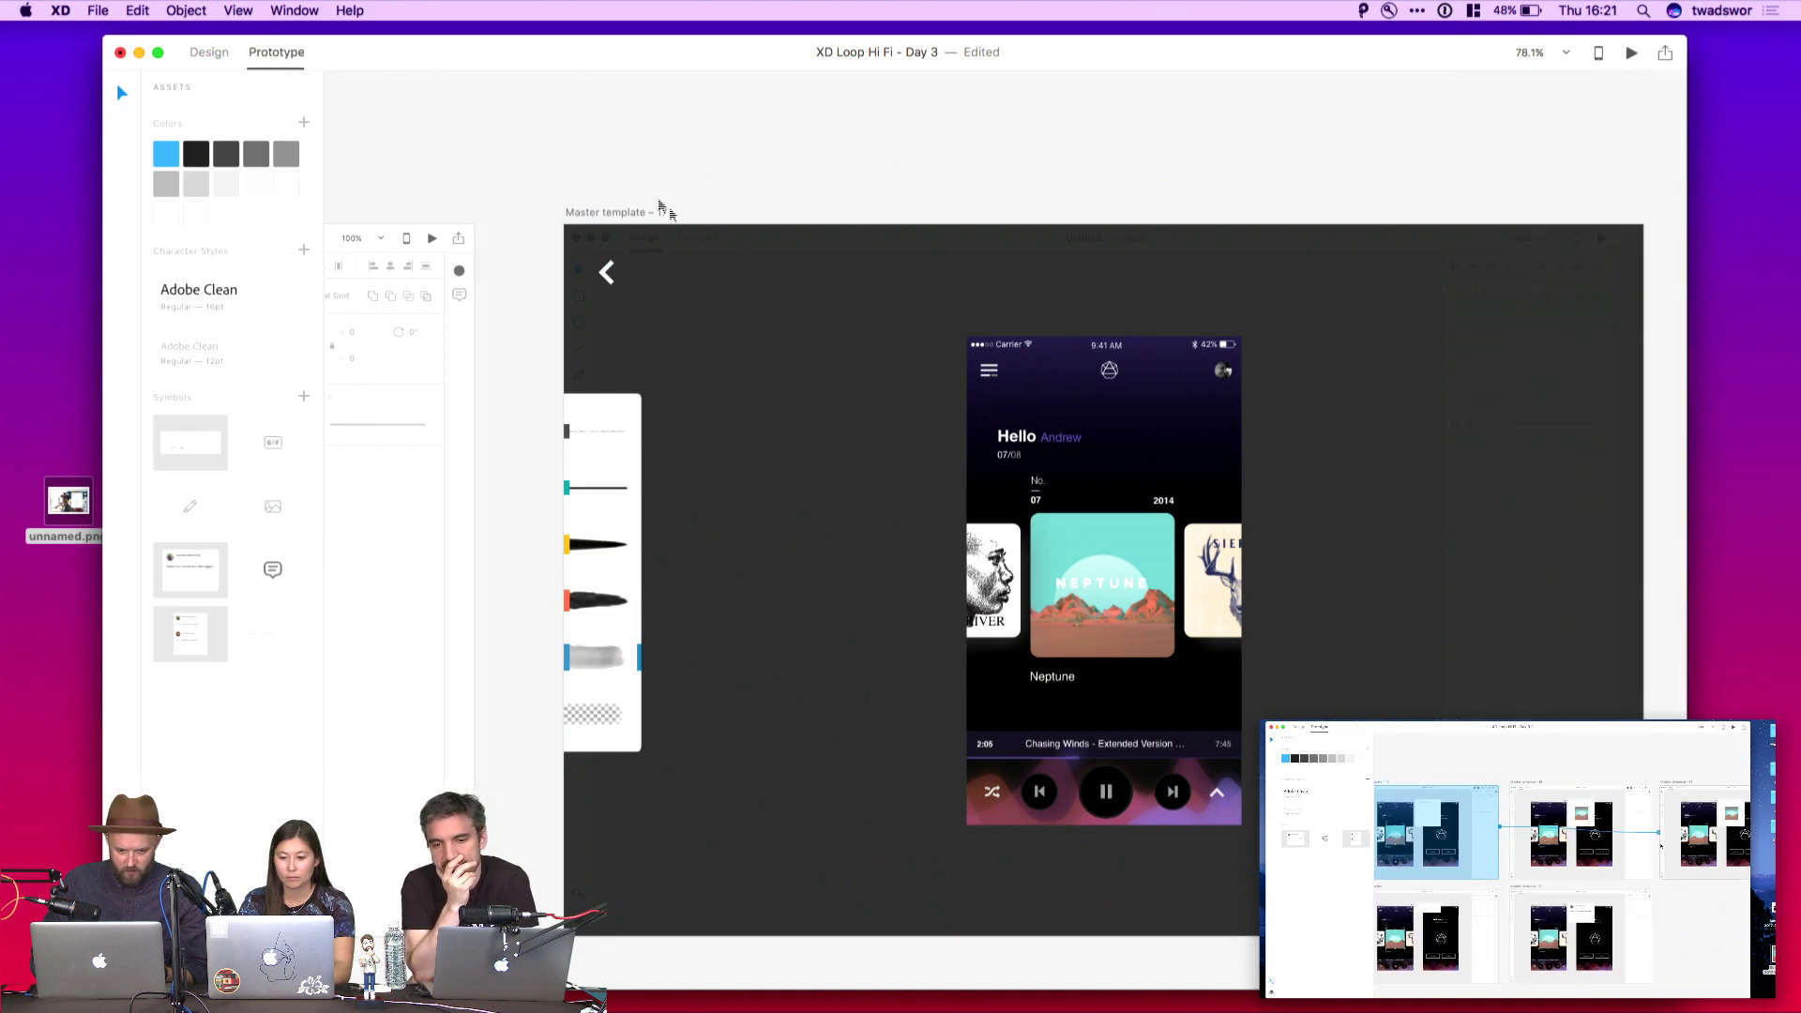
{"action": "left_click", "coordinate": [609, 271]}
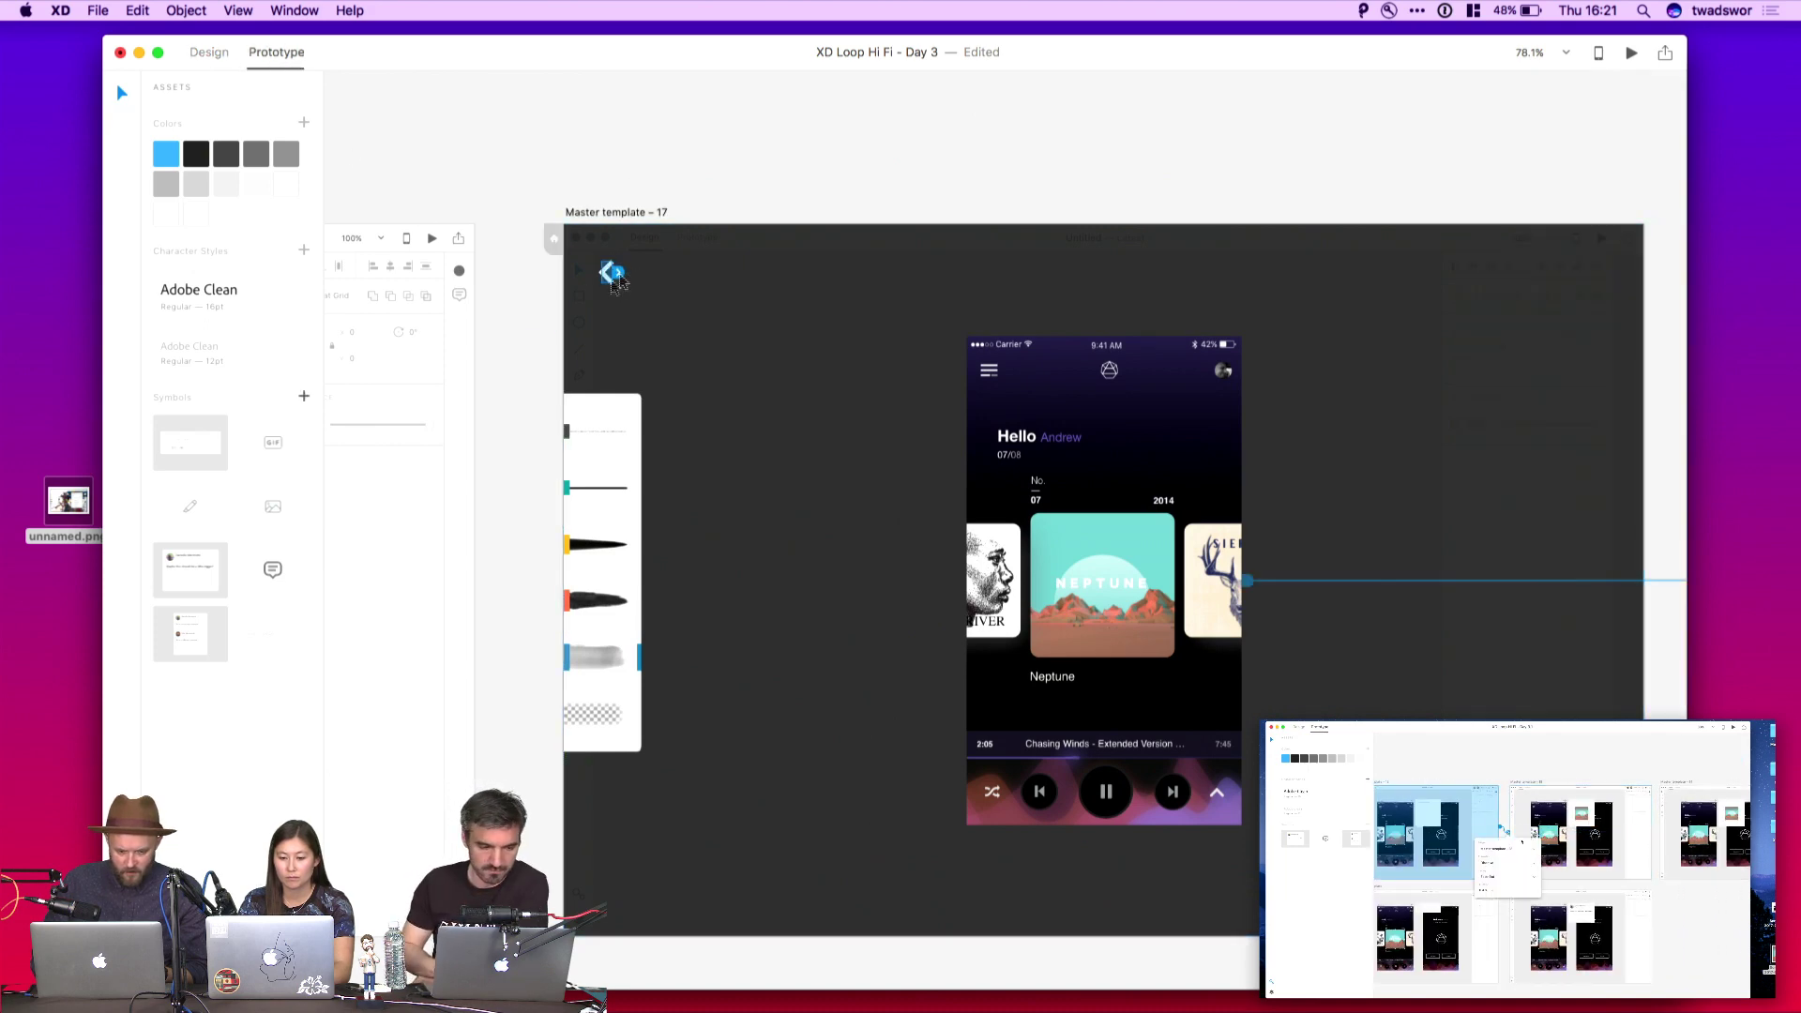
{"action": "left_click_drag", "start_coordinate": [614, 275], "coordinate": [479, 580]}
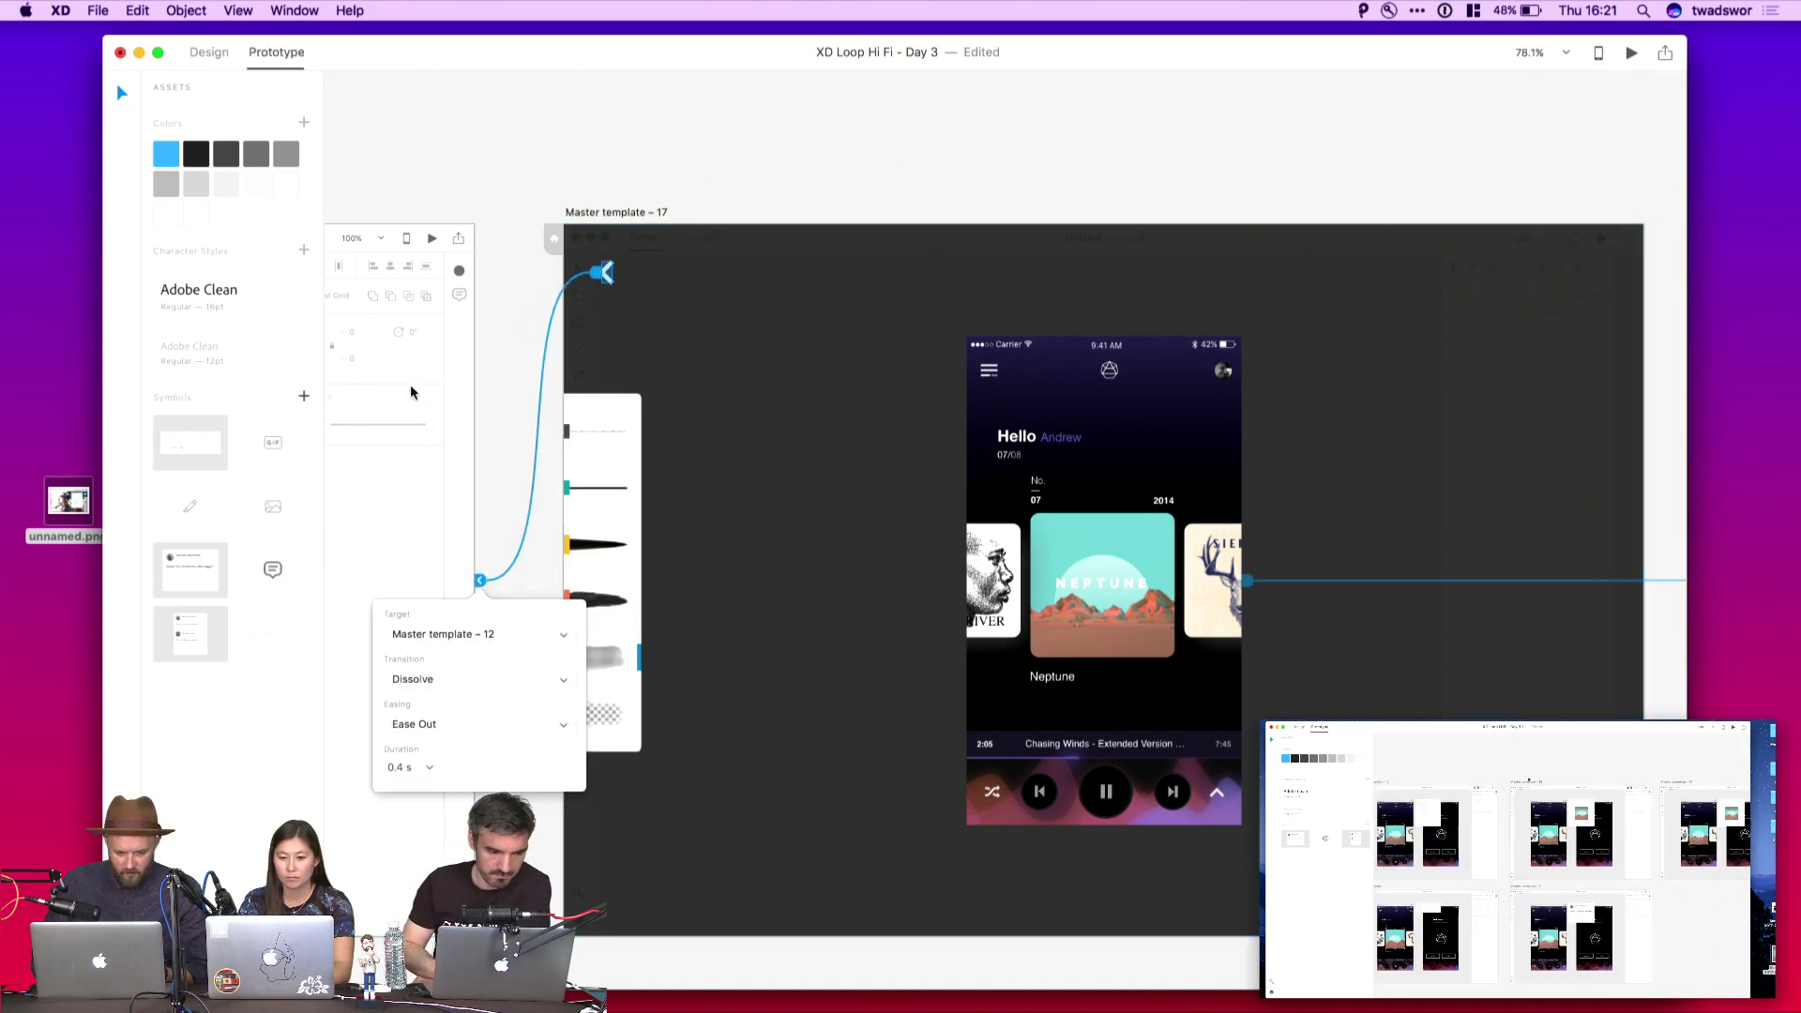
{"action": "left_click", "coordinate": [487, 635]}
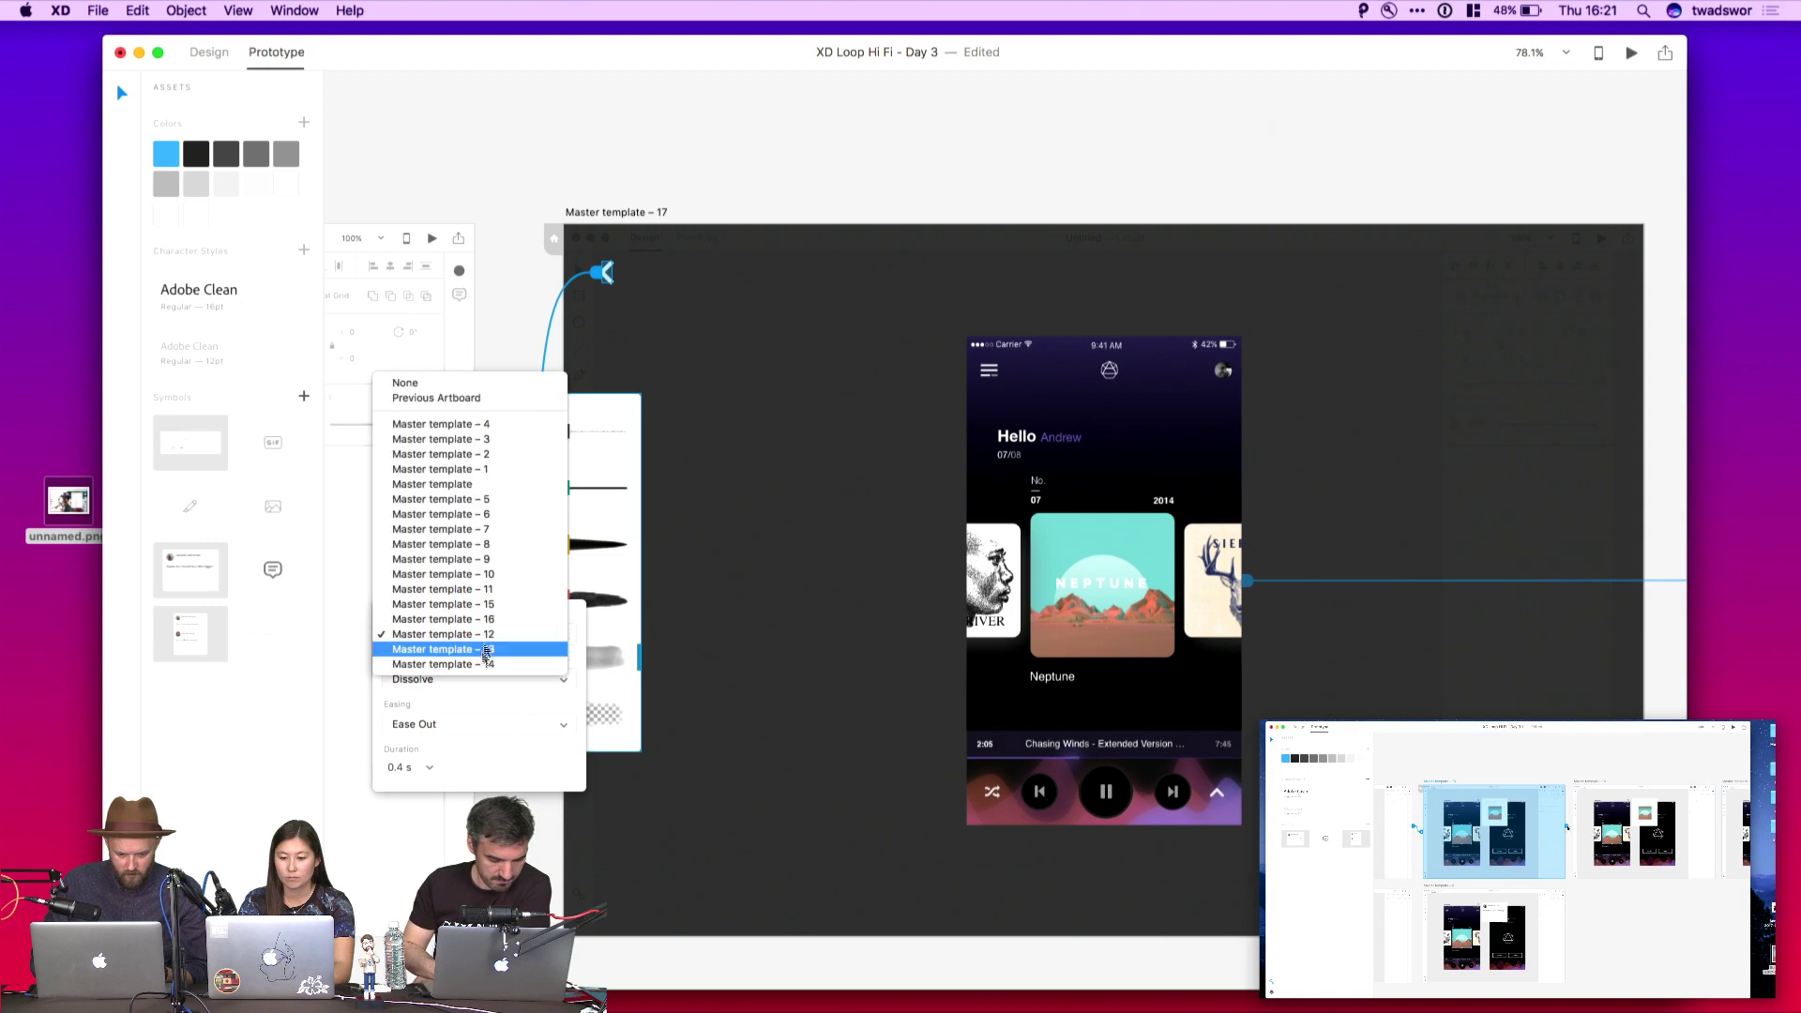
{"action": "left_click", "coordinate": [467, 398]}
{"action": "left_click", "coordinate": [741, 147]}
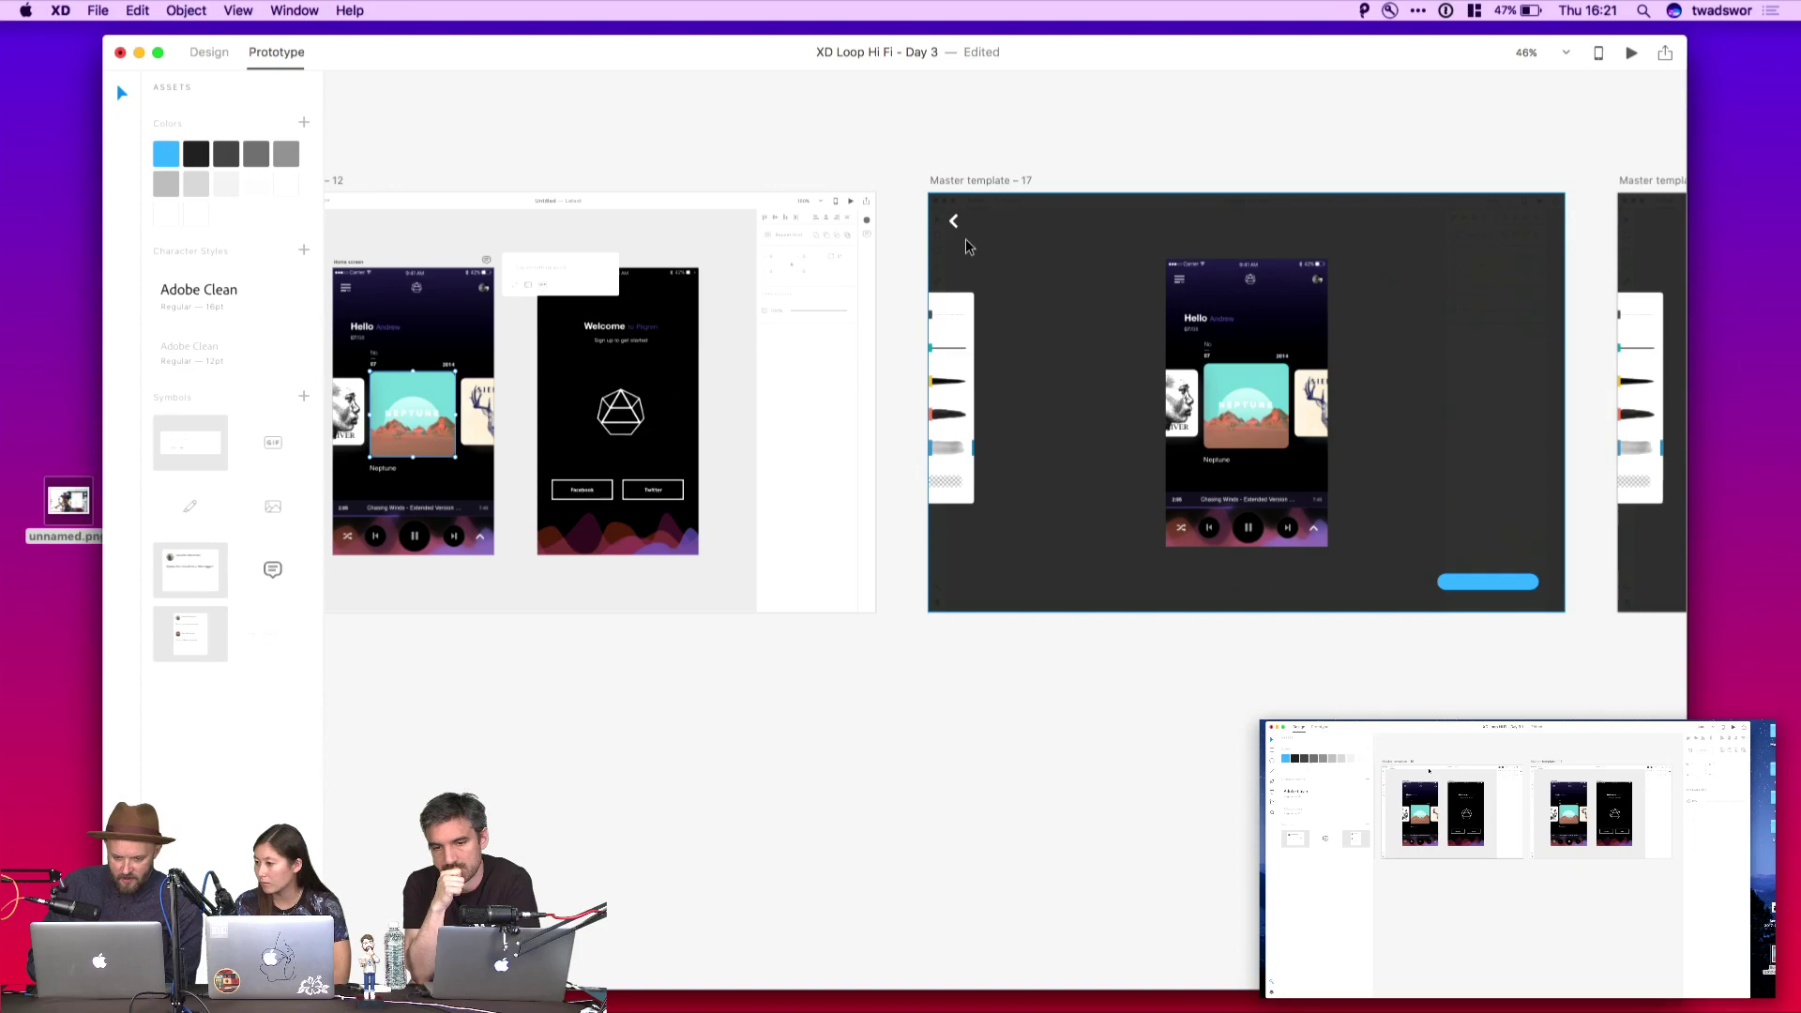
Examine the prototype link marker on the back chevron of Master template – 17
{"action": "left_click", "coordinate": [953, 222]}
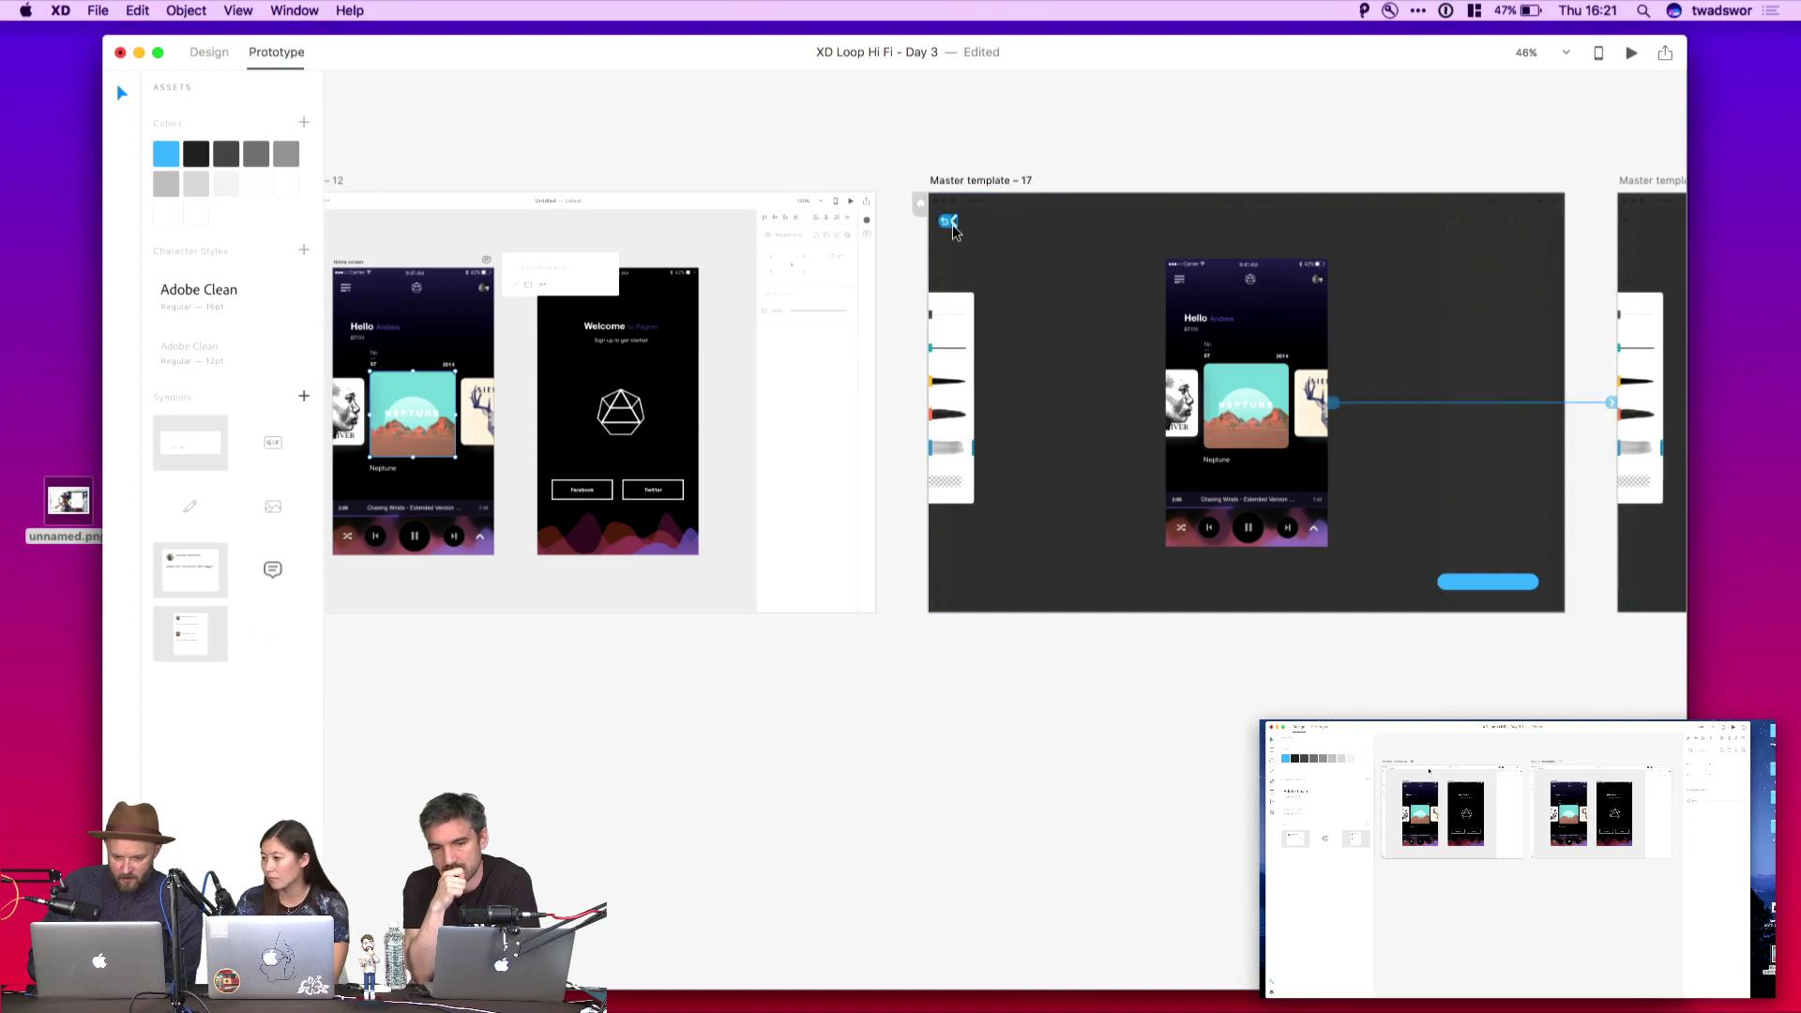
{"action": "scroll", "coordinate": [953, 223], "scroll_direction": "up", "scroll_amount": 3}
{"action": "scroll", "coordinate": [952, 224], "scroll_direction": "up", "scroll_amount": 3}
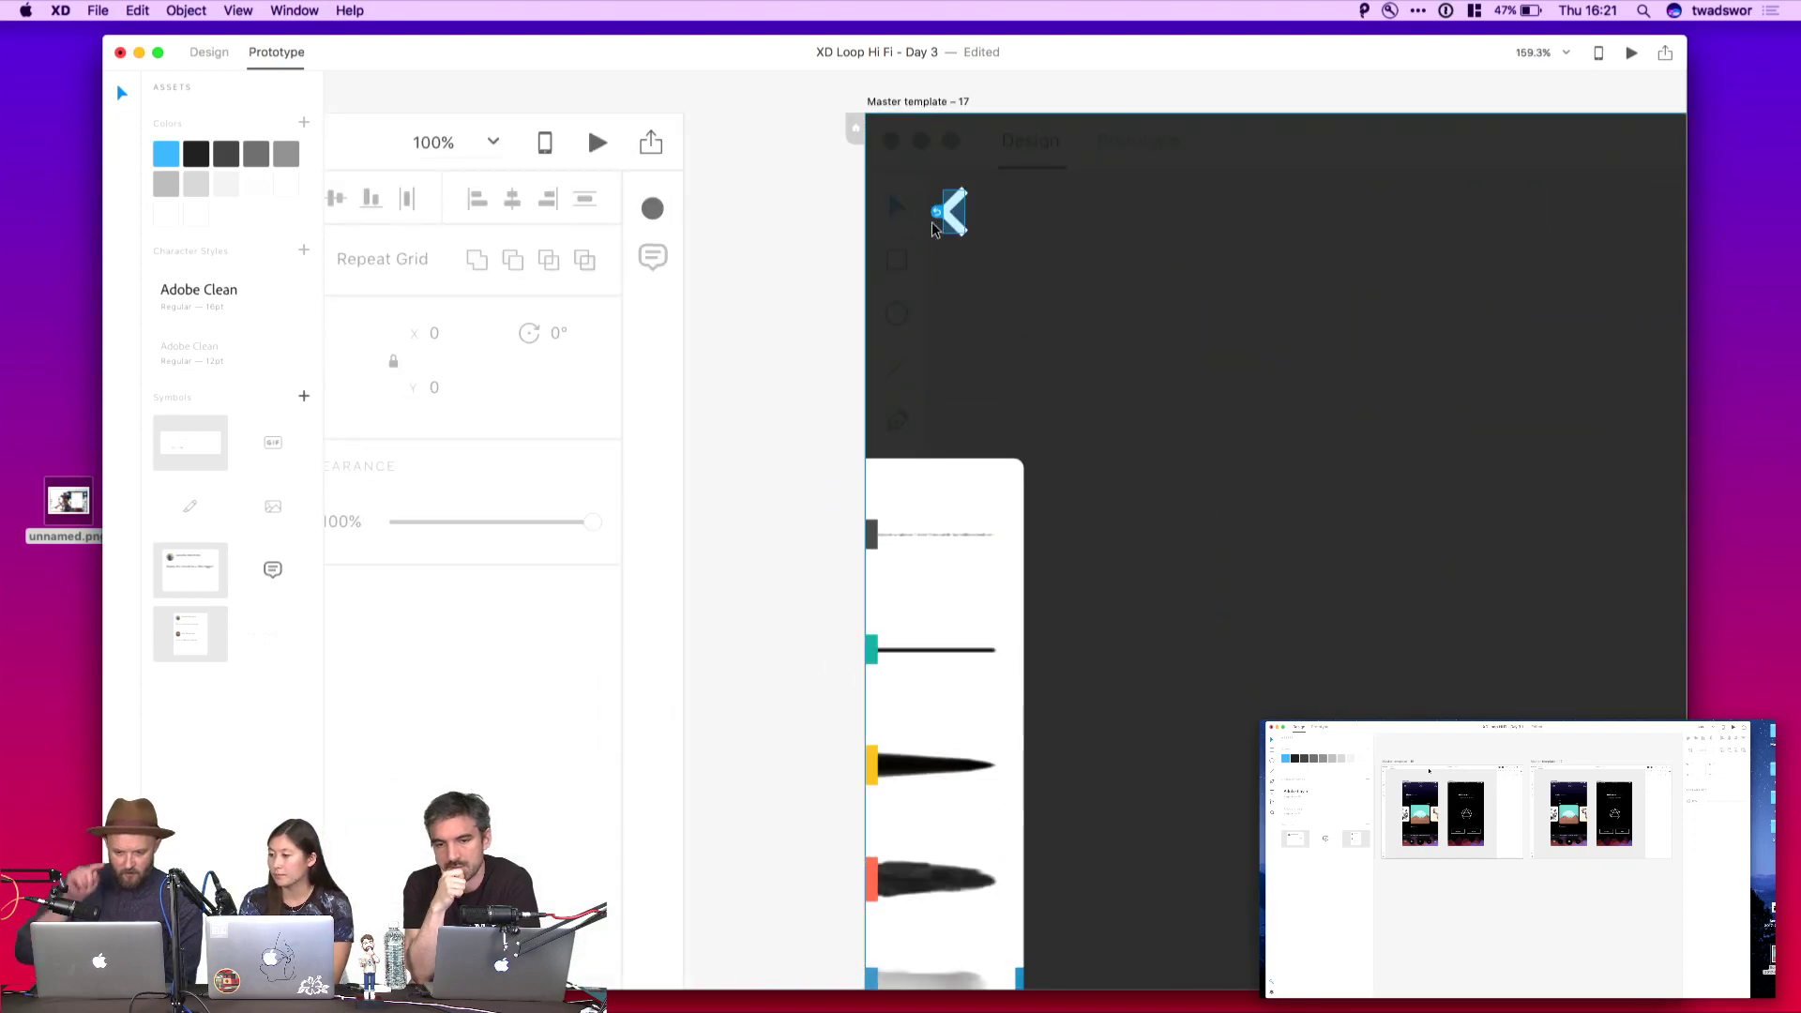
{"action": "scroll", "coordinate": [735, 294], "scroll_direction": "down", "scroll_amount": 5}
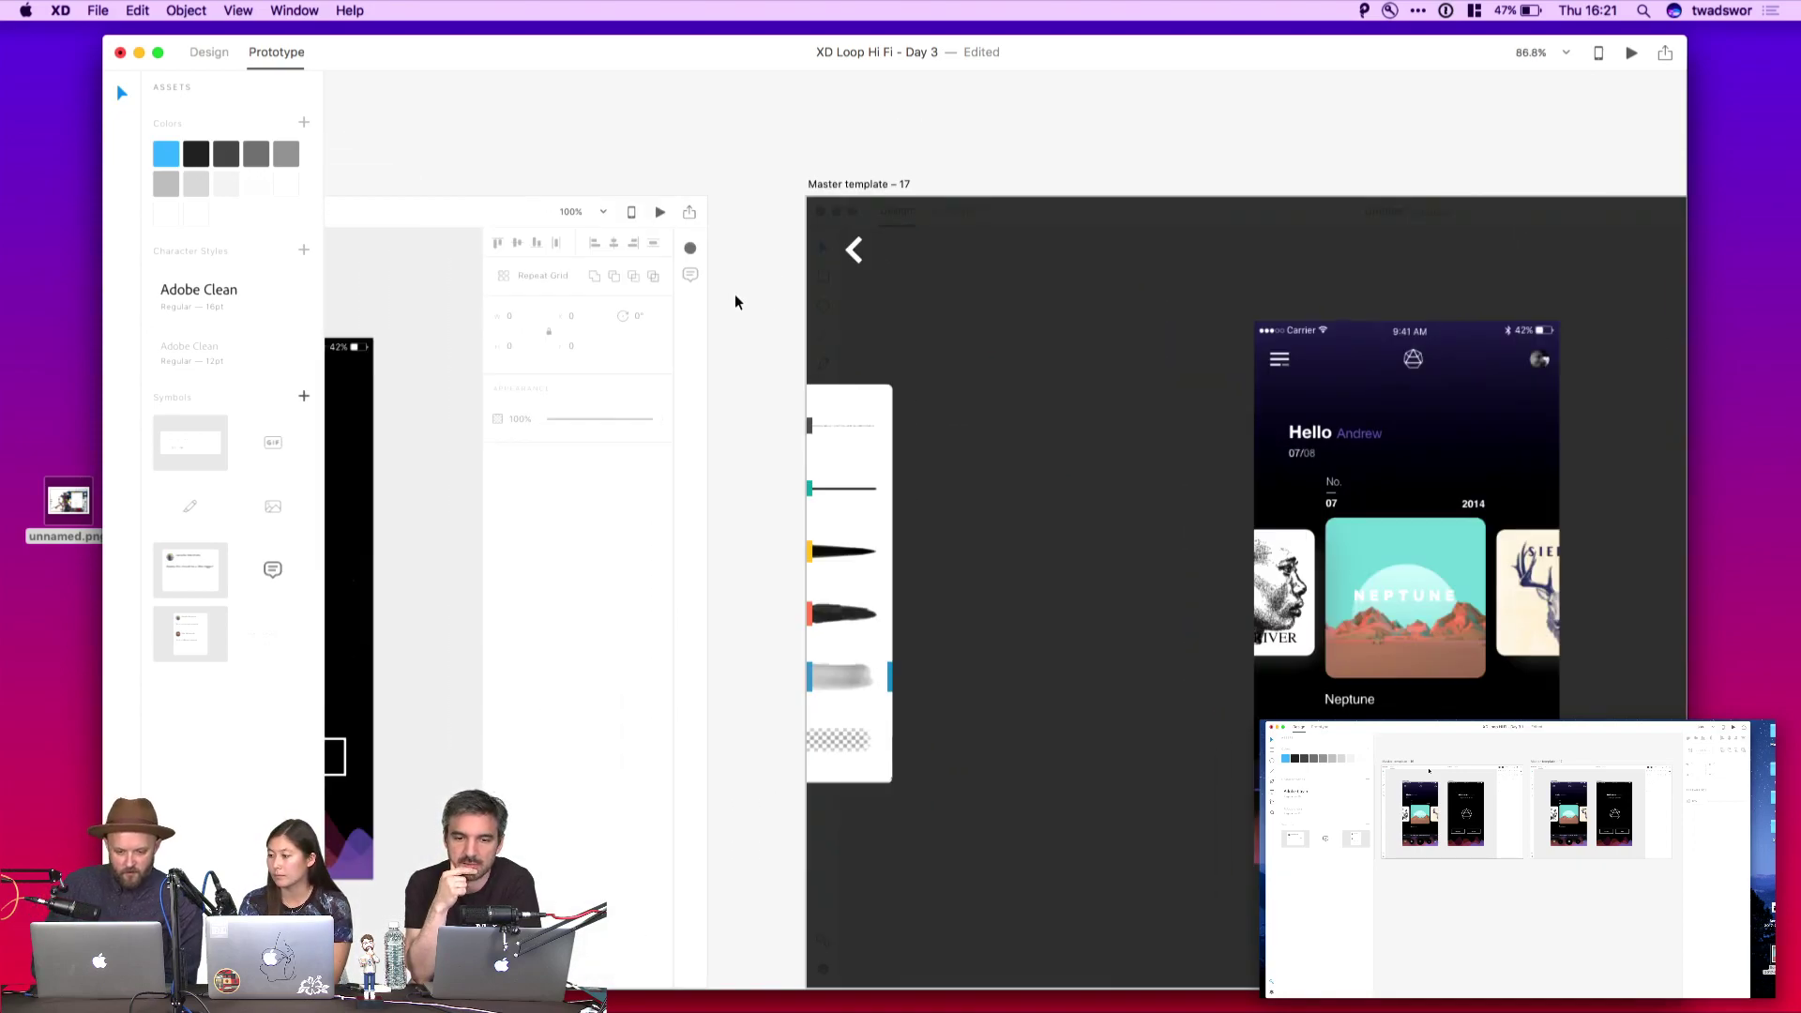
Preview the prototype from Master template – 12, test the back chevron on the markup screen, and close the preview
{"action": "left_click", "coordinate": [680, 302]}
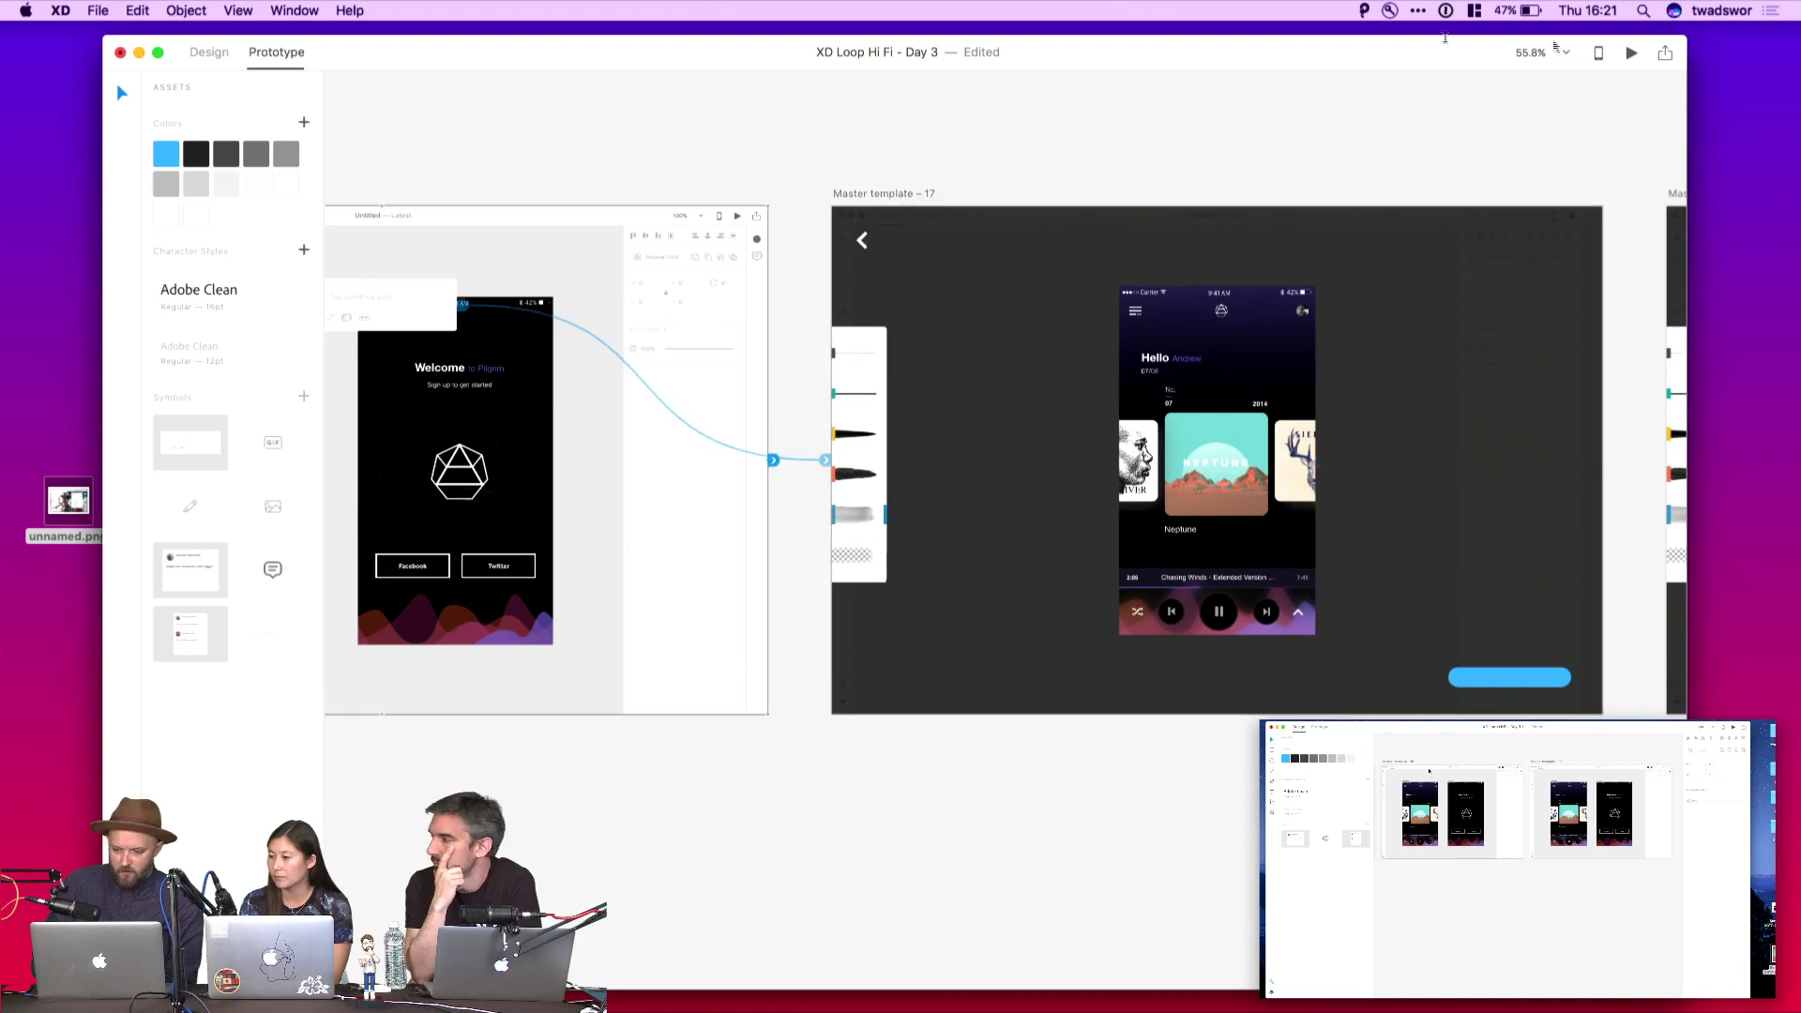
{"action": "left_click", "coordinate": [1627, 54]}
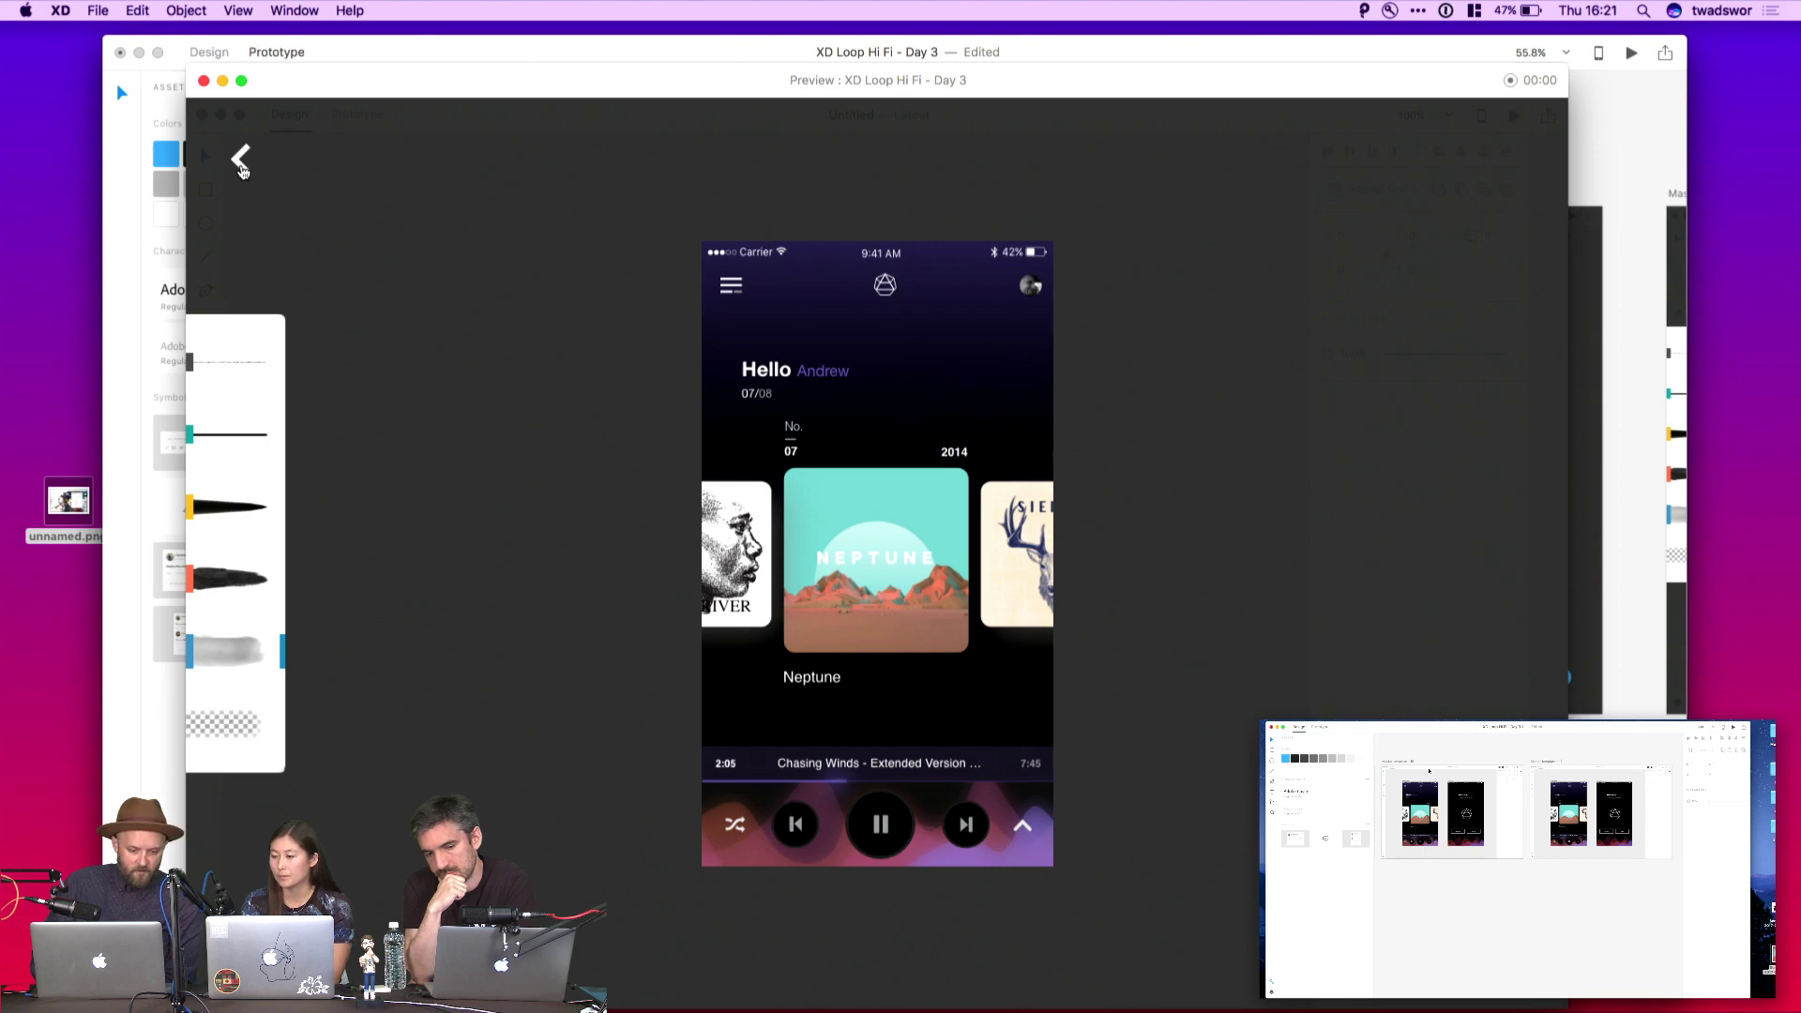
{"action": "left_click", "coordinate": [241, 162]}
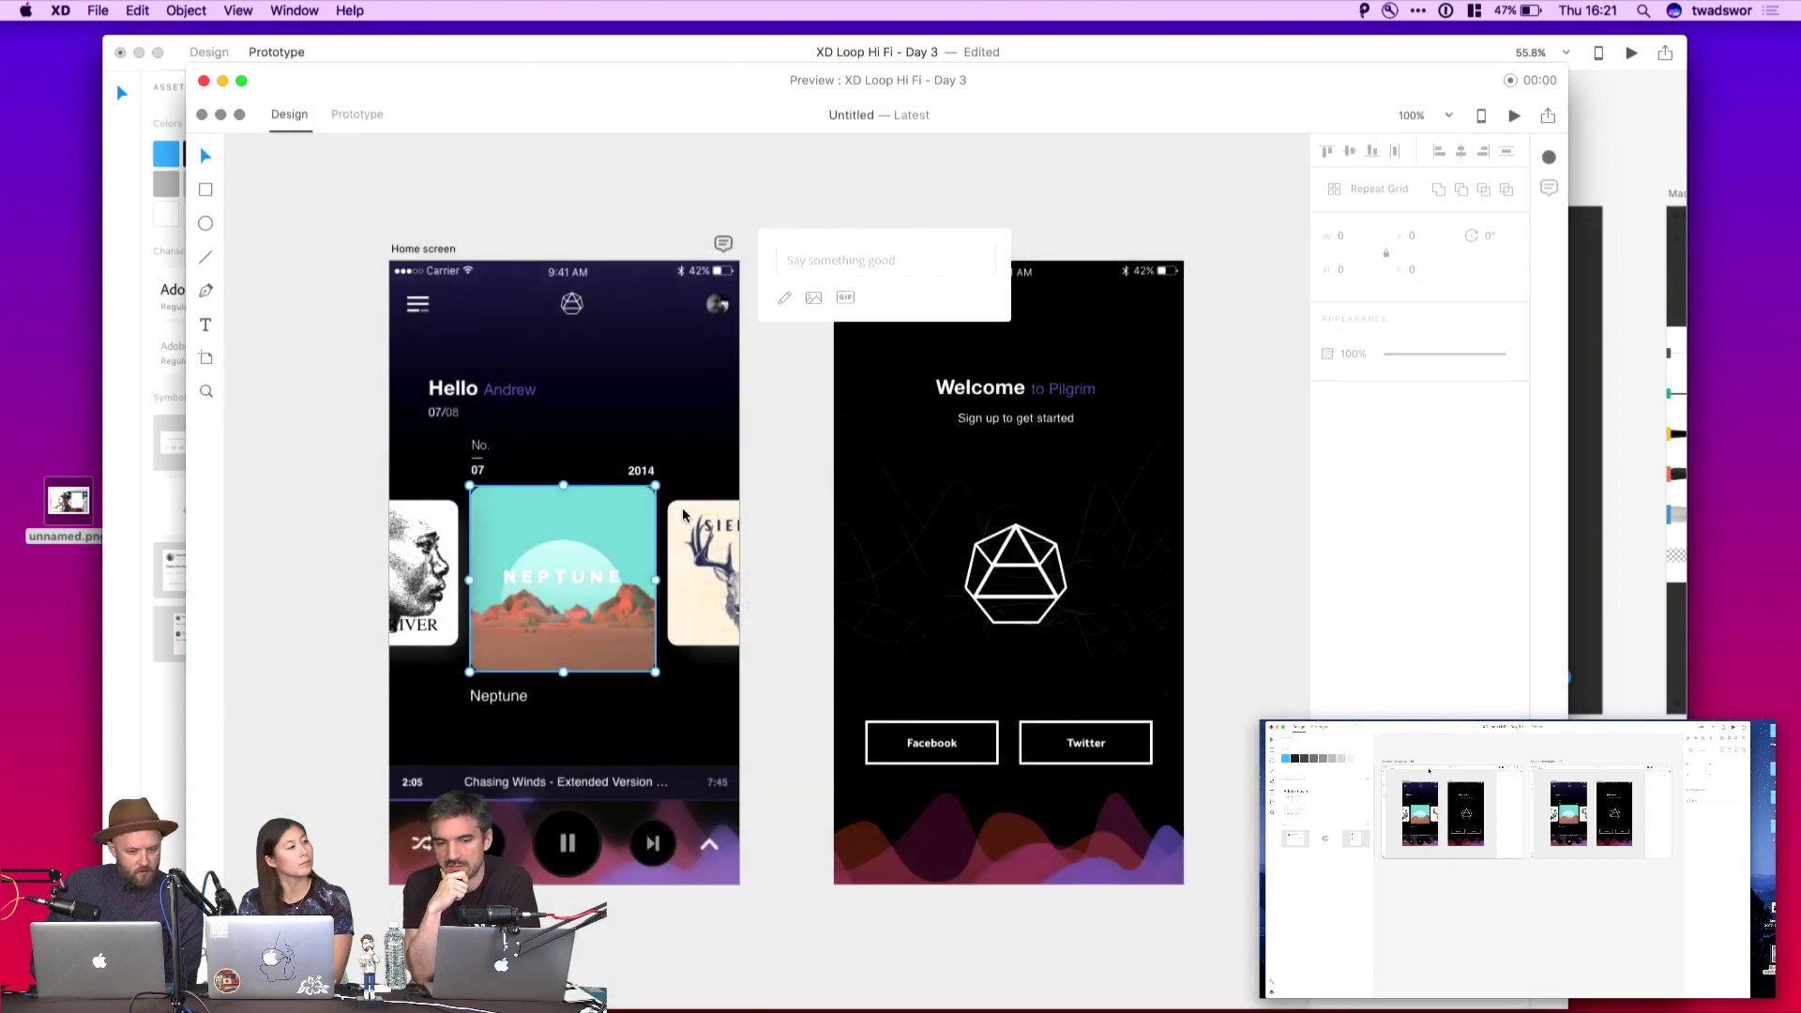
{"action": "left_click", "coordinate": [204, 81]}
Look over the sketch-markup flow artboards and the workflow rows above them
{"action": "scroll", "coordinate": [855, 364], "scroll_direction": "down", "scroll_amount": 5}
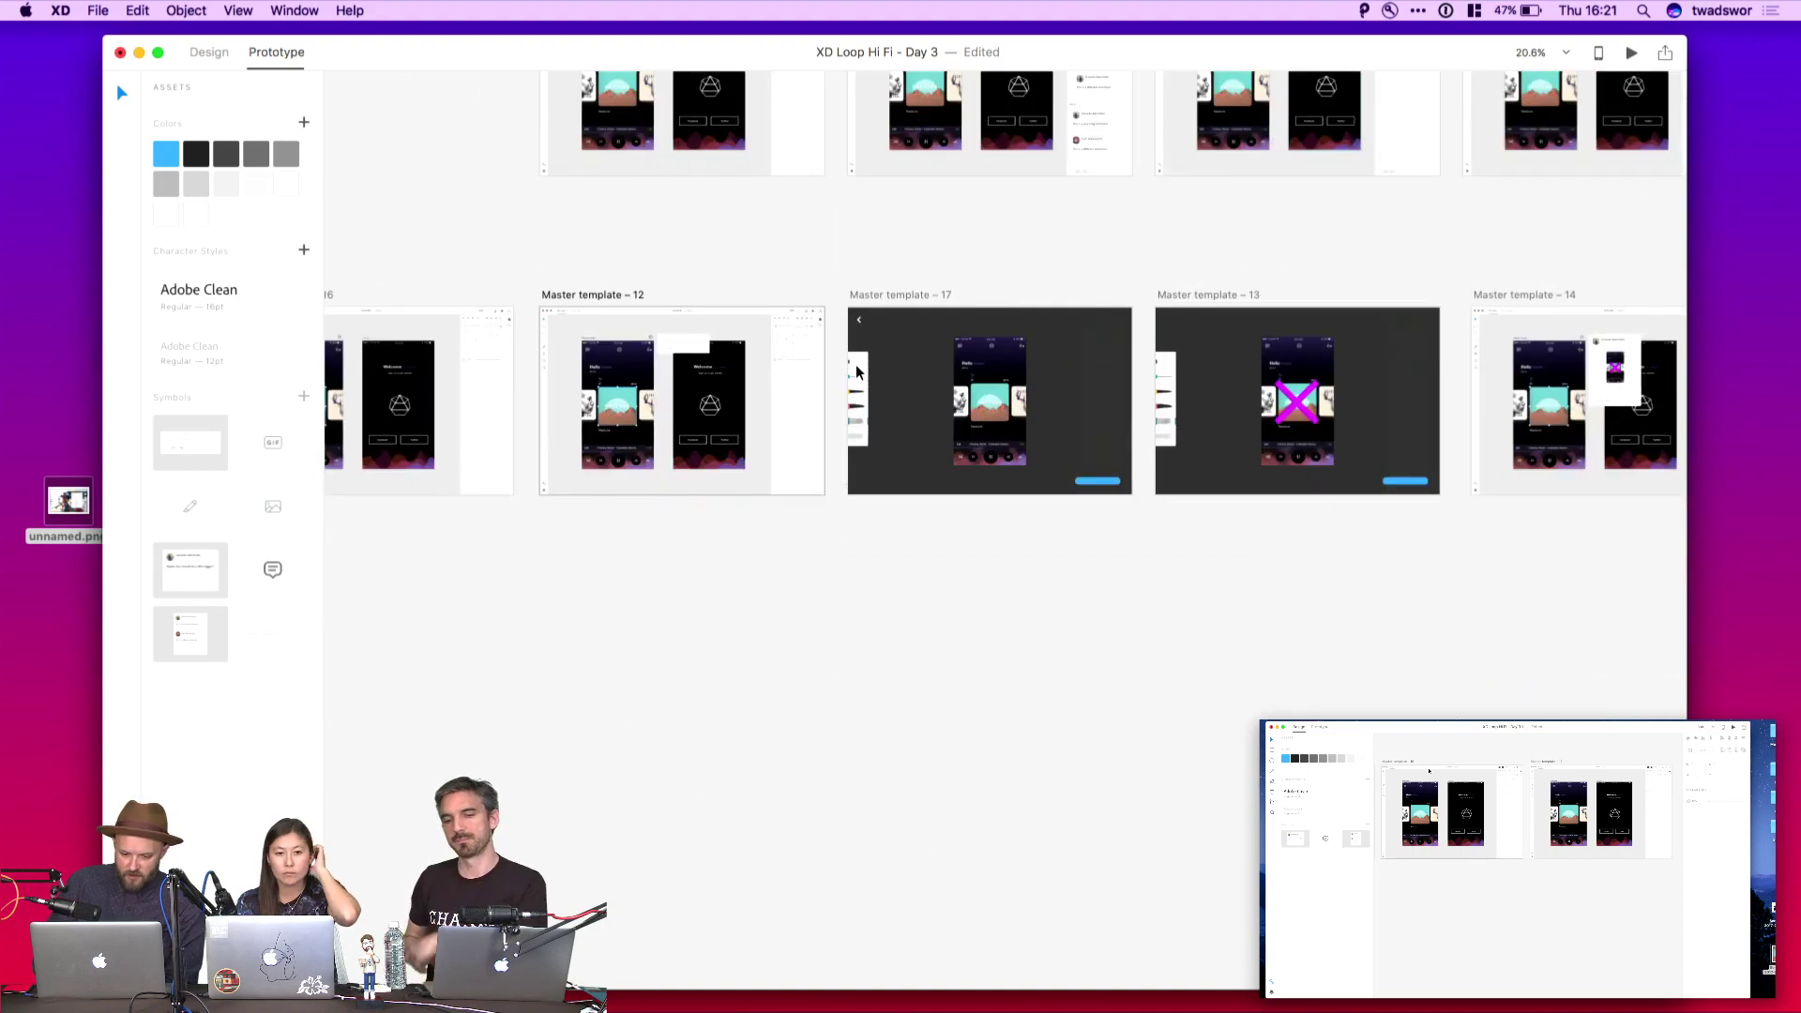
{"action": "scroll", "coordinate": [856, 364], "scroll_direction": "up", "scroll_amount": 2}
{"action": "left_click", "coordinate": [763, 323]}
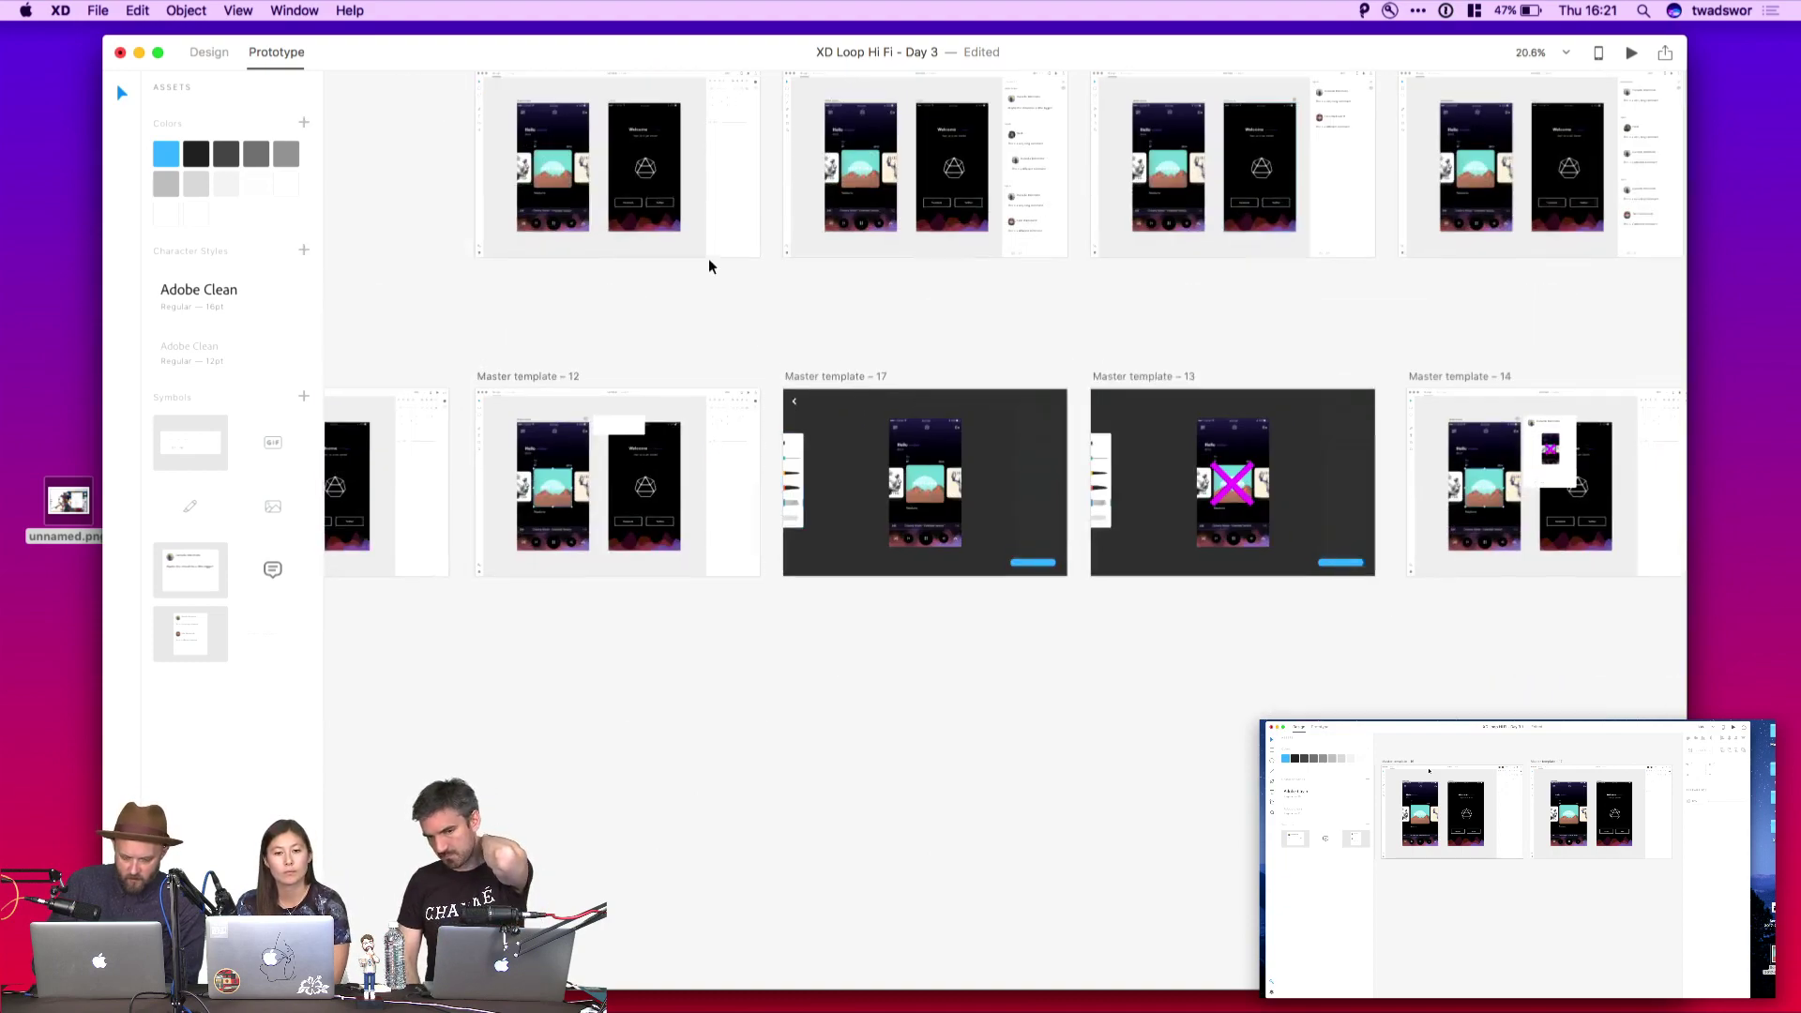
{"action": "scroll", "coordinate": [707, 257], "scroll_direction": "left", "scroll_amount": 3}
{"action": "scroll", "coordinate": [707, 257], "scroll_direction": "up", "scroll_amount": 1}
{"action": "scroll", "coordinate": [707, 257], "scroll_direction": "left", "scroll_amount": 1}
{"action": "scroll", "coordinate": [707, 257], "scroll_direction": "down", "scroll_amount": 1}
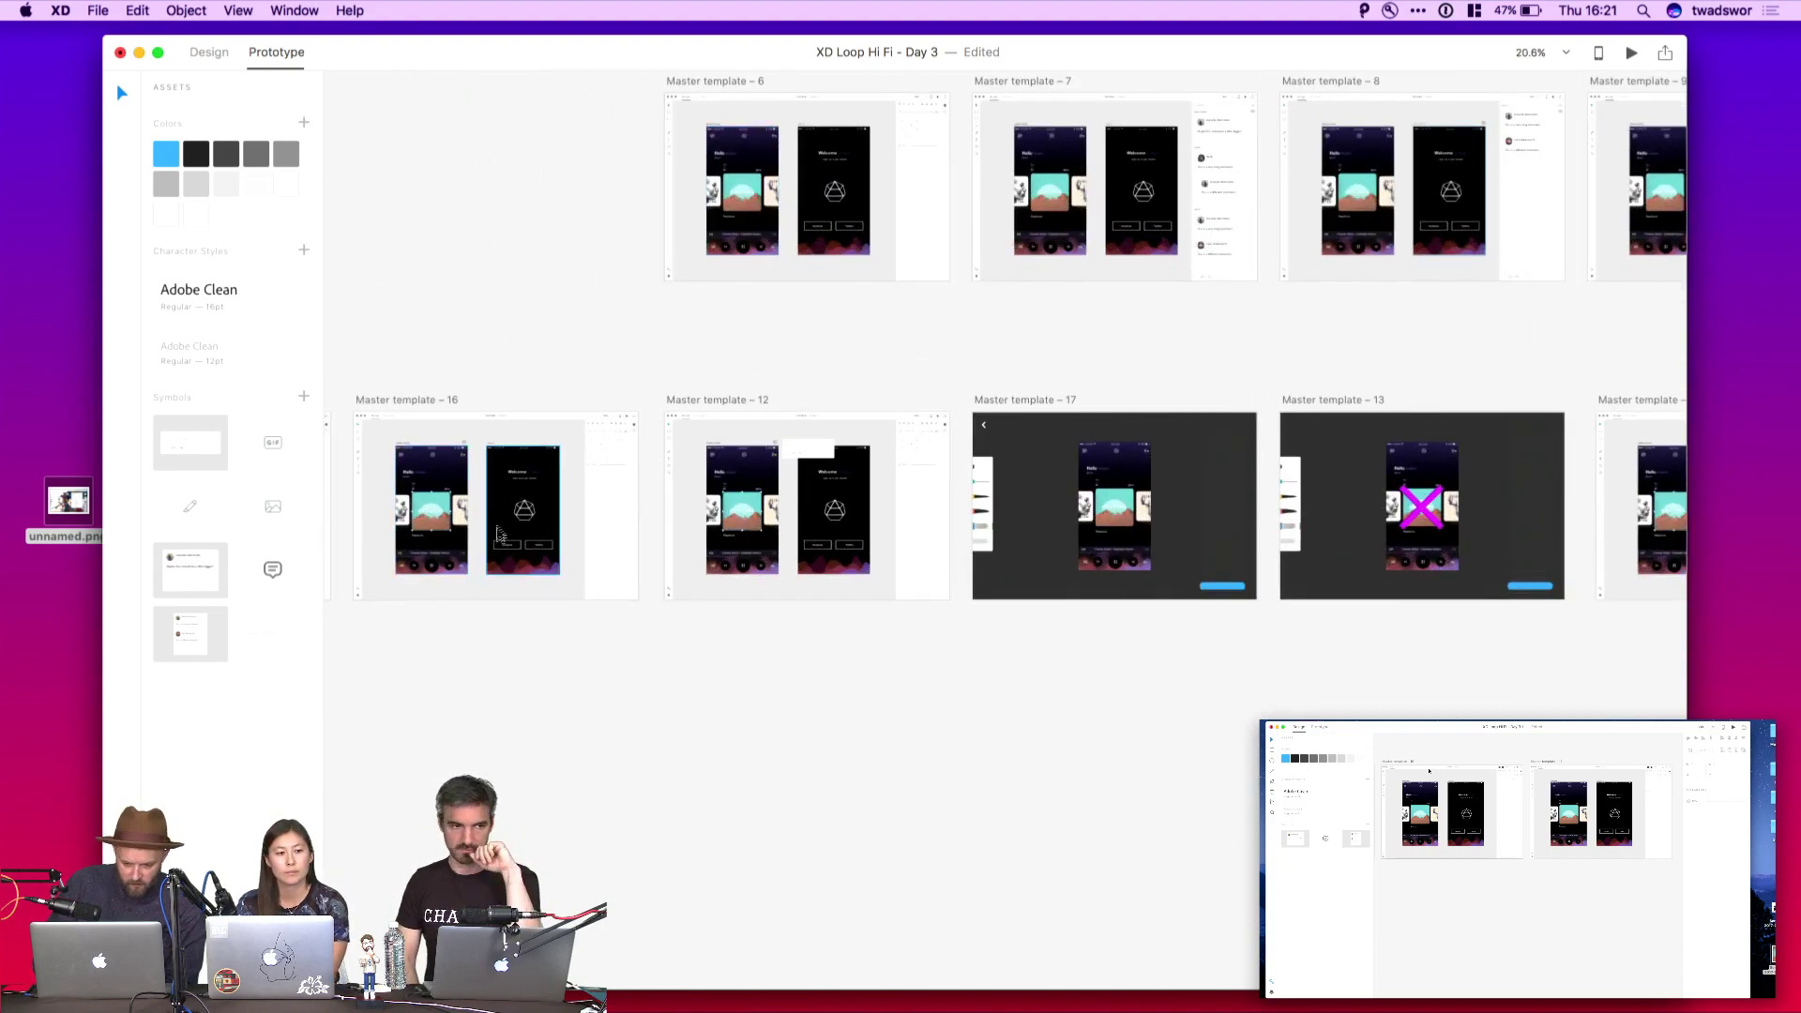
{"action": "scroll", "coordinate": [591, 534], "scroll_direction": "right", "scroll_amount": 5}
{"action": "scroll", "coordinate": [591, 534], "scroll_direction": "up", "scroll_amount": 3}
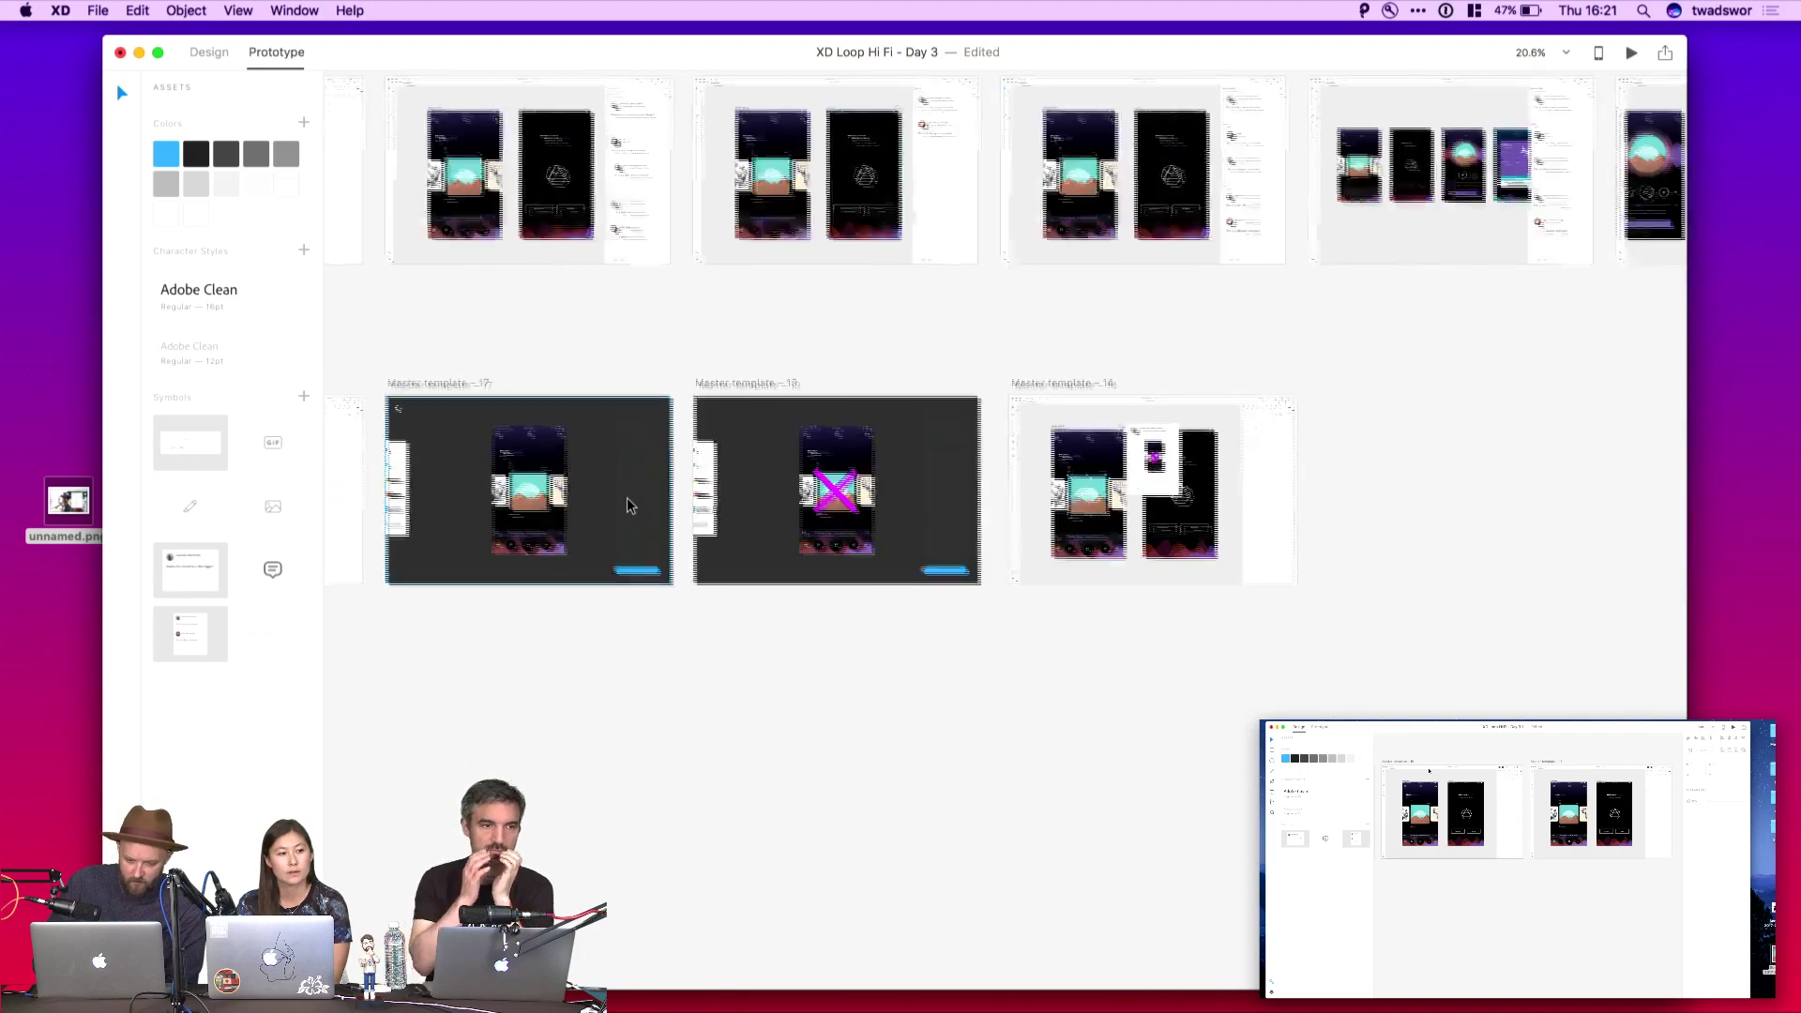
{"action": "scroll", "coordinate": [628, 499], "scroll_direction": "down", "scroll_amount": 5}
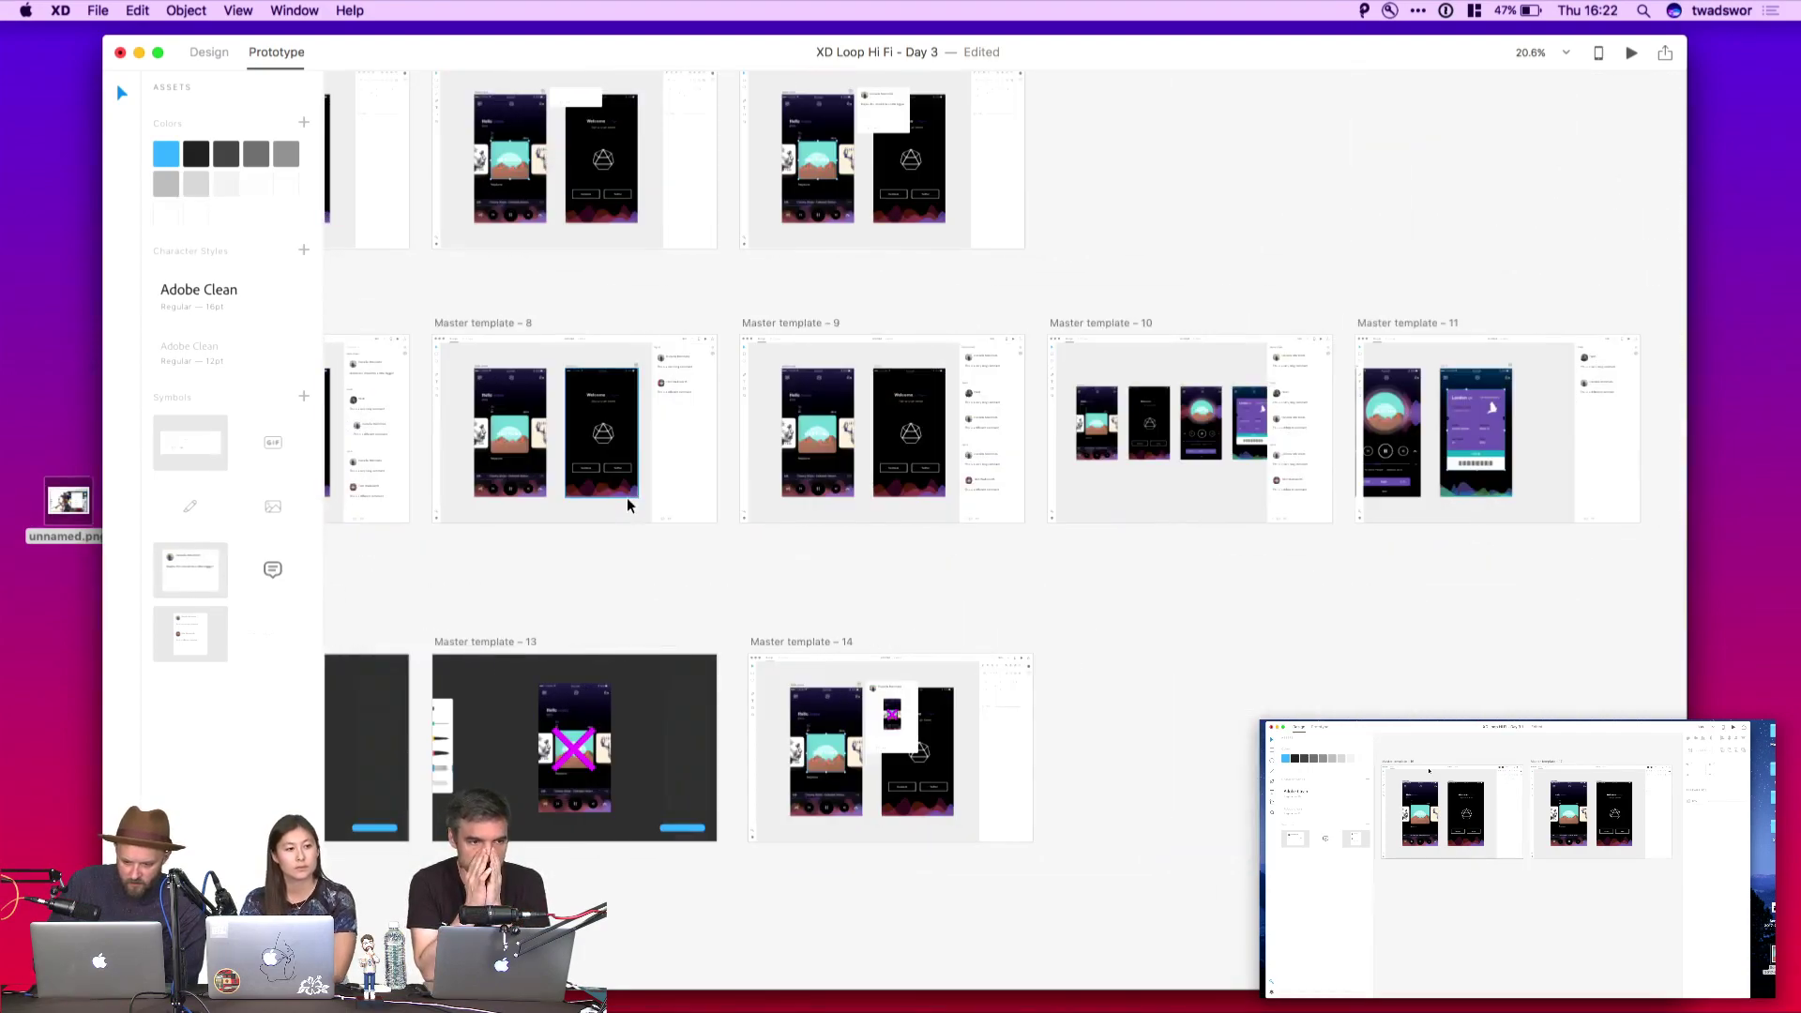
{"action": "scroll", "coordinate": [627, 505], "scroll_direction": "up", "scroll_amount": 10}
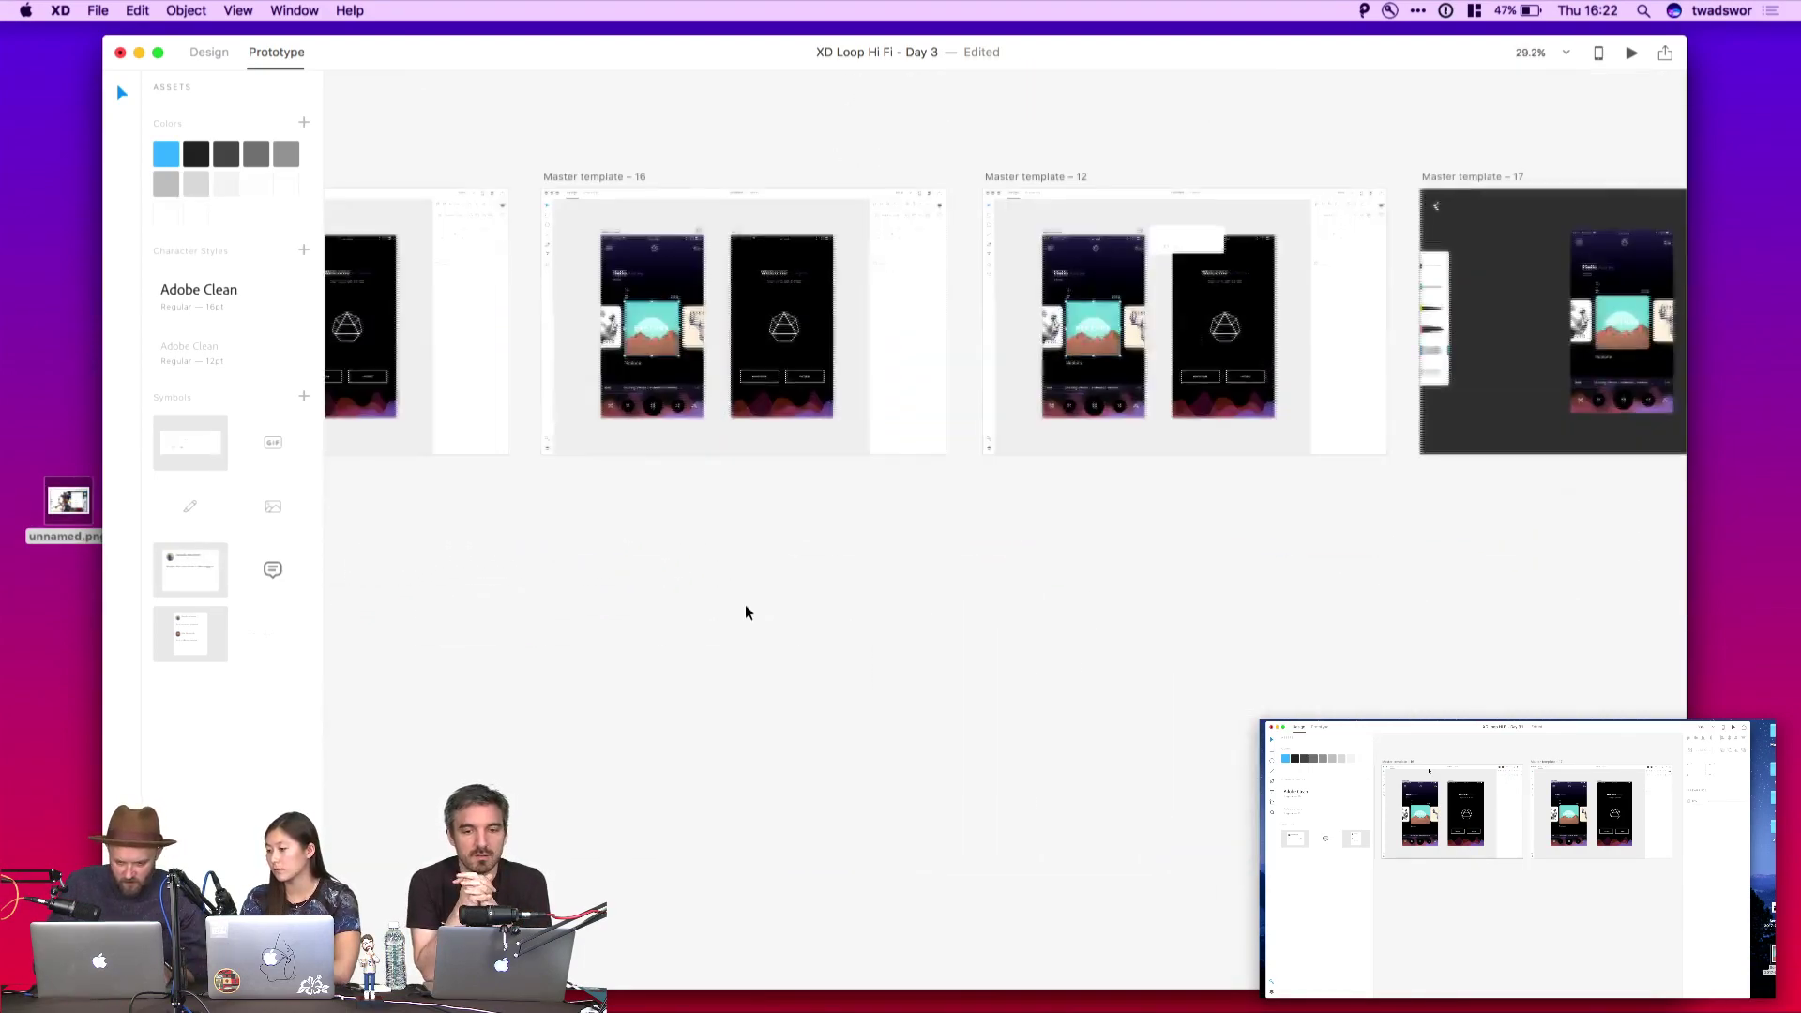
Duplicate the Master template – 12 artboard below itself and cover the copy with a 1474 by 991 rectangle filled with the blue swatch
{"action": "left_click", "coordinate": [808, 167]}
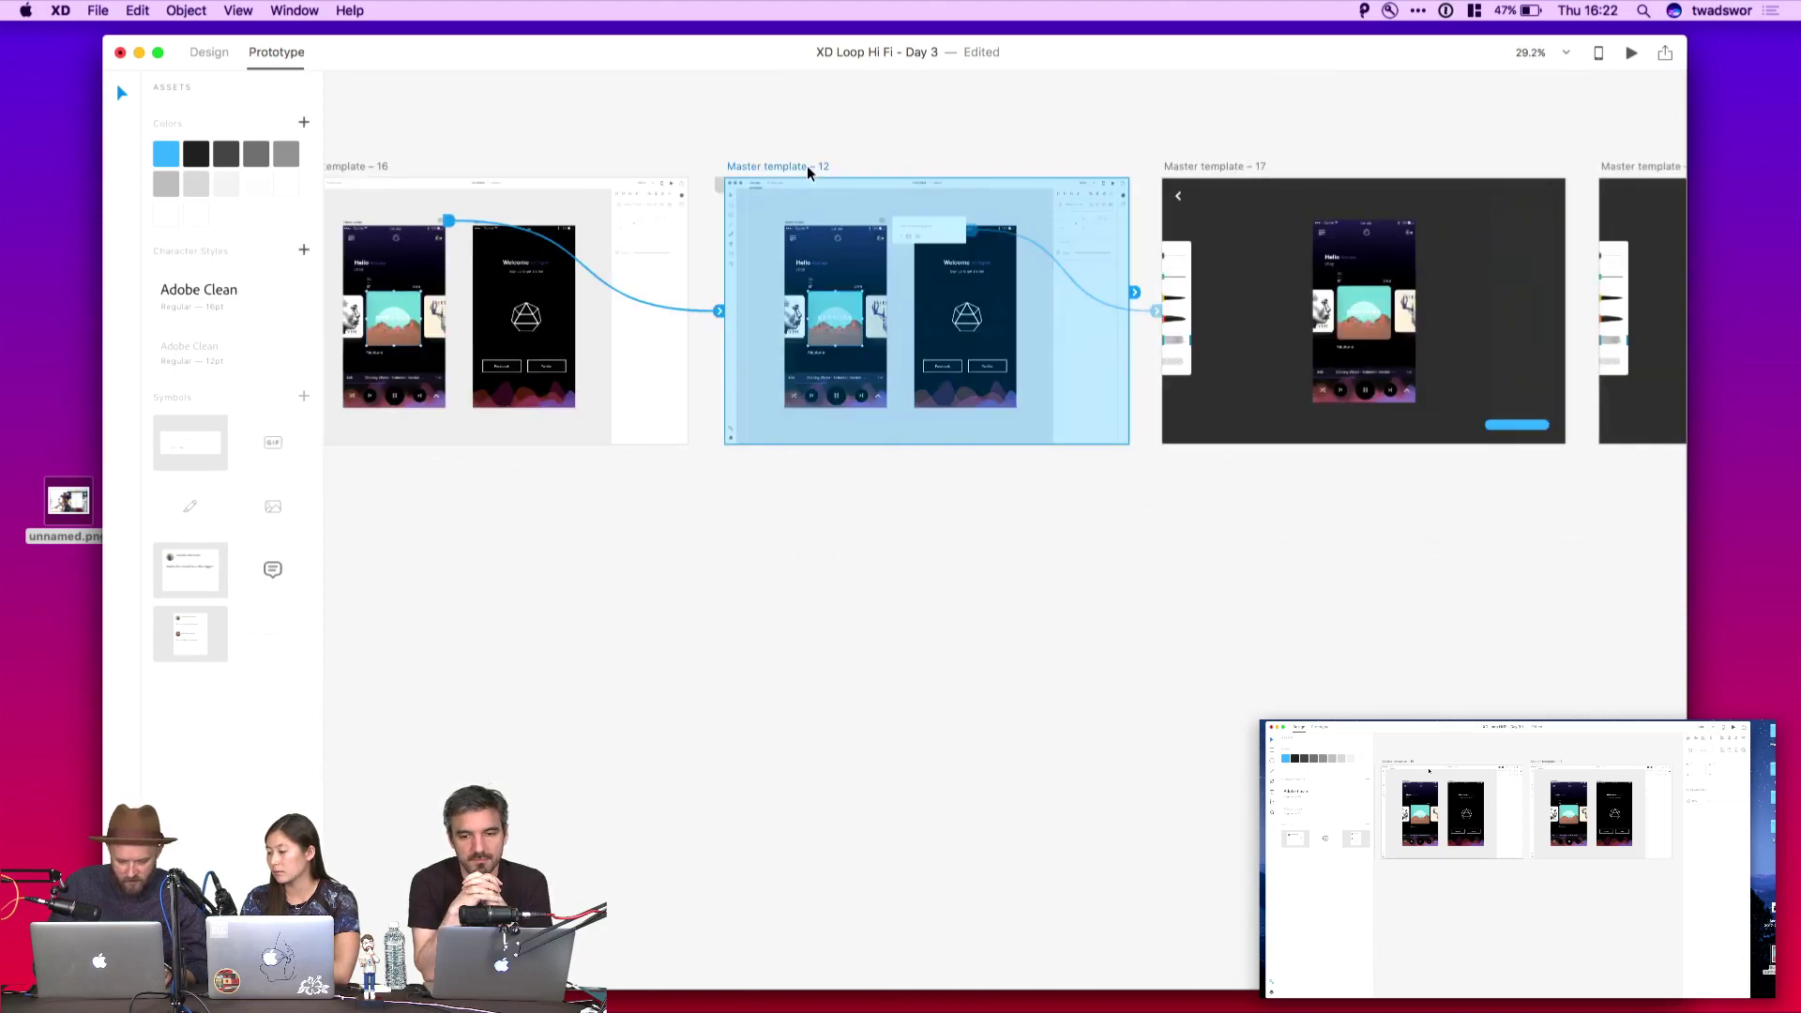
{"action": "left_click_drag", "start_coordinate": [809, 167], "coordinate": [812, 559]}
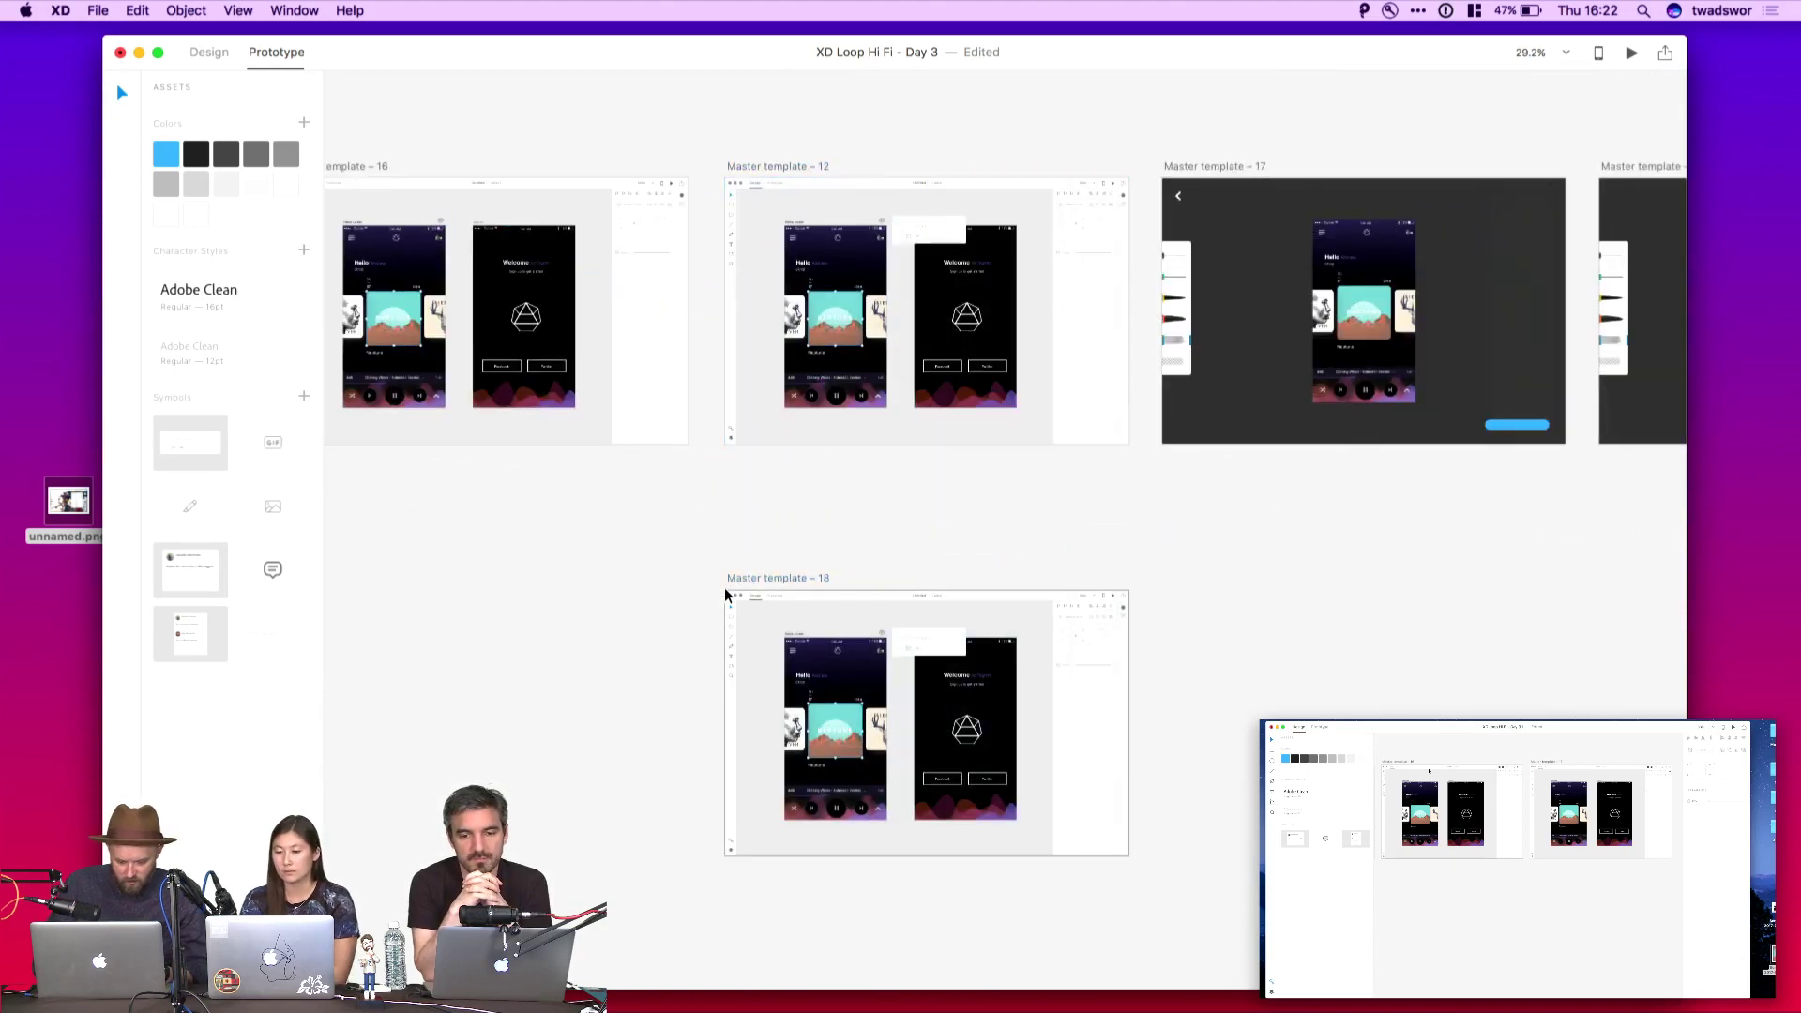
{"action": "key", "text": "super+1"}
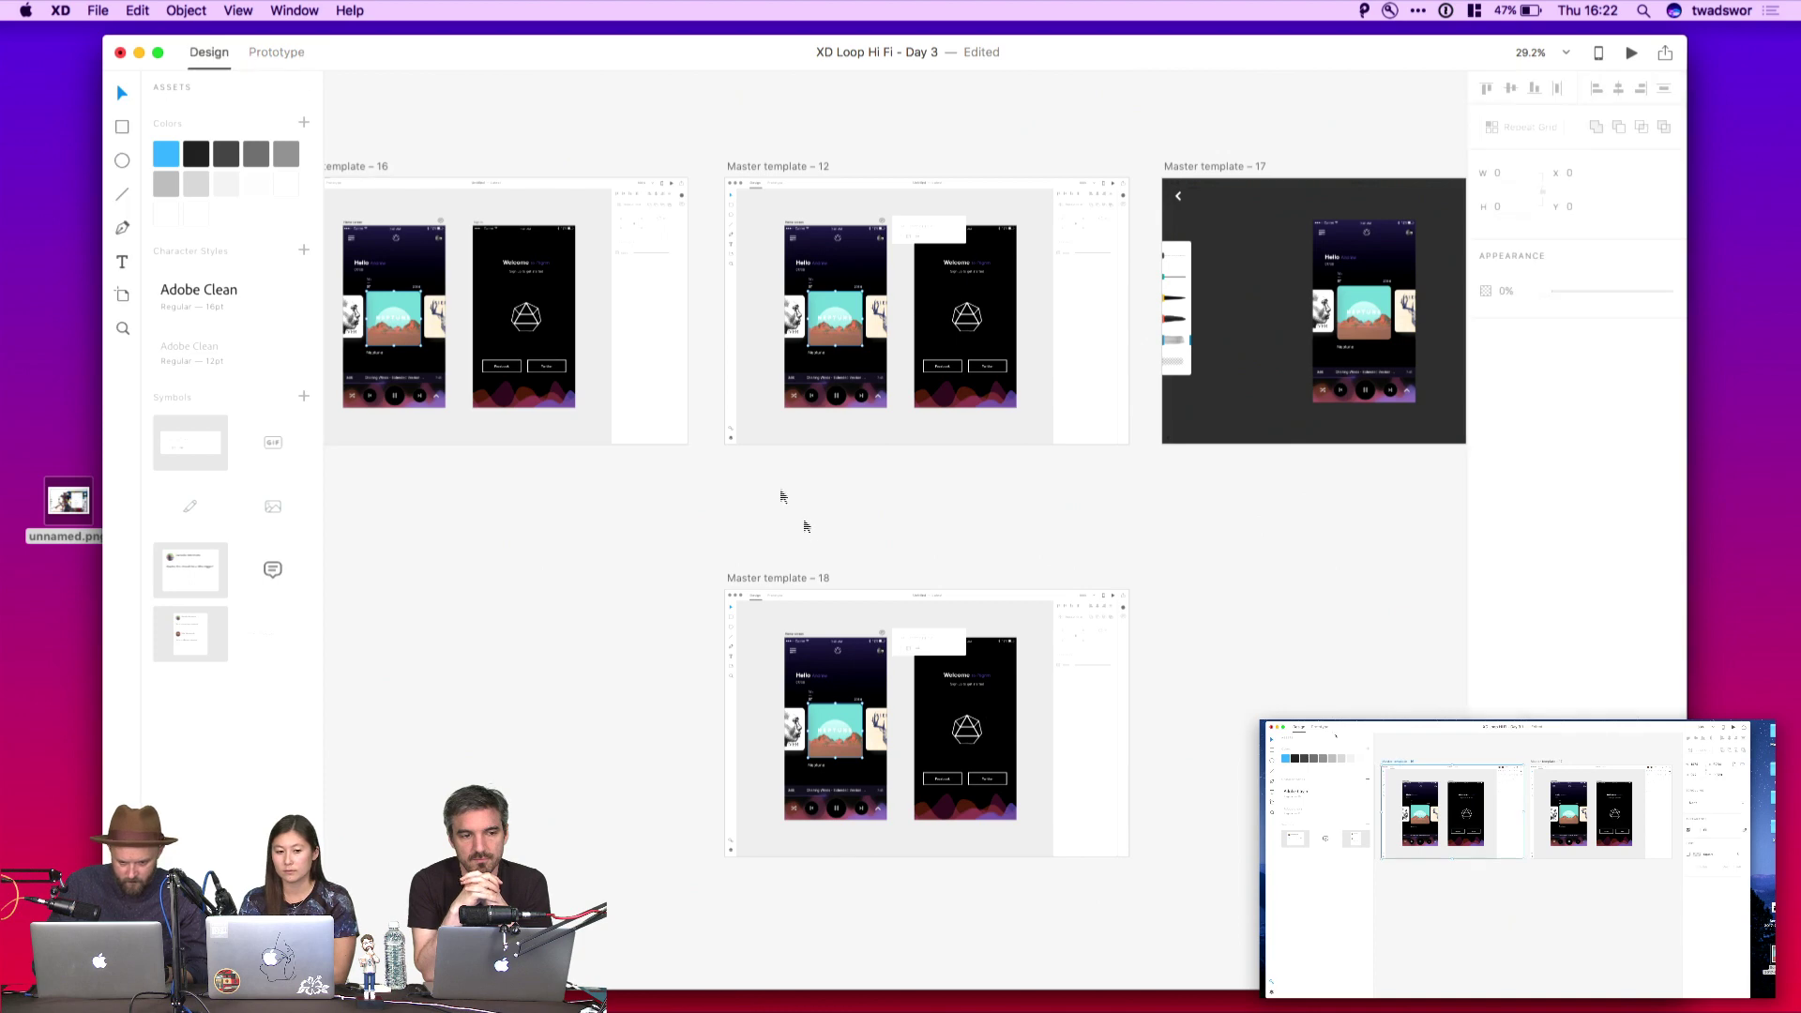
{"action": "left_click_drag", "start_coordinate": [724, 591], "coordinate": [1129, 860]}
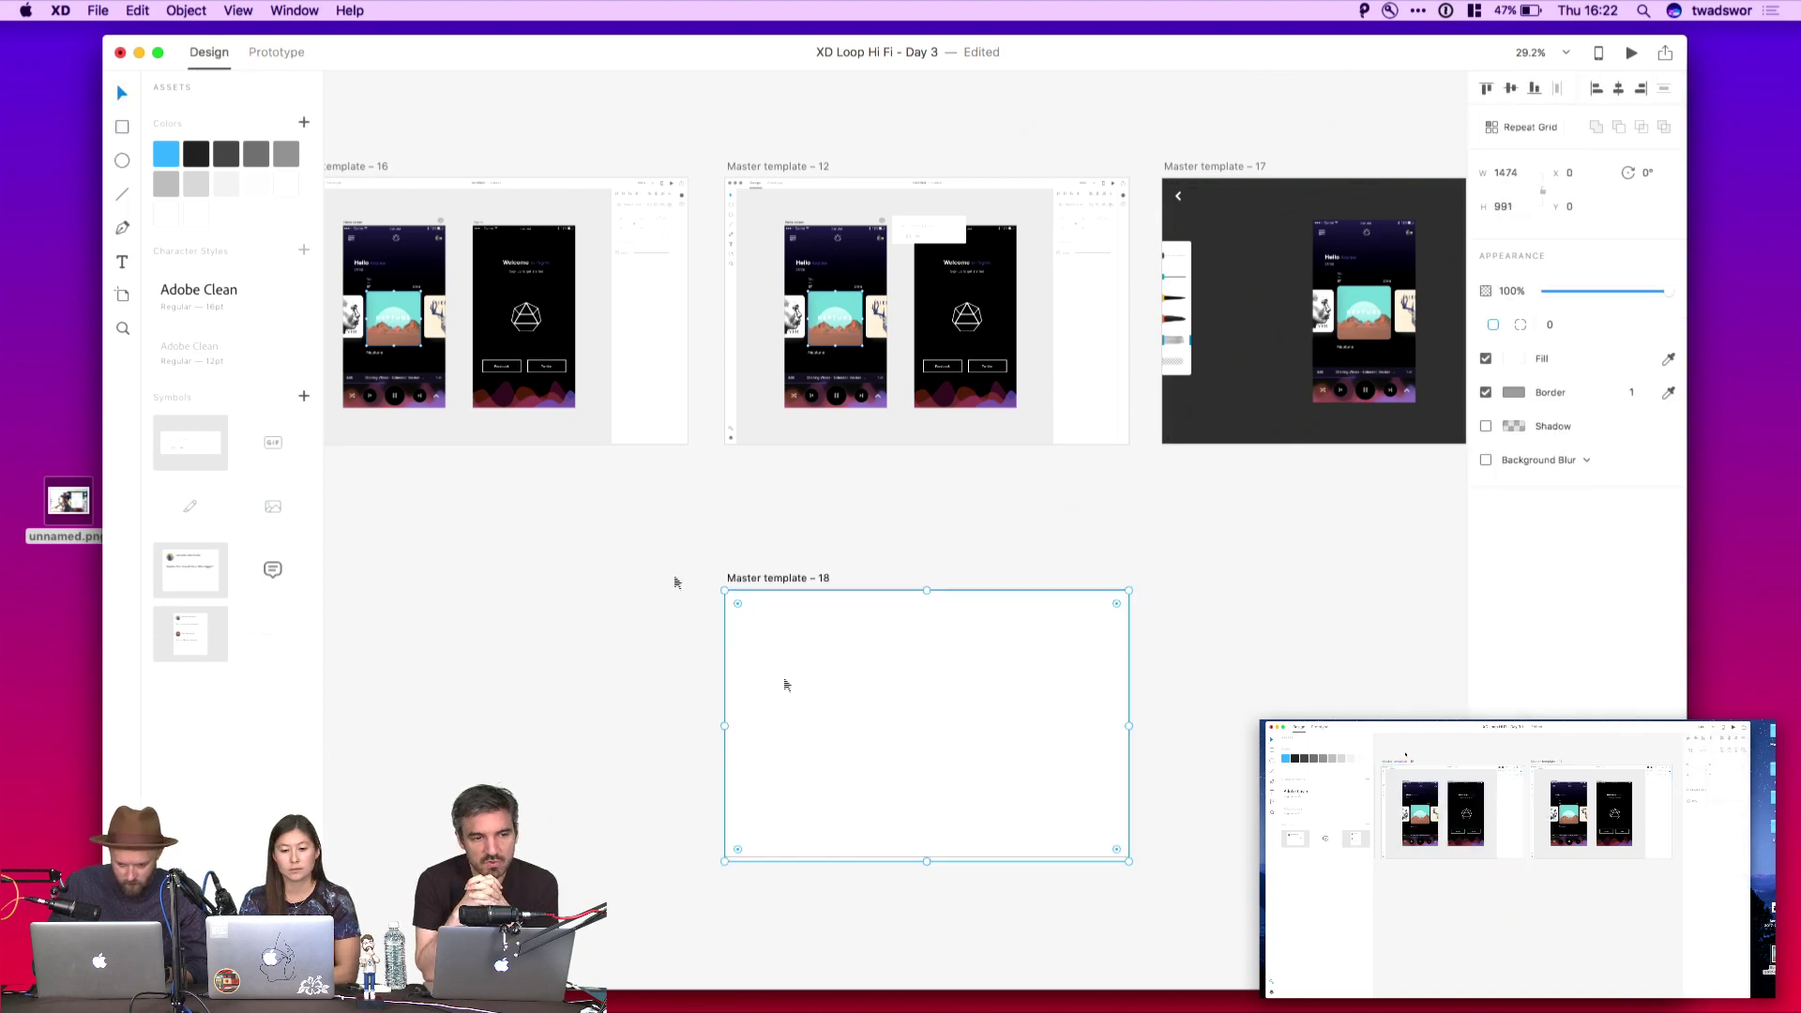
{"action": "left_click", "coordinate": [170, 167]}
{"action": "key", "text": "t"}
{"action": "left_click", "coordinate": [926, 743]}
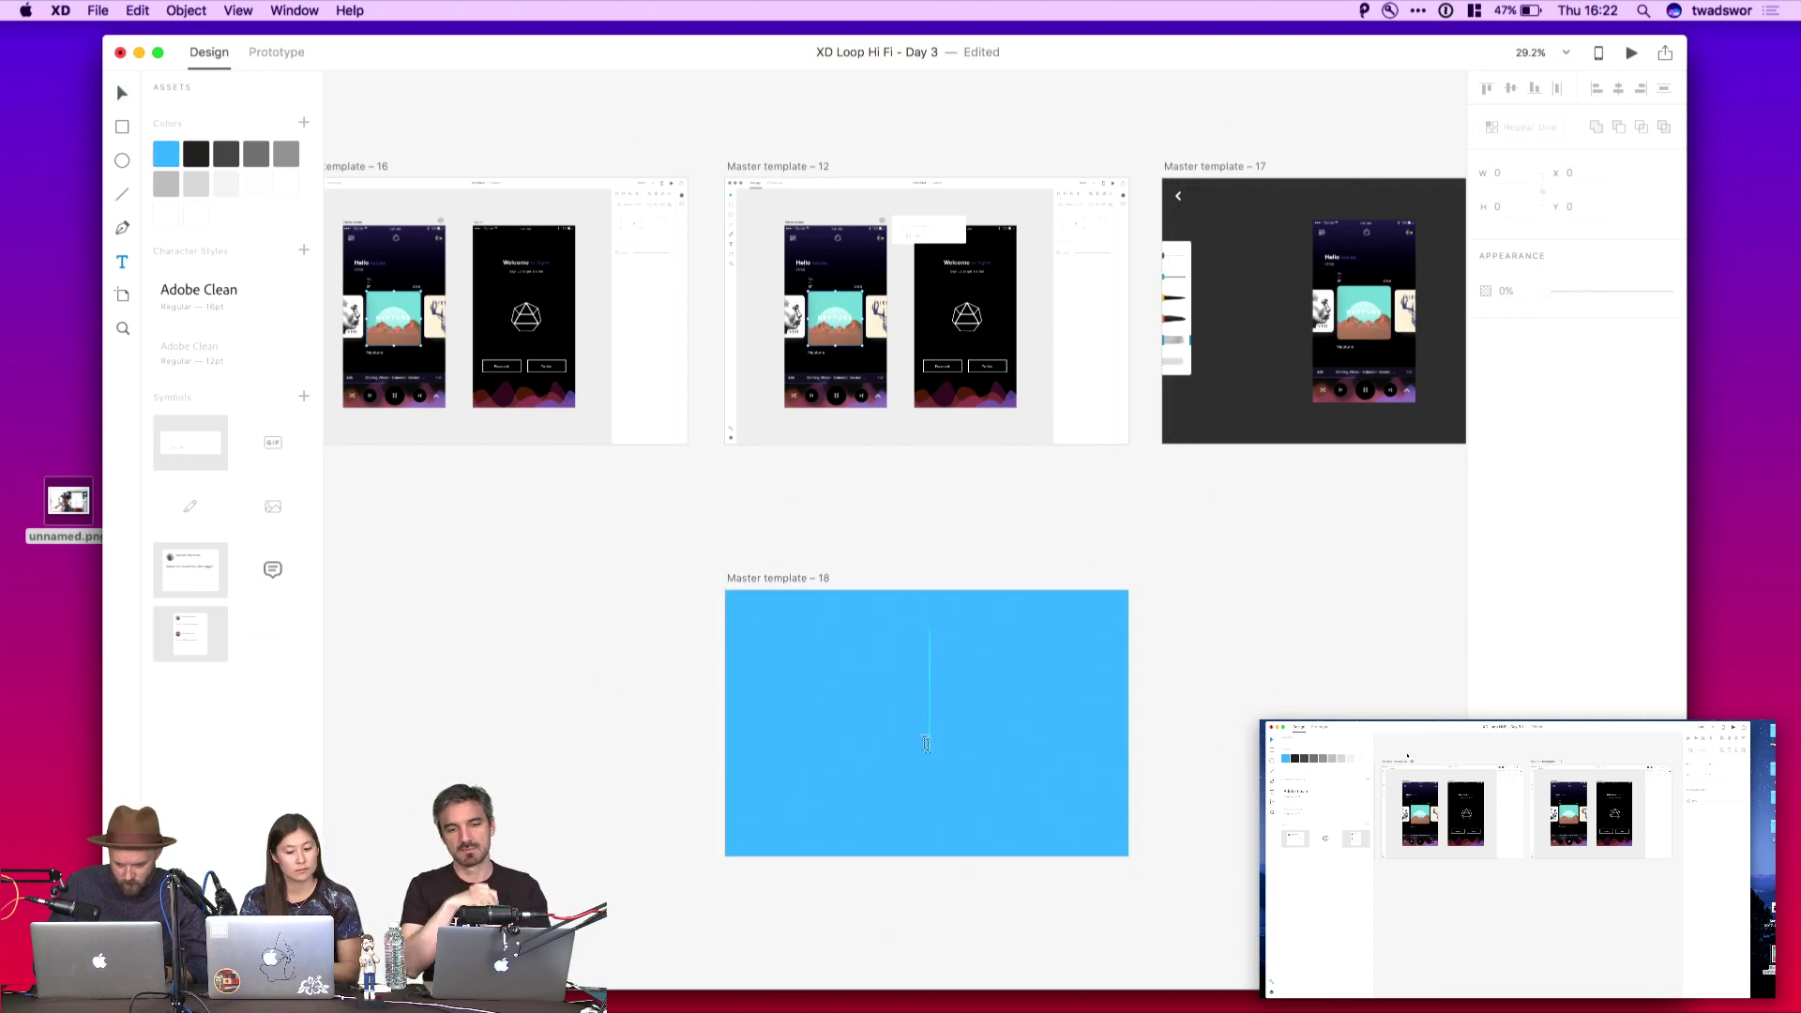
{"action": "key", "text": "Escape"}
Draw a small white button rectangle in the middle of the blue artboard and link it to Master template – 17 with a Dissolve transition
{"action": "key", "text": "r"}
{"action": "mouse_move", "coordinate": [872, 699]}
{"action": "left_mouse_down"}
{"action": "mouse_move", "coordinate": [964, 739]}
{"action": "mouse_move", "coordinate": [993, 727]}
{"action": "mouse_move", "coordinate": [1282, 403]}
{"action": "left_mouse_up"}
{"action": "left_click", "coordinate": [298, 56]}
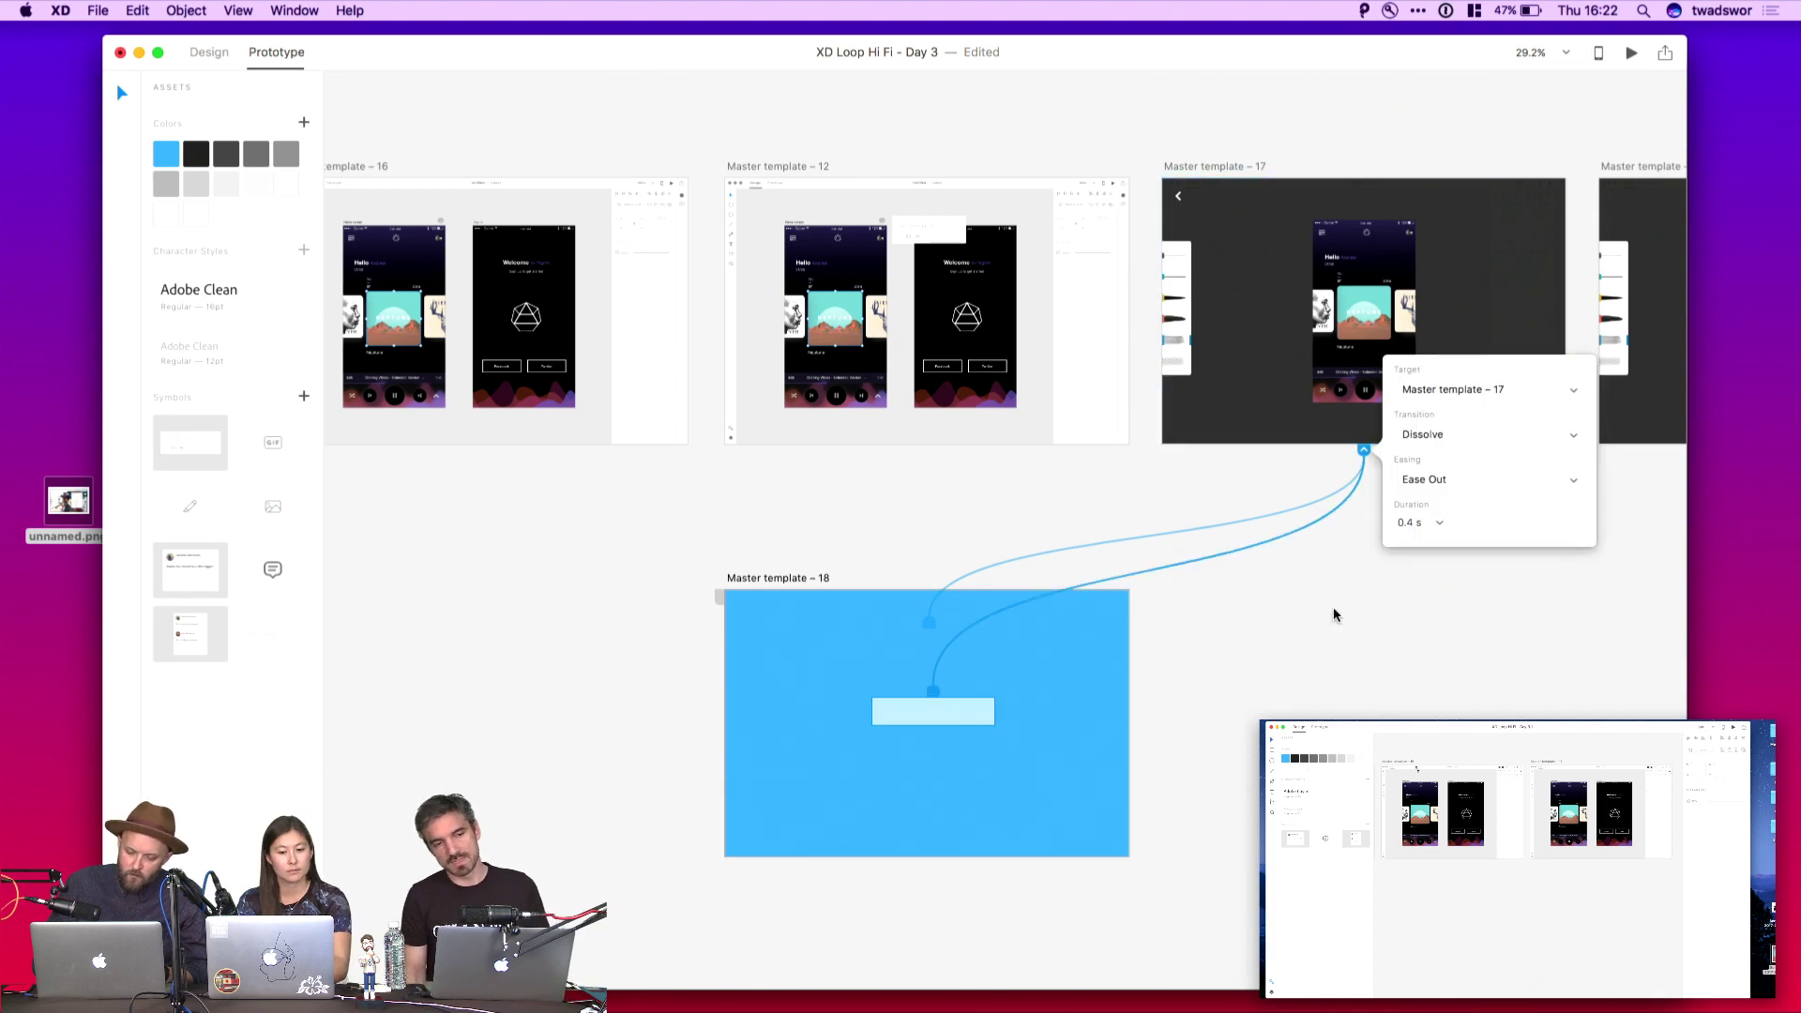
{"action": "left_click", "coordinate": [1264, 600]}
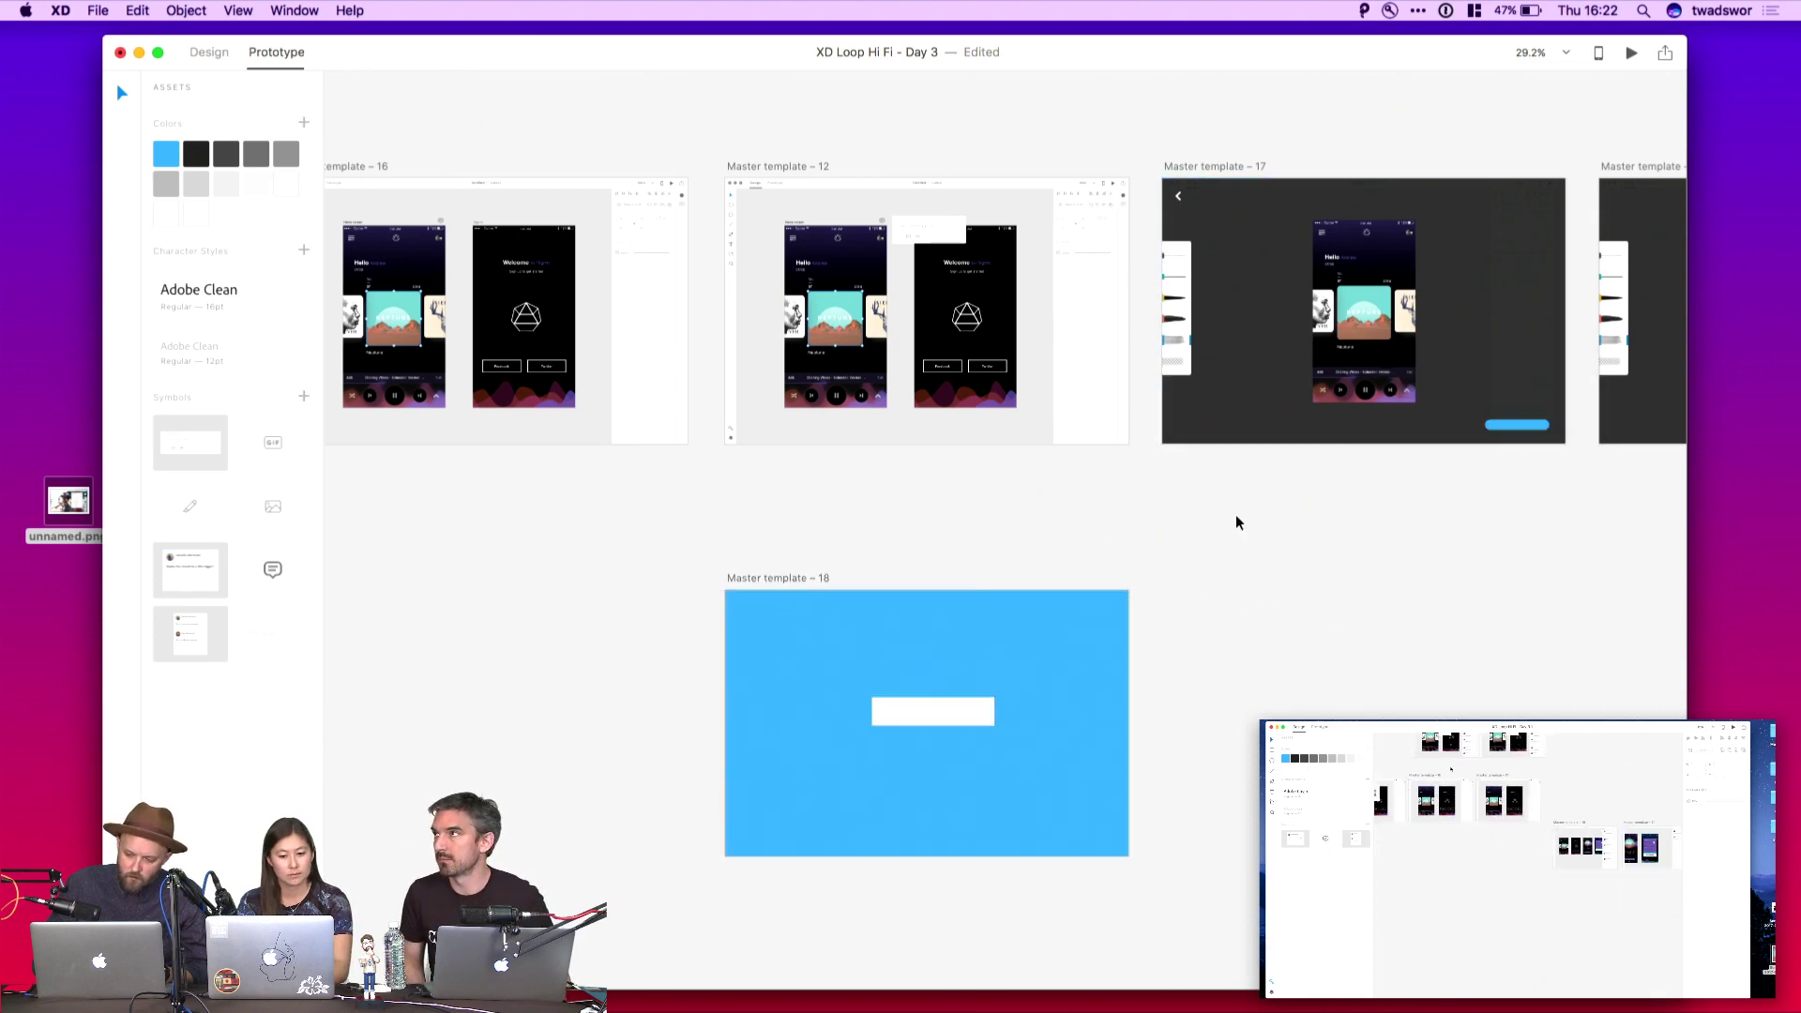
Link the left phone mockup on Master template – 12 to the blue Master template – 18 artboard with a Dissolve transition
{"action": "left_click", "coordinate": [937, 654]}
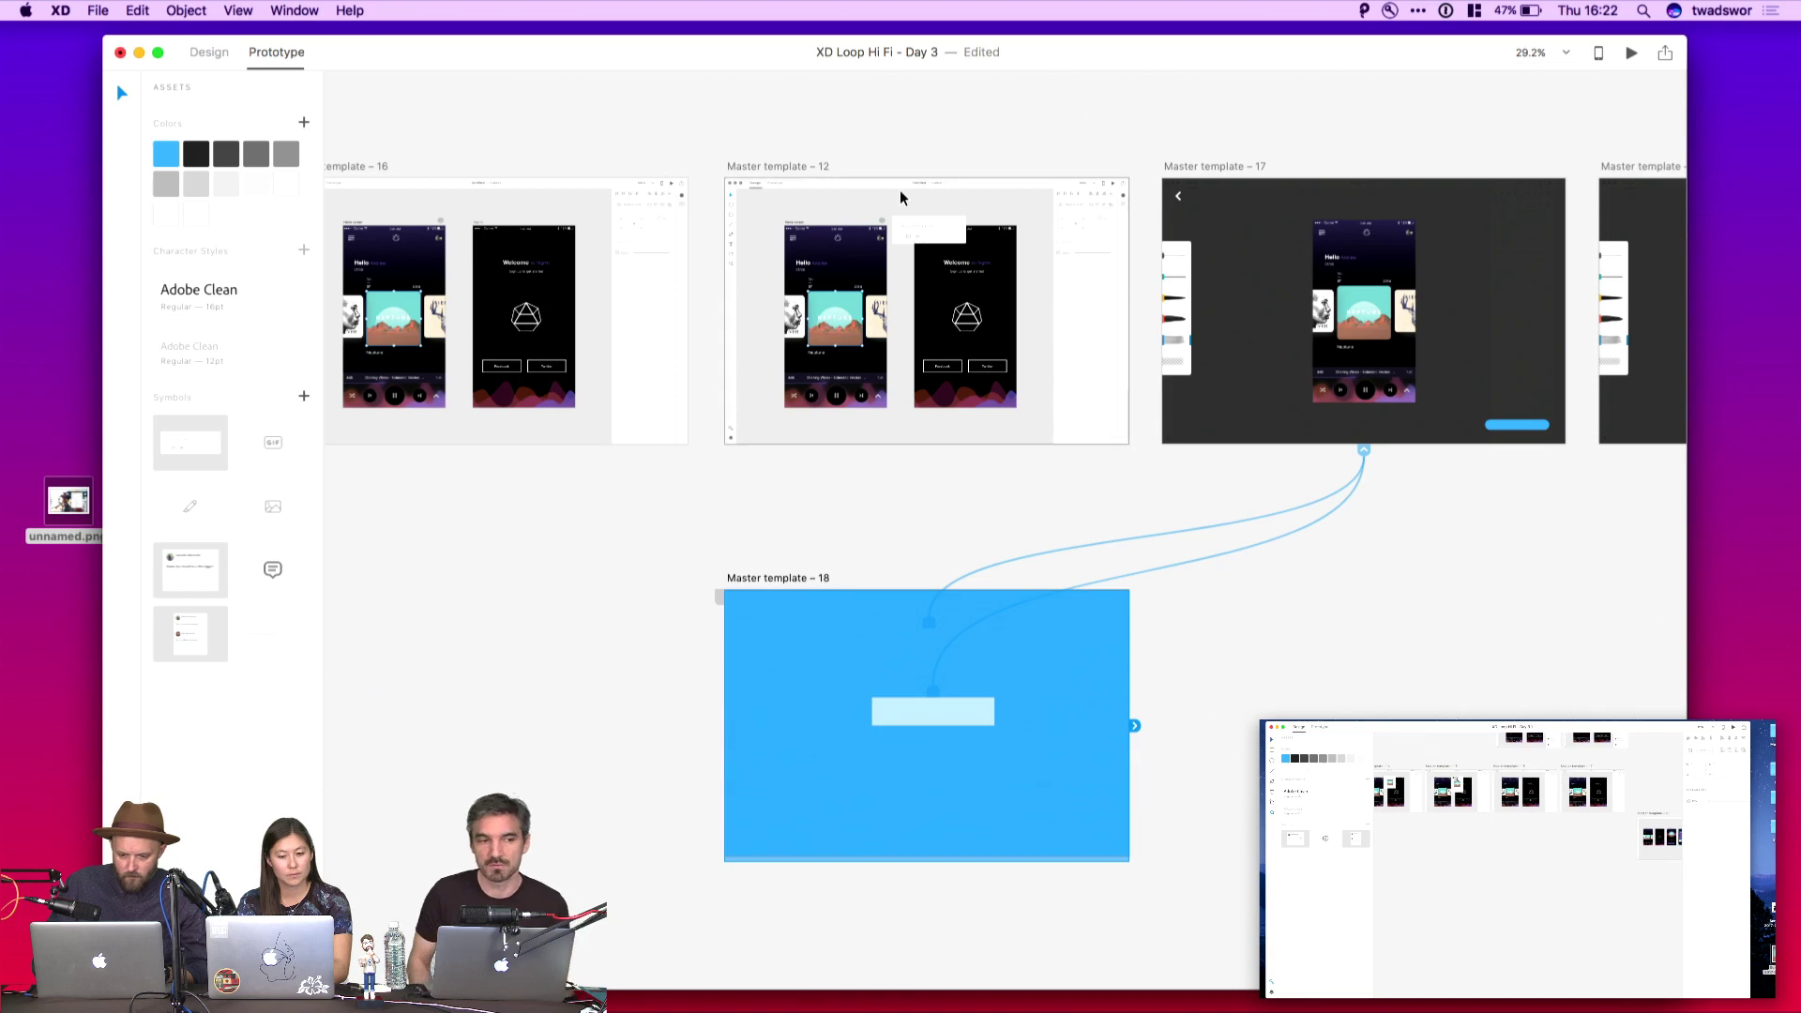
{"action": "left_click", "coordinate": [870, 195]}
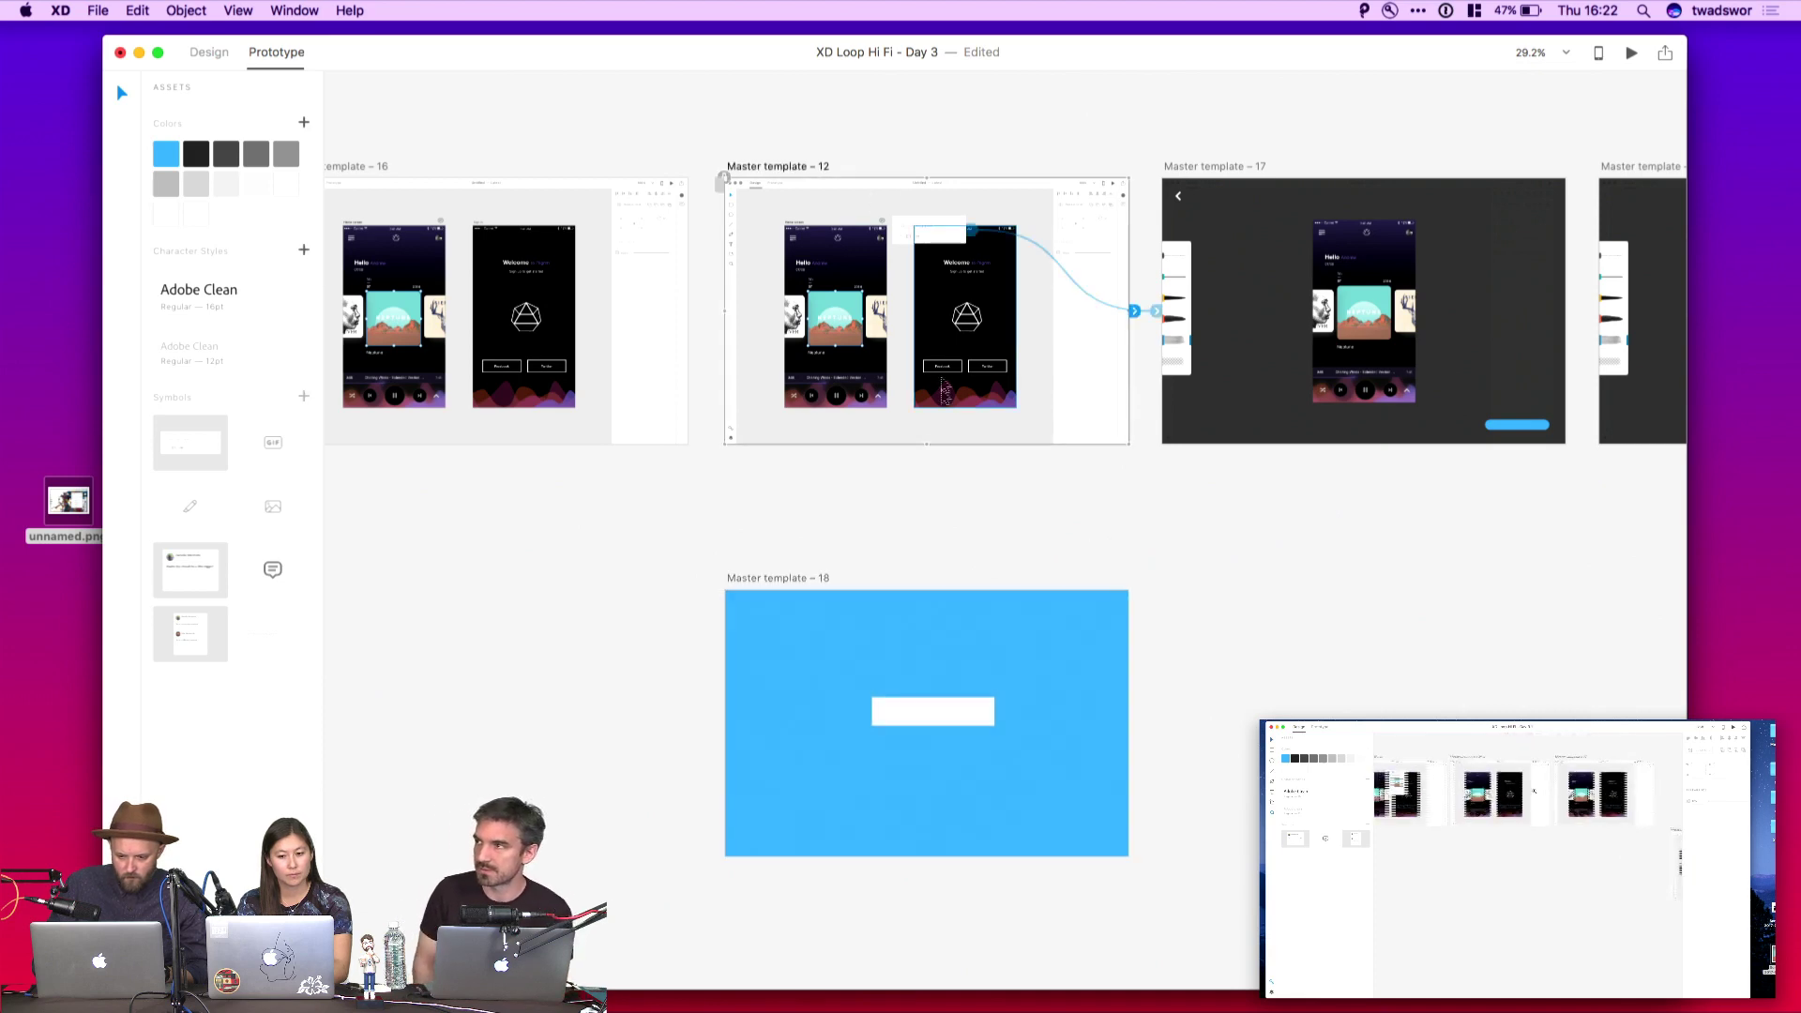
{"action": "left_click", "coordinate": [869, 415]}
{"action": "left_click_drag", "start_coordinate": [891, 317], "coordinate": [882, 629]}
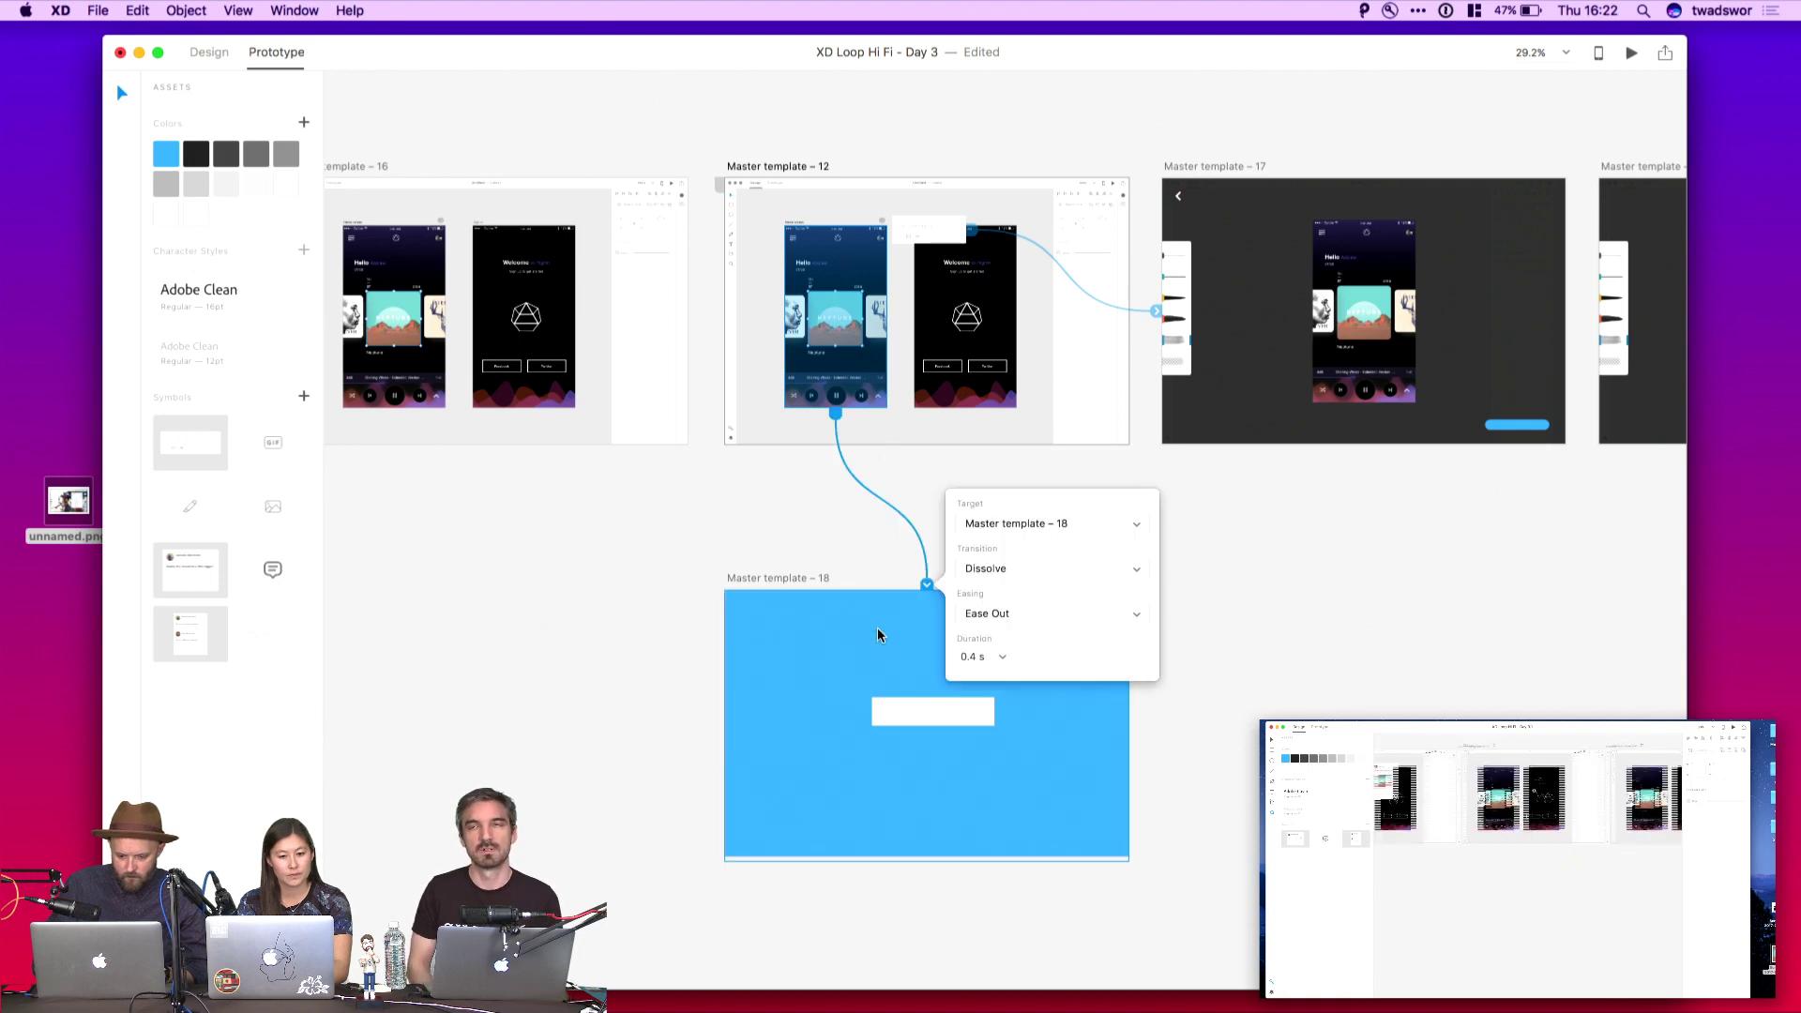
{"action": "left_click", "coordinate": [619, 153]}
Preview the prototype from Master template – 12 and test the comment box's link to the markup screen and its back chevron
{"action": "left_click", "coordinate": [780, 175]}
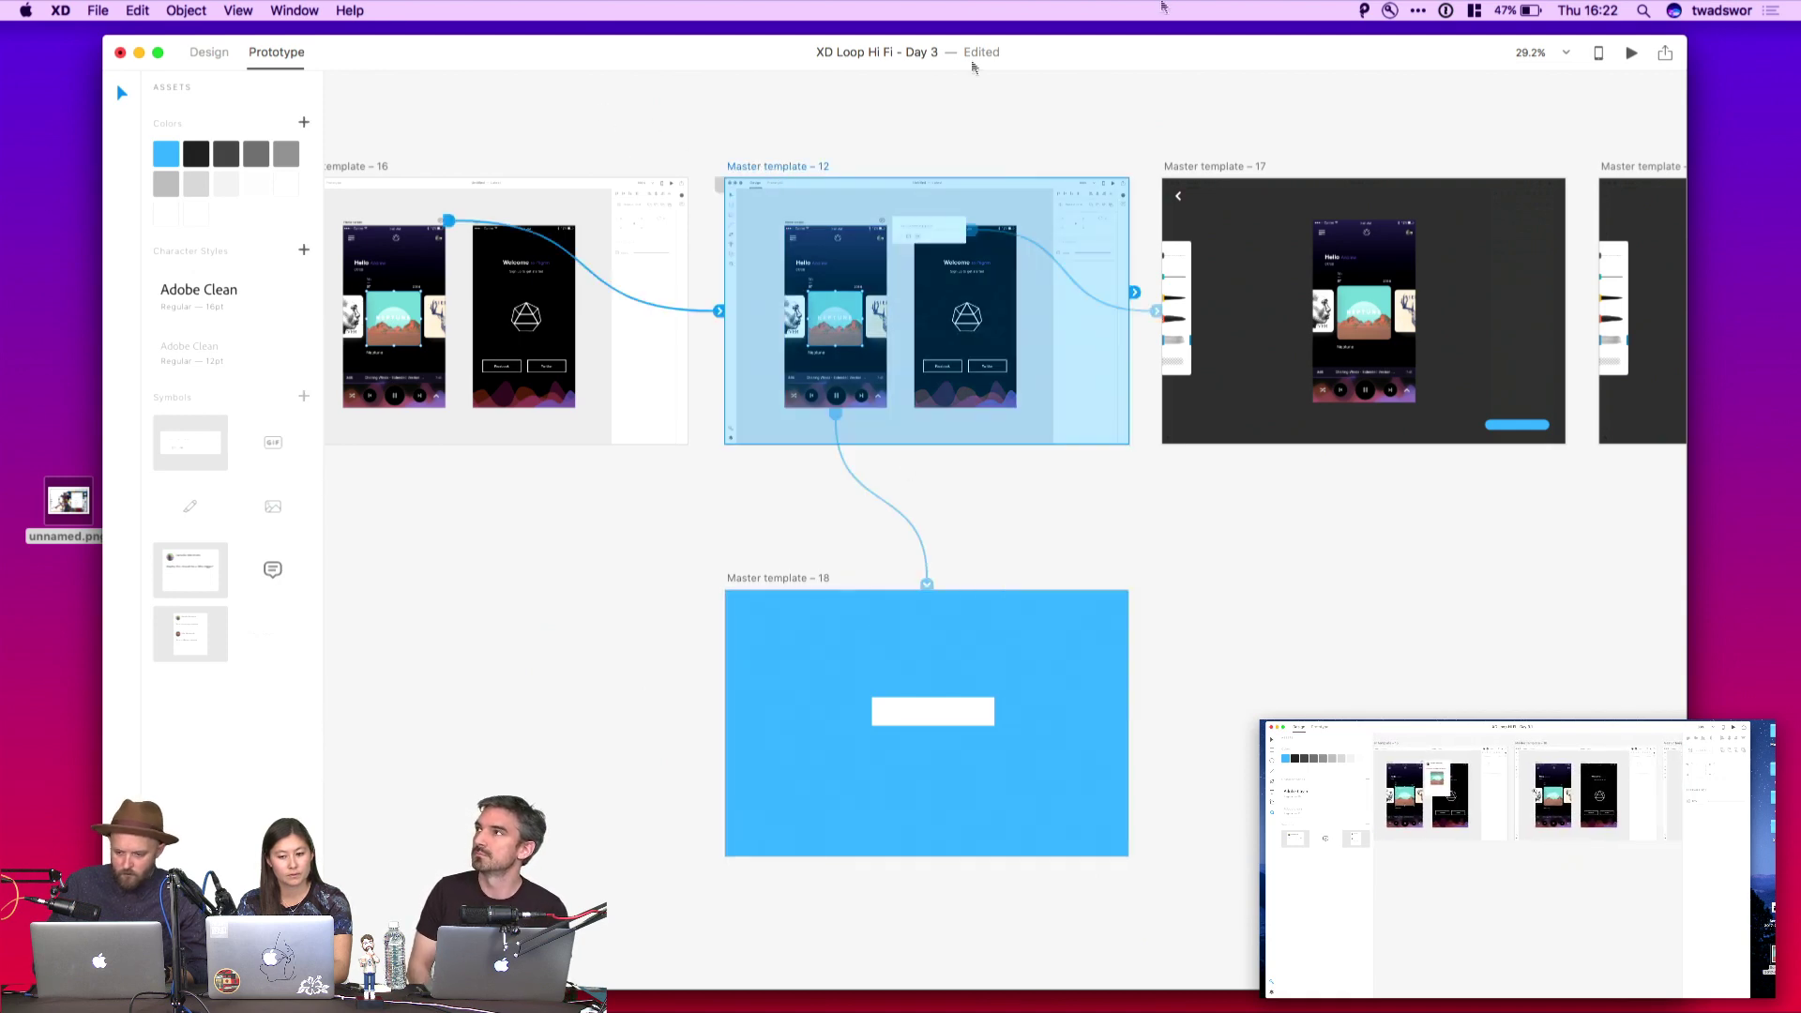
{"action": "left_click", "coordinate": [1630, 53]}
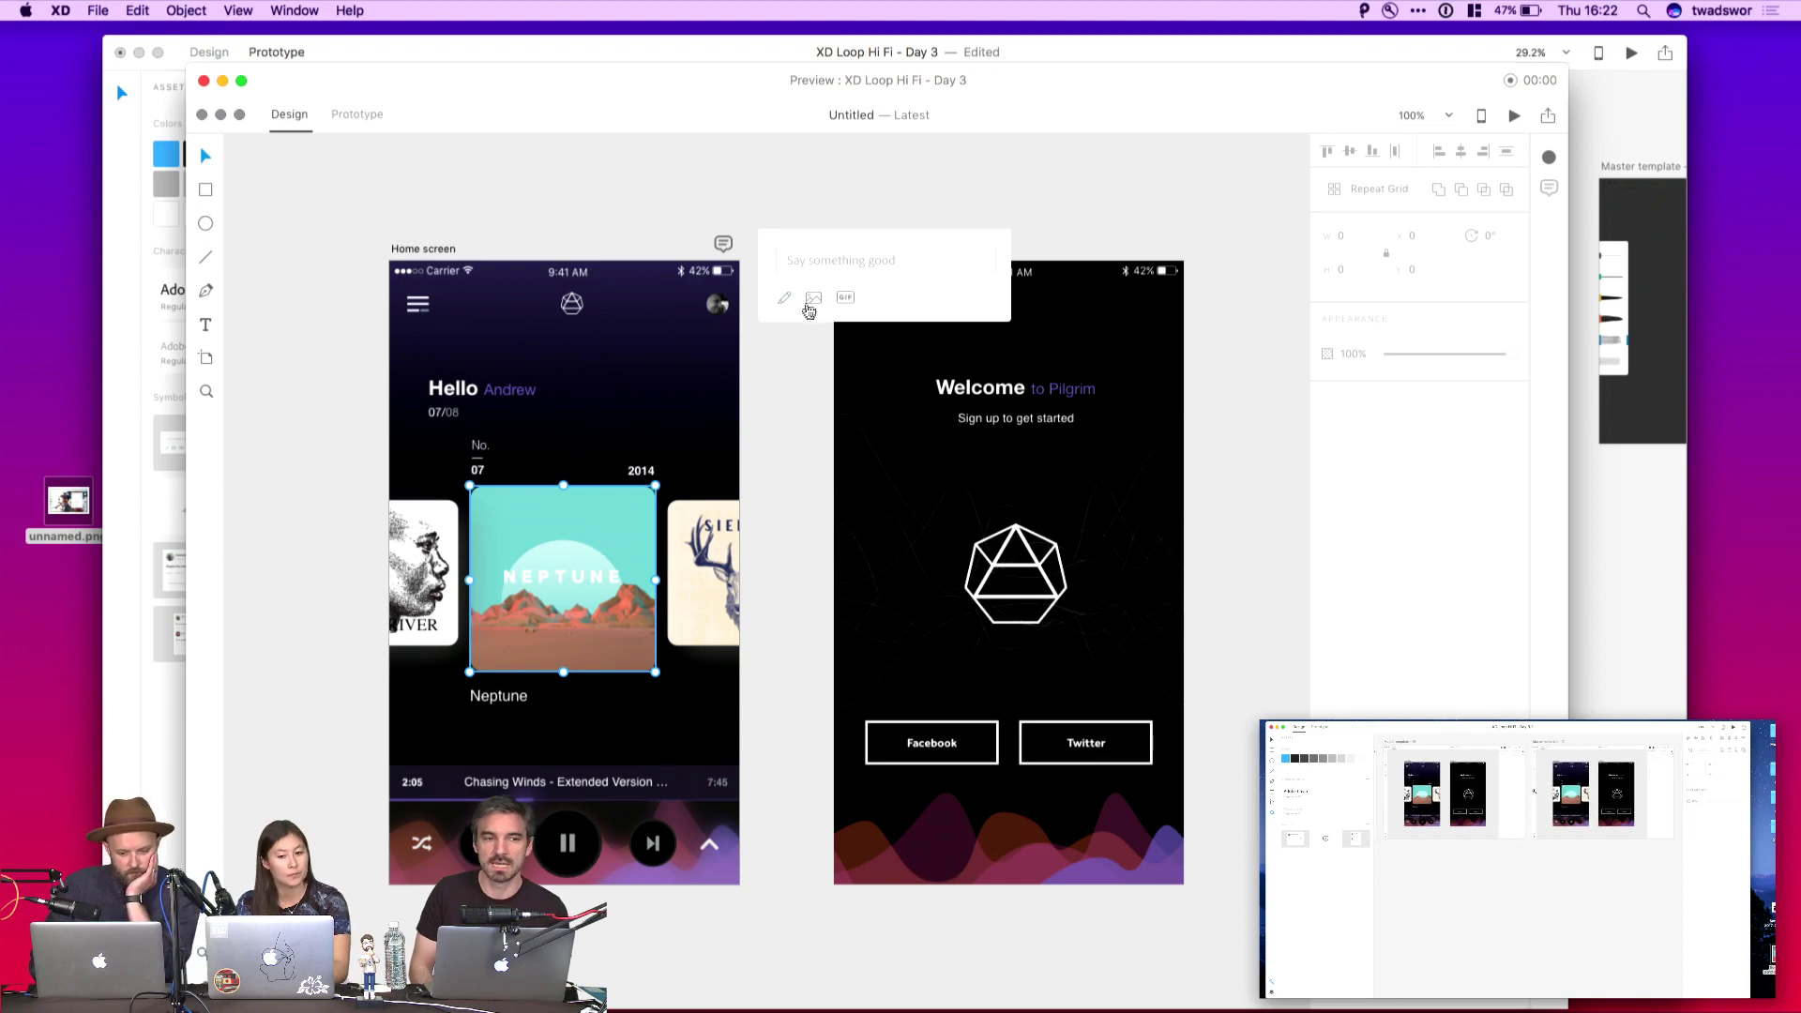
{"action": "left_click", "coordinate": [808, 309]}
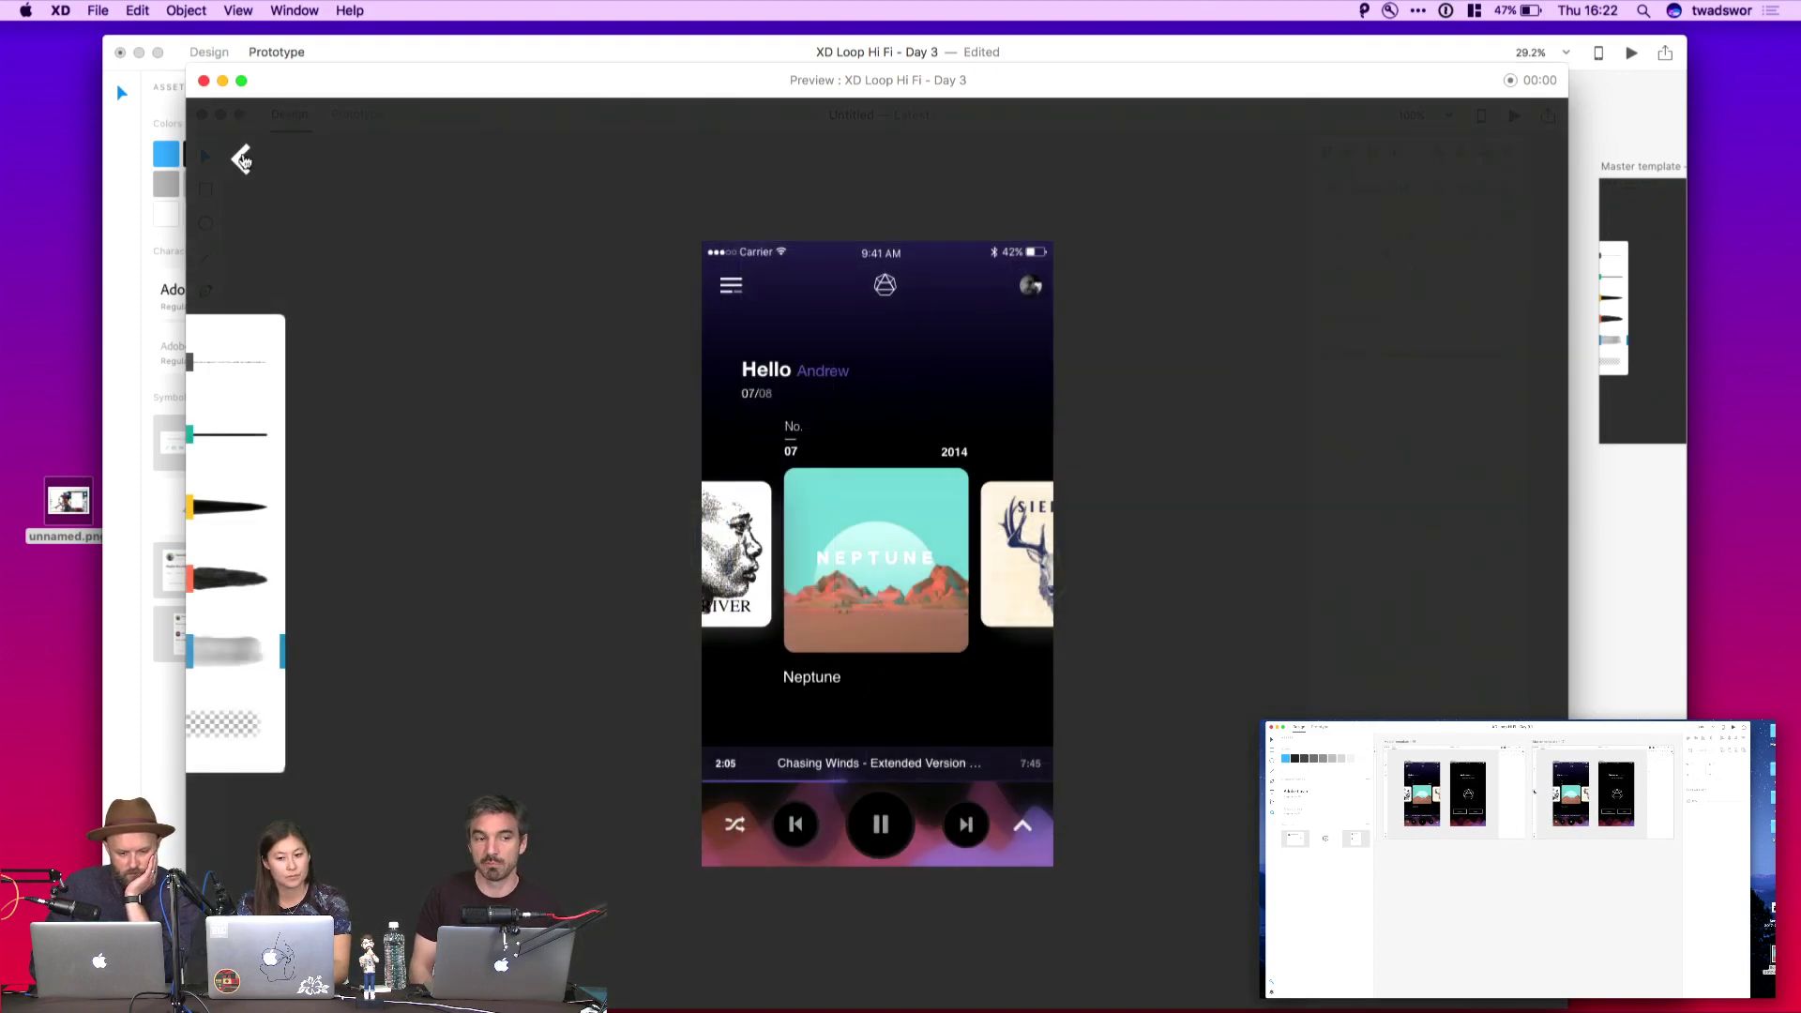
{"action": "left_click", "coordinate": [241, 159]}
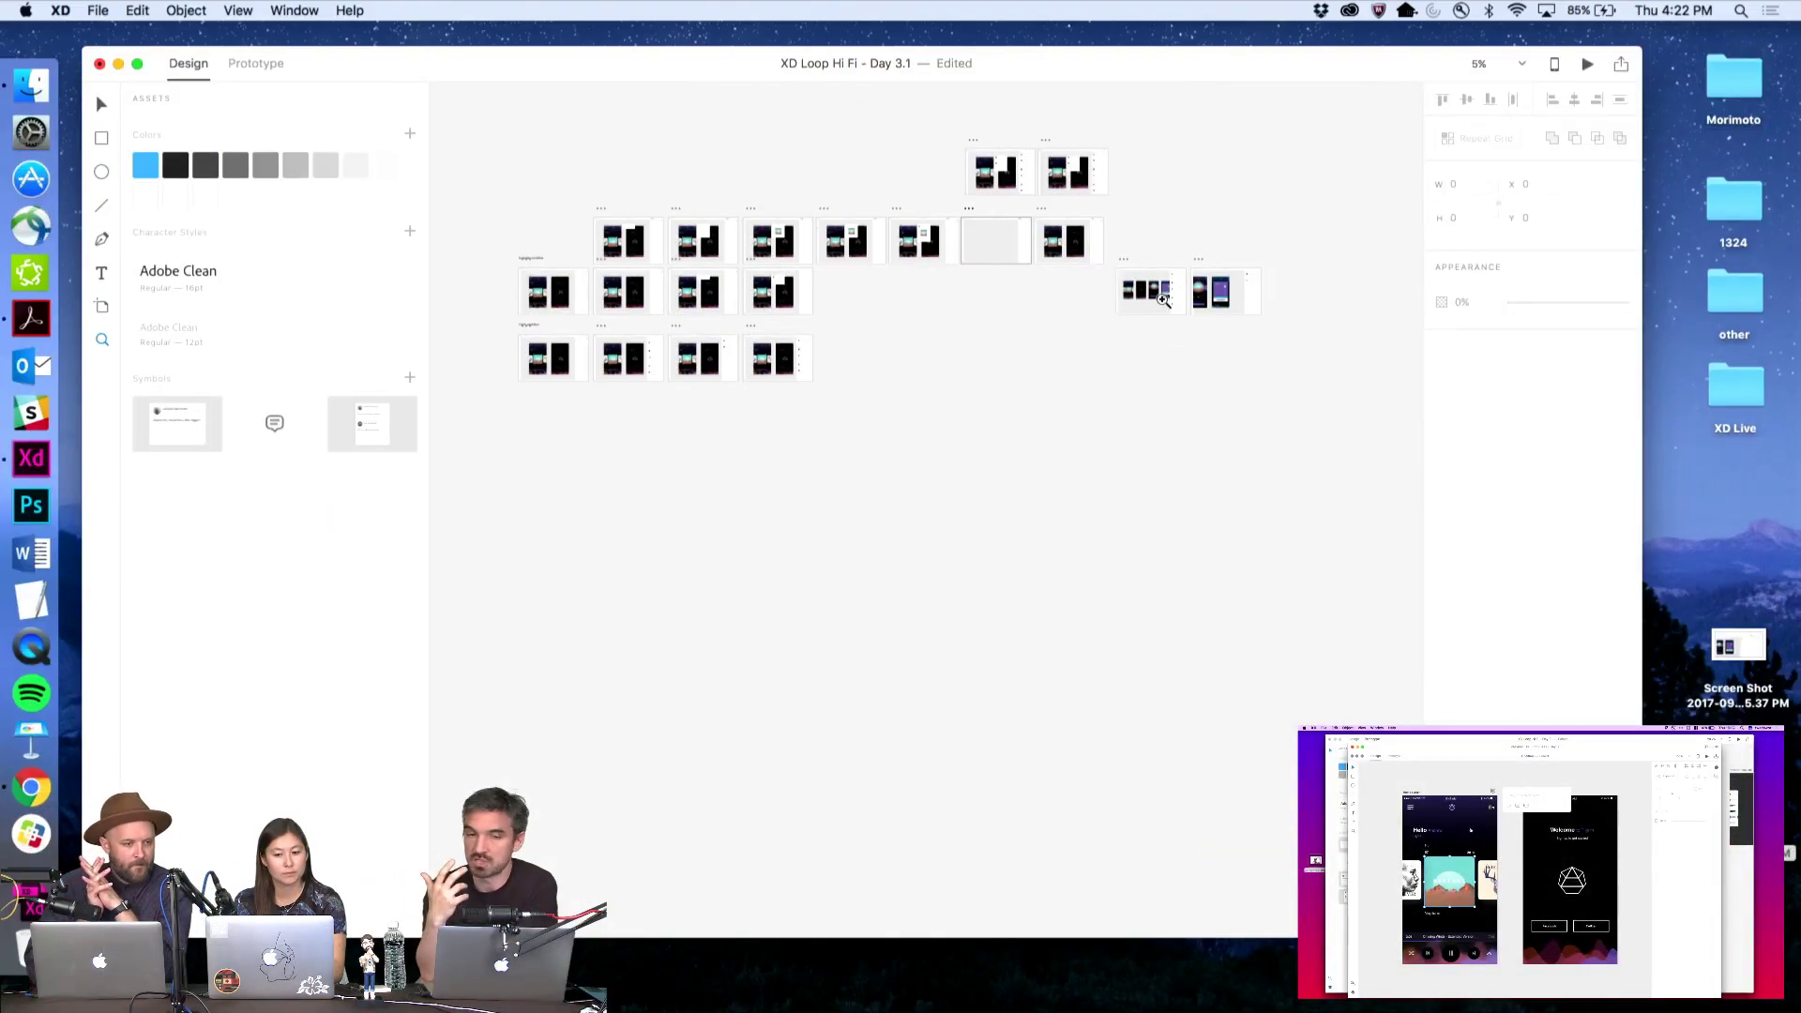
In the XD Loop Hi Fi - Day 3.1 file, copy the phone screens from Master template – 10 and paste them into the empty Master template – 16
{"action": "left_click", "coordinate": [1163, 300]}
{"action": "key", "text": "v"}
{"action": "left_click_drag", "start_coordinate": [1168, 360], "coordinate": [1052, 235]}
{"action": "key", "text": "super+c"}
{"action": "key", "text": "super+shift+a"}
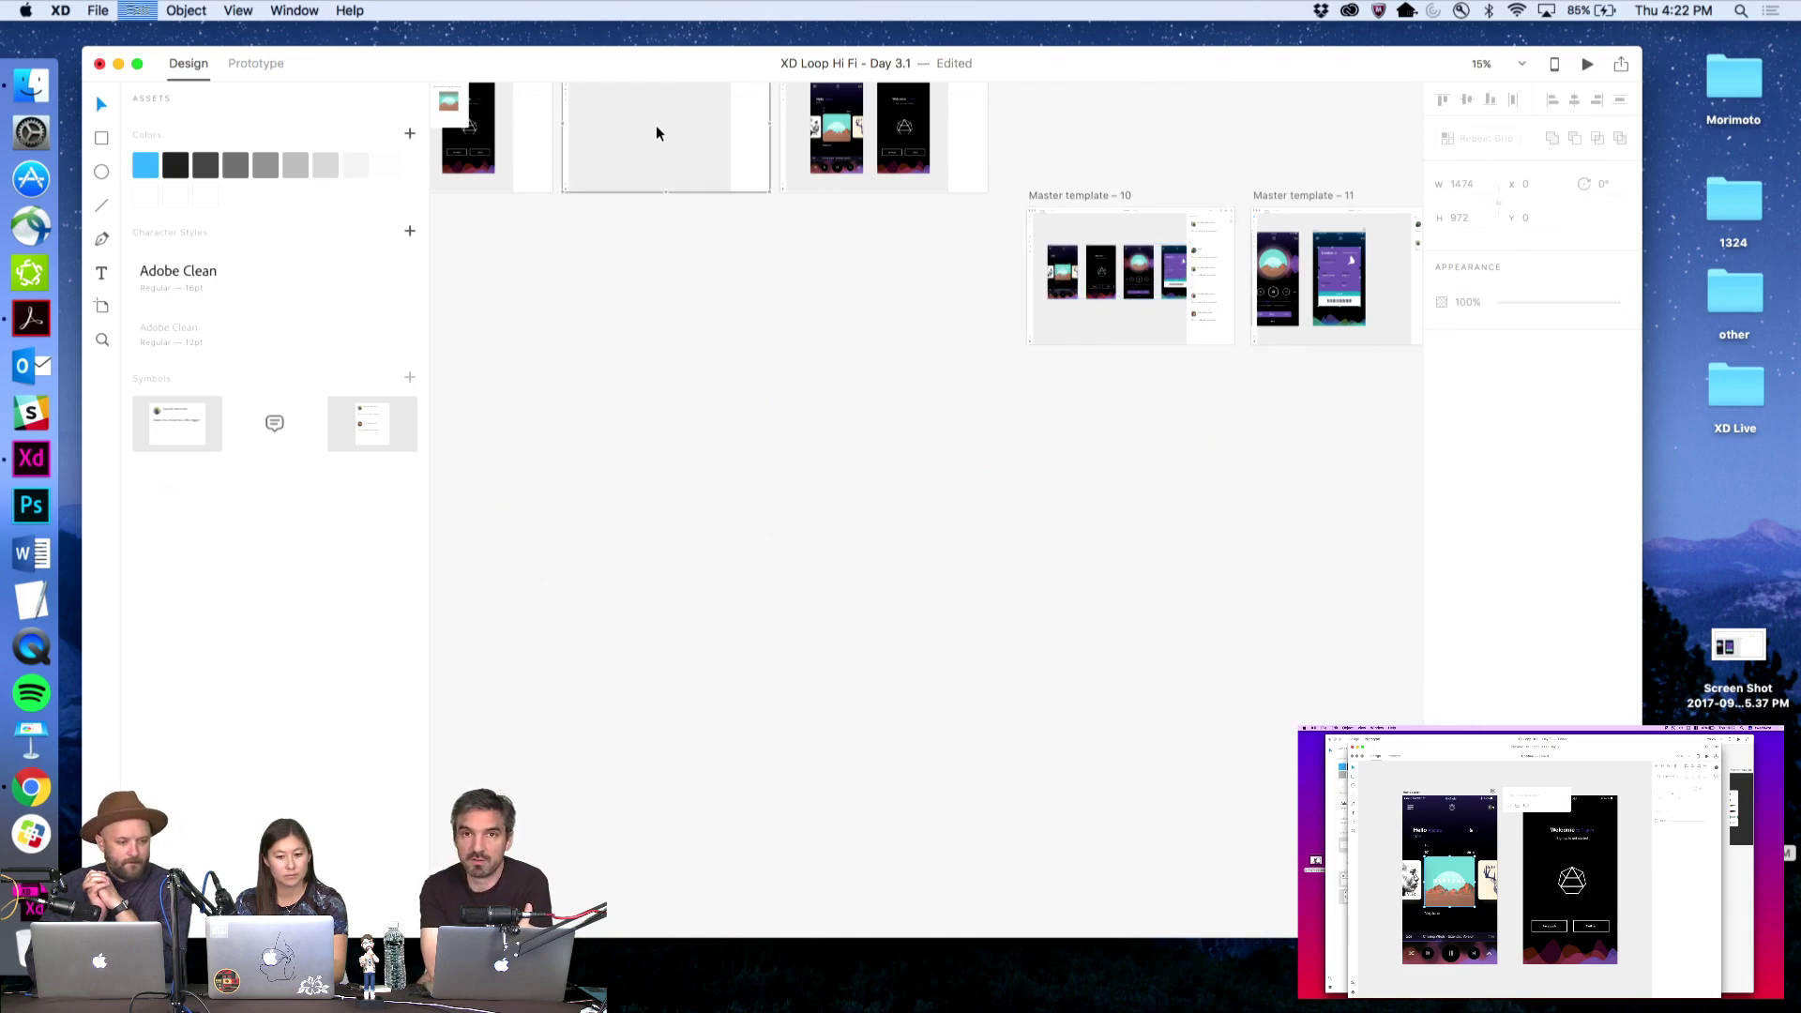
{"action": "key", "text": "super+v"}
{"action": "scroll", "coordinate": [694, 187], "scroll_direction": "up", "scroll_amount": 3}
{"action": "key", "text": "z"}
{"action": "left_click", "coordinate": [734, 252]}
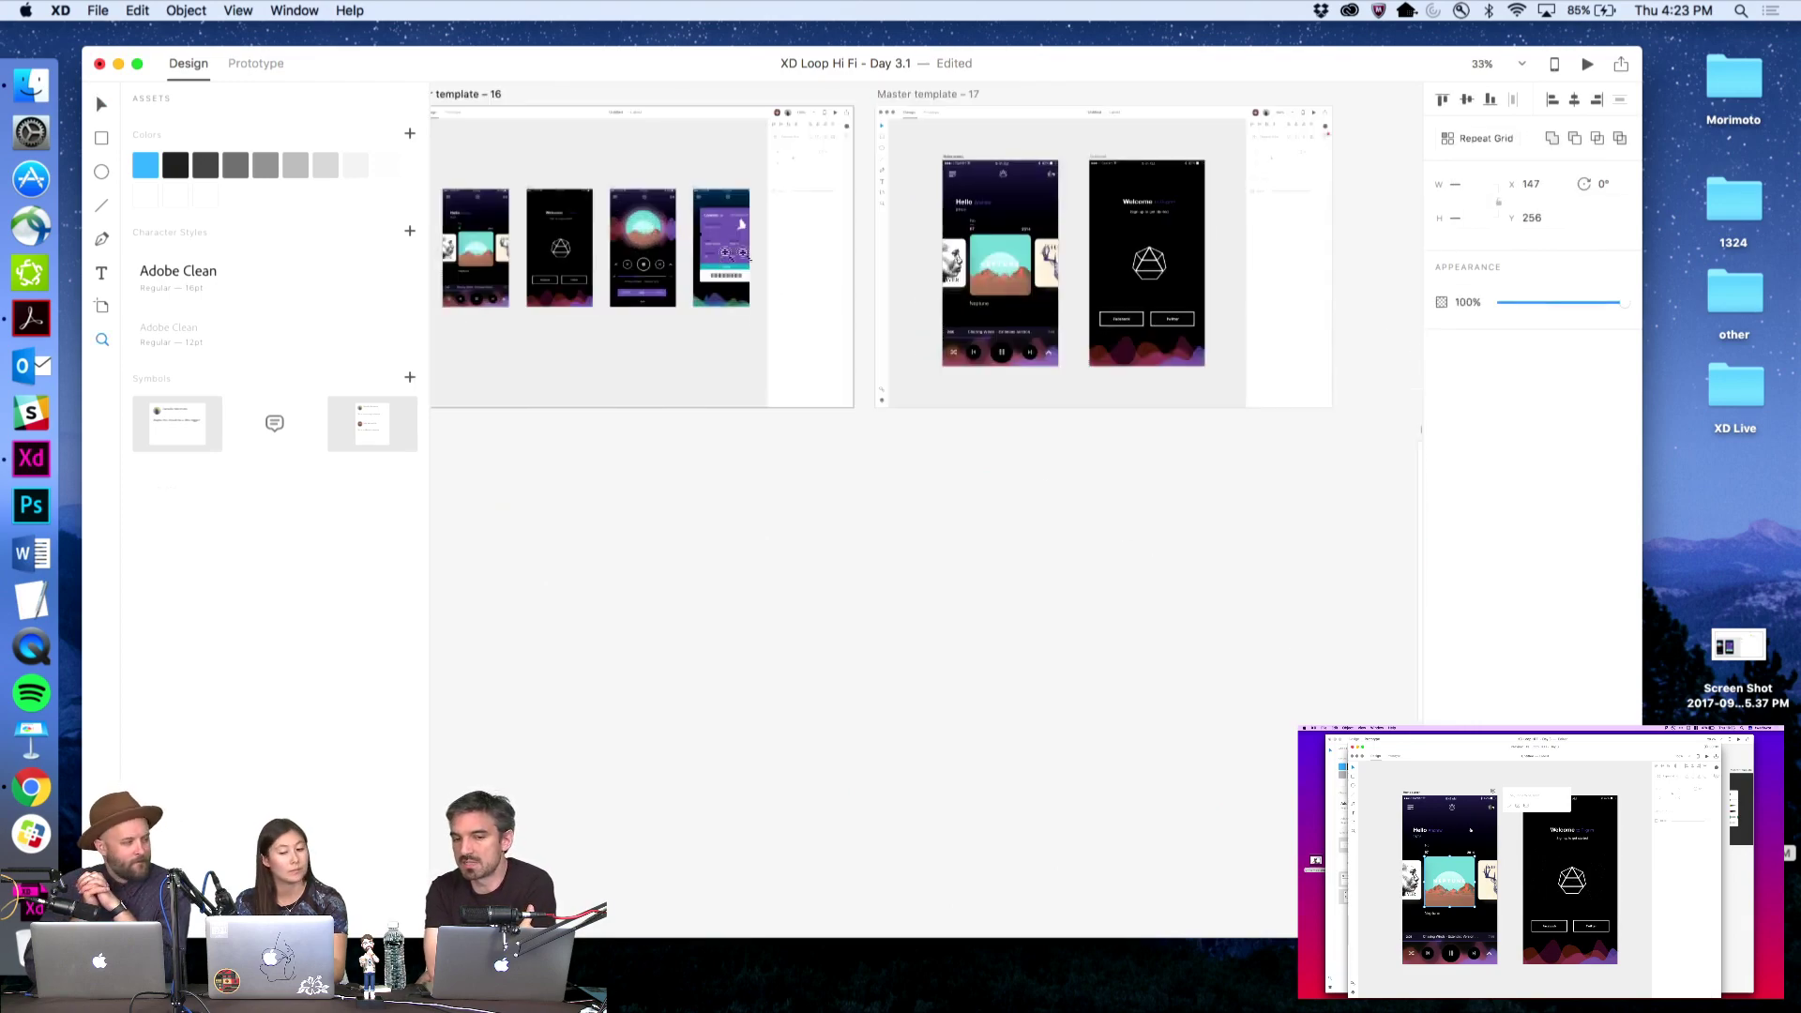
Widen the repeat grid of phone screens on Master template – 16 to about 769 px, revealing the whole fourth screen
{"action": "scroll", "coordinate": [825, 290], "scroll_direction": "left", "scroll_amount": 3}
{"action": "scroll", "coordinate": [825, 290], "scroll_direction": "up", "scroll_amount": 1}
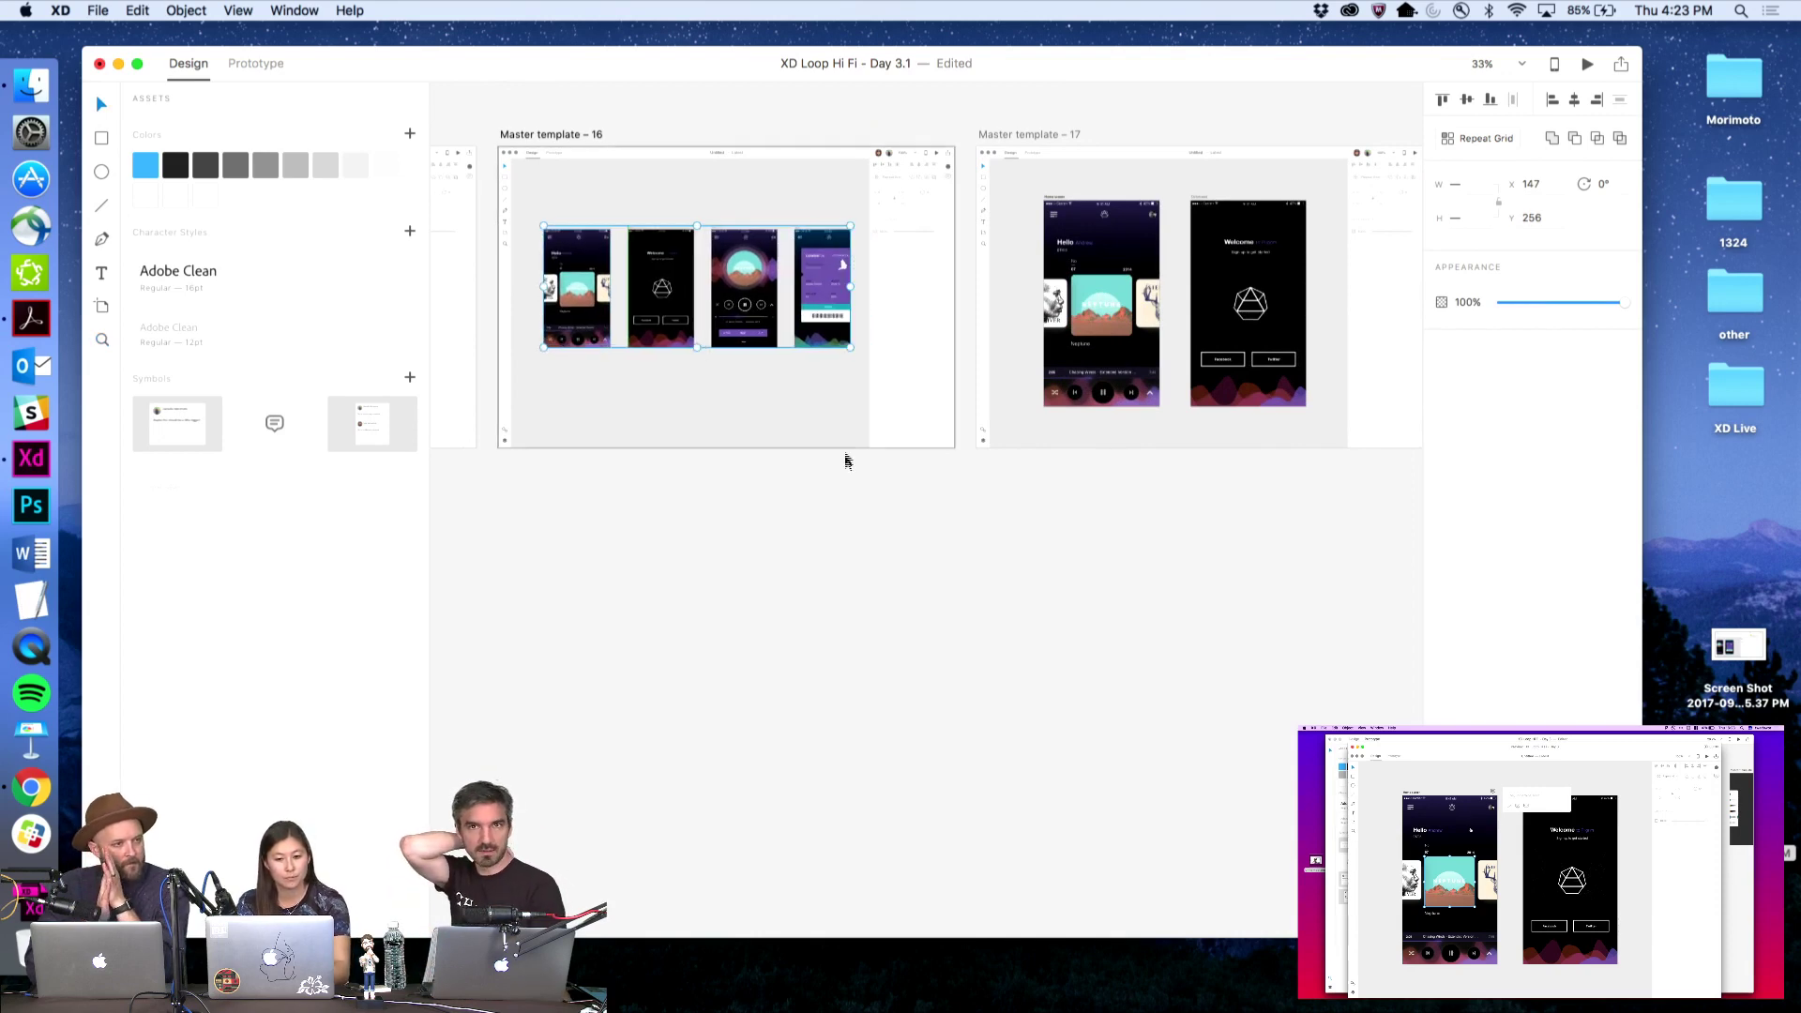
{"action": "key", "text": "super+r"}
{"action": "left_click_drag", "start_coordinate": [852, 281], "coordinate": [864, 284]}
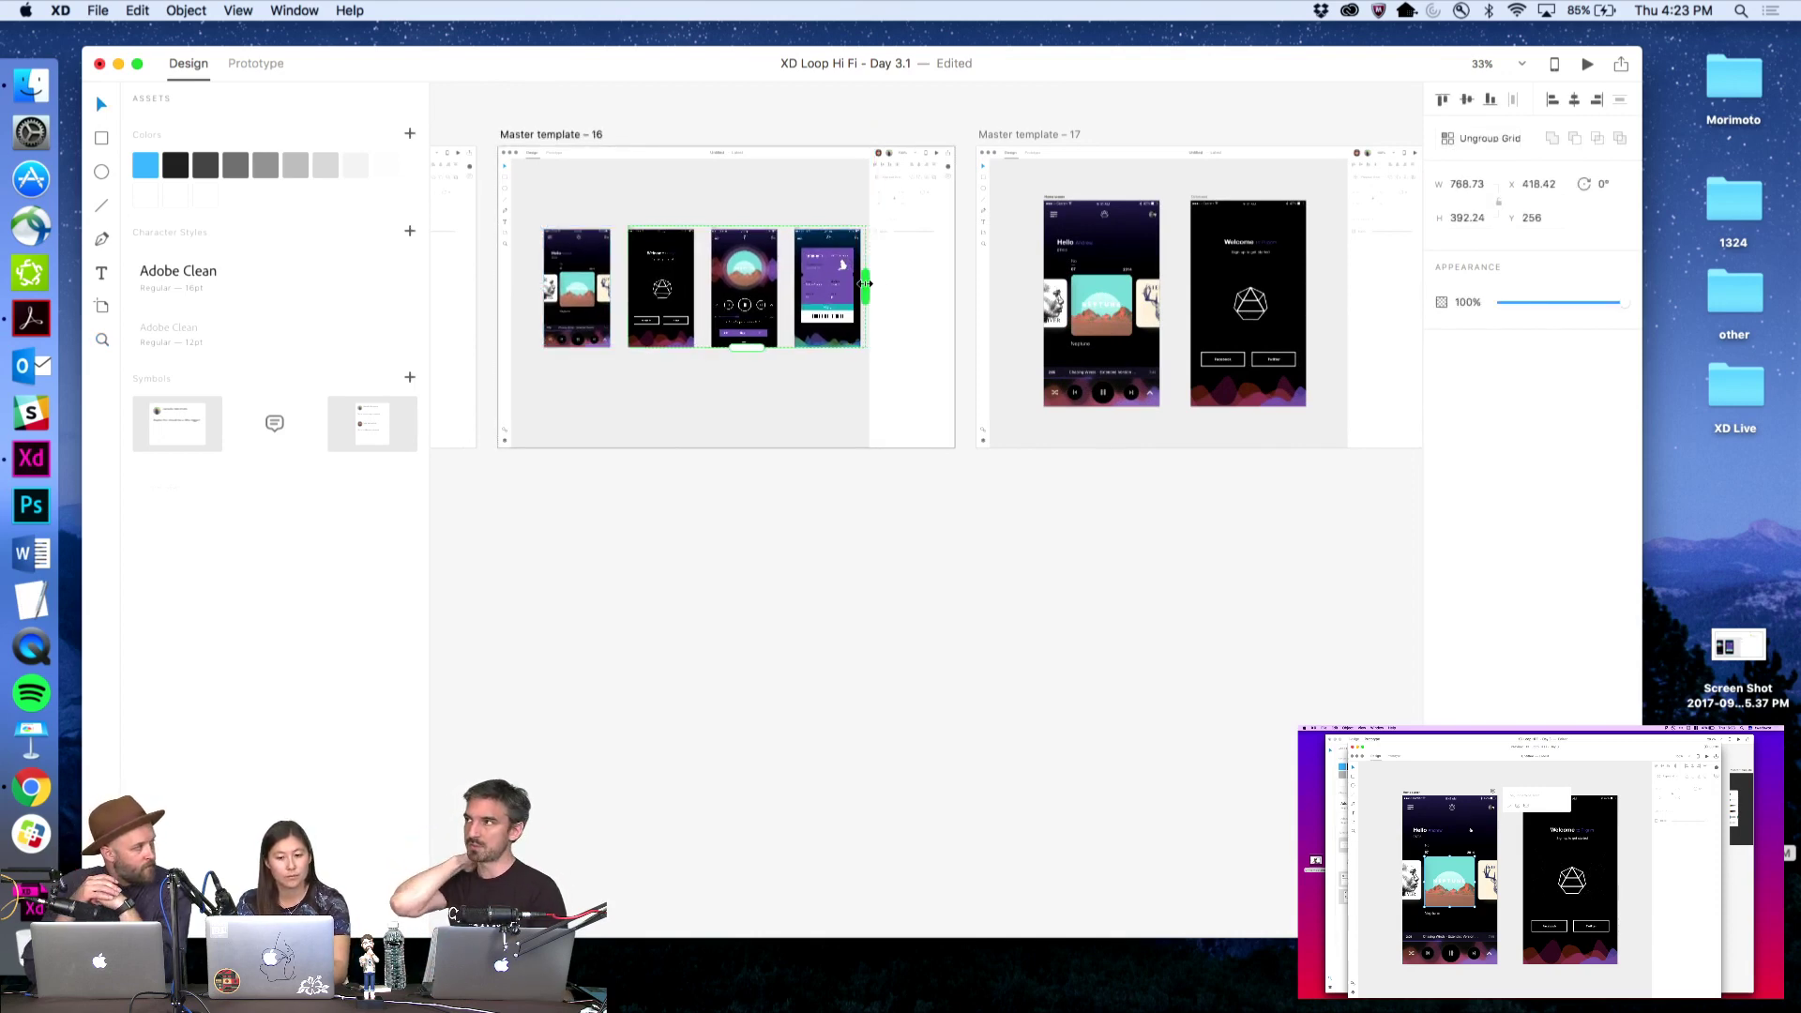
{"action": "left_click", "coordinate": [895, 522]}
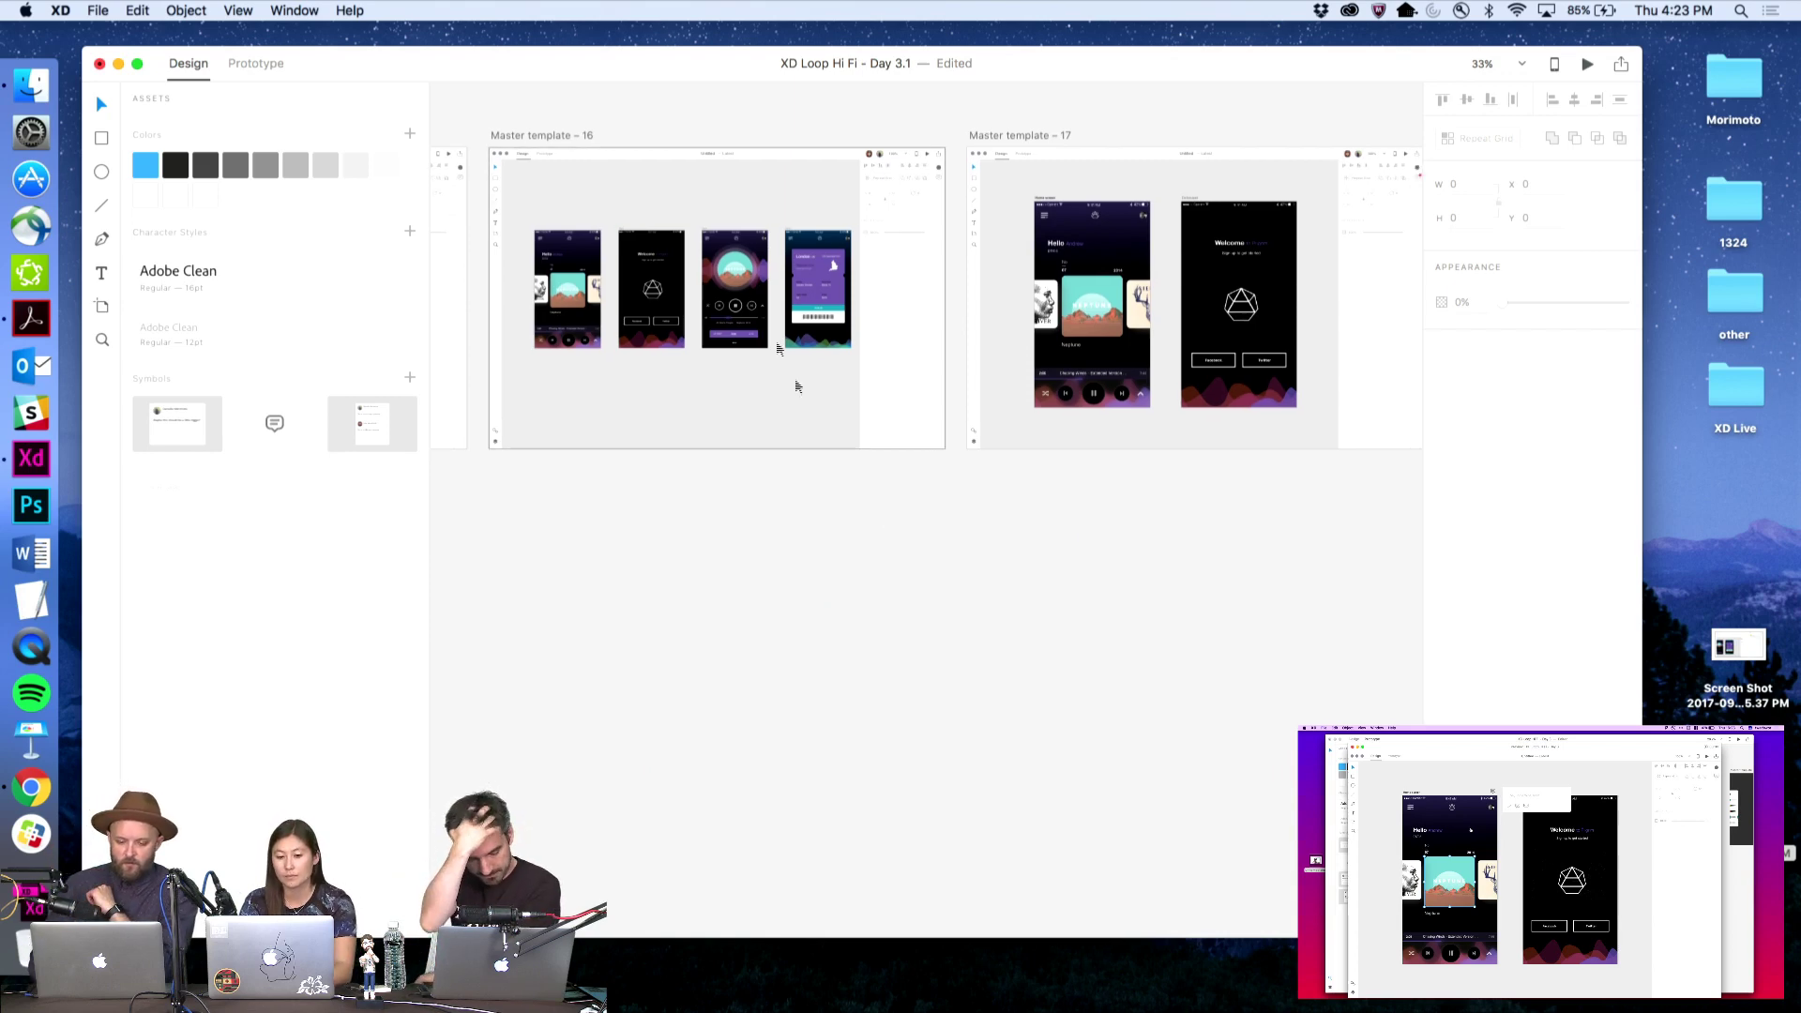
{"action": "left_click", "coordinate": [796, 386]}
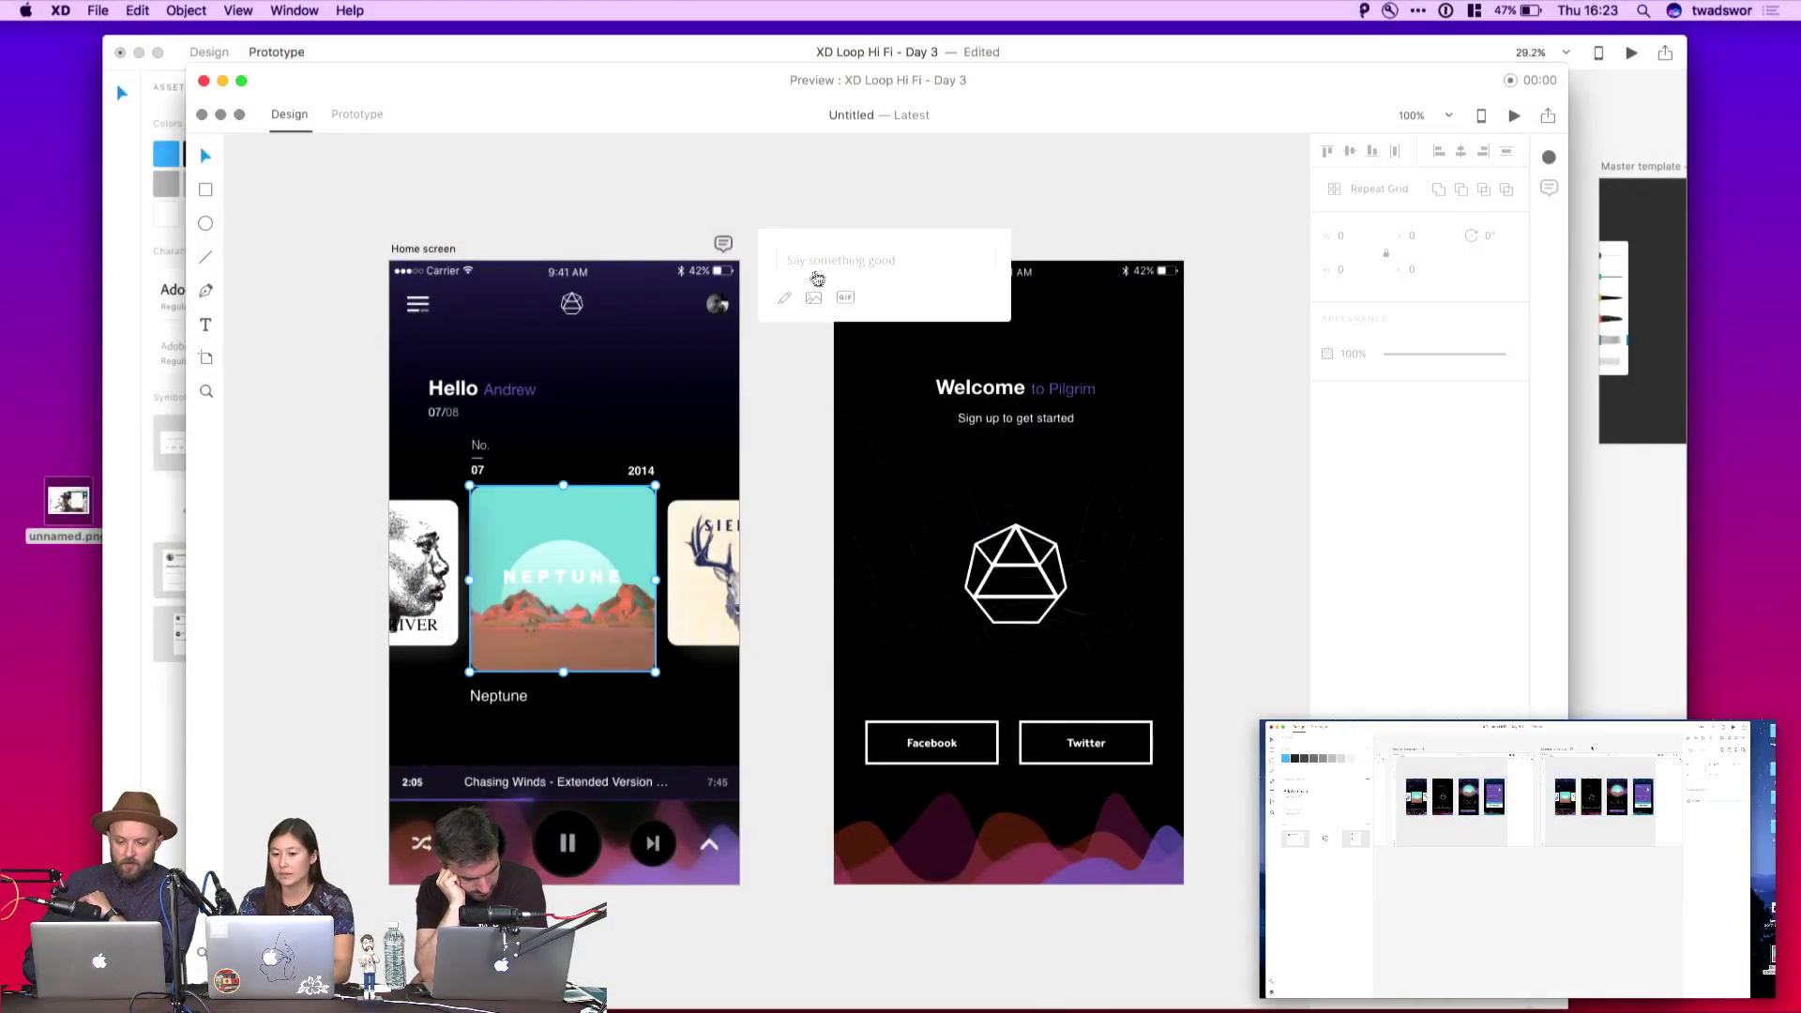
In the Day 3 preview, follow the blue artboard's white button to the markup screen, test the back chevron, and close the preview
{"action": "left_click", "coordinate": [980, 665]}
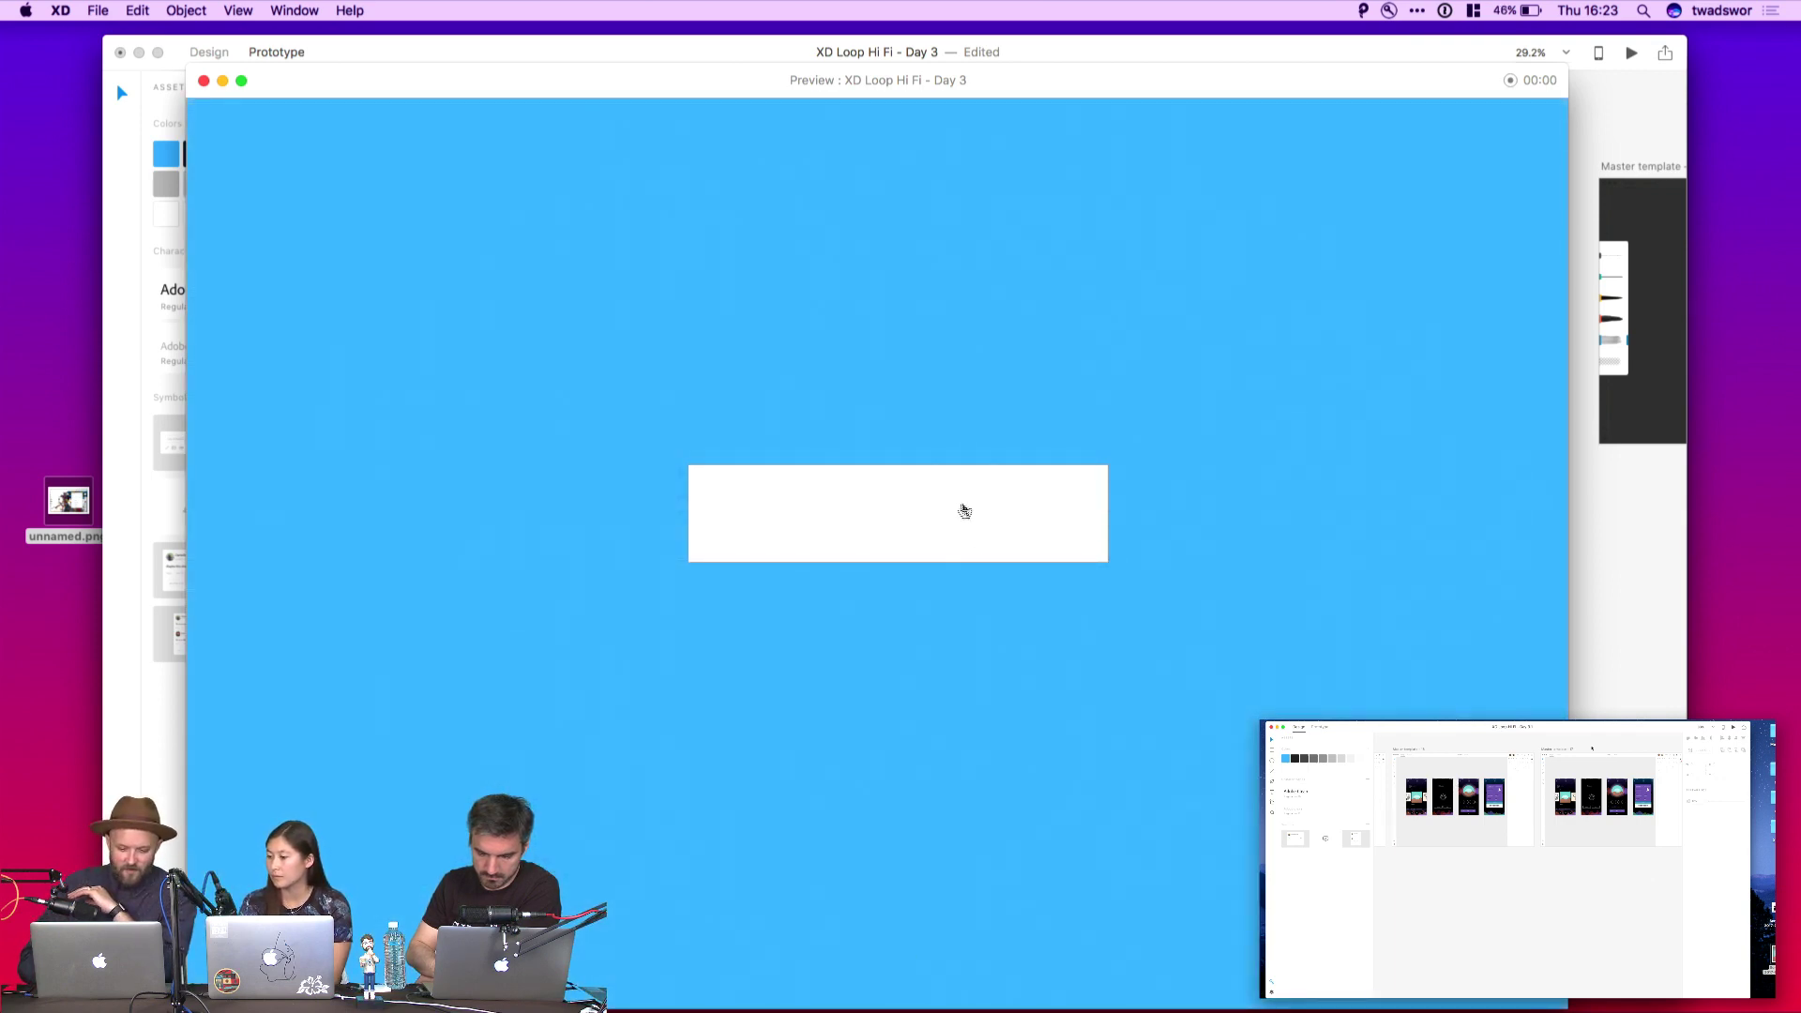
{"action": "left_click", "coordinate": [964, 509]}
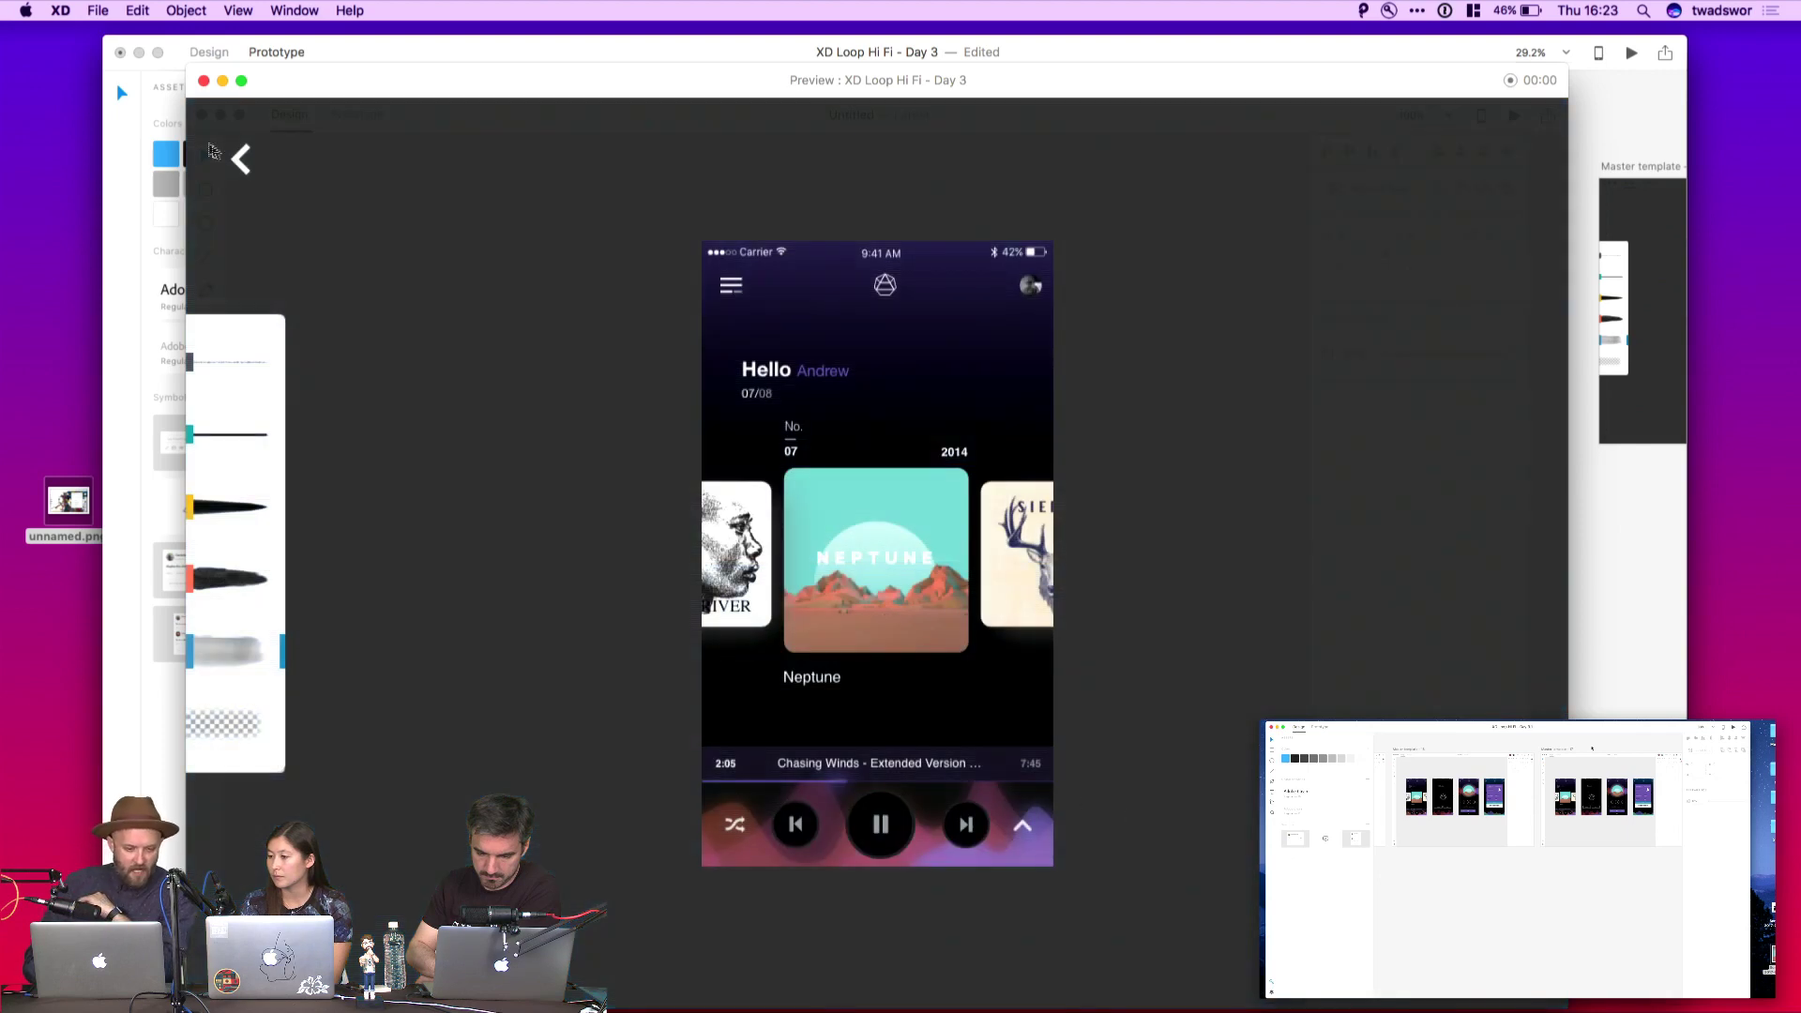
{"action": "left_click", "coordinate": [241, 161]}
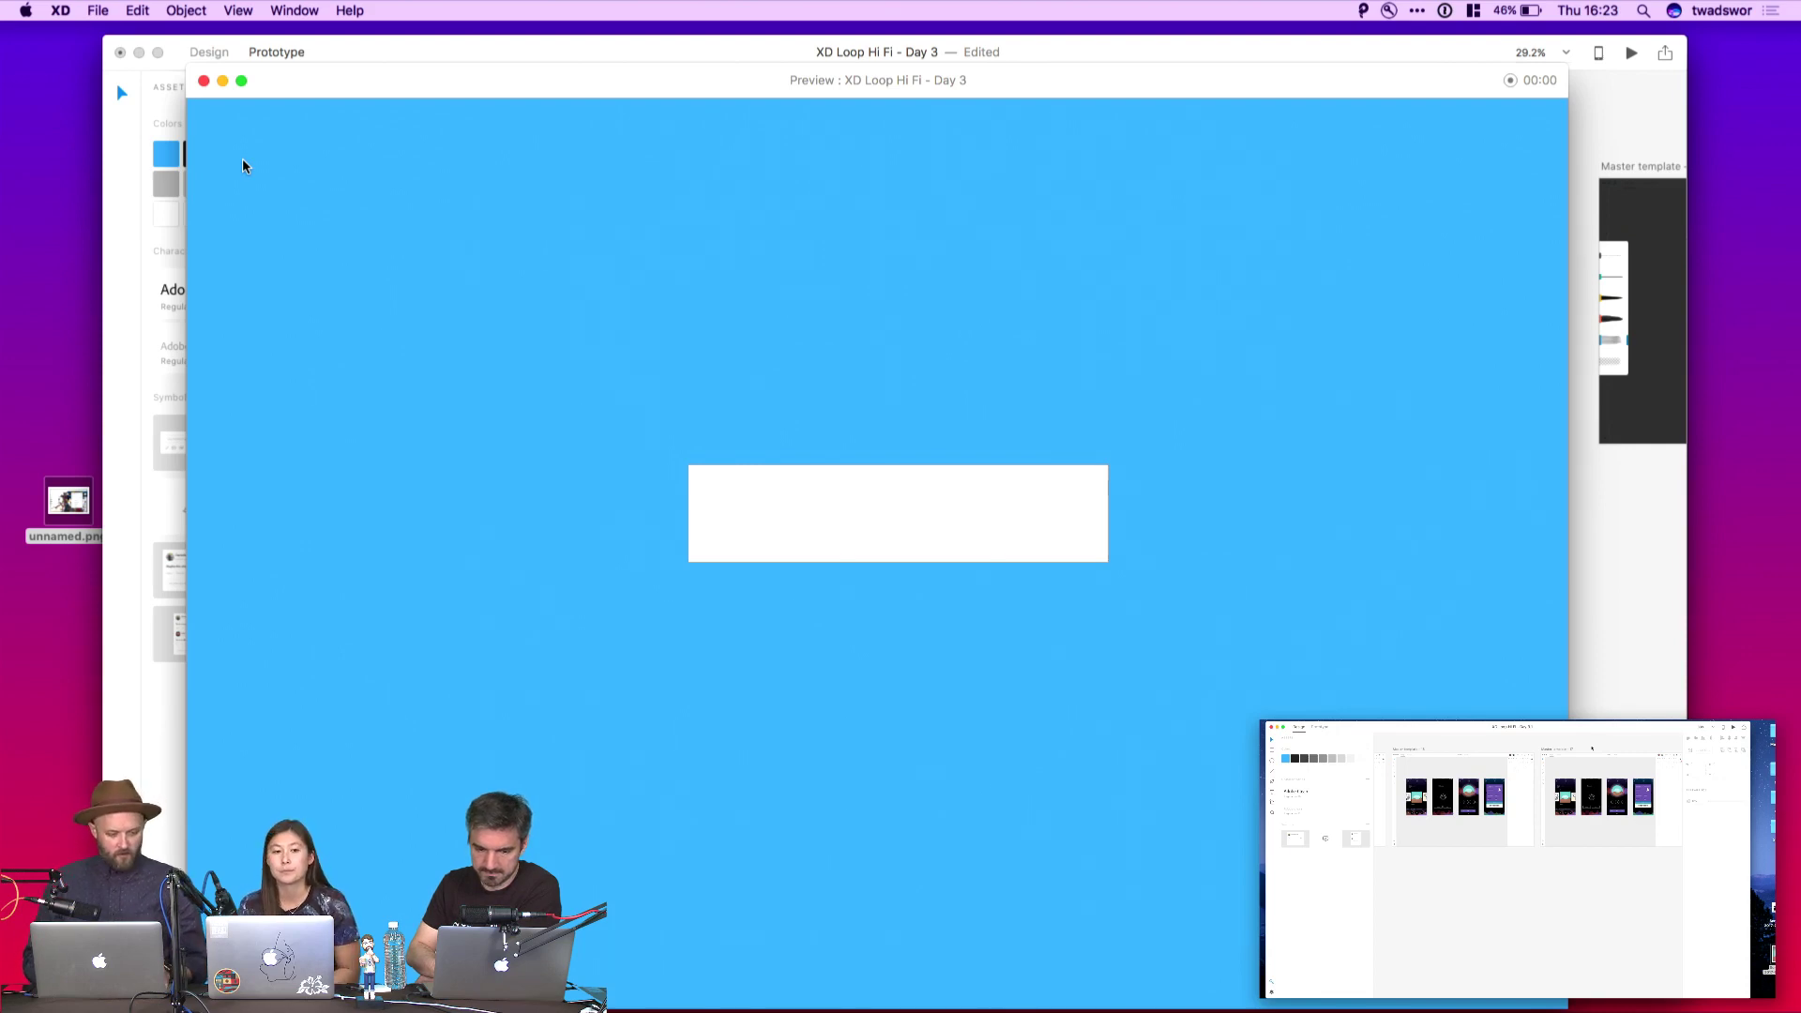
{"action": "key", "text": "super+w"}
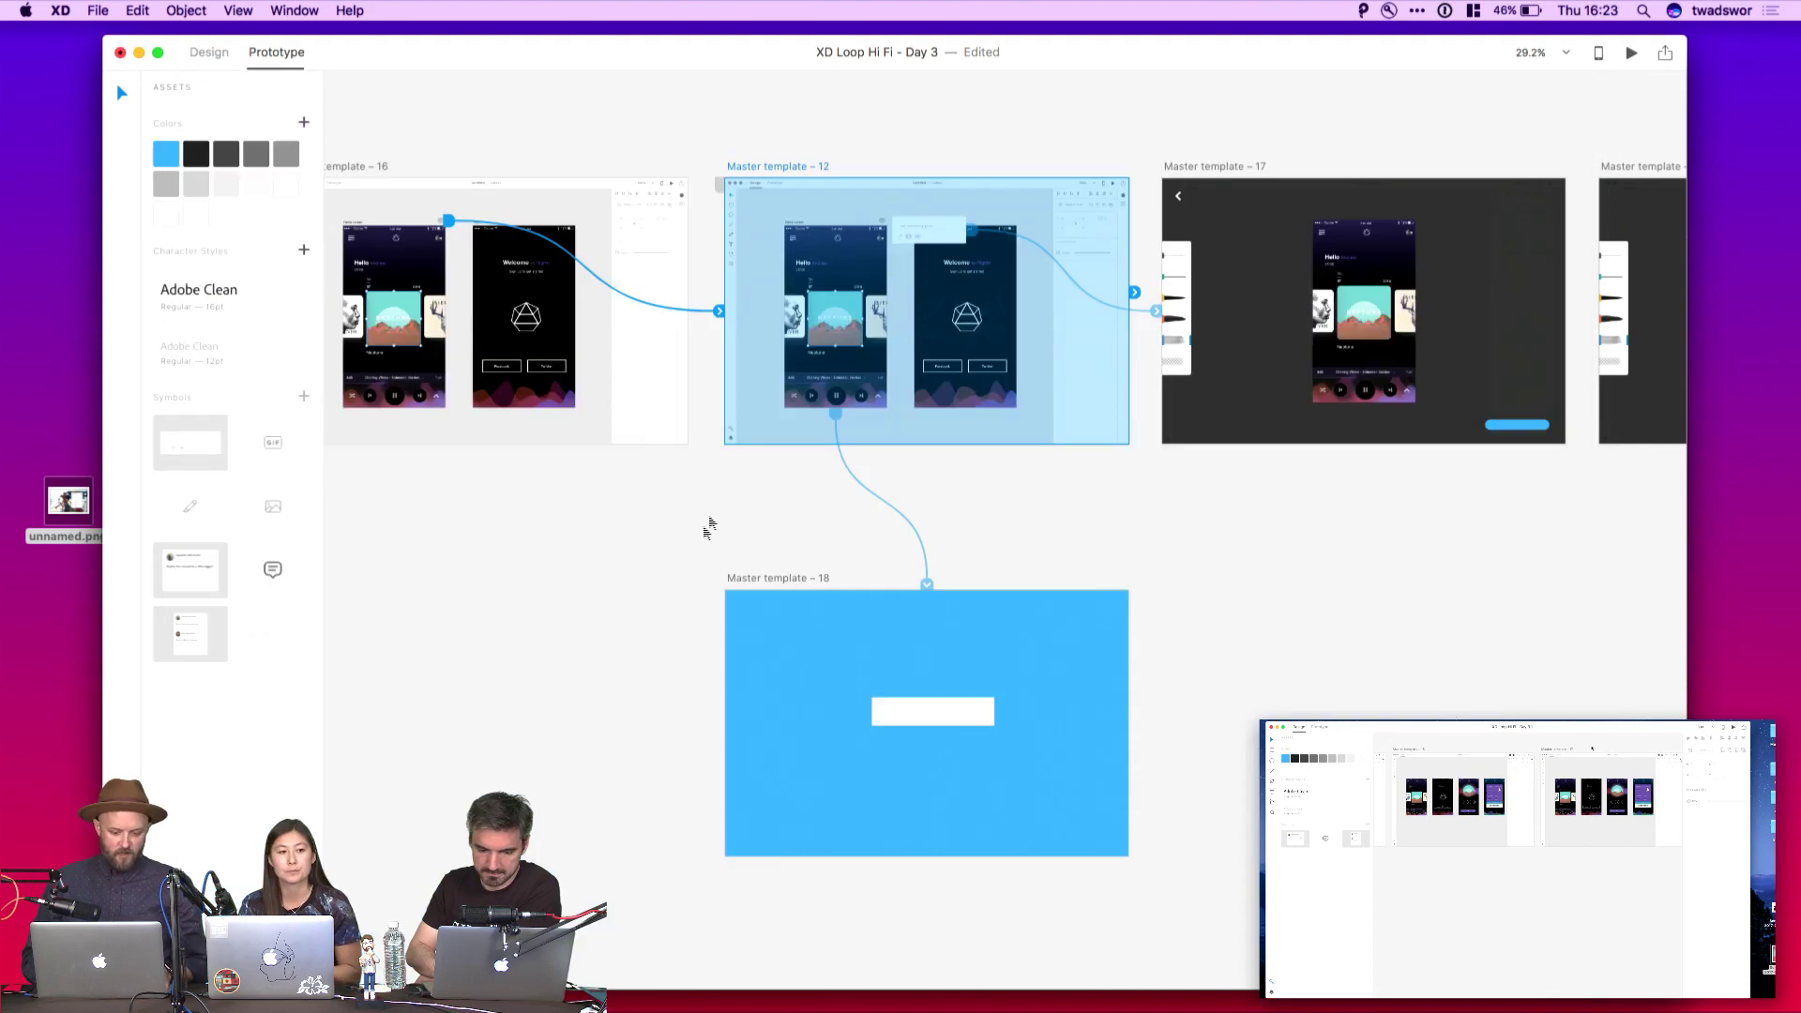
Delete the blue Master template – 18 artboard below Master template – 12
{"action": "left_click", "coordinate": [790, 591]}
{"action": "key", "text": "Delete"}
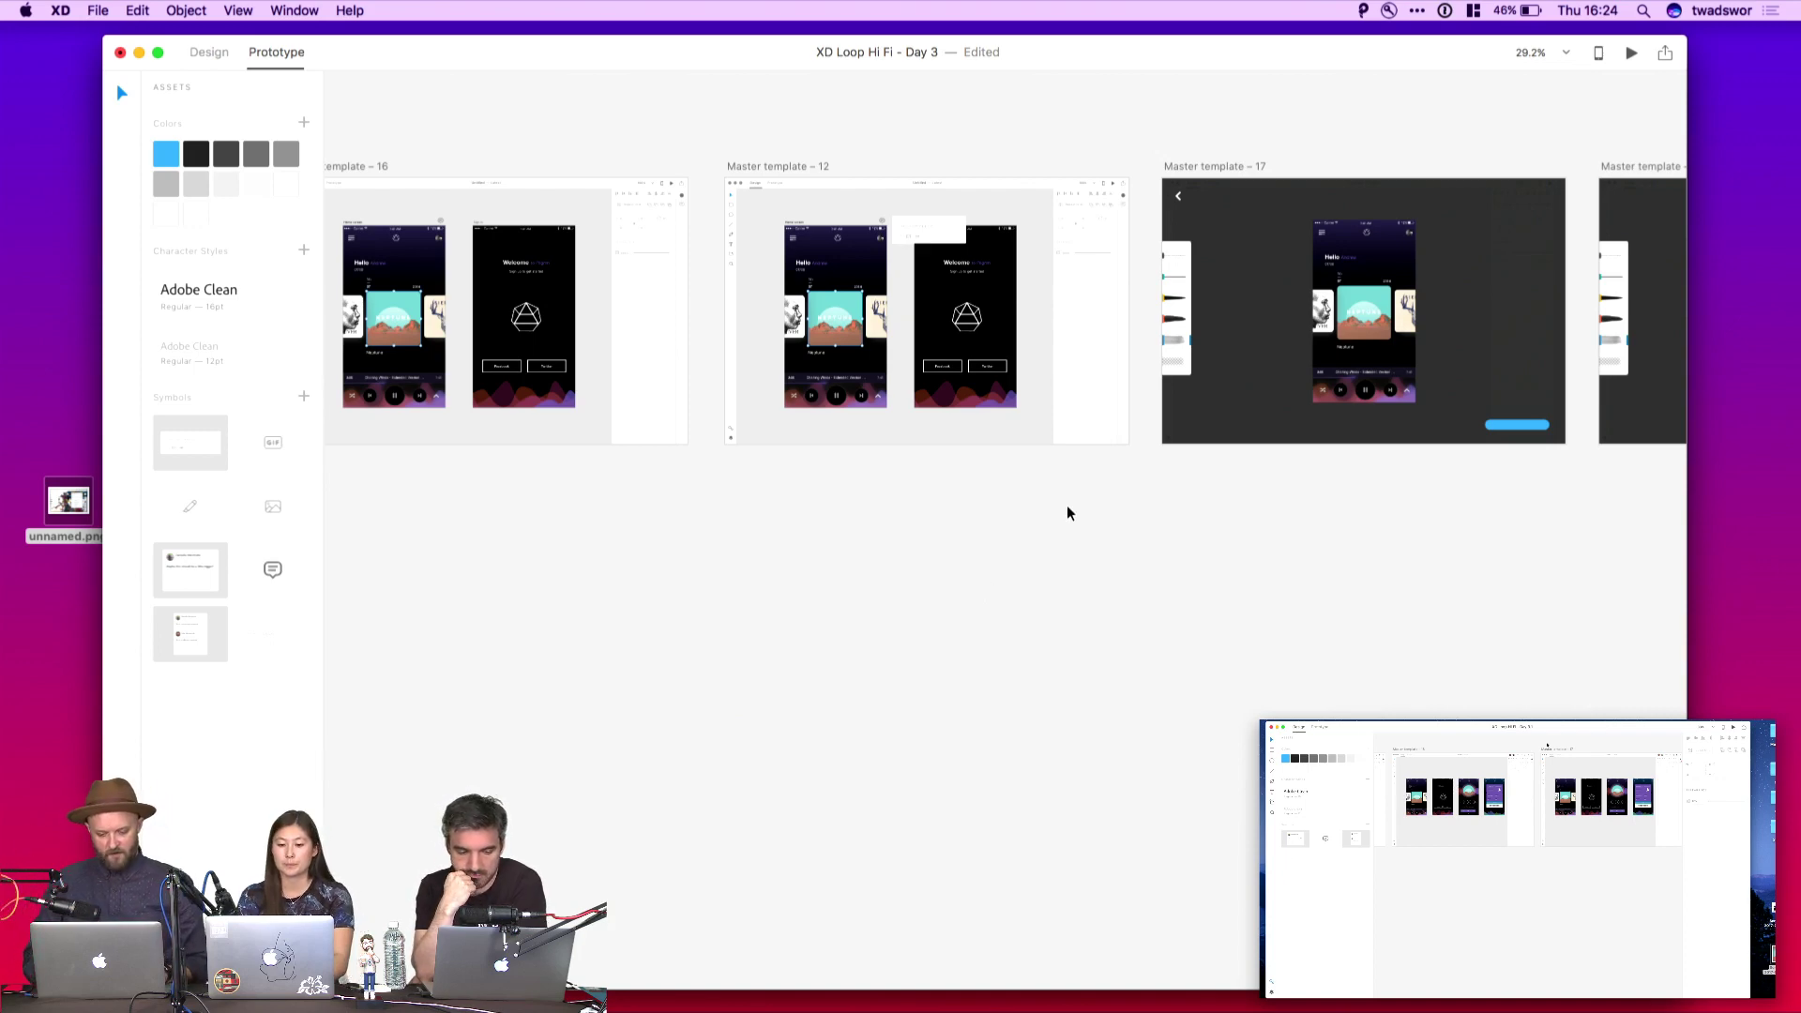
{"action": "scroll", "coordinate": [1083, 403], "scroll_direction": "up", "scroll_amount": 3}
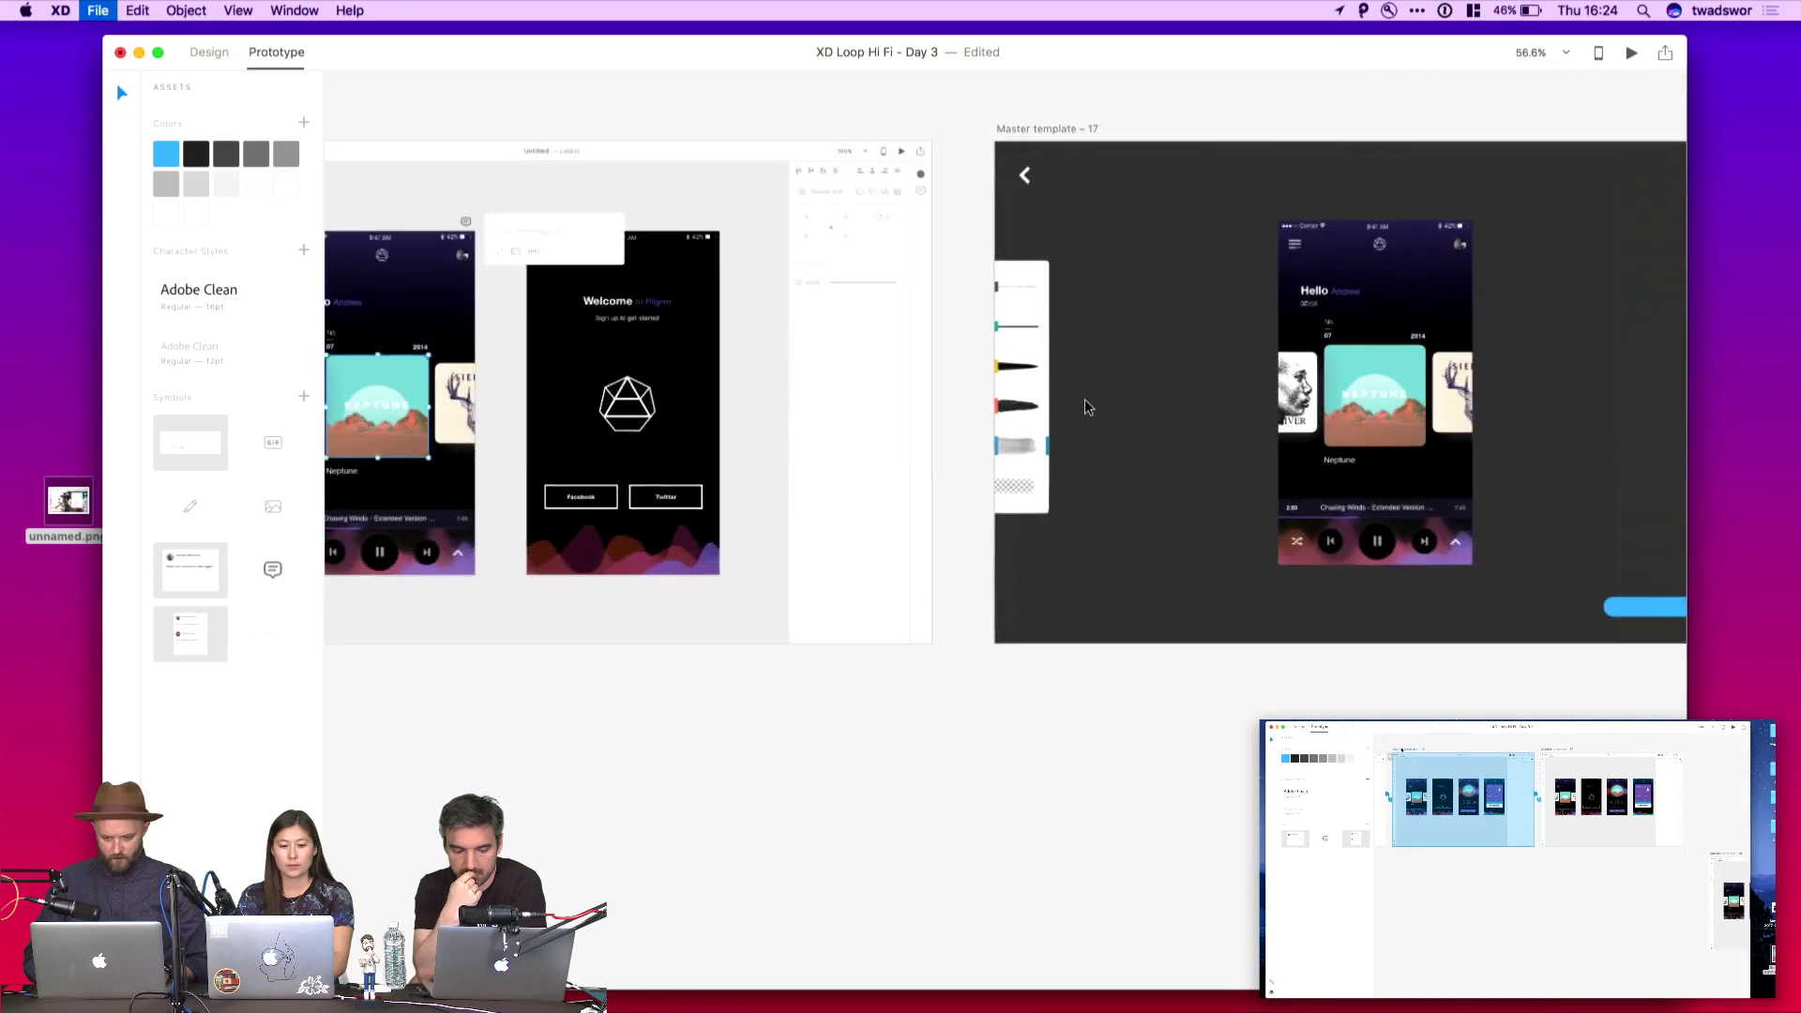
{"action": "scroll", "coordinate": [812, 152], "scroll_direction": "left", "scroll_amount": 5}
{"action": "scroll", "coordinate": [812, 152], "scroll_direction": "up", "scroll_amount": 3}
{"action": "scroll", "coordinate": [812, 152], "scroll_direction": "down", "scroll_amount": 3}
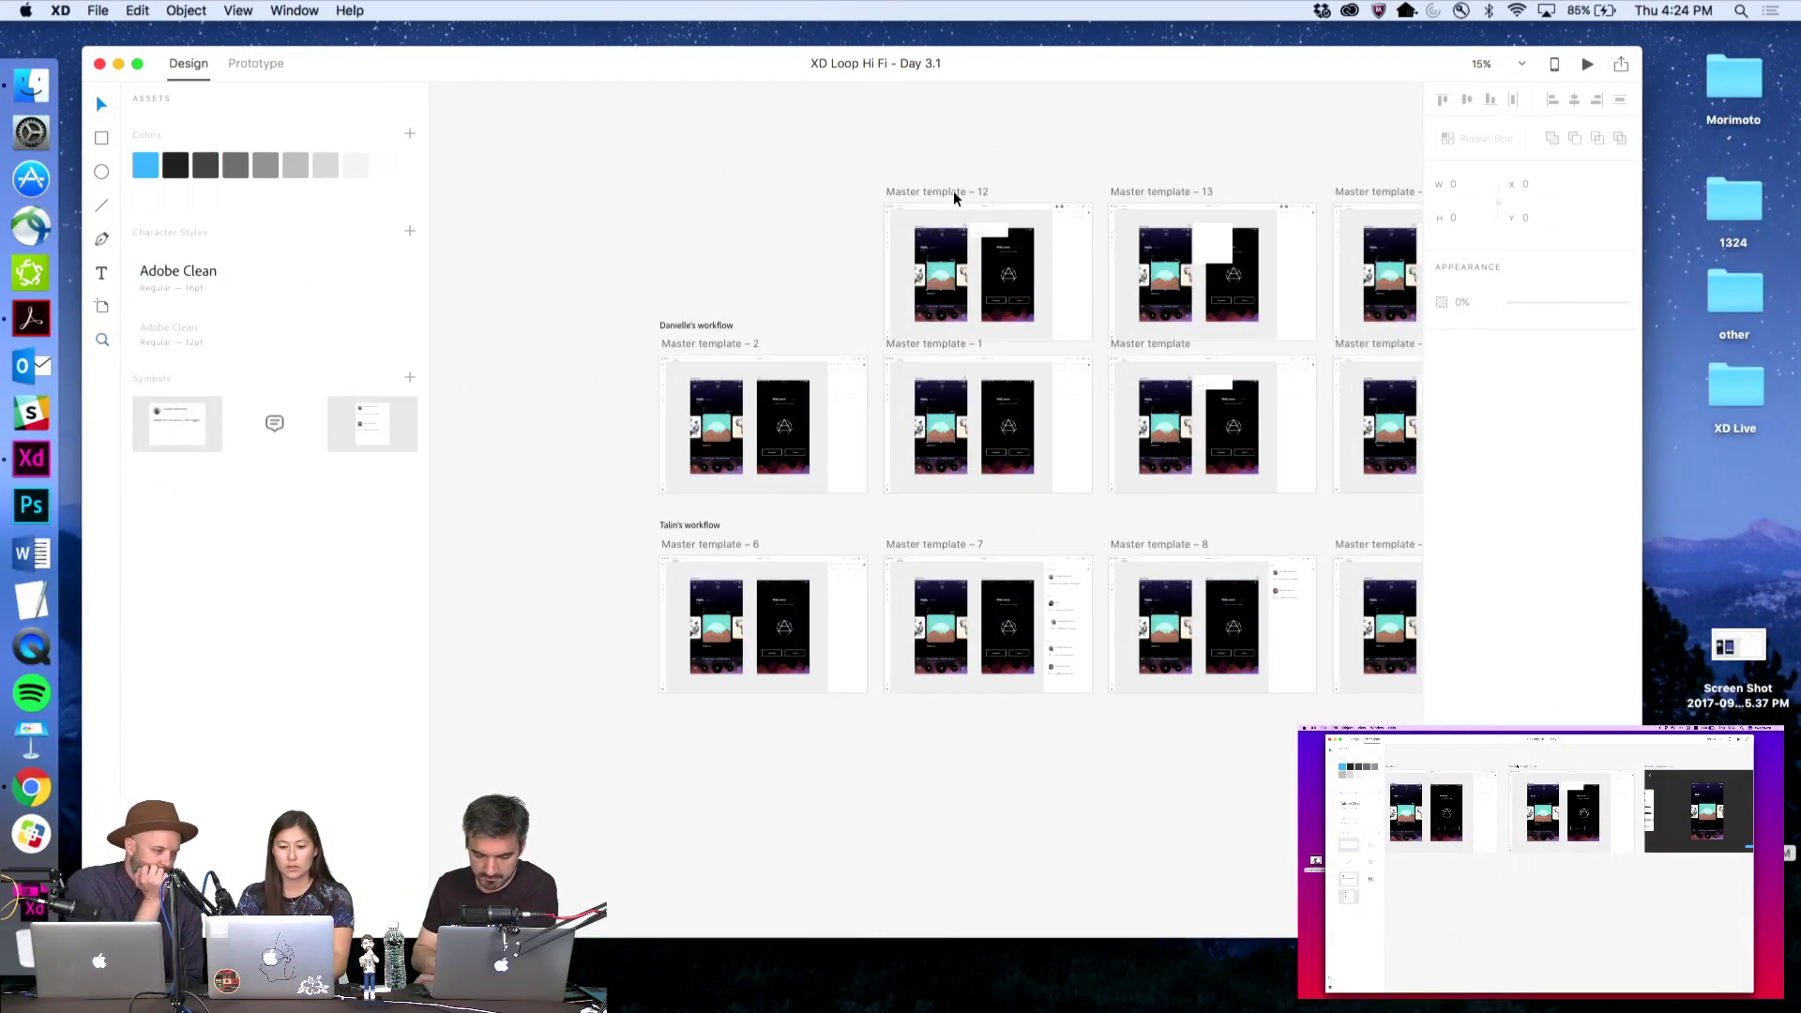
Preview the Day 3.1 prototype from Master template – 12 and move the preview window fully into view
{"action": "left_click", "coordinate": [953, 192]}
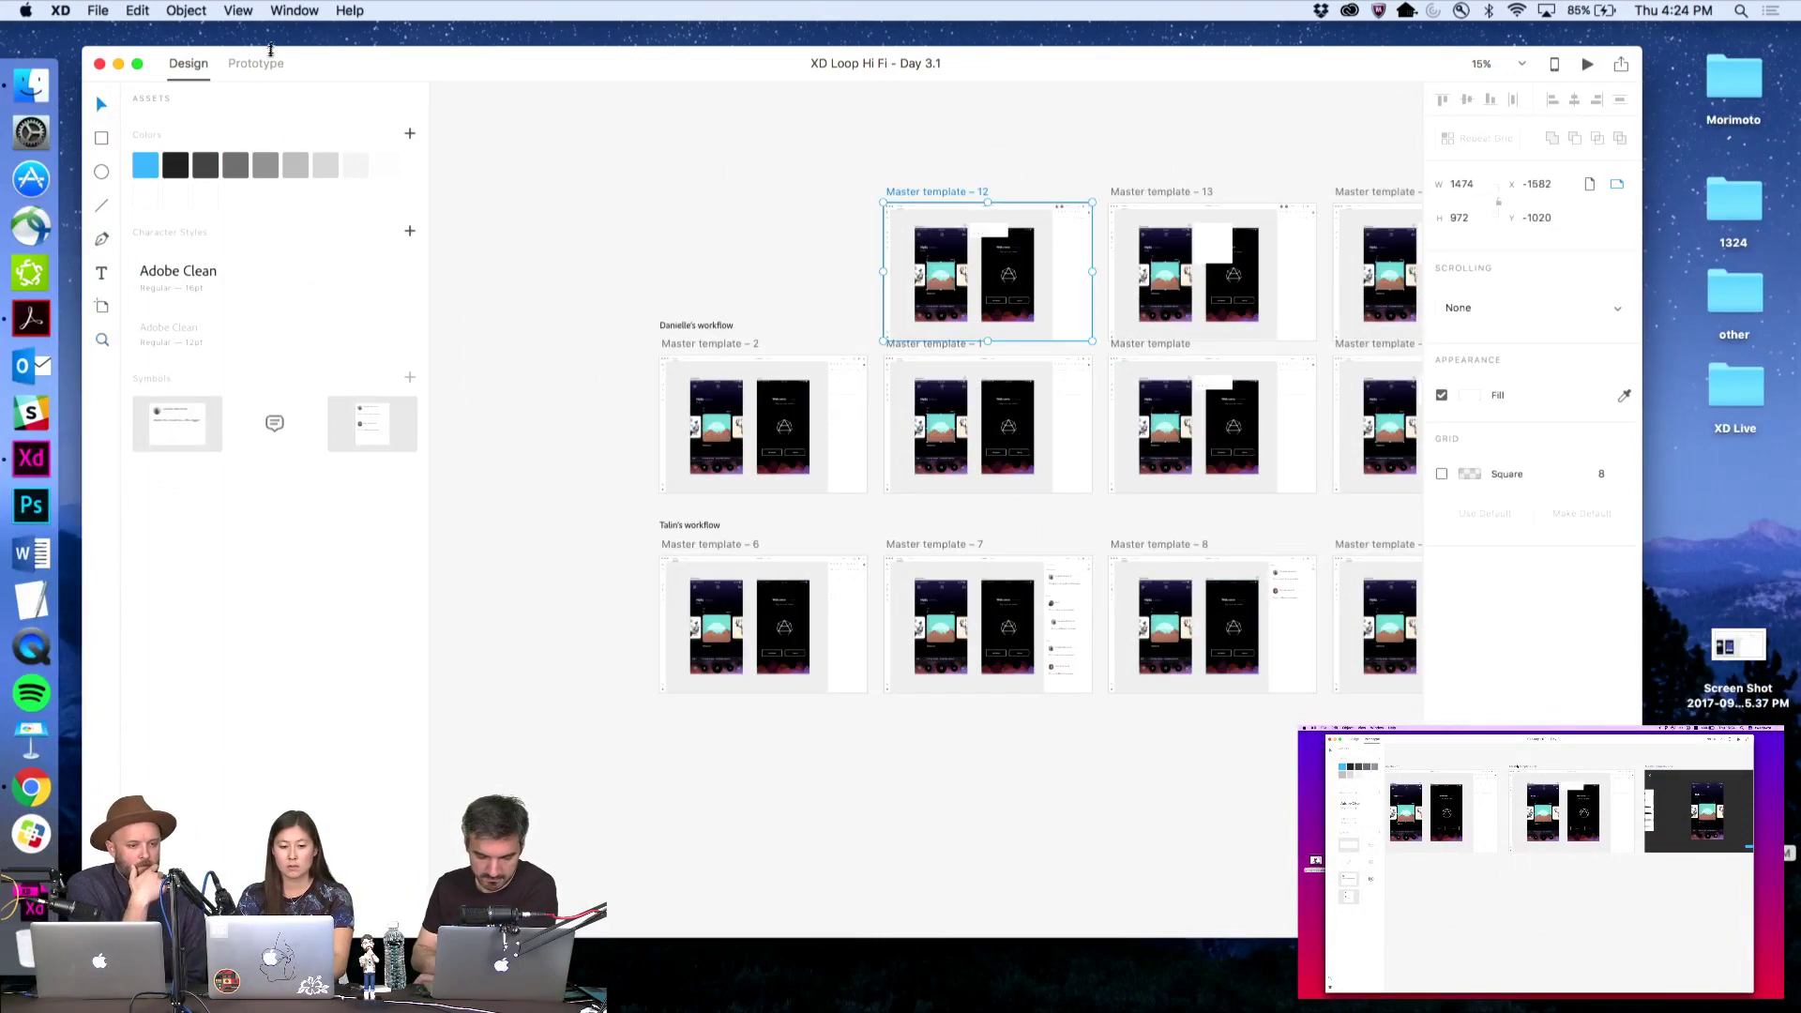
{"action": "left_click", "coordinate": [1586, 64]}
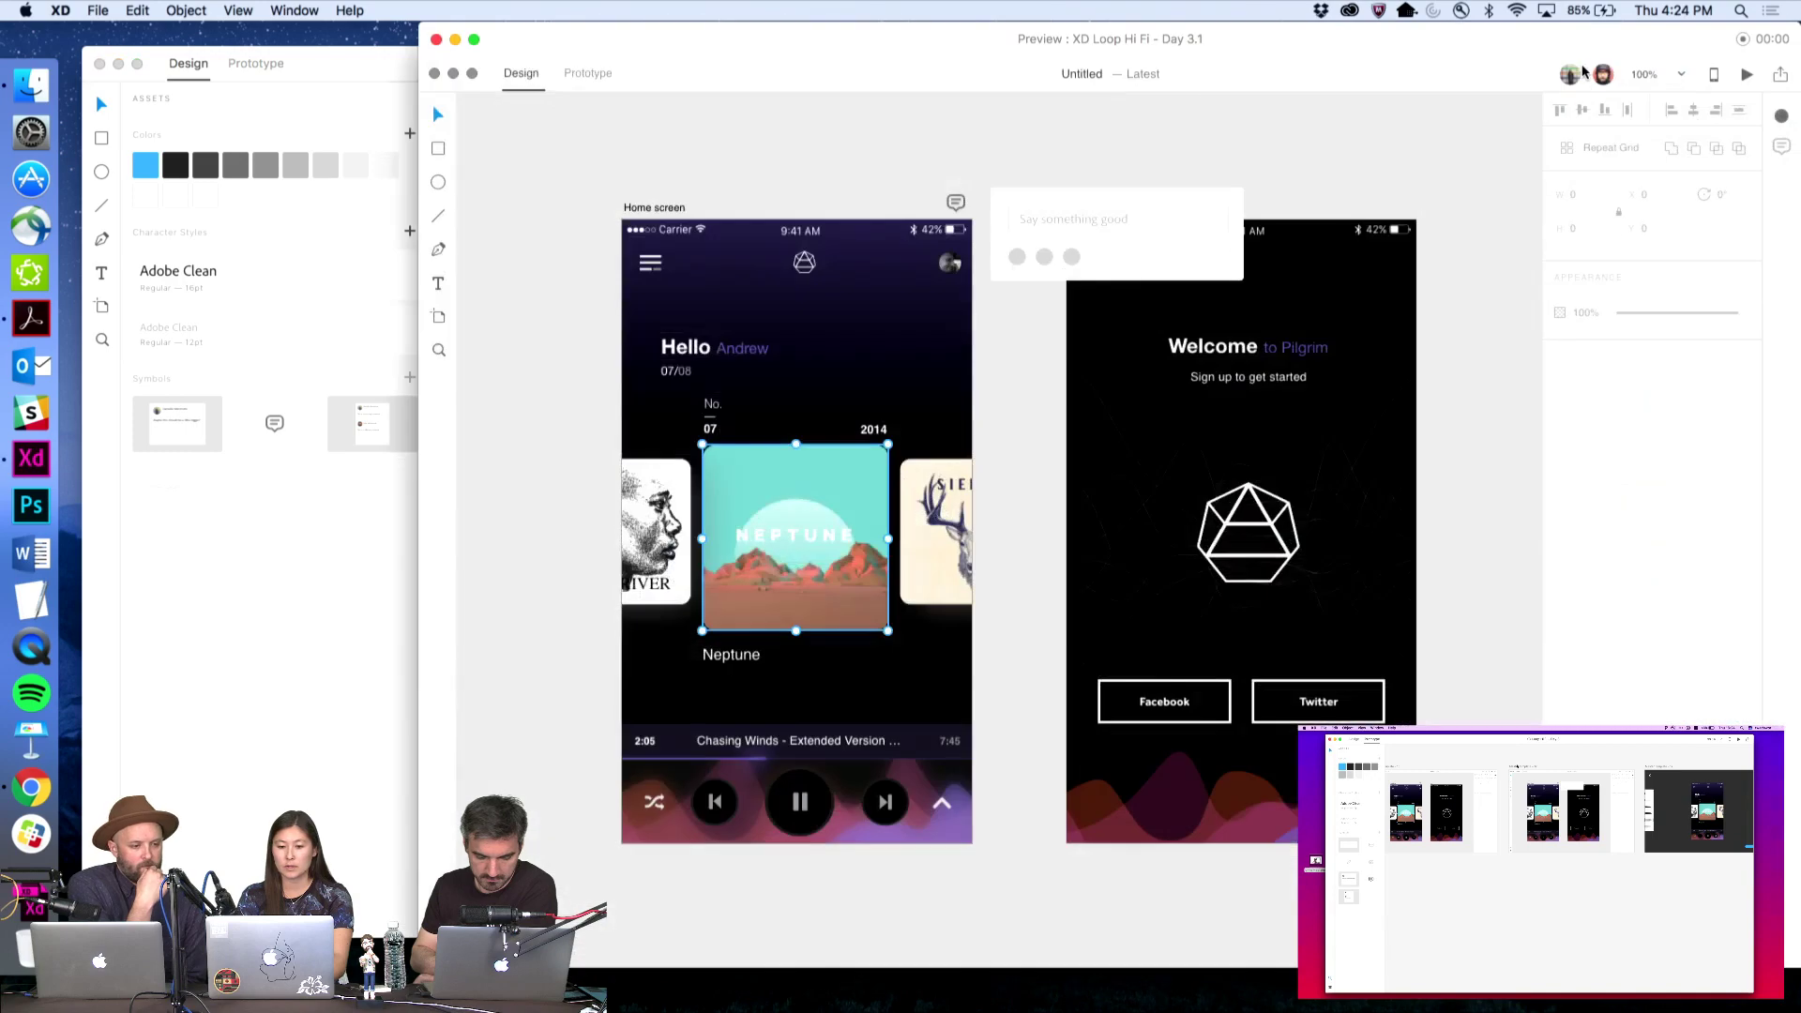
{"action": "left_click_drag", "start_coordinate": [1246, 52], "coordinate": [979, 41]}
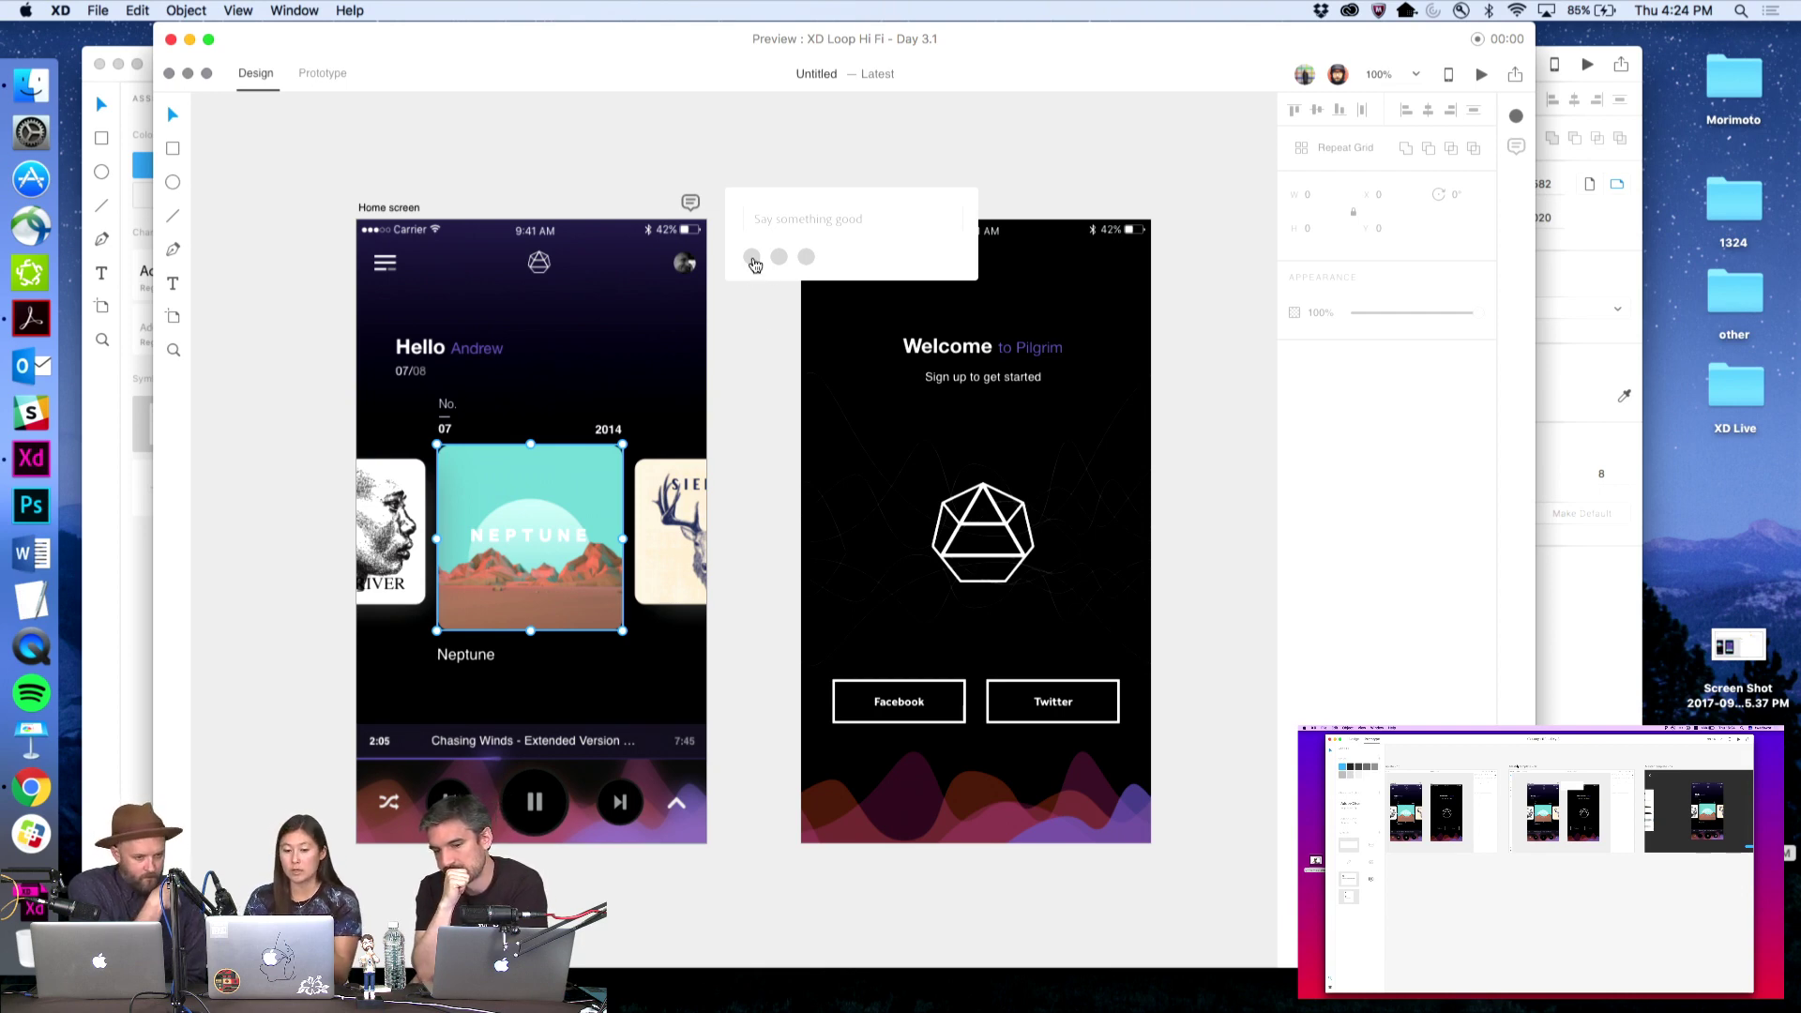
Test posting the comment "We should be using this version" with the Neptune image, continue to the four-screen view, and close the preview
{"action": "left_click", "coordinate": [753, 259]}
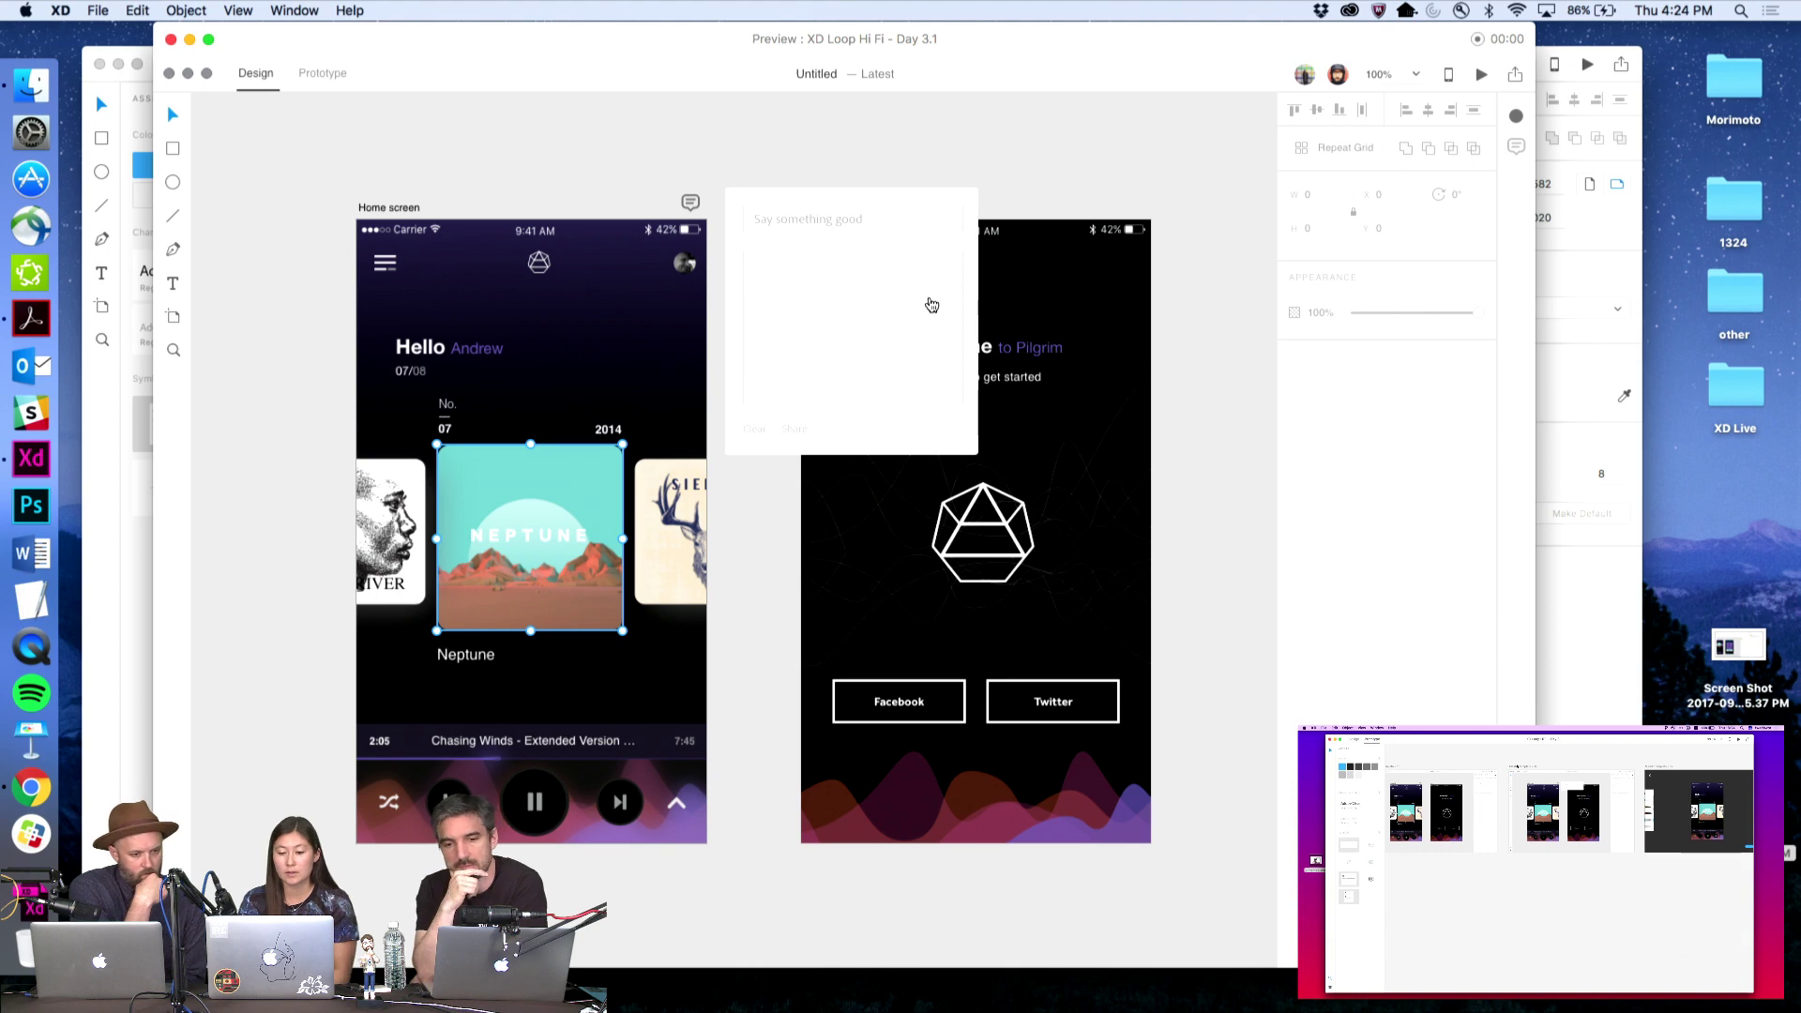
{"action": "key", "text": "super+v"}
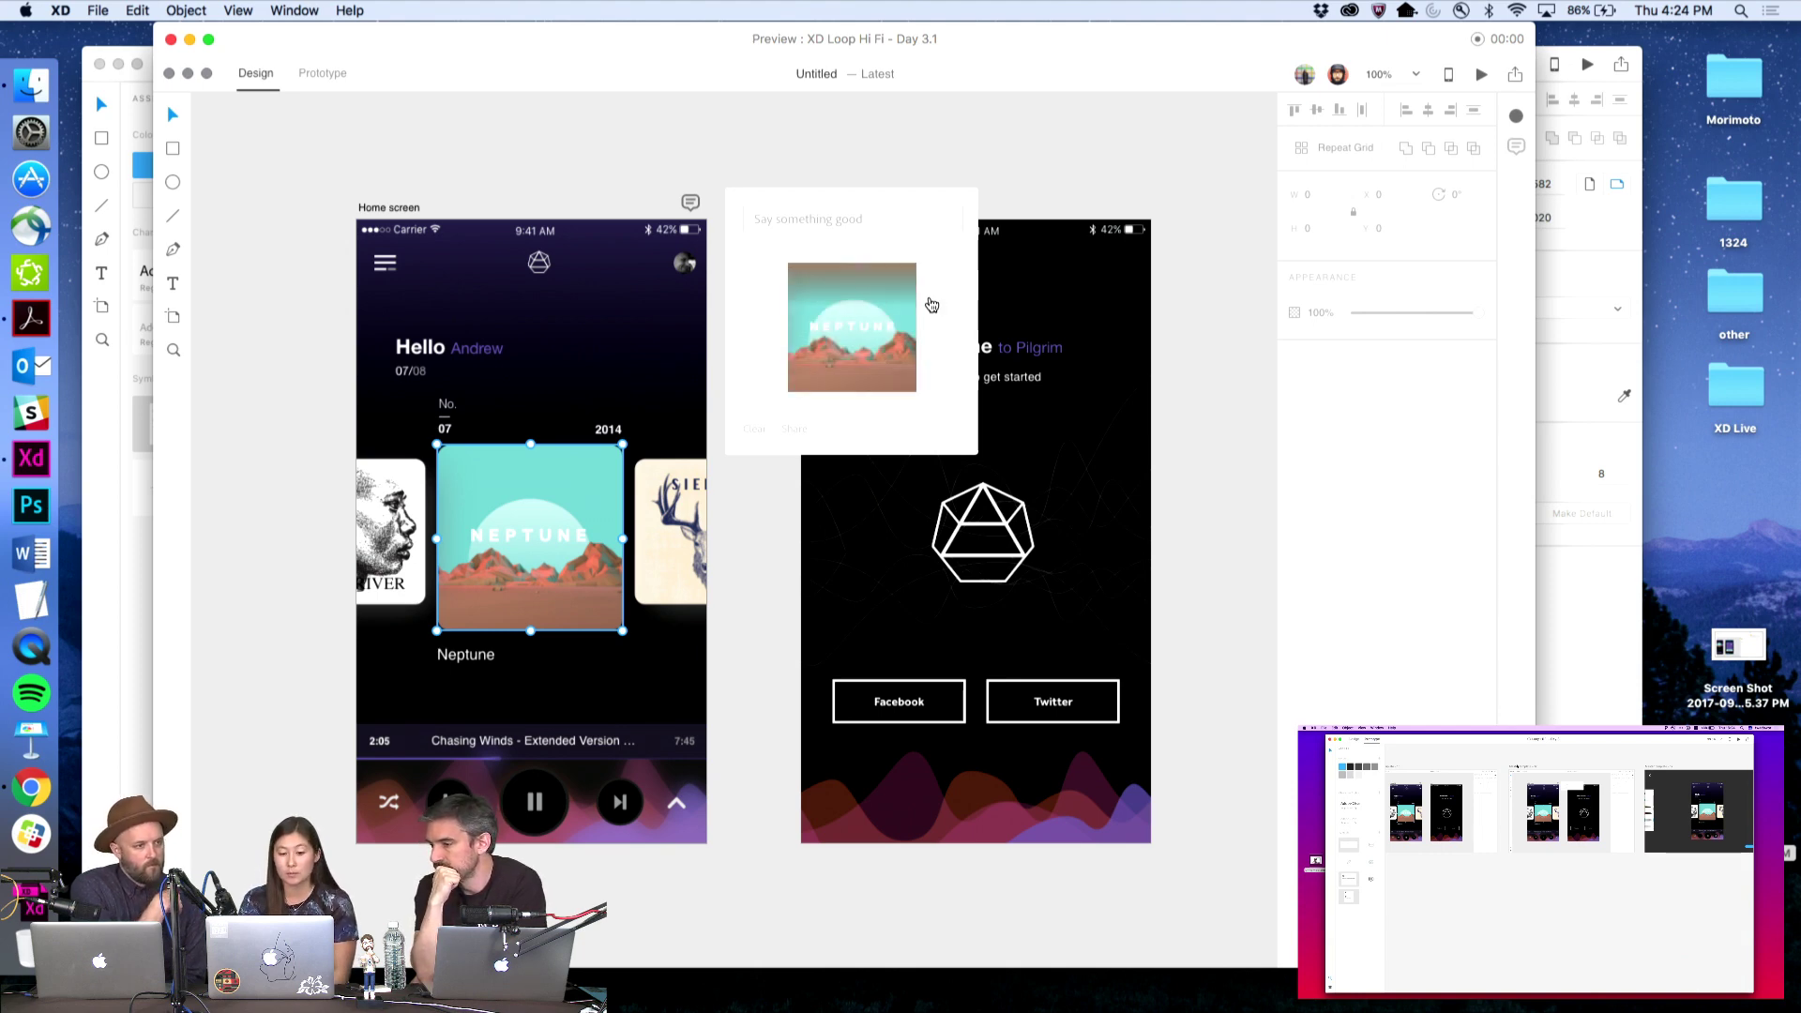
{"action": "type", "text": "We should be using this version"}
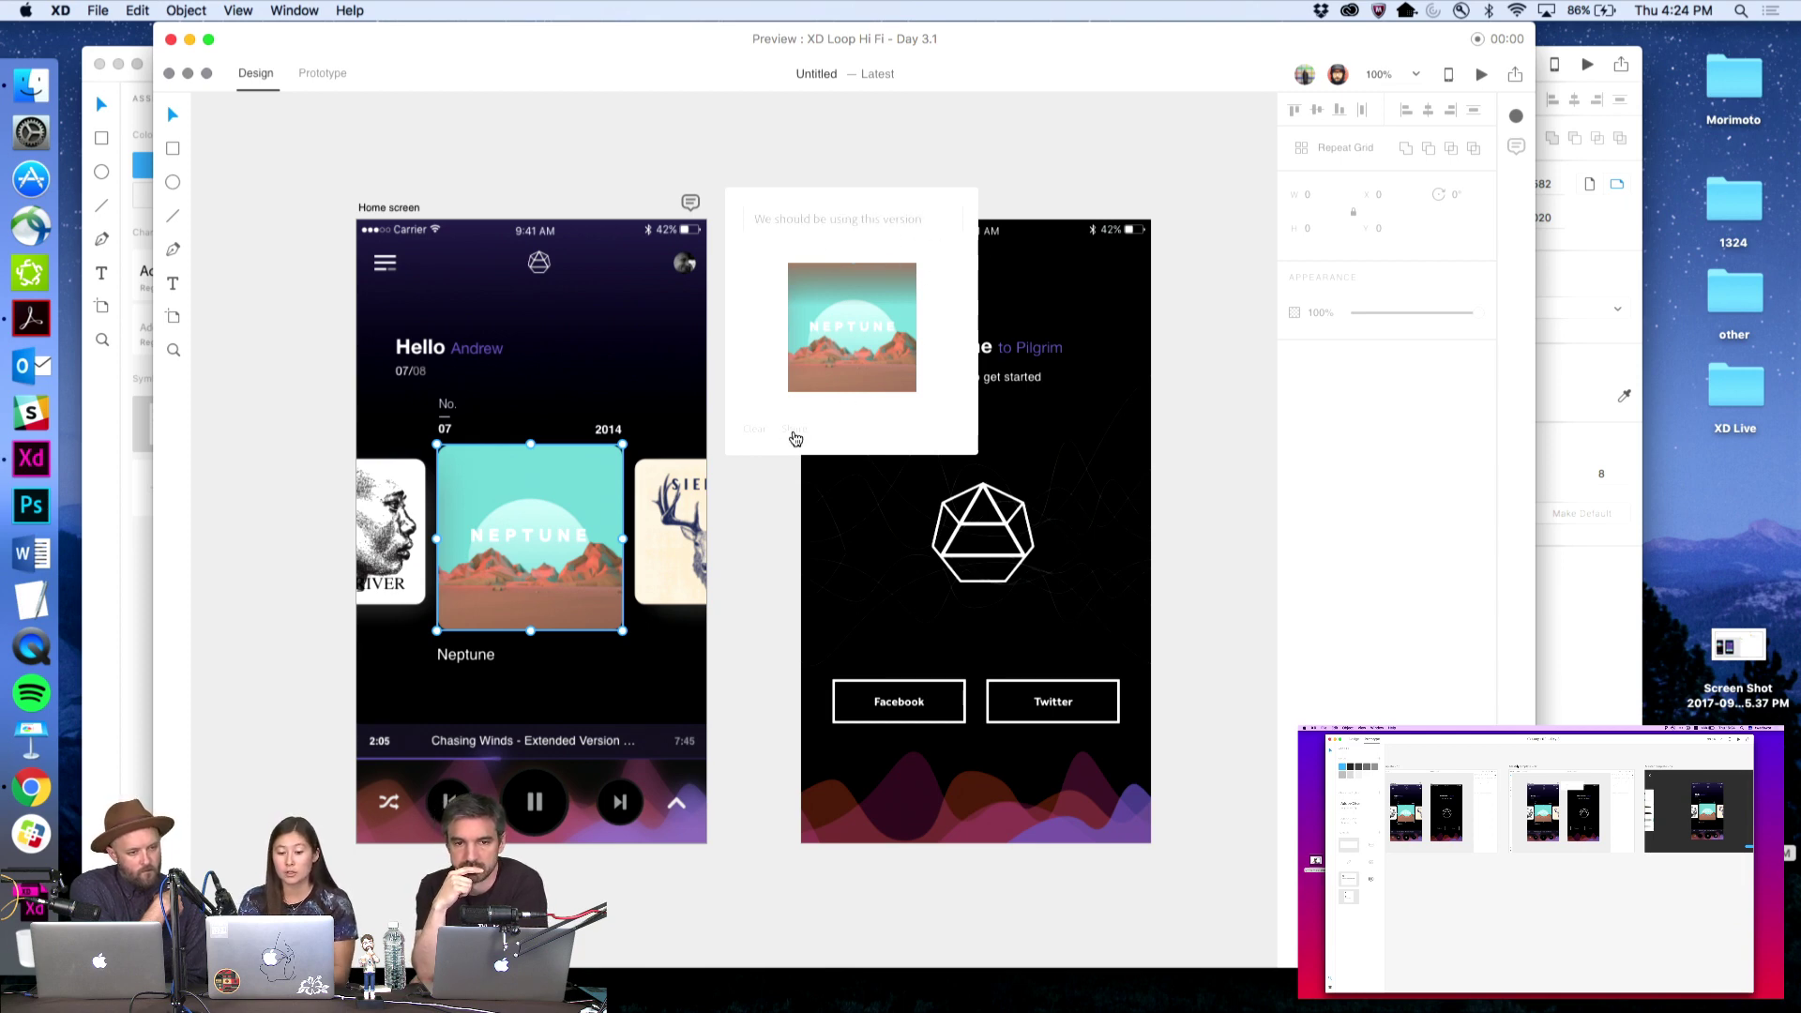
{"action": "left_click", "coordinate": [794, 433]}
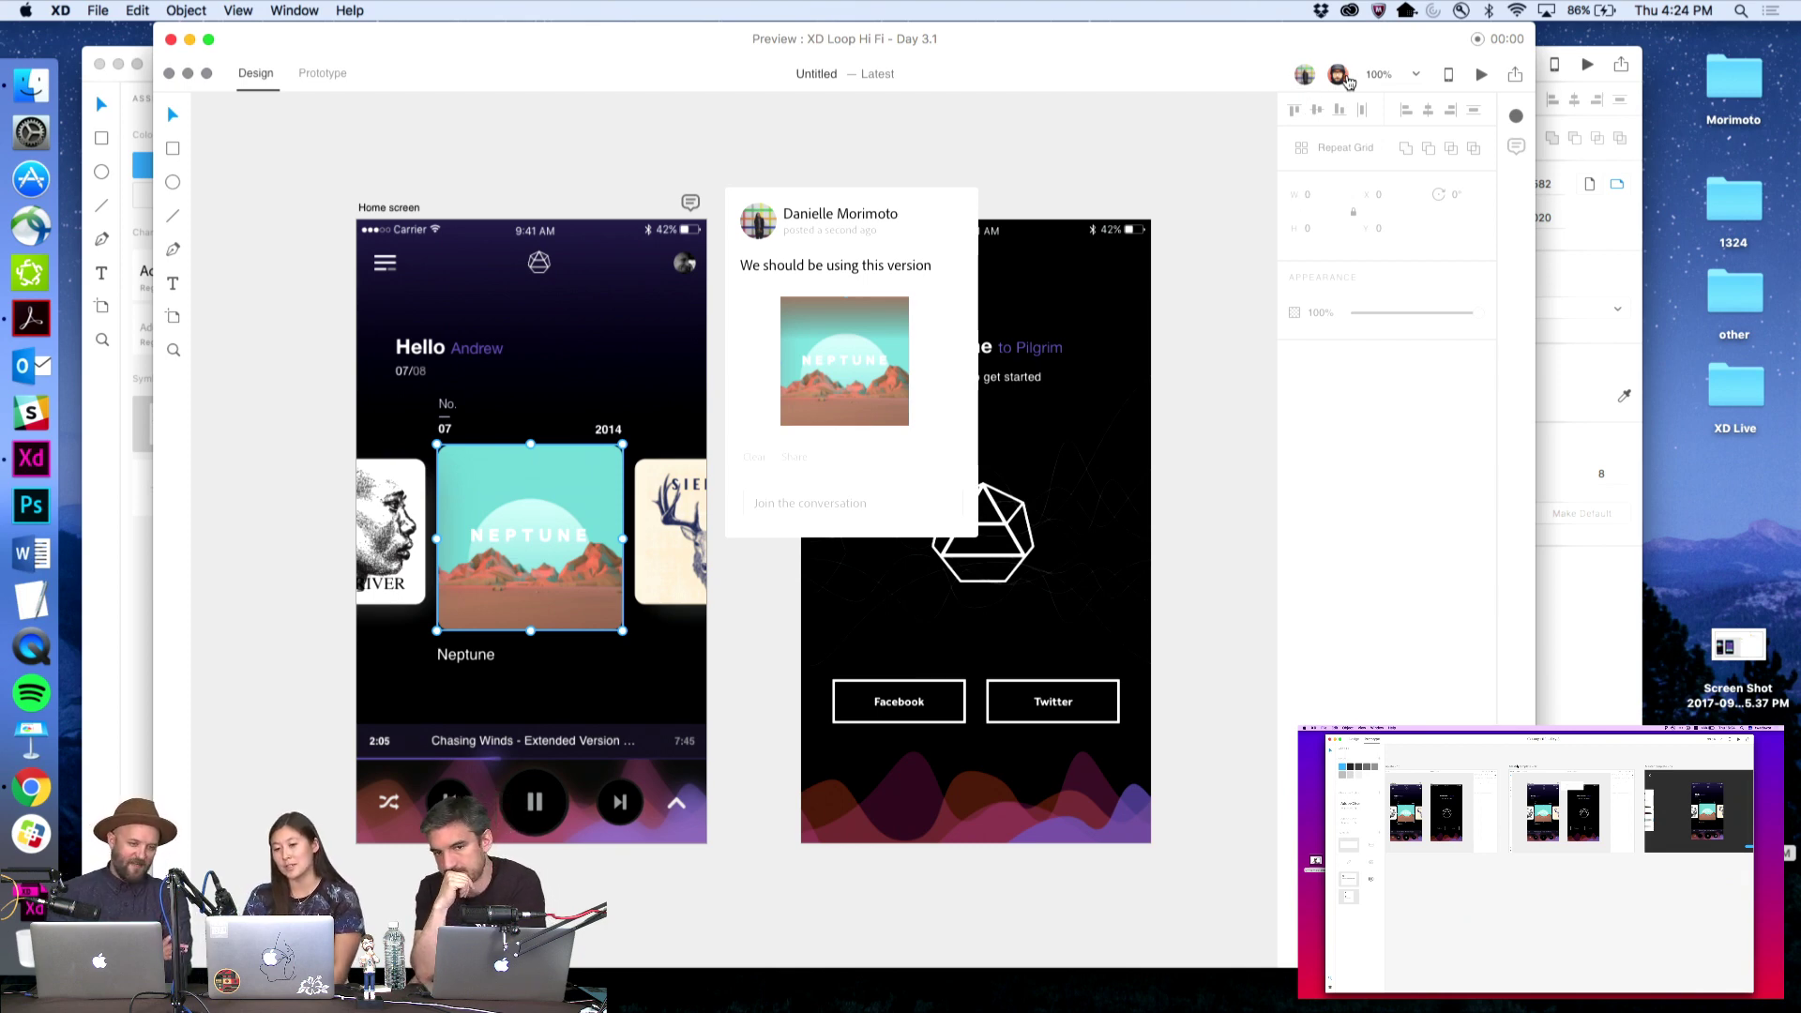
{"action": "left_click", "coordinate": [1174, 269]}
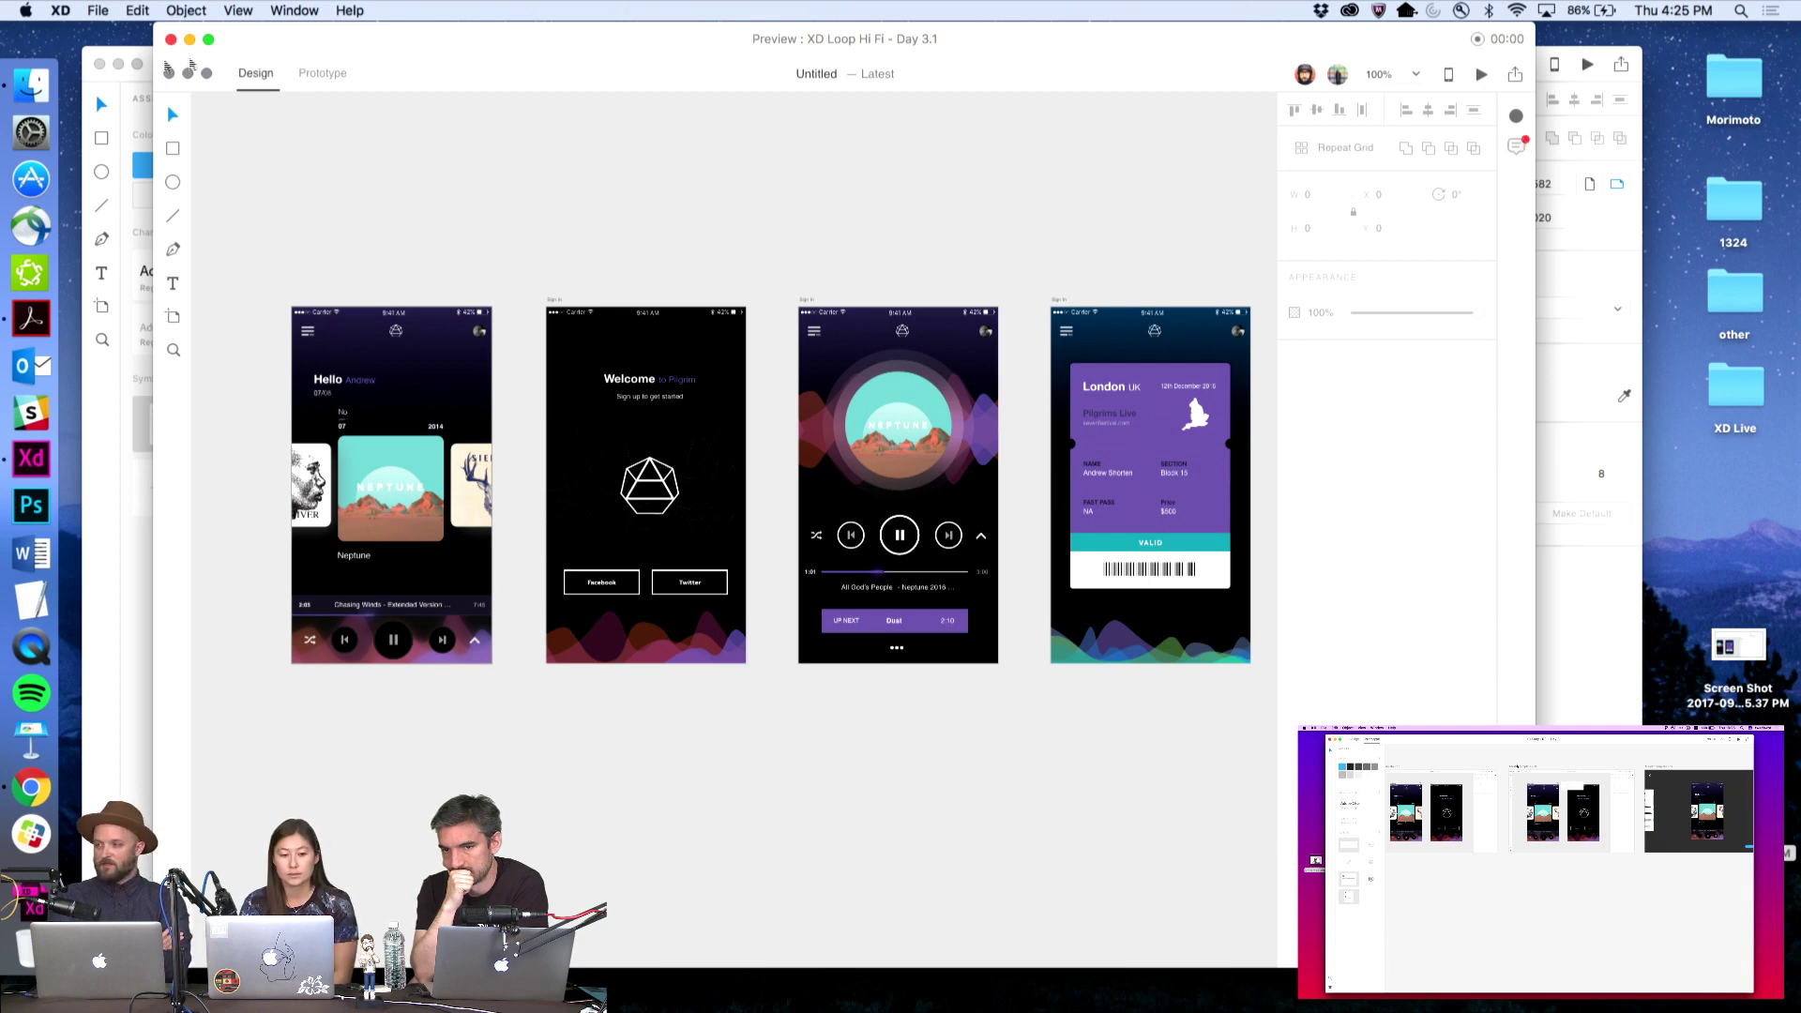
{"action": "left_click", "coordinate": [171, 40]}
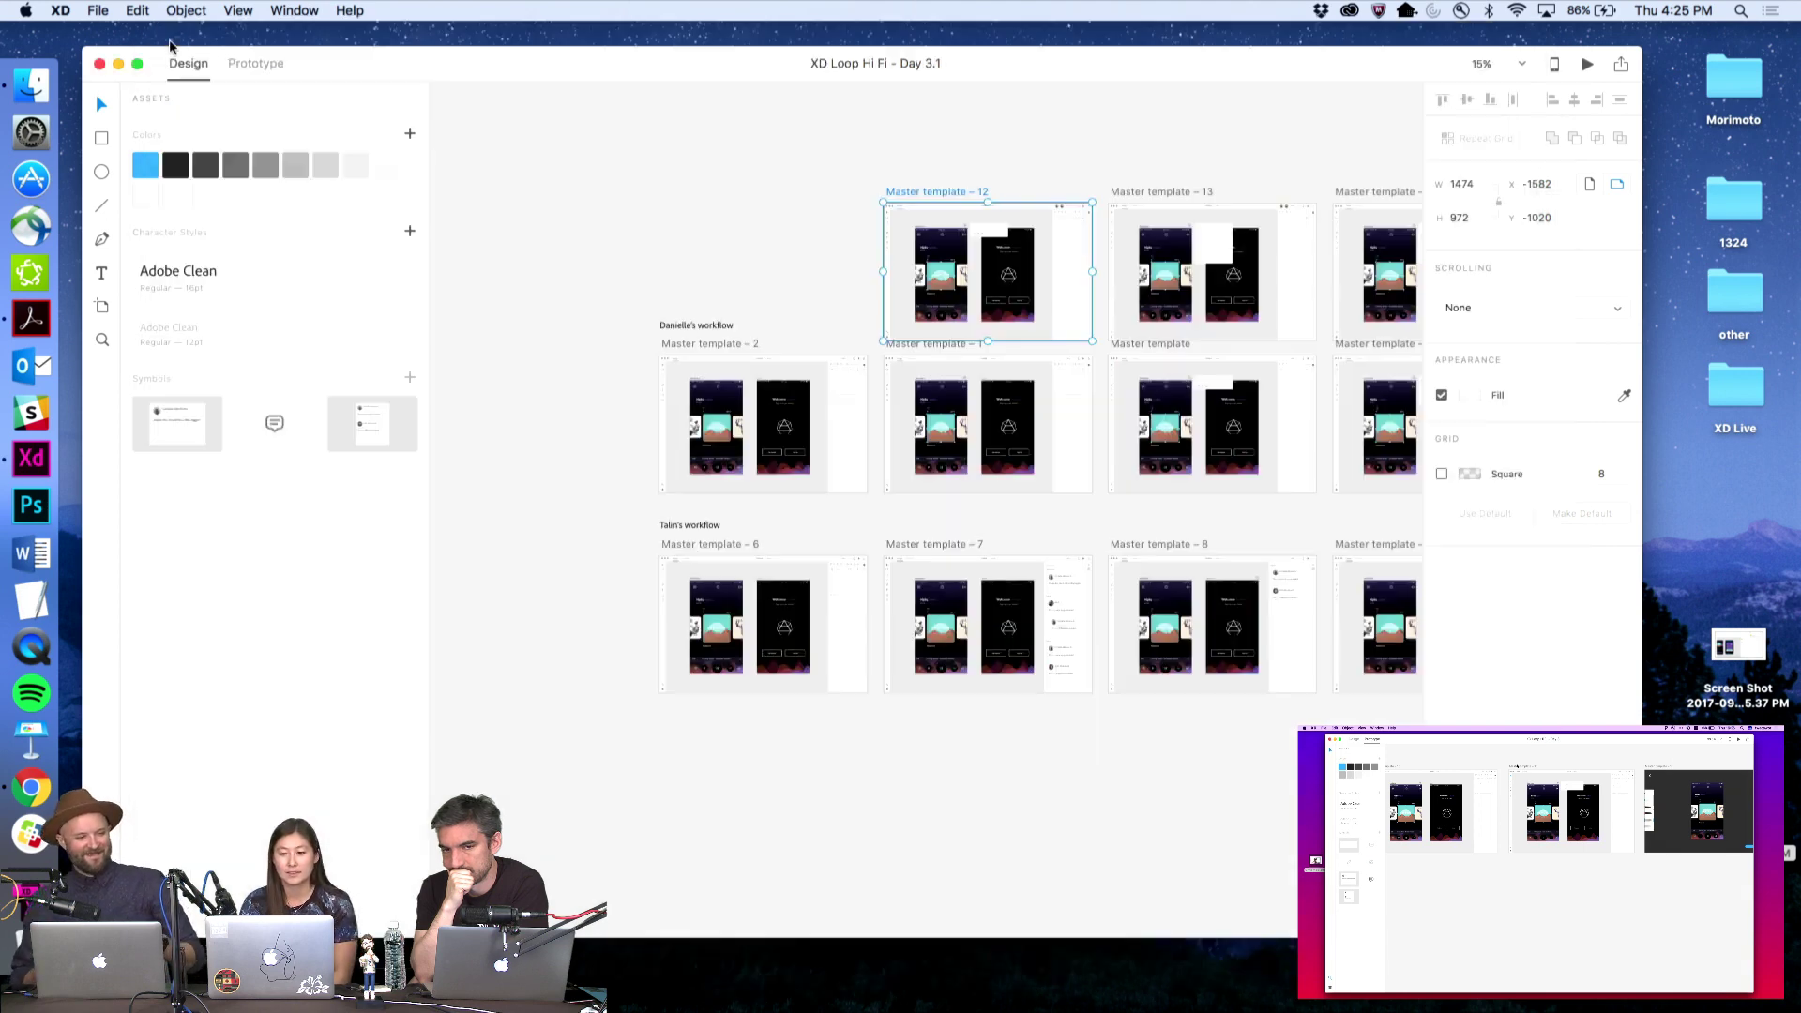
Duplicate the Master template – 17 artboard and place the copy to its right in the same row
{"action": "left_click", "coordinate": [688, 228]}
{"action": "scroll", "coordinate": [689, 229], "scroll_direction": "right", "scroll_amount": 8}
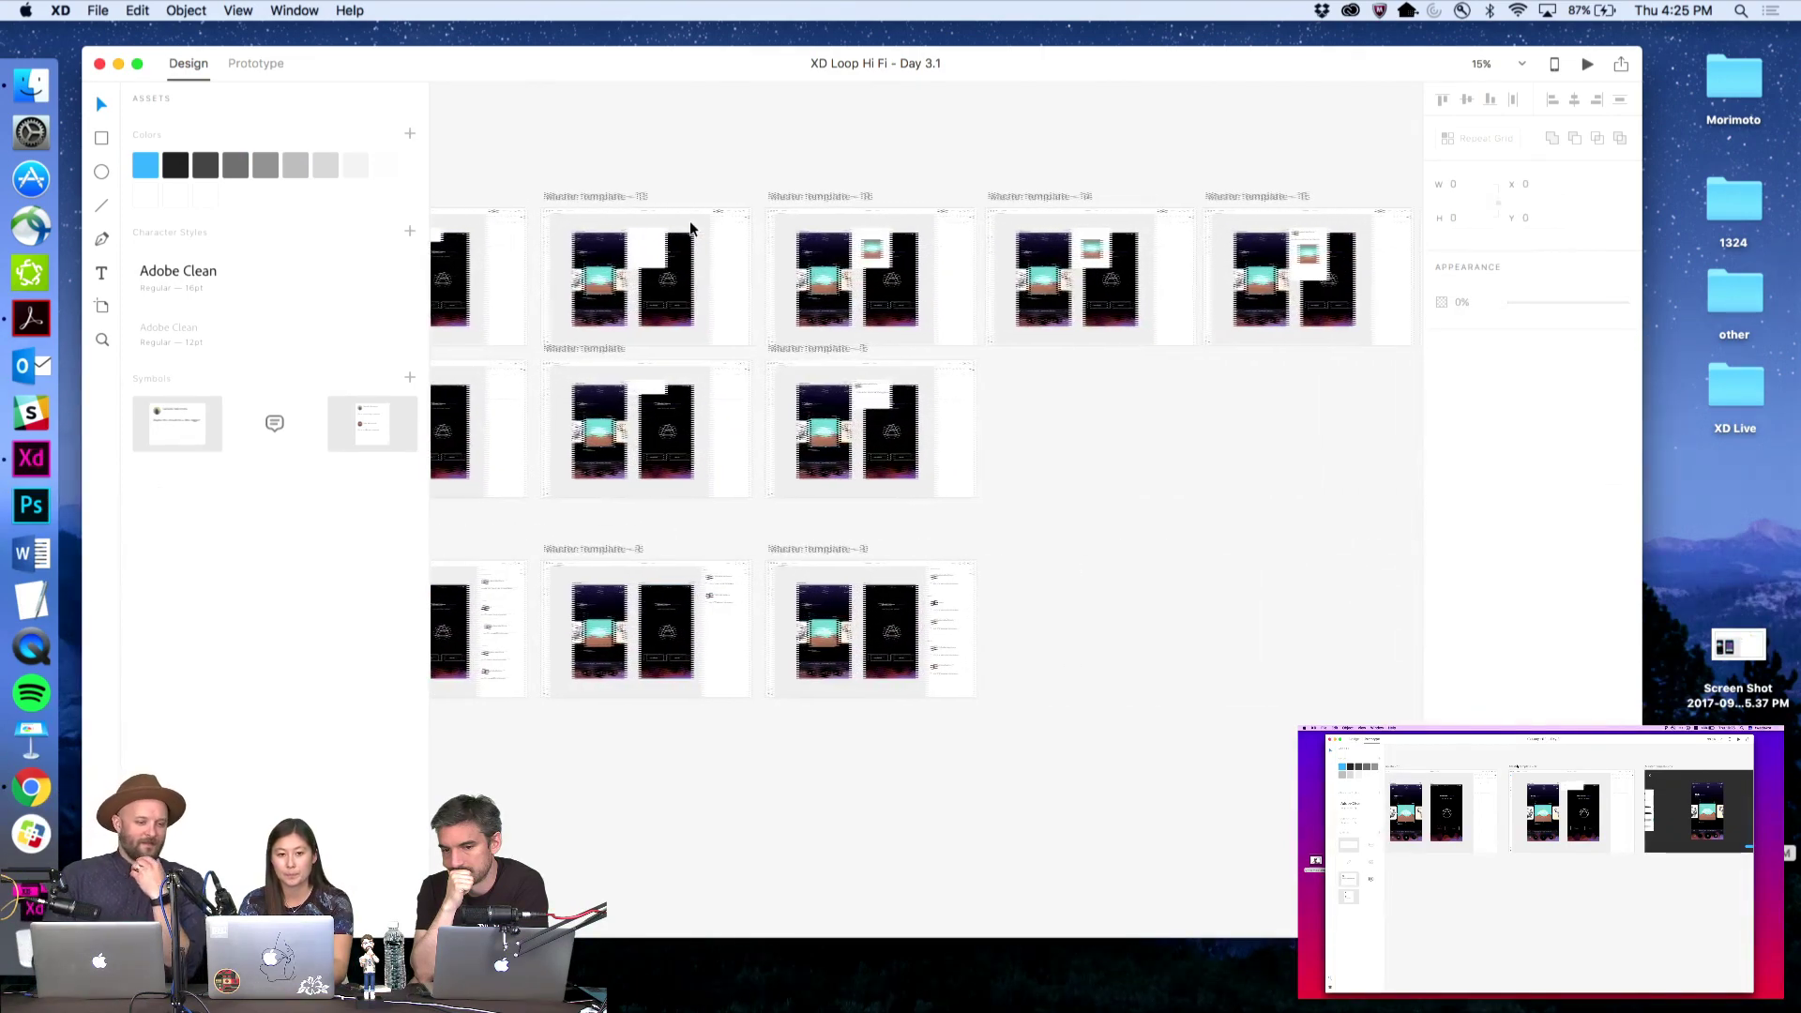
{"action": "scroll", "coordinate": [690, 229], "scroll_direction": "right", "scroll_amount": 10}
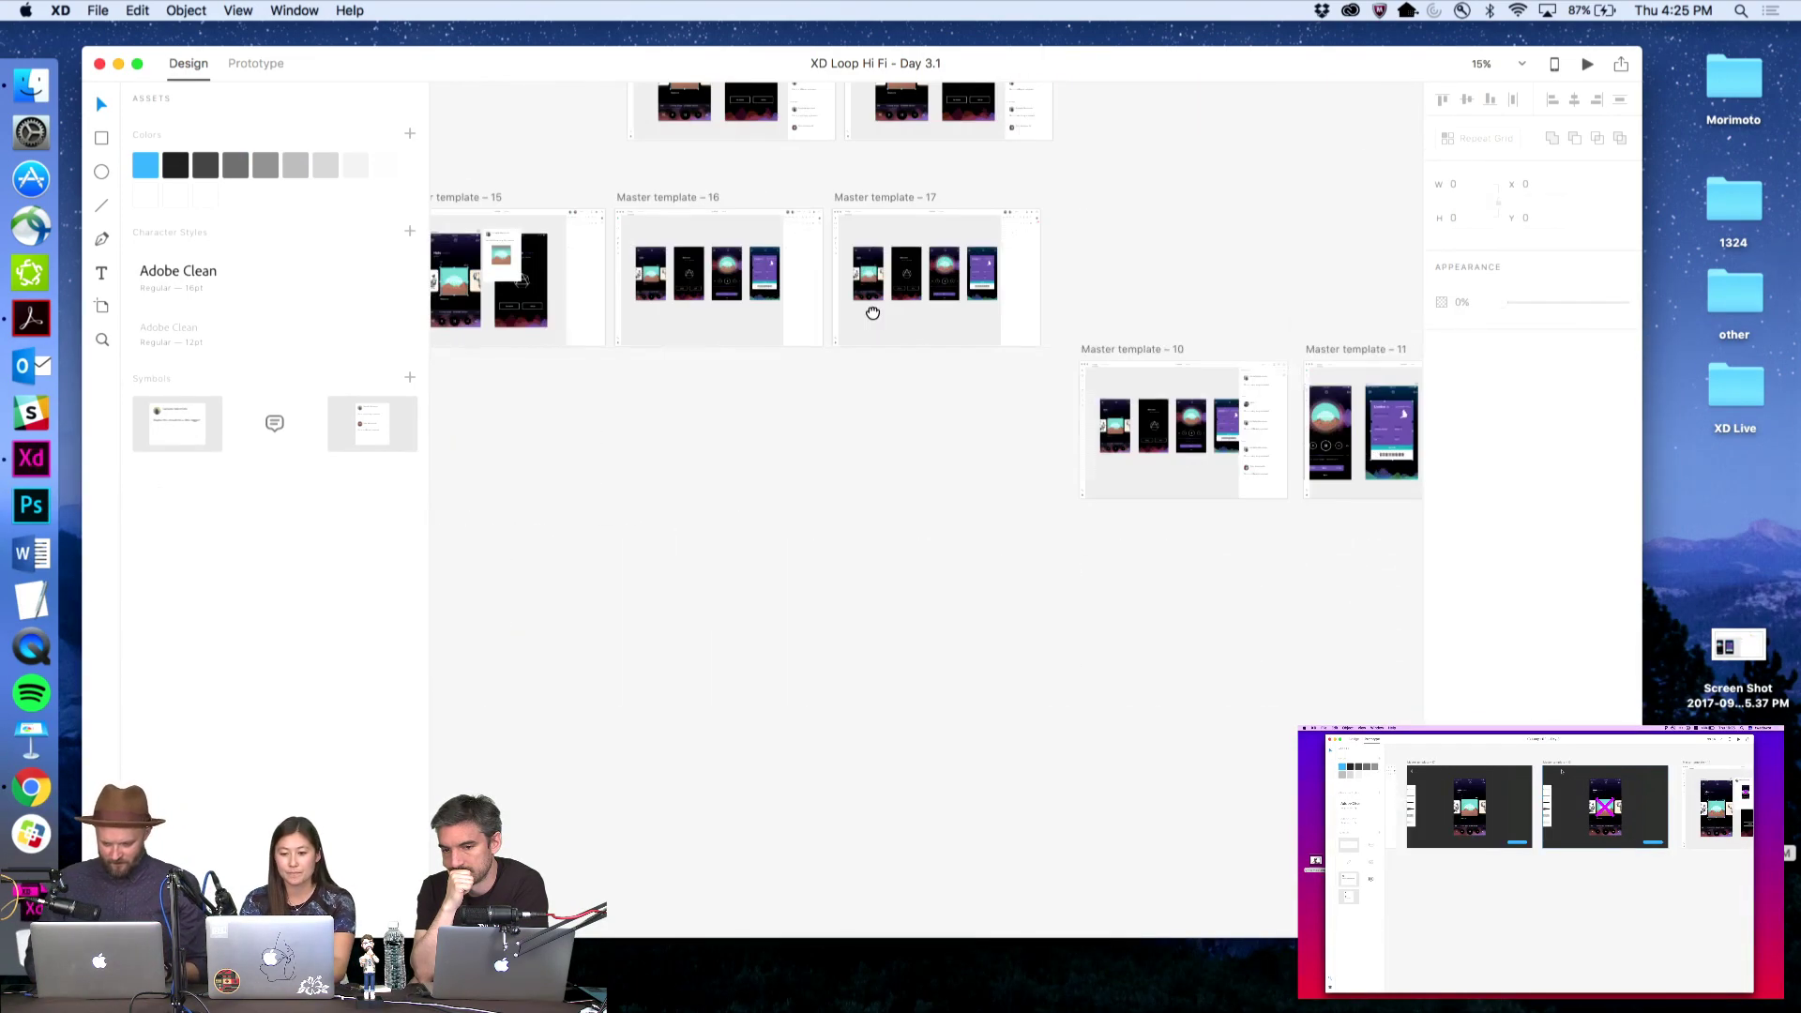
{"action": "key", "text": "z"}
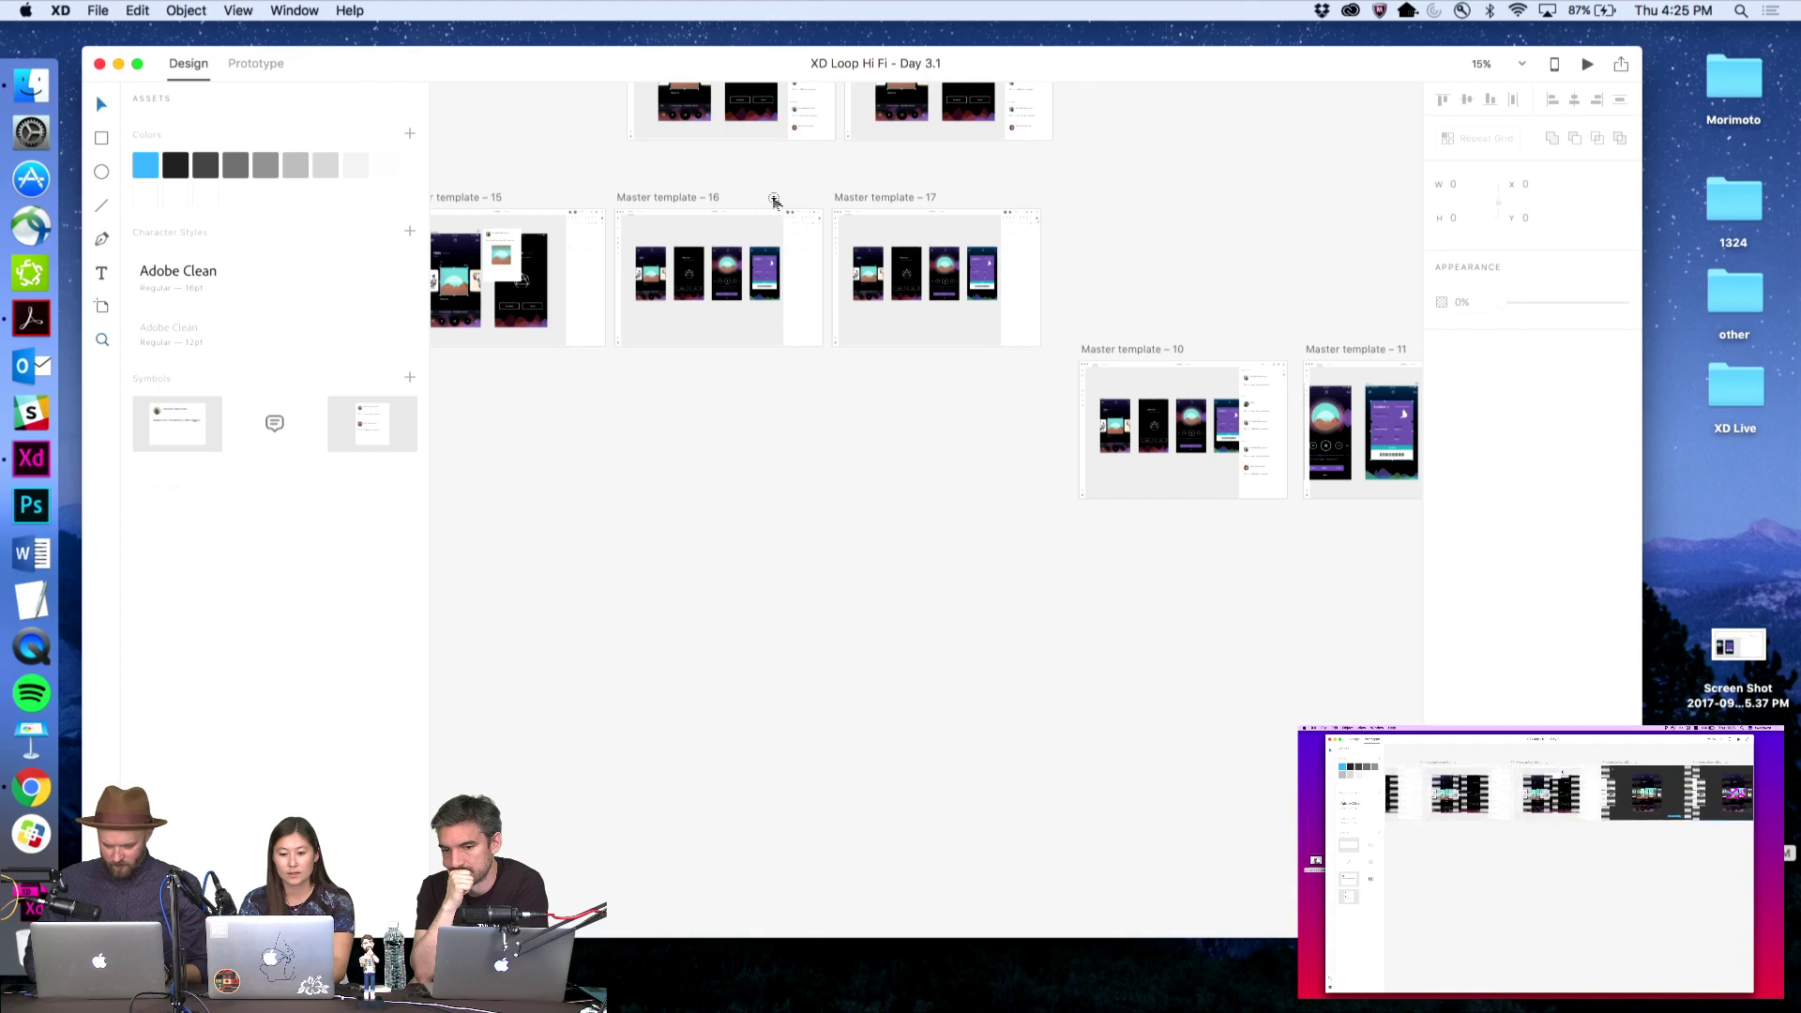
{"action": "left_click_drag", "start_coordinate": [774, 200], "coordinate": [1085, 369]}
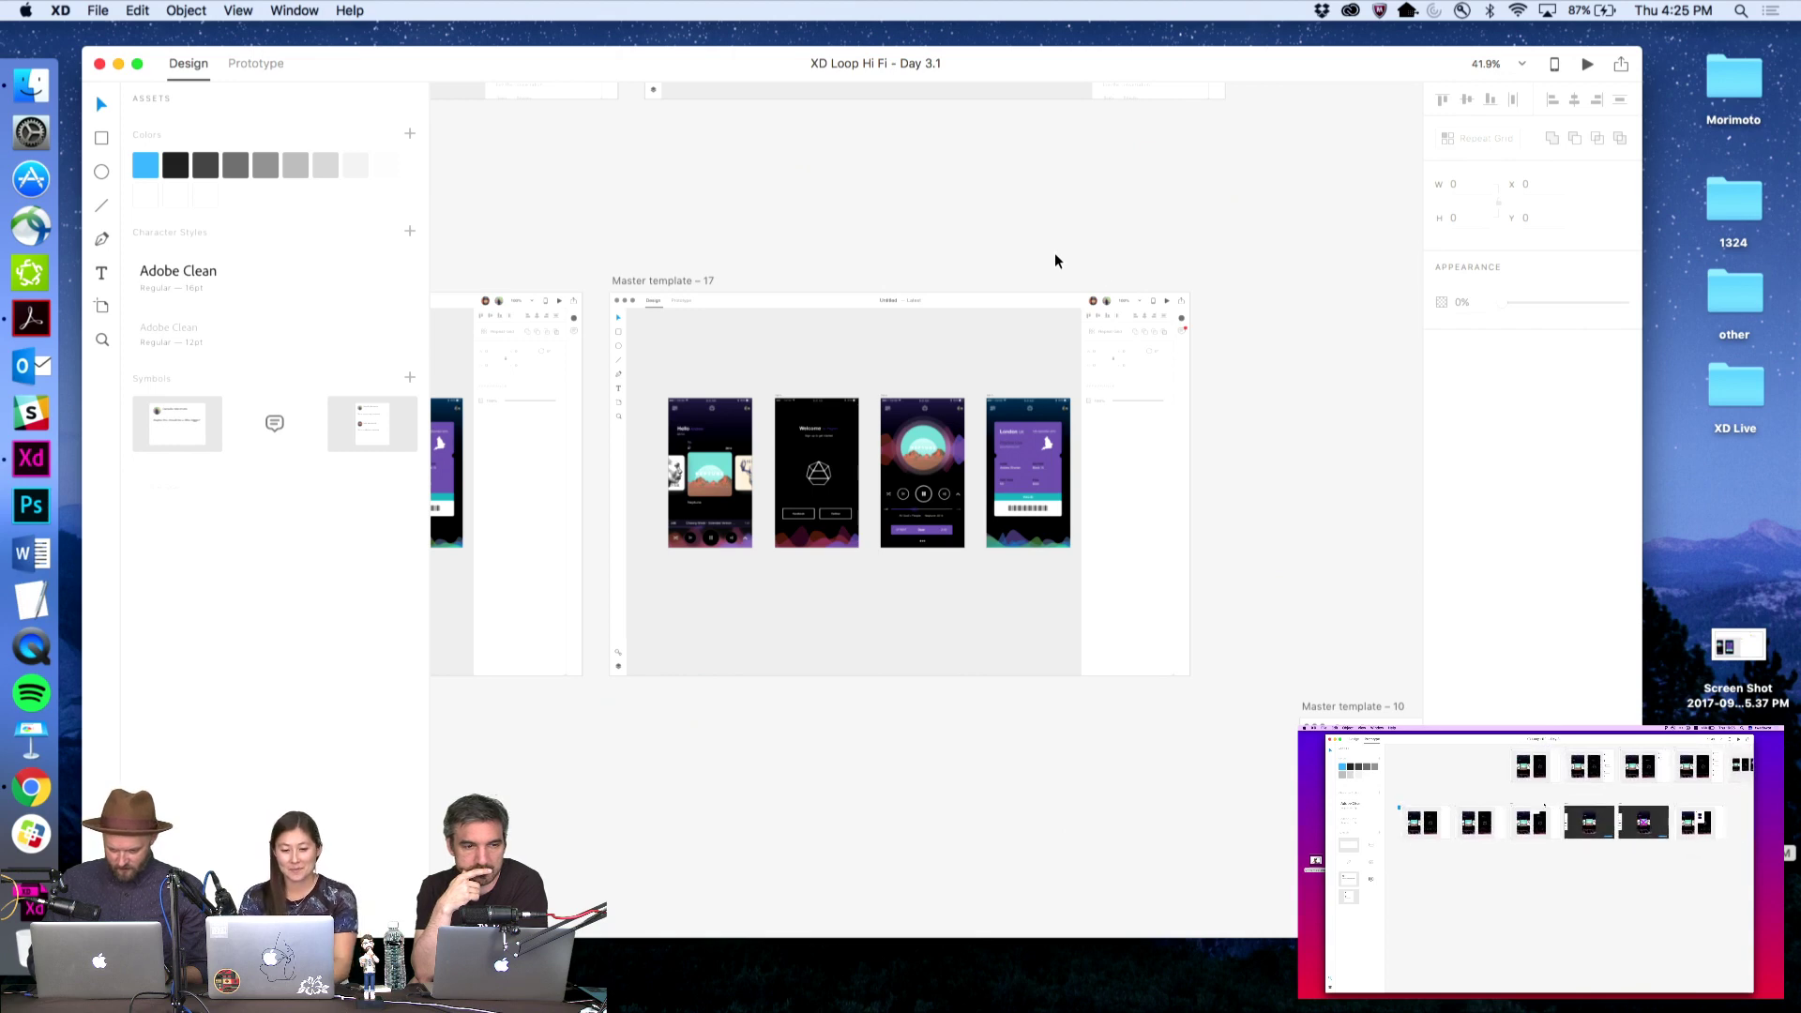
{"action": "scroll", "coordinate": [1055, 261], "scroll_direction": "right", "scroll_amount": 2}
{"action": "scroll", "coordinate": [1055, 260], "scroll_direction": "down", "scroll_amount": 1}
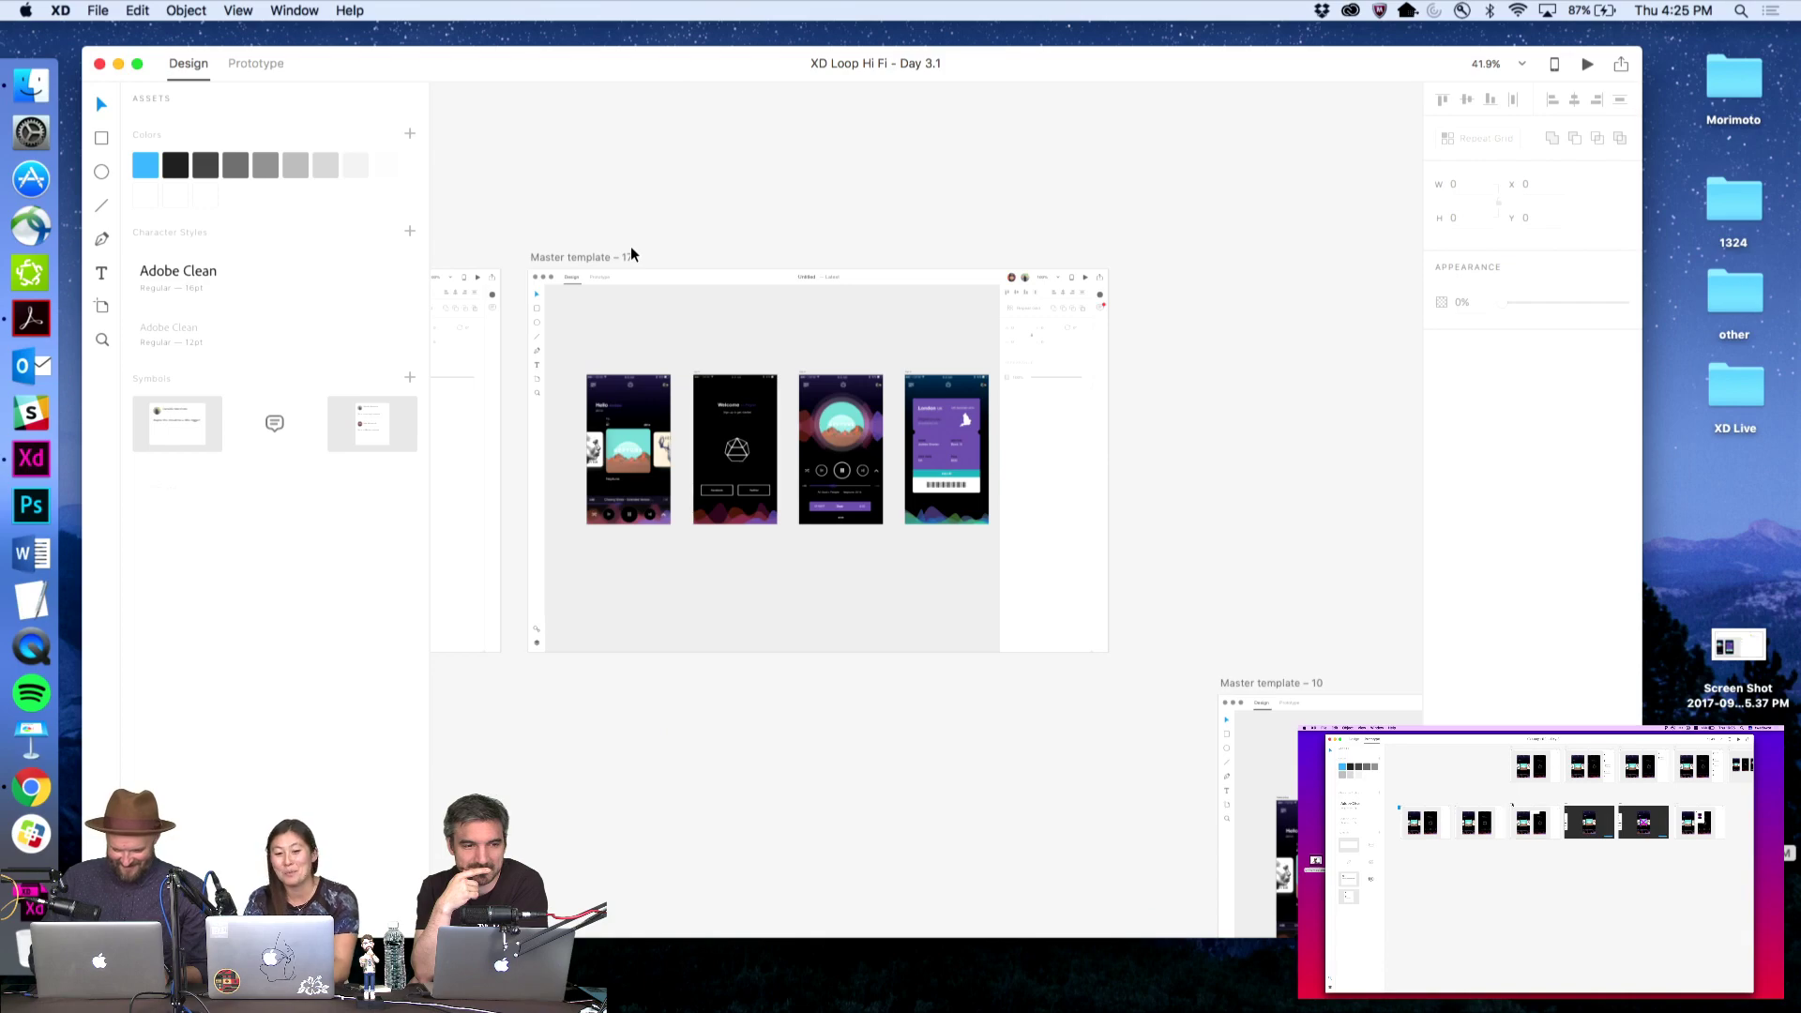
{"action": "left_click", "coordinate": [588, 263]}
{"action": "scroll", "coordinate": [585, 260], "scroll_direction": "left", "scroll_amount": 4}
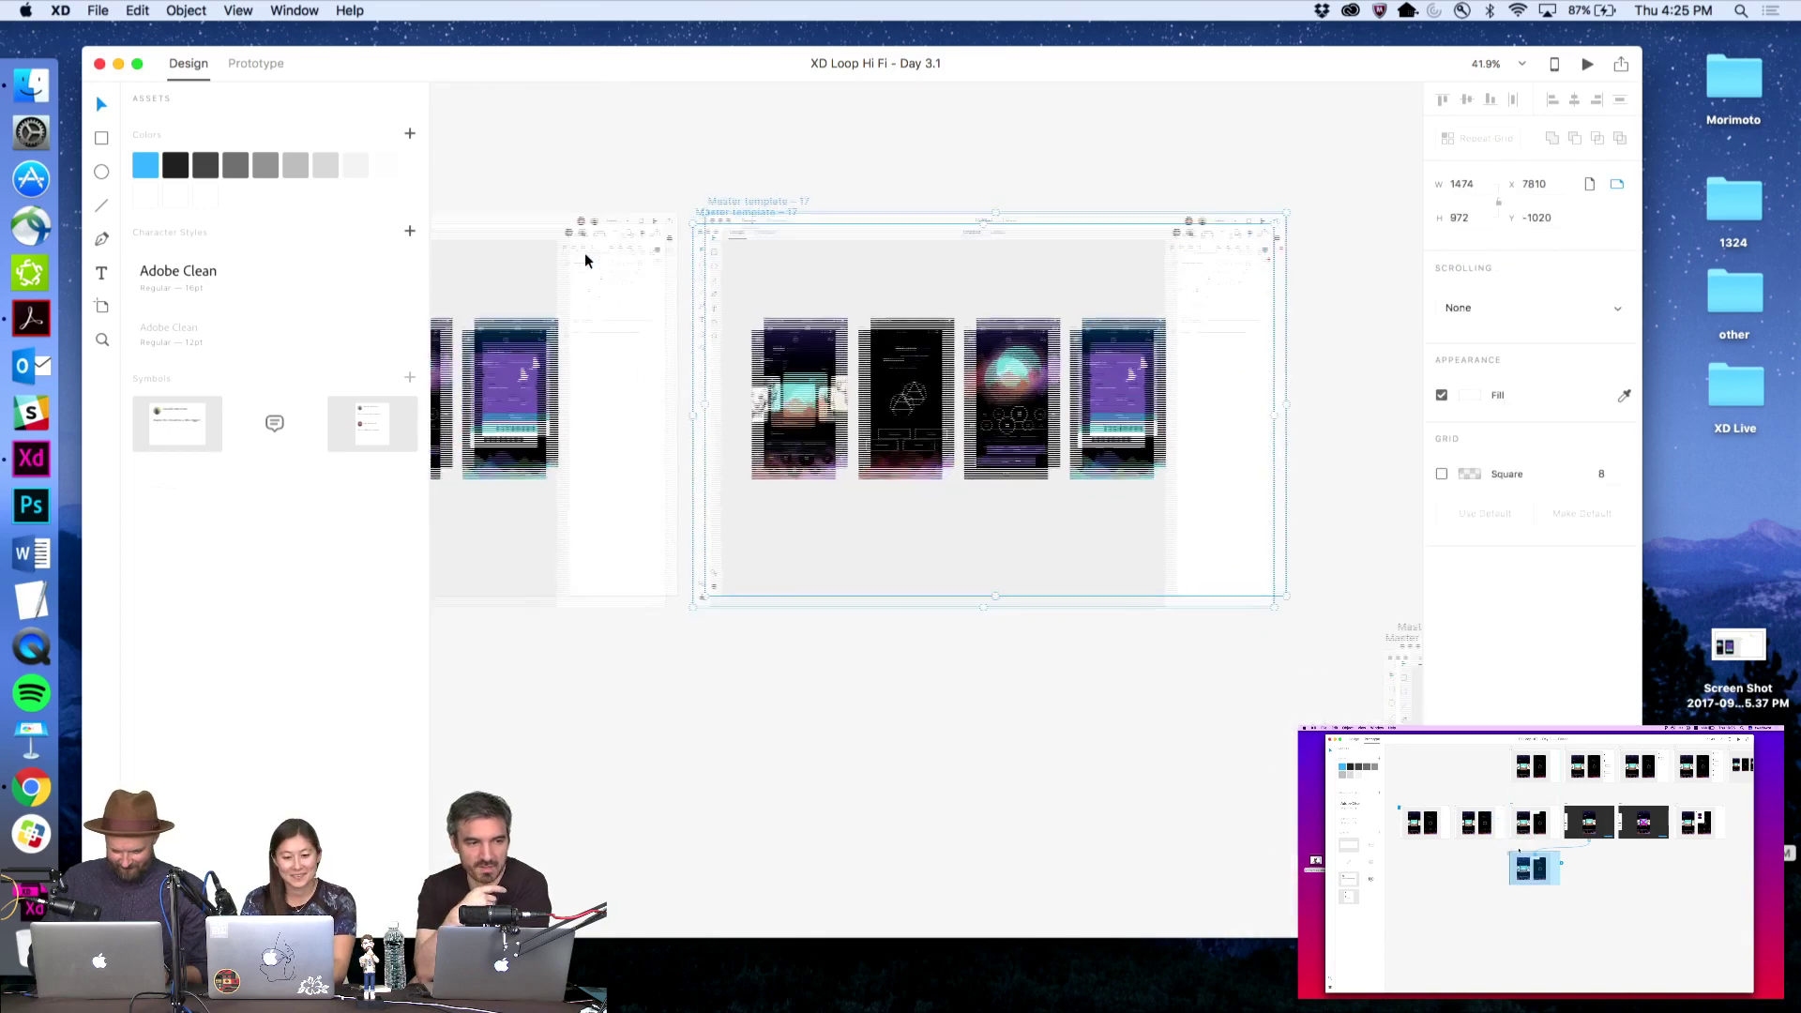
{"action": "scroll", "coordinate": [586, 259], "scroll_direction": "left", "scroll_amount": 5}
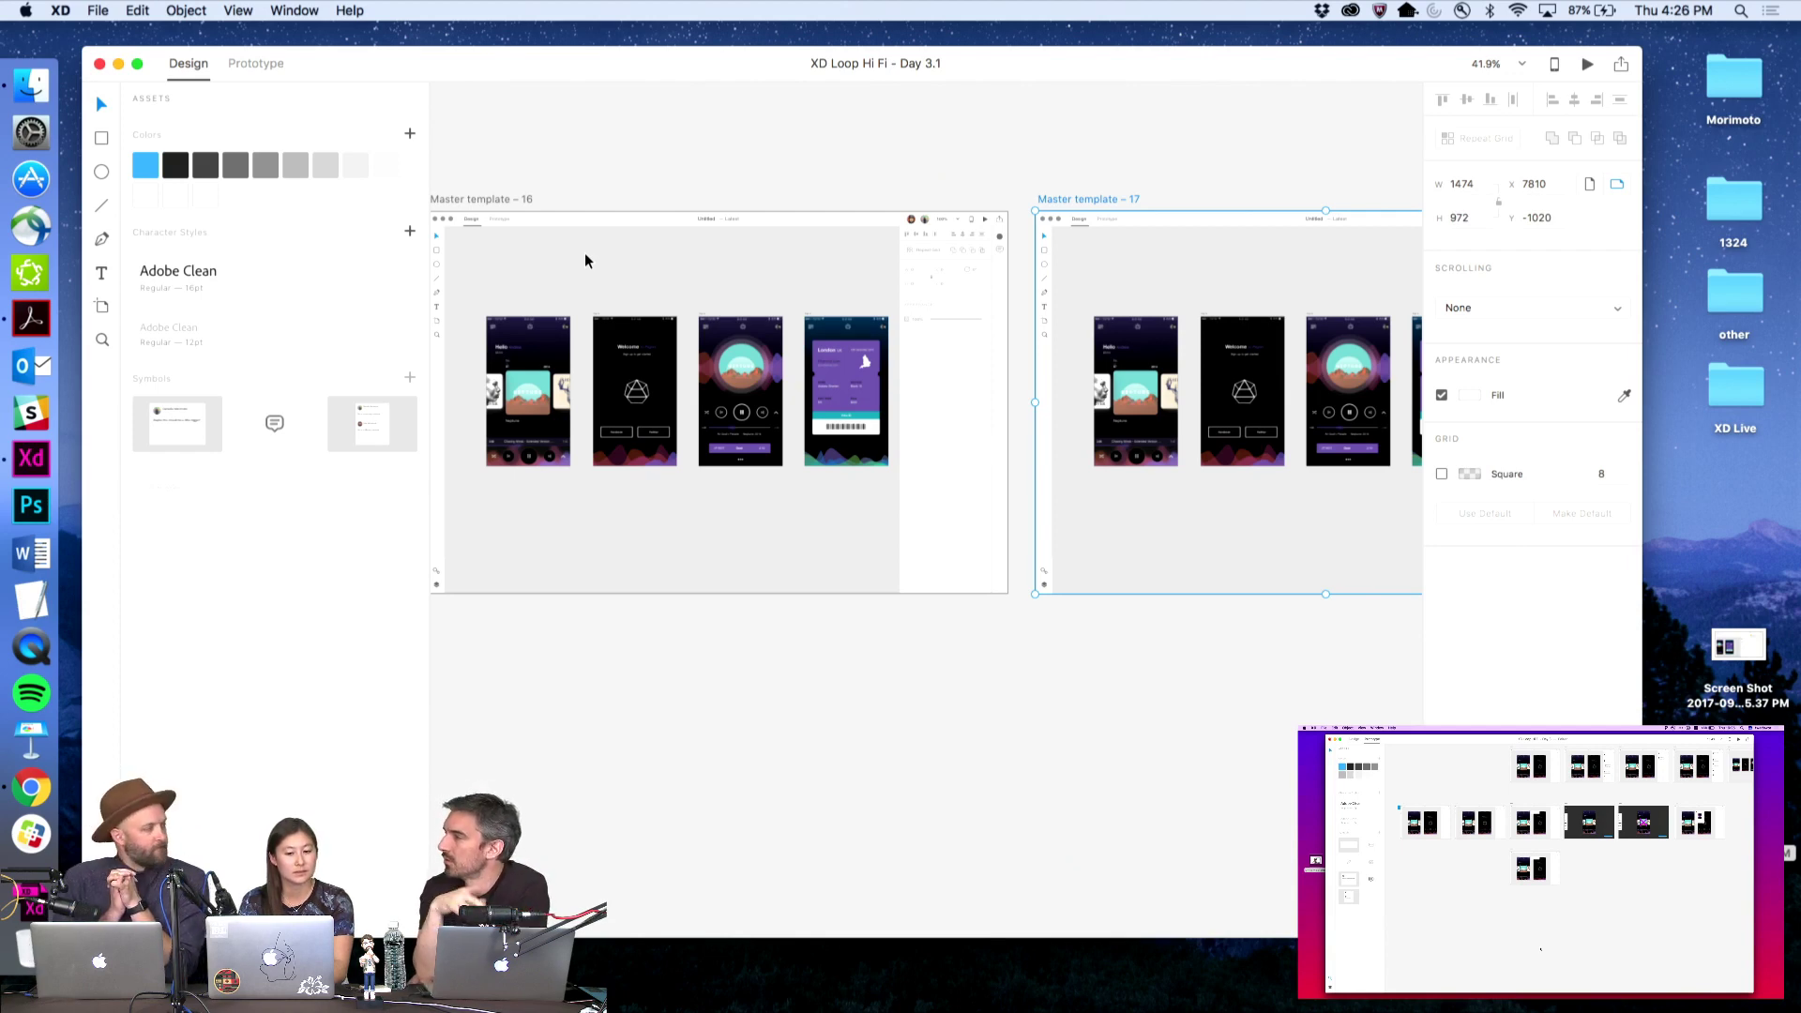
{"action": "scroll", "coordinate": [647, 237], "scroll_direction": "right", "scroll_amount": 8}
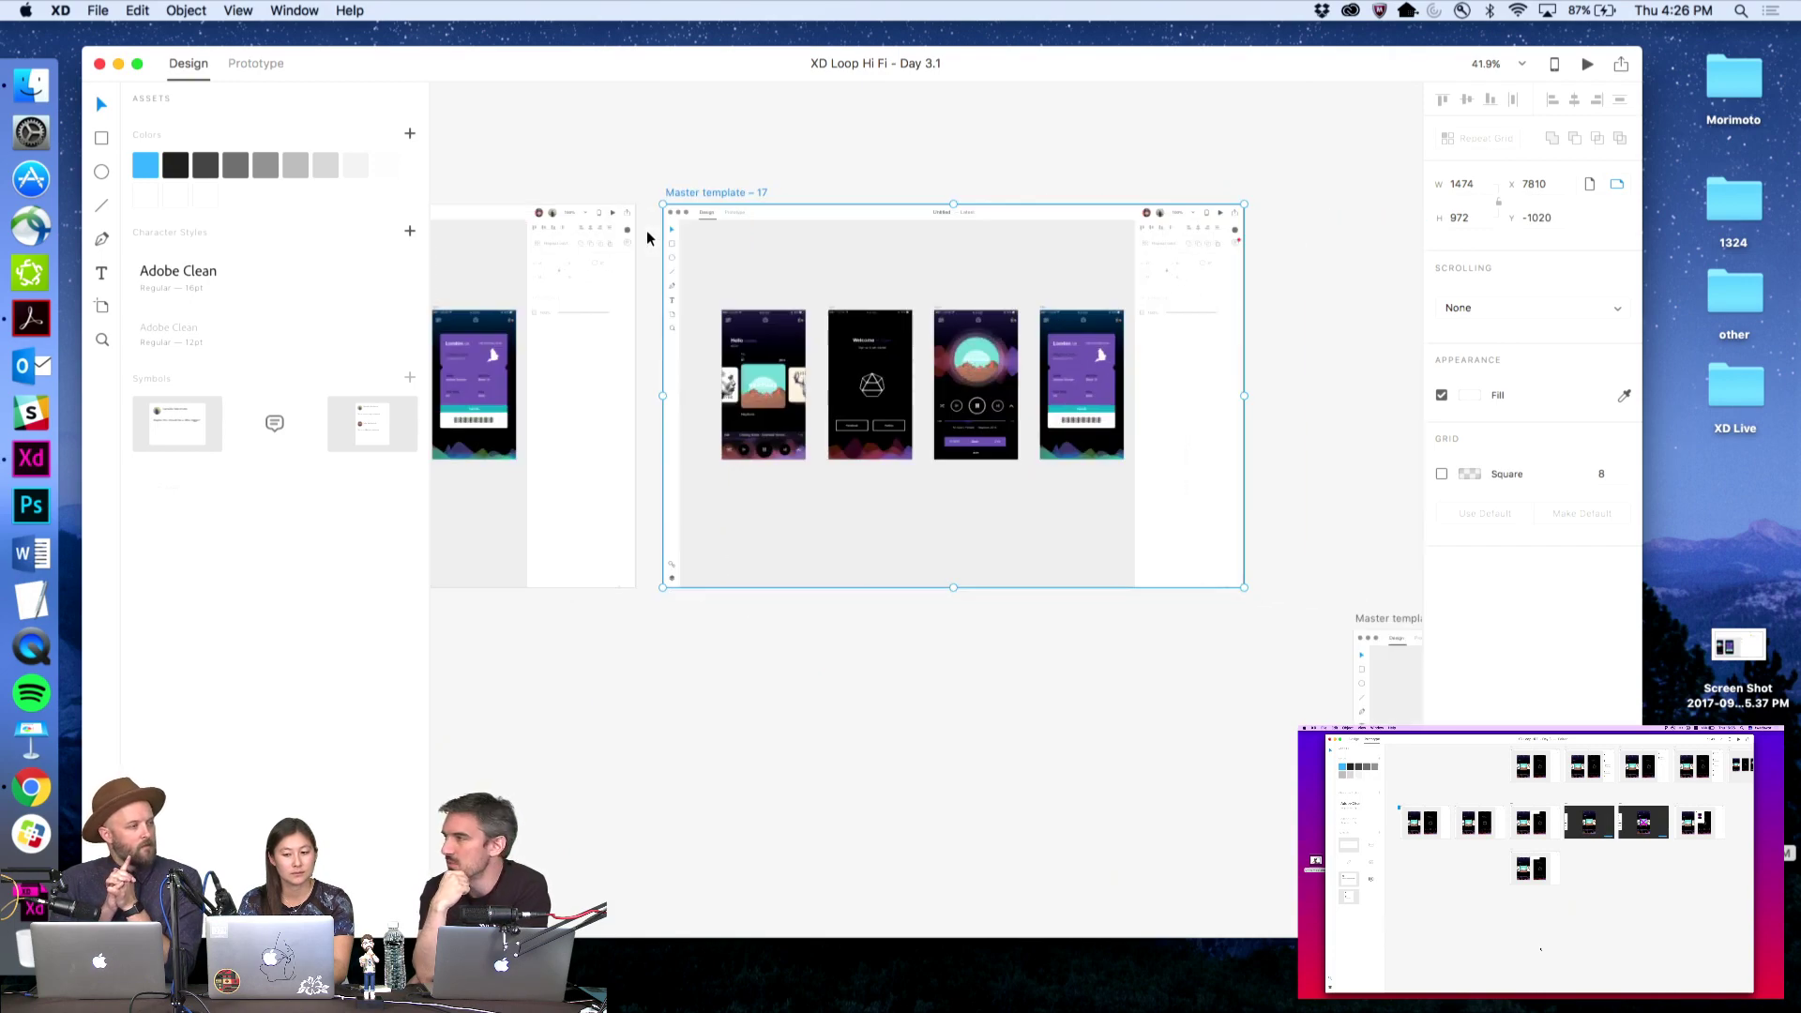
{"action": "left_click_drag", "start_coordinate": [555, 214], "coordinate": [1150, 234]}
{"action": "left_click", "coordinate": [1065, 188]}
Select the comments in the comments panel of the Master template – 10 artboard
{"action": "key", "text": "z"}
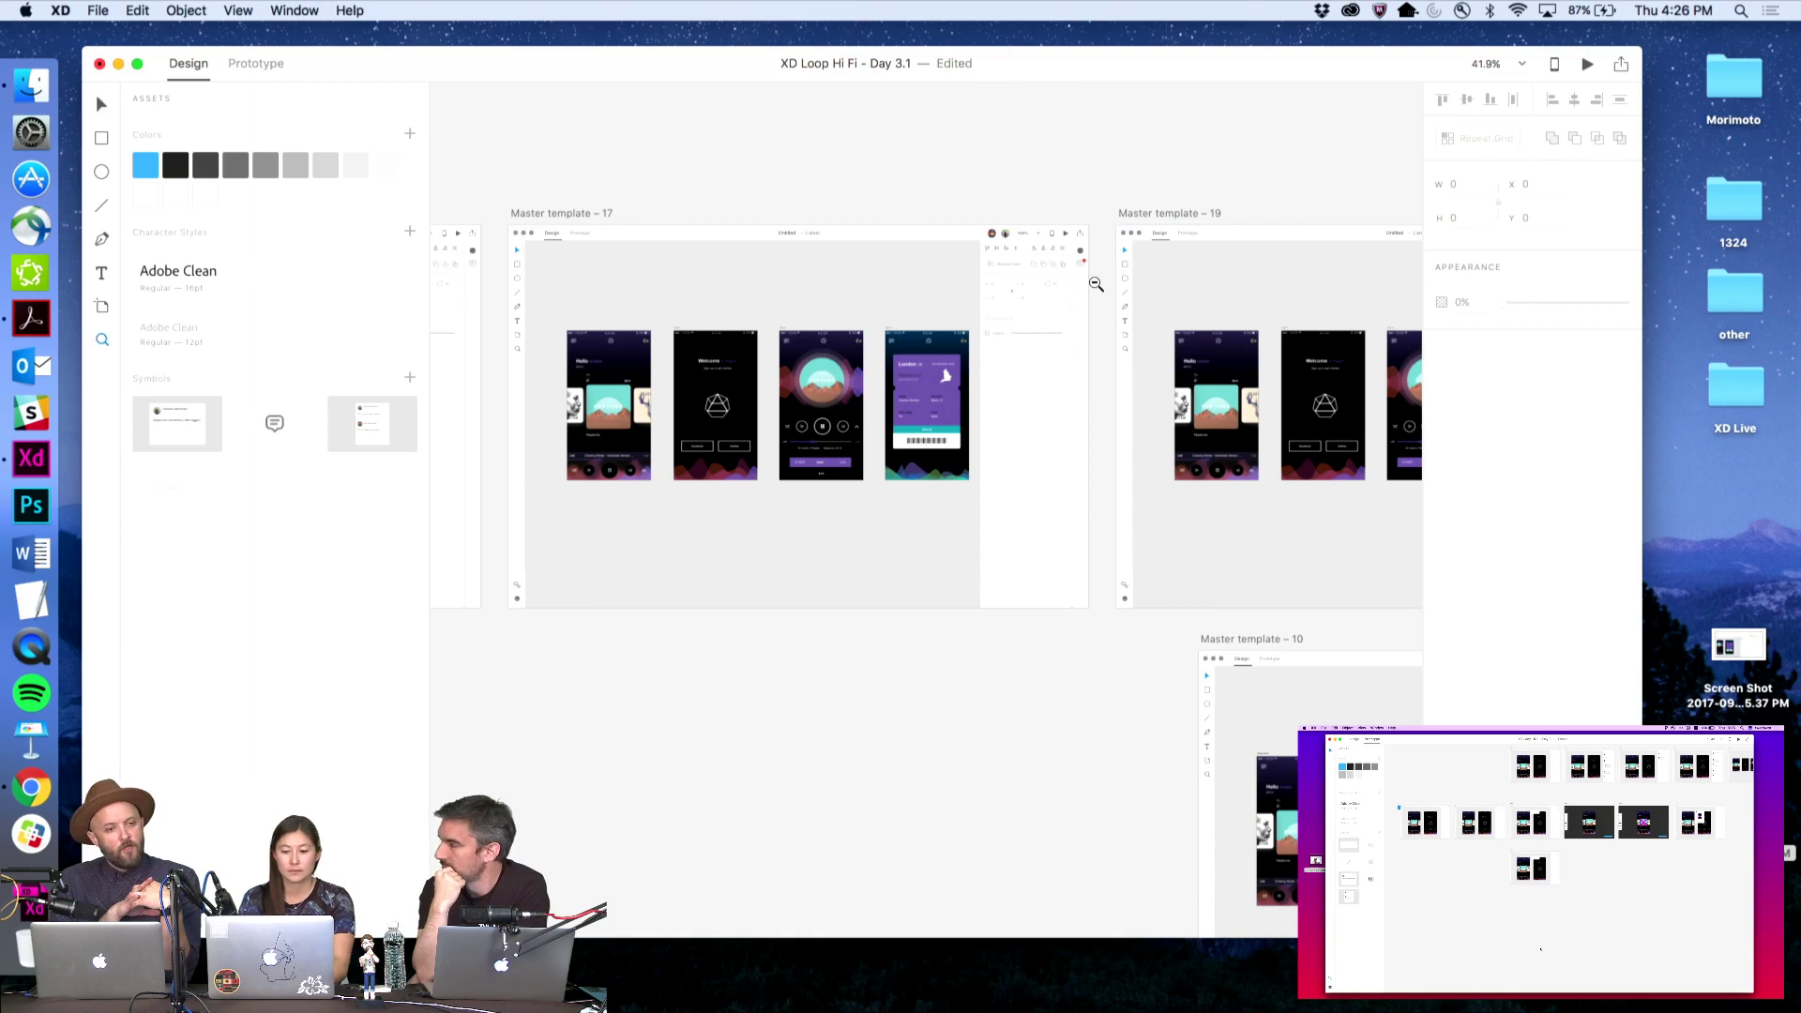
{"action": "left_click", "coordinate": [1093, 281], "text": "alt"}
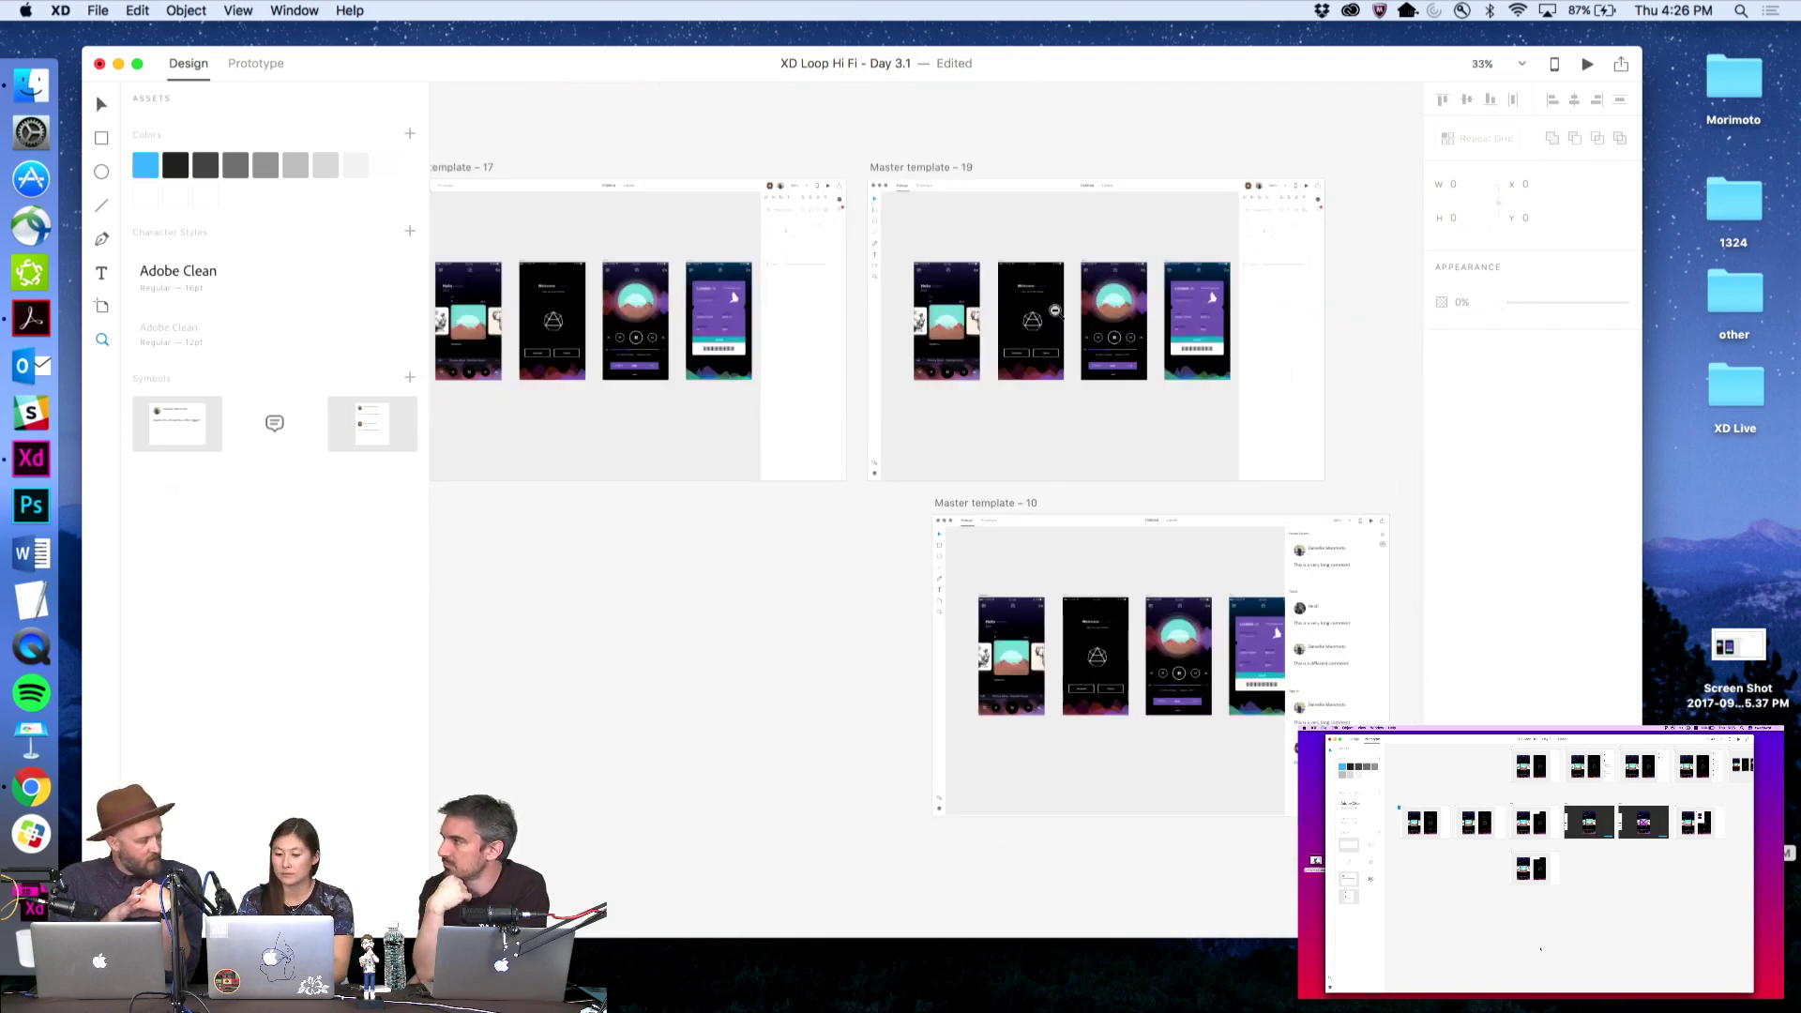
{"action": "left_click", "coordinate": [1055, 310], "text": "alt"}
{"action": "scroll", "coordinate": [1055, 310], "scroll_direction": "right", "scroll_amount": 3}
{"action": "key", "text": "v"}
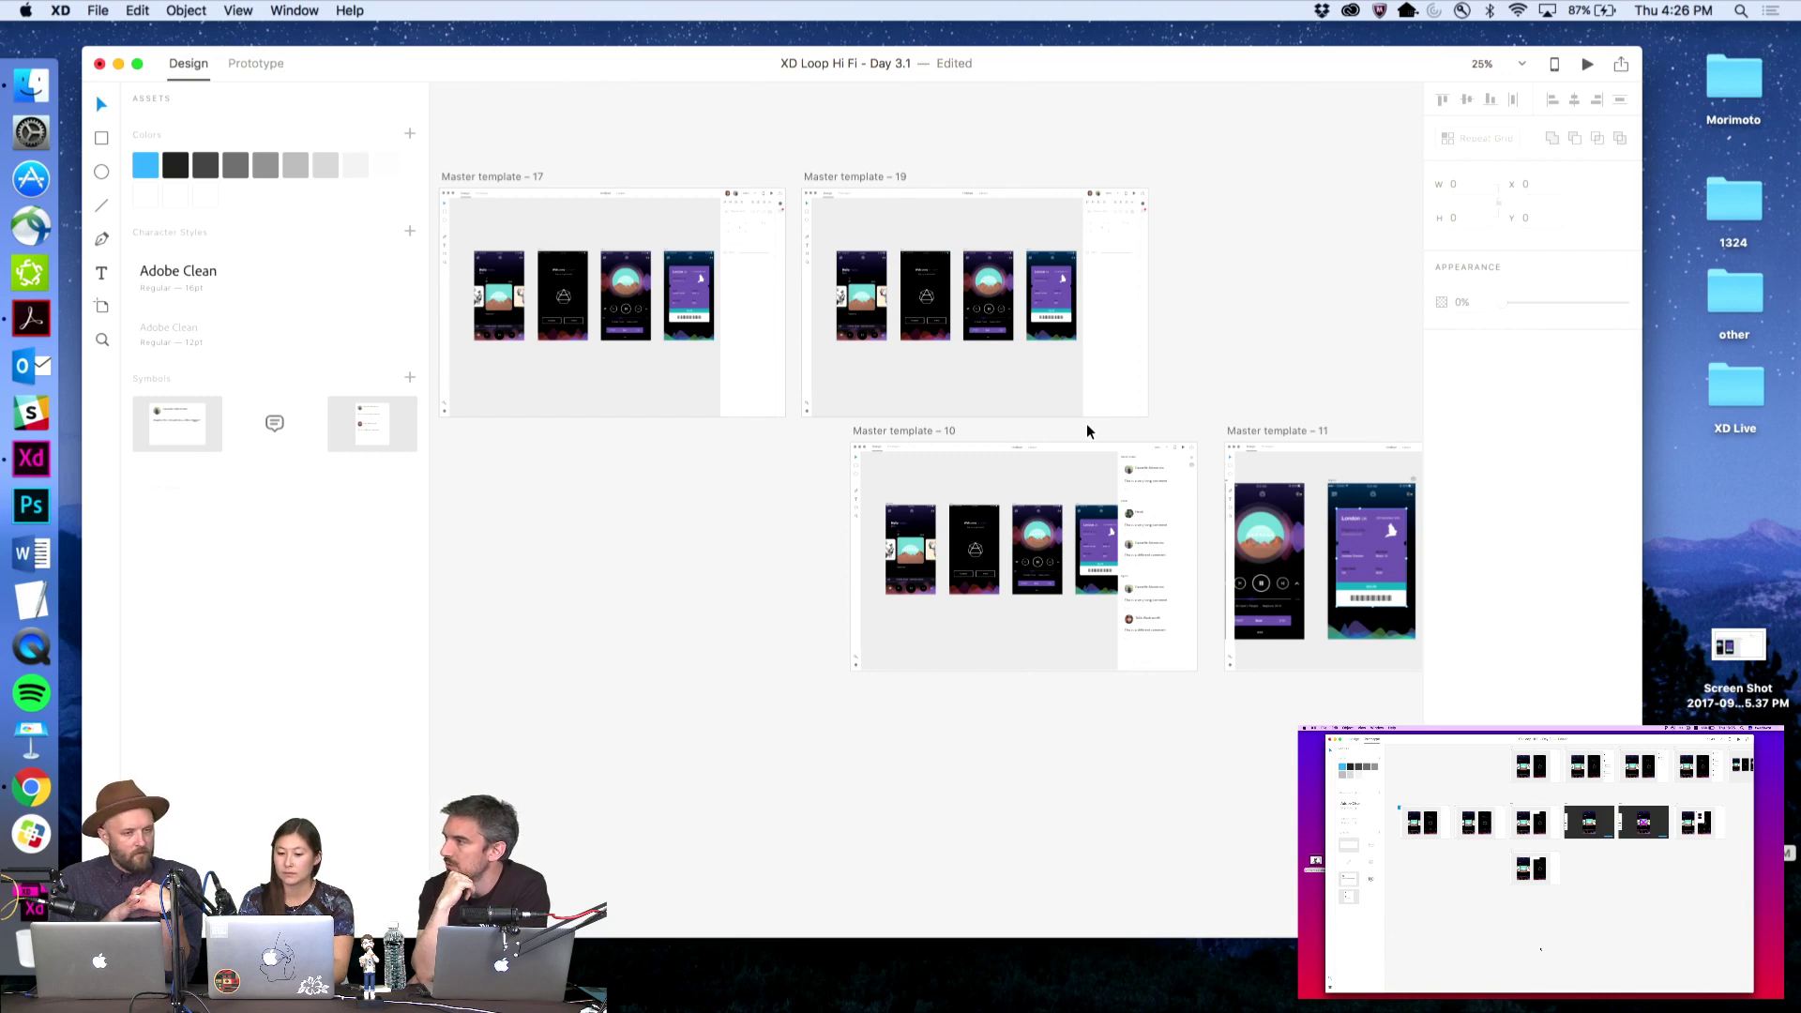
{"action": "scroll", "coordinate": [1214, 675], "scroll_direction": "up", "scroll_amount": 5}
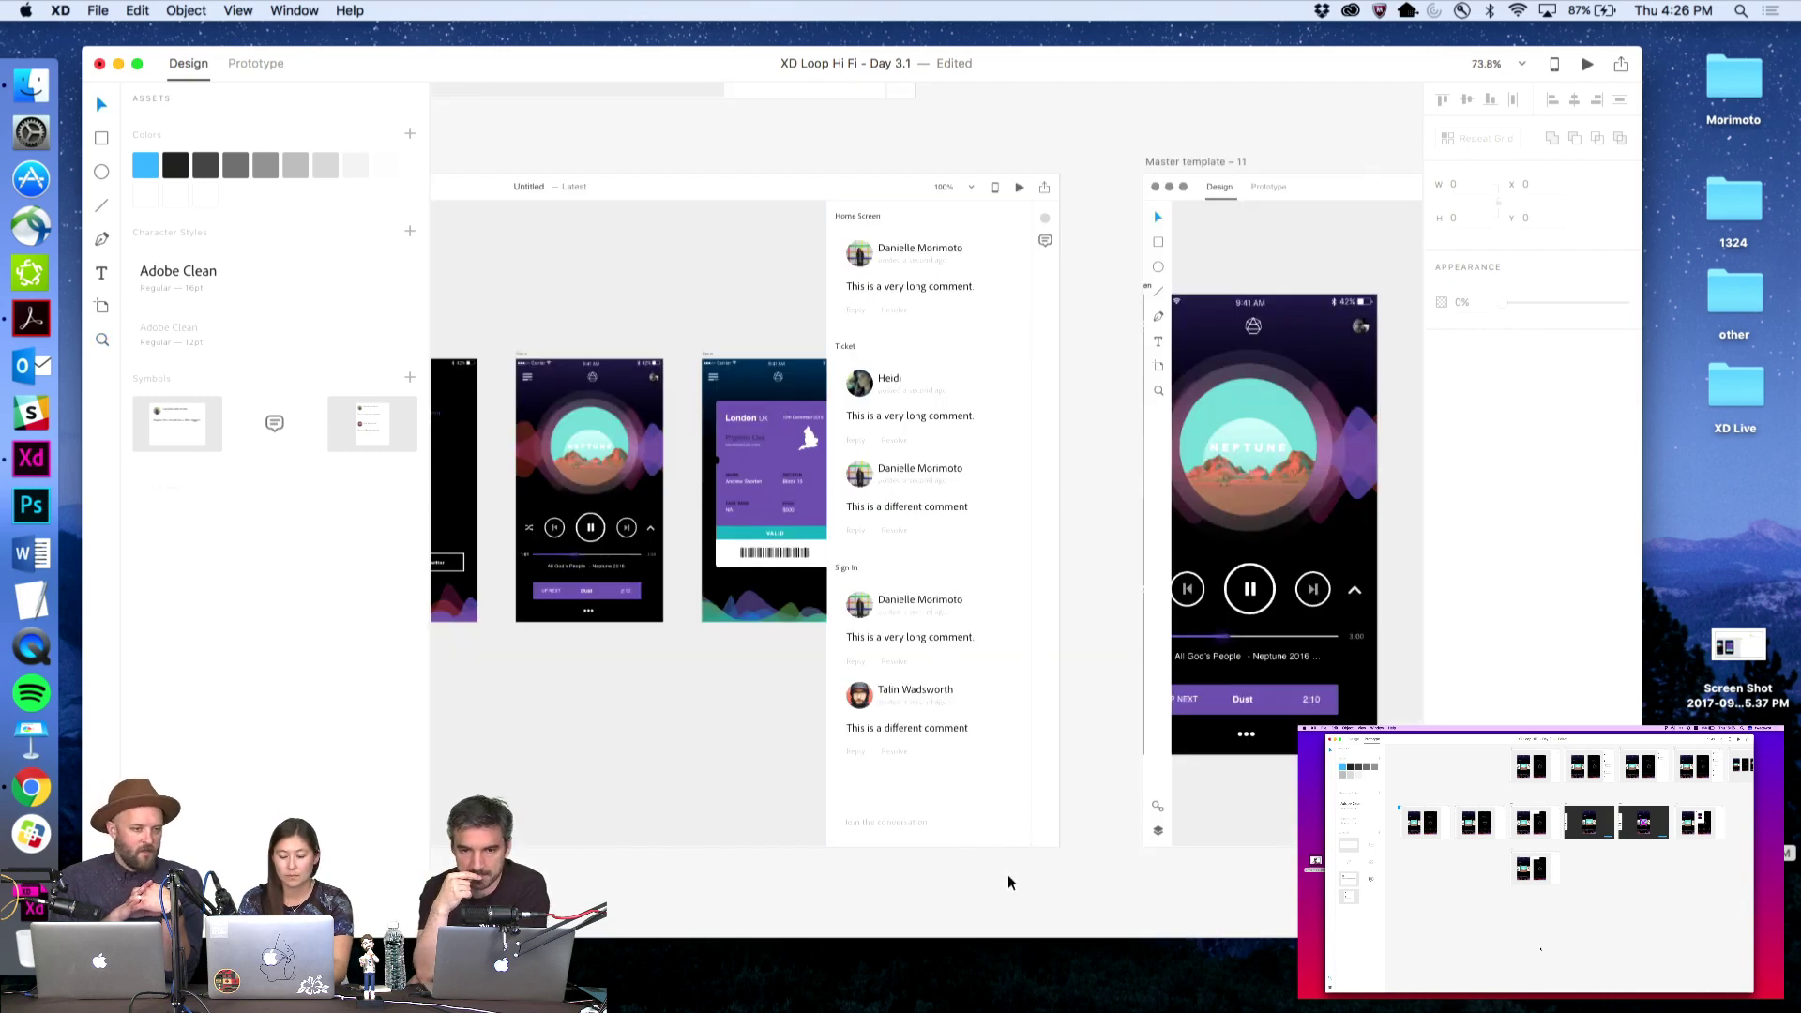
{"action": "left_click_drag", "start_coordinate": [1009, 876], "coordinate": [834, 210]}
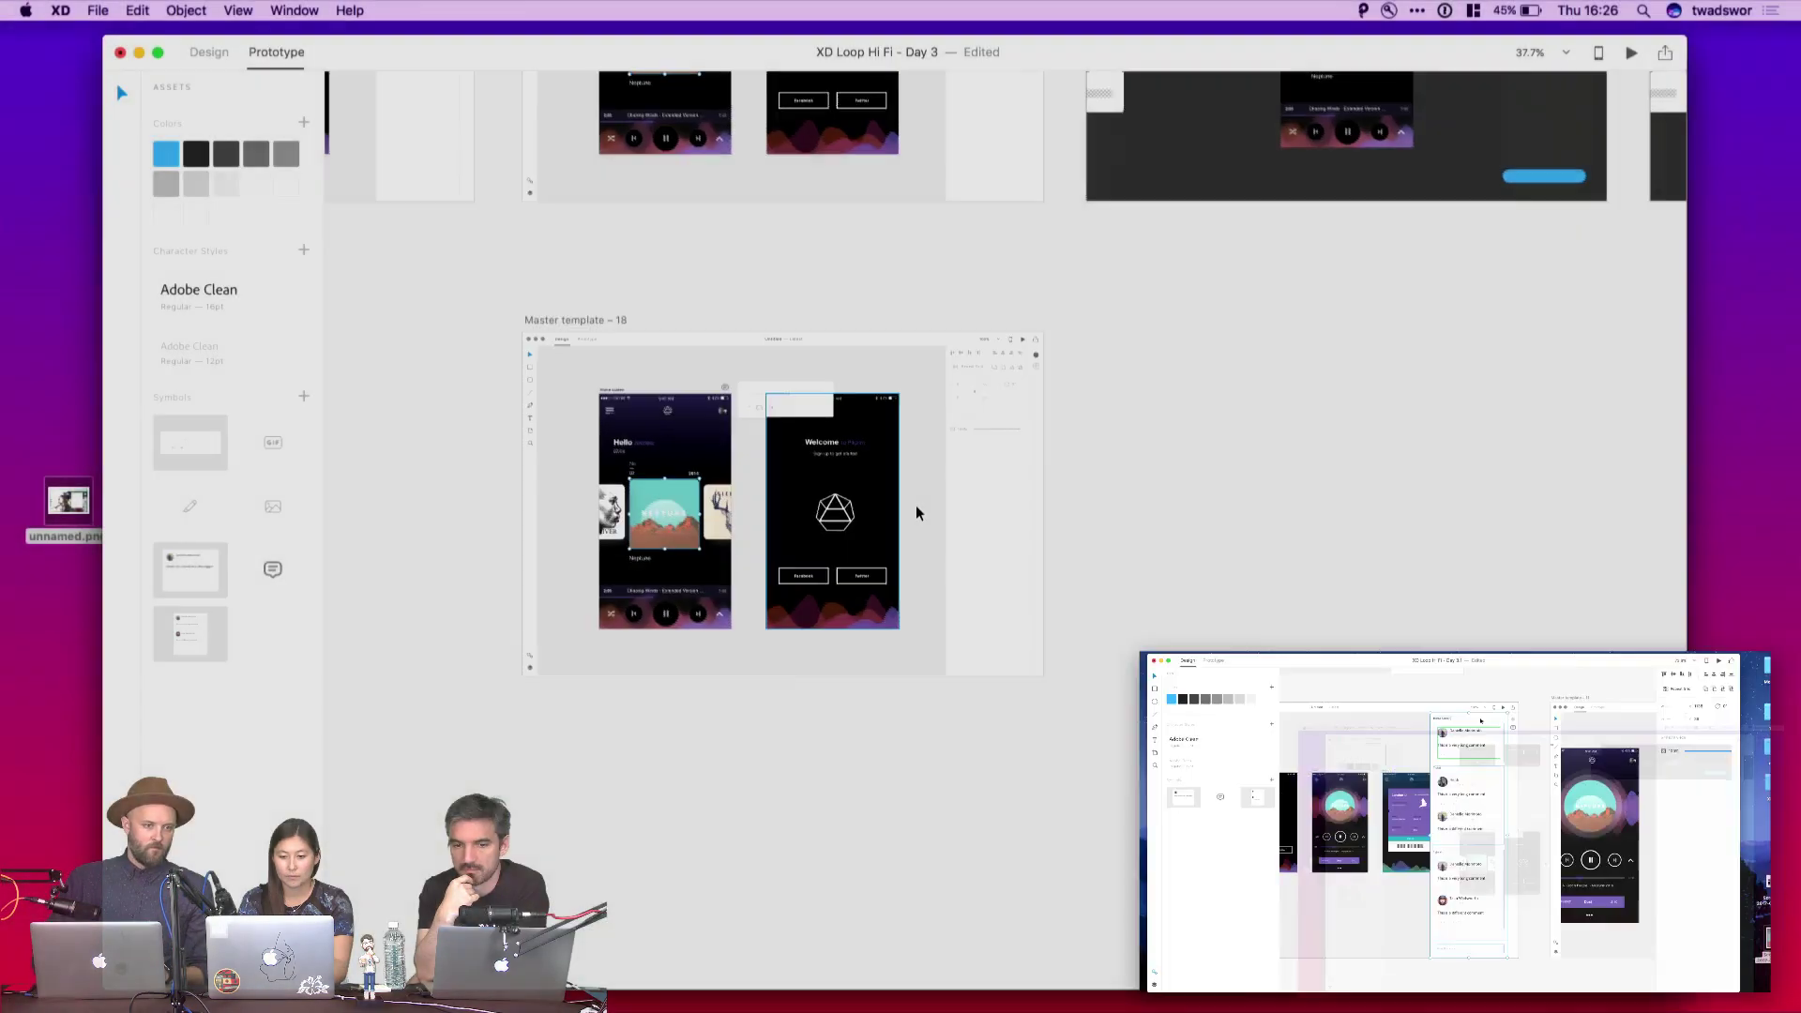
In the Day 3 file, return to design mode and clear the image and GIF icons from Master template – 18's comment box
{"action": "scroll", "coordinate": [917, 512], "scroll_direction": "down", "scroll_amount": 2}
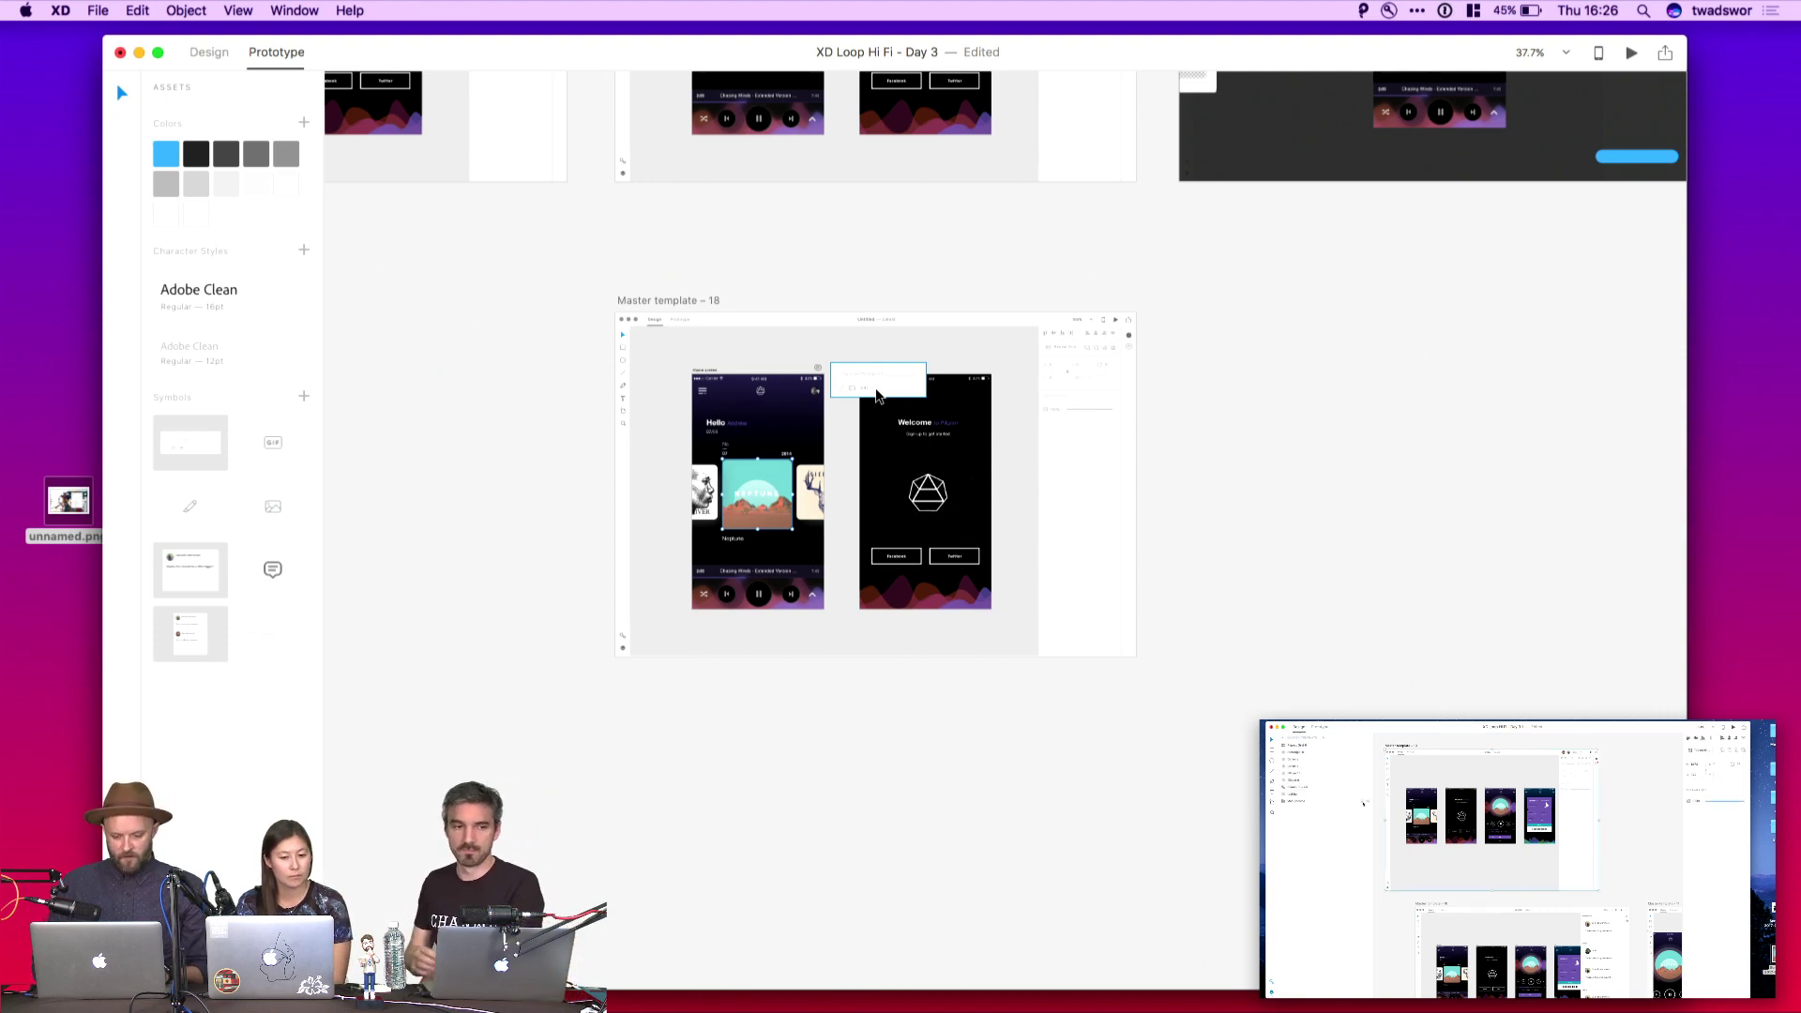
{"action": "scroll", "coordinate": [878, 394], "scroll_direction": "up", "scroll_amount": 5}
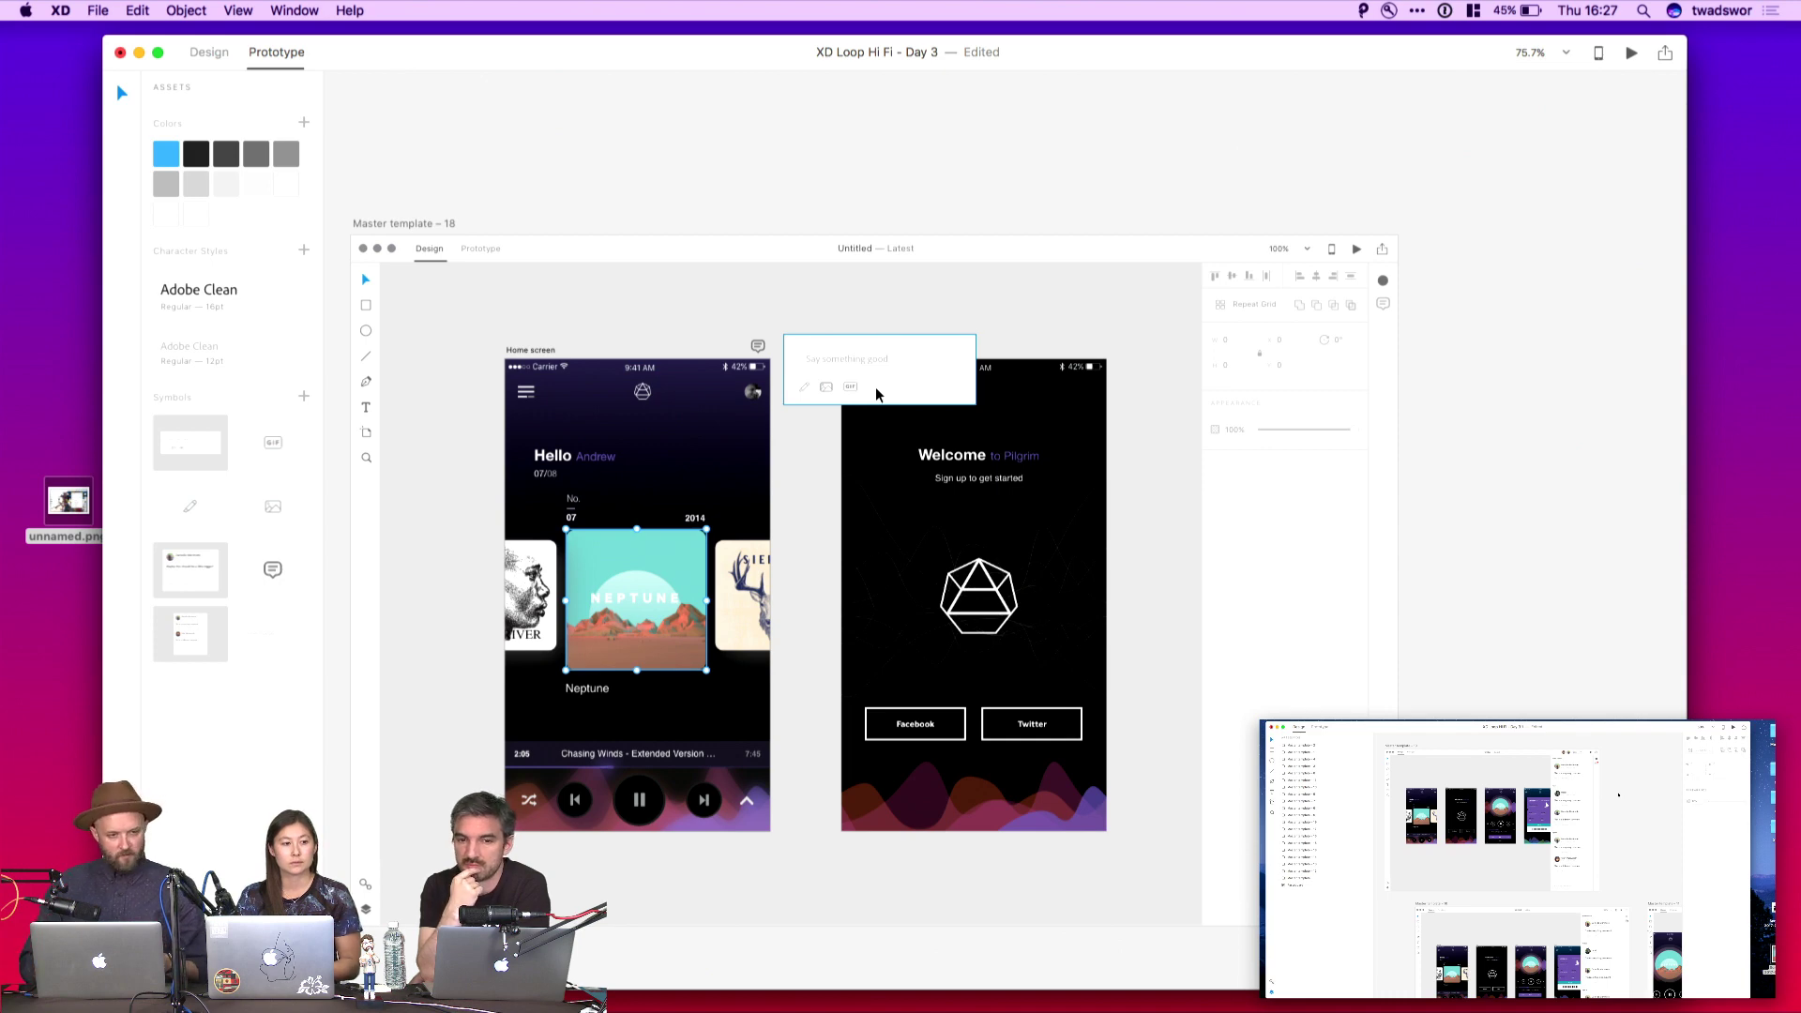
{"action": "scroll", "coordinate": [841, 188], "scroll_direction": "down", "scroll_amount": 3}
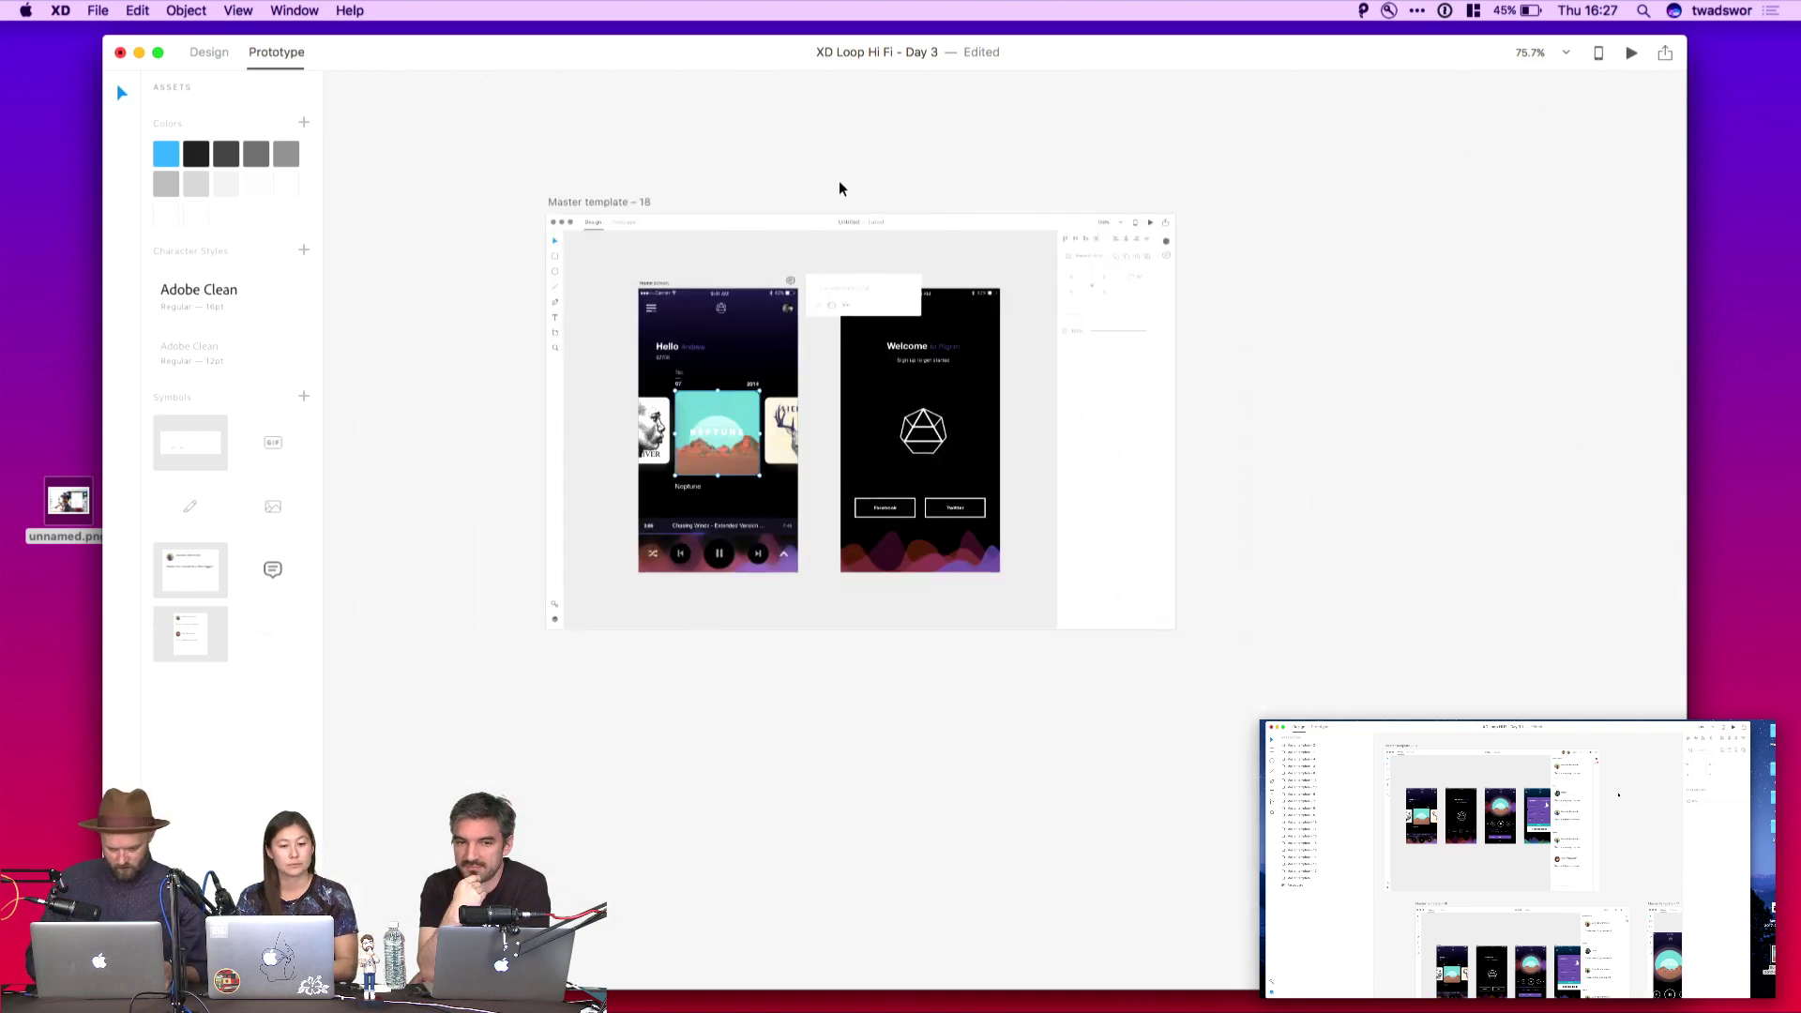
{"action": "scroll", "coordinate": [636, 206], "scroll_direction": "down", "scroll_amount": 3}
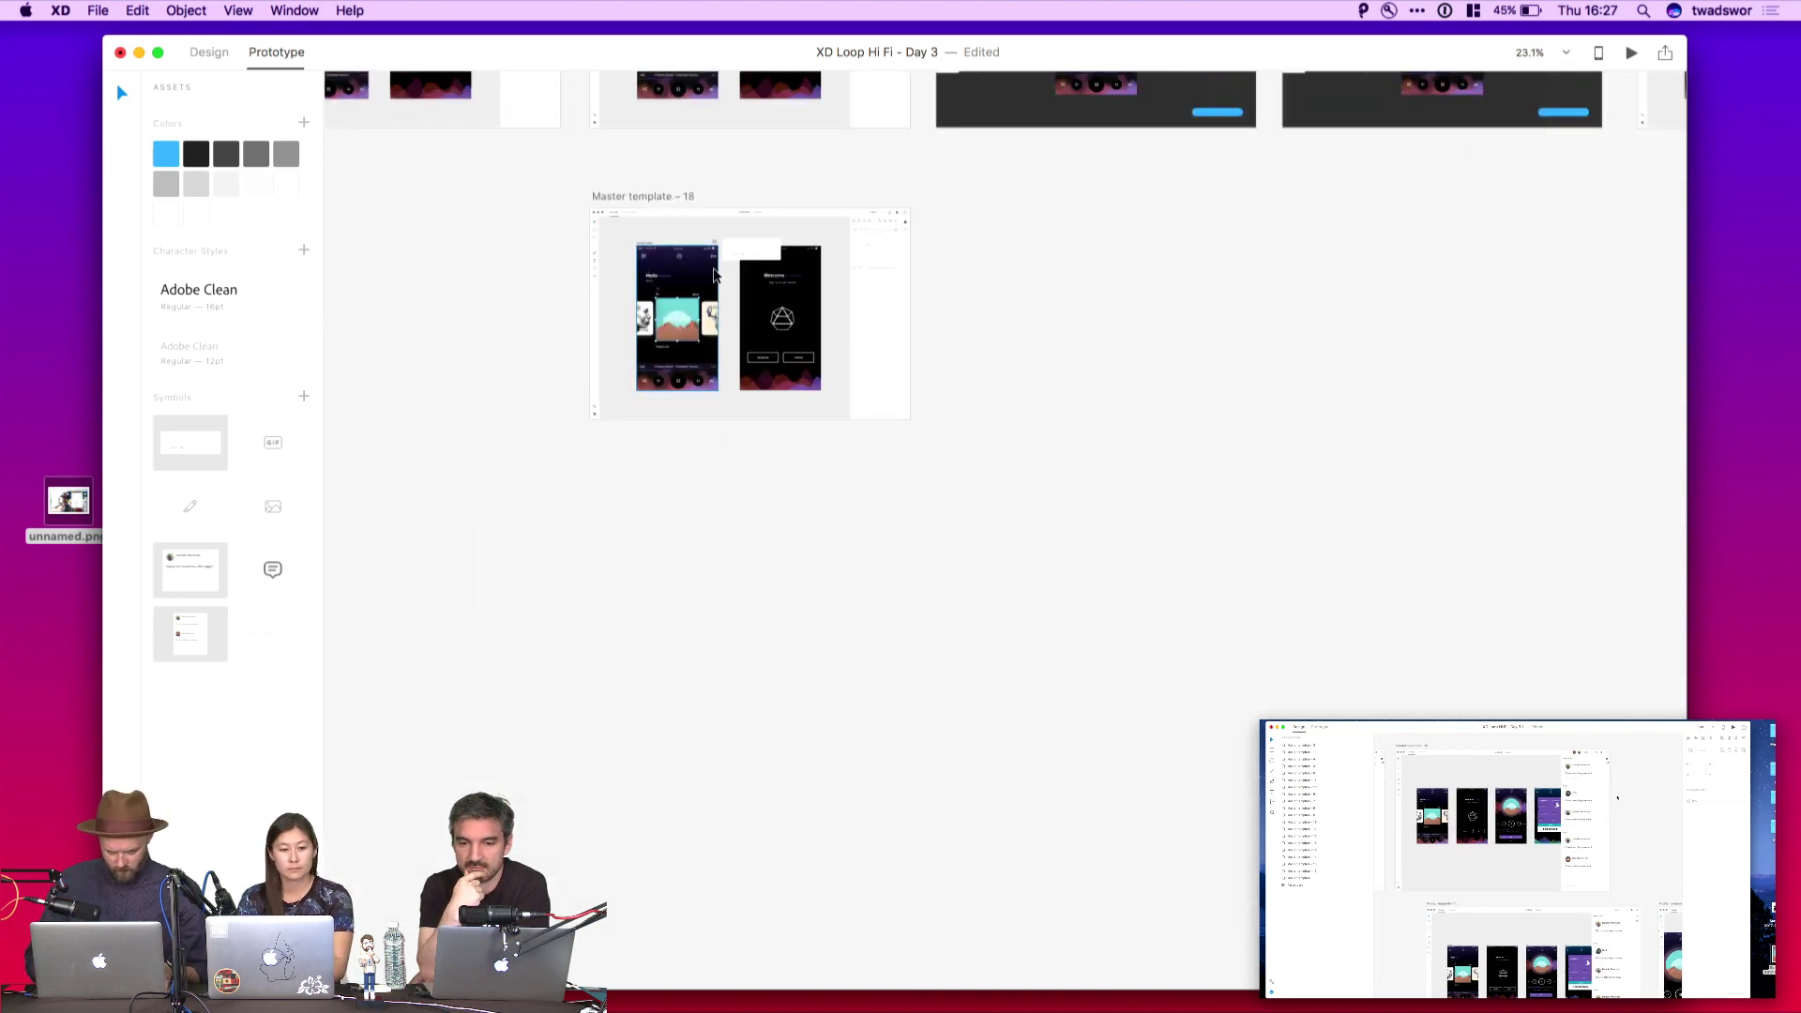
{"action": "scroll", "coordinate": [784, 284], "scroll_direction": "up", "scroll_amount": 5}
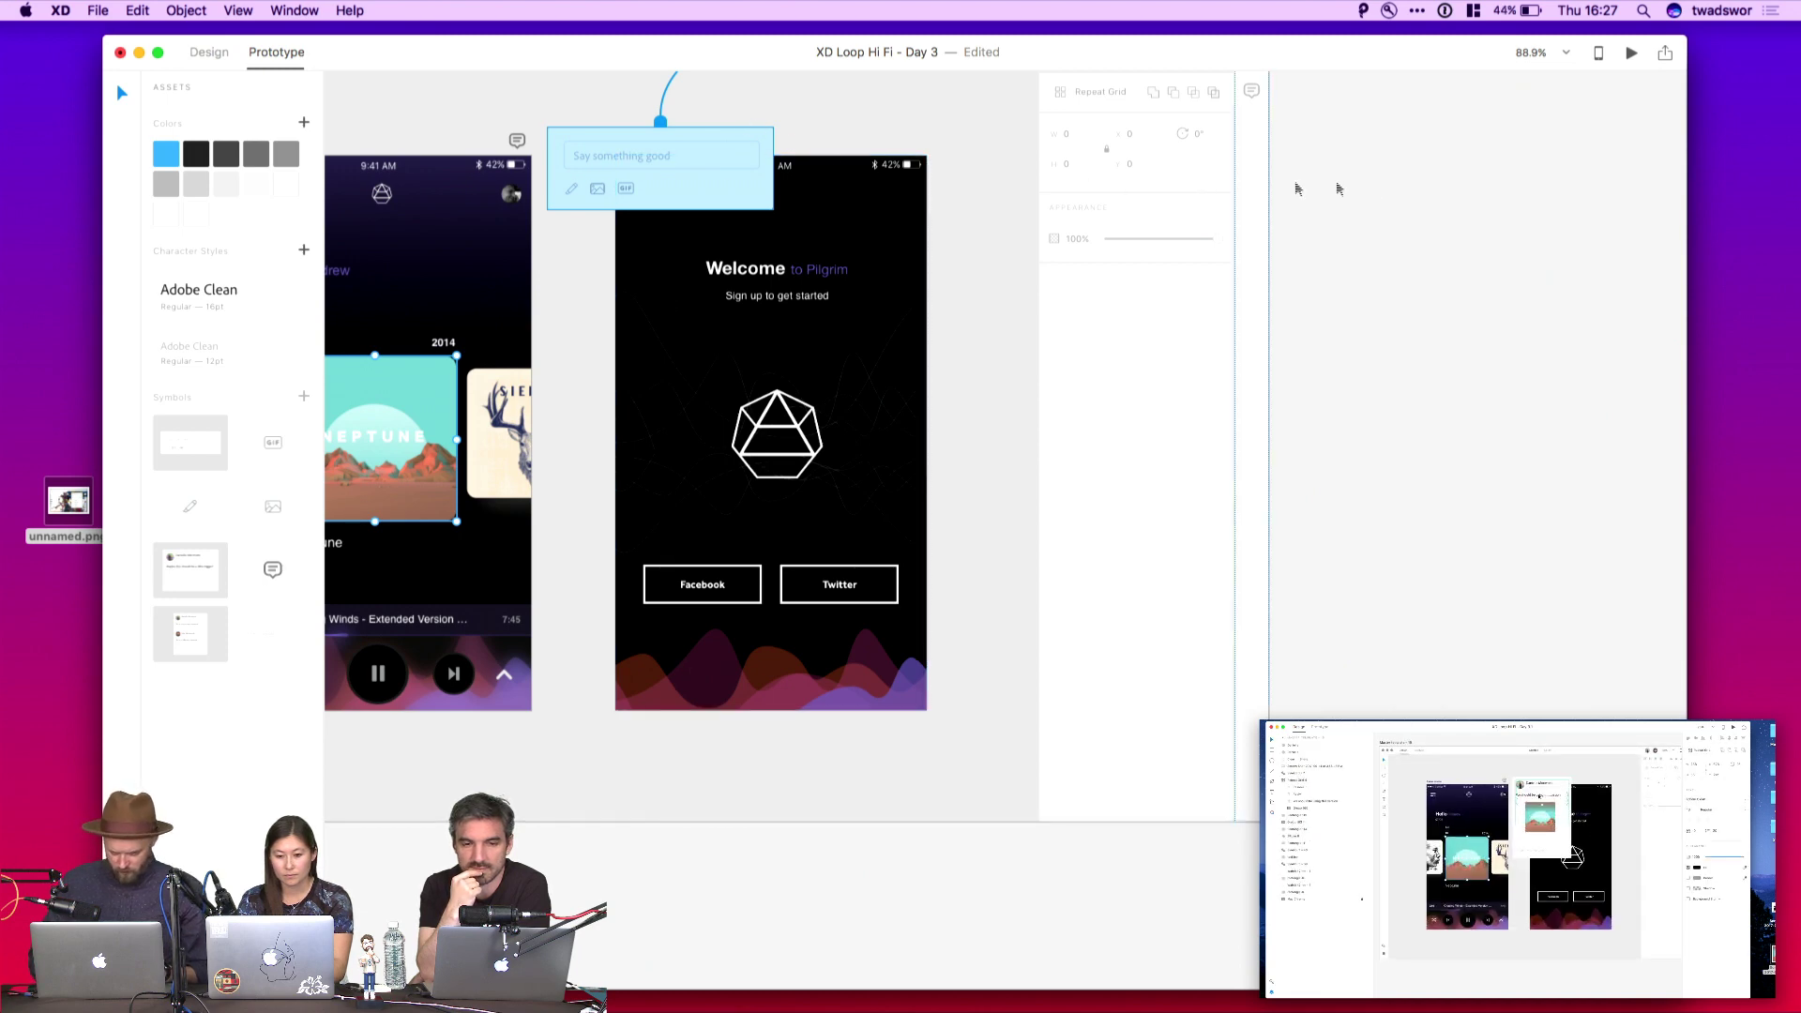
{"action": "left_click", "coordinate": [223, 54]}
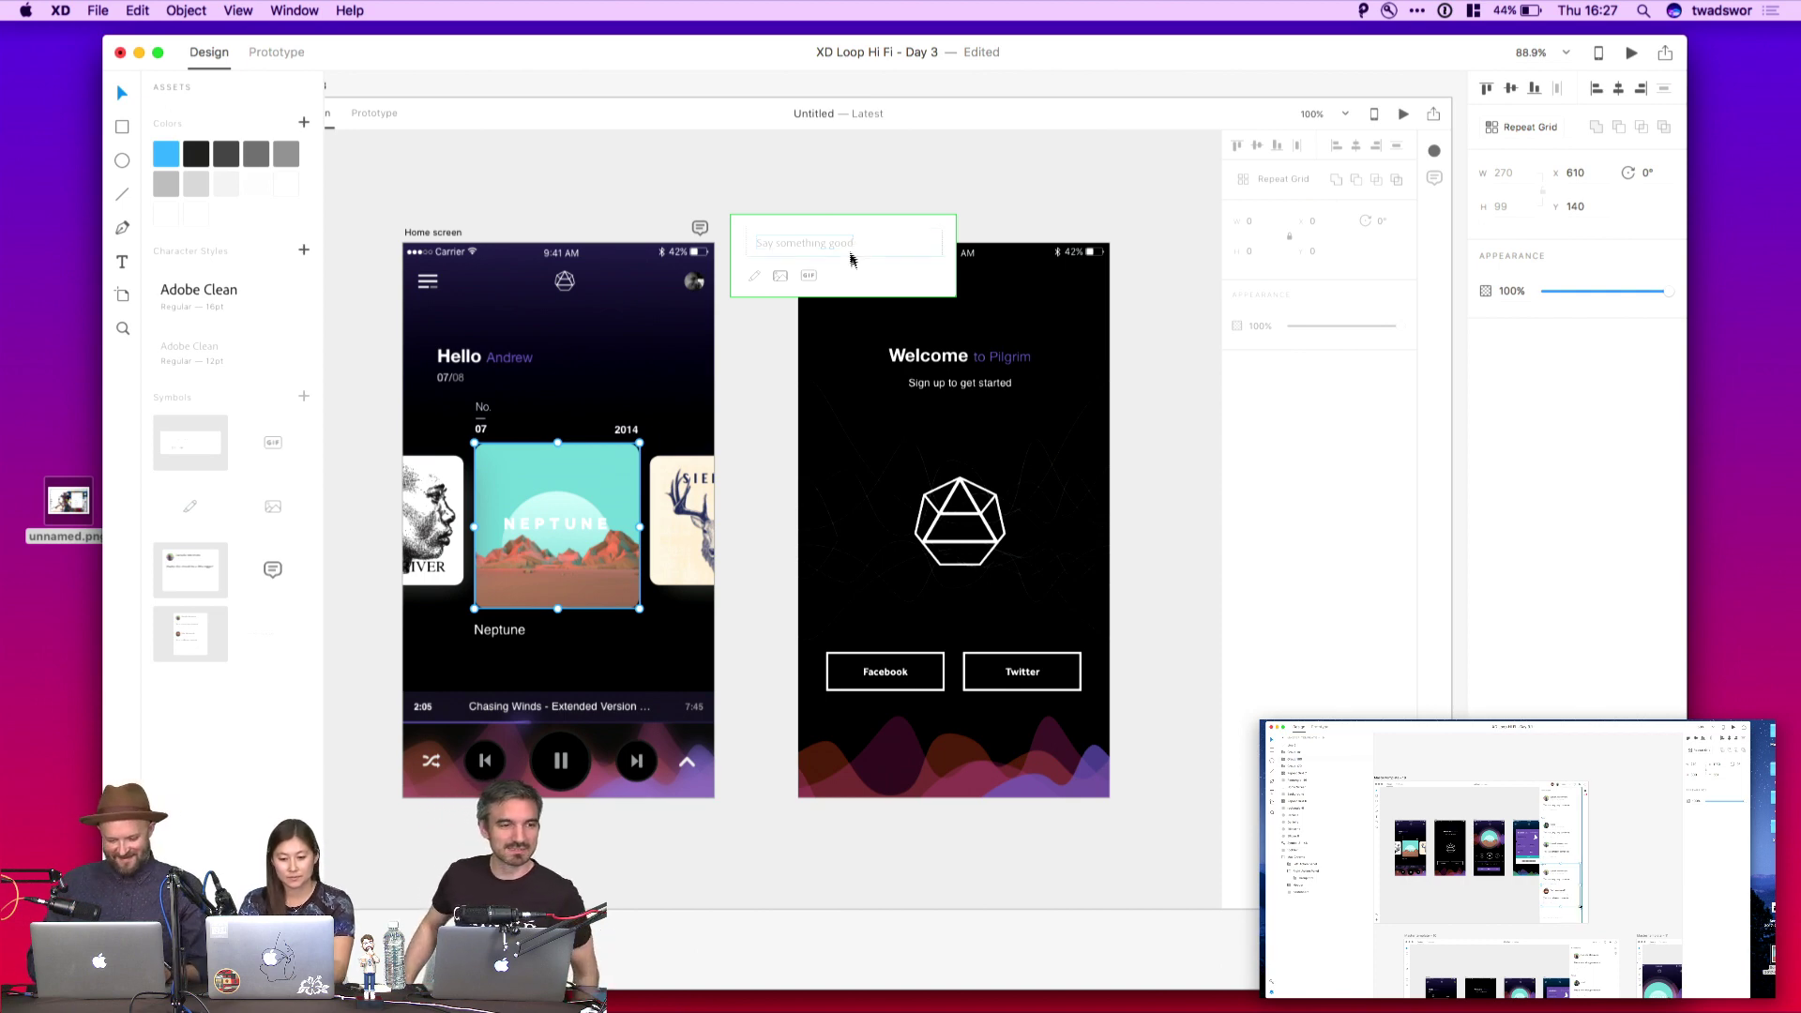
{"action": "left_click", "coordinate": [776, 276]}
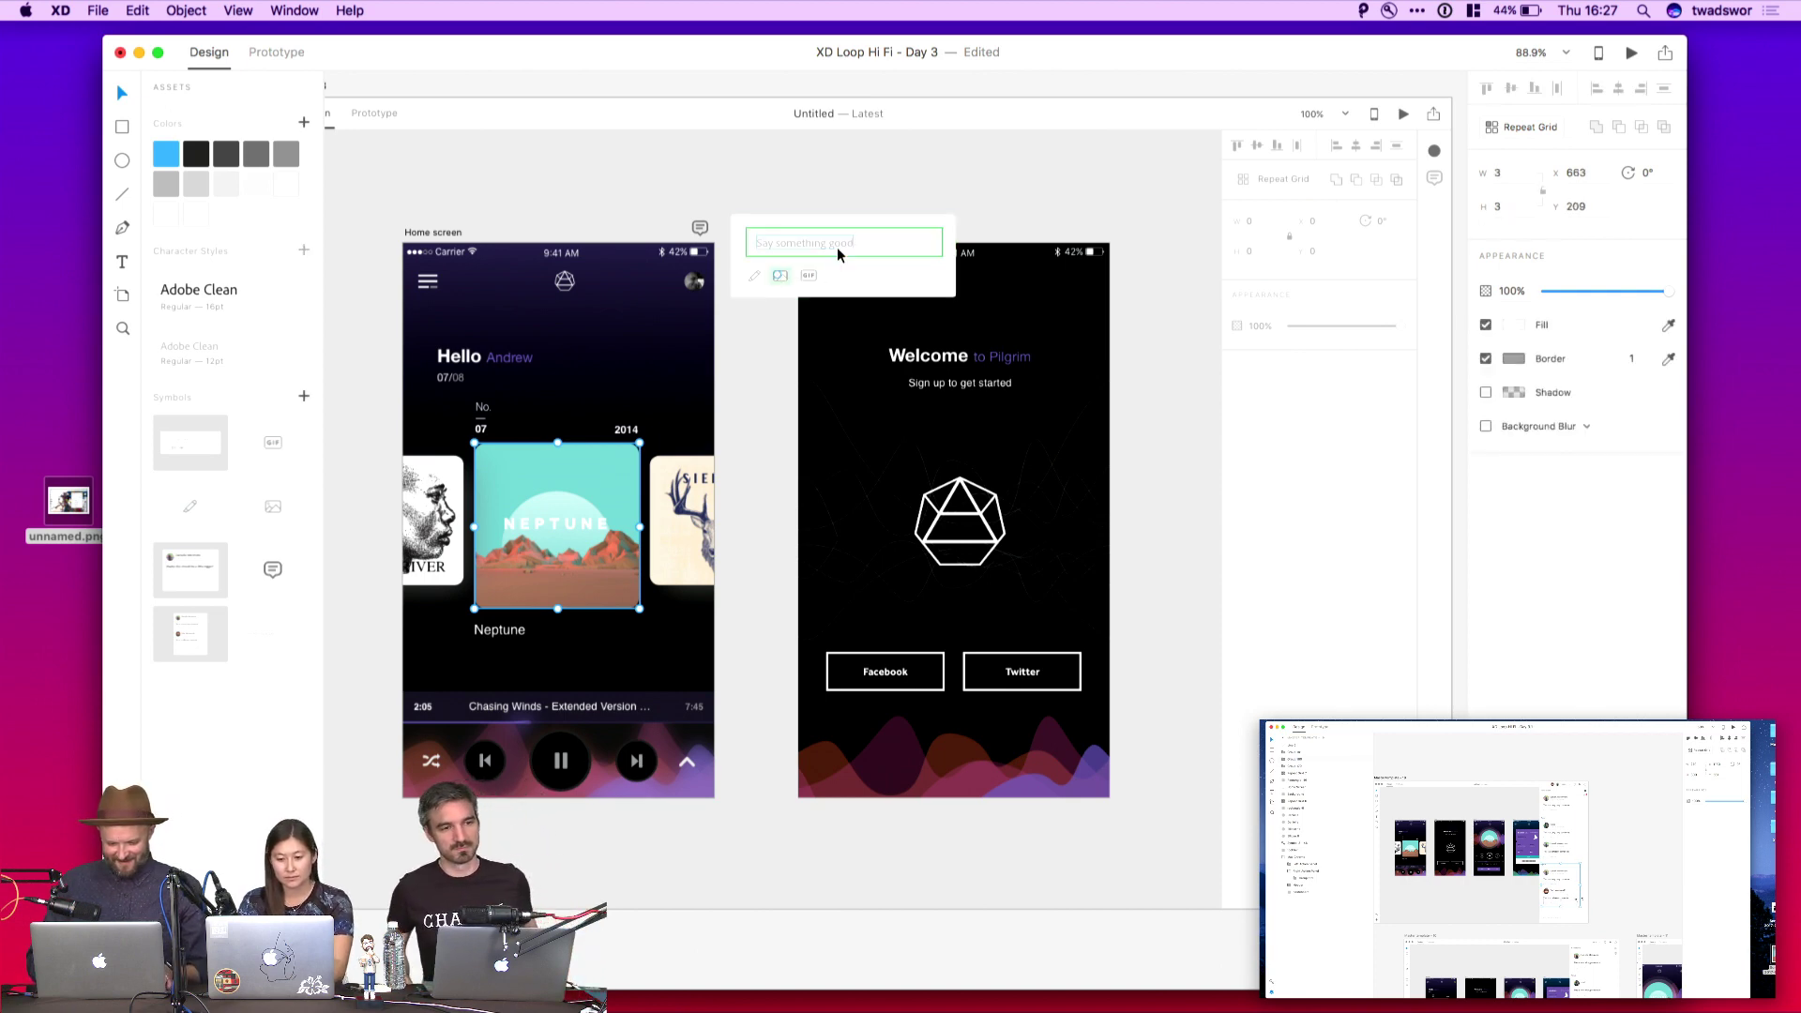
{"action": "left_click", "coordinate": [849, 279]}
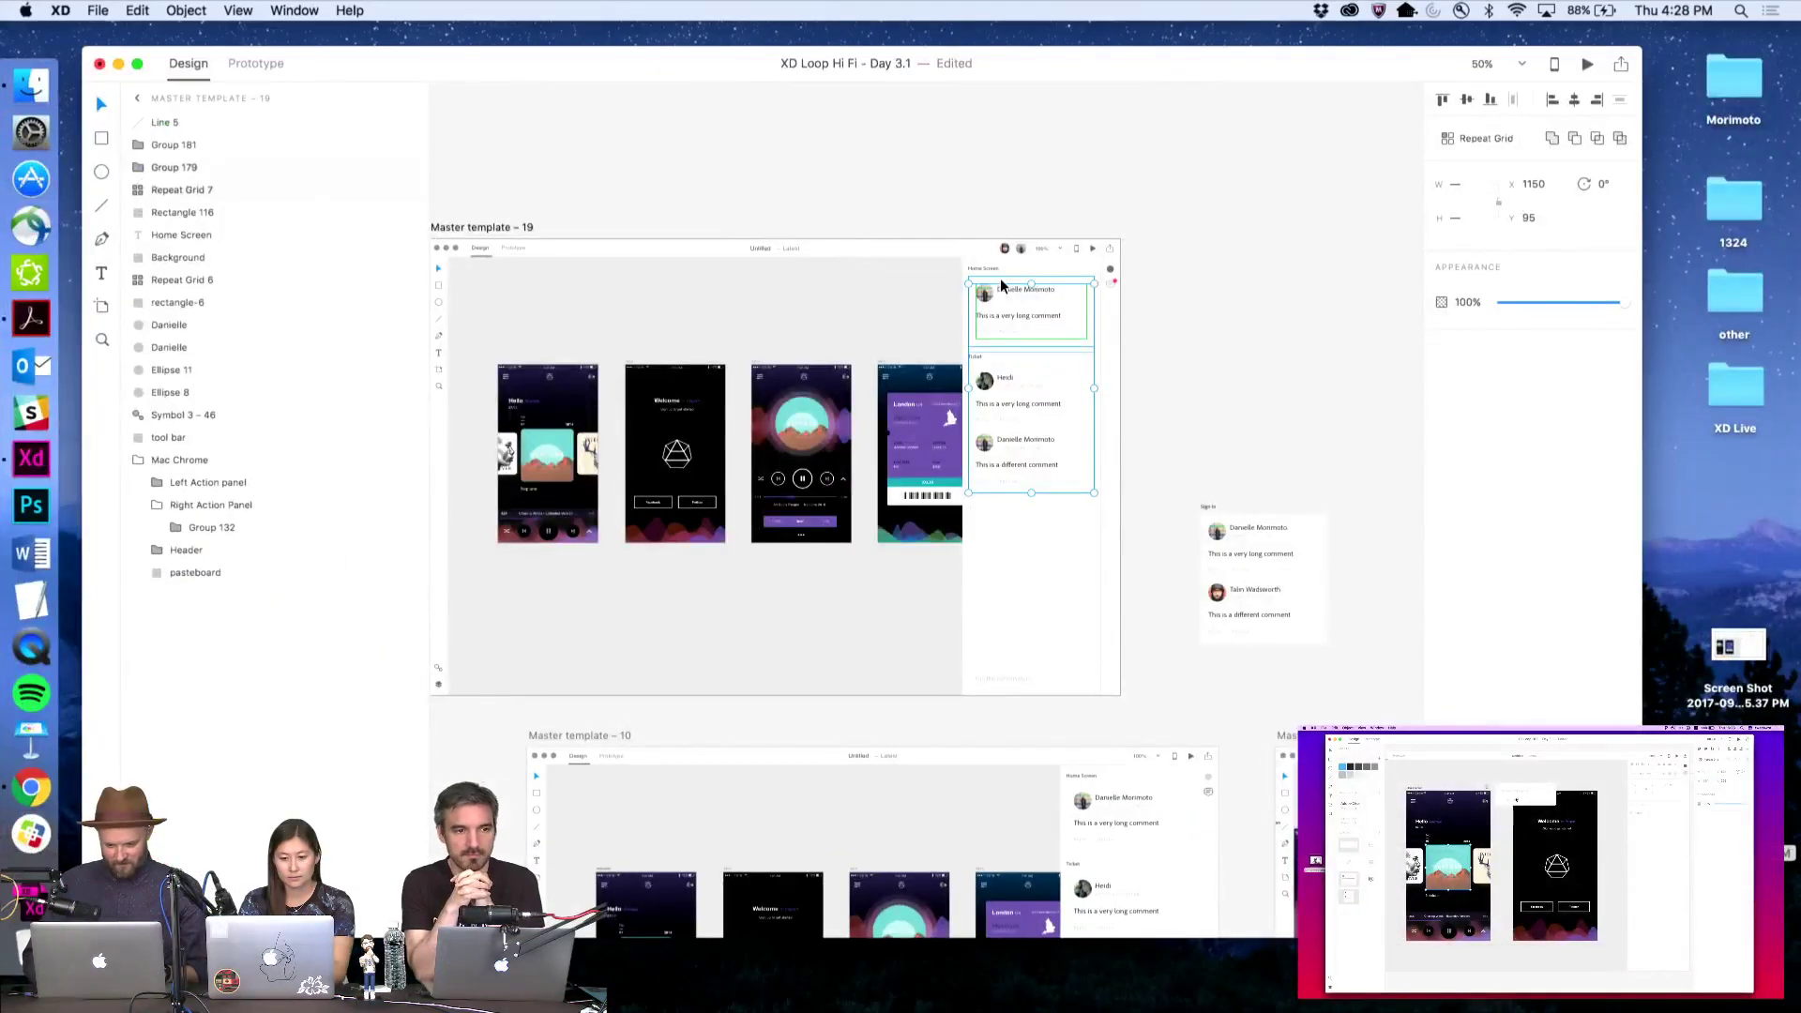
In the Day 3.1 file, move Master template – 19's comments down as a group, leaving a gap below the Home Screen heading
{"action": "left_click", "coordinate": [983, 270], "text": "shift"}
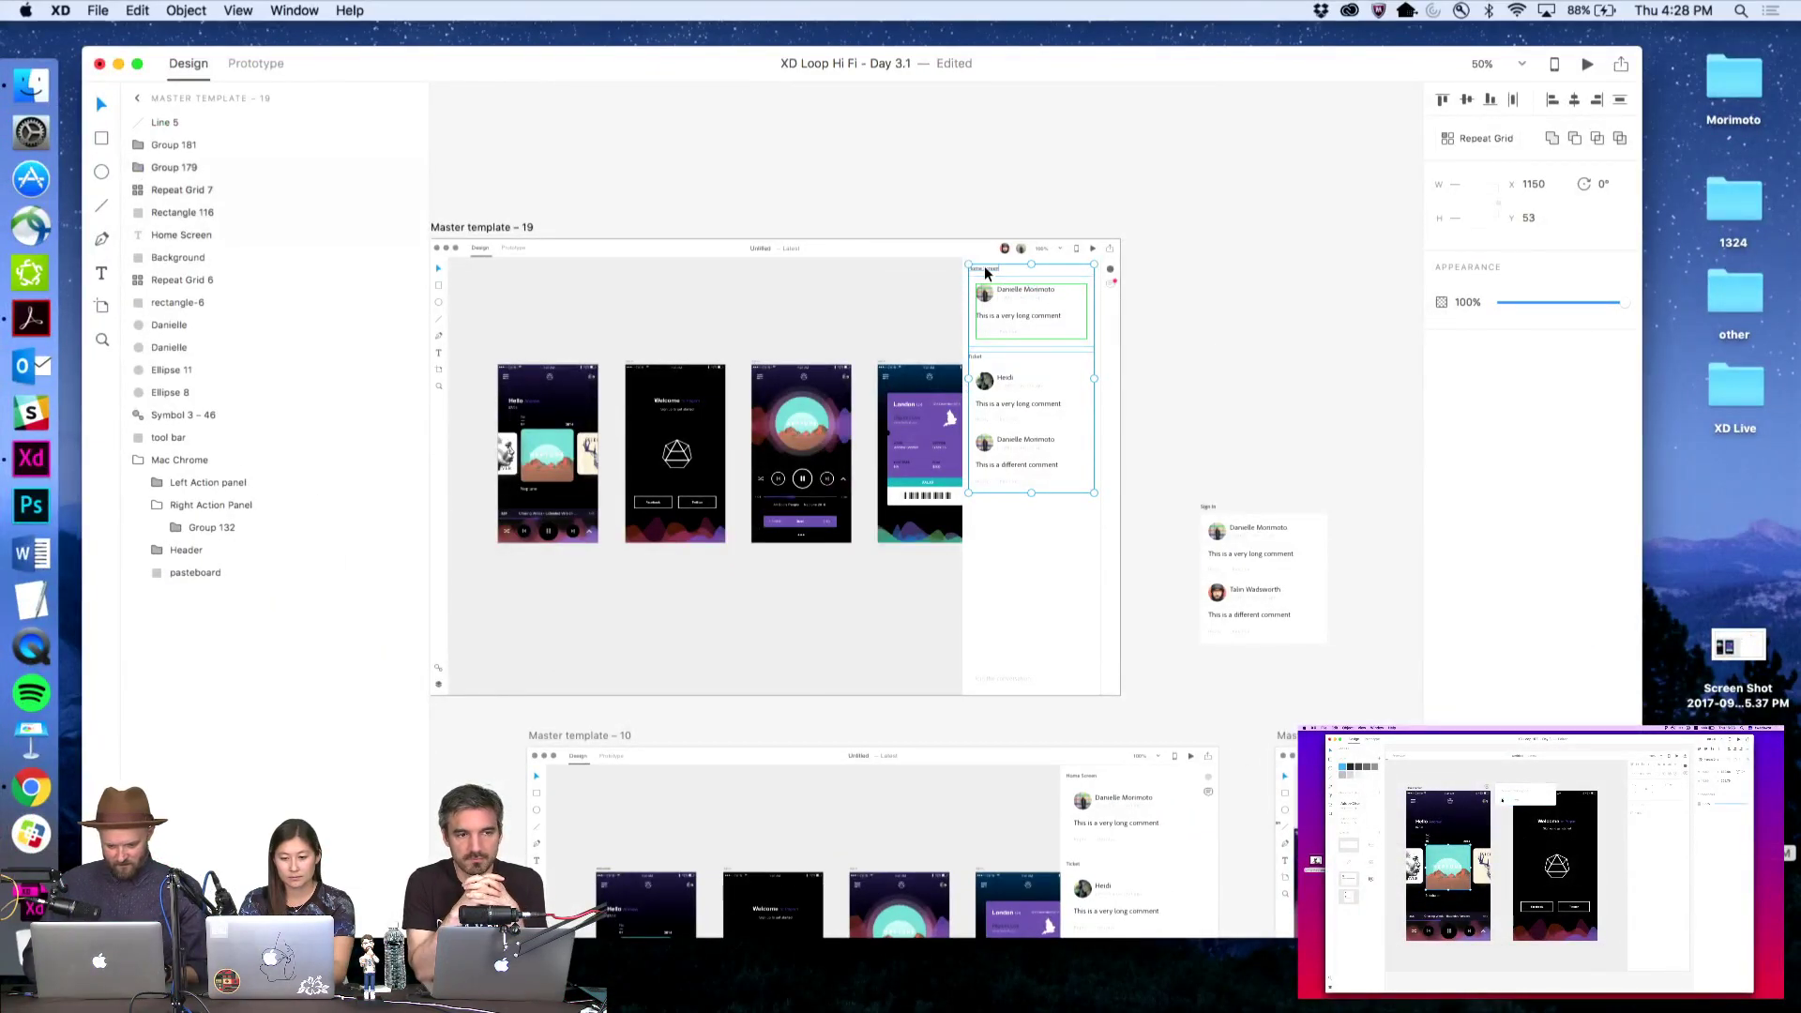
{"action": "left_click", "coordinate": [1011, 299], "text": "shift"}
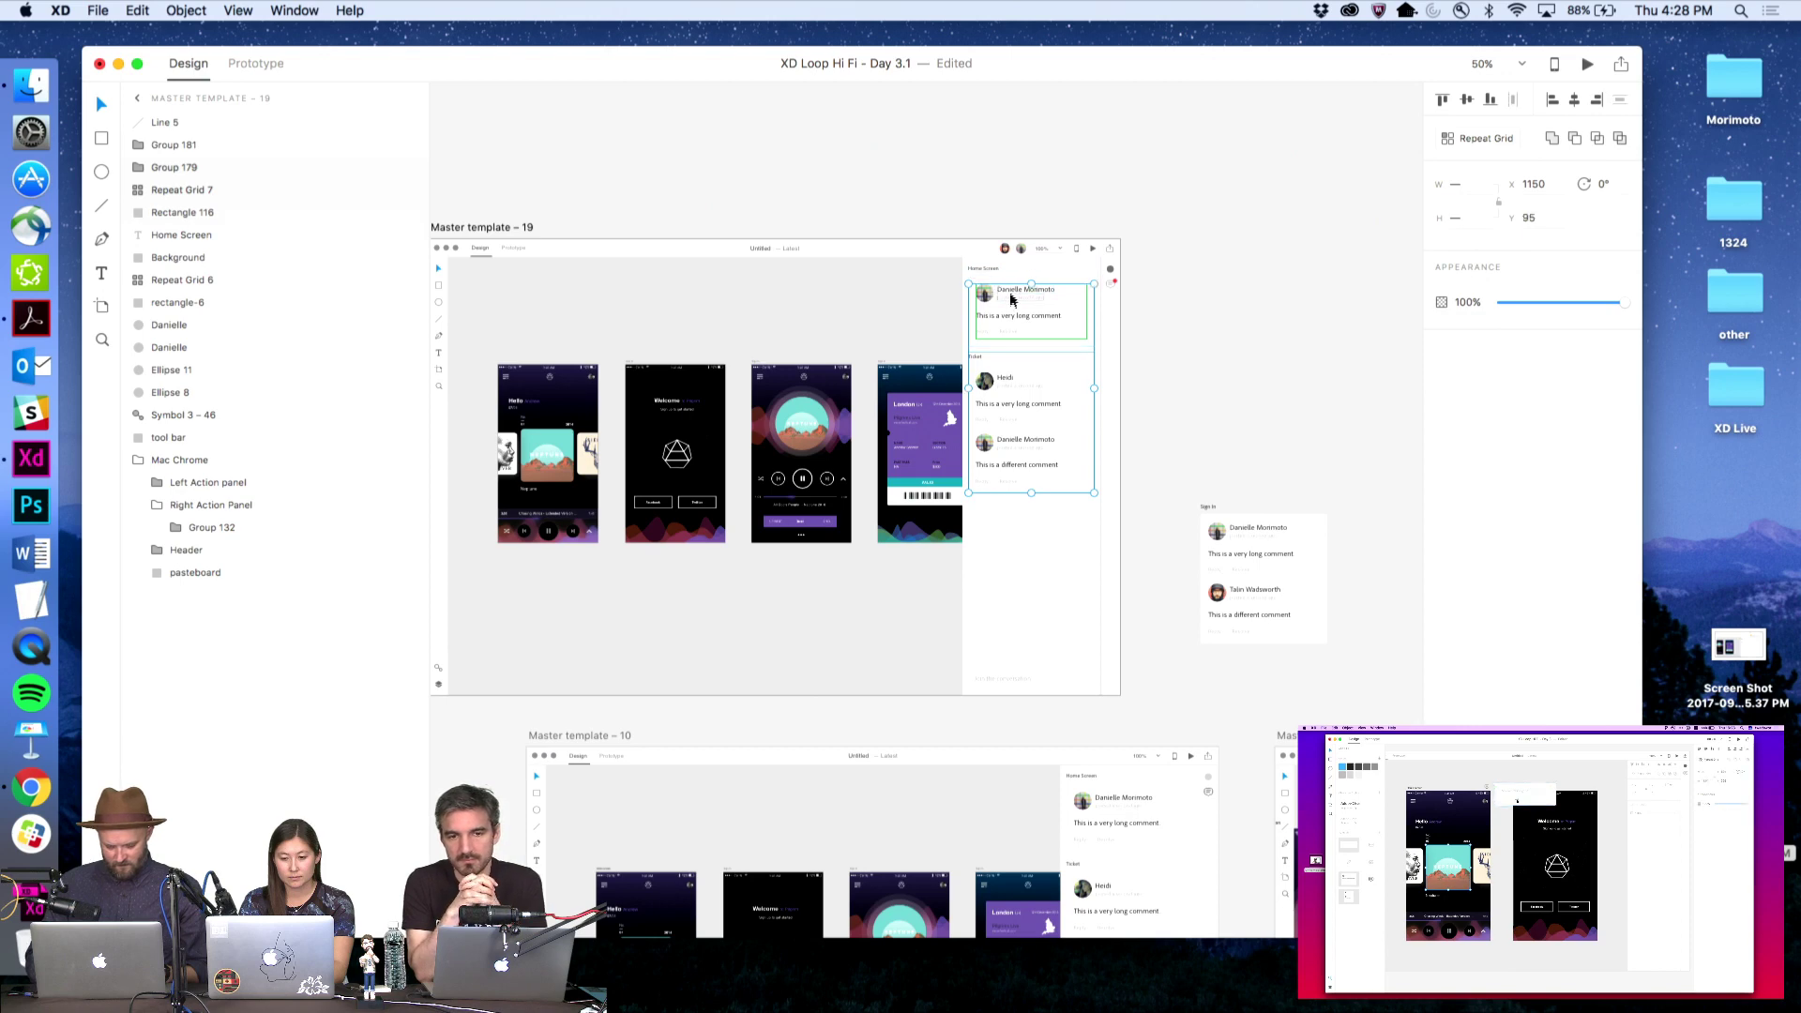
{"action": "left_click", "coordinate": [1011, 295], "text": "shift"}
{"action": "key", "text": "alt"}
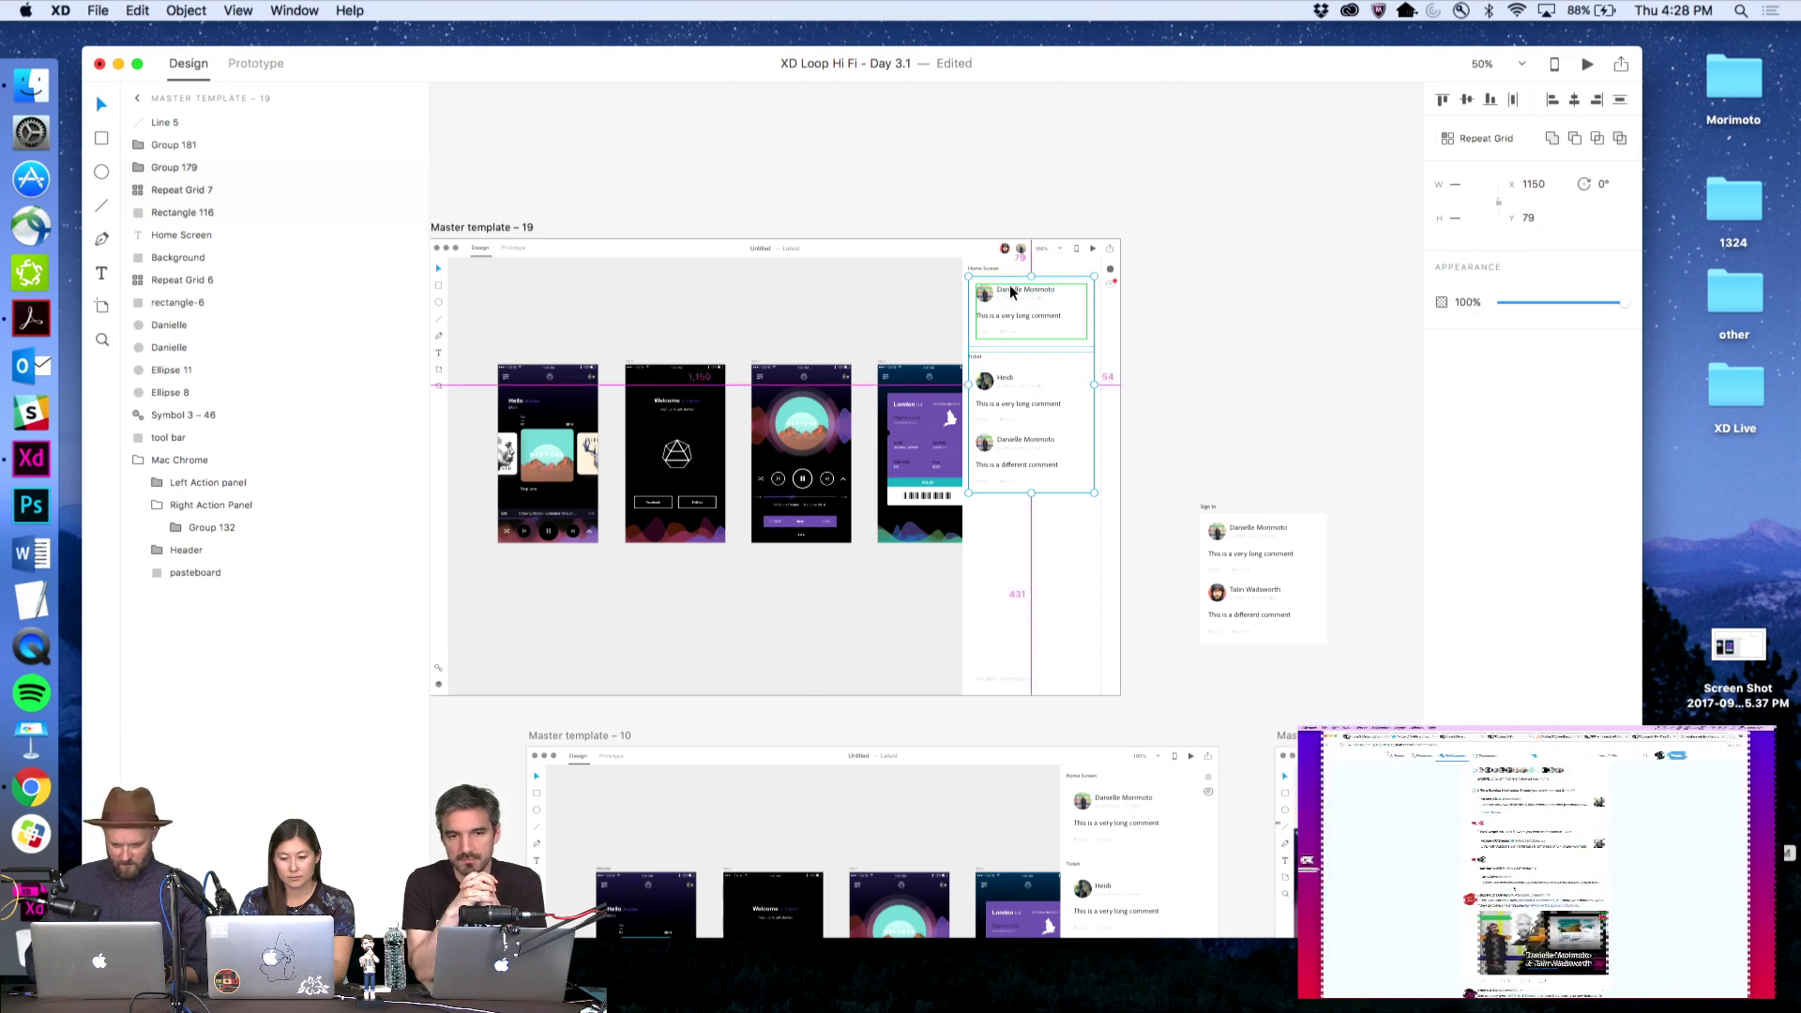
{"action": "left_click_drag", "start_coordinate": [1011, 292], "coordinate": [1015, 422]}
{"action": "left_click", "coordinate": [1169, 402]}
Paste the Neptune image, park it on the pasteboard beside Master template – 19, and select the first comment in the panel
{"action": "key", "text": "z"}
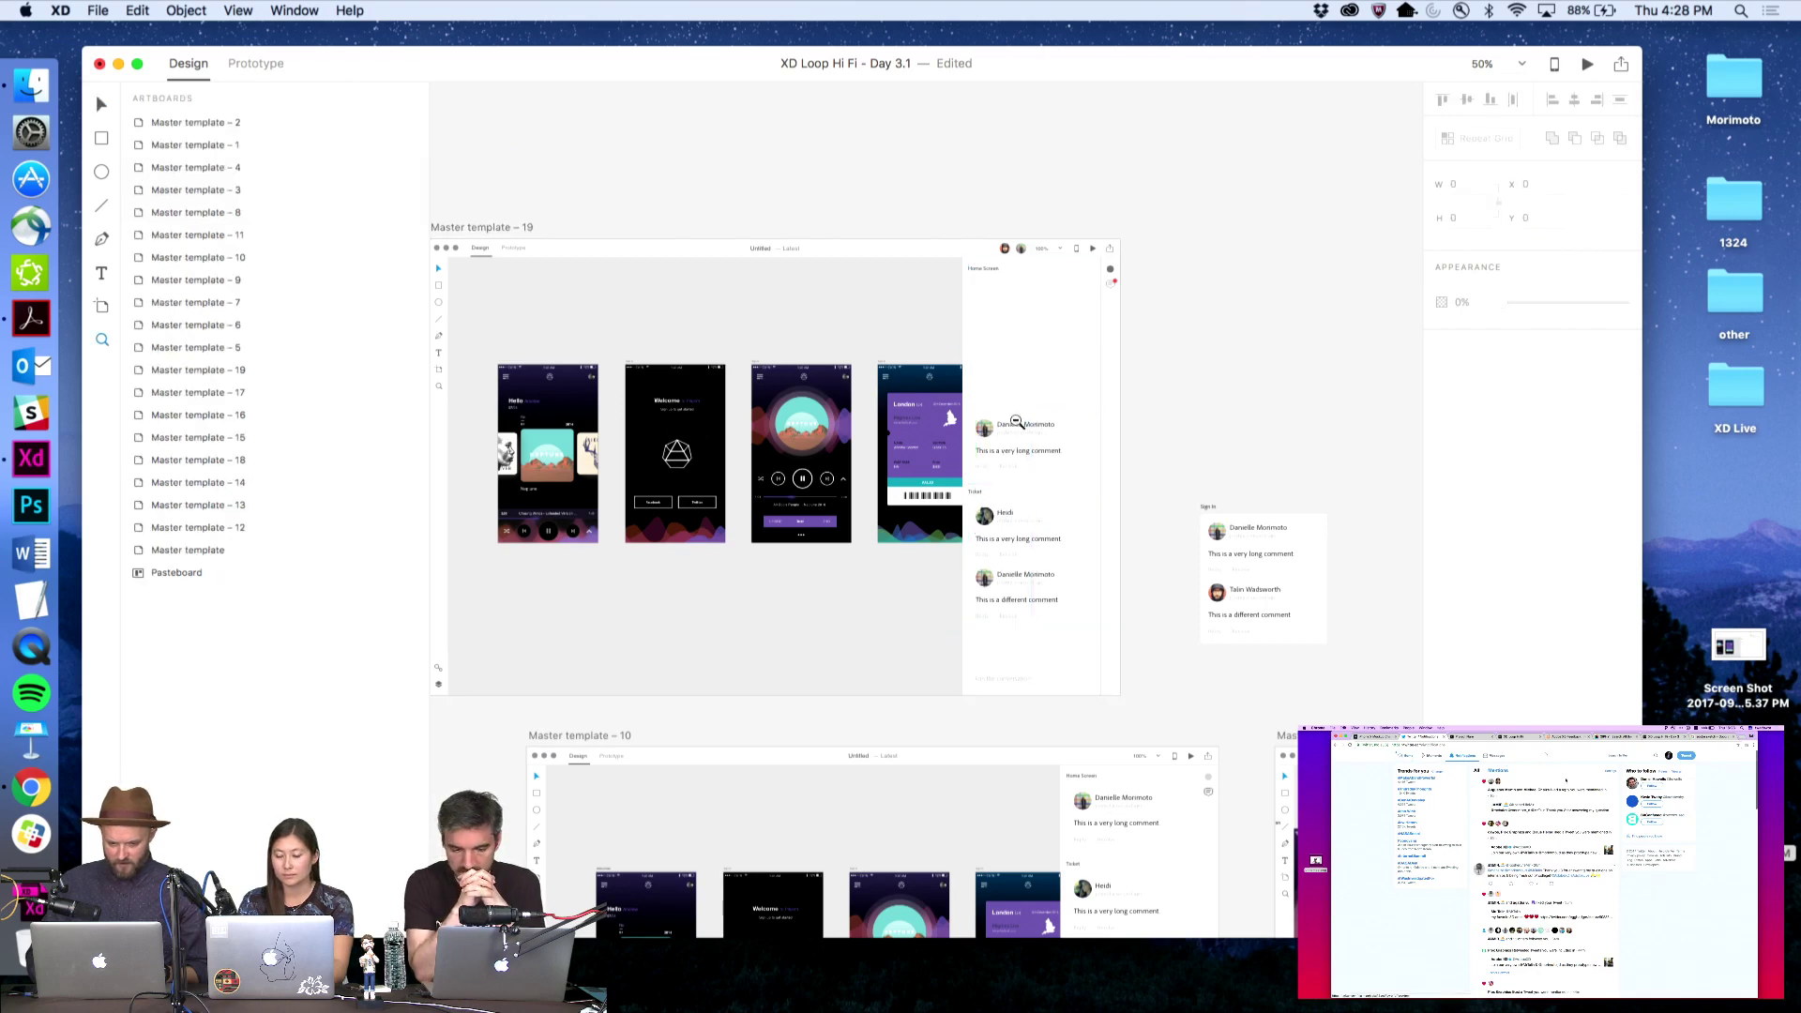
{"action": "key", "text": "v"}
{"action": "left_click", "coordinate": [1032, 353]}
{"action": "key", "text": "super+v"}
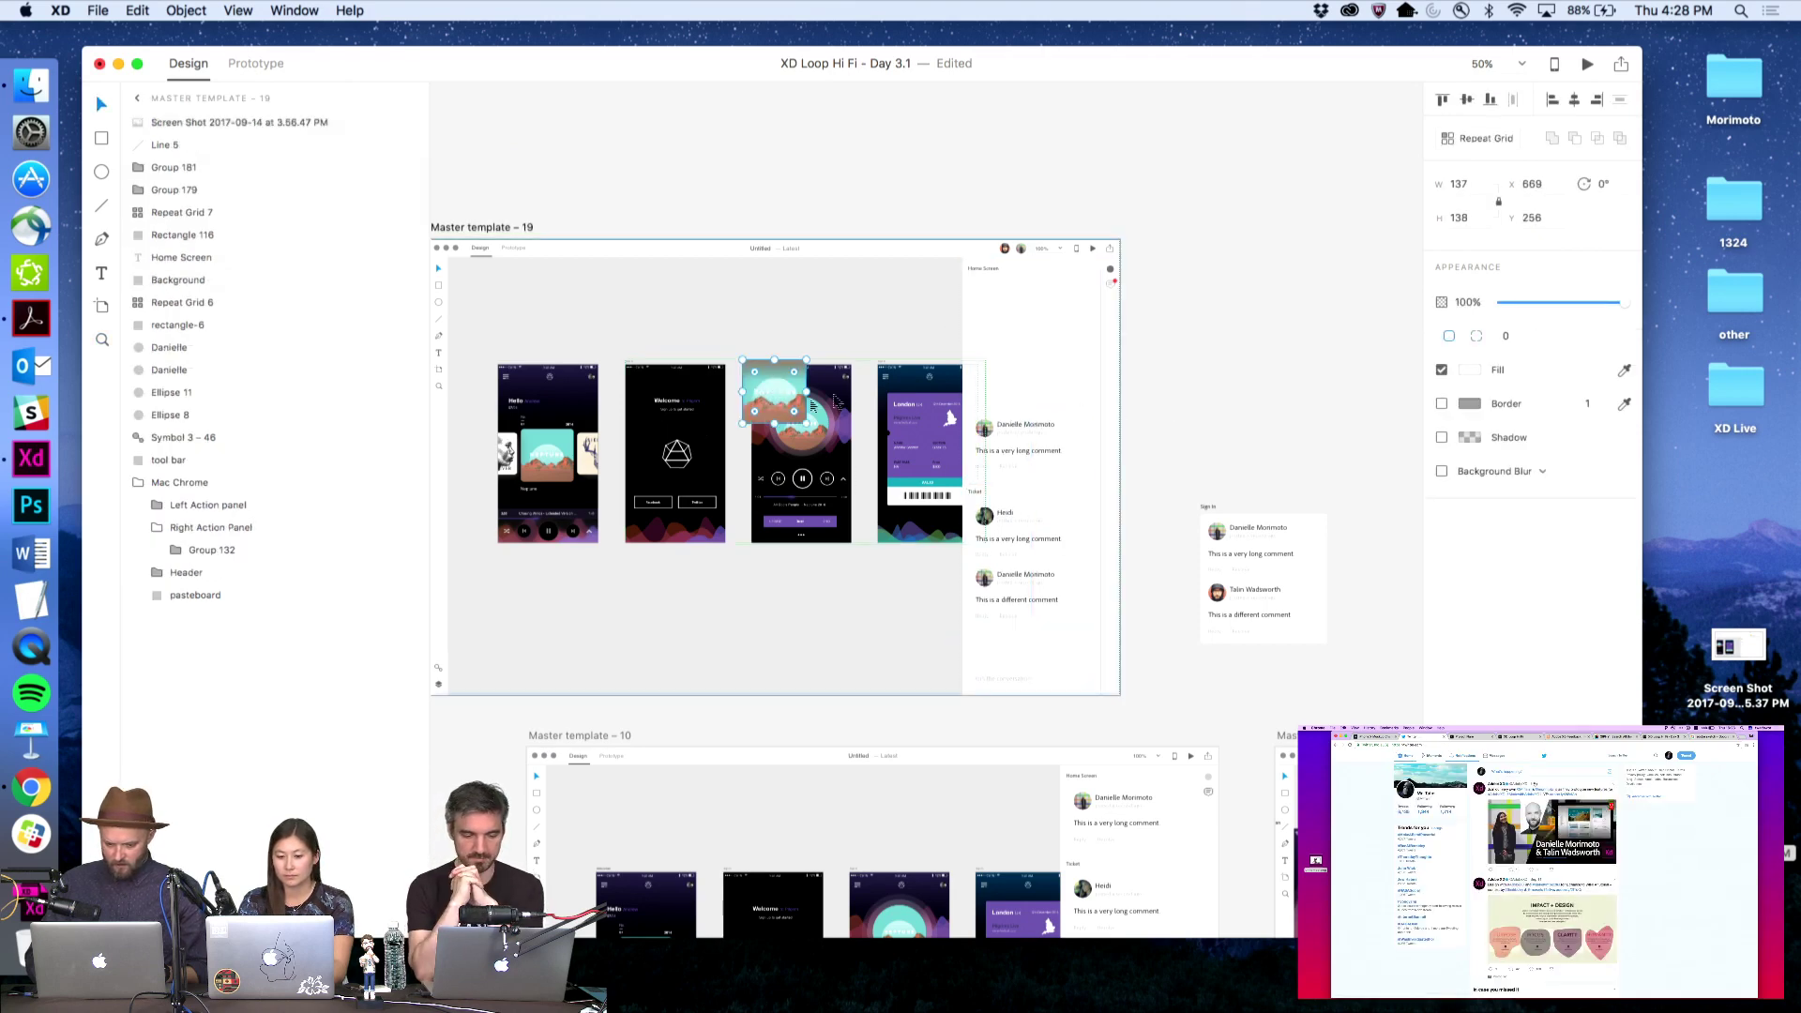
{"action": "left_click_drag", "start_coordinate": [834, 401], "coordinate": [1313, 375]}
{"action": "left_click", "coordinate": [1169, 373]}
{"action": "key", "text": "z"}
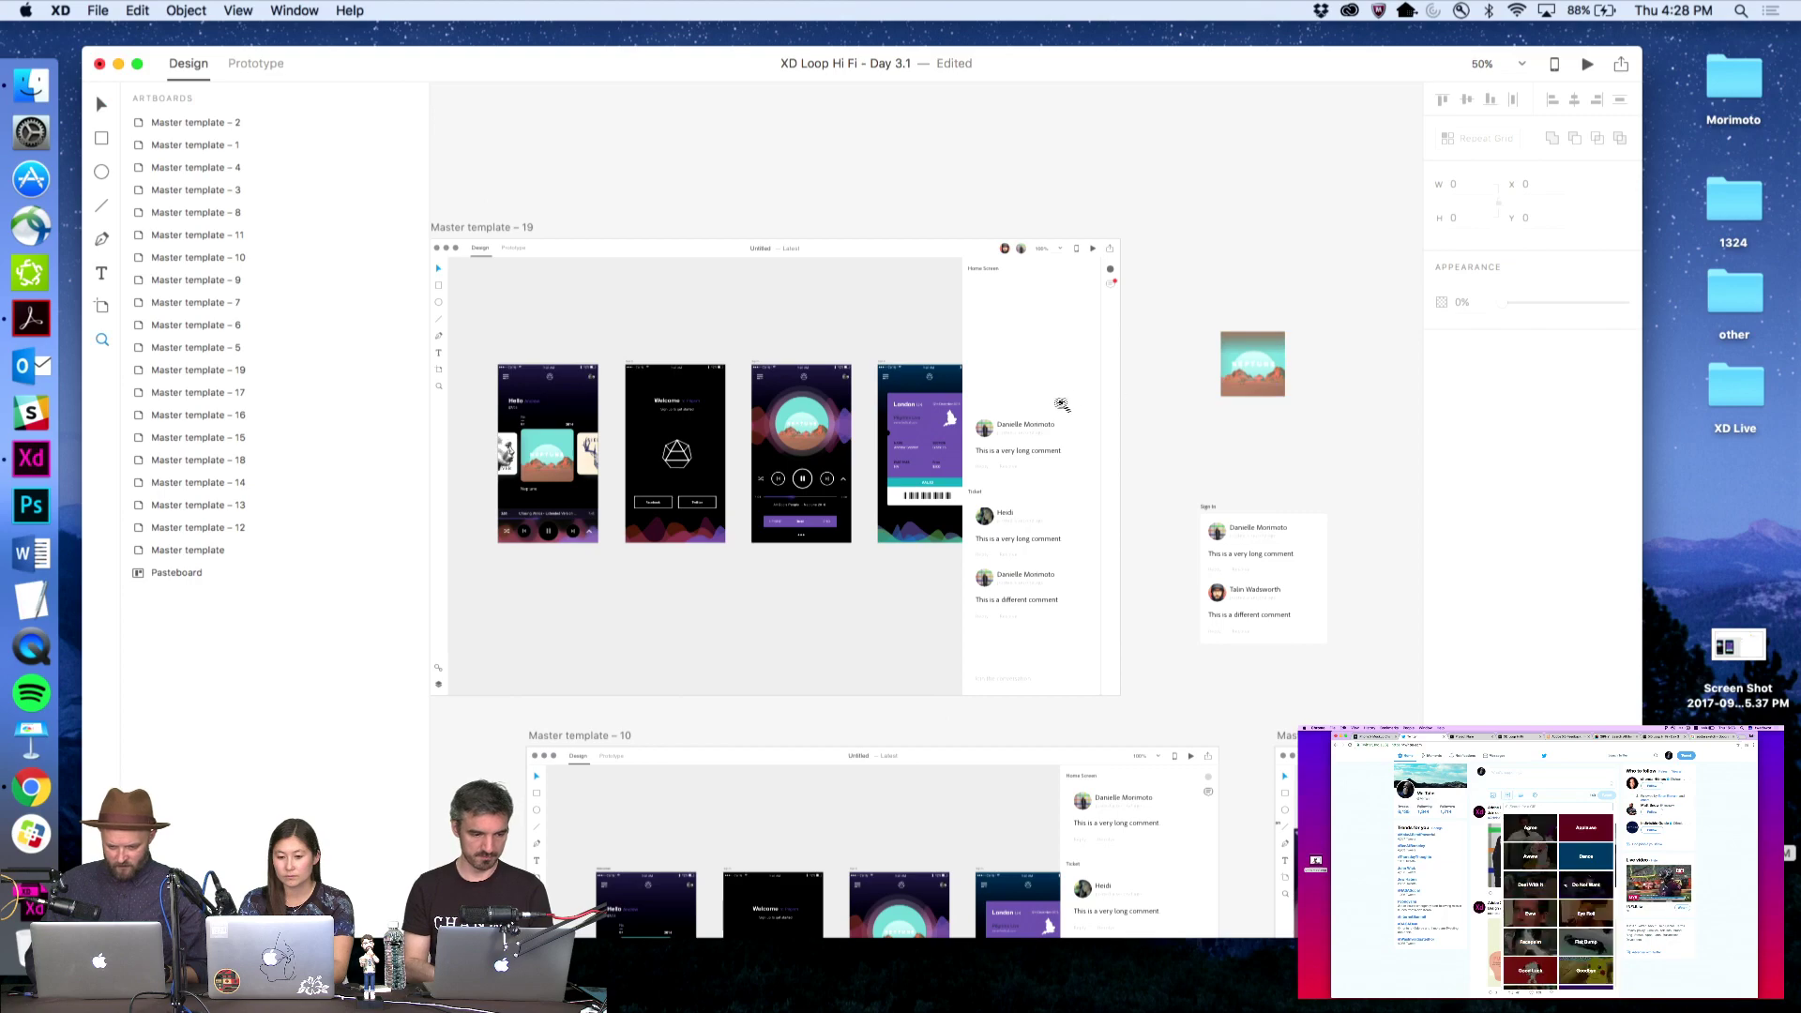
{"action": "key", "text": "v"}
{"action": "left_click", "coordinate": [1029, 422]}
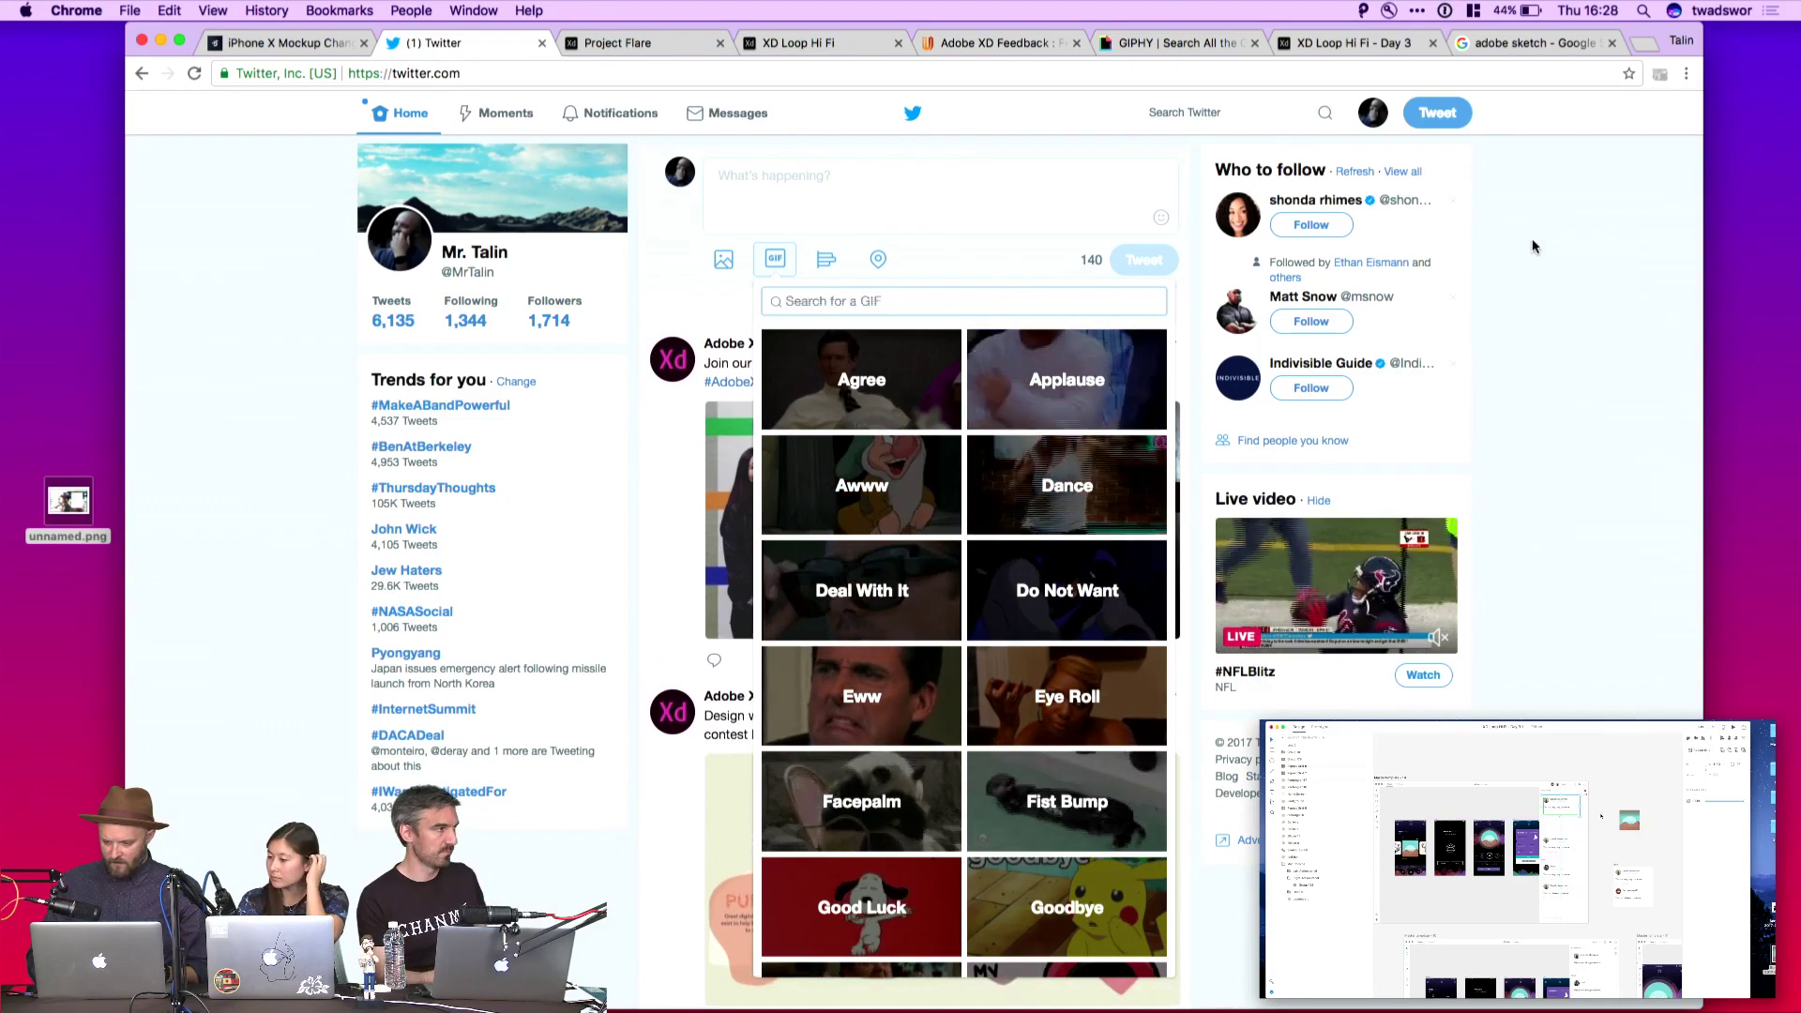
Dismiss Twitter's GIF picker, return to XD, change Master template – 18's comment placeholder to "Search" and extend the white box downward
{"action": "key", "text": "Escape"}
{"action": "key", "text": "cmd+Tab"}
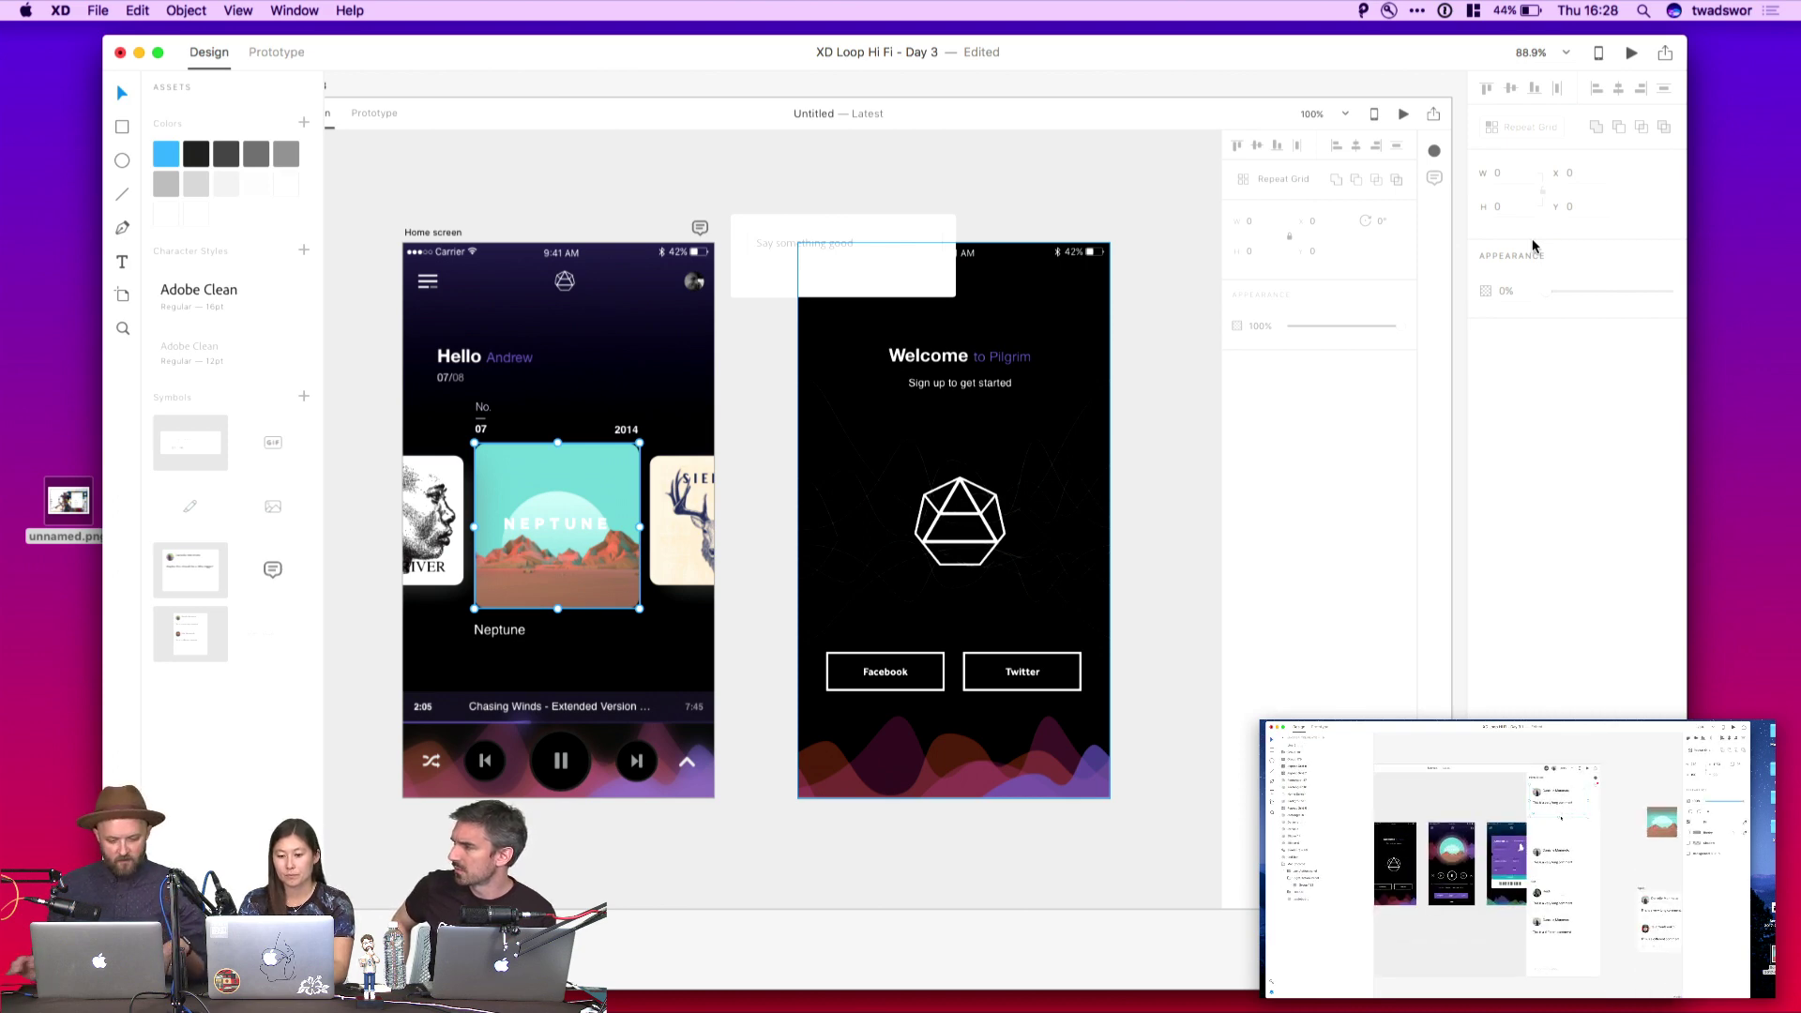
{"action": "left_click", "coordinate": [827, 244]}
{"action": "double_click", "coordinate": [829, 246]}
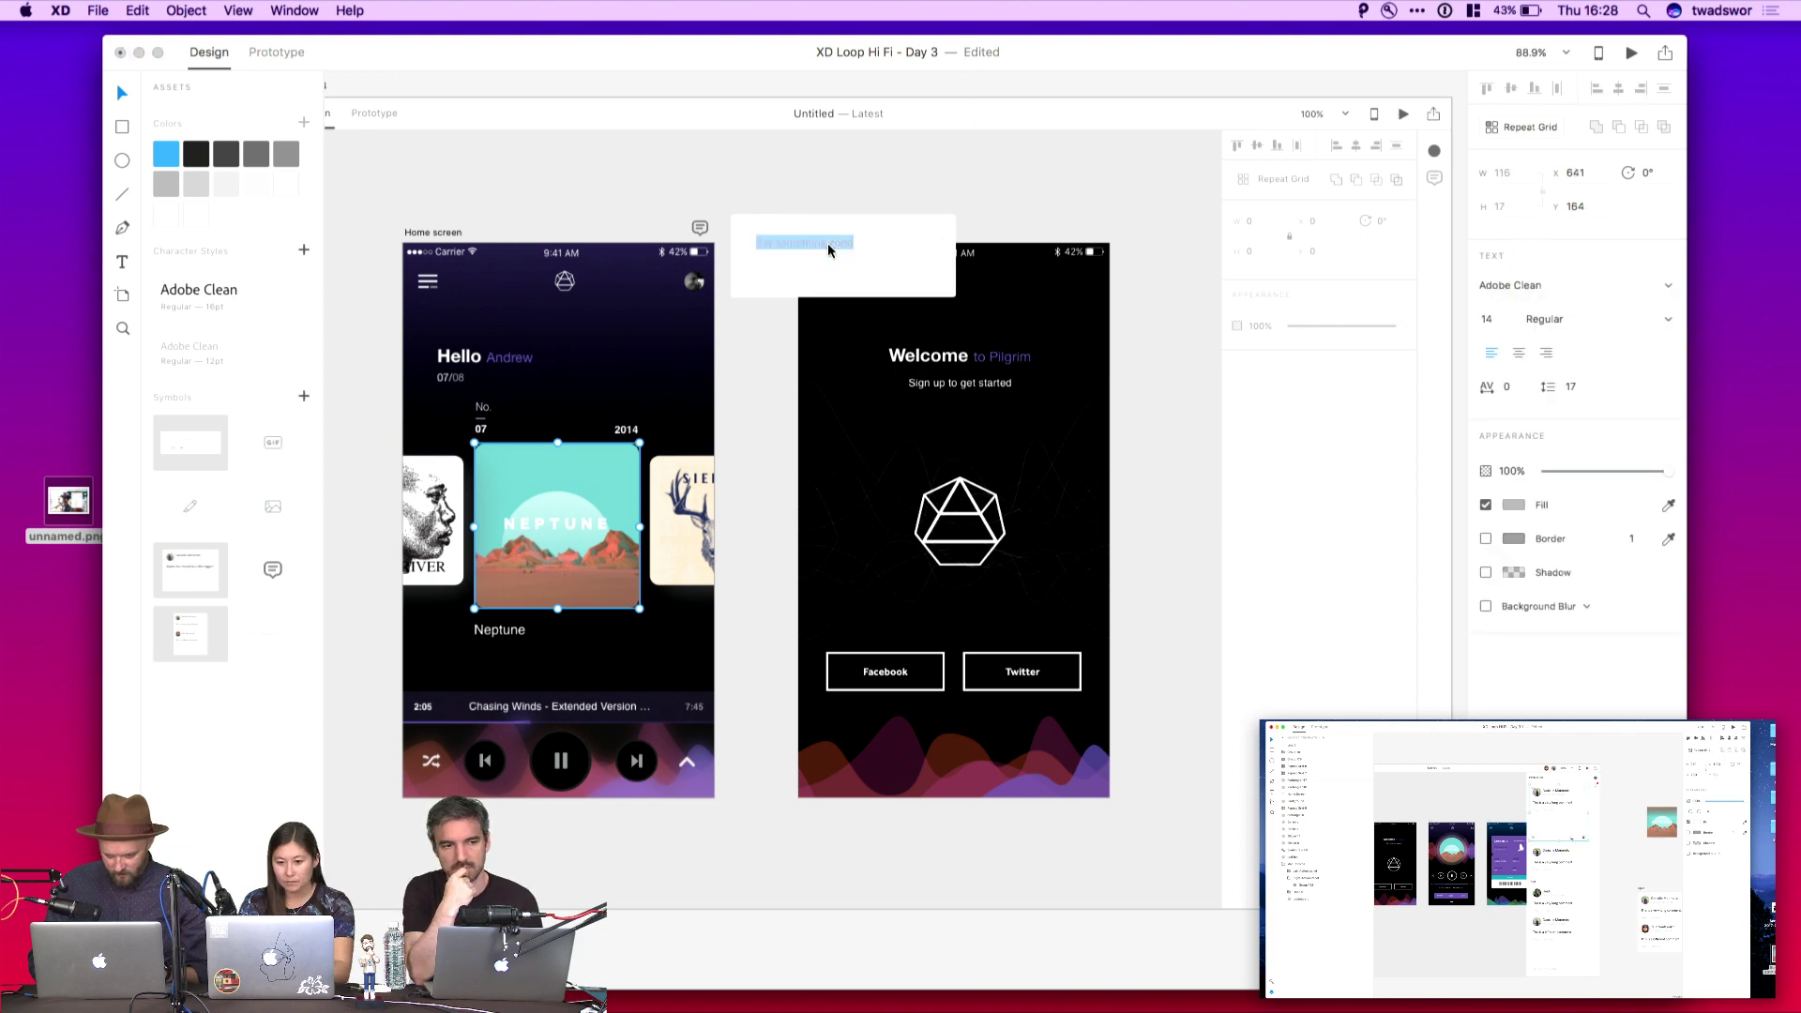
{"action": "type", "text": "s"}
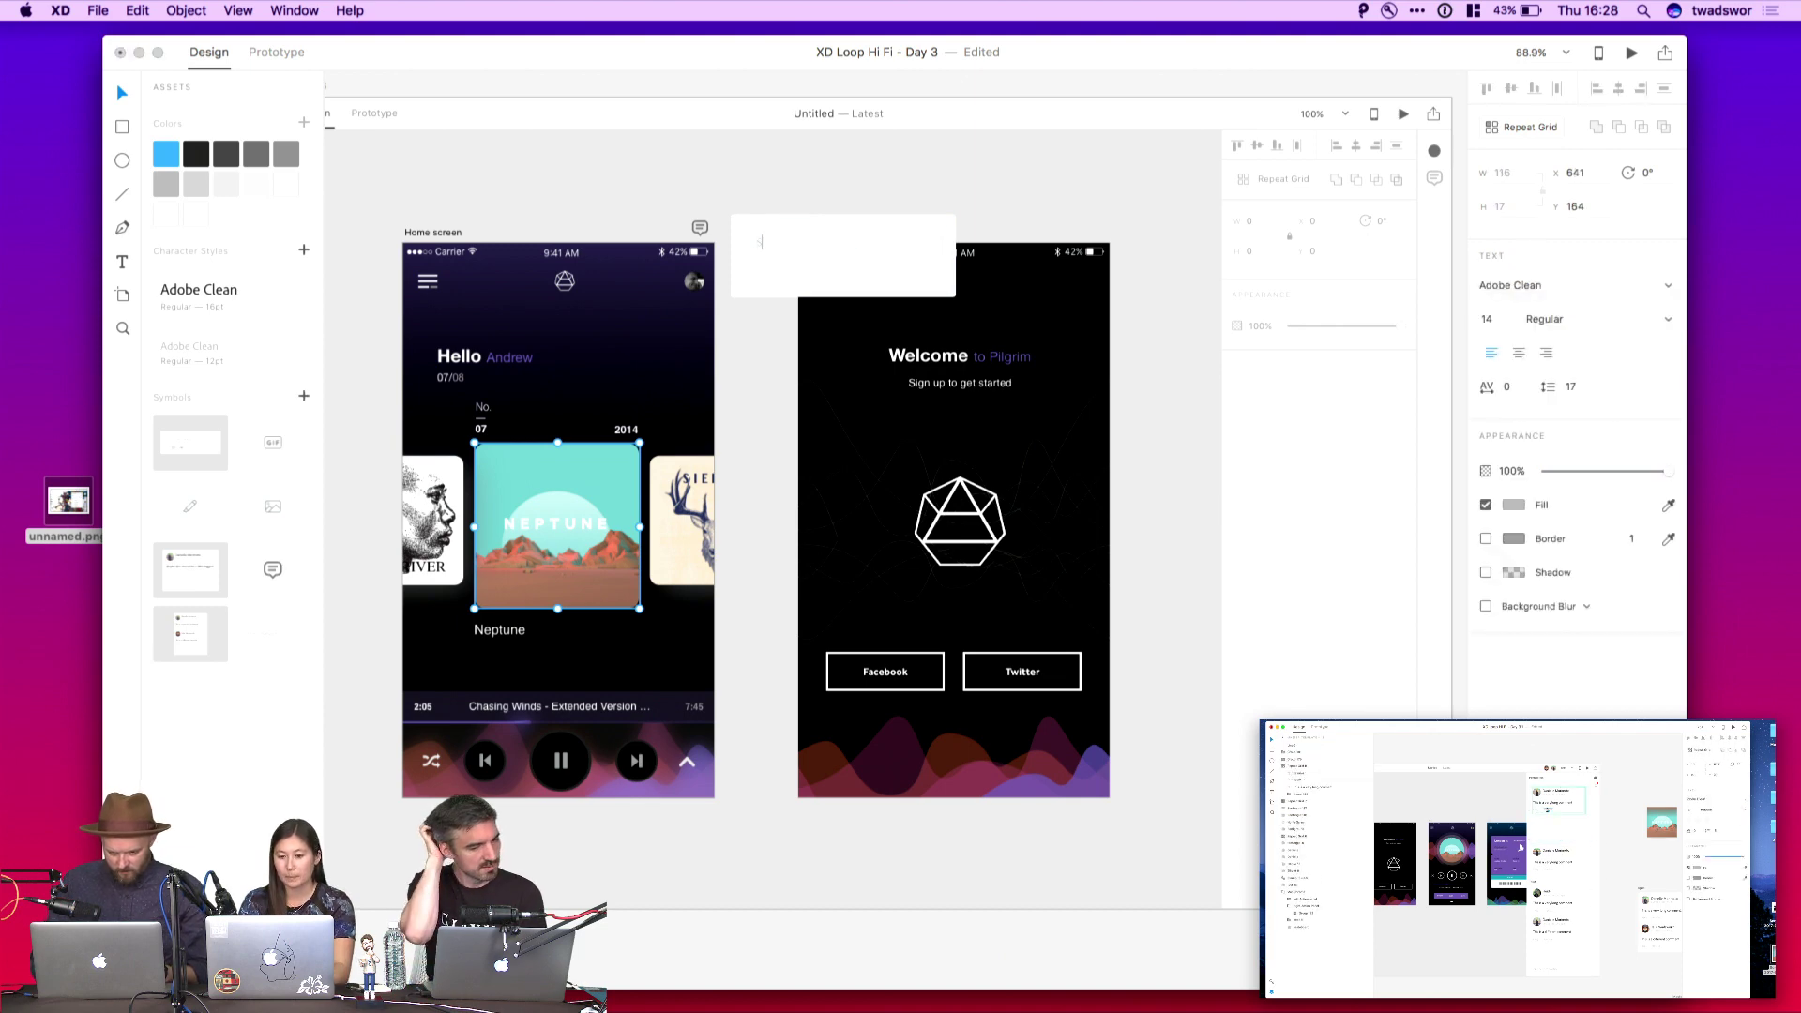
{"action": "type", "text": "earch"}
{"action": "left_click", "coordinate": [886, 282]}
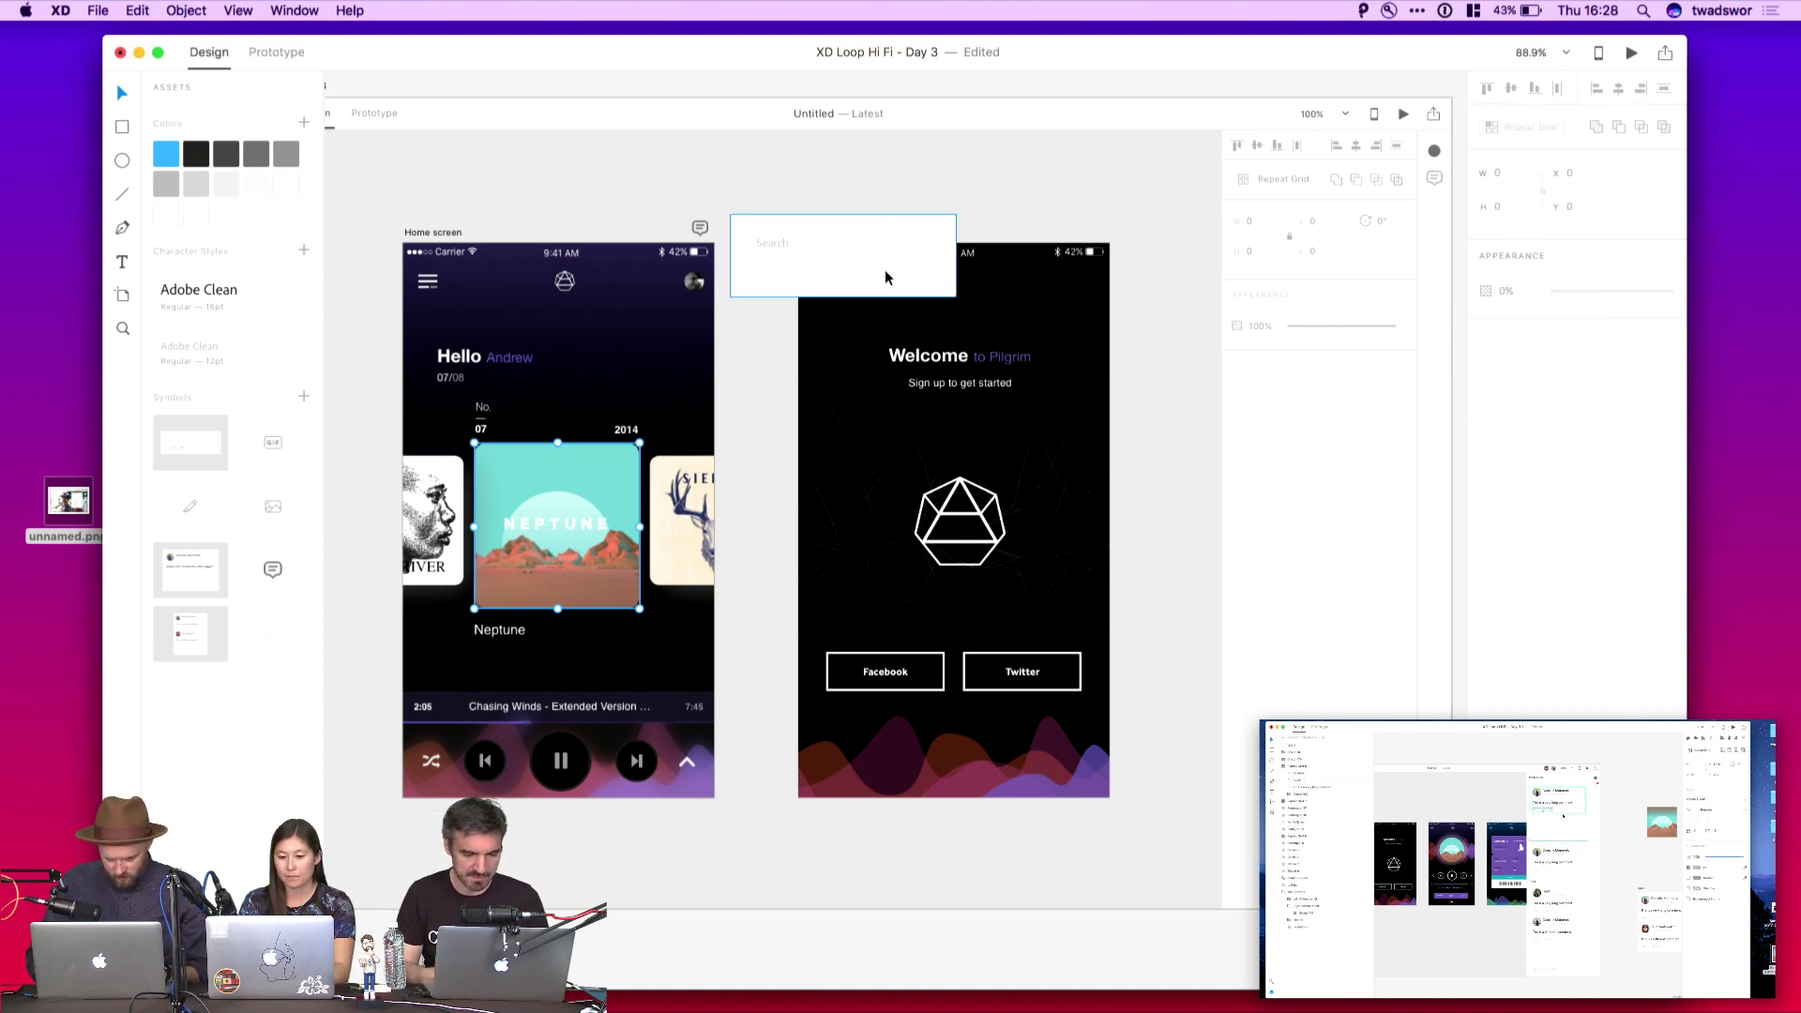
{"action": "left_click_drag", "start_coordinate": [843, 297], "coordinate": [843, 596]}
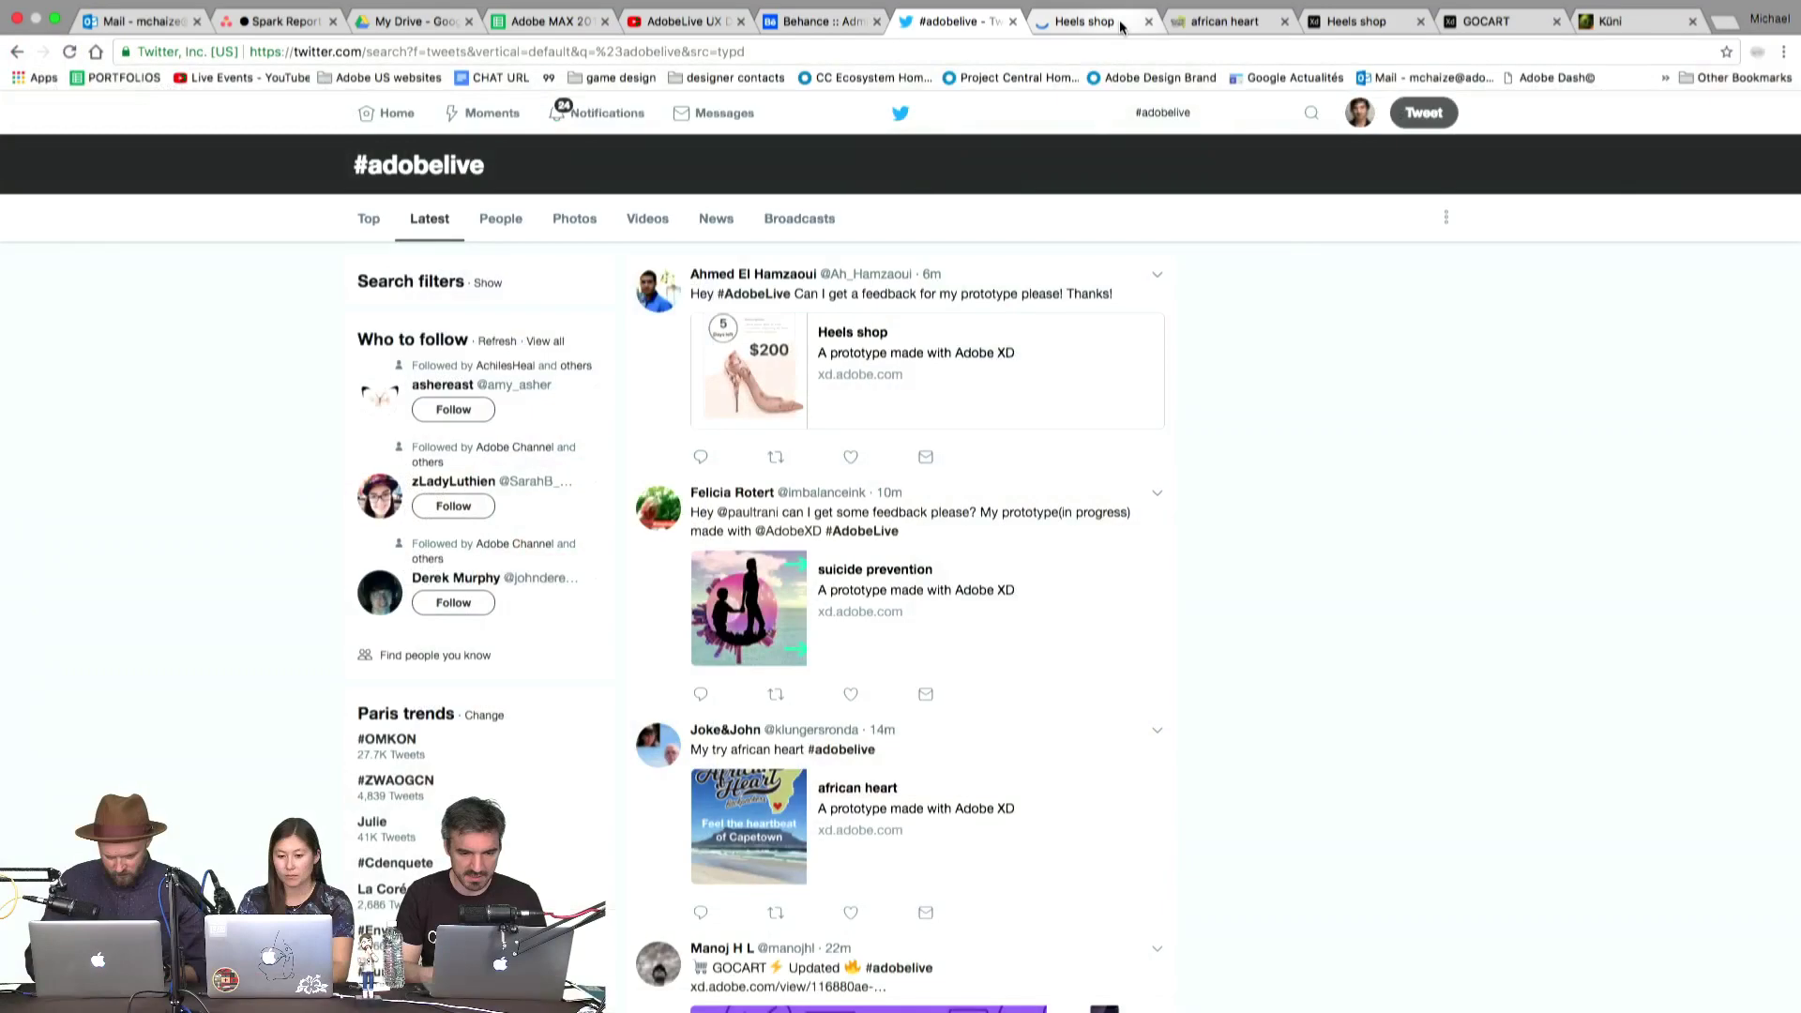
Open the shared Heels shop prototype in Chrome and advance through its Deals product cards
{"action": "left_click", "coordinate": [1122, 27]}
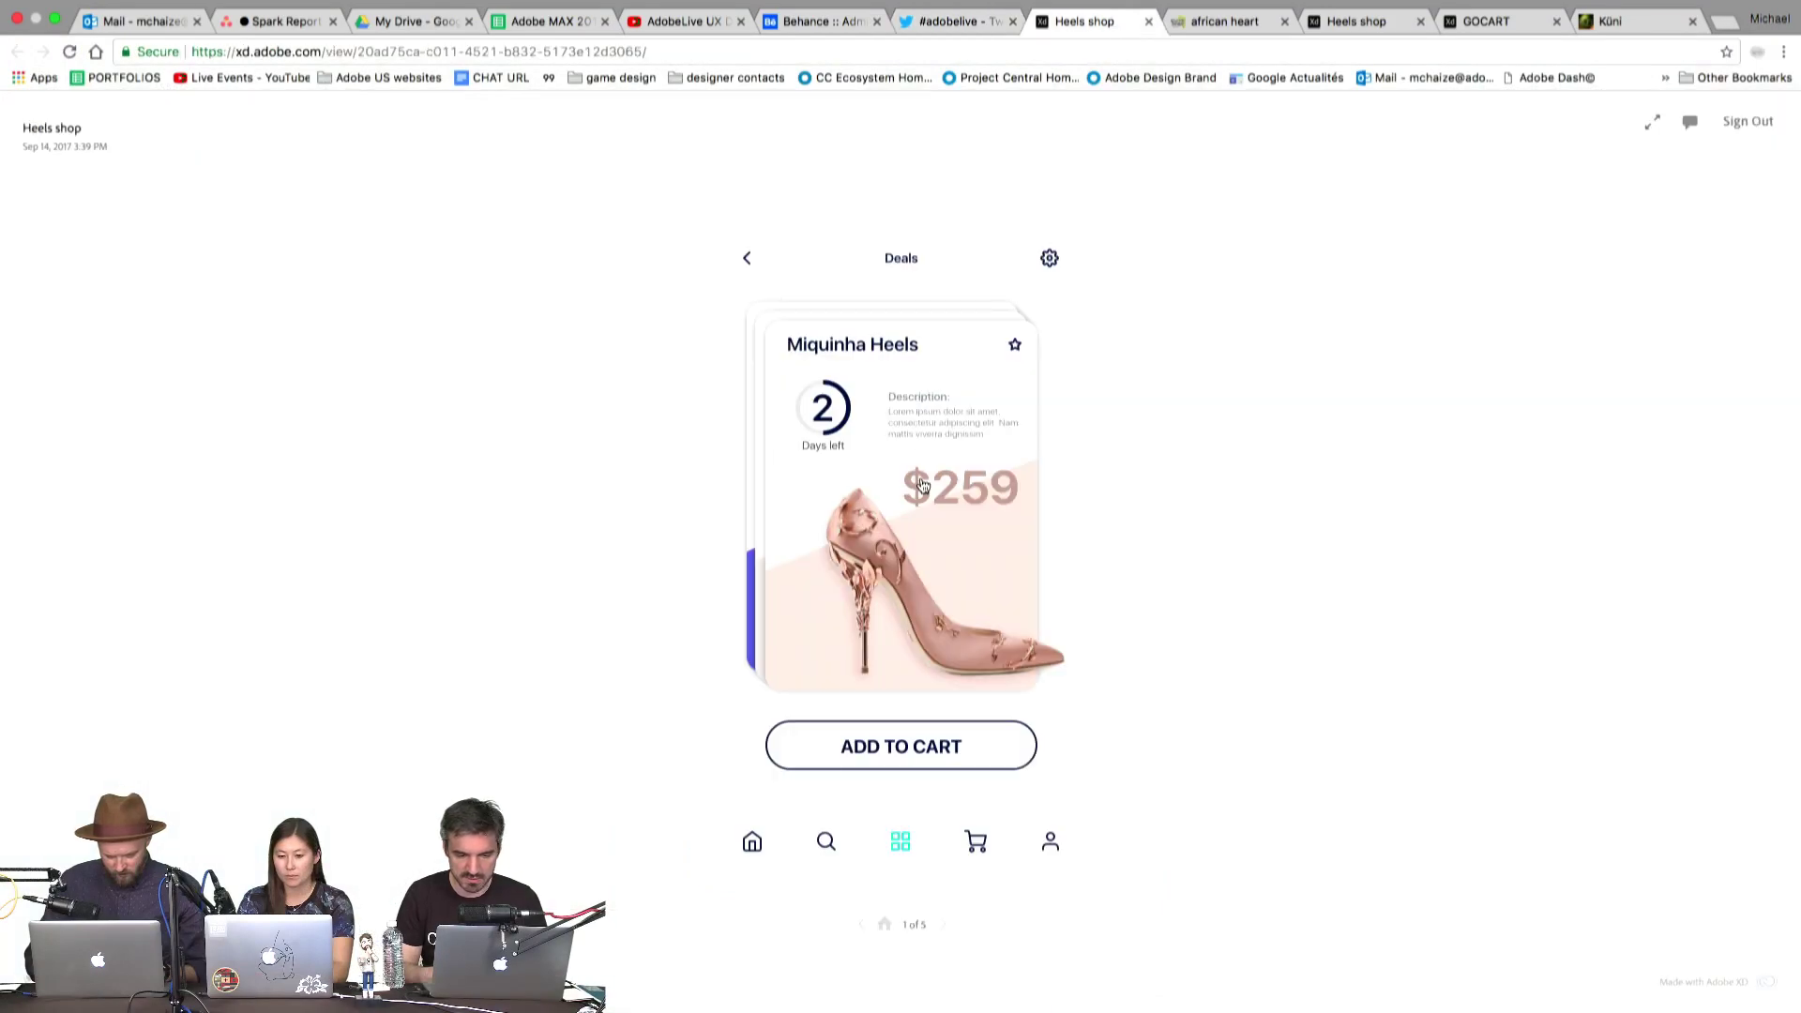
{"action": "left_click", "coordinate": [1016, 568]}
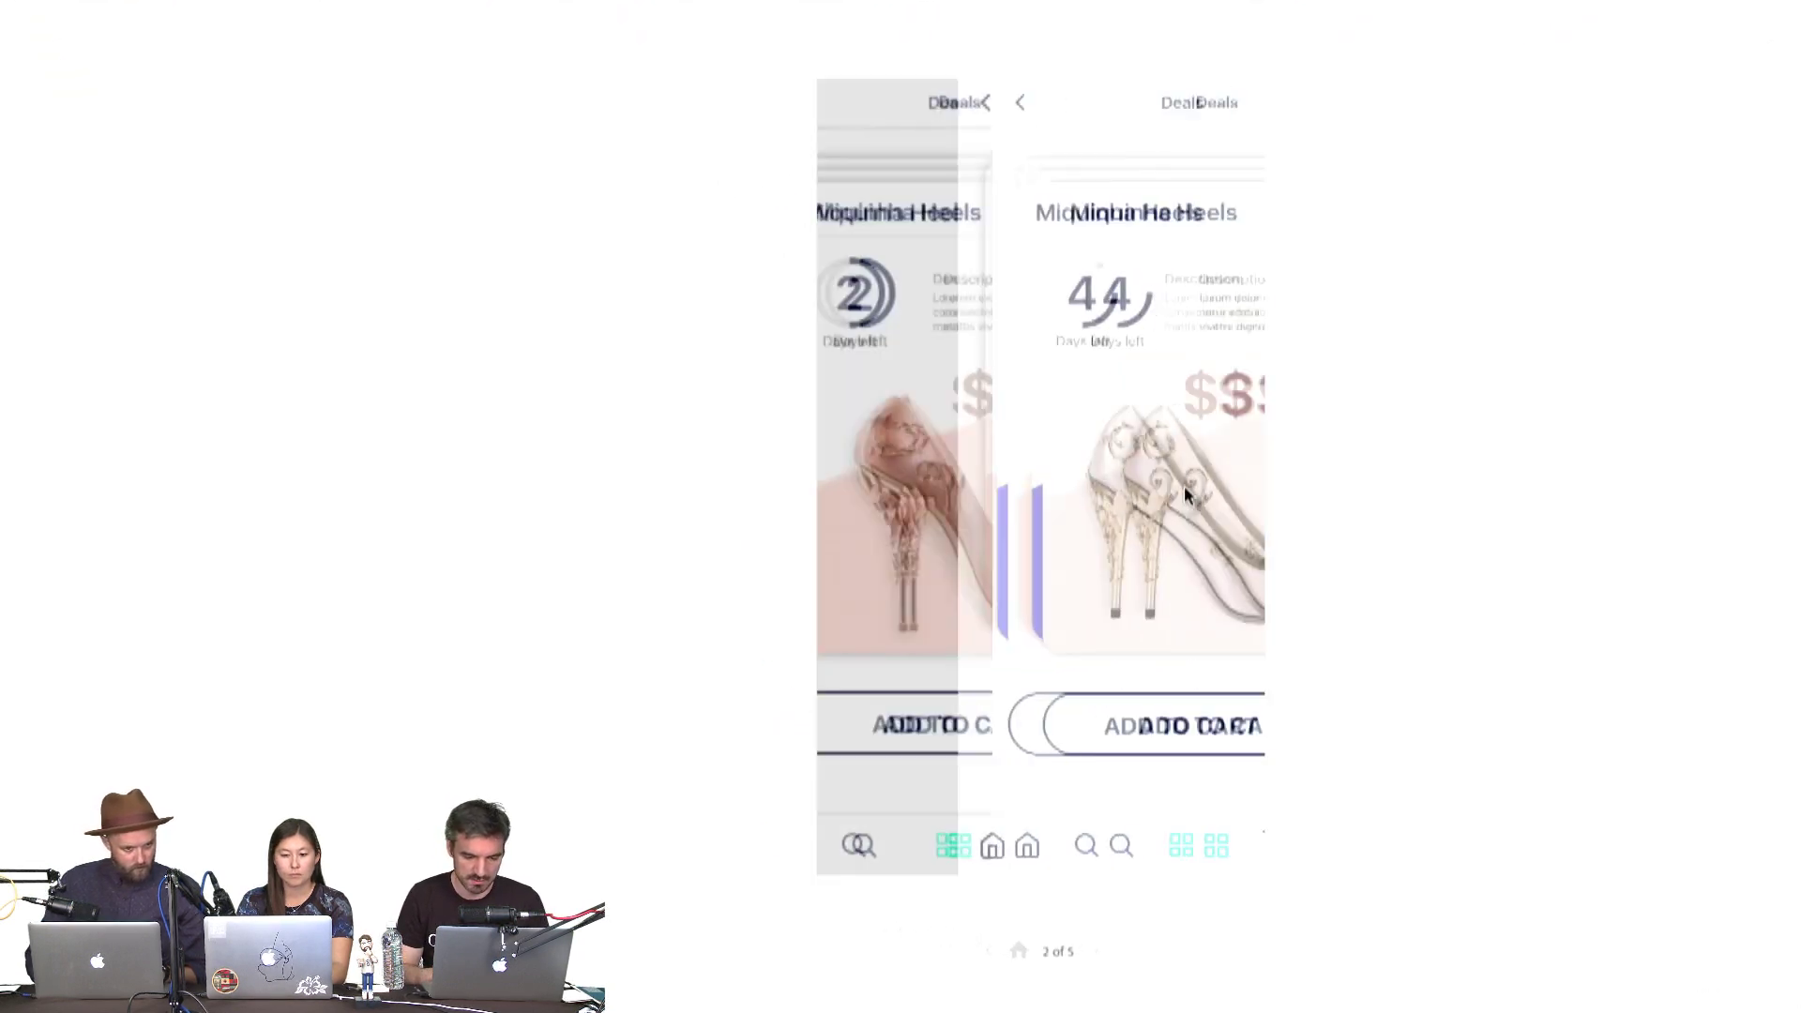
{"action": "left_click", "coordinate": [1188, 498]}
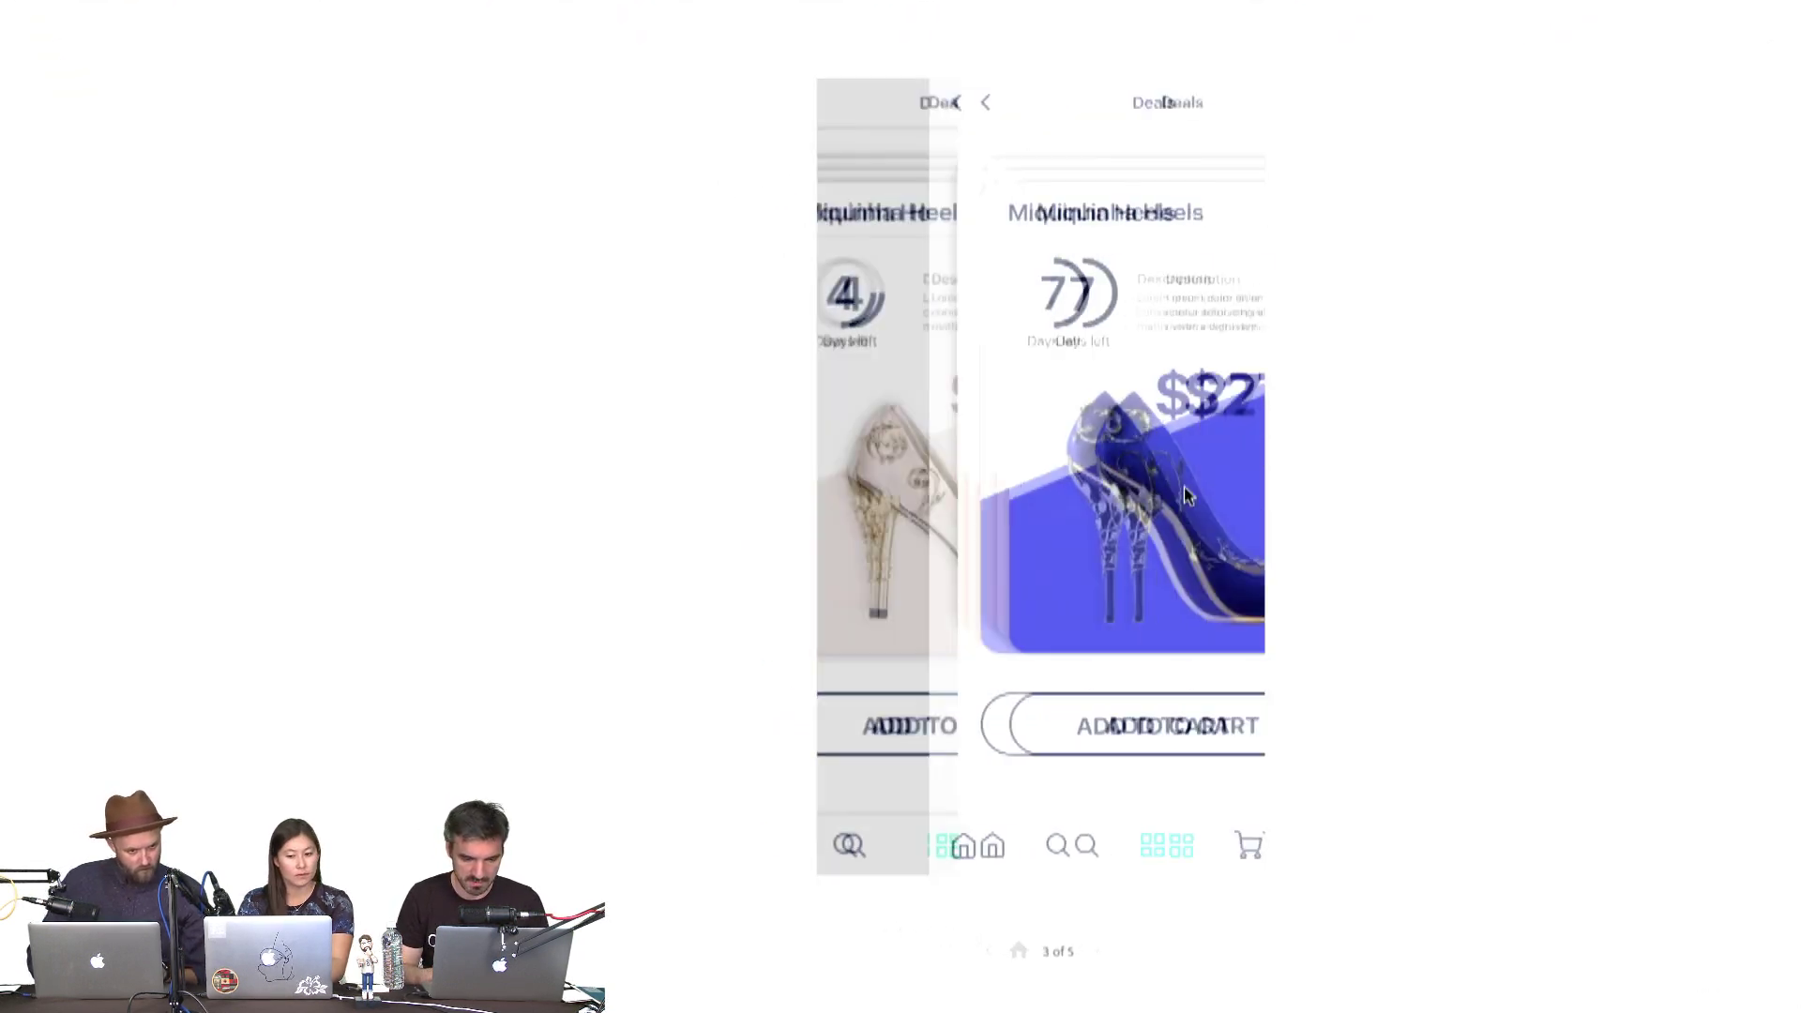
{"action": "left_click", "coordinate": [1115, 444]}
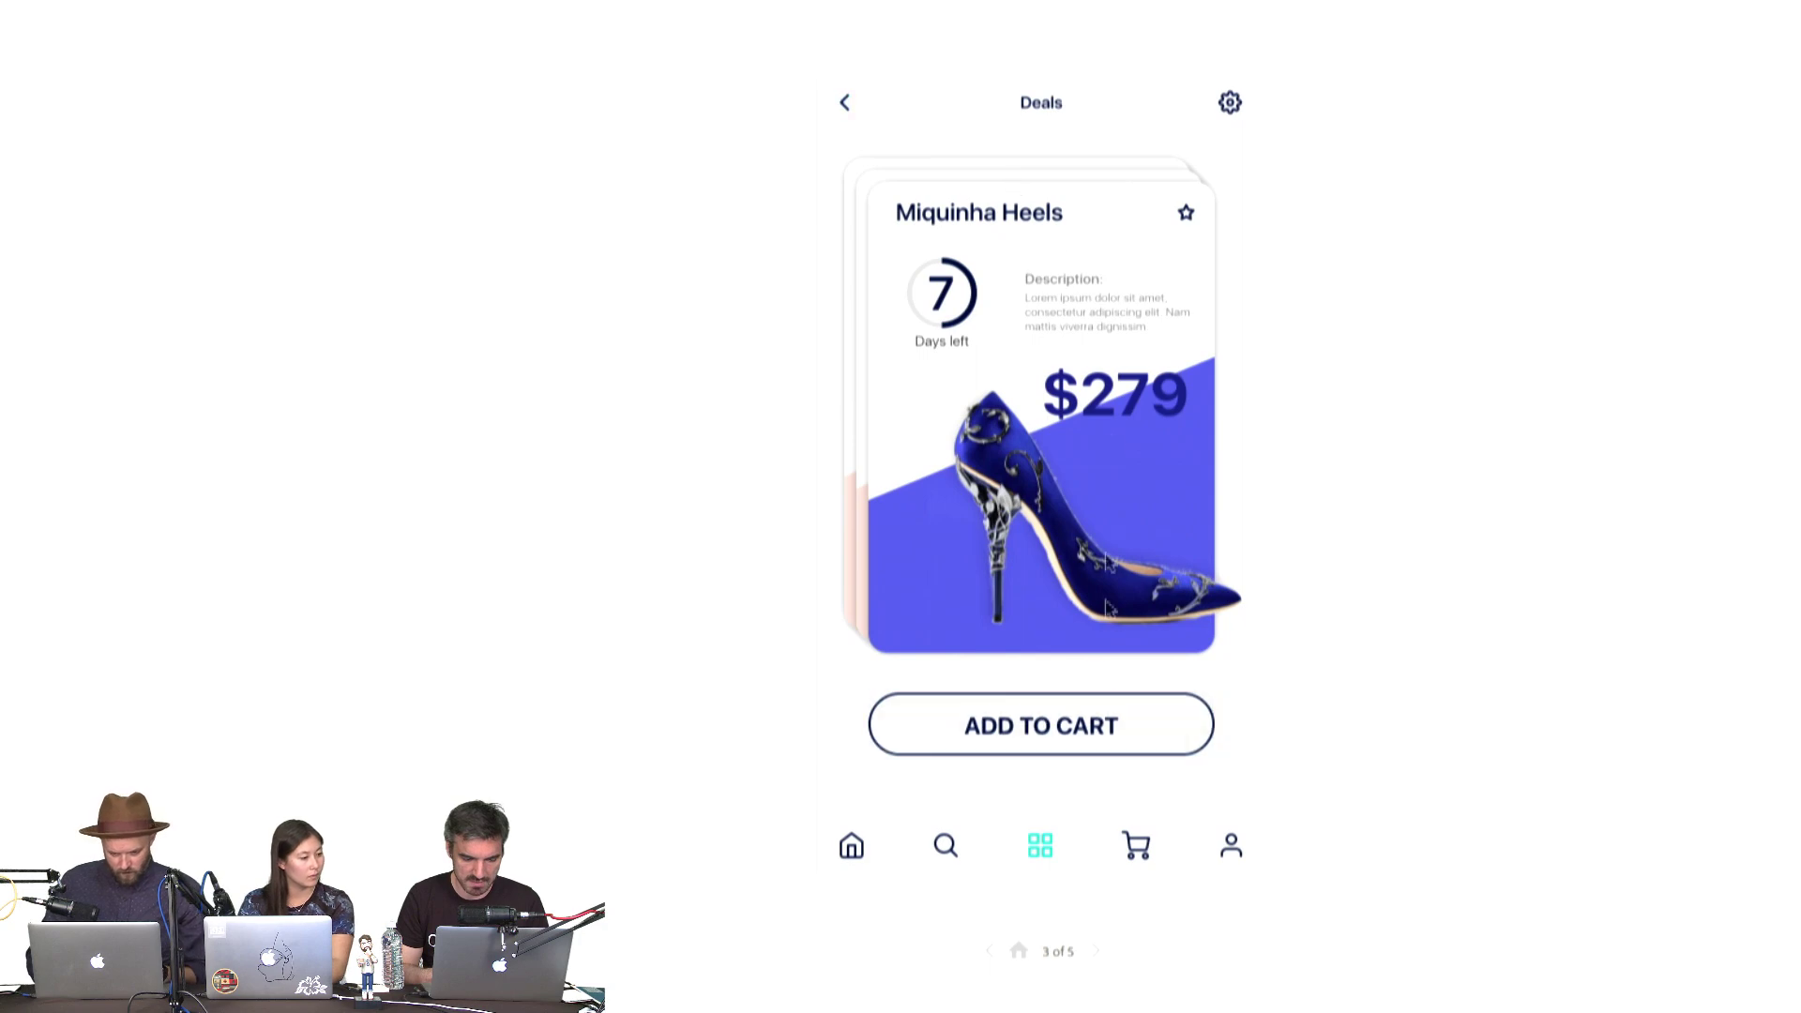
Walk through the Heels shop prototype by adding the Miquinha Heels to the cart, checking out and choosing to keep shopping
{"action": "left_click", "coordinate": [1105, 727]}
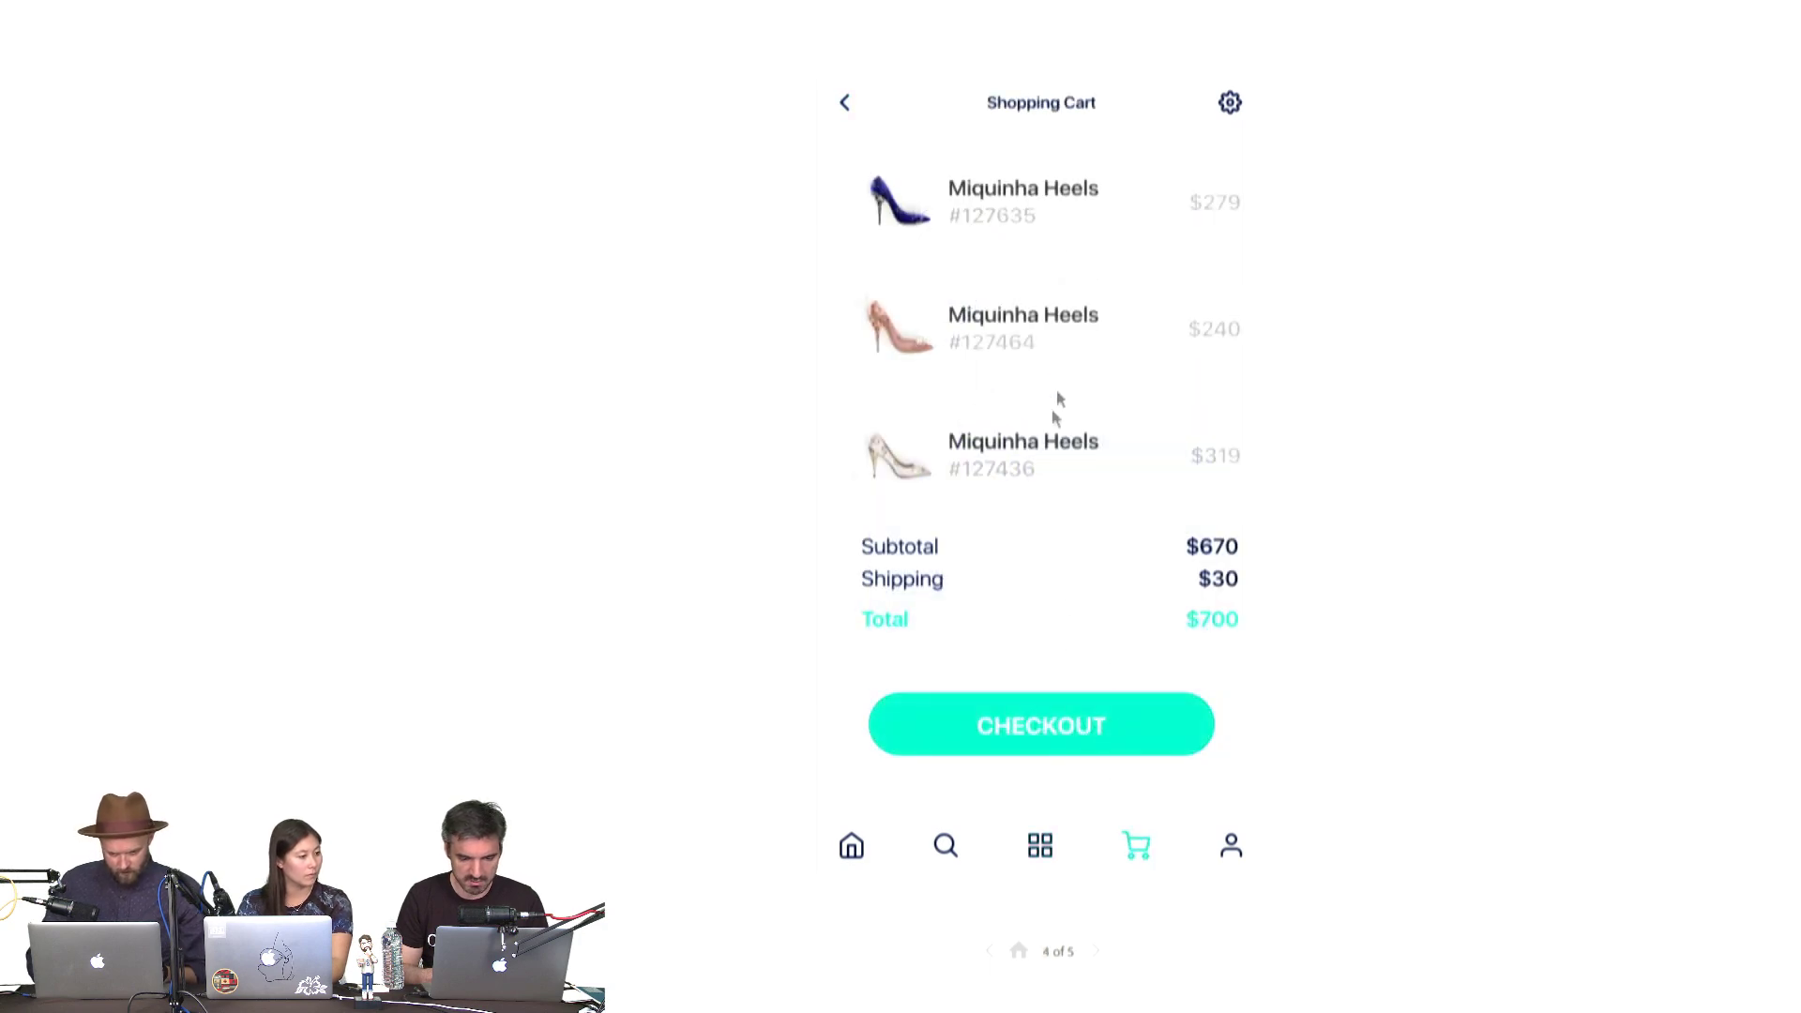
{"action": "left_click", "coordinate": [1079, 722]}
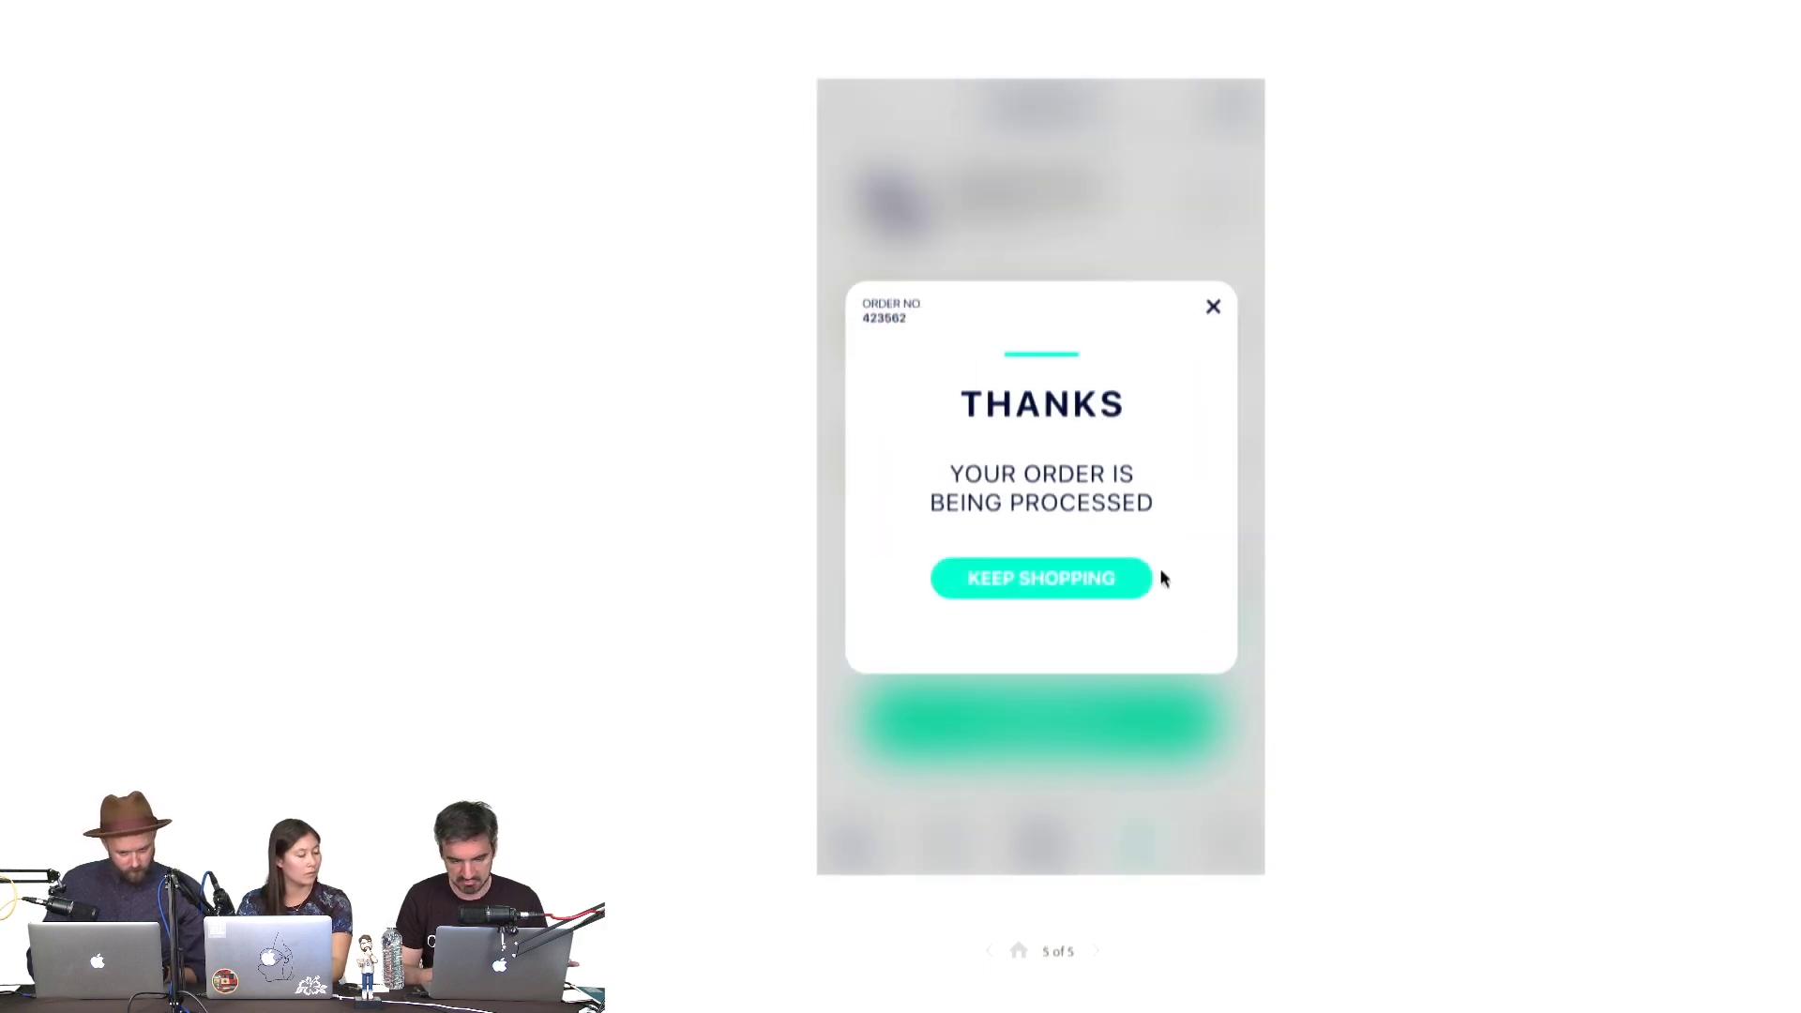
{"action": "left_click", "coordinate": [1113, 593]}
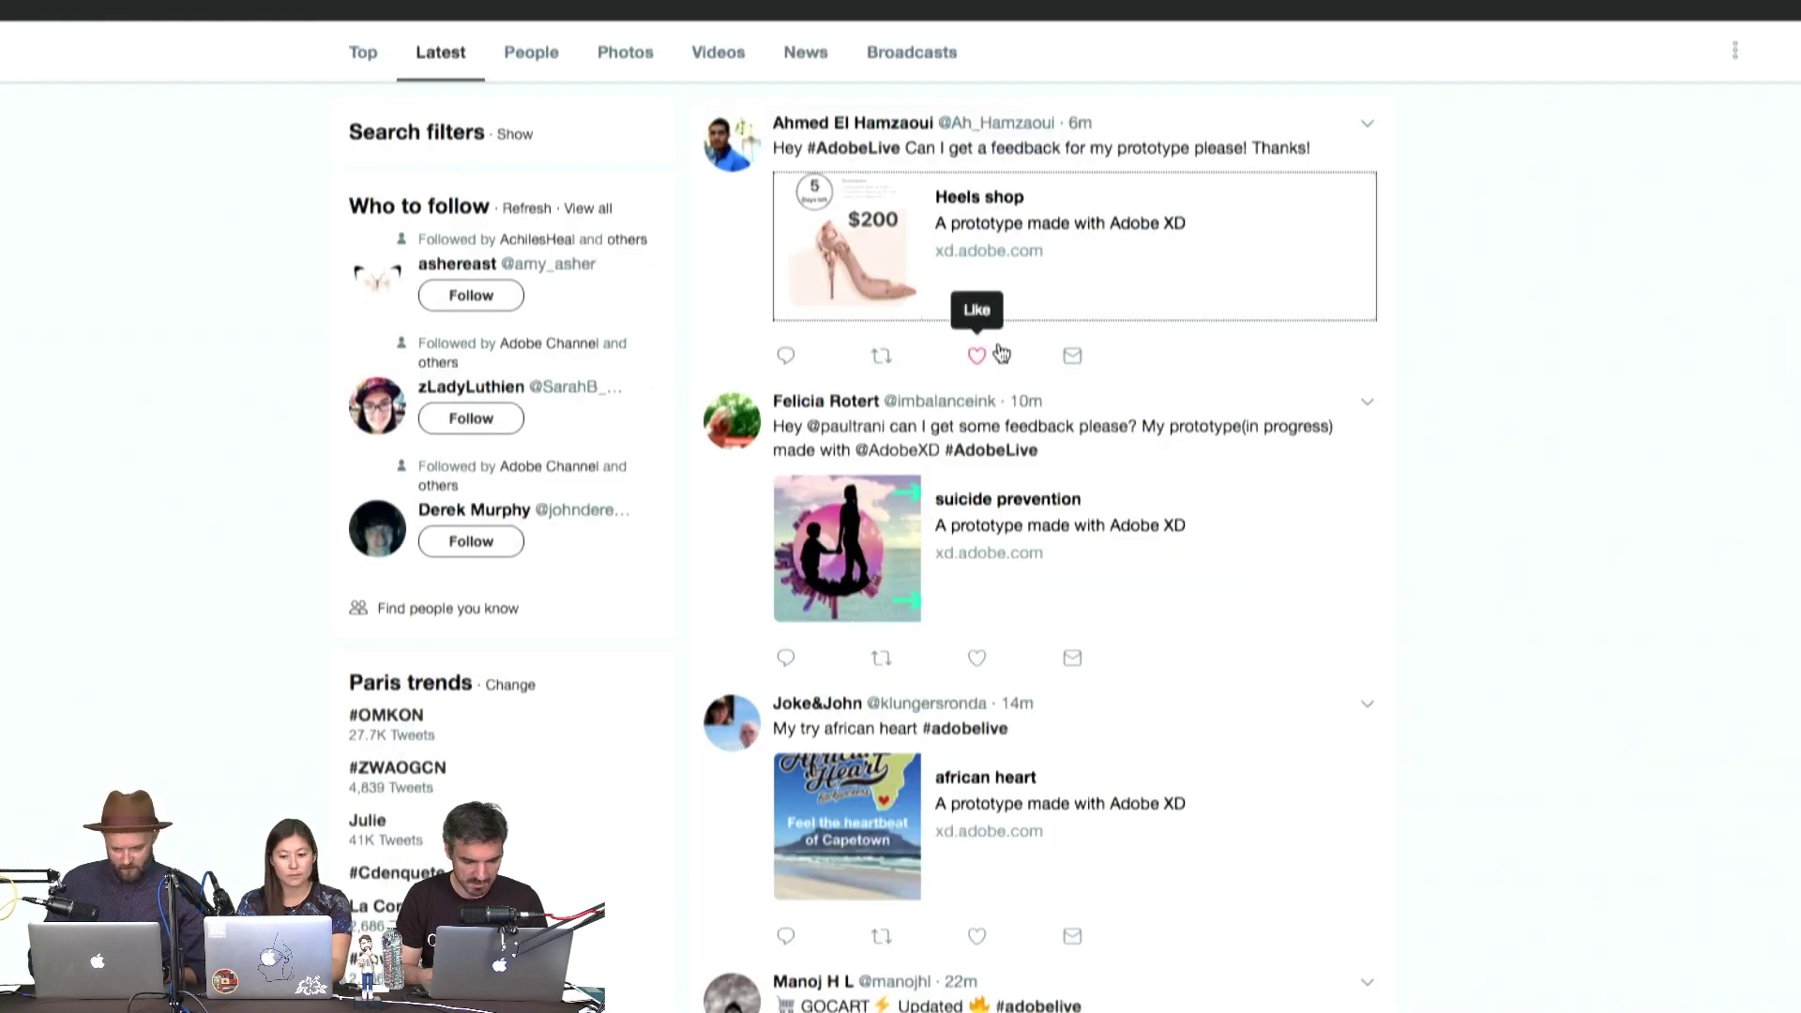
Open the suicide prevention prototype from the #adobelive feed and try its Reach out screen and the link back to the home page
{"action": "scroll", "coordinate": [1049, 497], "scroll_direction": "down", "scroll_amount": 2}
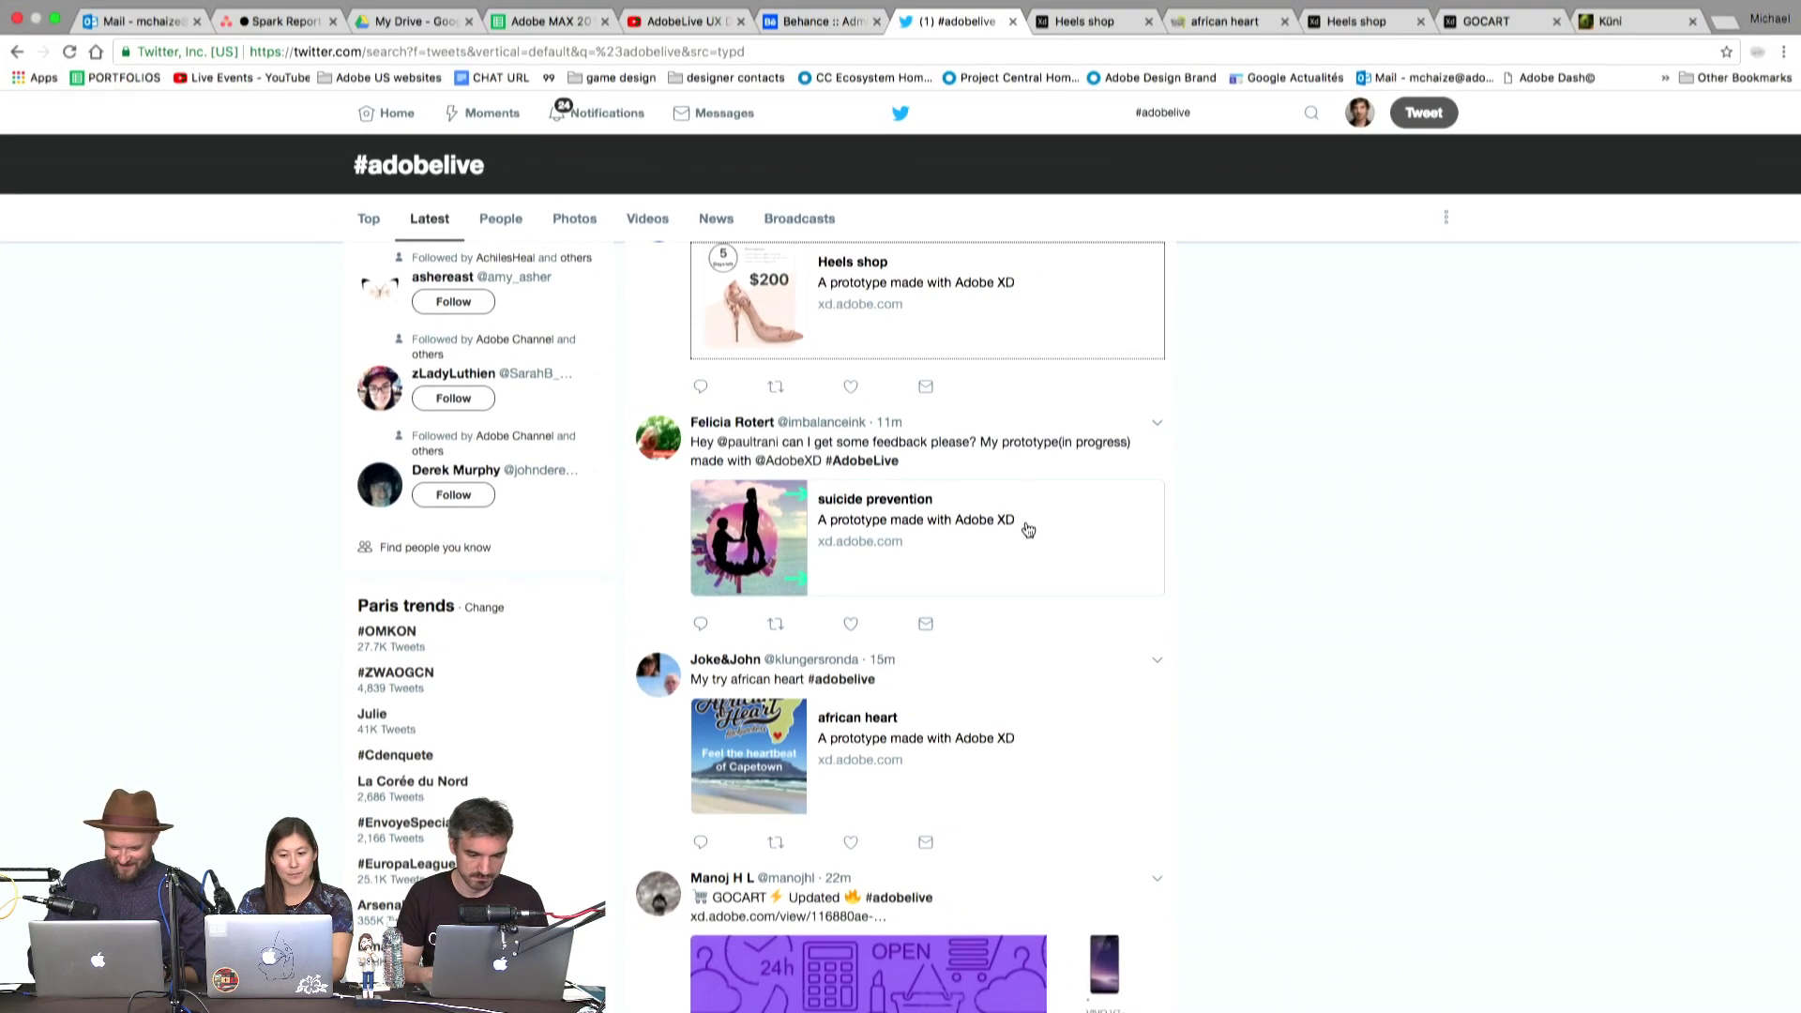
{"action": "left_click", "coordinate": [1028, 530]}
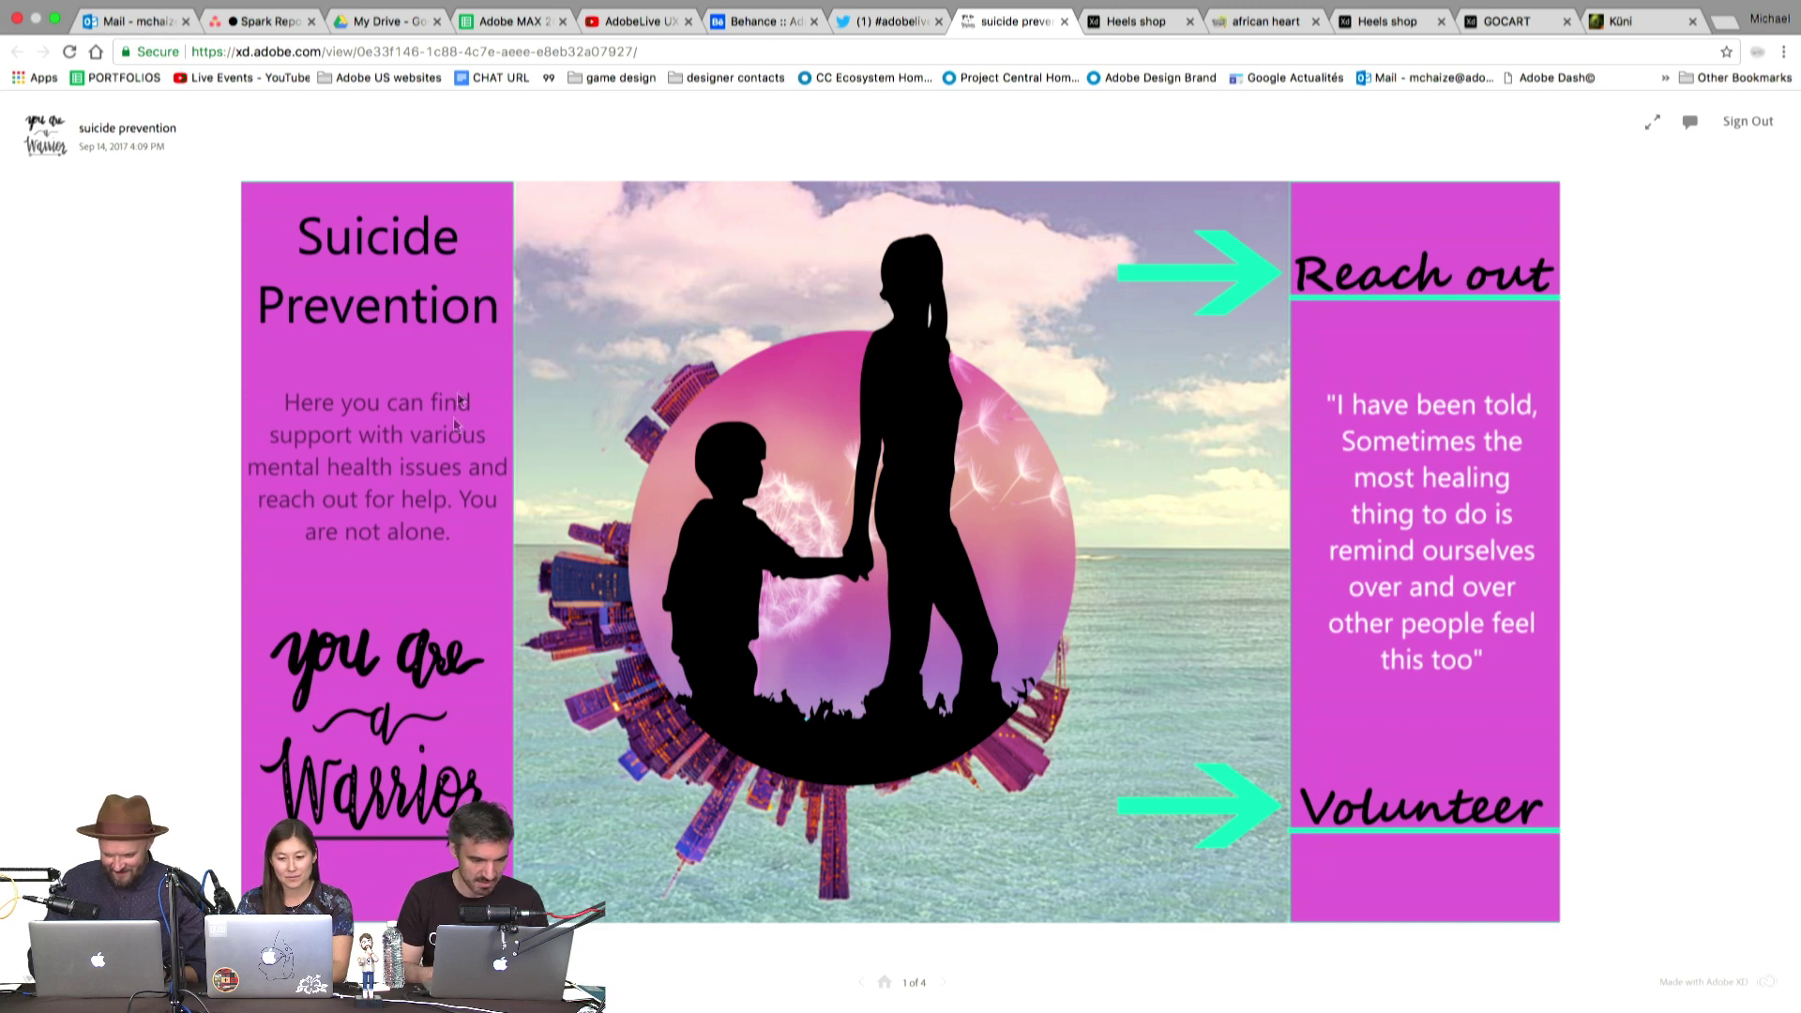
{"action": "left_click", "coordinate": [1486, 288]}
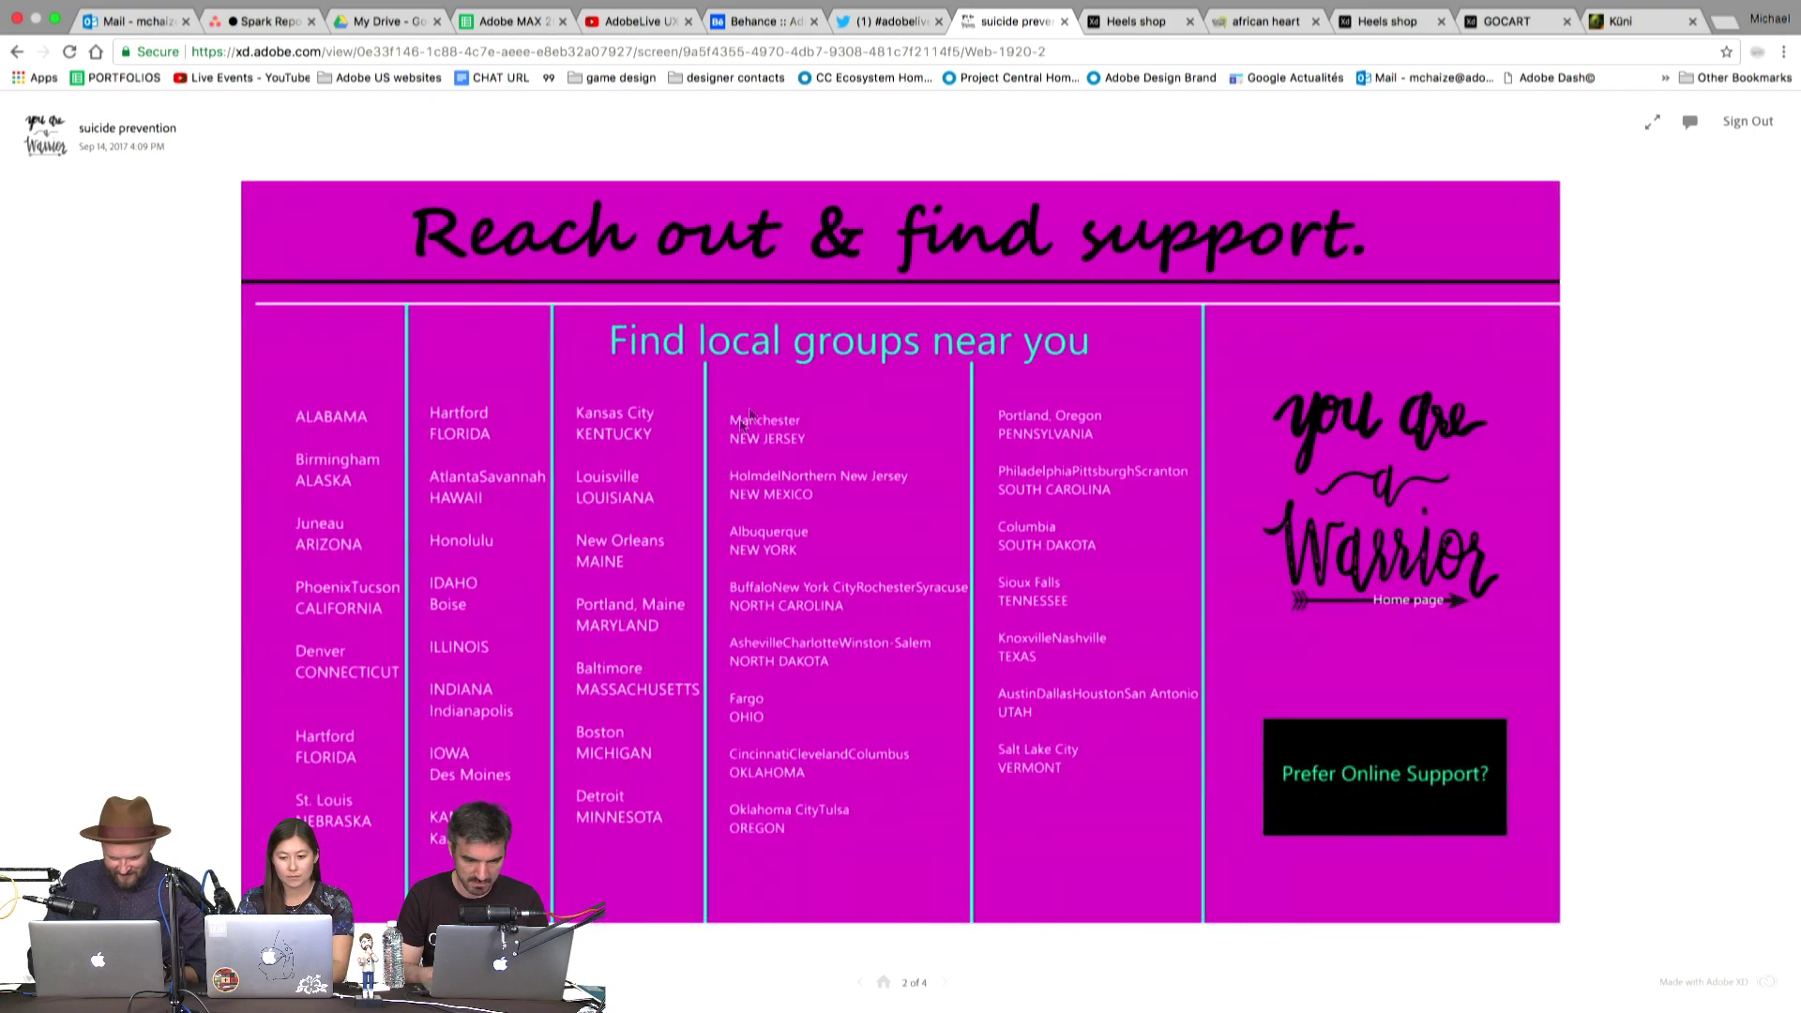
{"action": "left_click", "coordinate": [1416, 477]}
Test the prototype's Volunteer screen by following the volunteer training option and returning to the home page
{"action": "left_click", "coordinate": [1366, 814]}
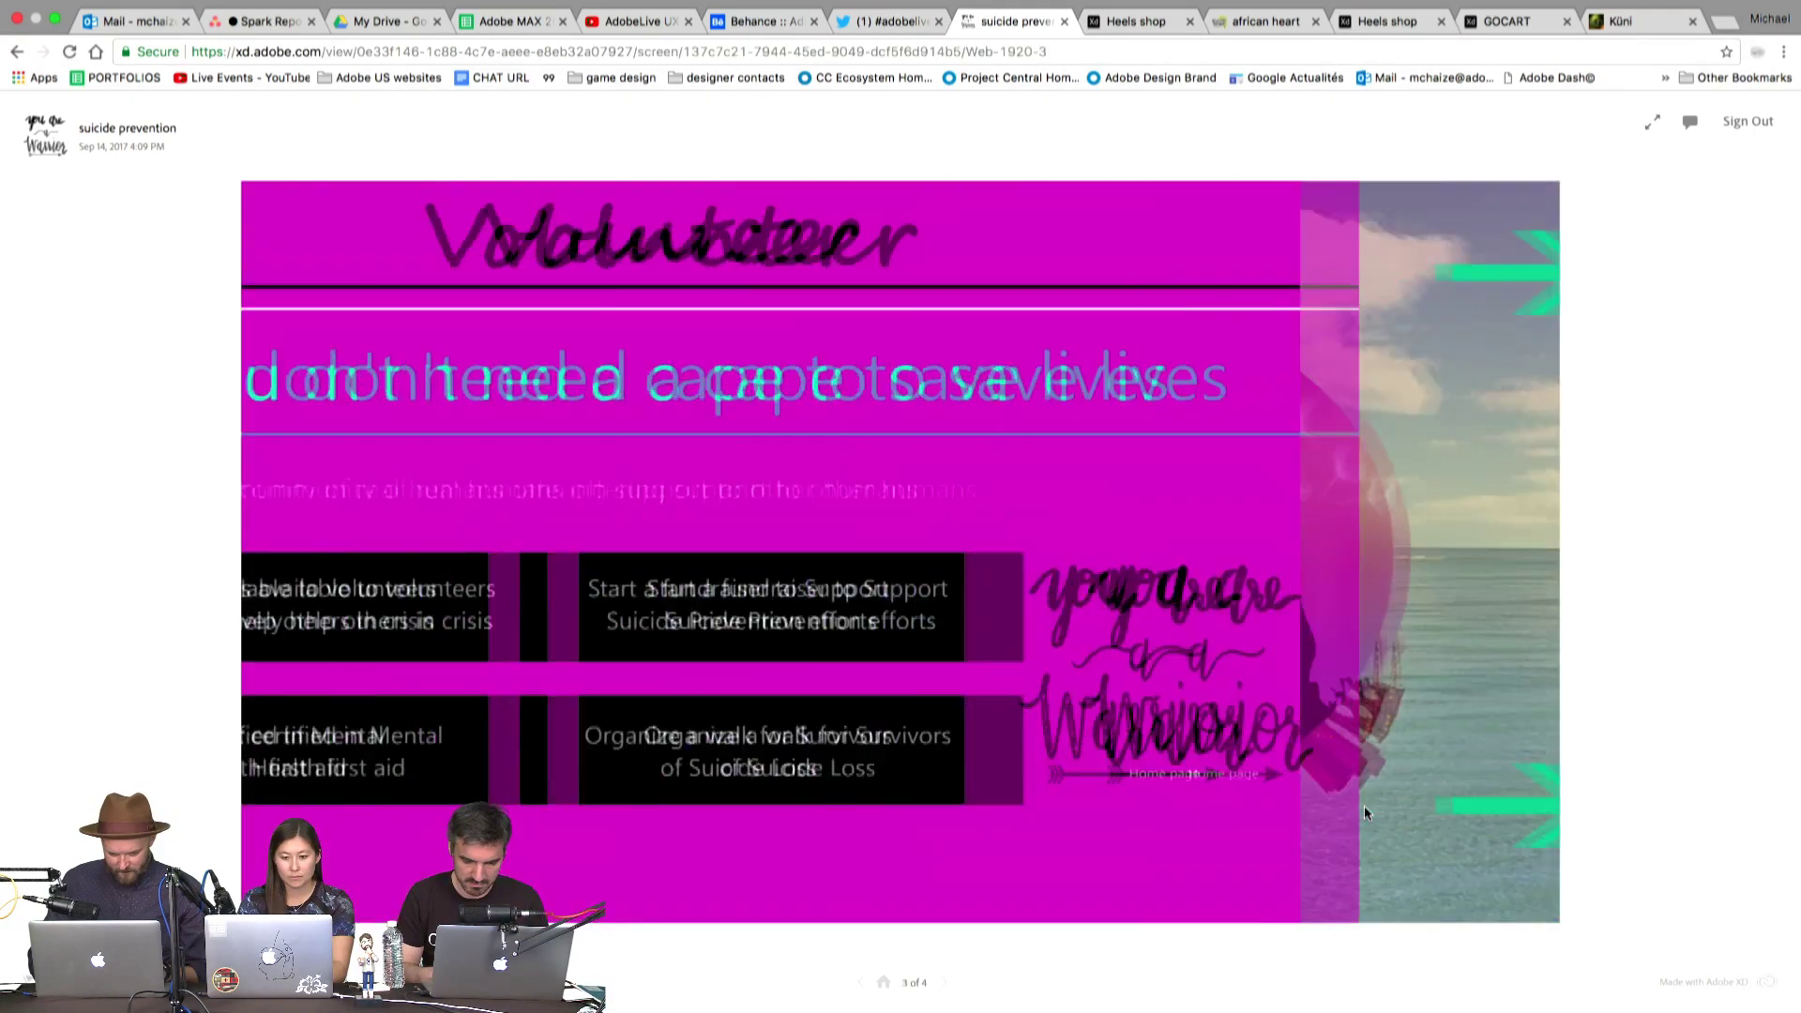
{"action": "left_click", "coordinate": [588, 629]}
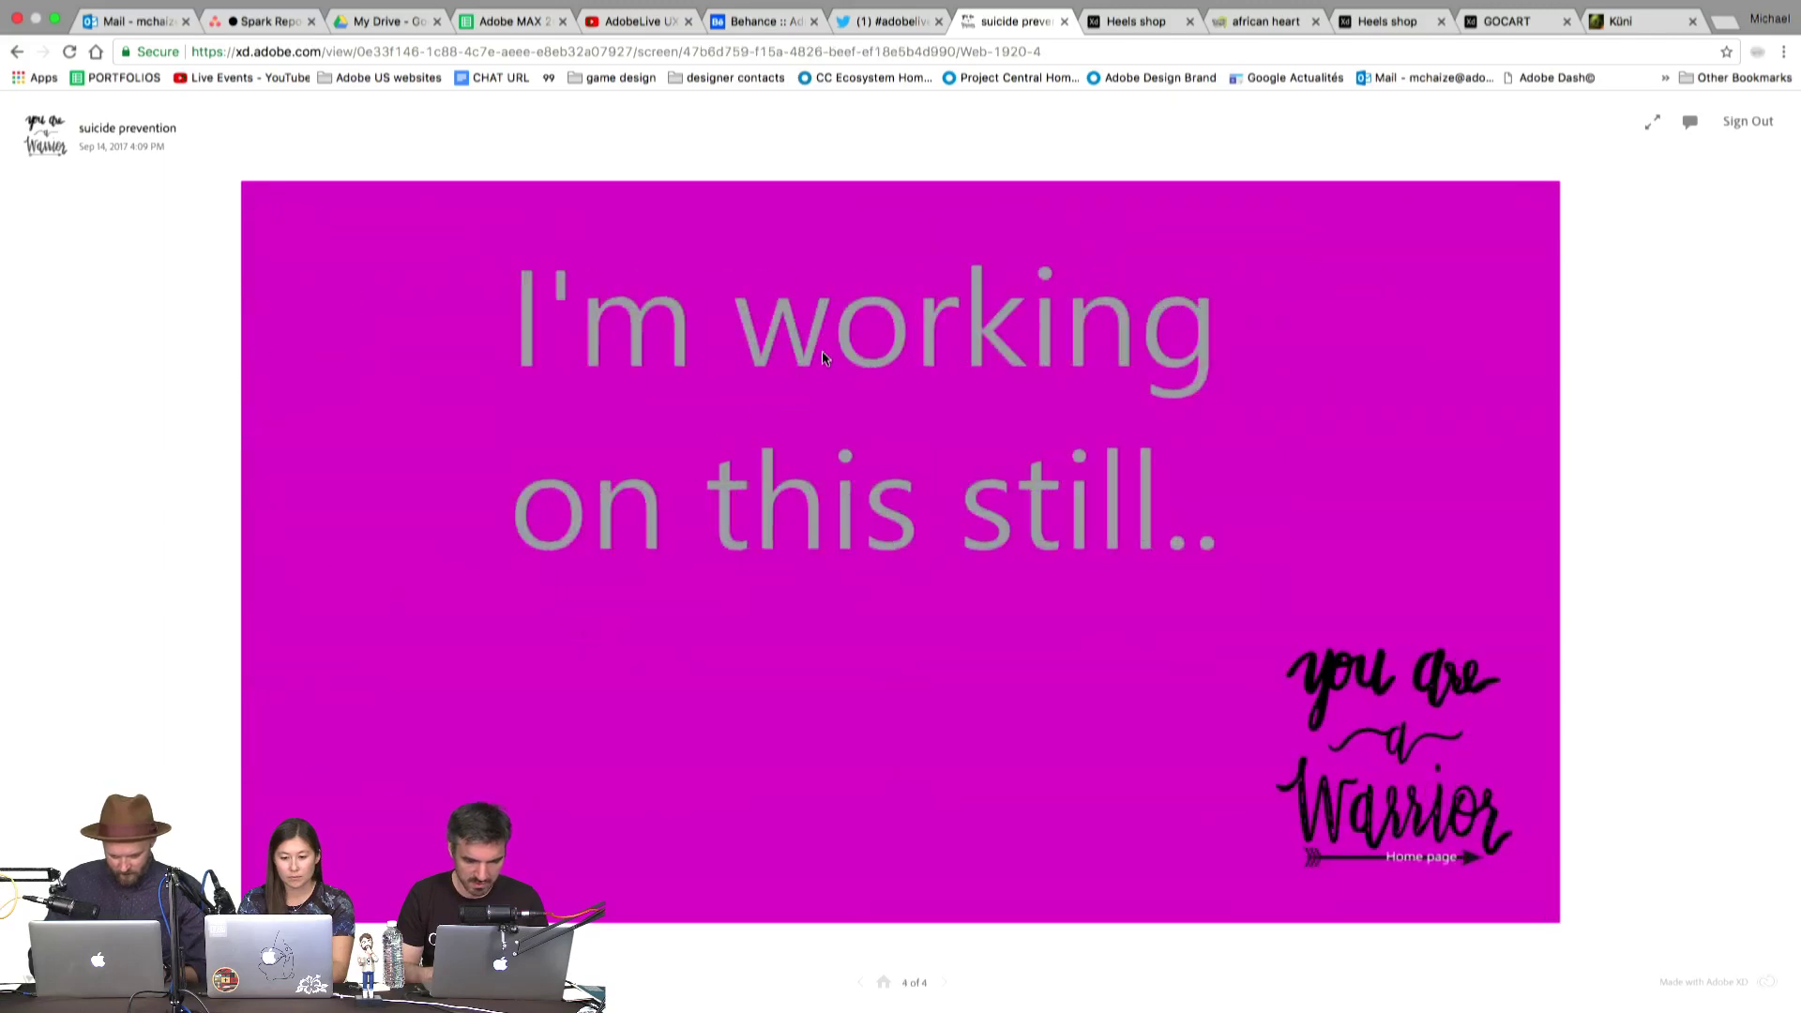
{"action": "left_click", "coordinate": [990, 775]}
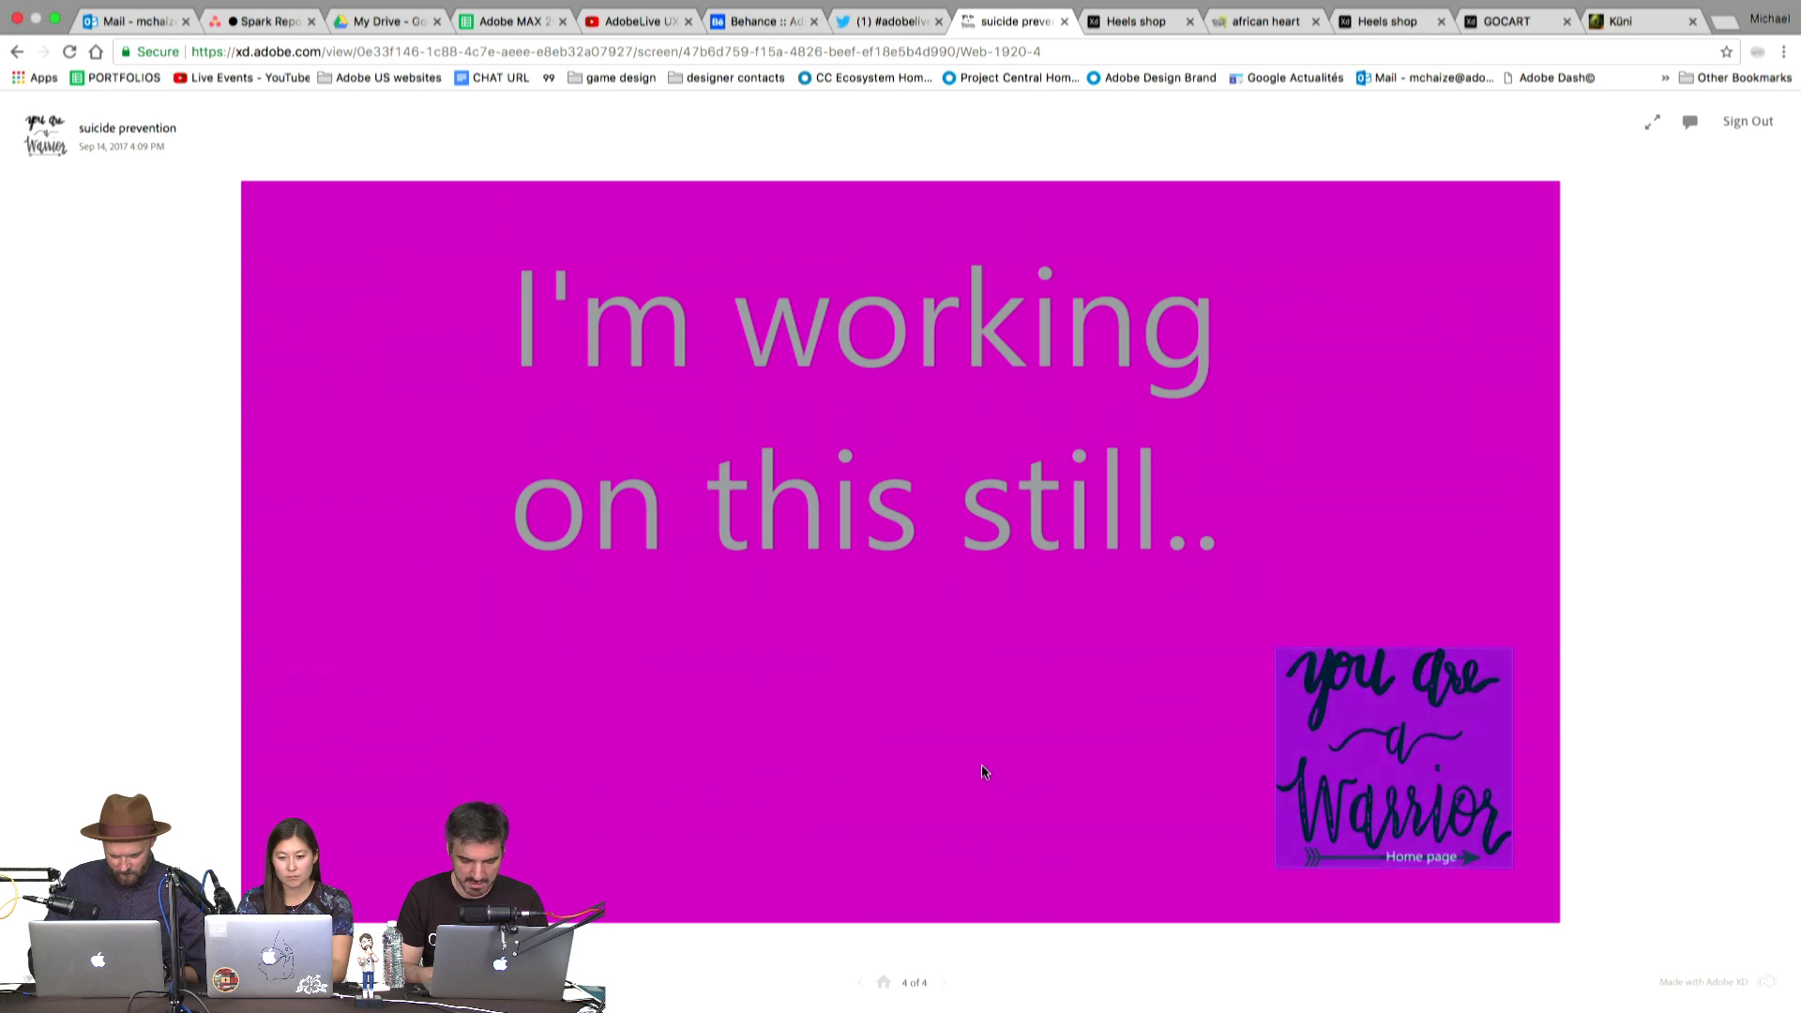
{"action": "left_click", "coordinate": [1400, 854]}
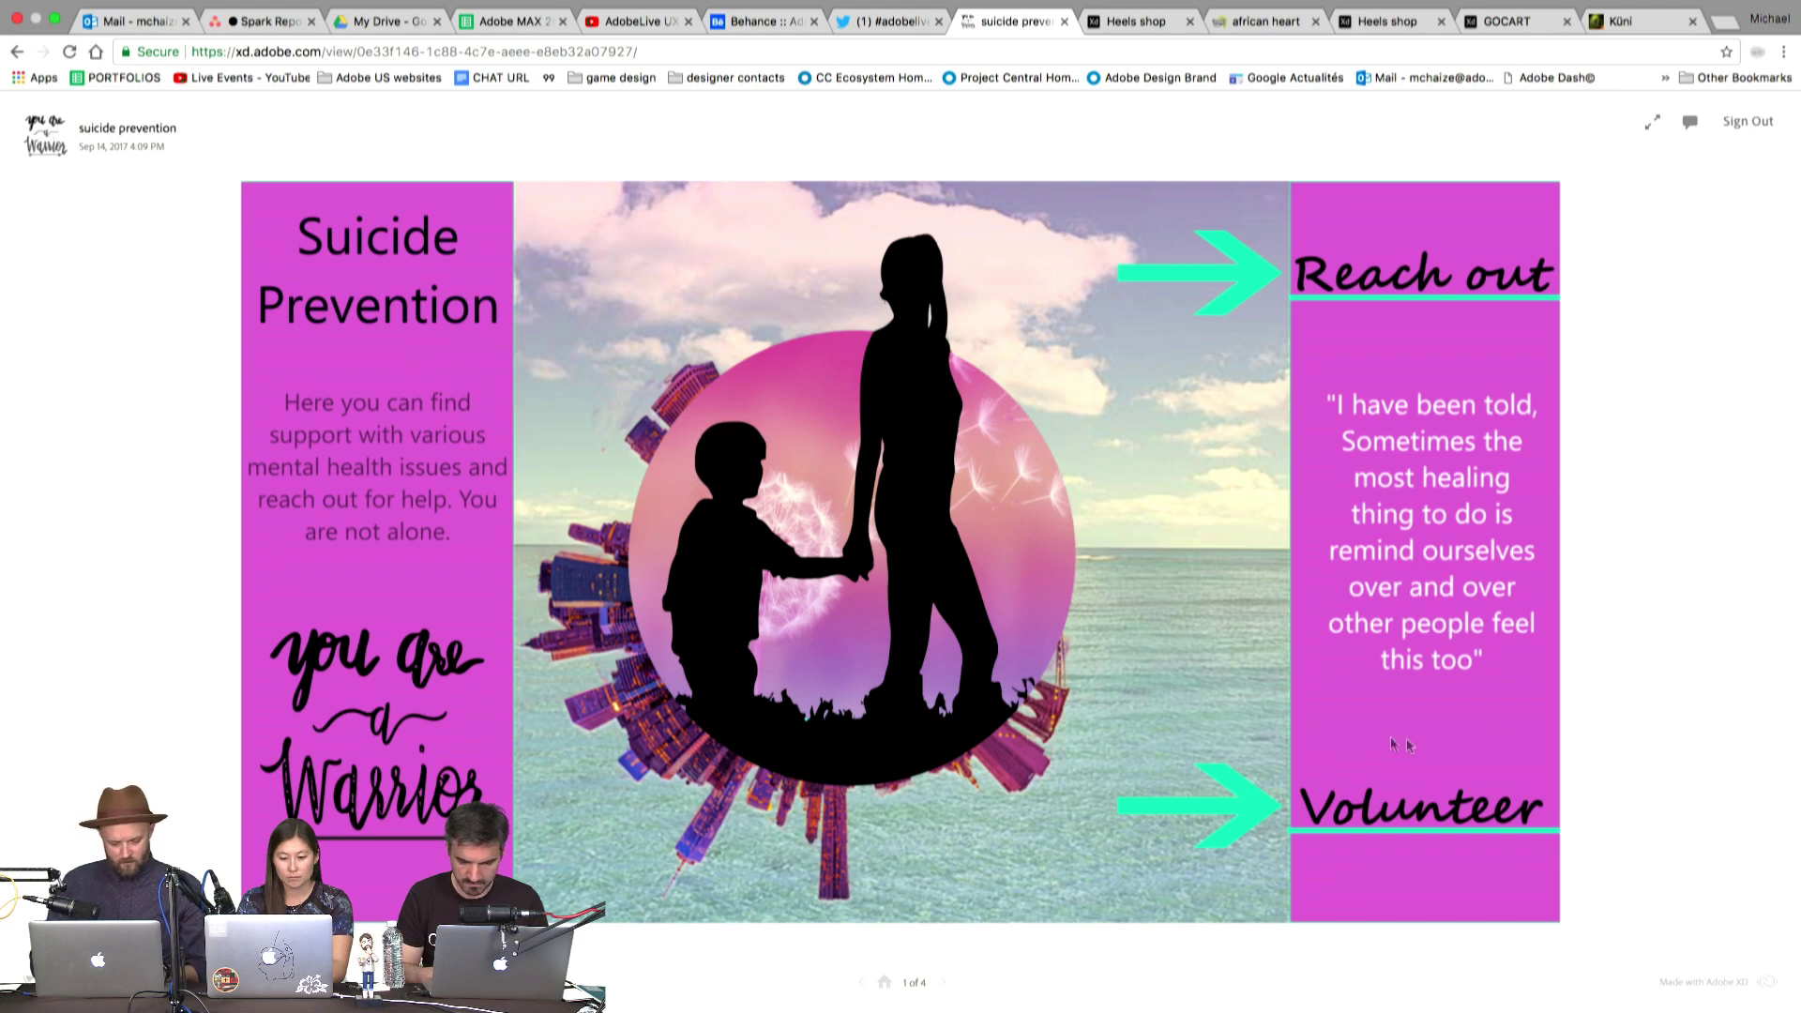
Revisit the Volunteer screen, try the fundraiser option, and go back through the home page to the Reach out screen
{"action": "left_click", "coordinate": [1416, 795]}
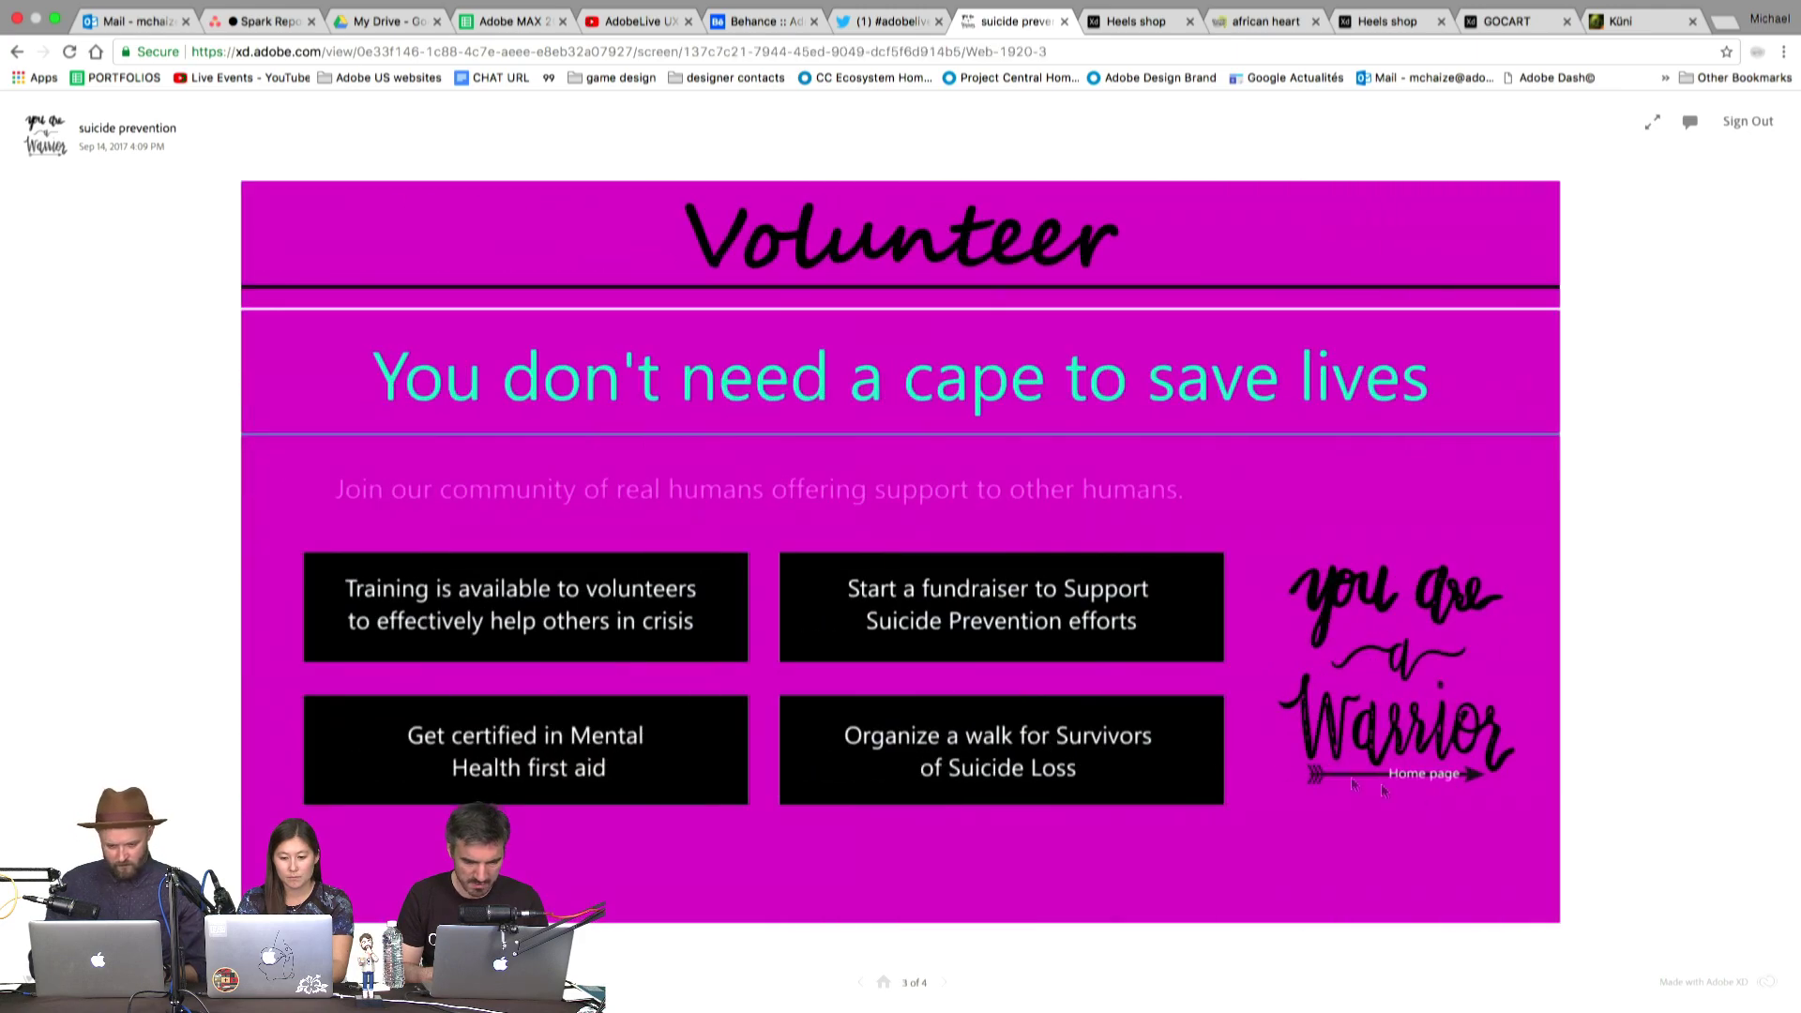
{"action": "left_click", "coordinate": [980, 610]}
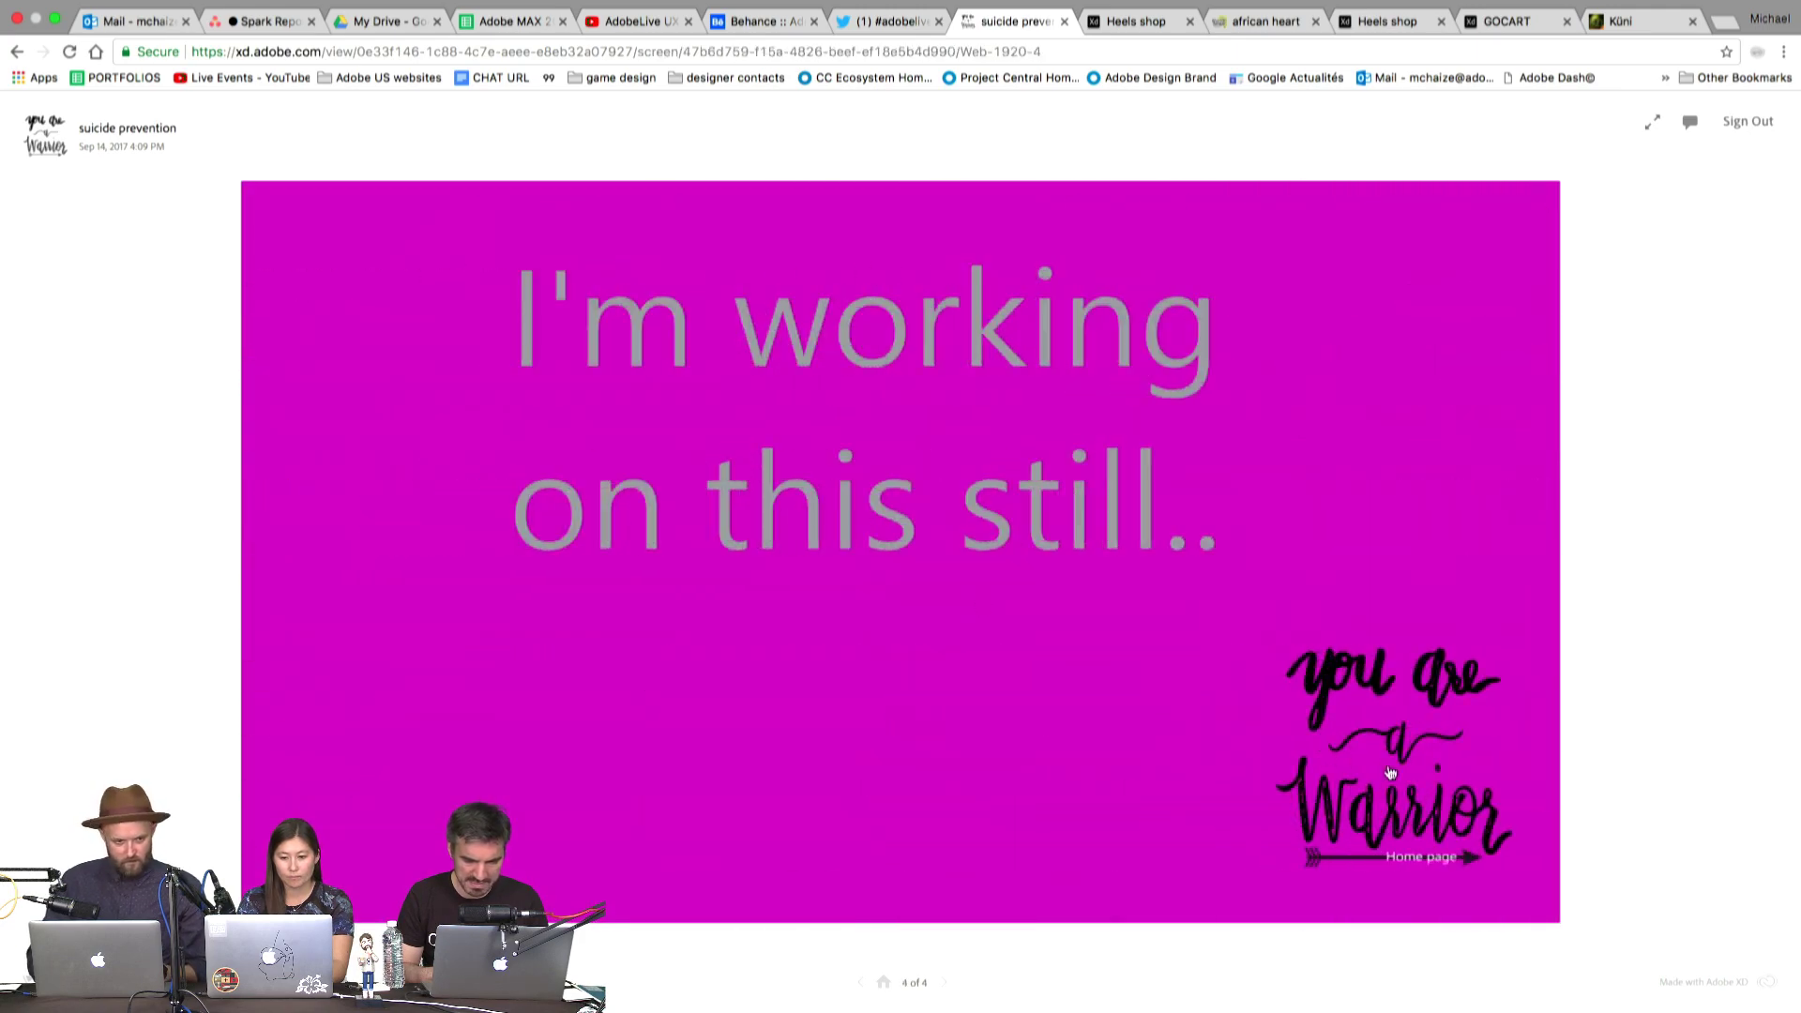
{"action": "left_click", "coordinate": [1388, 769]}
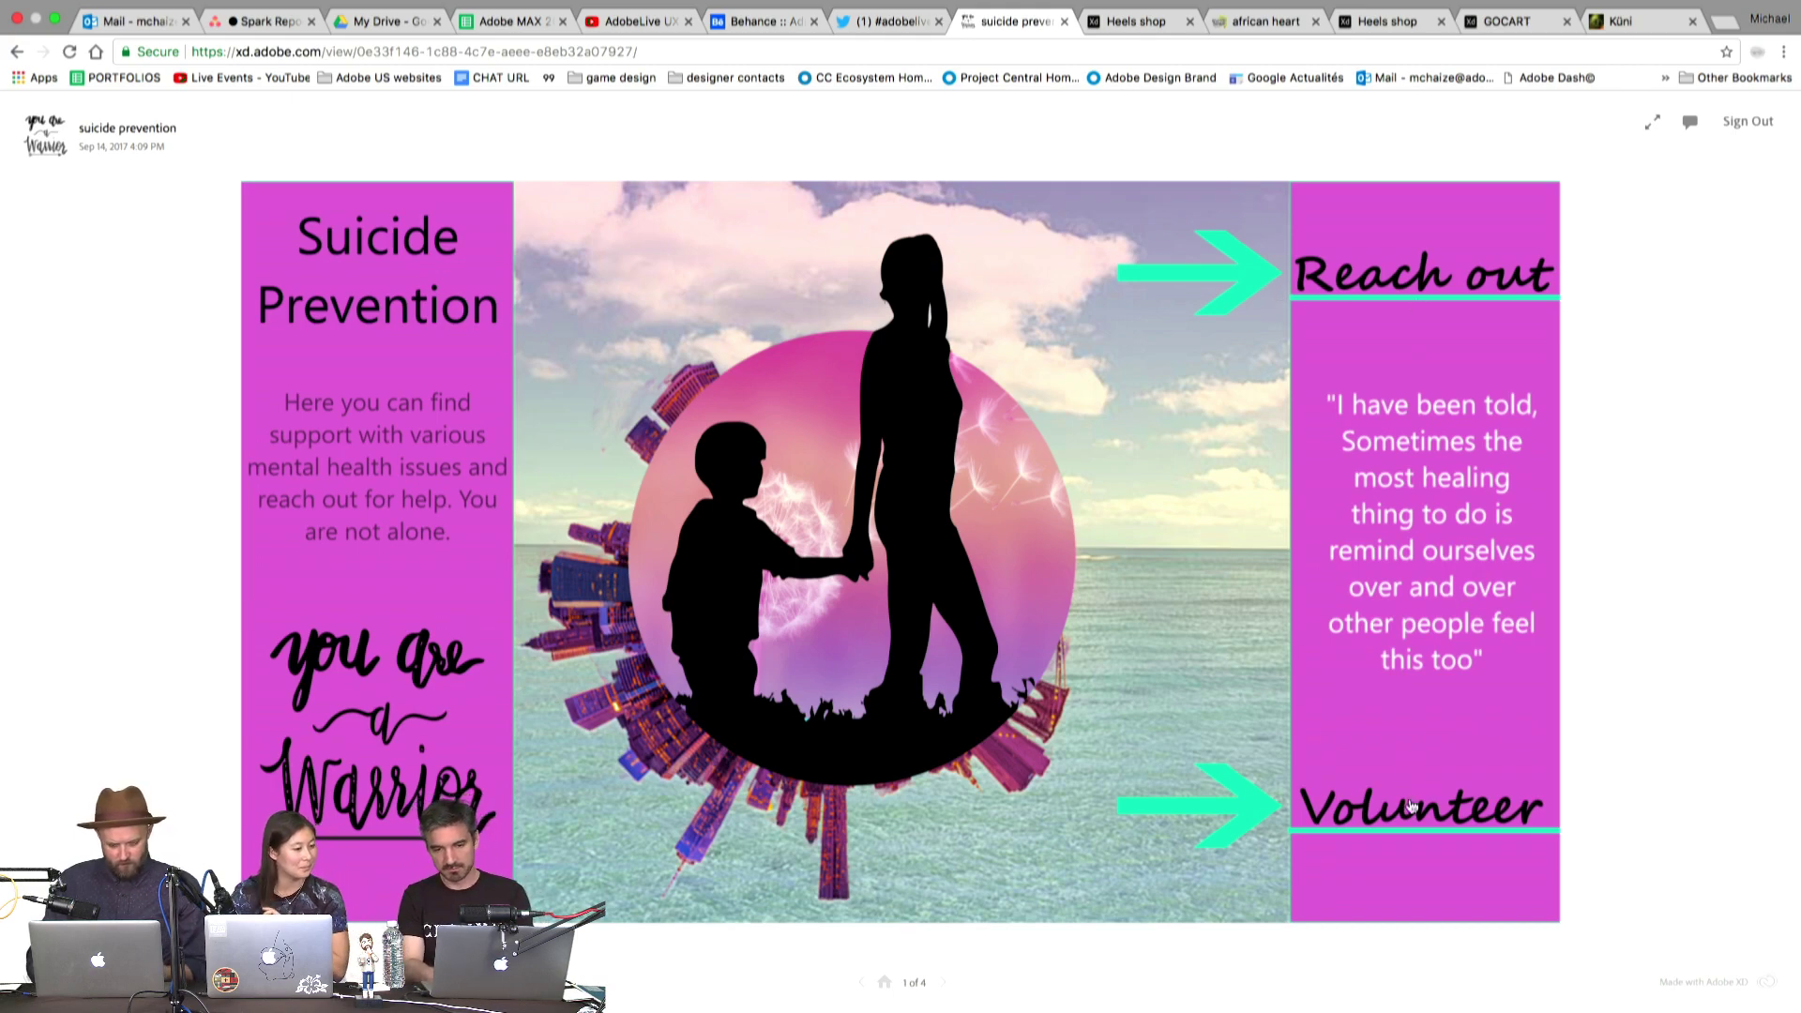
{"action": "left_click", "coordinate": [1404, 269]}
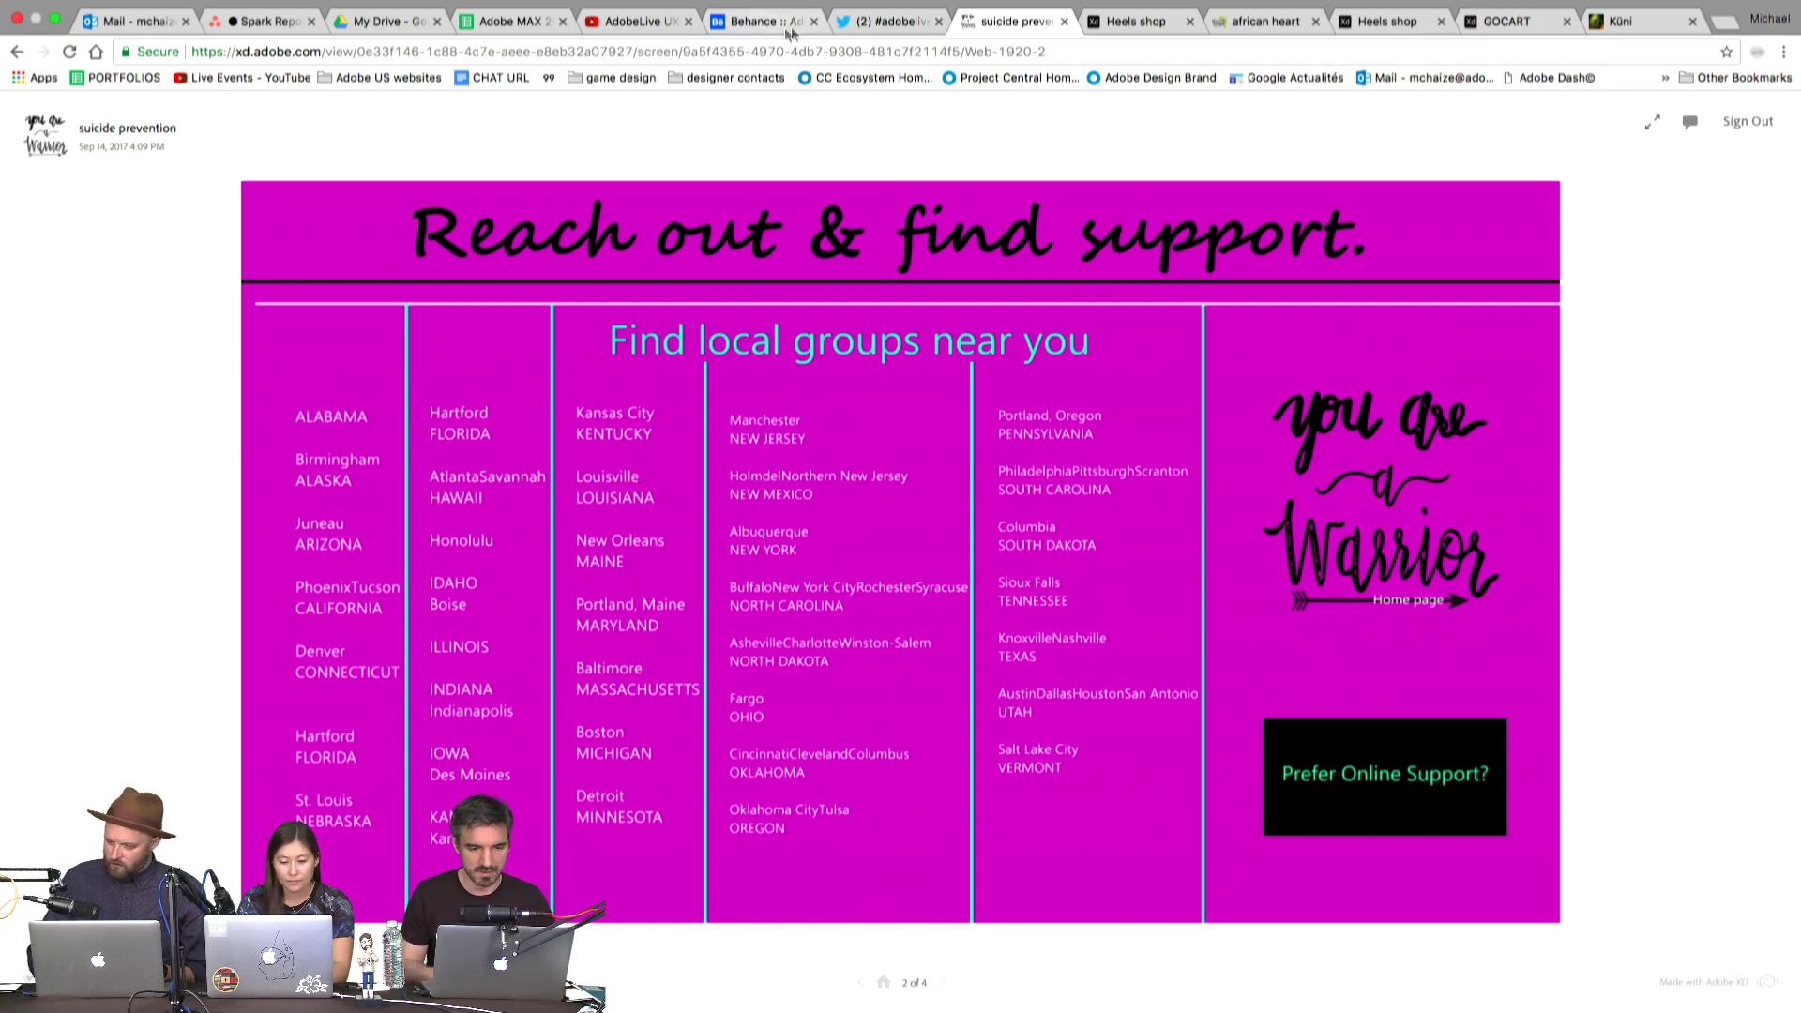
Load the new tweets in the #adobelive Twitter search and open the Kaching and Star Designs prototypes, with Kaching in view
{"action": "left_click", "coordinate": [888, 21]}
{"action": "scroll", "coordinate": [850, 512], "scroll_direction": "up", "scroll_amount": 2}
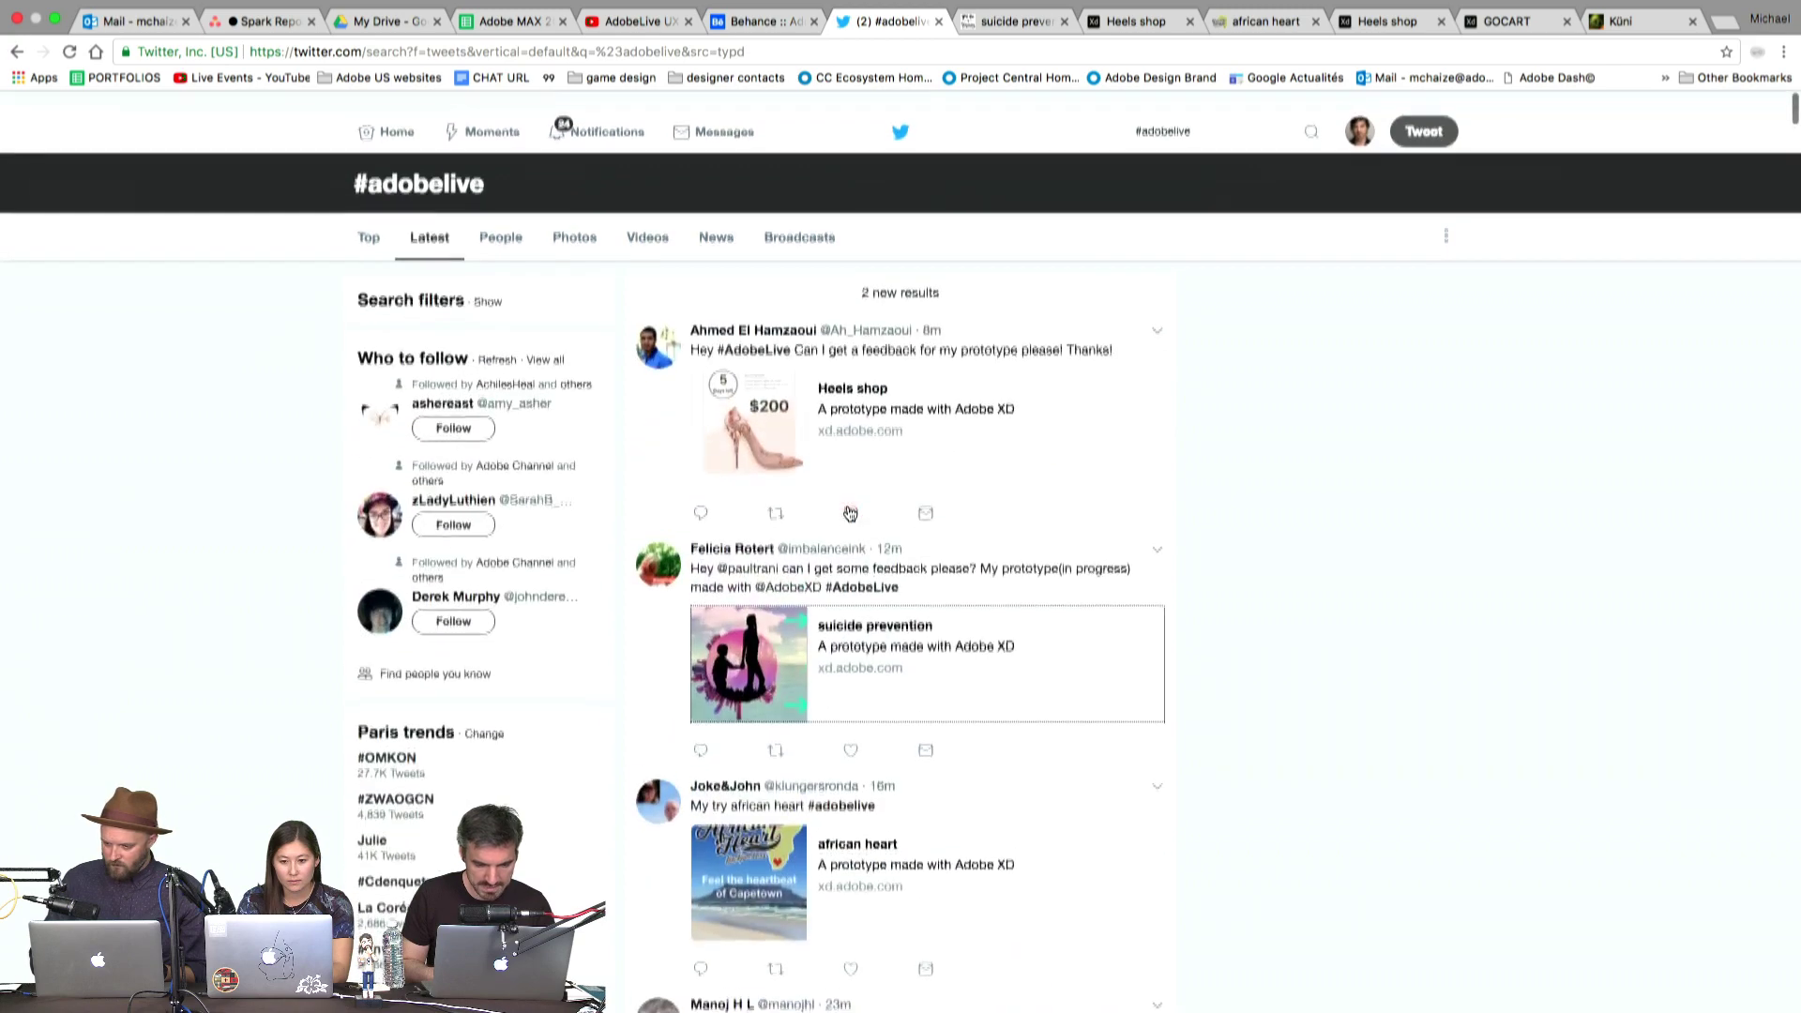
{"action": "left_click", "coordinate": [917, 281]}
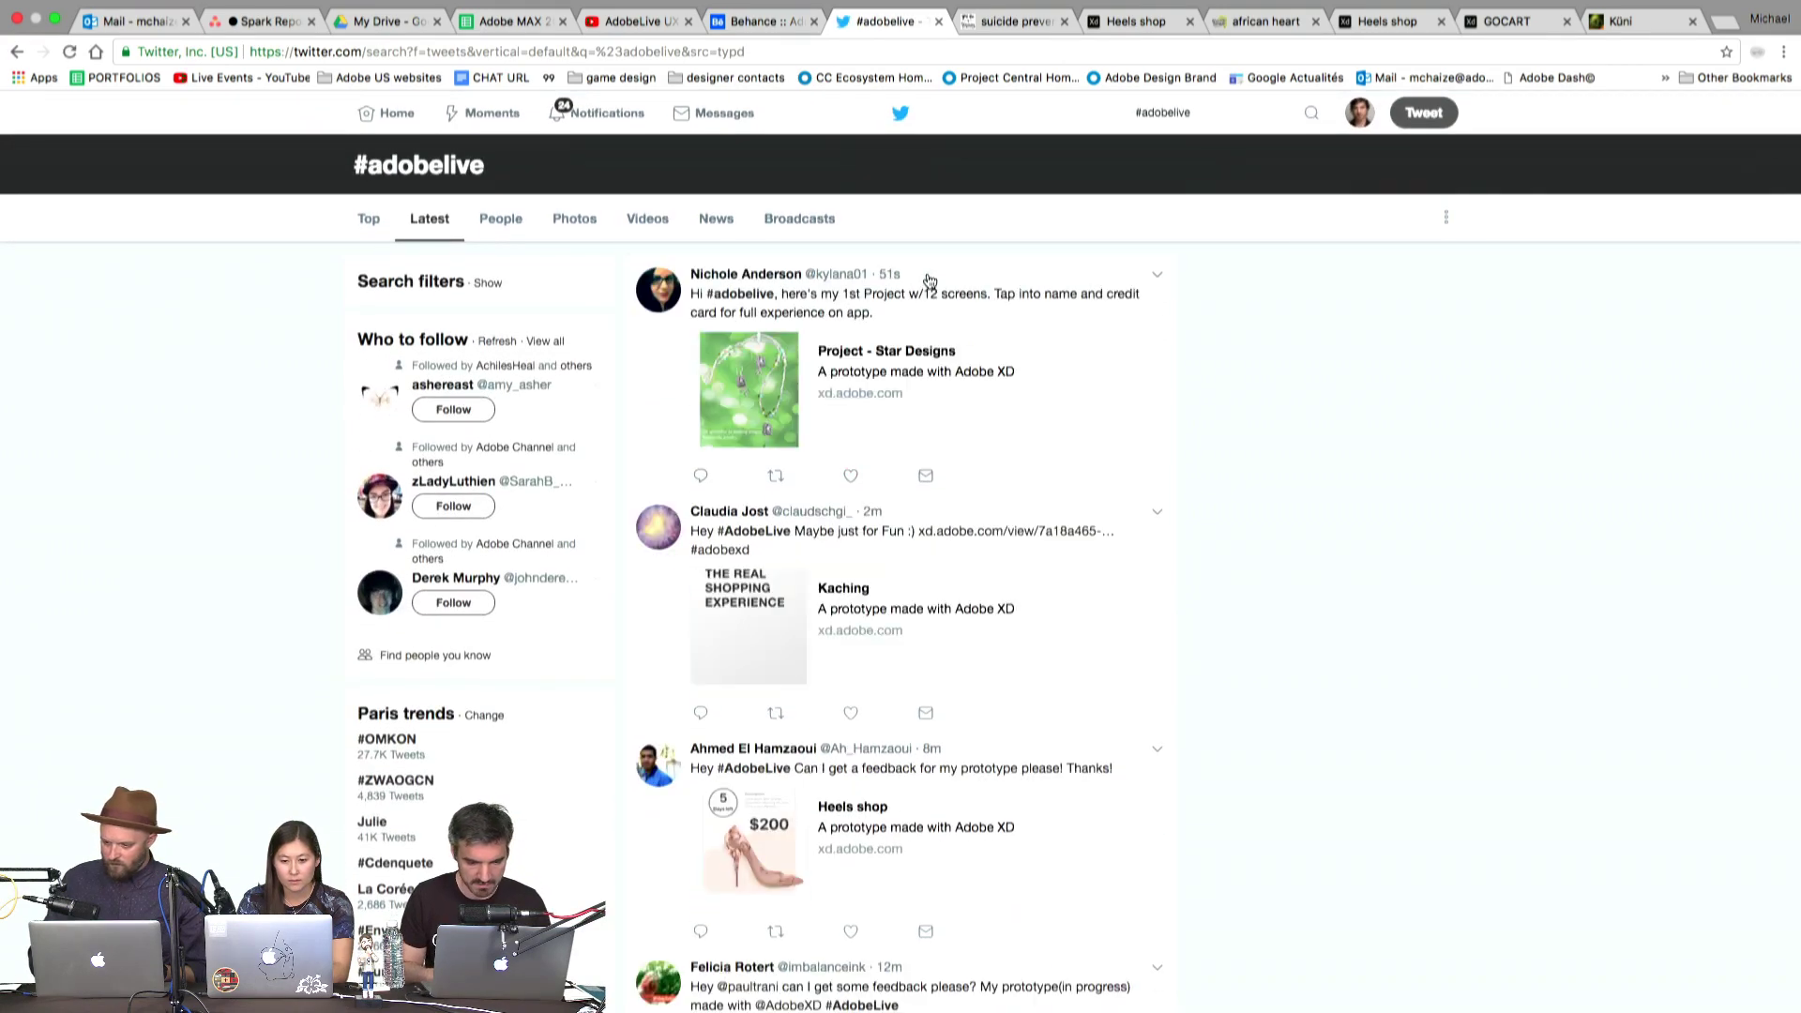
{"action": "left_click", "coordinate": [979, 643]}
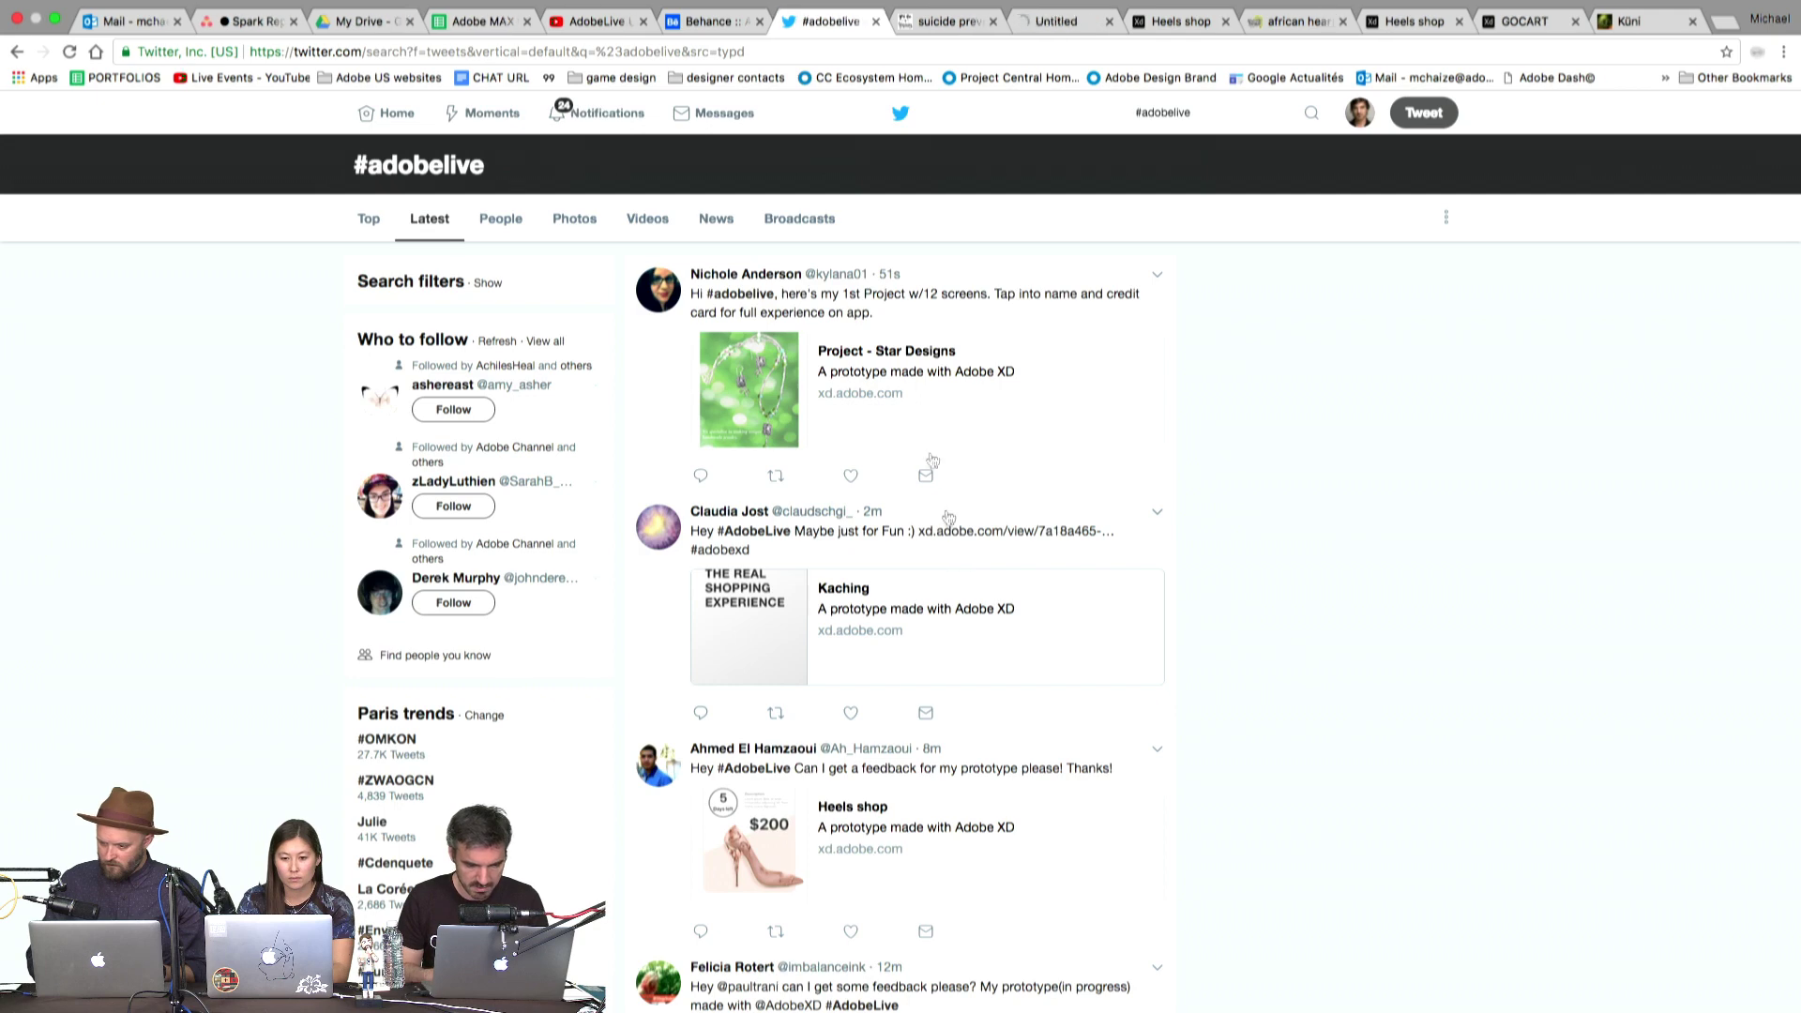
{"action": "left_click", "coordinate": [917, 374]}
{"action": "left_click", "coordinate": [971, 29]}
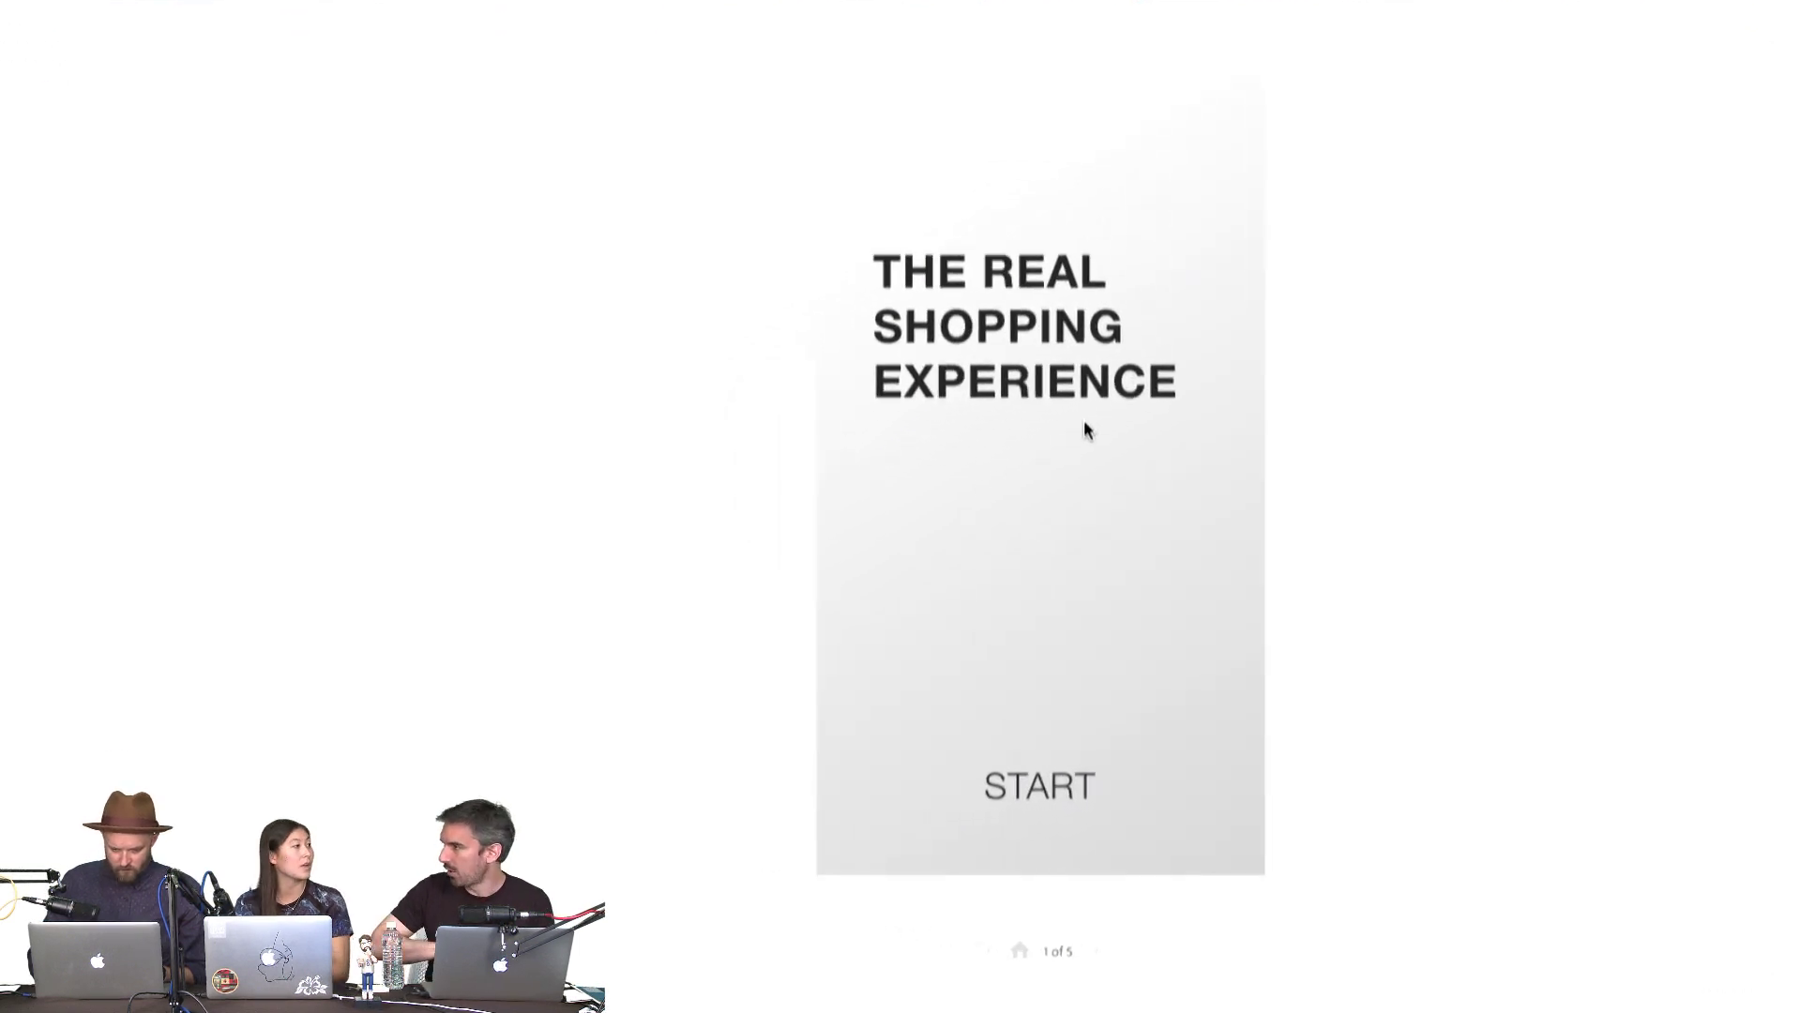
Go through the Kaching prototype from its start screen through the shop and checkout to the ticket, and close it
{"action": "left_click", "coordinate": [1073, 792]}
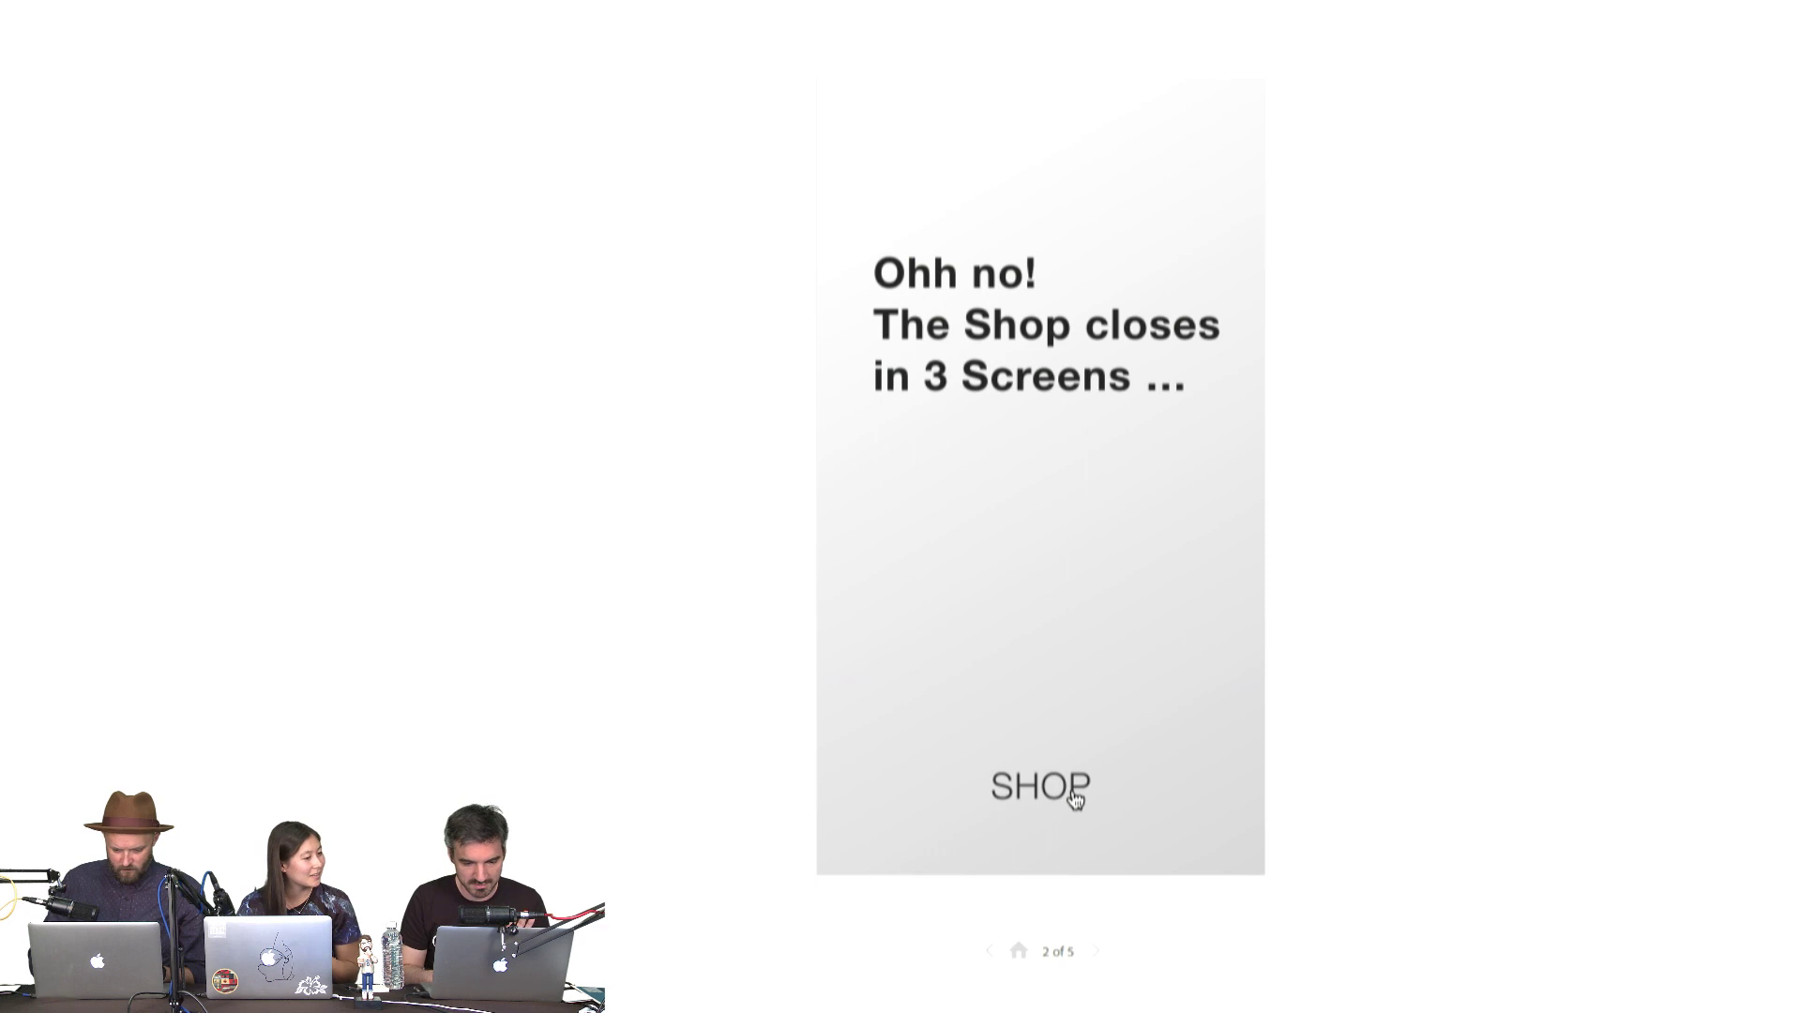
{"action": "left_click", "coordinate": [1074, 798]}
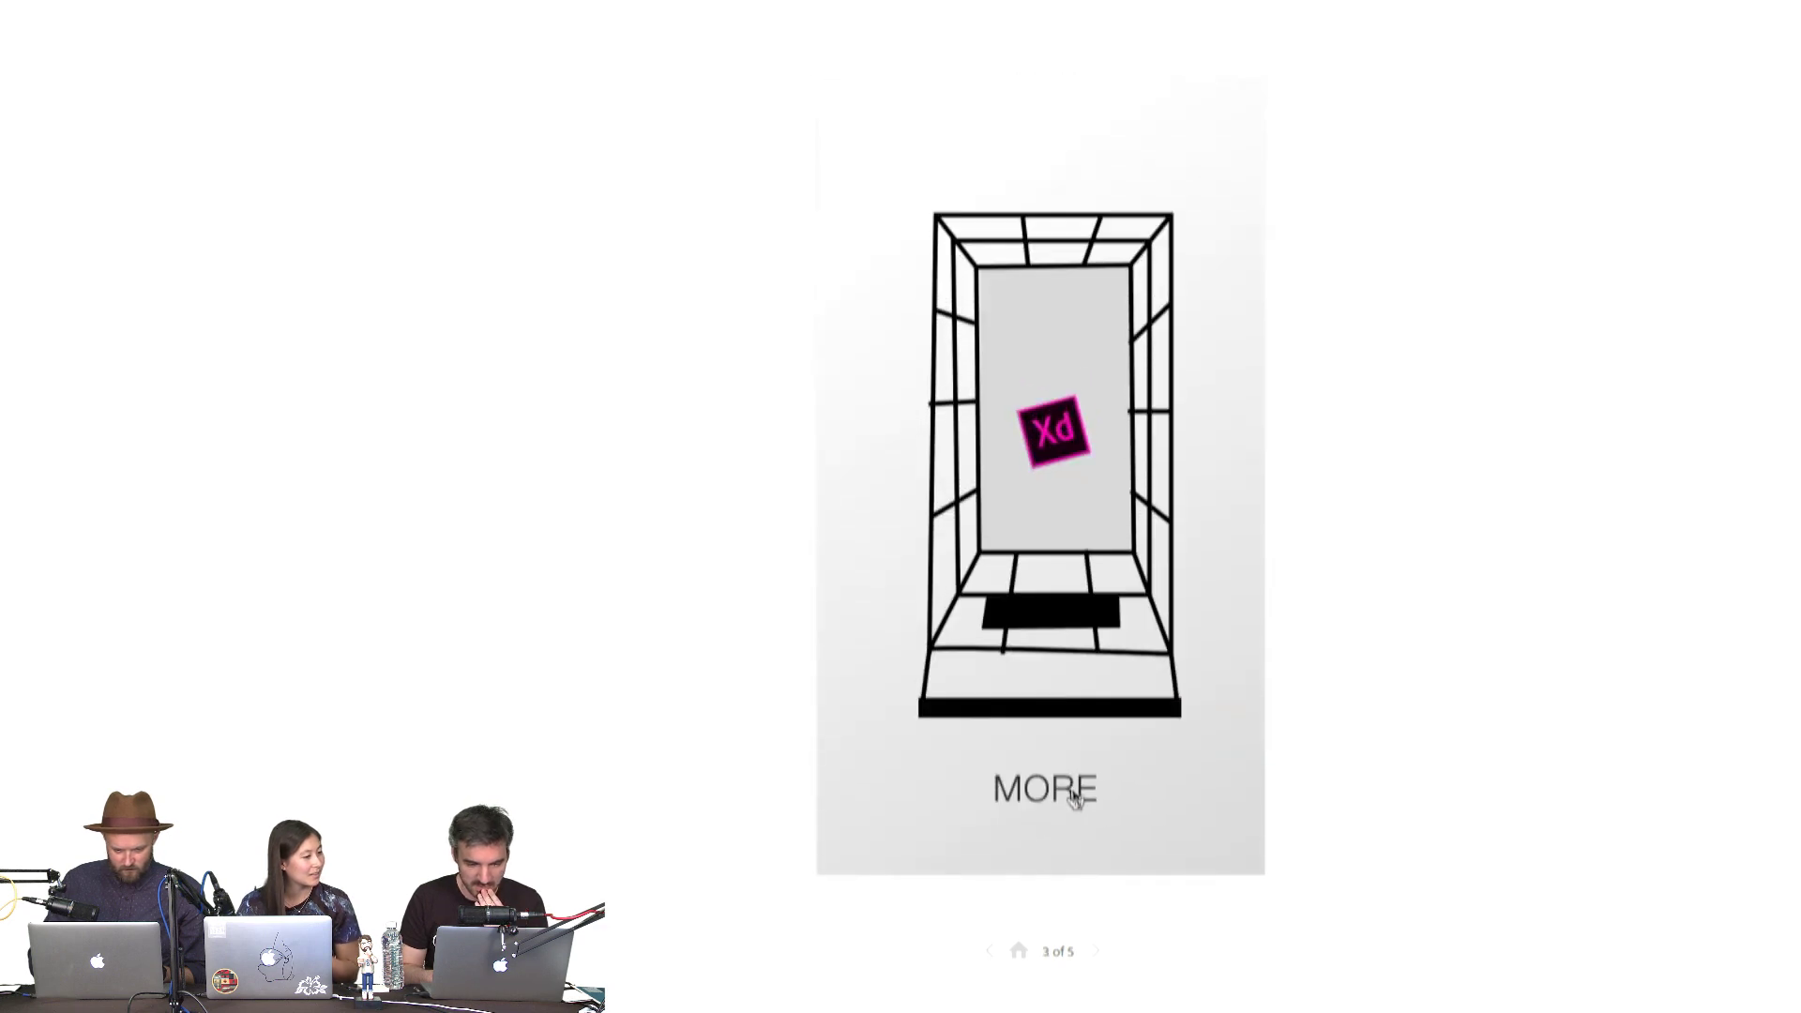
{"action": "left_click", "coordinate": [1075, 798]}
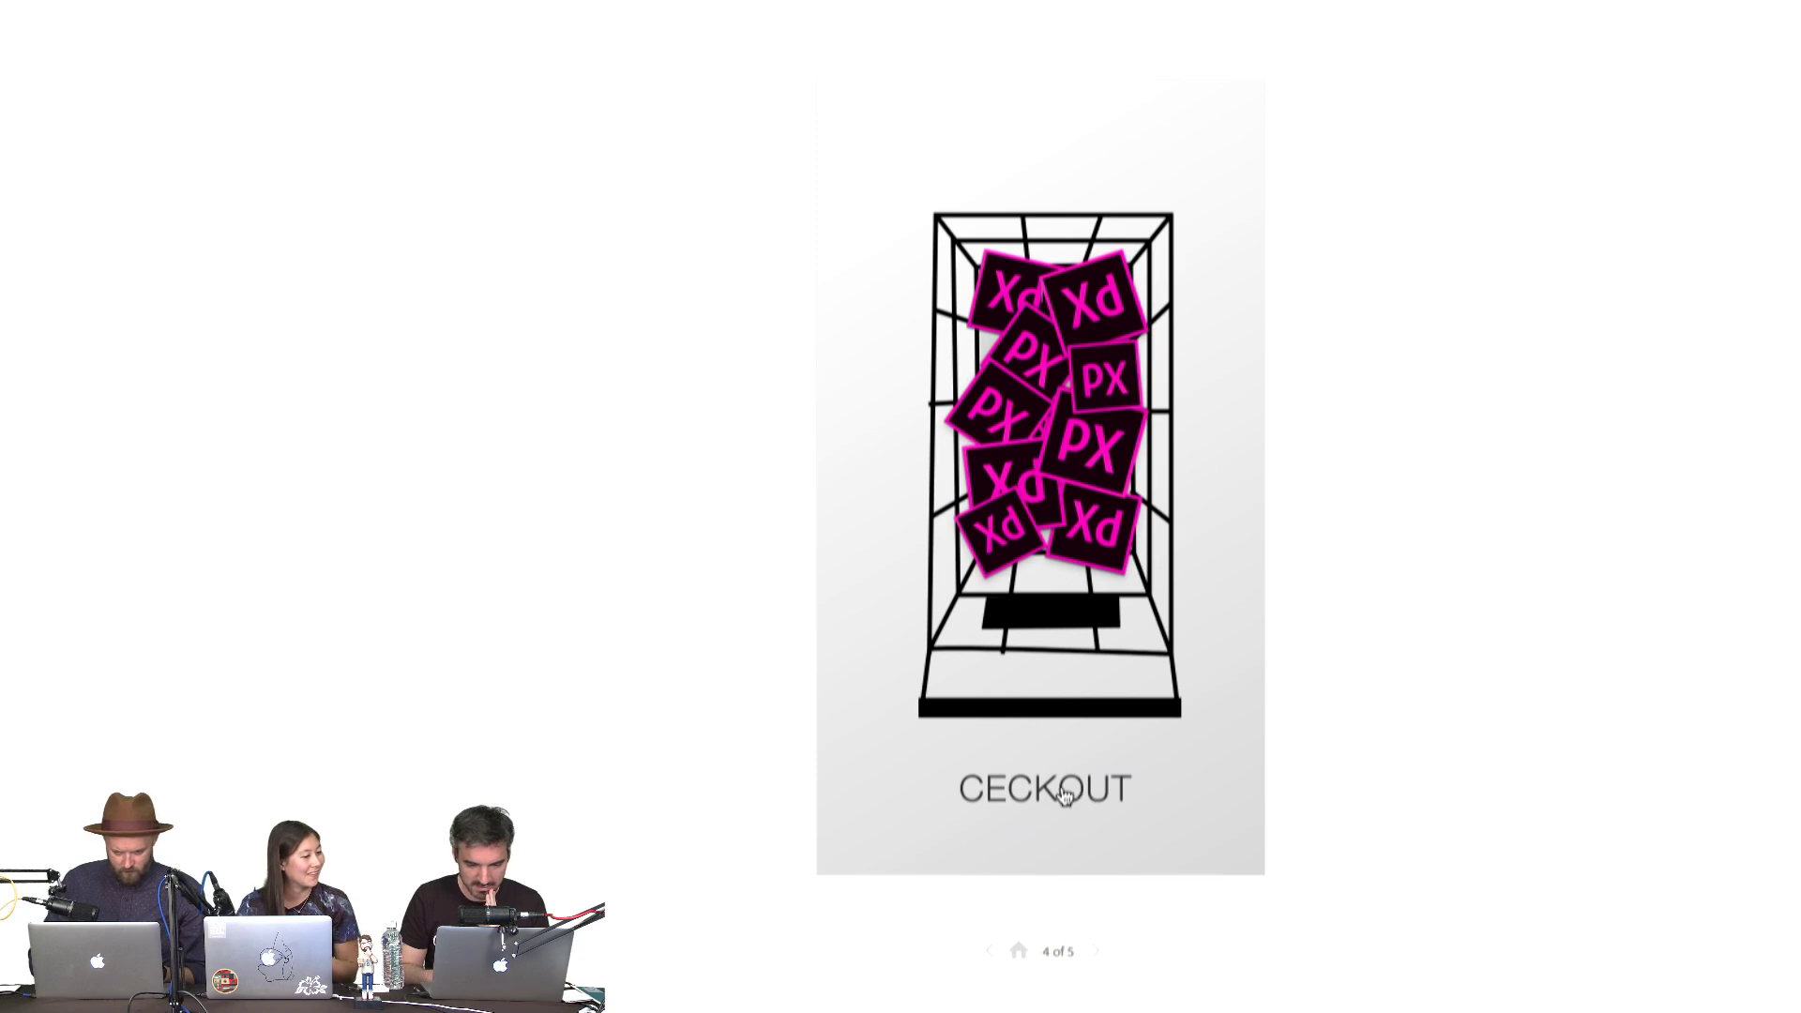
{"action": "left_click", "coordinate": [1065, 796]}
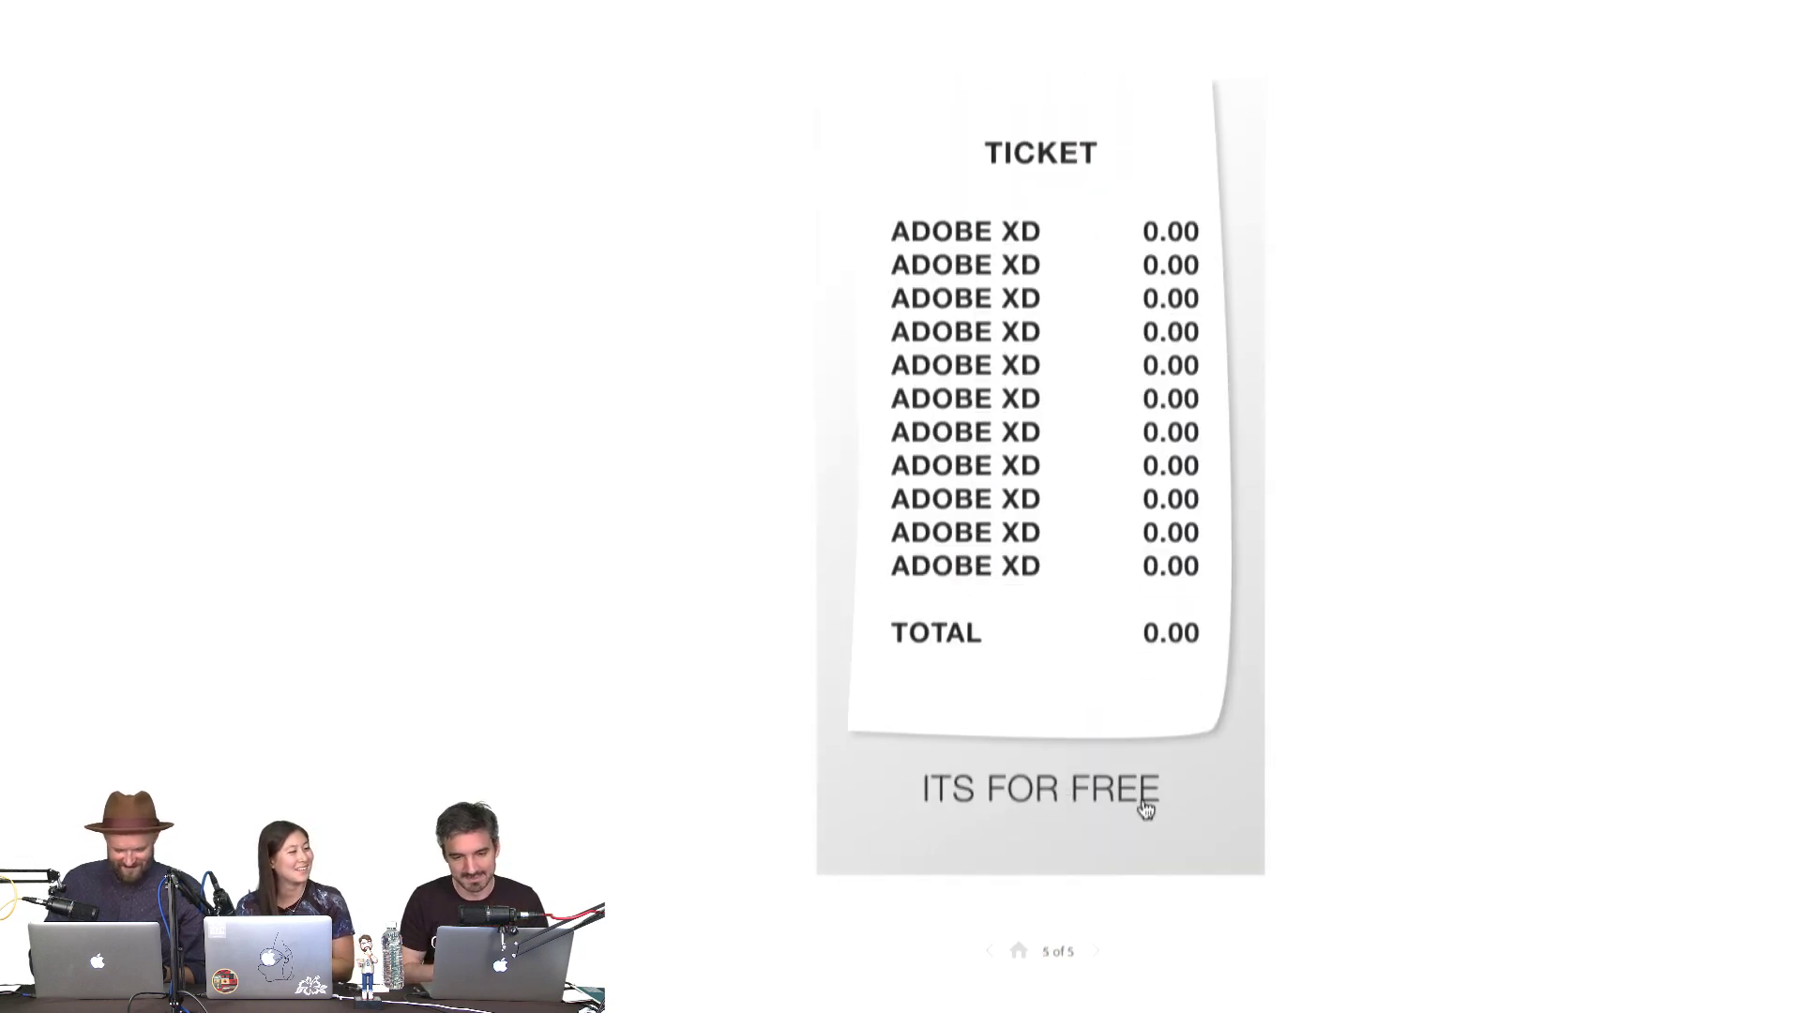
{"action": "left_click", "coordinate": [1100, 799]}
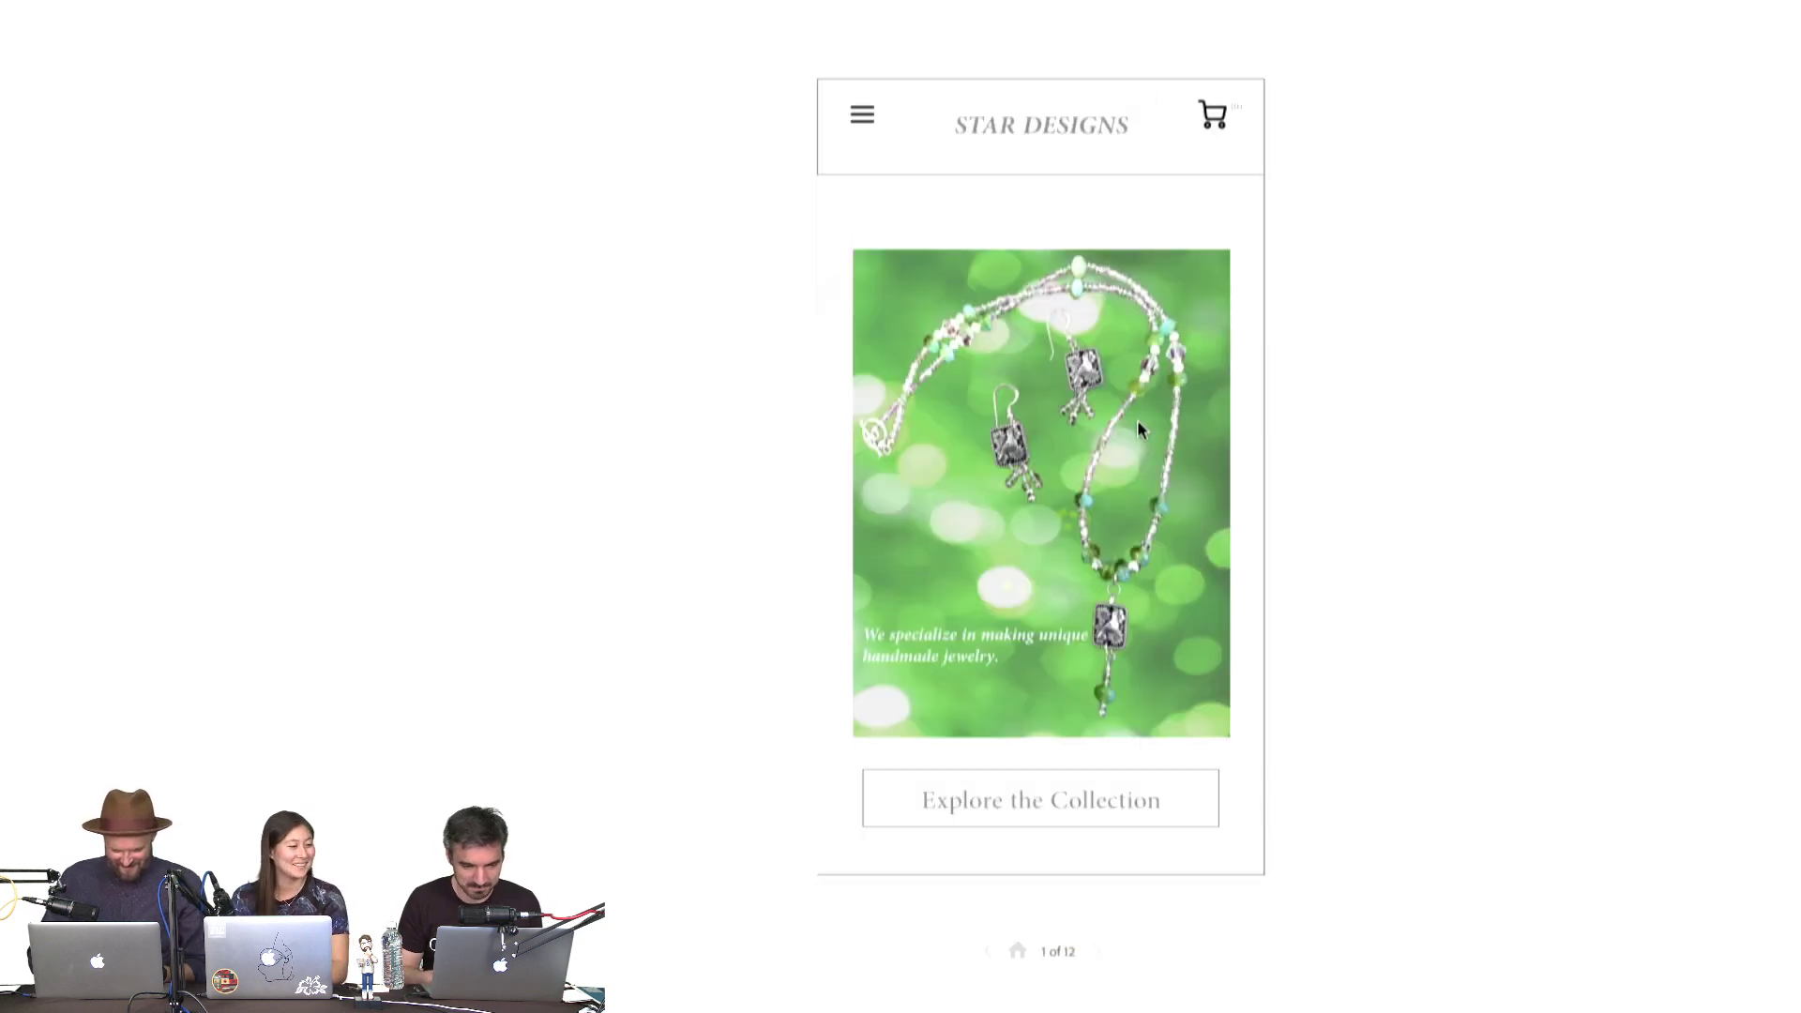
{"action": "key", "text": "super+w"}
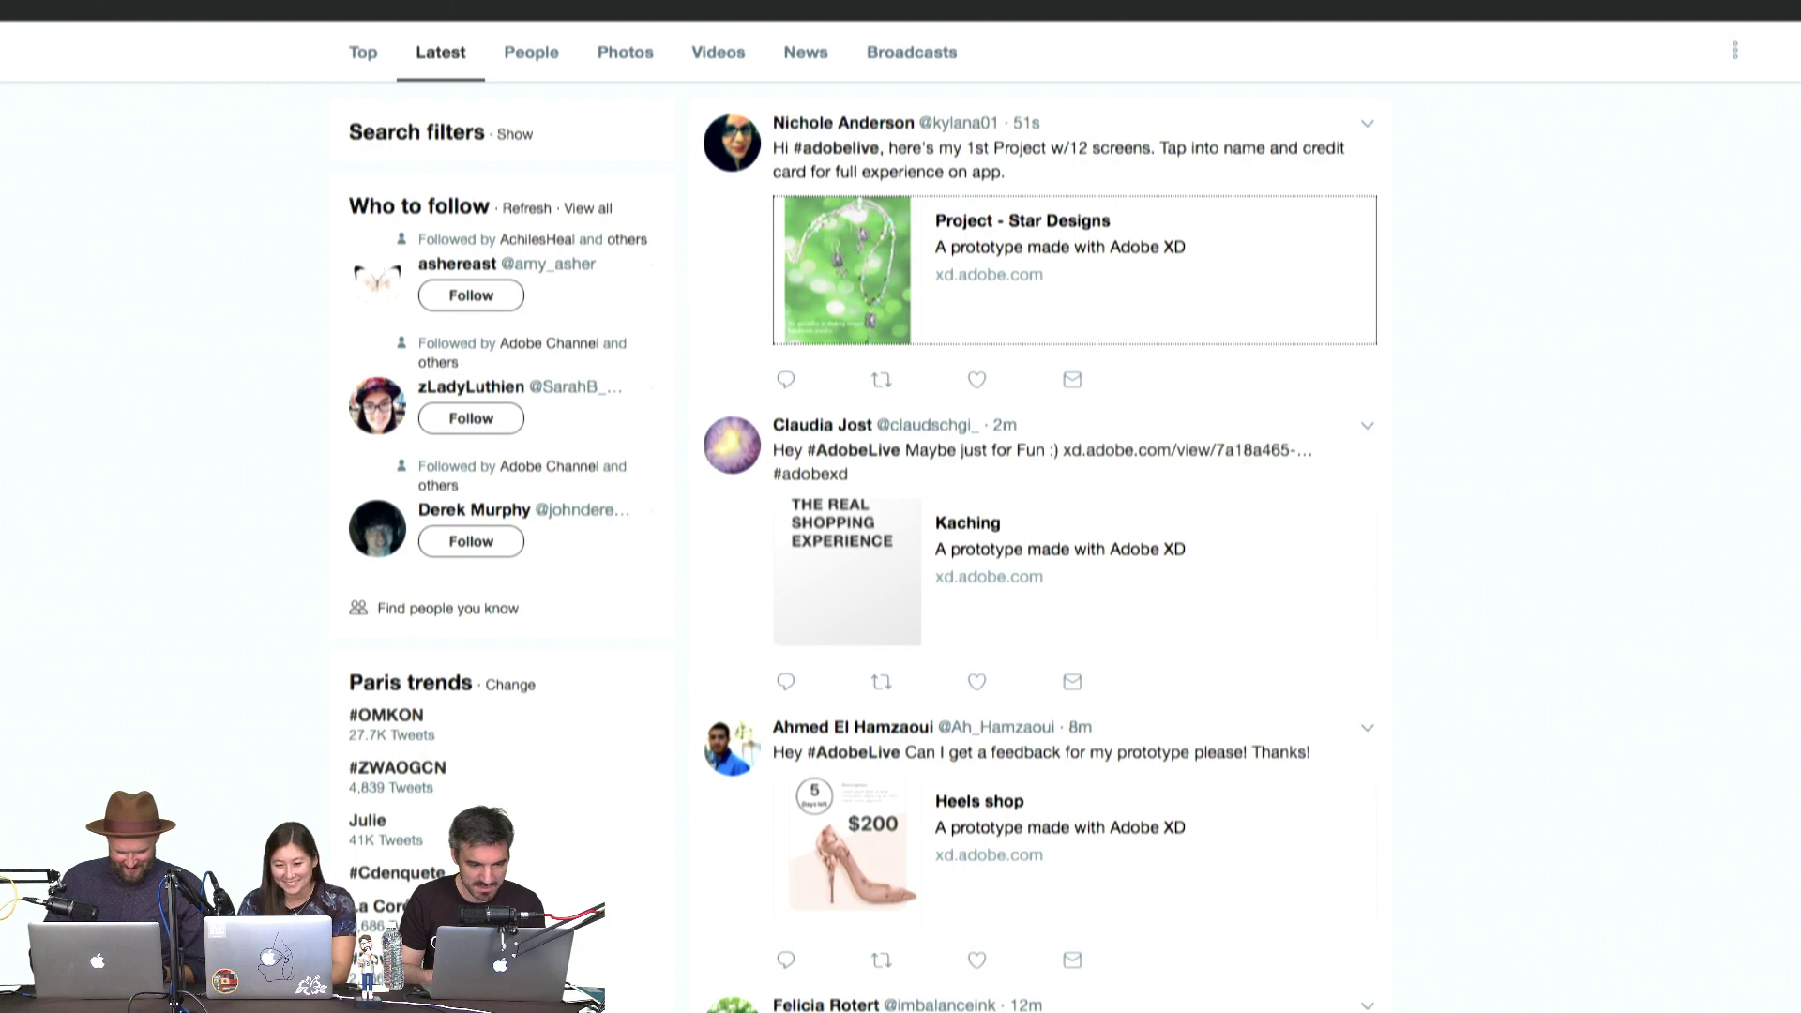
In the Star Designs prototype, explore the collection's earrings and add the Aloha Earrings to the cart
{"action": "left_click", "coordinate": [1103, 28]}
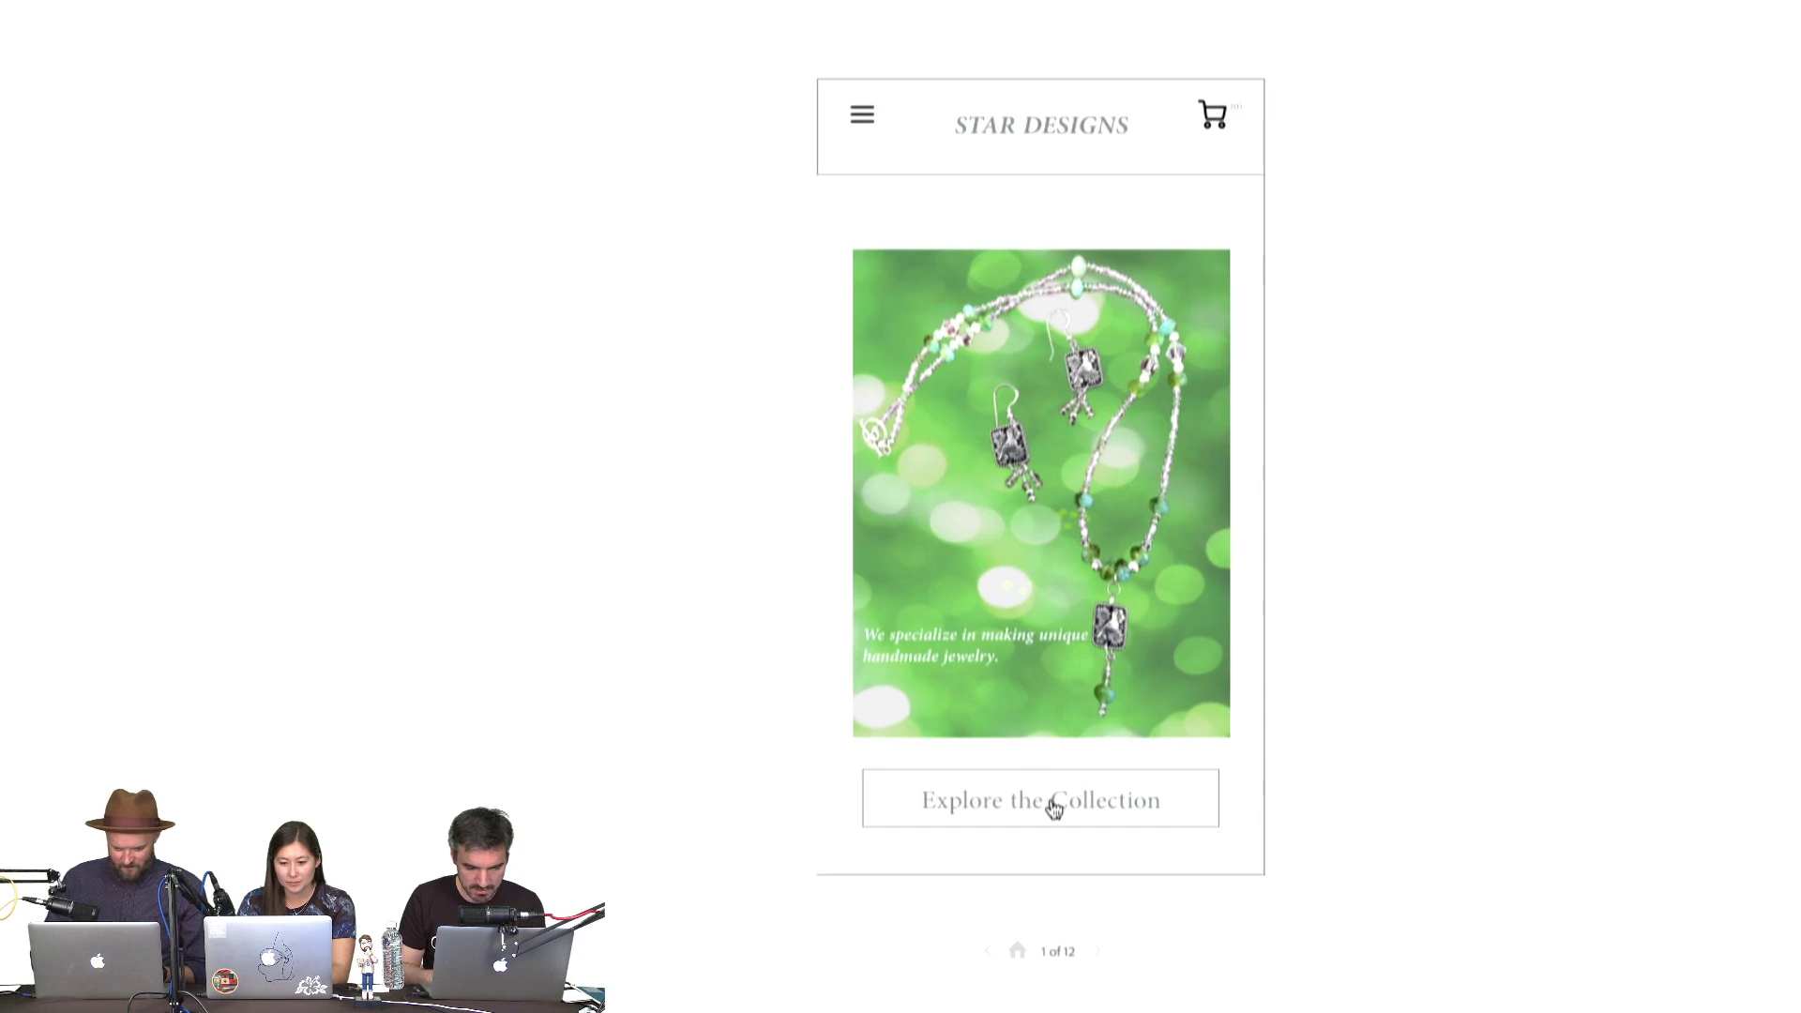
{"action": "left_click", "coordinate": [1054, 809]}
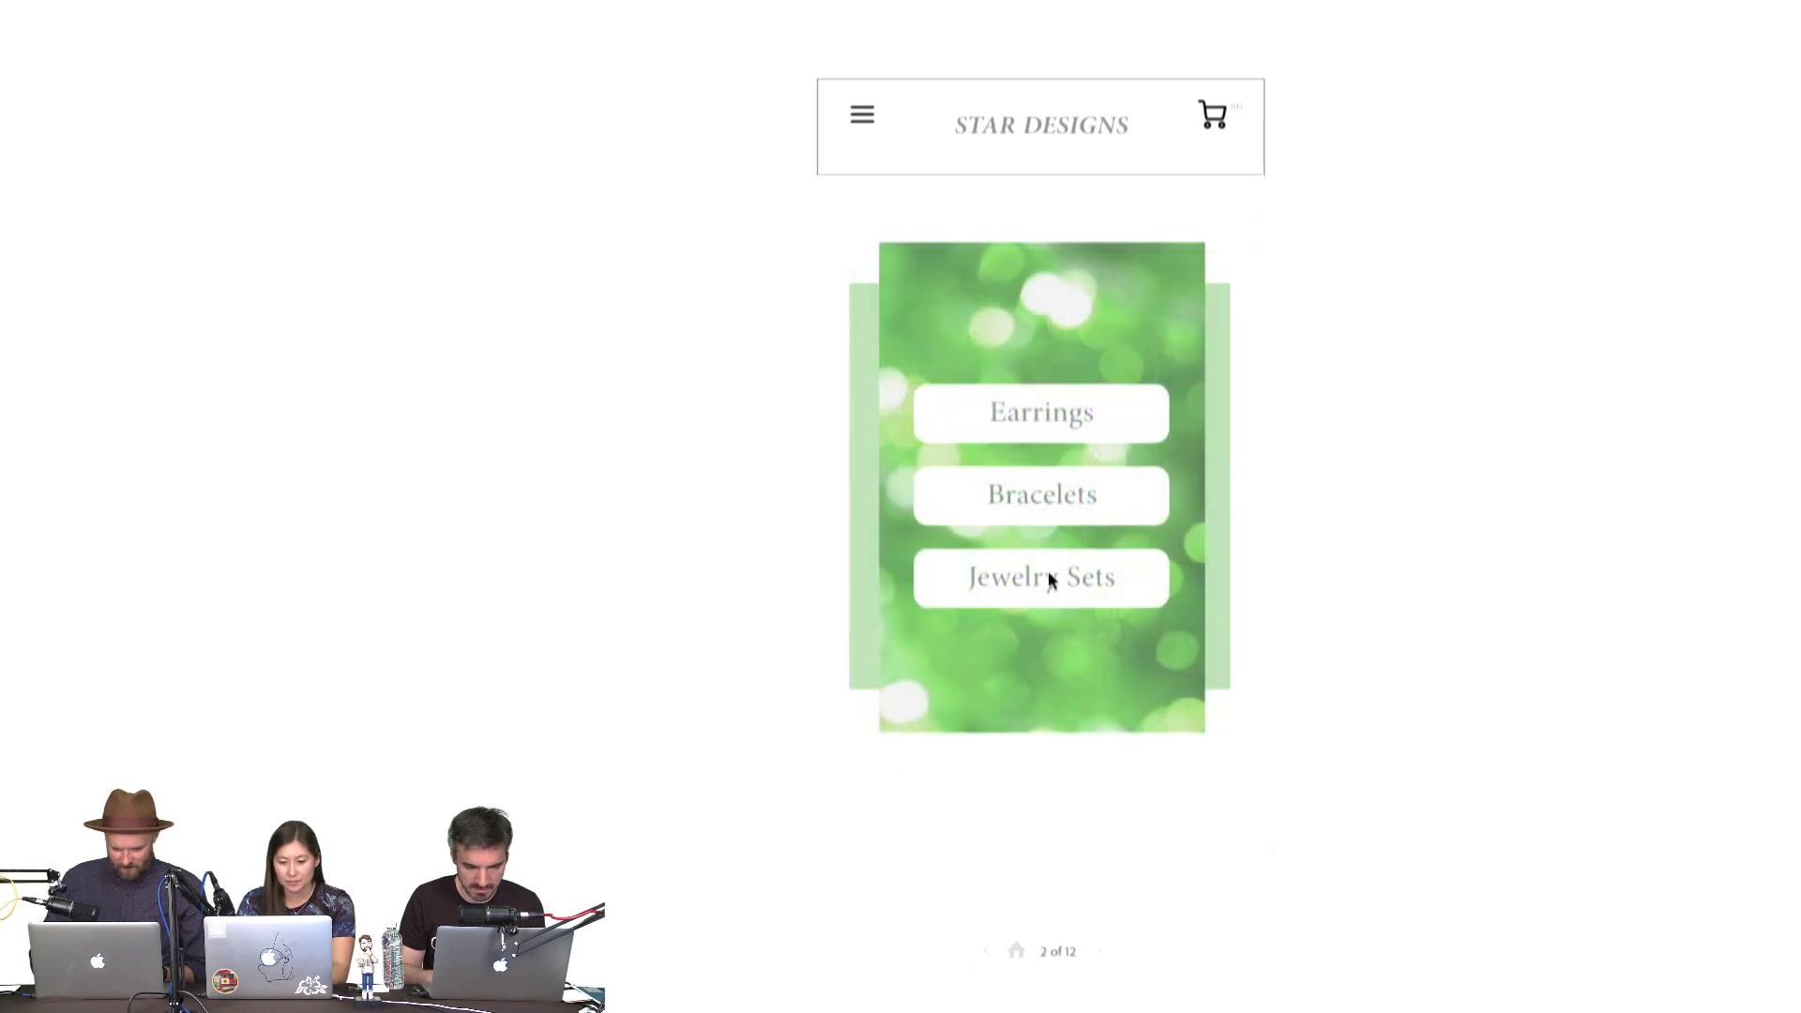
{"action": "left_click", "coordinate": [1074, 420]}
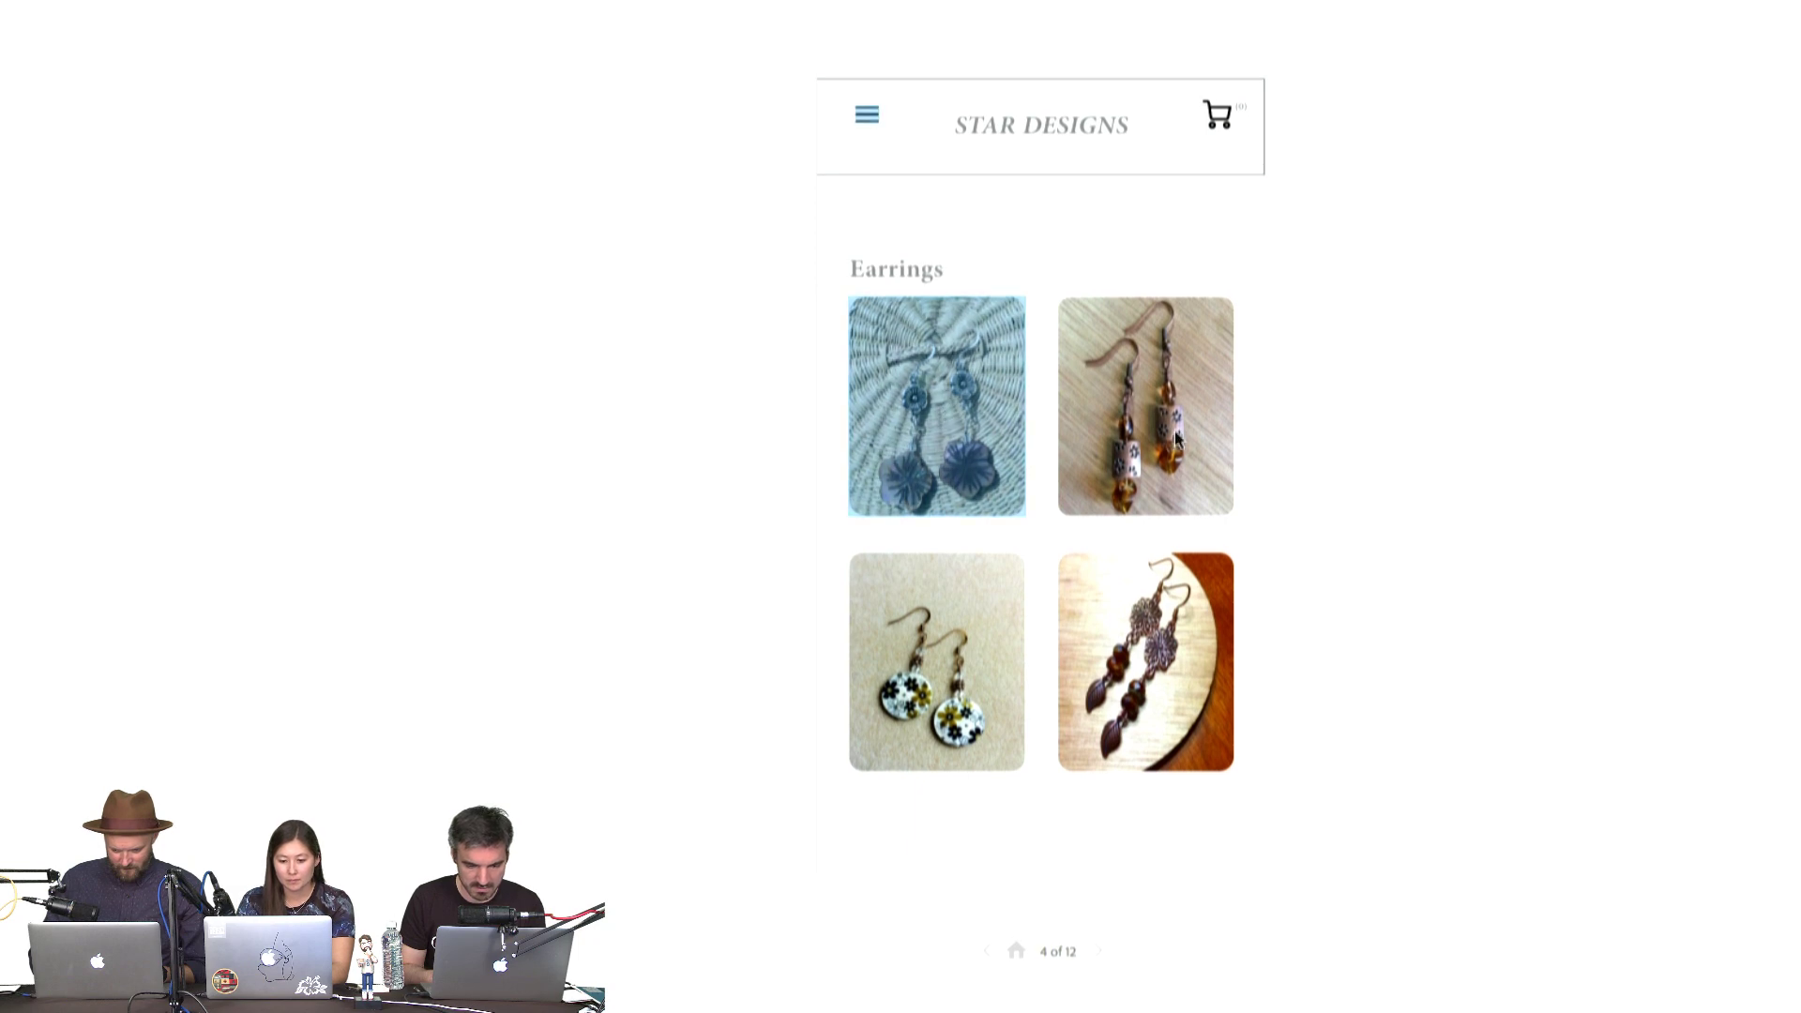
{"action": "left_click", "coordinate": [926, 413]}
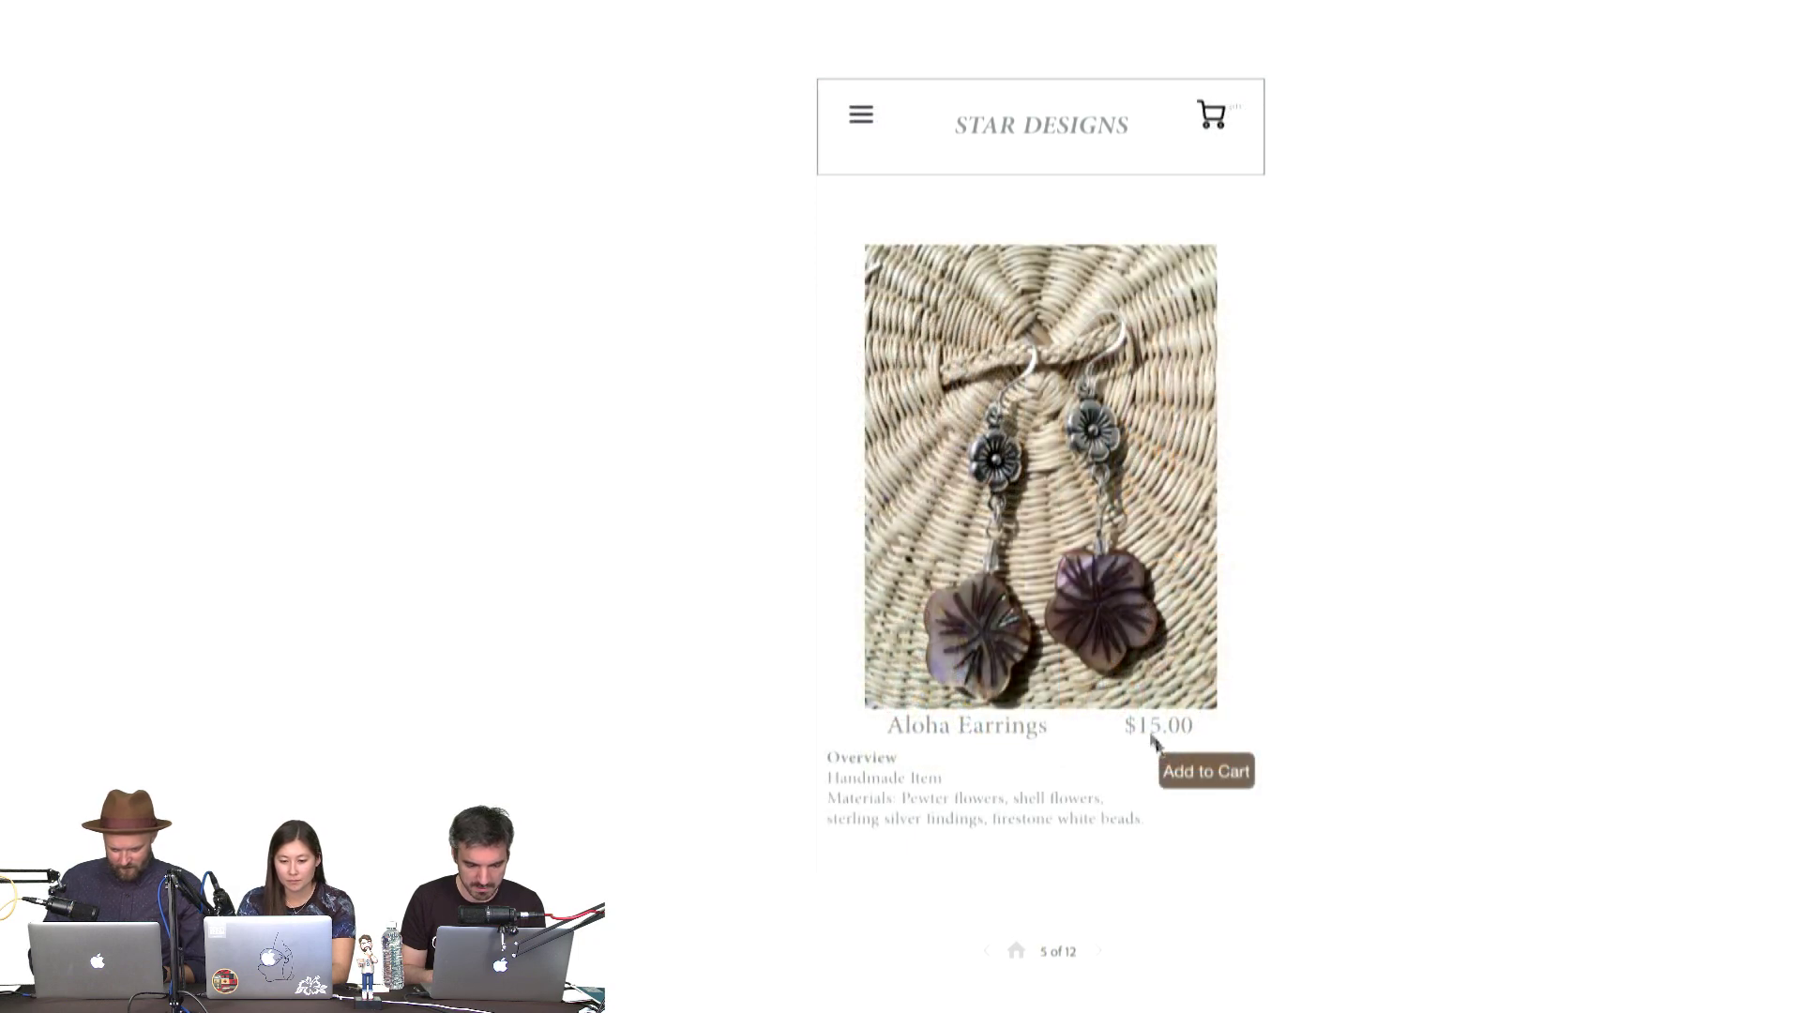
{"action": "left_click", "coordinate": [1219, 783]}
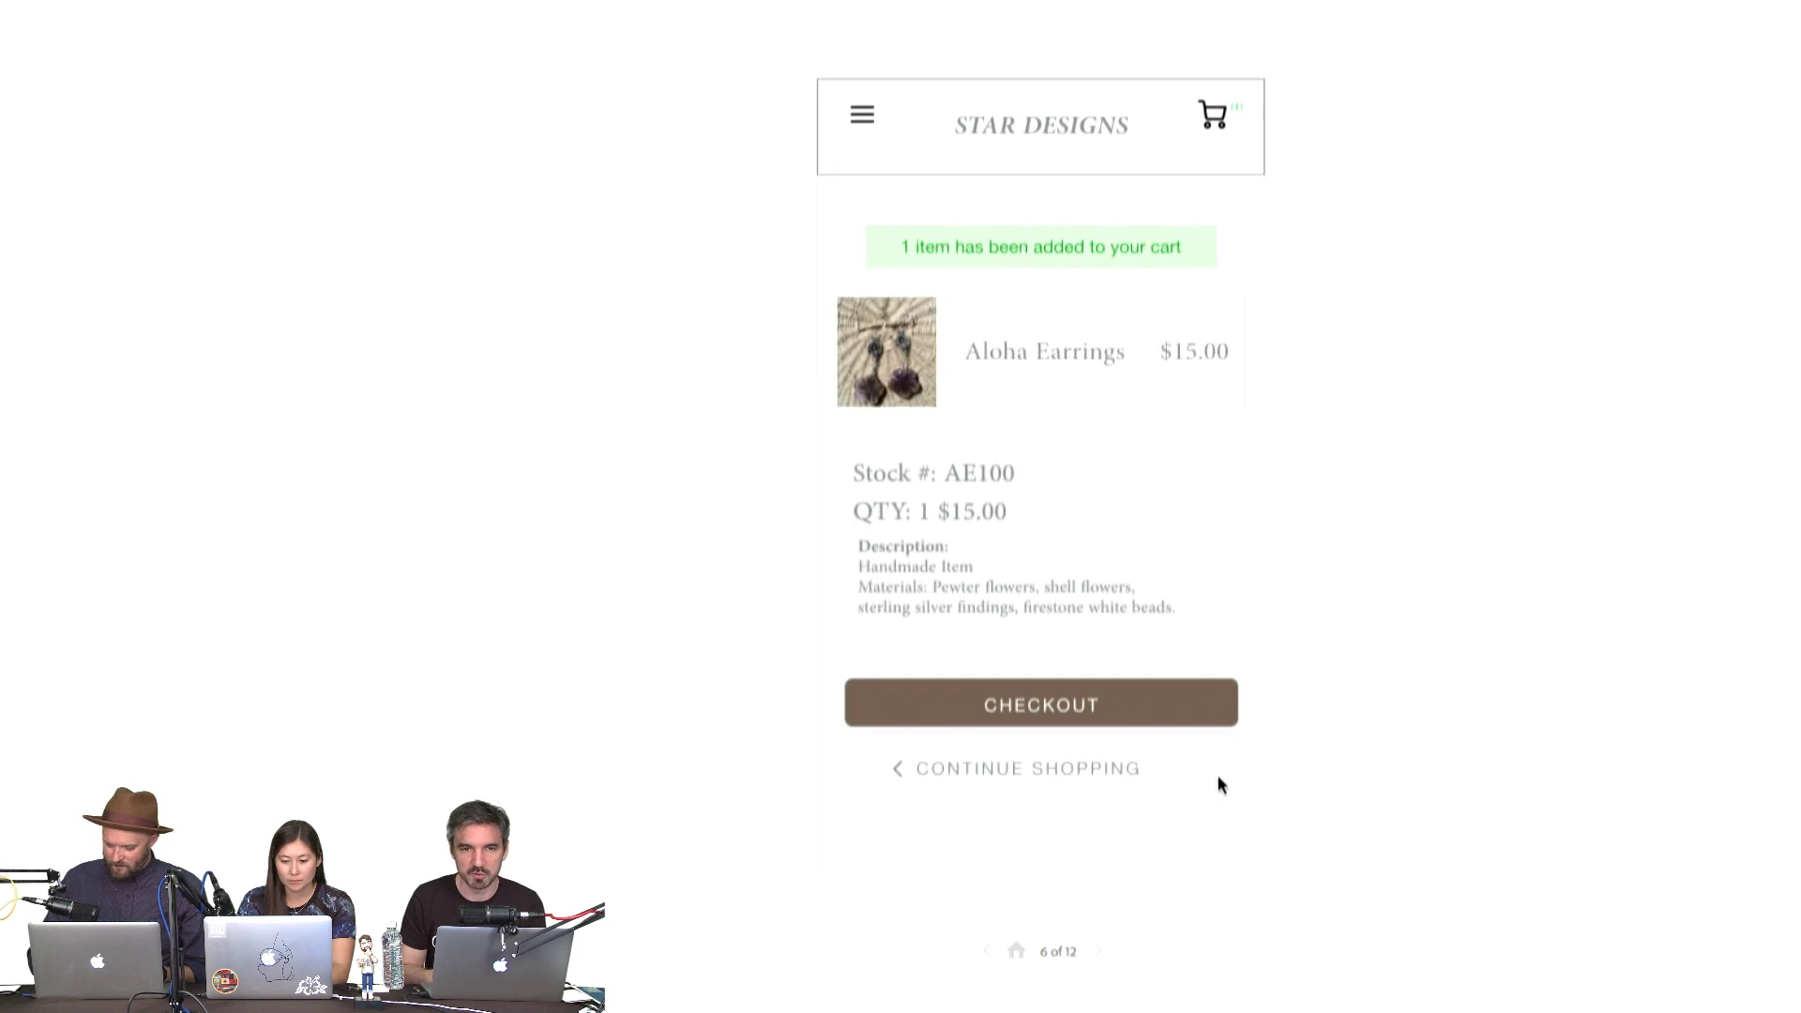
Check out the Aloha Earrings through the shipping and credit card screens, complete the purchase and open the prototype's navigation screen
{"action": "left_click", "coordinate": [1075, 713]}
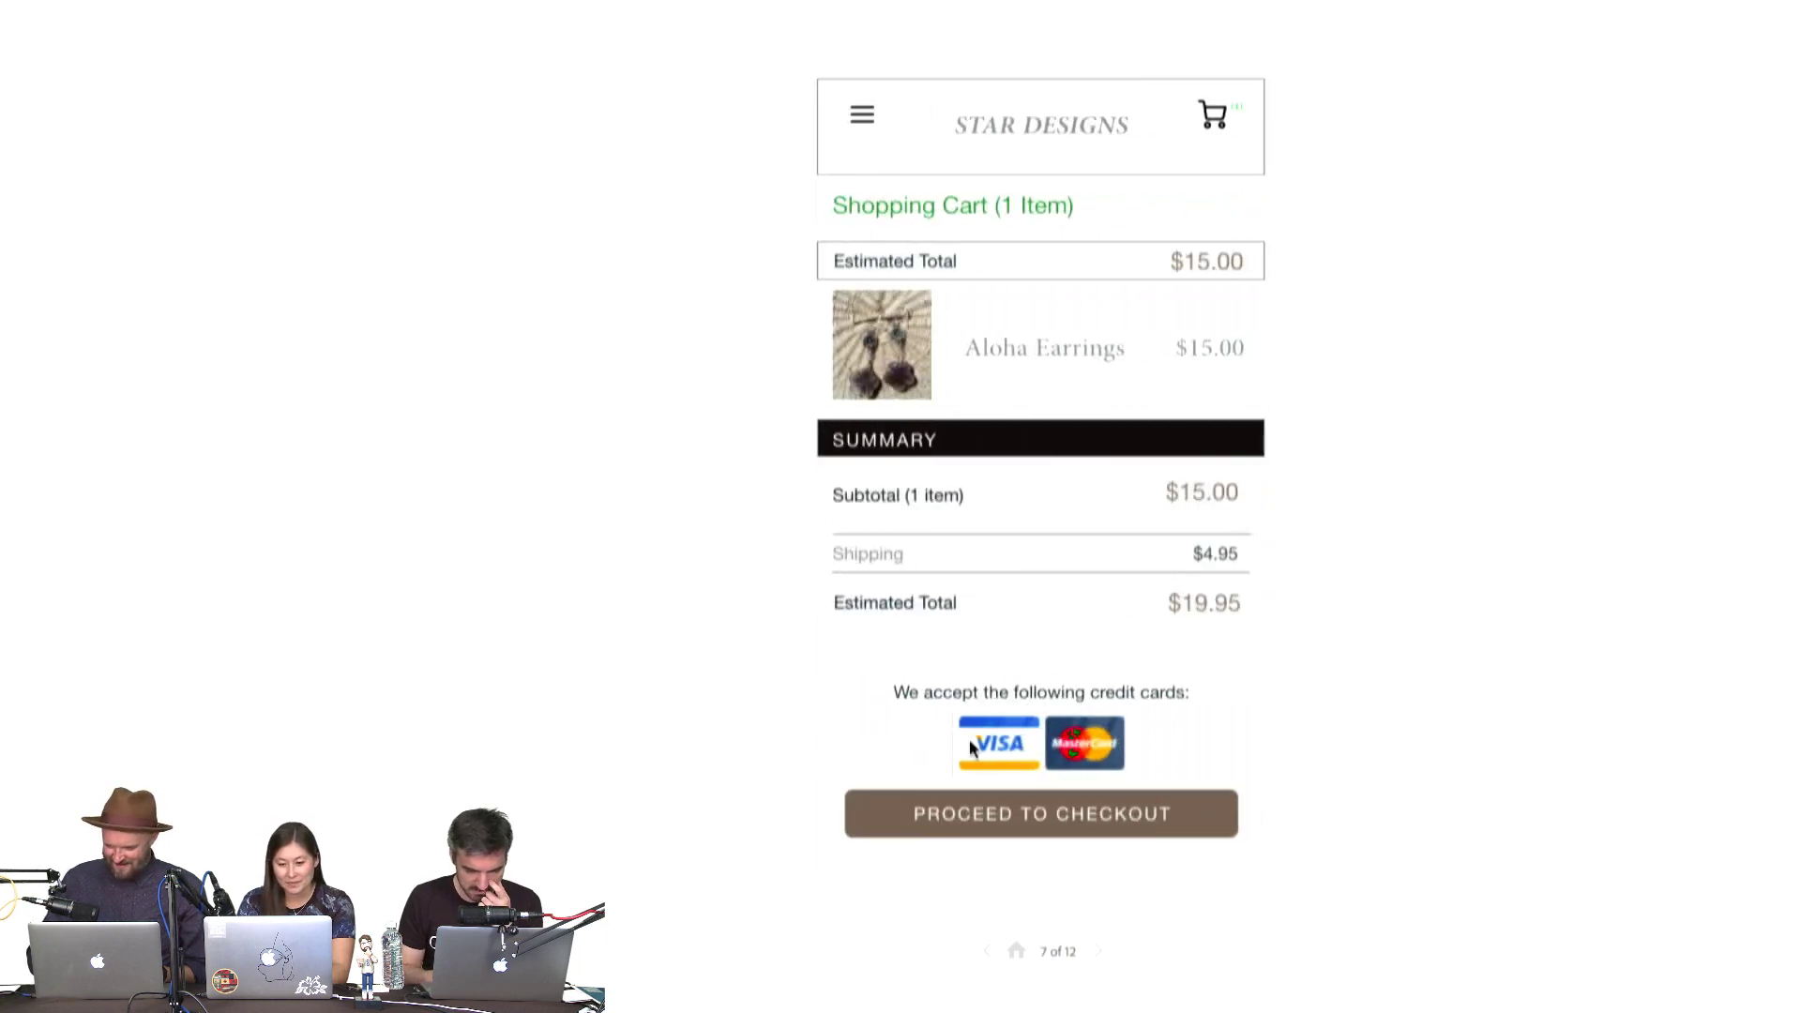
{"action": "left_click", "coordinate": [1067, 815]}
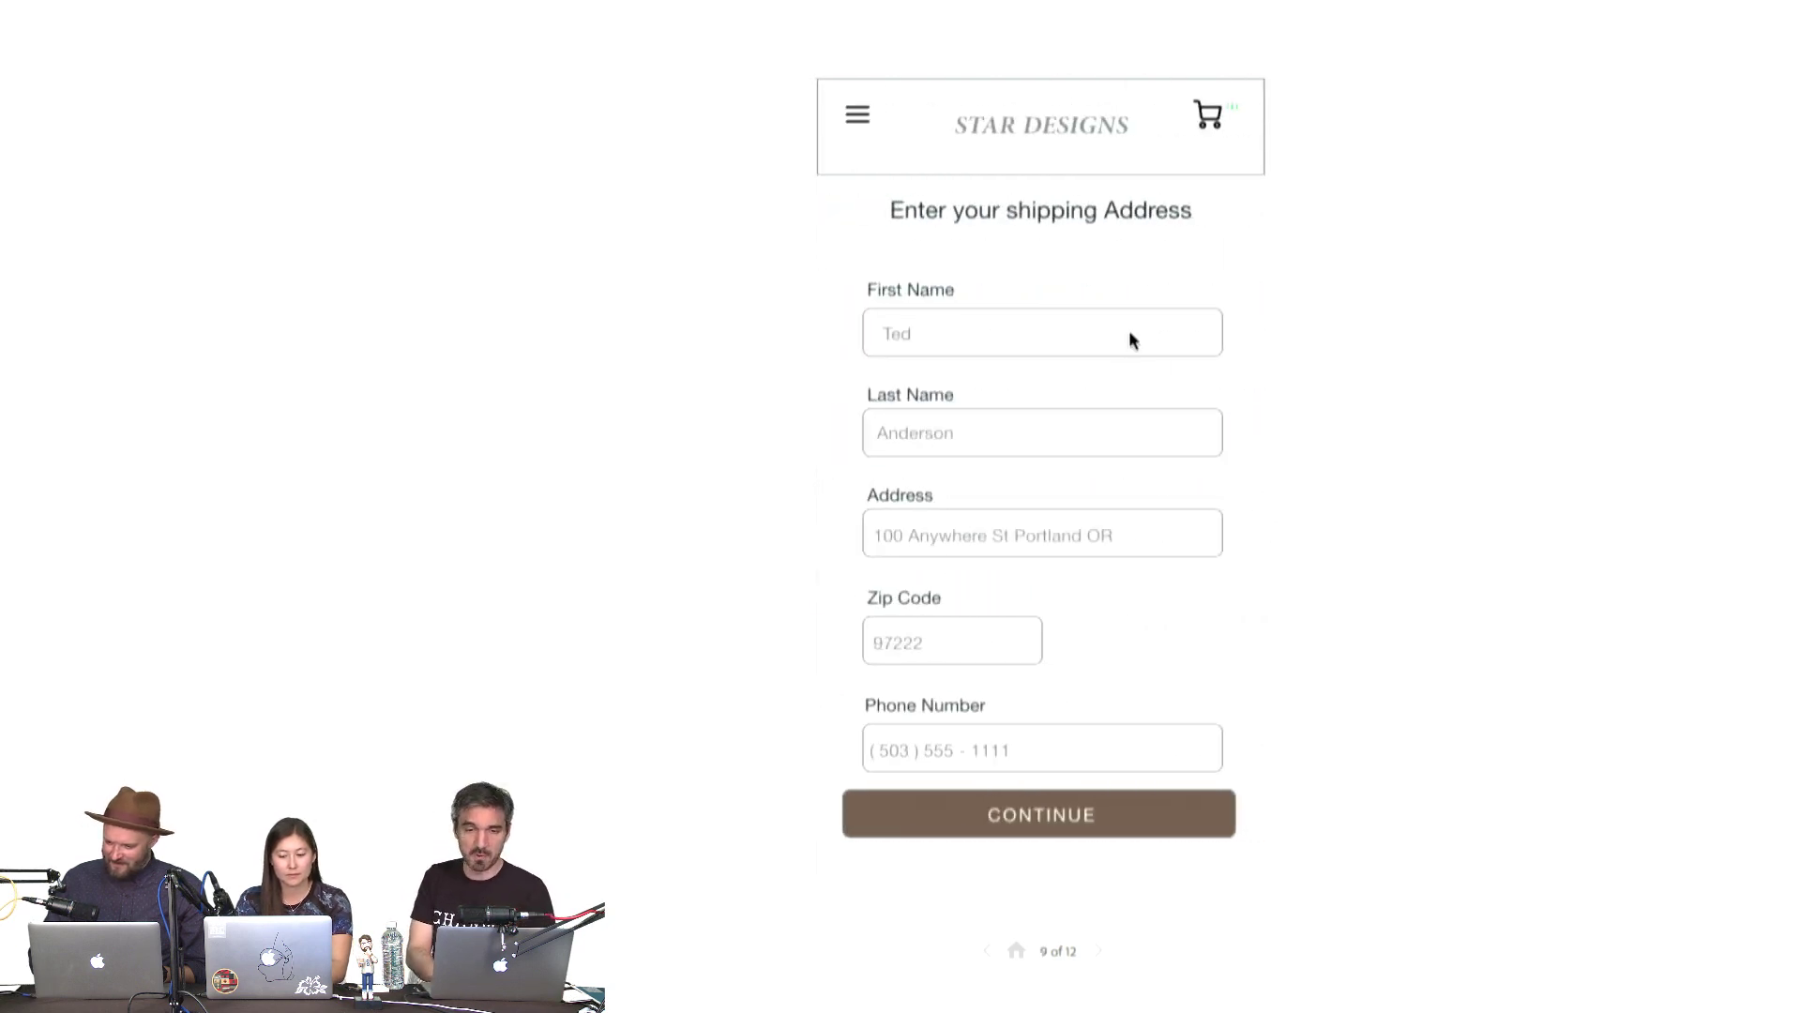
{"action": "left_click", "coordinate": [1093, 830]}
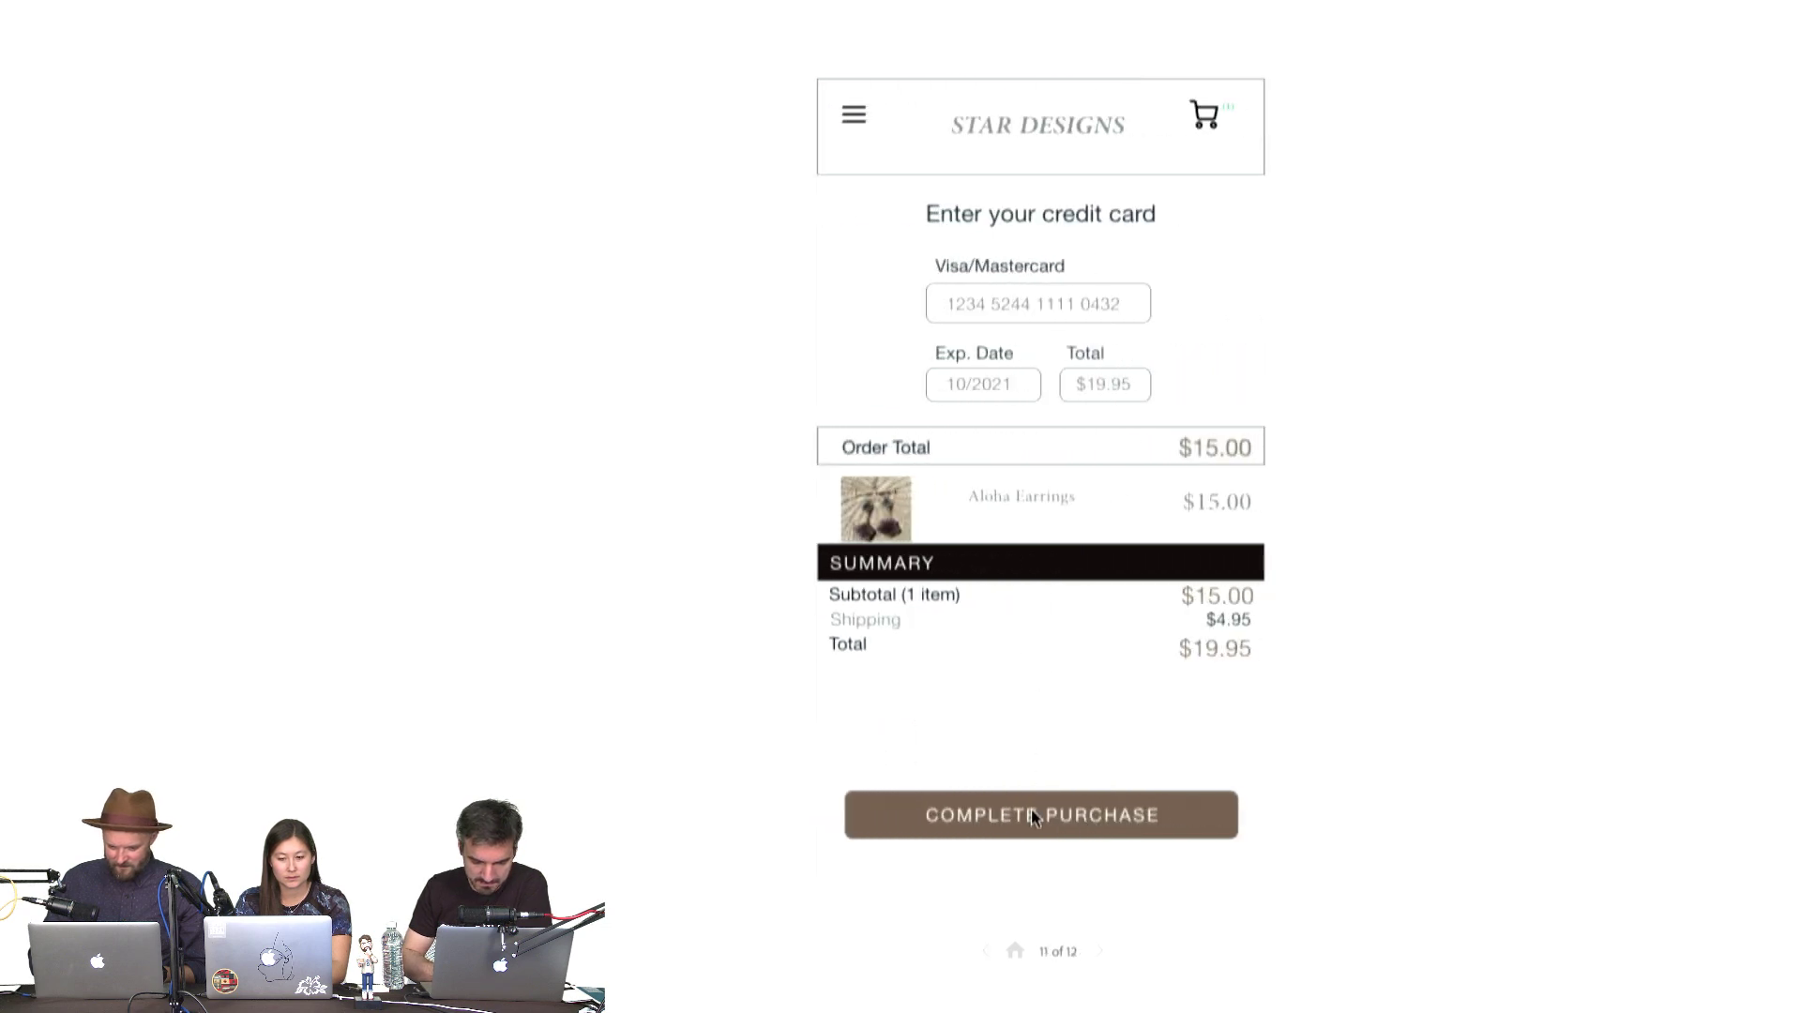
{"action": "left_click", "coordinate": [976, 541]}
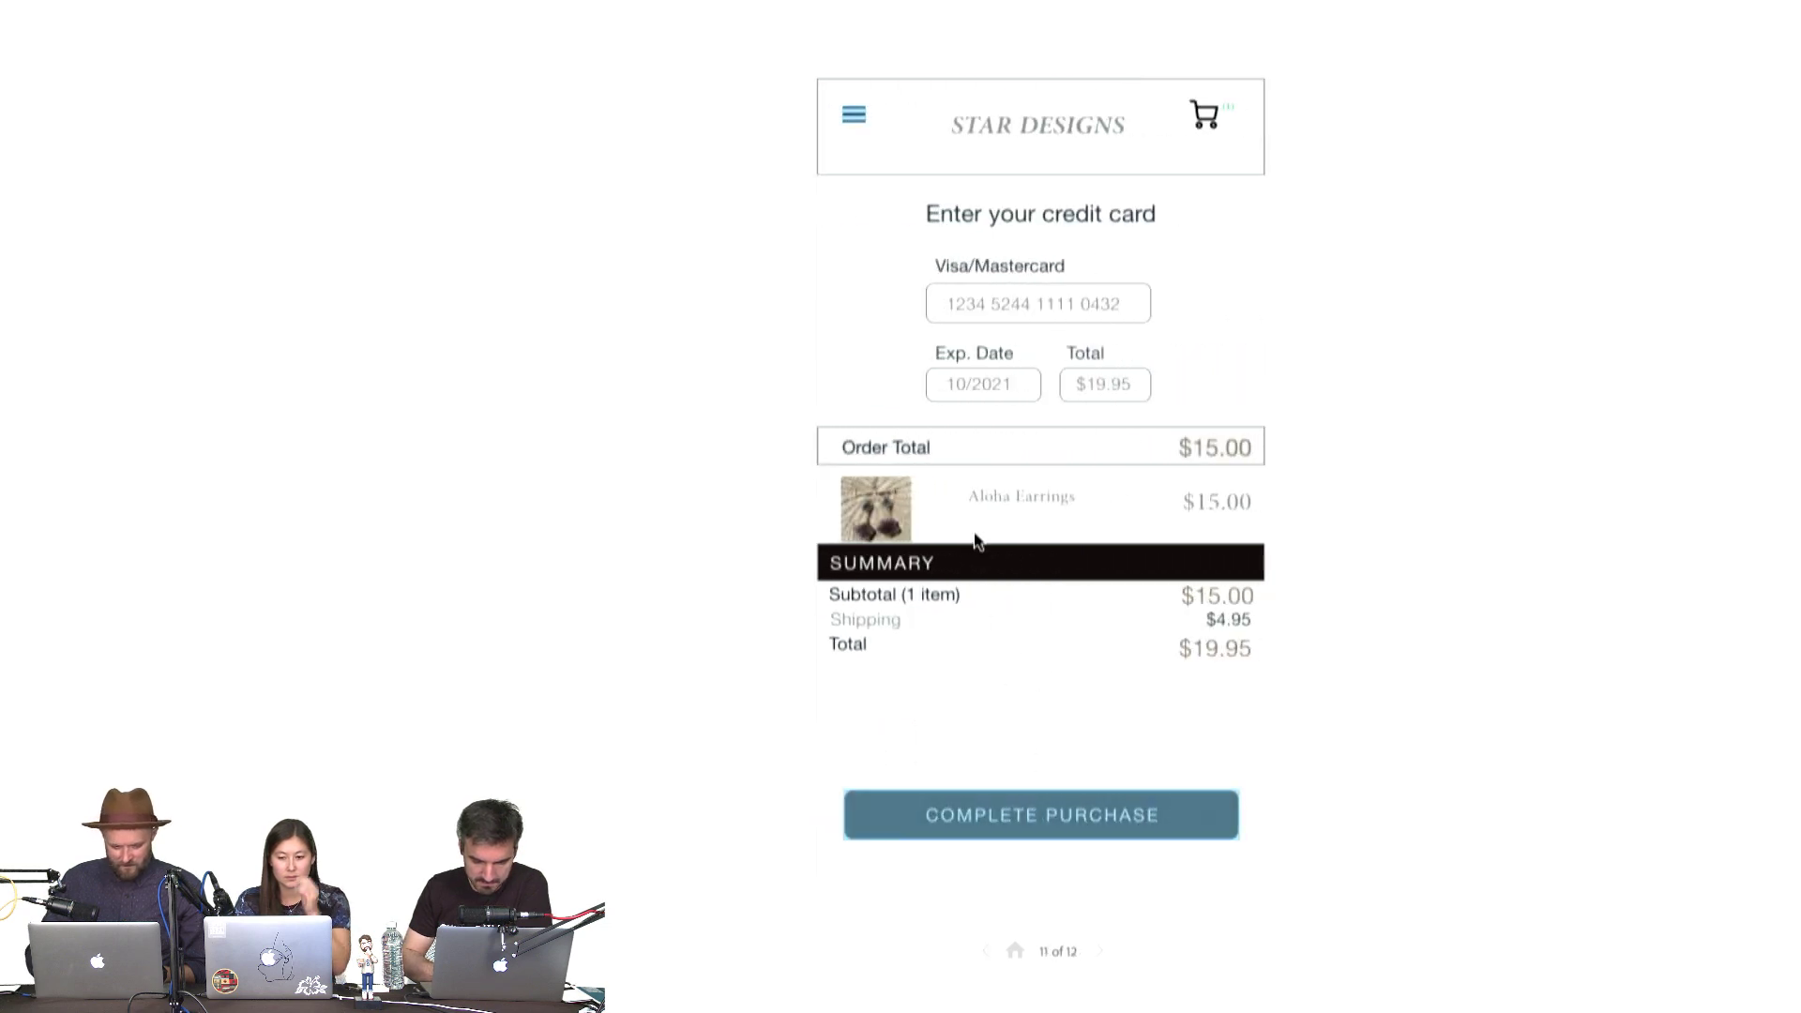
{"action": "left_click", "coordinate": [1037, 814]}
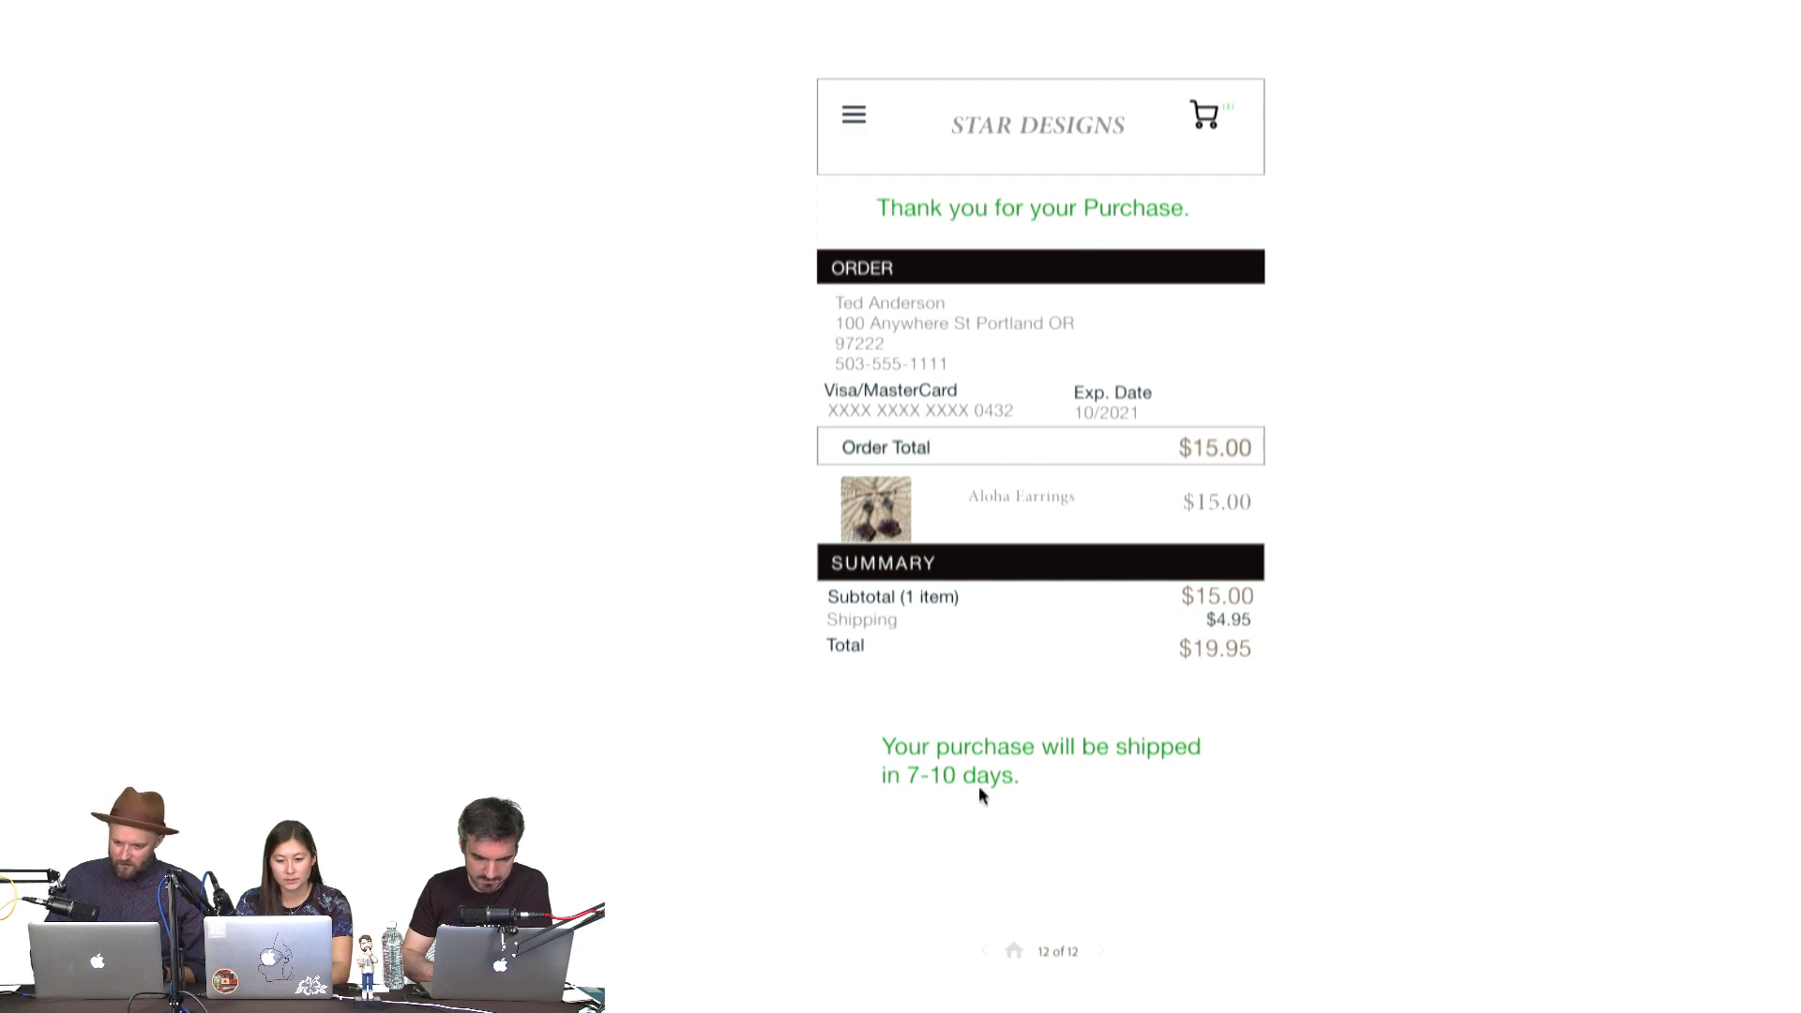
{"action": "left_click", "coordinate": [853, 120]}
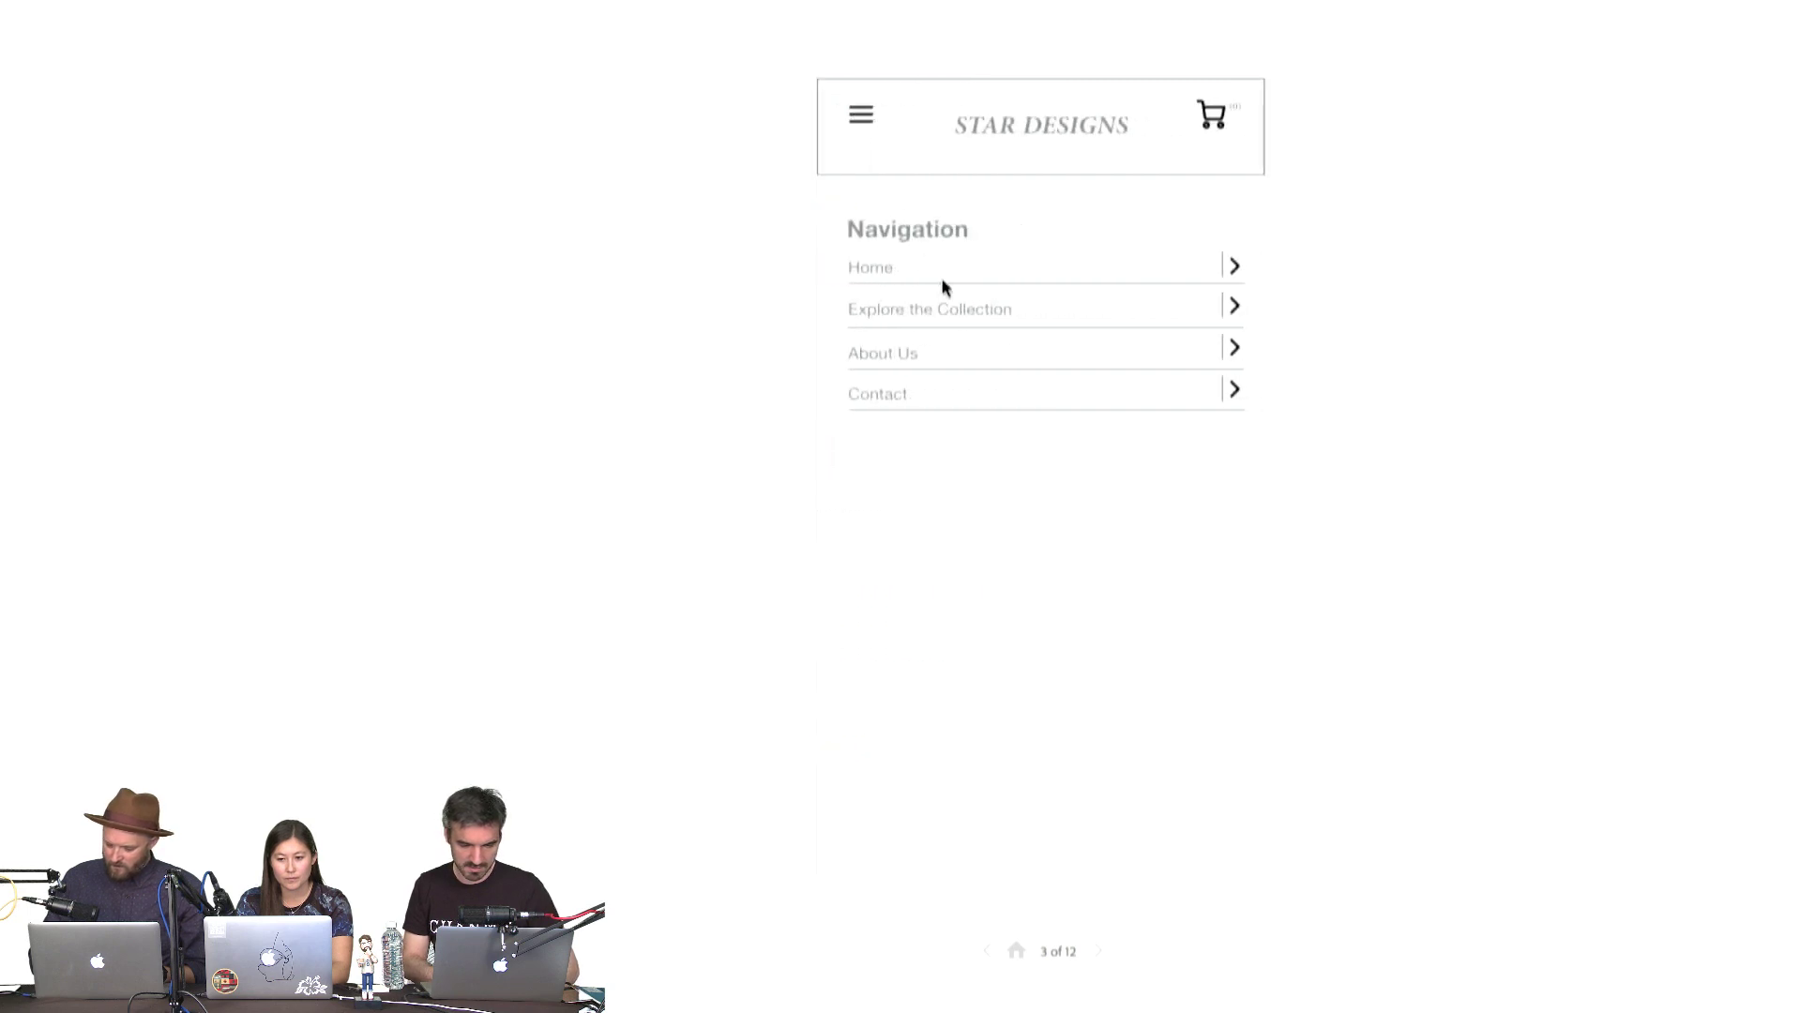
View the collection categories from the Star Designs navigation screen and close the prototype
{"action": "left_click", "coordinate": [1233, 307]}
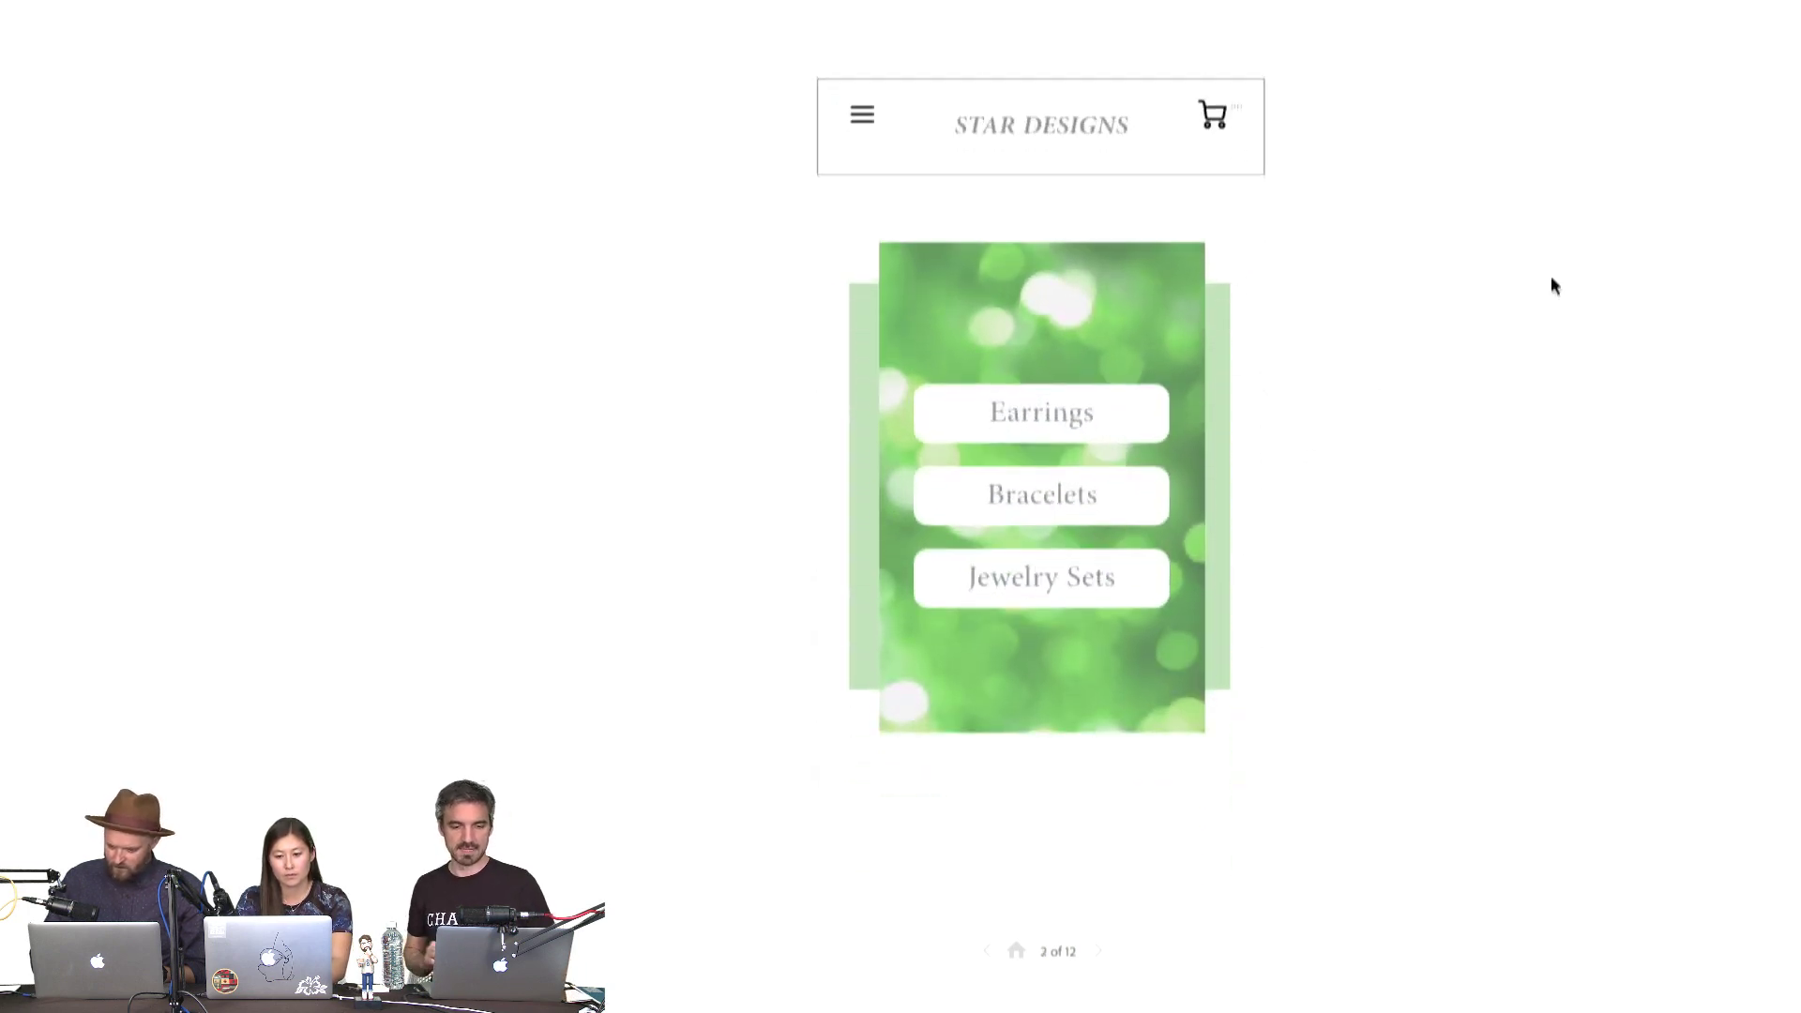
{"action": "key", "text": "Escape"}
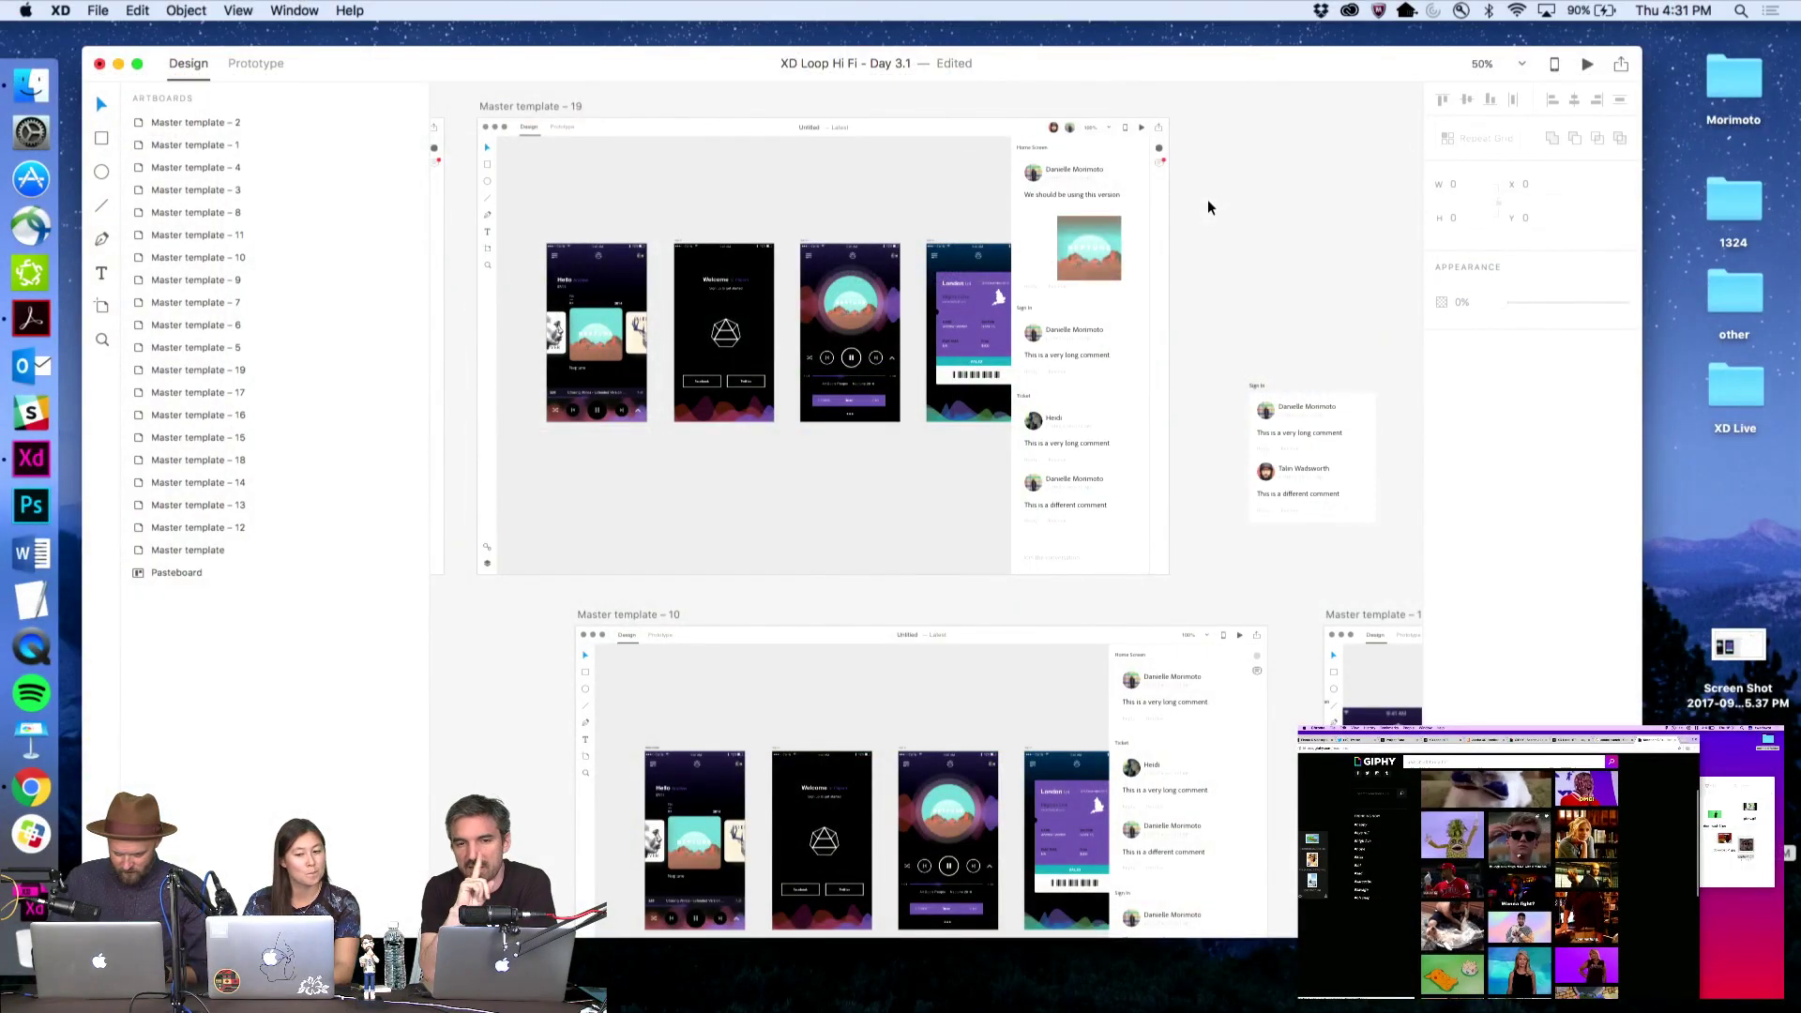
In the XD Loop Hi Fi document, zoom in on the mockup artboards around Master template – 19
{"action": "scroll", "coordinate": [1141, 237], "scroll_direction": "left", "scroll_amount": 10}
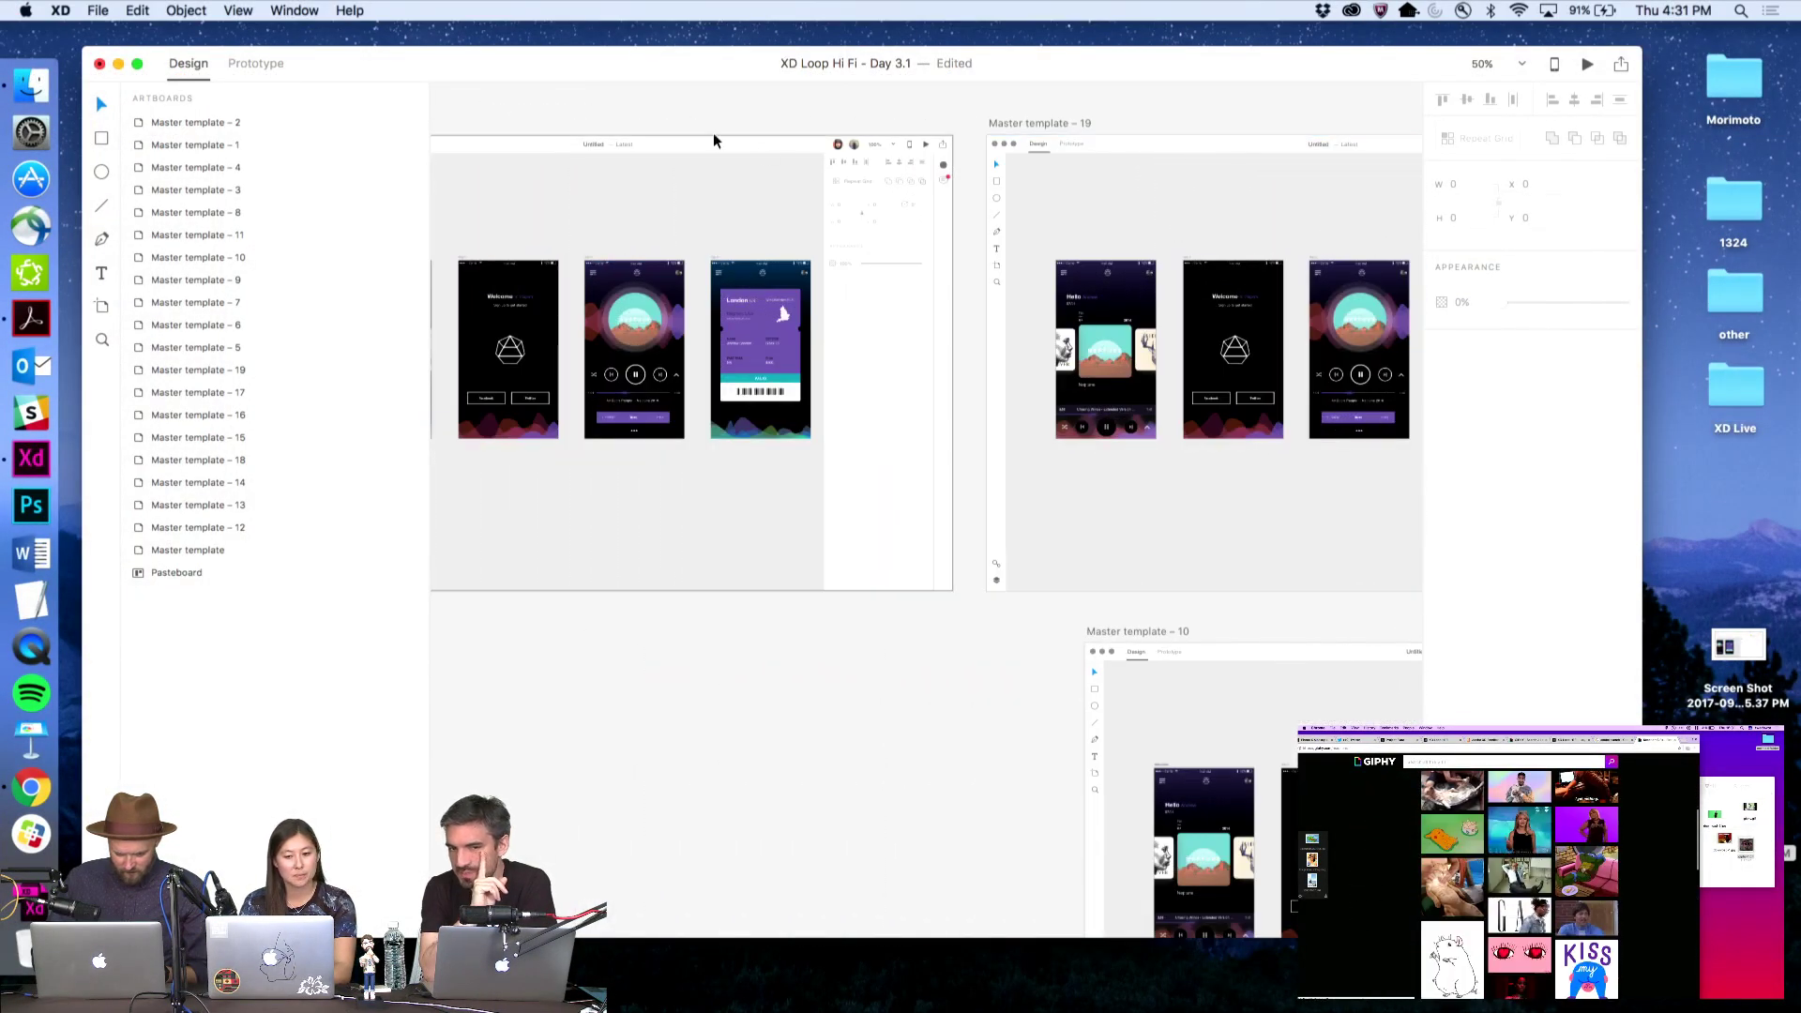
{"action": "key", "text": "z"}
{"action": "left_click", "coordinate": [713, 141]}
{"action": "left_click_drag", "start_coordinate": [562, 108], "coordinate": [1321, 611]}
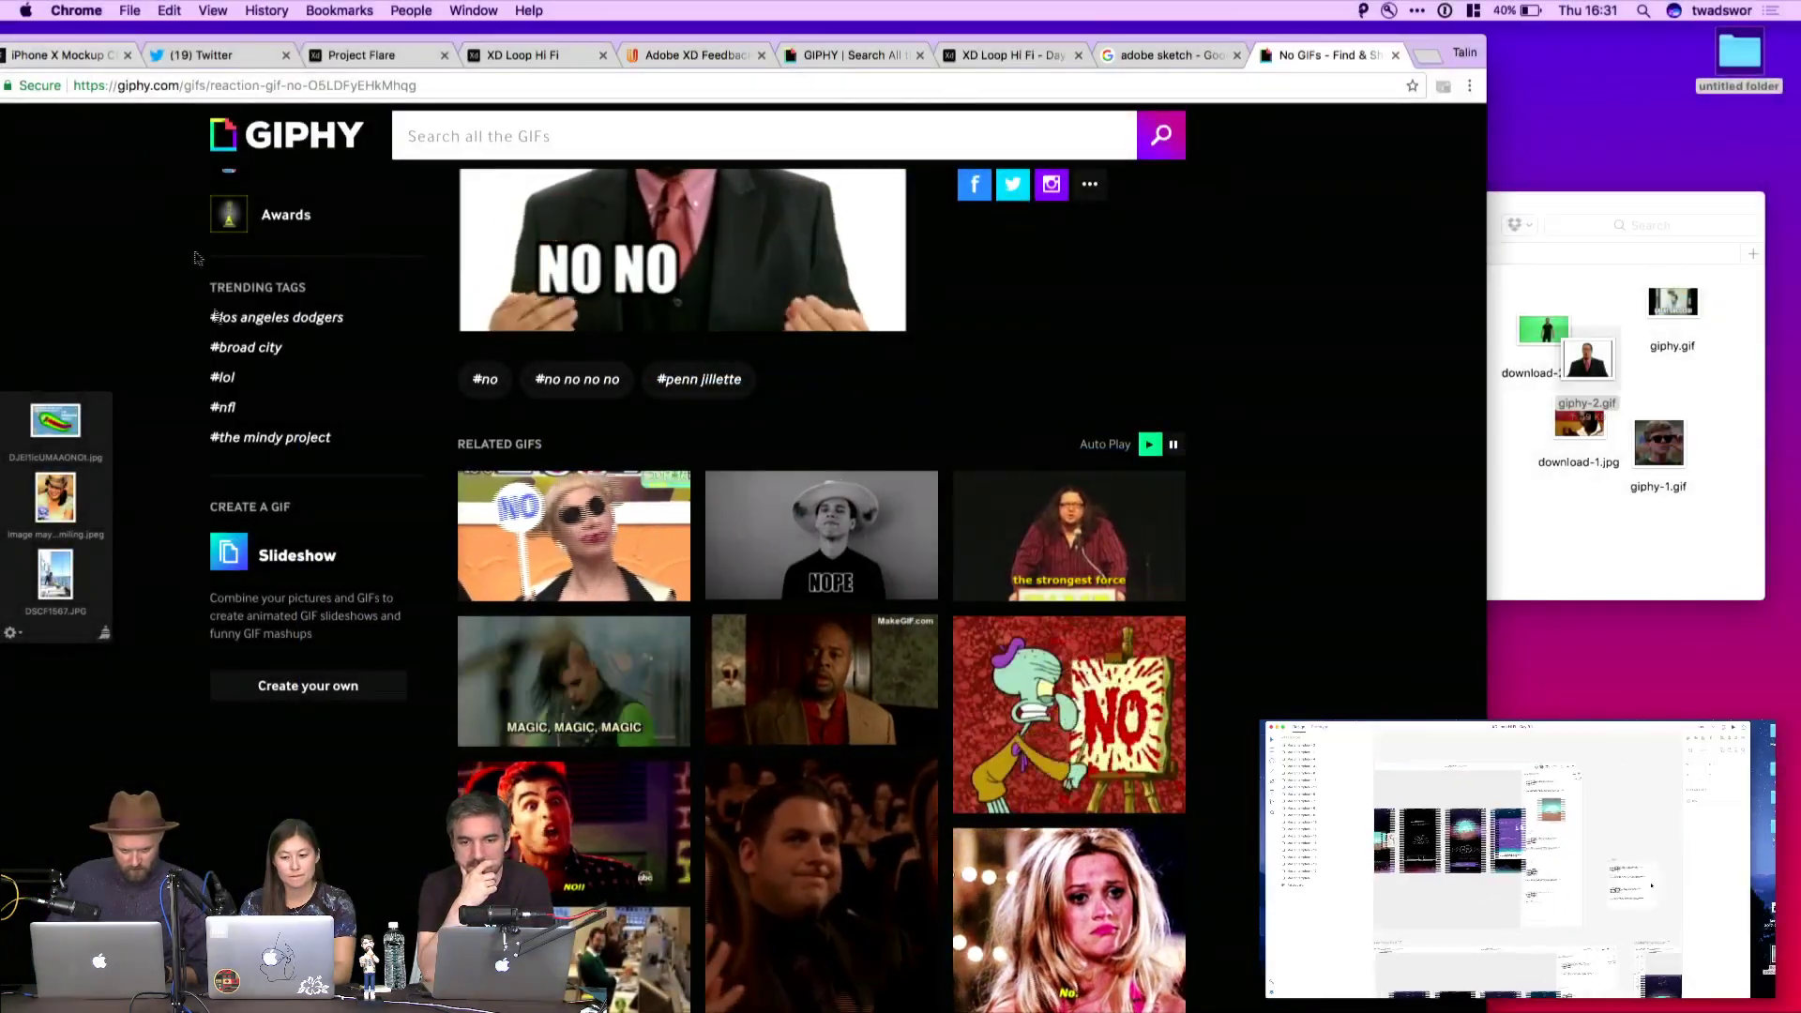
Find the drawn face vomiting a rainbow among Giphy's Reaction GIFs and save it into the open folder of downloaded images
{"action": "key", "text": "super+bracketleft"}
{"action": "scroll", "coordinate": [1021, 417], "scroll_direction": "down", "scroll_amount": 10}
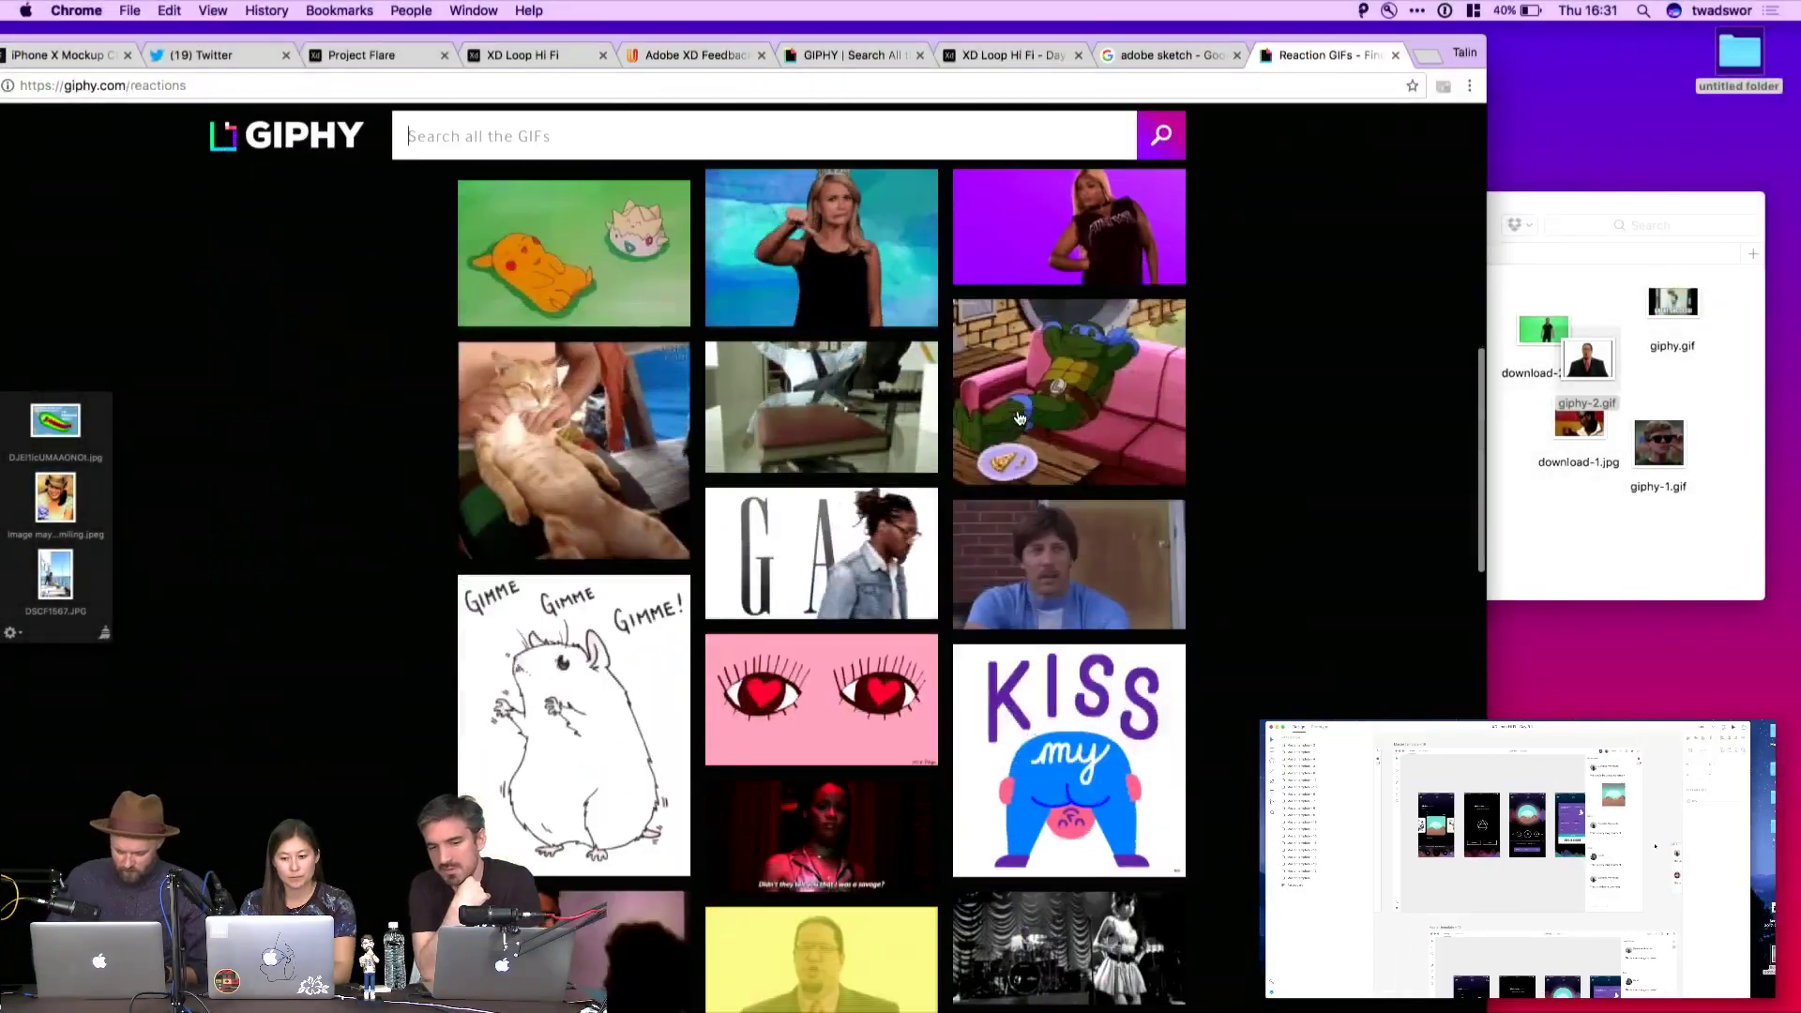
{"action": "scroll", "coordinate": [1021, 417], "scroll_direction": "down", "scroll_amount": 5}
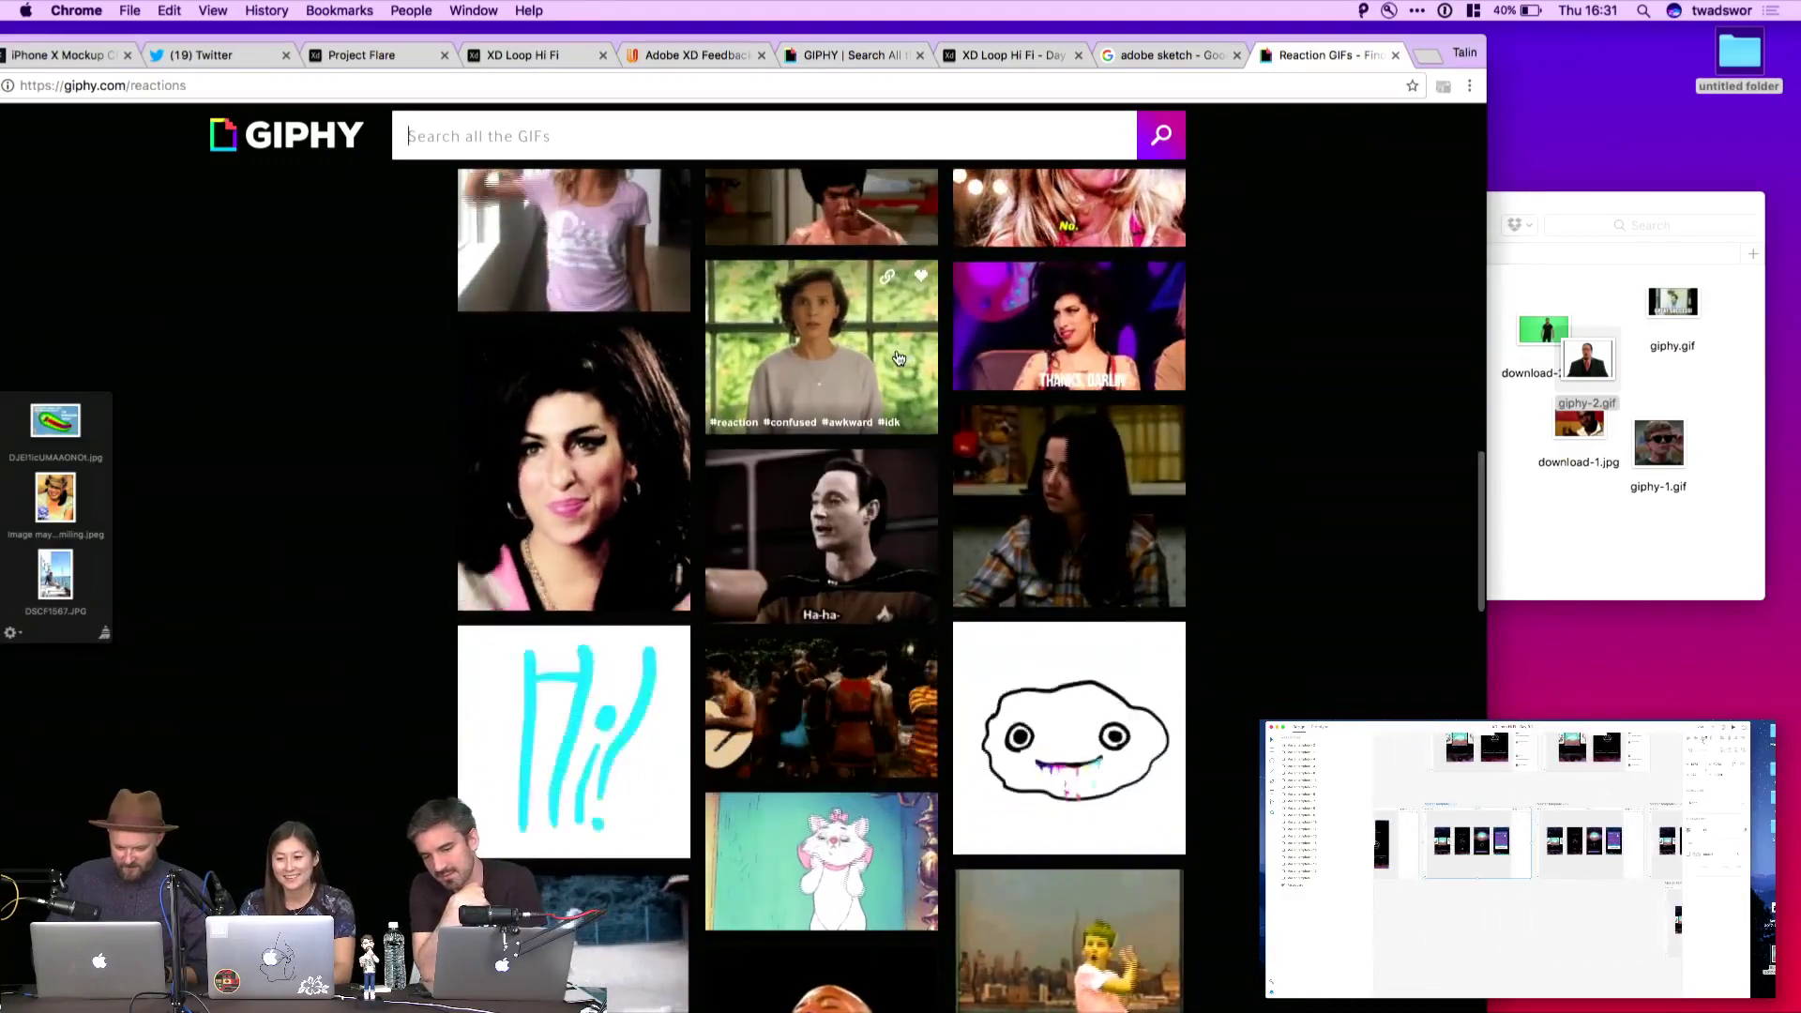
{"action": "scroll", "coordinate": [816, 375], "scroll_direction": "down", "scroll_amount": 1}
{"action": "scroll", "coordinate": [826, 450], "scroll_direction": "down", "scroll_amount": 4}
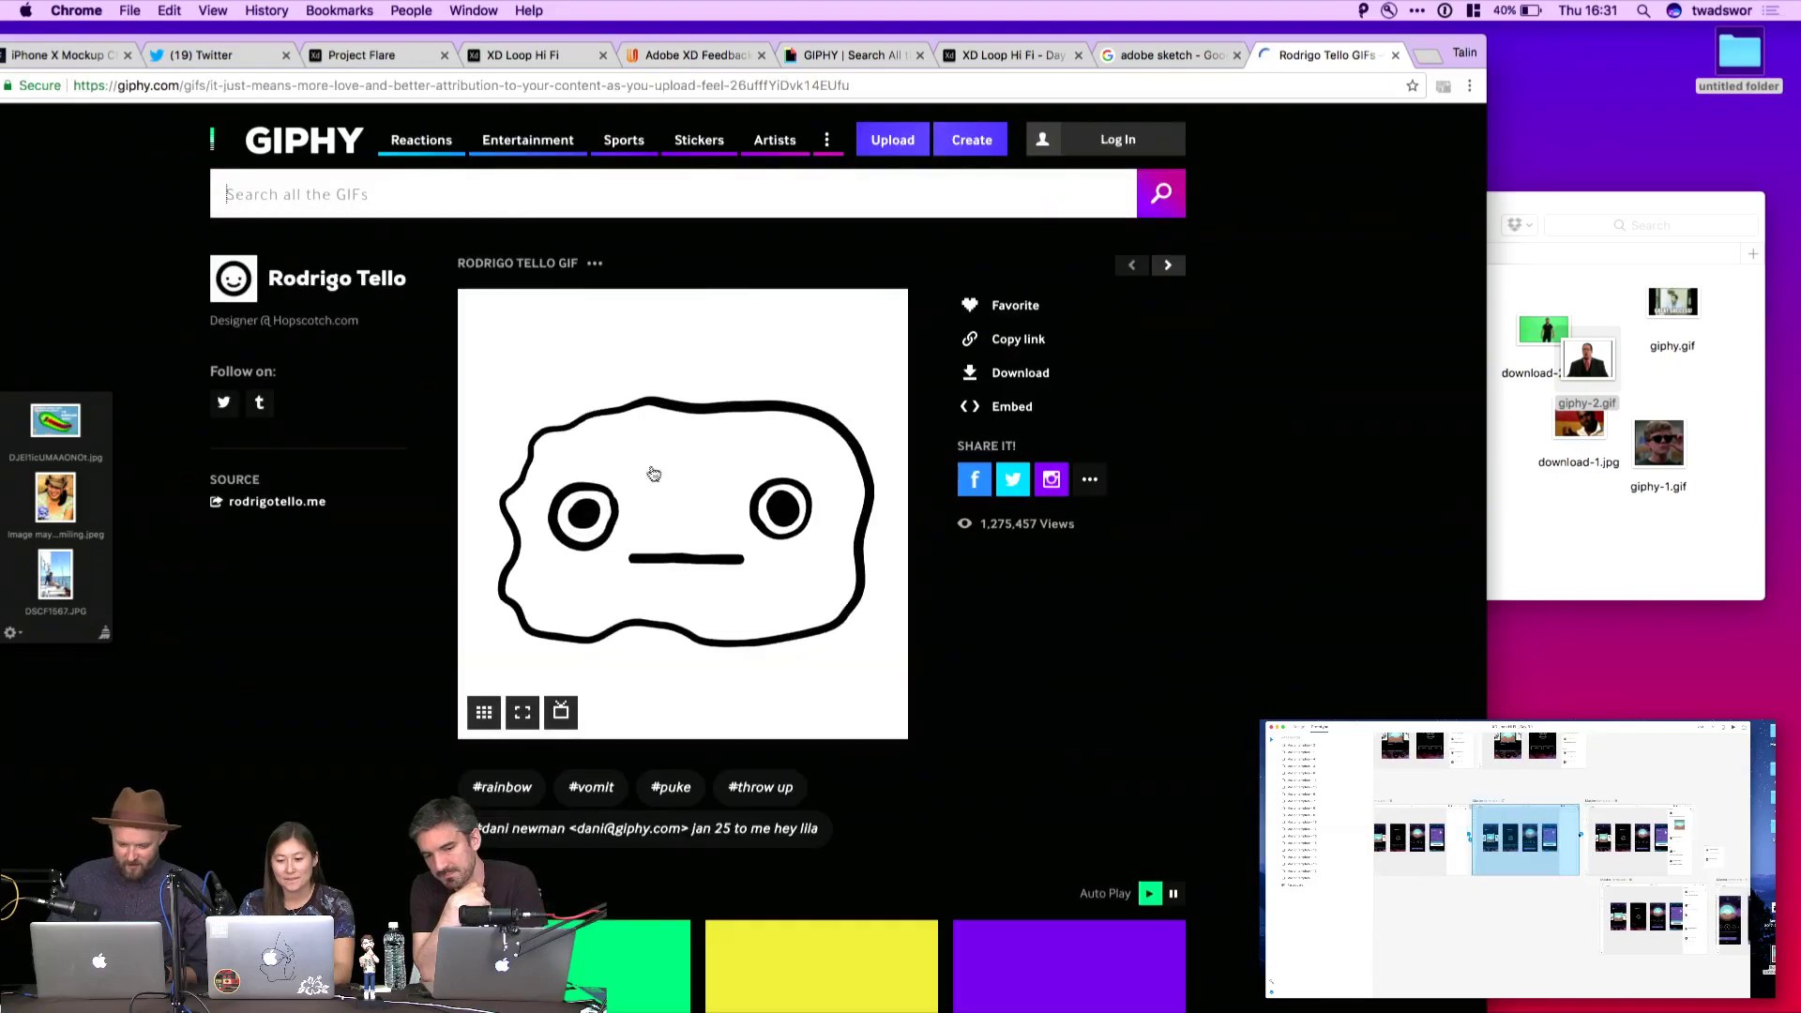
{"action": "left_click_drag", "start_coordinate": [653, 473], "coordinate": [1538, 310]}
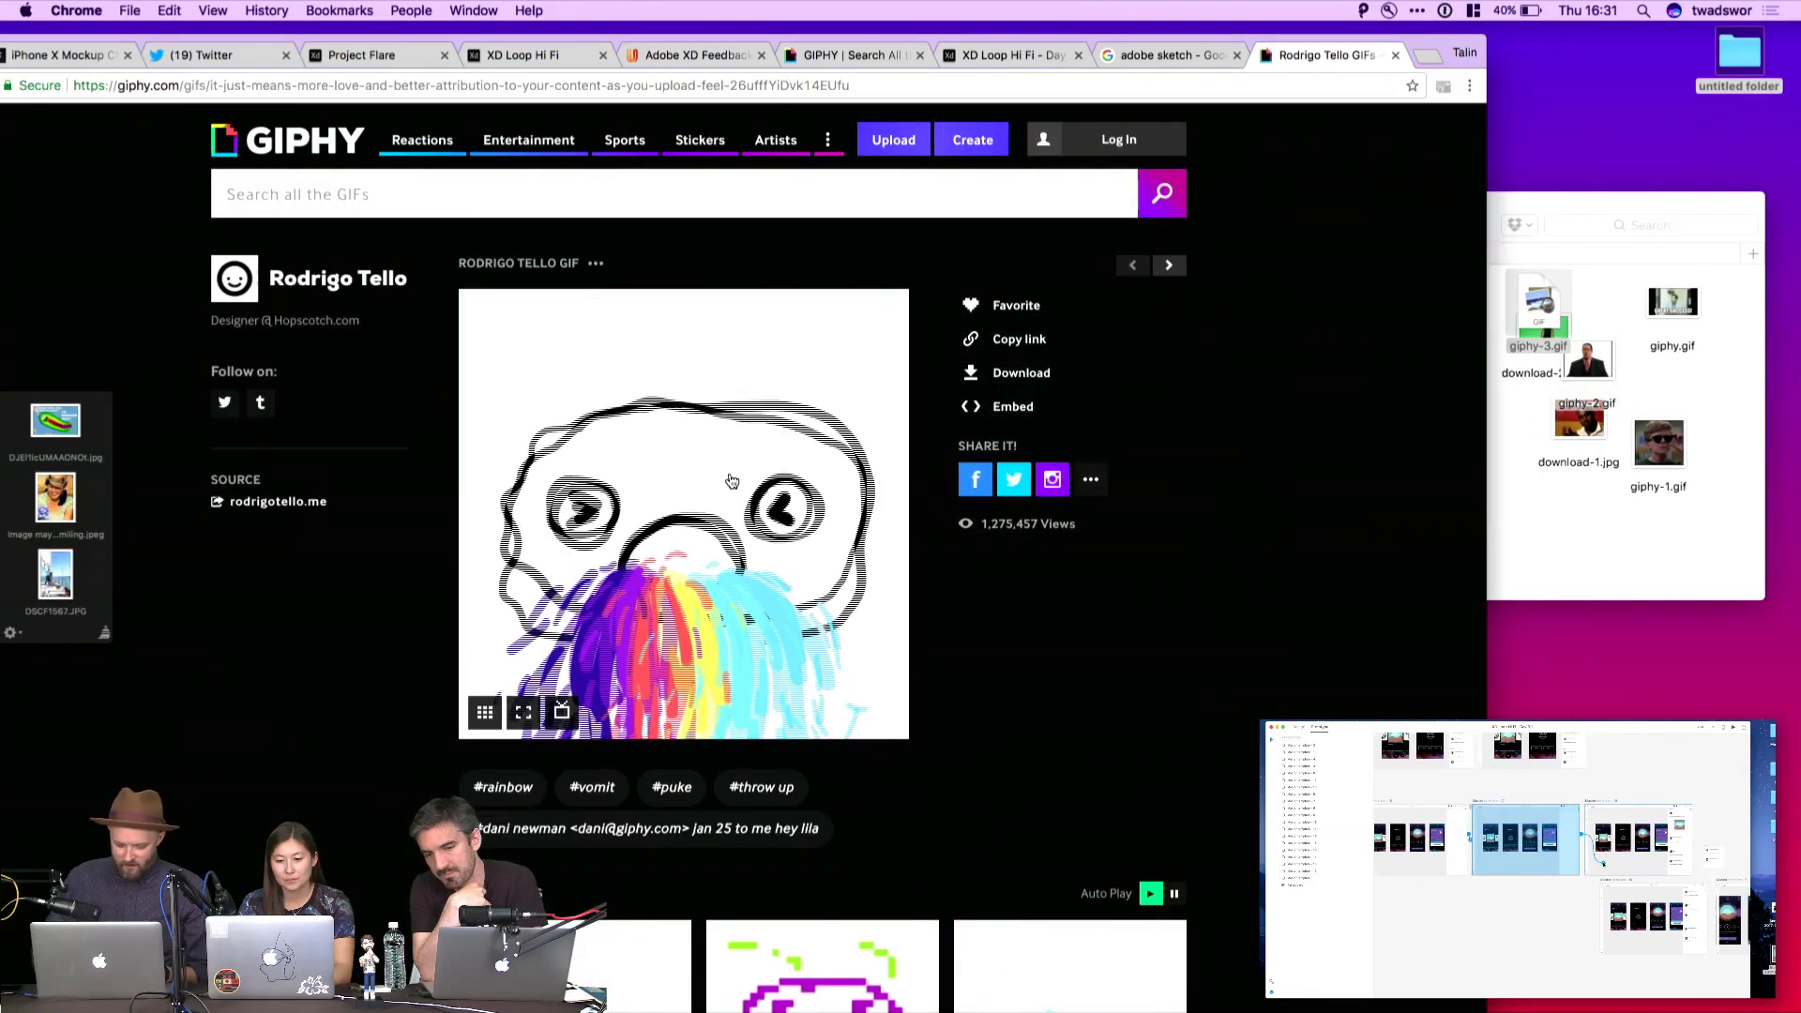
Return to the Reaction GIFs, open the llama GIF and save it into the same folder
{"action": "key", "text": "super+bracketleft"}
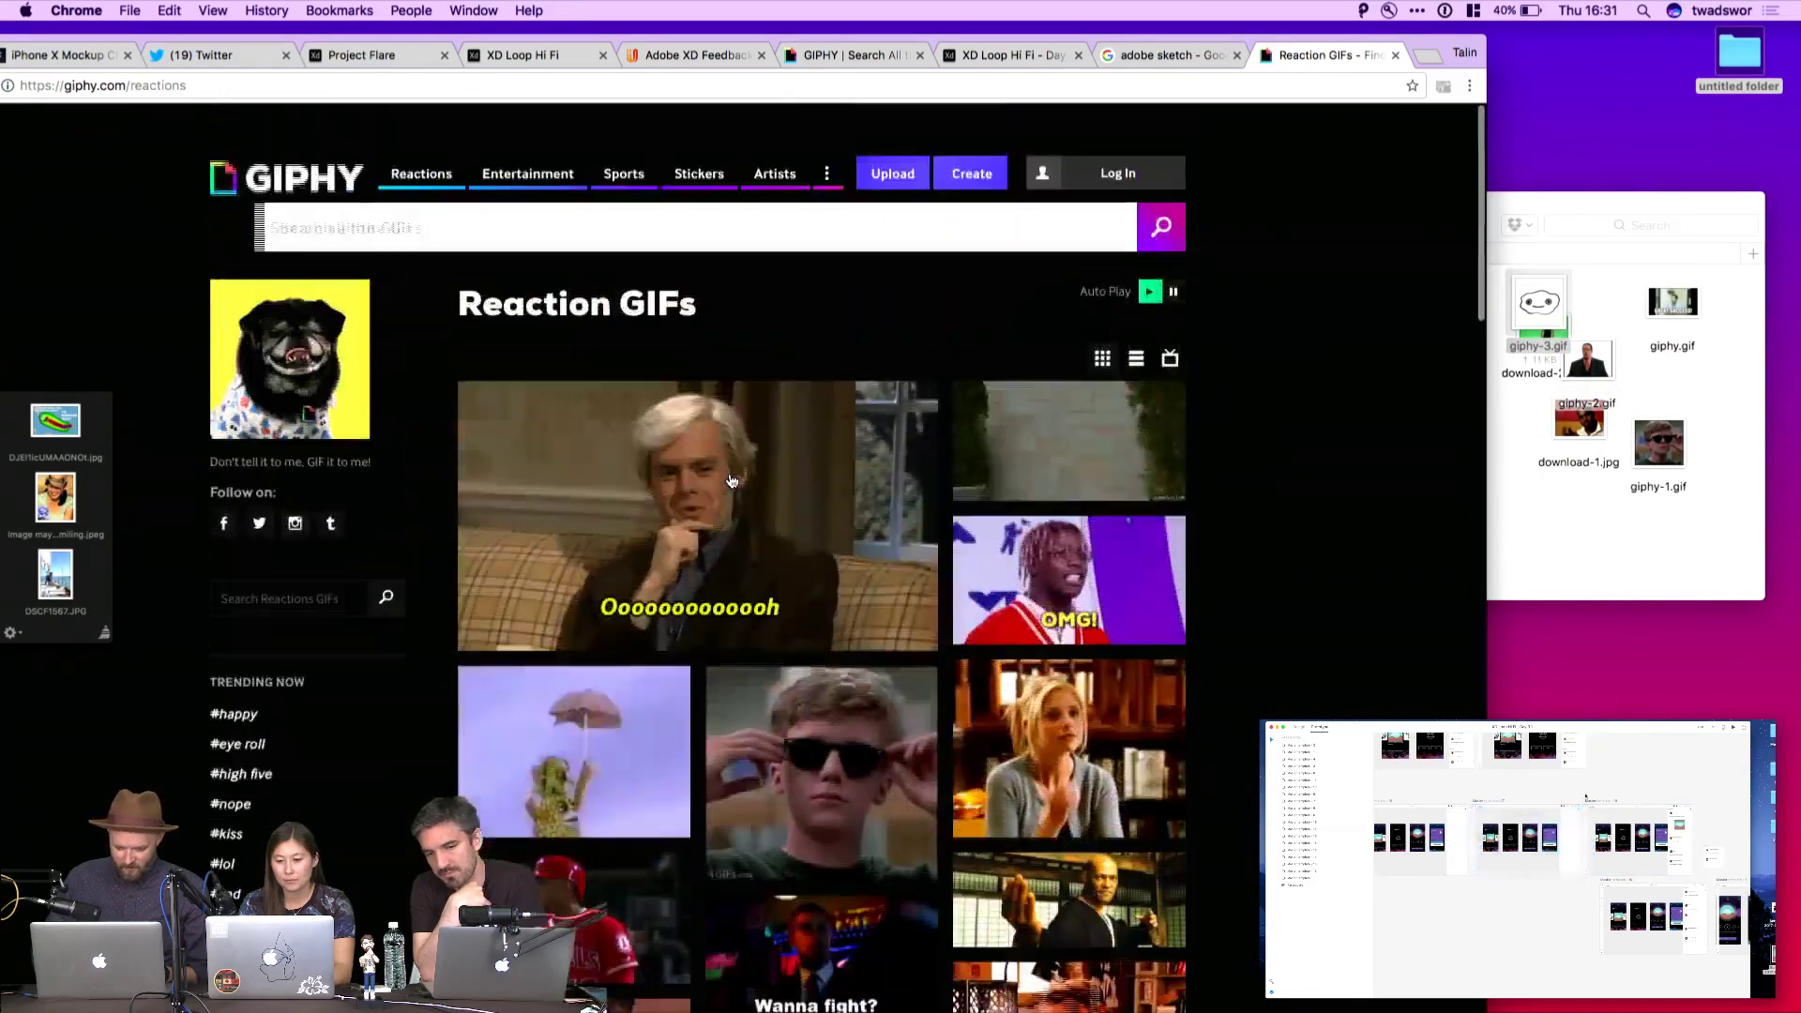
{"action": "scroll", "coordinate": [761, 612], "scroll_direction": "down", "scroll_amount": 15}
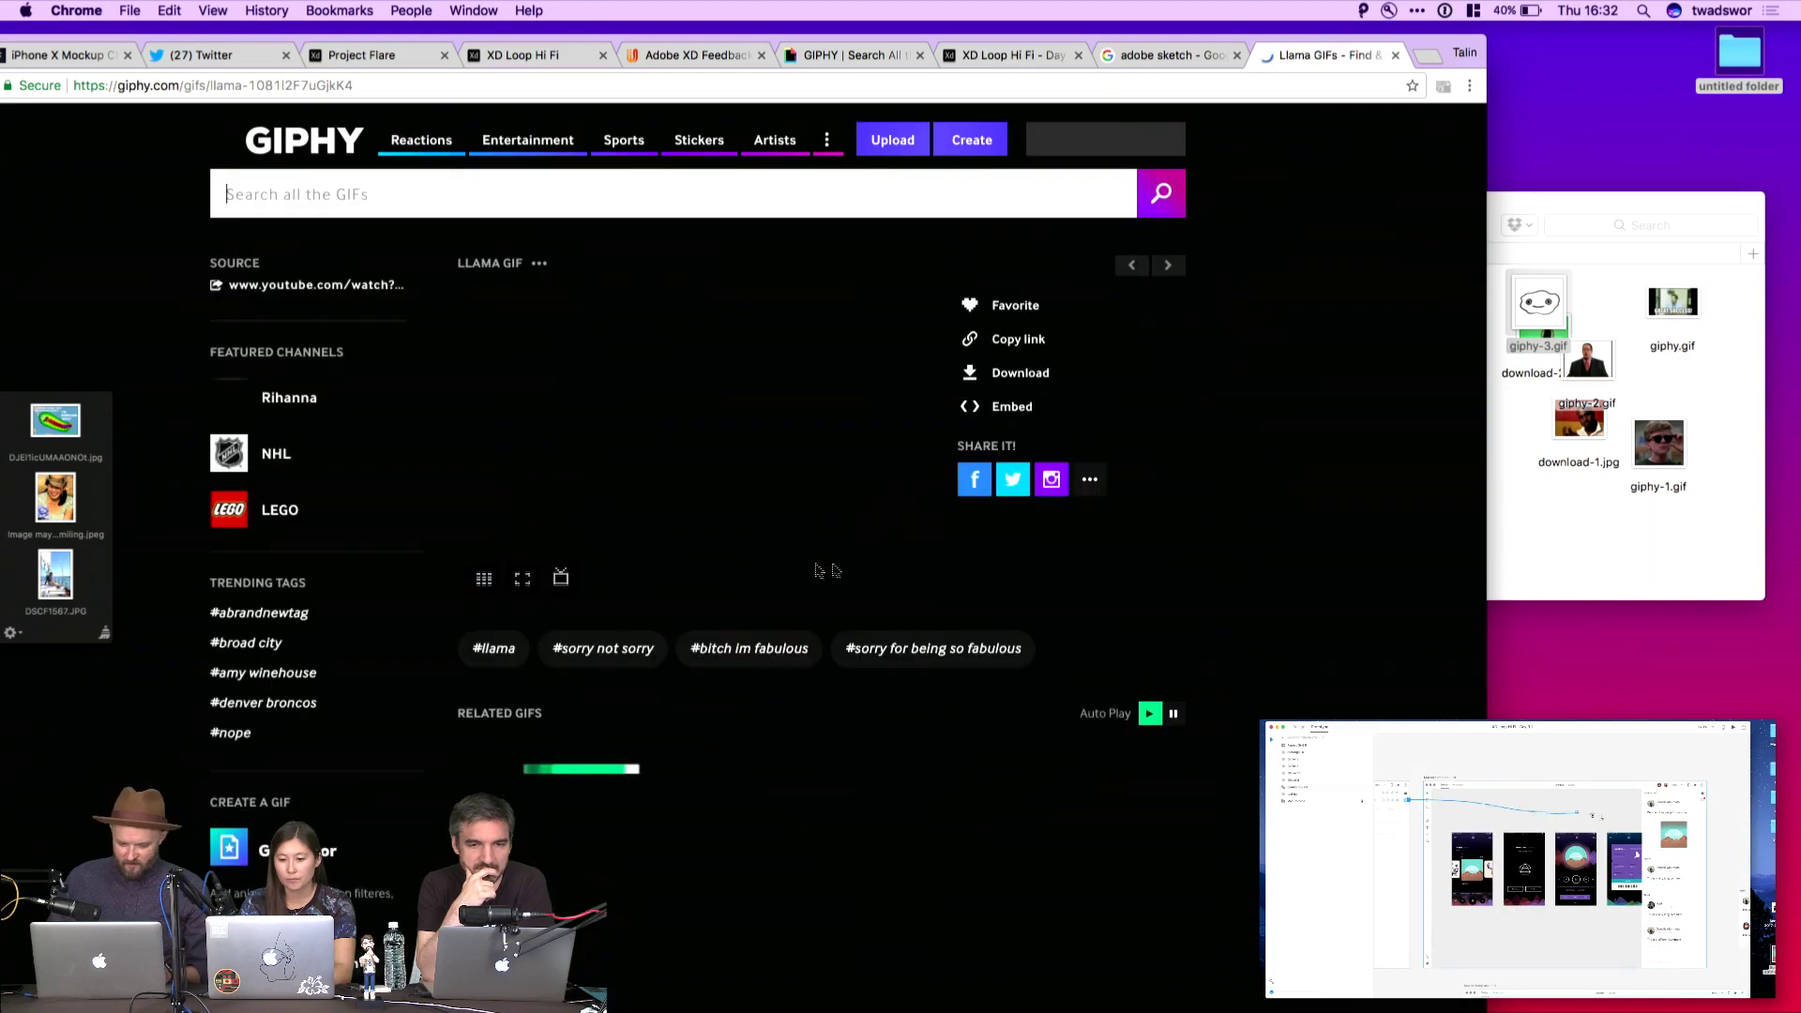
{"action": "left_click_drag", "start_coordinate": [667, 453], "coordinate": [1516, 439]}
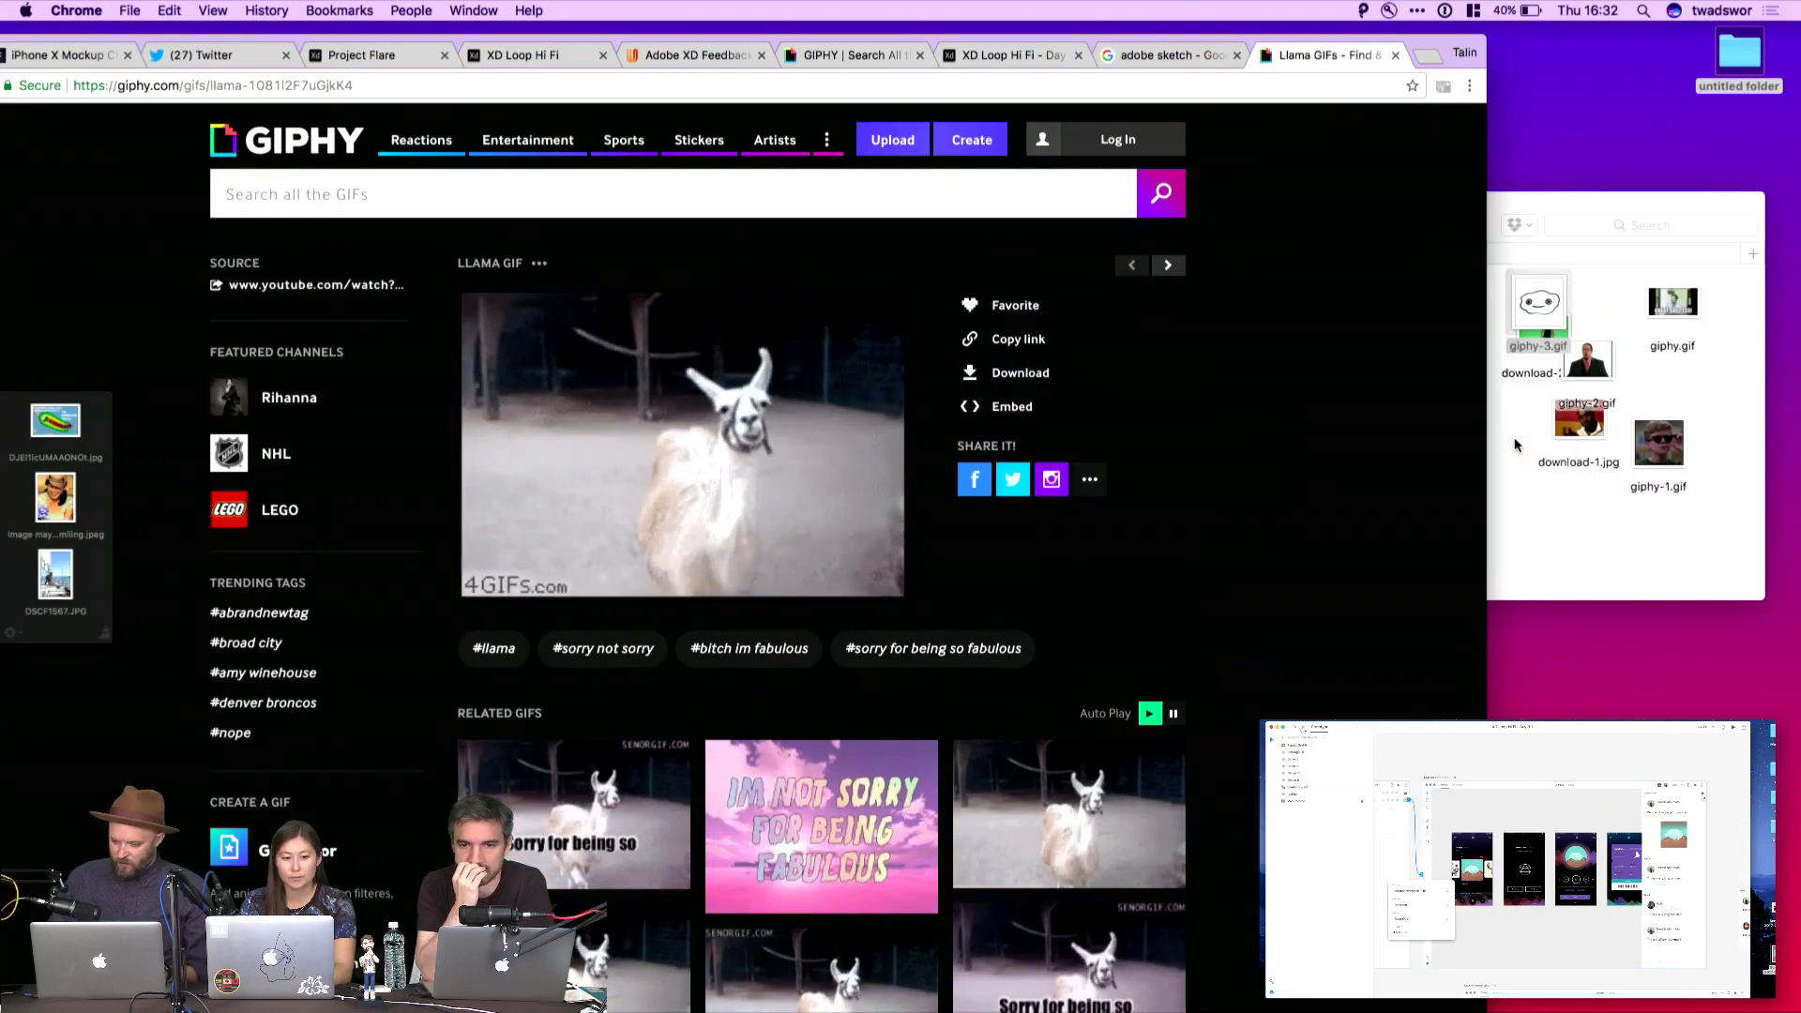
Look over the related llama GIFs, go back to the Reaction GIFs and browse further down the collection
{"action": "scroll", "coordinate": [1041, 509], "scroll_direction": "down", "scroll_amount": 2}
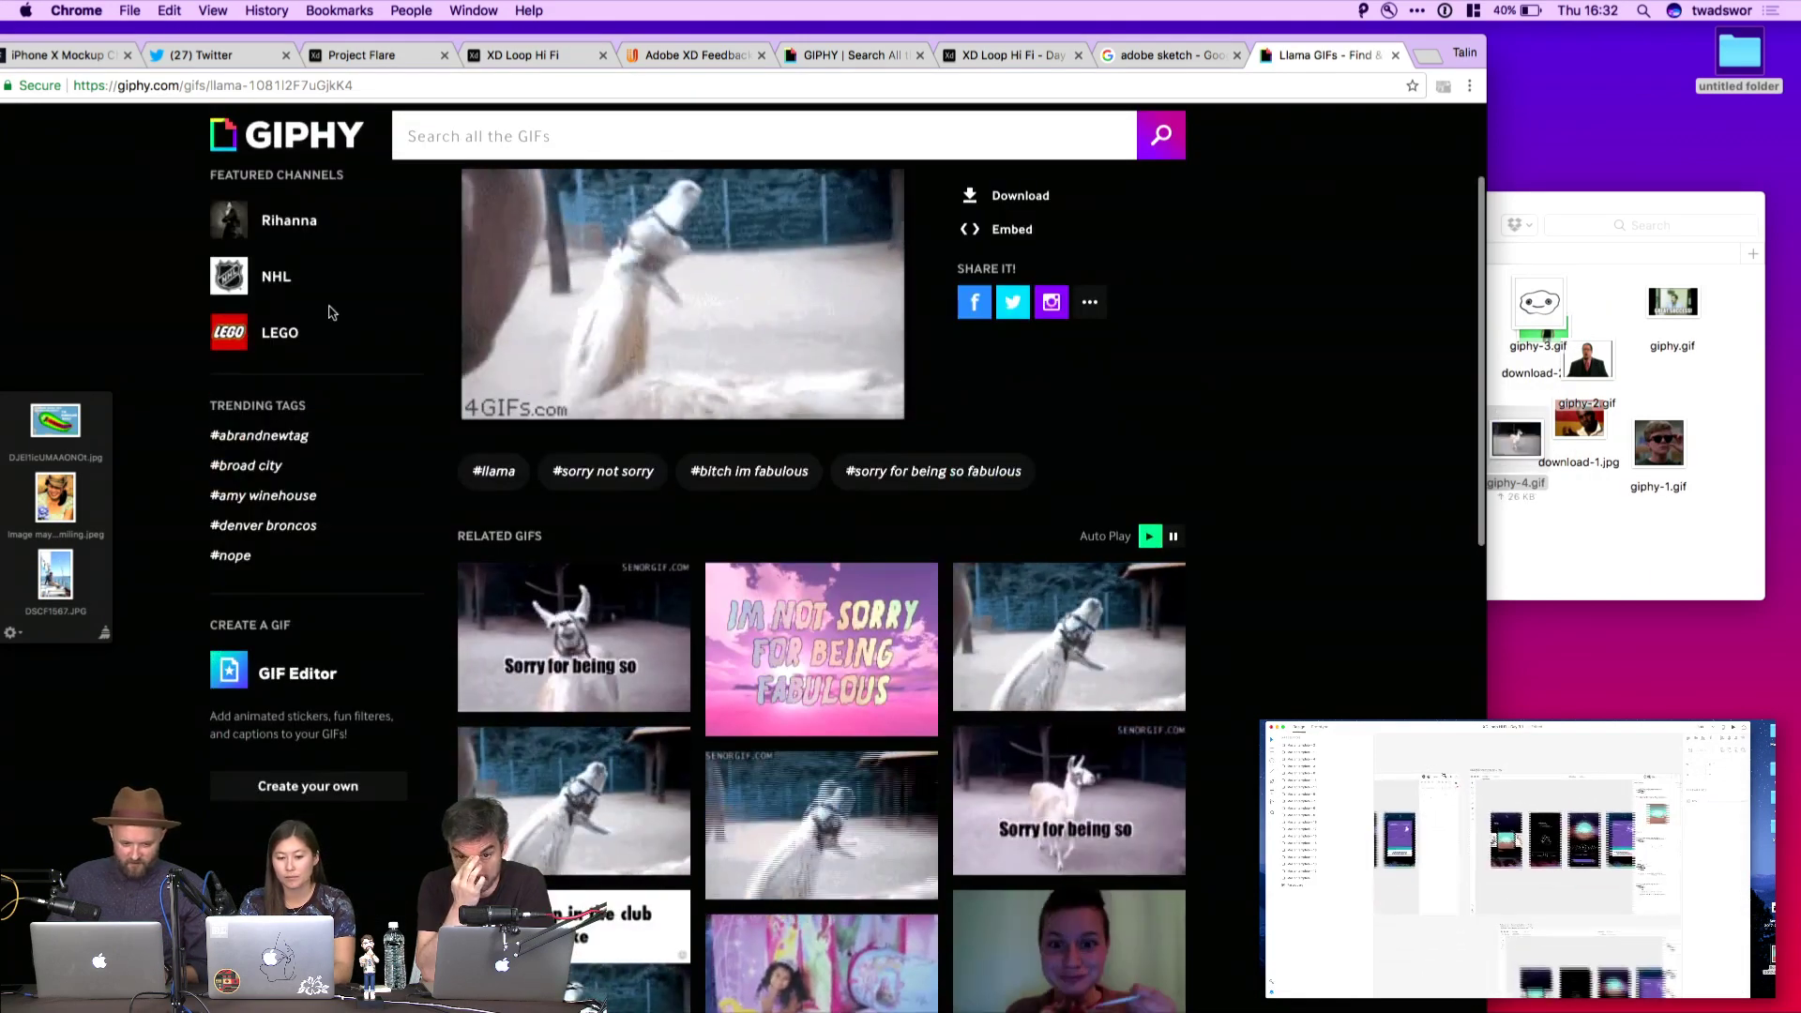
{"action": "key", "text": "super+bracketleft"}
{"action": "scroll", "coordinate": [956, 381], "scroll_direction": "down", "scroll_amount": 15}
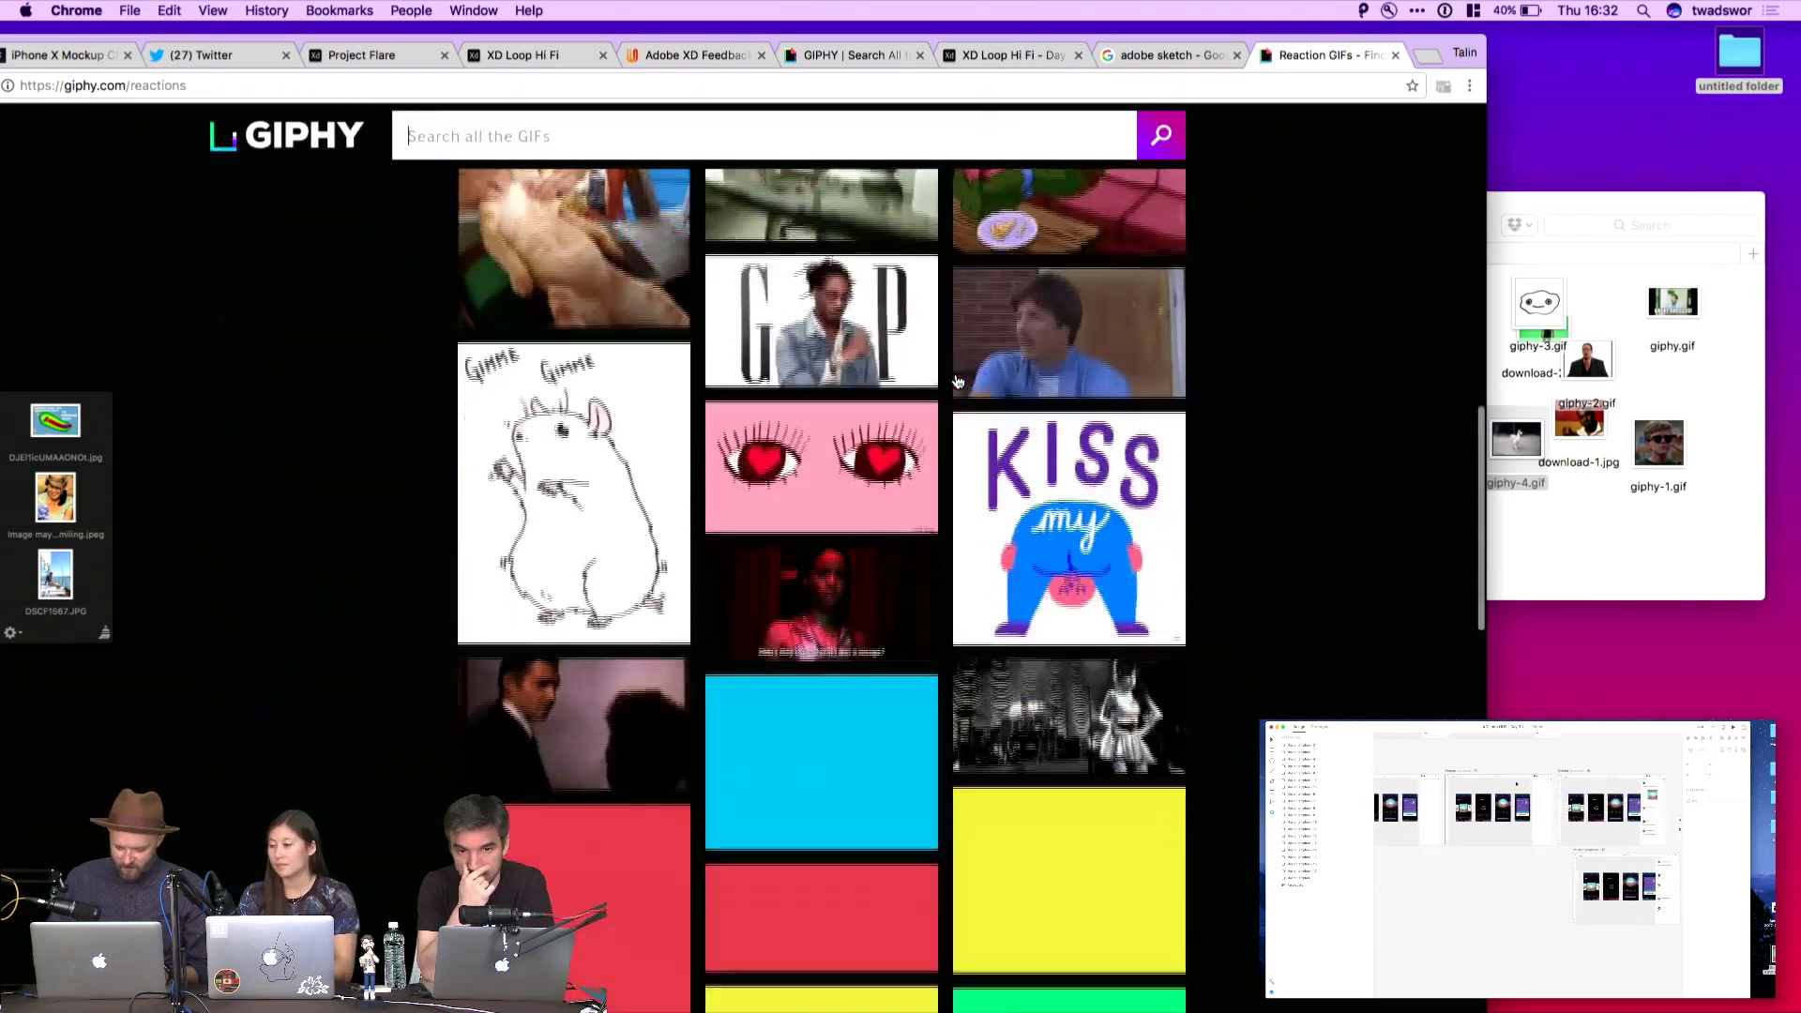
{"action": "scroll", "coordinate": [957, 381], "scroll_direction": "down", "scroll_amount": 15}
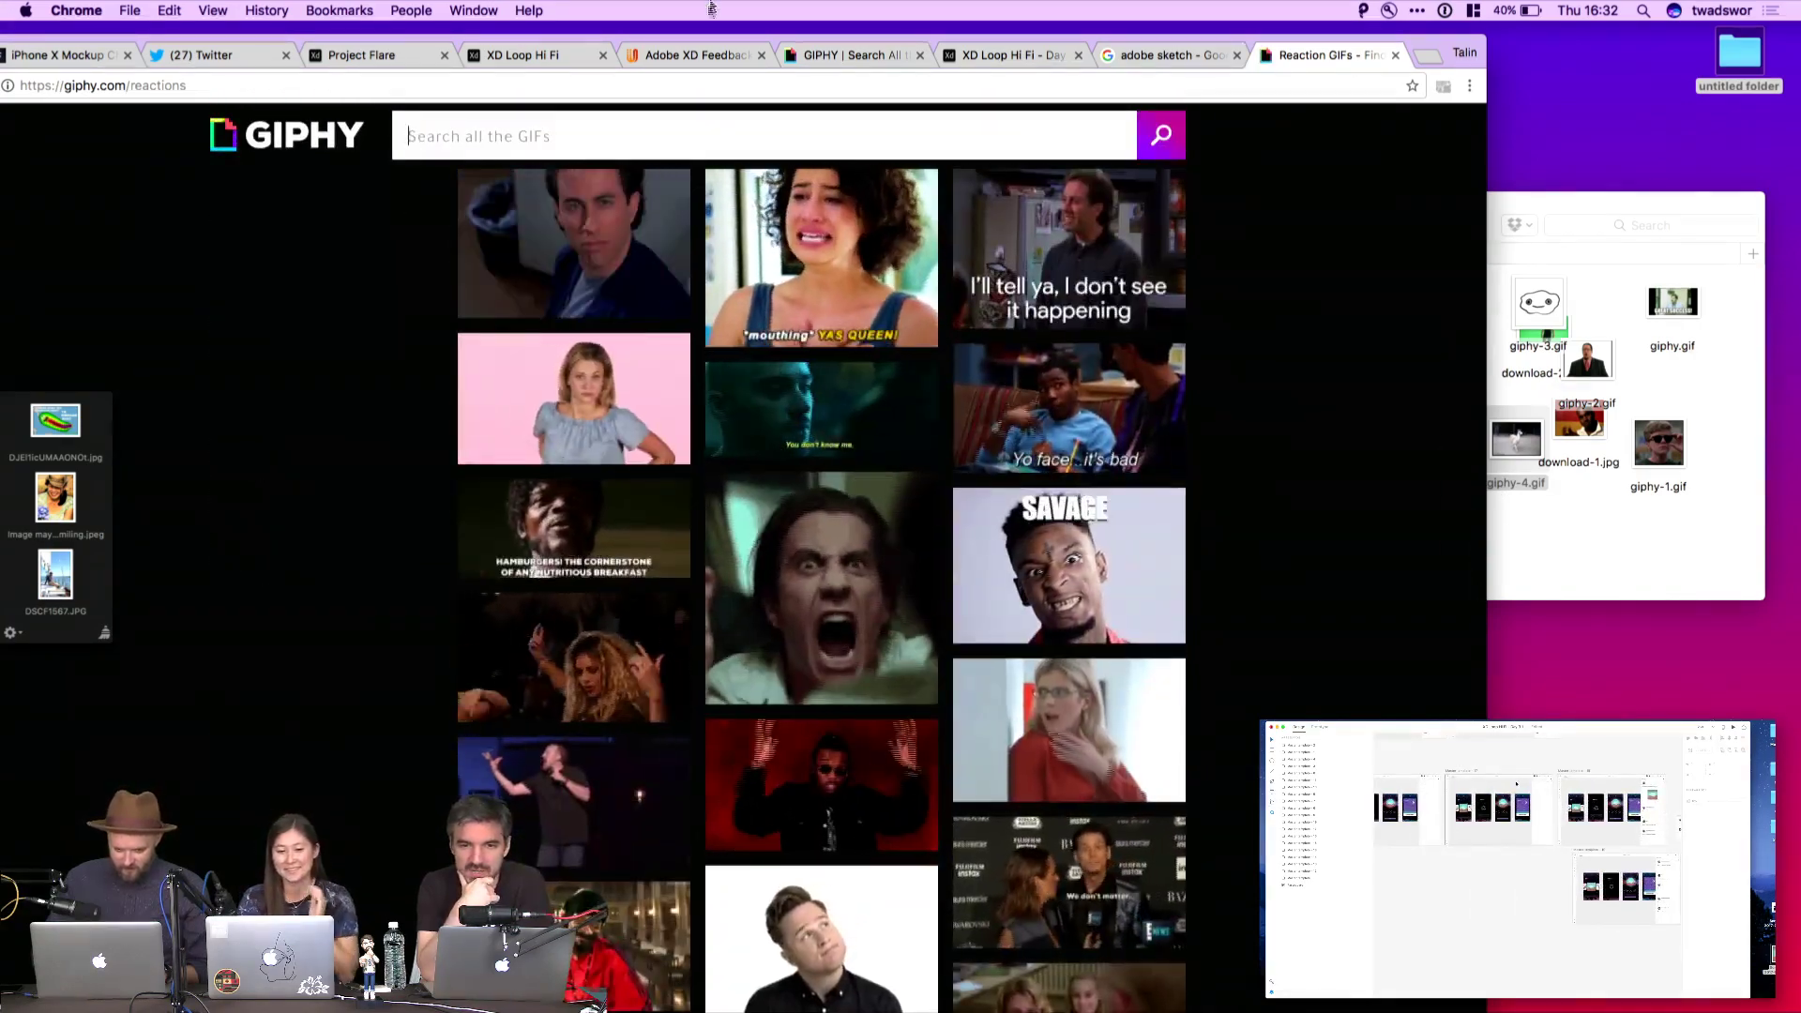
Search Giphy for "cats", open the GIF of two cats in a pink blanket and save it into the folder
{"action": "type", "text": "cats"}
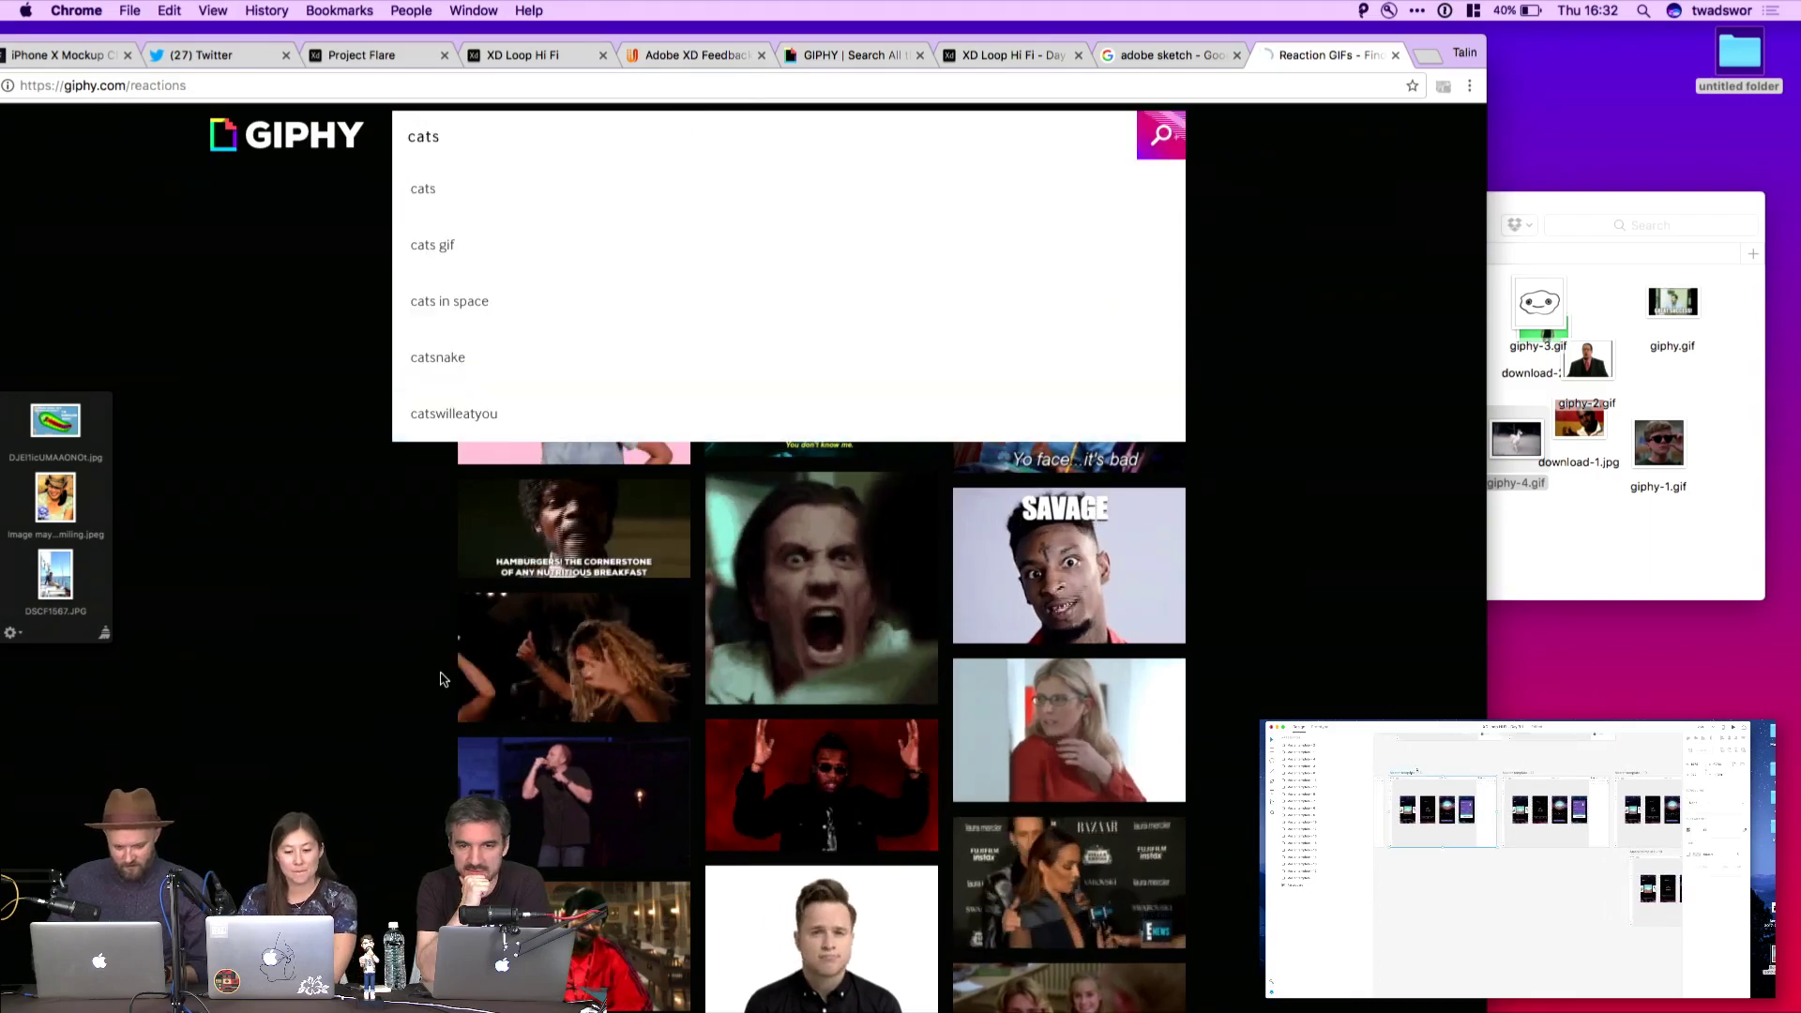
{"action": "key", "text": "Return"}
{"action": "scroll", "coordinate": [523, 439], "scroll_direction": "down", "scroll_amount": 5}
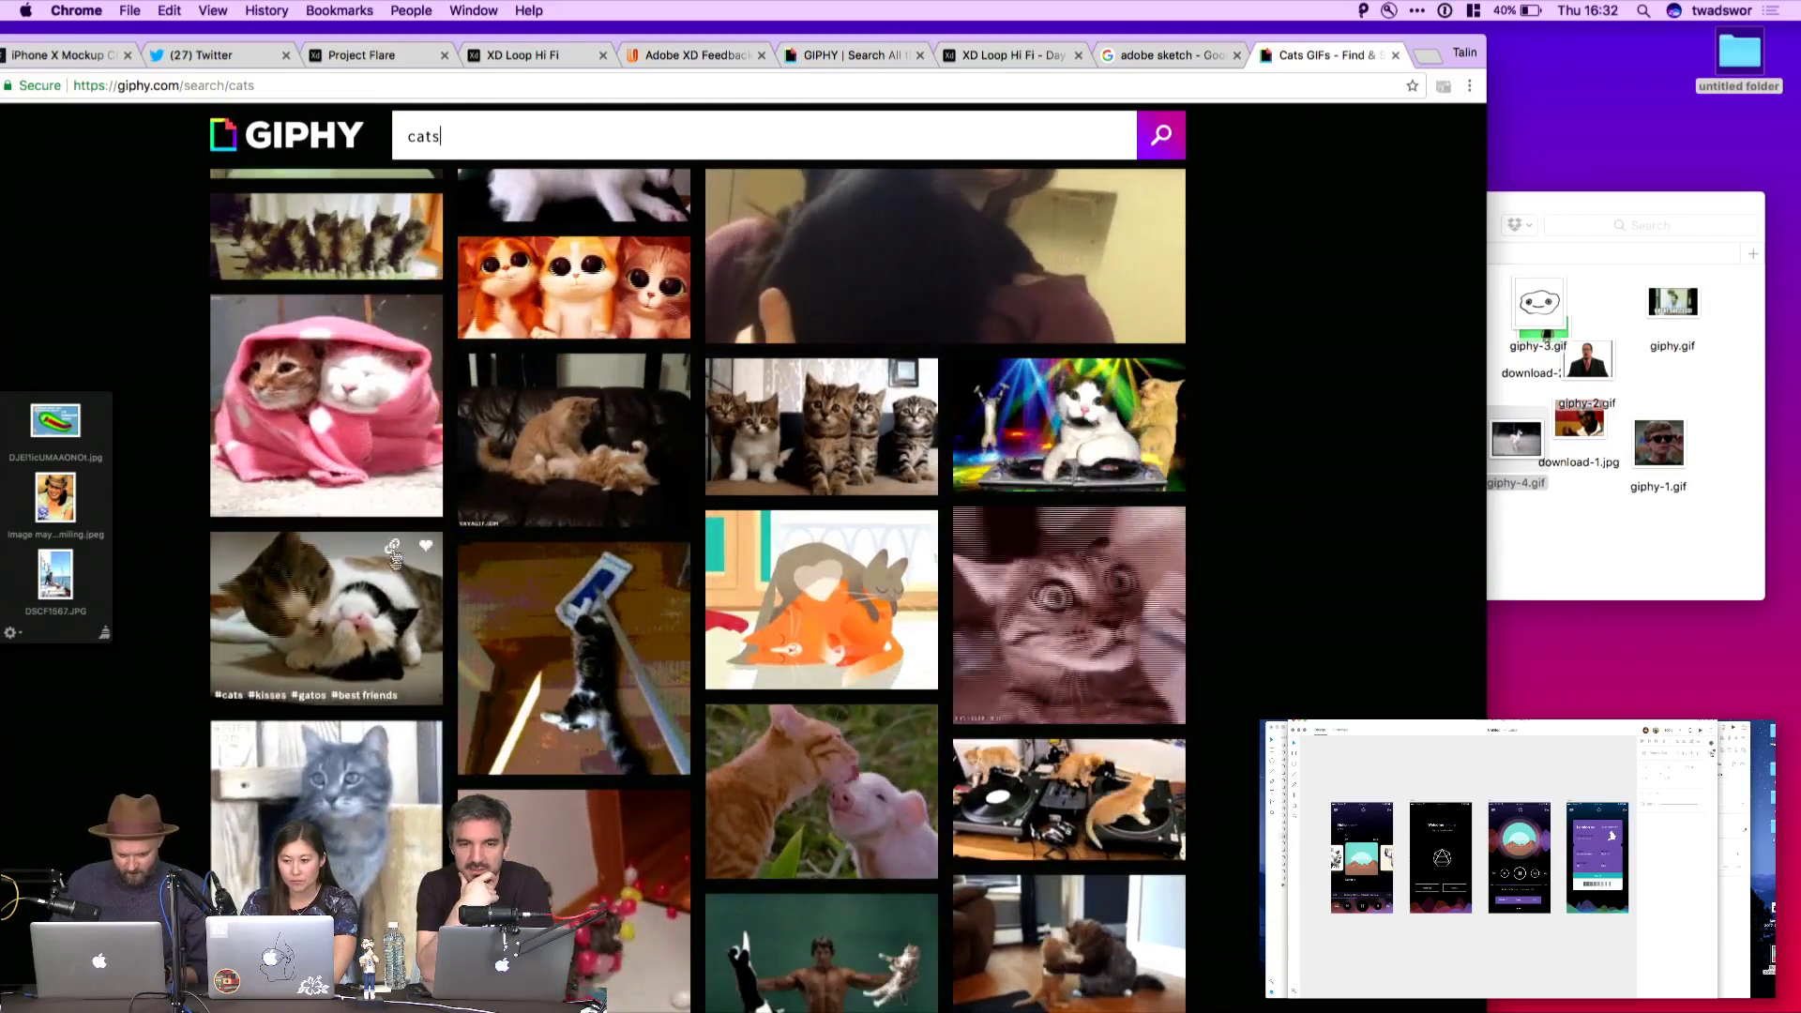
{"action": "left_click", "coordinate": [392, 484]}
{"action": "left_click_drag", "start_coordinate": [712, 539], "coordinate": [1568, 427]}
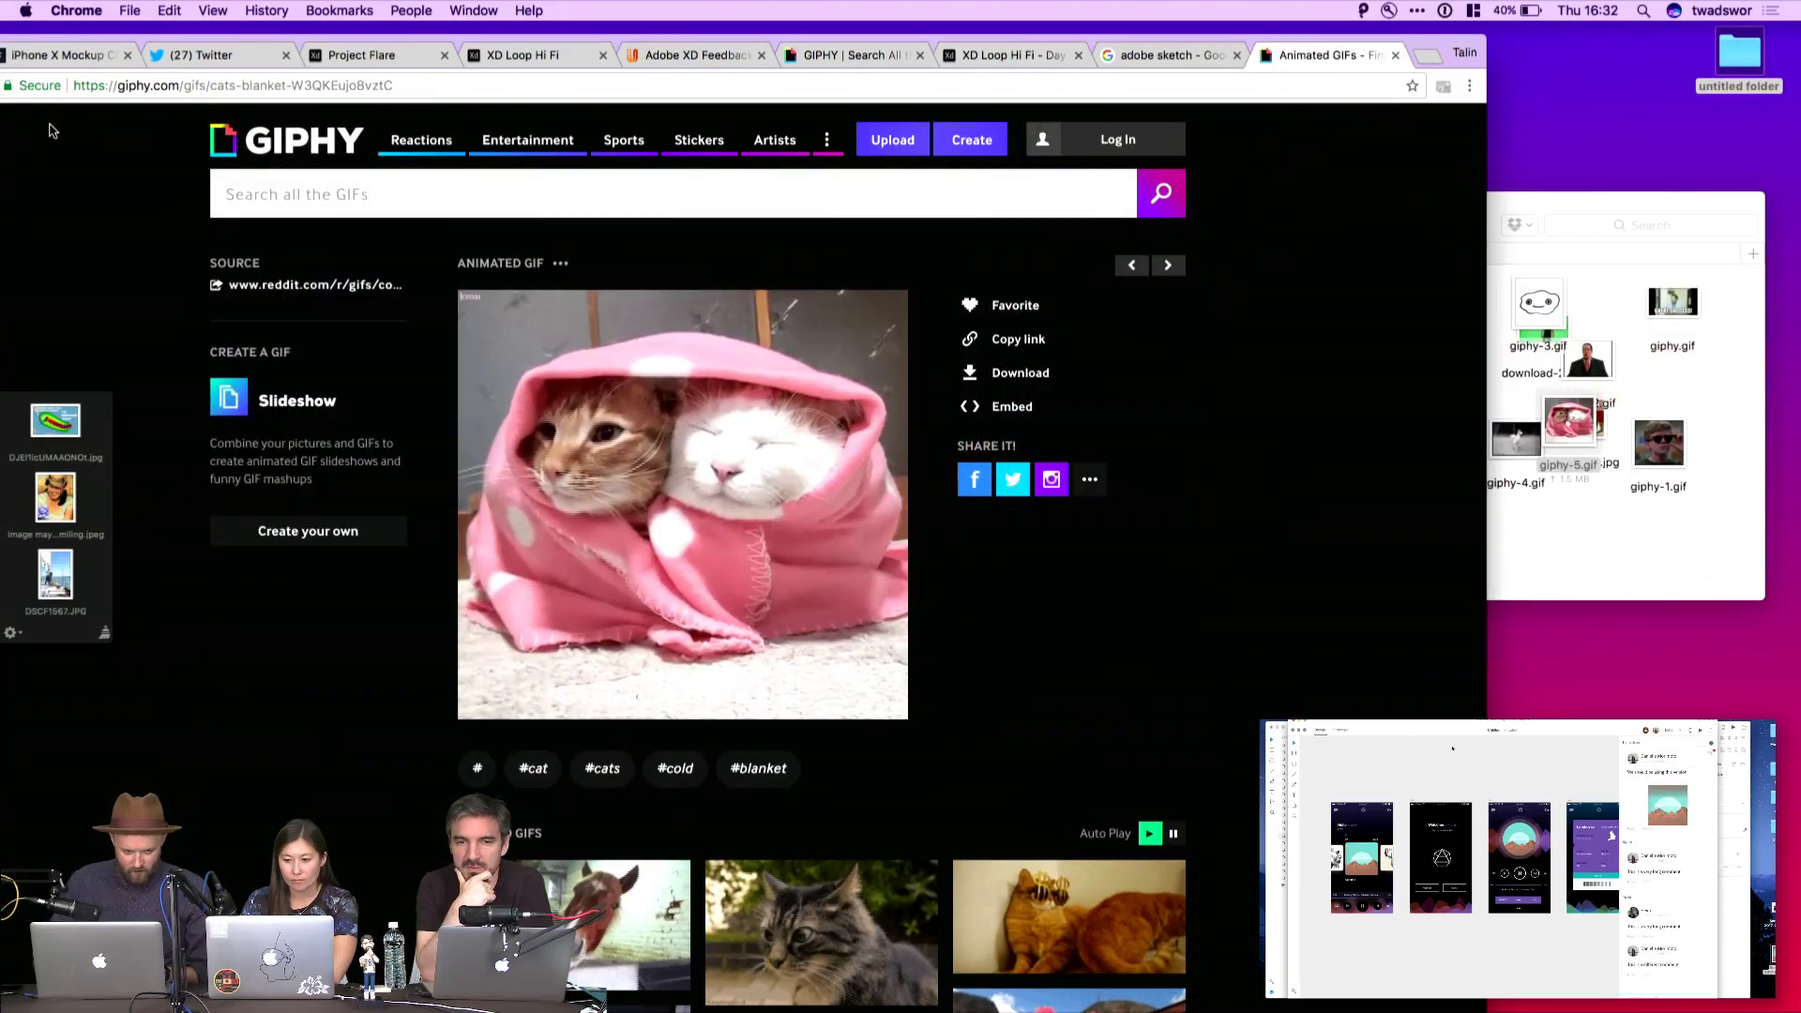
Return to the cats search results and examine them for another suitable GIF
{"action": "scroll", "coordinate": [208, 255], "scroll_direction": "left", "scroll_amount": 3}
{"action": "scroll", "coordinate": [832, 457], "scroll_direction": "down", "scroll_amount": 10}
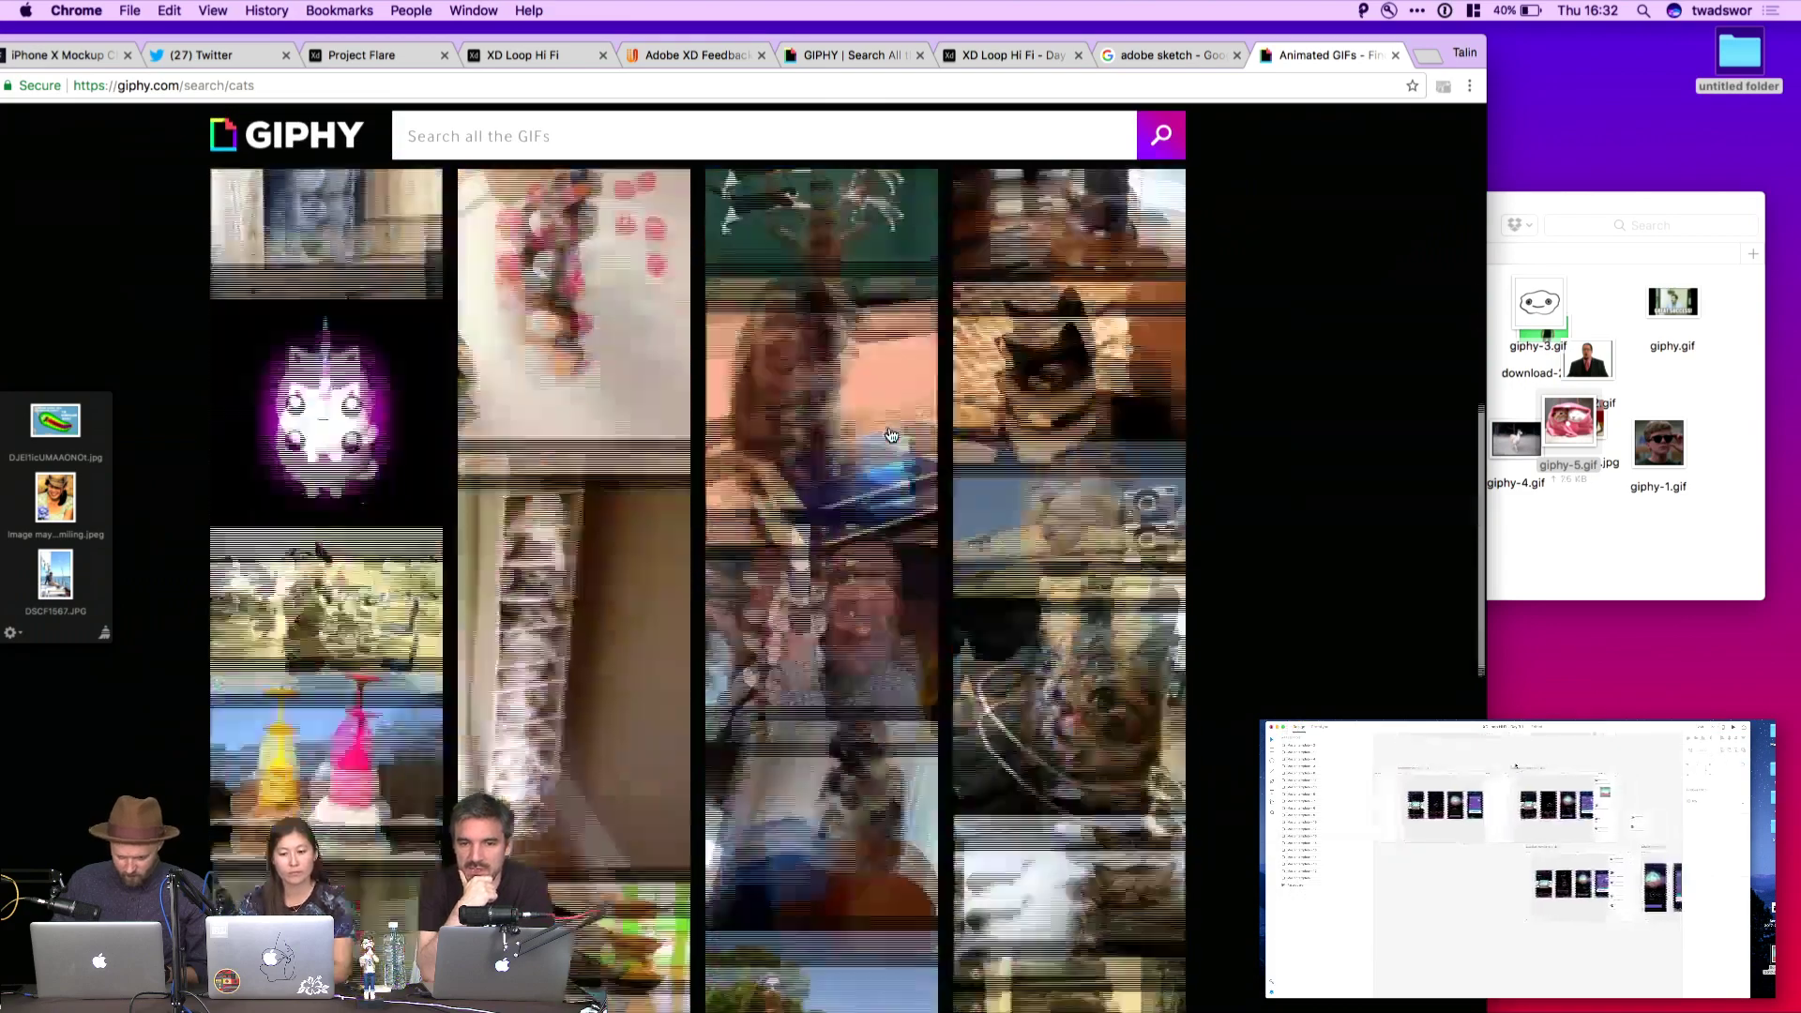
{"action": "scroll", "coordinate": [477, 502], "scroll_direction": "down", "scroll_amount": 3}
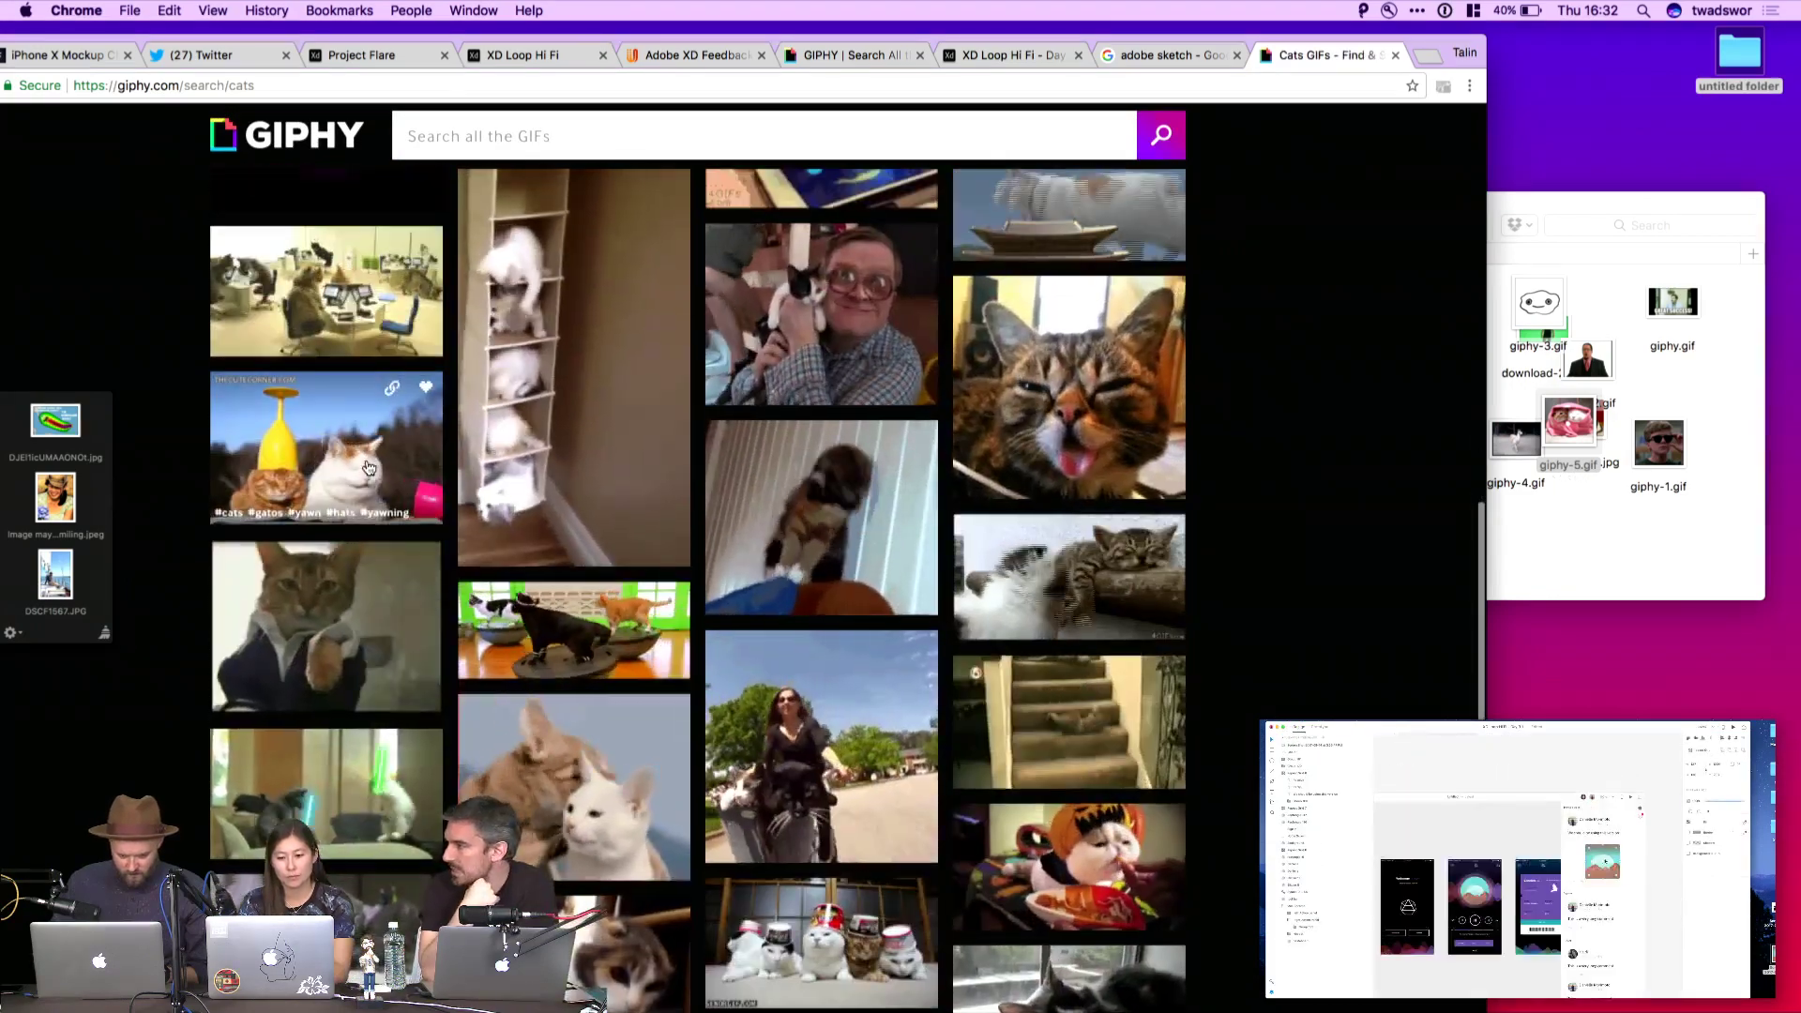
{"action": "scroll", "coordinate": [477, 502], "scroll_direction": "down", "scroll_amount": 2}
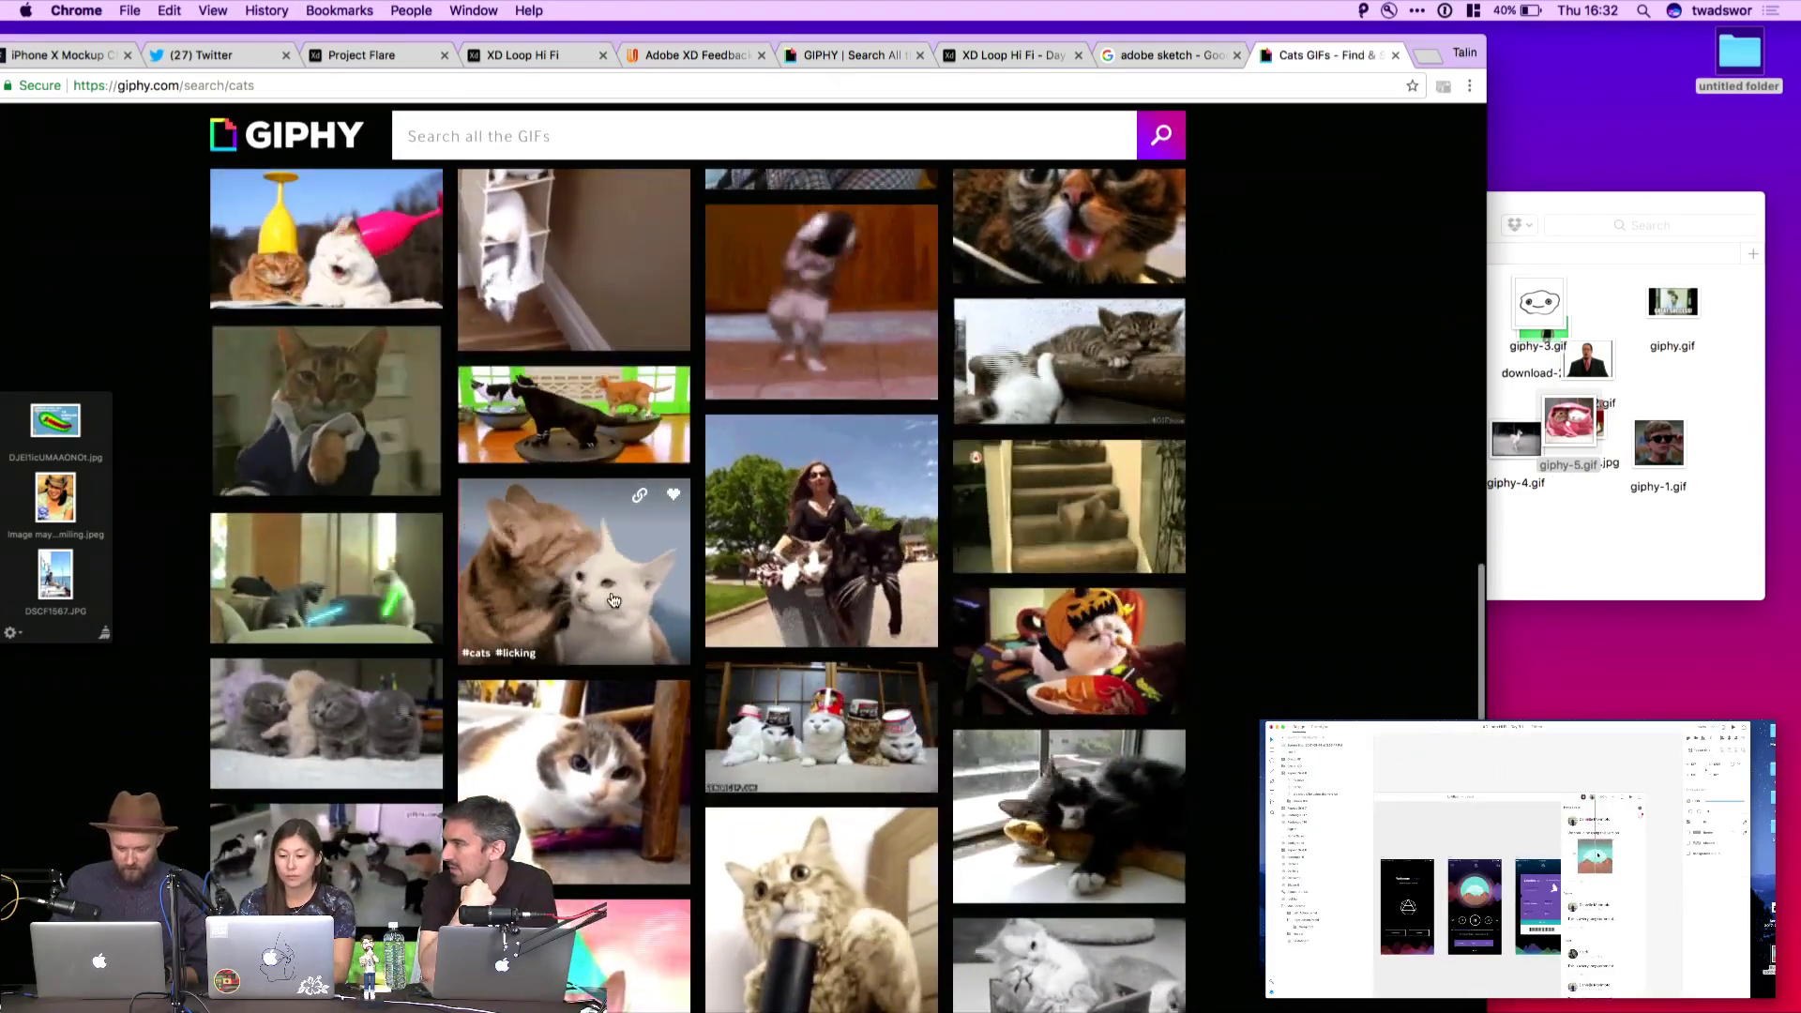
{"action": "scroll", "coordinate": [613, 600], "scroll_direction": "down", "scroll_amount": 2}
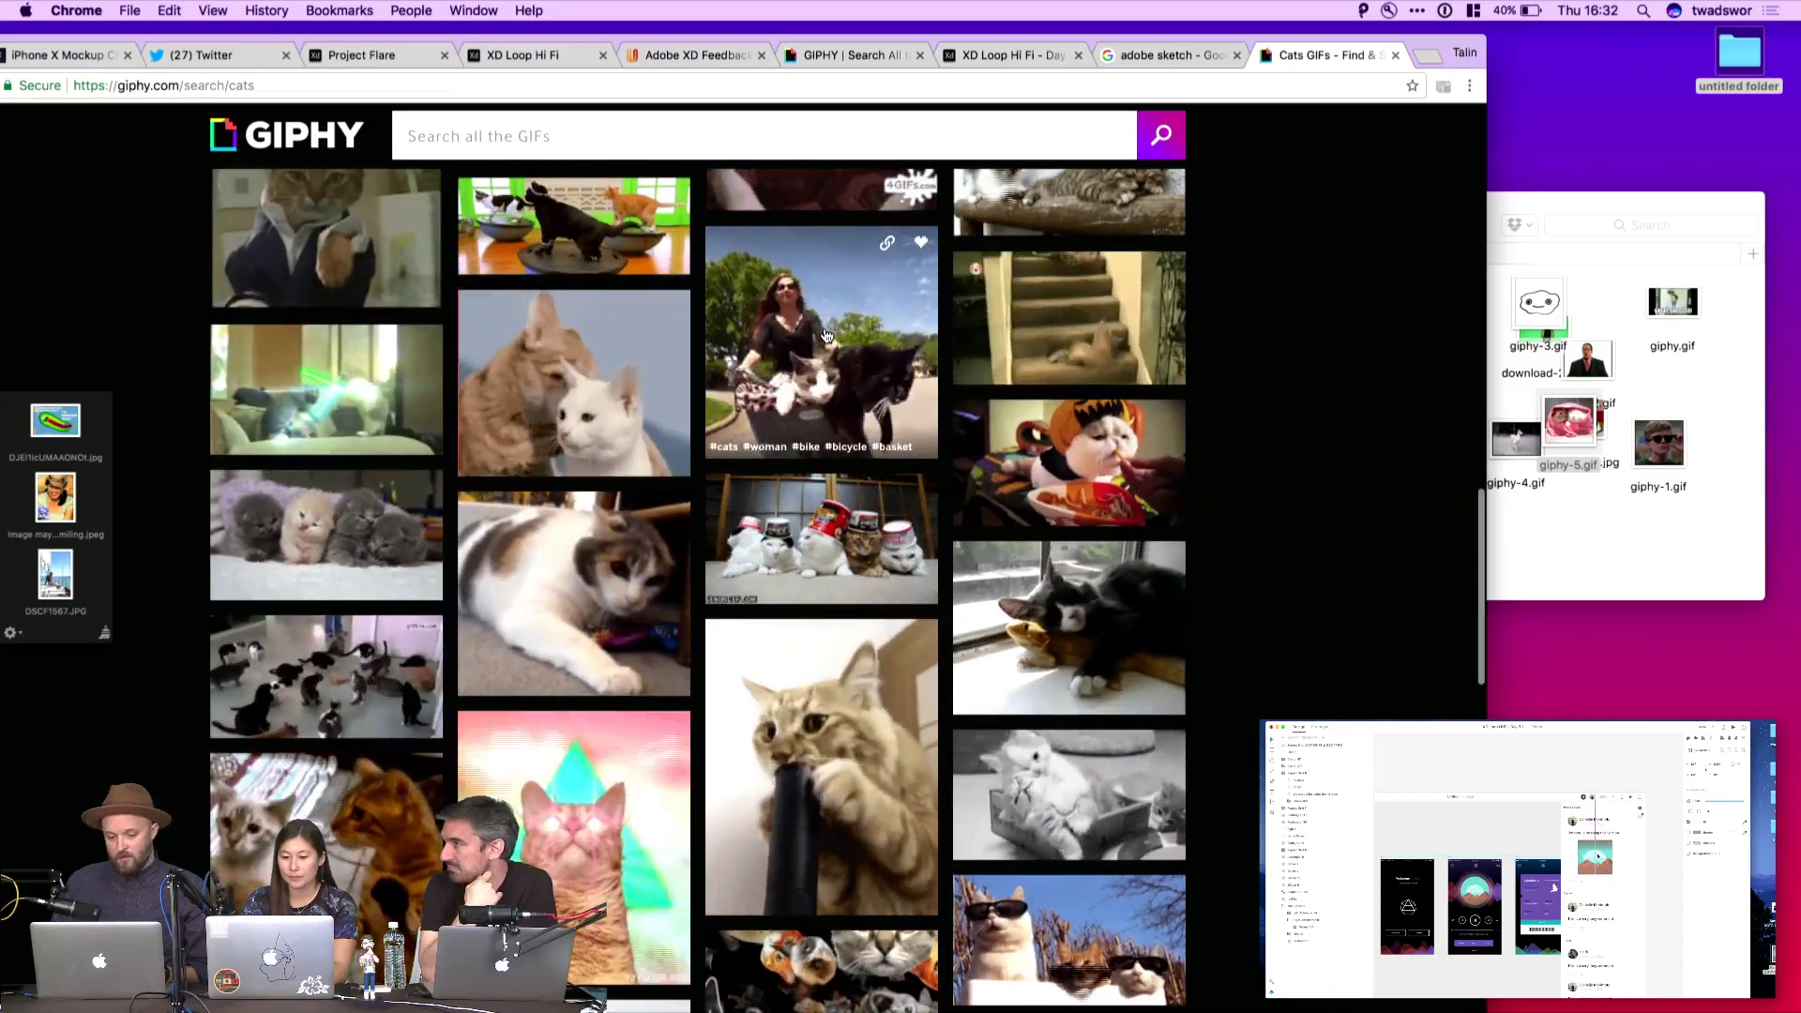
{"action": "scroll", "coordinate": [534, 375], "scroll_direction": "up", "scroll_amount": 1}
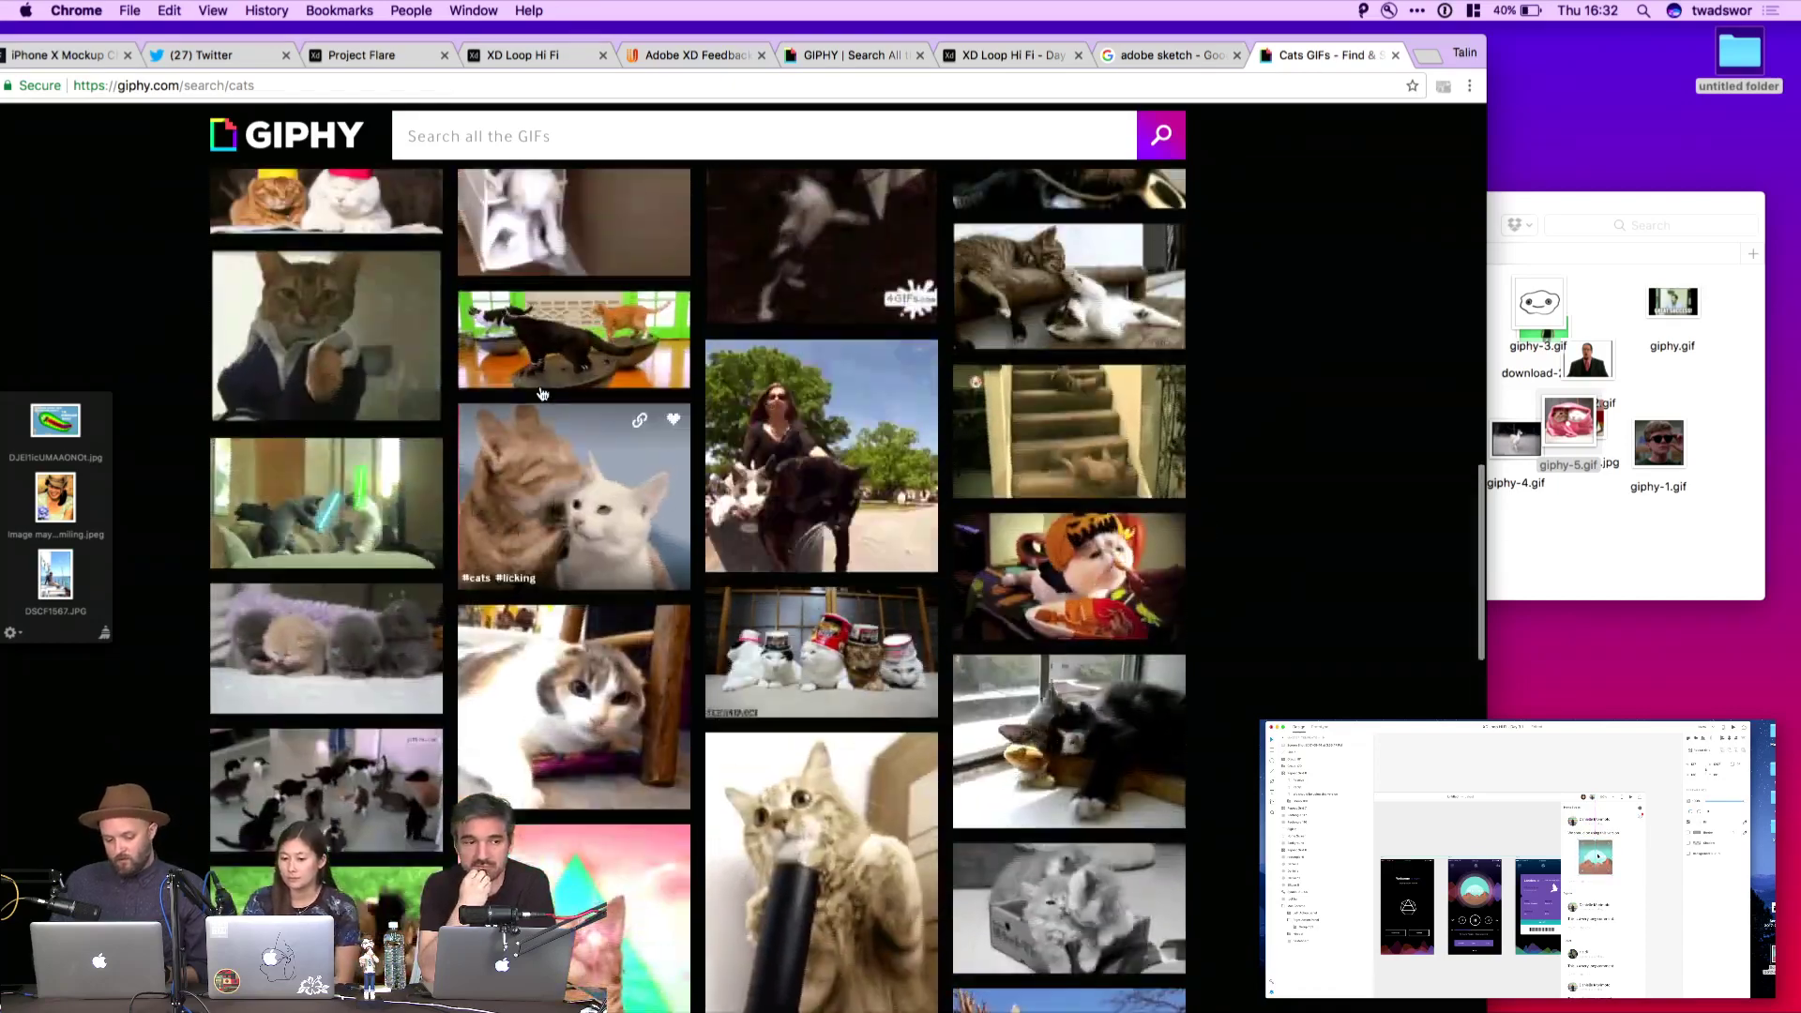
{"action": "scroll", "coordinate": [542, 394], "scroll_direction": "up", "scroll_amount": 3}
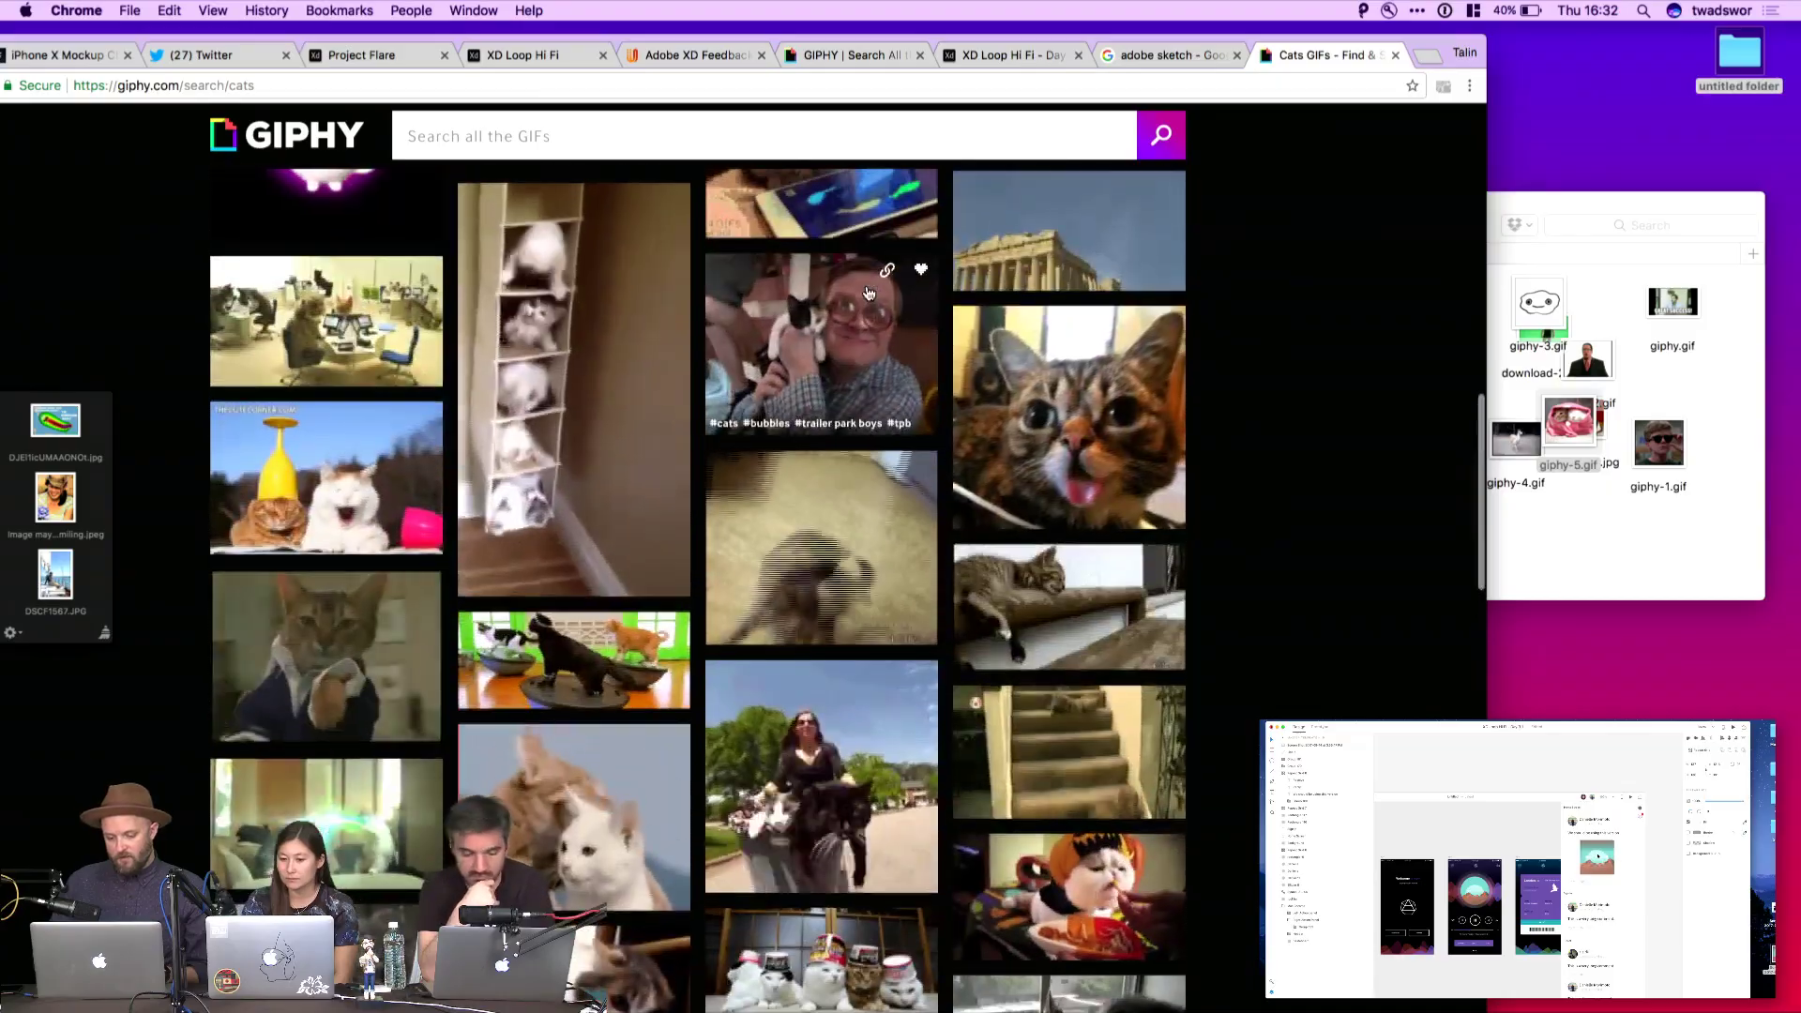
{"action": "scroll", "coordinate": [869, 293], "scroll_direction": "up", "scroll_amount": 3}
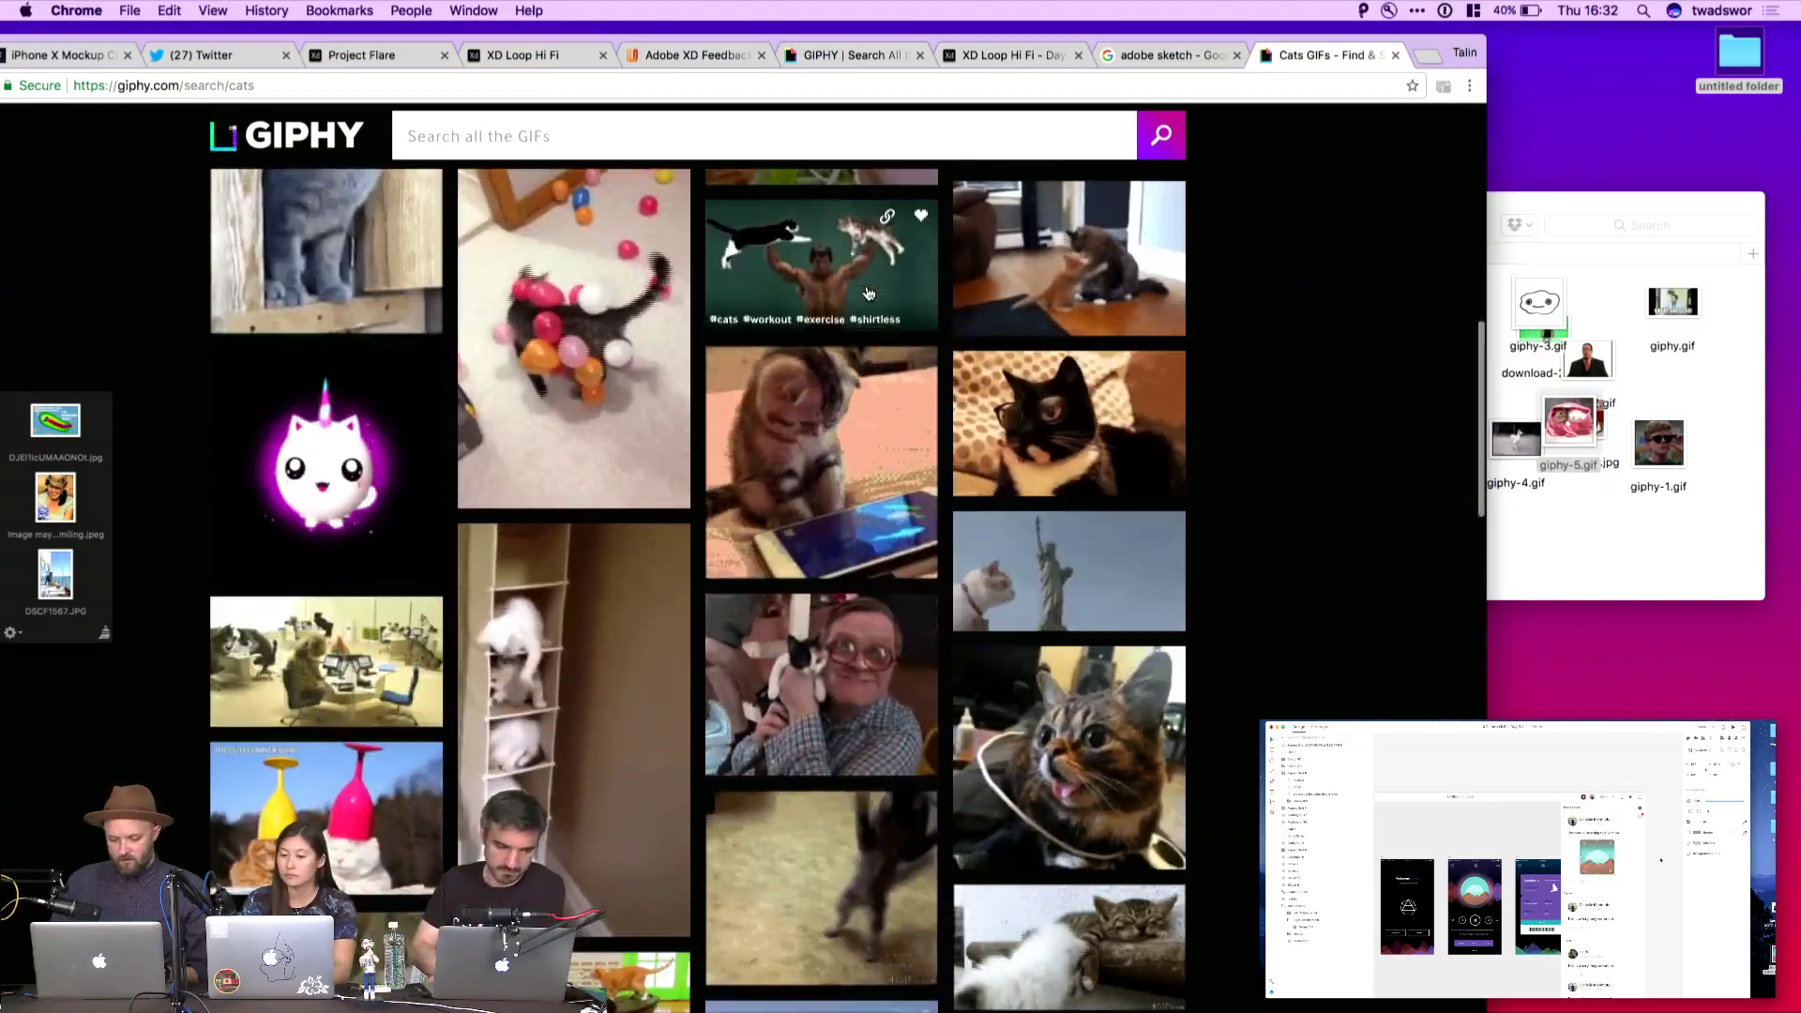
{"action": "scroll", "coordinate": [868, 294], "scroll_direction": "down", "scroll_amount": 3}
{"action": "scroll", "coordinate": [869, 293], "scroll_direction": "down", "scroll_amount": 10}
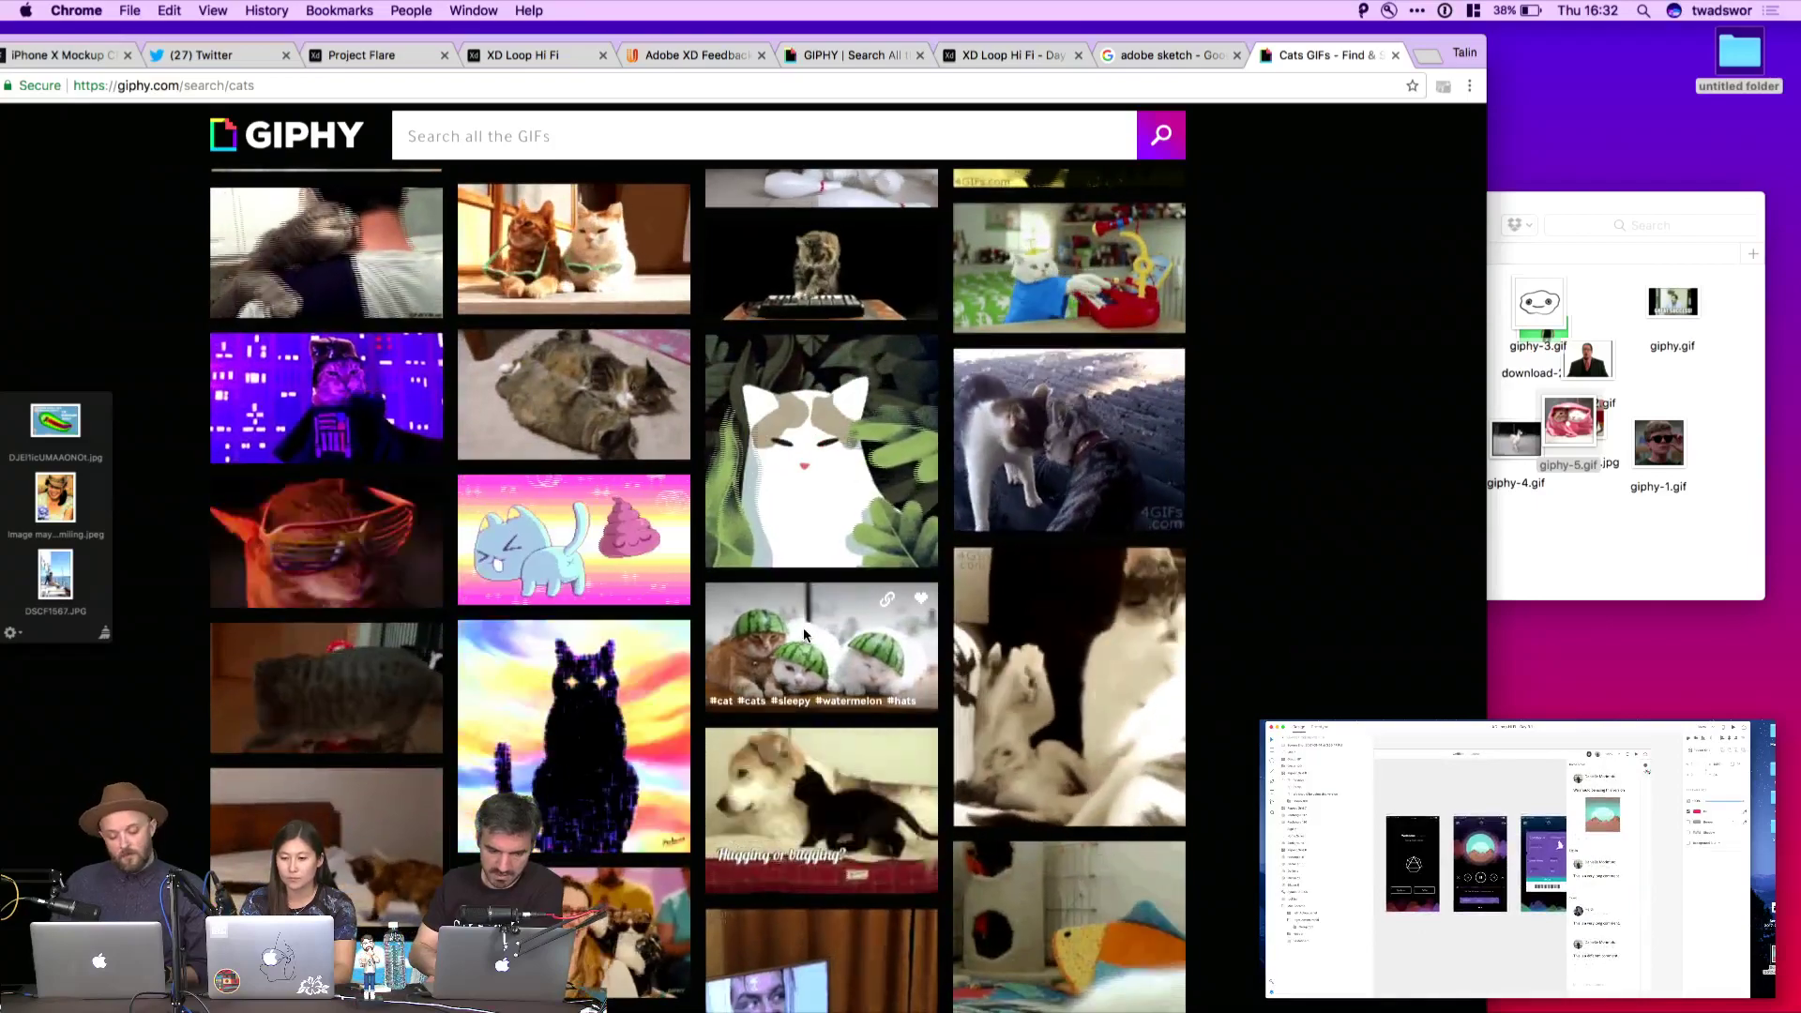
{"action": "scroll", "coordinate": [804, 635], "scroll_direction": "down", "scroll_amount": 4}
{"action": "scroll", "coordinate": [803, 634], "scroll_direction": "down", "scroll_amount": 3}
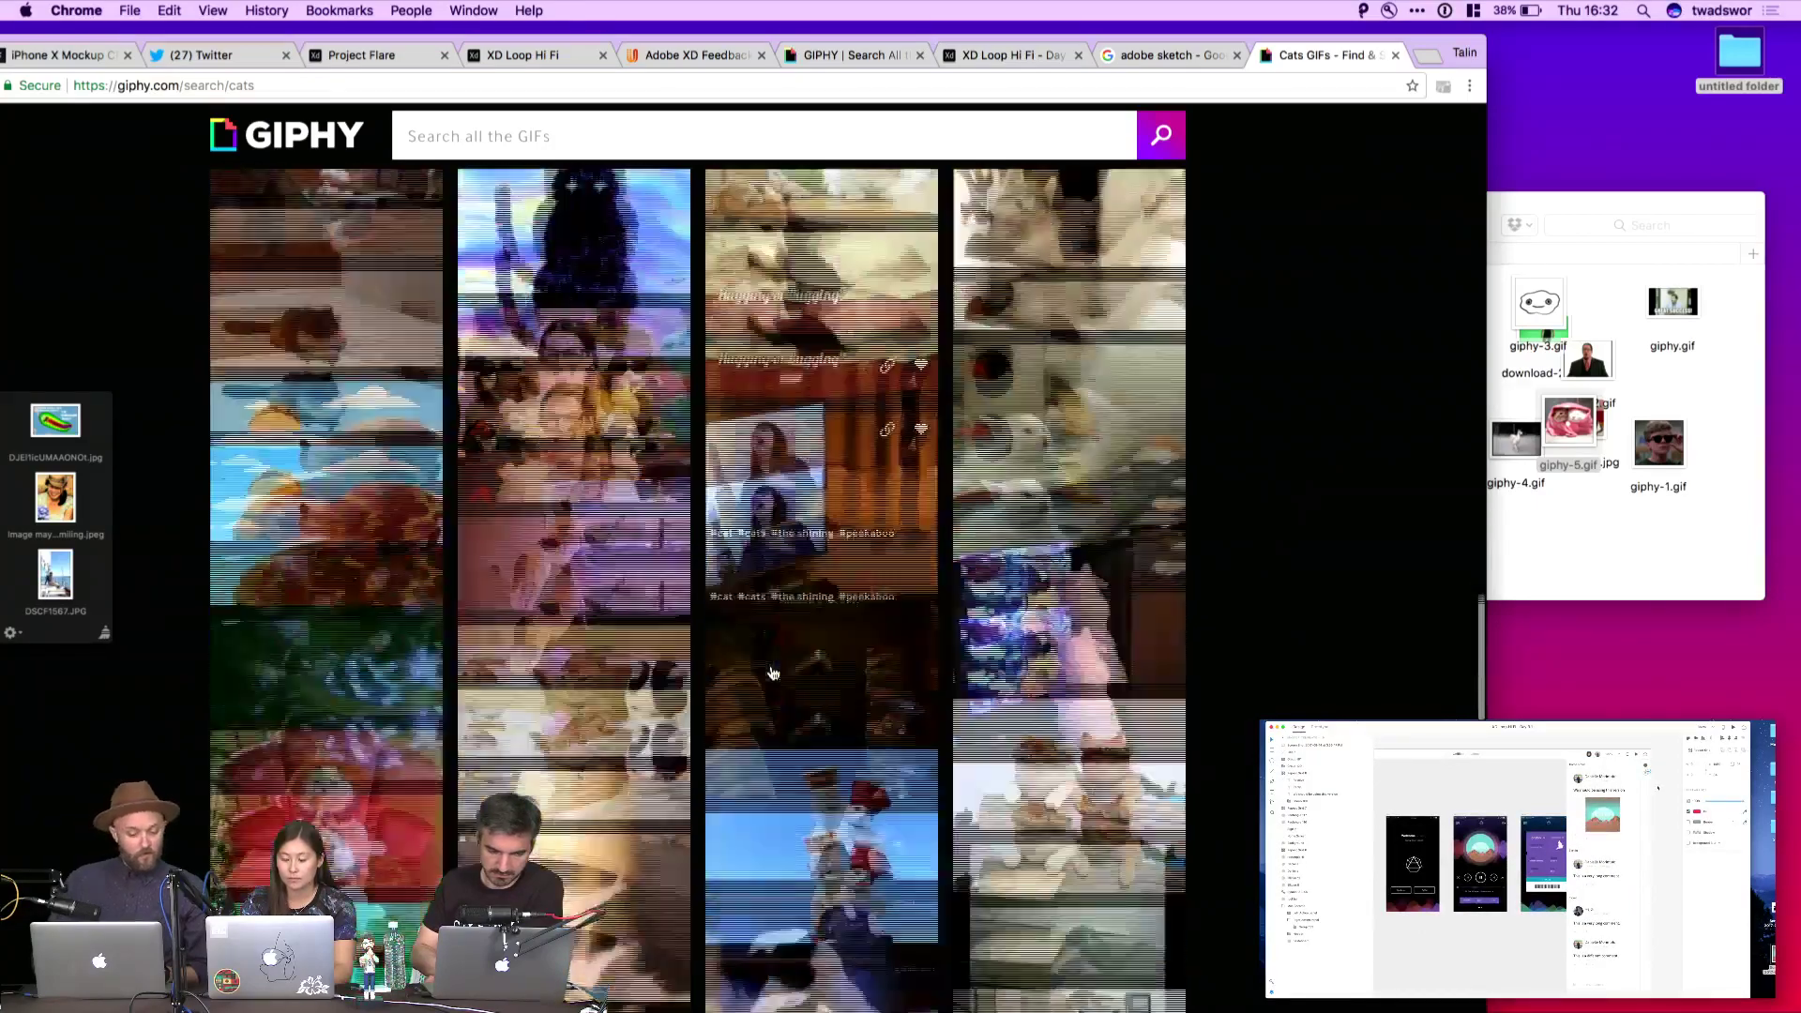
{"action": "scroll", "coordinate": [712, 647], "scroll_direction": "down", "scroll_amount": 2}
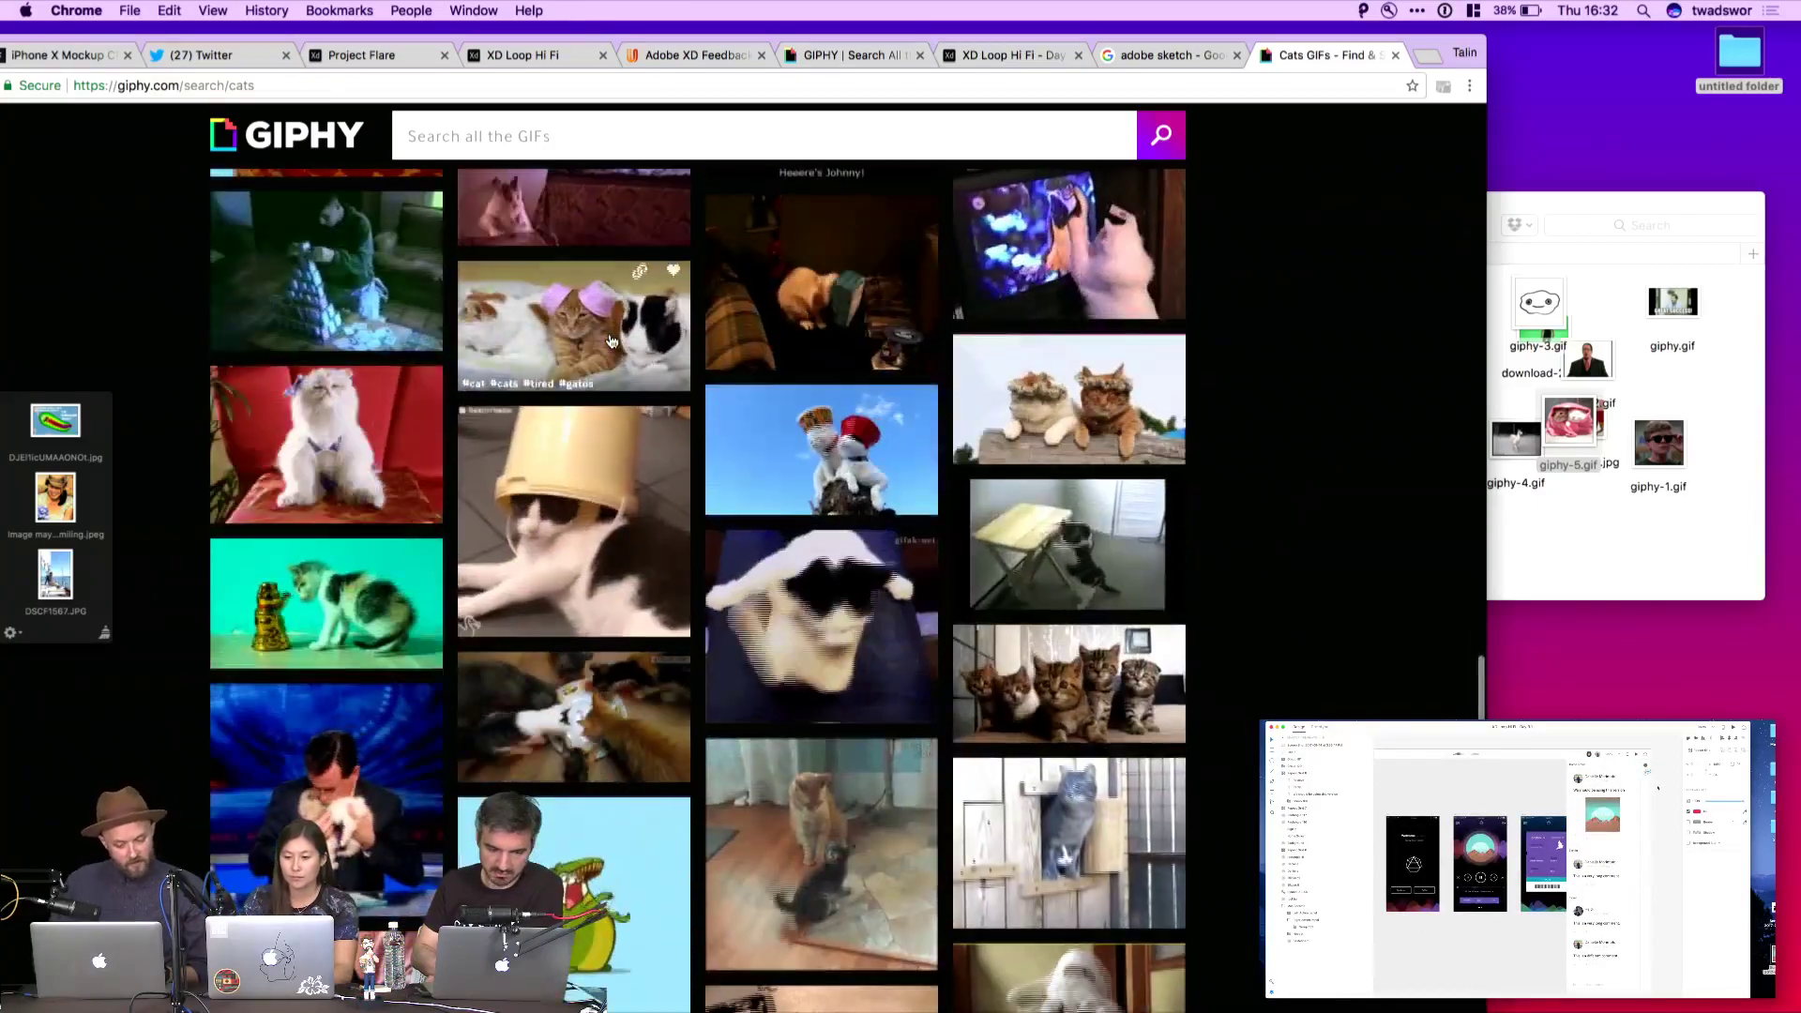
{"action": "scroll", "coordinate": [634, 615], "scroll_direction": "down", "scroll_amount": 3}
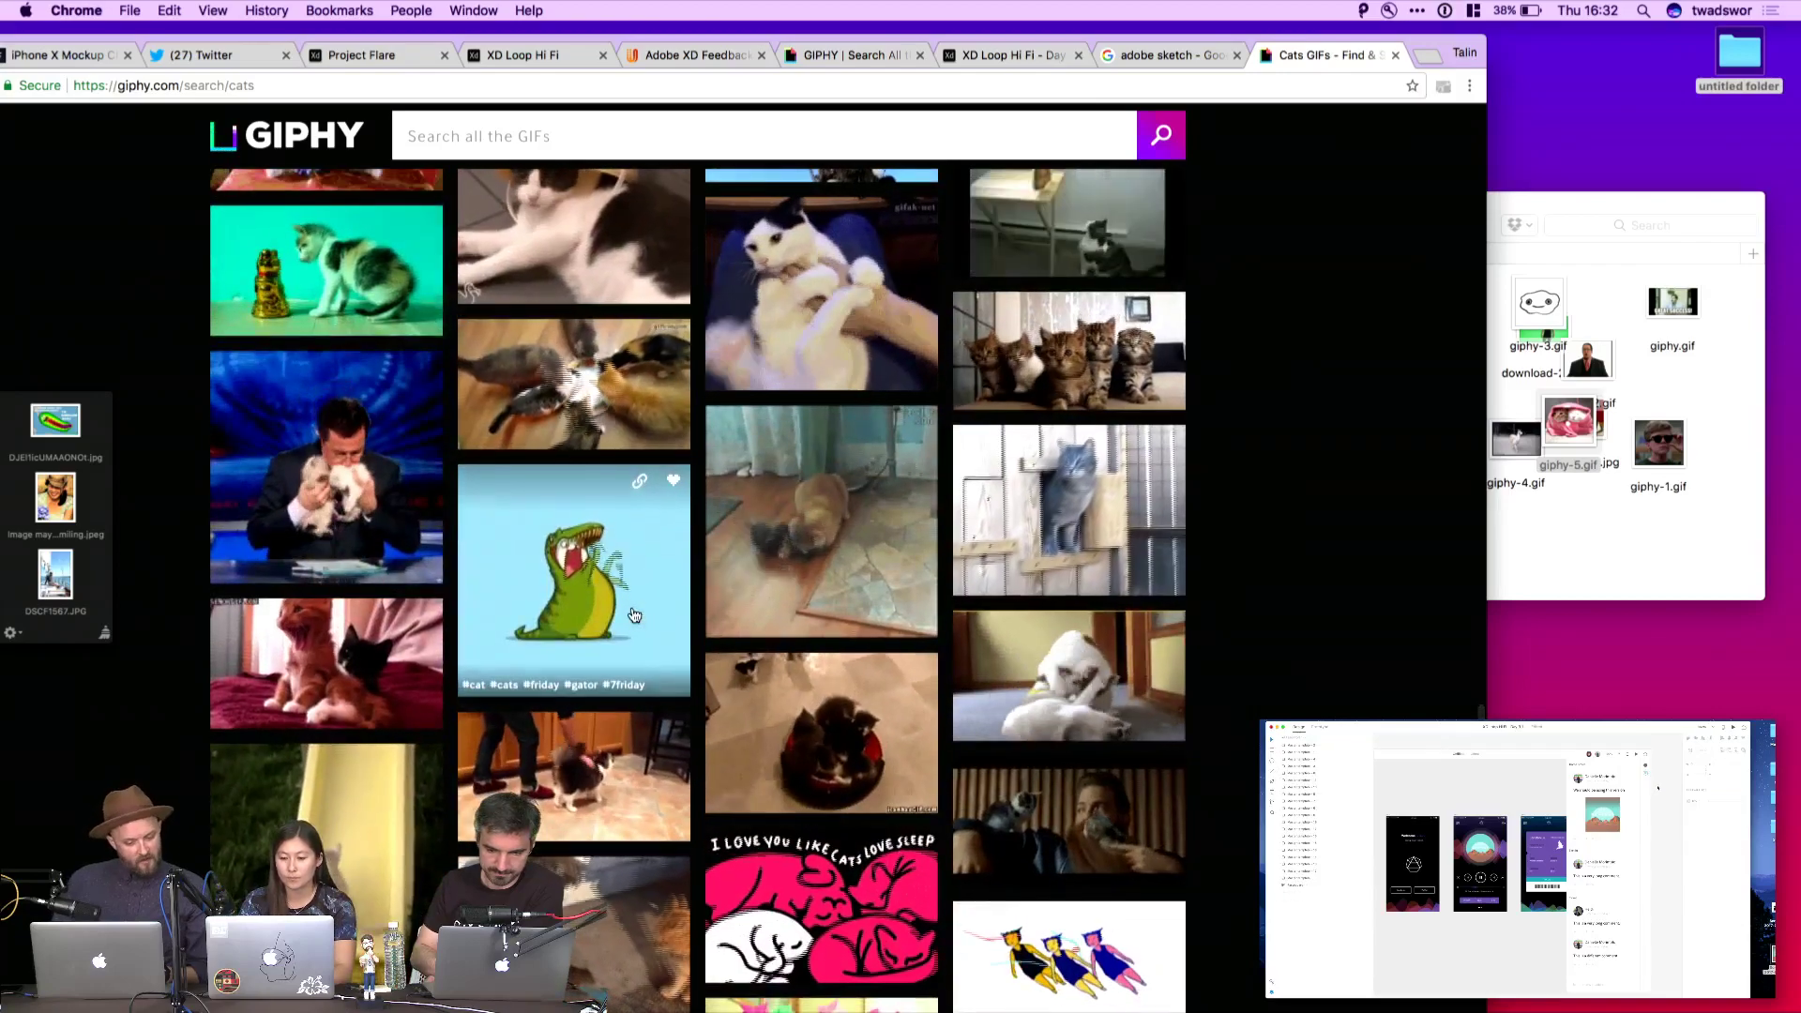
{"action": "scroll", "coordinate": [634, 616], "scroll_direction": "down", "scroll_amount": 3}
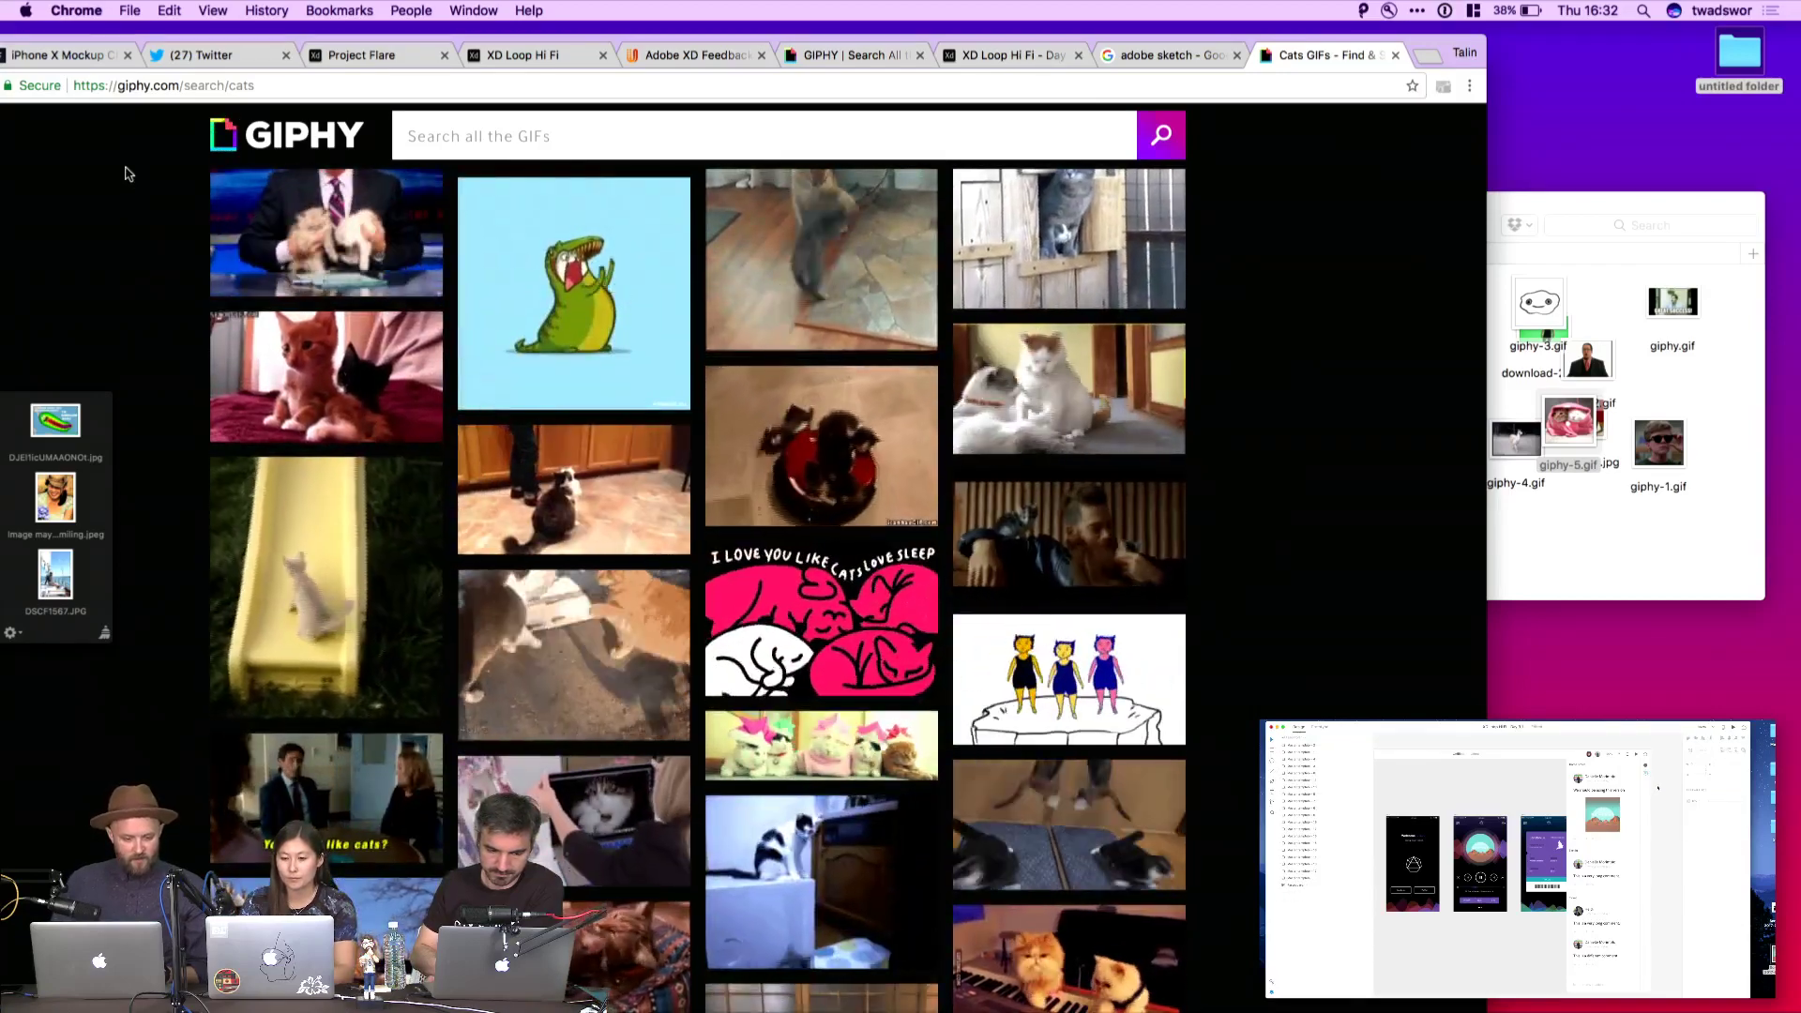
Return to the Reaction GIFs, open the shocked Jerry Seinfeld GIF and save it into the same folder
{"action": "key", "text": "super+bracketleft"}
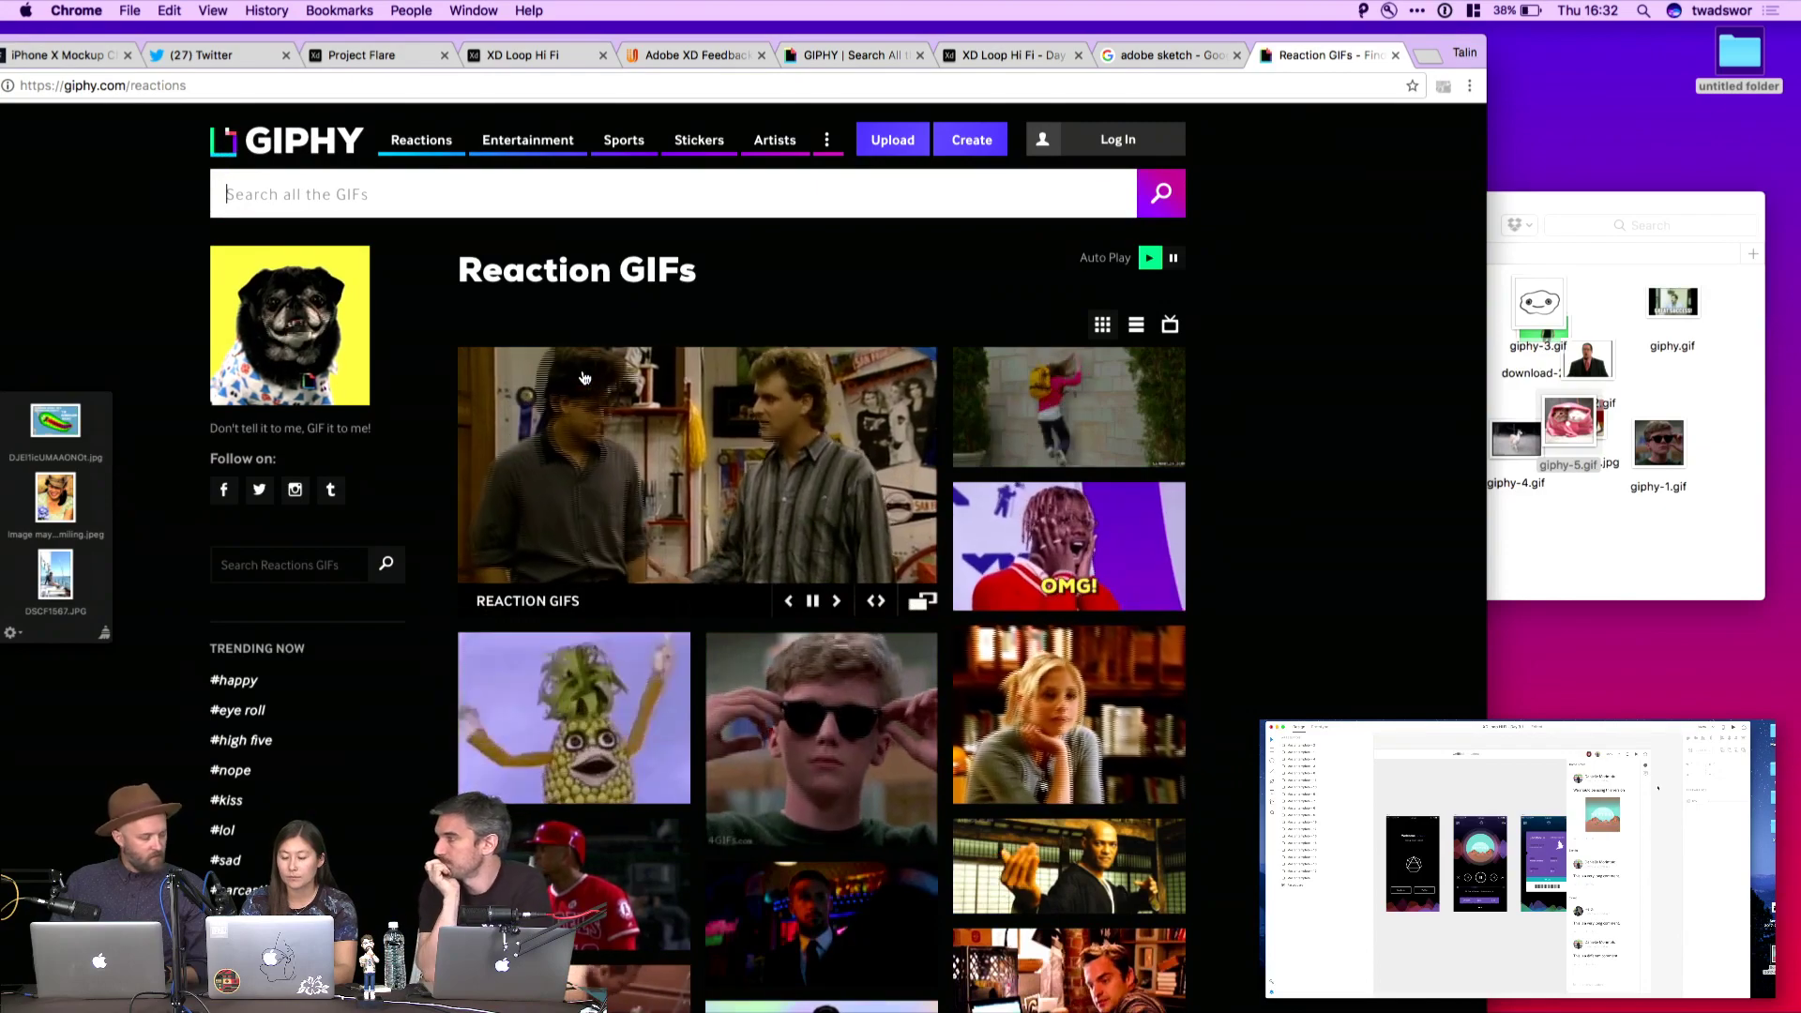
{"action": "scroll", "coordinate": [891, 675], "scroll_direction": "down", "scroll_amount": 6}
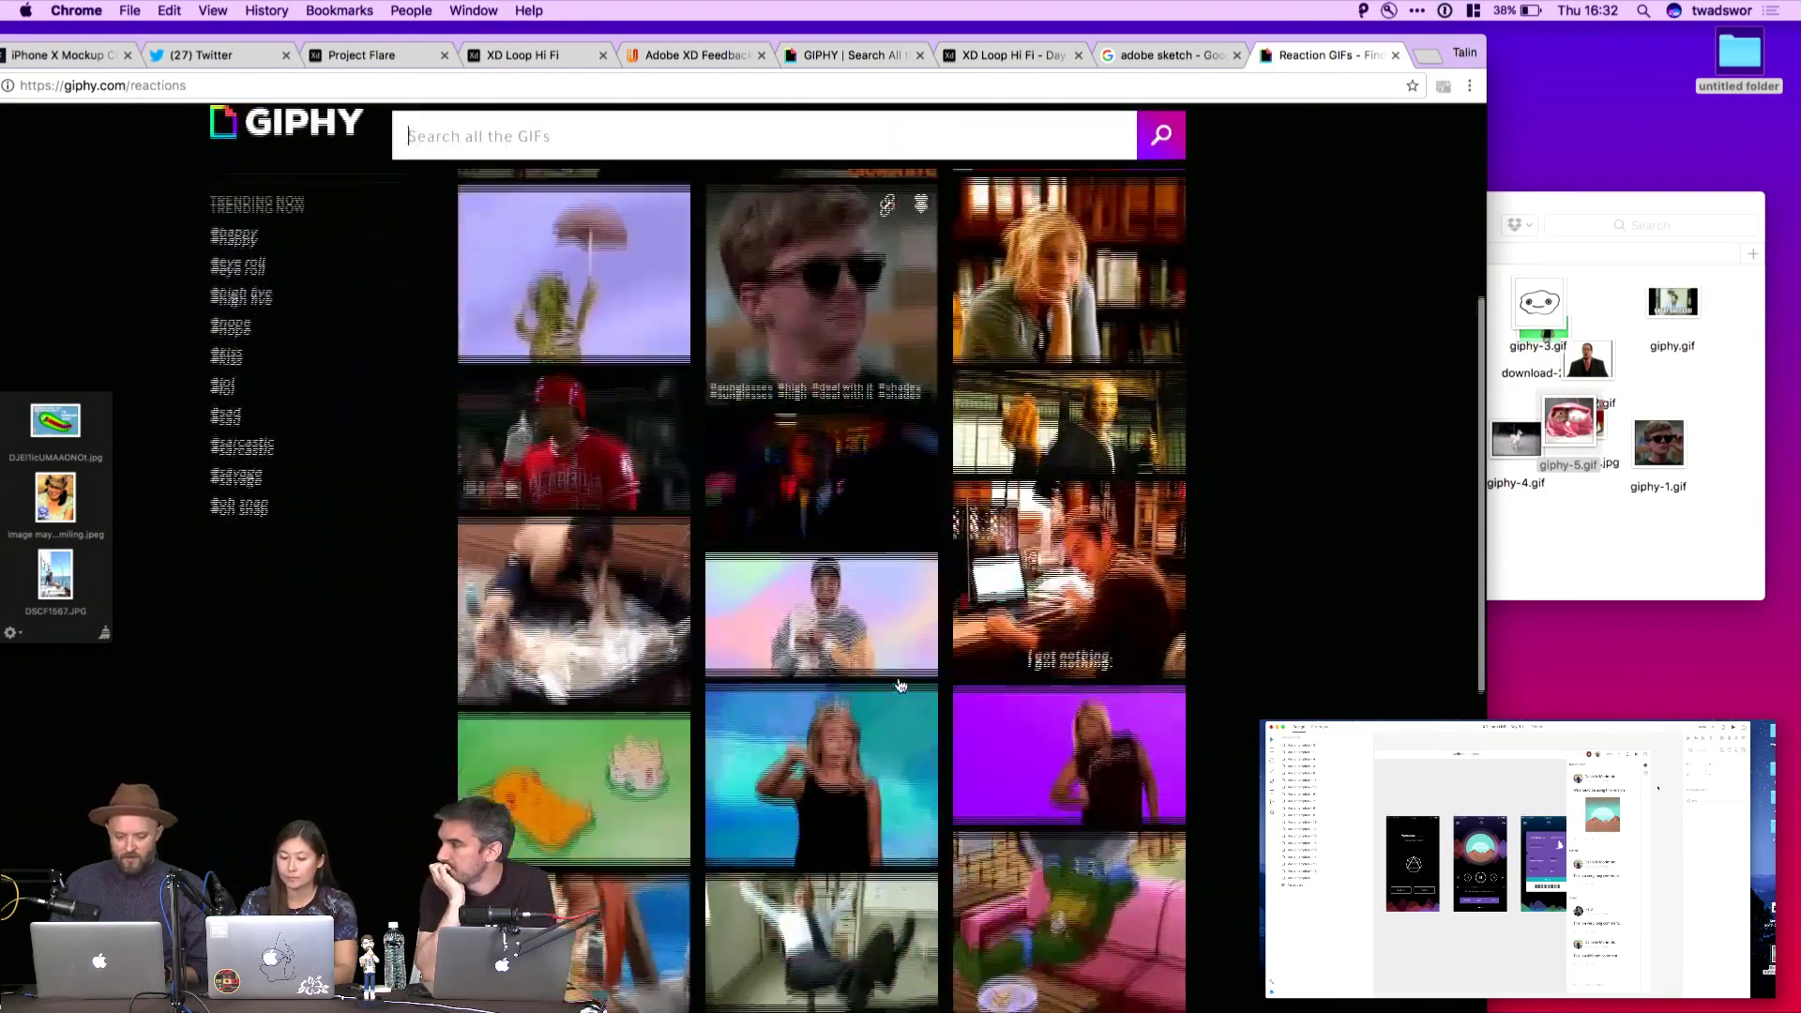
{"action": "scroll", "coordinate": [900, 686], "scroll_direction": "down", "scroll_amount": 4}
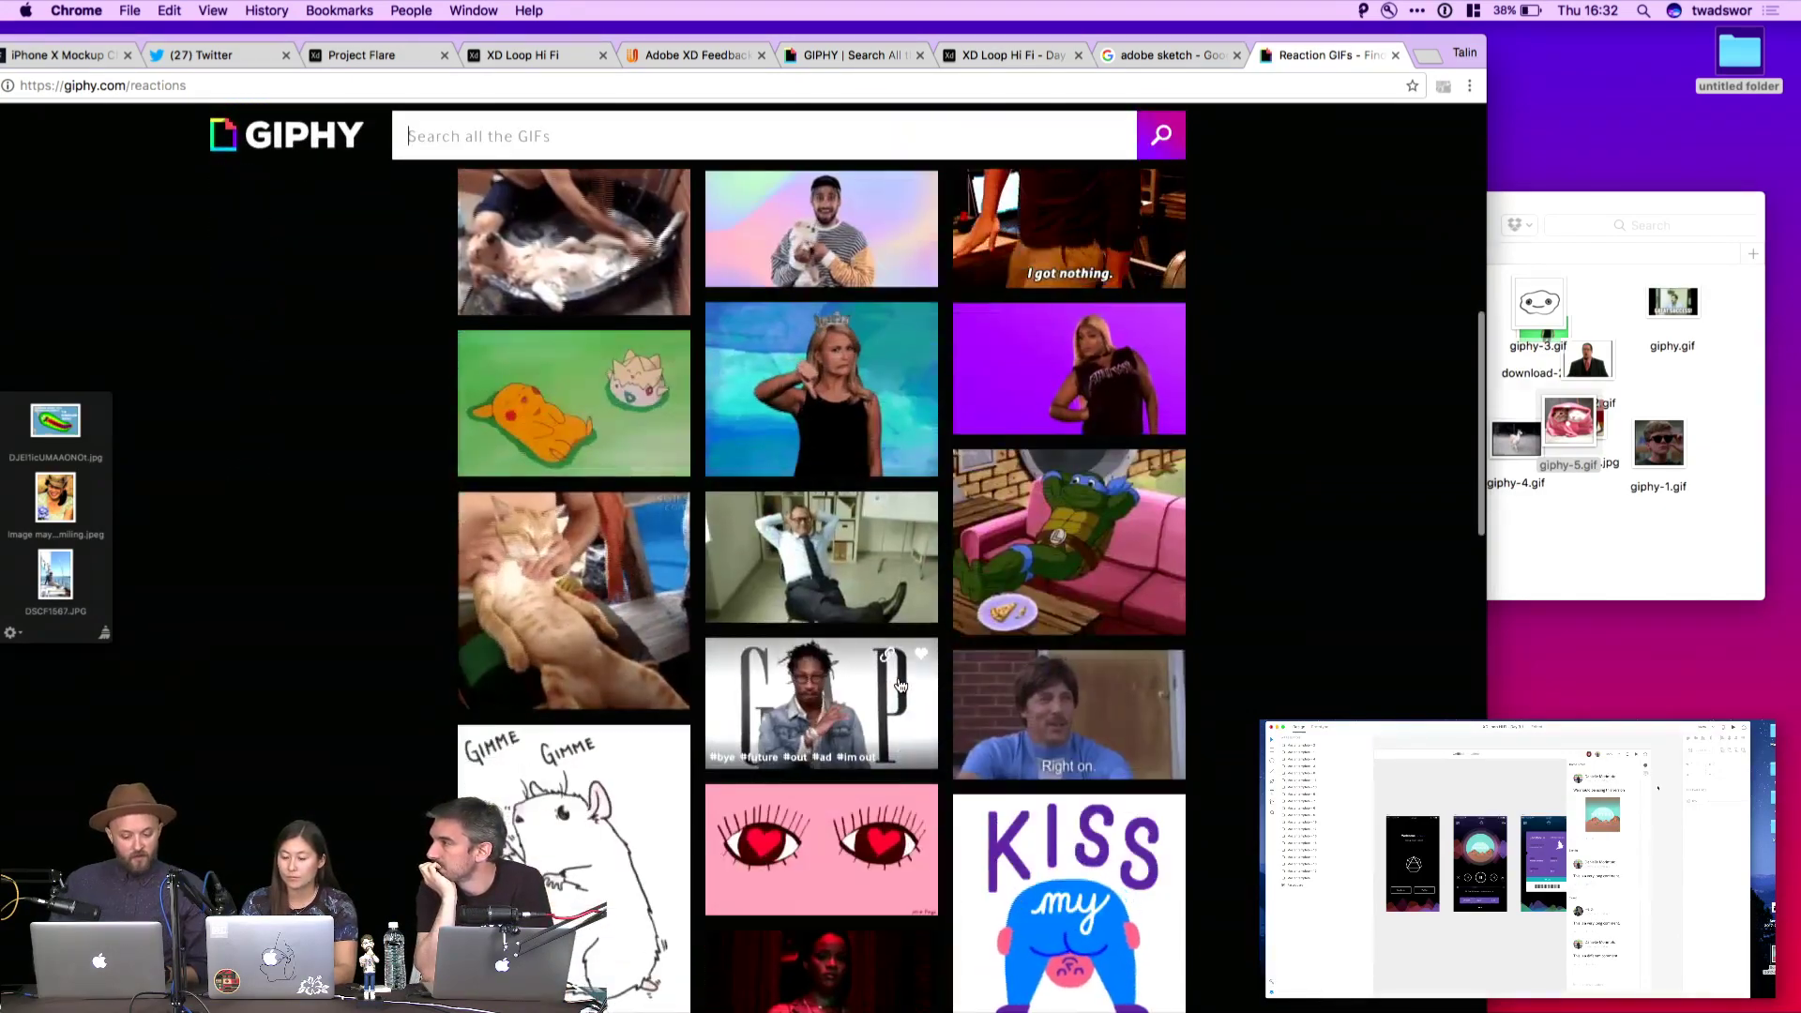
{"action": "scroll", "coordinate": [1062, 745], "scroll_direction": "down", "scroll_amount": 10}
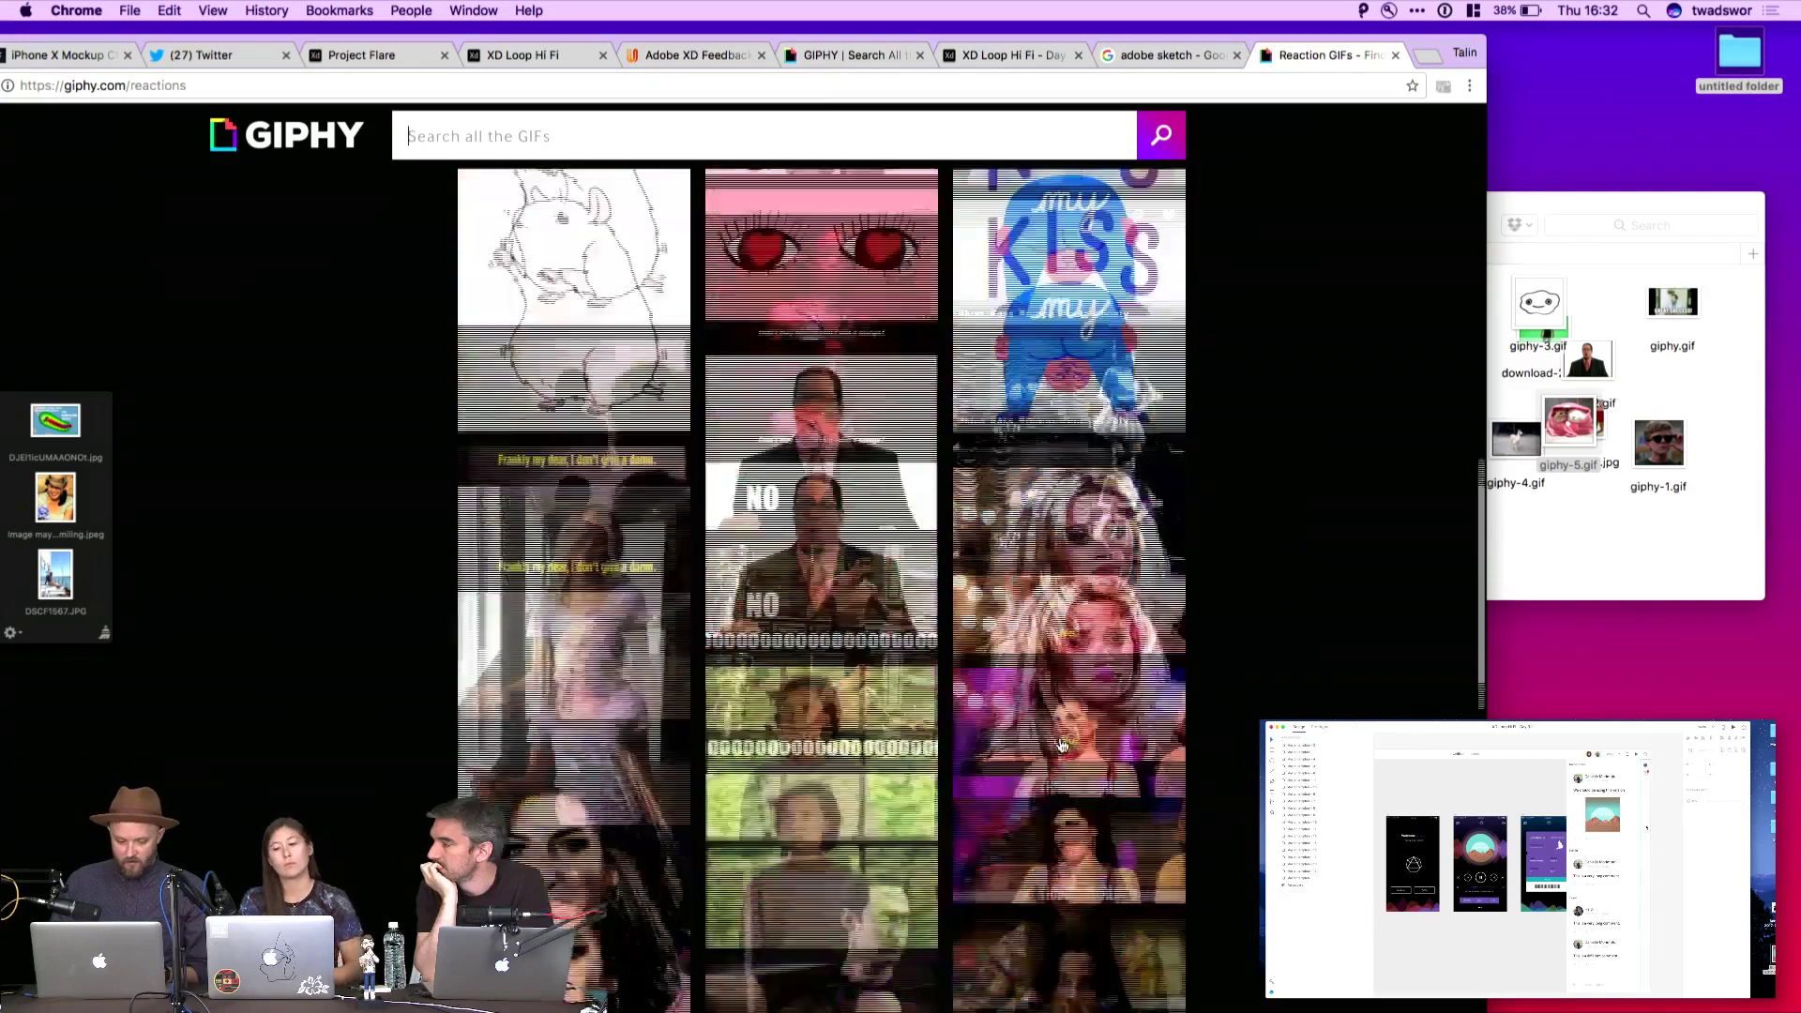
{"action": "scroll", "coordinate": [1062, 745], "scroll_direction": "down", "scroll_amount": 10}
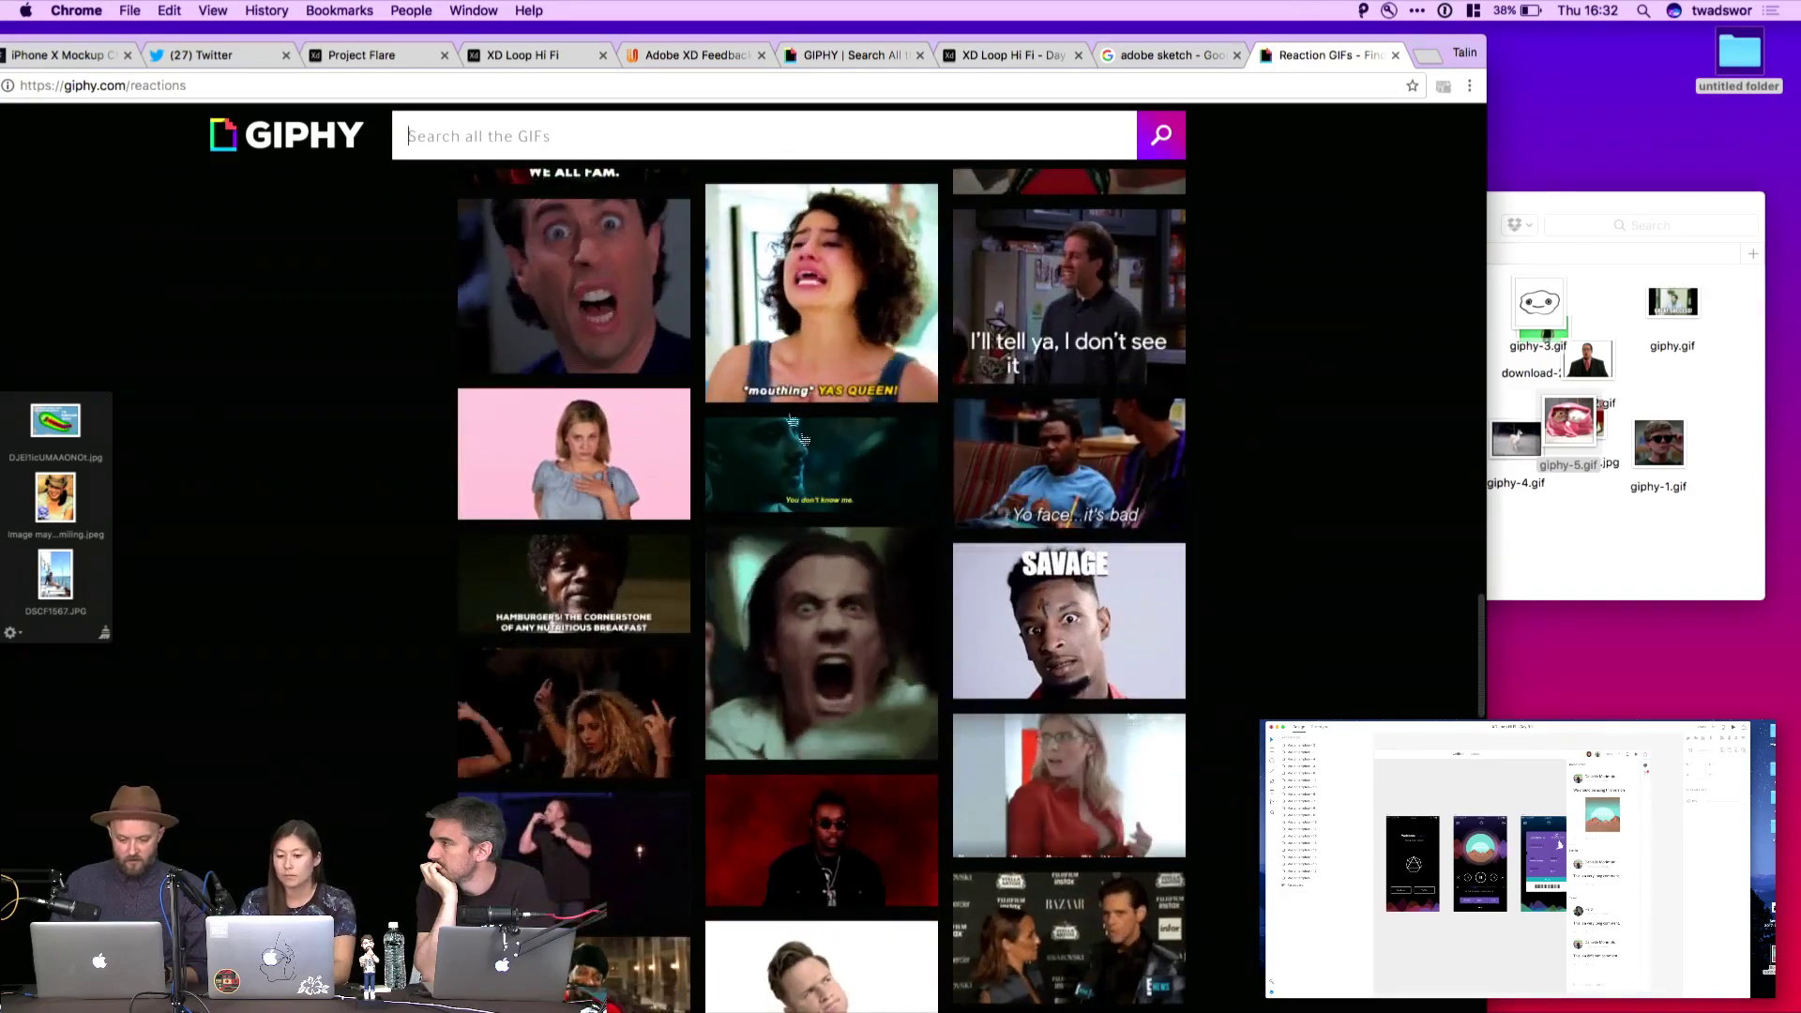
{"action": "scroll", "coordinate": [564, 405], "scroll_direction": "up", "scroll_amount": 2}
{"action": "left_click", "coordinate": [564, 405]}
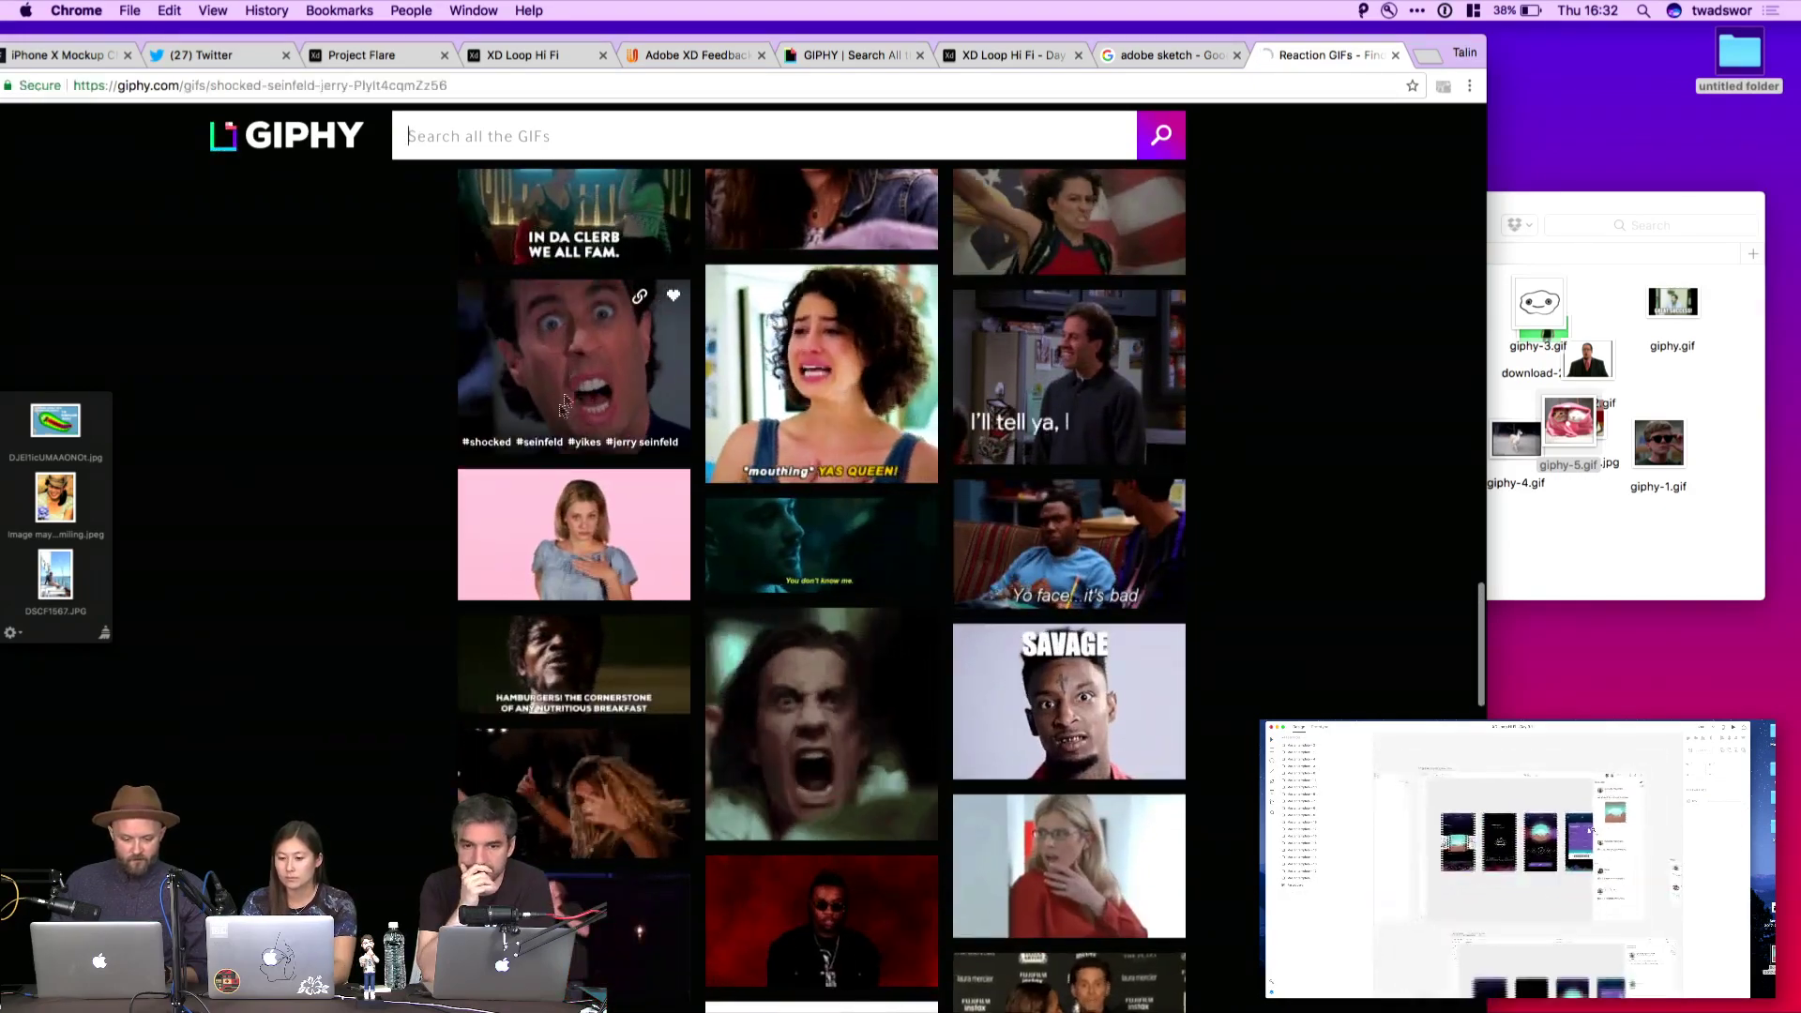
{"action": "left_click_drag", "start_coordinate": [711, 459], "coordinate": [1696, 392]}
Bring the image folder window to the desktop with the XD Loop Hi Fi - Day 3 mockup and switch there
{"action": "key", "text": "ctrl+Right"}
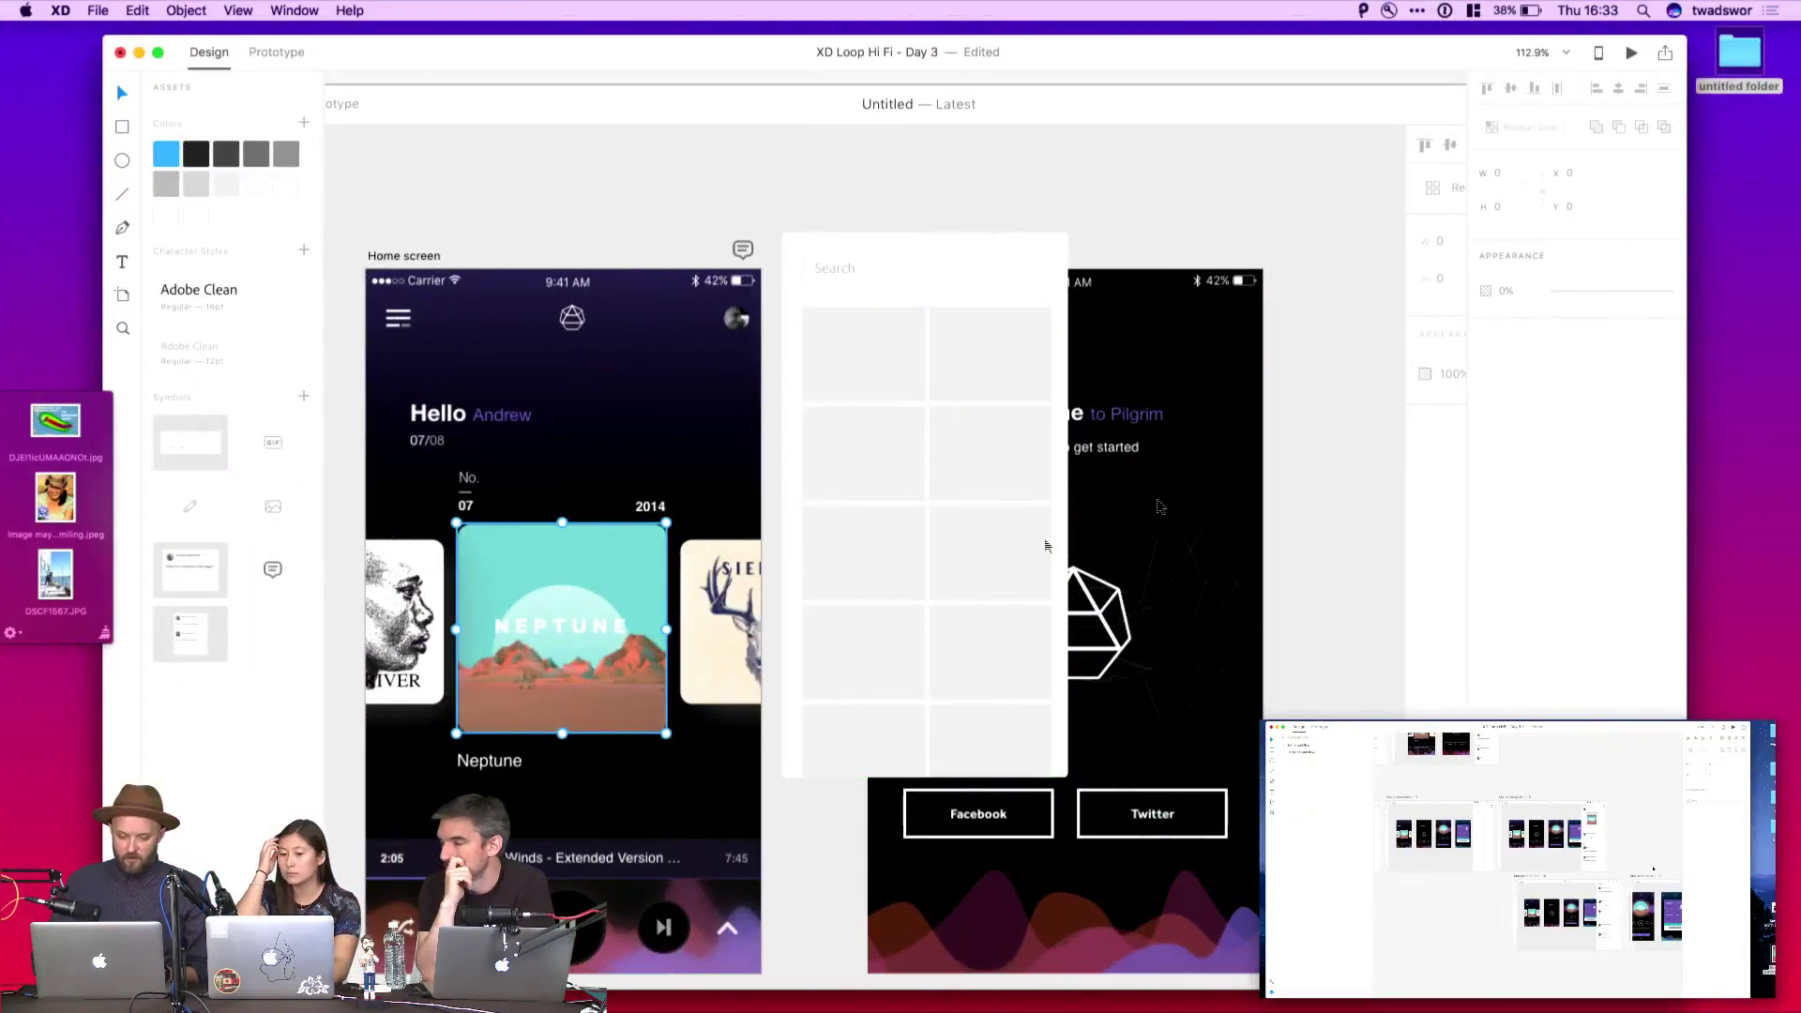
{"action": "key", "text": "ctrl+Left"}
{"action": "key", "text": "ctrl+Up"}
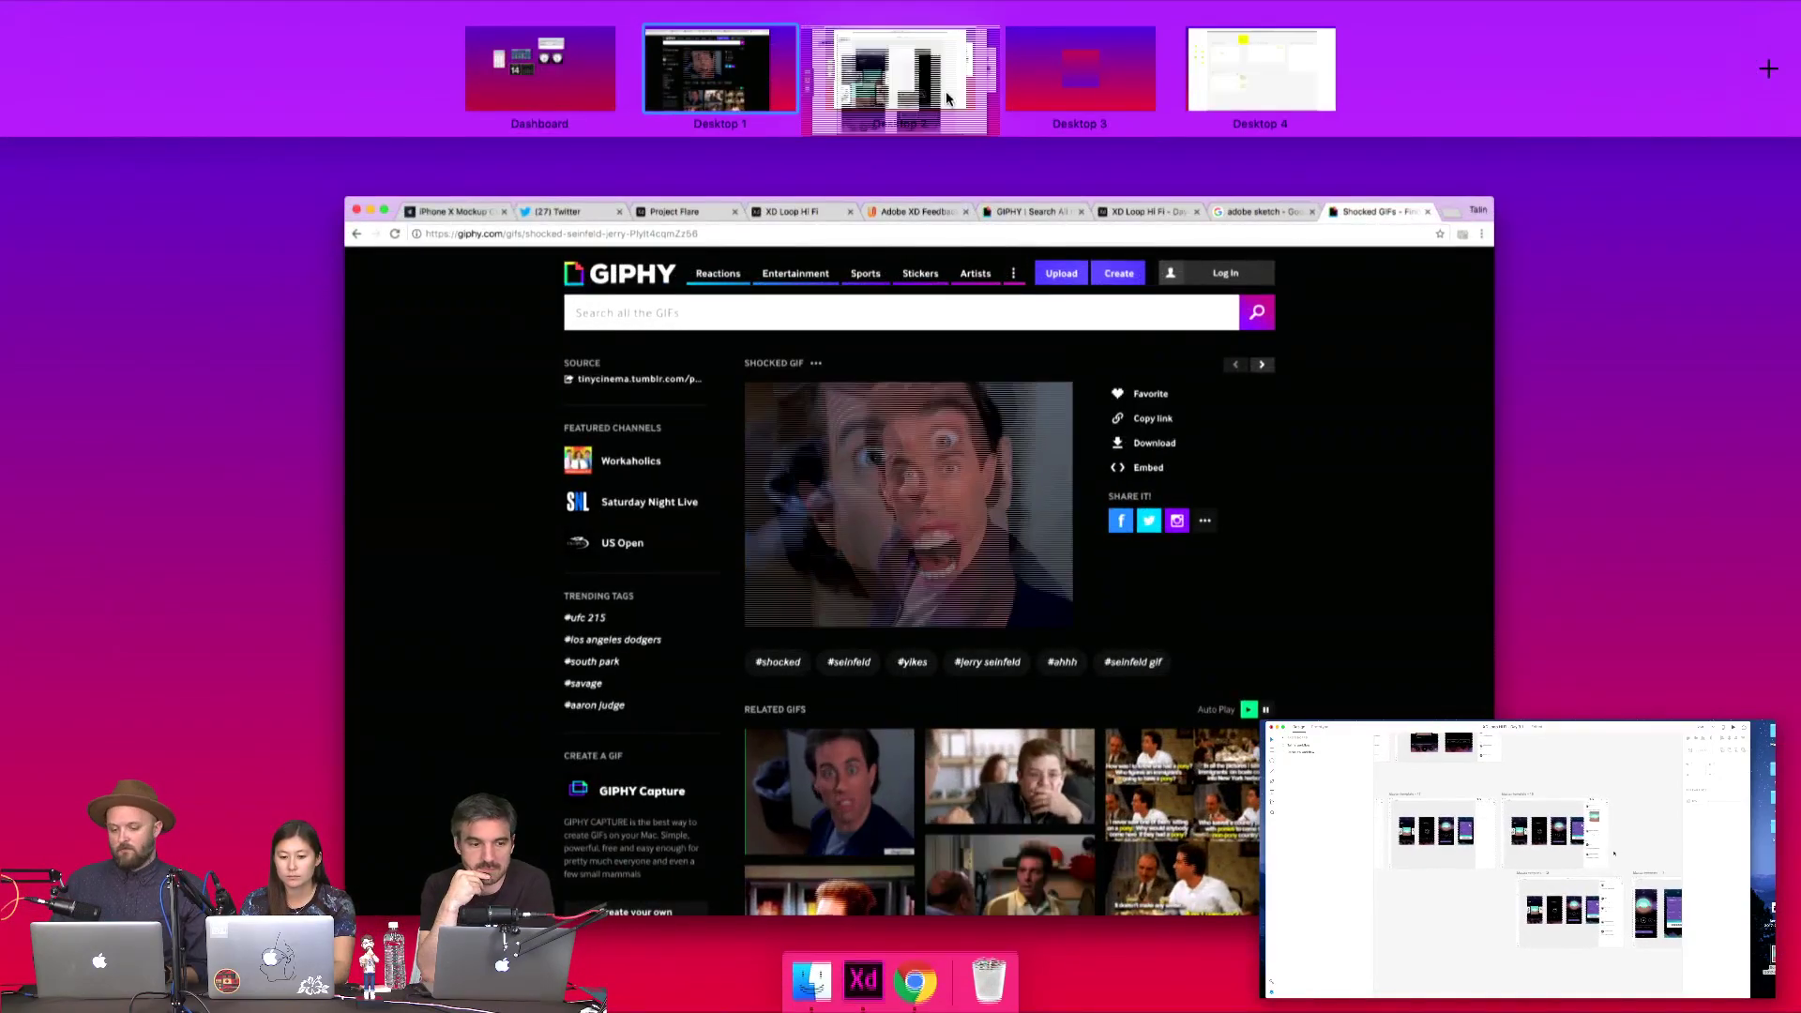
{"action": "left_click", "coordinate": [900, 71]}
Try filling the placeholder grid under the Search field with all the images from the folder
{"action": "left_click", "coordinate": [1704, 274]}
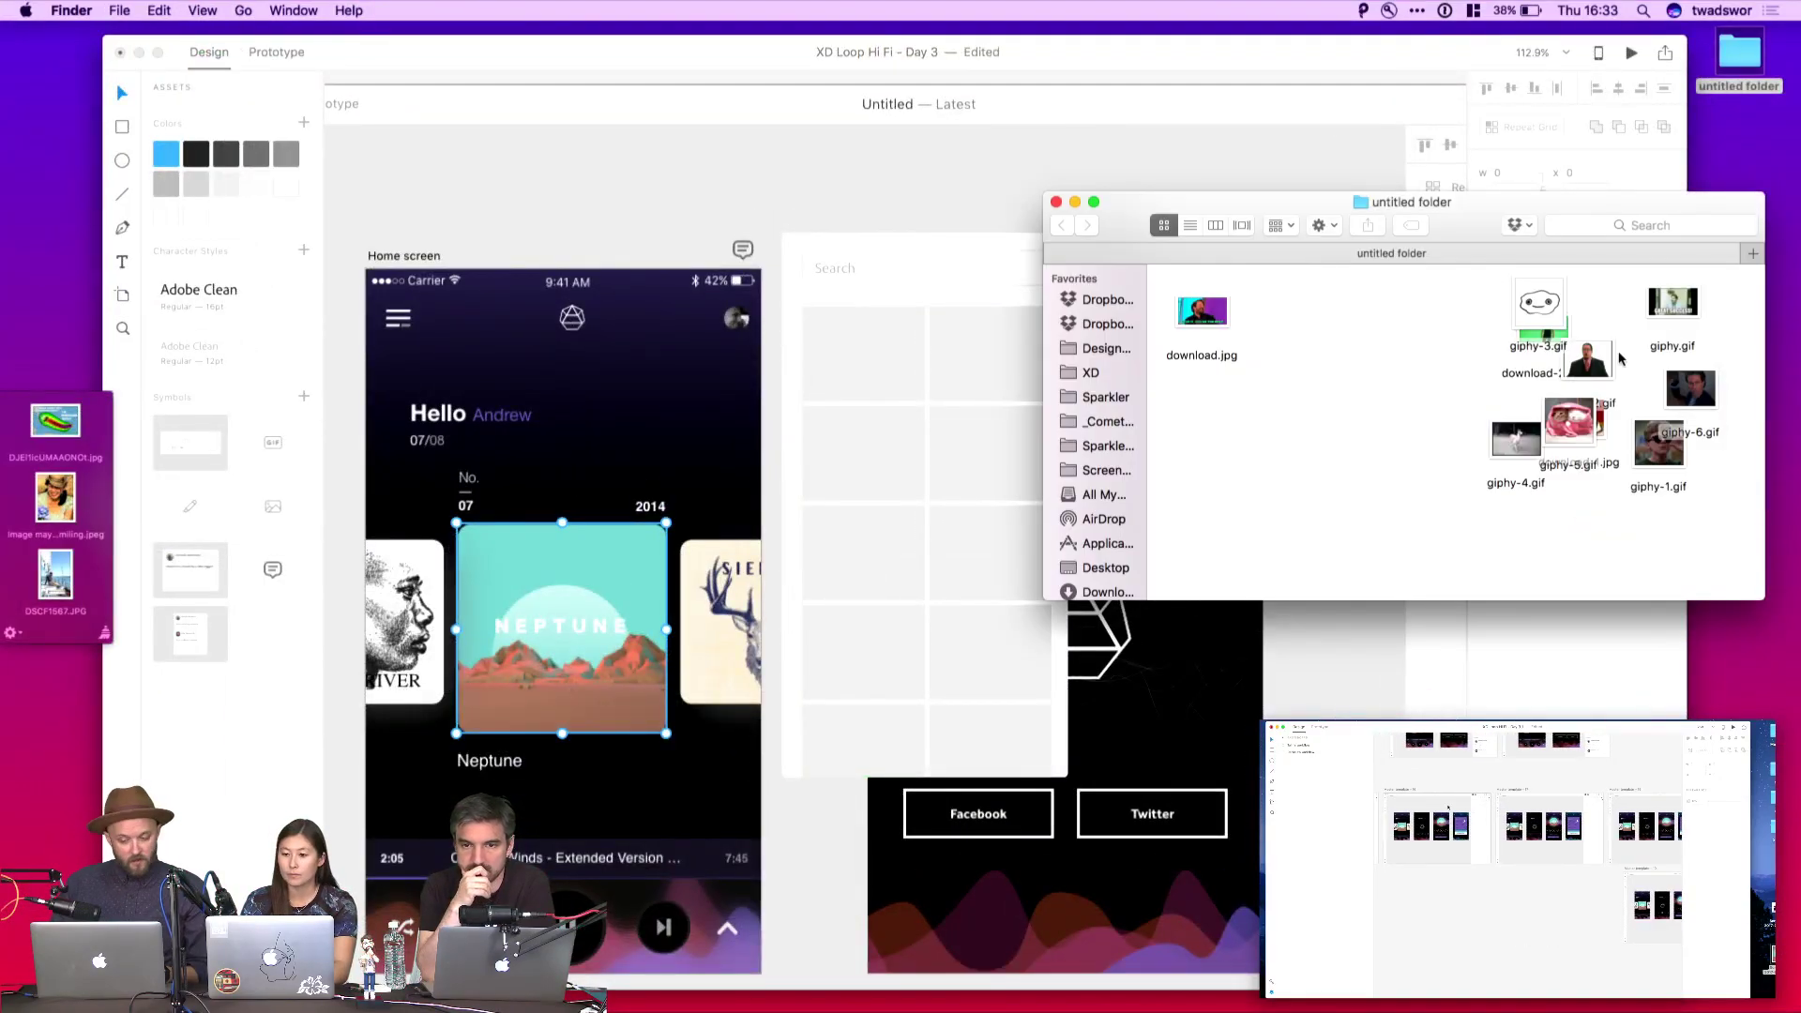
{"action": "left_click_drag", "start_coordinate": [1226, 319], "coordinate": [897, 337]}
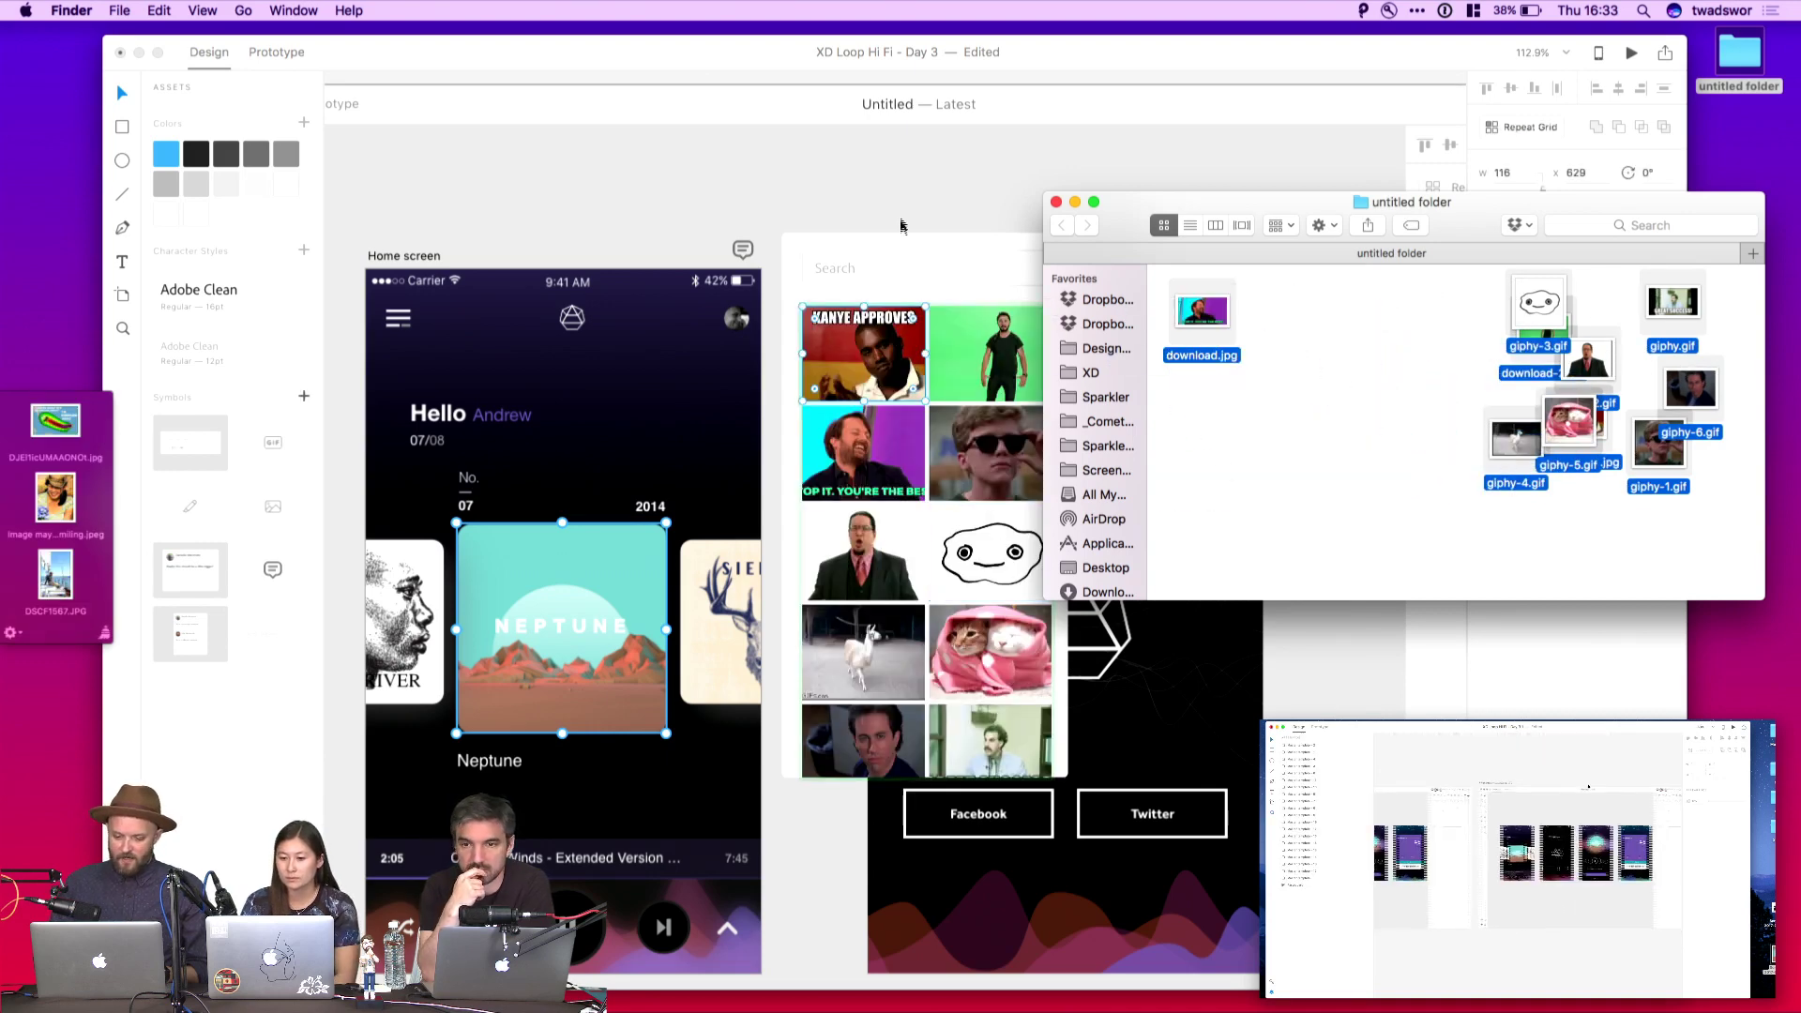
{"action": "left_click", "coordinate": [909, 213]}
{"action": "left_click", "coordinate": [1725, 327]}
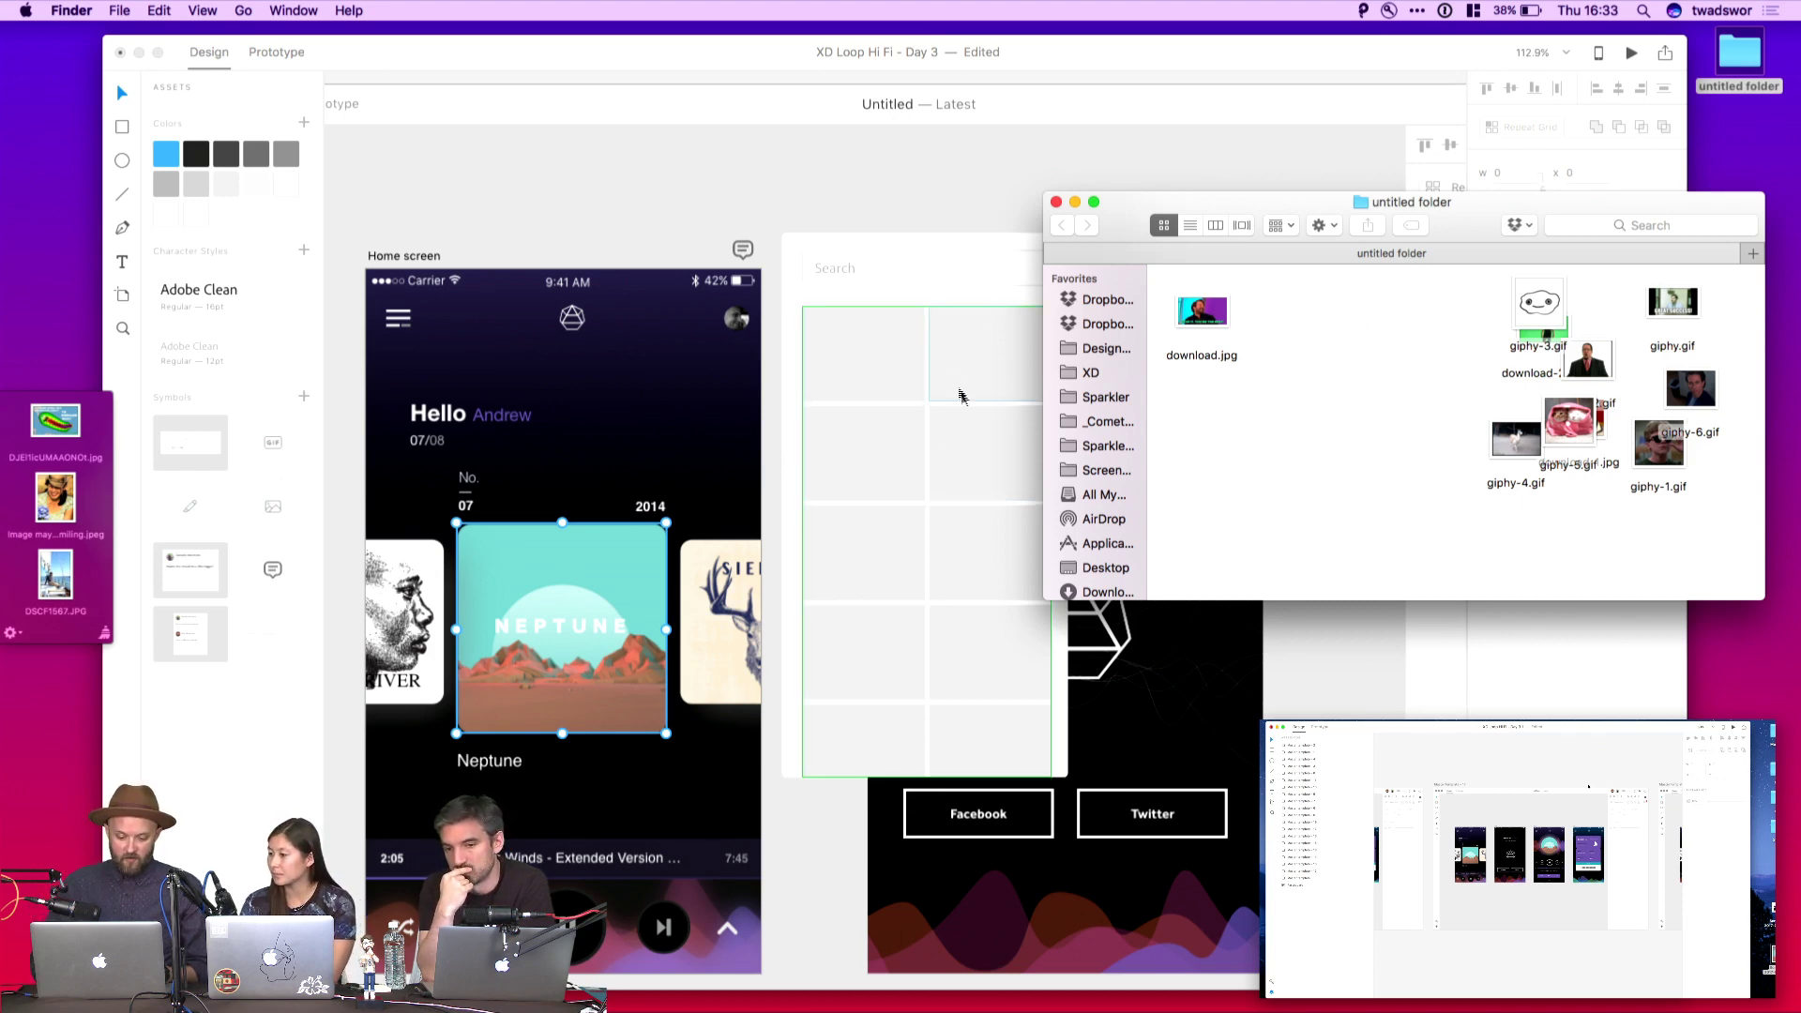
Select a placeholder cell inside the GIF popup's repeat grid and fill the grid with all the folder's images
{"action": "left_click", "coordinate": [952, 382]}
{"action": "left_click", "coordinate": [906, 380]}
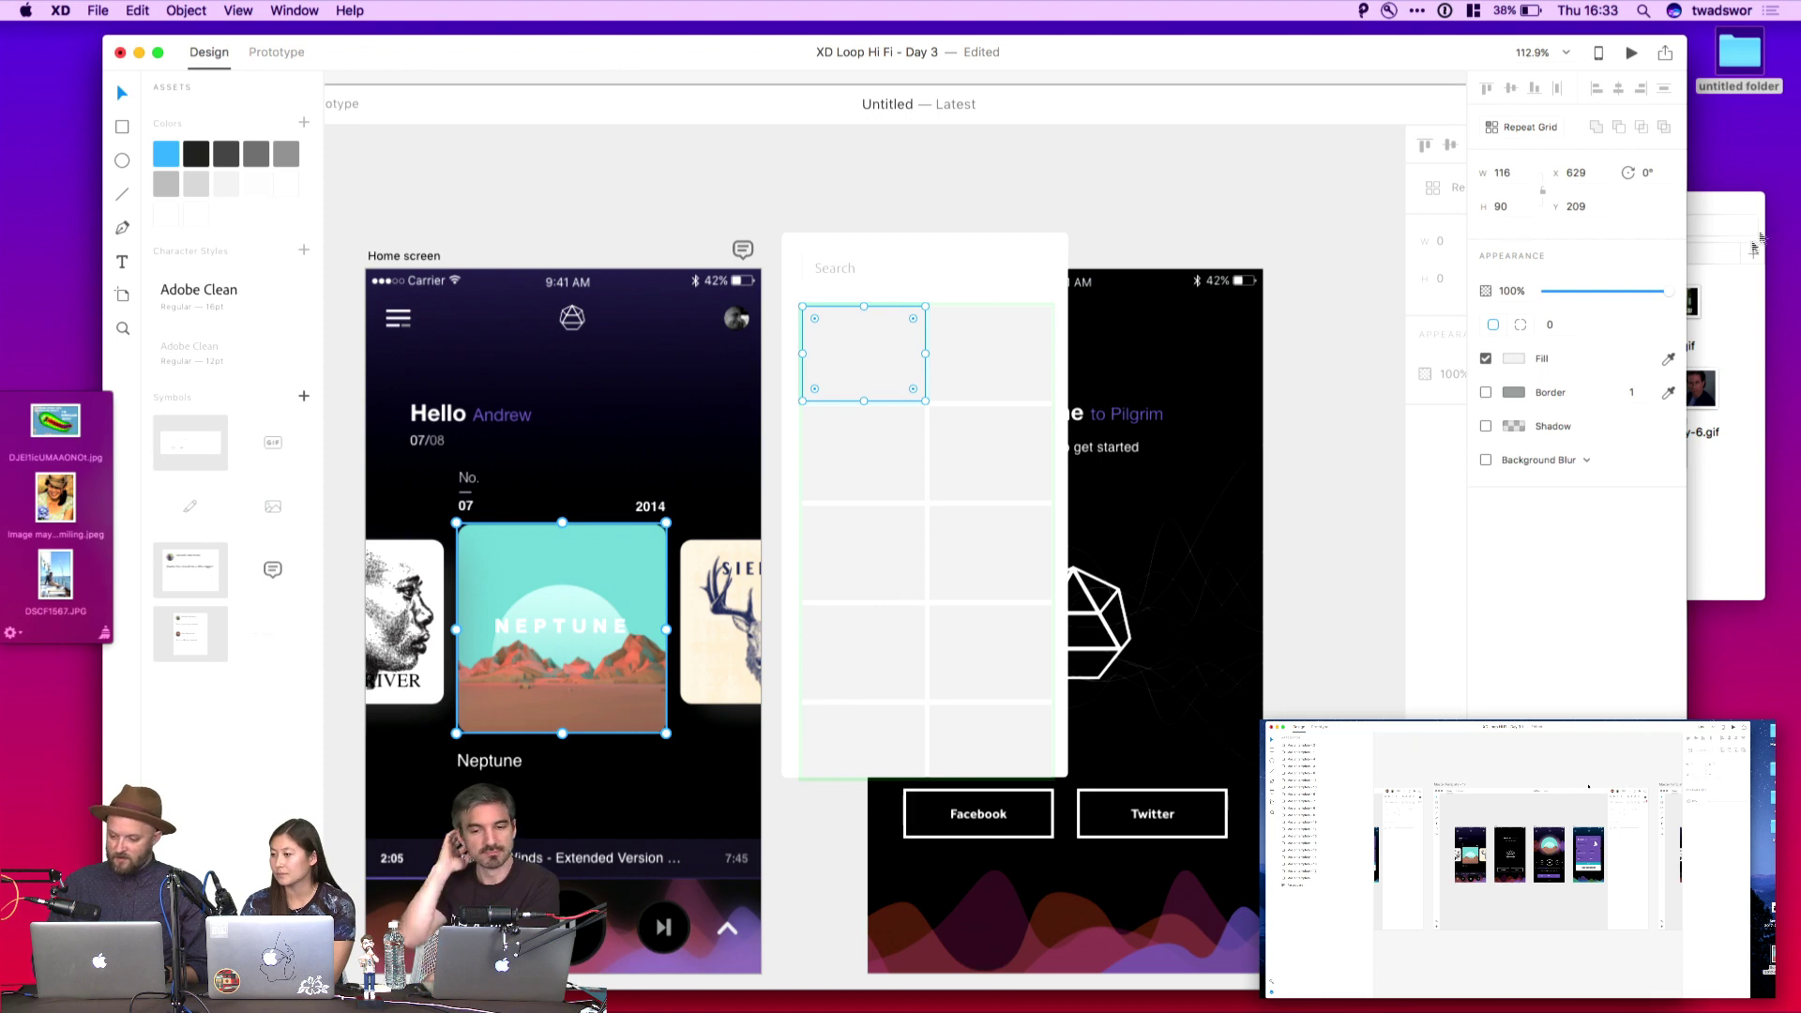
{"action": "left_click", "coordinate": [1730, 297]}
{"action": "key", "text": "super+a"}
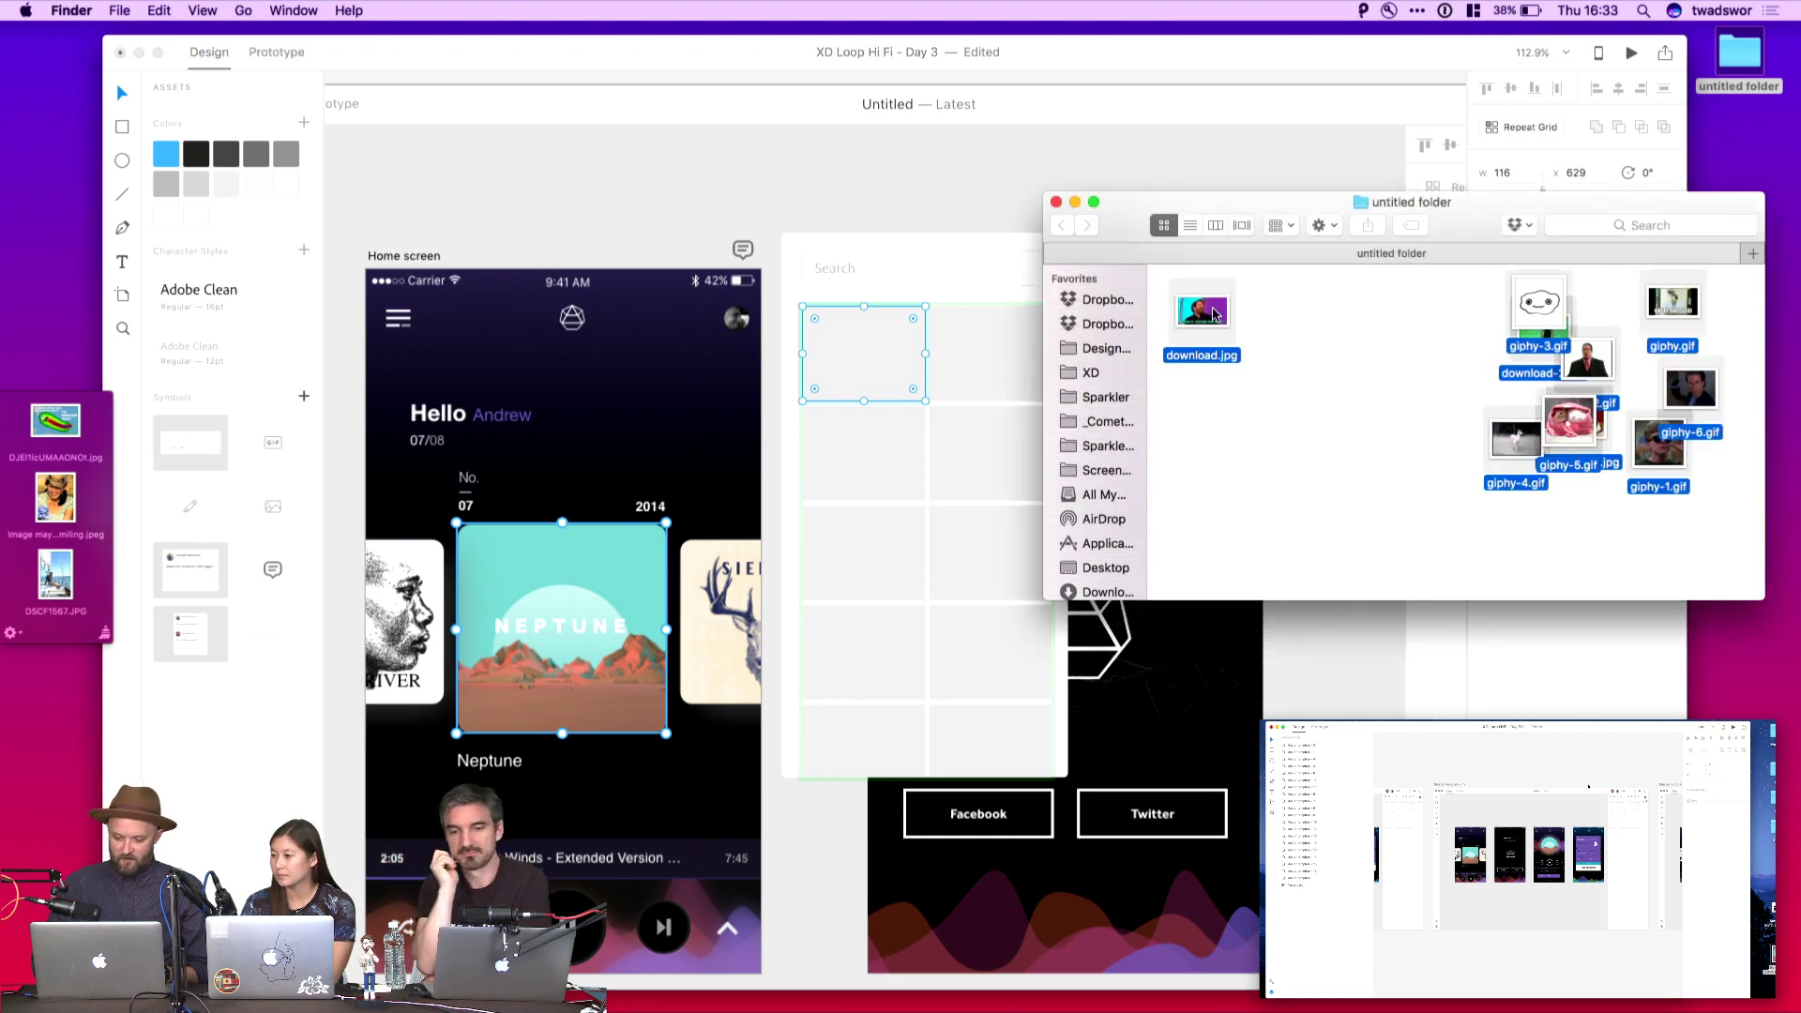
{"action": "left_click", "coordinate": [1212, 315]}
{"action": "key", "text": "super+a"}
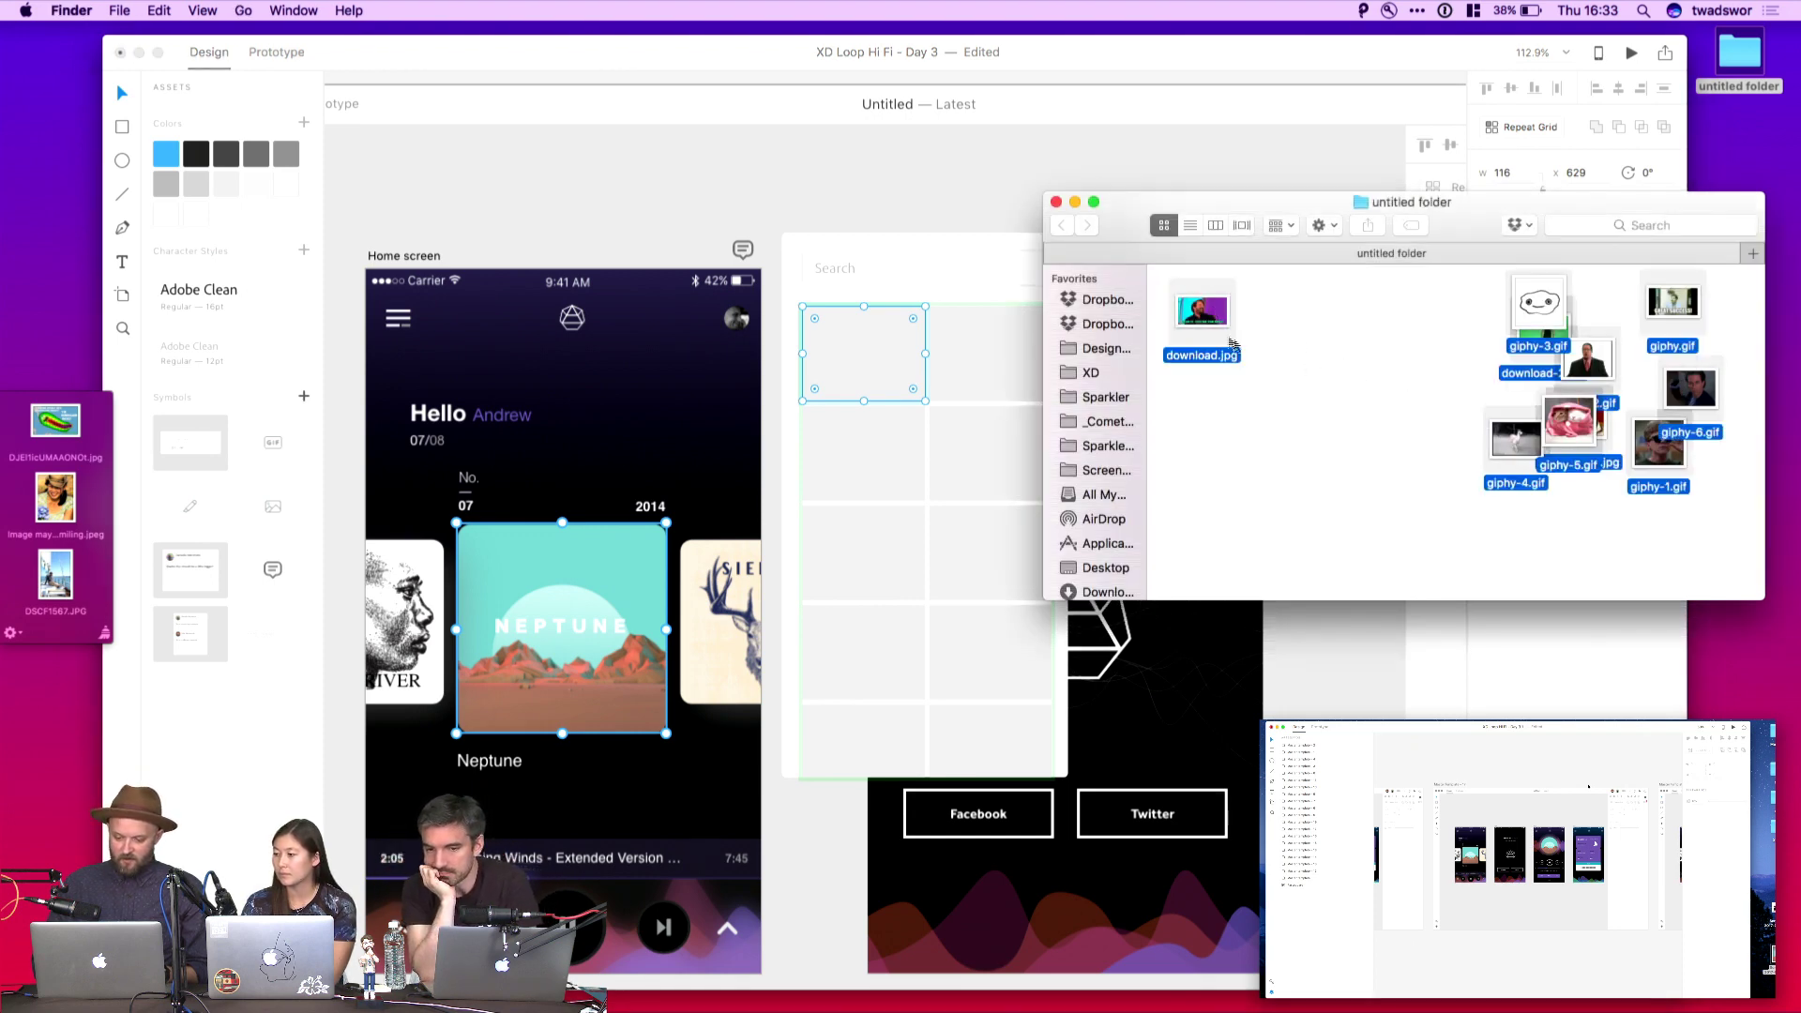
{"action": "left_click_drag", "start_coordinate": [1216, 328], "coordinate": [918, 367]}
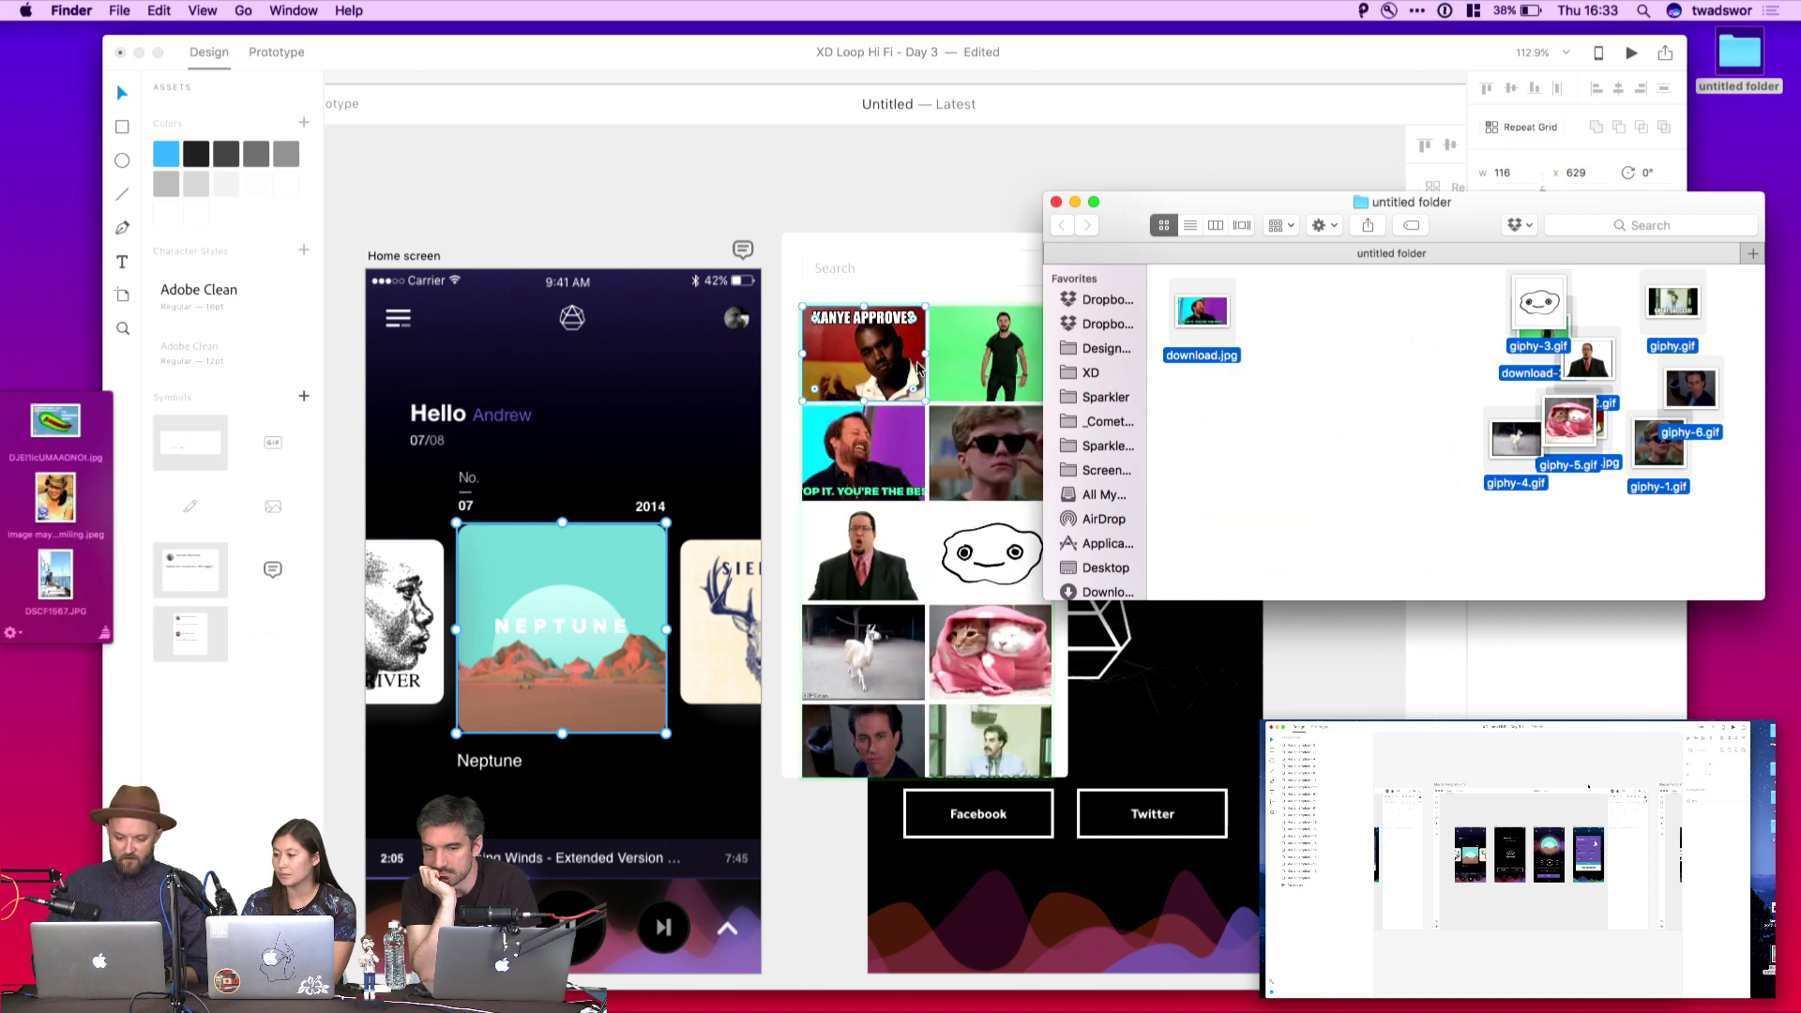
{"action": "left_click", "coordinate": [960, 203]}
{"action": "left_click", "coordinate": [1123, 206]}
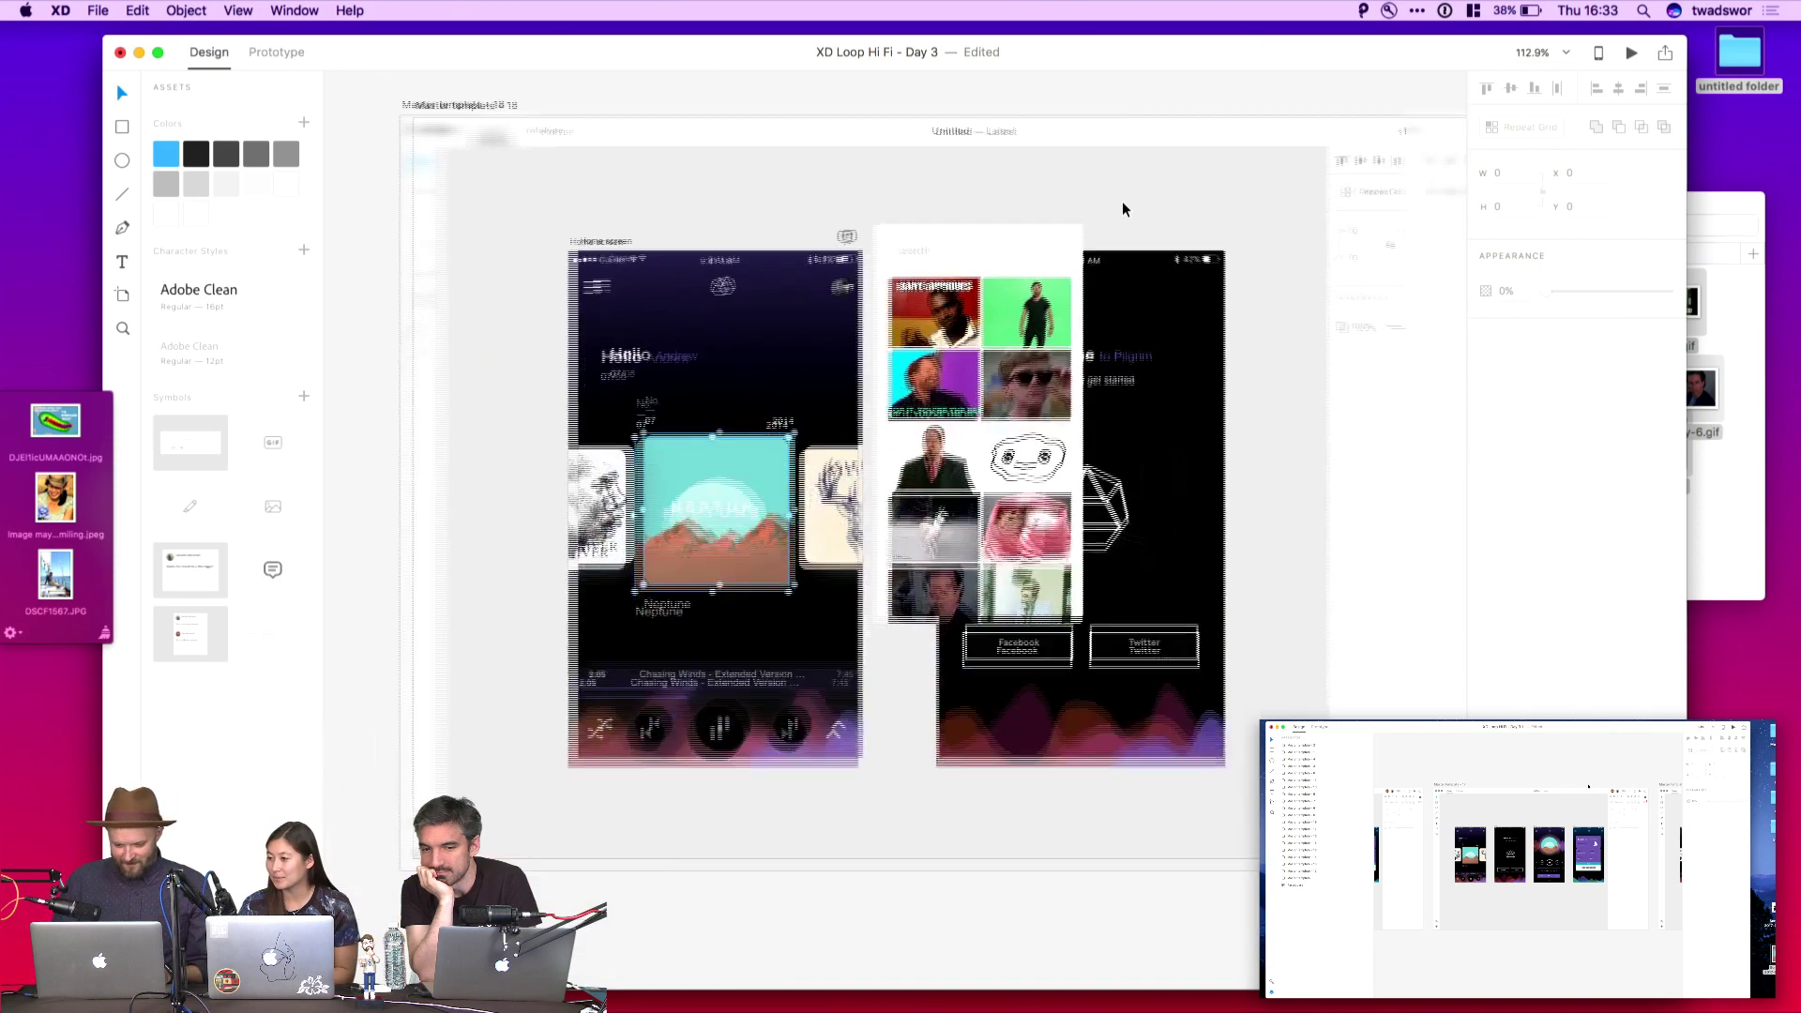
{"action": "scroll", "coordinate": [914, 249], "scroll_direction": "up", "scroll_amount": 5}
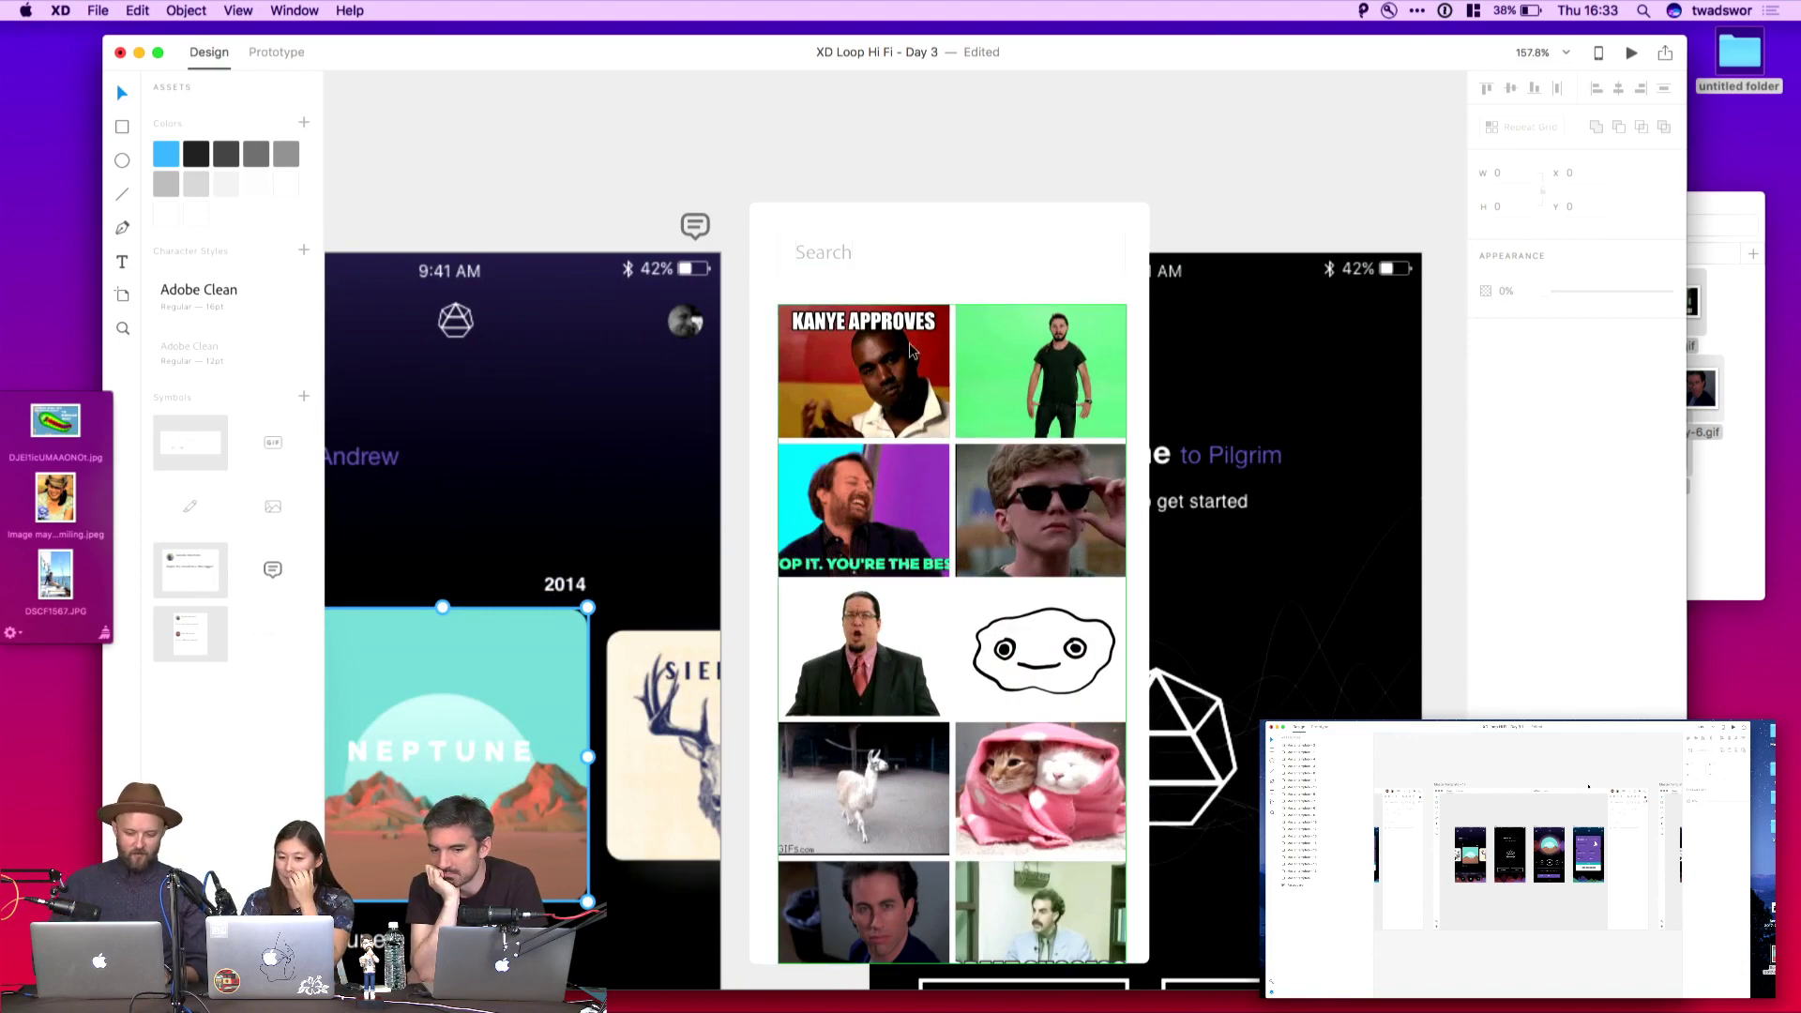
Duplicate the artboard Master template – 14 and place the copy beside Master template – 18, below Master template – 17
{"action": "scroll", "coordinate": [908, 350], "scroll_direction": "down", "scroll_amount": 10}
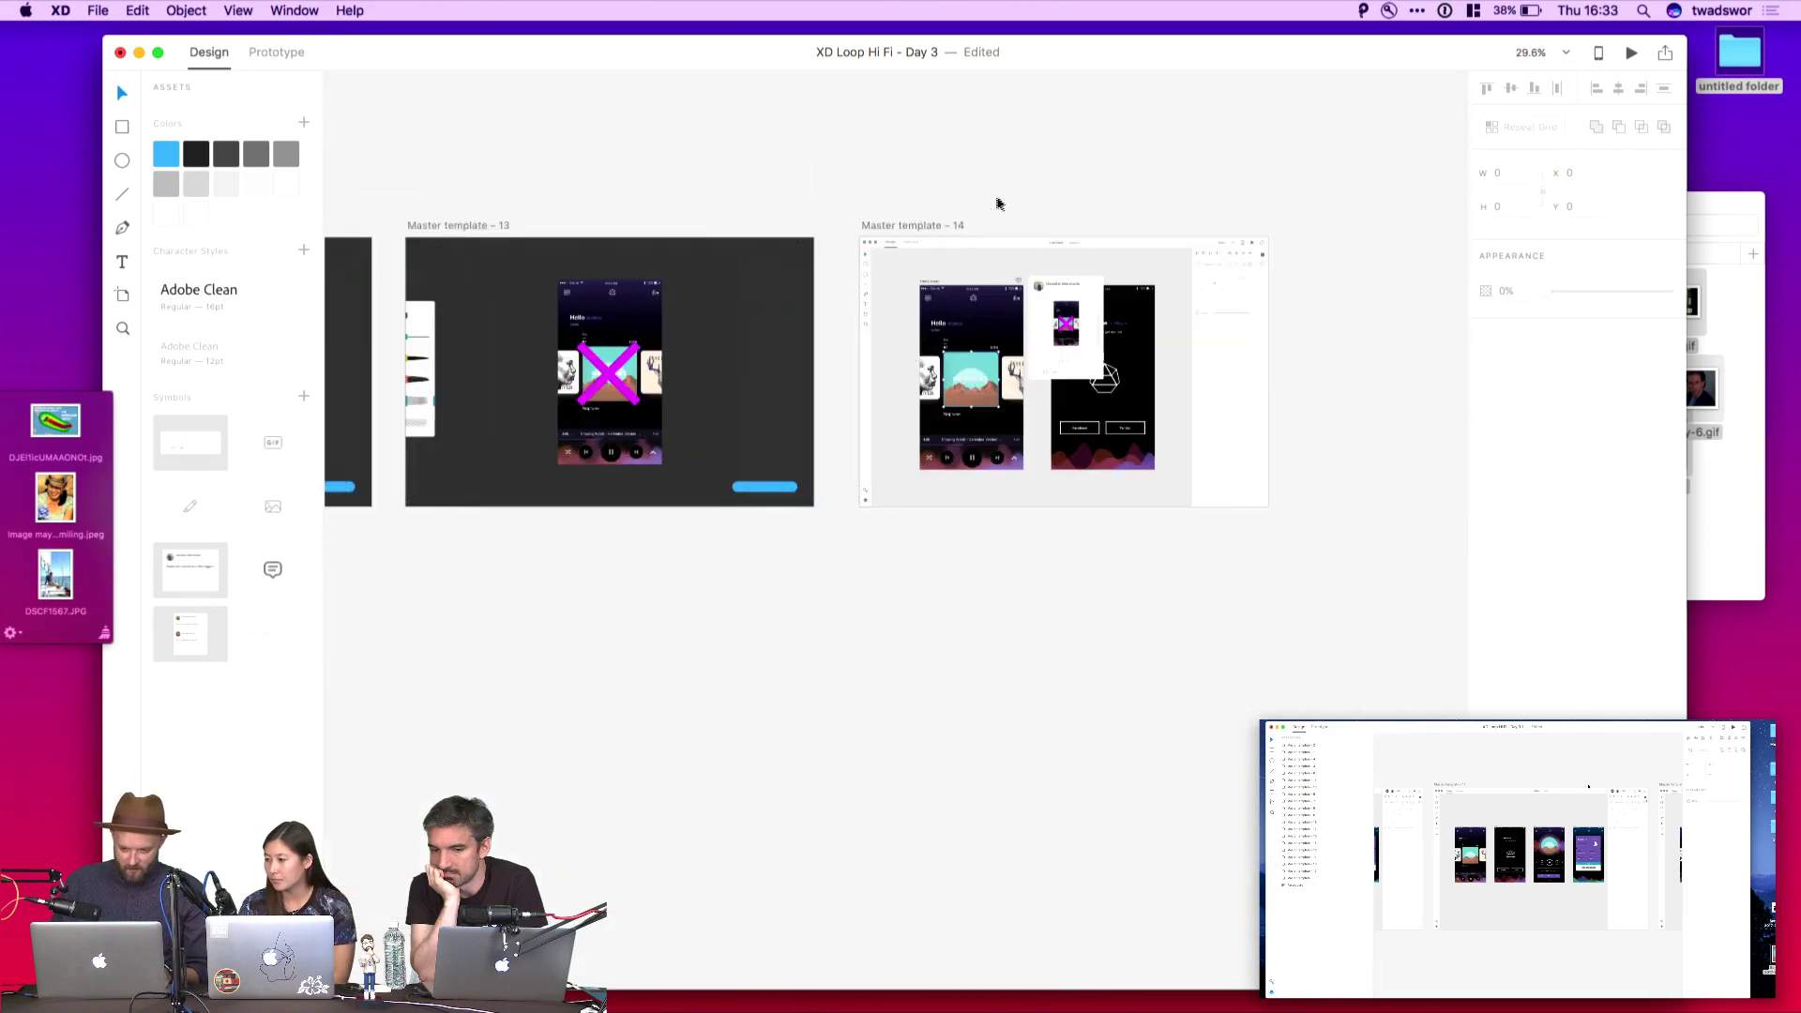
{"action": "left_click", "coordinate": [932, 225]}
{"action": "left_click_drag", "start_coordinate": [932, 225], "coordinate": [754, 520]}
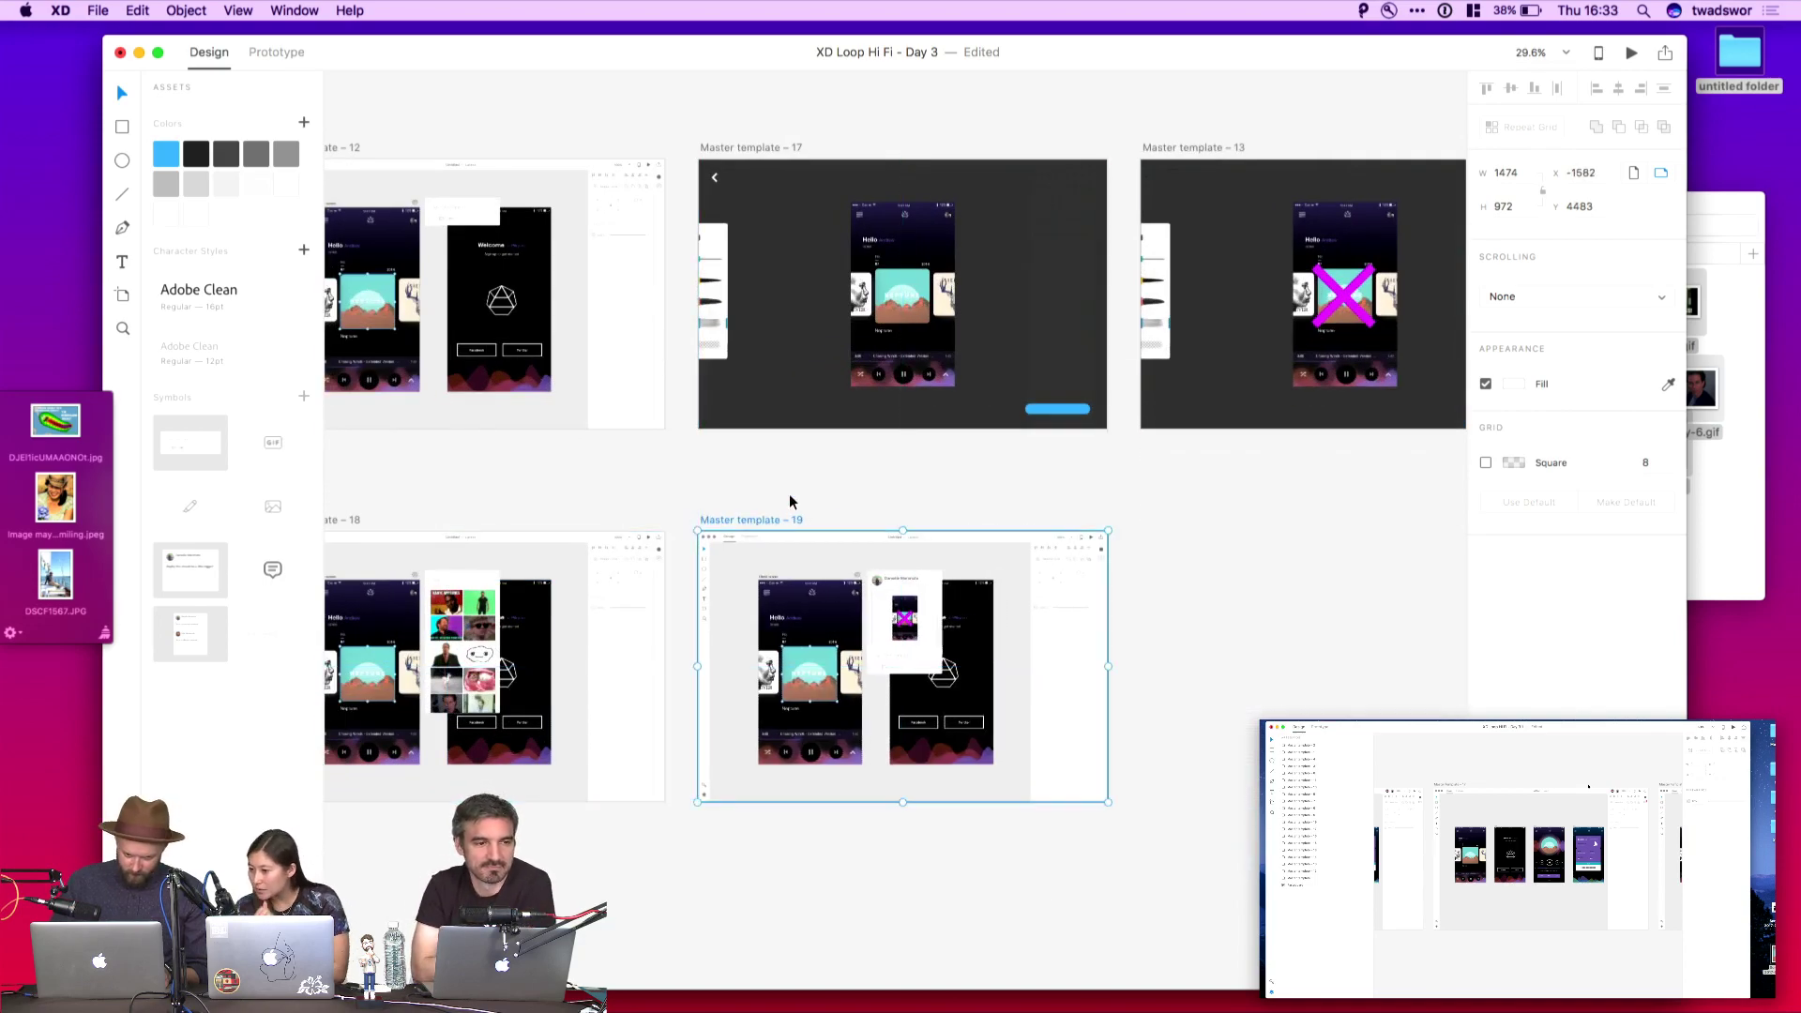
{"action": "key", "text": "Escape"}
Delete the crossed-out phone screen thumbnail from the comment card on the duplicated artboard
{"action": "scroll", "coordinate": [657, 584], "scroll_direction": "up", "scroll_amount": 5}
{"action": "scroll", "coordinate": [658, 586], "scroll_direction": "up", "scroll_amount": 3}
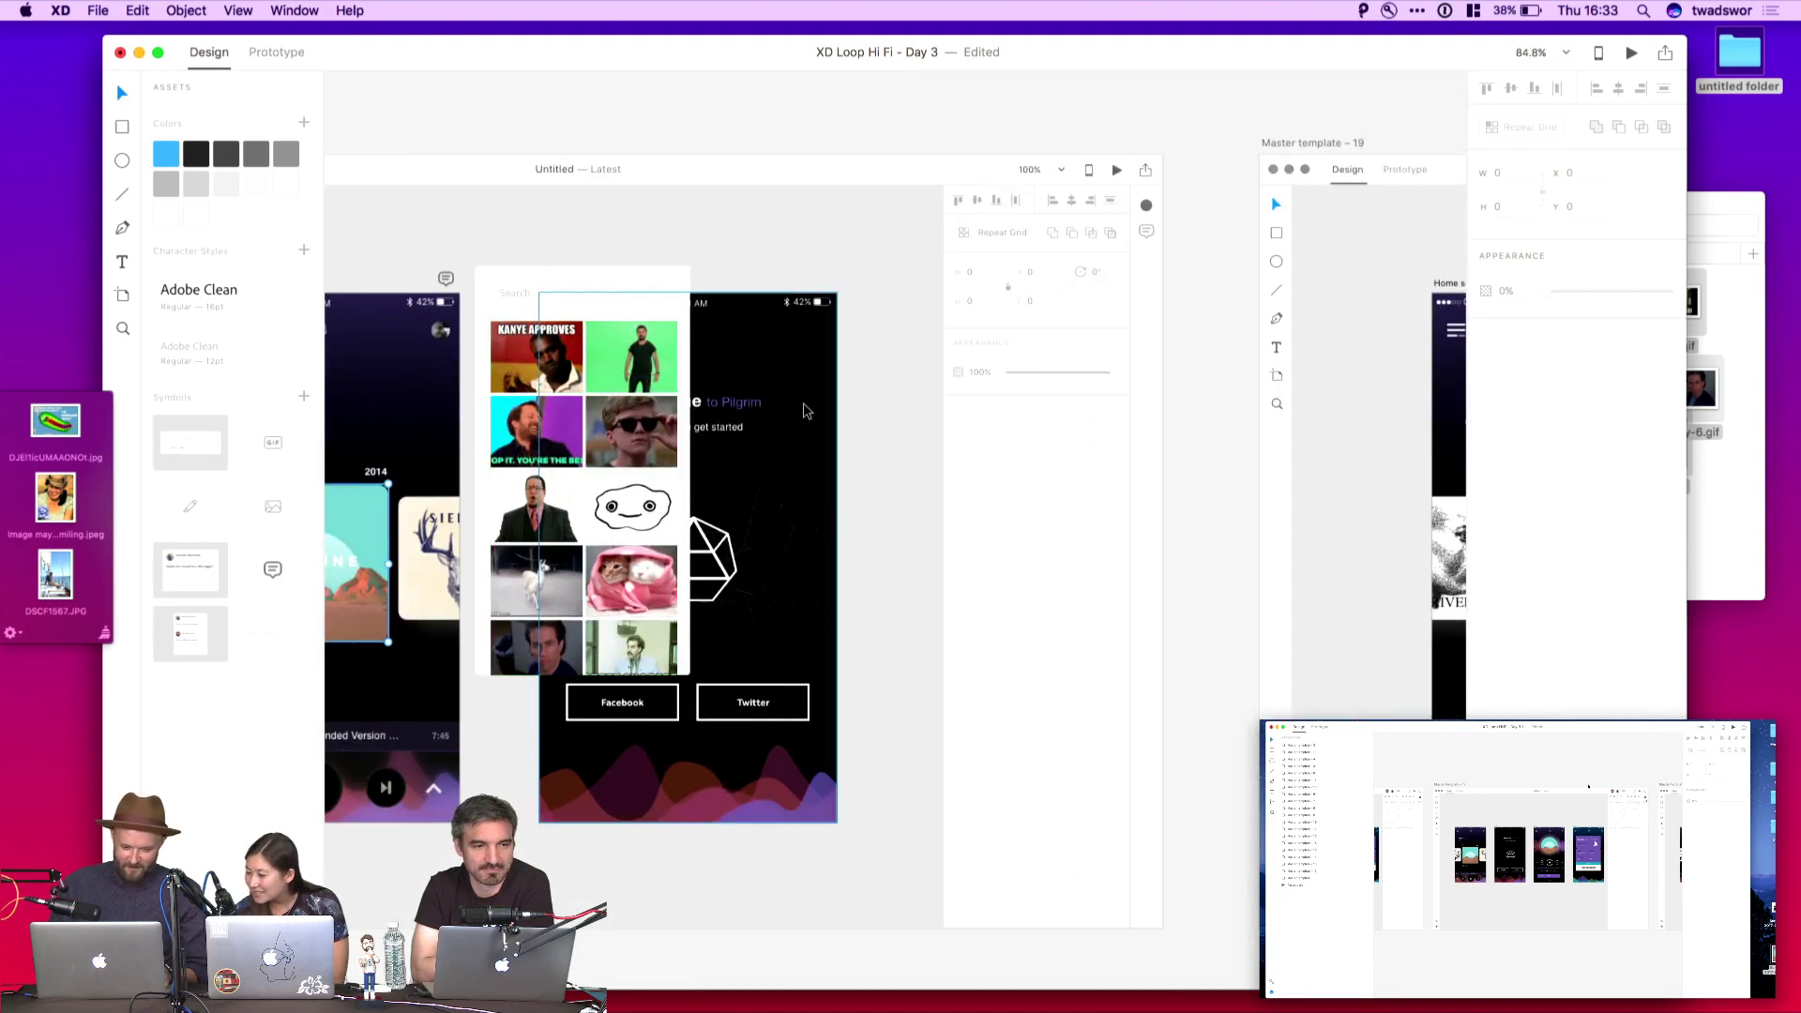
{"action": "scroll", "coordinate": [558, 368], "scroll_direction": "right", "scroll_amount": 10}
{"action": "left_click", "coordinate": [956, 378]}
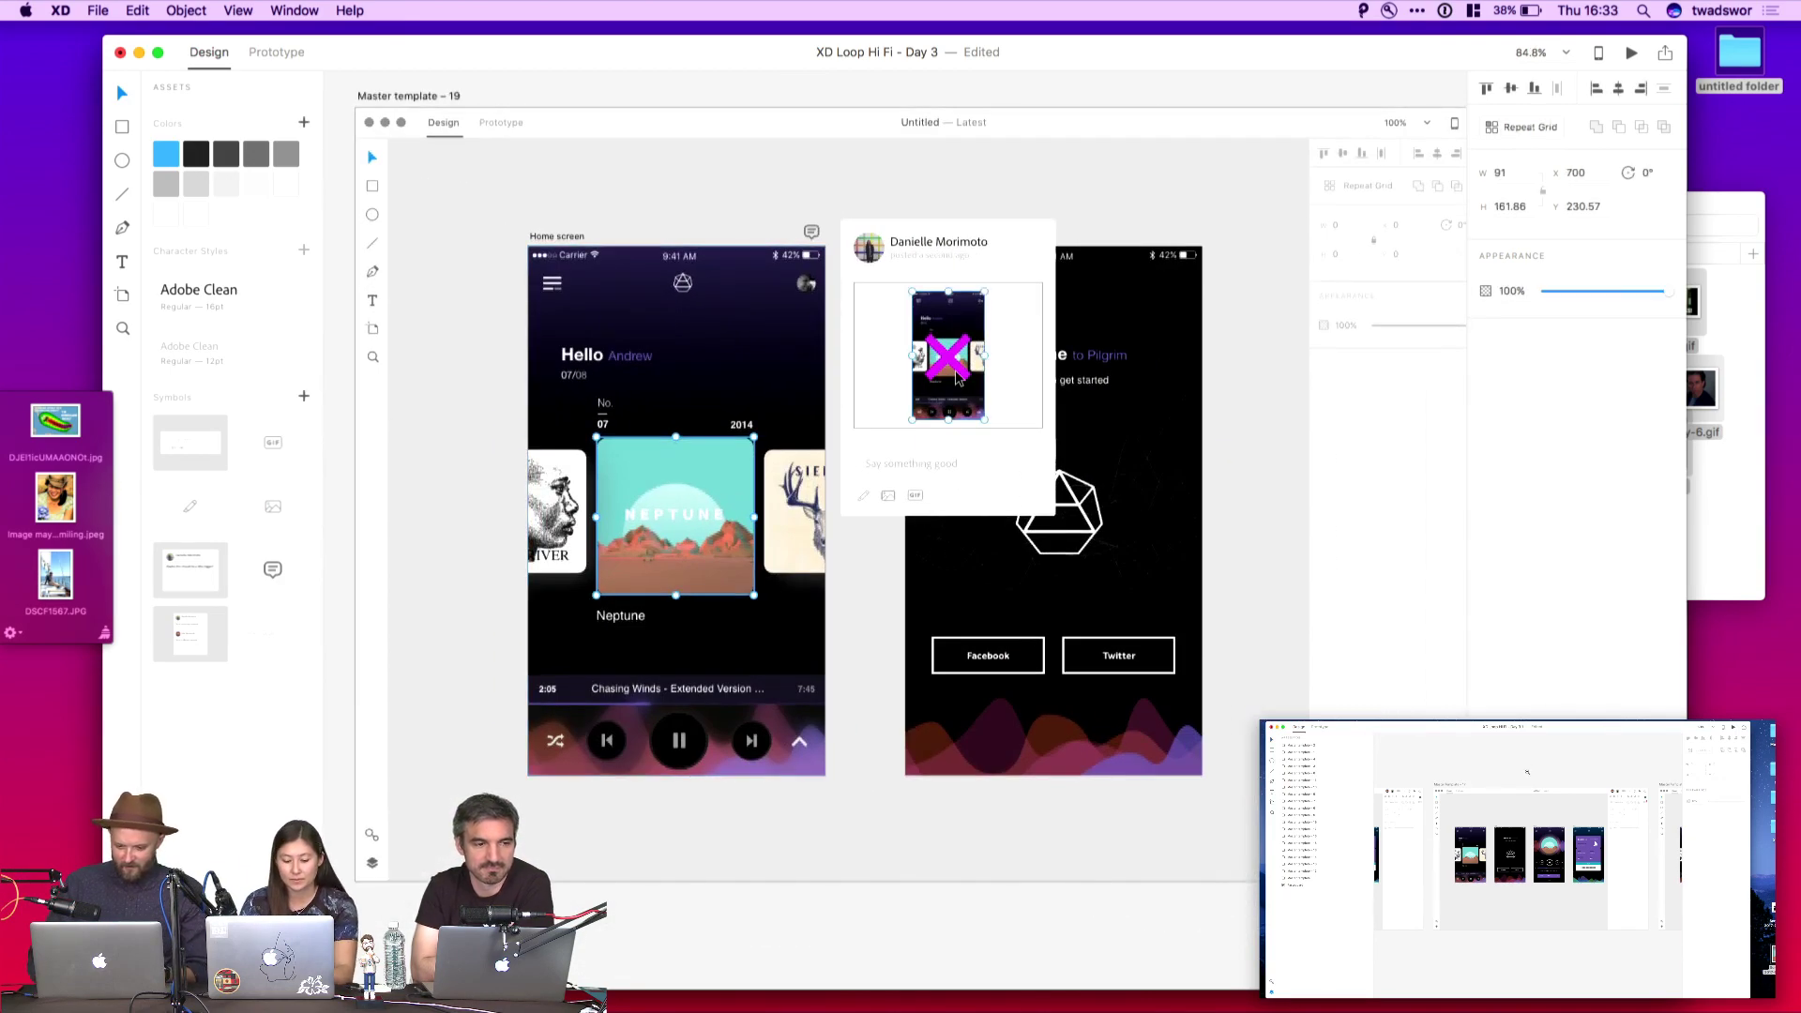
{"action": "key", "text": "Delete"}
Fill the comment card's empty image frame with download-1.jpg from the folder
{"action": "left_click", "coordinate": [1756, 323]}
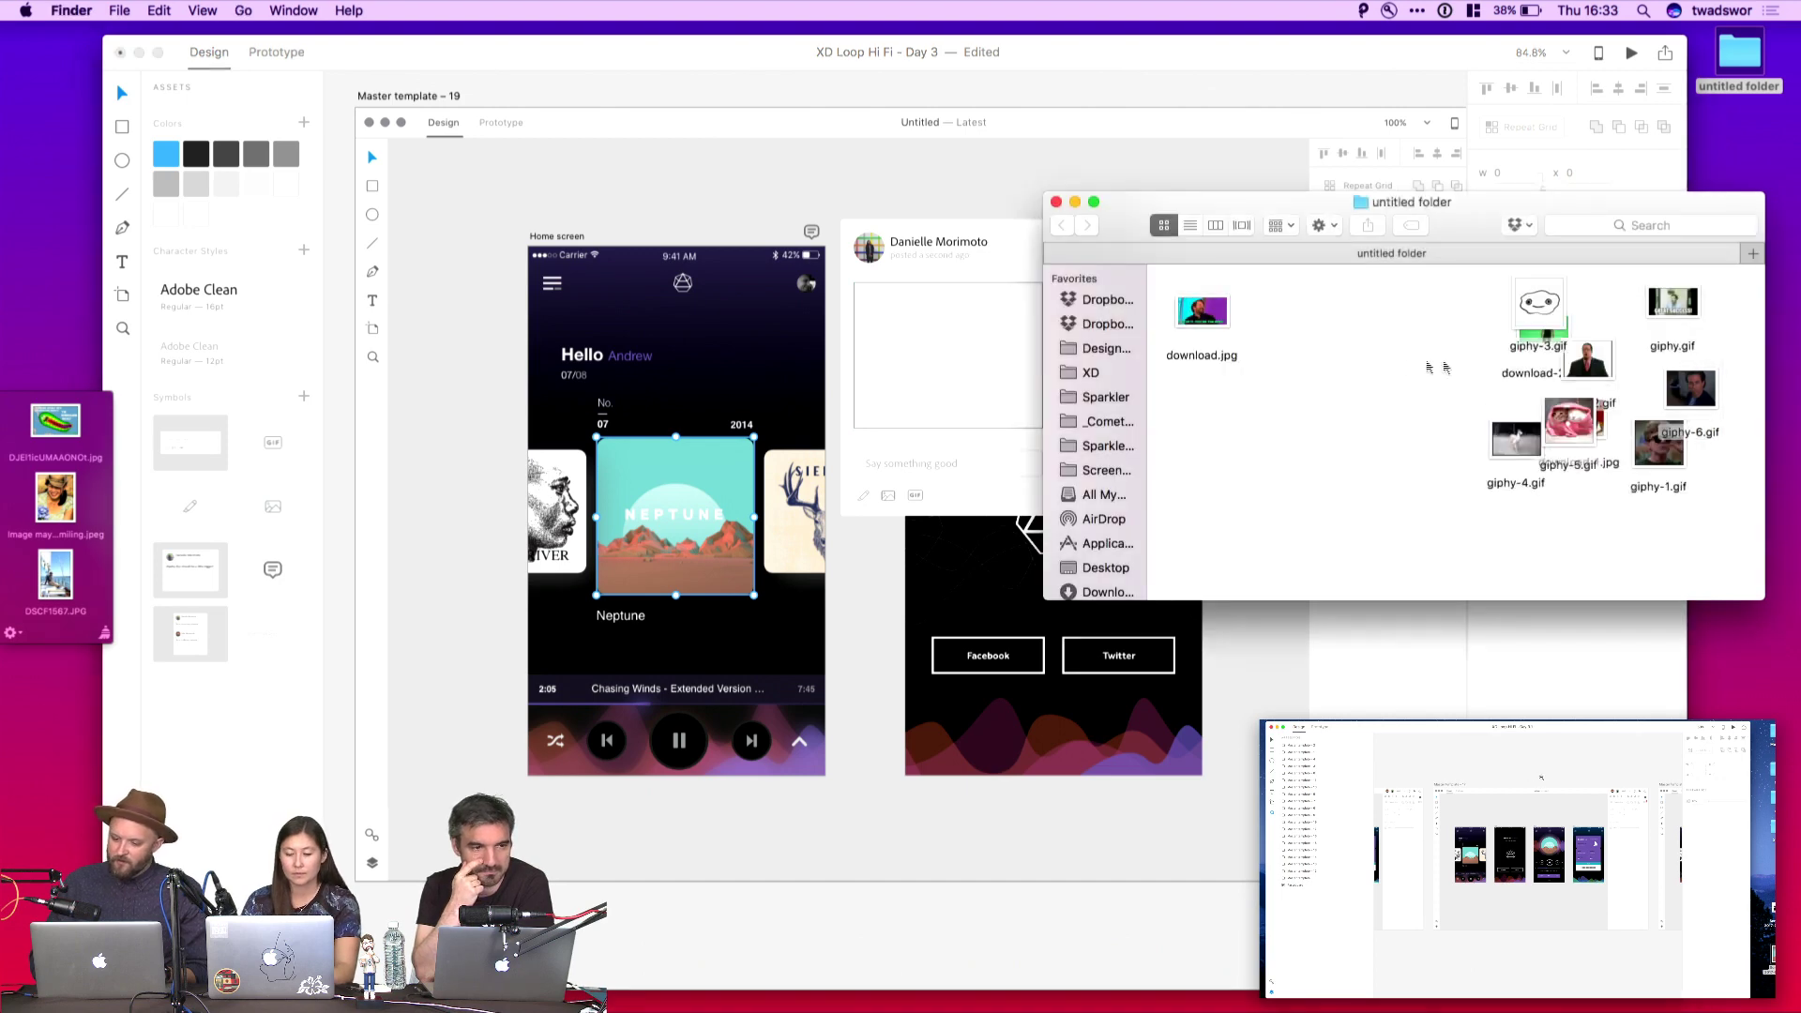
{"action": "left_click_drag", "start_coordinate": [1616, 440], "coordinate": [947, 361]}
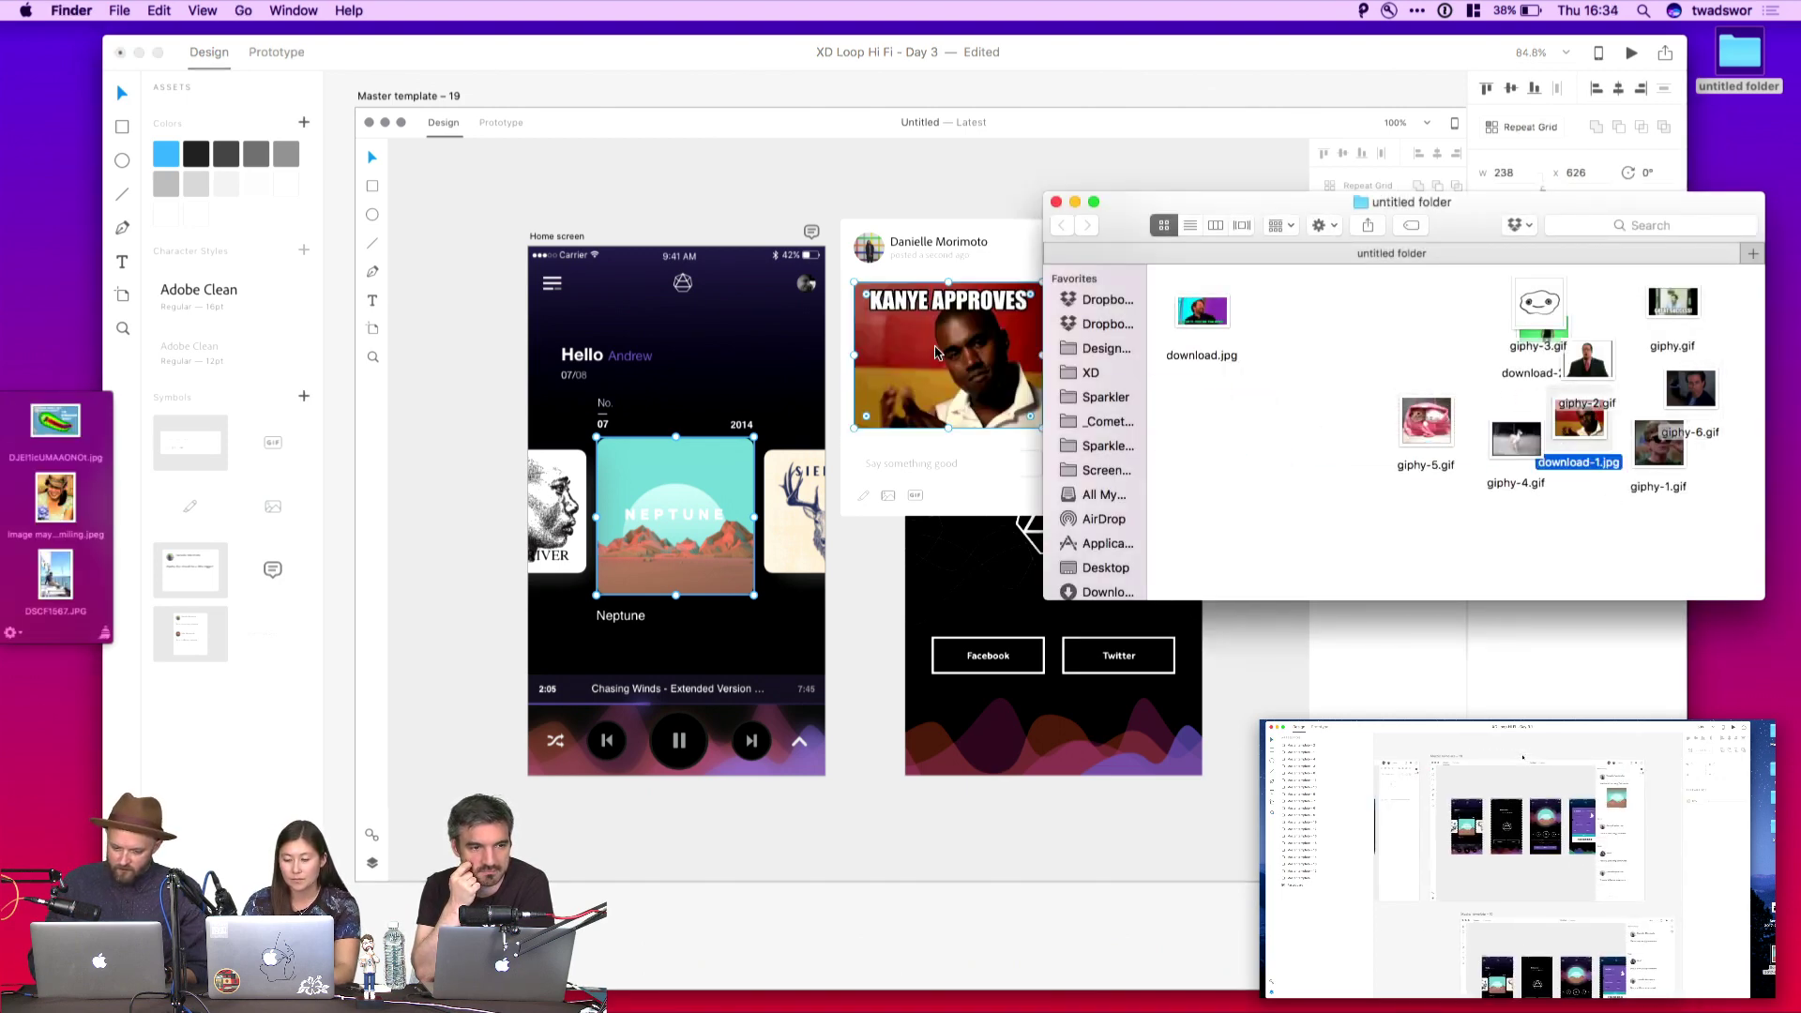
{"action": "left_click", "coordinate": [1092, 914]}
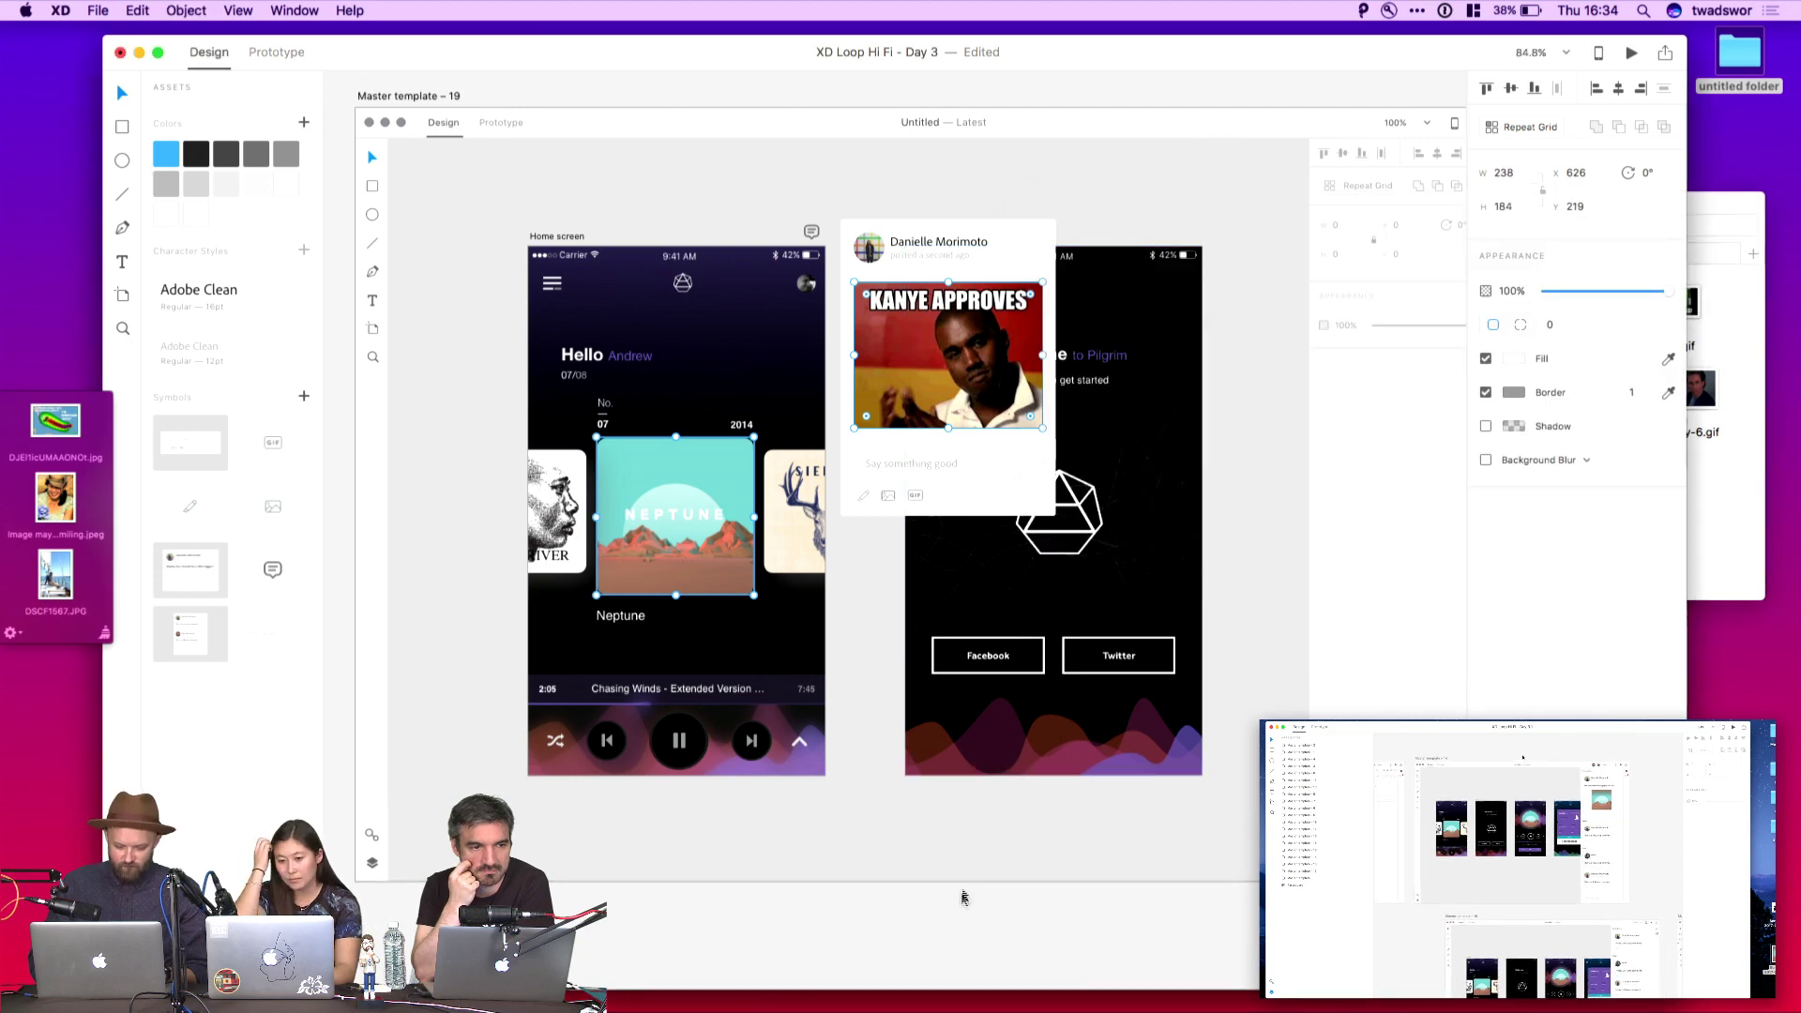
Go to the comment box on Master template – 12 and switch the document to Prototype mode
{"action": "scroll", "coordinate": [1124, 760], "scroll_direction": "down", "scroll_amount": 2}
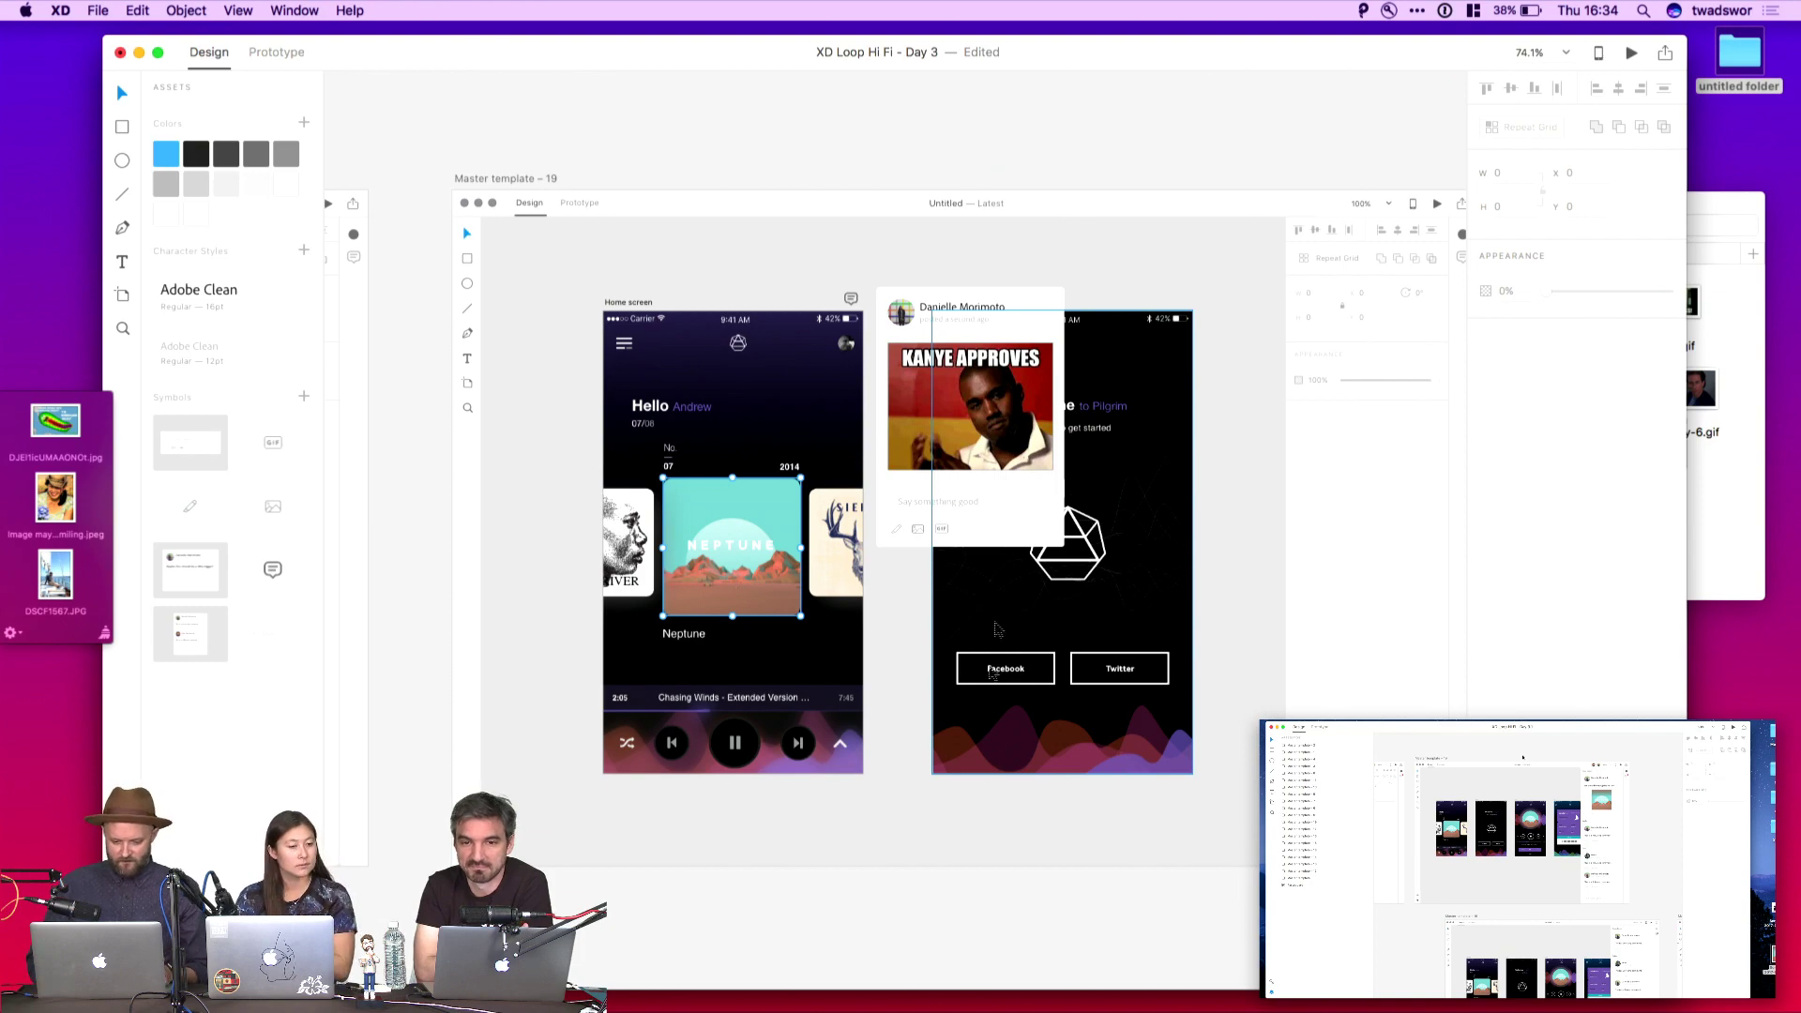
{"action": "scroll", "coordinate": [978, 894], "scroll_direction": "down", "scroll_amount": 8}
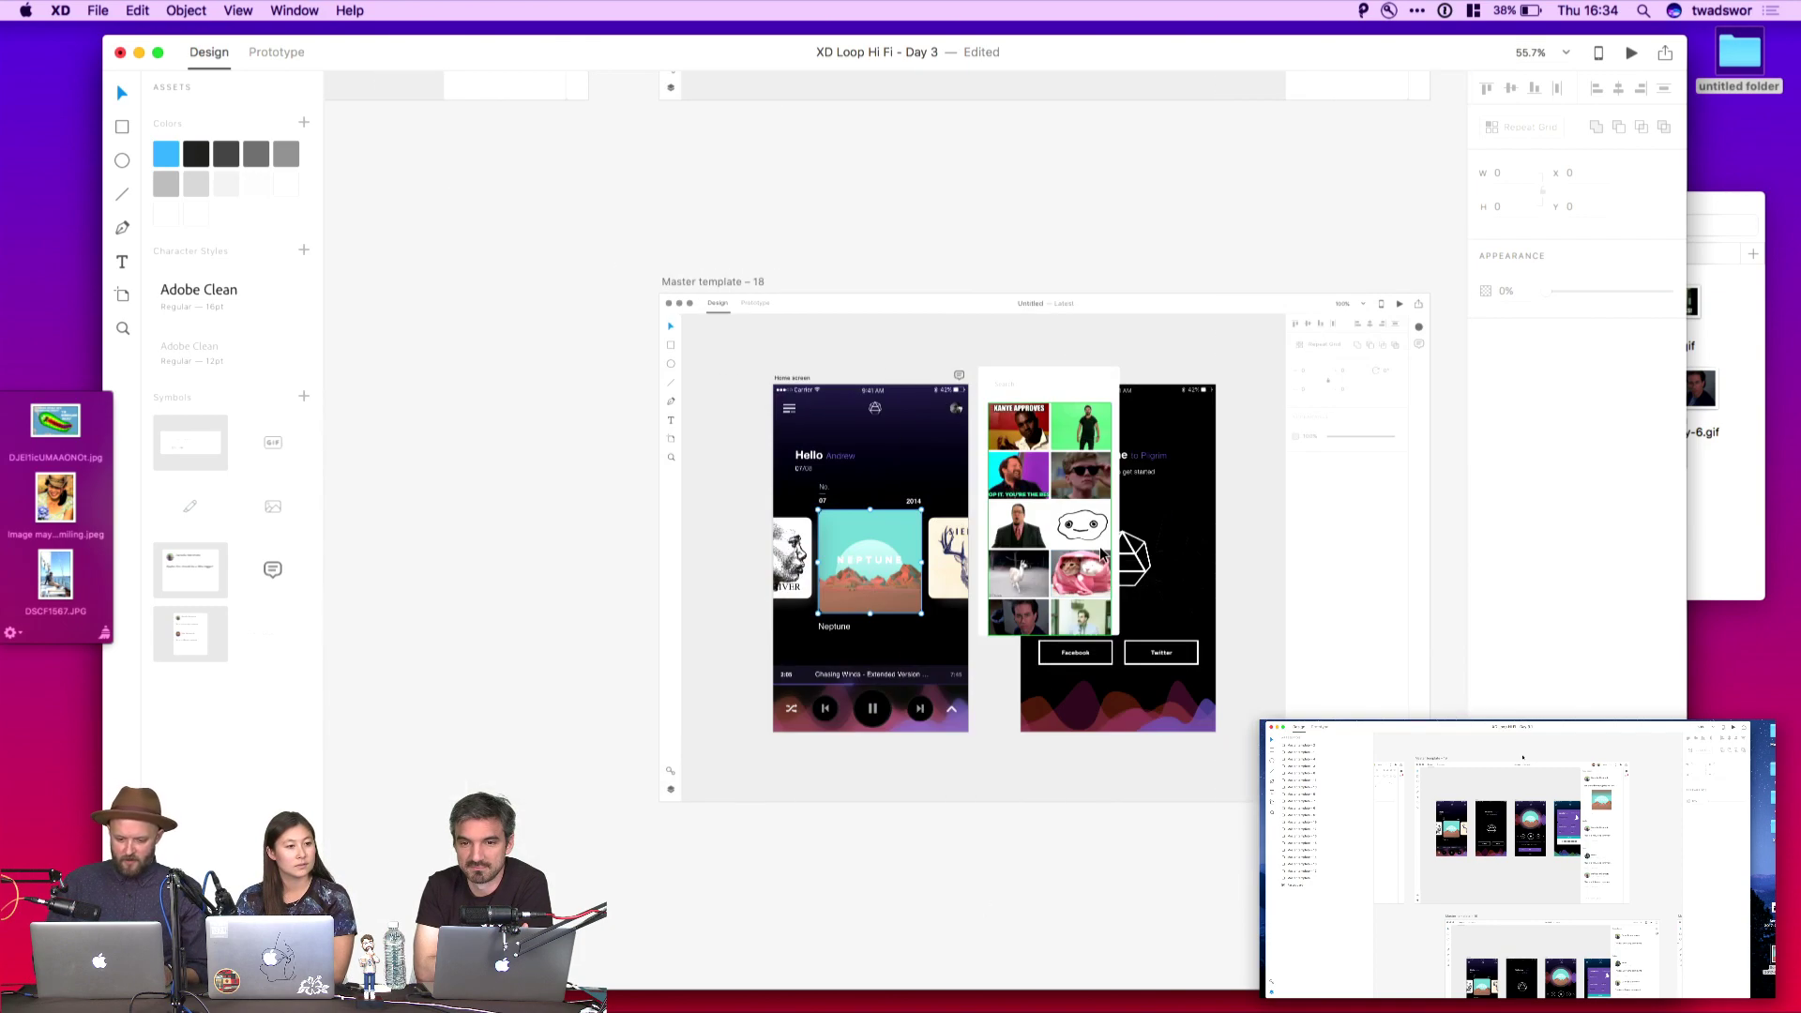
{"action": "scroll", "coordinate": [970, 242], "scroll_direction": "up", "scroll_amount": 2}
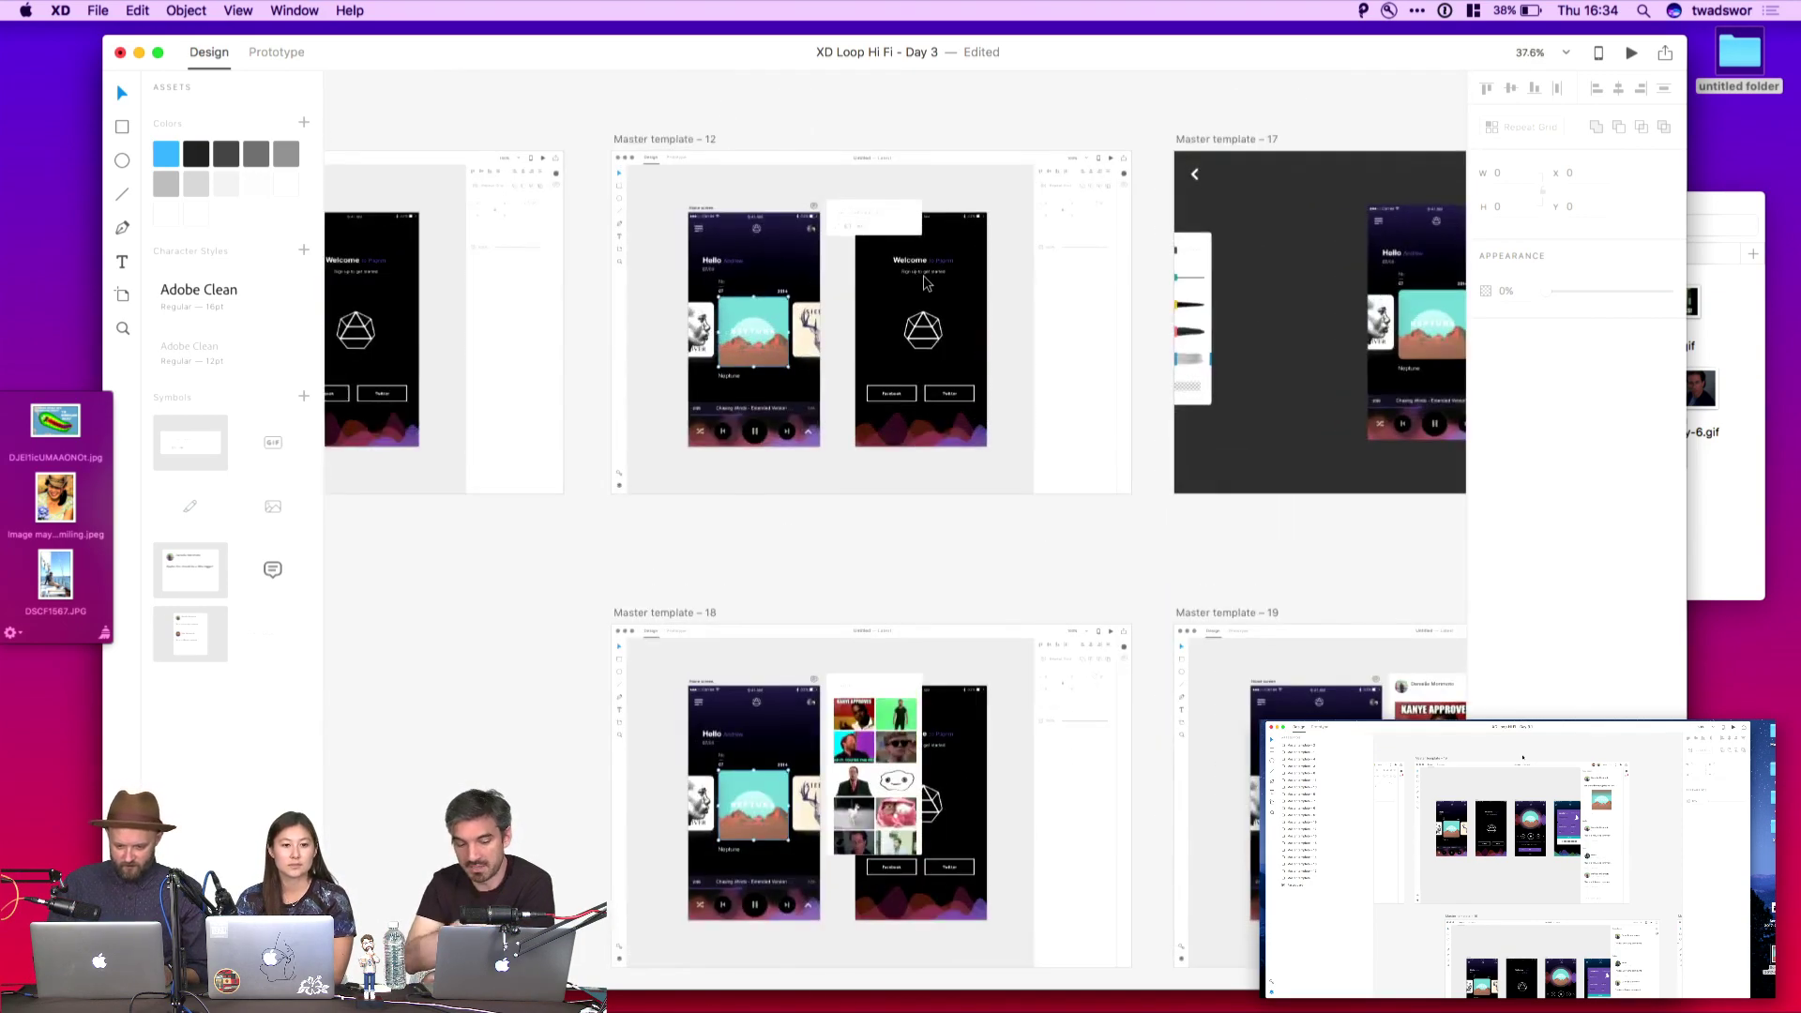
{"action": "scroll", "coordinate": [873, 145], "scroll_direction": "up", "scroll_amount": 5}
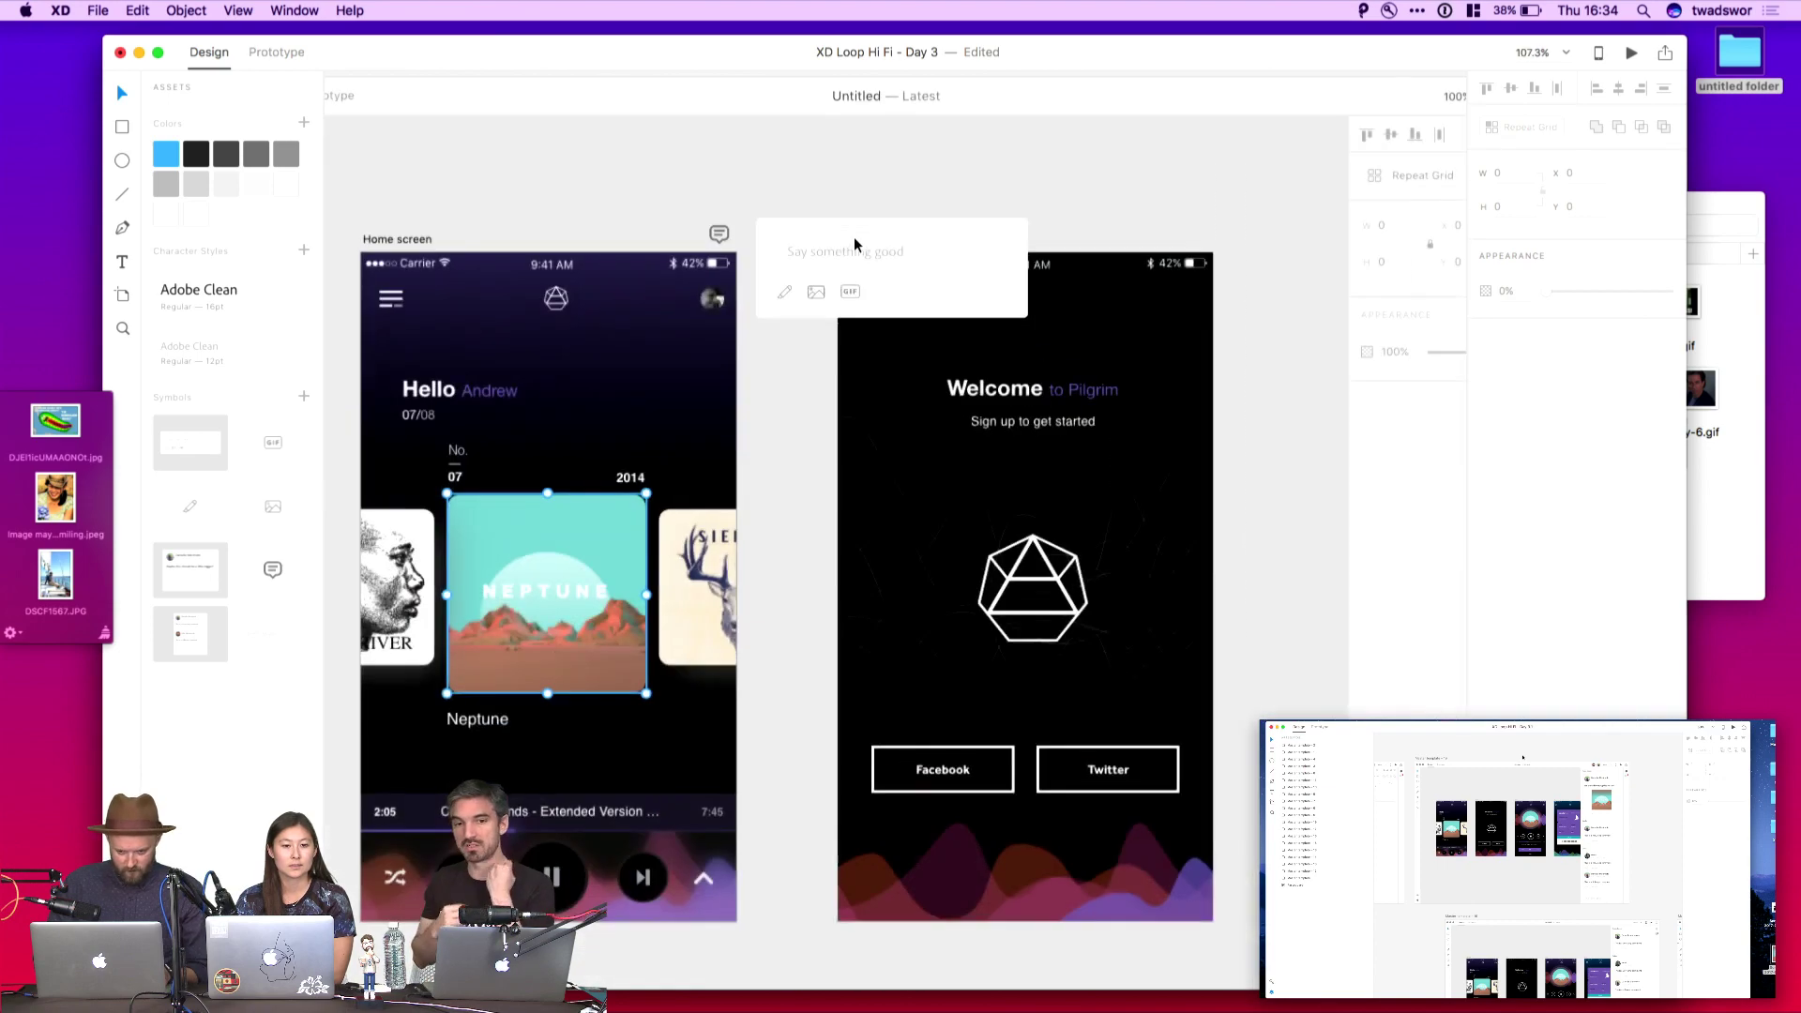
{"action": "key", "text": "ctrl+Tab"}
{"action": "scroll", "coordinate": [908, 283], "scroll_direction": "down", "scroll_amount": 3}
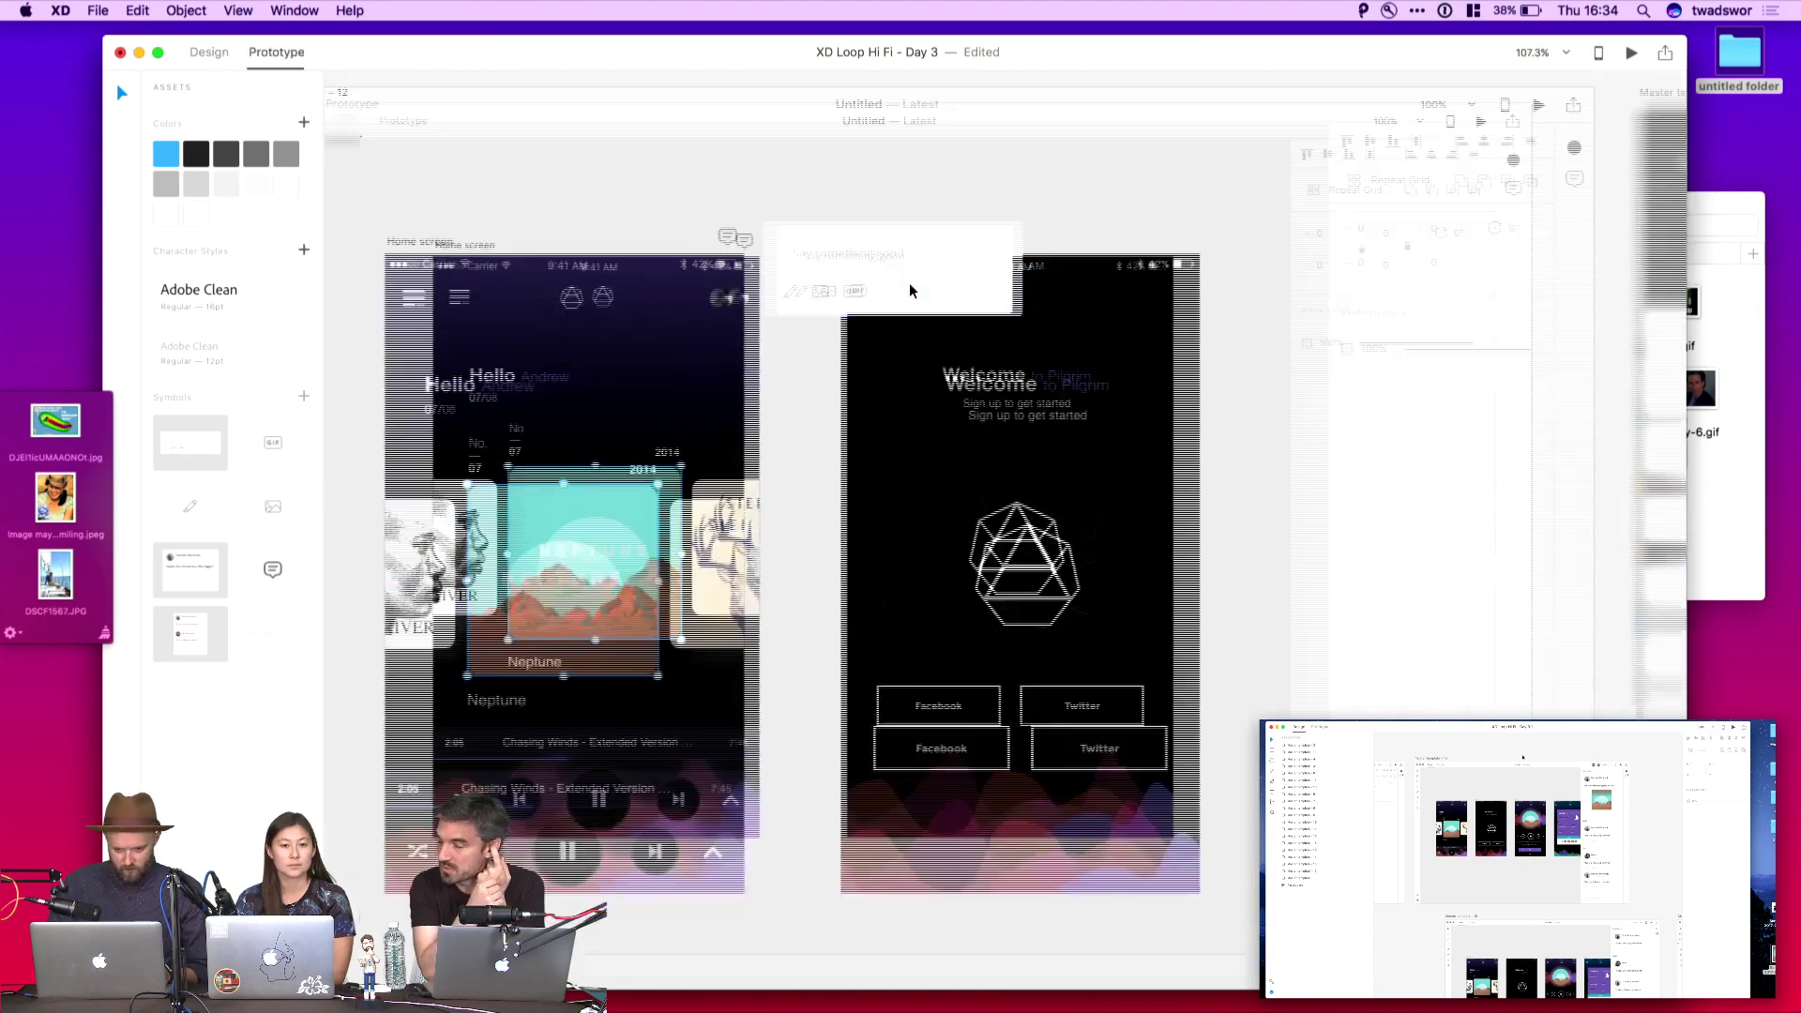
{"action": "left_click", "coordinate": [909, 283]}
{"action": "left_click_drag", "start_coordinate": [986, 273], "coordinate": [1399, 454]}
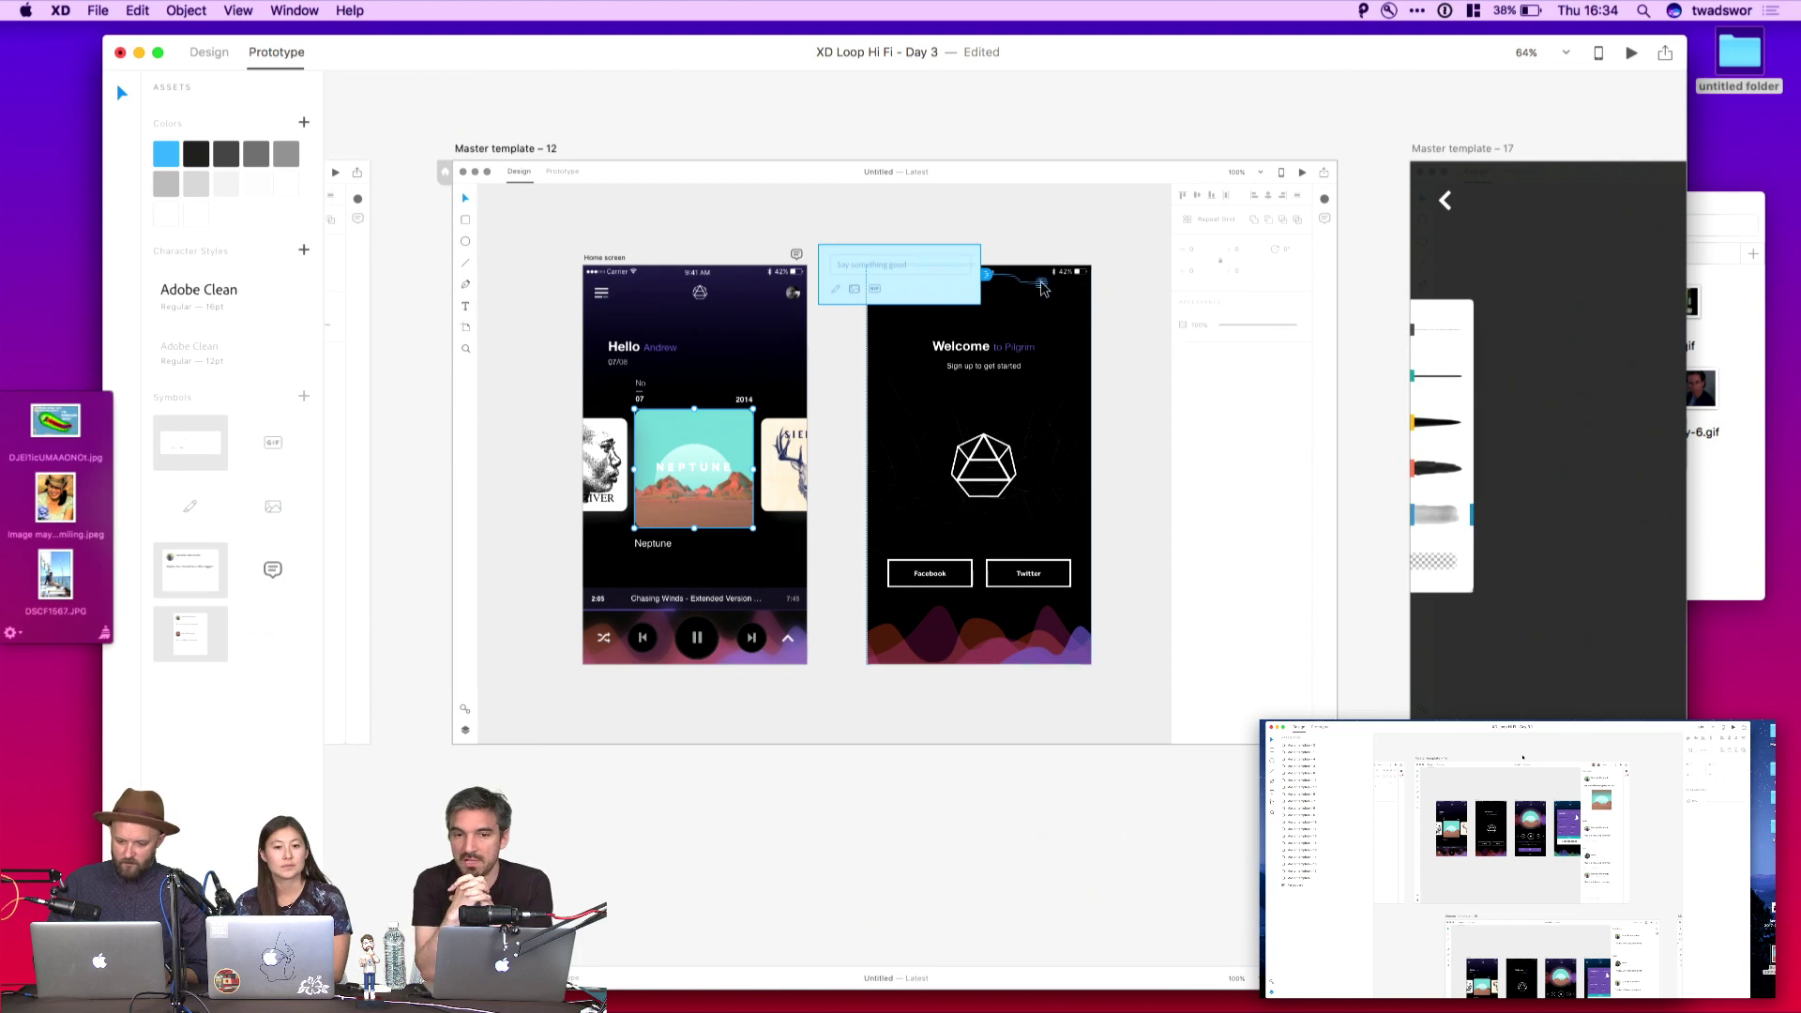
{"action": "left_click", "coordinate": [840, 350]}
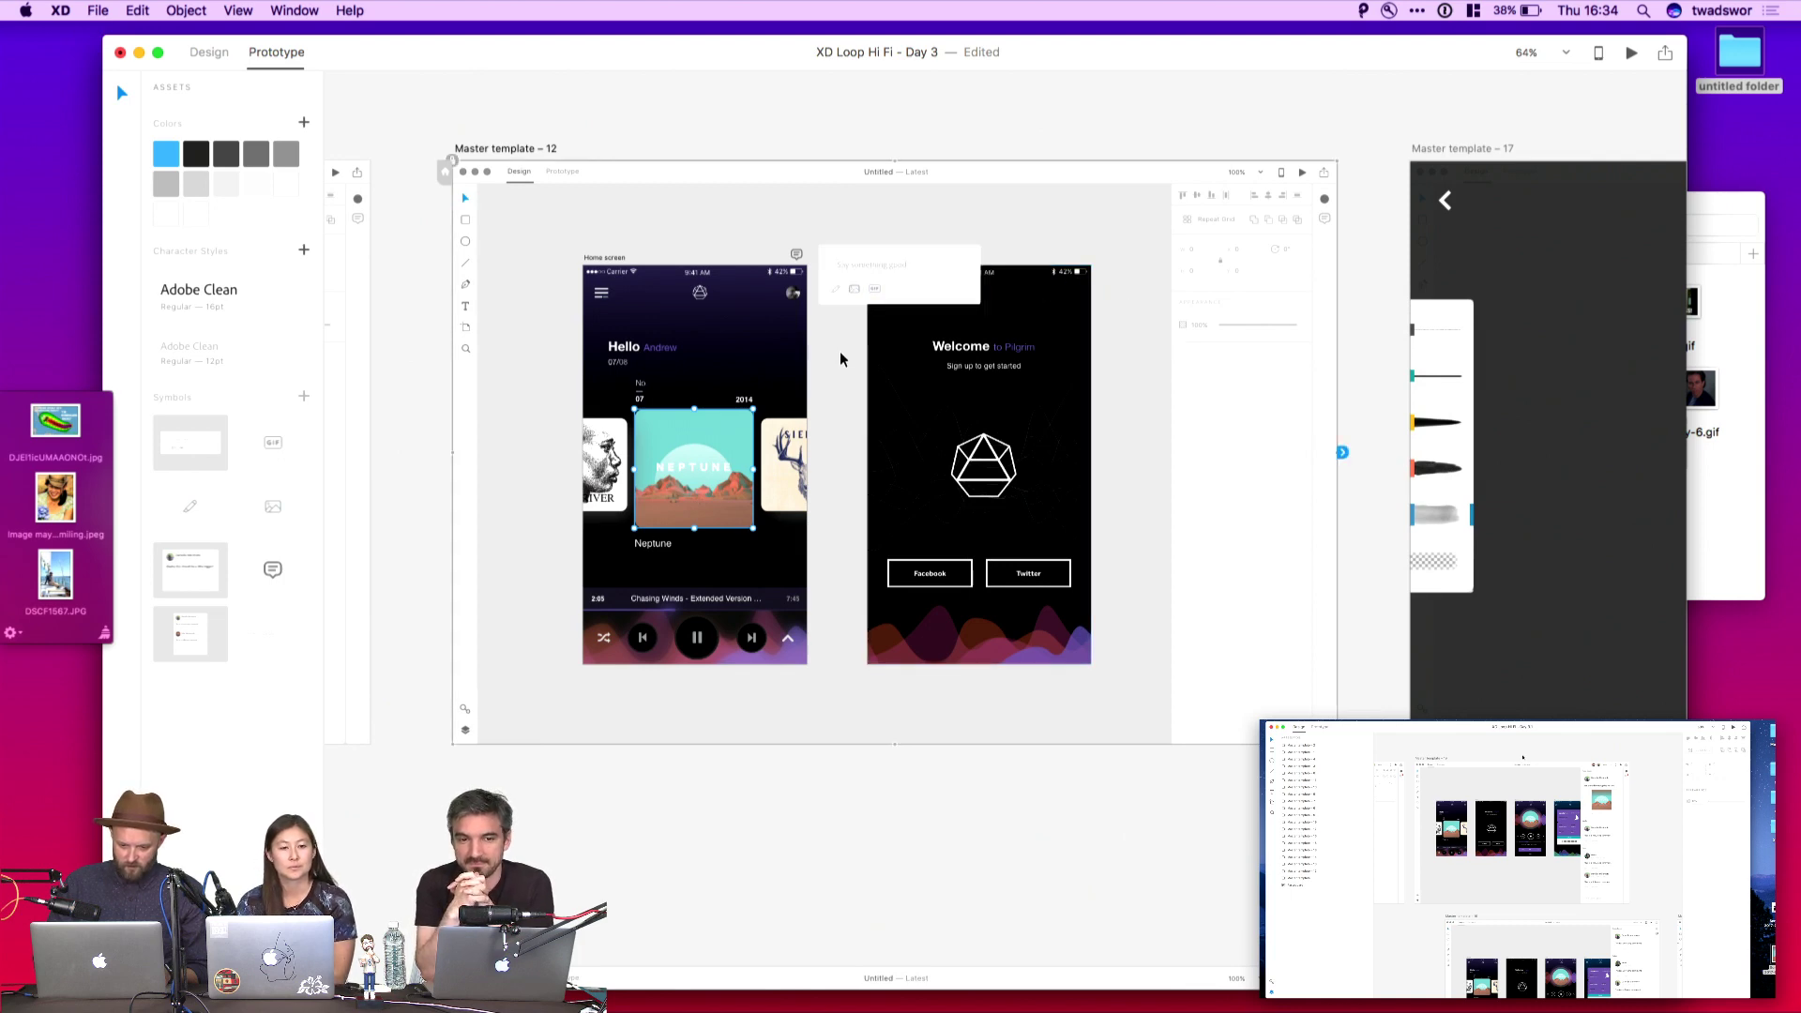
Link the pencil icon in the comment box on Master template – 12 to Master template – 17
{"action": "left_click", "coordinate": [835, 289]}
{"action": "double_click", "coordinate": [835, 289]}
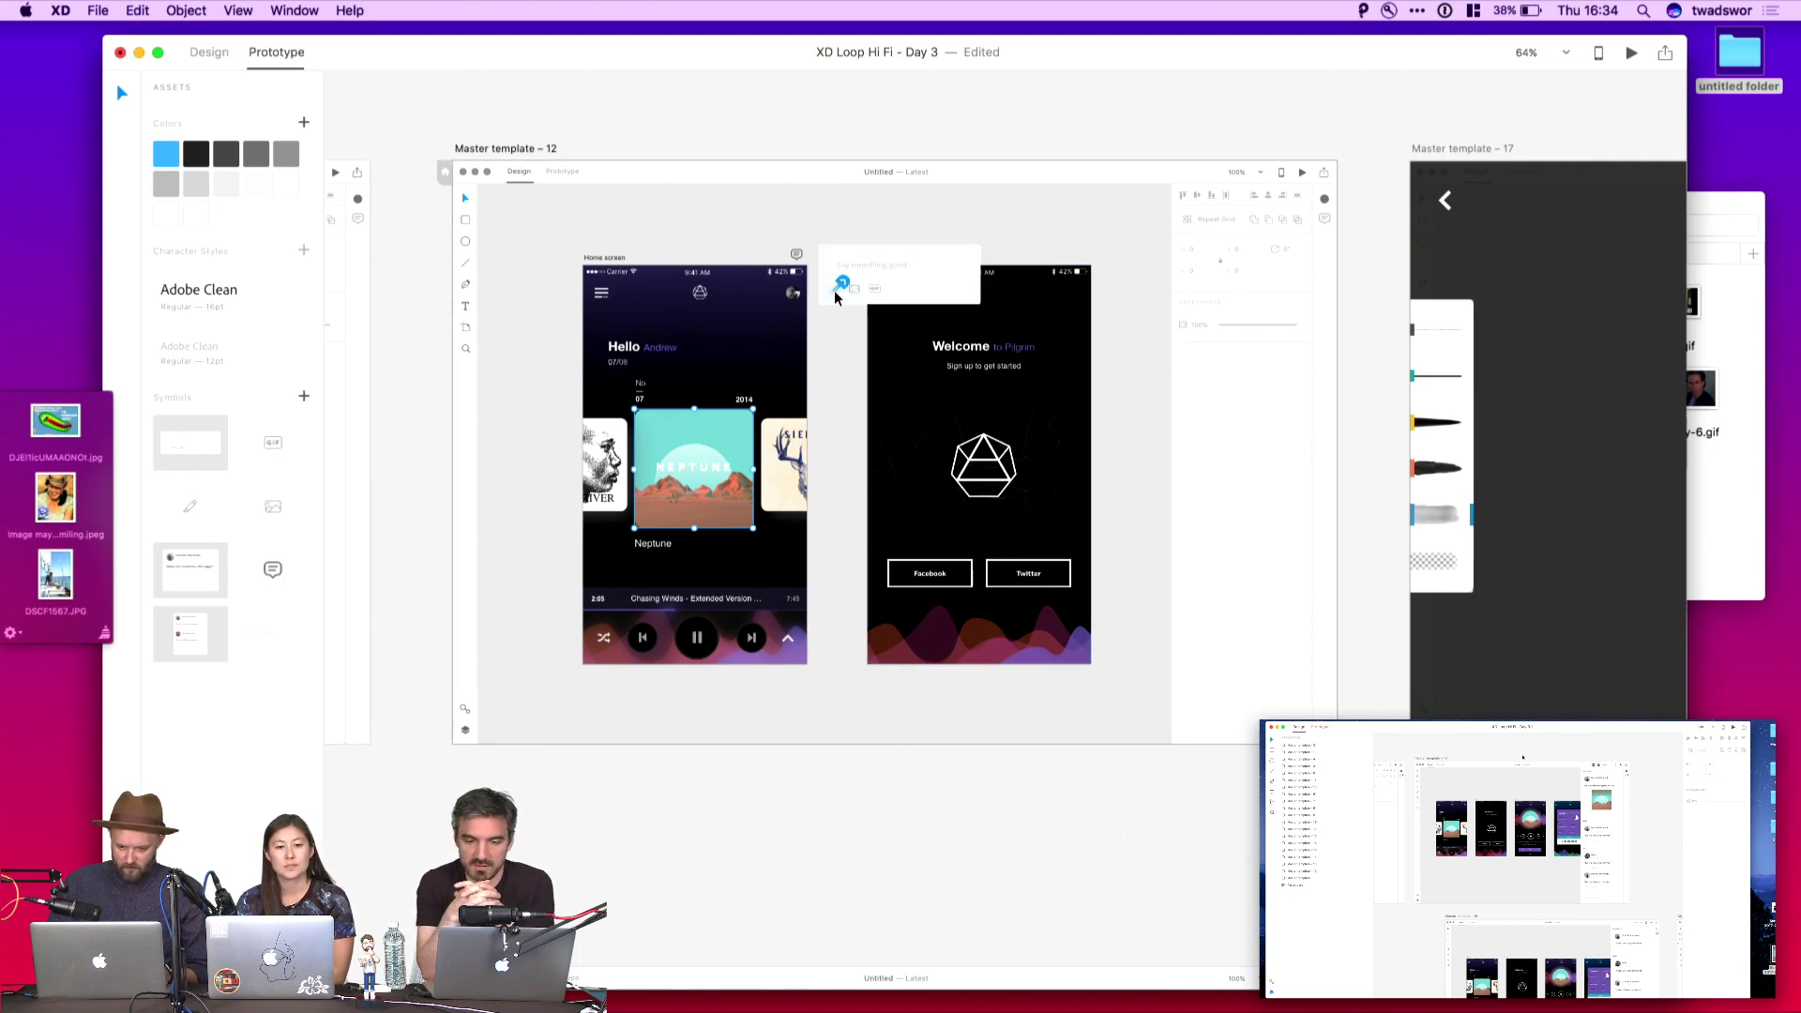
{"action": "left_click_drag", "start_coordinate": [843, 286], "coordinate": [1403, 452]}
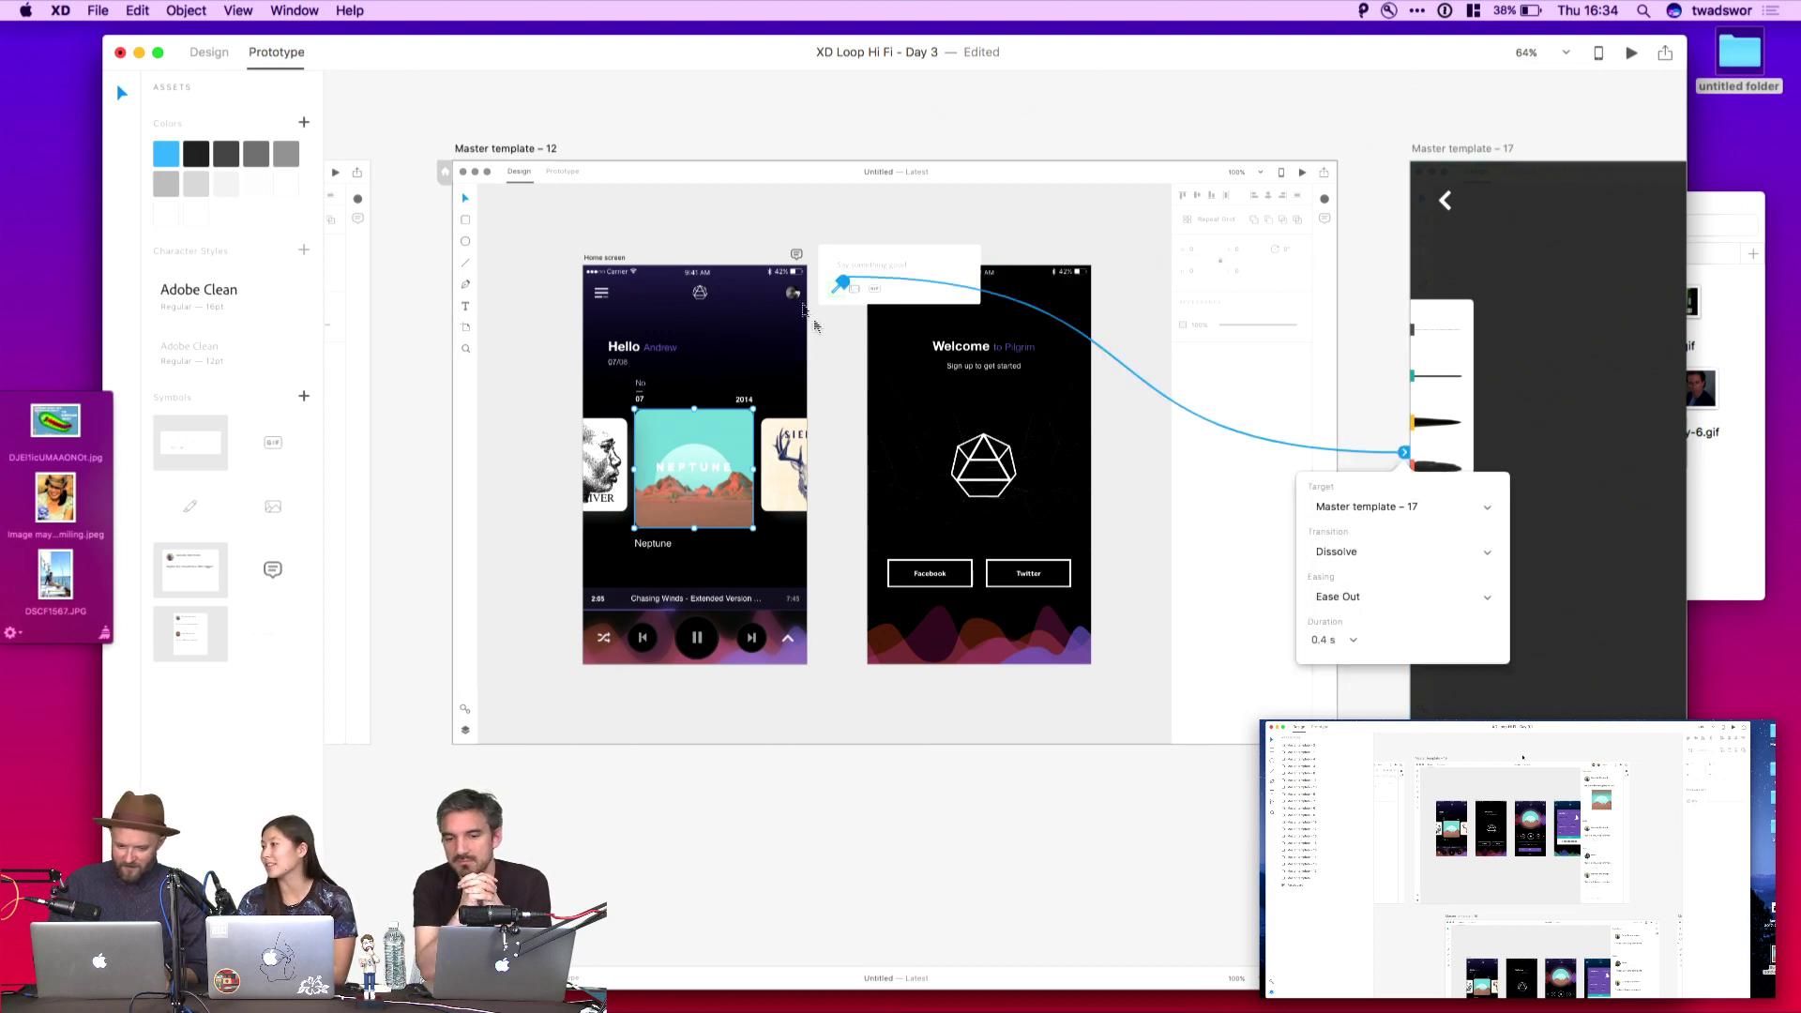
Link the GIF icon in the comment box on Master template – 12 to Master template – 18
{"action": "left_click", "coordinate": [874, 290]}
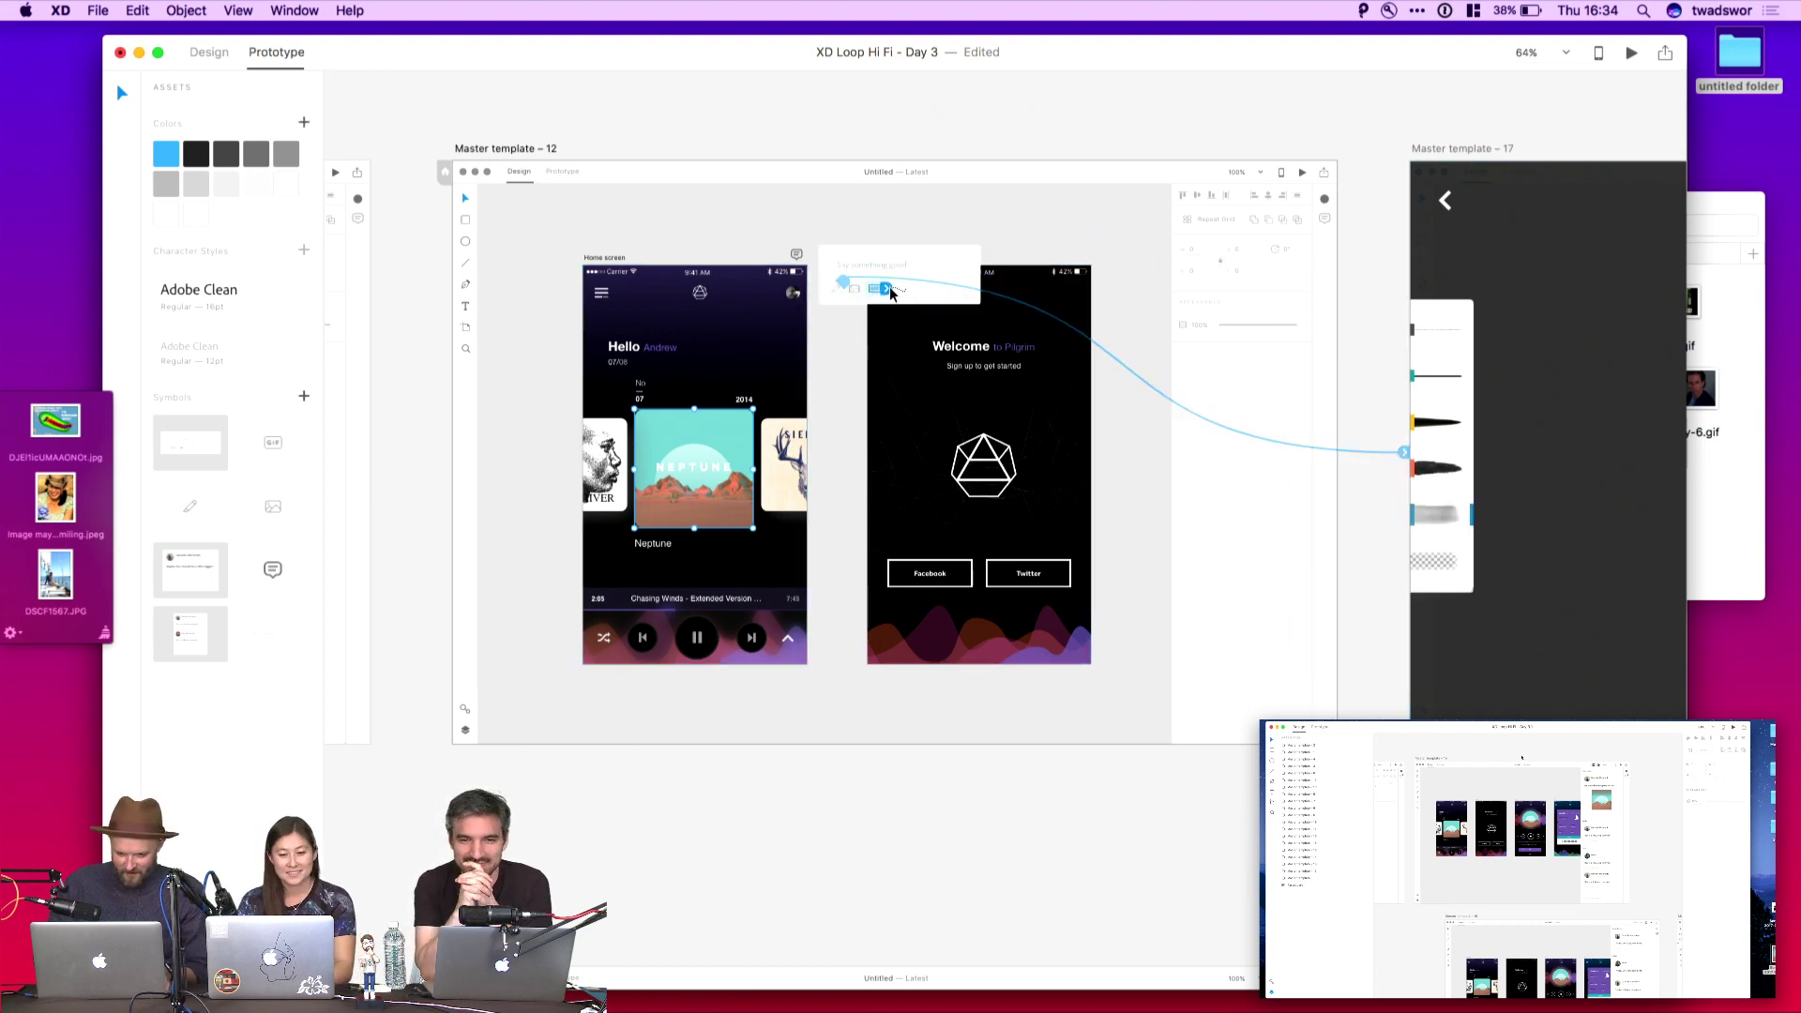
{"action": "scroll", "coordinate": [890, 293], "scroll_direction": "down", "scroll_amount": 3}
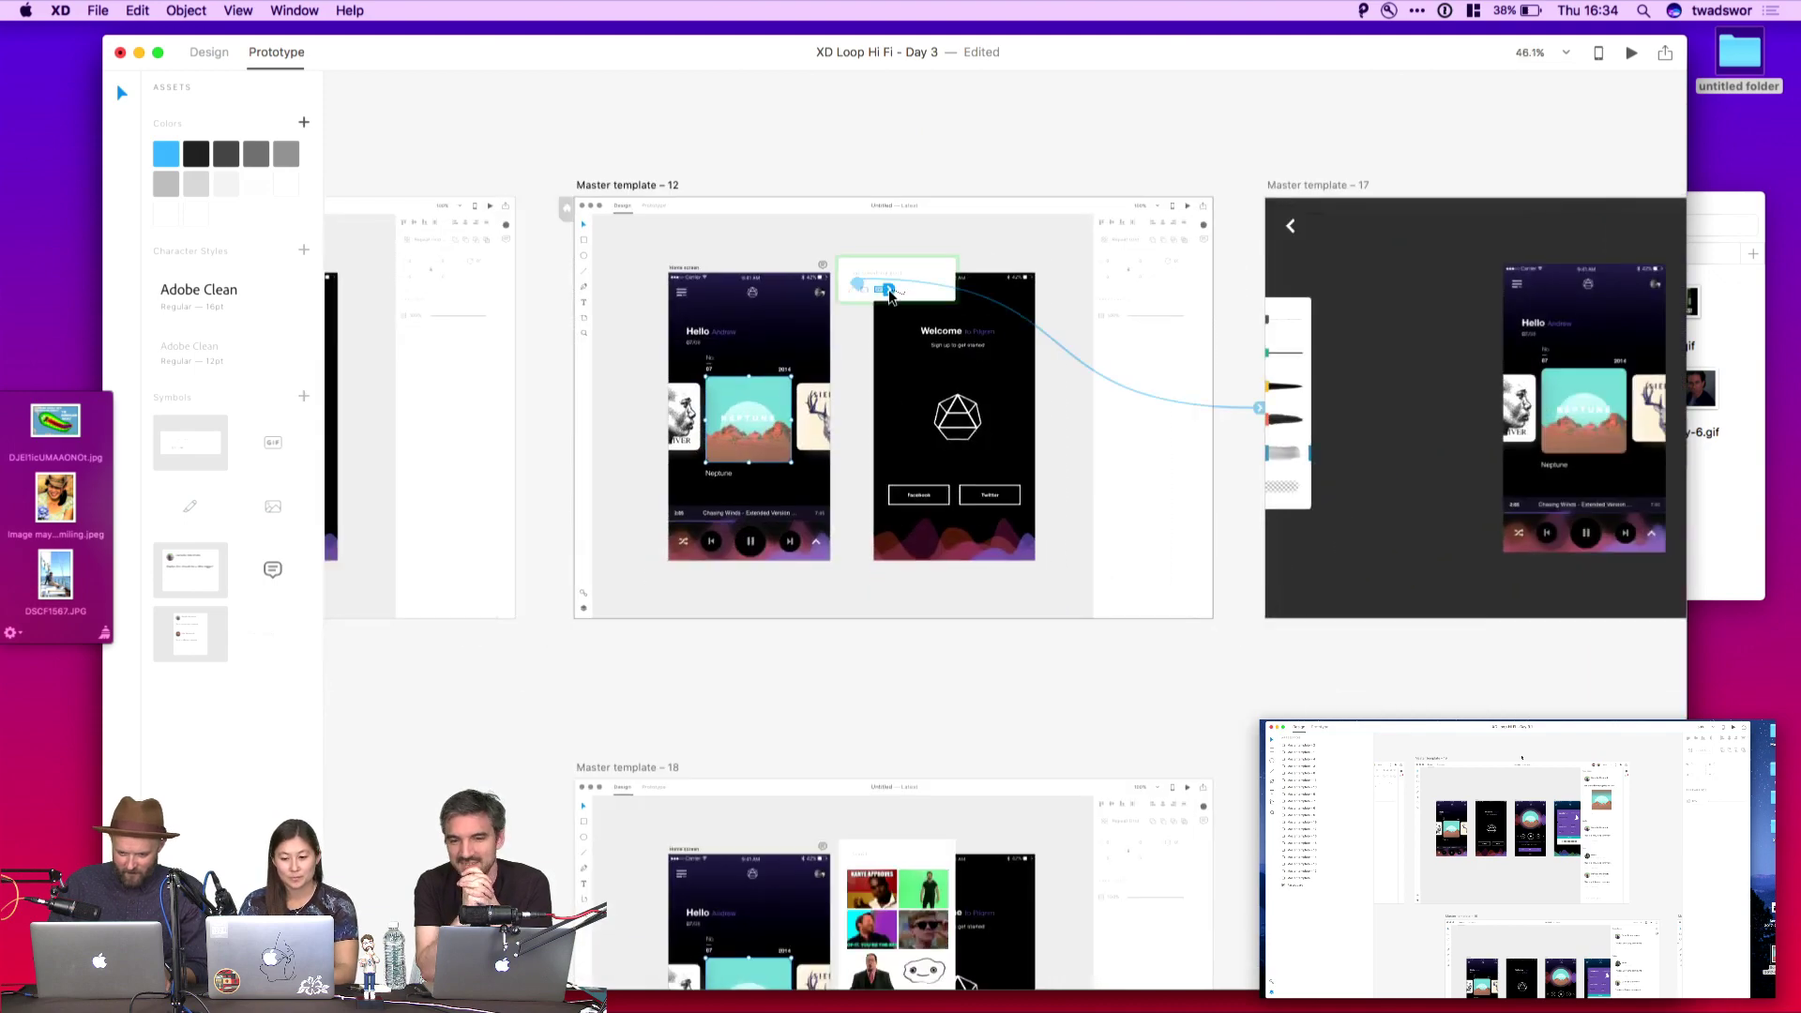
{"action": "left_click_drag", "start_coordinate": [889, 293], "coordinate": [836, 810]}
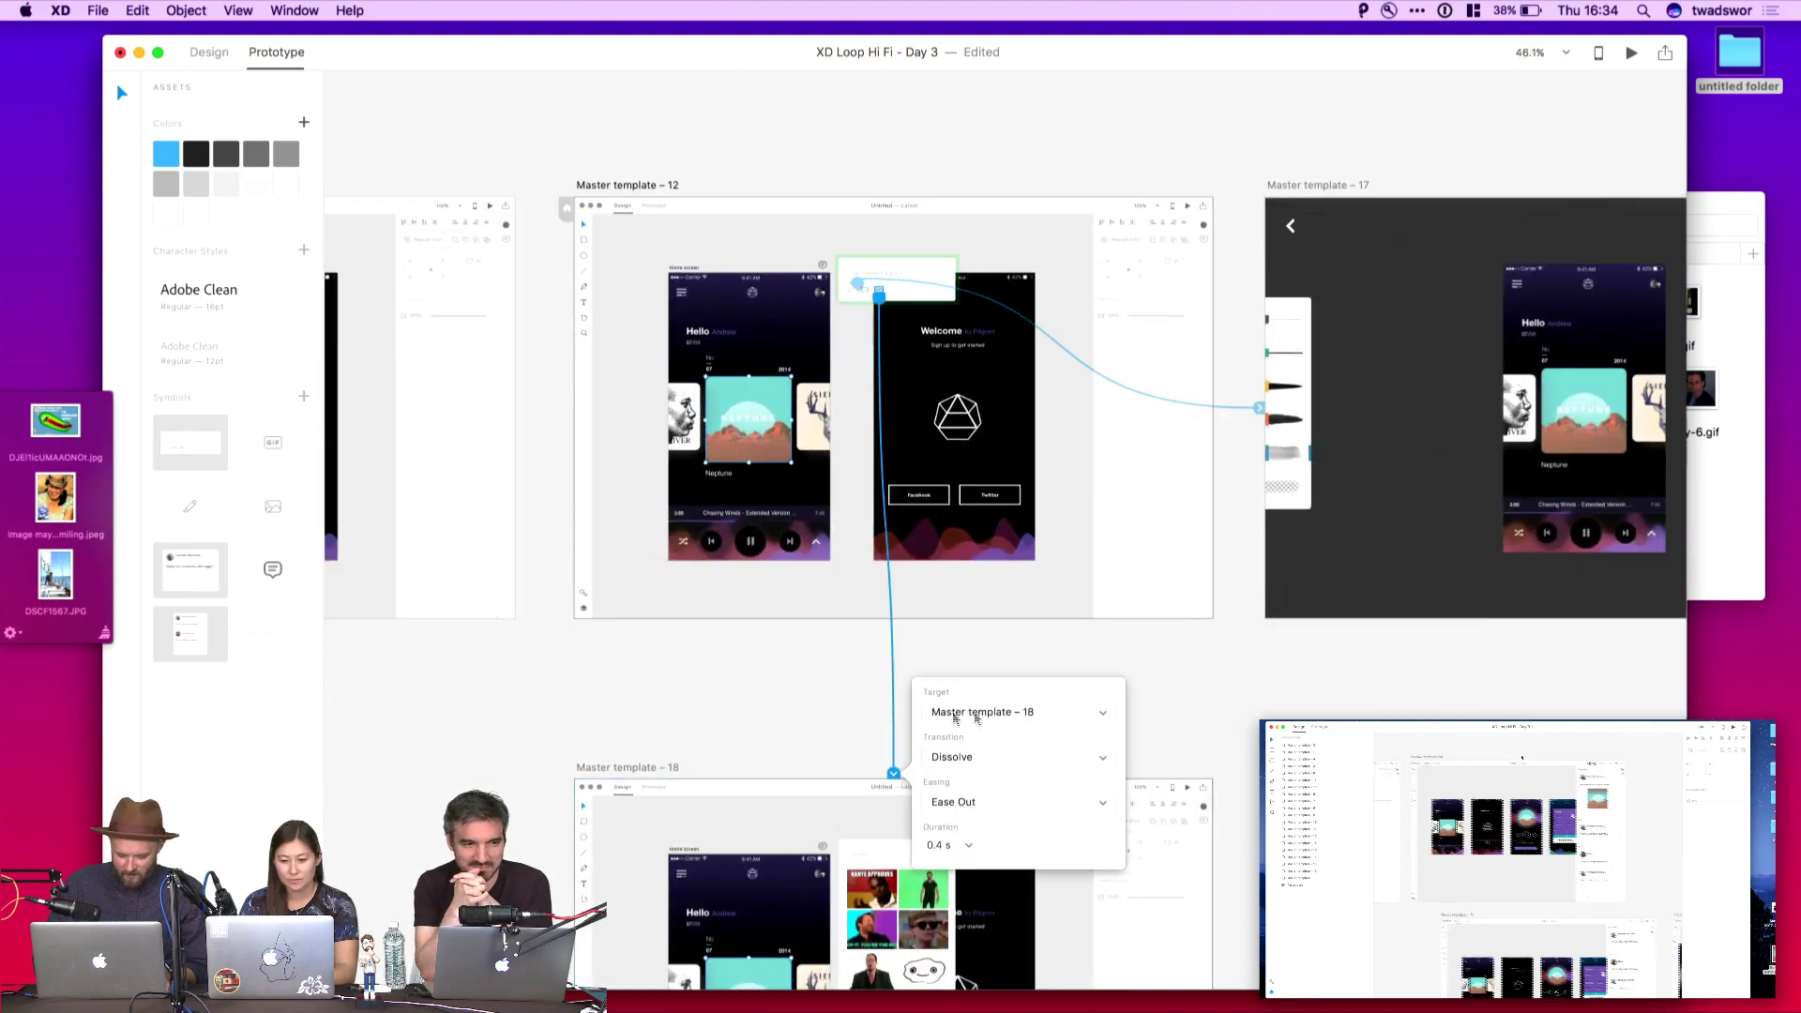
{"action": "left_click", "coordinate": [805, 695]}
Link the "Kanye Approves" GIF in the picker on Master template – 18 to Master template – 19
{"action": "scroll", "coordinate": [805, 695], "scroll_direction": "down", "scroll_amount": 5}
{"action": "scroll", "coordinate": [804, 695], "scroll_direction": "up", "scroll_amount": 5}
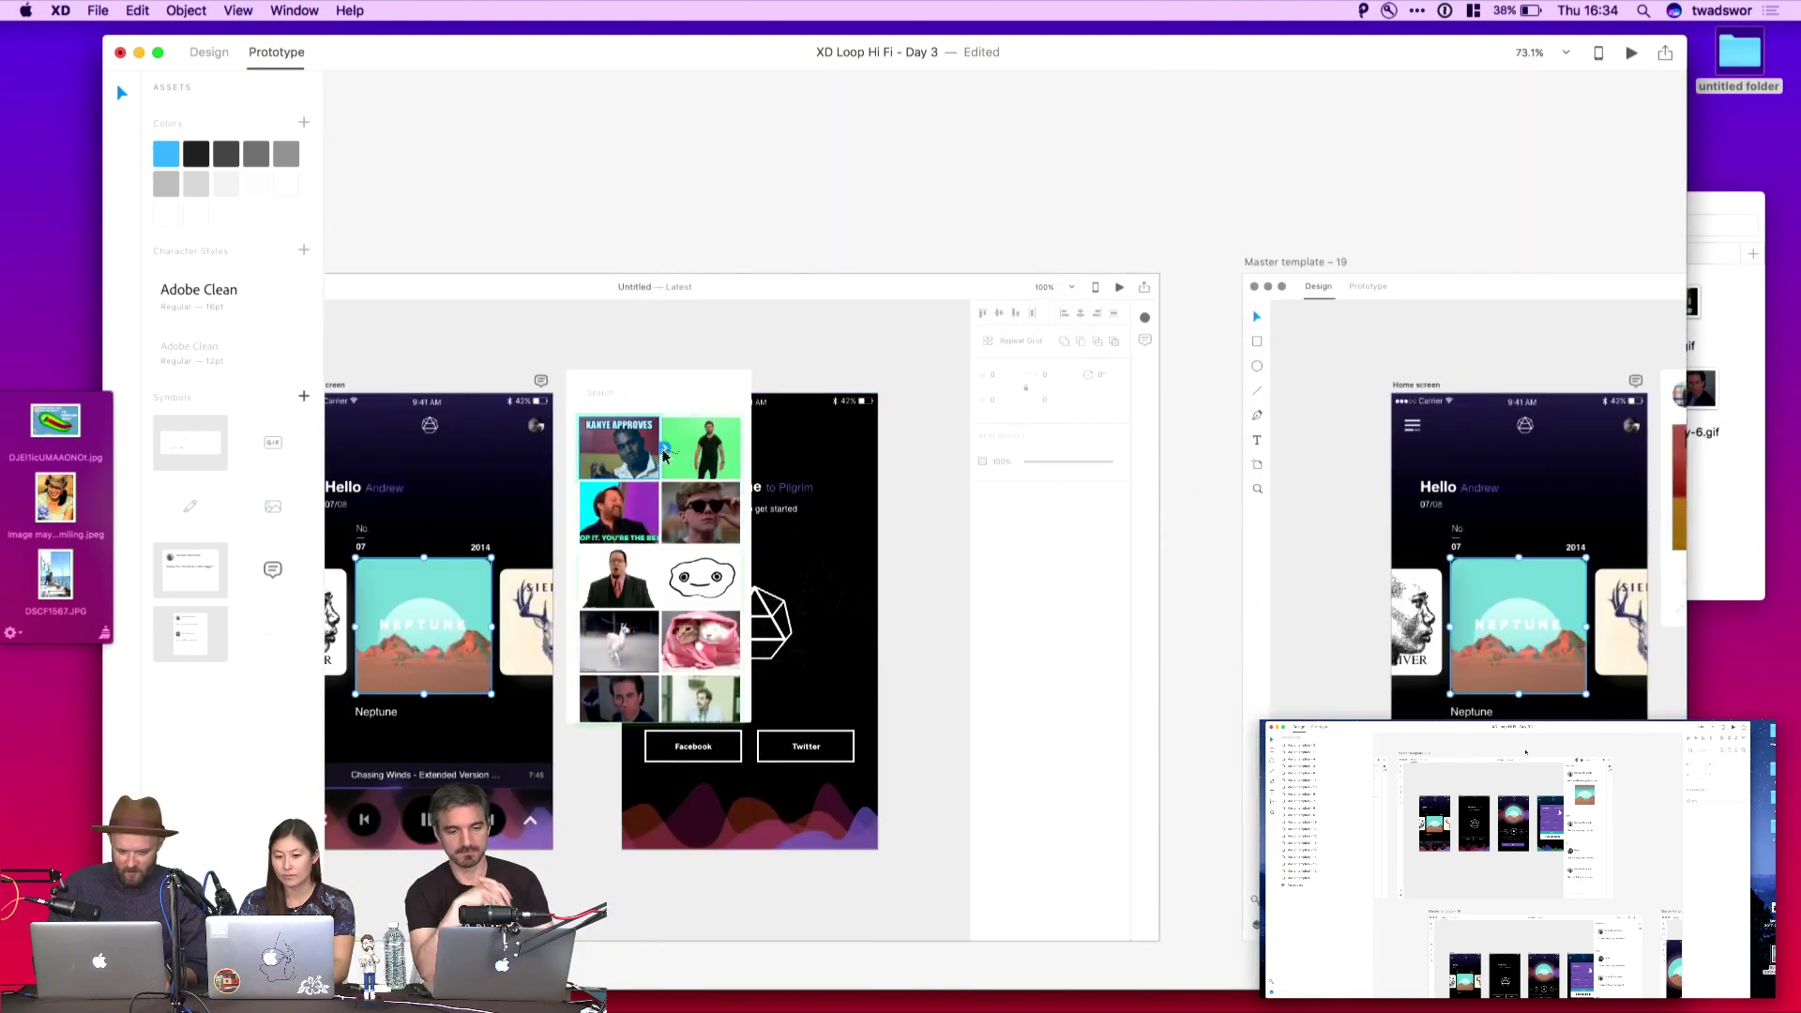
{"action": "left_click_drag", "start_coordinate": [664, 455], "coordinate": [1354, 347]}
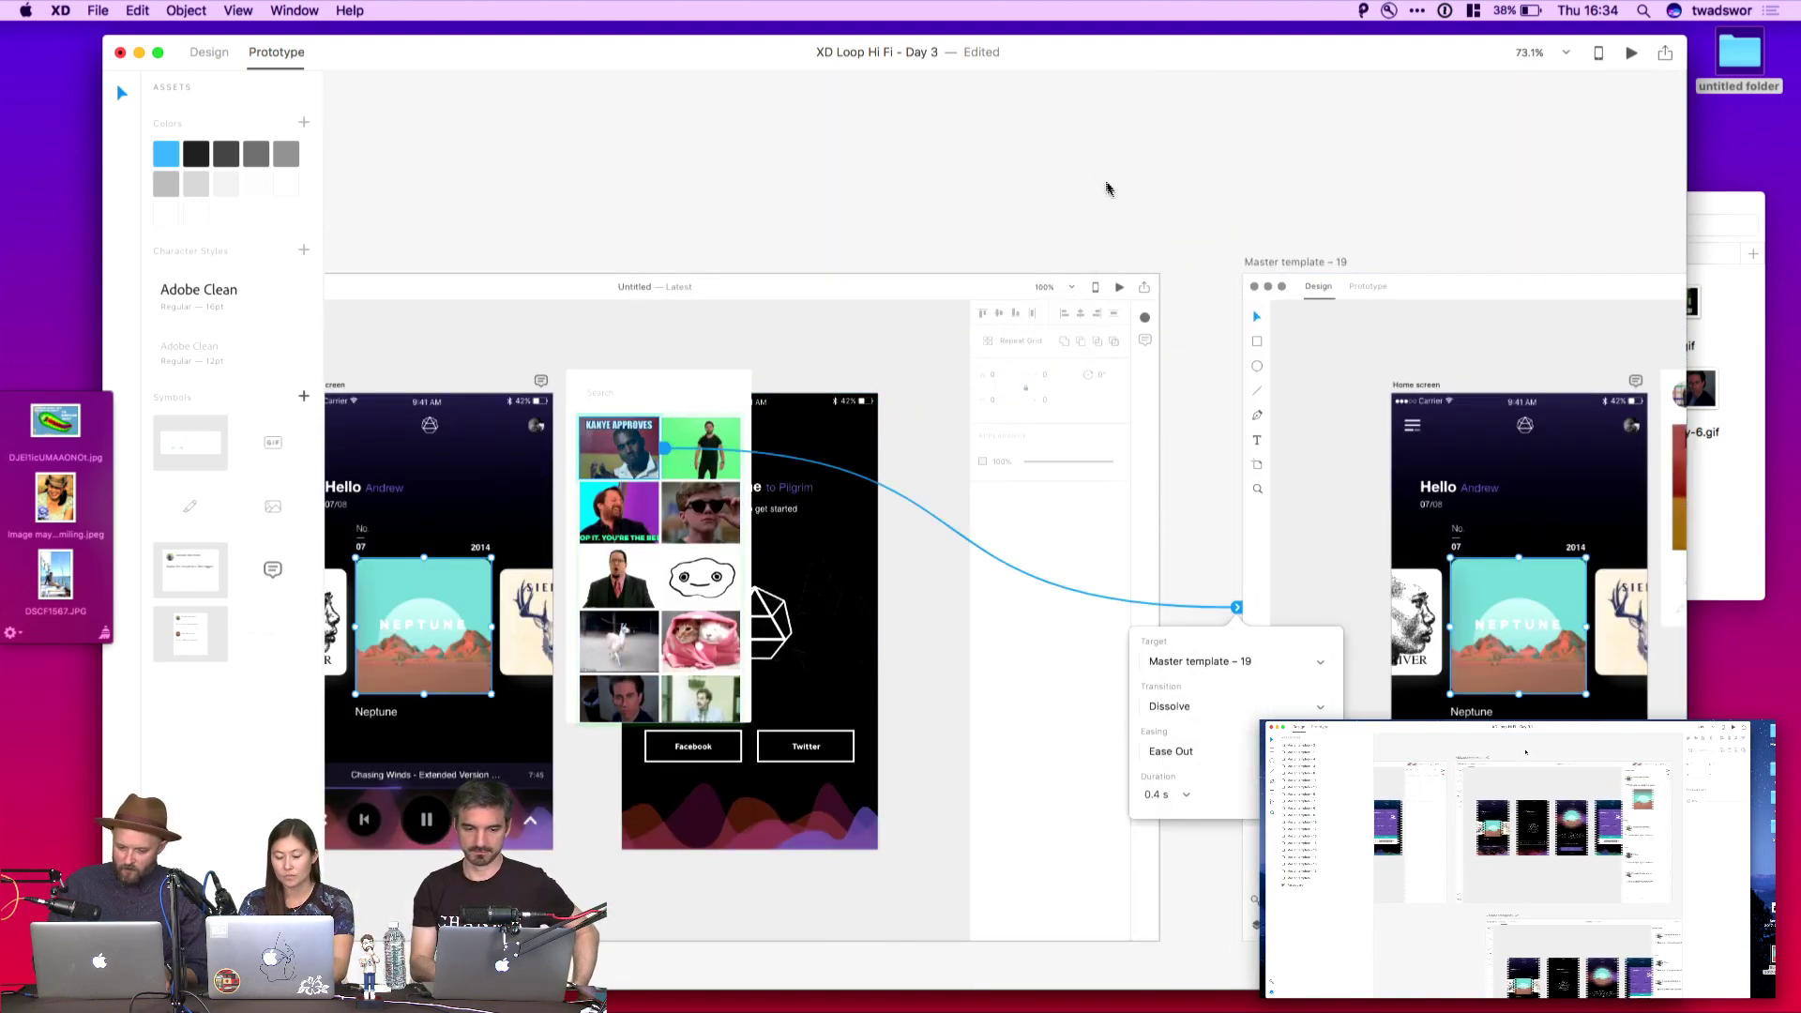
Preview the flow from Master template – 15 through the comment box and GIF picker to the posted GIF, and close the preview
{"action": "scroll", "coordinate": [1107, 188], "scroll_direction": "down", "scroll_amount": 5}
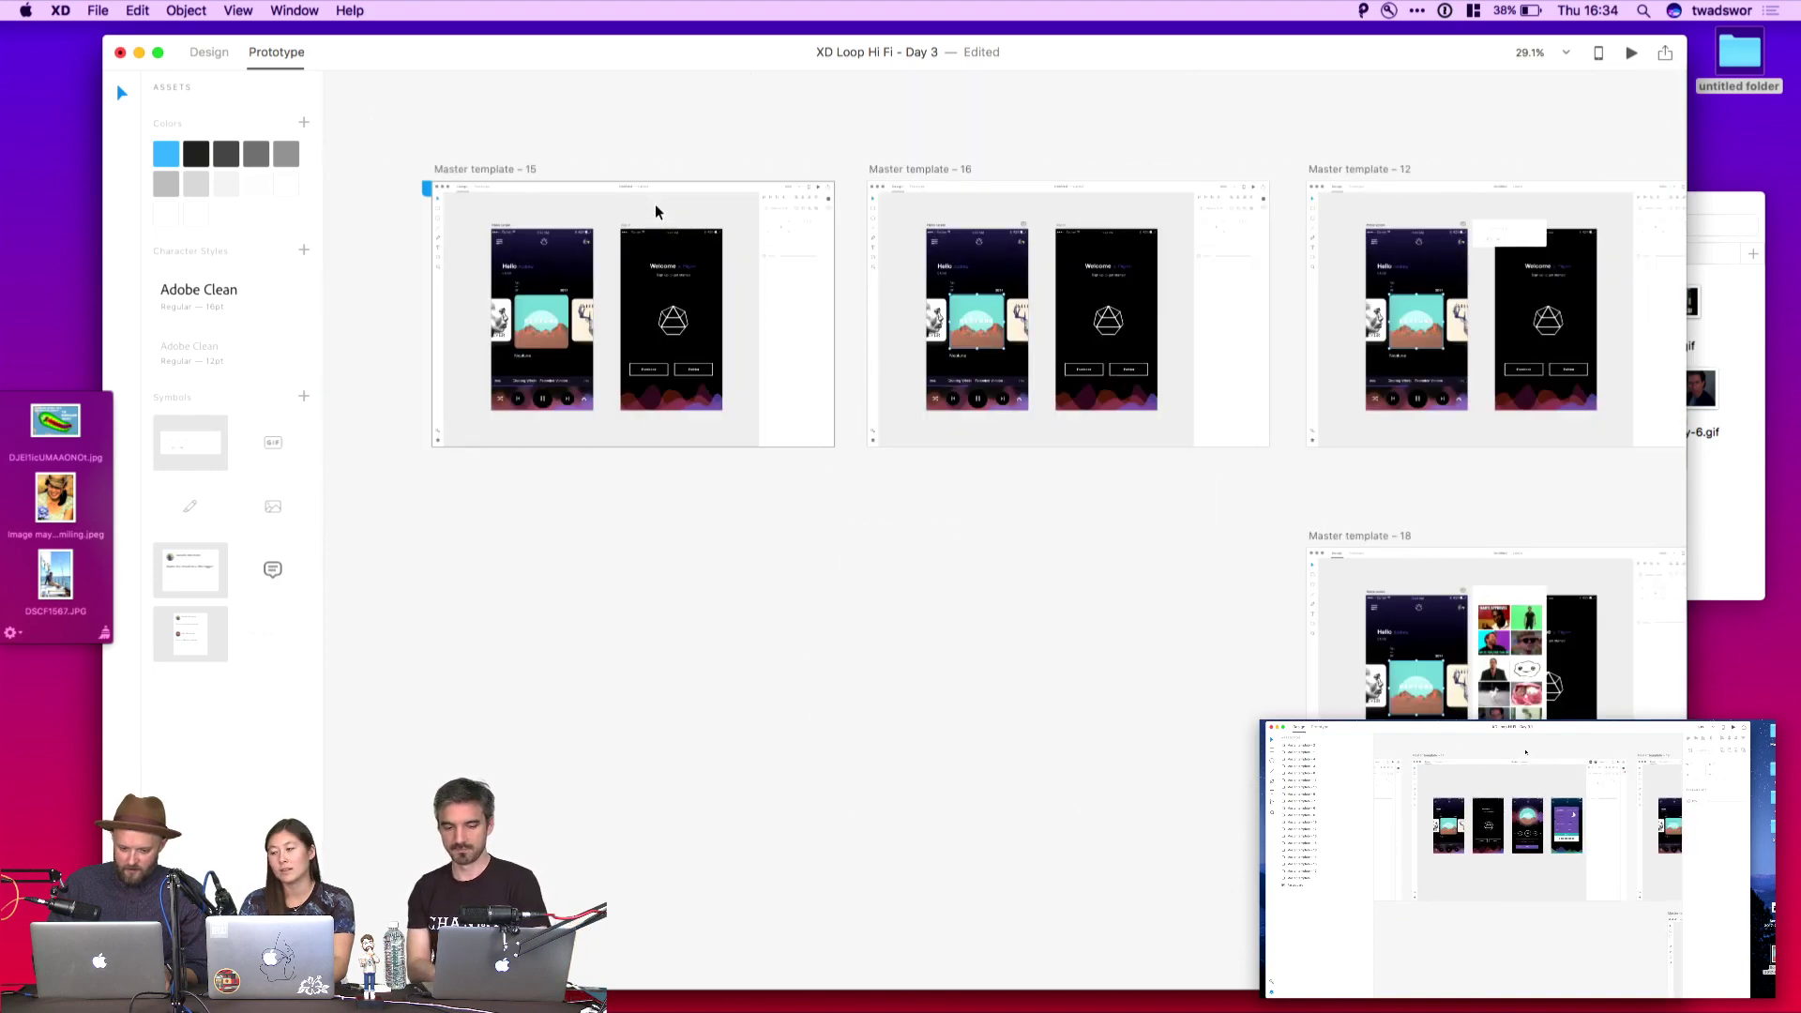
{"action": "left_click", "coordinate": [654, 212]}
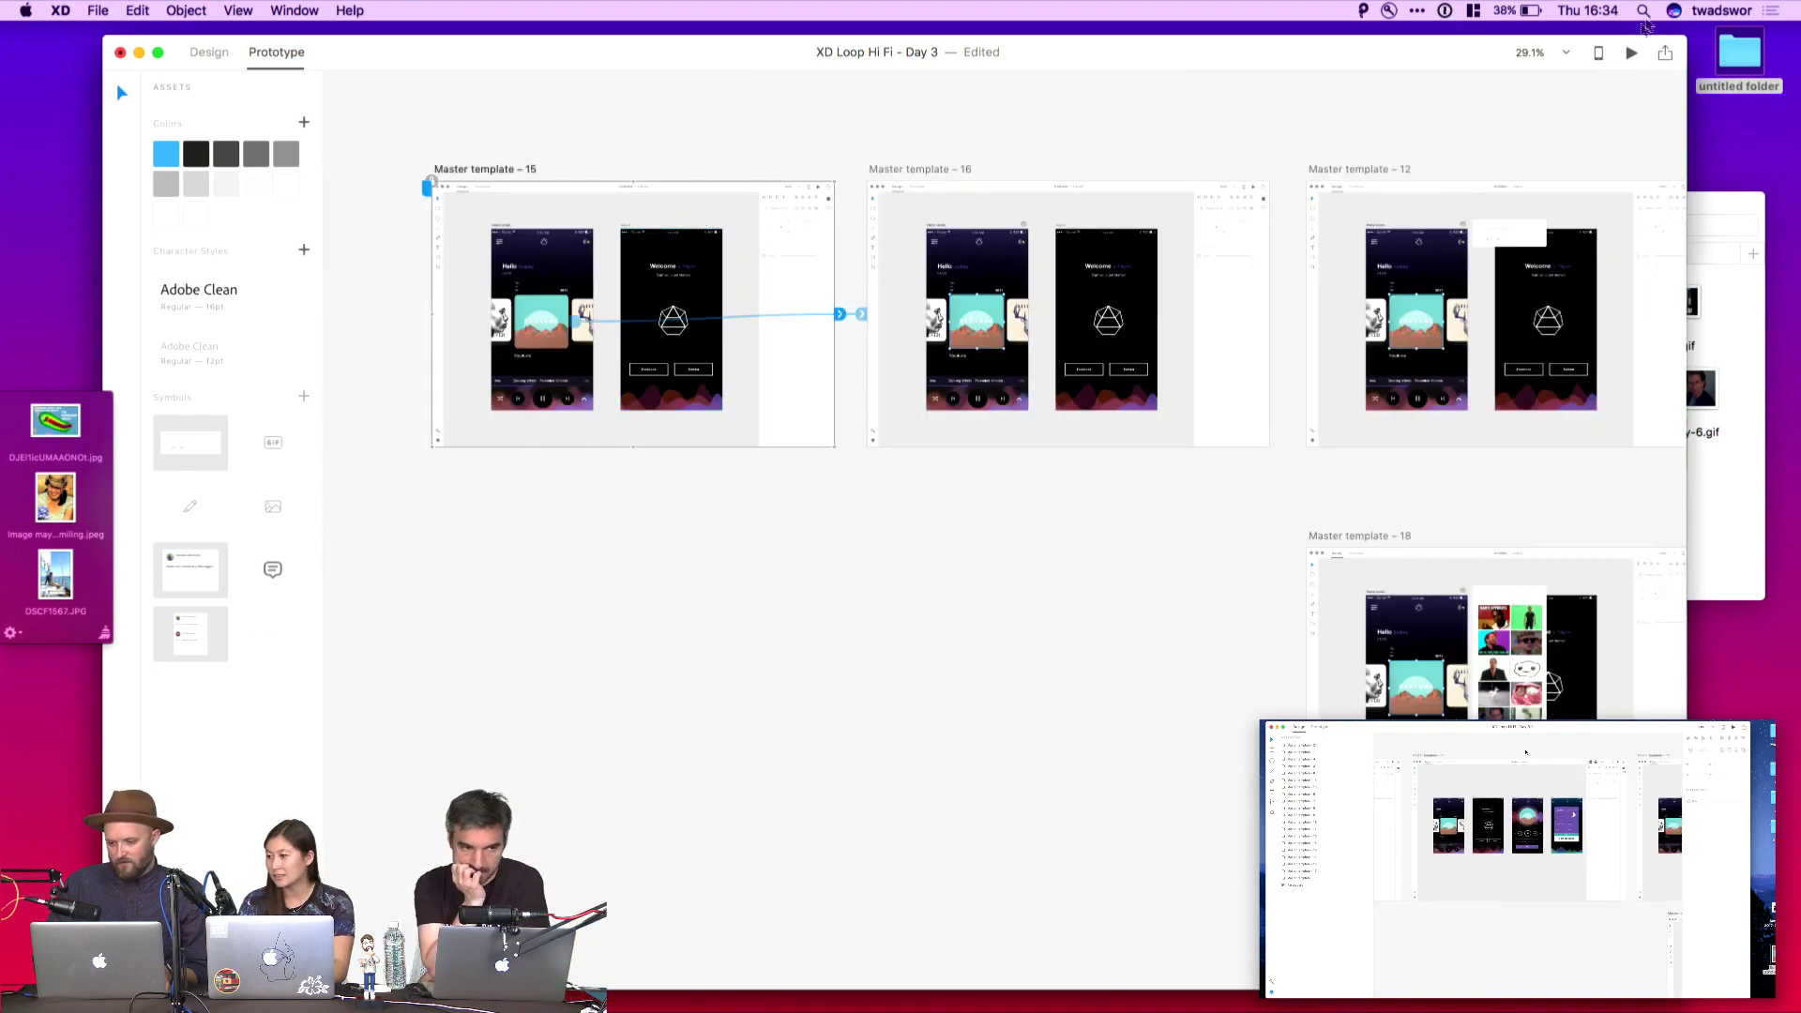
{"action": "left_click", "coordinate": [1631, 53]}
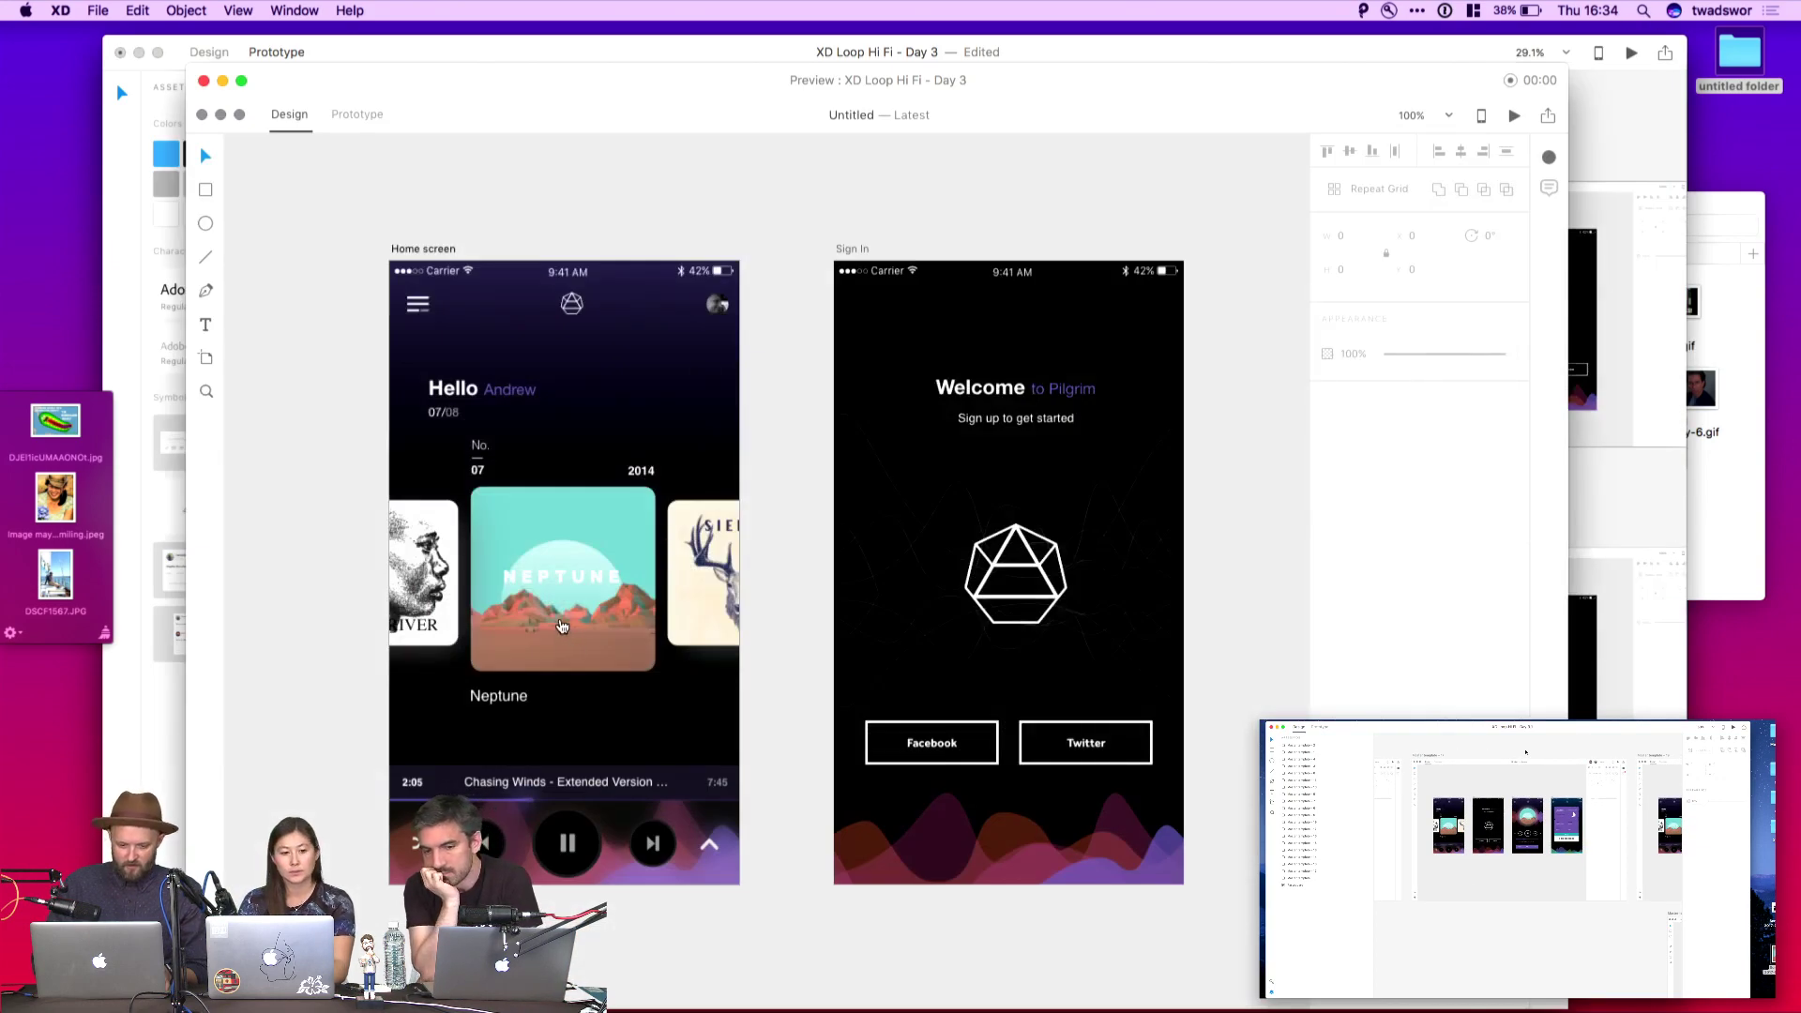
{"action": "left_click", "coordinate": [562, 627]}
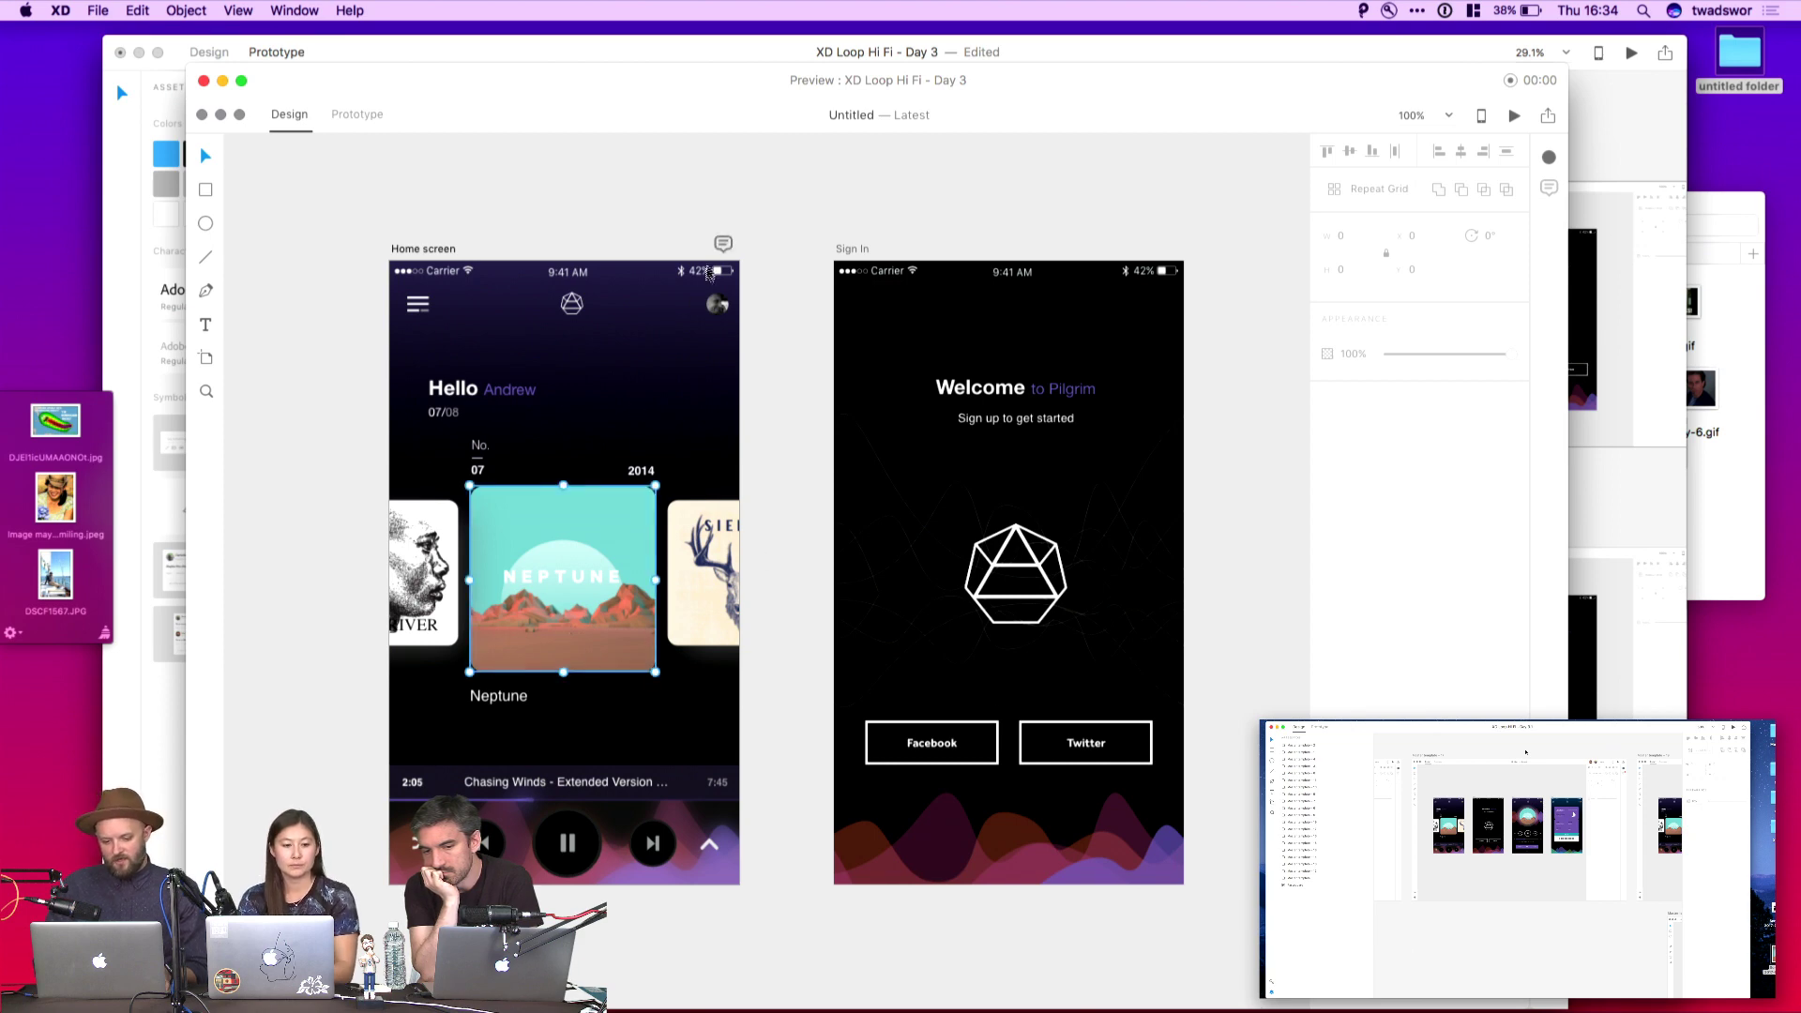
{"action": "left_click", "coordinate": [725, 246]}
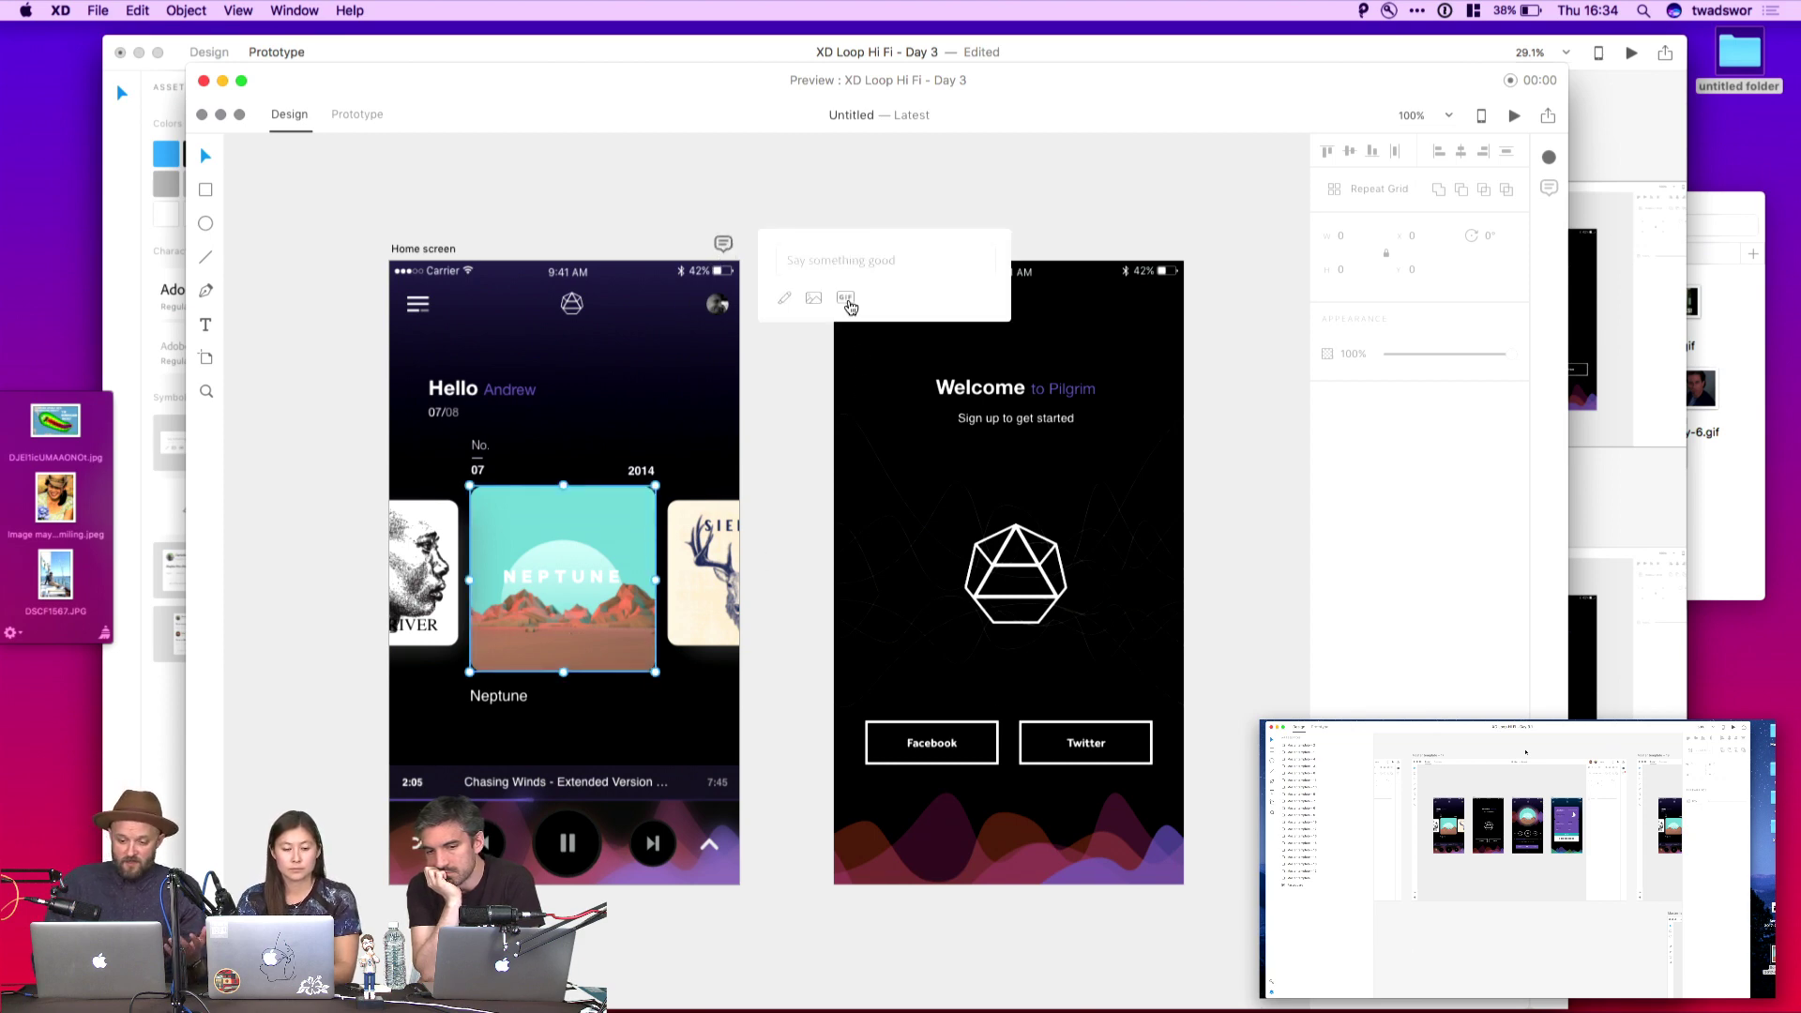
{"action": "left_click", "coordinate": [846, 298]}
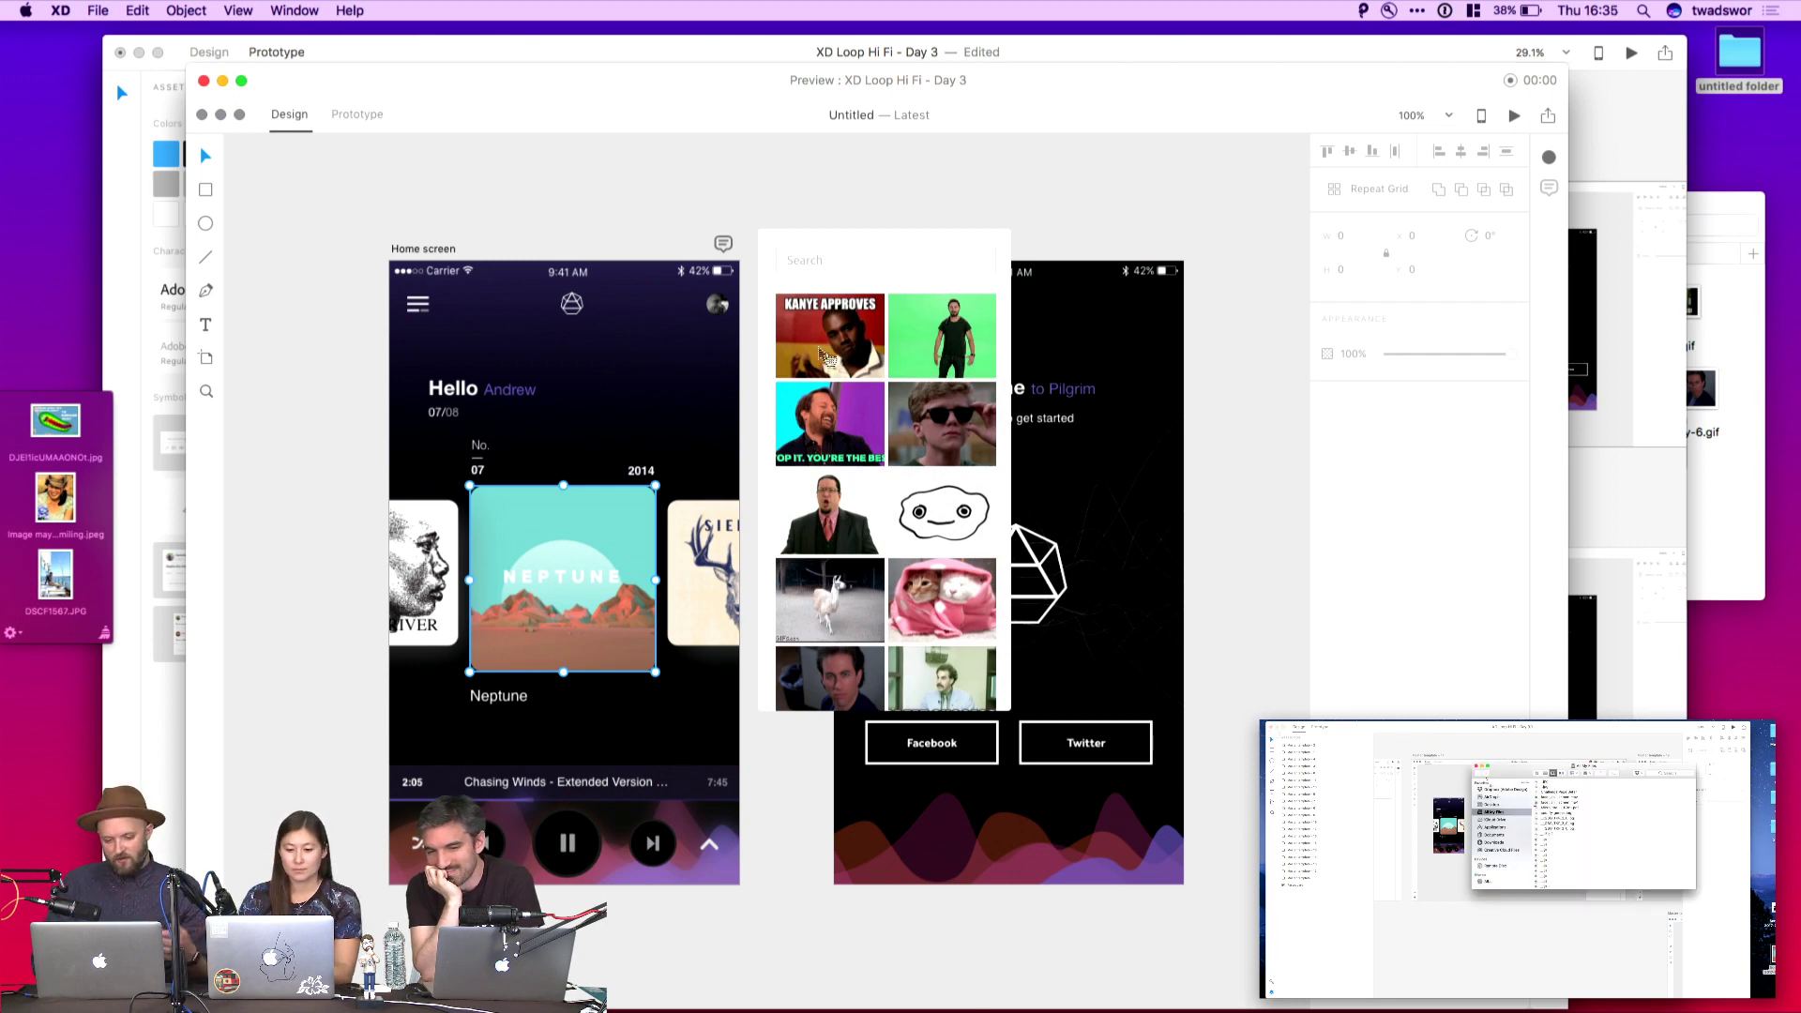
{"action": "left_click", "coordinate": [829, 359]}
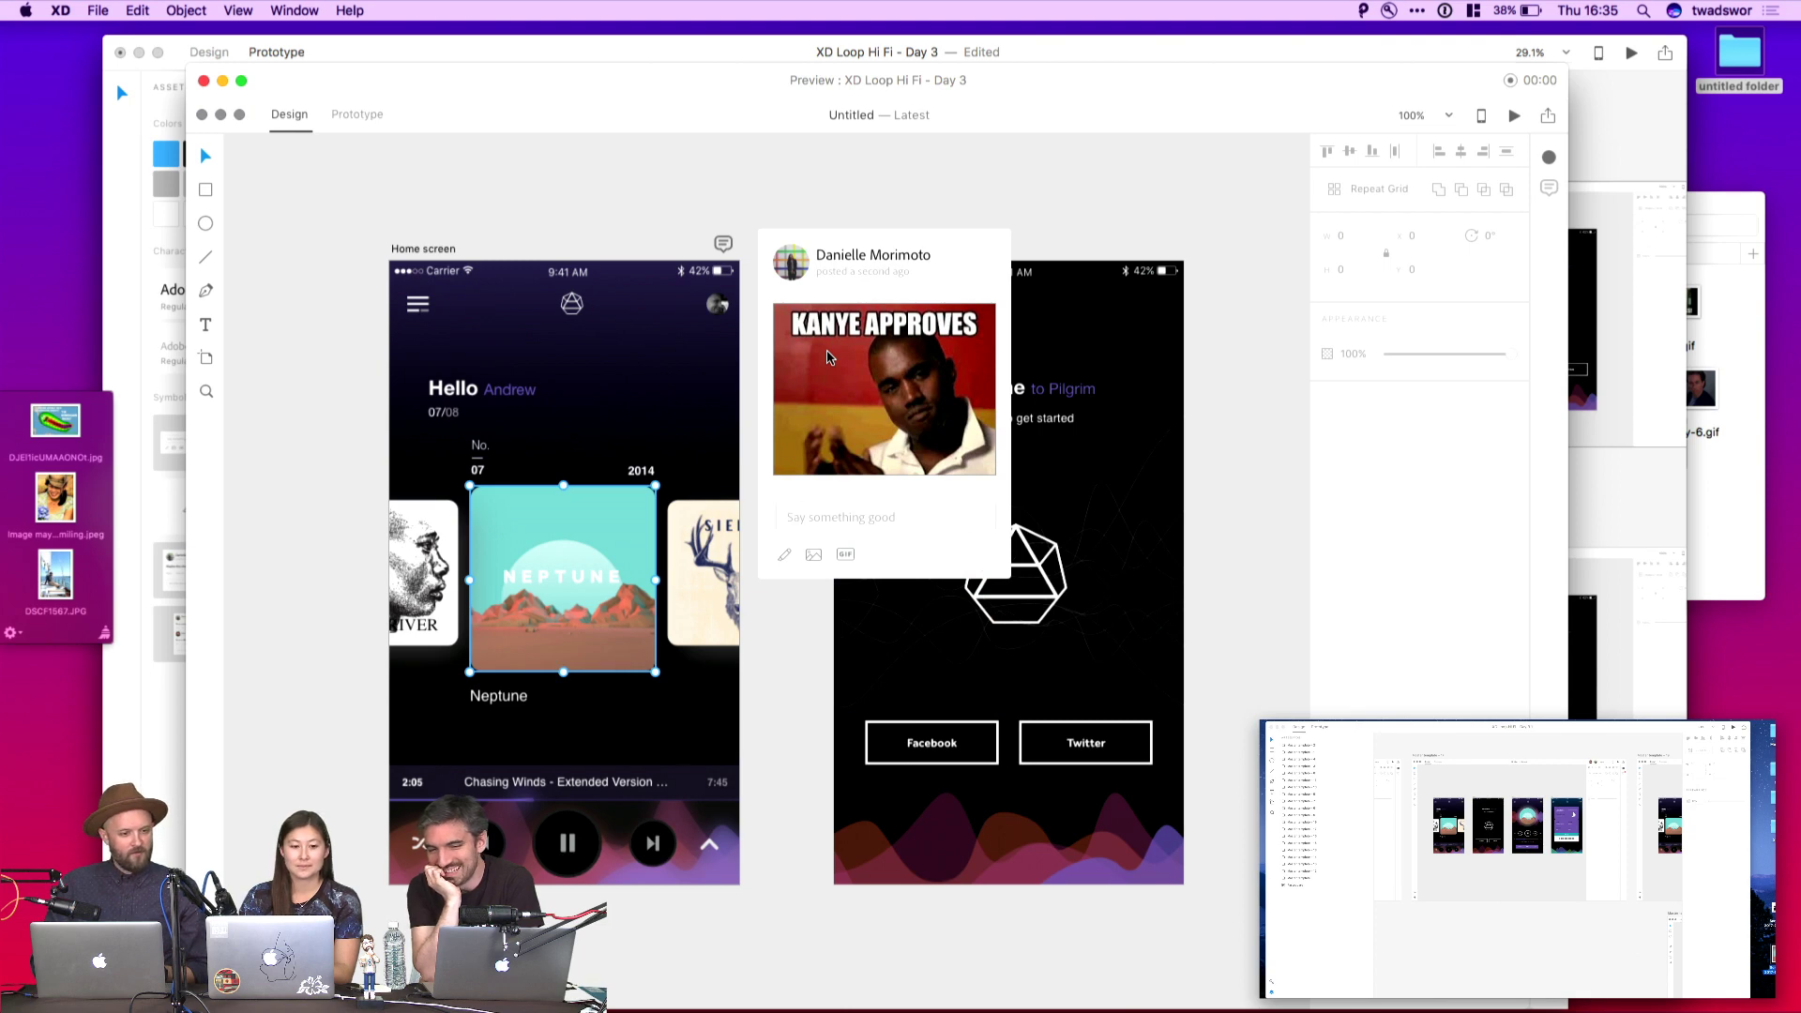
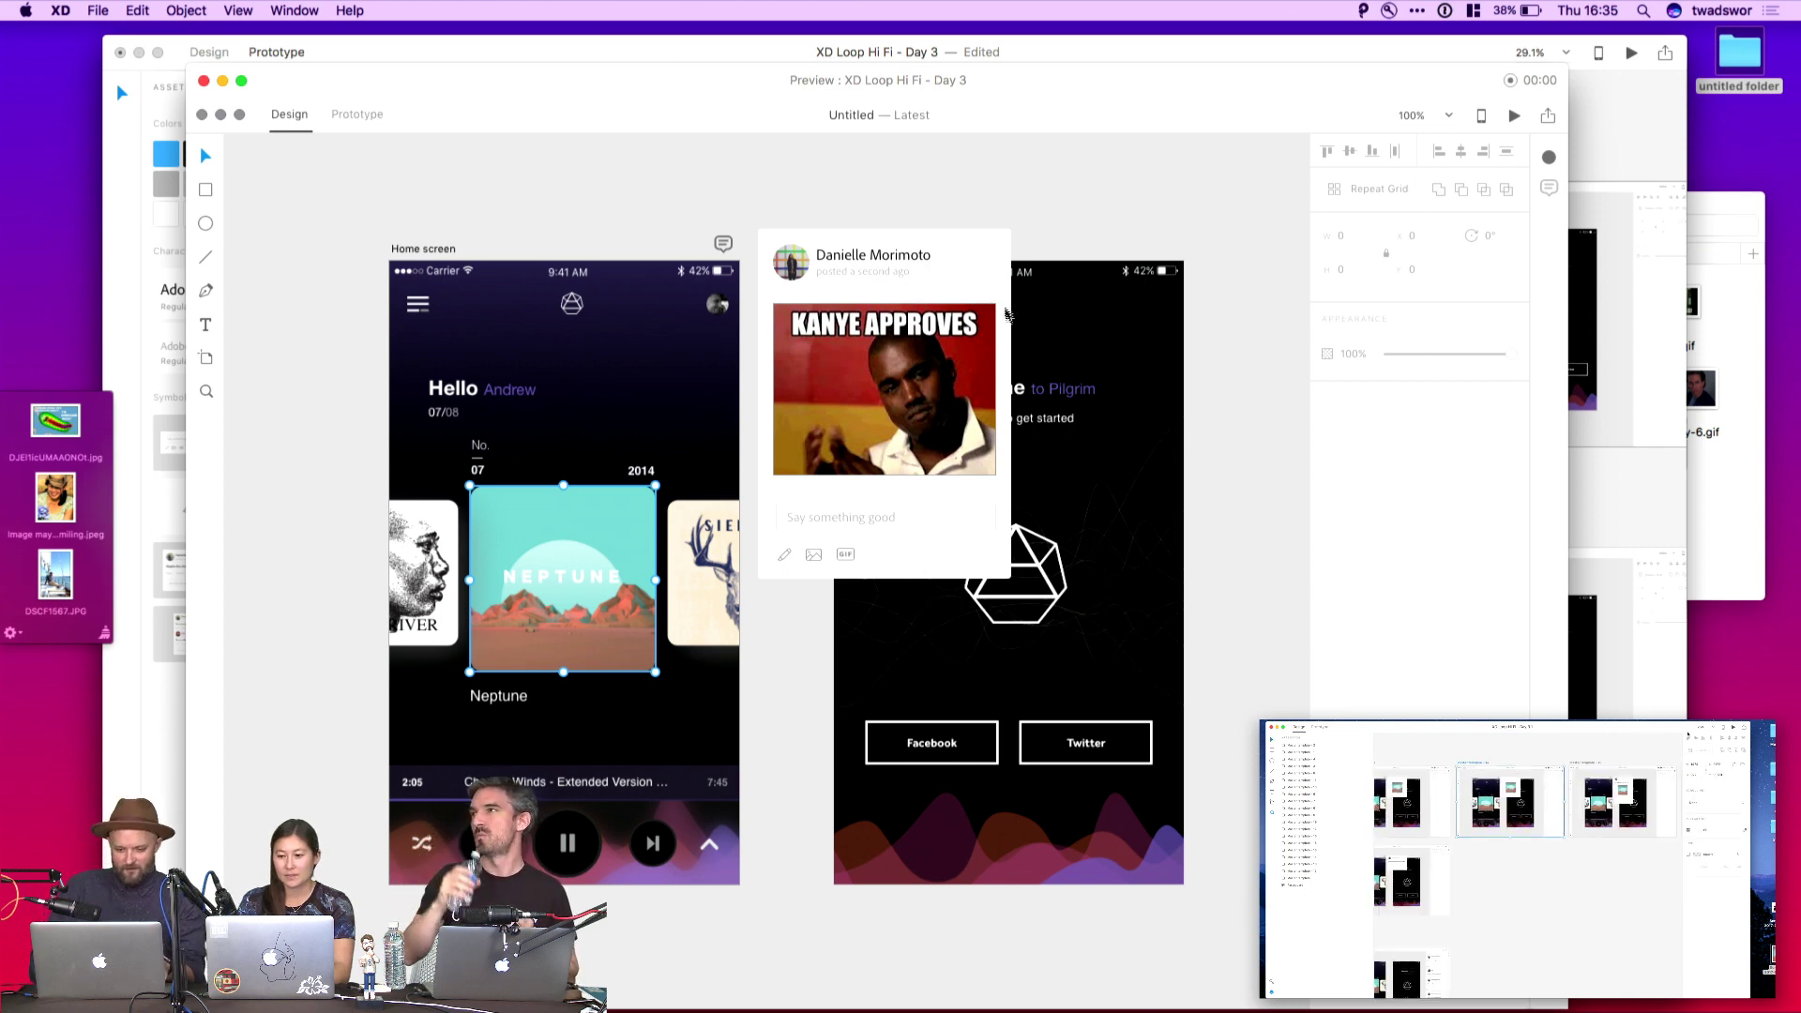
{"action": "key", "text": "super+w"}
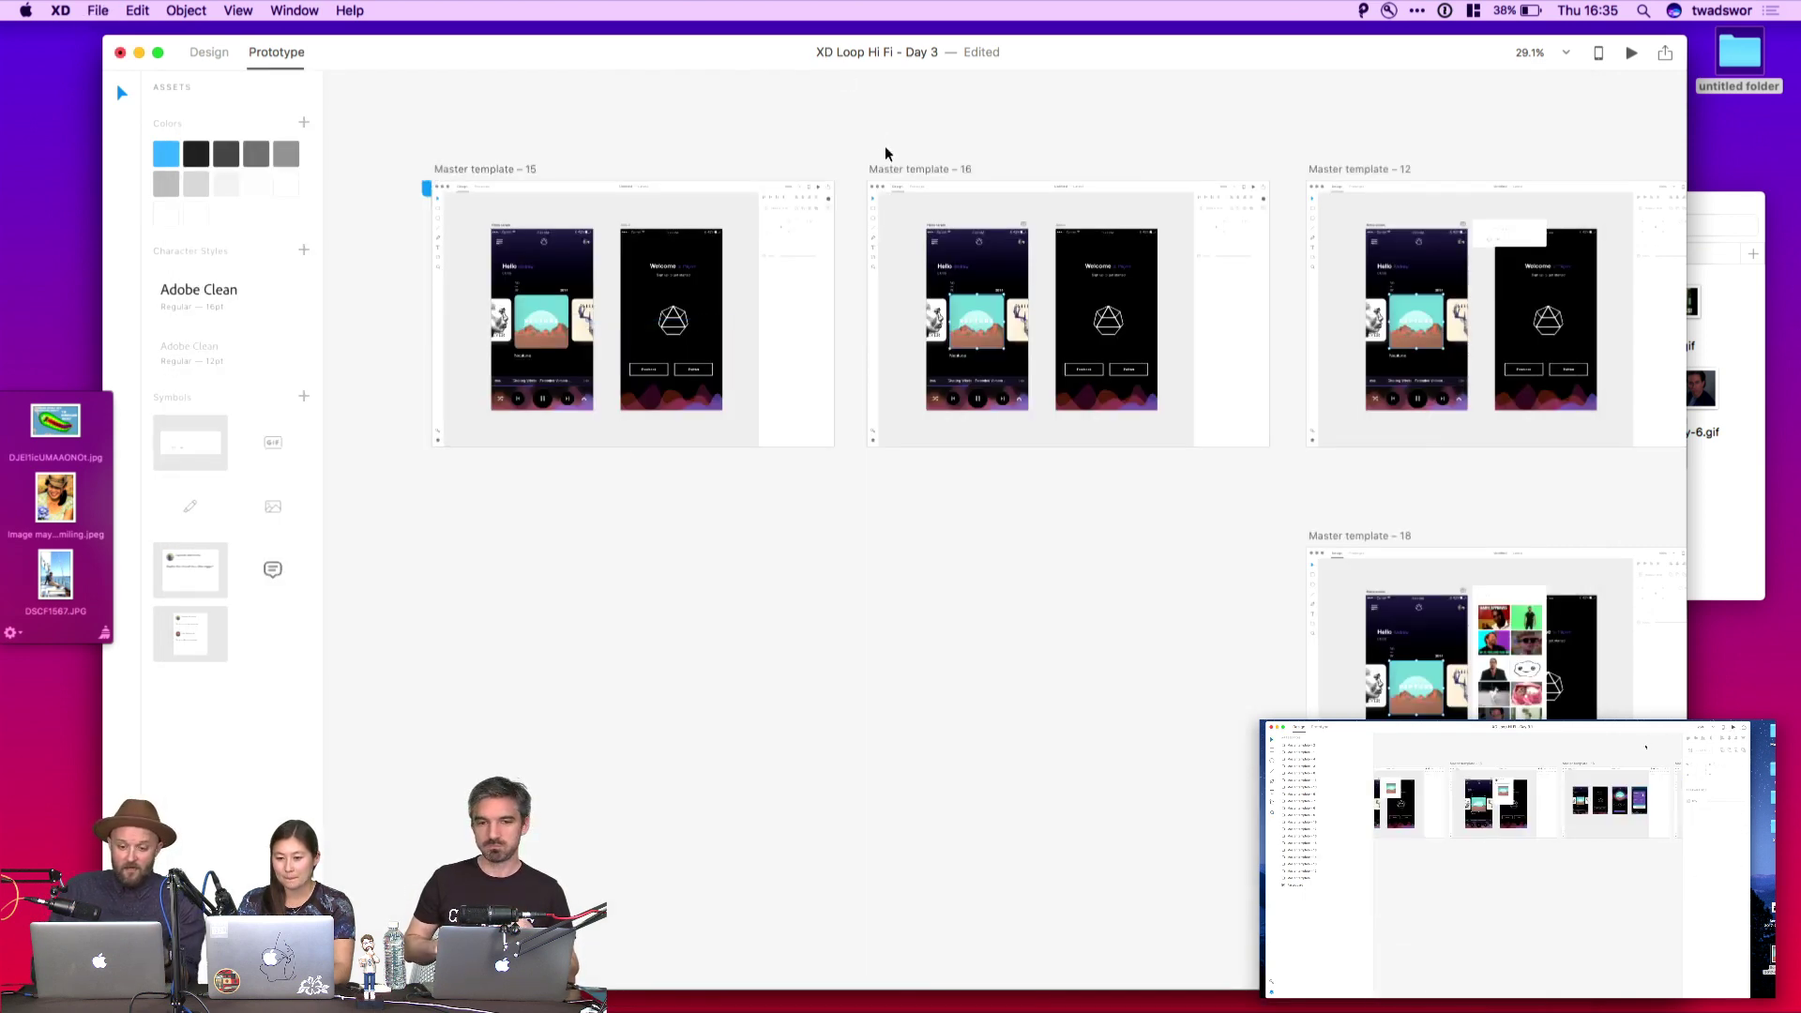
Look over the workflow rows and examine the existing links of Master template – 2, Master template – 1 and Master template
{"action": "scroll", "coordinate": [885, 145], "scroll_direction": "up", "scroll_amount": 5}
{"action": "scroll", "coordinate": [885, 144], "scroll_direction": "right", "scroll_amount": 5}
{"action": "scroll", "coordinate": [875, 160], "scroll_direction": "right", "scroll_amount": 5}
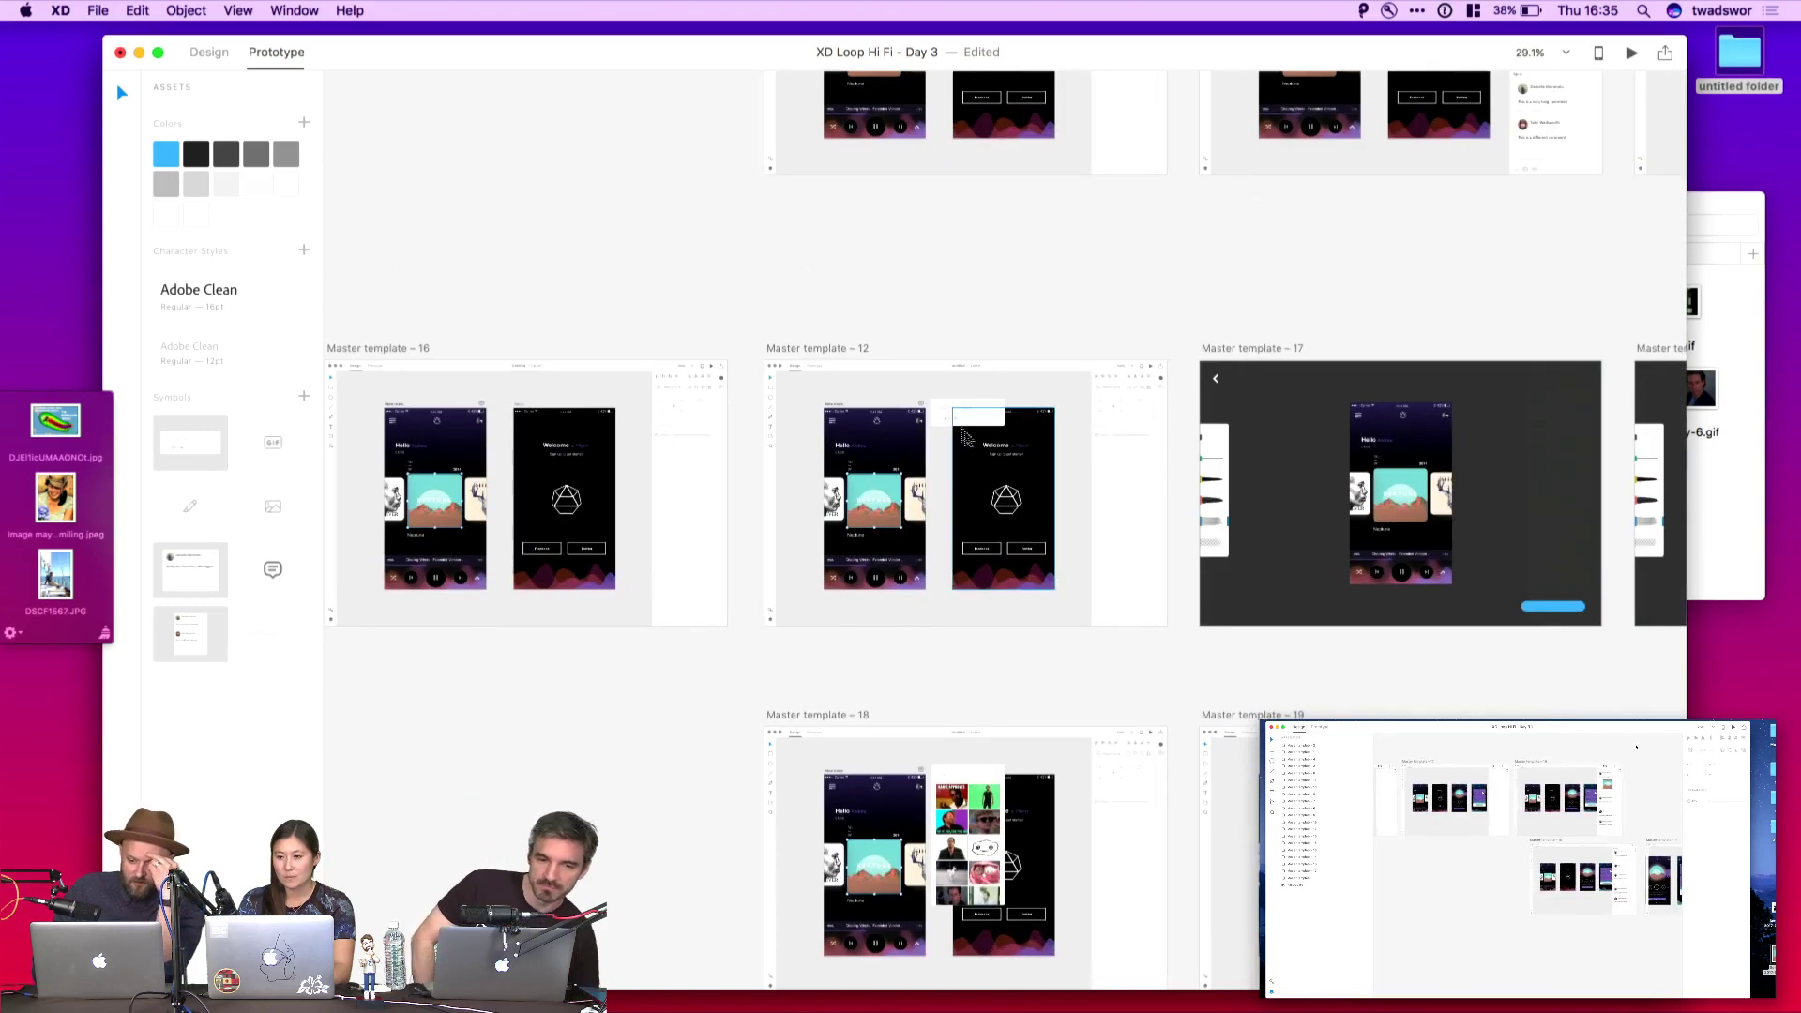
{"action": "scroll", "coordinate": [988, 370], "scroll_direction": "up", "scroll_amount": 3}
{"action": "scroll", "coordinate": [988, 370], "scroll_direction": "up", "scroll_amount": 5}
{"action": "scroll", "coordinate": [988, 370], "scroll_direction": "right", "scroll_amount": 3}
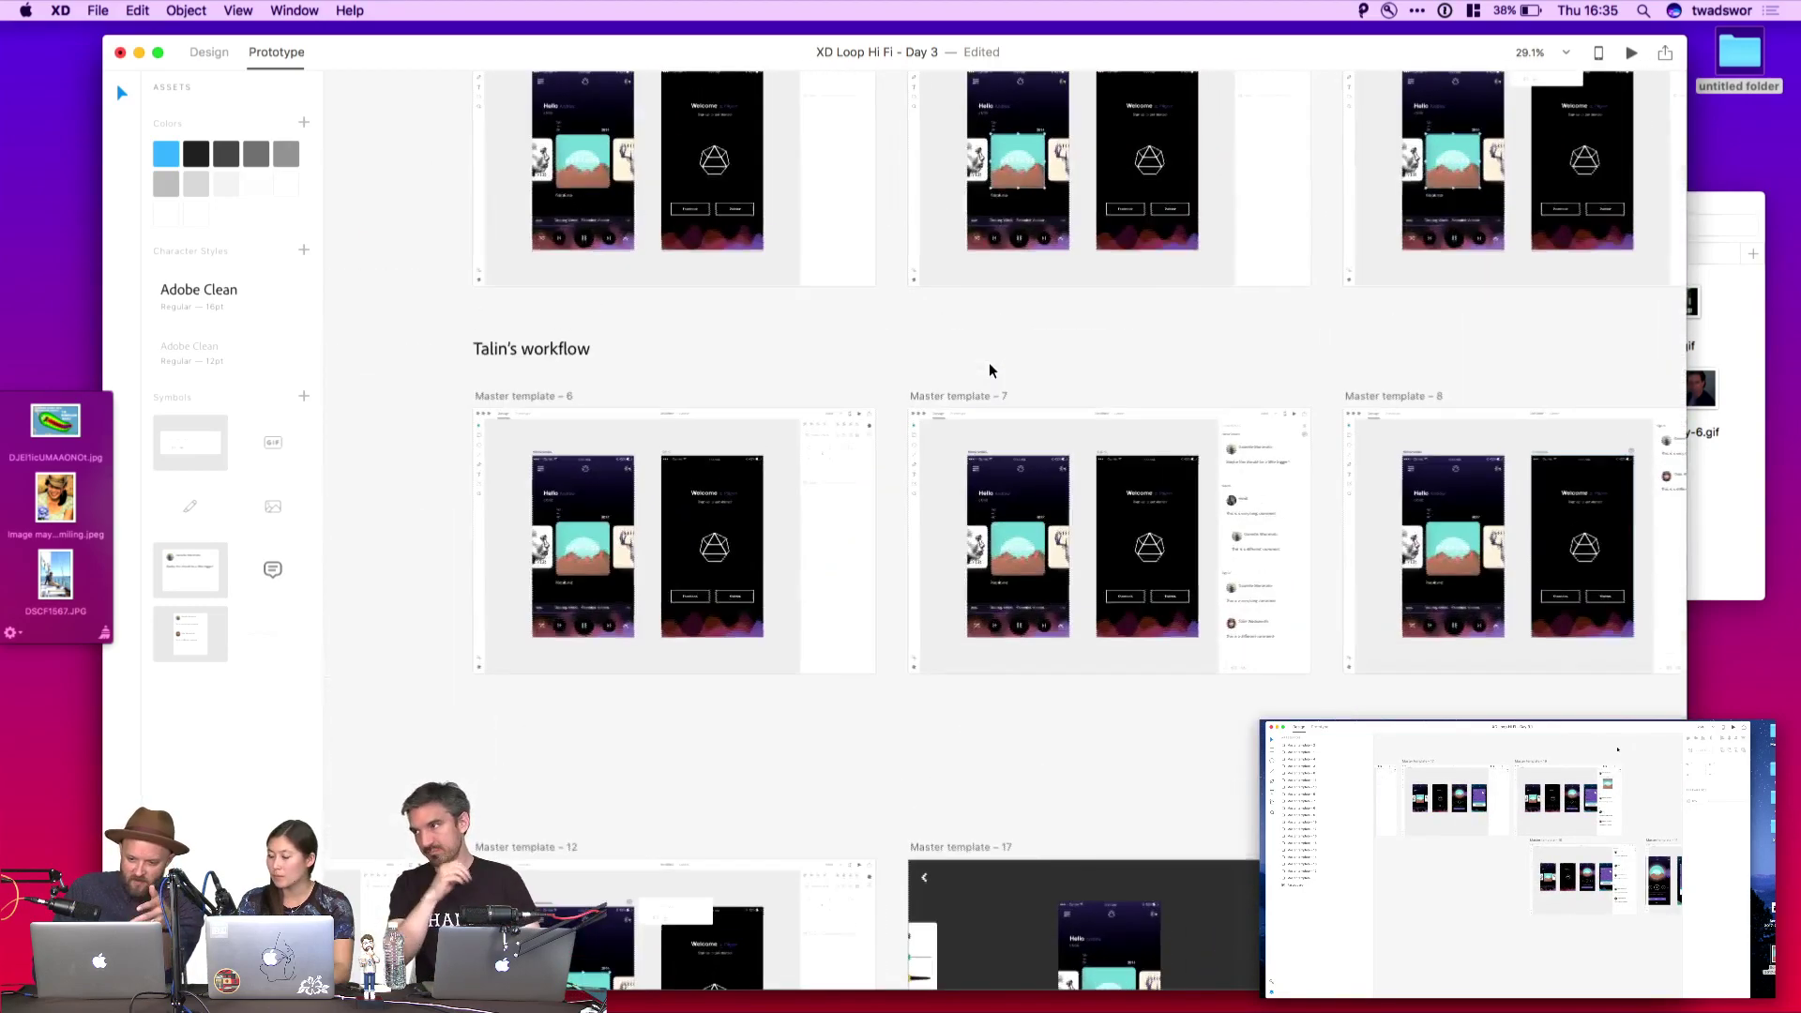
{"action": "scroll", "coordinate": [989, 362], "scroll_direction": "right", "scroll_amount": 10}
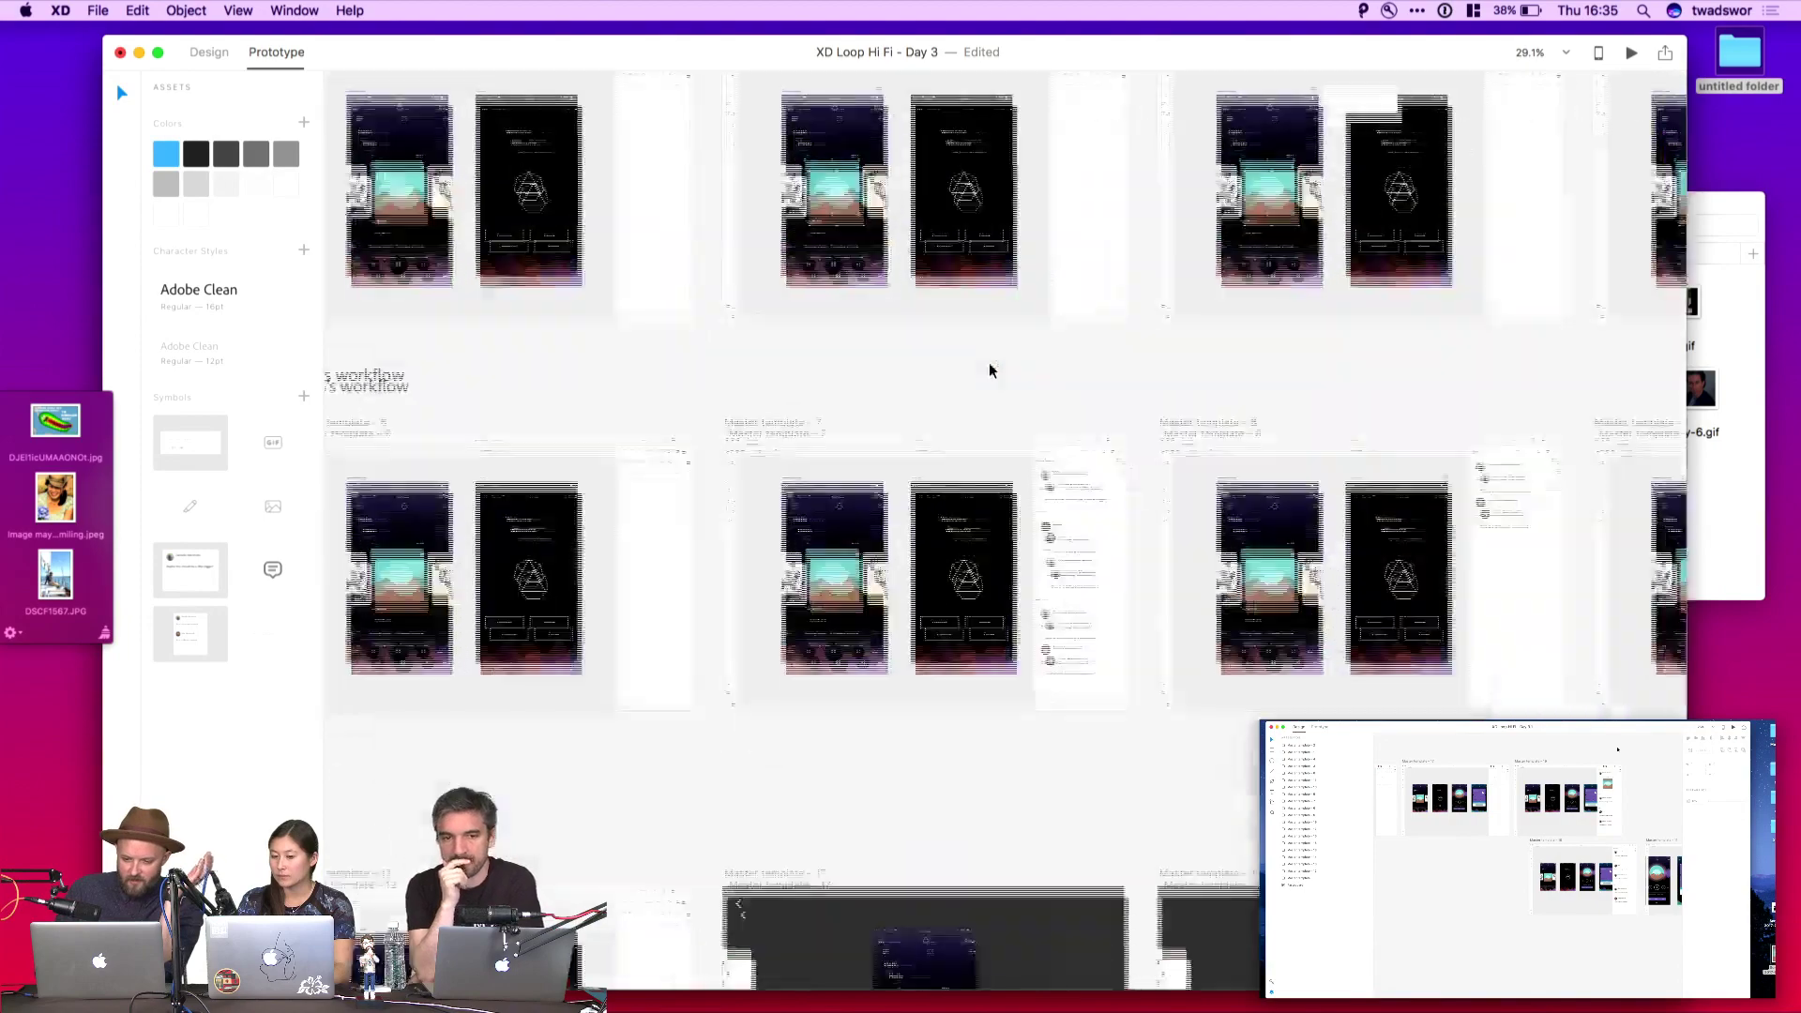
{"action": "scroll", "coordinate": [935, 506], "scroll_direction": "down", "scroll_amount": 5}
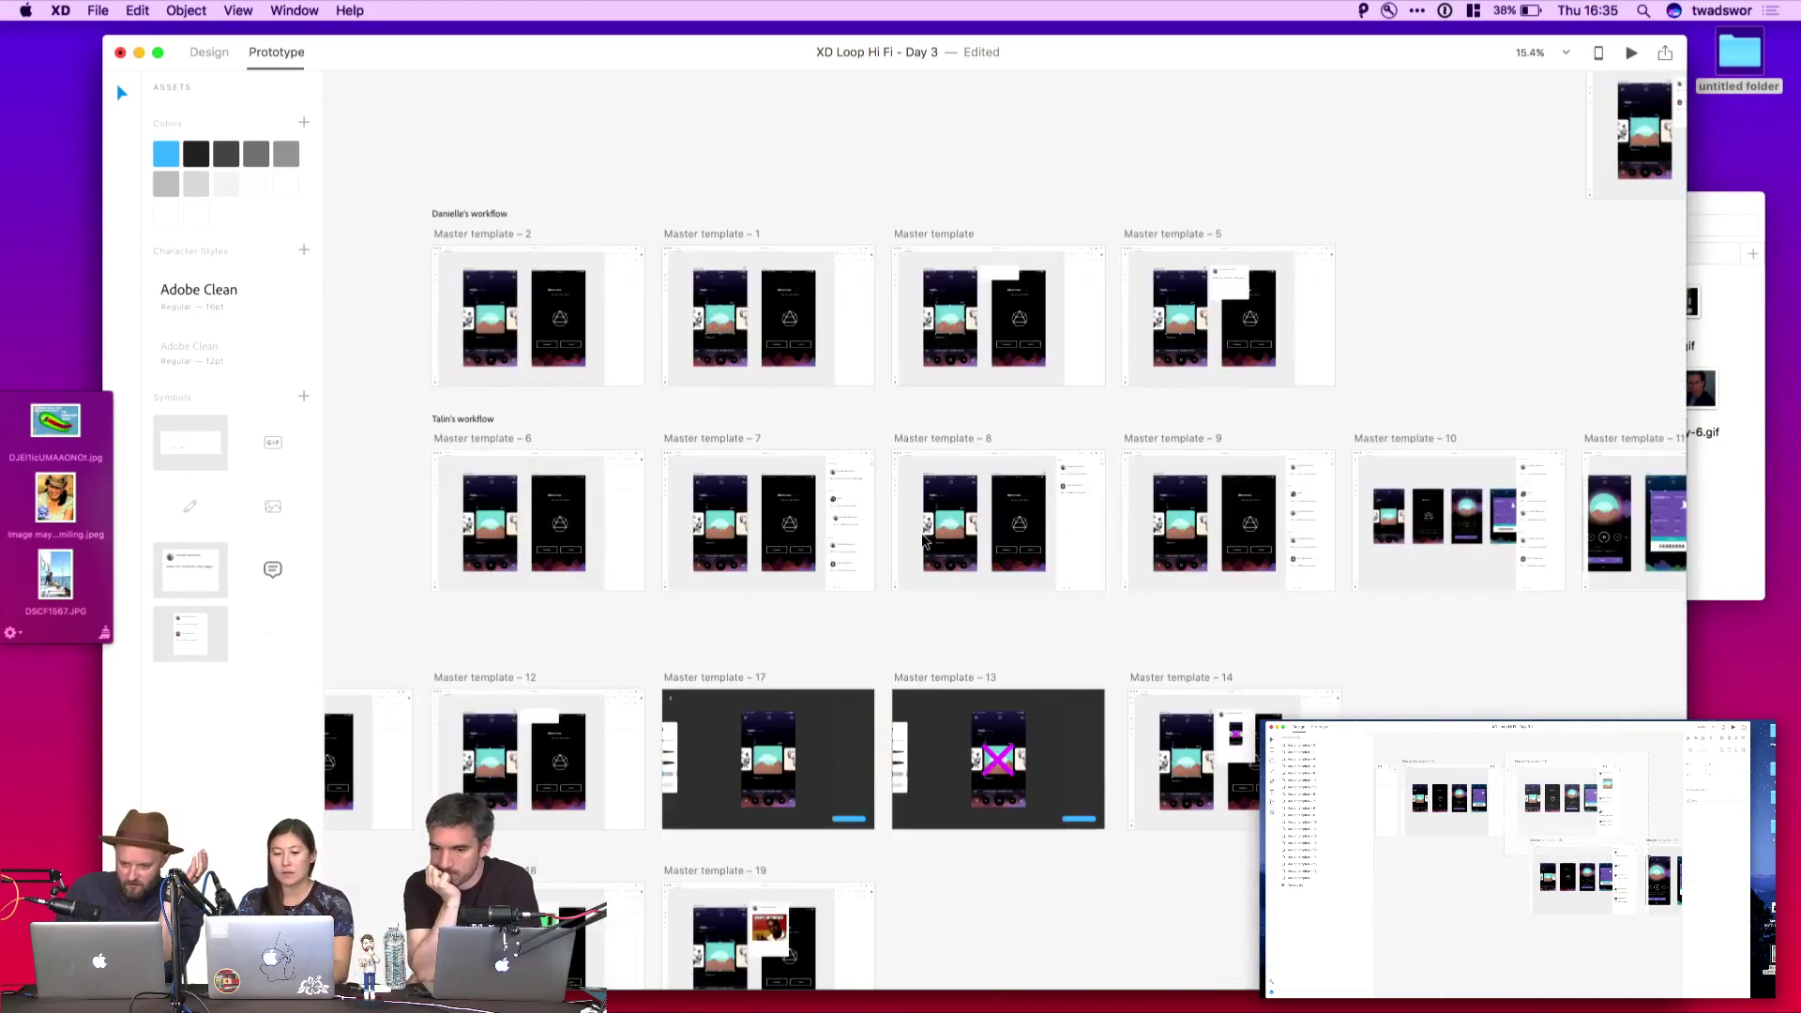
{"action": "left_click_drag", "start_coordinate": [393, 222], "coordinate": [1041, 392]}
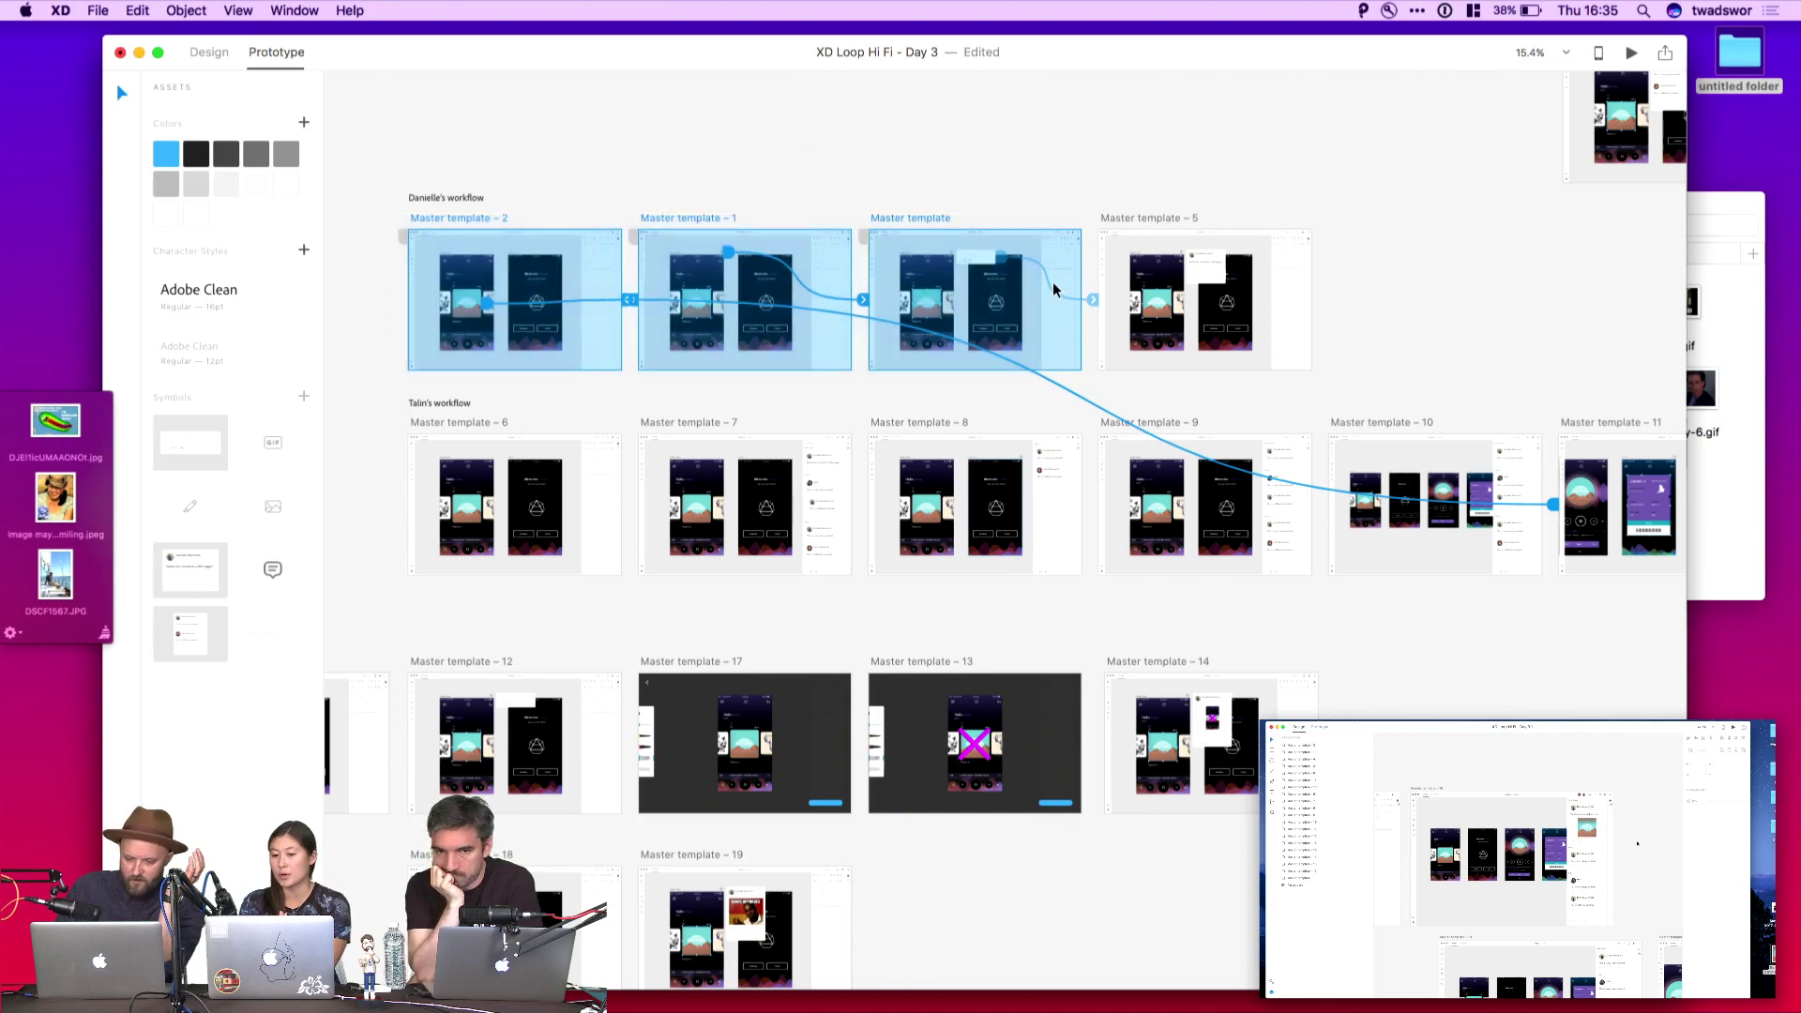
{"action": "left_click", "coordinate": [1029, 188]}
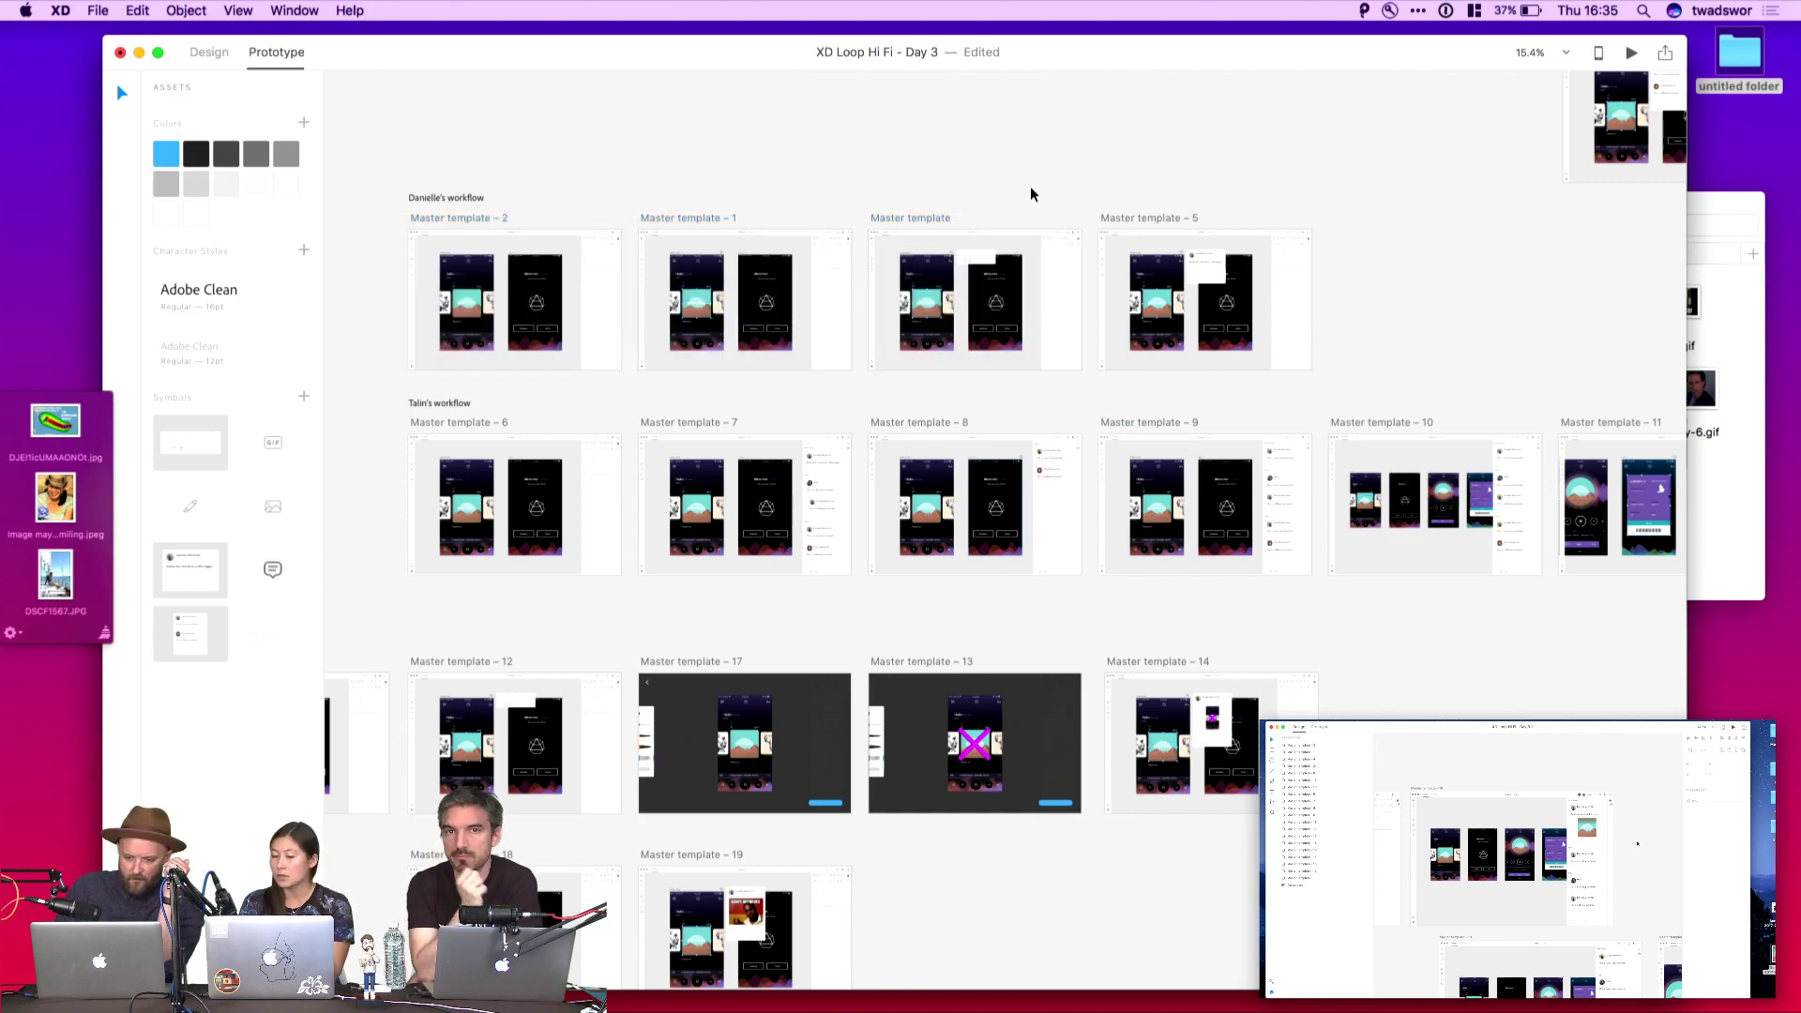
Link the text field in the comment box on Master template – 12 to Master template – 5
{"action": "scroll", "coordinate": [1030, 193], "scroll_direction": "left", "scroll_amount": 3}
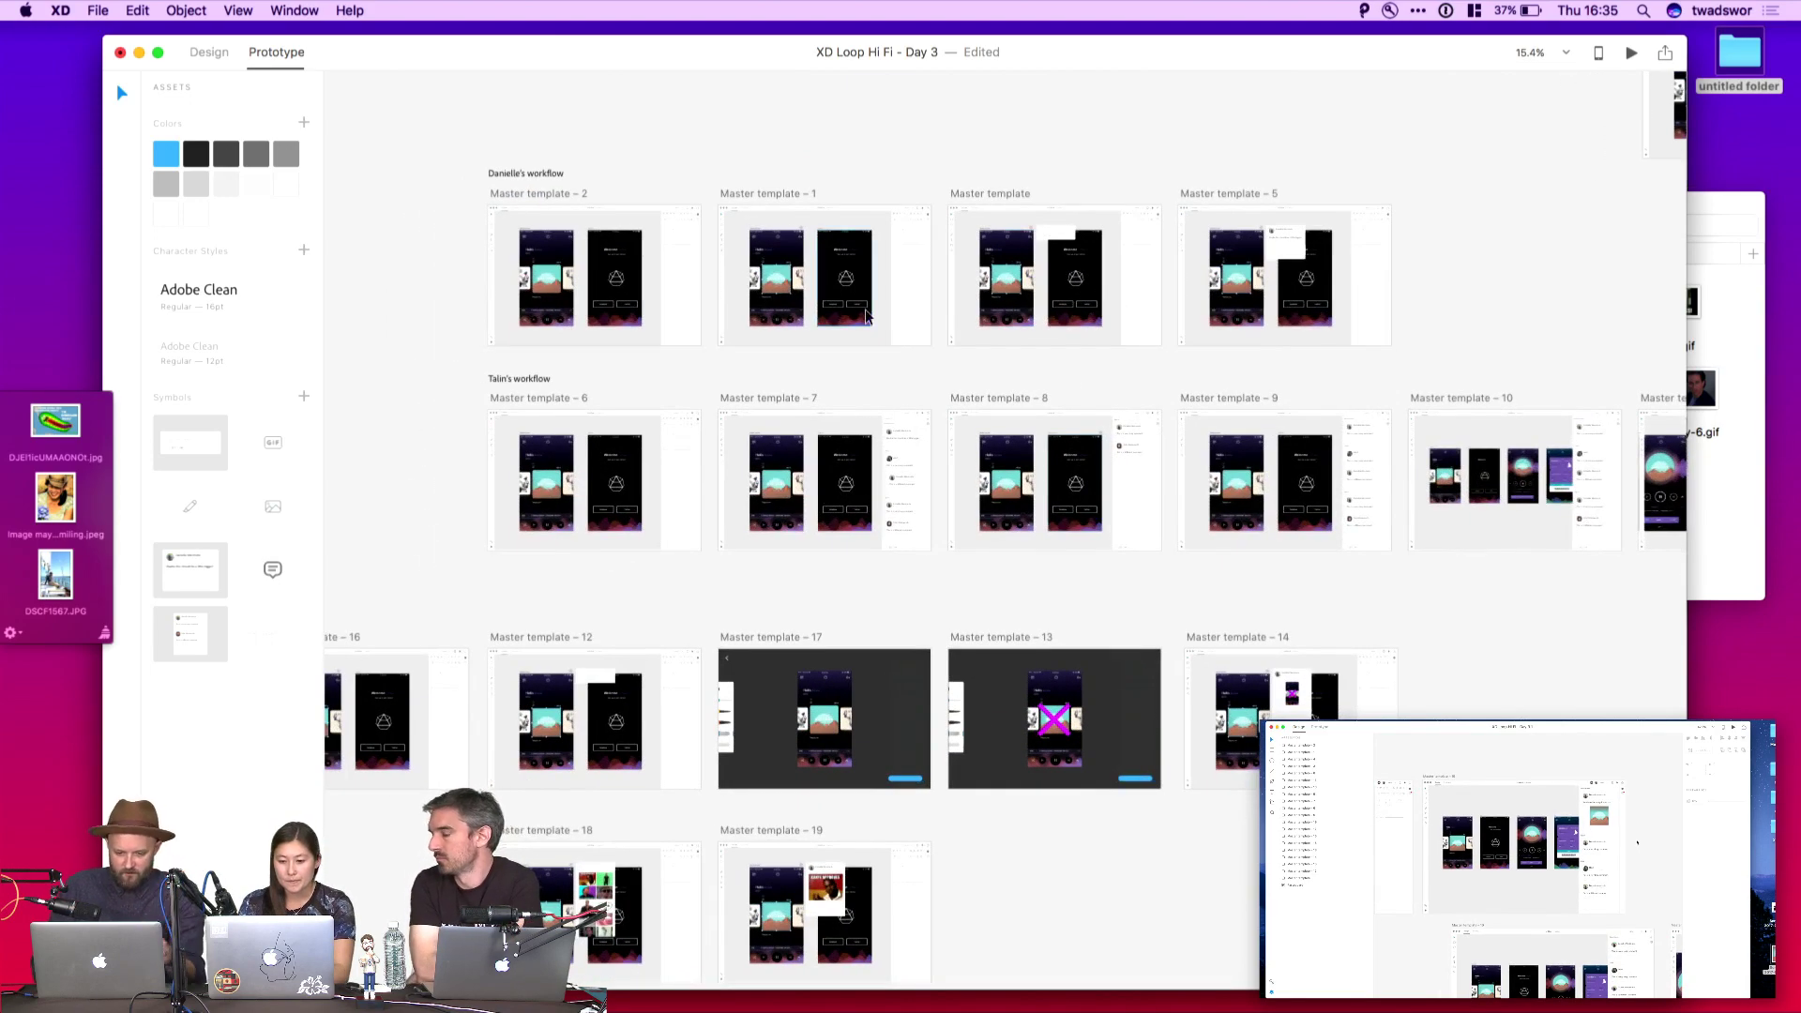
{"action": "scroll", "coordinate": [577, 687], "scroll_direction": "up", "scroll_amount": 5}
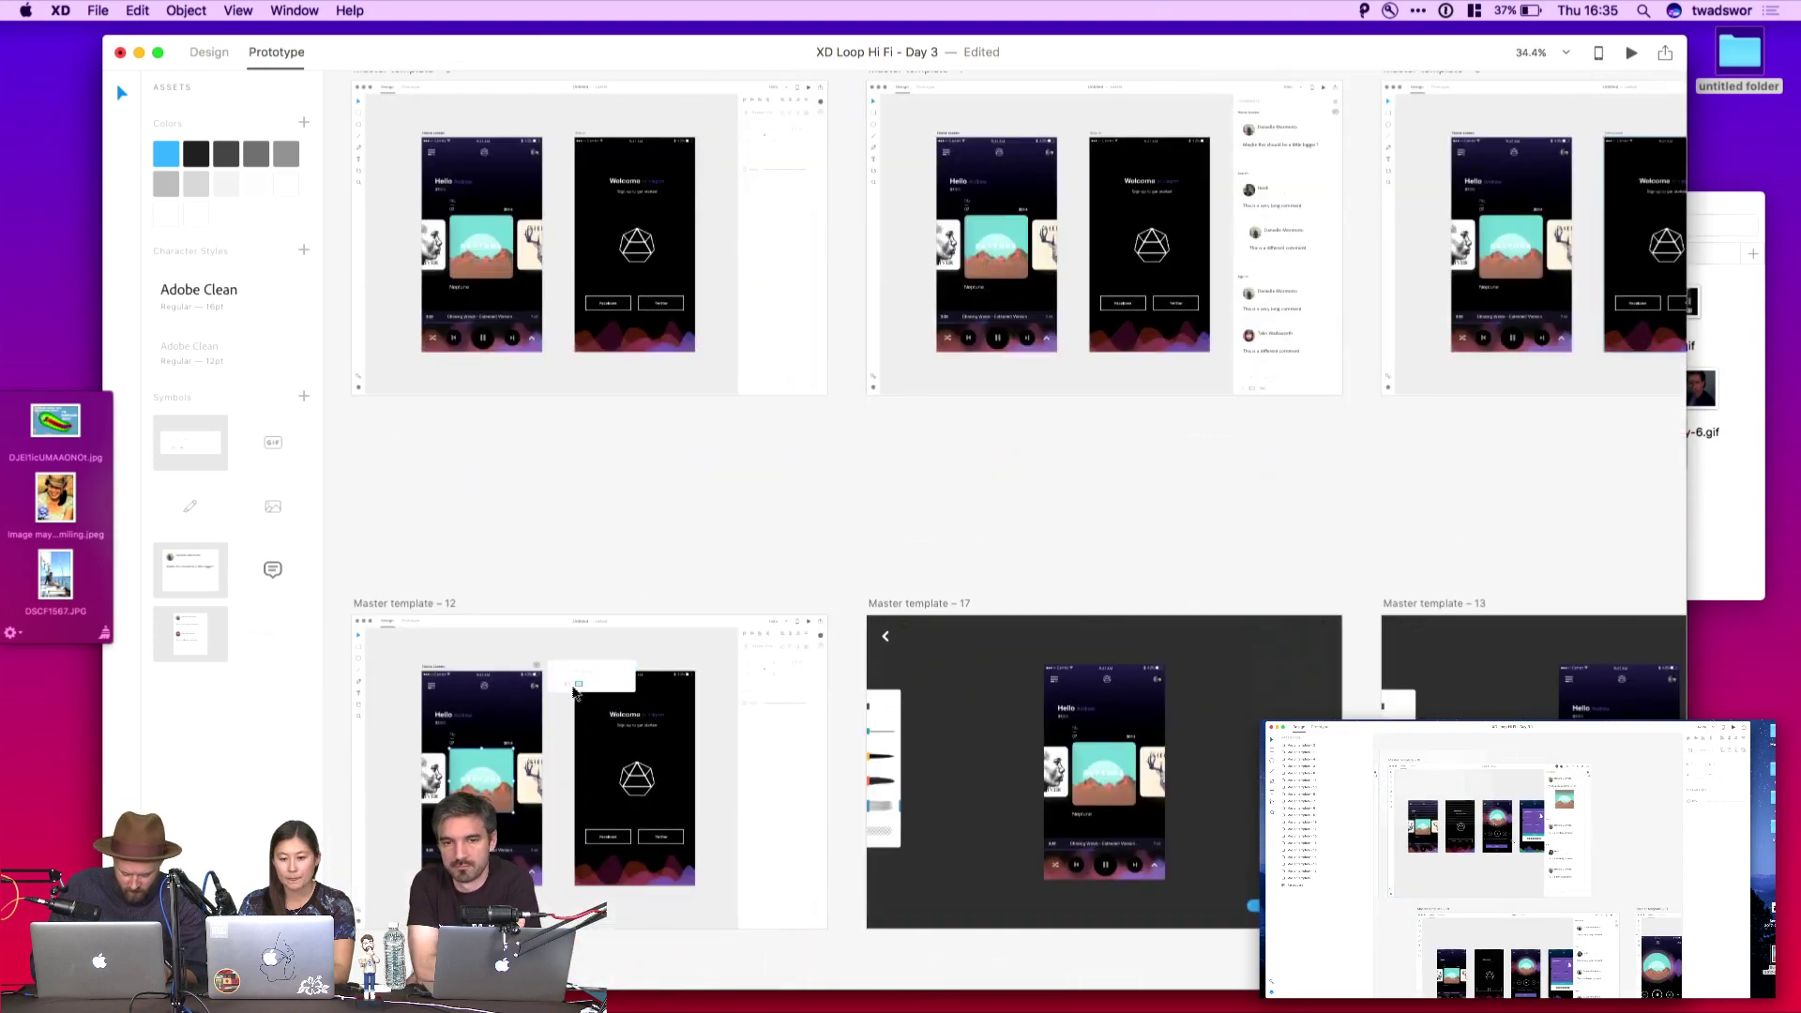
{"action": "left_click", "coordinate": [591, 677]}
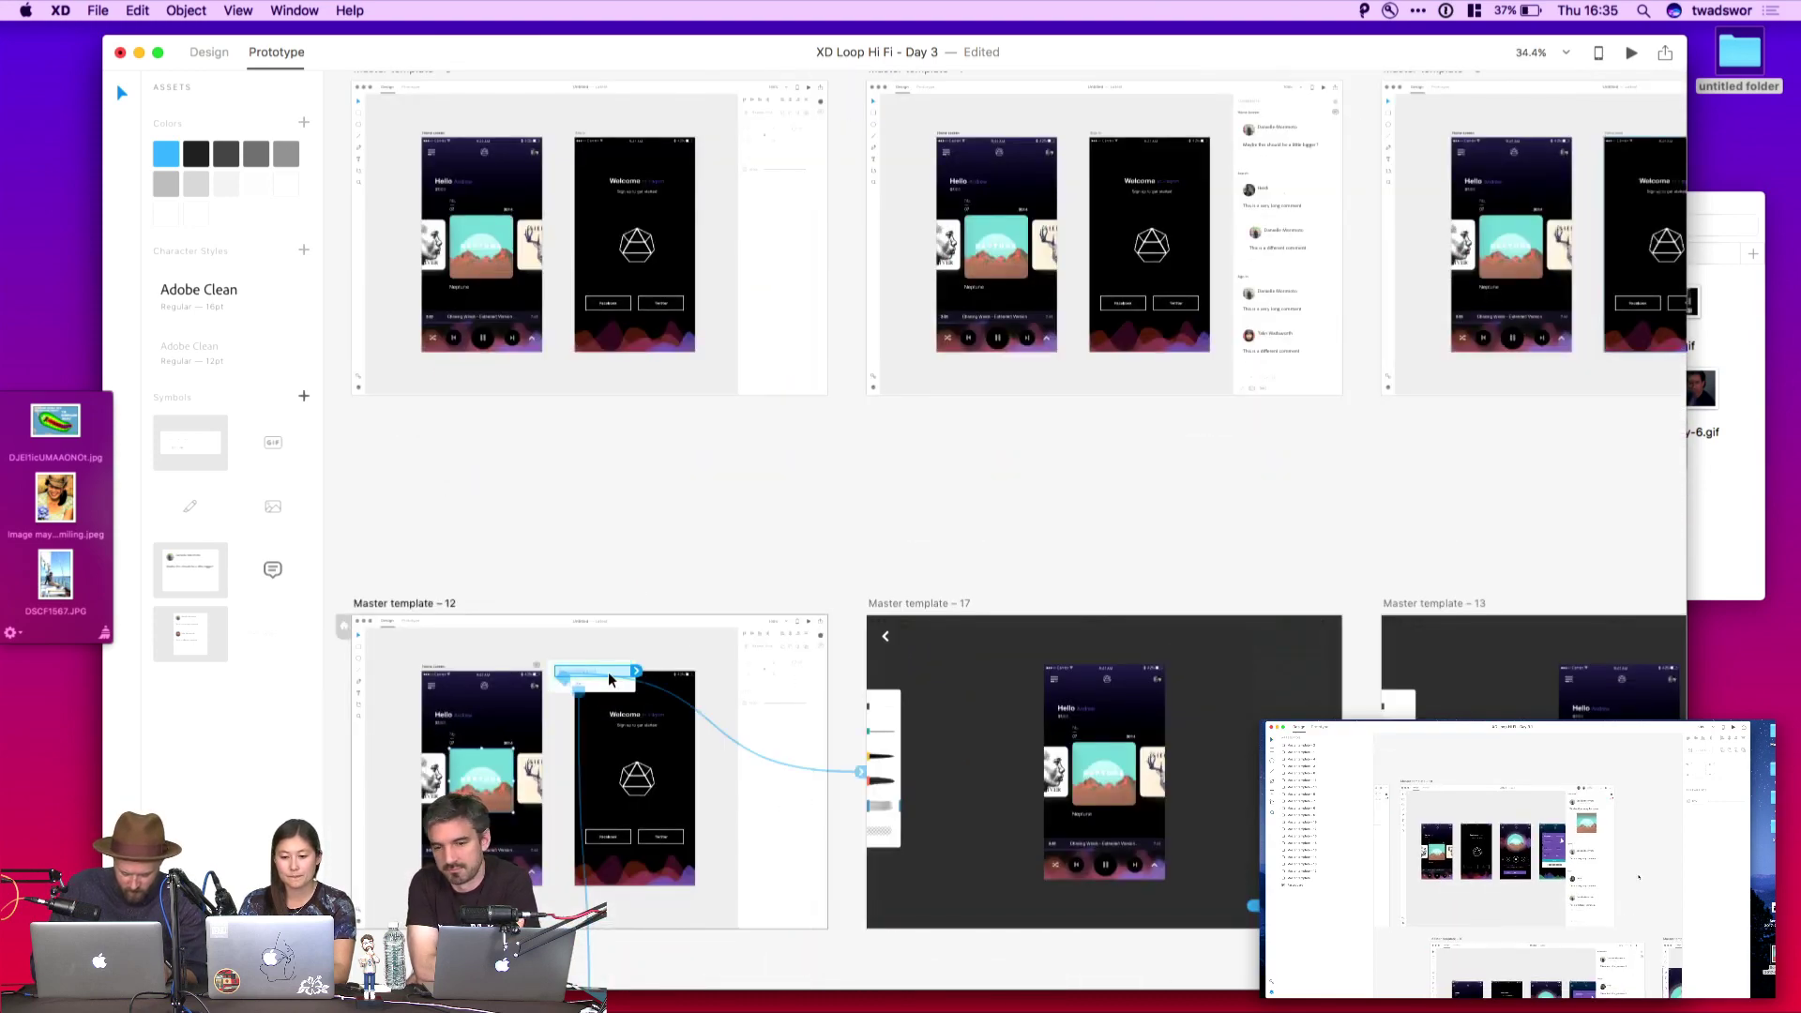
{"action": "scroll", "coordinate": [610, 679], "scroll_direction": "down", "scroll_amount": 5}
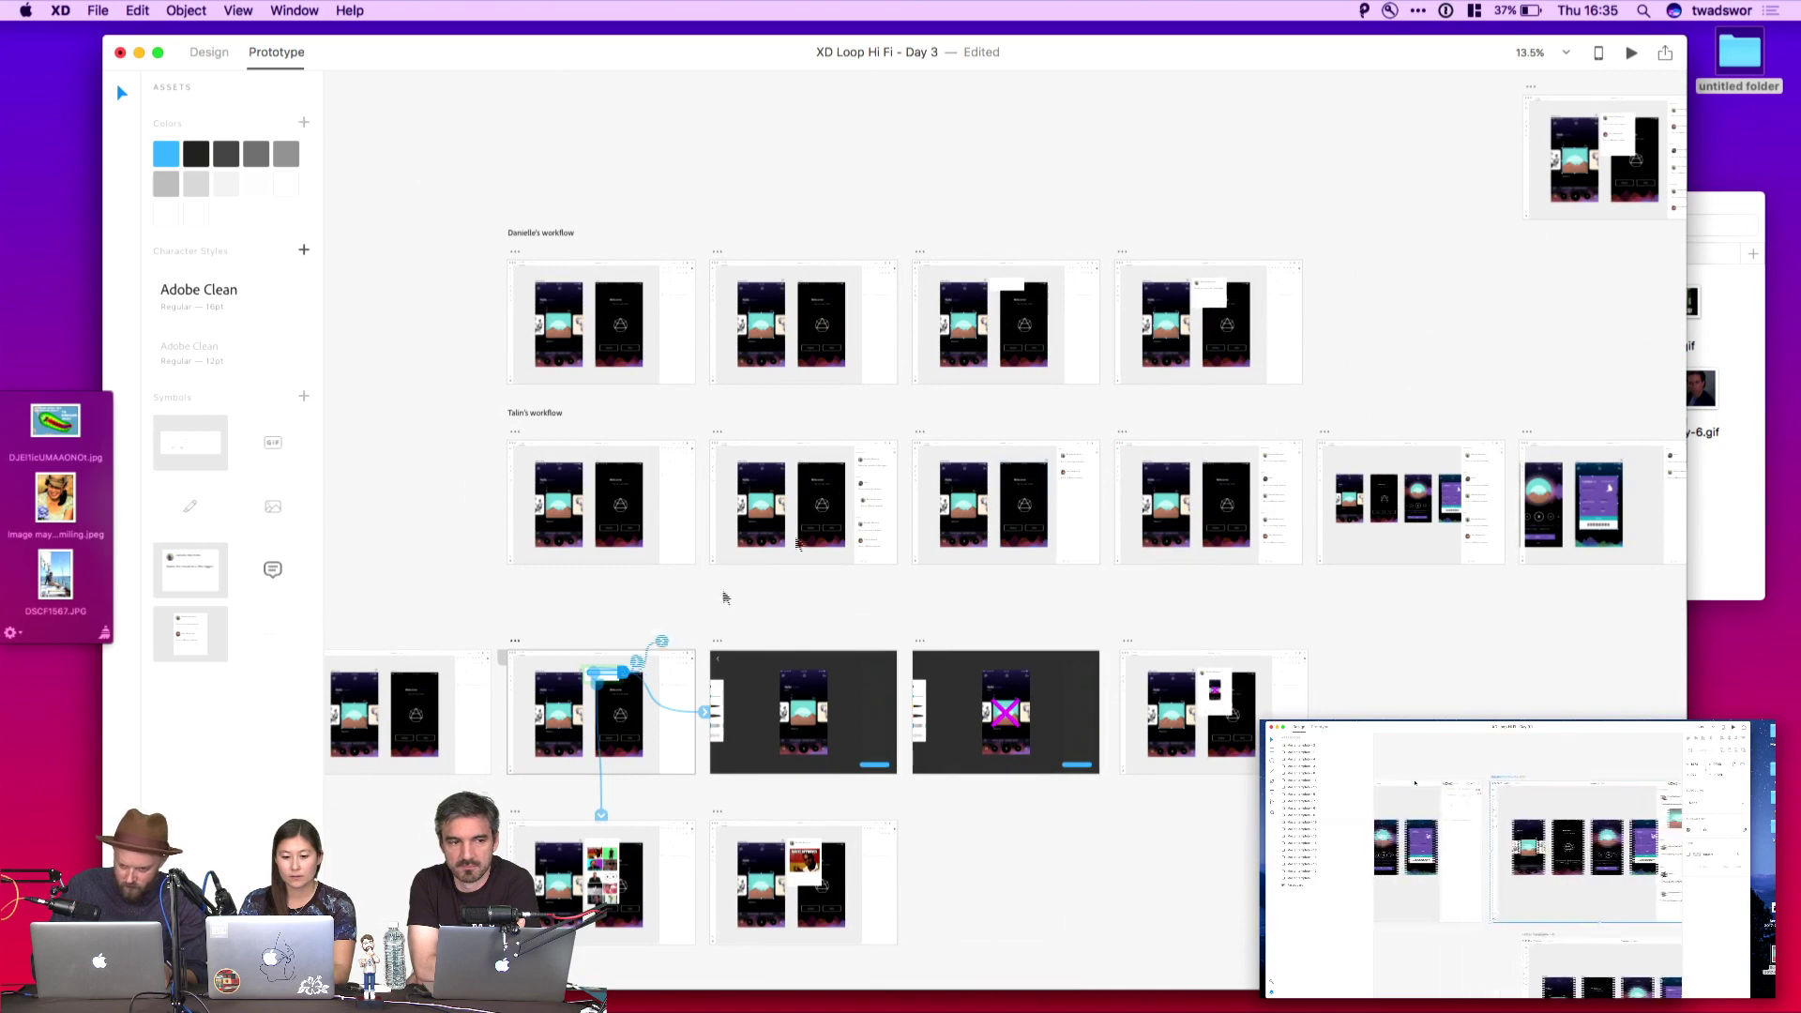
{"action": "left_click_drag", "start_coordinate": [637, 663], "coordinate": [1264, 265]}
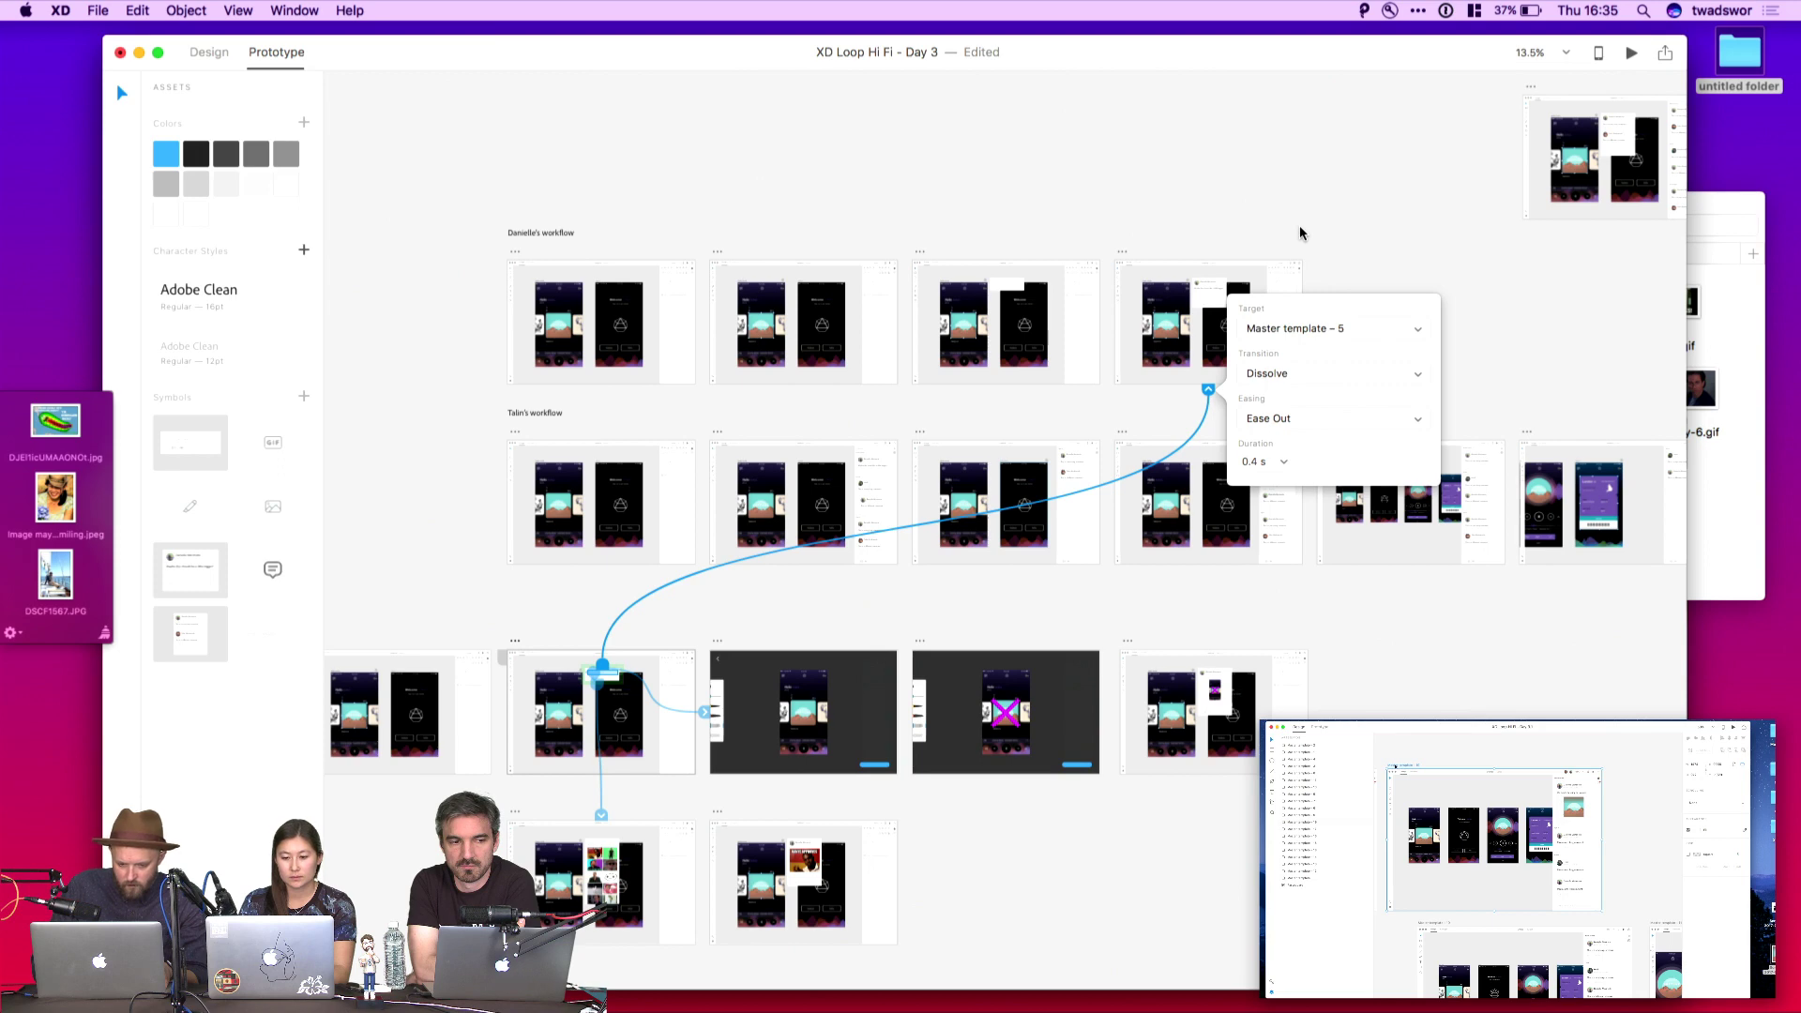
Move Master template – 2, Master template – 1 and Master template together out of their row to the empty canvas above
{"action": "left_click", "coordinate": [1299, 227]}
{"action": "left_click_drag", "start_coordinate": [484, 254], "coordinate": [1046, 410]}
{"action": "scroll", "coordinate": [1237, 439], "scroll_direction": "down", "scroll_amount": 3}
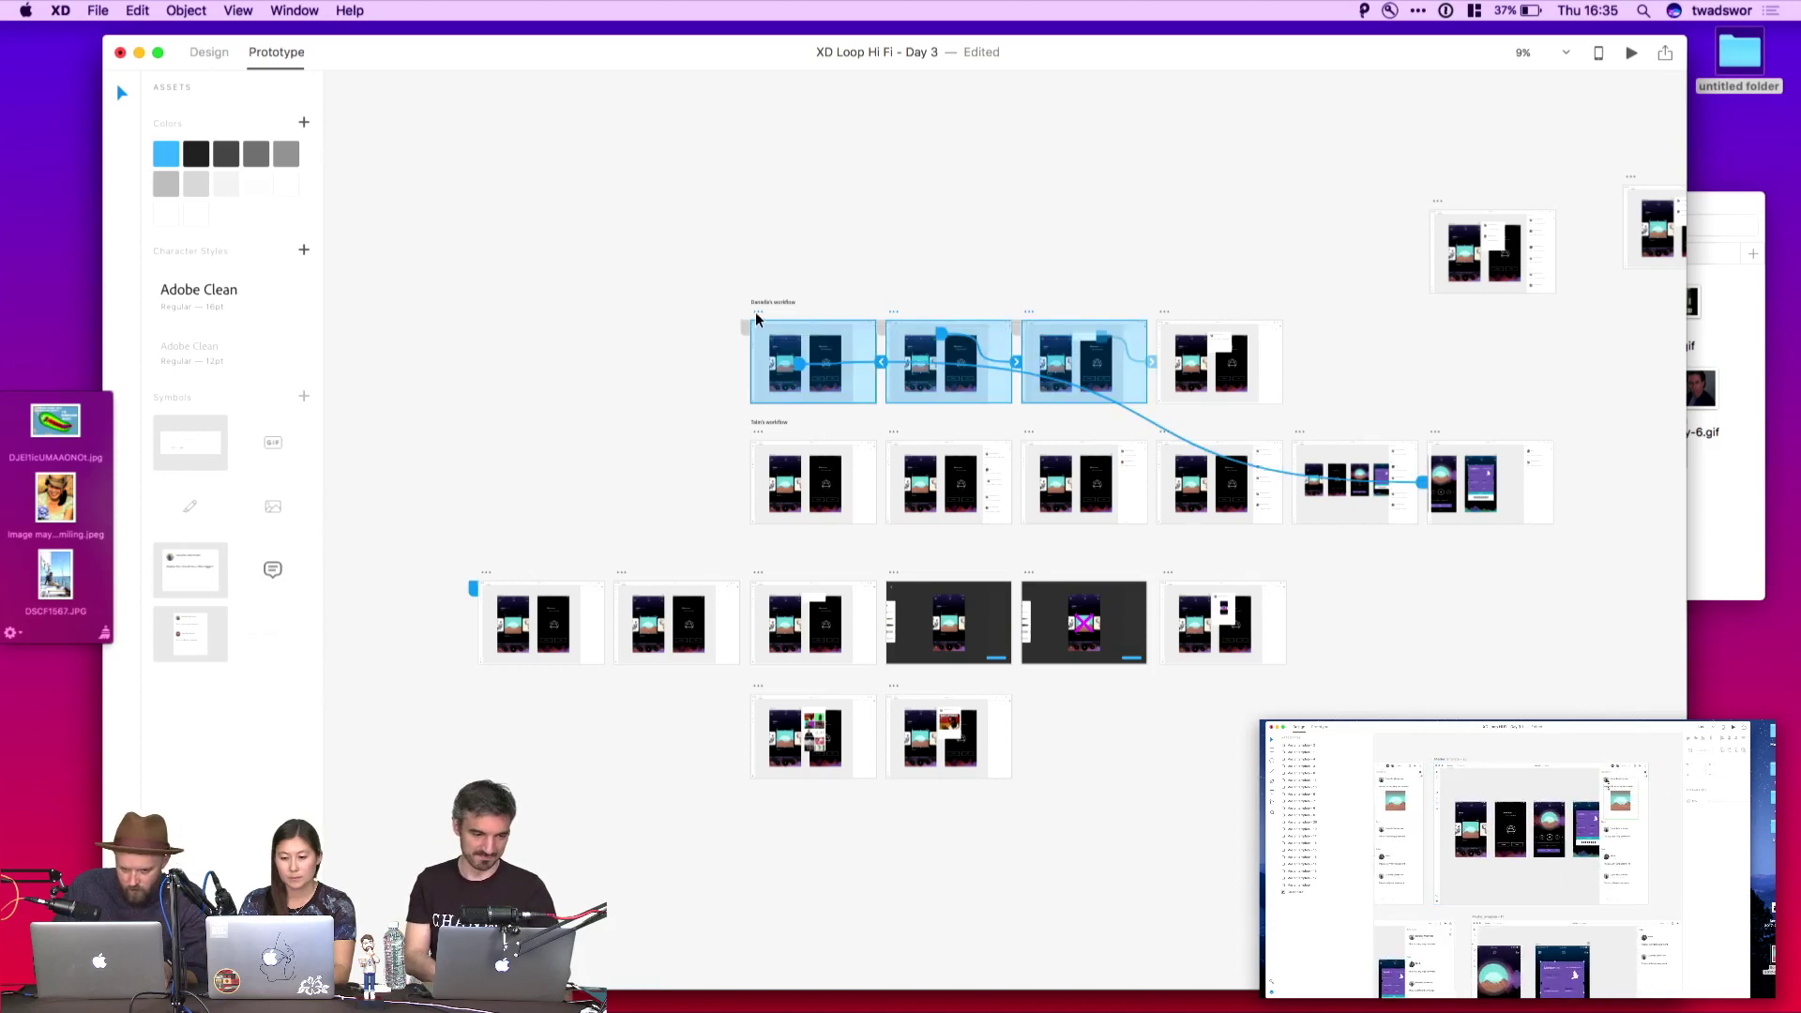
{"action": "left_click_drag", "start_coordinate": [756, 320], "coordinate": [547, 122]}
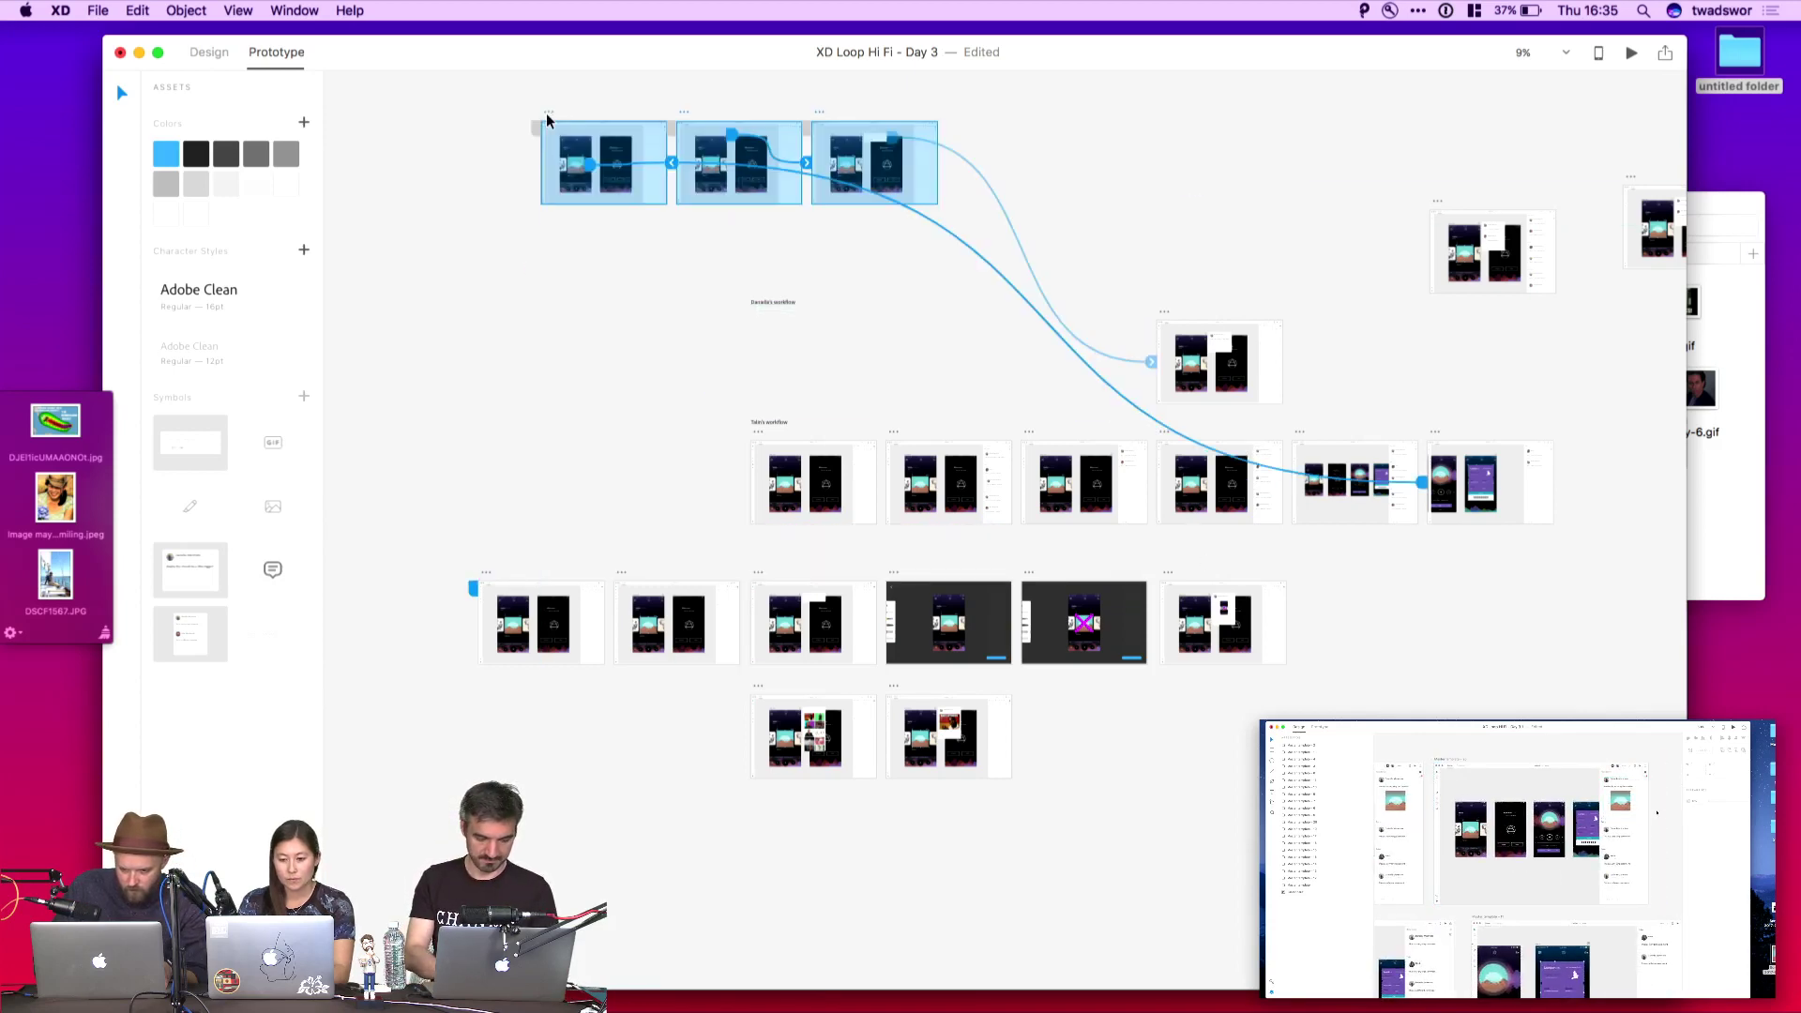
Remove the links connecting the moved artboards with Master template – 11 and Master template – 5
{"action": "left_click_drag", "start_coordinate": [1422, 482], "coordinate": [1463, 402]}
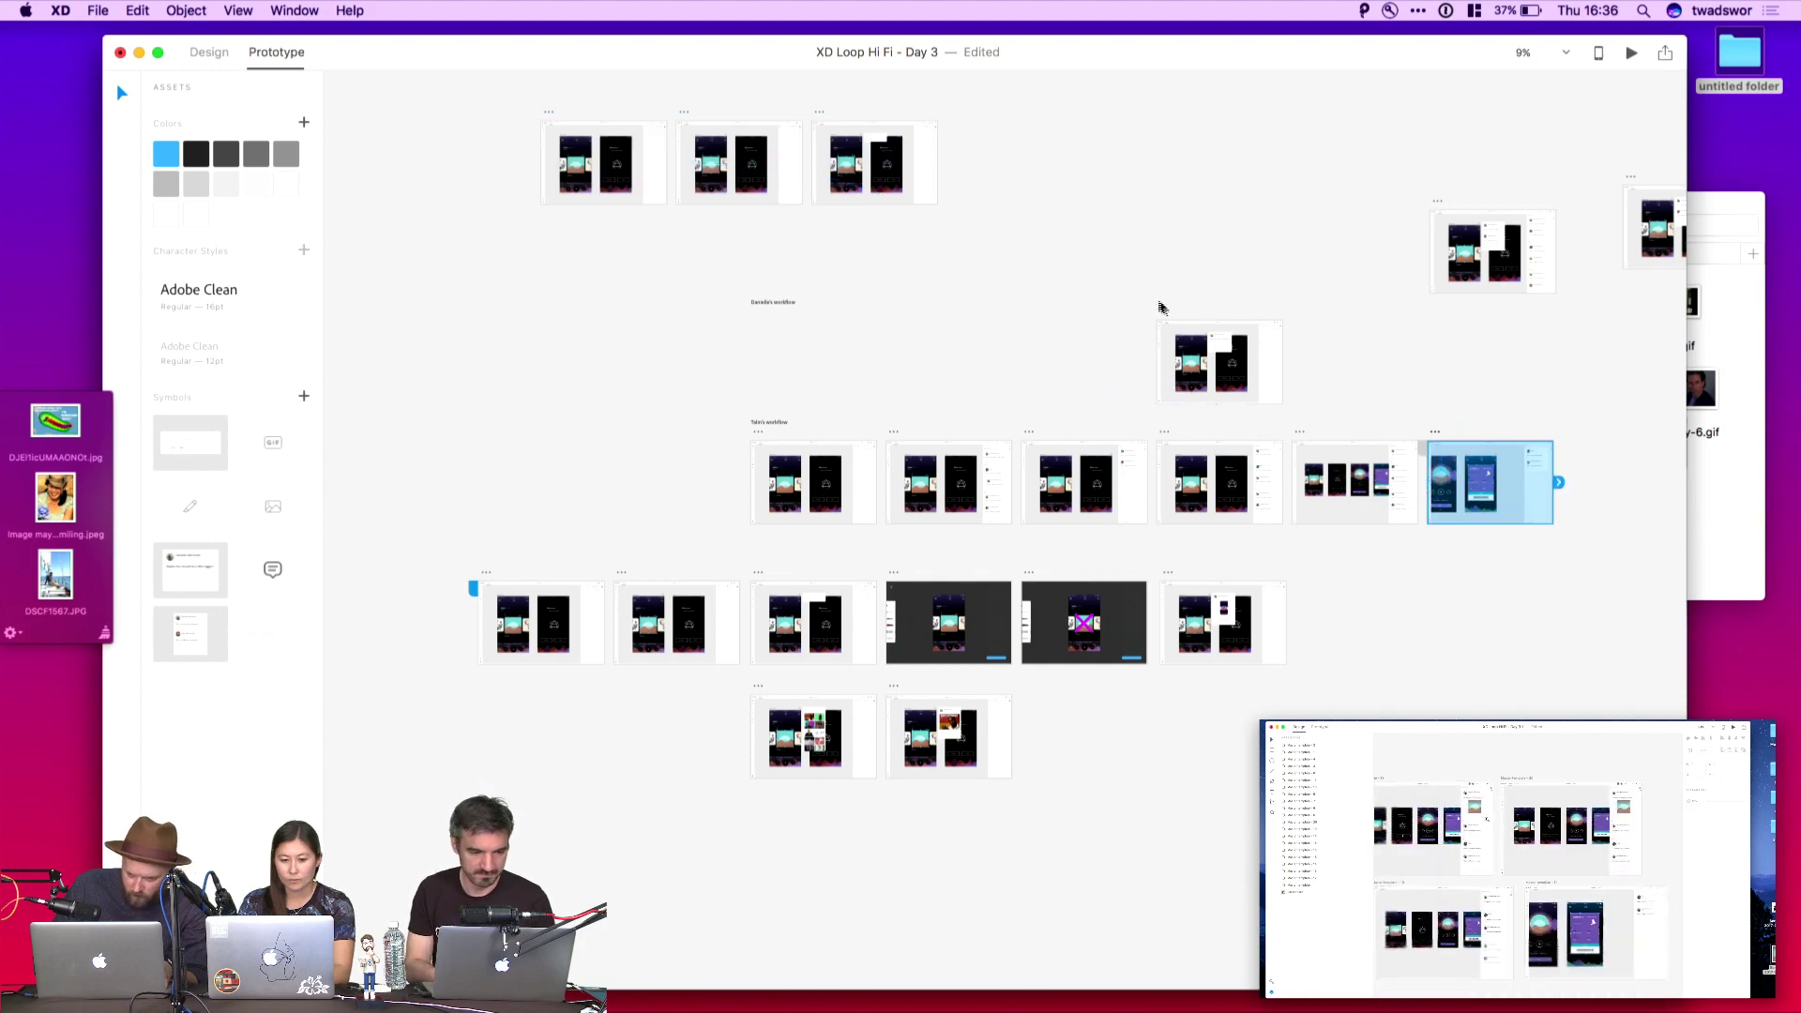
{"action": "left_click", "coordinate": [1169, 313]}
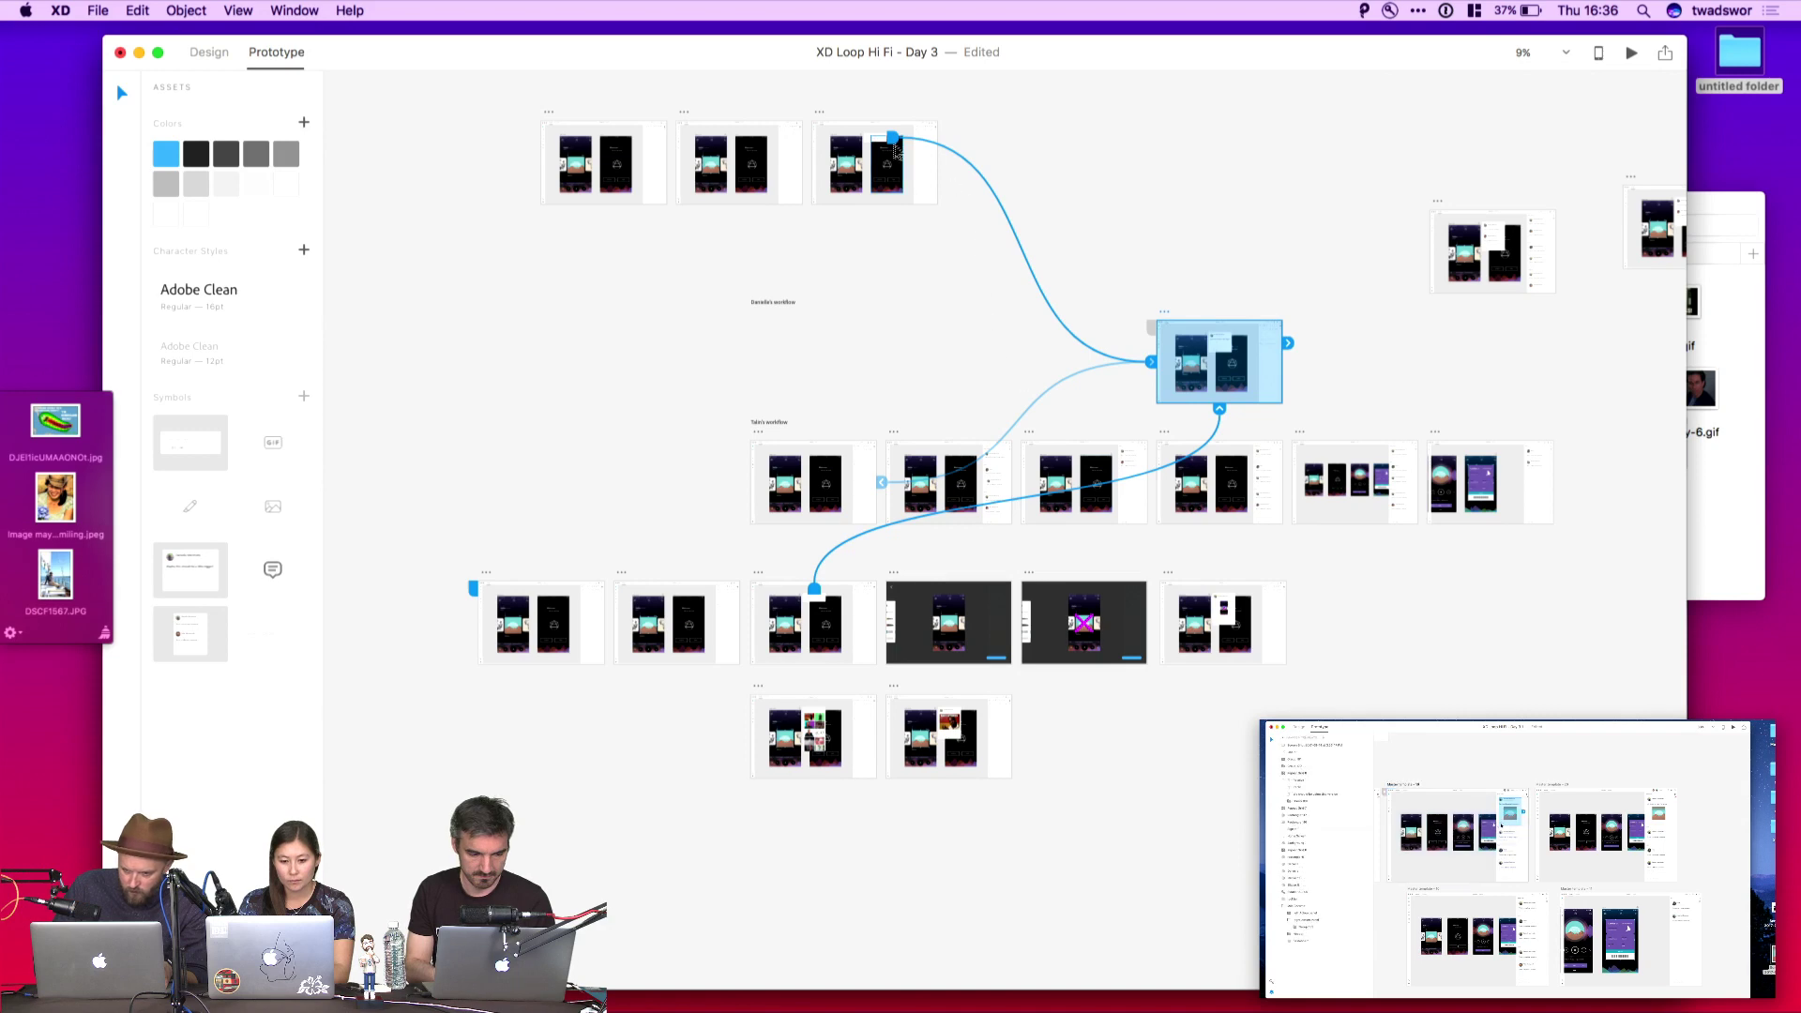
{"action": "left_click_drag", "start_coordinate": [898, 144], "coordinate": [996, 138]}
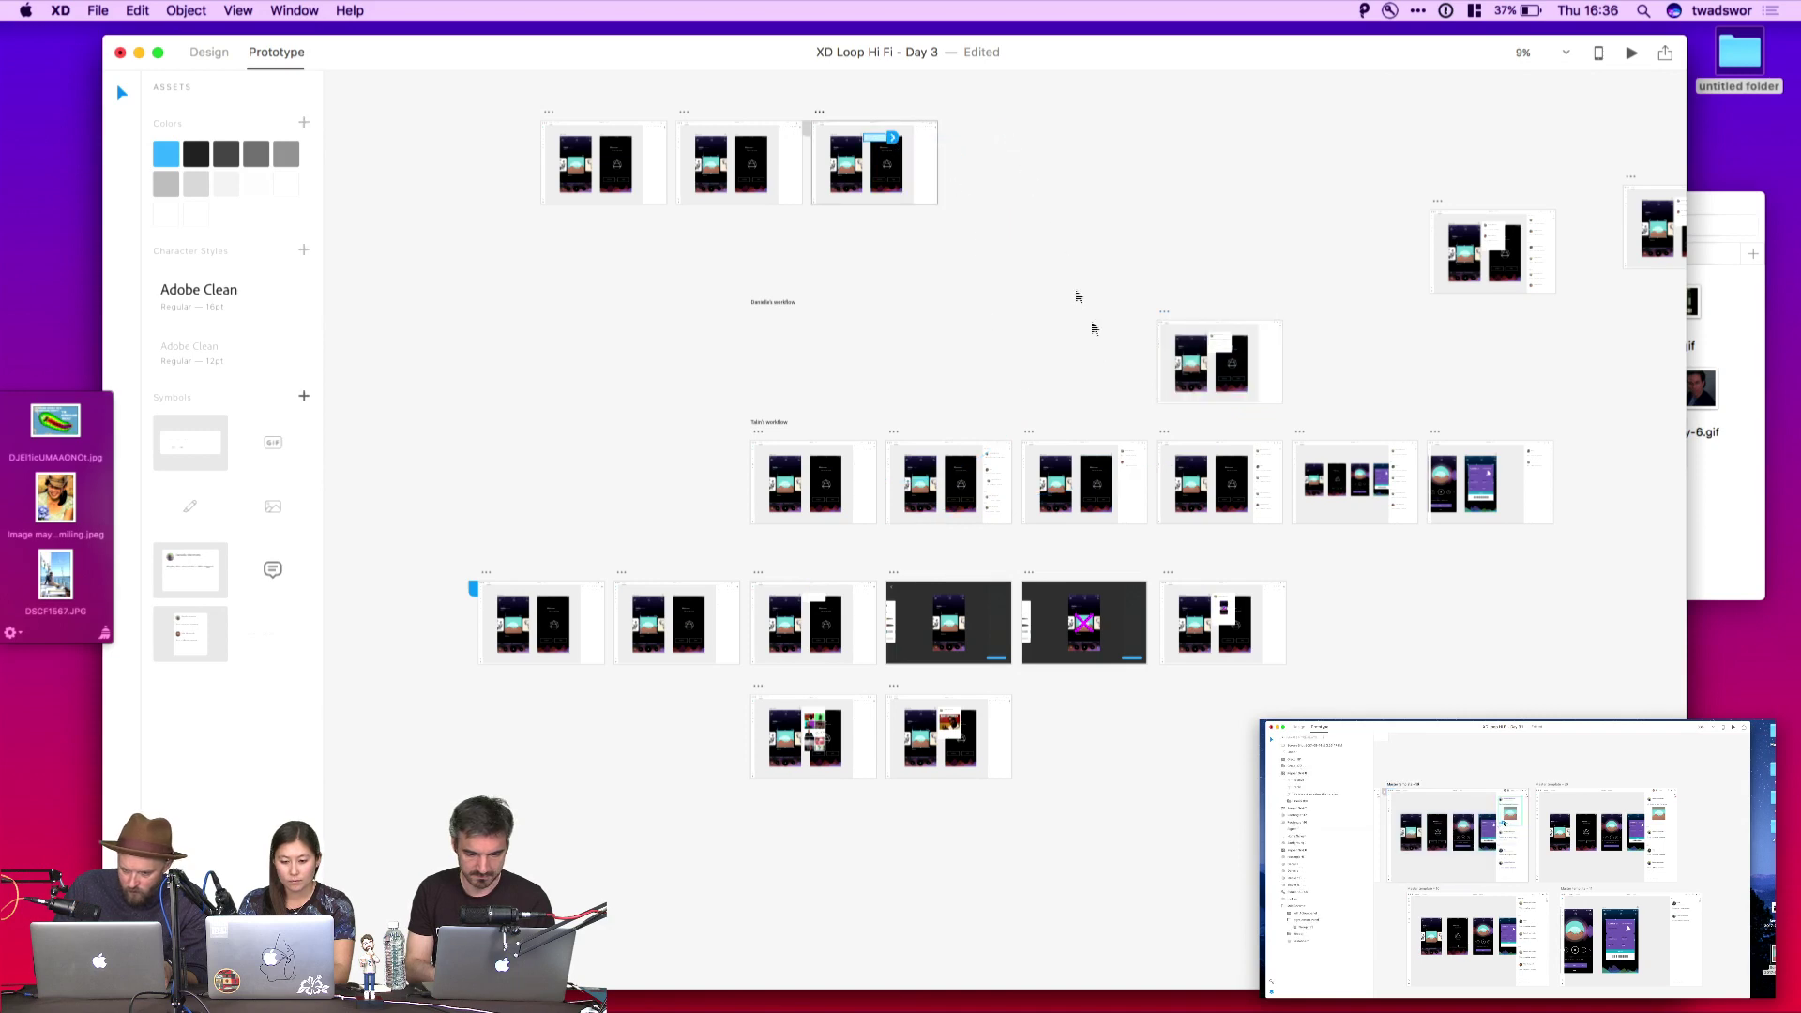
{"action": "left_click", "coordinate": [1163, 314]}
Preview the flow from Master template – 15 through the comment box to the comment thread, and close the preview
{"action": "left_click", "coordinate": [489, 580]}
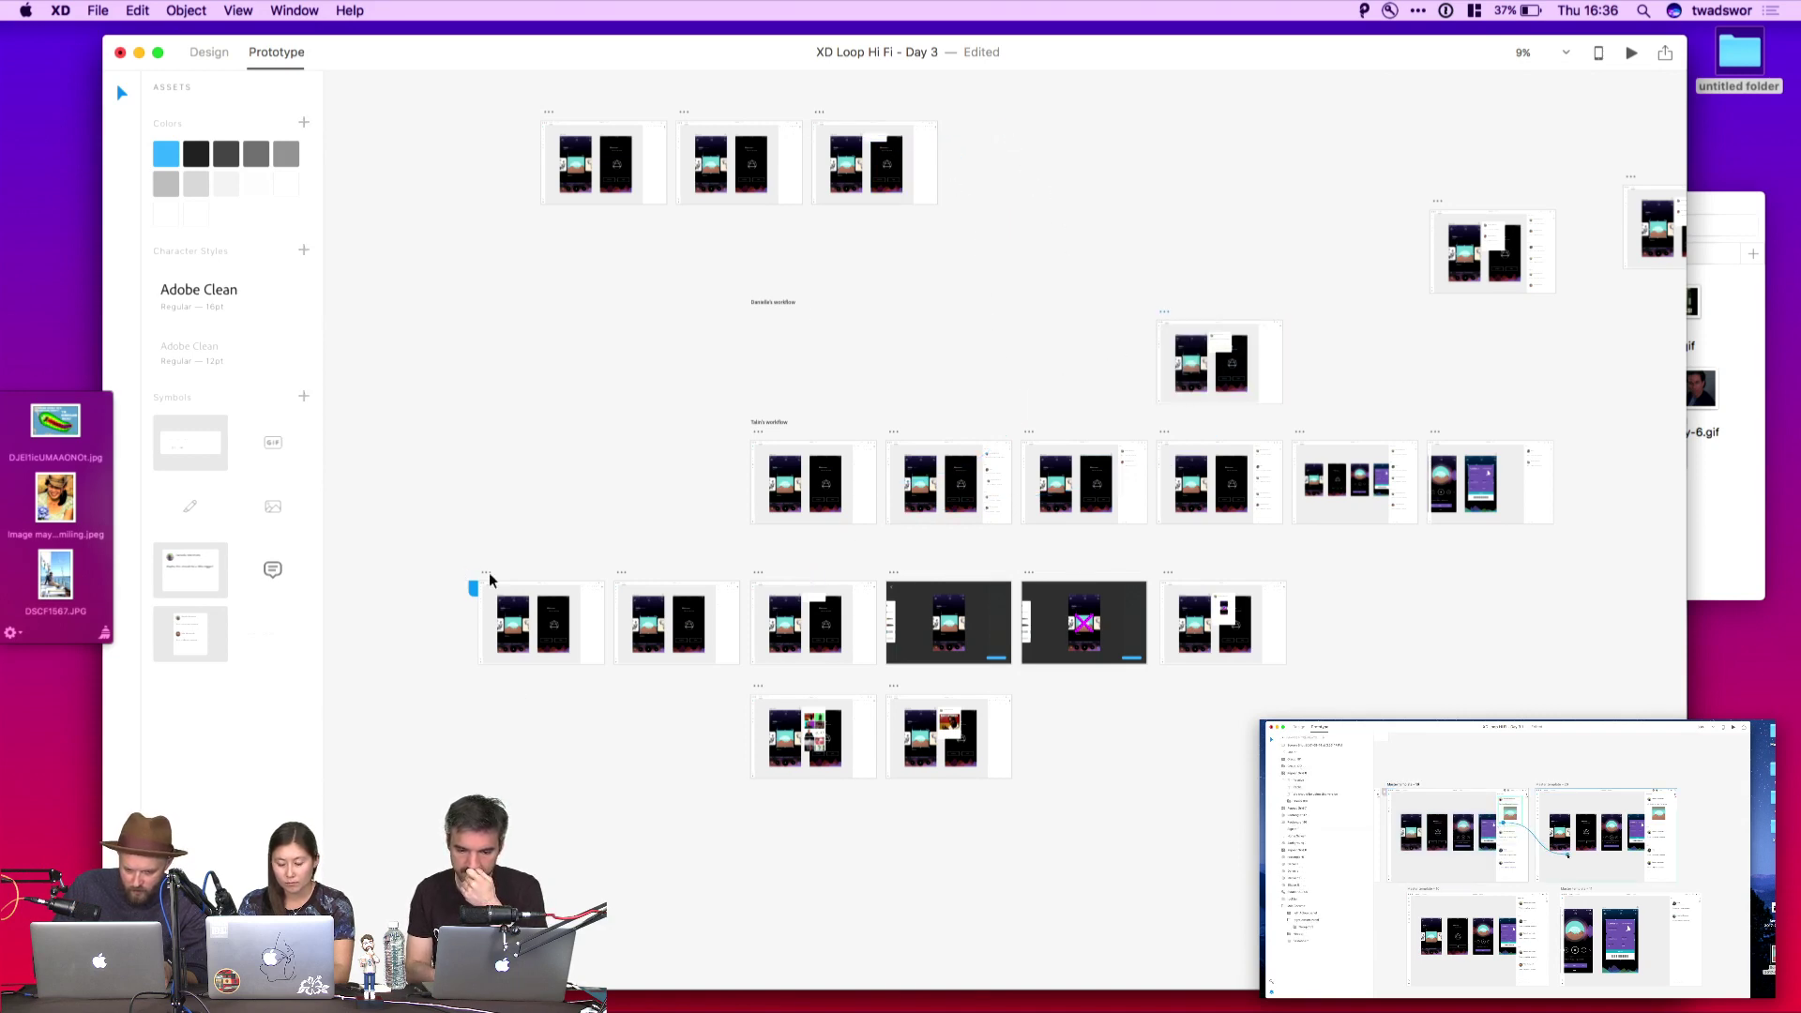
{"action": "left_click", "coordinate": [474, 587]}
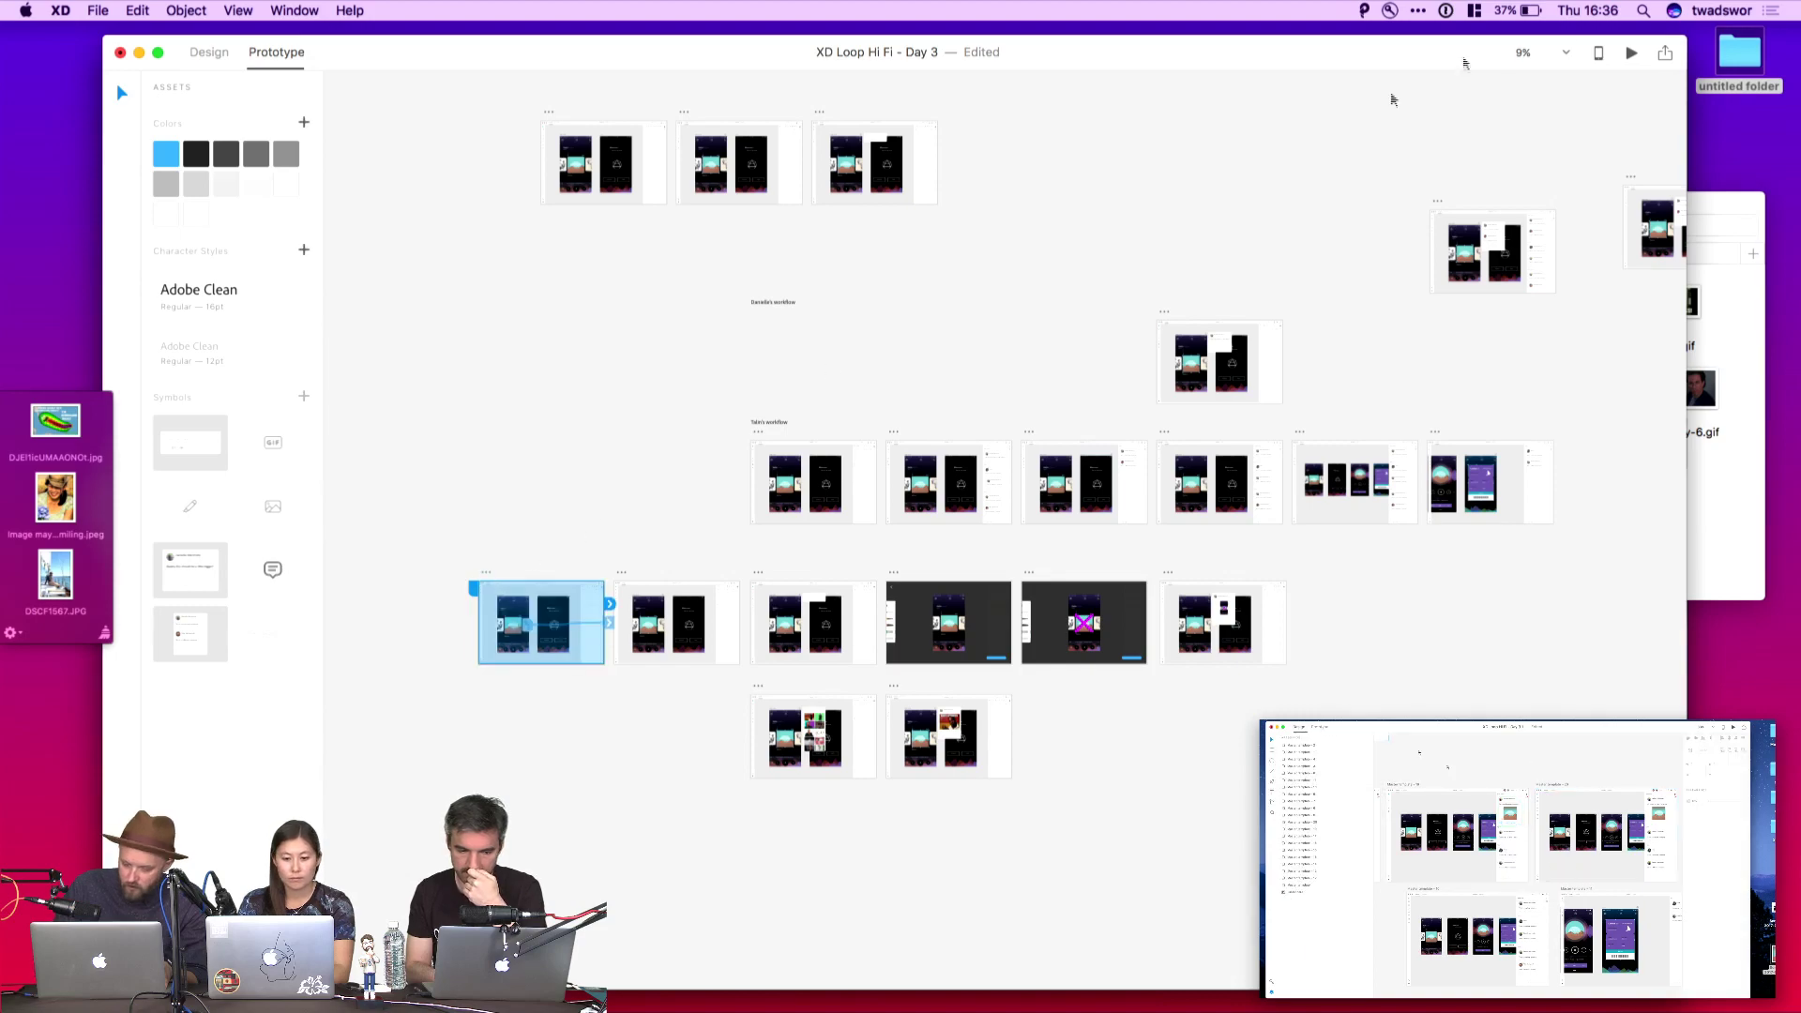
{"action": "left_click", "coordinate": [1629, 53]}
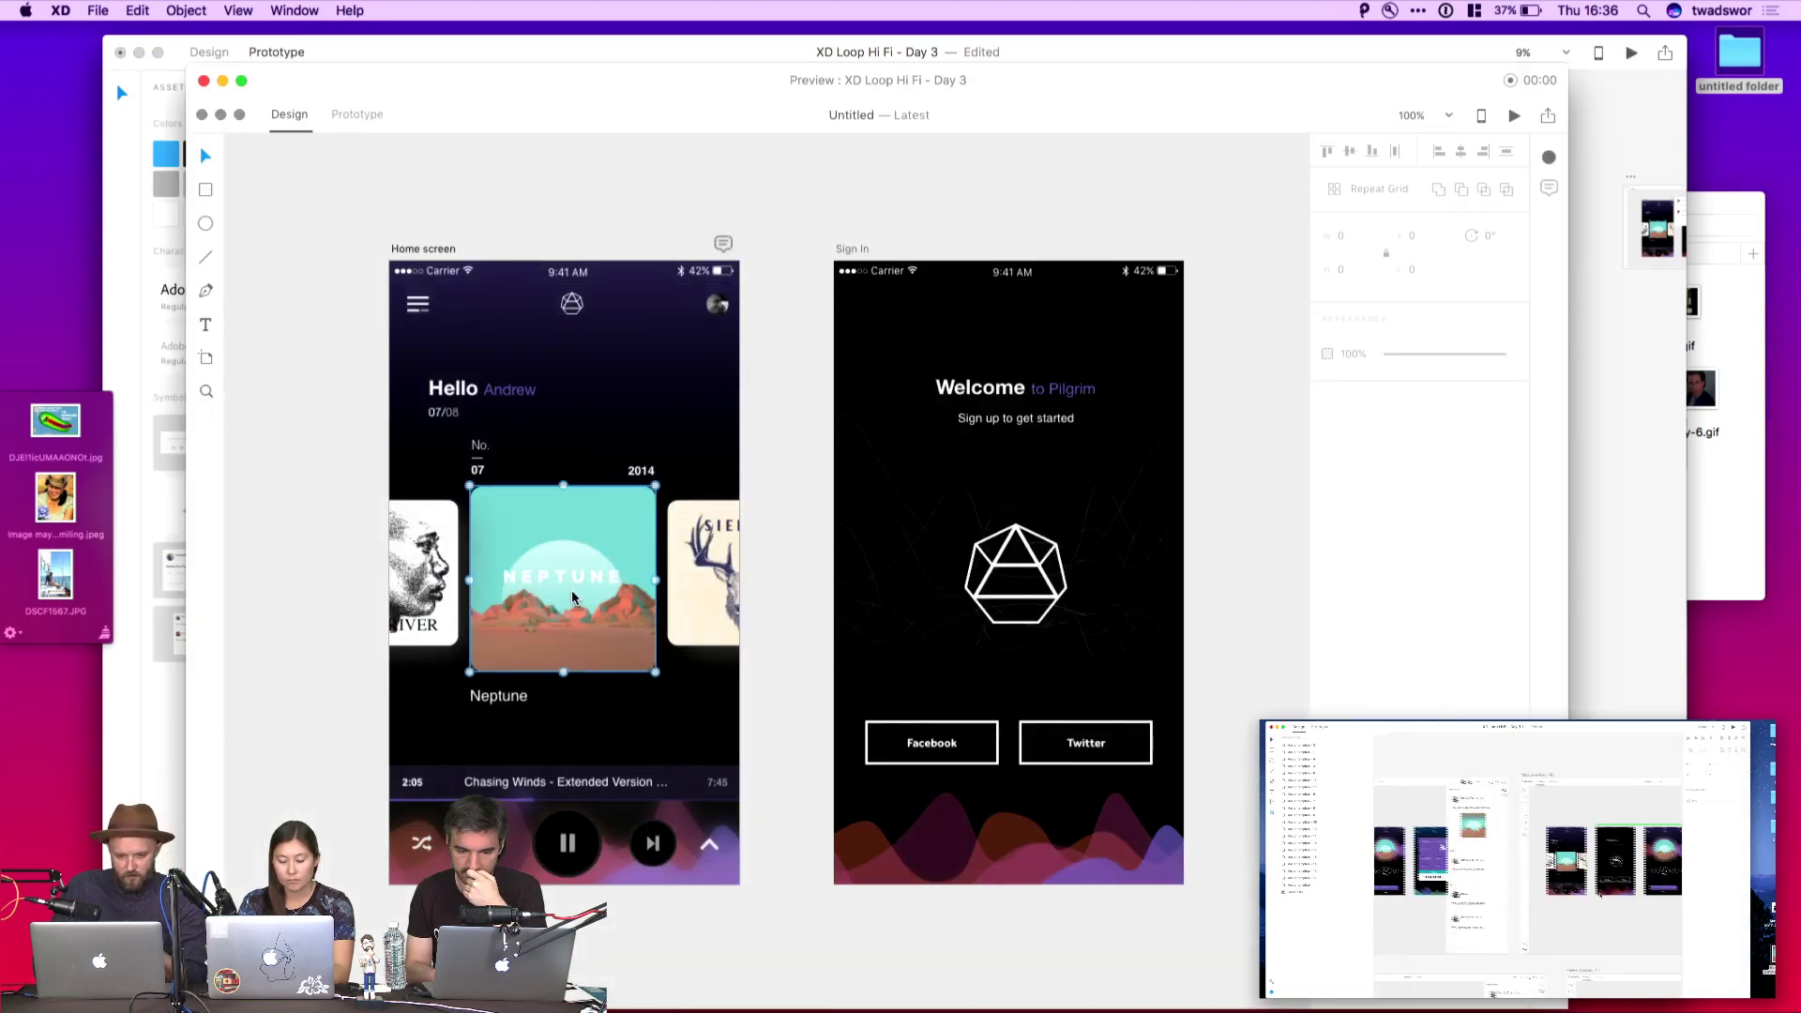
{"action": "left_click", "coordinate": [722, 245]}
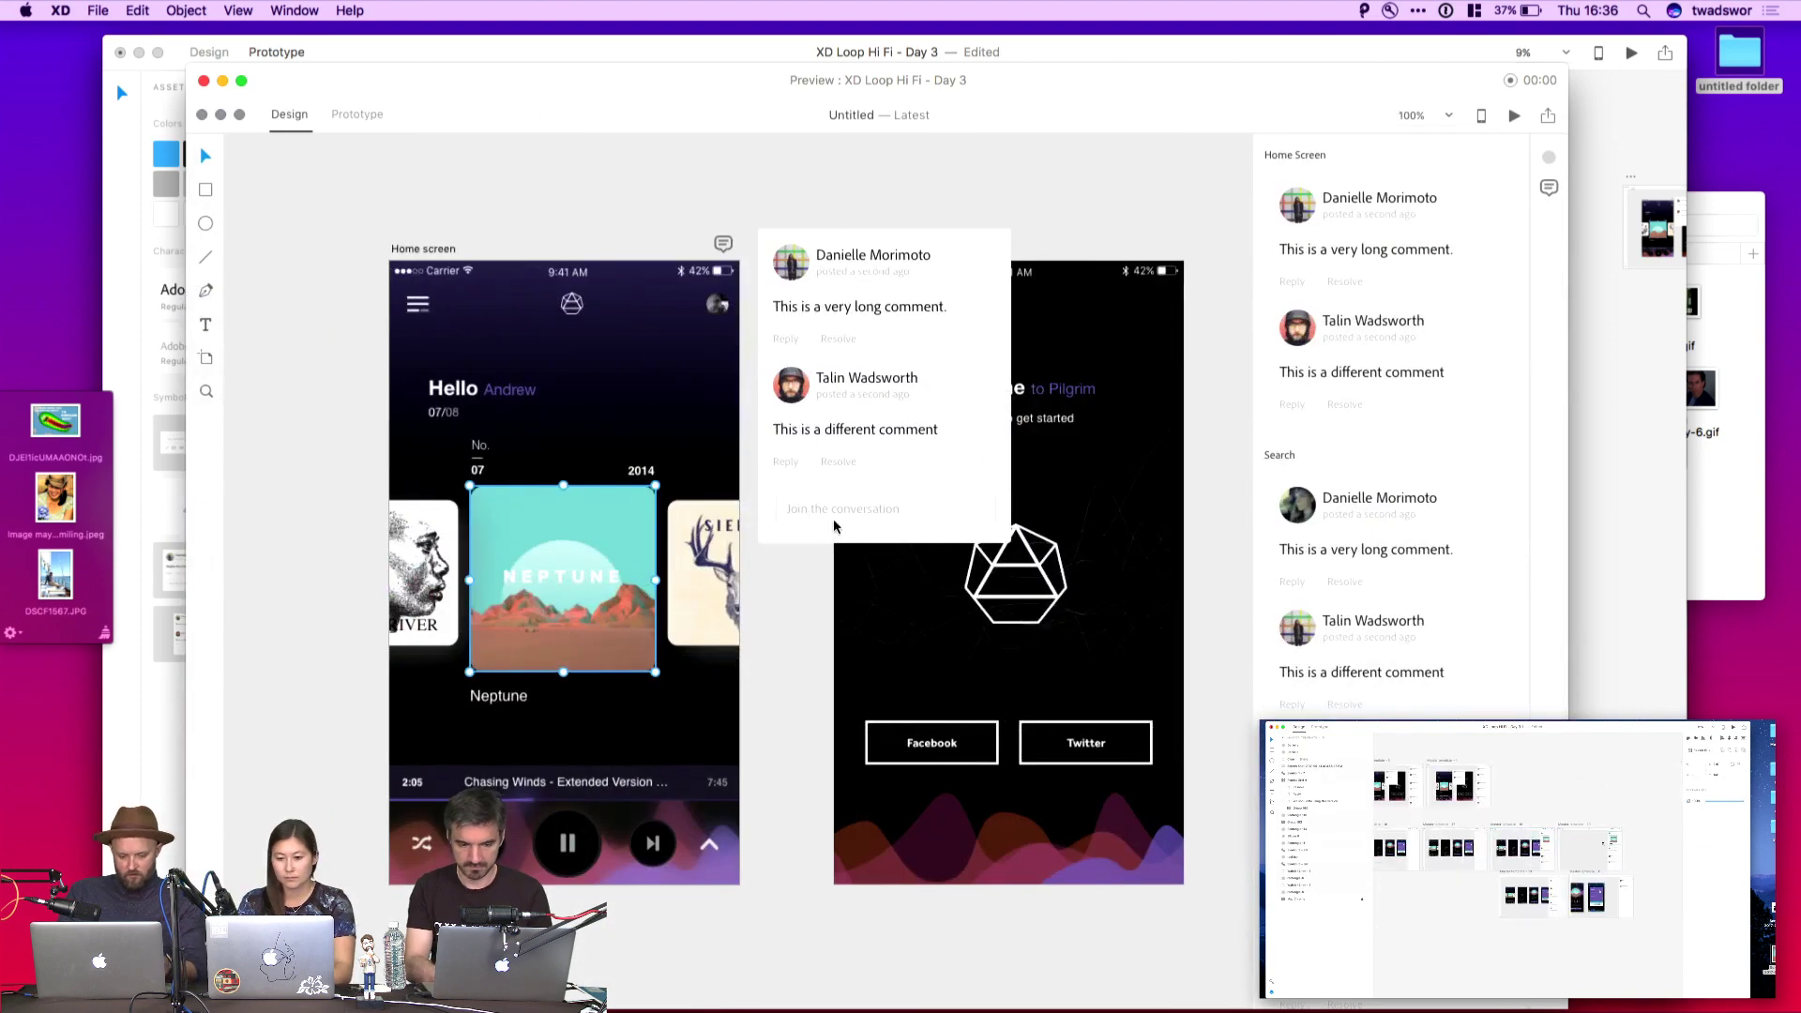
{"action": "key", "text": "super+w"}
Move the three linked artboards ending with Master template – 12 into the upper workflow row, directly before Master template – 5
{"action": "left_click_drag", "start_coordinate": [475, 558], "coordinate": [832, 668]}
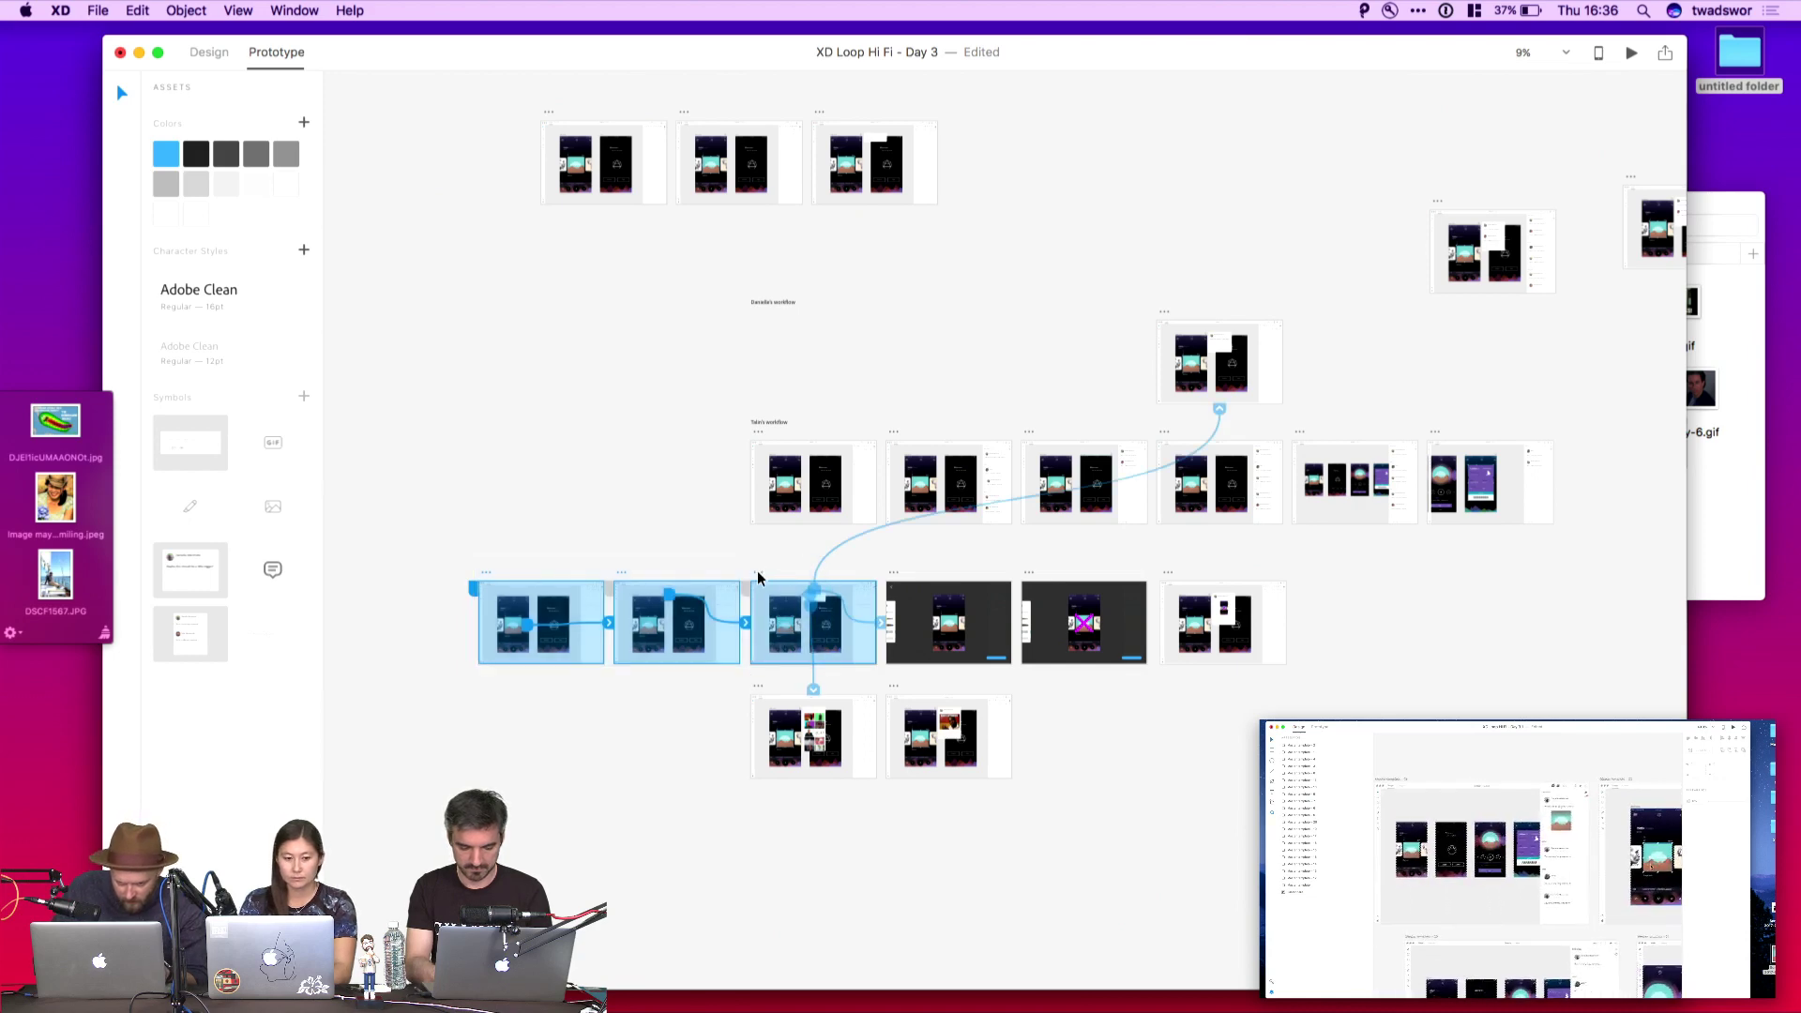
{"action": "left_click_drag", "start_coordinate": [757, 576], "coordinate": [1031, 311]}
{"action": "left_click", "coordinate": [1078, 274]}
{"action": "scroll", "coordinate": [1116, 290], "scroll_direction": "right", "scroll_amount": 5}
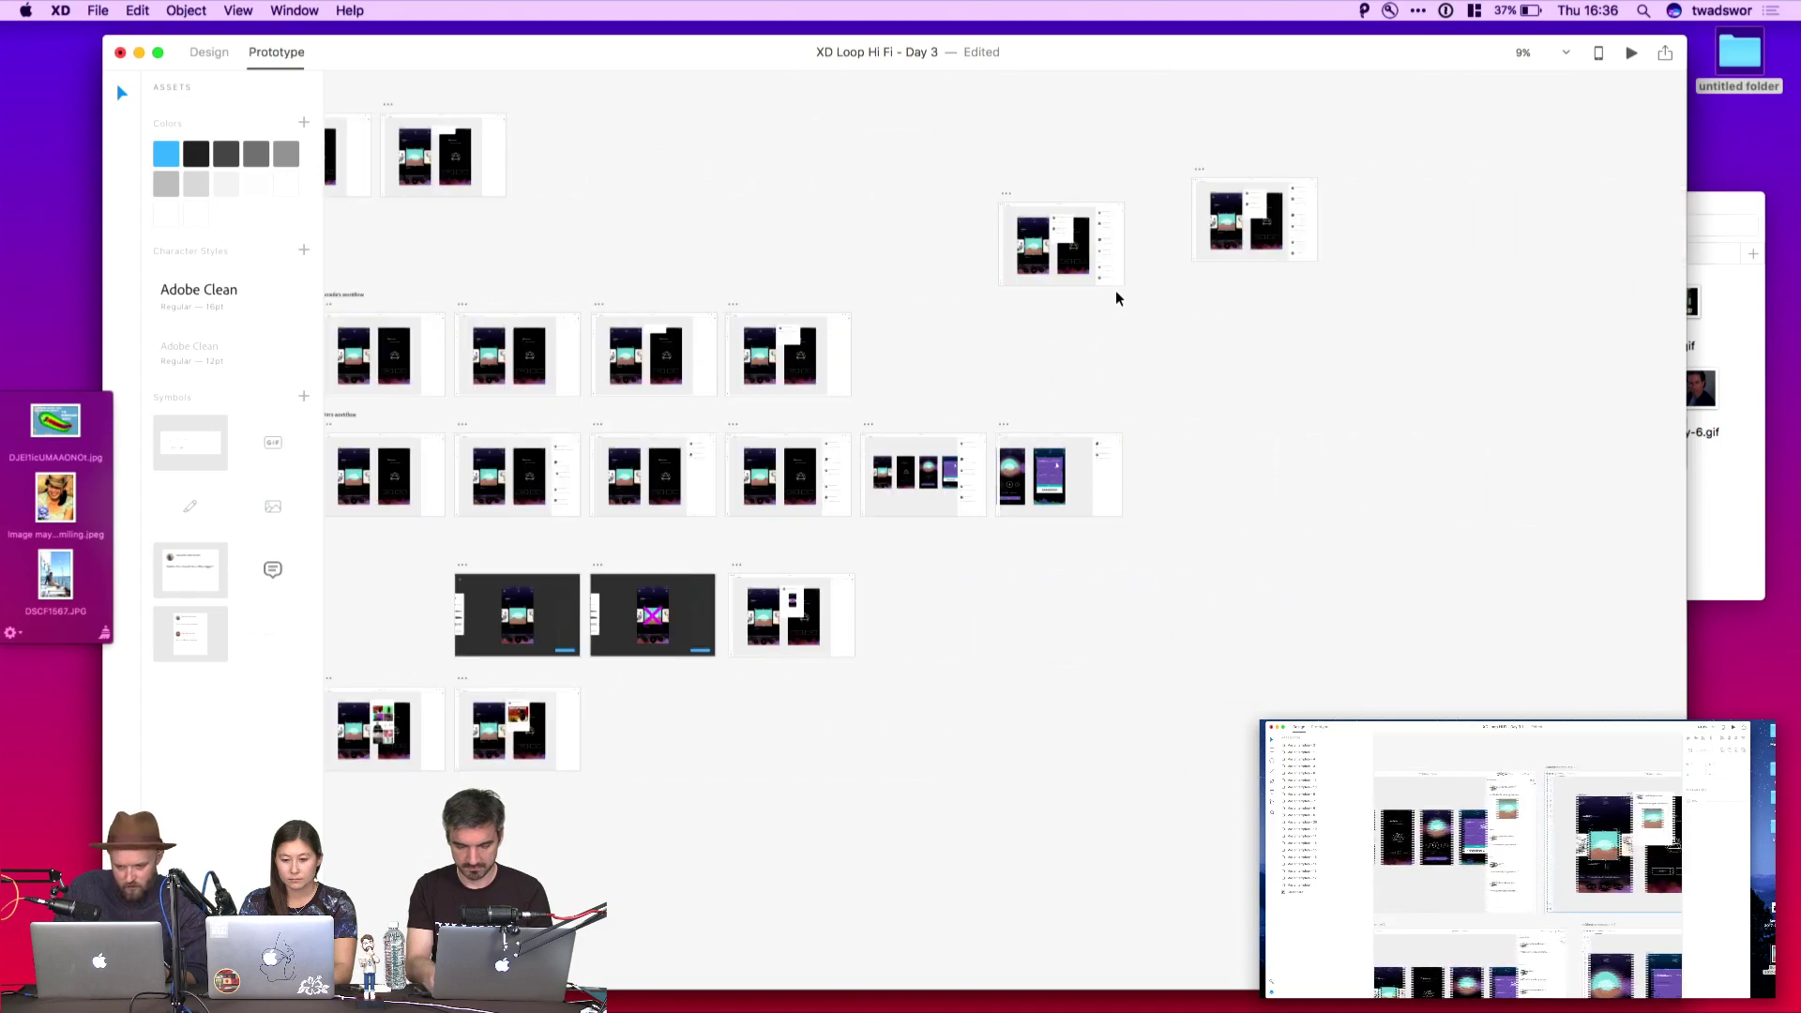
{"action": "scroll", "coordinate": [982, 329], "scroll_direction": "up", "scroll_amount": 5}
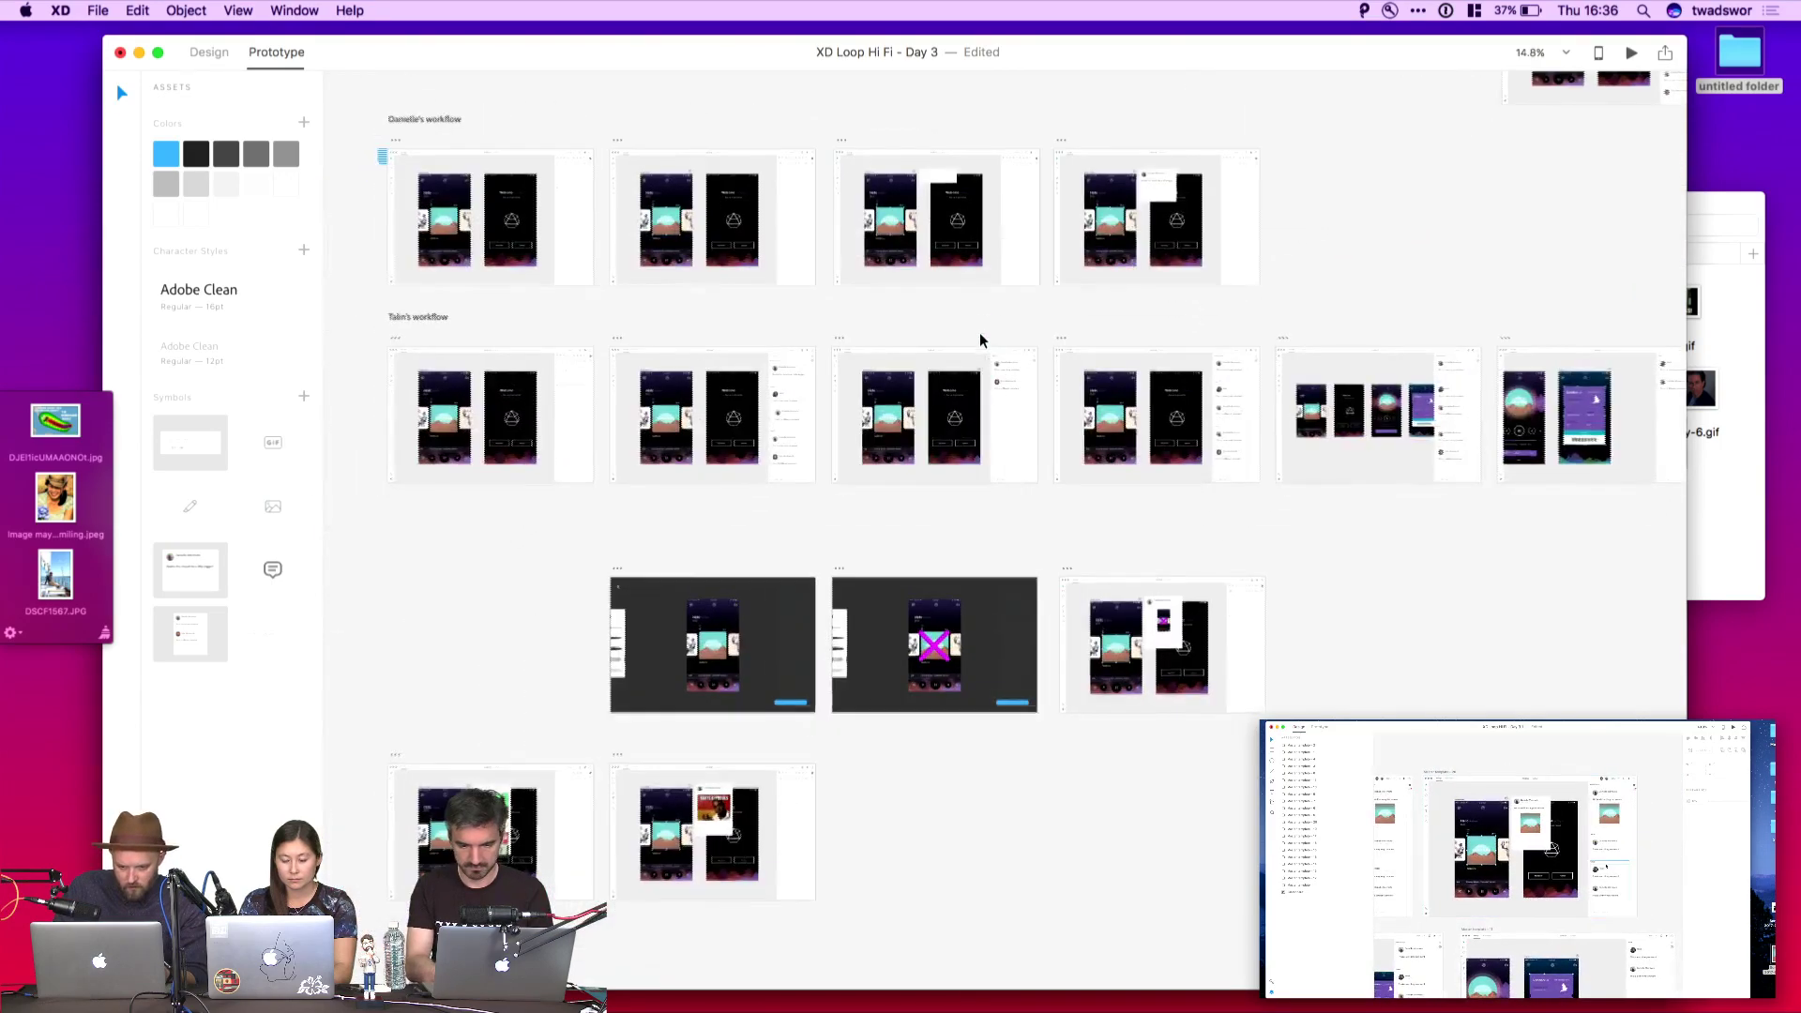
Move all six artboards of the lower workflow row down to the empty canvas beneath the other rows
{"action": "scroll", "coordinate": [981, 339], "scroll_direction": "down", "scroll_amount": 5}
{"action": "left_click_drag", "start_coordinate": [682, 330], "coordinate": [1294, 432]}
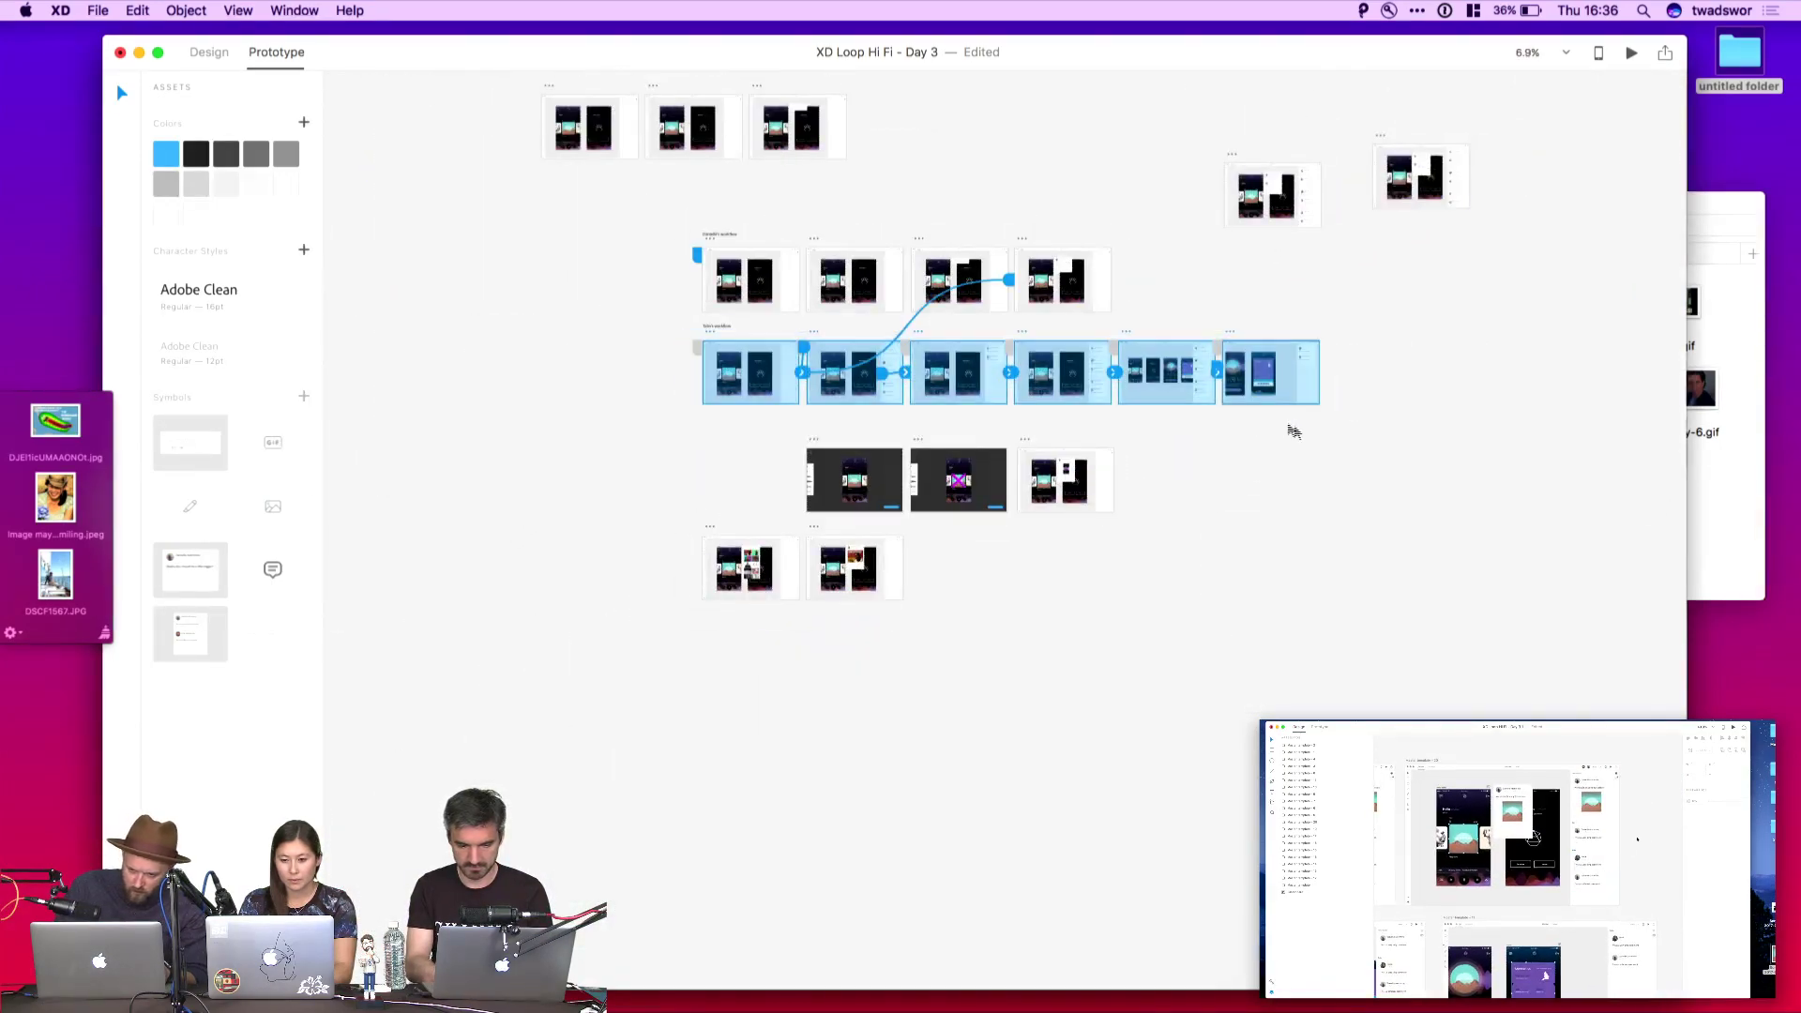
{"action": "left_click_drag", "start_coordinate": [1224, 335], "coordinate": [1228, 651]}
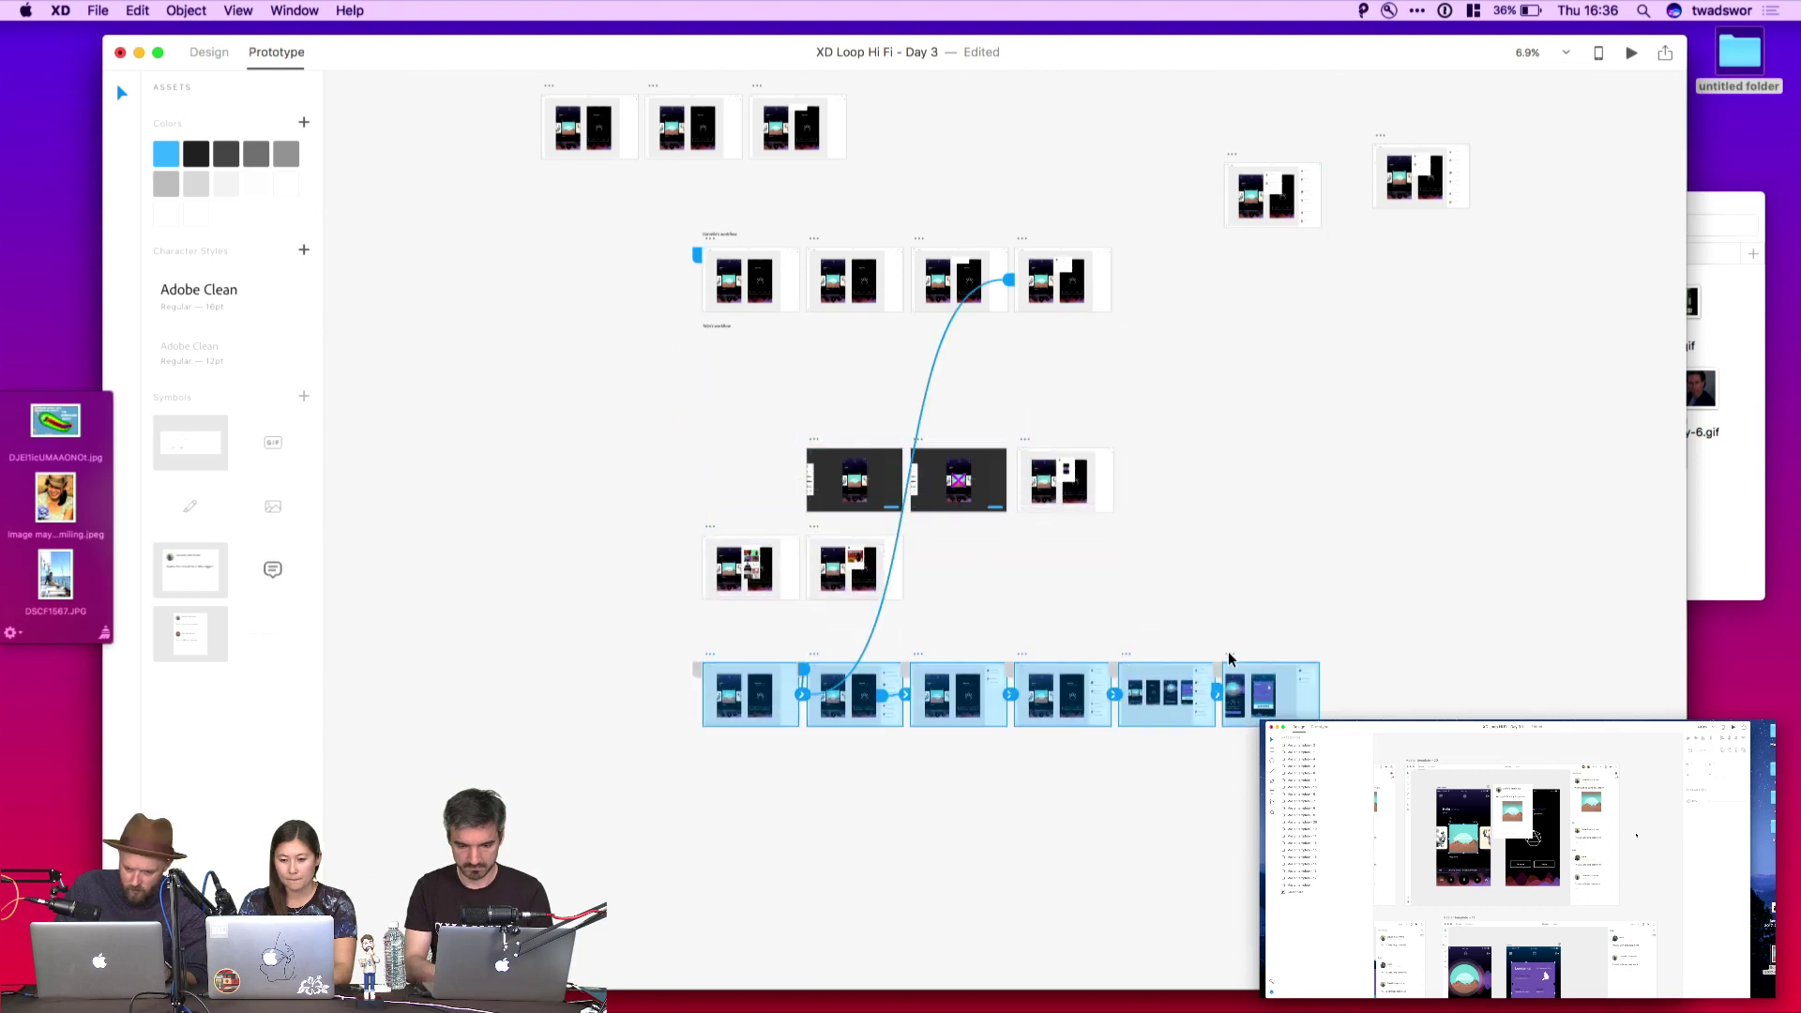
{"action": "left_click", "coordinate": [1106, 560]}
Move Master template – 17, 13 and 14 together directly below the upper workflow row, left-aligned with Master template – 12
{"action": "left_click_drag", "start_coordinate": [732, 416], "coordinate": [1150, 514]}
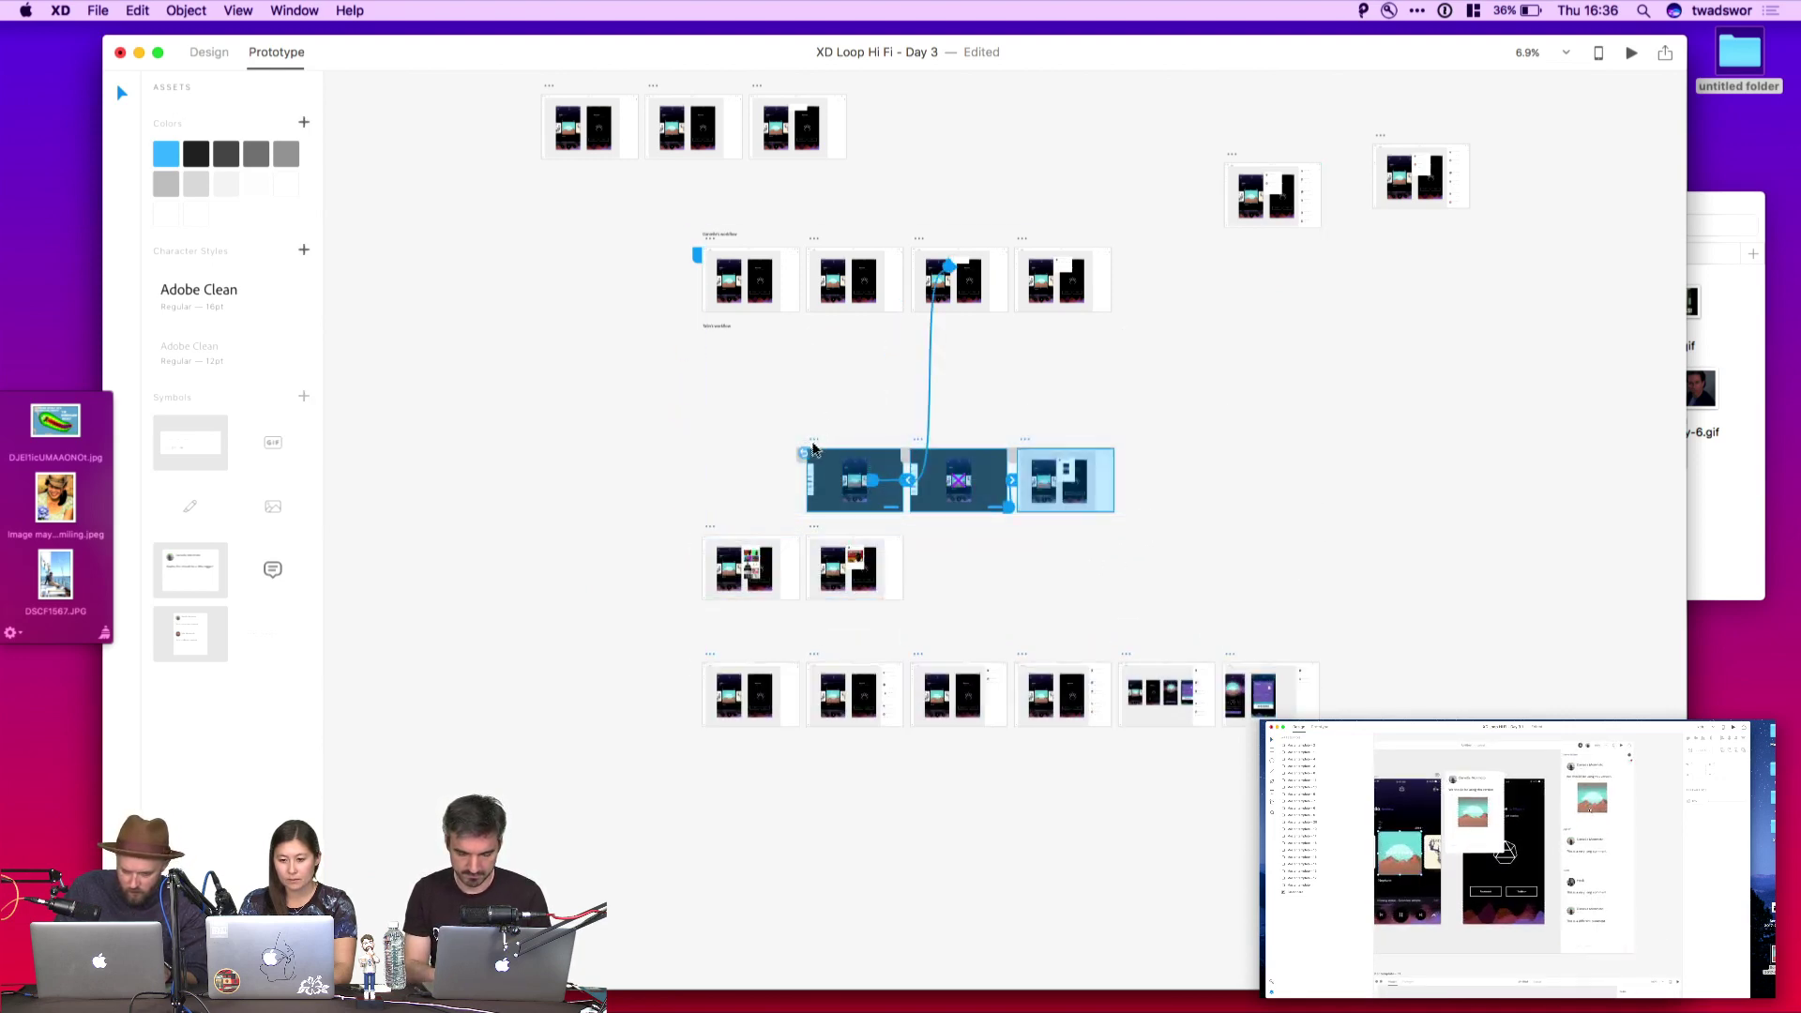
{"action": "left_click_drag", "start_coordinate": [808, 443], "coordinate": [698, 349]}
{"action": "left_click_drag", "start_coordinate": [769, 421], "coordinate": [1122, 518]}
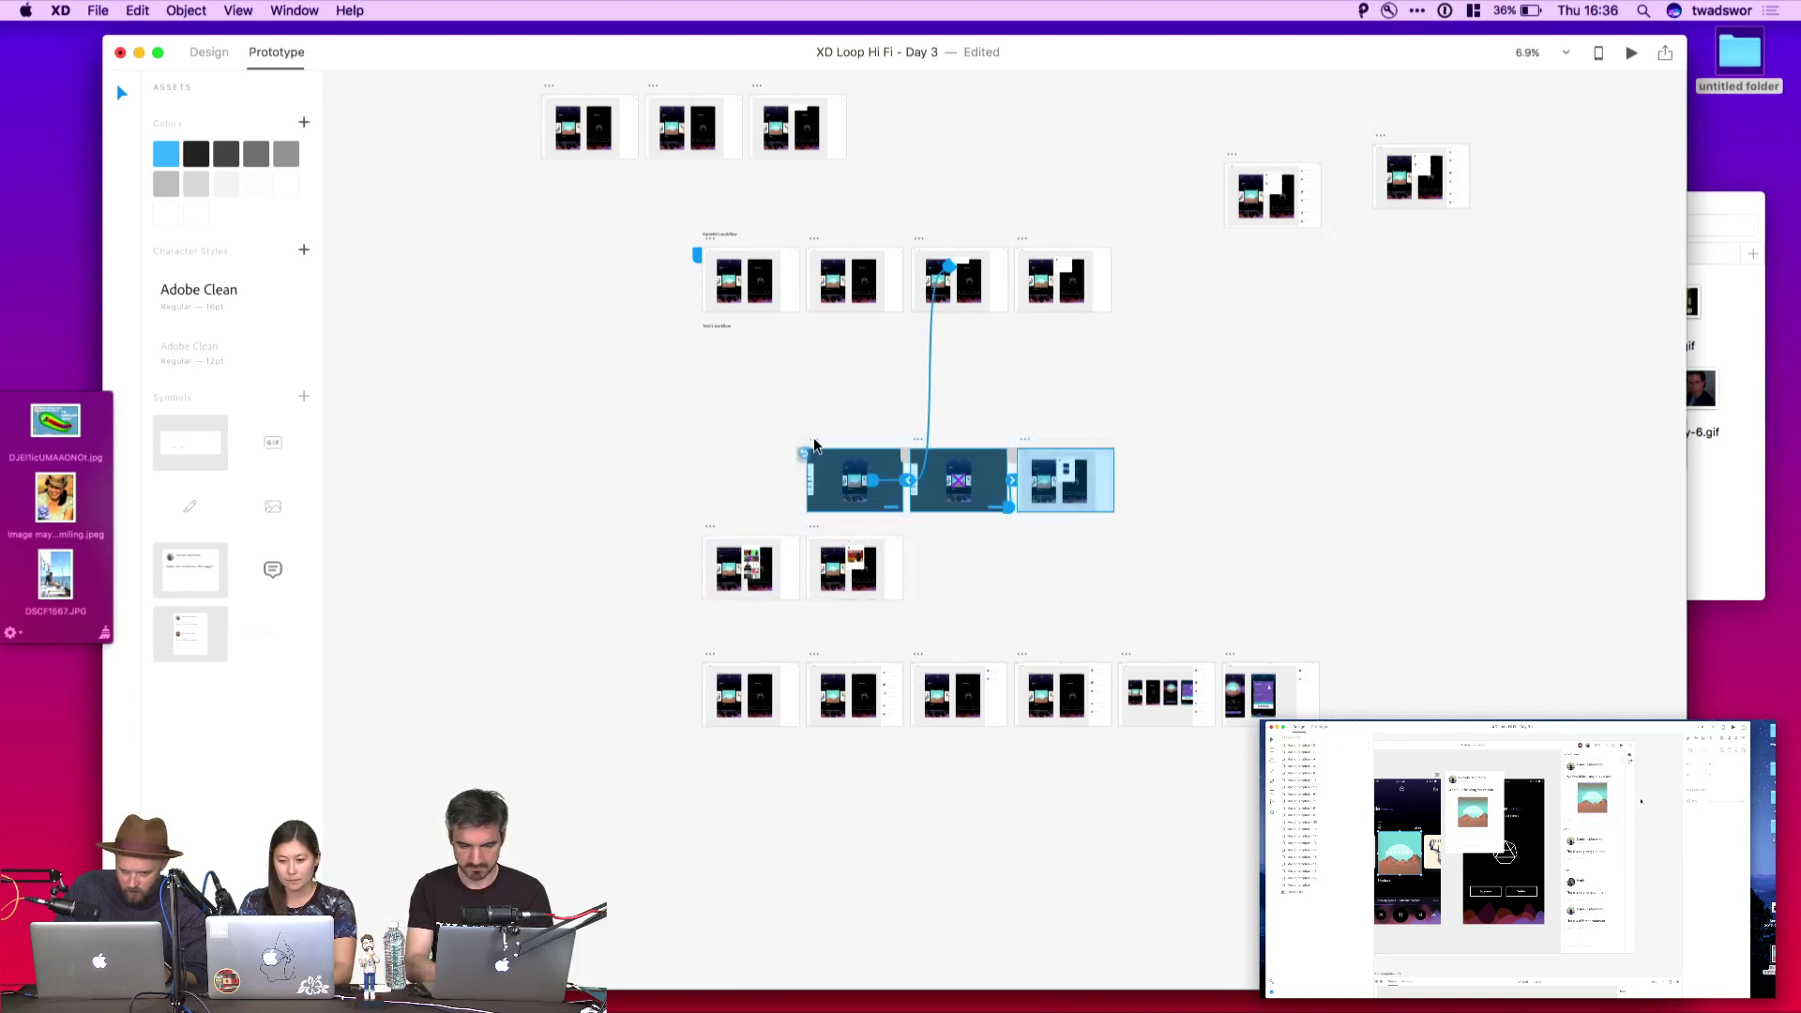
{"action": "left_click_drag", "start_coordinate": [814, 445], "coordinate": [916, 334]}
{"action": "left_click_drag", "start_coordinate": [923, 327], "coordinate": [919, 327]}
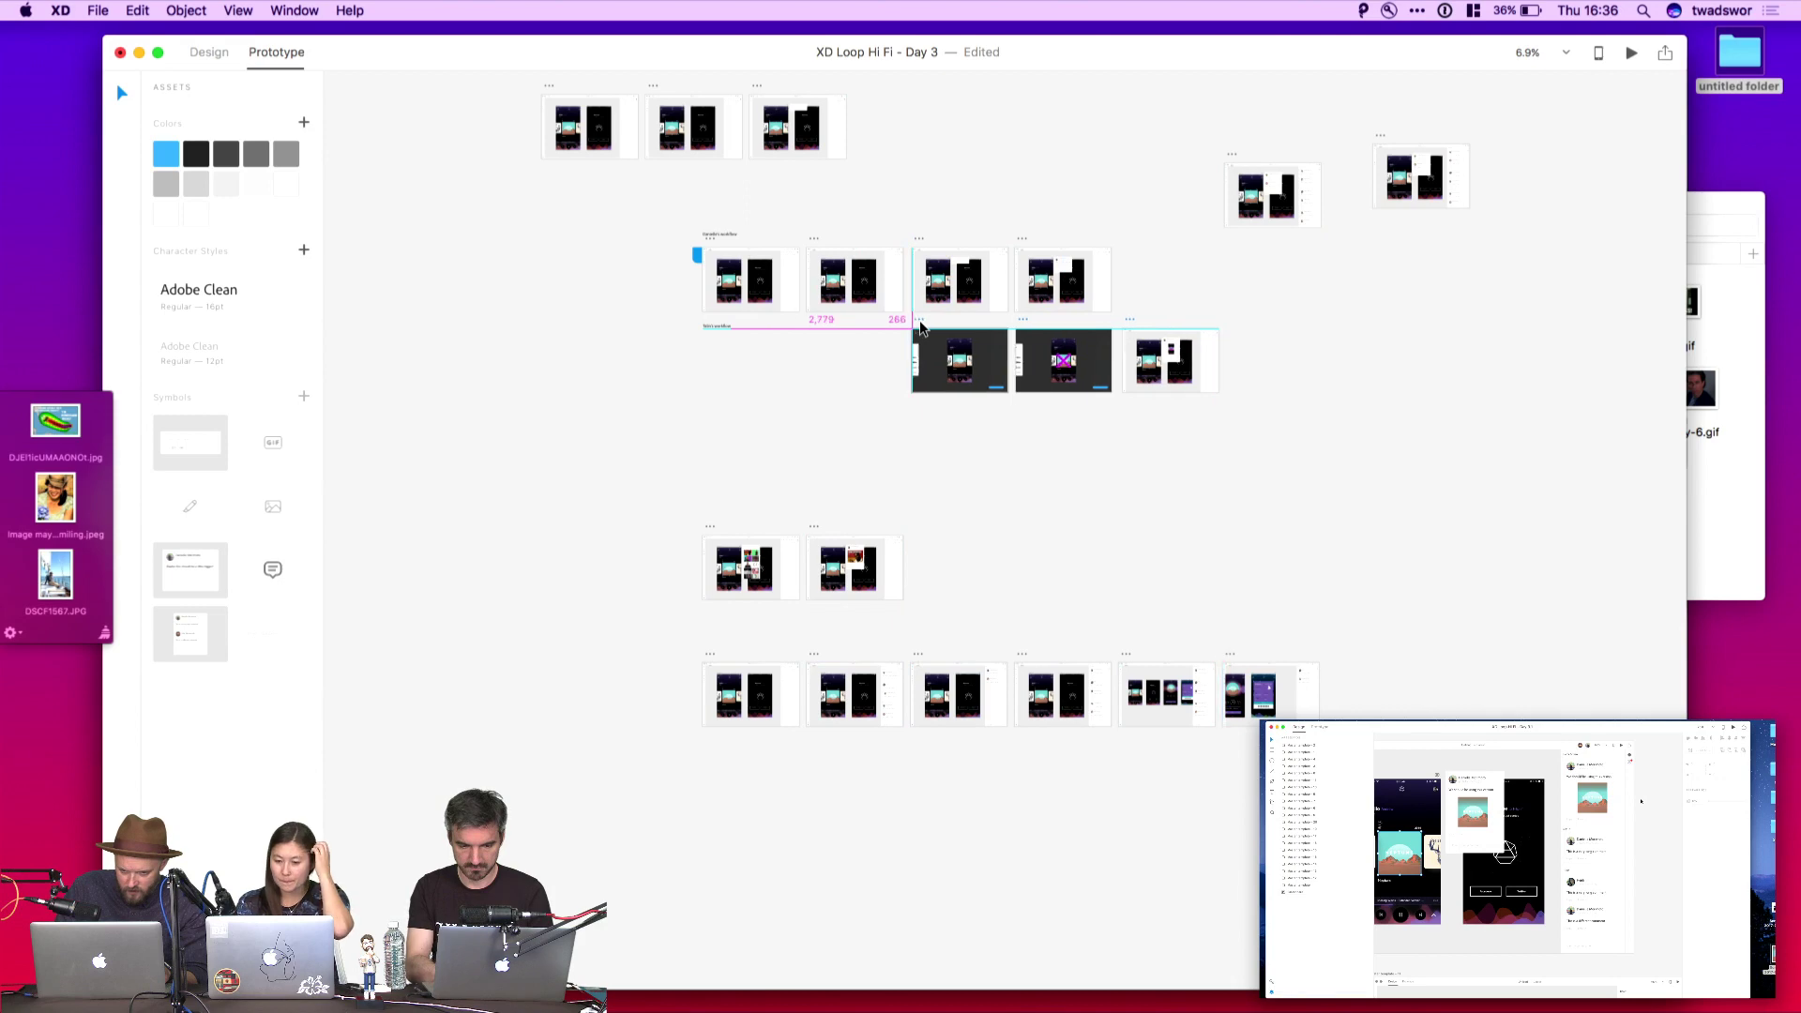
Move Master template – 18 and Master template – 19 beneath the drawing artboards, starting under Master template – 17, and save the document
{"action": "left_click_drag", "start_coordinate": [675, 522], "coordinate": [928, 563]}
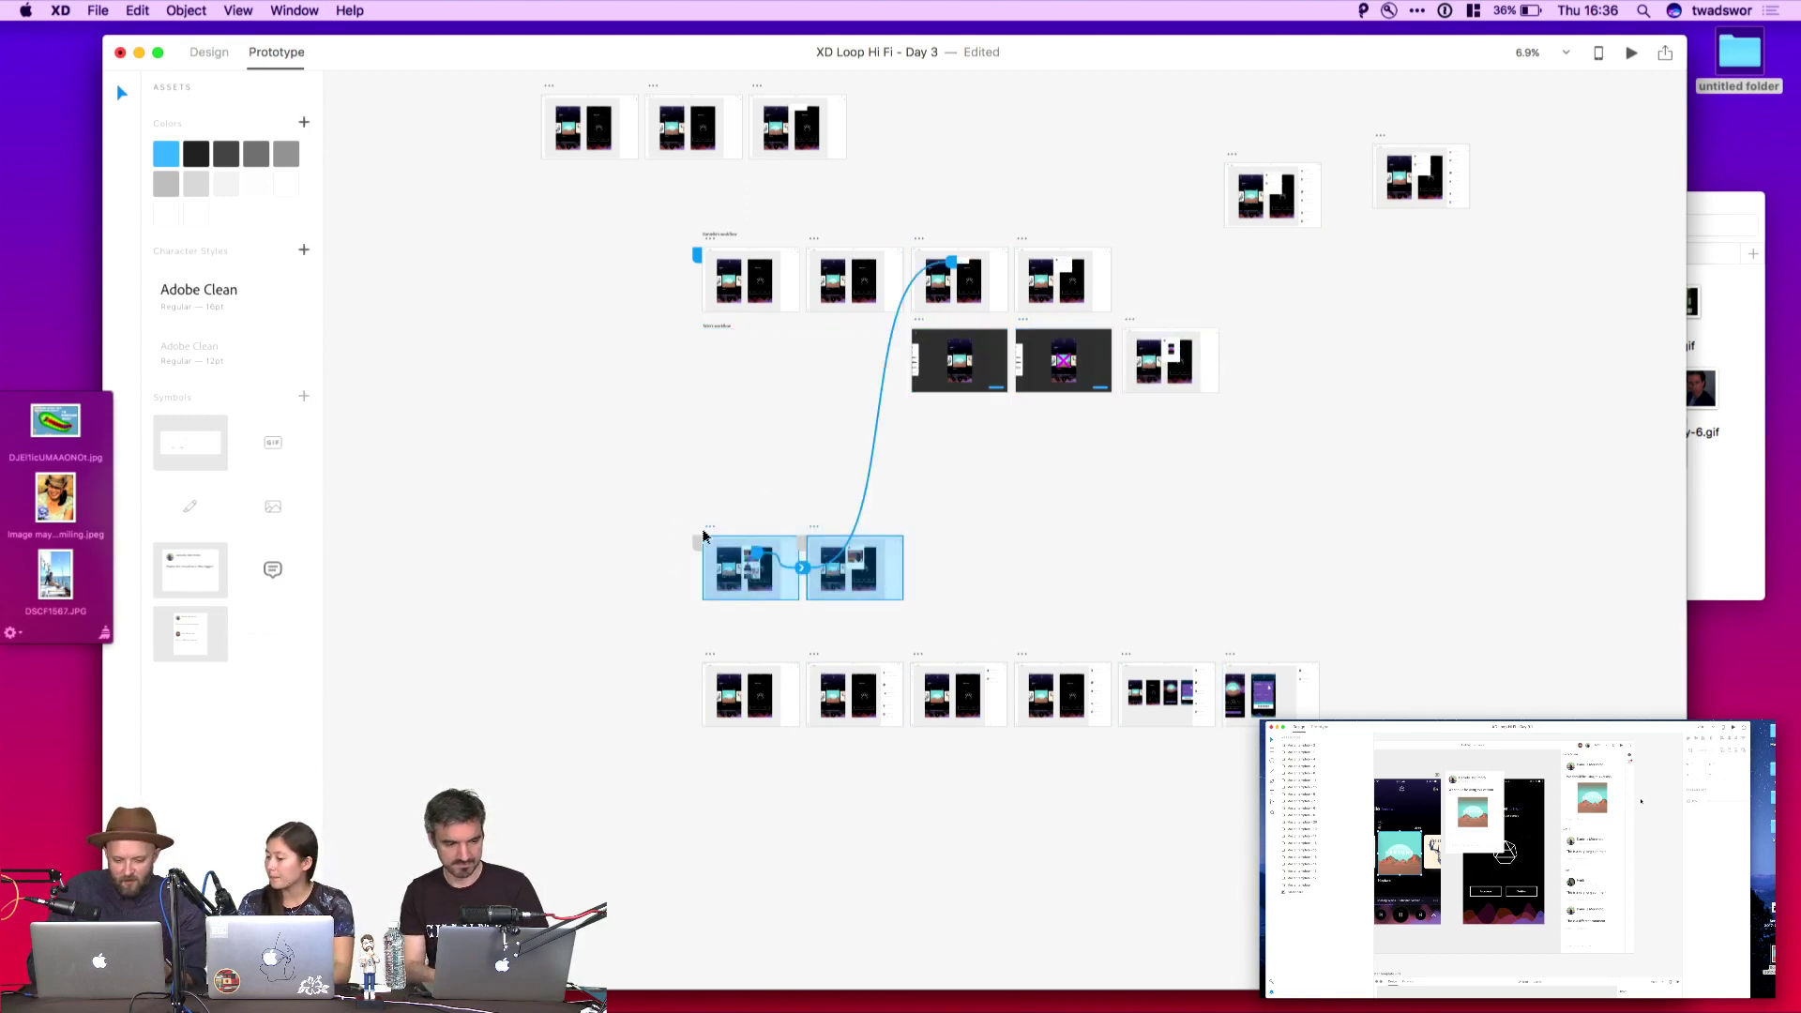
{"action": "left_click_drag", "start_coordinate": [710, 531], "coordinate": [917, 407]}
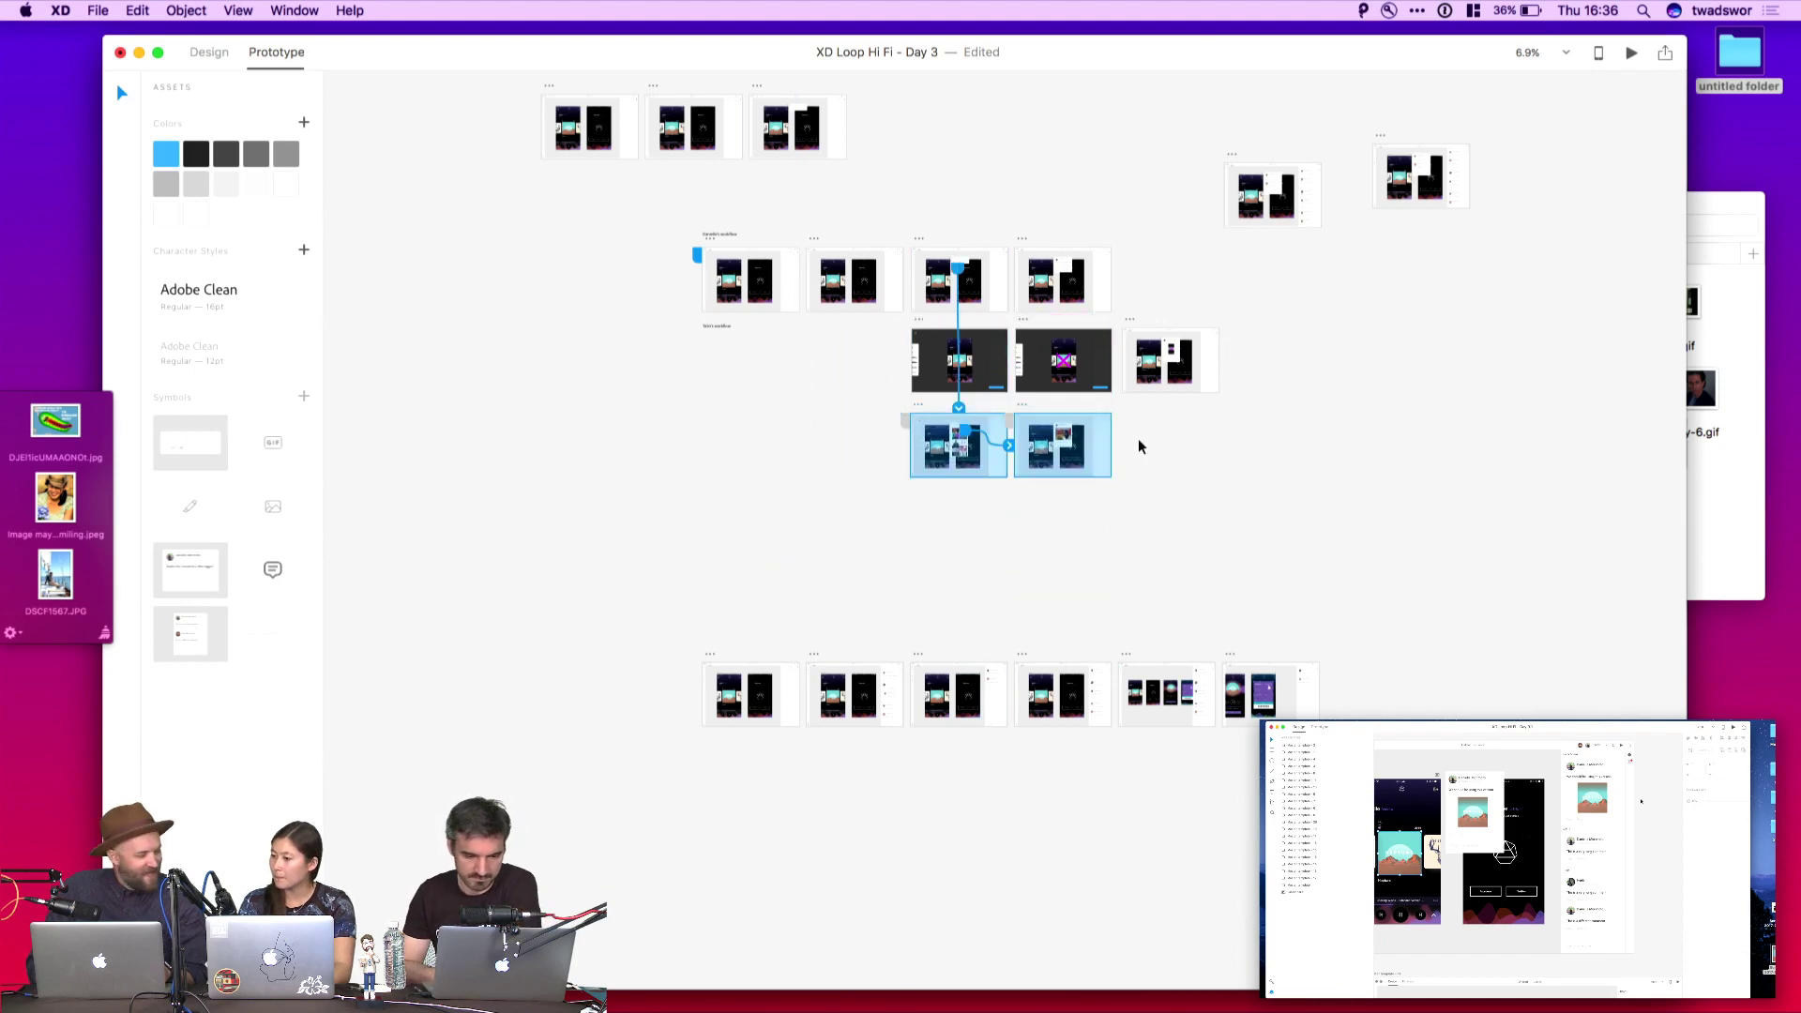
{"action": "left_click", "coordinate": [1137, 437]}
{"action": "scroll", "coordinate": [1138, 439], "scroll_direction": "up", "scroll_amount": 3}
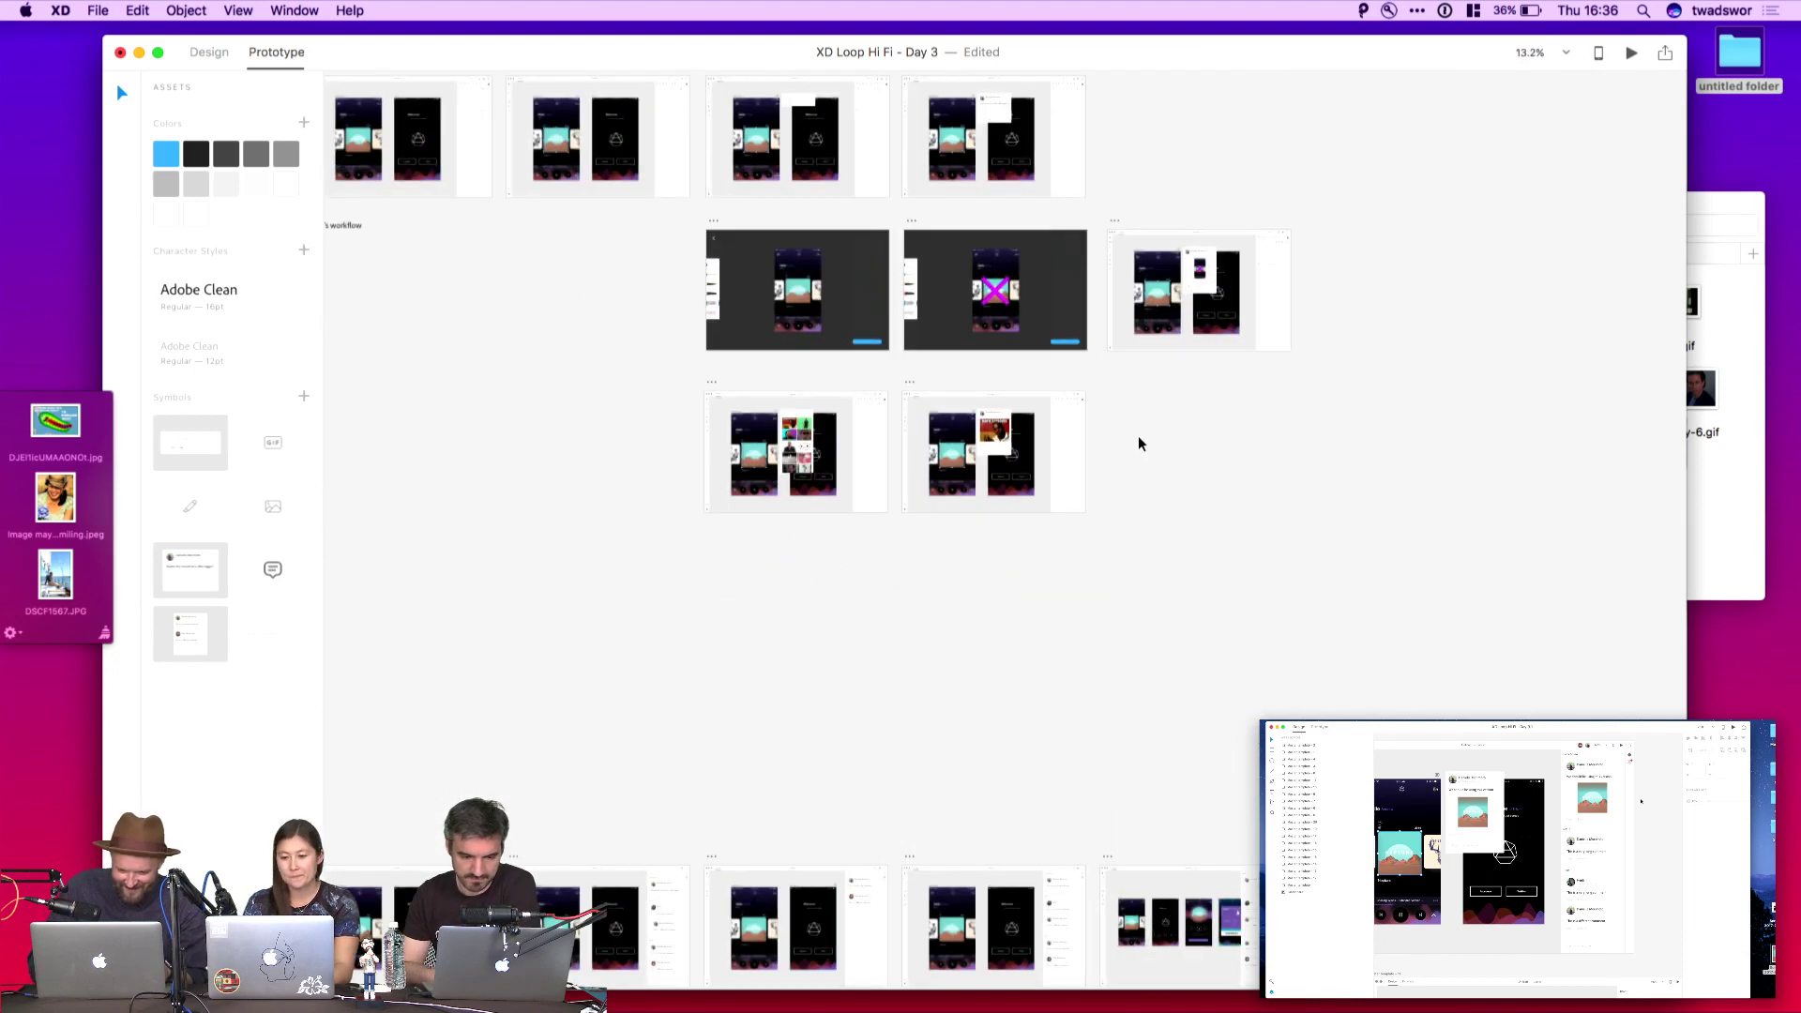
{"action": "scroll", "coordinate": [1138, 442], "scroll_direction": "up", "scroll_amount": 5}
{"action": "scroll", "coordinate": [1137, 442], "scroll_direction": "left", "scroll_amount": 5}
{"action": "scroll", "coordinate": [783, 342], "scroll_direction": "right", "scroll_amount": 3}
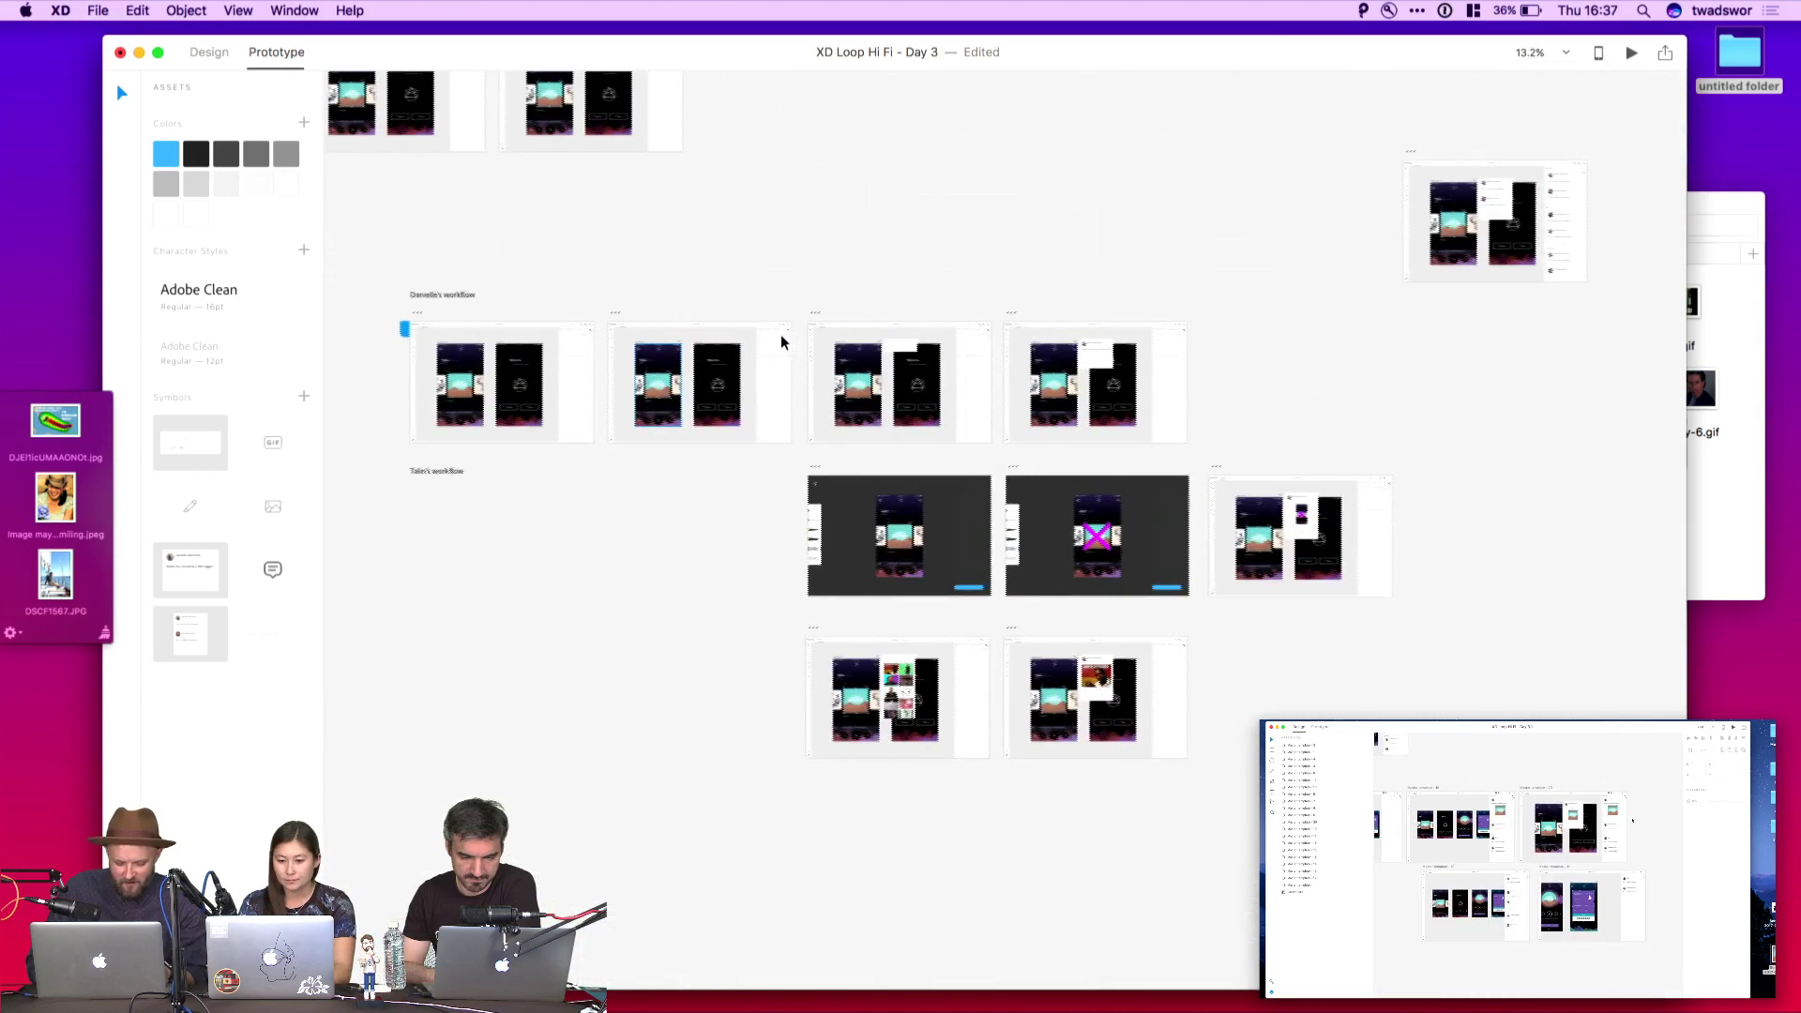
{"action": "key", "text": "super+s"}
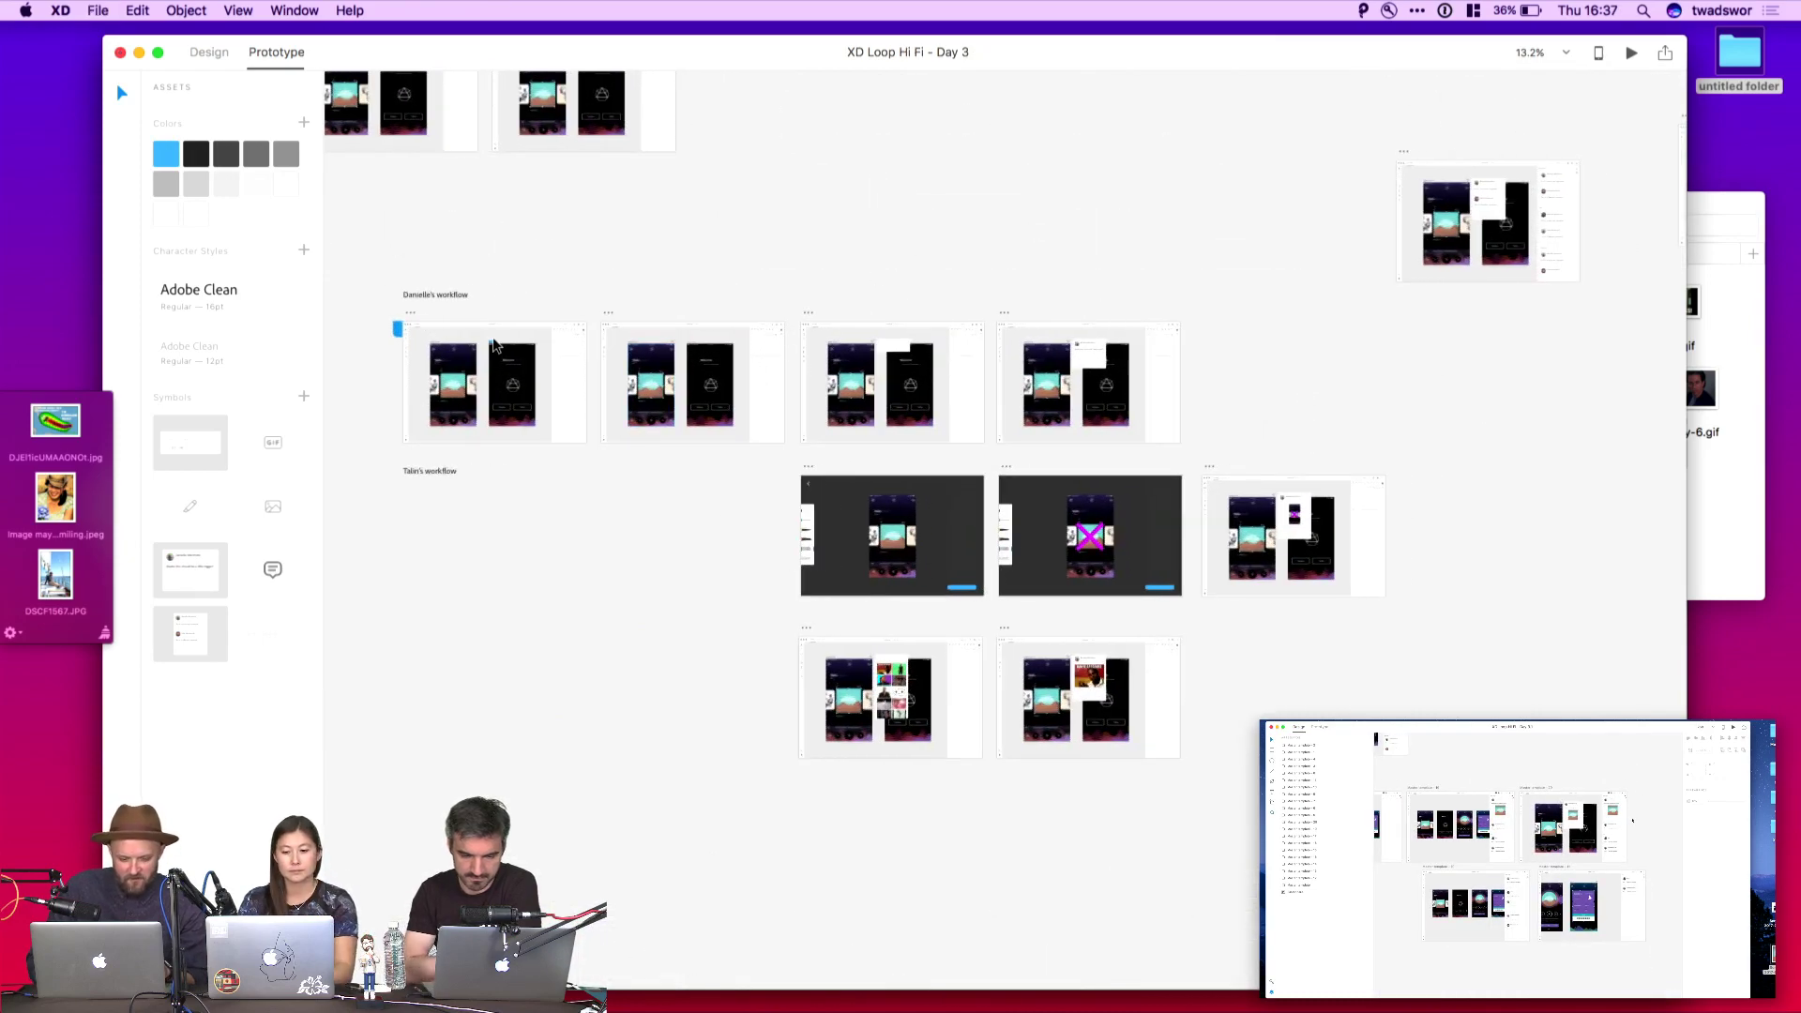
Preview the flow from the first artboard through the comment box's pencil and the drawn cross to the annotated comment, and close the preview
{"action": "left_click", "coordinate": [428, 324]}
{"action": "left_click", "coordinate": [1631, 53]}
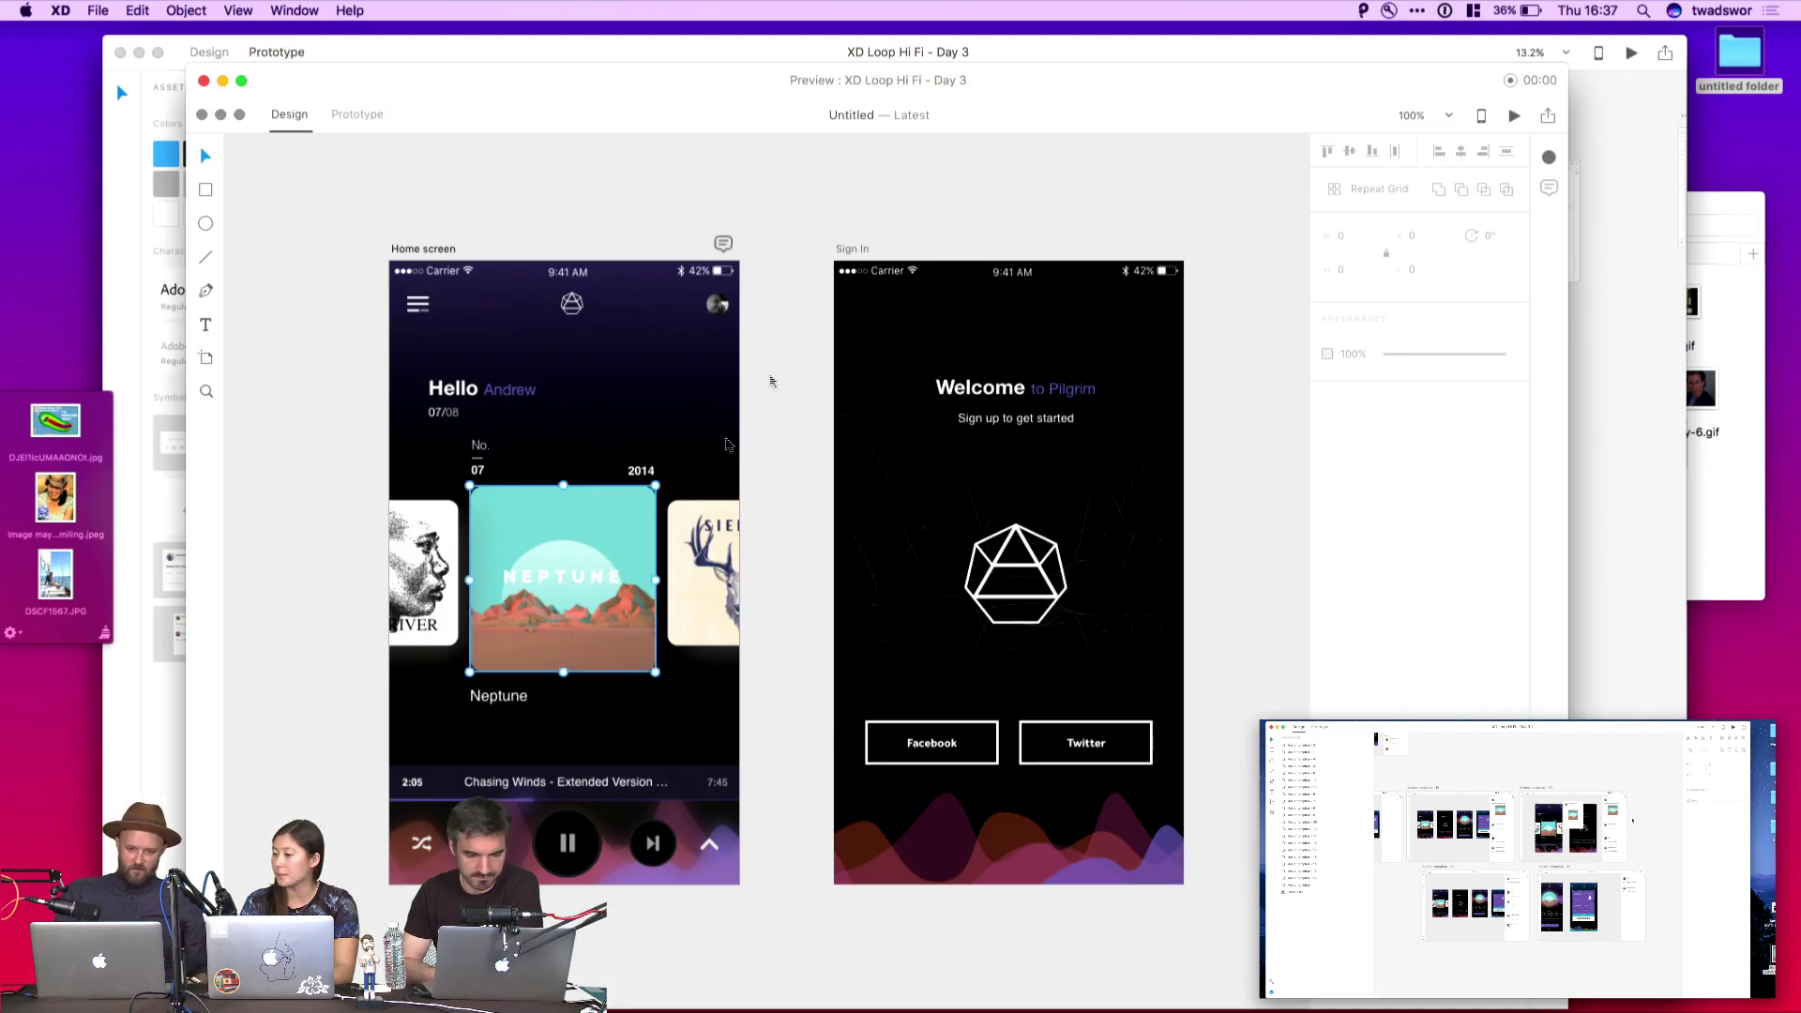
{"action": "left_click", "coordinate": [722, 243]}
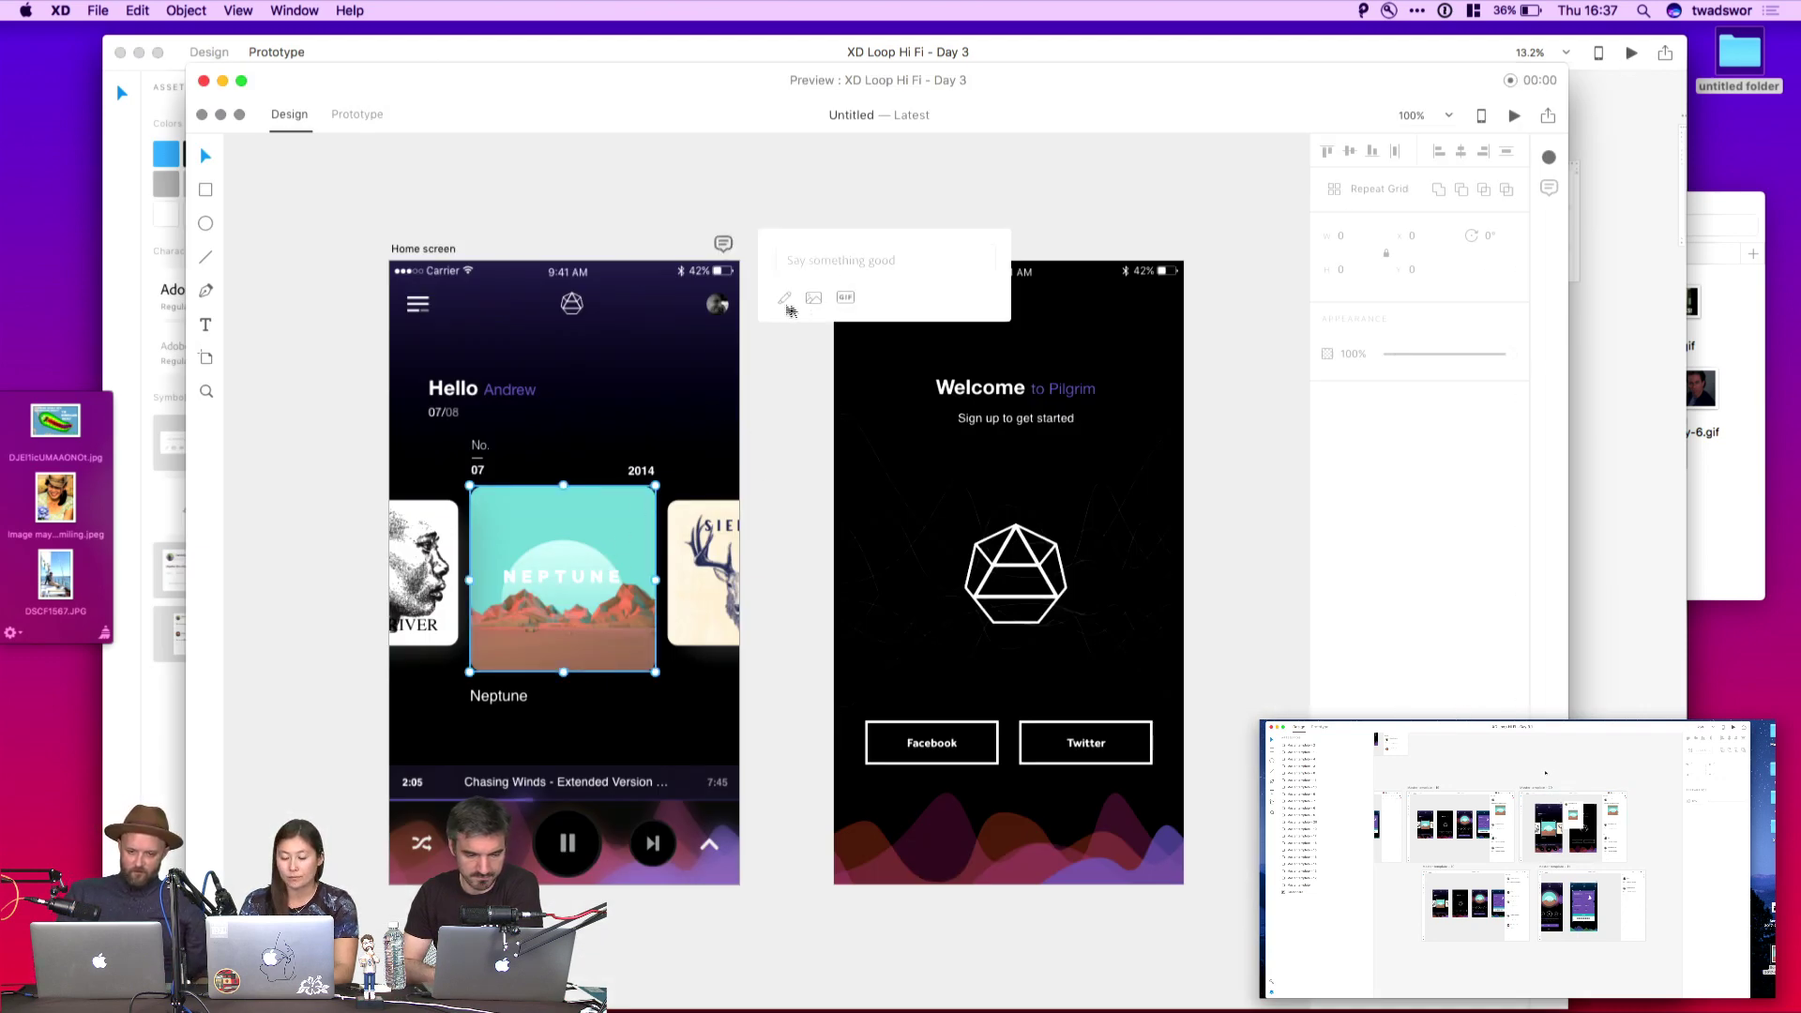
{"action": "left_click", "coordinate": [784, 298]}
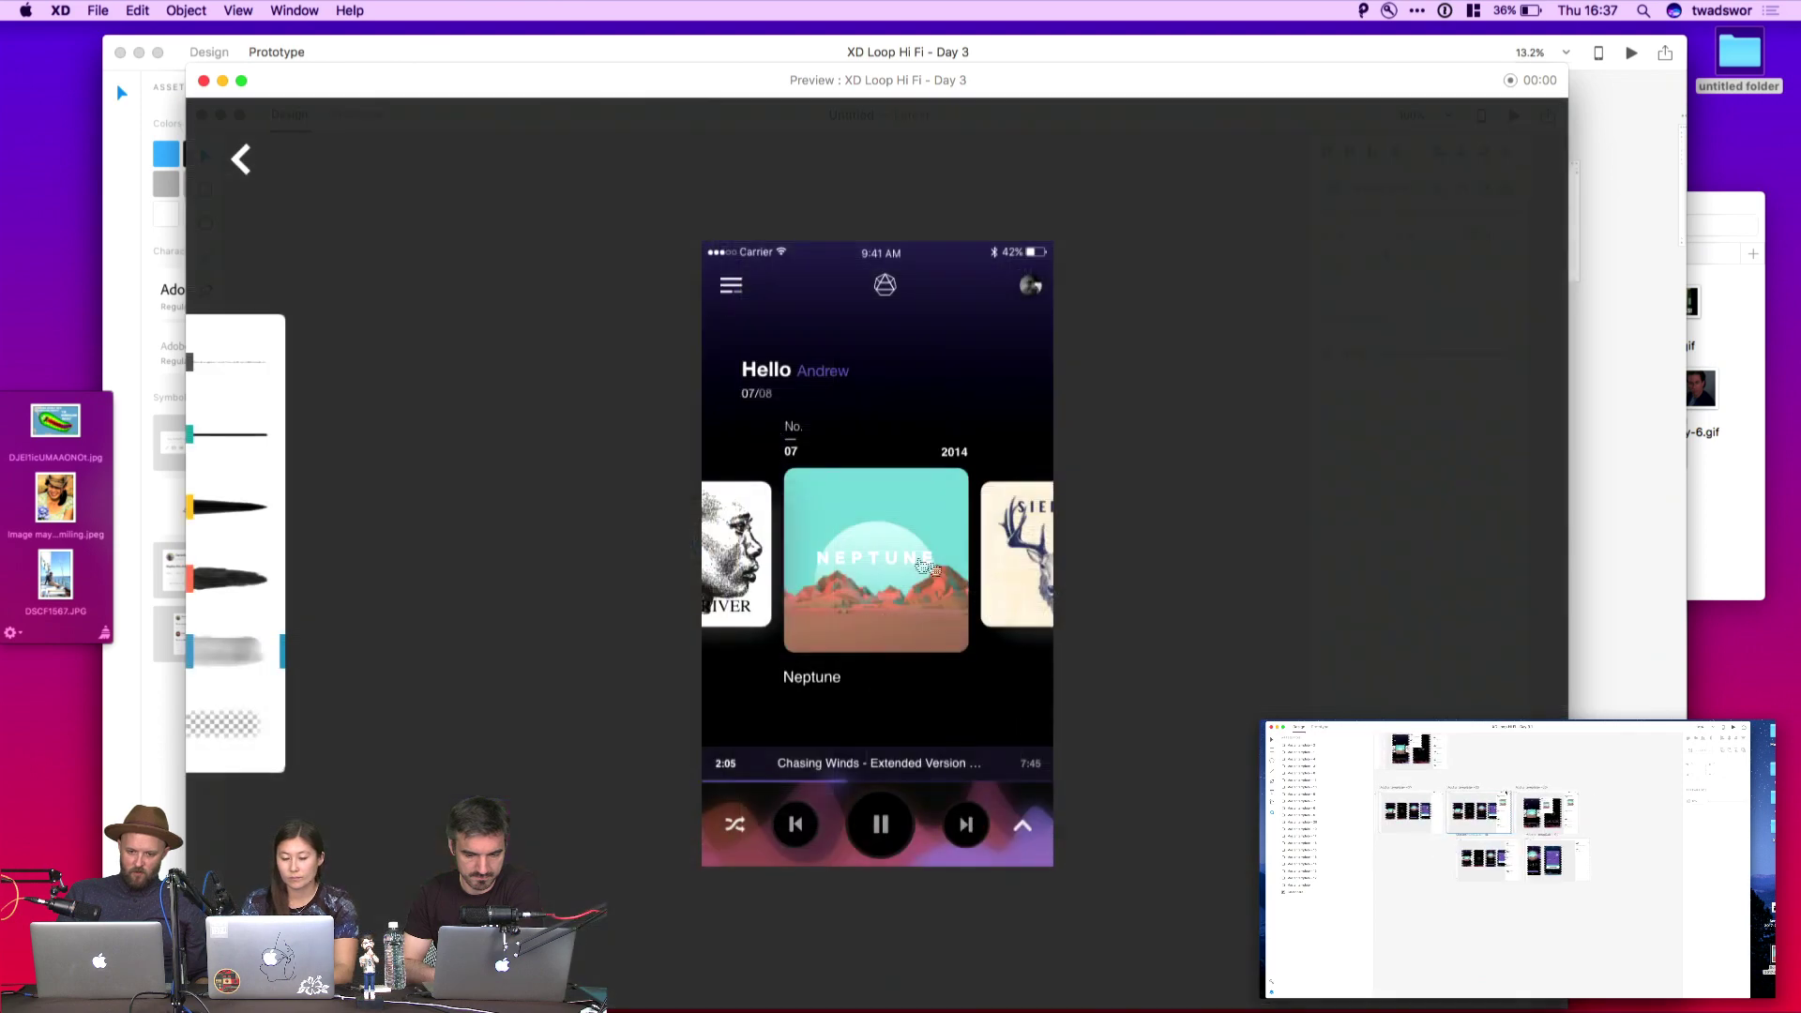
{"action": "left_click_drag", "start_coordinate": [771, 461], "coordinate": [976, 661]}
{"action": "left_click_drag", "start_coordinate": [976, 462], "coordinate": [771, 662]}
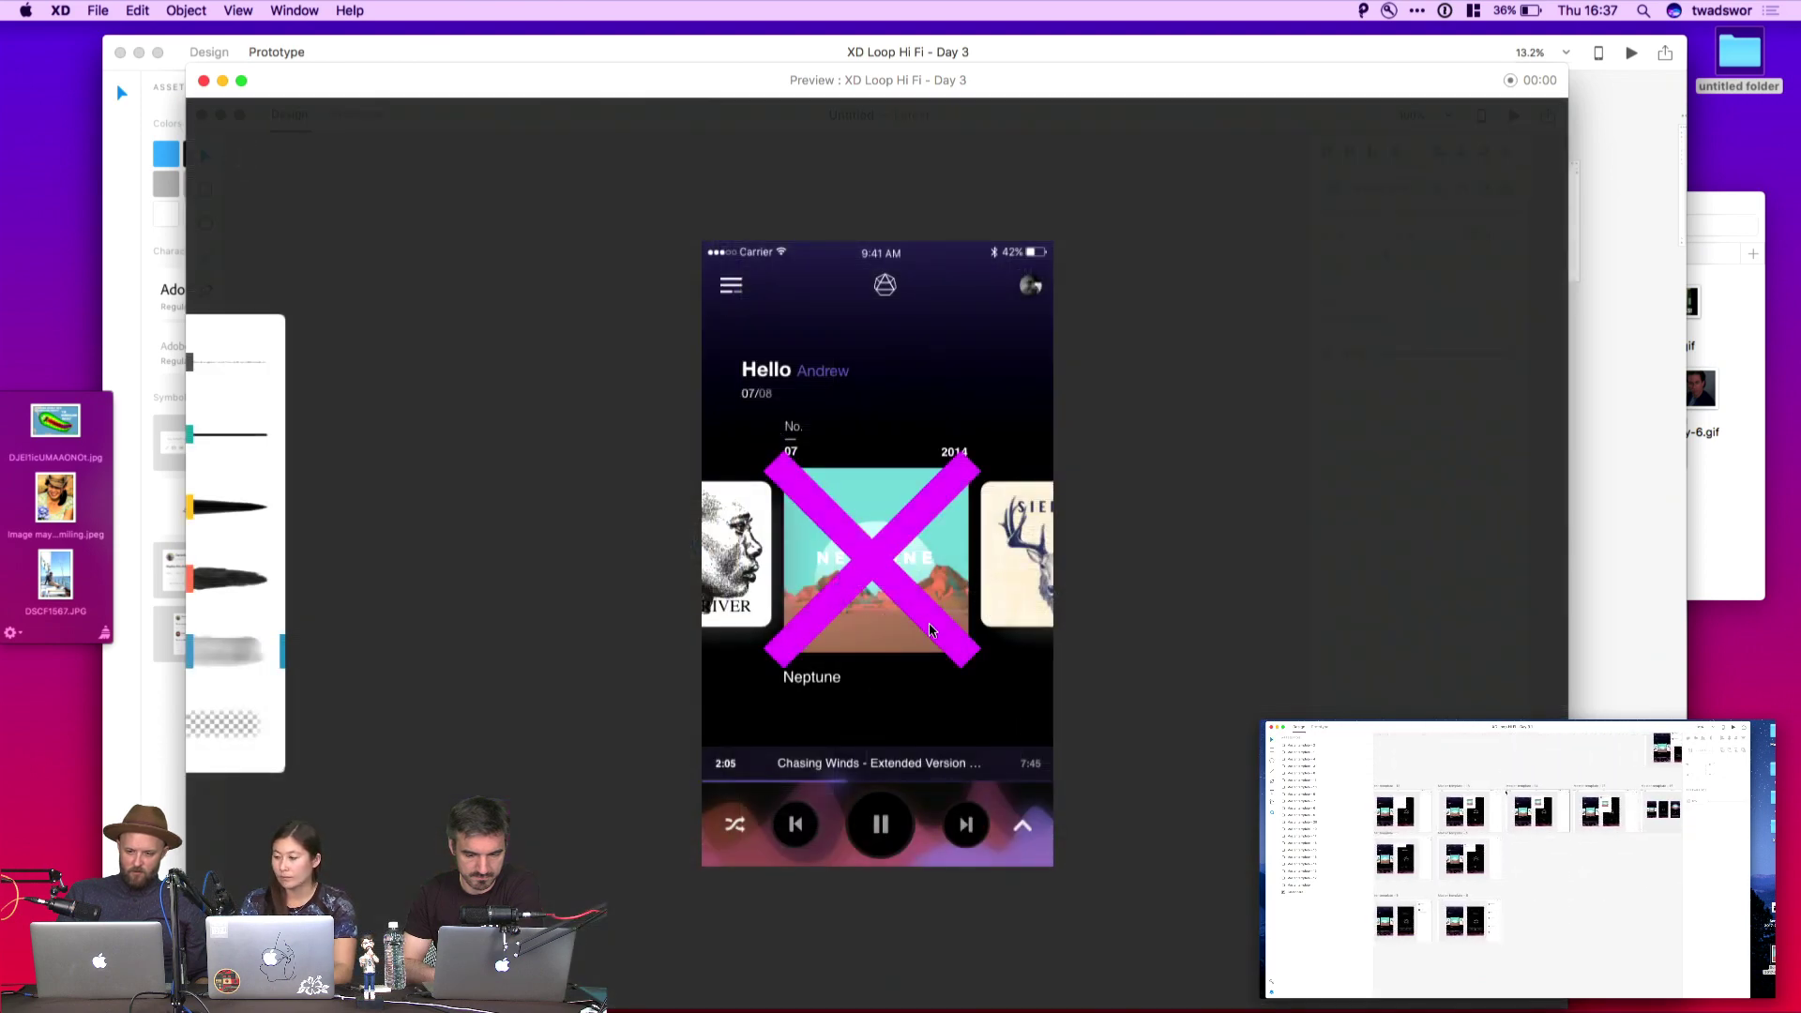
{"action": "key", "text": "Return"}
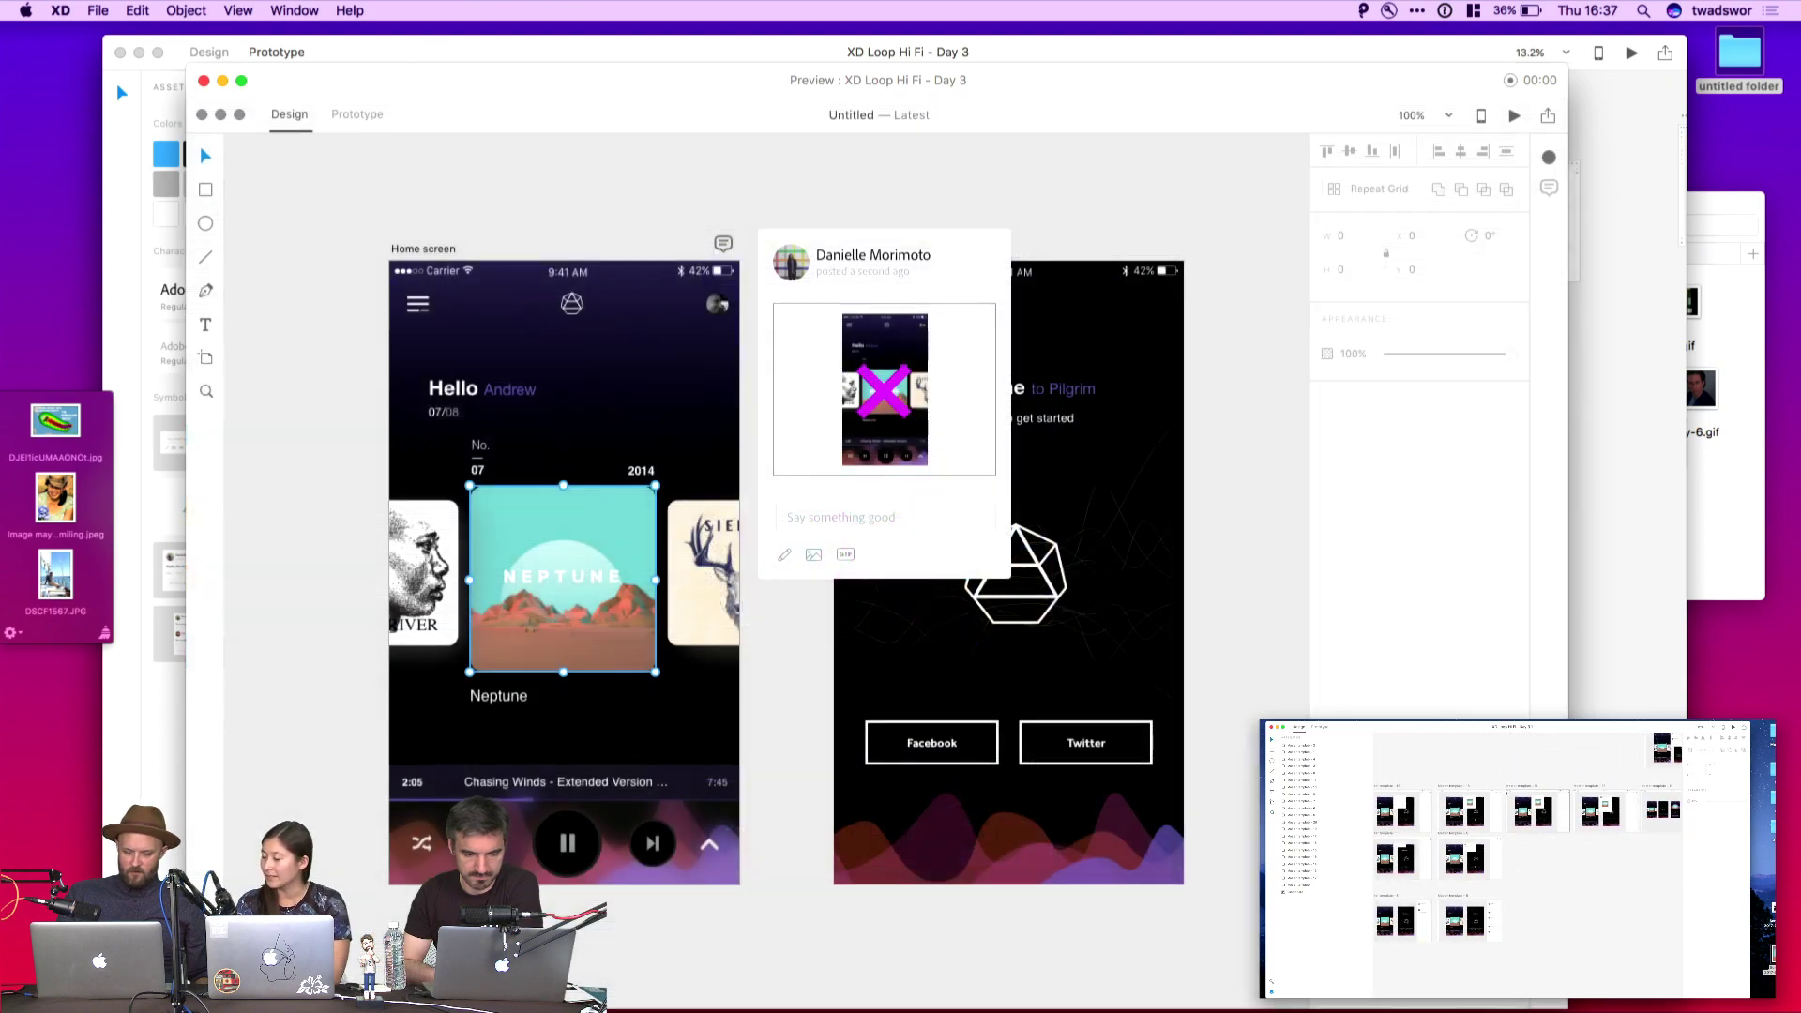
{"action": "key", "text": "super+w"}
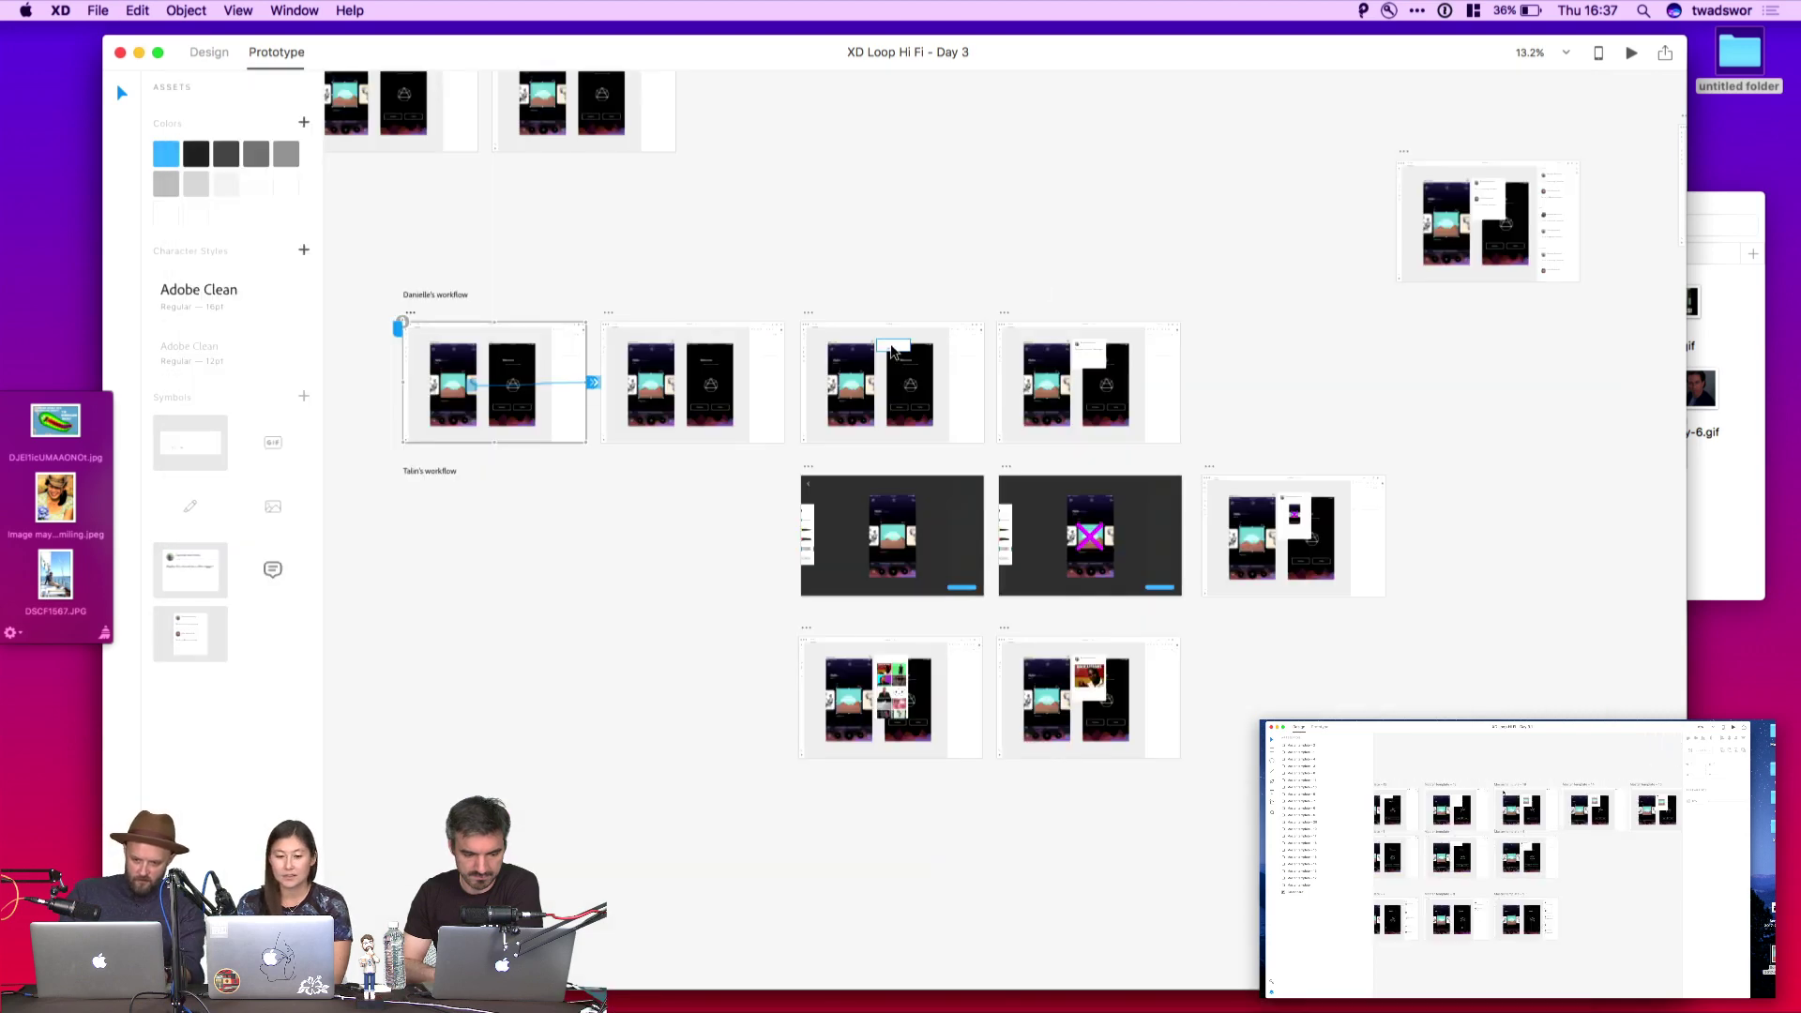
Remove the link from the back arrow on Master template – 17, and save the document
{"action": "scroll", "coordinate": [741, 458], "scroll_direction": "up", "scroll_amount": 3}
{"action": "left_click", "coordinate": [656, 459]}
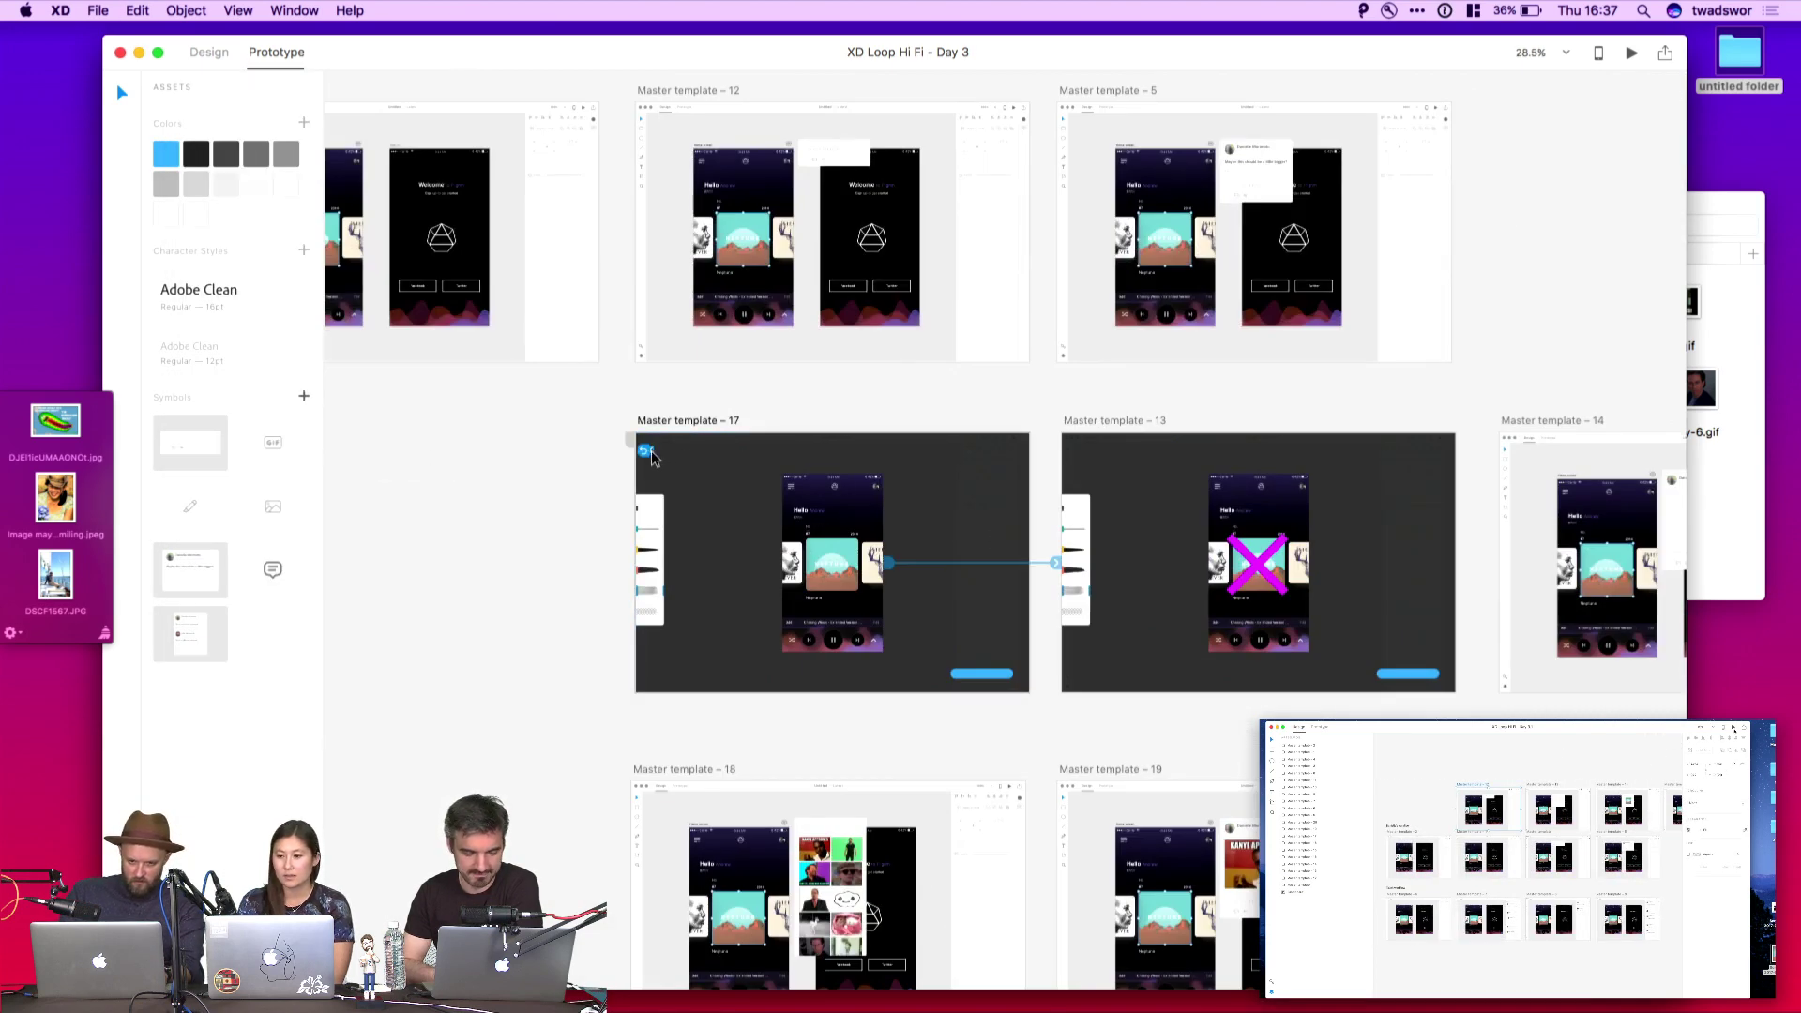
{"action": "left_click_drag", "start_coordinate": [657, 460], "coordinate": [460, 485]}
{"action": "key", "text": "super+s"}
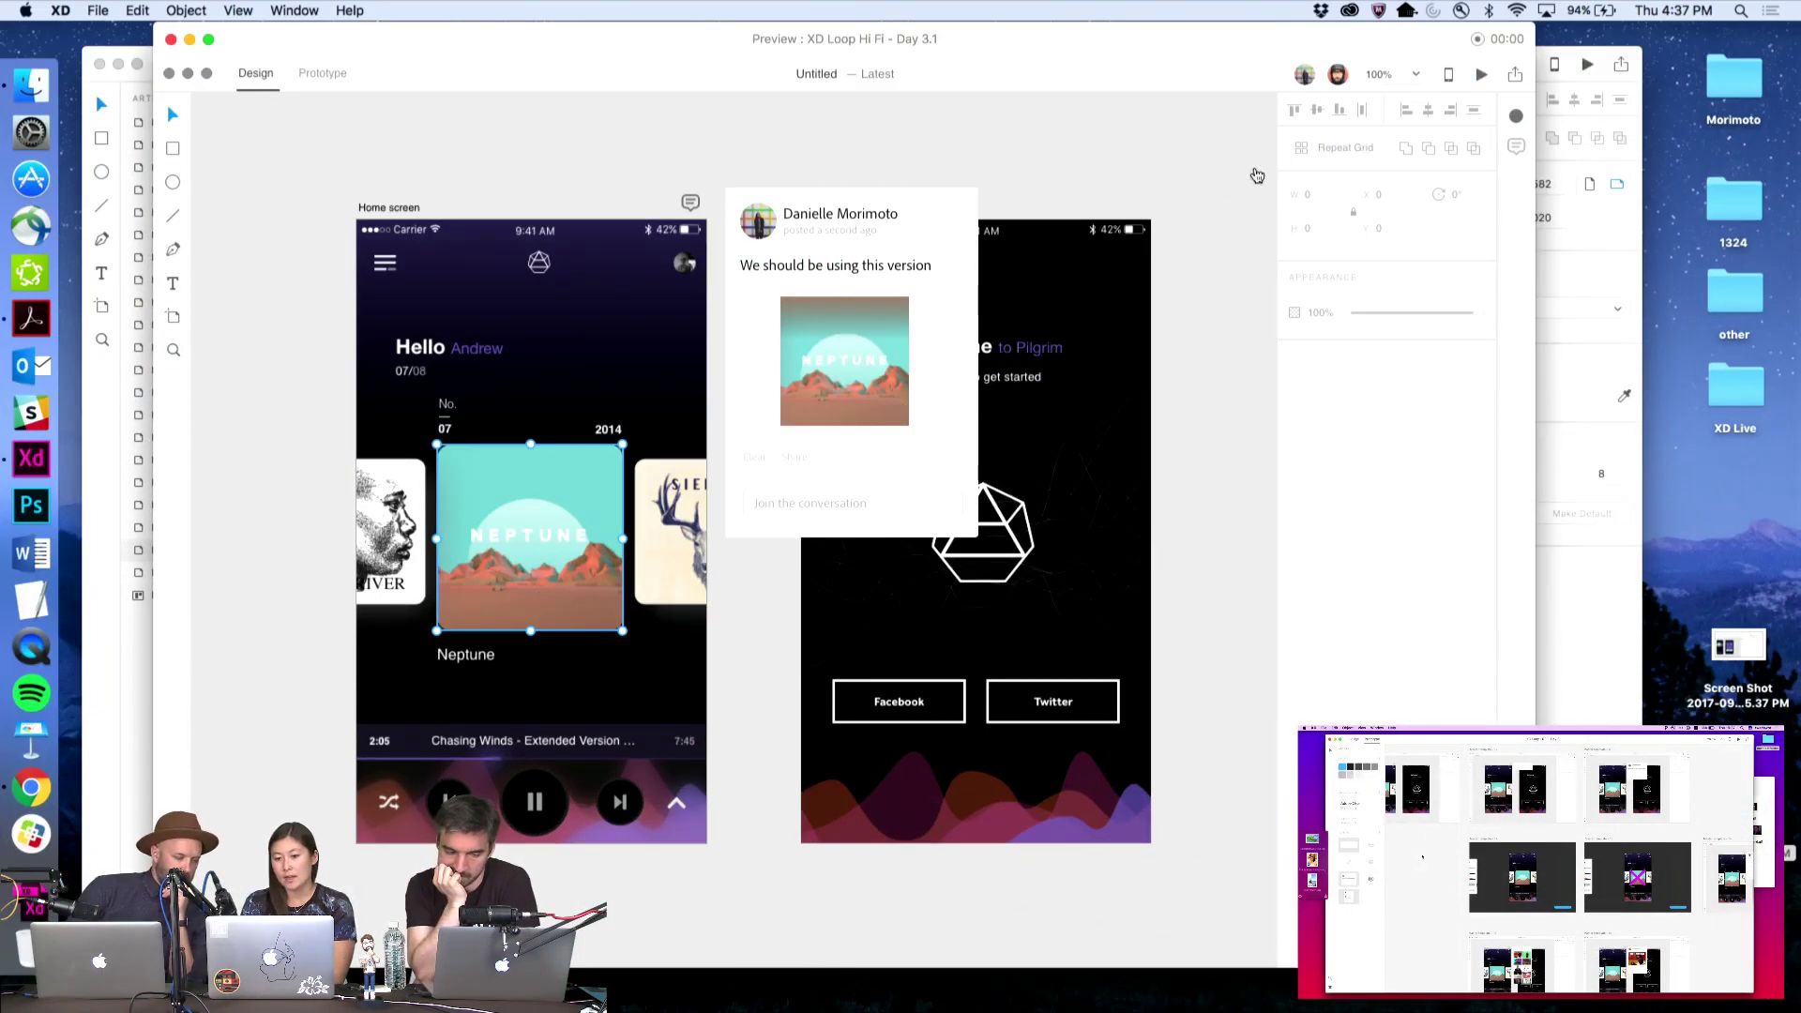
Preview XD Loop Hi Fi - Day 3.1 from the artboard overview through the comments panel to replying on the Home Screen comment, and close the preview
{"action": "key", "text": "super+0"}
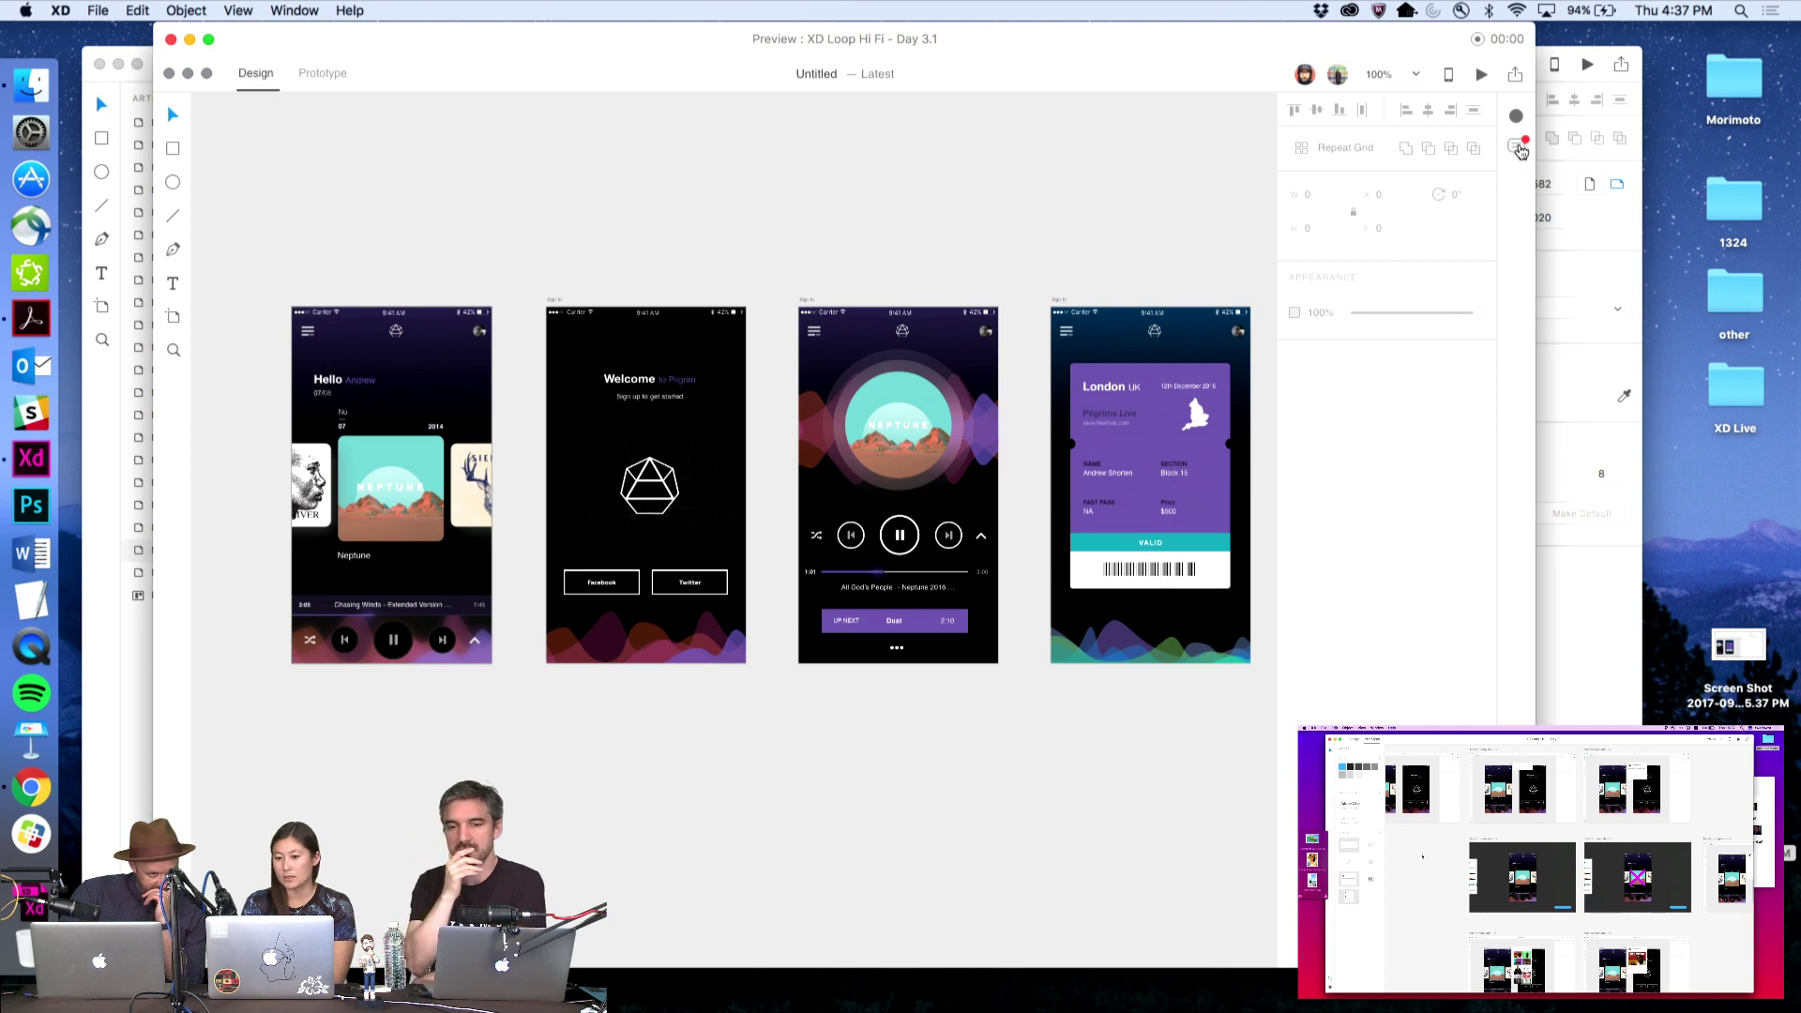
{"action": "left_click", "coordinate": [1520, 149]}
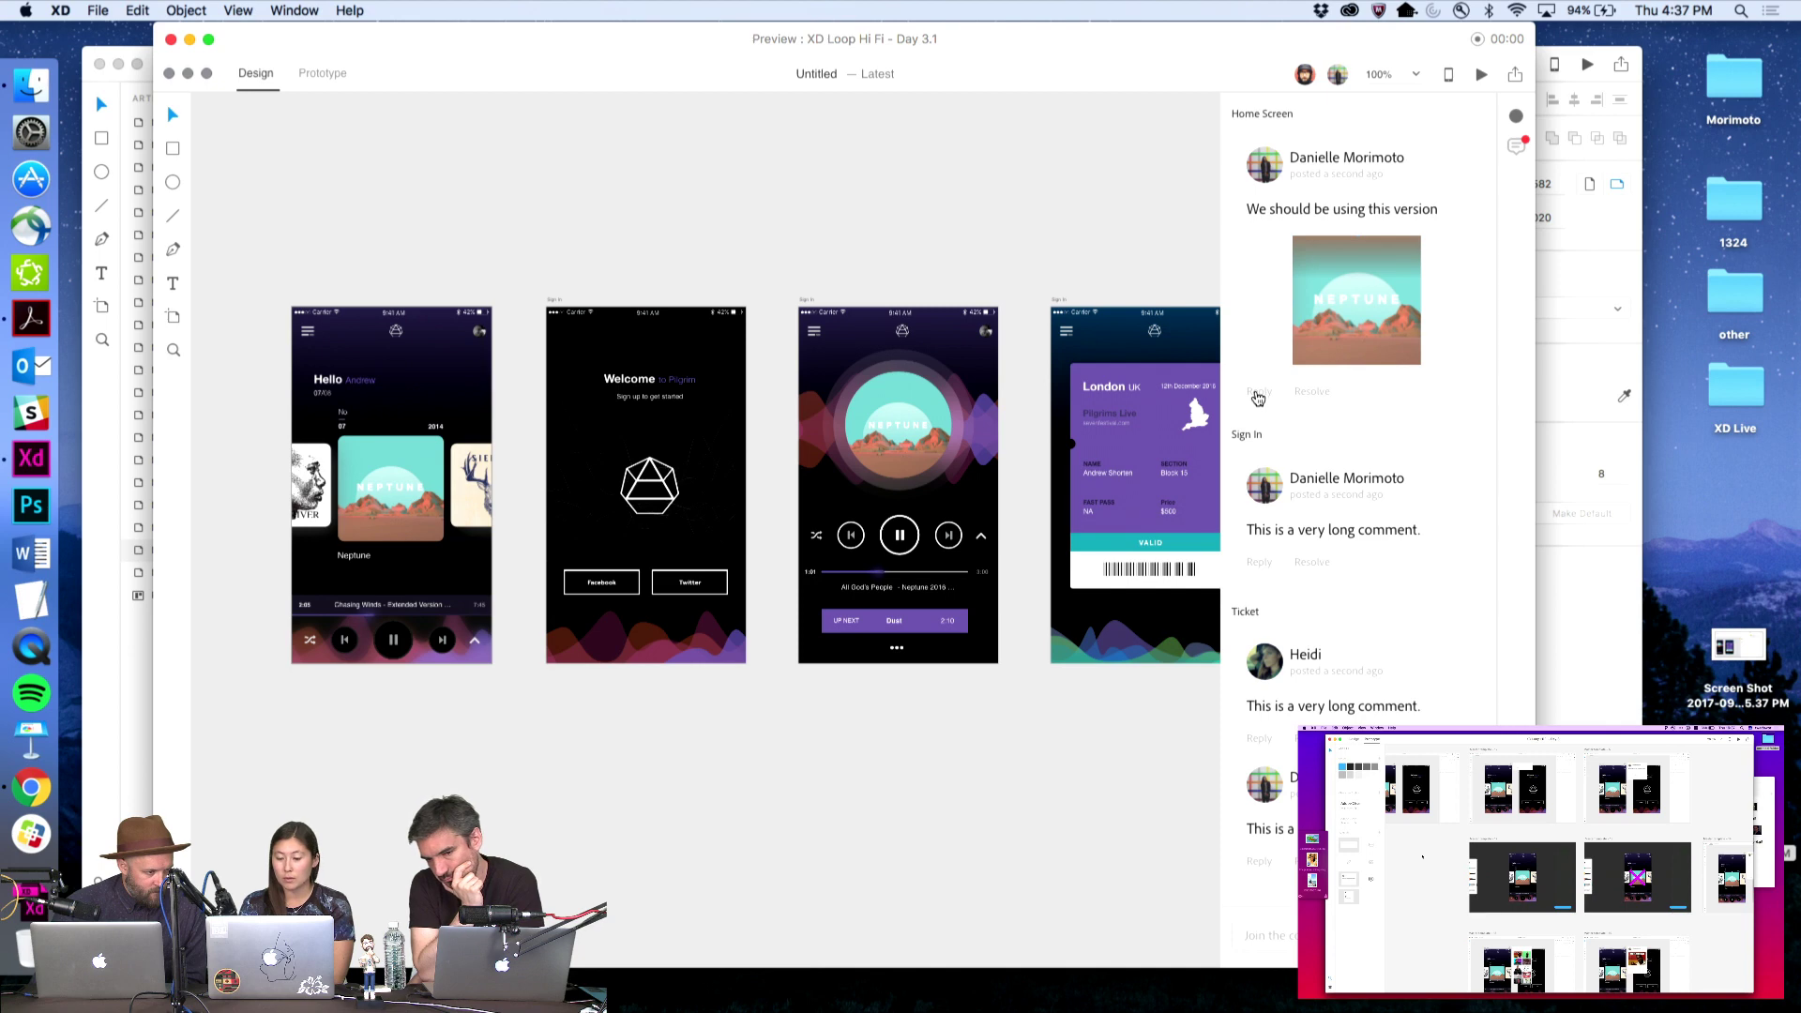
{"action": "left_click", "coordinate": [1256, 394]}
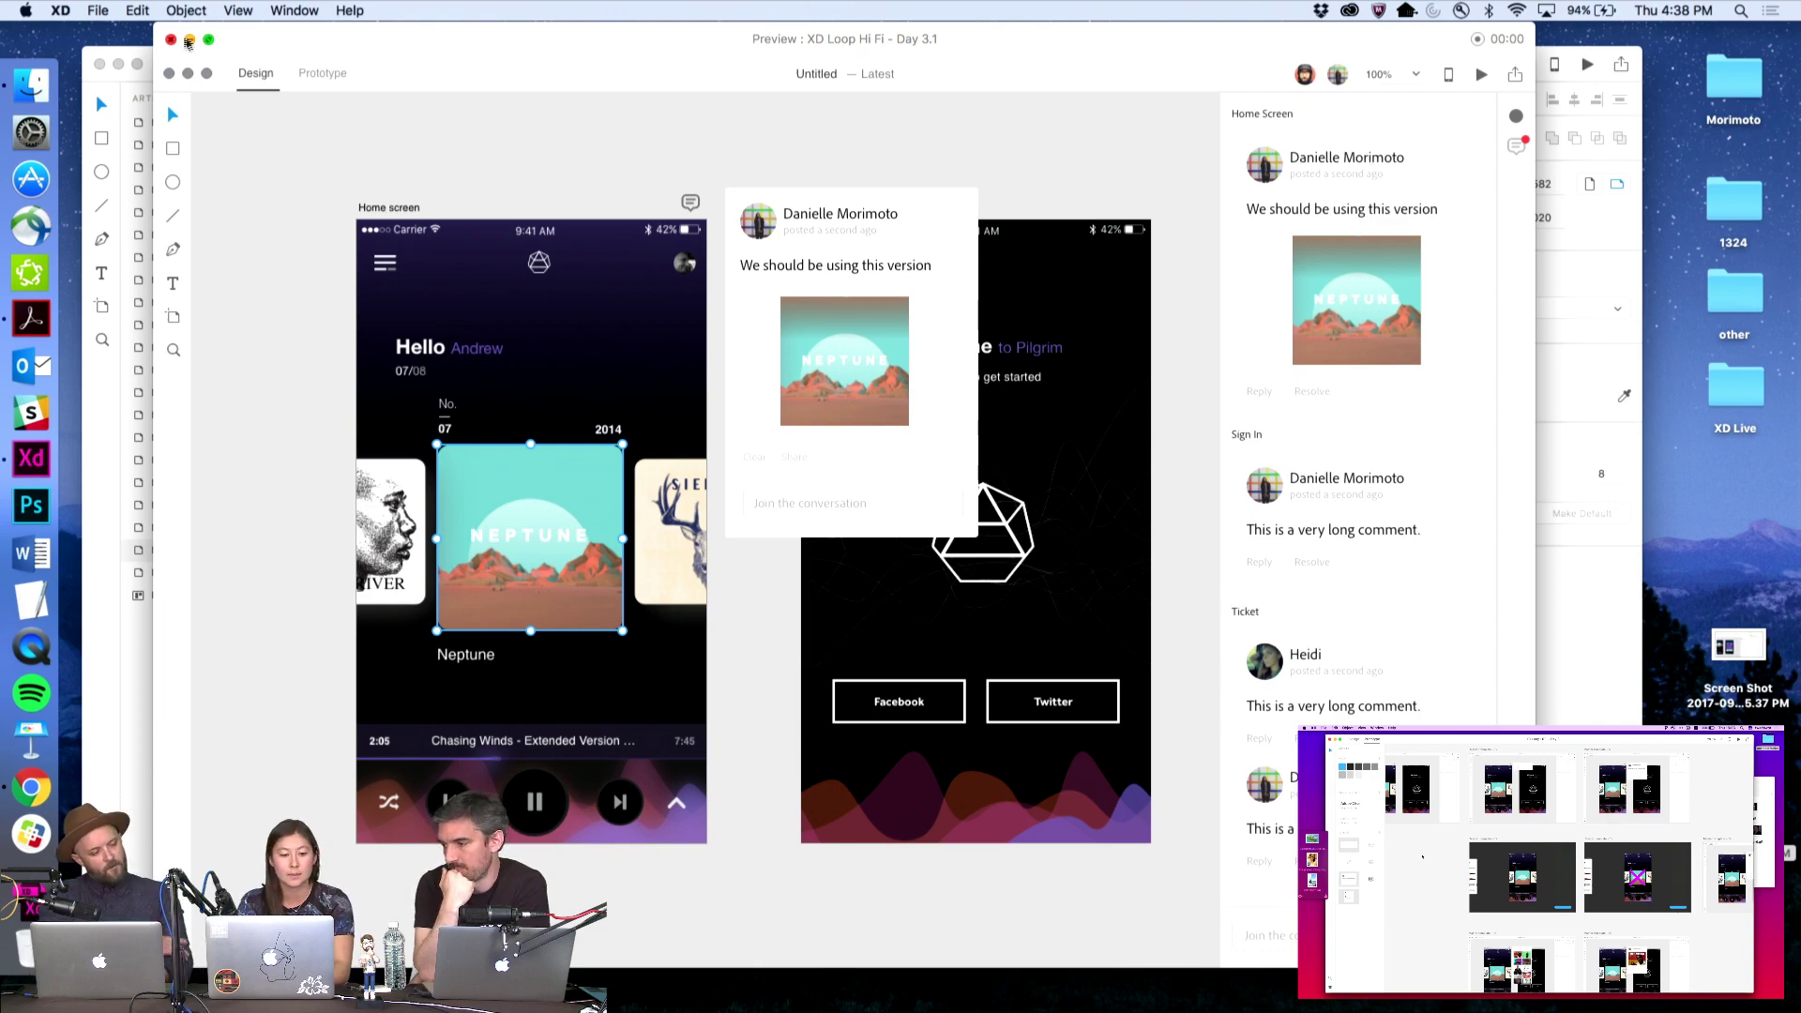
{"action": "left_click", "coordinate": [171, 38]}
Delete the comment card between the two phone screens on Master template – 20, including its white background rectangle
{"action": "scroll", "coordinate": [820, 192], "scroll_direction": "right", "scroll_amount": 10}
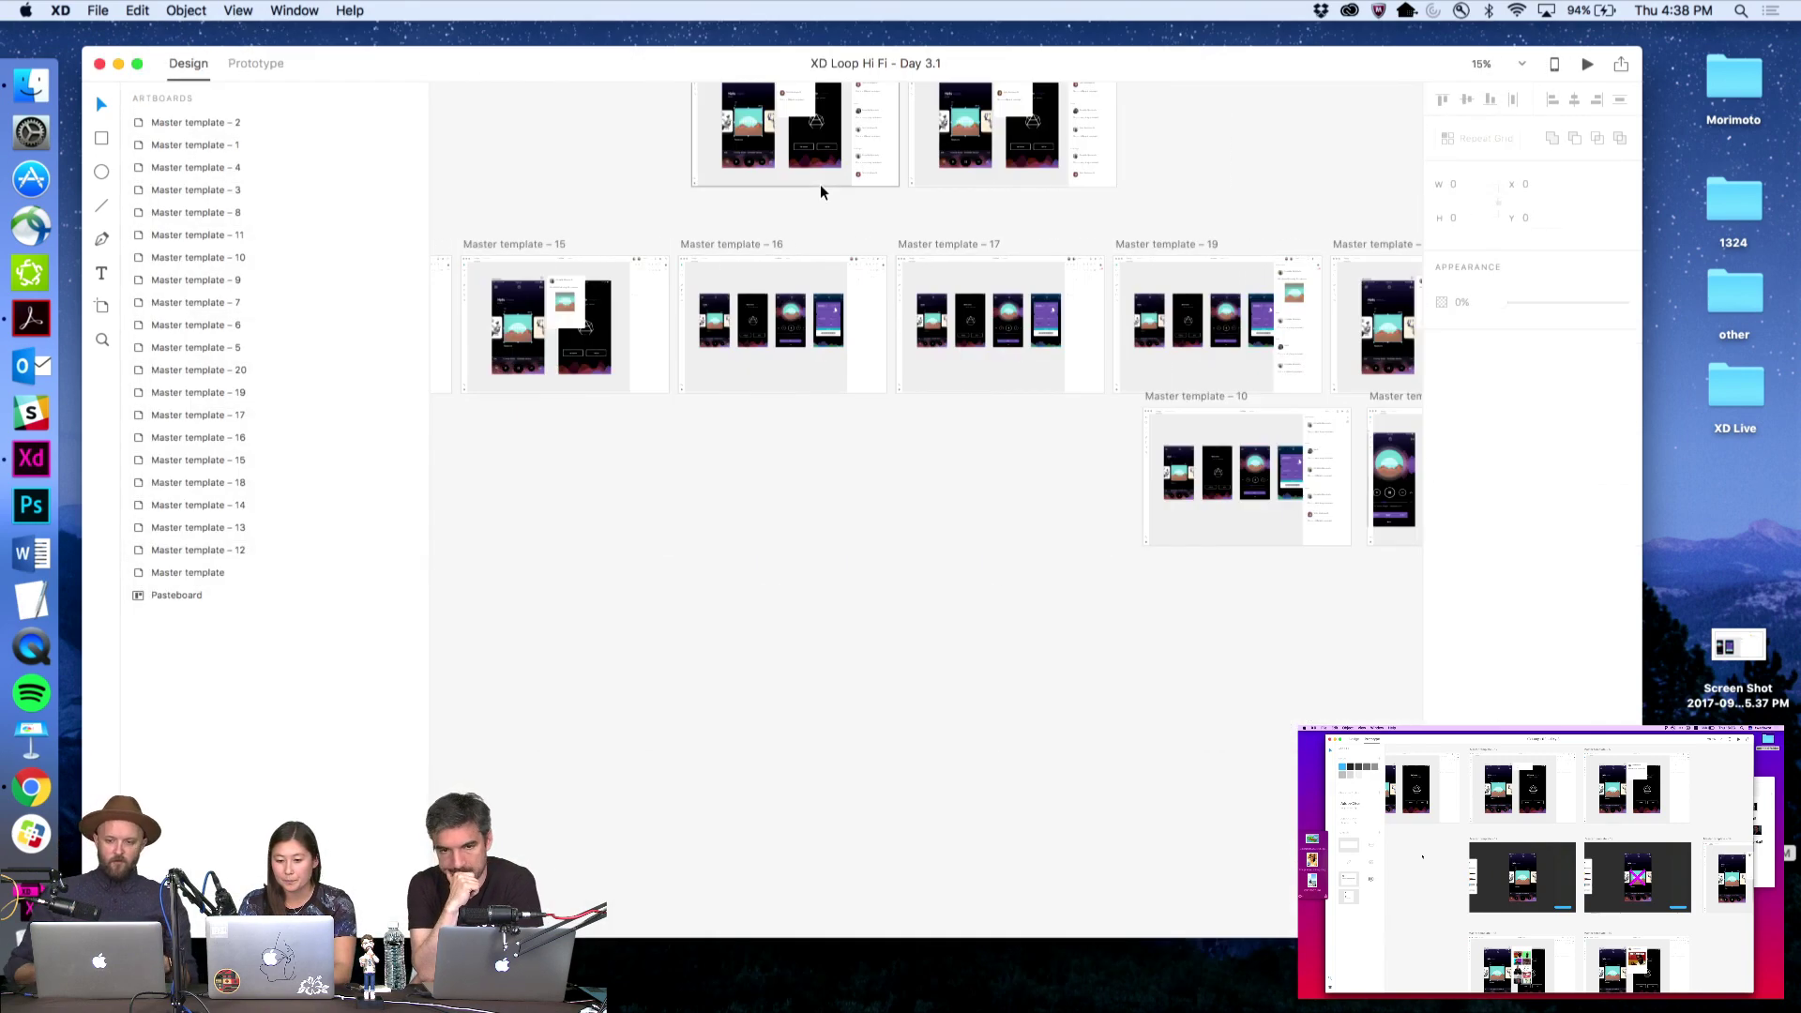
{"action": "key", "text": "z"}
{"action": "left_click_drag", "start_coordinate": [655, 225], "coordinate": [944, 410]}
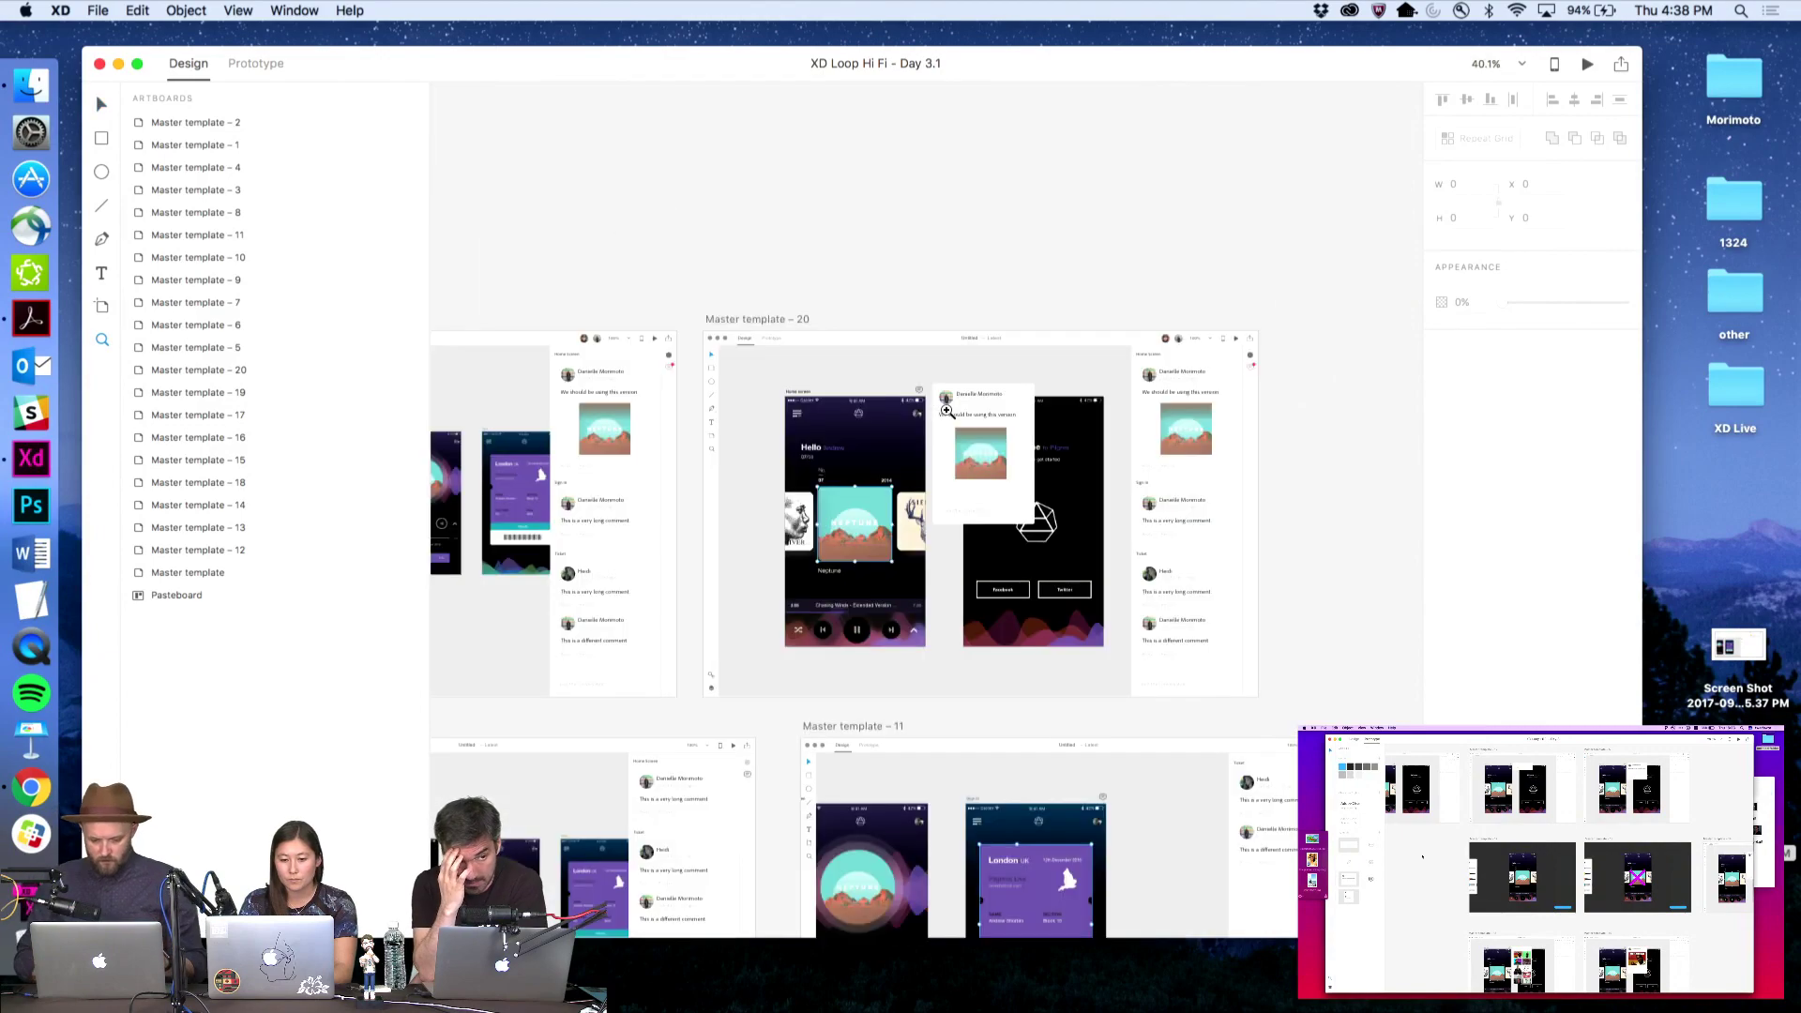
{"action": "left_click_drag", "start_coordinate": [883, 287], "coordinate": [835, 254]}
{"action": "key", "text": "z"}
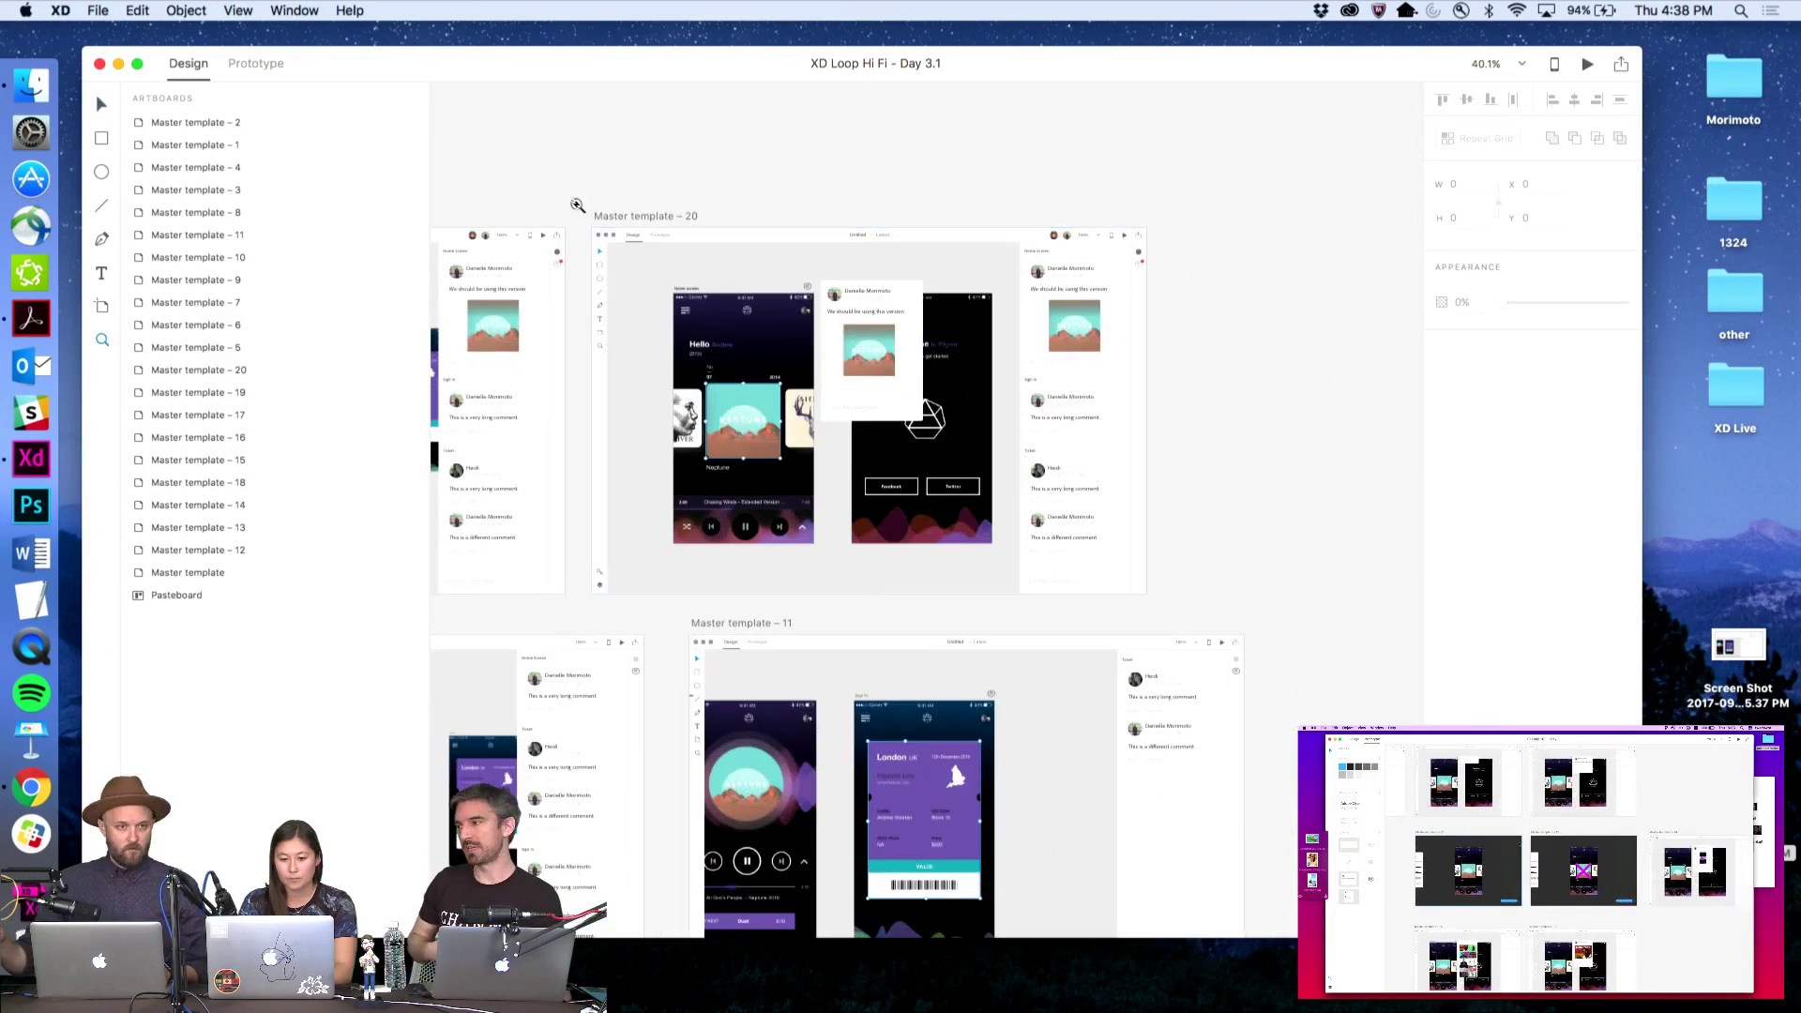
{"action": "left_click_drag", "start_coordinate": [574, 202], "coordinate": [1215, 646]}
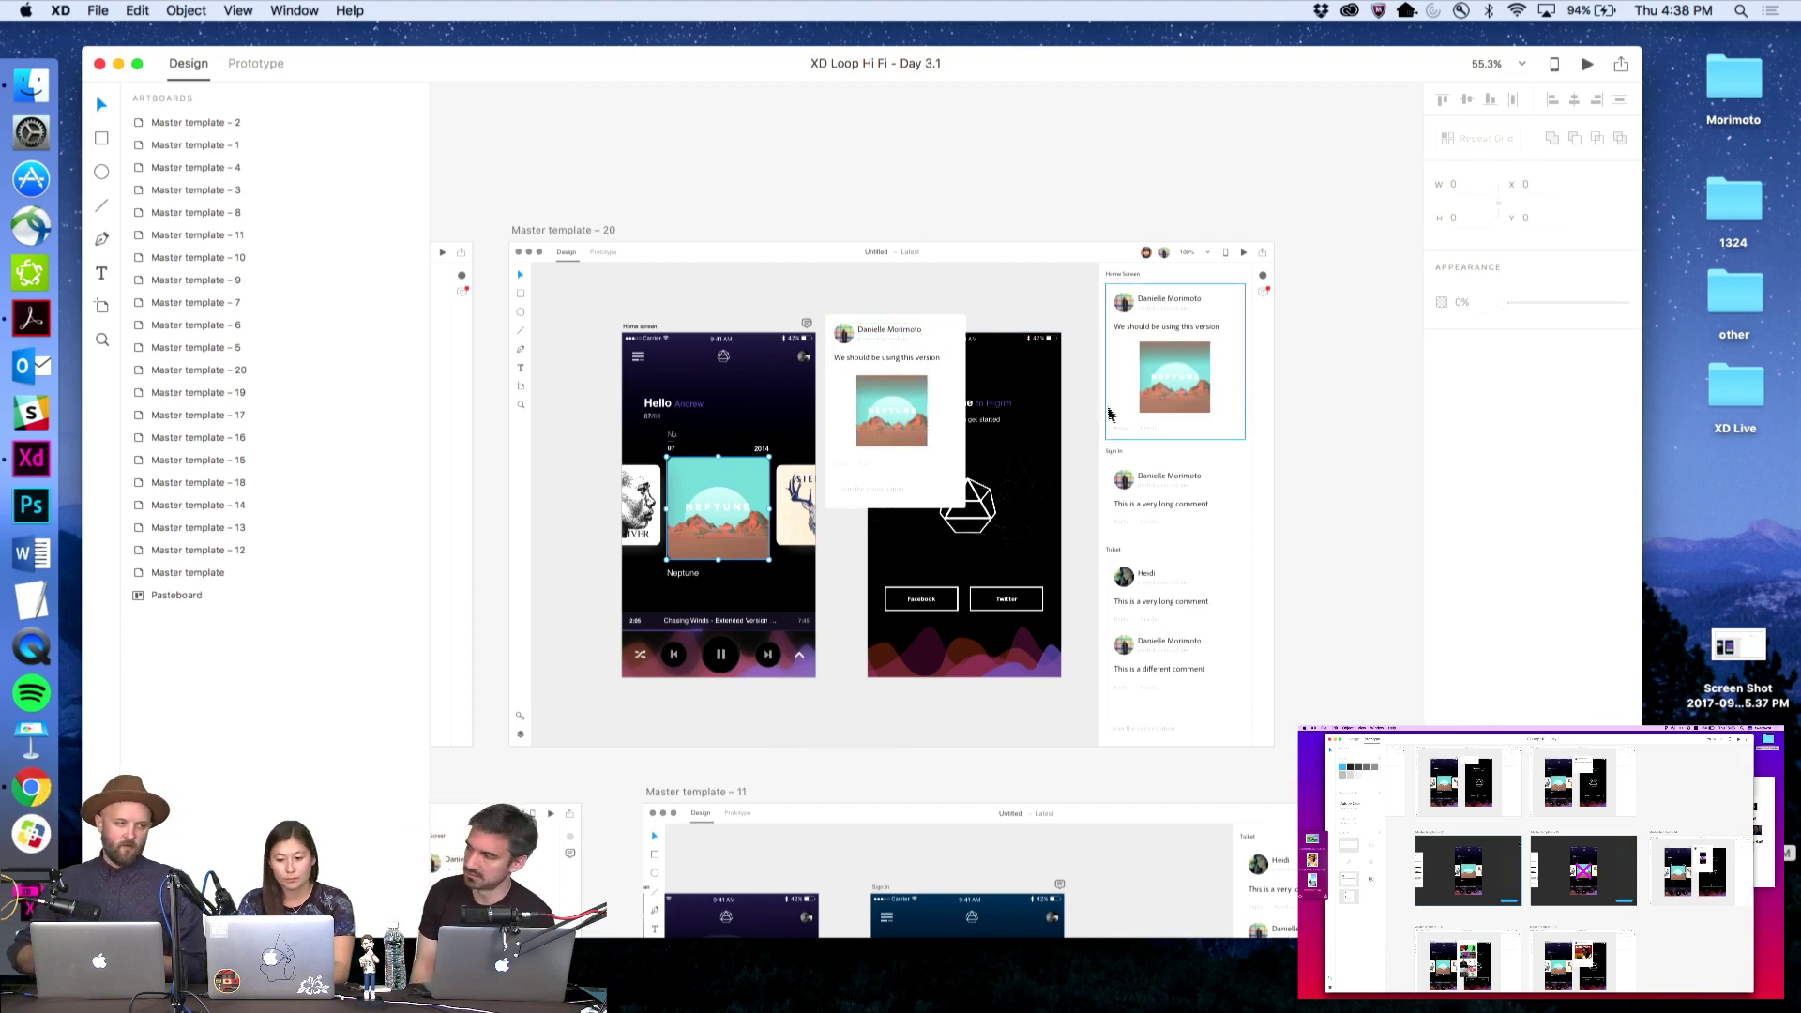
{"action": "left_click", "coordinate": [905, 349]}
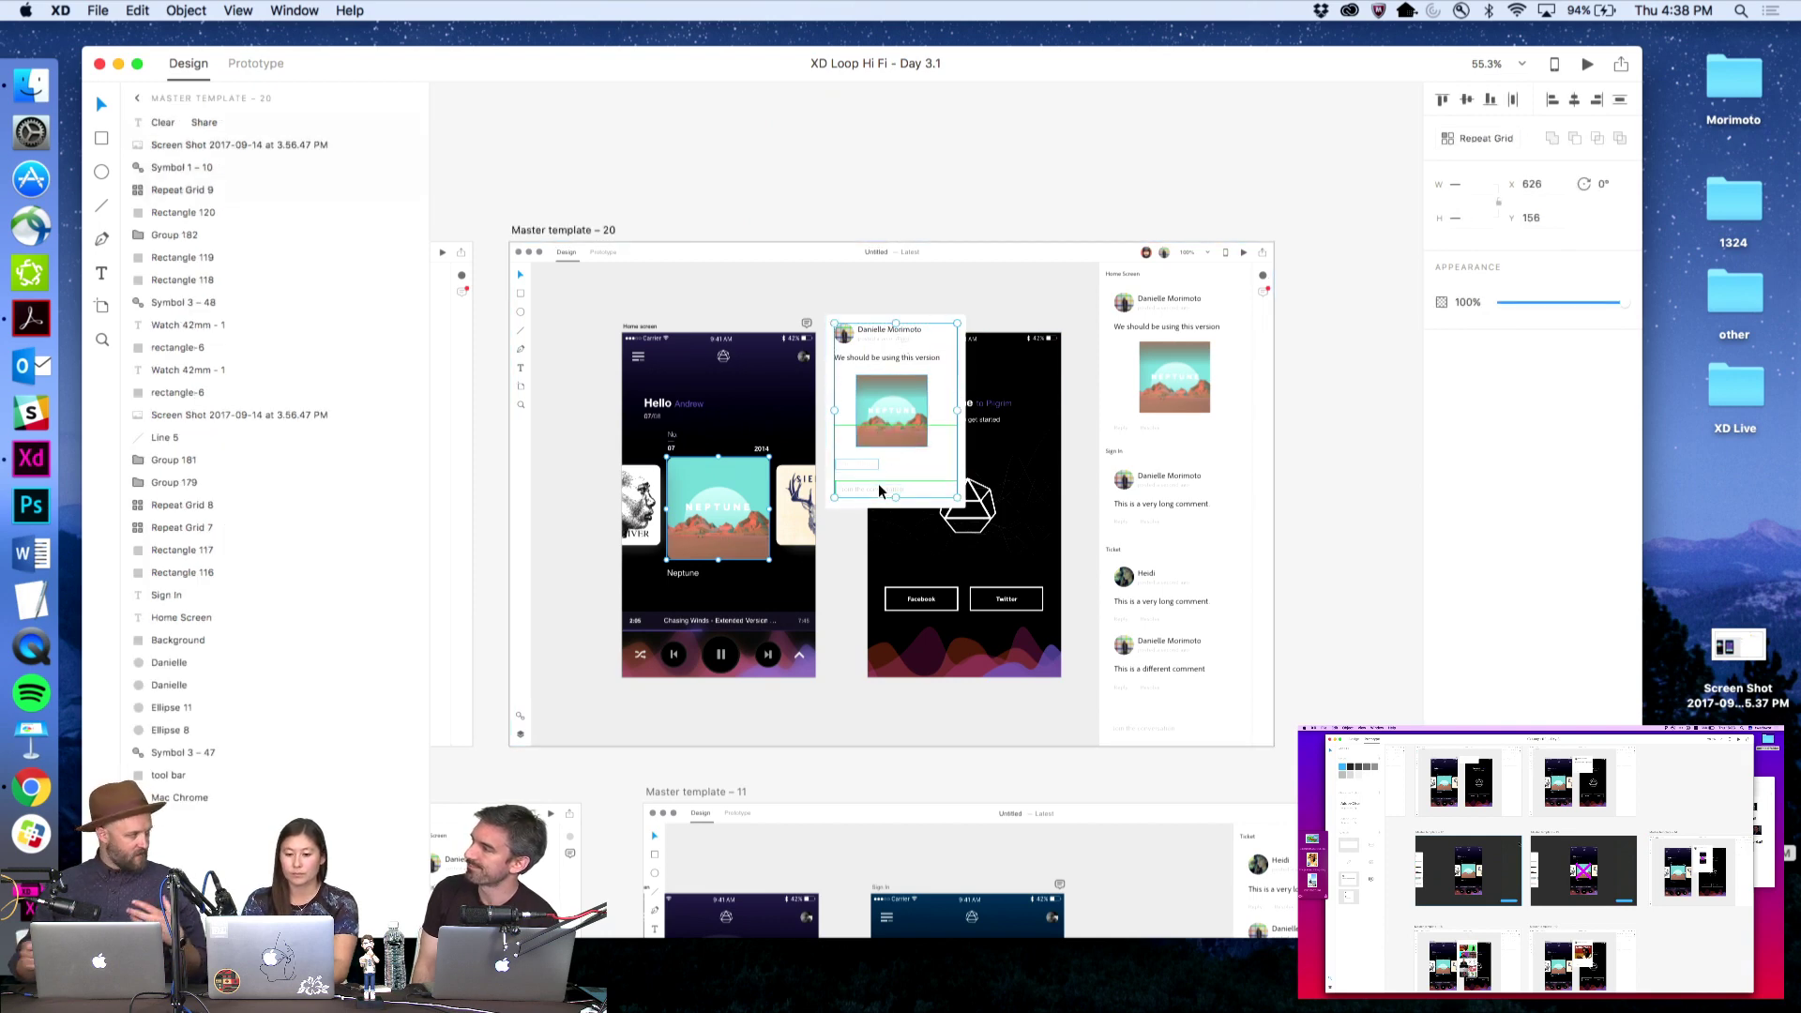
{"action": "key", "text": "Delete"}
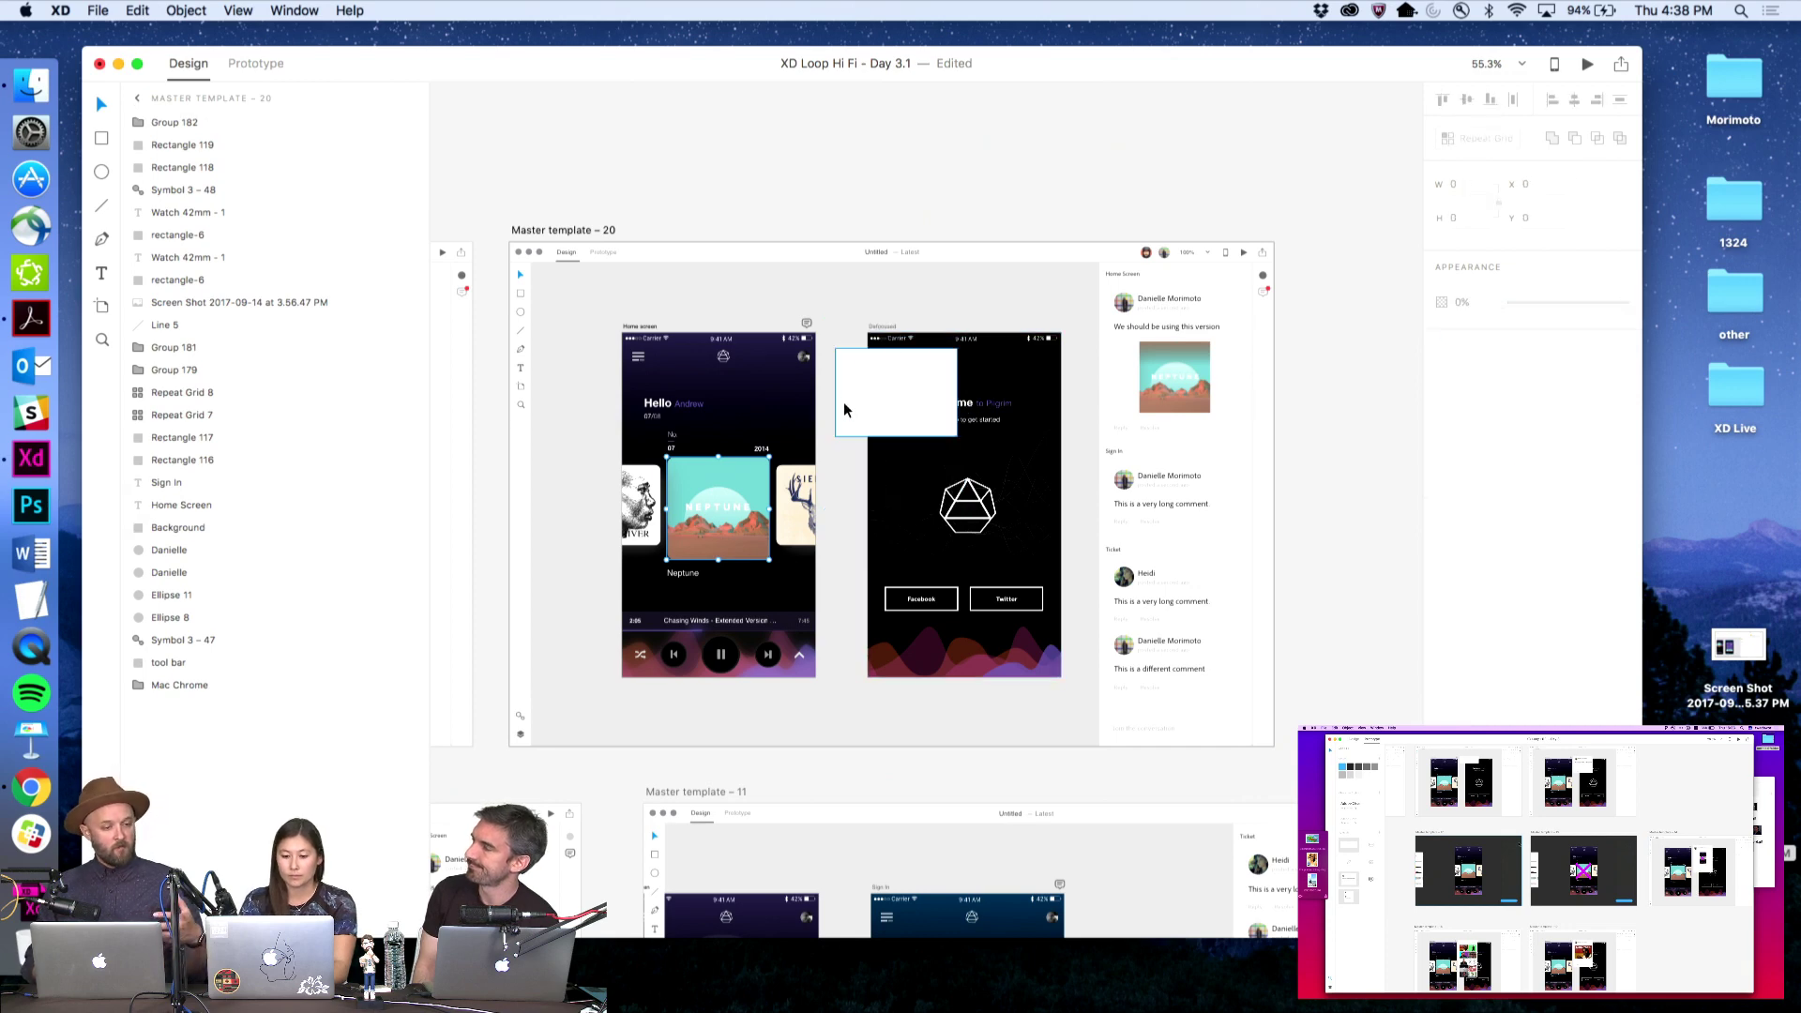
{"action": "left_click", "coordinate": [881, 417]}
{"action": "key", "text": "Delete"}
{"action": "left_click", "coordinate": [849, 222]}
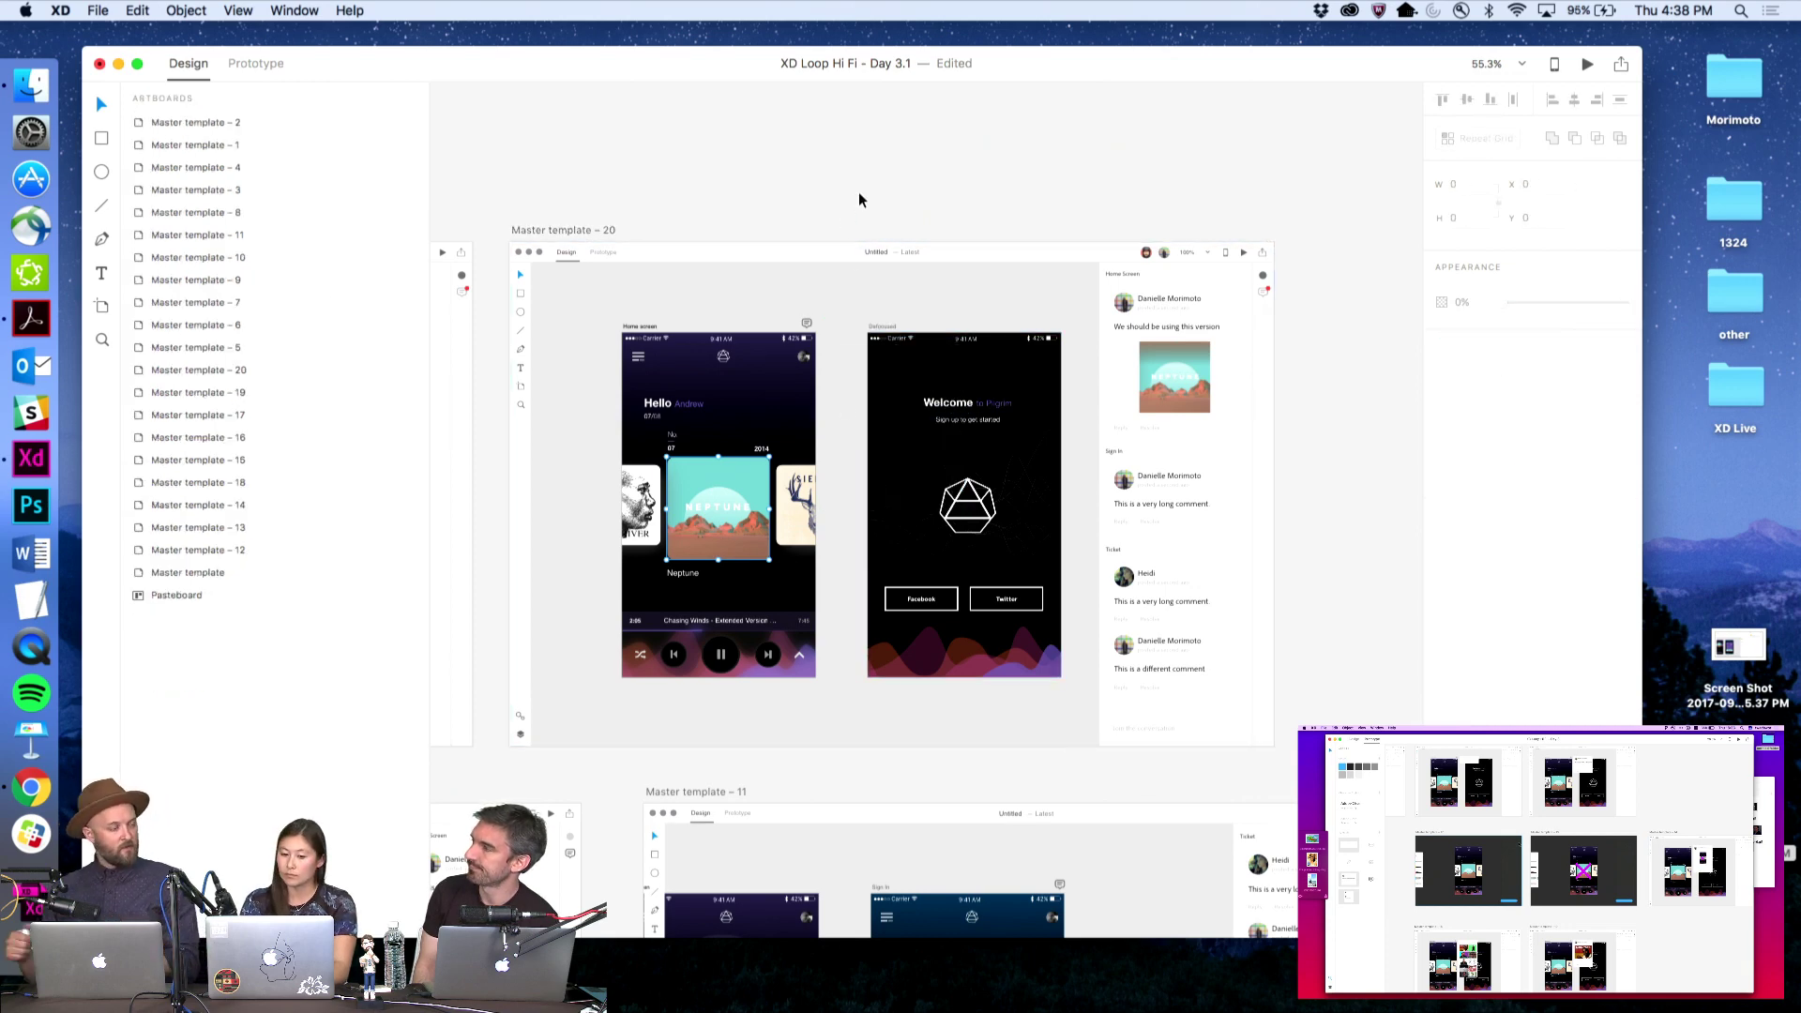
Remove the prototype link from the Reply text of the Home Screen comment on Master template – 19
{"action": "scroll", "coordinate": [856, 197], "scroll_direction": "left", "scroll_amount": 2}
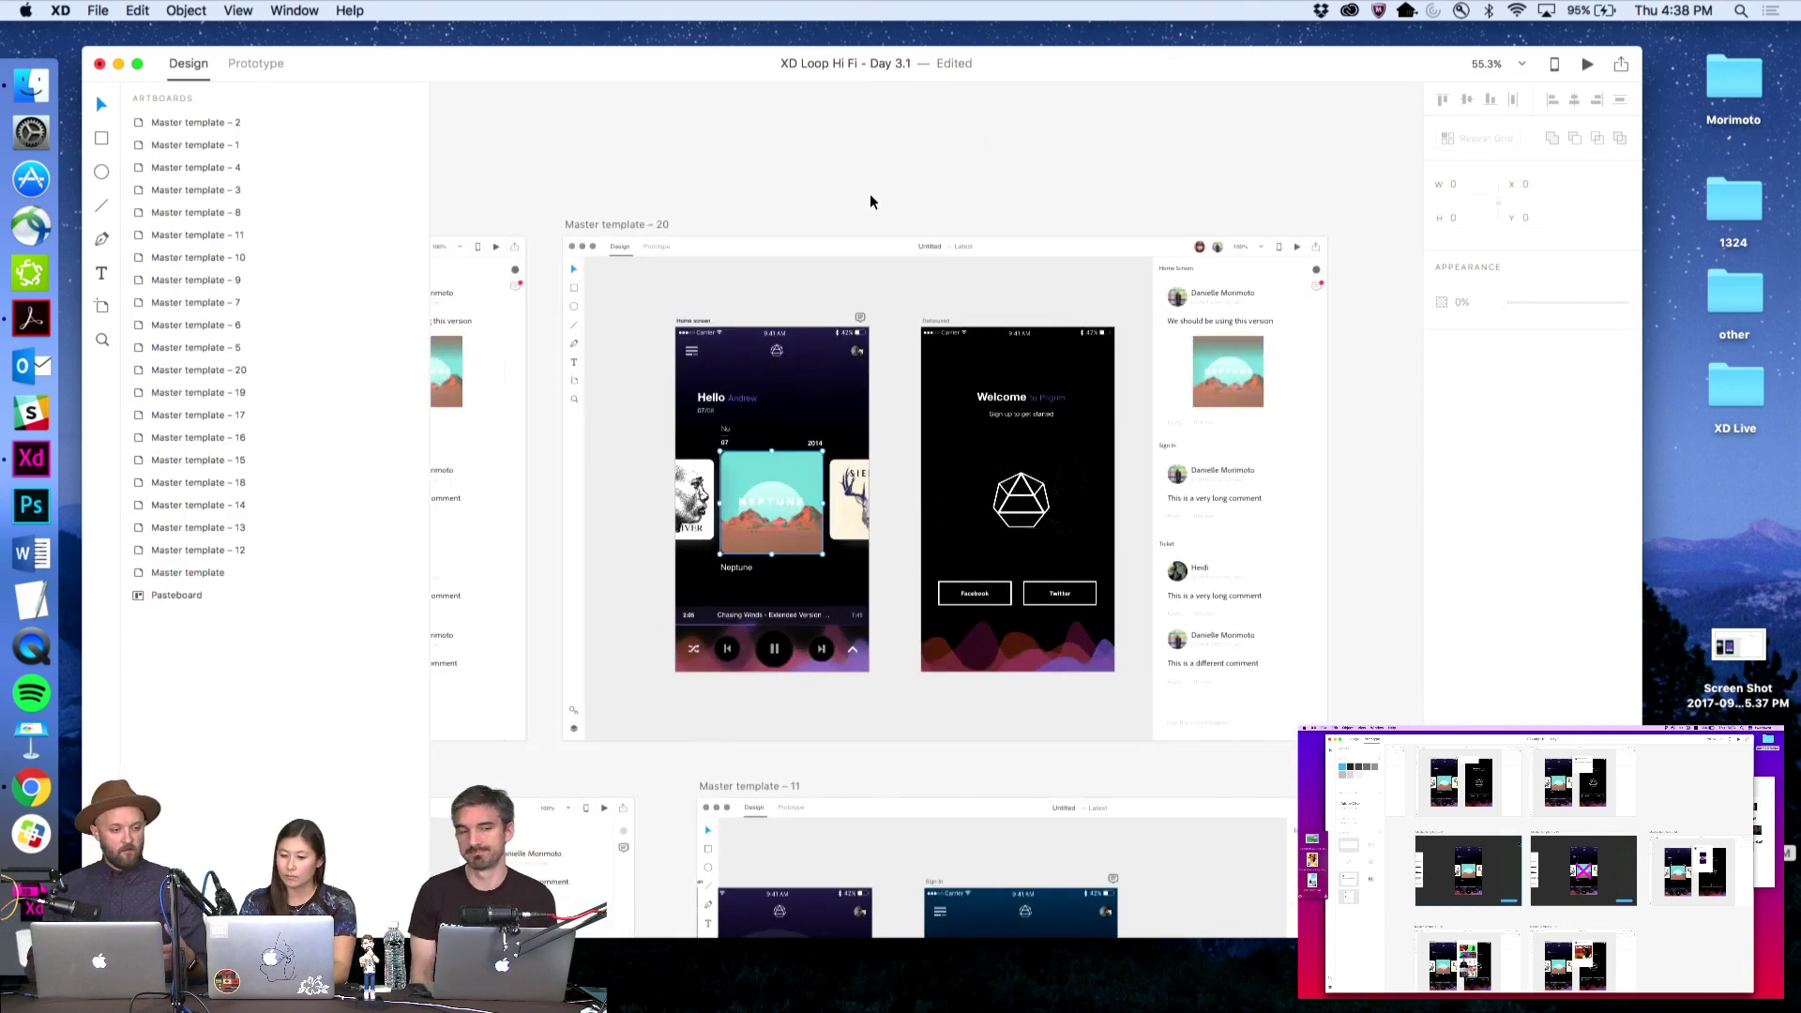
{"action": "scroll", "coordinate": [870, 202], "scroll_direction": "left", "scroll_amount": 2}
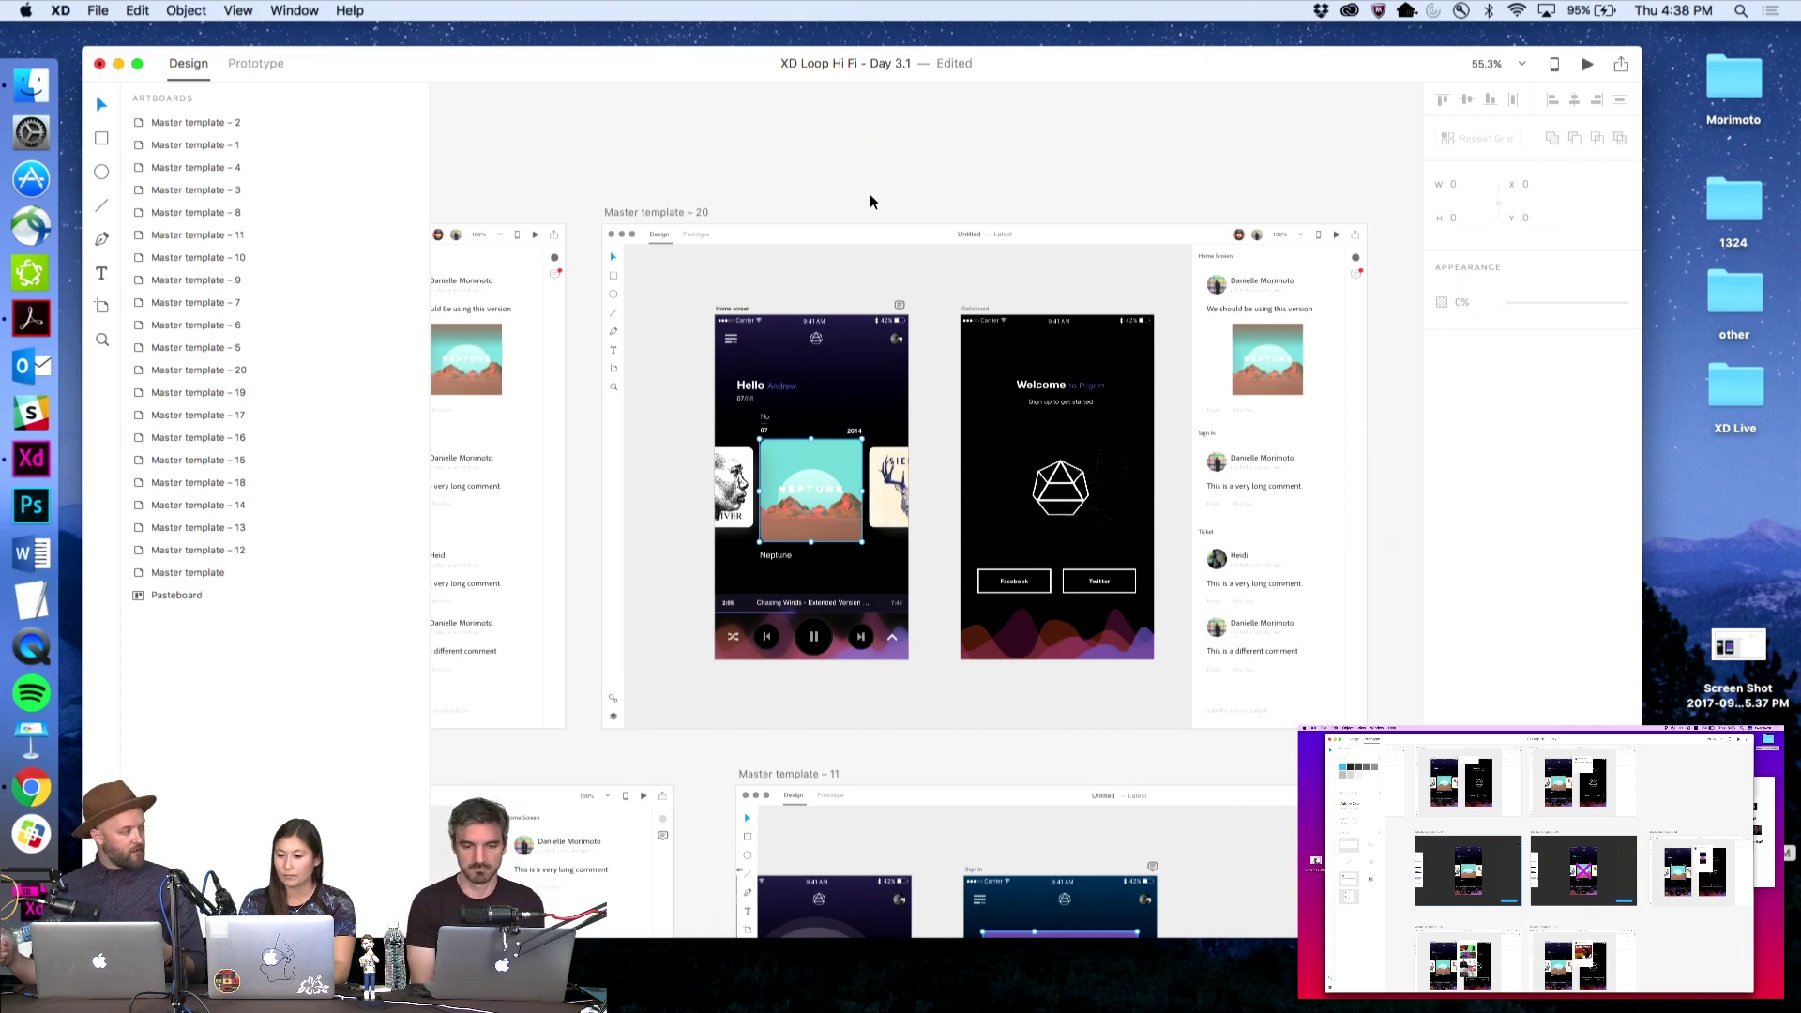
{"action": "scroll", "coordinate": [871, 201], "scroll_direction": "left", "scroll_amount": 10}
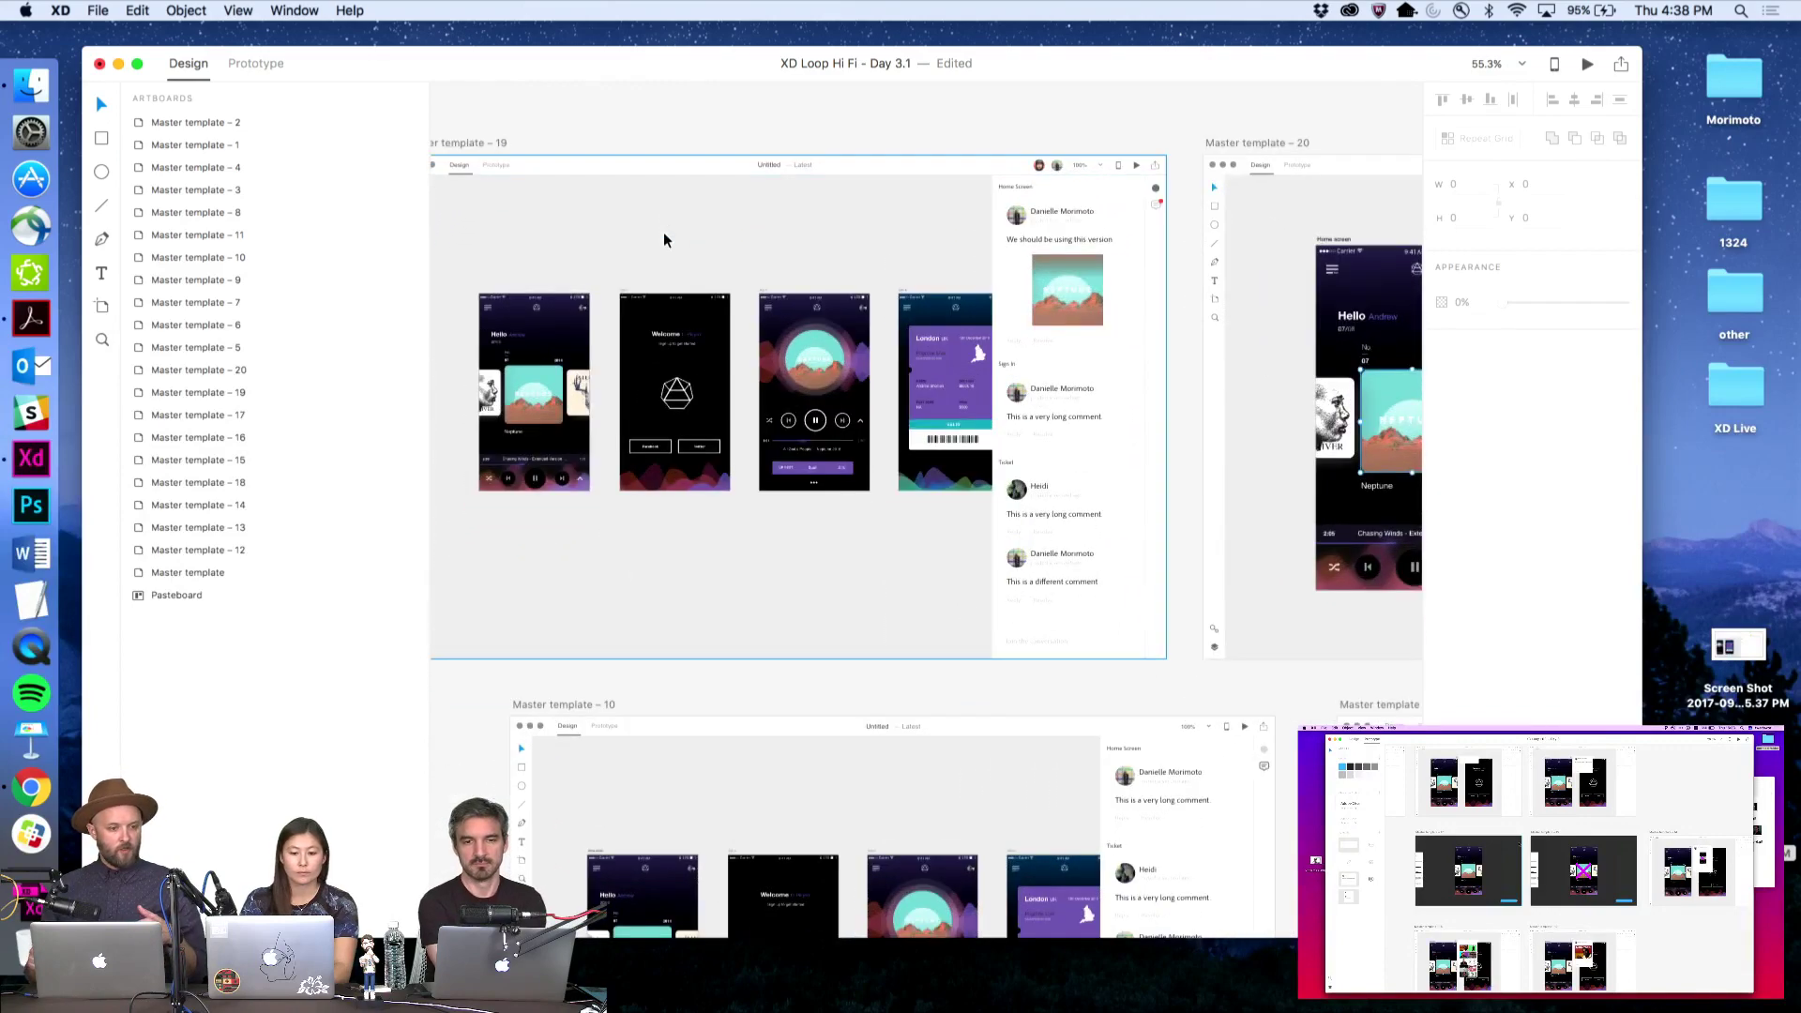
{"action": "left_click", "coordinate": [522, 142]}
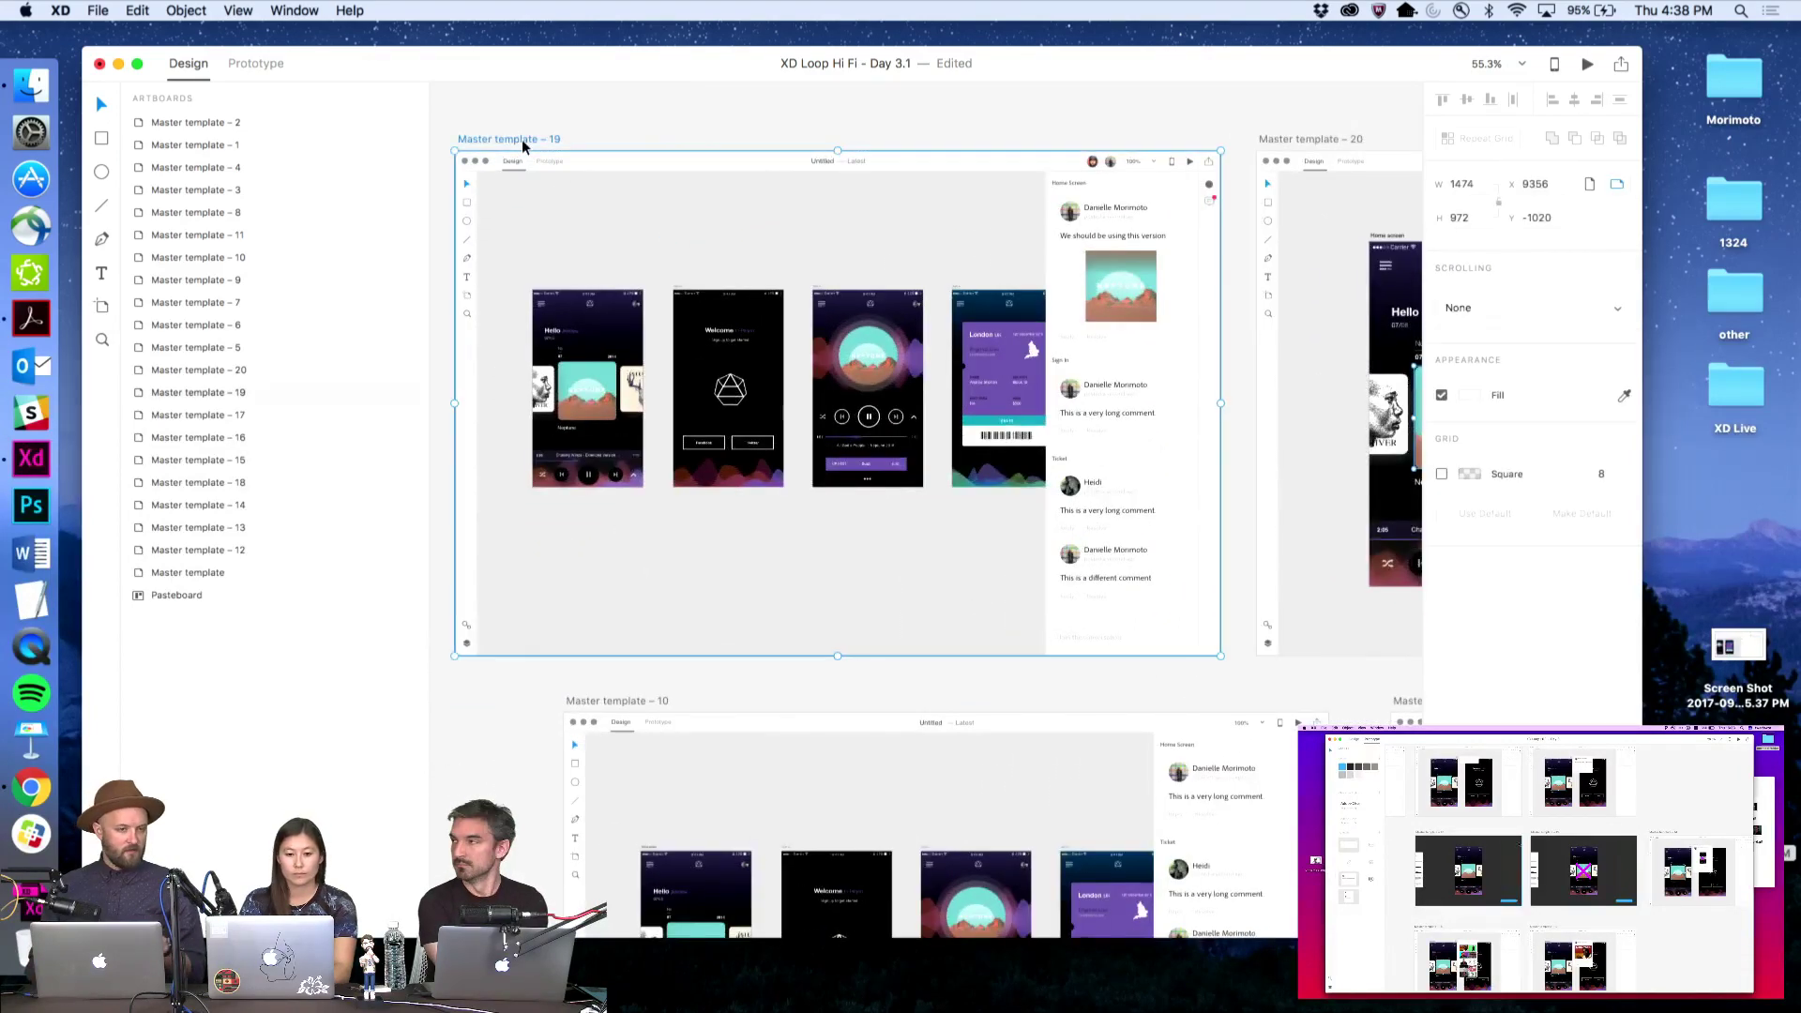
{"action": "left_click", "coordinate": [258, 64]}
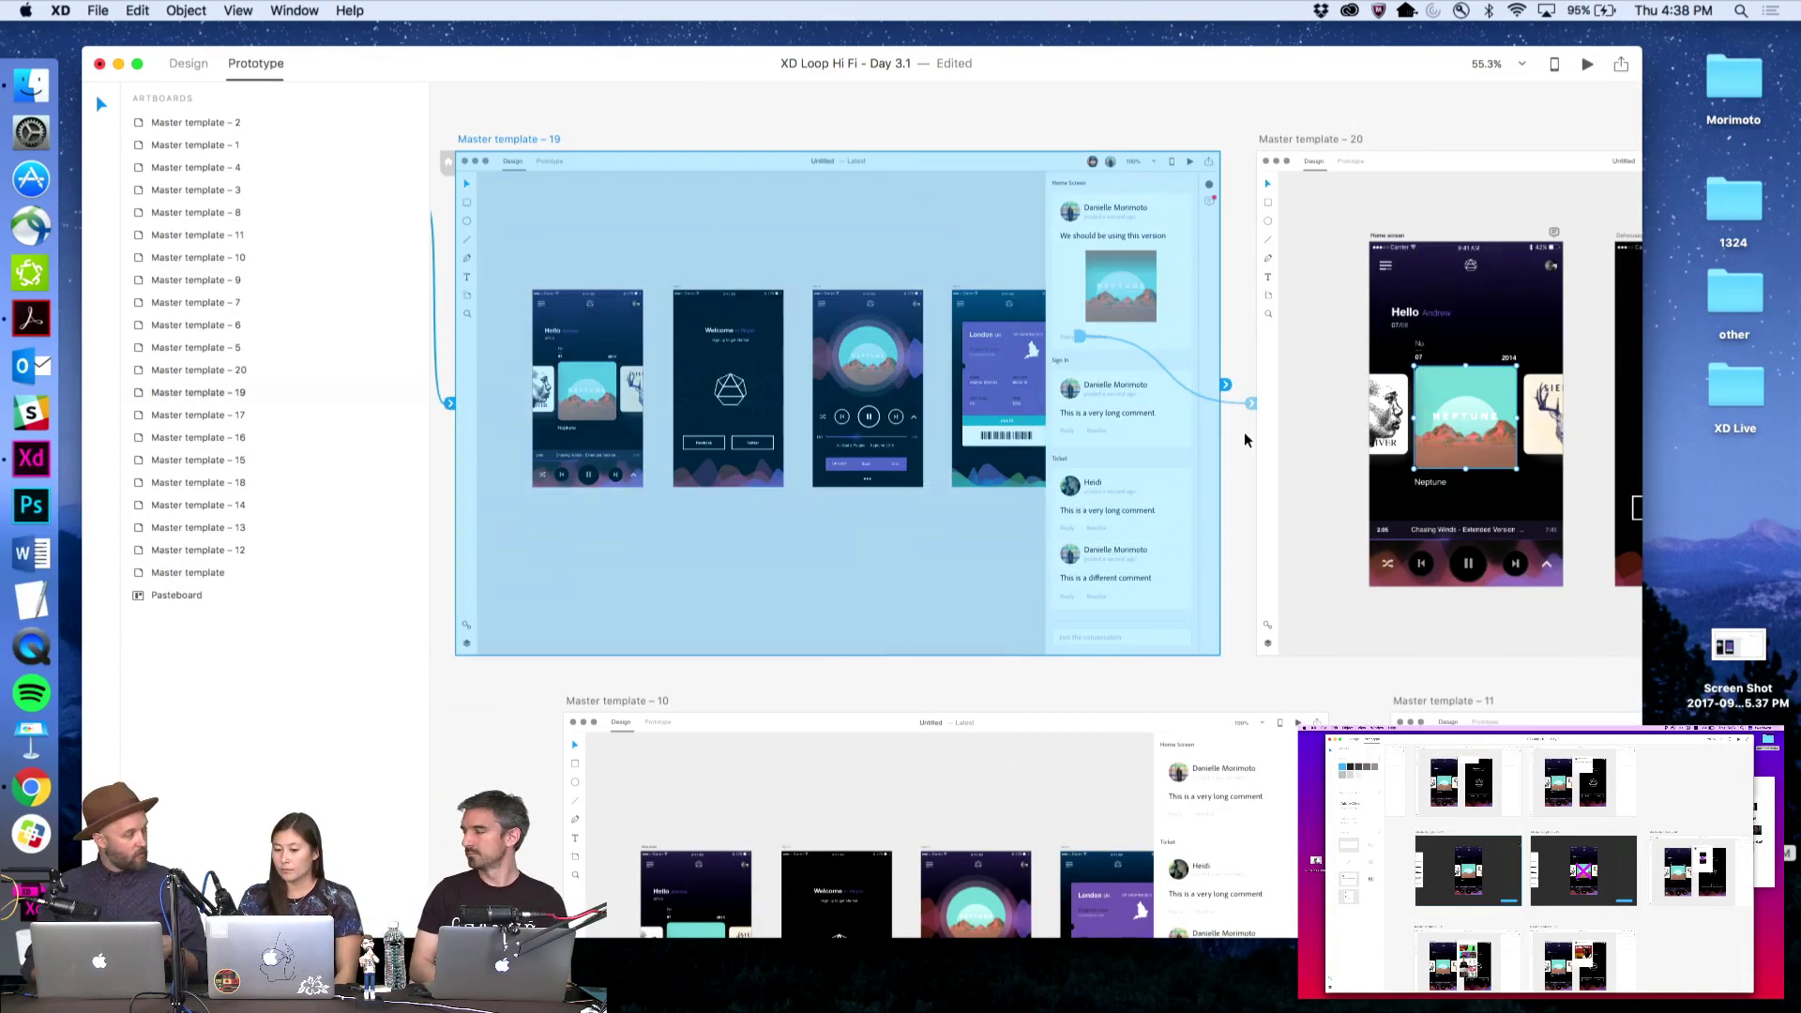
{"action": "double_click", "coordinate": [1067, 342]}
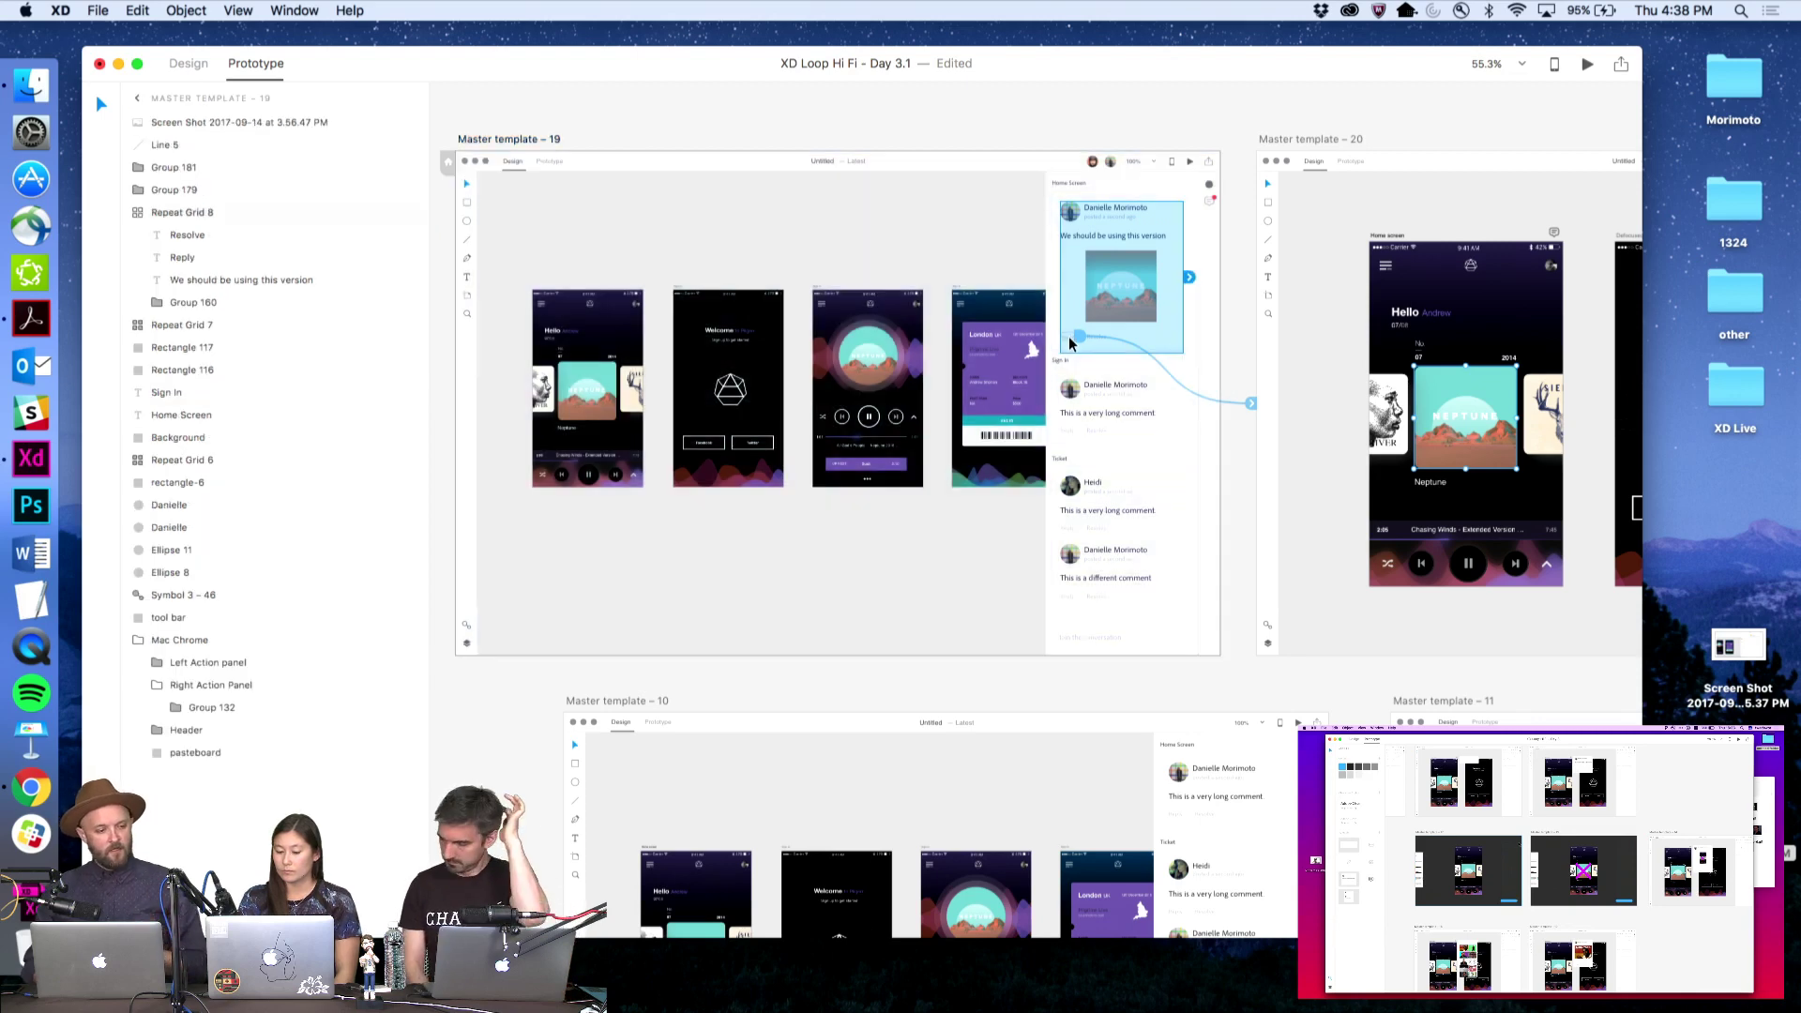
{"action": "left_click_drag", "start_coordinate": [1071, 343], "coordinate": [1122, 353]}
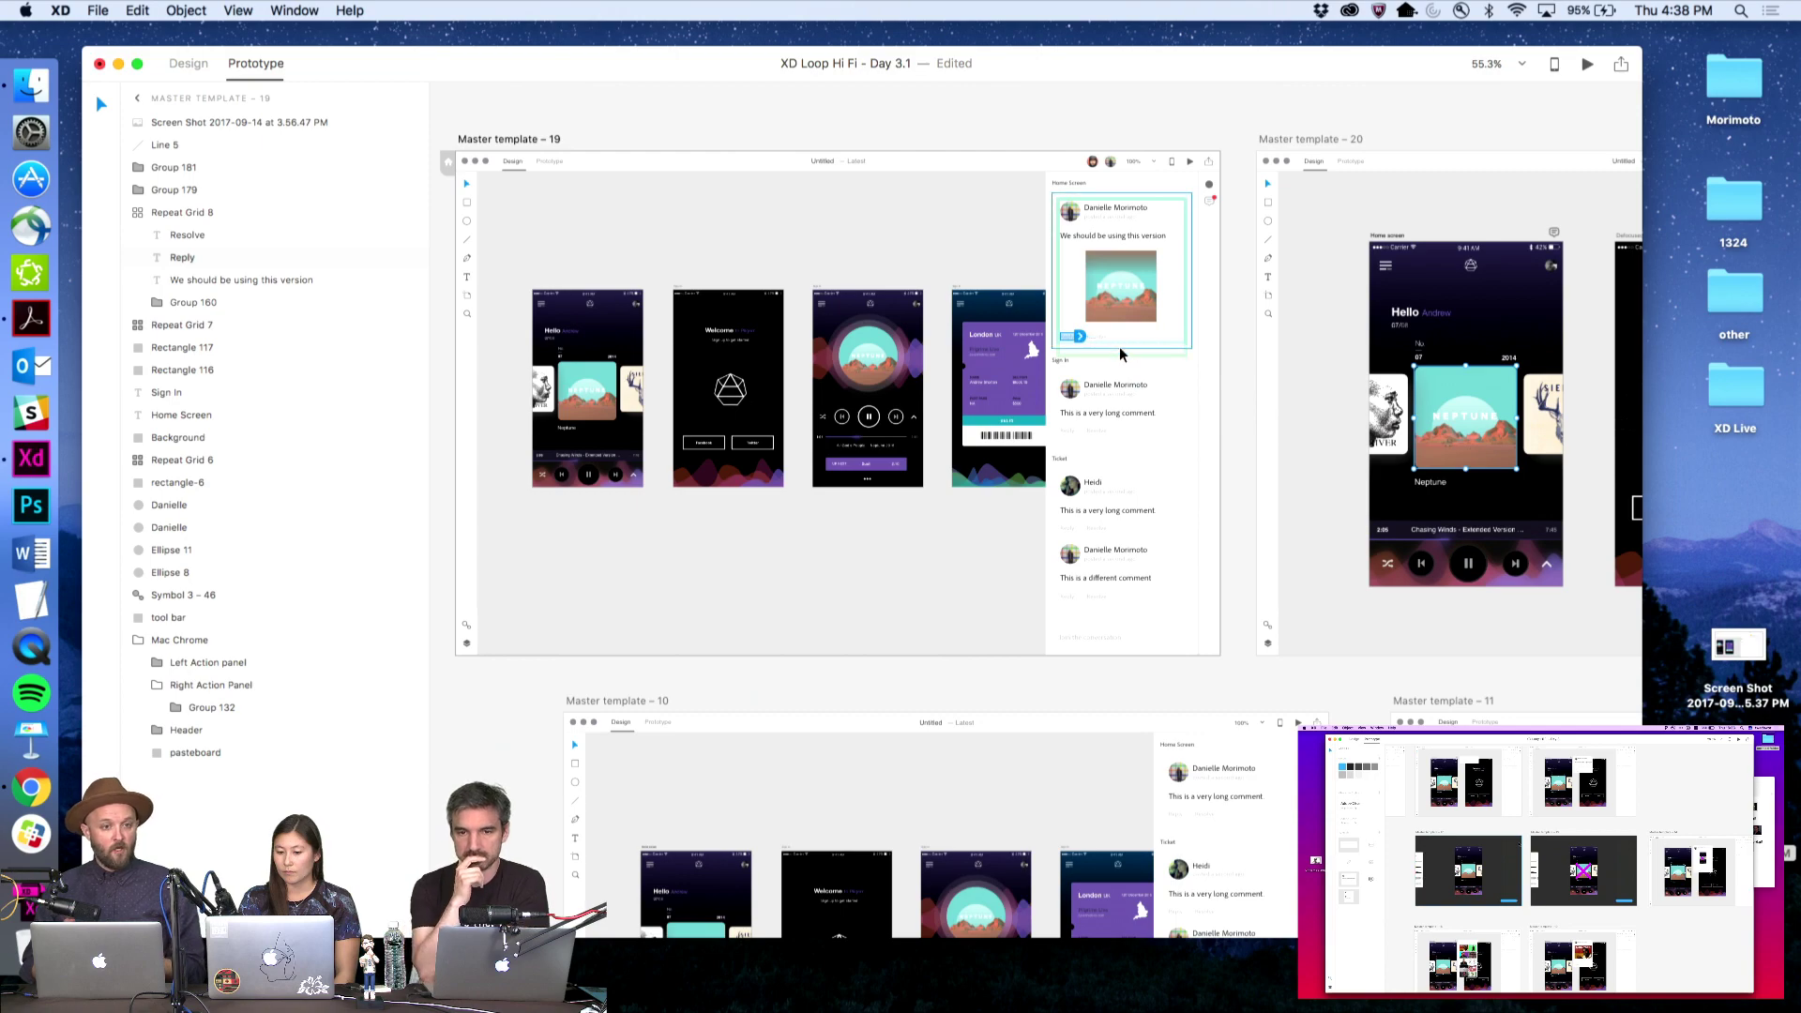
{"action": "left_click", "coordinate": [1217, 328]}
Link the whole Home Screen comment card on Master template – 19 to Master template – 20 with a Dissolve transition, Ease Out and 0.4 s
{"action": "scroll", "coordinate": [1214, 328], "scroll_direction": "right", "scroll_amount": 2}
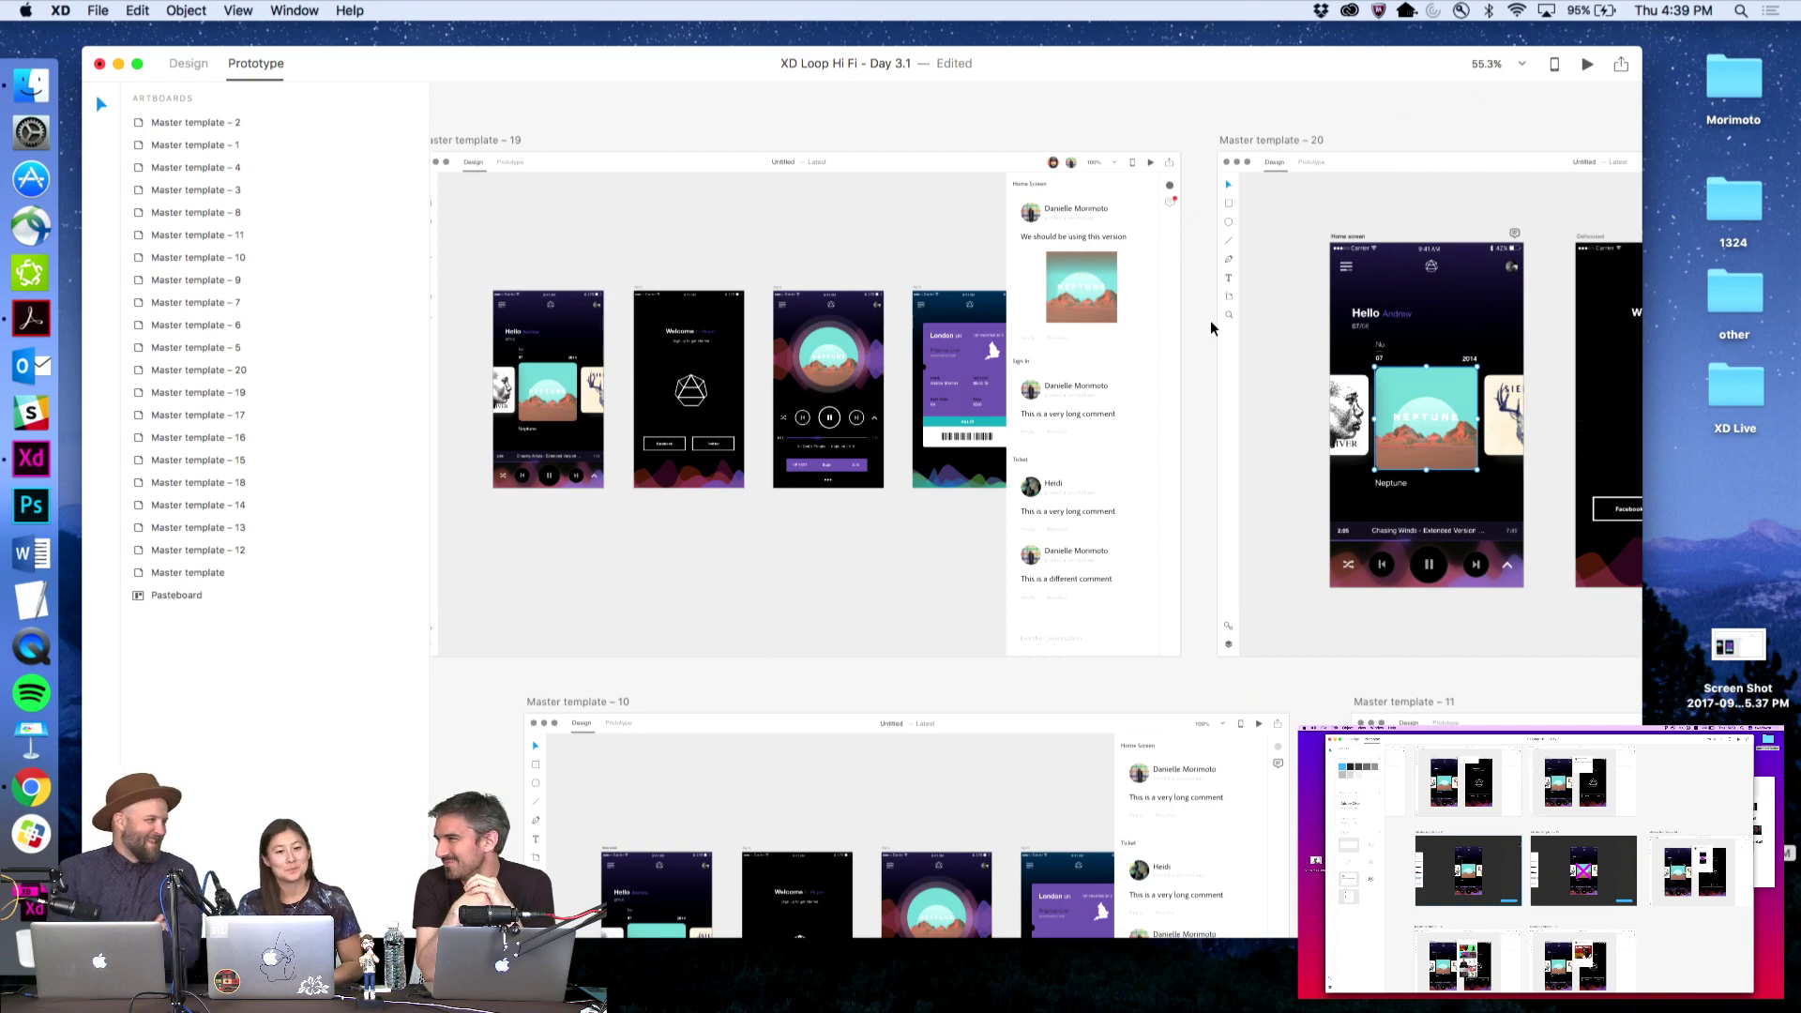
{"action": "scroll", "coordinate": [1210, 327], "scroll_direction": "right", "scroll_amount": 1}
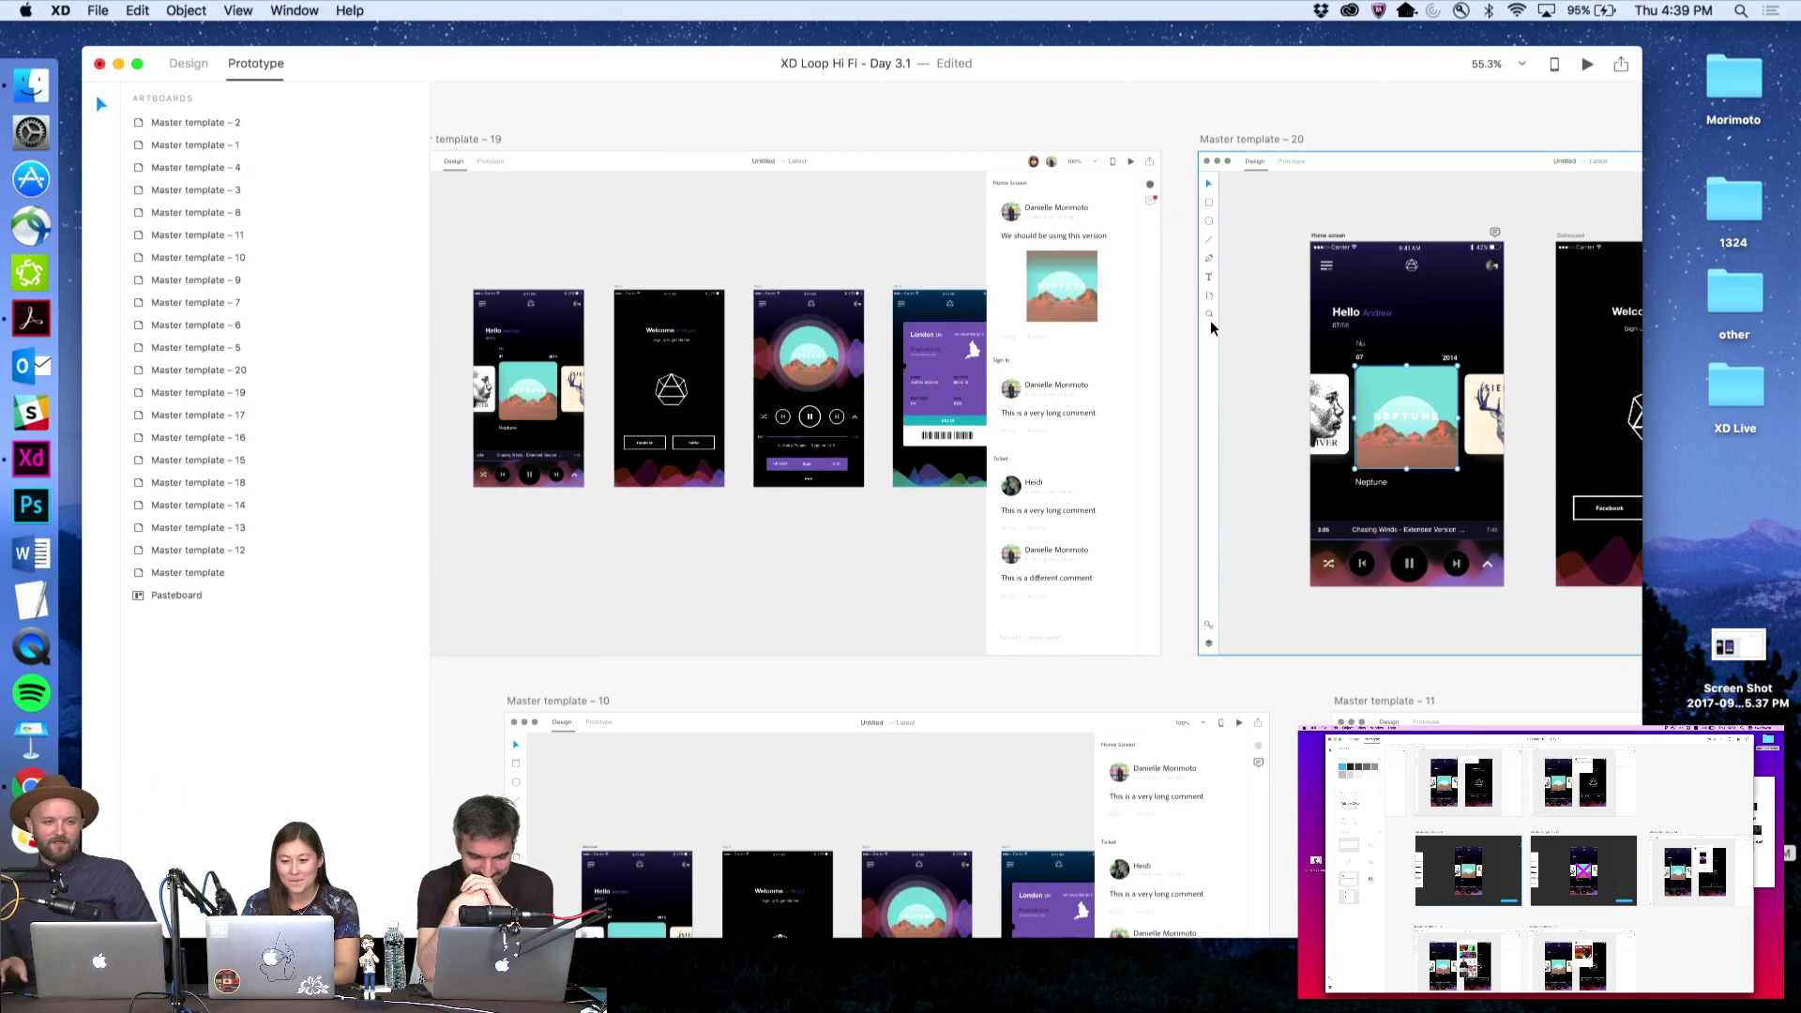
{"action": "left_click", "coordinate": [1130, 258]}
{"action": "scroll", "coordinate": [1130, 258], "scroll_direction": "right", "scroll_amount": 5}
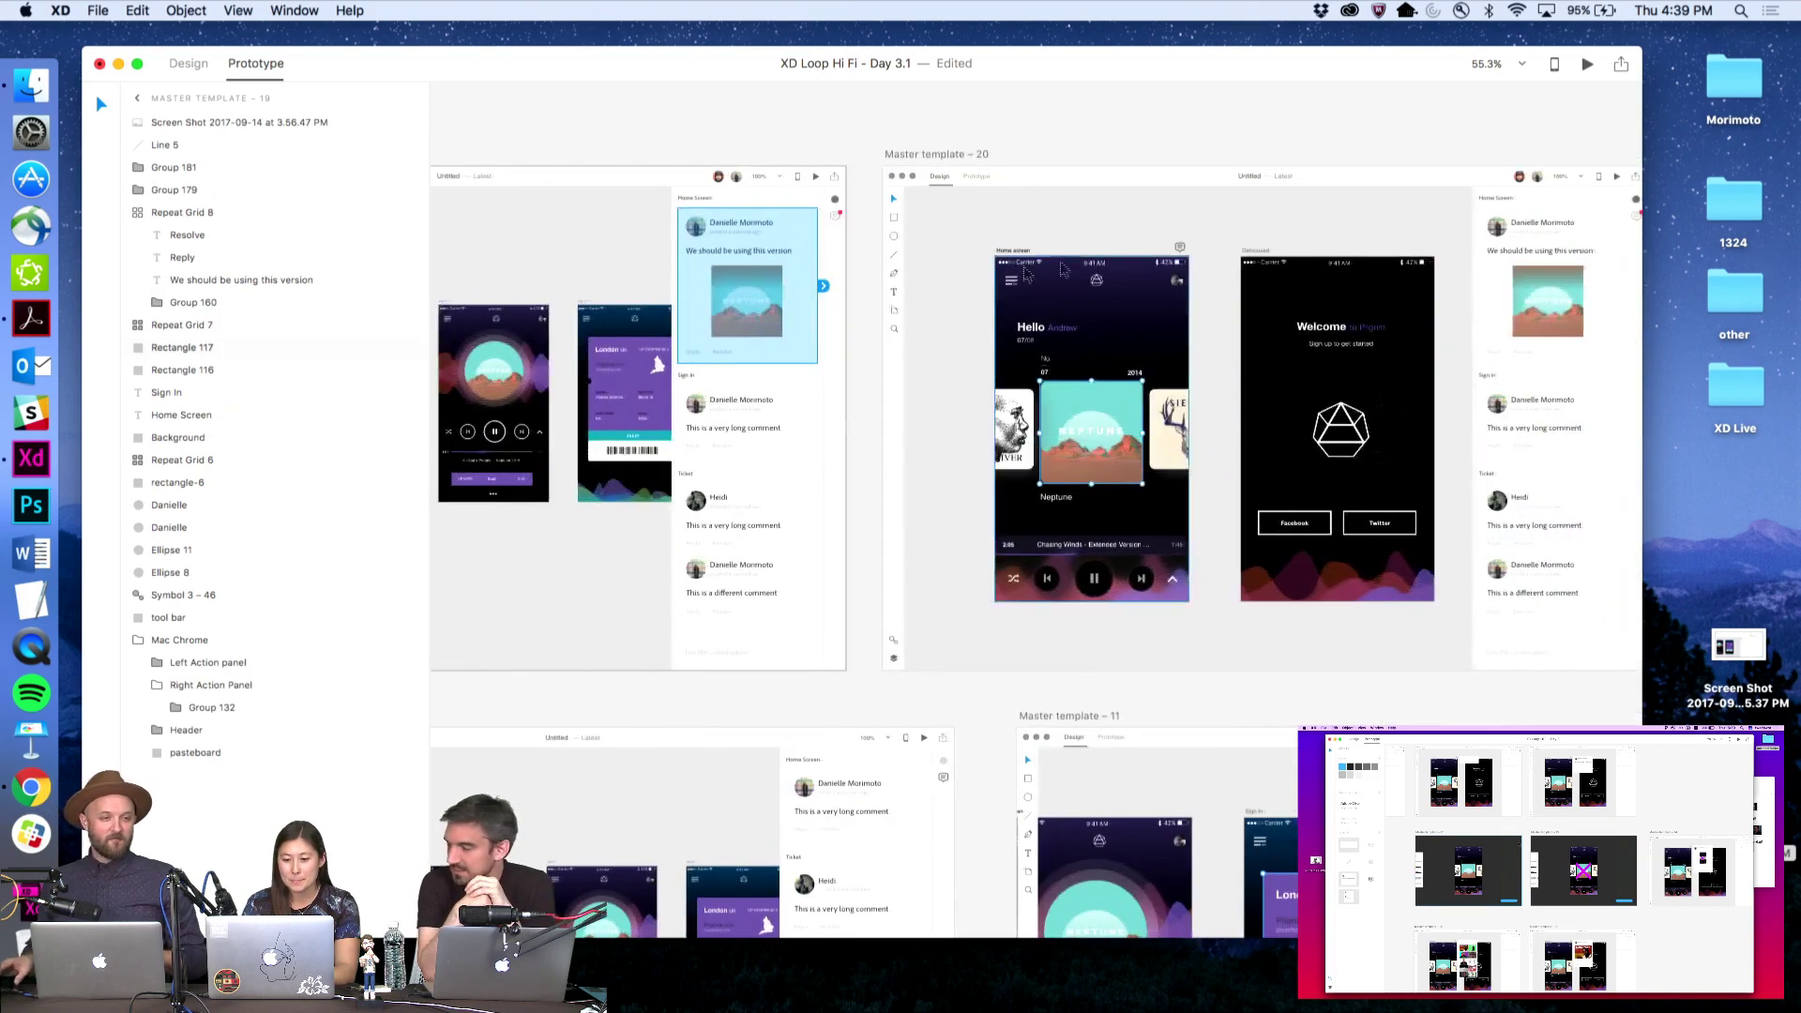
{"action": "left_click_drag", "start_coordinate": [823, 285], "coordinate": [934, 288]}
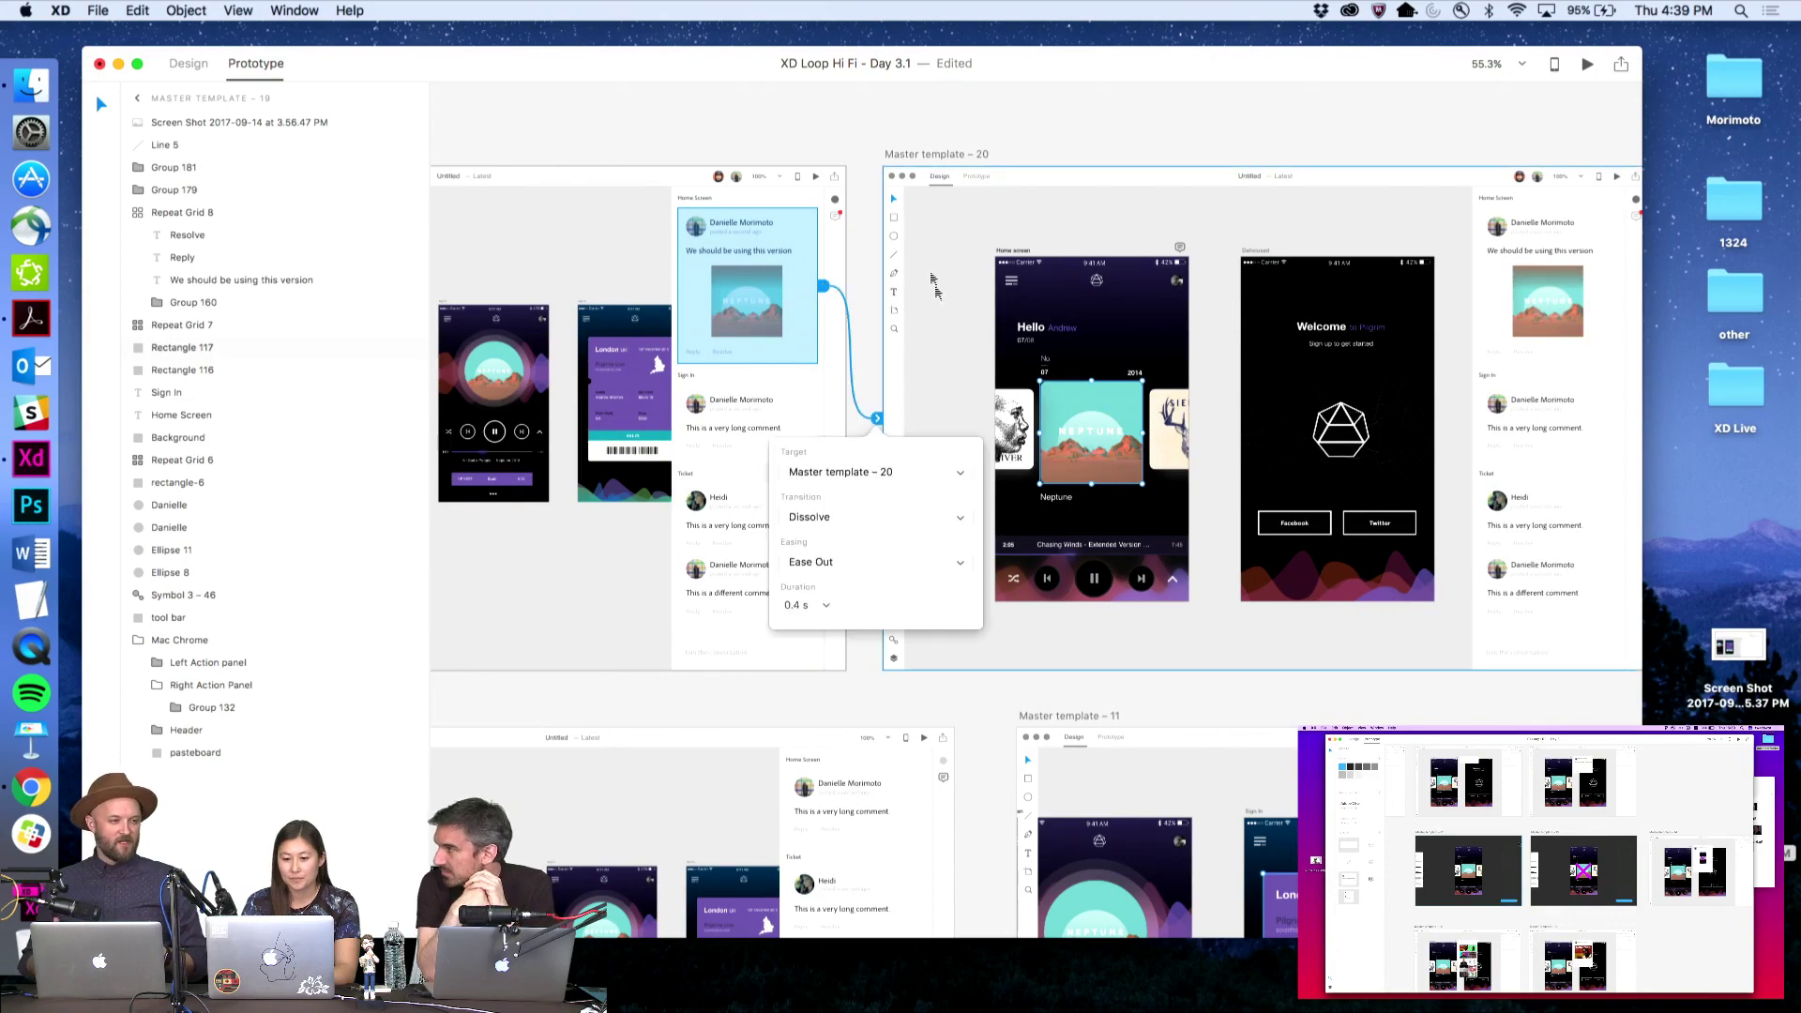
Return to designing, deselect the comment card and save the document
{"action": "scroll", "coordinate": [934, 288], "scroll_direction": "right", "scroll_amount": 3}
{"action": "left_click", "coordinate": [191, 64]}
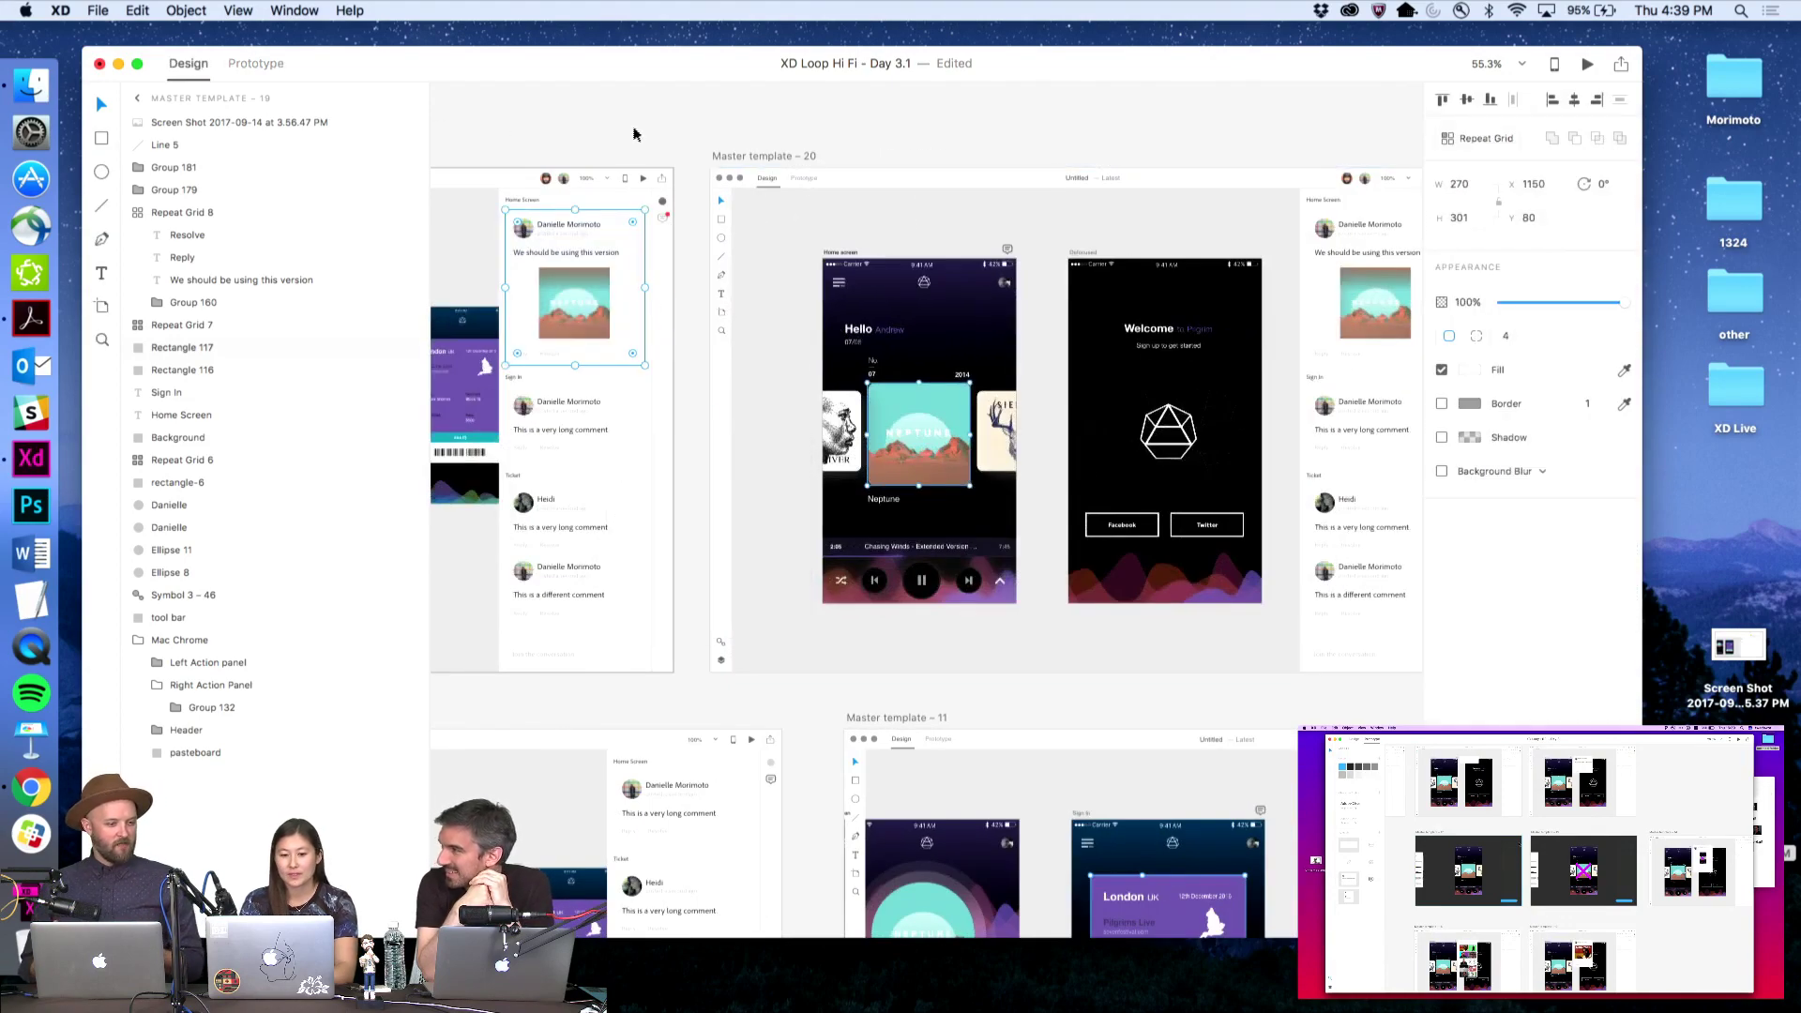
{"action": "left_click", "coordinate": [635, 134]}
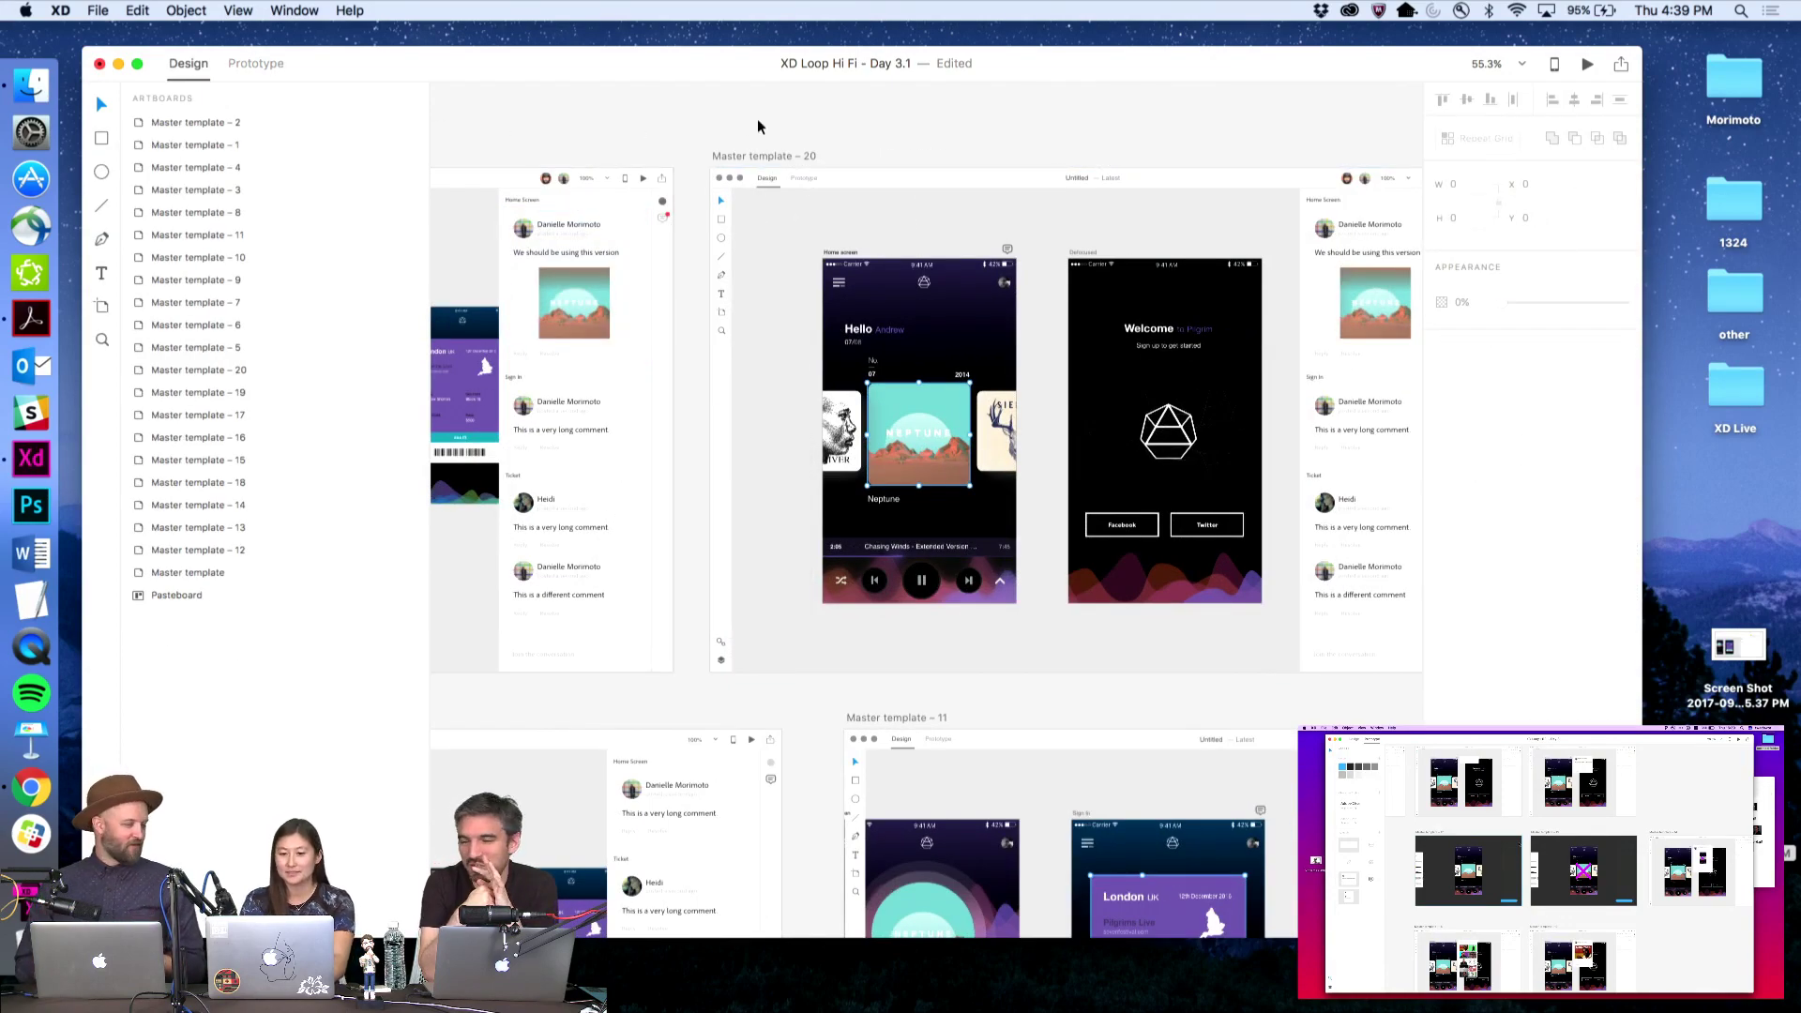
{"action": "key", "text": "super+s"}
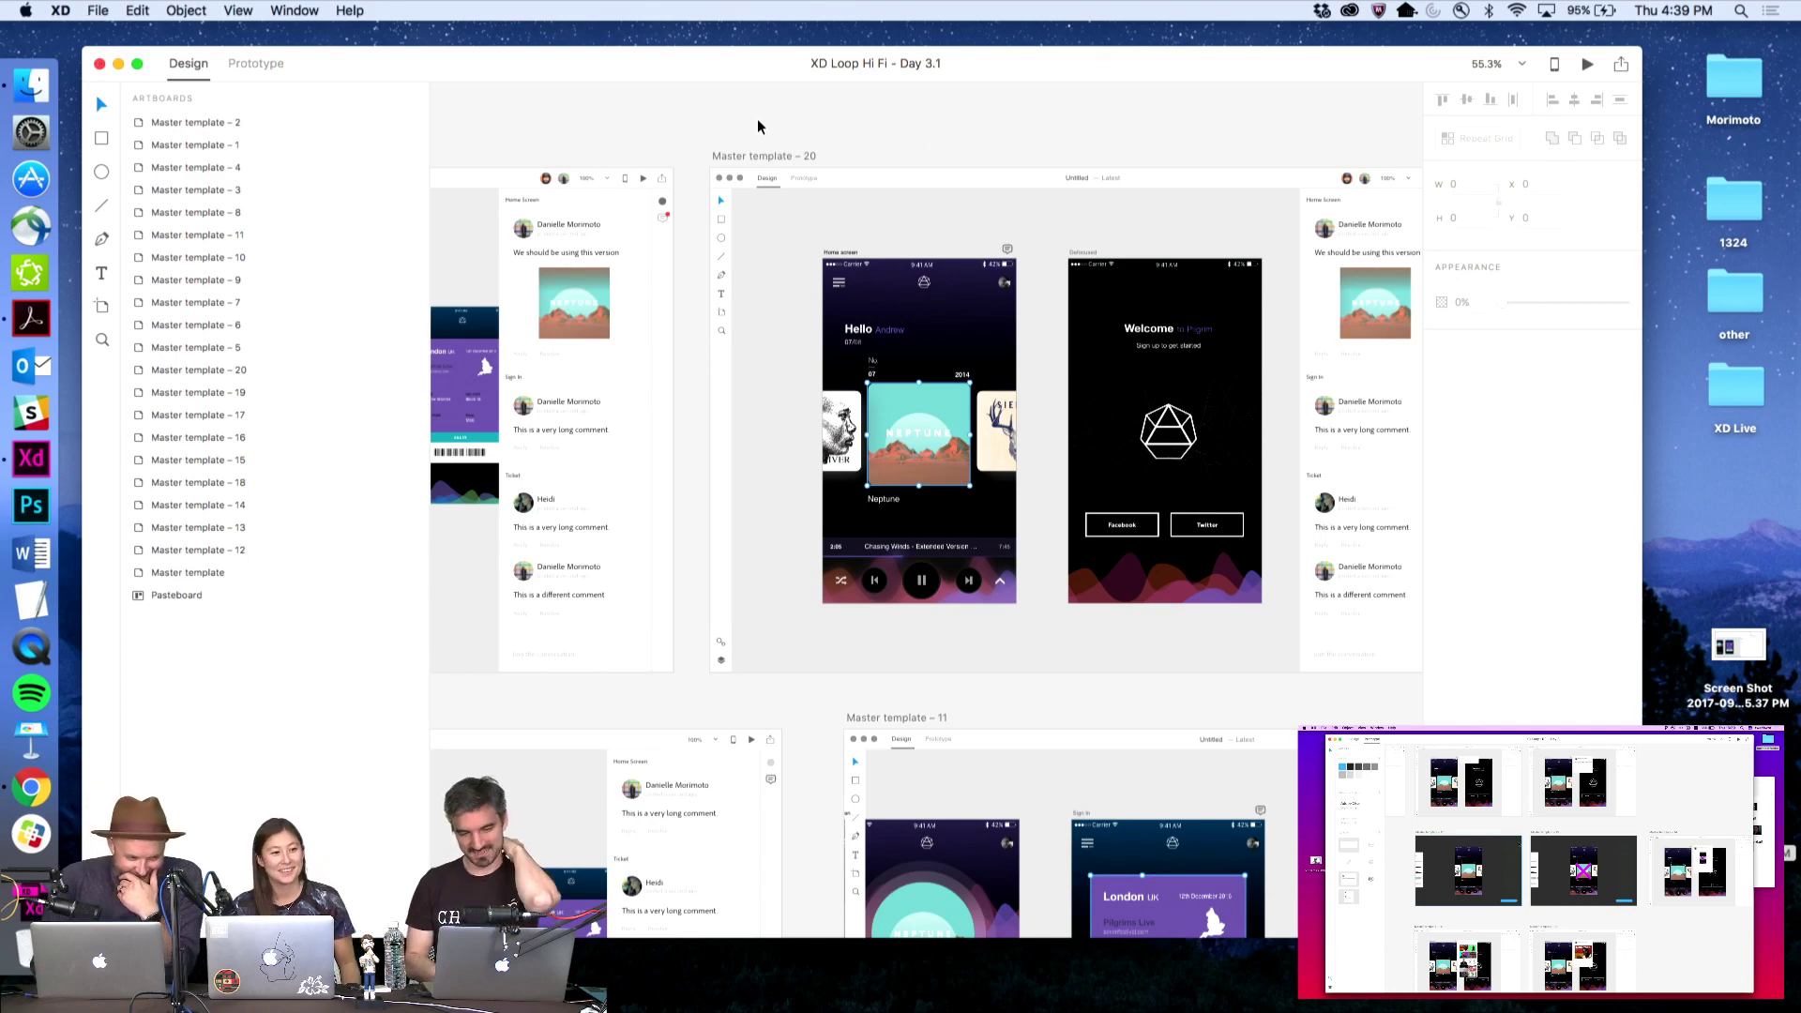
{"action": "scroll", "coordinate": [757, 125], "scroll_direction": "left", "scroll_amount": 10}
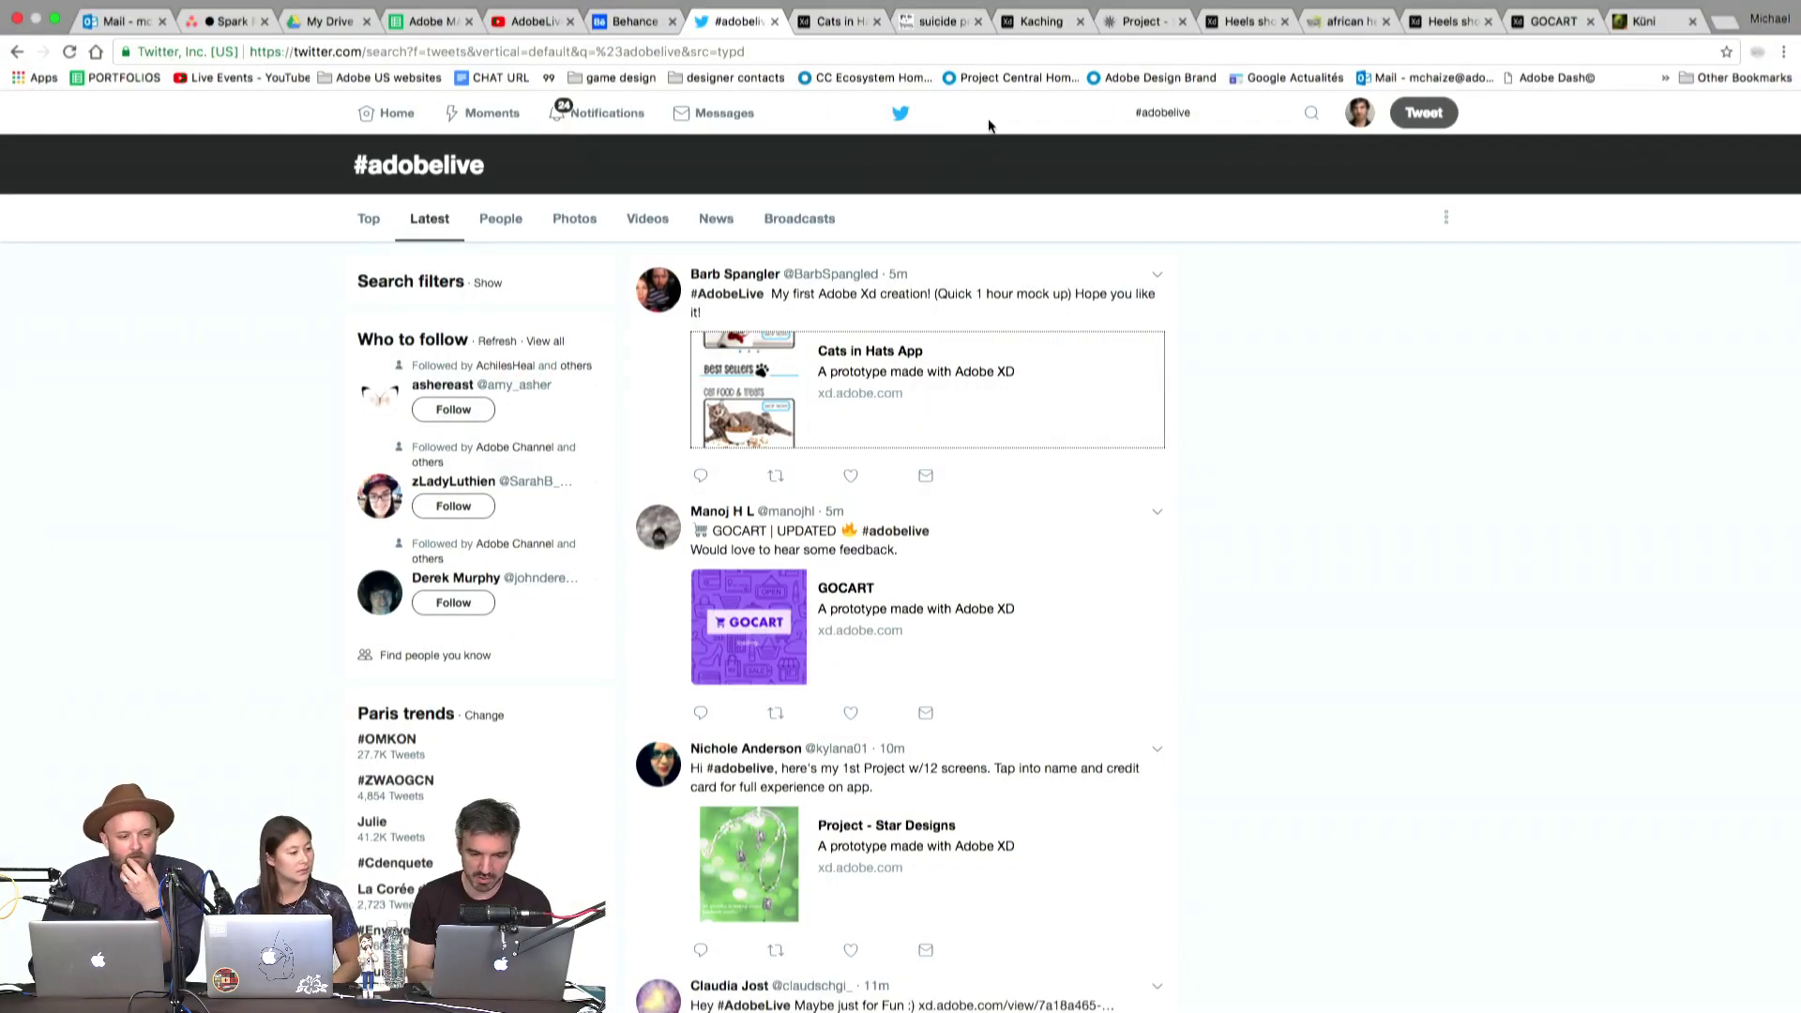
Switch to the browser's Cats in Hats App prototype, look through its home screen and Kitty Couture page, and return to the home screen
{"action": "left_click", "coordinate": [834, 23]}
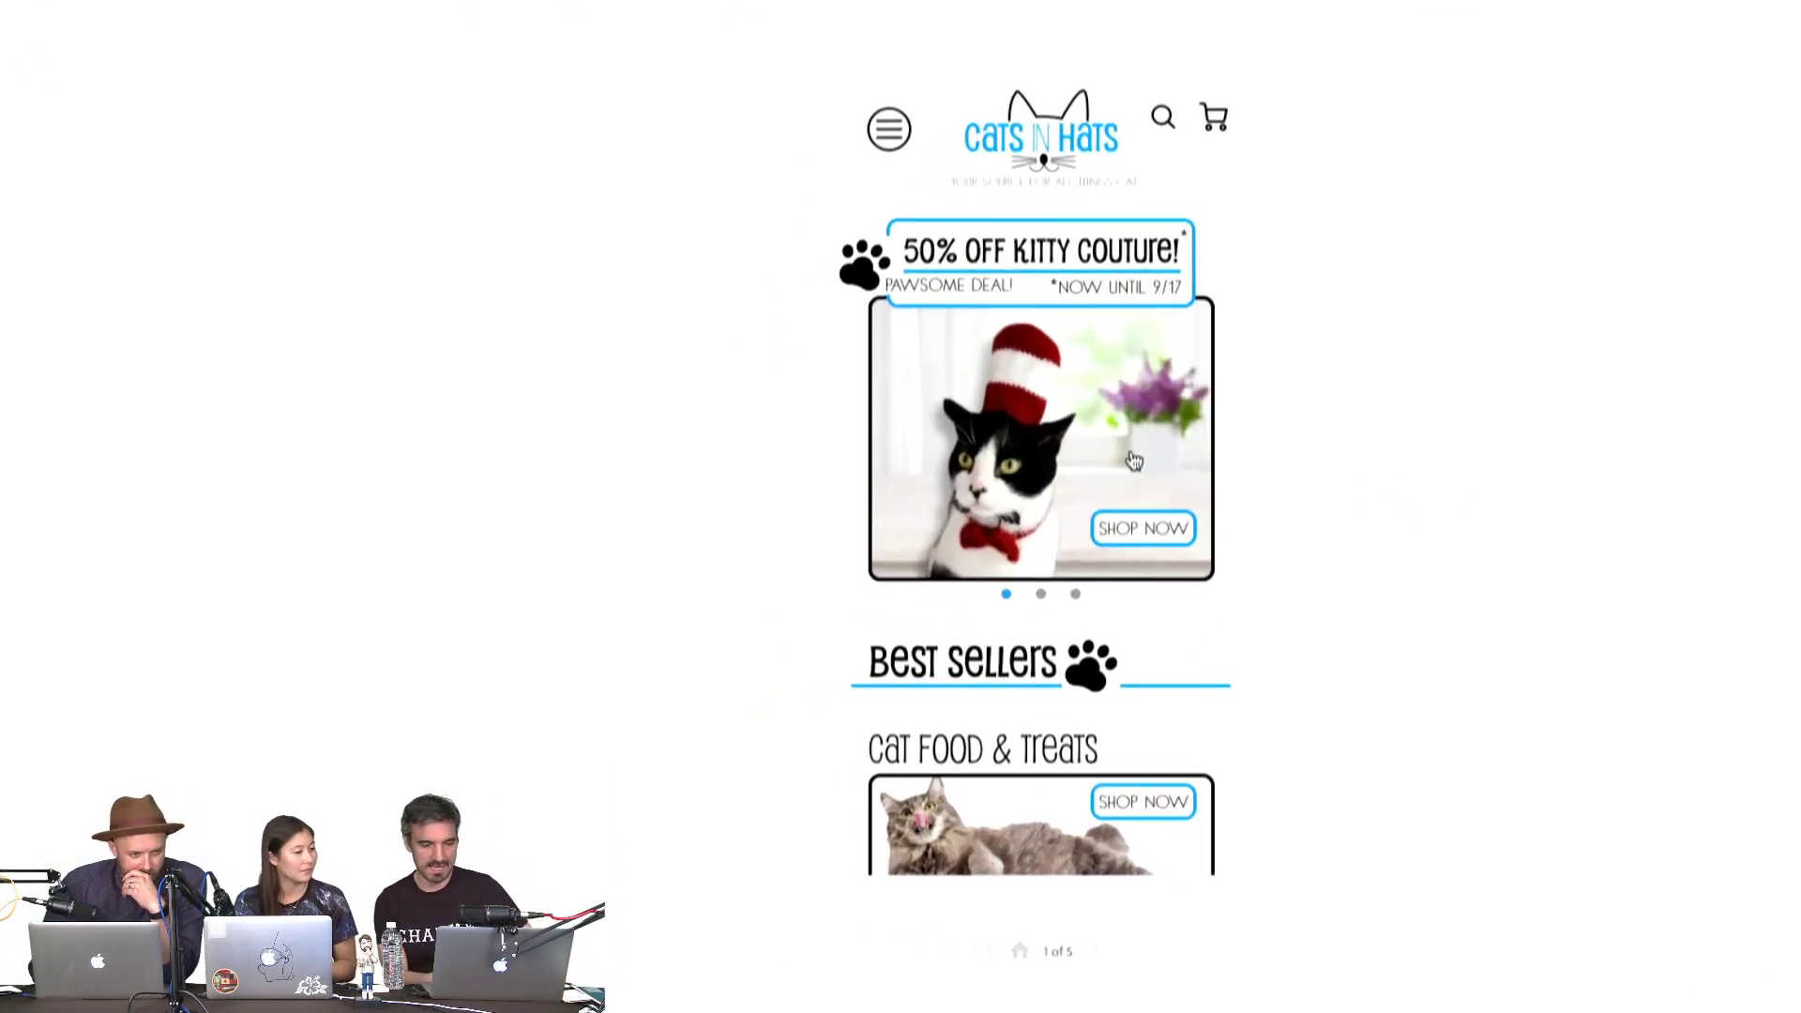
{"action": "scroll", "coordinate": [1133, 460], "scroll_direction": "down", "scroll_amount": 3}
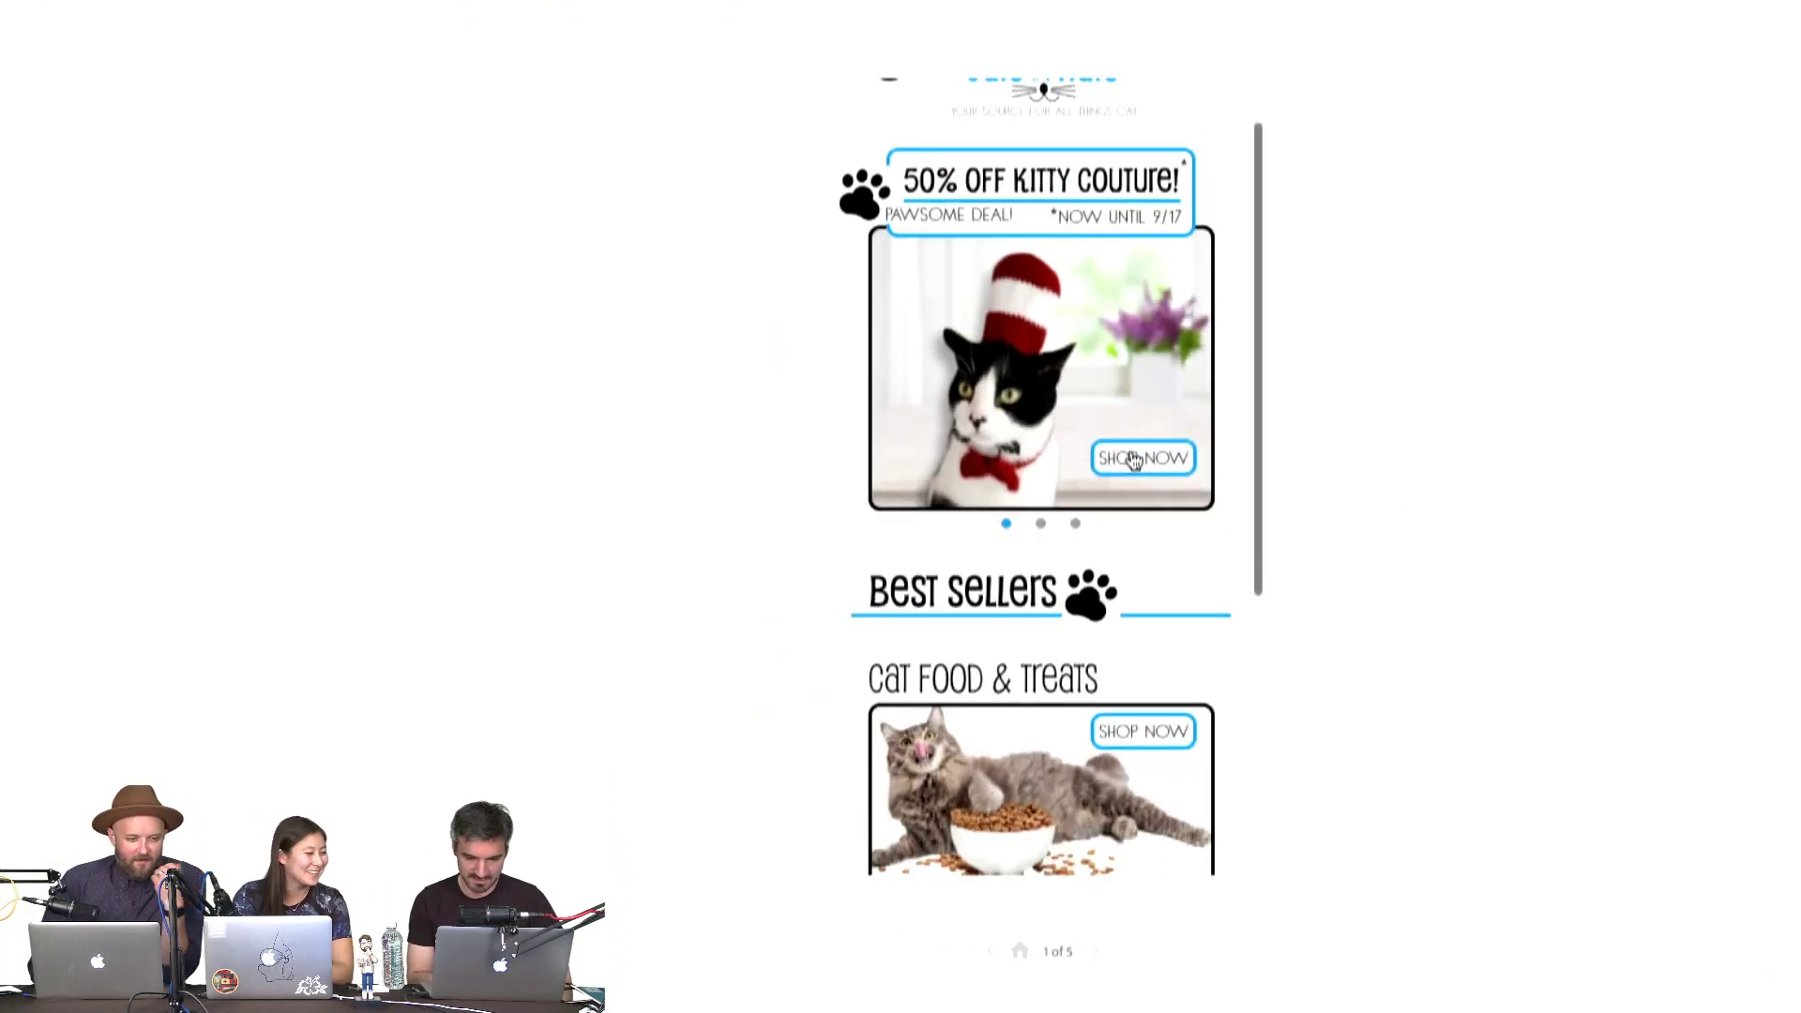
{"action": "scroll", "coordinate": [1133, 459], "scroll_direction": "down", "scroll_amount": 4}
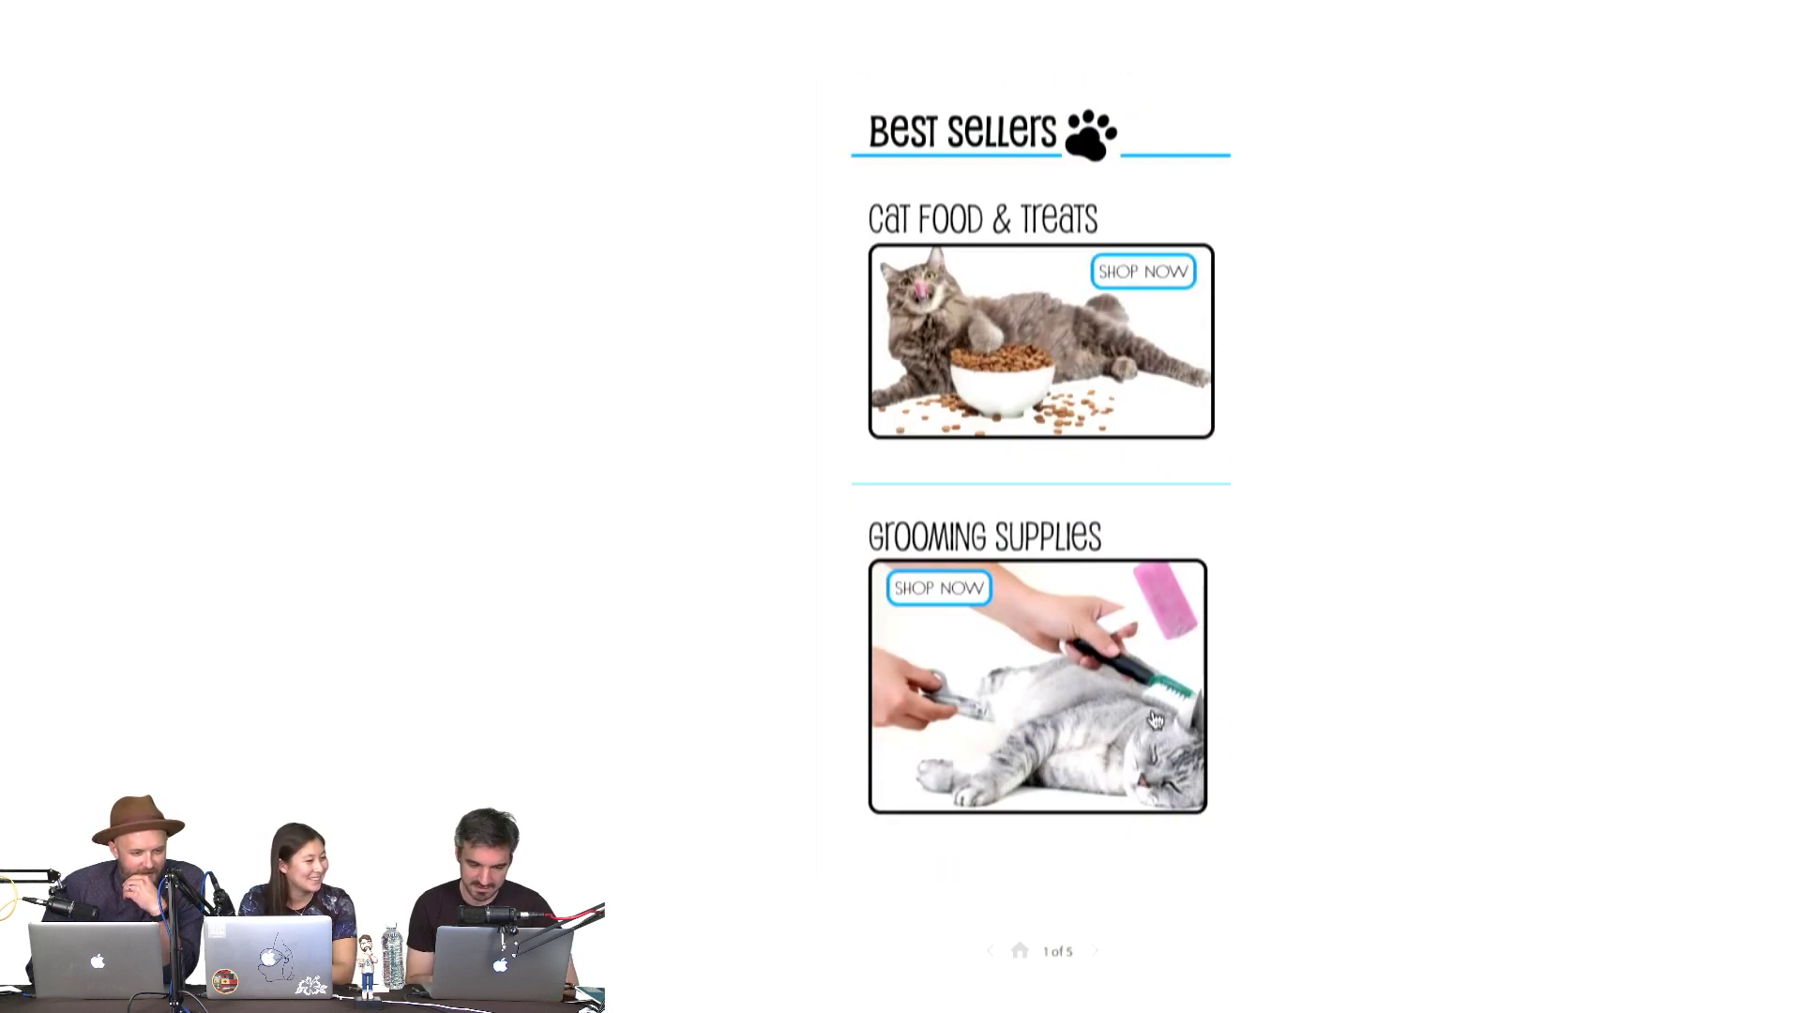
{"action": "scroll", "coordinate": [1155, 721], "scroll_direction": "up", "scroll_amount": 6}
{"action": "left_click", "coordinate": [1234, 630]}
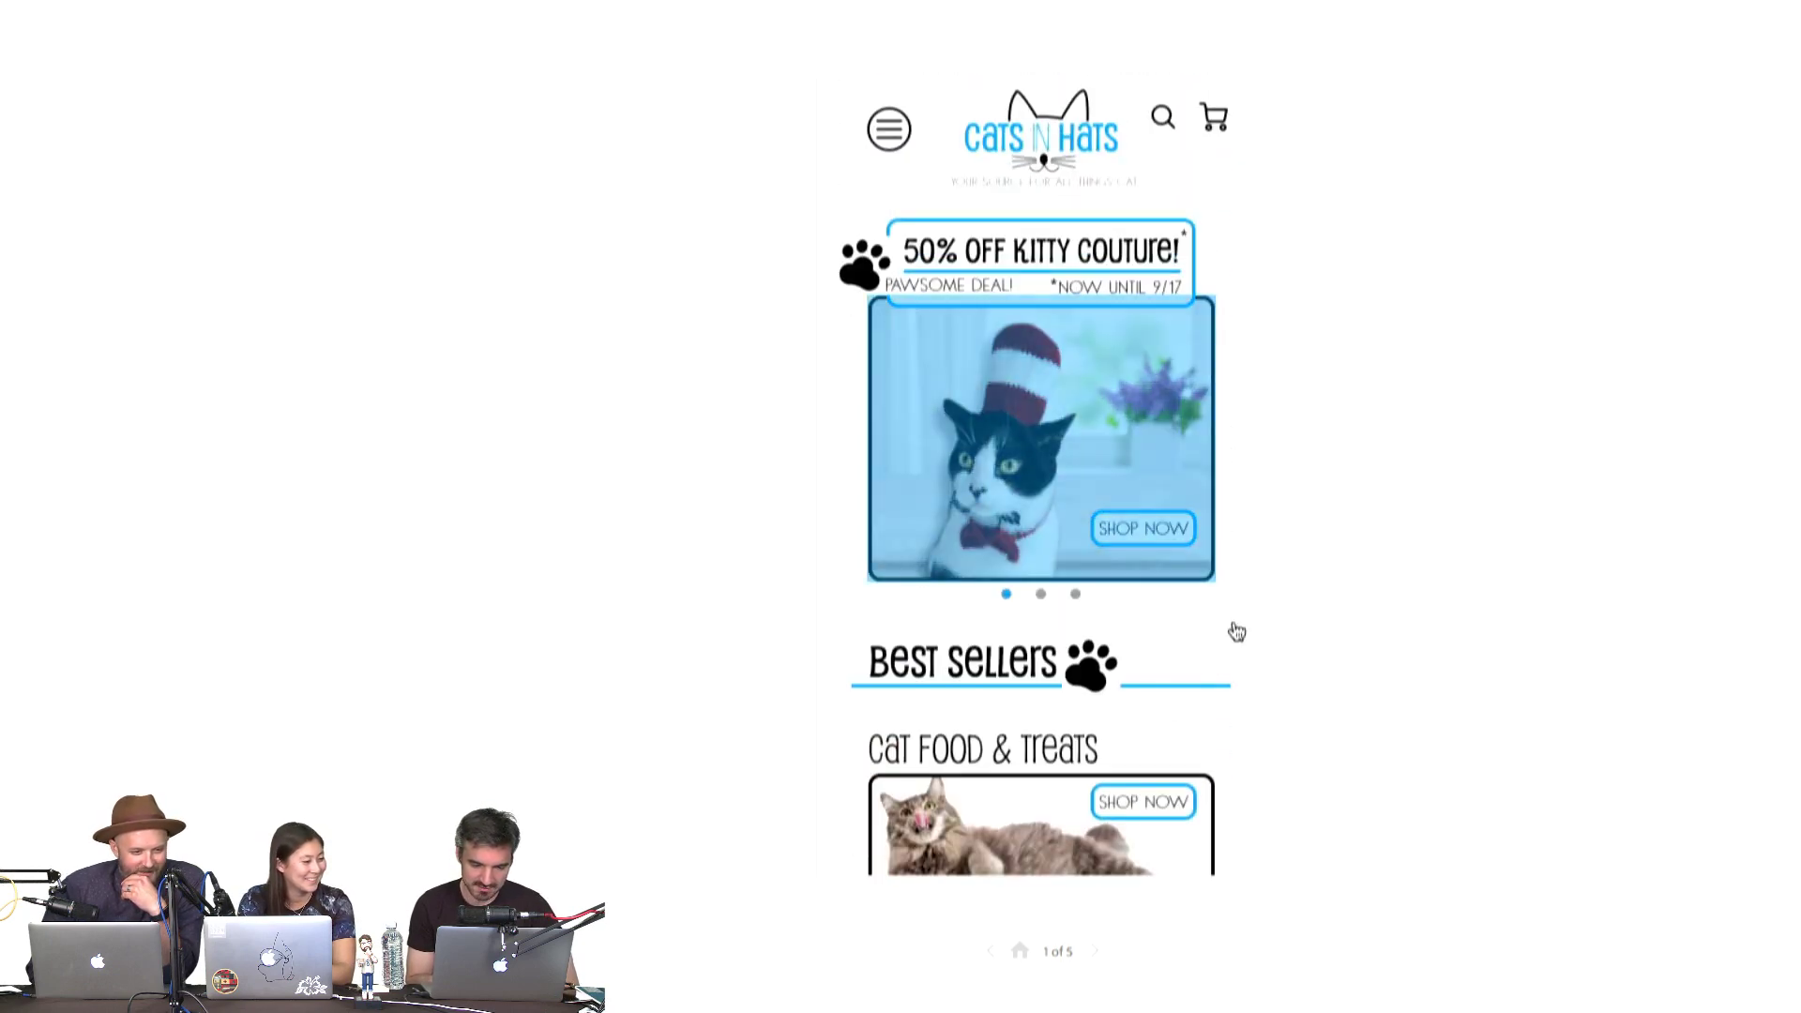
{"action": "left_click", "coordinate": [1111, 390]}
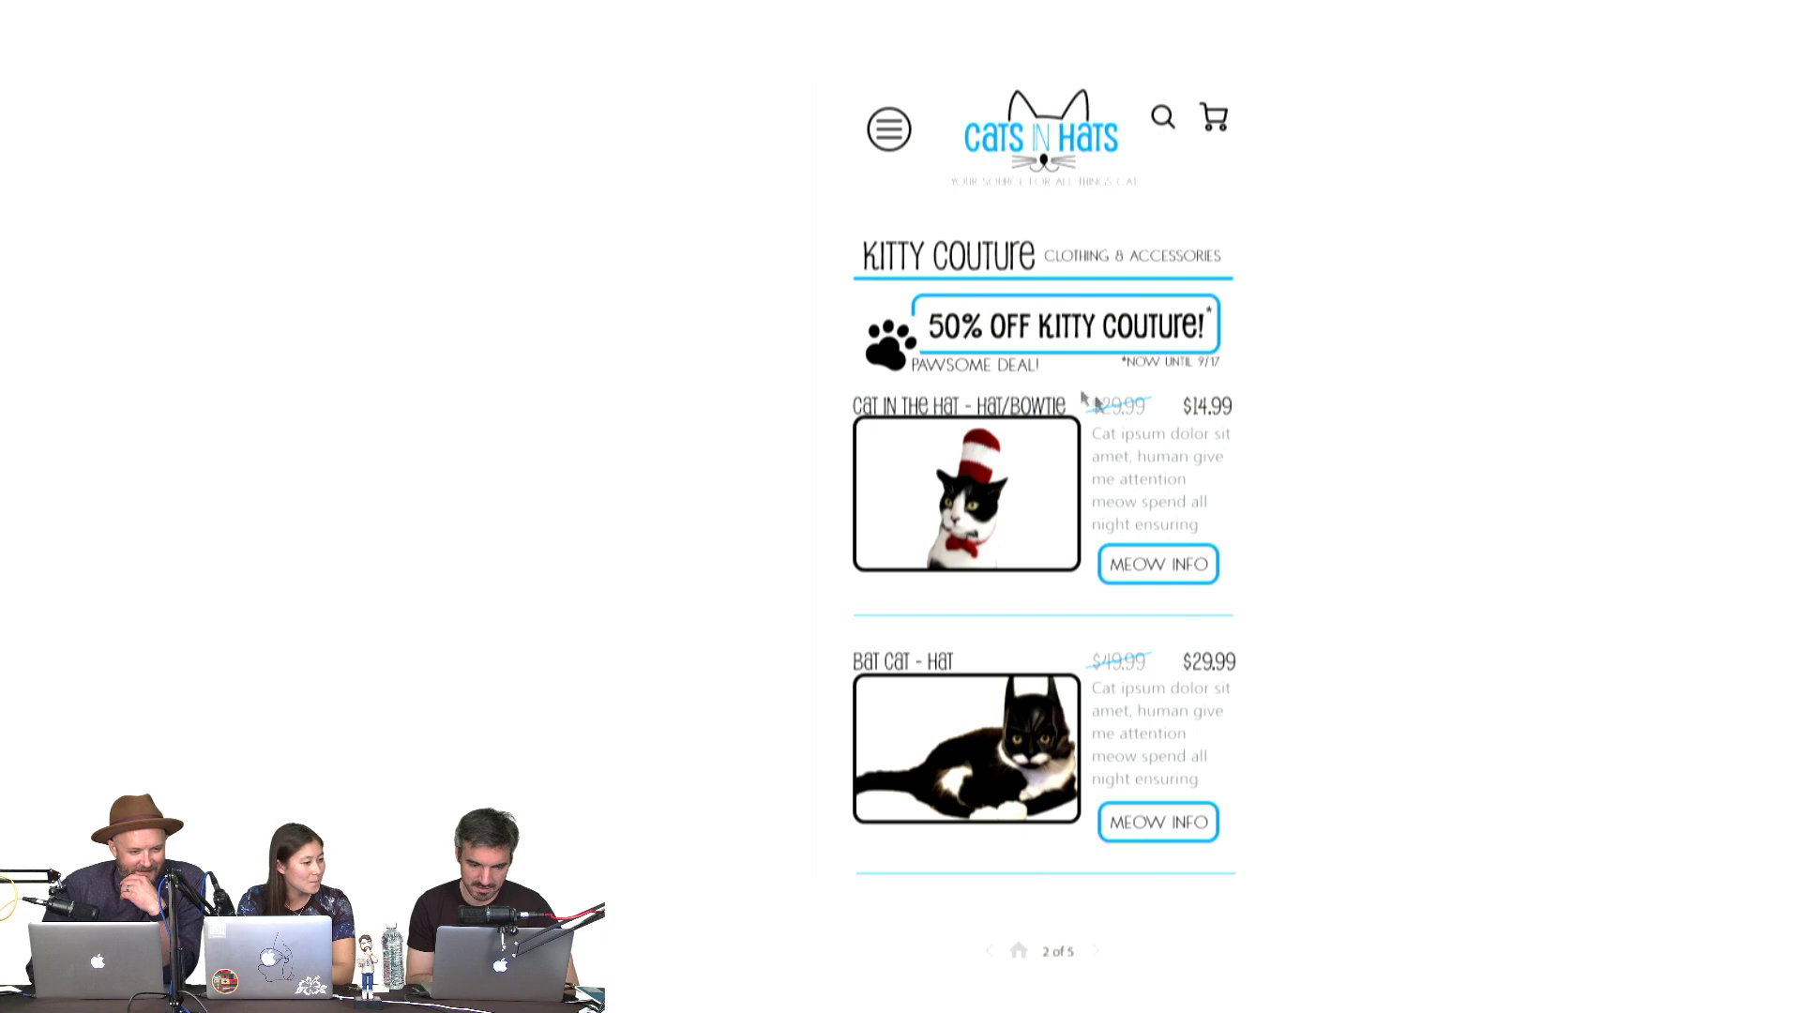
{"action": "scroll", "coordinate": [1132, 432], "scroll_direction": "down", "scroll_amount": 2}
{"action": "key", "text": "Left"}
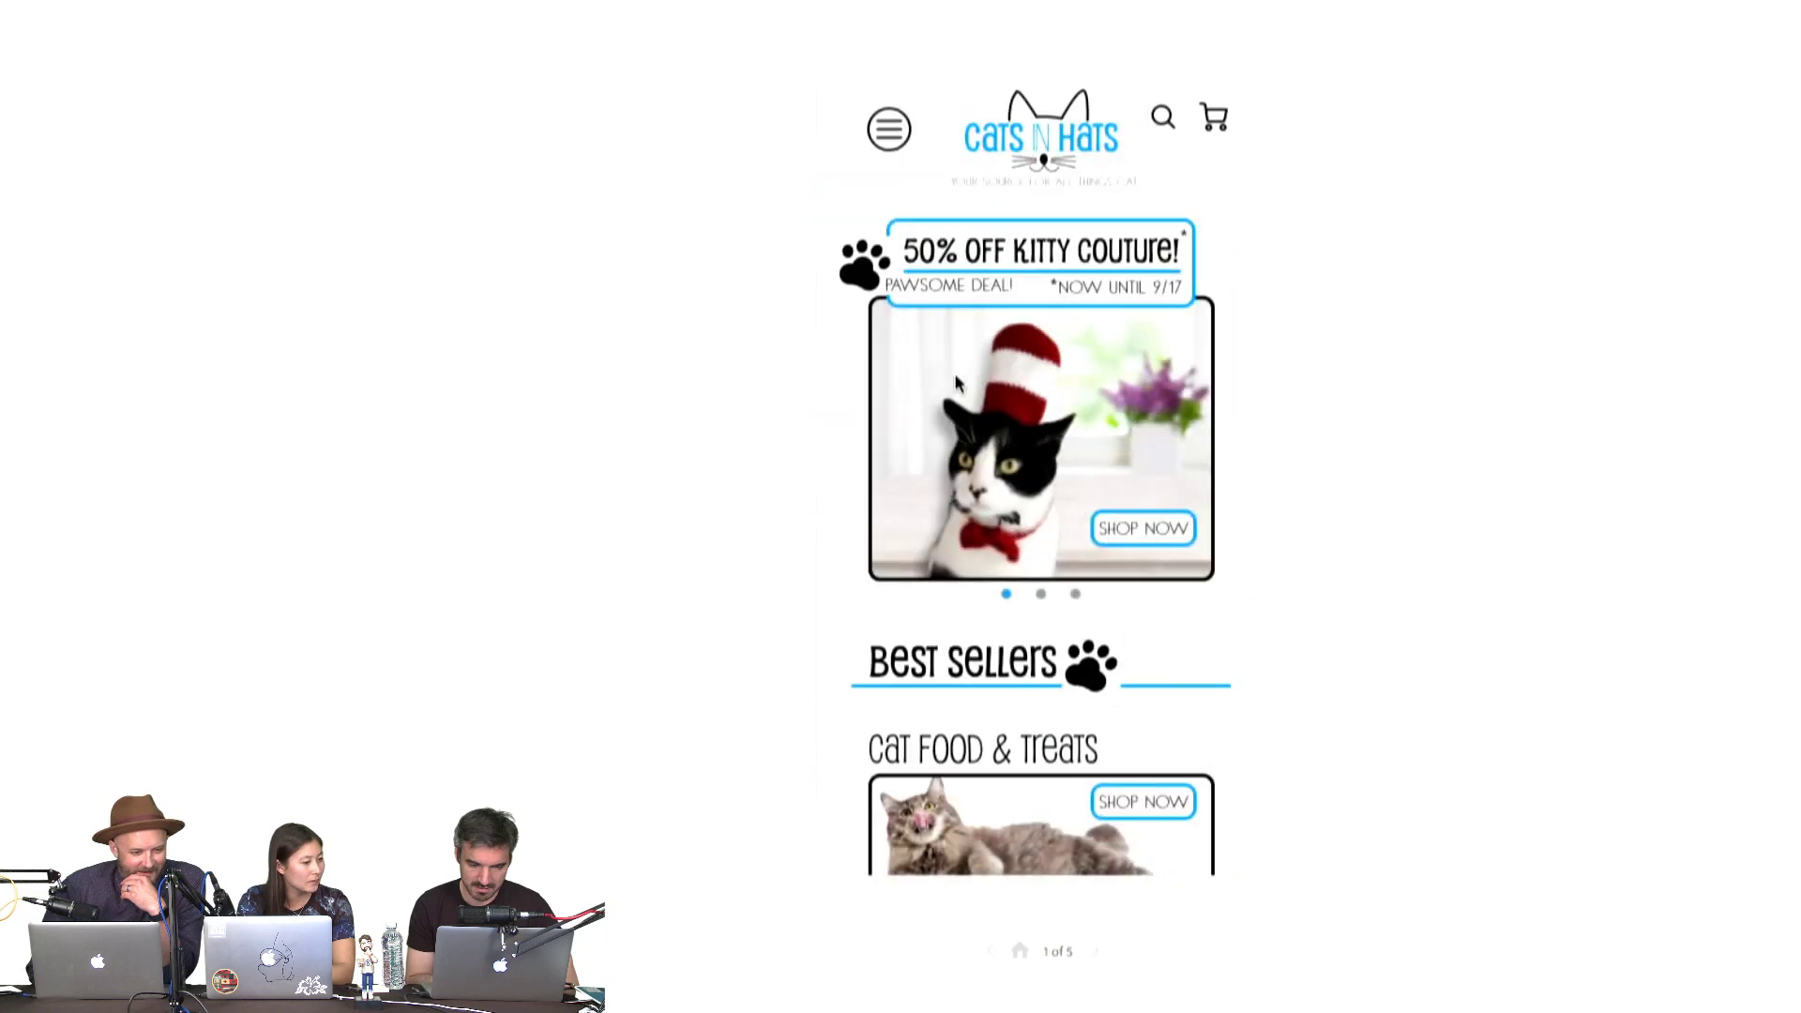
Try the prototype's shopping flow from Kitty Couture through adding the Dapper Cat hat and bowtie to the cart, and choose to keep shopping
{"action": "left_click", "coordinate": [964, 380]}
{"action": "left_click", "coordinate": [1137, 458]}
{"action": "left_click", "coordinate": [1150, 564]}
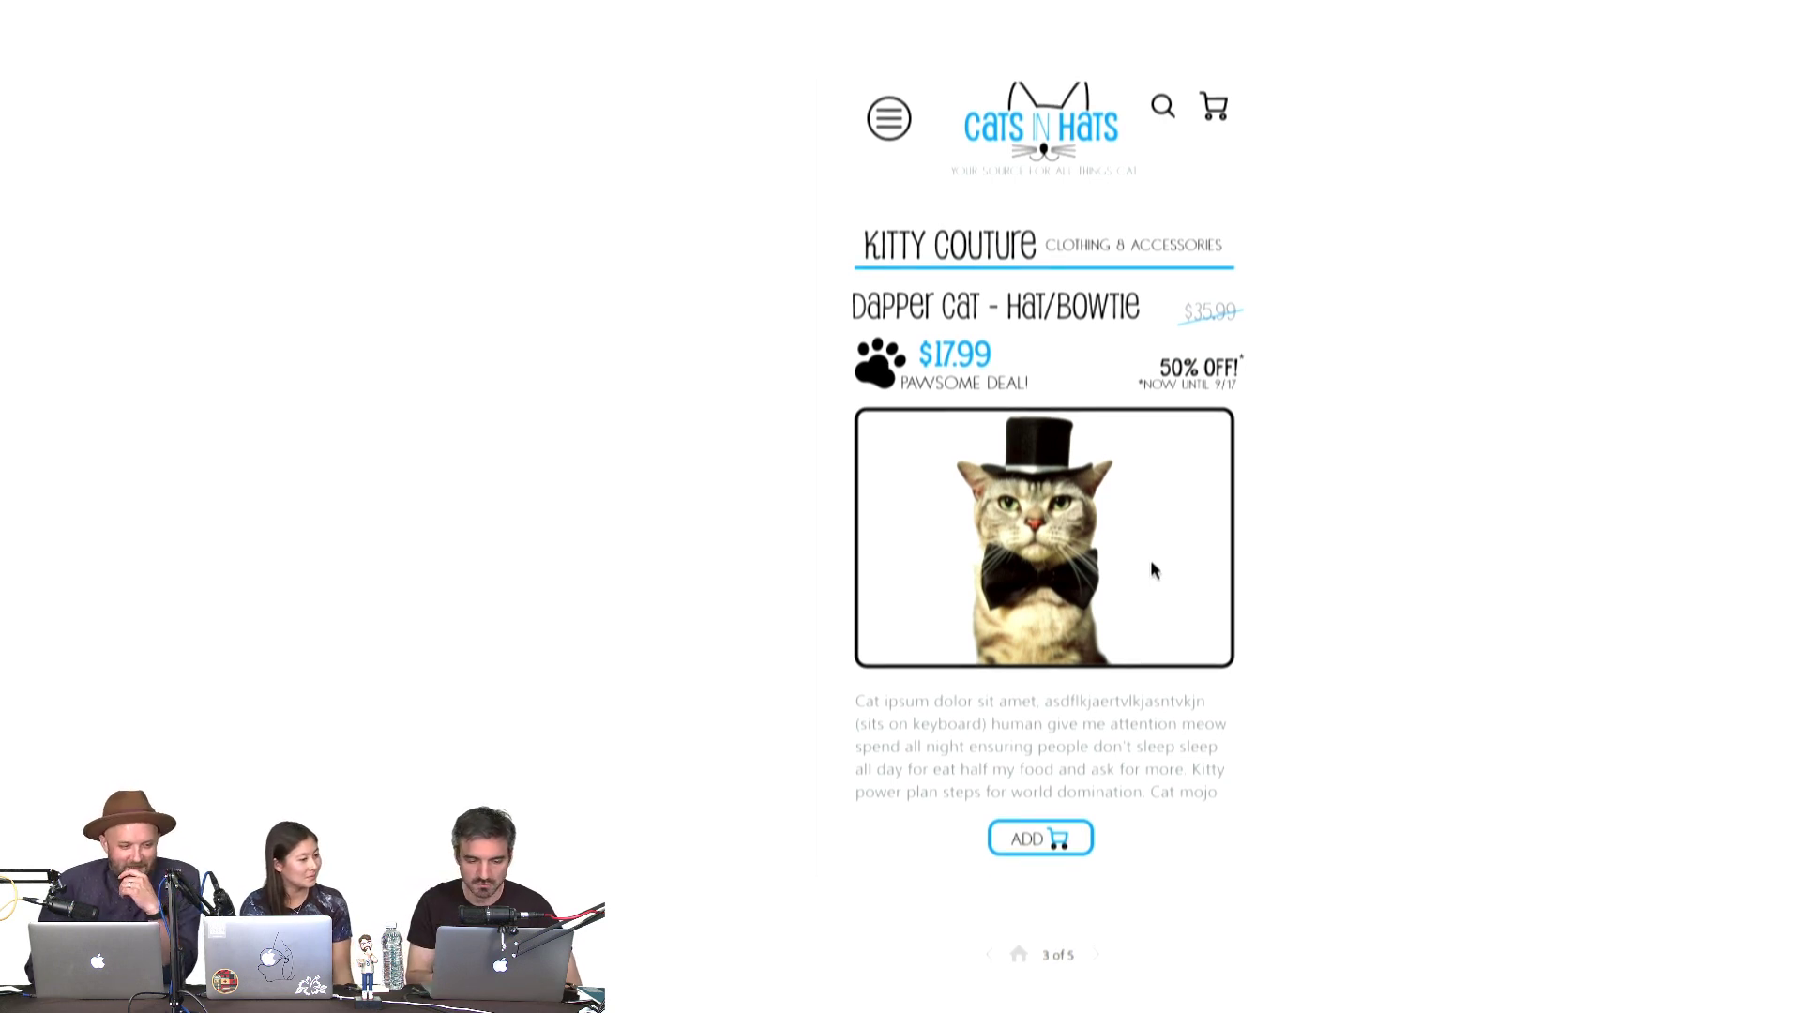
{"action": "scroll", "coordinate": [1154, 568], "scroll_direction": "down", "scroll_amount": 1}
{"action": "left_click", "coordinate": [1055, 838]}
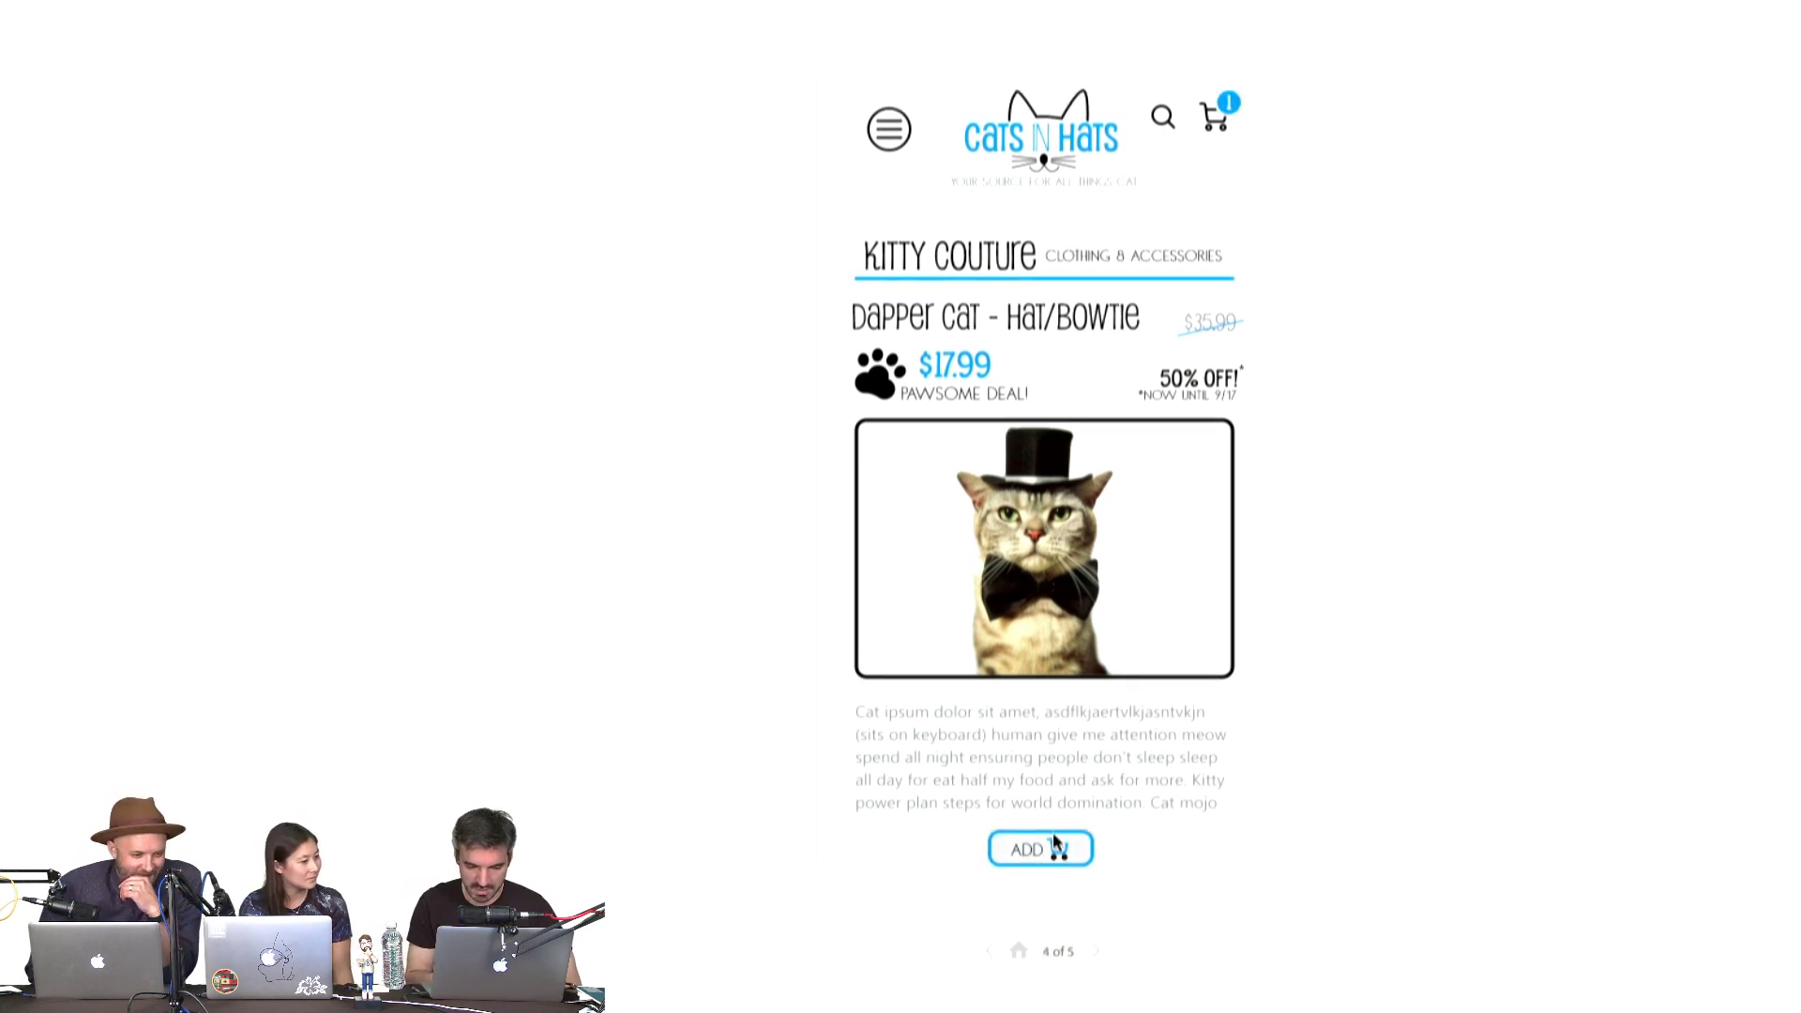
{"action": "left_click", "coordinate": [1217, 108]}
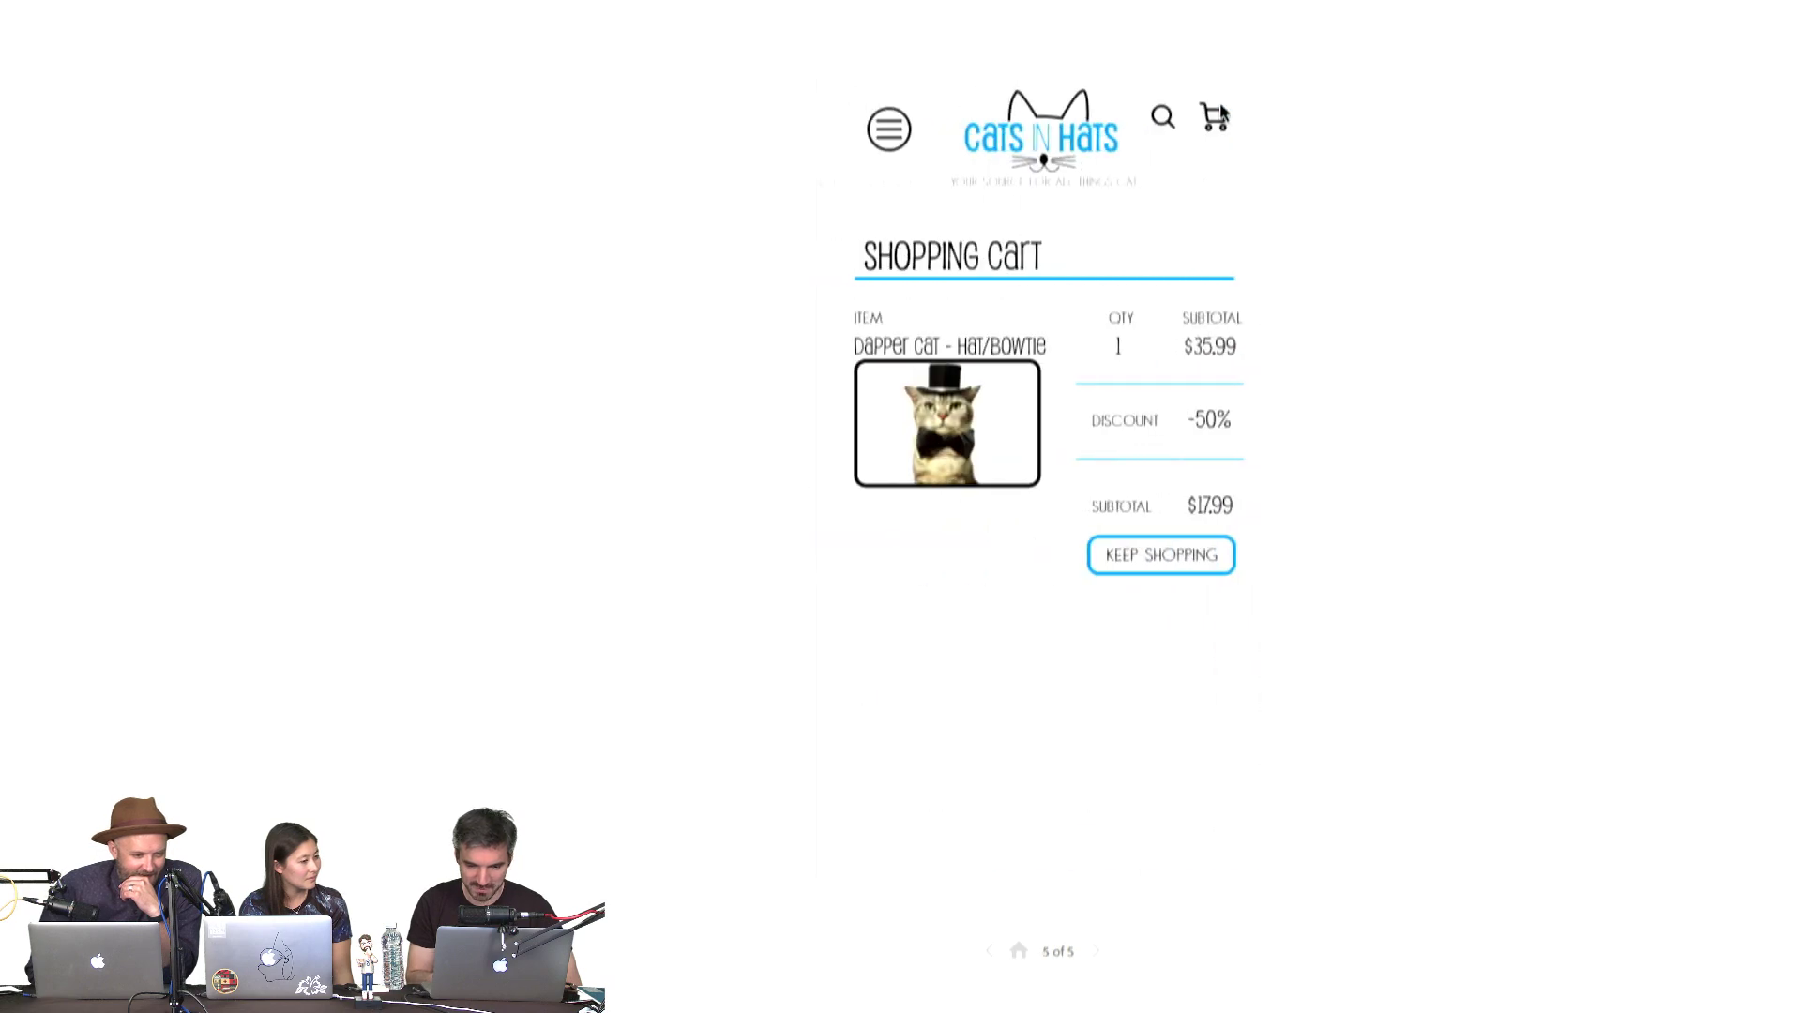
{"action": "left_click", "coordinate": [1162, 559]}
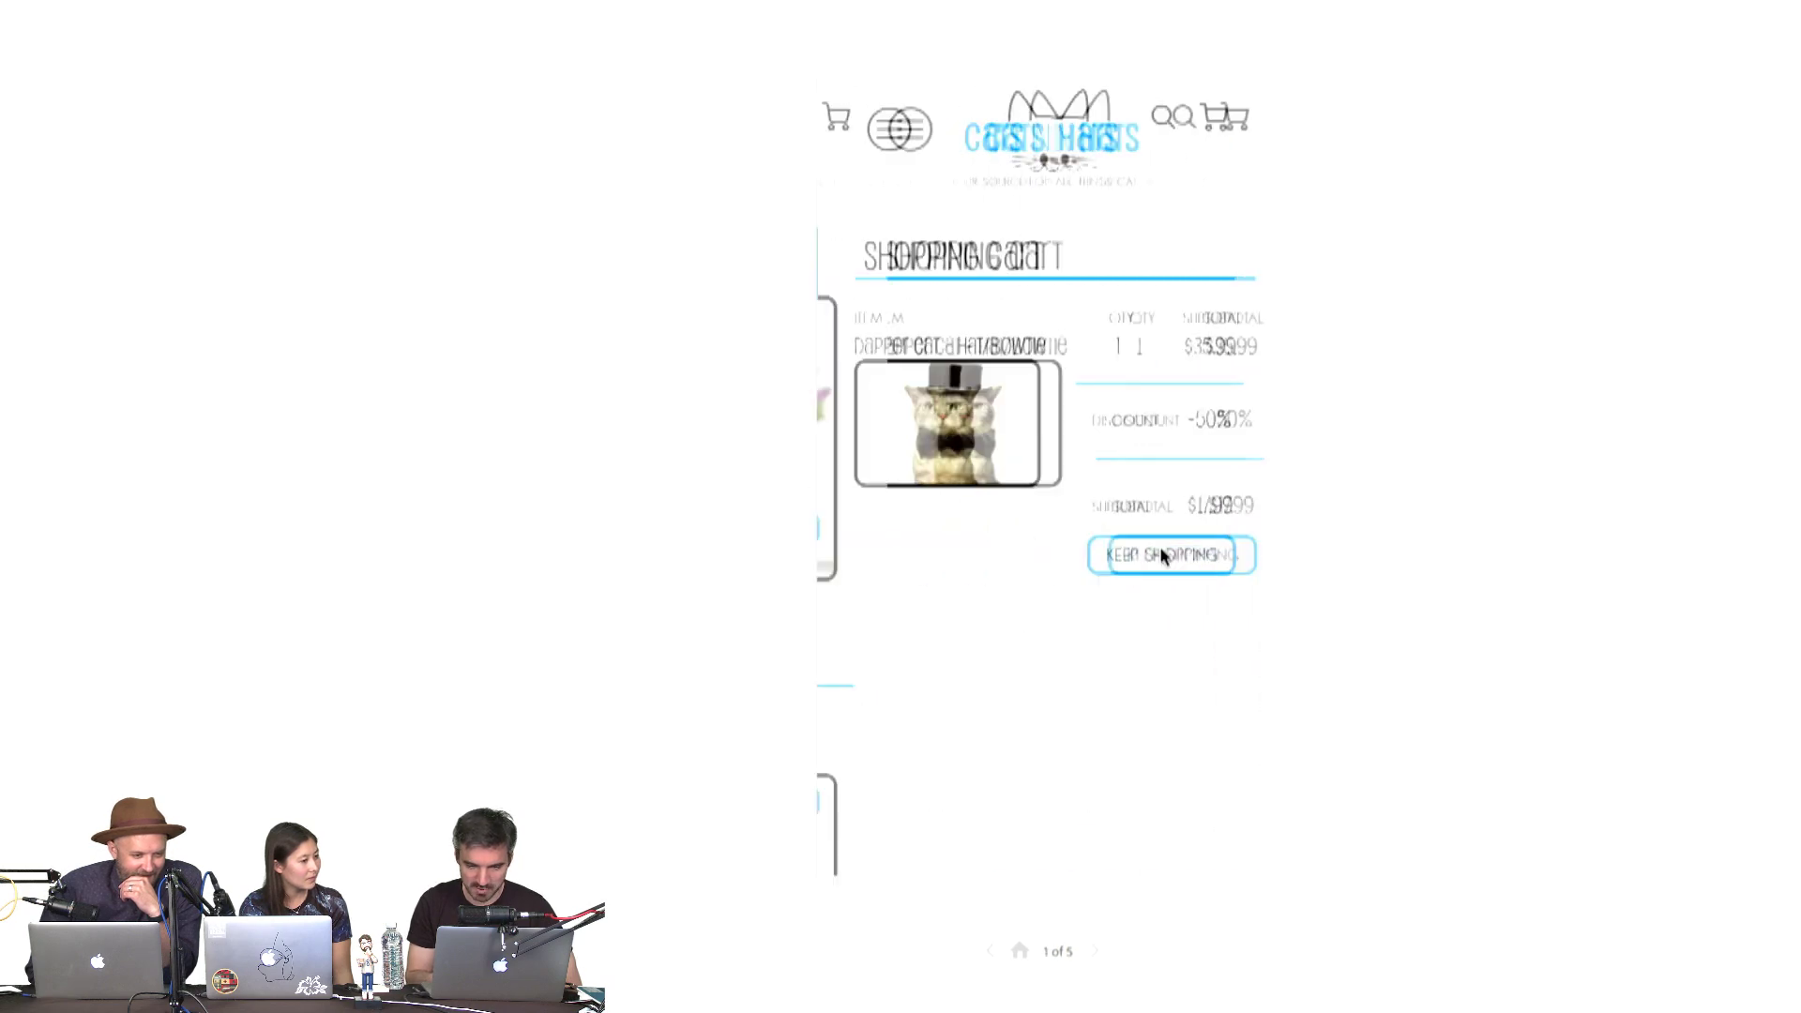
Look over the prototype's best sellers once more, leave full screen and return to the #adobelive tweets to load the new results
{"action": "scroll", "coordinate": [1145, 686], "scroll_direction": "down", "scroll_amount": 1}
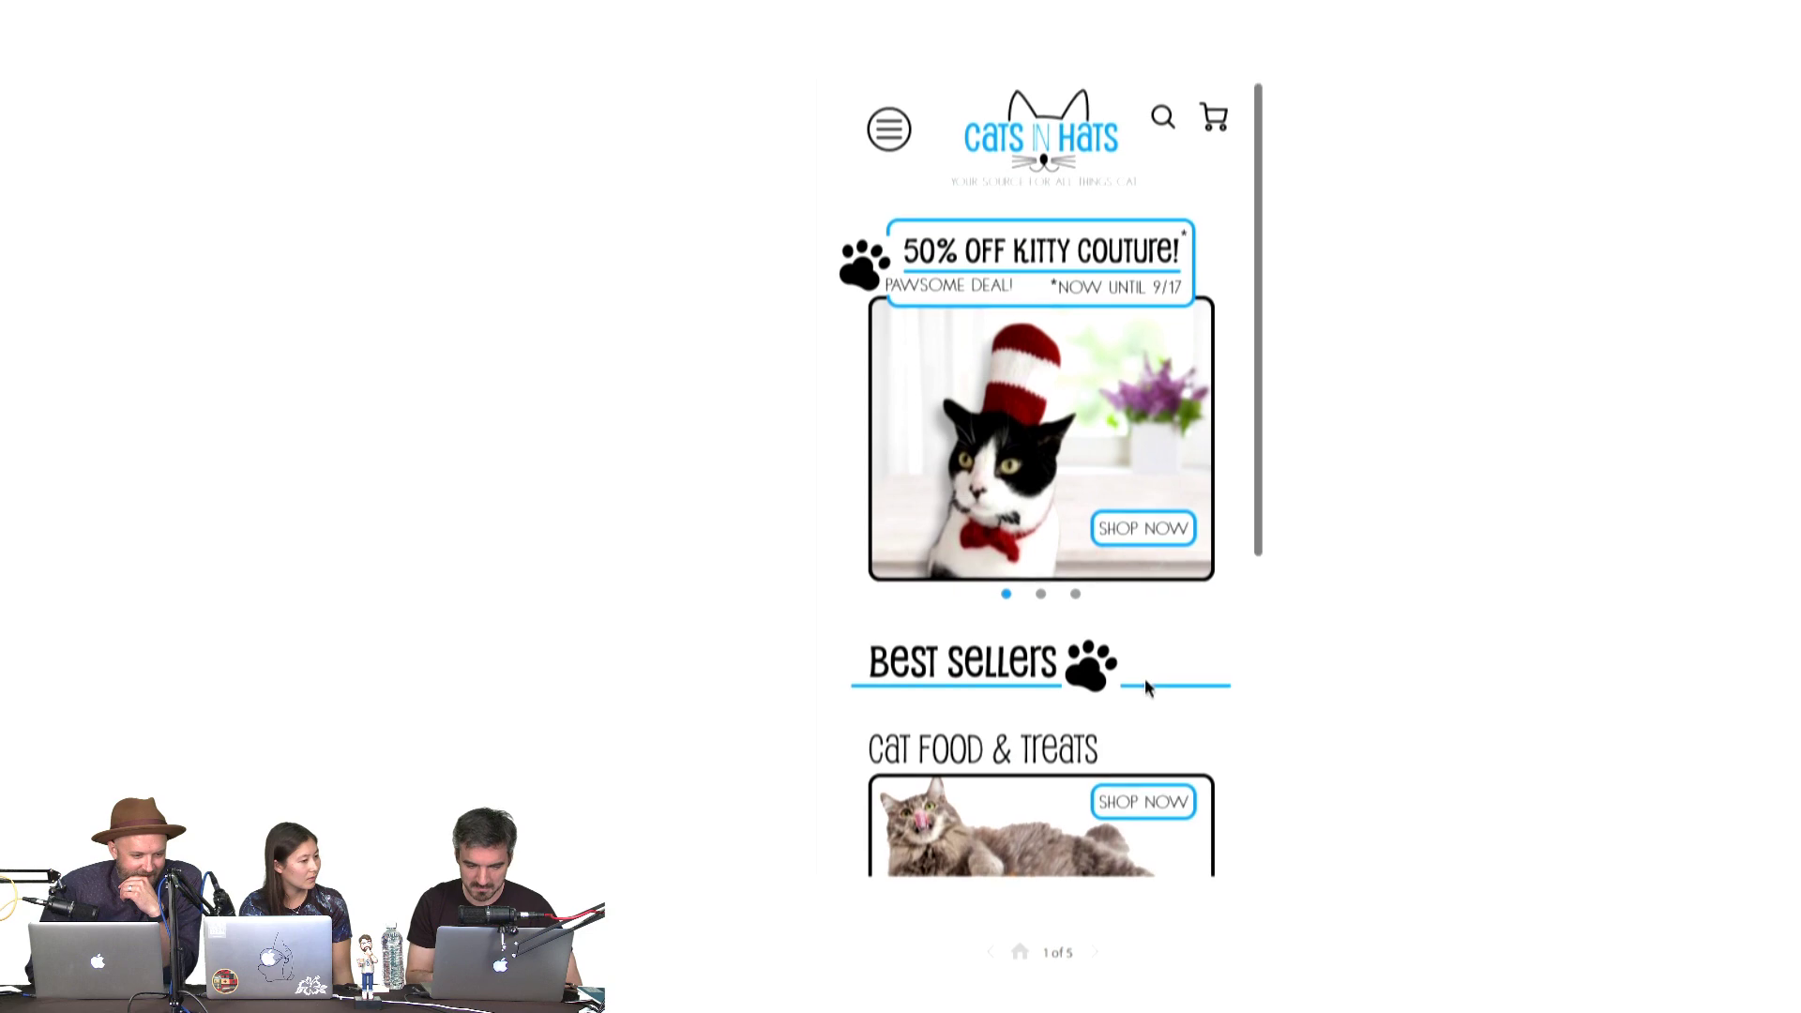
{"action": "scroll", "coordinate": [1144, 687], "scroll_direction": "down", "scroll_amount": 5}
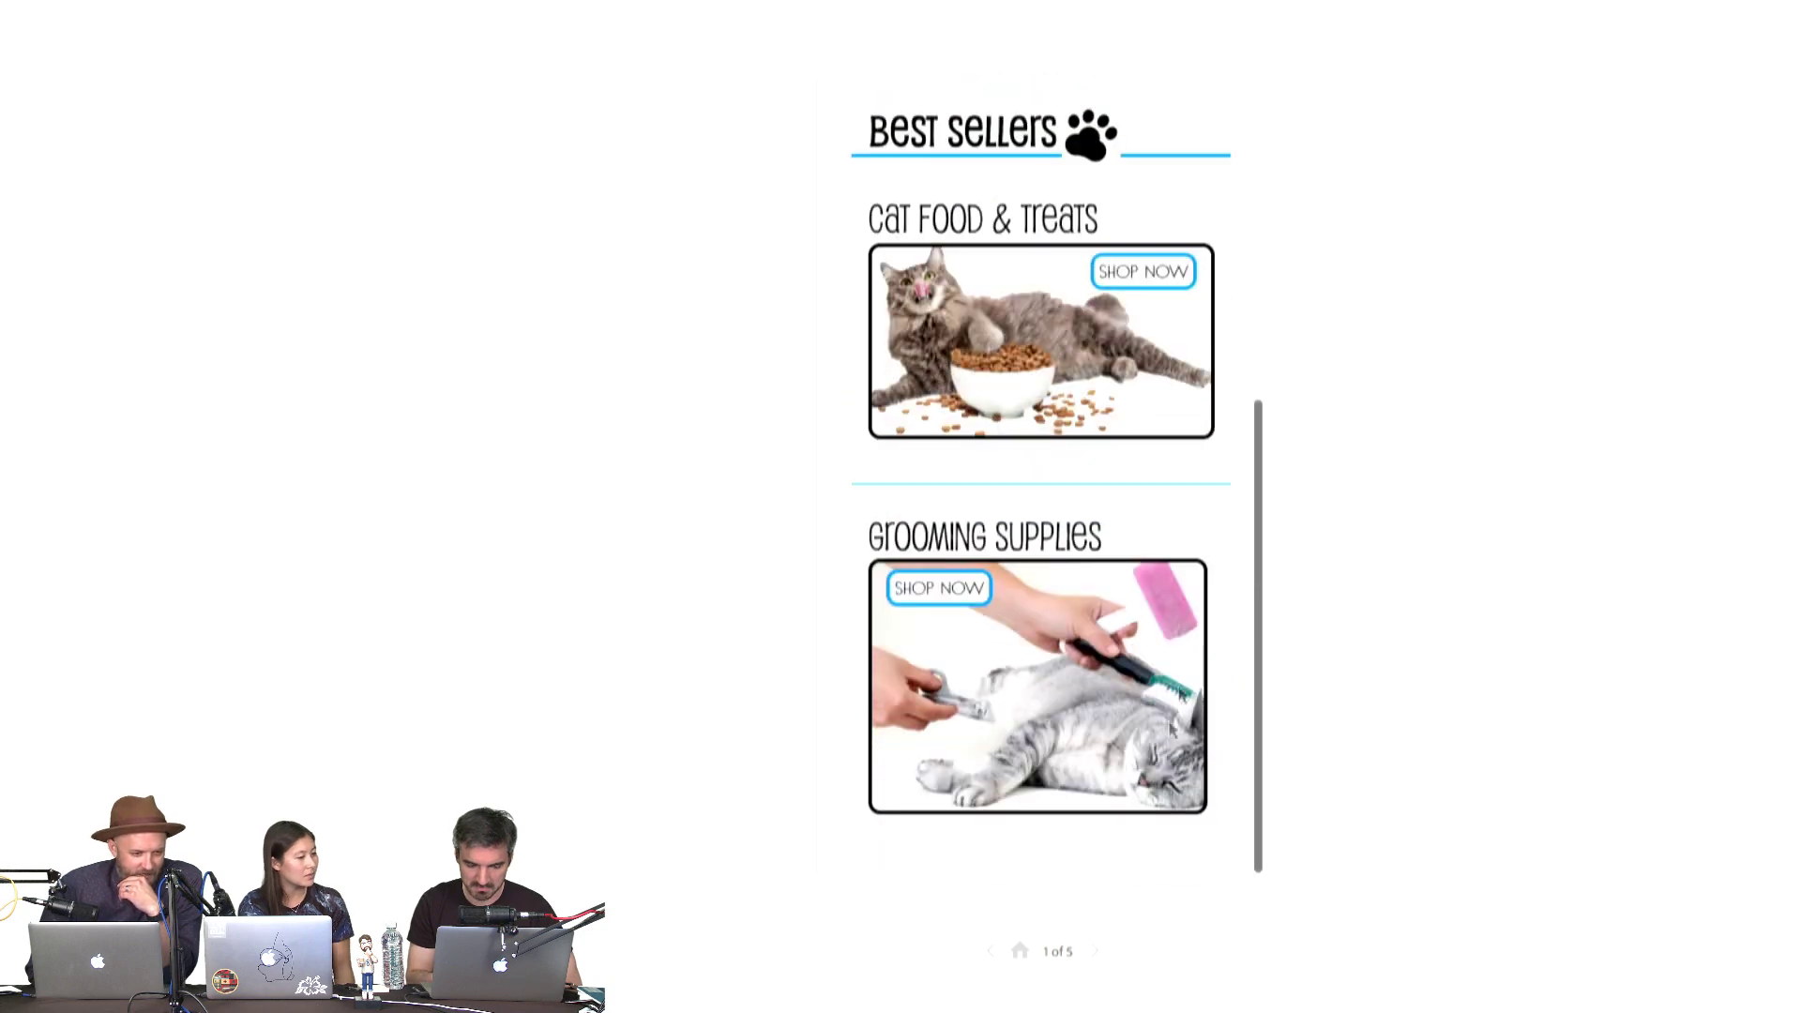
{"action": "scroll", "coordinate": [1195, 487], "scroll_direction": "up", "scroll_amount": 5}
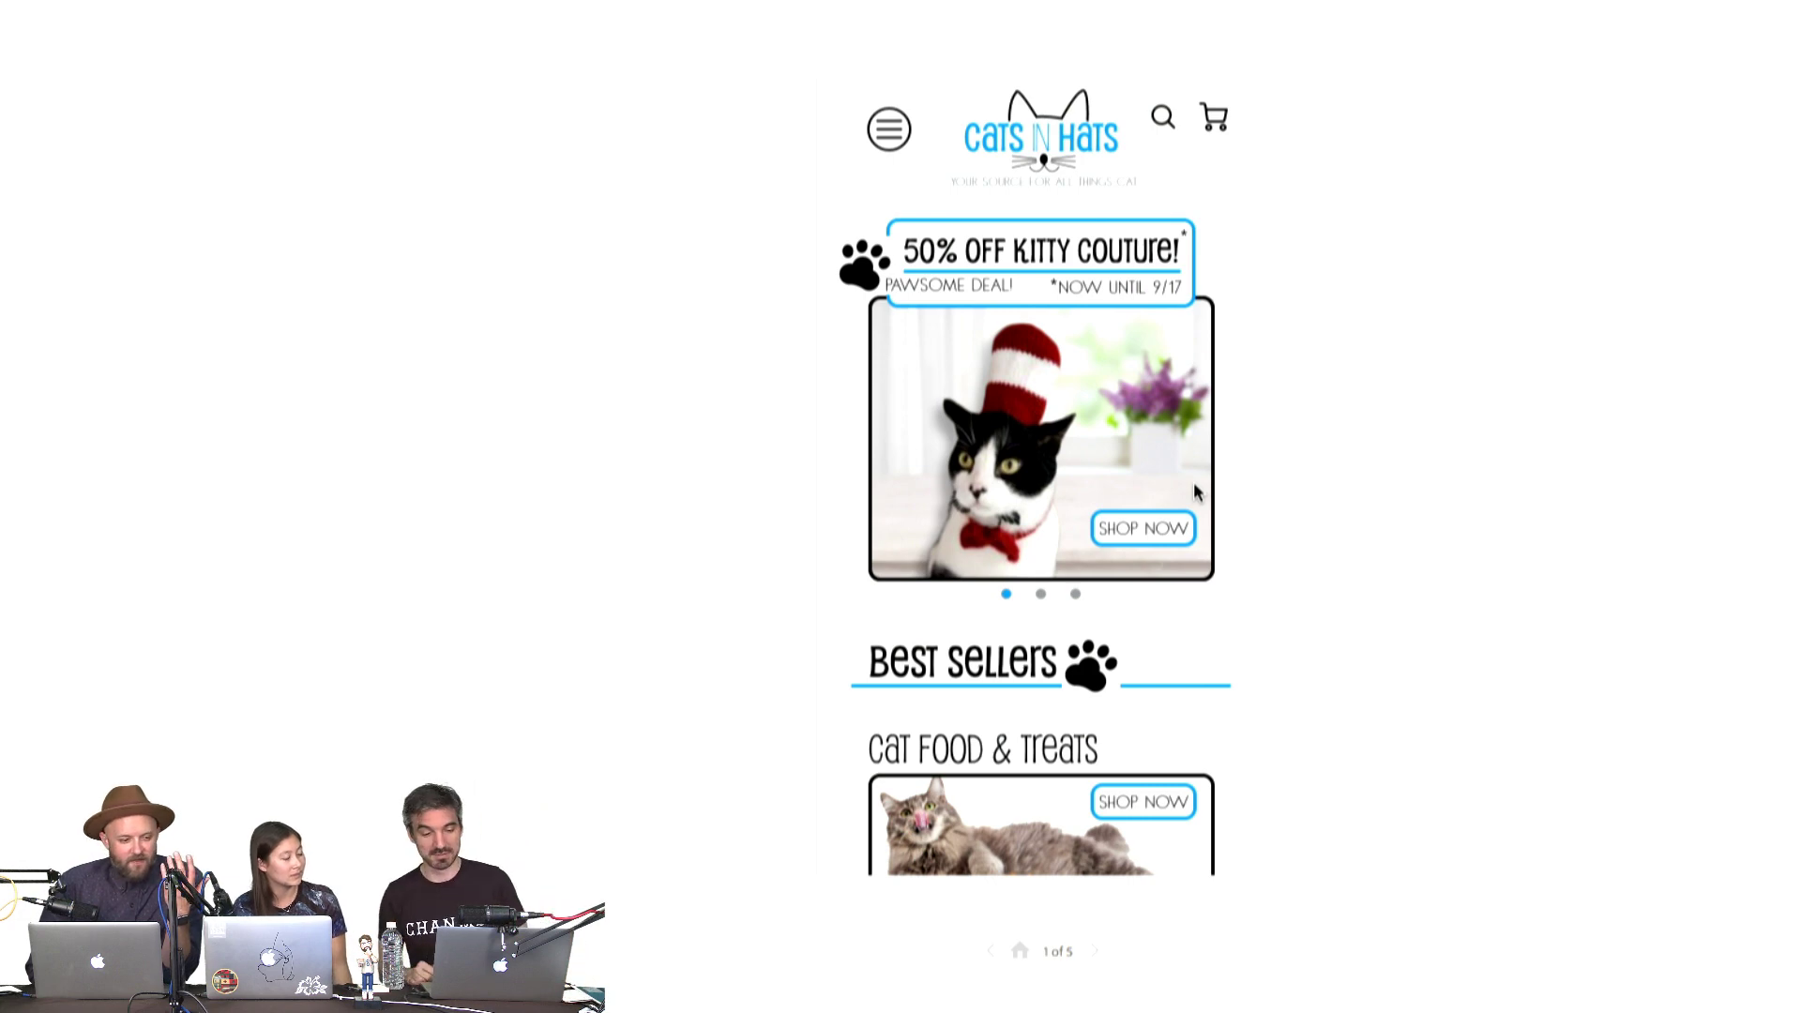
{"action": "key", "text": "Escape"}
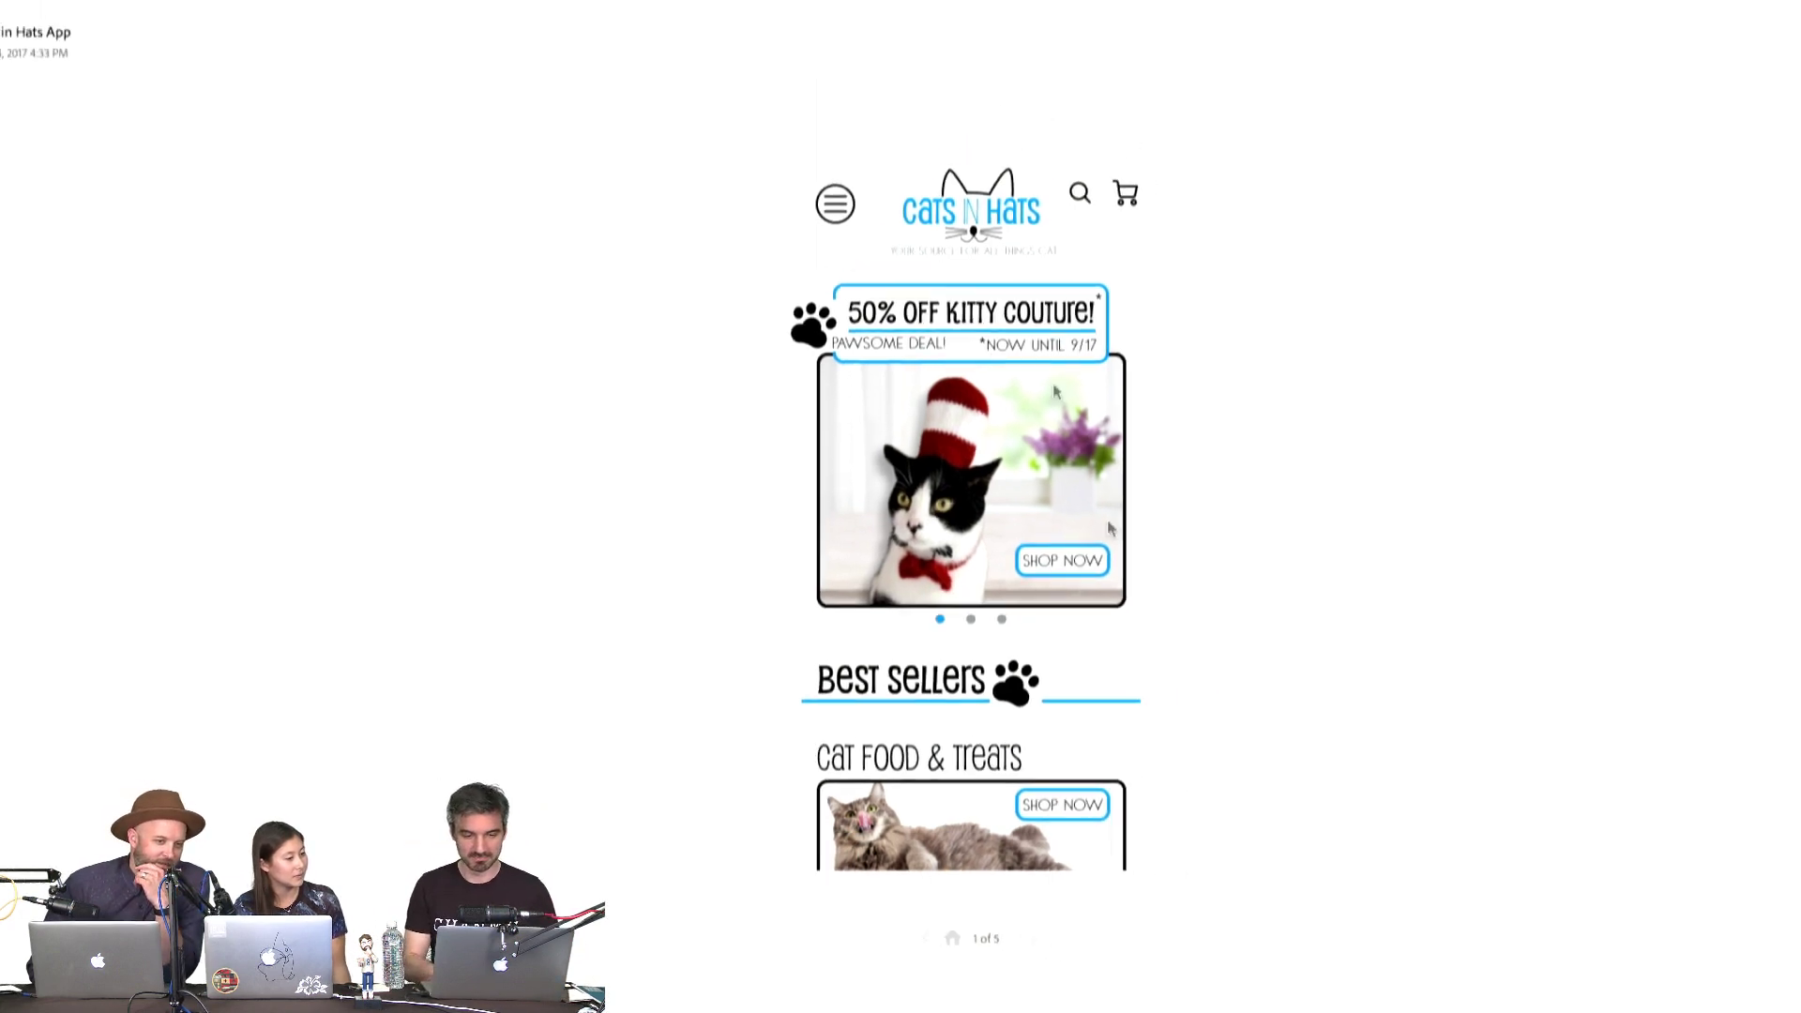
{"action": "left_click", "coordinate": [741, 22]}
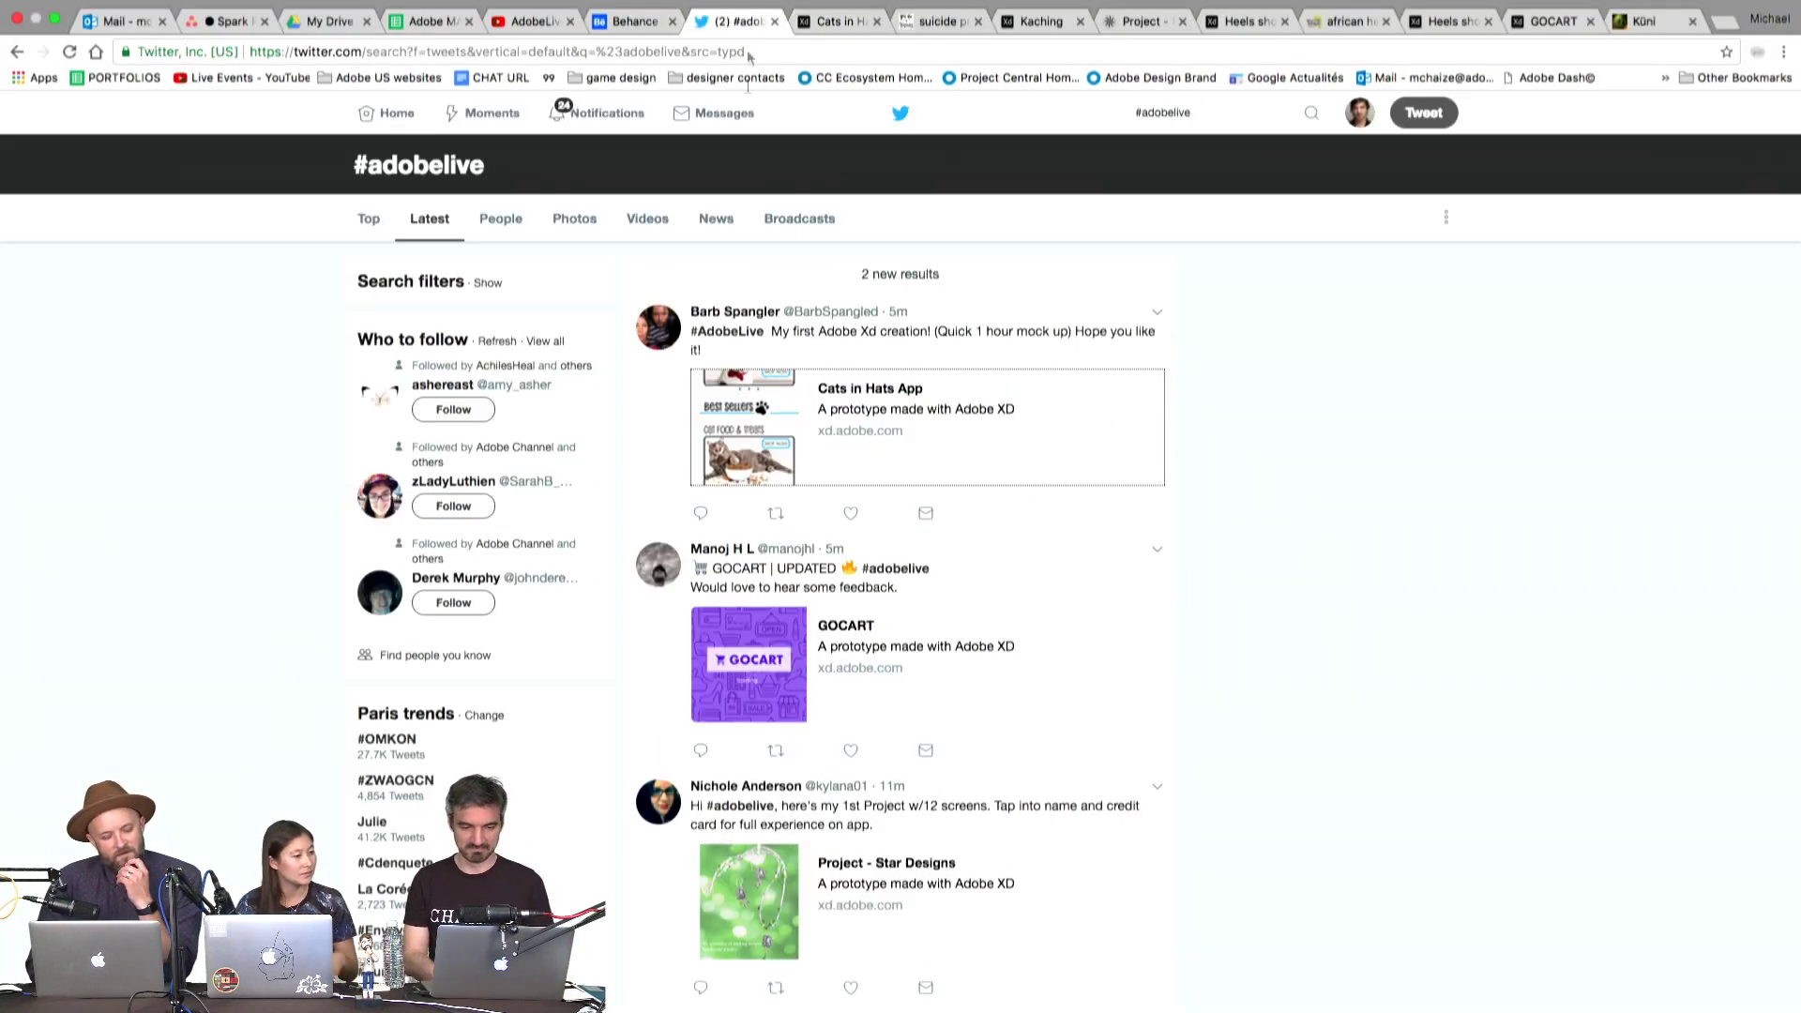
{"action": "left_click", "coordinate": [924, 273]}
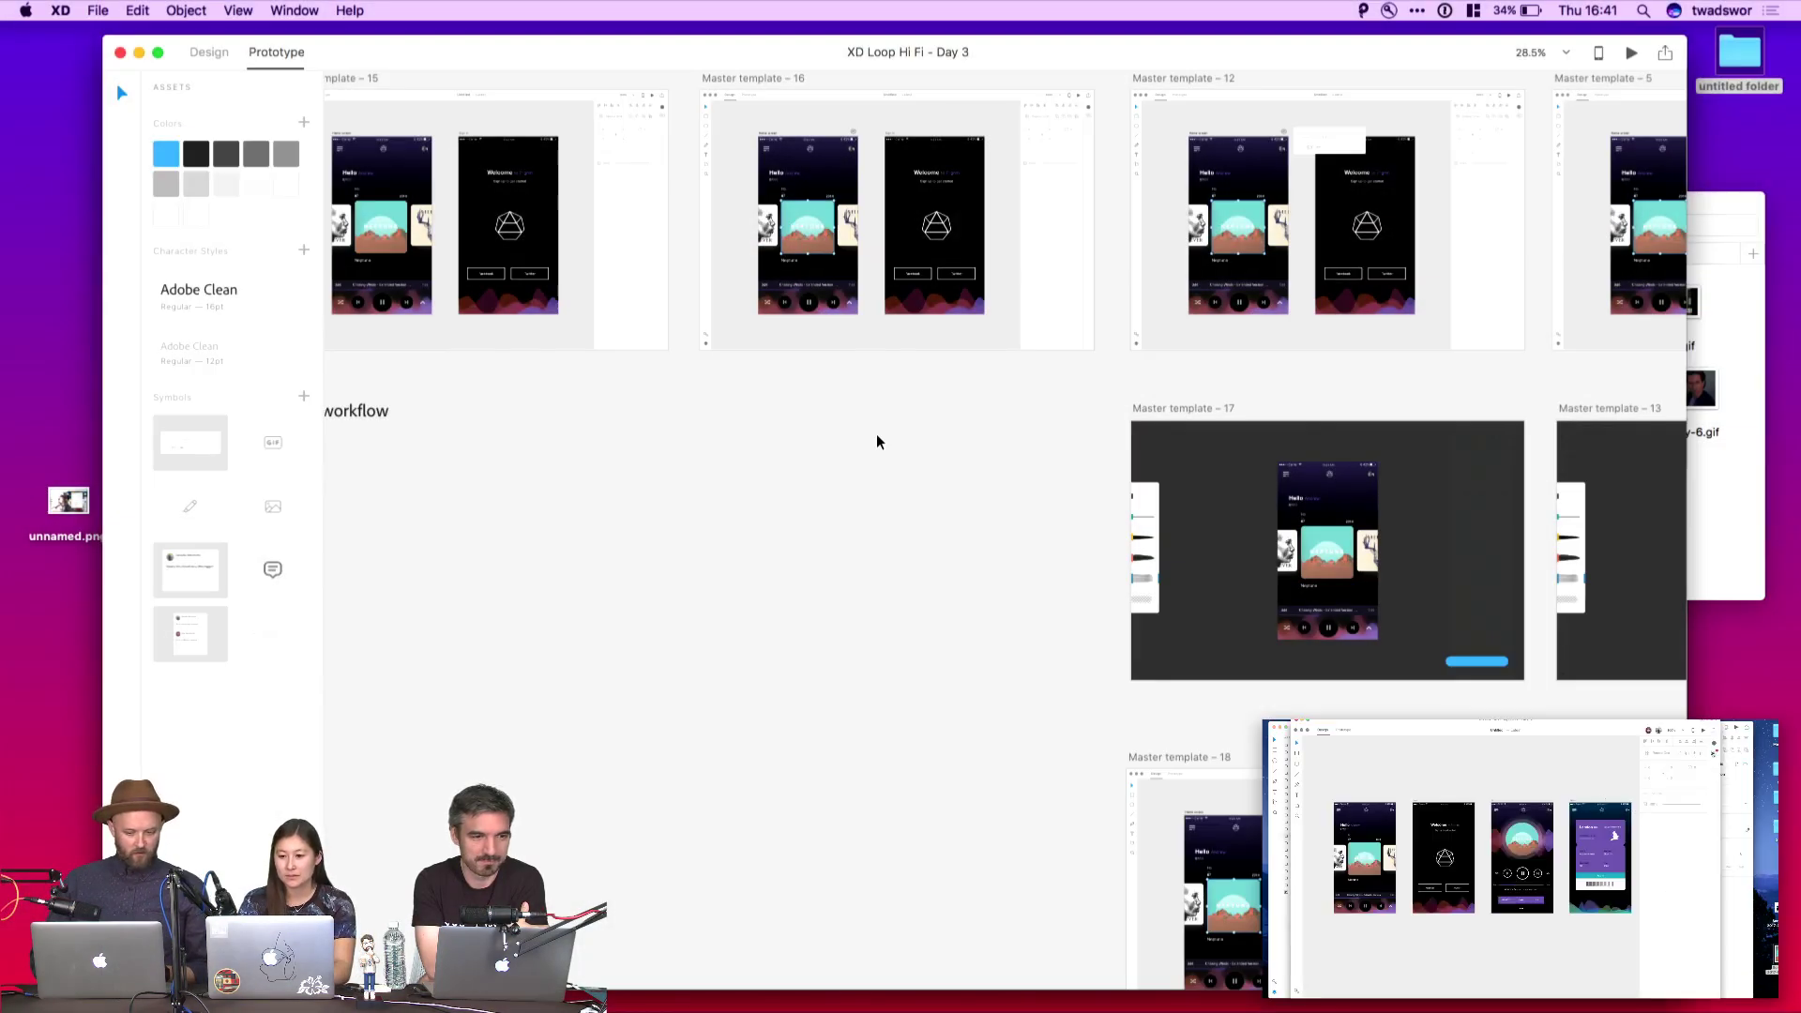
{"action": "scroll", "coordinate": [876, 441], "scroll_direction": "down", "scroll_amount": 5}
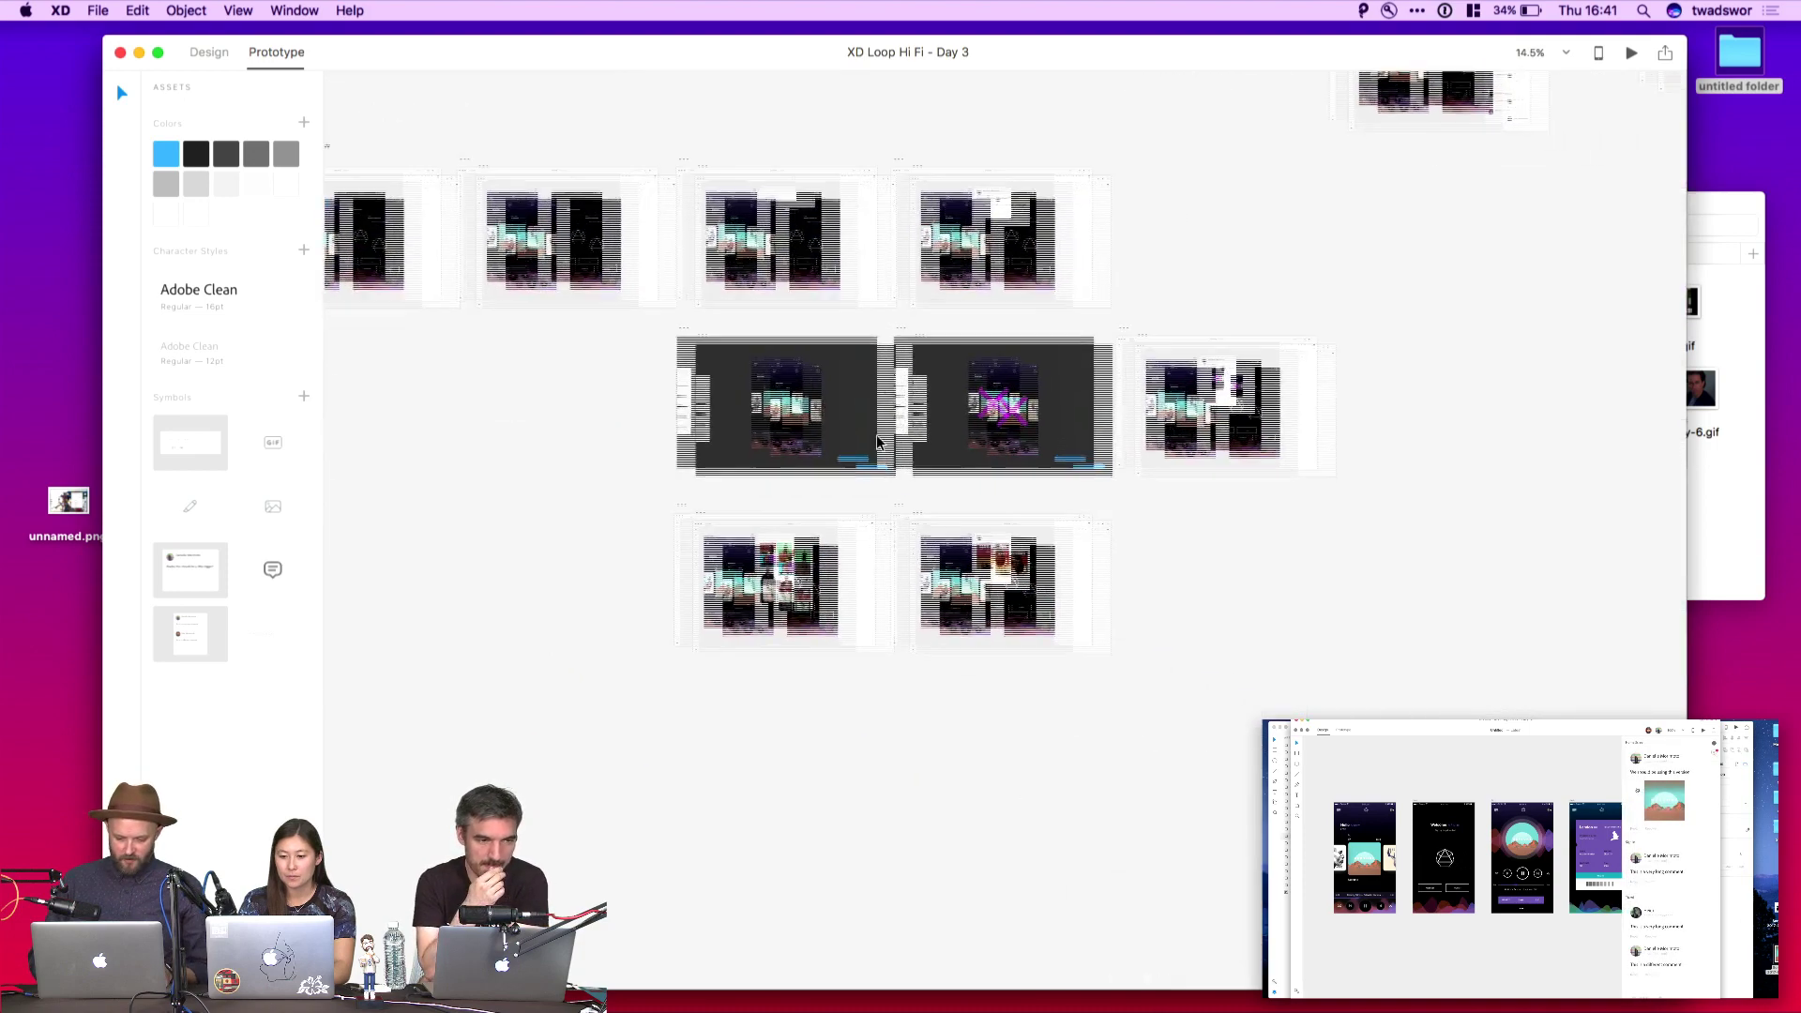
{"action": "scroll", "coordinate": [976, 634], "scroll_direction": "down", "scroll_amount": 3}
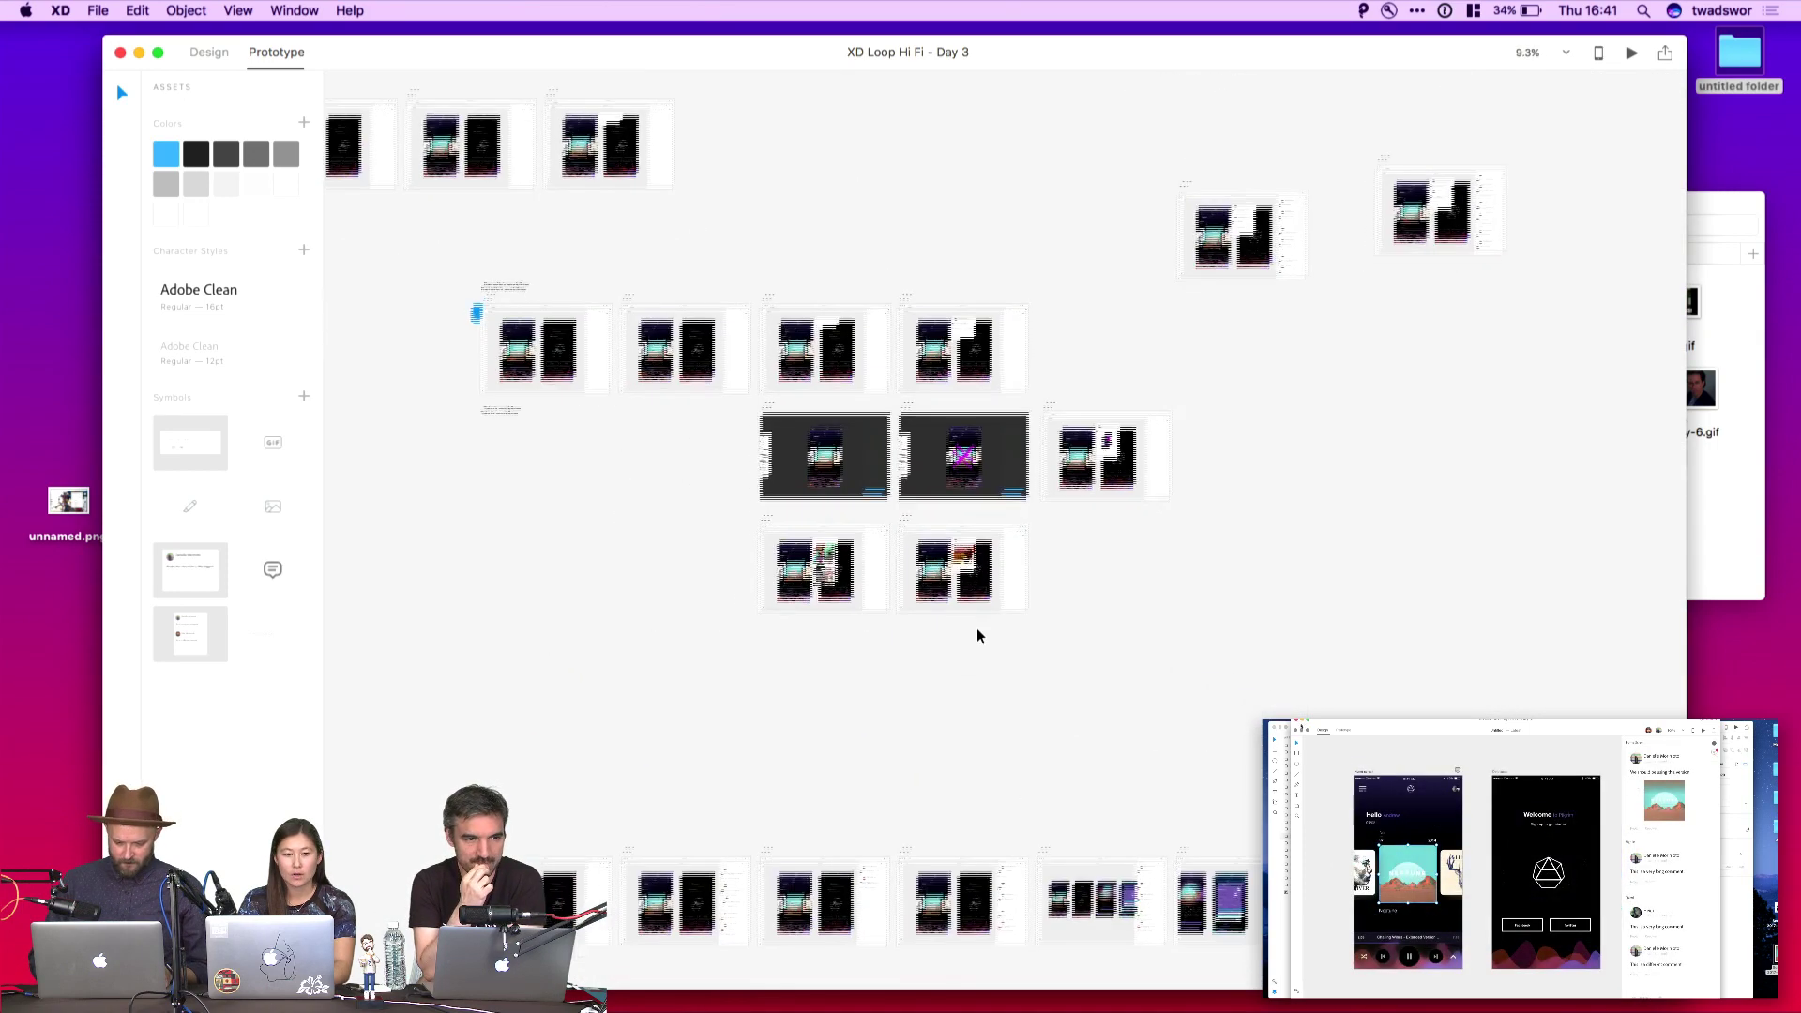
{"action": "scroll", "coordinate": [977, 635], "scroll_direction": "down", "scroll_amount": 3}
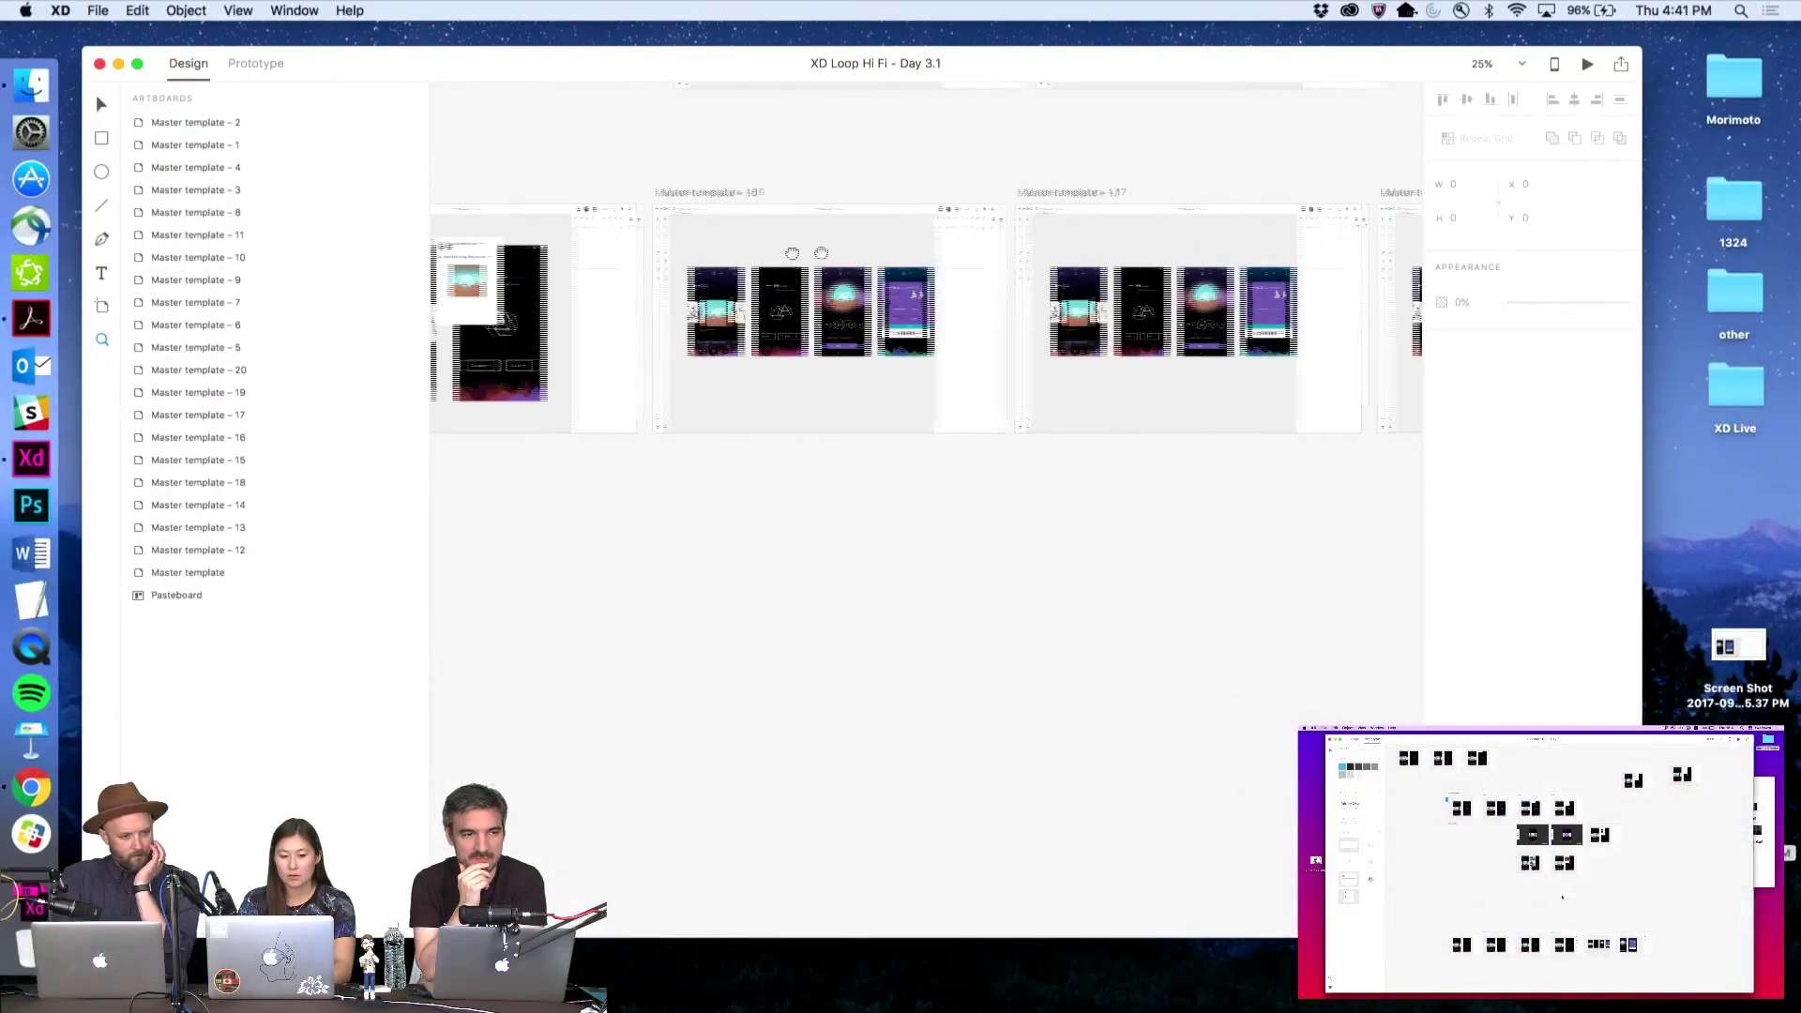
Preview XD Loop Hi Fi - Day 3.1 from Master template – 15, test the collaborator switch and comment links, and close the preview
{"action": "scroll", "coordinate": [923, 318], "scroll_direction": "left", "scroll_amount": 3}
{"action": "left_click", "coordinate": [683, 199]}
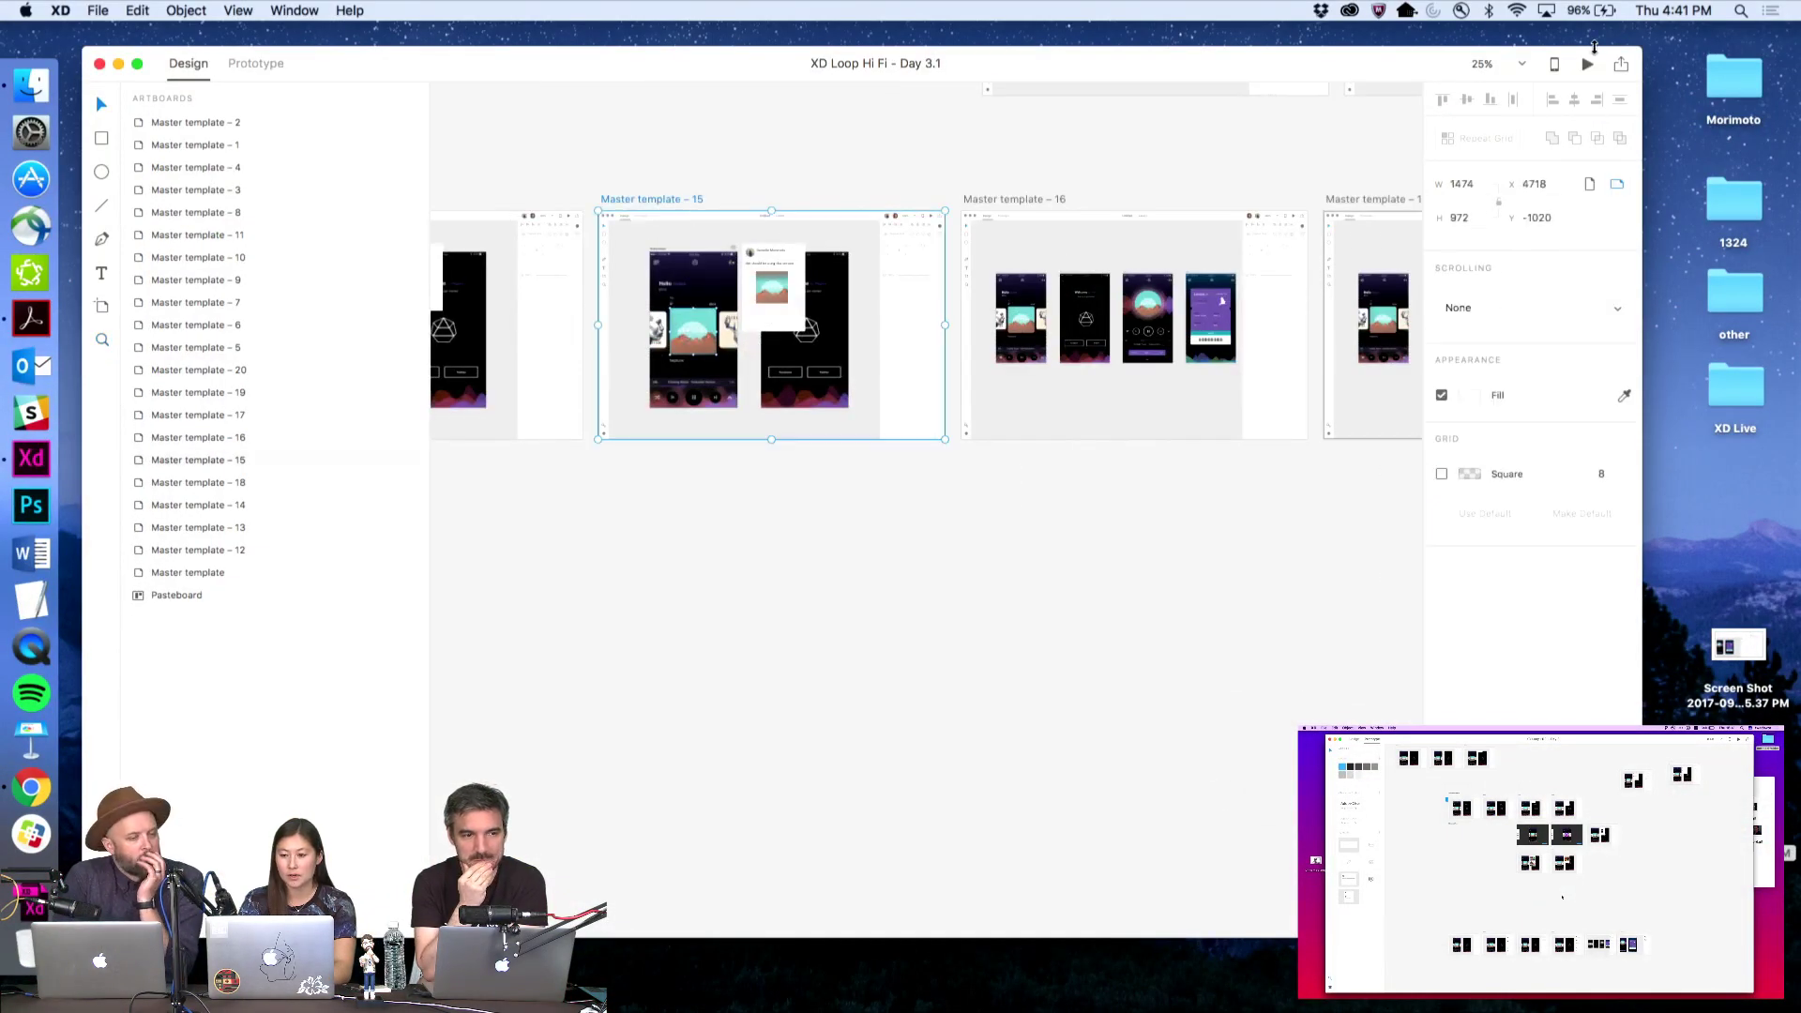
{"action": "left_click", "coordinate": [1586, 64]}
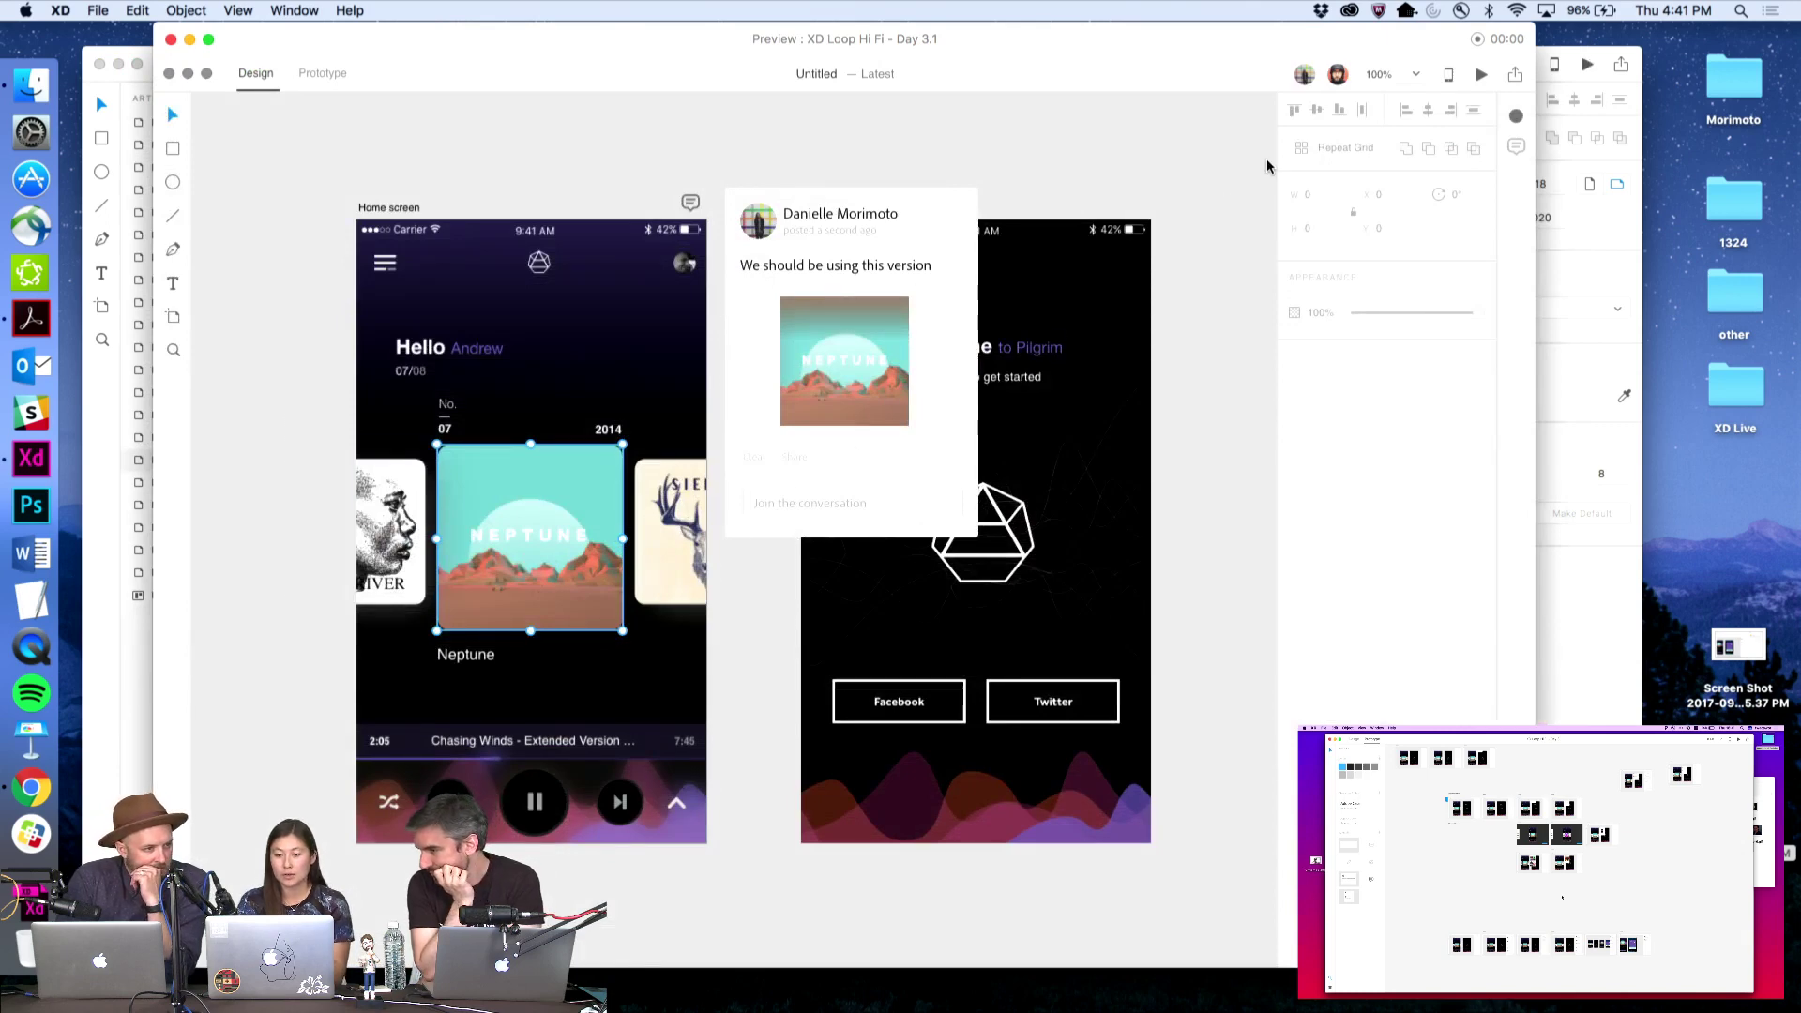
{"action": "left_click", "coordinate": [1303, 76]}
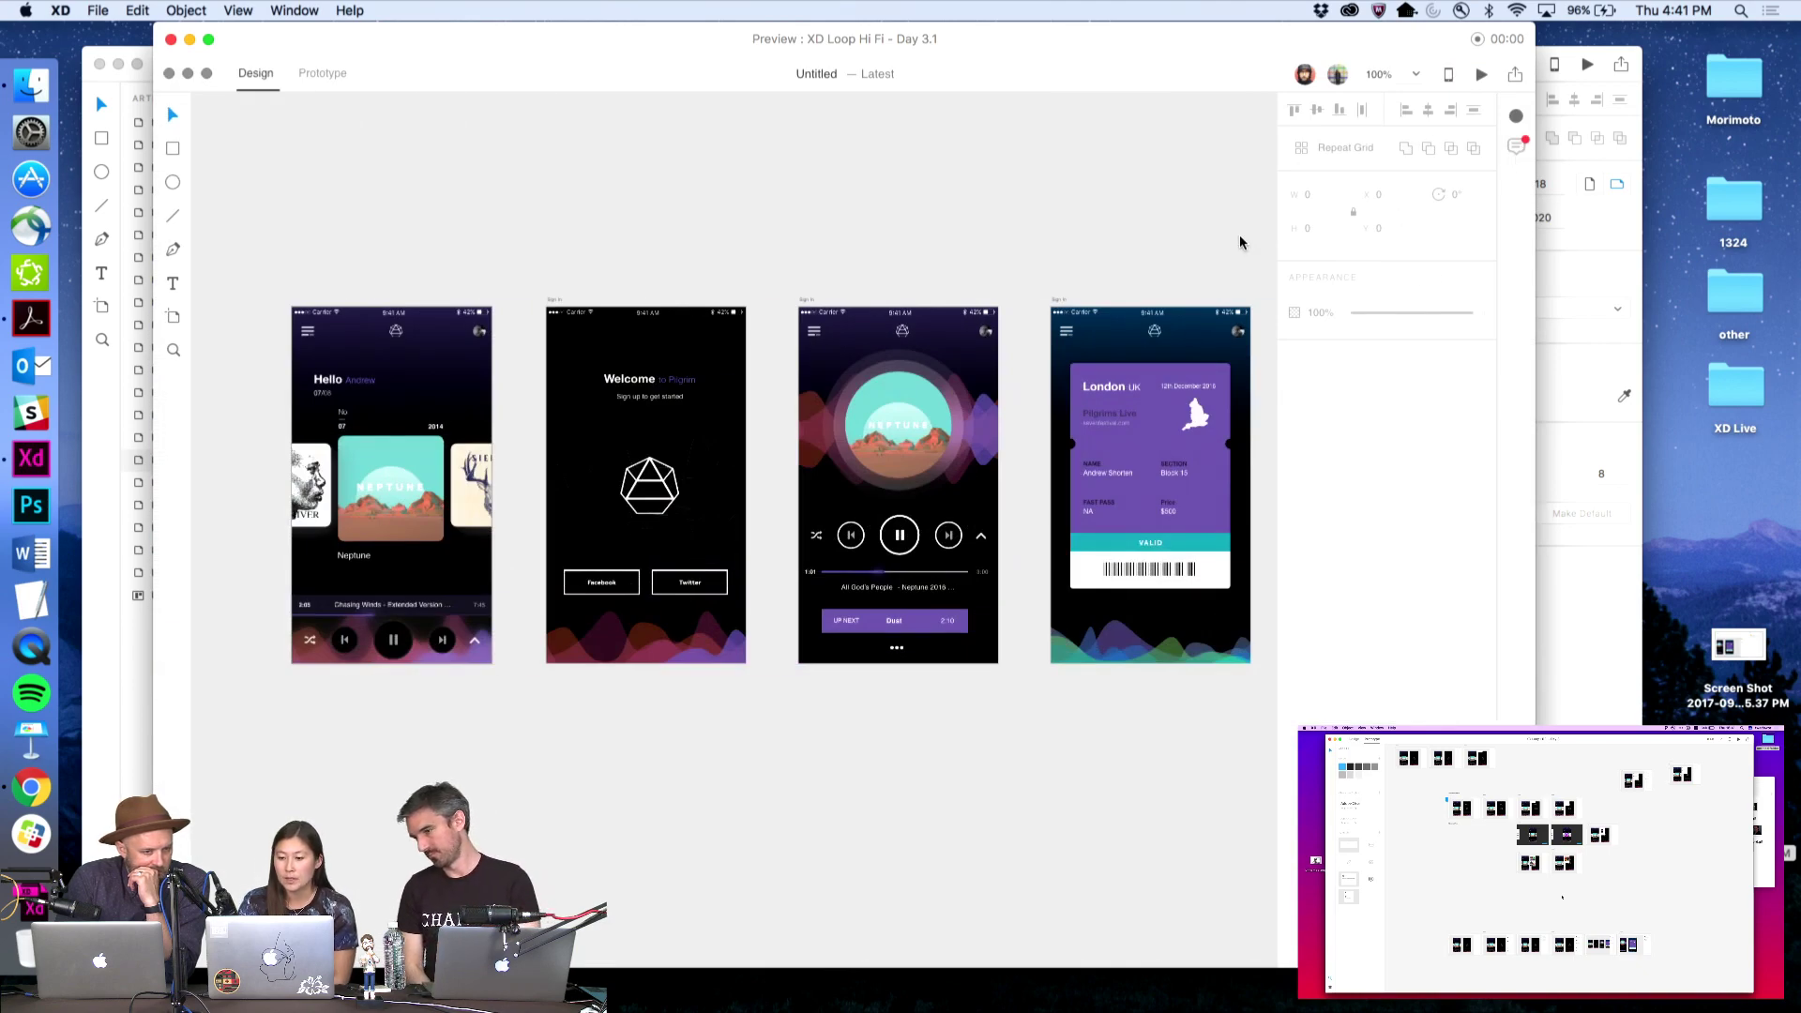
{"action": "left_click", "coordinate": [1515, 147]}
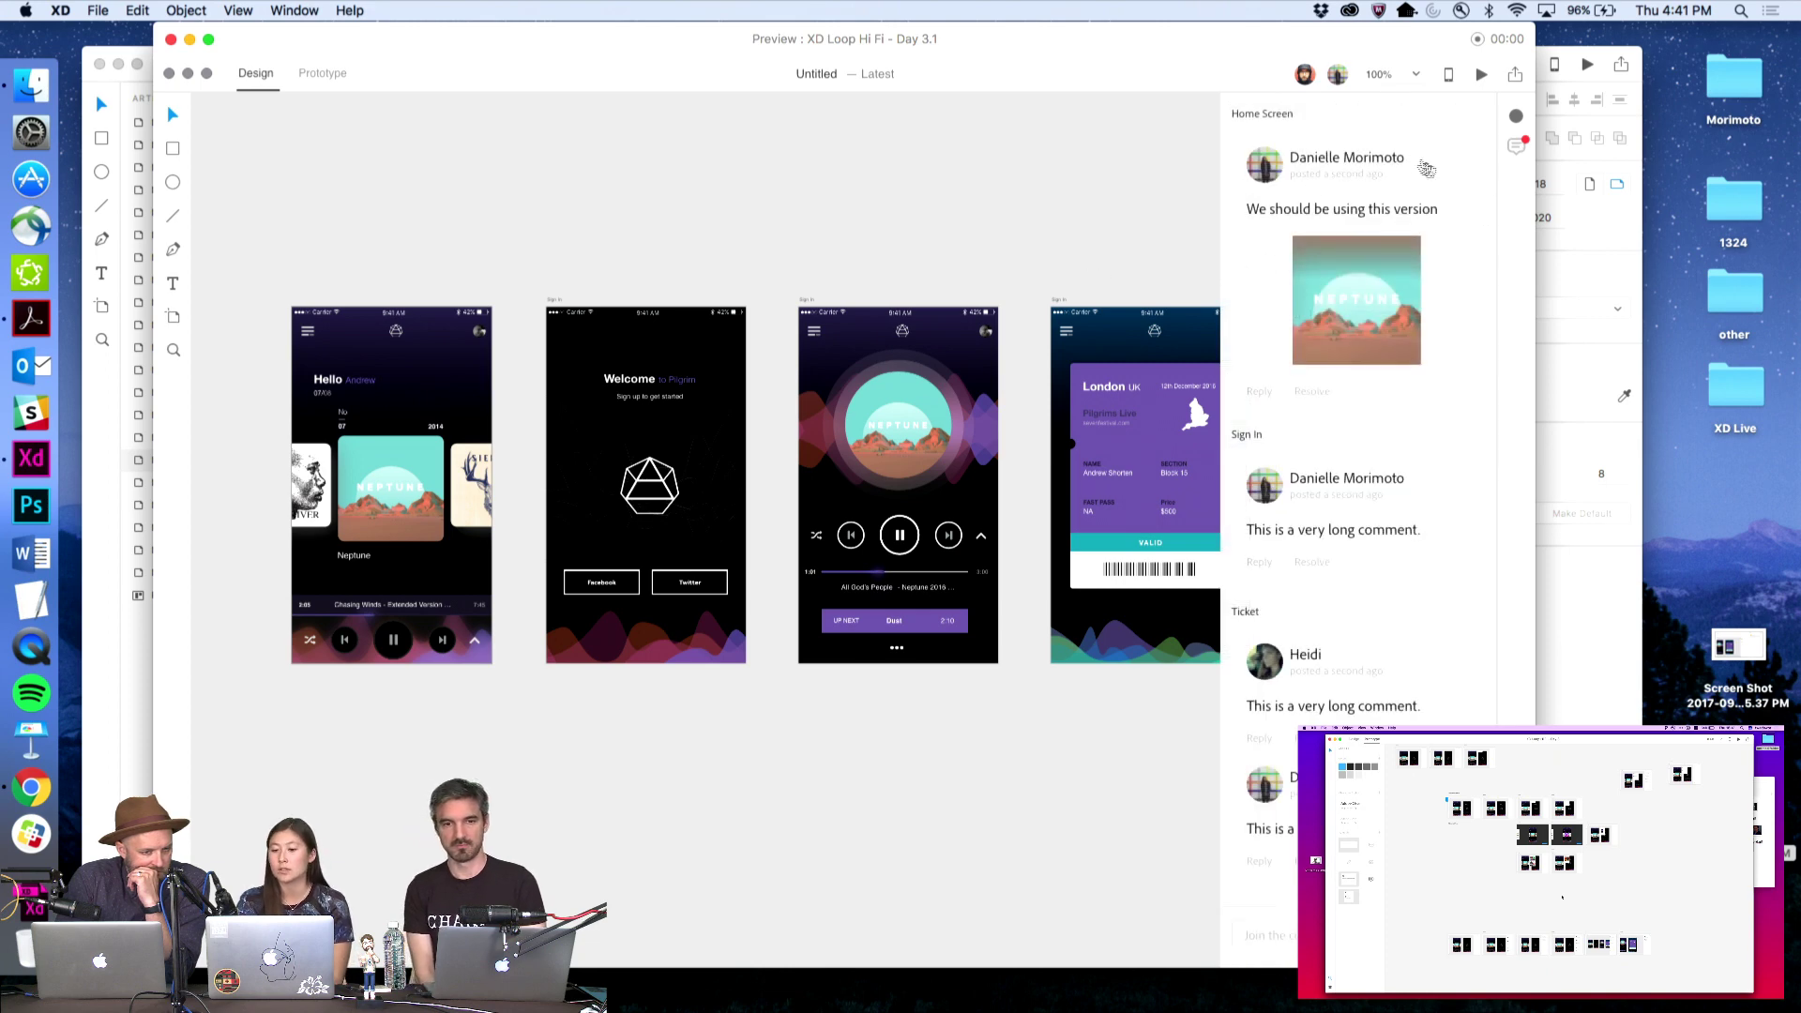
{"action": "left_click", "coordinate": [1426, 169]}
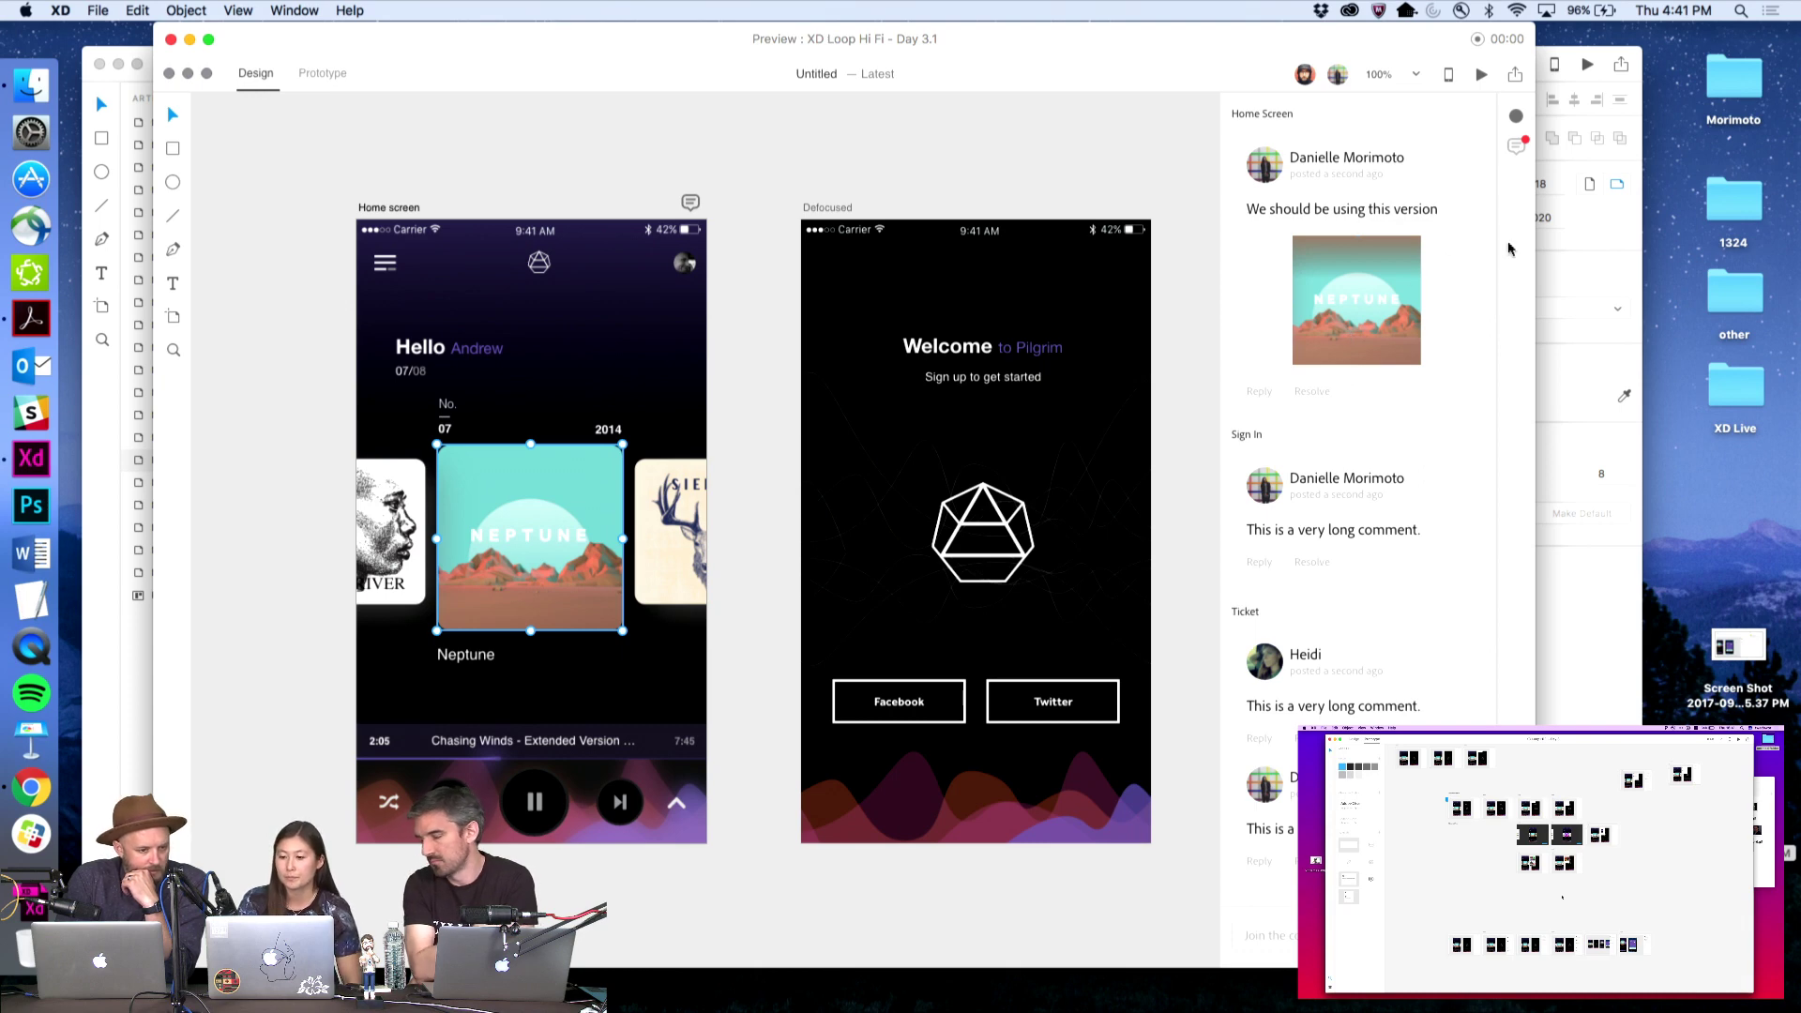
{"action": "left_click", "coordinate": [171, 40]}
{"action": "left_click", "coordinate": [710, 160]}
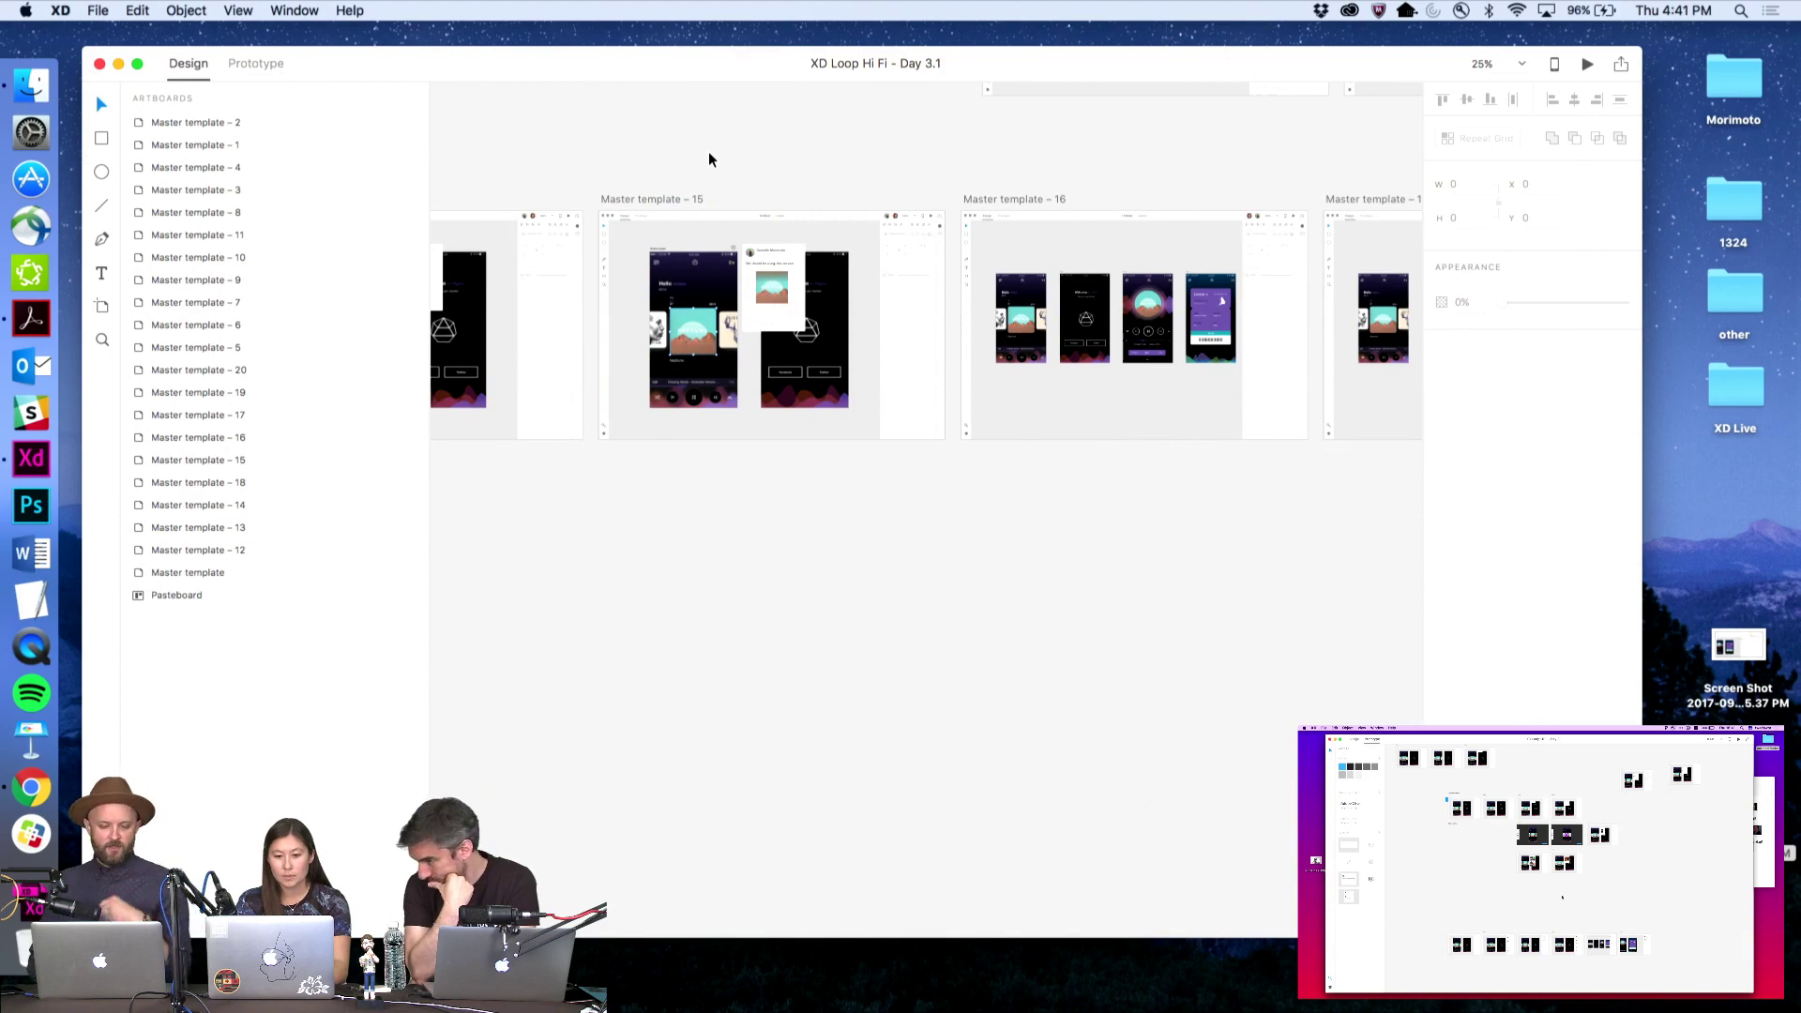
{"action": "mouse_move", "coordinate": [715, 75]}
{"action": "left_mouse_down"}
{"action": "mouse_move", "coordinate": [728, 278]}
{"action": "mouse_move", "coordinate": [721, 79]}
{"action": "left_mouse_up"}
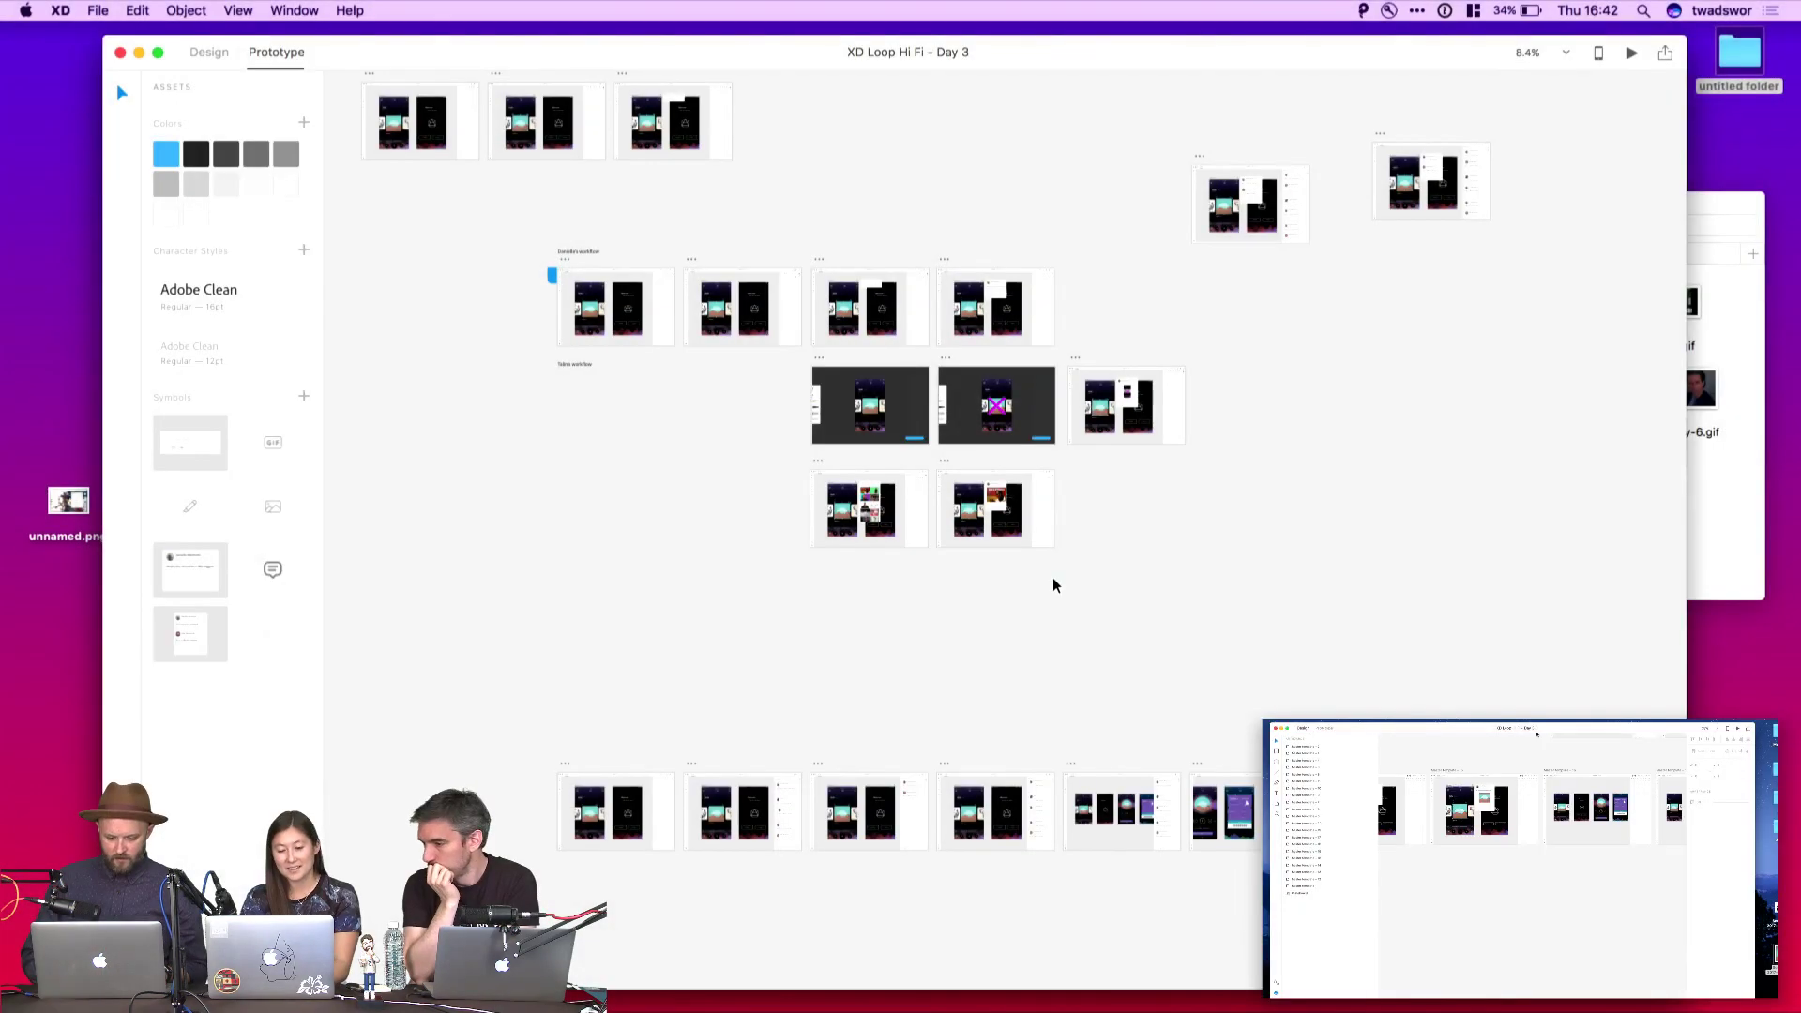
Open XD Loop Hi Fi - Day 3.1 from the day 2 folder inside XD Live
{"action": "left_click", "coordinate": [1722, 353]}
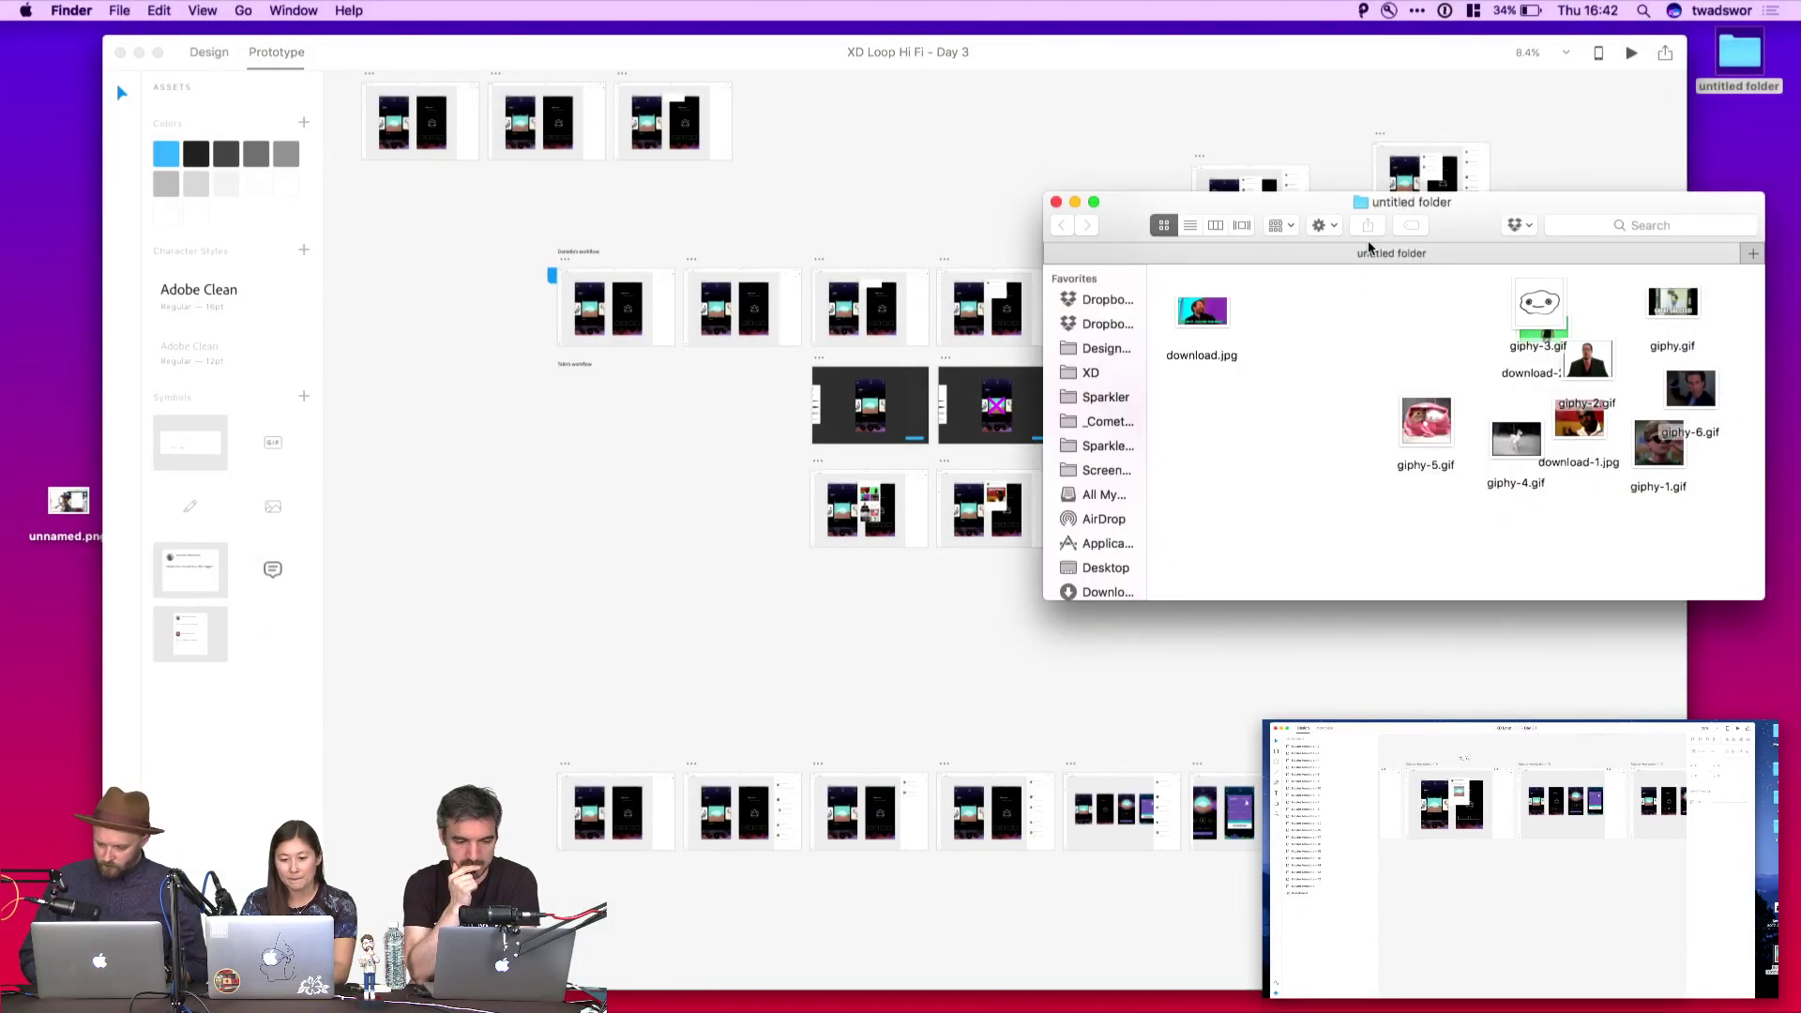
{"action": "left_click", "coordinate": [1105, 300]}
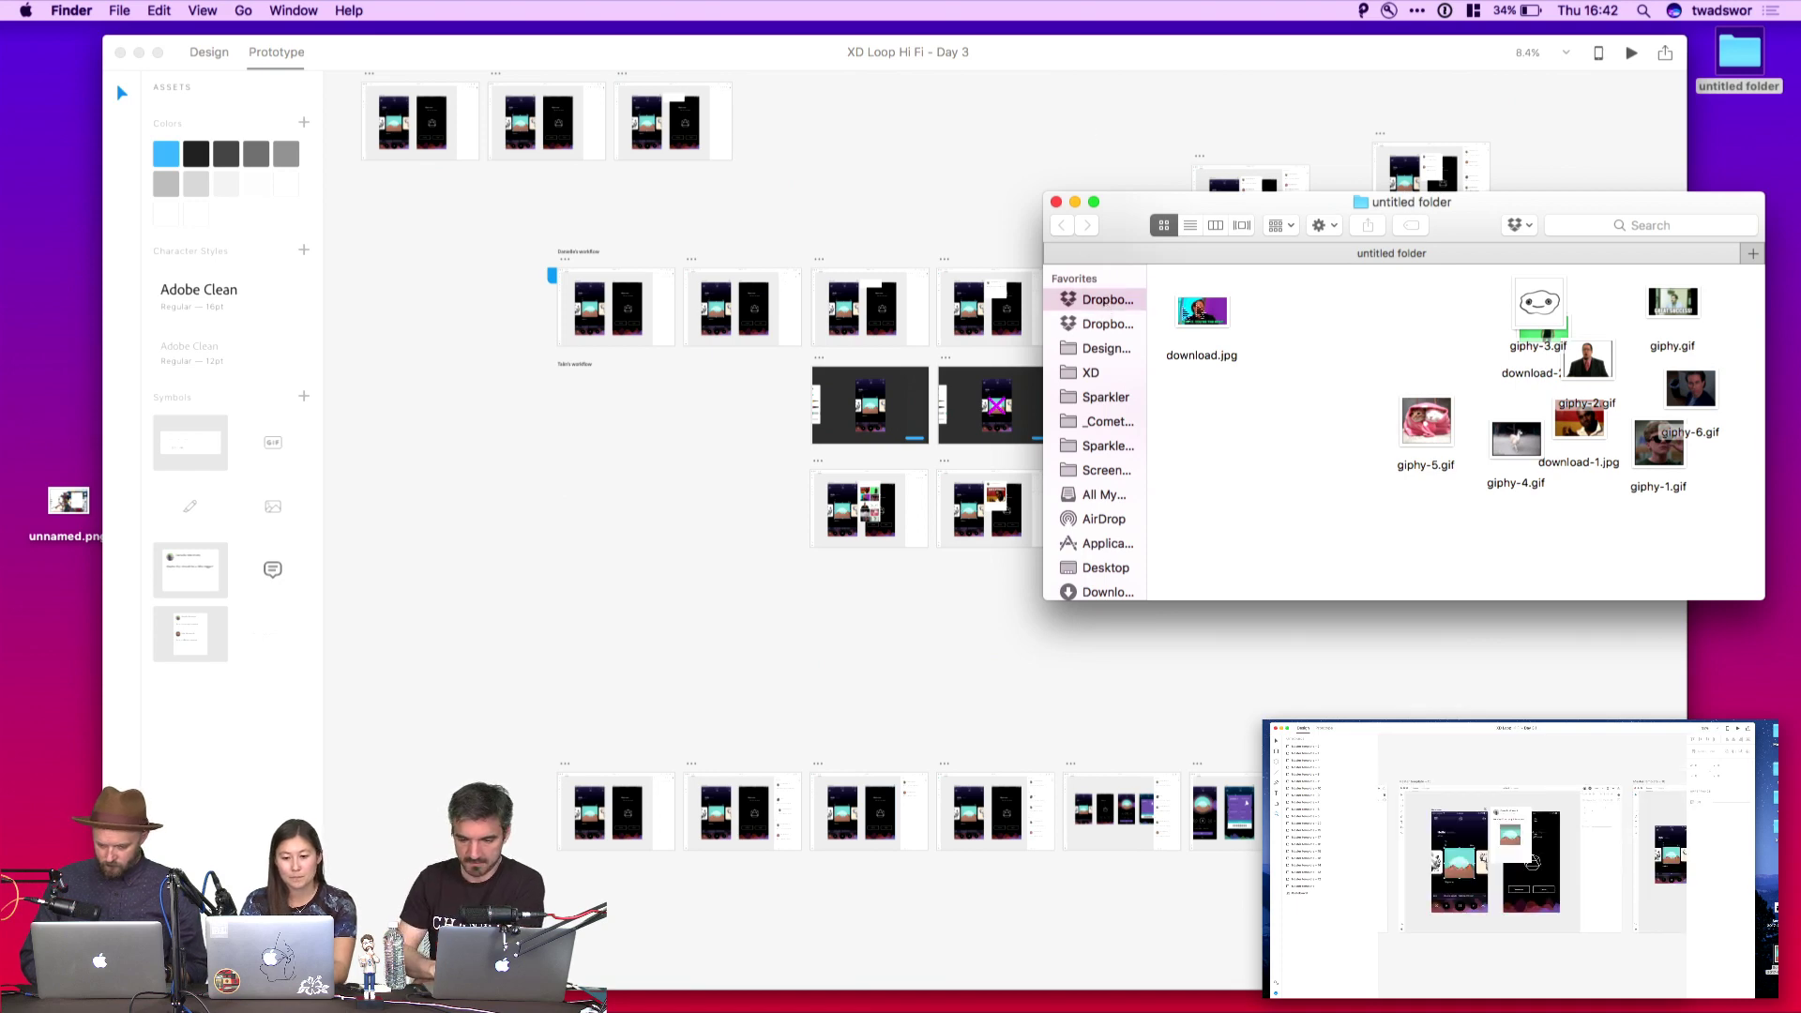
{"action": "double_click", "coordinate": [1212, 298]}
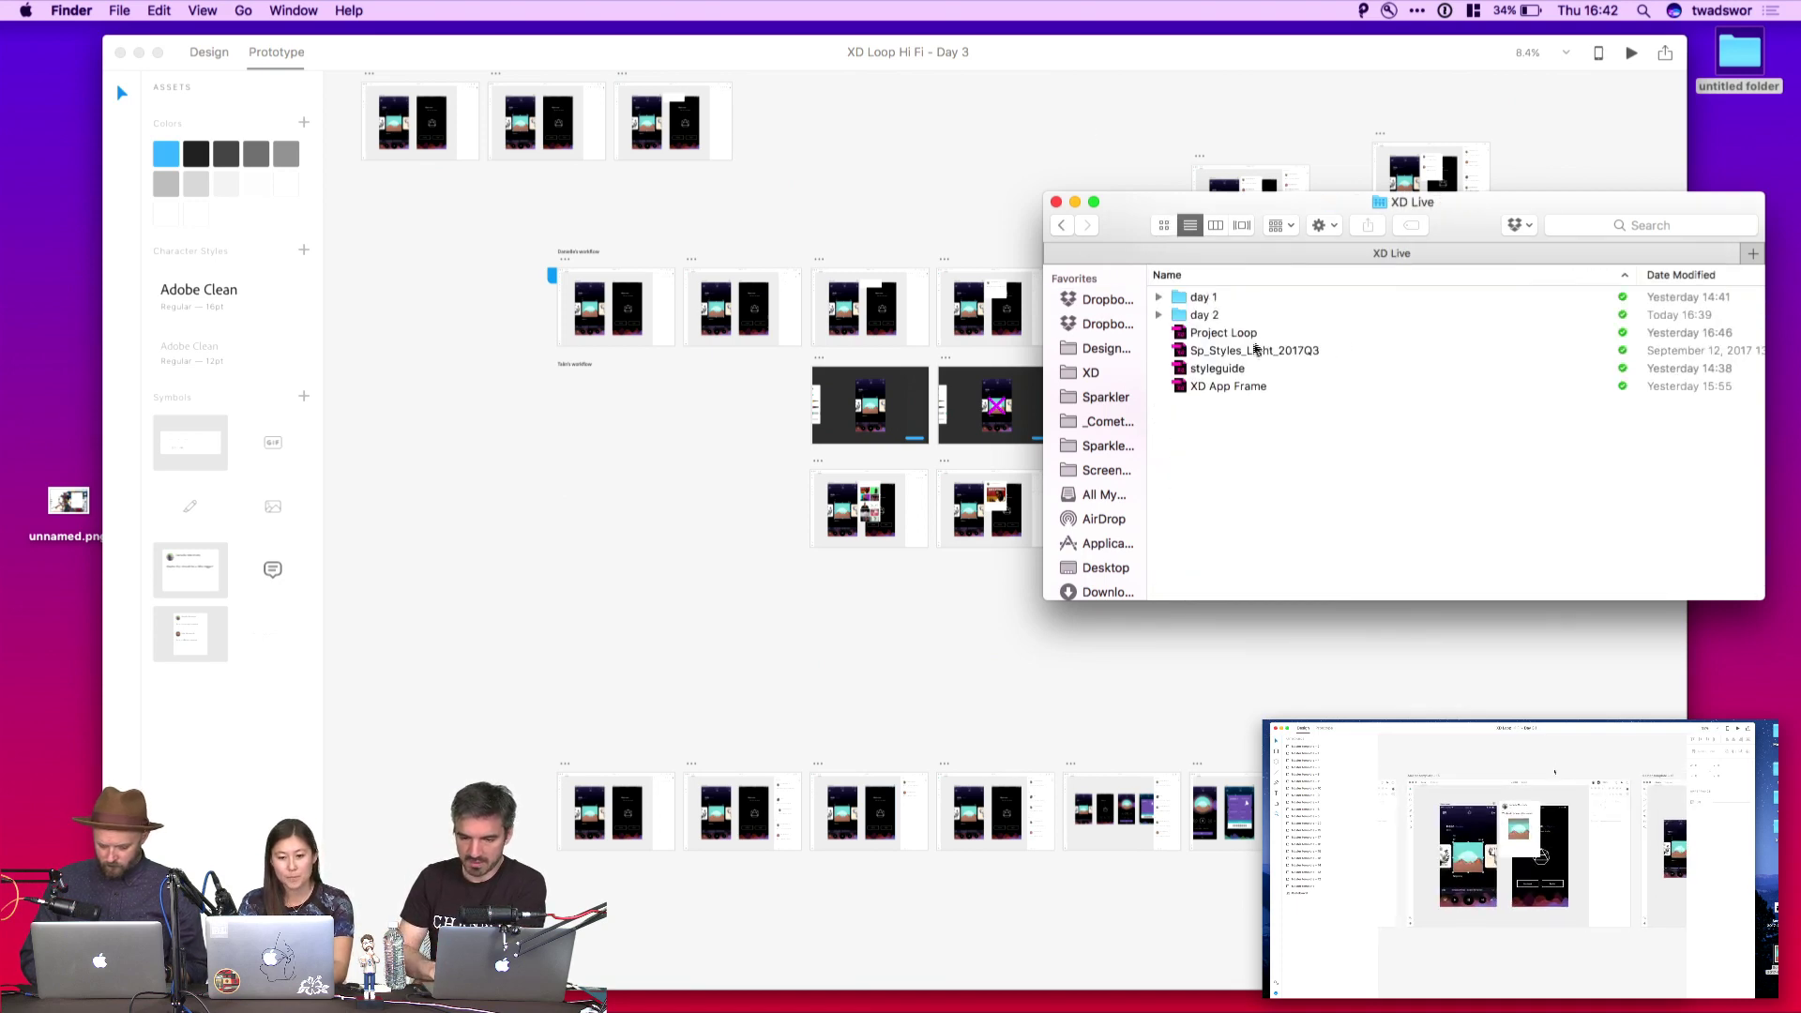
{"action": "double_click", "coordinate": [1217, 321]}
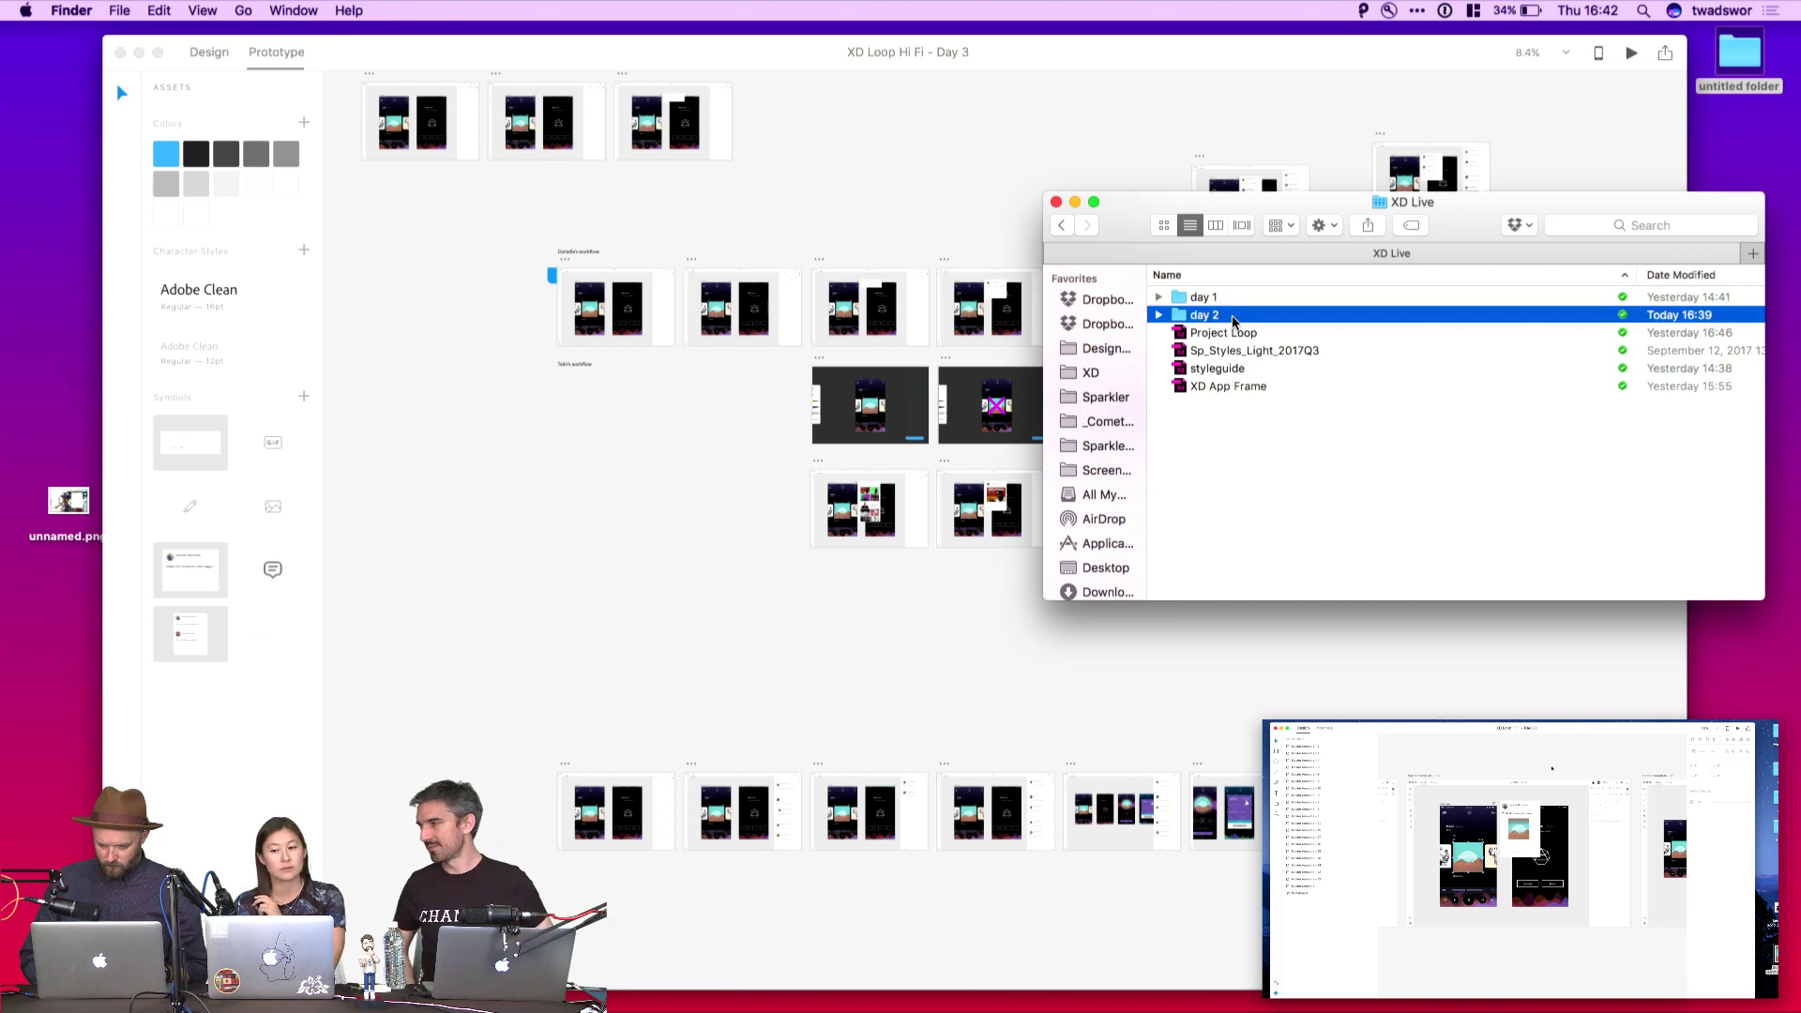
{"action": "left_click", "coordinate": [1250, 388]}
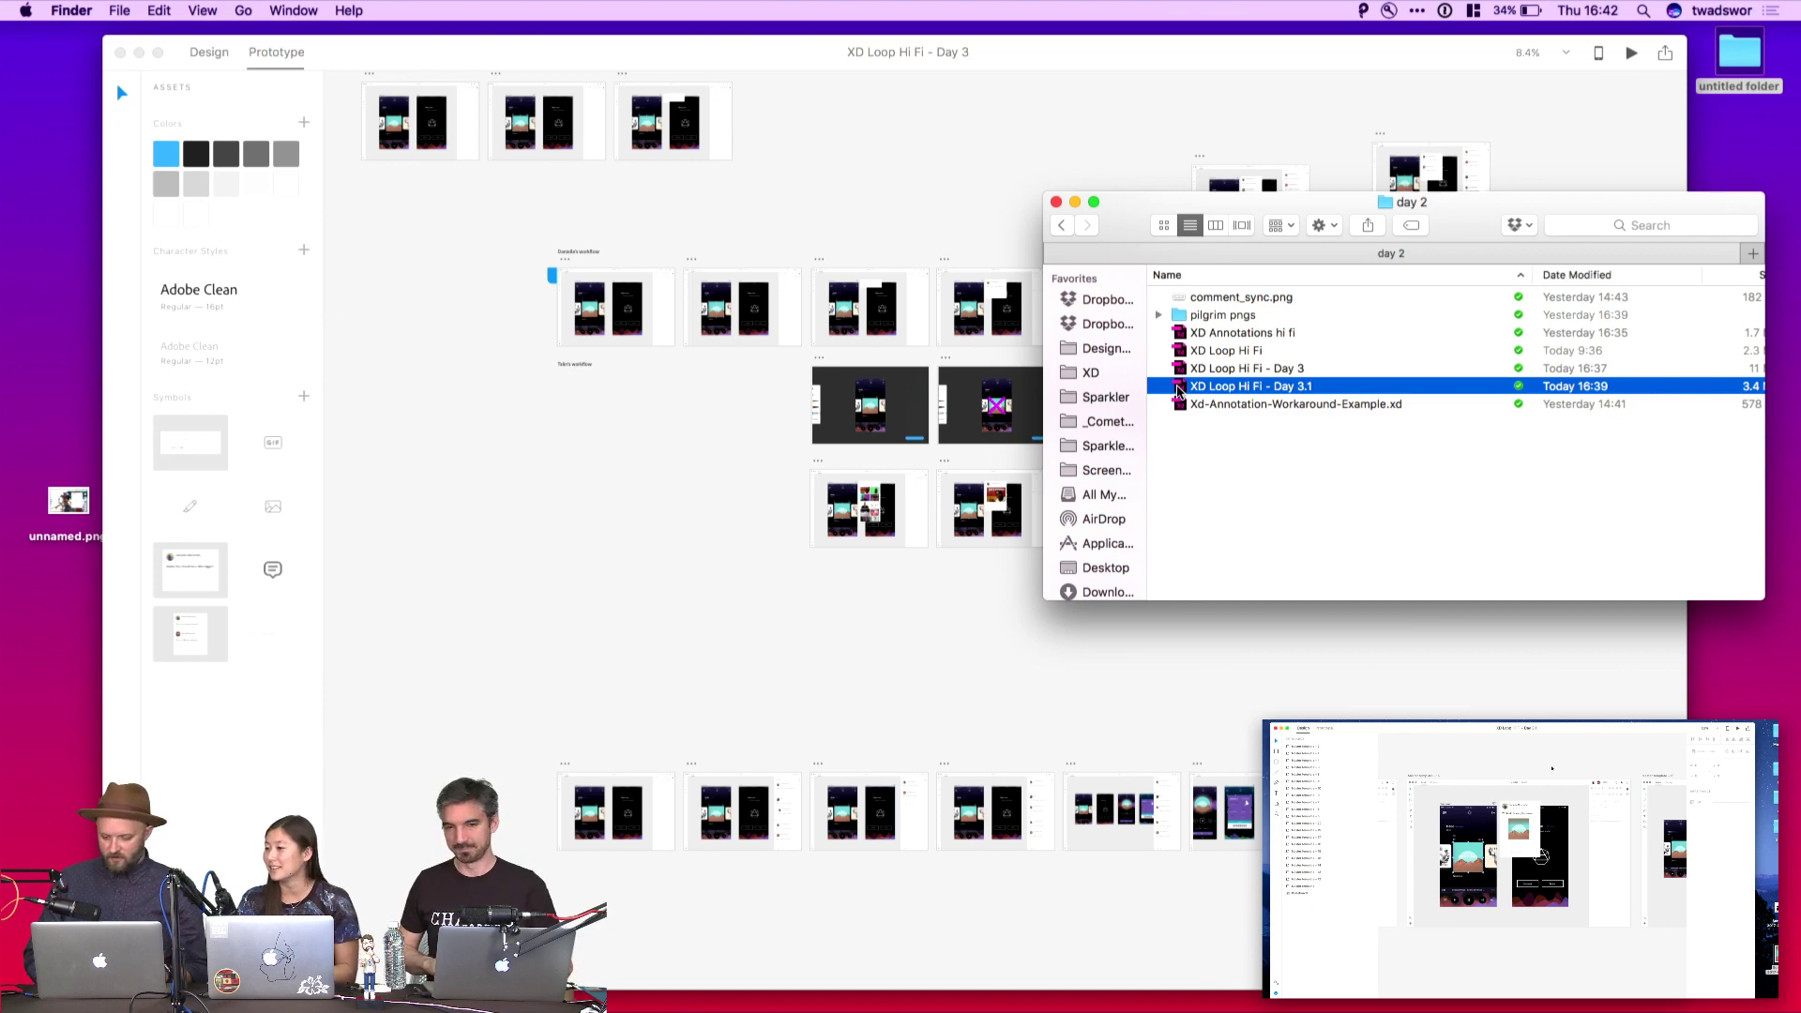
{"action": "double_click", "coordinate": [1180, 392]}
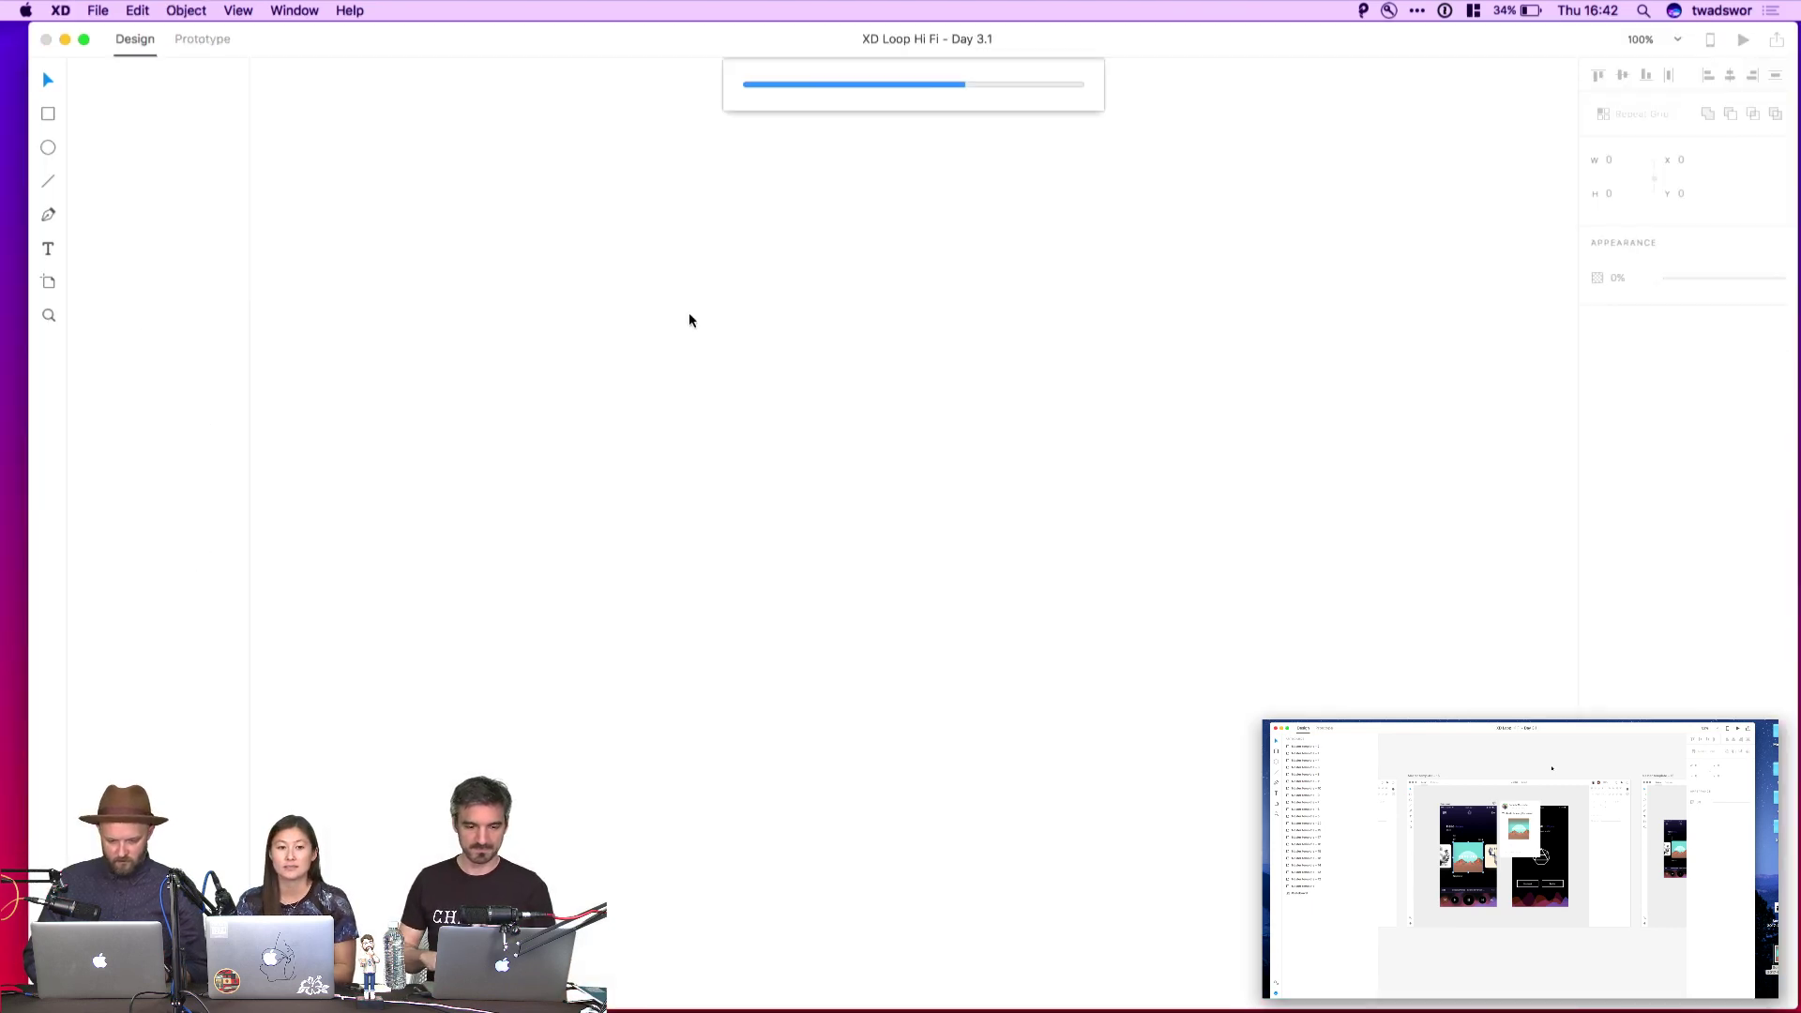
Copy the image comment row of artboards from Master template – 13 through the last artboard in that row
{"action": "scroll", "coordinate": [1011, 508], "scroll_direction": "up", "scroll_amount": 5}
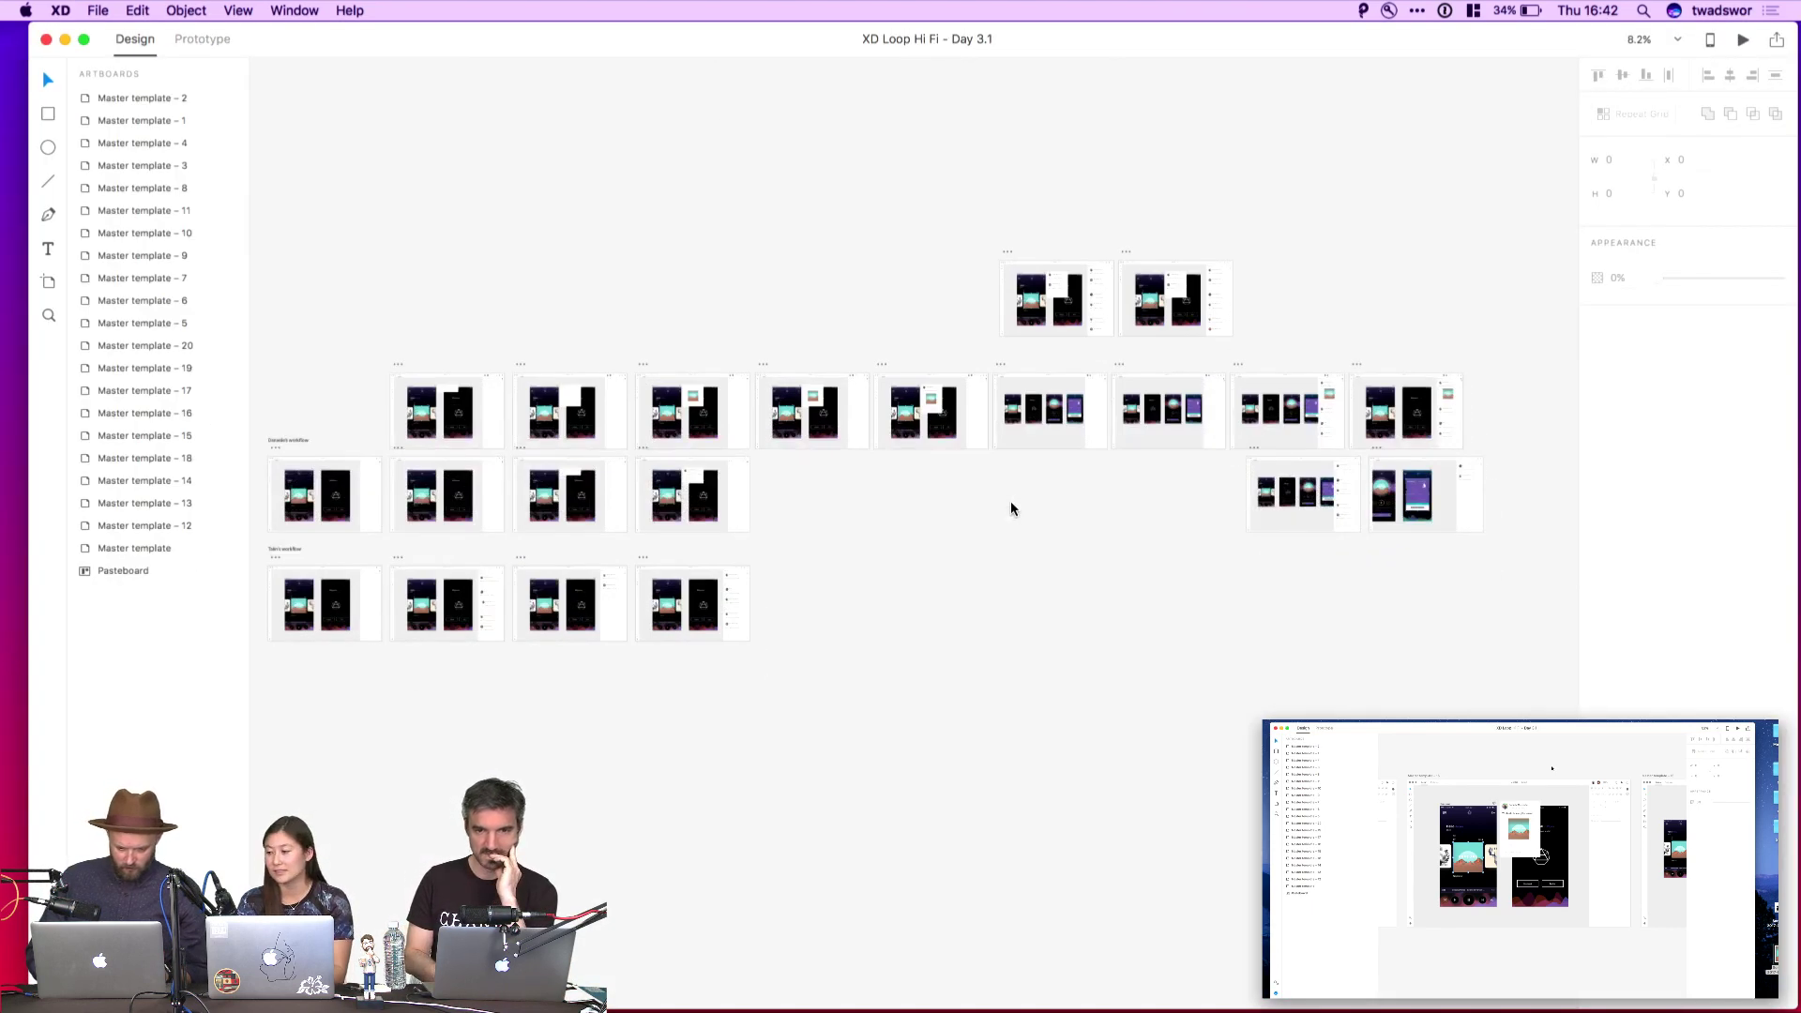
{"action": "scroll", "coordinate": [1017, 272], "scroll_direction": "right", "scroll_amount": 5}
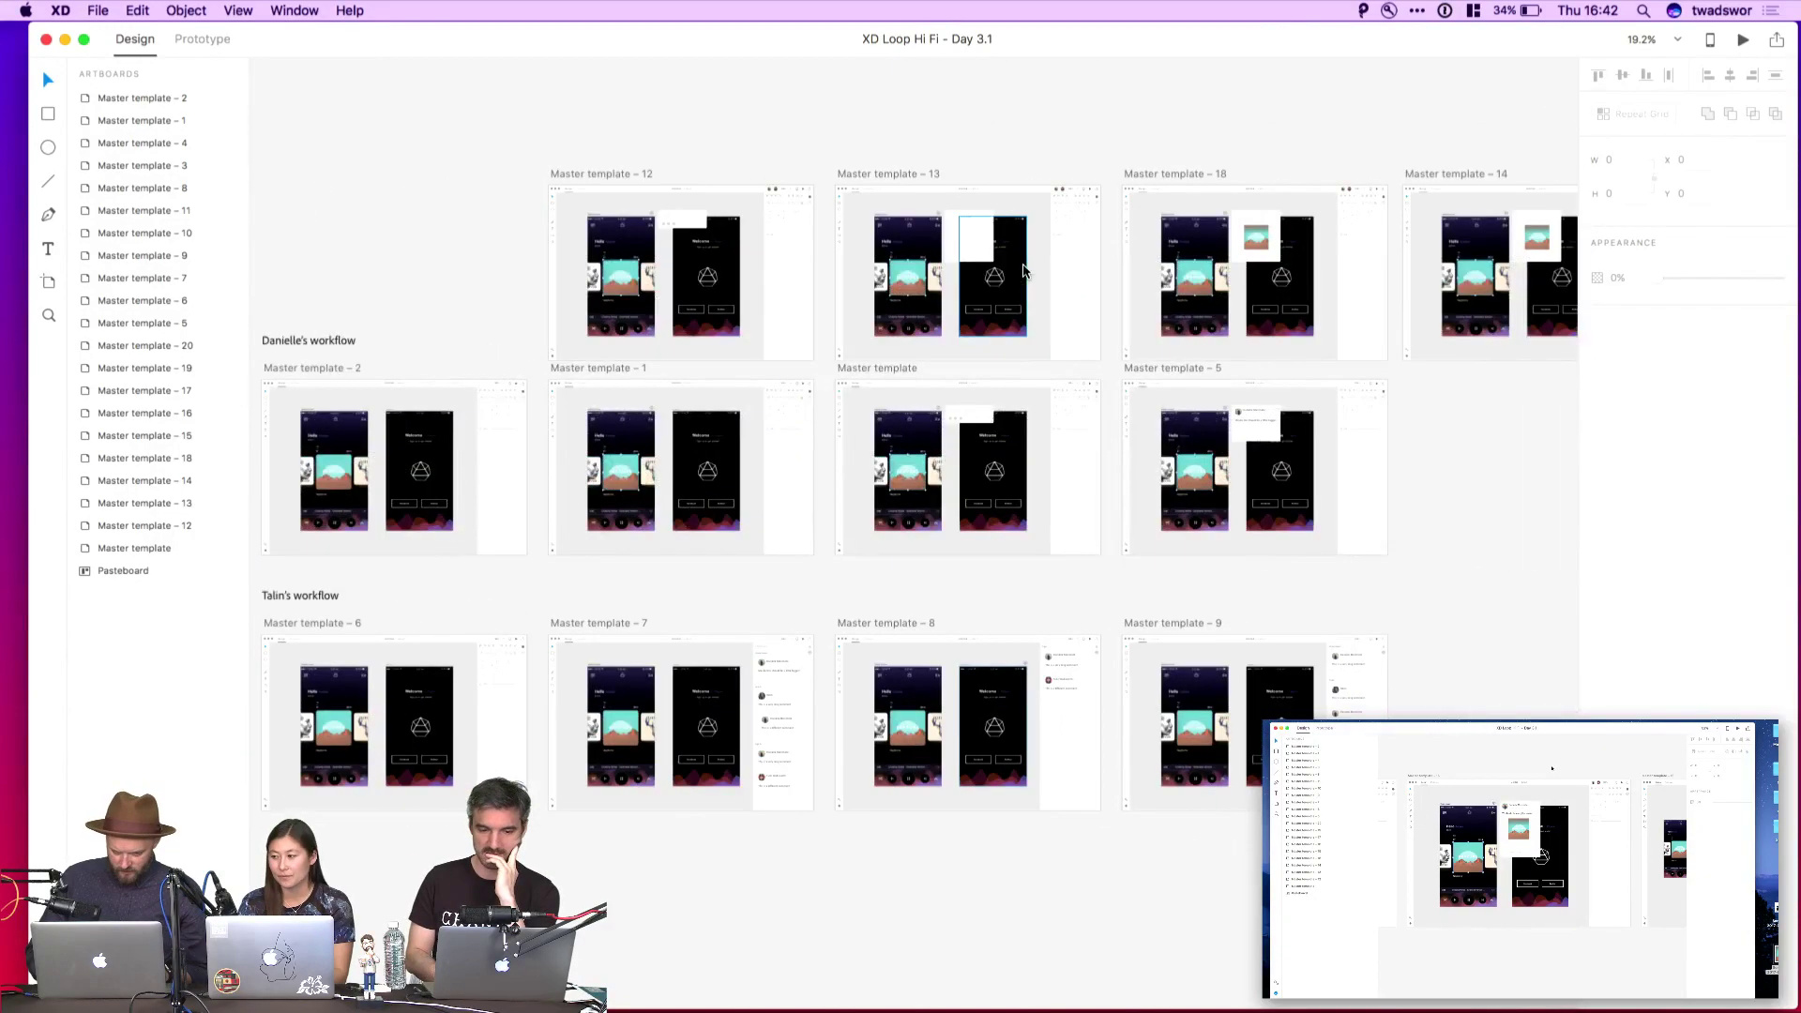
{"action": "scroll", "coordinate": [915, 205], "scroll_direction": "right", "scroll_amount": 5}
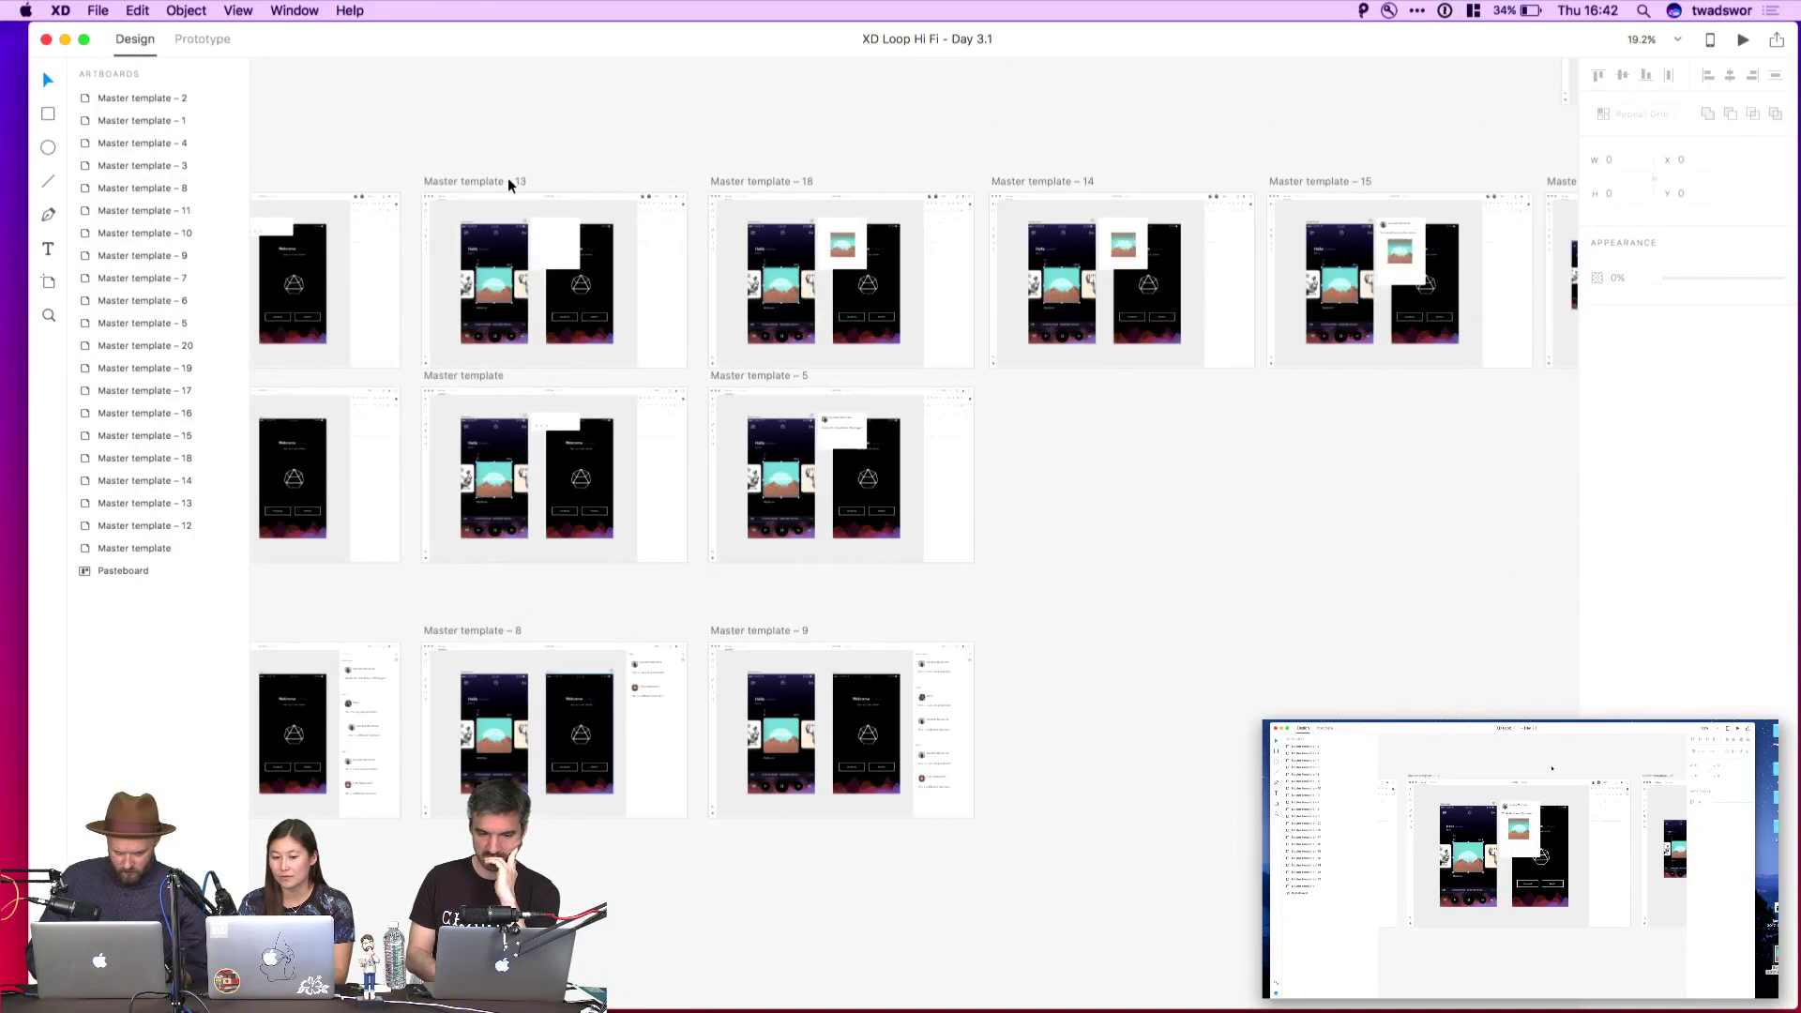
{"action": "scroll", "coordinate": [508, 193], "scroll_direction": "down", "scroll_amount": 5}
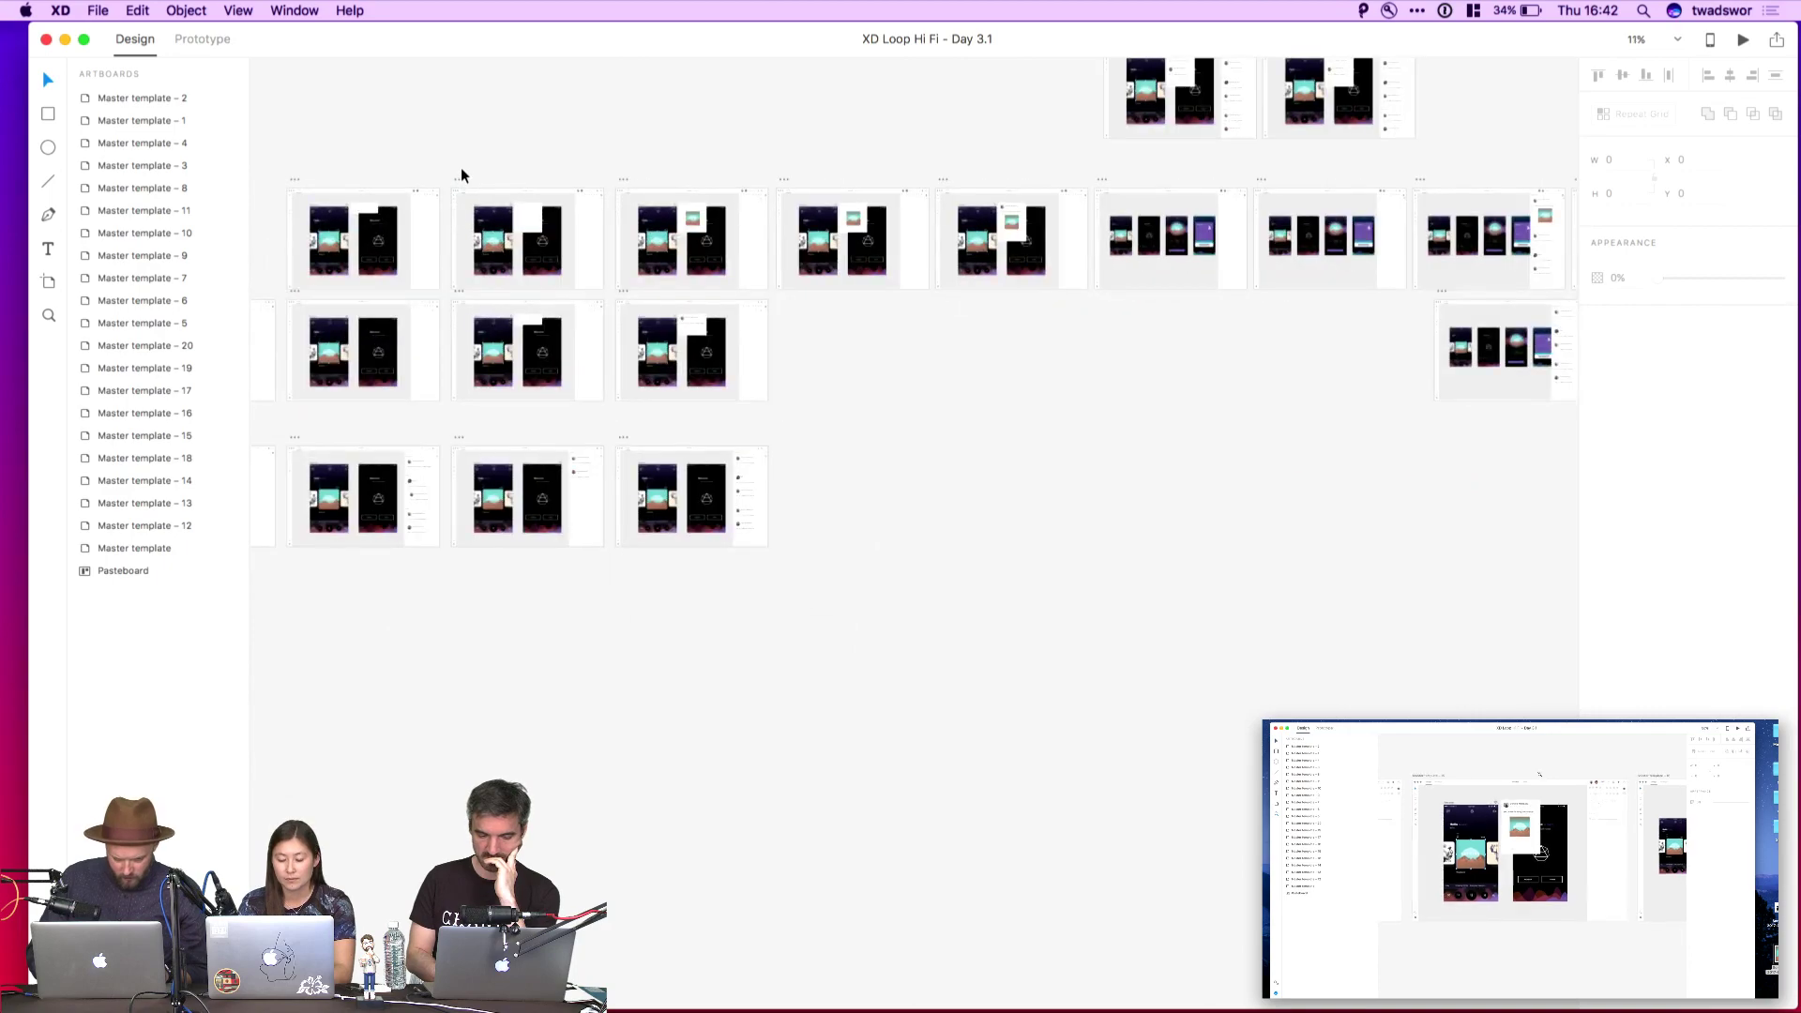
{"action": "left_click_drag", "start_coordinate": [455, 174], "coordinate": [1560, 290]}
{"action": "scroll", "coordinate": [1561, 290], "scroll_direction": "right", "scroll_amount": 4}
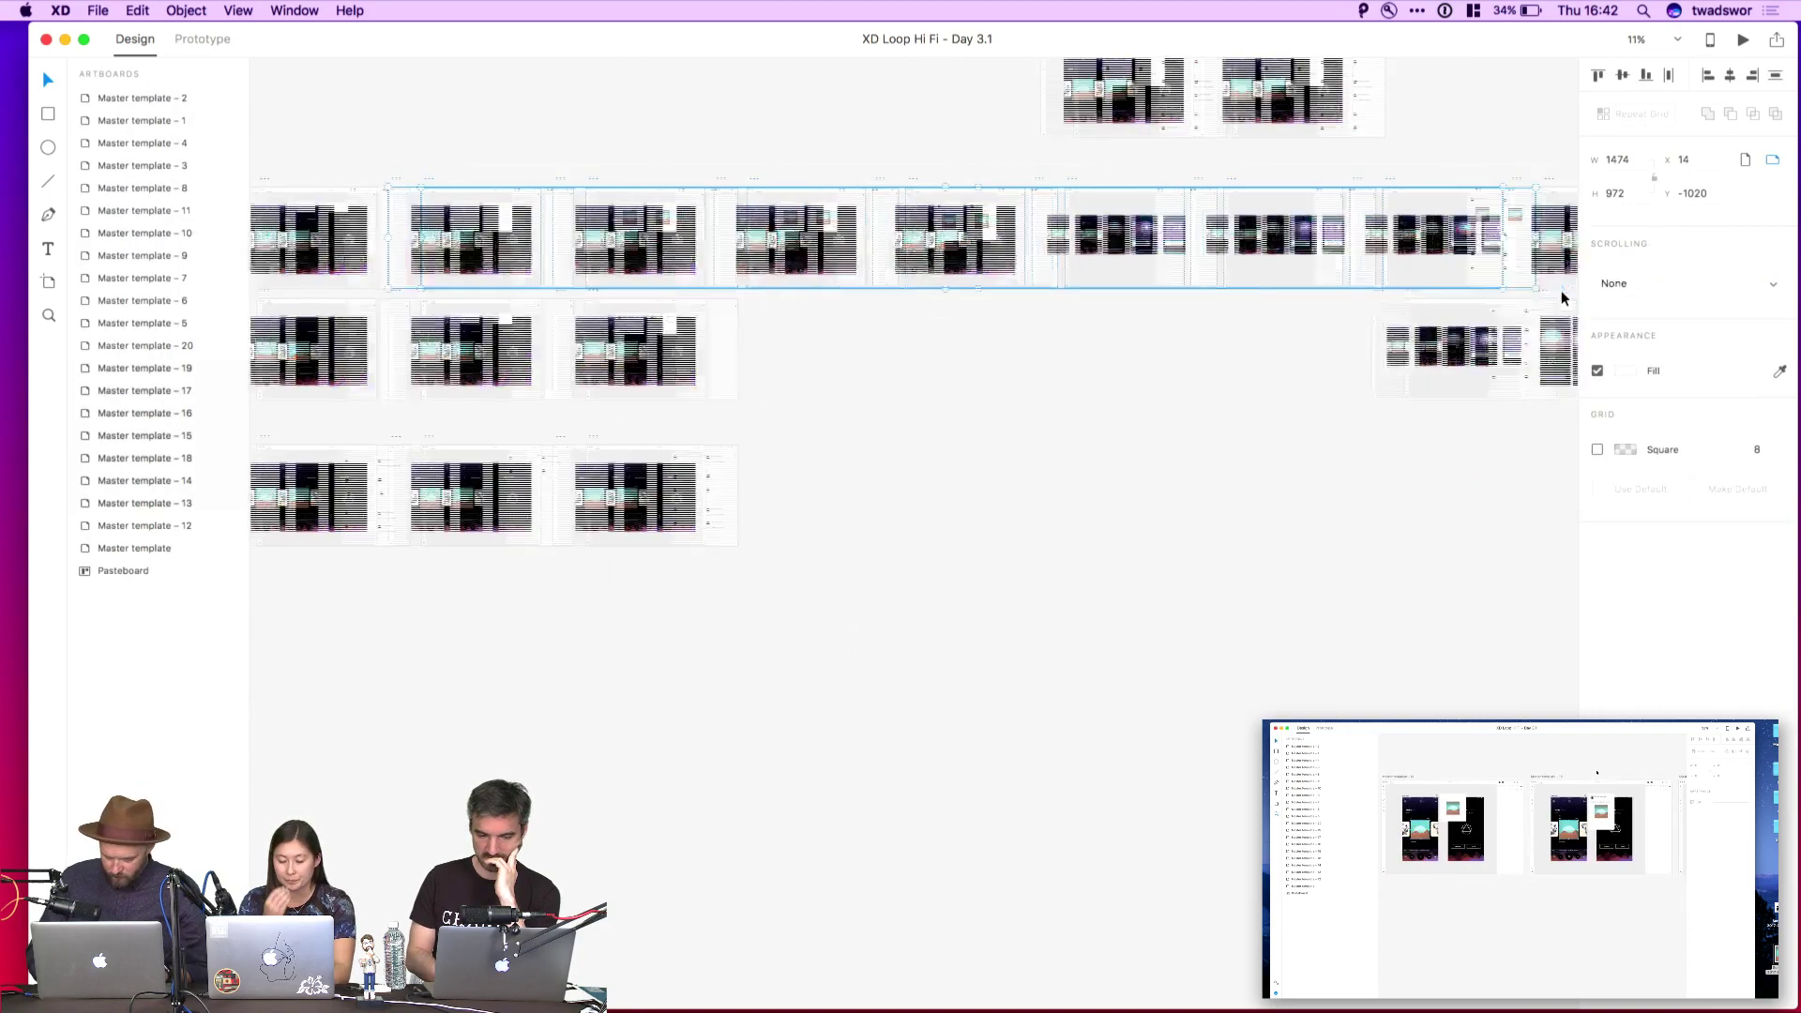
{"action": "left_click_drag", "start_coordinate": [1404, 301], "coordinate": [1217, 171]}
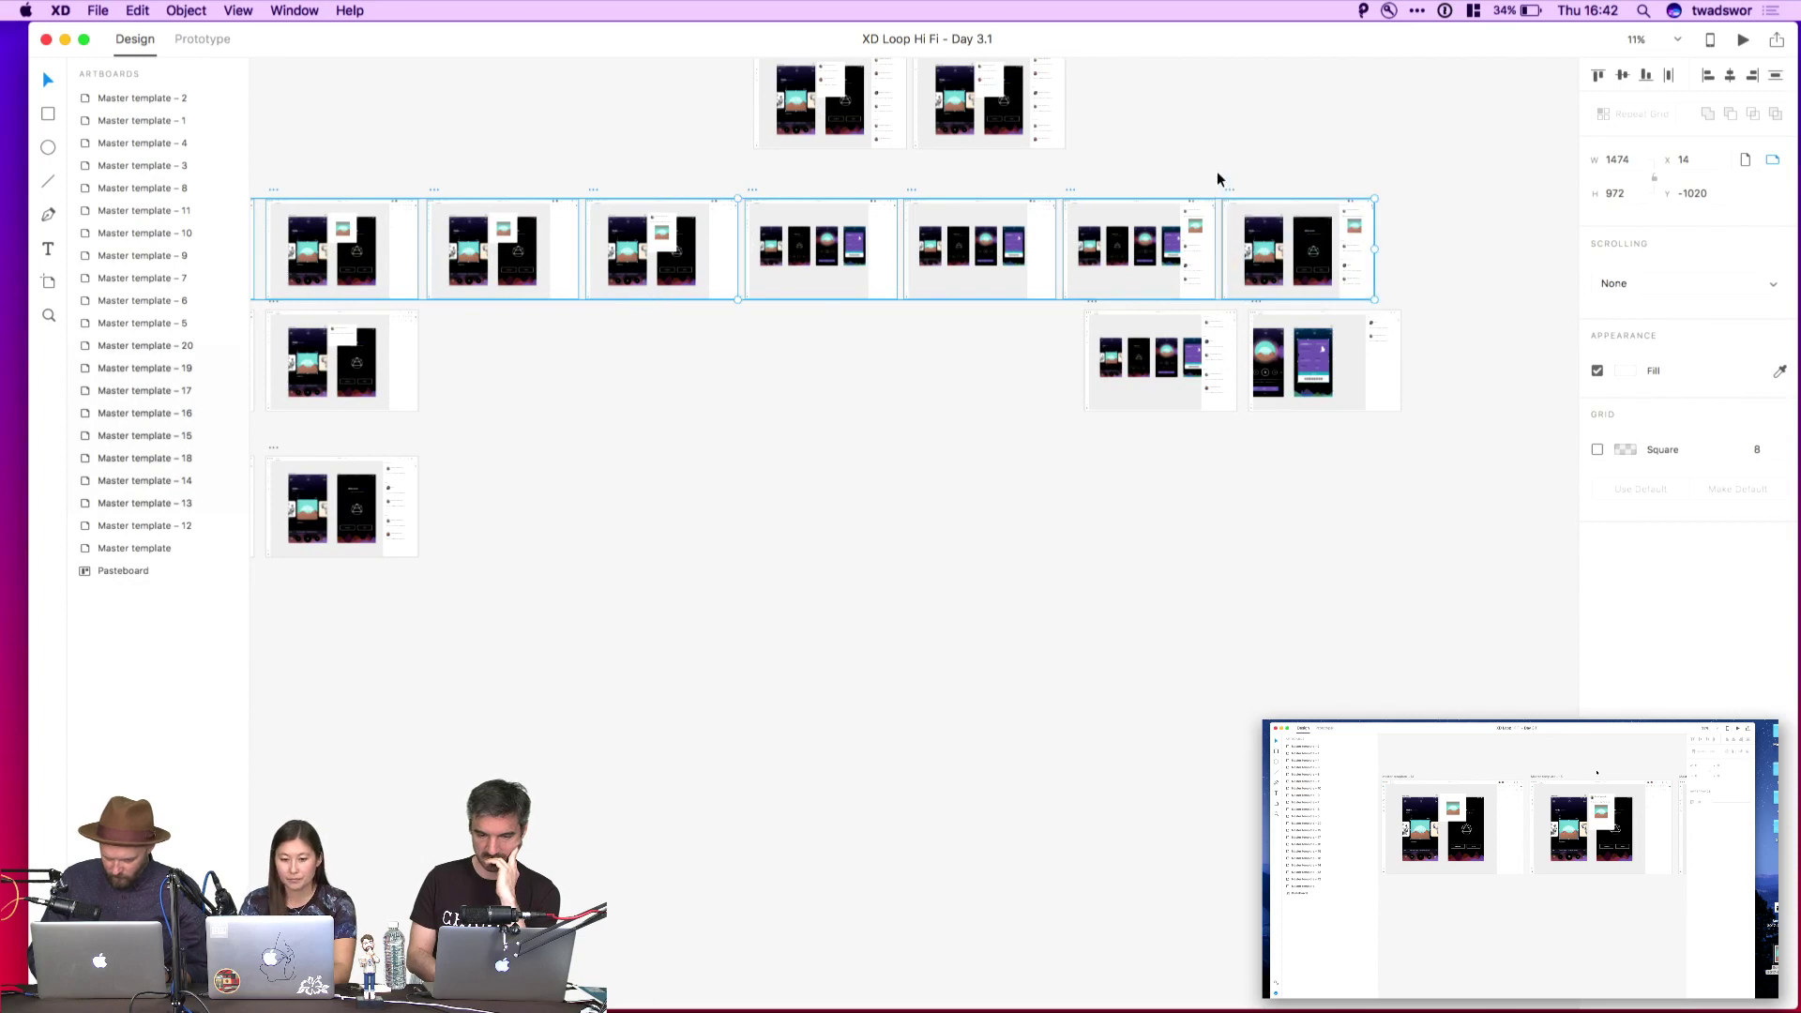
Paste the copied artboards into XD Loop Hi Fi - Day 3 and place them in a row beneath the GIF workflow artboards
{"action": "key", "text": "super+grave"}
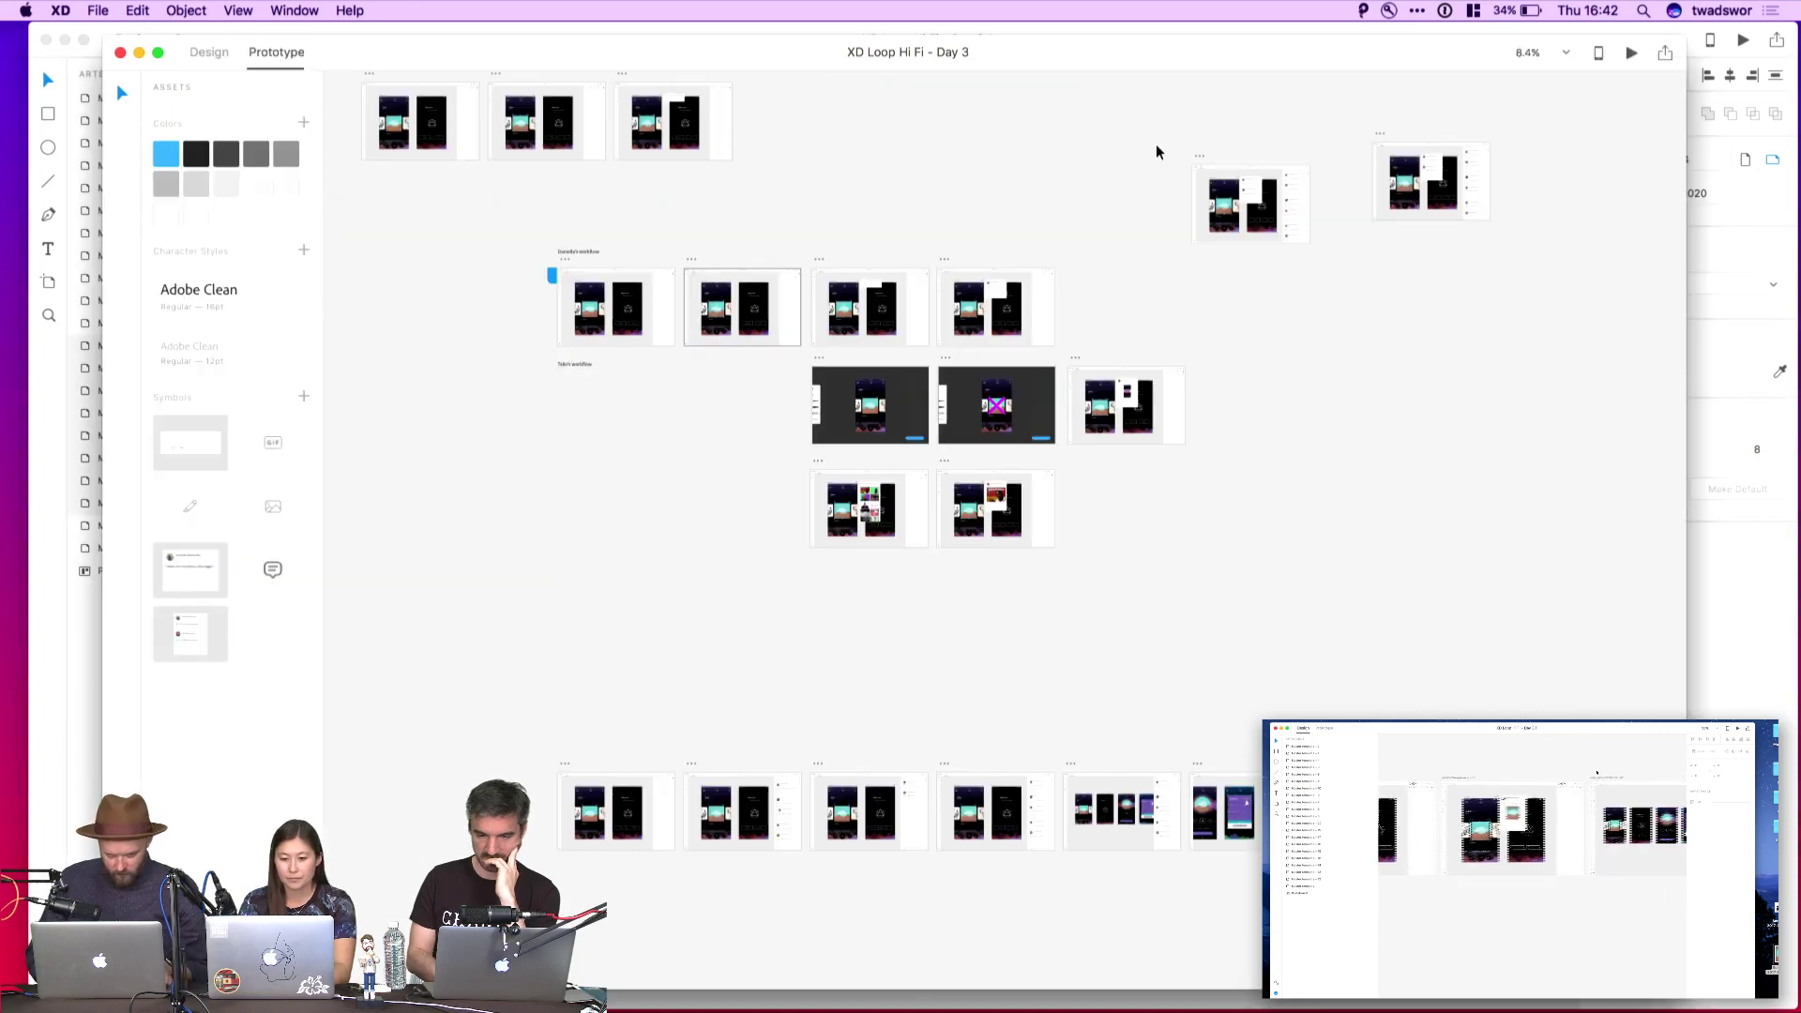
{"action": "scroll", "coordinate": [1128, 431], "scroll_direction": "down", "scroll_amount": 3}
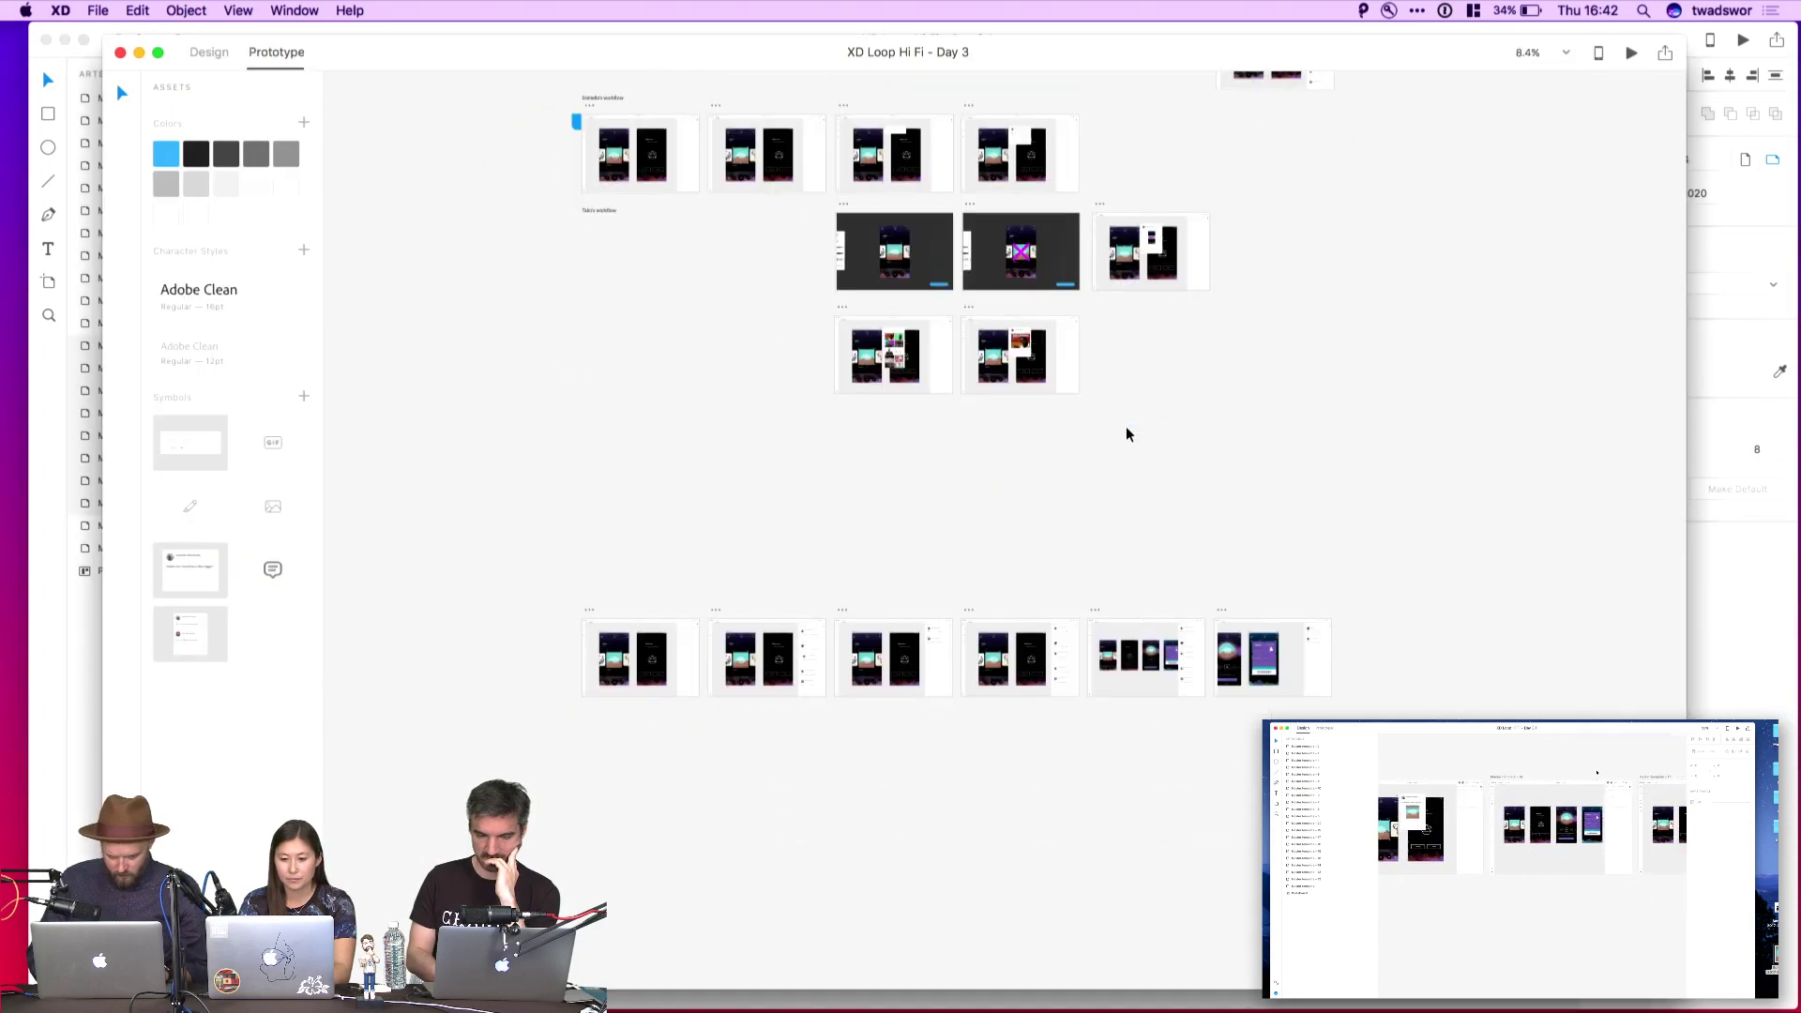
{"action": "key", "text": "super+v"}
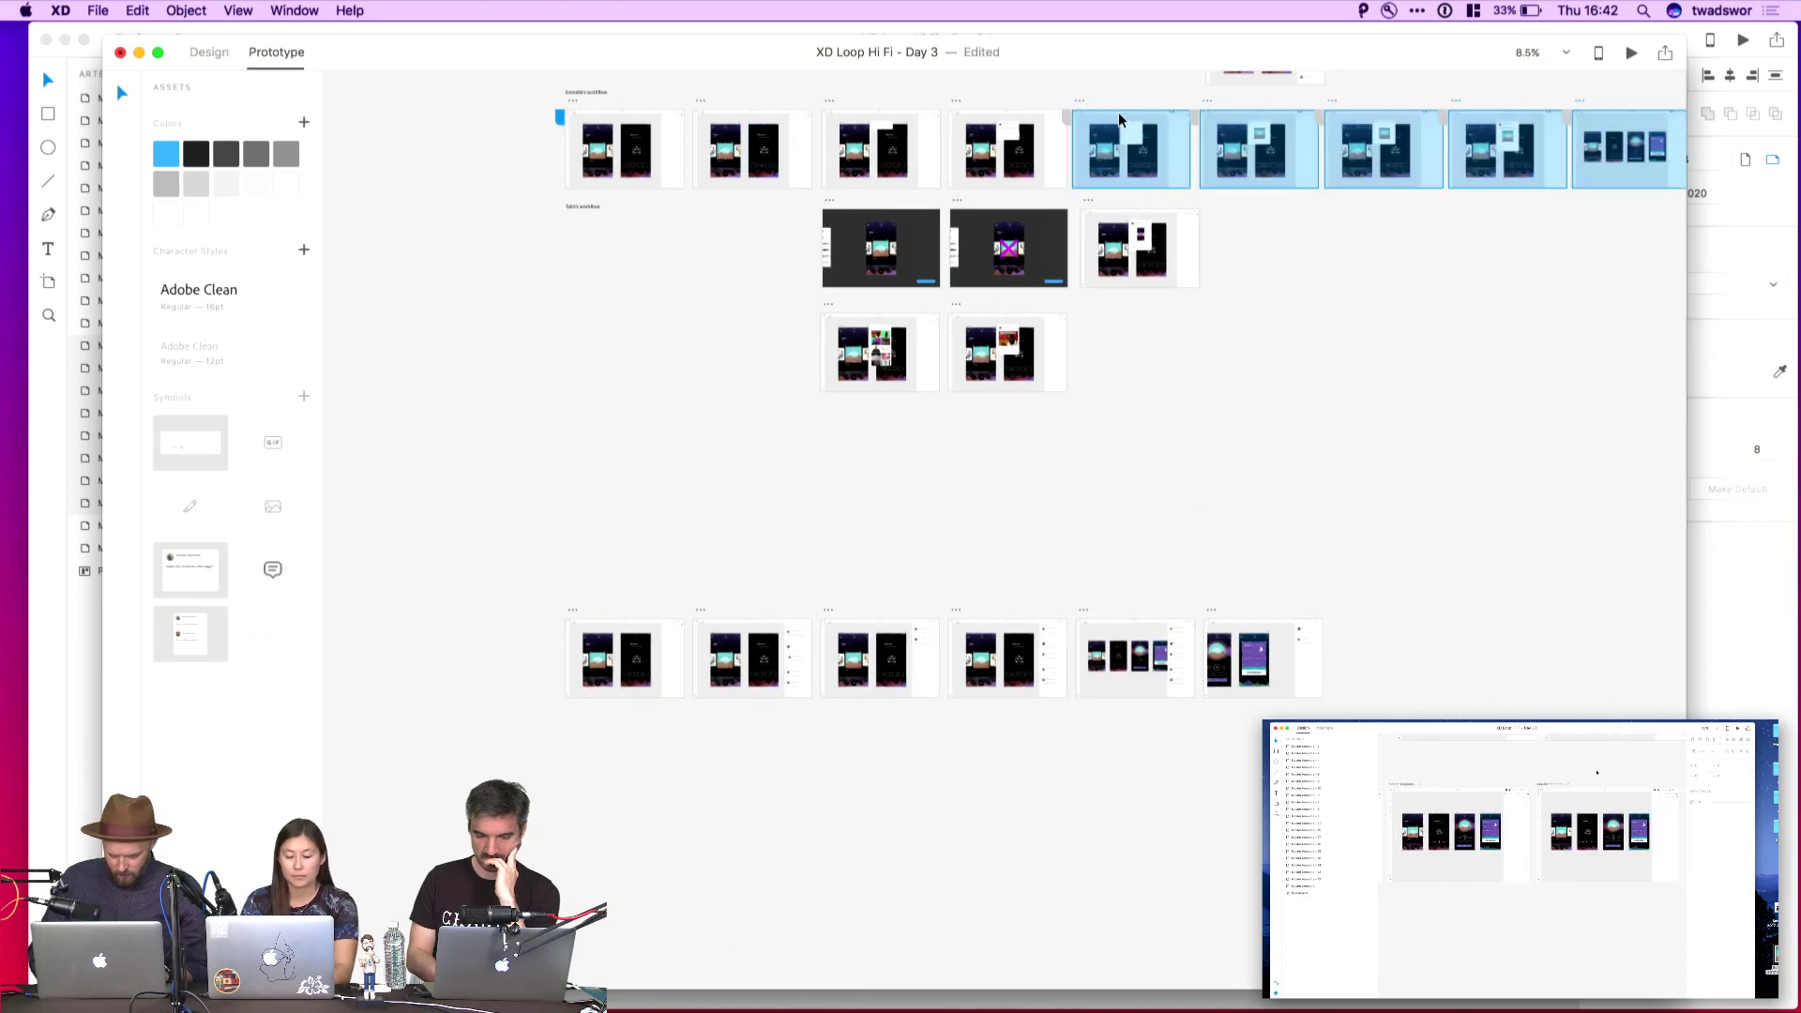
{"action": "left_click_drag", "start_coordinate": [1076, 108], "coordinate": [825, 416]}
{"action": "left_click", "coordinate": [675, 349]}
Link the image icon in Master template – 12's comment box to Master template – 20 with a 0.4 s Dissolve, Ease Out transition
{"action": "scroll", "coordinate": [924, 107], "scroll_direction": "up", "scroll_amount": 6}
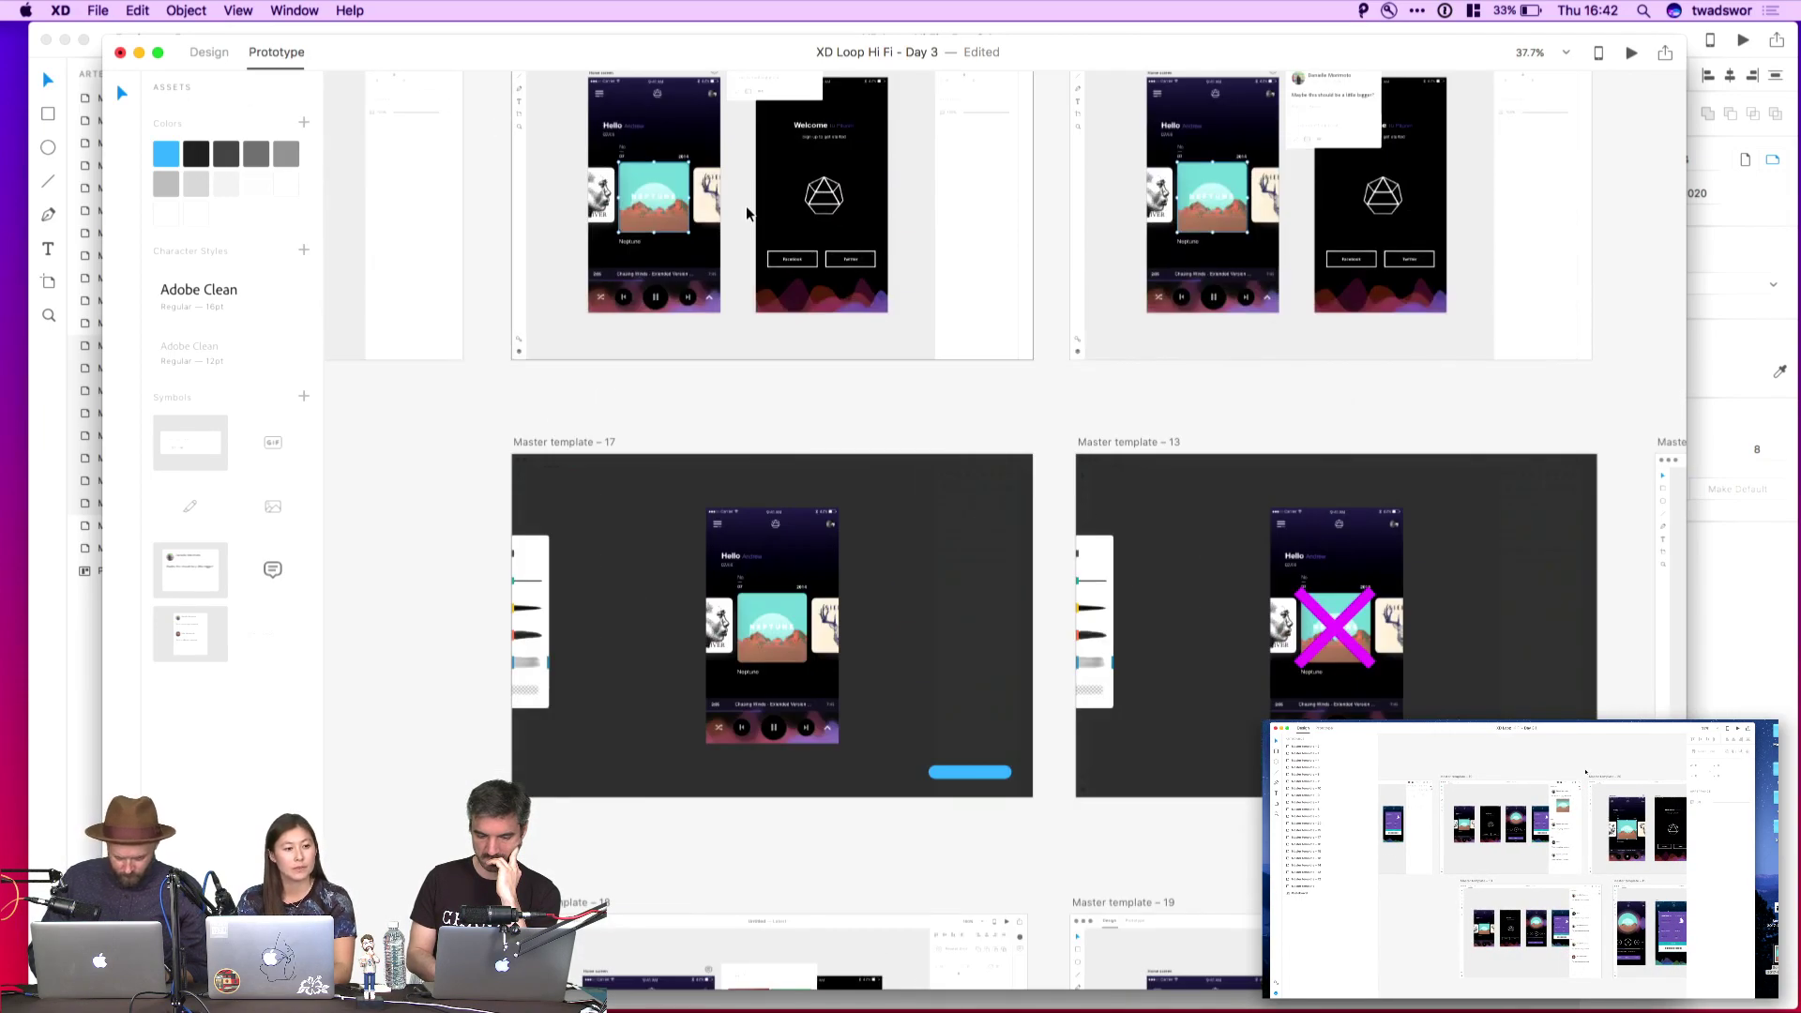
{"action": "scroll", "coordinate": [713, 234], "scroll_direction": "up", "scroll_amount": 2}
{"action": "left_click", "coordinate": [737, 185]}
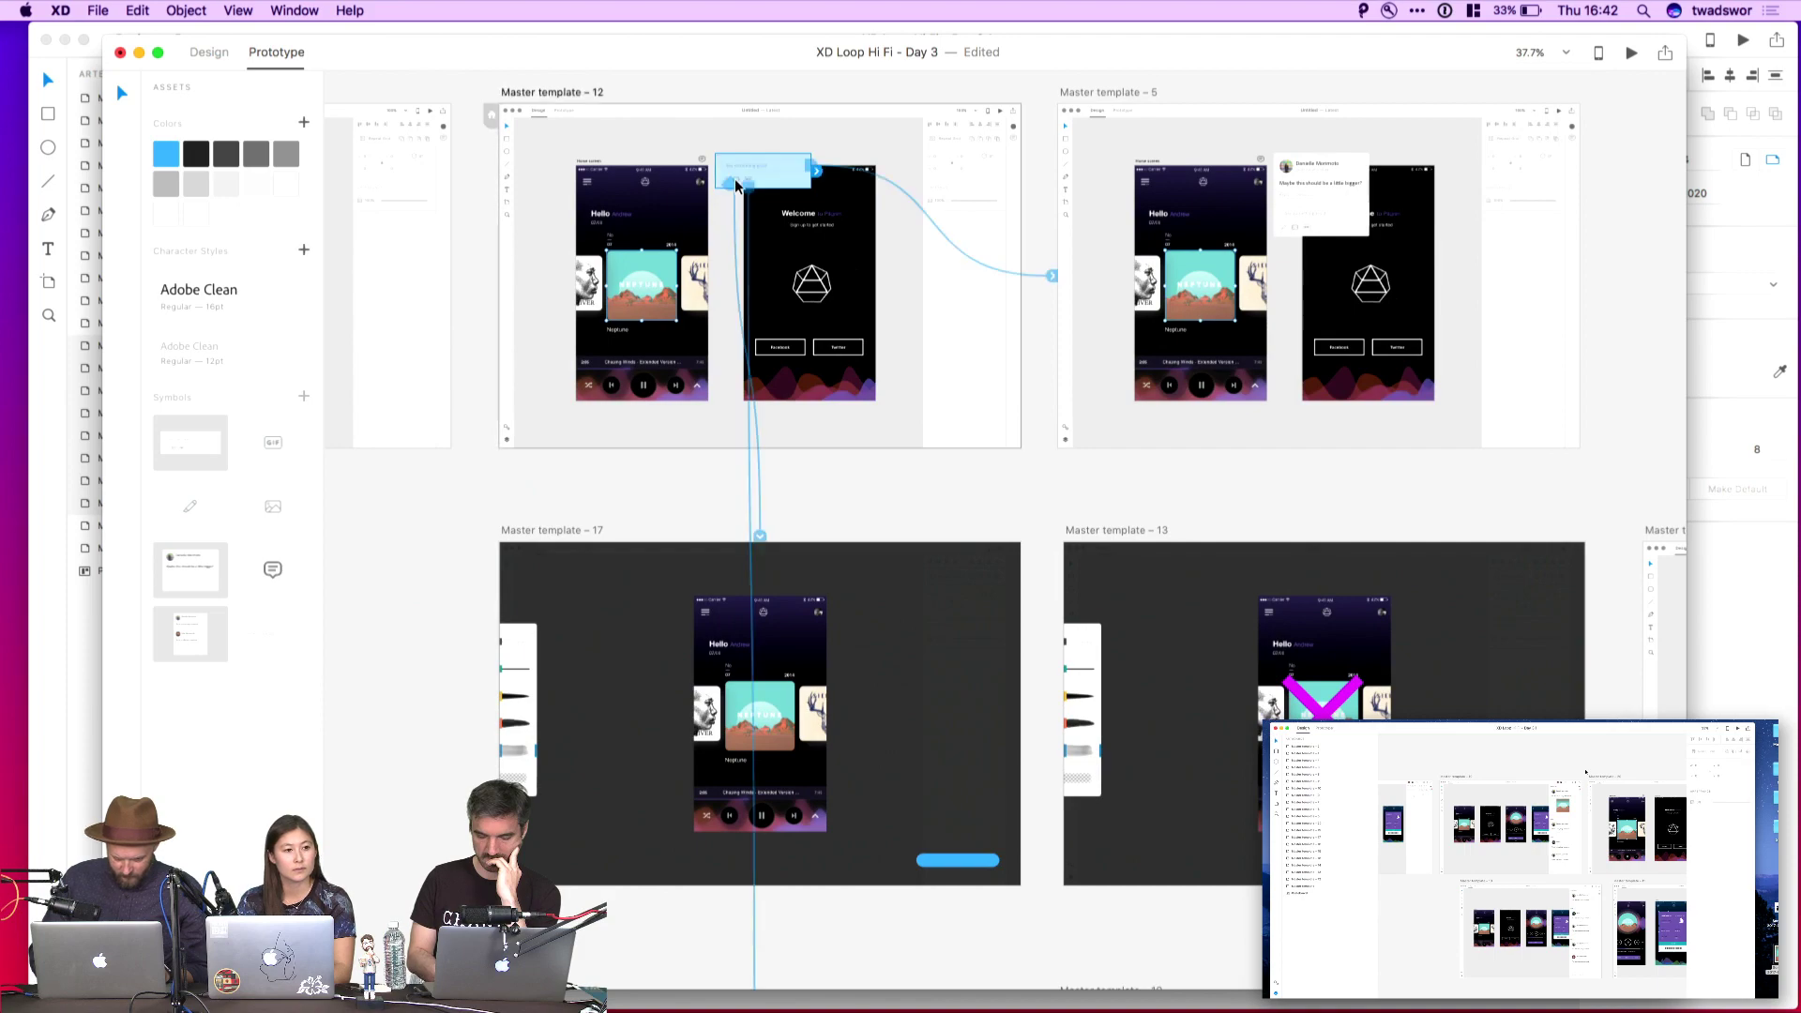
{"action": "scroll", "coordinate": [737, 186], "scroll_direction": "down", "scroll_amount": 4}
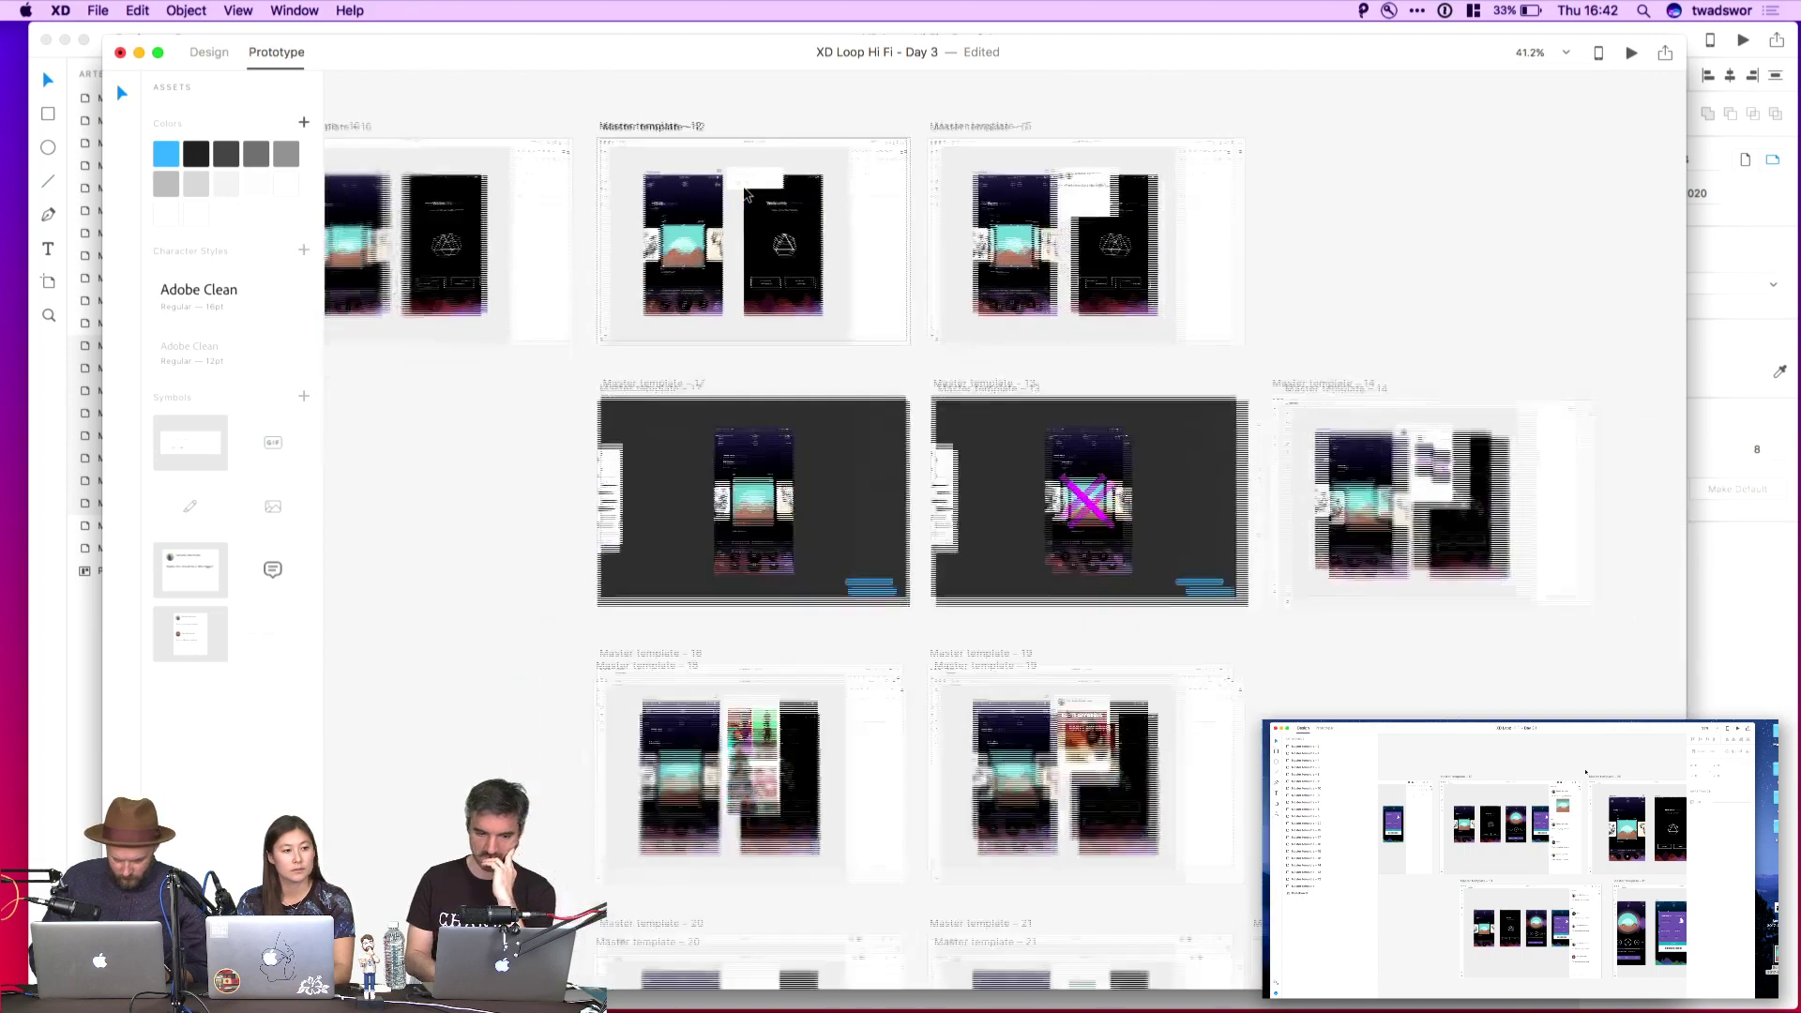
{"action": "scroll", "coordinate": [746, 448], "scroll_direction": "up", "scroll_amount": 4}
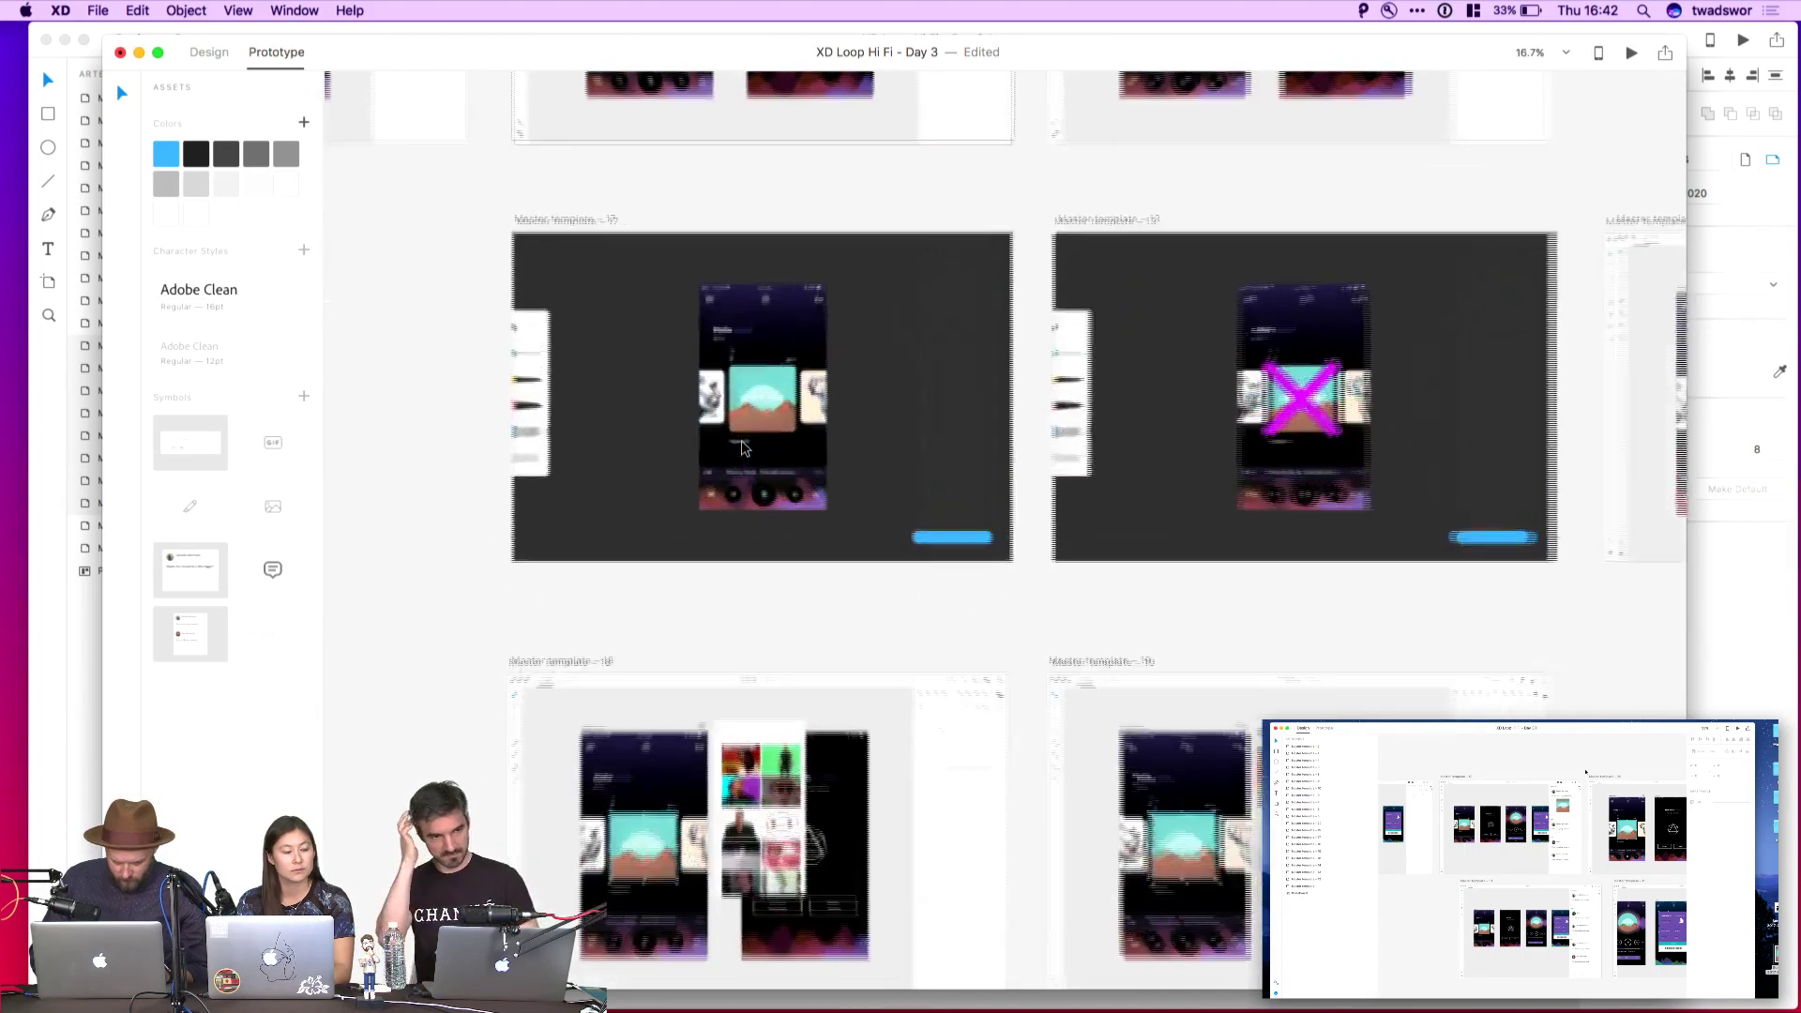
{"action": "scroll", "coordinate": [746, 449], "scroll_direction": "up", "scroll_amount": 2}
{"action": "scroll", "coordinate": [796, 435], "scroll_direction": "down", "scroll_amount": 4}
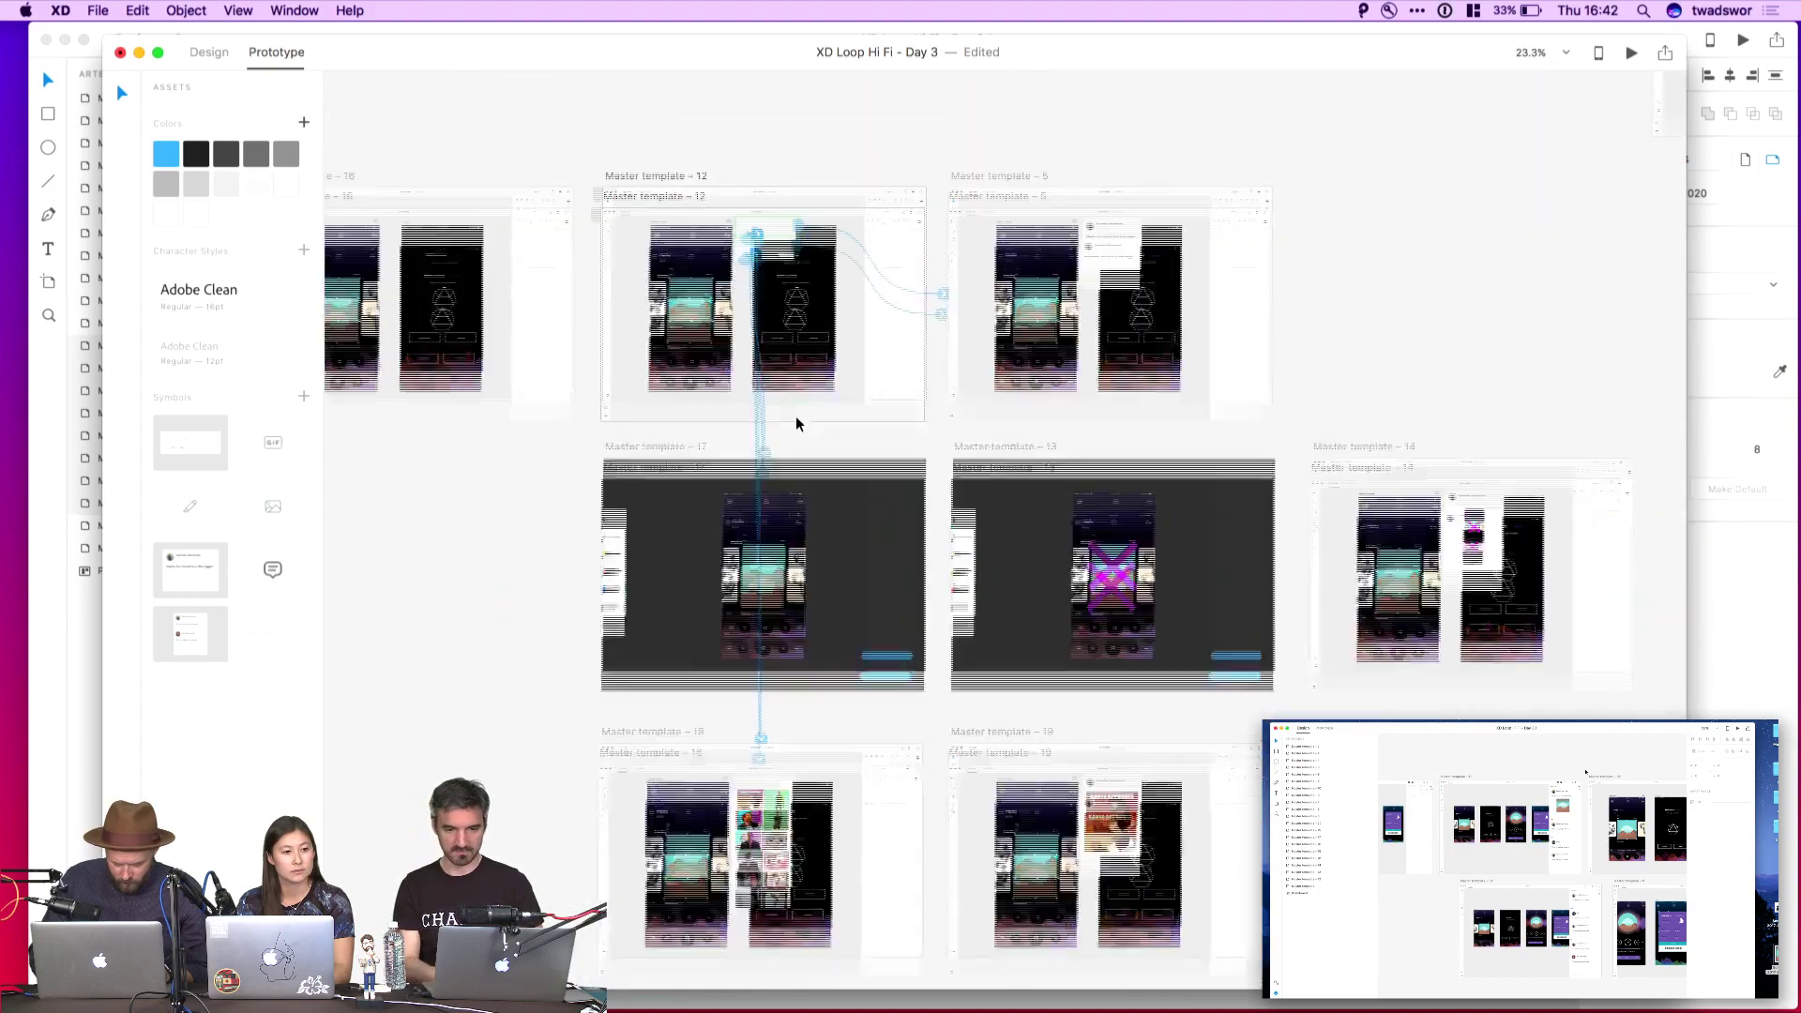
{"action": "scroll", "coordinate": [796, 422], "scroll_direction": "up", "scroll_amount": 2}
{"action": "scroll", "coordinate": [760, 652], "scroll_direction": "down", "scroll_amount": 3}
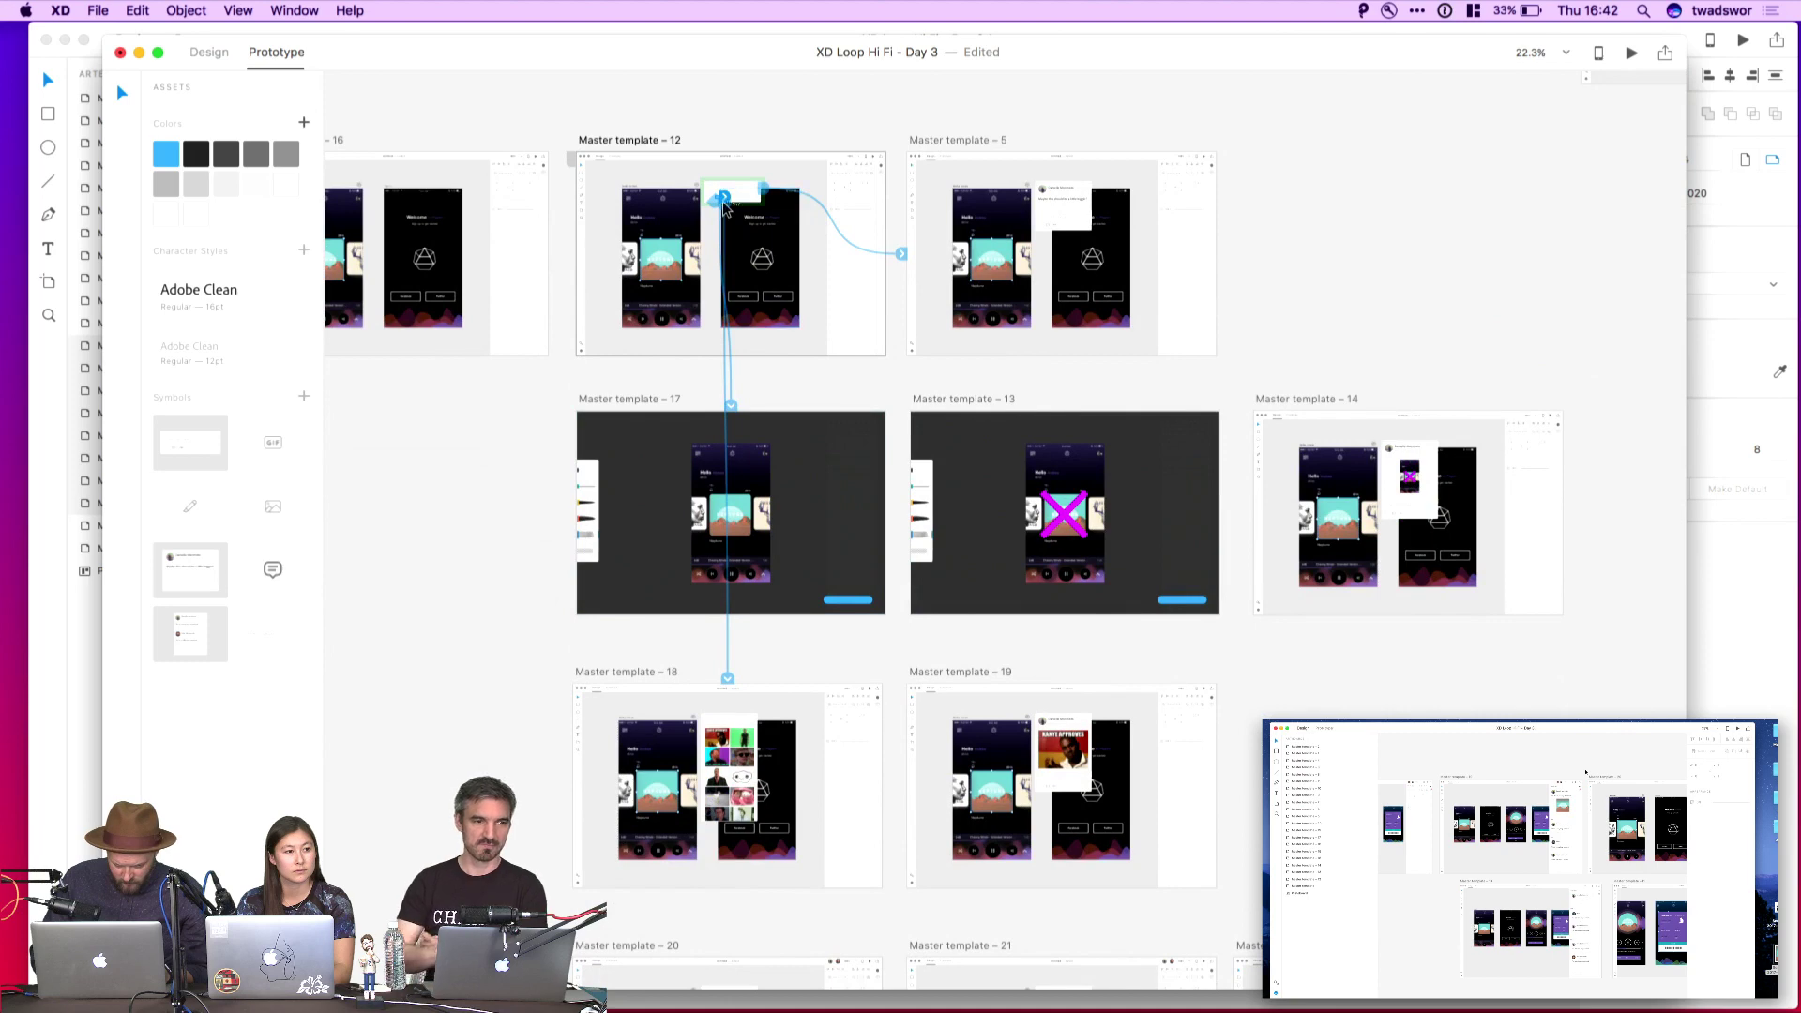
{"action": "left_click", "coordinate": [725, 204]}
{"action": "left_click_drag", "start_coordinate": [729, 206], "coordinate": [719, 980]}
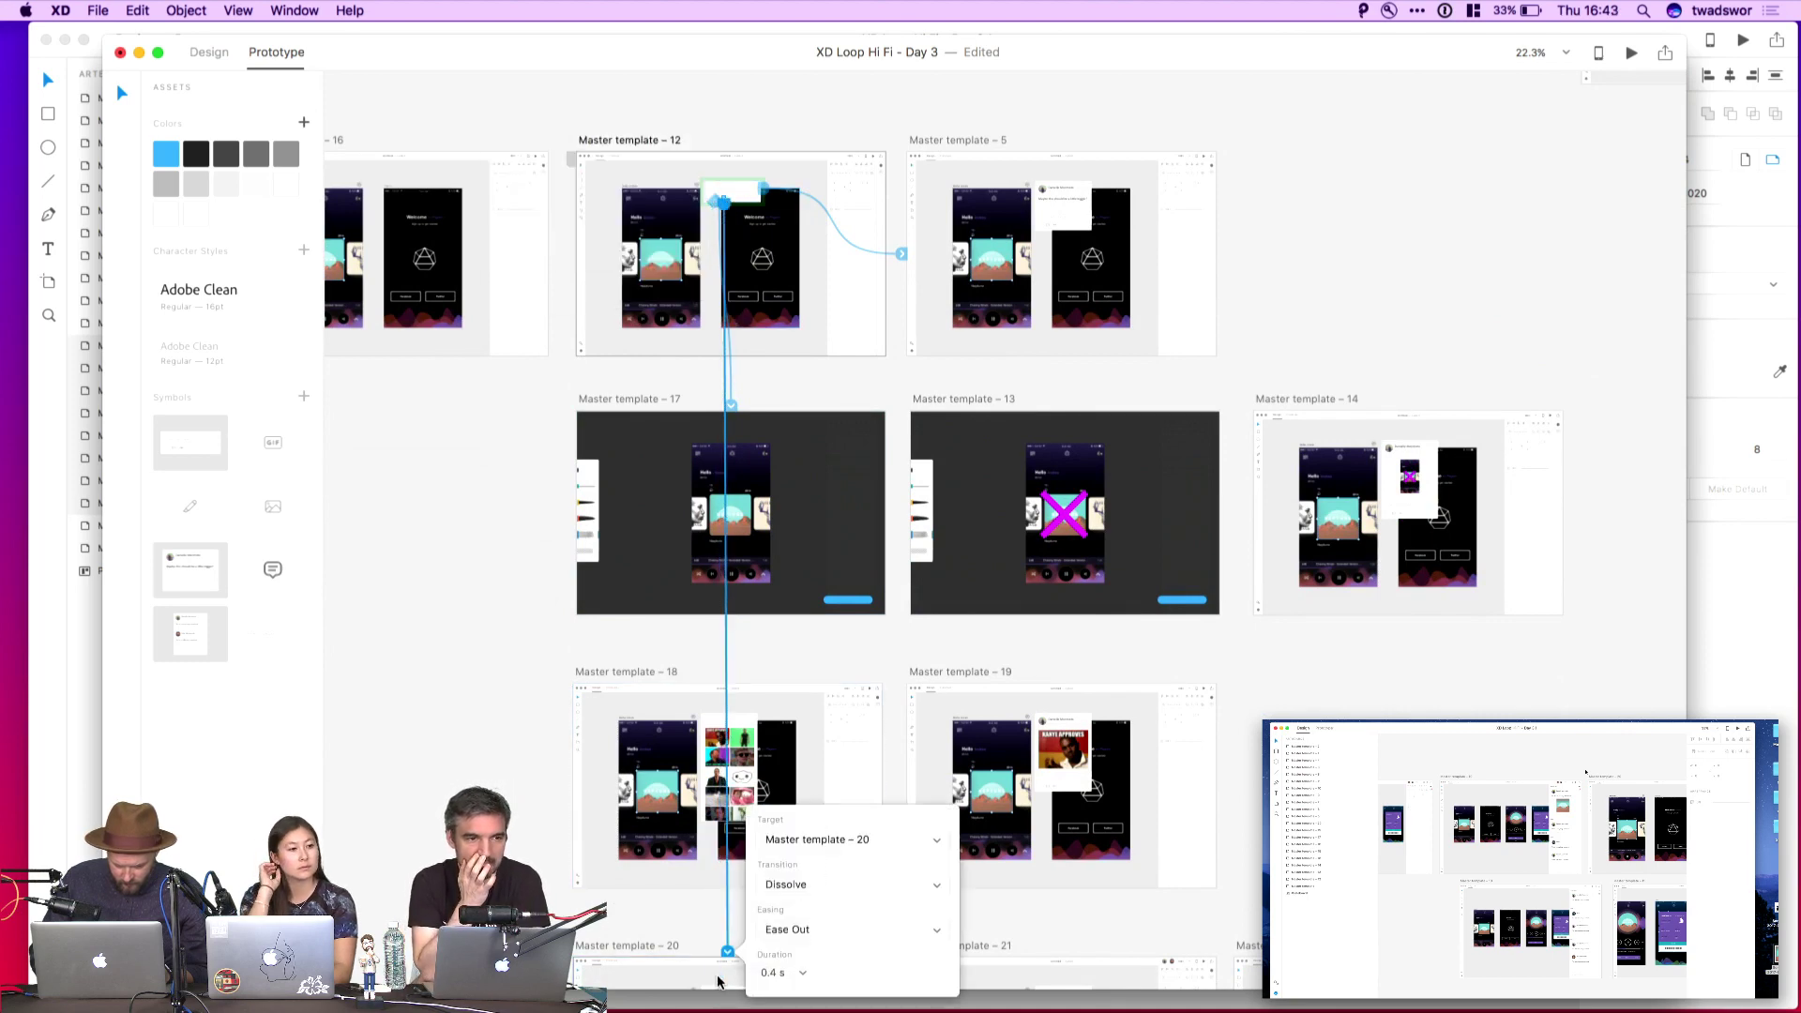
{"action": "left_click", "coordinate": [660, 929]}
Preview the prototype from Master template – 16, open the comment box and test its GIF icon link
{"action": "scroll", "coordinate": [661, 929], "scroll_direction": "down", "scroll_amount": 3}
{"action": "scroll", "coordinate": [660, 928], "scroll_direction": "left", "scroll_amount": 2}
{"action": "left_click", "coordinate": [610, 197]}
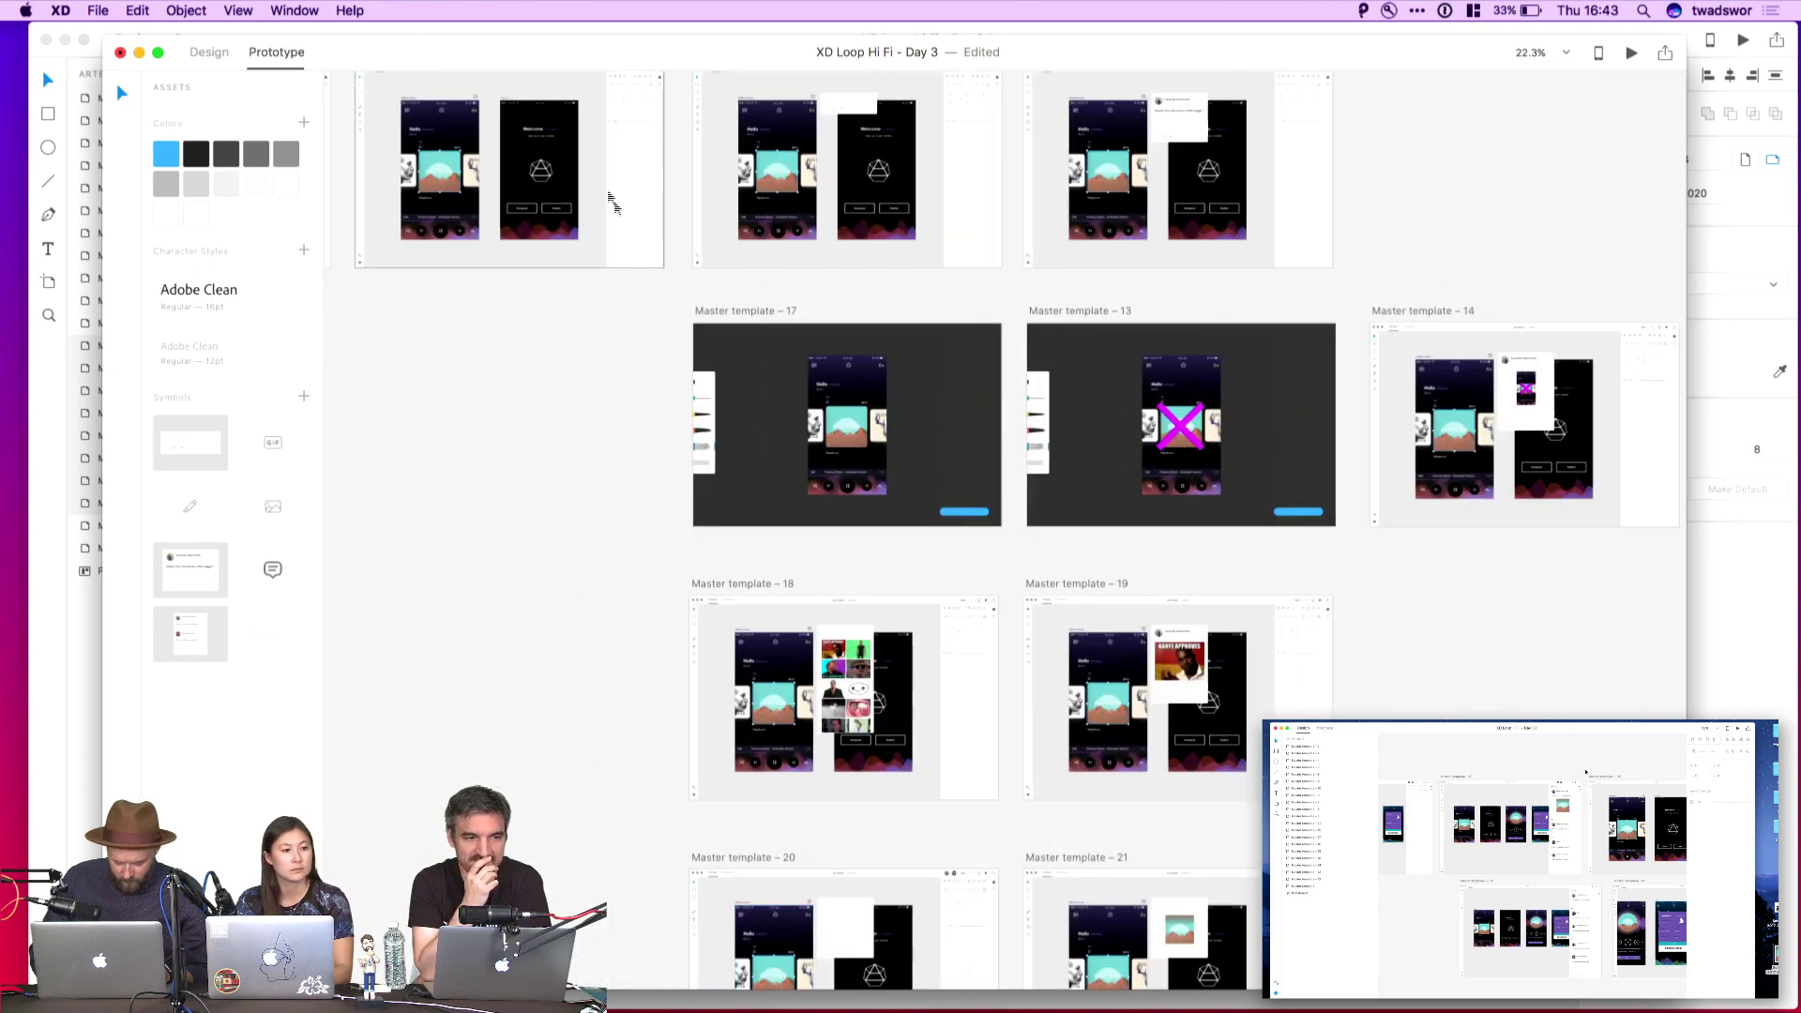
{"action": "left_click", "coordinate": [1631, 53]}
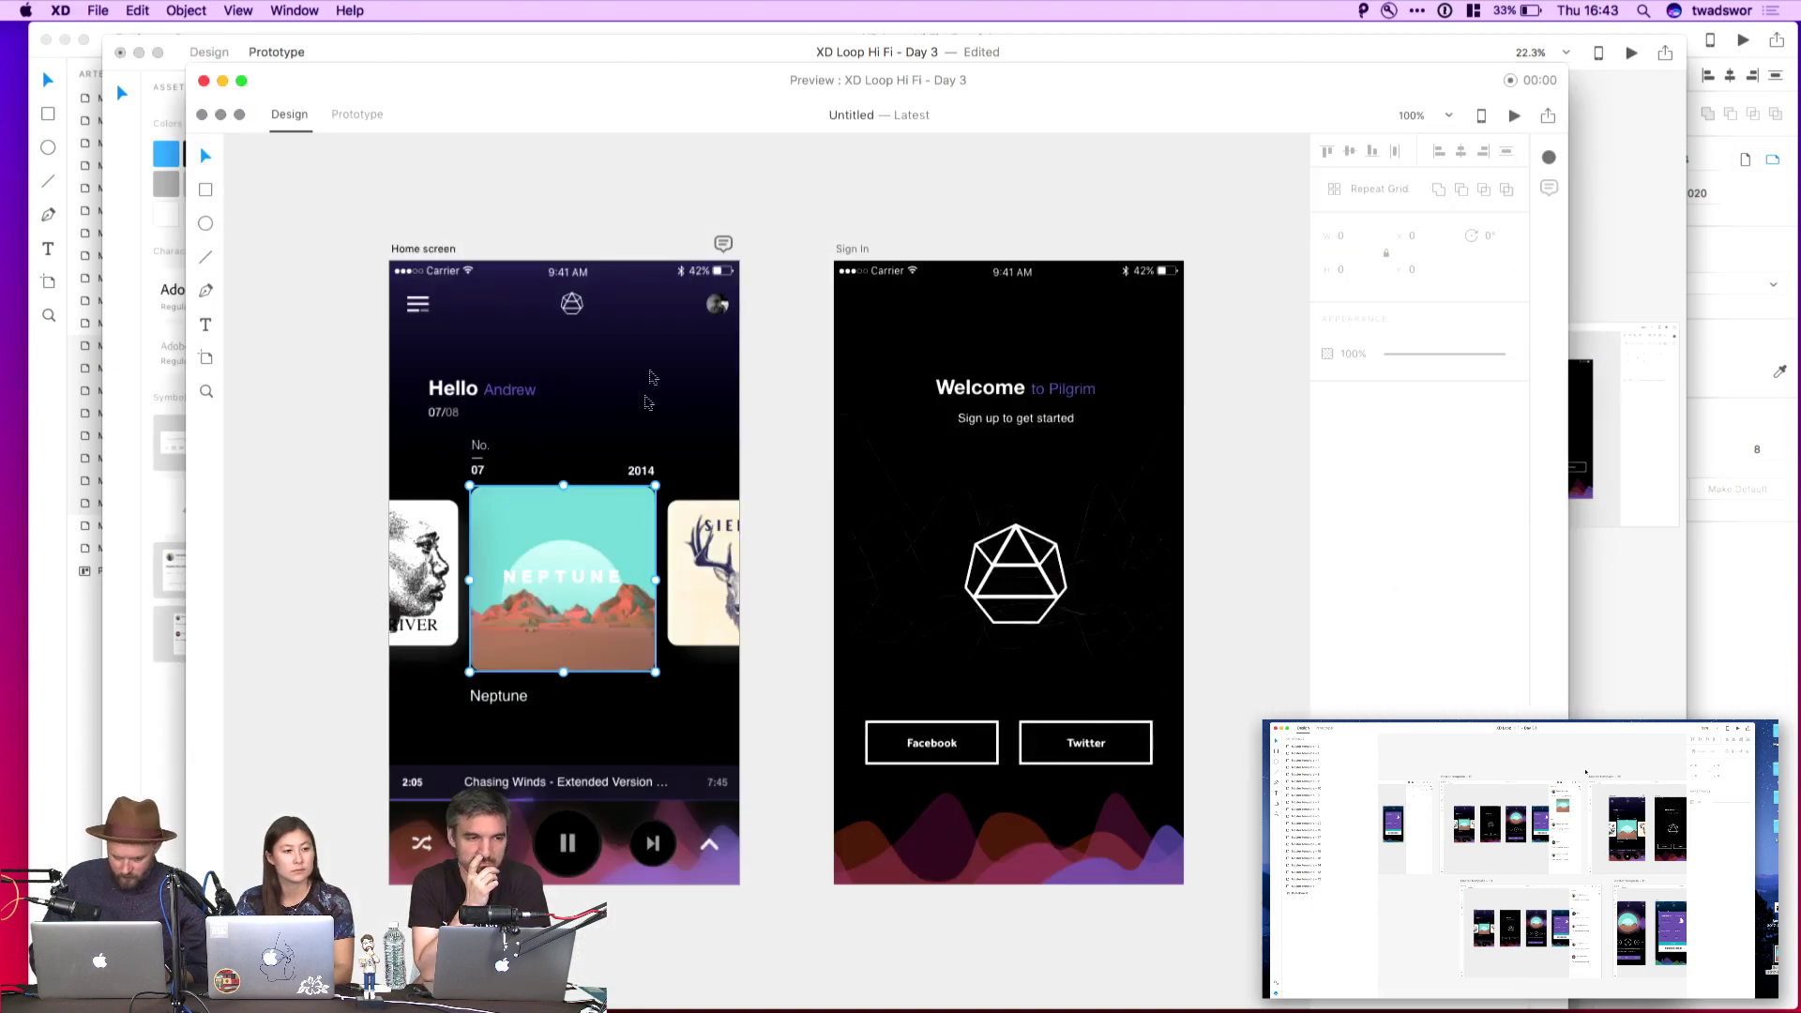
{"action": "left_click", "coordinate": [723, 248]}
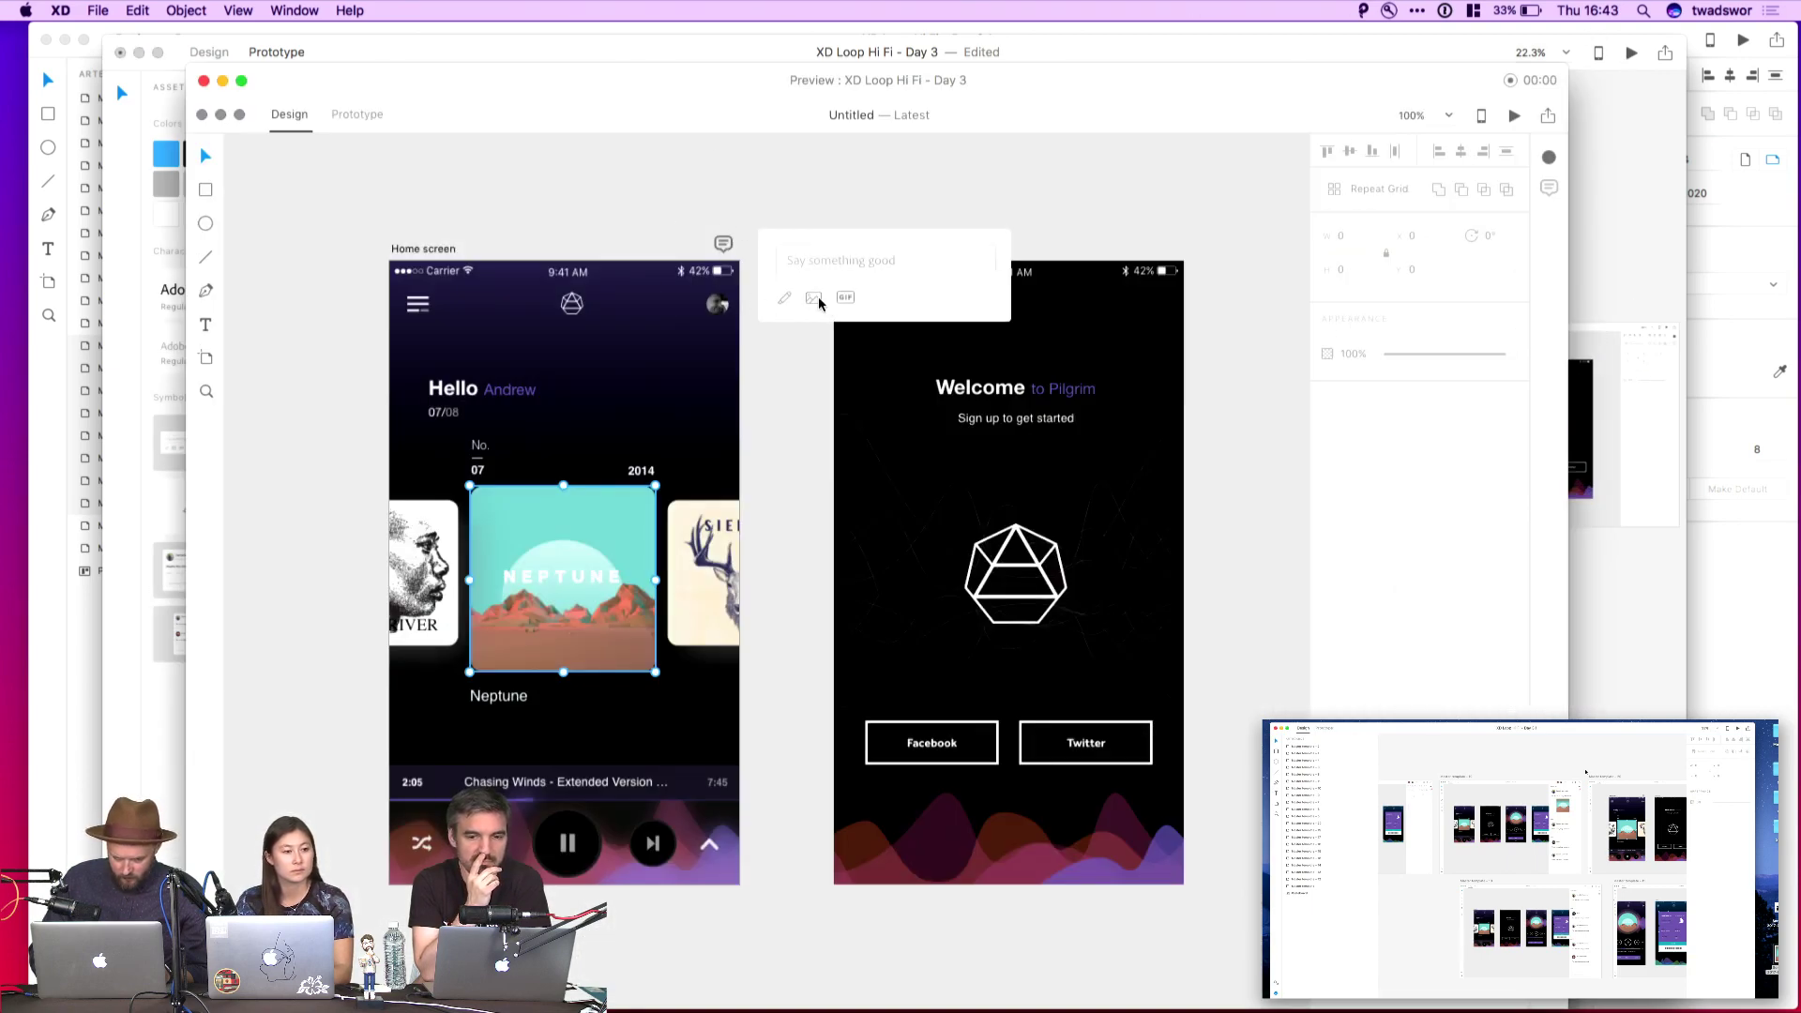
{"action": "left_click", "coordinate": [840, 302]}
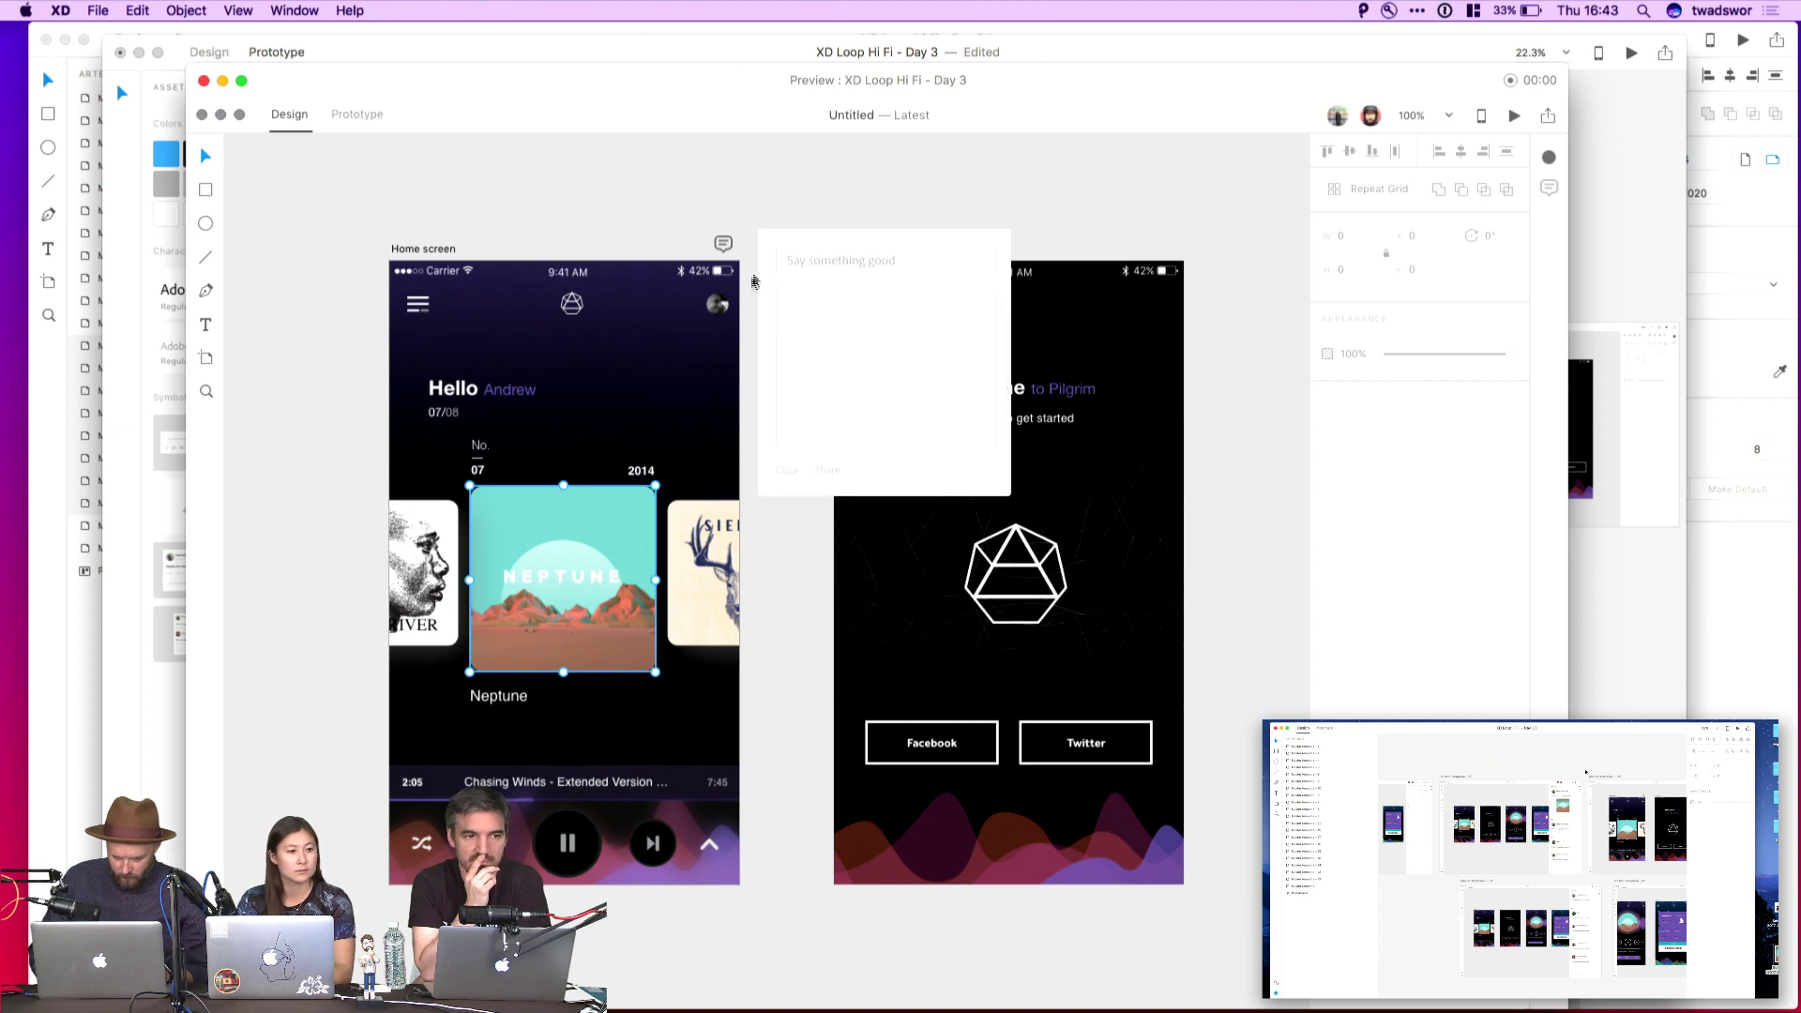
{"action": "key", "text": "cmd+w"}
Retarget the GIF icon's link in Master template – 12's comment box to Master template – 17 with a 0.4 s Dissolve, Ease Out transition
{"action": "left_click", "coordinate": [1076, 269]}
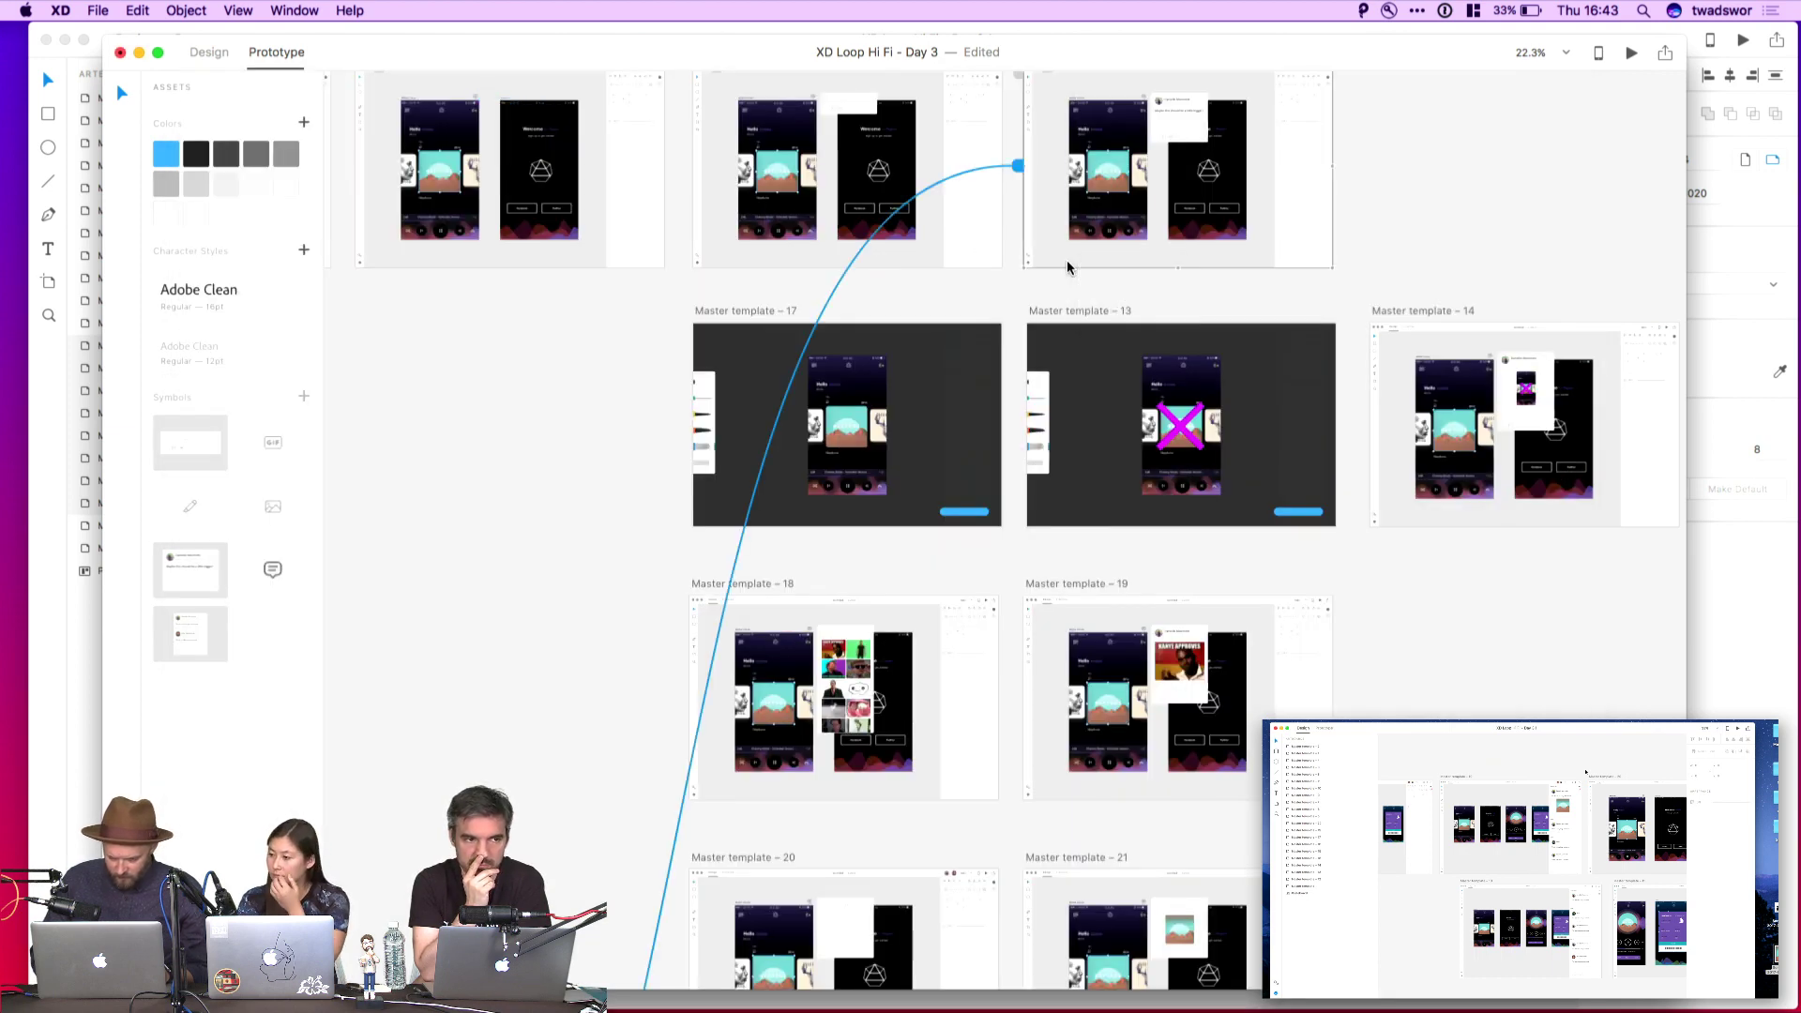
{"action": "left_click", "coordinate": [1178, 281]}
{"action": "scroll", "coordinate": [968, 155], "scroll_direction": "up", "scroll_amount": 3}
{"action": "scroll", "coordinate": [926, 176], "scroll_direction": "up", "scroll_amount": 6}
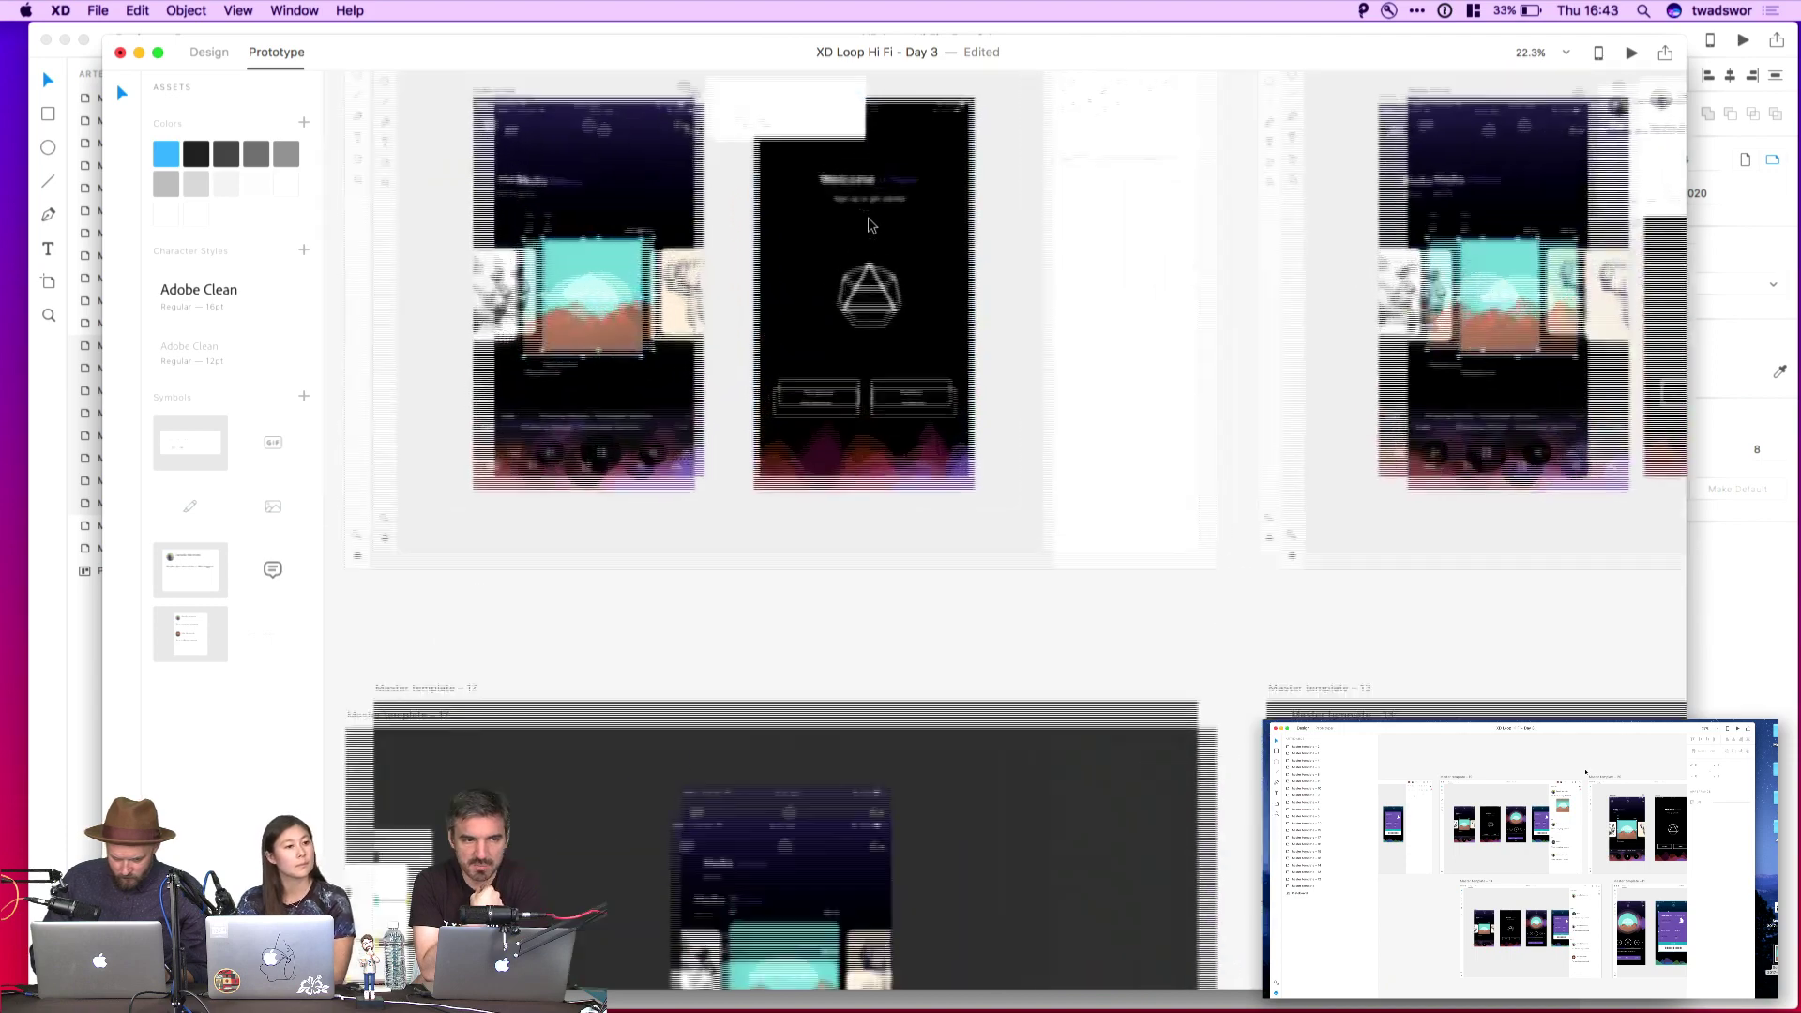
{"action": "left_click", "coordinate": [793, 185]}
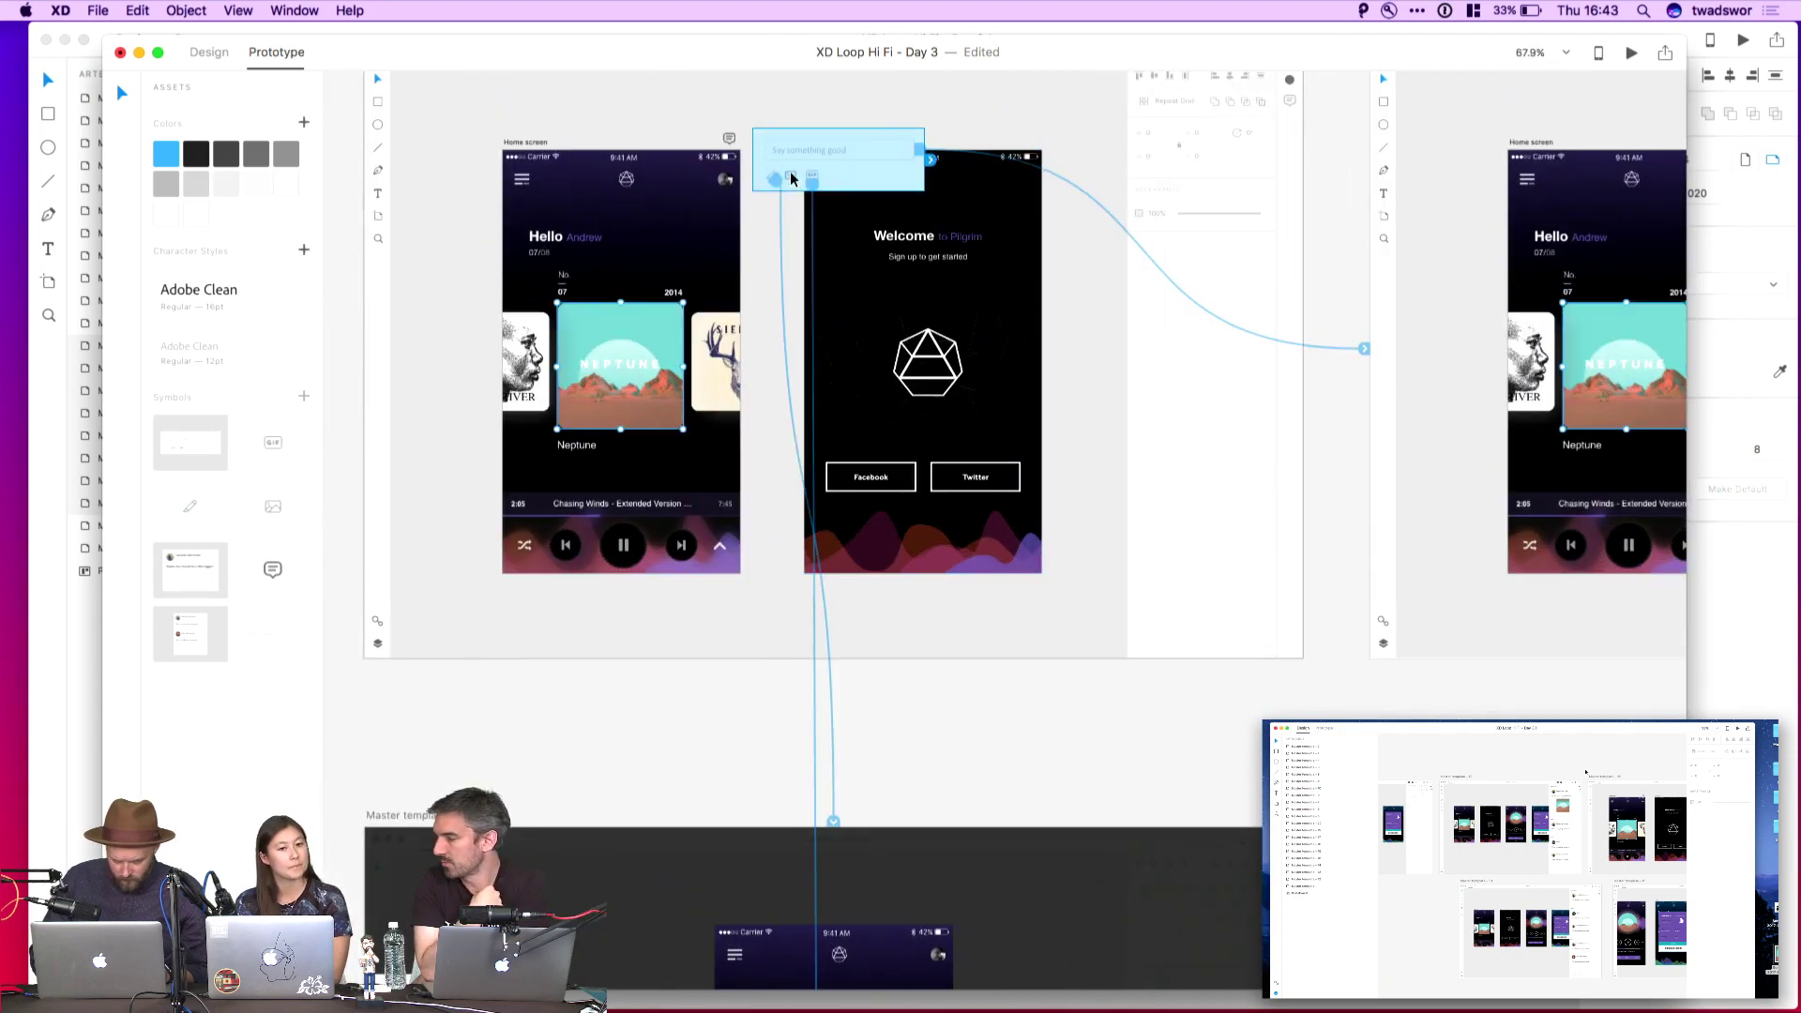
{"action": "left_click", "coordinate": [793, 179]}
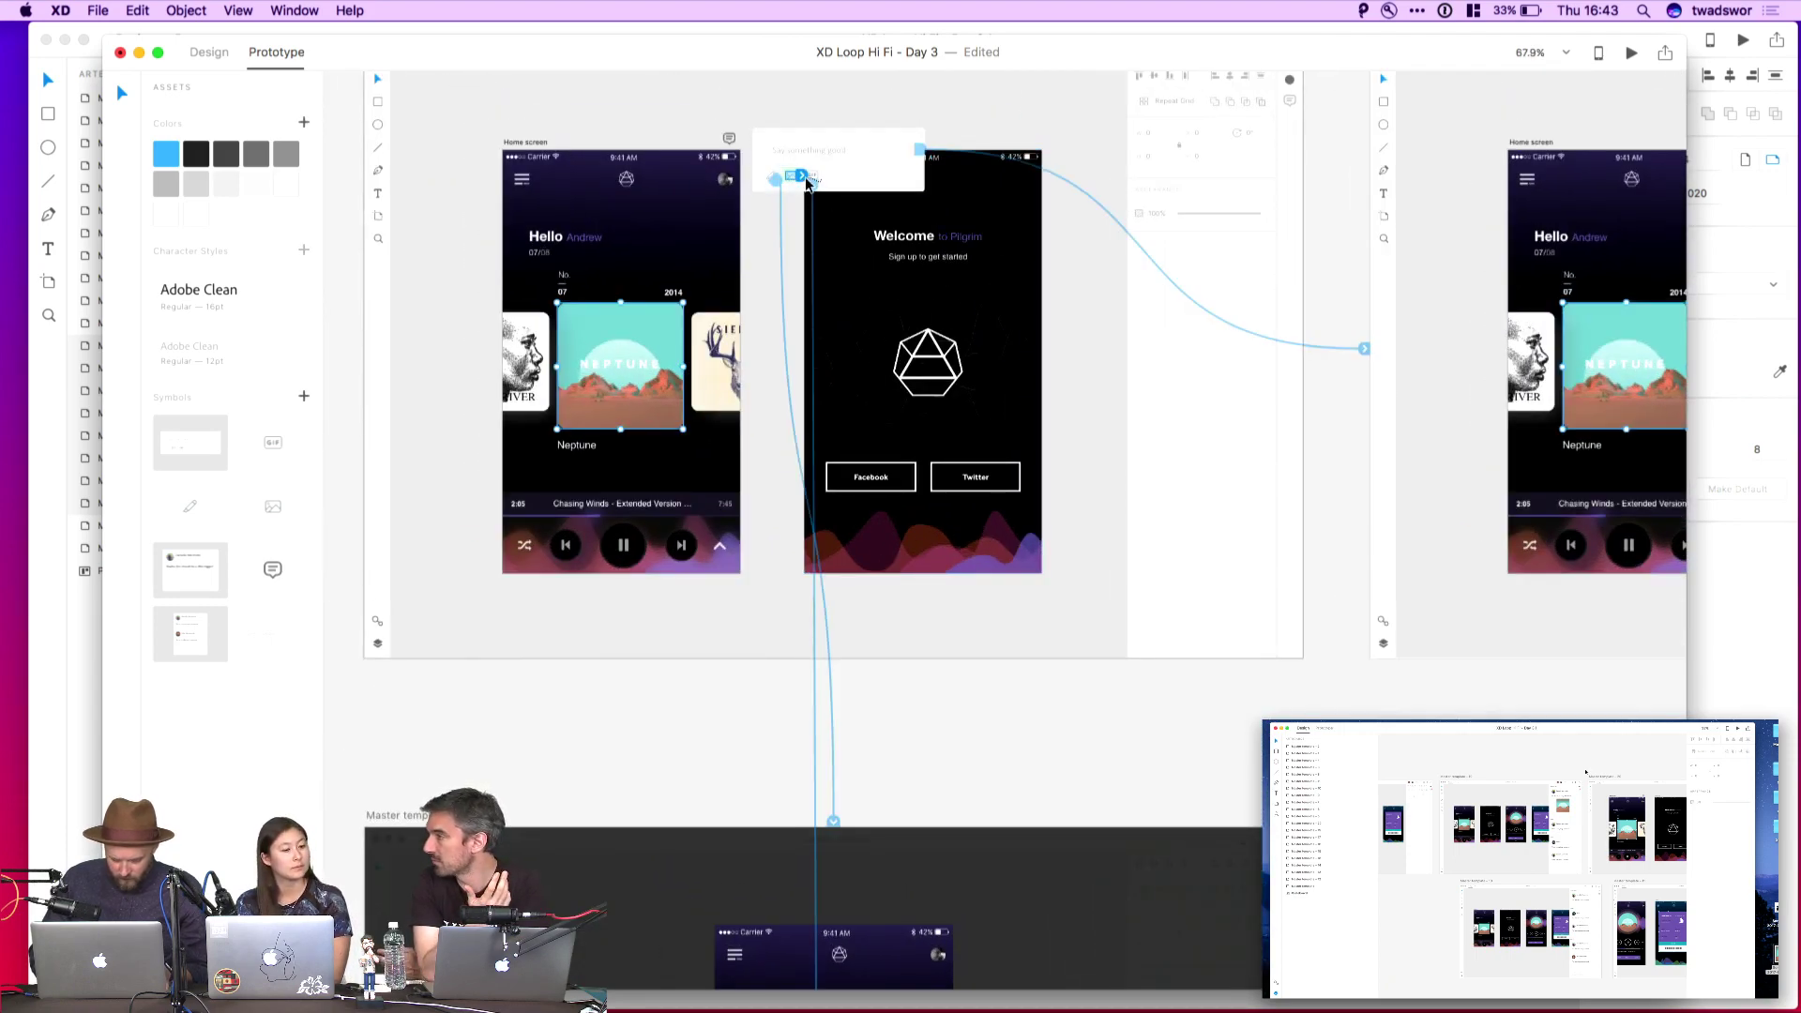
{"action": "scroll", "coordinate": [807, 181], "scroll_direction": "down", "scroll_amount": 4}
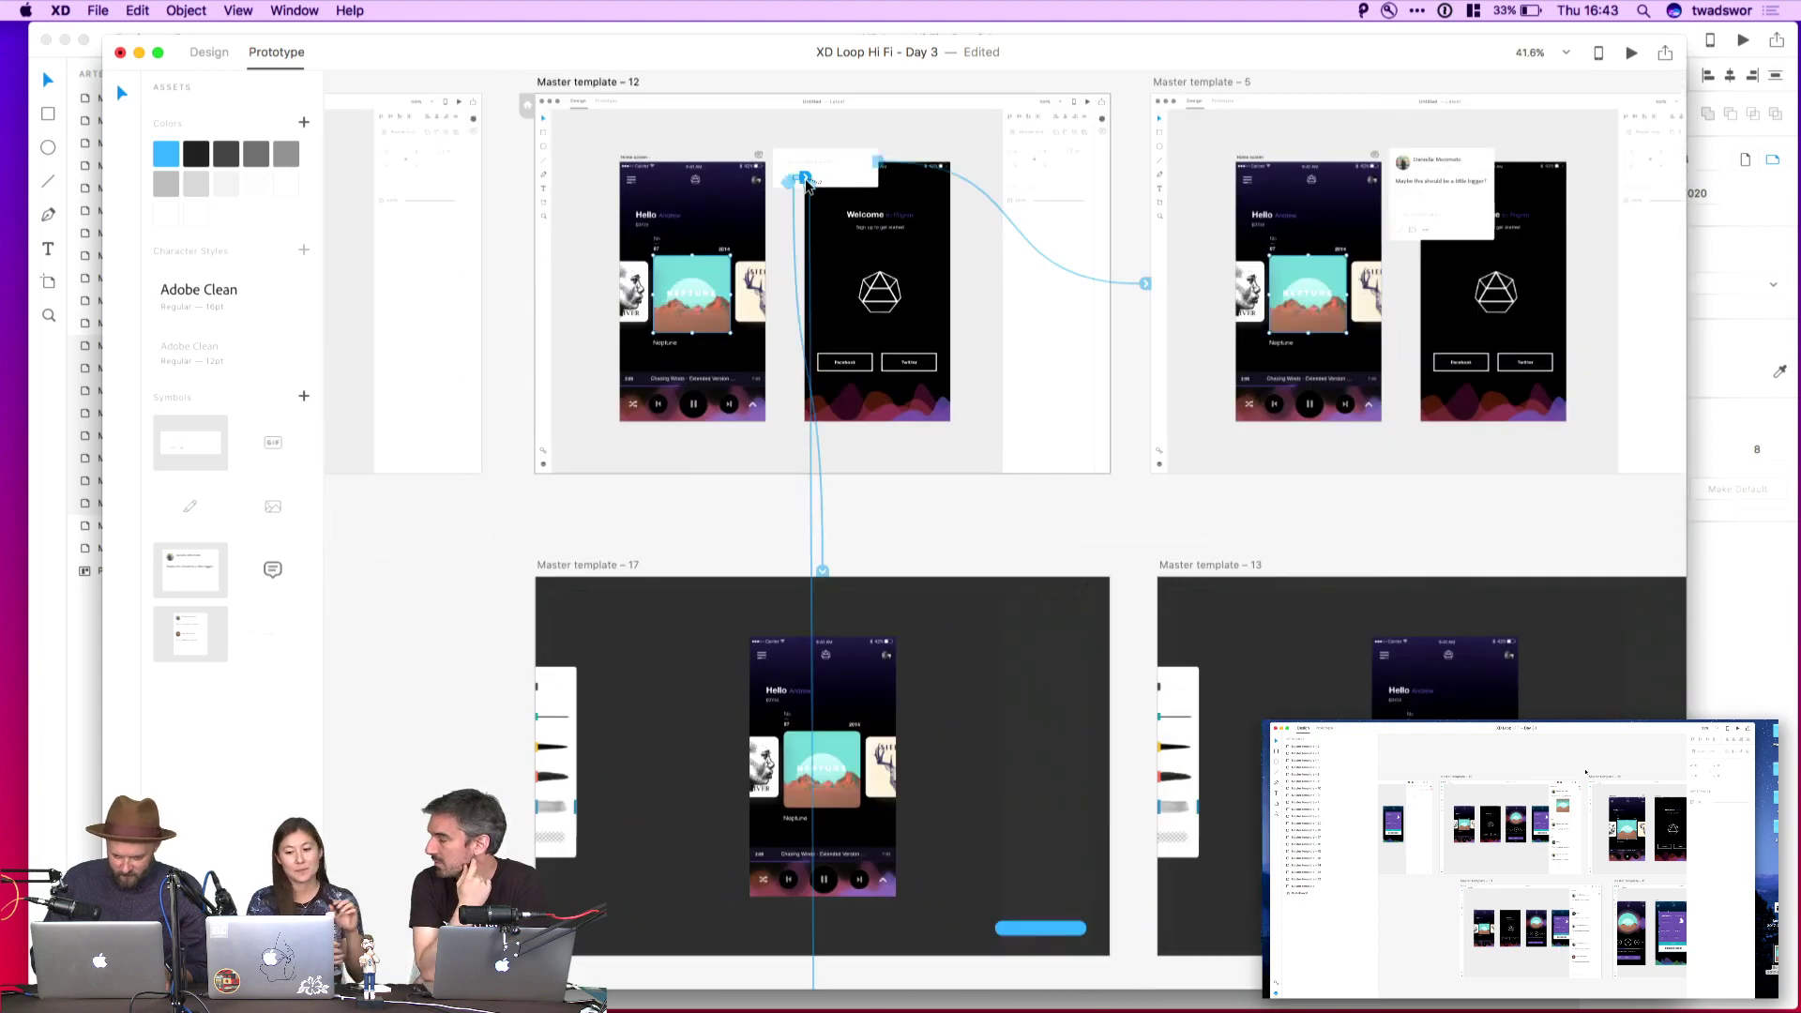
{"action": "scroll", "coordinate": [807, 183], "scroll_direction": "down", "scroll_amount": 4}
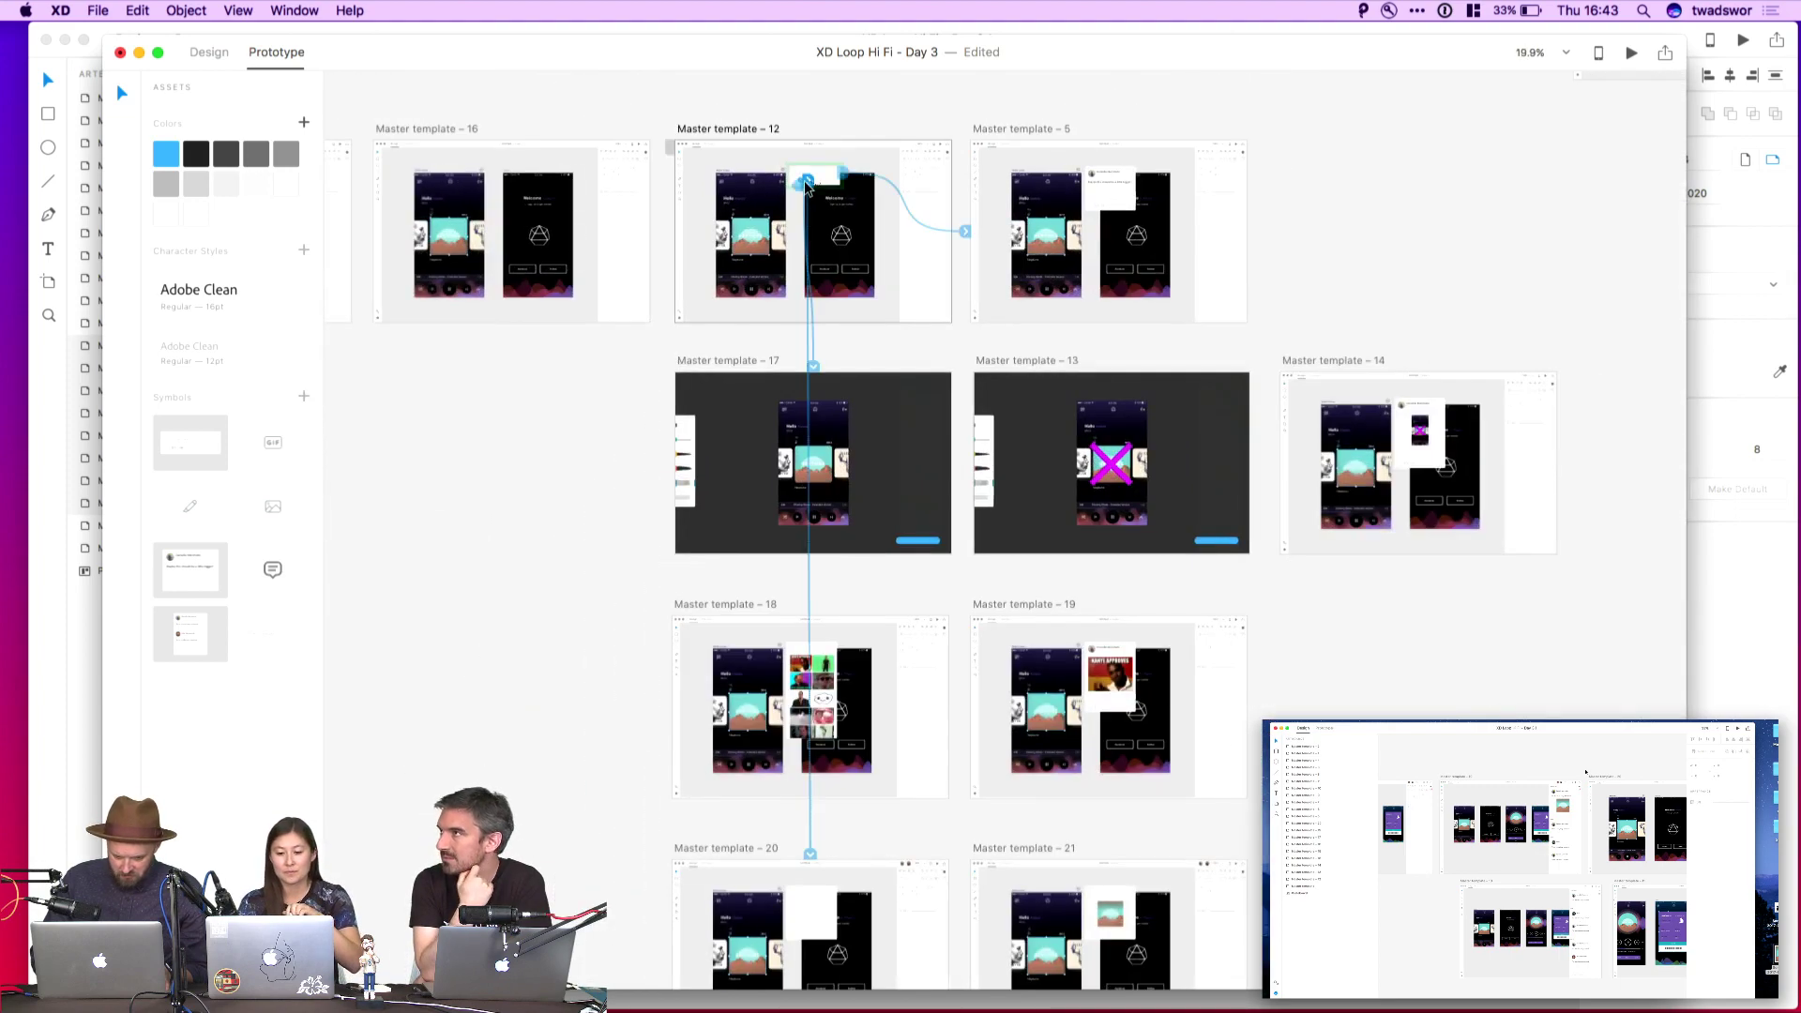
{"action": "left_click_drag", "start_coordinate": [803, 197], "coordinate": [812, 422]}
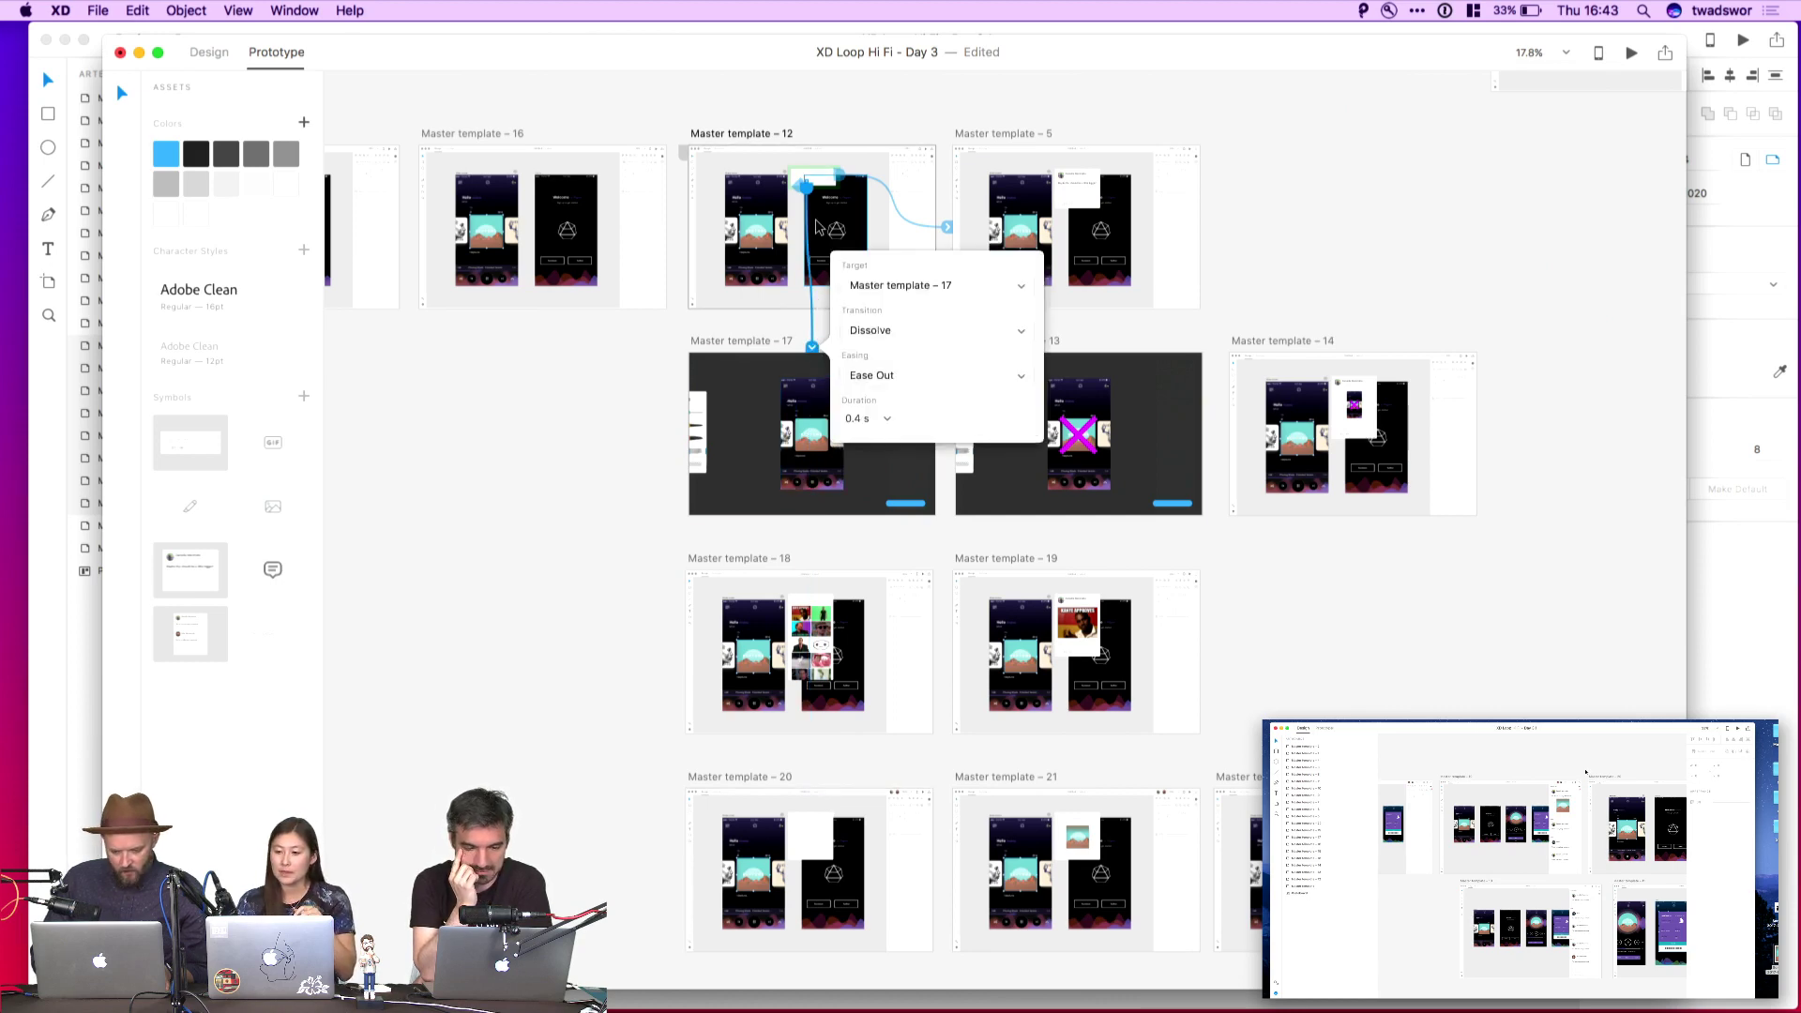
Link the image icon in Master template – 12's comment box to Master template – 20 with a 0.4 s Dissolve, Ease Out transition
{"action": "scroll", "coordinate": [816, 218], "scroll_direction": "up", "scroll_amount": 5}
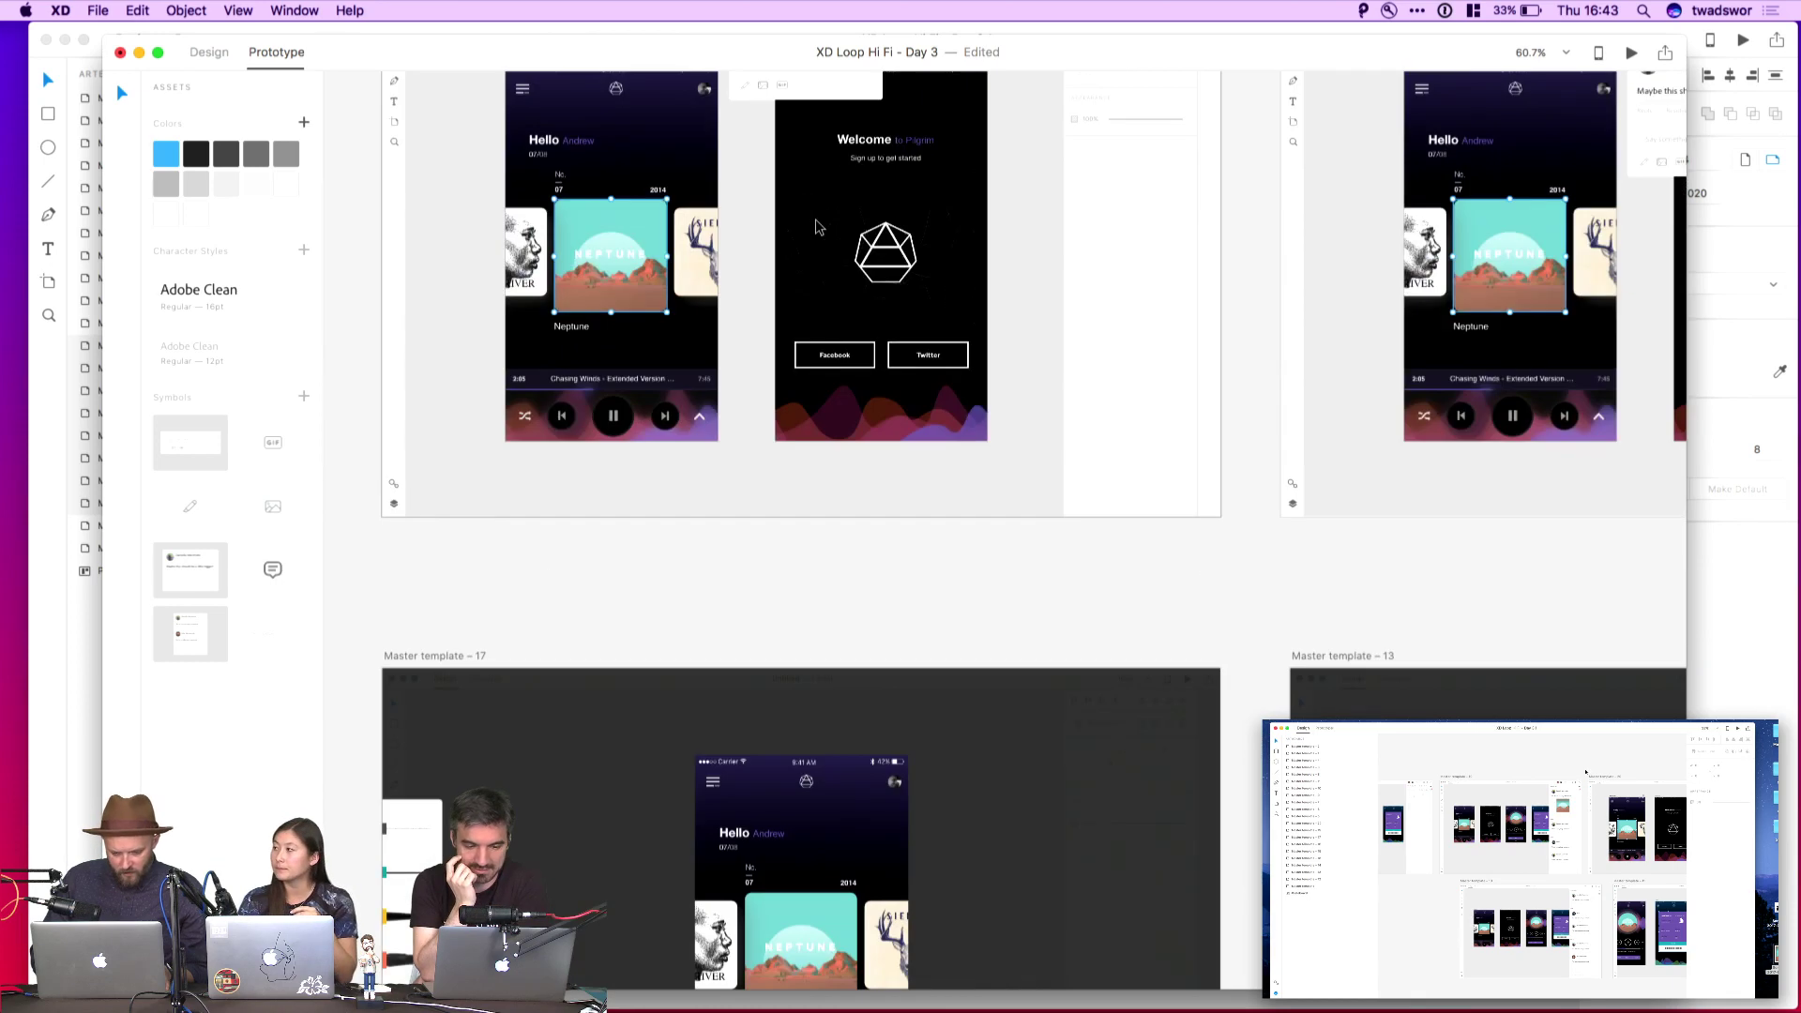
{"action": "left_click", "coordinate": [836, 587]}
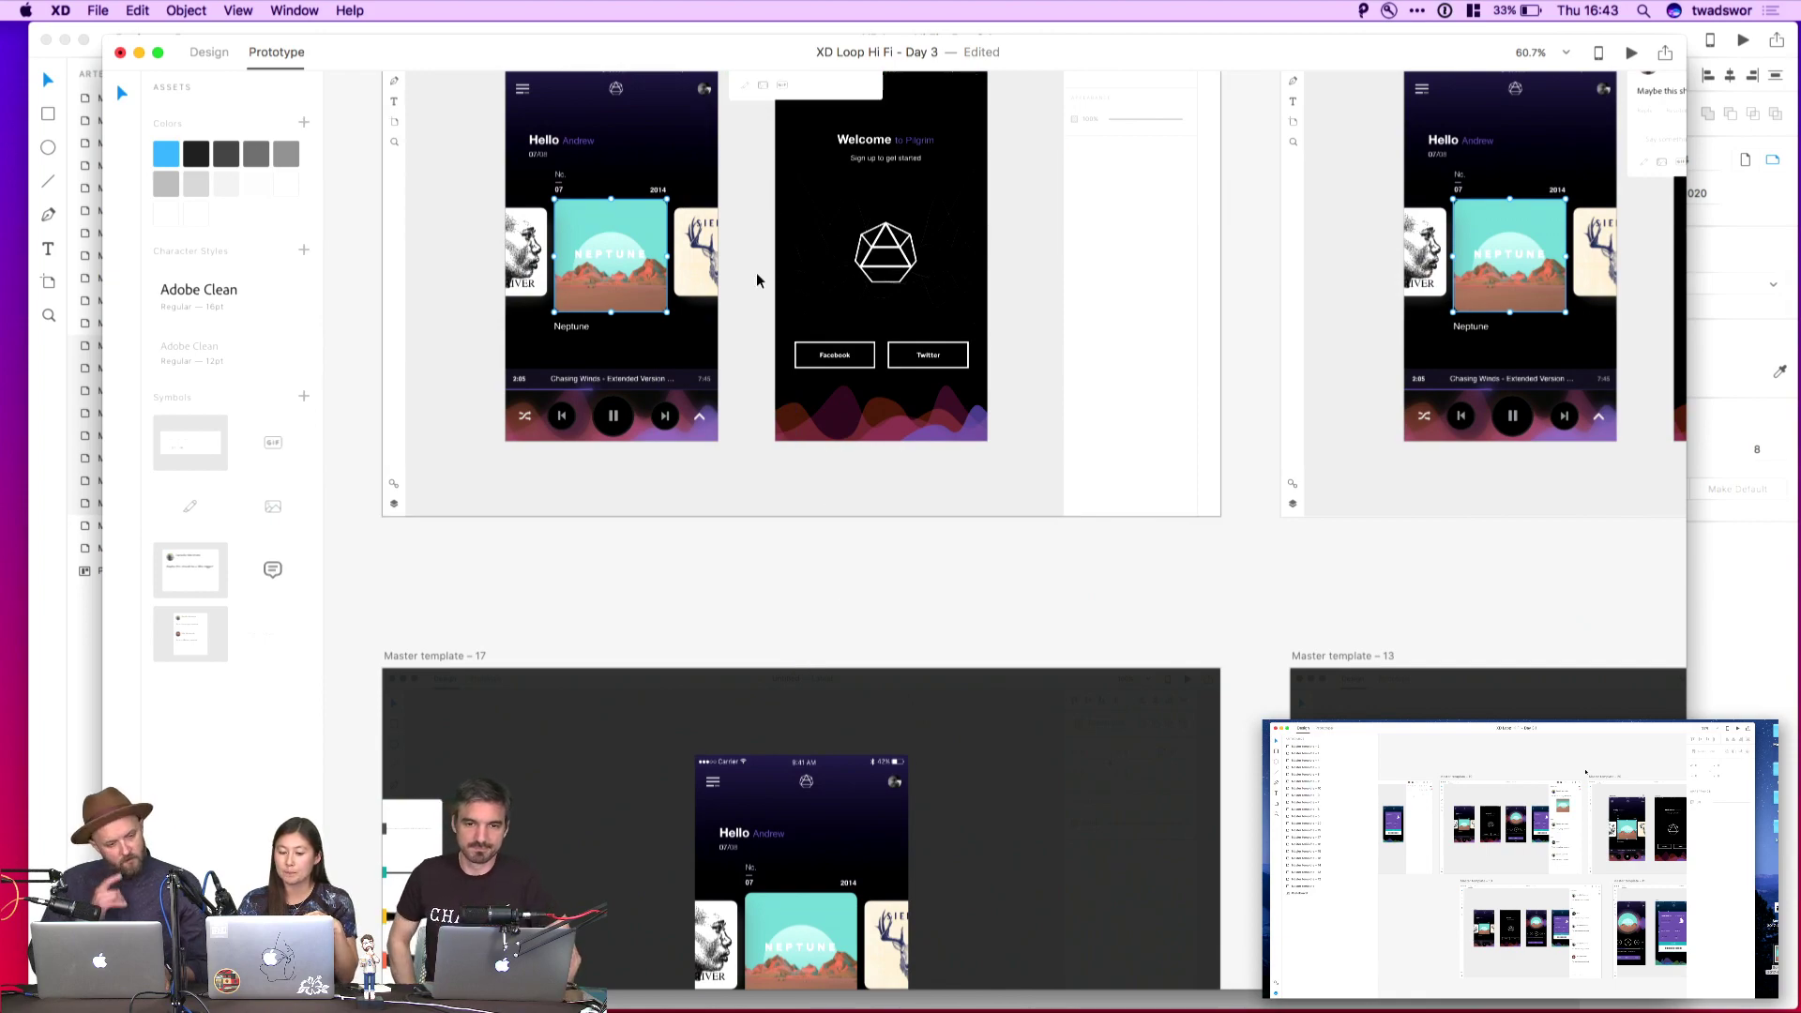
{"action": "scroll", "coordinate": [756, 234], "scroll_direction": "down", "scroll_amount": 5}
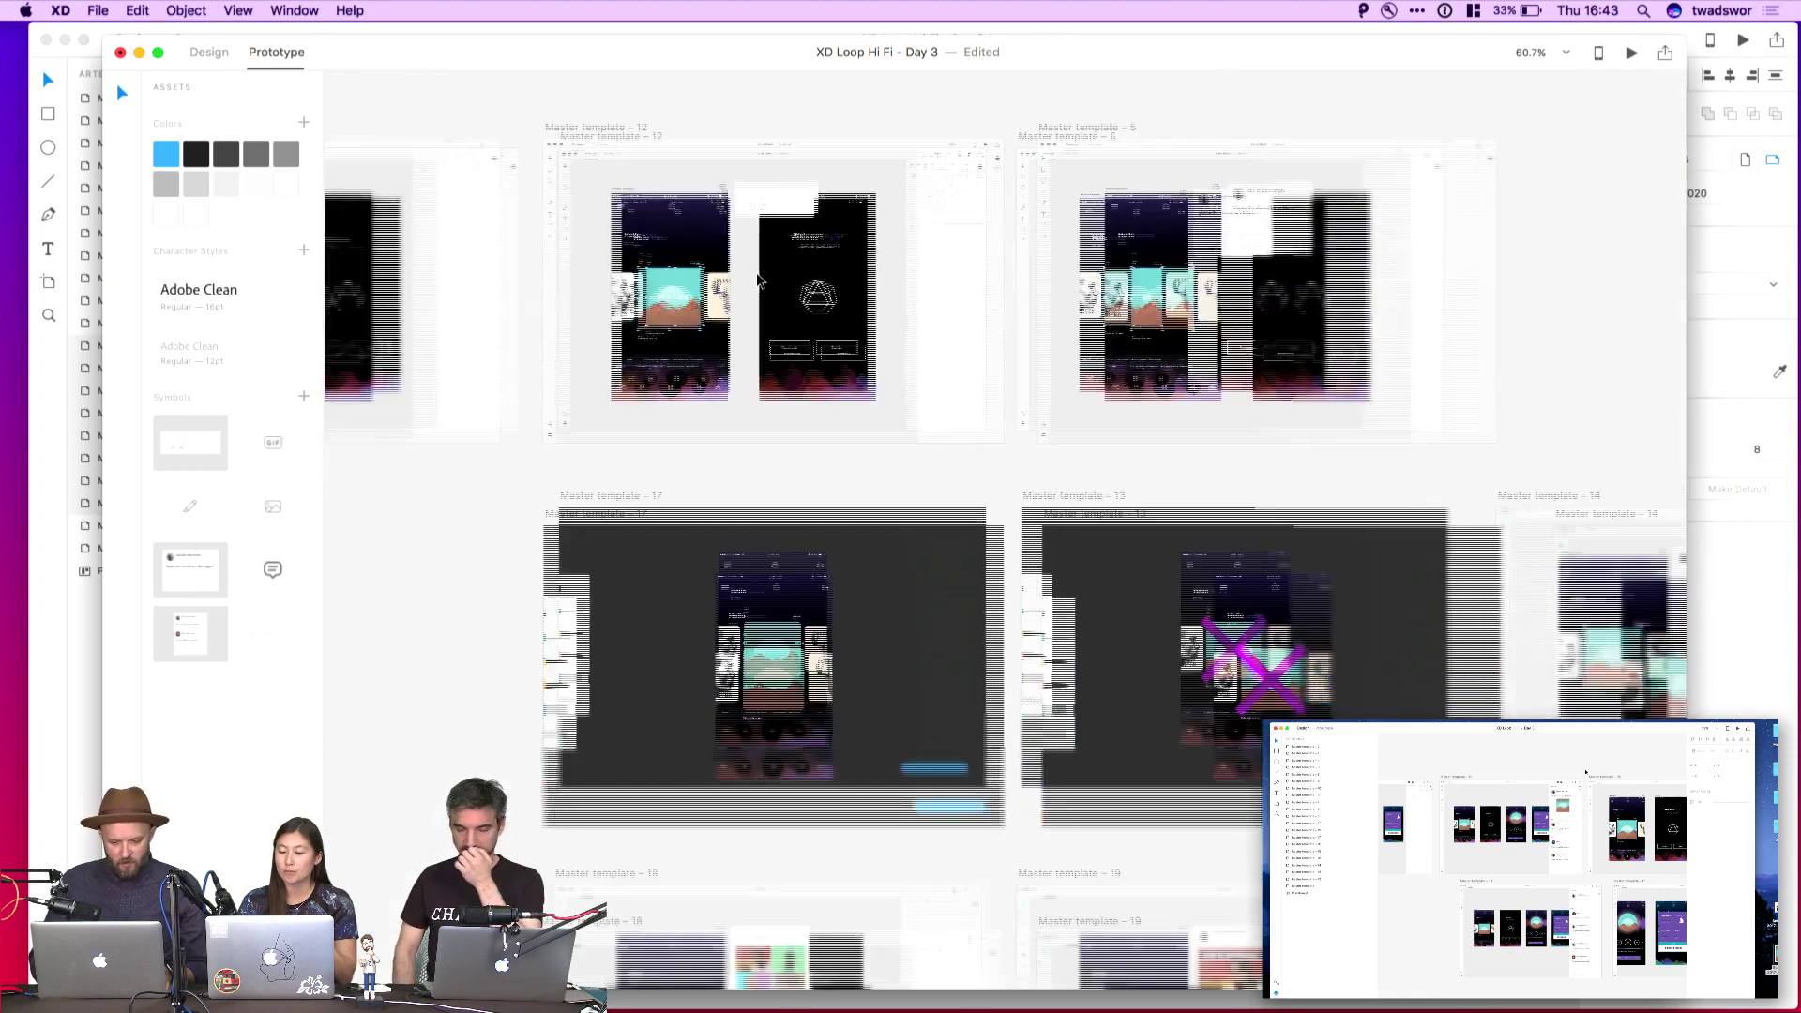
{"action": "scroll", "coordinate": [757, 193], "scroll_direction": "up", "scroll_amount": 5}
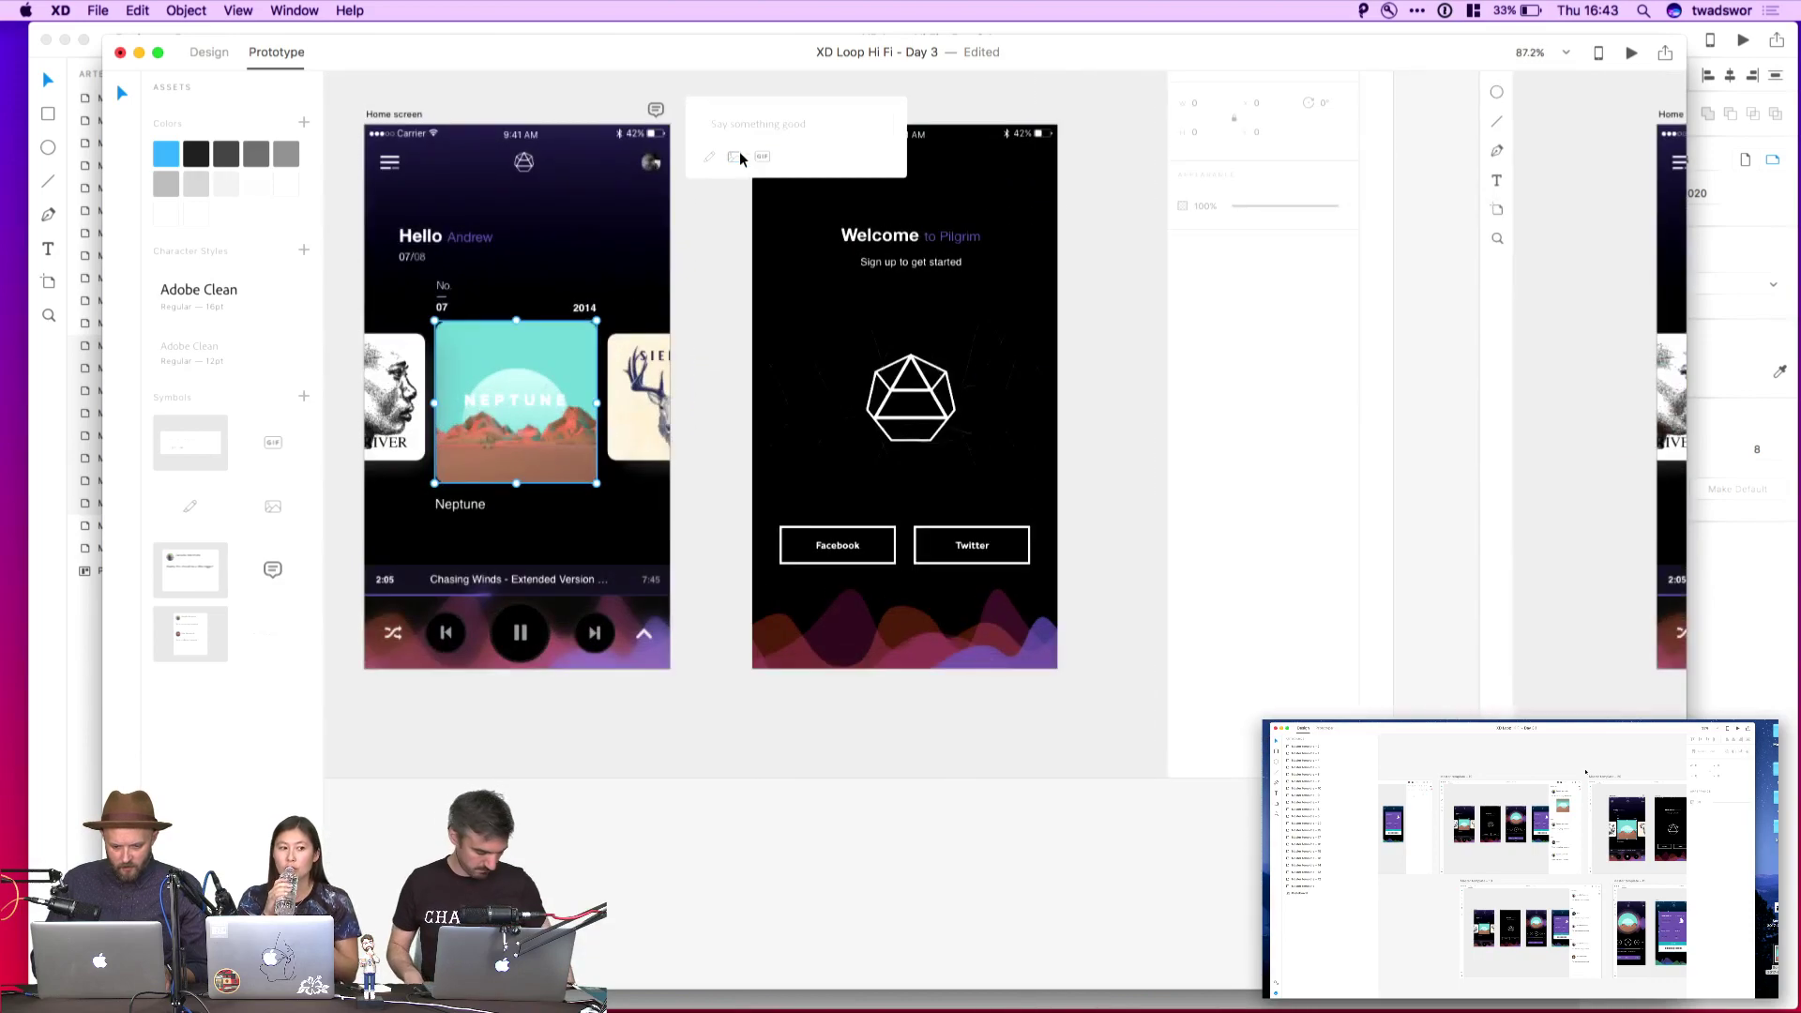
{"action": "left_click", "coordinate": [743, 164]}
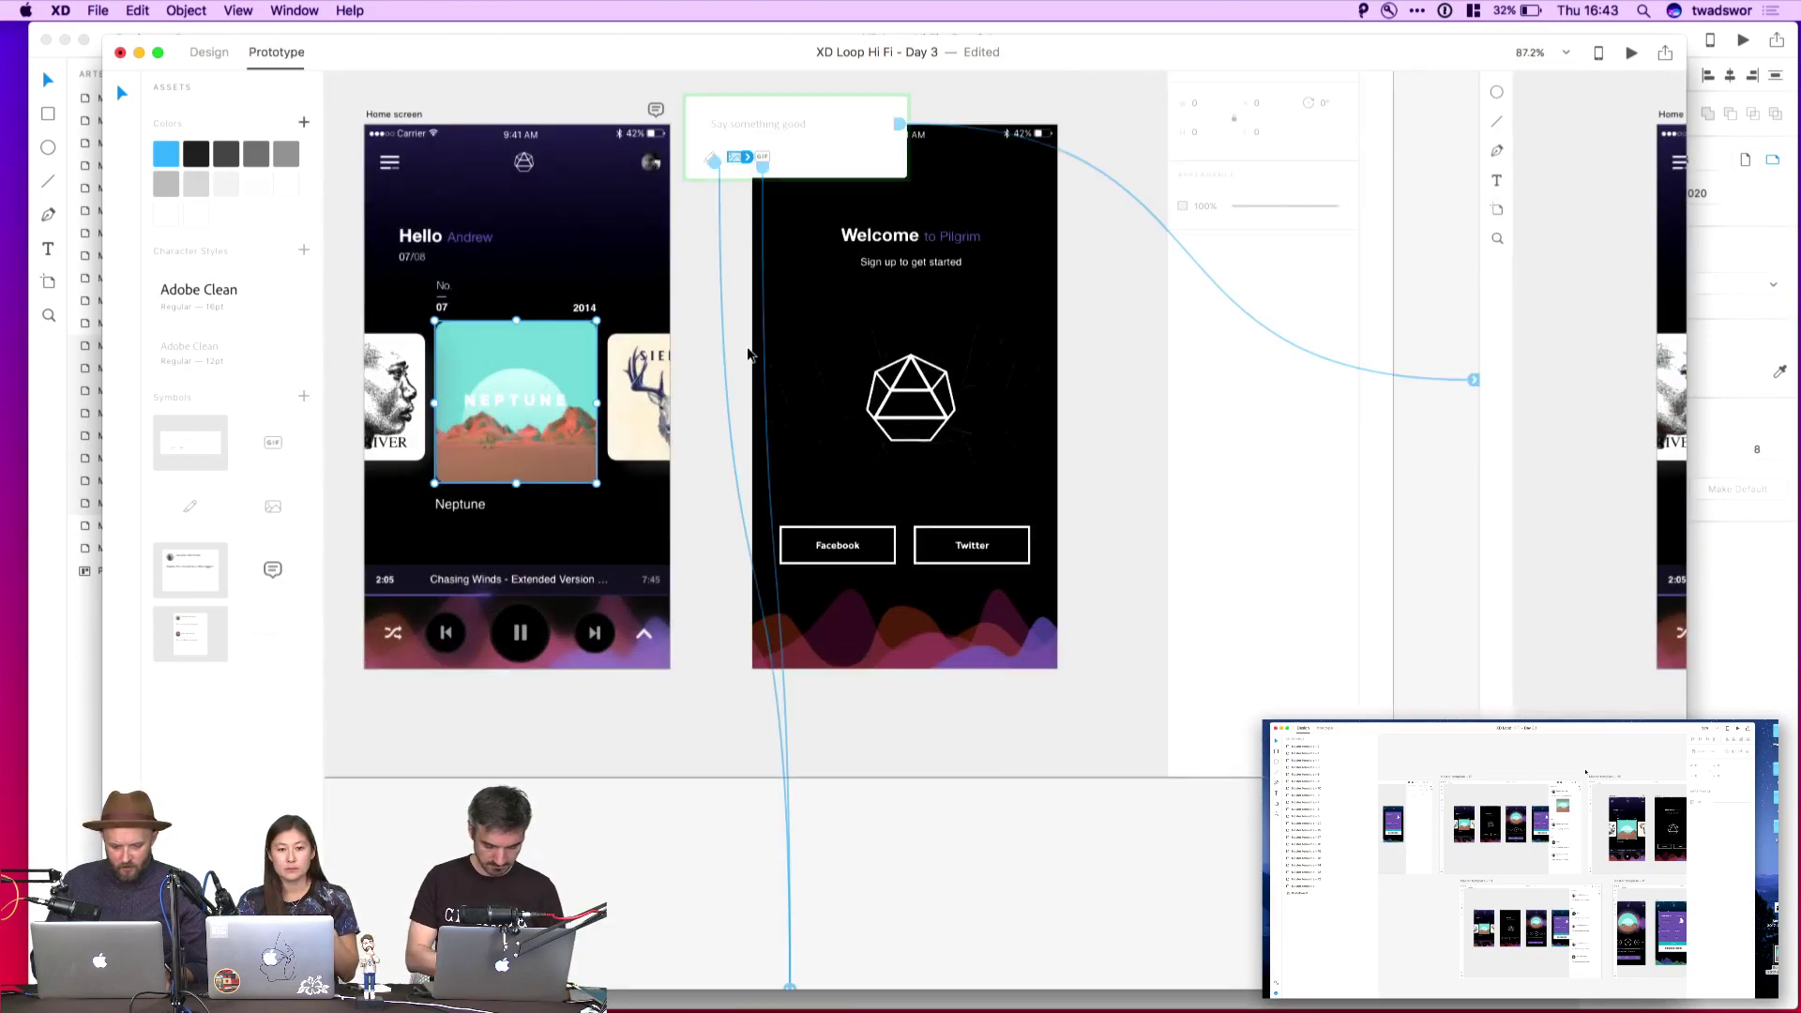
{"action": "scroll", "coordinate": [748, 353], "scroll_direction": "down", "scroll_amount": 5}
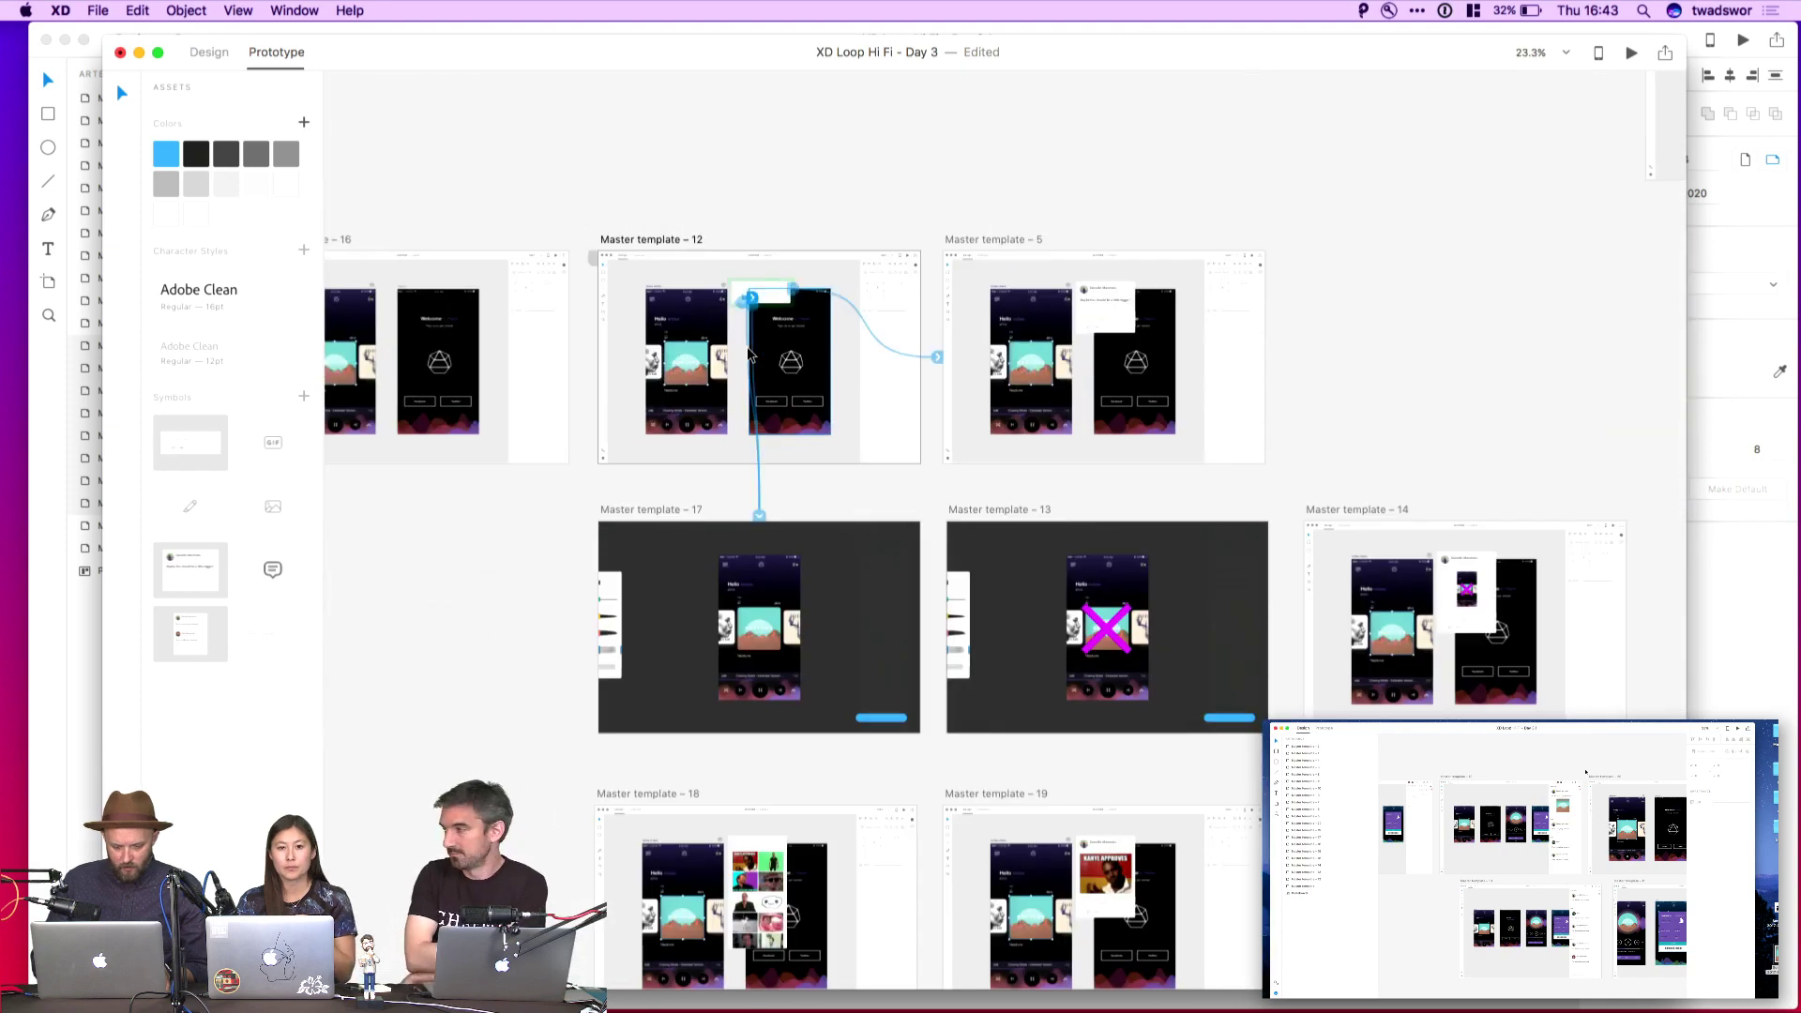
{"action": "scroll", "coordinate": [748, 354], "scroll_direction": "down", "scroll_amount": 5}
{"action": "scroll", "coordinate": [748, 353], "scroll_direction": "down", "scroll_amount": 2}
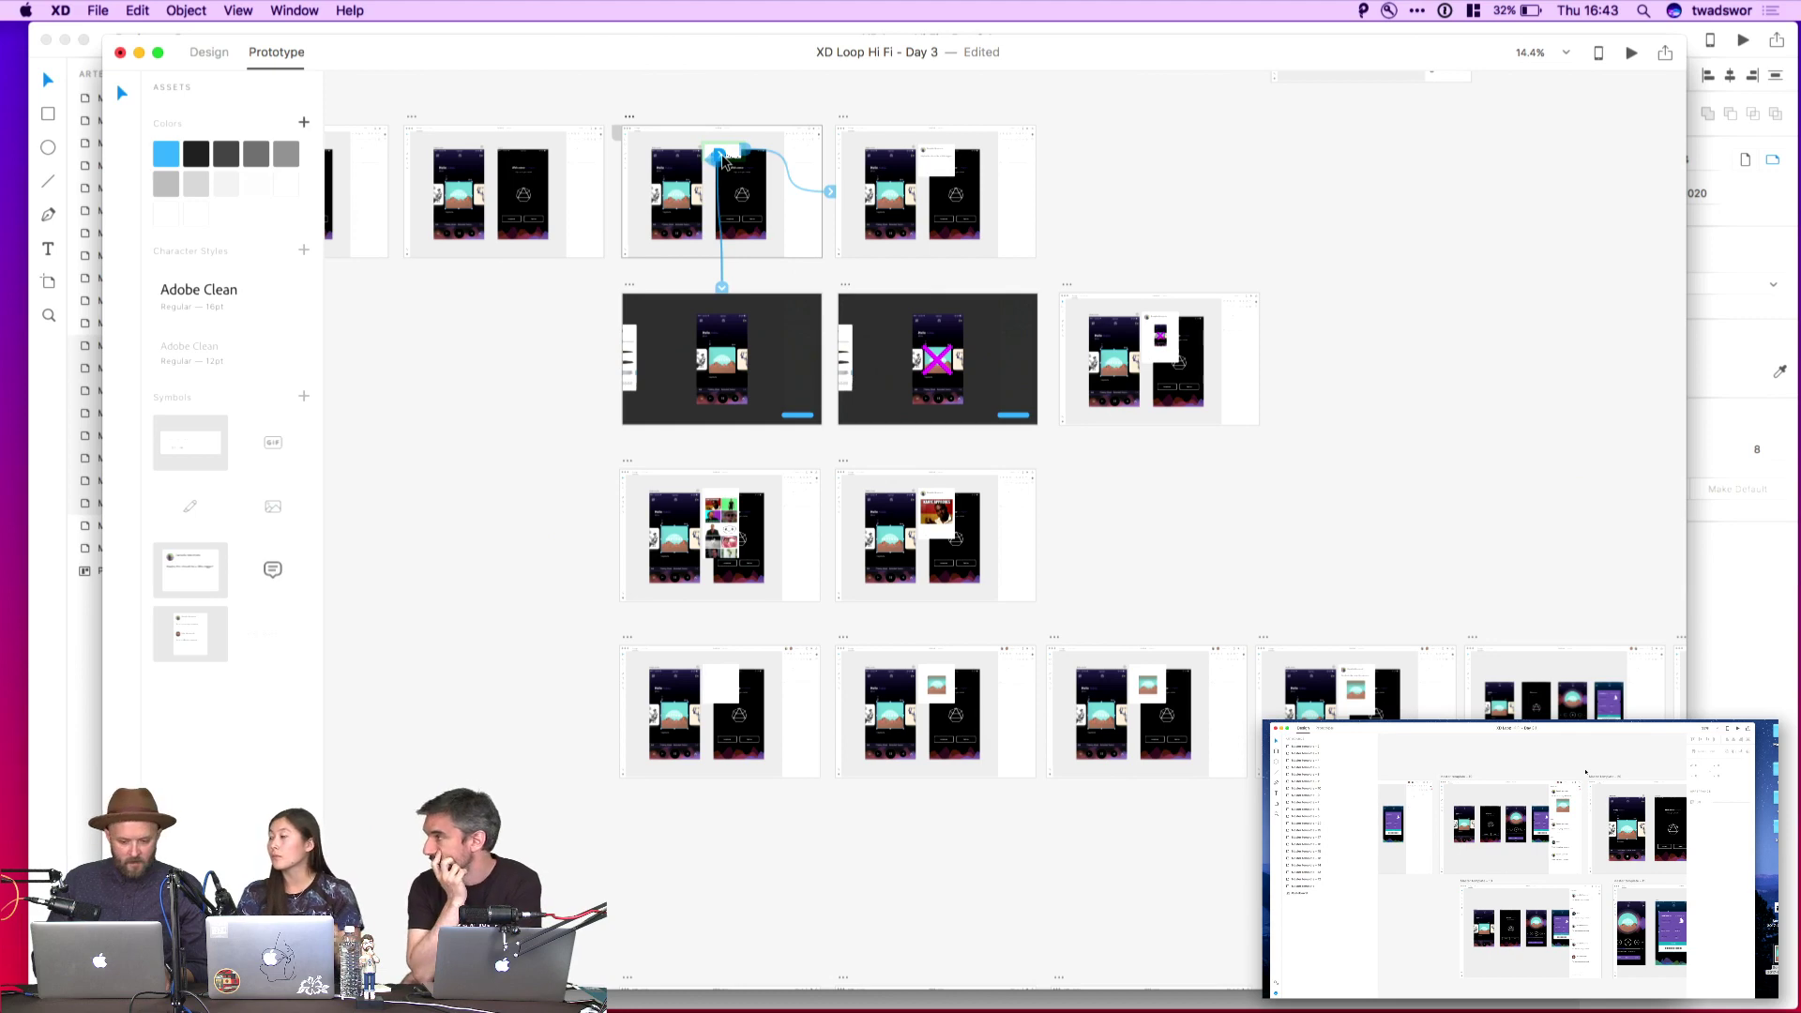
{"action": "left_click_drag", "start_coordinate": [725, 158], "coordinate": [742, 696]}
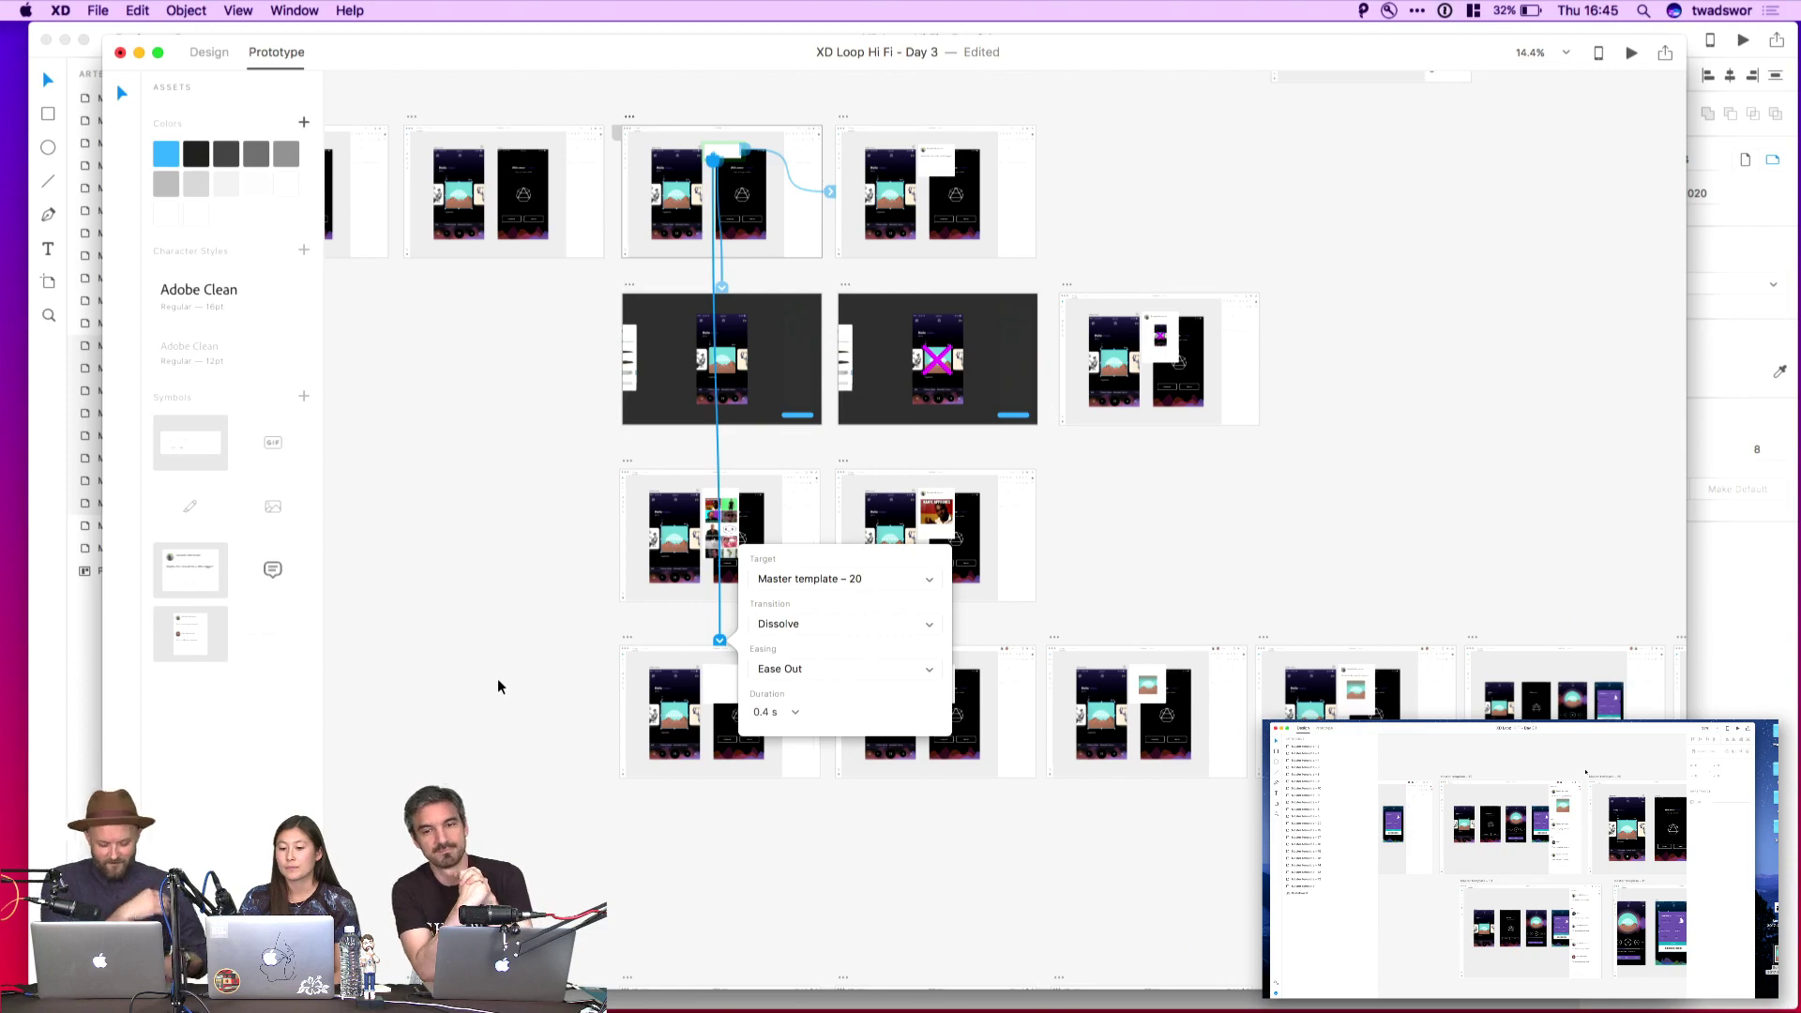
Preview the prototype from the first artboard of the top workflow row, open the comment box and test its image icon
{"action": "left_click", "coordinate": [547, 597]}
{"action": "scroll", "coordinate": [548, 596], "scroll_direction": "left", "scroll_amount": 3}
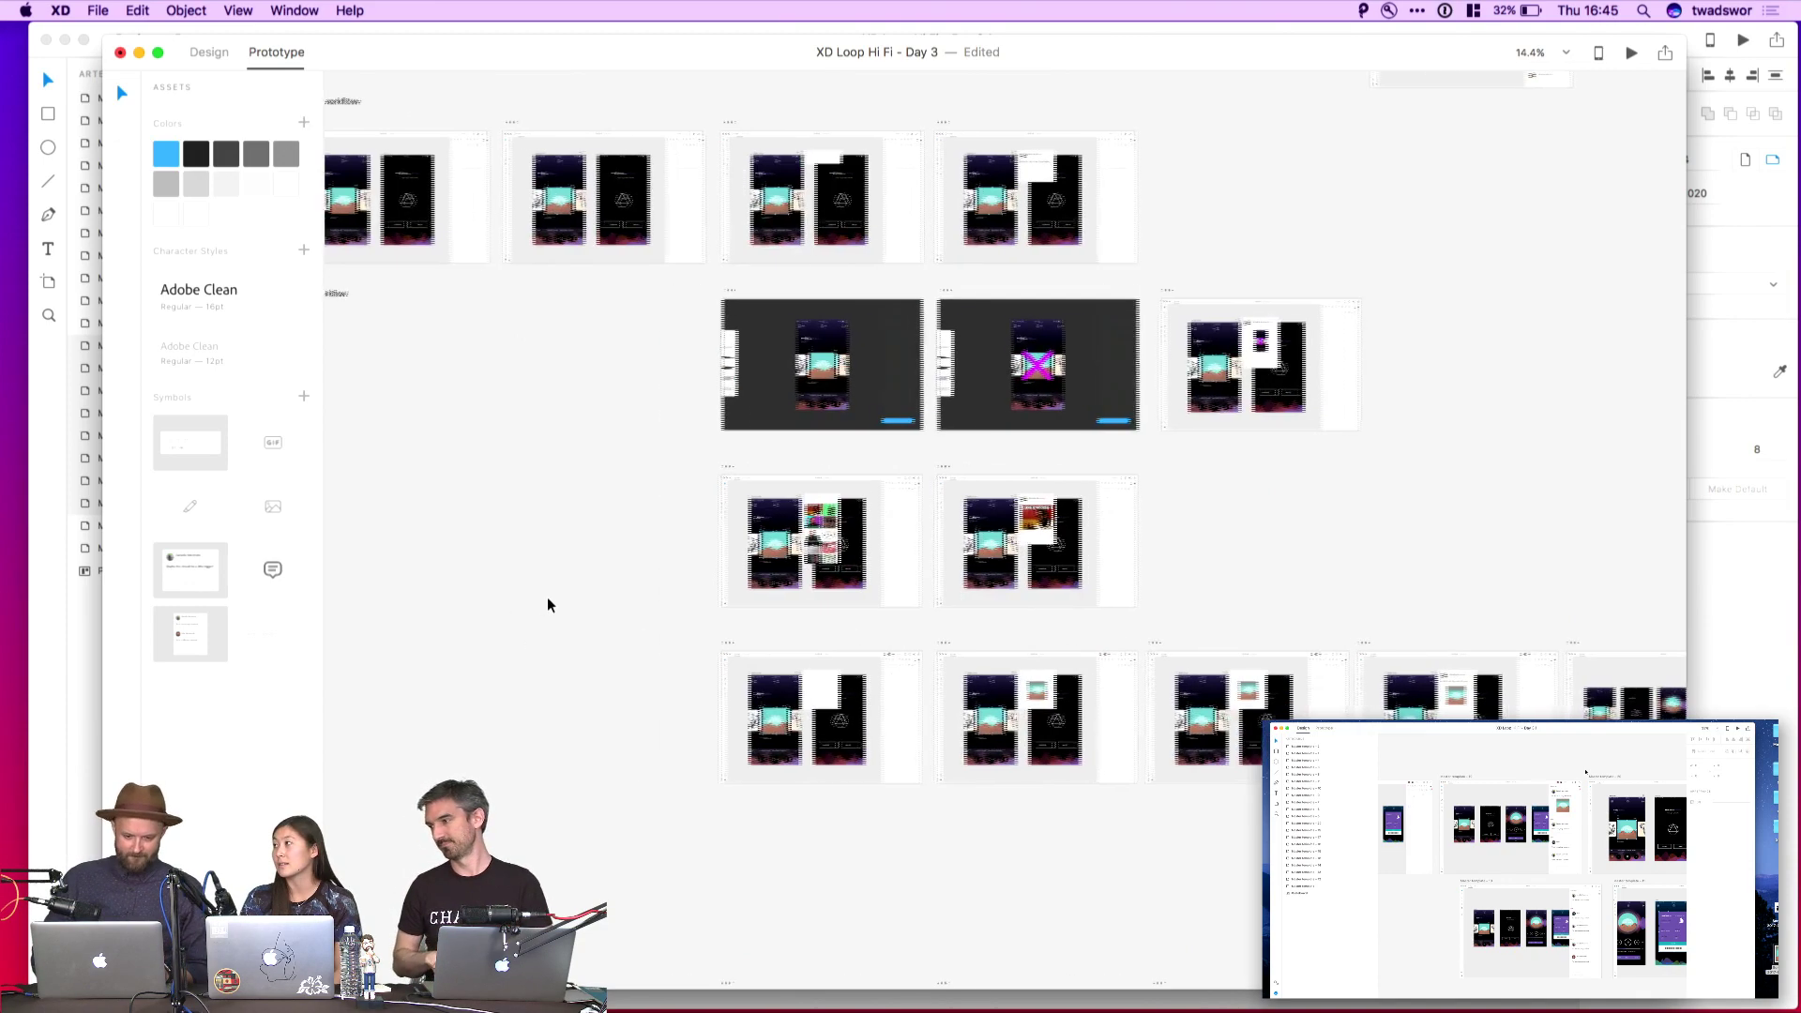
{"action": "left_click", "coordinate": [507, 151]}
{"action": "left_click", "coordinate": [1631, 52]}
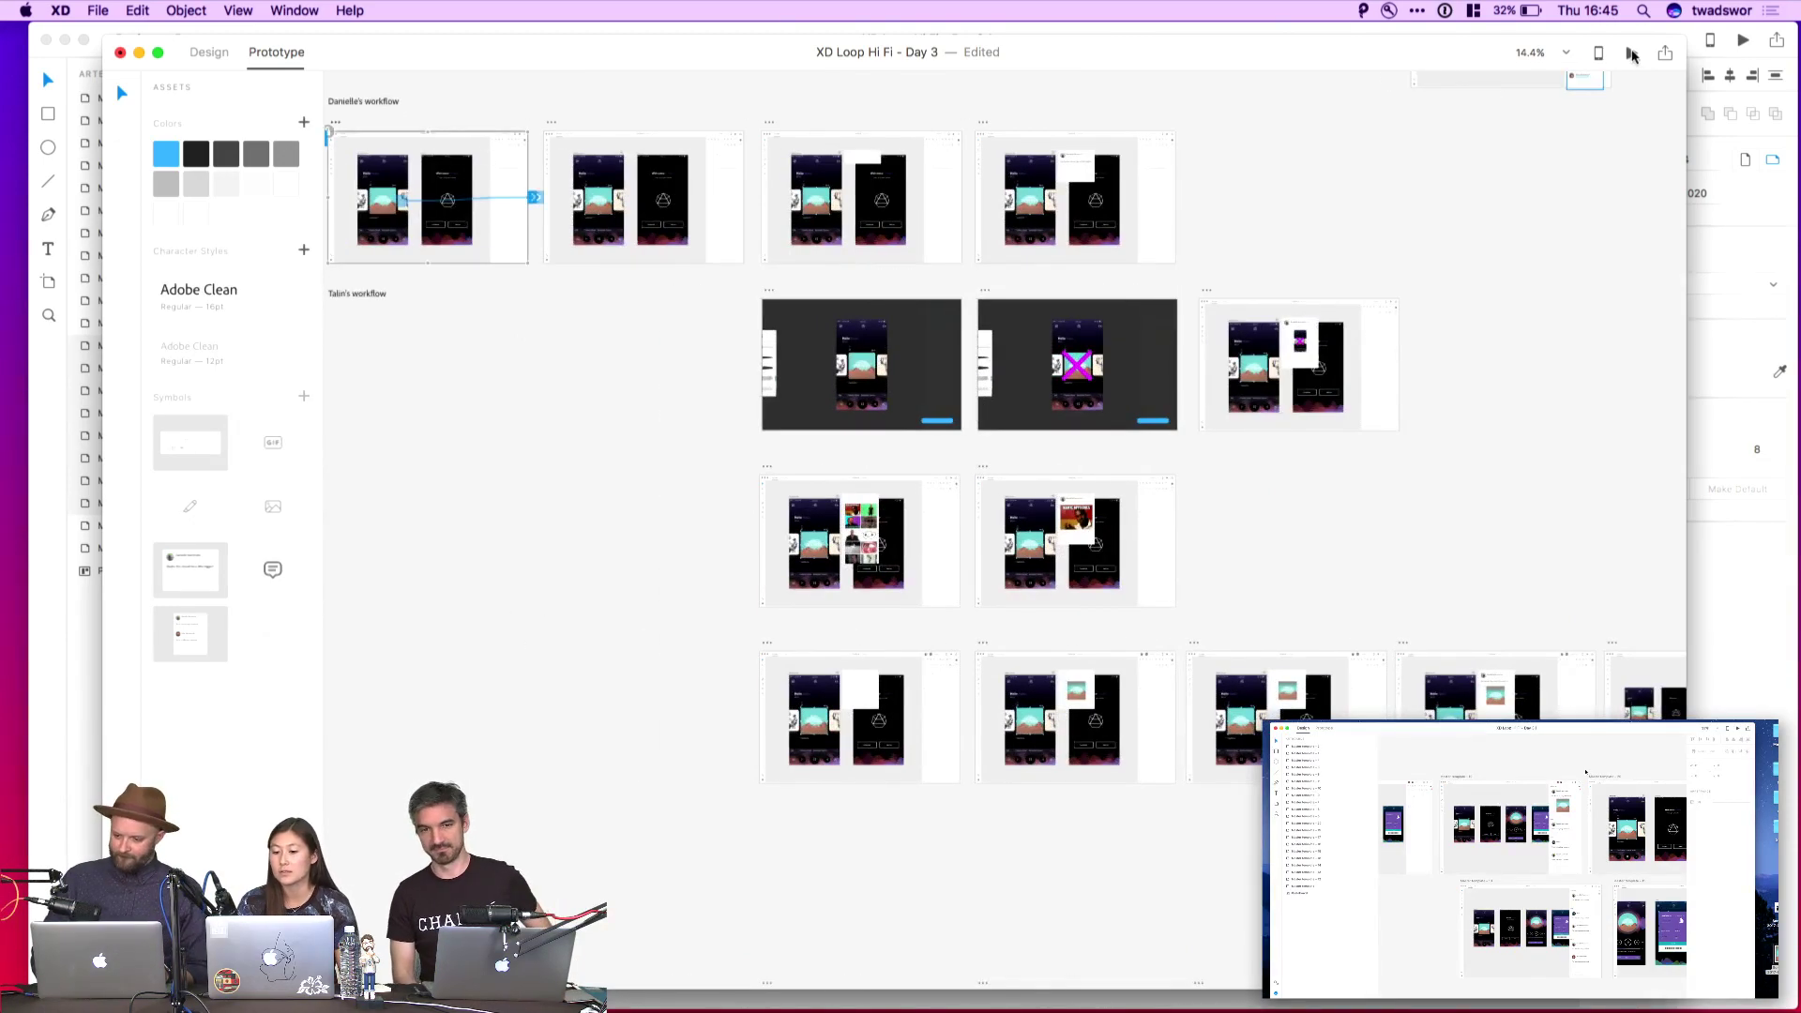
{"action": "left_click", "coordinate": [563, 586]}
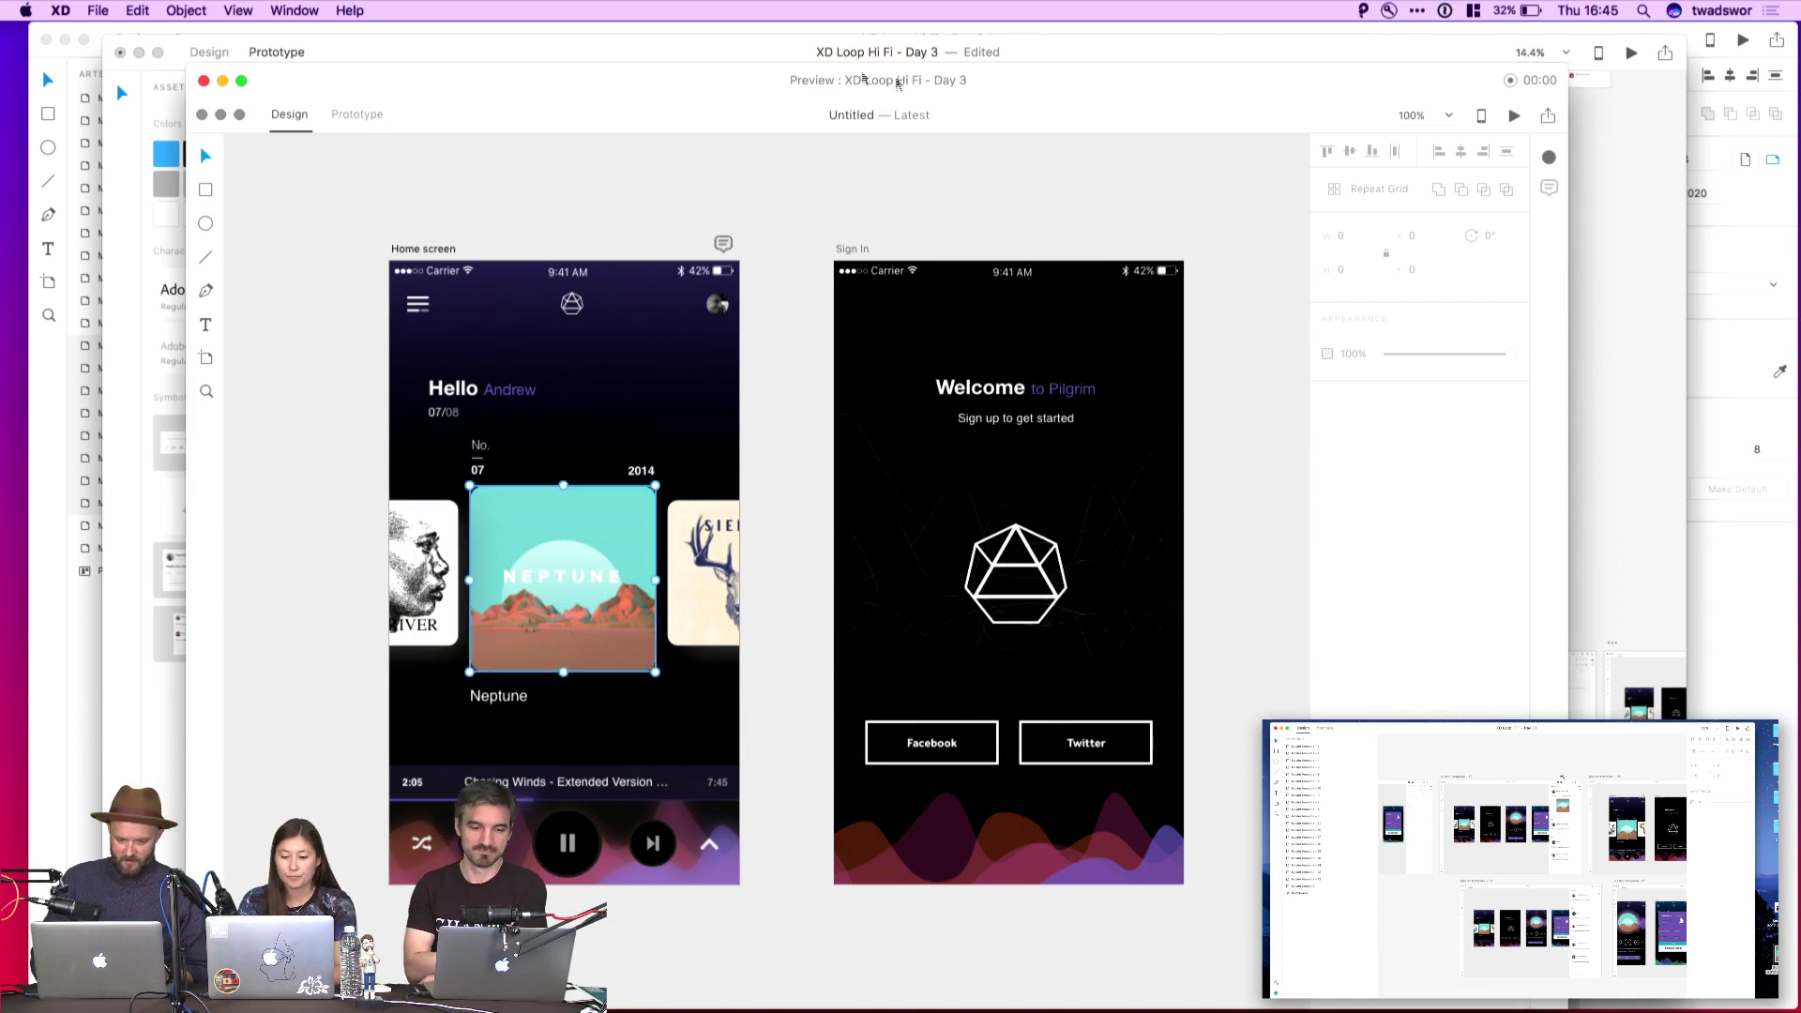
{"action": "left_click", "coordinate": [722, 243]}
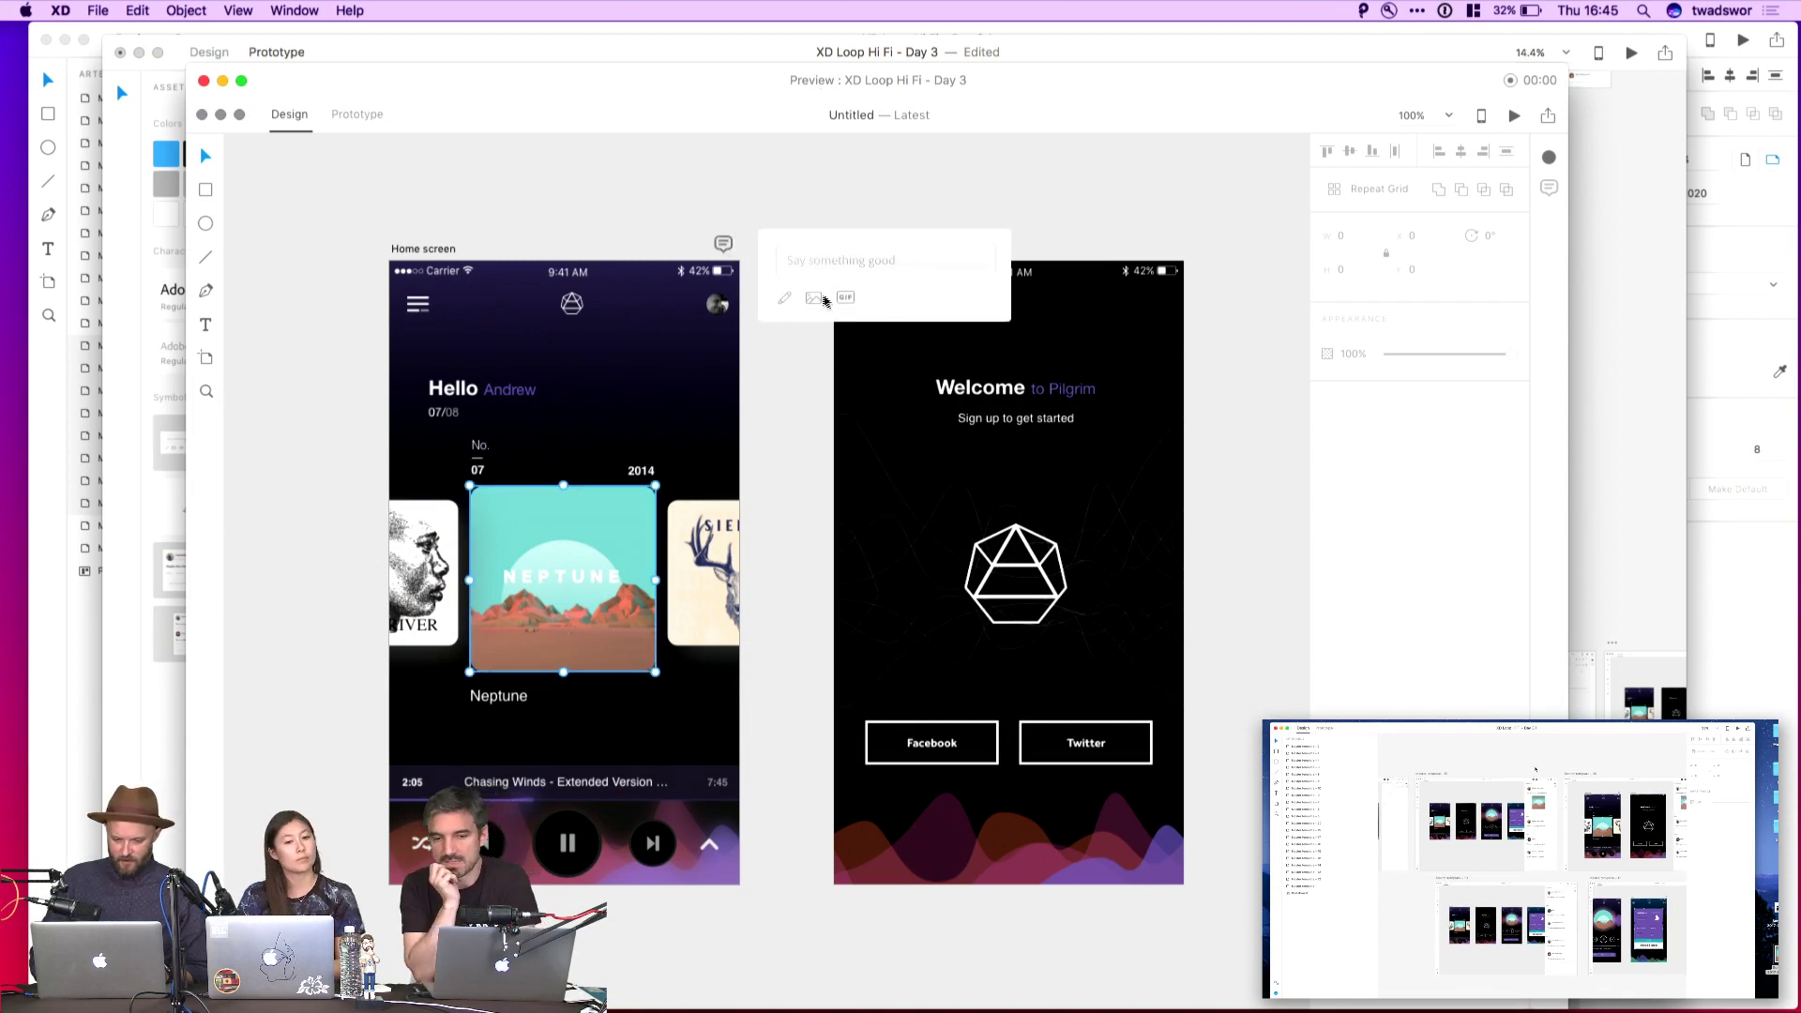
{"action": "left_click", "coordinate": [814, 303]}
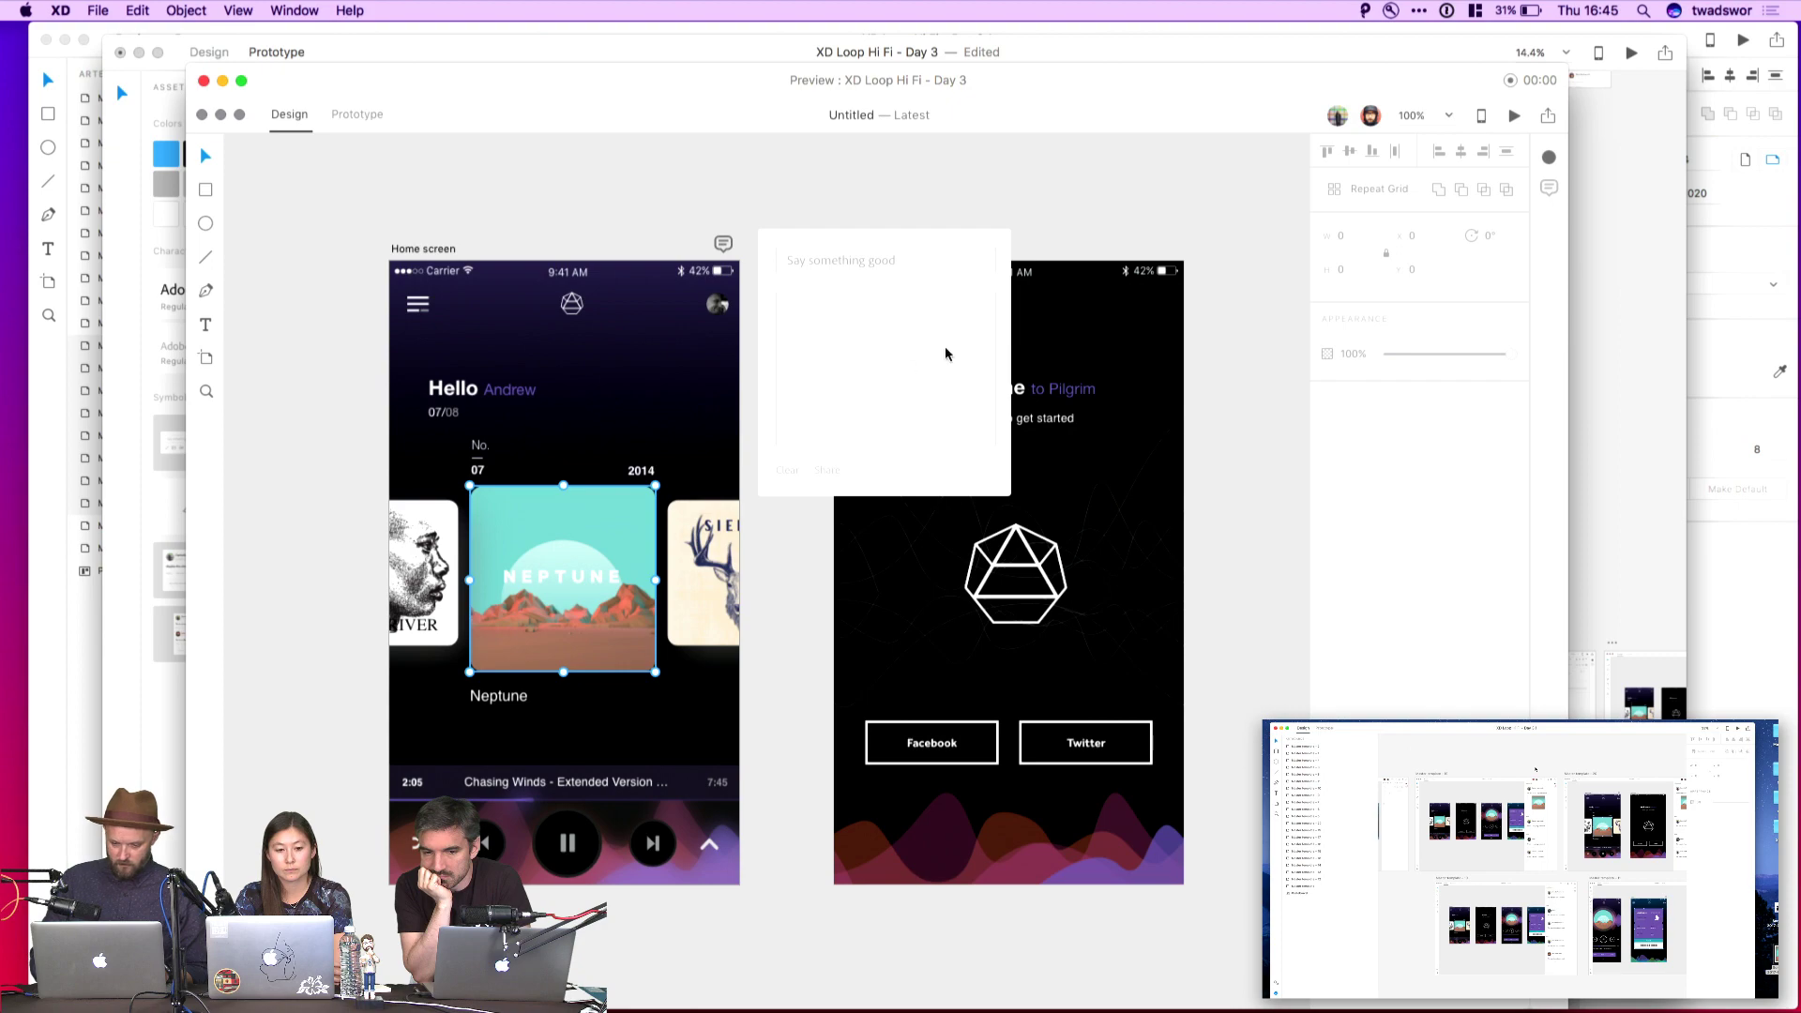
{"action": "key", "text": "super+w"}
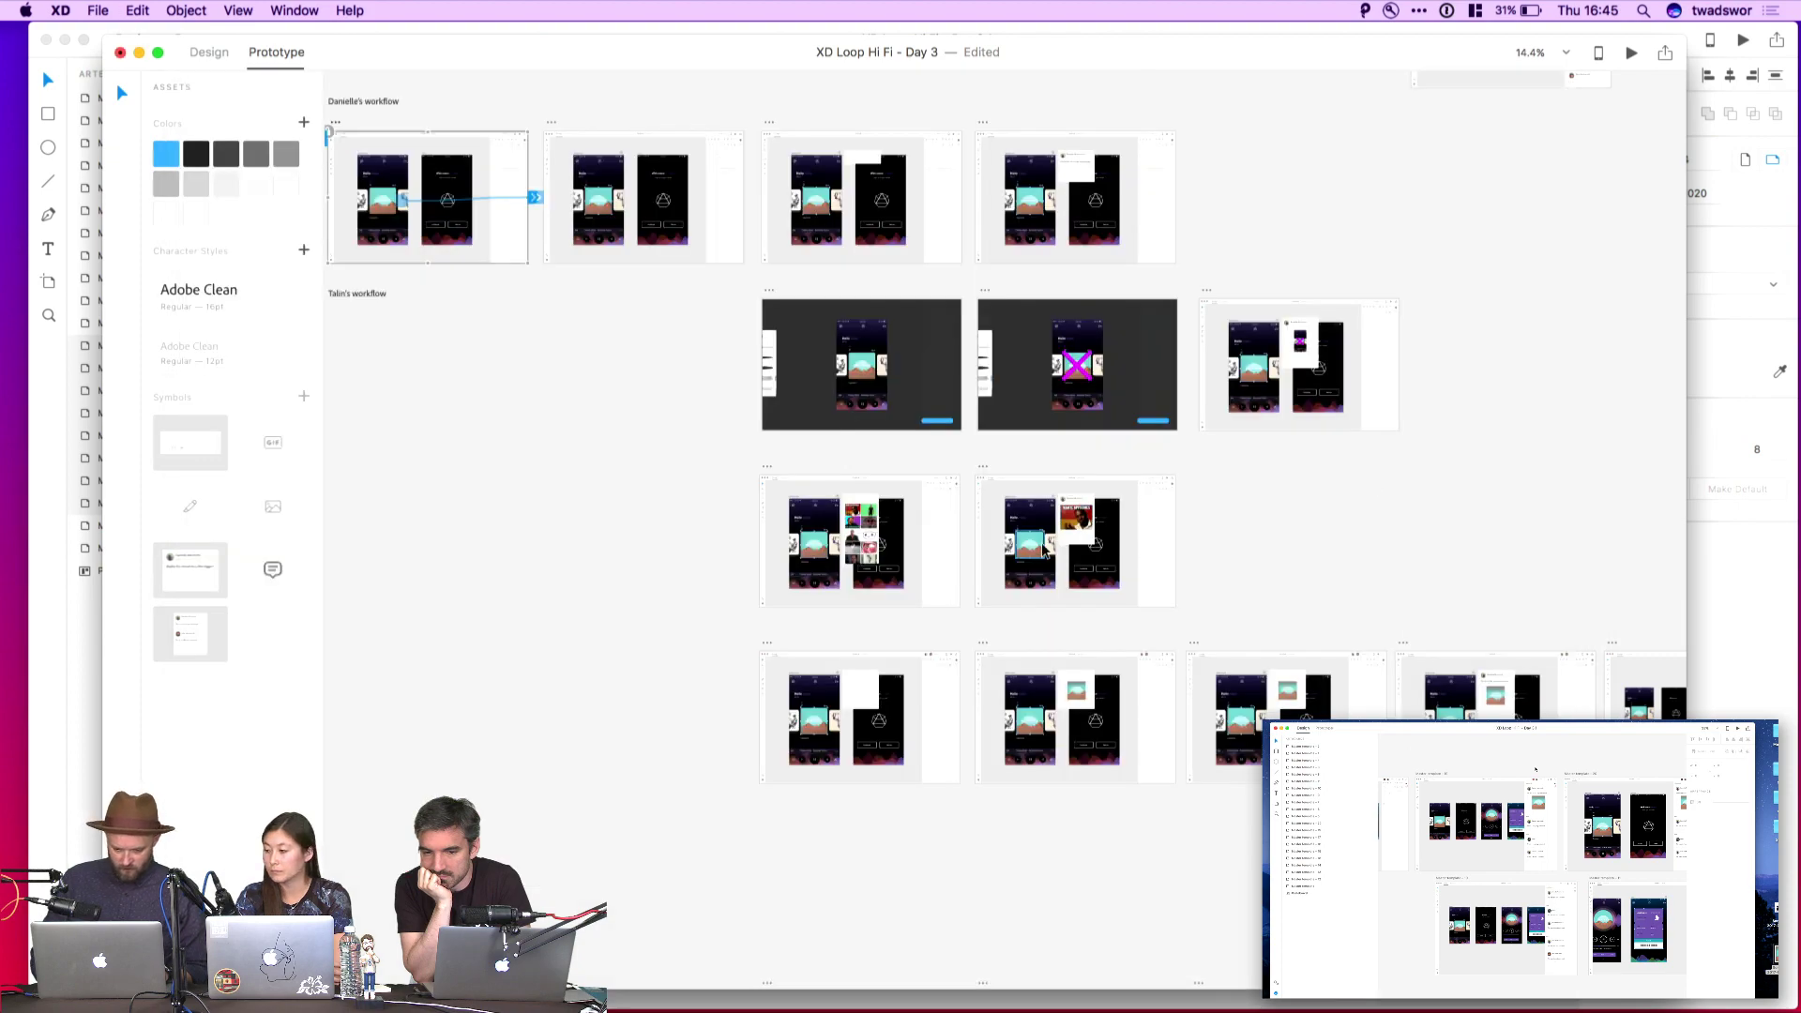
Link the empty image area in Master template – 20's comment box to Master template – 21 with a 0.4 s Dissolve, Ease Out transition
{"action": "scroll", "coordinate": [1010, 562], "scroll_direction": "down", "scroll_amount": 3}
{"action": "scroll", "coordinate": [953, 559], "scroll_direction": "up", "scroll_amount": 5}
{"action": "left_click", "coordinate": [434, 340]}
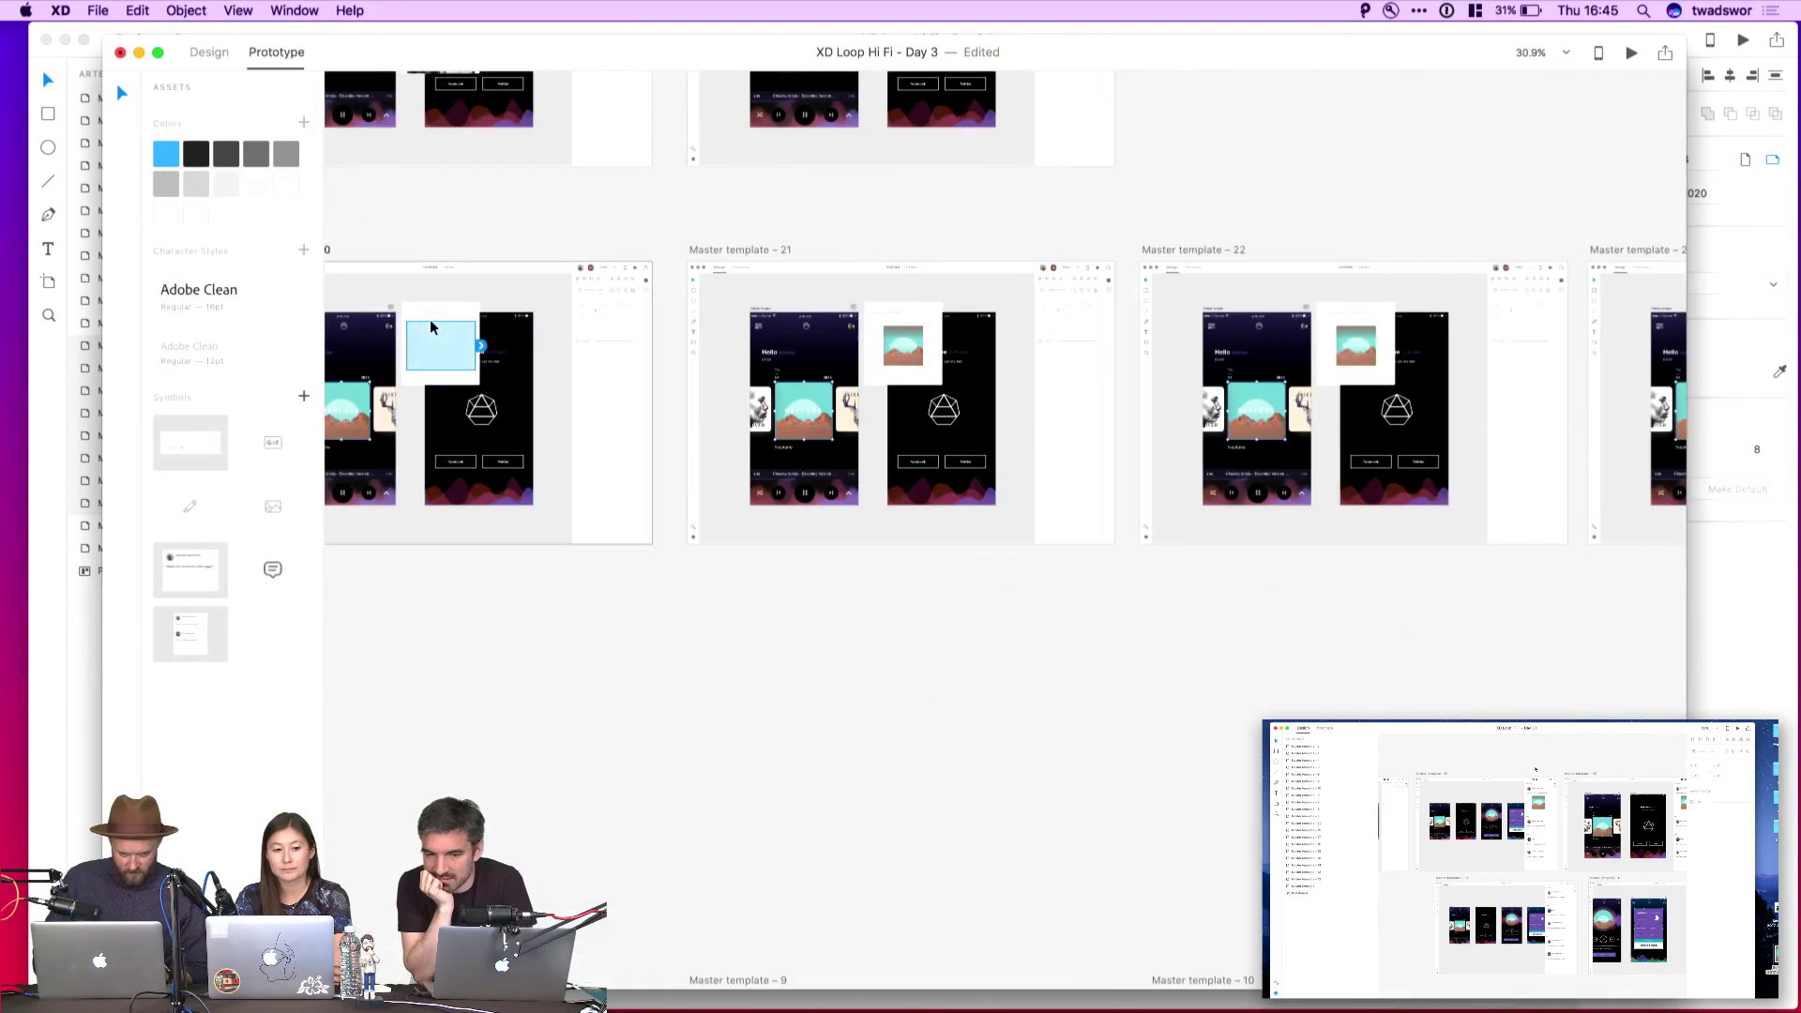
{"action": "left_click_drag", "start_coordinate": [480, 346], "coordinate": [807, 394]}
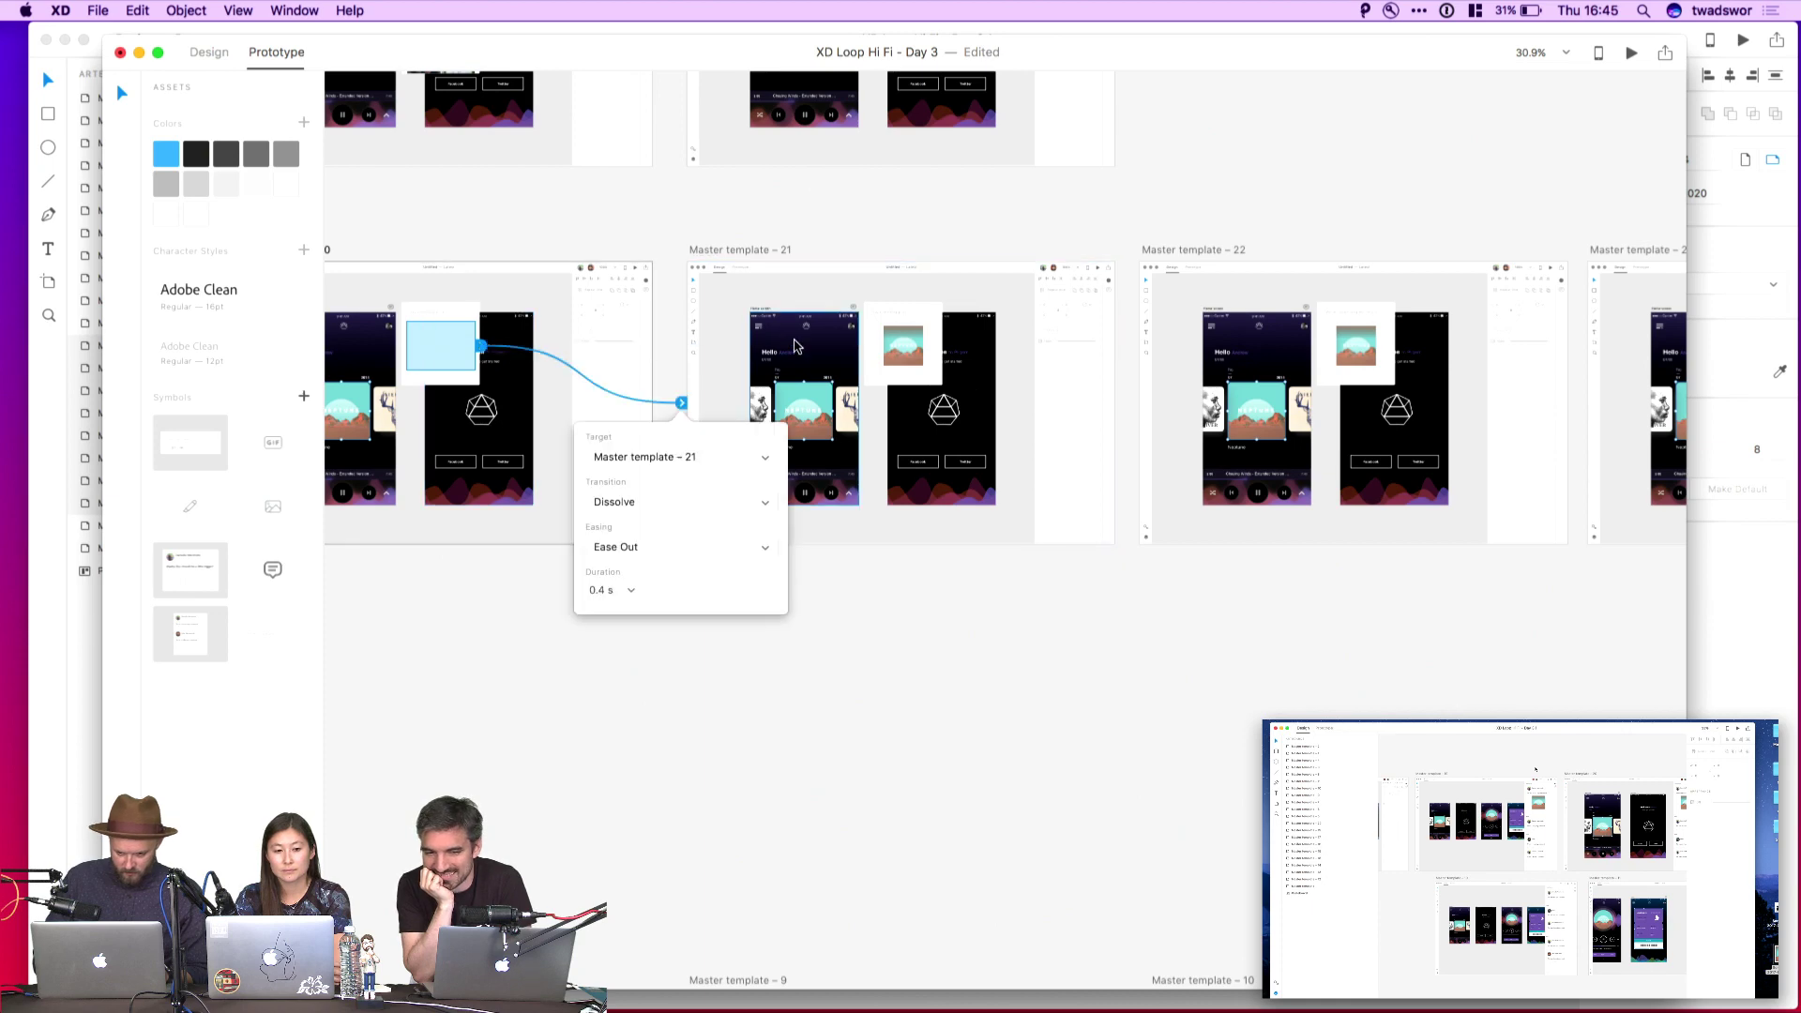
Link the text field in Master template – 21's comment box to Master template – 22 with a 0.4 s Dissolve, Ease Out transition
{"action": "left_click", "coordinate": [930, 352]}
{"action": "scroll", "coordinate": [928, 345], "scroll_direction": "right", "scroll_amount": 2}
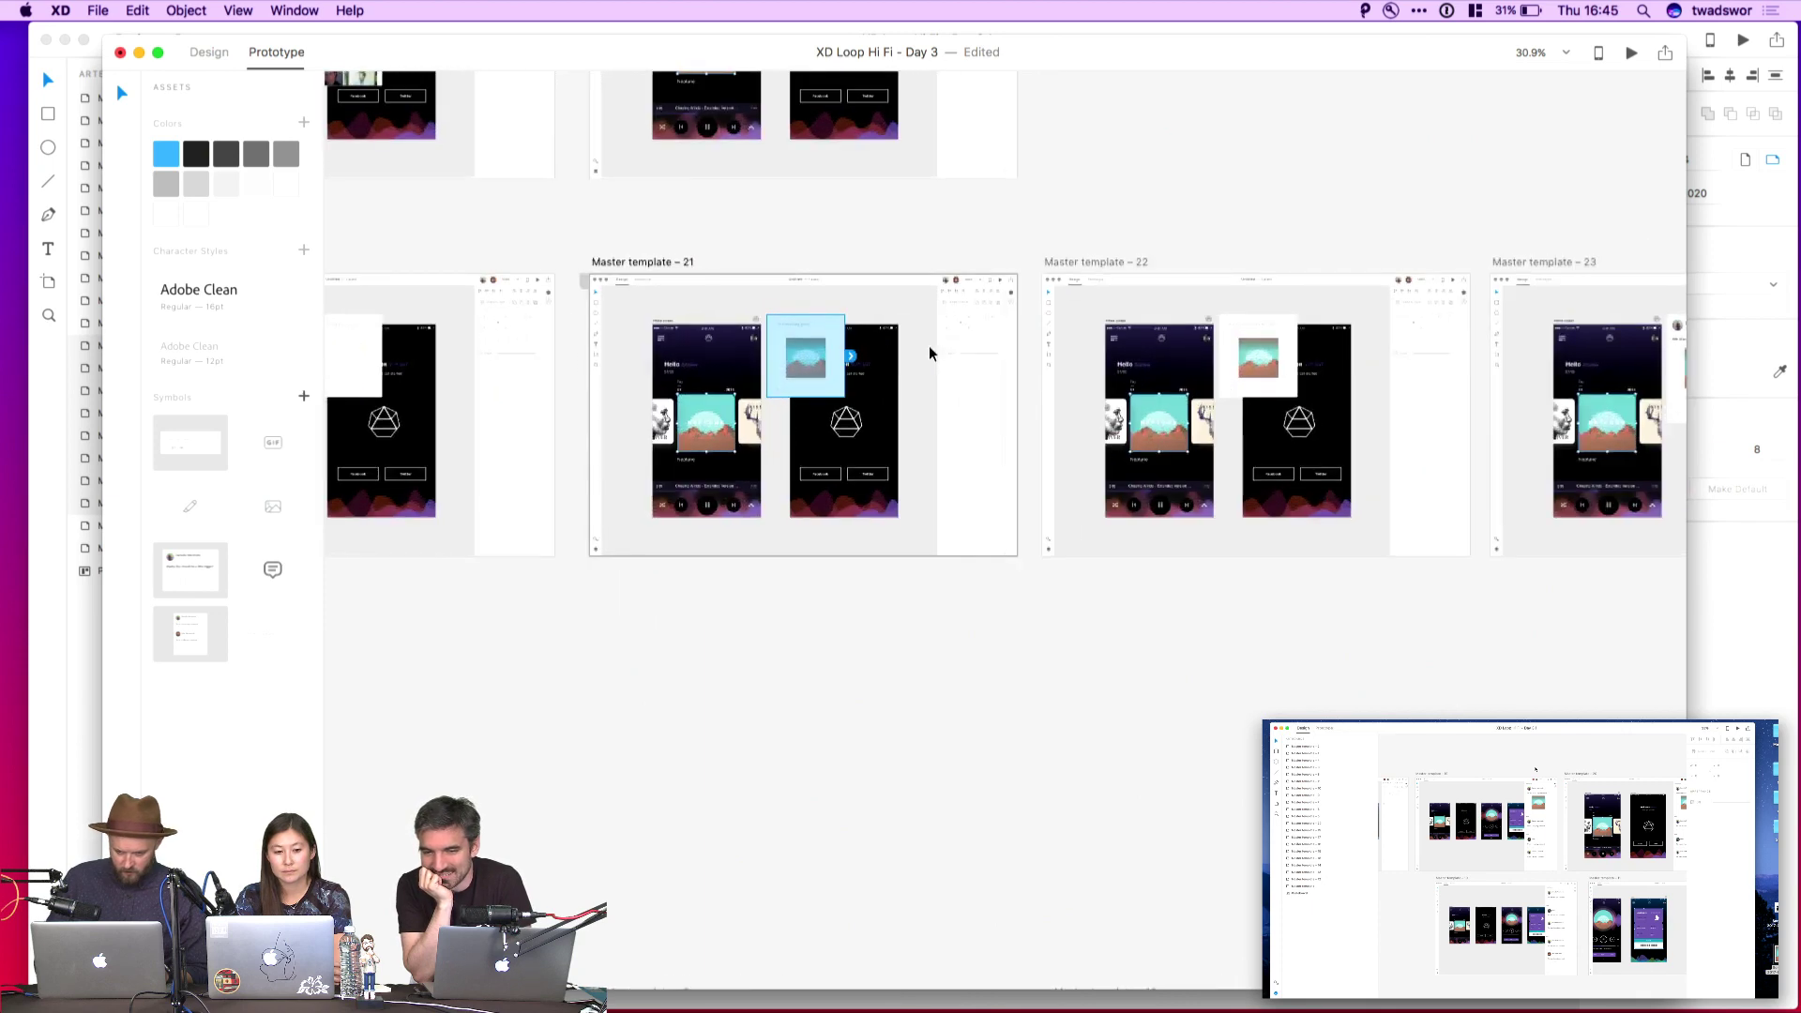
{"action": "scroll", "coordinate": [857, 337], "scroll_direction": "right", "scroll_amount": 3}
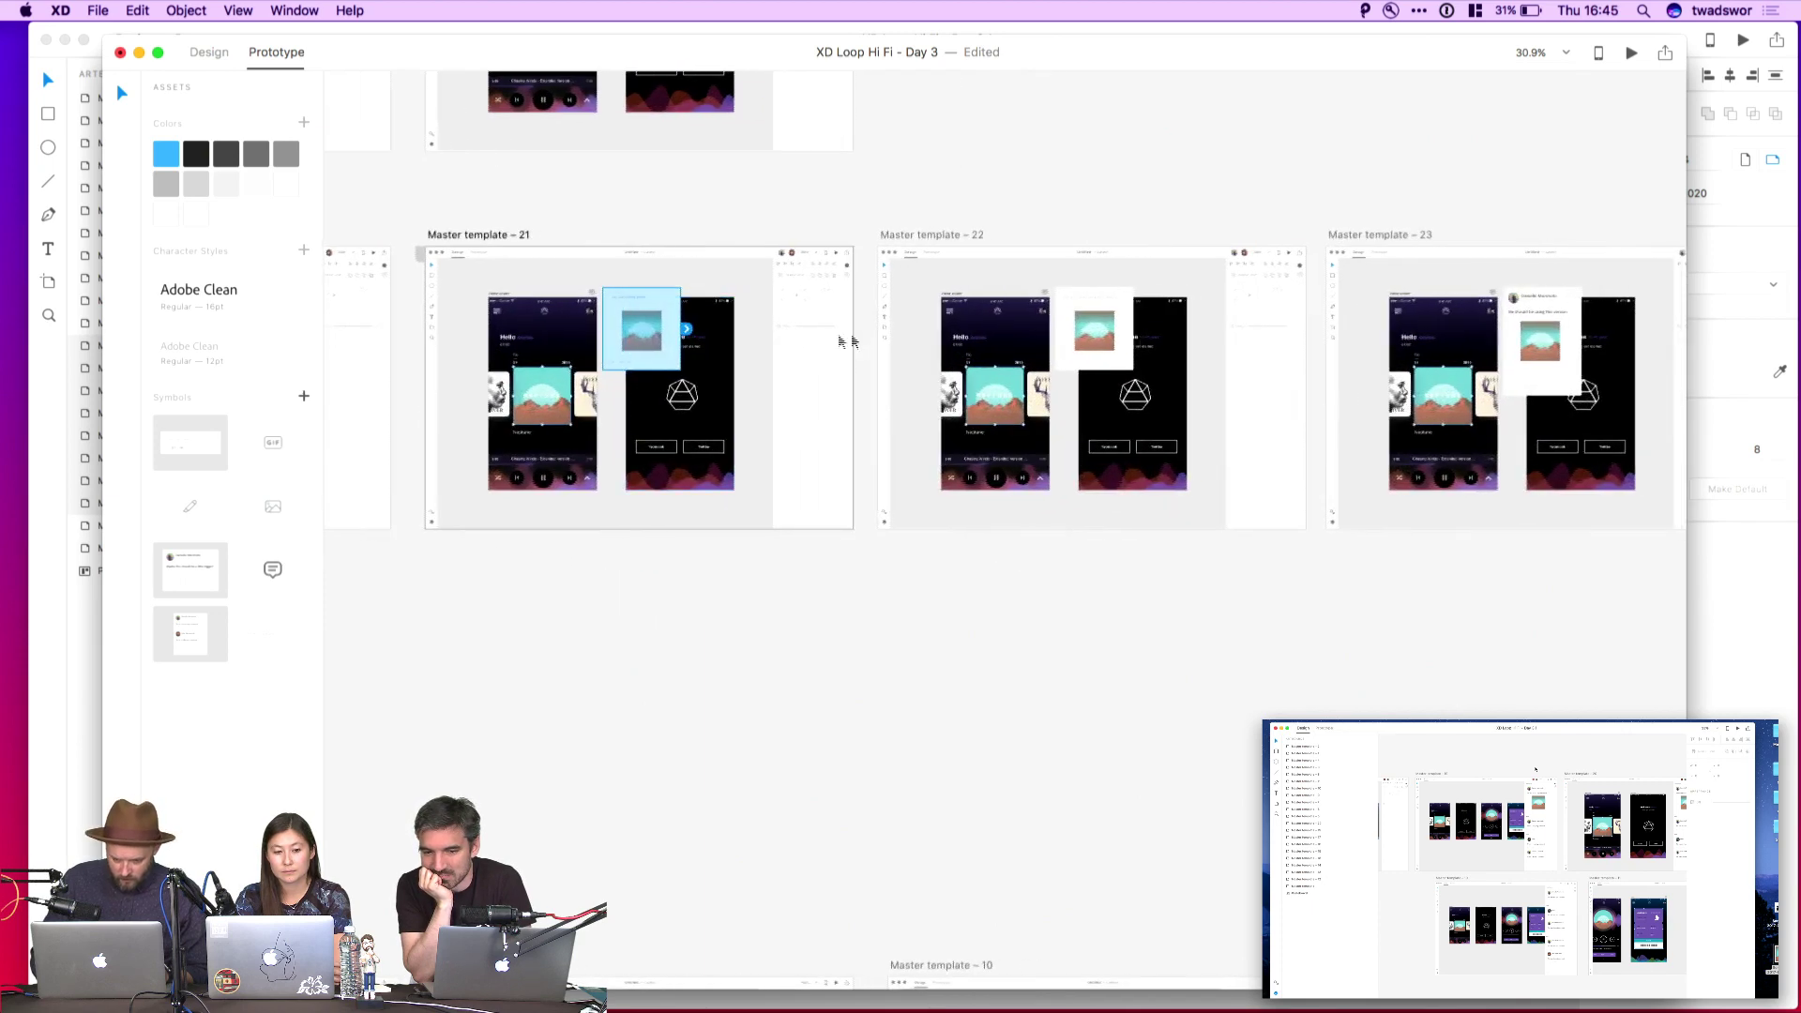
{"action": "left_click", "coordinate": [615, 364]}
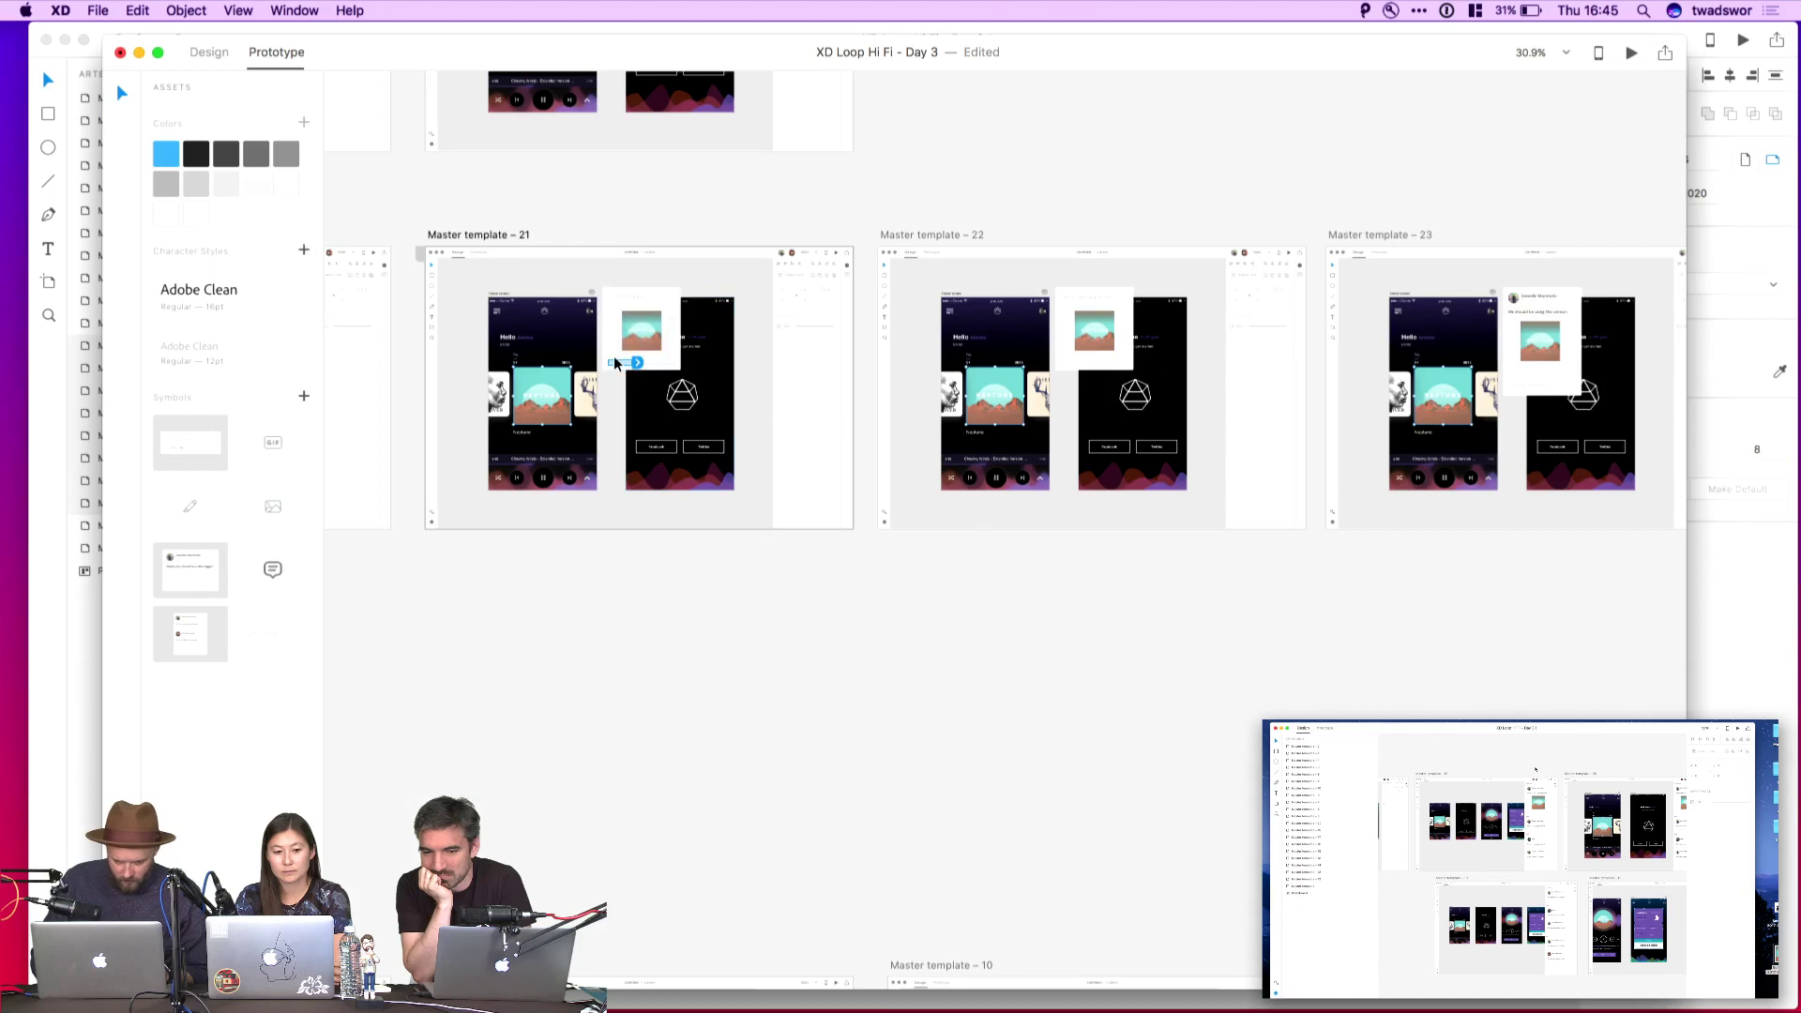
{"action": "left_click_drag", "start_coordinate": [638, 364], "coordinate": [1033, 273]}
{"action": "left_click", "coordinate": [641, 301]}
Link the action row beneath the image in Master template – 22's comment box to Master template – 23
{"action": "scroll", "coordinate": [1197, 353], "scroll_direction": "right", "scroll_amount": 5}
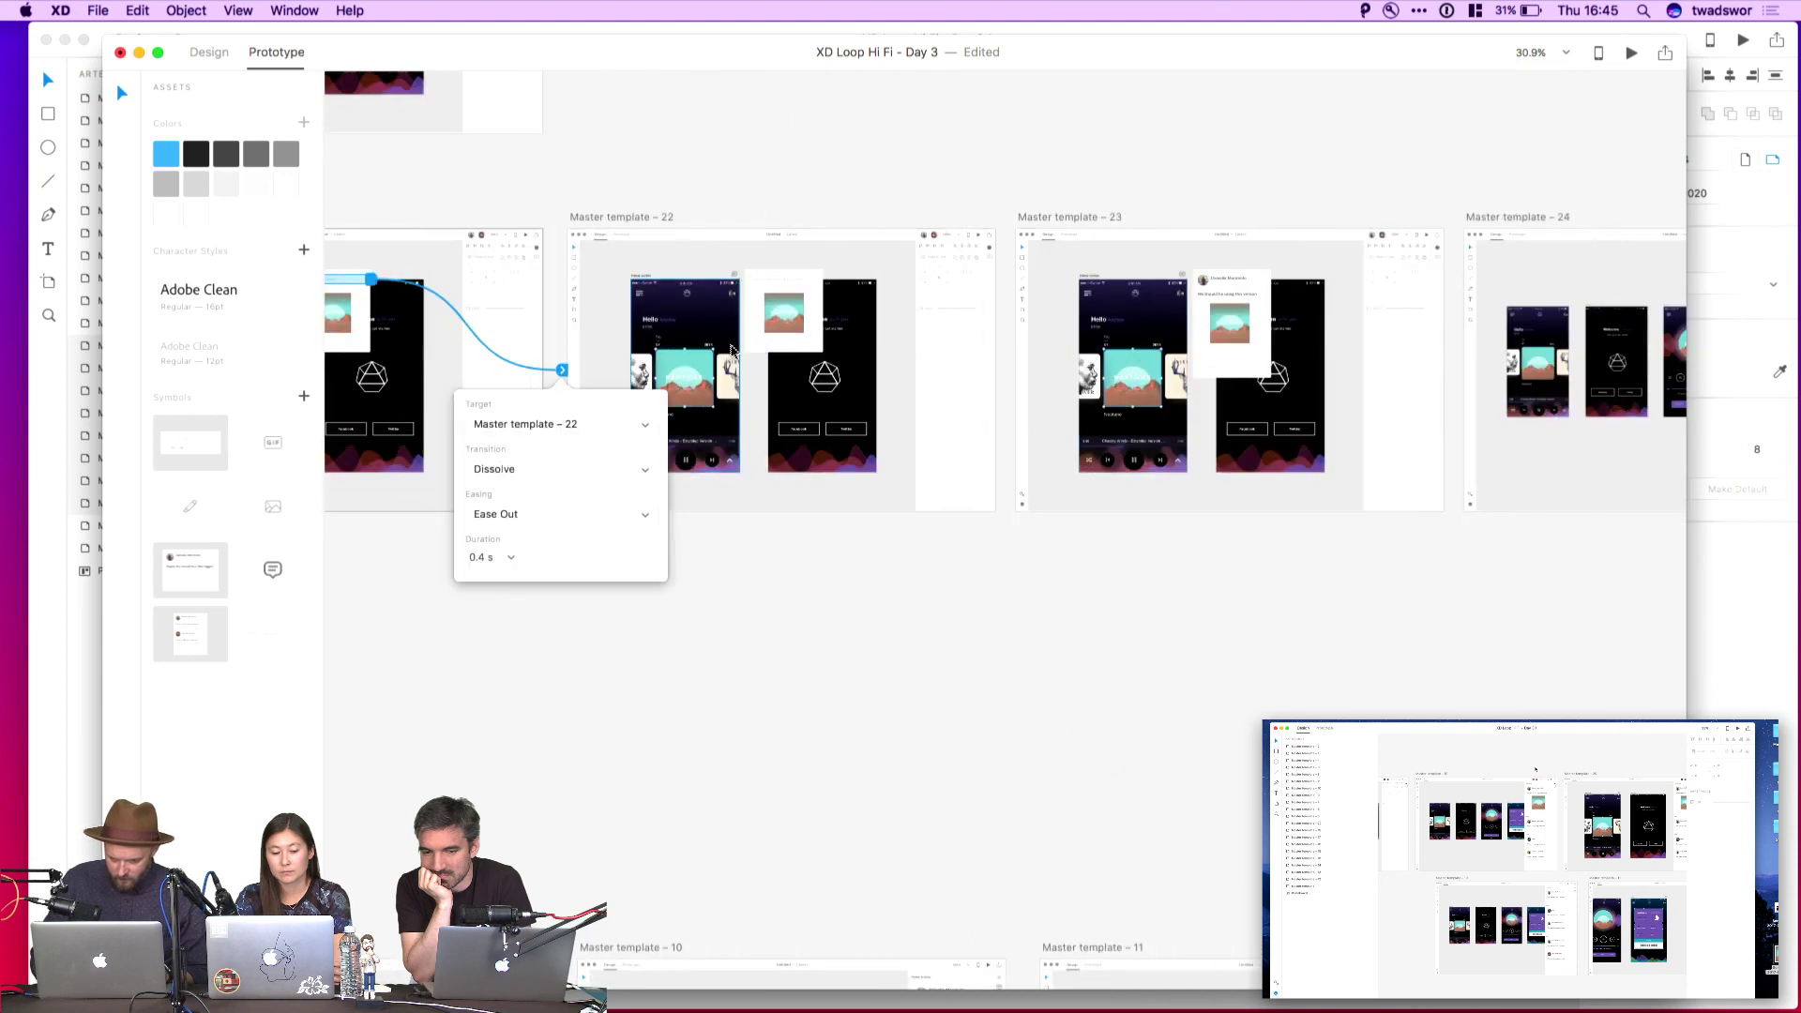
{"action": "left_click", "coordinate": [757, 340]}
{"action": "scroll", "coordinate": [757, 340], "scroll_direction": "up", "scroll_amount": 3}
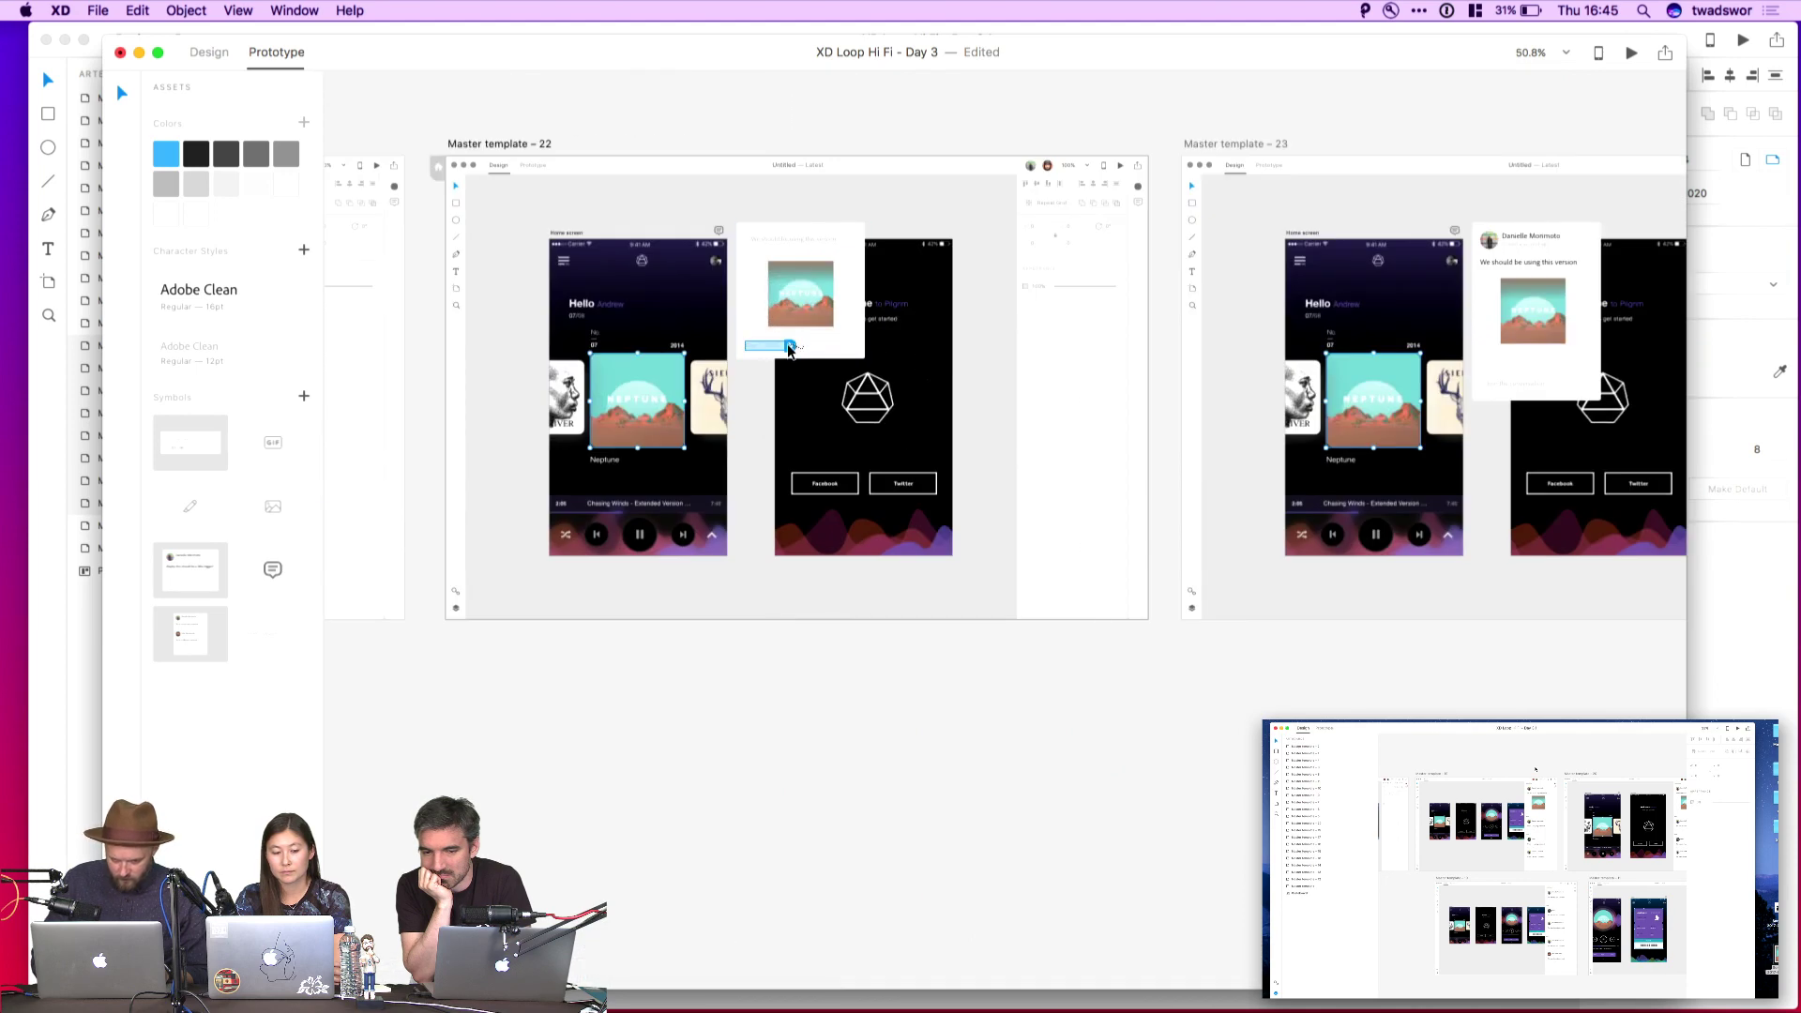
{"action": "left_click_drag", "start_coordinate": [792, 349], "coordinate": [1184, 281]}
Link the whole Master template – 23 artboard to Master template – 24
{"action": "scroll", "coordinate": [1219, 310], "scroll_direction": "right", "scroll_amount": 5}
{"action": "scroll", "coordinate": [812, 328], "scroll_direction": "down", "scroll_amount": 3}
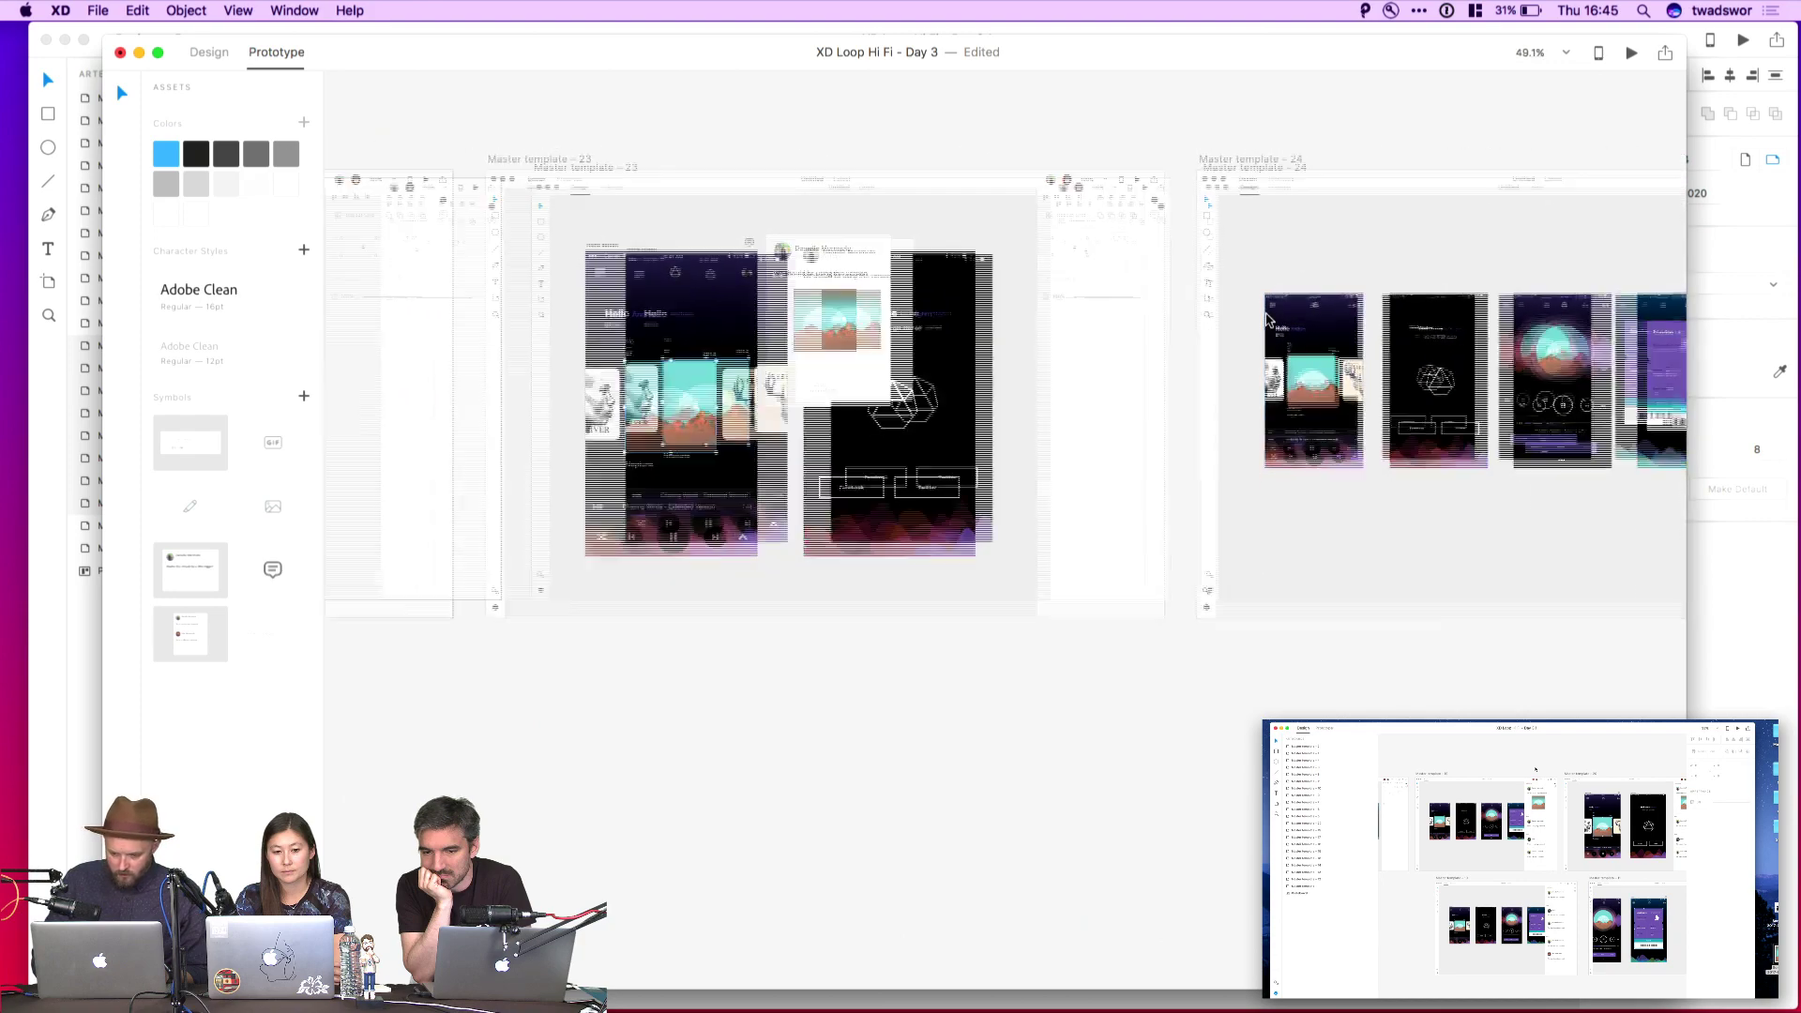
{"action": "left_click", "coordinate": [865, 317]}
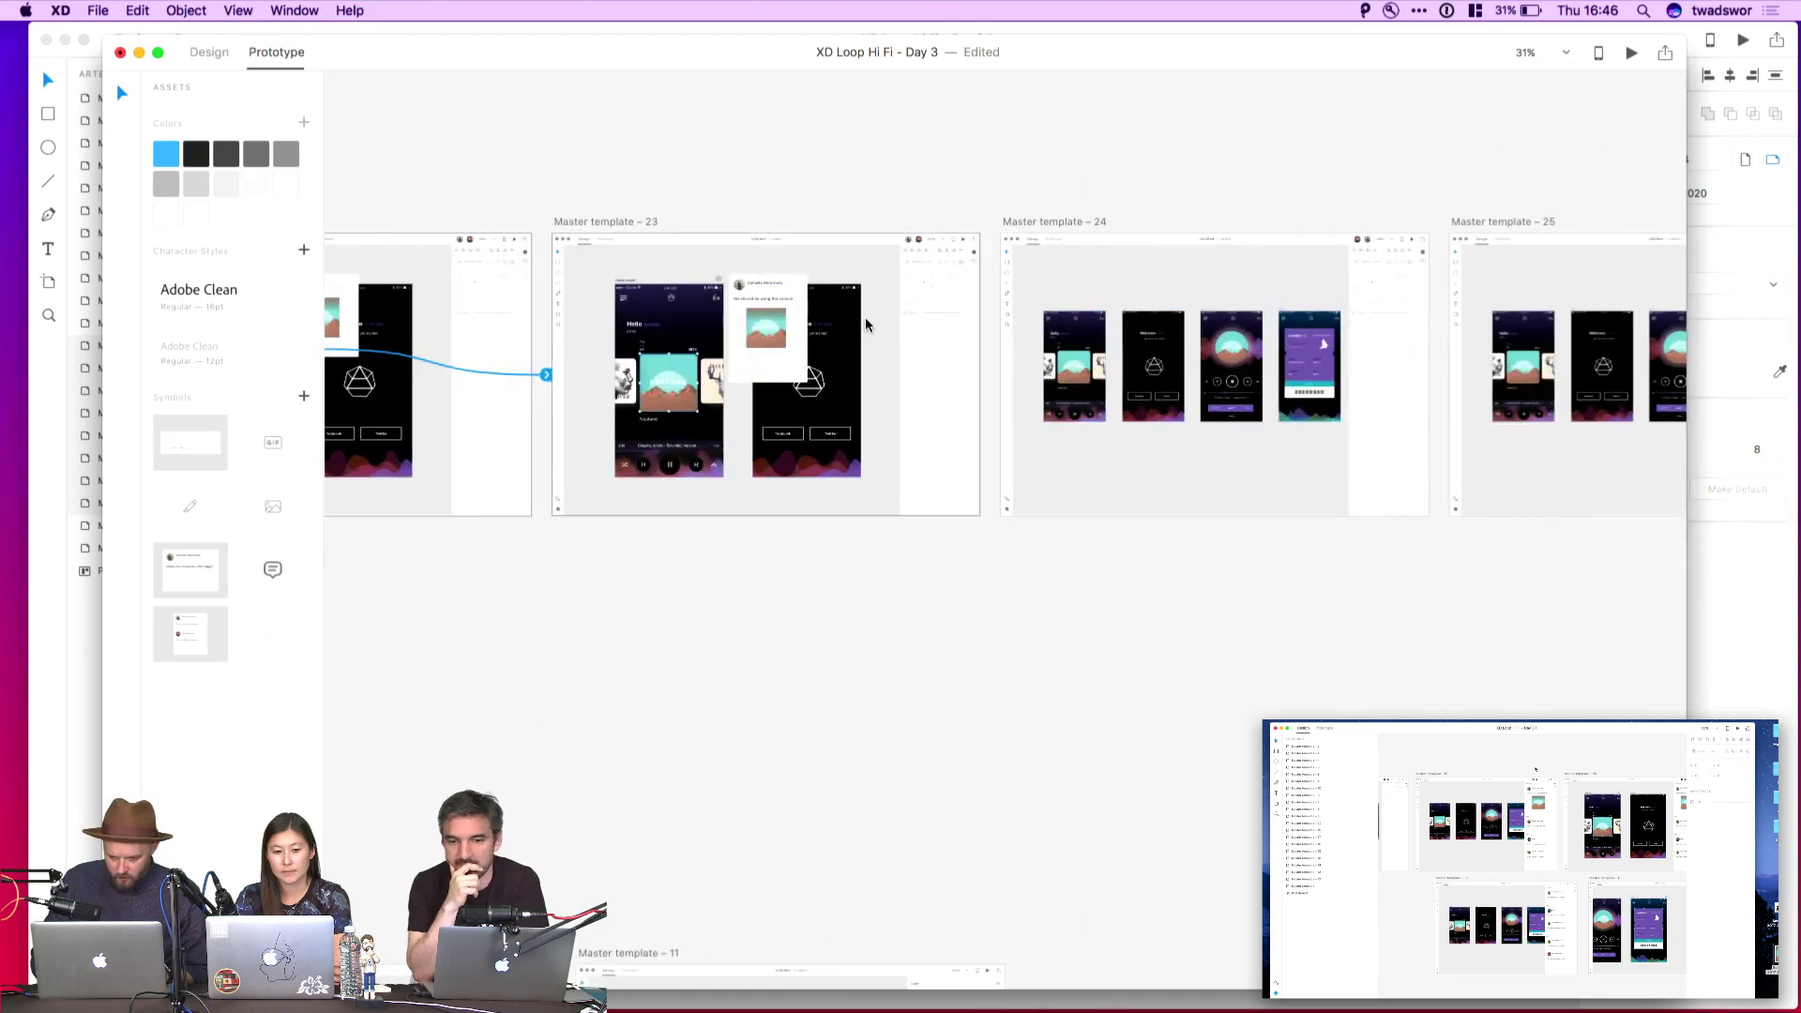
{"action": "left_click_drag", "start_coordinate": [991, 374], "coordinate": [1012, 373]}
{"action": "left_click", "coordinate": [1111, 272]}
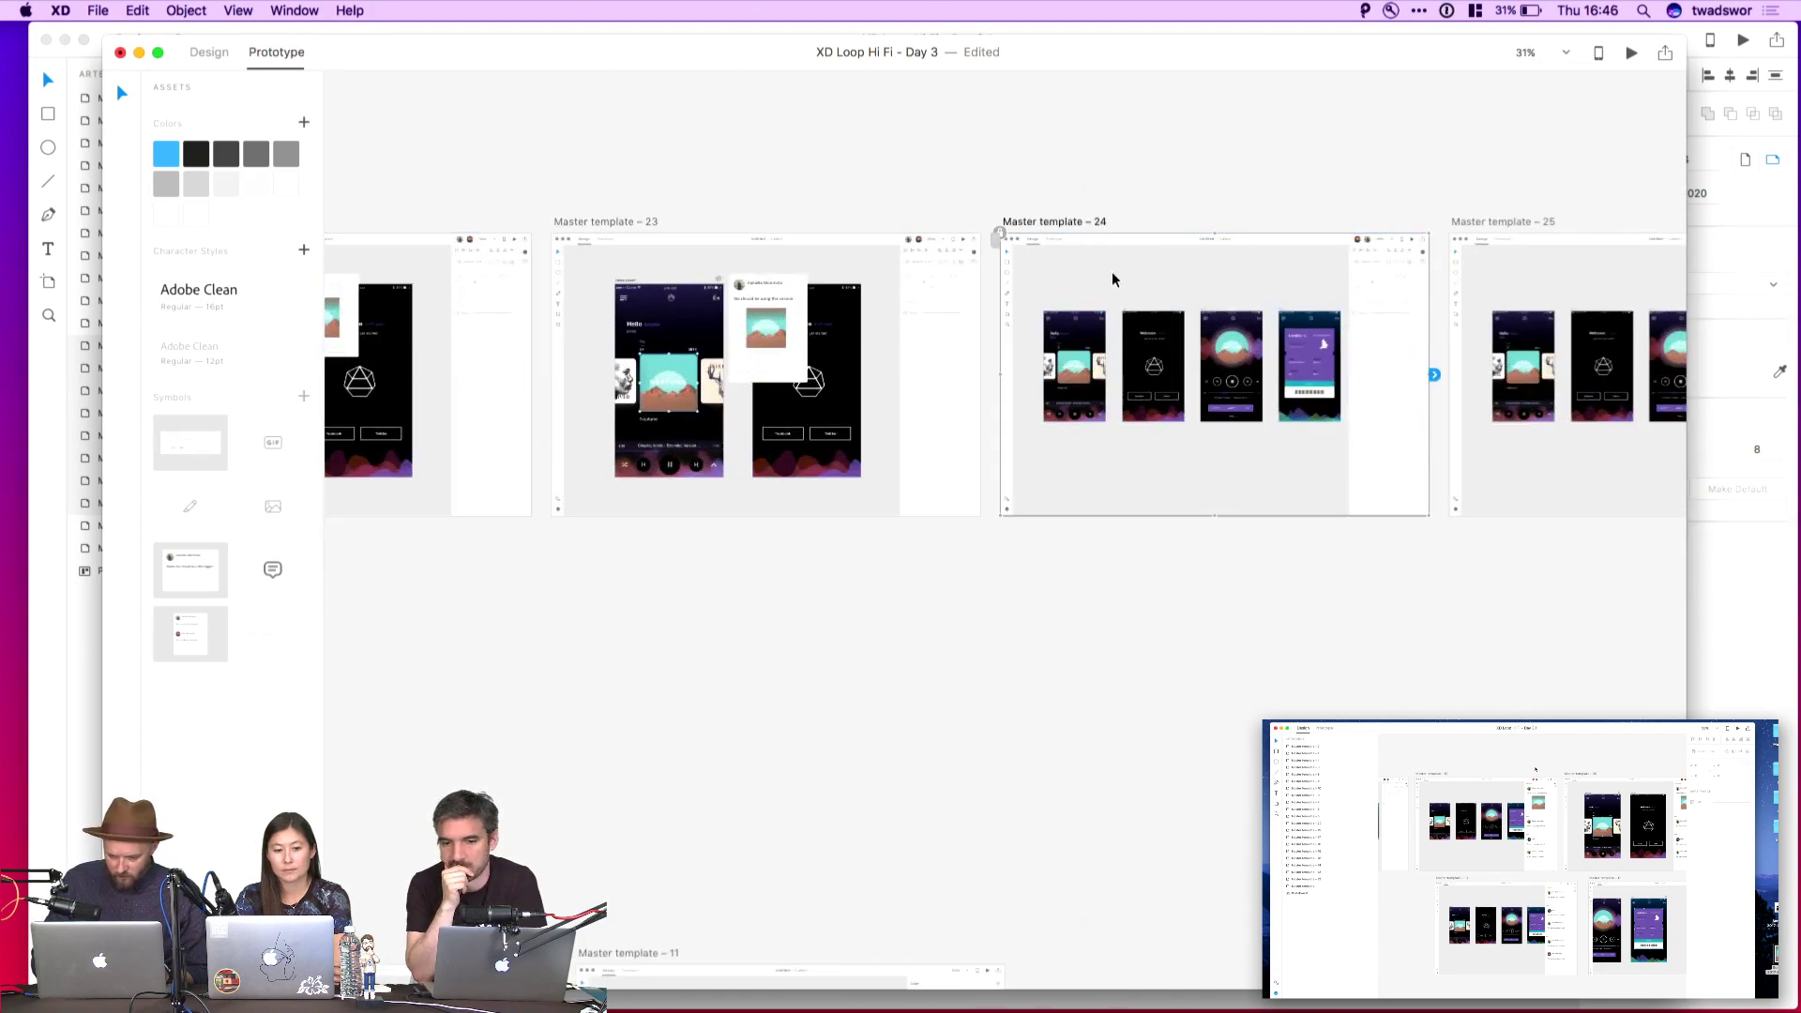
Link the whole Master template – 24 artboard to Master template – 25
{"action": "scroll", "coordinate": [1106, 279], "scroll_direction": "down", "scroll_amount": 2}
{"action": "scroll", "coordinate": [1106, 280], "scroll_direction": "right", "scroll_amount": 3}
{"action": "scroll", "coordinate": [1123, 277], "scroll_direction": "up", "scroll_amount": 5}
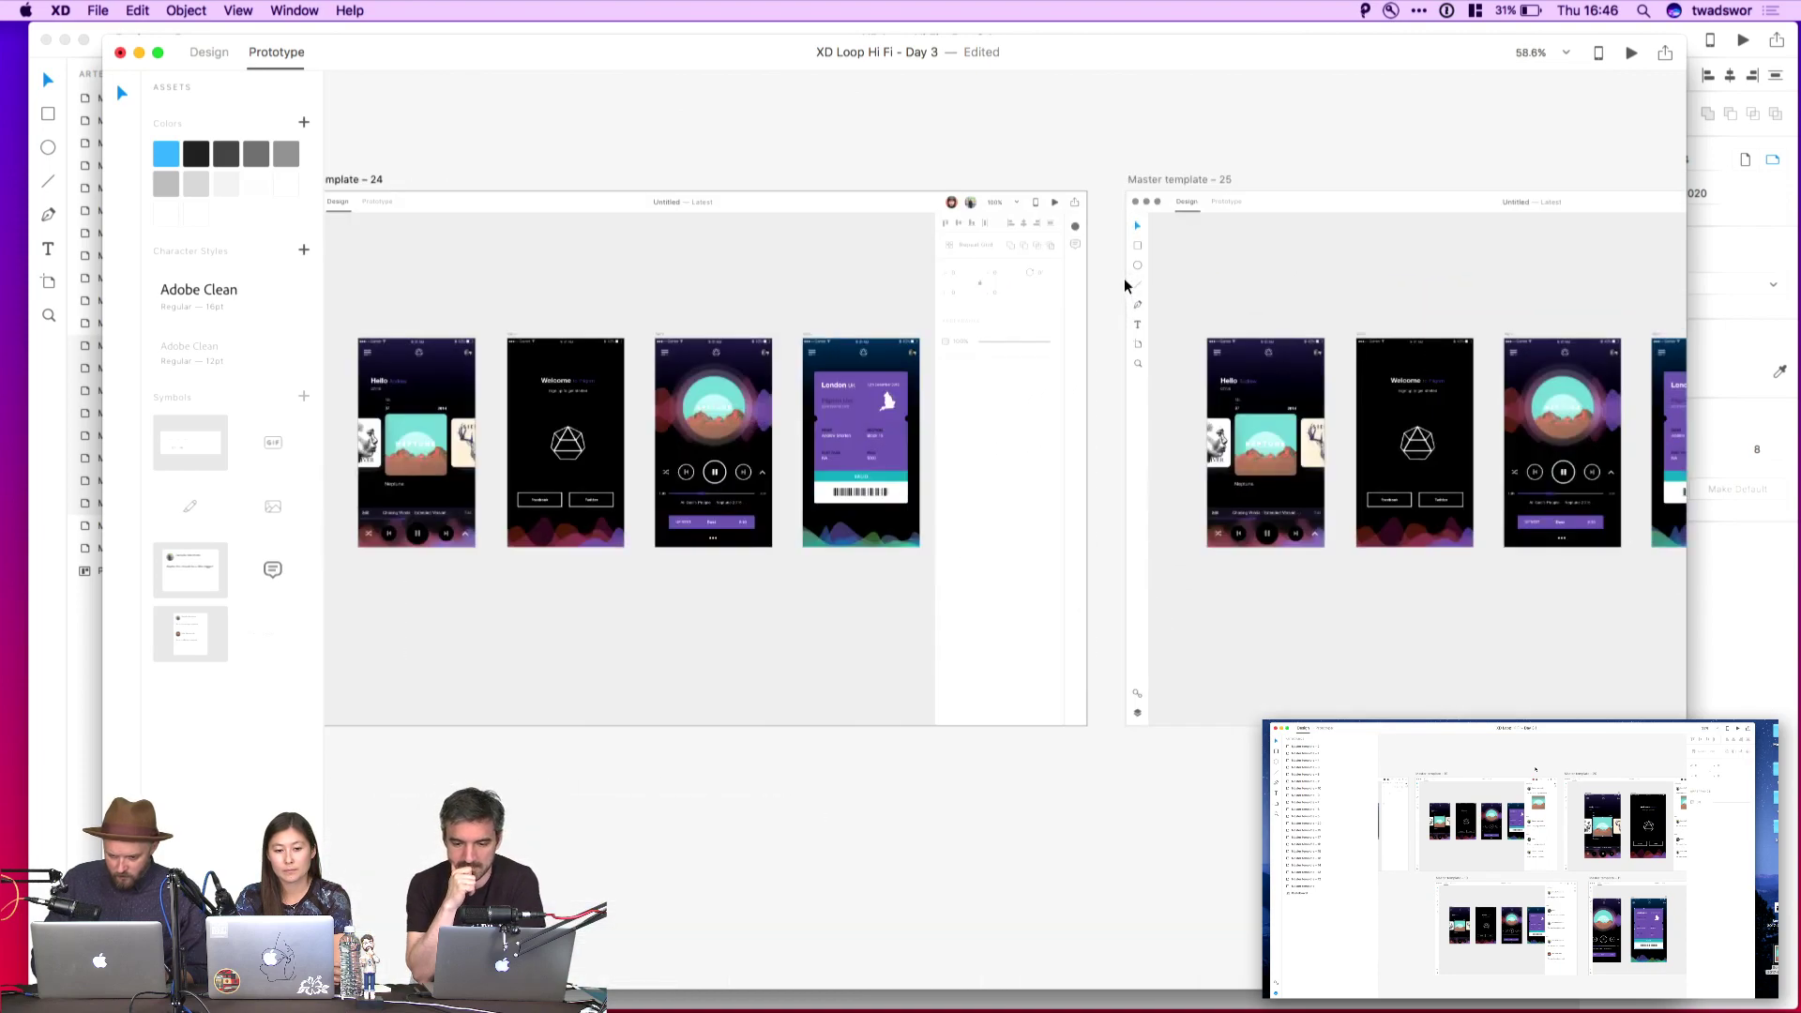
{"action": "left_click_drag", "start_coordinate": [1092, 458], "coordinate": [1179, 417]}
Link the comment icon in Master template – 25's side strip to Master template – 26
{"action": "scroll", "coordinate": [1180, 416], "scroll_direction": "right", "scroll_amount": 8}
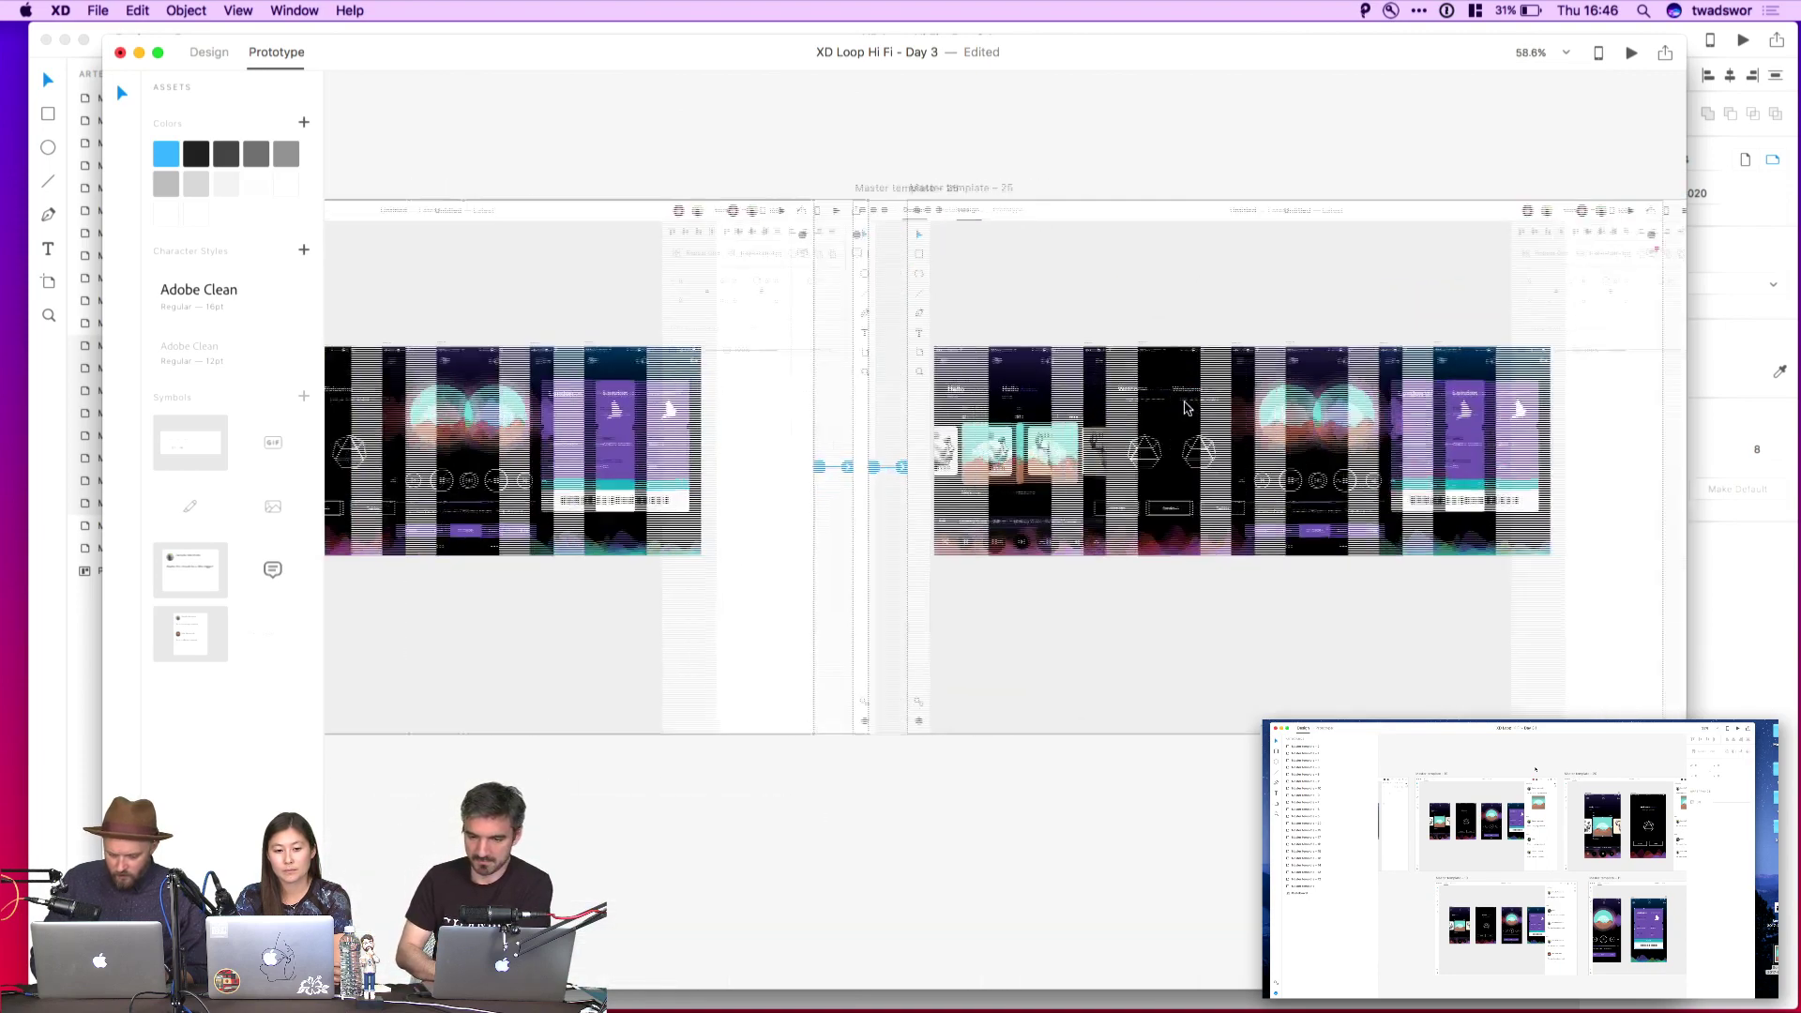
{"action": "left_click", "coordinate": [1188, 260]}
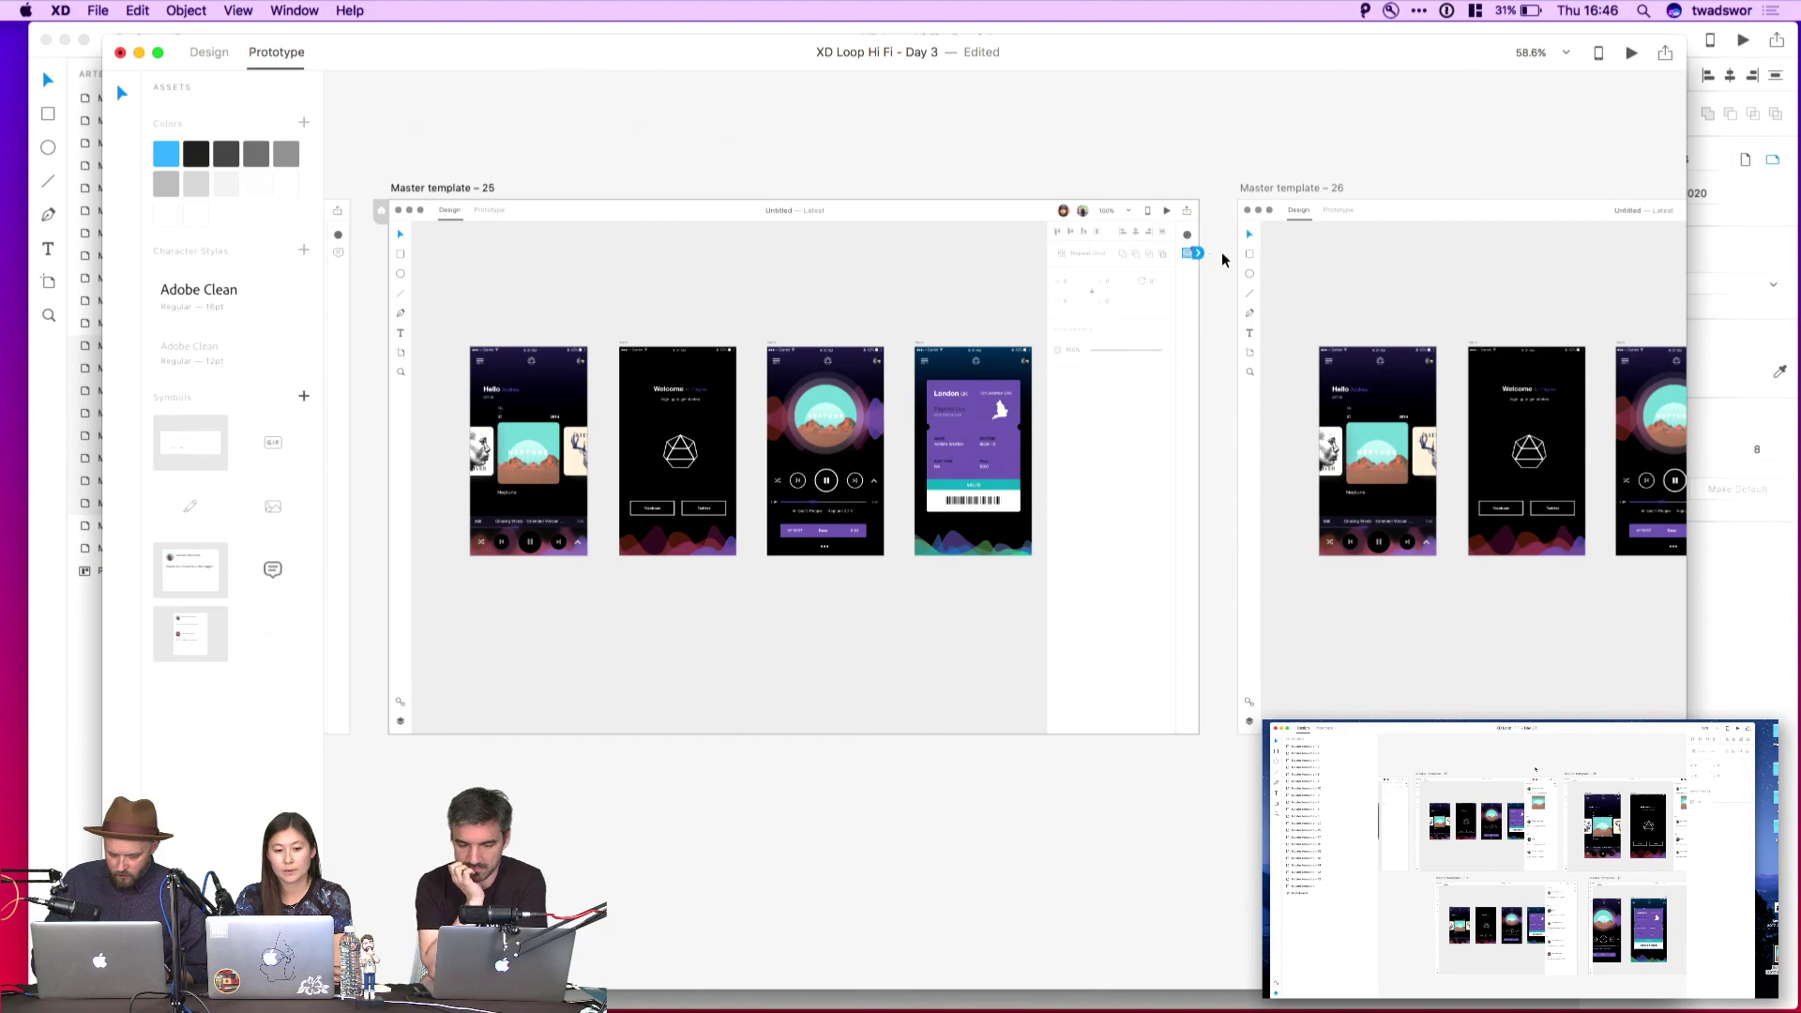
{"action": "scroll", "coordinate": [1222, 259], "scroll_direction": "down", "scroll_amount": 3}
{"action": "left_click_drag", "start_coordinate": [1206, 252], "coordinate": [1329, 245]}
Link the Home Screen image comment in Master template – 26's comment list to Master template – 27
{"action": "scroll", "coordinate": [1330, 245], "scroll_direction": "right", "scroll_amount": 6}
{"action": "scroll", "coordinate": [1101, 255], "scroll_direction": "up", "scroll_amount": 3}
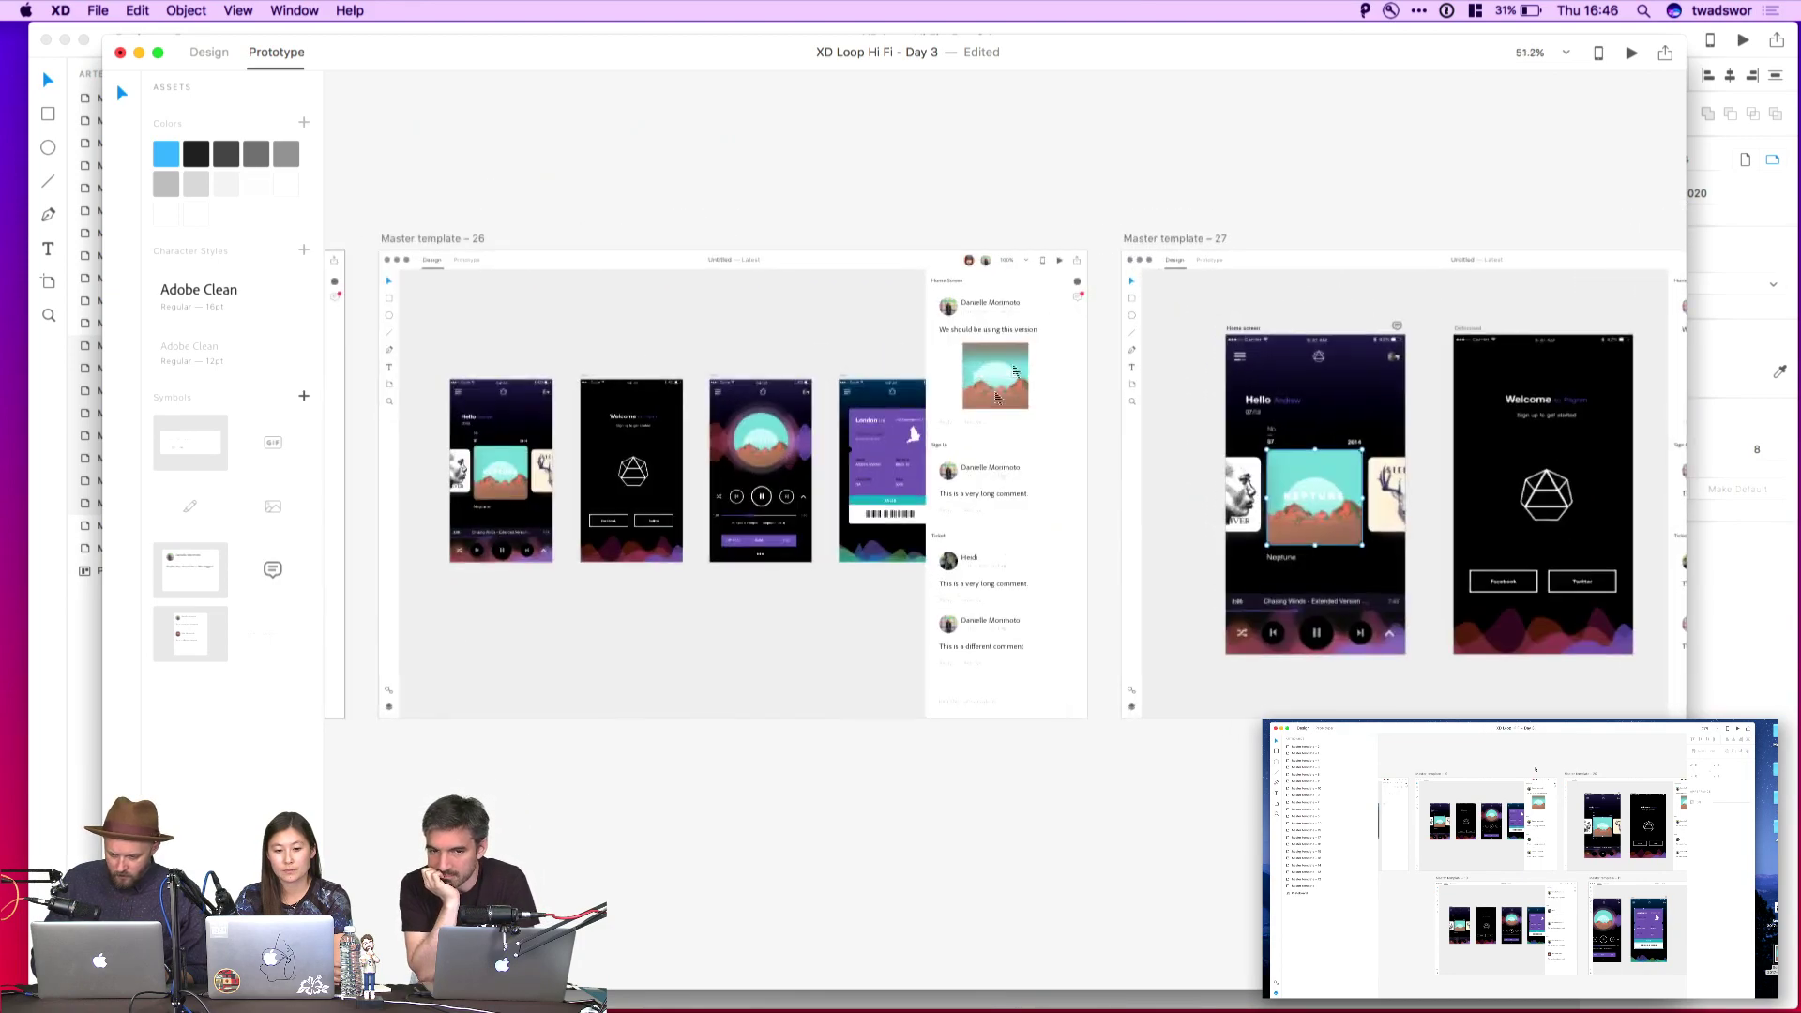
{"action": "left_click", "coordinate": [1035, 302]}
{"action": "scroll", "coordinate": [1035, 300], "scroll_direction": "right", "scroll_amount": 5}
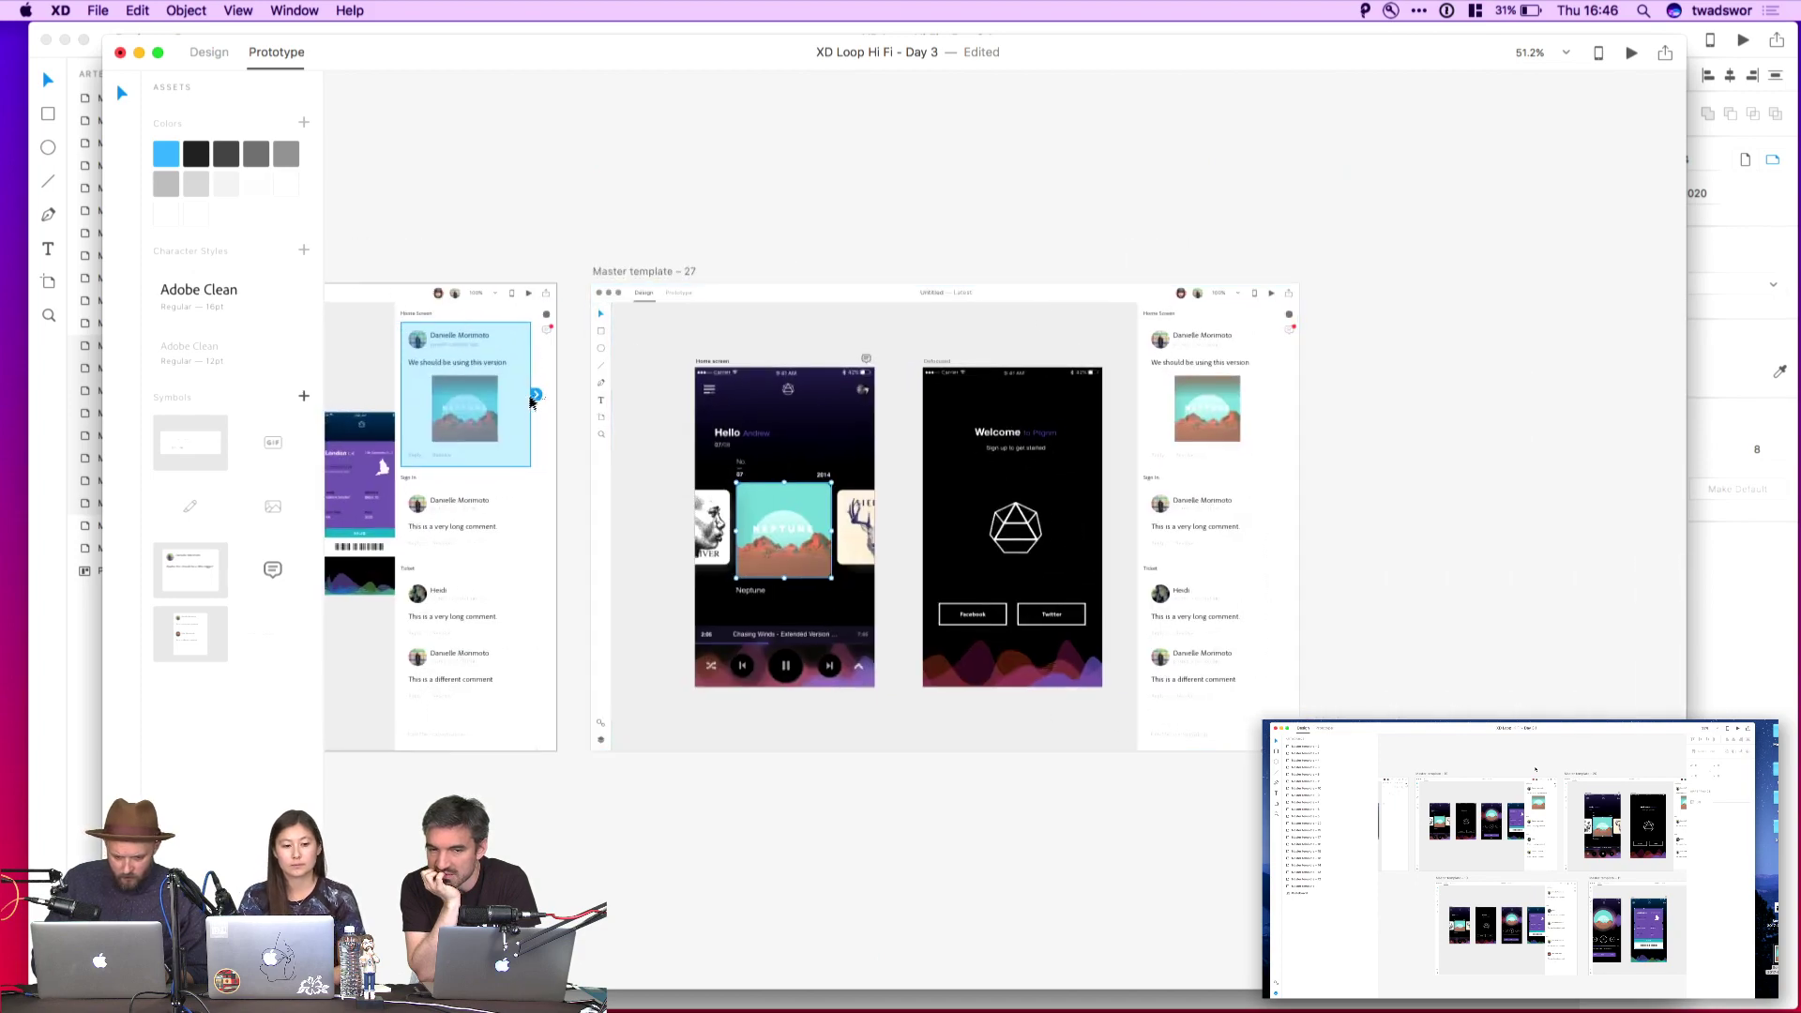
{"action": "left_click_drag", "start_coordinate": [531, 401], "coordinate": [976, 368]}
{"action": "left_click", "coordinate": [1068, 258]}
Preview the image comment flow from the empty comment box through adding the image to opening the posted comment in the comment list
{"action": "scroll", "coordinate": [1064, 252], "scroll_direction": "down", "scroll_amount": 5}
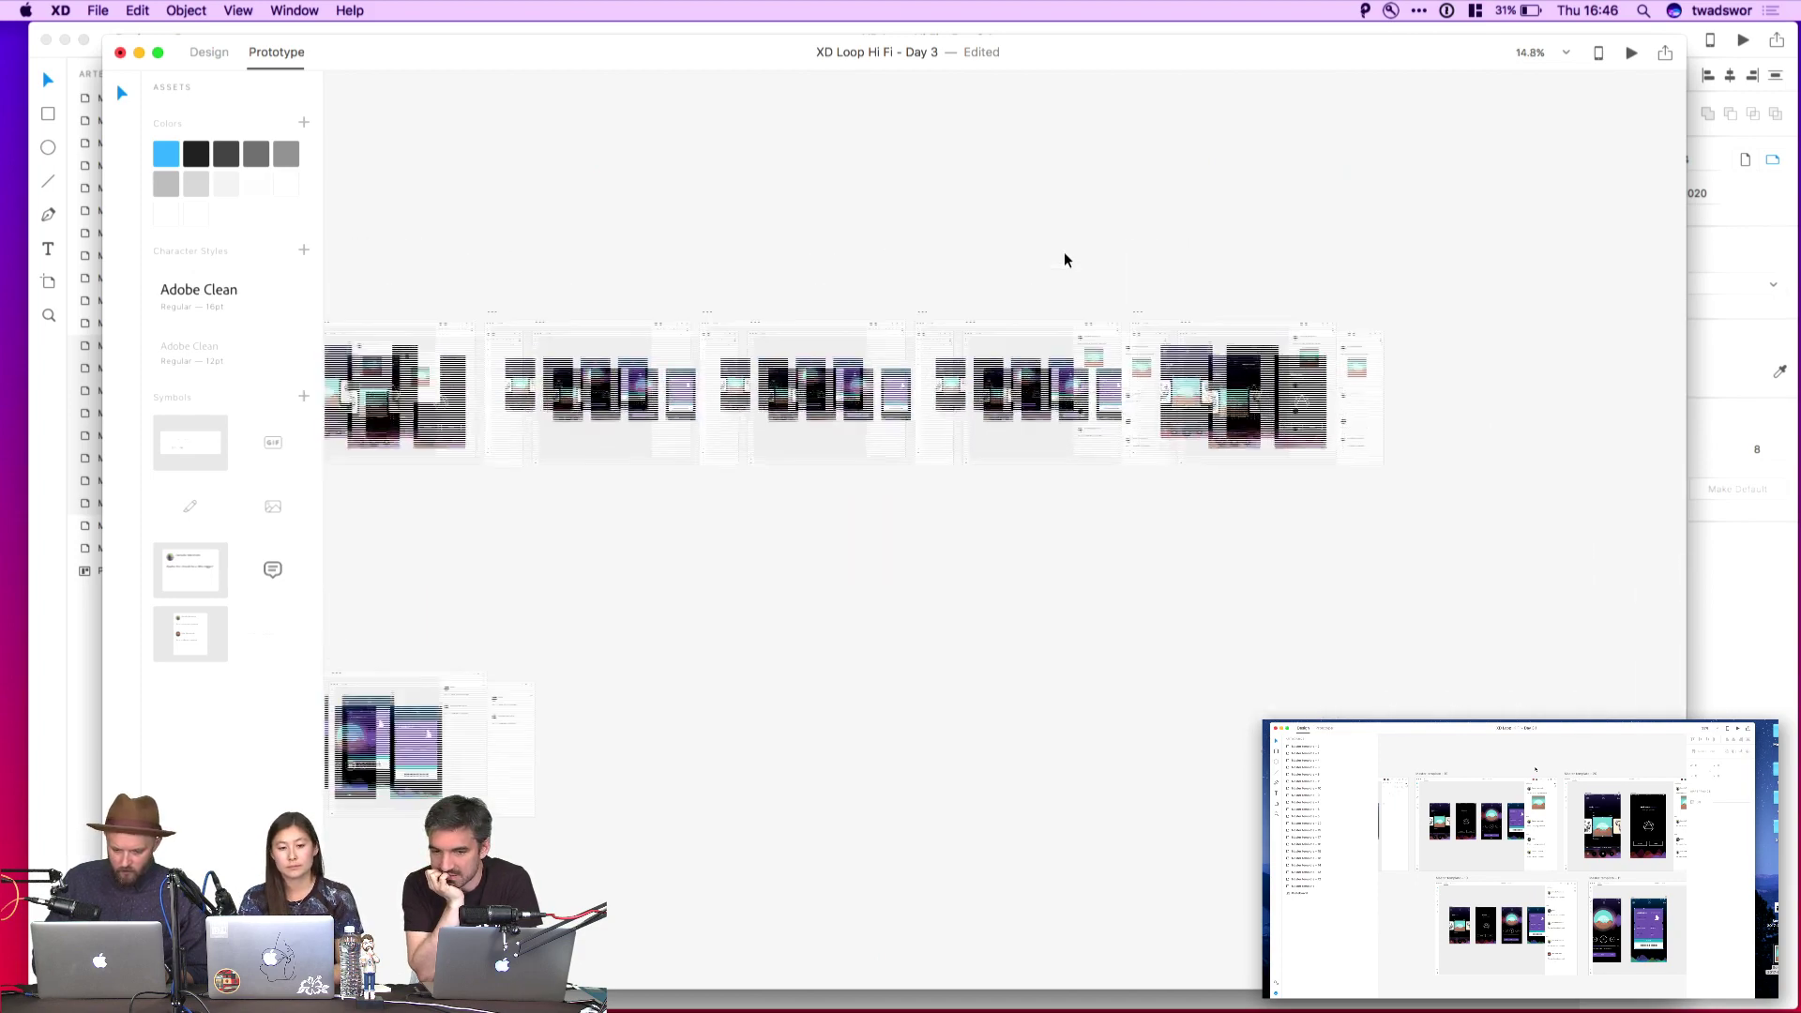
{"action": "scroll", "coordinate": [1063, 251], "scroll_direction": "up", "scroll_amount": 5}
{"action": "scroll", "coordinate": [1063, 252], "scroll_direction": "up", "scroll_amount": 3}
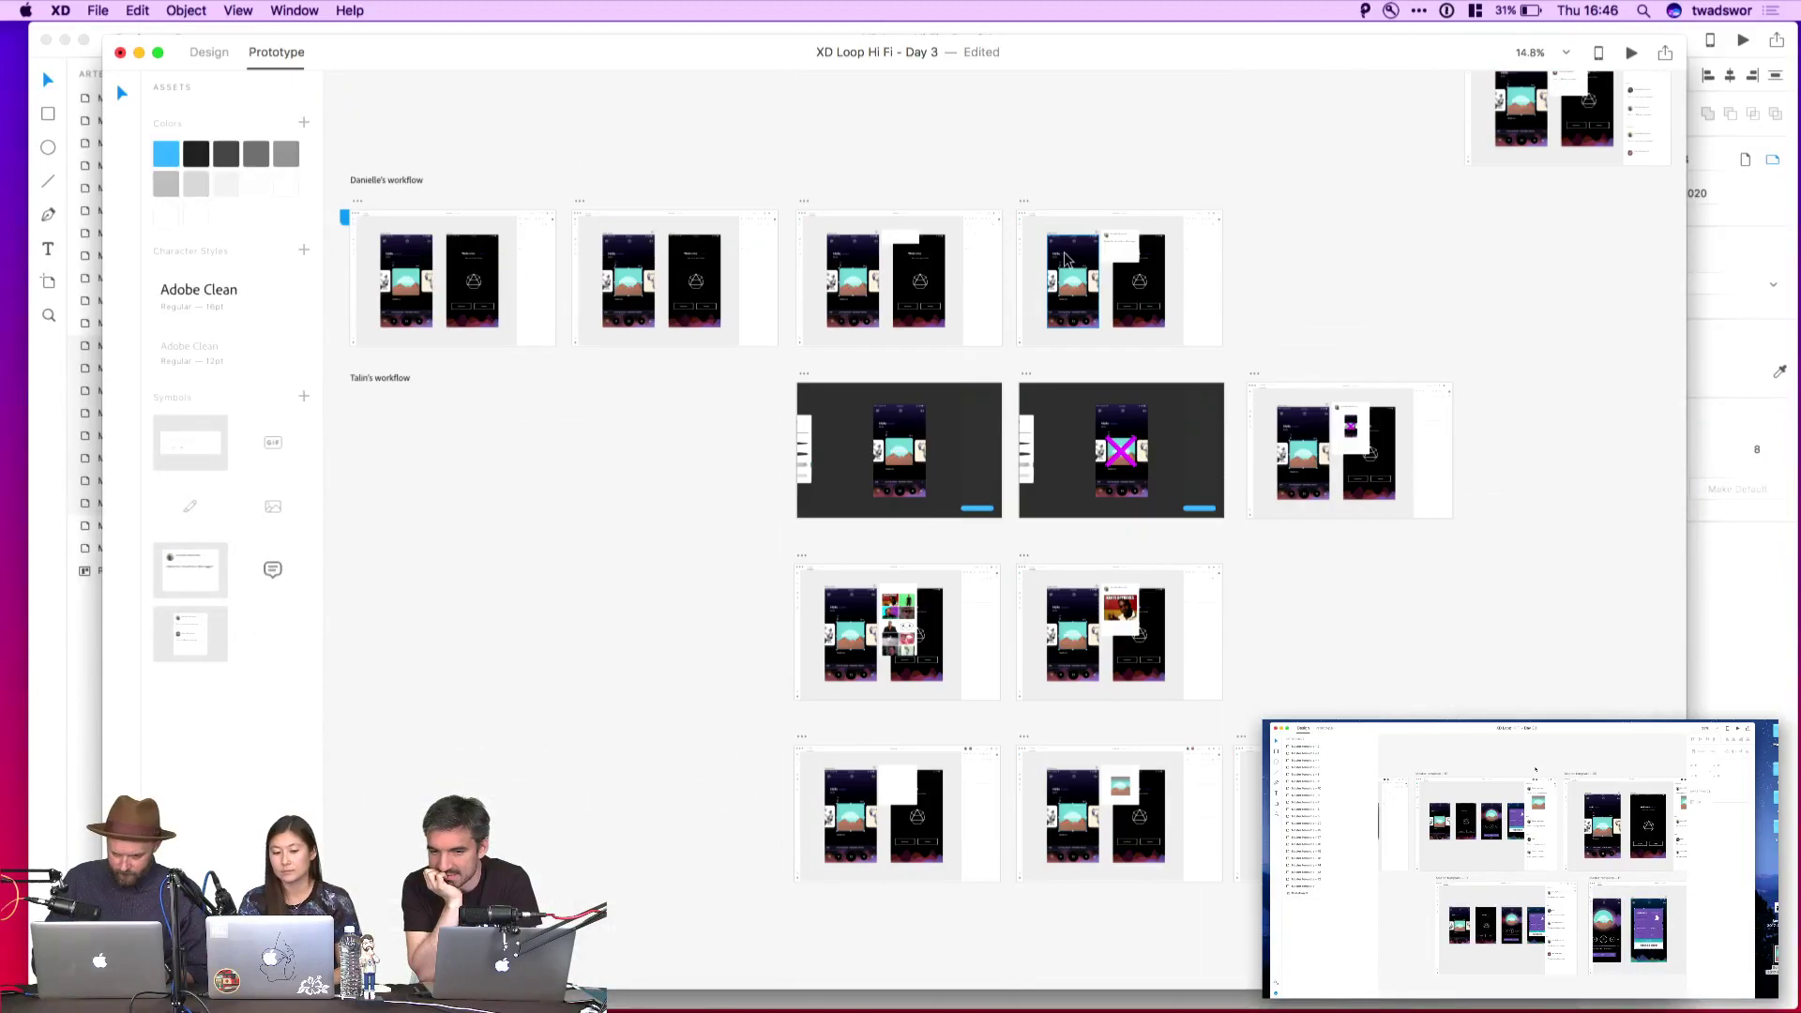
{"action": "left_click", "coordinate": [941, 216]}
{"action": "left_click", "coordinate": [1630, 52]}
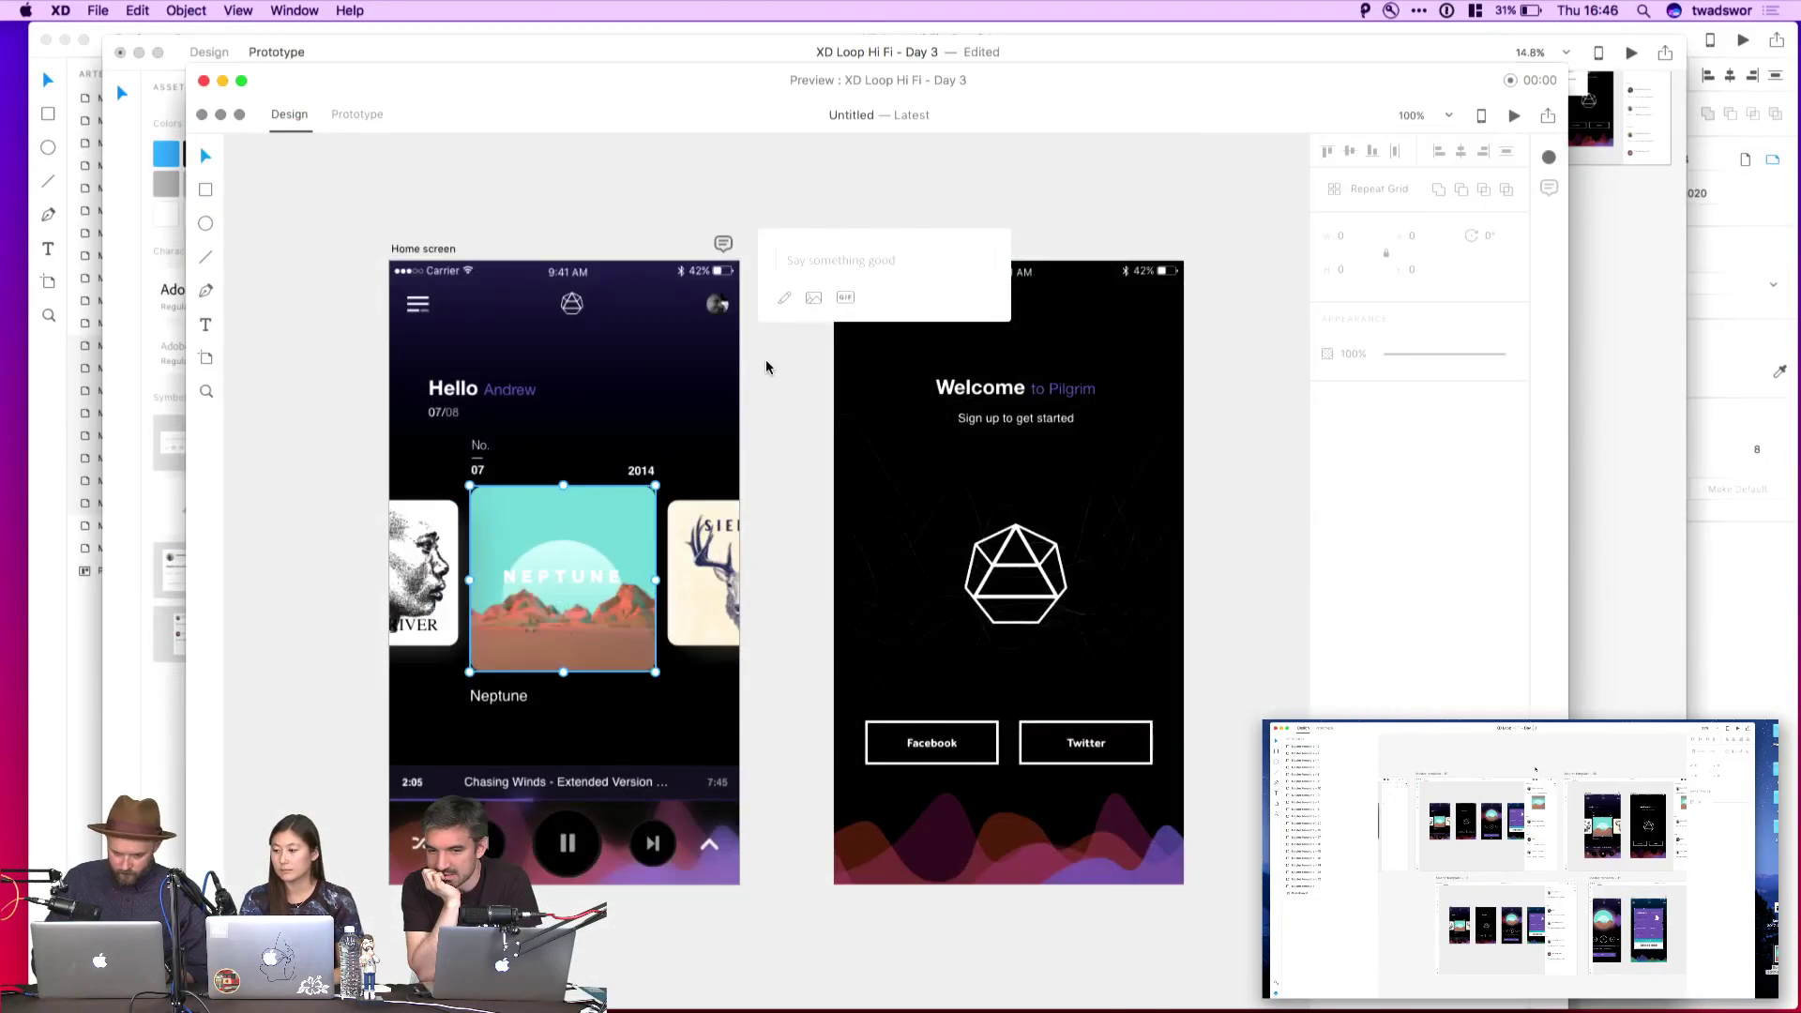
{"action": "left_click", "coordinate": [813, 297]}
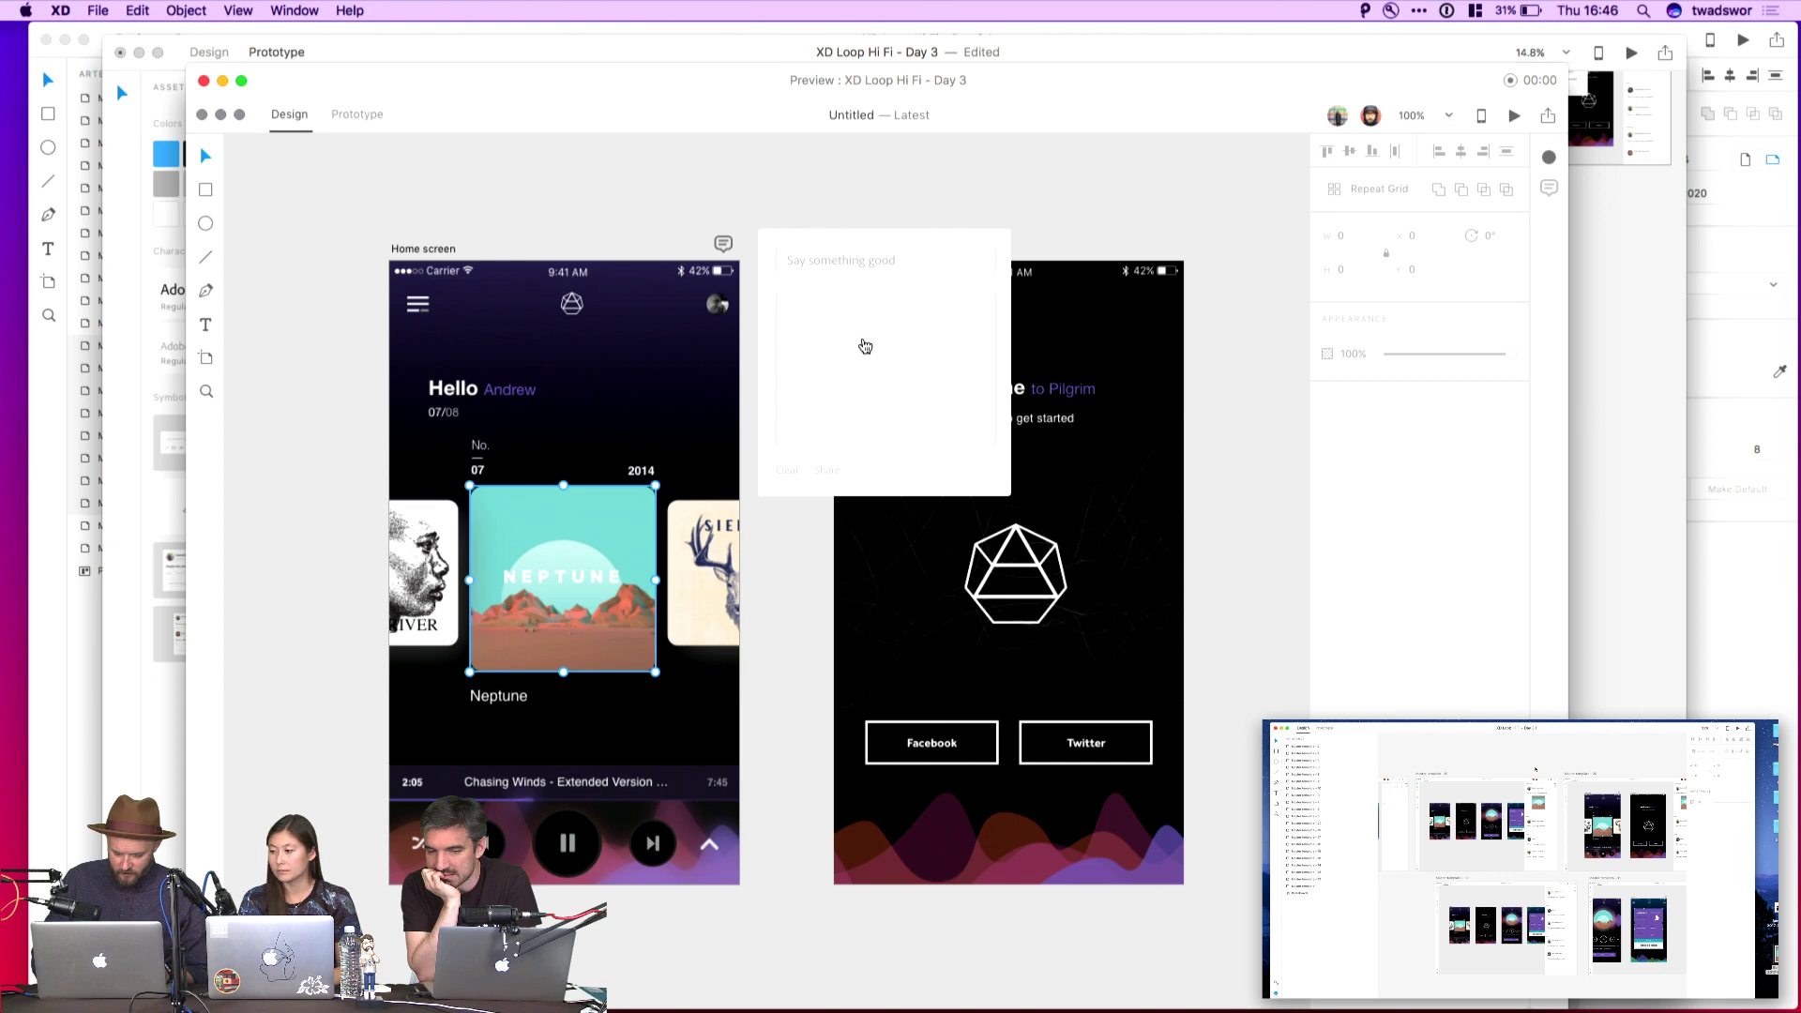
{"action": "key", "text": "super+v"}
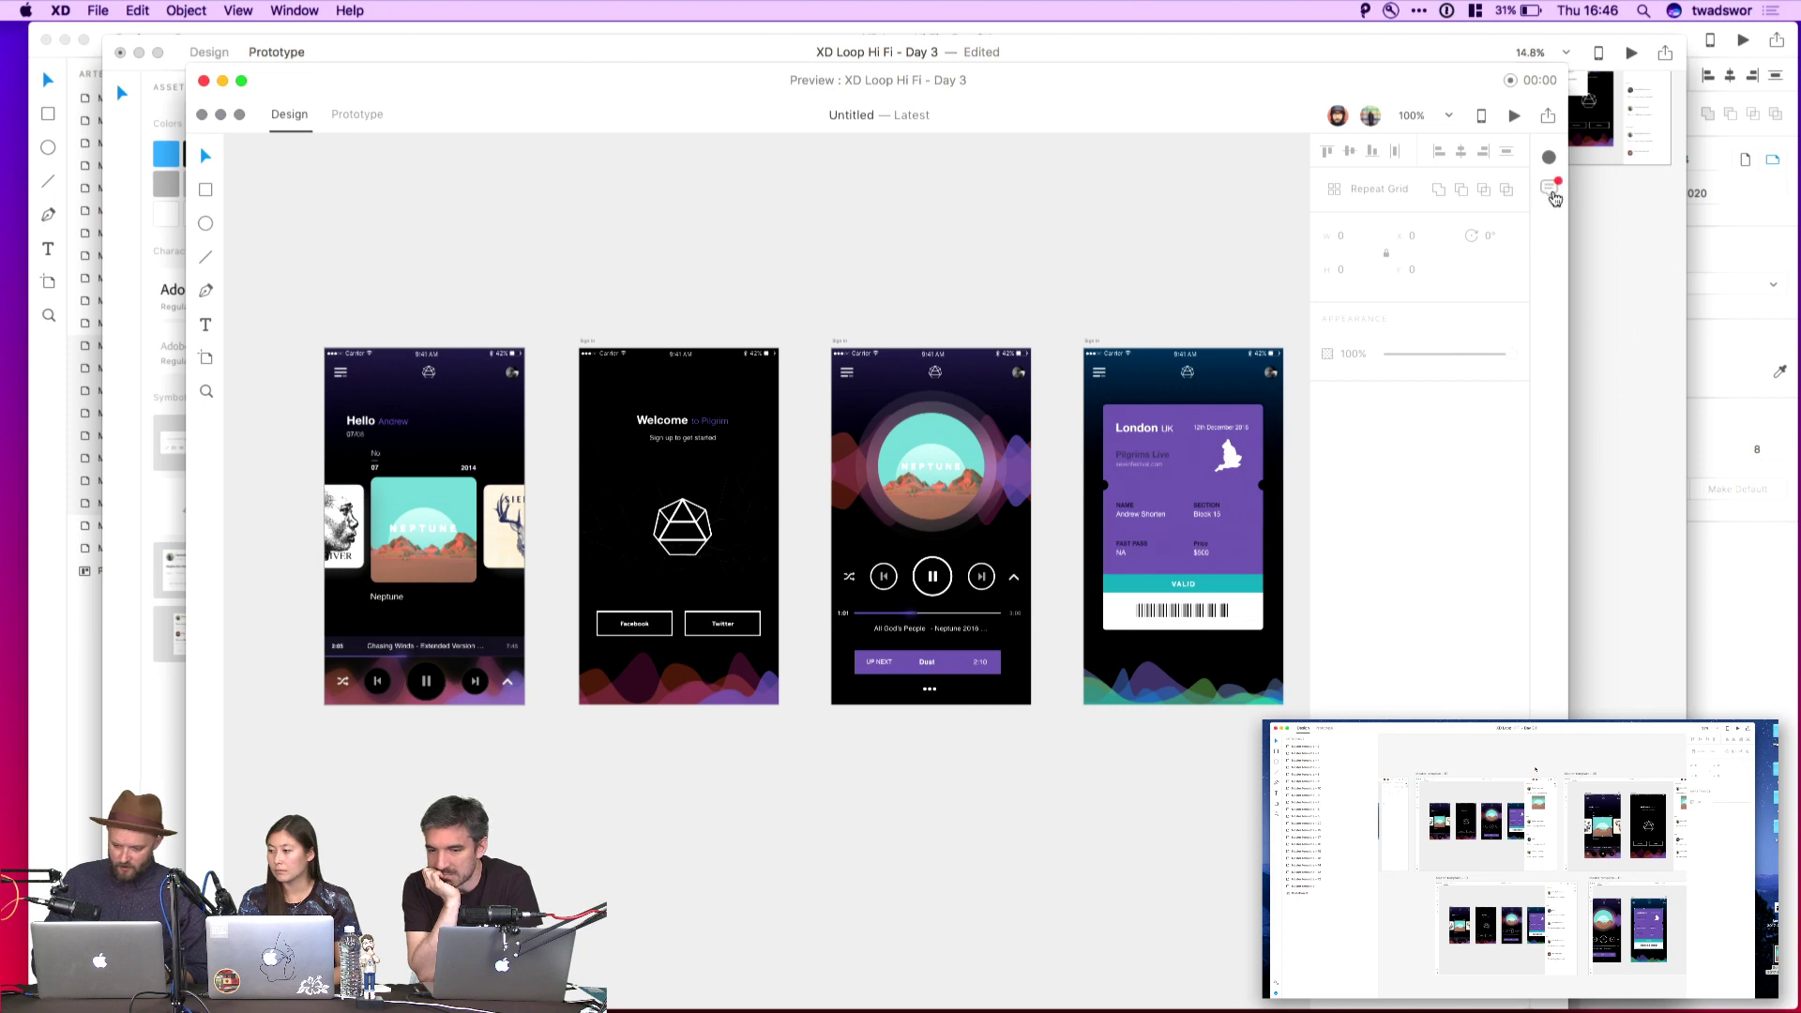
{"action": "left_click", "coordinate": [1549, 190]}
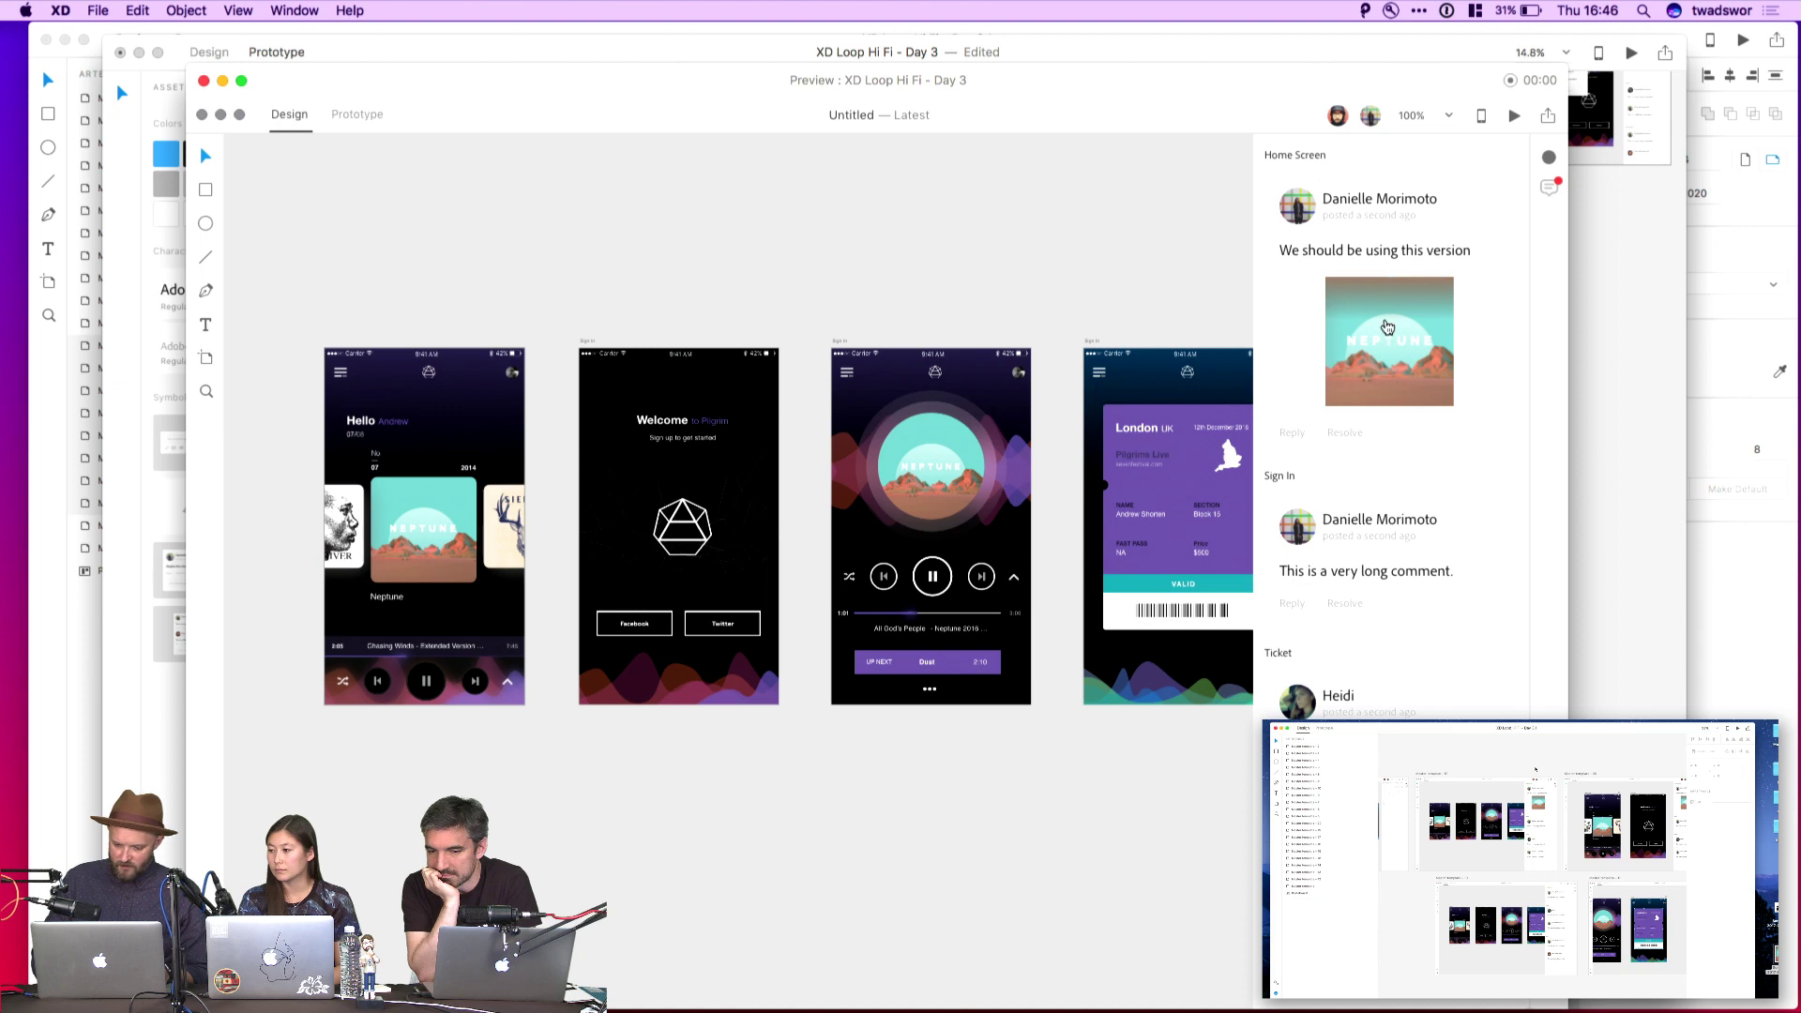
{"action": "left_click", "coordinate": [1387, 327]}
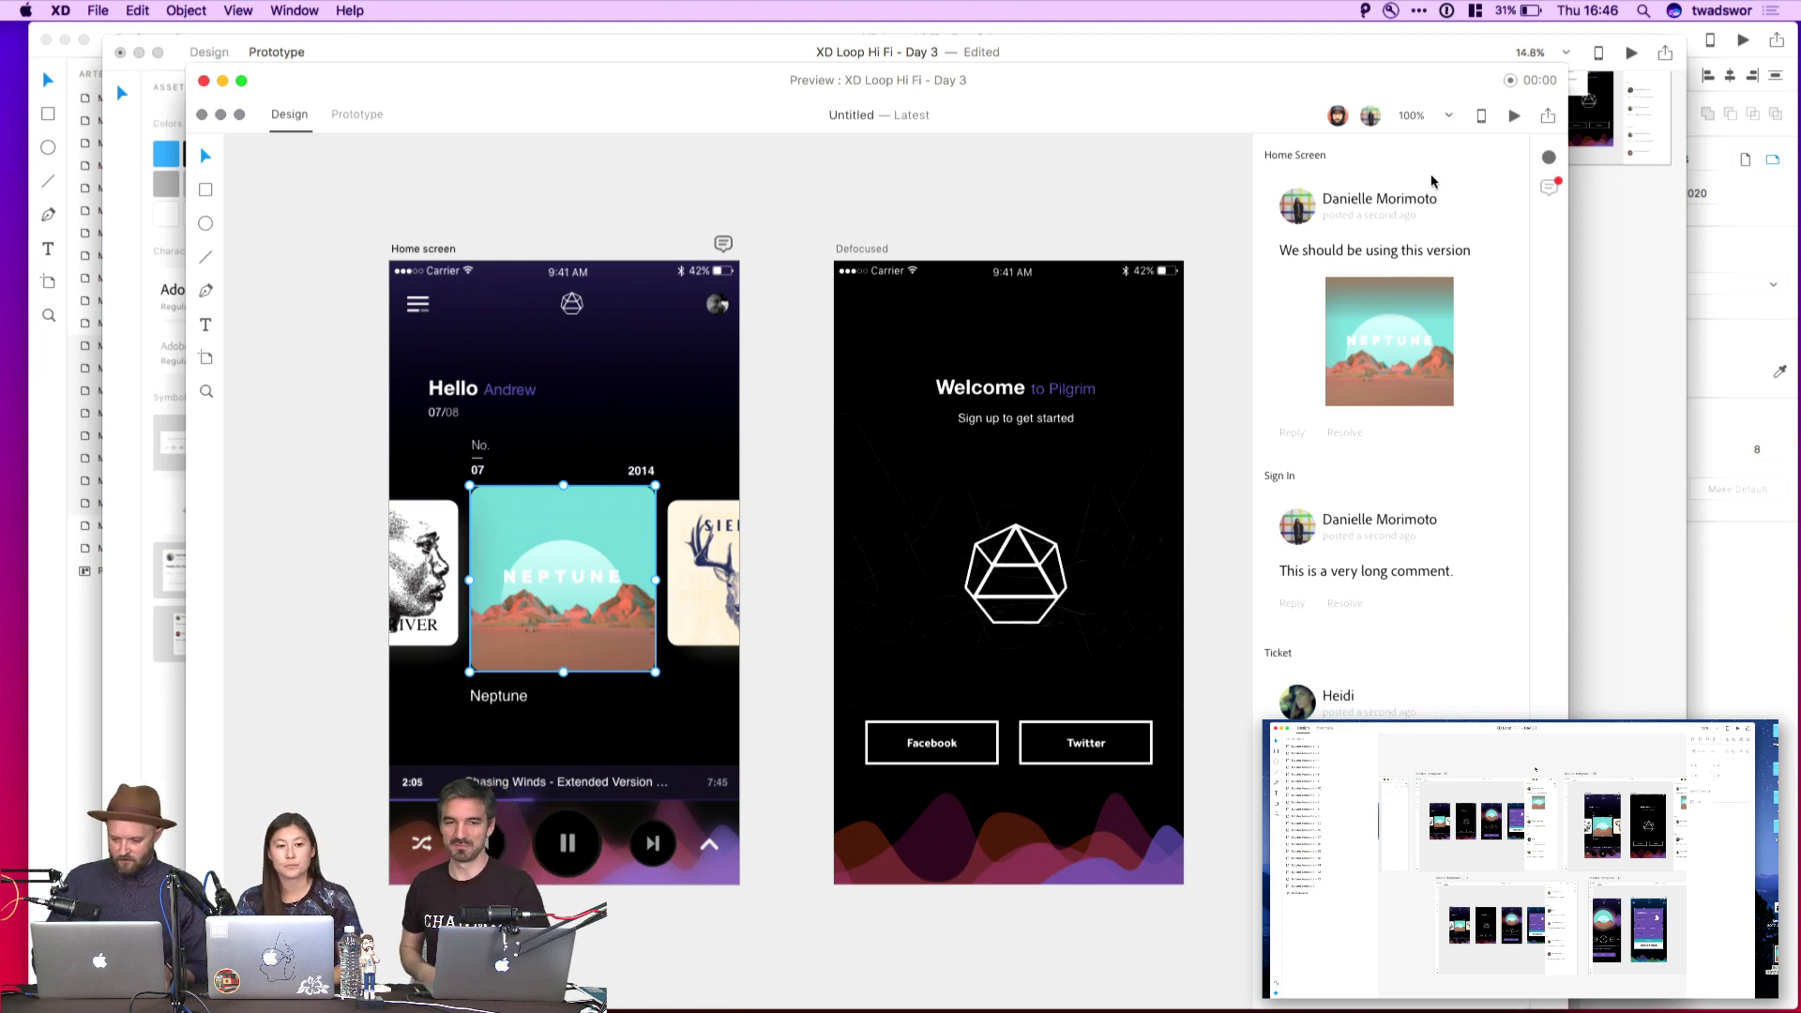
Save the document and update the existing online share link for XD Loop Hi Fi with comments allowed
{"action": "key", "text": "super+w"}
{"action": "left_click", "coordinate": [1387, 187]}
{"action": "key", "text": "super+s"}
{"action": "left_click", "coordinate": [1663, 58]}
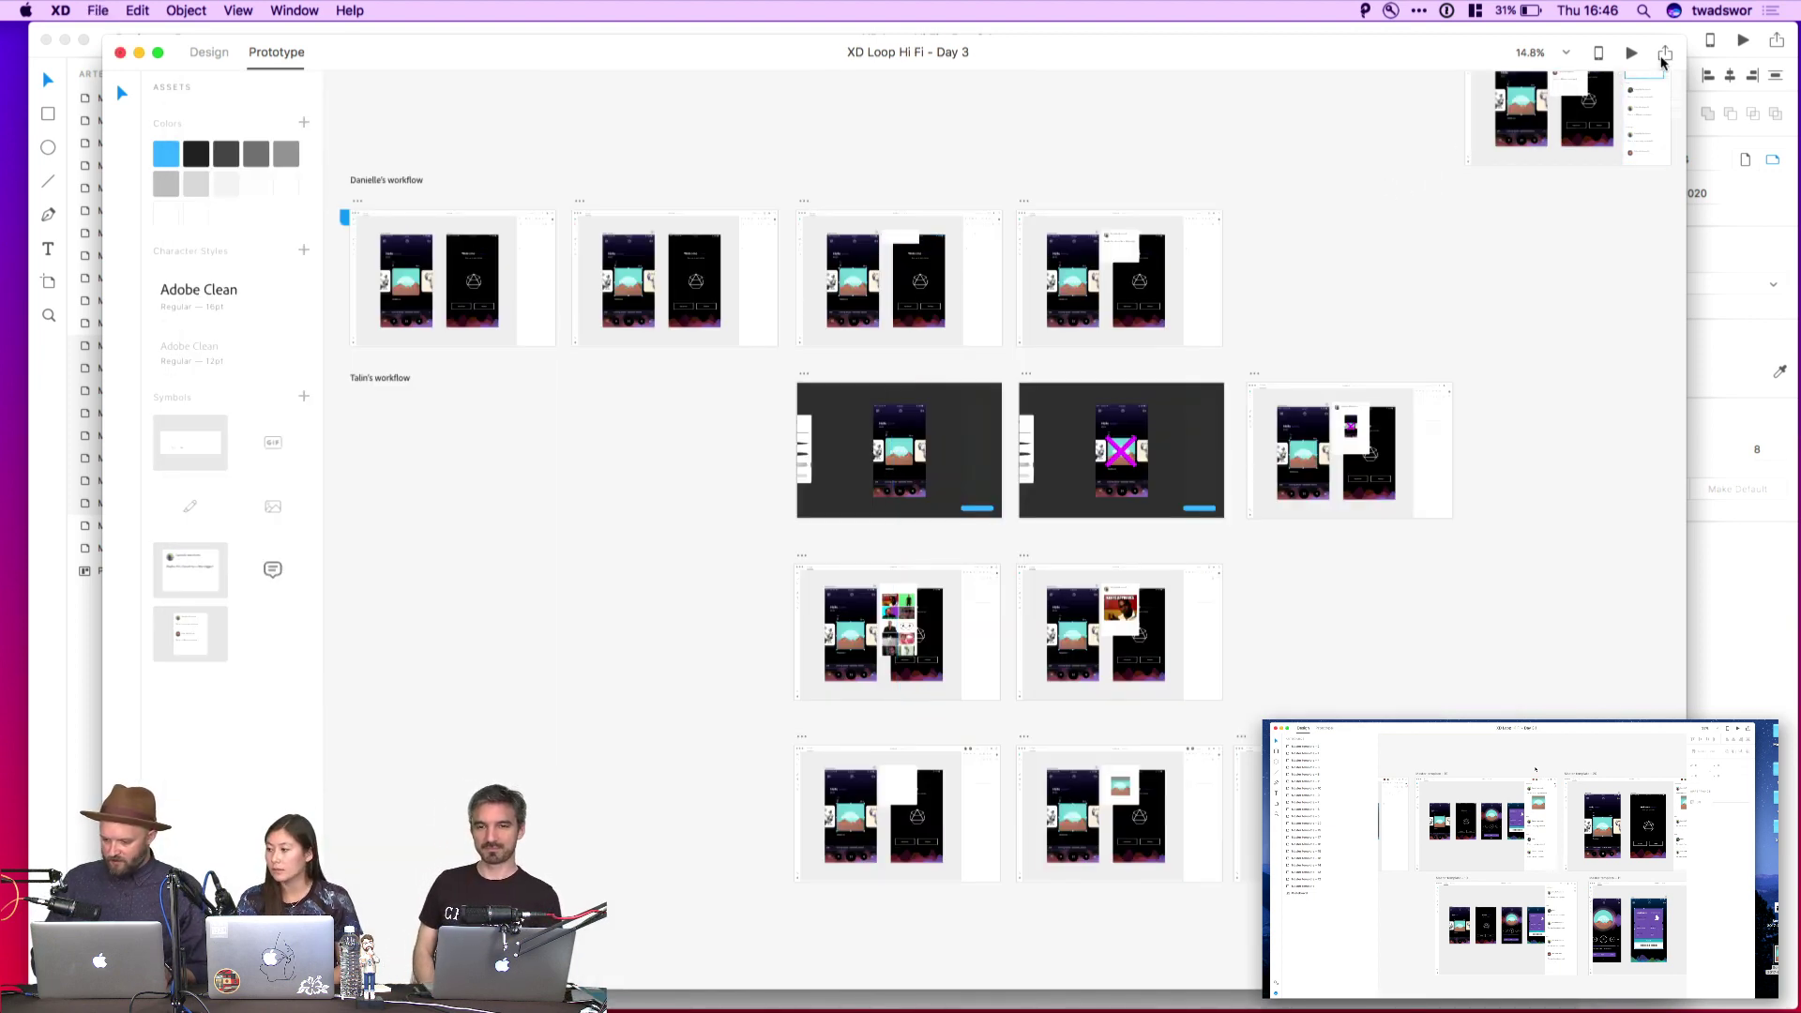
{"action": "left_click", "coordinate": [1712, 293]}
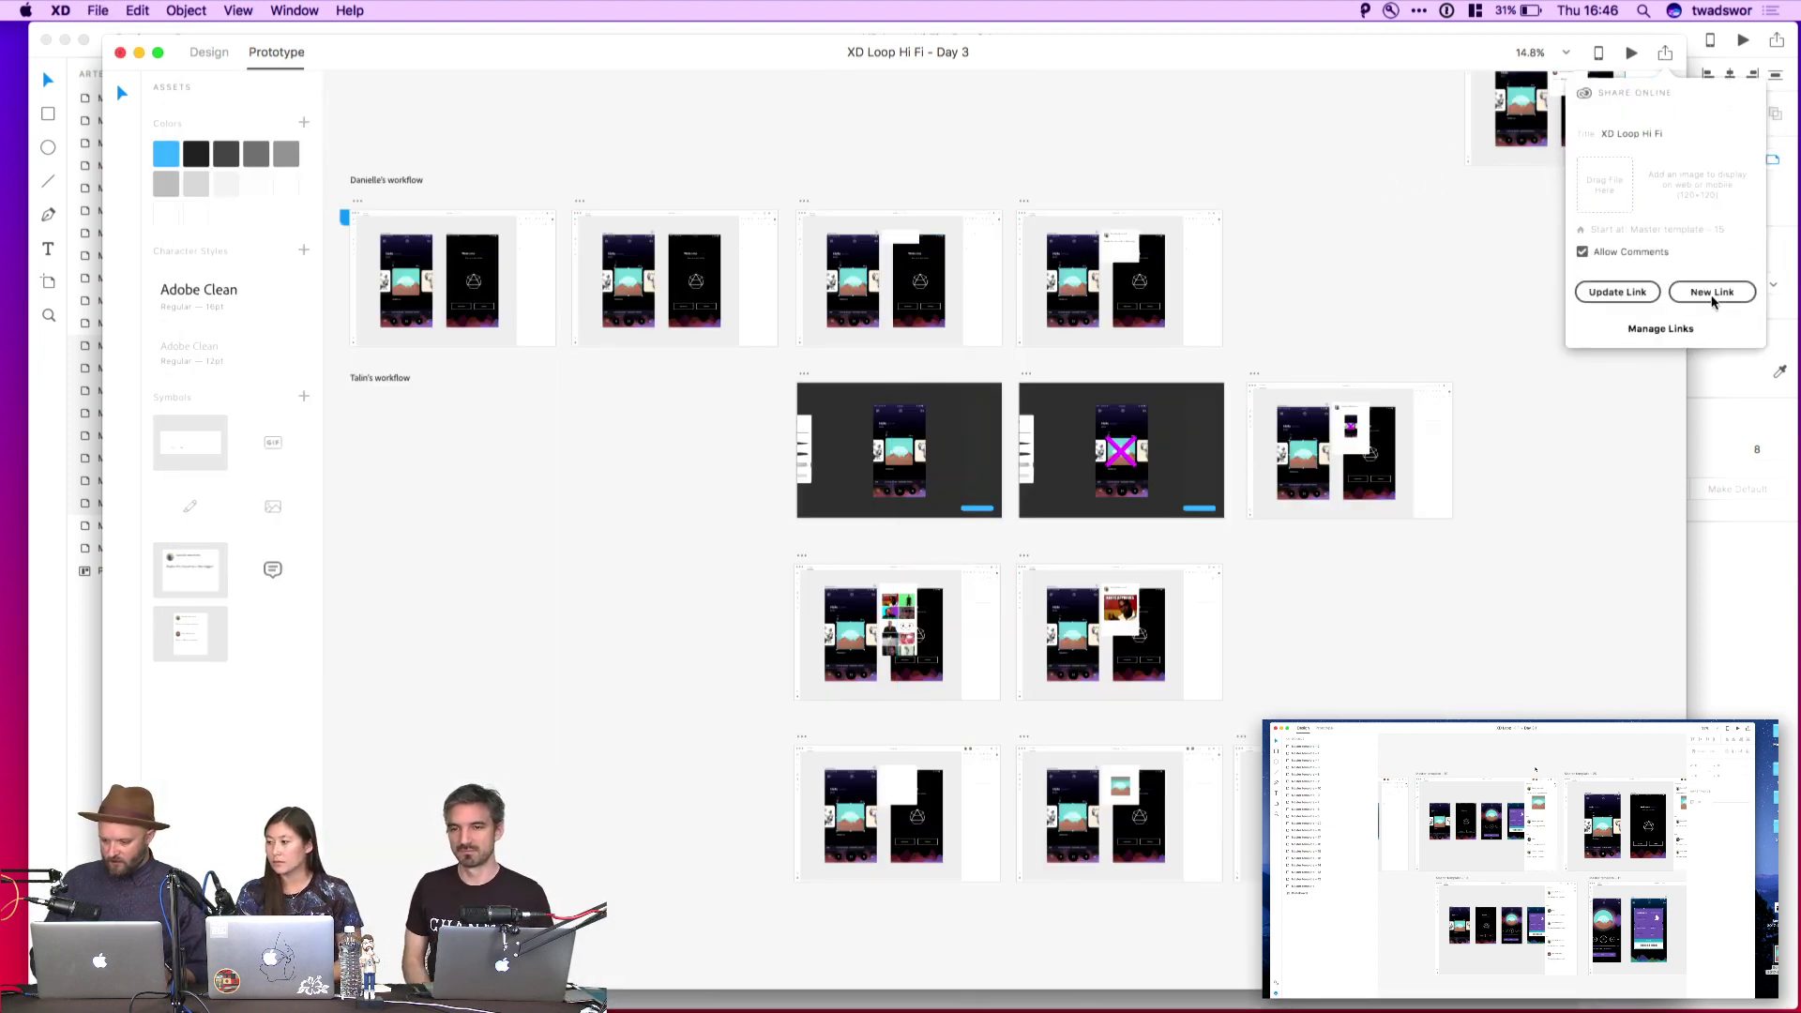
{"action": "left_click", "coordinate": [1619, 293]}
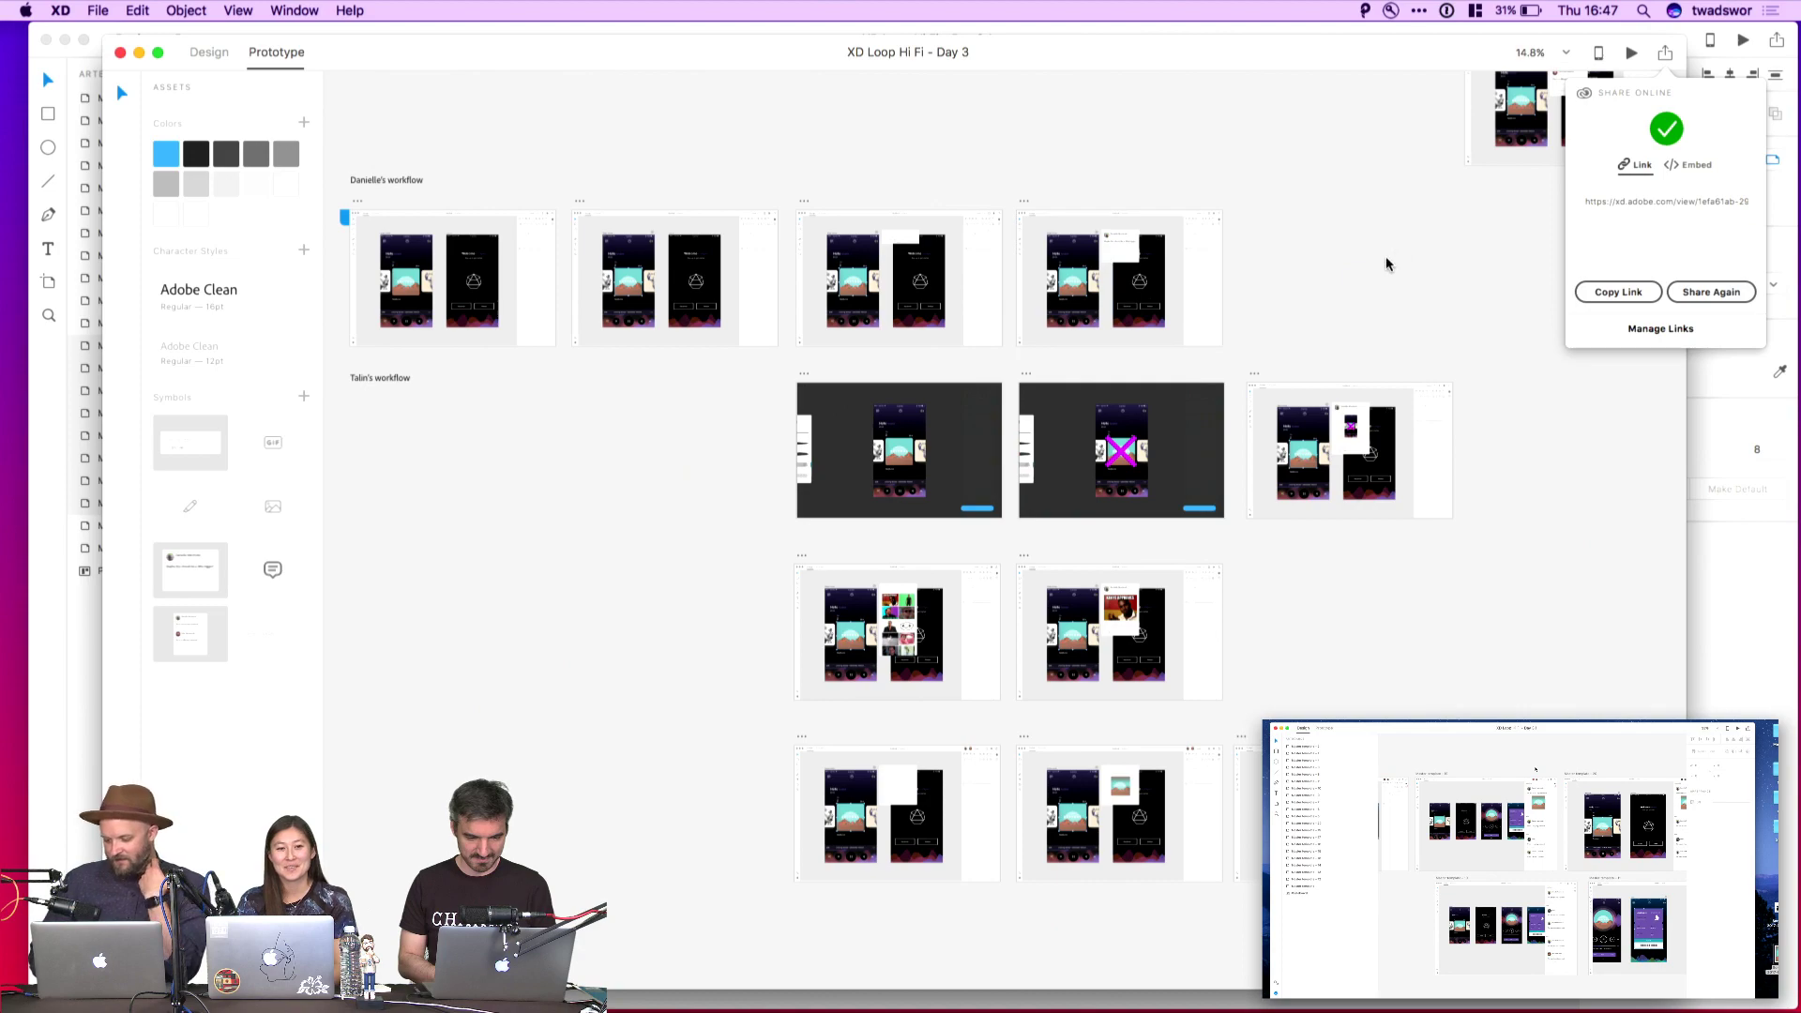
Open the shared XD Loop Hi Fi prototype in the browser, test it as far as the drawing screen and return to its home screen
{"action": "left_click", "coordinate": [1607, 201]}
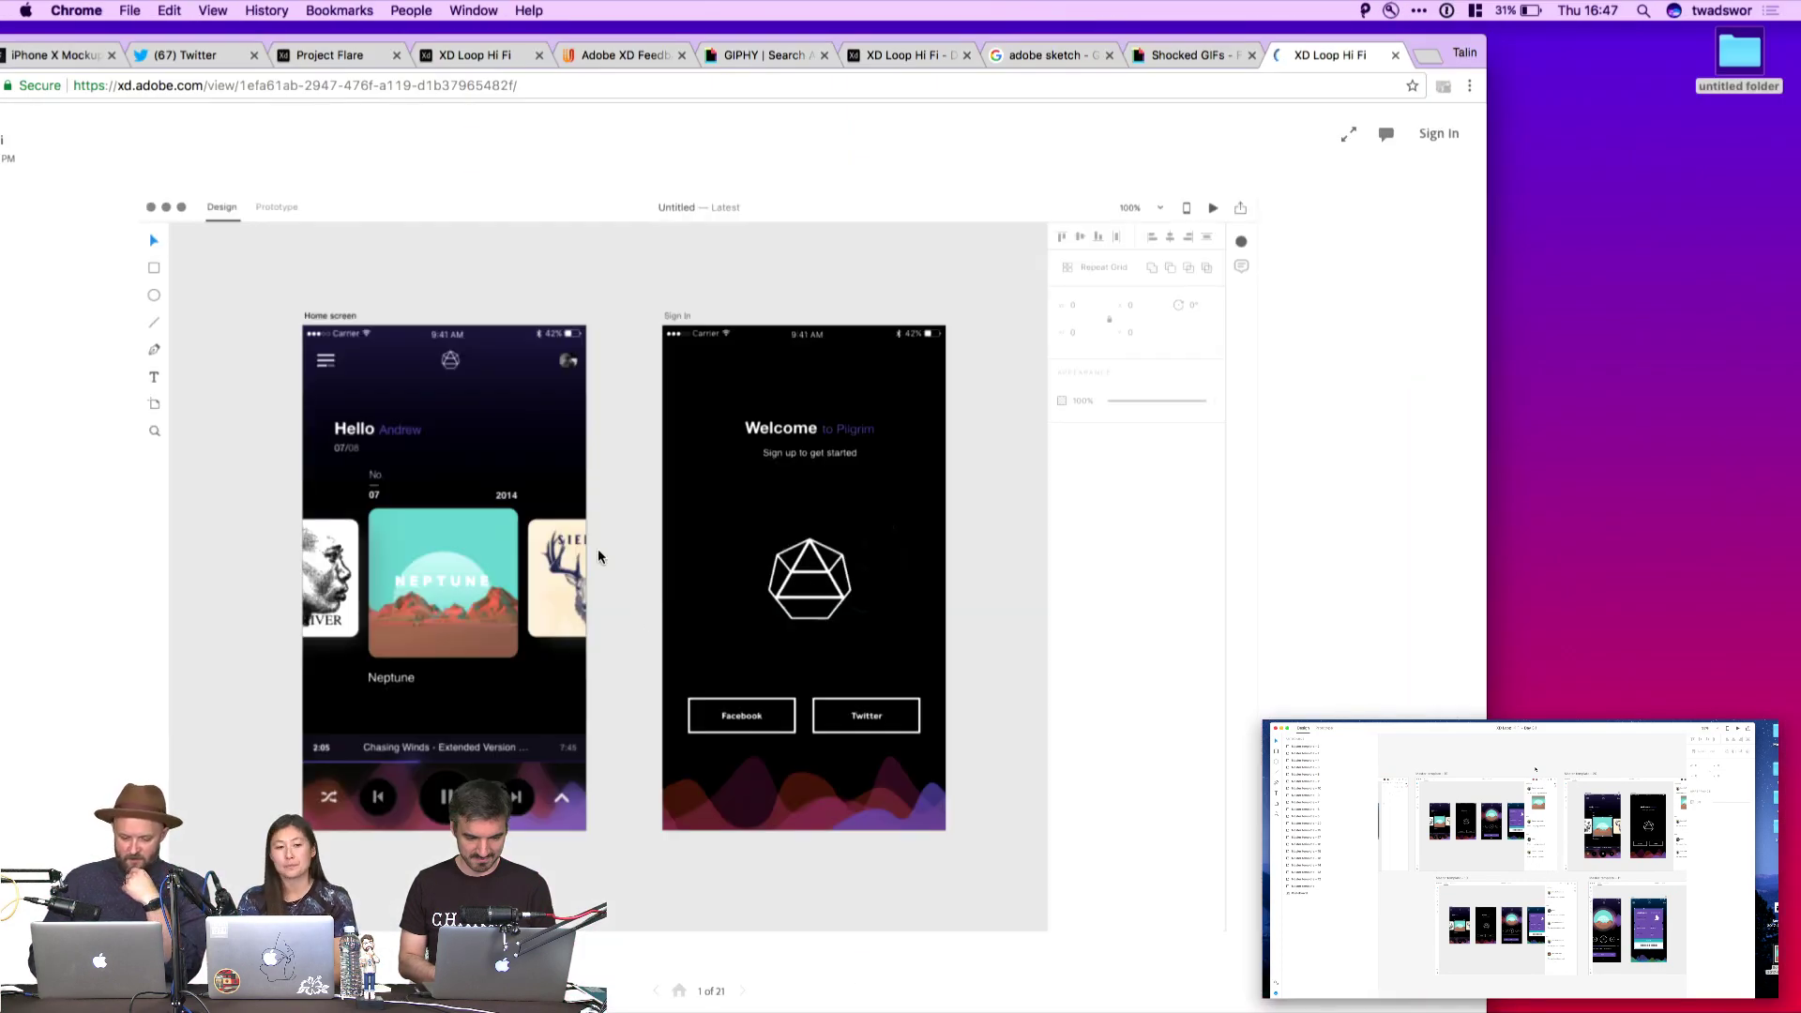
{"action": "left_click", "coordinate": [573, 312]}
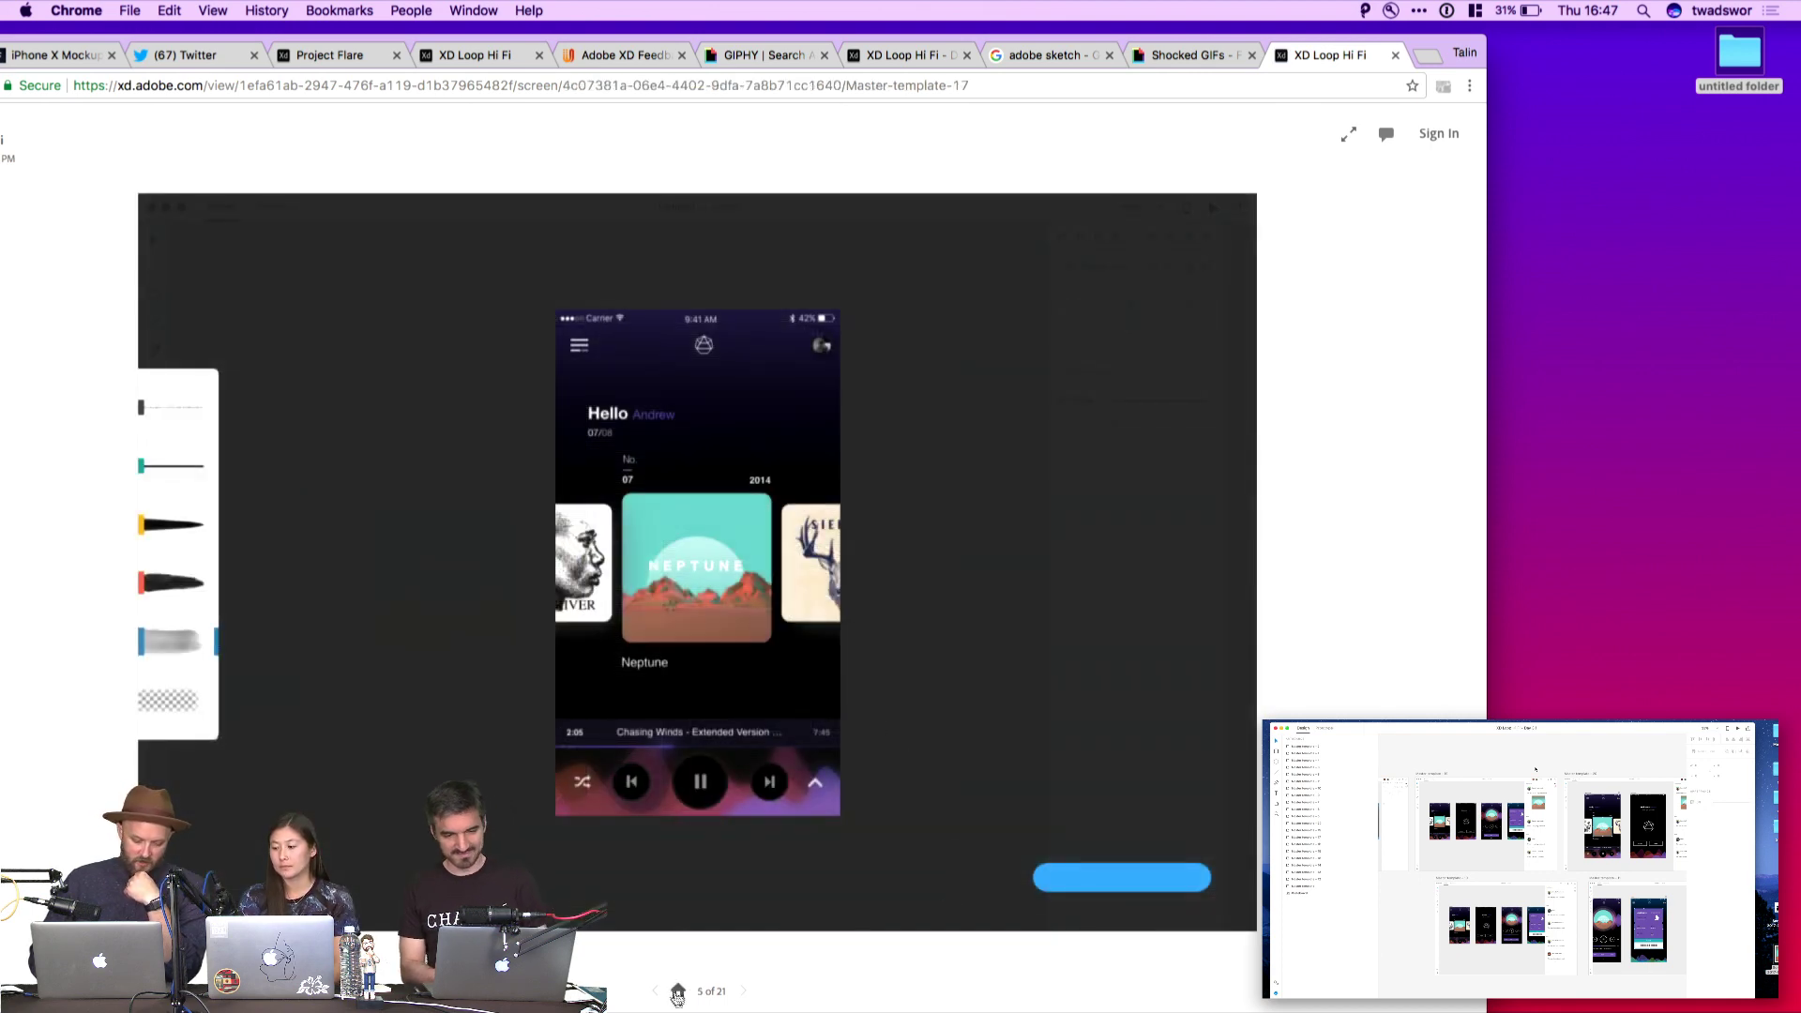
{"action": "left_click", "coordinate": [679, 992]}
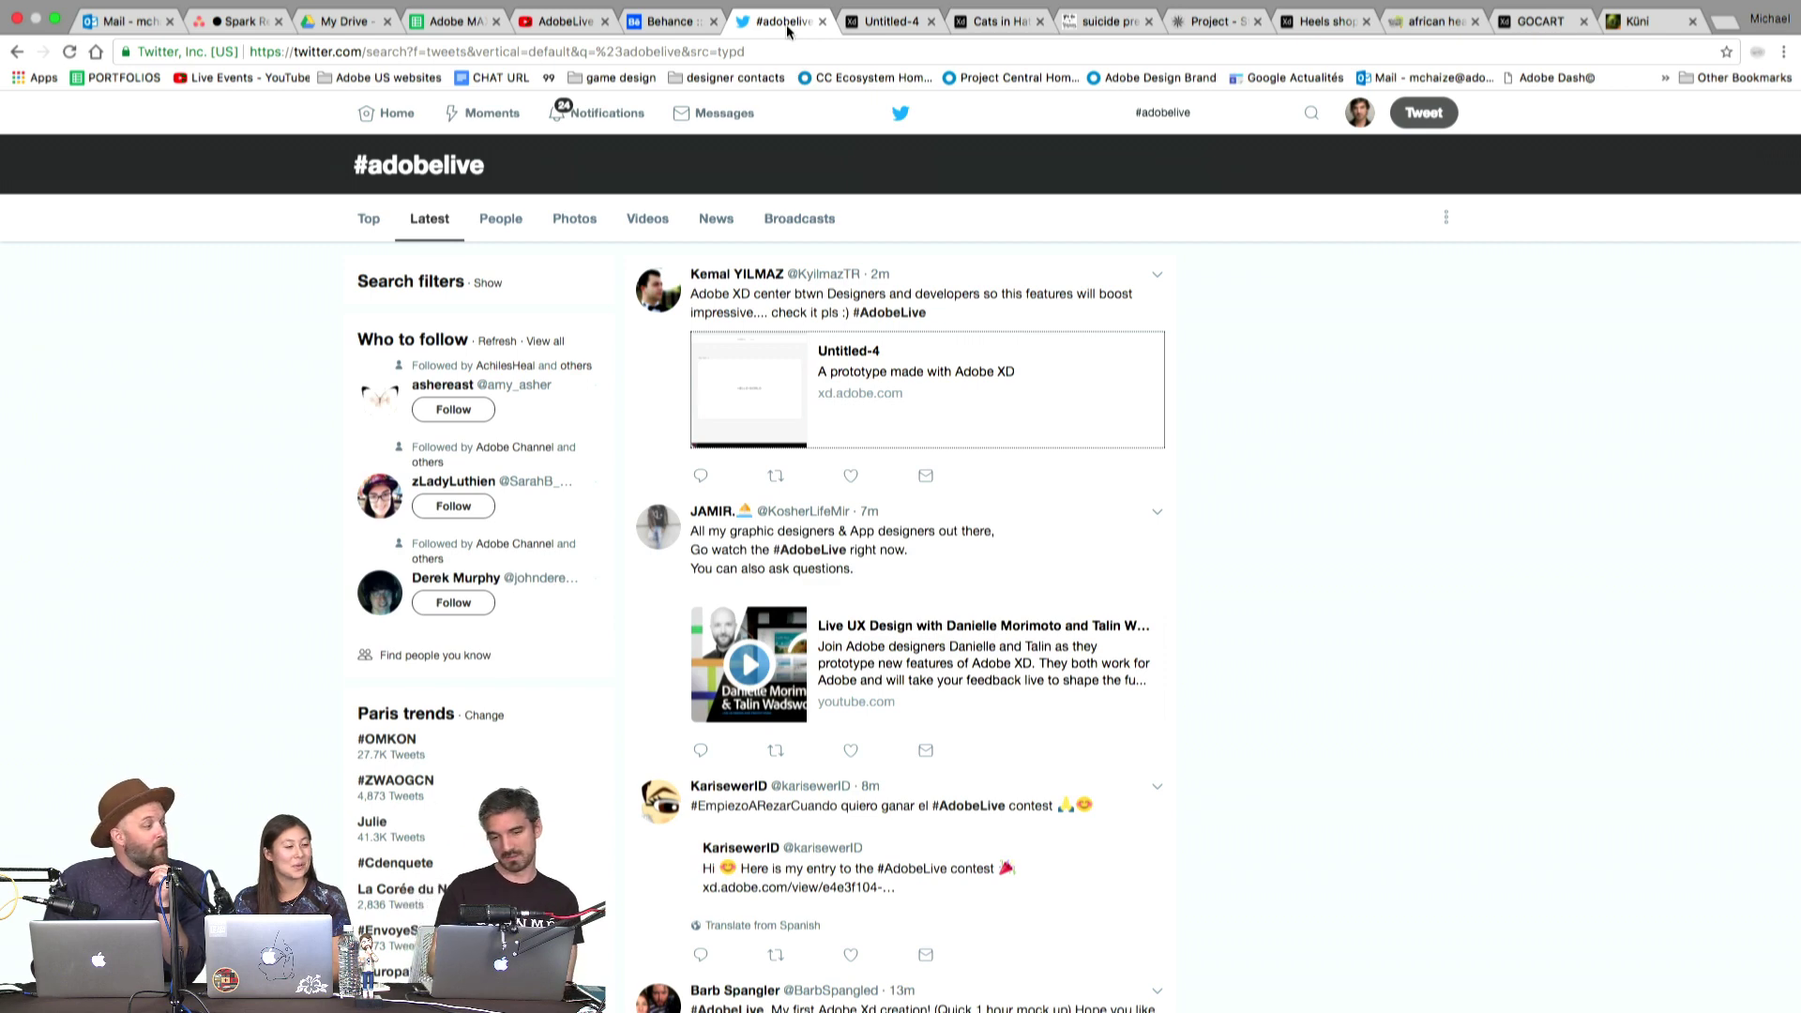
Open the Untitled-4 prototype in the browser and examine its Typography and Colors folders
{"action": "left_click", "coordinate": [885, 45]}
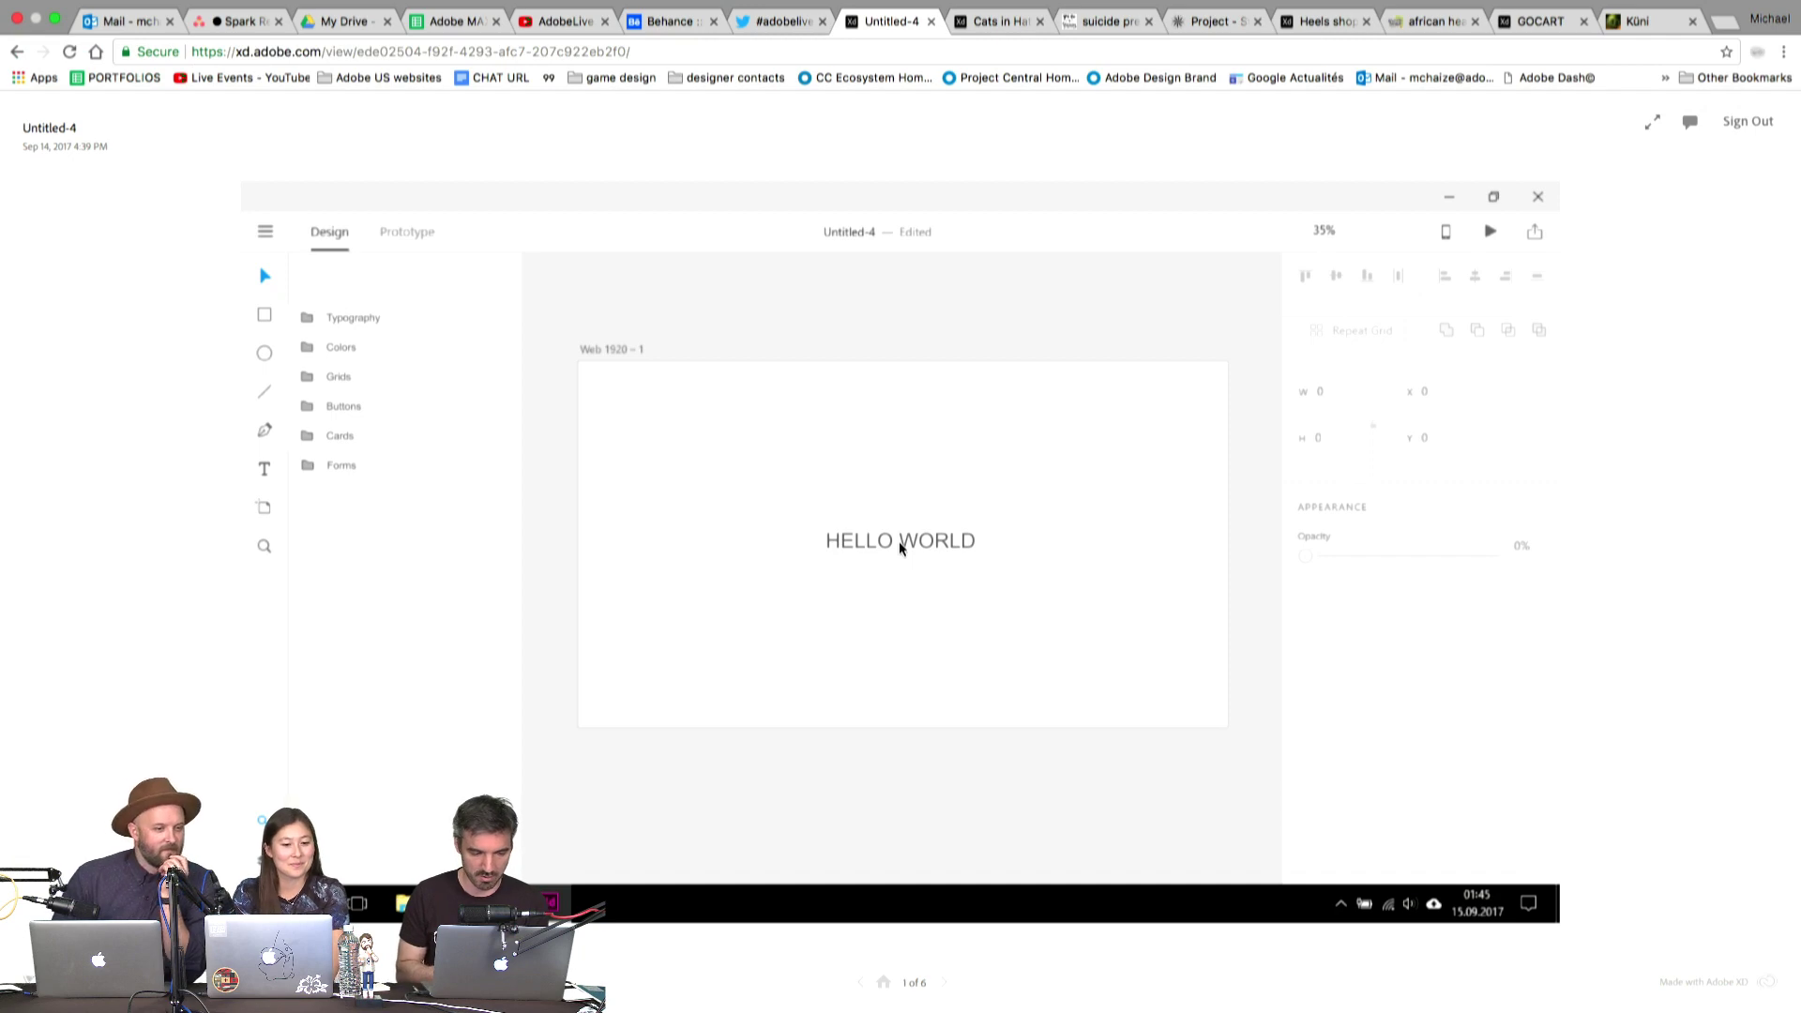
{"action": "left_click", "coordinate": [626, 516]}
{"action": "left_click", "coordinate": [373, 318]}
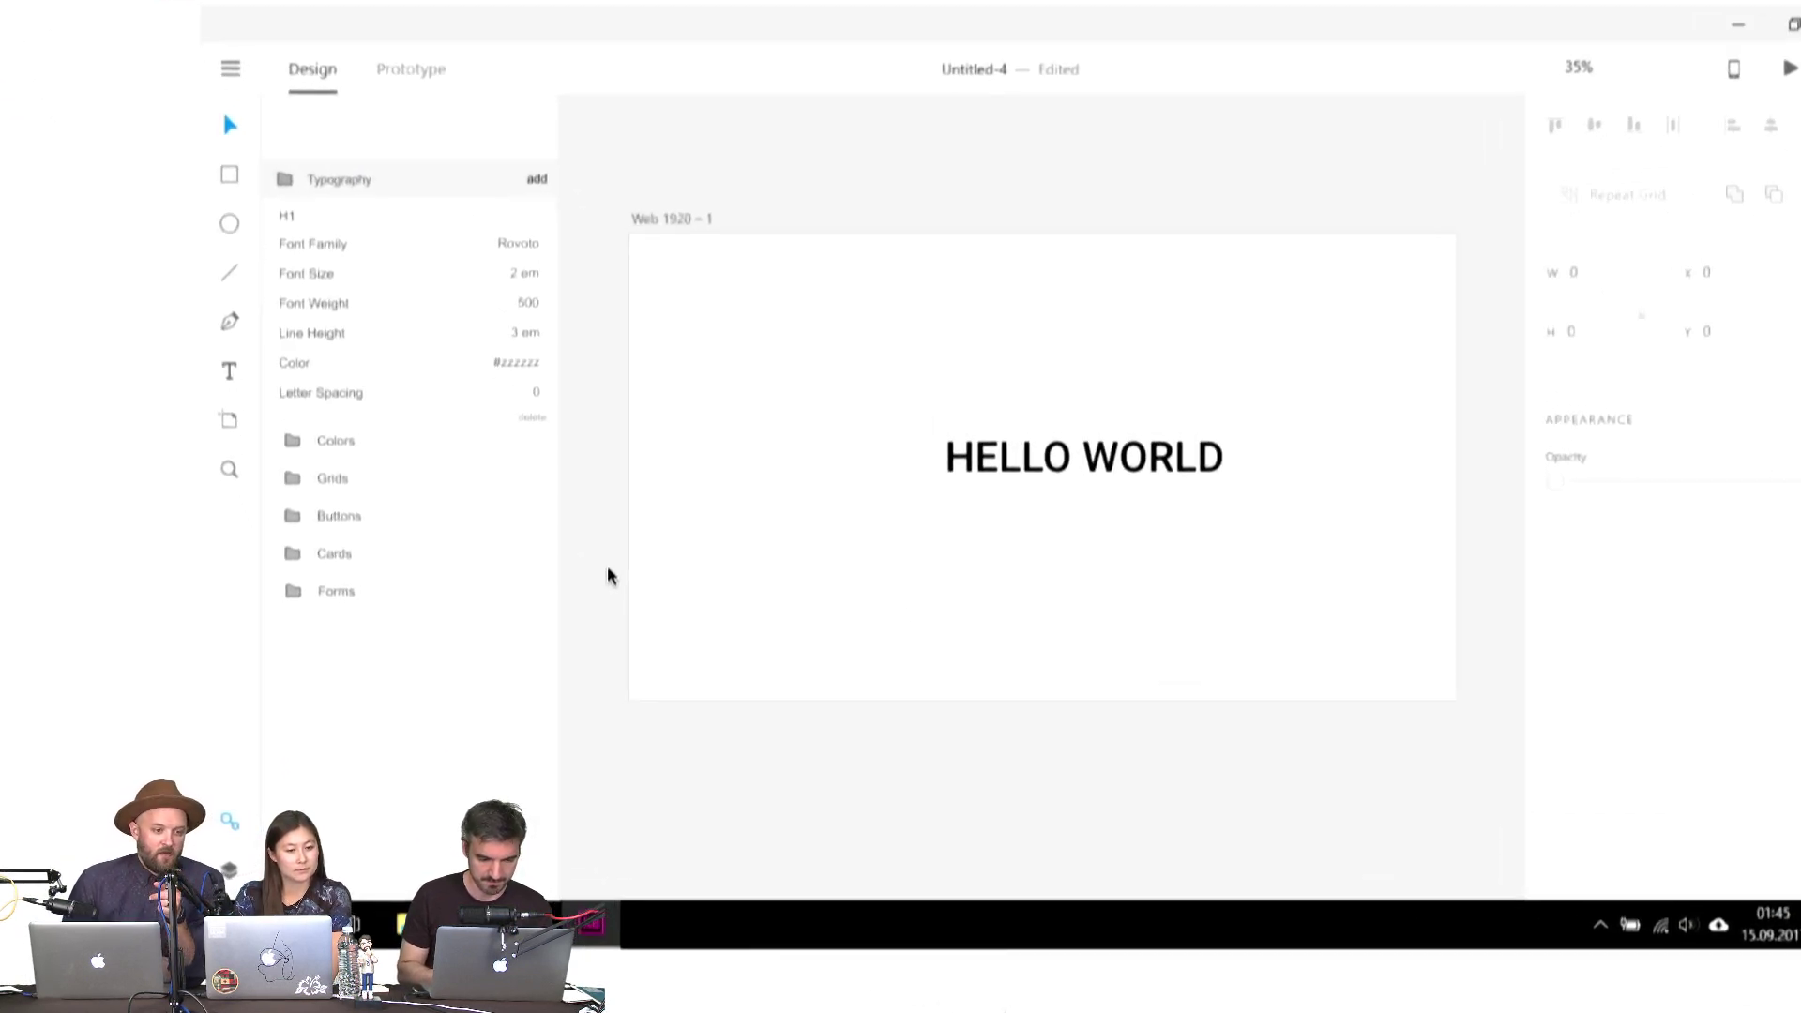
{"action": "left_click", "coordinate": [608, 575]}
{"action": "left_click", "coordinate": [362, 455]}
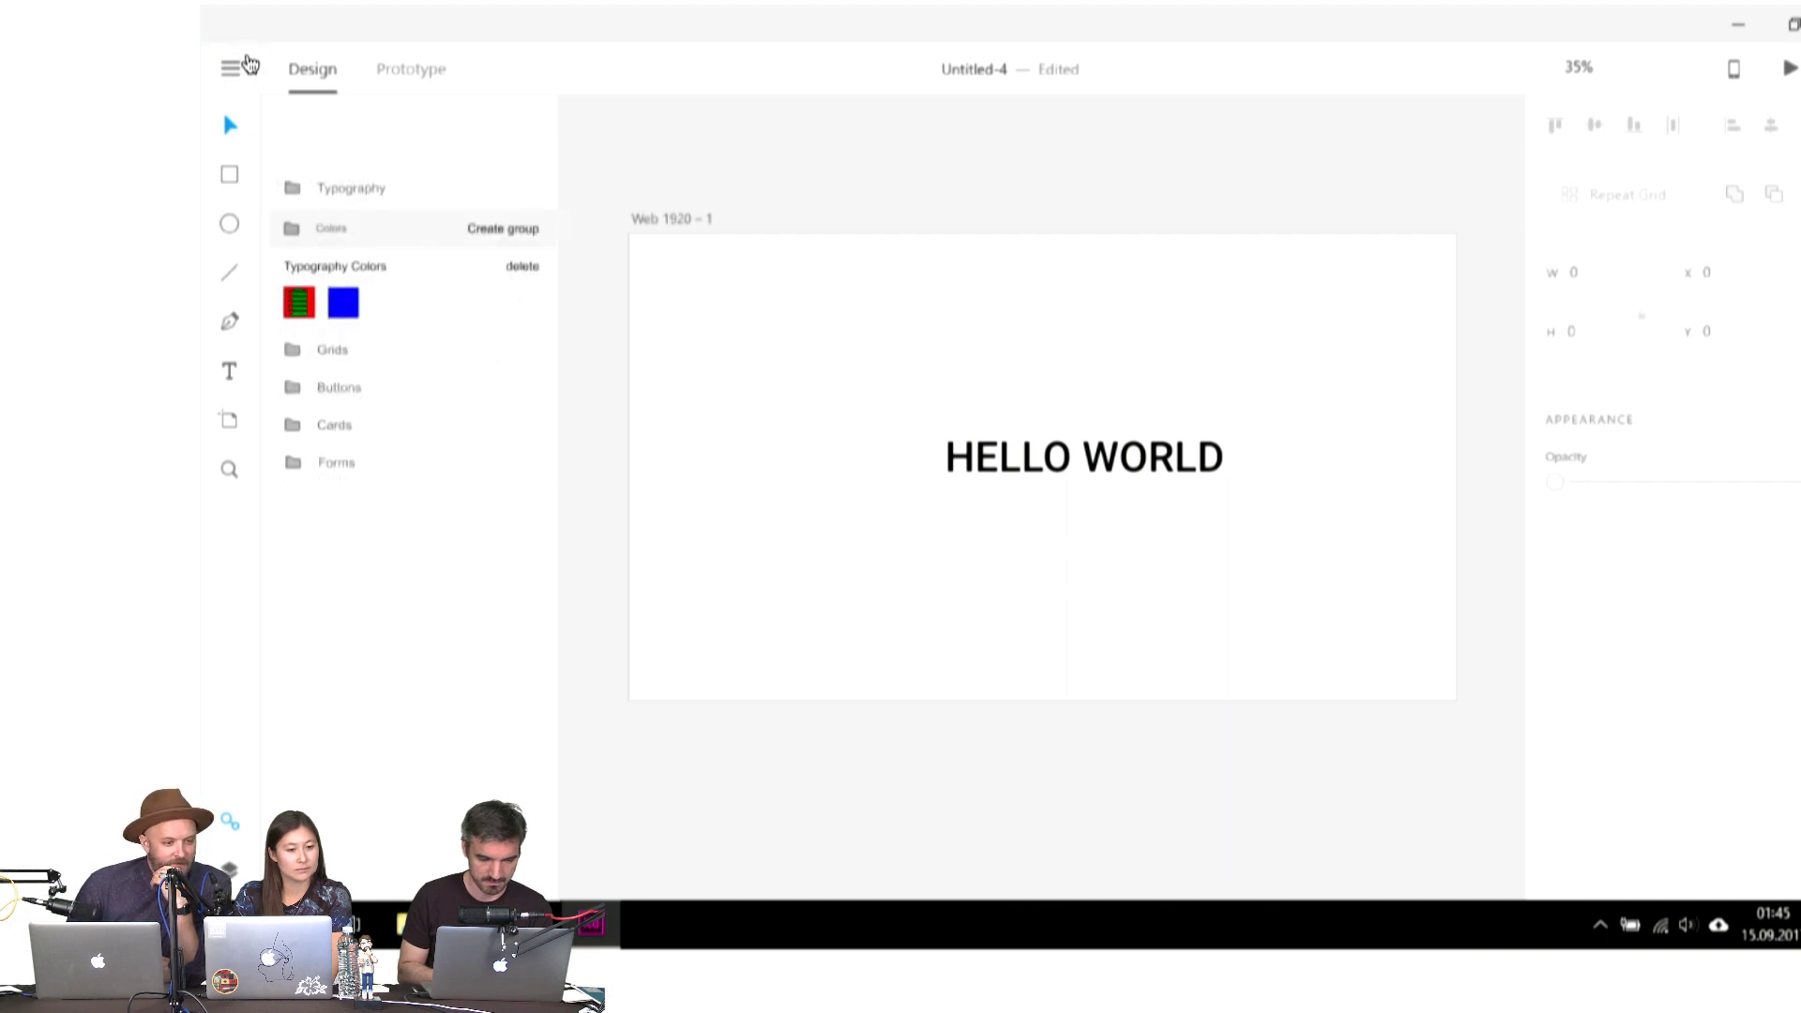
Test the Untitled-4 prototype's export flow, exporting a style guide with Export for Development
{"action": "left_click", "coordinate": [247, 65]}
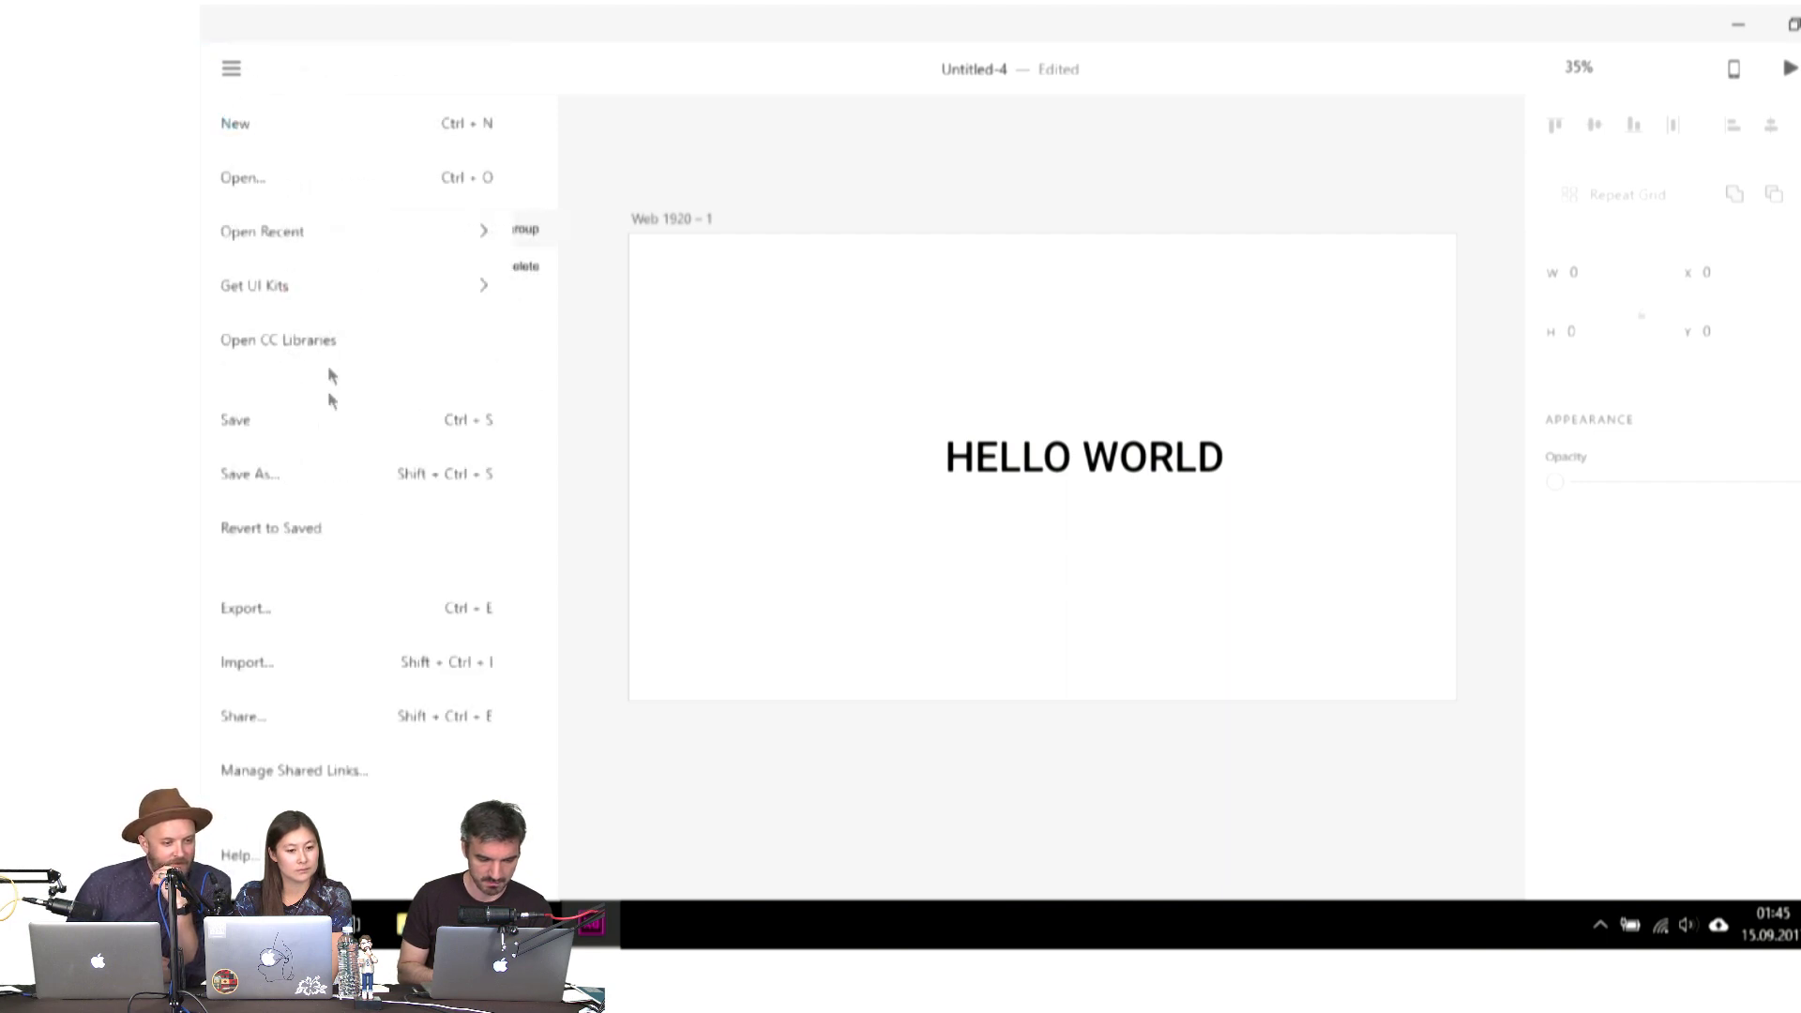
{"action": "left_click", "coordinate": [326, 615]}
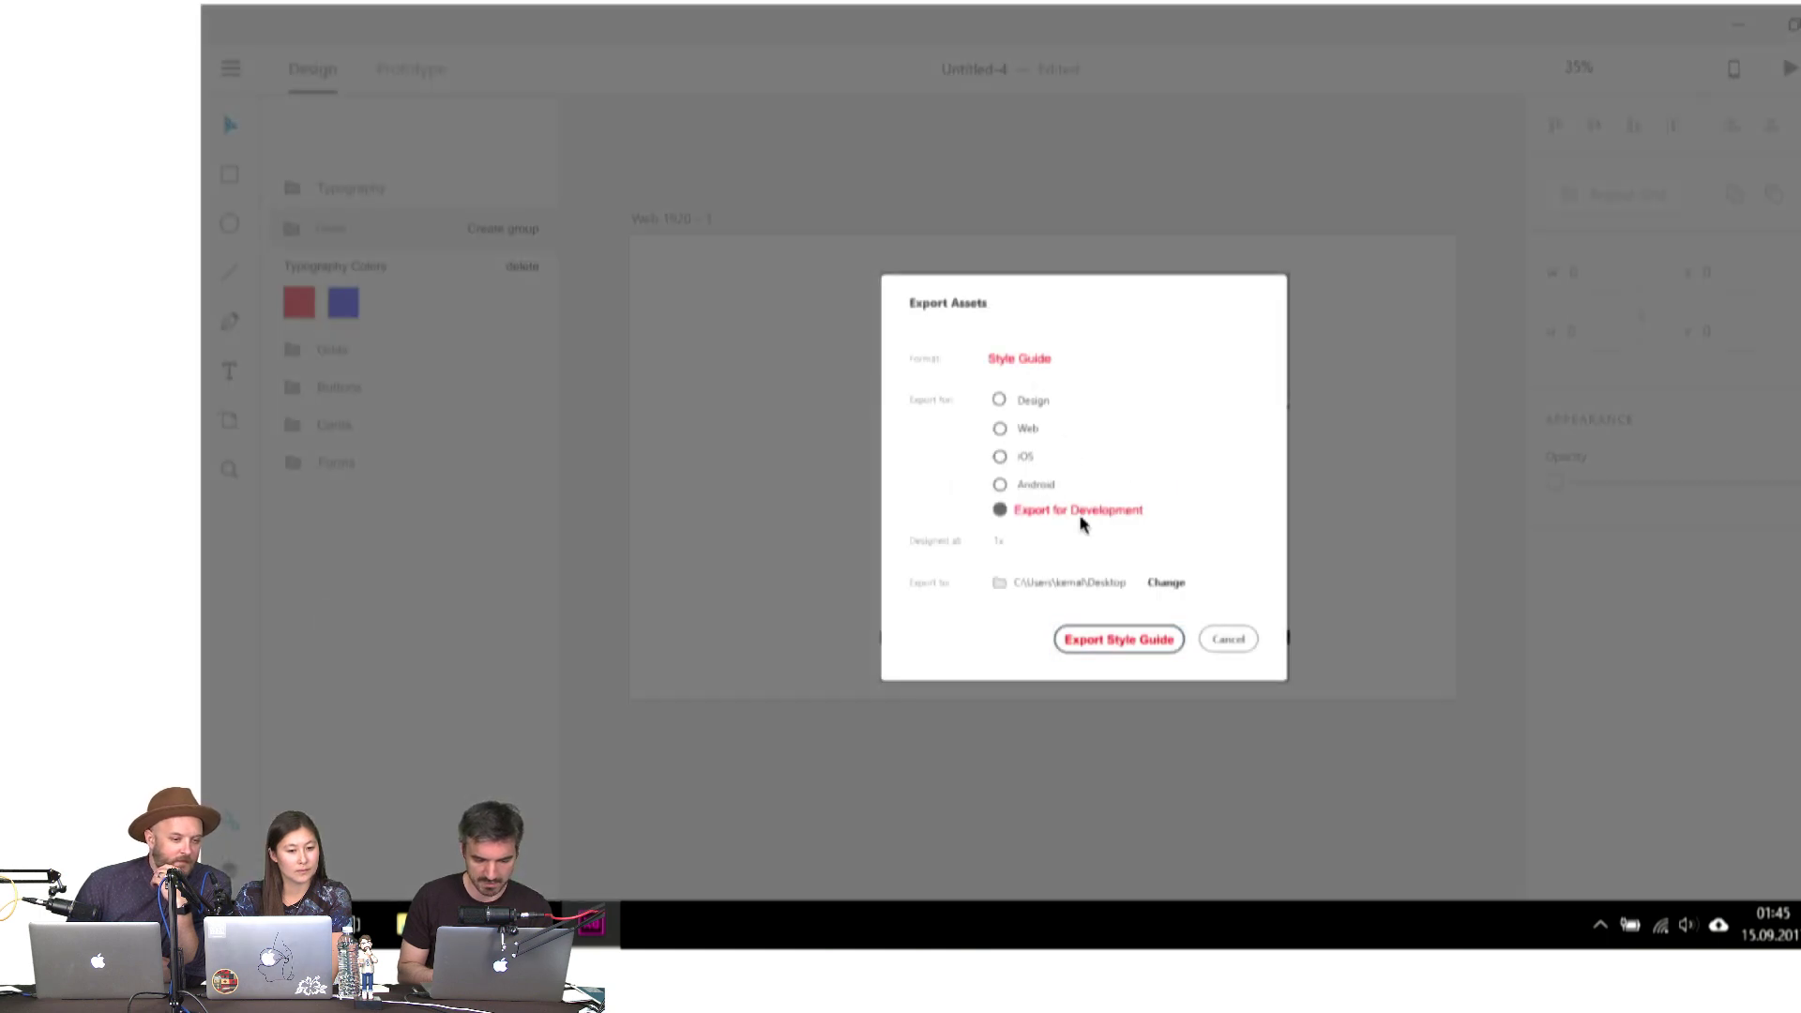
{"action": "left_click", "coordinate": [1117, 639]}
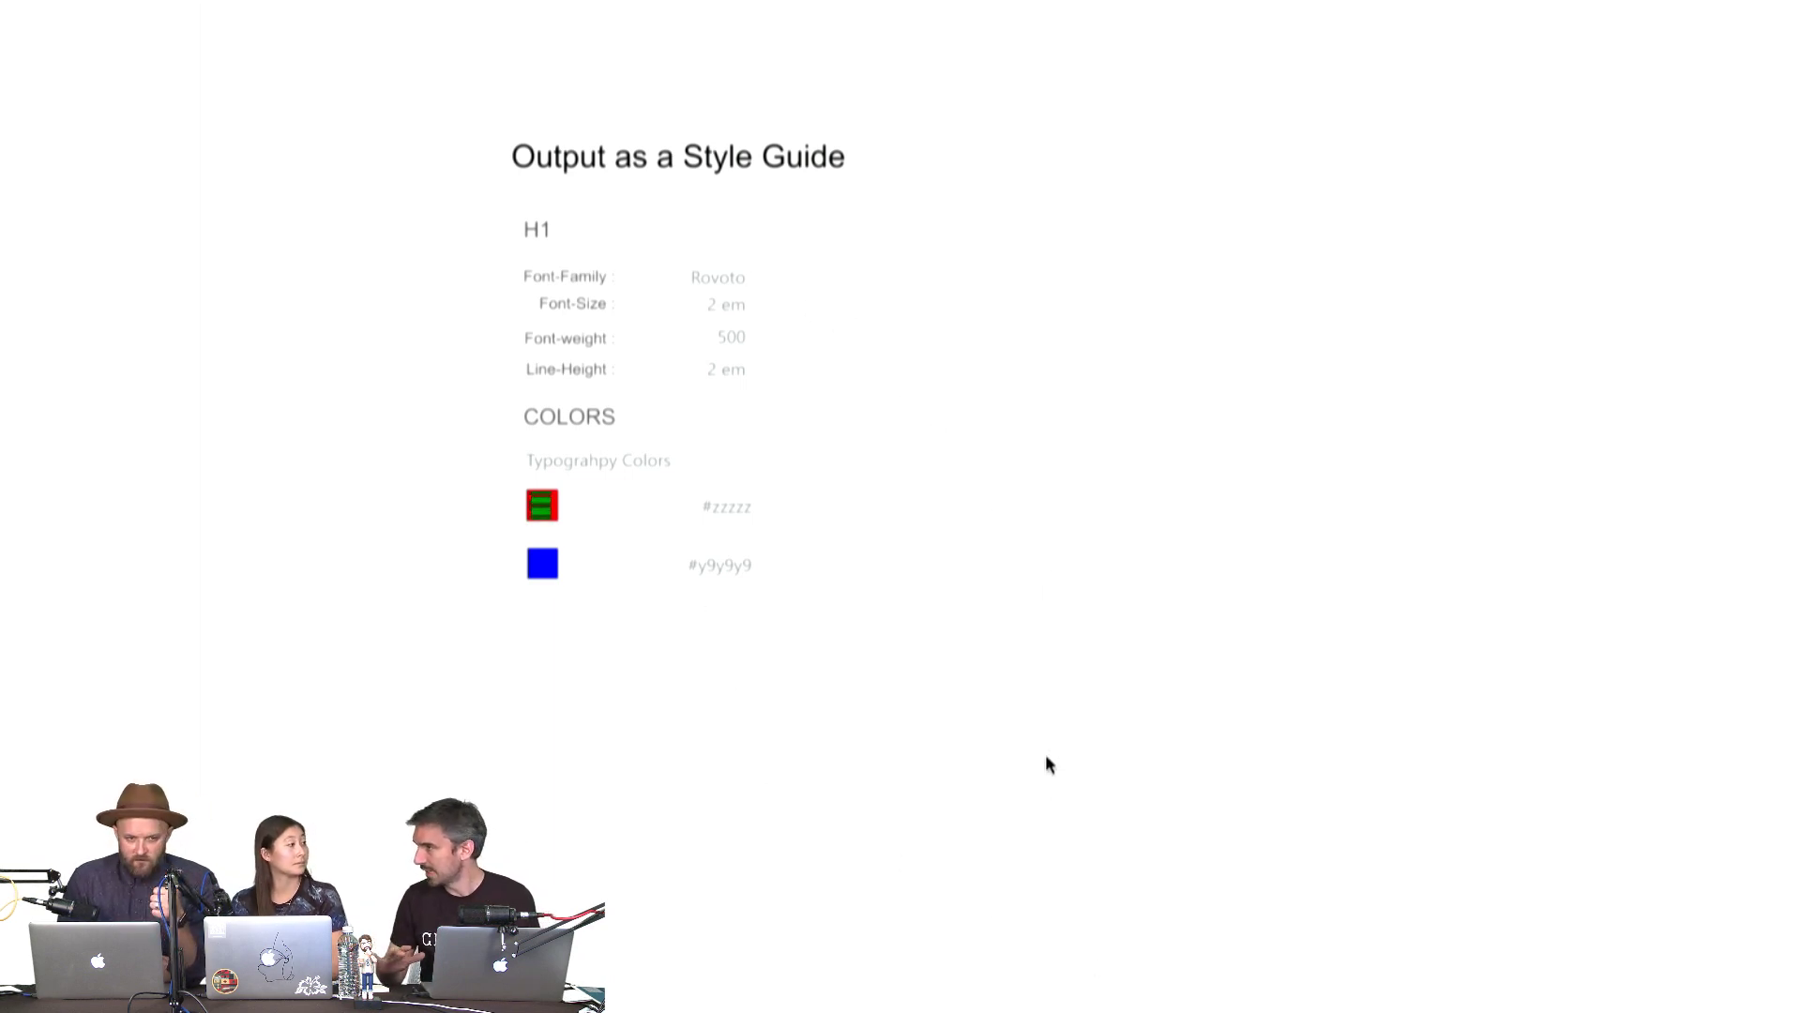
Leave the full-screen view of the Untitled-4 prototype and close its page
{"action": "key", "text": "alt+Tab"}
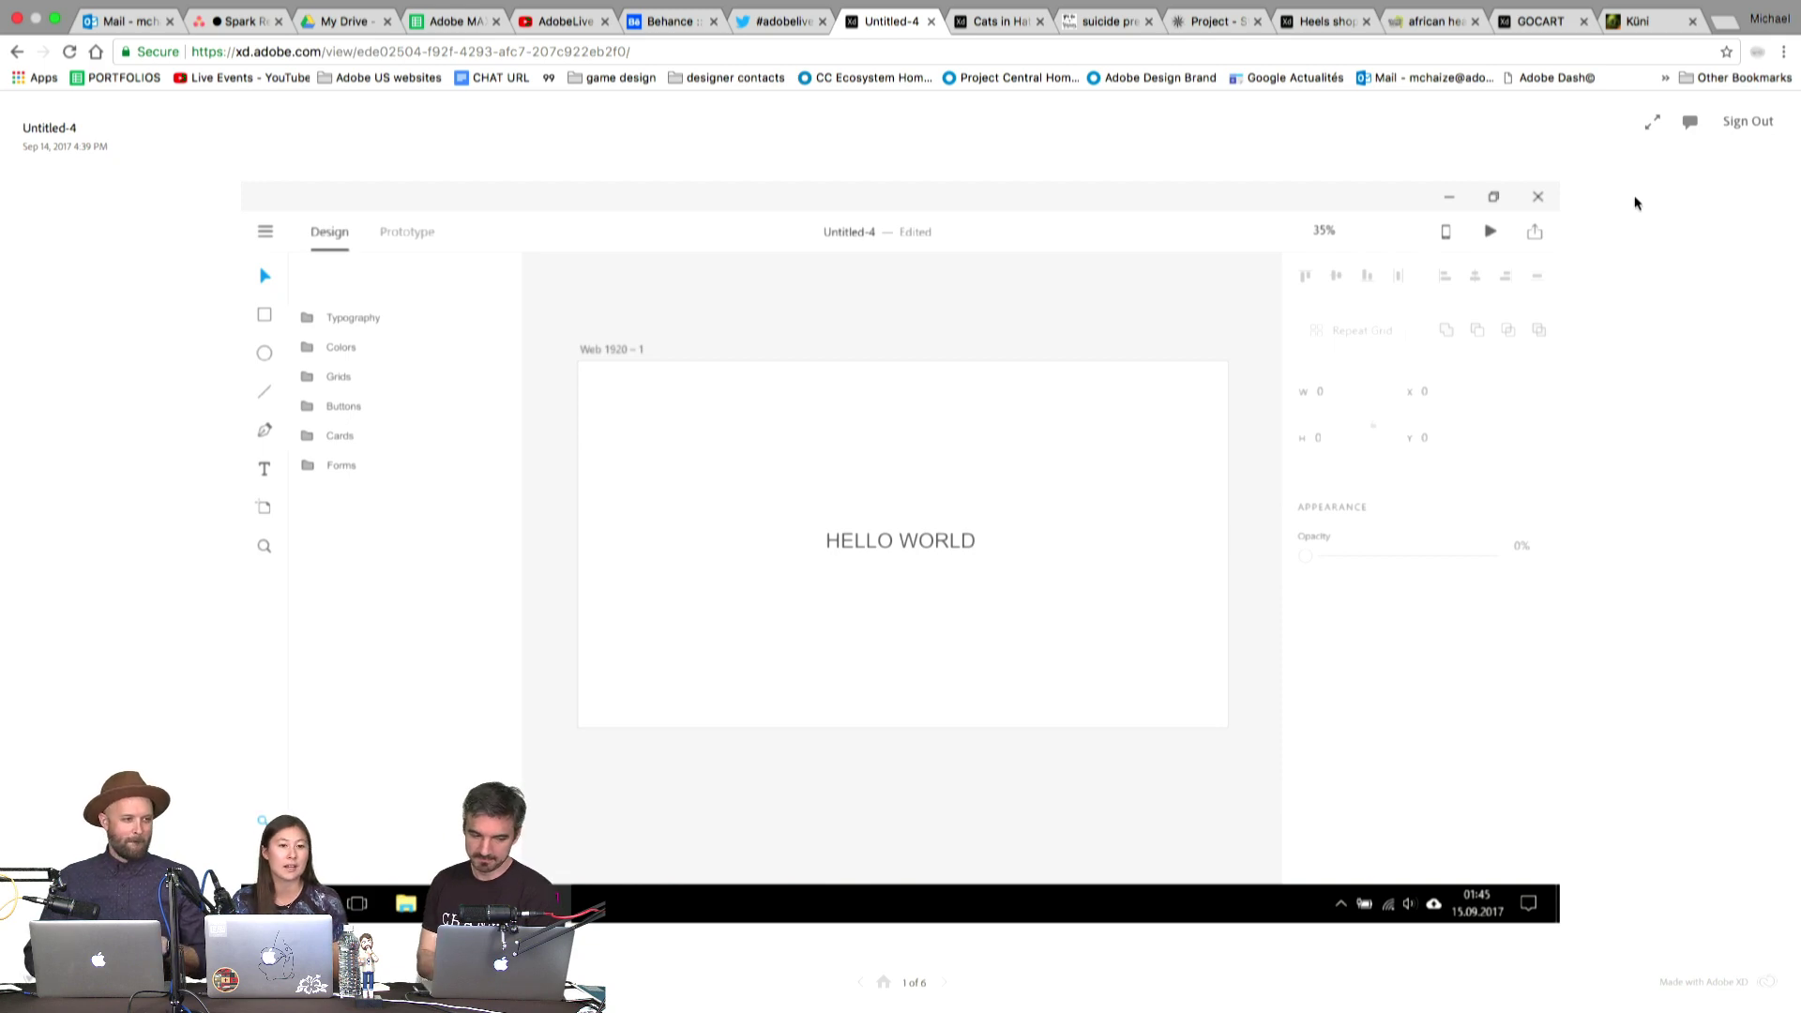
{"action": "mouse_move", "coordinate": [940, 30]}
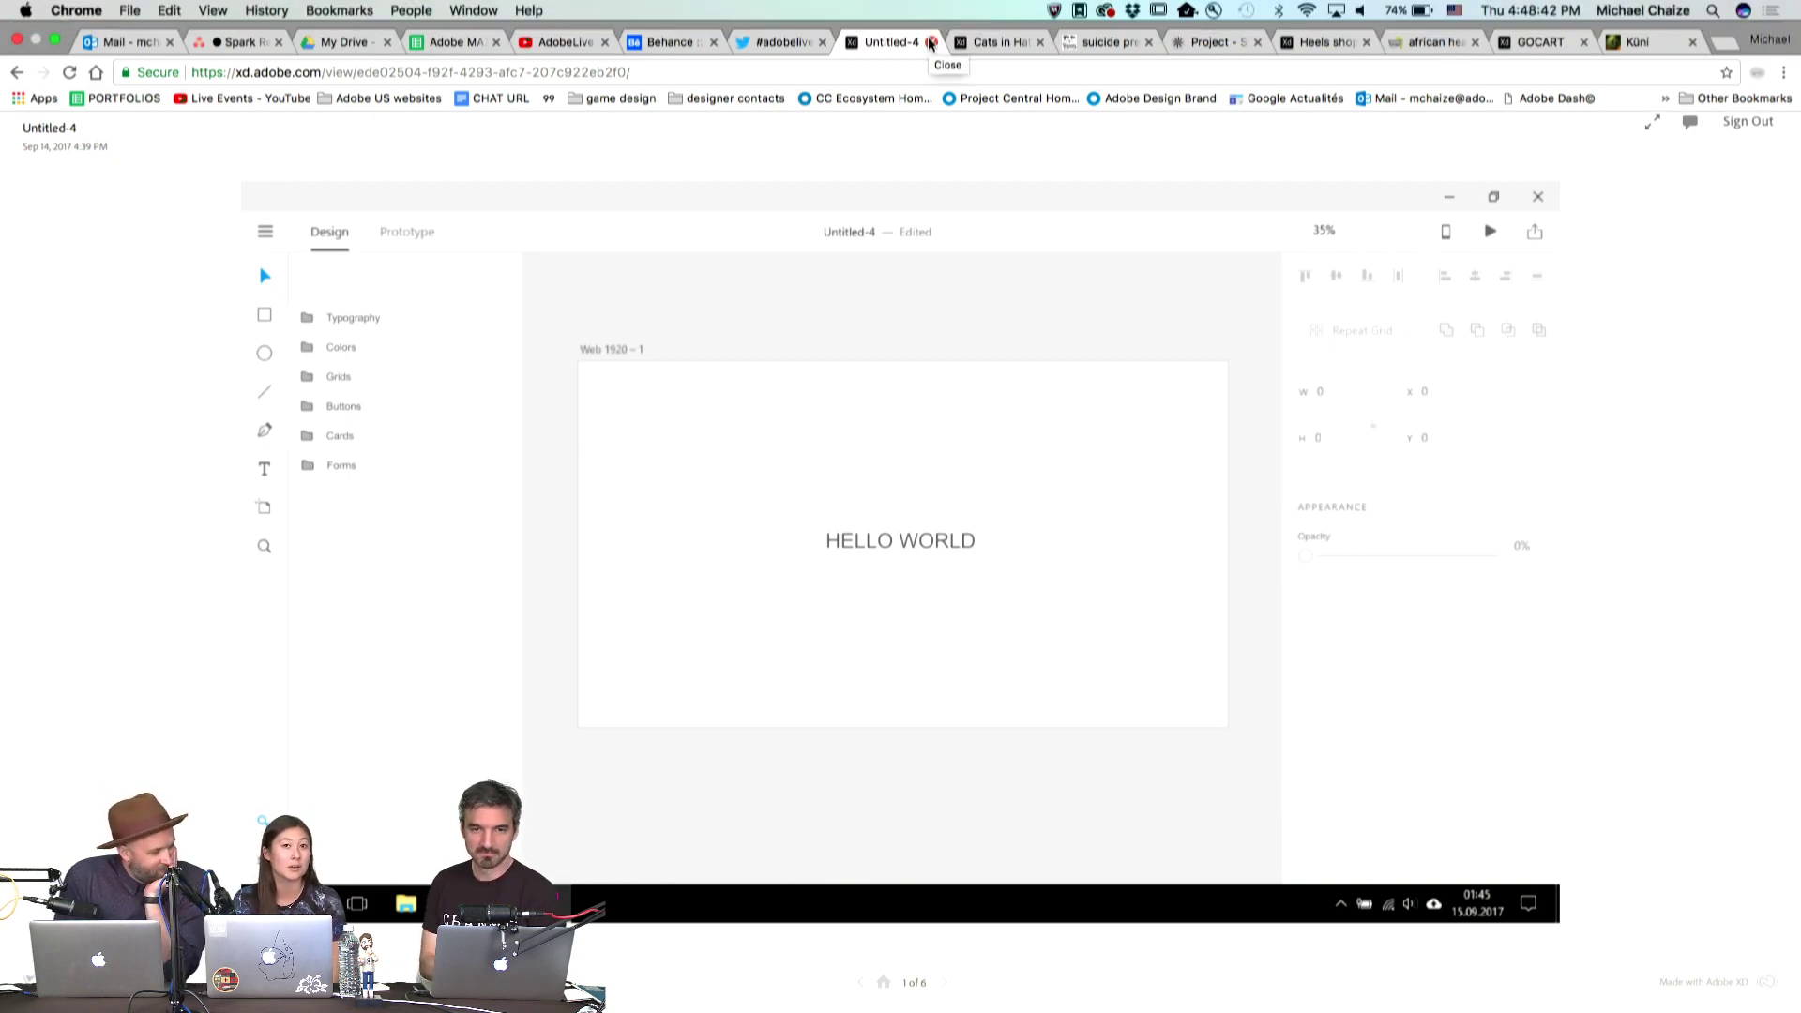
{"action": "left_click", "coordinate": [930, 44]}
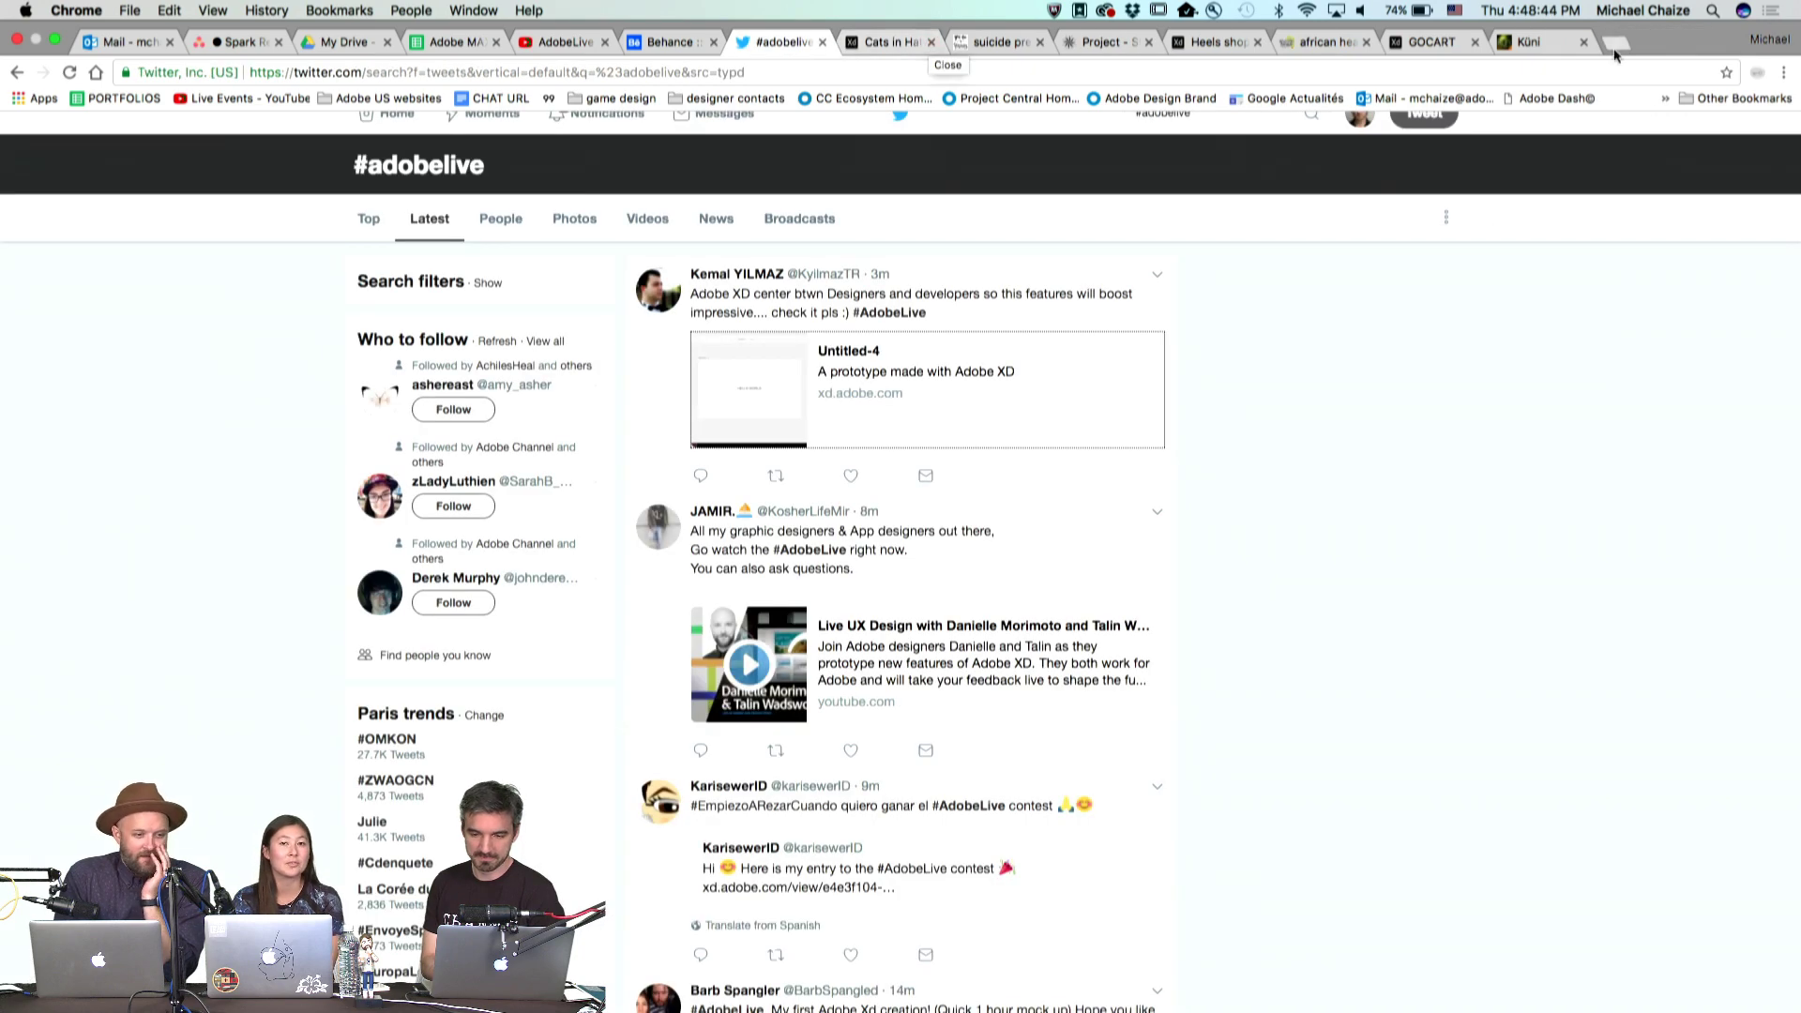
Open the Küni prototype and walk through it from the Combos menu to My Order and Pay now
{"action": "left_click", "coordinate": [1526, 43]}
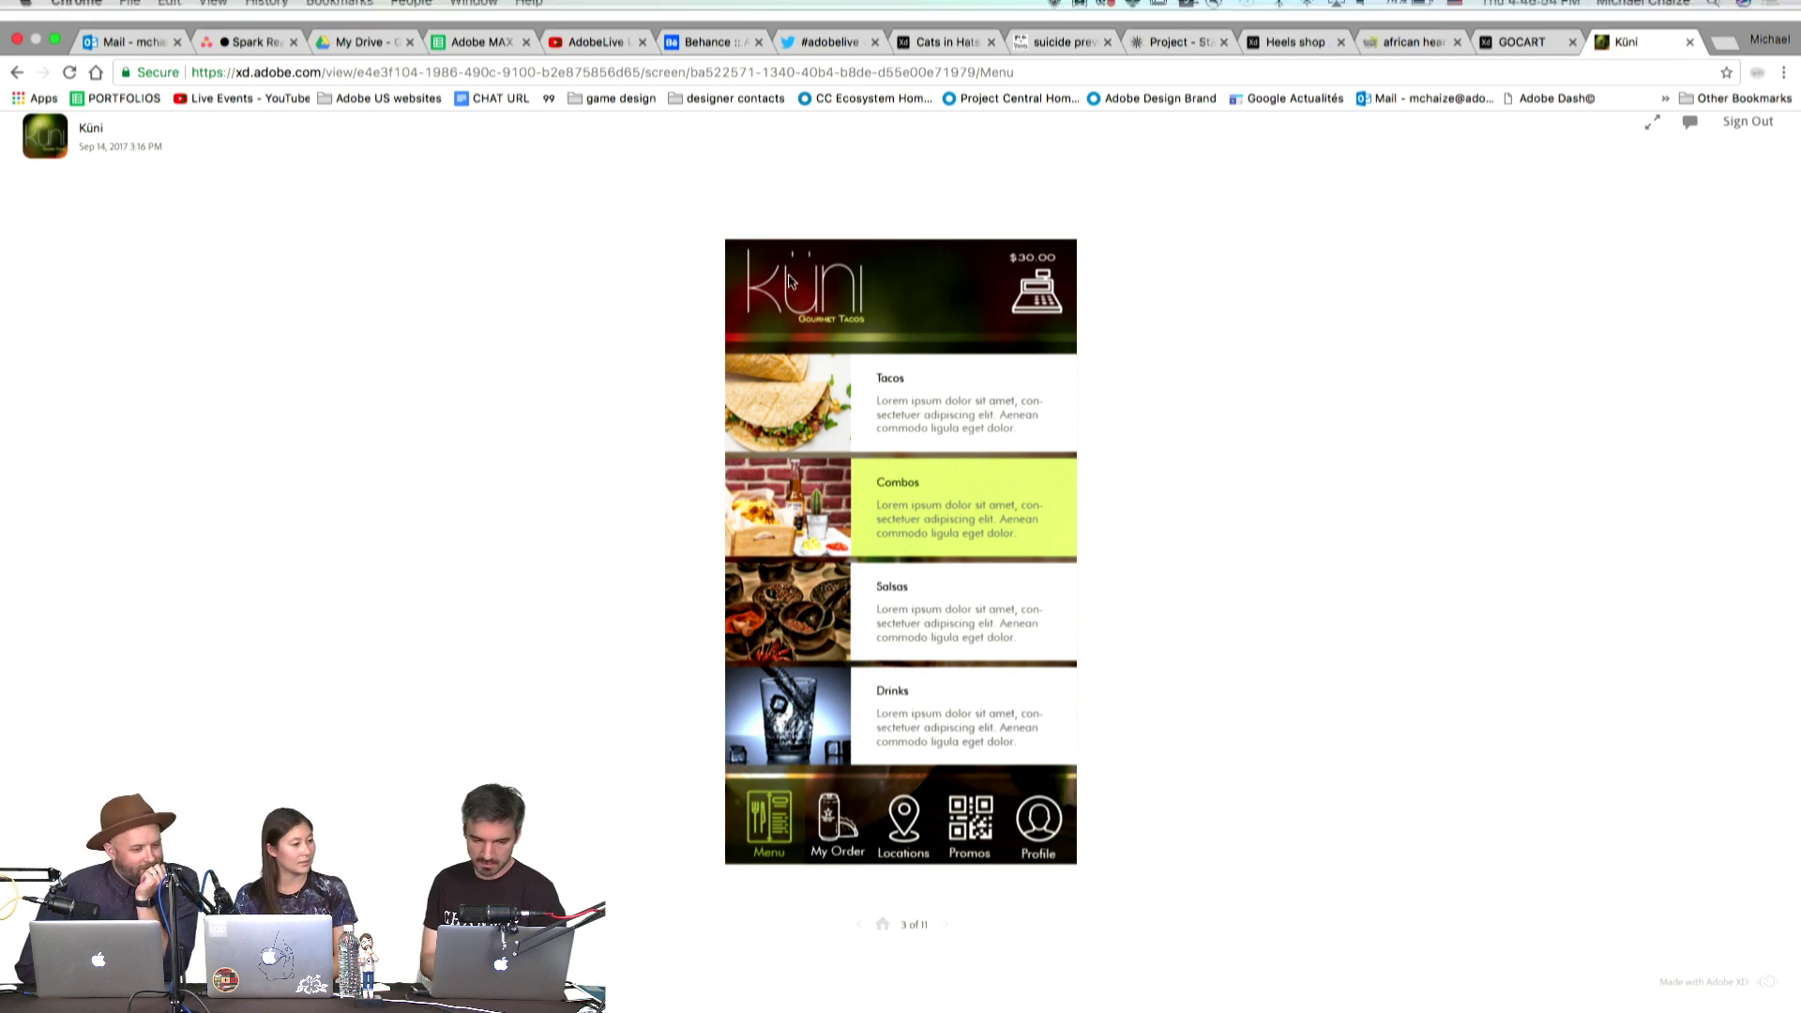
{"action": "left_click", "coordinate": [869, 482]}
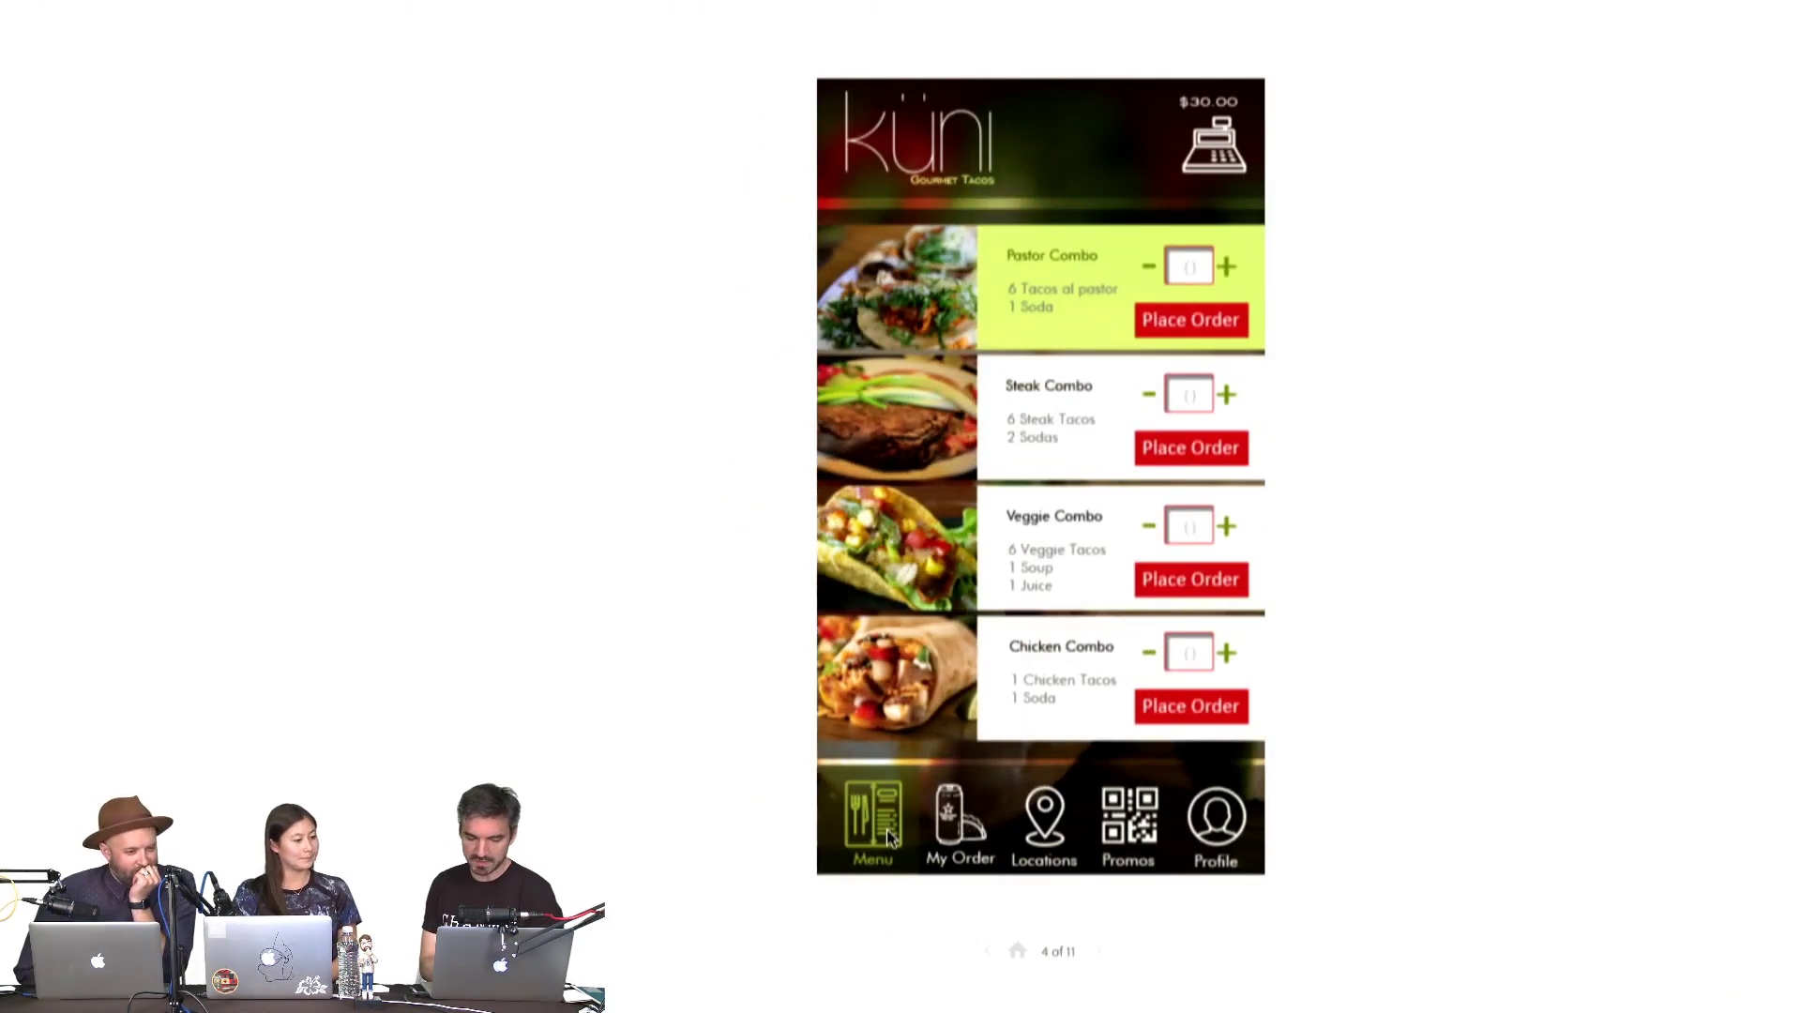
{"action": "left_click", "coordinate": [970, 827]}
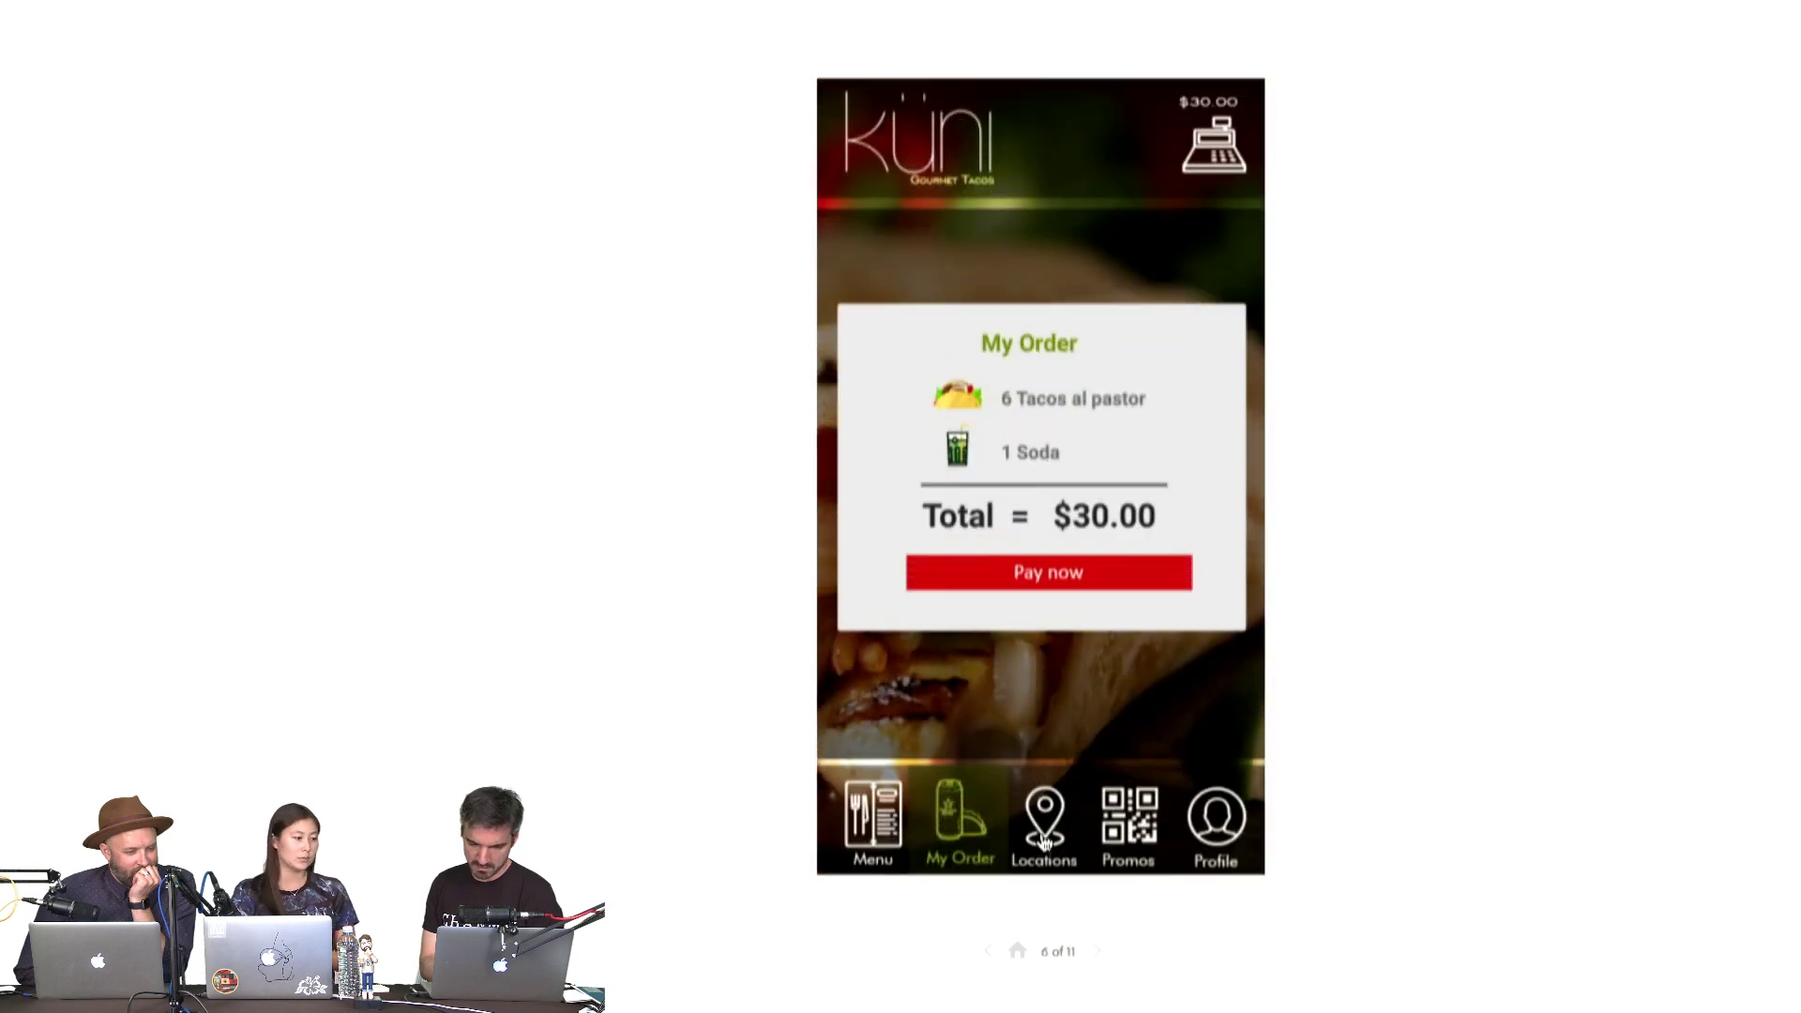
{"action": "left_click", "coordinate": [1137, 589]}
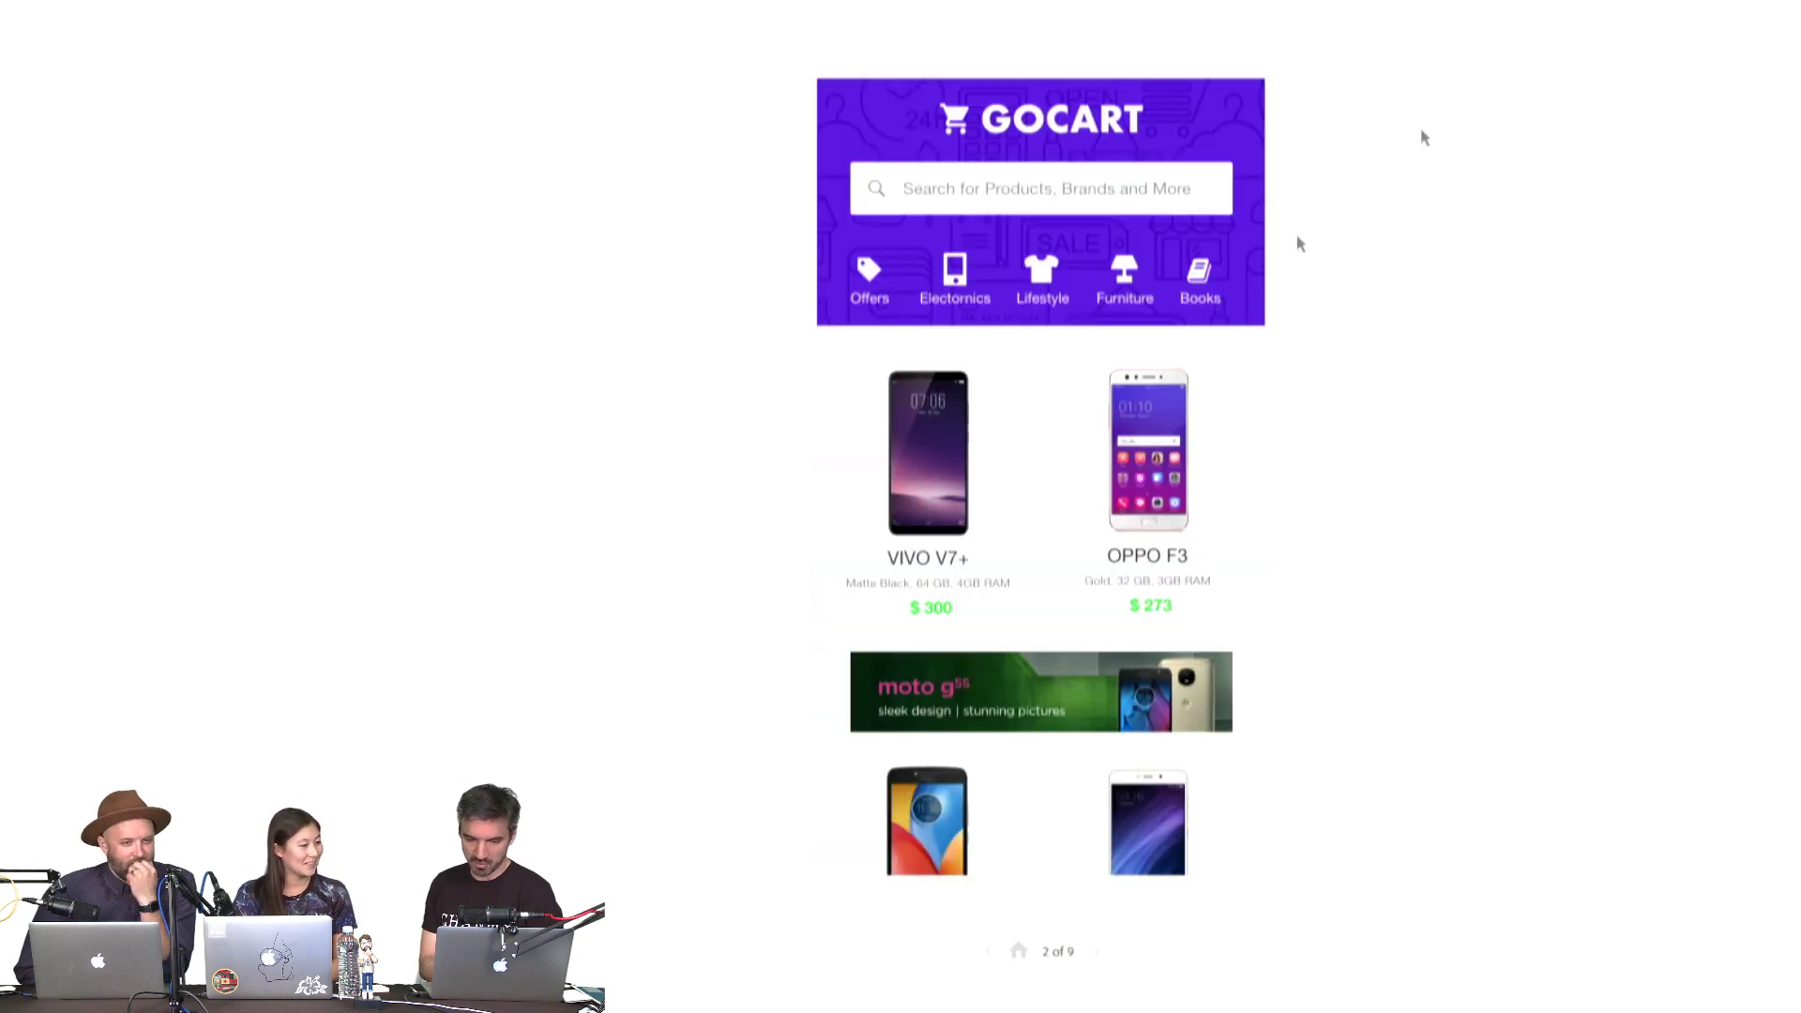
Walk through the GOCART prototype by opening the VIVO V7+ product, choosing the Gold colour and buying it
{"action": "left_click", "coordinate": [953, 480]}
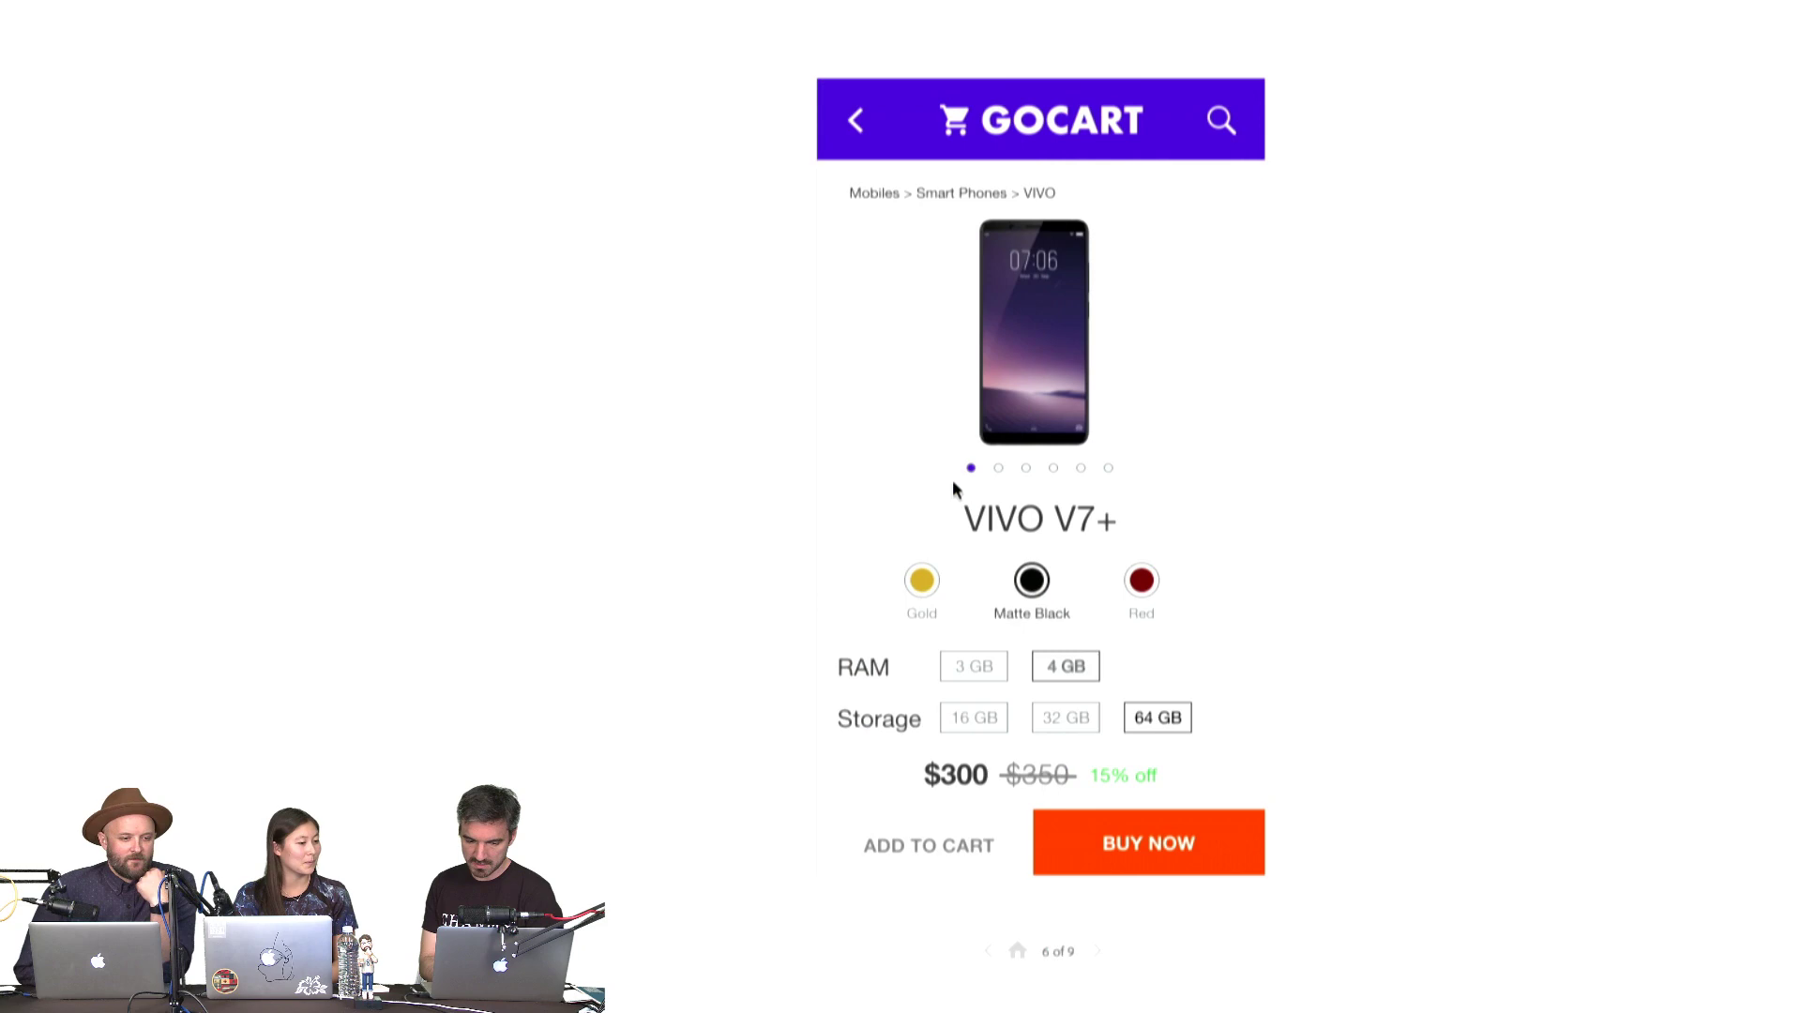
{"action": "left_click", "coordinate": [921, 584]}
{"action": "left_click", "coordinate": [925, 616]}
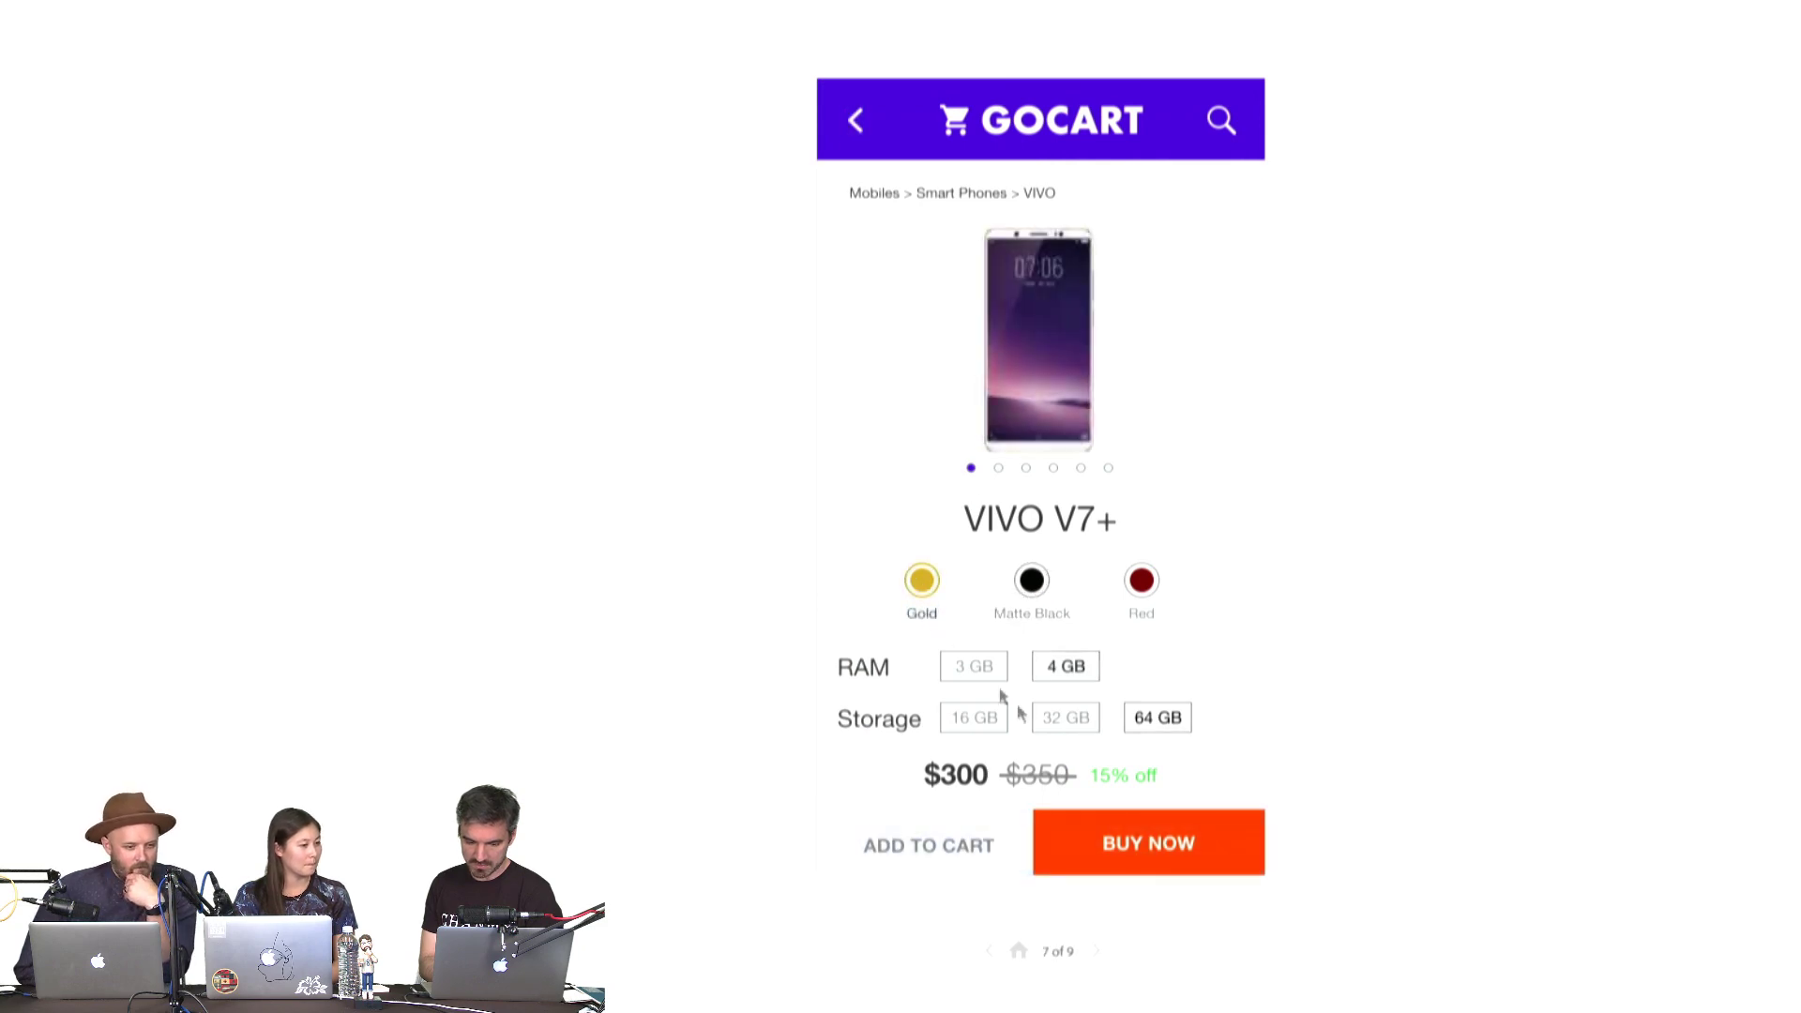
{"action": "left_click", "coordinate": [1174, 834]}
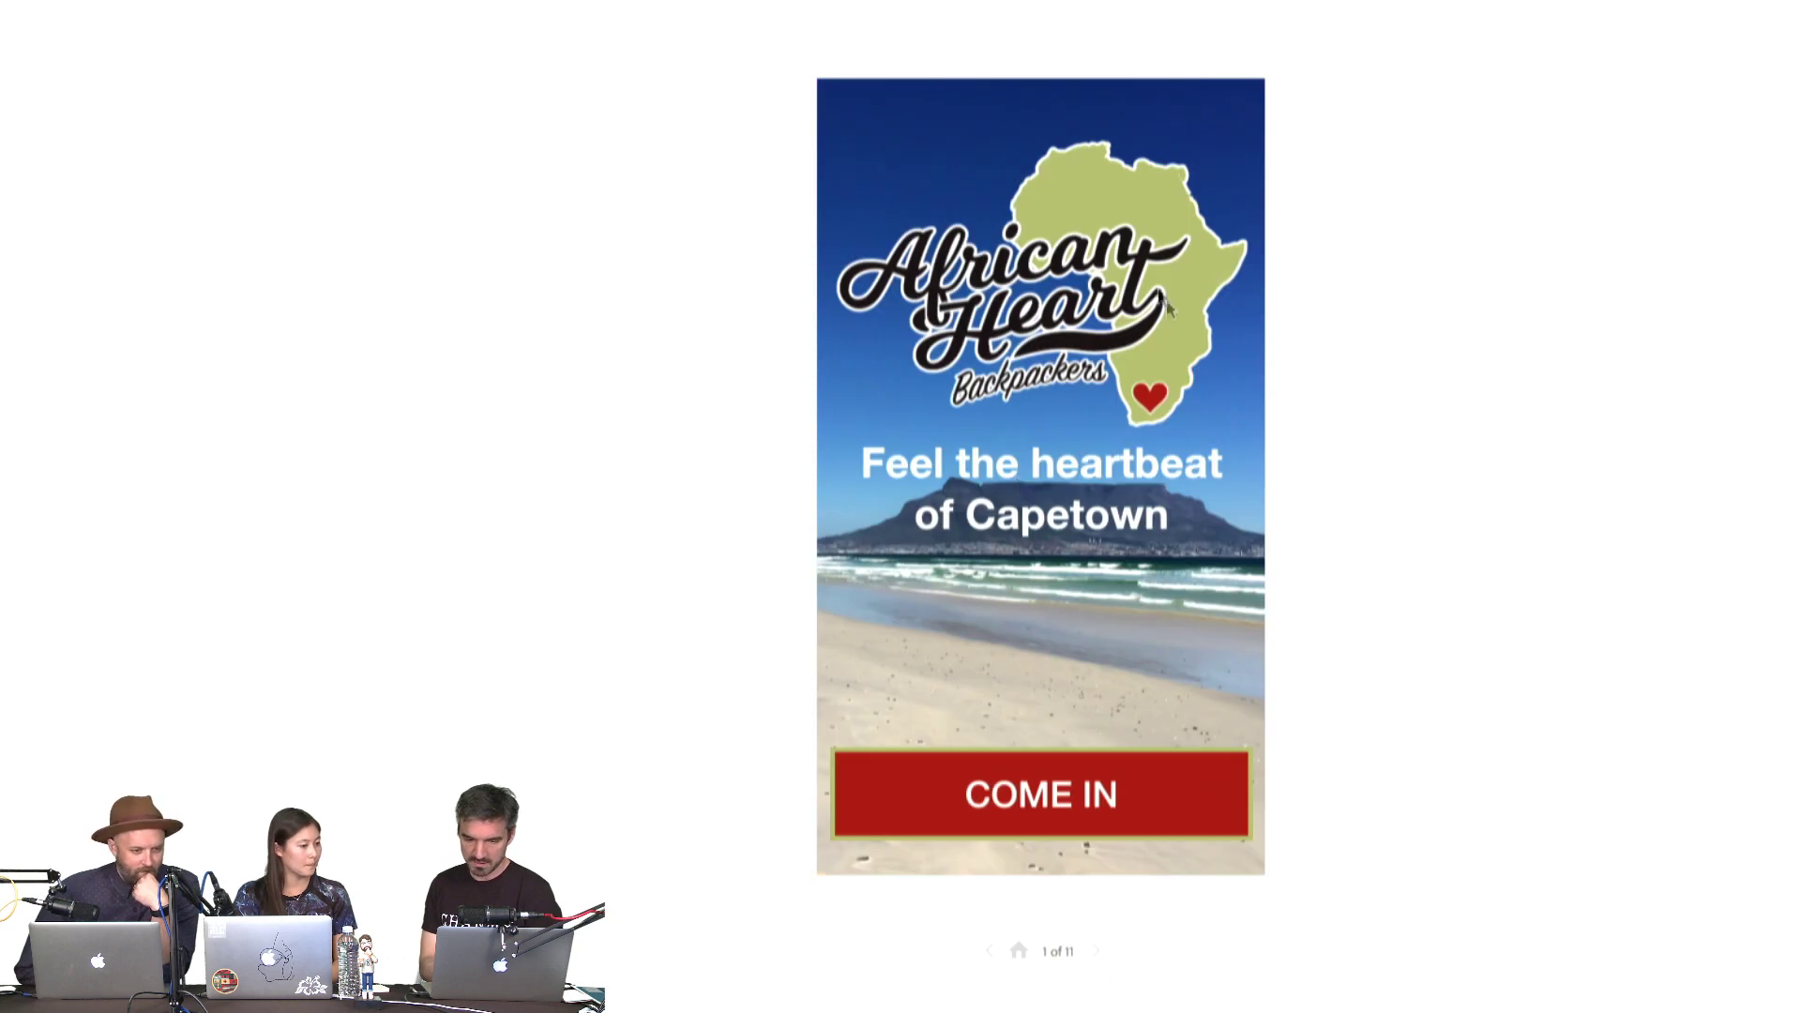
Walk through the African Heart prototype via Come In, See More and Book Now, and return to its home screen
{"action": "left_click", "coordinate": [1090, 797]}
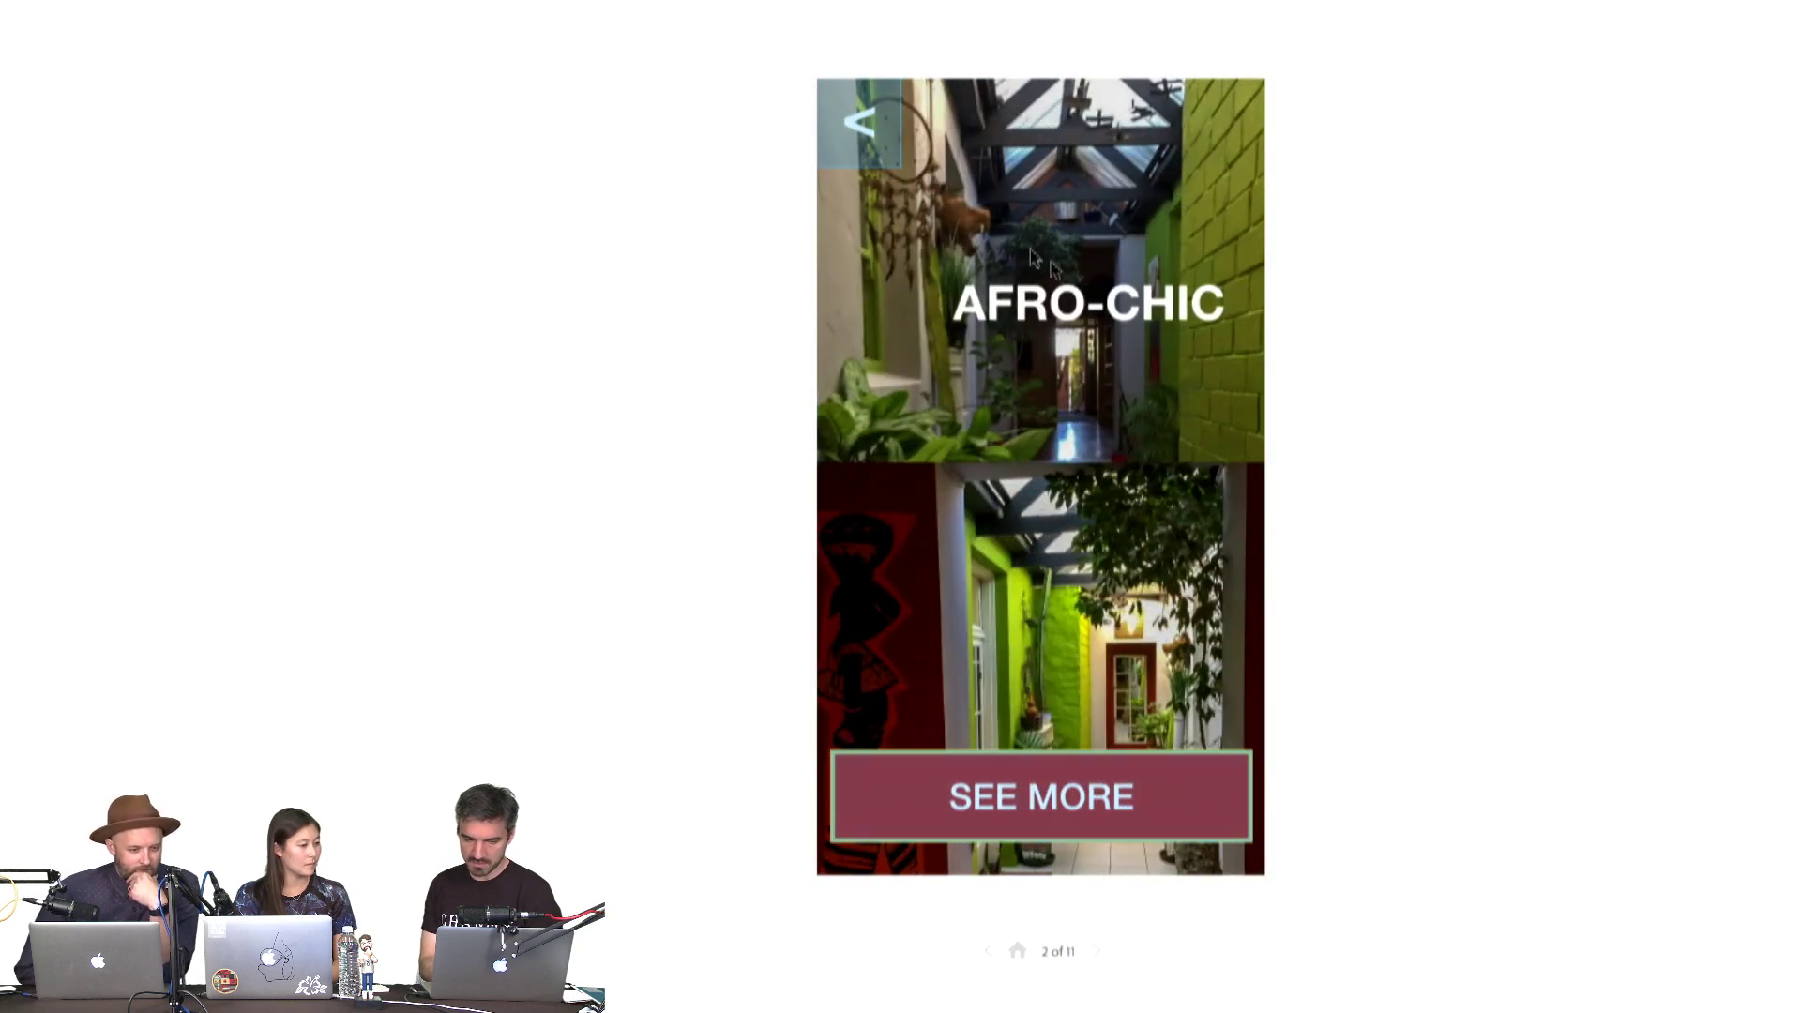
{"action": "left_click", "coordinate": [1135, 789]}
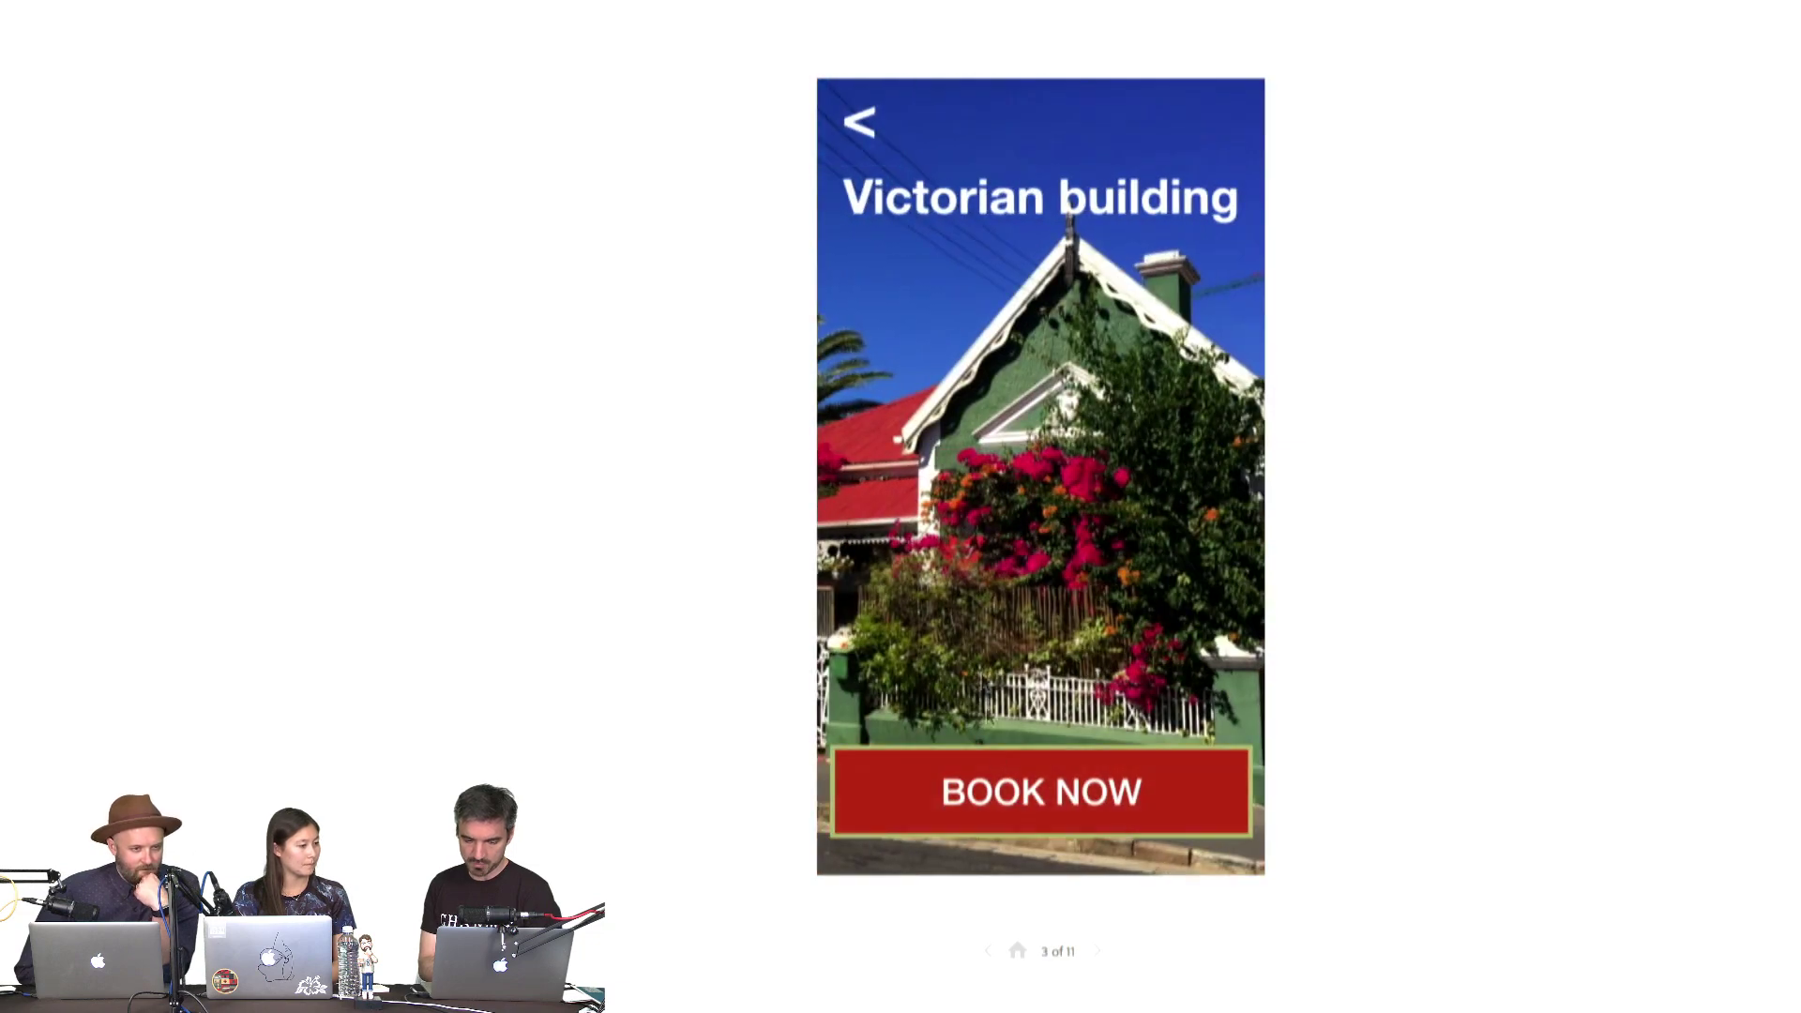
{"action": "left_click", "coordinate": [1001, 797]}
{"action": "left_click", "coordinate": [1017, 950]}
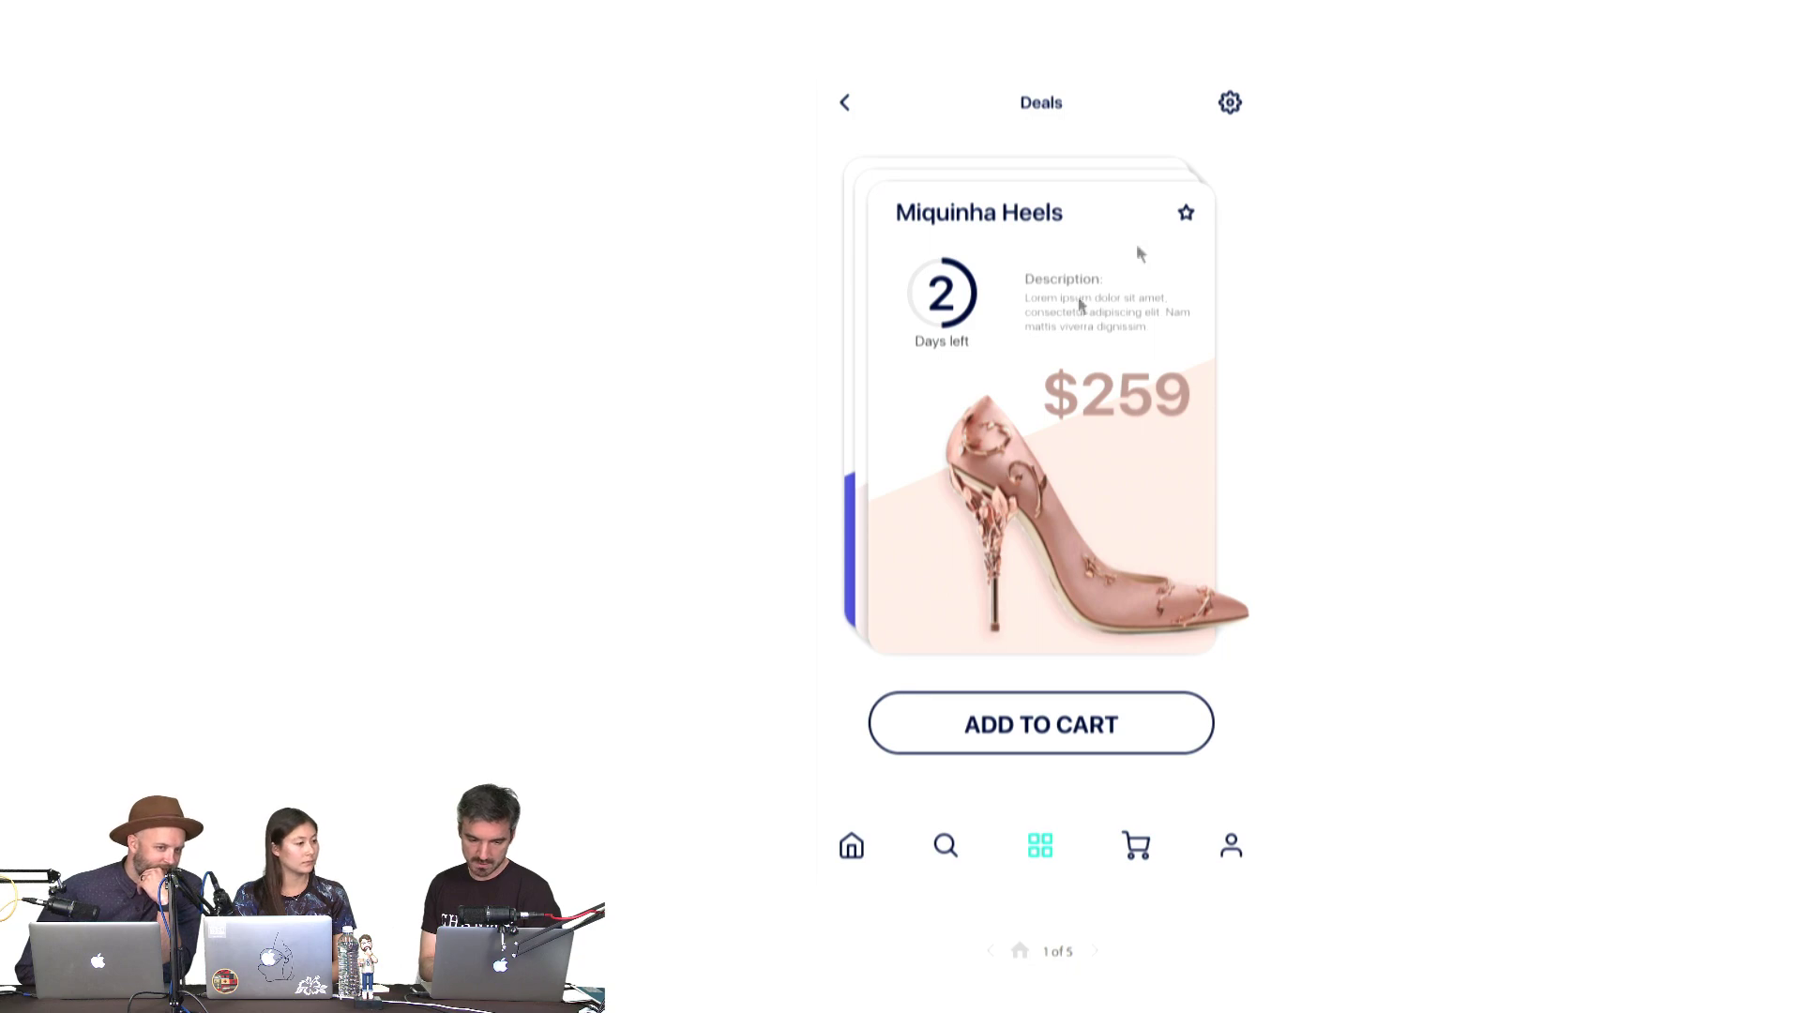
Walk through the Heels shop prototype by browsing the deal cards, adding heels to the cart and checking out
{"action": "left_click", "coordinate": [990, 383]}
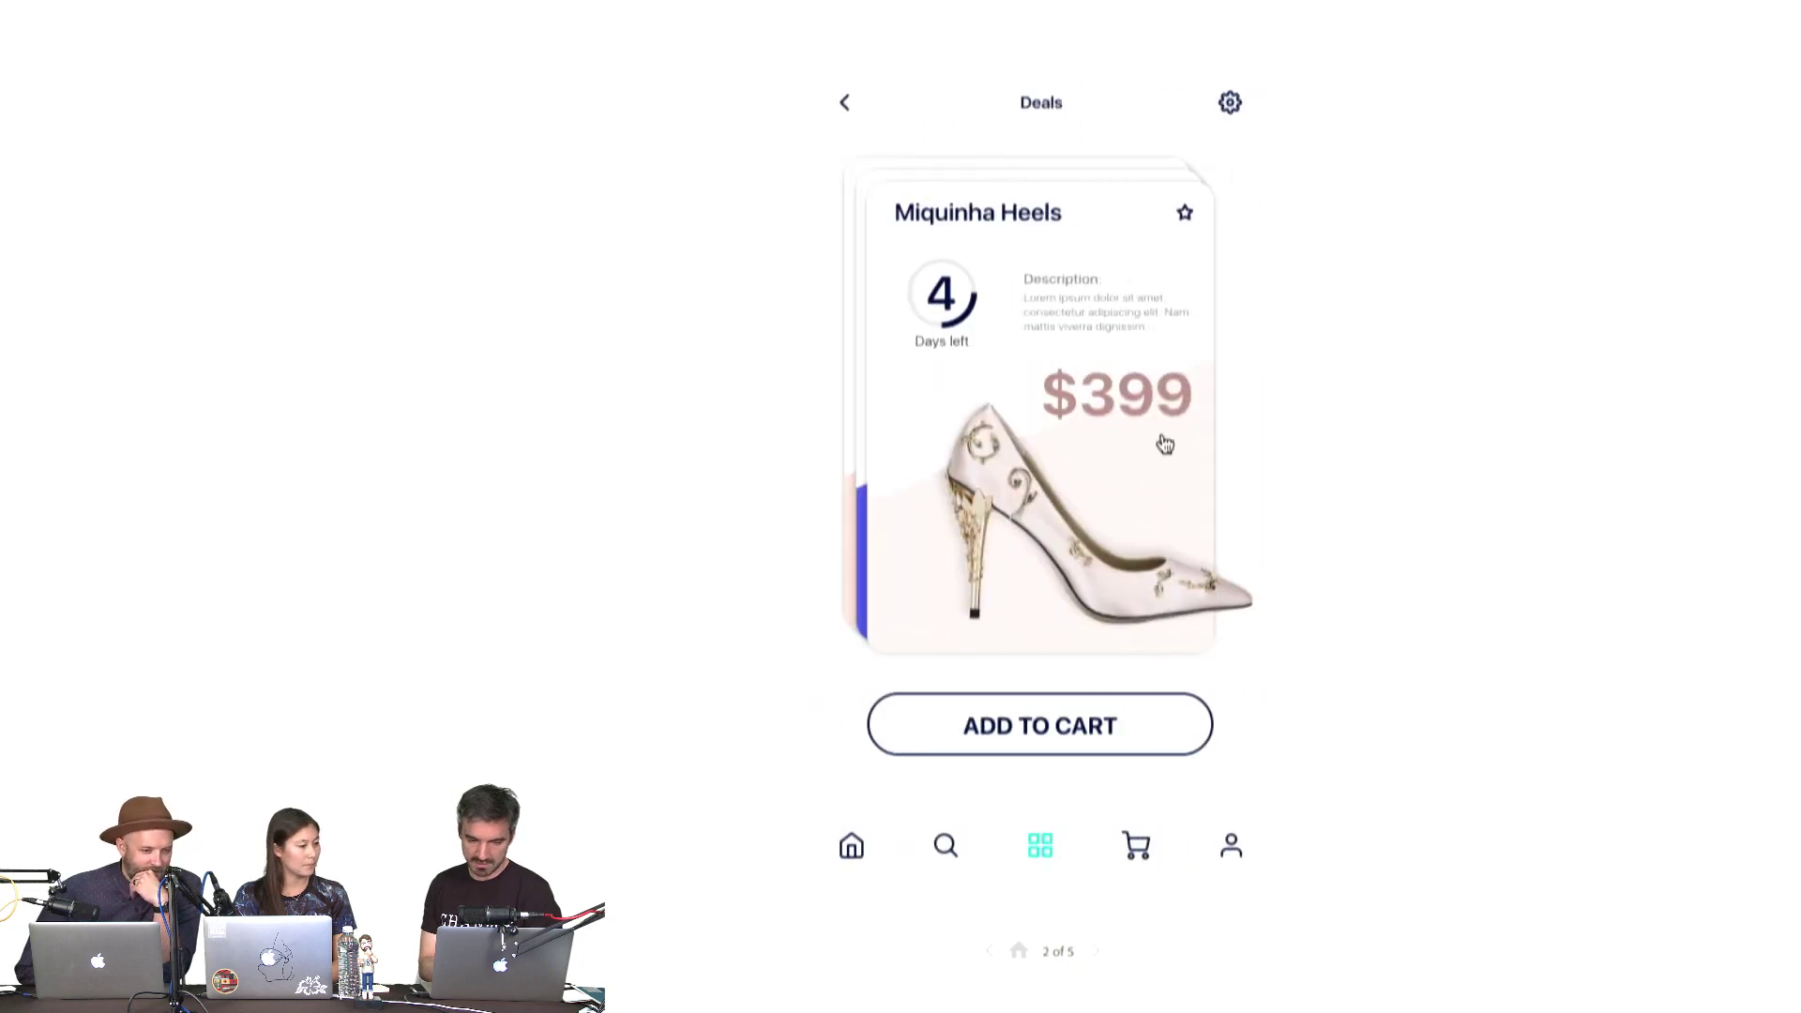
{"action": "left_click", "coordinate": [1160, 441]}
{"action": "left_click", "coordinate": [1120, 706]}
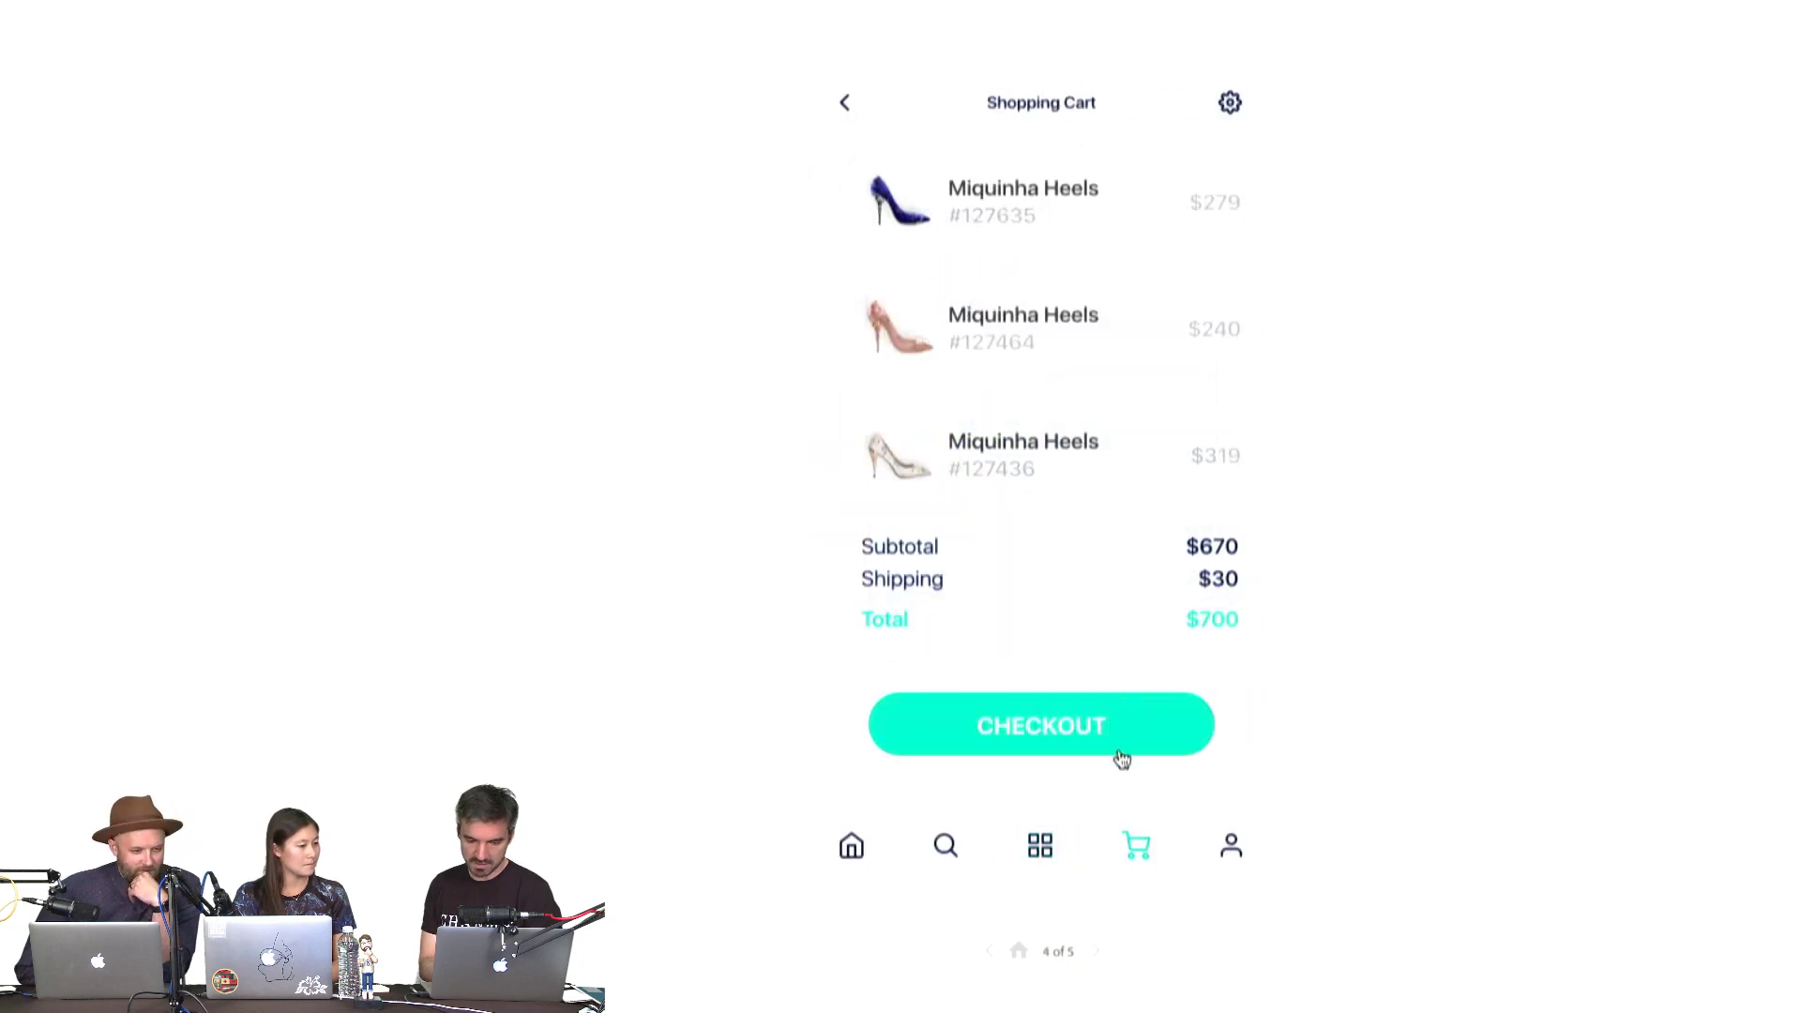
{"action": "left_click", "coordinate": [1118, 749]}
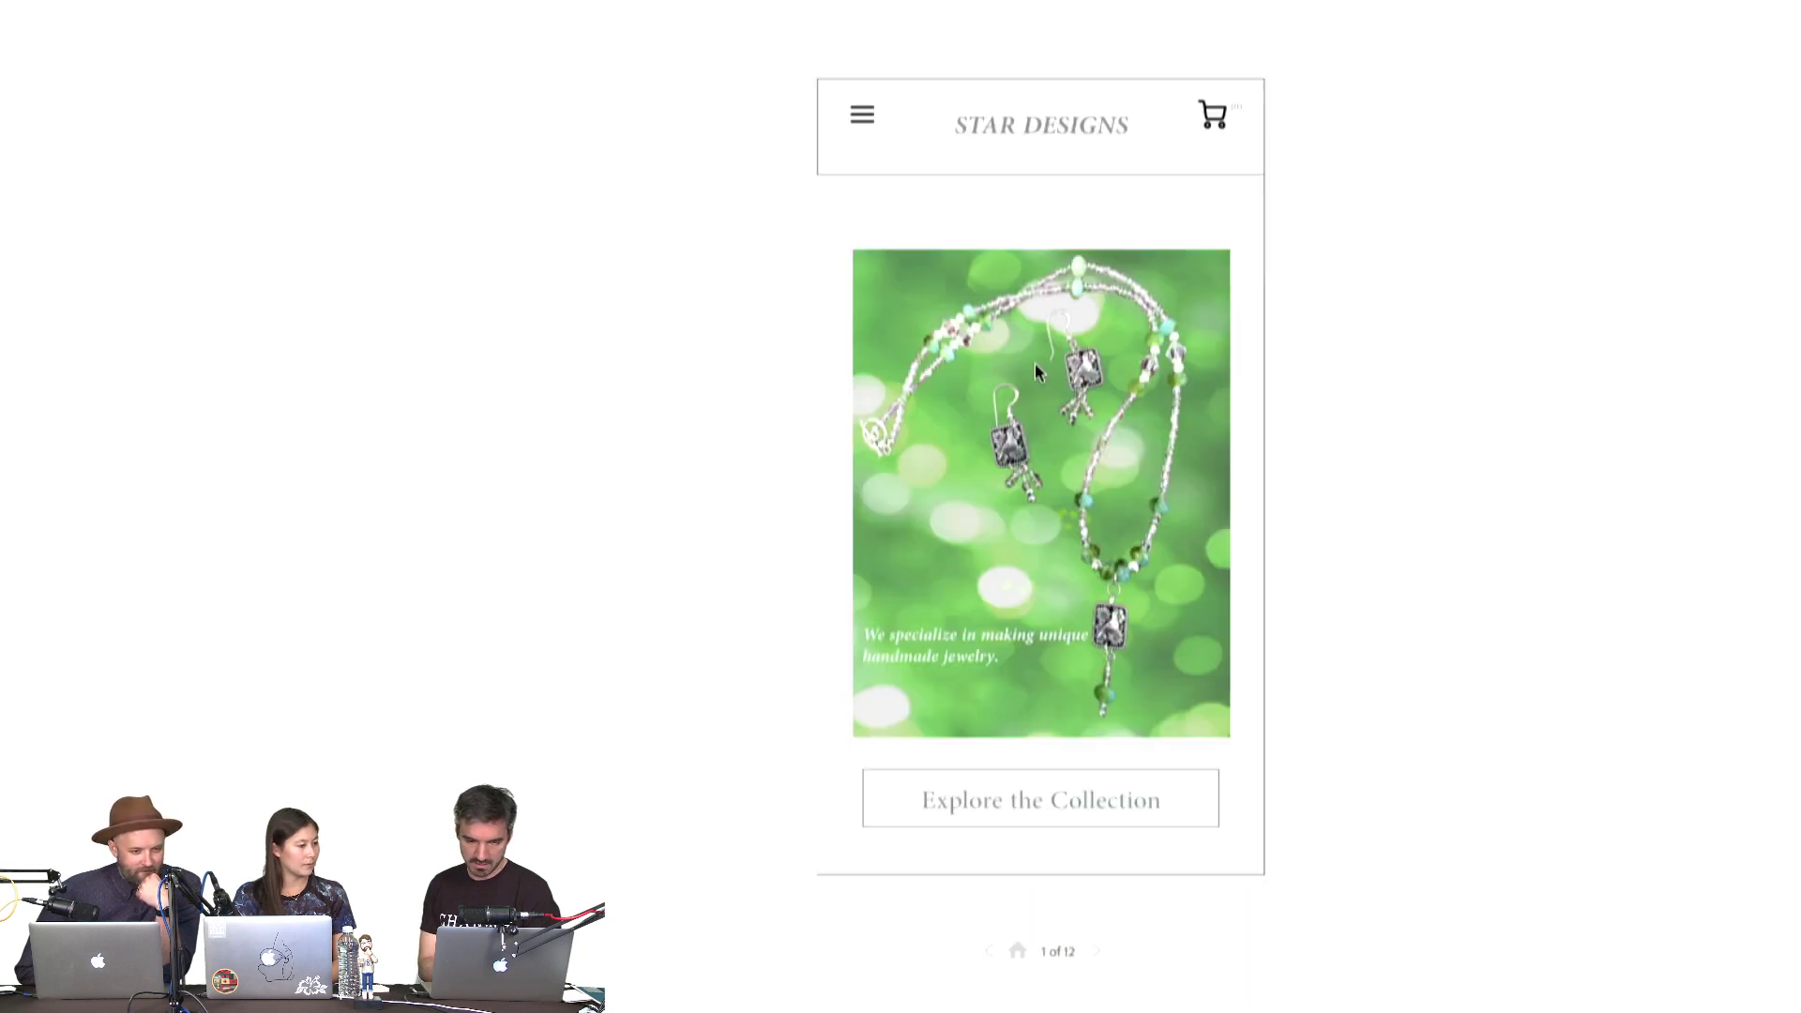
Walk through the Star Designs prototype from the collection to the Aloha Earrings, adding them to the cart and checking out
{"action": "left_click", "coordinate": [1099, 816]}
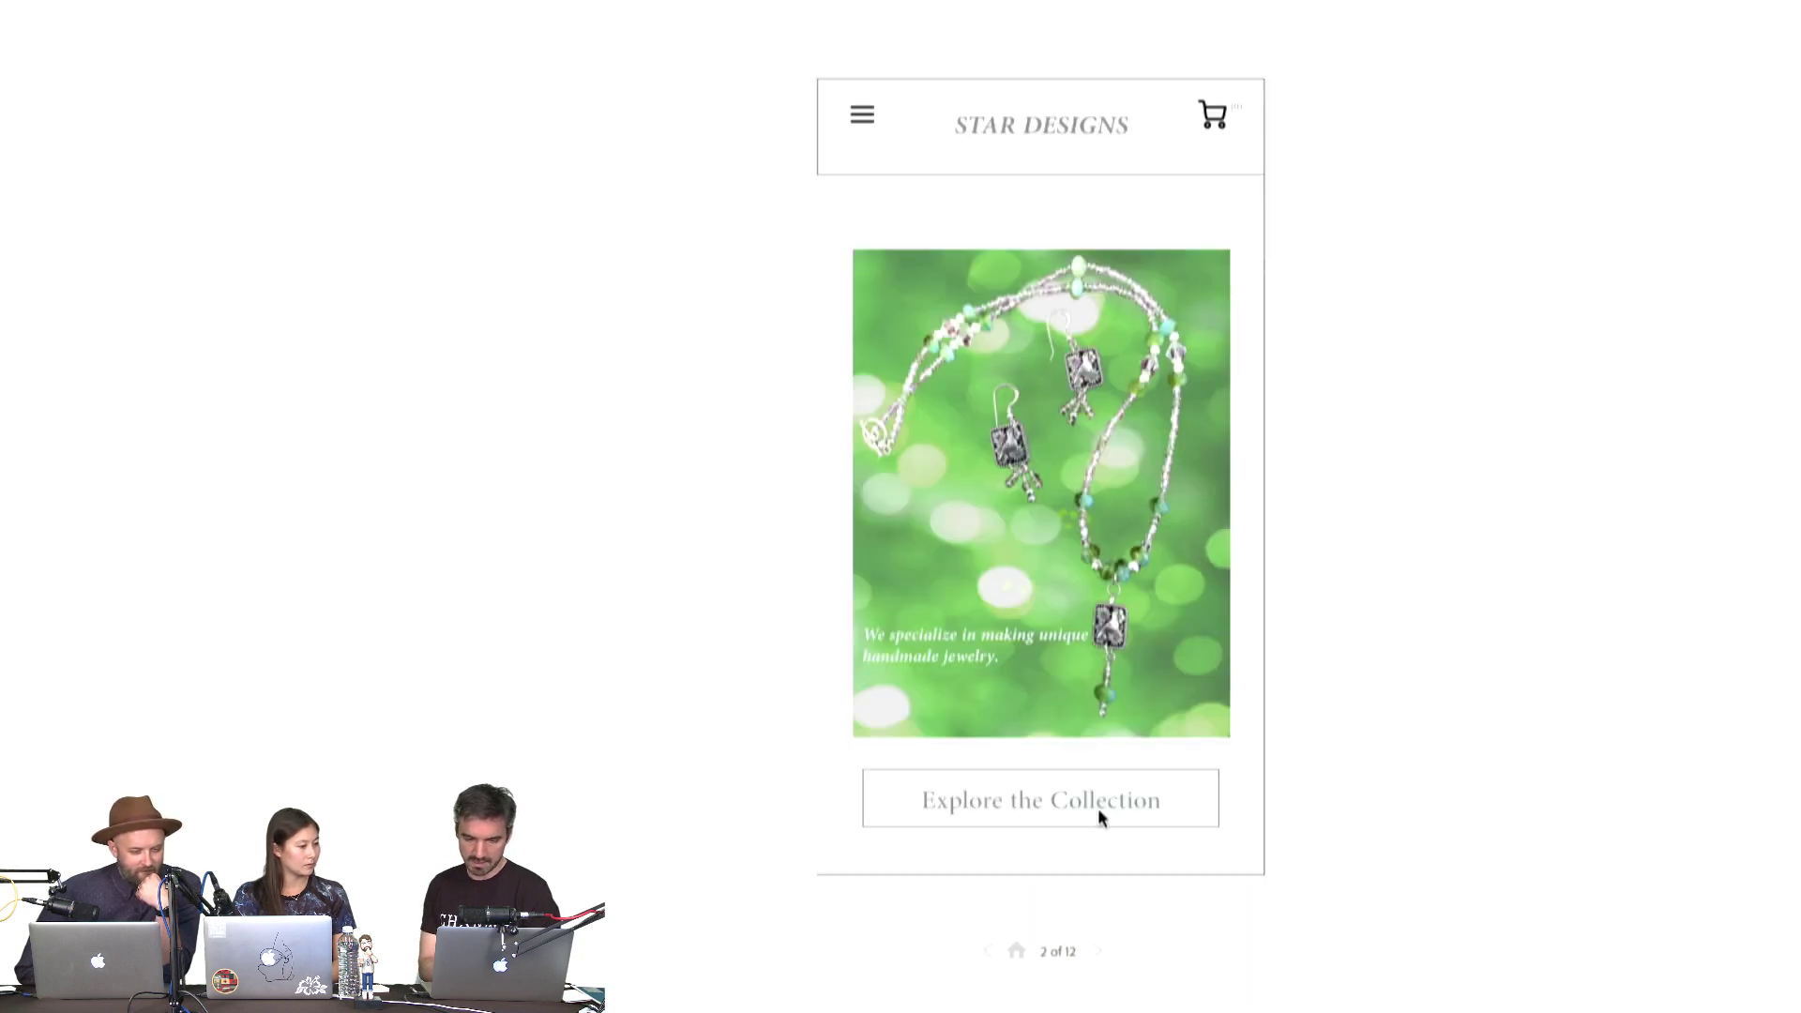
{"action": "left_click", "coordinate": [1058, 429]}
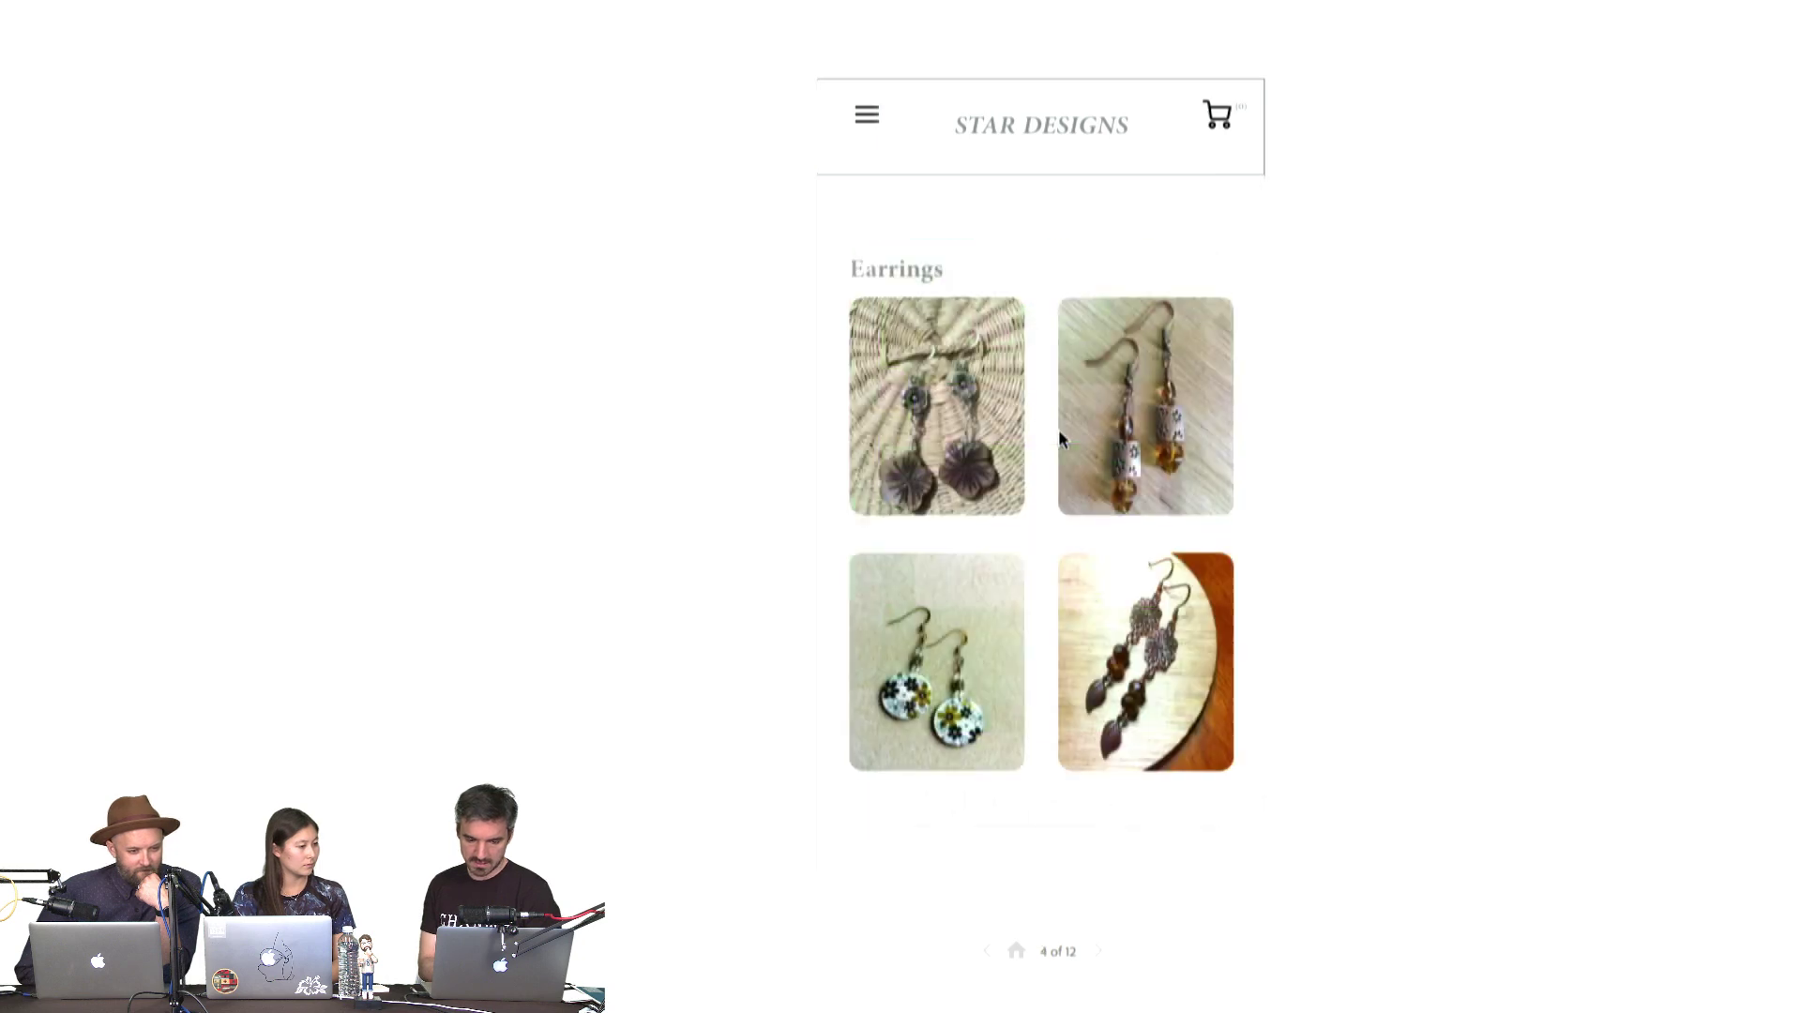
{"action": "left_click", "coordinate": [951, 451]}
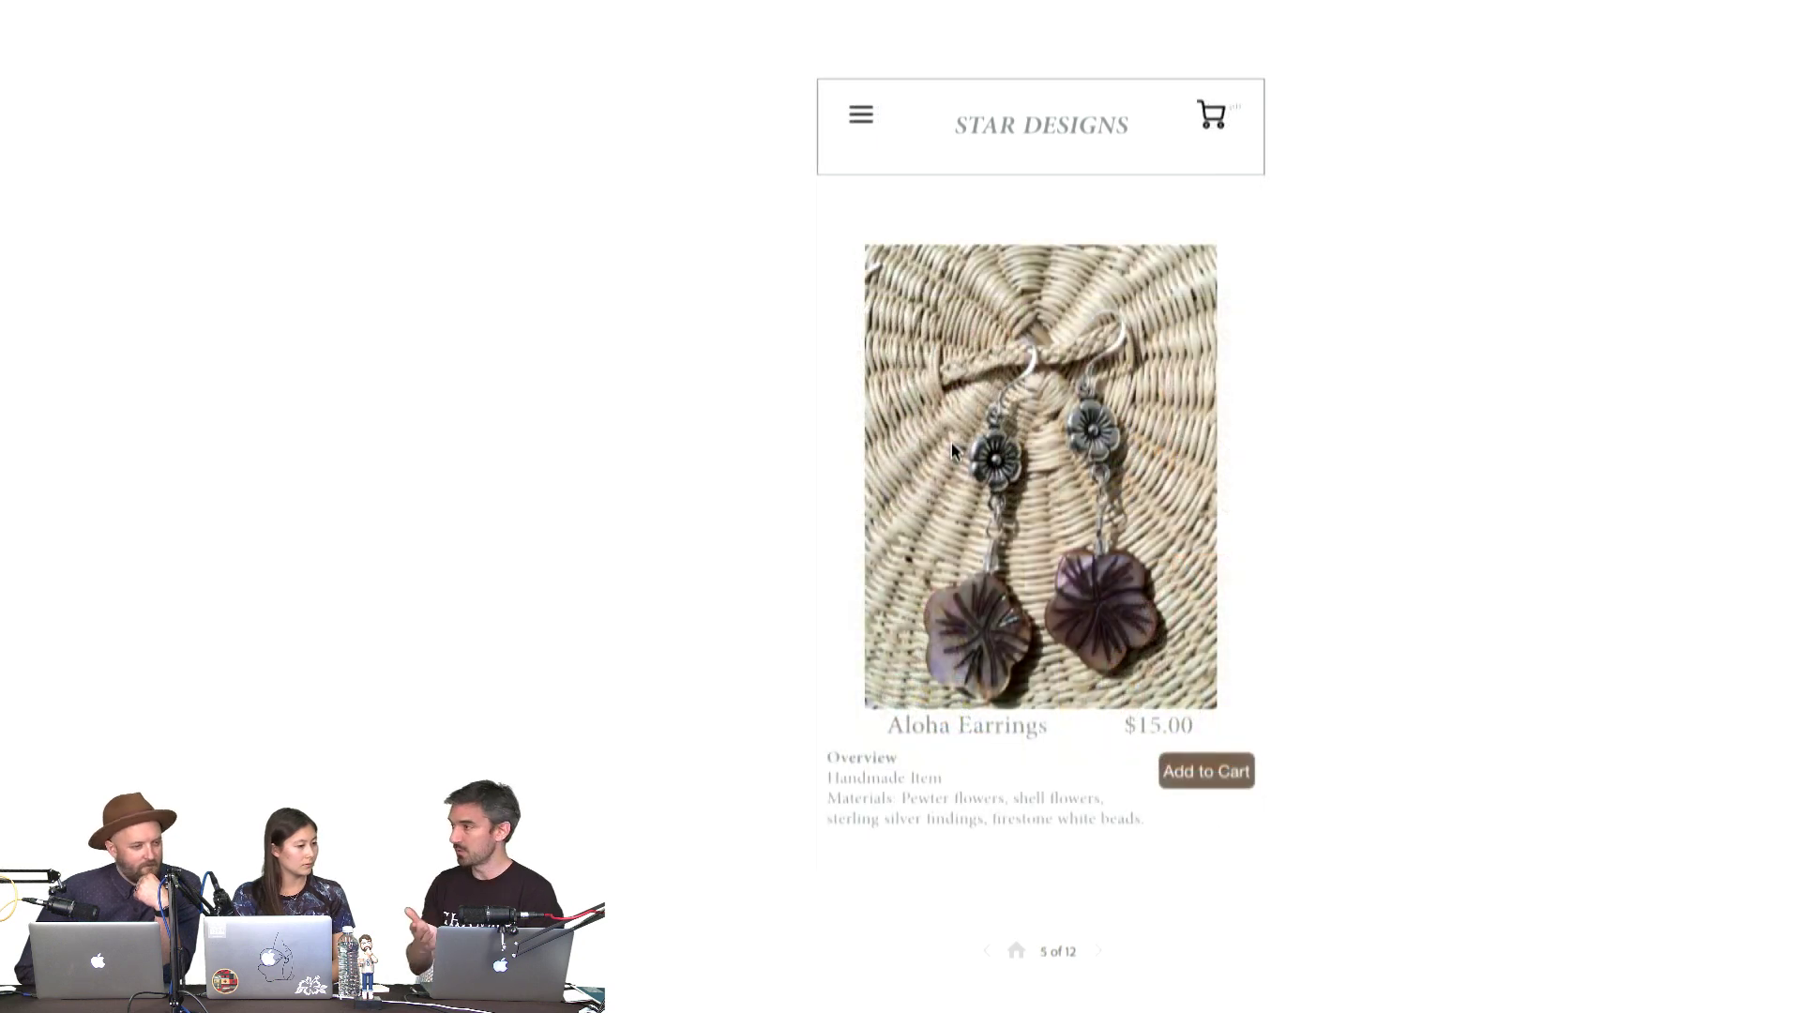
{"action": "left_click", "coordinate": [1199, 774]}
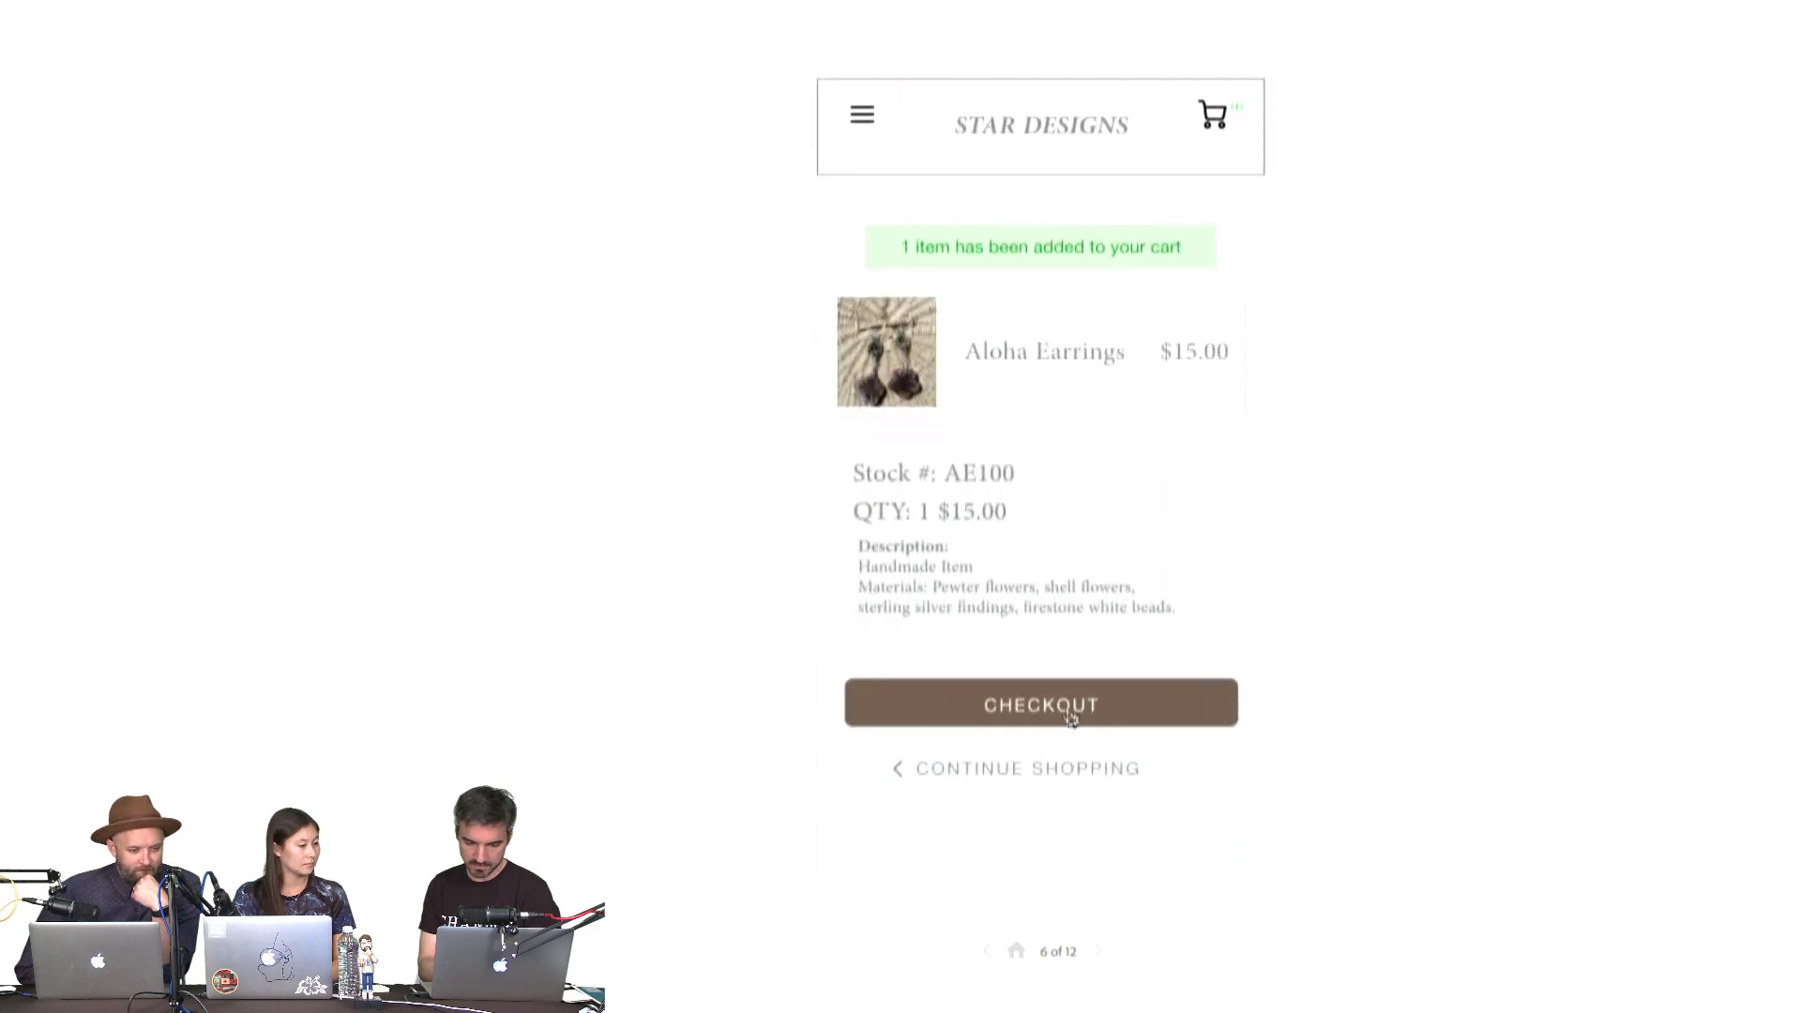
{"action": "left_click", "coordinate": [1069, 708]}
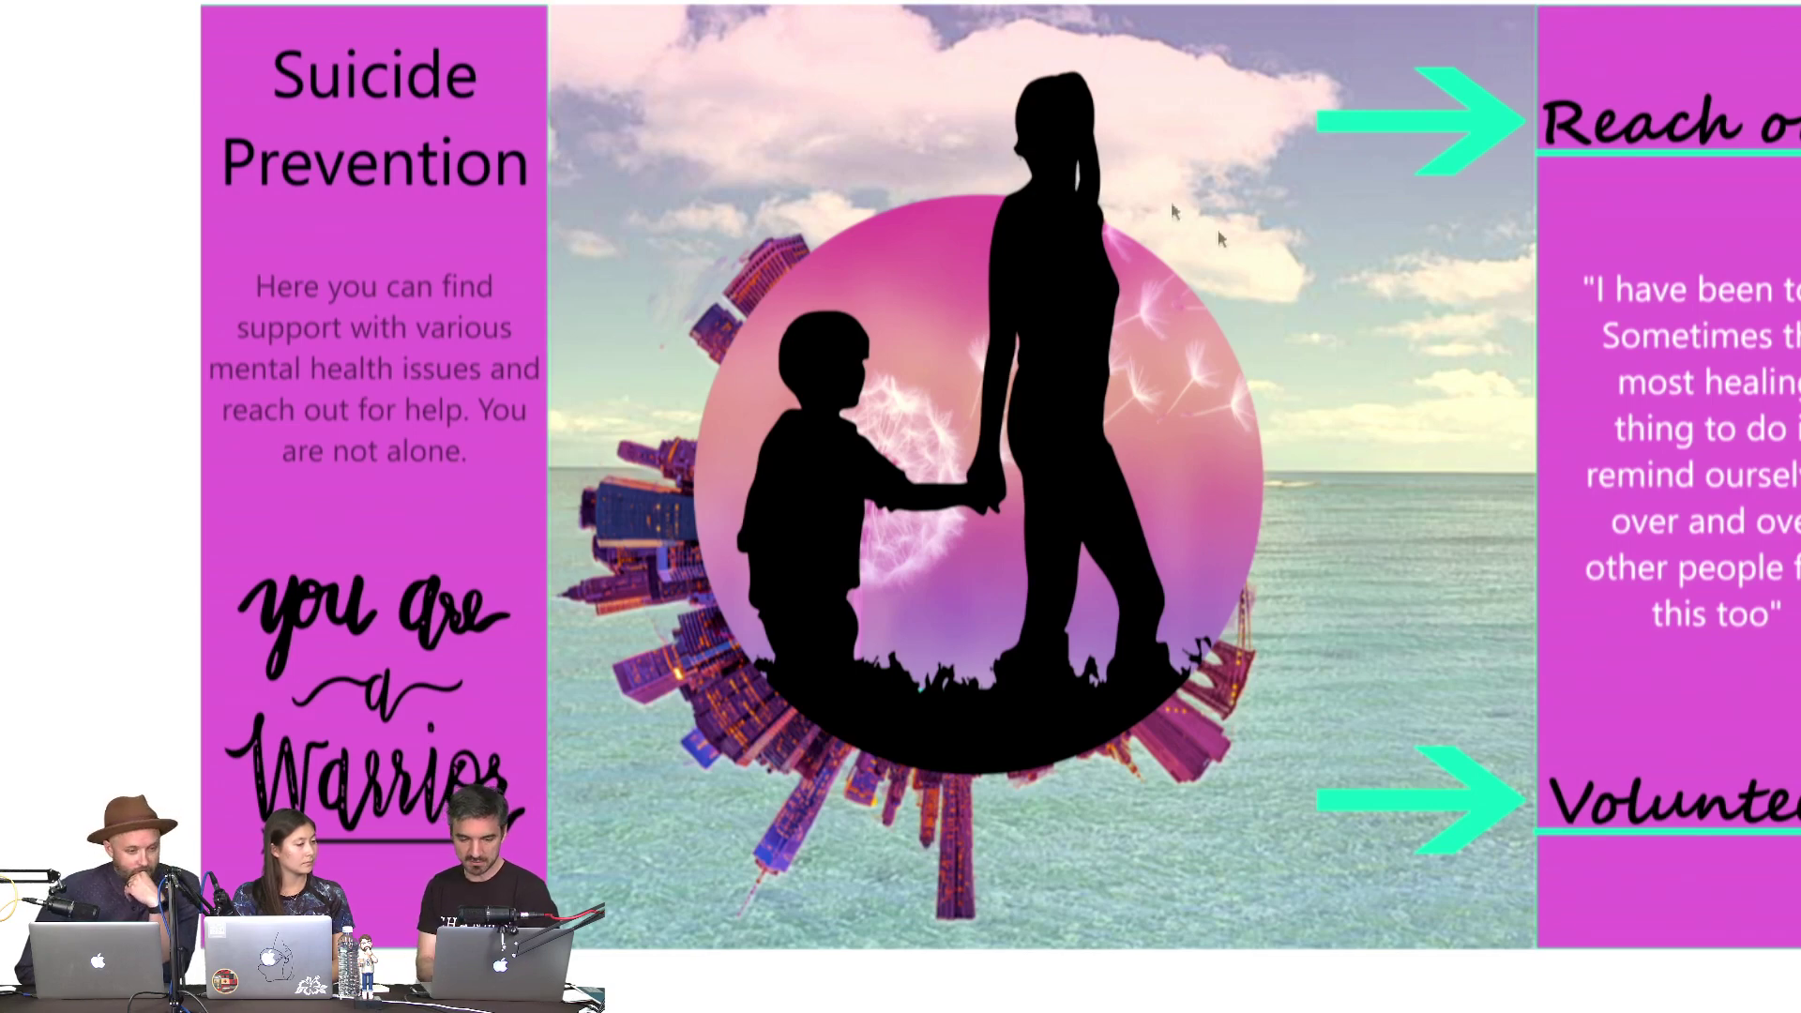
Try the Reach out link in the suicide prevention prototype and walk through Cats in Hats from Kitty Couture to the shopping cart
{"action": "left_click", "coordinate": [1648, 139]}
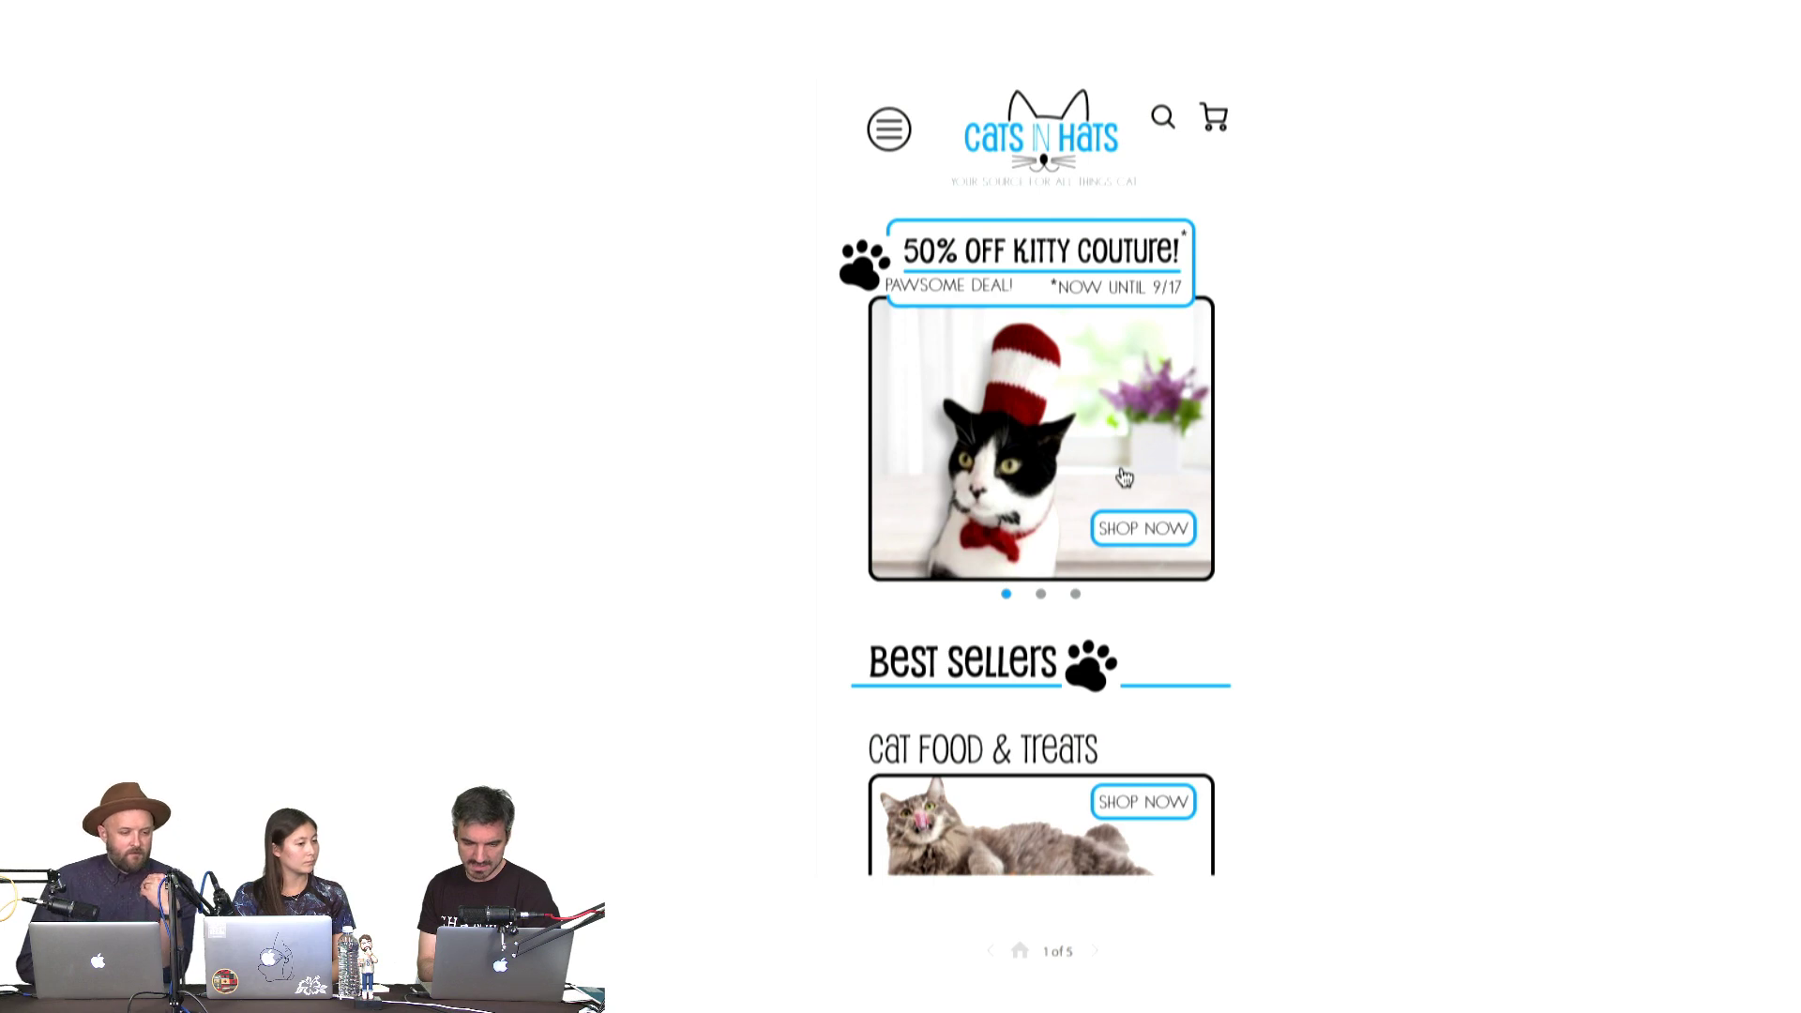
{"action": "left_click", "coordinate": [1141, 528]}
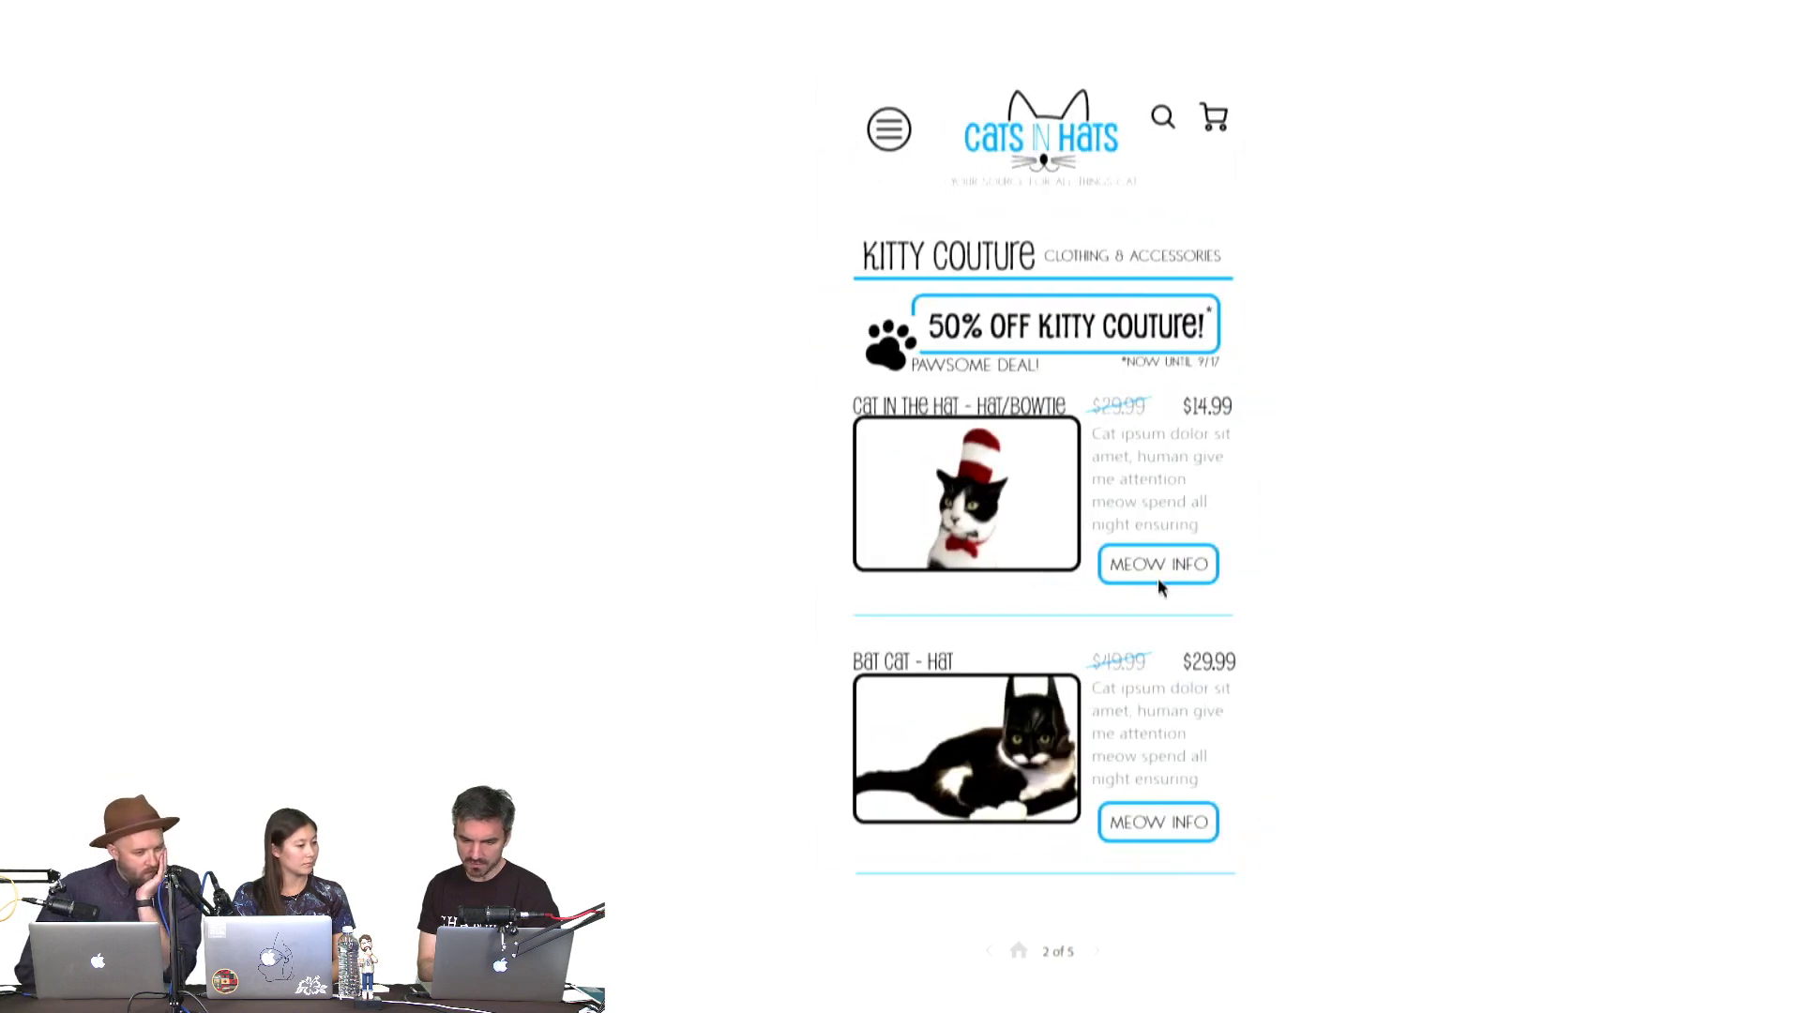
{"action": "left_click", "coordinate": [1177, 572]}
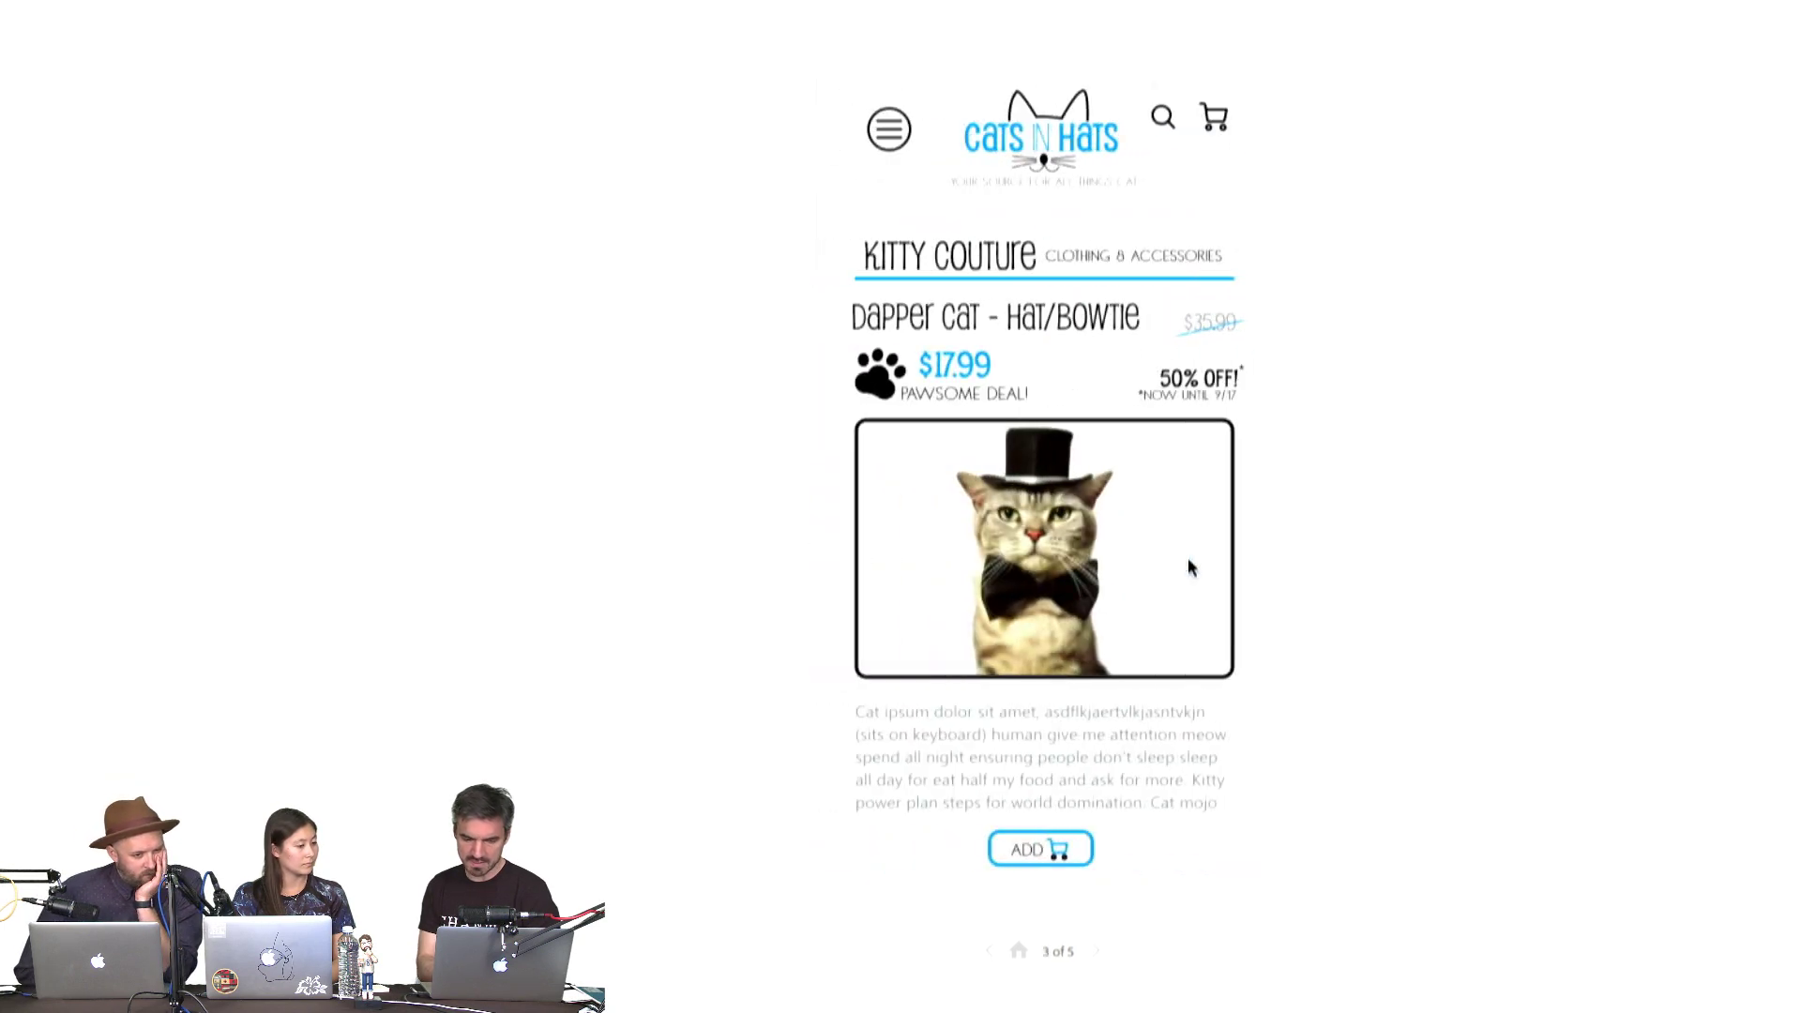
{"action": "left_click", "coordinate": [1043, 849]}
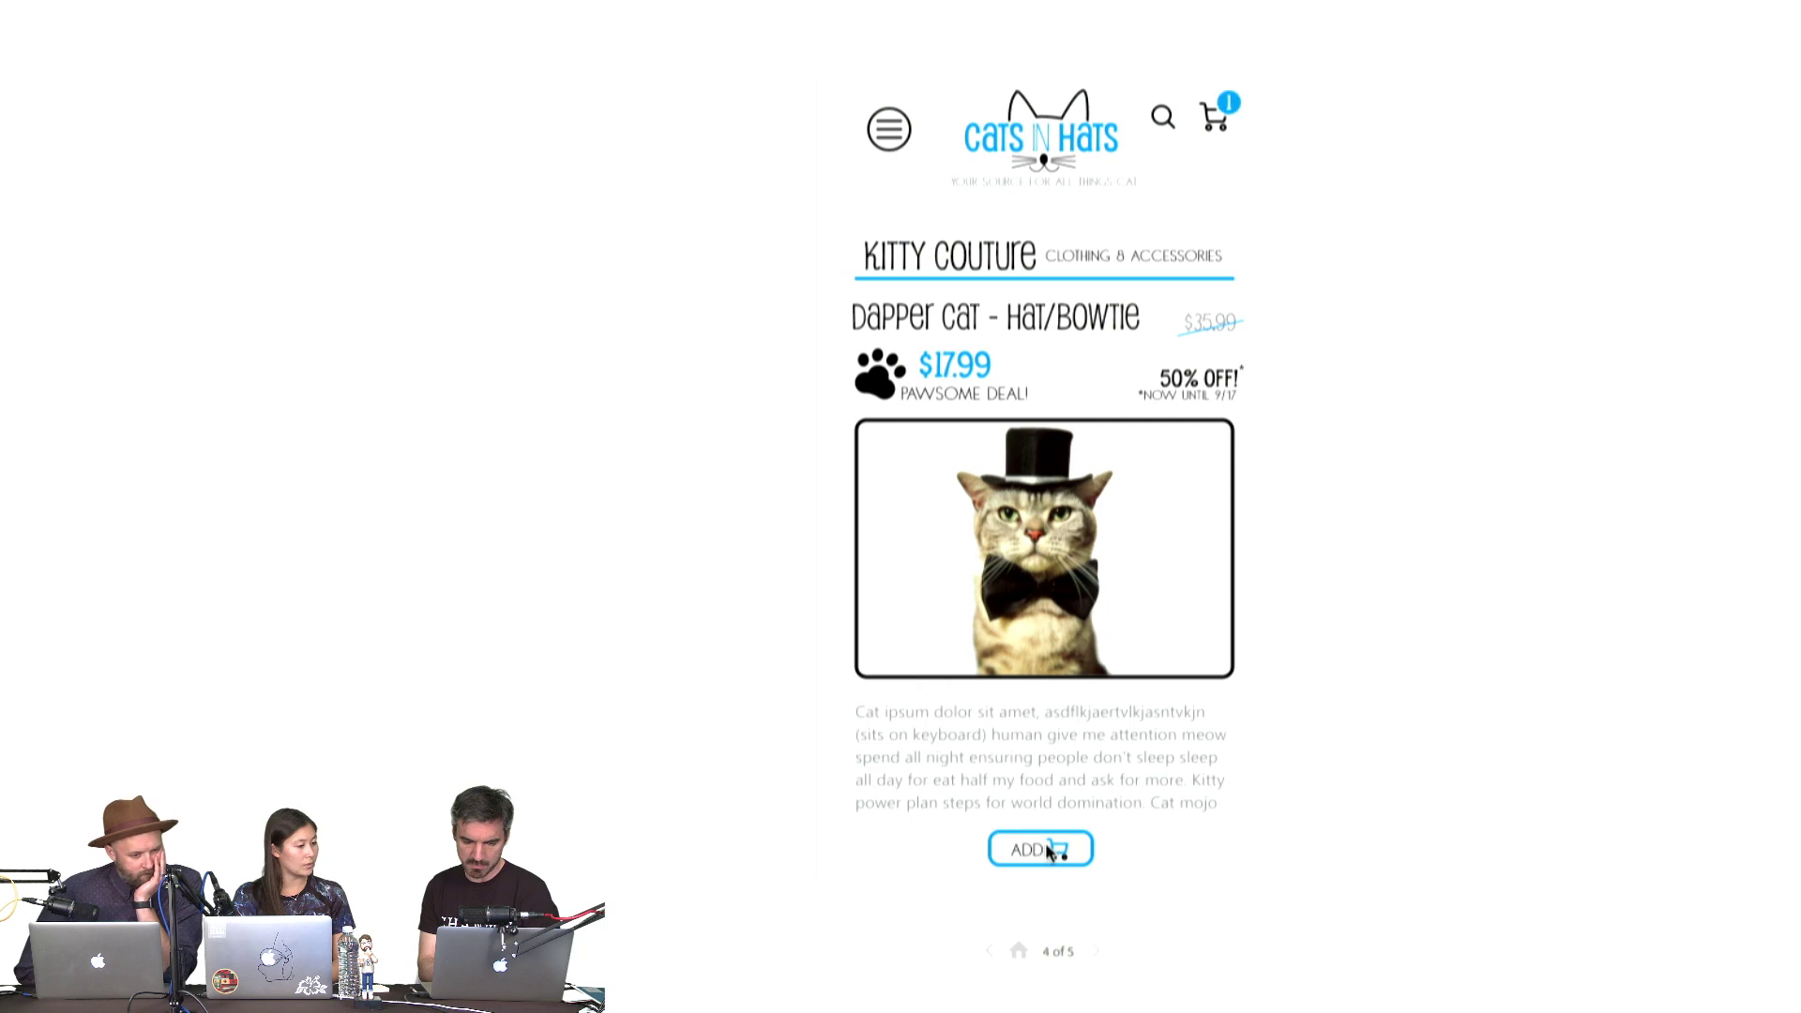
{"action": "left_click", "coordinate": [1224, 114]}
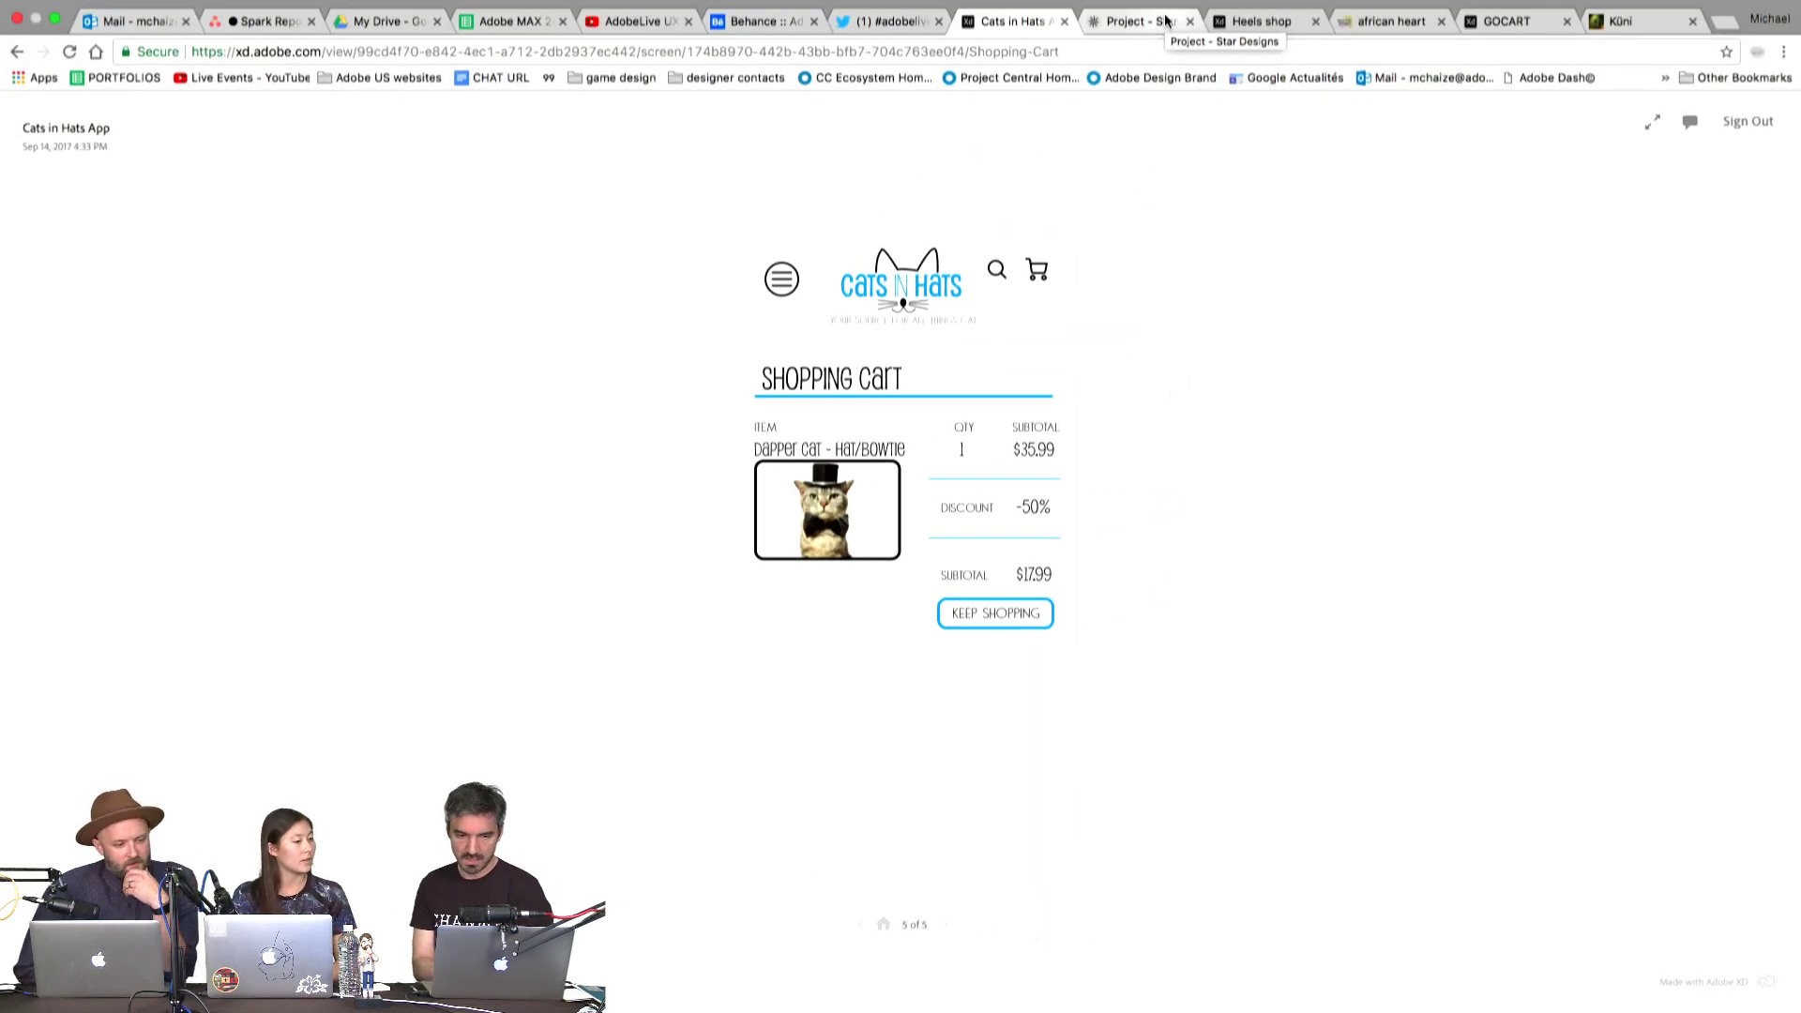
Revisit the open Heels shop, African Heart, GOCART and Küni prototypes to compare them
{"action": "left_click", "coordinate": [1258, 23]}
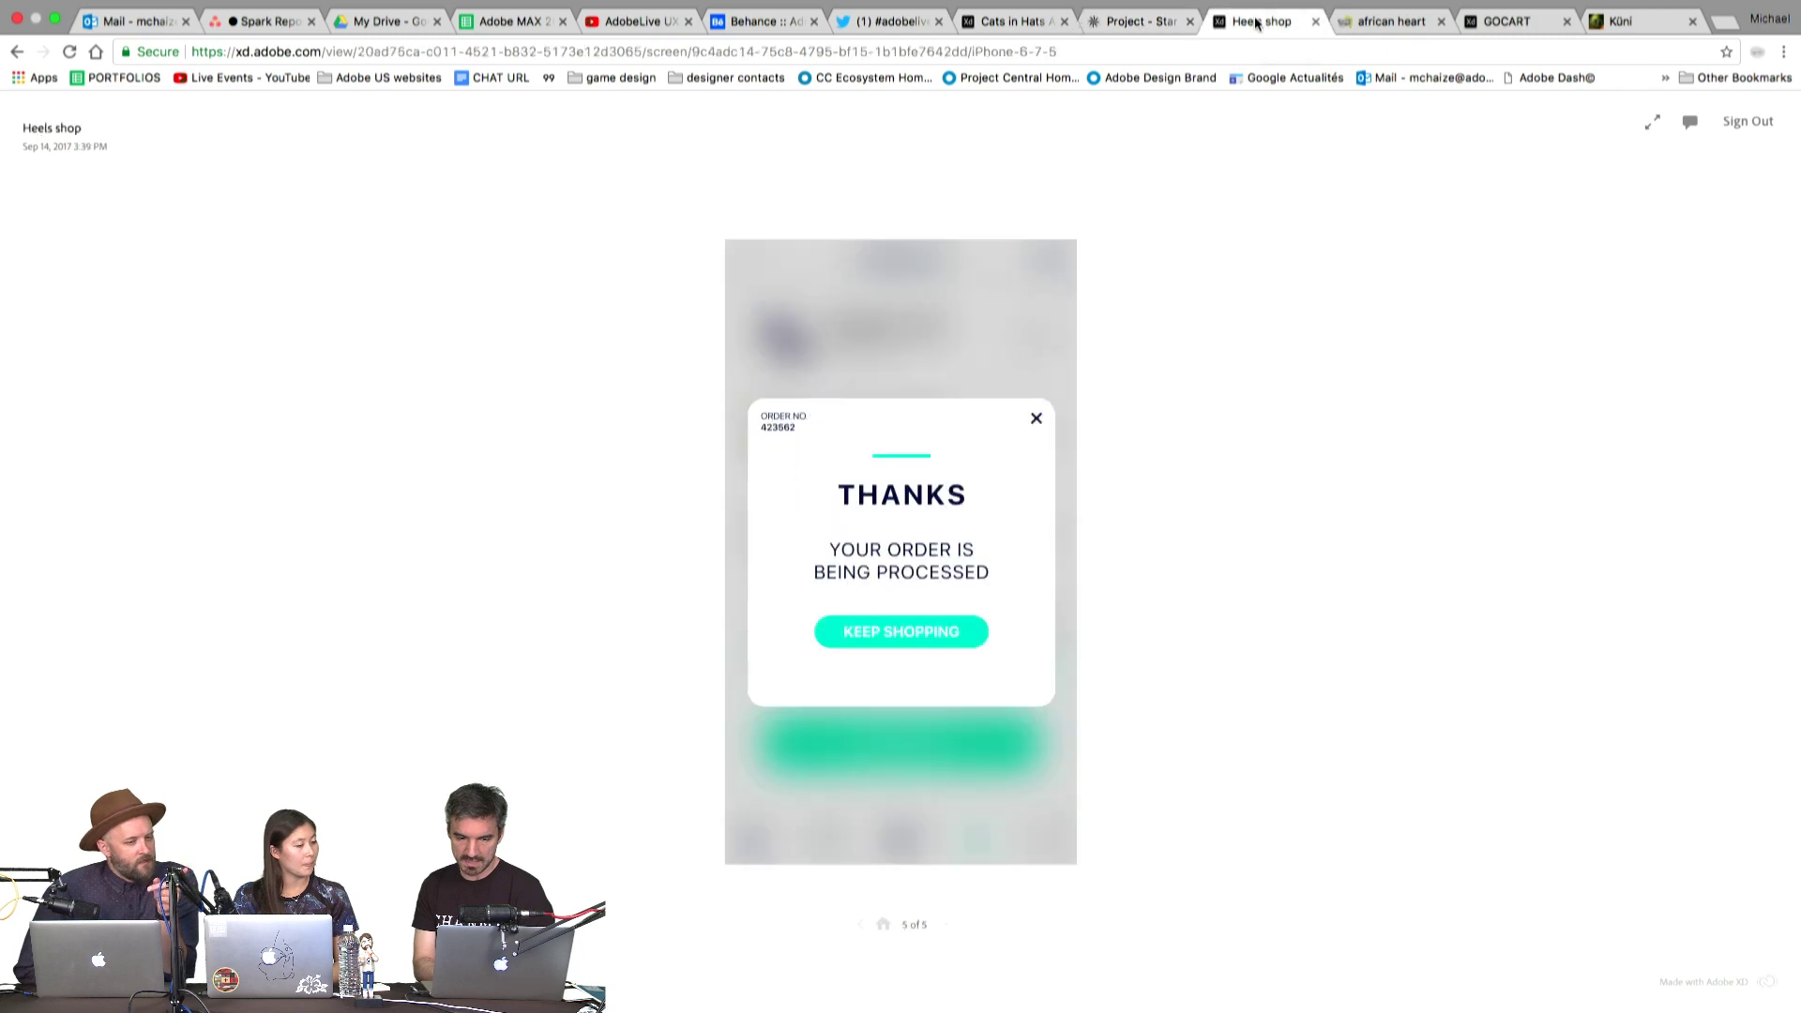
{"action": "left_click", "coordinate": [1442, 22]}
{"action": "left_click", "coordinate": [1491, 26]}
{"action": "left_click", "coordinate": [1622, 23]}
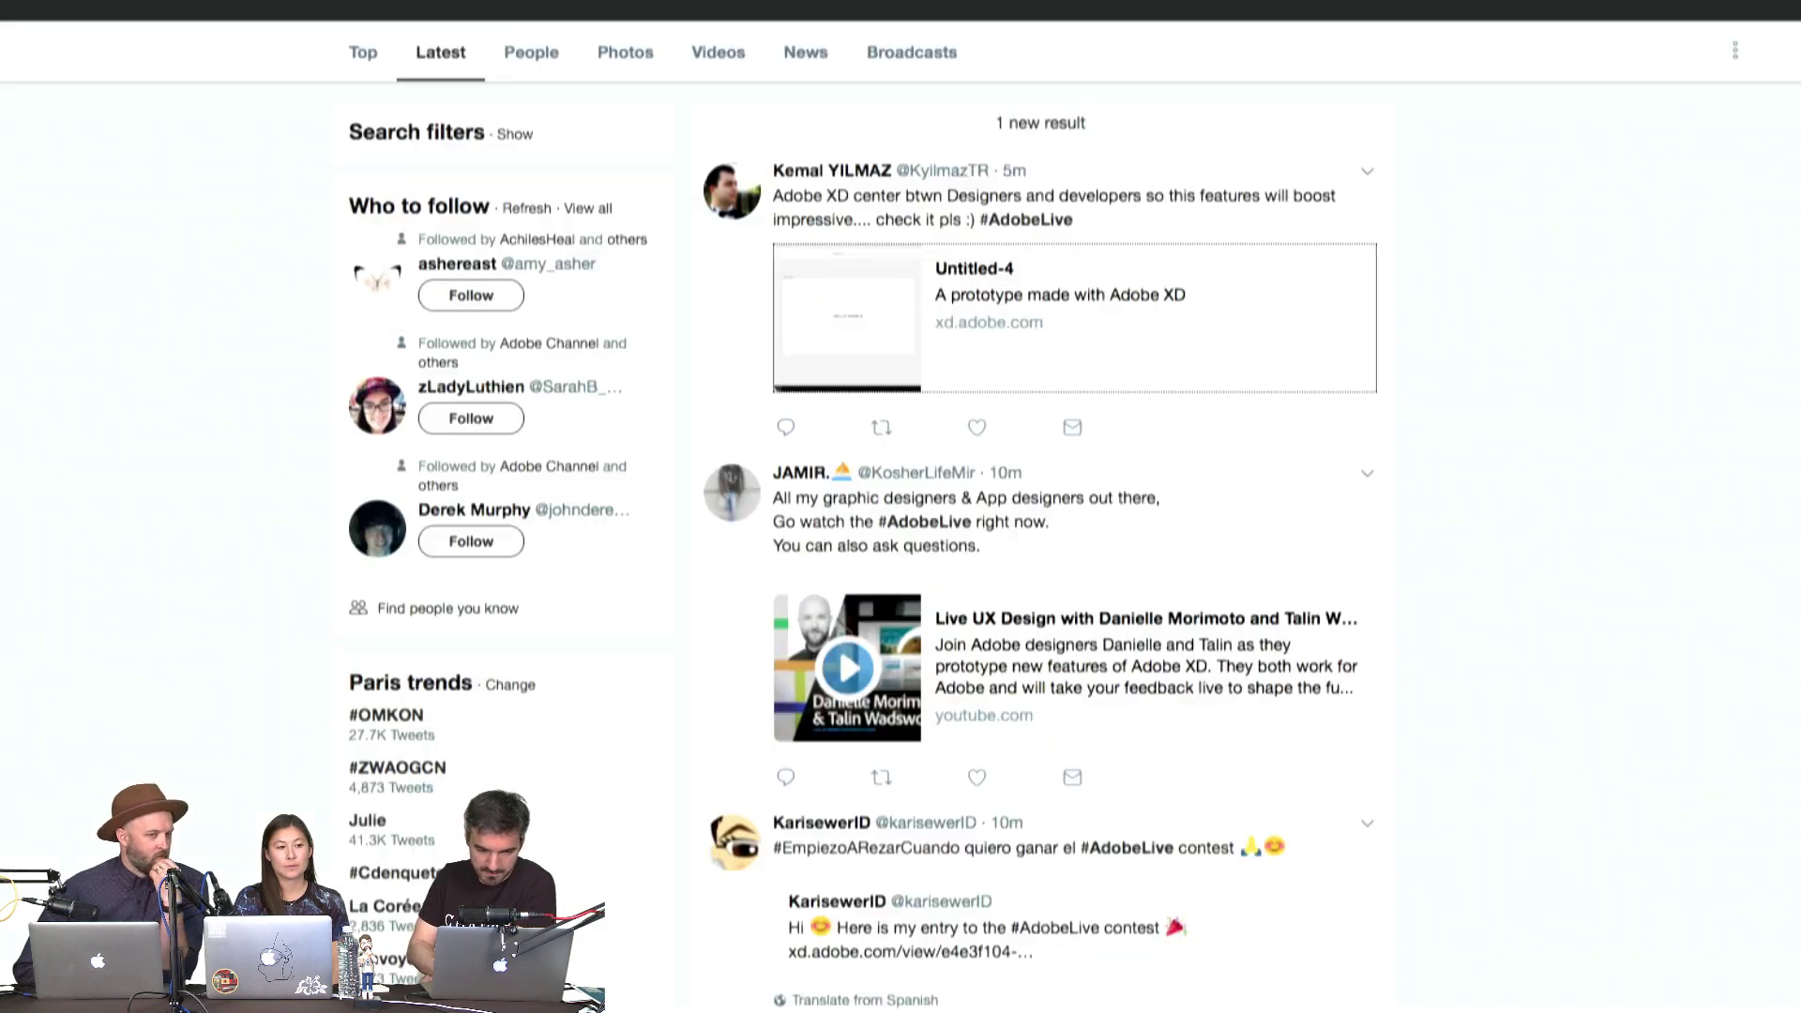
Look through the latest #AdobeLive tweets for more submissions and start the PaySal prototype from its opening screen
{"action": "scroll", "coordinate": [1198, 430], "scroll_direction": "down", "scroll_amount": 20}
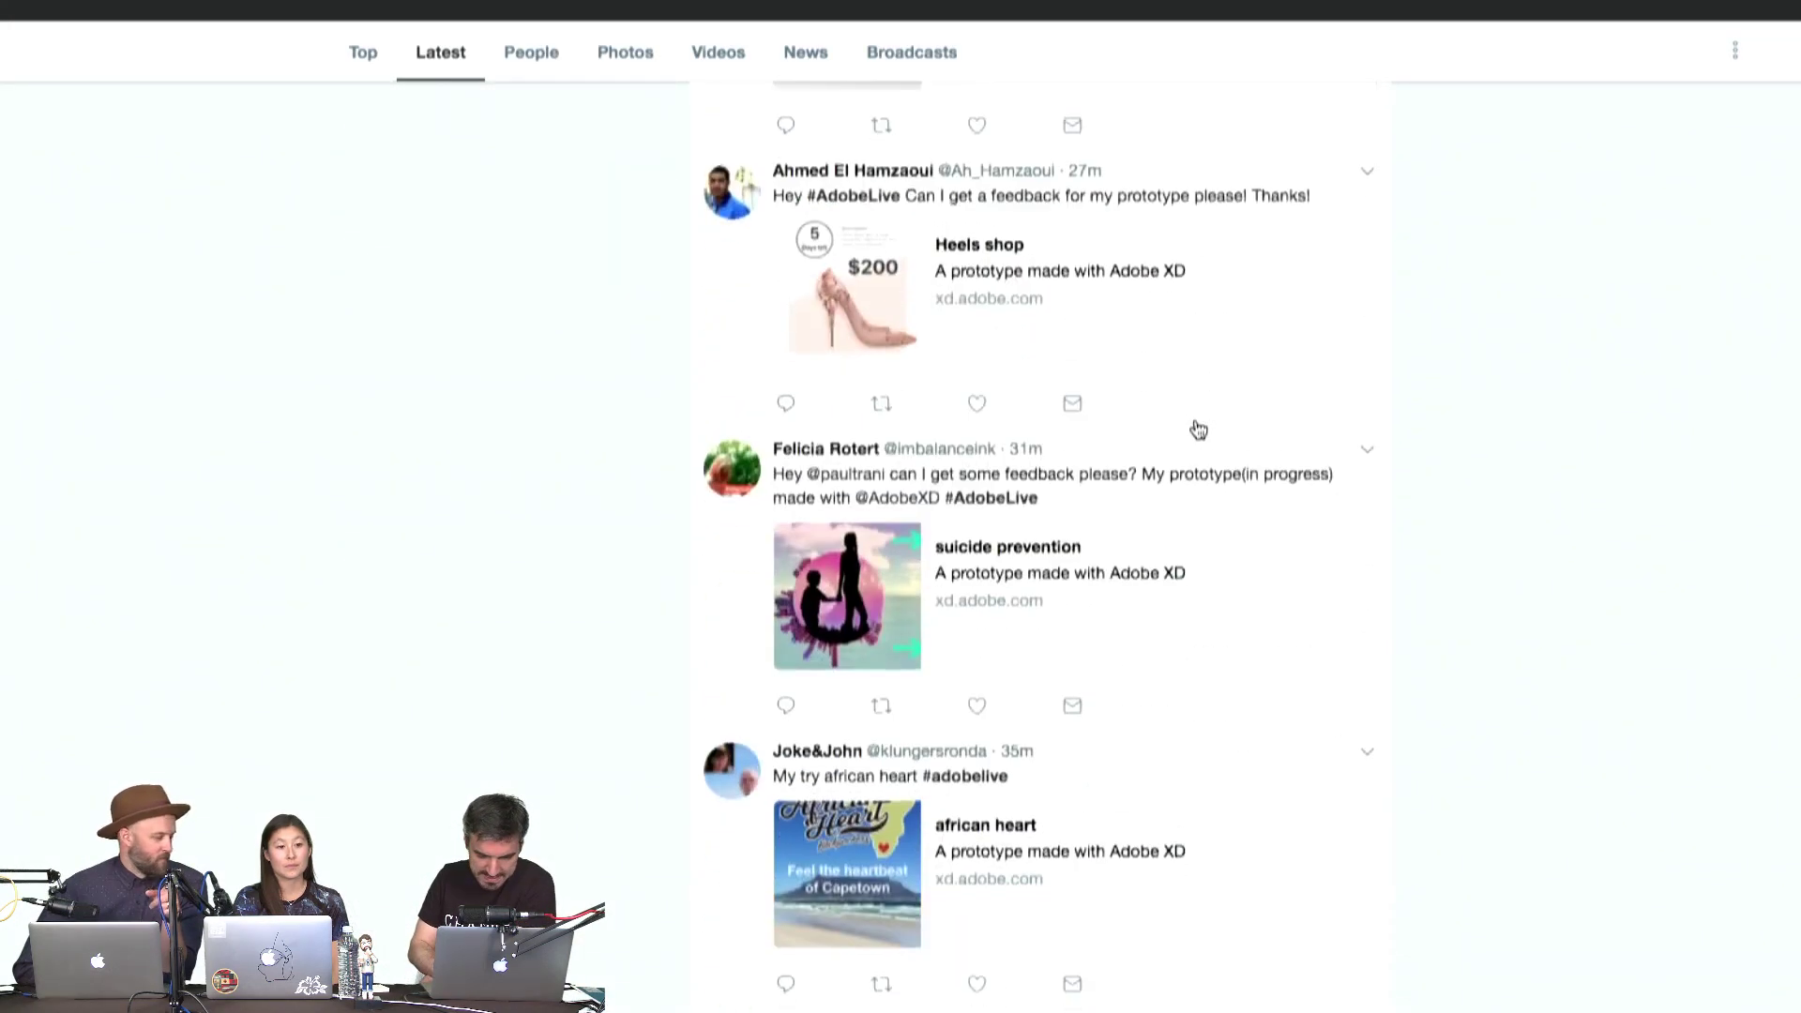
{"action": "scroll", "coordinate": [1196, 428], "scroll_direction": "down", "scroll_amount": 10}
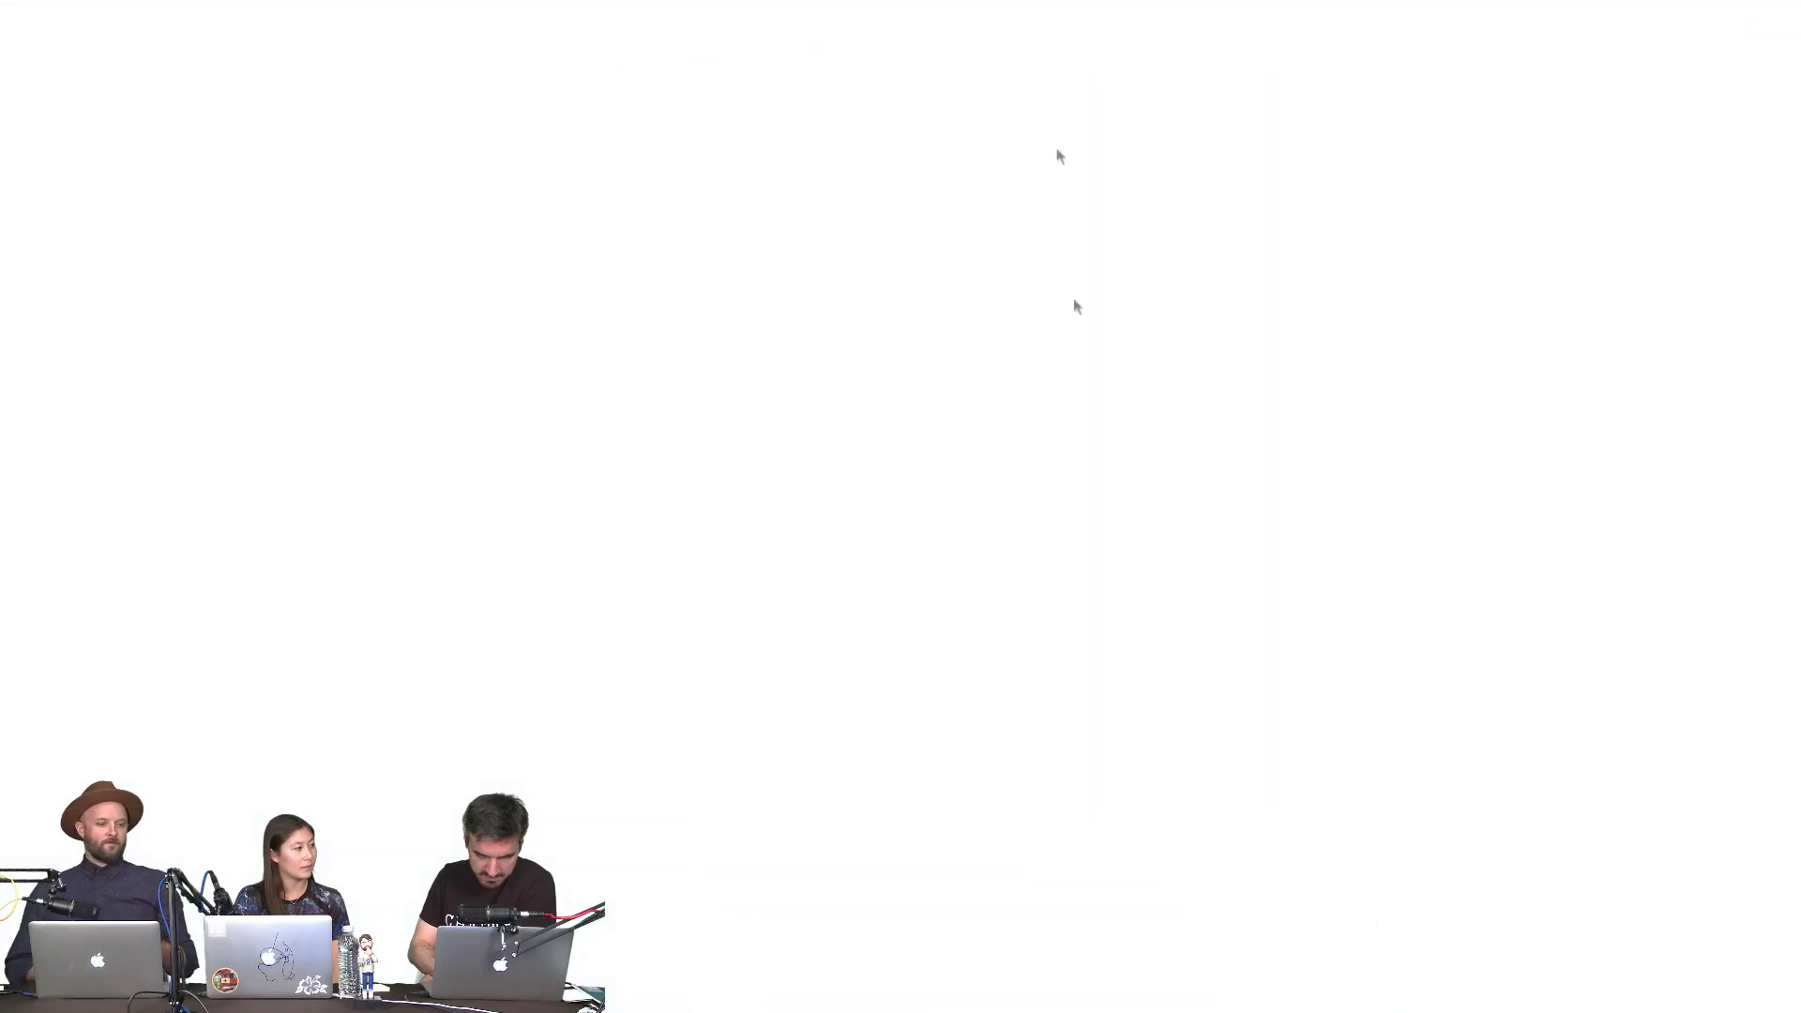
{"action": "left_click", "coordinate": [922, 522]}
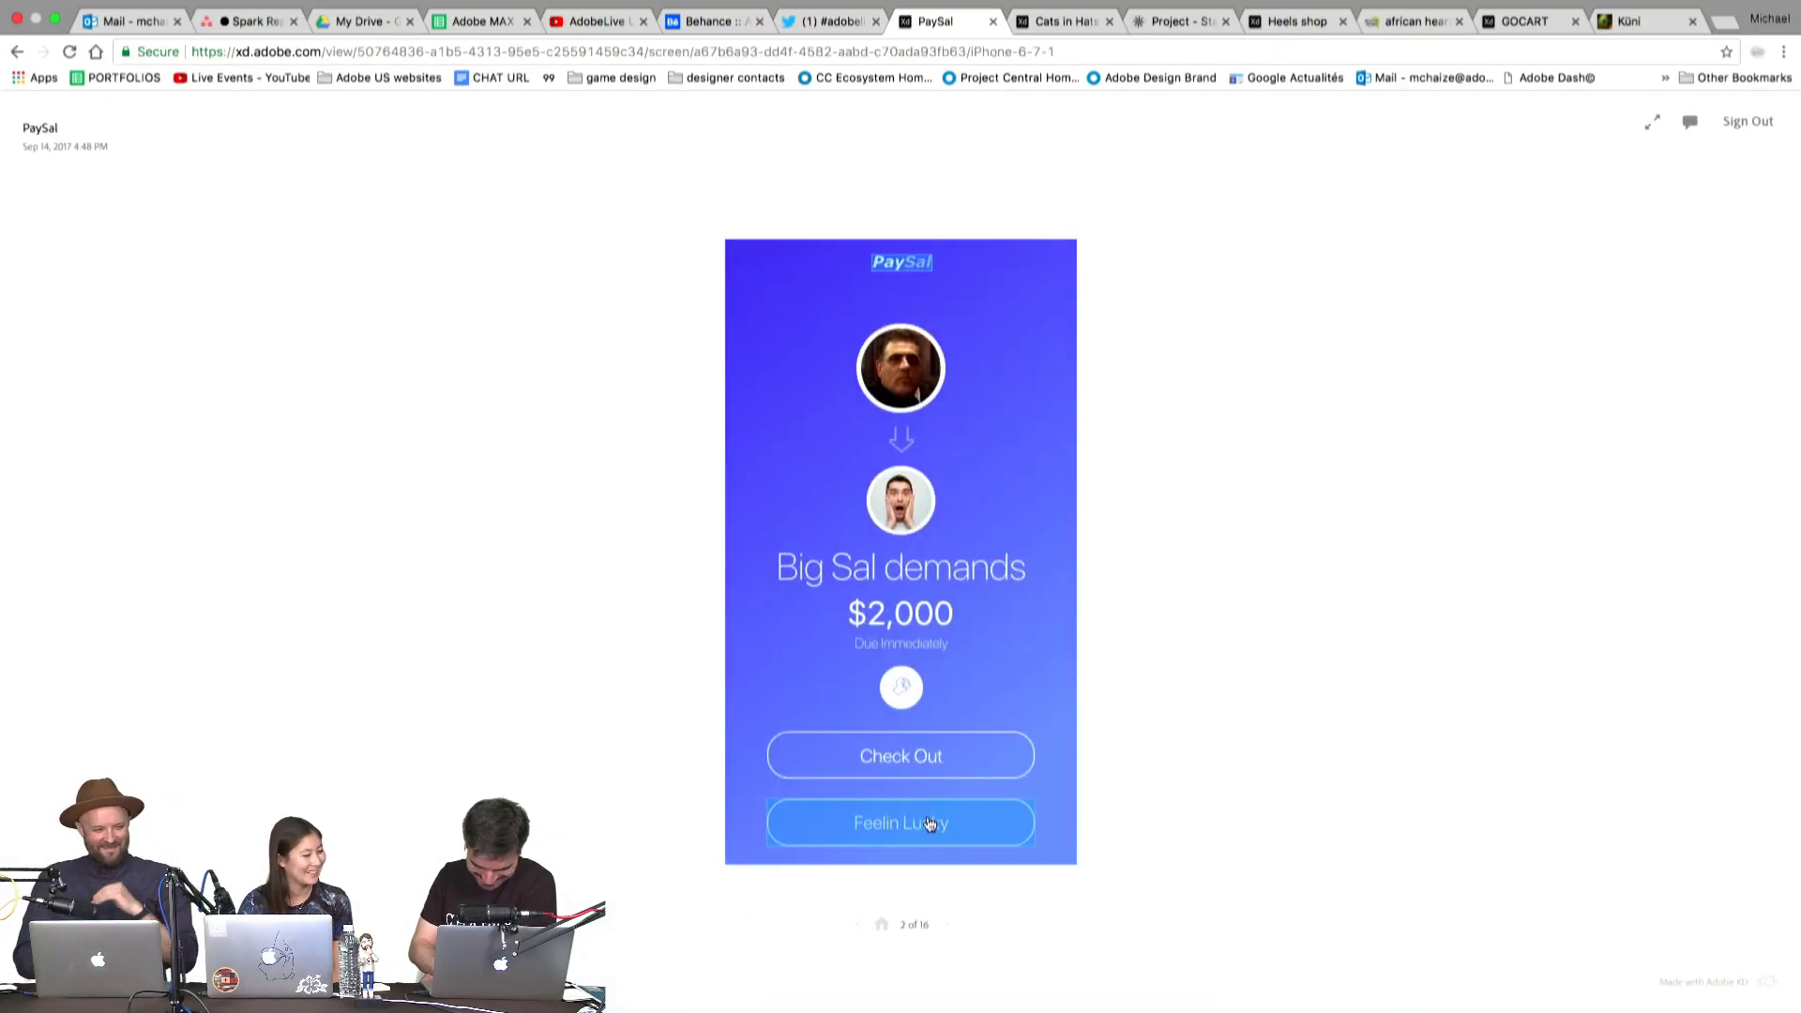
Test PaySal's Feelin Lucky option by lowering the payment from $2,000 to $250 and accepting the offer
{"action": "left_click", "coordinate": [926, 823]}
{"action": "left_click", "coordinate": [1039, 614]}
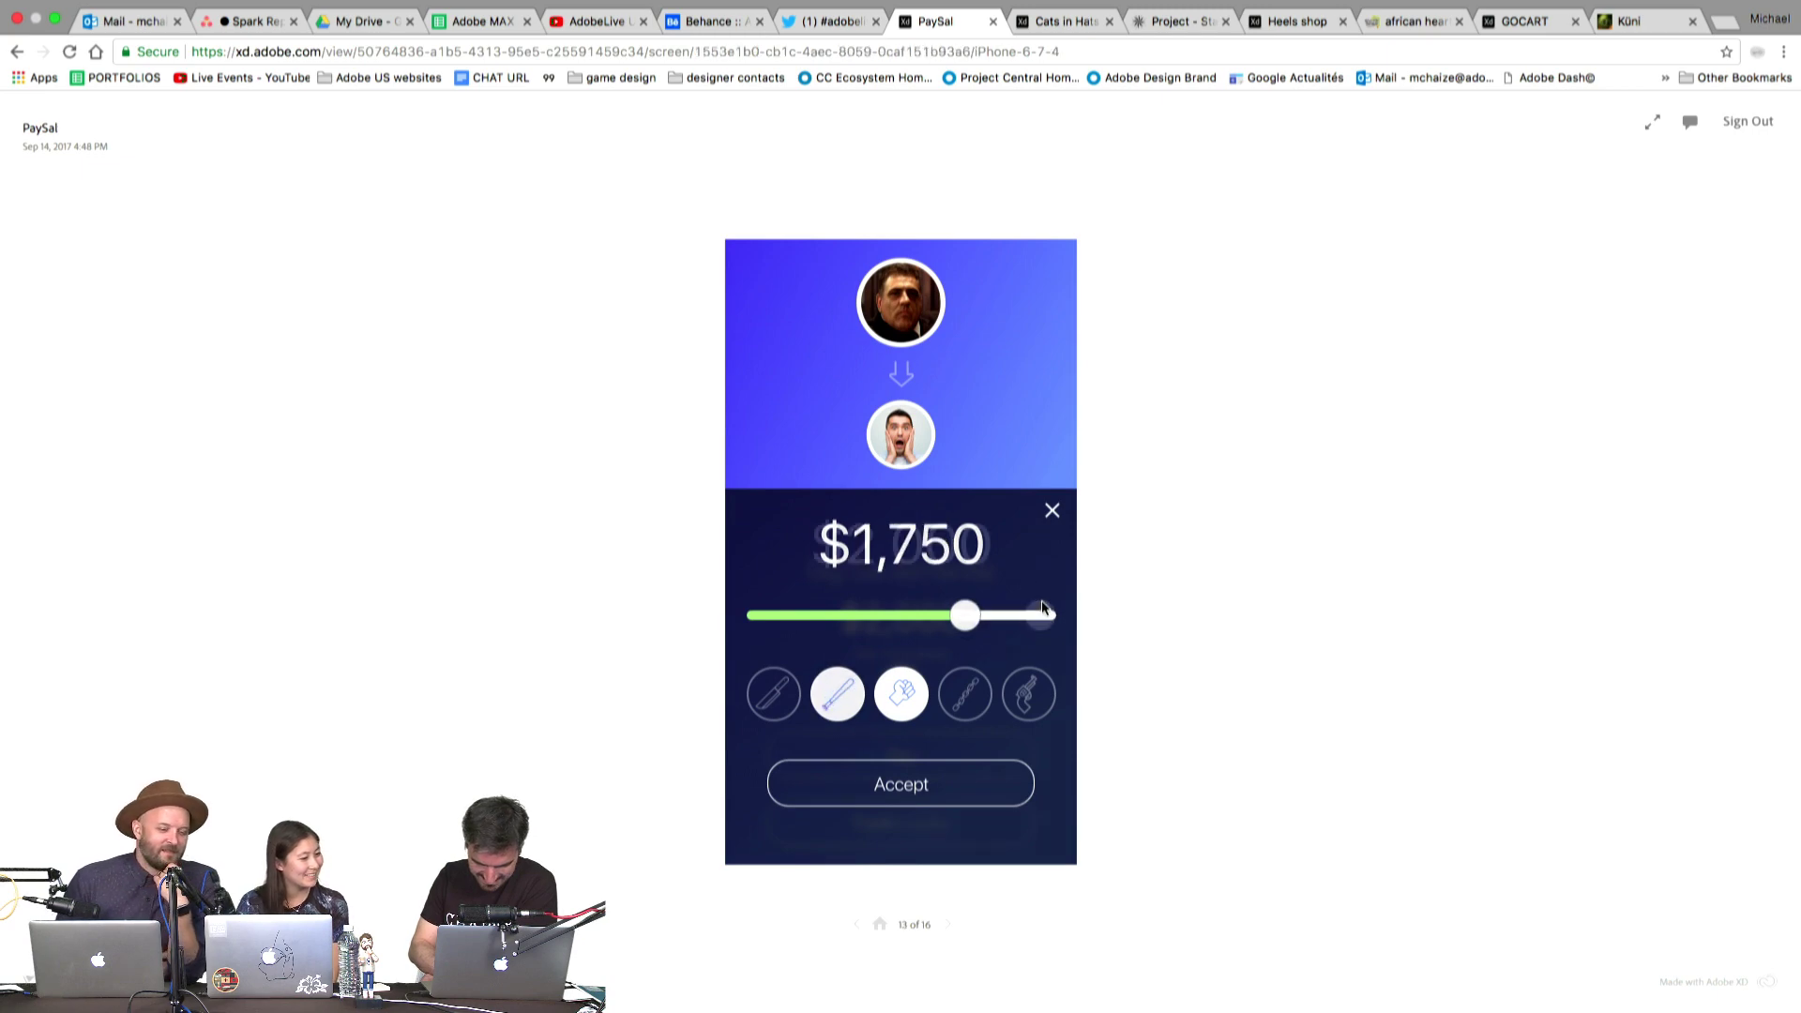
{"action": "left_click", "coordinate": [960, 622]}
{"action": "left_click", "coordinate": [895, 619]}
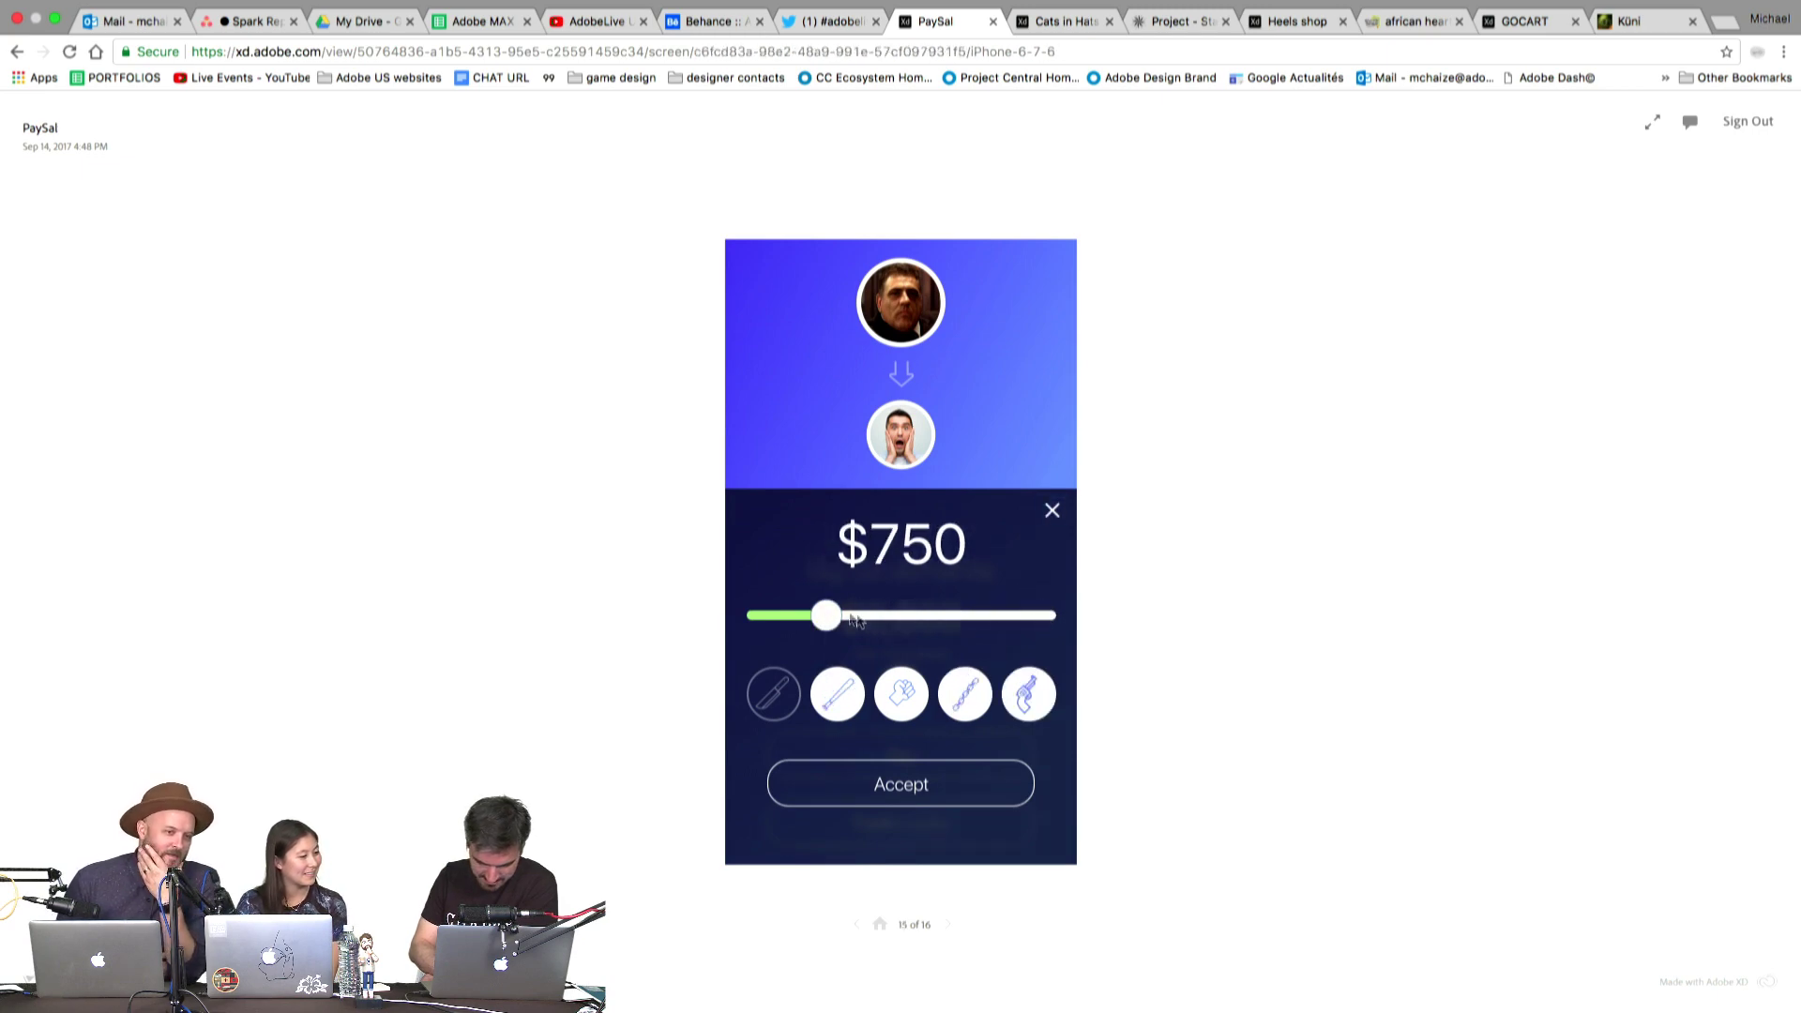
{"action": "left_click", "coordinate": [903, 795]}
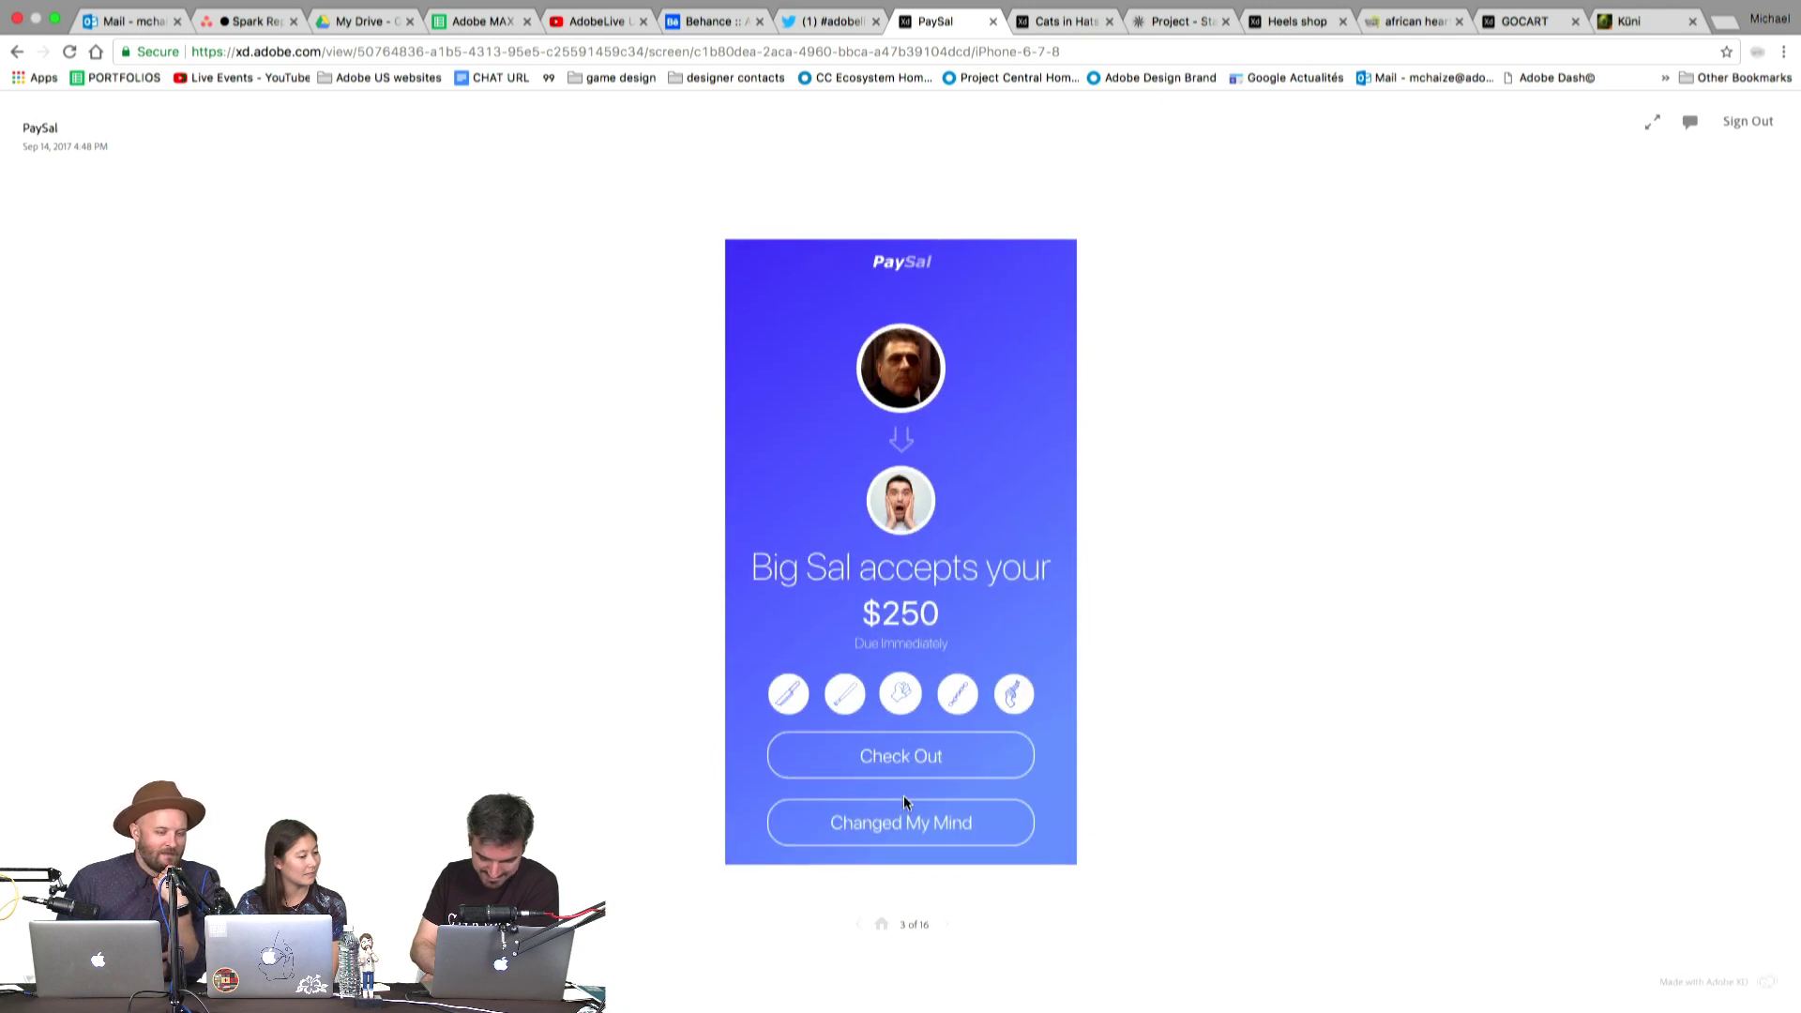
Page through PaySal's card payment screens up to the $2,000 offer screen and go back to the CASH ONLY screen
{"action": "left_click", "coordinate": [945, 925]}
{"action": "left_click", "coordinate": [944, 925]}
{"action": "left_click", "coordinate": [945, 924]}
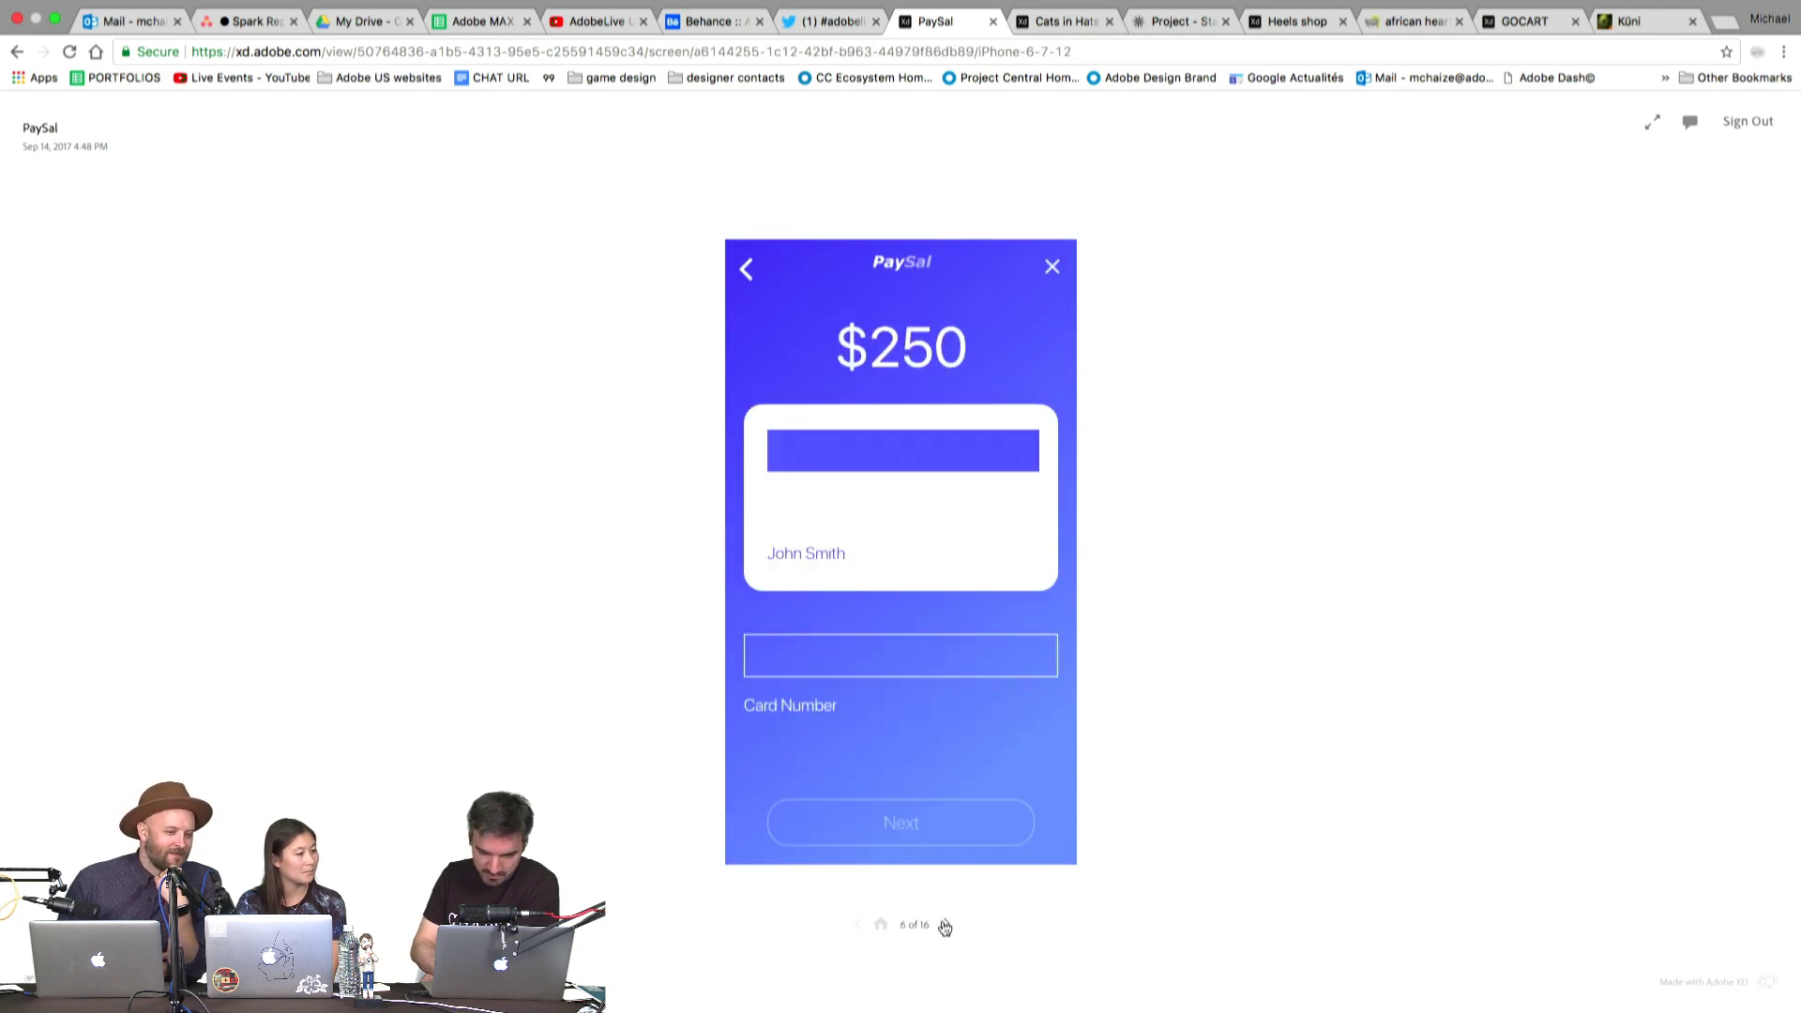
{"action": "left_click", "coordinate": [944, 925]}
{"action": "left_click", "coordinate": [944, 925]}
{"action": "left_click", "coordinate": [945, 924]}
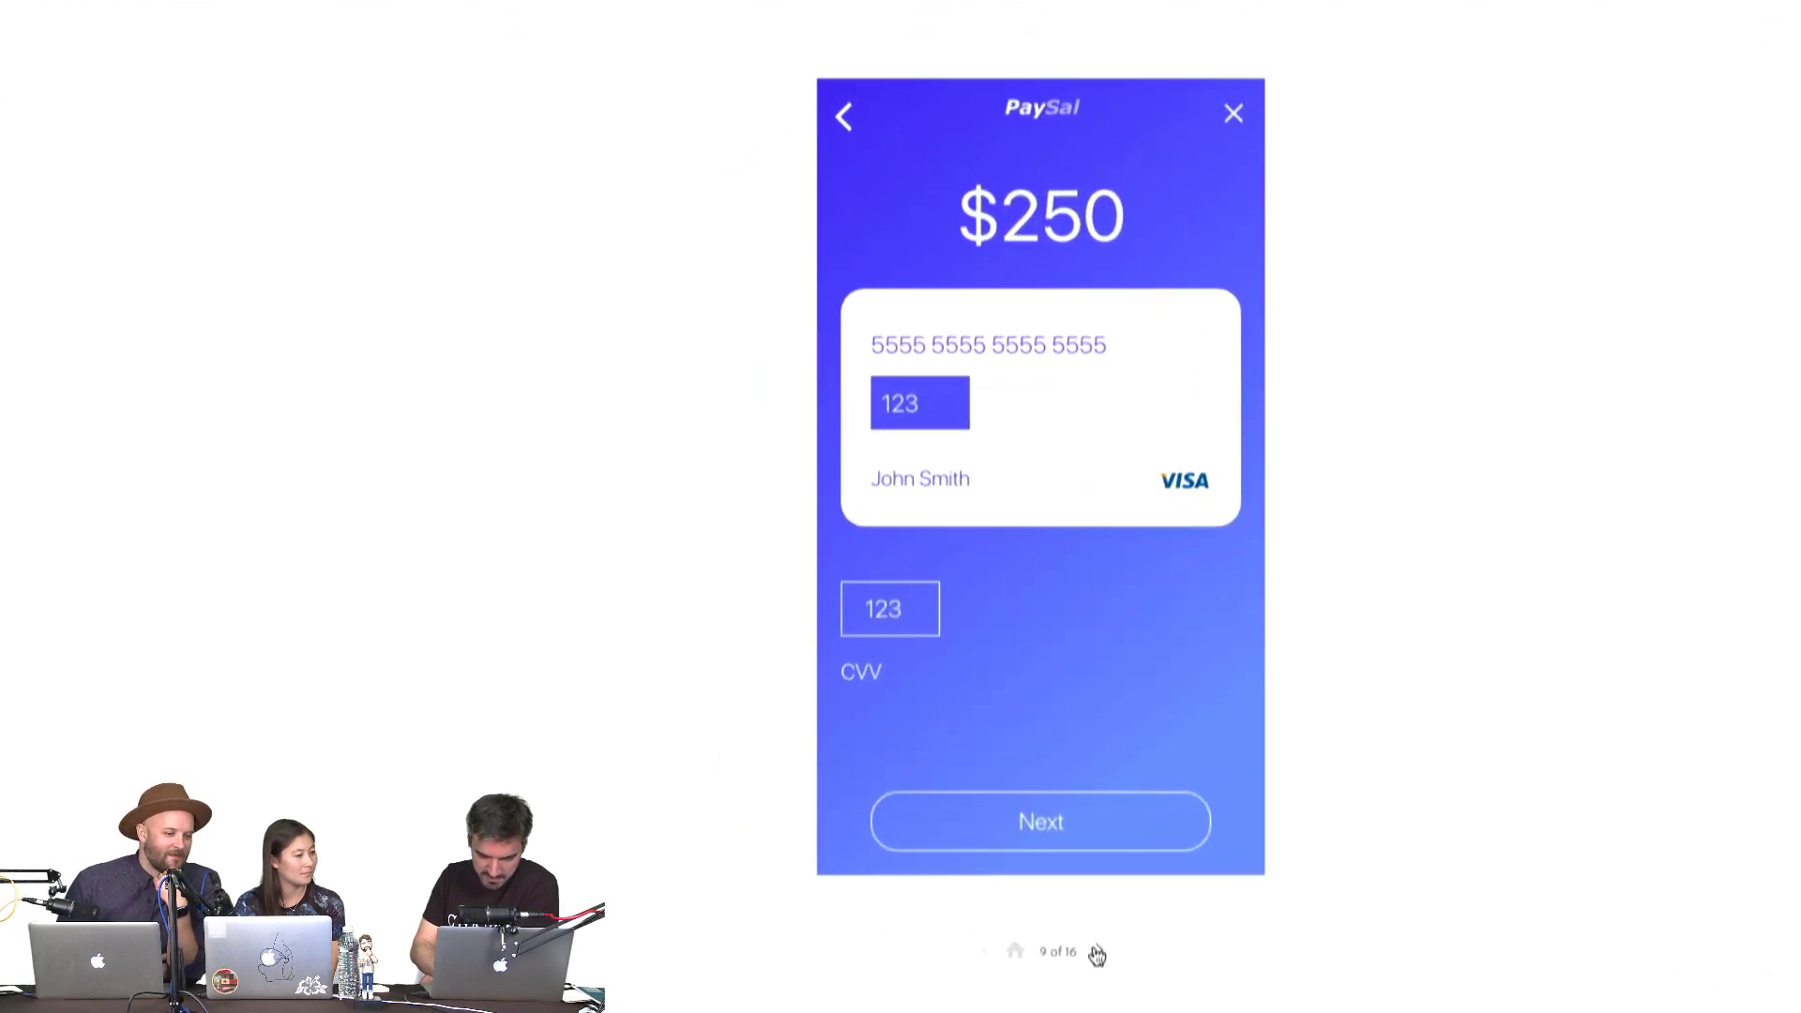
{"action": "left_click", "coordinate": [1096, 955]}
{"action": "left_click", "coordinate": [1014, 951]}
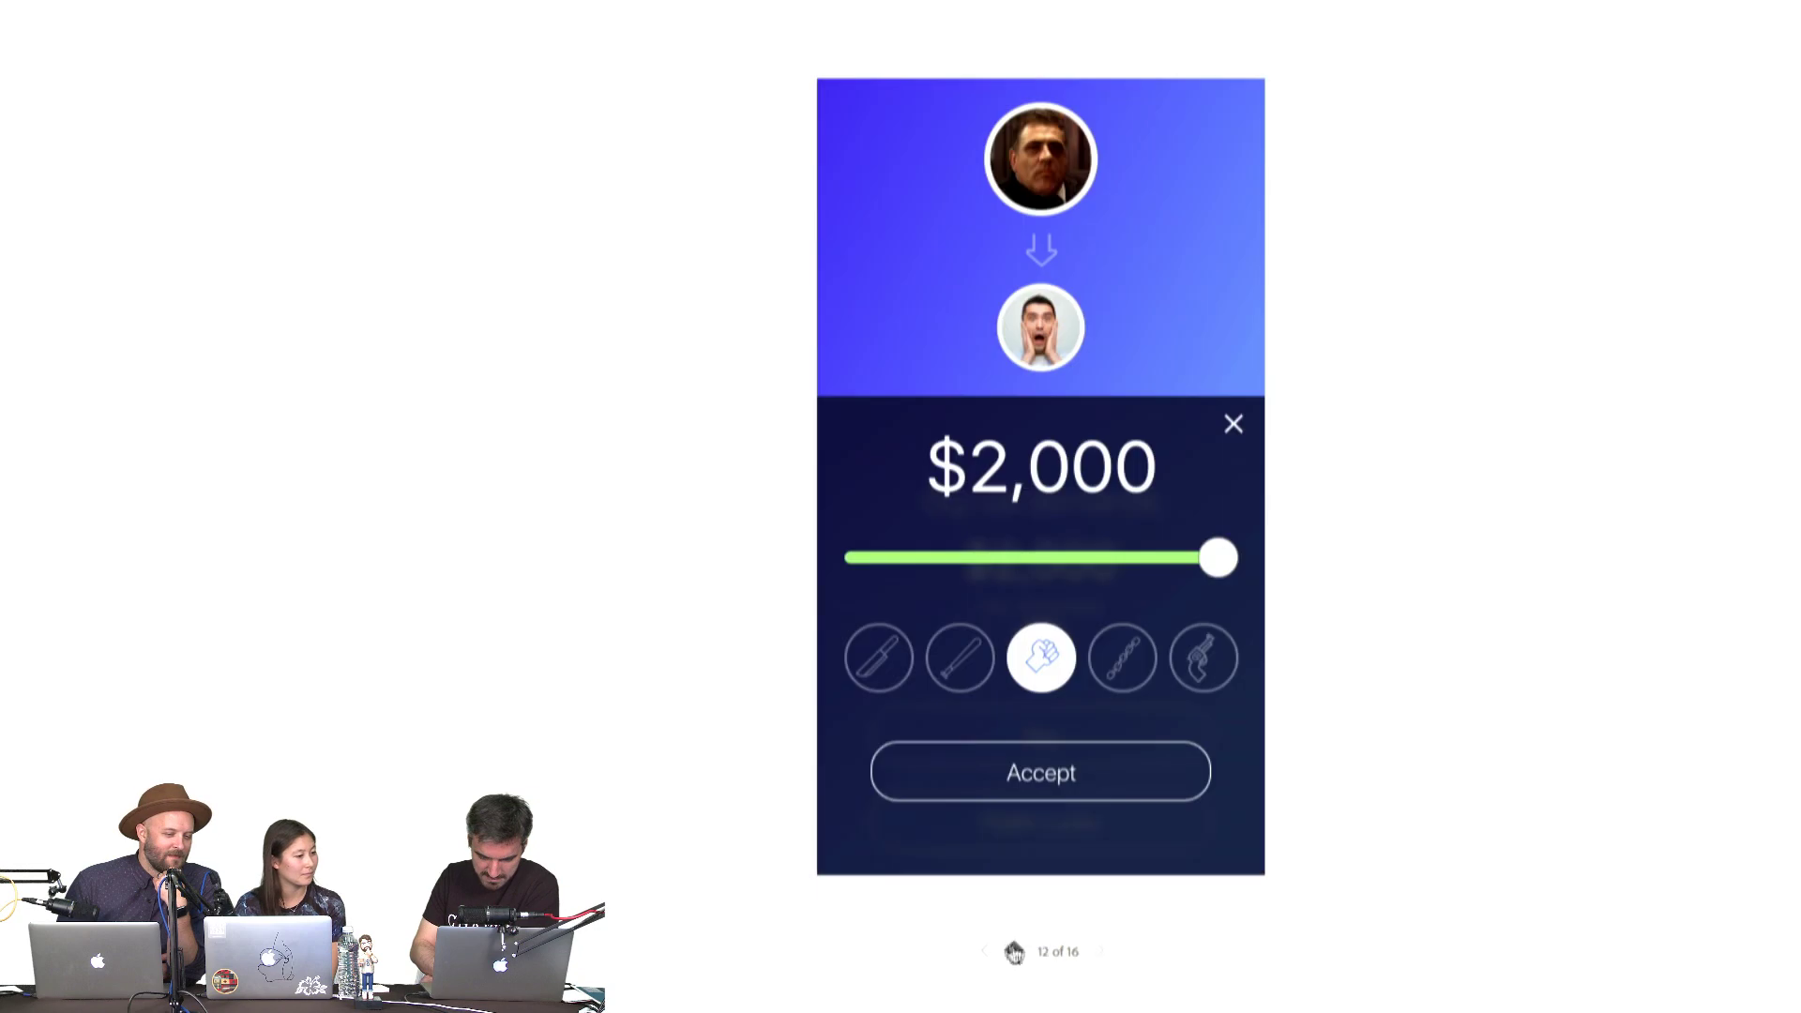
{"action": "left_click", "coordinate": [980, 953]}
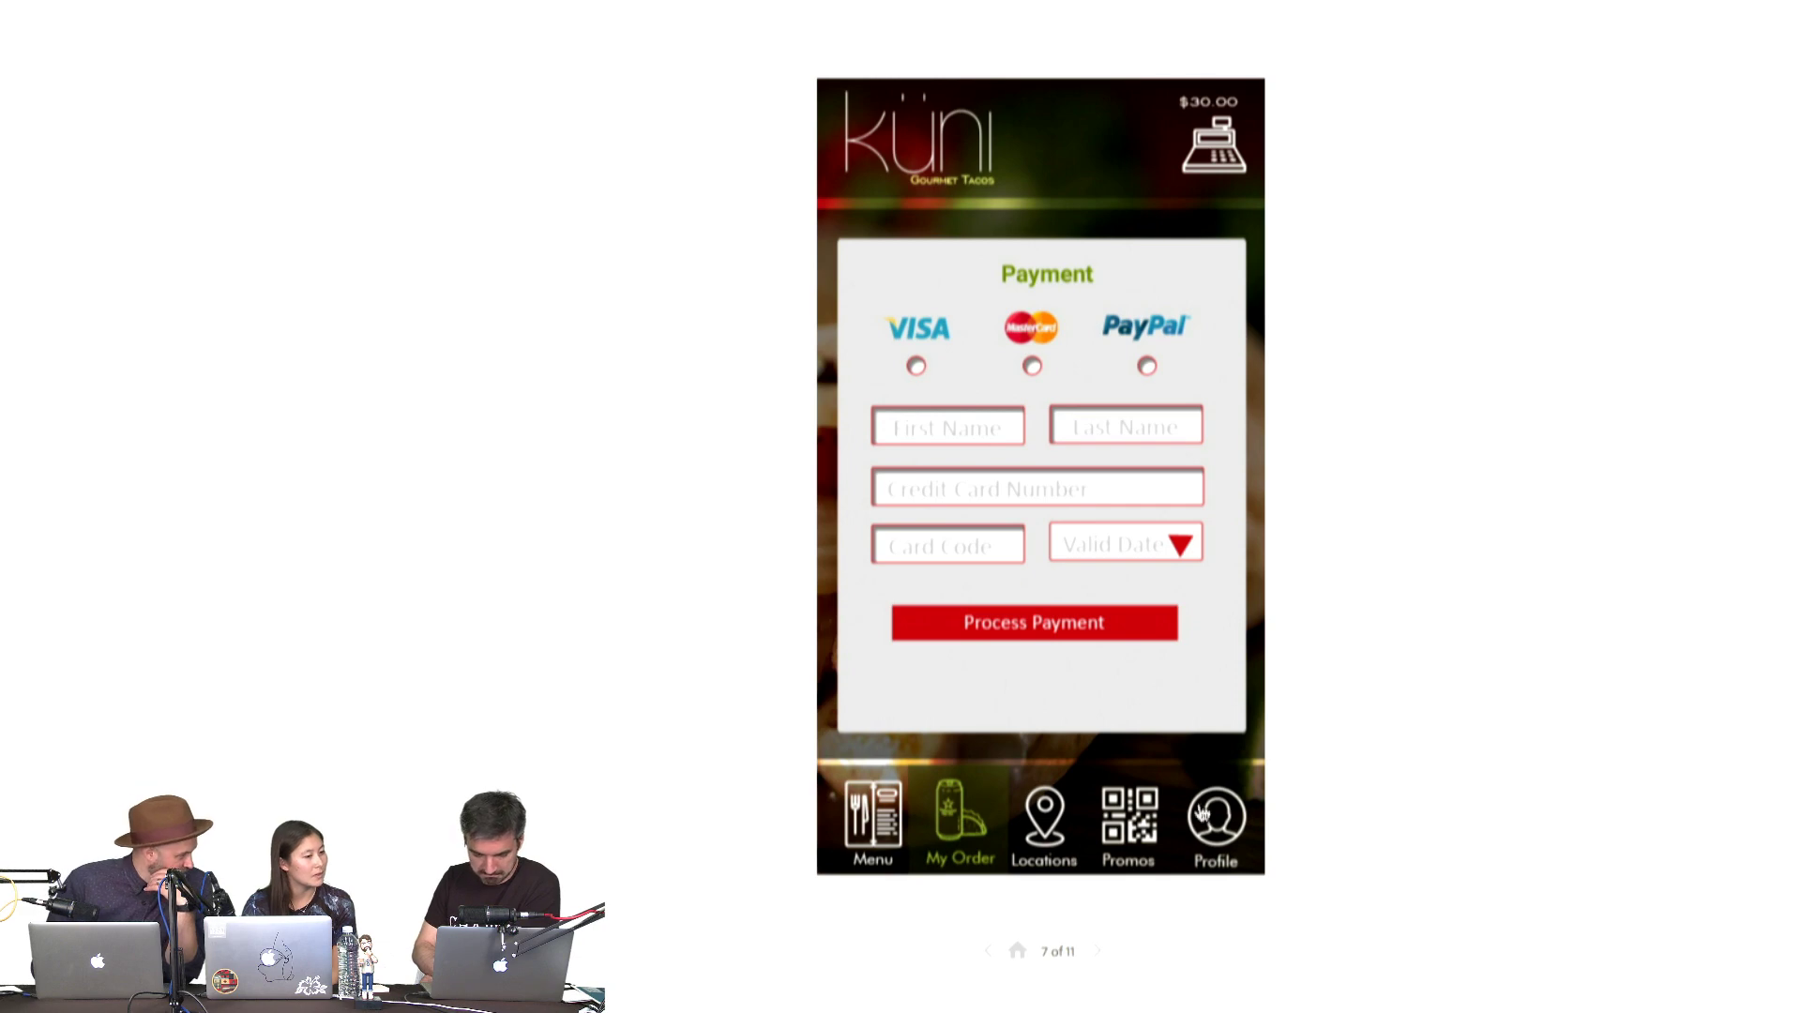
Reset the Küni, GOCART, Heels shop, Star Designs, Cats in Hats and PaySal prototypes to their home screens
{"action": "left_click", "coordinate": [1018, 952]}
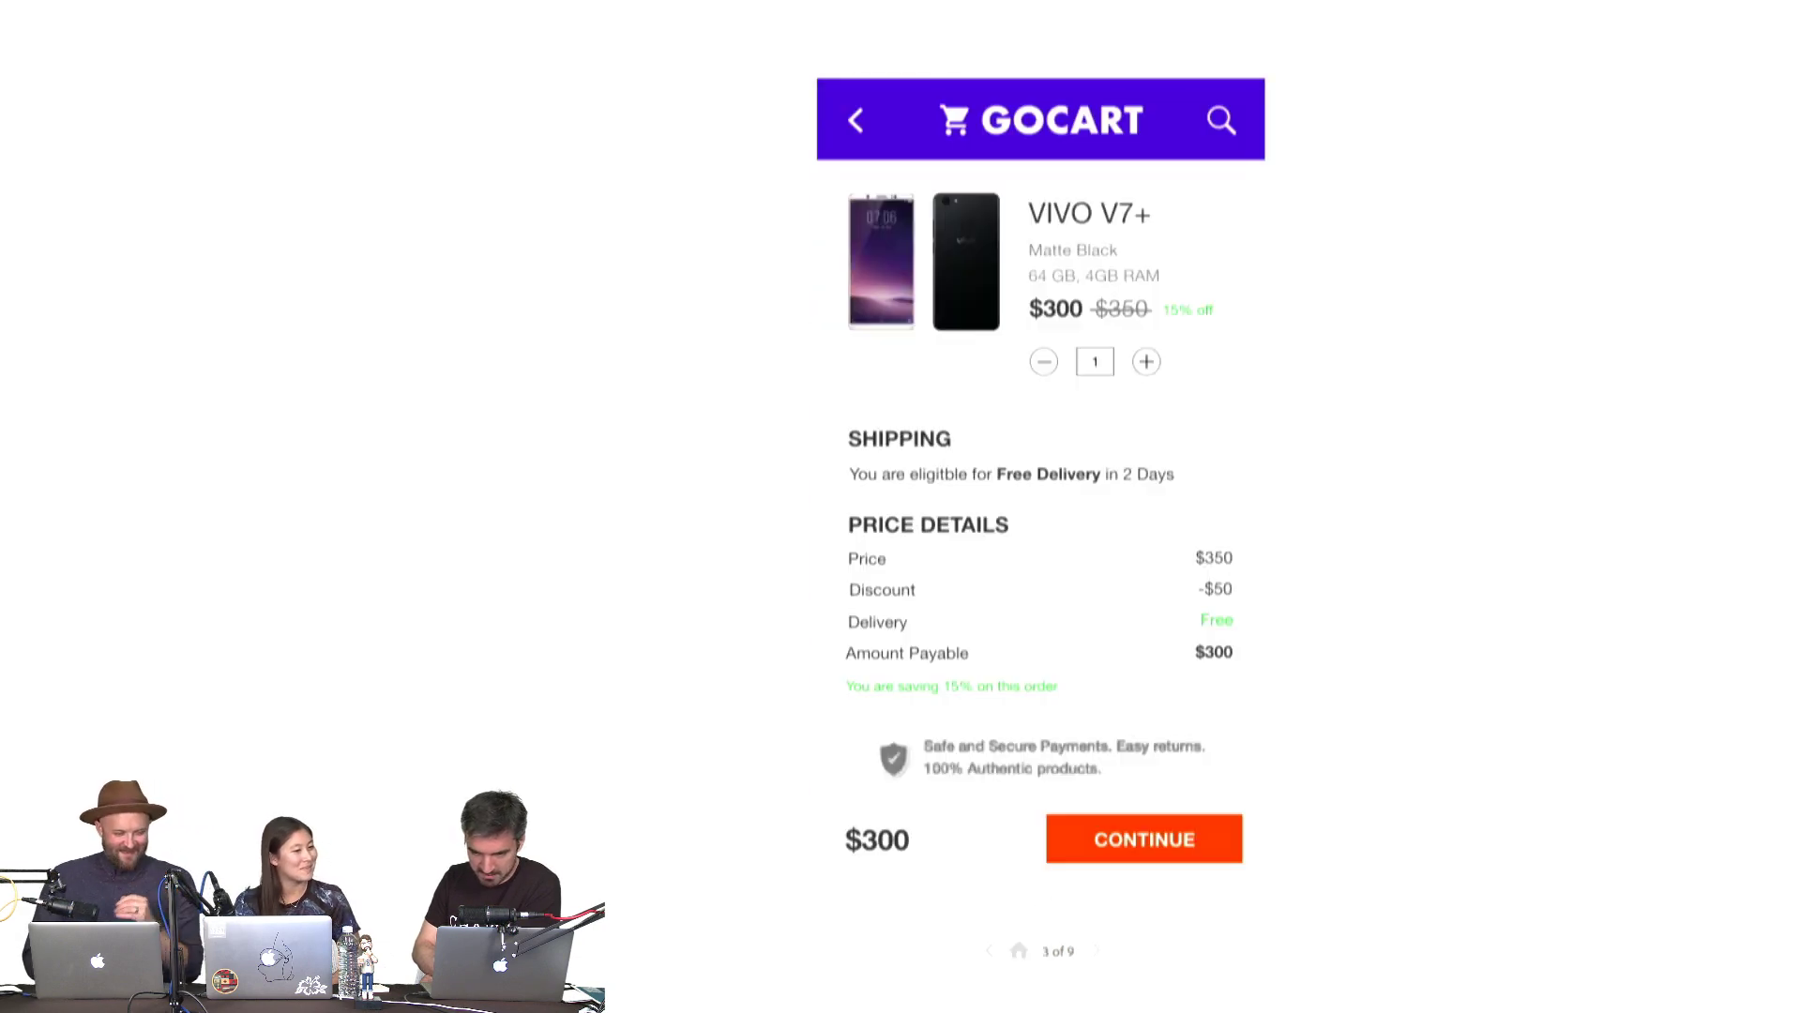
{"action": "left_click", "coordinate": [1018, 951]}
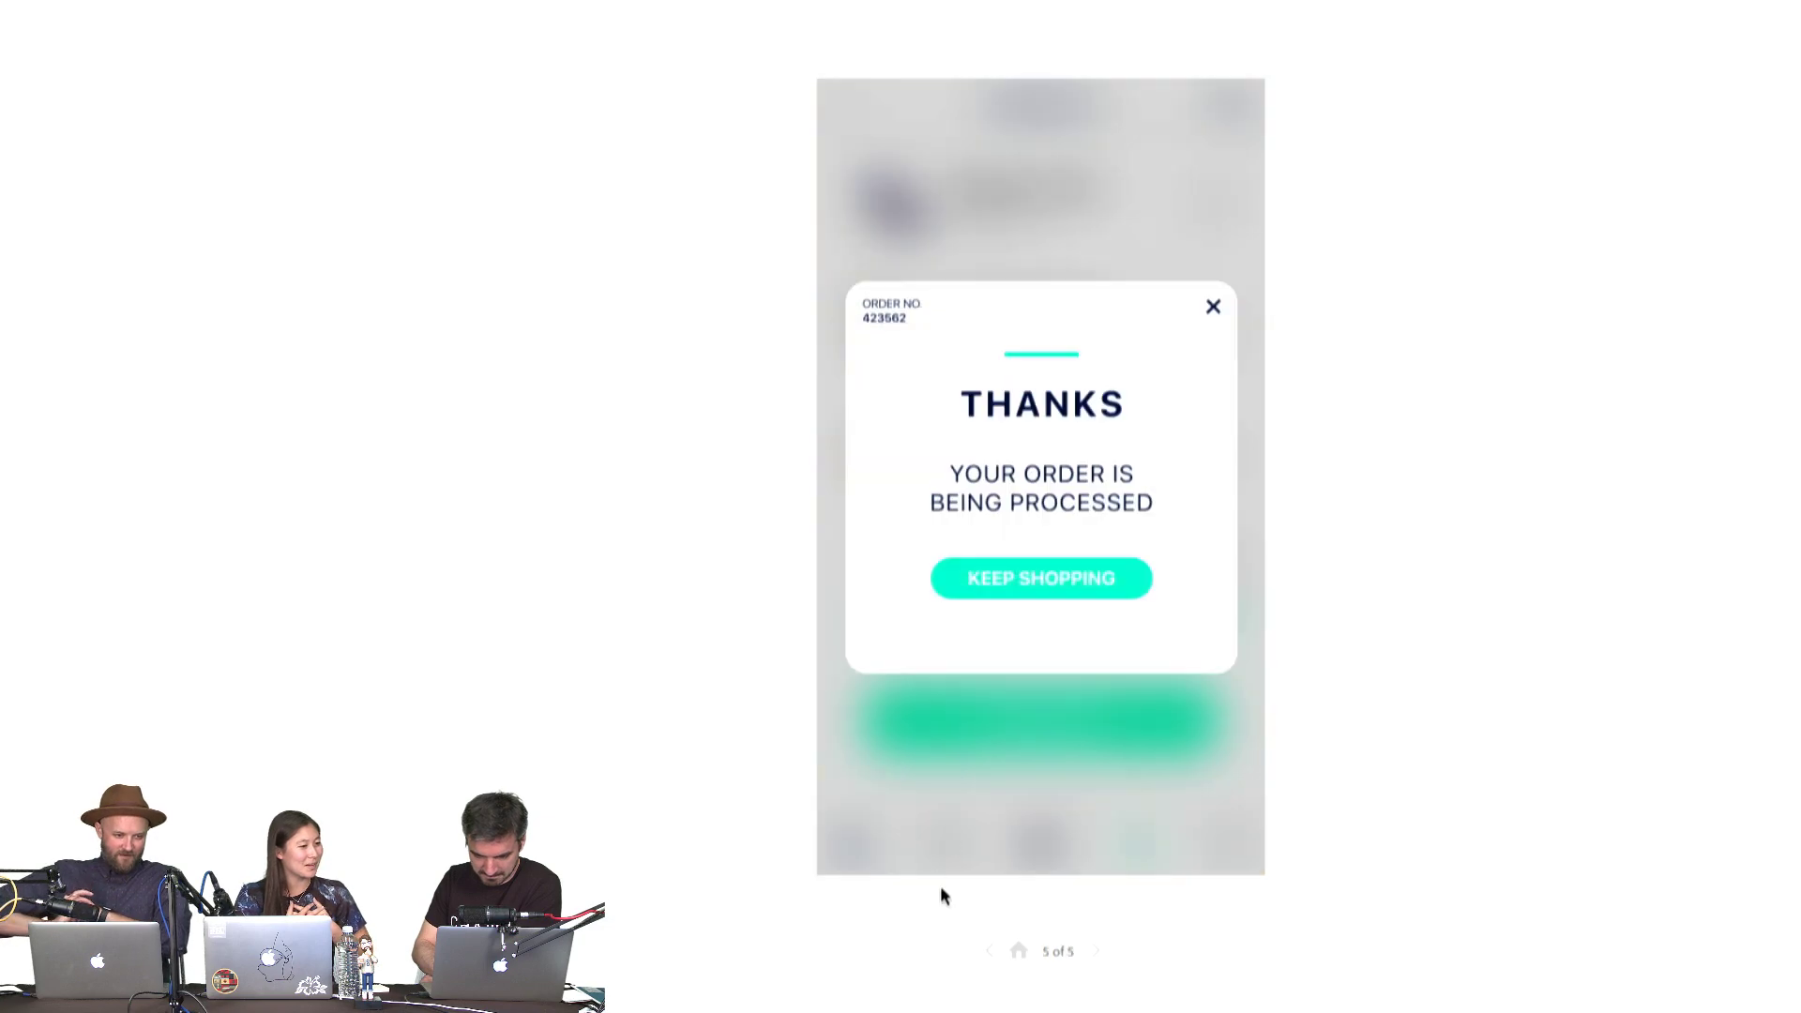
{"action": "left_click", "coordinate": [1020, 950]}
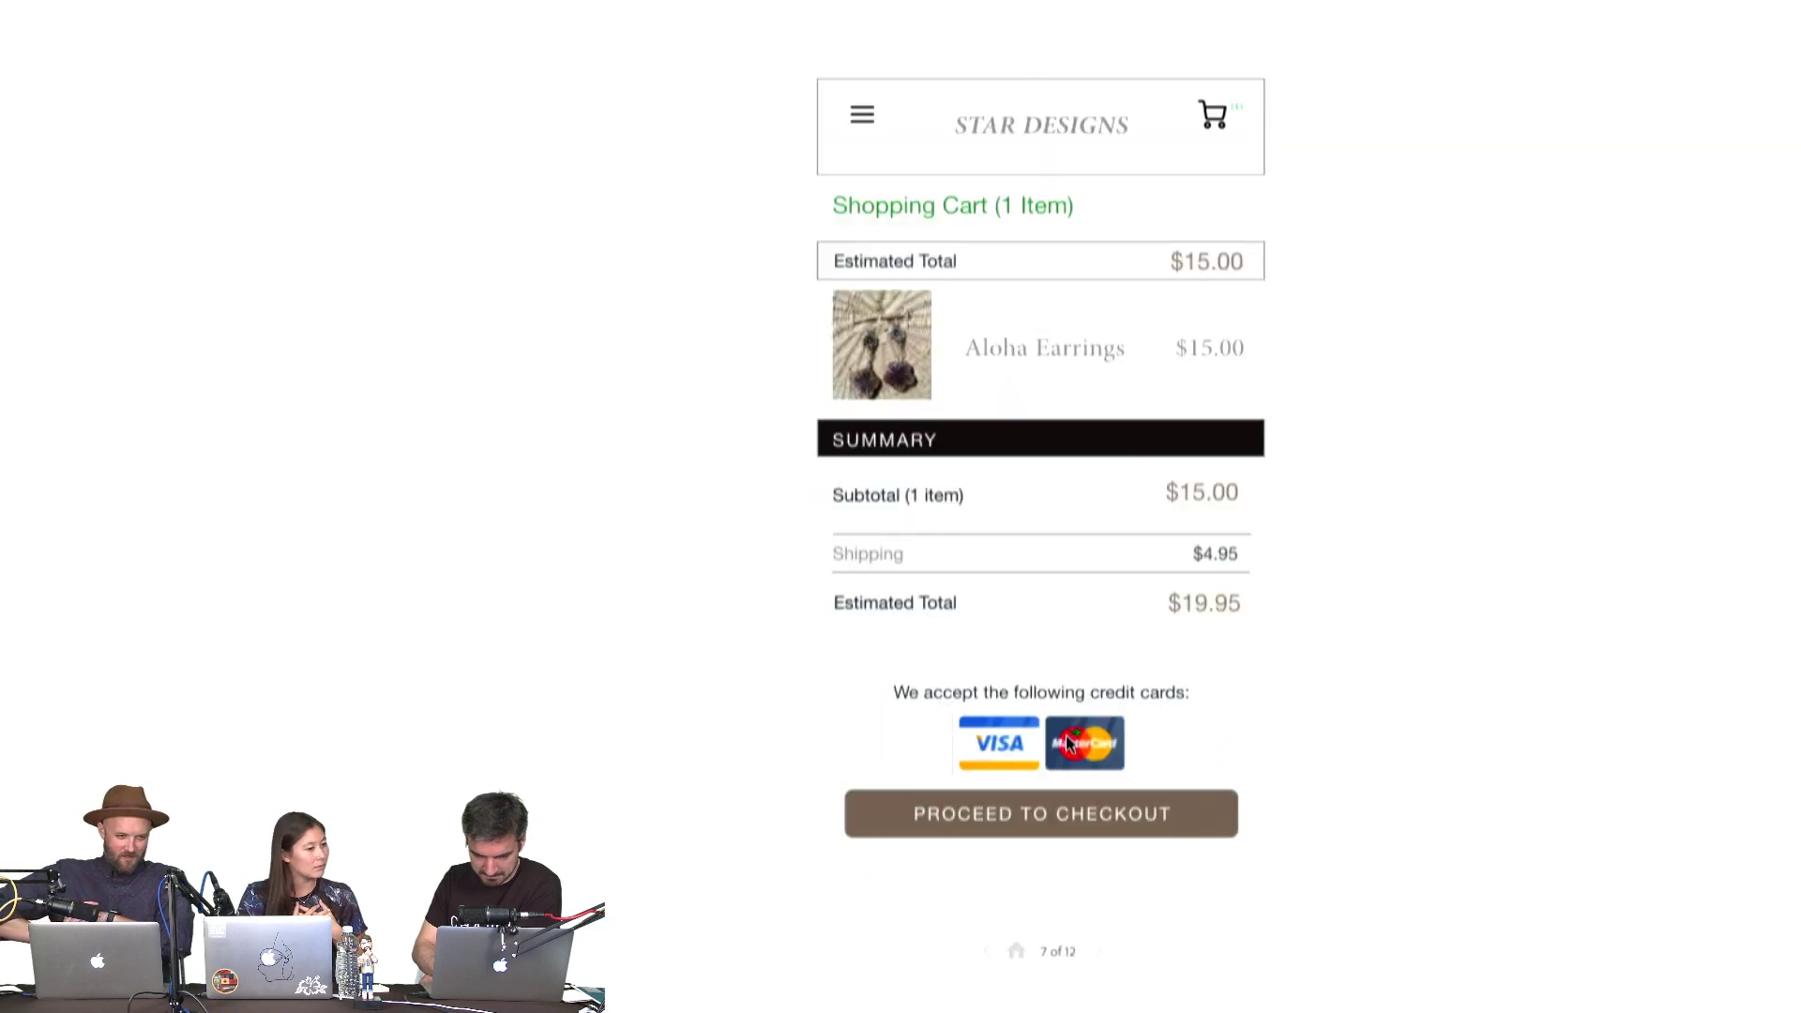
{"action": "left_click", "coordinate": [1017, 951]}
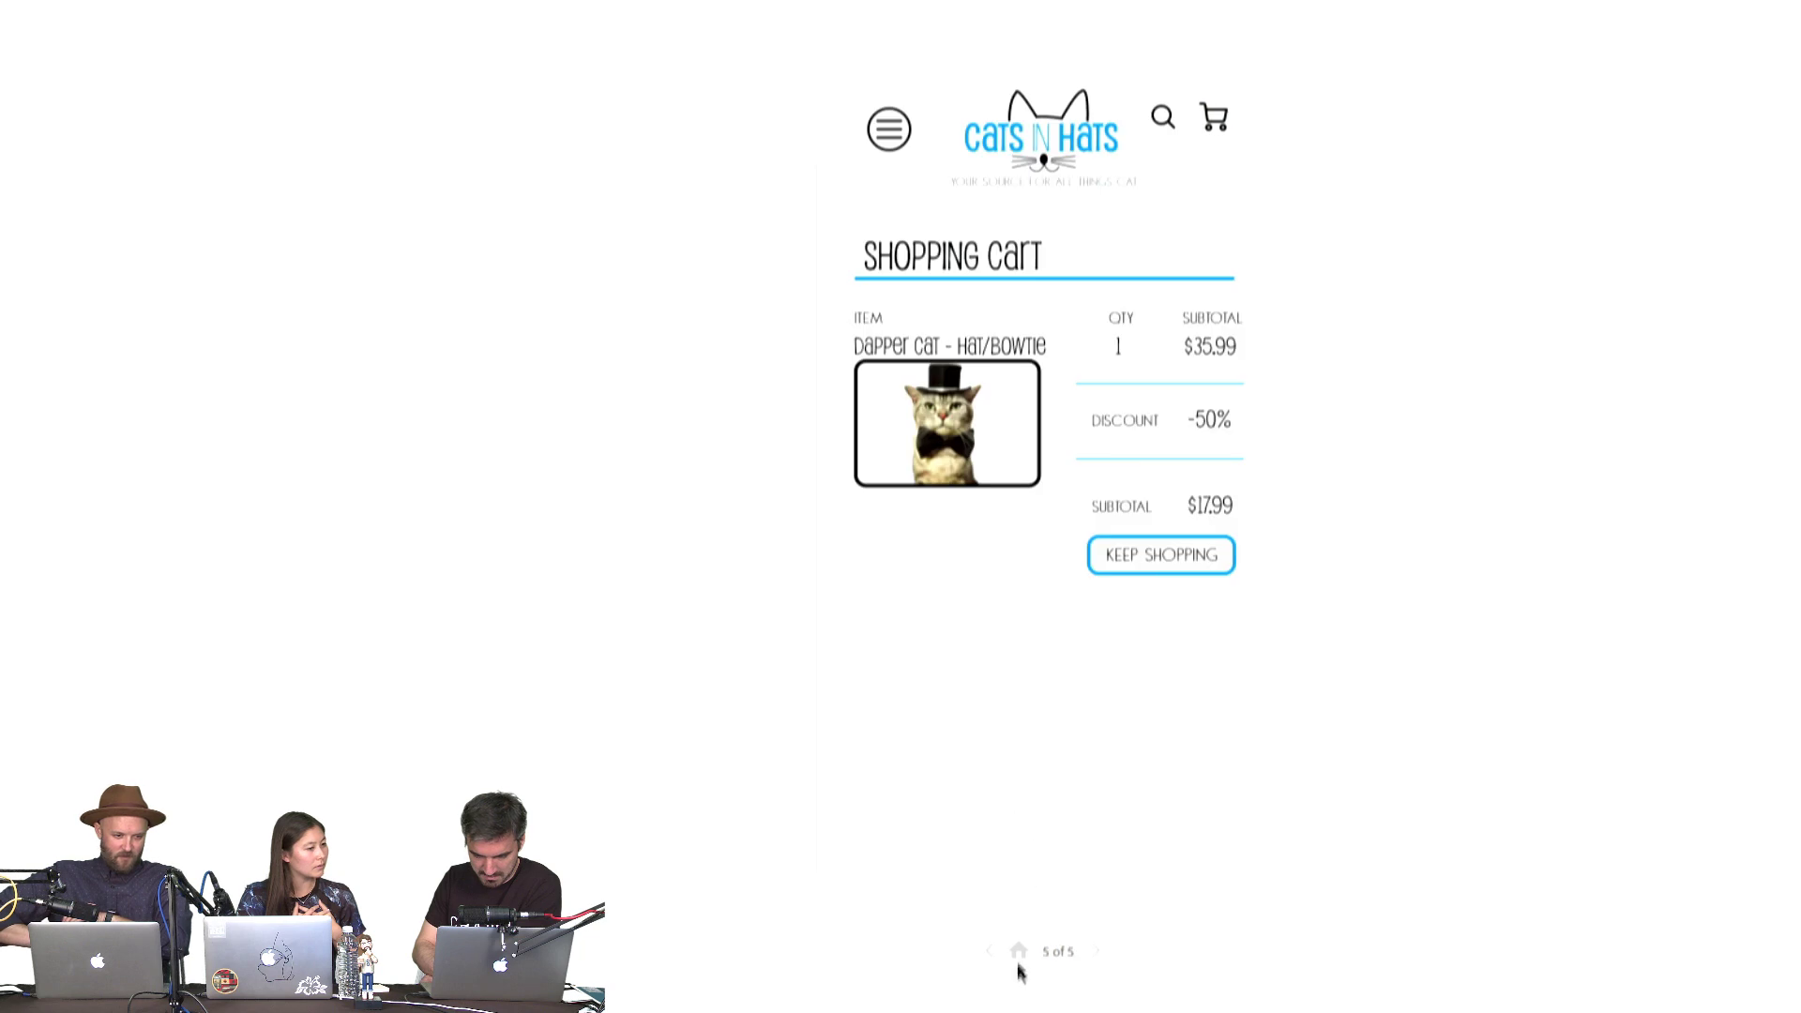
{"action": "left_click", "coordinate": [1018, 950]}
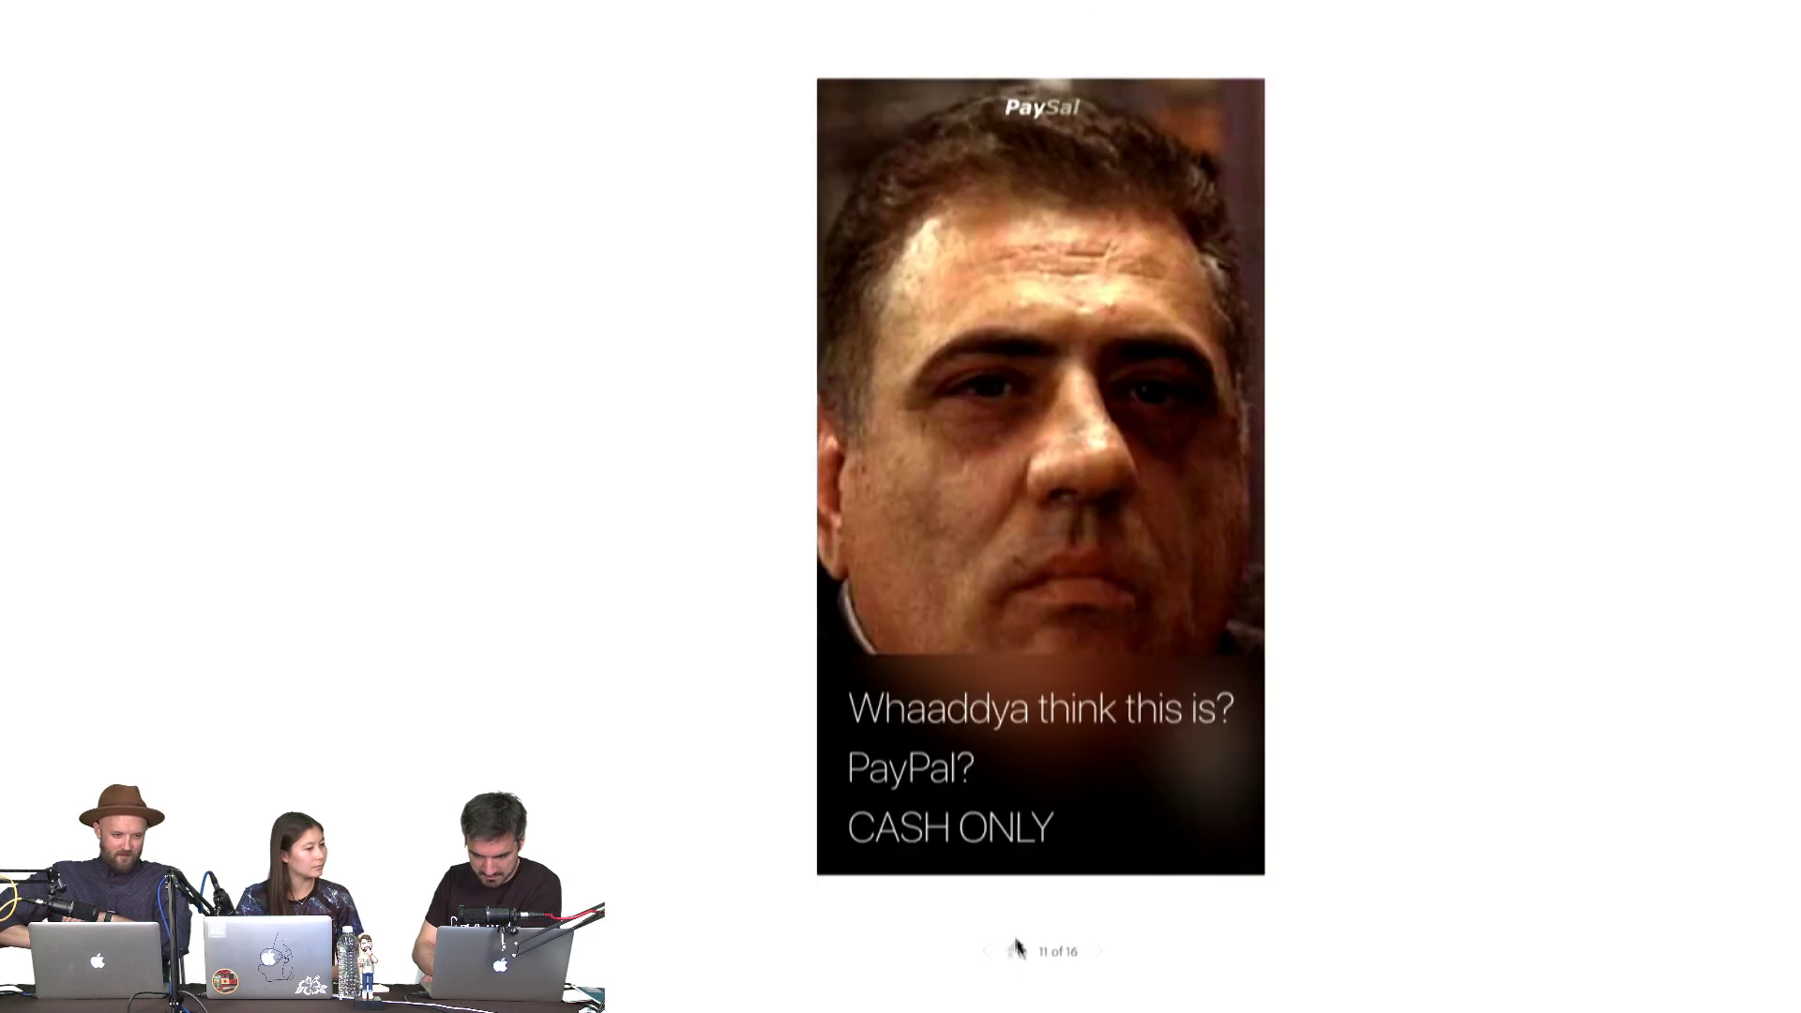
{"action": "left_click", "coordinate": [1017, 950]}
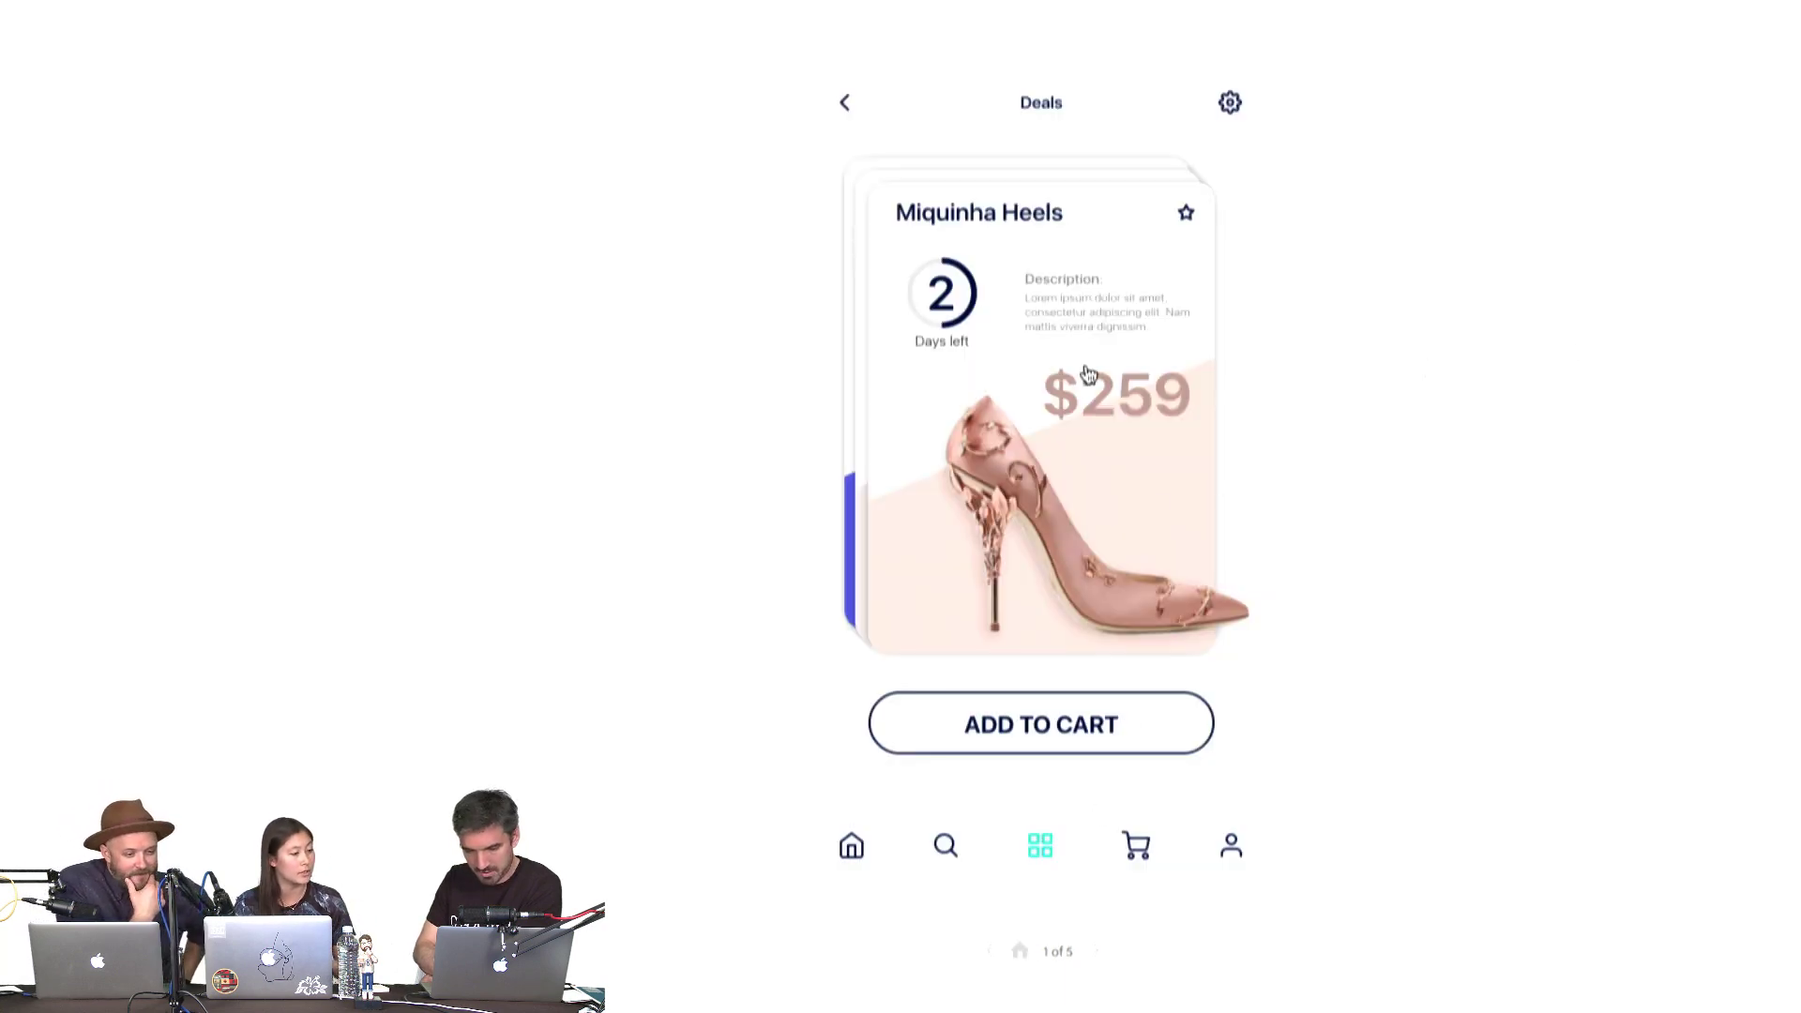
Browse the Heels shop deal cards up to the blue $279 heels and return to the first card
{"action": "left_click", "coordinate": [1224, 438]}
{"action": "left_click", "coordinate": [1223, 437]}
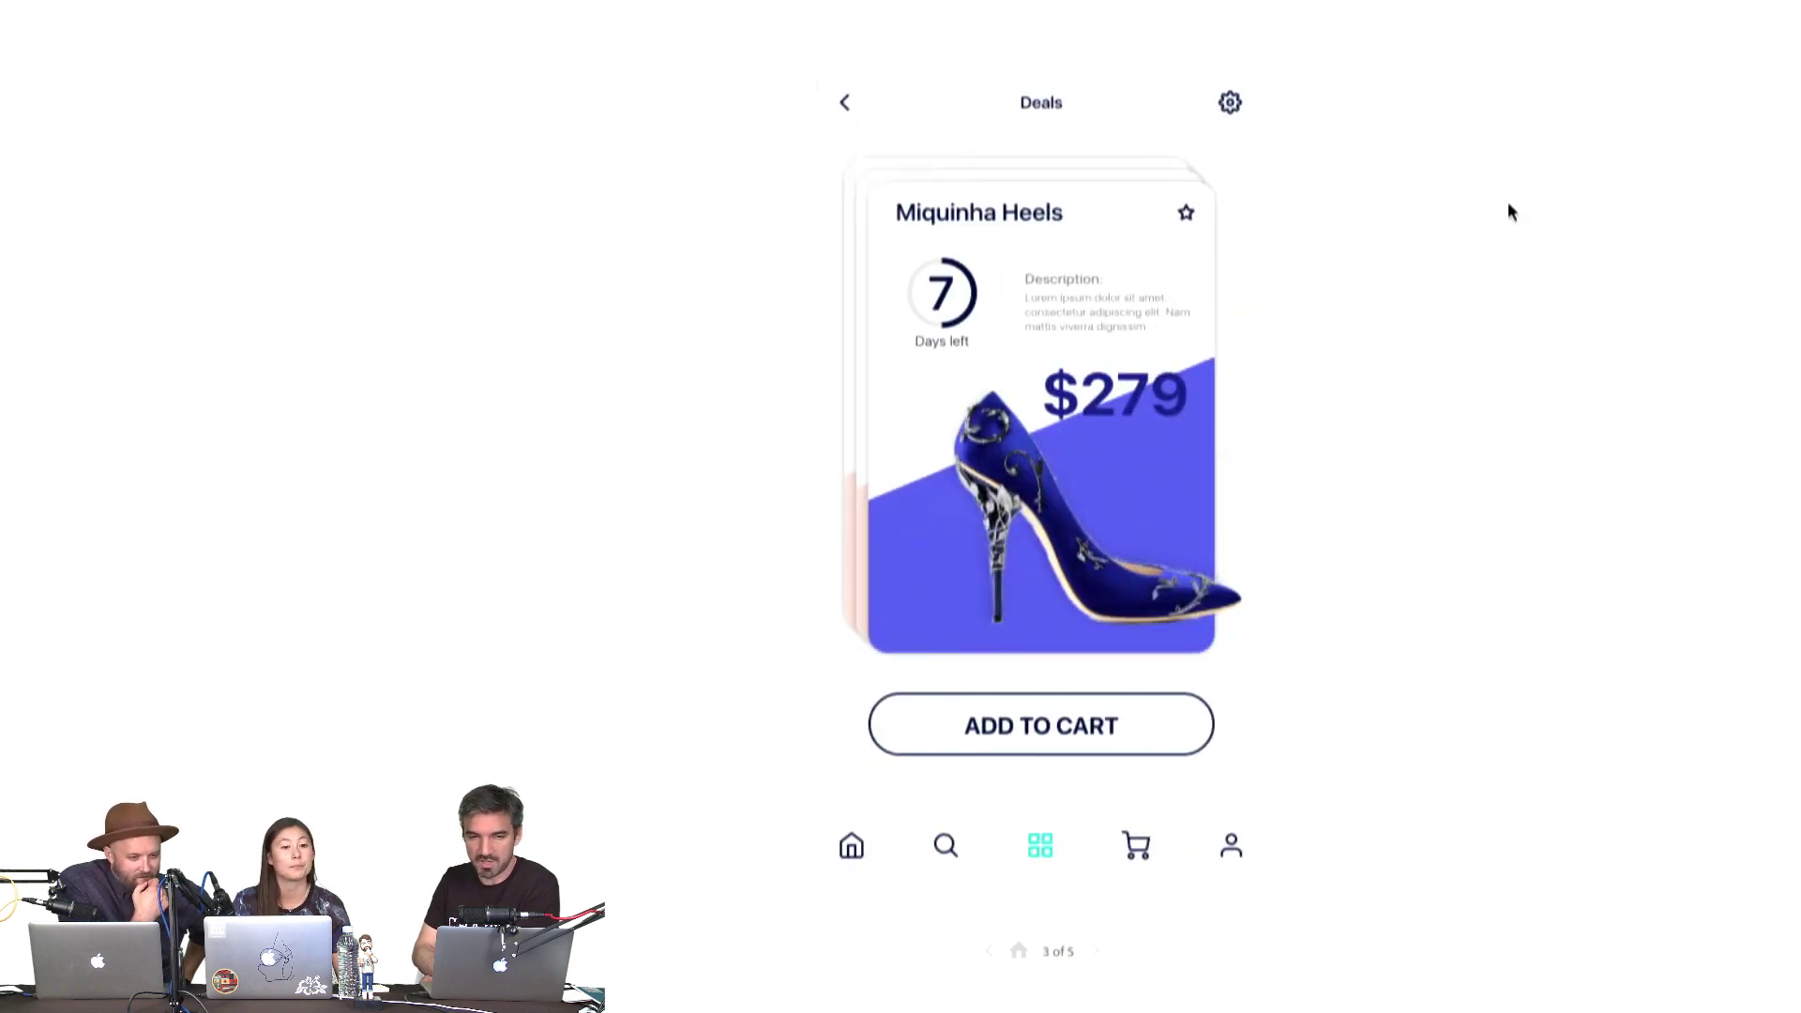
{"action": "left_click", "coordinate": [845, 105]}
{"action": "left_click", "coordinate": [844, 105]}
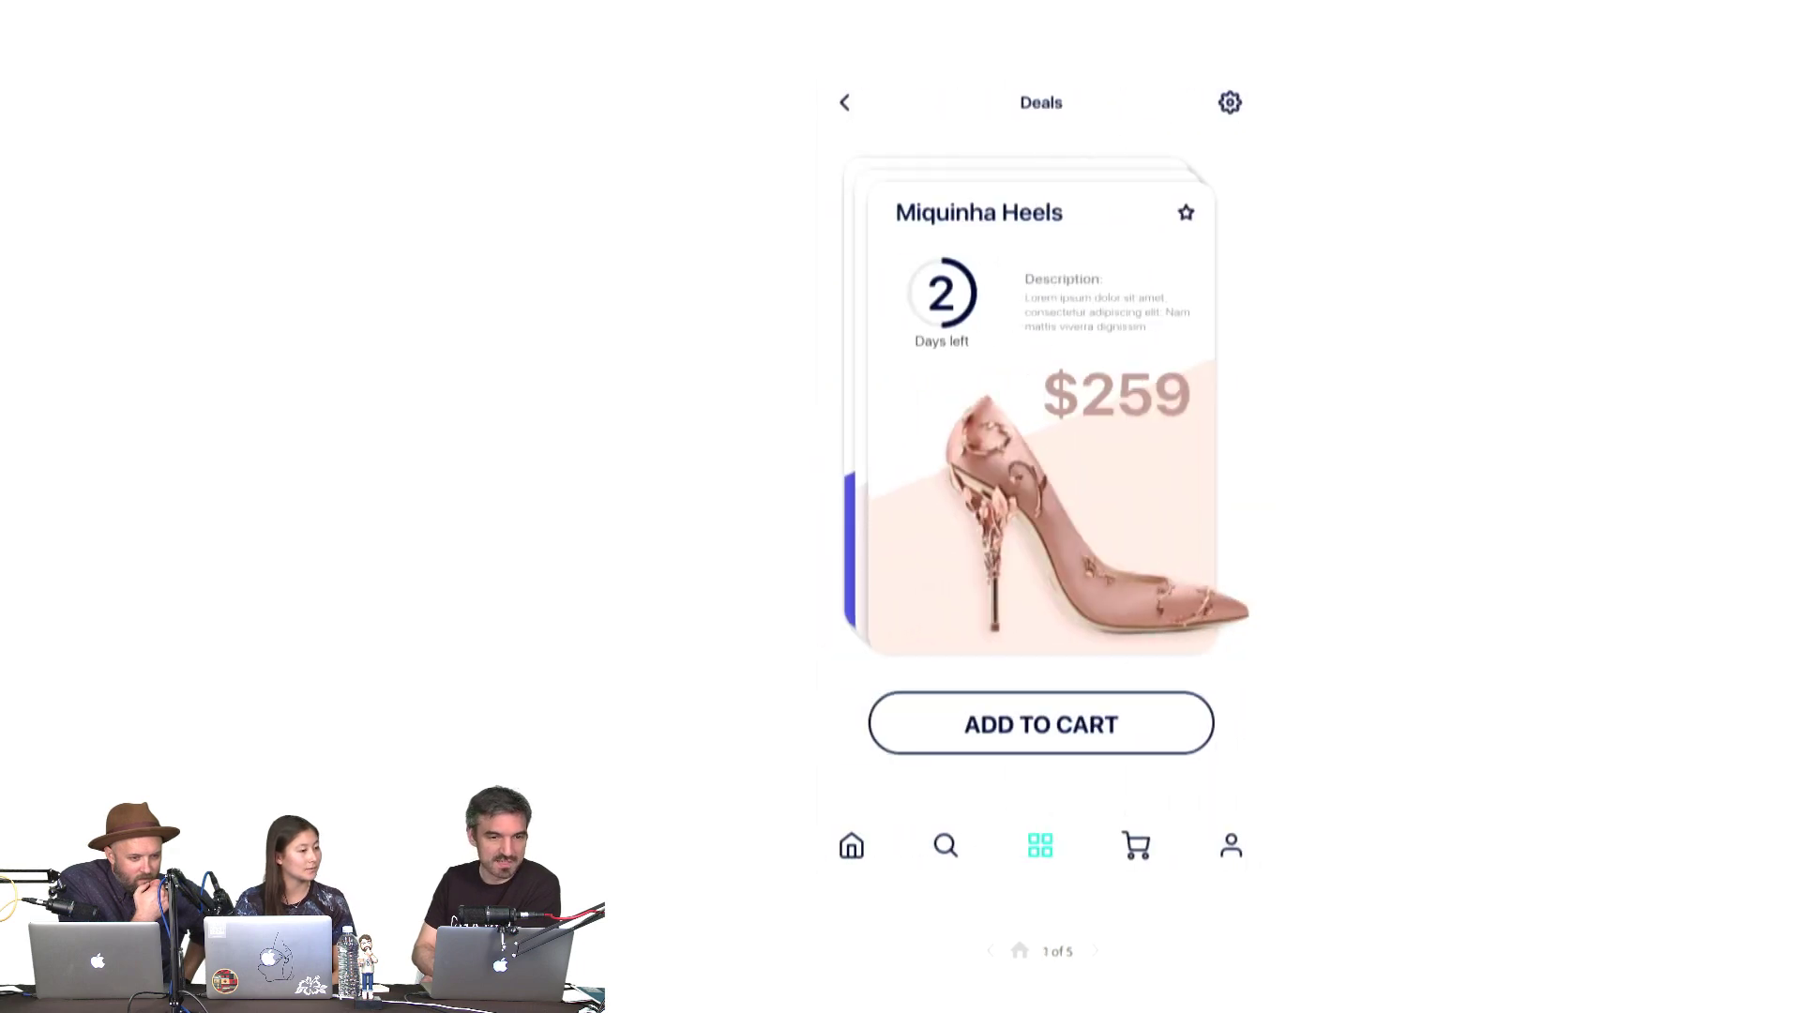